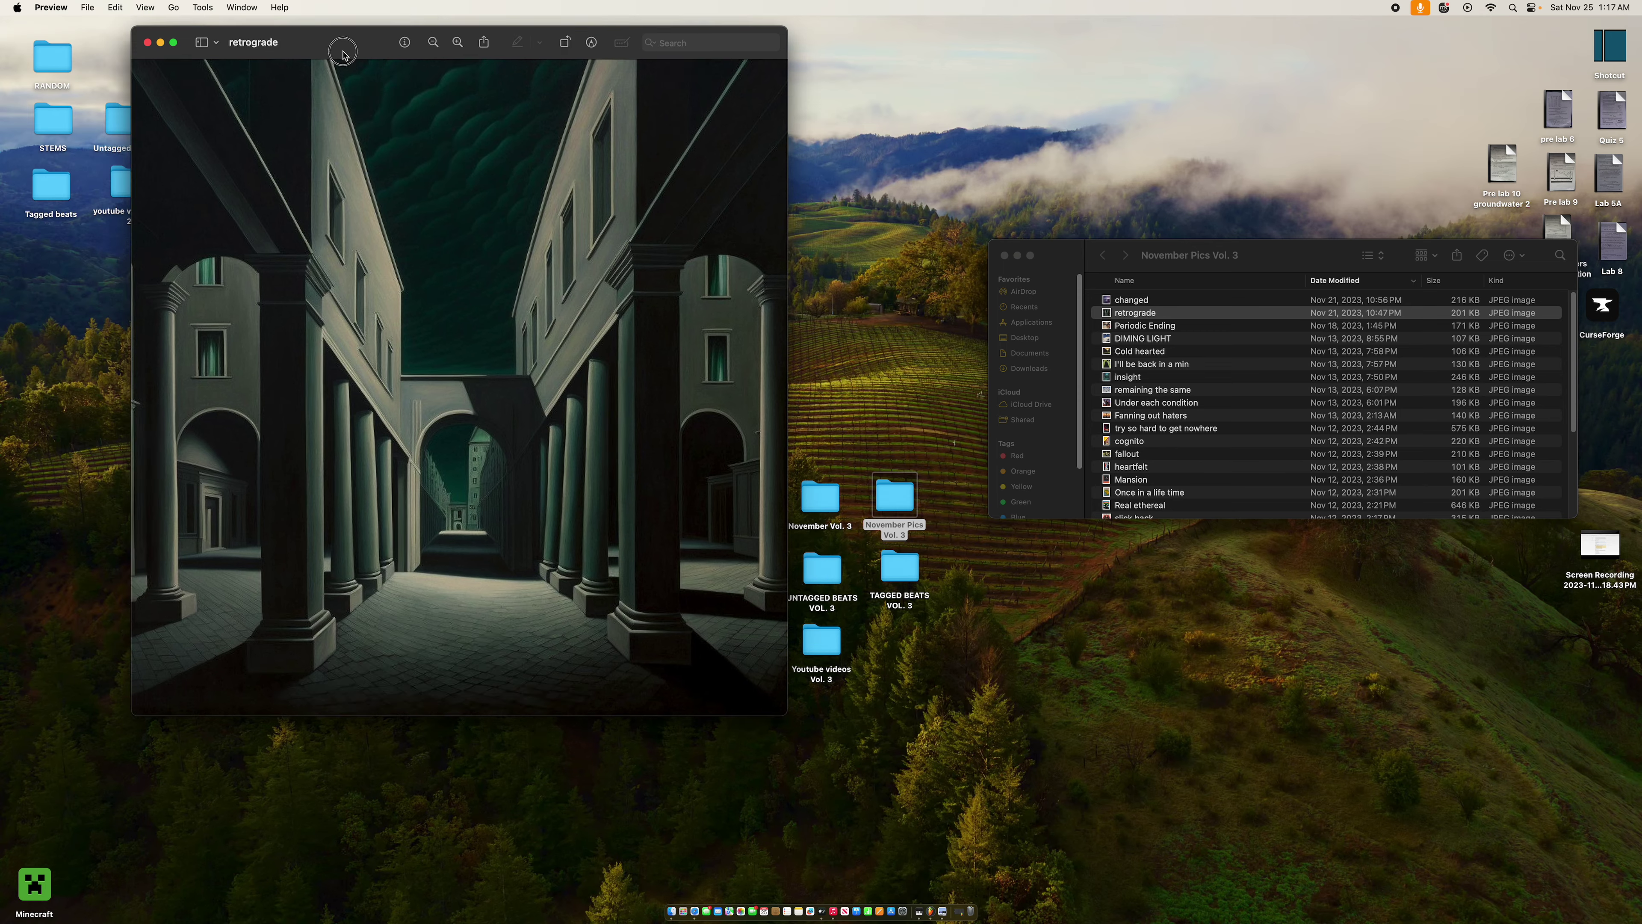
View the retrograde image at full screen, then return it to its normal window
{"action": "left_click", "coordinate": [323, 63]}
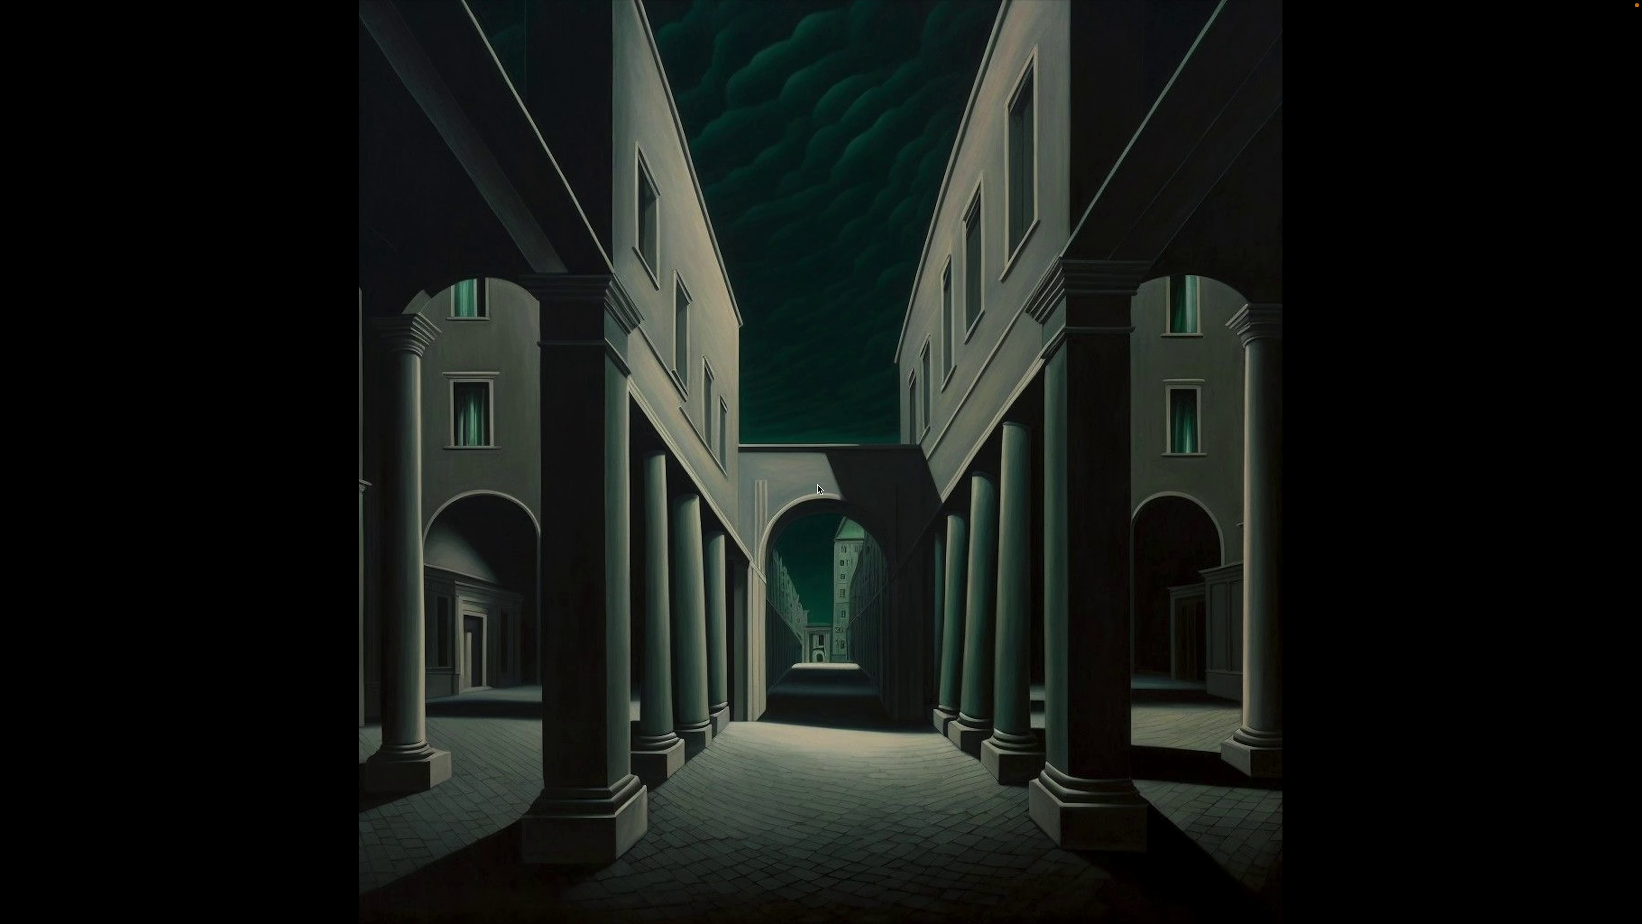
{"action": "mouse_move", "coordinate": [241, 40]}
{"action": "key", "text": "Escape"}
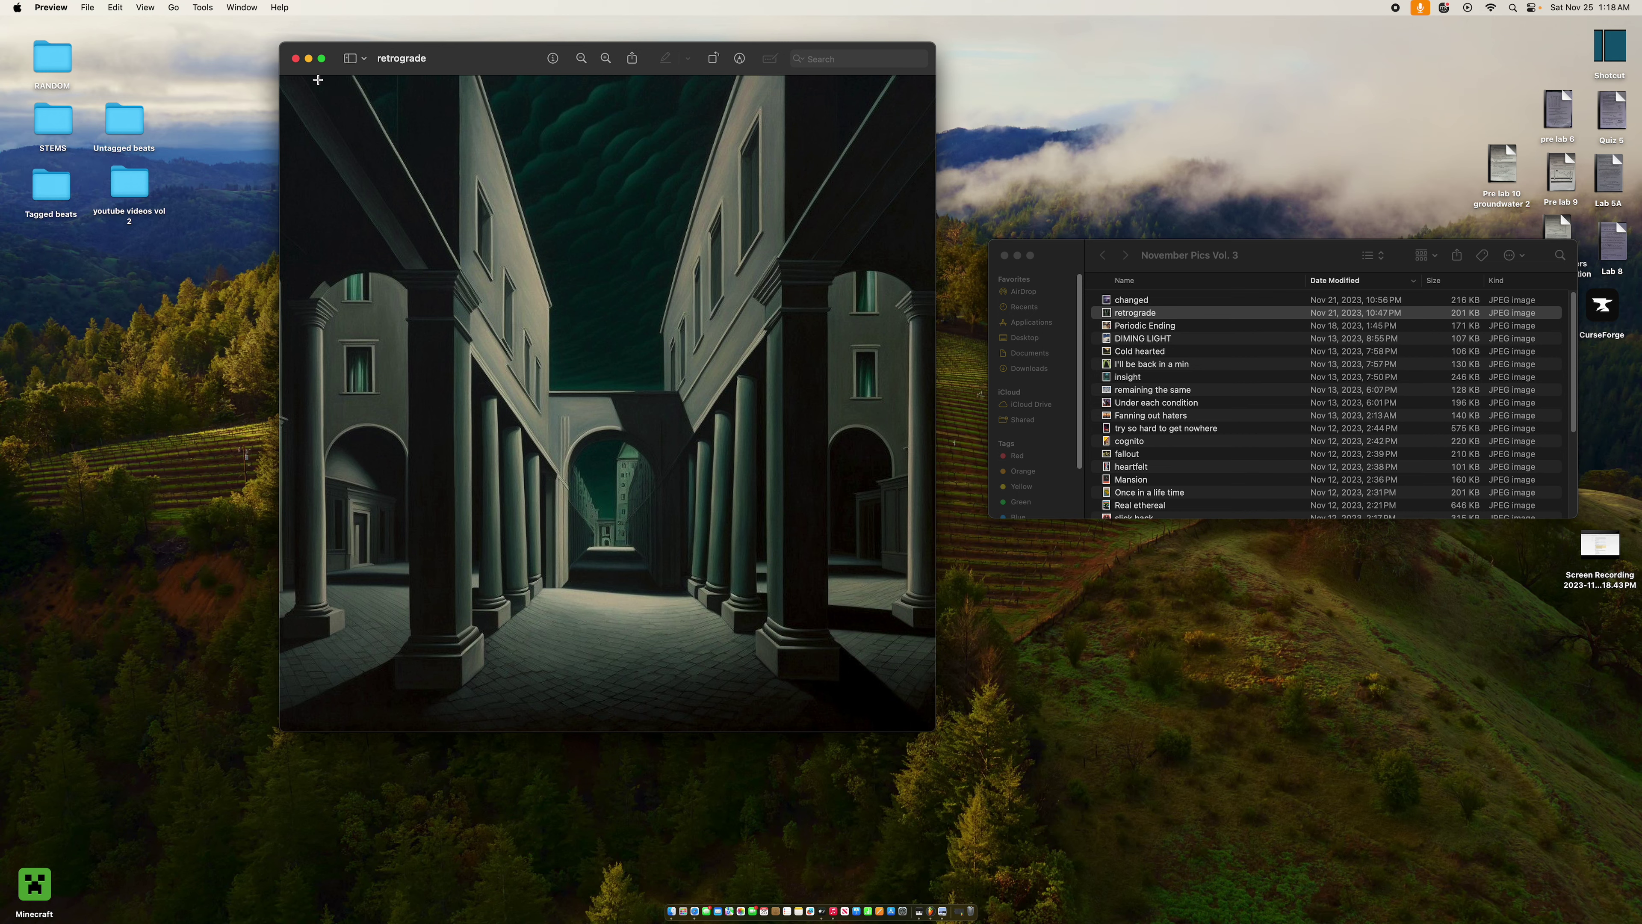
Switch to FL Studio and open the recent project RETROGRADE.flp
{"action": "left_click", "coordinate": [930, 911]}
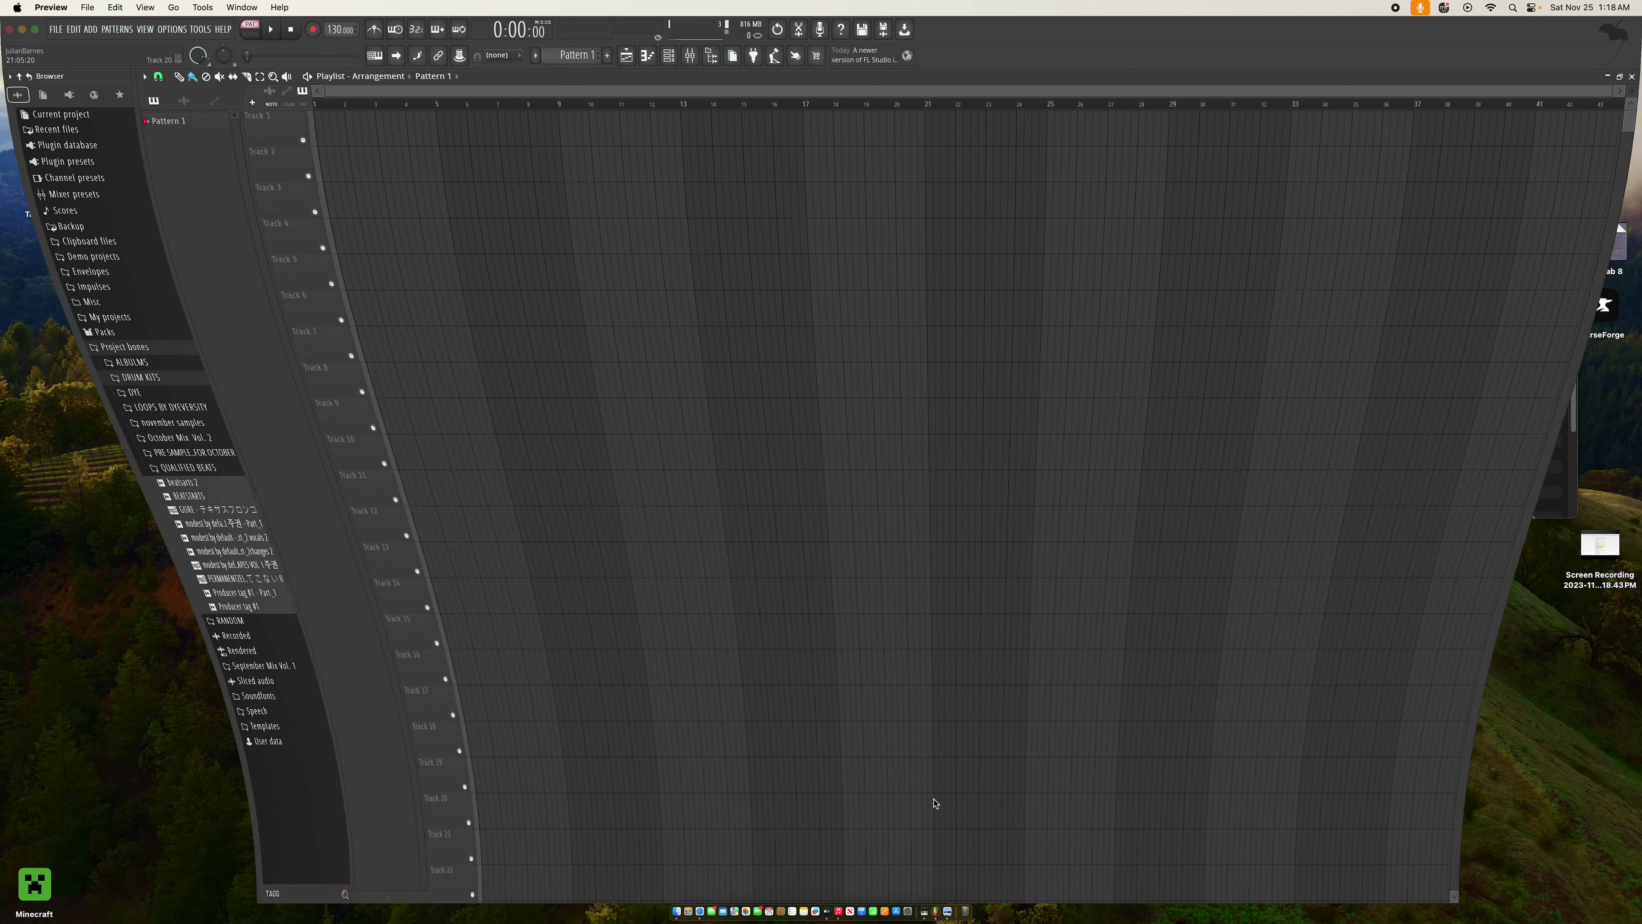
{"action": "left_click", "coordinate": [56, 29]}
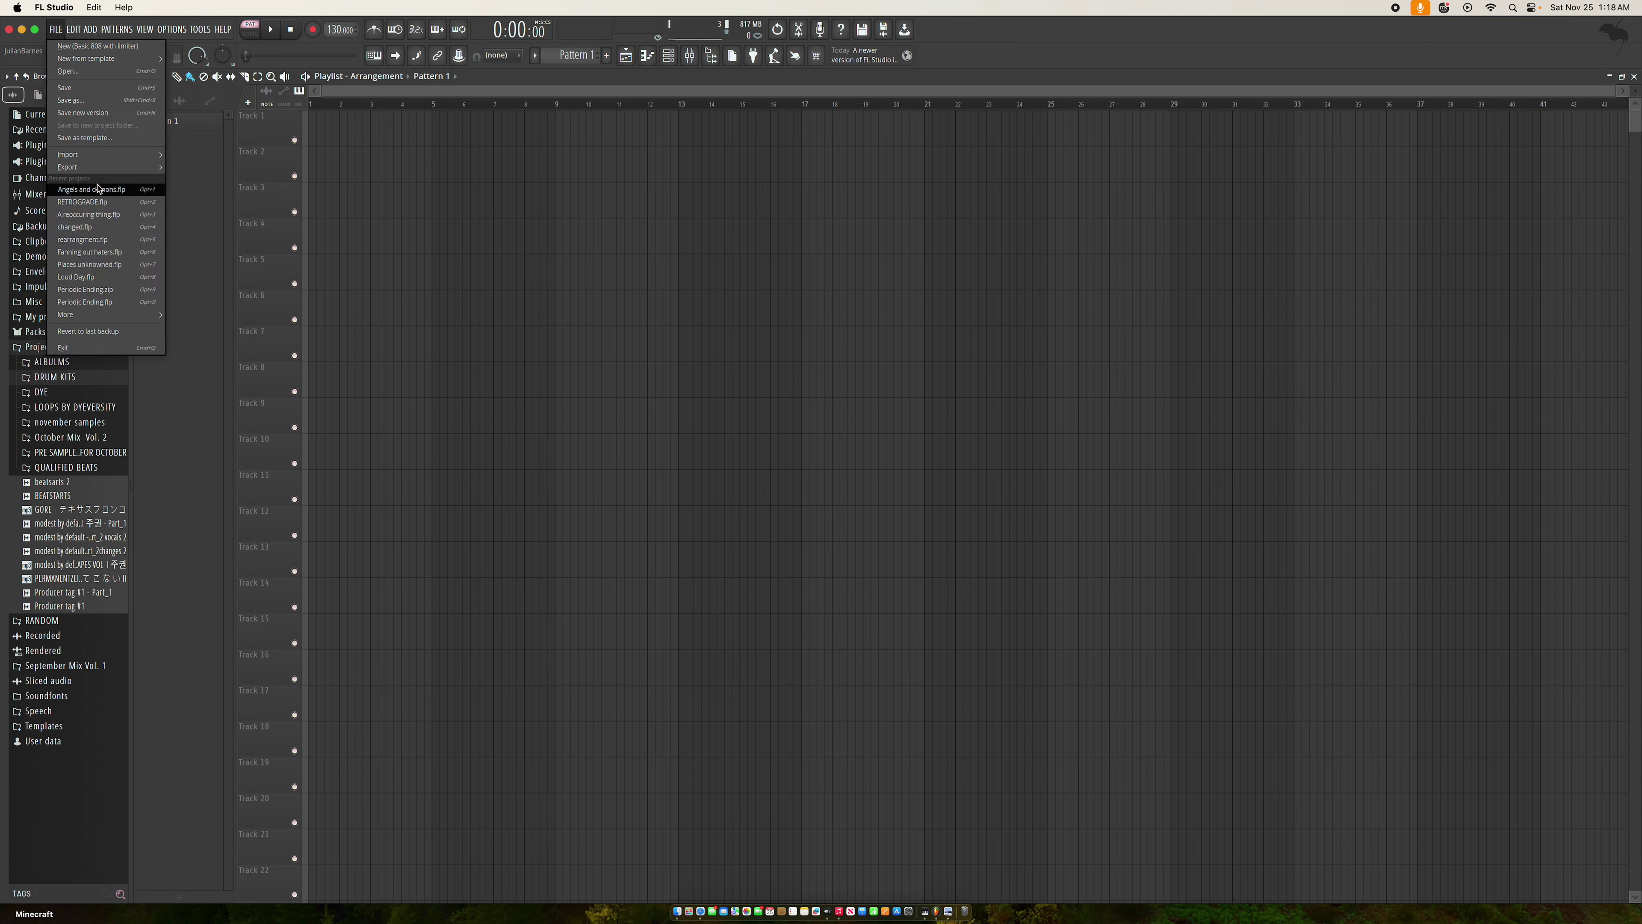
{"action": "left_click", "coordinate": [96, 202]}
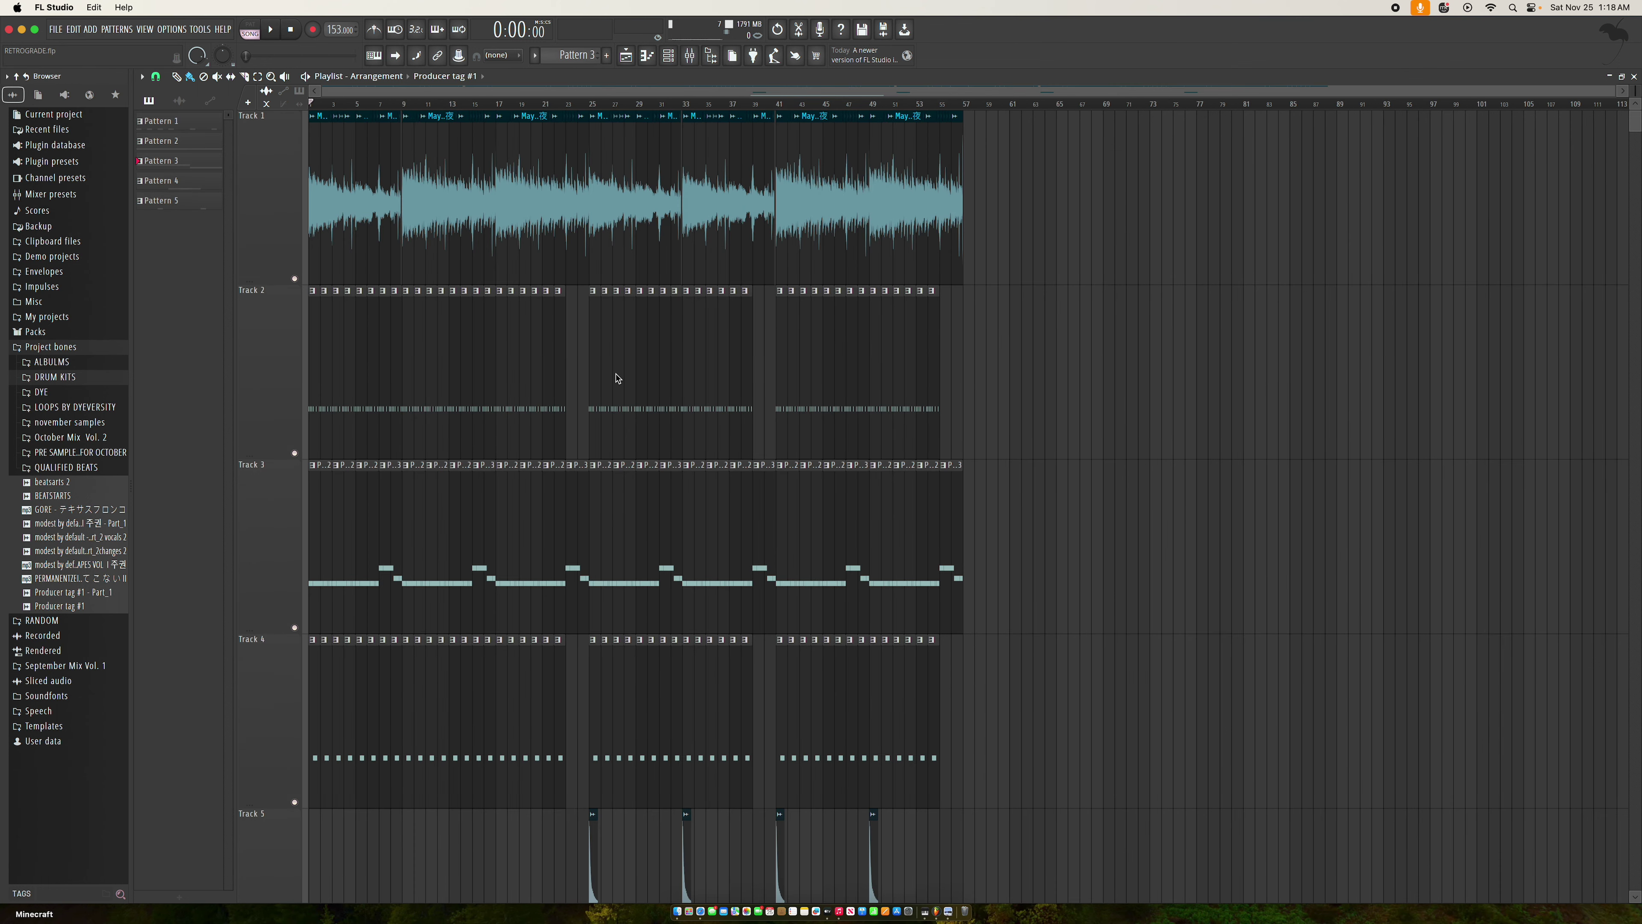
Fit the whole arrangement in the playlist and examine the clips on all seven used tracks
{"action": "left_click", "coordinate": [271, 76]}
{"action": "right_click", "coordinate": [691, 290]}
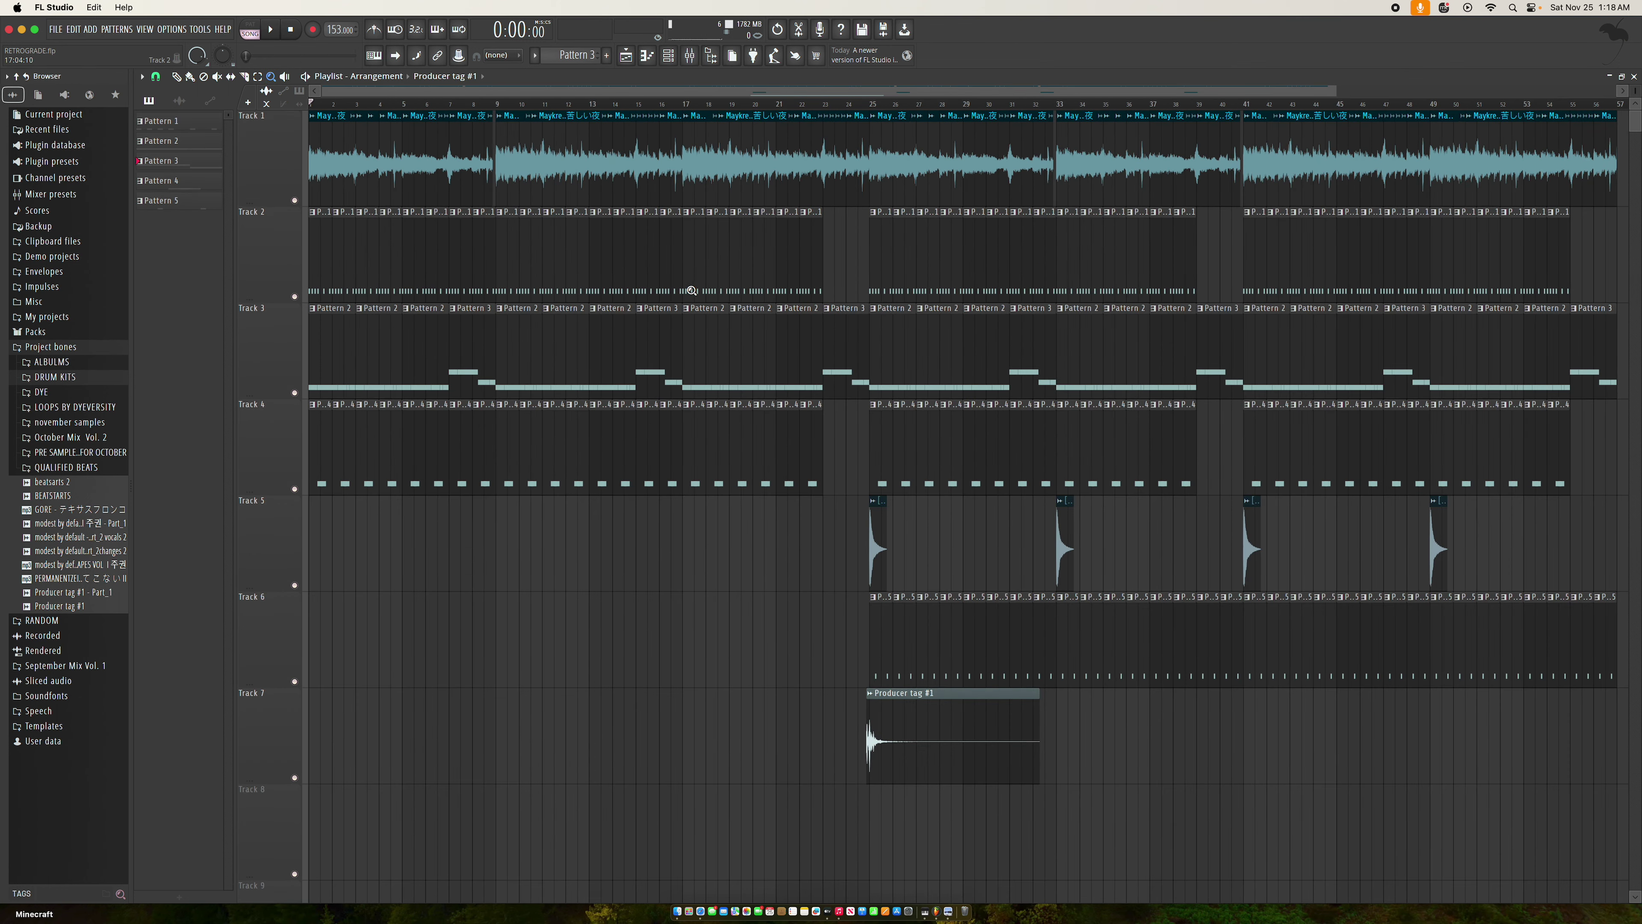
{"action": "left_click", "coordinate": [176, 76]}
{"action": "scroll", "coordinate": [916, 291], "scroll_direction": "down", "scroll_amount": 2}
{"action": "scroll", "coordinate": [921, 293], "scroll_direction": "right", "scroll_amount": 6}
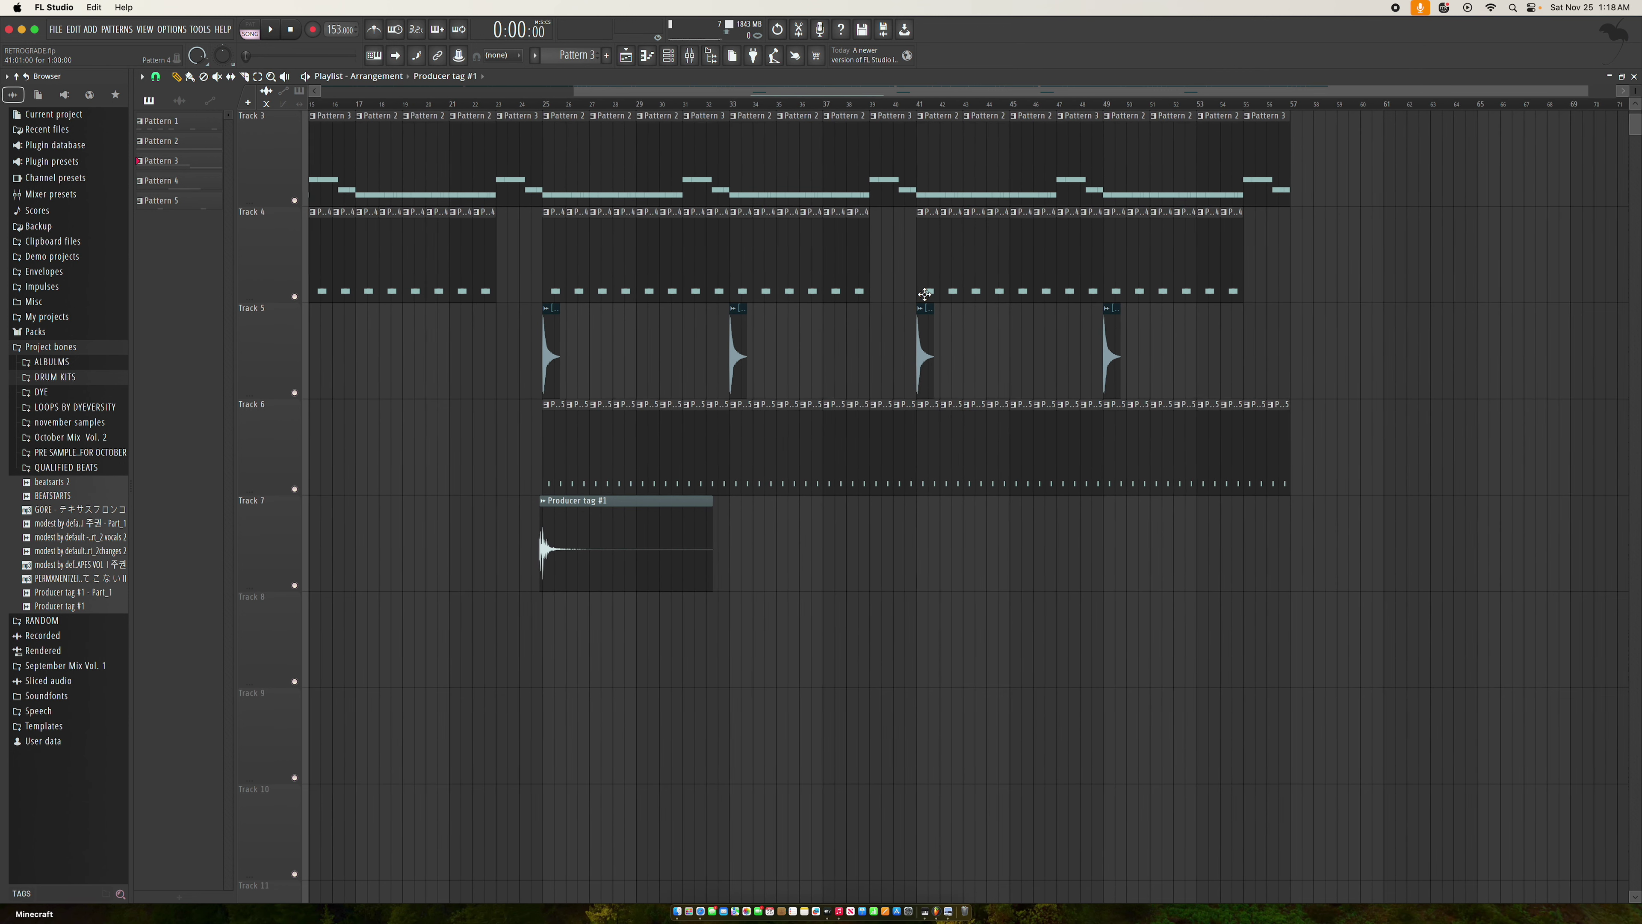
{"action": "scroll", "coordinate": [924, 294], "scroll_direction": "up", "scroll_amount": 2}
{"action": "scroll", "coordinate": [784, 251], "scroll_direction": "left", "scroll_amount": 3}
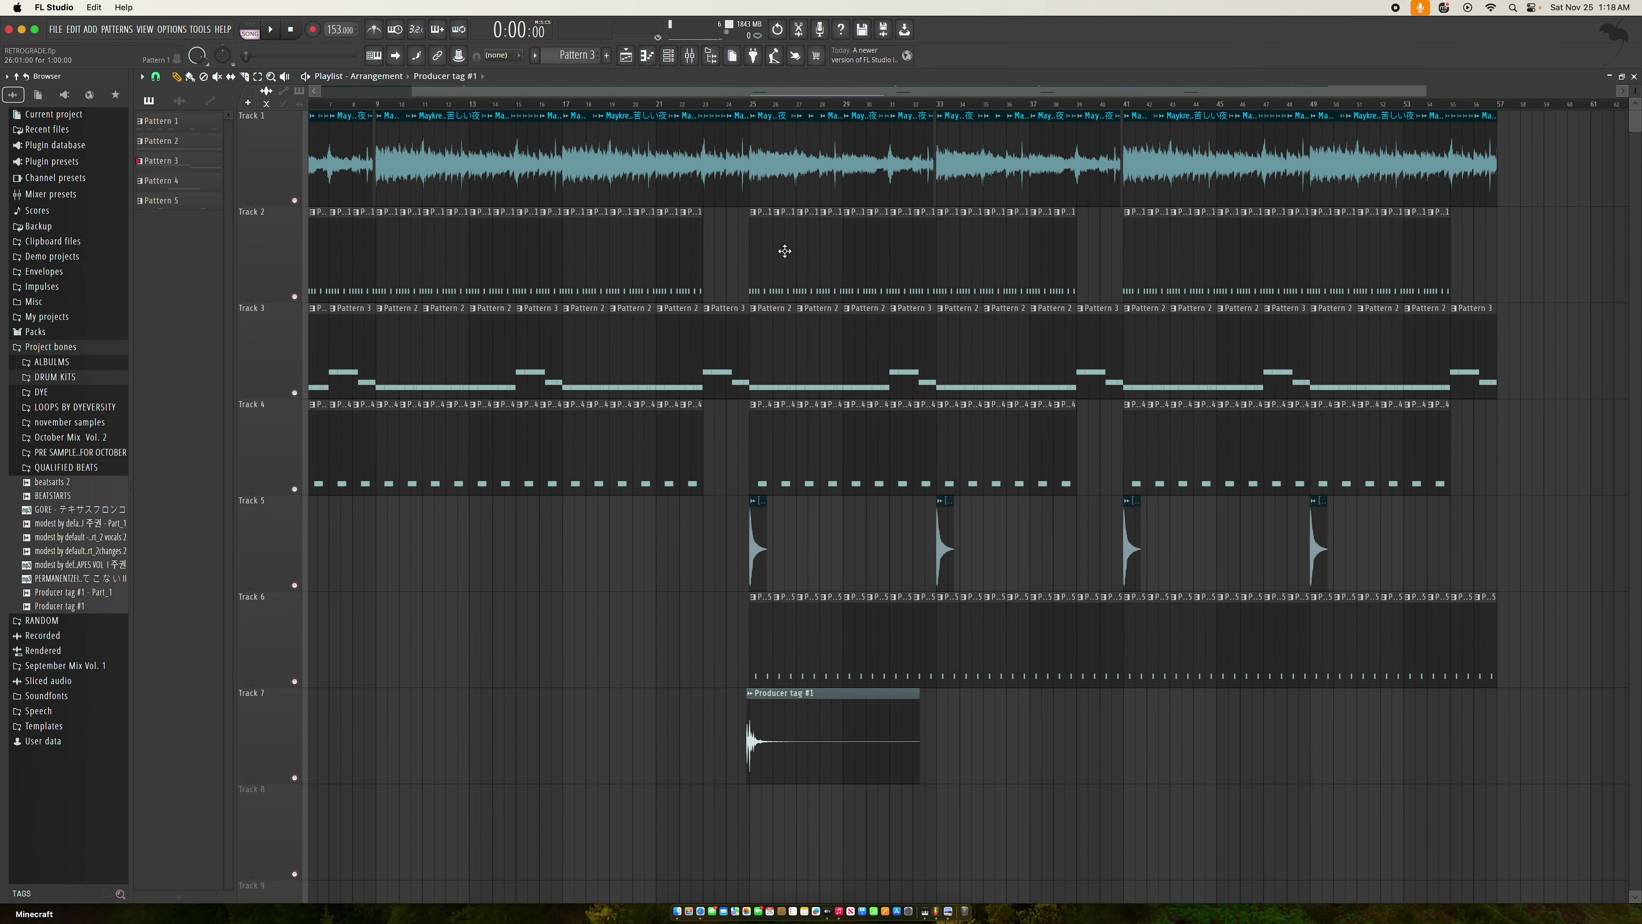
Minimize FL Studio and look at the retrograde cover image at full screen once more
{"action": "left_click", "coordinate": [21, 29]}
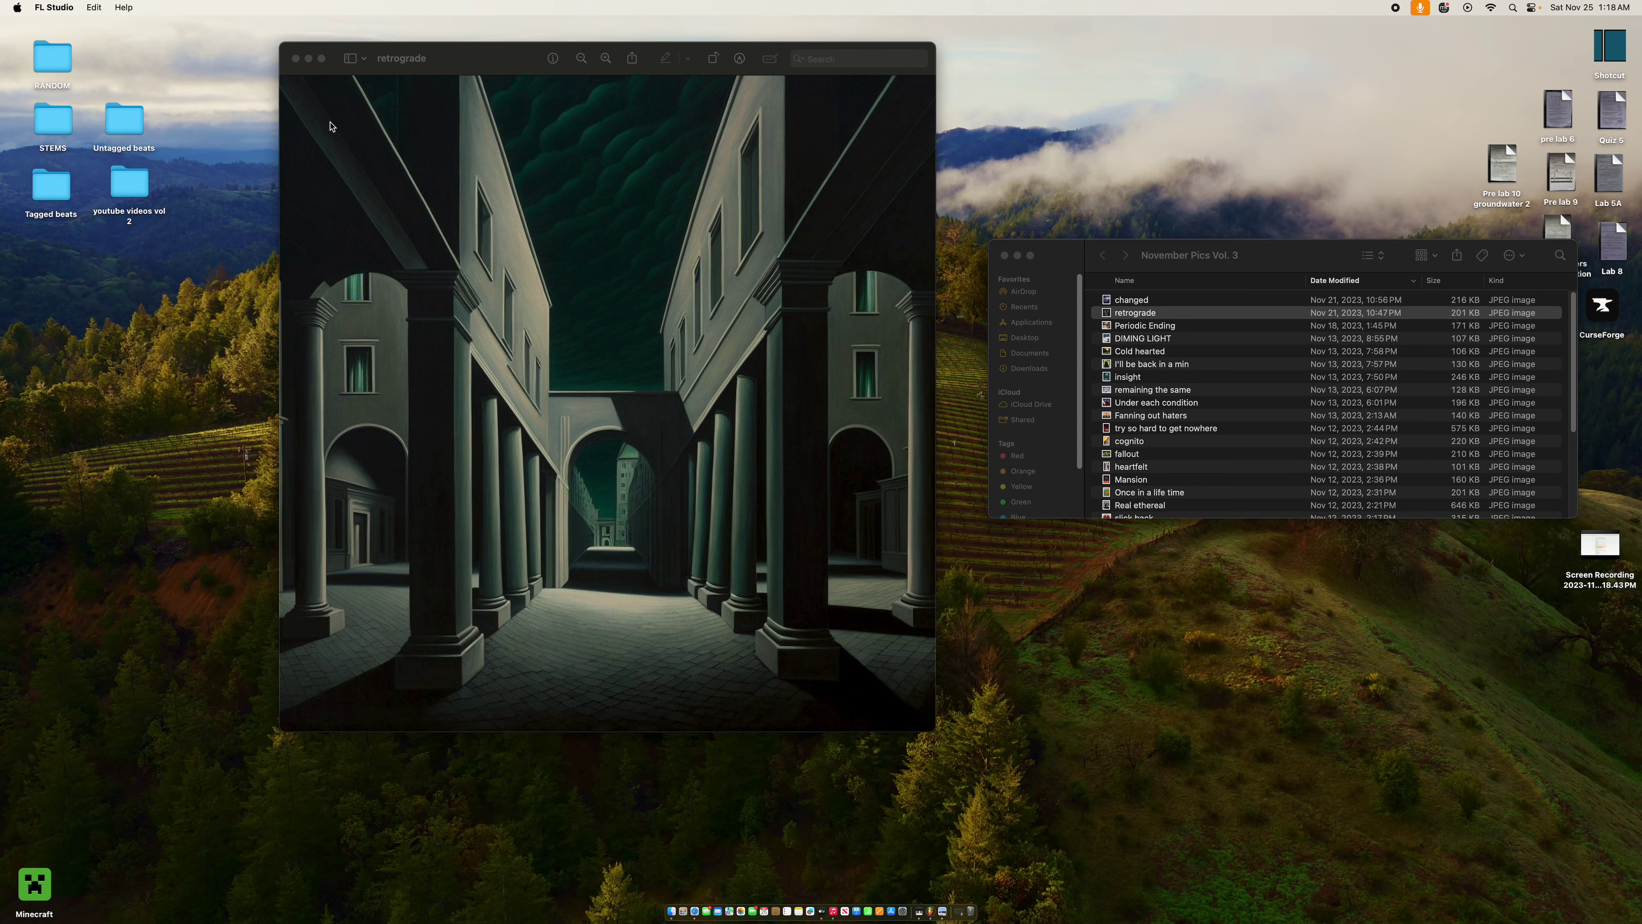
{"action": "left_click", "coordinate": [322, 59]}
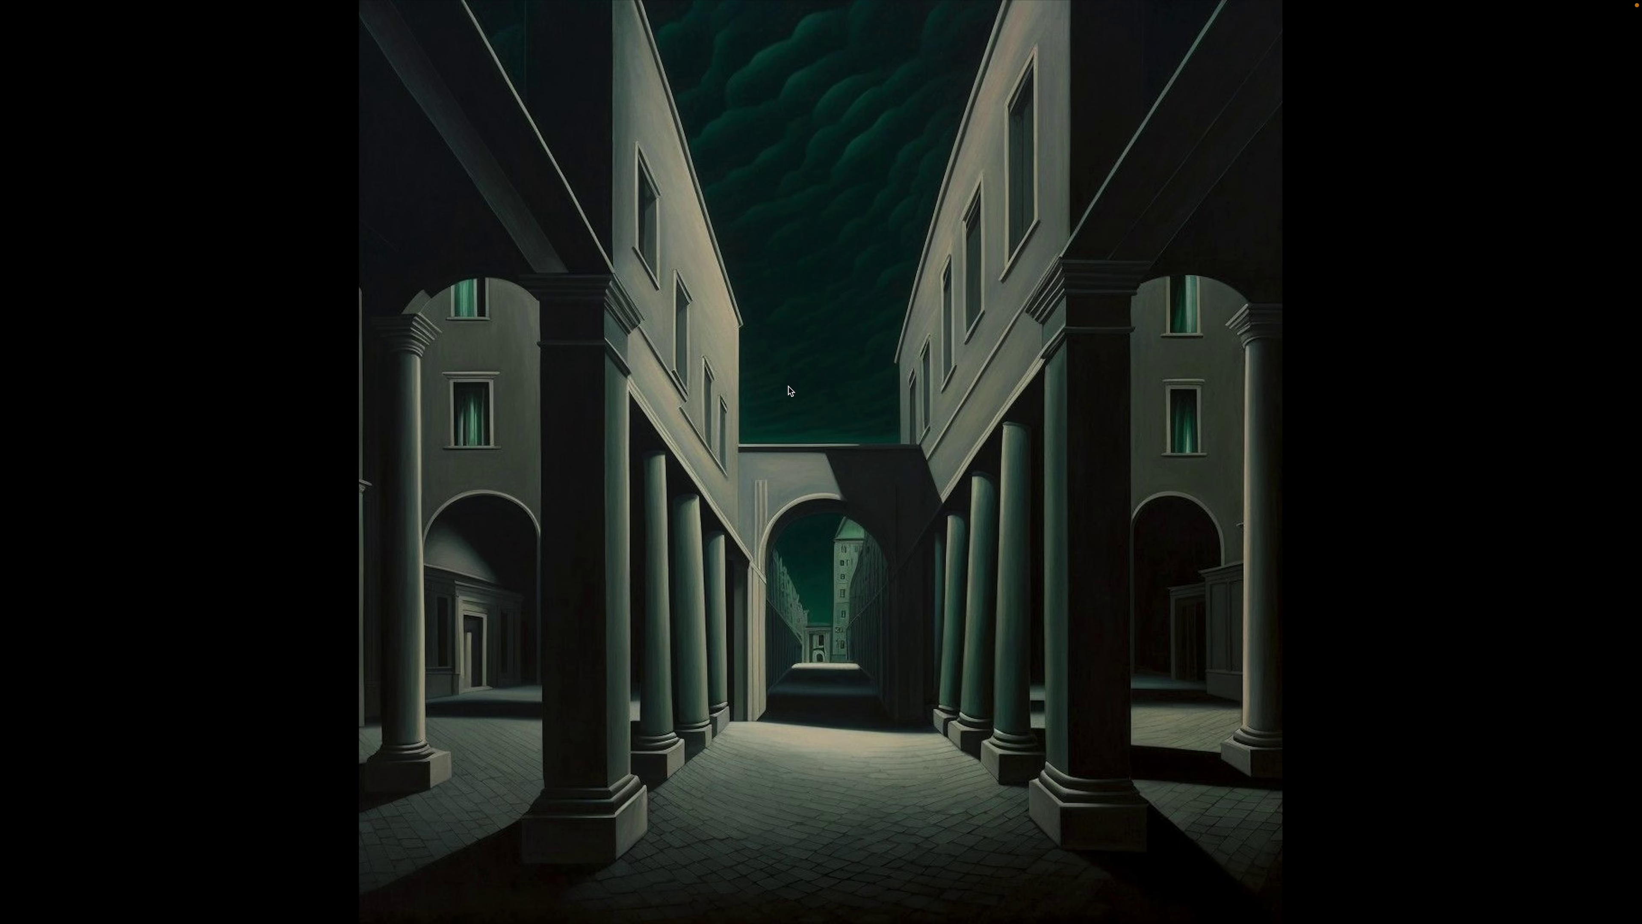
{"action": "key", "text": "Escape"}
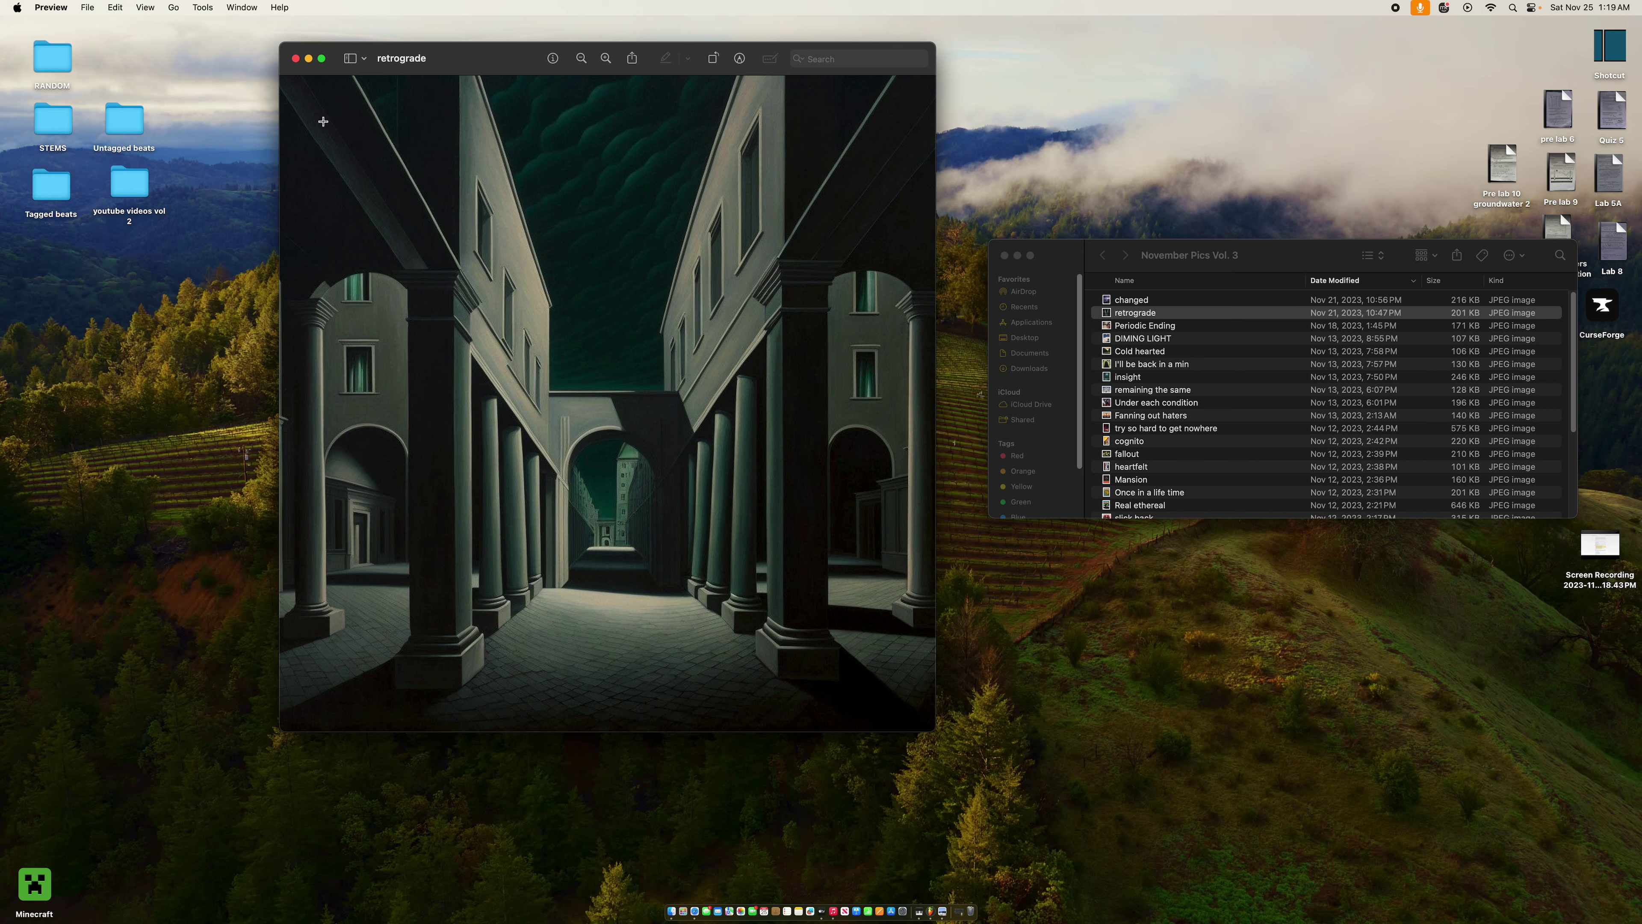
Close the retrograde image and the November Pics Vol. 3 folder, and switch back to FL Studio
{"action": "left_click", "coordinate": [295, 58]}
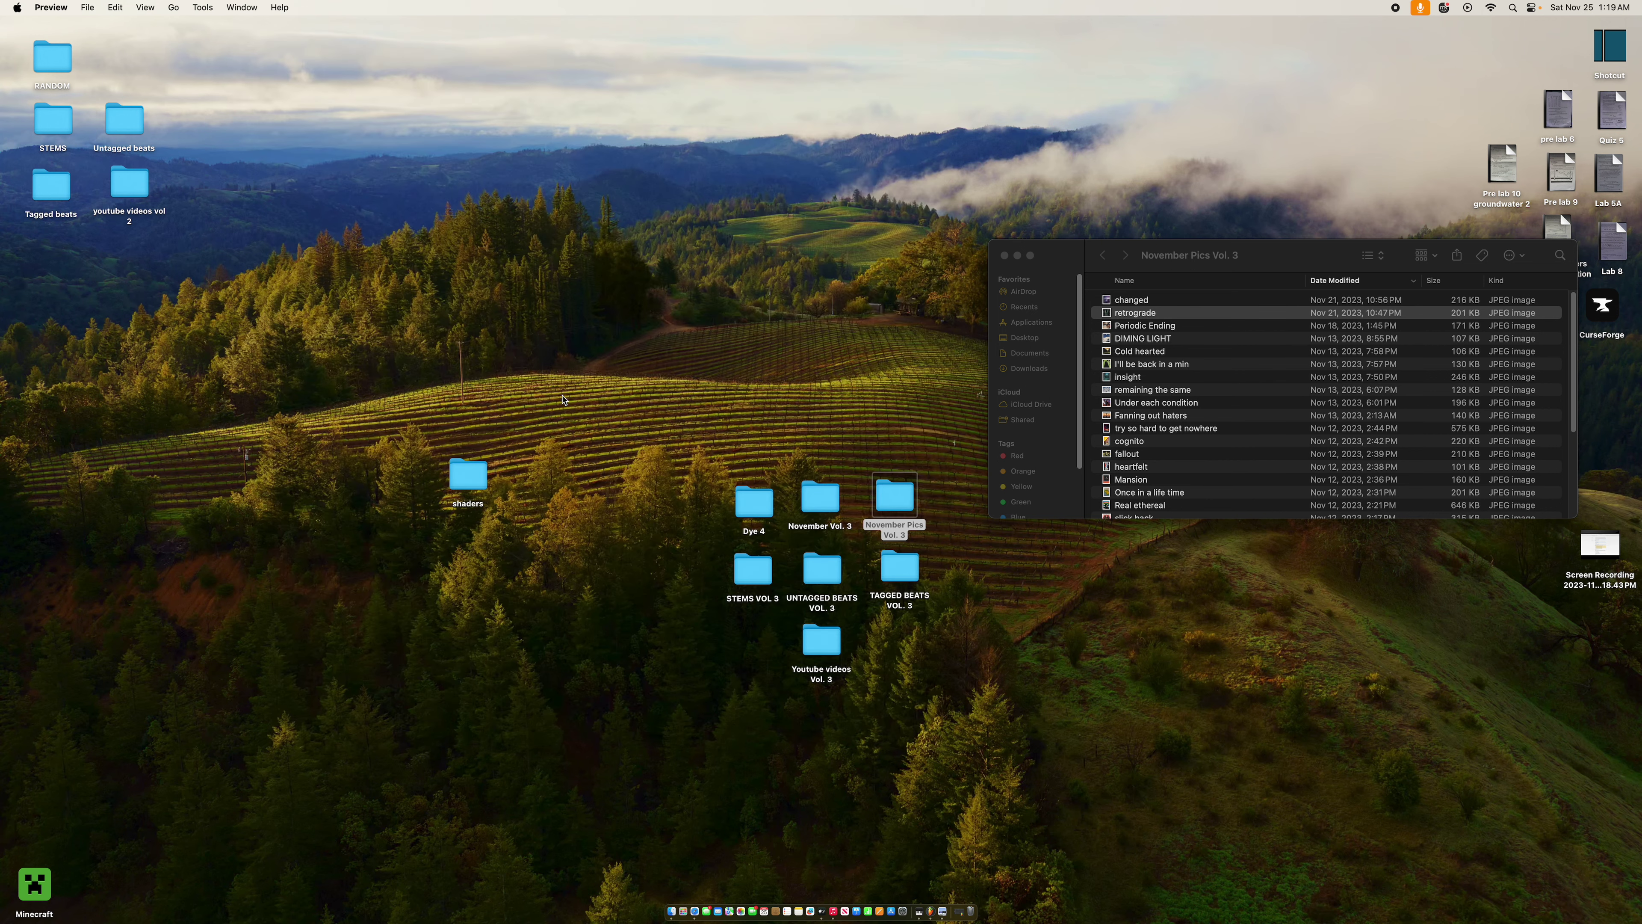
{"action": "left_click", "coordinate": [1005, 257]}
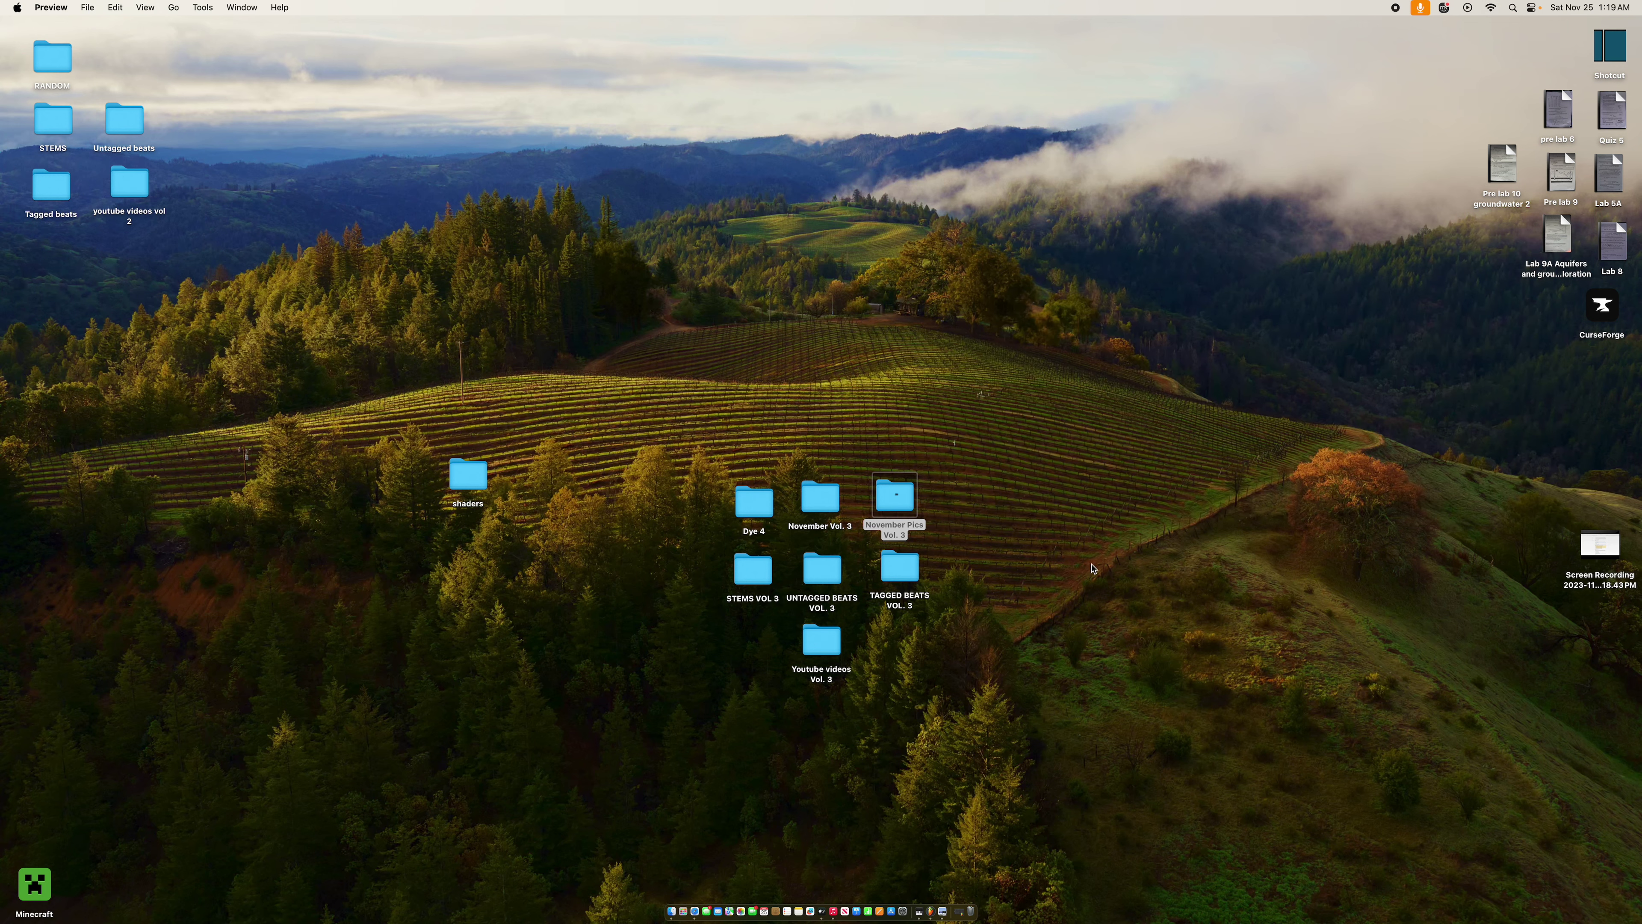
{"action": "left_click", "coordinate": [961, 917]}
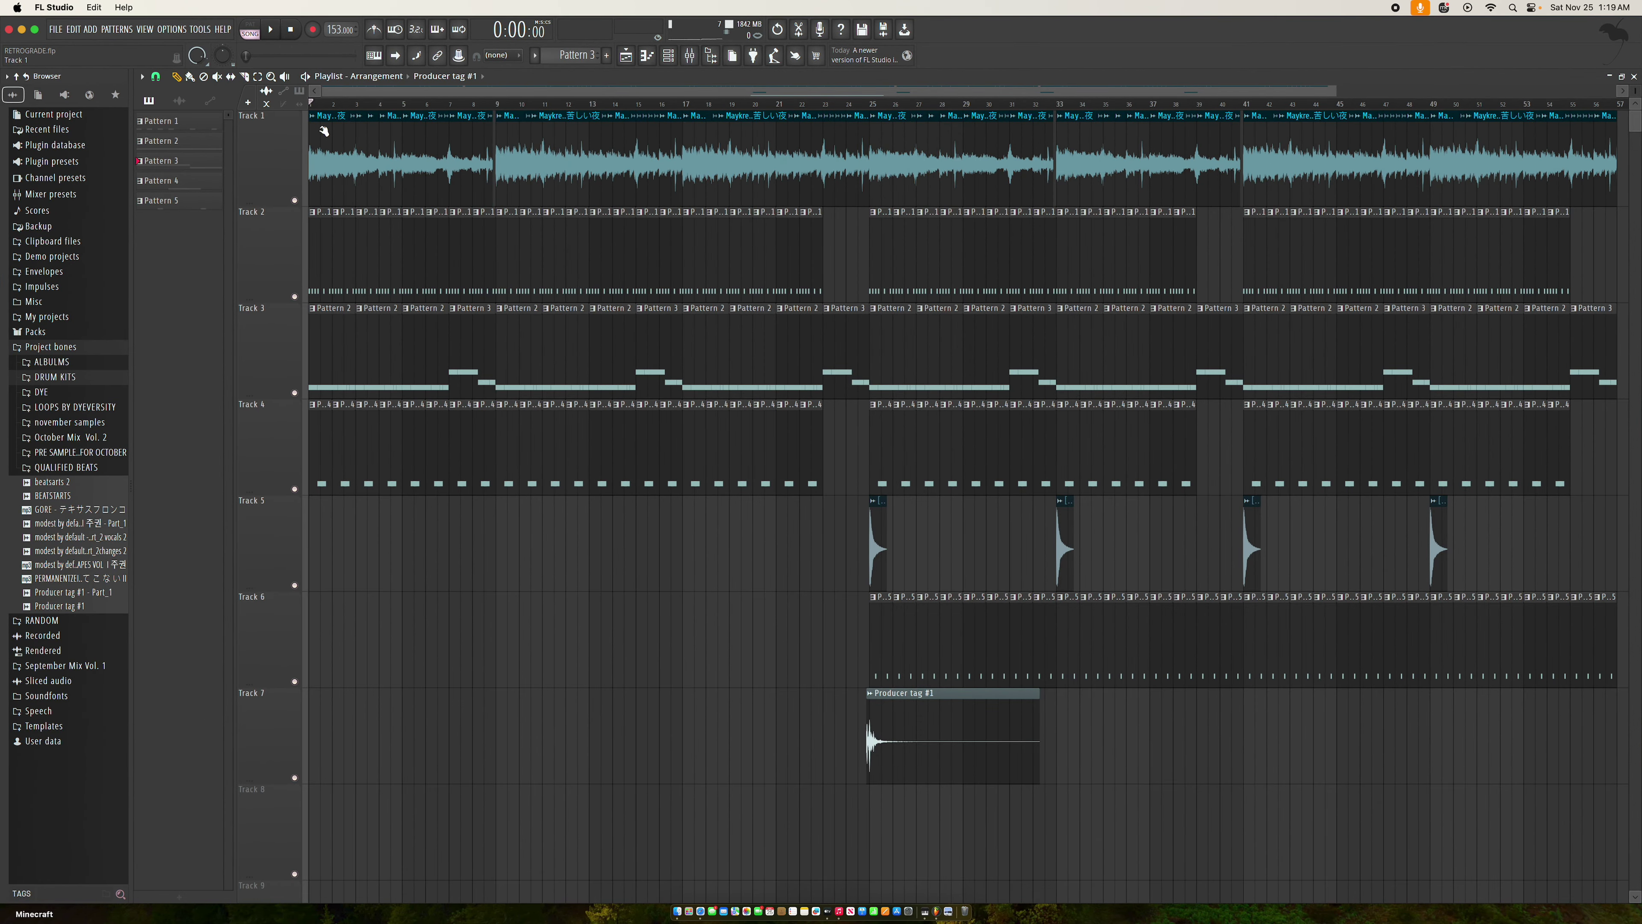
Play the song with Multi-Output Device 2 selected as the audio device, and stop playback after listening
{"action": "key", "text": "space"}
{"action": "left_click", "coordinate": [172, 29]}
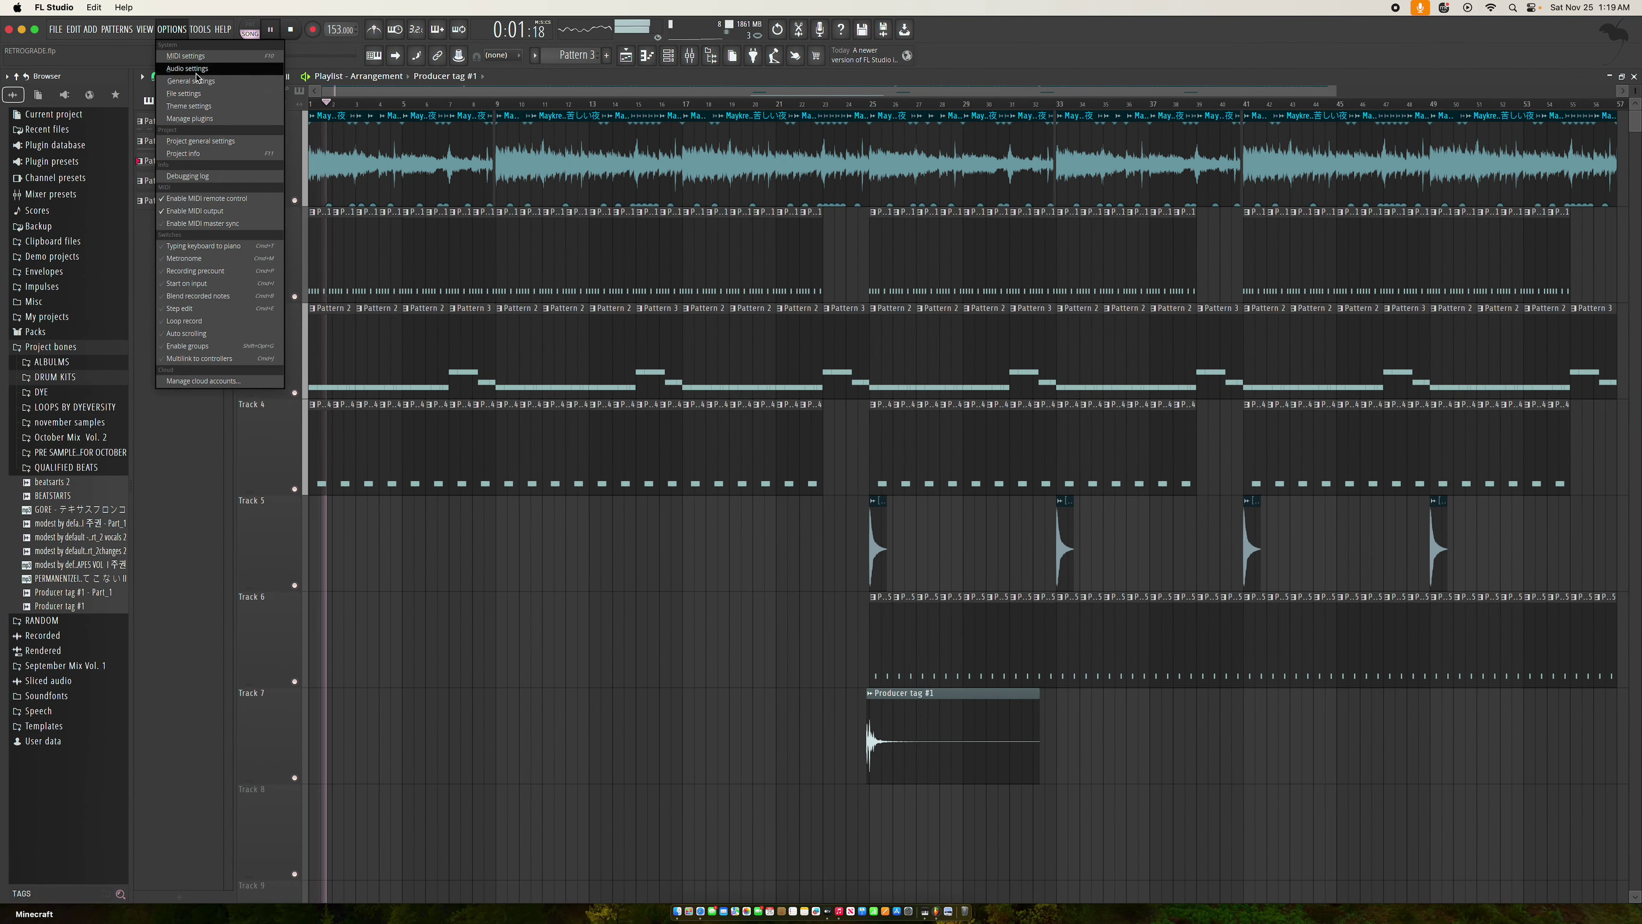
{"action": "left_click", "coordinate": [187, 68]}
{"action": "left_click", "coordinate": [714, 250]}
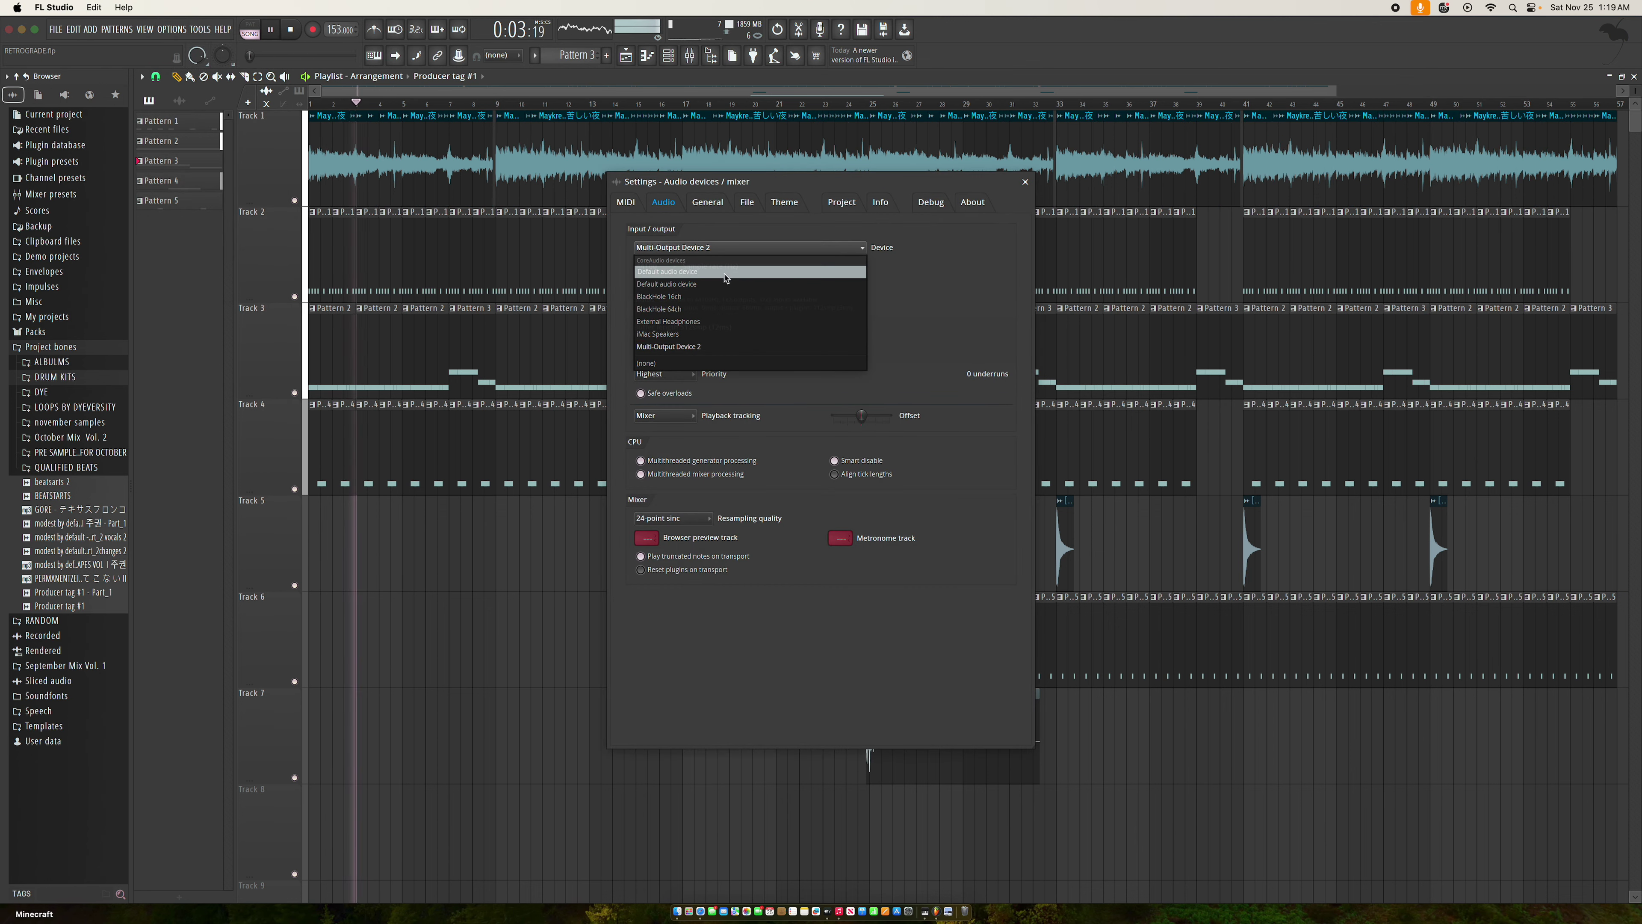
{"action": "left_click", "coordinate": [698, 349]}
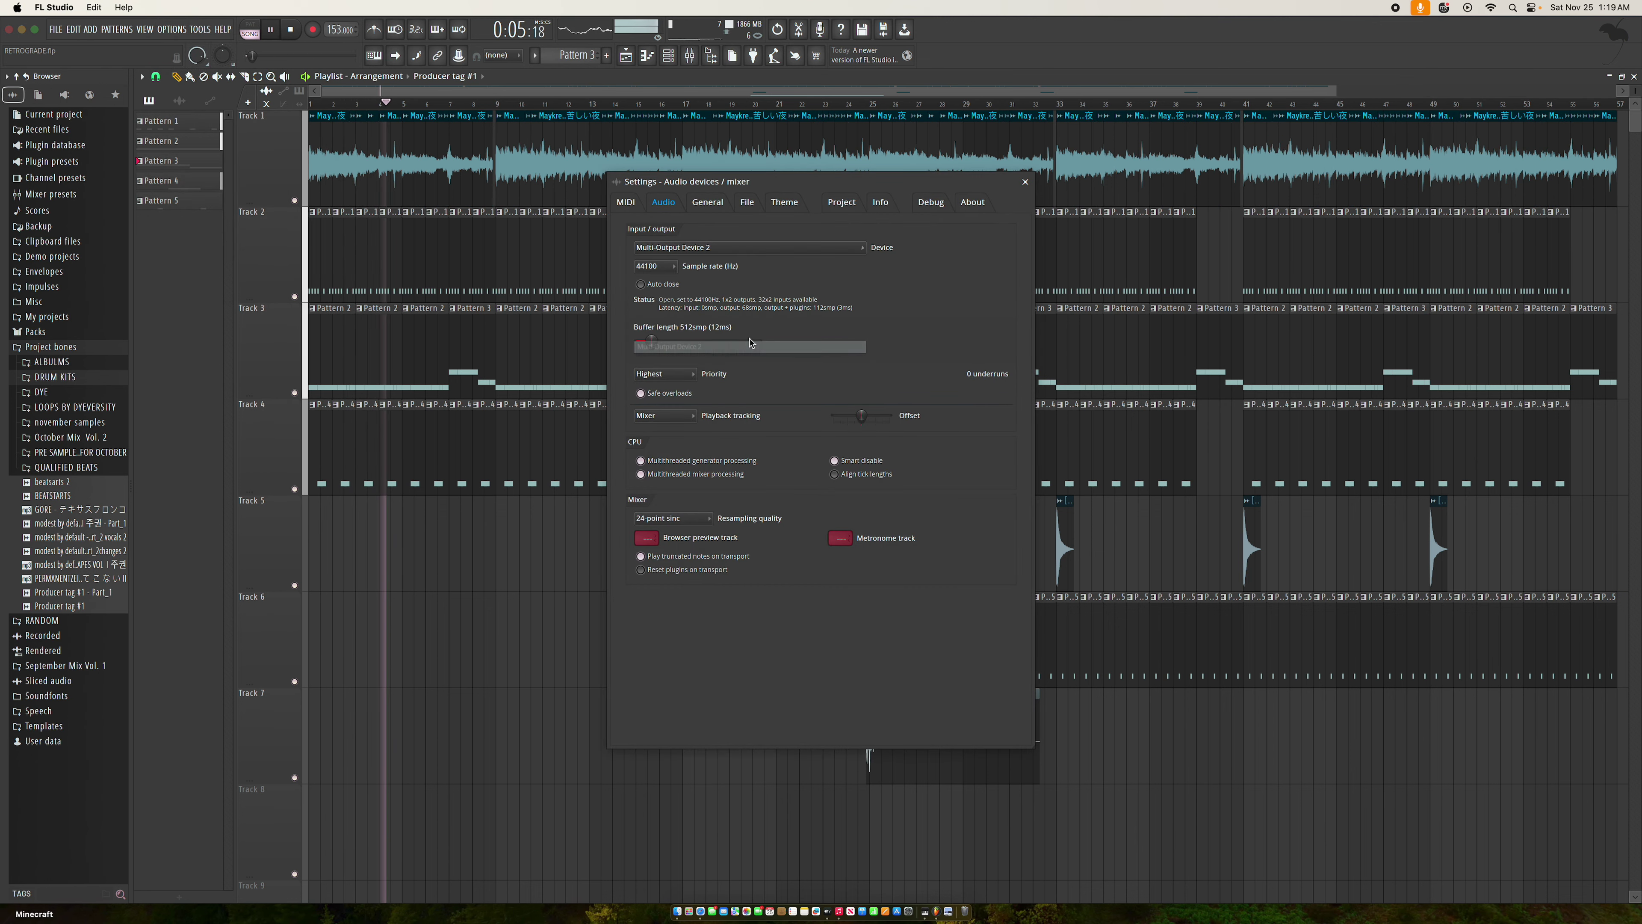
{"action": "left_click", "coordinate": [1023, 182]}
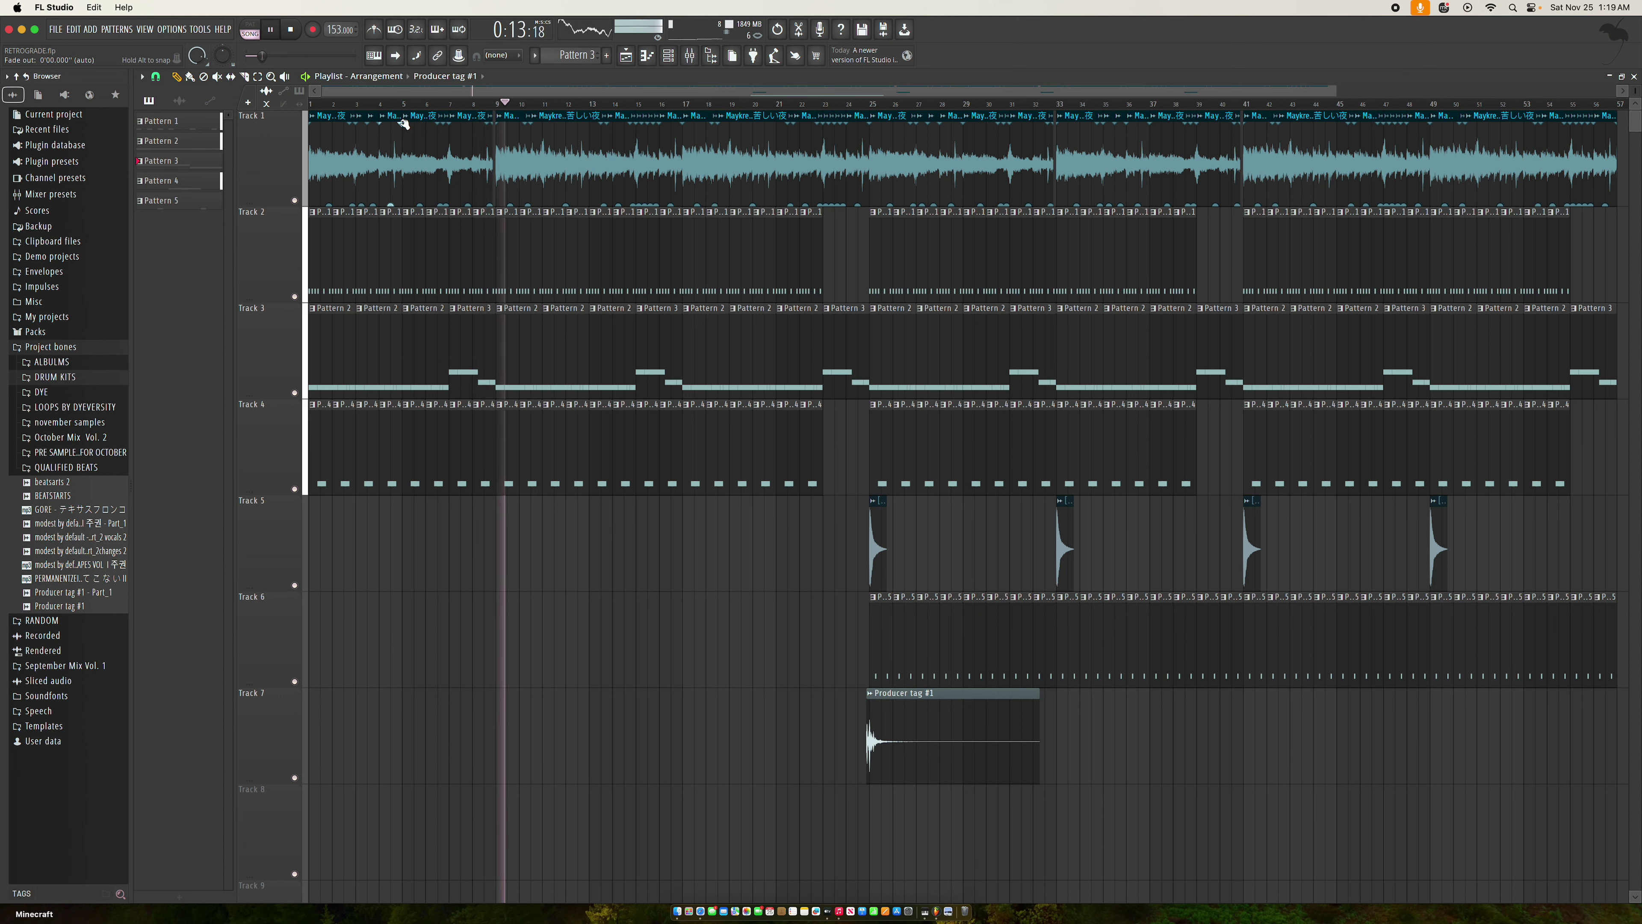
{"action": "key", "text": "space"}
Open the recent project Places unknowned.flp without saving RETROGRADE.flp, choosing Do nothing for the invalid data folder
{"action": "left_click", "coordinate": [56, 29]}
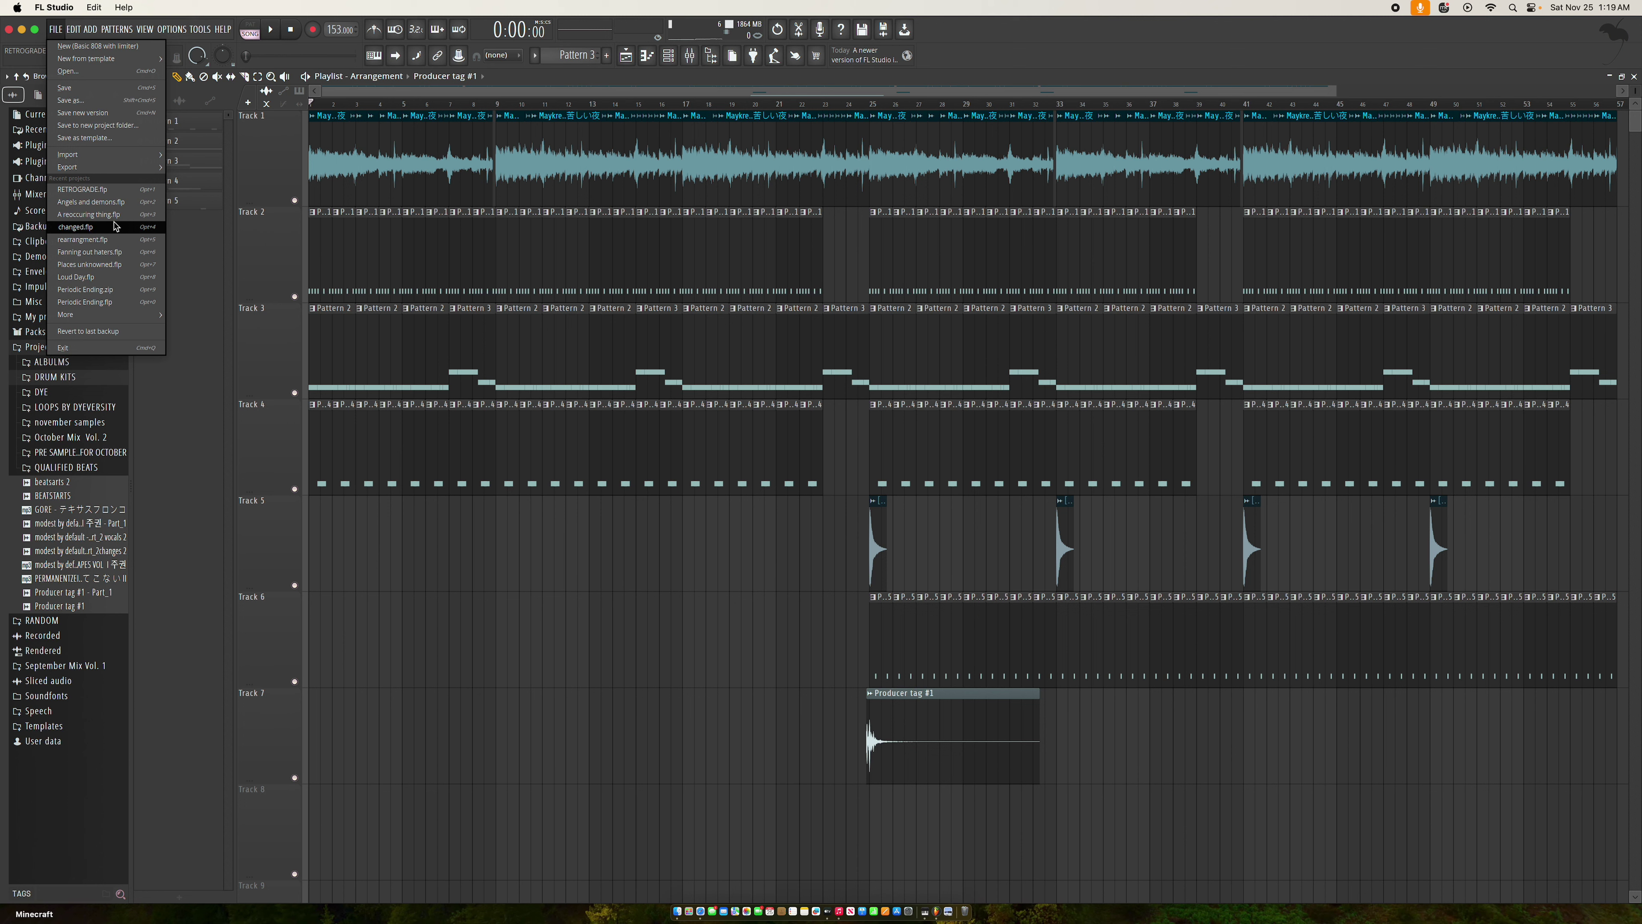
{"action": "left_click", "coordinate": [112, 264]}
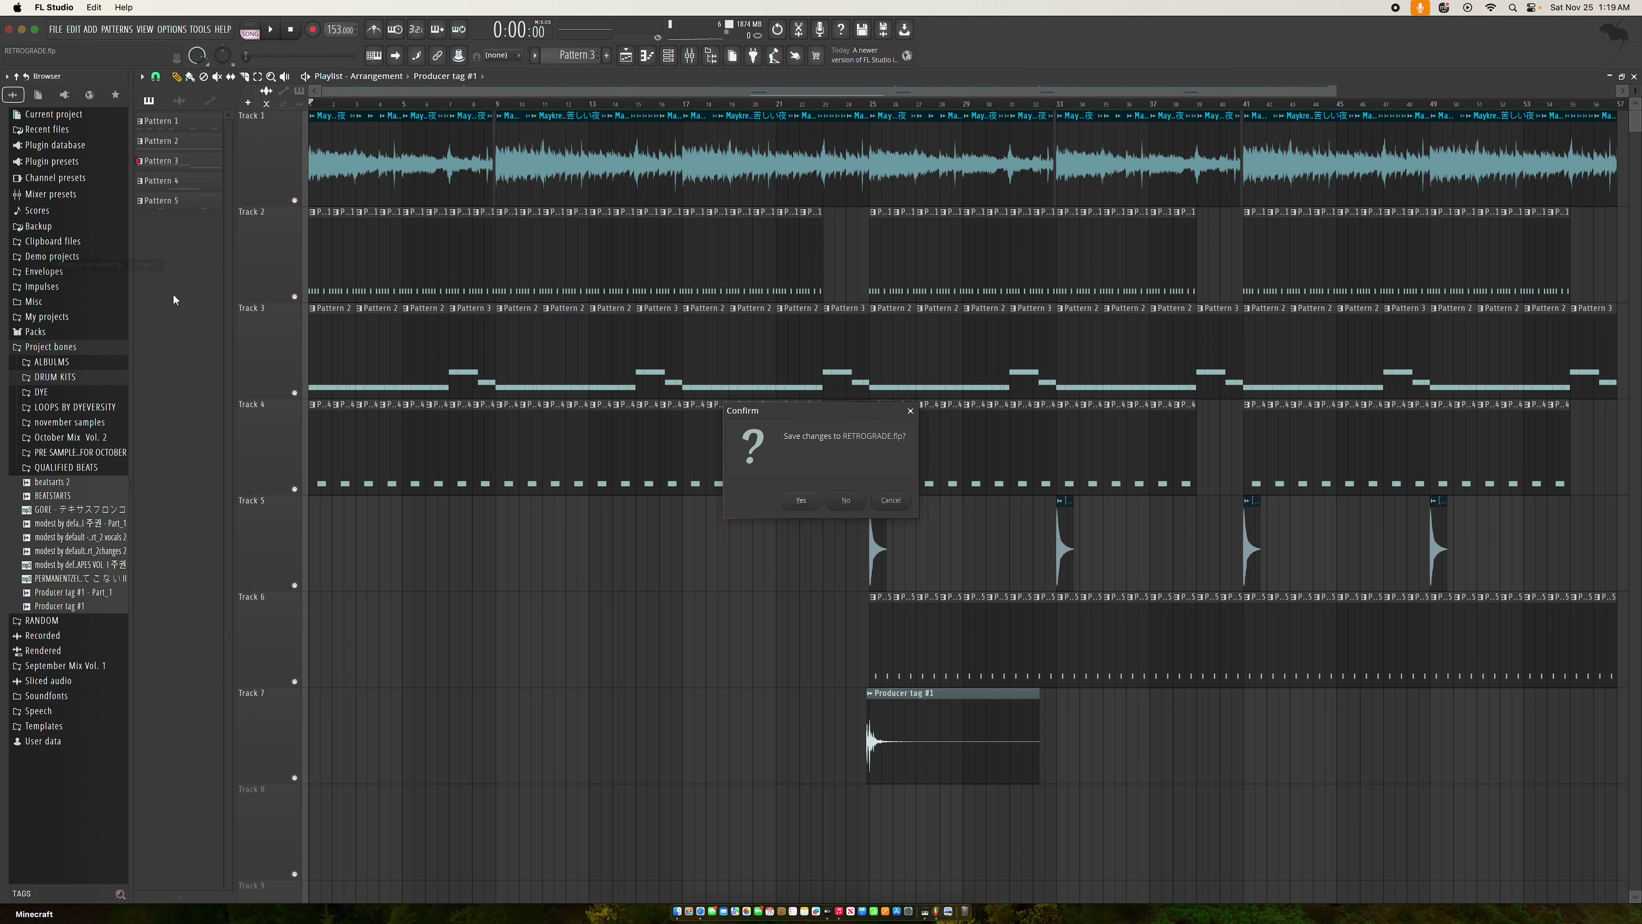
{"action": "left_click", "coordinate": [834, 492]}
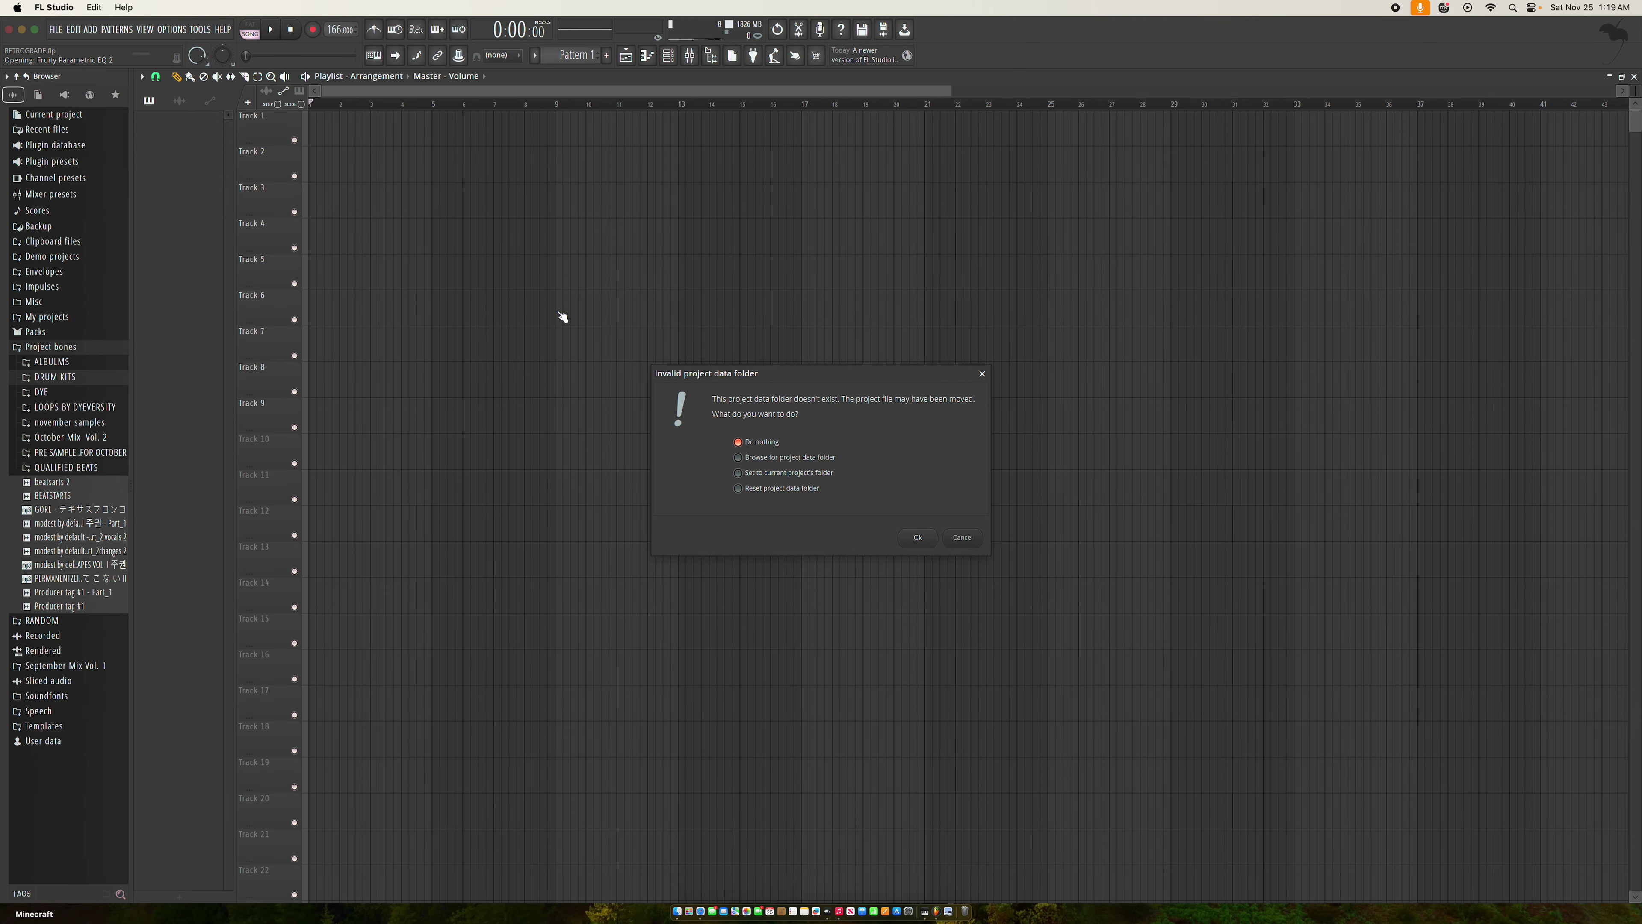
{"action": "key", "text": "Return"}
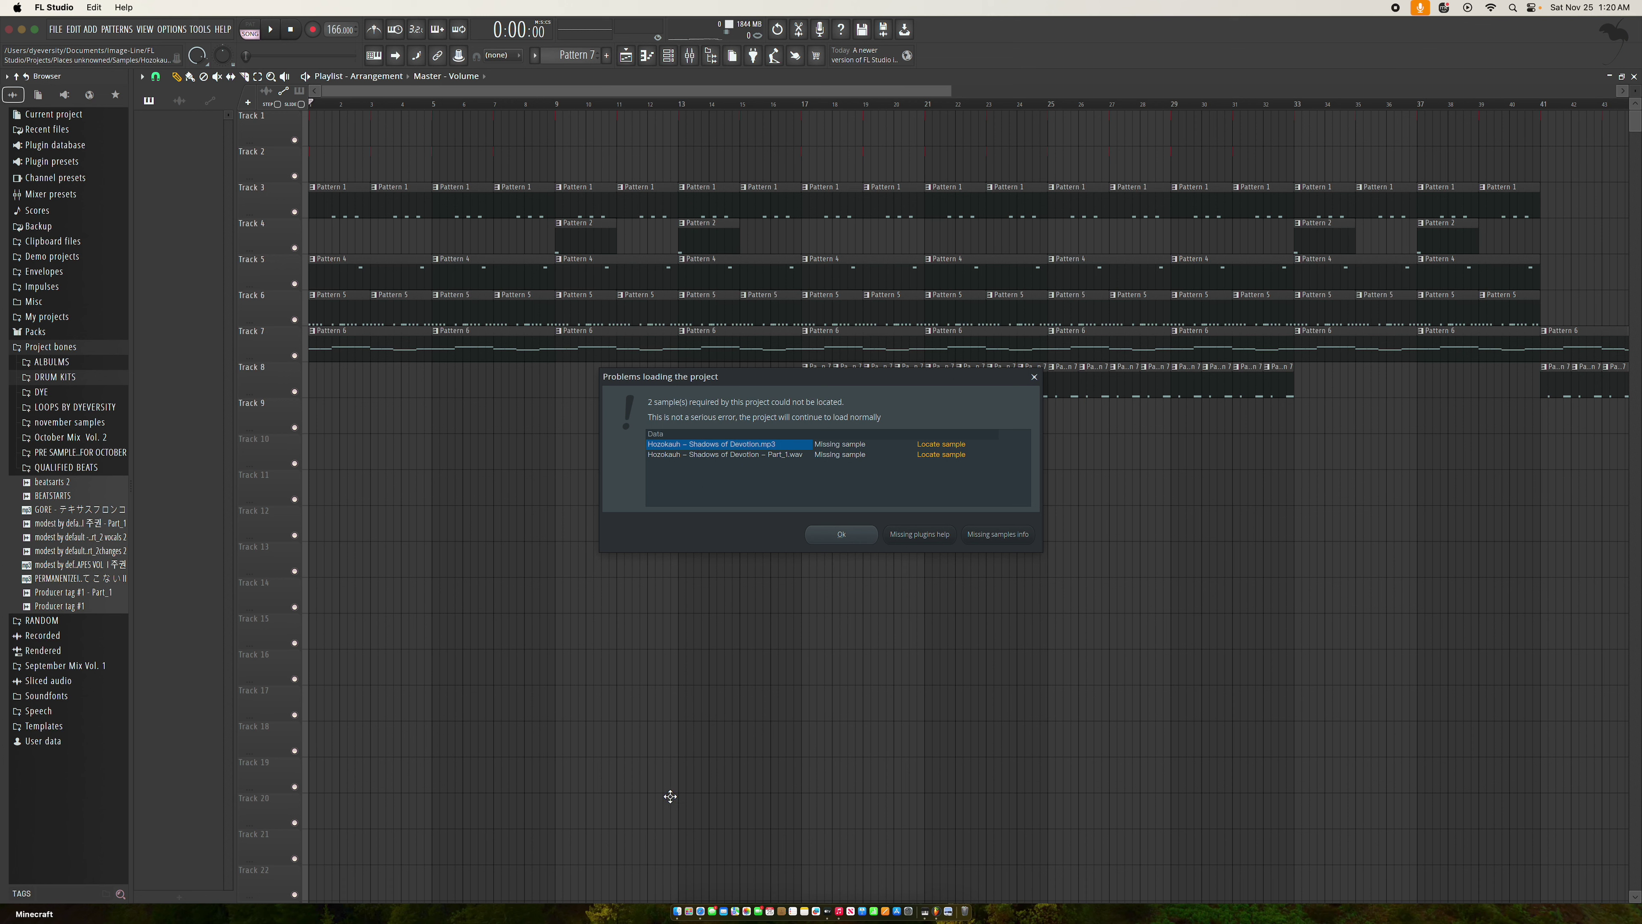
Switch to Finder and search this Mac for "hozoka" to find the missing samples
{"action": "left_click", "coordinate": [677, 911]}
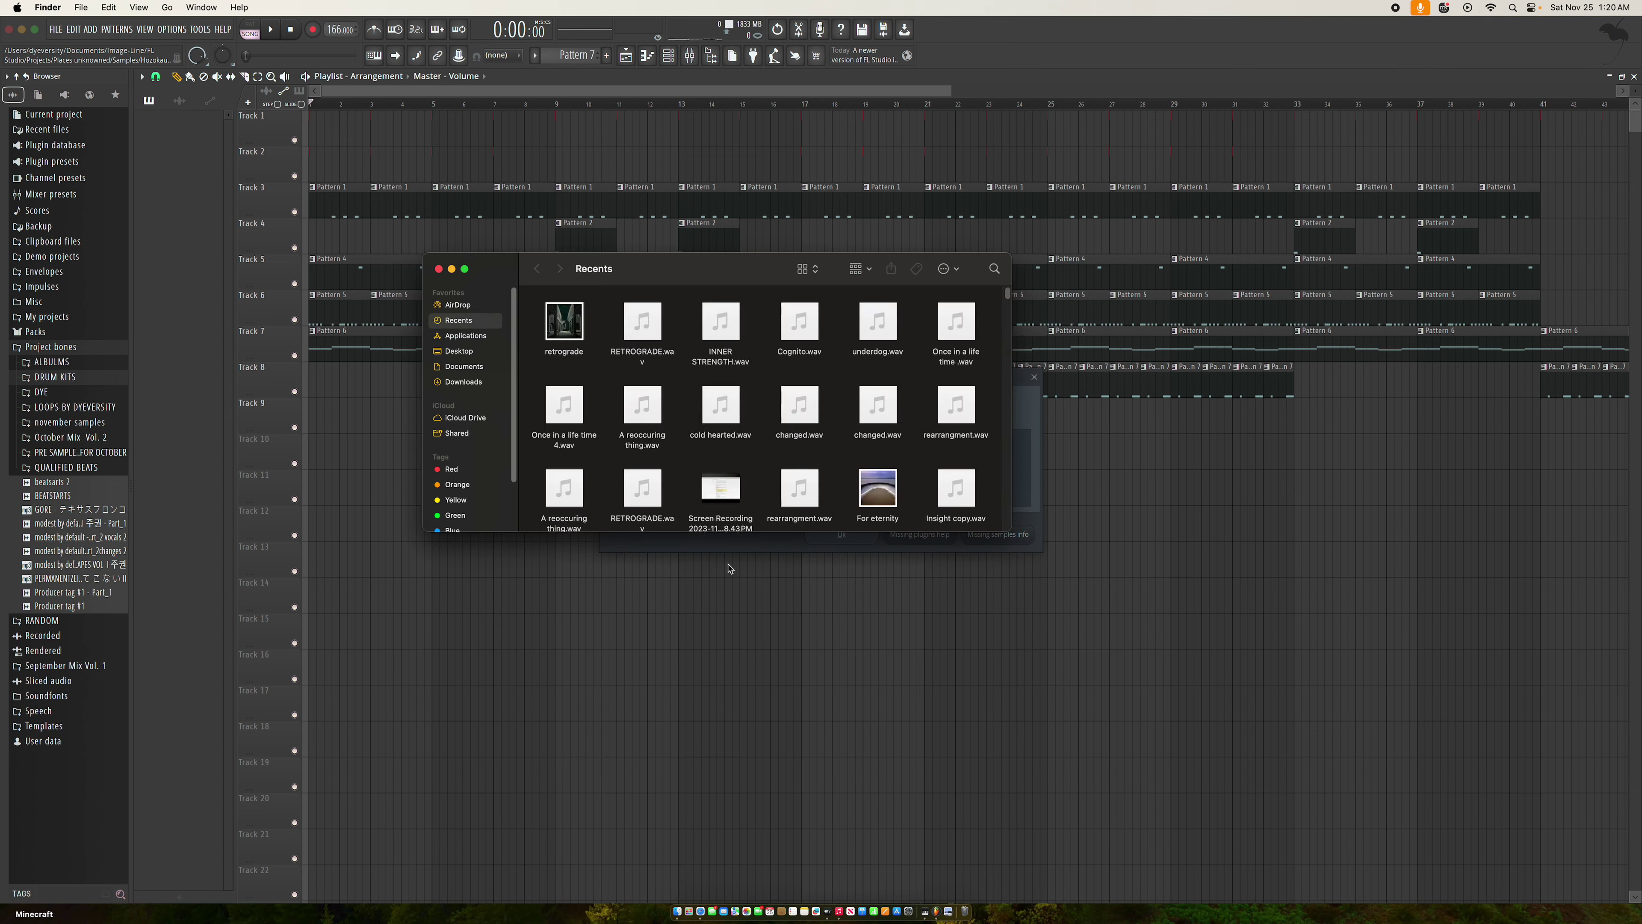
{"action": "scroll", "coordinate": [931, 316], "scroll_direction": "down", "scroll_amount": 1}
{"action": "left_click", "coordinate": [996, 270]}
{"action": "type", "text": "hozoka"}
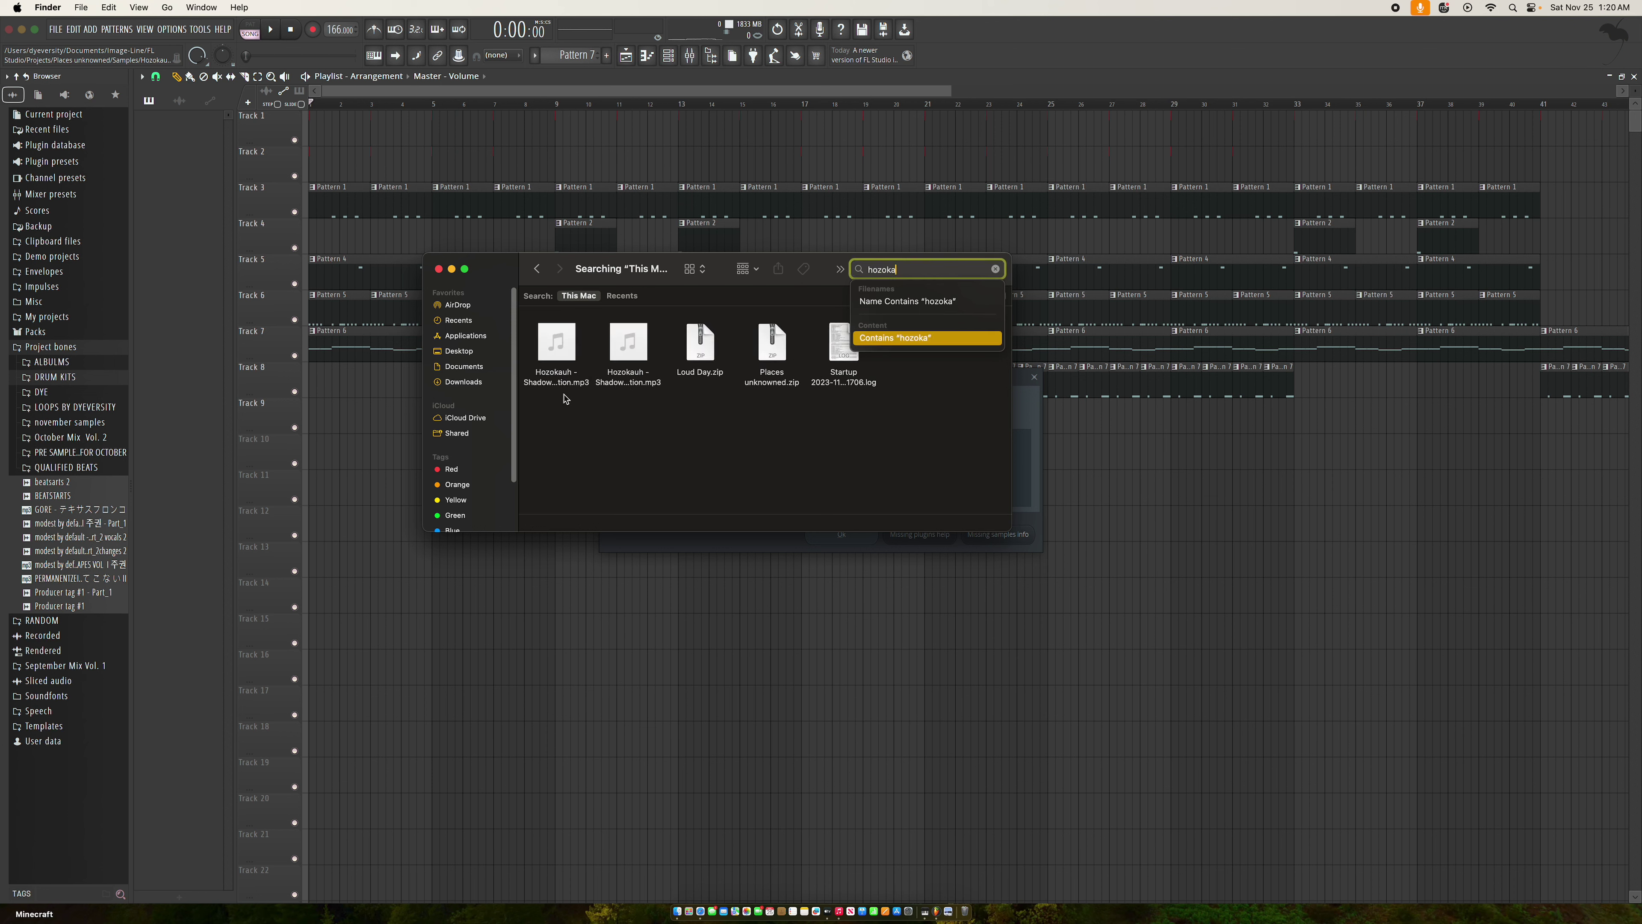
Bring both Hozokauh MP3 files into FL Studio's browser, allow iCloud Drive access, and close the Finder window
{"action": "left_click_drag", "start_coordinate": [686, 394], "coordinate": [520, 343]}
{"action": "left_click", "coordinate": [605, 437]}
{"action": "left_click", "coordinate": [554, 350]}
{"action": "left_click", "coordinate": [628, 346], "text": "super"}
{"action": "left_click_drag", "start_coordinate": [627, 346], "coordinate": [59, 477]}
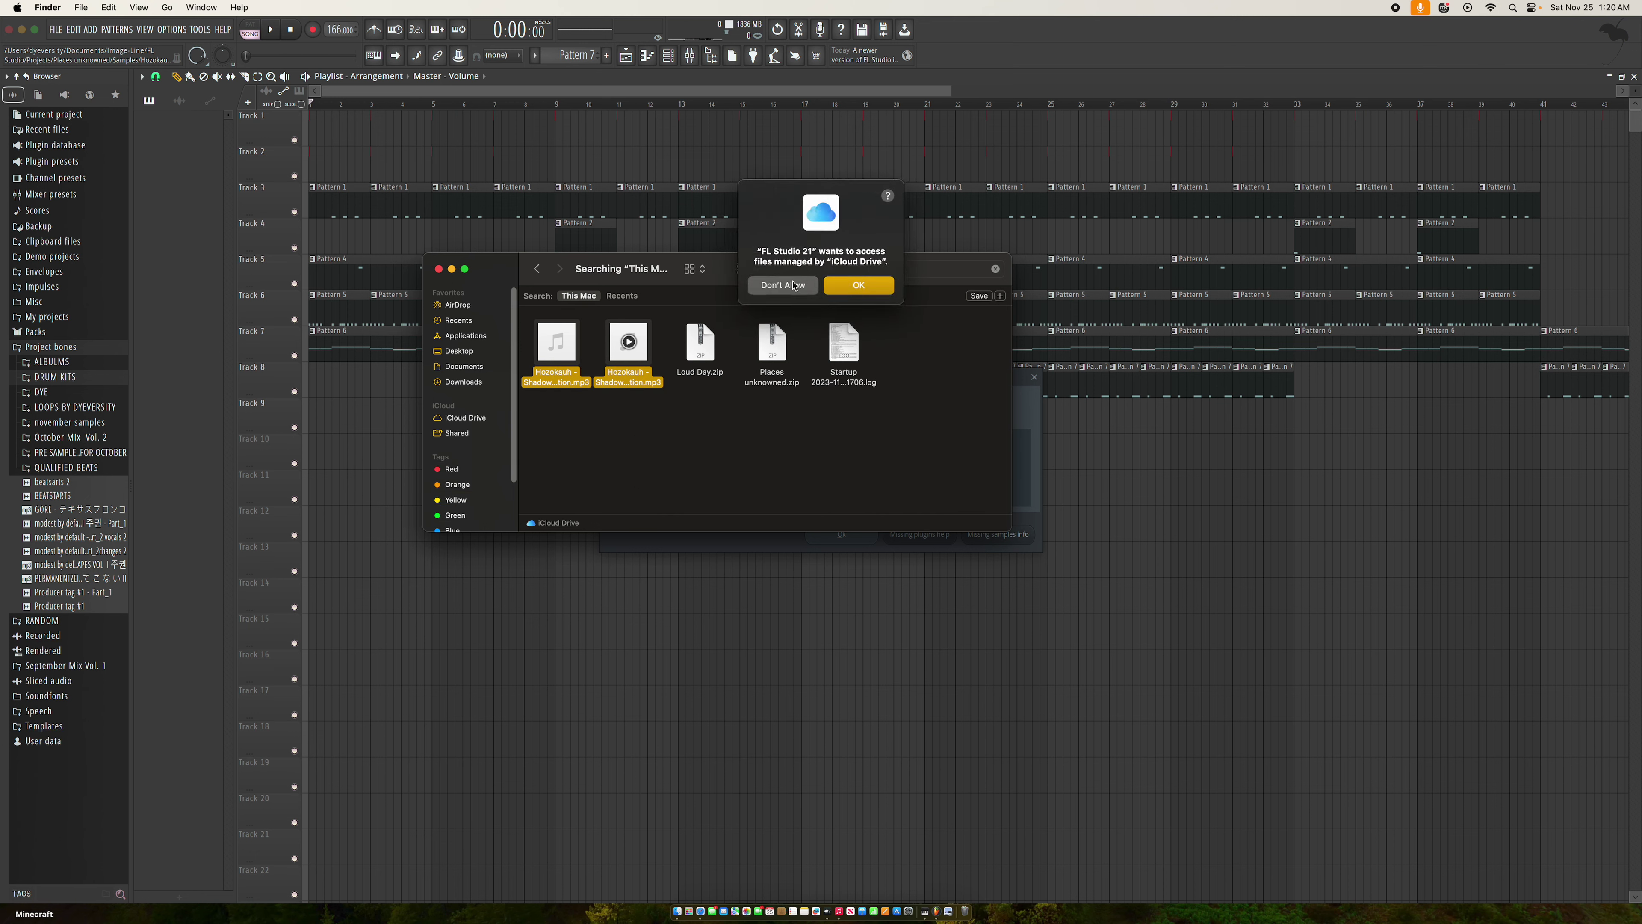
{"action": "left_click", "coordinate": [858, 286]}
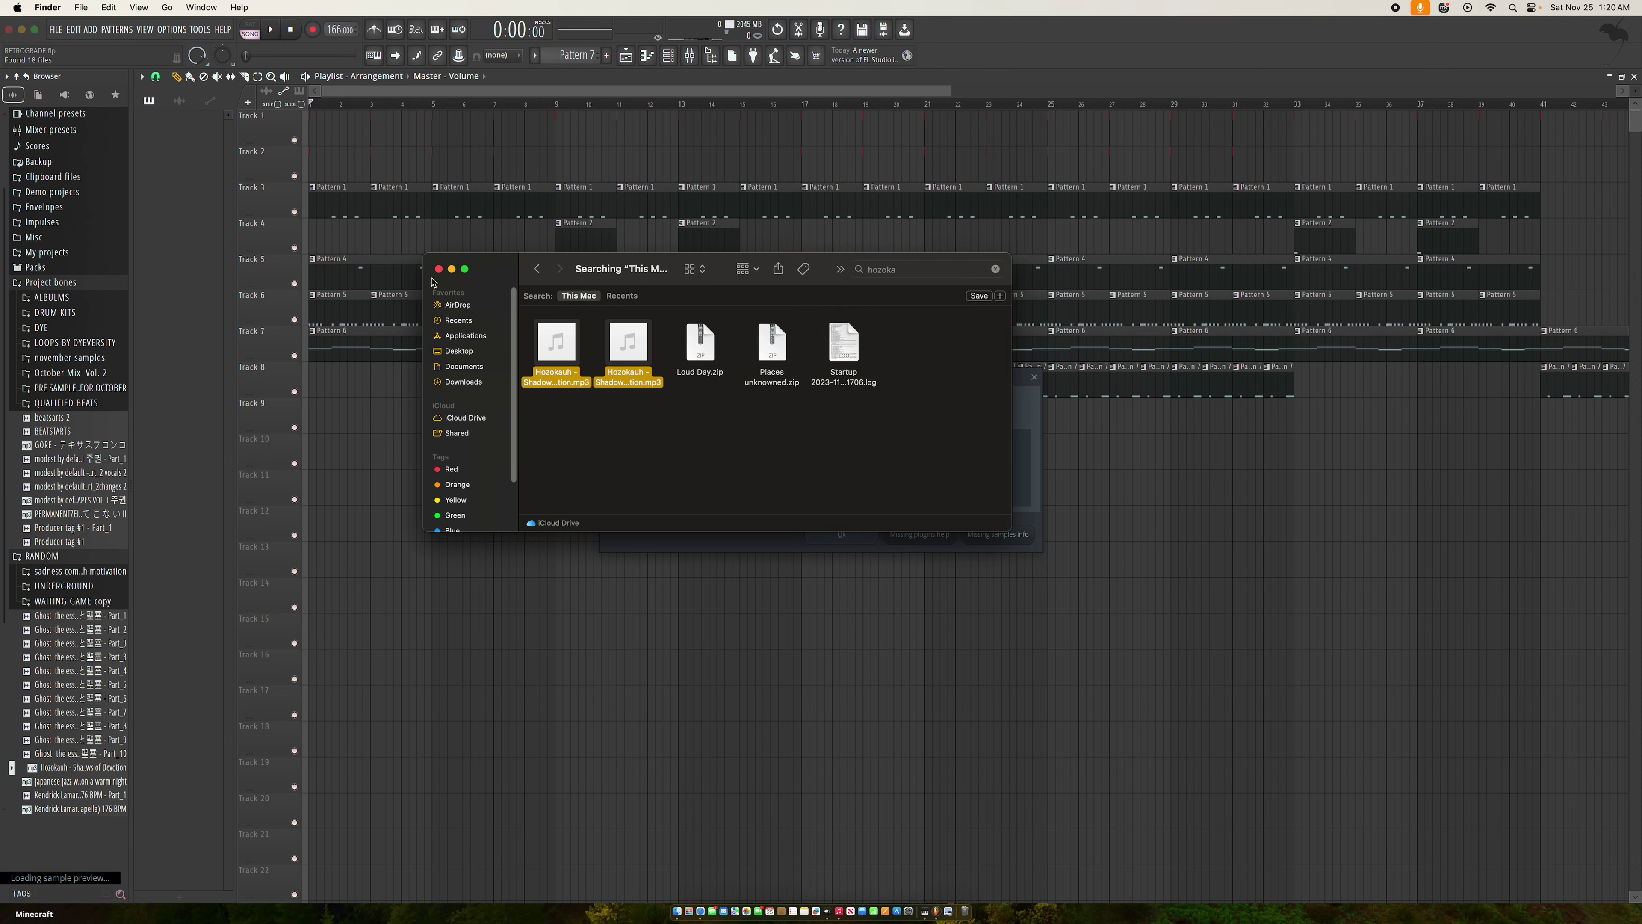
{"action": "left_click", "coordinate": [438, 269]}
Dismiss the missing samples report and reload Places unknowned.flp, choosing Do nothing for the invalid data folder
{"action": "left_click", "coordinate": [861, 535]}
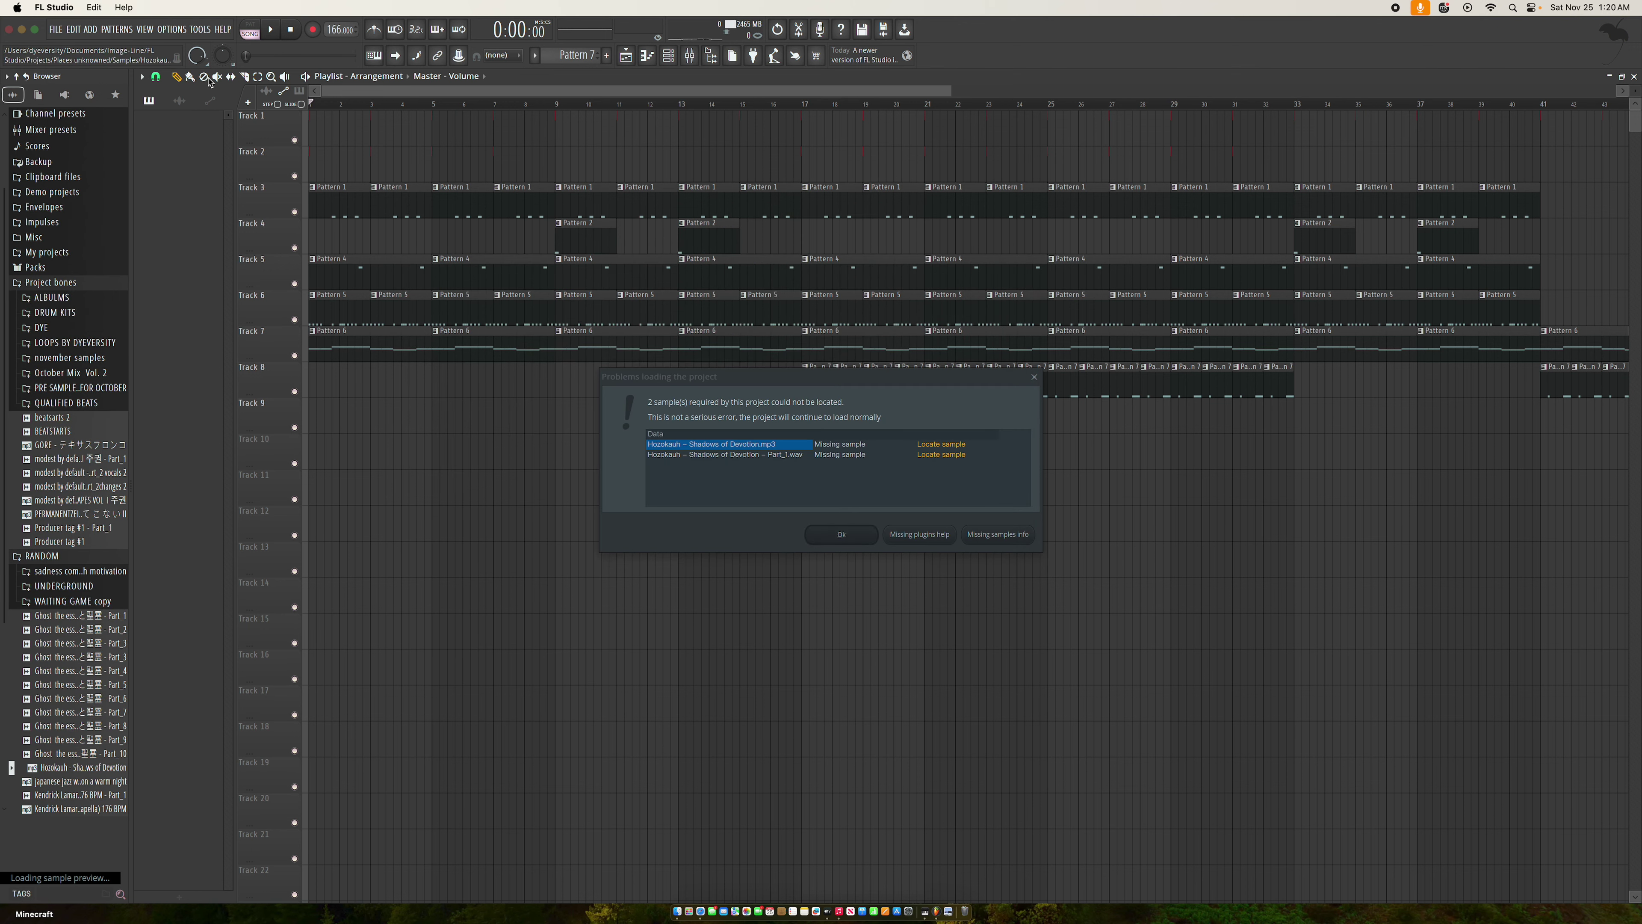
{"action": "left_click", "coordinate": [56, 29]}
{"action": "left_click", "coordinate": [114, 191]}
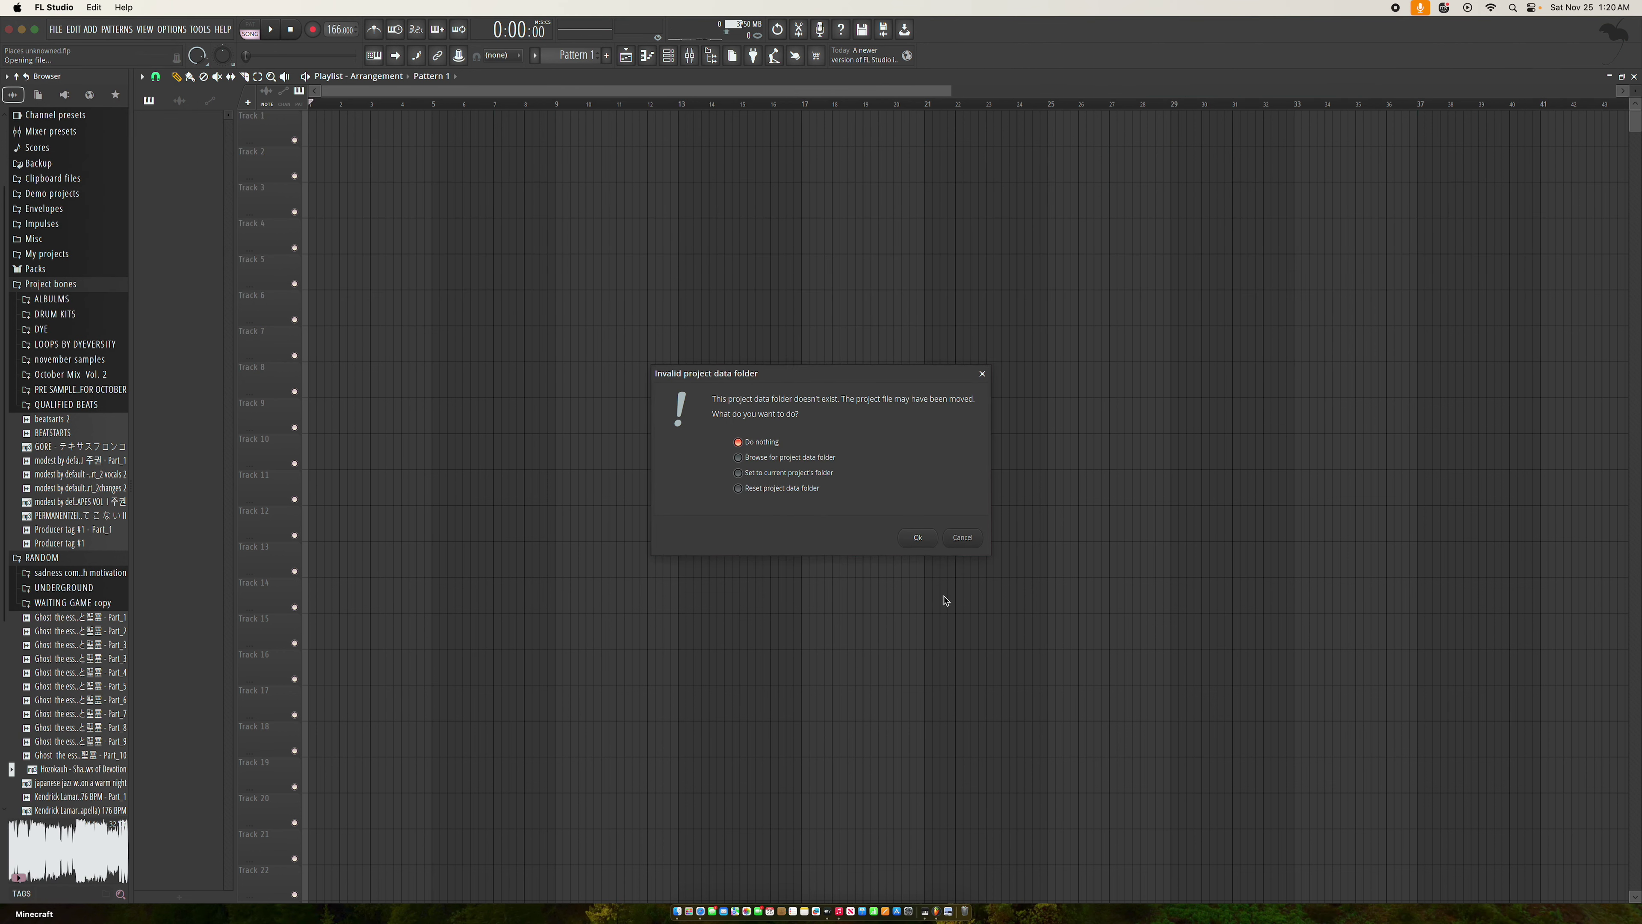
{"action": "left_click", "coordinate": [920, 539]}
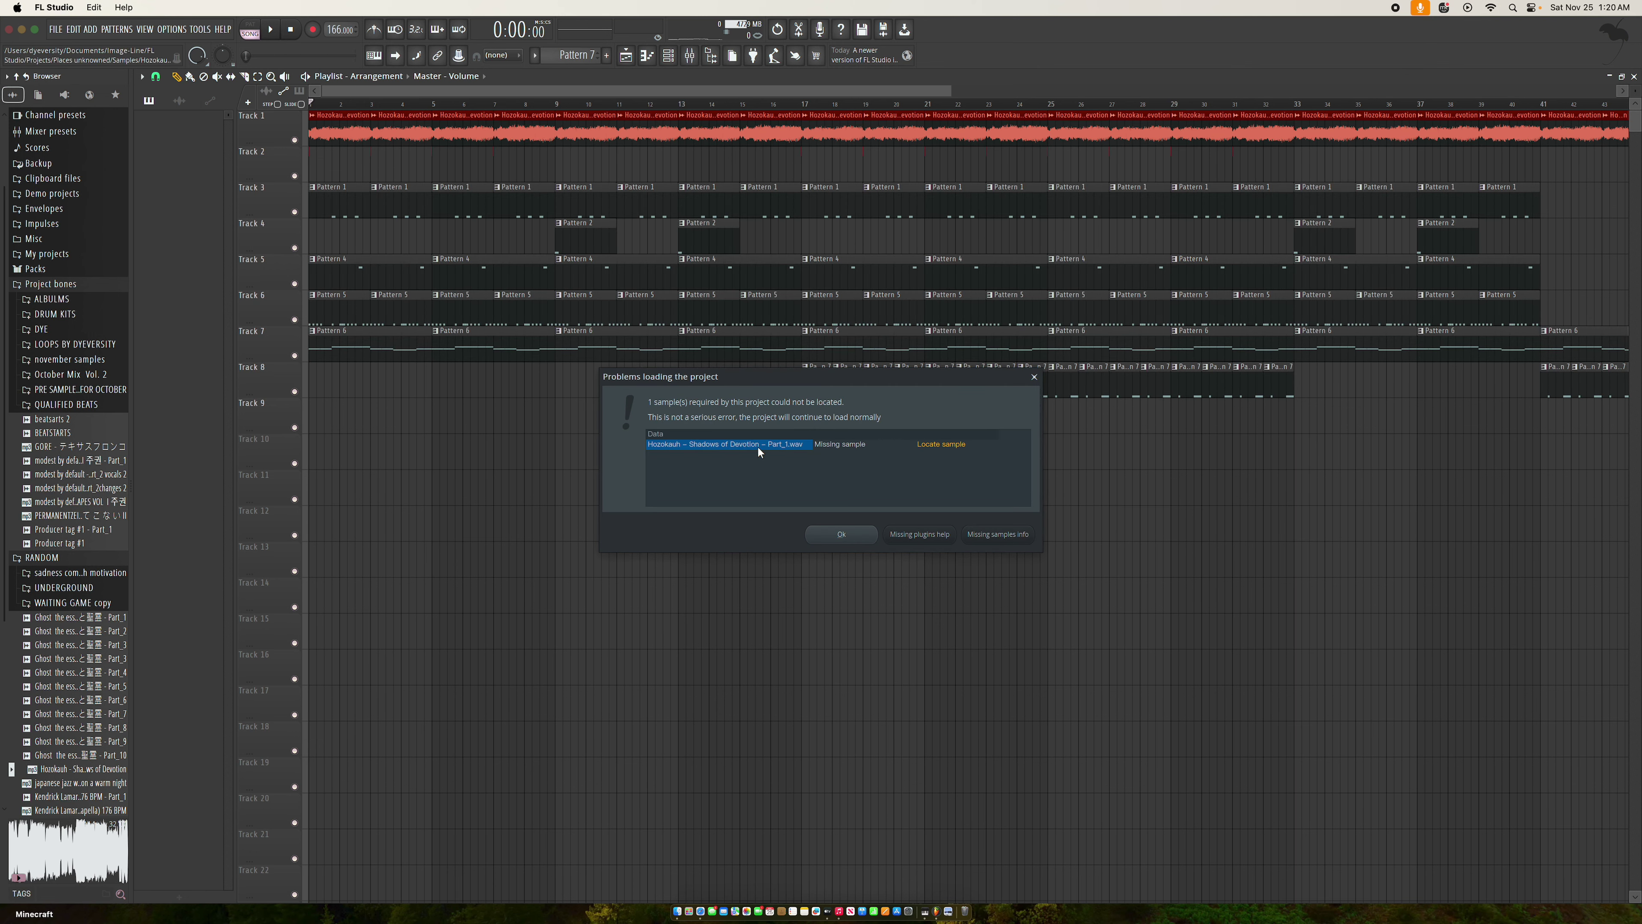
{"action": "left_click", "coordinate": [842, 535]}
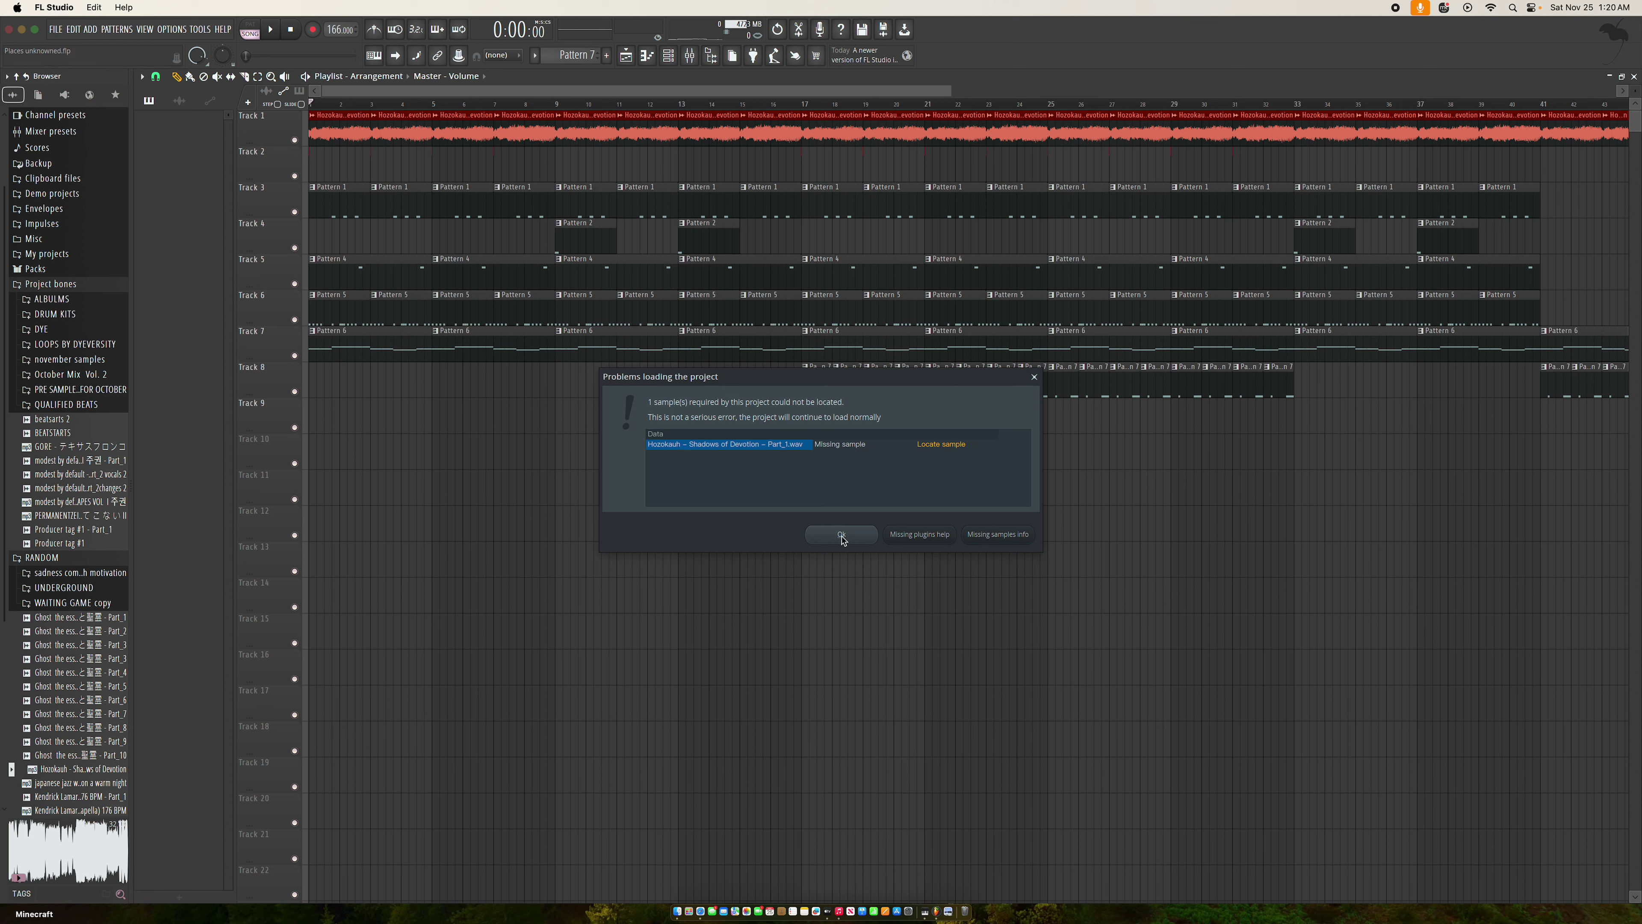
Switch to Finder again and repeat the "hozoka" search on this Mac for the remaining missing sample
{"action": "left_click", "coordinate": [678, 910]}
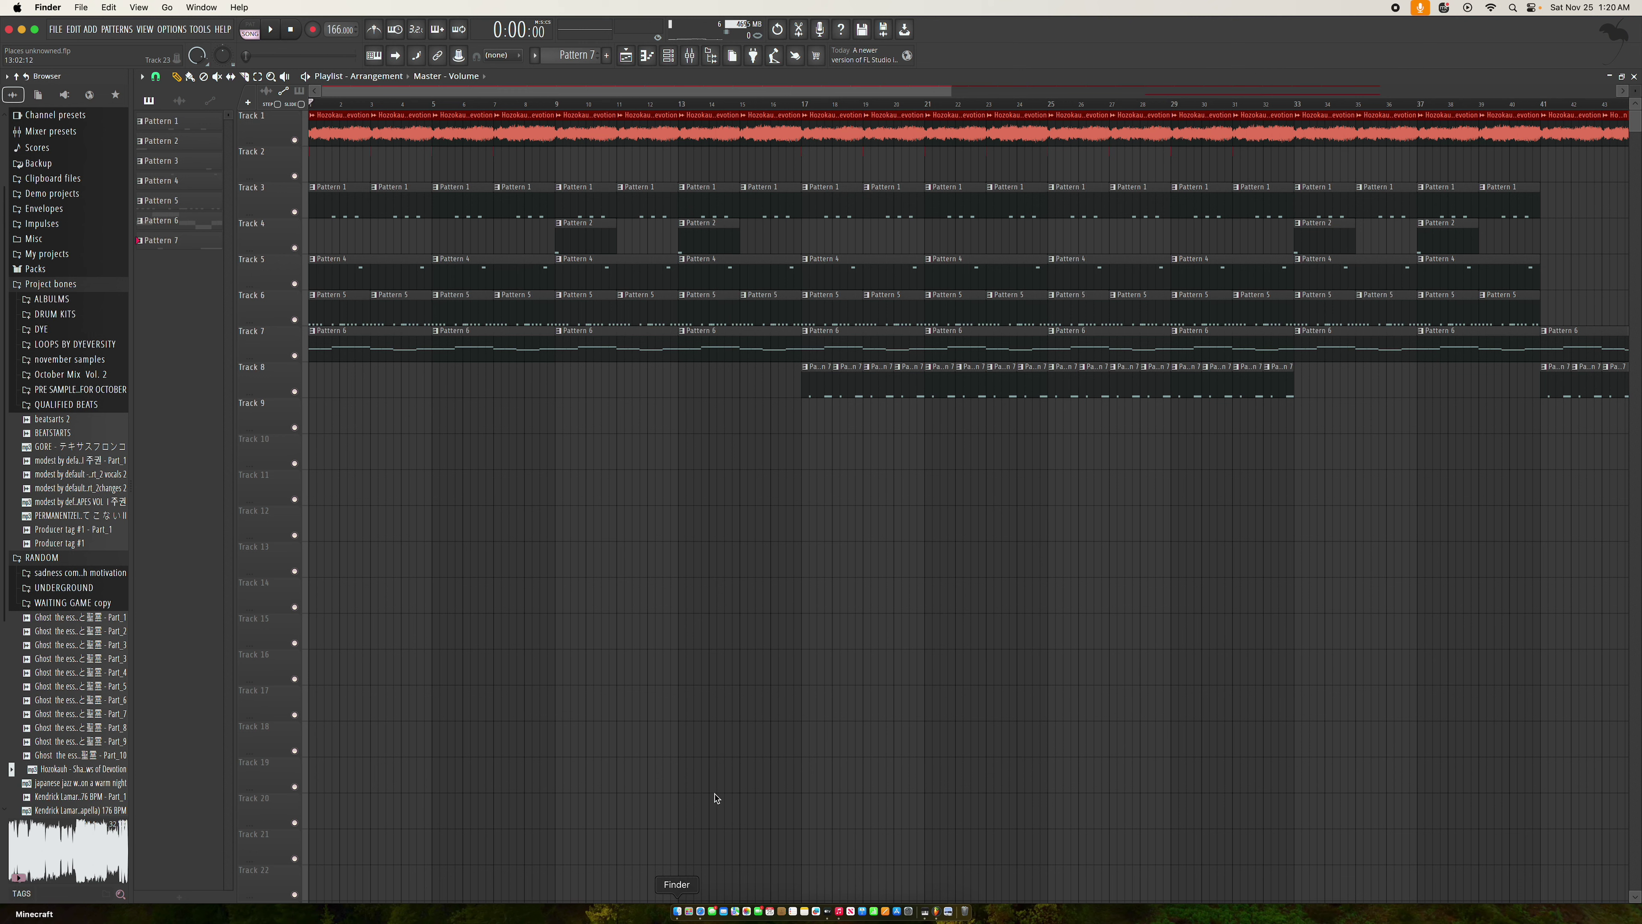
{"action": "left_click", "coordinate": [994, 267]}
{"action": "type", "text": "hozoka"}
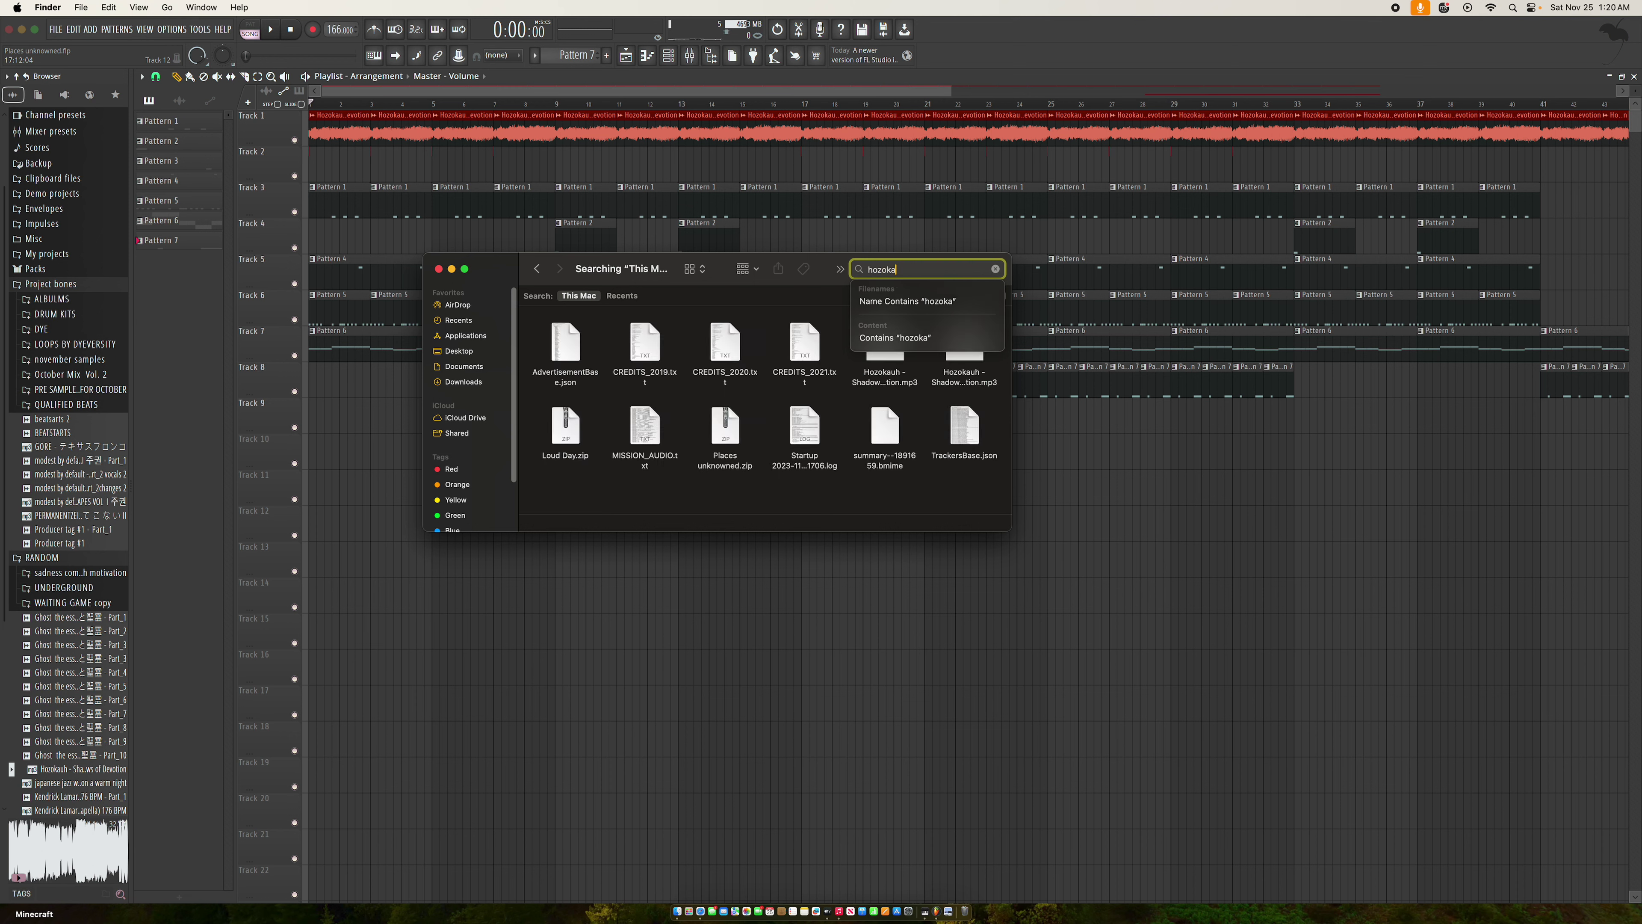
{"action": "left_click", "coordinate": [689, 403]}
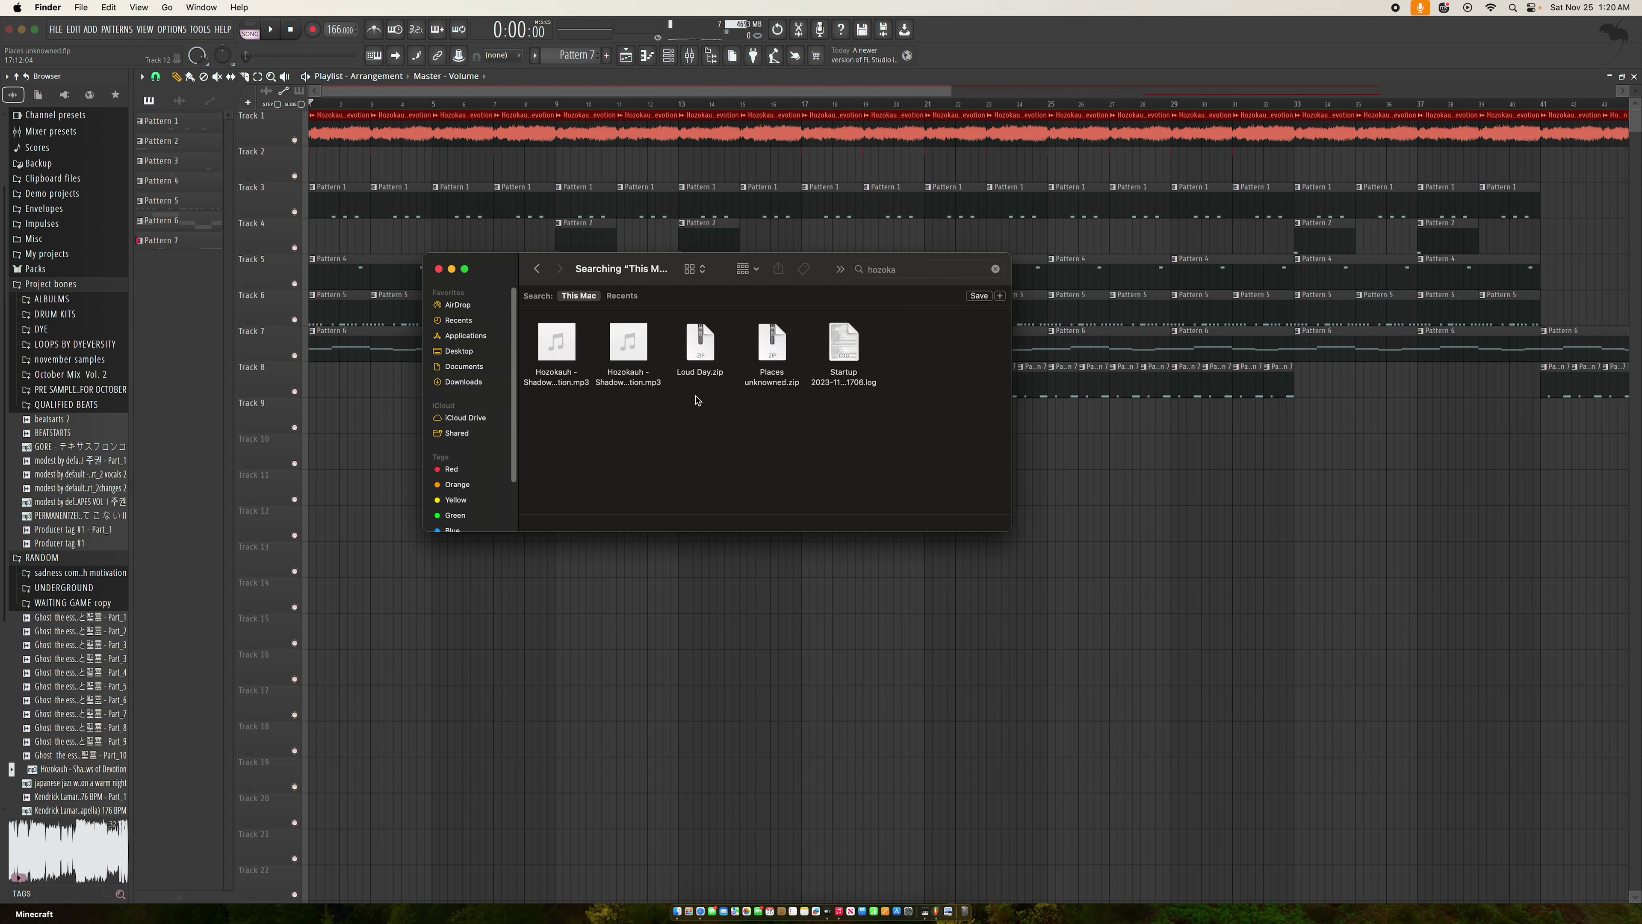
Extract the Loud Day.zip archive from the search results and close the RANDOM folder window
{"action": "left_click", "coordinate": [704, 352]}
{"action": "double_click", "coordinate": [704, 352]}
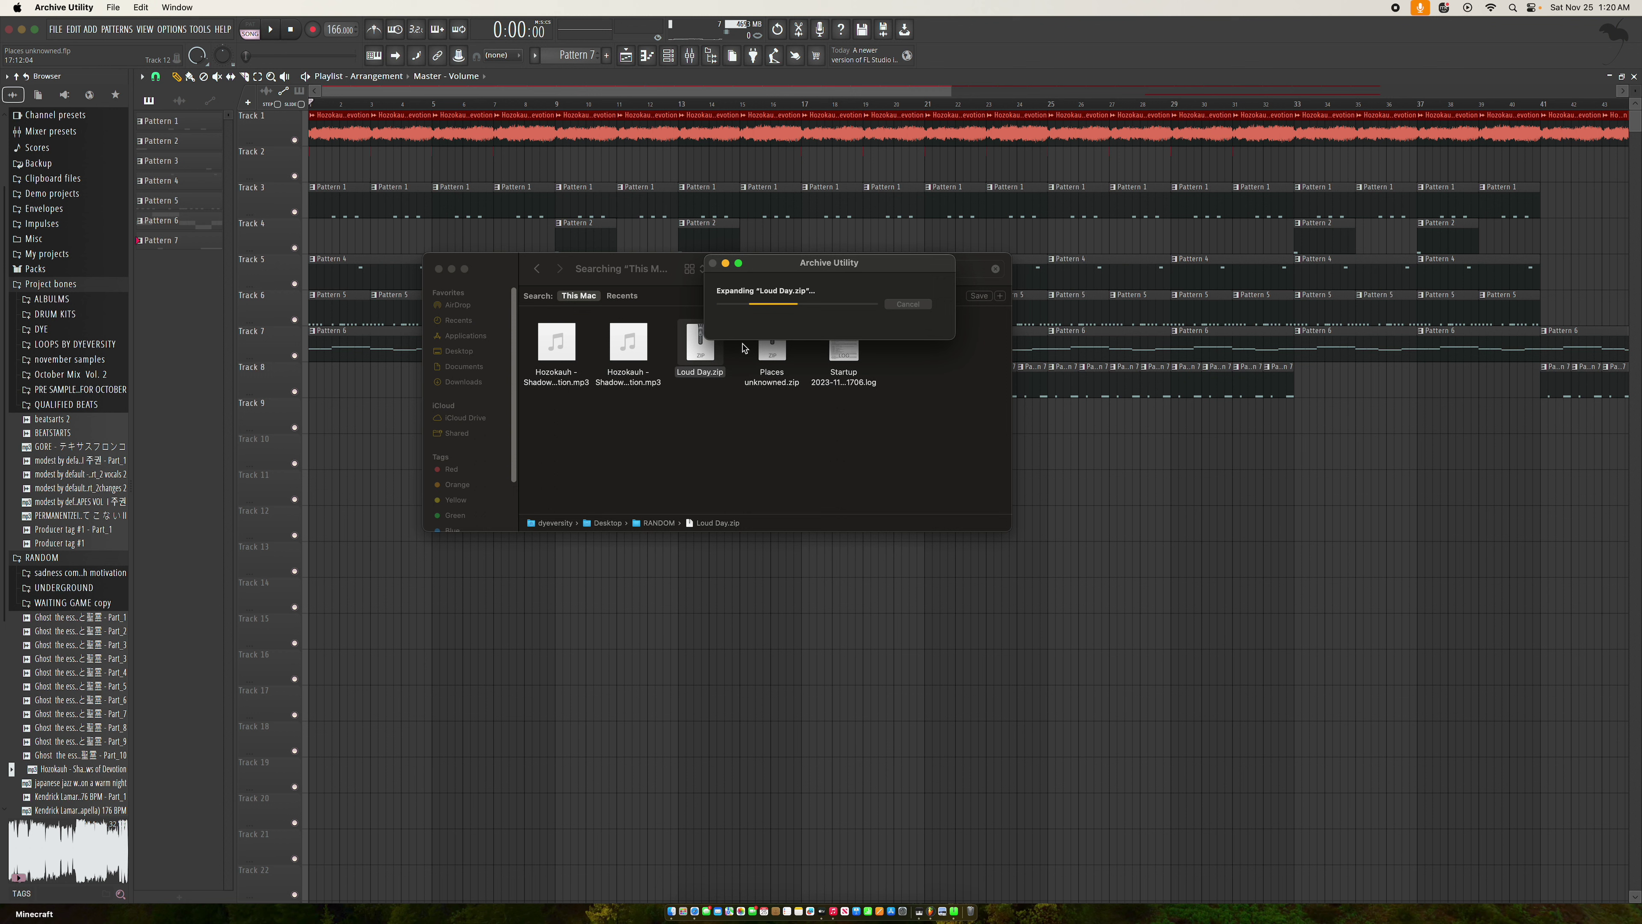
{"action": "scroll", "coordinate": [689, 399], "scroll_direction": "down", "scroll_amount": 2}
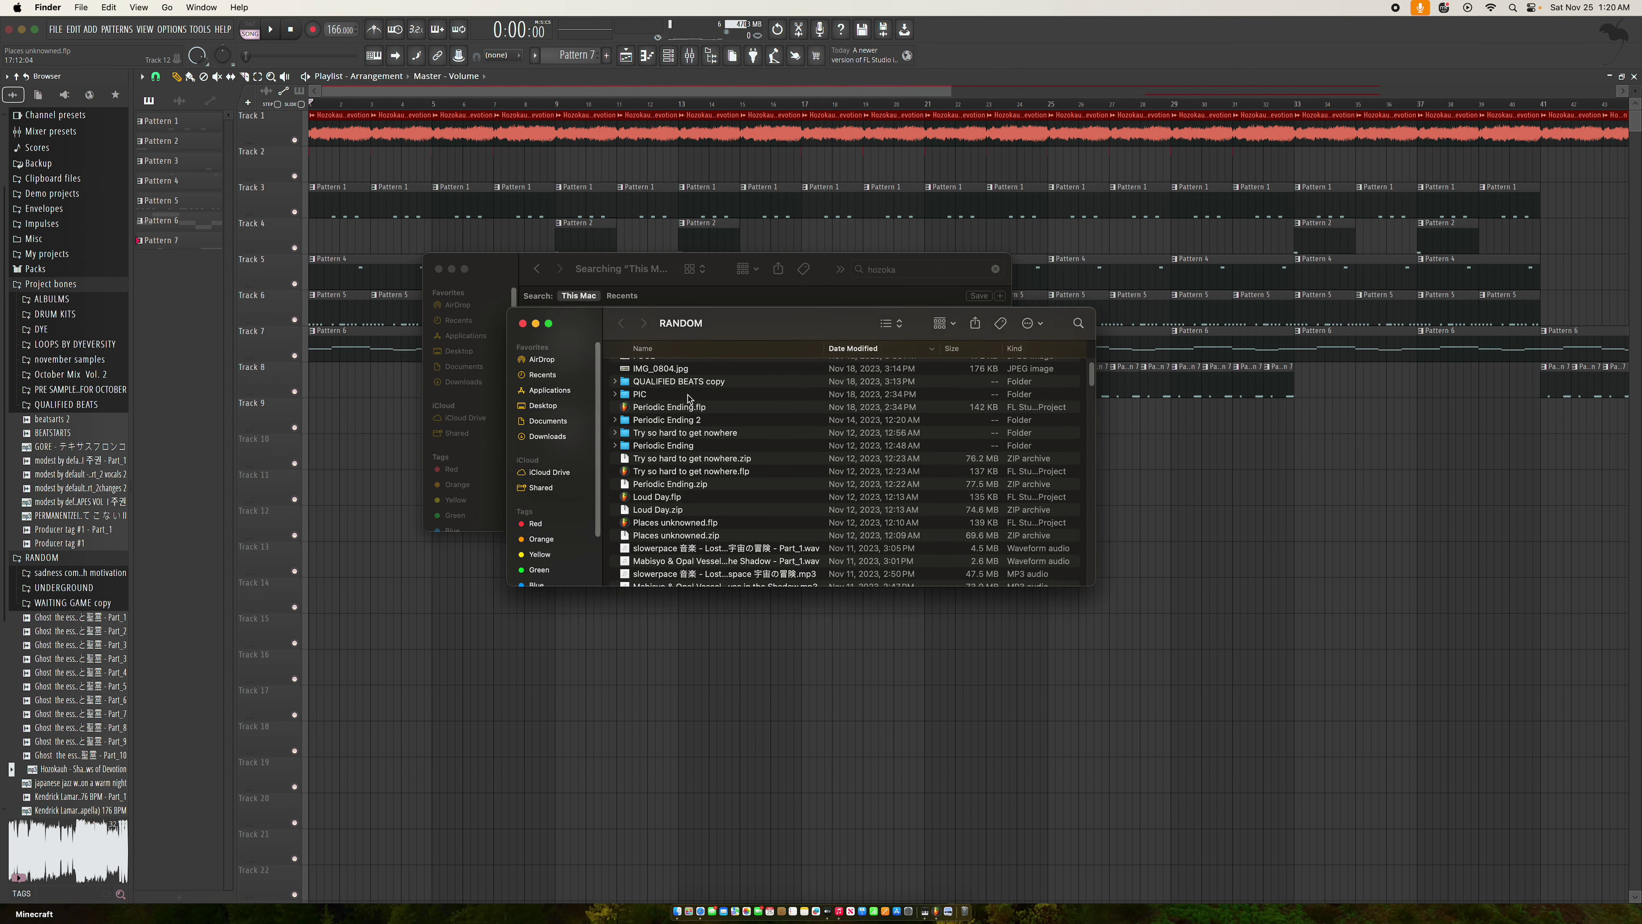
{"action": "left_click", "coordinate": [523, 322]}
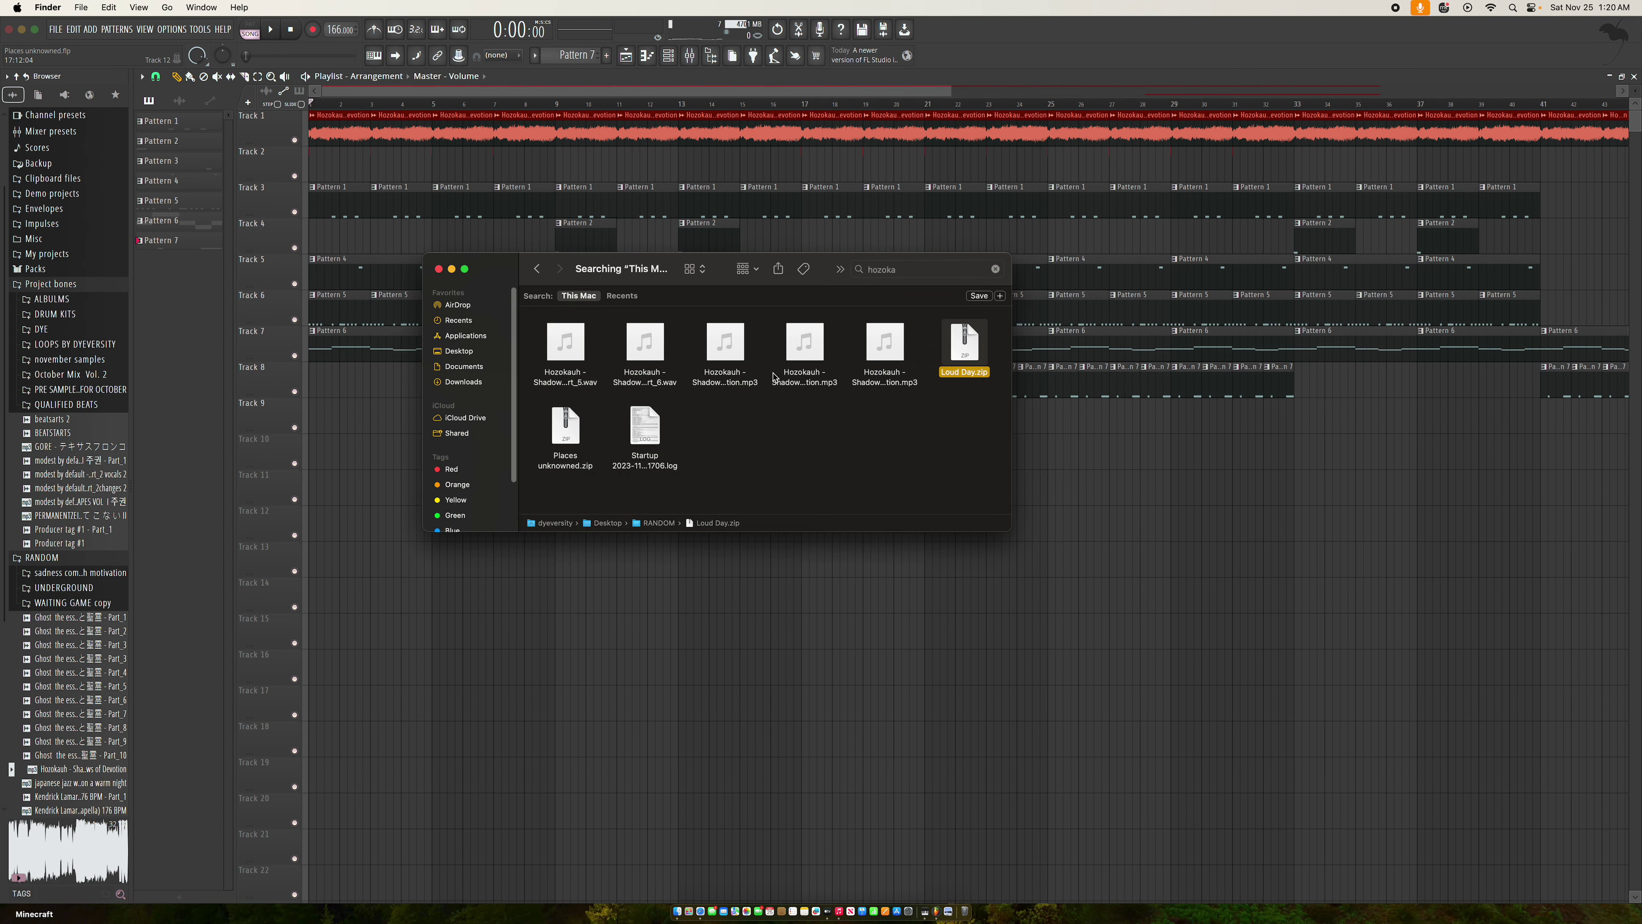
Extract the Places unknowned.zip archive from the search results and open the extracted Places unknowned folder
{"action": "left_click", "coordinate": [567, 434]}
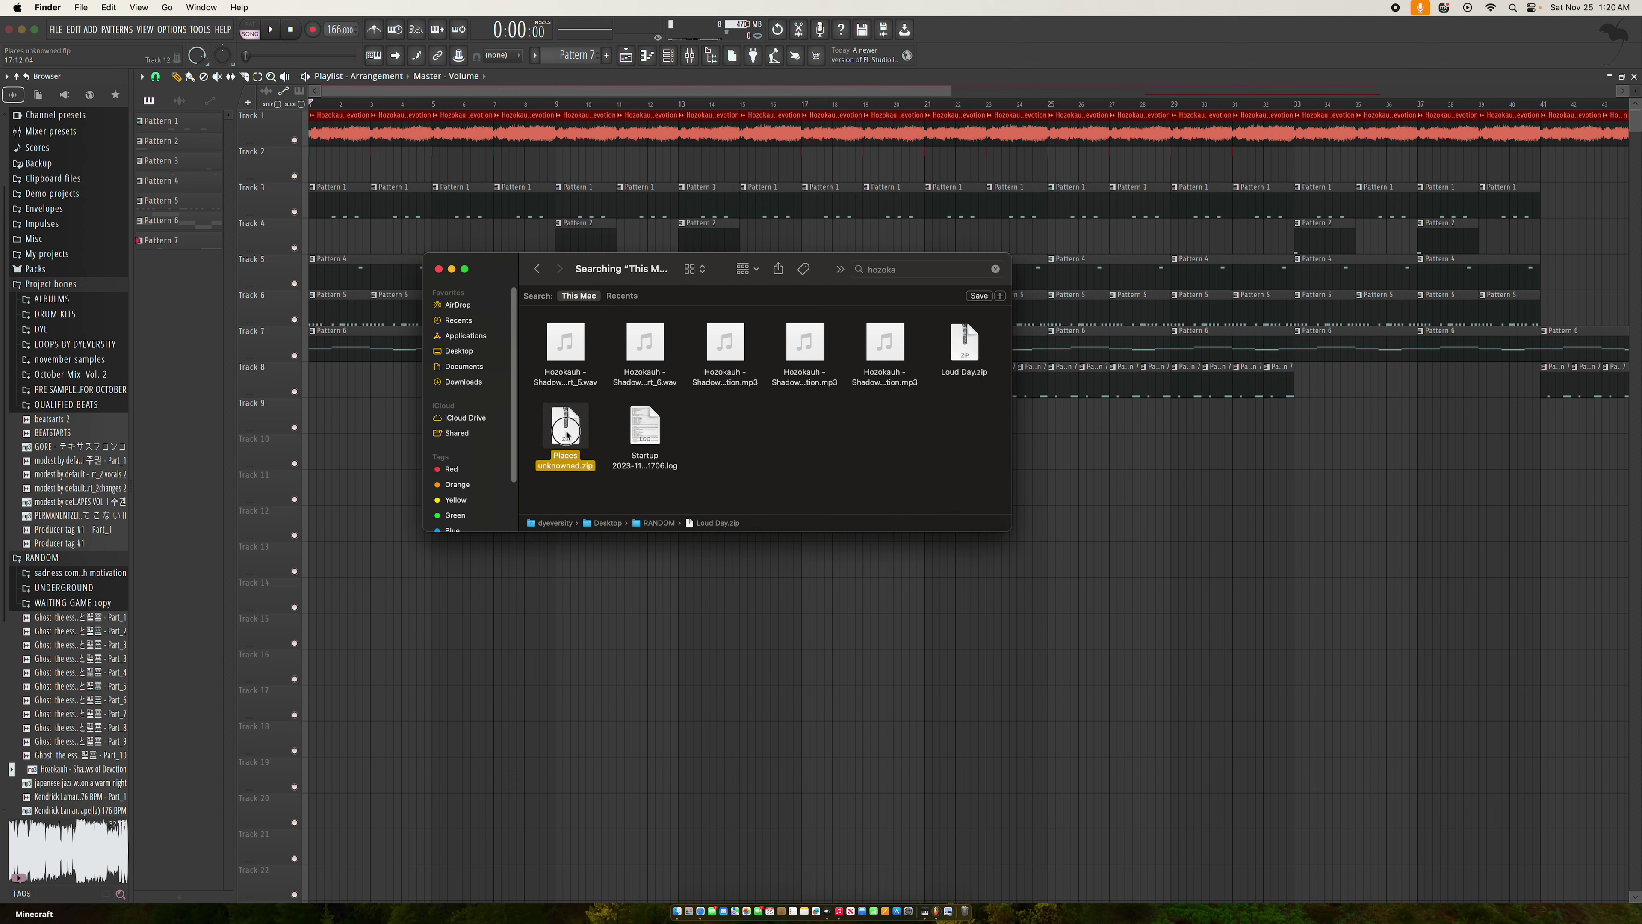
{"action": "double_click", "coordinate": [567, 433]}
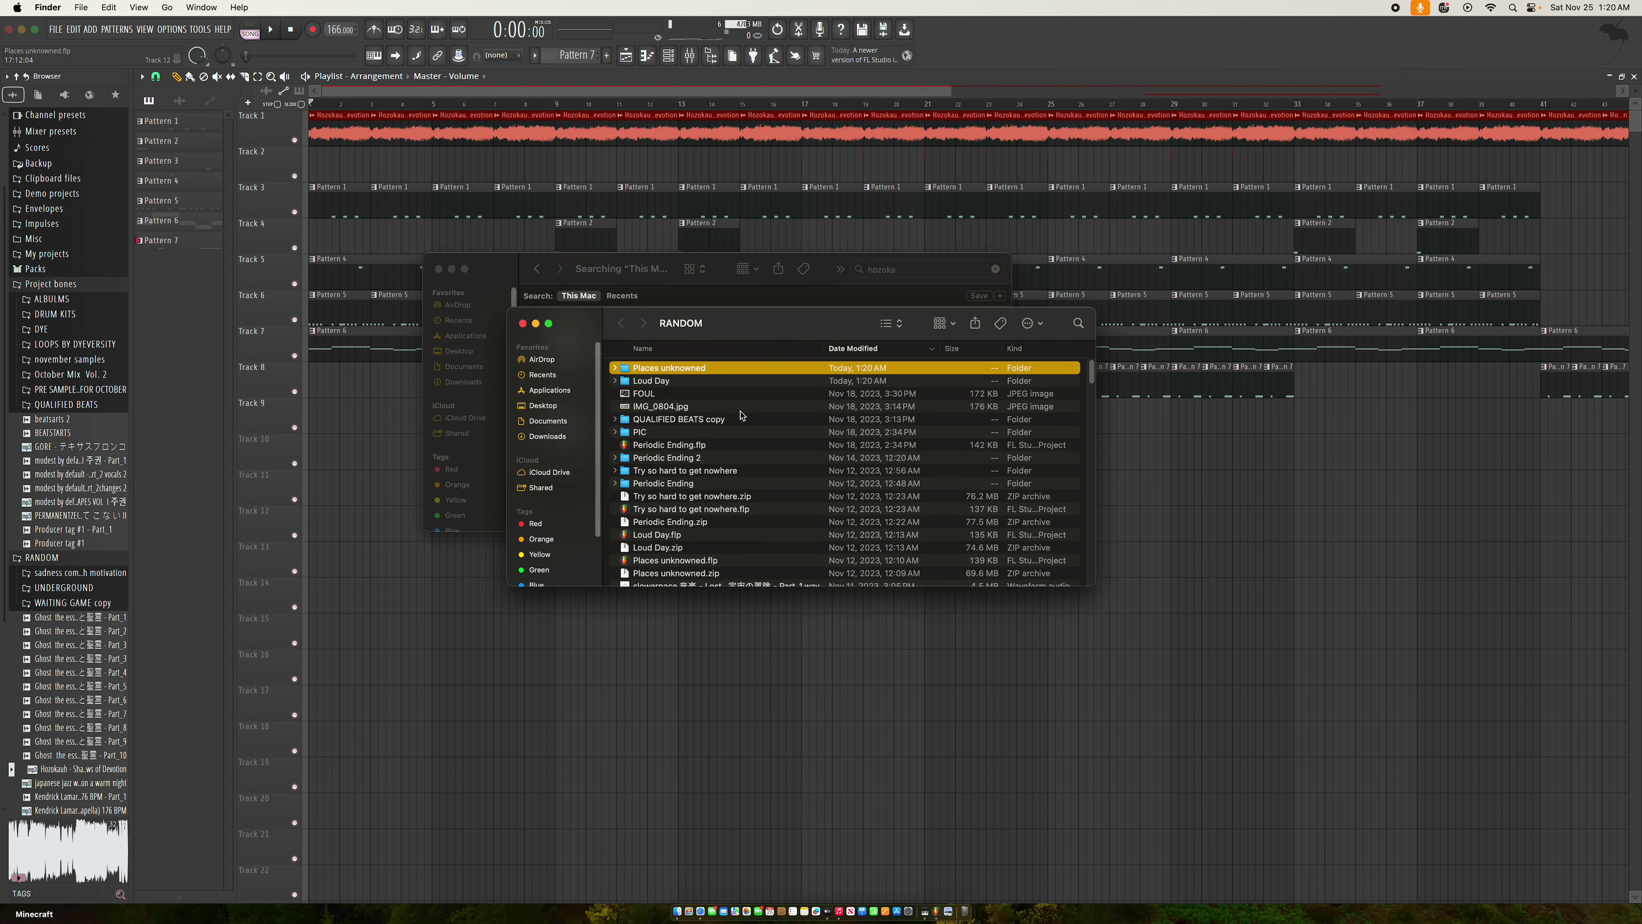
{"action": "double_click", "coordinate": [709, 368]}
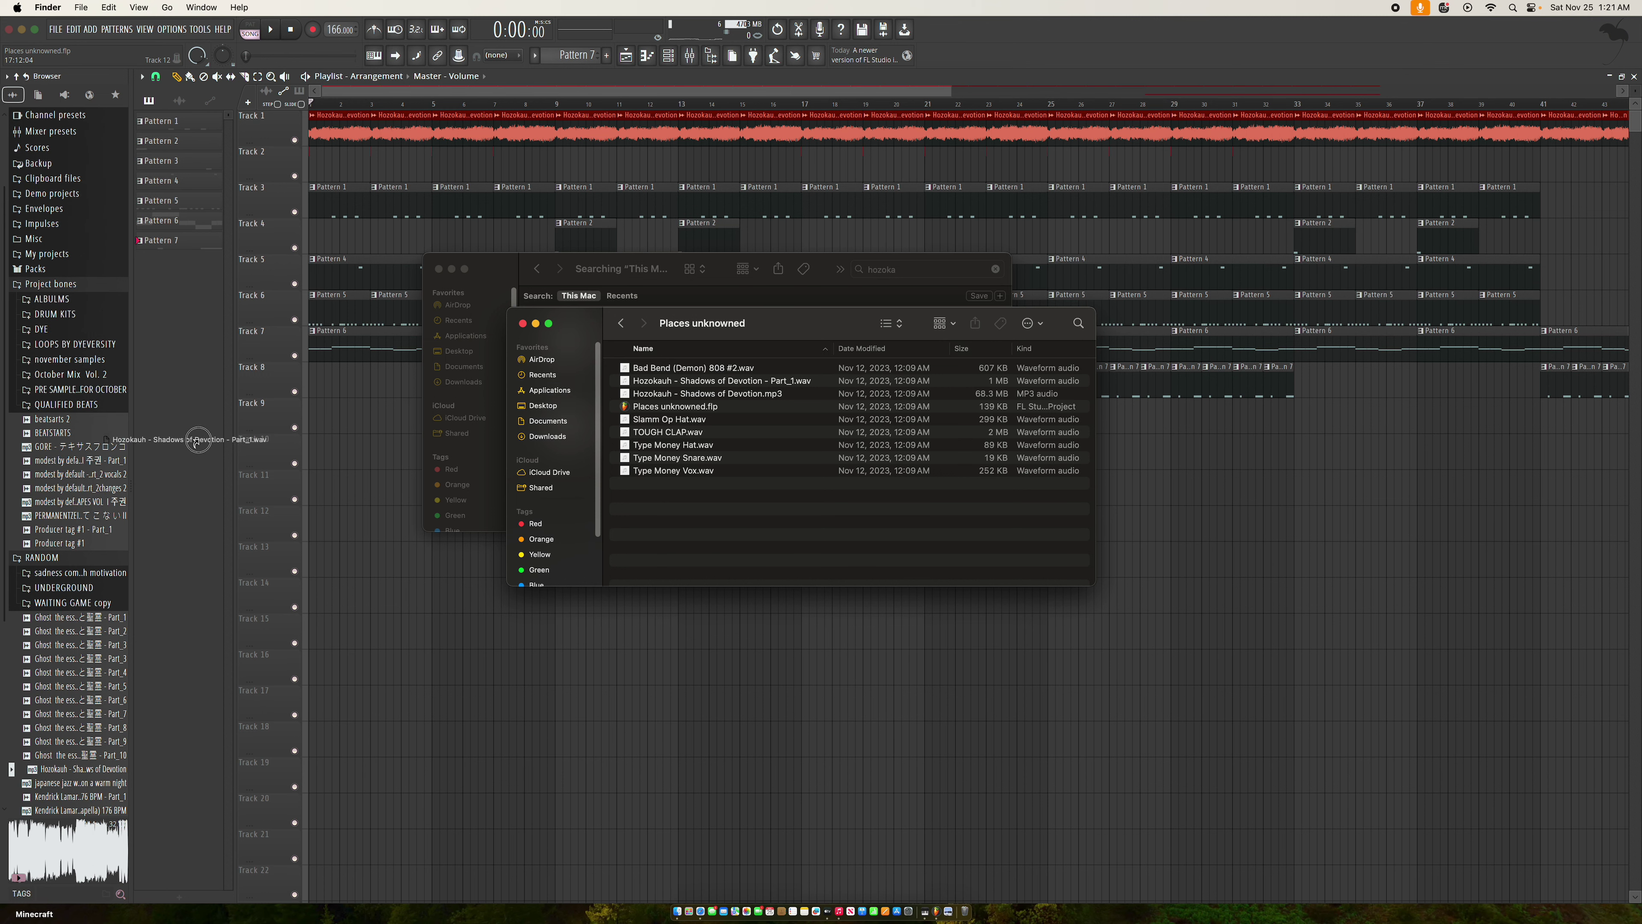
Add the extracted Hozokauh - Shadows of Devotion - Part_1.wav to FL Studio's browser and close both Finder windows
{"action": "left_click_drag", "start_coordinate": [84, 456], "coordinate": [357, 428]}
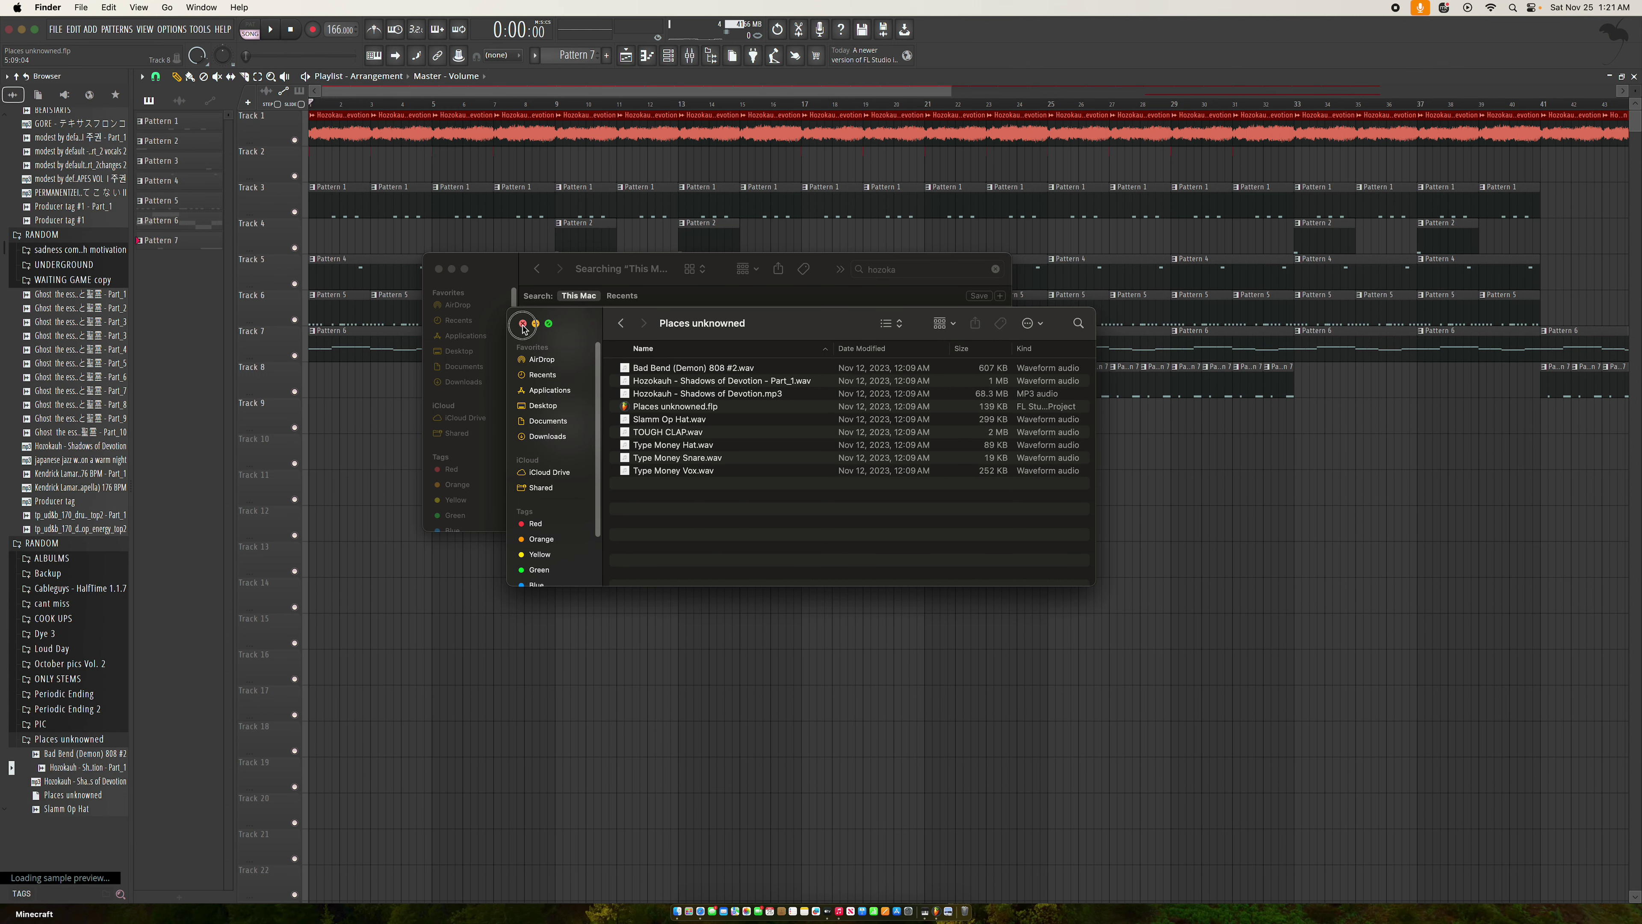
{"action": "left_click", "coordinate": [524, 323]}
{"action": "left_click", "coordinate": [439, 269]}
Reload Places unknowned.flp, choosing Do nothing for the invalid data folder, and play the song
{"action": "left_click", "coordinate": [55, 30]}
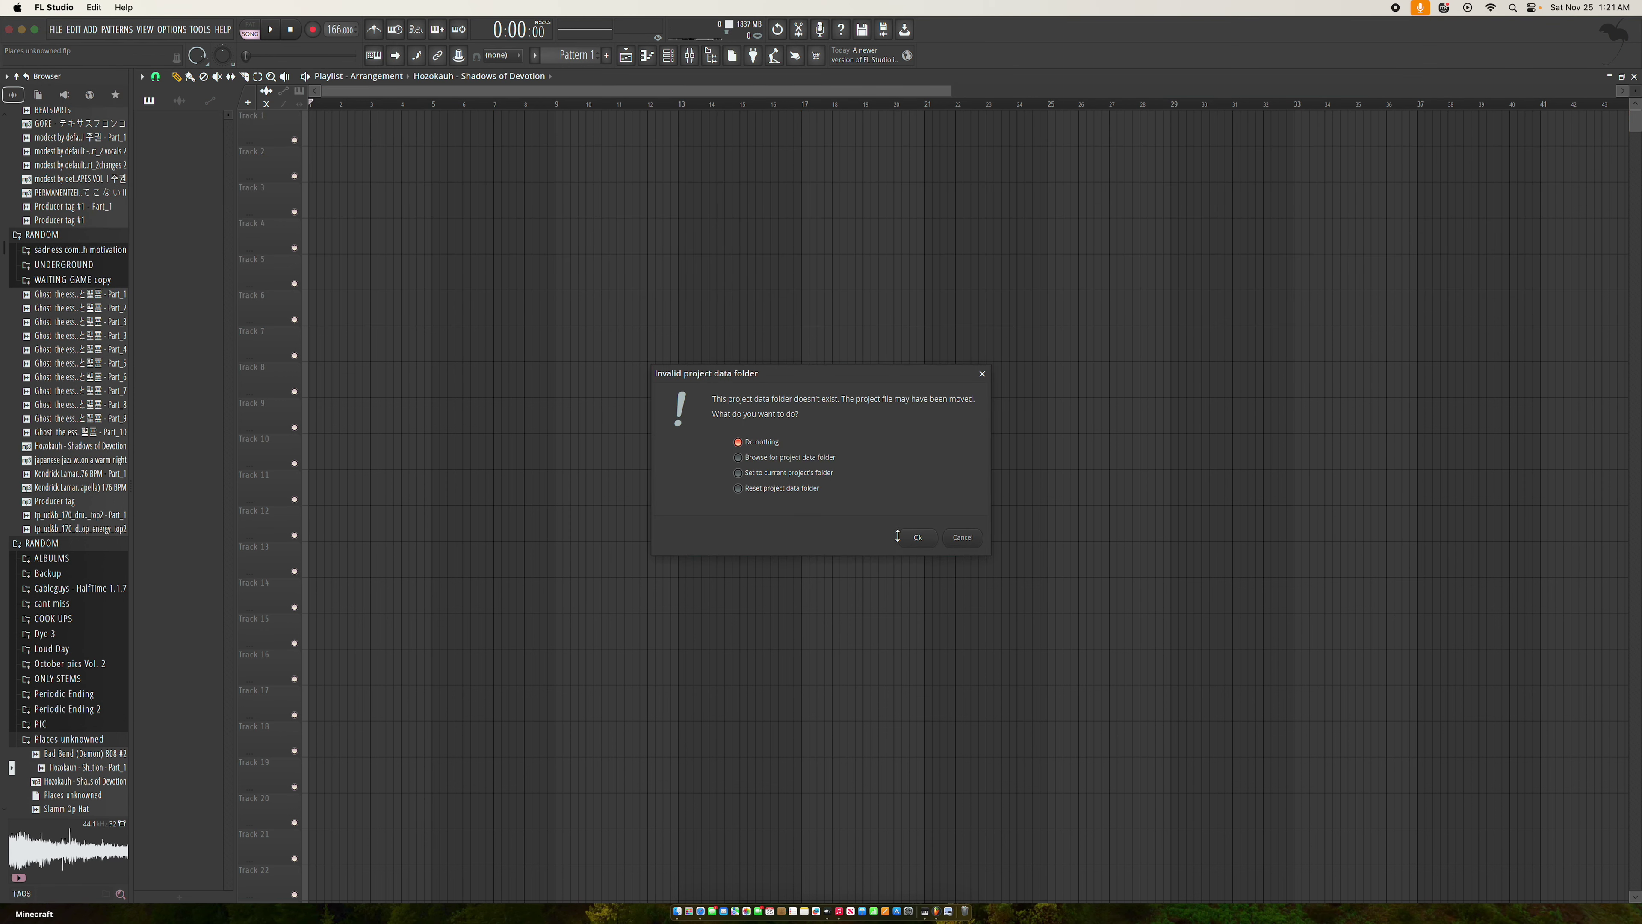
{"action": "left_click", "coordinate": [916, 537]}
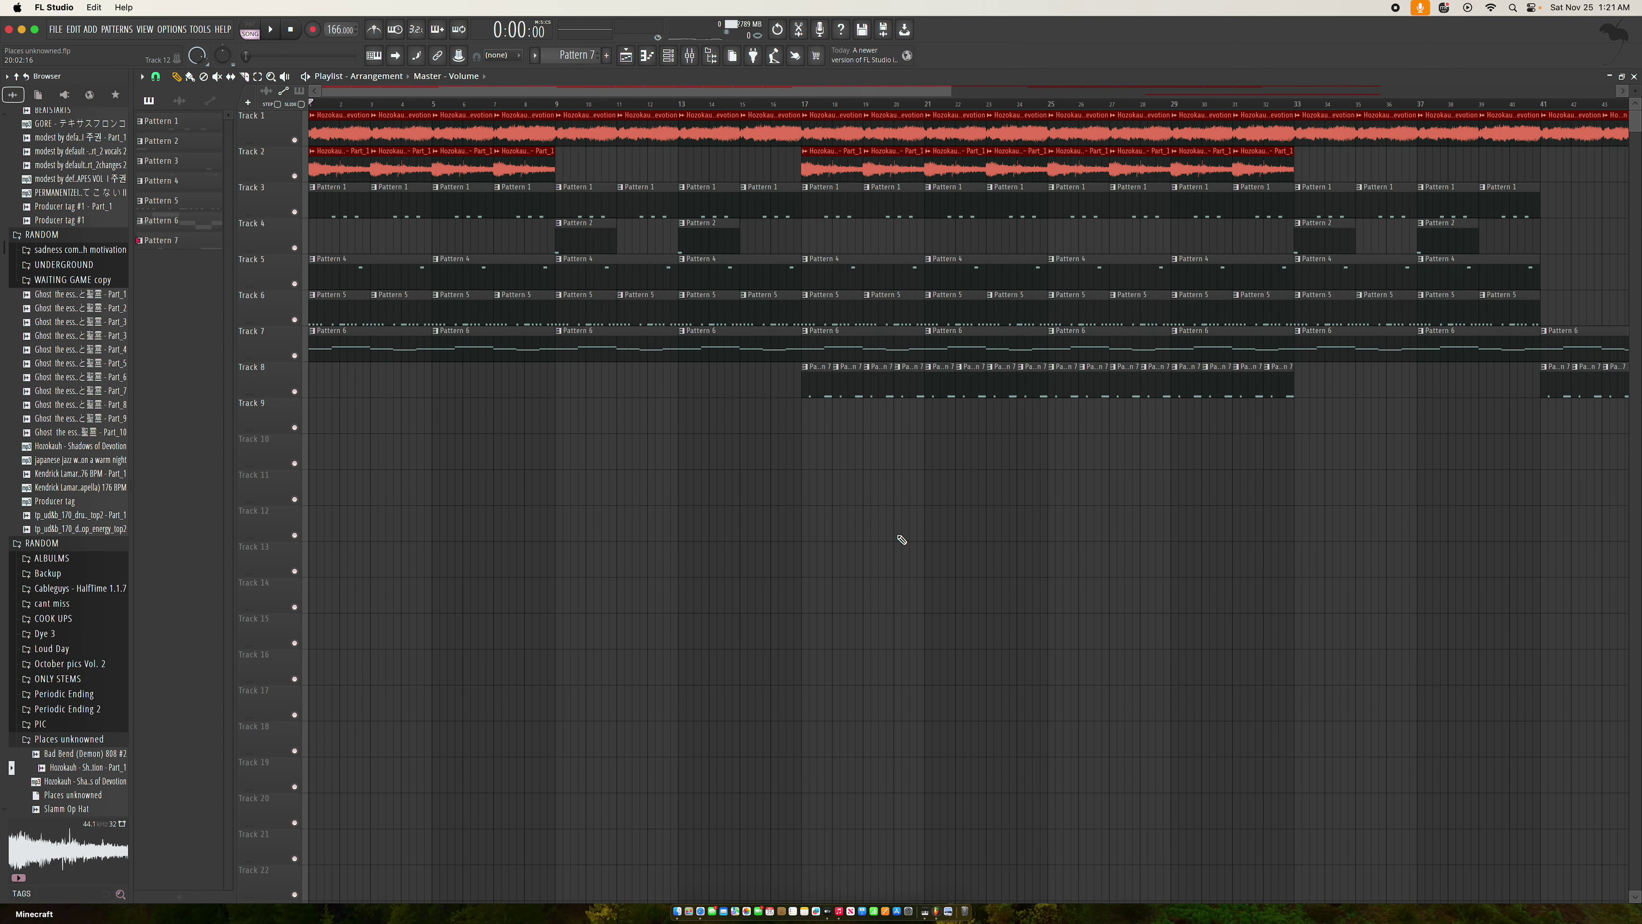
{"action": "key", "text": "space"}
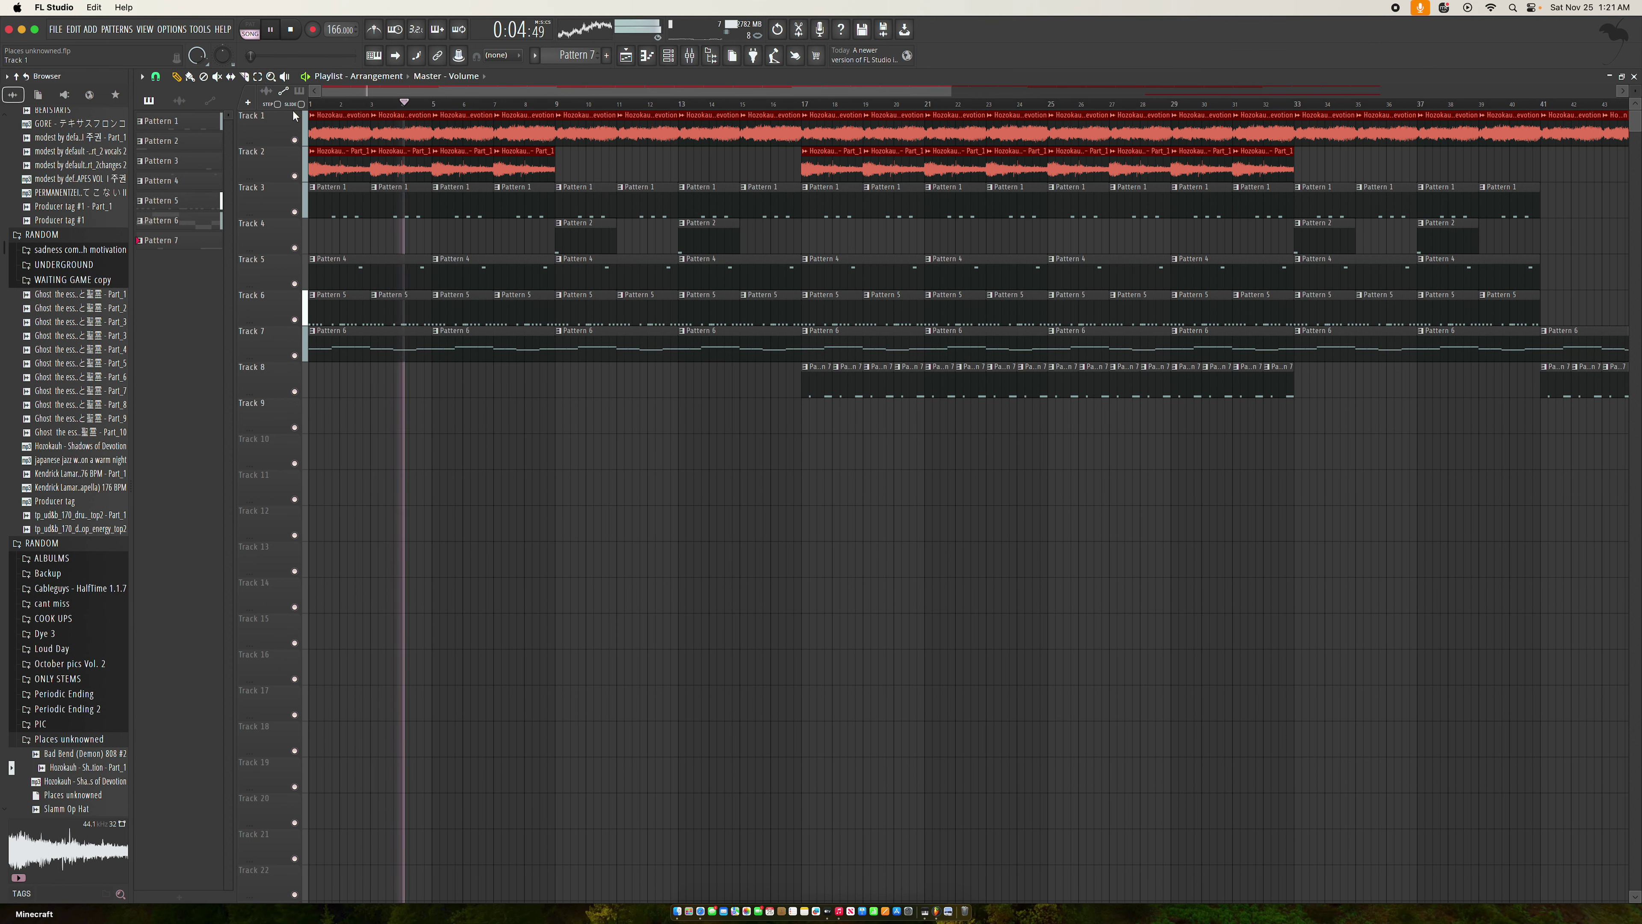
Examine the mixer levels and the full playlist arrangement while the song plays
{"action": "key", "text": "F9"}
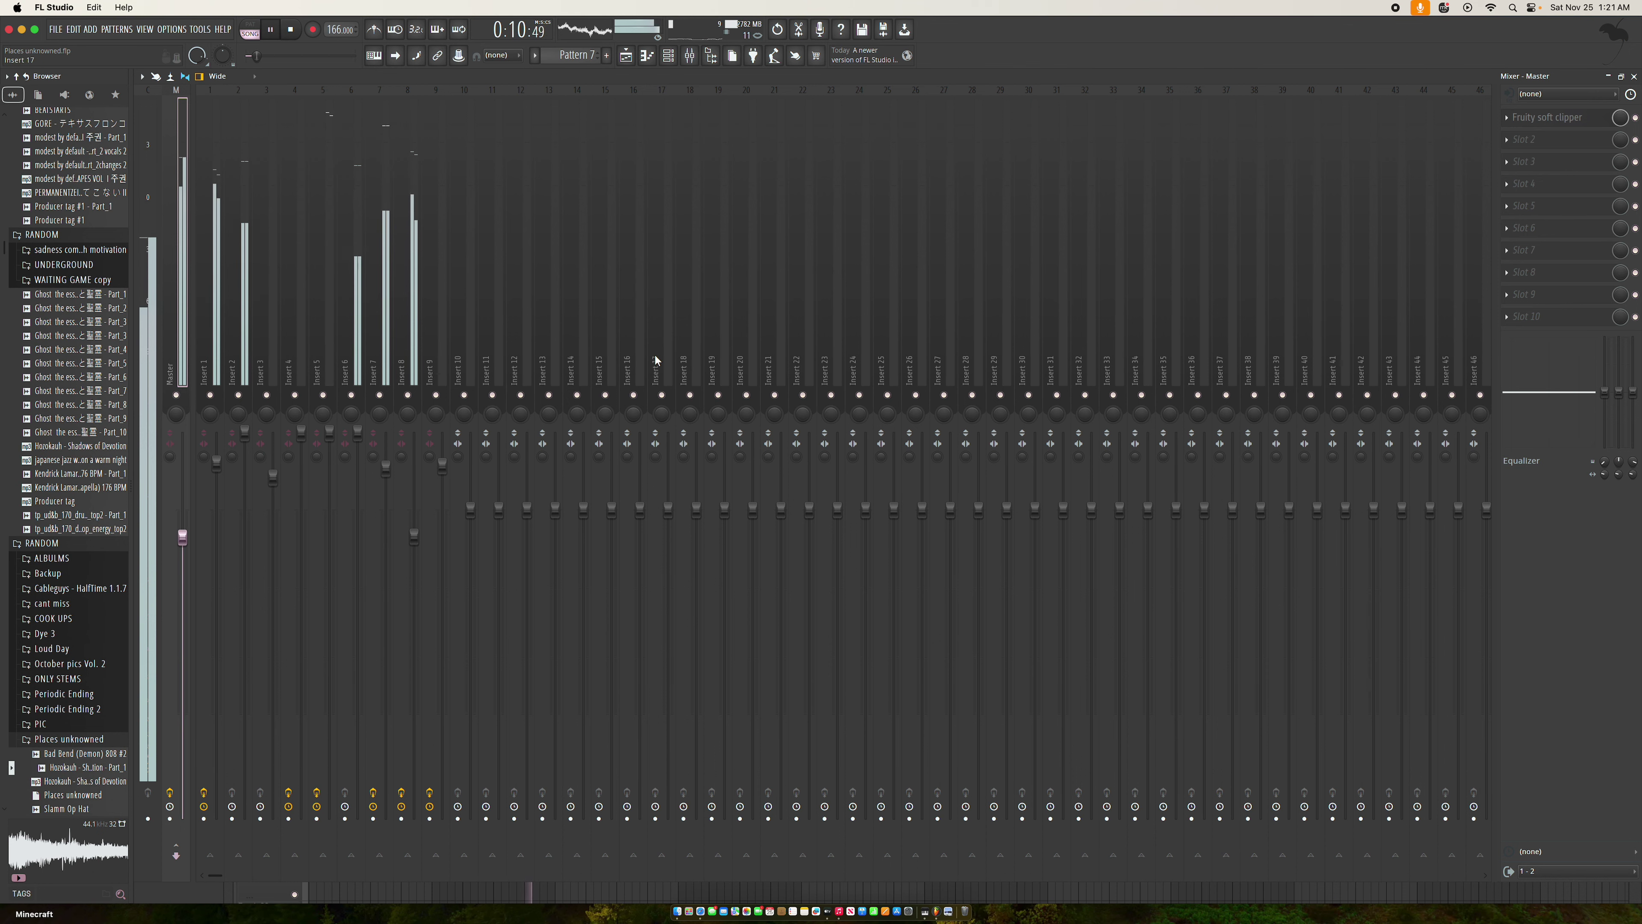
{"action": "left_click", "coordinate": [1634, 77]}
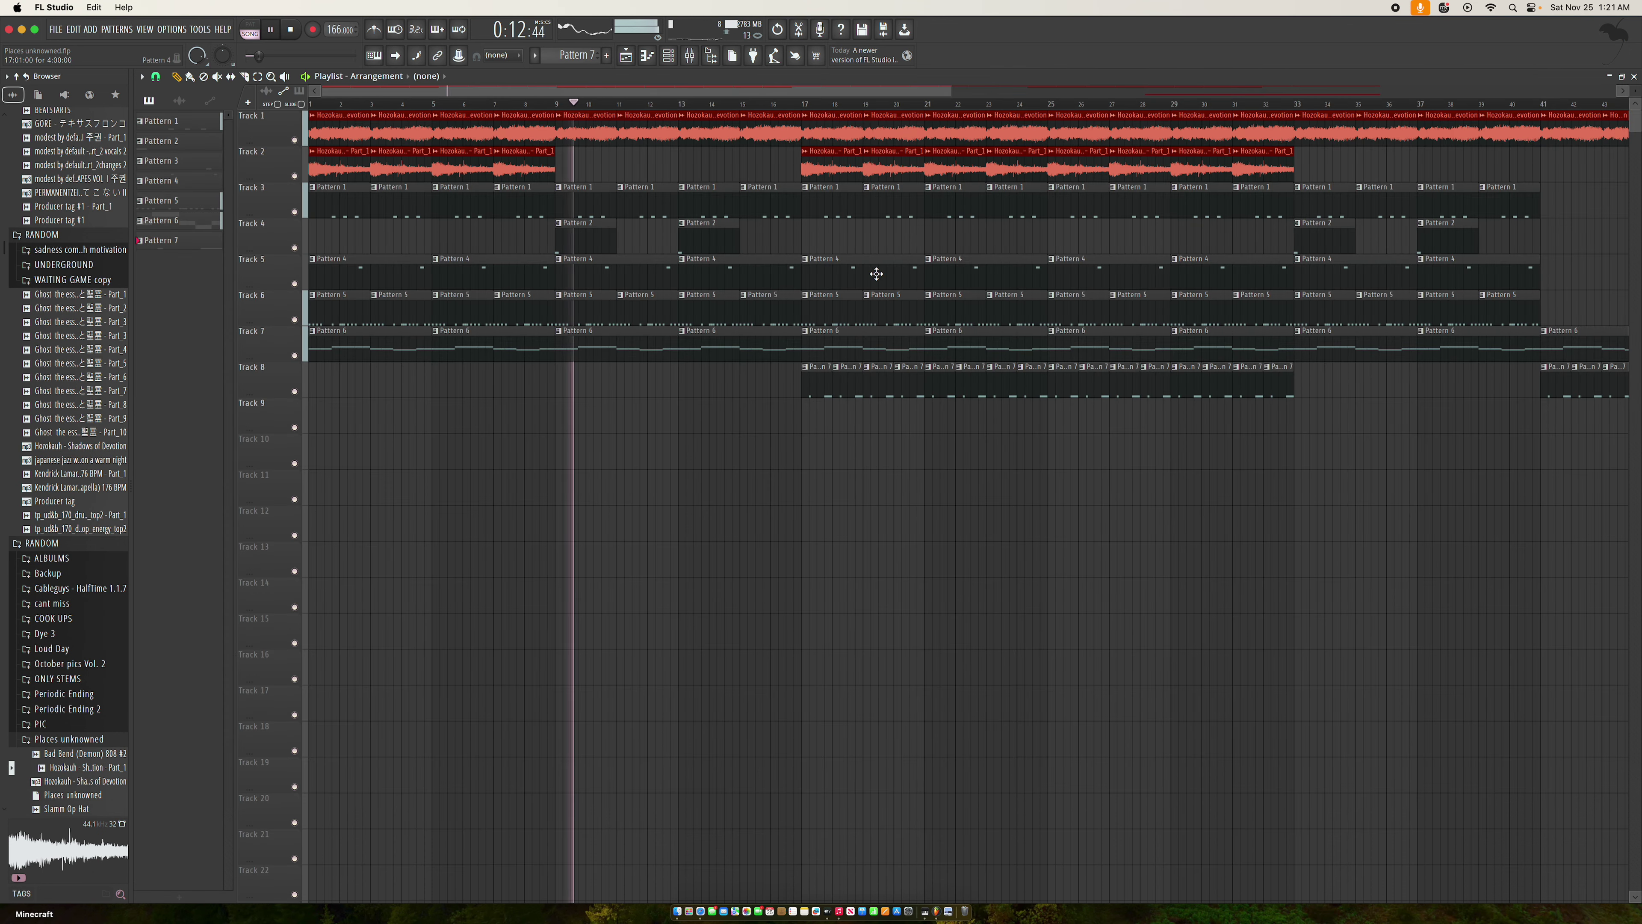
{"action": "left_click_drag", "start_coordinate": [475, 84], "coordinate": [440, 100]}
{"action": "left_click", "coordinate": [272, 76]}
{"action": "left_click", "coordinate": [712, 249]}
{"action": "right_click", "coordinate": [713, 249]}
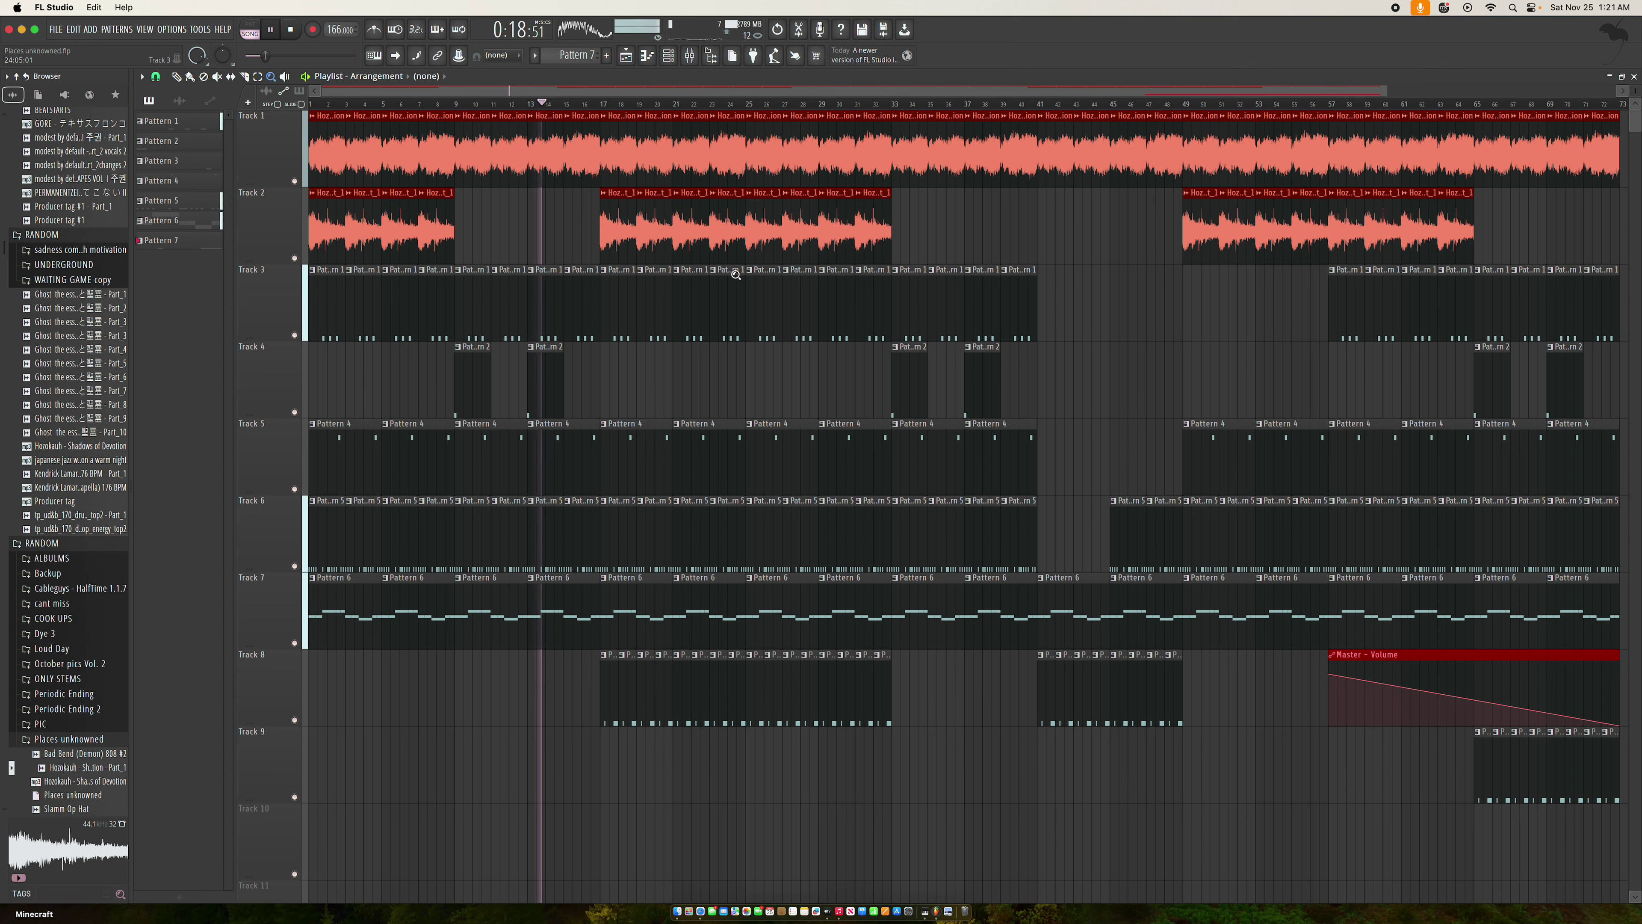
{"action": "right_click", "coordinate": [273, 77]}
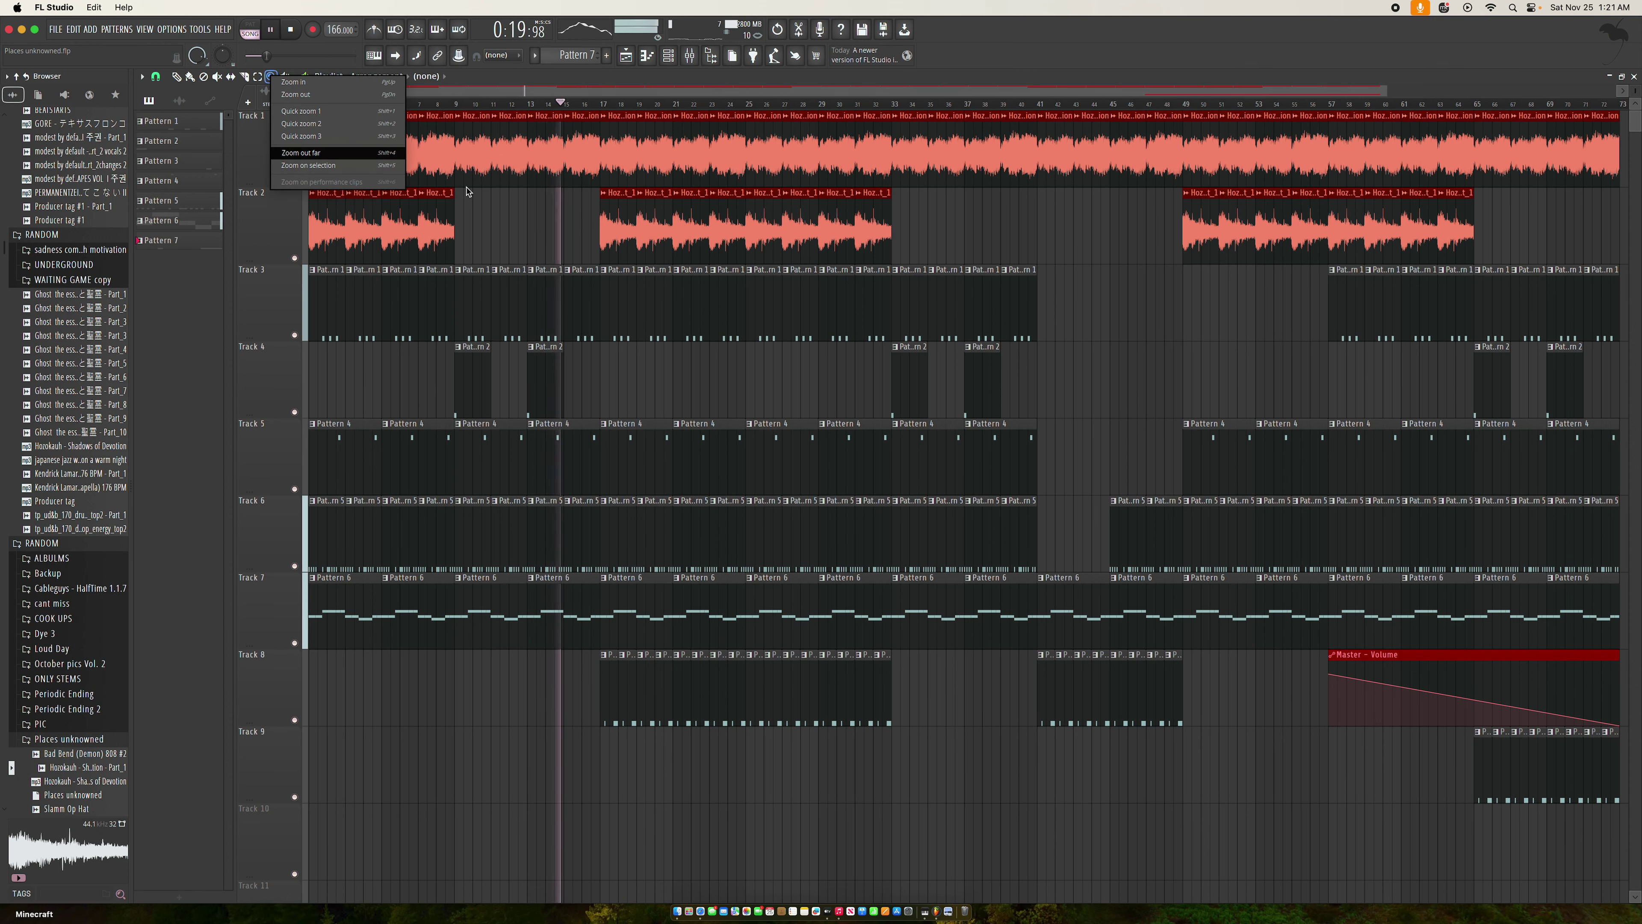
{"action": "left_click", "coordinate": [505, 197]}
{"action": "left_click", "coordinate": [177, 77]}
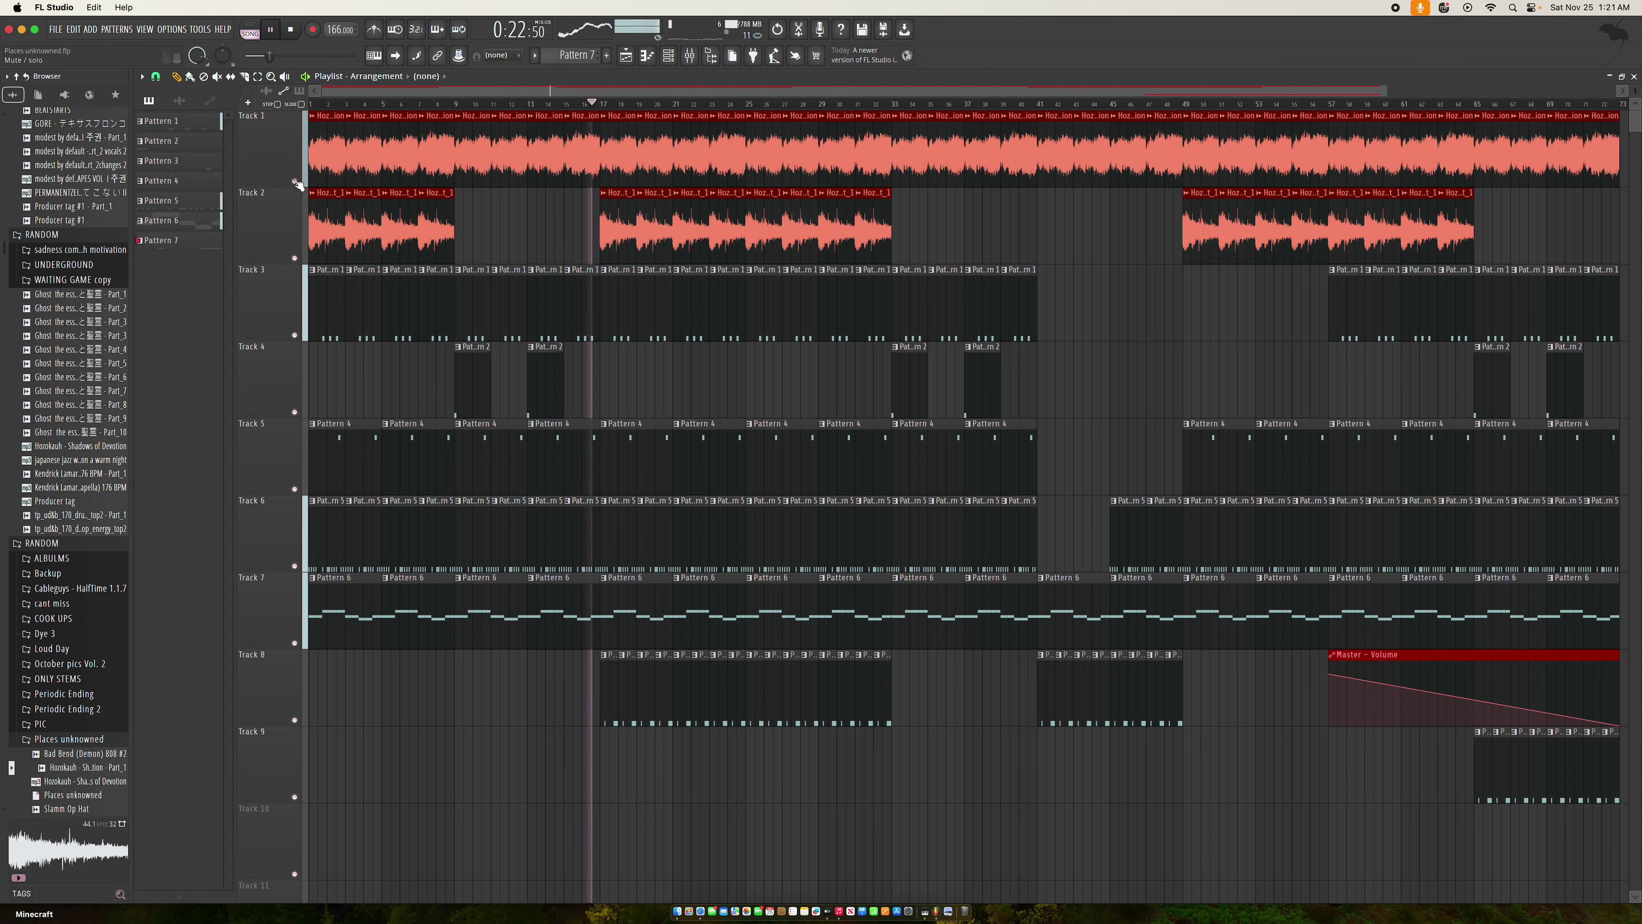
Solo Track 1 and unmute Tracks 2 and 7 to hear the samples with the Pattern 6 part
{"action": "right_click", "coordinate": [295, 181]}
{"action": "left_click", "coordinate": [295, 258]}
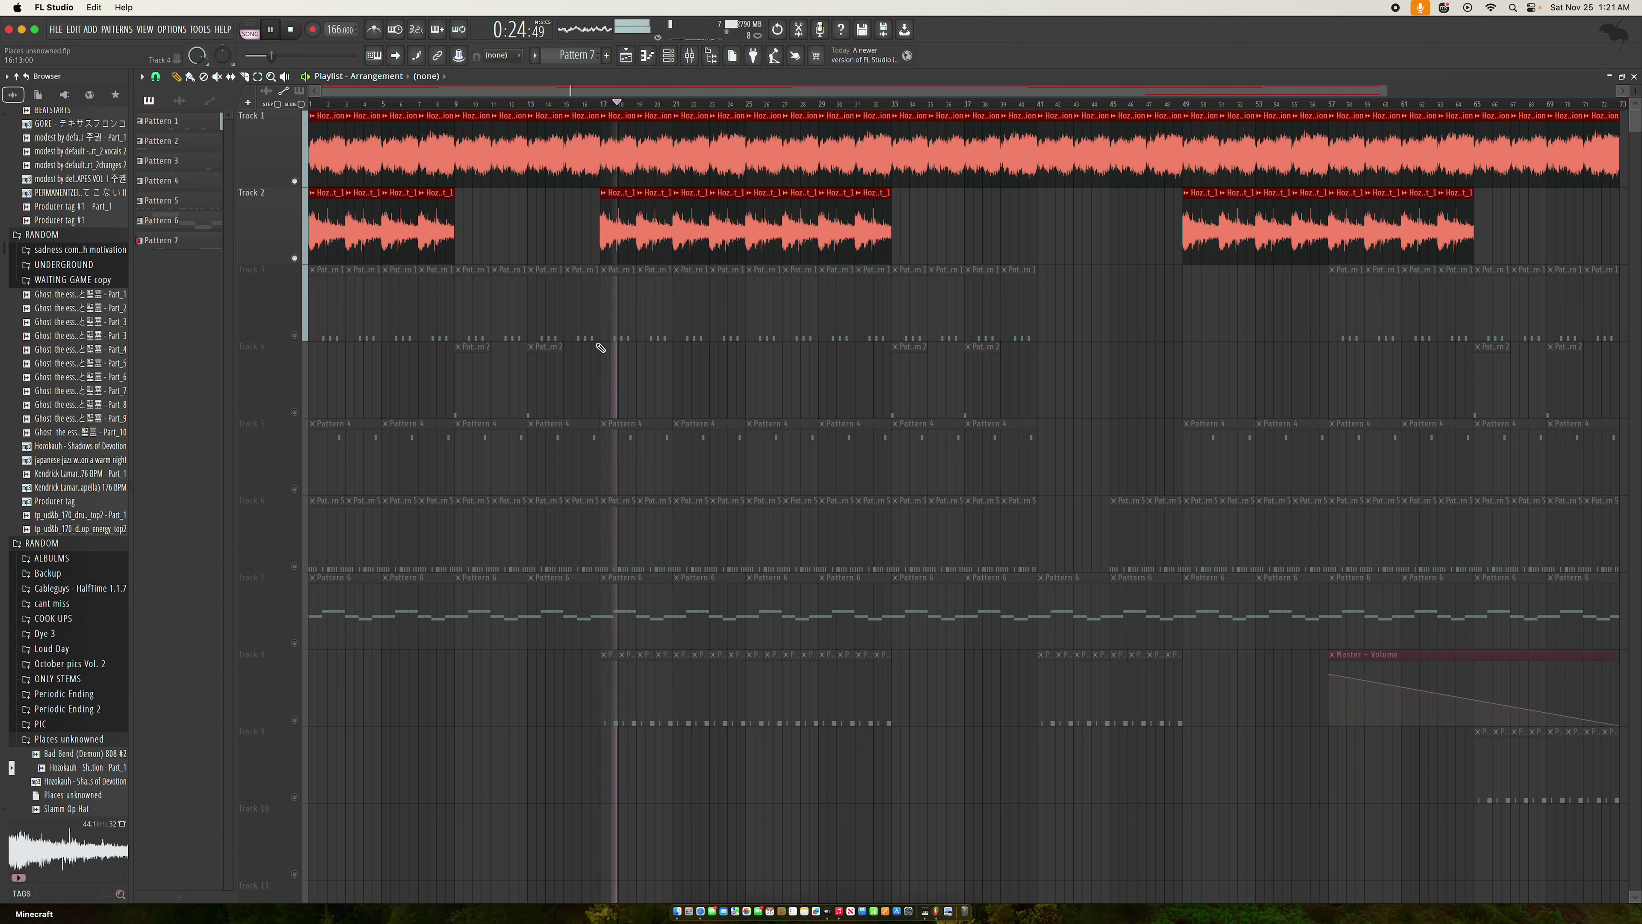
{"action": "left_click", "coordinate": [295, 644]}
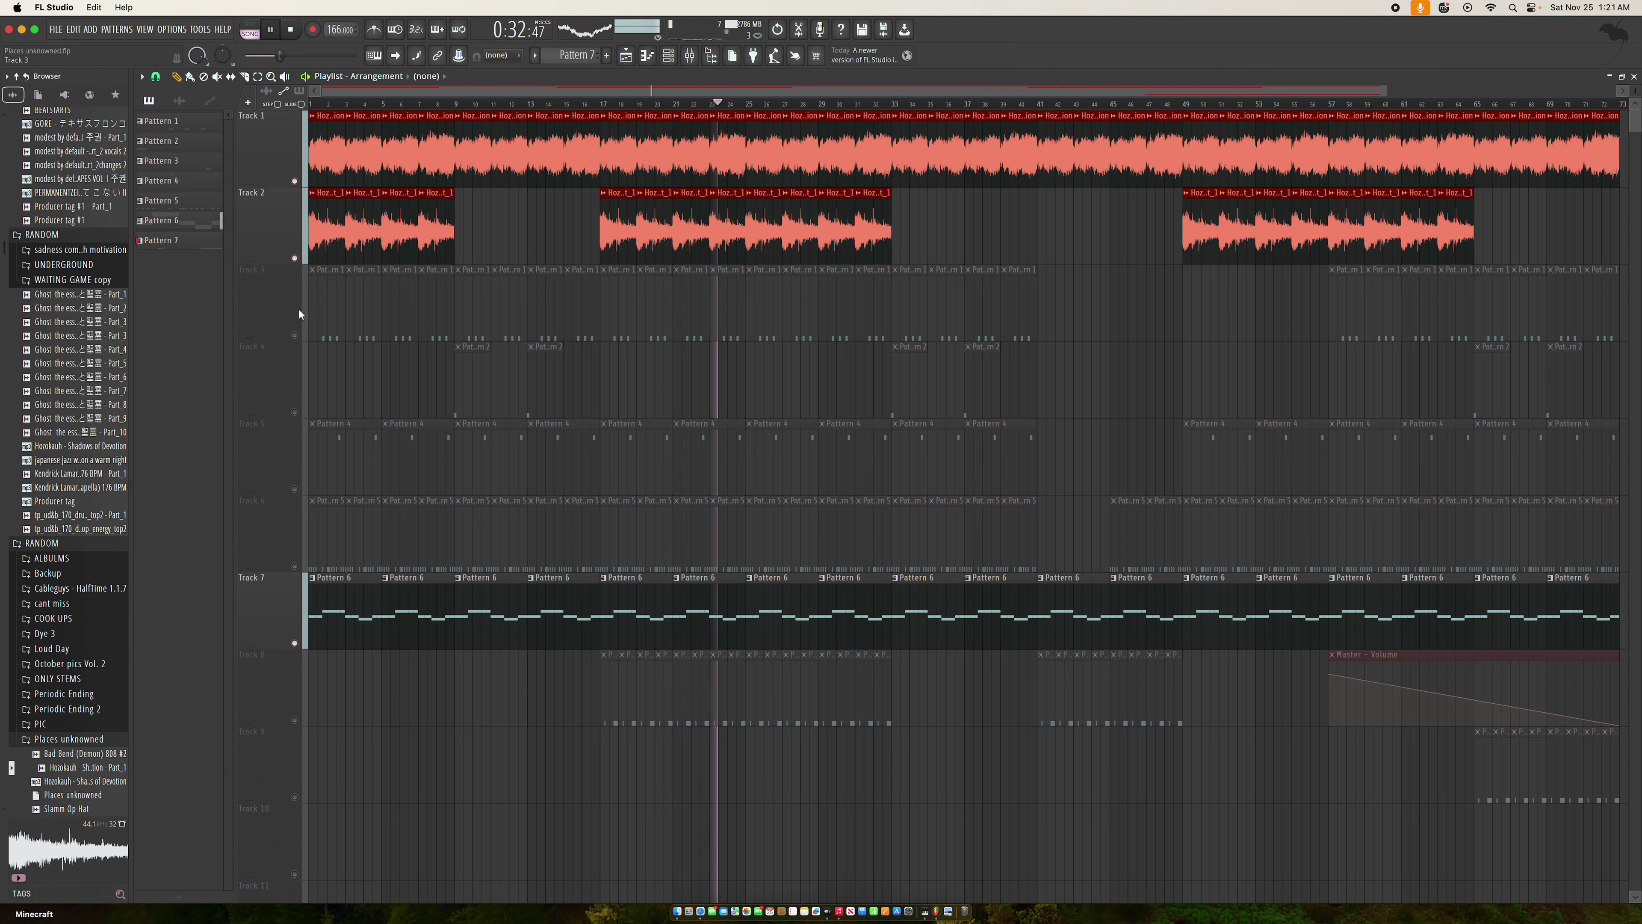
Restore all tracks, listen with Tracks 1 and 2 muted, and unmute both sample tracks again
{"action": "left_click", "coordinate": [296, 257]}
{"action": "left_click", "coordinate": [295, 181]}
{"action": "right_click", "coordinate": [294, 180]}
{"action": "right_click", "coordinate": [295, 181]}
{"action": "left_click", "coordinate": [295, 182]}
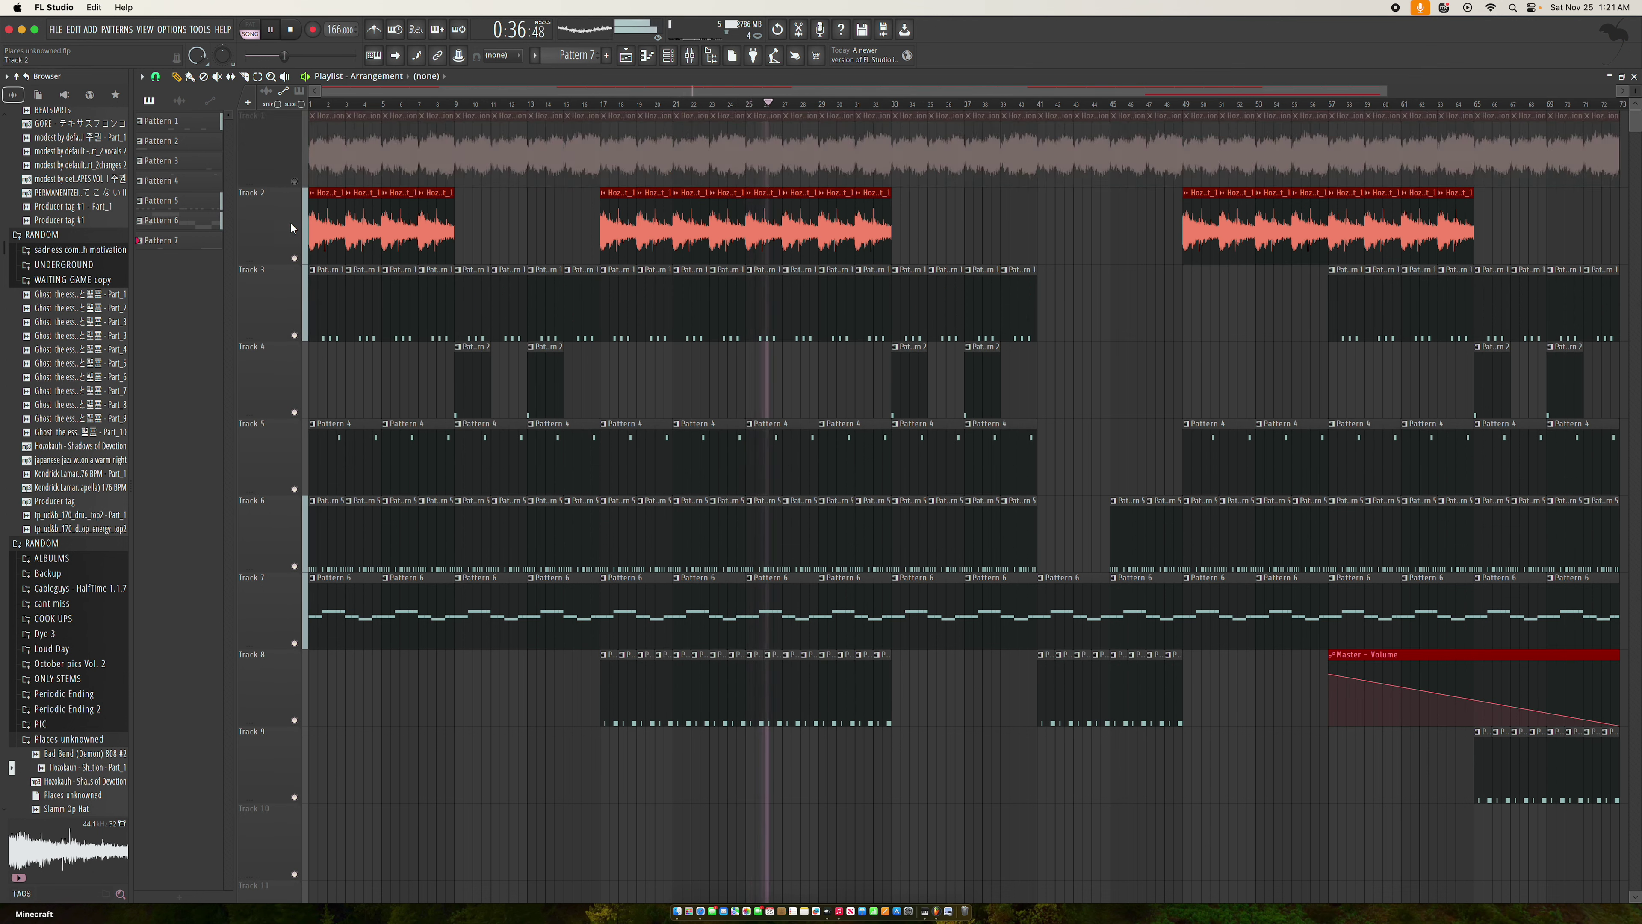
{"action": "left_click", "coordinate": [294, 257]}
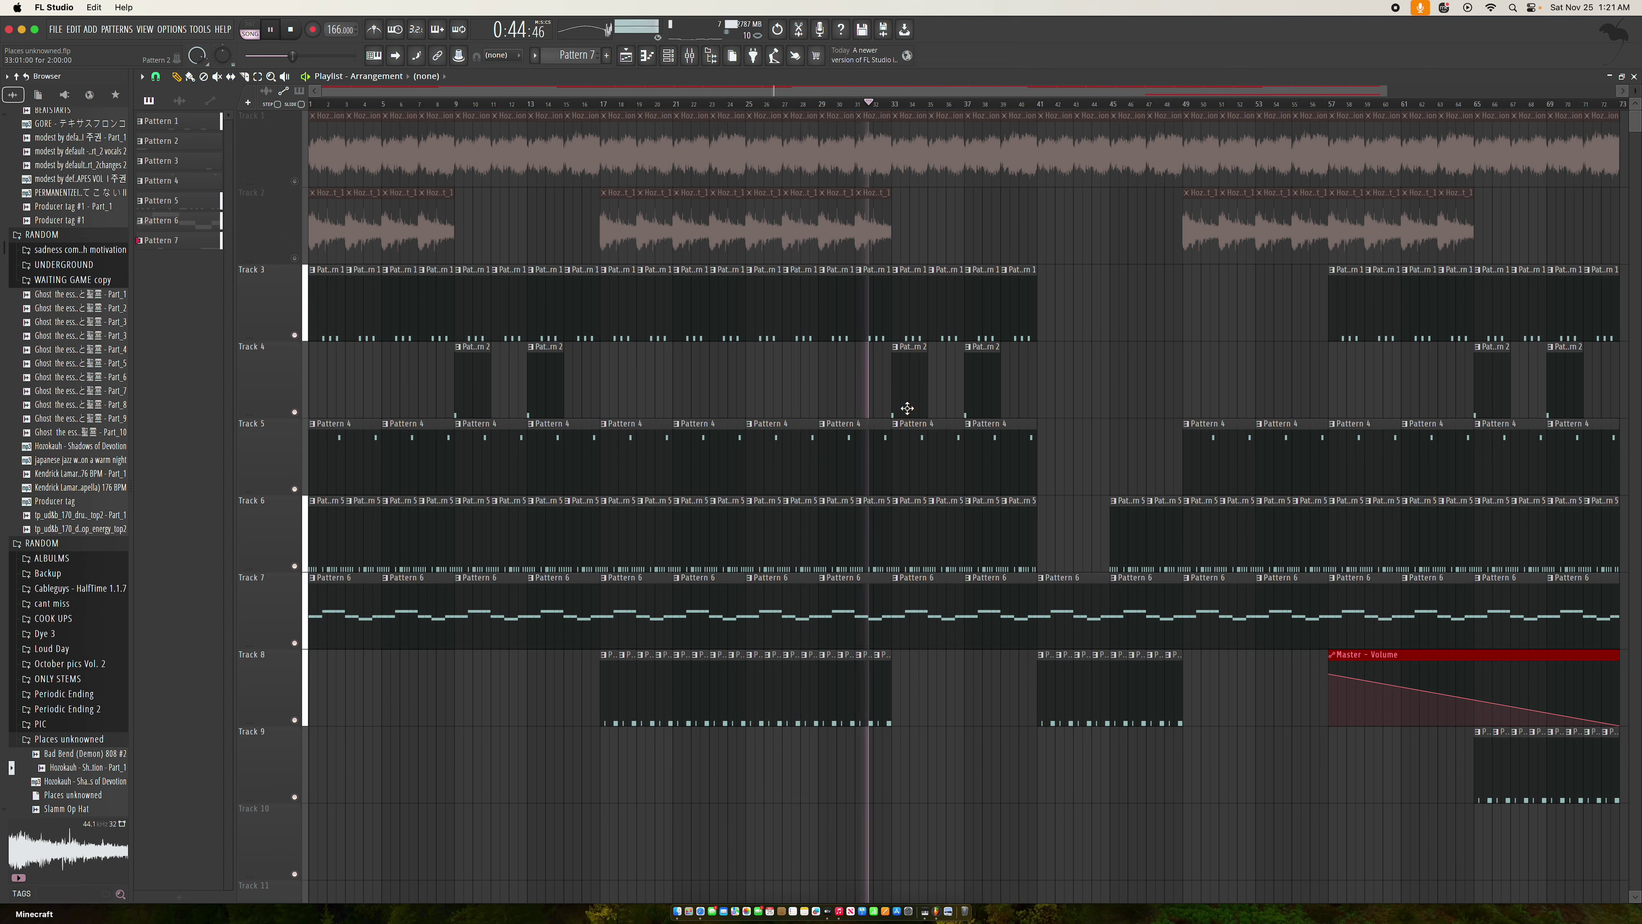
{"action": "left_click", "coordinate": [294, 258]}
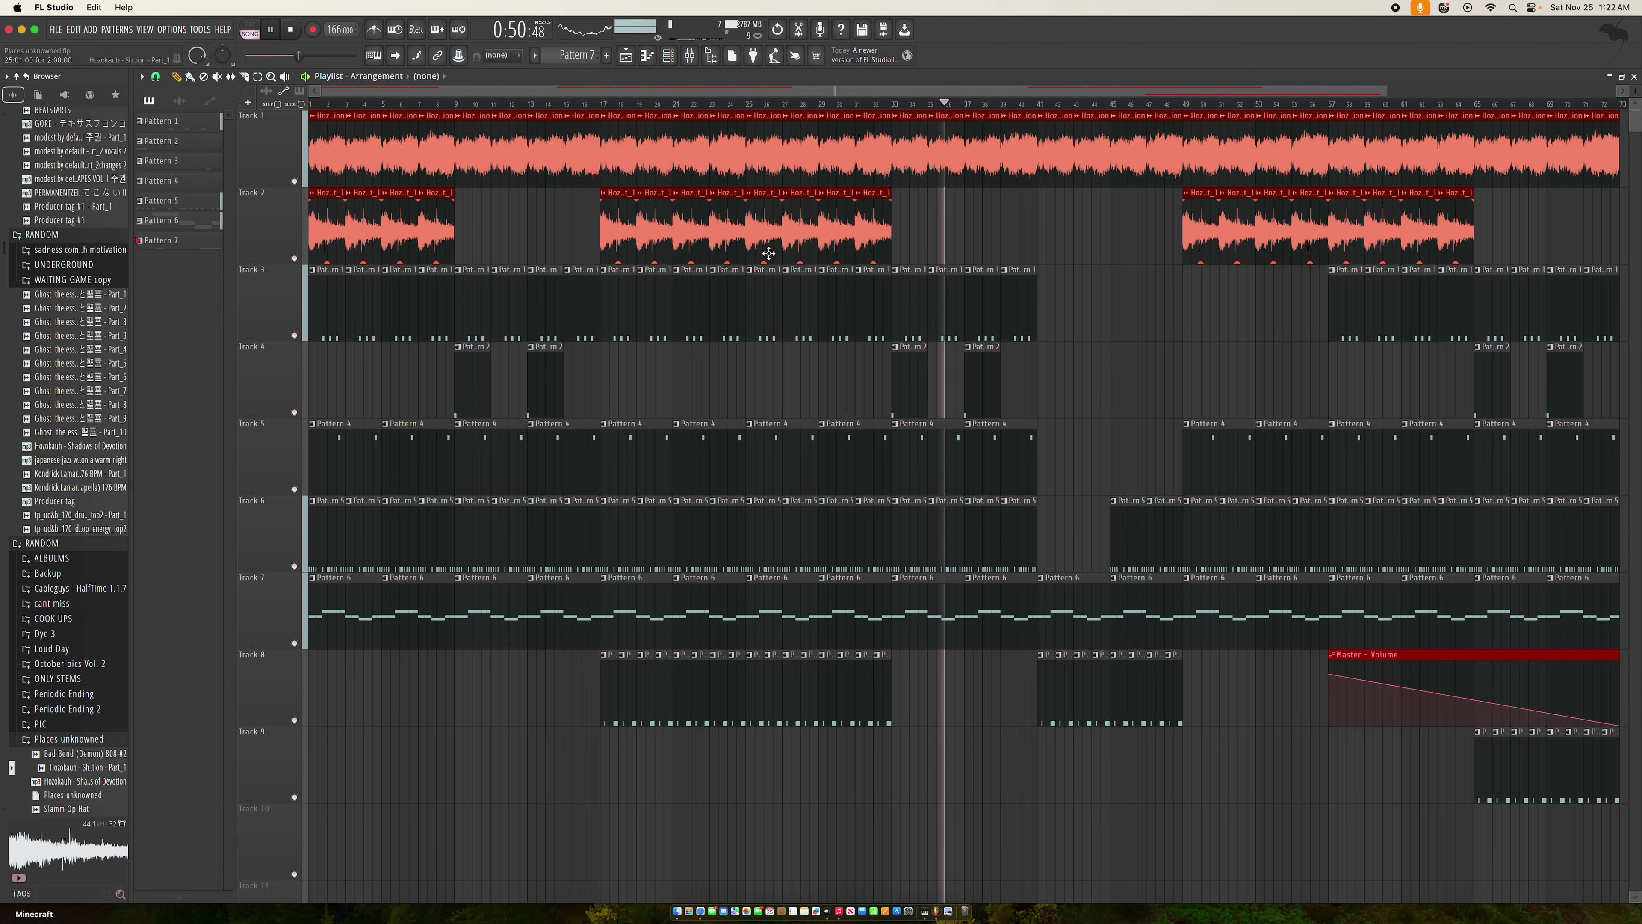
Turn on automatic scrolling so the playlist follows playback through the end of the arrangement
{"action": "scroll", "coordinate": [770, 249], "scroll_direction": "right", "scroll_amount": 10}
{"action": "scroll", "coordinate": [768, 253], "scroll_direction": "right", "scroll_amount": 1}
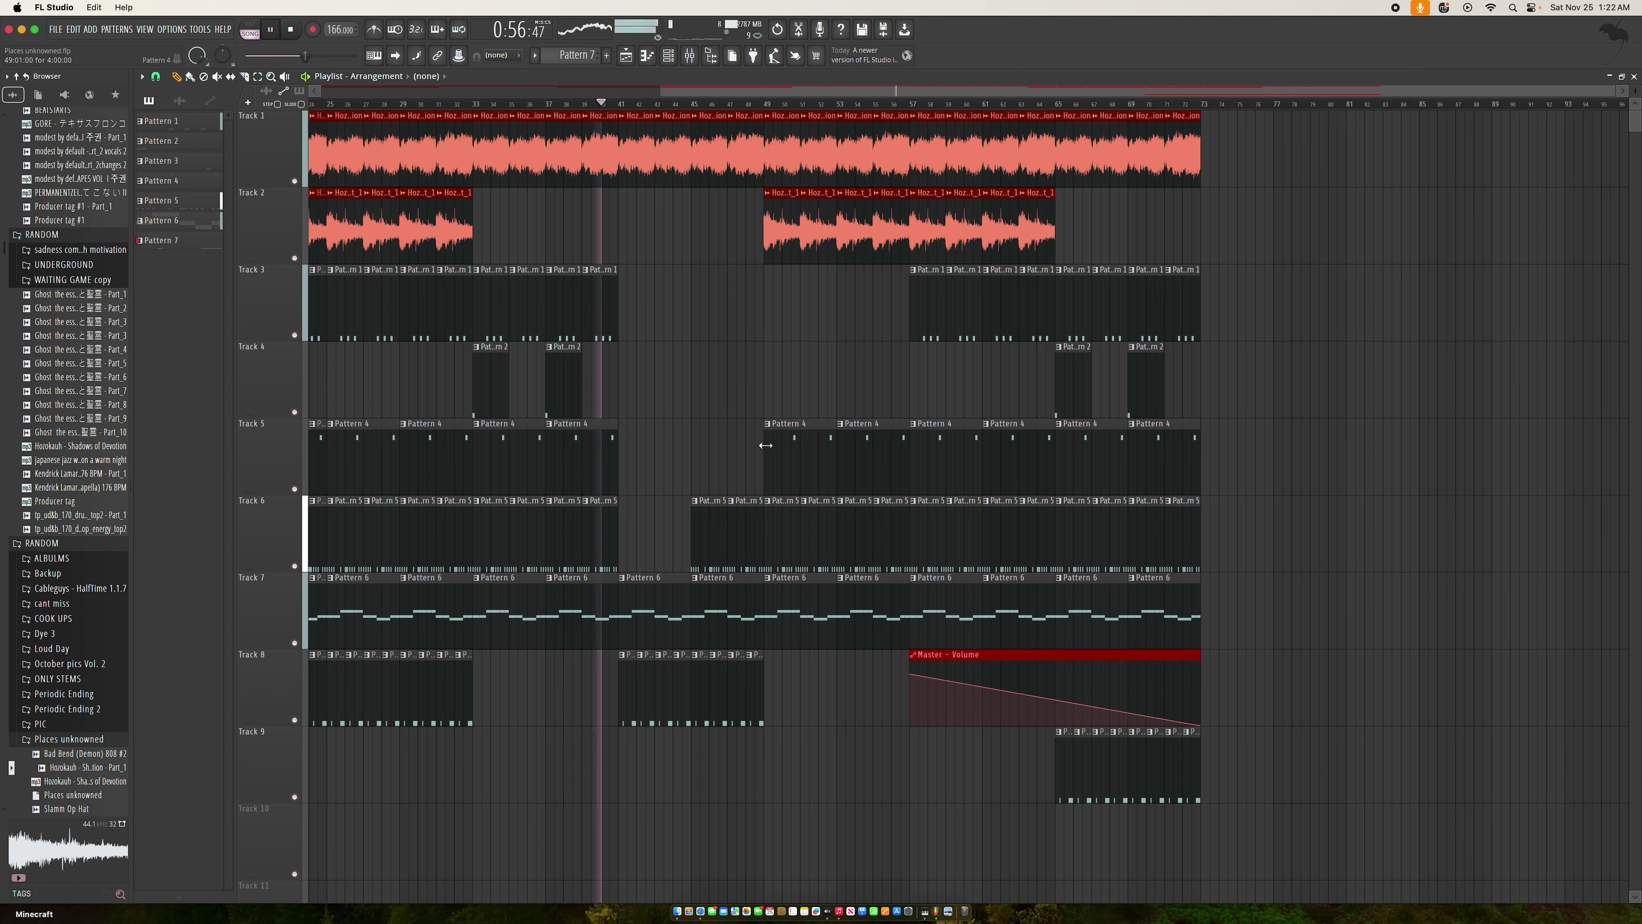
{"action": "left_click", "coordinate": [396, 57]}
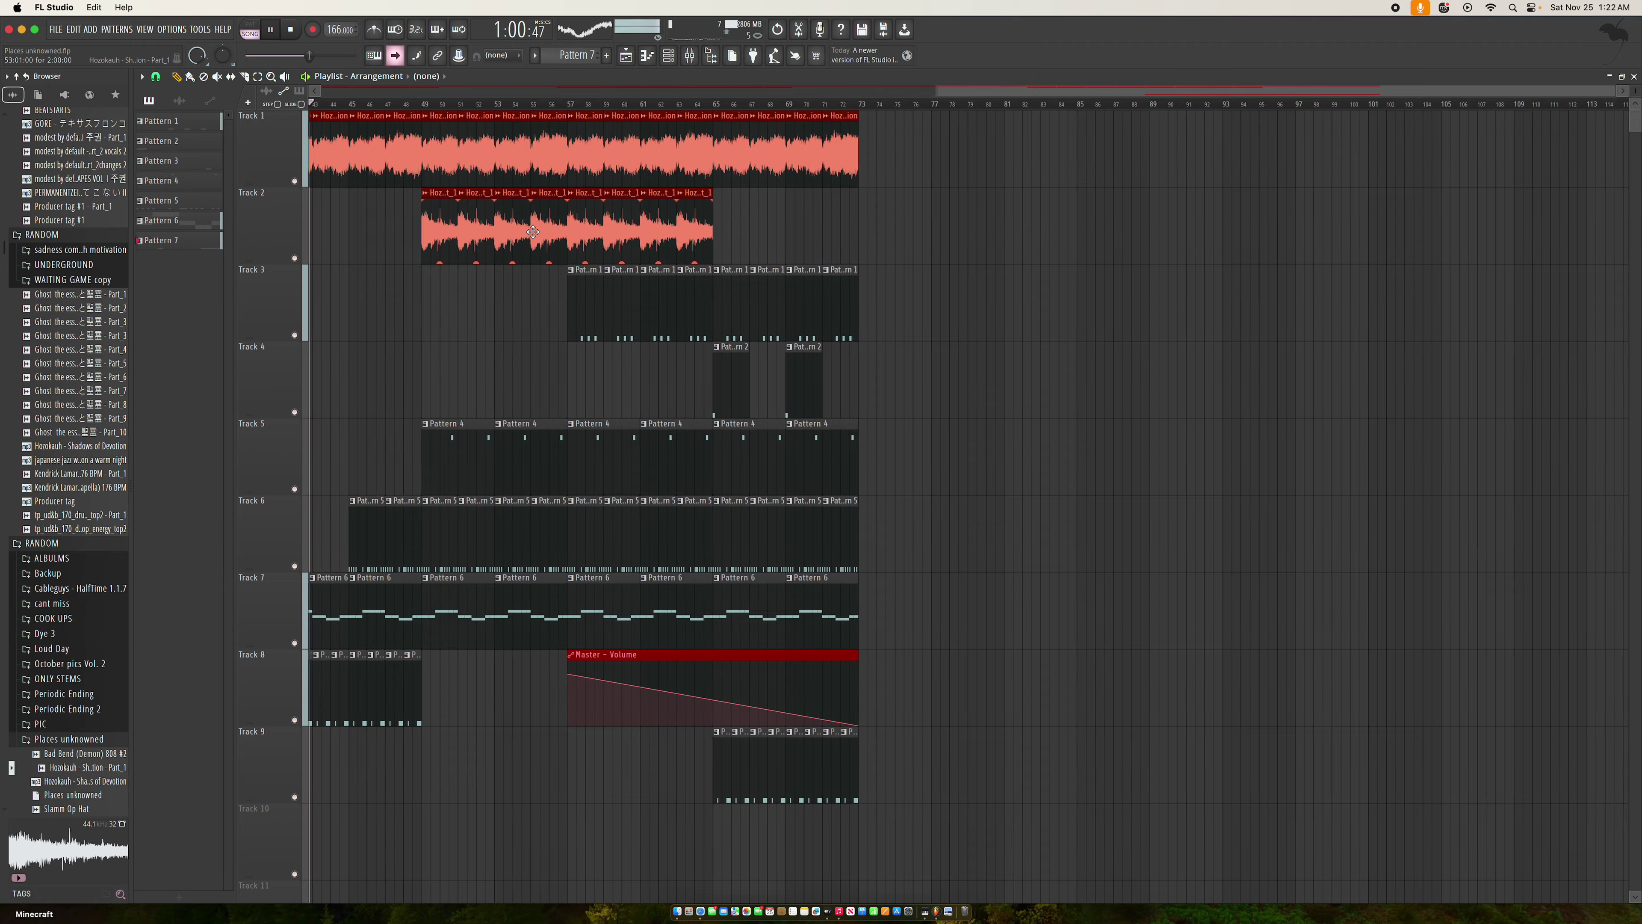
Restore the minimized FL Studio window and maximize it over the taskbar
{"action": "left_click", "coordinate": [22, 29]}
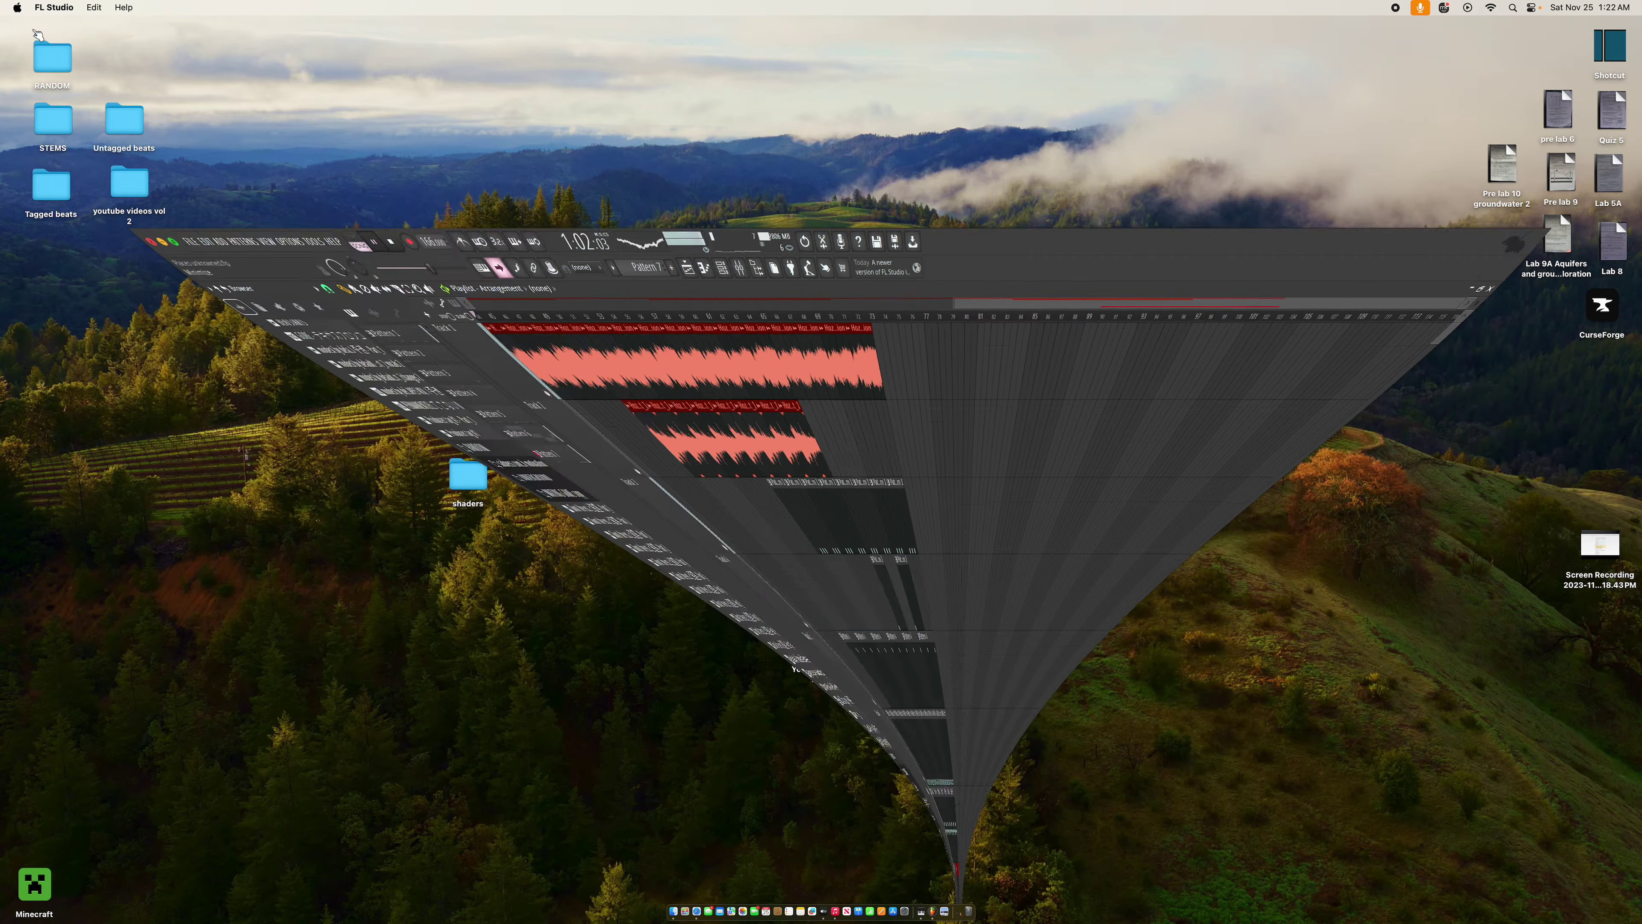
{"action": "left_click", "coordinate": [964, 912]}
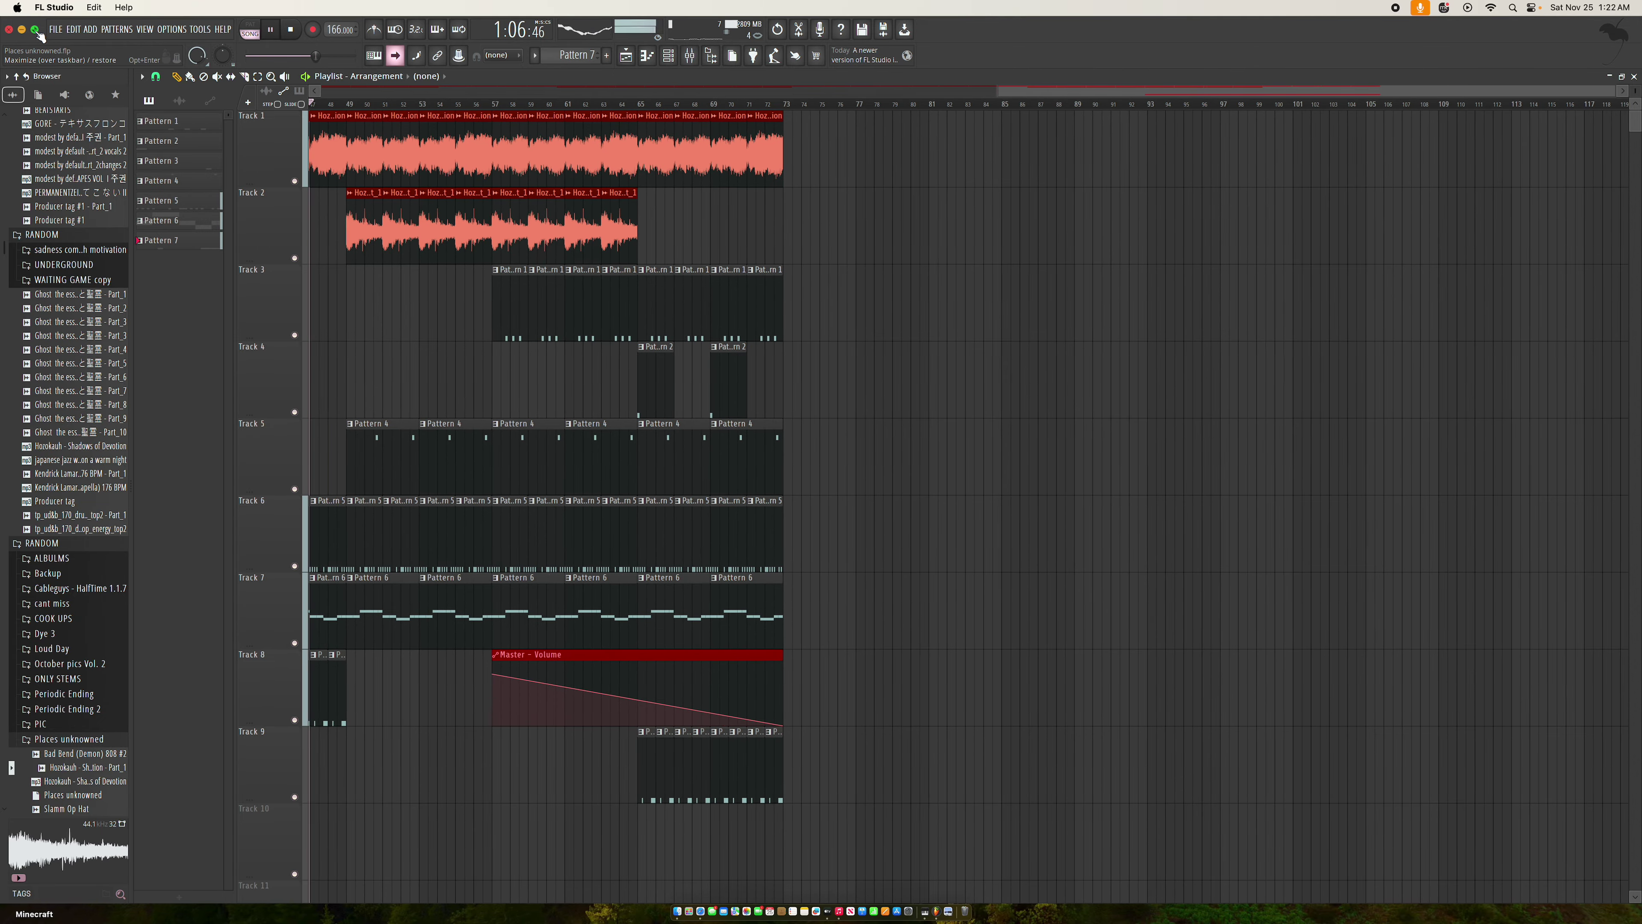
{"action": "key", "text": "alt+Return"}
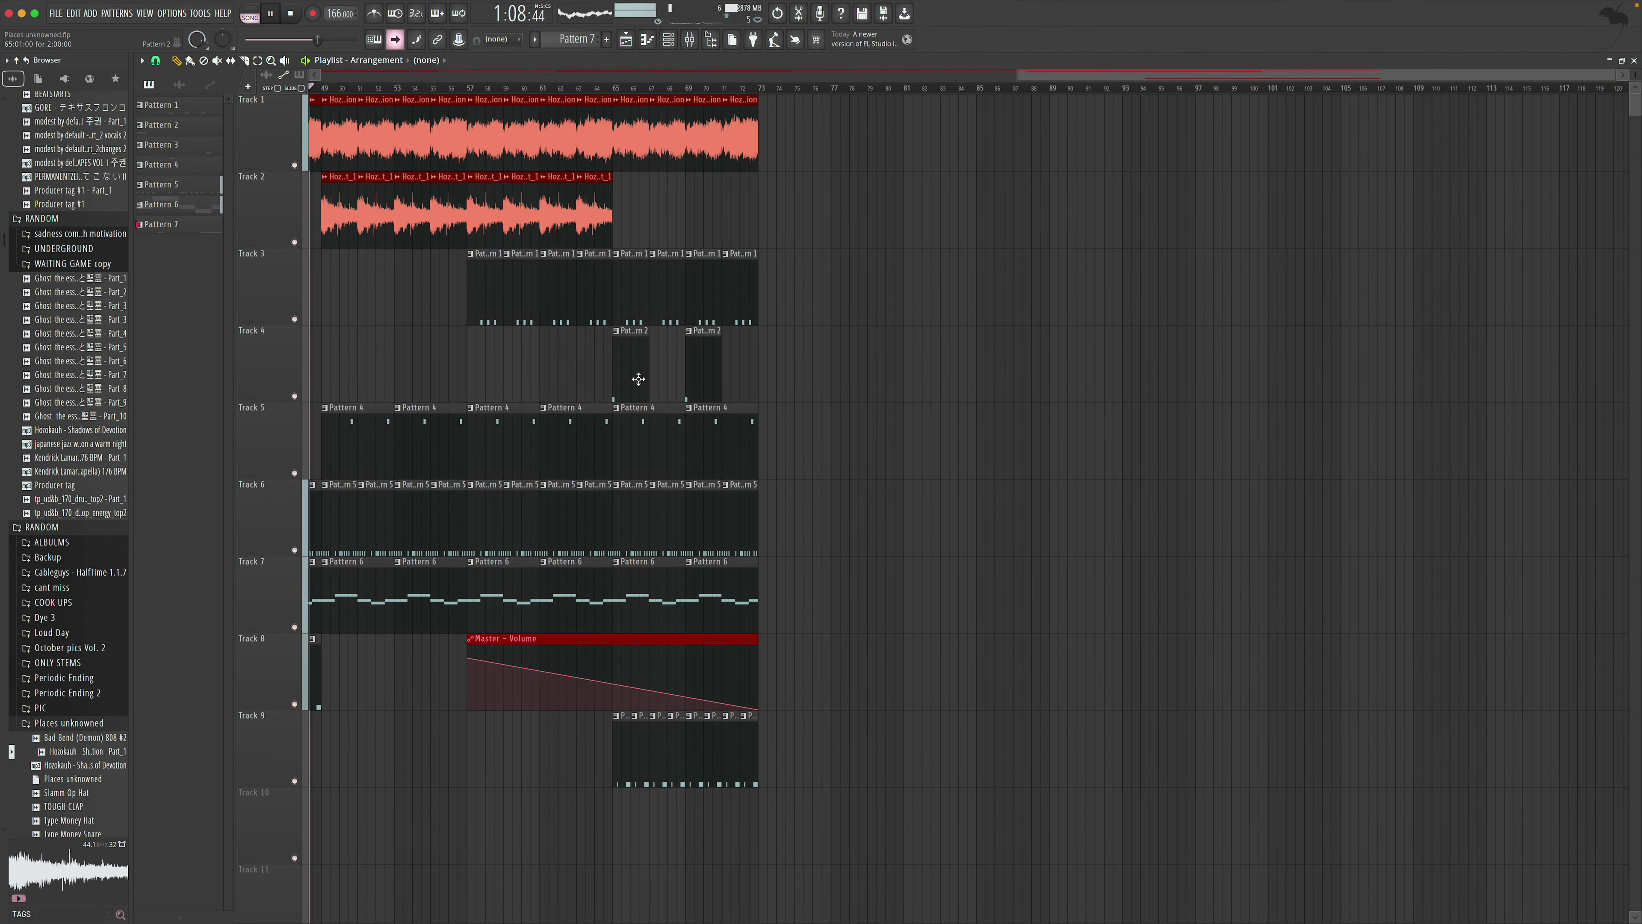
Solo Track 2, add Track 1 to it, solo Track 3 for comparison, and restore all tracks
{"action": "scroll", "coordinate": [499, 191], "scroll_direction": "left", "scroll_amount": 5}
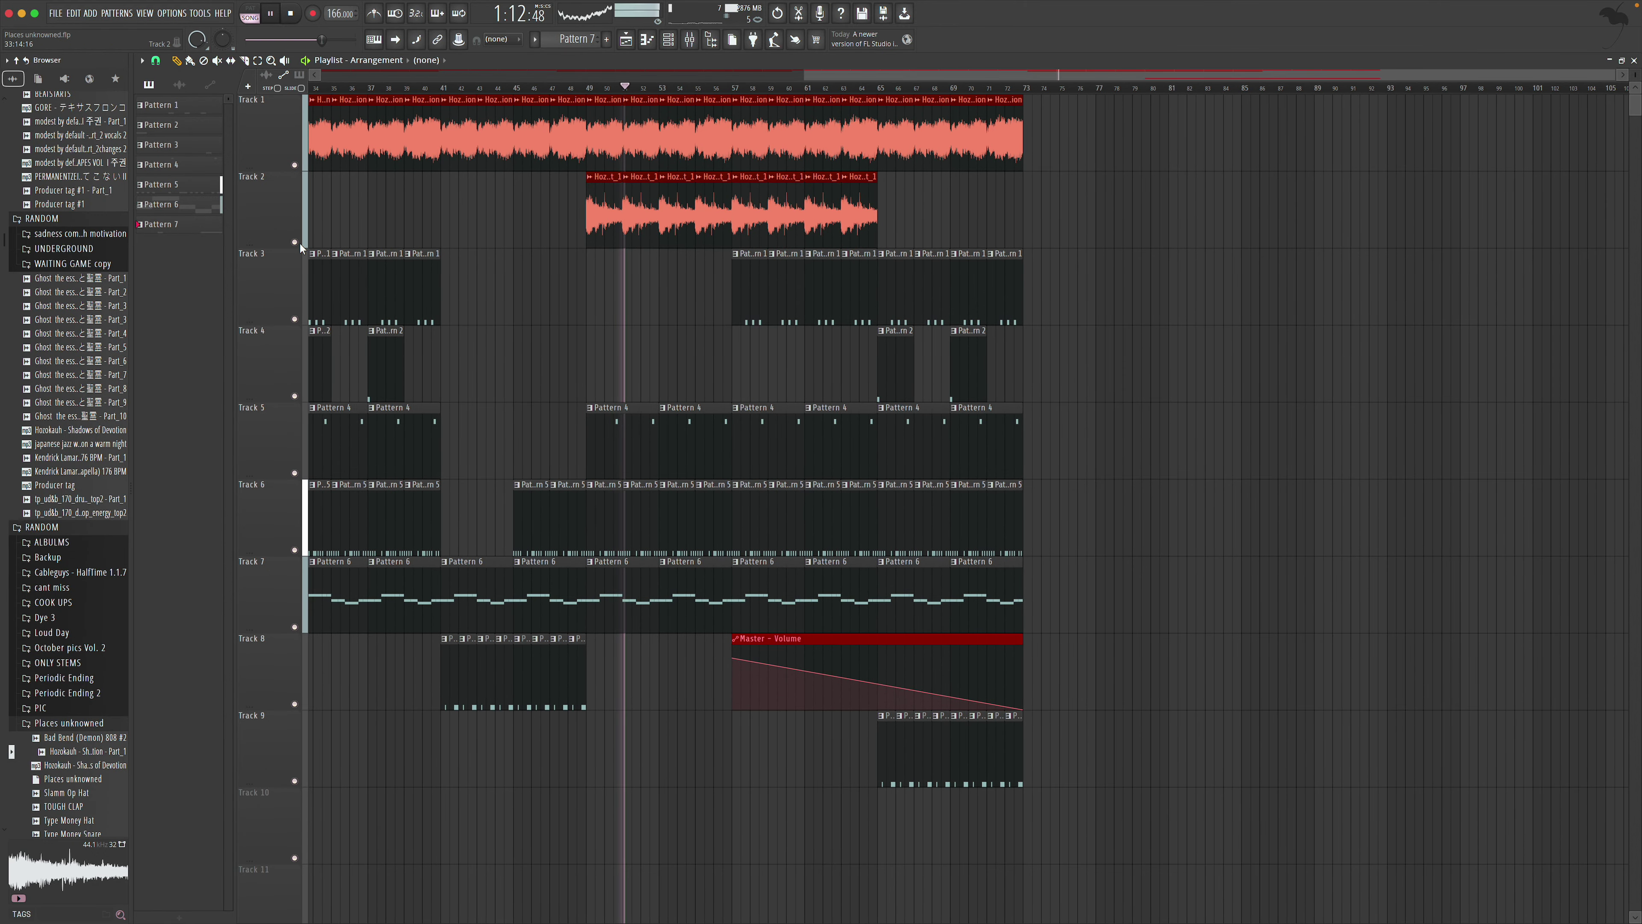
{"action": "right_click", "coordinate": [295, 242]}
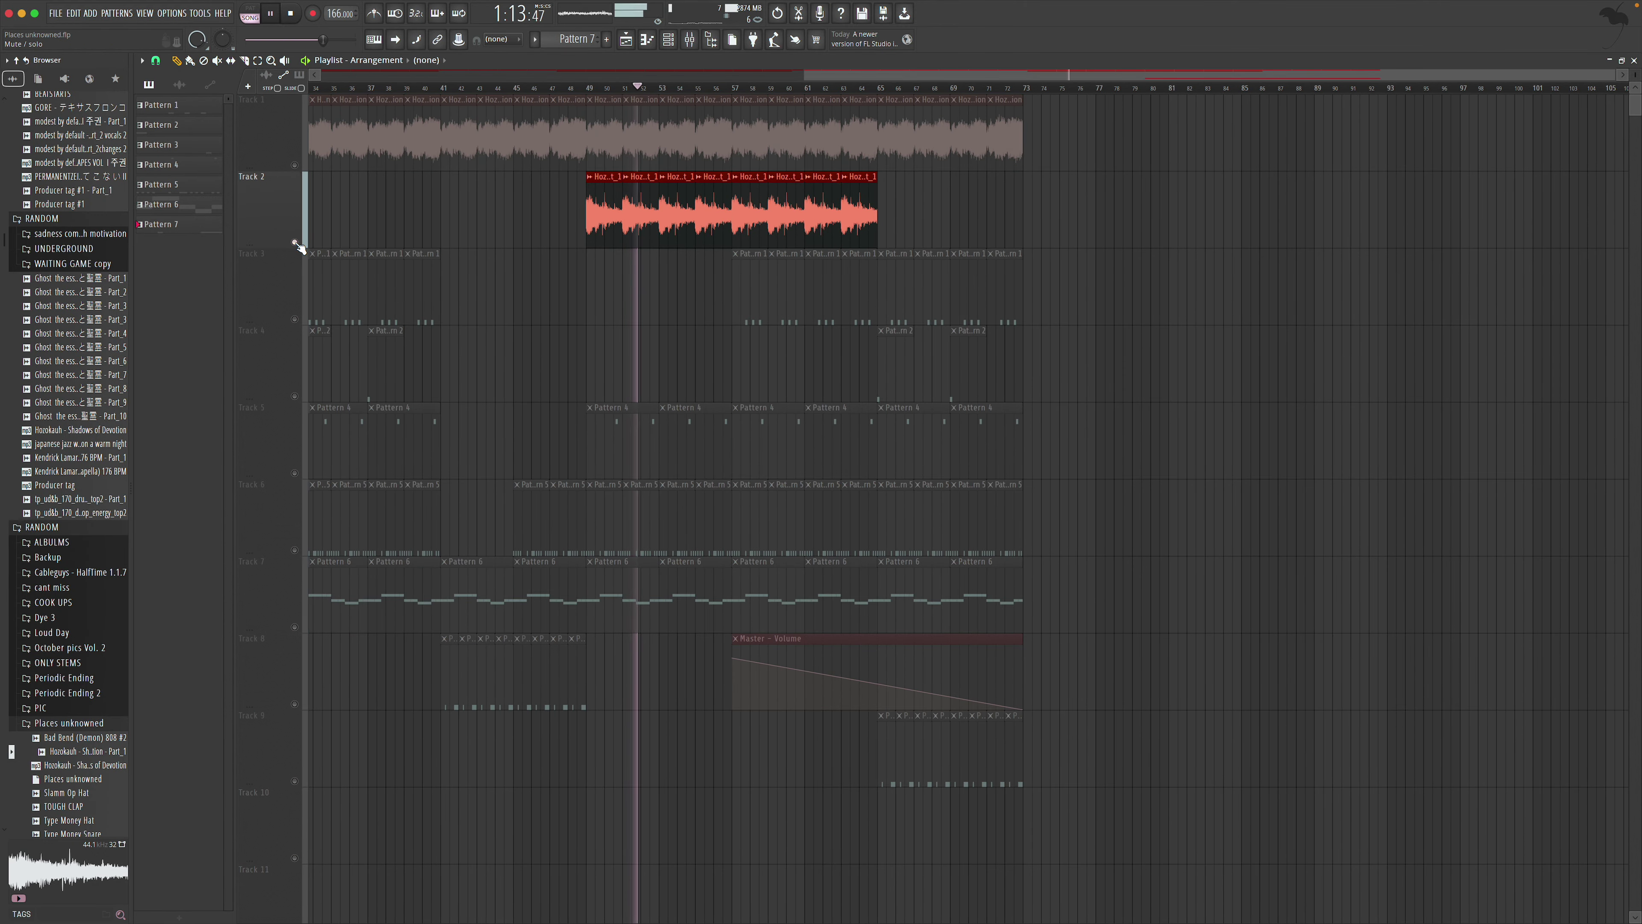
{"action": "left_click", "coordinate": [296, 167]}
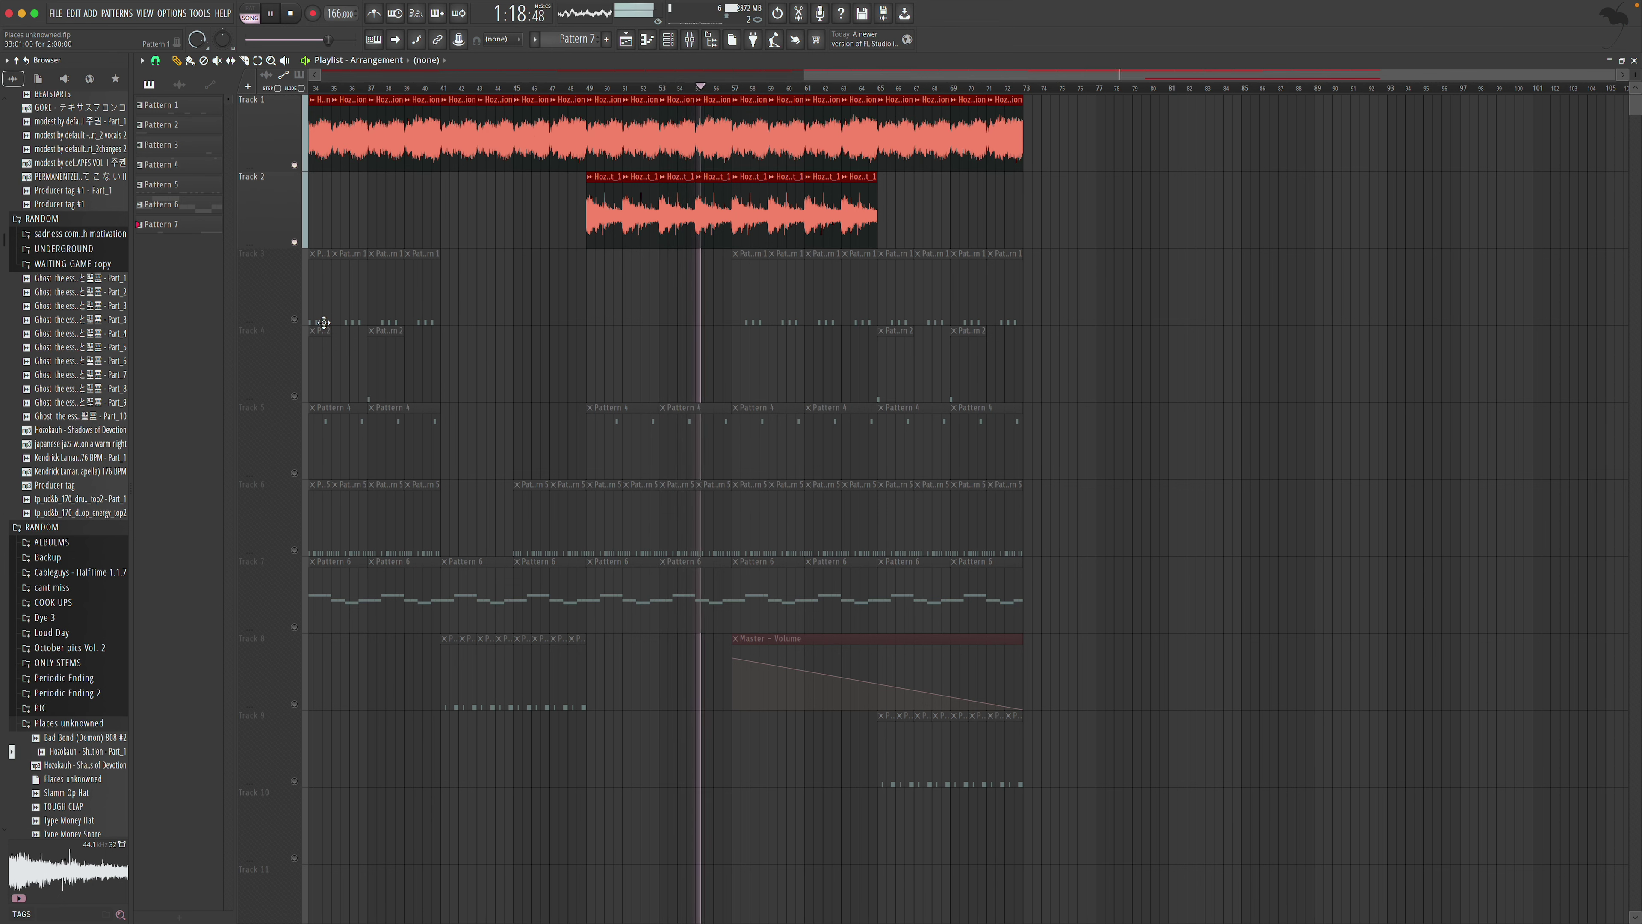
{"action": "right_click", "coordinate": [296, 319]}
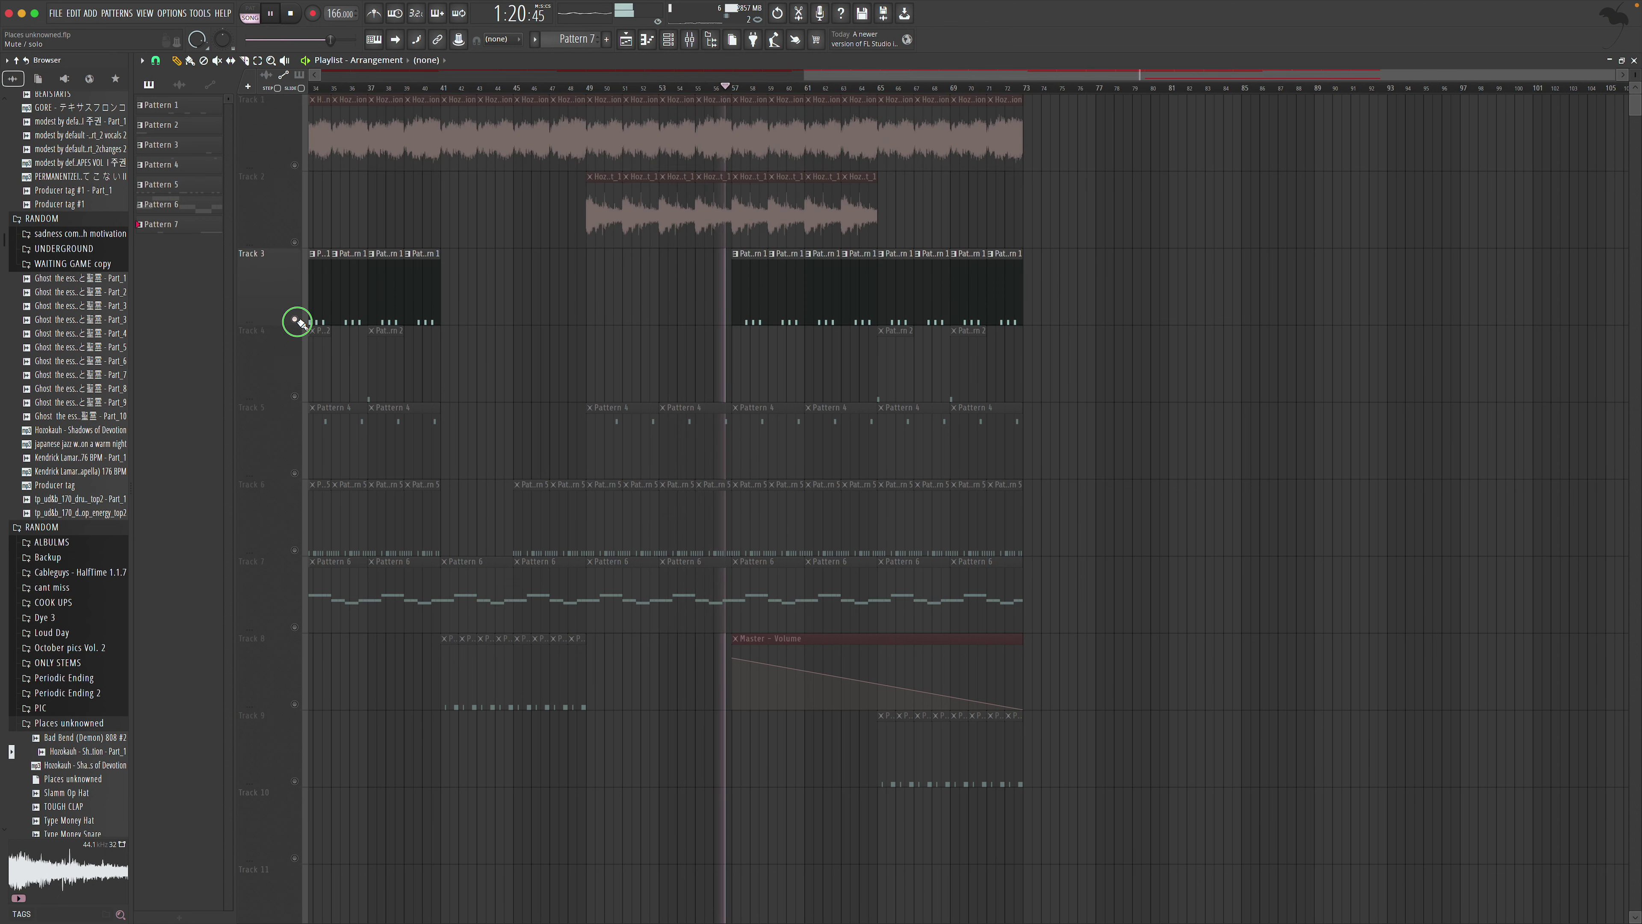
{"action": "right_click", "coordinate": [296, 319]}
{"action": "key", "text": "b"}
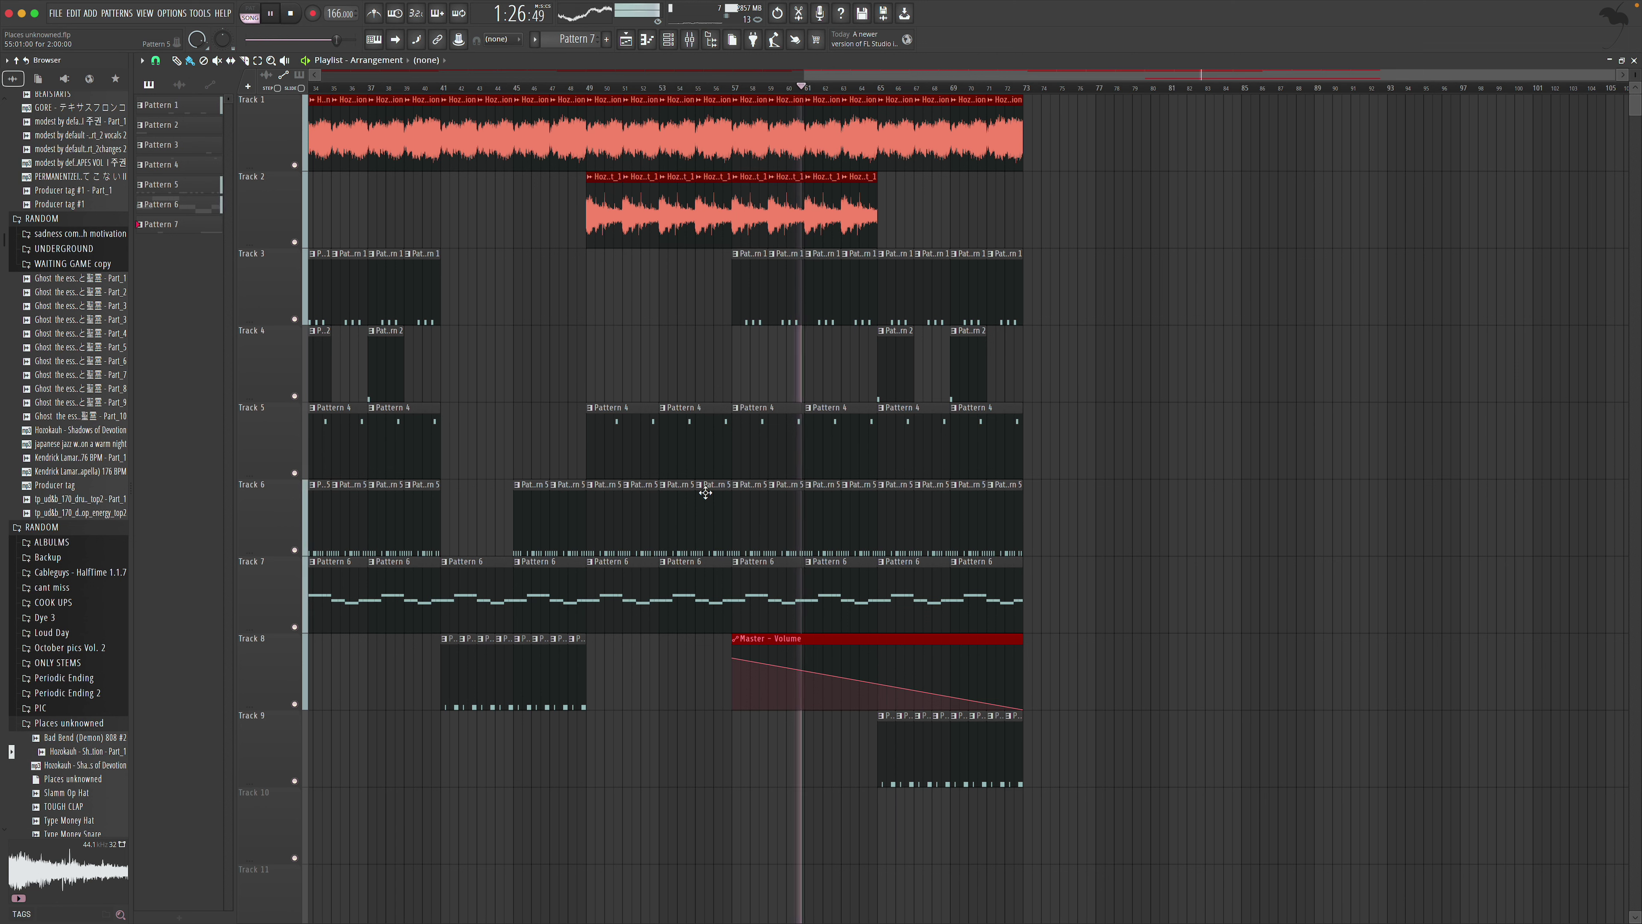
{"action": "scroll", "coordinate": [731, 472], "scroll_direction": "left", "scroll_amount": 8}
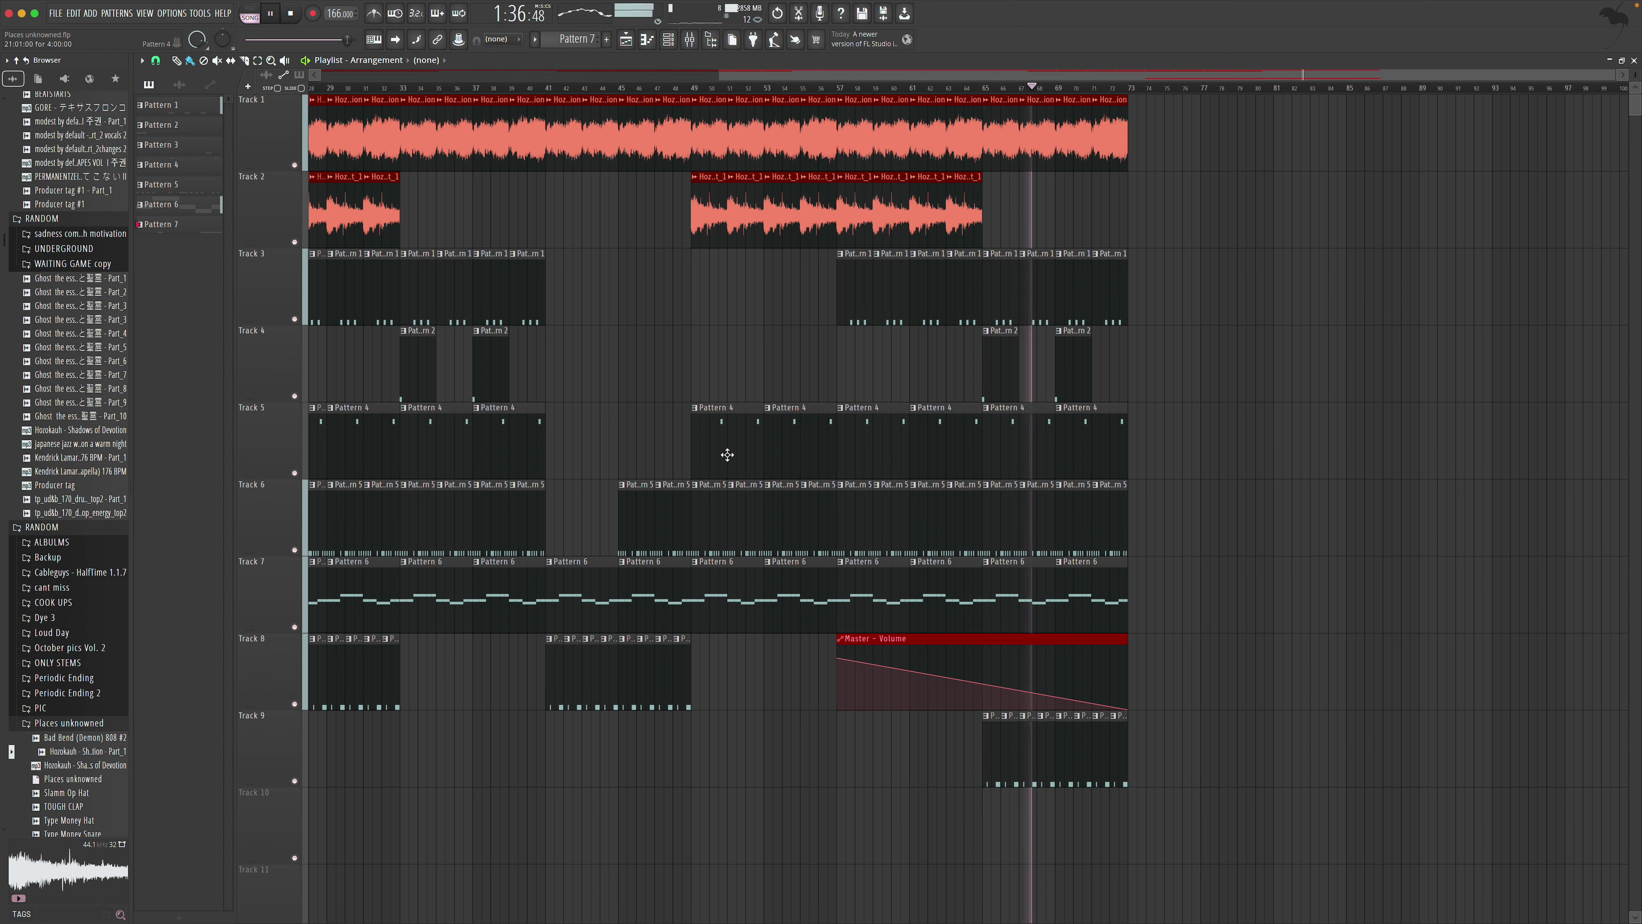
{"action": "left_click", "coordinate": [1423, 447]}
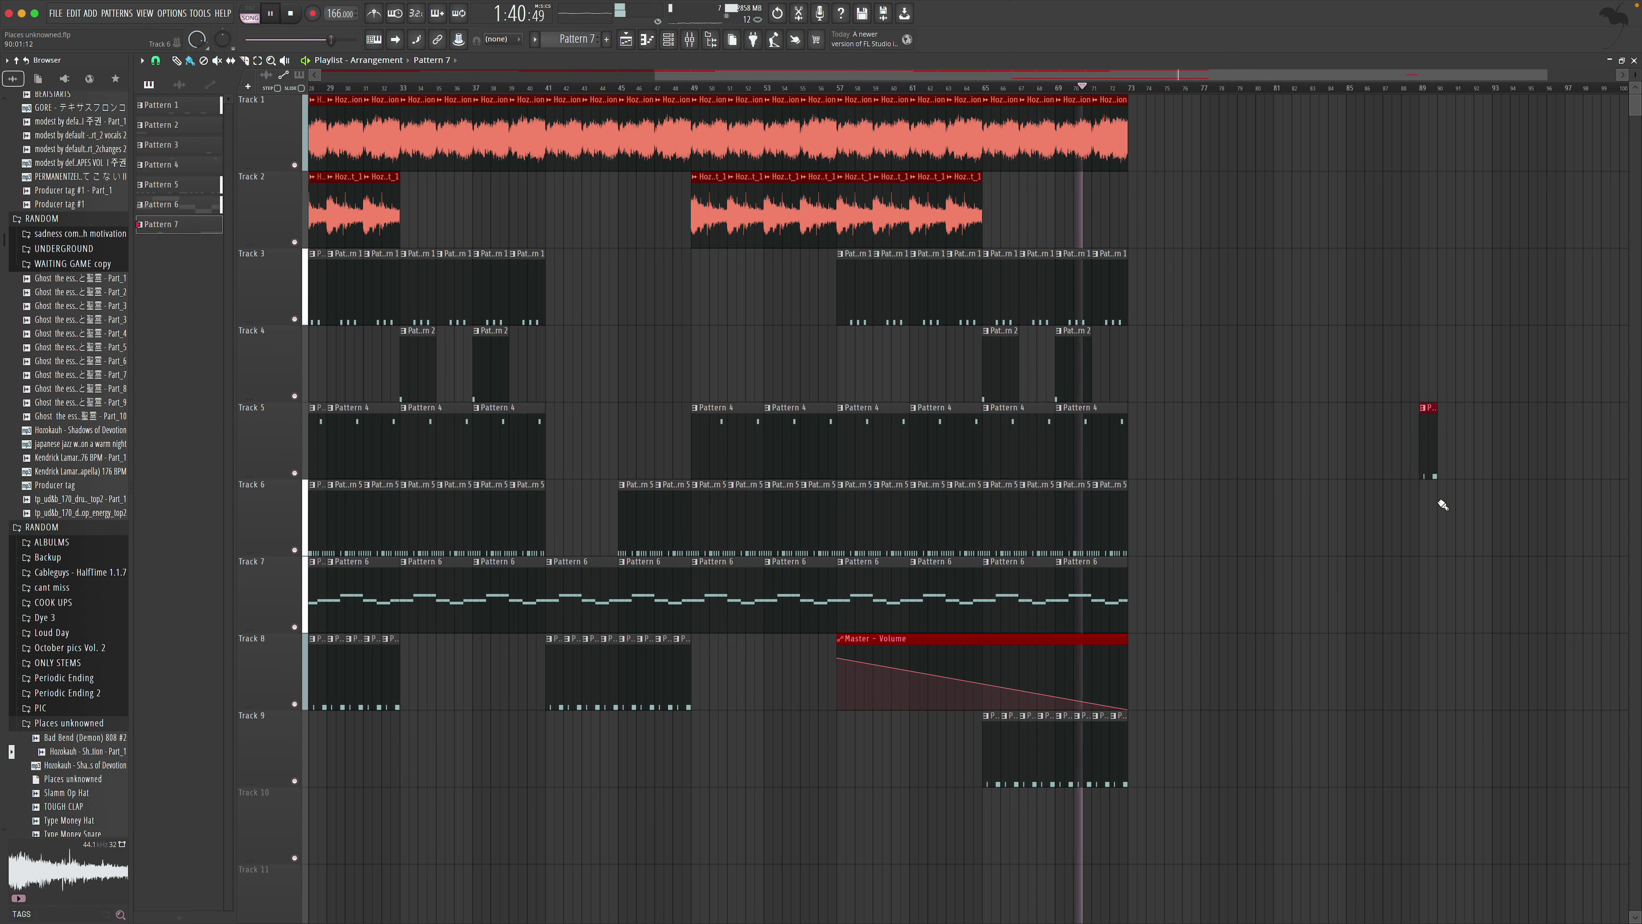
{"action": "right_click", "coordinate": [1428, 440]}
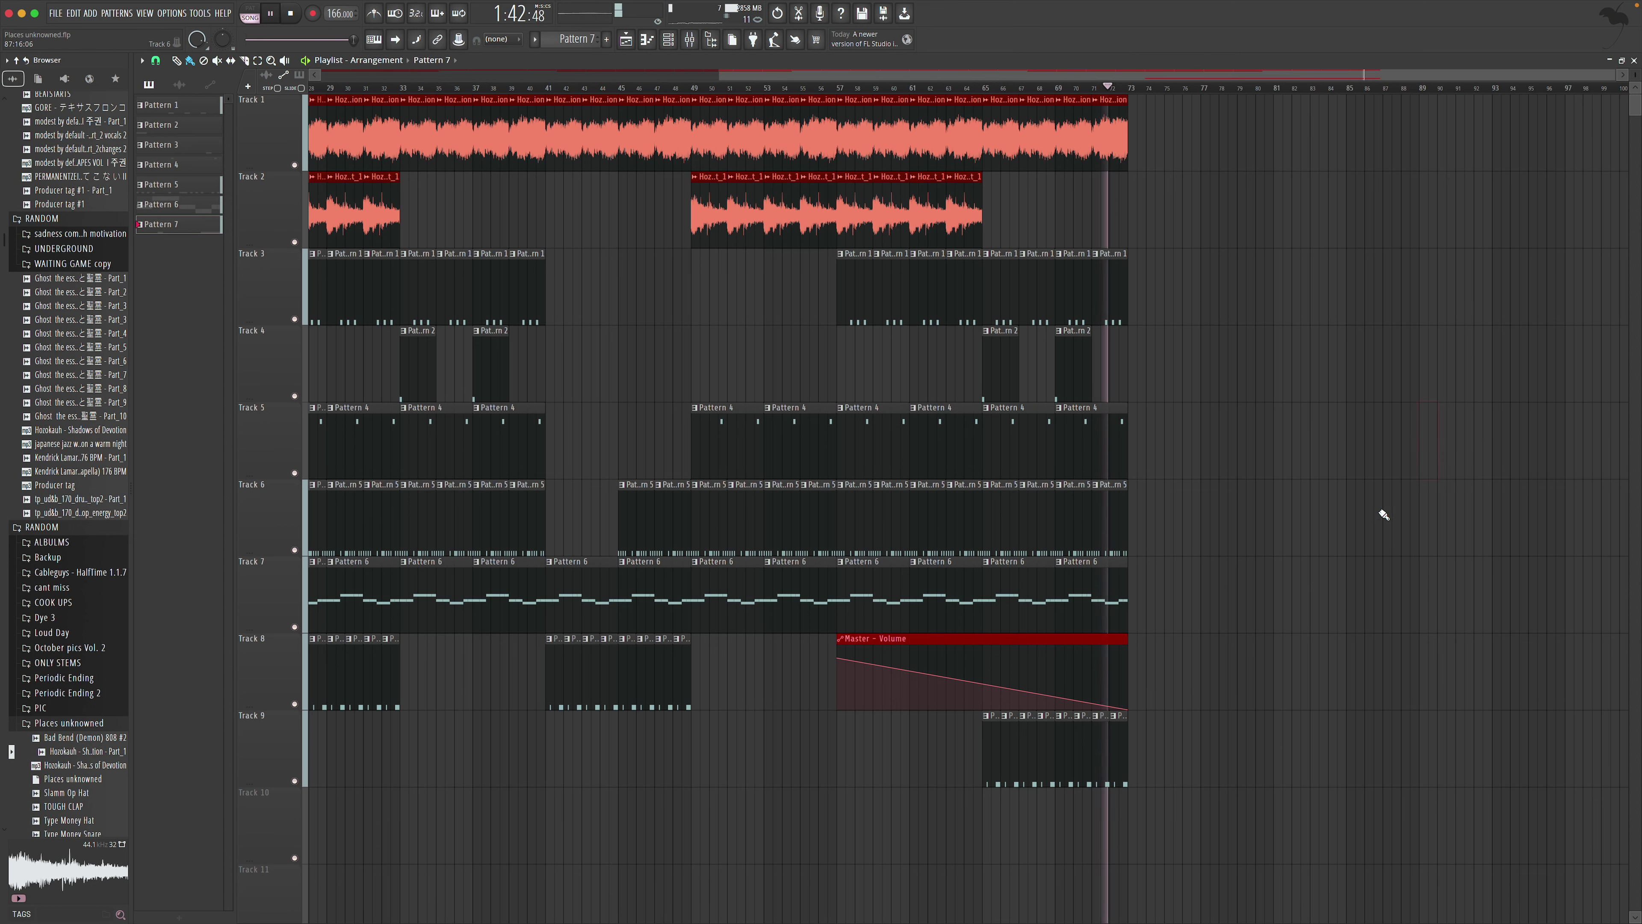
Stop playback and open the recent project Loud Day.flp without saving changes, choosing Do nothing for the invalid data folder
{"action": "scroll", "coordinate": [967, 511], "scroll_direction": "left", "scroll_amount": 5}
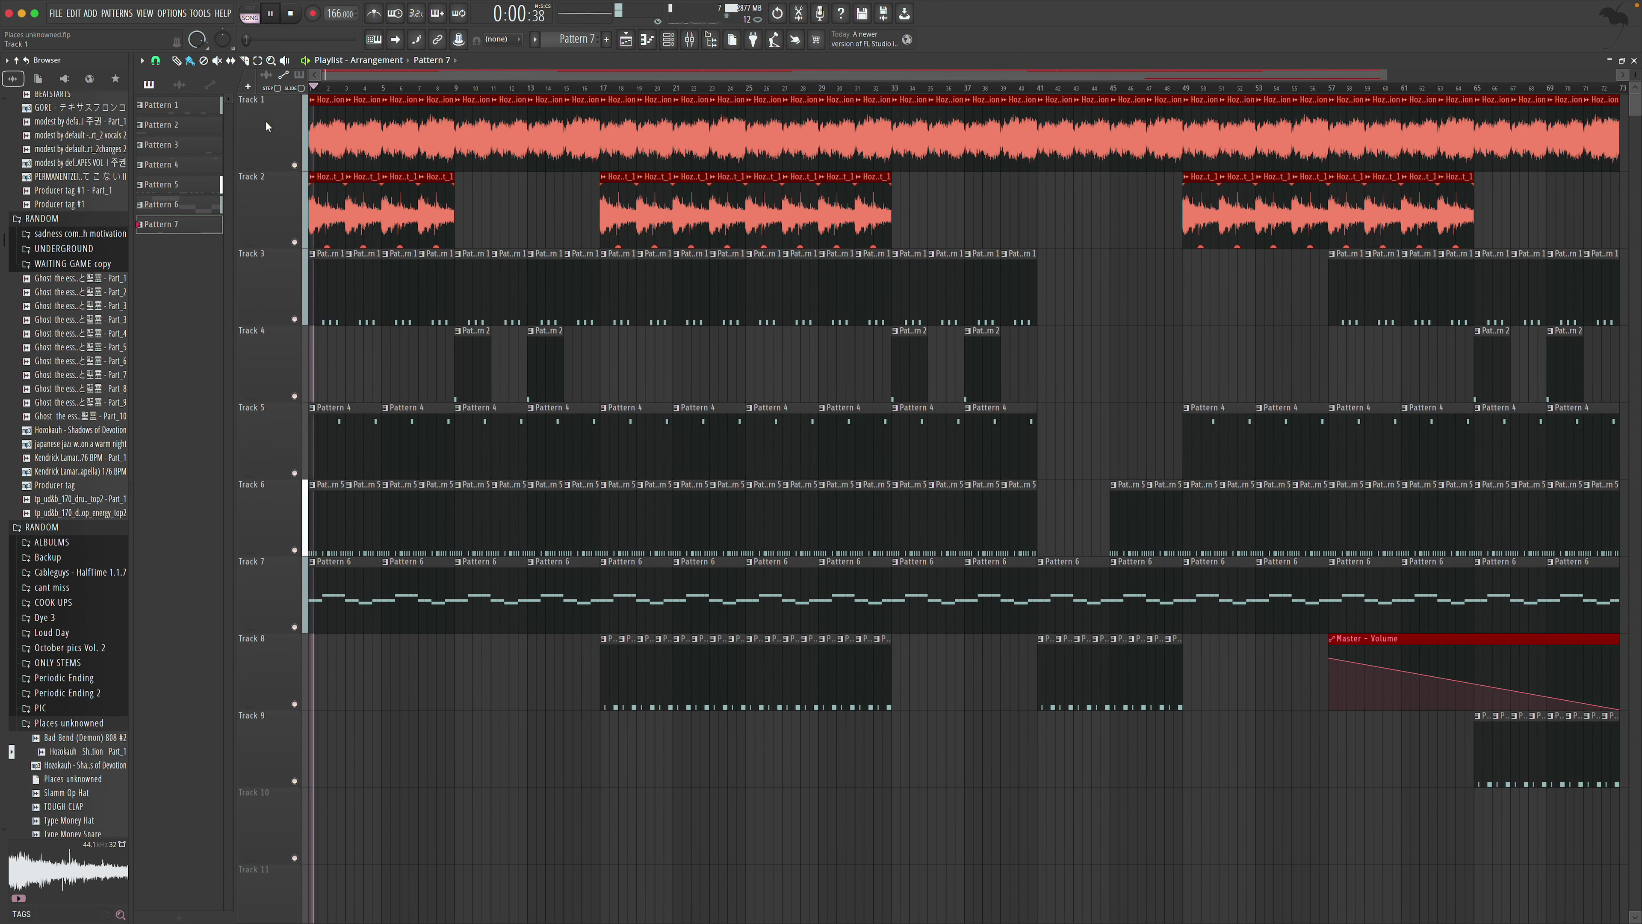
{"action": "key", "text": "space"}
{"action": "left_click", "coordinate": [56, 13]}
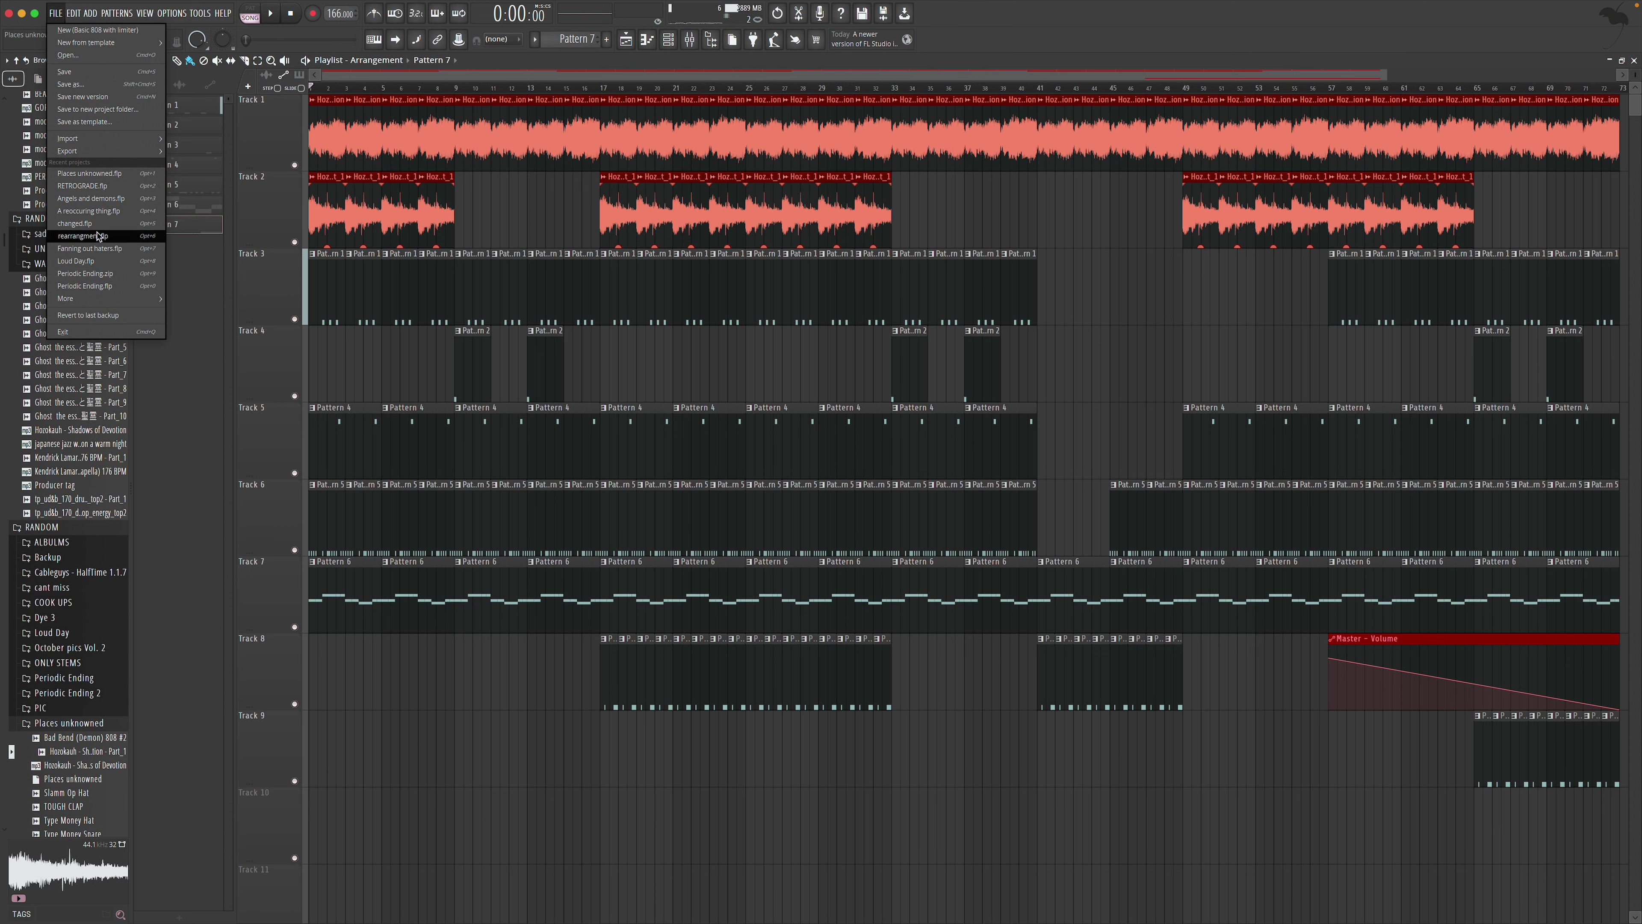
{"action": "left_click", "coordinate": [101, 262]}
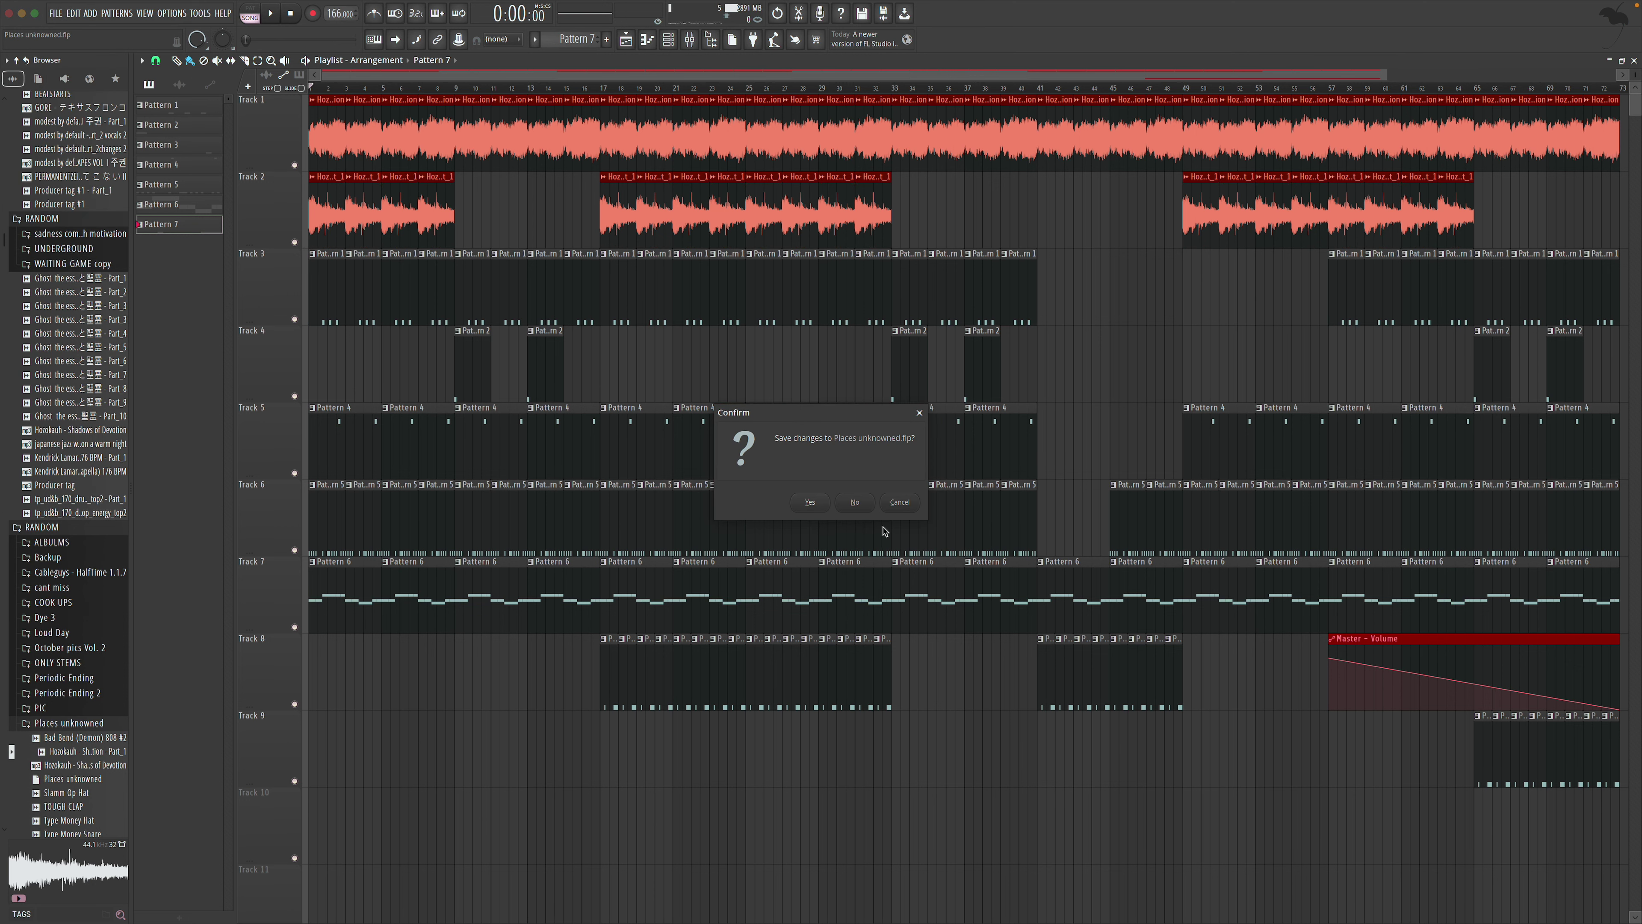
{"action": "left_click", "coordinate": [853, 502]}
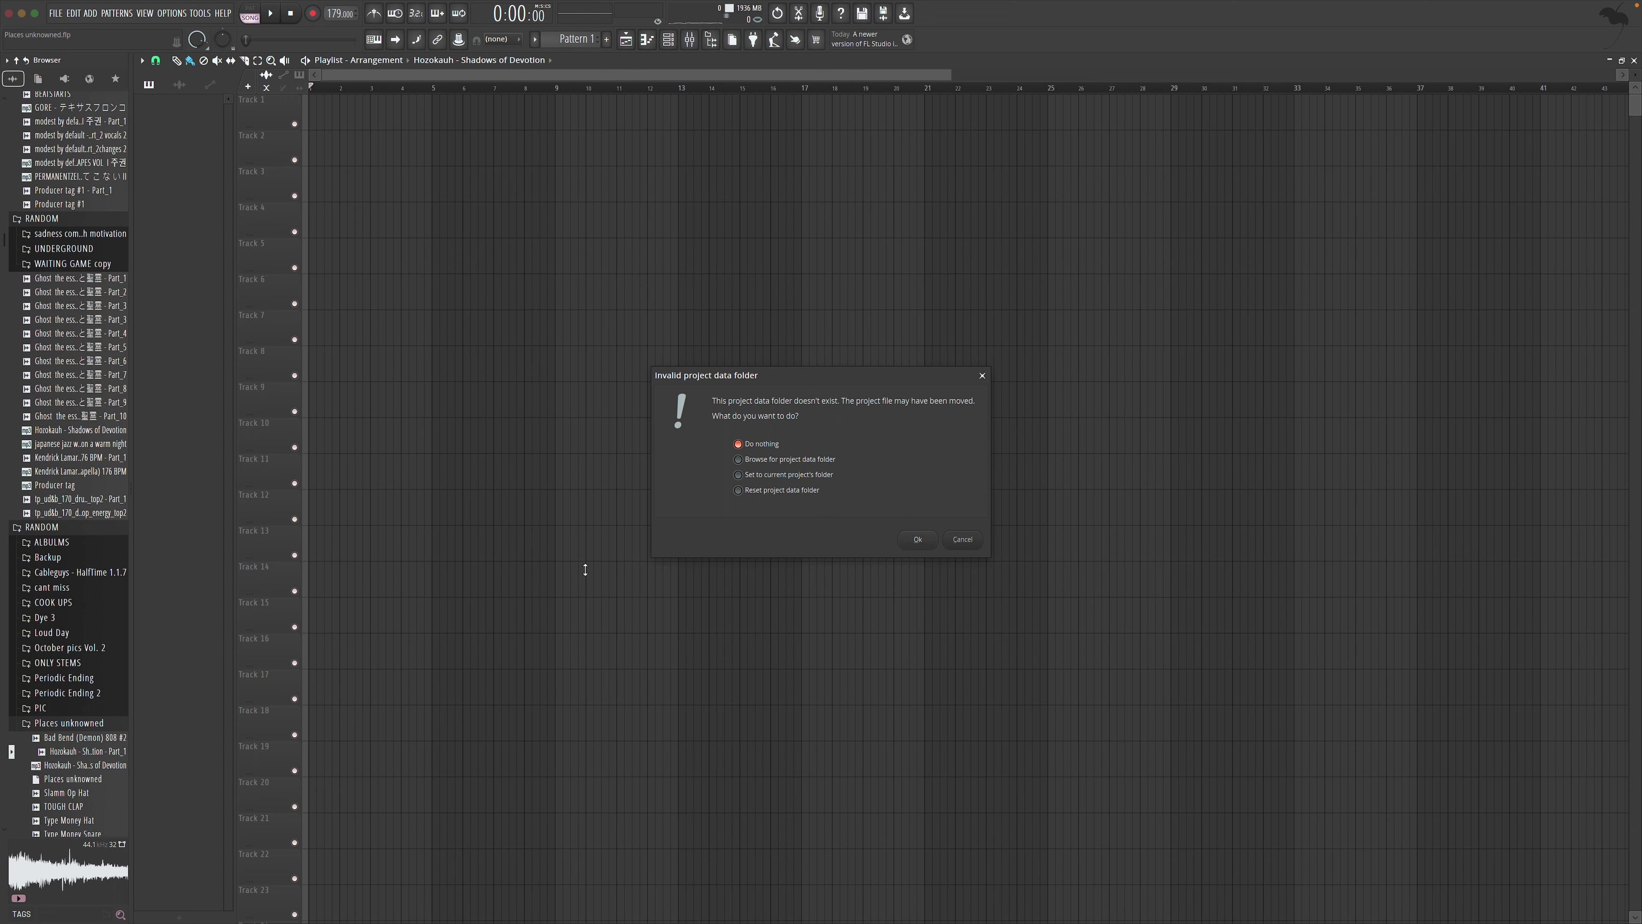
{"action": "key", "text": "Return"}
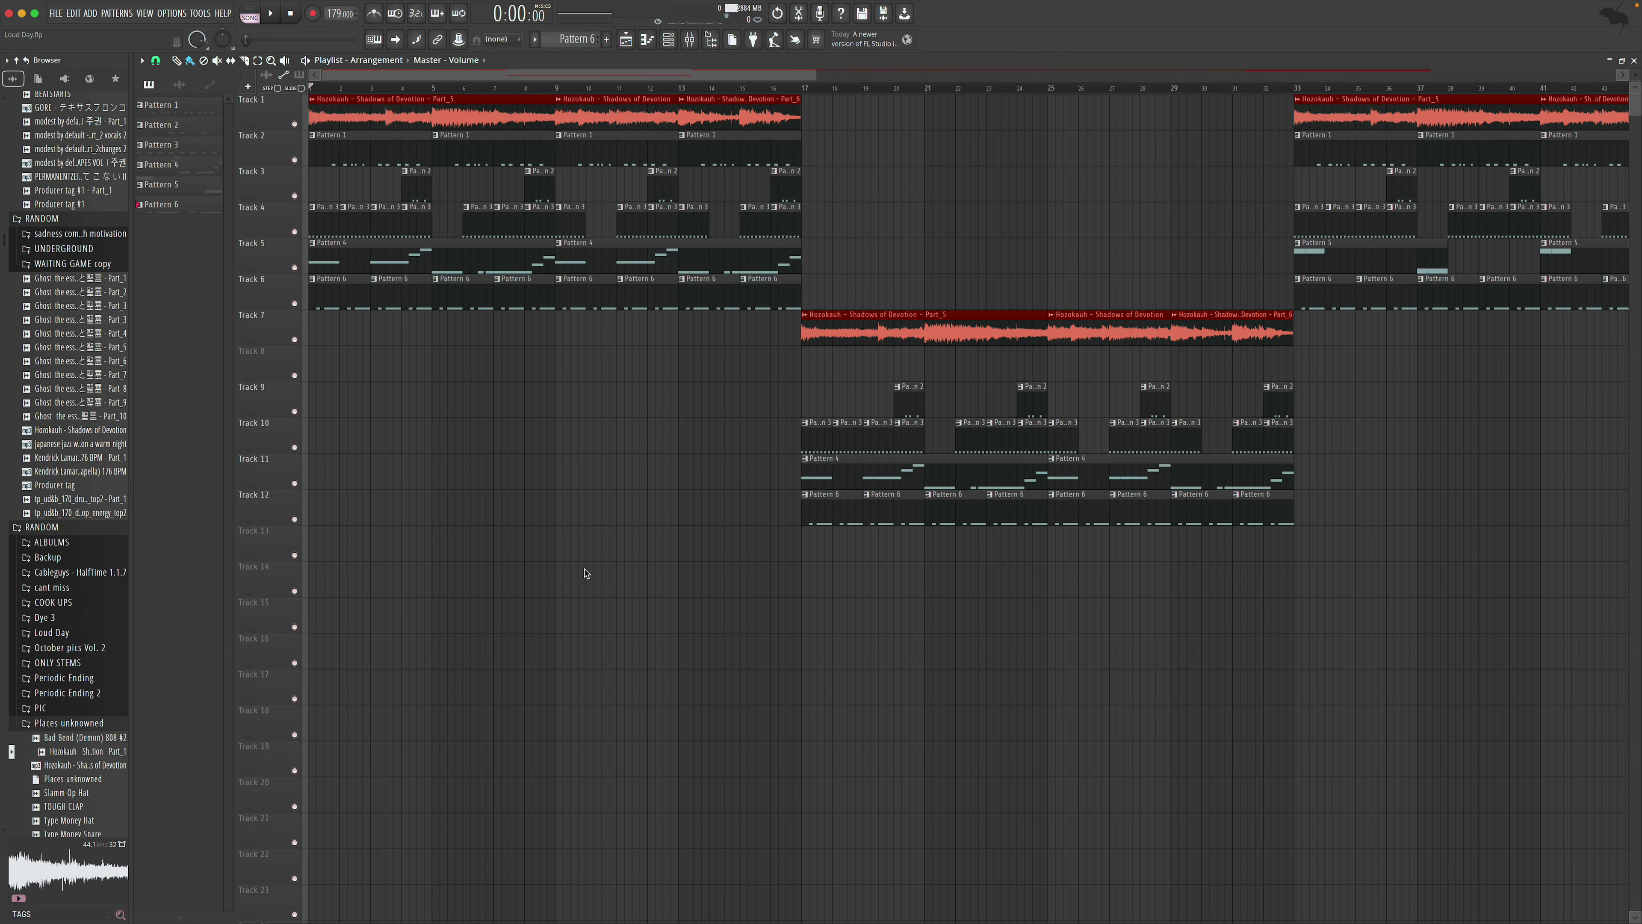
Play Loud Day.flp and look over the full length of its arrangement in the playlist
{"action": "key", "text": "space"}
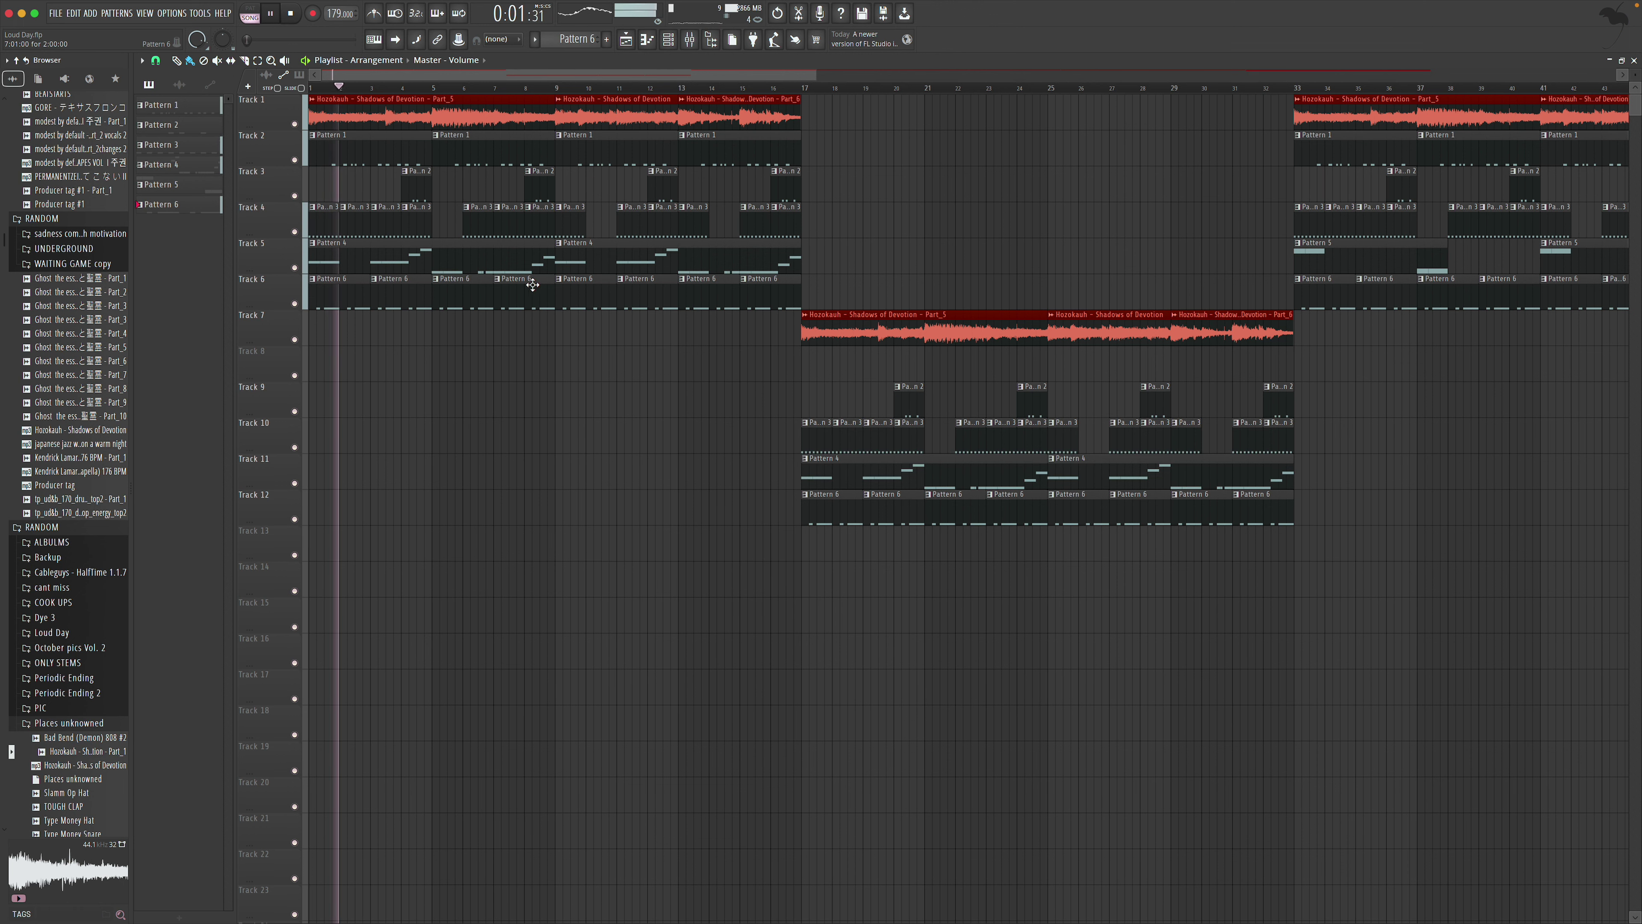
{"action": "scroll", "coordinate": [537, 238], "scroll_direction": "right", "scroll_amount": 15}
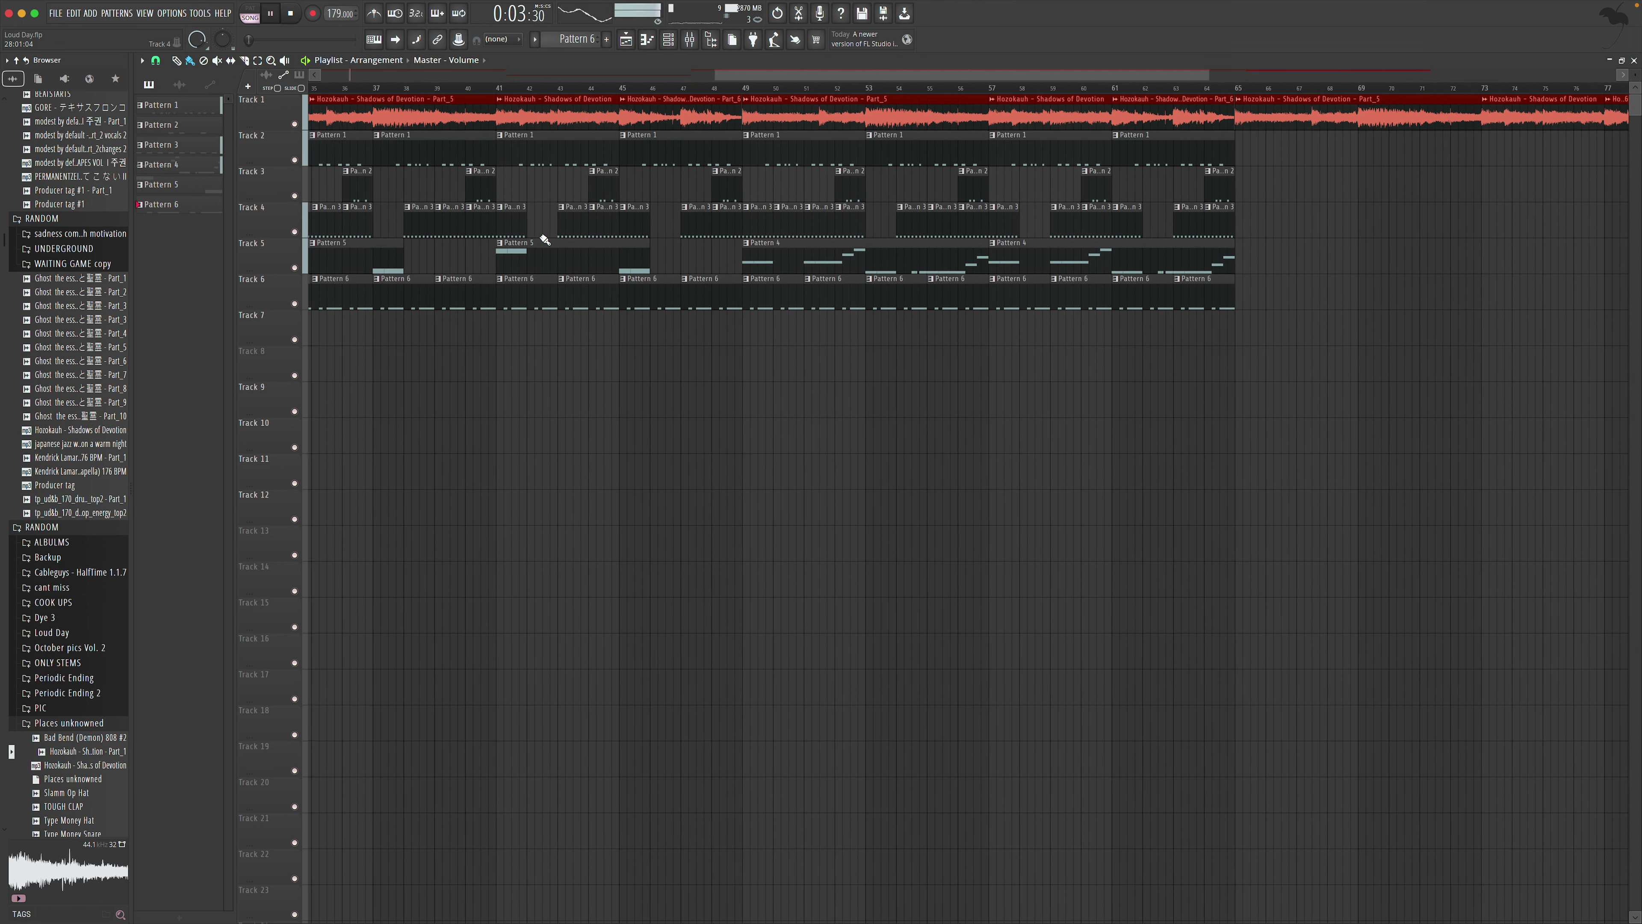
{"action": "scroll", "coordinate": [541, 237], "scroll_direction": "right", "scroll_amount": 8}
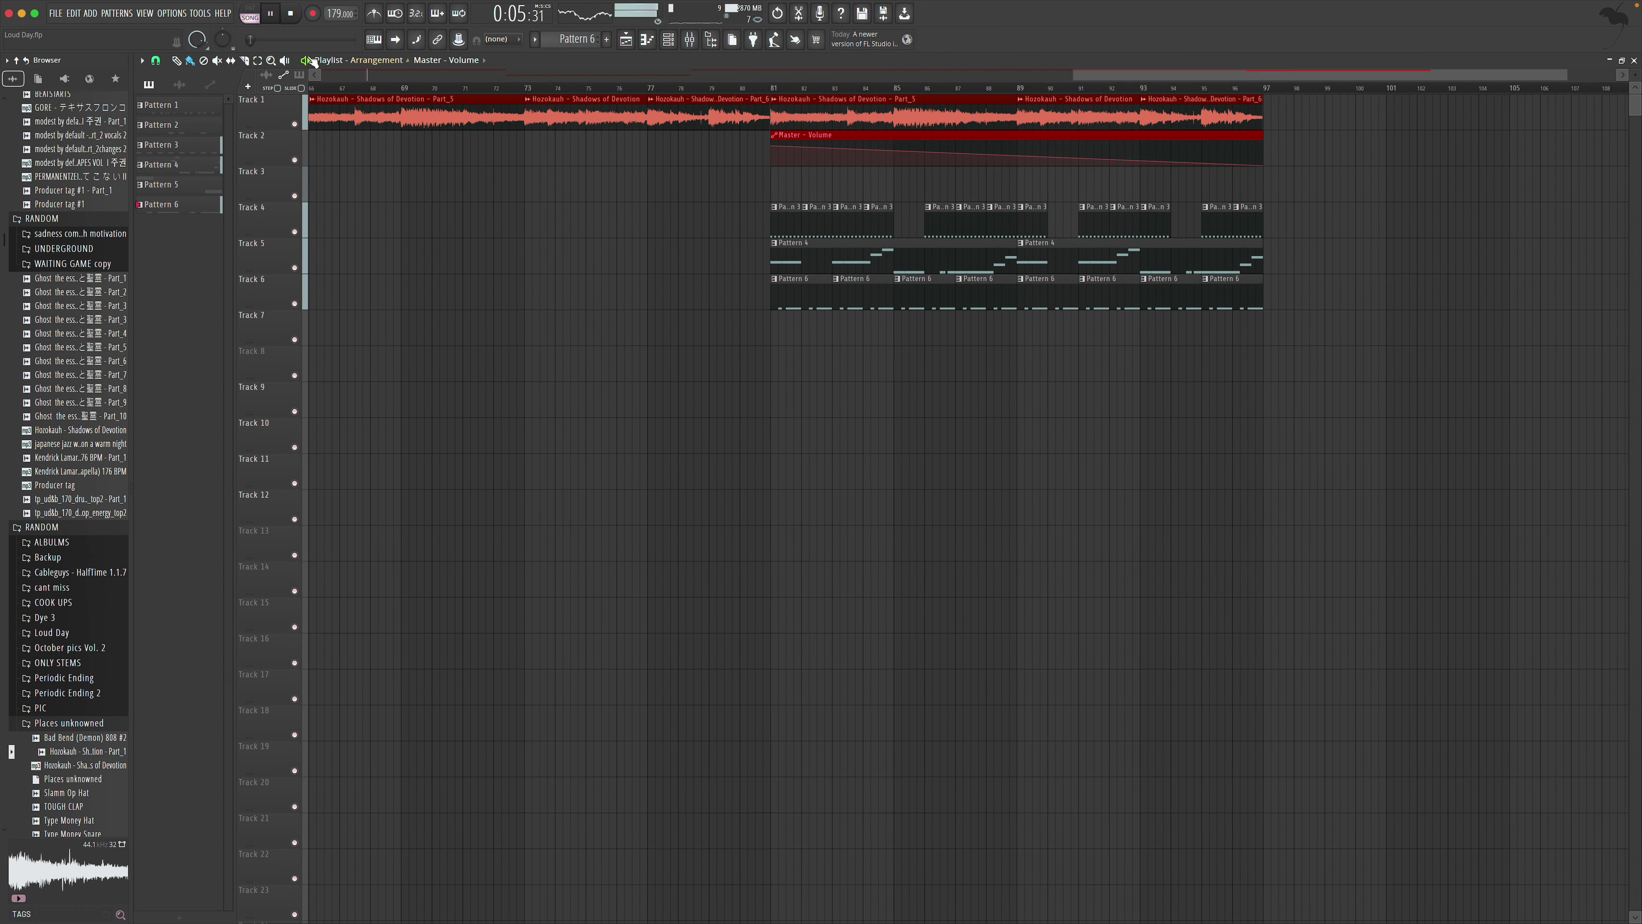
{"action": "double_click", "coordinate": [272, 60]}
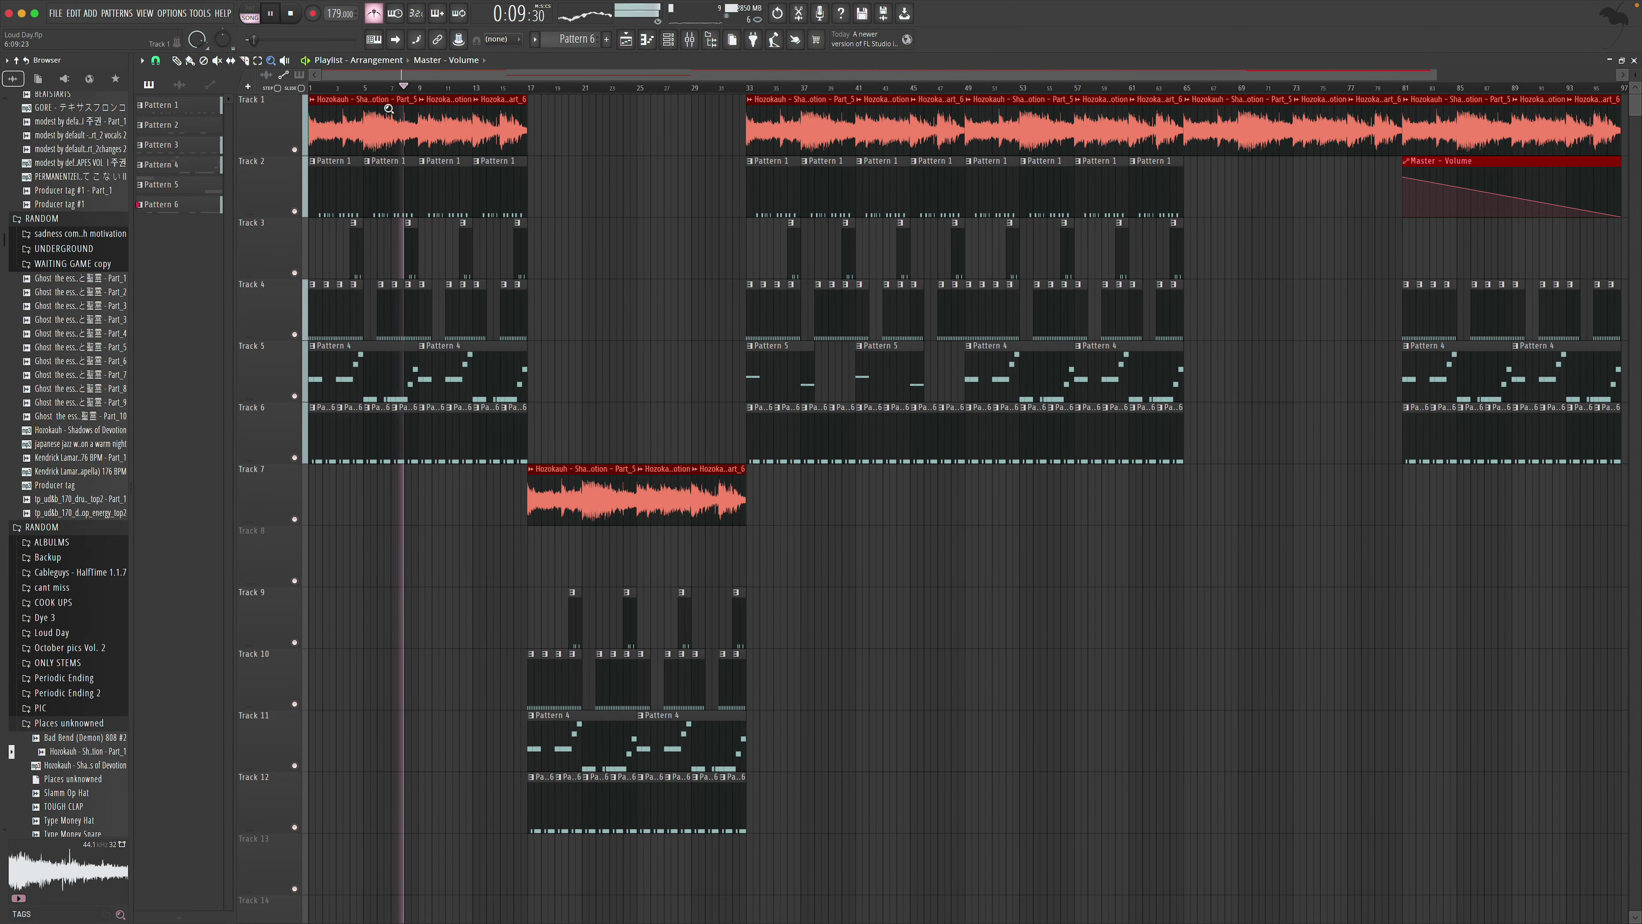
{"action": "right_click", "coordinate": [518, 224]}
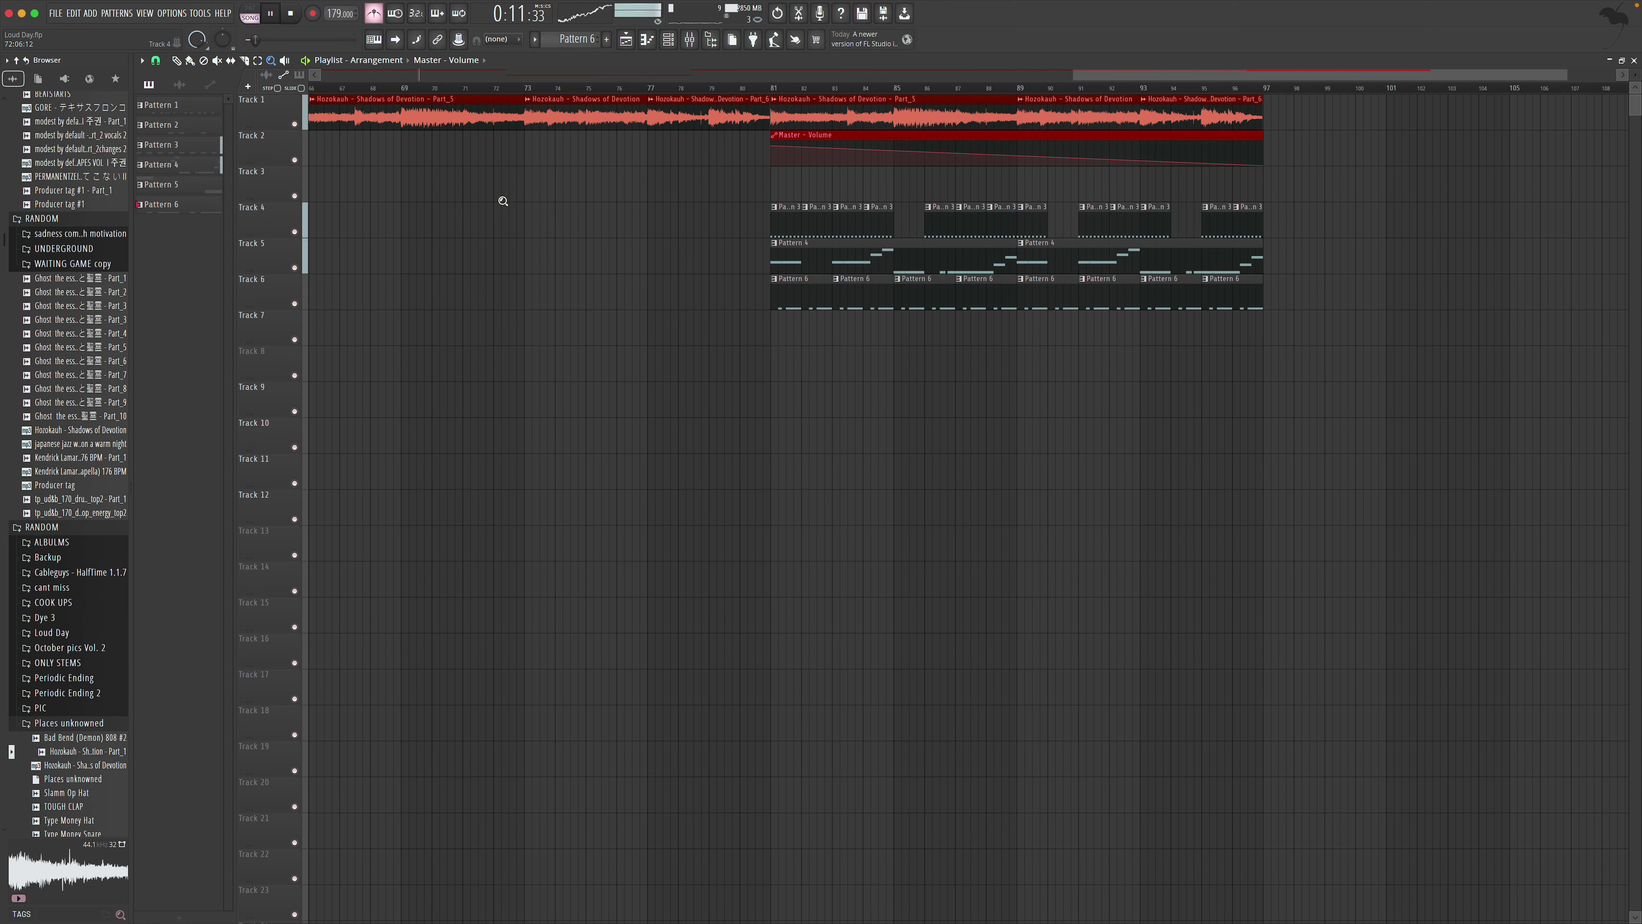
{"action": "left_click_drag", "start_coordinate": [1078, 76], "coordinate": [426, 116]}
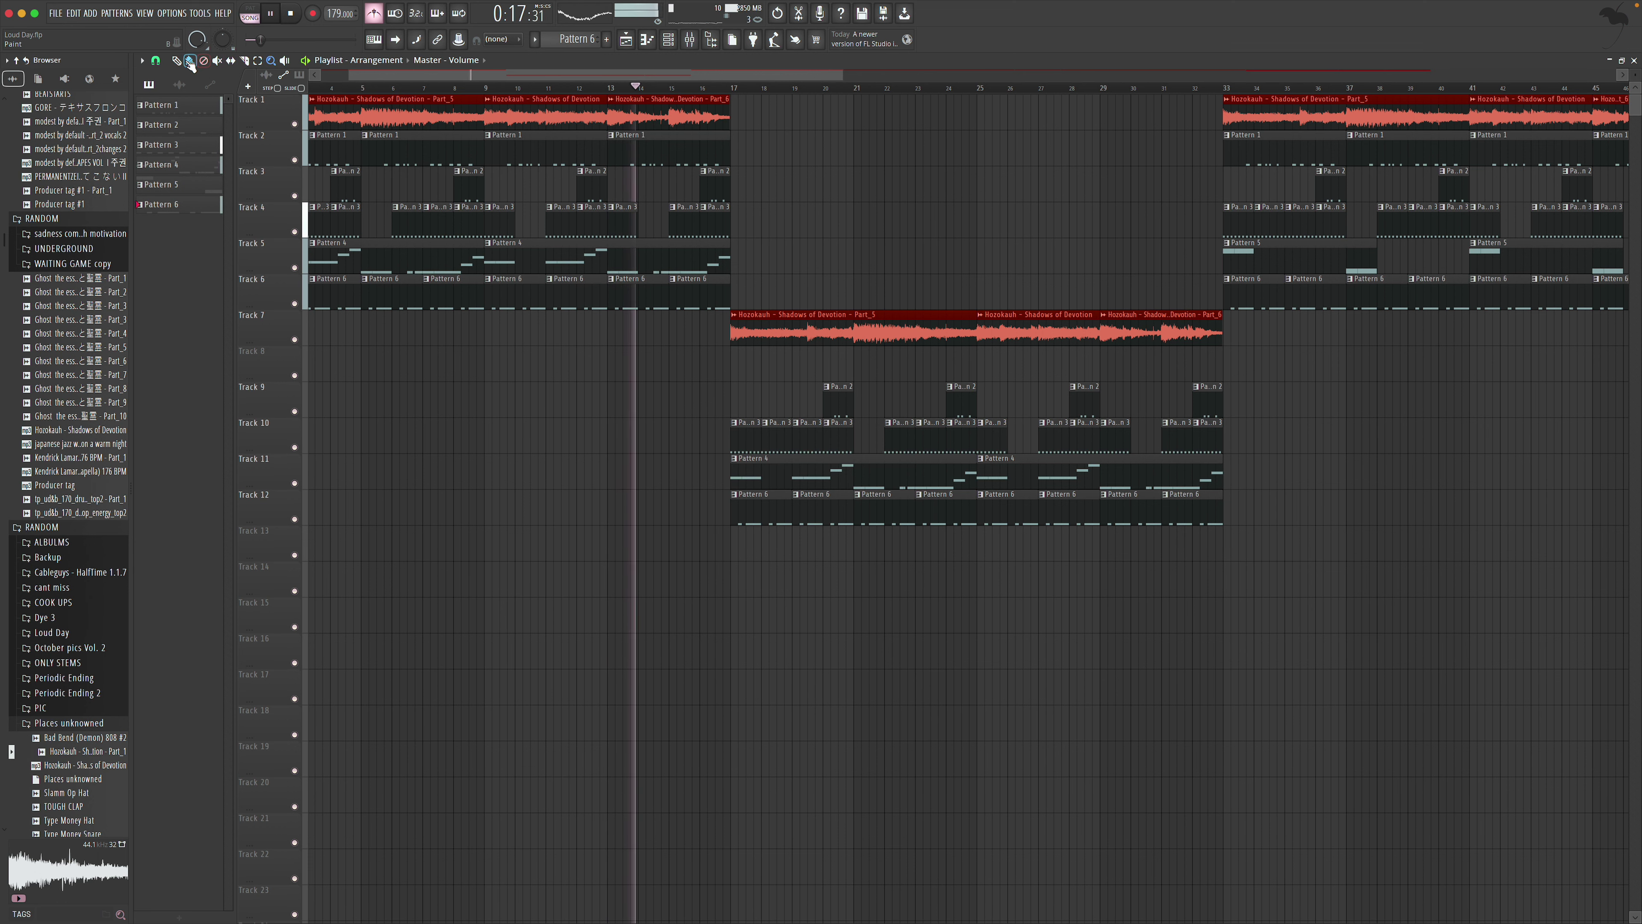
Turn off the metronome and follow playback through the section on Tracks 7 to 12
{"action": "scroll", "coordinate": [549, 194], "scroll_direction": "right", "scroll_amount": 1}
{"action": "left_click", "coordinate": [373, 13]}
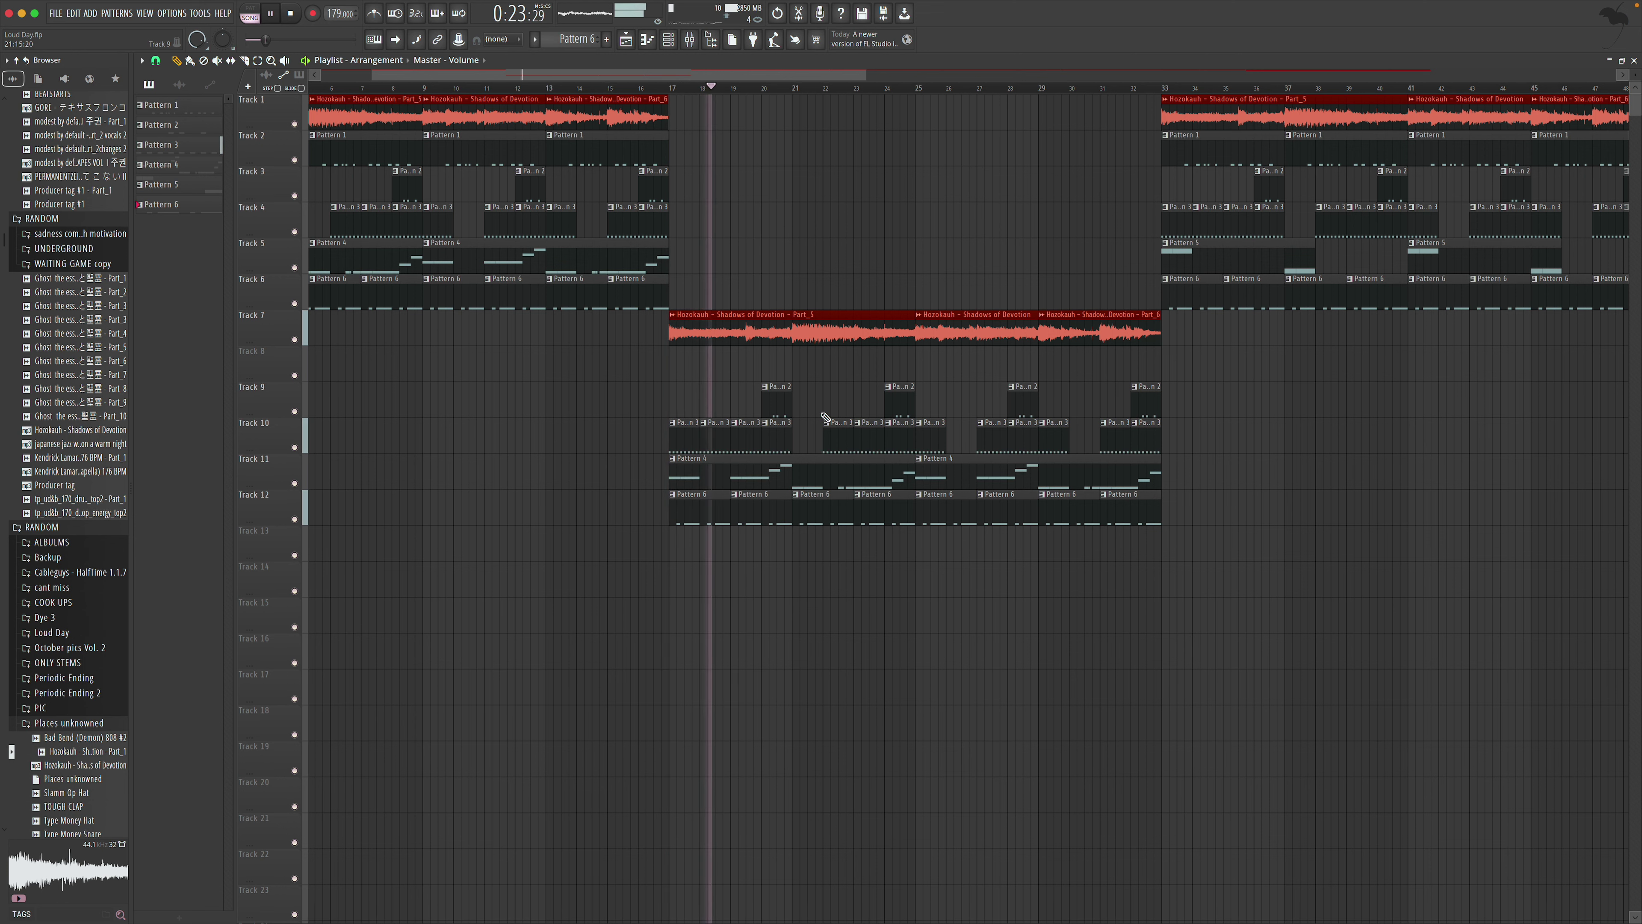
{"action": "scroll", "coordinate": [809, 363], "scroll_direction": "right", "scroll_amount": 5}
{"action": "scroll", "coordinate": [840, 414], "scroll_direction": "right", "scroll_amount": 6}
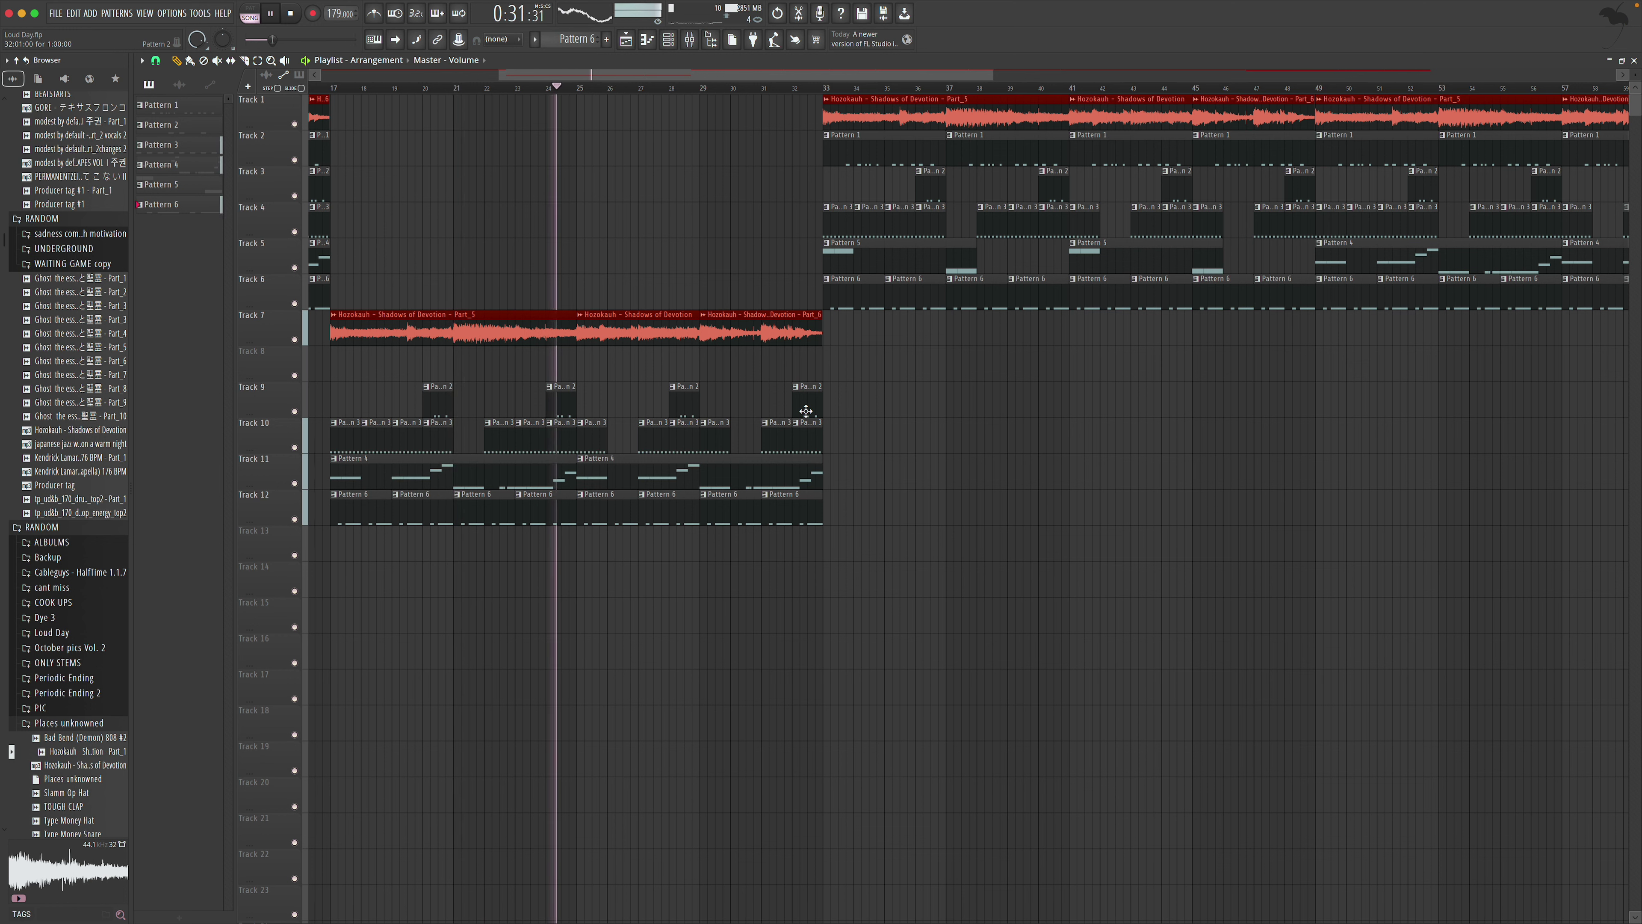
Examine the Bettr Off 808 notes of Pattern 4 and Pattern 5 in the piano roll, closing it after each
{"action": "double_click", "coordinate": [656, 466]}
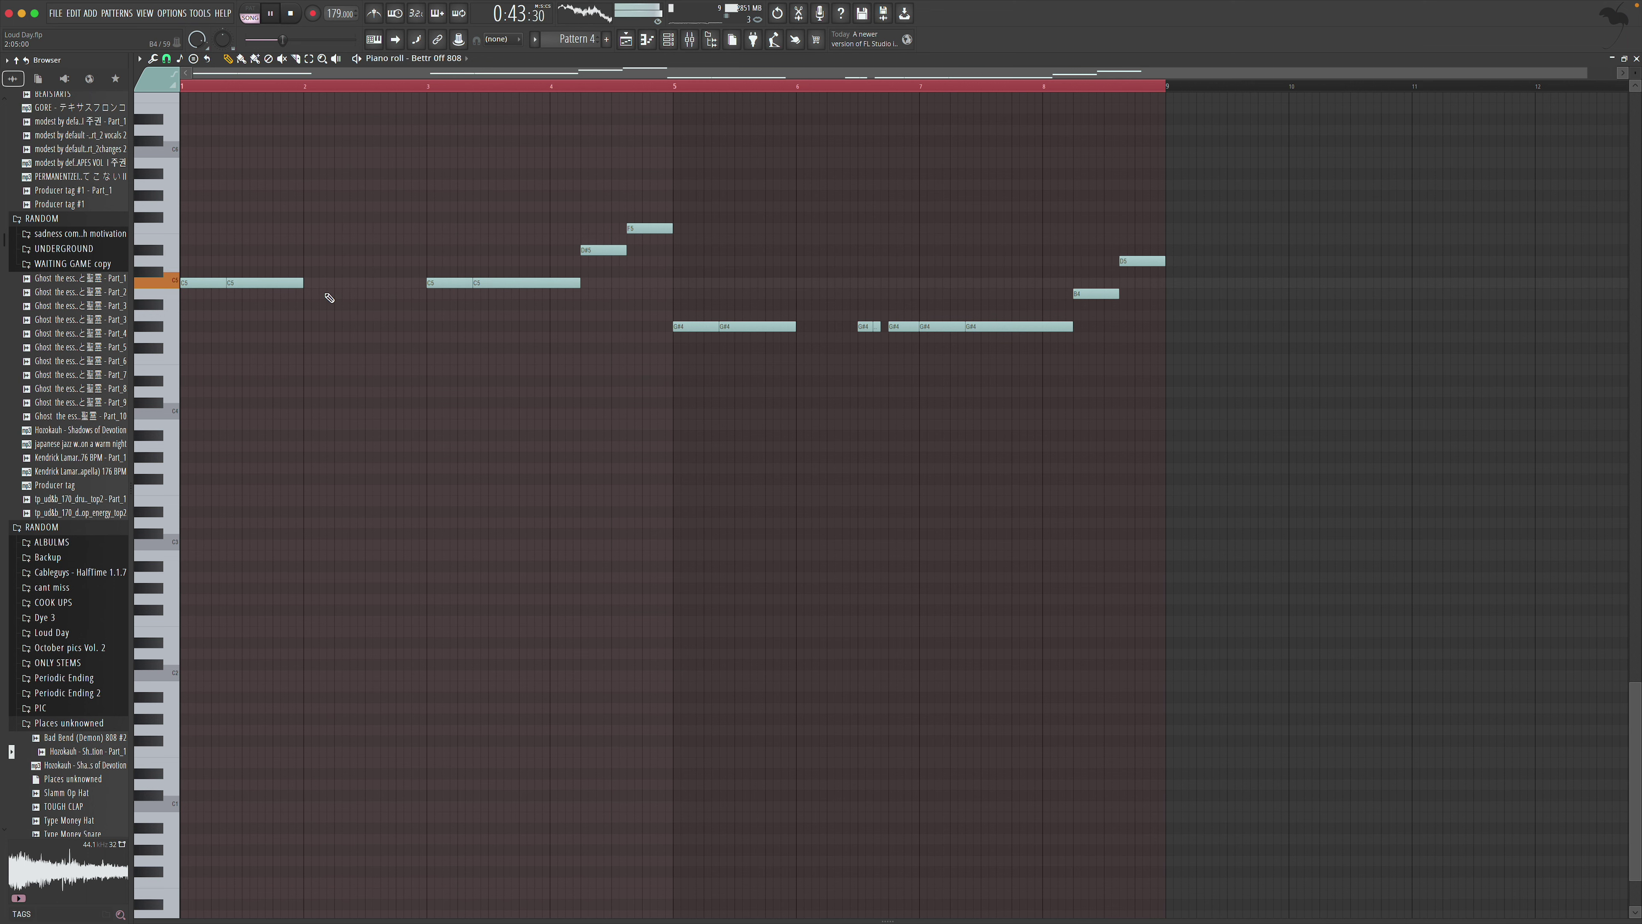
{"action": "left_click", "coordinate": [1635, 59]}
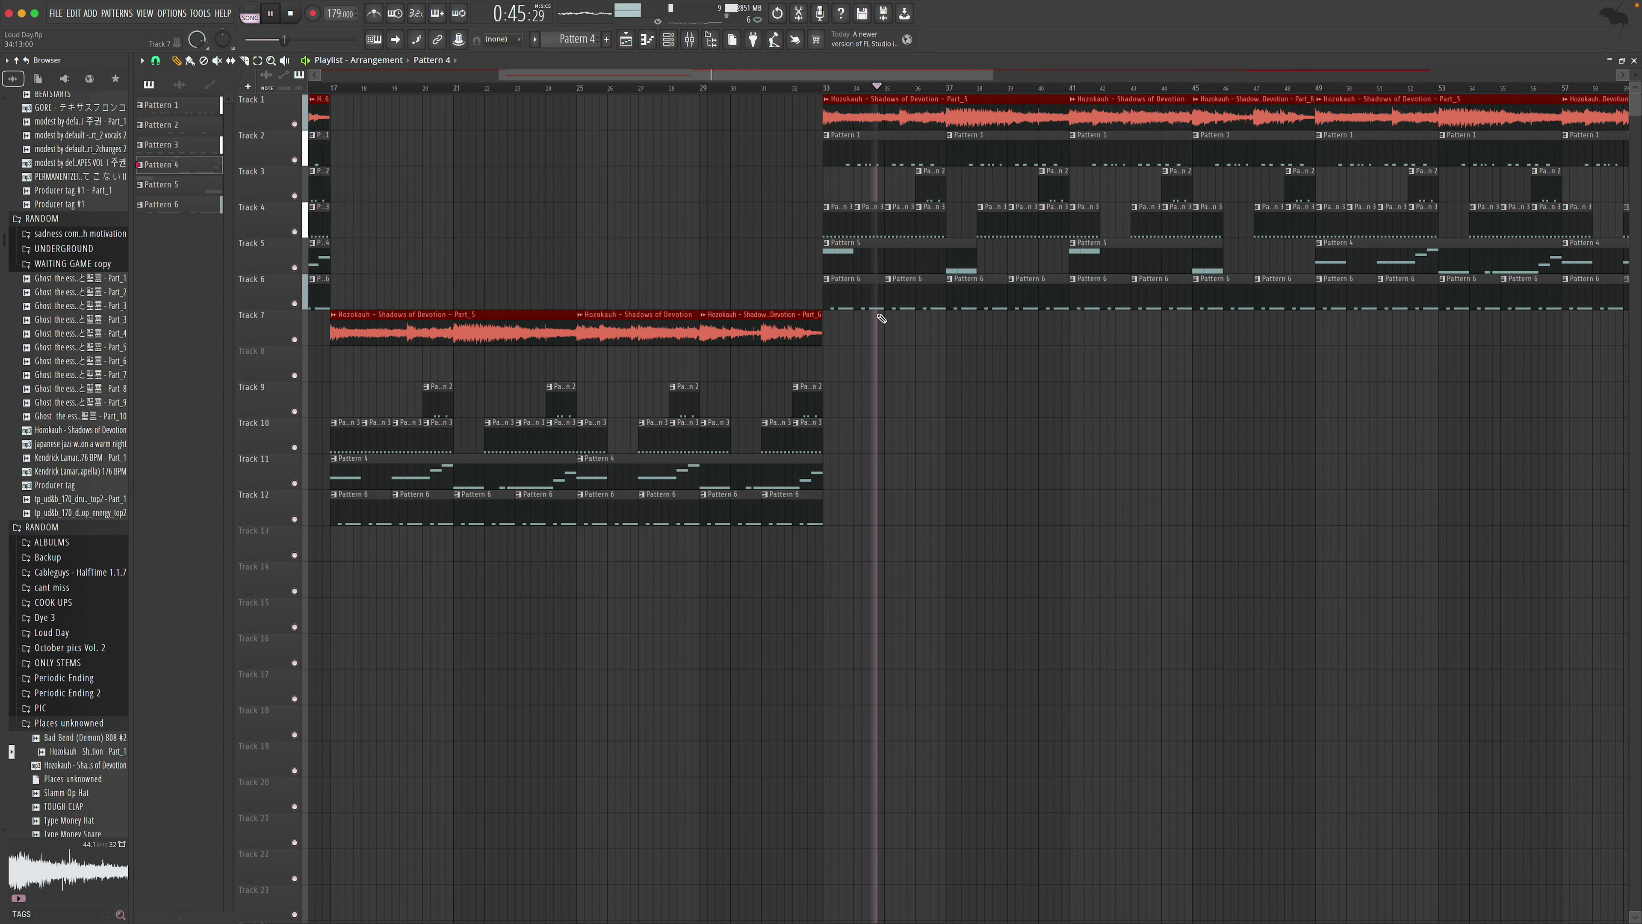
{"action": "double_click", "coordinate": [867, 293]}
{"action": "scroll", "coordinate": [585, 369], "scroll_direction": "left", "scroll_amount": 3}
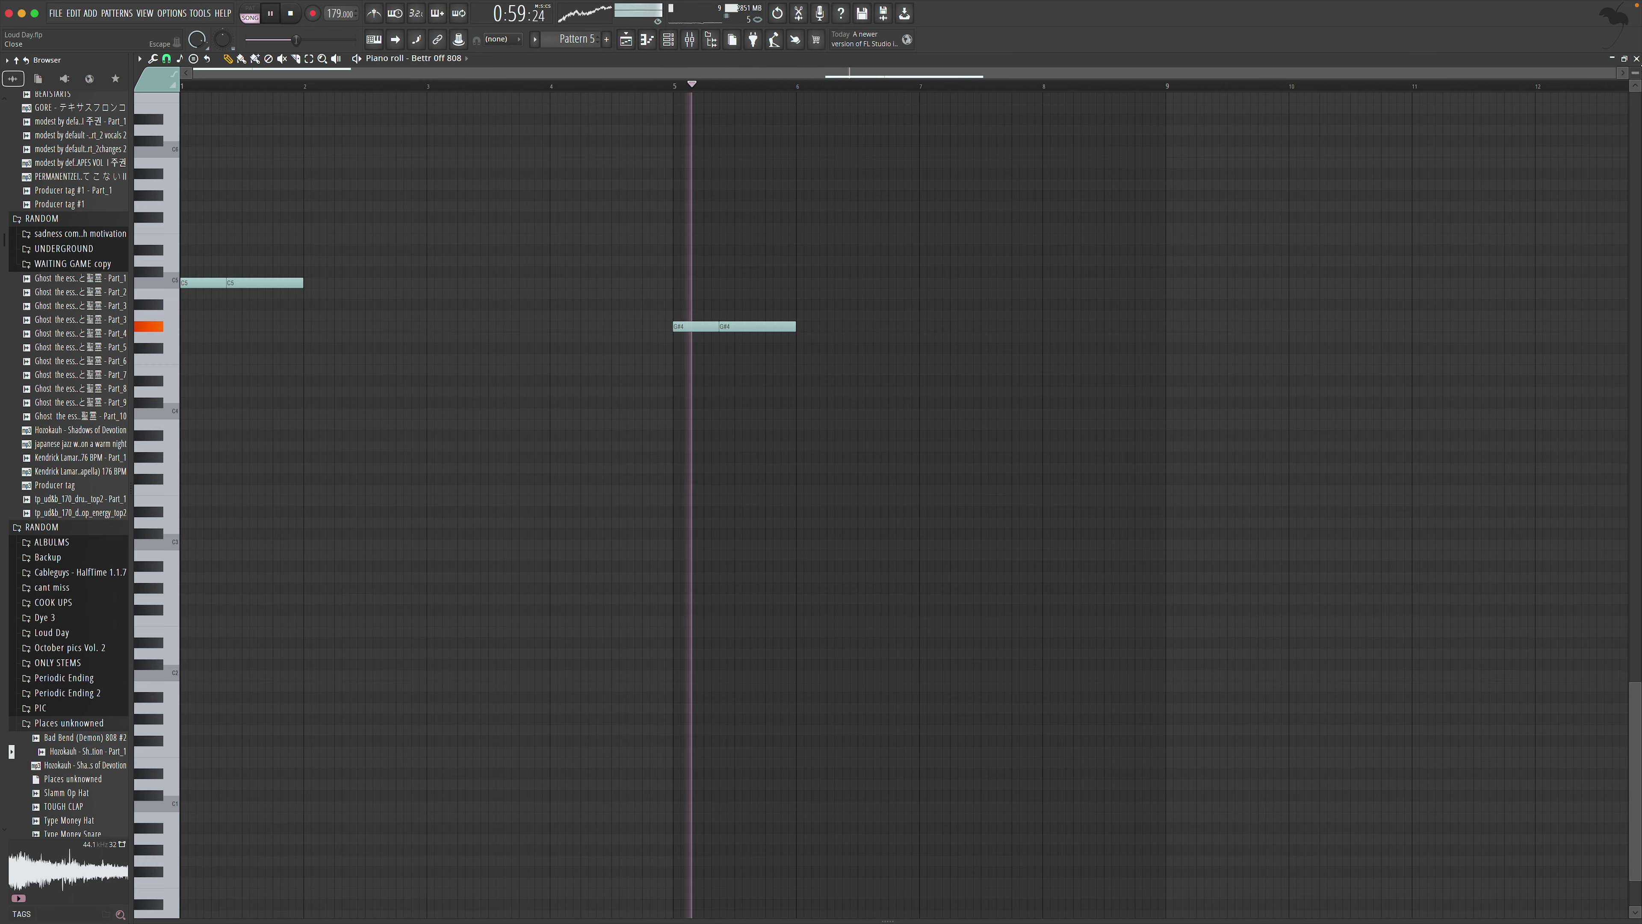
{"action": "left_click", "coordinate": [1636, 58]}
Stop playback and open the recent project Fanning out haters.flp without saving changes to Loud Day.flp
{"action": "scroll", "coordinate": [1278, 288], "scroll_direction": "right", "scroll_amount": 5}
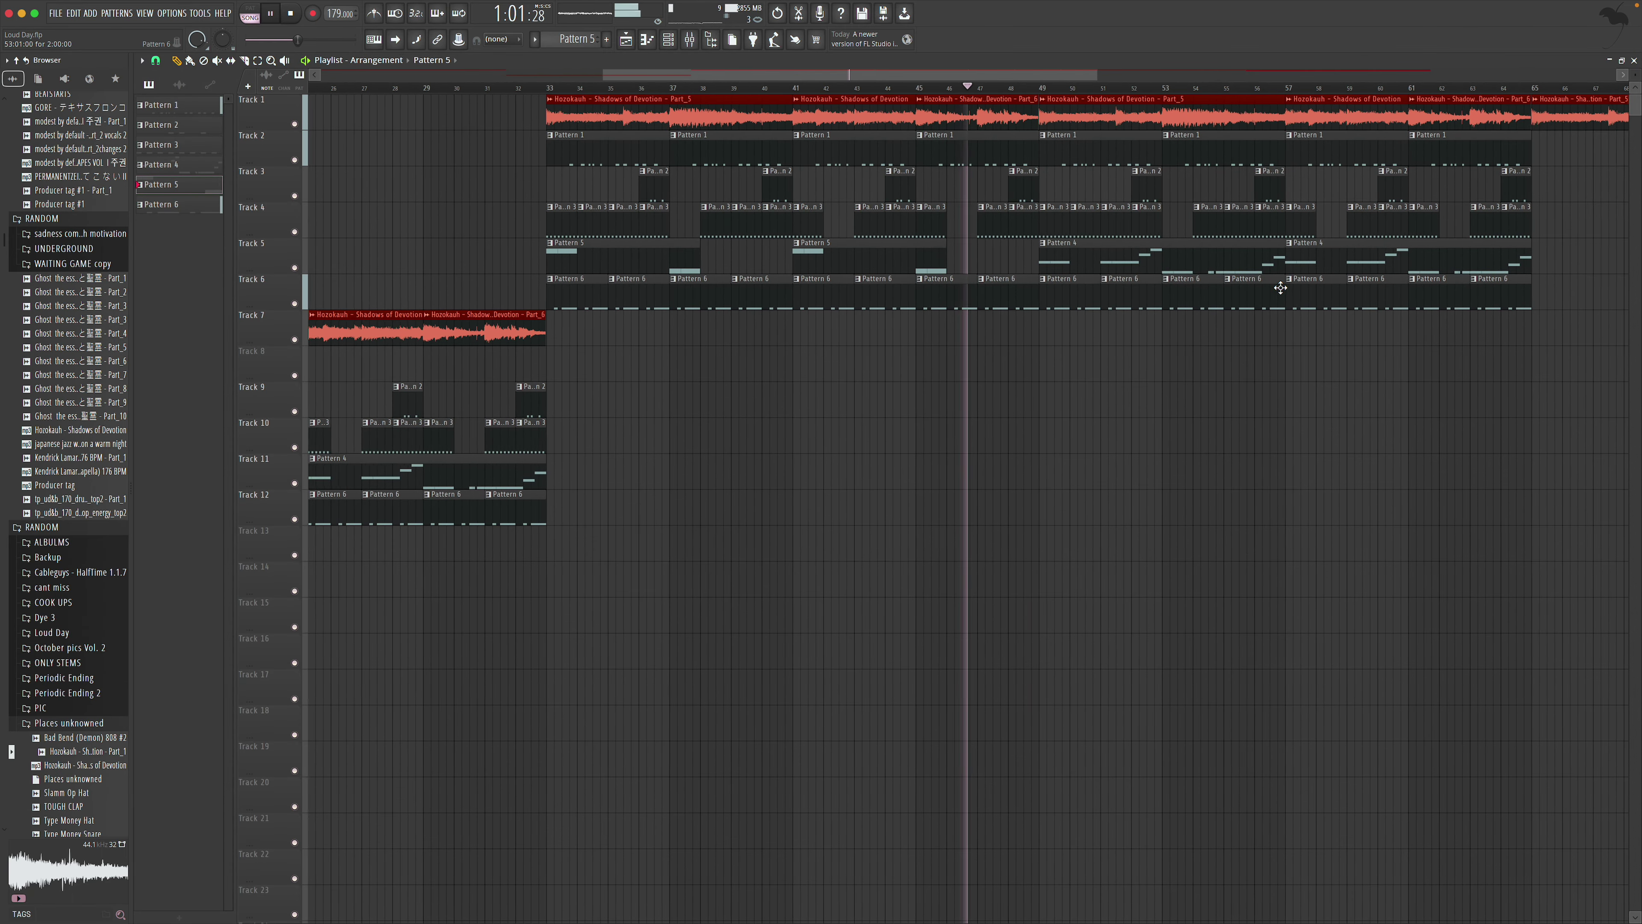
{"action": "scroll", "coordinate": [1277, 288], "scroll_direction": "right", "scroll_amount": 3}
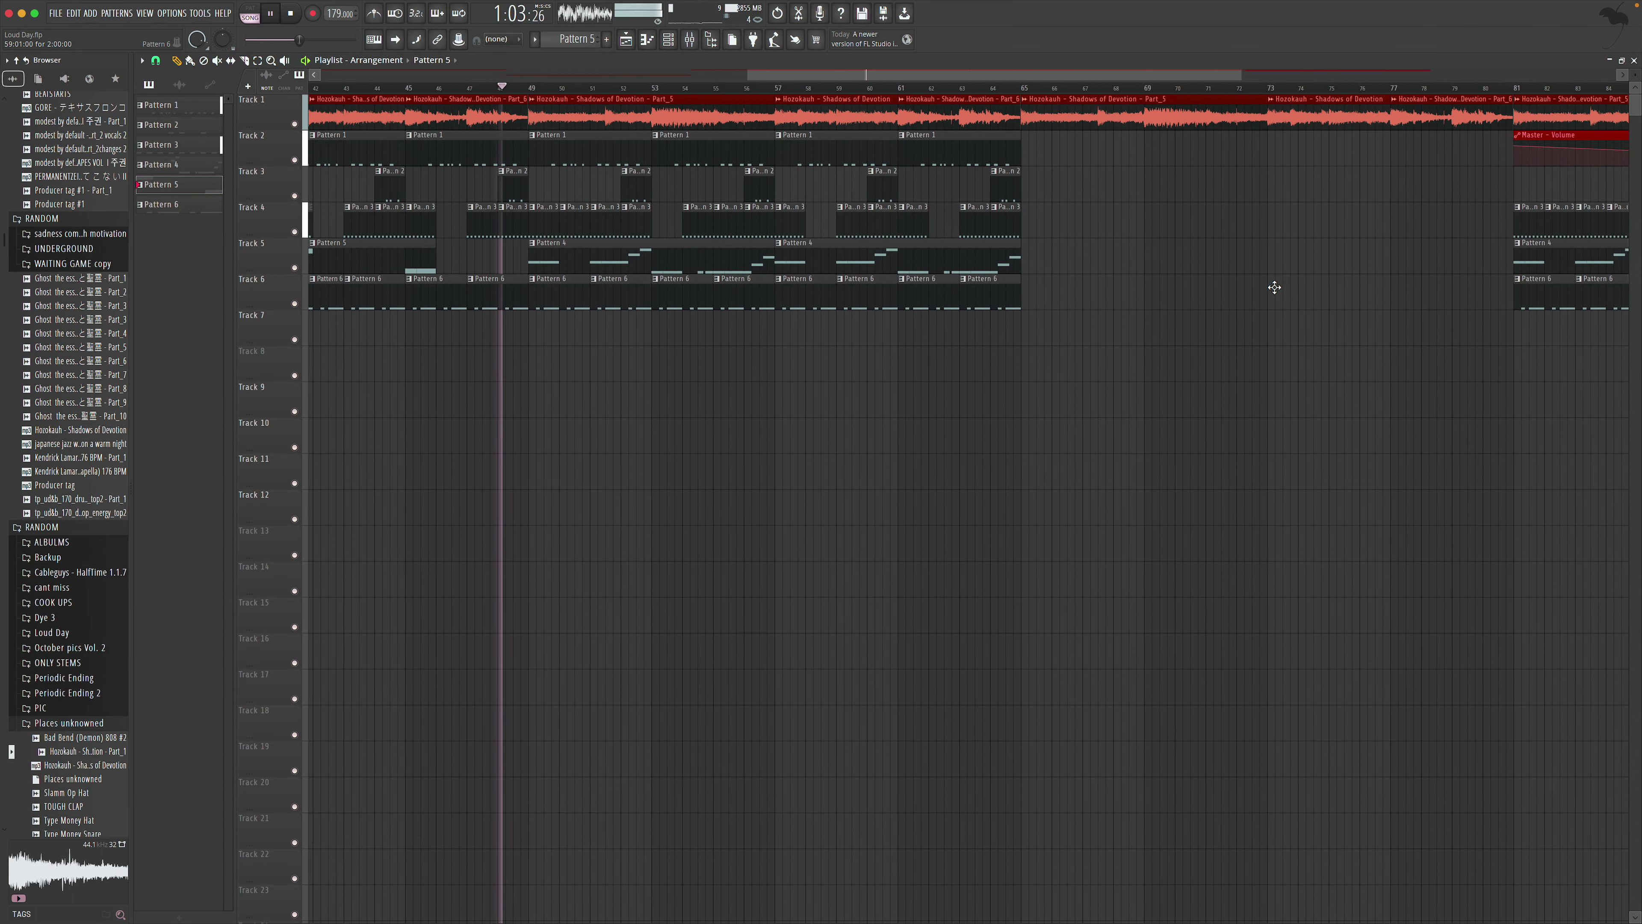
{"action": "key", "text": "space"}
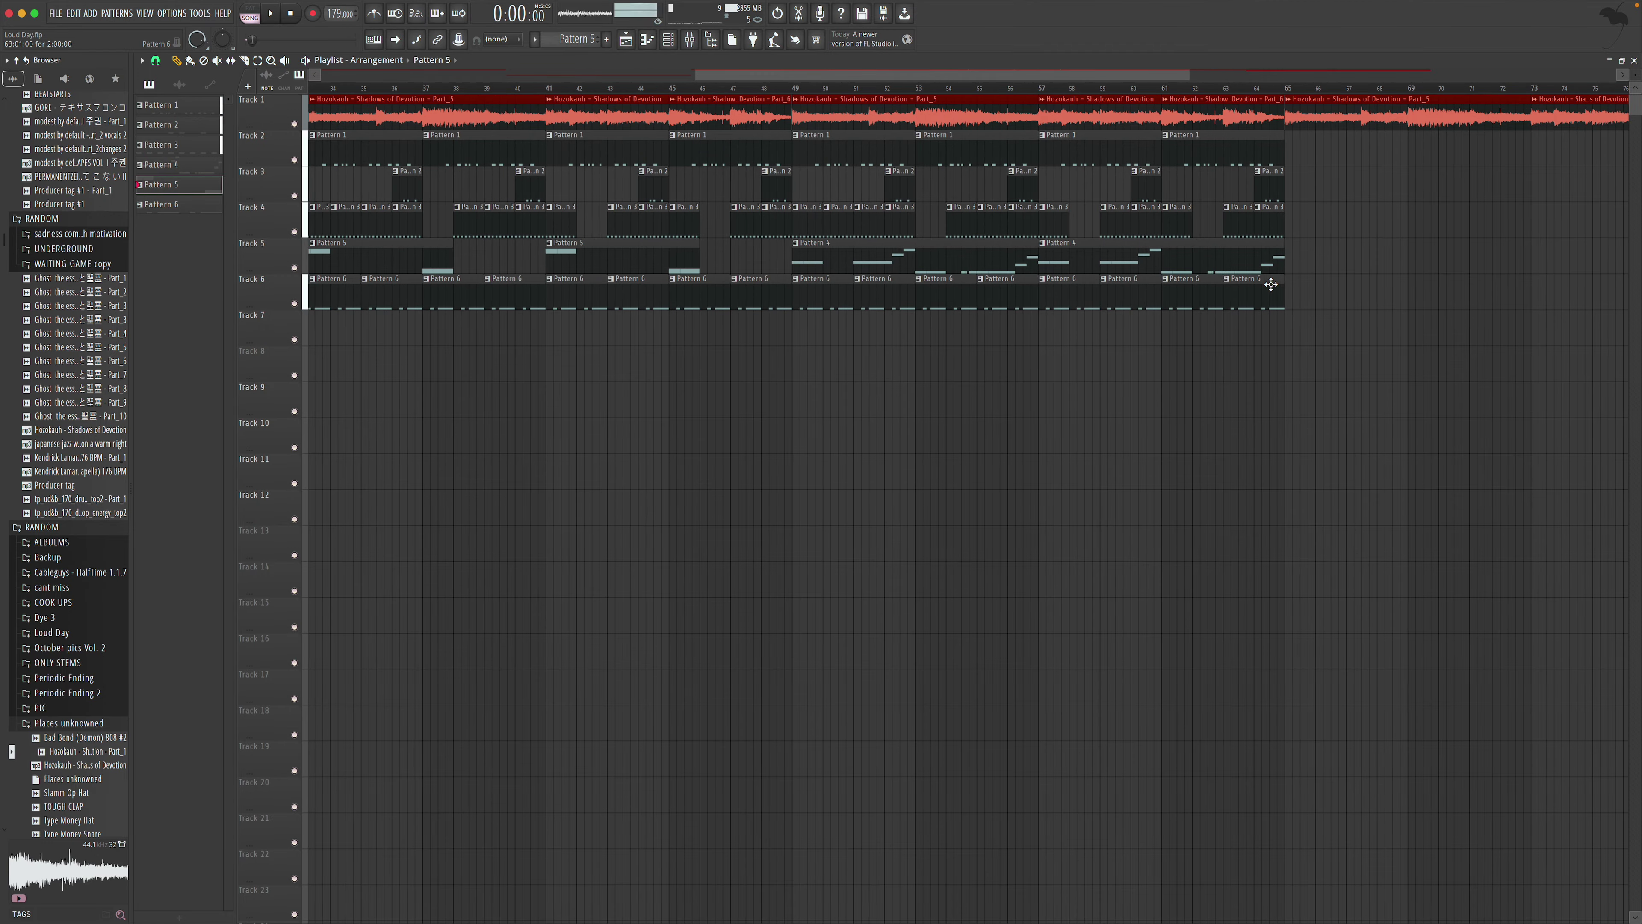
{"action": "left_click", "coordinate": [55, 13]}
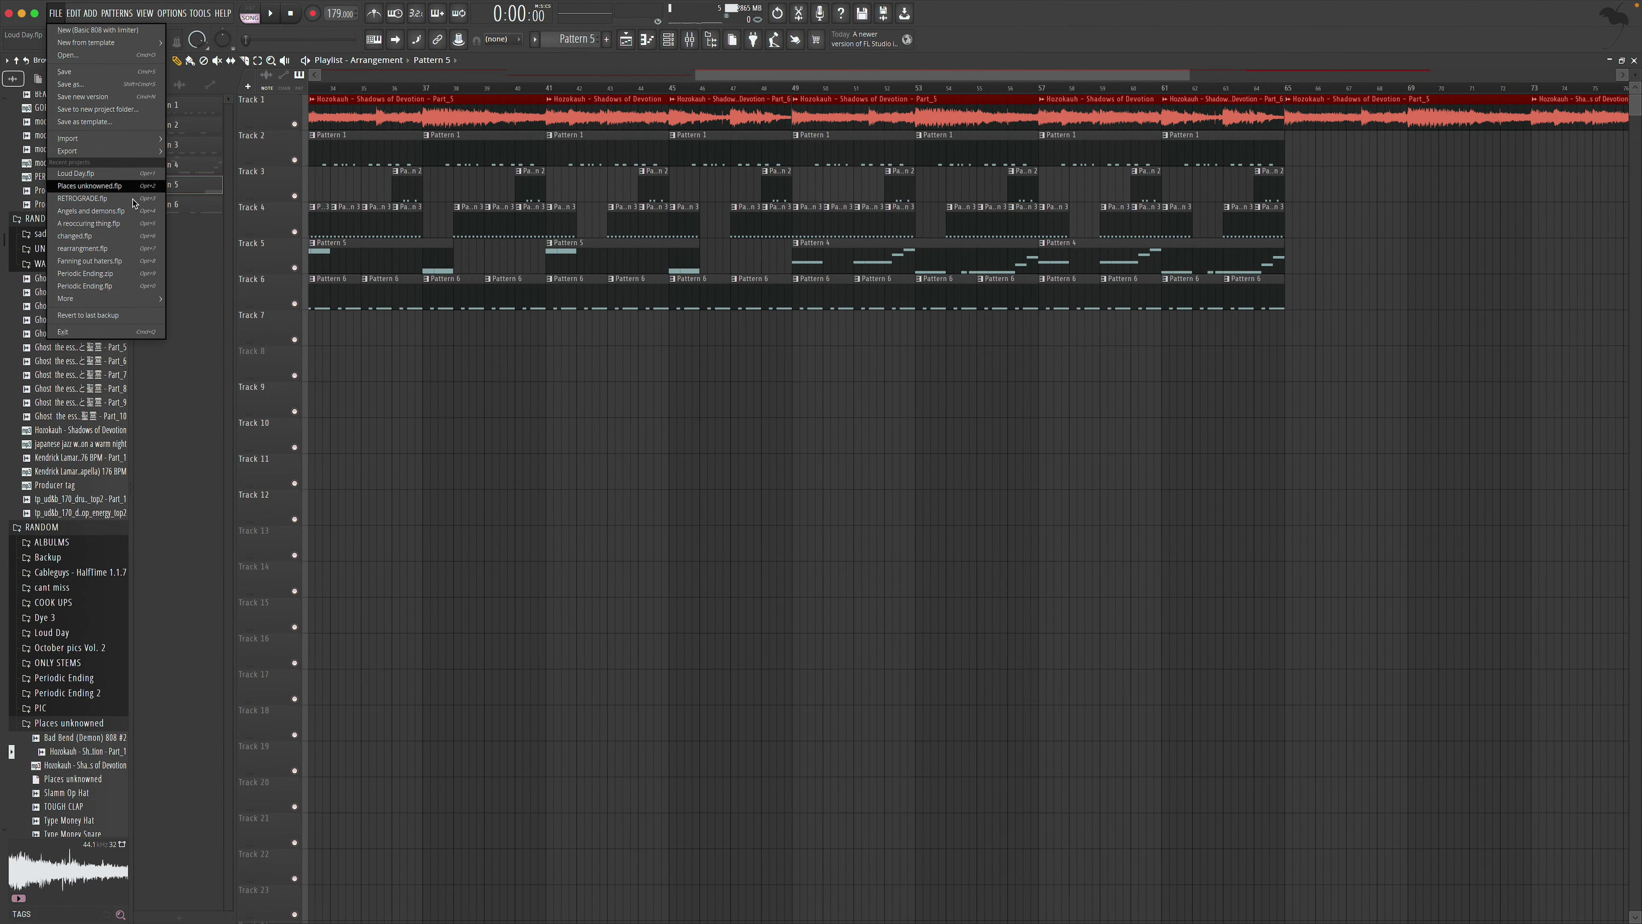
{"action": "left_click", "coordinate": [115, 262]}
{"action": "left_click", "coordinate": [851, 506]}
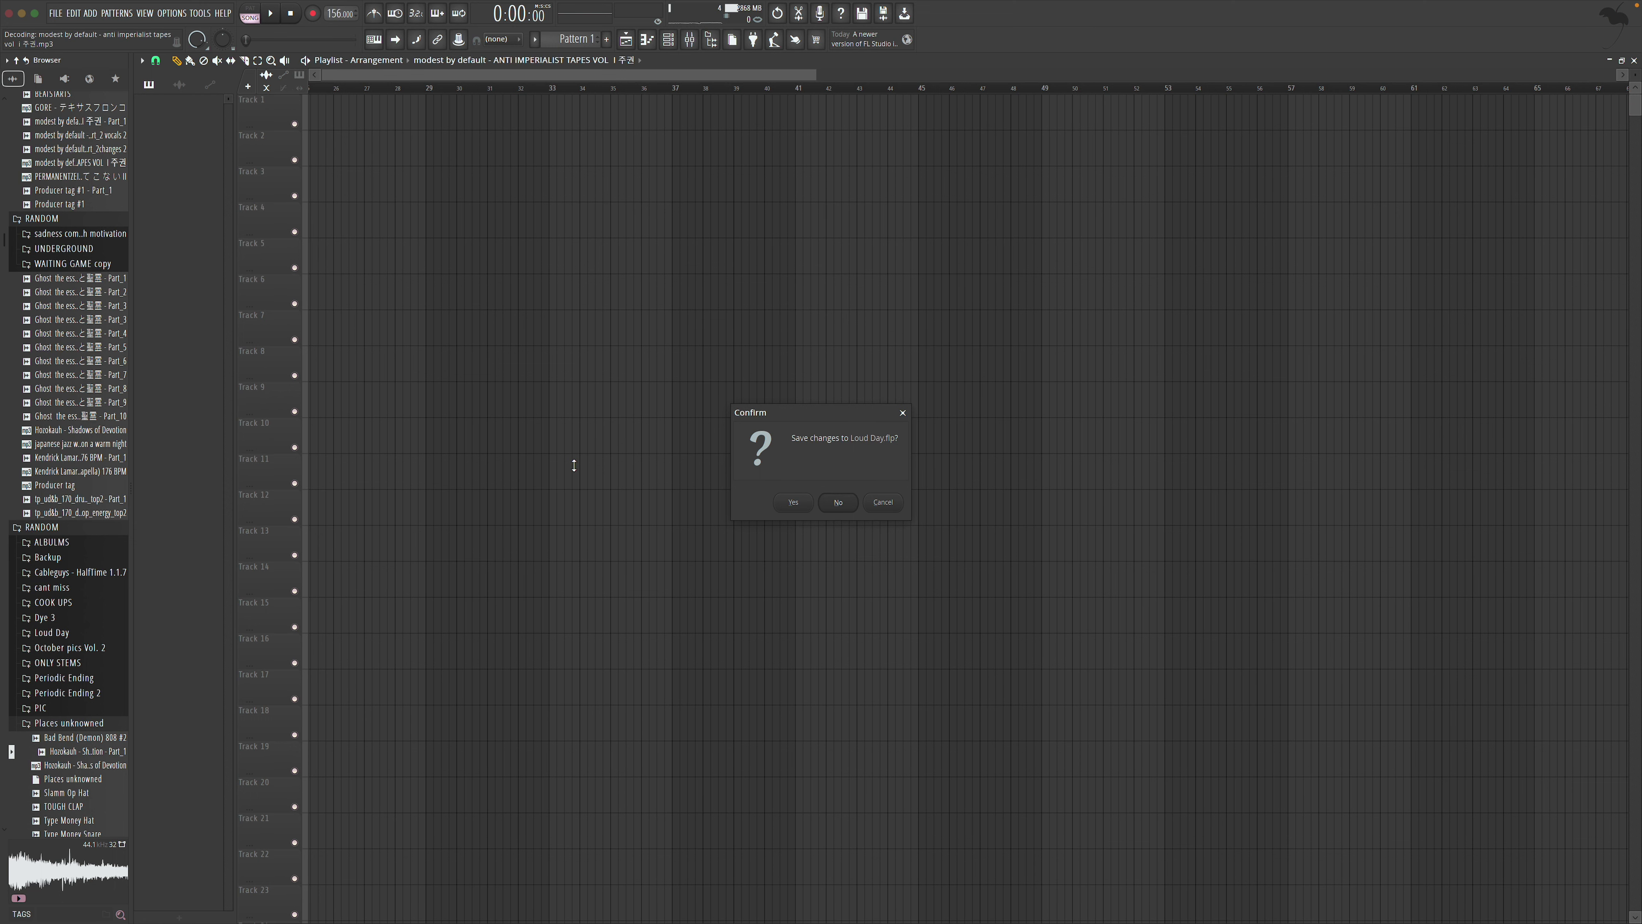
{"action": "key", "text": "Return"}
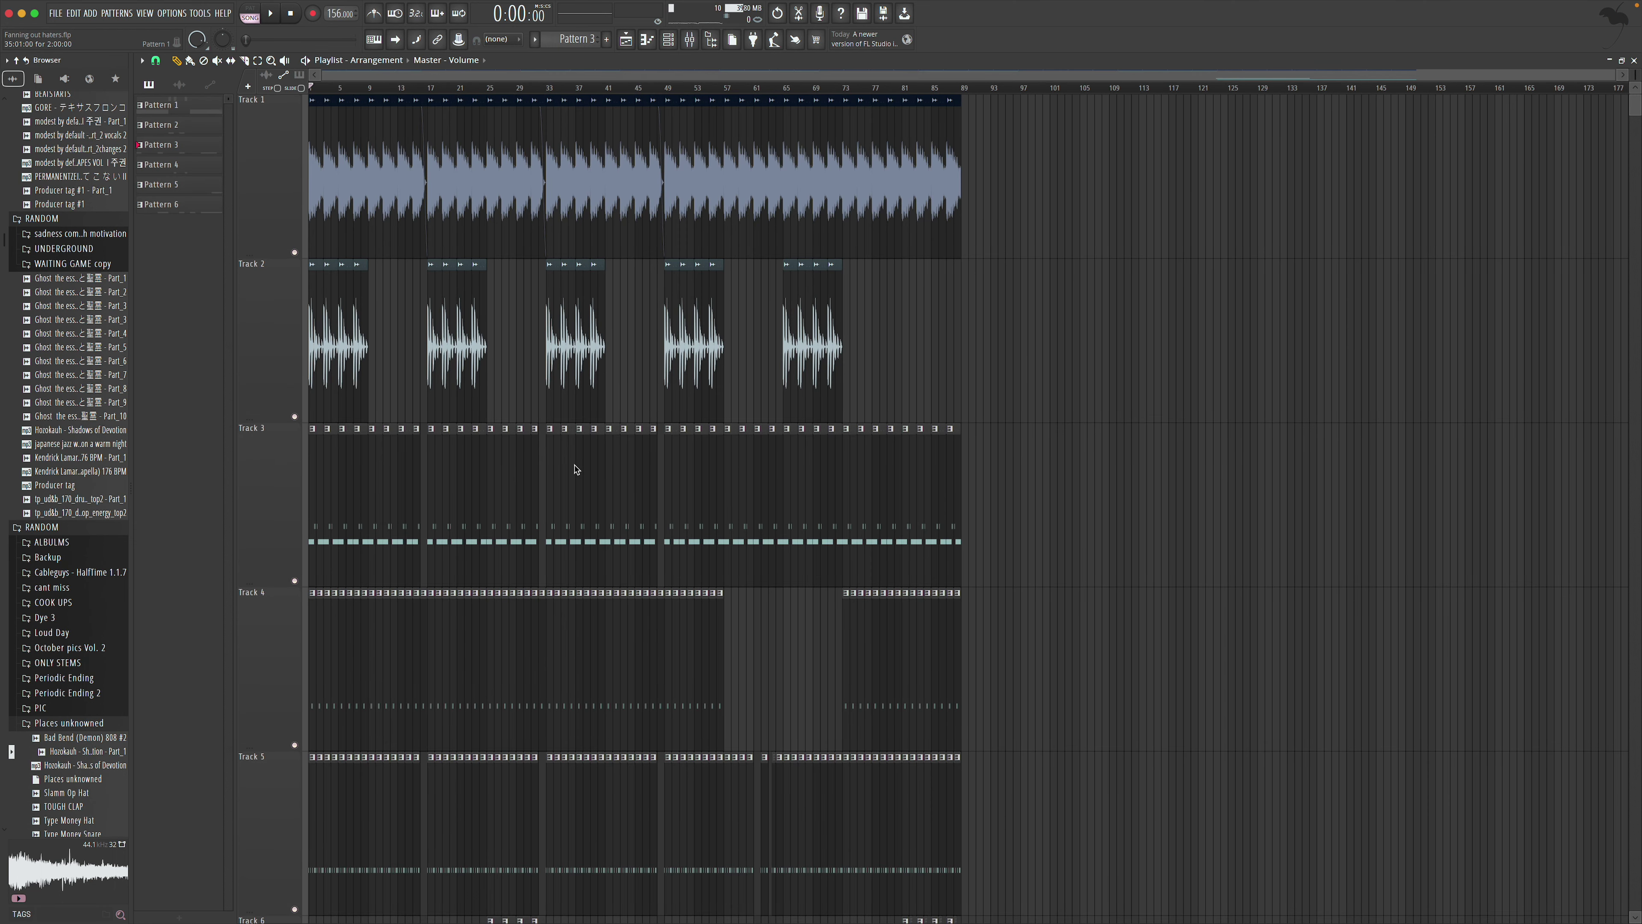
Play the whole arrangement, solo Track 1, add Track 3 to it, and restore all tracks
{"action": "key", "text": "space"}
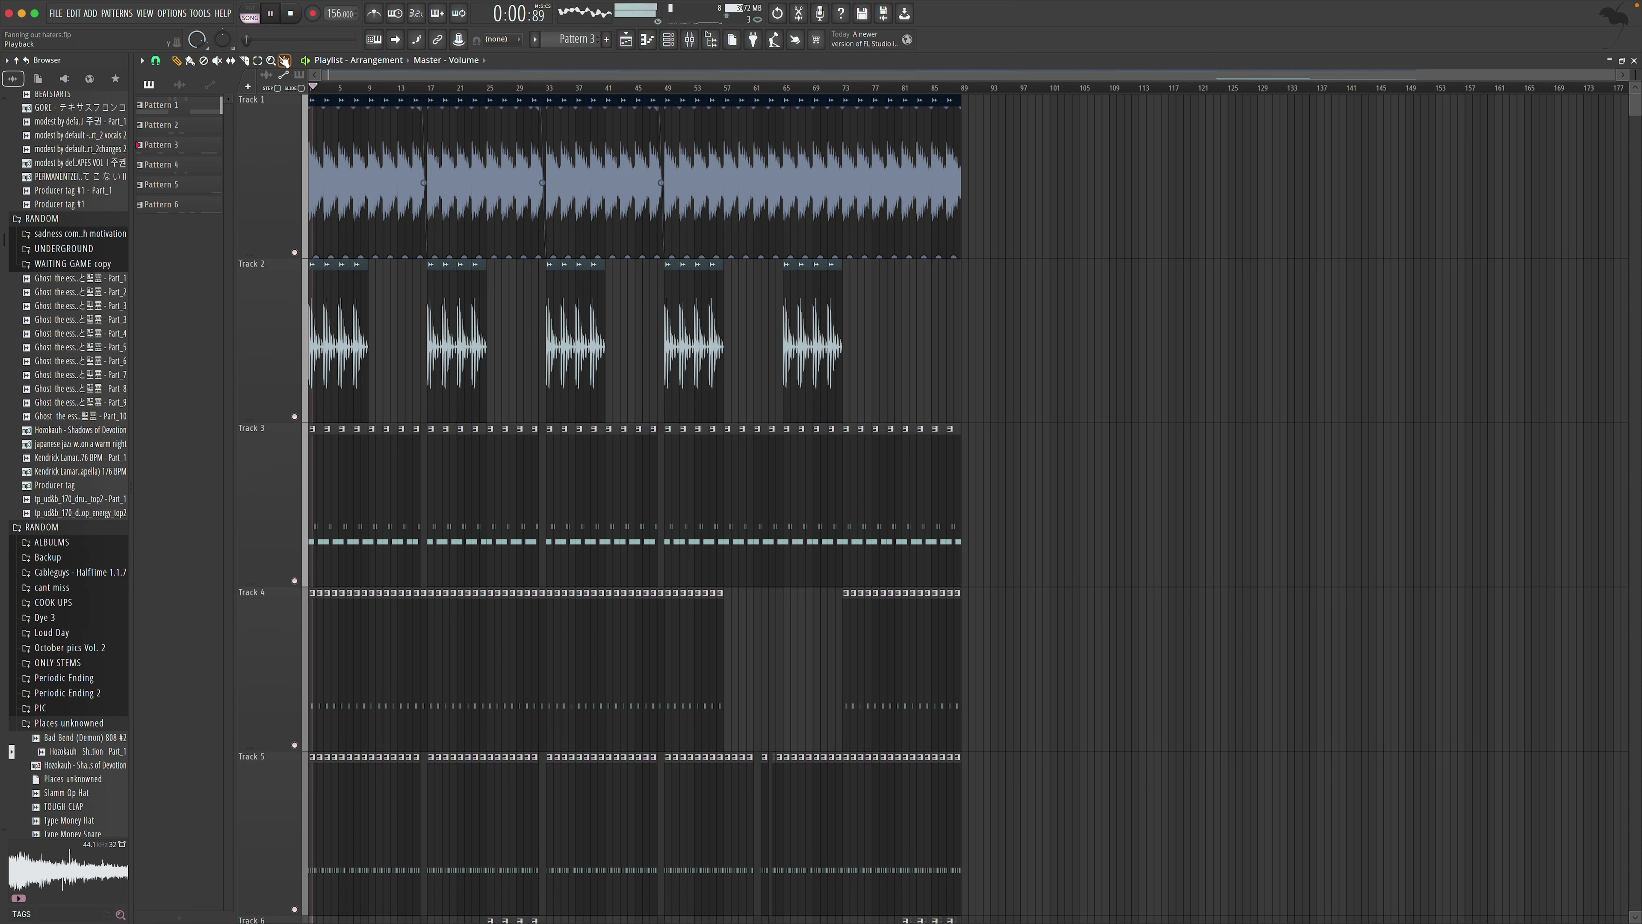
{"action": "left_click", "coordinate": [562, 295]}
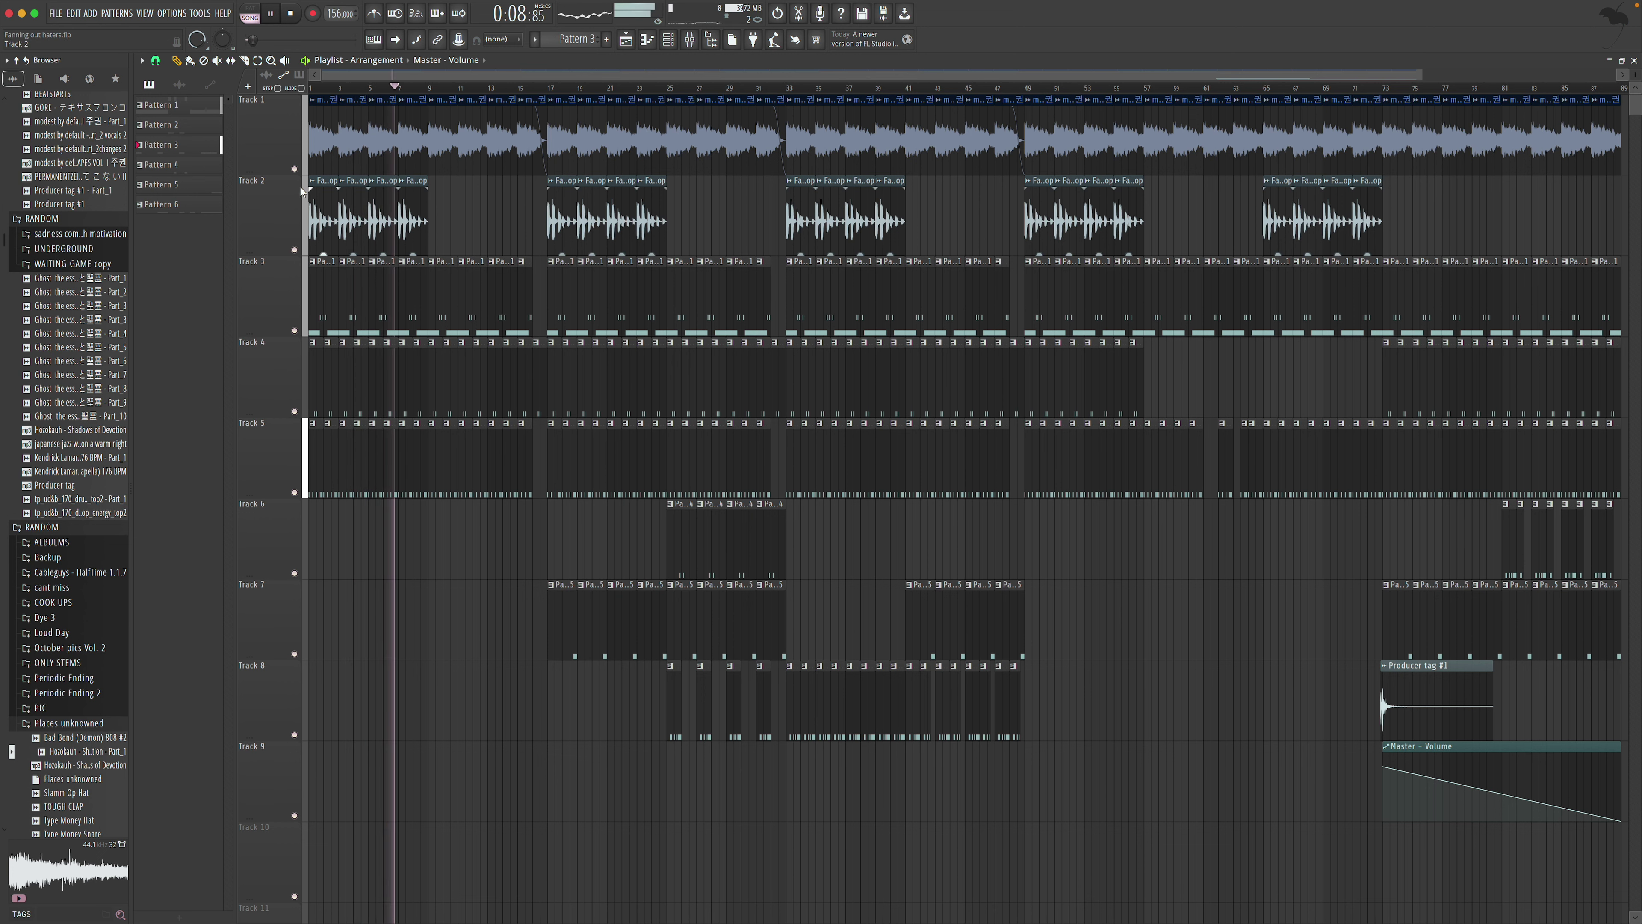
{"action": "right_click", "coordinate": [295, 169]}
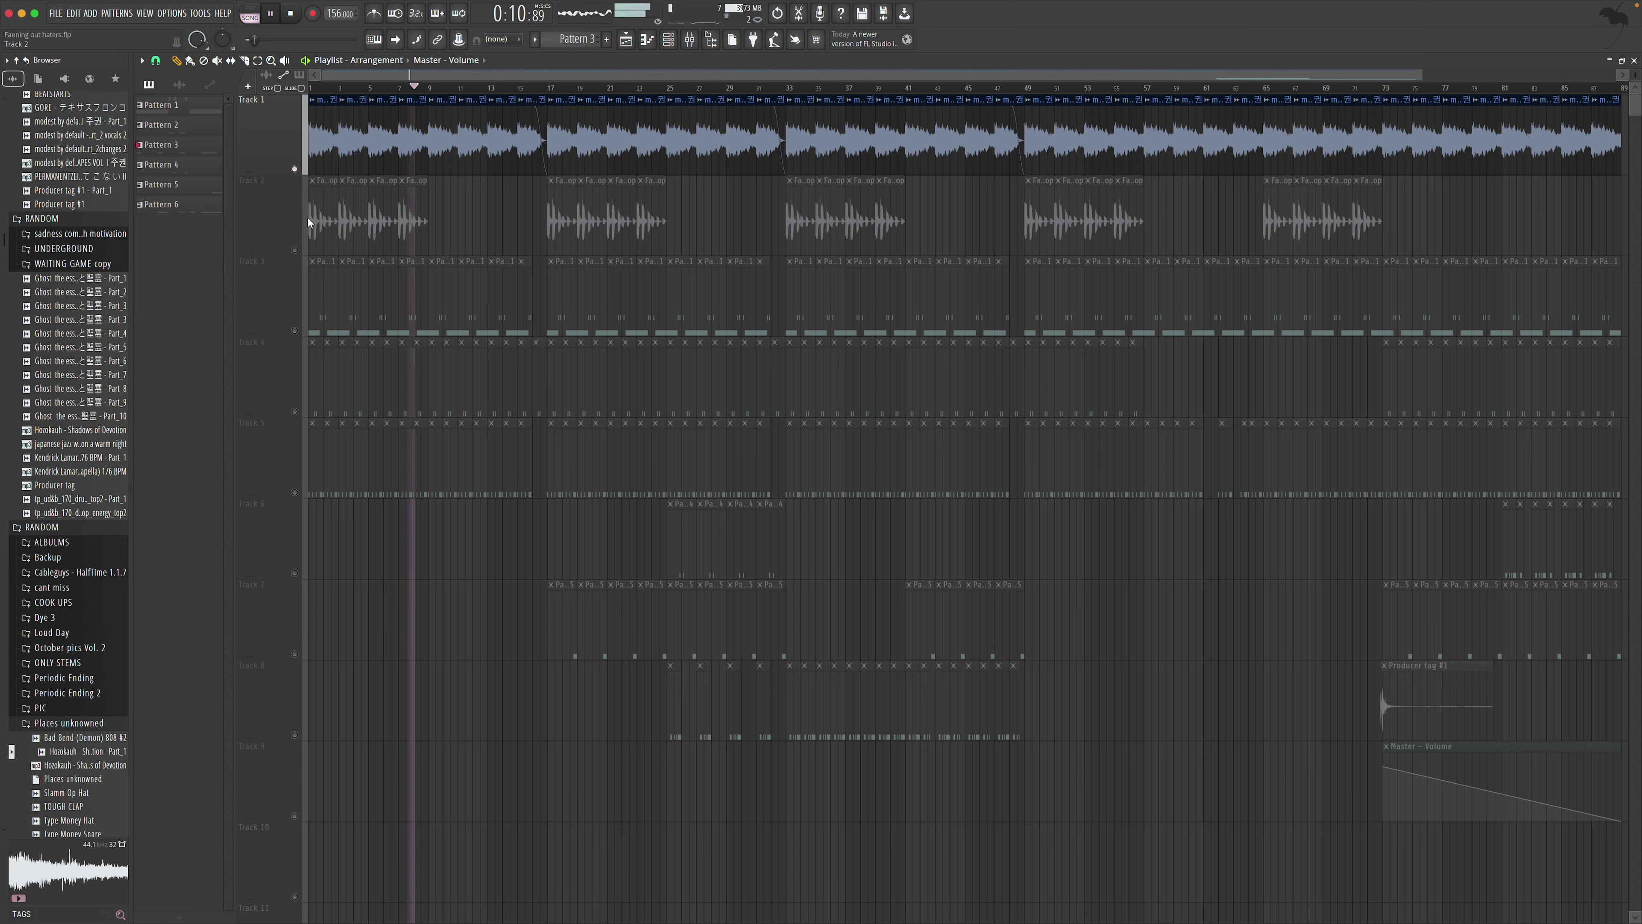
{"action": "left_click", "coordinate": [296, 332]}
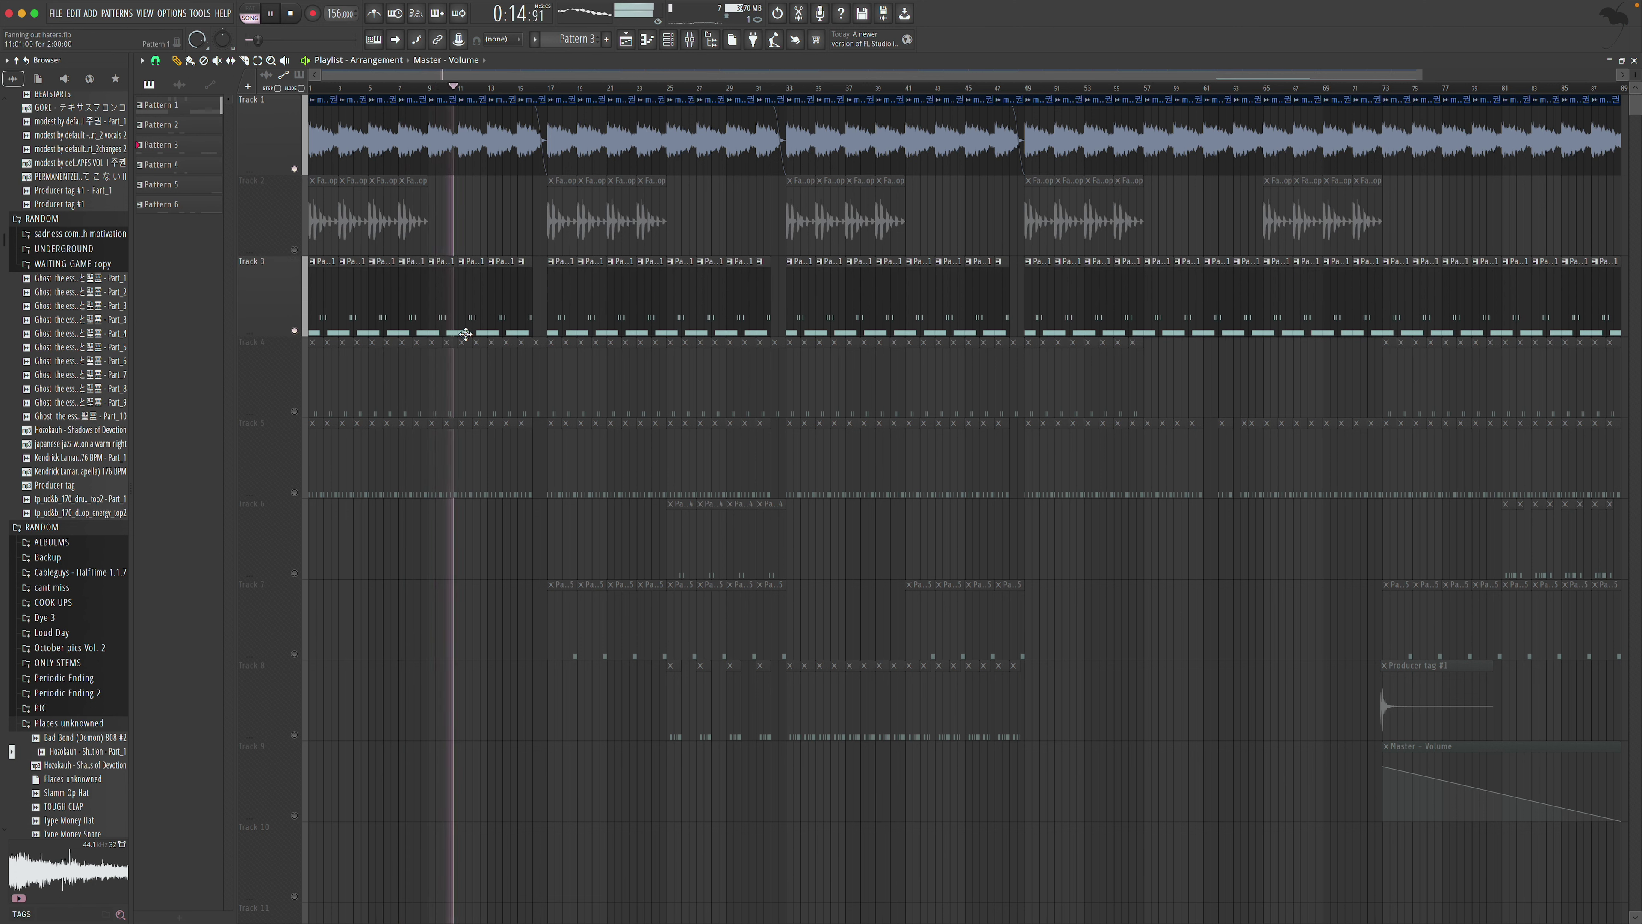
{"action": "right_click", "coordinate": [296, 412]}
{"action": "right_click", "coordinate": [296, 412]}
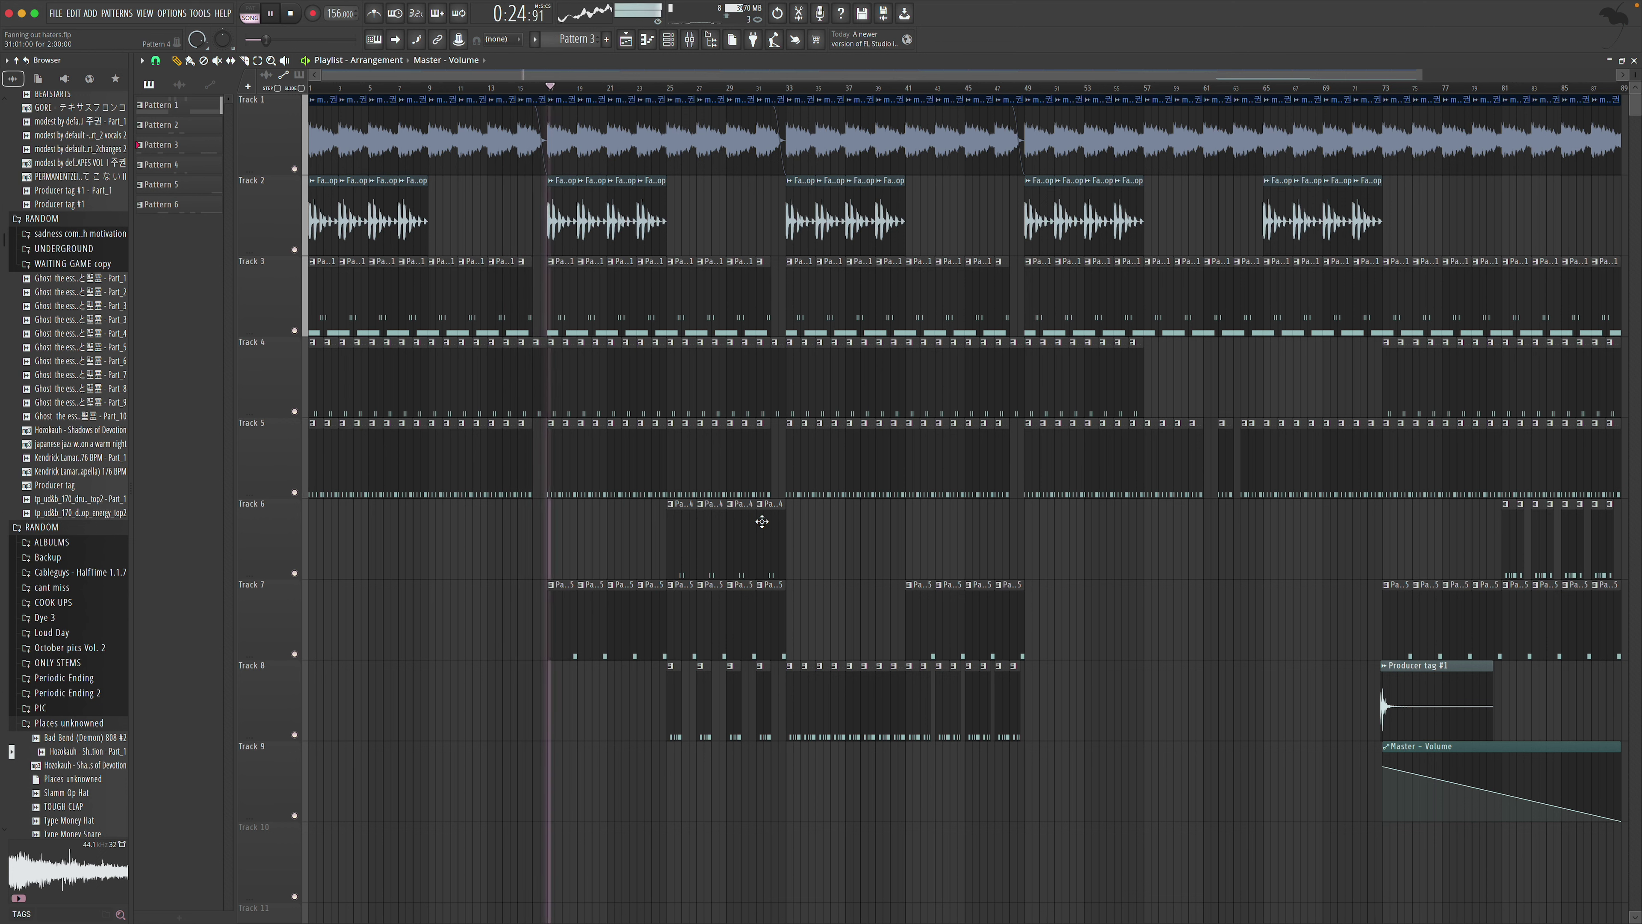
{"action": "scroll", "coordinate": [762, 522], "scroll_direction": "right", "scroll_amount": 10}
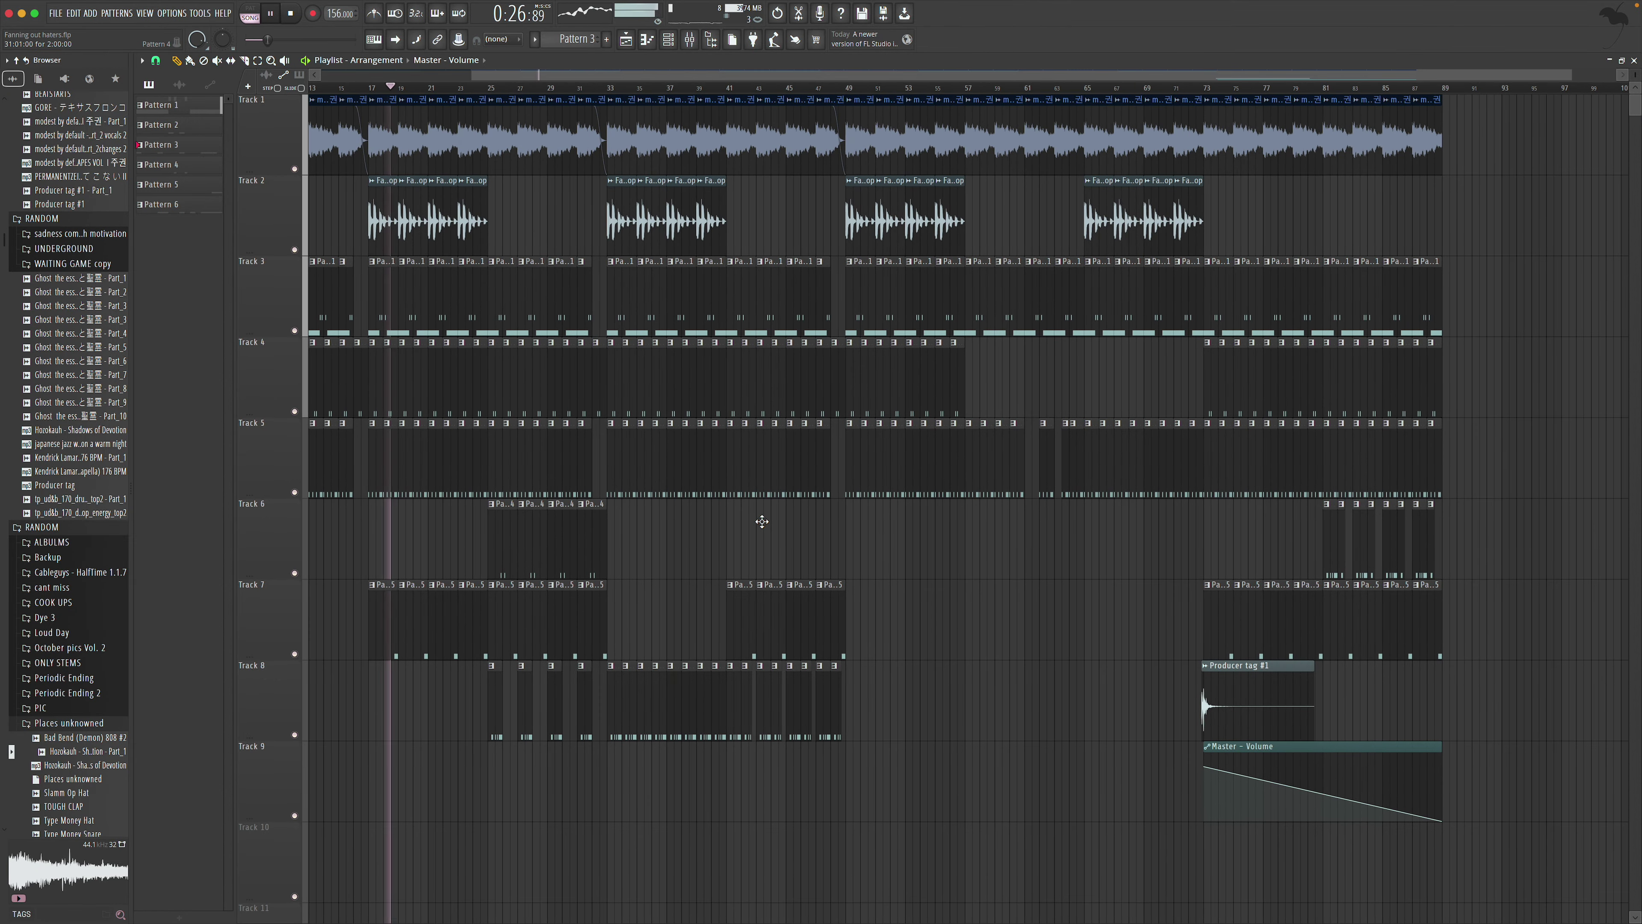
{"action": "scroll", "coordinate": [762, 522], "scroll_direction": "left", "scroll_amount": 7}
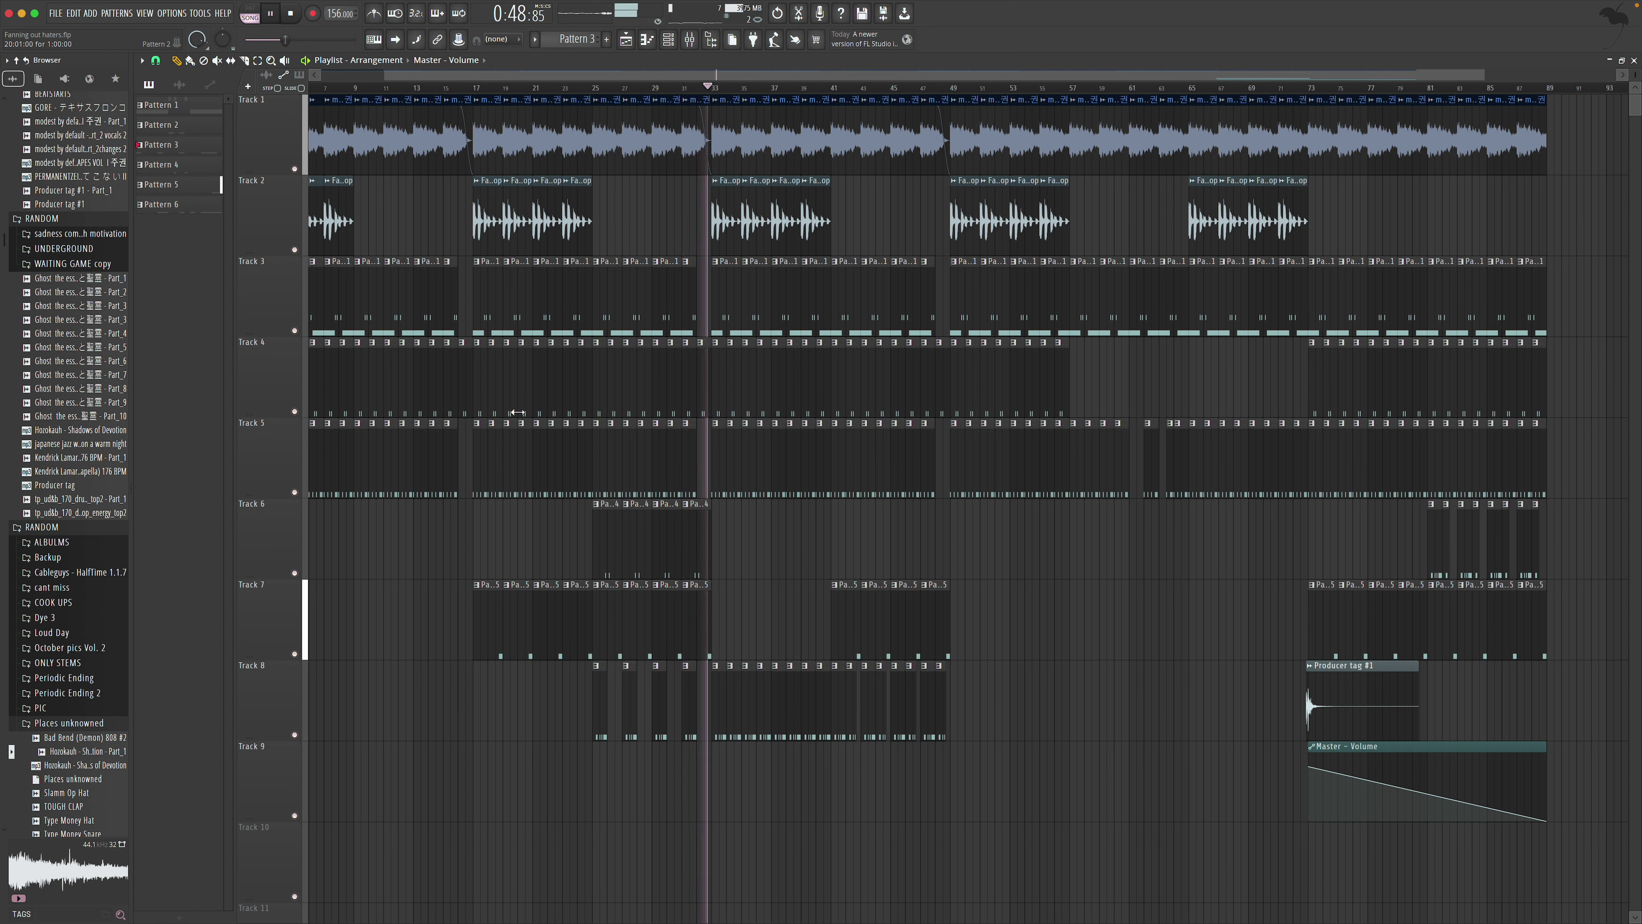
Open the older recent project INNER STRENGTH.zip without saving the current one
{"action": "left_click", "coordinate": [58, 16]}
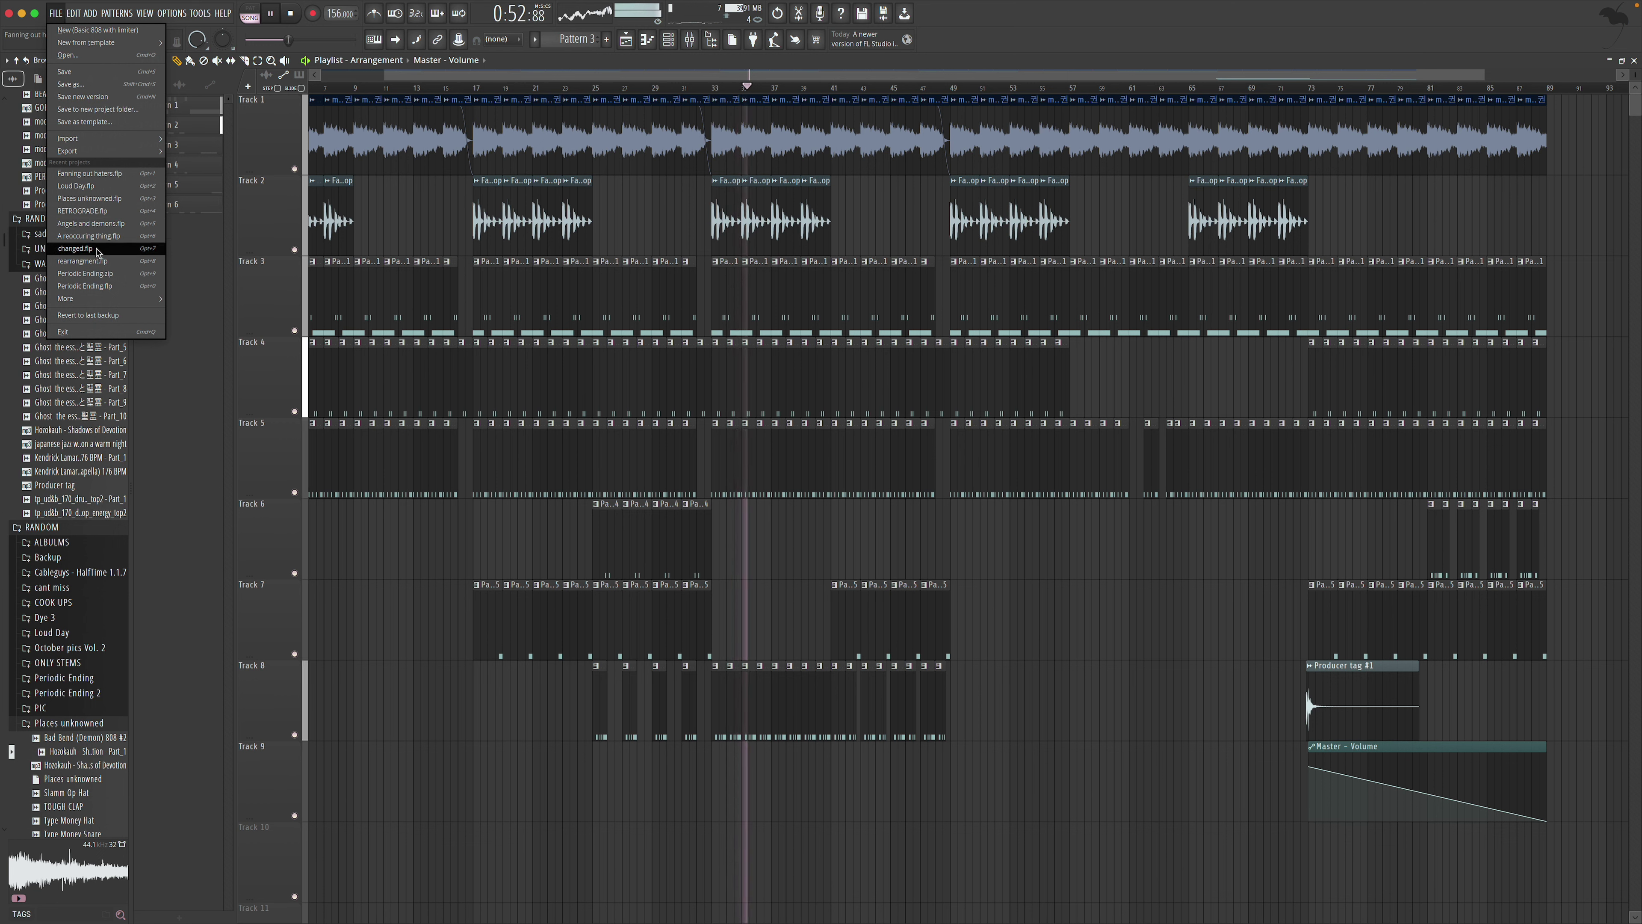
{"action": "mouse_move", "coordinate": [107, 299]}
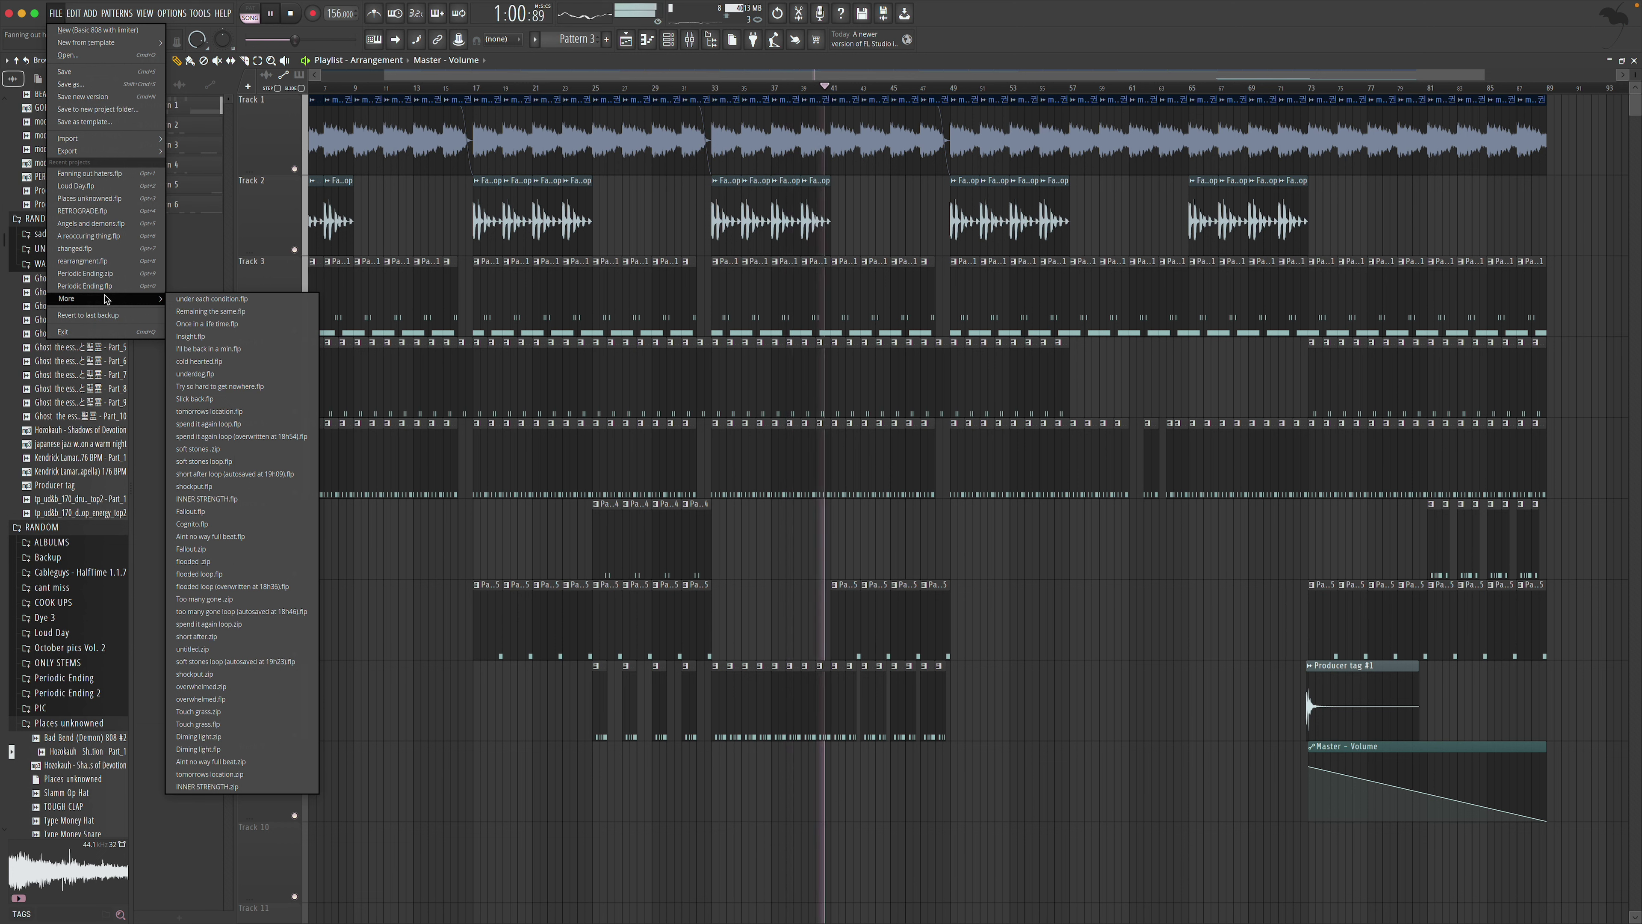
{"action": "left_click", "coordinate": [244, 787]}
{"action": "left_click", "coordinate": [864, 505]}
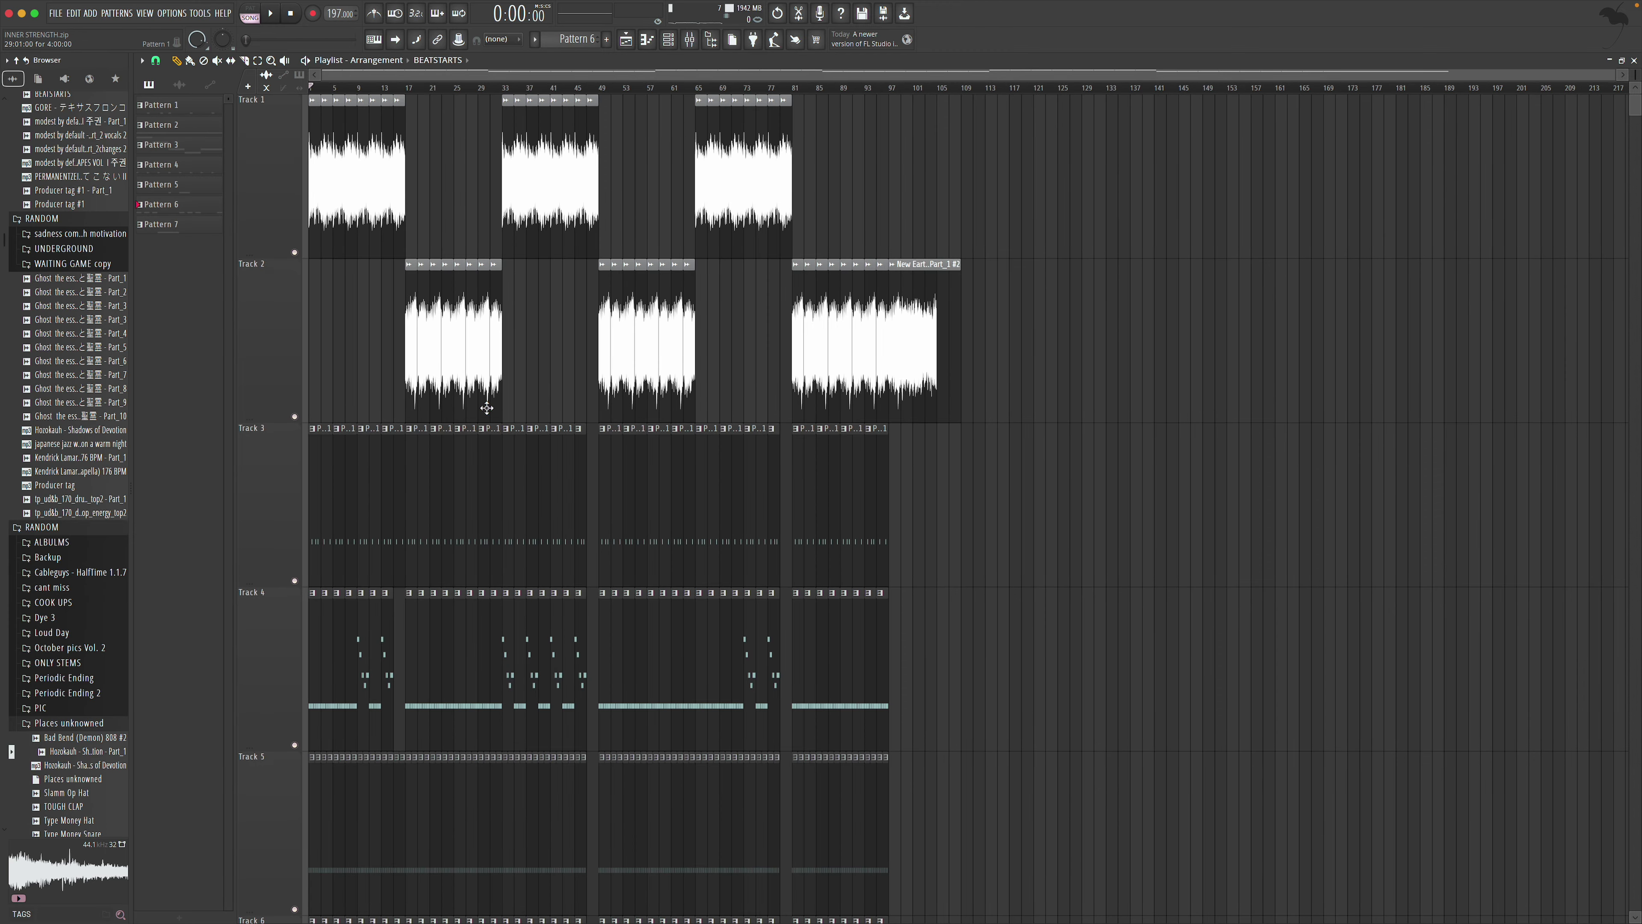
Play the full arrangement and examine the dro uno notes of Pattern 2 and Pattern 3 in the piano roll
{"action": "key", "text": "space"}
{"action": "right_click", "coordinate": [536, 294], "text": "ctrl"}
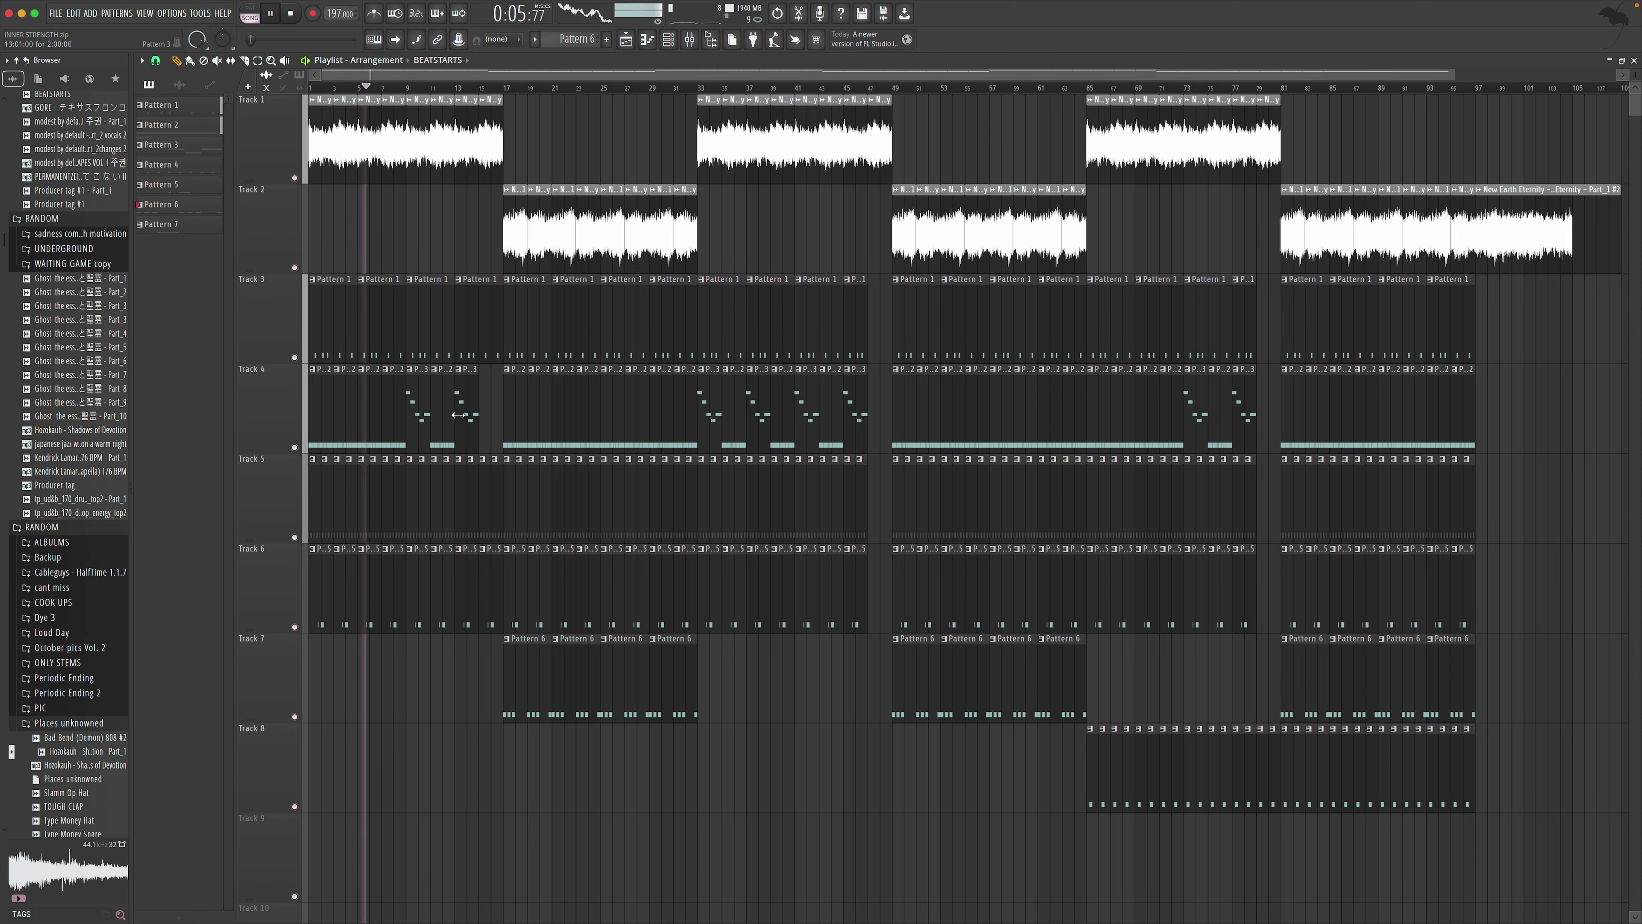
{"action": "double_click", "coordinate": [396, 414]}
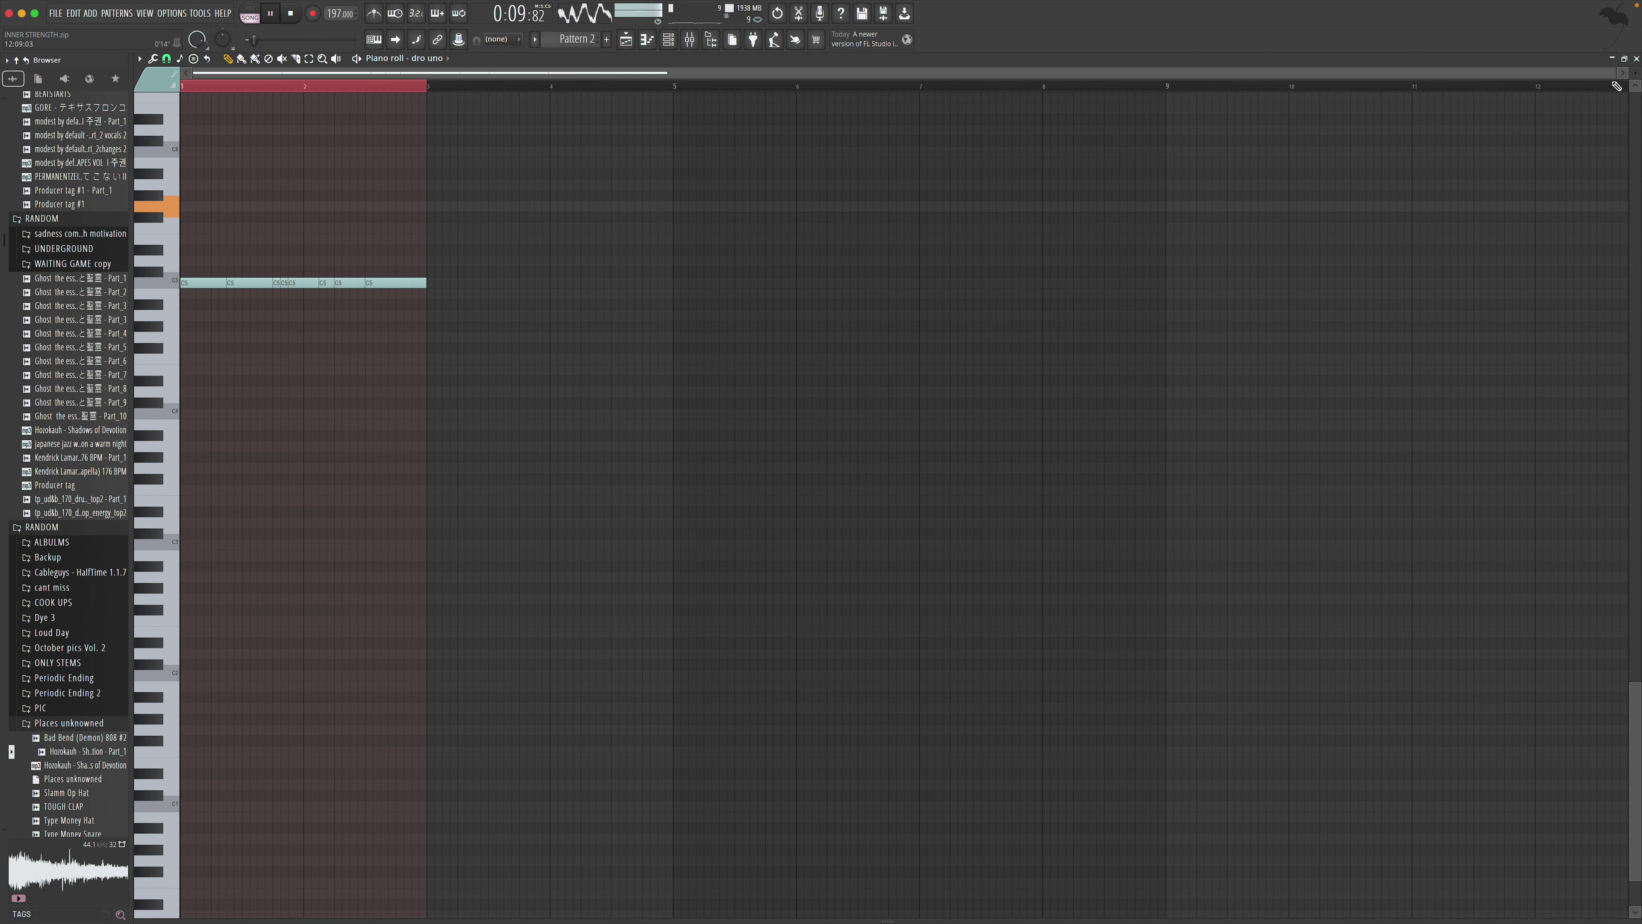
{"action": "left_click", "coordinate": [1636, 59]}
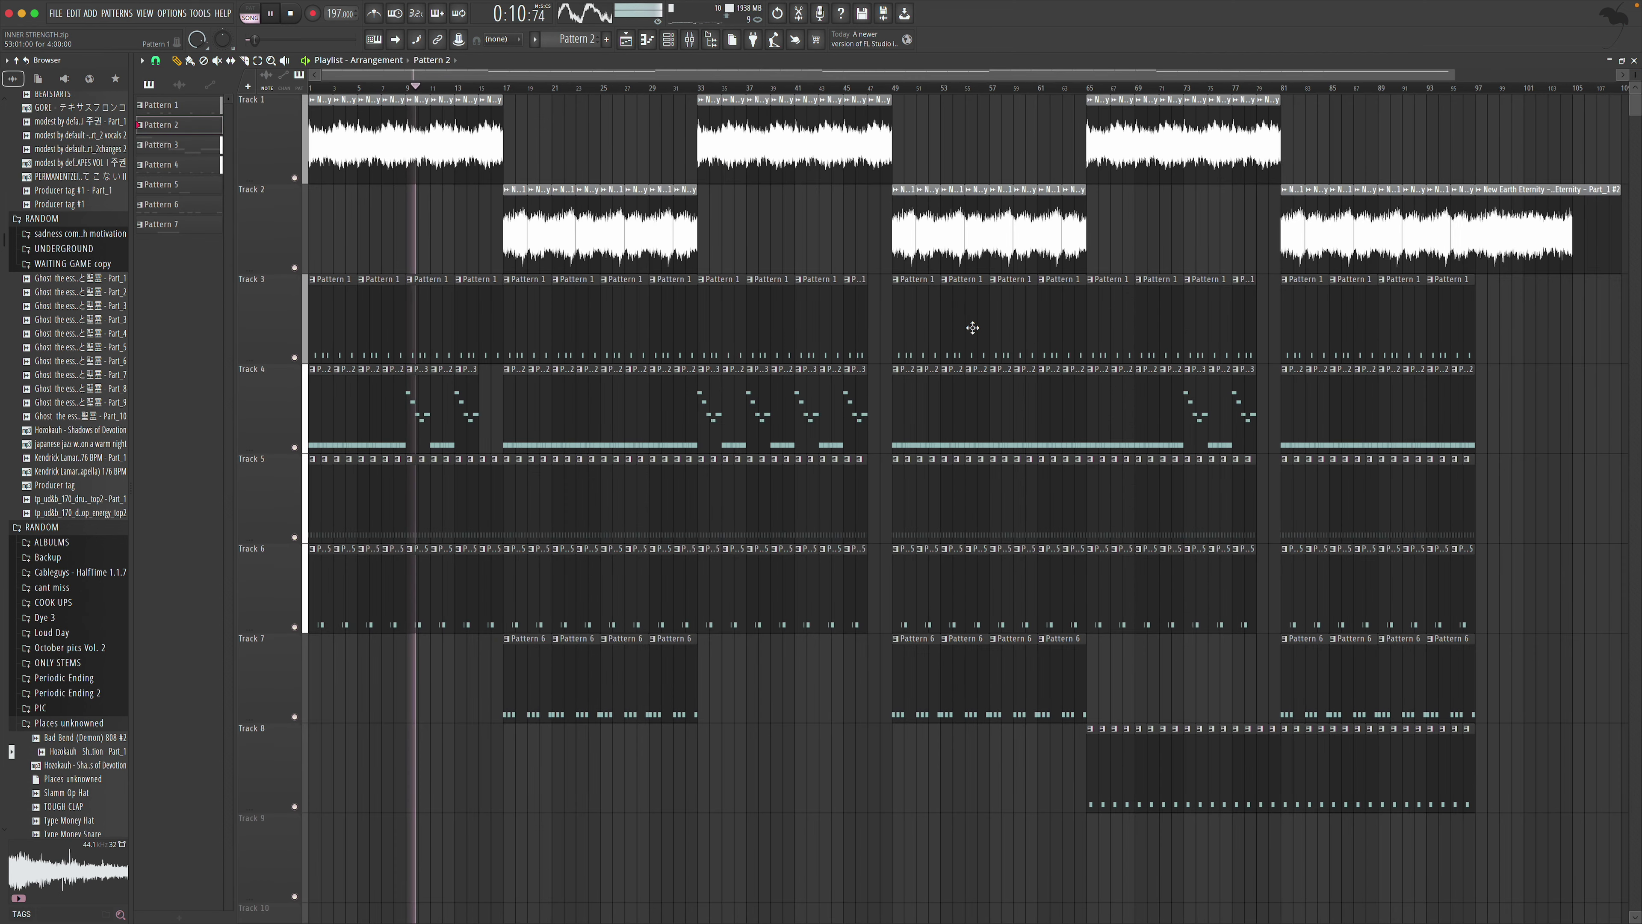
{"action": "double_click", "coordinate": [467, 415]}
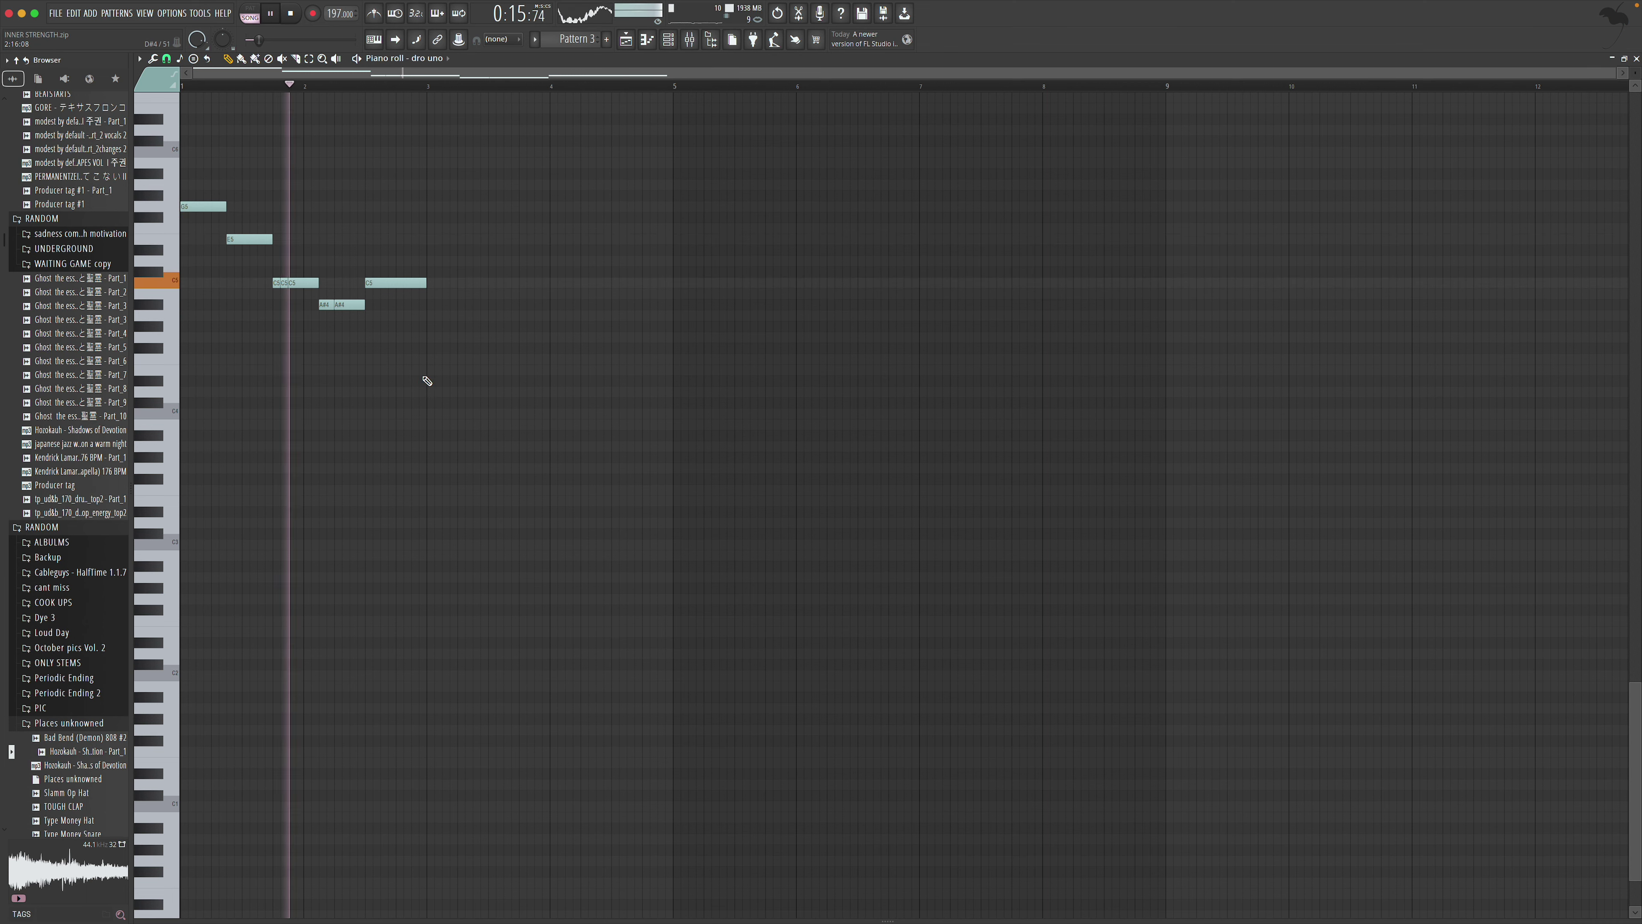
{"action": "left_click", "coordinate": [1636, 60]}
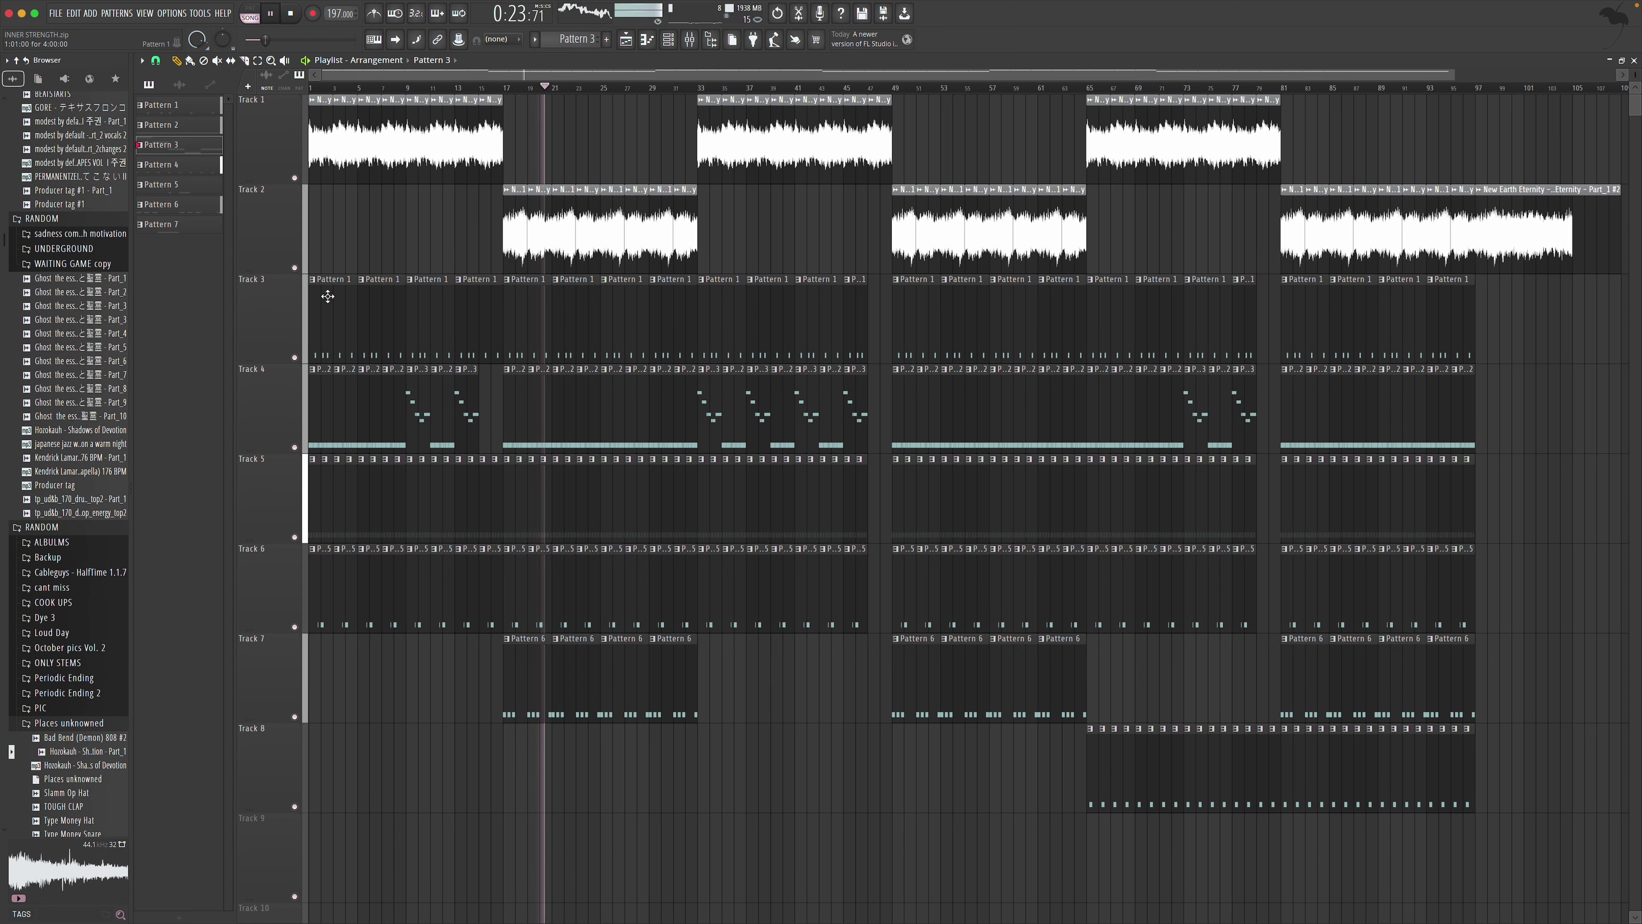
Solo Track 2 and play from the start of its second and last groups of clips
{"action": "left_click", "coordinate": [295, 267], "text": "ctrl"}
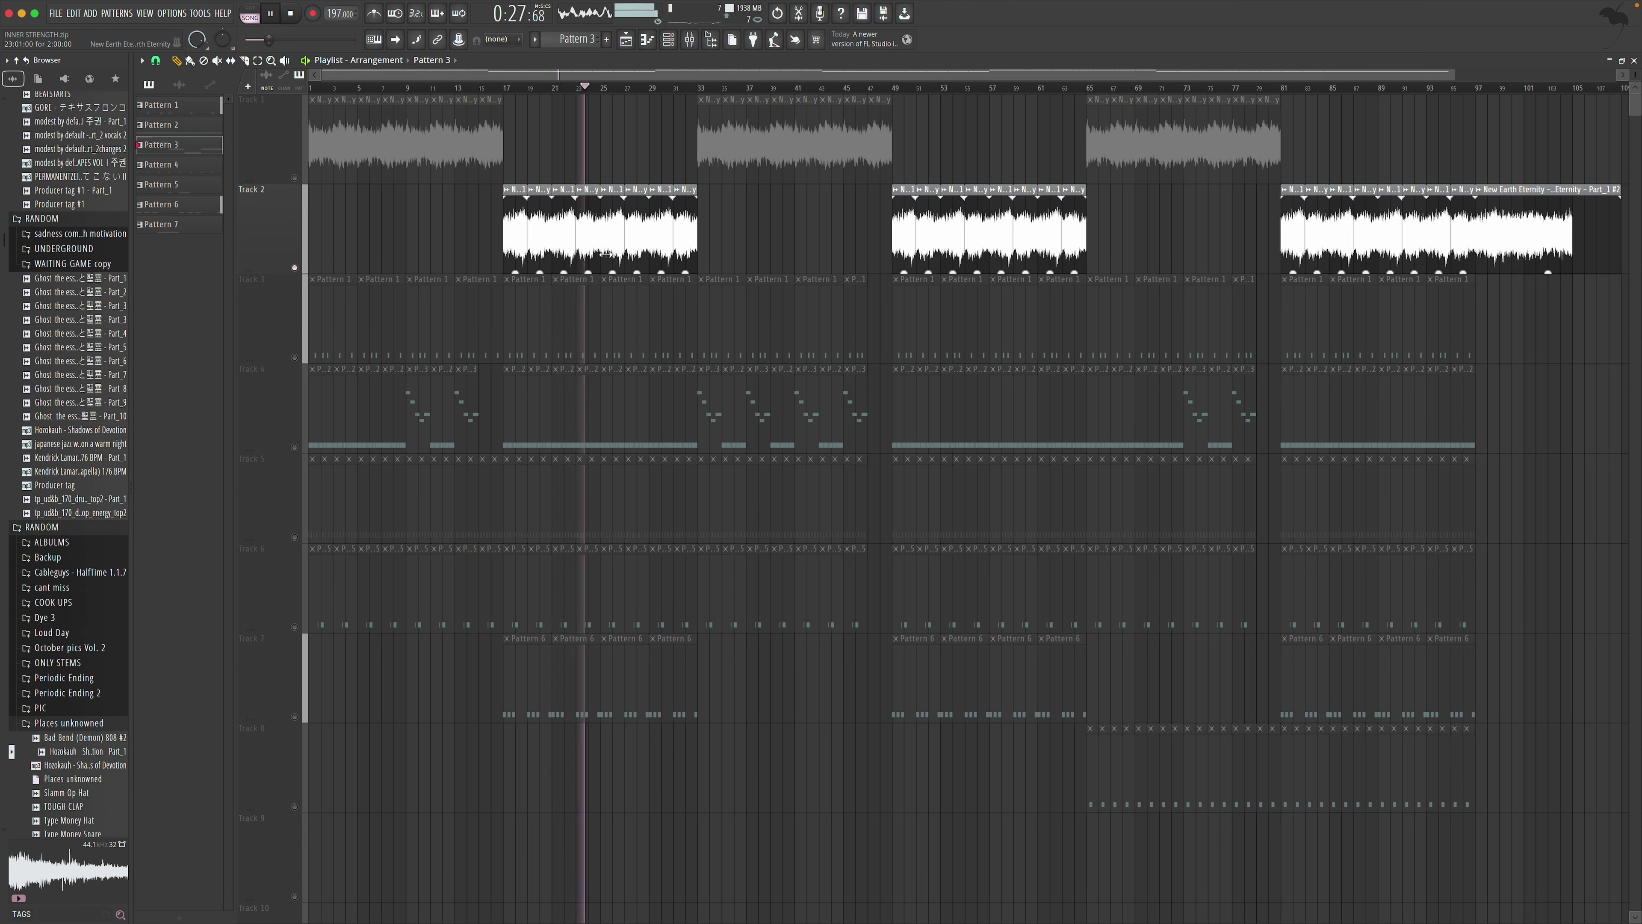
{"action": "left_click", "coordinate": [896, 89]}
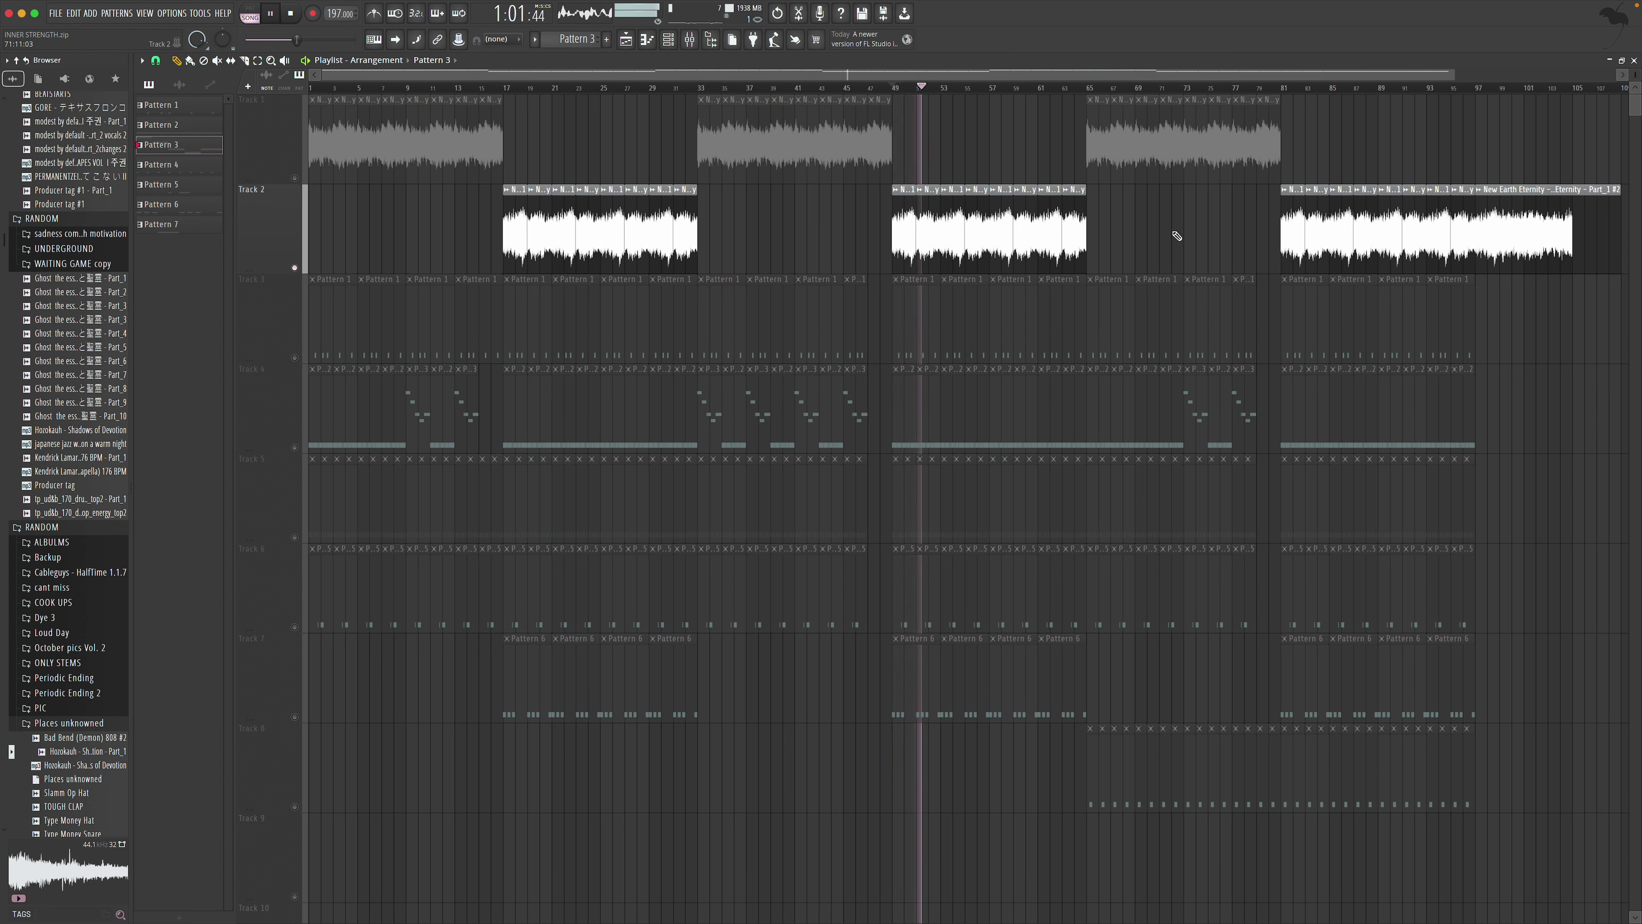
{"action": "left_click", "coordinate": [1453, 89]}
{"action": "left_click", "coordinate": [1283, 88]}
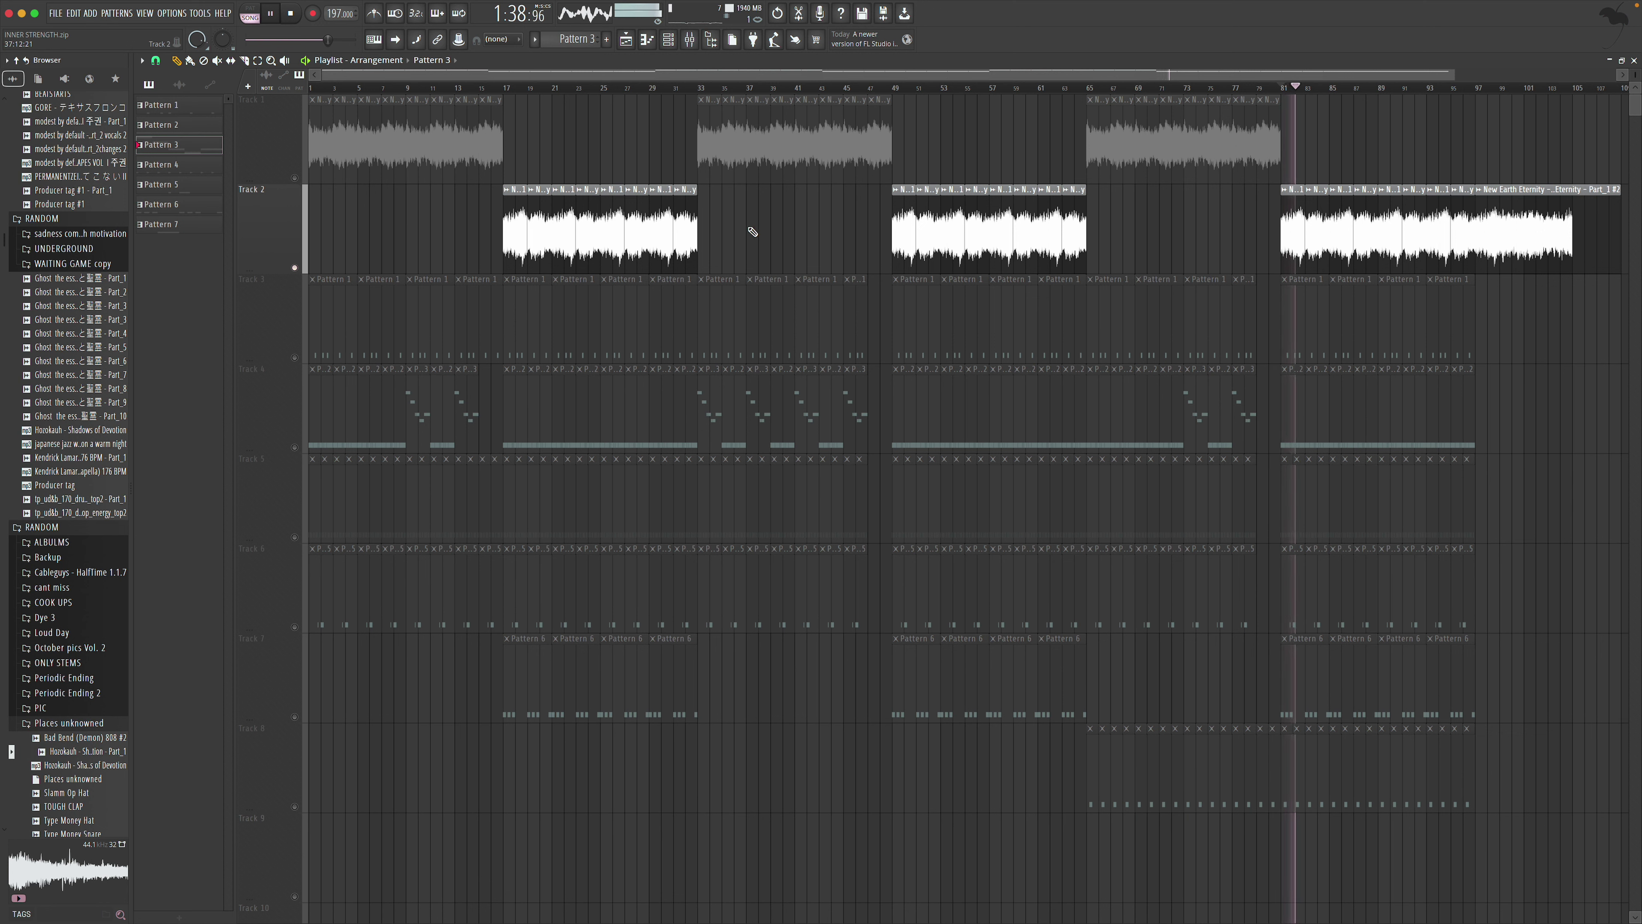
Bring Track 1 into the soloed Track 2 playback and restore all tracks of the arrangement
{"action": "left_click", "coordinate": [294, 178]}
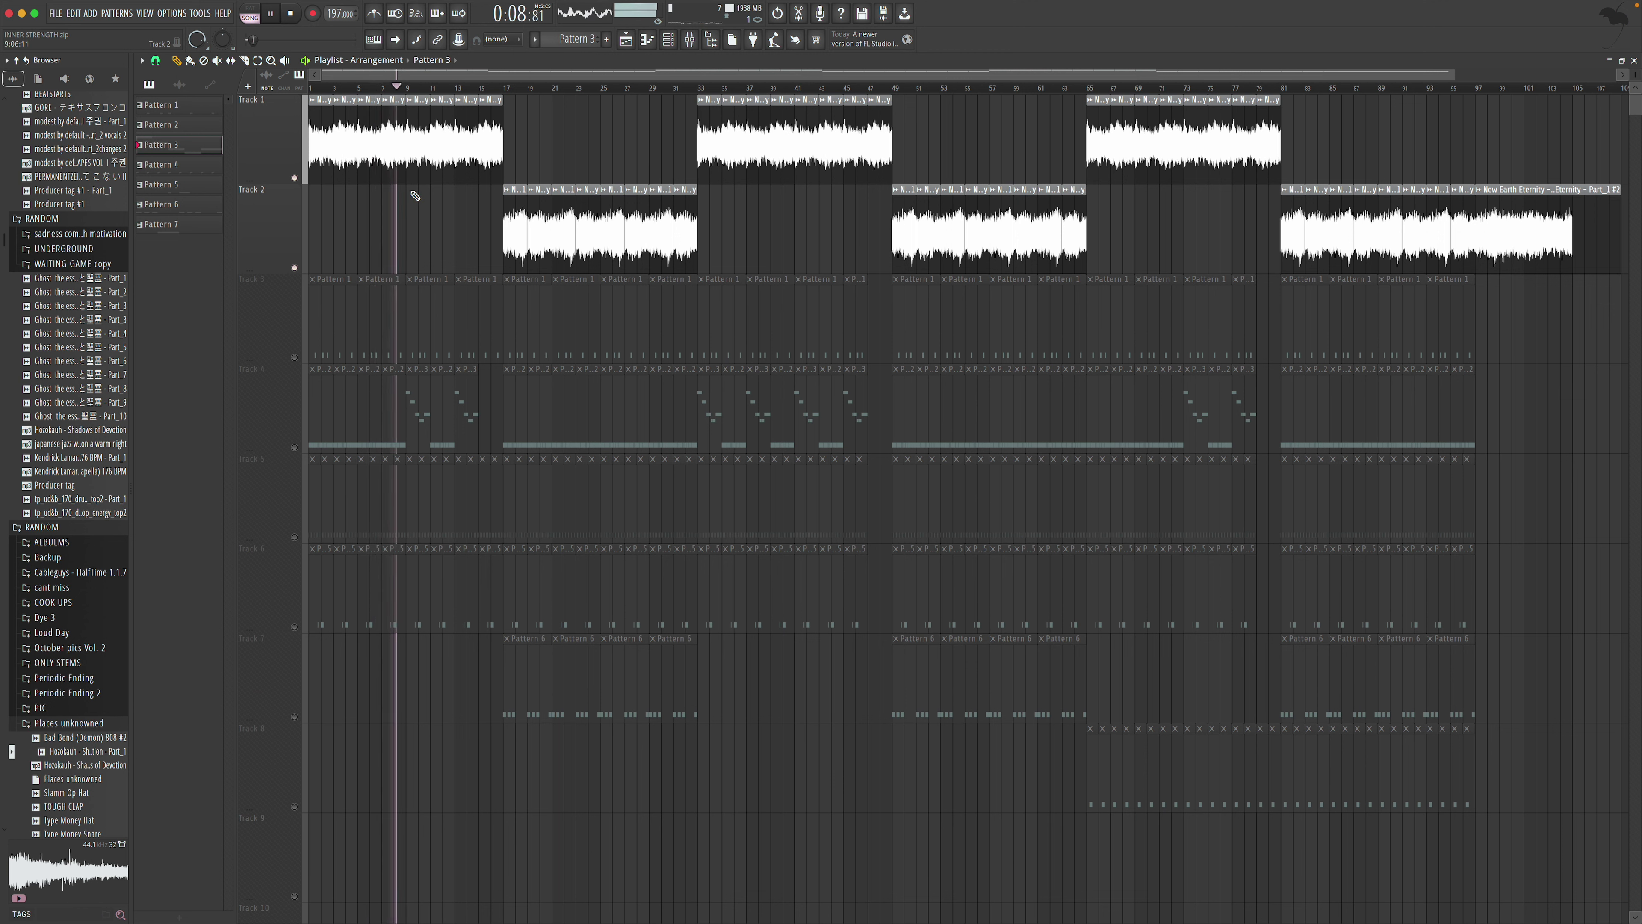
{"action": "left_click", "coordinate": [294, 267]}
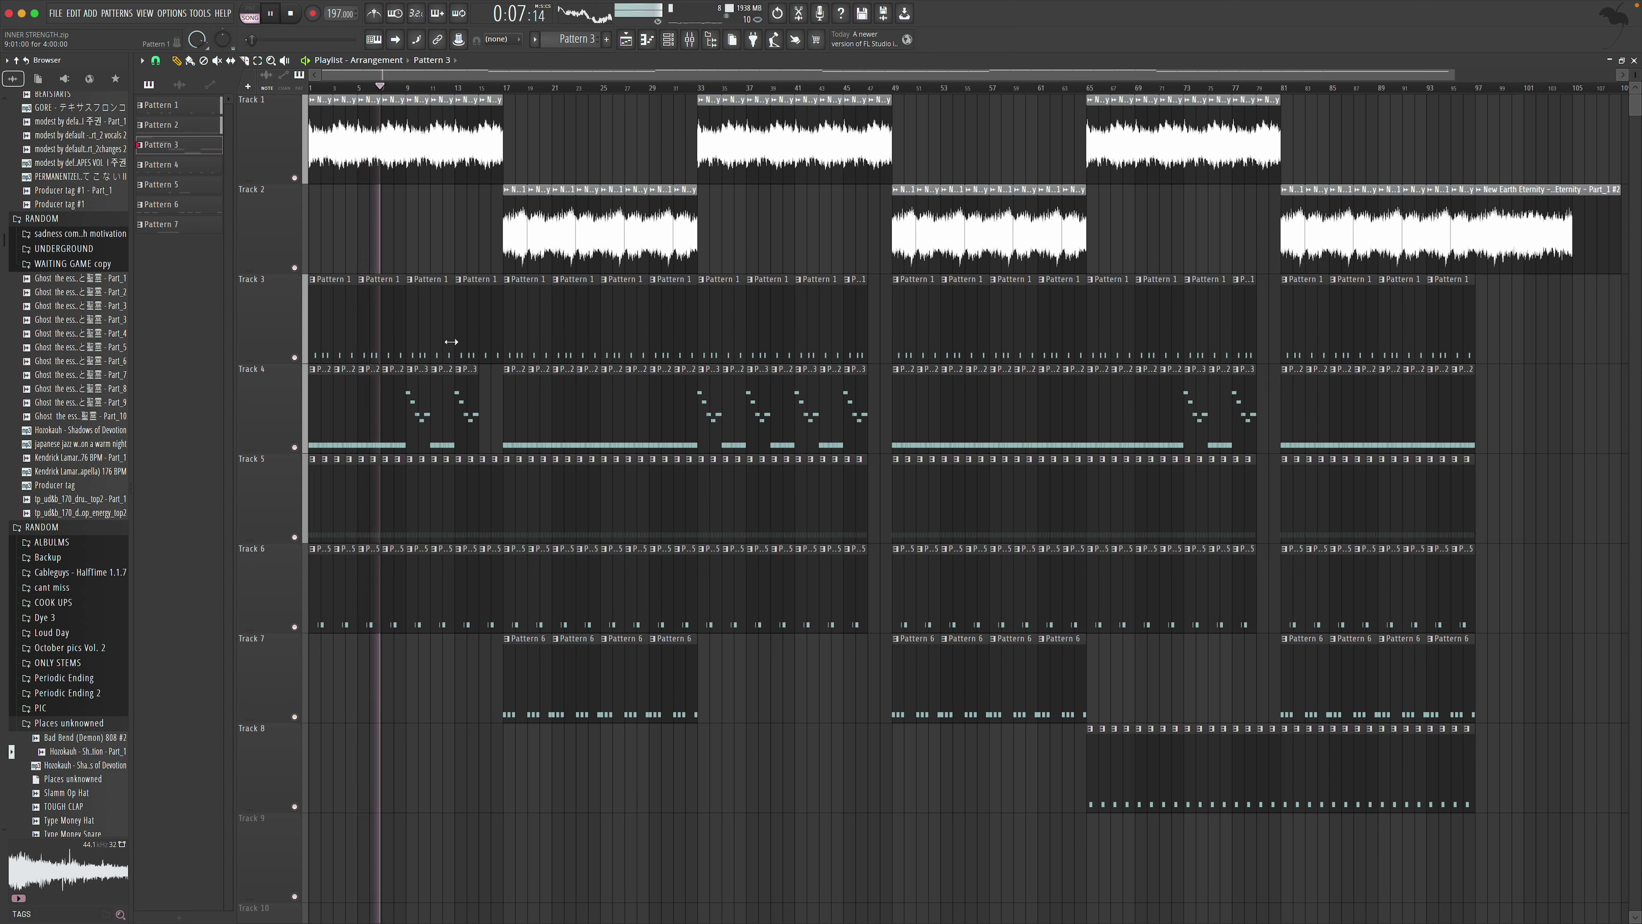
Open the recent project Angels and demons.flp without saving the changes to INNER STRENGTH.zip
{"action": "left_click", "coordinate": [56, 12]}
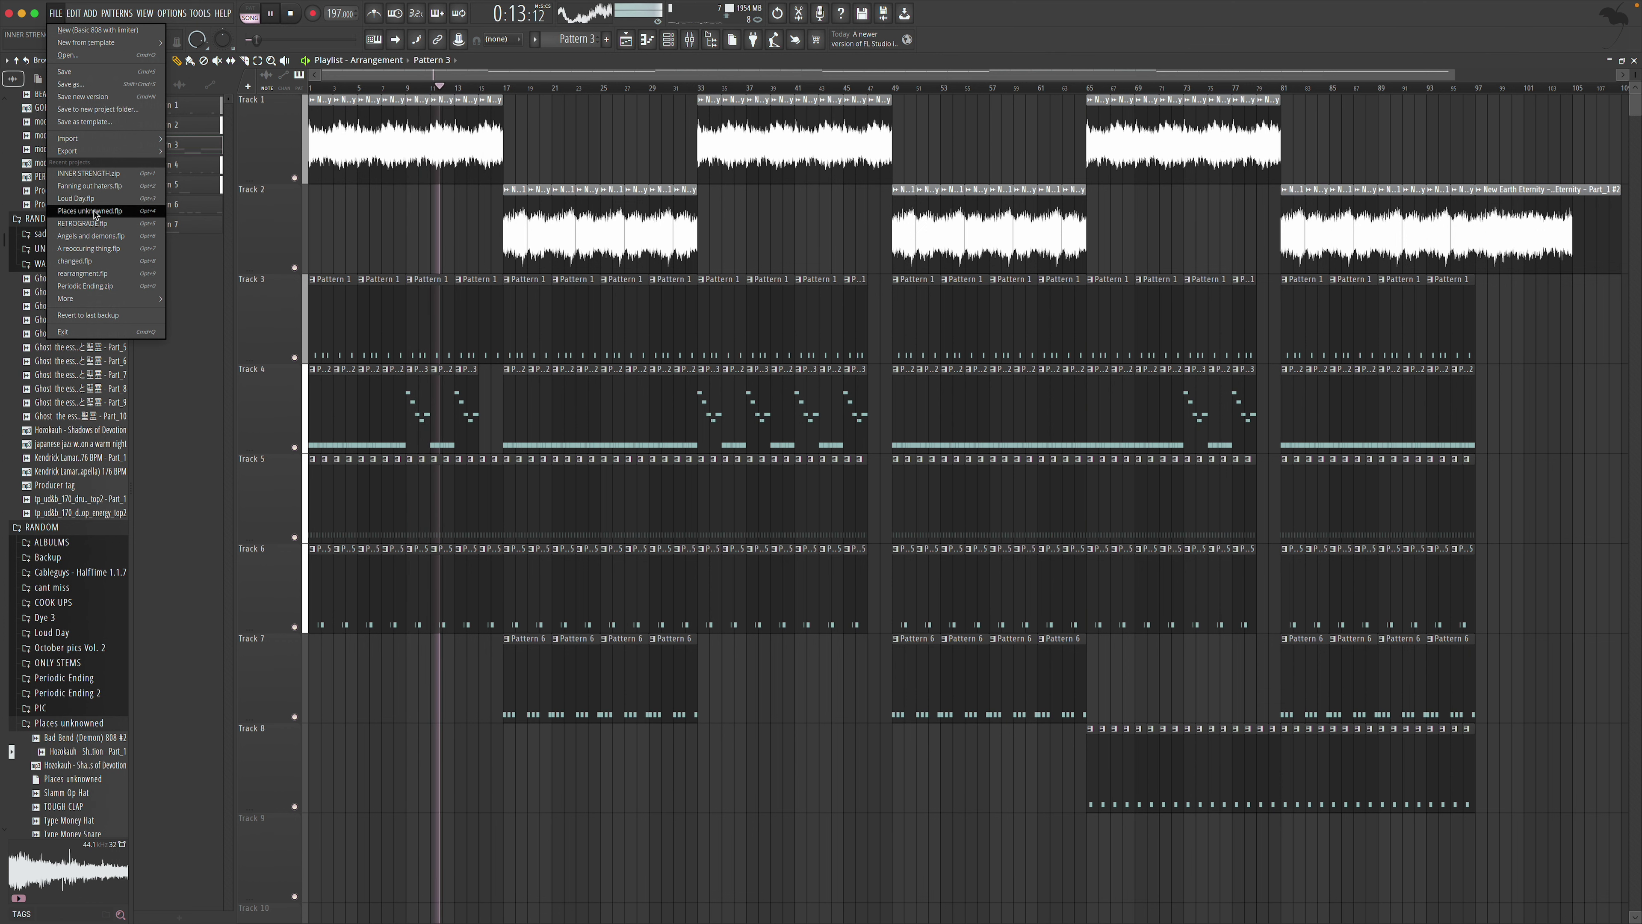
{"action": "left_click", "coordinate": [100, 237]}
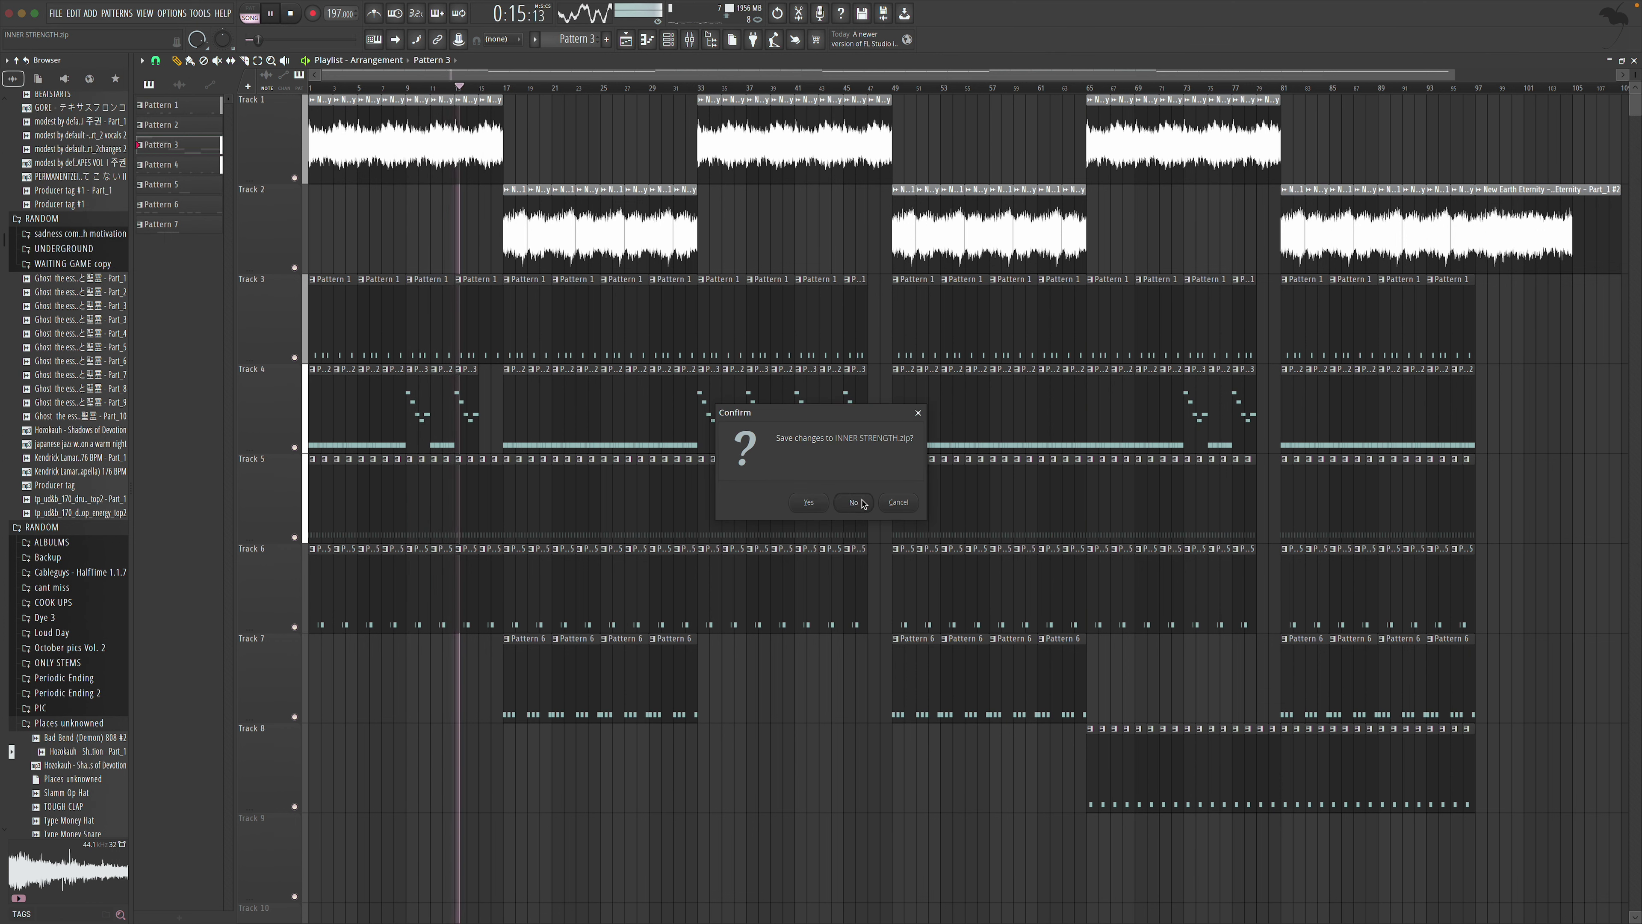
{"action": "left_click", "coordinate": [862, 502]}
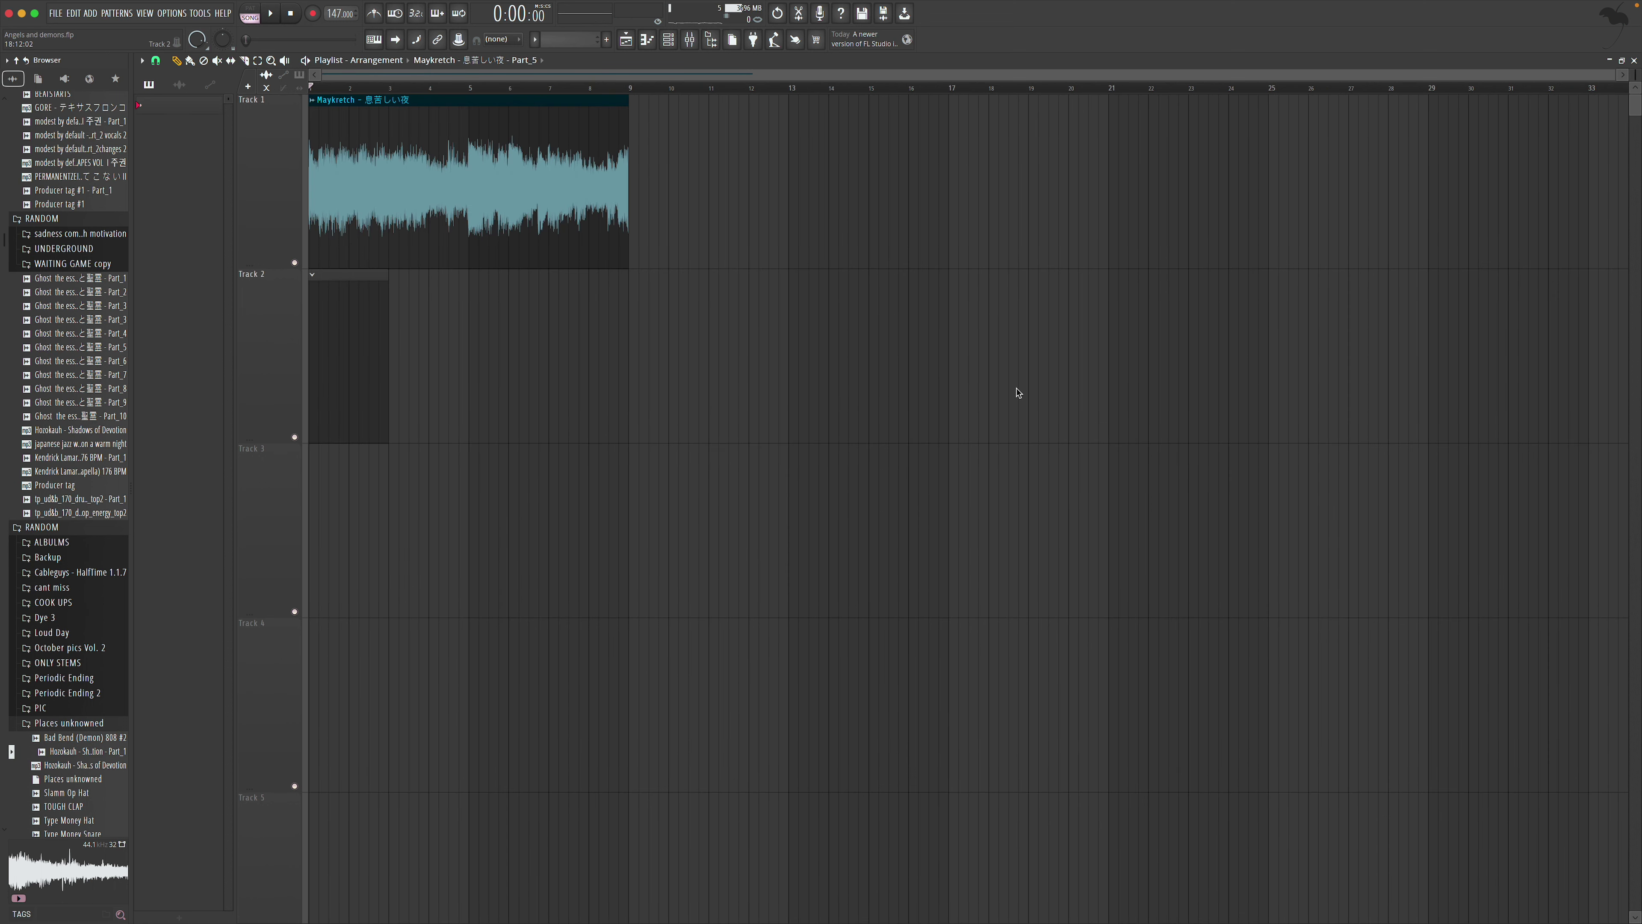
Move the empty pattern clip on Track 2 to bar 9 and duplicate the Maykretch audio clip to bar 9 on Track 1
{"action": "mouse_move", "coordinate": [1068, 5]}
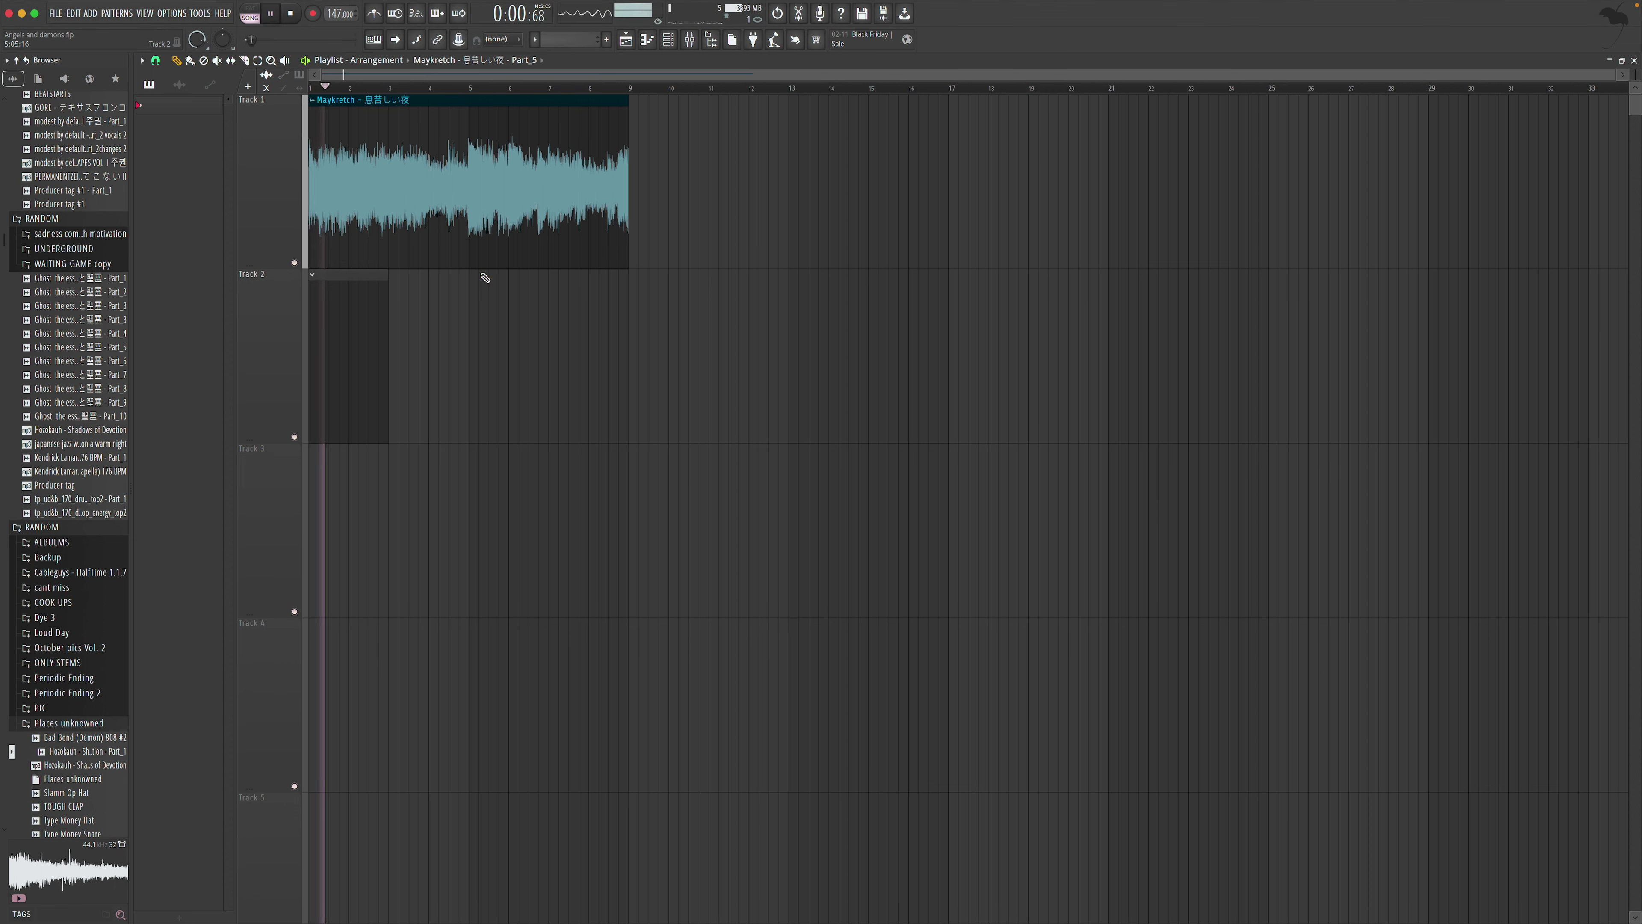
{"action": "left_click_drag", "start_coordinate": [393, 300], "coordinate": [388, 303]}
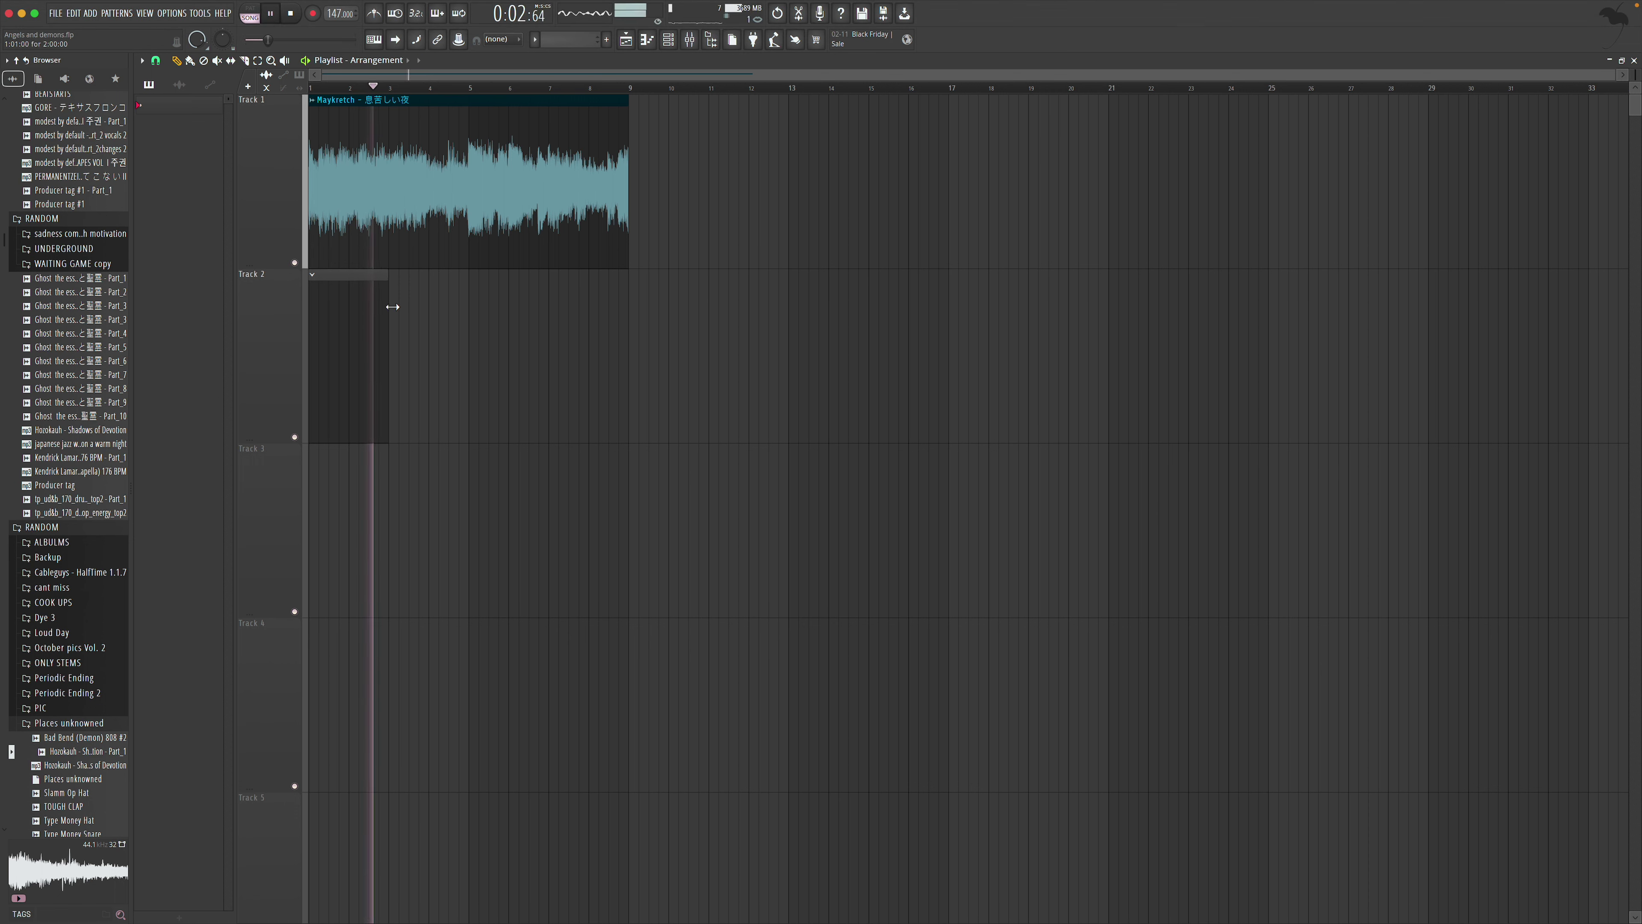
{"action": "left_click", "coordinate": [374, 16]}
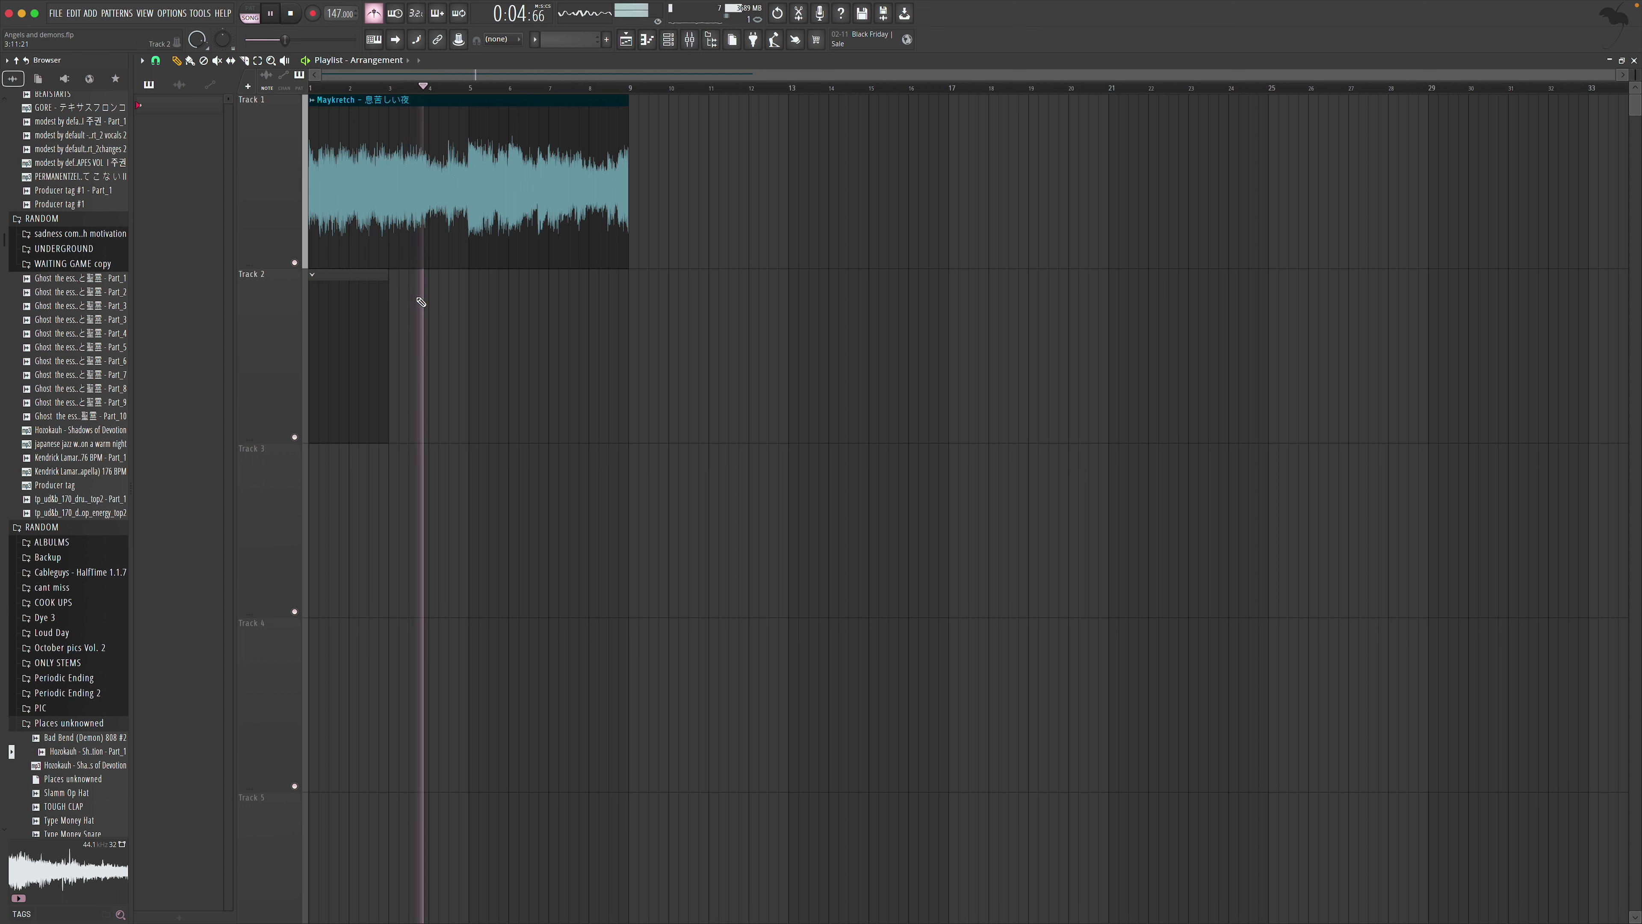
{"action": "left_click_drag", "start_coordinate": [371, 318], "coordinate": [681, 327]}
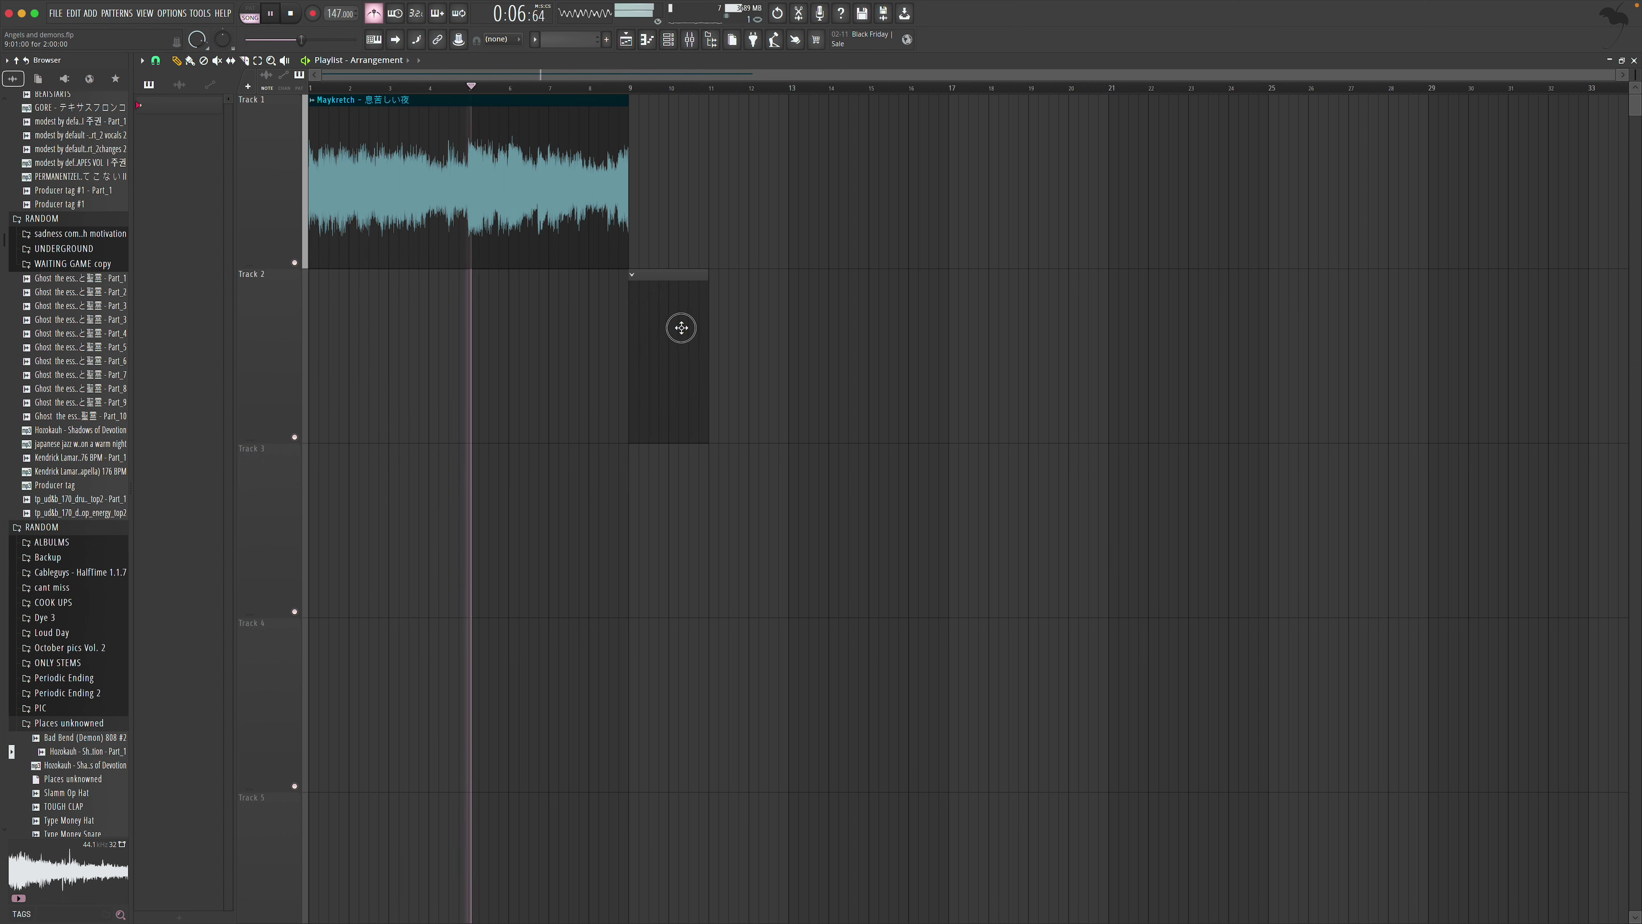
{"action": "left_click", "coordinate": [536, 198]}
{"action": "left_click", "coordinate": [742, 206]}
{"action": "left_click_drag", "start_coordinate": [741, 206], "coordinate": [661, 207]}
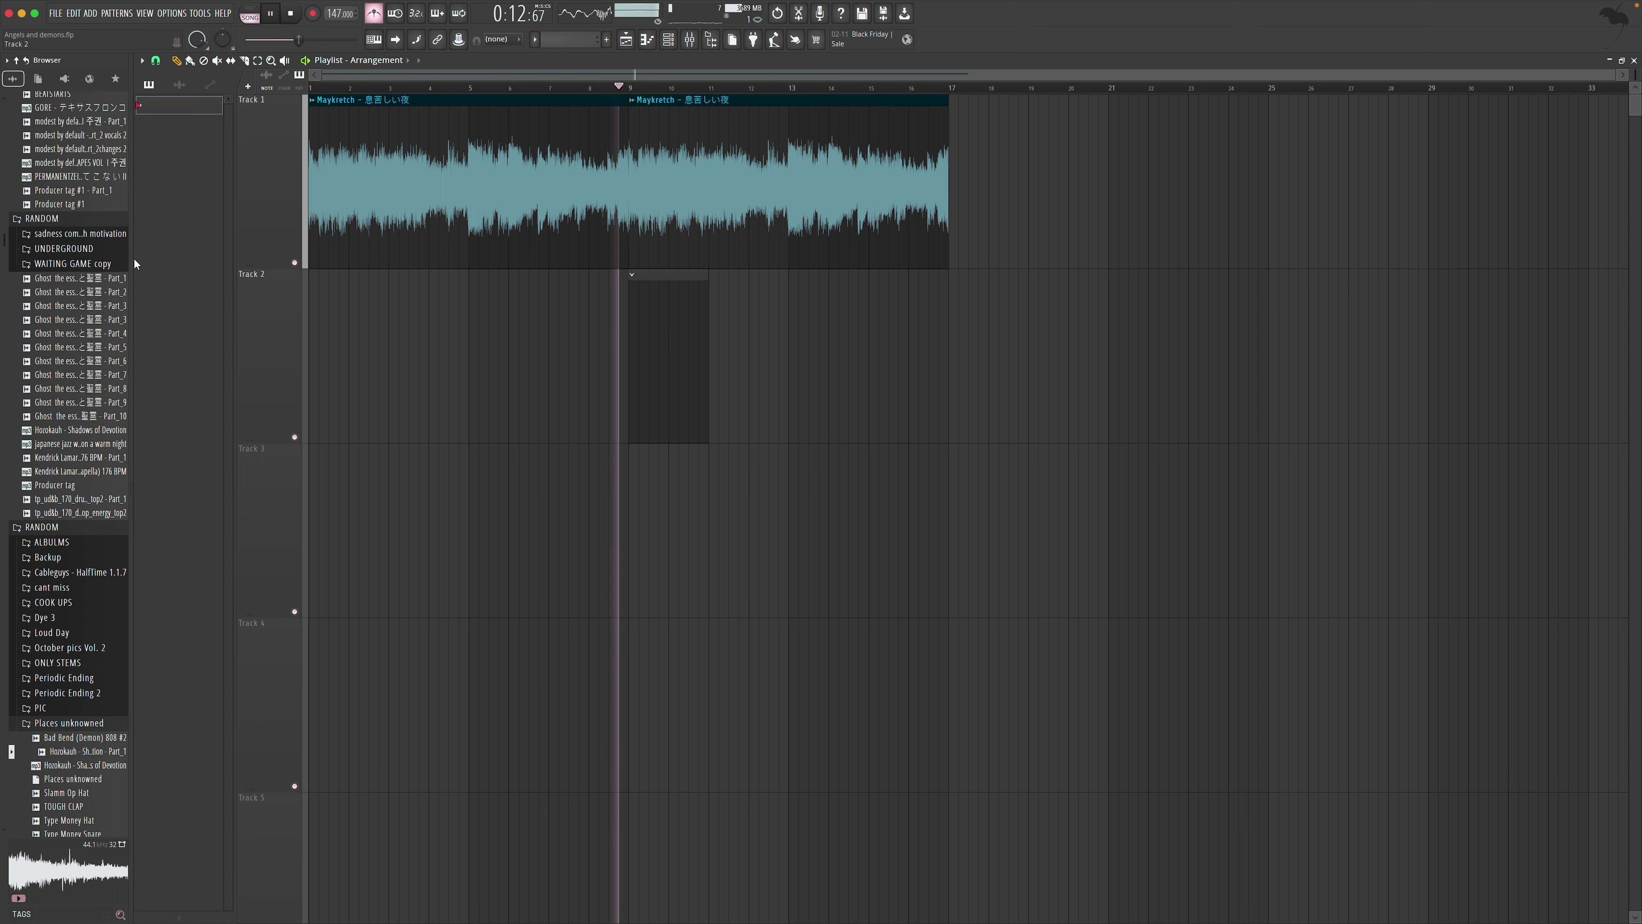
Collapse the RANDOM and Places unknowned folders and expand SAURON DRUM KIT 2020 under DRUM KITS, with the metronome off
{"action": "left_click", "coordinate": [41, 218]}
{"action": "key", "text": "space"}
{"action": "key", "text": "space"}
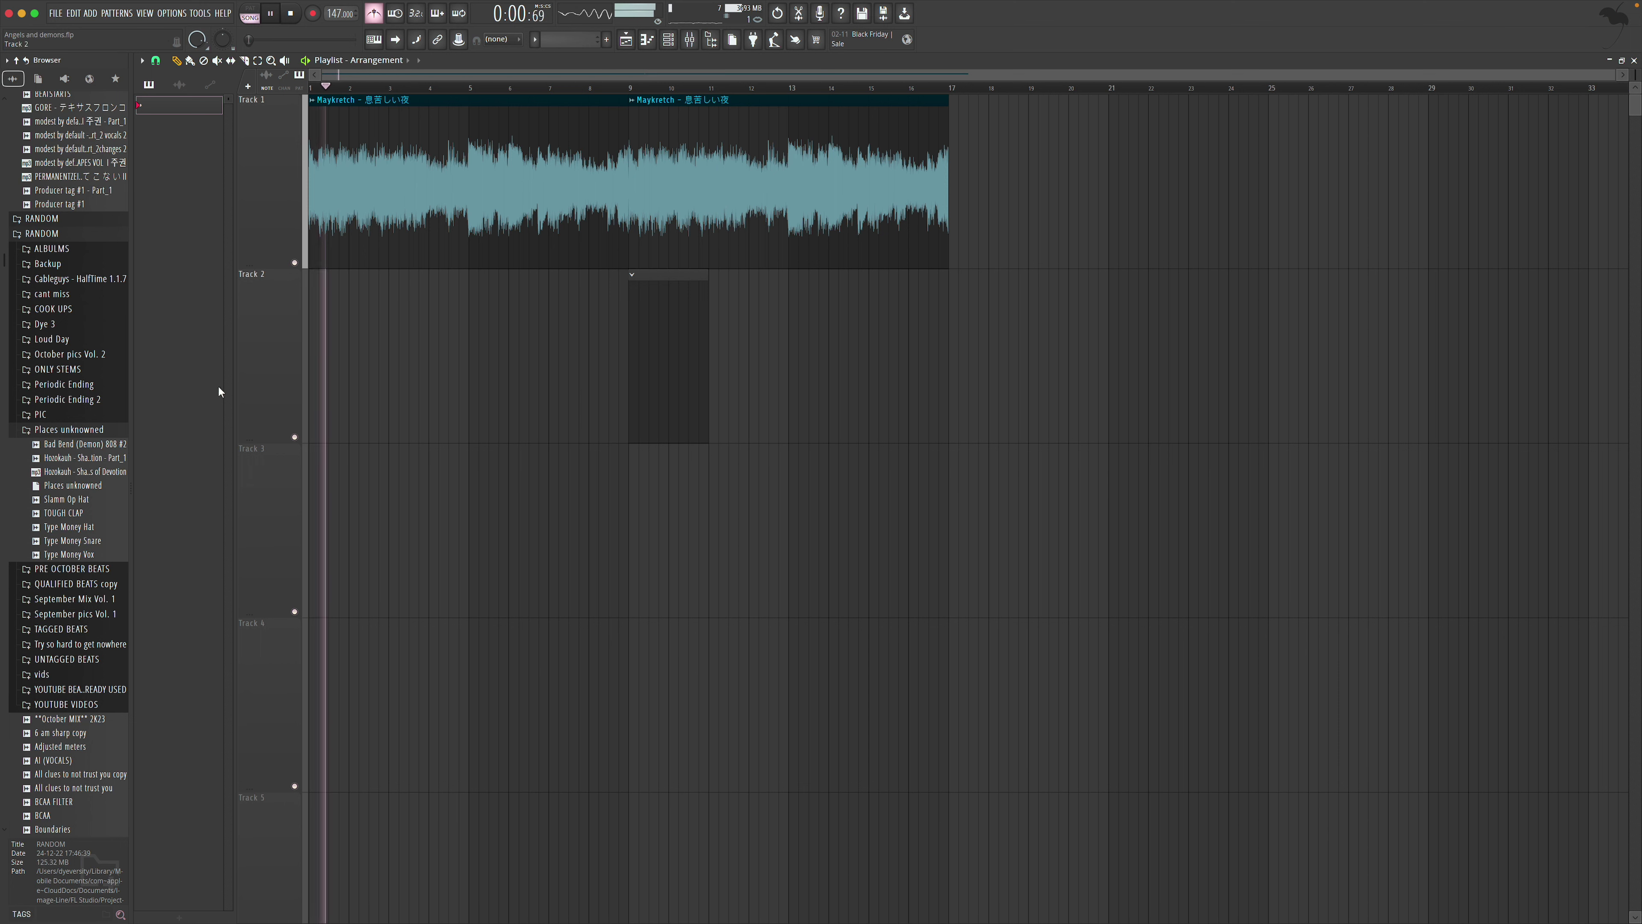
{"action": "scroll", "coordinate": [102, 304], "scroll_direction": "up", "scroll_amount": 2}
{"action": "left_click", "coordinate": [376, 17]}
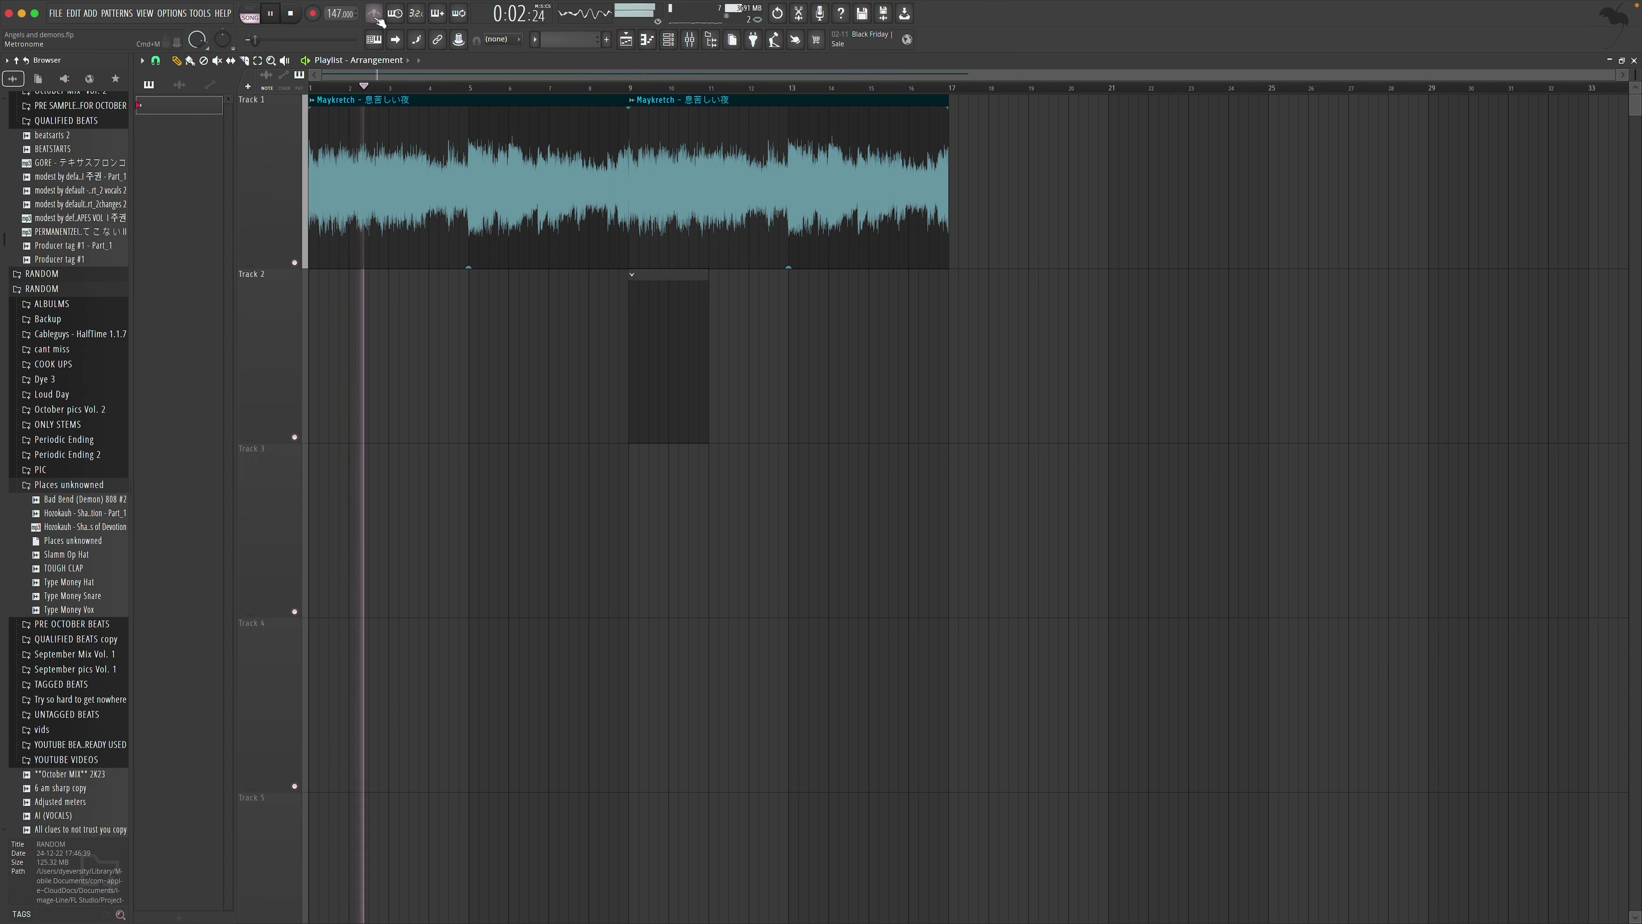
{"action": "left_click", "coordinate": [67, 485]}
{"action": "scroll", "coordinate": [43, 289], "scroll_direction": "up", "scroll_amount": 10}
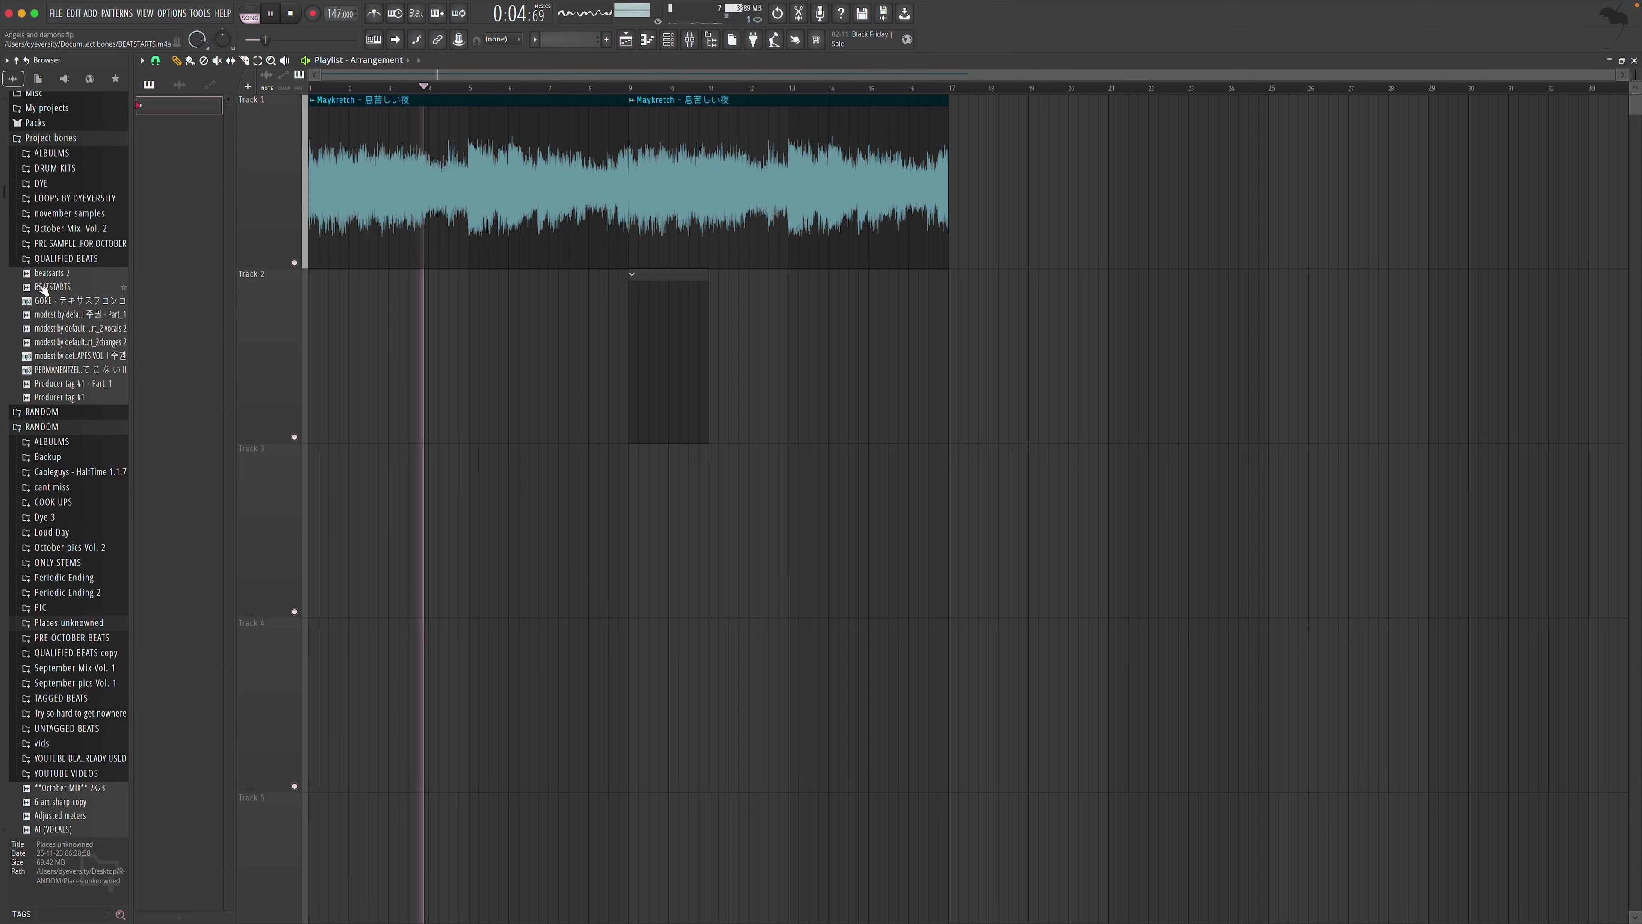
{"action": "left_click", "coordinate": [63, 283]}
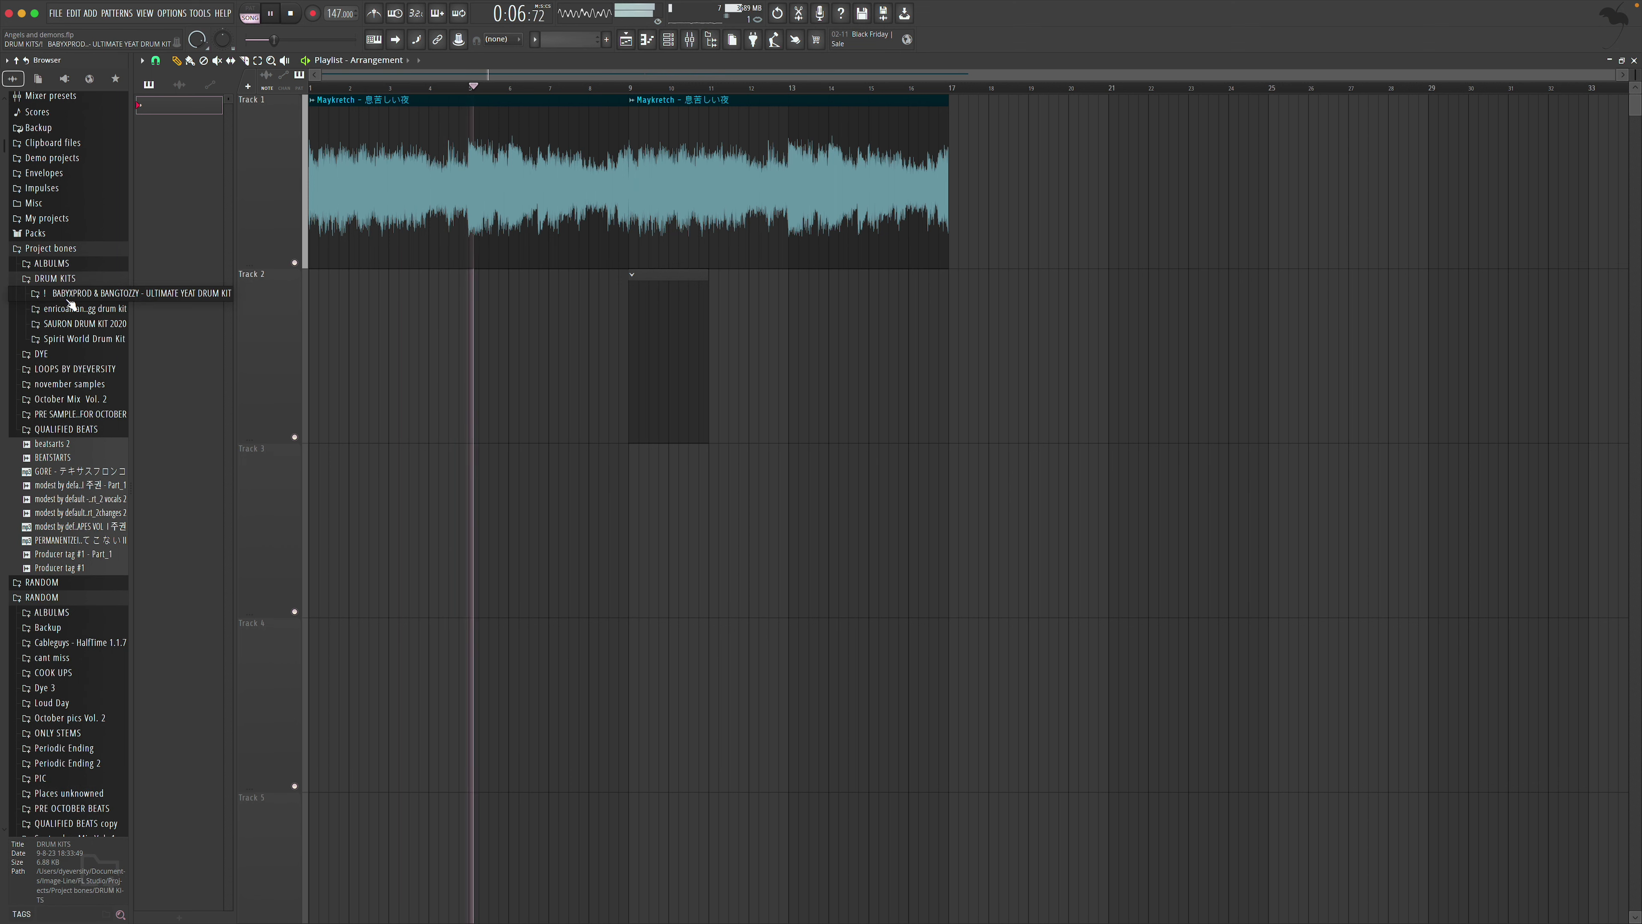
{"action": "left_click", "coordinate": [80, 325]}
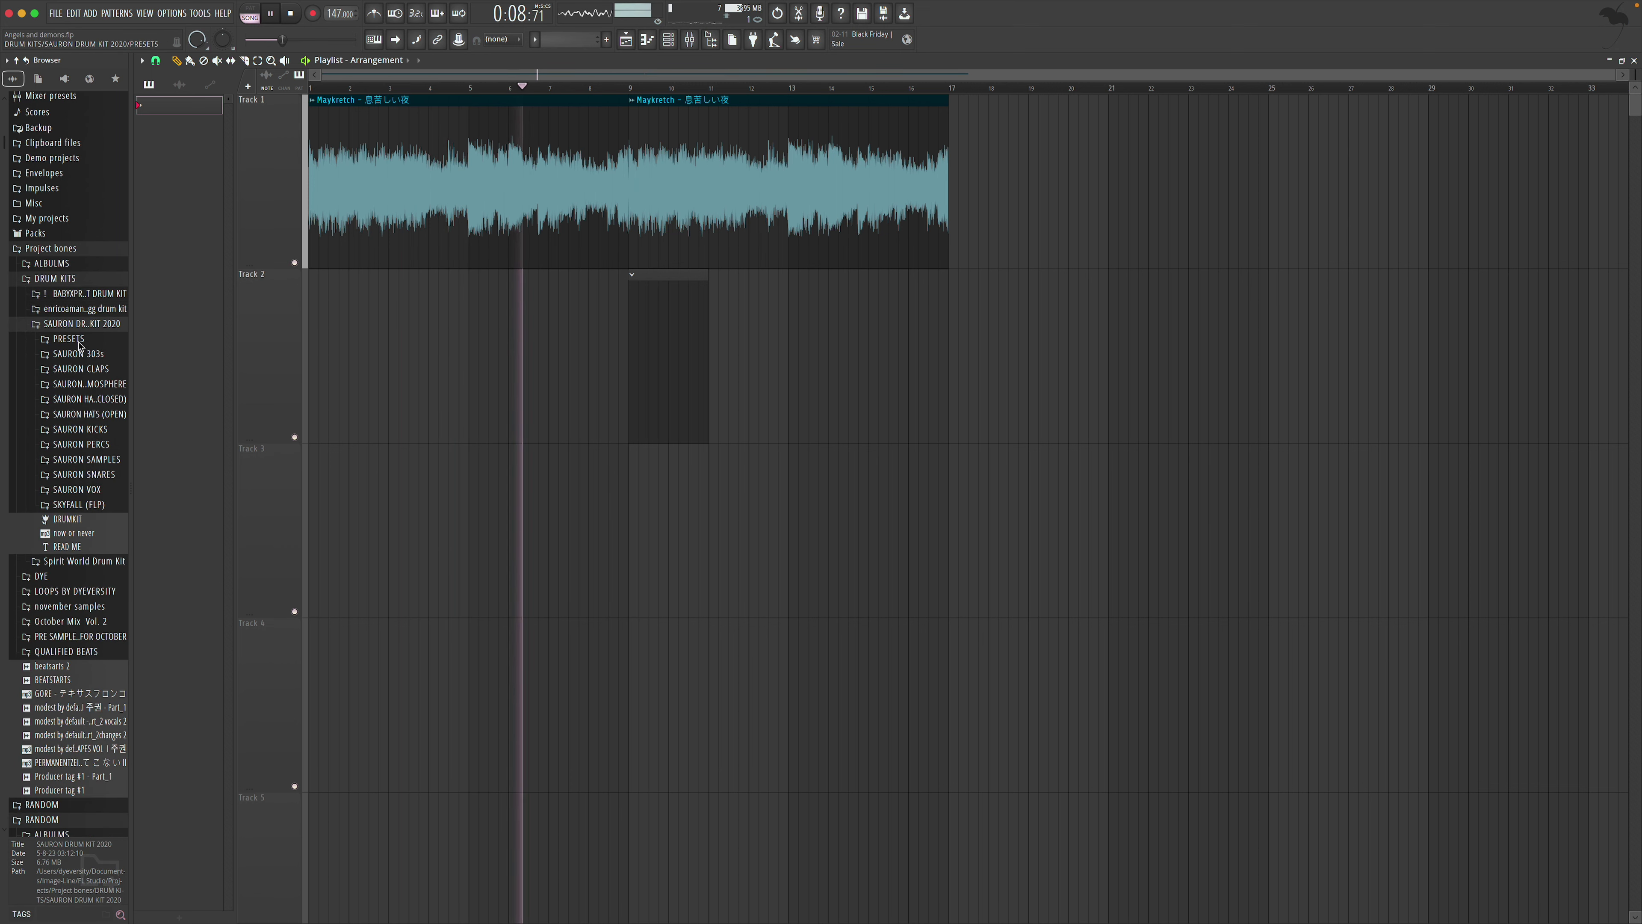
Audition claps such as DANCE CLAP in the SAURON CLAPS folder and collapse the folder
{"action": "left_click", "coordinate": [81, 369]}
{"action": "left_click", "coordinate": [100, 412]}
{"action": "left_click", "coordinate": [96, 399]}
{"action": "left_click", "coordinate": [95, 384]}
{"action": "left_click", "coordinate": [97, 411]}
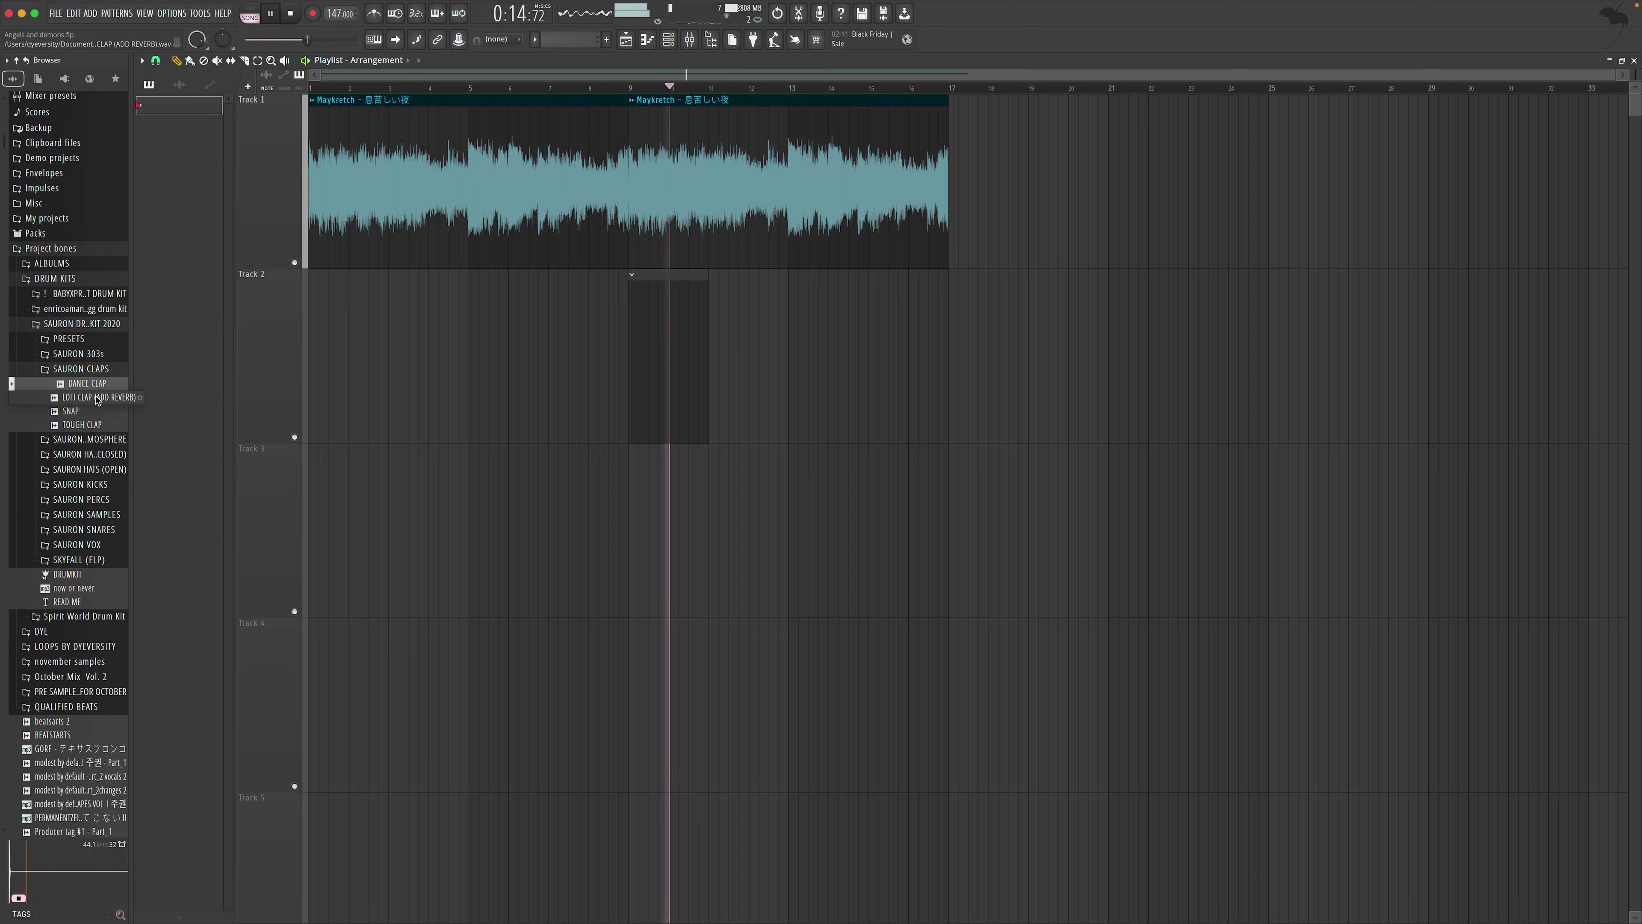
{"action": "left_click", "coordinate": [97, 398]}
{"action": "left_click", "coordinate": [93, 374]}
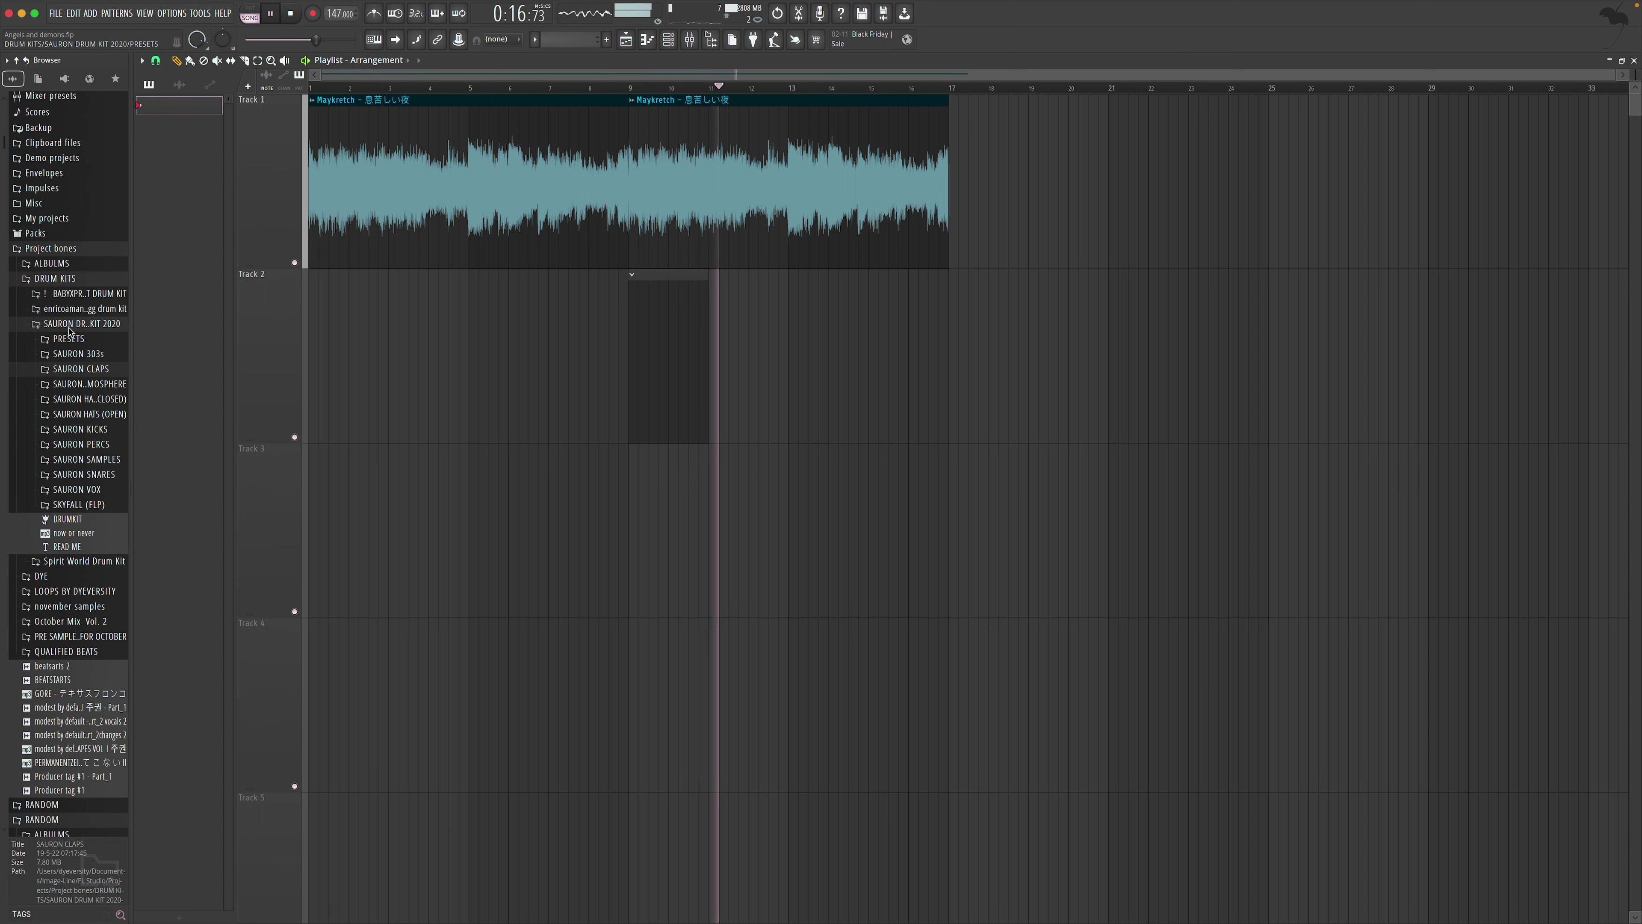
Audition the samples in the enricoamane plugg drum kit's CLAPS folder, from the filtered dro claps down to YFD CLAP (5)
{"action": "left_click", "coordinate": [81, 323]}
{"action": "left_click", "coordinate": [81, 309]}
{"action": "left_click", "coordinate": [65, 339]}
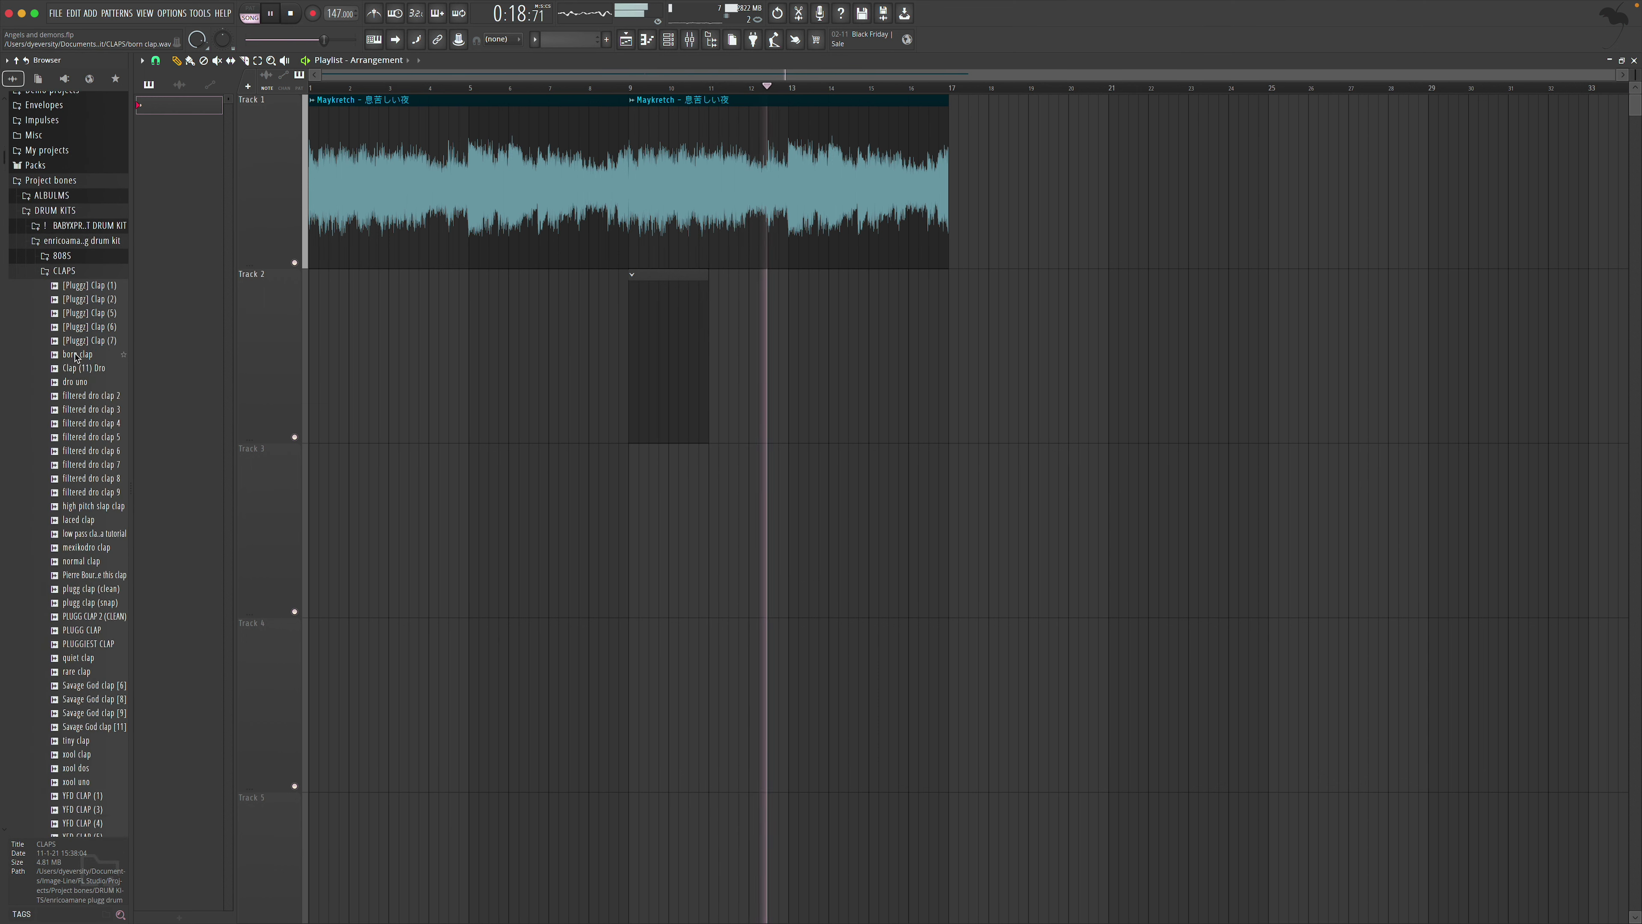
{"action": "left_click", "coordinate": [80, 376]}
{"action": "key", "text": "Down"}
{"action": "key", "text": "Down"}
{"action": "key", "text": "Down"}
{"action": "key", "text": "Down"}
{"action": "key", "text": "Down"}
{"action": "key", "text": "Down"}
{"action": "key", "text": "Down"}
{"action": "key", "text": "Down"}
{"action": "key", "text": "Down"}
{"action": "key", "text": "Down"}
{"action": "key", "text": "Down"}
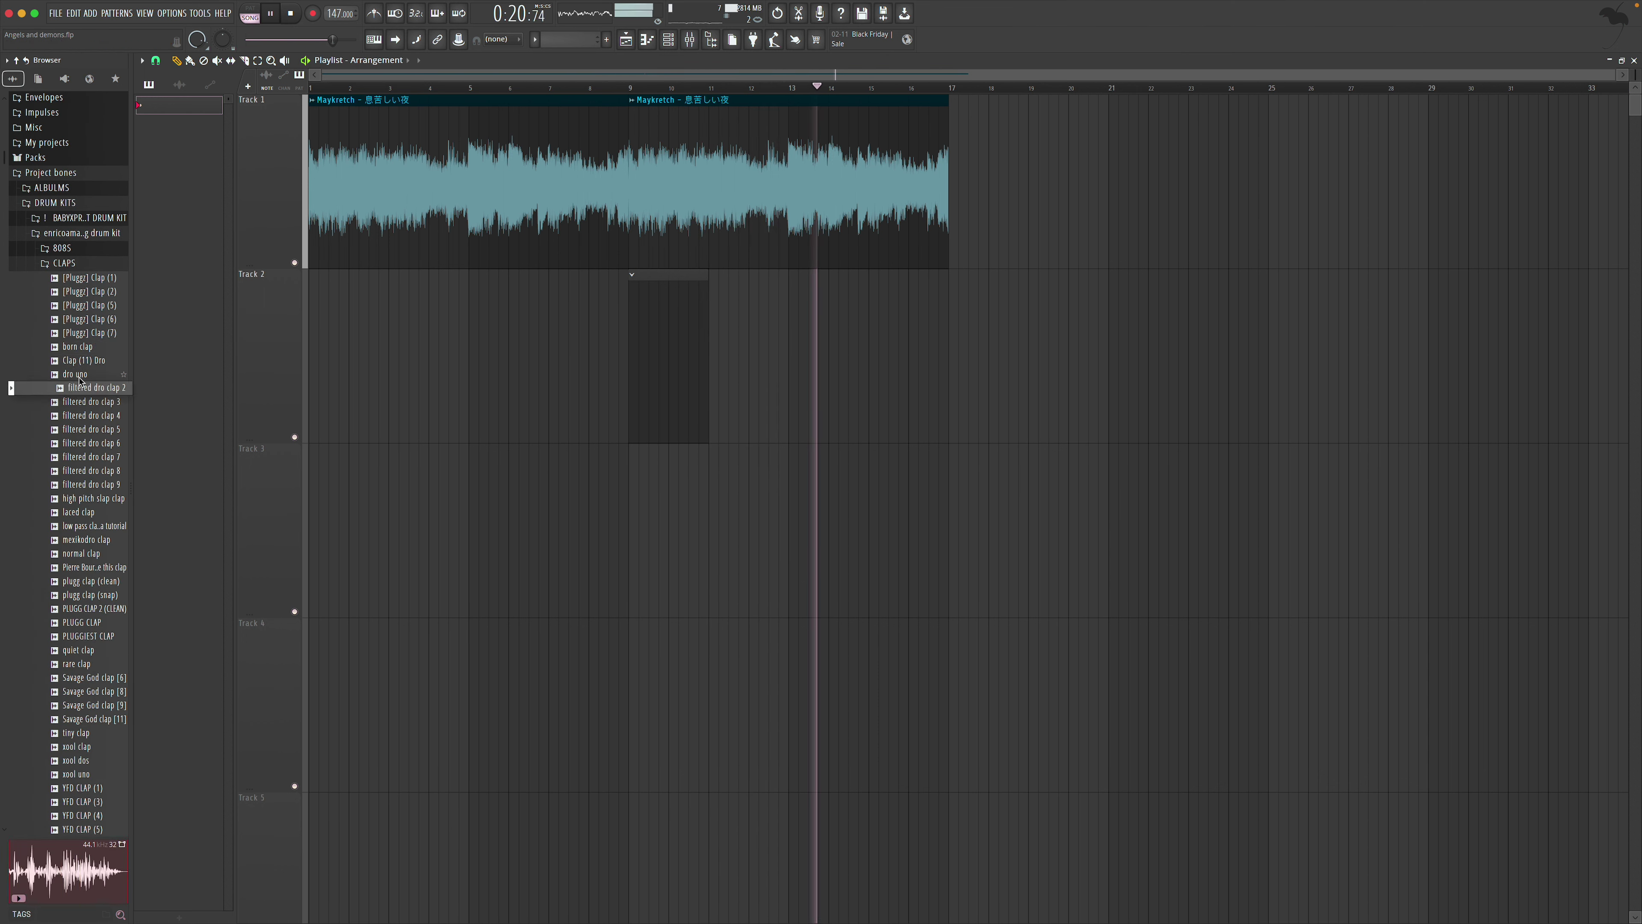
{"action": "key", "text": "Down"}
{"action": "key", "text": "Up"}
{"action": "key", "text": "Up"}
{"action": "key", "text": "Up"}
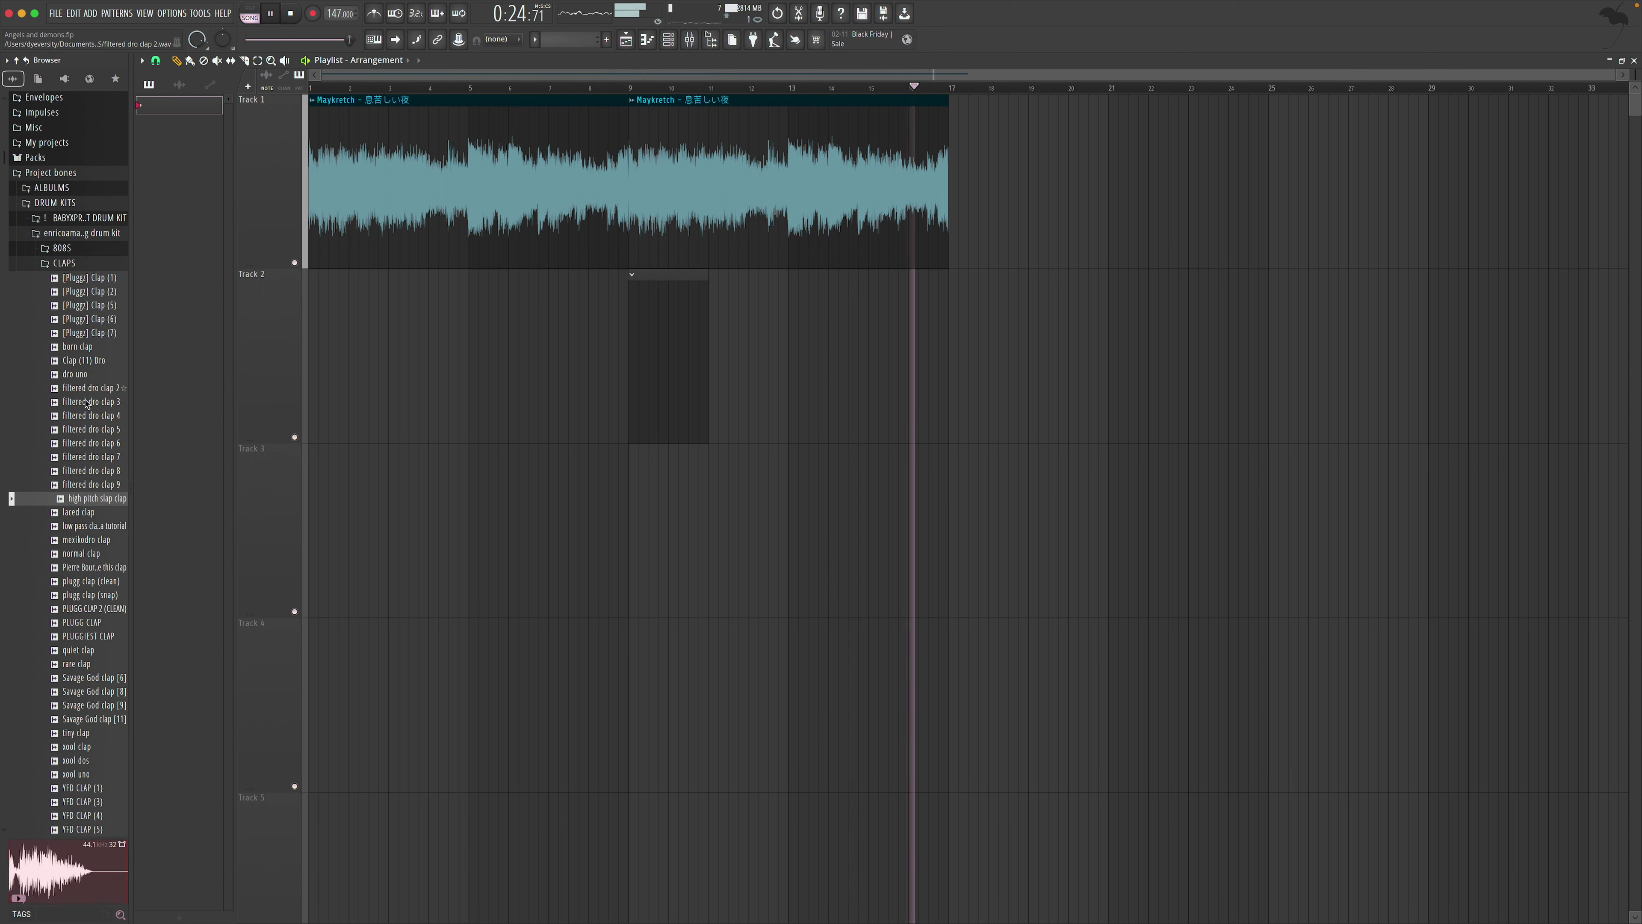
{"action": "key", "text": "Up"}
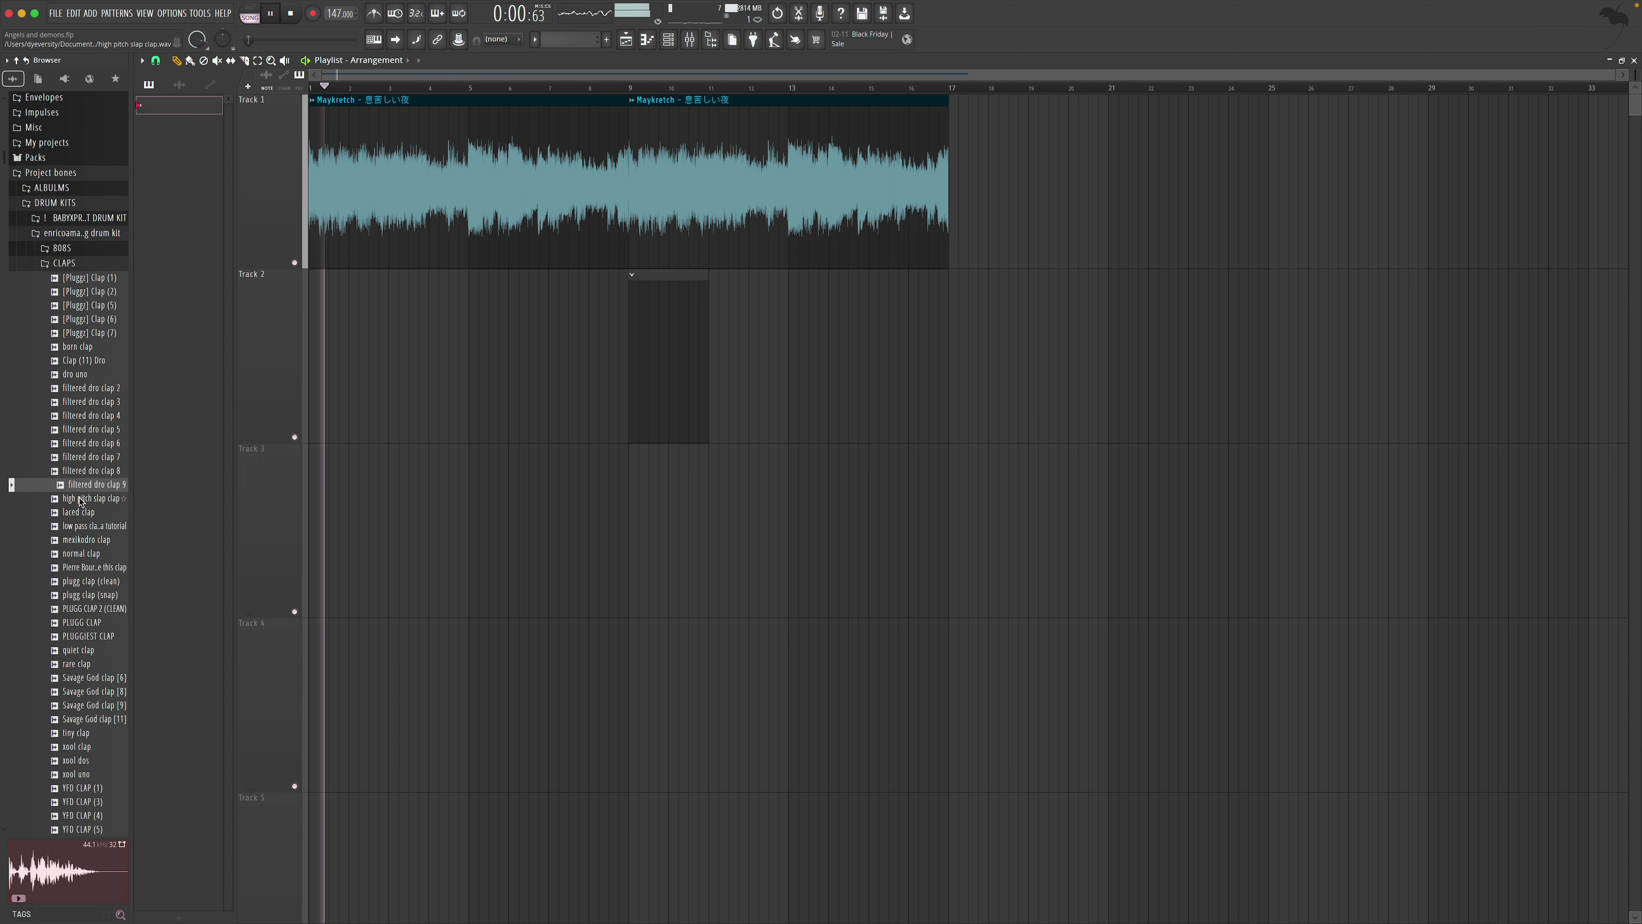
{"action": "key", "text": "Down"}
{"action": "key", "text": "Down"}
{"action": "key", "text": "Down"}
{"action": "key", "text": "Down"}
{"action": "key", "text": "Down"}
{"action": "key", "text": "Down"}
{"action": "key", "text": "Down"}
{"action": "key", "text": "Down"}
{"action": "key", "text": "Down"}
{"action": "key", "text": "Down"}
{"action": "key", "text": "Down"}
{"action": "key", "text": "Down"}
{"action": "key", "text": "Down"}
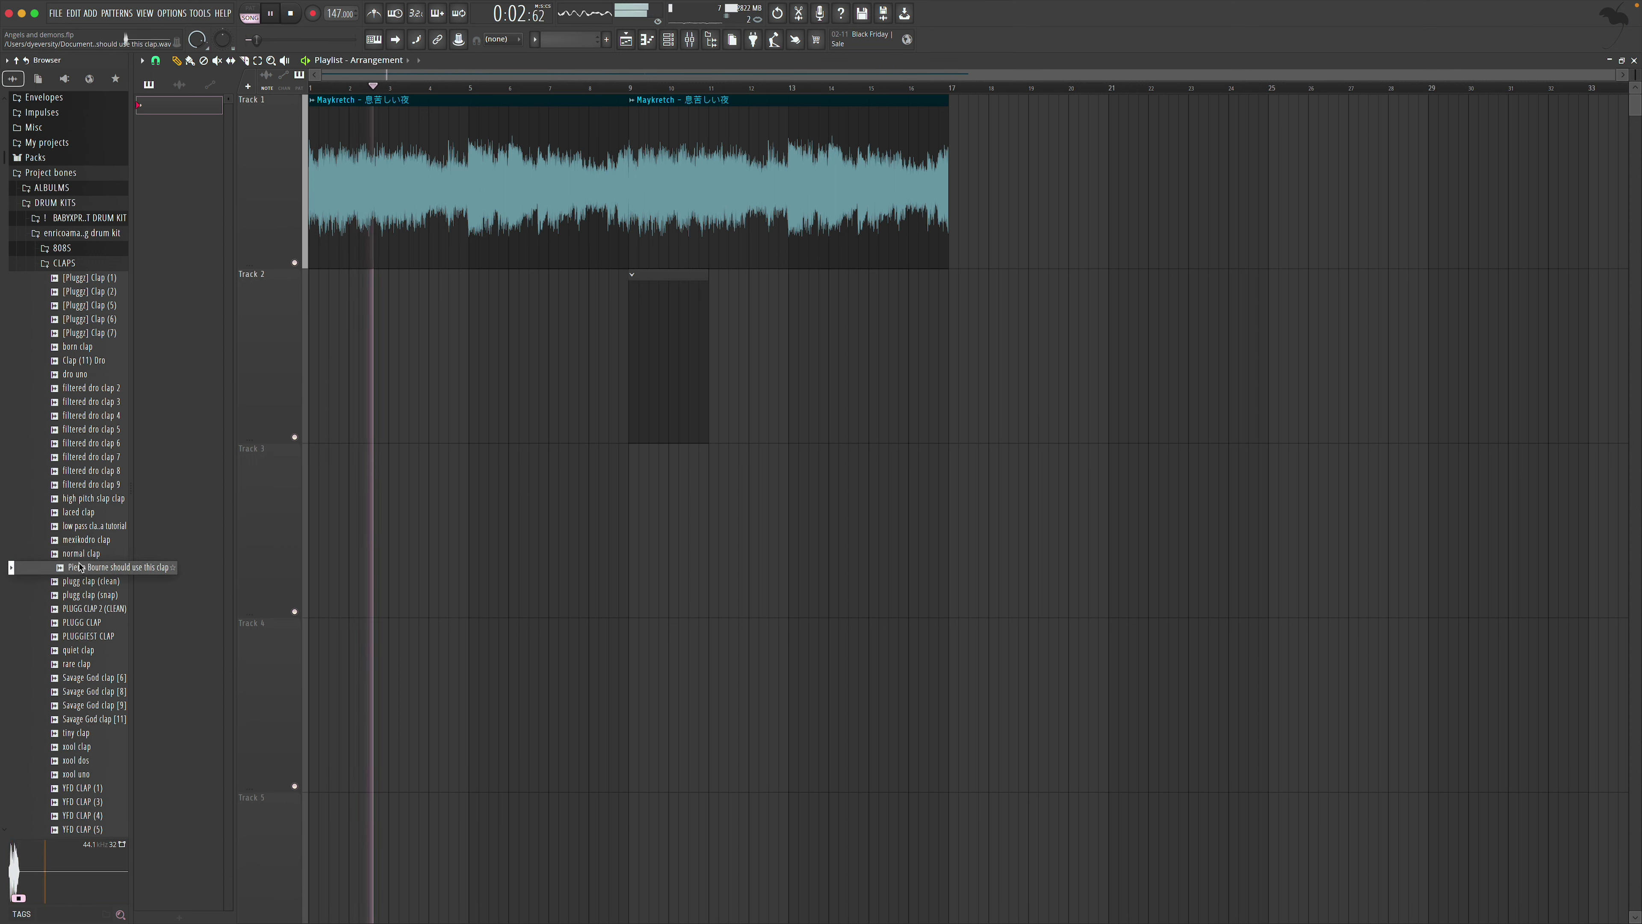
{"action": "key", "text": "Down"}
{"action": "key", "text": "Down"}
{"action": "key", "text": "Down"}
{"action": "key", "text": "Down"}
{"action": "key", "text": "Down"}
{"action": "key", "text": "Down"}
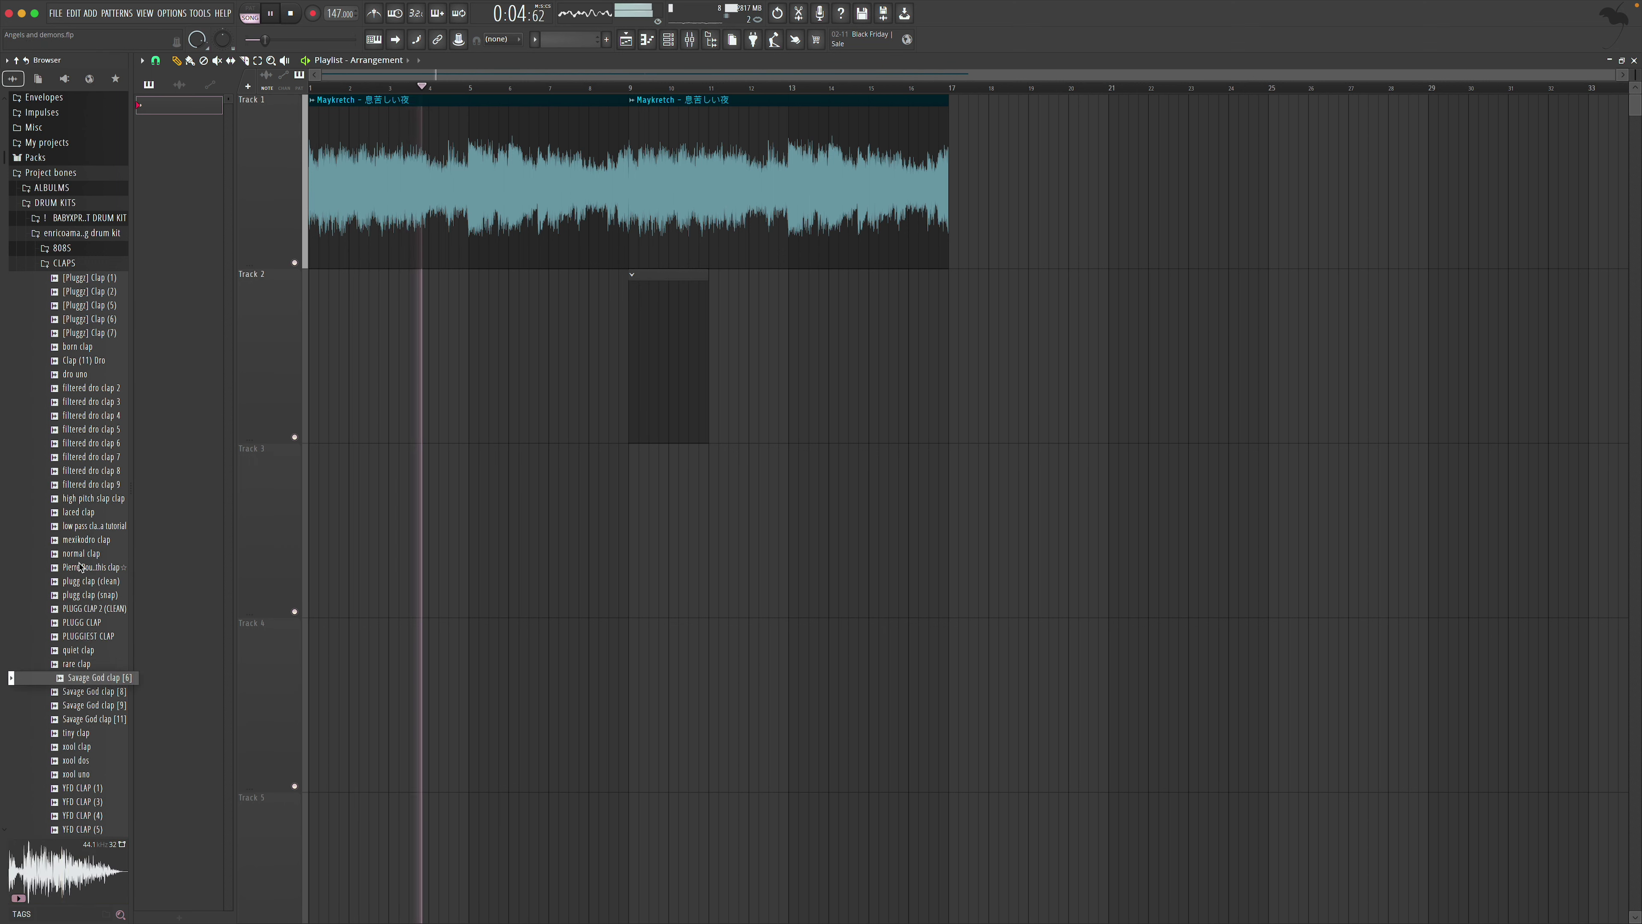
{"action": "key", "text": "Up"}
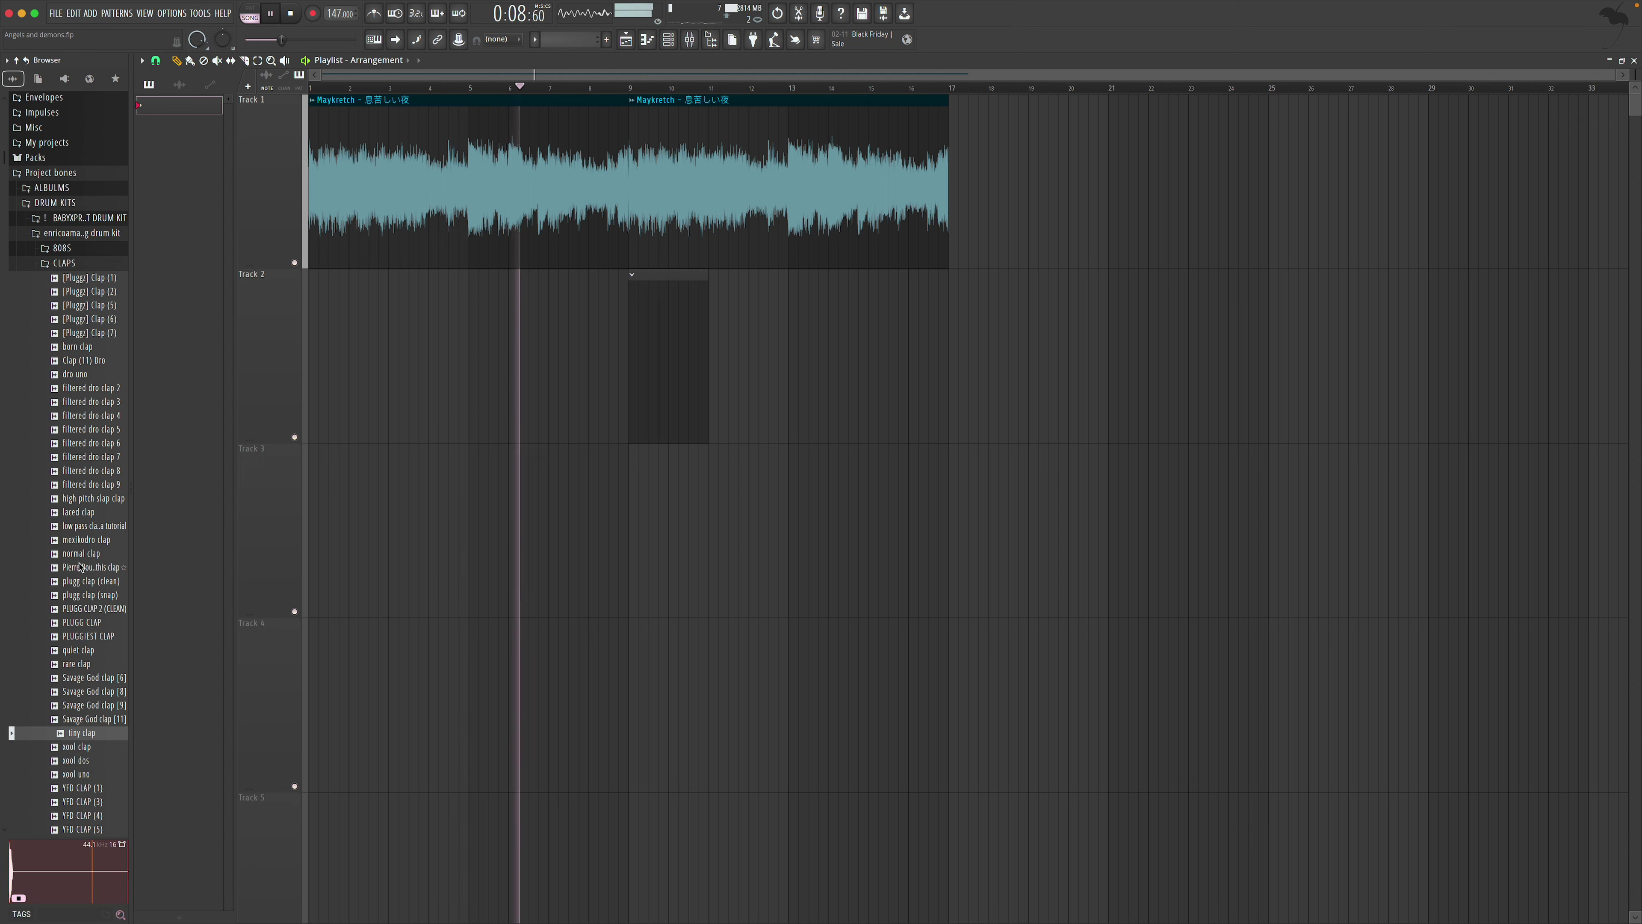
{"action": "key", "text": "Down"}
{"action": "key", "text": "Down"}
{"action": "key", "text": "Down"}
{"action": "key", "text": "Down"}
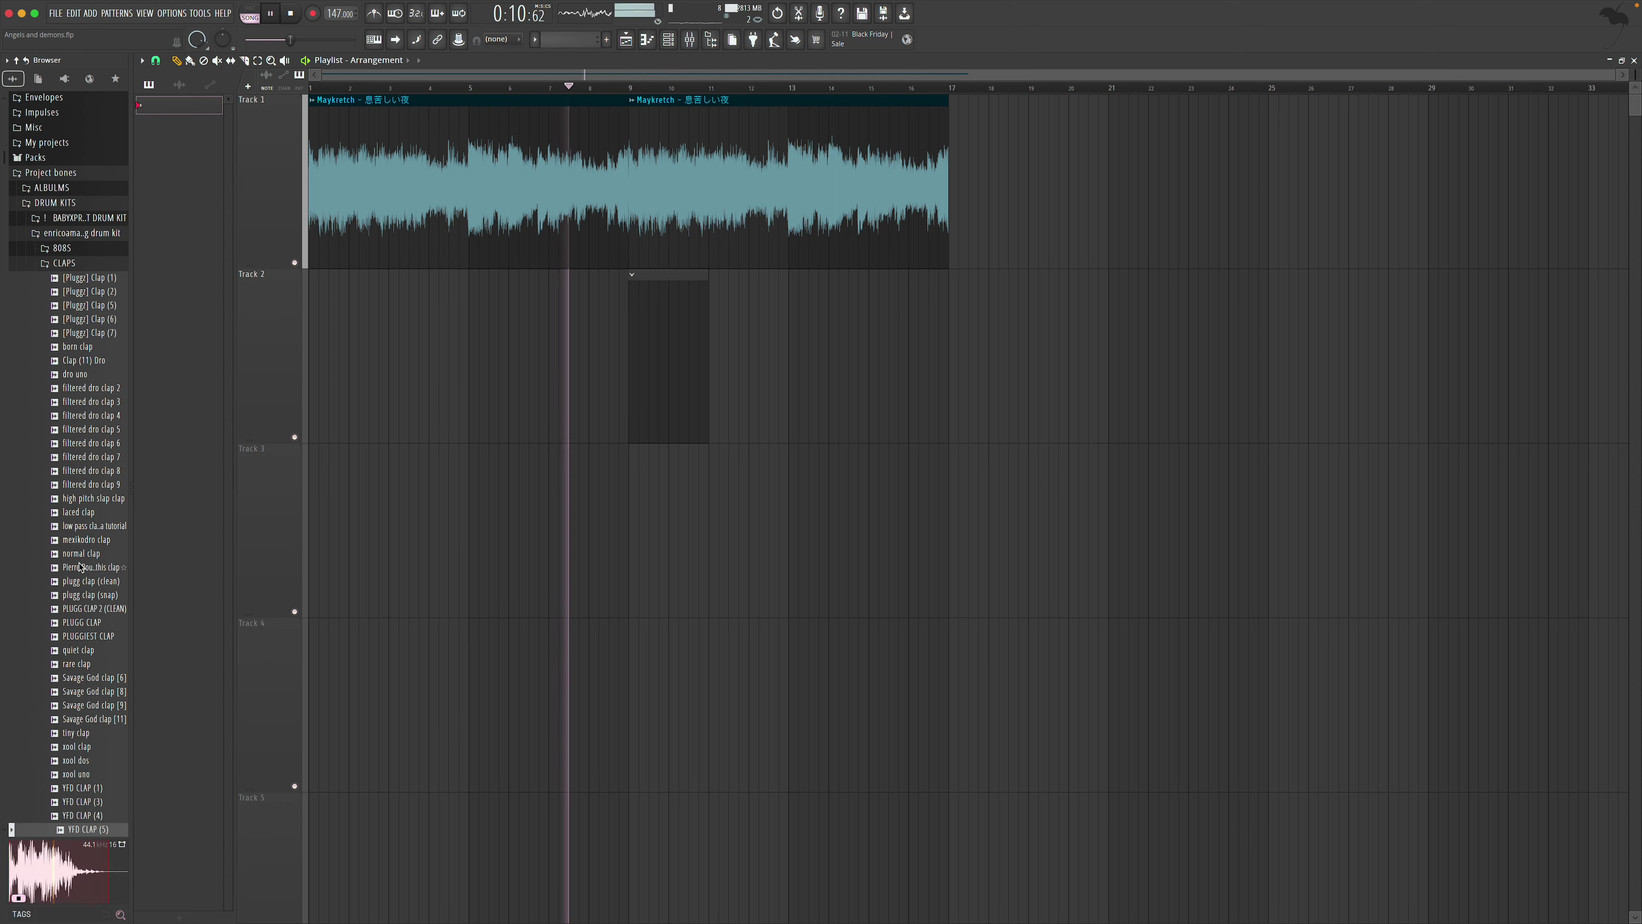
{"action": "key", "text": "Down"}
{"action": "key", "text": "Down"}
{"action": "key", "text": "Down"}
{"action": "key", "text": "Down"}
{"action": "key", "text": "Down"}
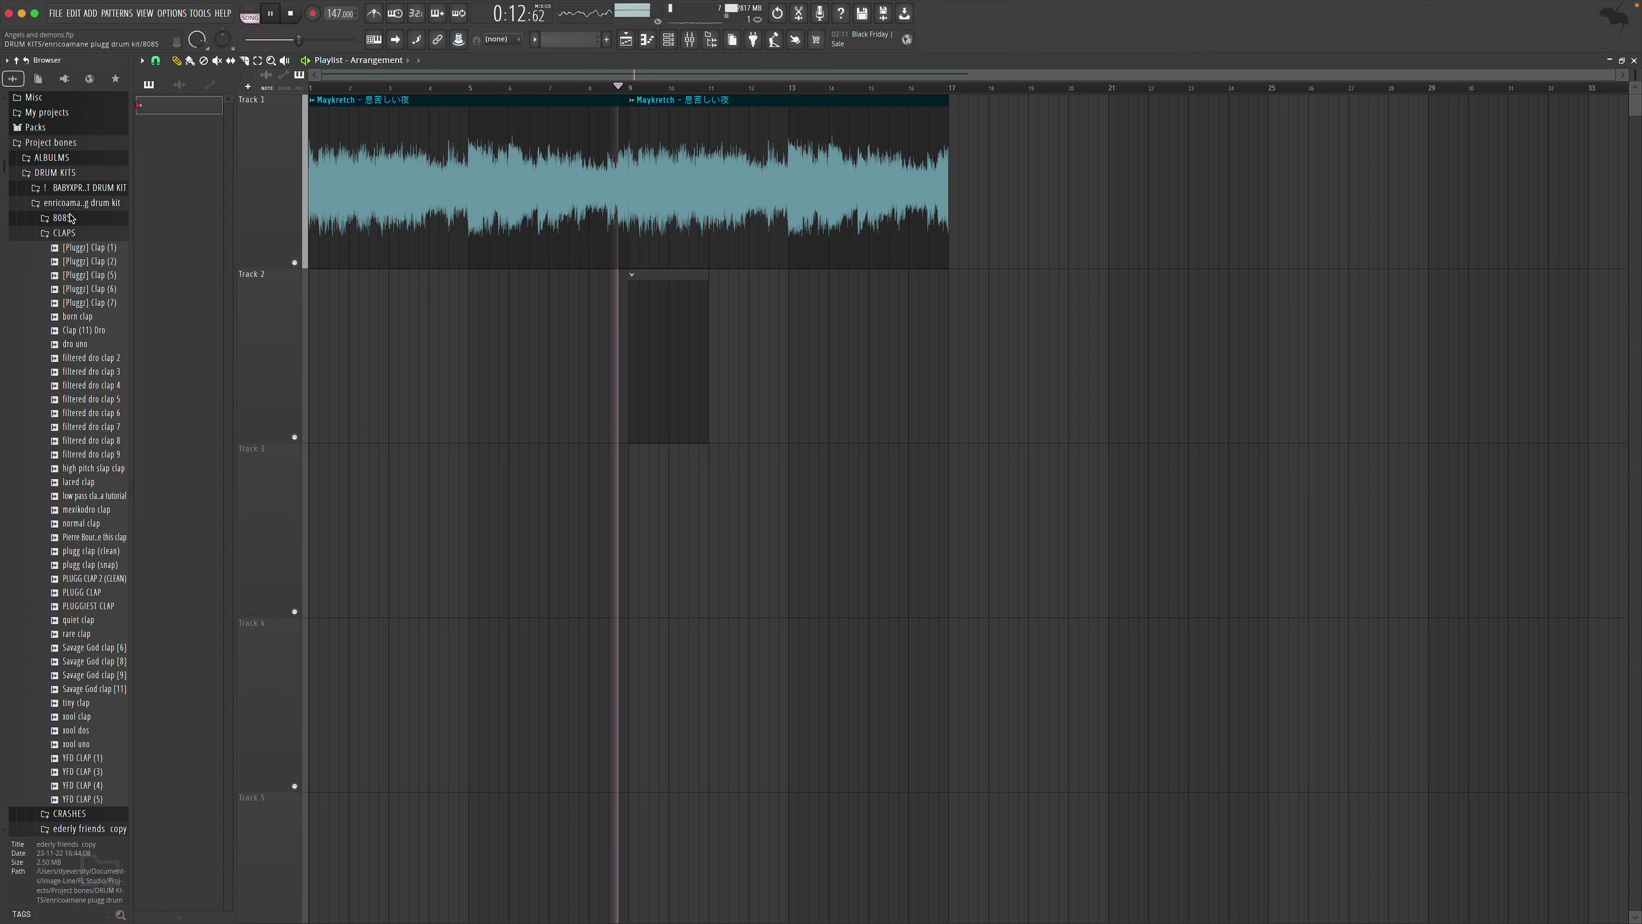
Collapse the enricoamane kit's CLAPS folder and stop the arrangement playback
{"action": "left_click", "coordinate": [73, 188]}
{"action": "left_click", "coordinate": [75, 189]}
{"action": "left_click", "coordinate": [65, 233]}
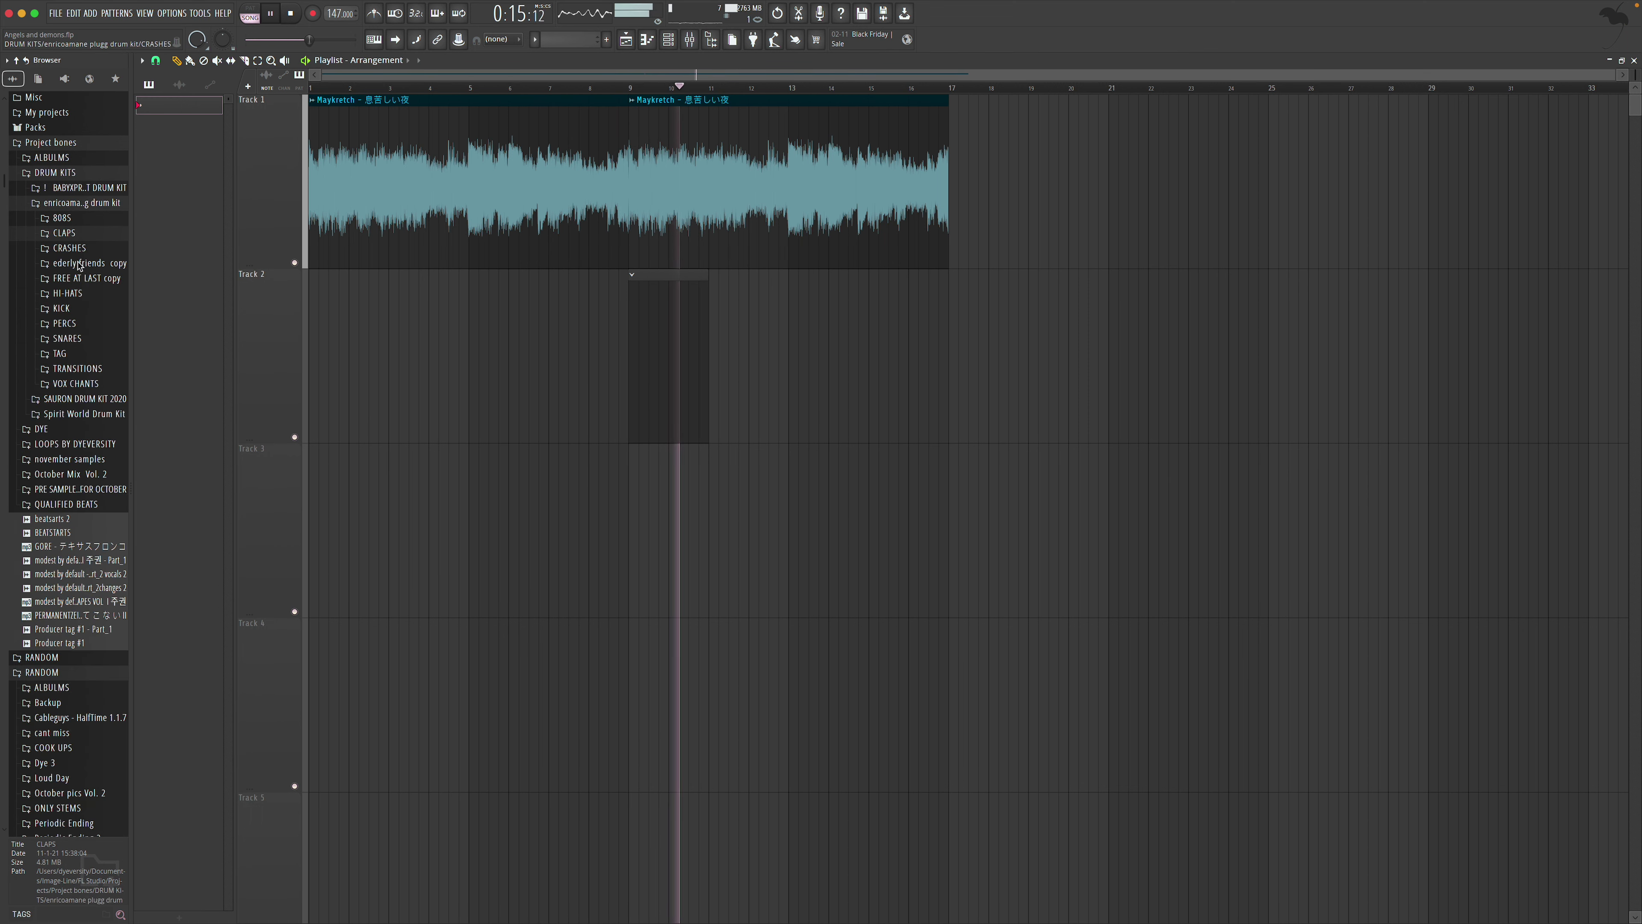
{"action": "left_click", "coordinate": [57, 231]}
{"action": "key", "text": "space"}
{"action": "left_click", "coordinate": [73, 235]}
{"action": "key", "text": "space"}
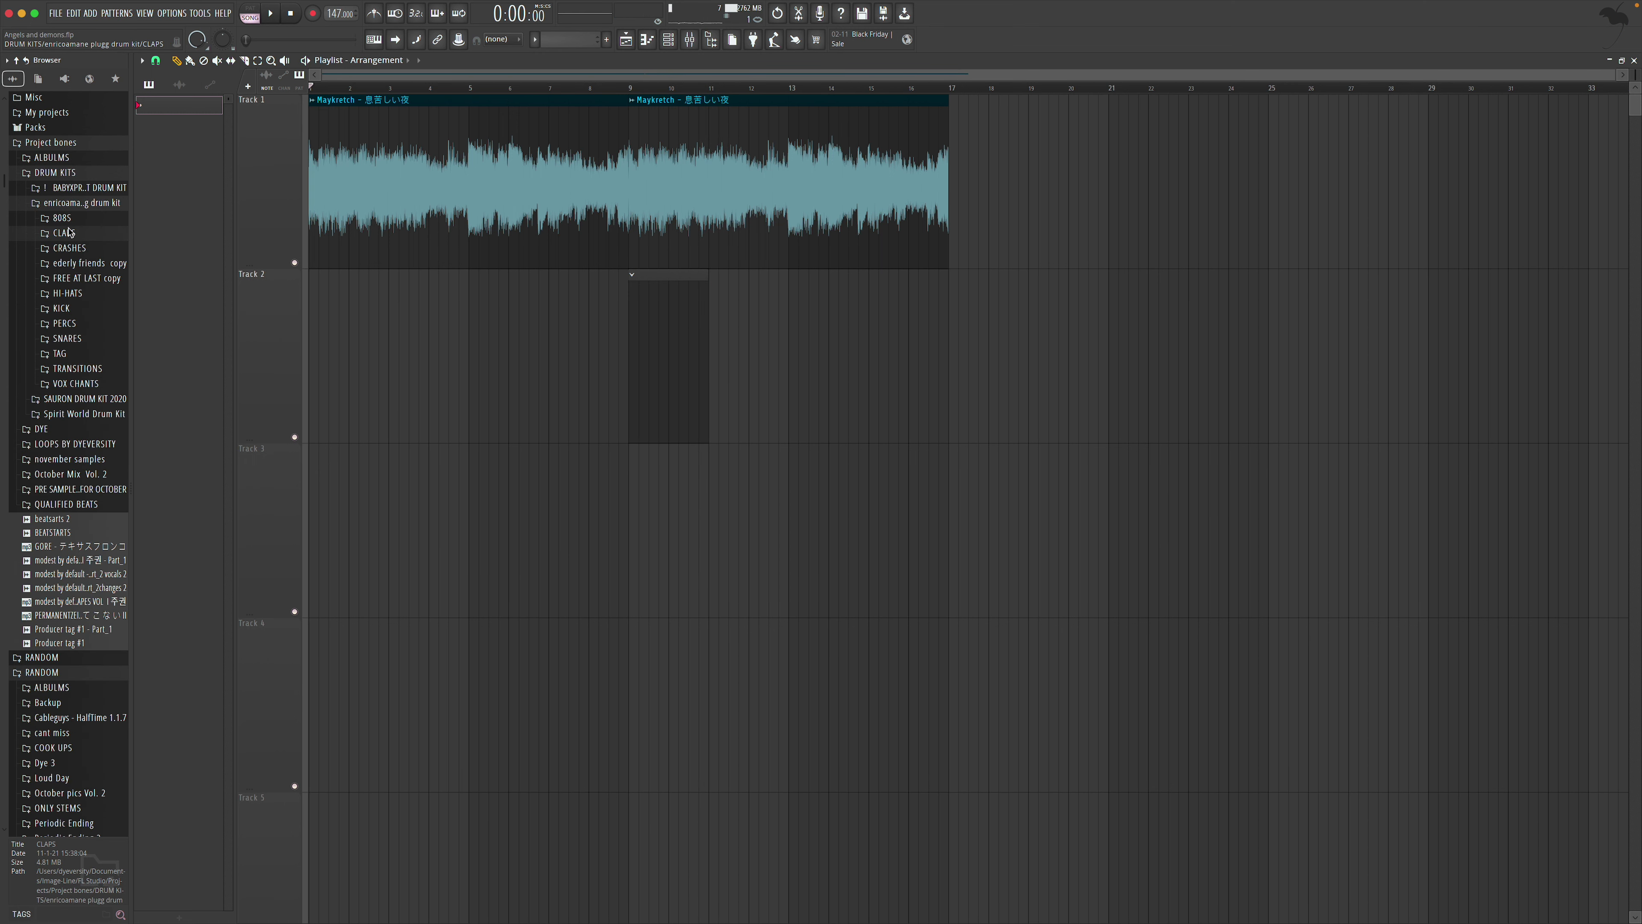
Add the mexikodro 808 (eq) sample from the kit's 808S folder as a new channel below Japan 808
{"action": "left_click", "coordinate": [70, 220]}
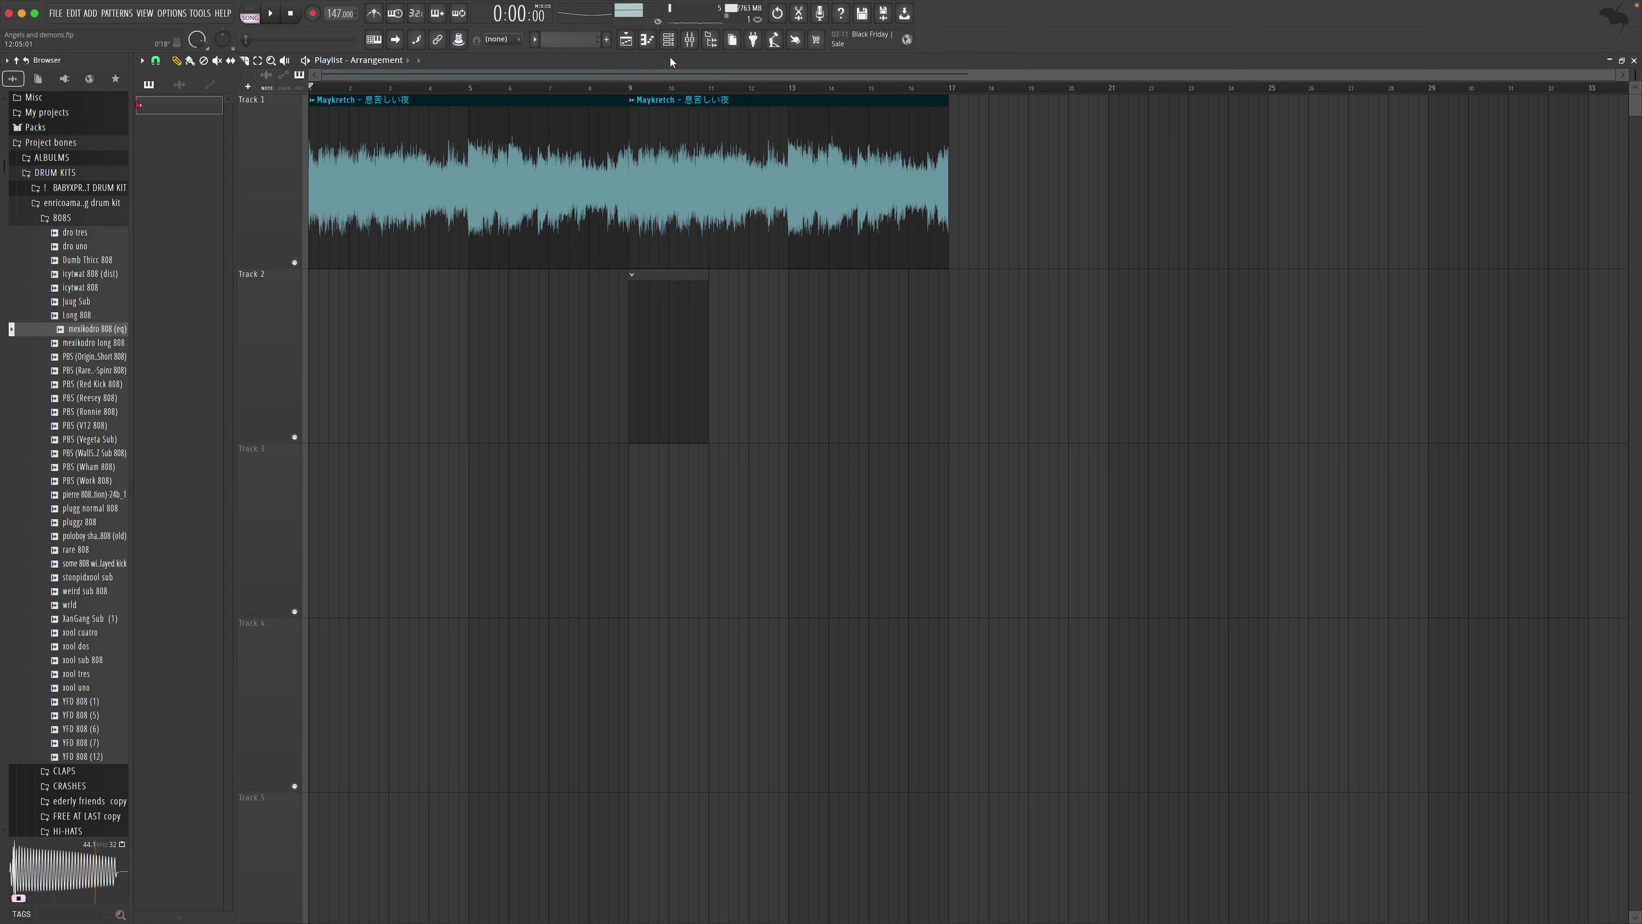
{"action": "left_click", "coordinate": [668, 39]}
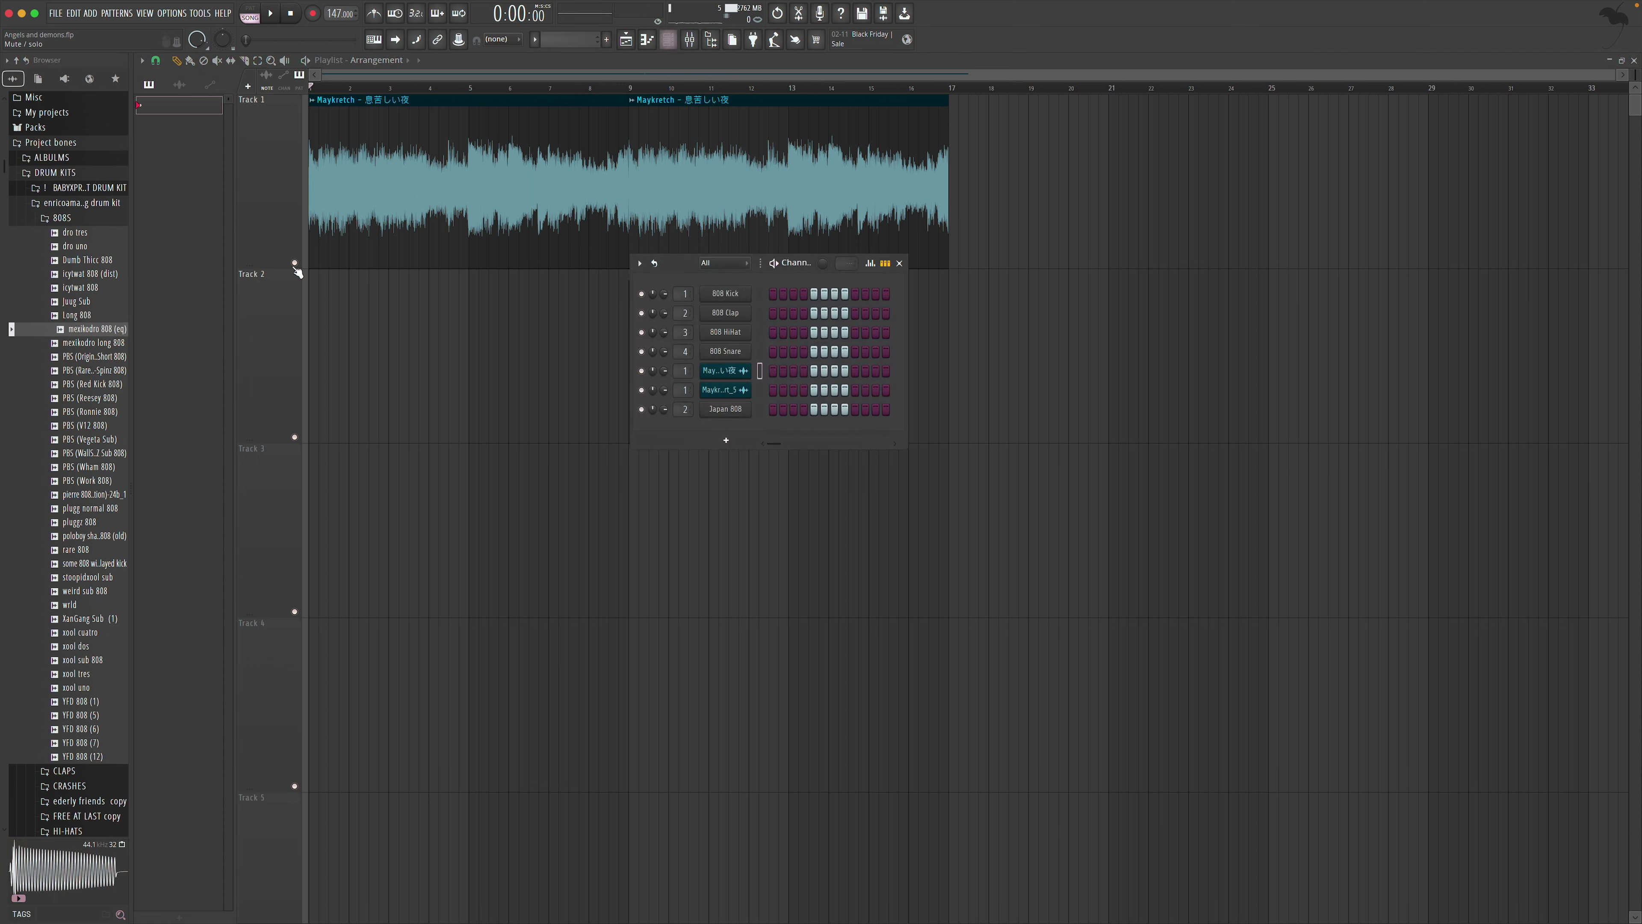
{"action": "left_click", "coordinate": [737, 413]}
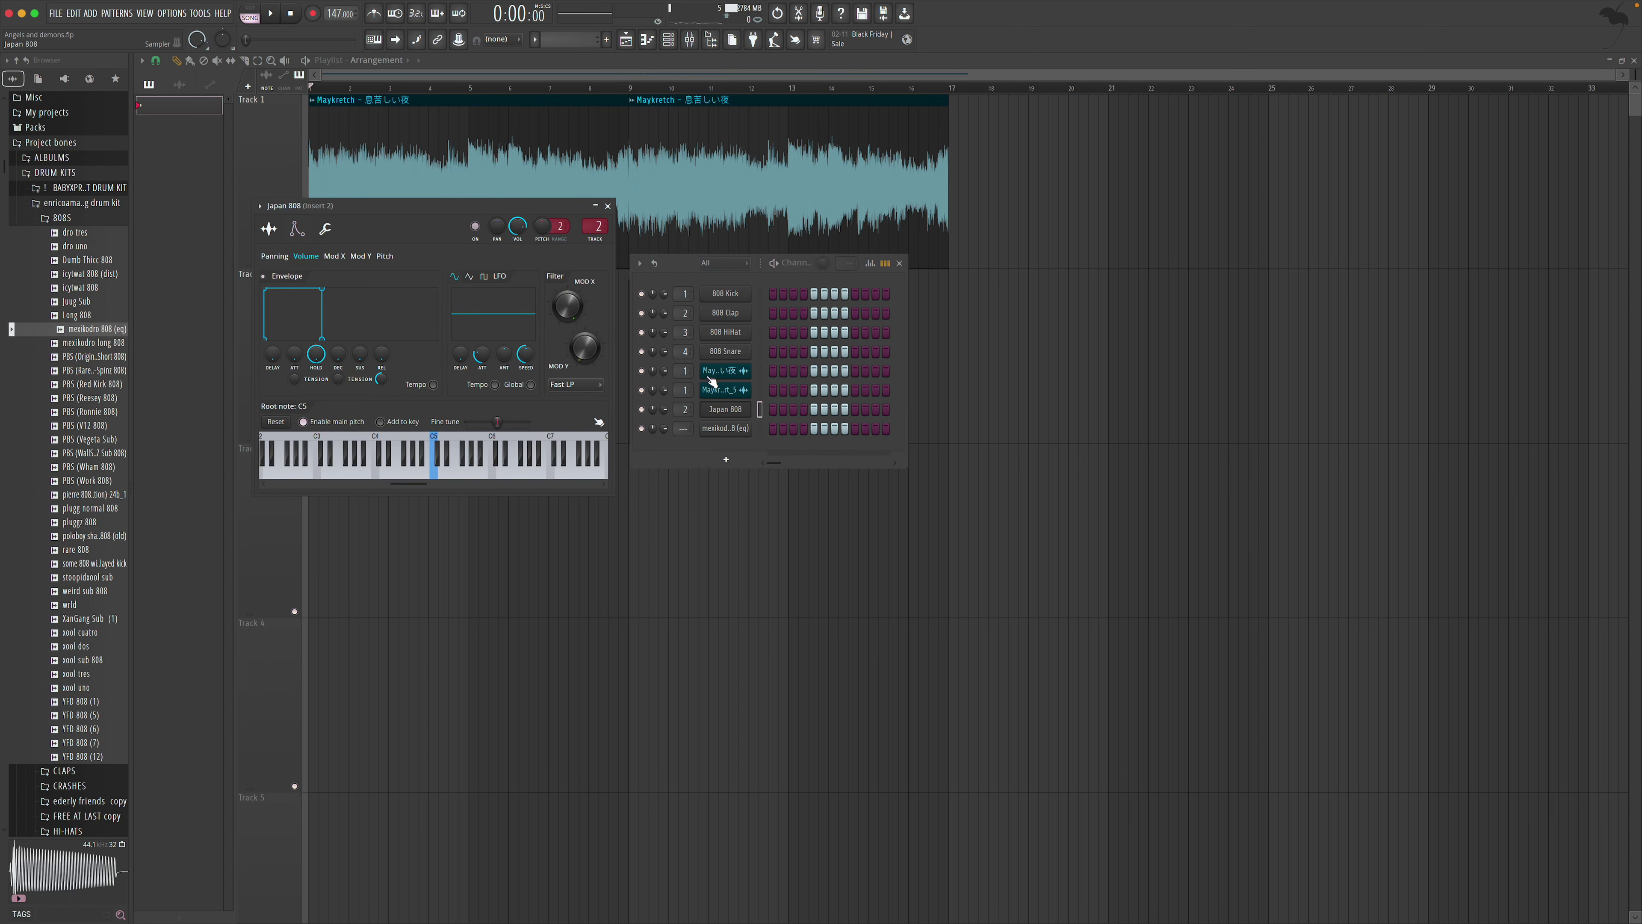
{"action": "left_click", "coordinate": [608, 206]}
Set up the volume envelope of the mexikodro 808 (eq) channel with the same held shape as the Japan 808 channel
{"action": "right_click", "coordinate": [722, 431]}
{"action": "left_click", "coordinate": [724, 429]}
{"action": "left_click", "coordinate": [724, 429]}
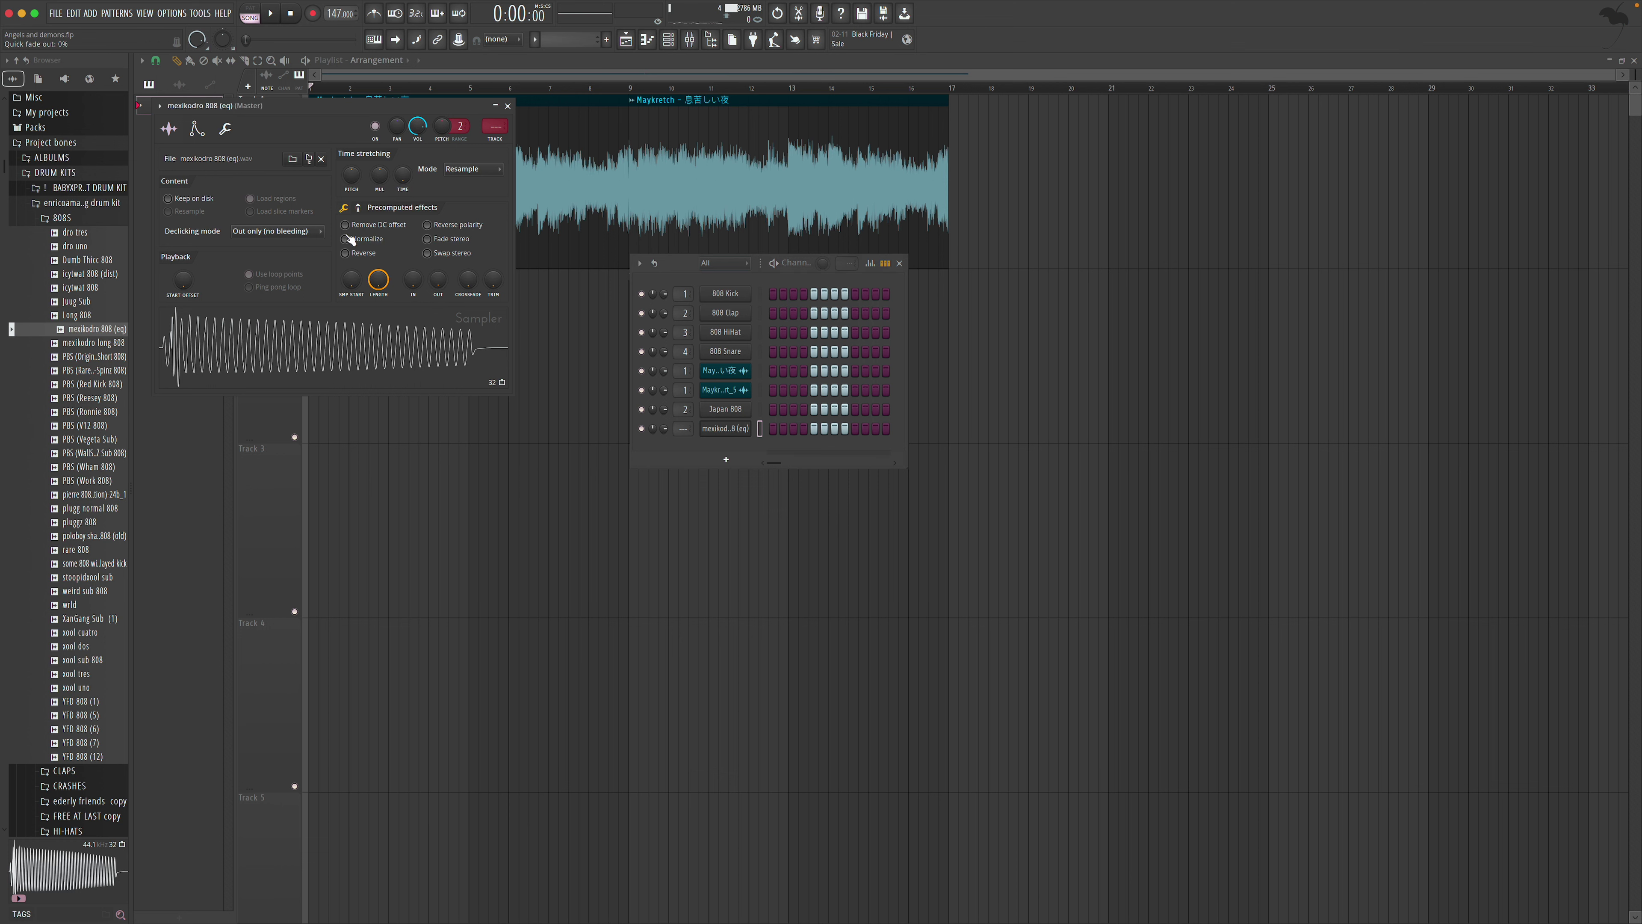
{"action": "left_click", "coordinate": [205, 137]}
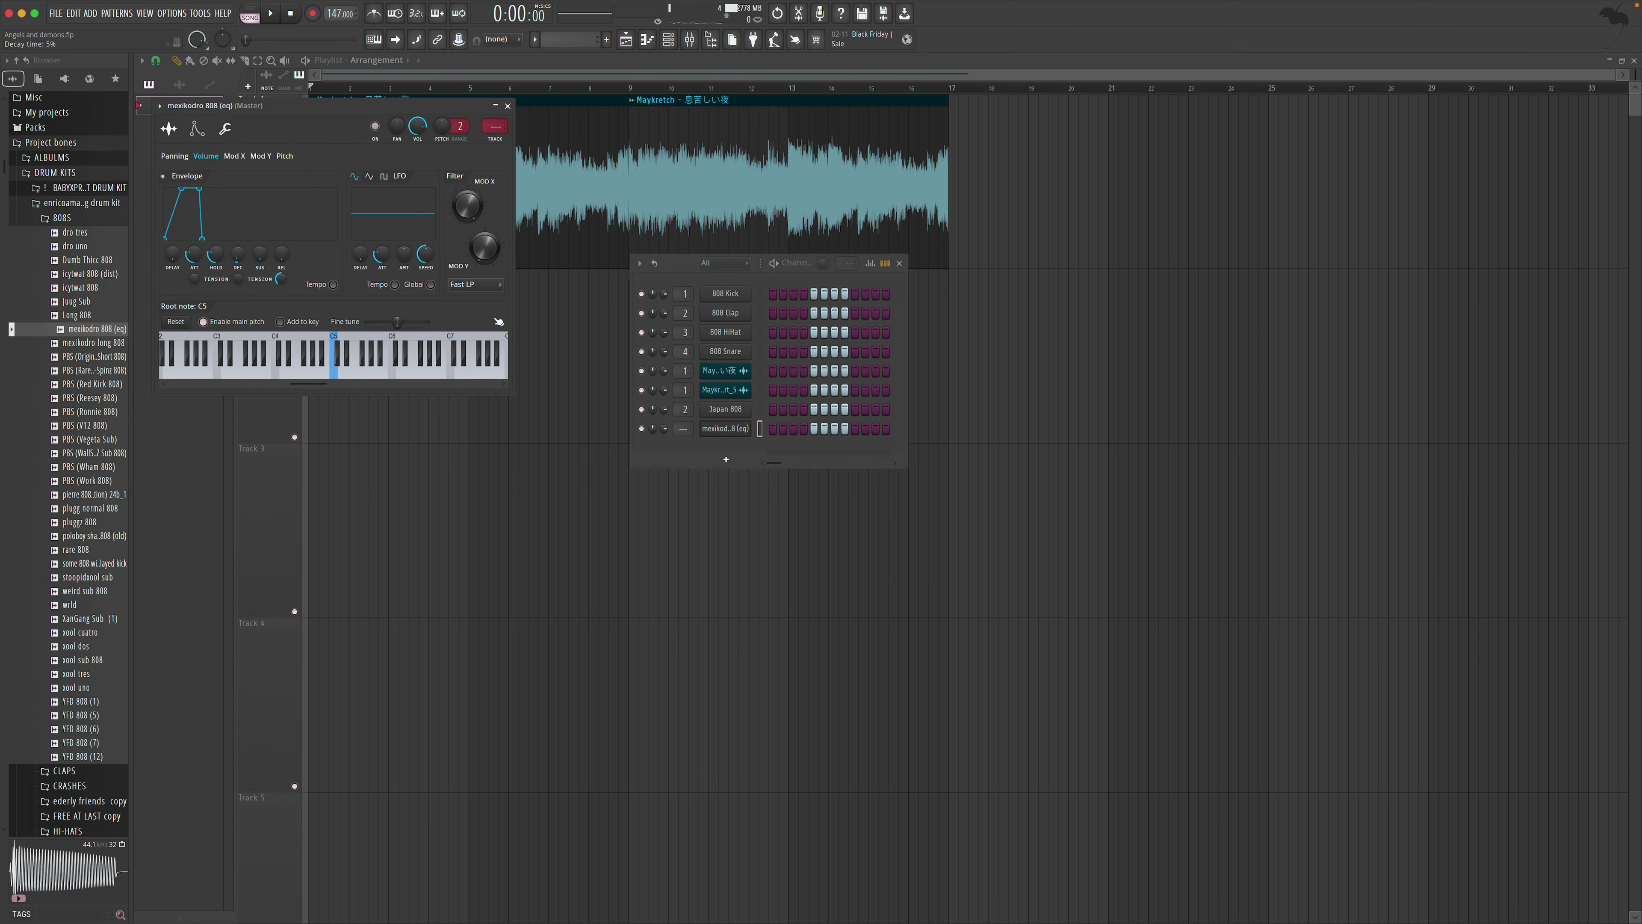
{"action": "left_click", "coordinate": [508, 106]}
Route the mexikodro 808 (eq) channel to mixer track 3 and close the channel rack
{"action": "right_click", "coordinate": [751, 425]}
{"action": "left_click", "coordinate": [695, 423]}
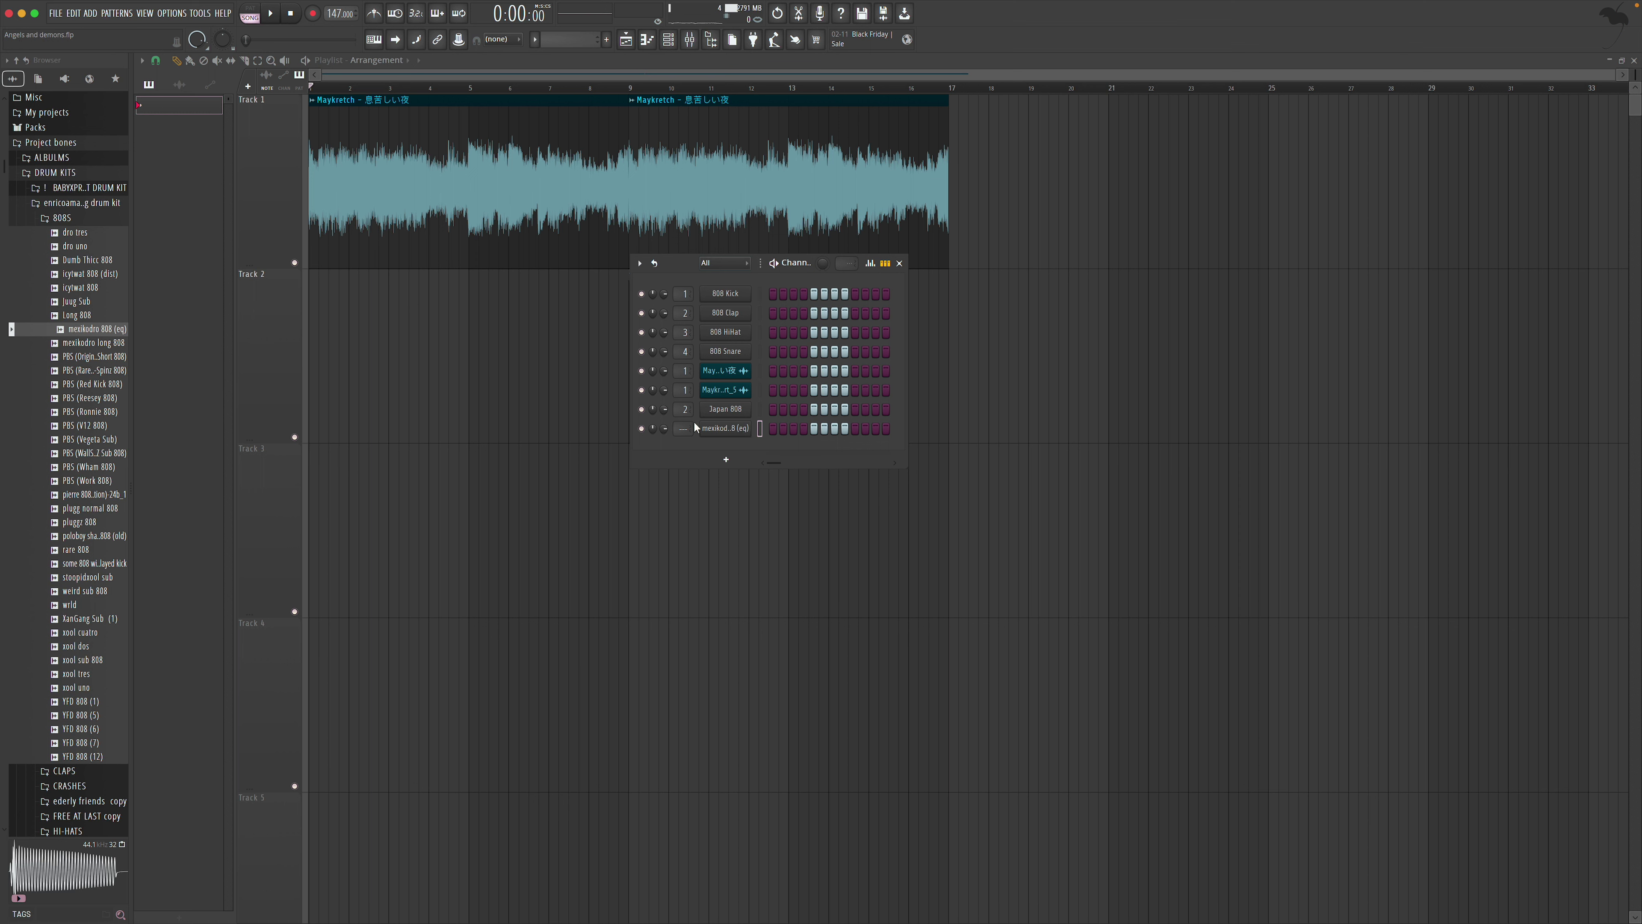
{"action": "left_click", "coordinate": [900, 263]}
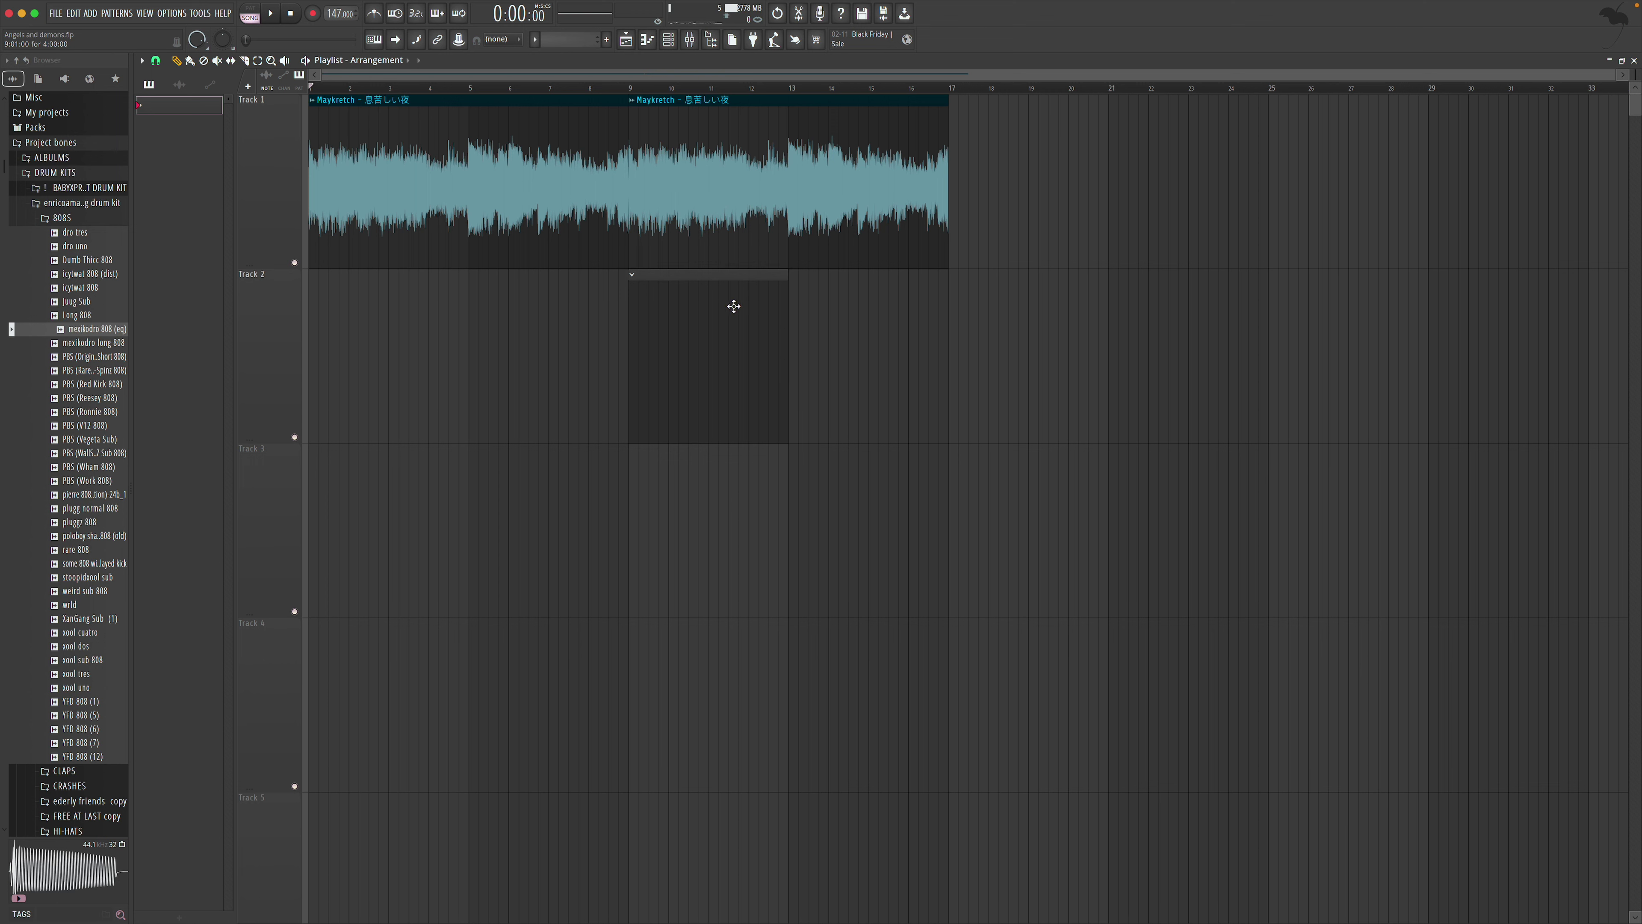
Start the mexikodro 808 (eq) pattern on Track 2 with consecutive C5 notes from bar 1 and raise mixer insert 3's fader
{"action": "double_click", "coordinate": [700, 367]}
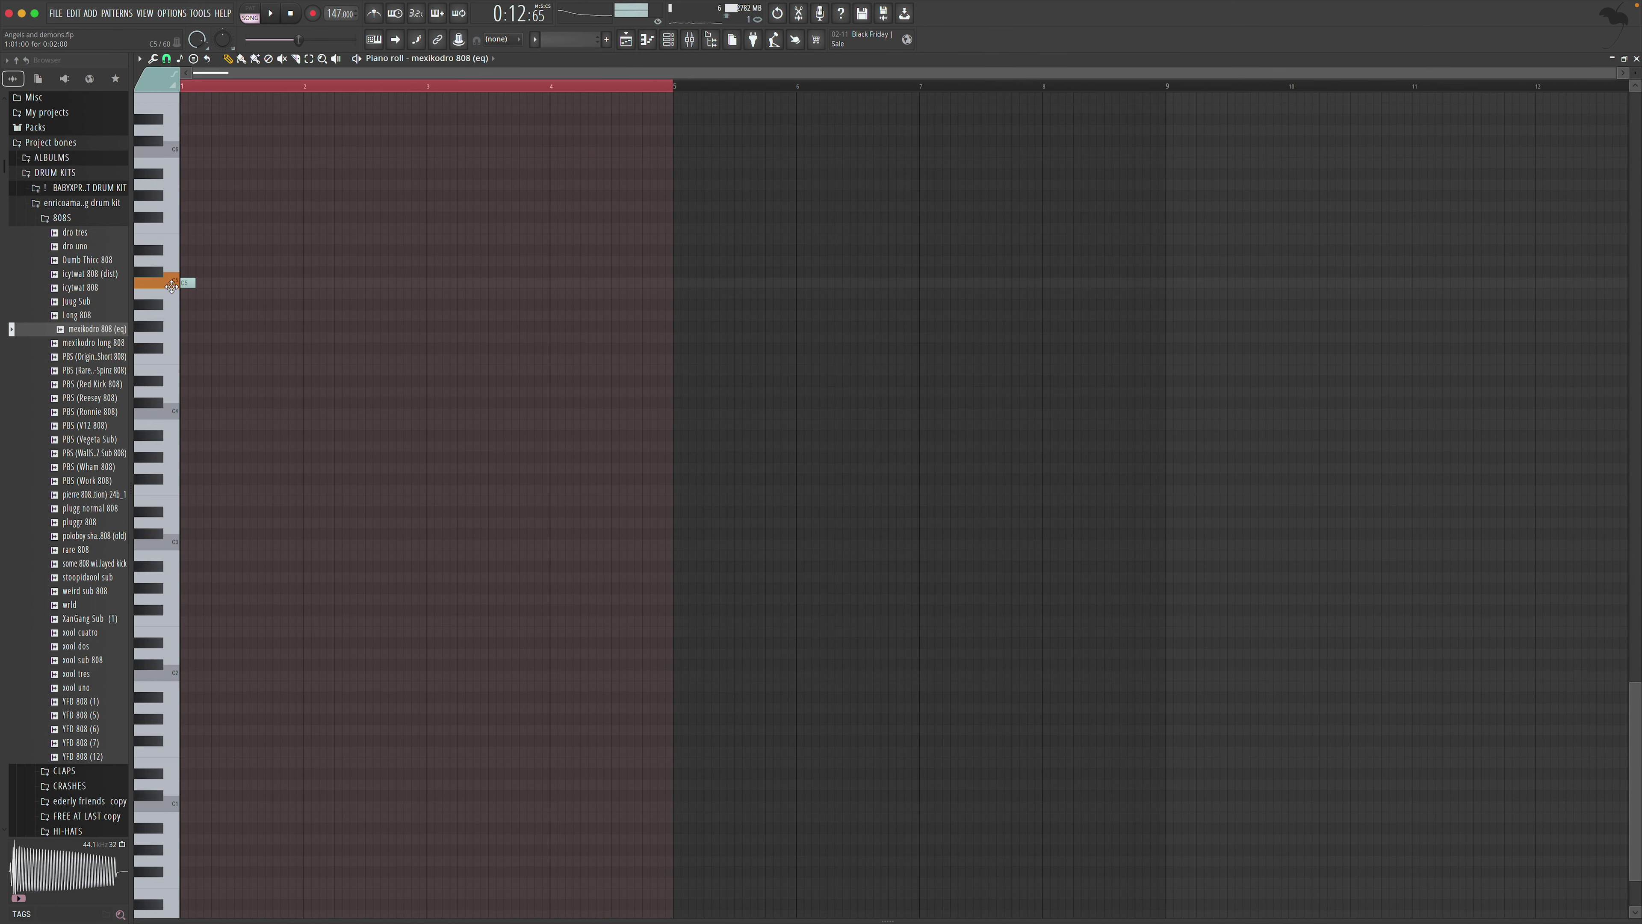
{"action": "left_click_drag", "start_coordinate": [231, 283], "coordinate": [226, 283]}
{"action": "left_click", "coordinate": [689, 40]}
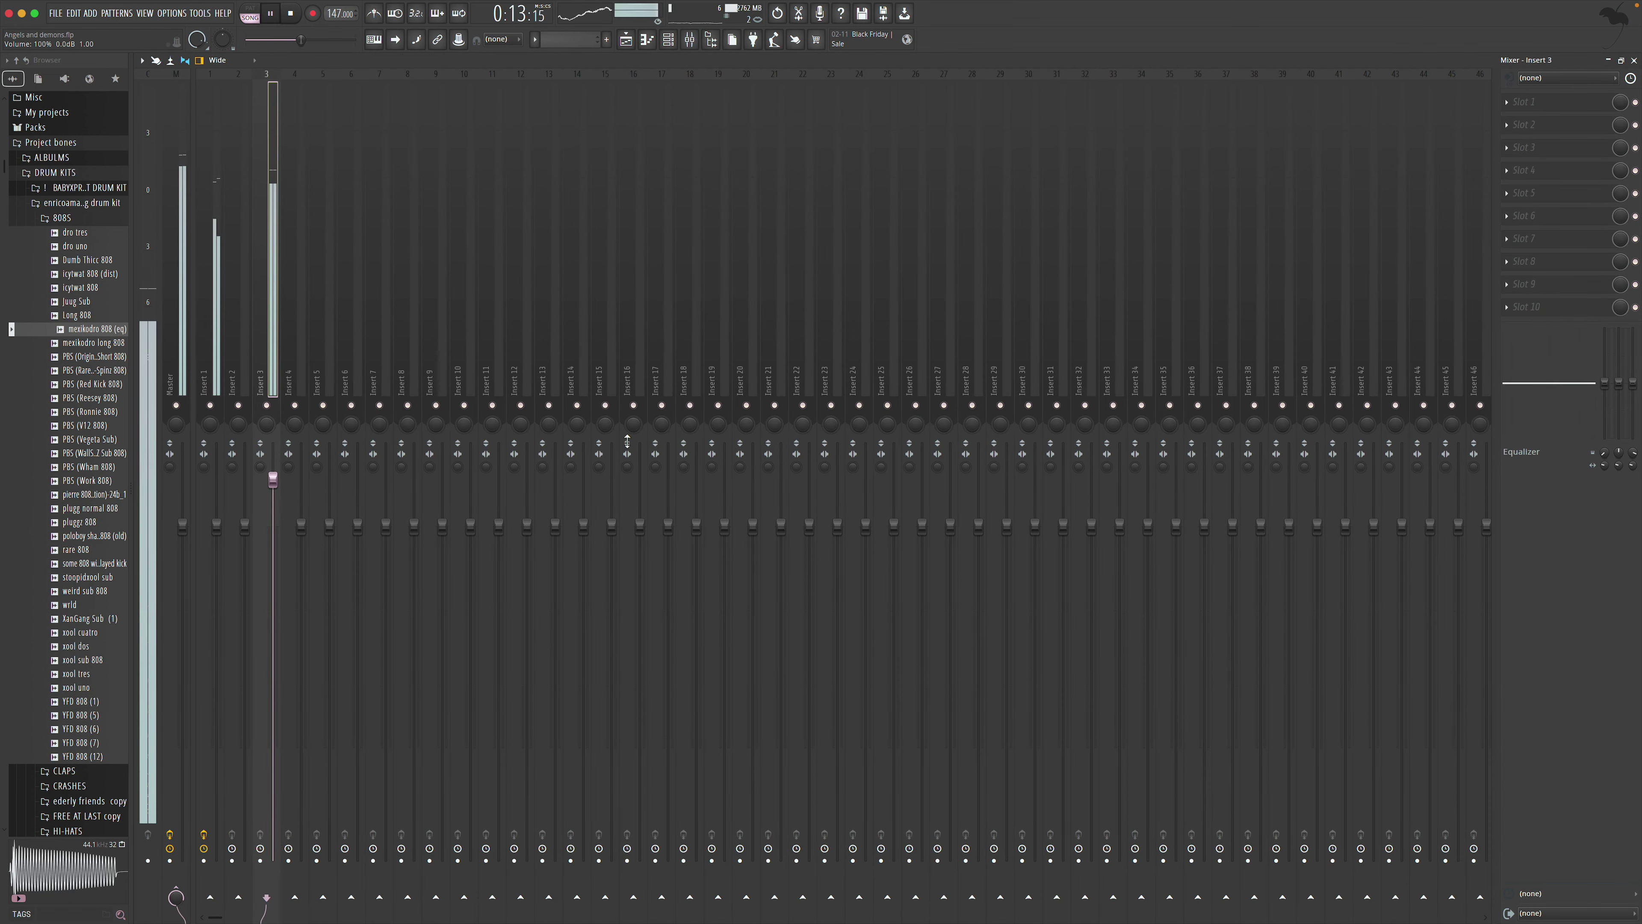
{"action": "left_click", "coordinate": [1634, 61]}
{"action": "key", "text": "space"}
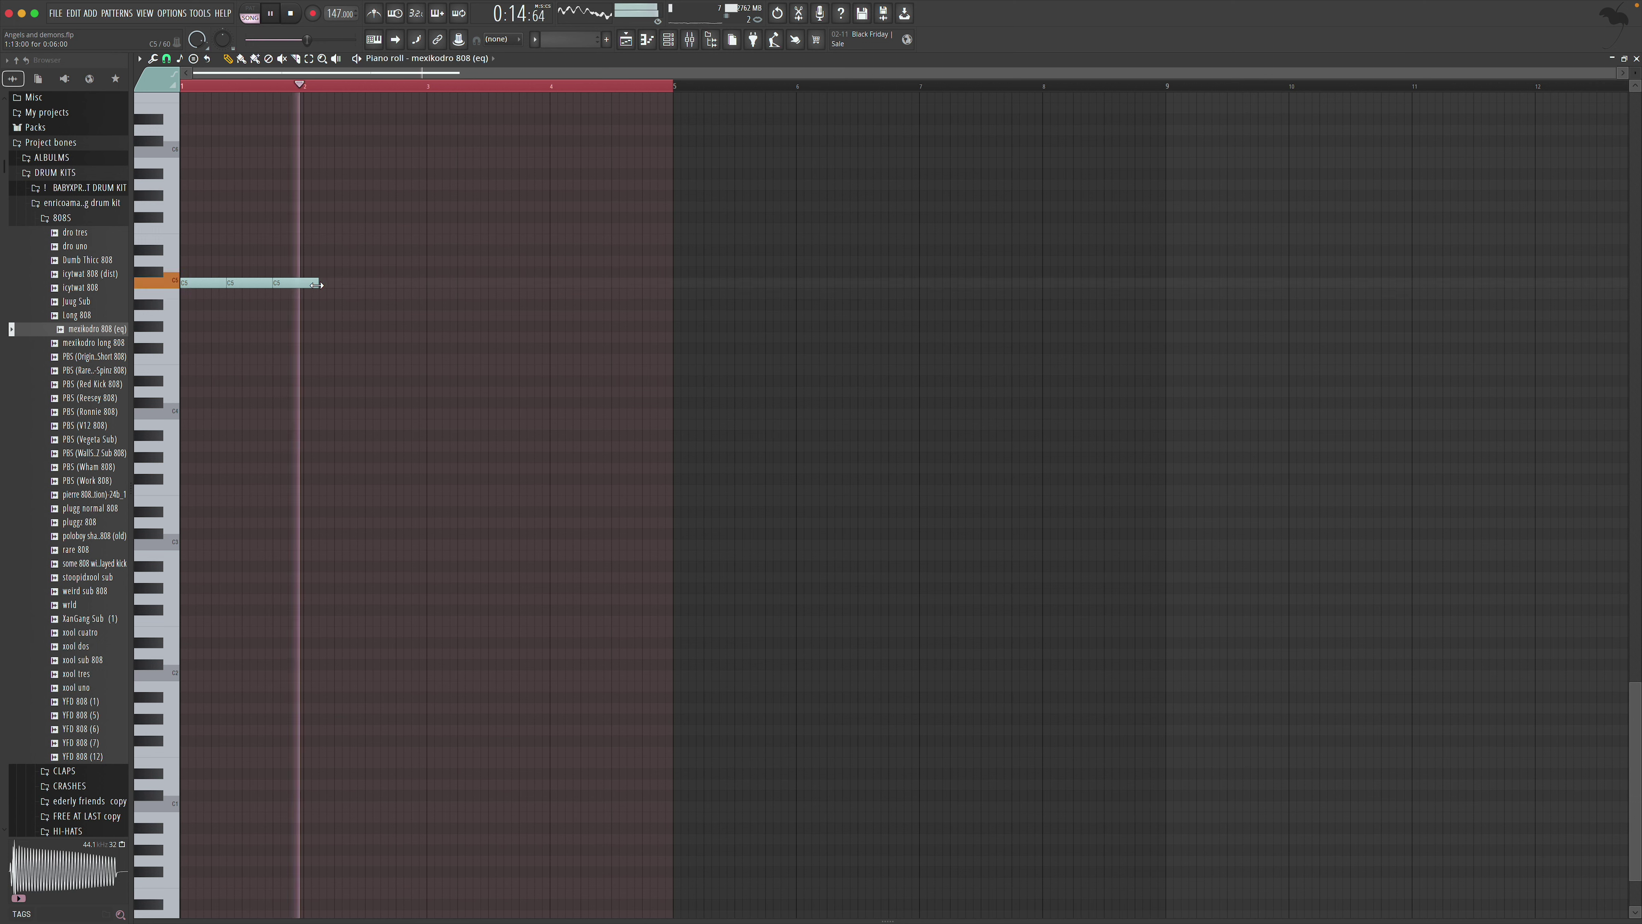
Add a run of three A#4 notes from bar 3, followed by a short C5 and a short D#5 closing bar 4
{"action": "left_click", "coordinate": [437, 273]}
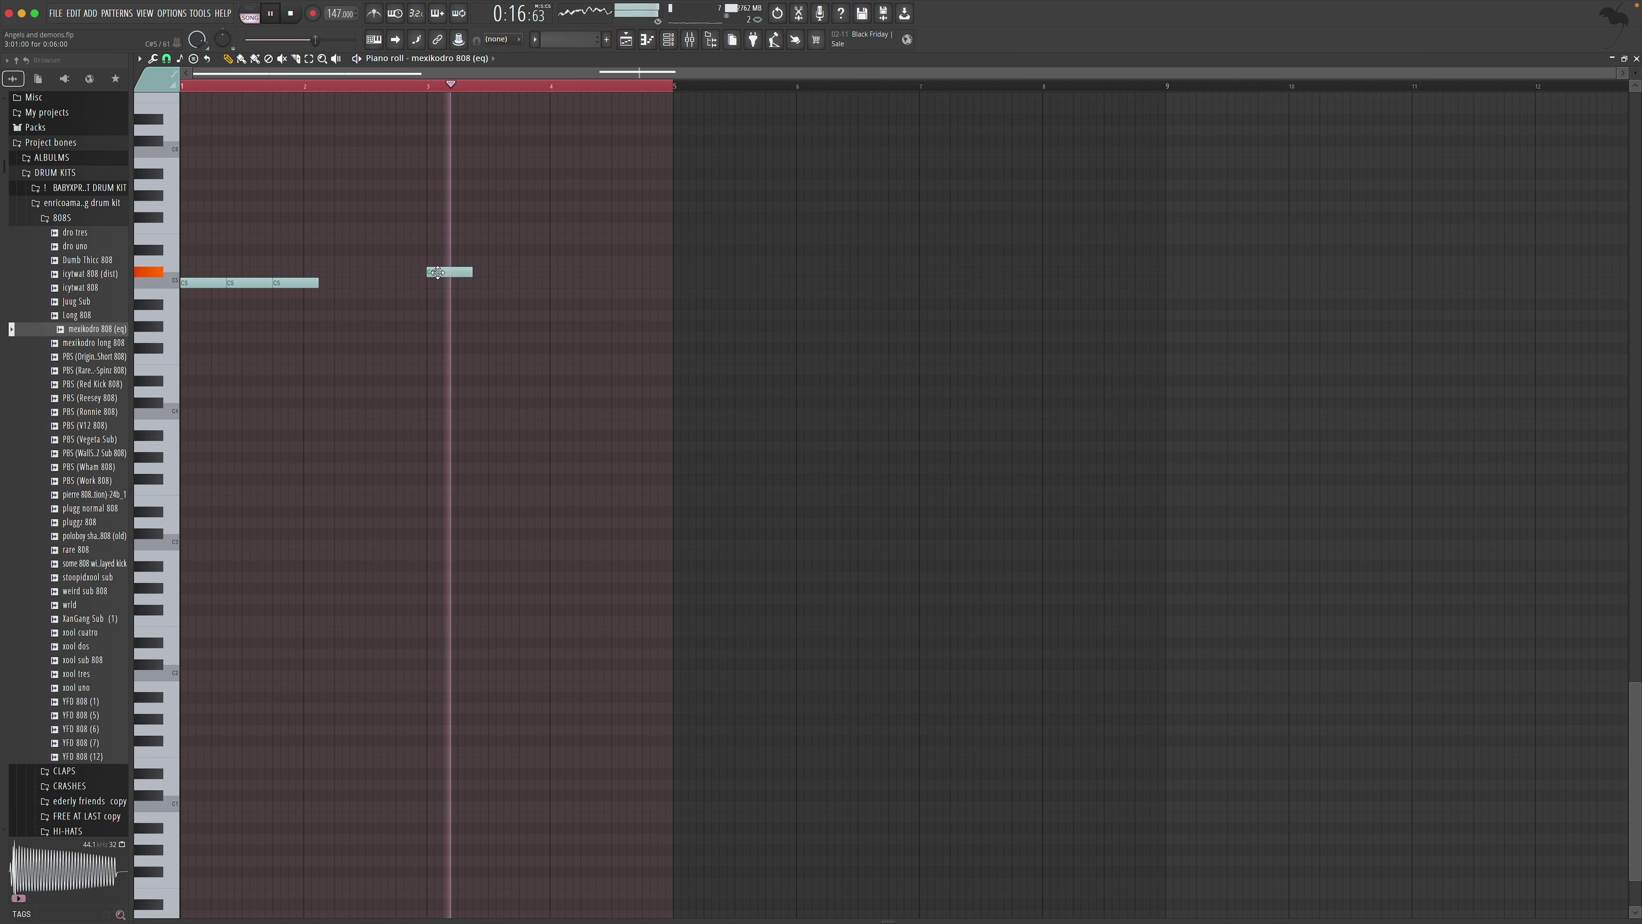
{"action": "left_click_drag", "start_coordinate": [430, 283], "coordinate": [532, 306]}
{"action": "left_click", "coordinate": [527, 293]}
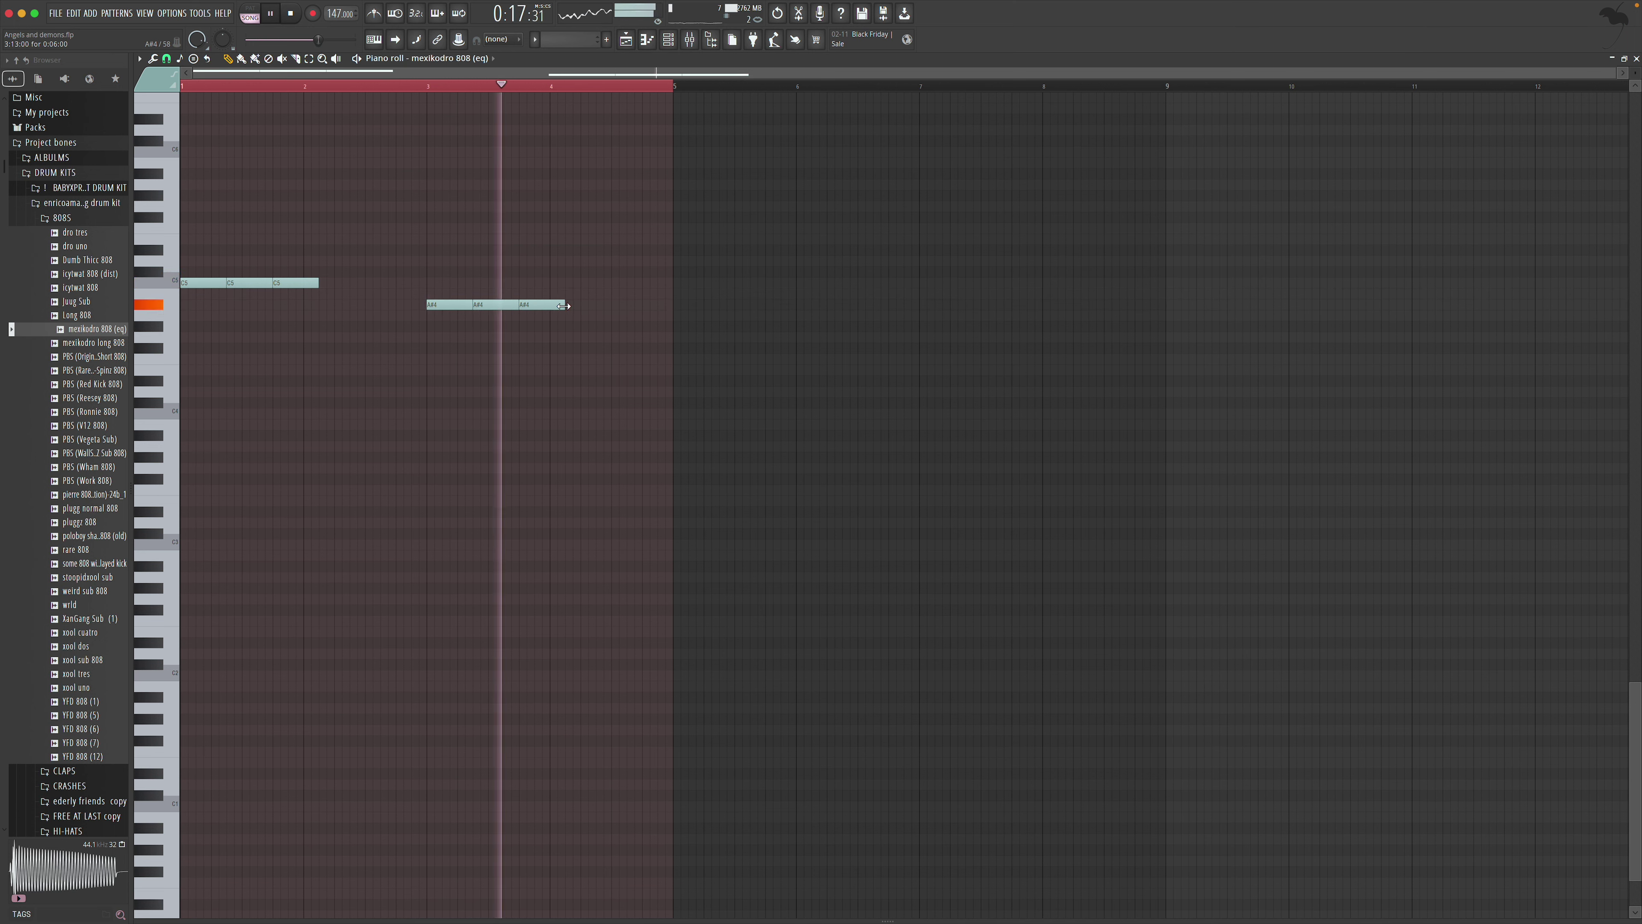
{"action": "left_click", "coordinate": [611, 283]}
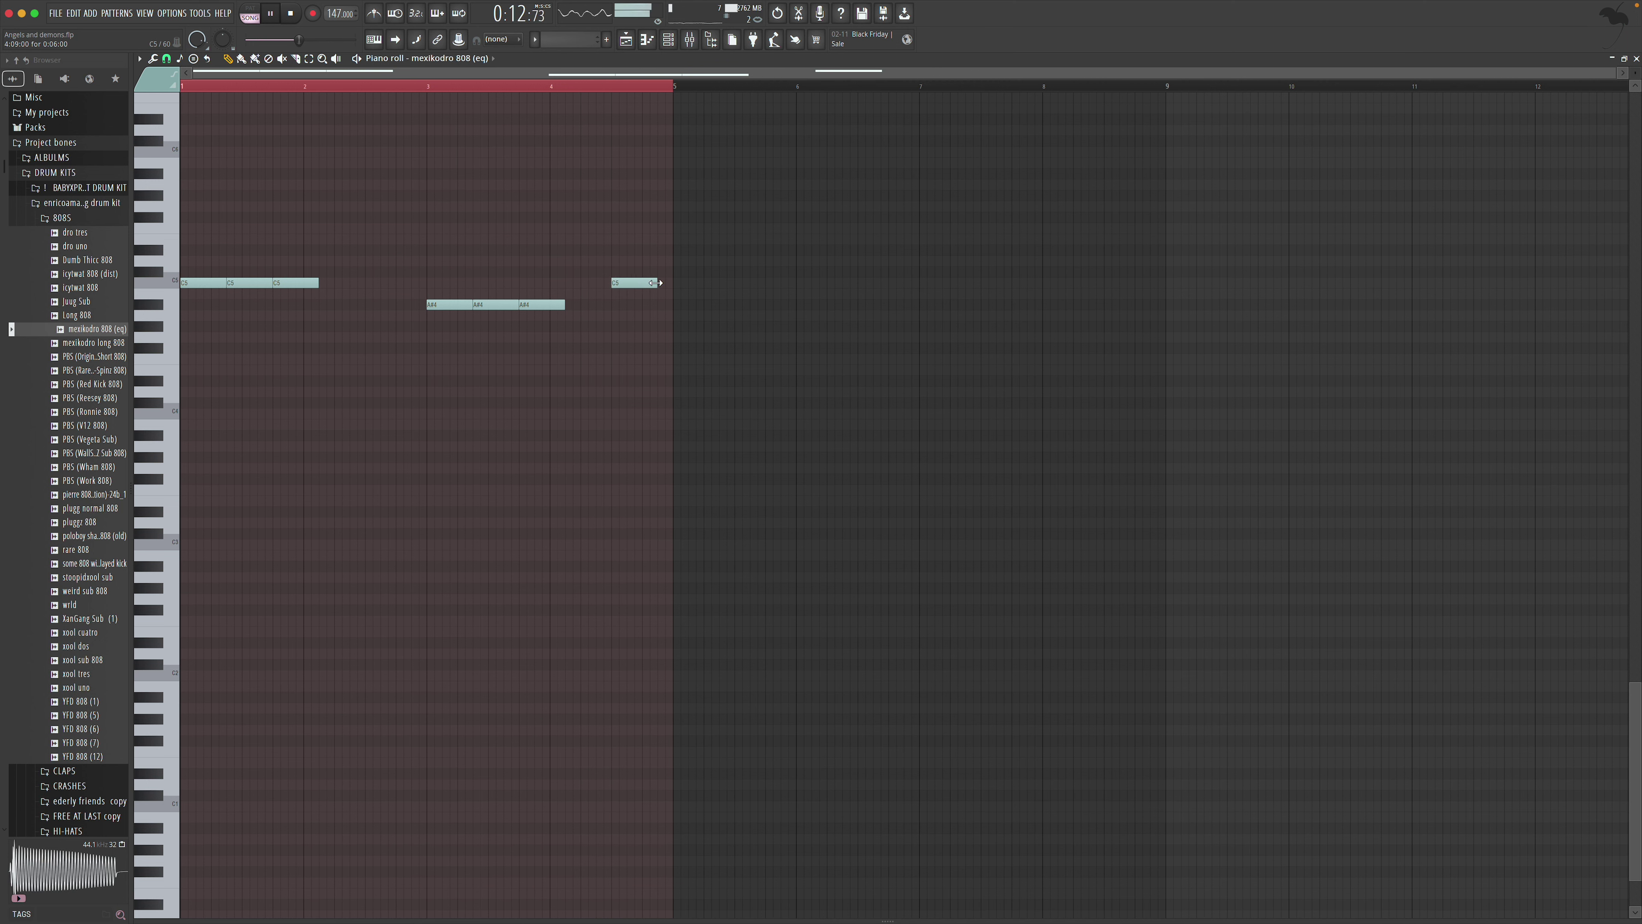
{"action": "mouse_move", "coordinate": [630, 285]}
{"action": "left_mouse_down"}
{"action": "mouse_move", "coordinate": [650, 253]}
{"action": "mouse_move", "coordinate": [680, 253]}
{"action": "mouse_move", "coordinate": [646, 250]}
{"action": "mouse_move", "coordinate": [673, 251]}
{"action": "mouse_move", "coordinate": [642, 284]}
{"action": "left_mouse_up"}
{"action": "left_click", "coordinate": [631, 251]}
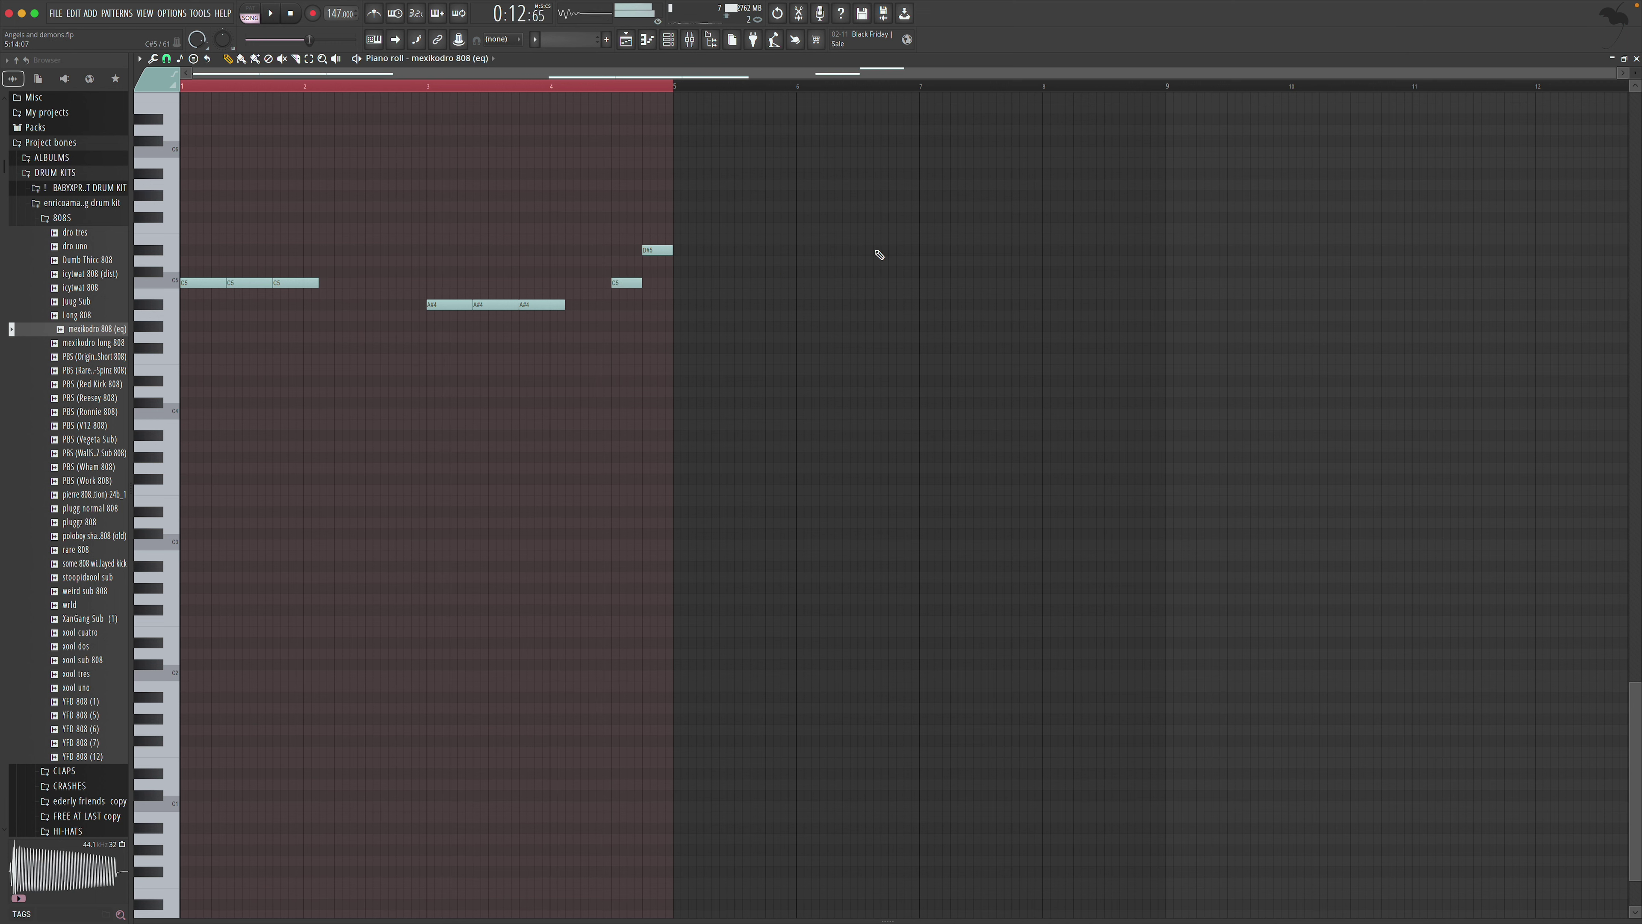
Extend the Track 2 pattern clip in the playlist to end at bar 17 and reopen its piano roll
{"action": "key", "text": "F5"}
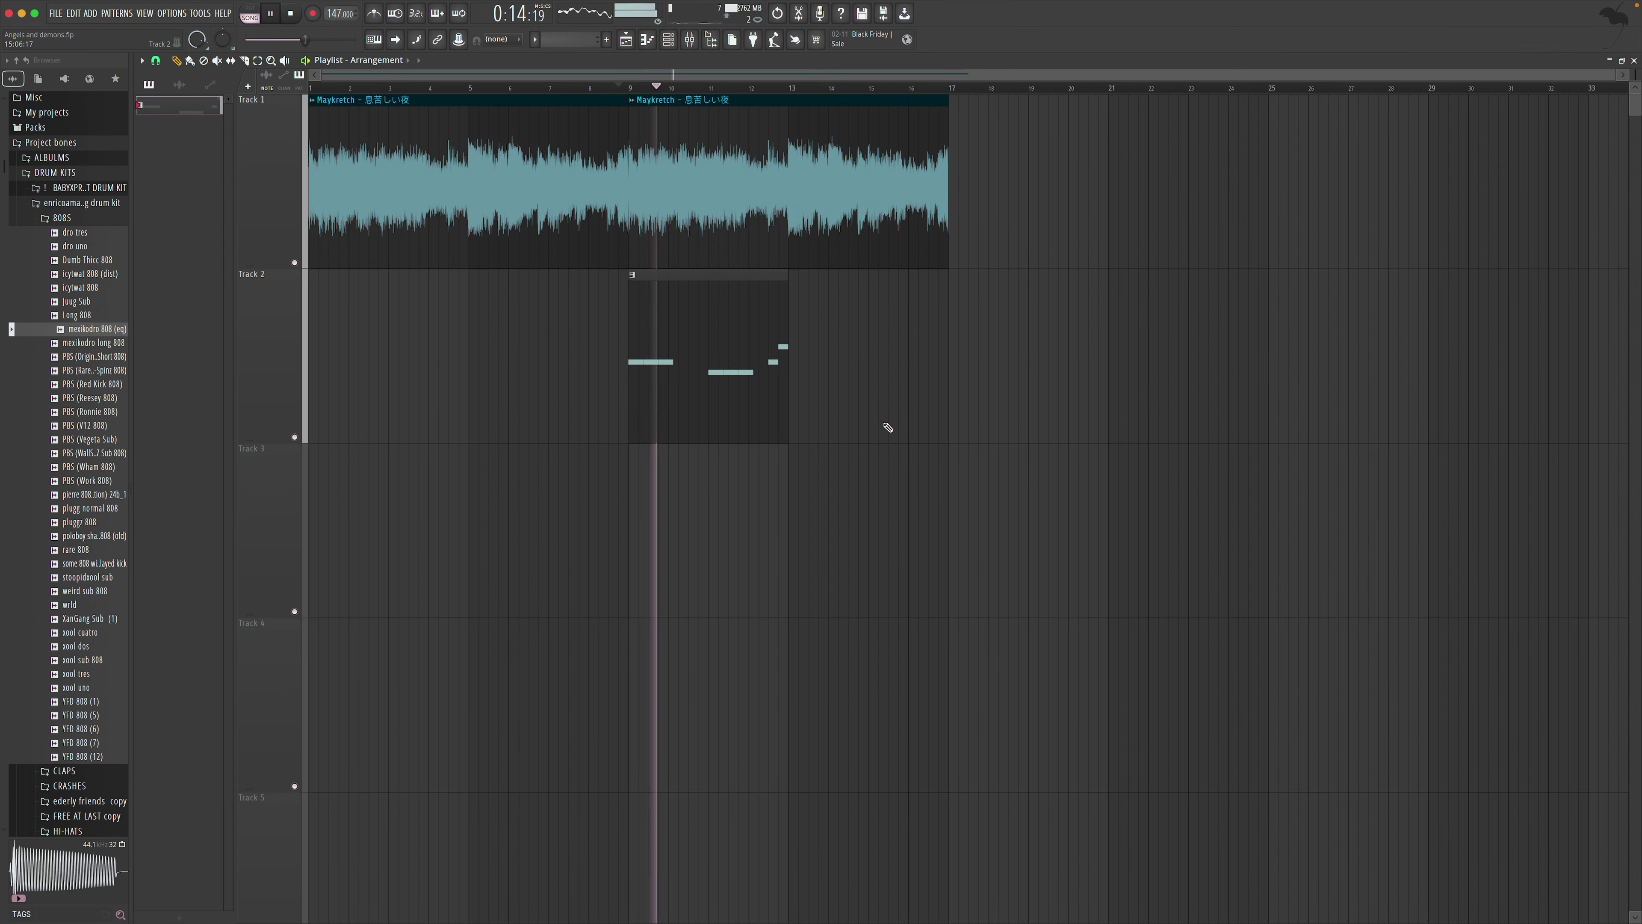
{"action": "left_click_drag", "start_coordinate": [793, 415], "coordinate": [950, 412]}
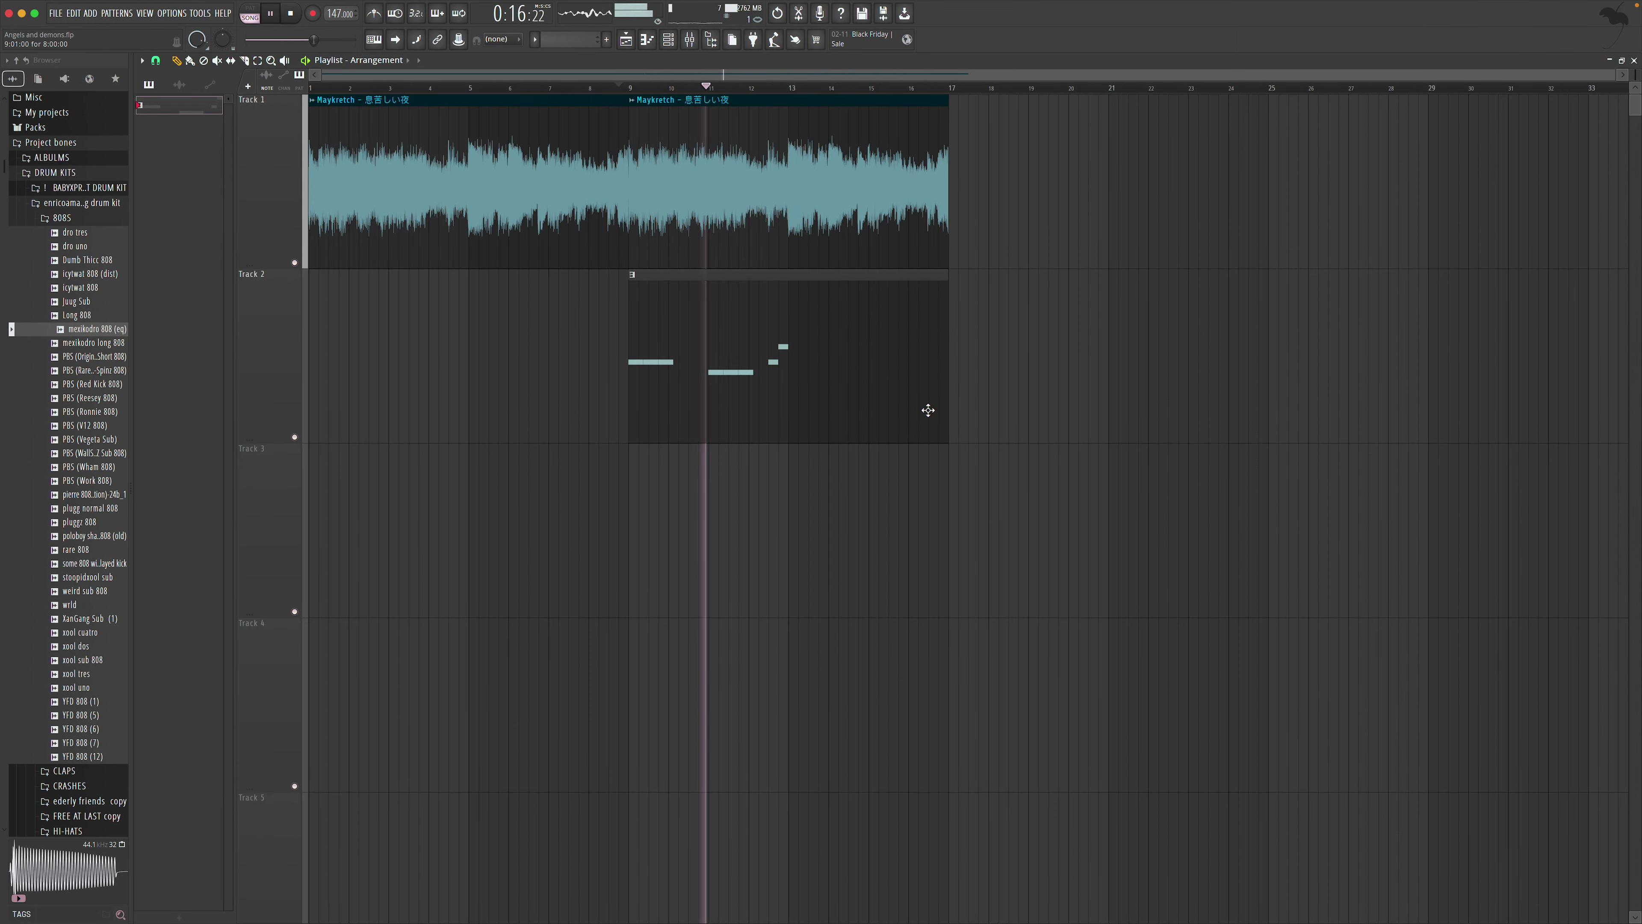
{"action": "double_click", "coordinate": [795, 408]}
Try F#5 and A#4 for the note opening bar 5, and lengthen the third A#4 to meet the following C5
{"action": "scroll", "coordinate": [645, 382], "scroll_direction": "left", "scroll_amount": 4}
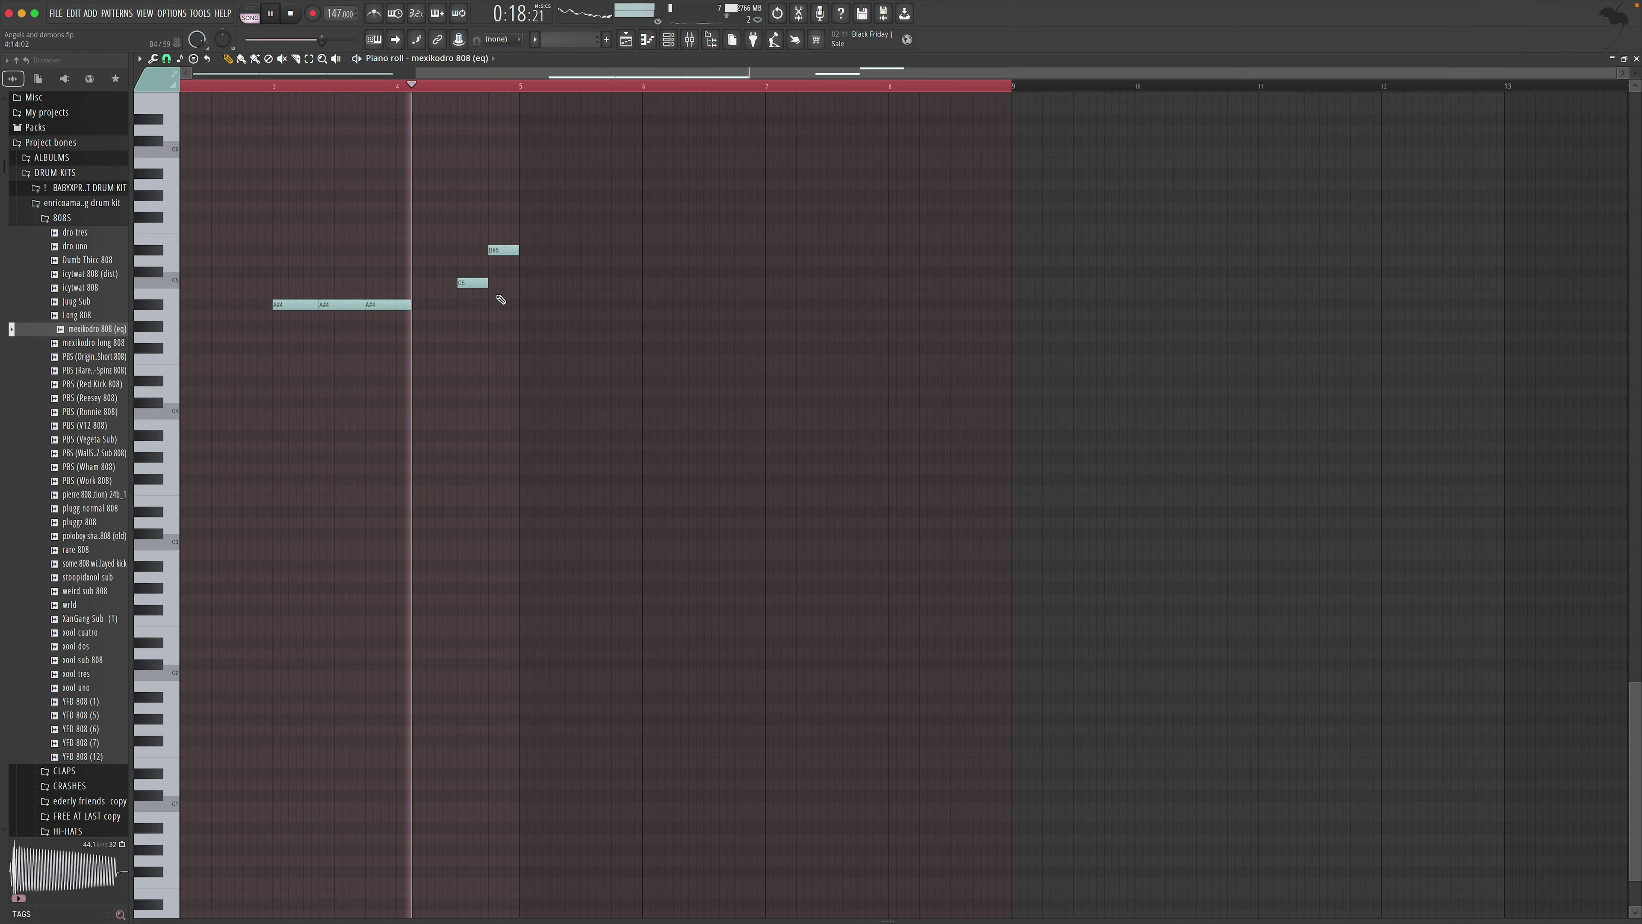
{"action": "left_click", "coordinate": [537, 218]}
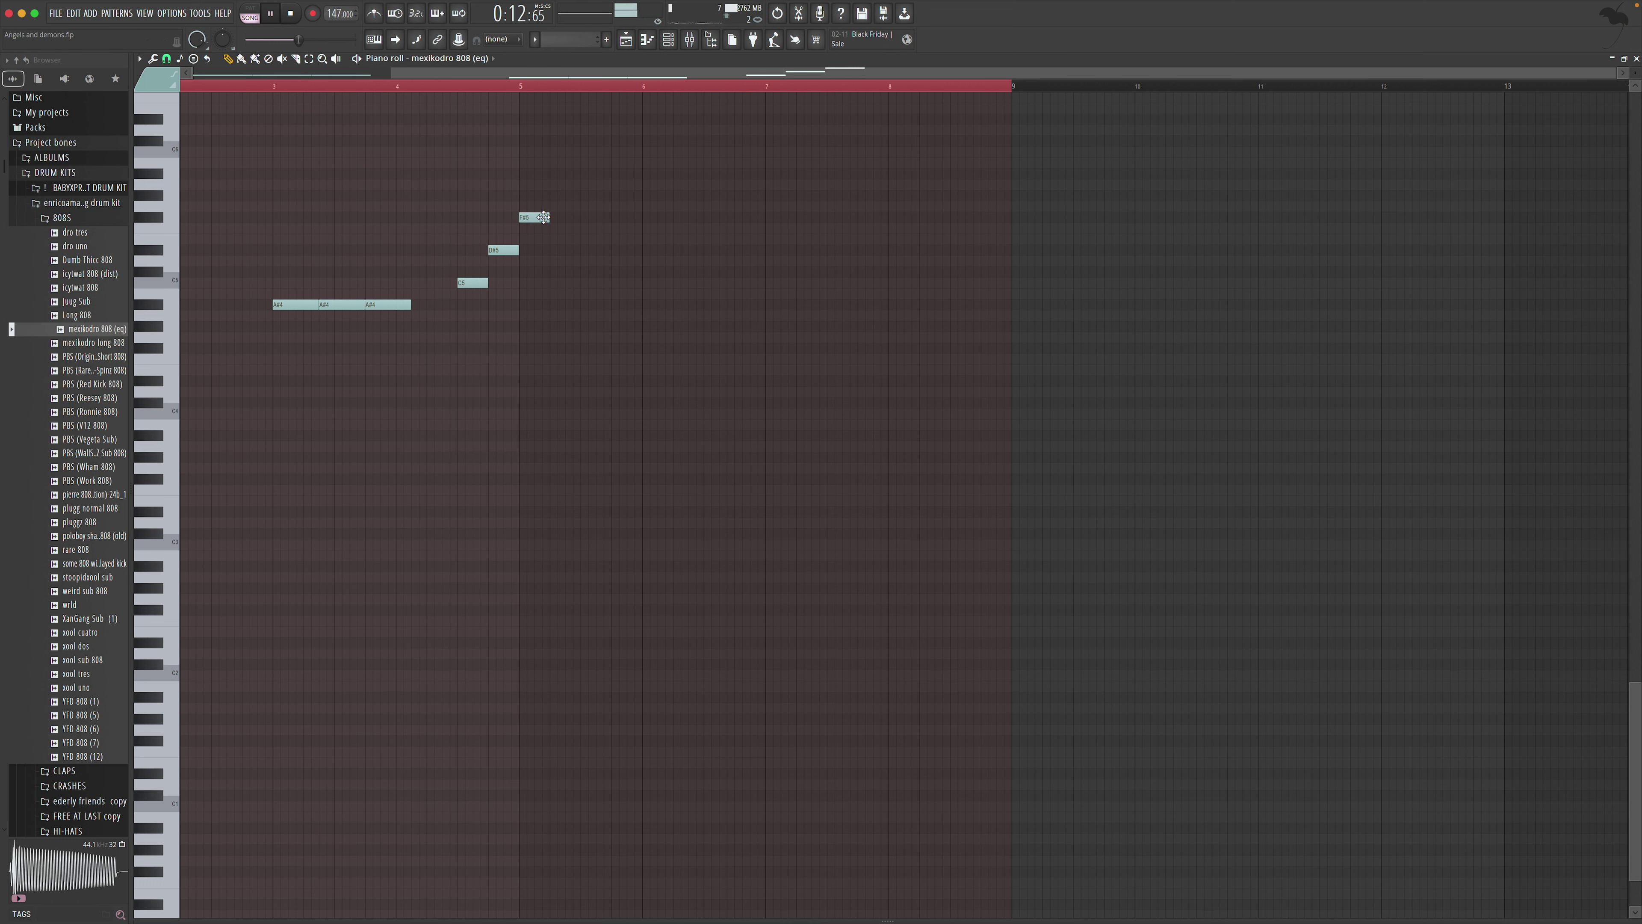
{"action": "scroll", "coordinate": [533, 297], "scroll_direction": "left", "scroll_amount": 5}
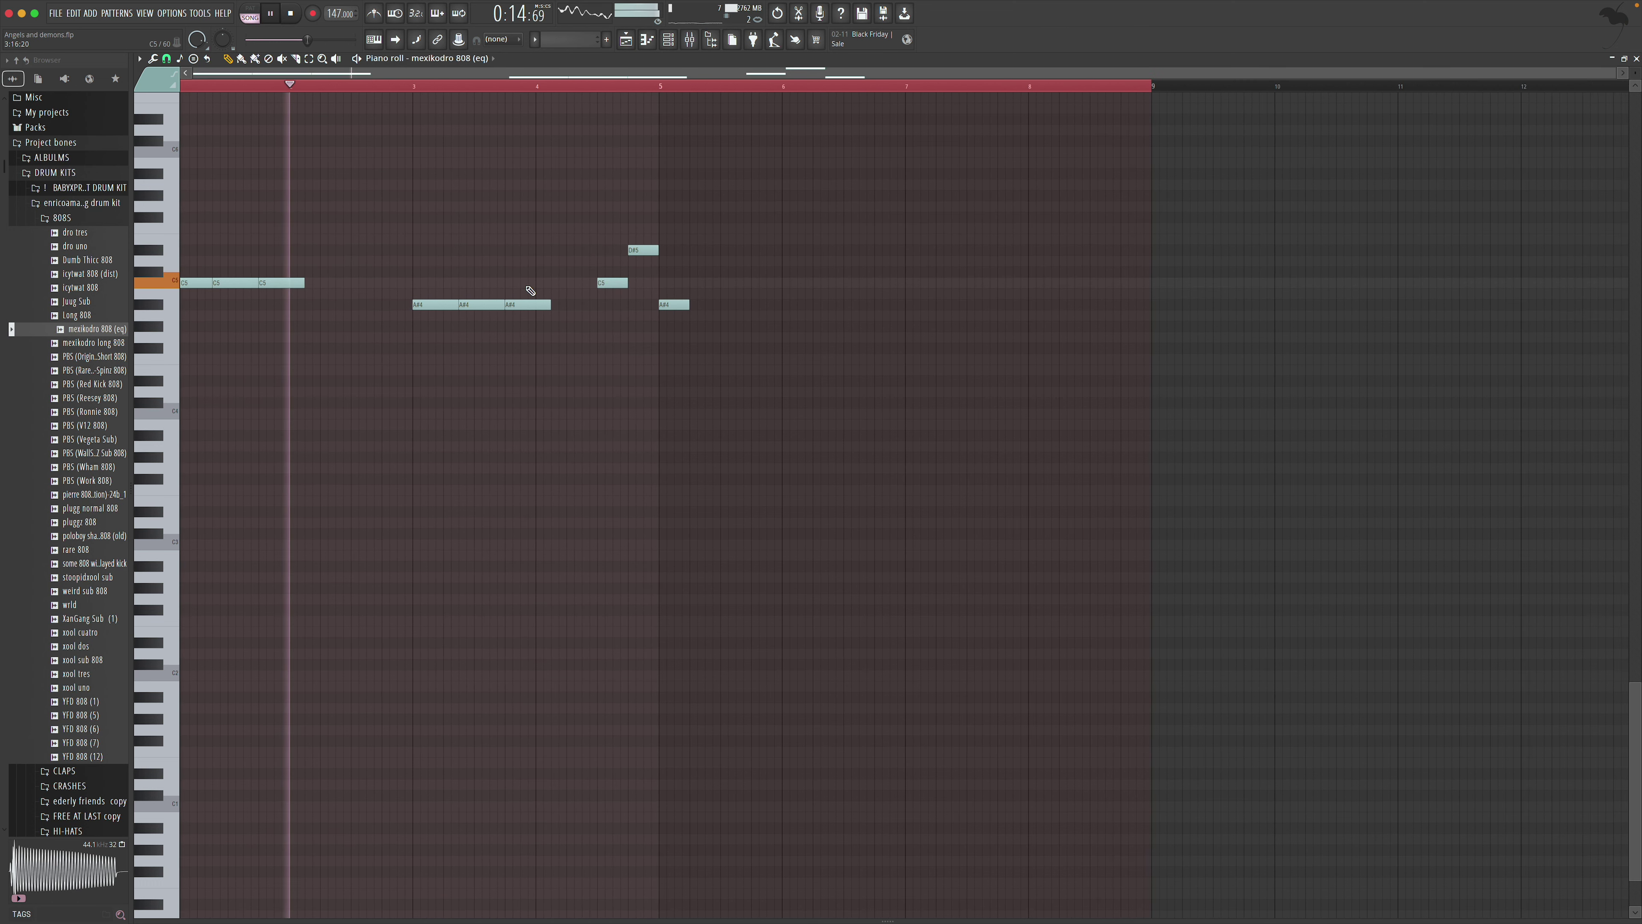
{"action": "left_click_drag", "start_coordinate": [566, 304], "coordinate": [611, 304]}
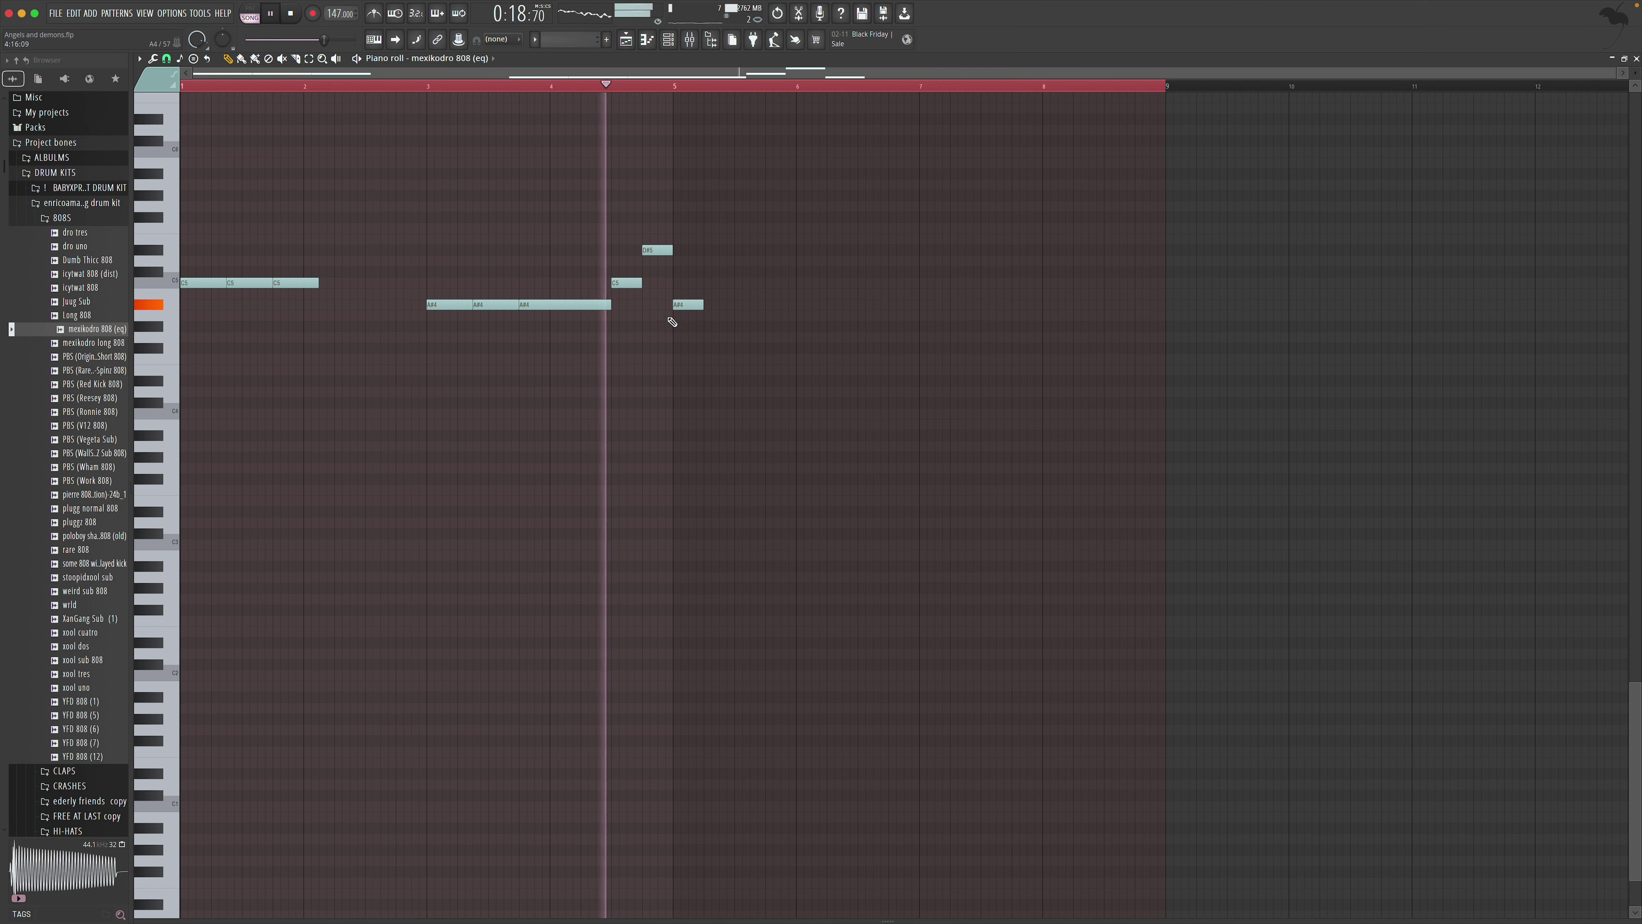
Replace the trial note at bar 5 with two consecutive C#5 notes of equal length
{"action": "key", "text": "space"}
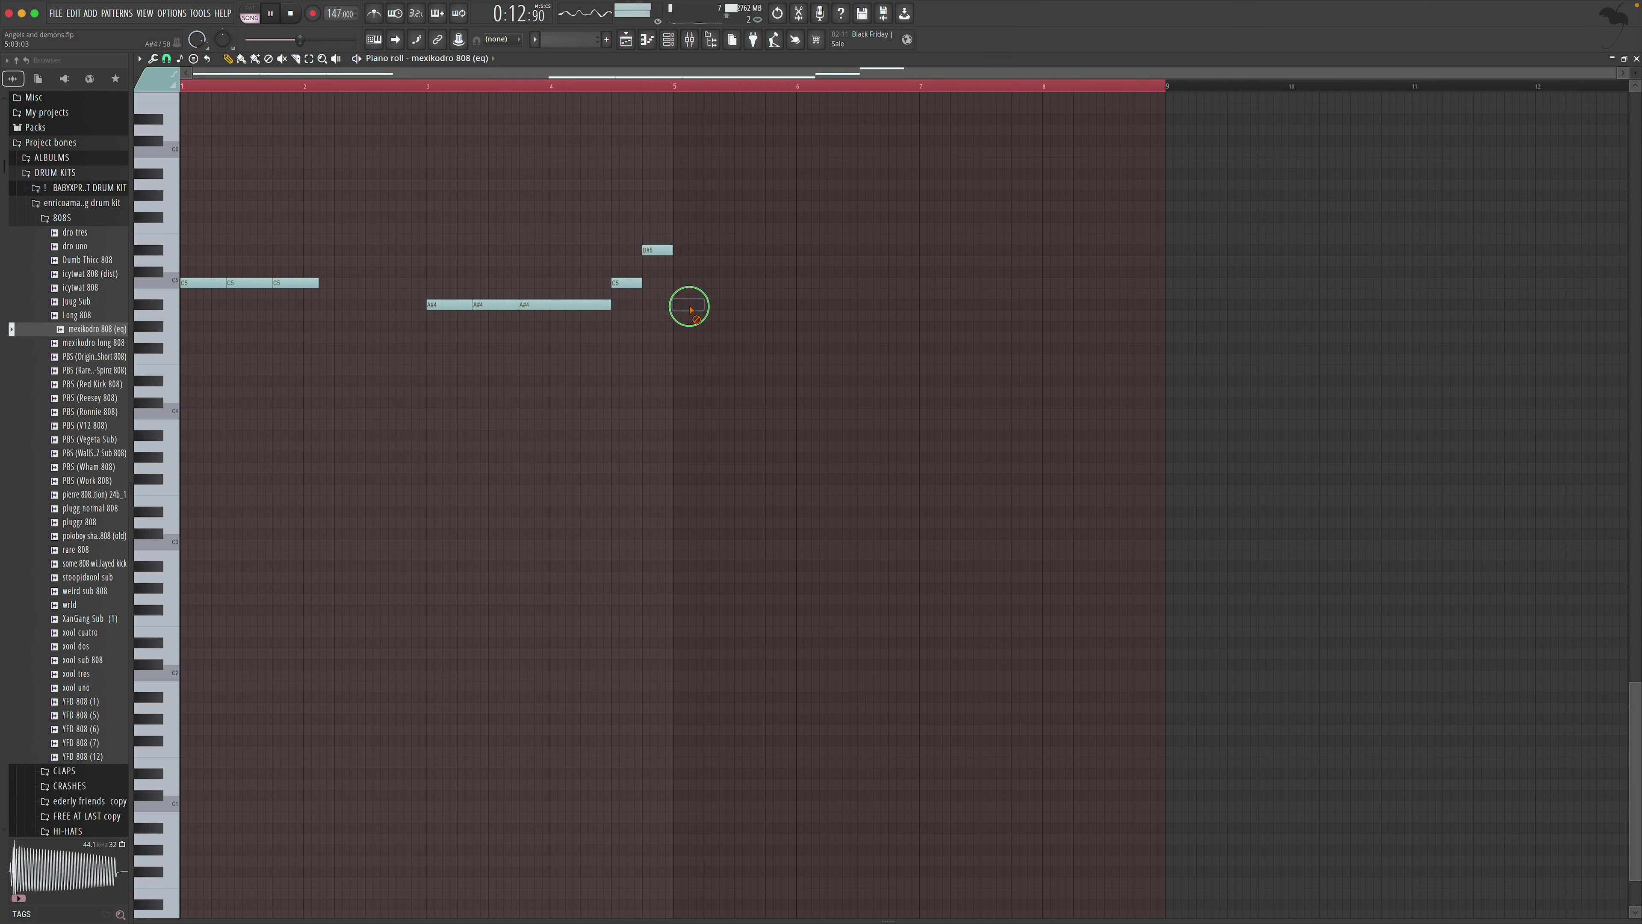
{"action": "left_click", "coordinate": [674, 271]}
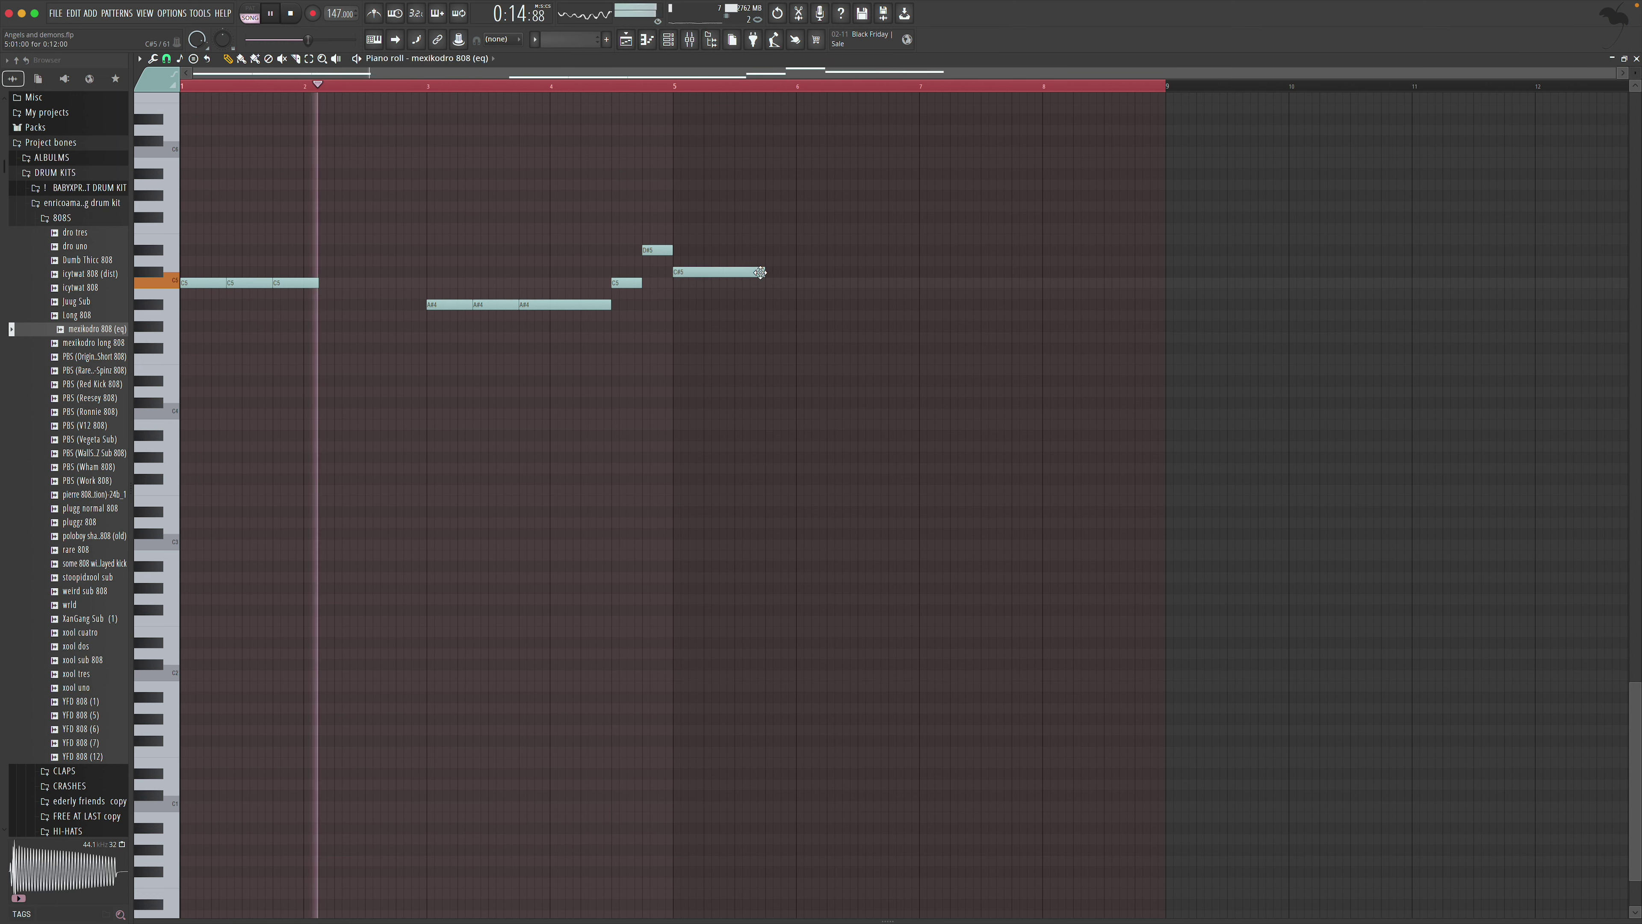
{"action": "left_click_drag", "start_coordinate": [760, 273], "coordinate": [740, 274]}
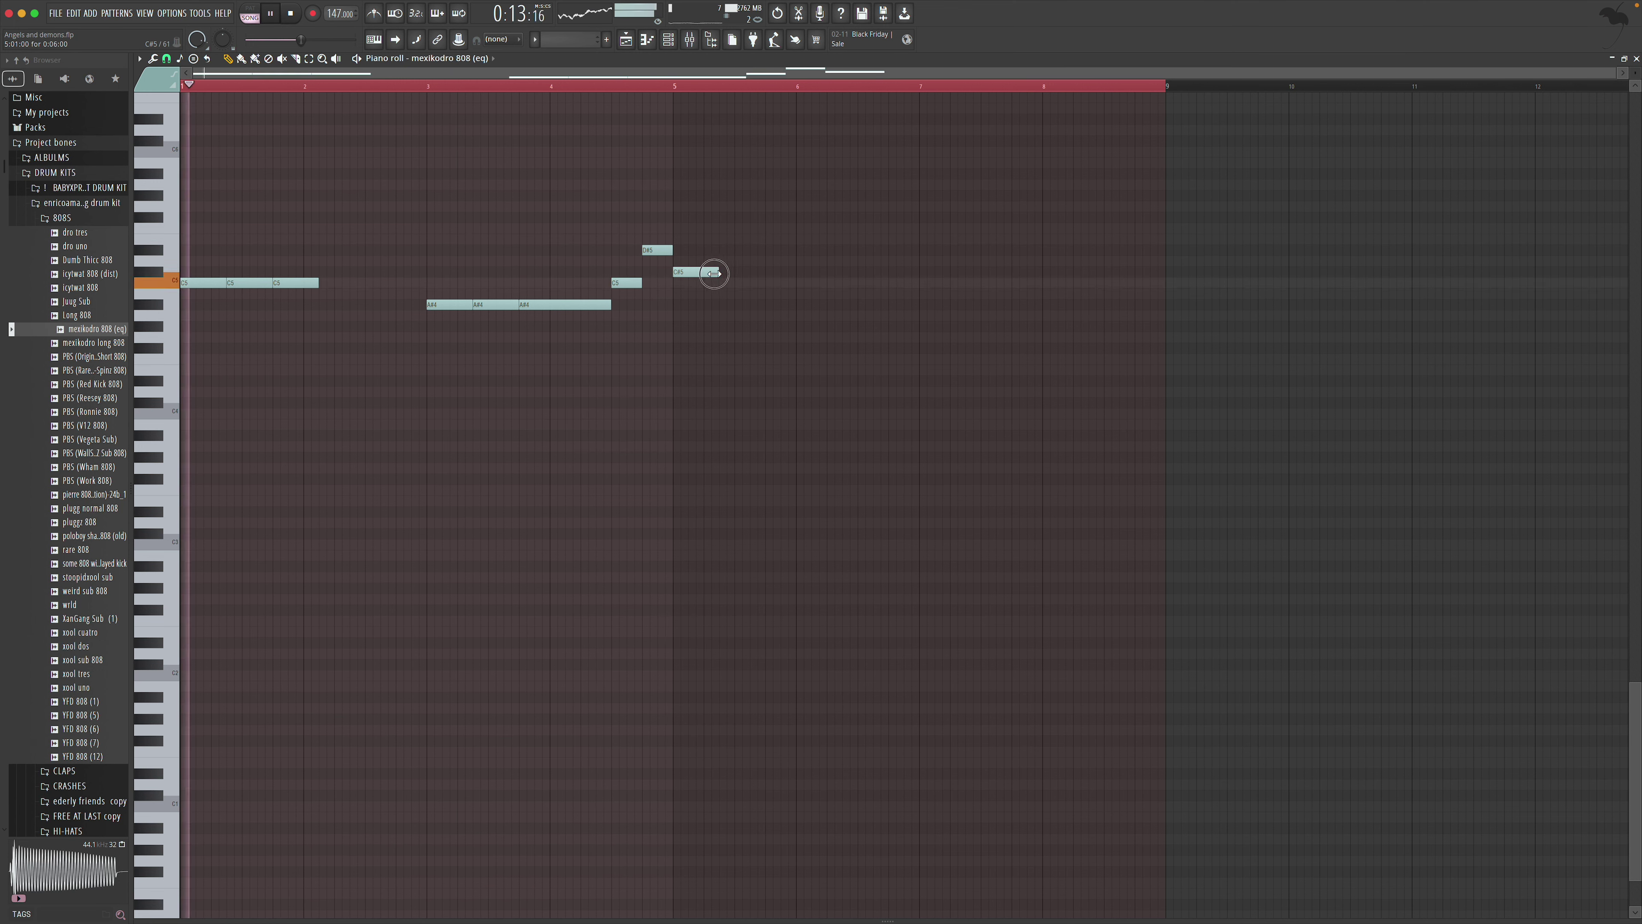
{"action": "left_click", "coordinate": [730, 272]}
{"action": "key", "text": "space"}
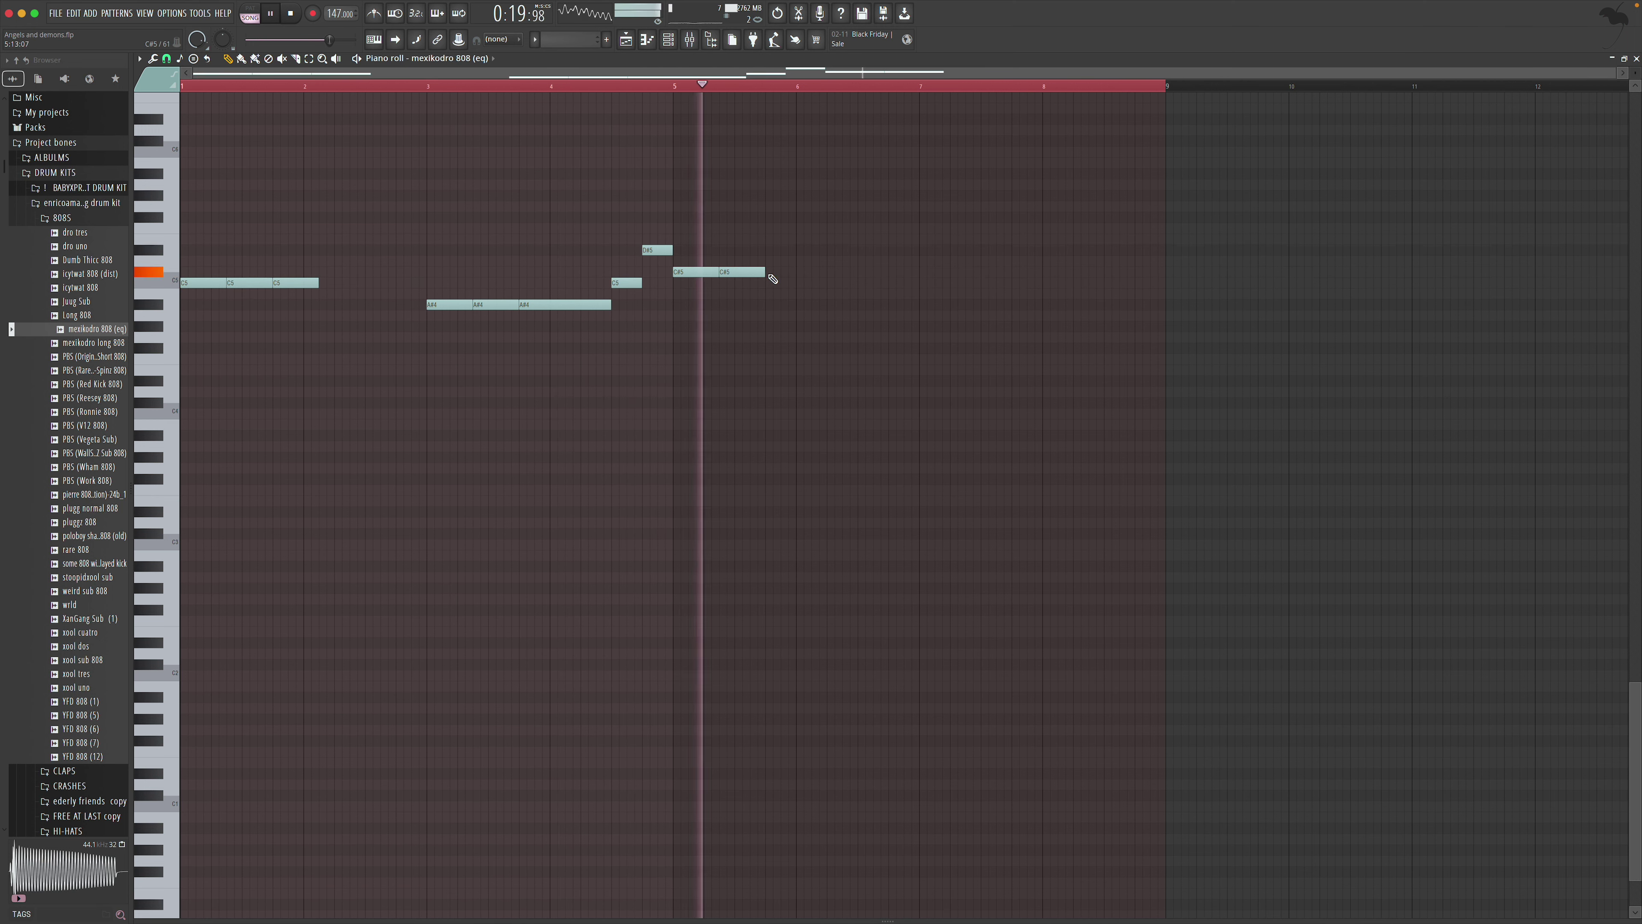
Add two long A#4 notes after the C#5 notes, with the second ending at the start of bar 7
{"action": "left_click", "coordinate": [770, 305]}
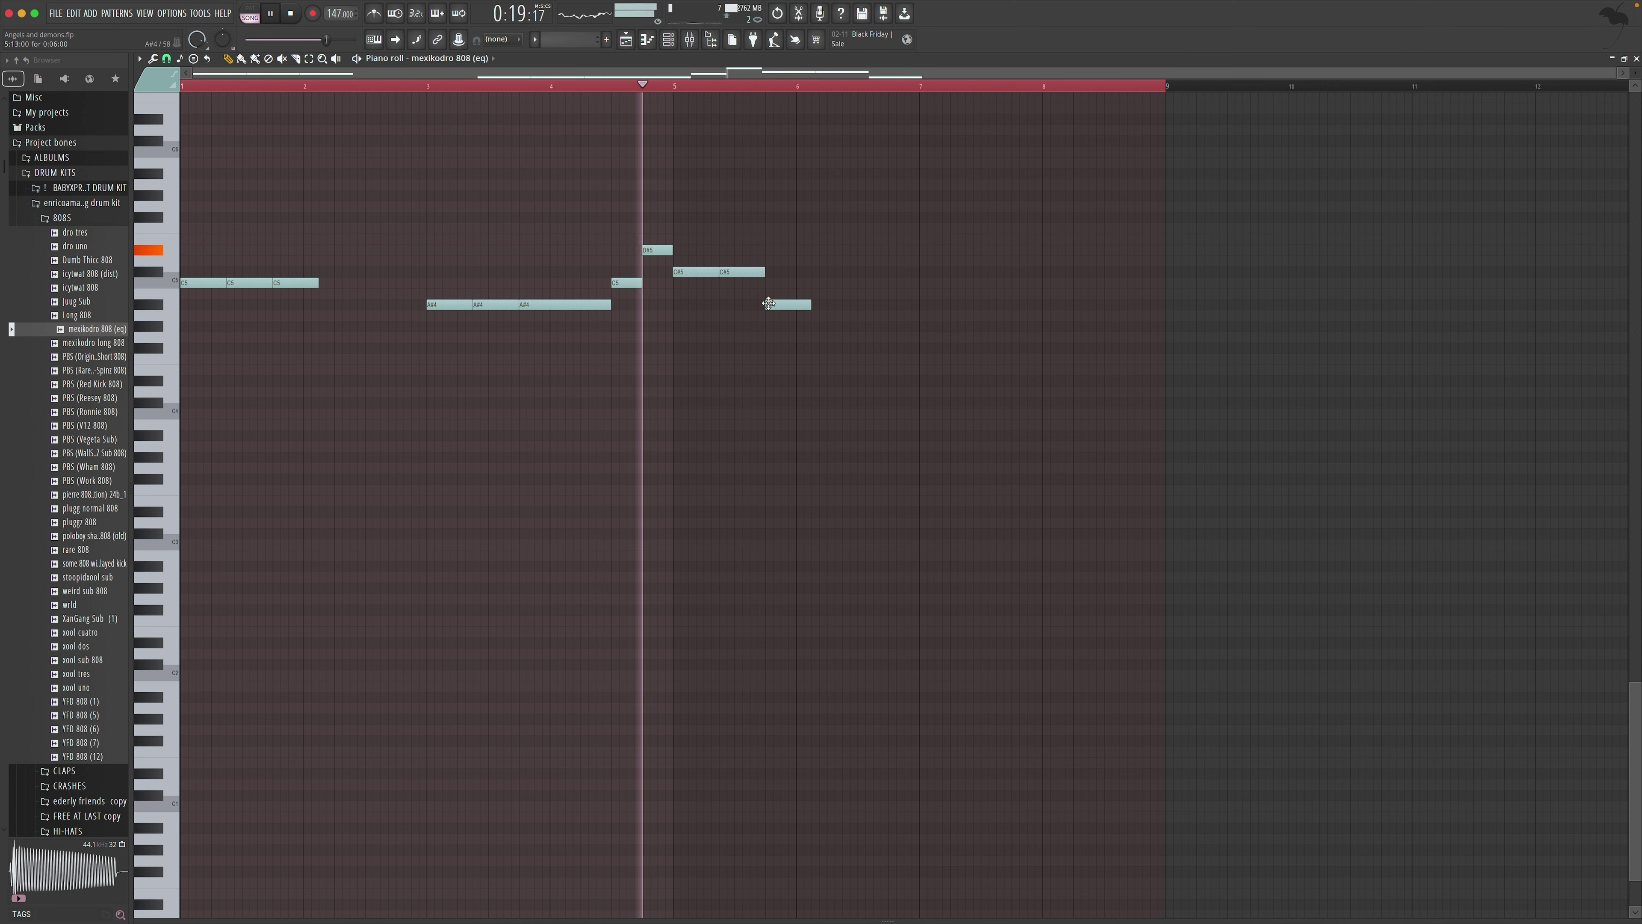
{"action": "left_click", "coordinate": [815, 305]}
{"action": "left_click", "coordinate": [860, 305]}
{"action": "key", "text": "space"}
{"action": "key", "text": "space"}
{"action": "right_click", "coordinate": [835, 305]}
{"action": "right_click", "coordinate": [869, 305]}
{"action": "left_click_drag", "start_coordinate": [810, 304], "coordinate": [859, 304]}
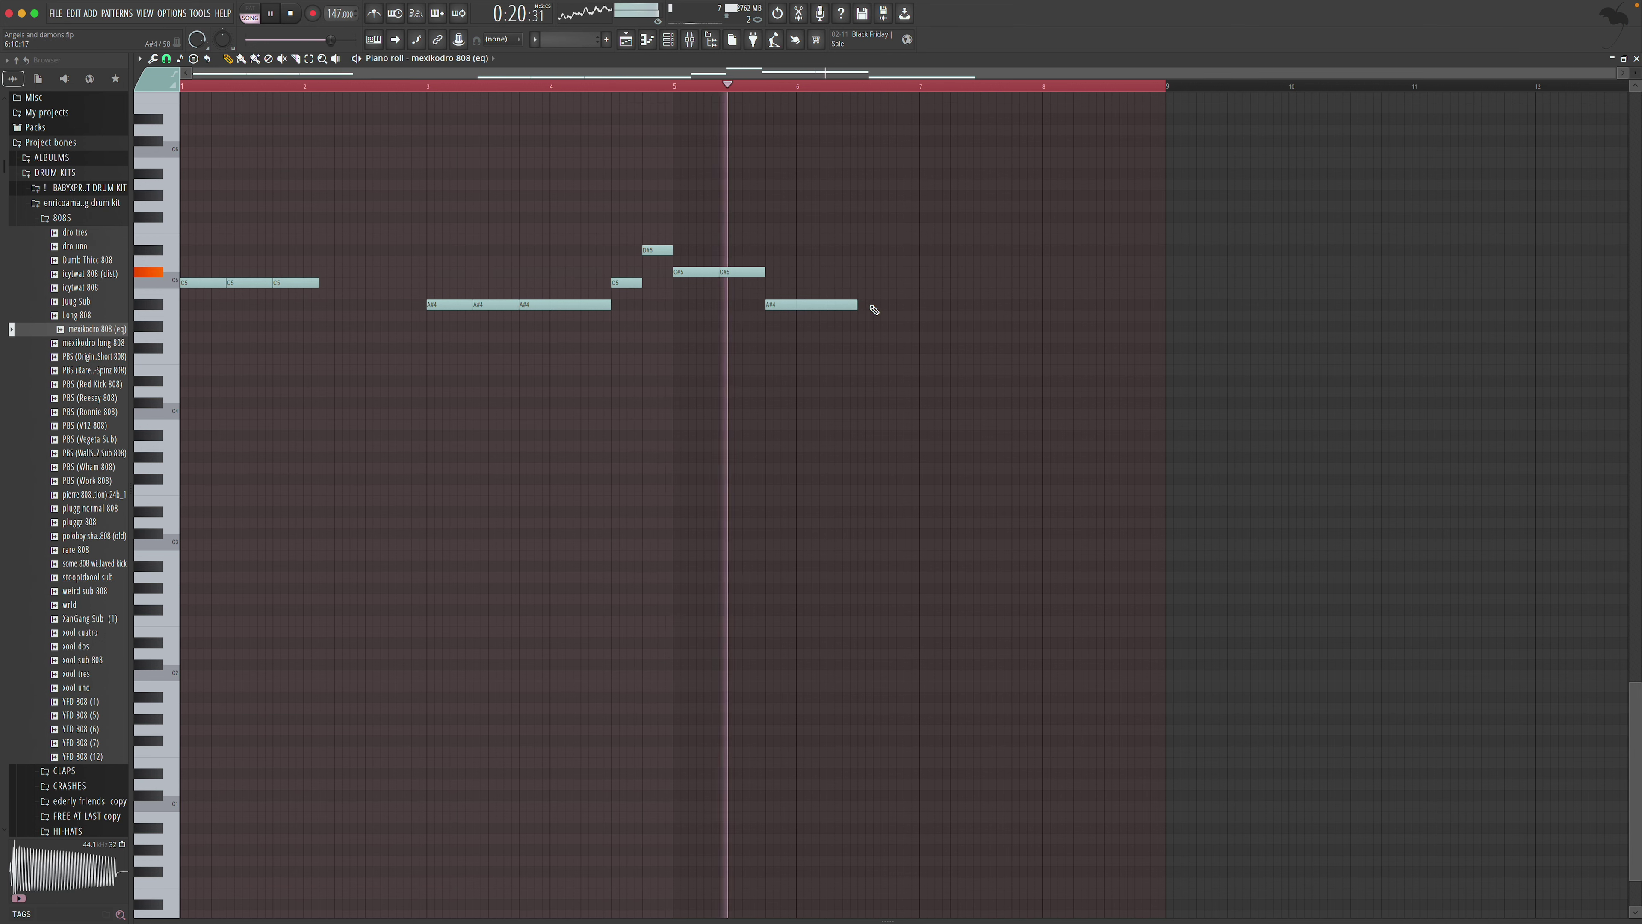
{"action": "left_click", "coordinate": [862, 304]}
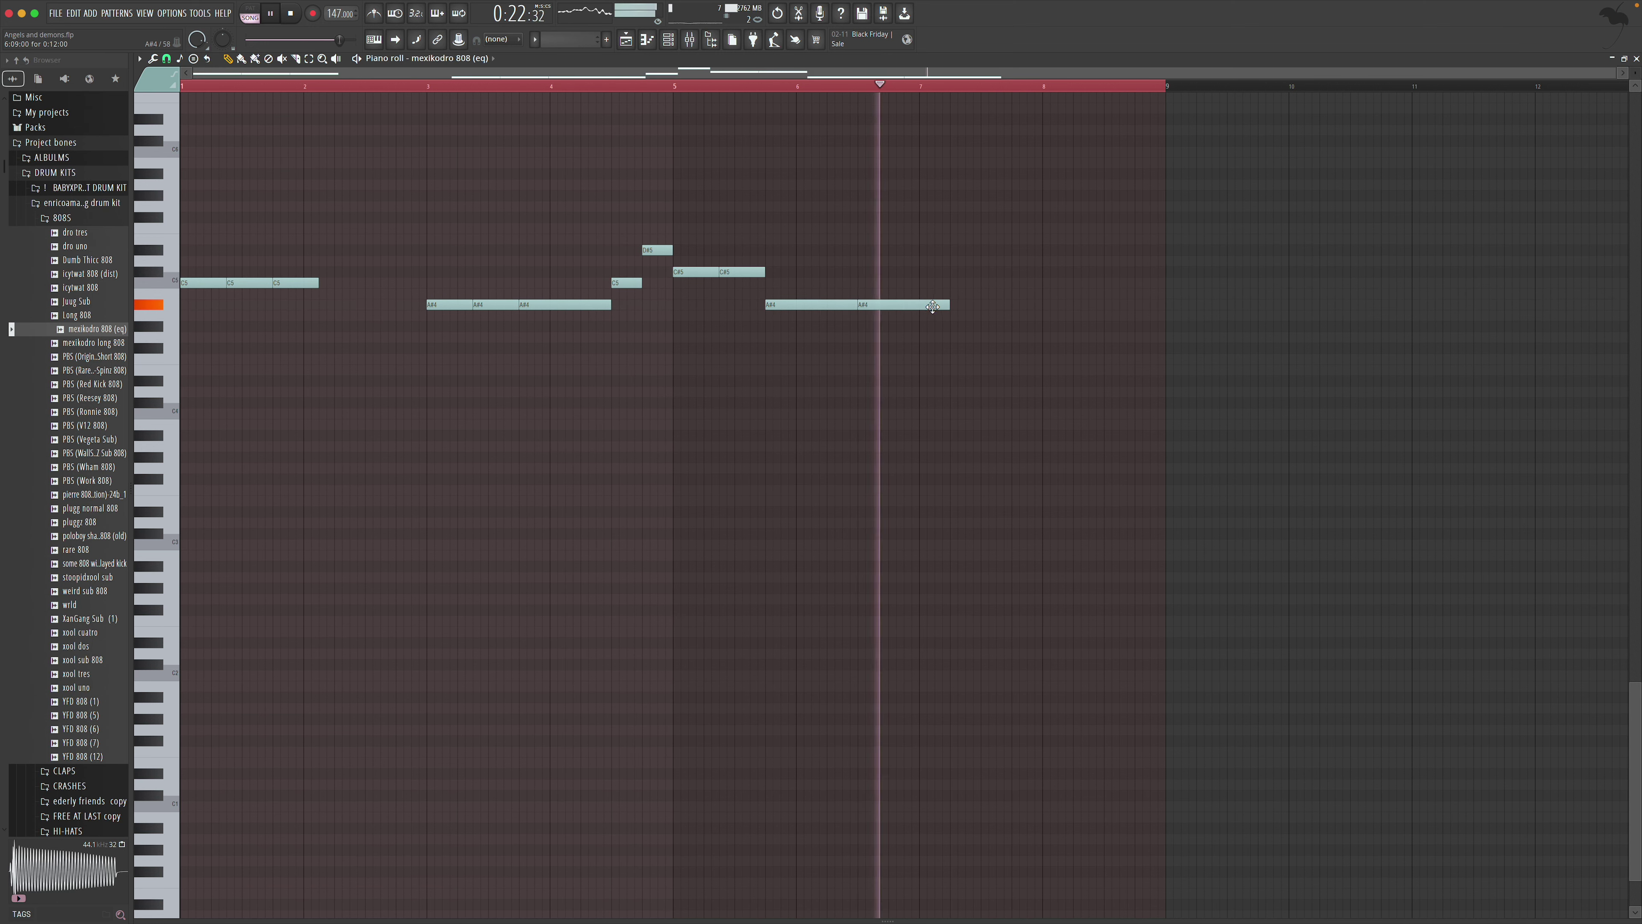
{"action": "left_click_drag", "start_coordinate": [948, 305], "coordinate": [929, 306]}
Fill bars 7 and 8 with four D5 notes, lengthening the third to close the gap before the last
{"action": "left_click", "coordinate": [935, 262]}
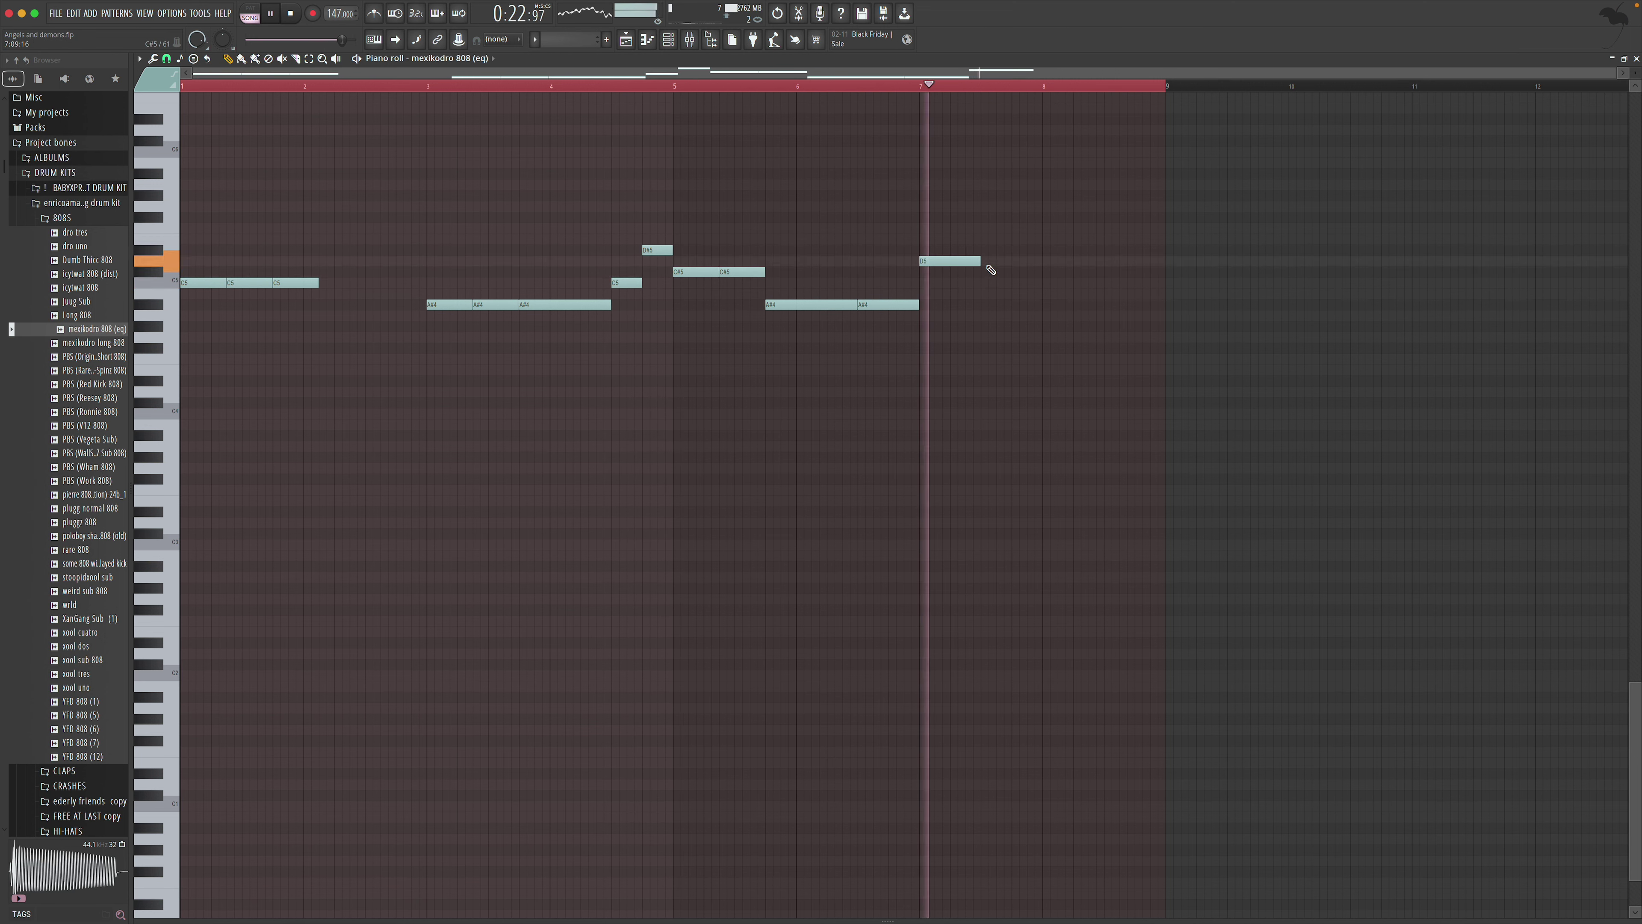
{"action": "mouse_move", "coordinate": [979, 261]}
{"action": "left_mouse_down"}
{"action": "mouse_move", "coordinate": [964, 264]}
{"action": "mouse_move", "coordinate": [1011, 262]}
{"action": "left_mouse_up"}
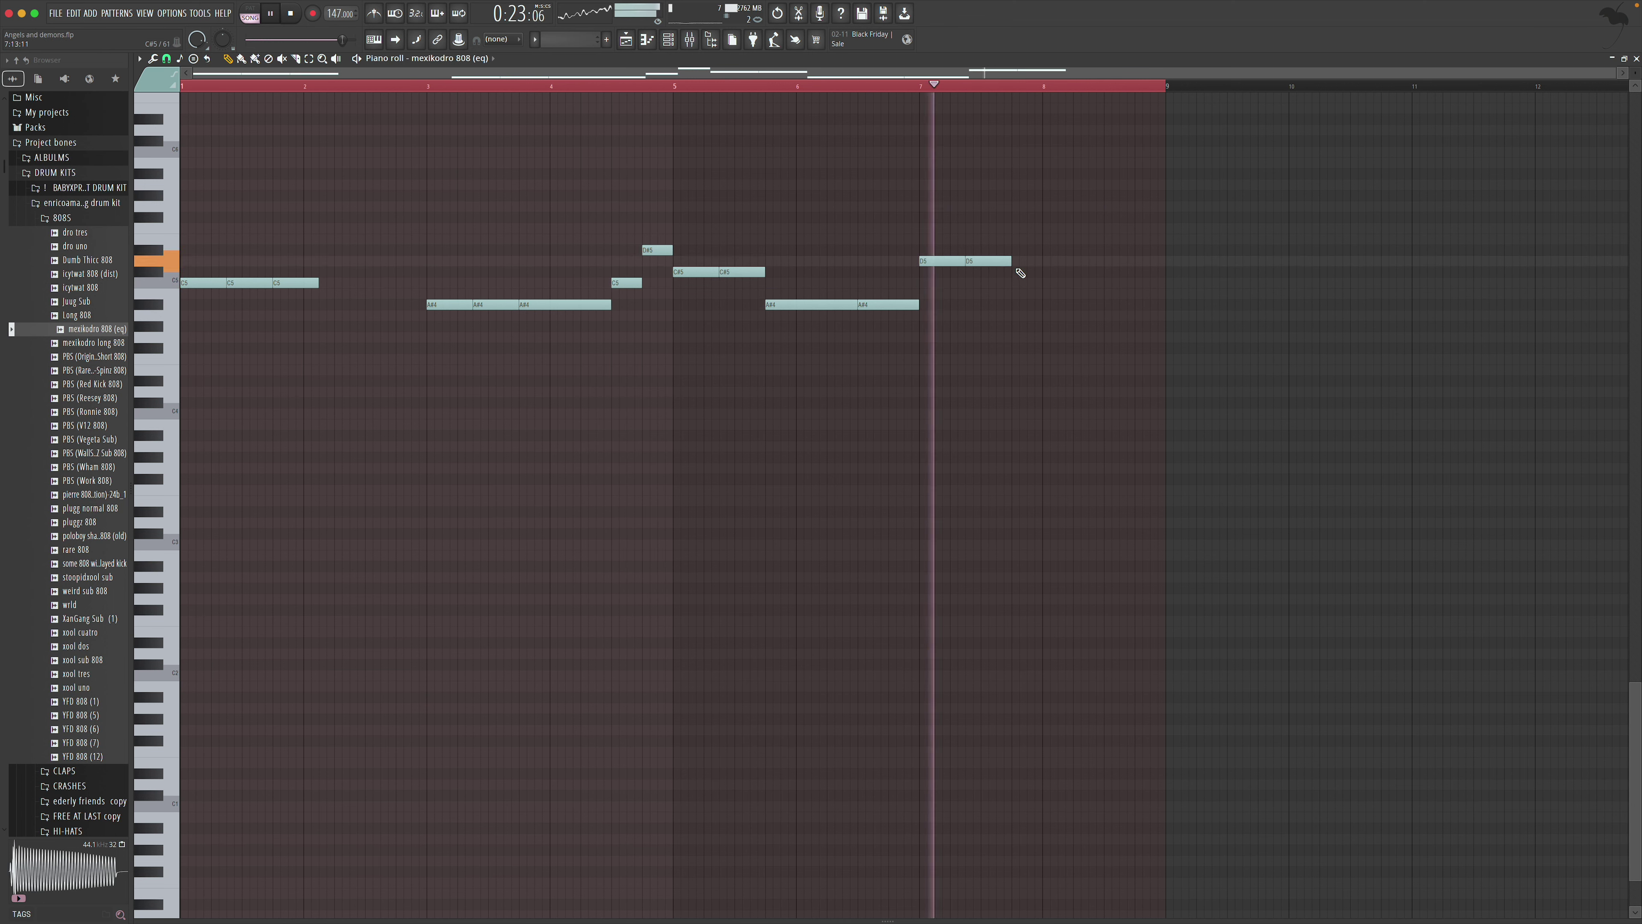
{"action": "left_click", "coordinate": [1049, 262]}
{"action": "left_click", "coordinate": [1114, 262]}
{"action": "key", "text": "space"}
{"action": "key", "text": "space"}
{"action": "left_click_drag", "start_coordinate": [1148, 261], "coordinate": [1162, 261]}
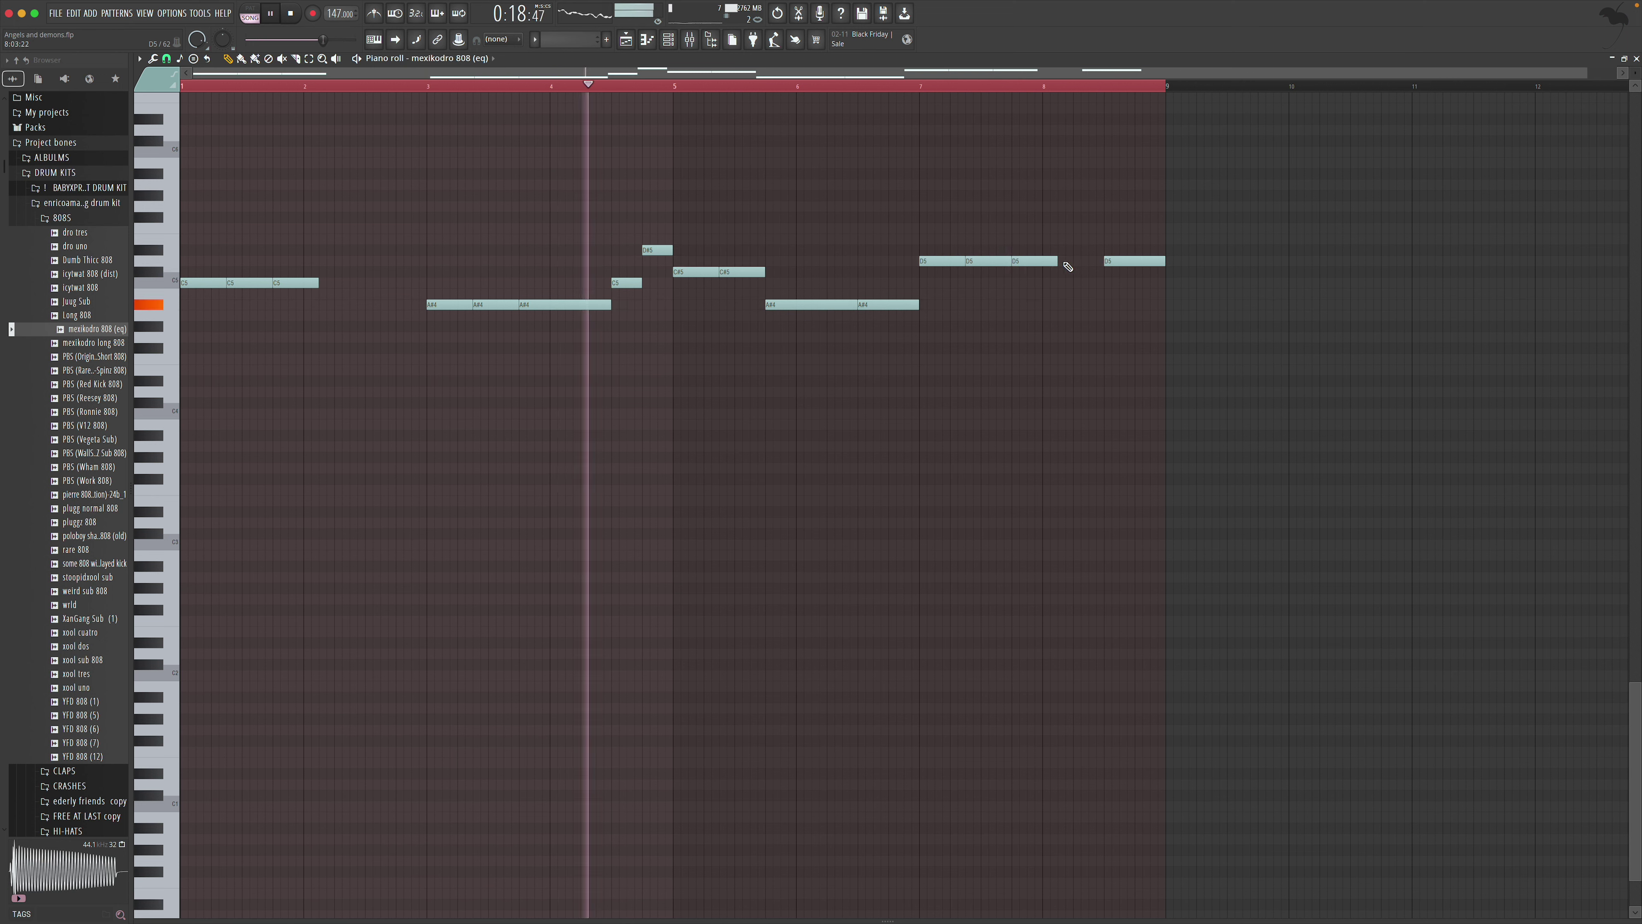
{"action": "left_click_drag", "start_coordinate": [1054, 261], "coordinate": [1096, 261]}
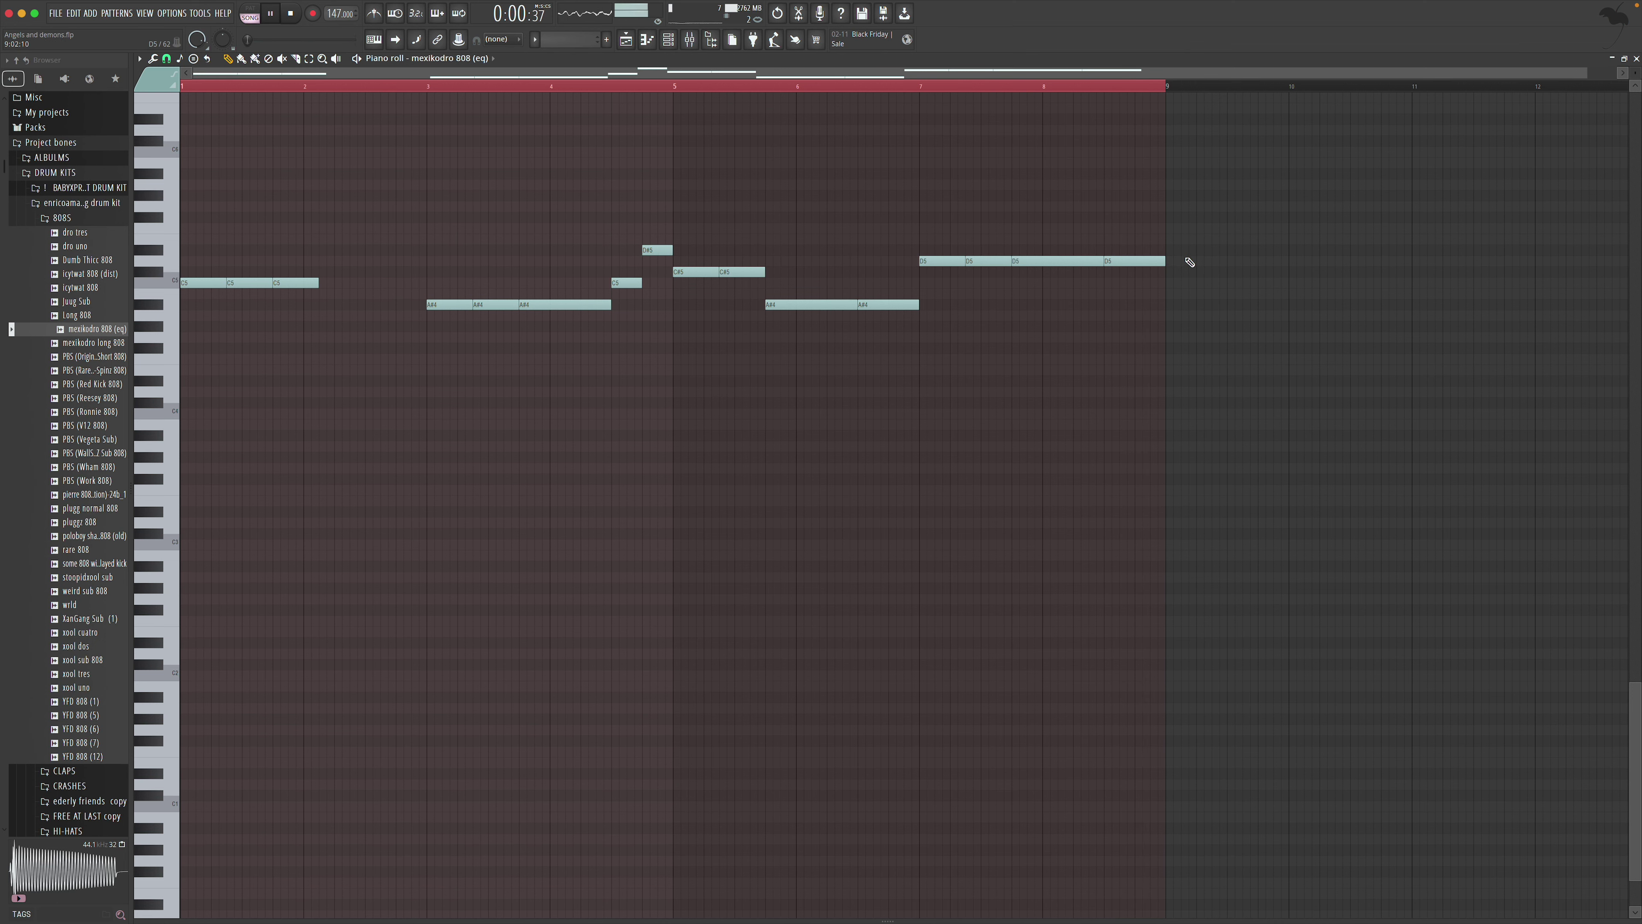
Place another 808 pattern clip and another Maykretch audio clip in the playlist from bar 17
{"action": "key", "text": "F5"}
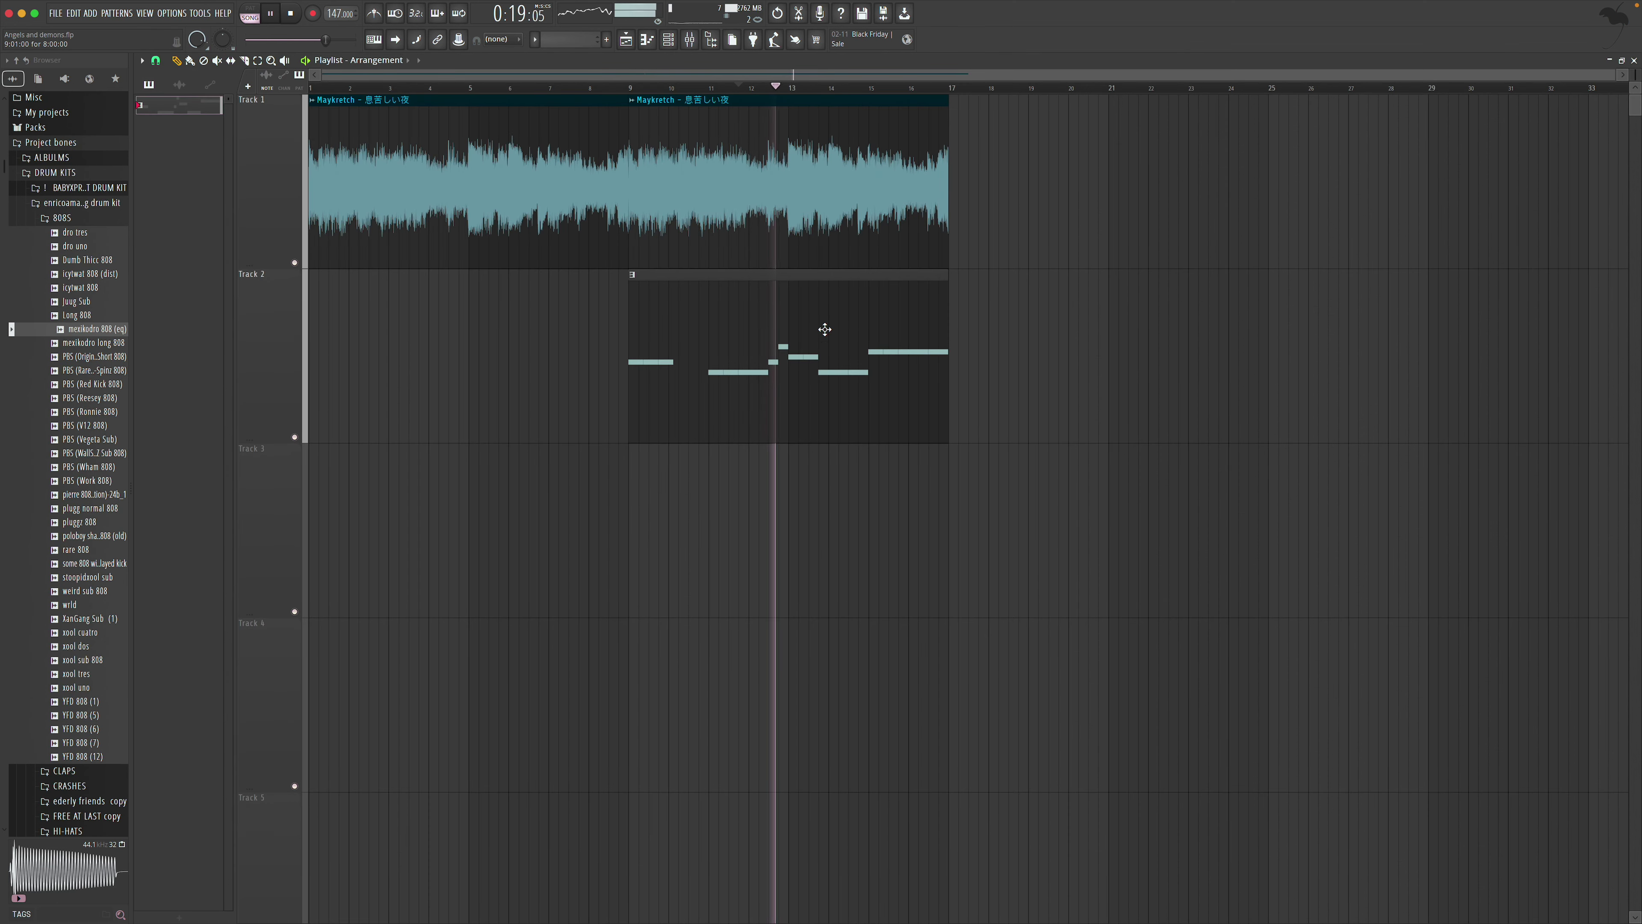
{"action": "left_click", "coordinate": [957, 356]}
{"action": "left_click", "coordinate": [964, 249]}
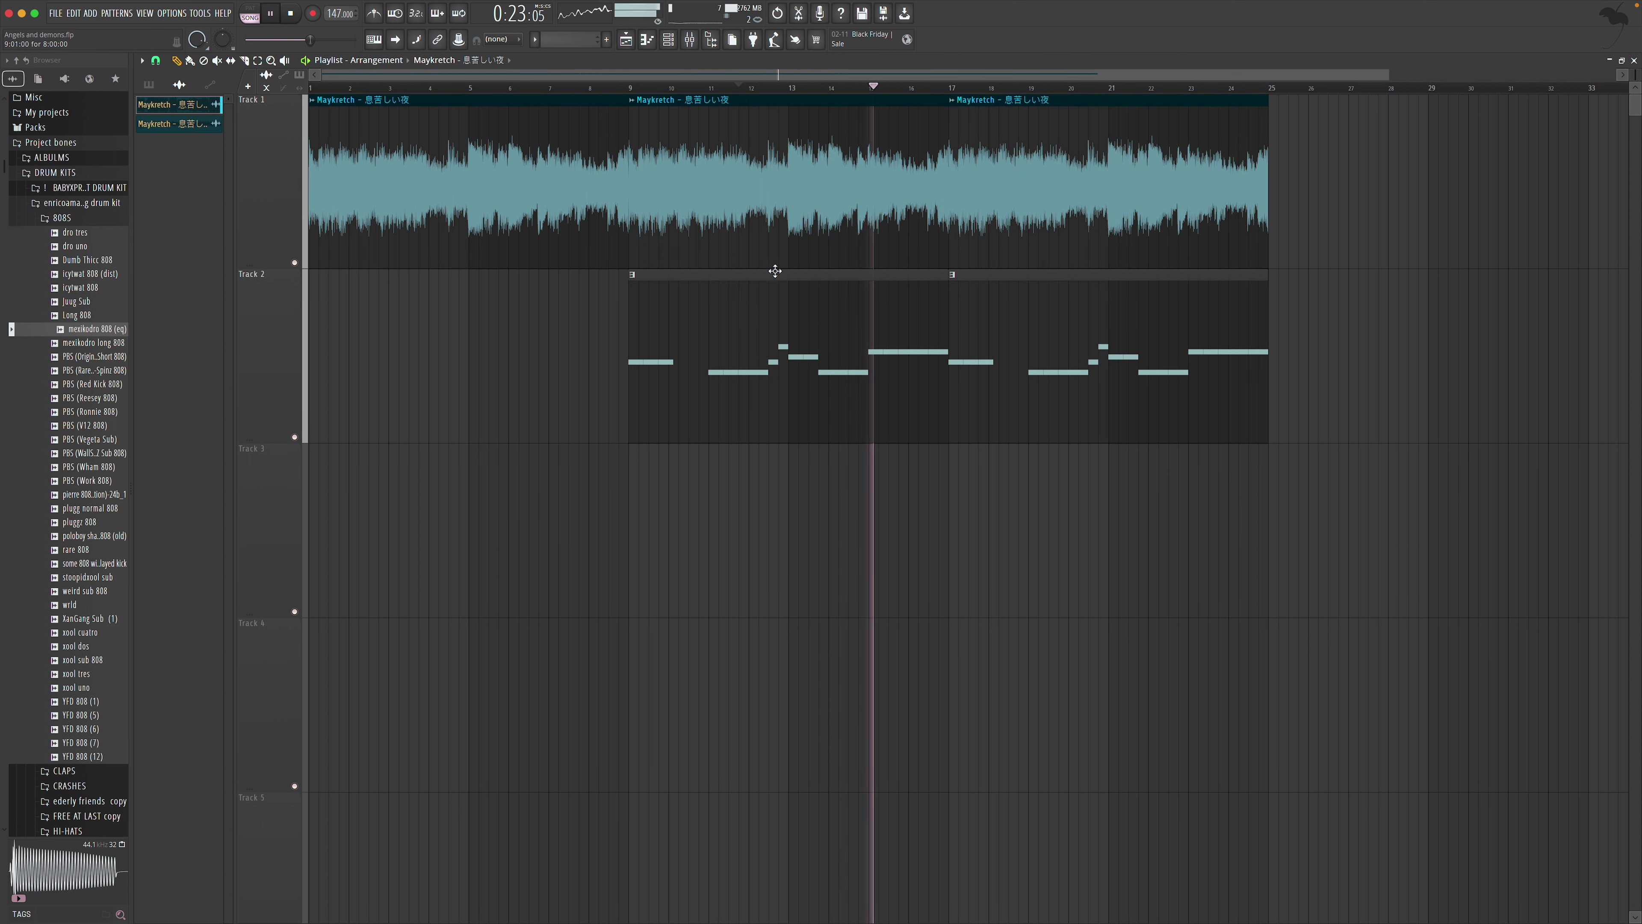
Load a second Fruity Parametric EQ 2 in slot 2 of mixer insert 1 and enable its heatmap
{"action": "key", "text": "F9"}
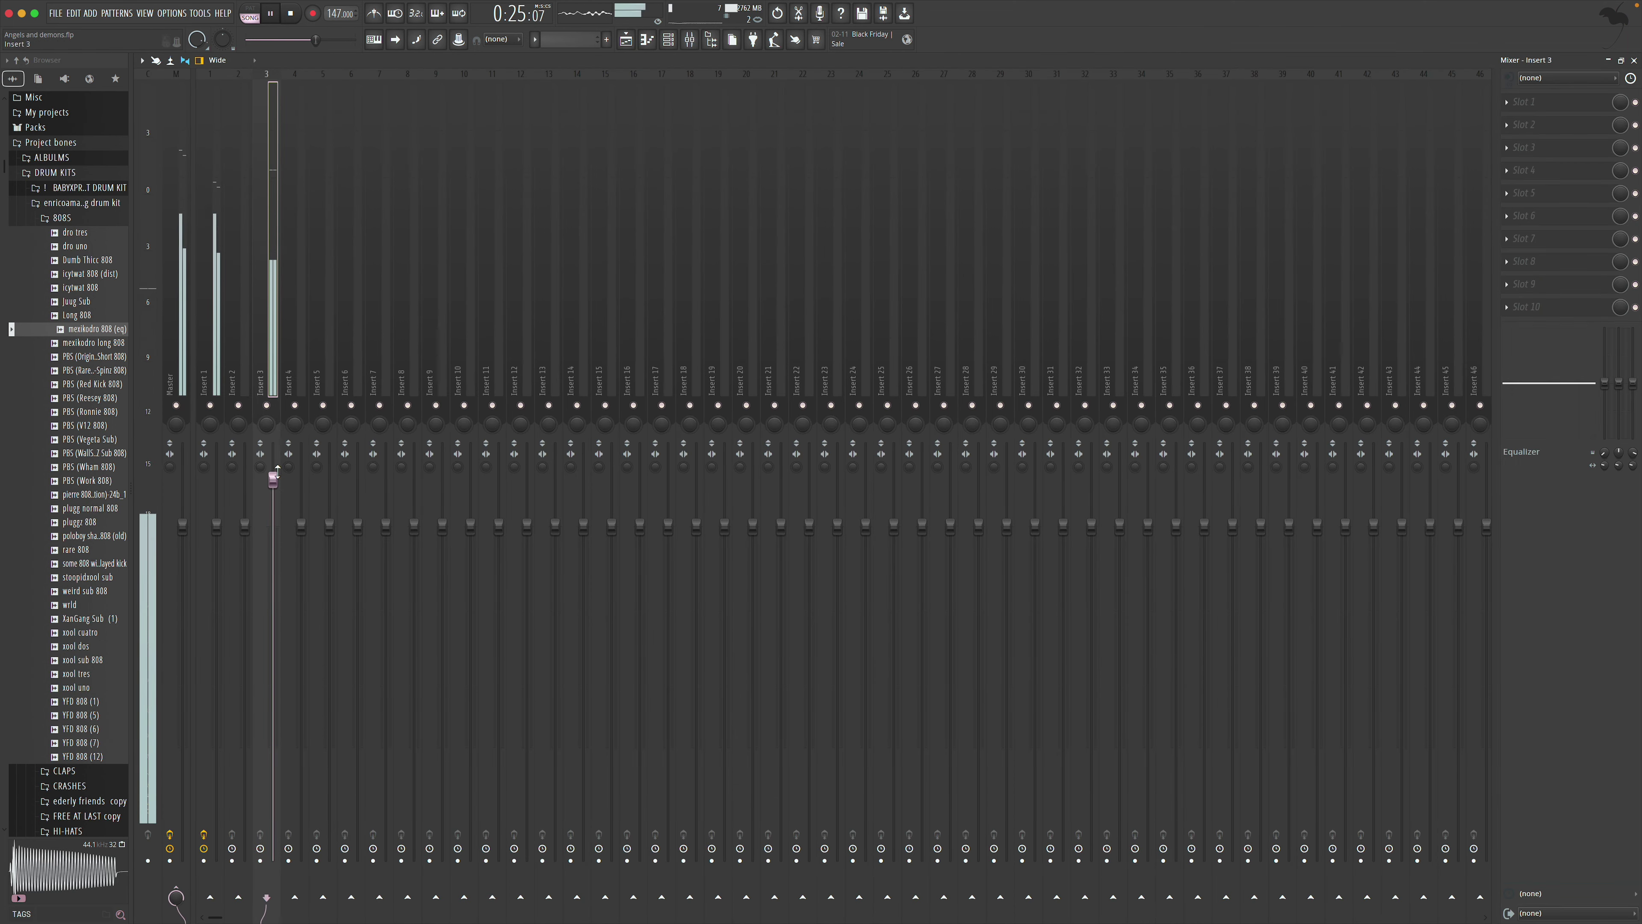
{"action": "left_click", "coordinate": [218, 368]}
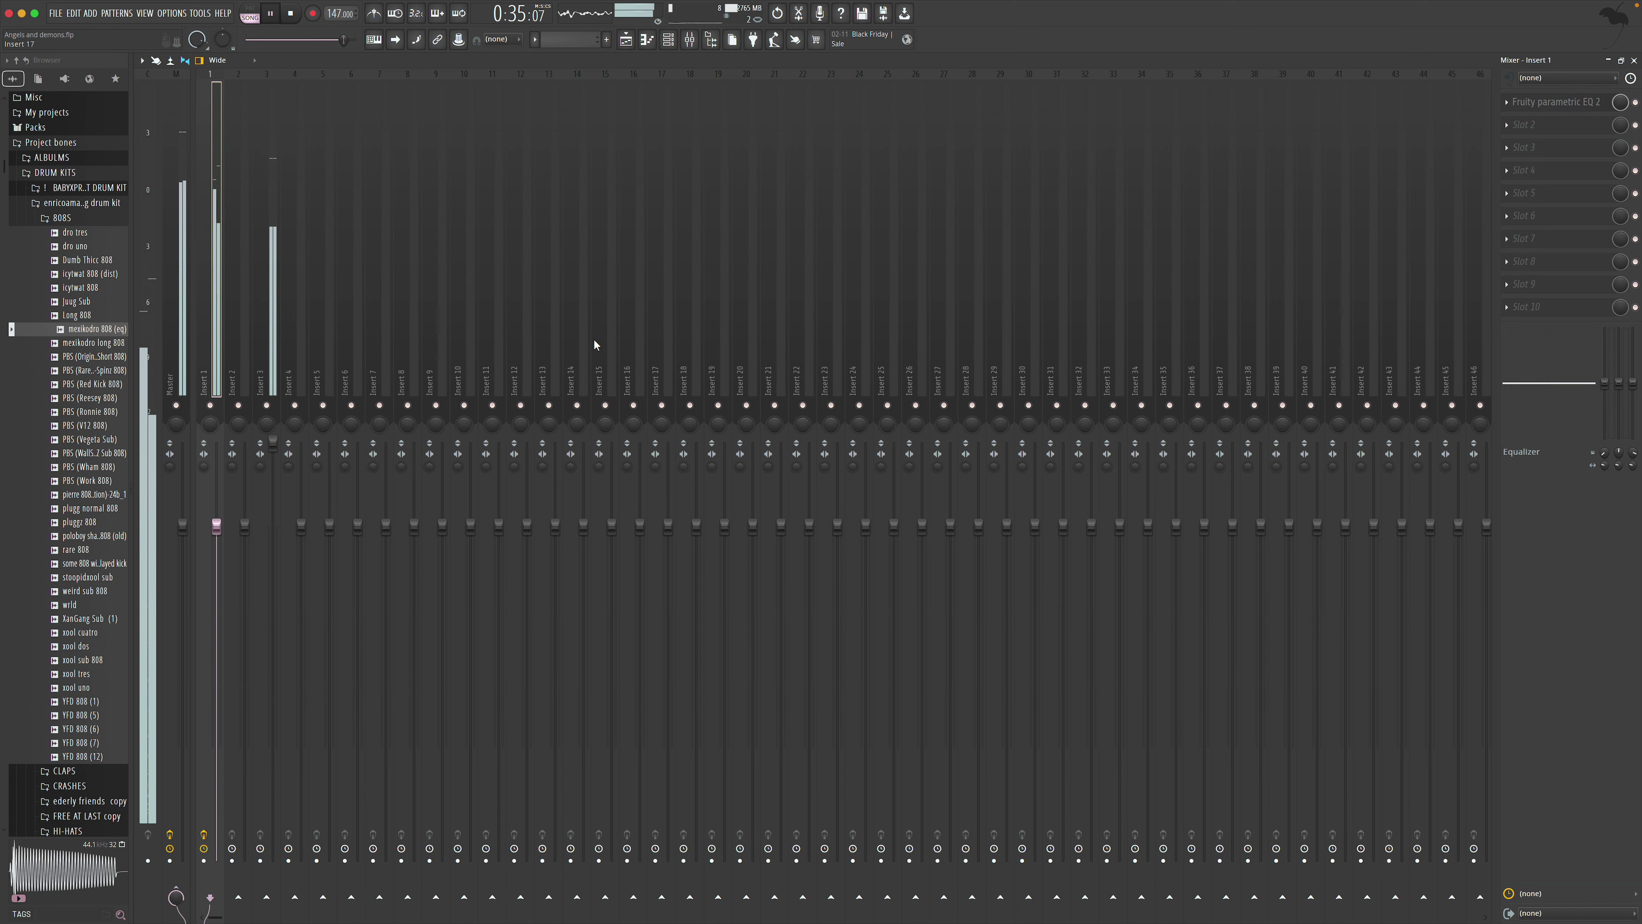
{"action": "left_click", "coordinate": [1554, 126]}
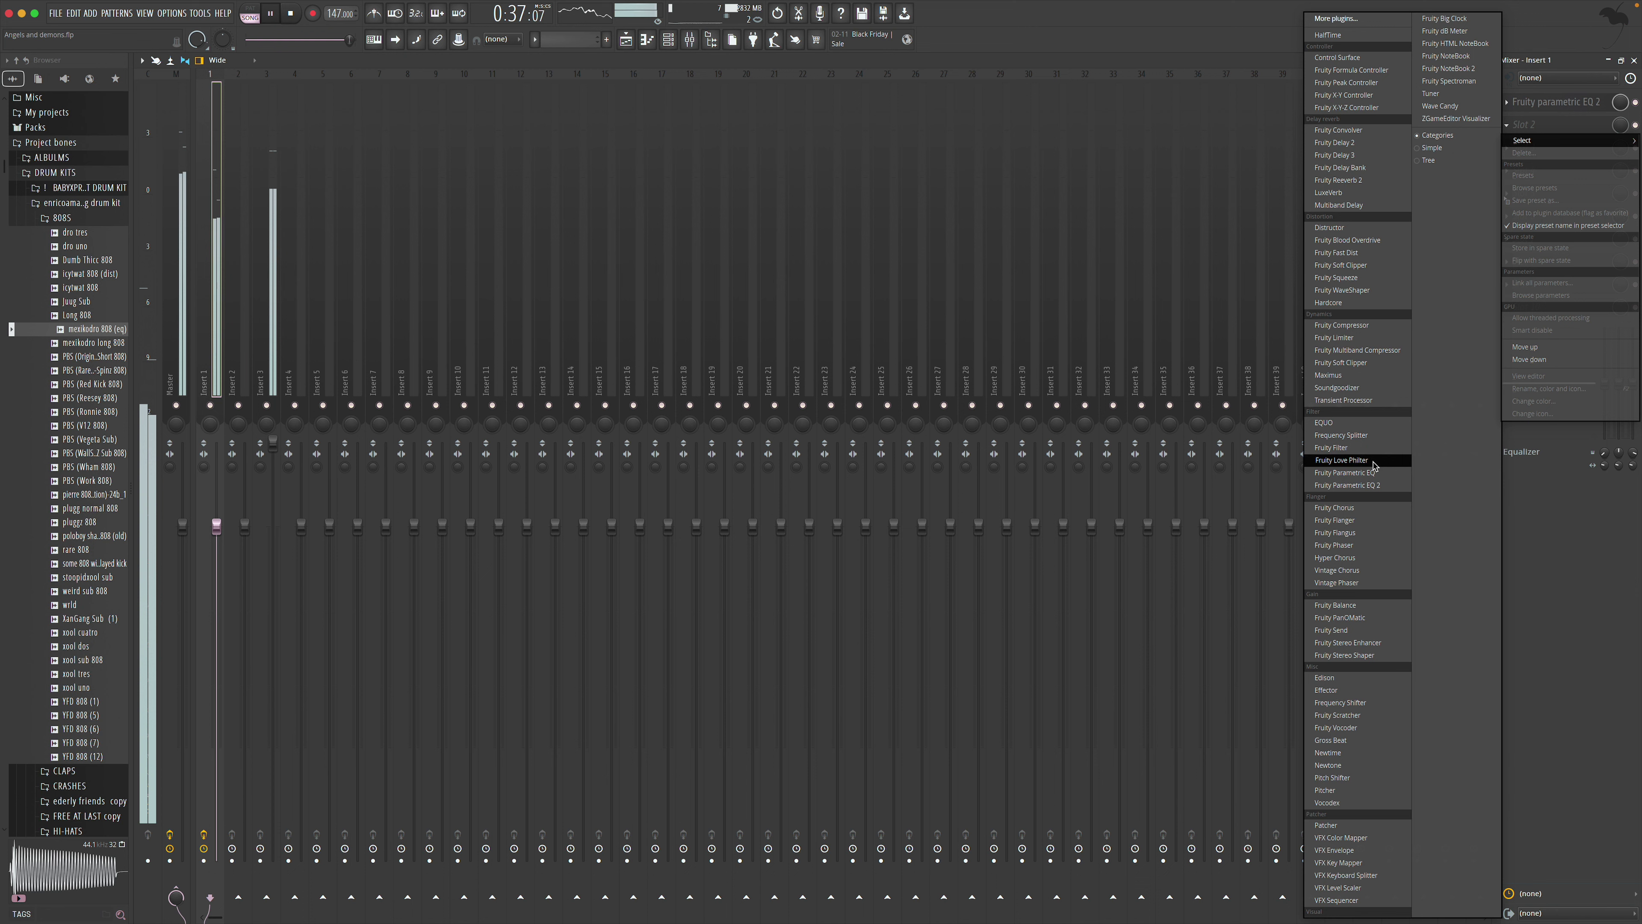
{"action": "left_click", "coordinate": [1348, 485]}
{"action": "left_click", "coordinate": [397, 392]}
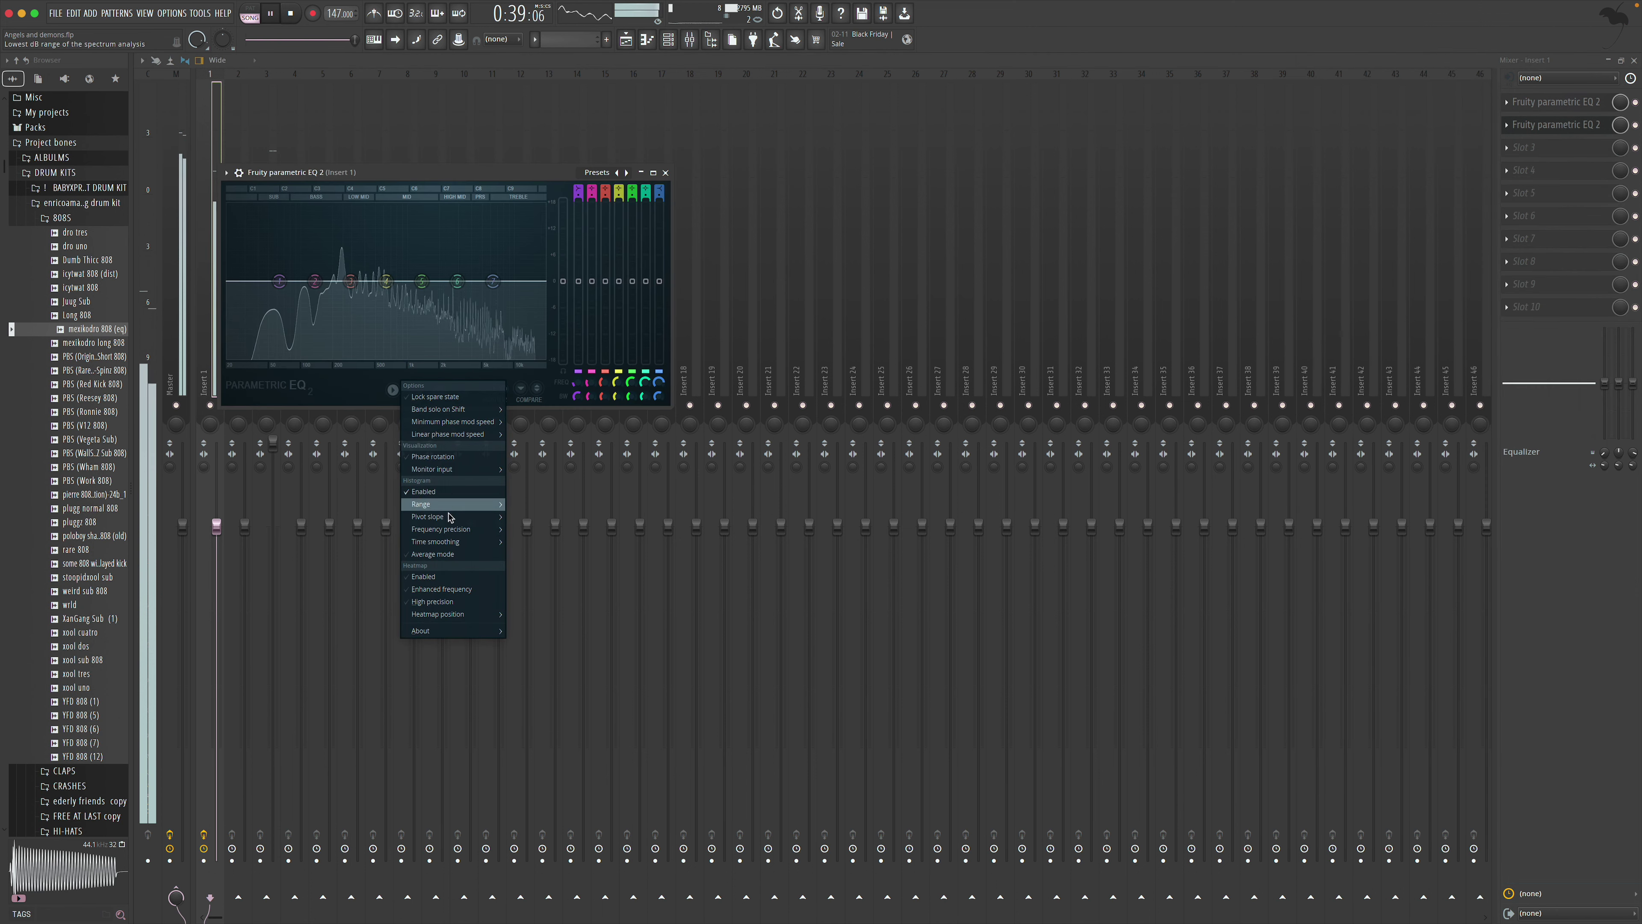
{"action": "left_click", "coordinate": [446, 574]}
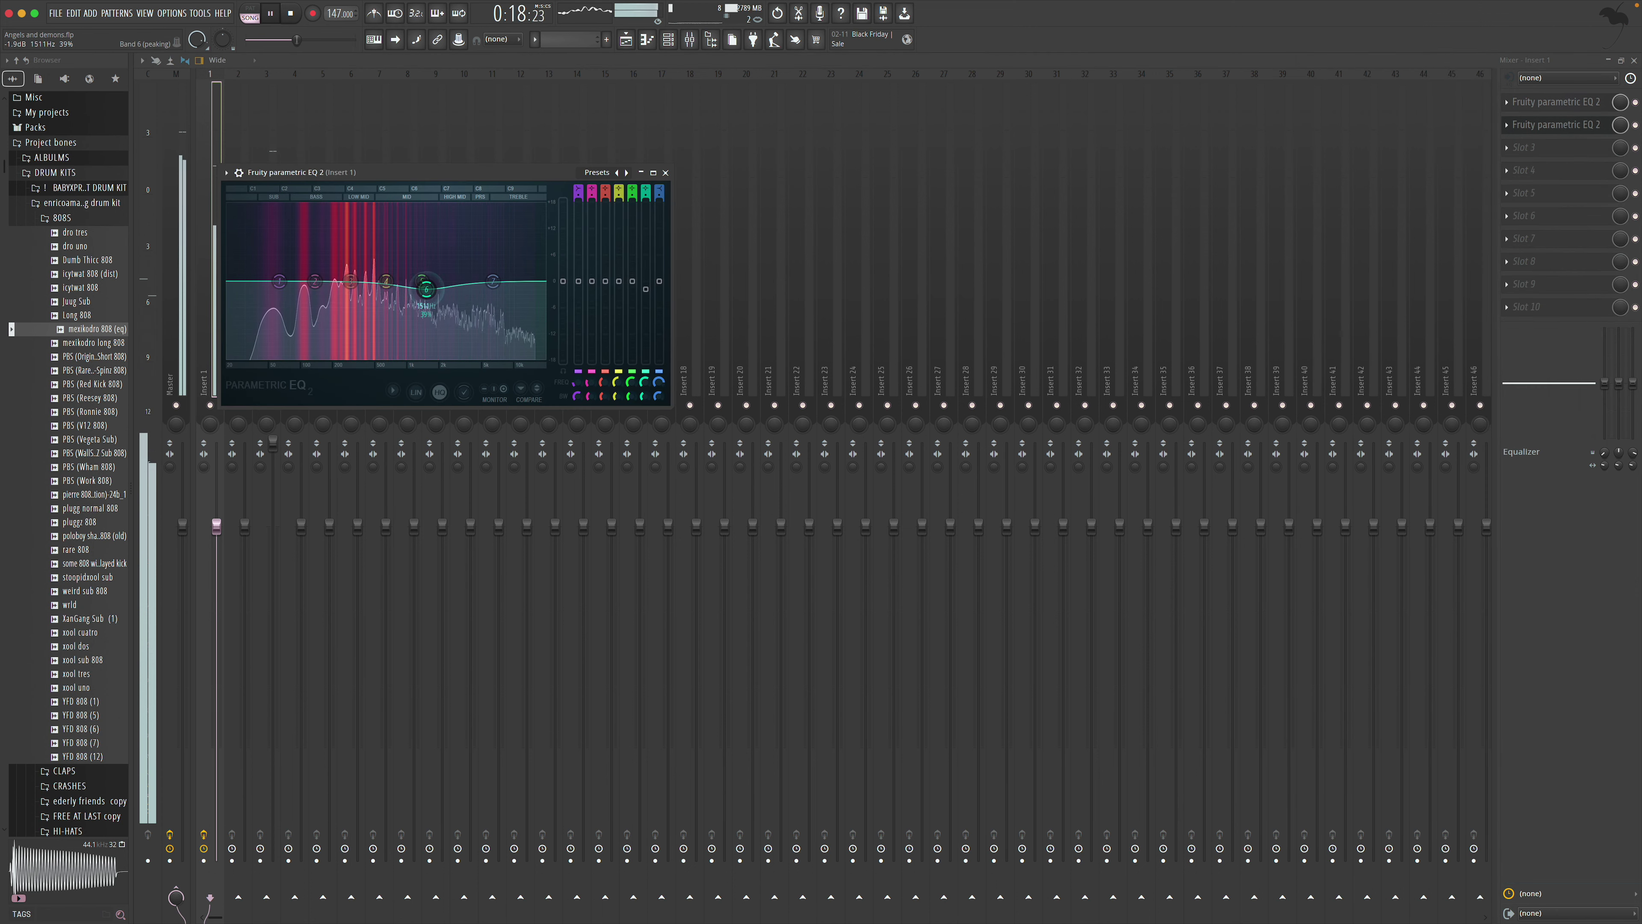
Cut the mids around 500 Hz with a wide EQ band, raise mixer insert 1's fader and close the equalizer
{"action": "left_click_drag", "start_coordinate": [379, 304], "coordinate": [381, 308]}
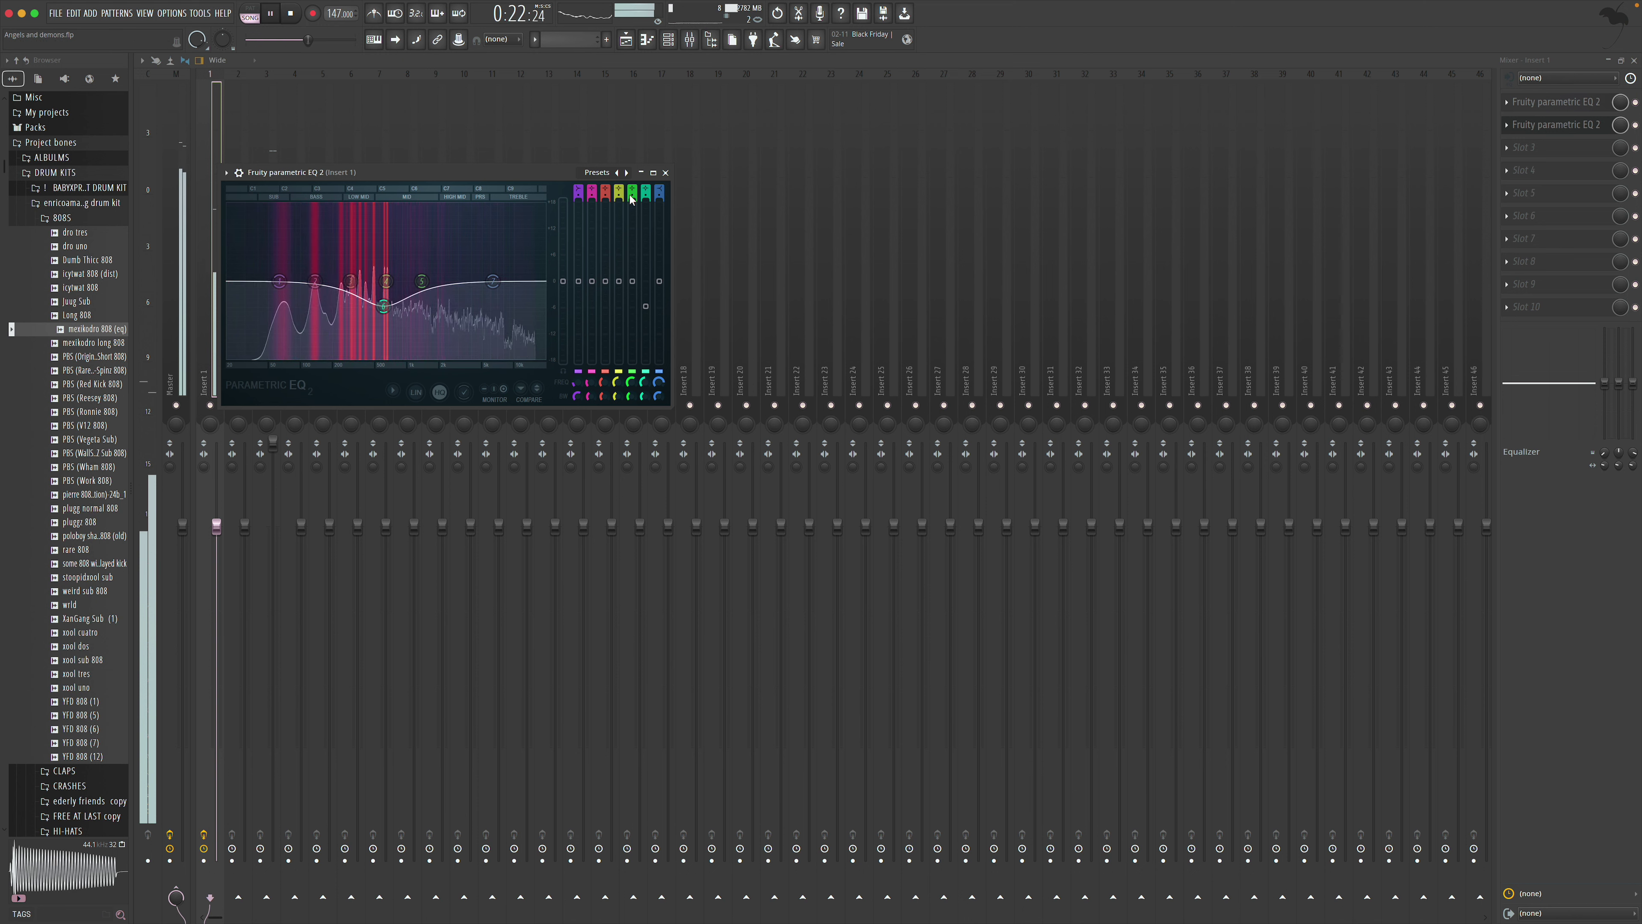
{"action": "left_click", "coordinate": [665, 173]}
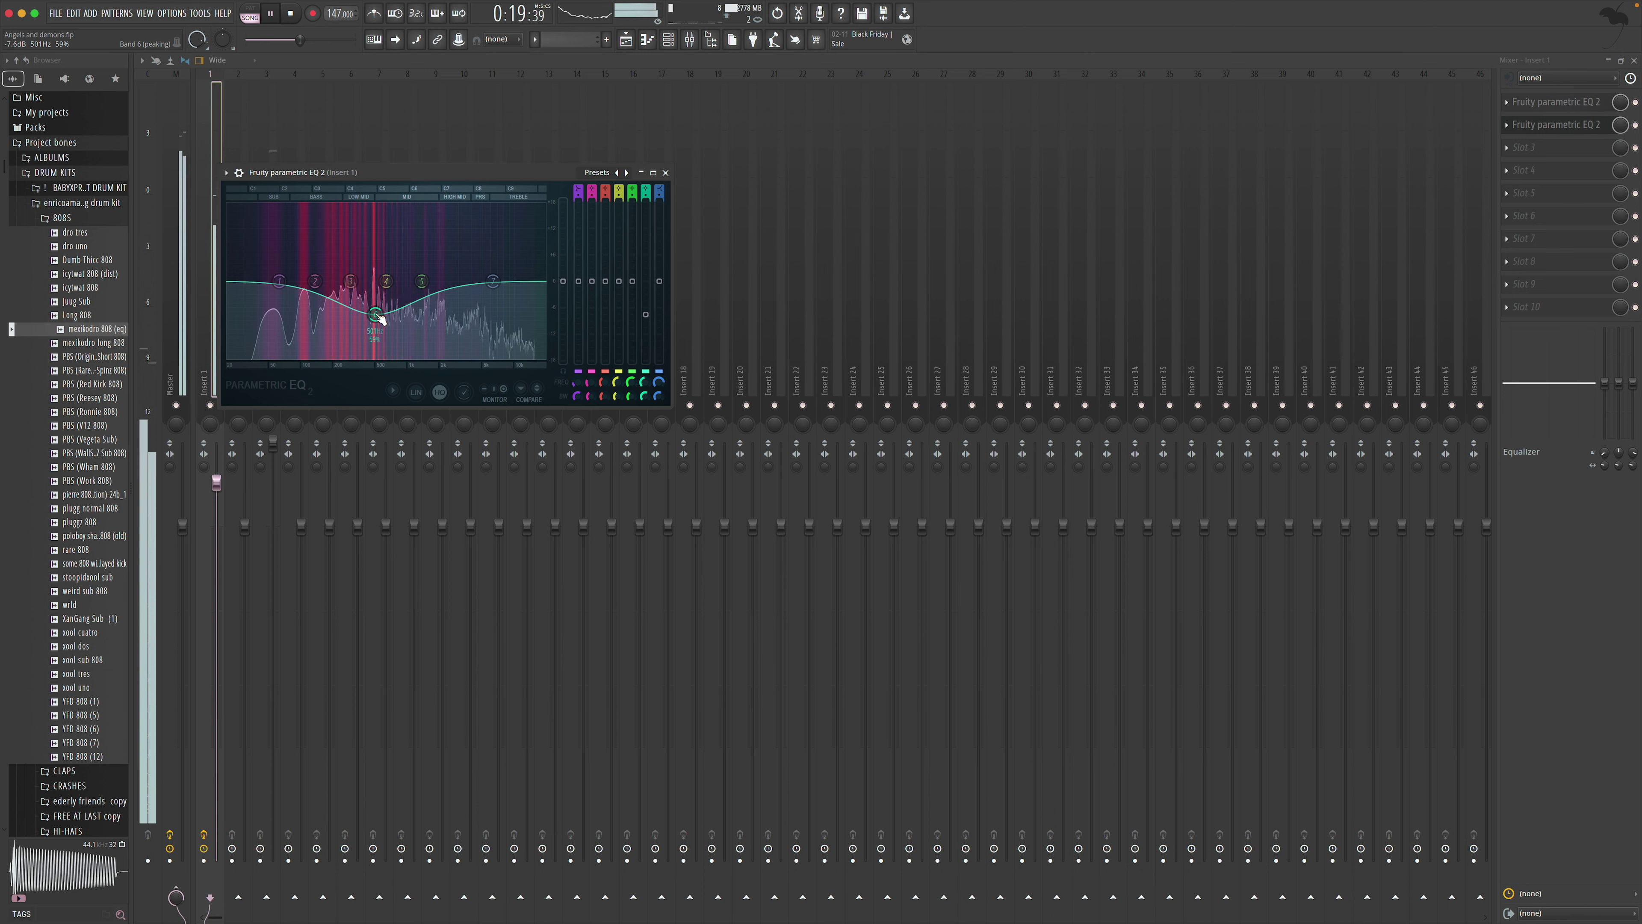
{"action": "left_click", "coordinate": [665, 173]}
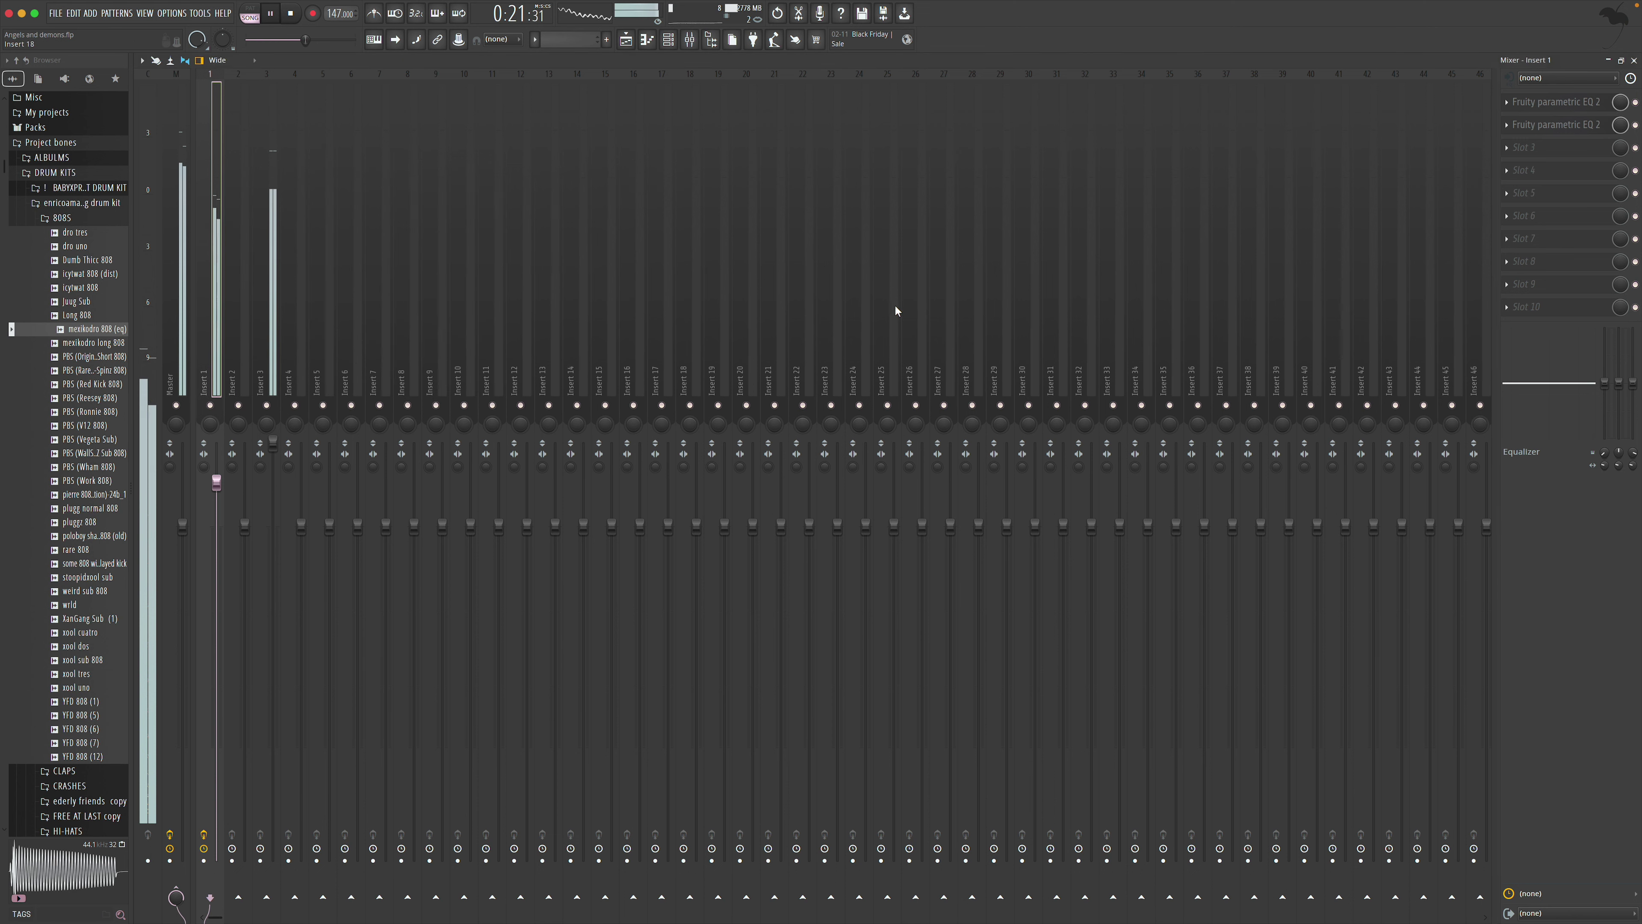
Load Fruity Reeverb 2 in slot 3 of mixer insert 1, set its wet level to 80% and review the second equalizer
{"action": "left_click", "coordinate": [1542, 157]}
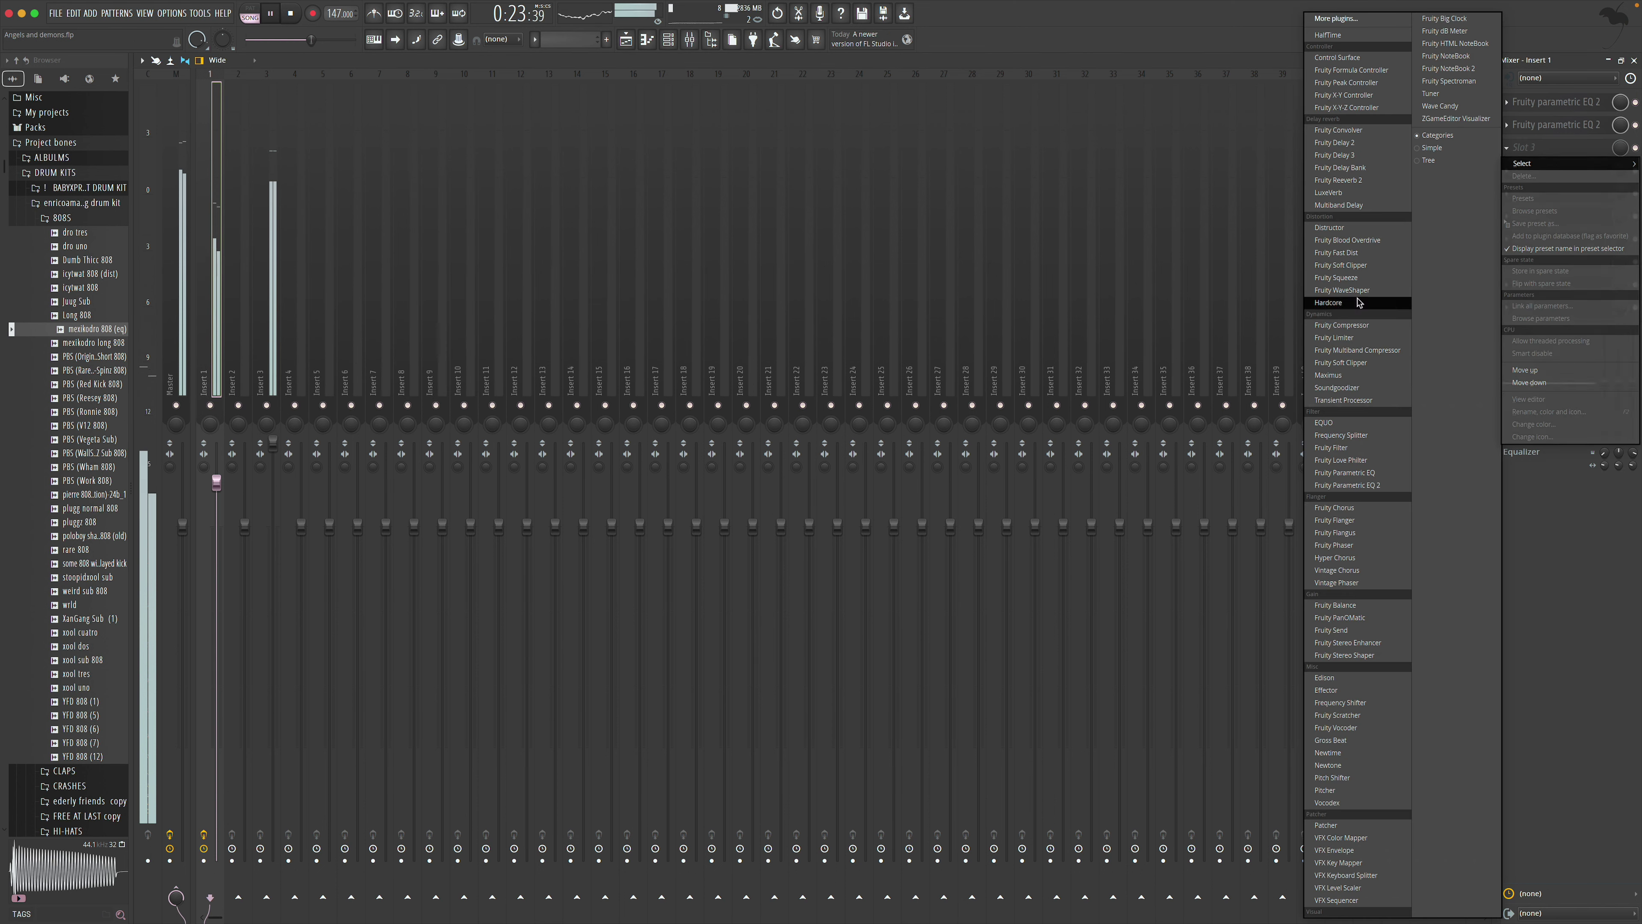
{"action": "left_click", "coordinate": [1339, 180]}
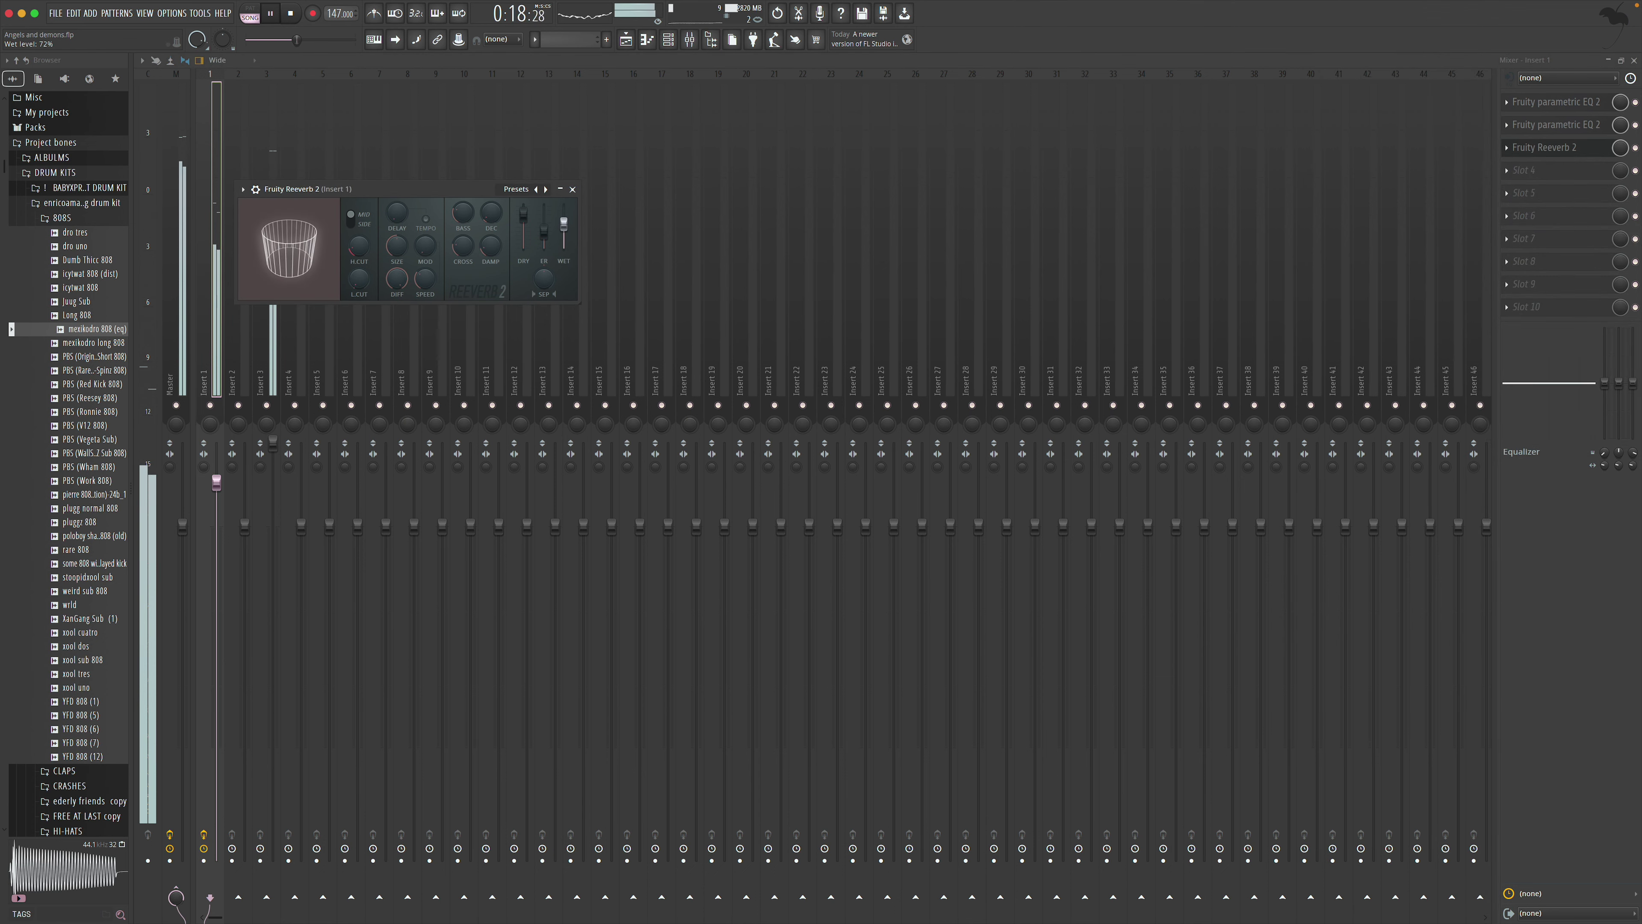
{"action": "left_click", "coordinate": [572, 189]}
{"action": "left_click", "coordinate": [1542, 131]}
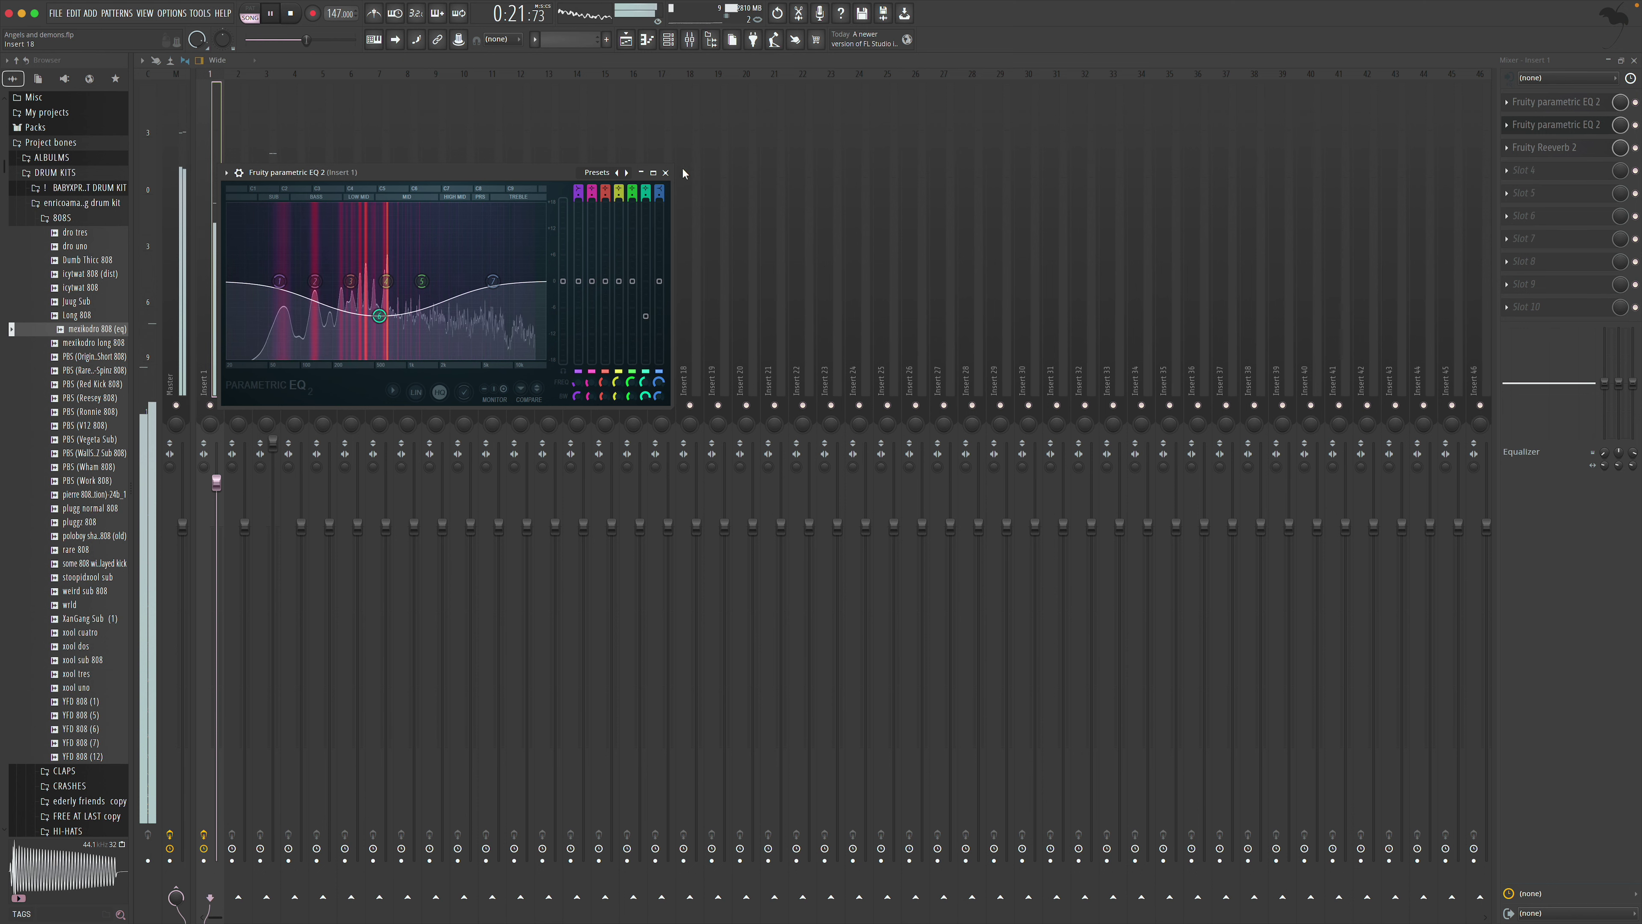
{"action": "left_click", "coordinate": [666, 172]}
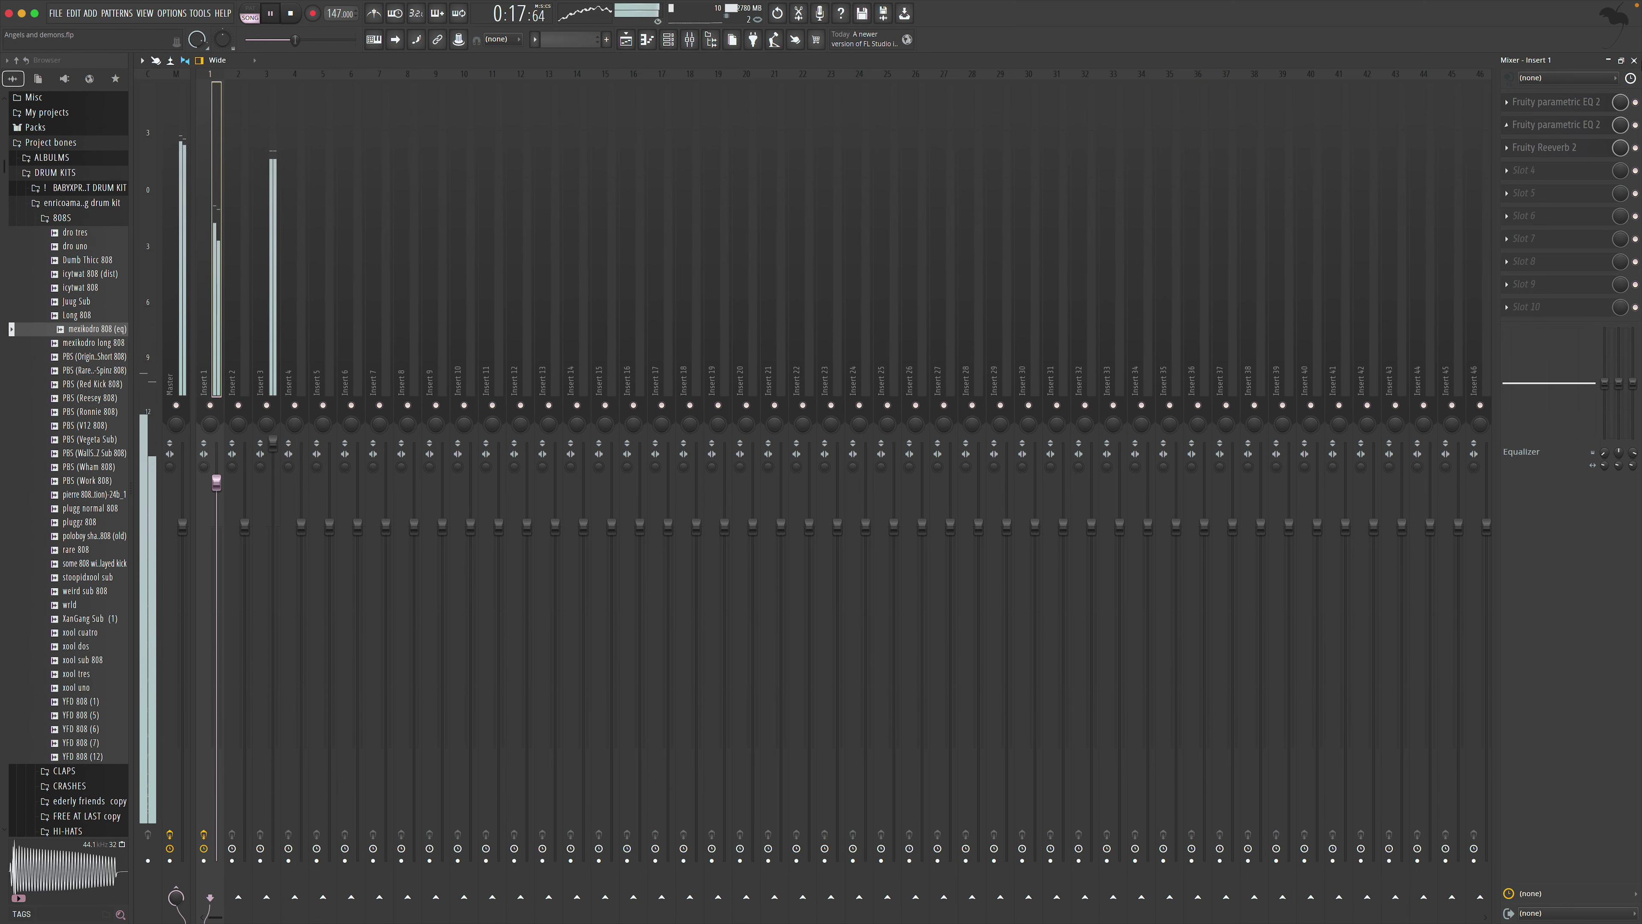
{"action": "left_click", "coordinate": [1635, 60]}
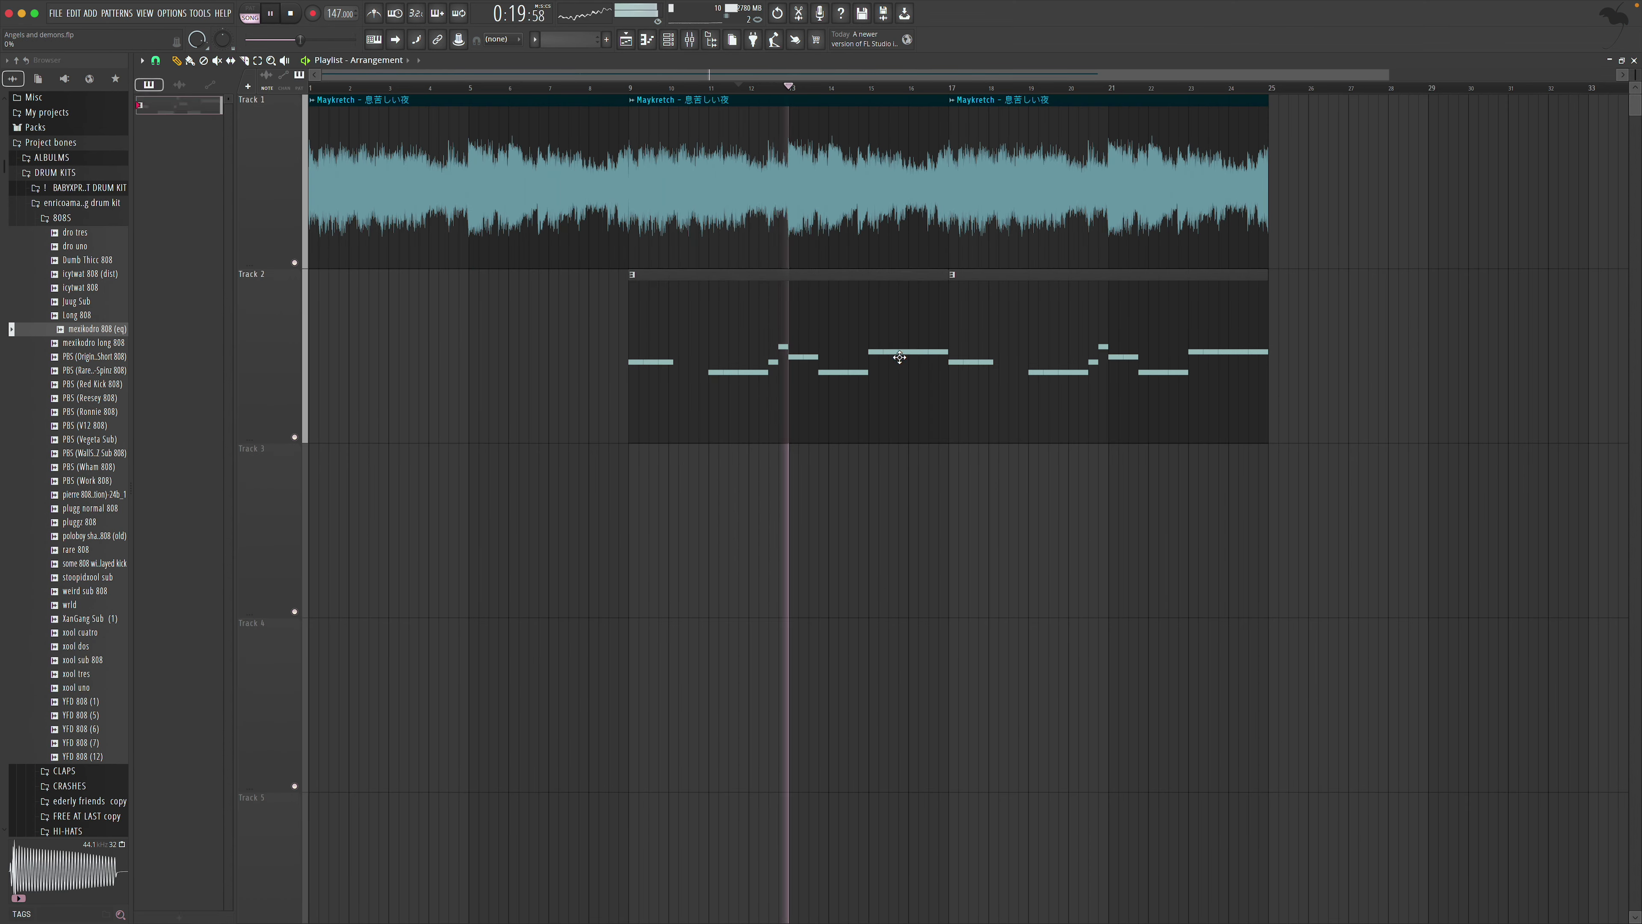
Slice the last D5 note in bar 8 of the mexikodro 808 pattern into shorter repeated hits
{"action": "double_click", "coordinate": [850, 363]}
{"action": "left_click", "coordinate": [297, 60]}
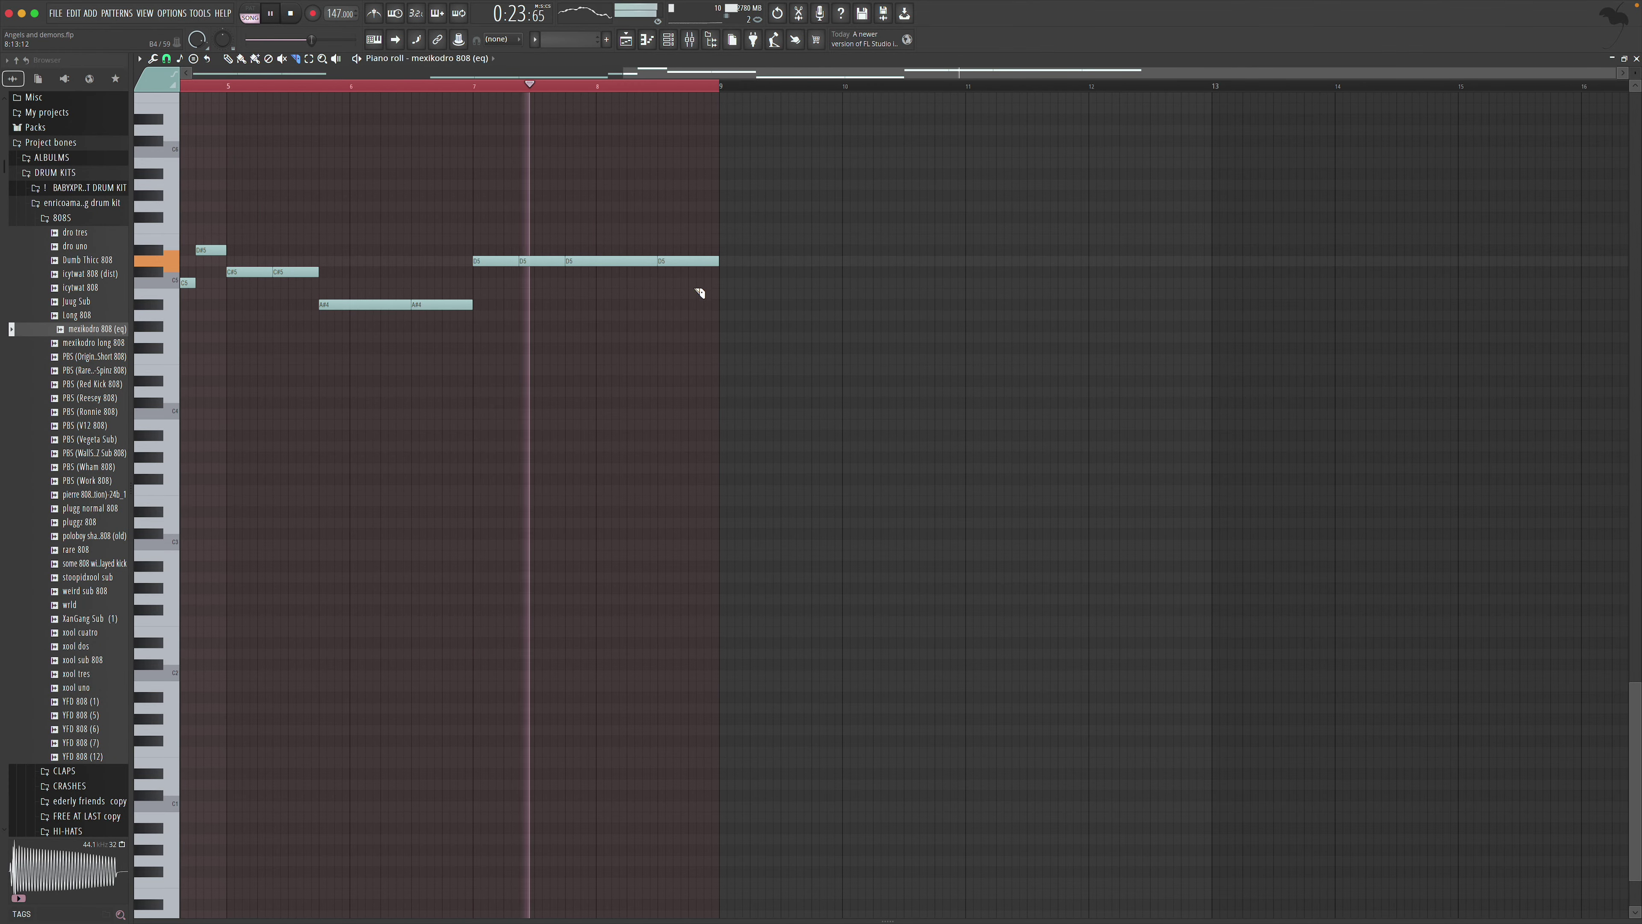
{"action": "key", "text": "space"}
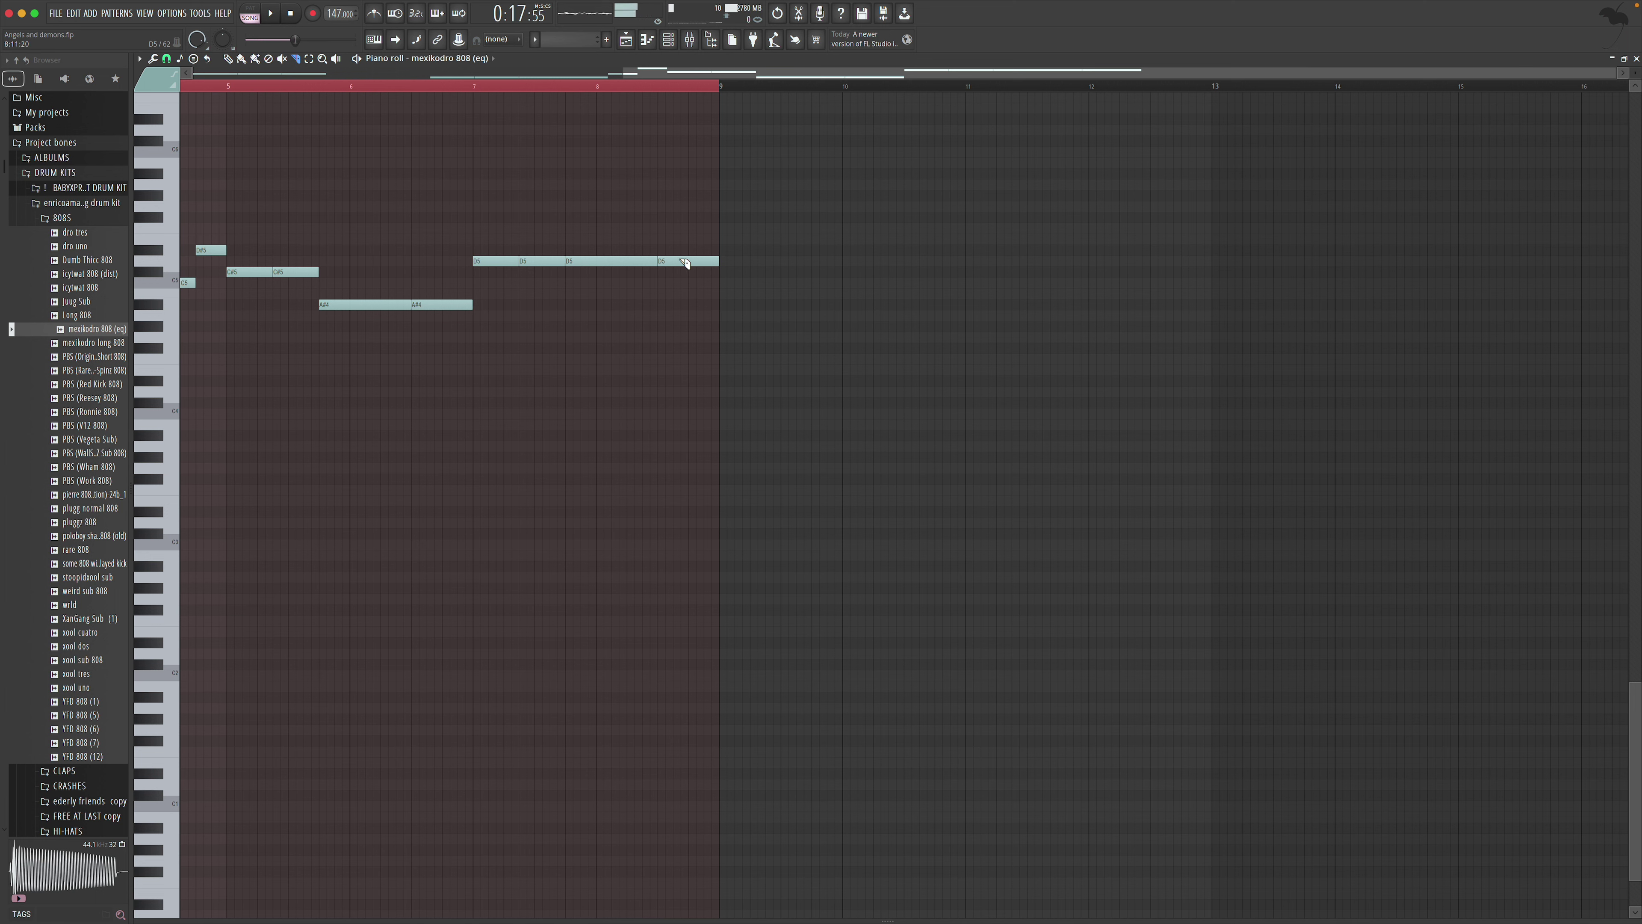
{"action": "left_click", "coordinate": [689, 262]}
{"action": "key", "text": "space"}
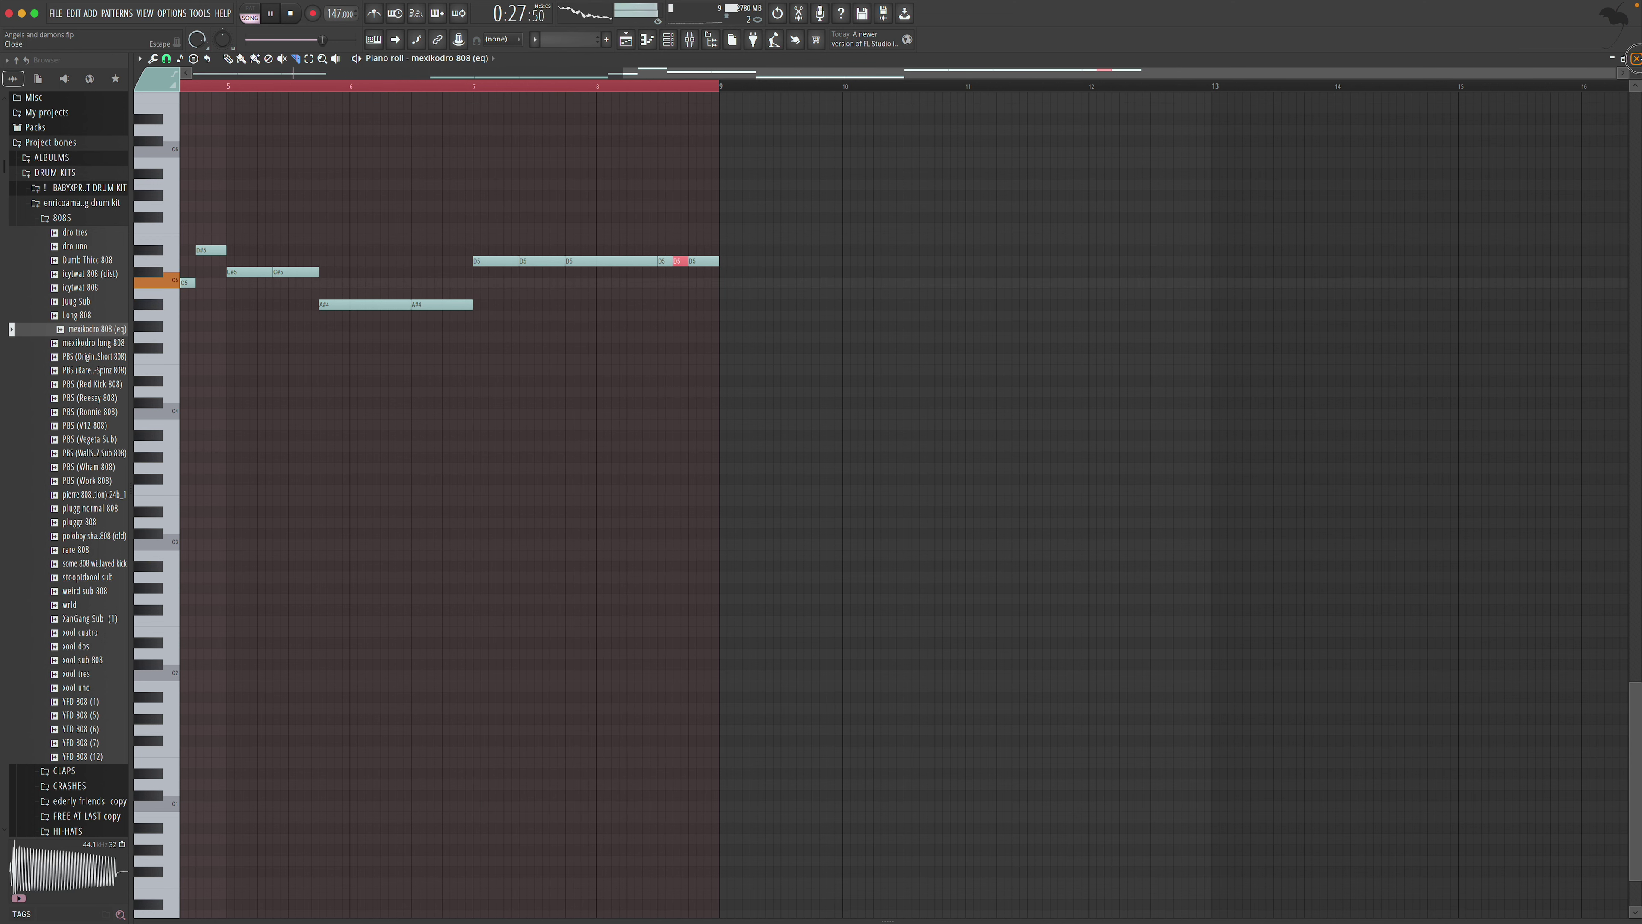
{"action": "left_click", "coordinate": [1636, 58]}
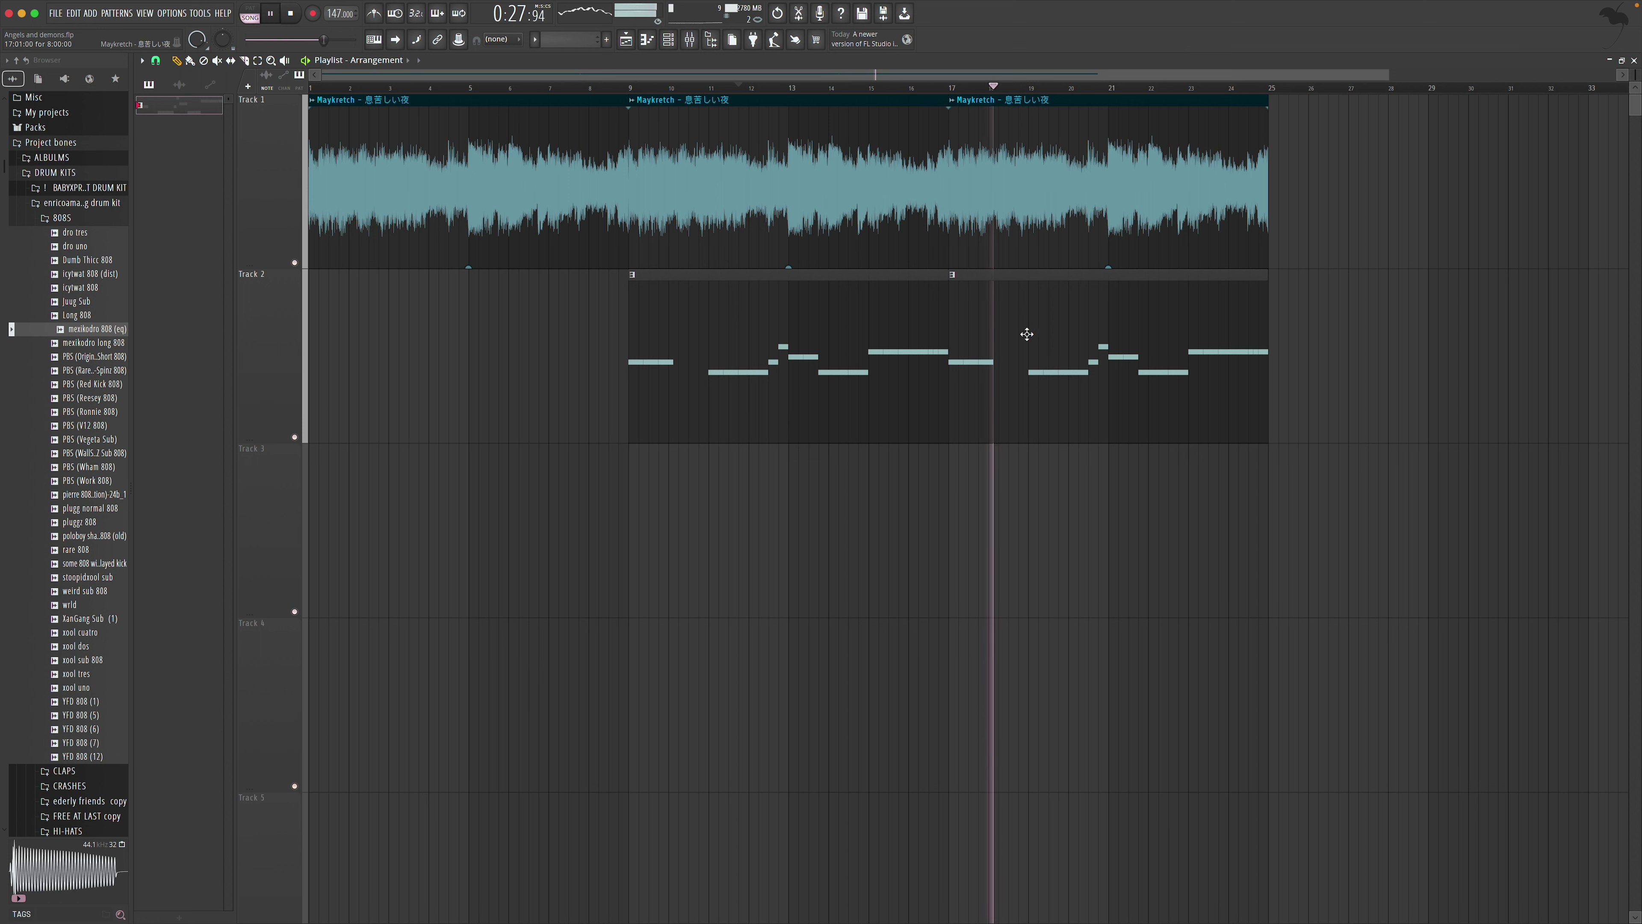
Audition clap samples in the enricoamane plugg drum kit's CLAPS folder
{"action": "left_click", "coordinate": [91, 218]}
{"action": "left_click", "coordinate": [65, 234]}
{"action": "left_click", "coordinate": [70, 262]}
{"action": "left_click", "coordinate": [71, 249]}
{"action": "left_click", "coordinate": [85, 299]}
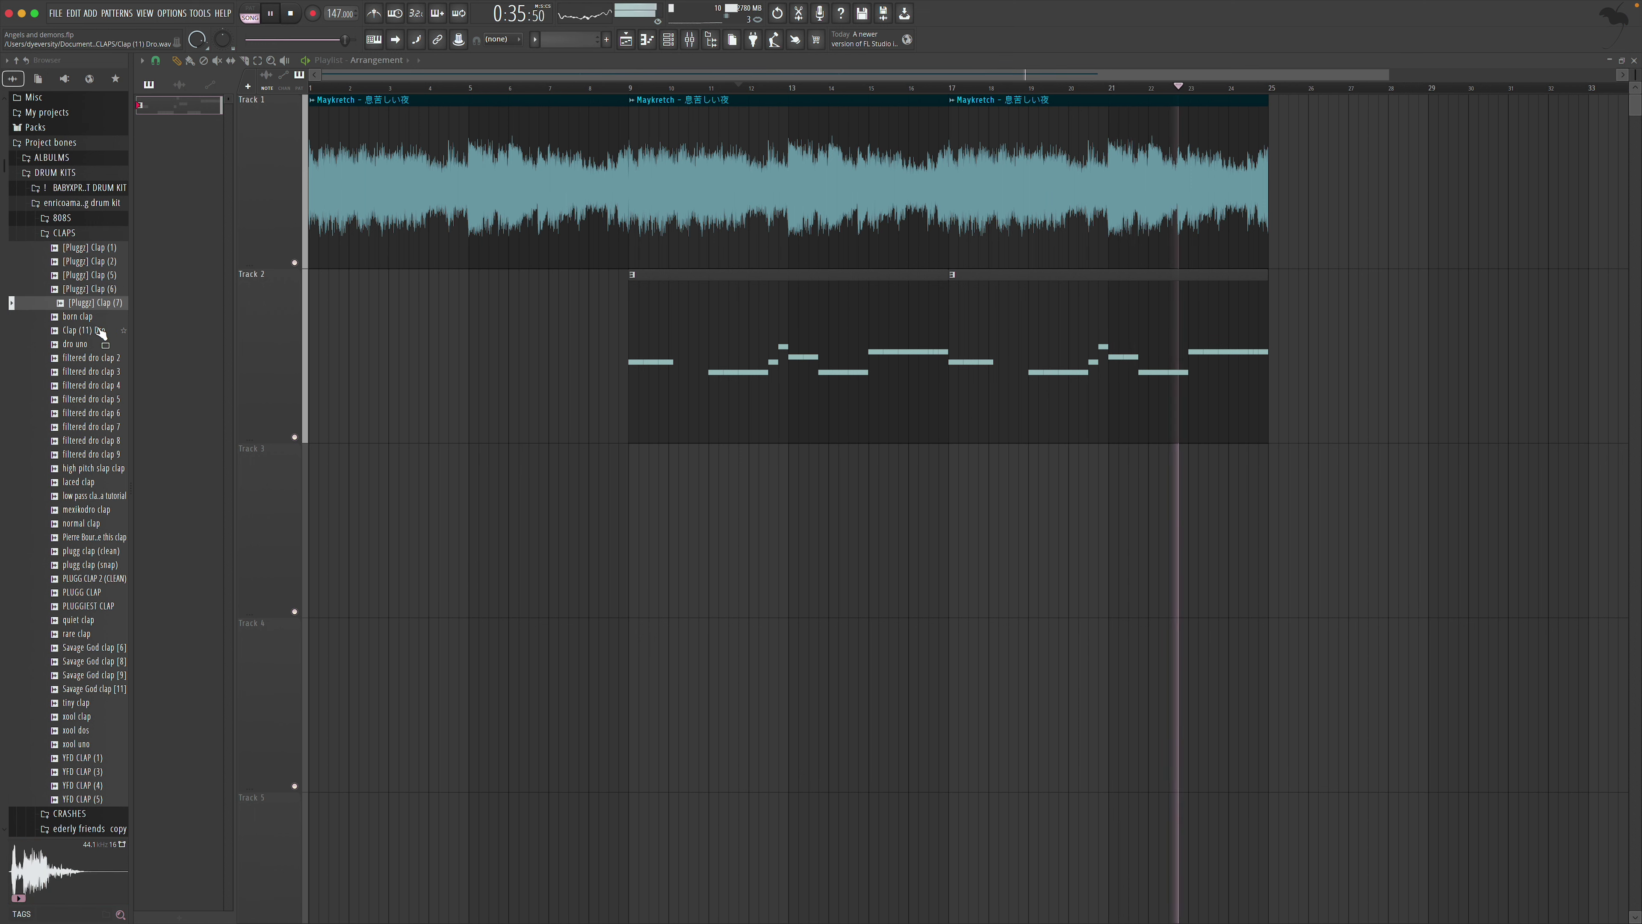
{"action": "left_click", "coordinate": [92, 319]}
{"action": "left_click", "coordinate": [97, 331]}
{"action": "left_click", "coordinate": [92, 318]}
{"action": "left_click", "coordinate": [94, 344]}
{"action": "left_click", "coordinate": [96, 358]}
{"action": "left_click", "coordinate": [91, 371]}
{"action": "left_click", "coordinate": [94, 468]}
{"action": "left_click", "coordinate": [84, 481]}
{"action": "left_click", "coordinate": [105, 497]}
{"action": "left_click", "coordinate": [104, 483]}
{"action": "left_click", "coordinate": [105, 510]}
{"action": "left_click", "coordinate": [103, 525]}
{"action": "left_click", "coordinate": [104, 540]}
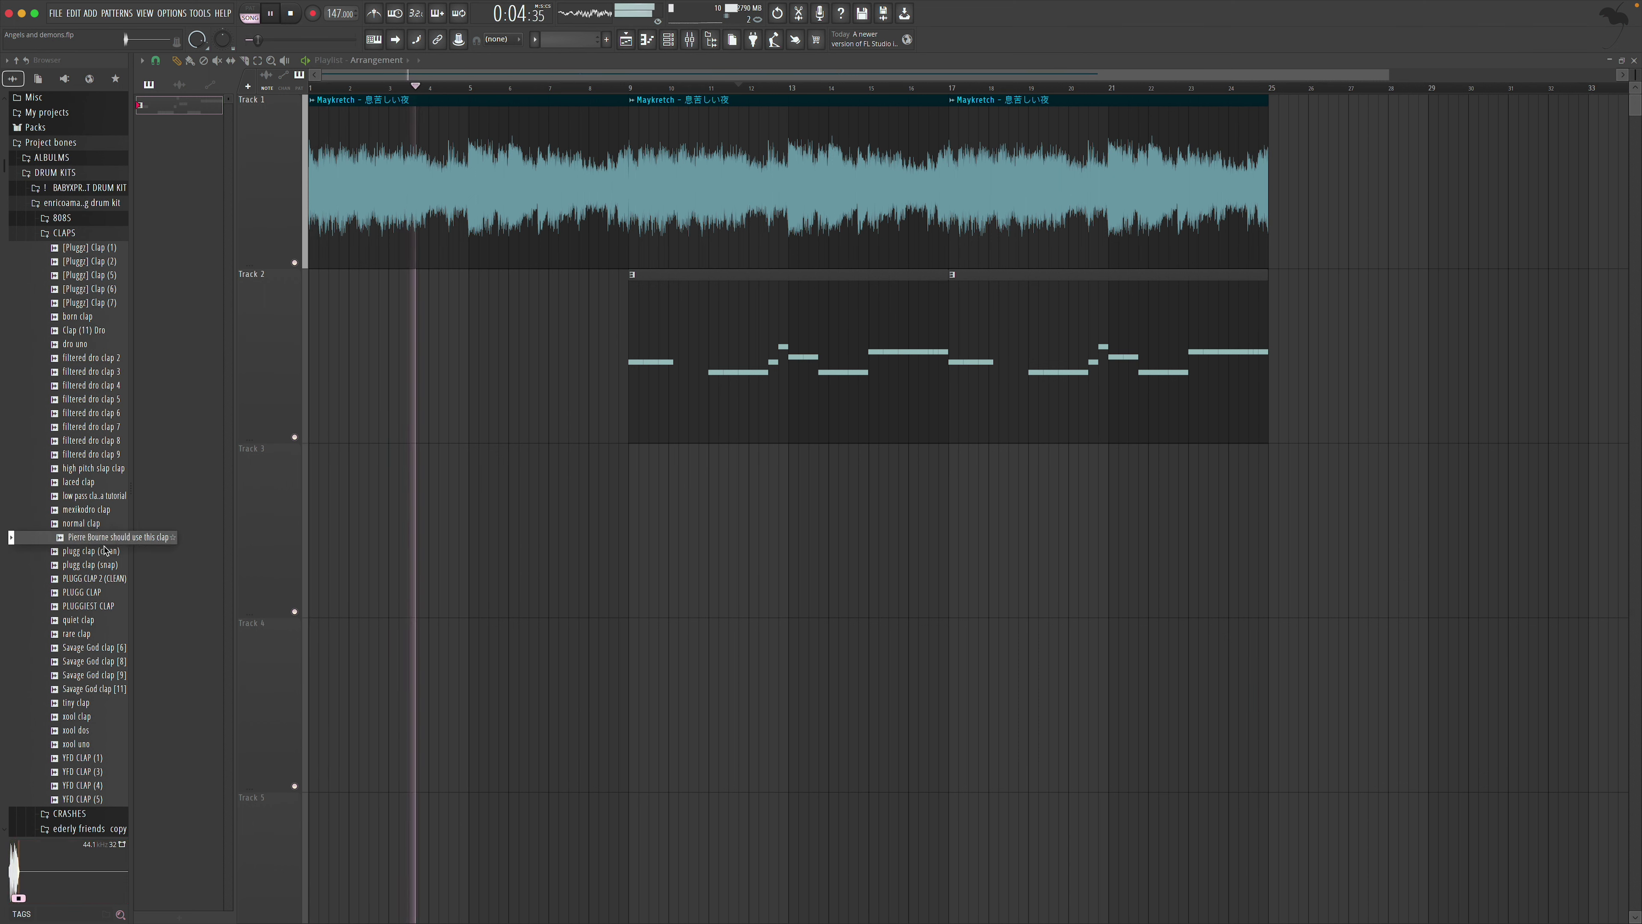
Audition the SAURON DRUM KIT 2020 claps and add LOFI CLAP (ADD REVERB) to the project as a new channel
{"action": "left_click", "coordinate": [82, 202]}
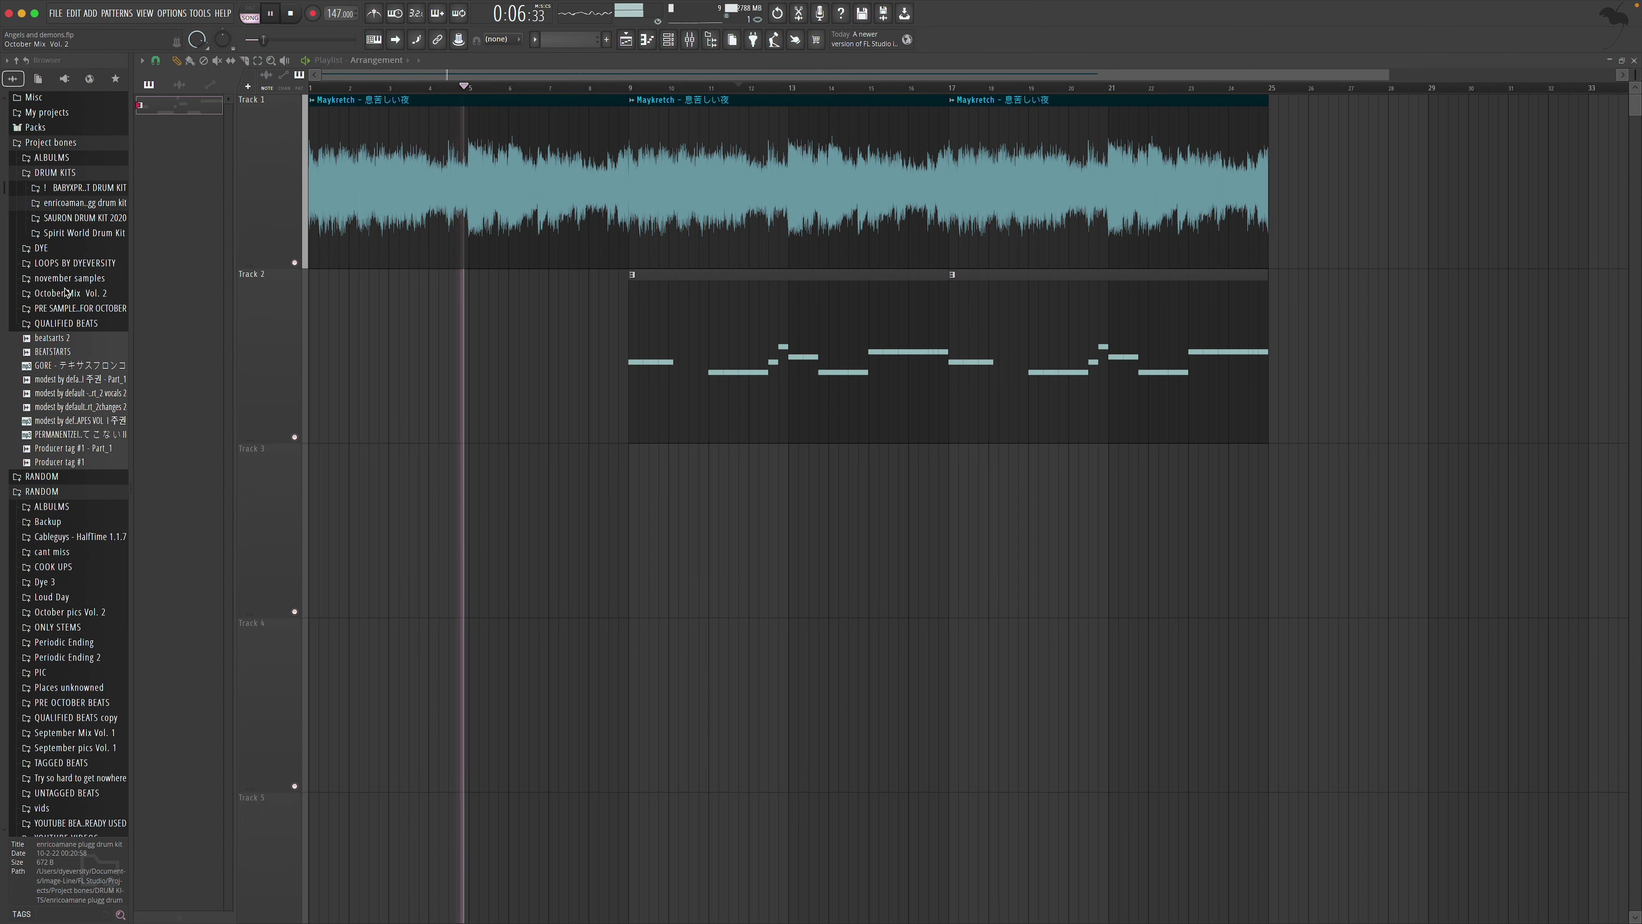
{"action": "left_click", "coordinate": [81, 218]}
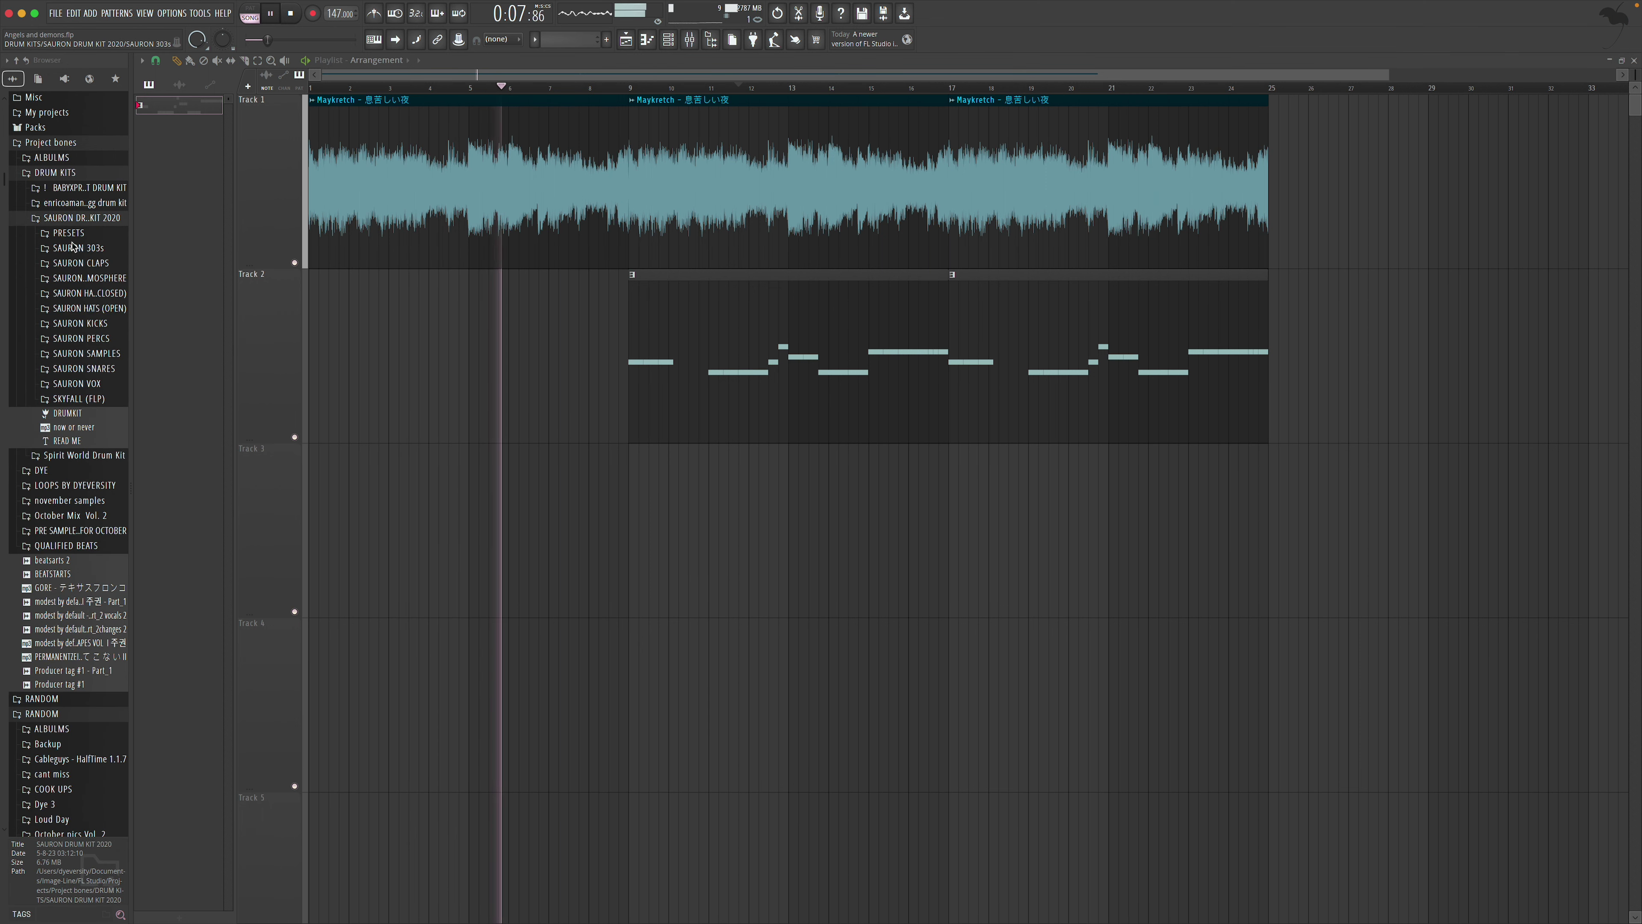
{"action": "left_click", "coordinate": [76, 263]}
{"action": "left_click", "coordinate": [81, 277]}
{"action": "left_click", "coordinate": [84, 291]}
{"action": "left_click_drag", "start_coordinate": [82, 296], "coordinate": [138, 304]}
Create Pattern 2 and place four two-bar clips of it on playlist Track 3, covering bars 9 to 16
{"action": "left_click", "coordinate": [606, 40]}
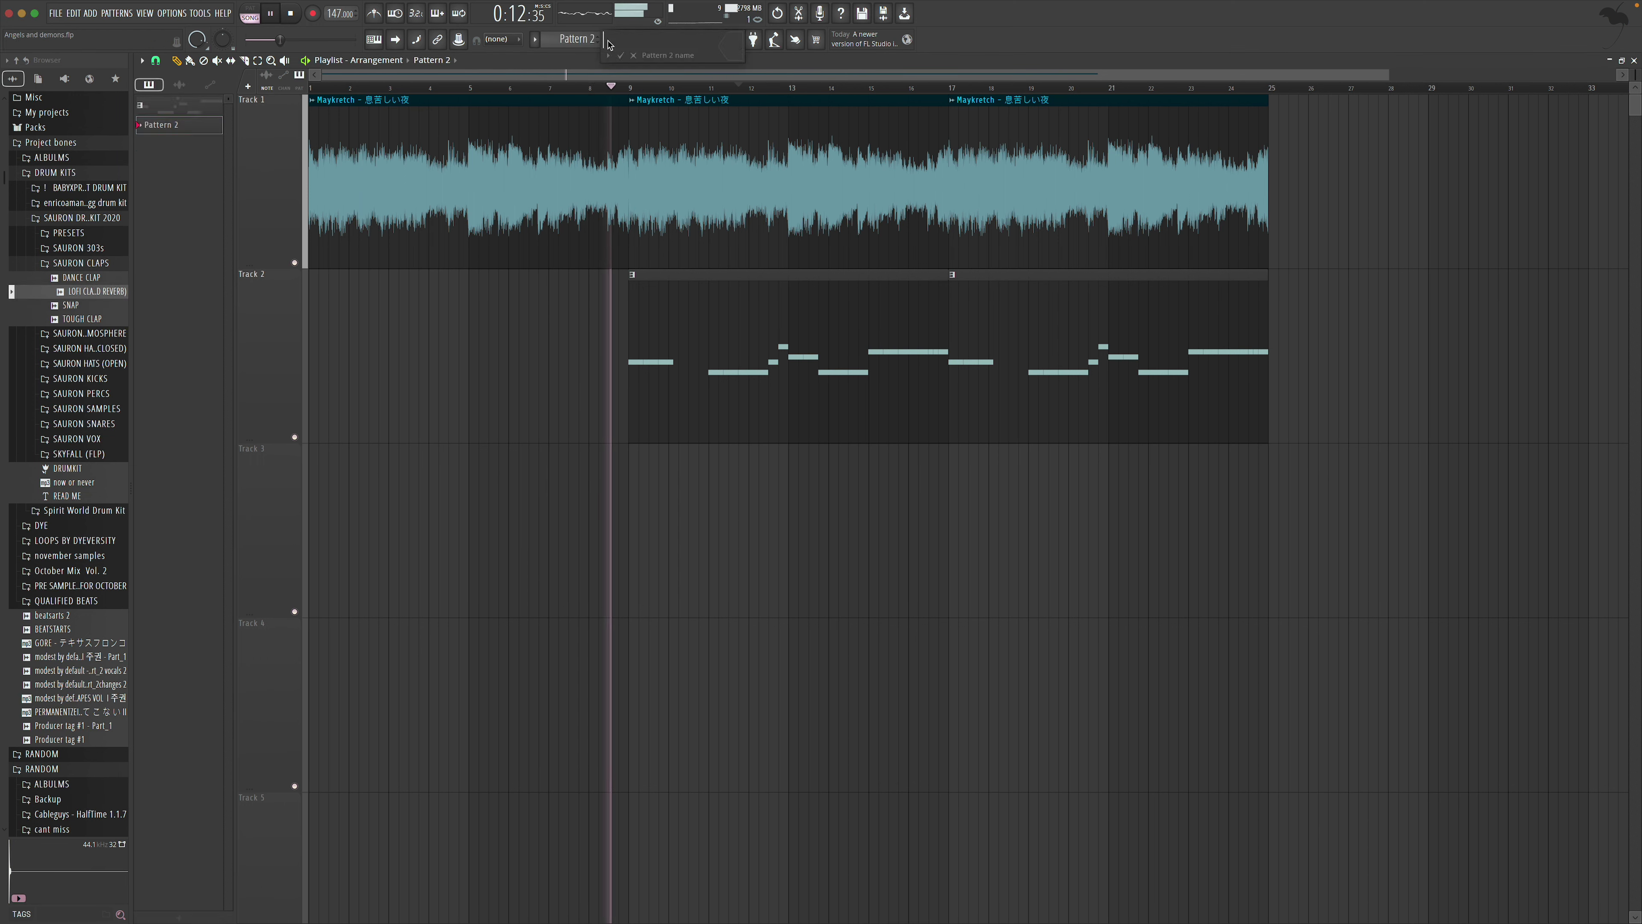
{"action": "left_click_drag", "start_coordinate": [180, 124], "coordinate": [712, 472]}
{"action": "left_click", "coordinate": [568, 86]}
{"action": "left_click", "coordinate": [712, 473]}
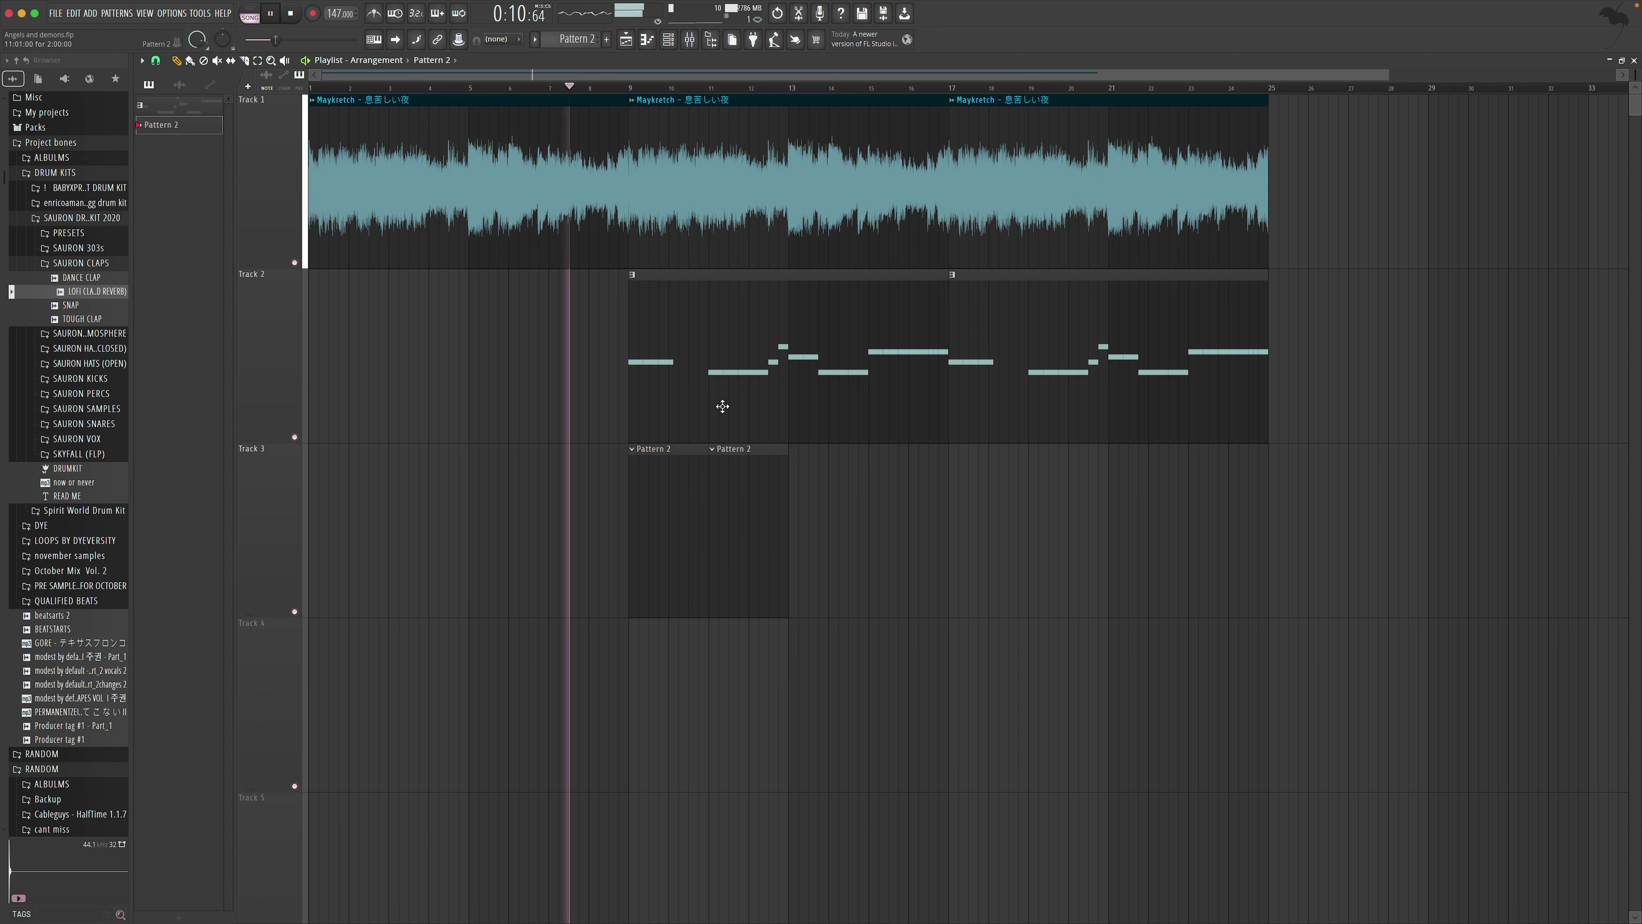
{"action": "left_click", "coordinate": [792, 537]}
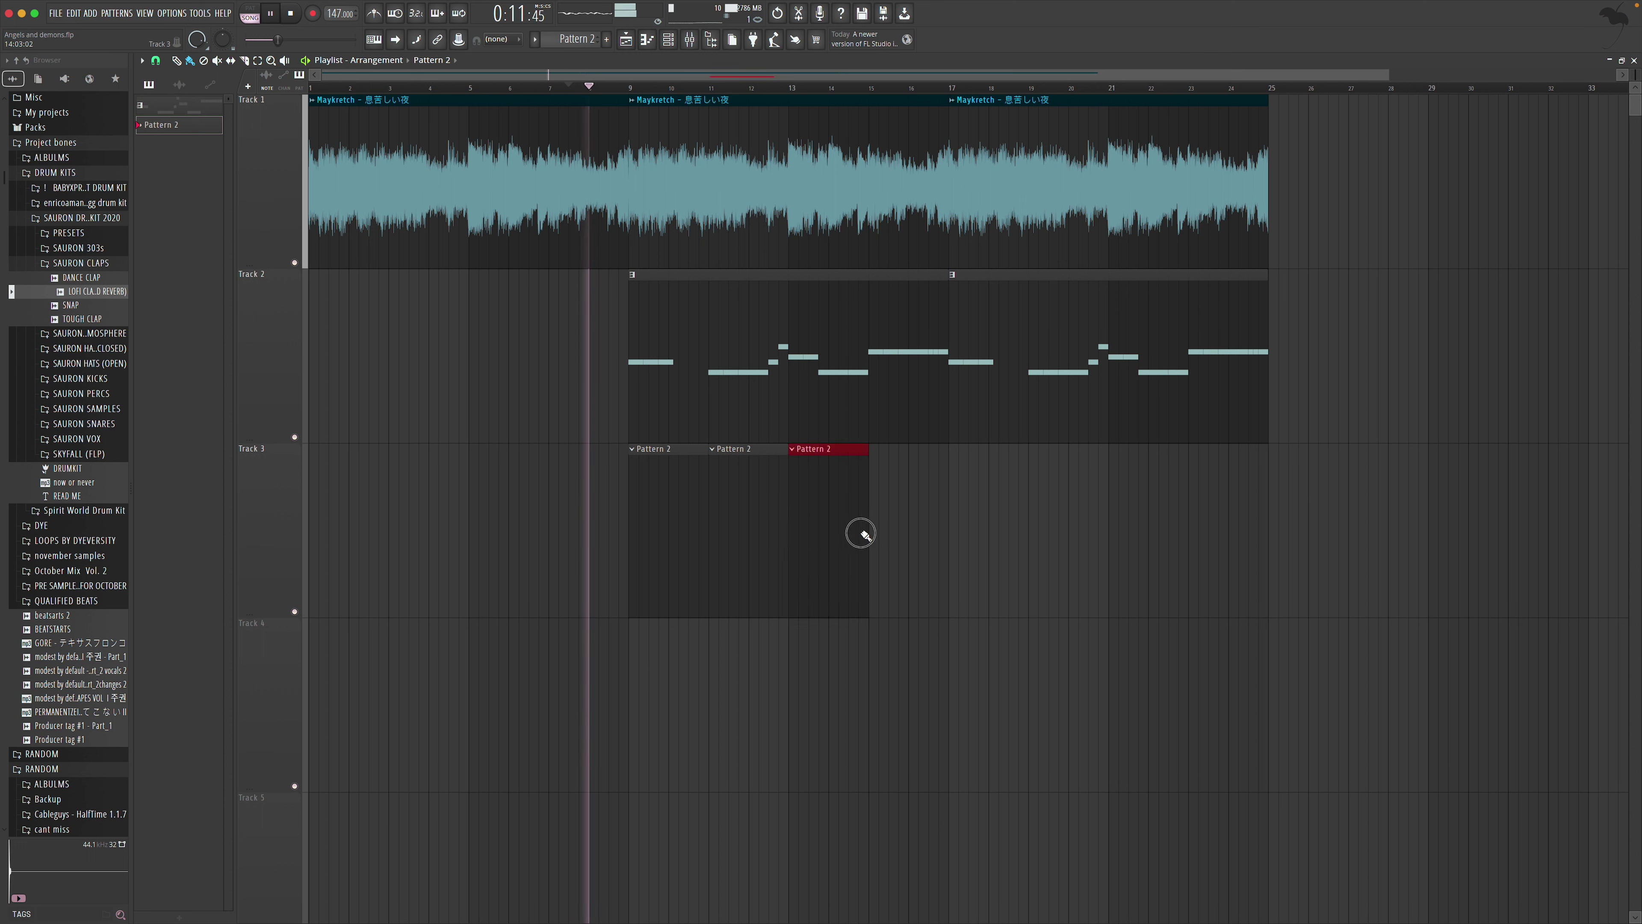
{"action": "left_click_drag", "start_coordinate": [860, 532], "coordinate": [881, 533]}
Add C5 LOFI CLAP notes on beat 3 of bars 1 and 2, and route the channel to mixer insert 4
{"action": "double_click", "coordinate": [693, 521]}
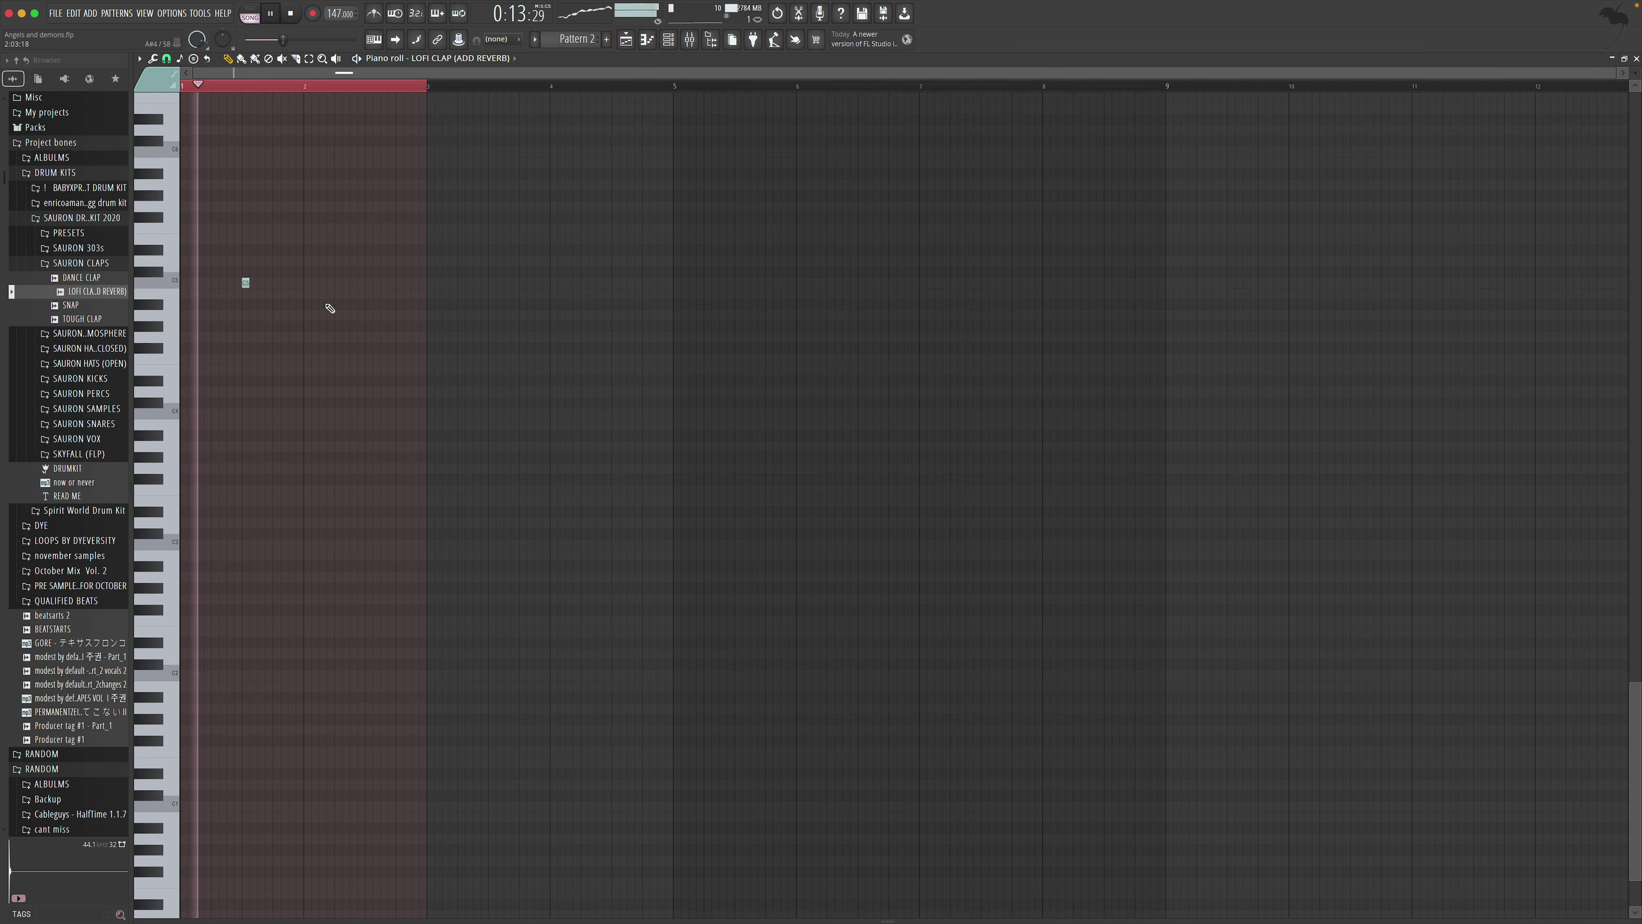
{"action": "left_click", "coordinate": [368, 284]}
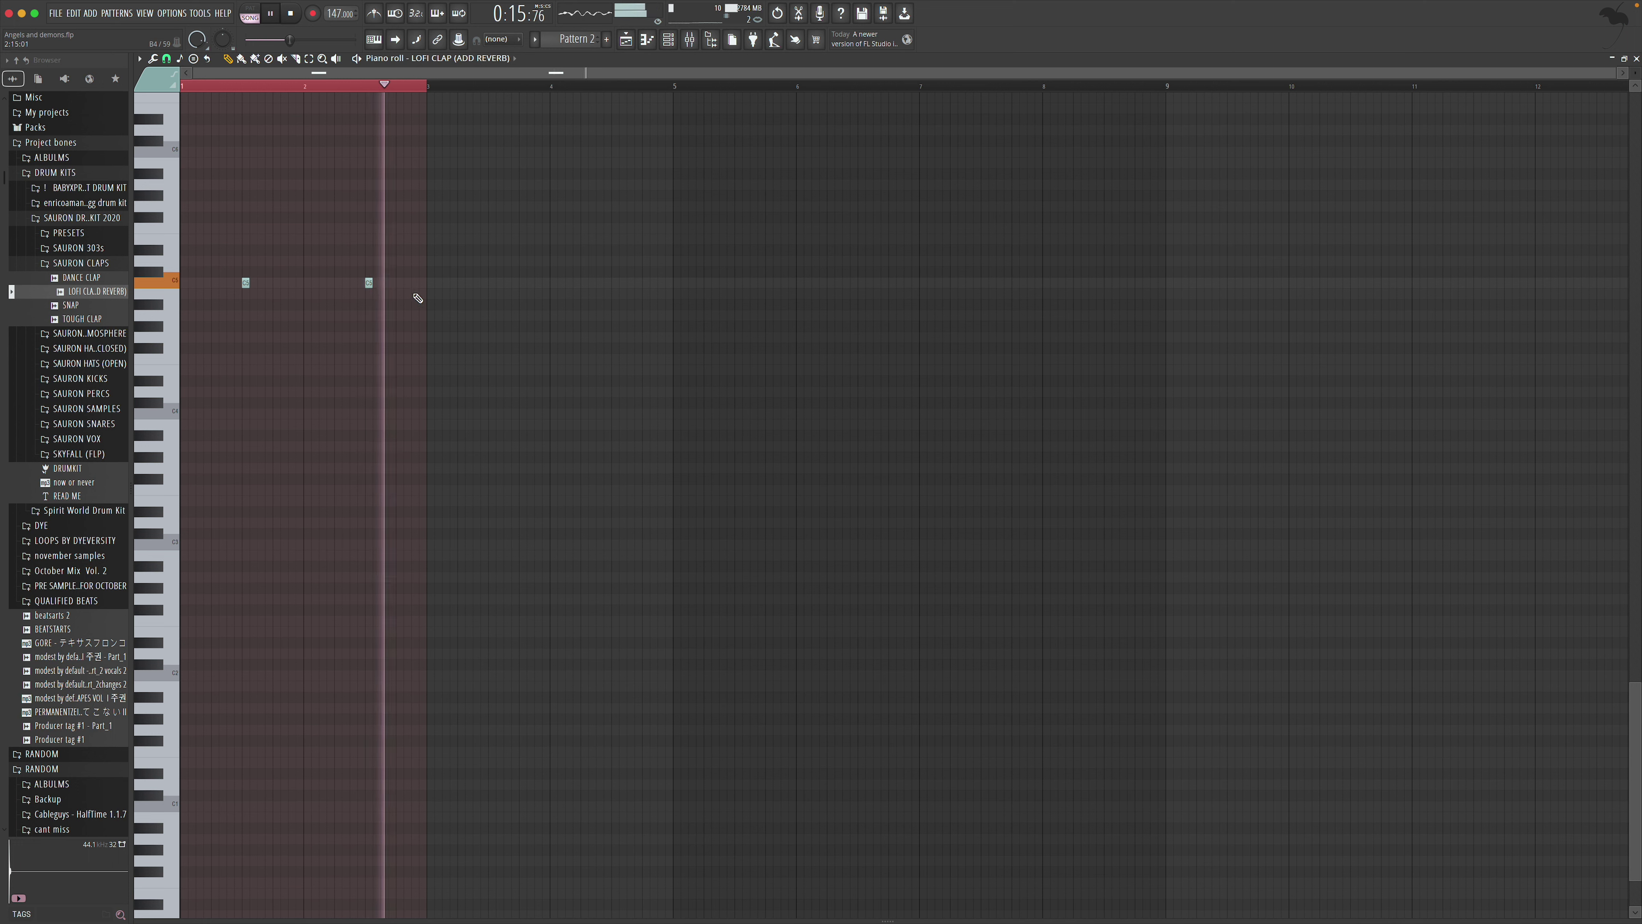
{"action": "left_click", "coordinate": [668, 40]}
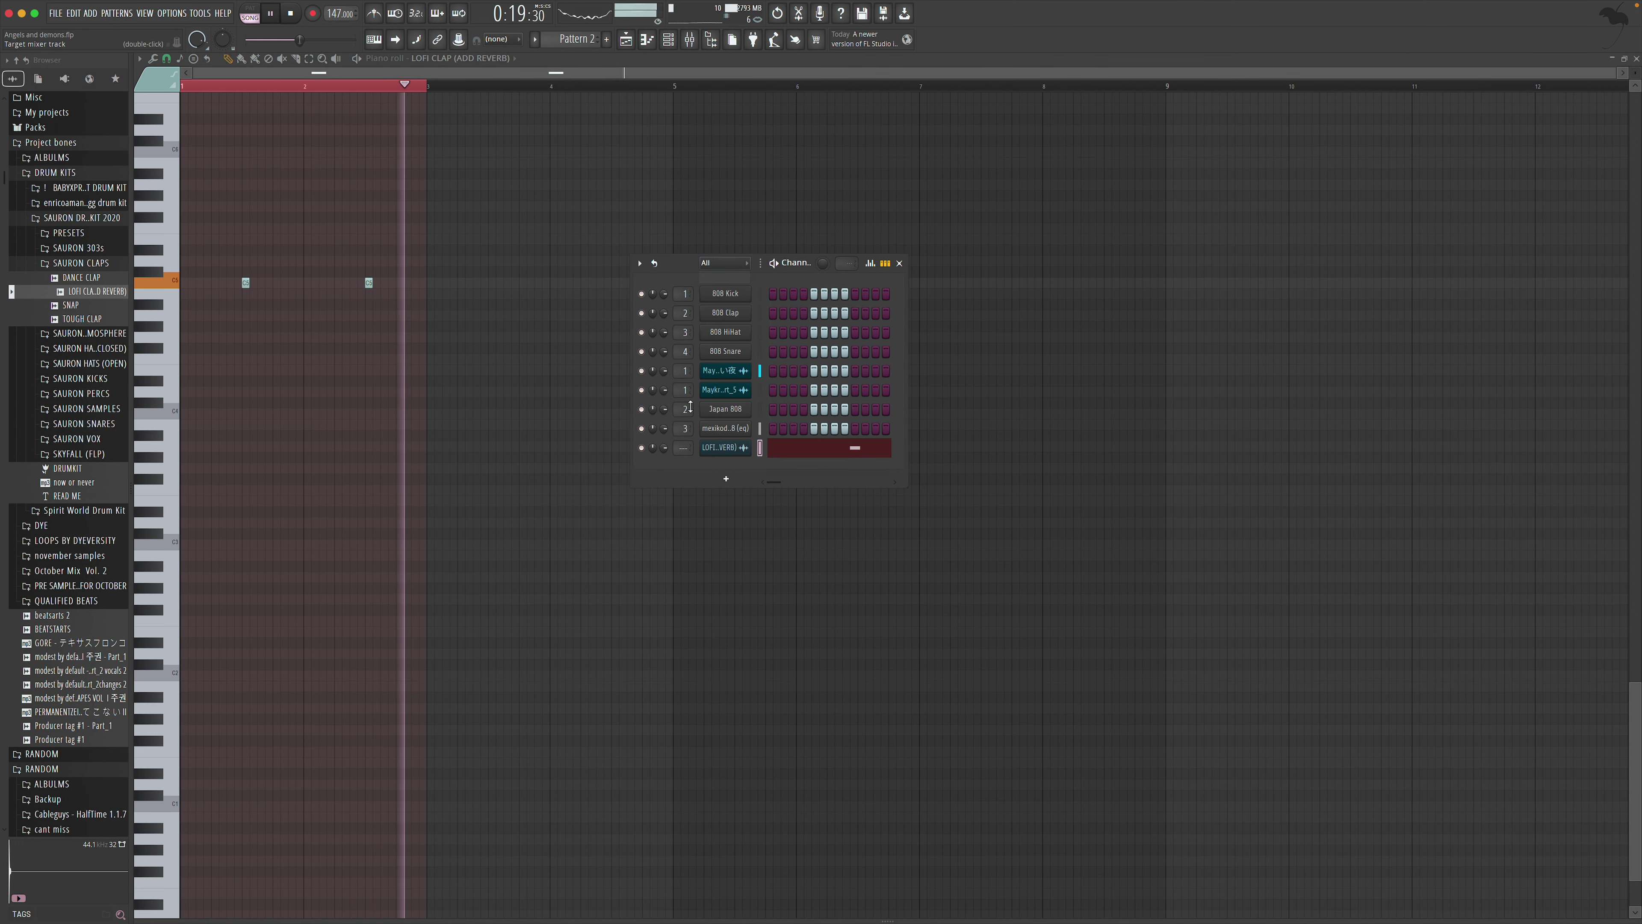
{"action": "left_click", "coordinate": [900, 264]}
Load Fruity Reeverb 2 in slot 1 of mixer insert 4 and set its wet level to 65%
{"action": "left_click", "coordinate": [690, 39]}
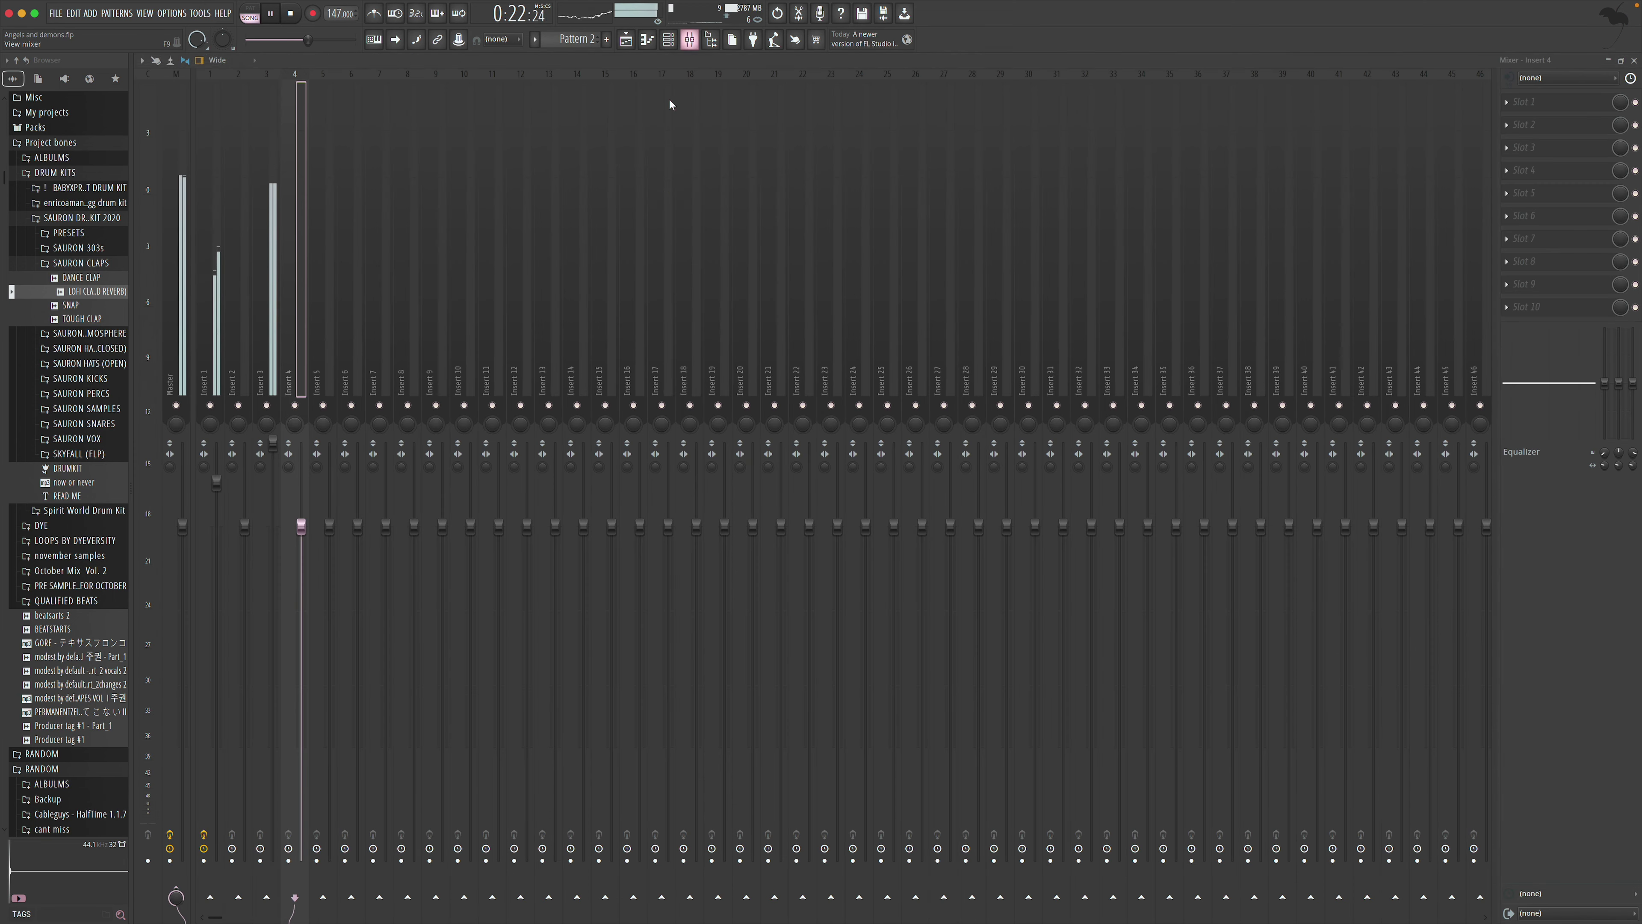
{"action": "left_click", "coordinate": [1528, 154]}
{"action": "left_click", "coordinate": [1358, 174]}
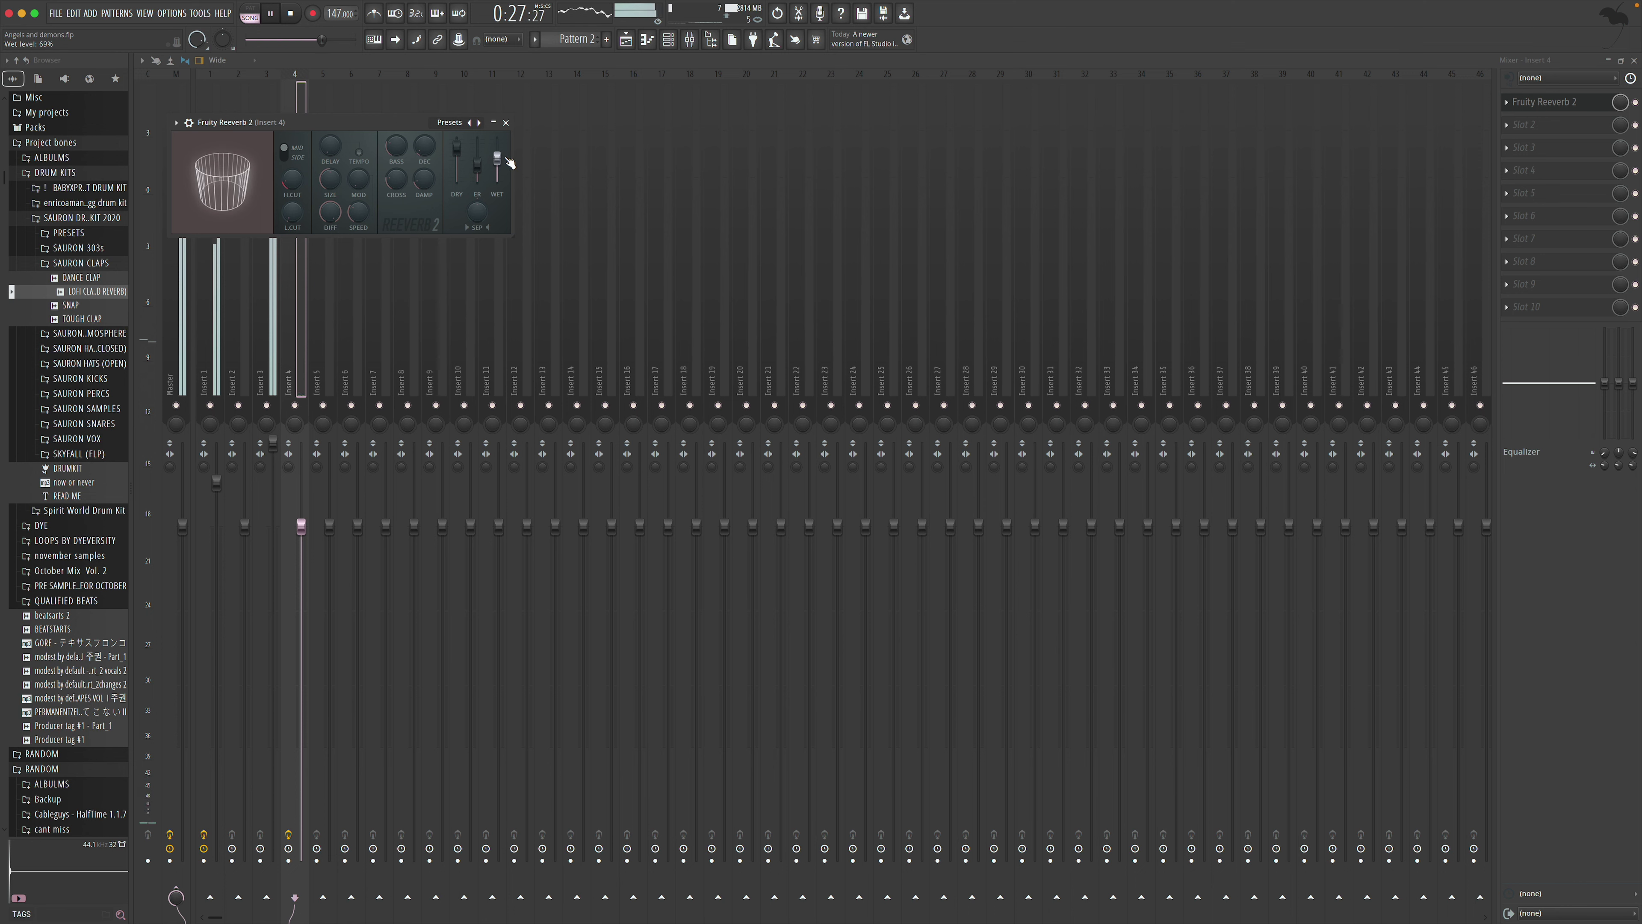
{"action": "left_click", "coordinate": [506, 123]}
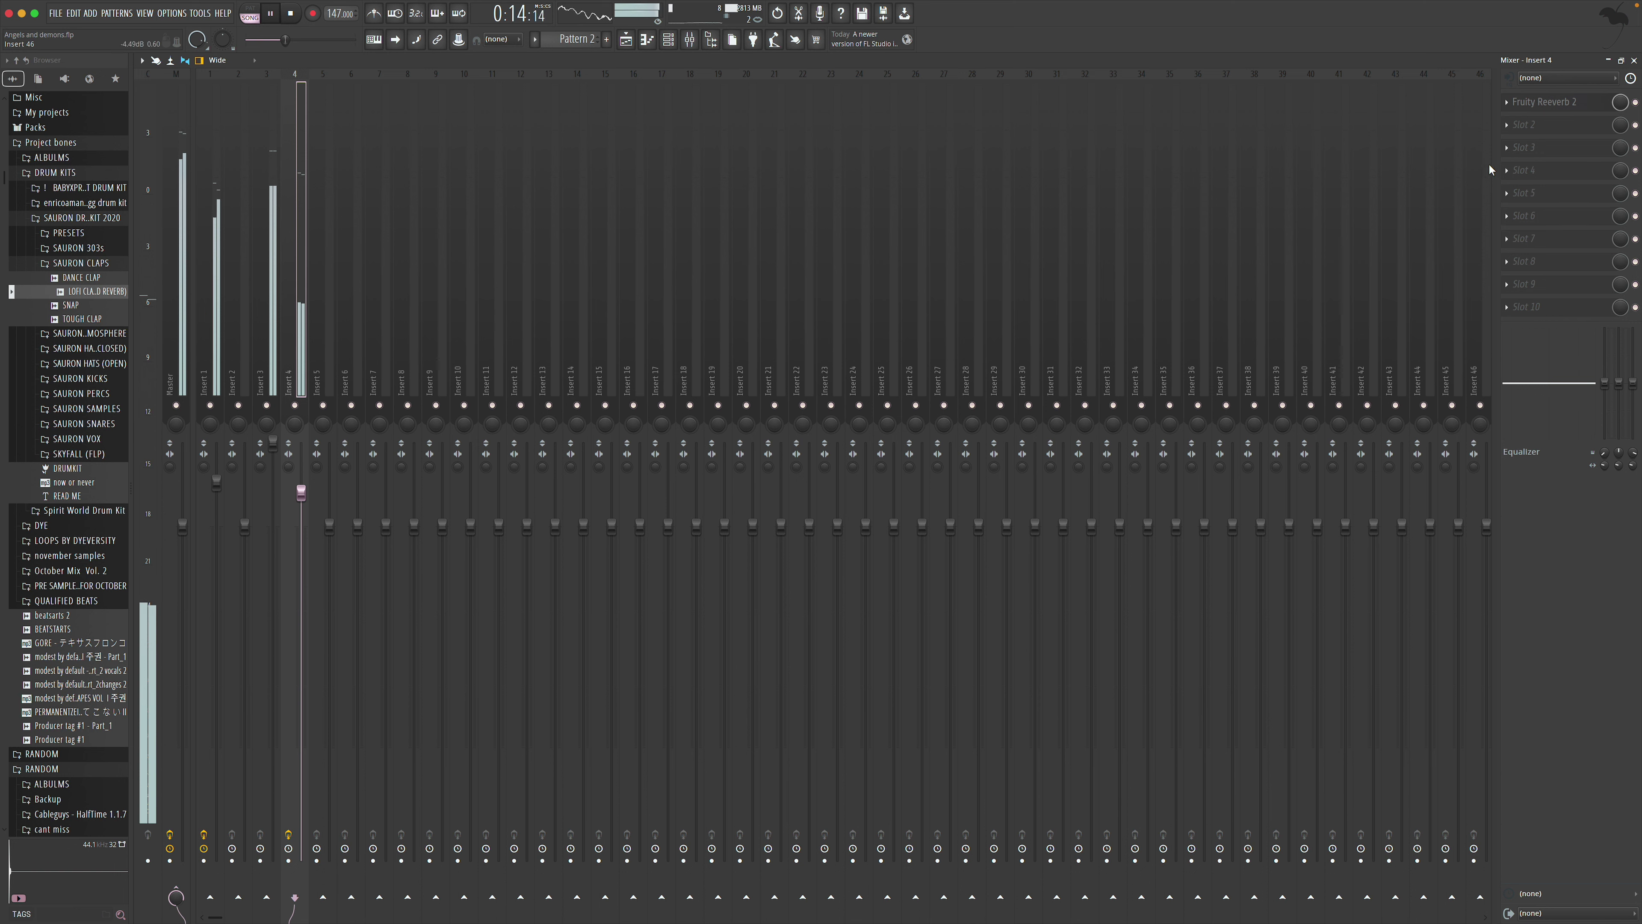
Load Fruity Delay 3 in slot 2 of insert 4 in ping pong mode with reduced feedback, and lower the insert's fader
{"action": "left_click", "coordinate": [1546, 131]}
{"action": "left_click", "coordinate": [1351, 158]}
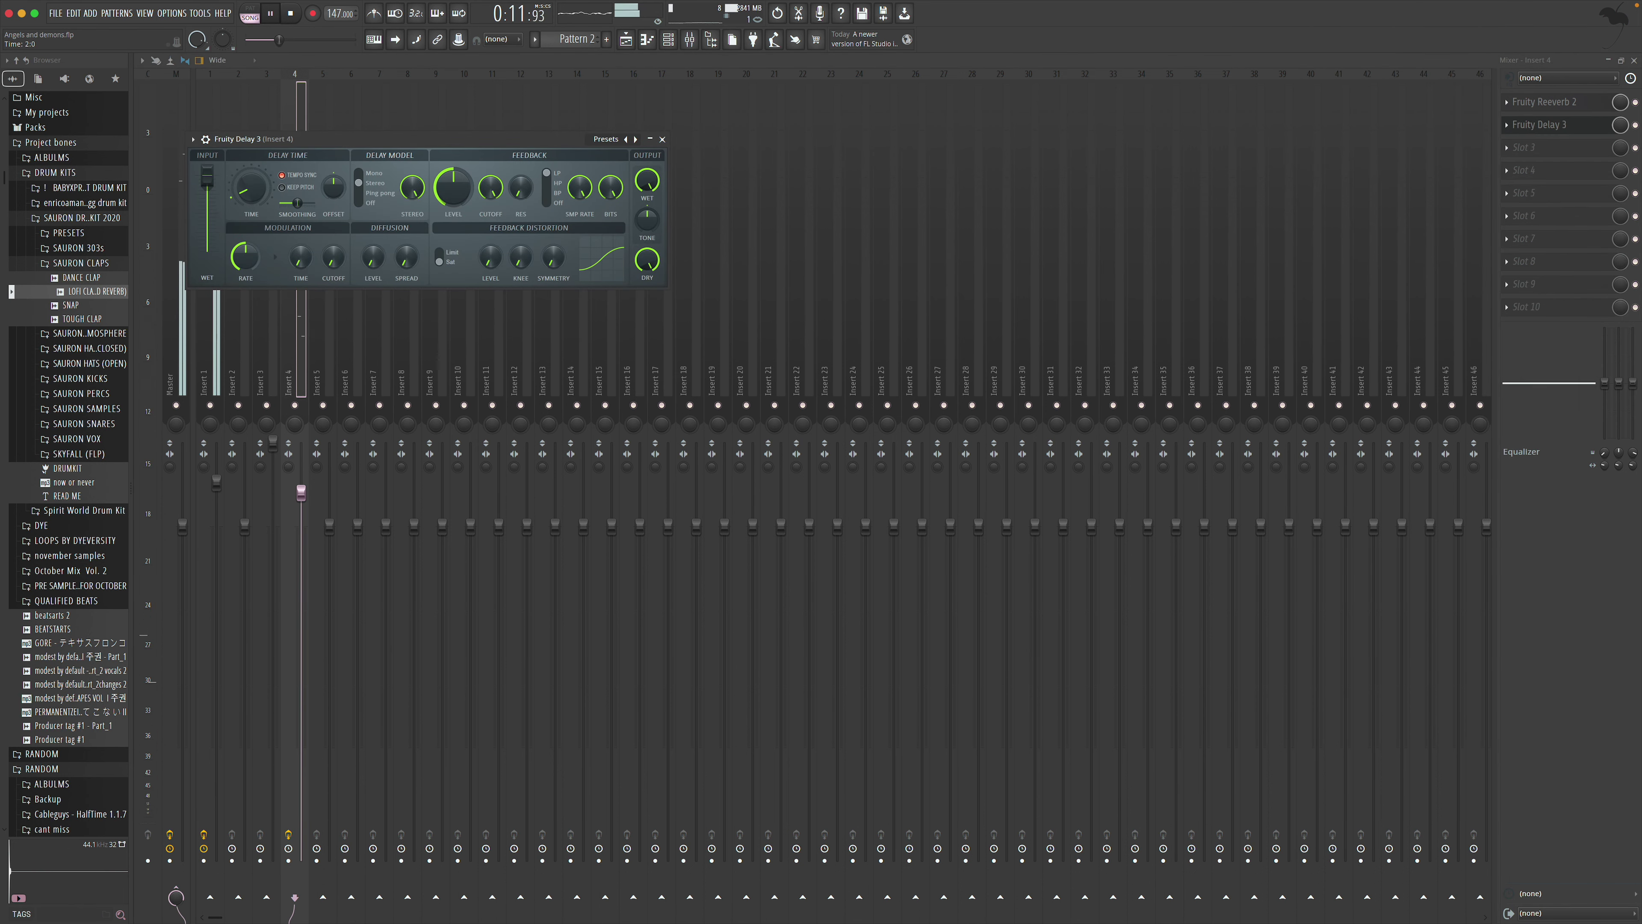
{"action": "left_click_drag", "start_coordinate": [452, 188], "coordinate": [447, 192]}
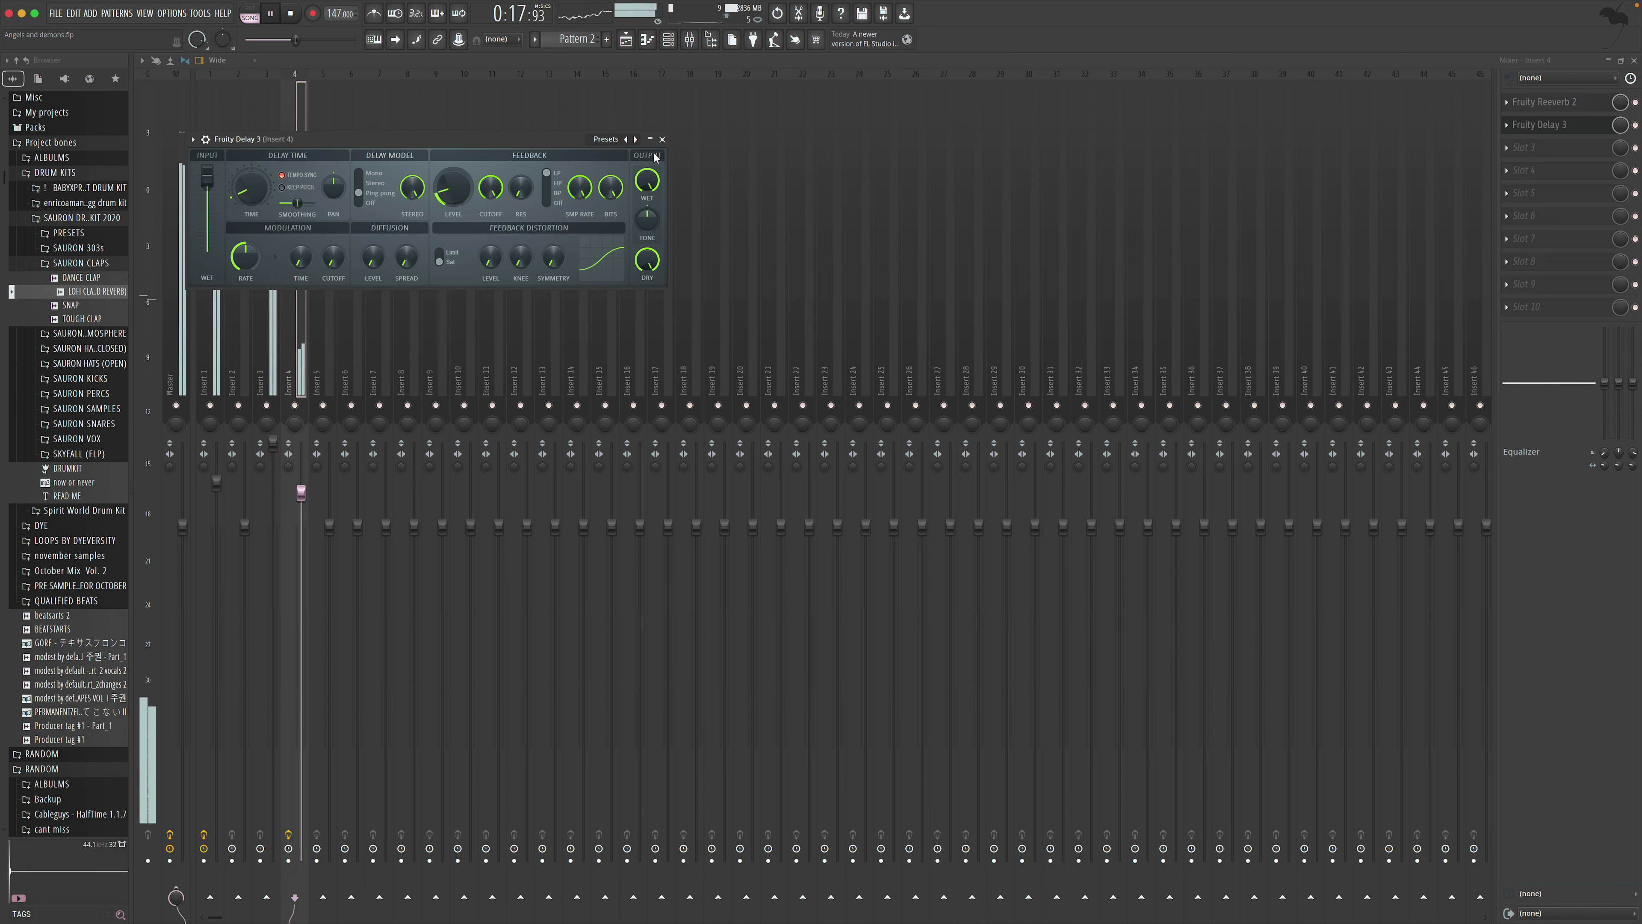
{"action": "left_click", "coordinate": [662, 139]}
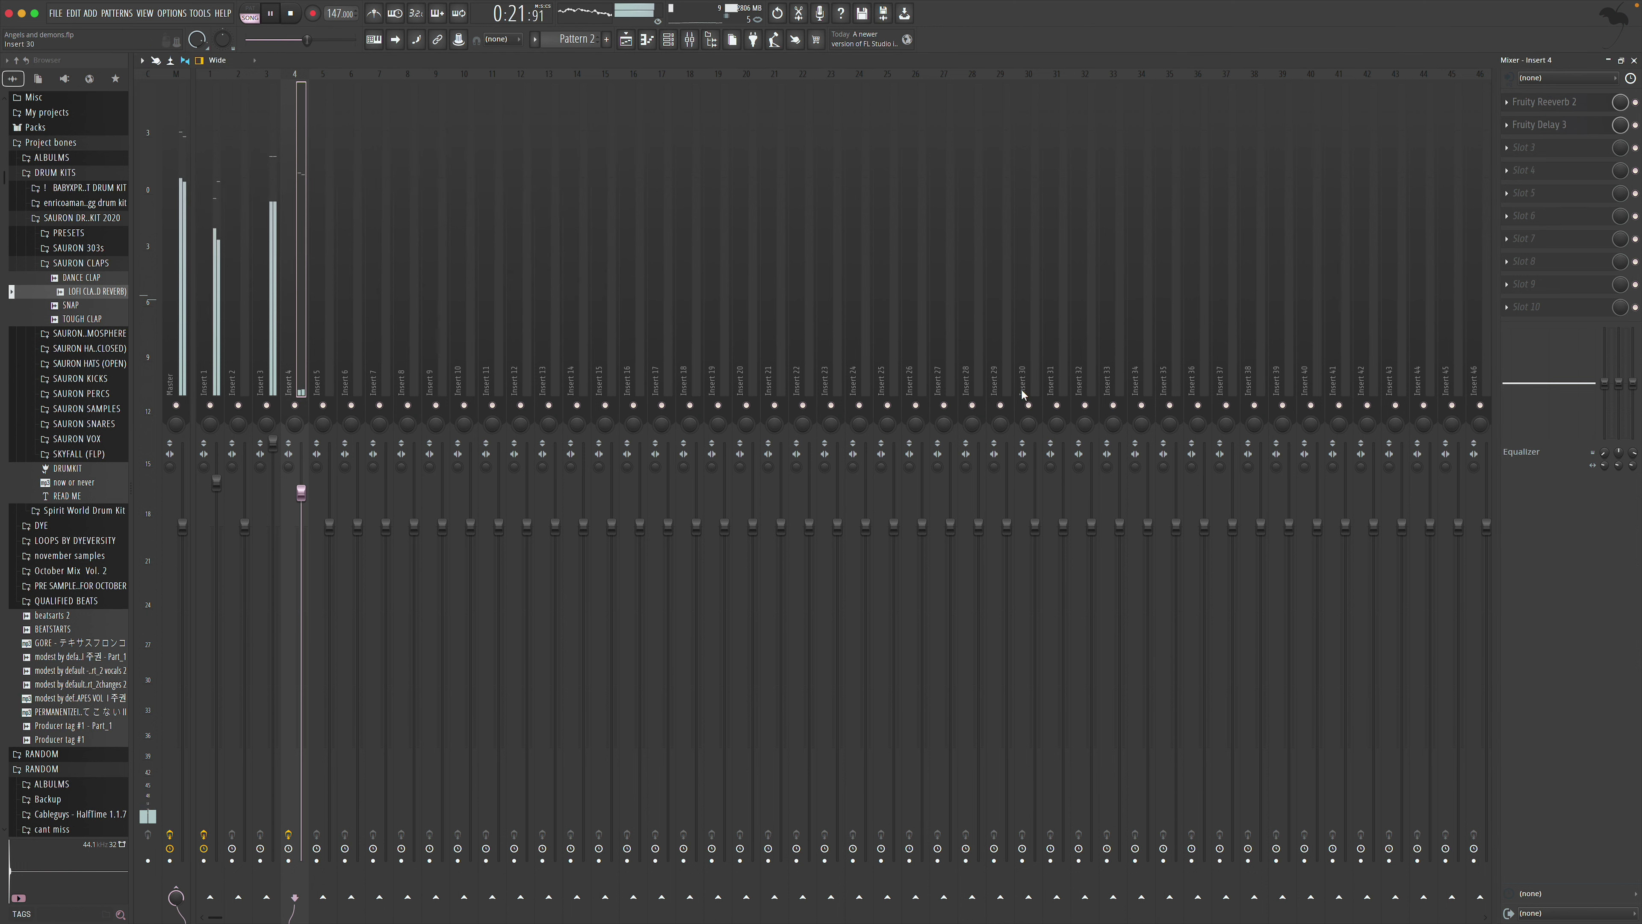
{"action": "left_click_drag", "start_coordinate": [302, 494], "coordinate": [301, 525]}
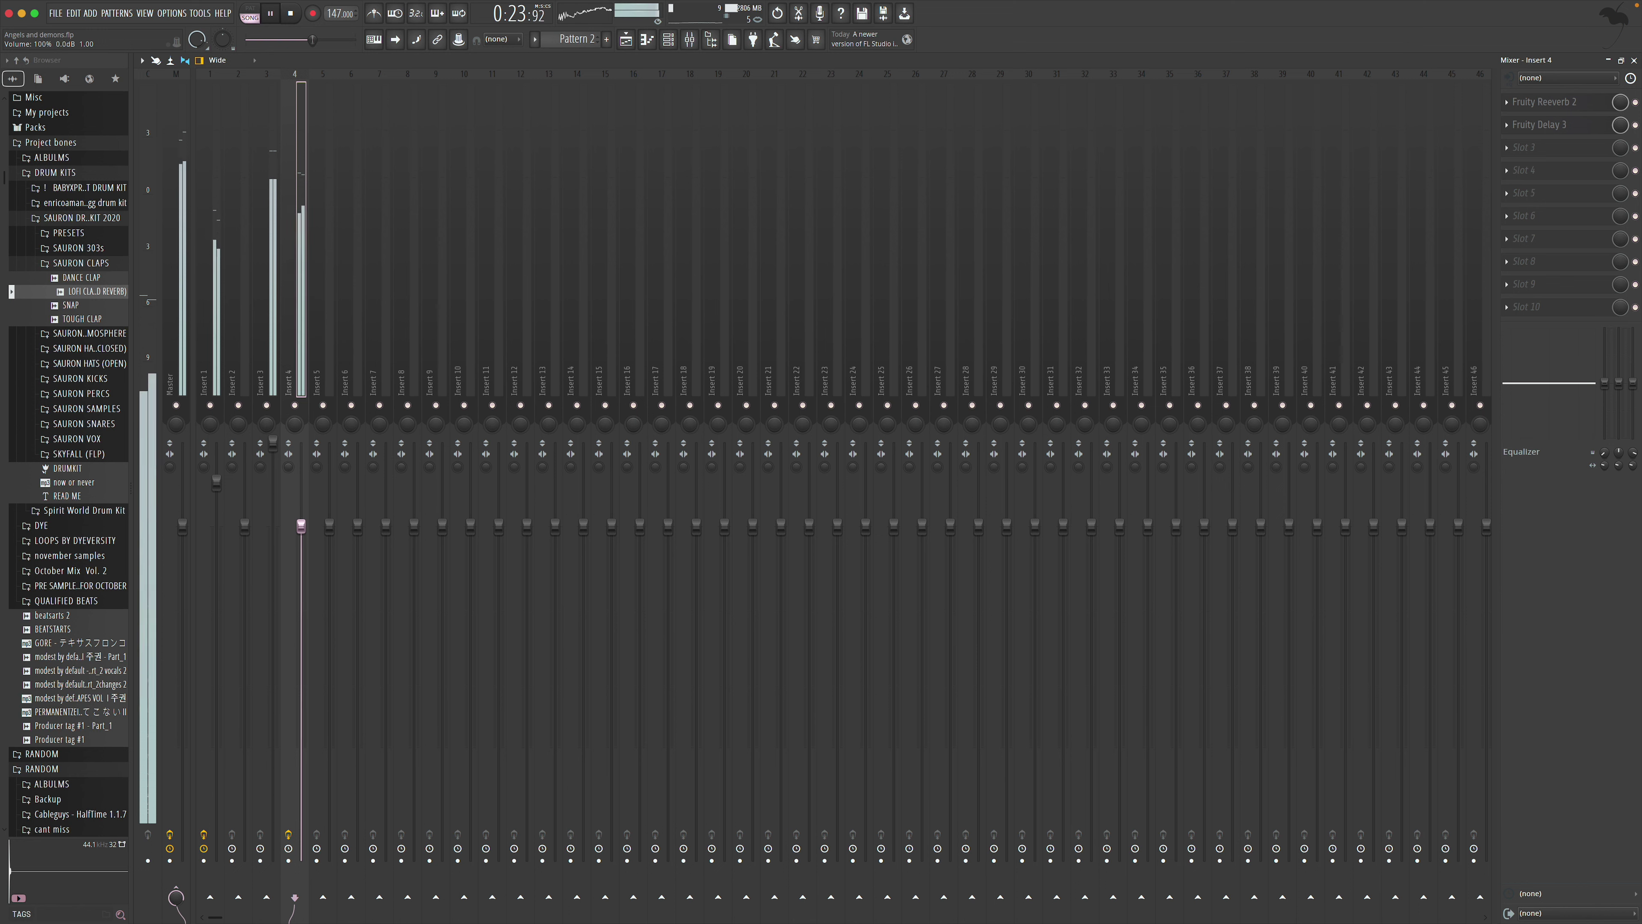
Adjust the feedback cutoff, resonance and diffusion spread of insert 4's Fruity Delay 3, and close the mixer
{"action": "left_click", "coordinate": [1585, 125]}
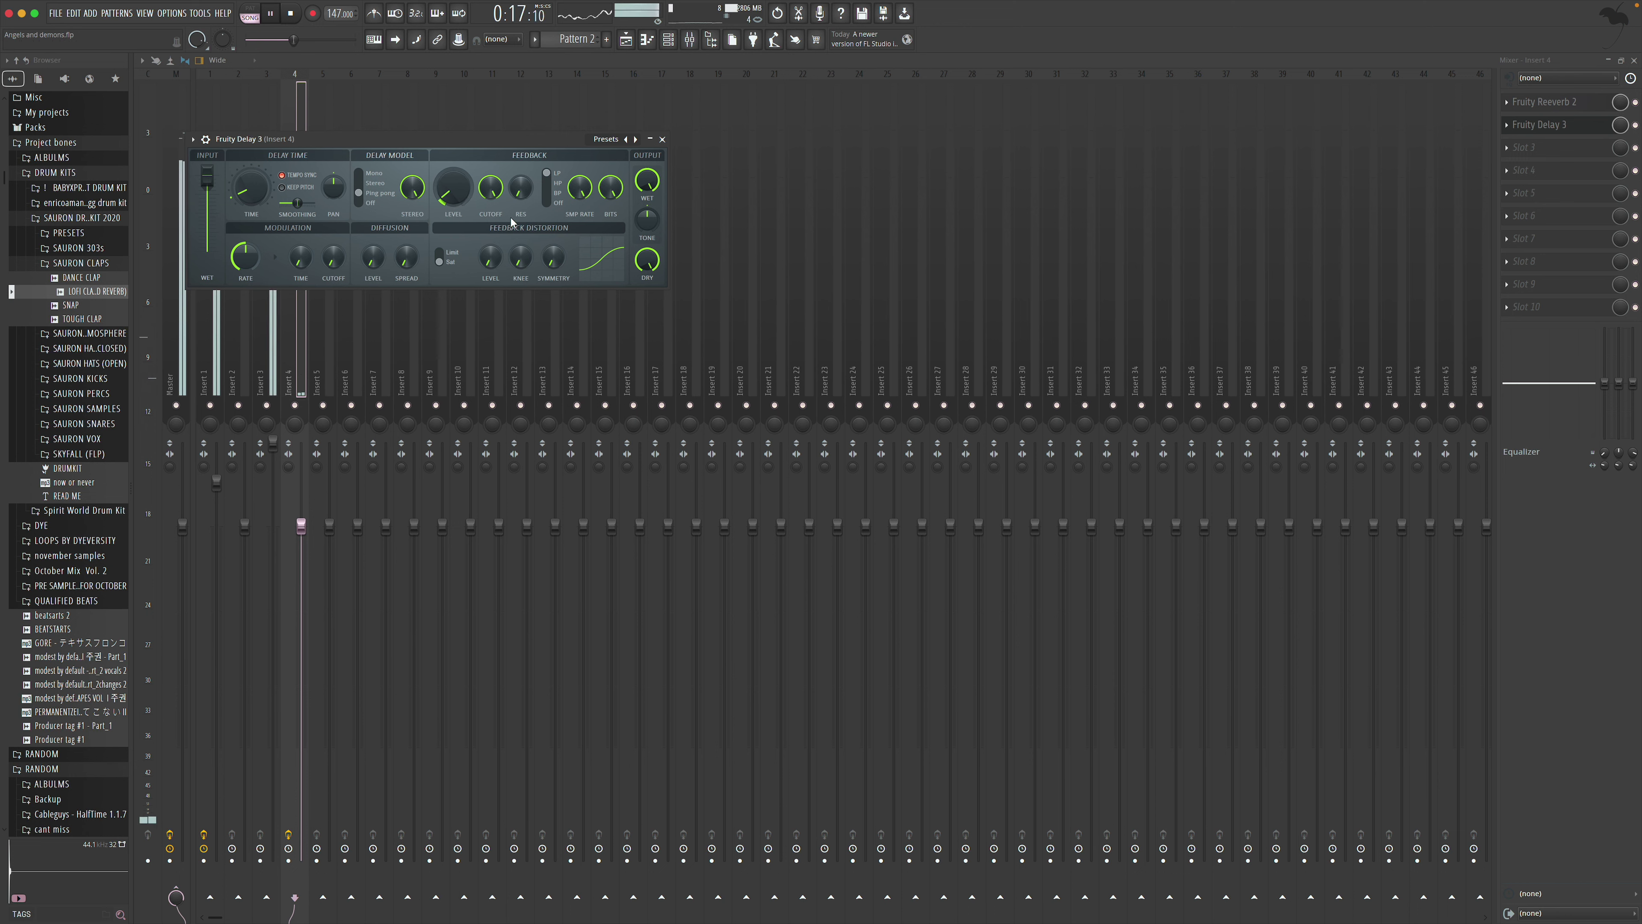
{"action": "mouse_move", "coordinate": [491, 194]}
{"action": "left_mouse_down"}
{"action": "mouse_move", "coordinate": [491, 220]}
{"action": "mouse_move", "coordinate": [491, 191]}
{"action": "left_mouse_up"}
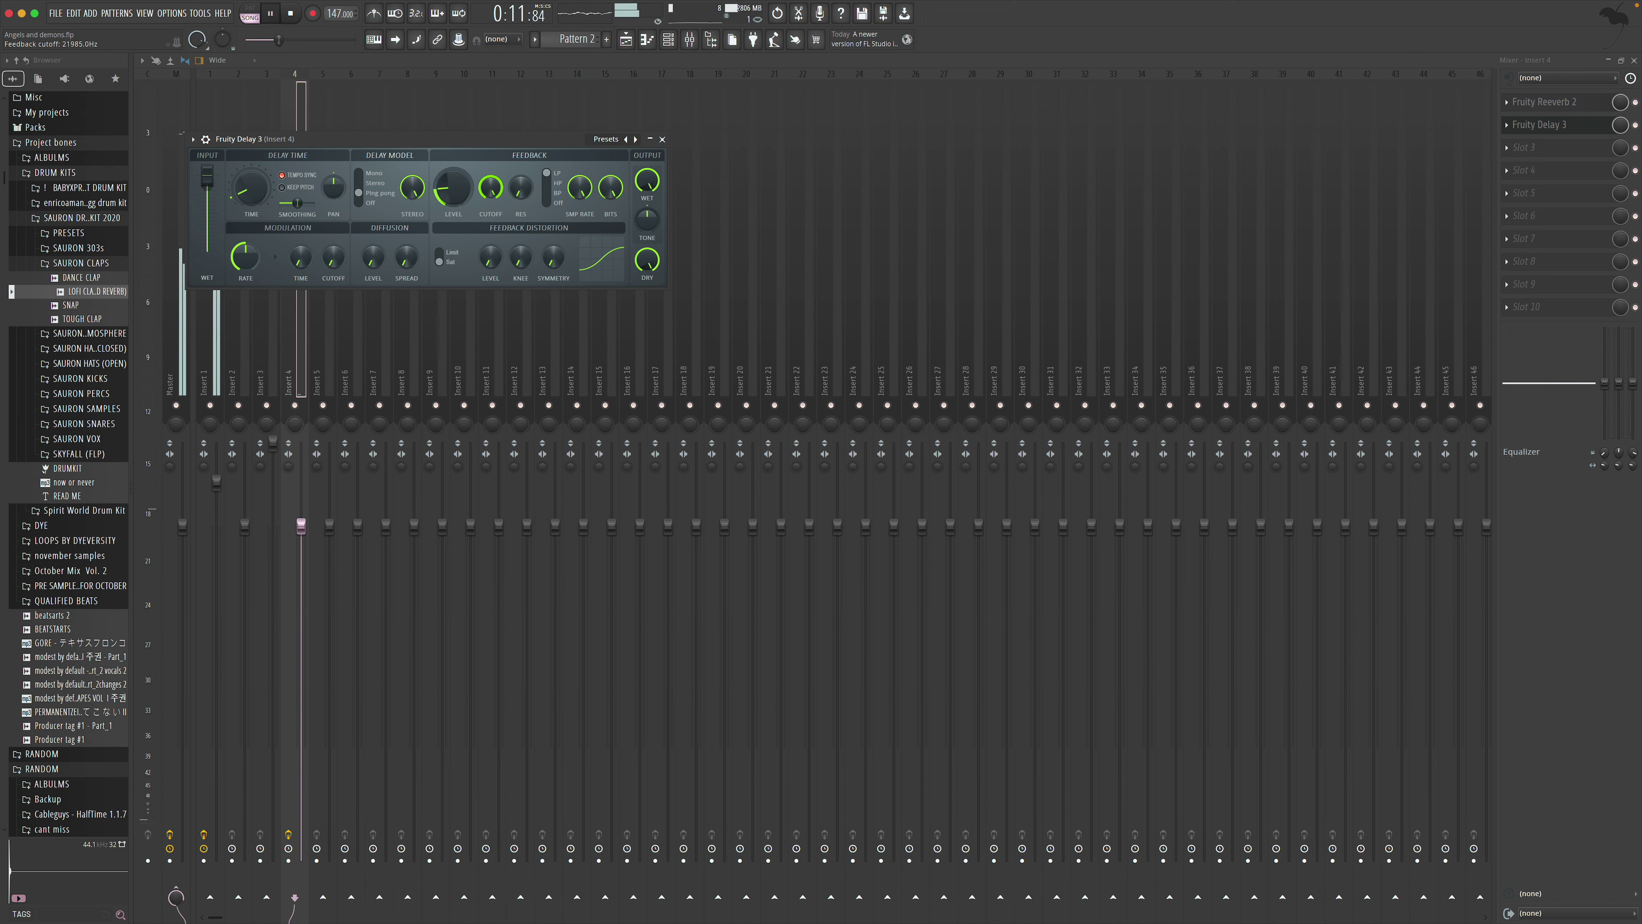
{"action": "left_click_drag", "start_coordinate": [520, 188], "coordinate": [521, 182]}
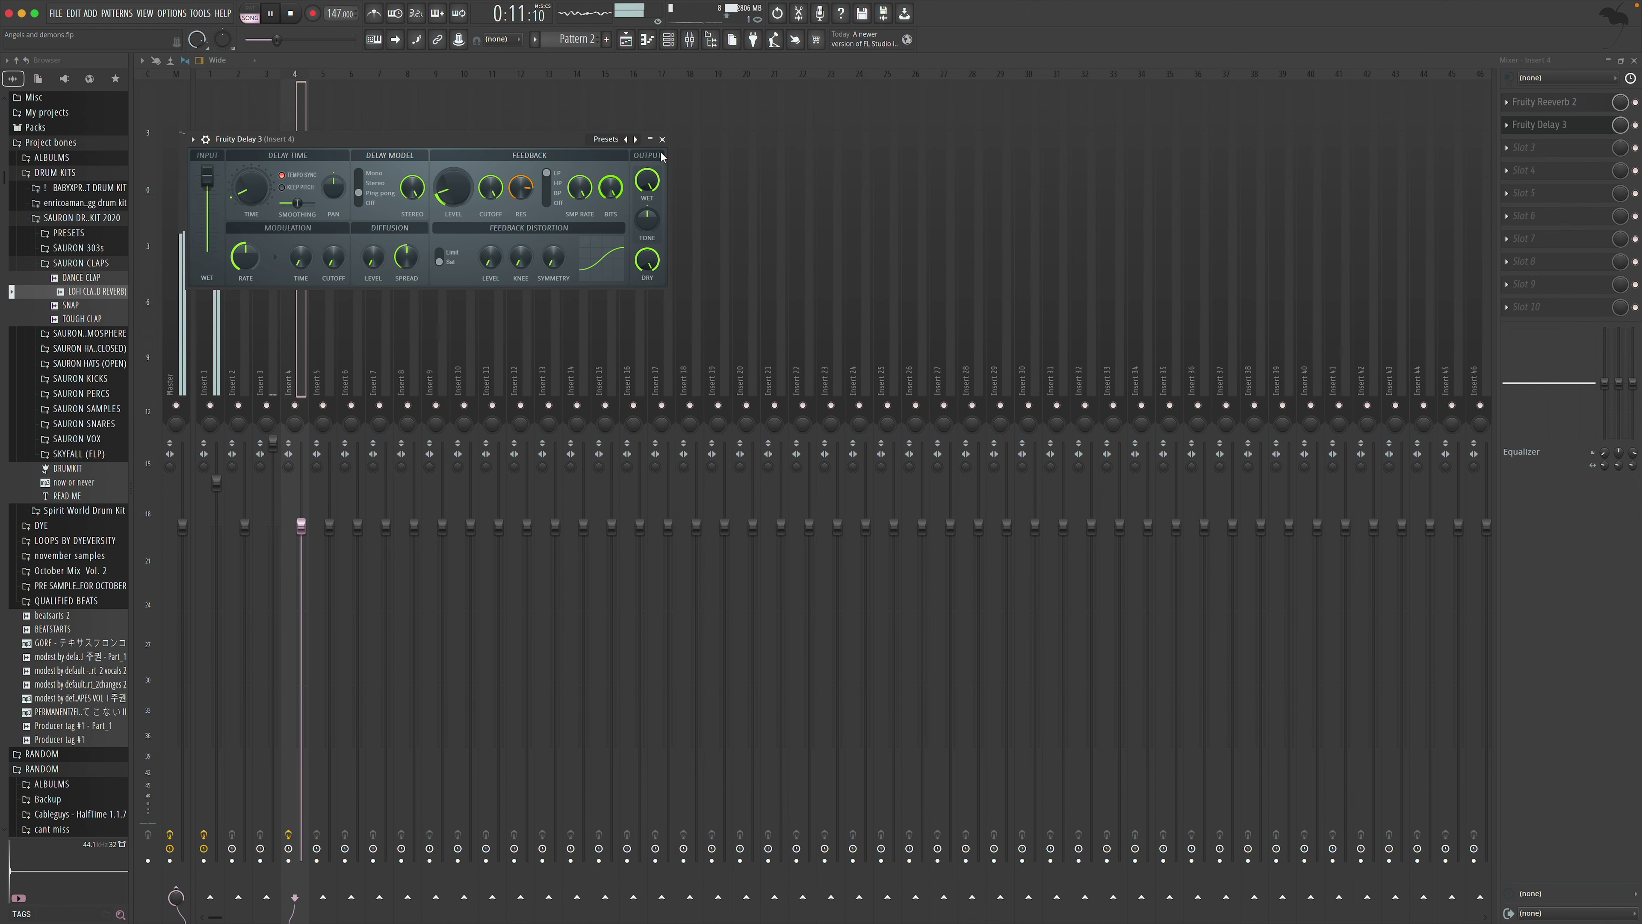
{"action": "left_click", "coordinate": [663, 139]}
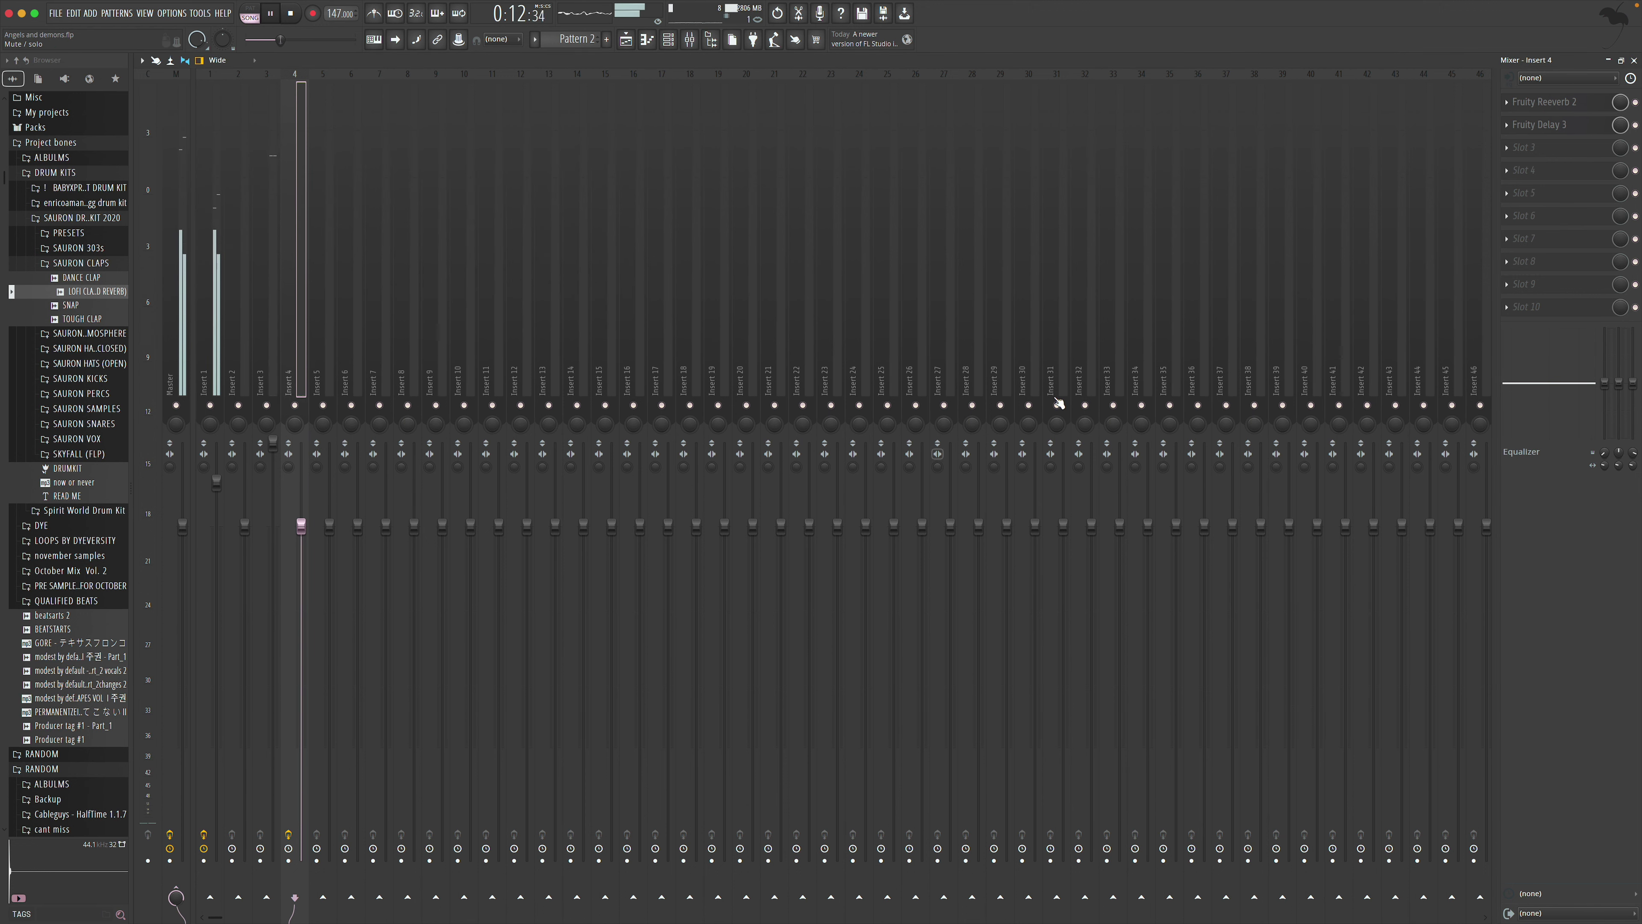
{"action": "left_click", "coordinate": [1634, 60]}
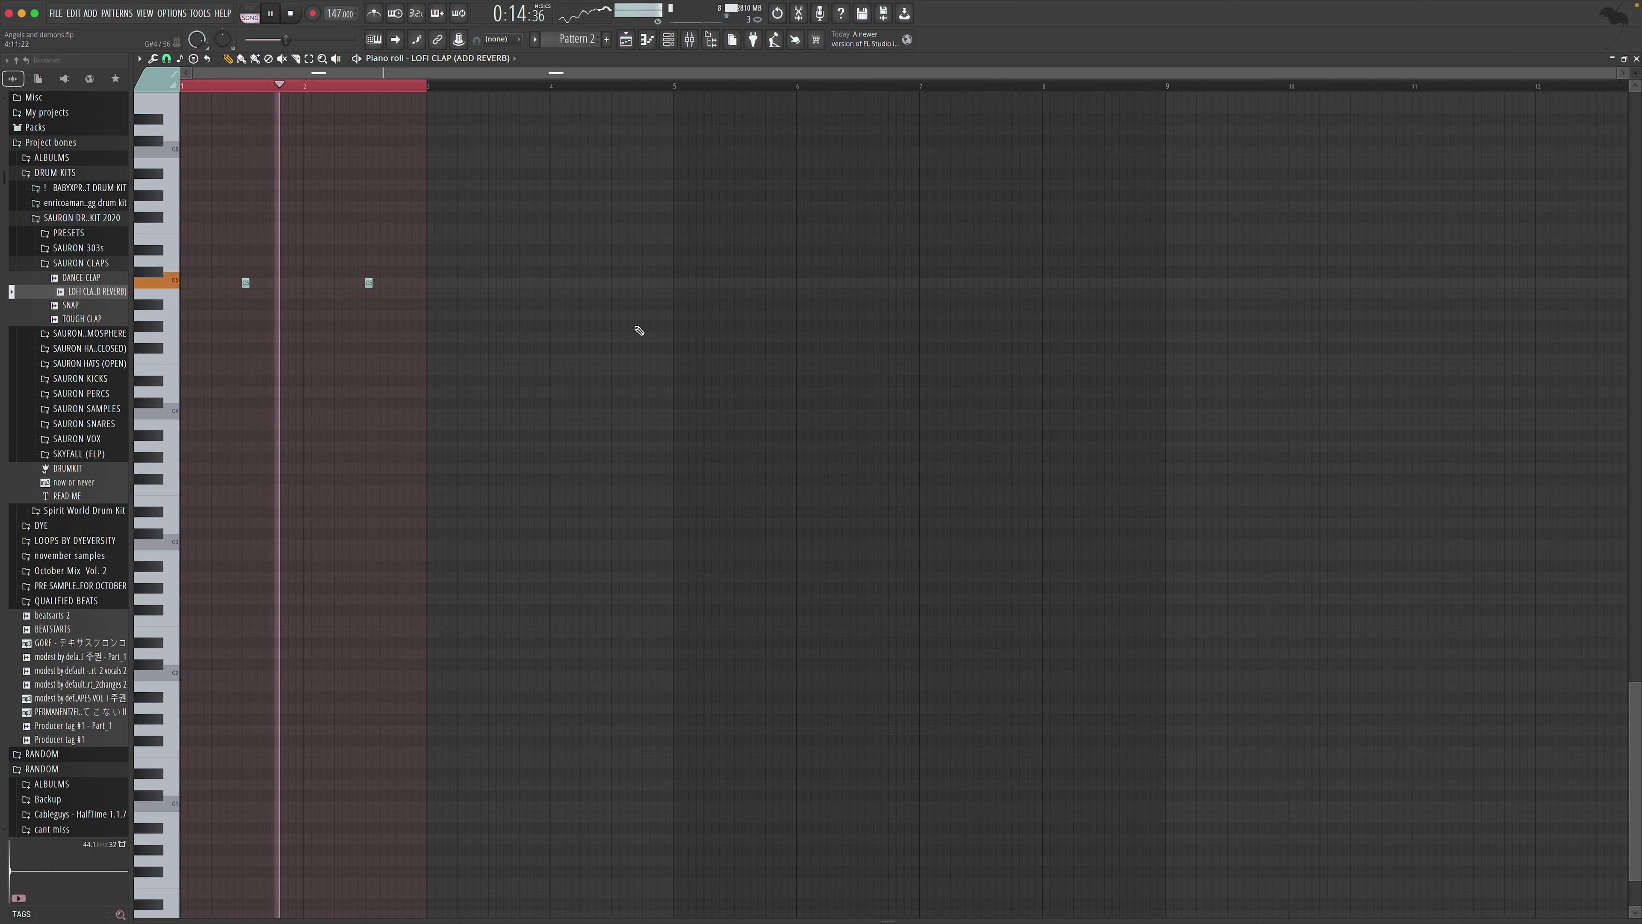
Place four more Pattern 2 clips on playlist Track 3, covering bars 17 to 24
{"action": "left_click", "coordinate": [1636, 59]}
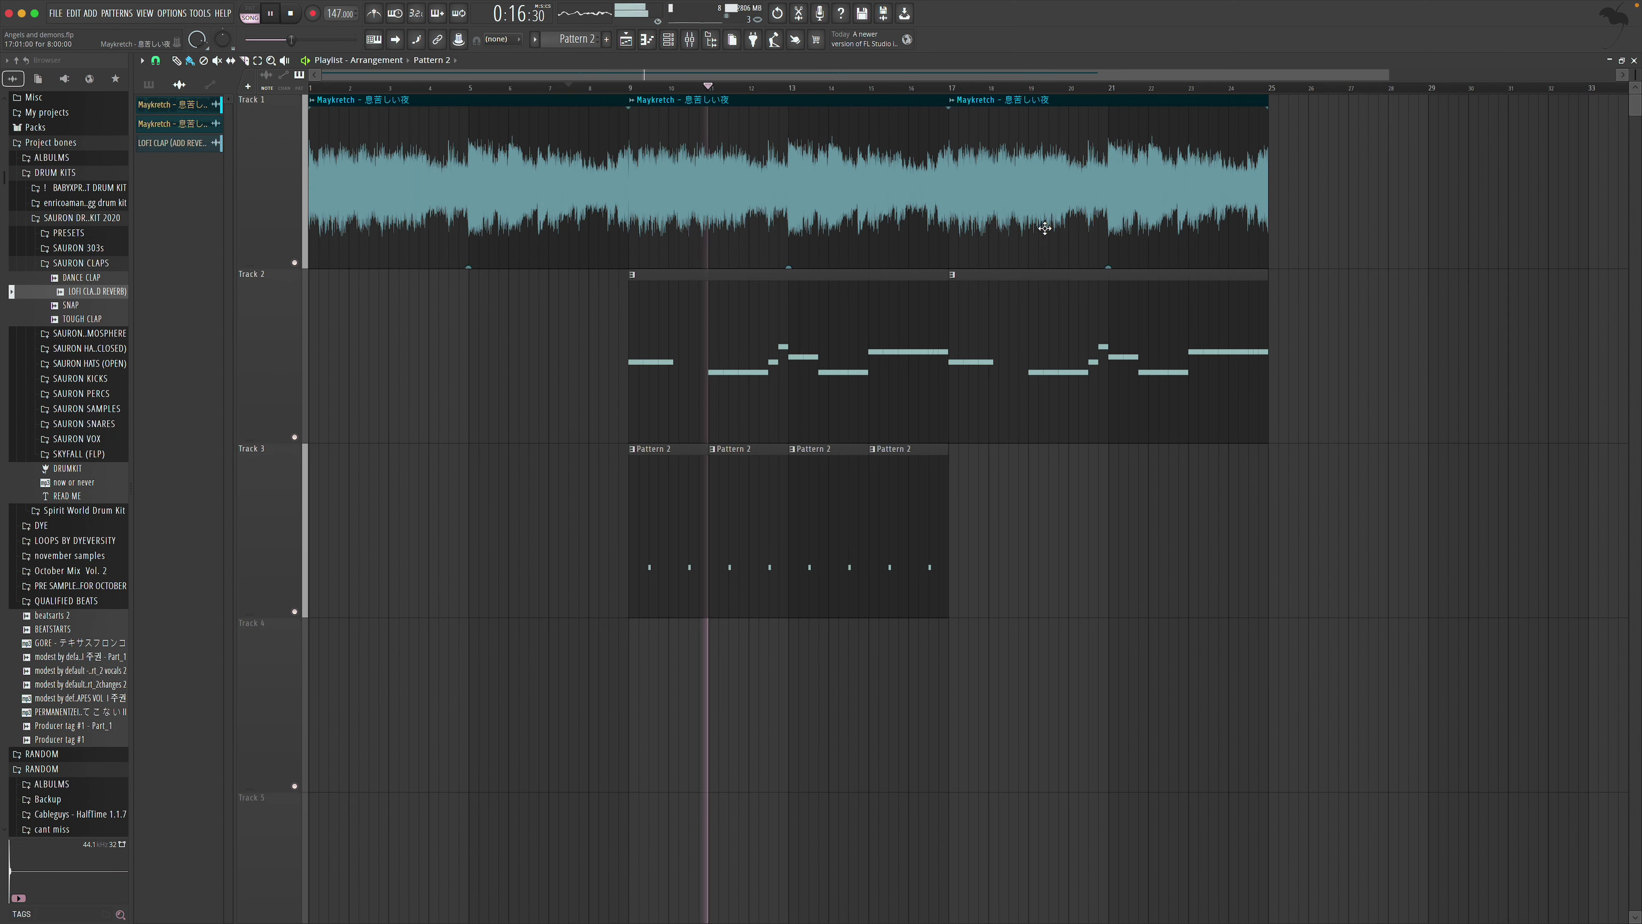
{"action": "left_click", "coordinate": [937, 502]}
{"action": "left_click_drag", "start_coordinate": [989, 501], "coordinate": [1215, 511]}
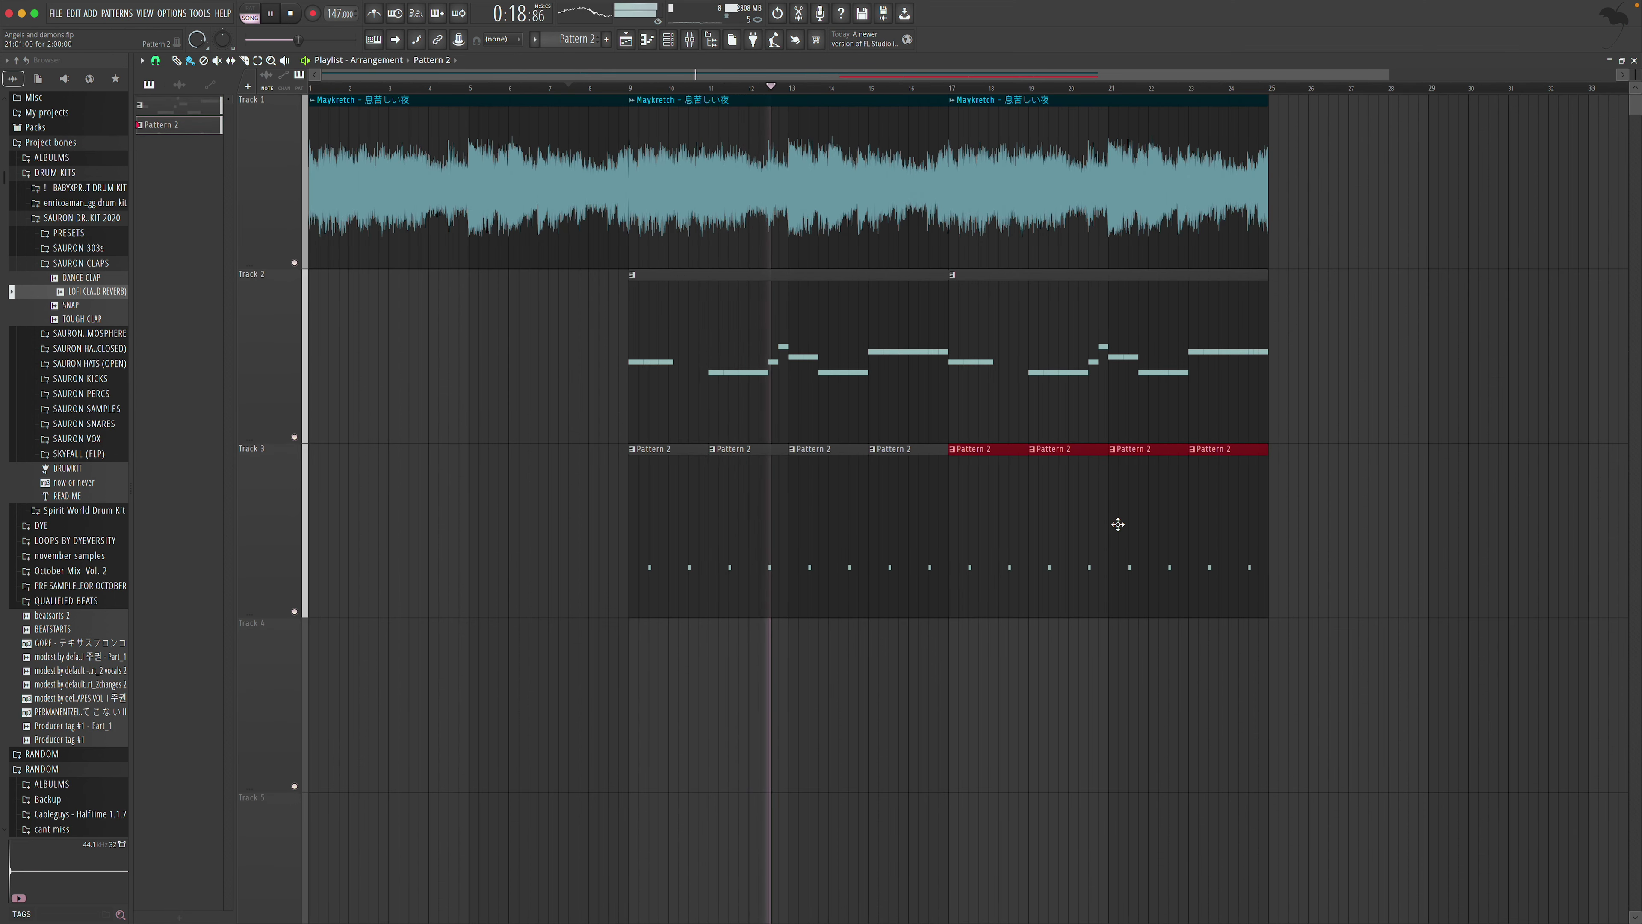
Load the THE HAT I USE THE MOST sample from the SAURON HATS (CLOSED) folder as a channel and start Pattern 3
{"action": "left_click", "coordinate": [81, 263]}
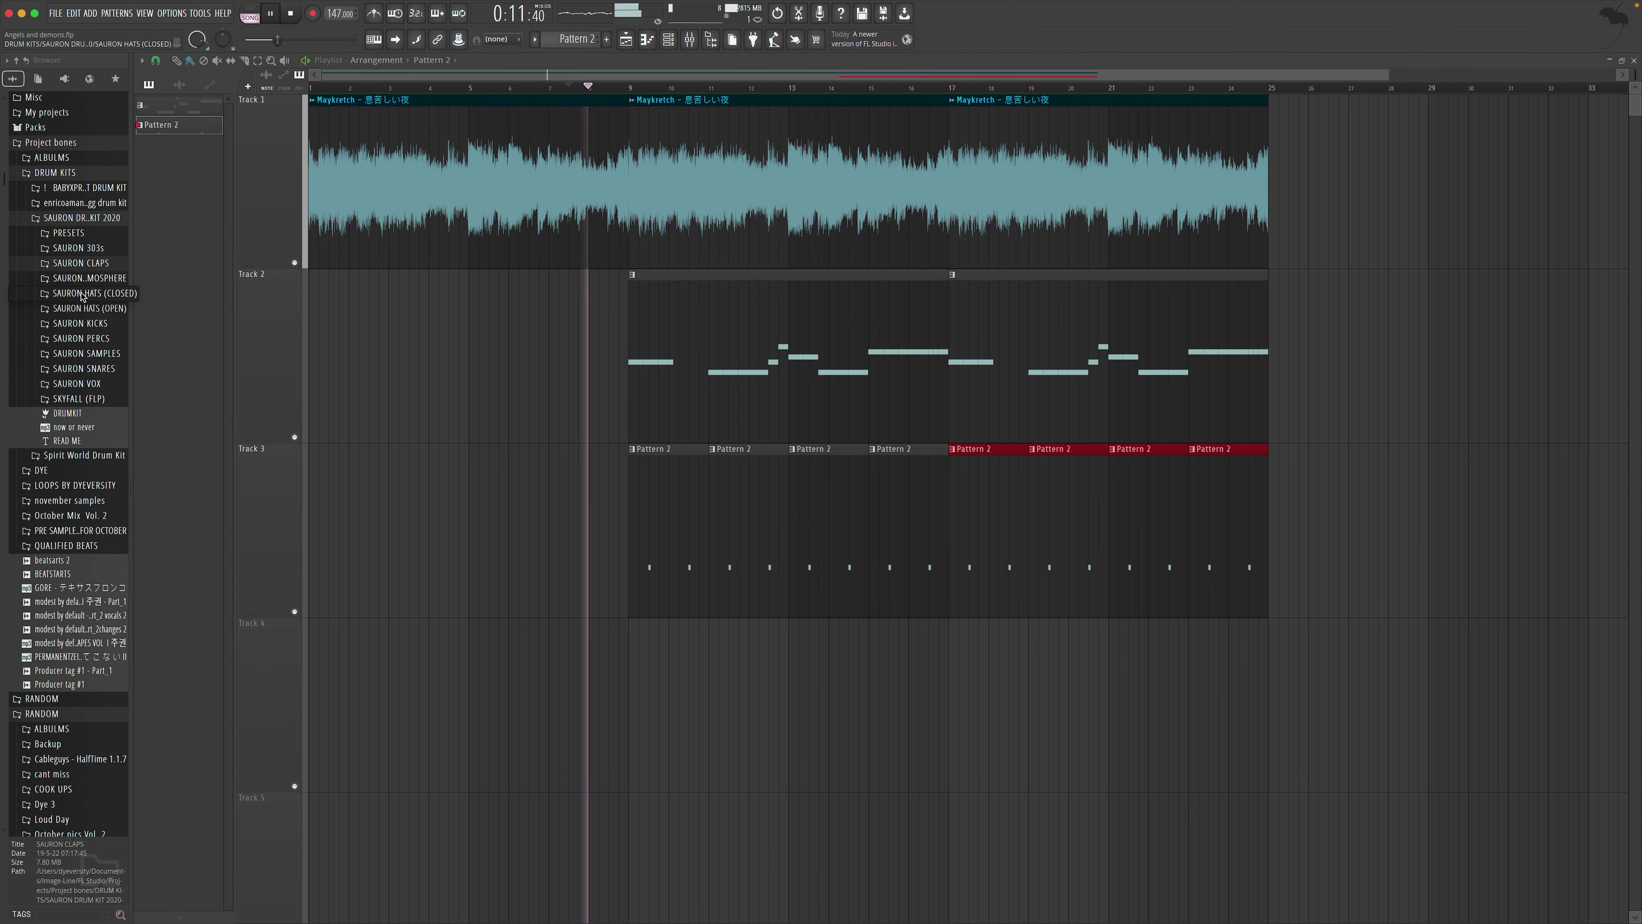
{"action": "left_click", "coordinate": [85, 308]}
{"action": "left_click", "coordinate": [88, 294]}
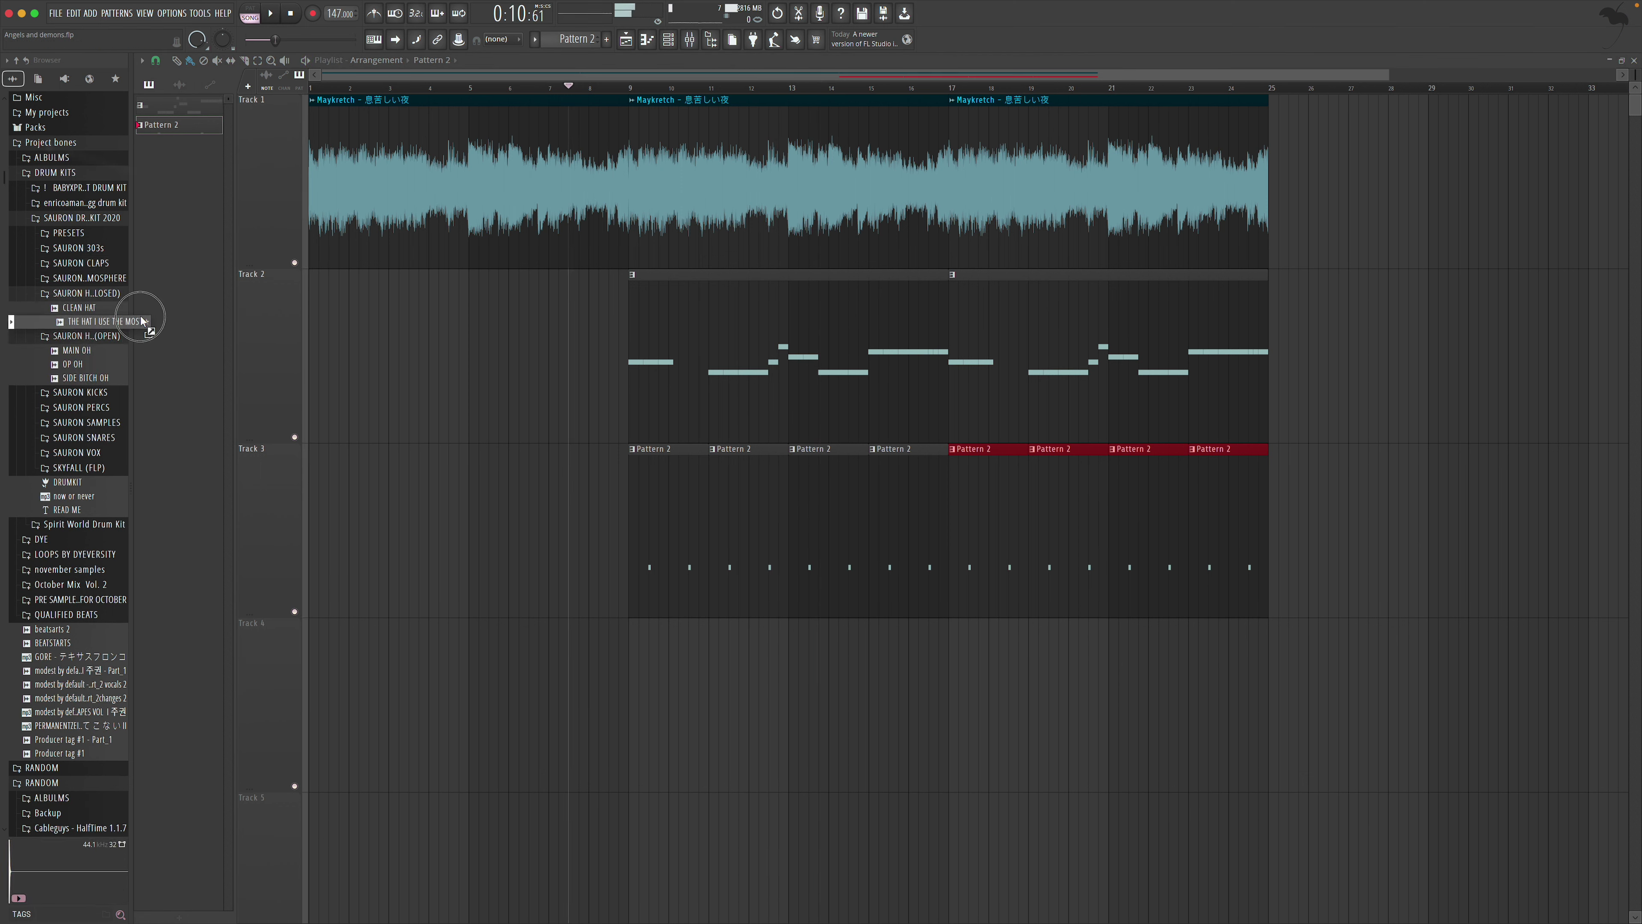
{"action": "left_click_drag", "start_coordinate": [142, 320], "coordinate": [550, 126]}
{"action": "left_click", "coordinate": [607, 40]}
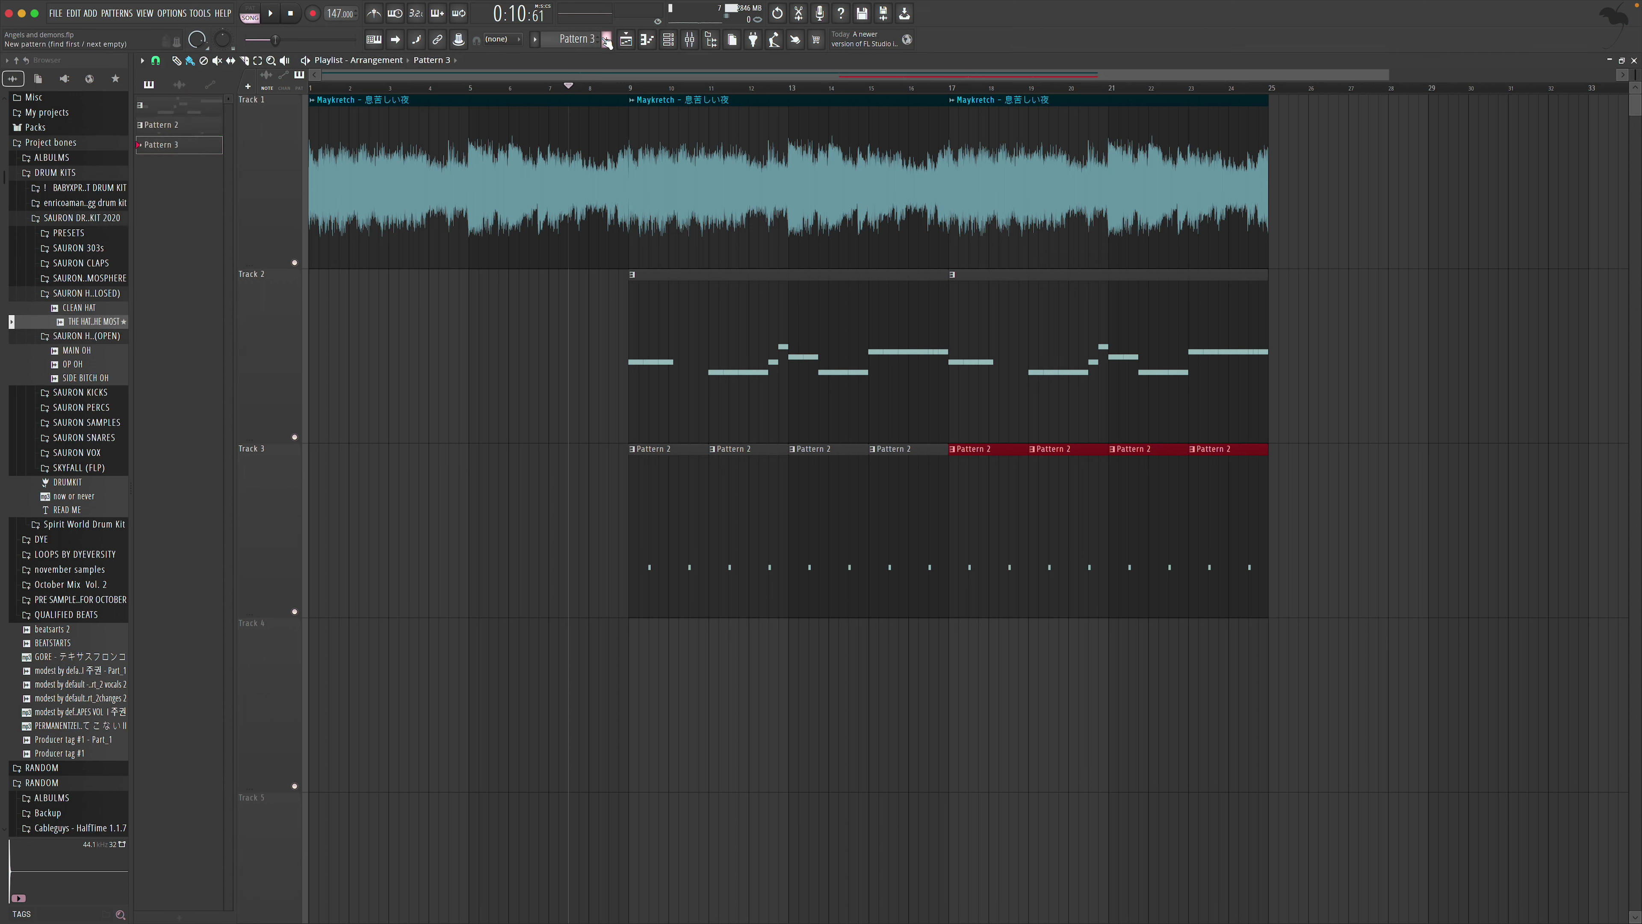
Place a two-bar Pattern 3 clip at bar 9 on Track 4 and give it three C5 hat notes in its first bar
{"action": "left_click_drag", "start_coordinate": [289, 268], "coordinate": [631, 636]}
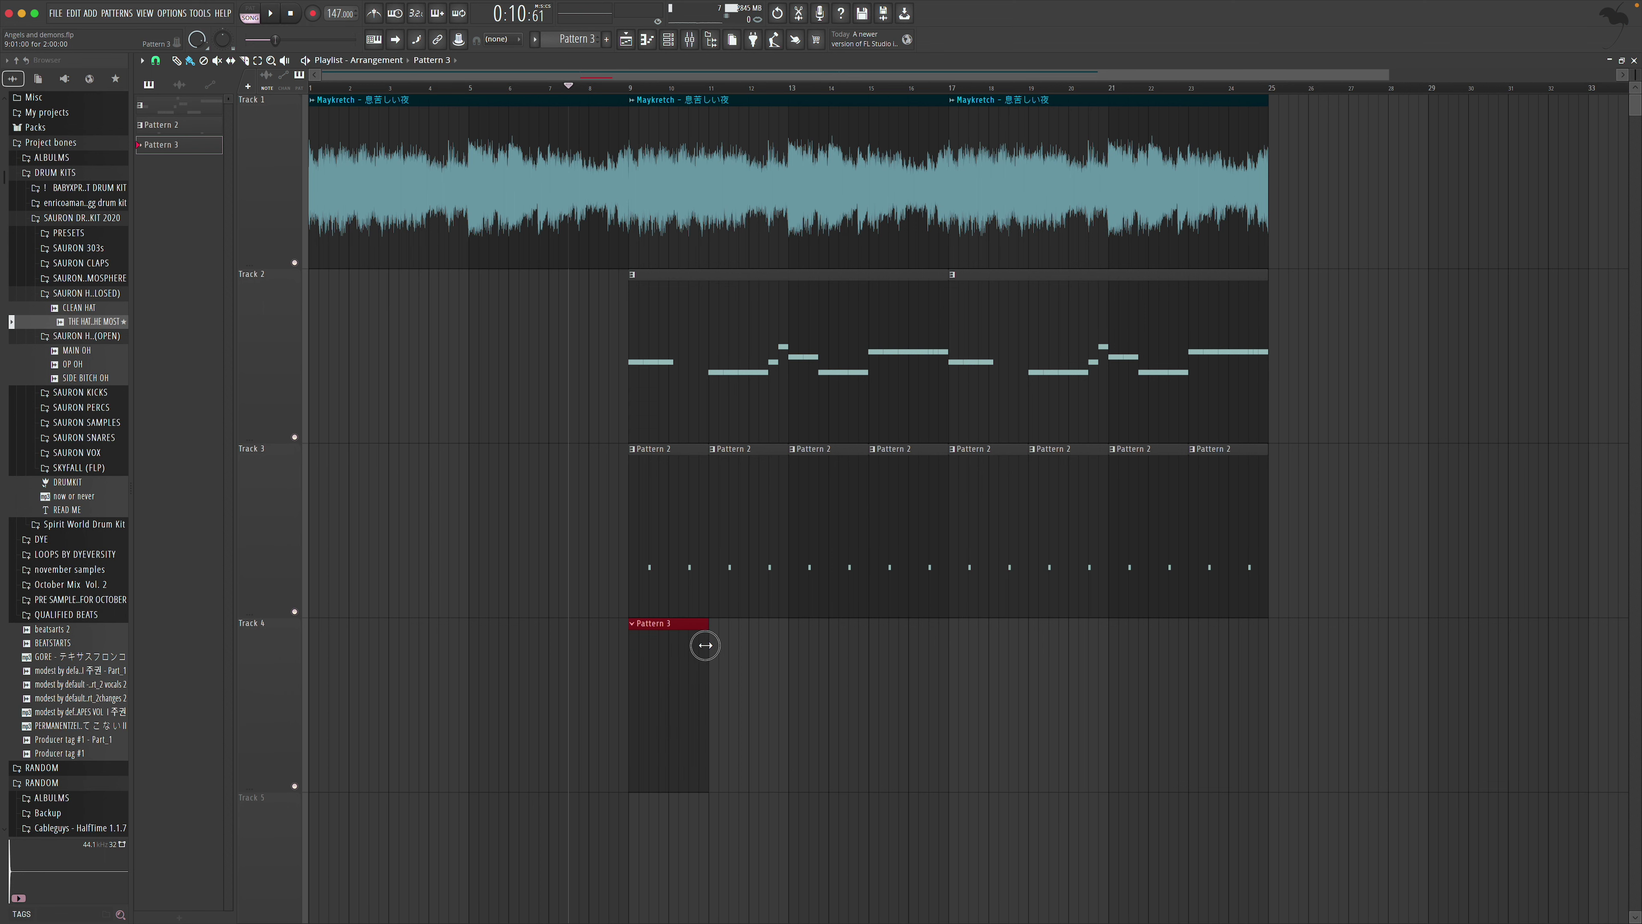
{"action": "double_click", "coordinate": [682, 647]}
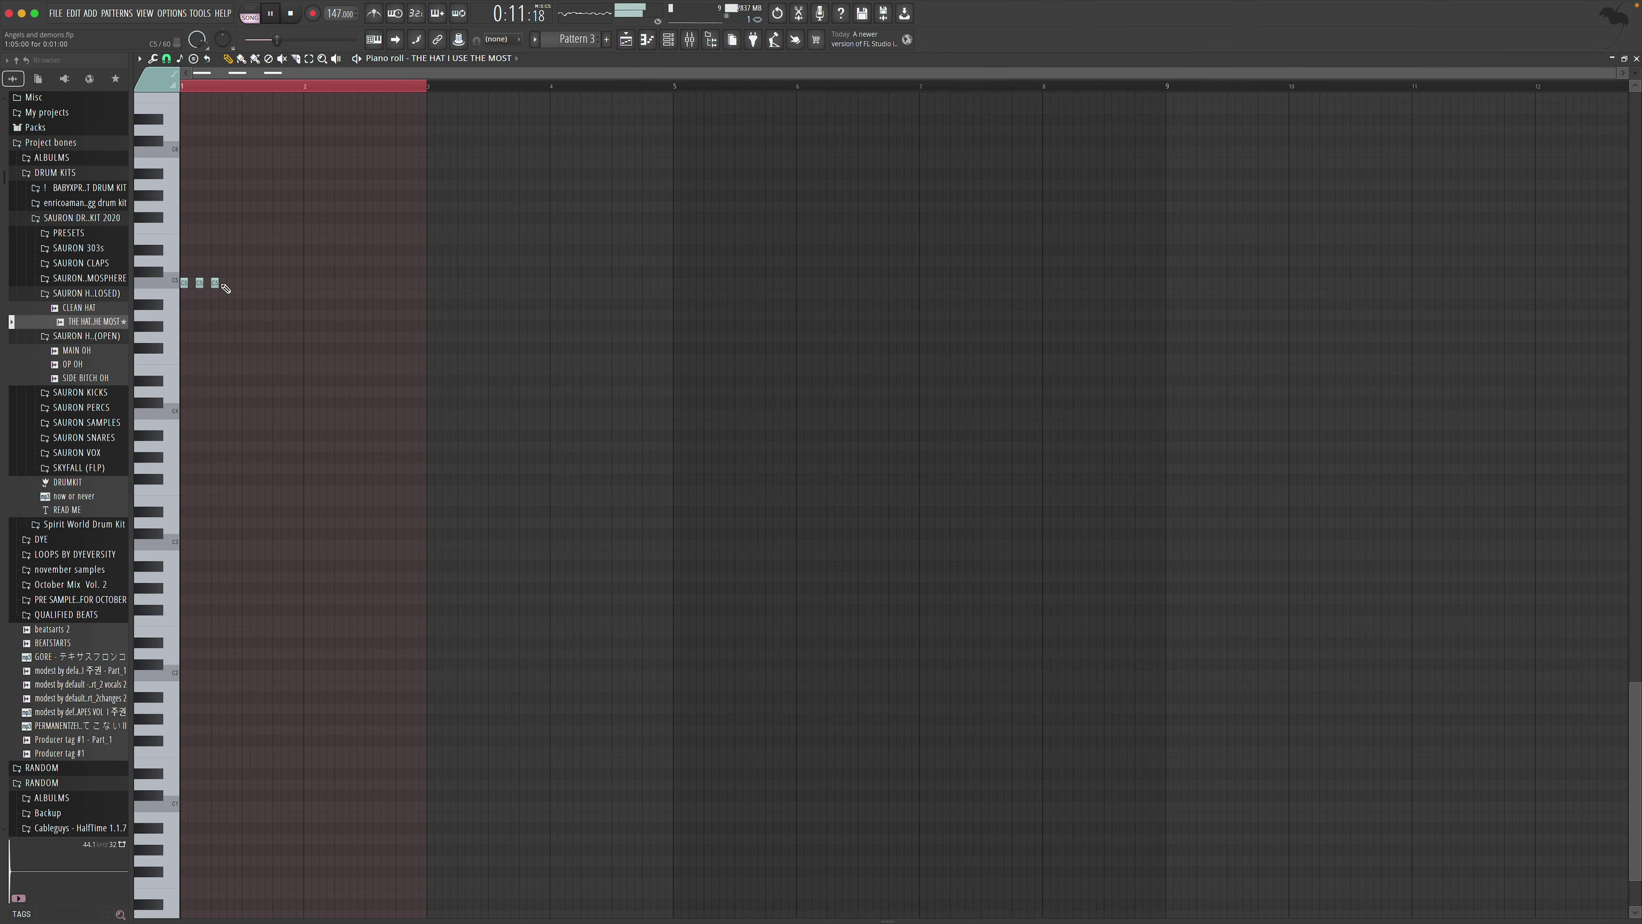
{"action": "key", "text": "space"}
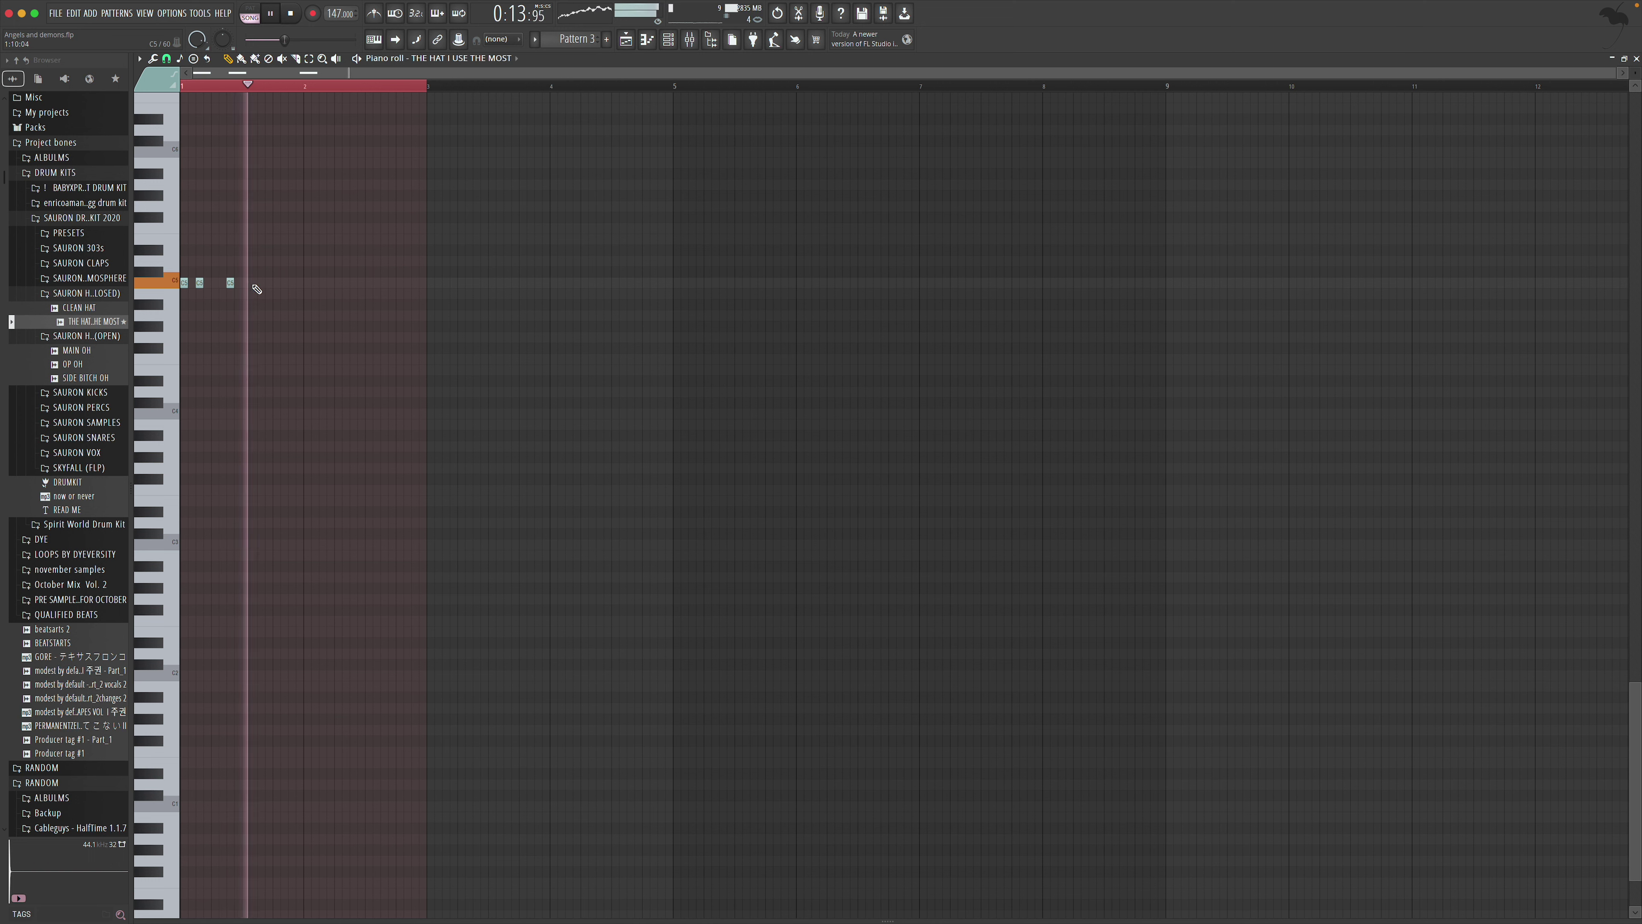
{"action": "key", "text": "space"}
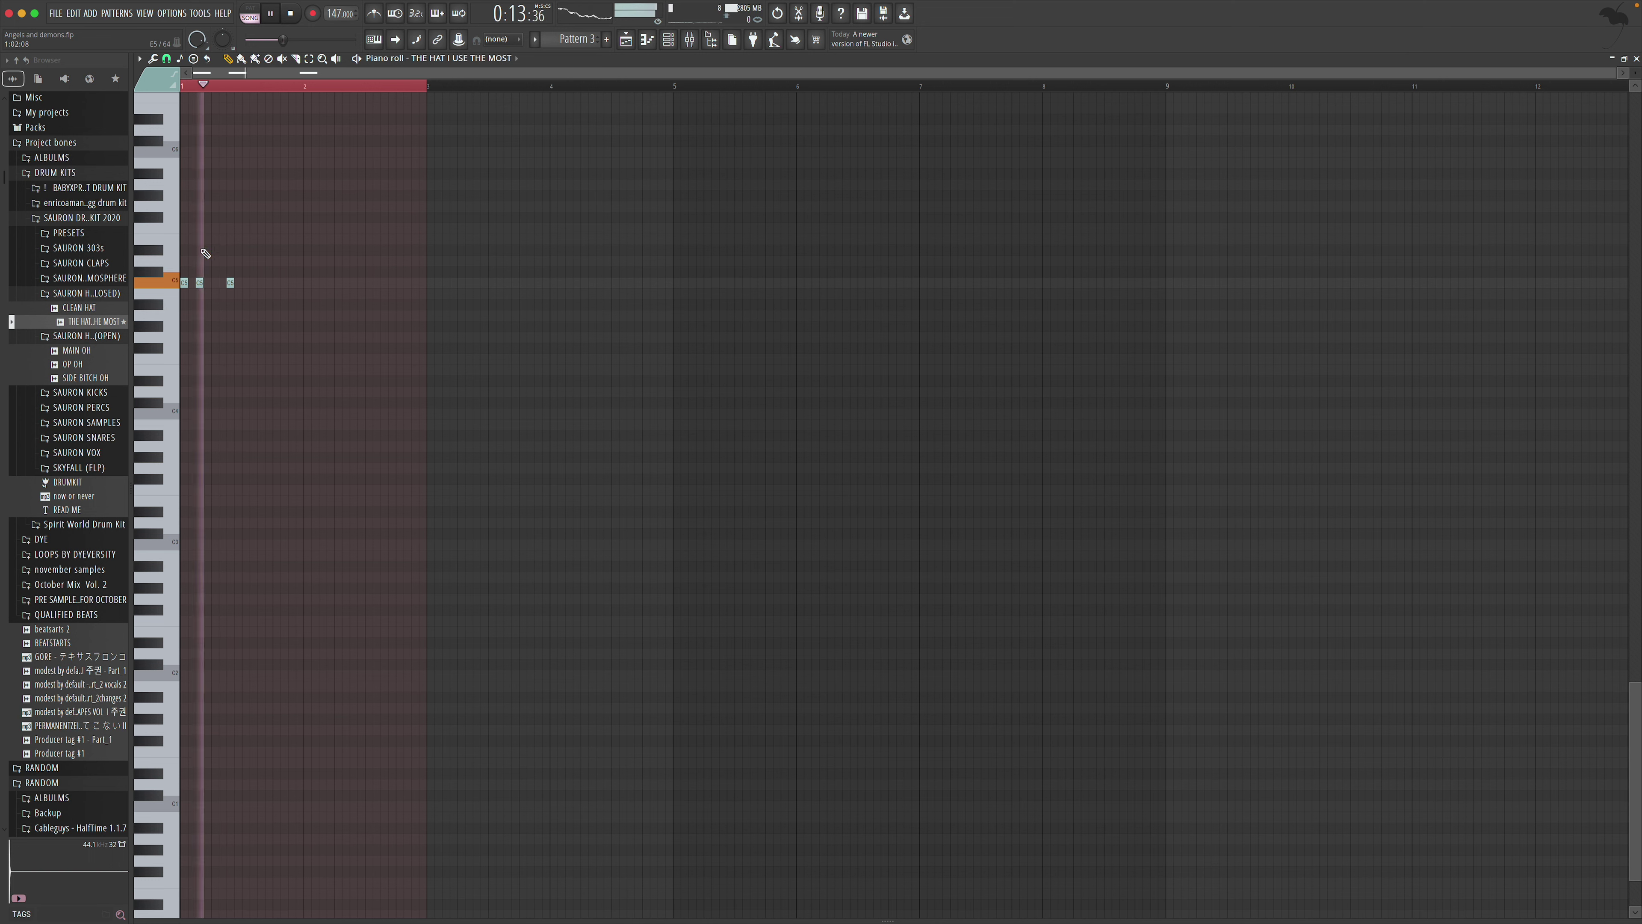
Add hat notes to the second bar of Pattern 3: three consecutive ones at its start and three spaced ones after them
{"action": "left_click", "coordinate": [310, 283]}
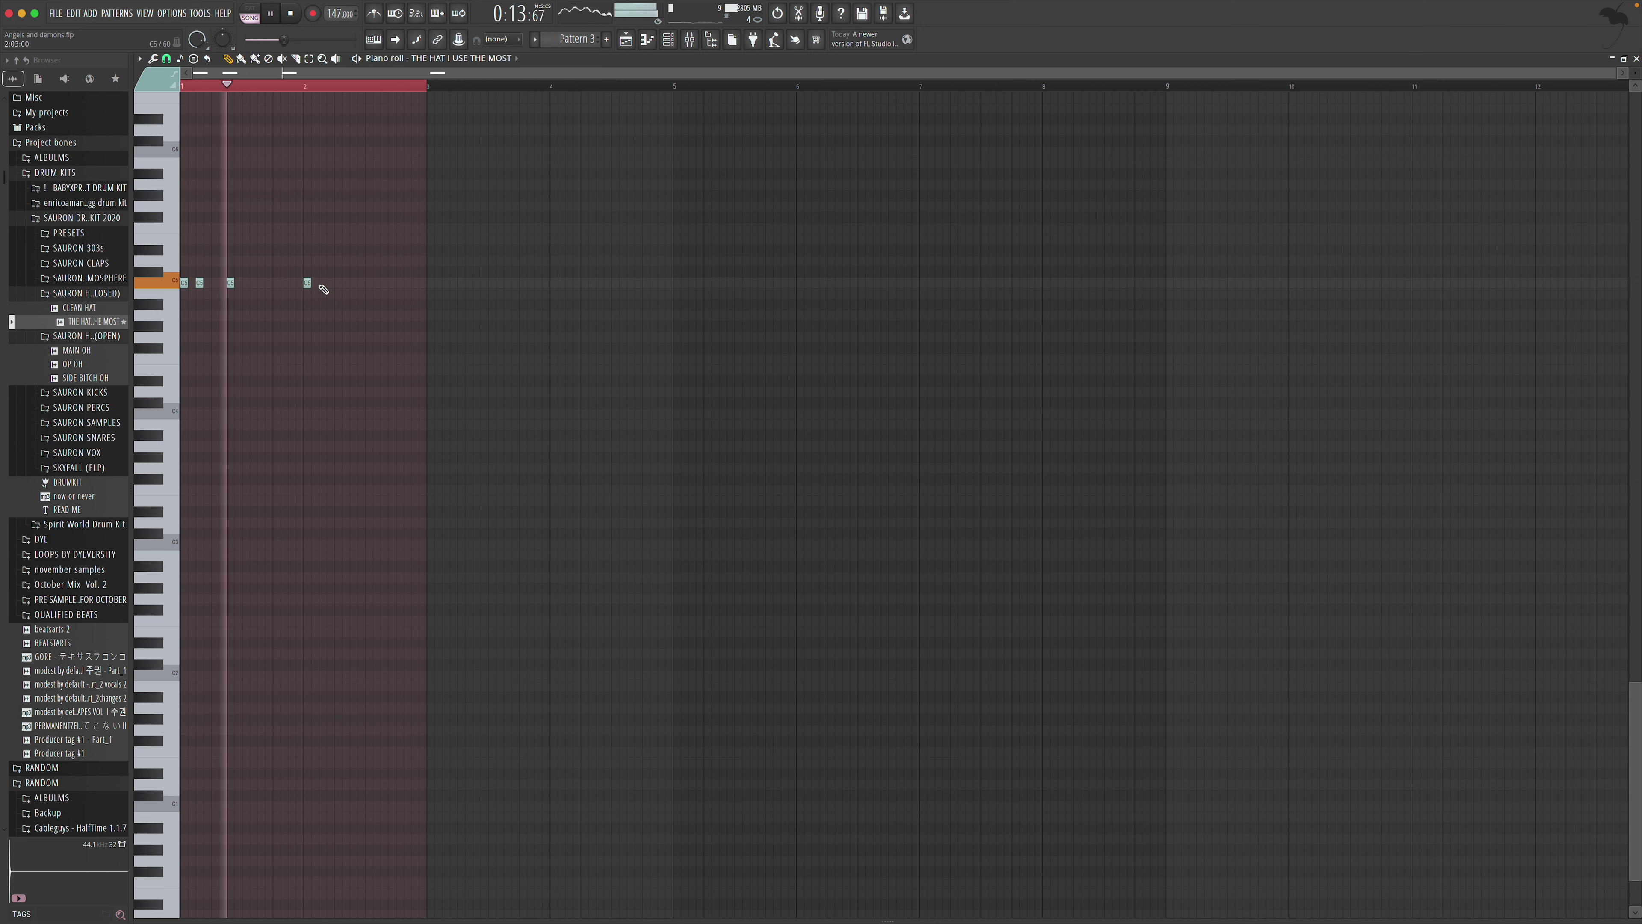
{"action": "left_click", "coordinate": [315, 283]}
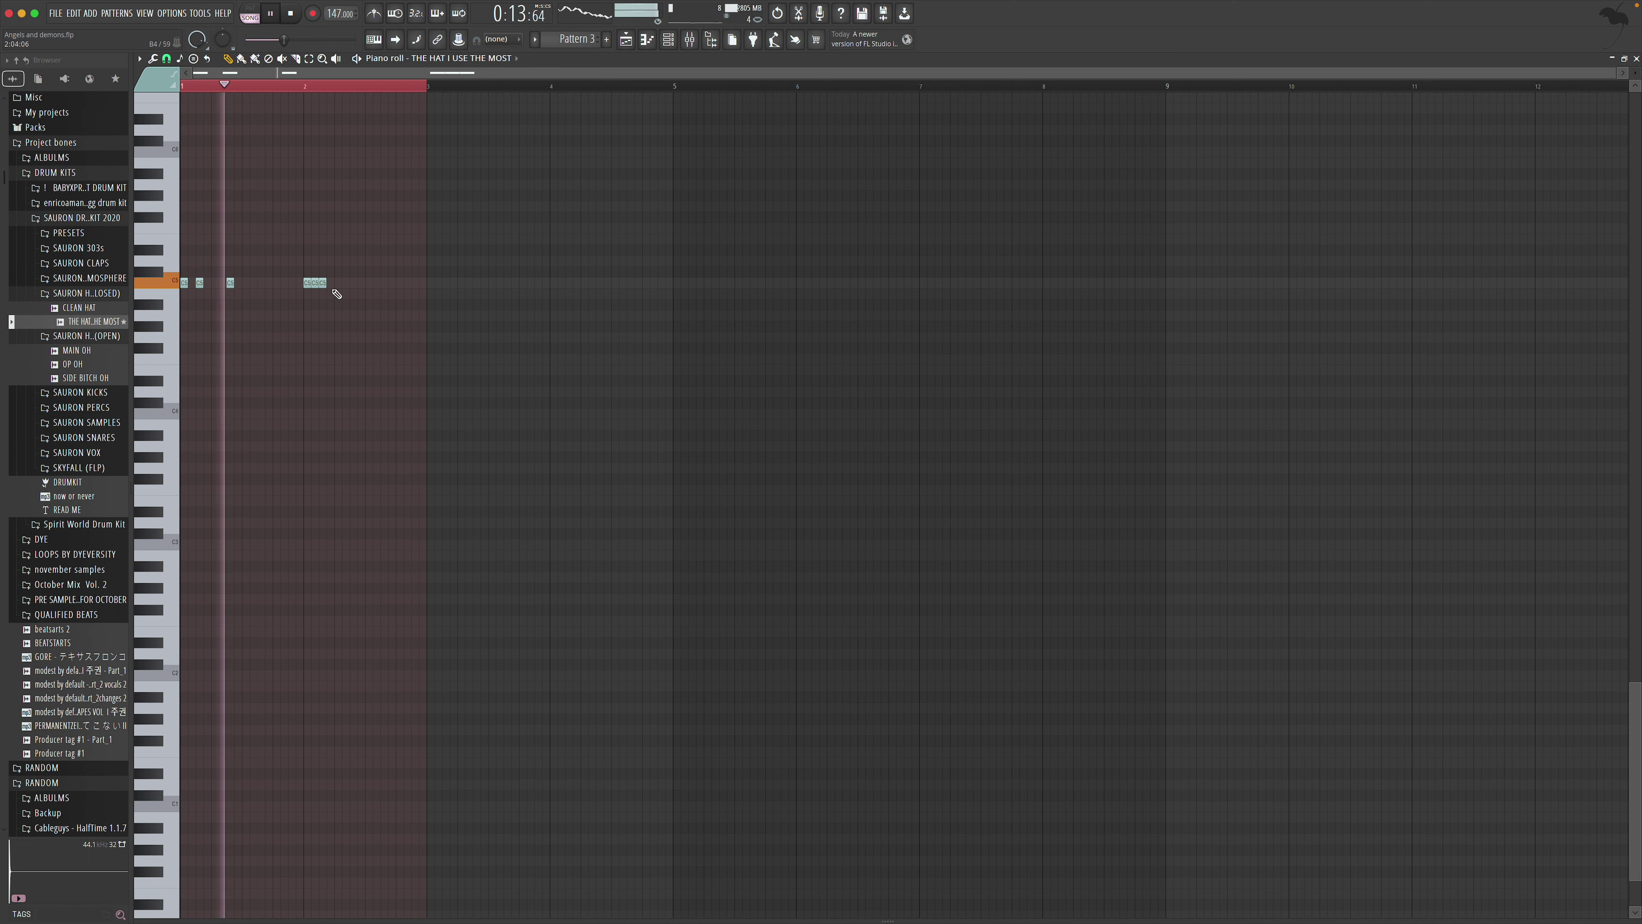
{"action": "left_click", "coordinate": [345, 284]}
{"action": "key", "text": "space"}
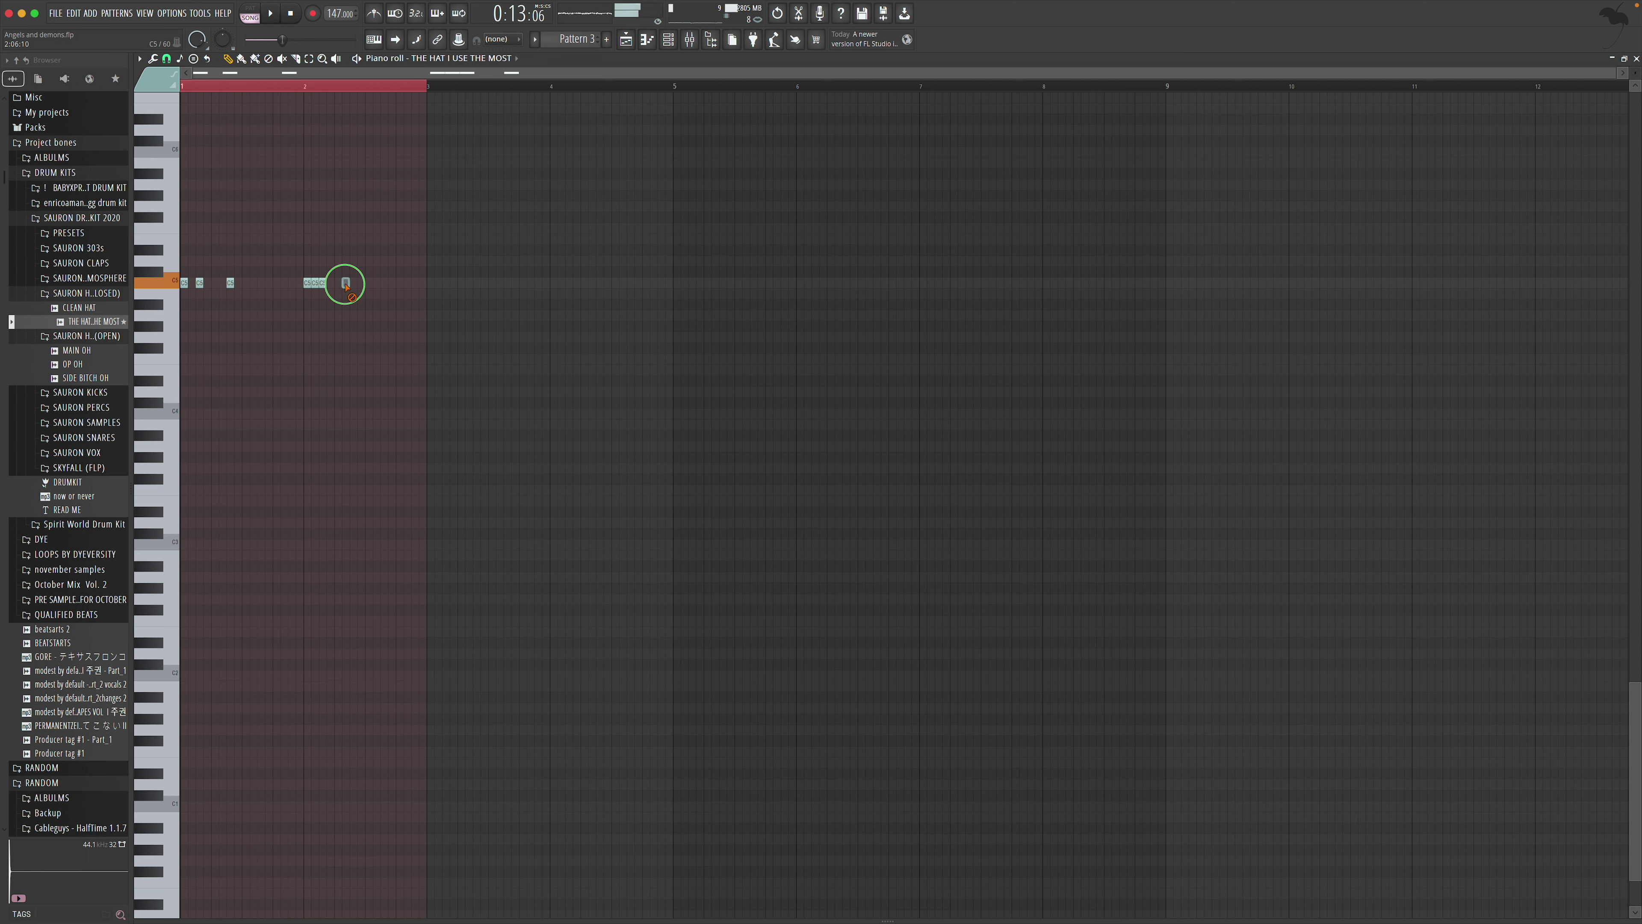
{"action": "left_click", "coordinate": [351, 283]}
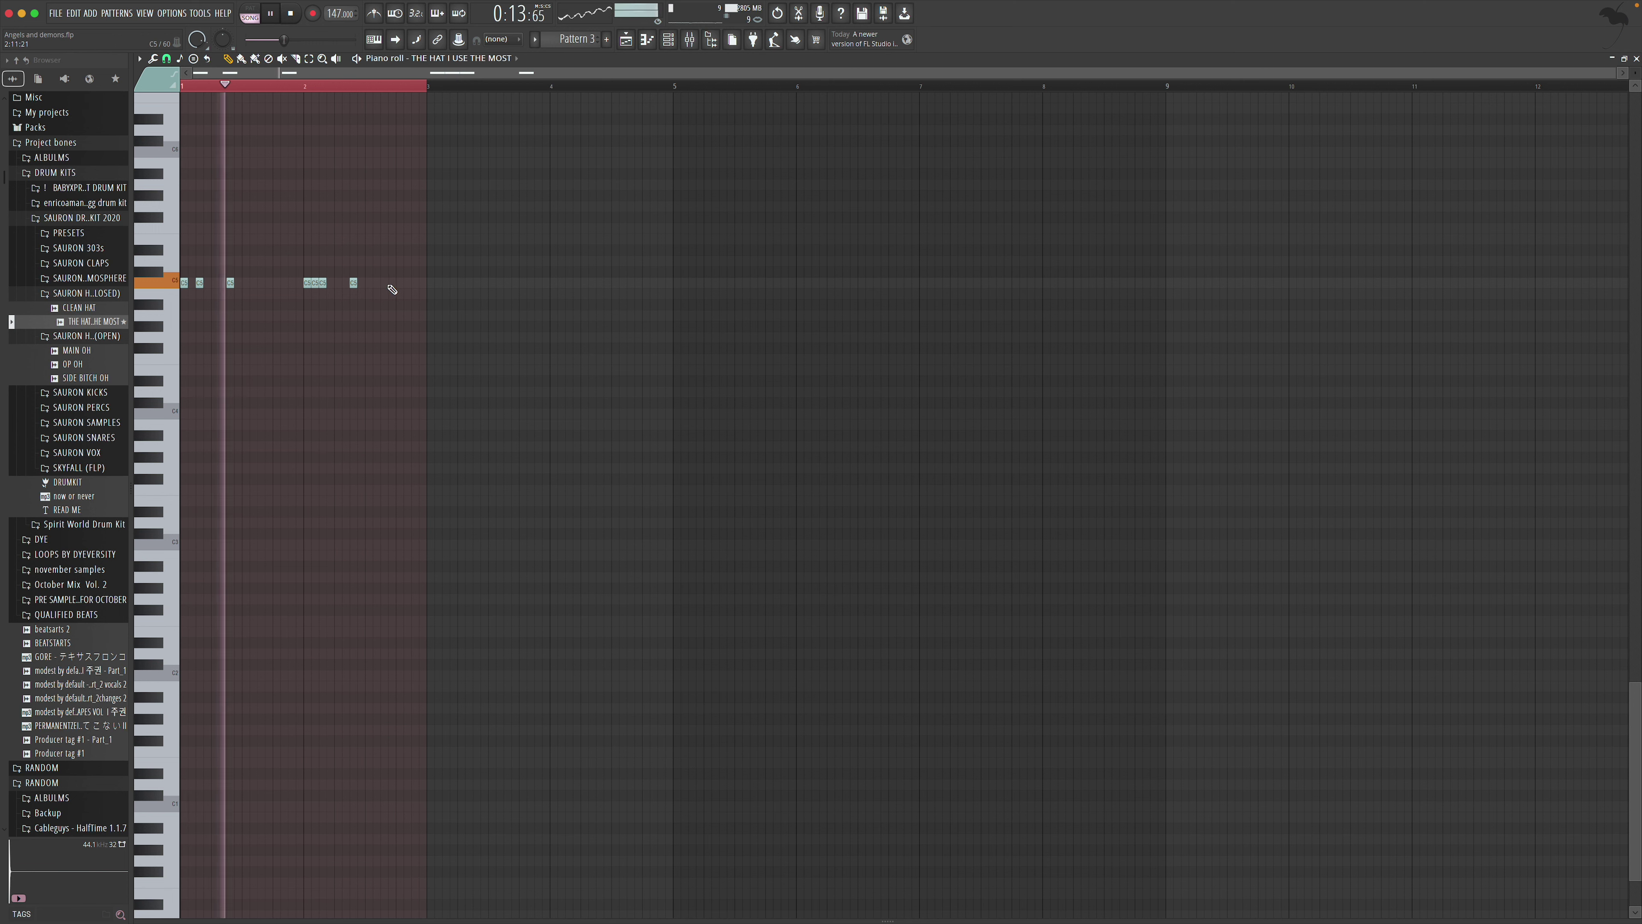
{"action": "left_click", "coordinate": [384, 284]}
{"action": "left_click", "coordinate": [399, 283]}
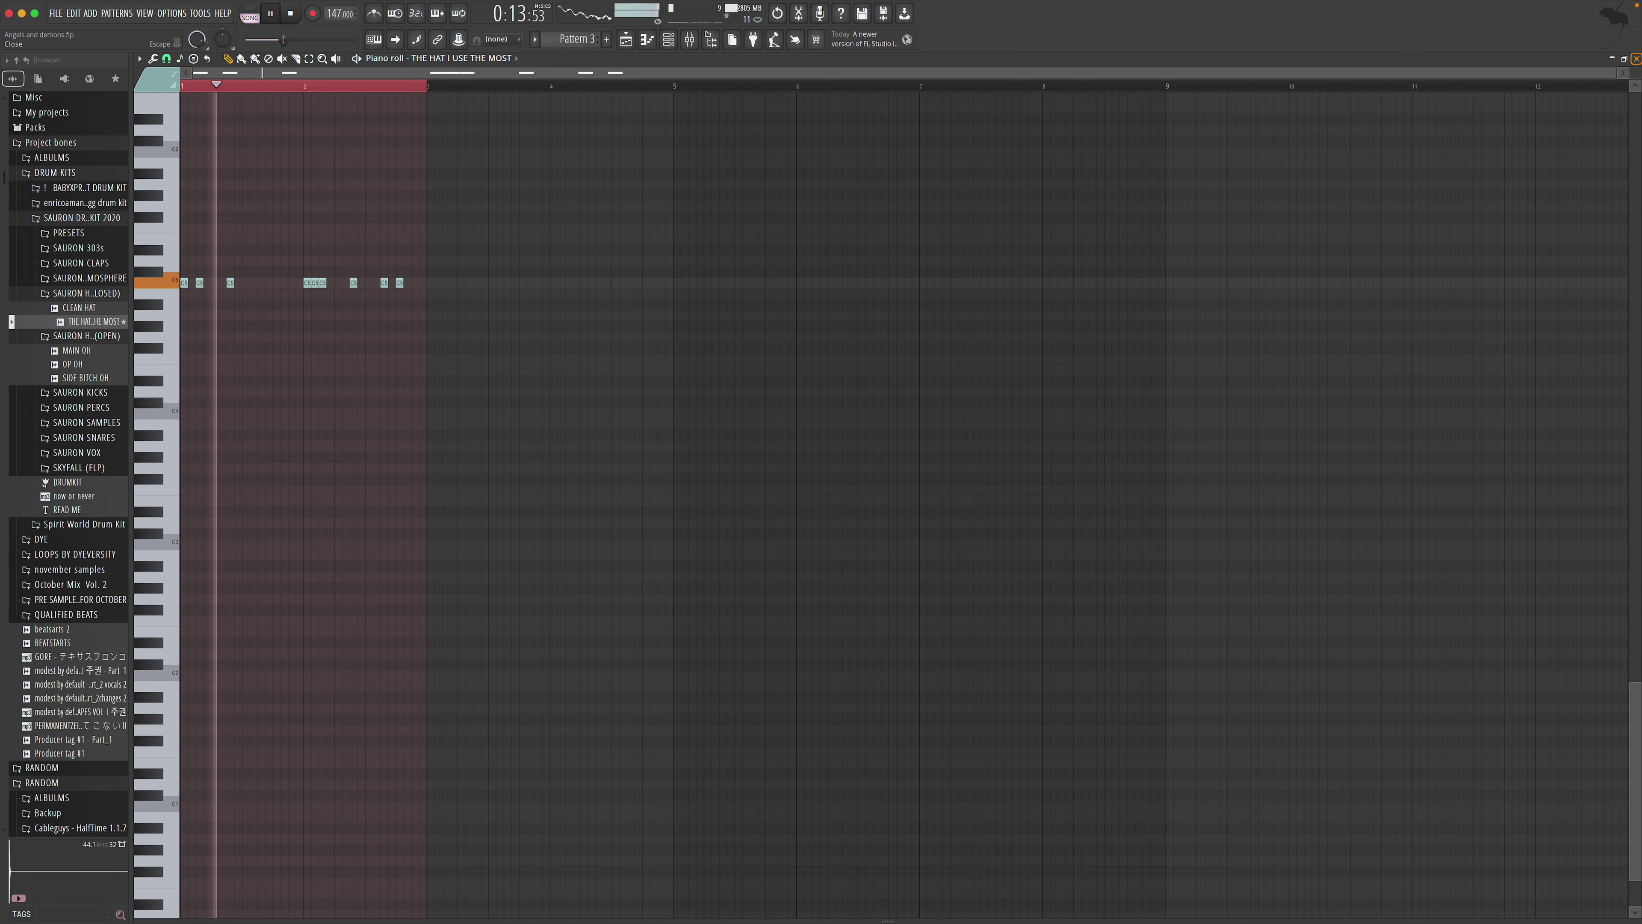
Close the piano roll and repeat the Pattern 3 clip seven times along Track 4, filling bars 11 to 24
{"action": "key", "text": "F5"}
{"action": "left_click_drag", "start_coordinate": [715, 663], "coordinate": [1195, 675]}
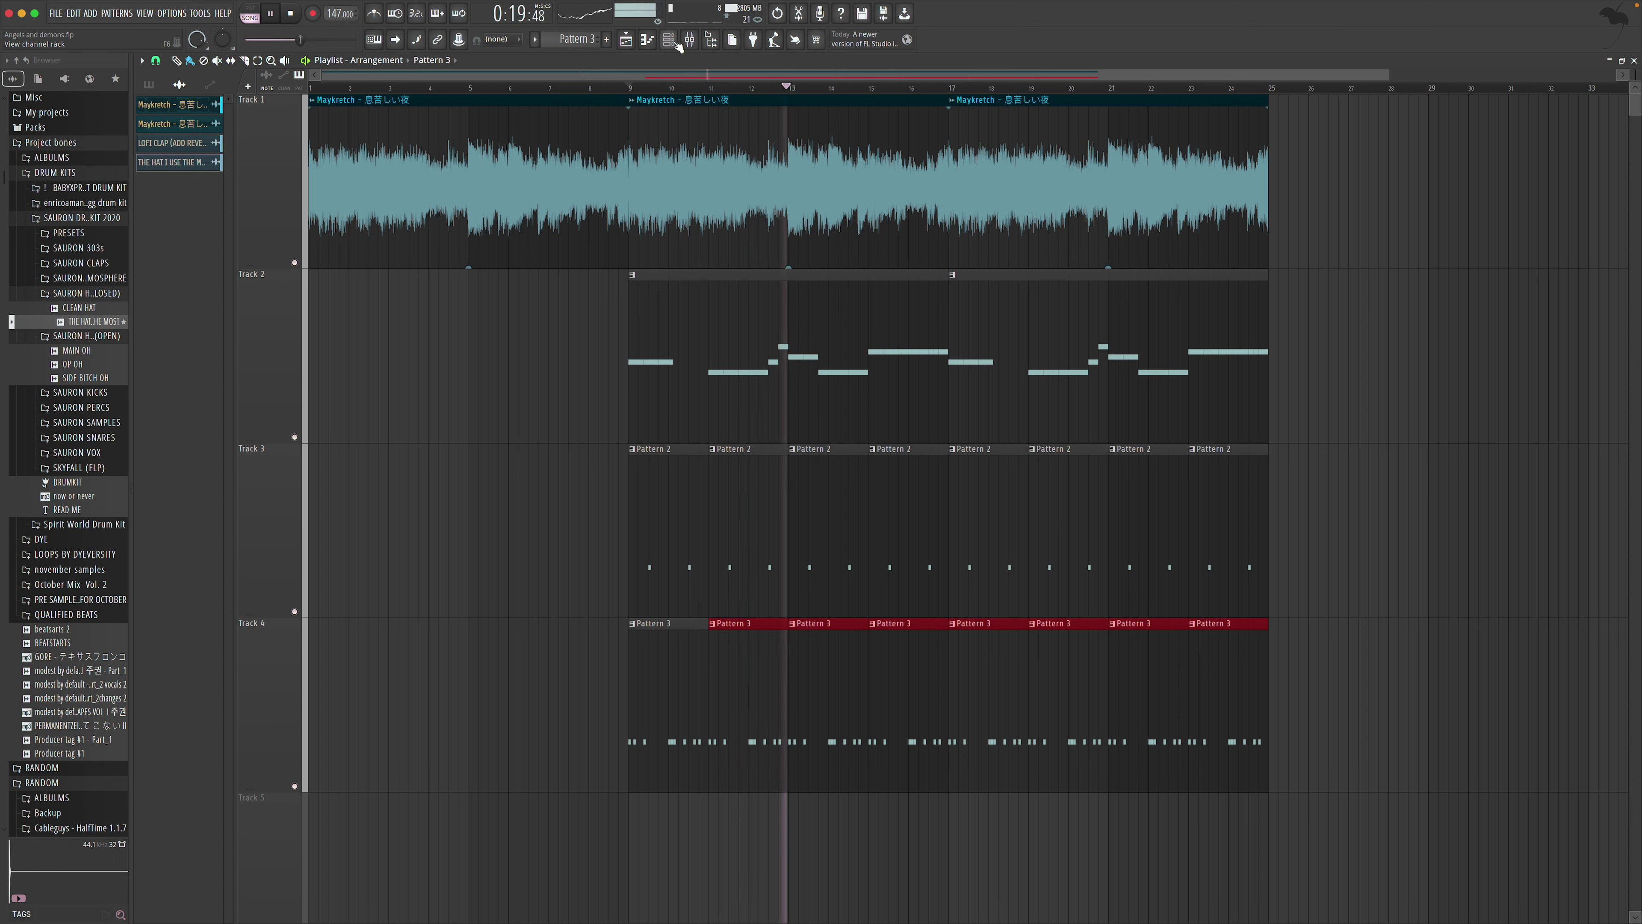
Show all channels in the channel rack, route the closed hat channel to mixer insert 5, and close the rack
{"action": "key", "text": "F6"}
{"action": "left_click", "coordinate": [724, 263]}
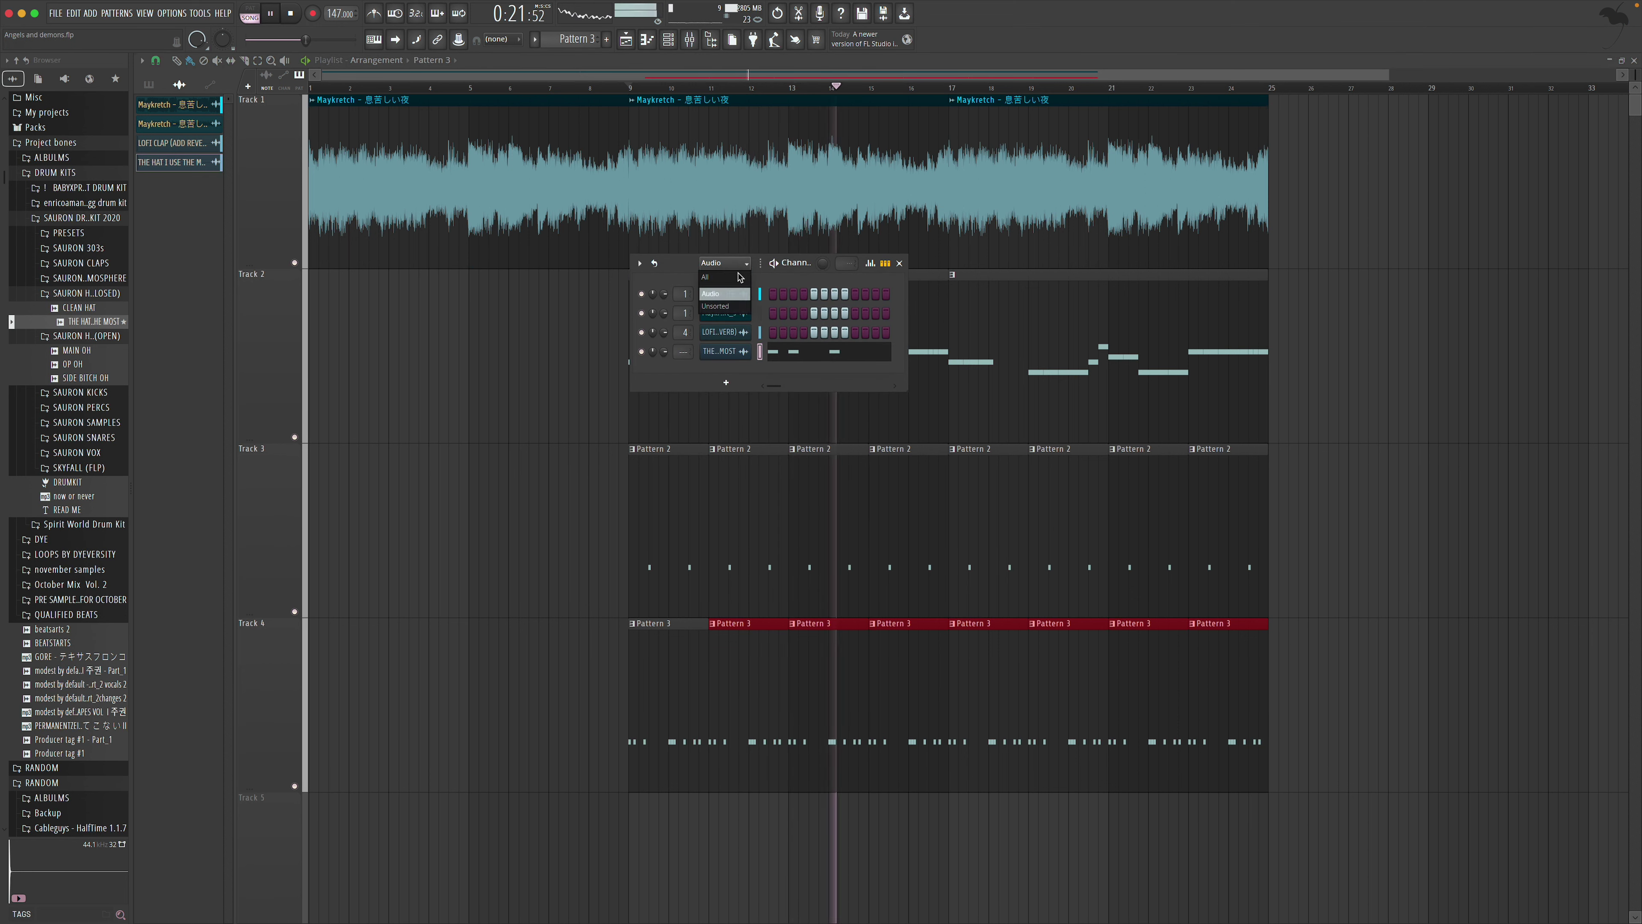
{"action": "left_click", "coordinate": [724, 279]}
{"action": "scroll", "coordinate": [685, 467], "scroll_direction": "up", "scroll_amount": 1}
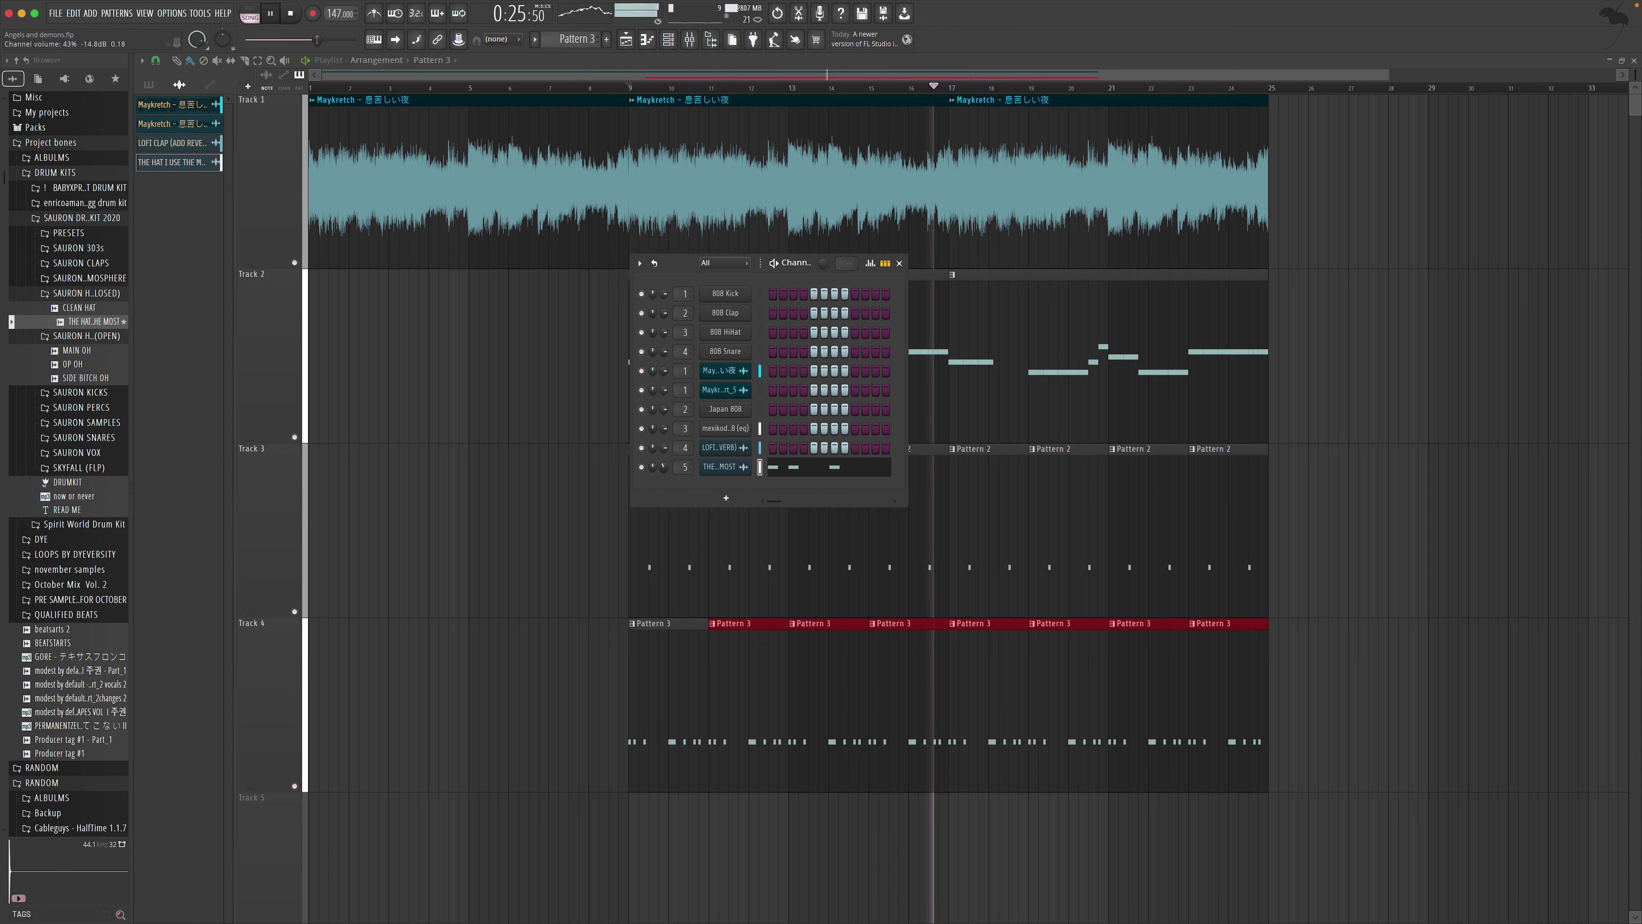
{"action": "left_click", "coordinate": [899, 264]}
Start Pattern 4 and load the OP OH sample from the SAURON HATS (OPEN) folder as a new channel
{"action": "left_click", "coordinate": [87, 293]}
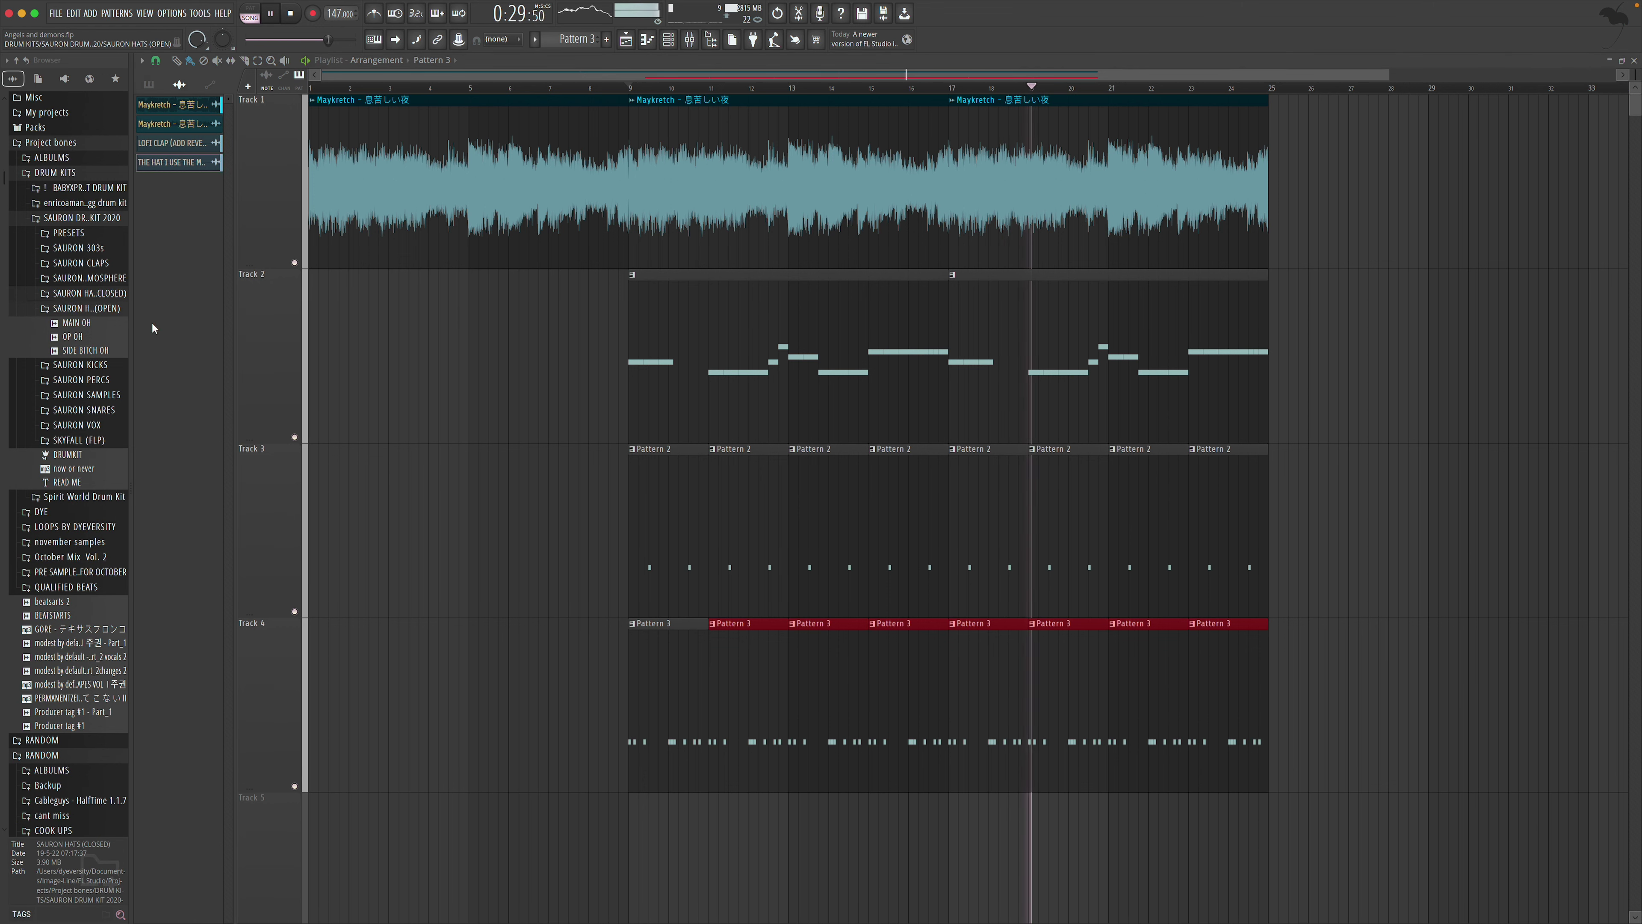
{"action": "left_click", "coordinate": [608, 40]}
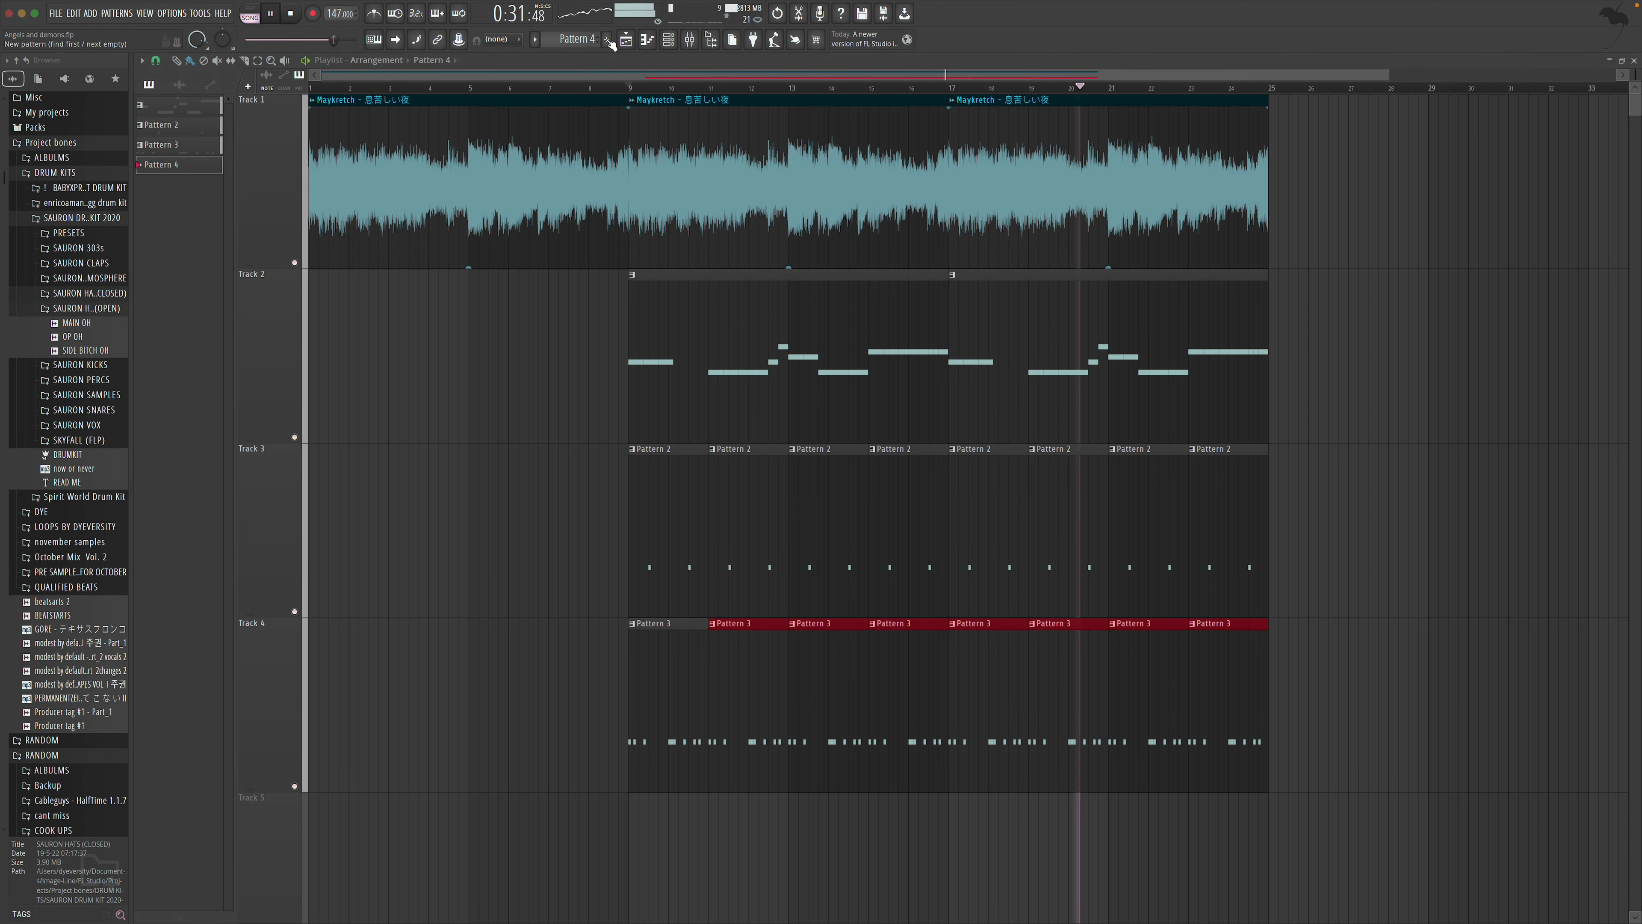
{"action": "scroll", "coordinate": [388, 262], "scroll_direction": "down", "scroll_amount": 1}
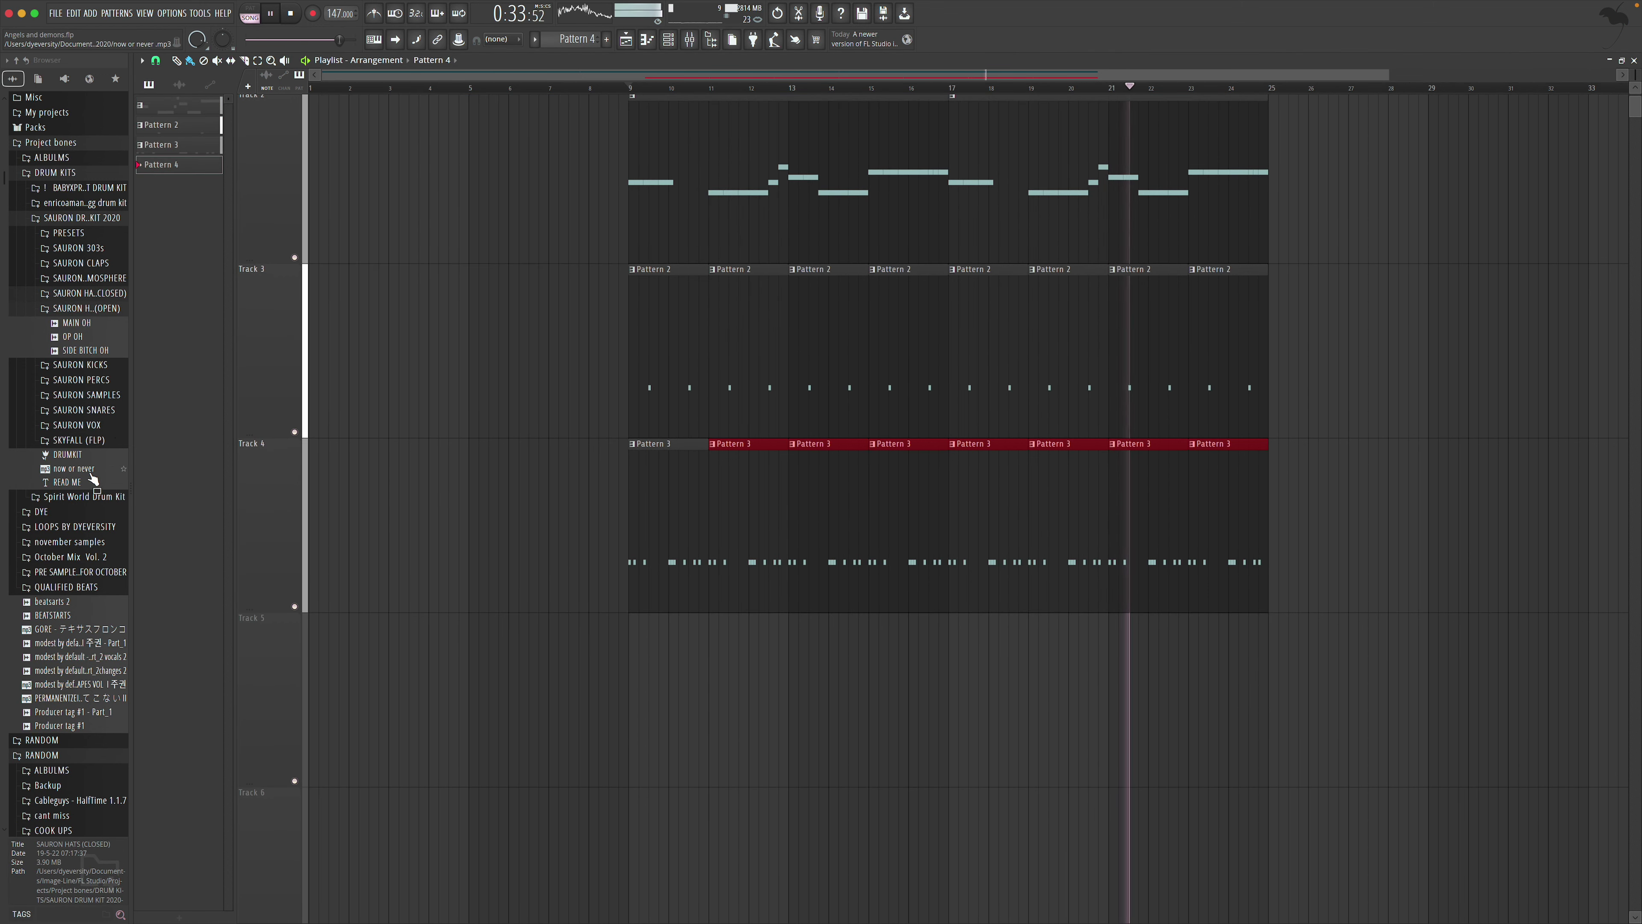
{"action": "left_click", "coordinate": [87, 338]}
{"action": "left_click_drag", "start_coordinate": [87, 343], "coordinate": [410, 272]}
{"action": "left_click", "coordinate": [606, 39]}
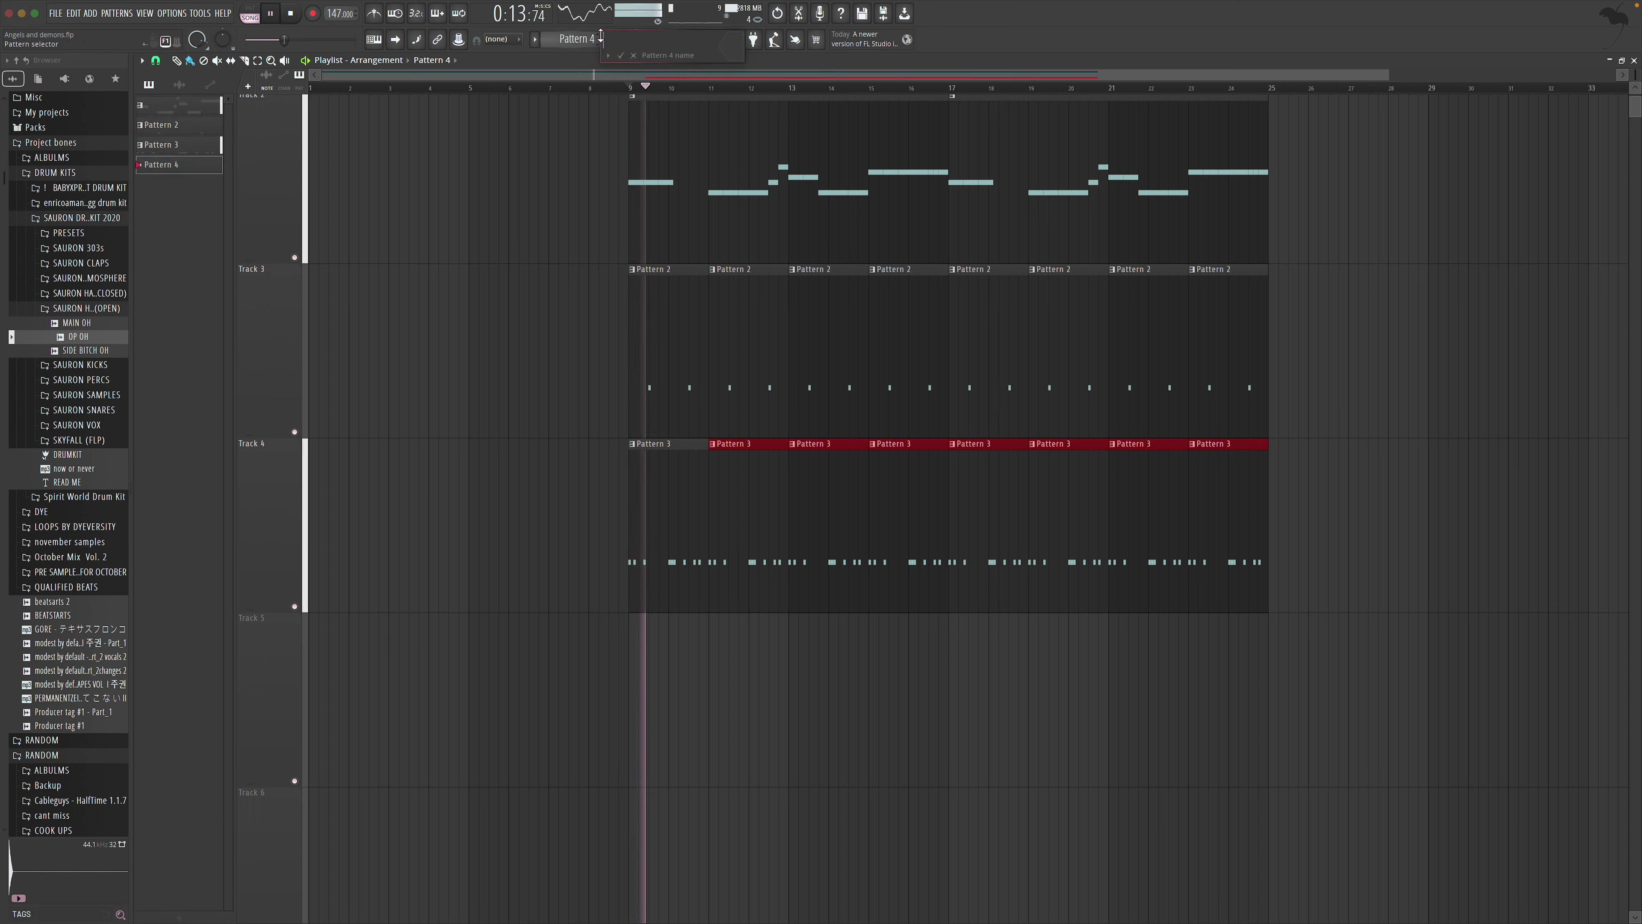
Place a one-bar Pattern 4 clip at bar 9 on Track 5 and draw one open hat note at its start
{"action": "left_click_drag", "start_coordinate": [687, 677], "coordinate": [640, 670]}
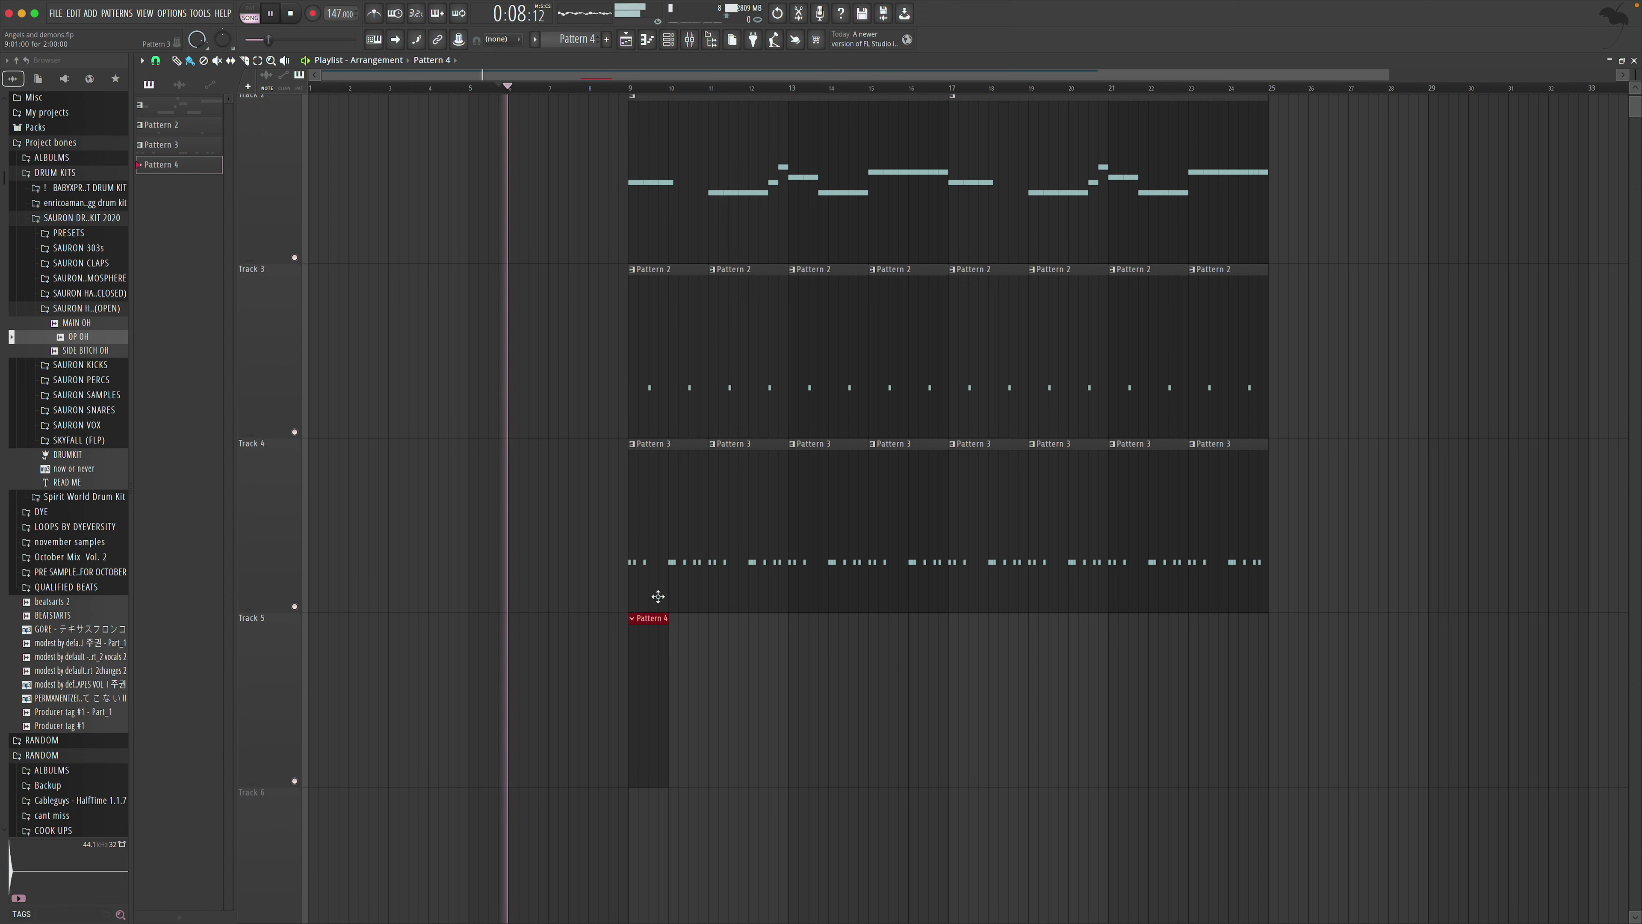
{"action": "double_click", "coordinate": [647, 679]}
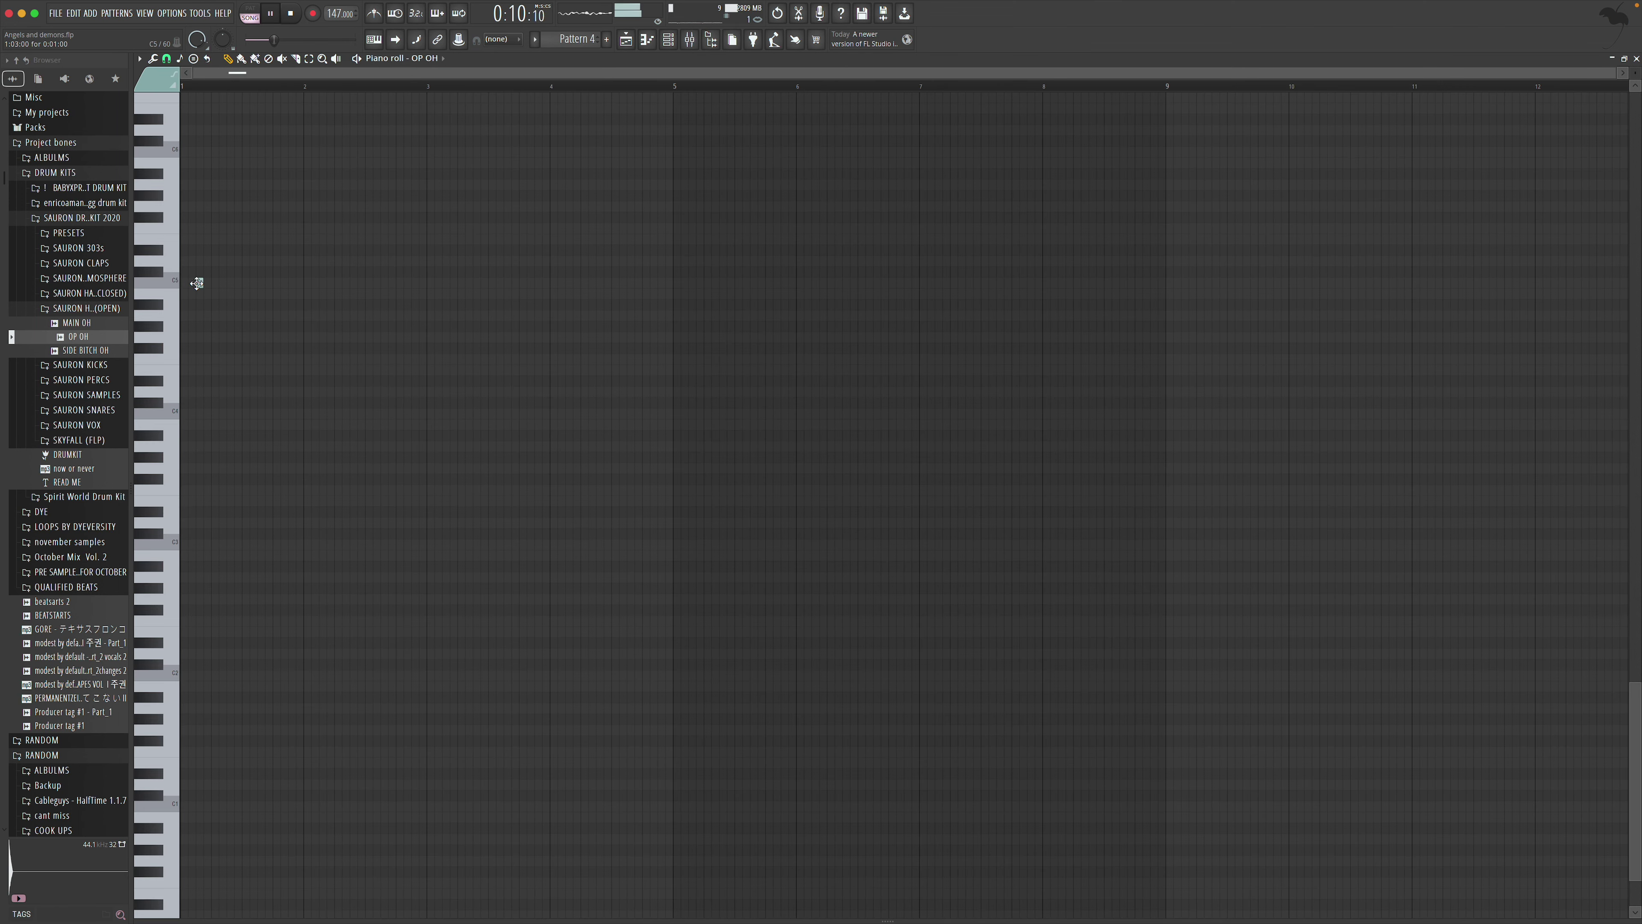
{"action": "left_click", "coordinate": [1637, 58]}
Place three more Pattern 4 clips on Track 5 at bars 13, 17 and 21
{"action": "left_click", "coordinate": [791, 640]}
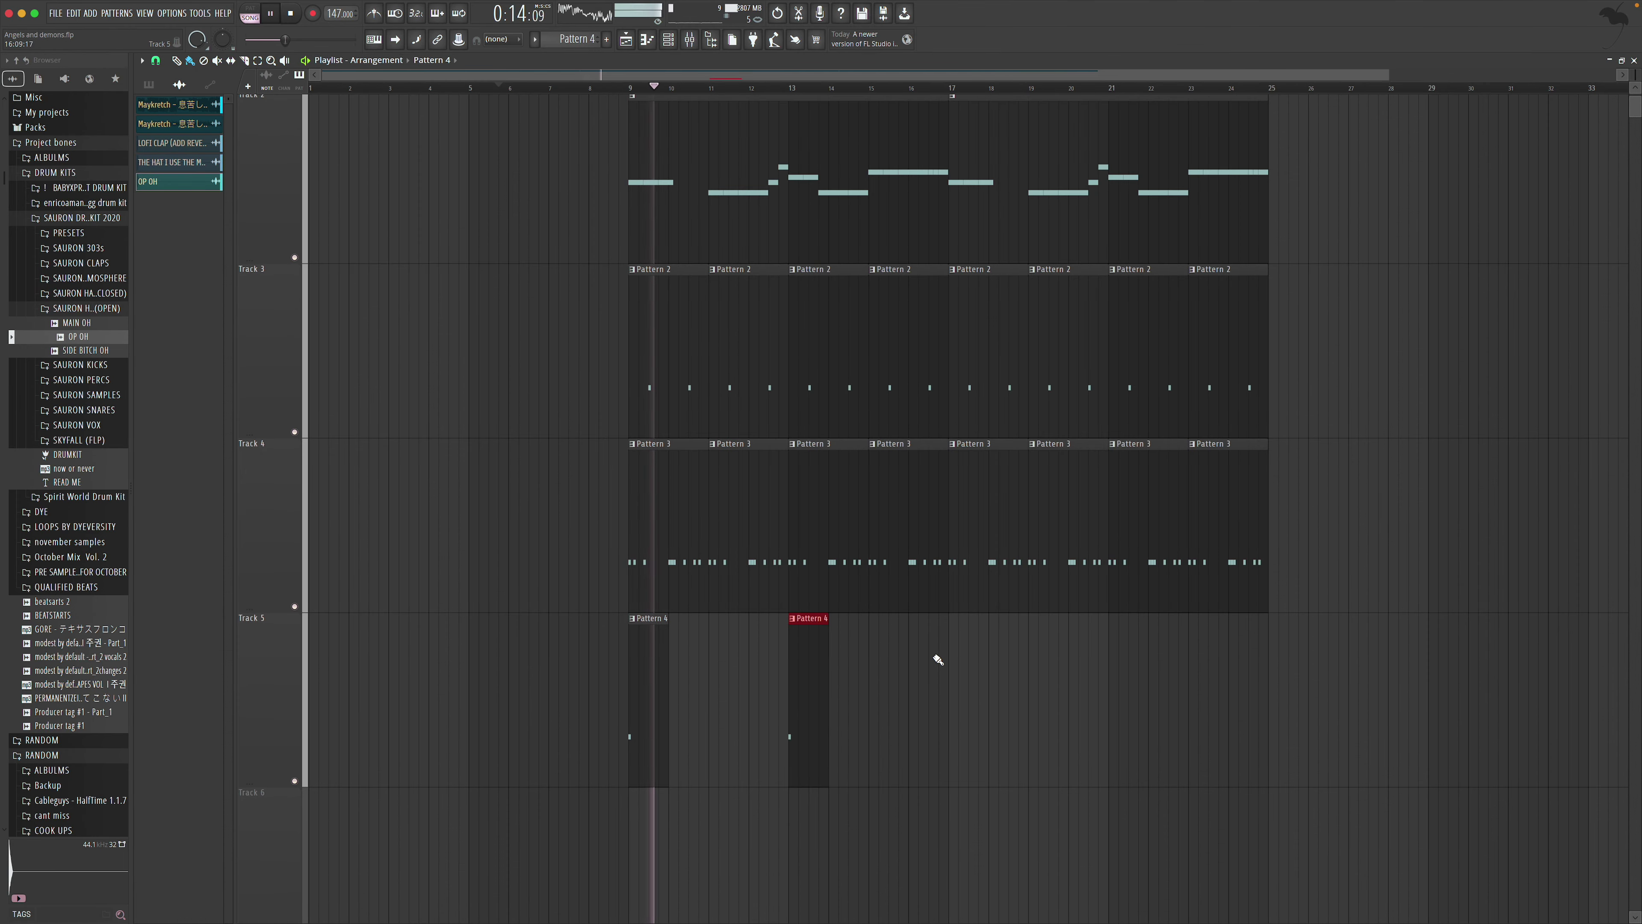
{"action": "left_click", "coordinate": [946, 660]}
{"action": "left_click", "coordinate": [1111, 675]}
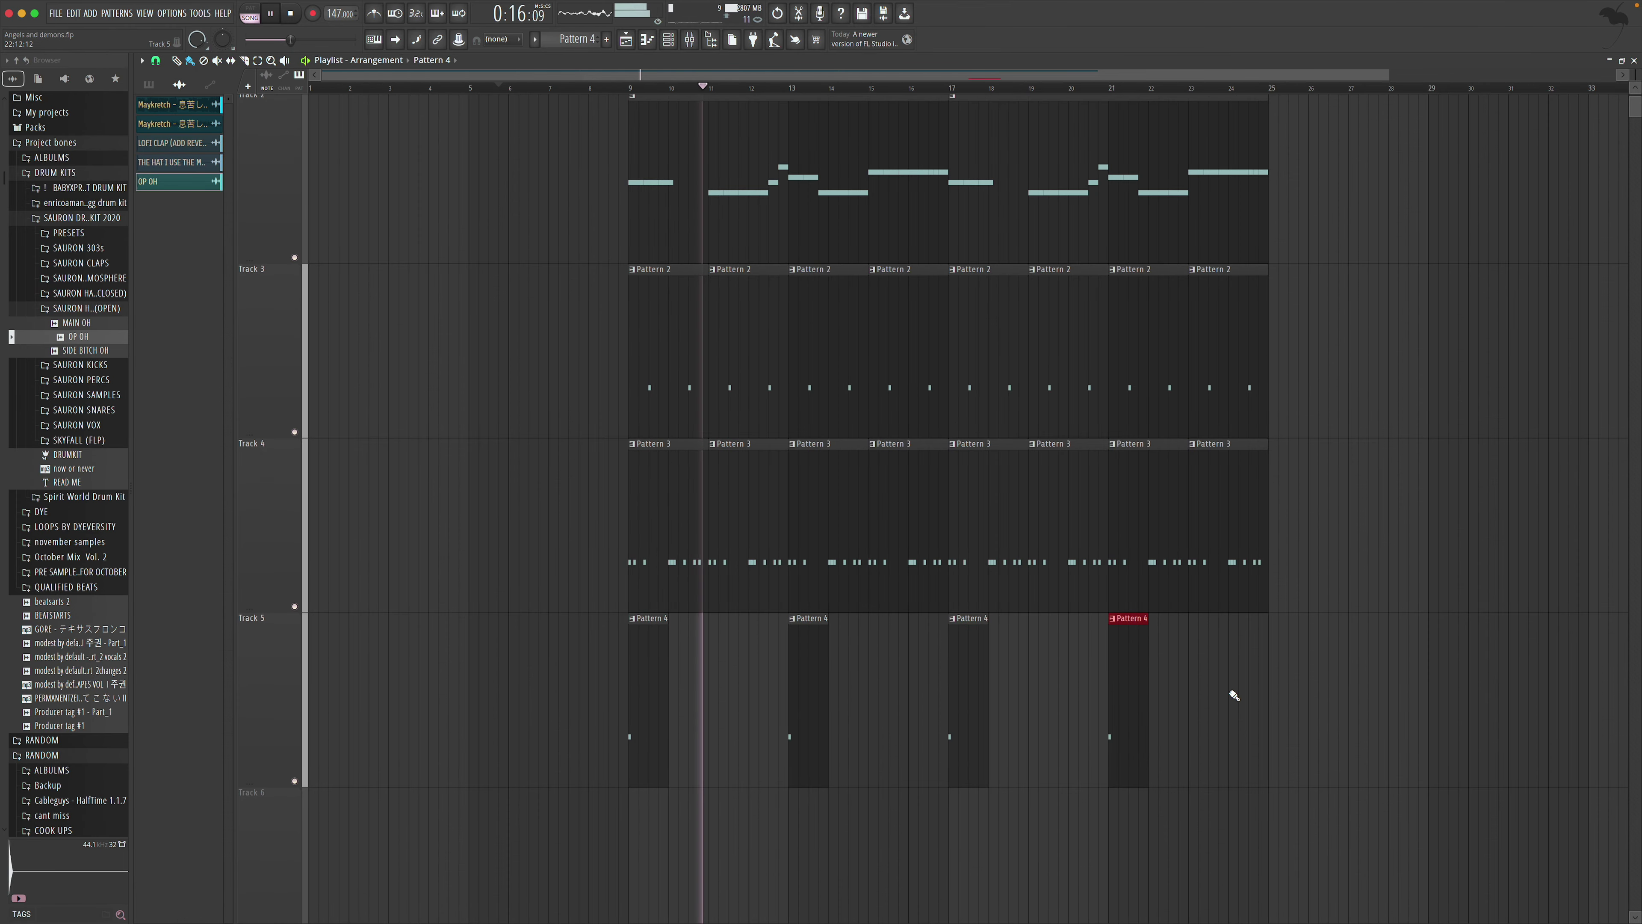
Show all channels in the channel rack, route OP OH to mixer insert 6, and close the rack
{"action": "key", "text": "F6"}
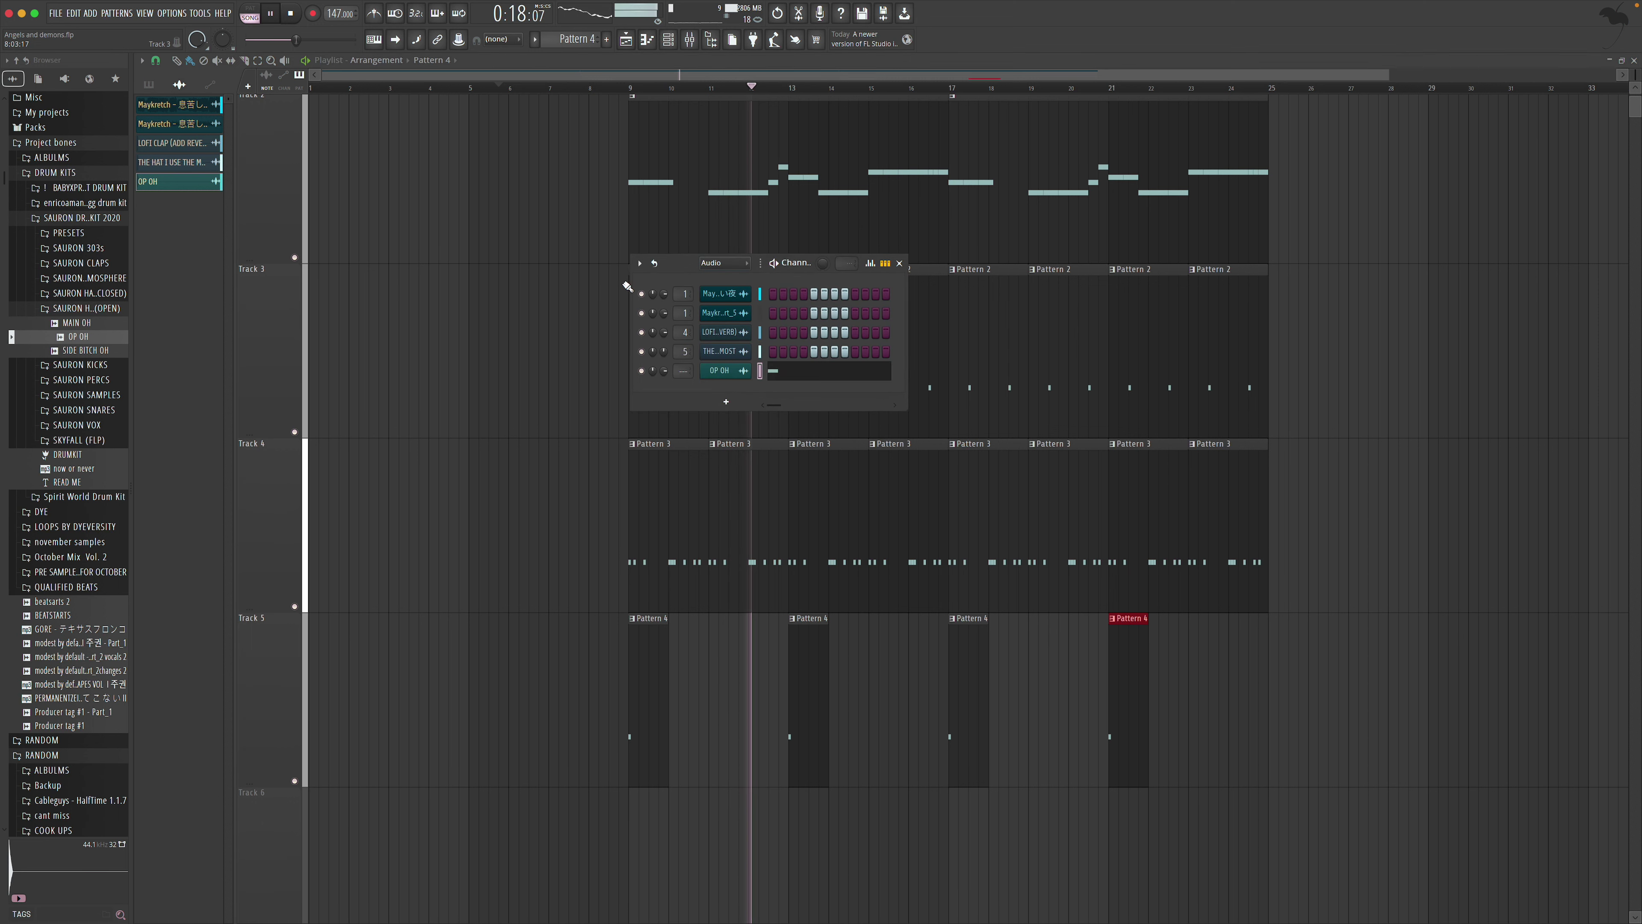
{"action": "left_click", "coordinate": [724, 262]}
{"action": "left_click", "coordinate": [714, 277]}
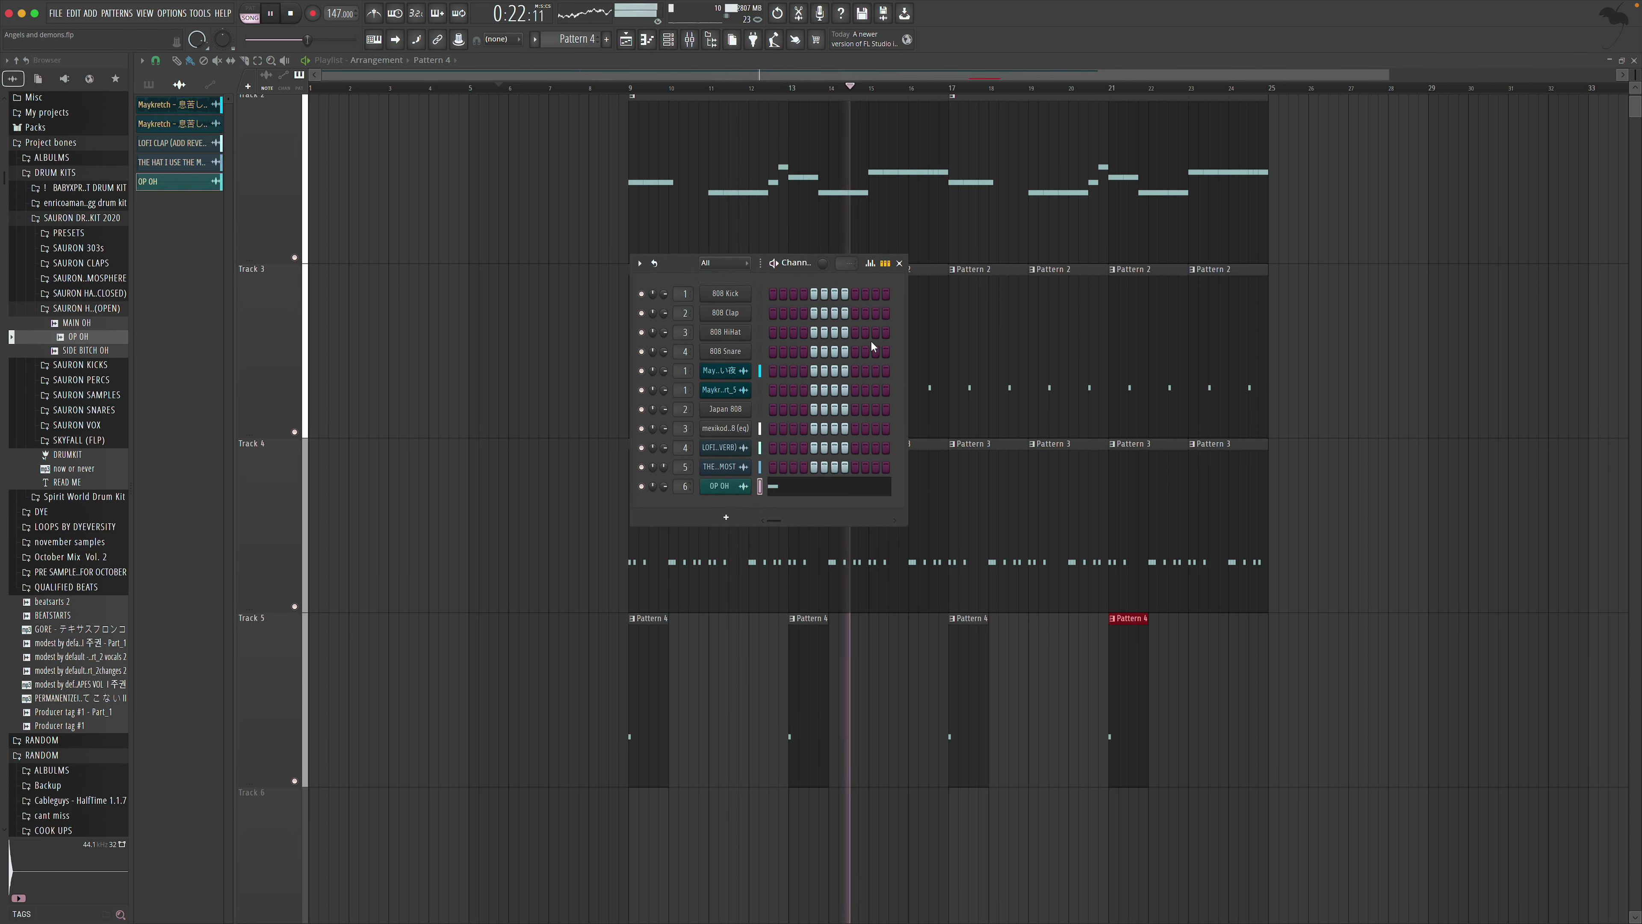
{"action": "left_click", "coordinate": [898, 263]}
Load Fruity Reeverb 2 in slot 1 of mixer insert 6 and set its wet level to 73%
{"action": "left_click", "coordinate": [690, 40]}
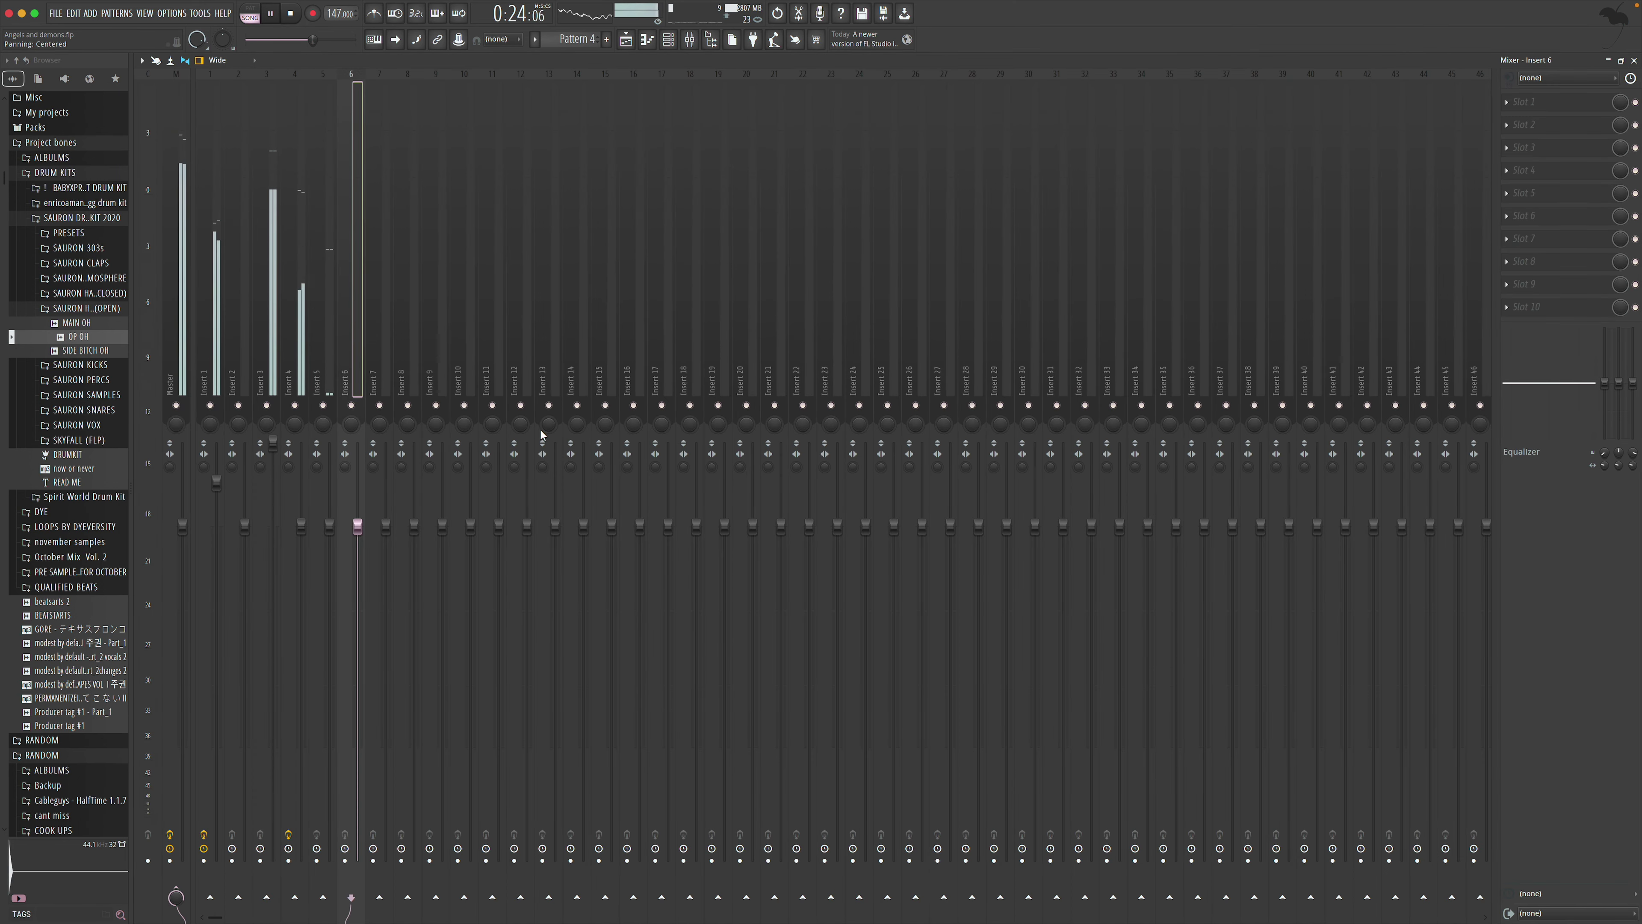
{"action": "left_click", "coordinate": [1530, 110]}
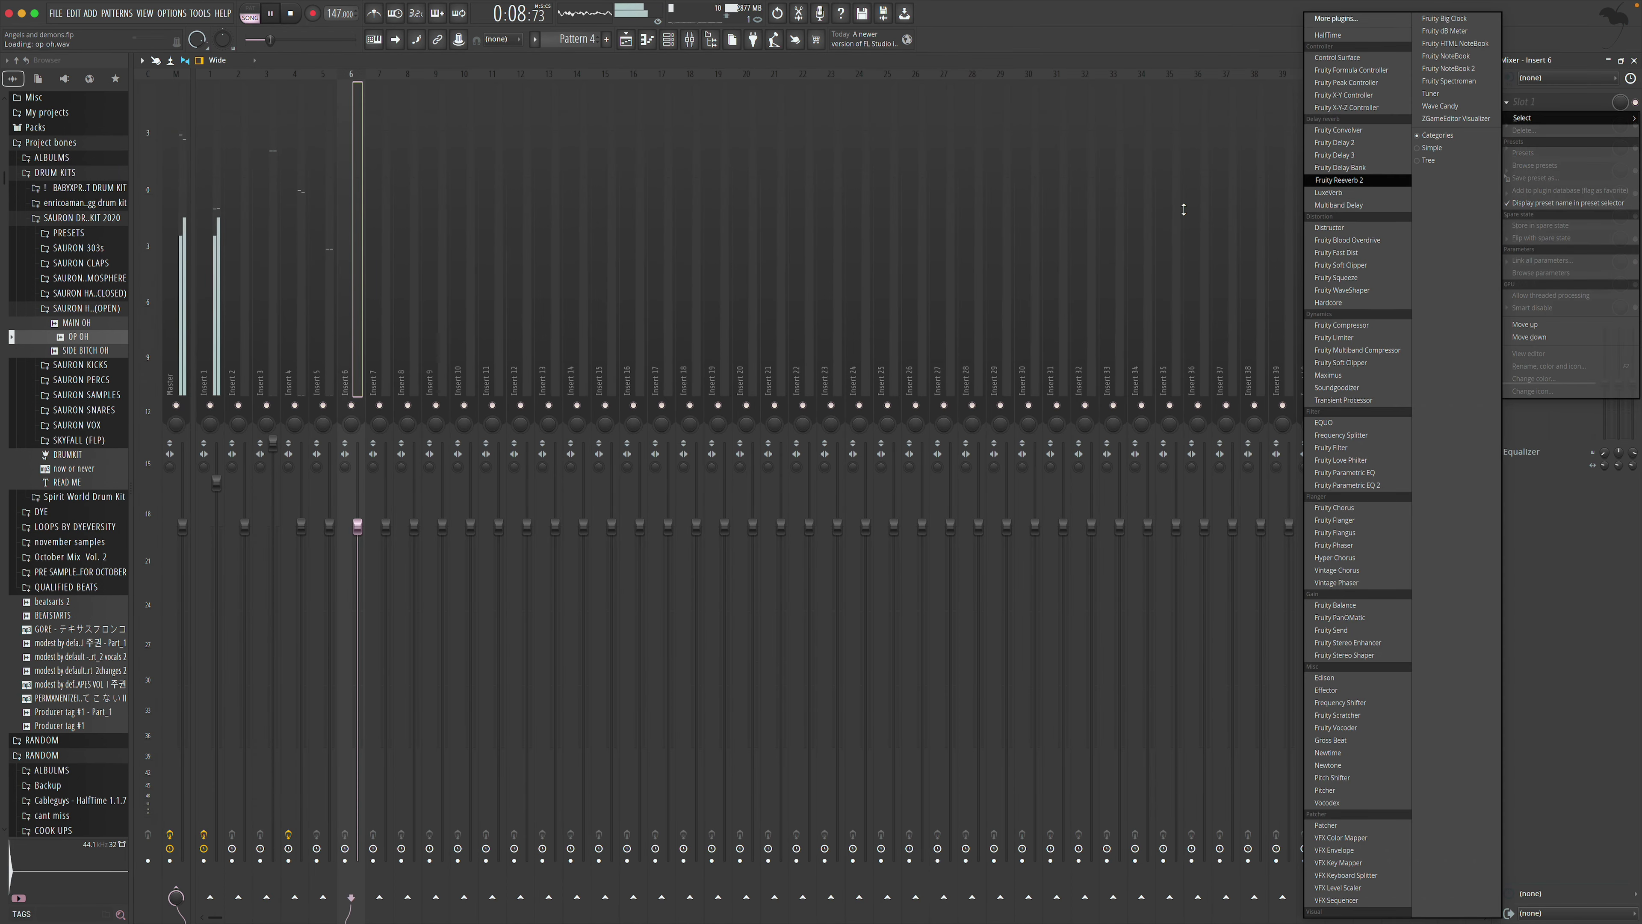
{"action": "left_click", "coordinate": [1339, 181]}
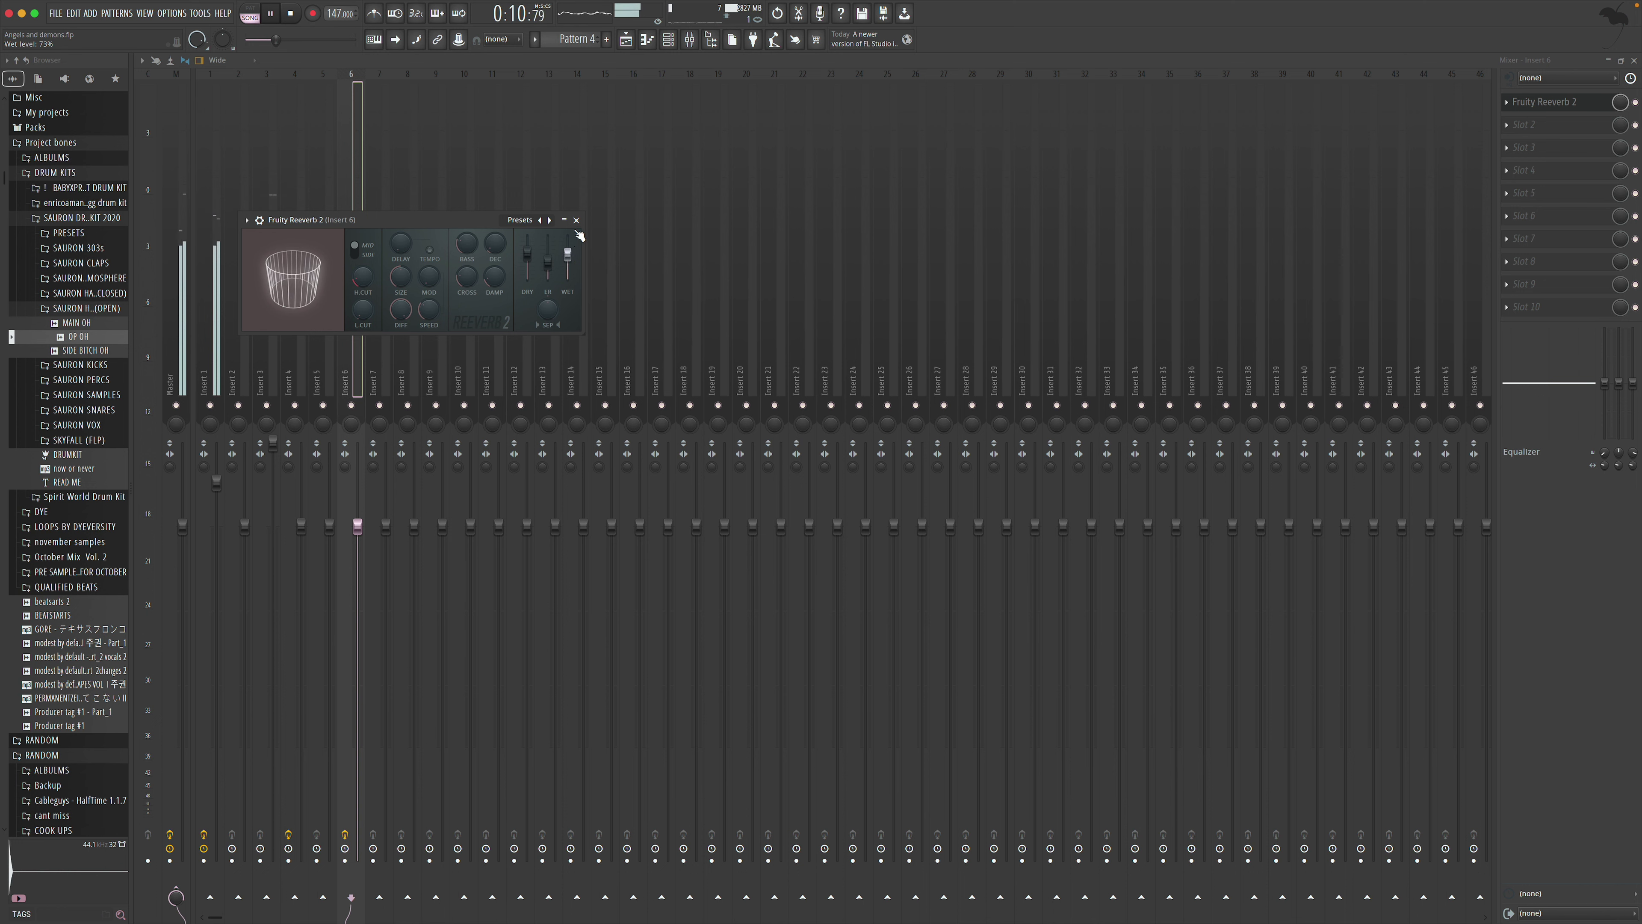
{"action": "left_click", "coordinate": [1578, 102]}
Load Fruity Delay 3 in slot 2 of insert 6 in ping pong mode and adjust its feedback level
{"action": "left_click", "coordinate": [1574, 125]}
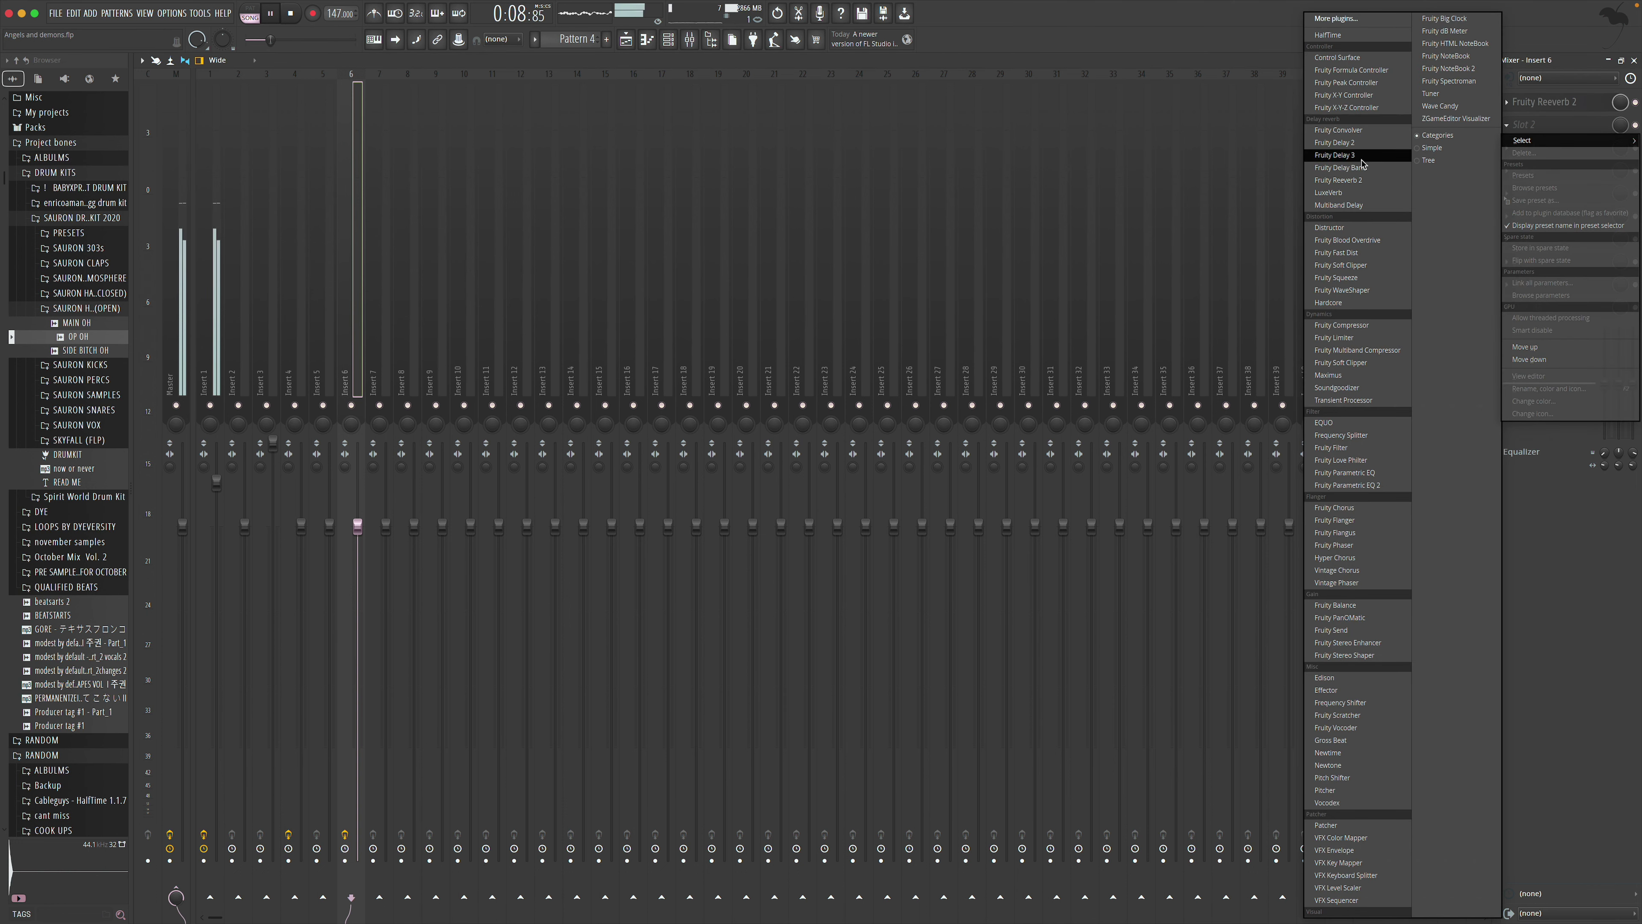
{"action": "left_click", "coordinate": [1336, 155]}
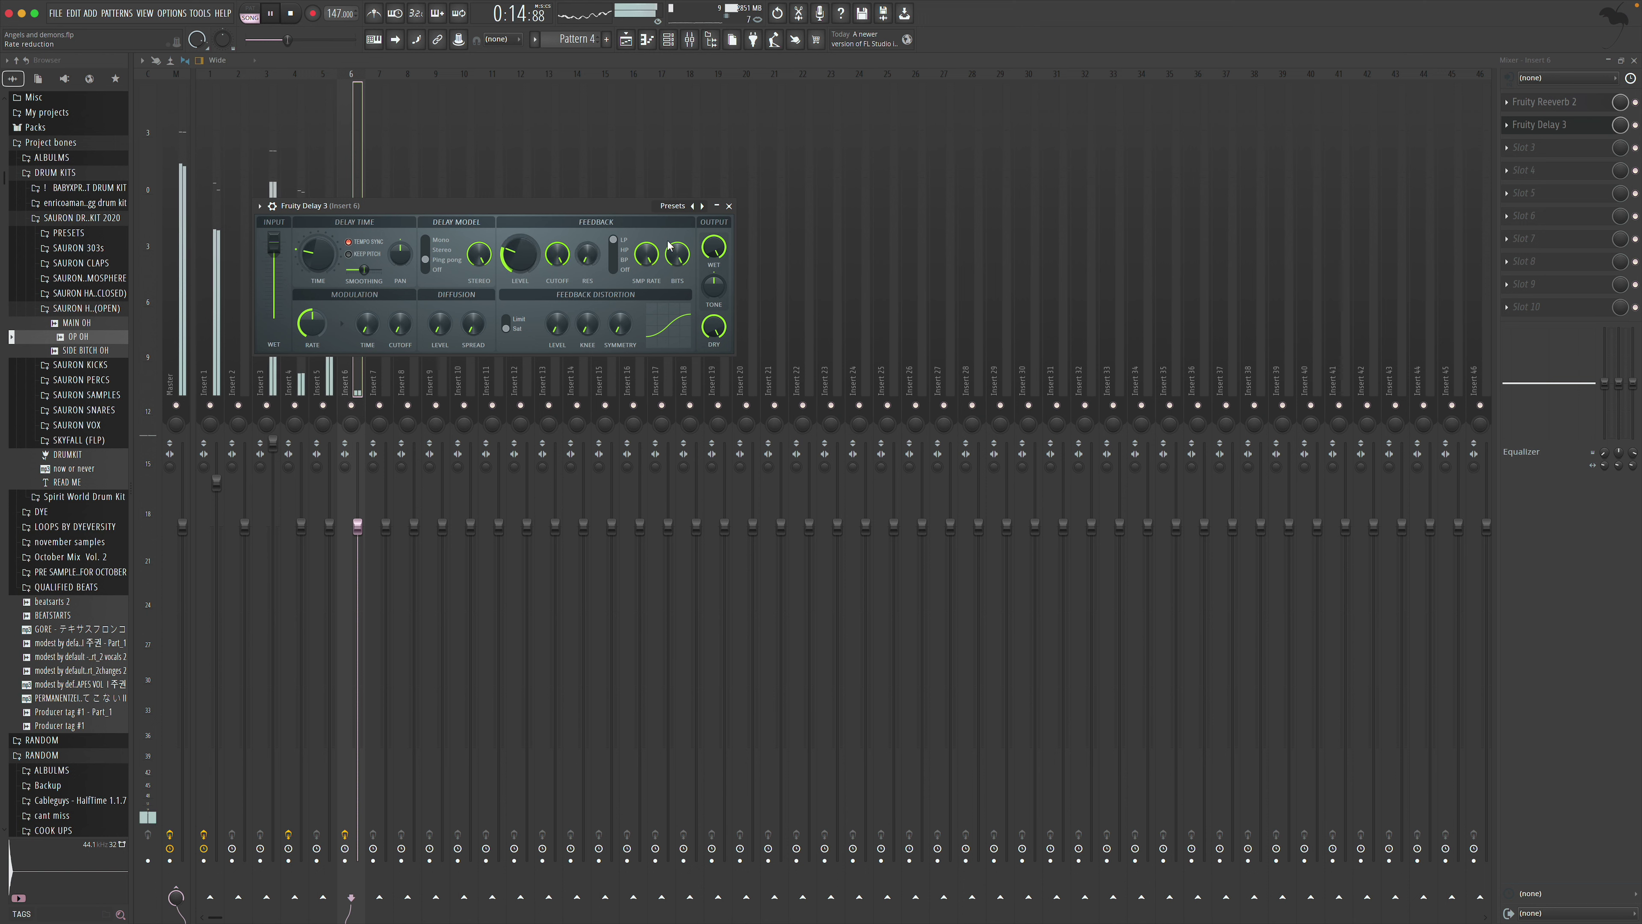
{"action": "left_click", "coordinate": [729, 207]}
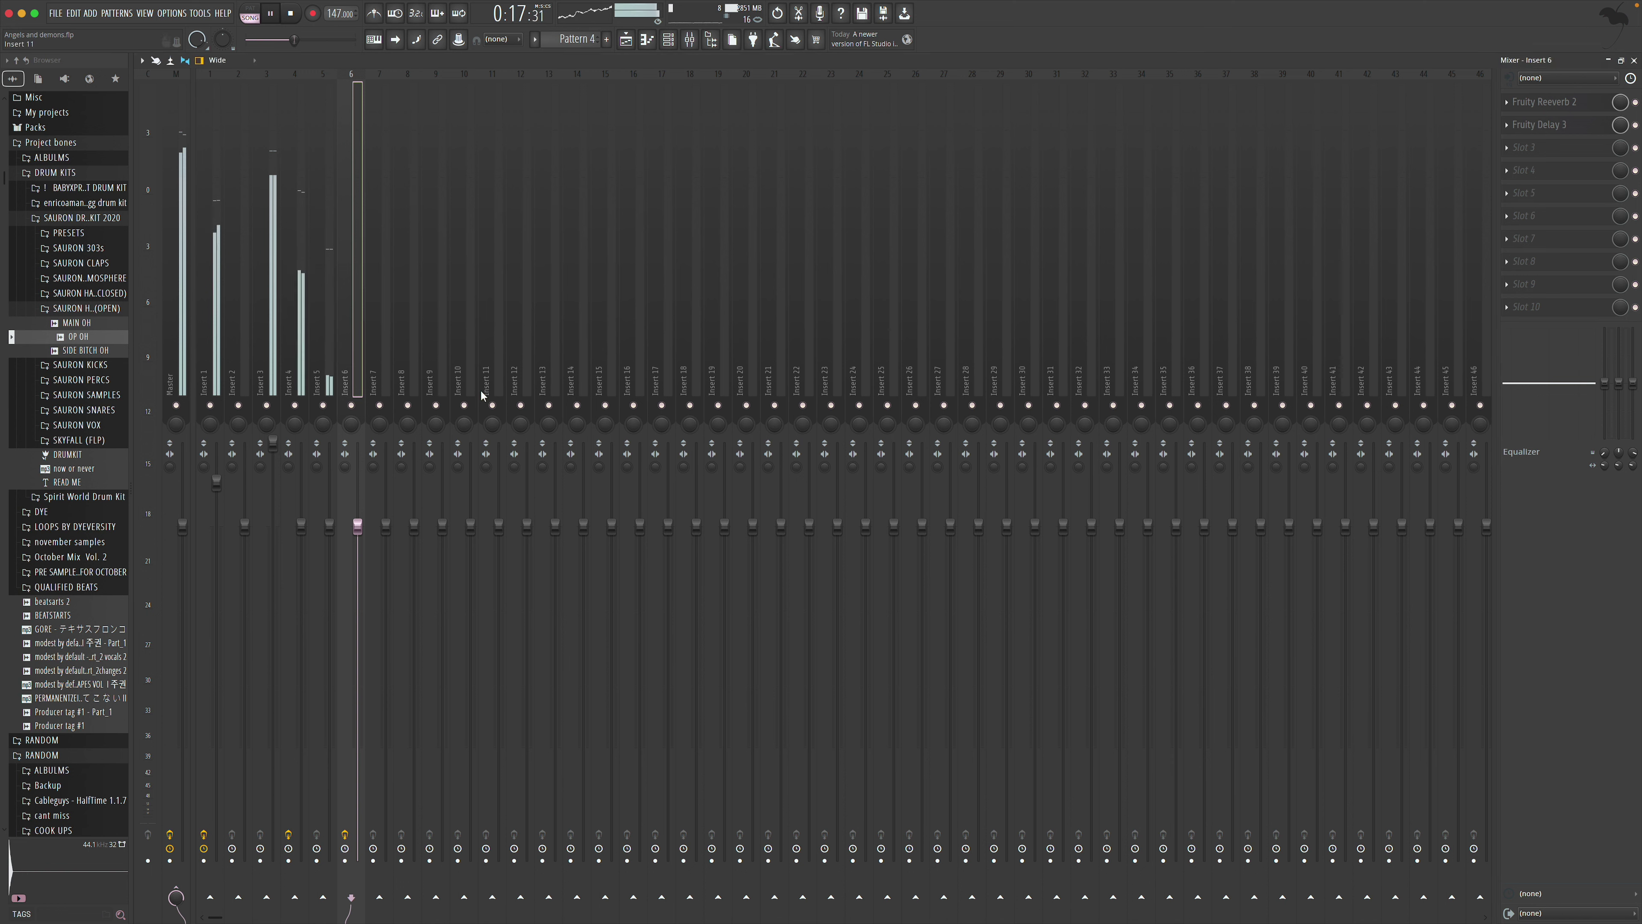
{"action": "left_click", "coordinate": [1542, 125]}
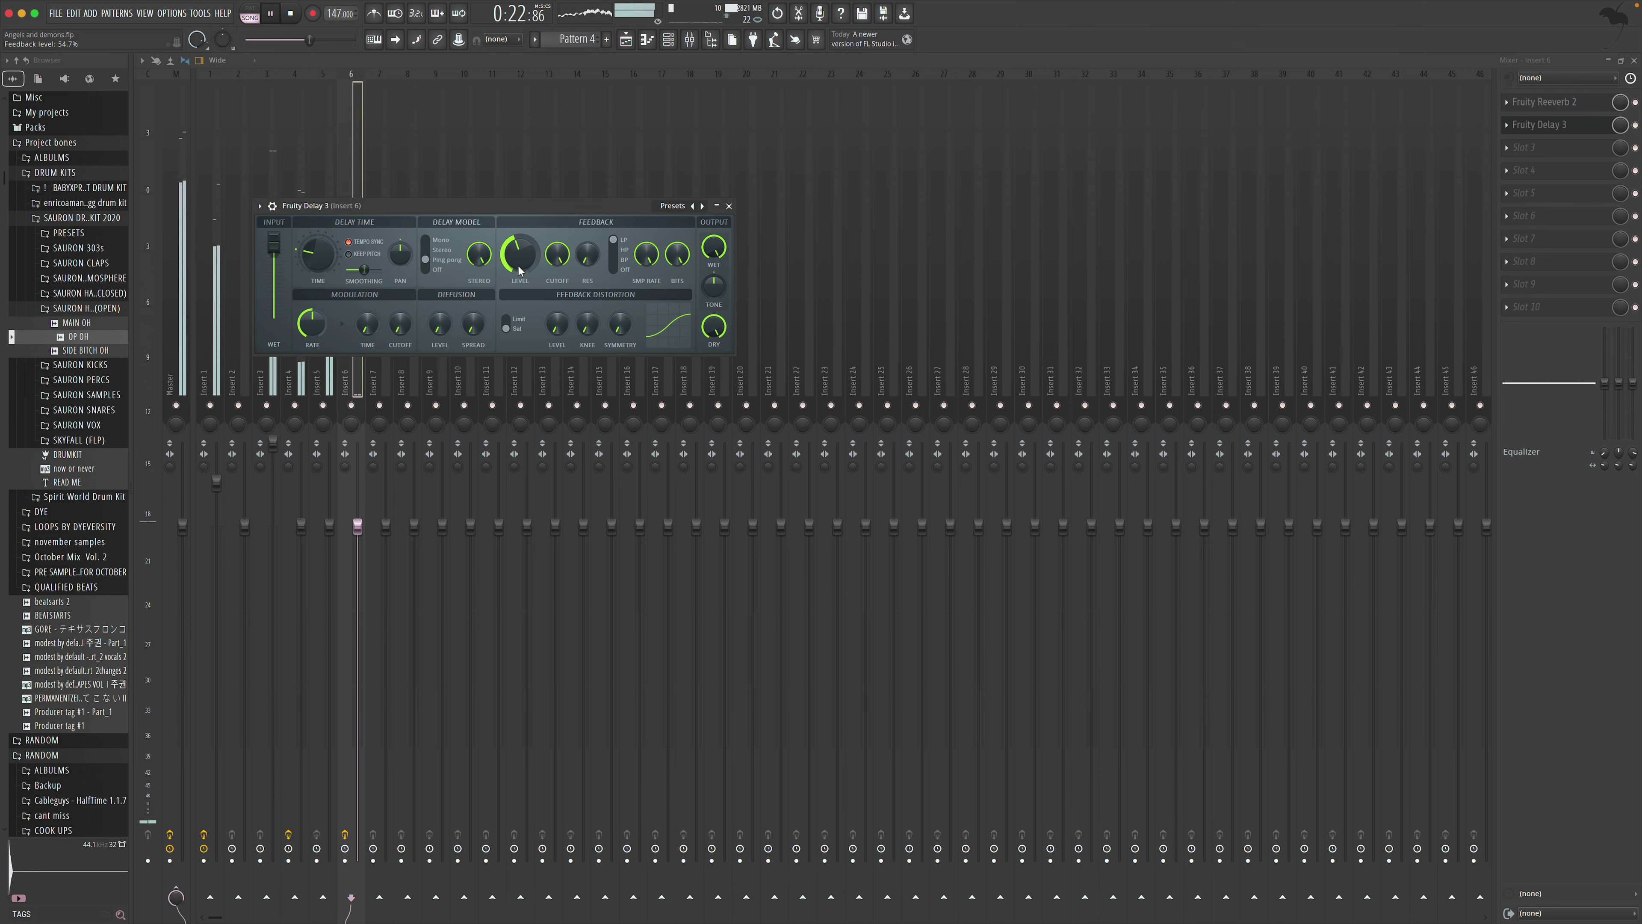
{"action": "left_click", "coordinate": [729, 207]}
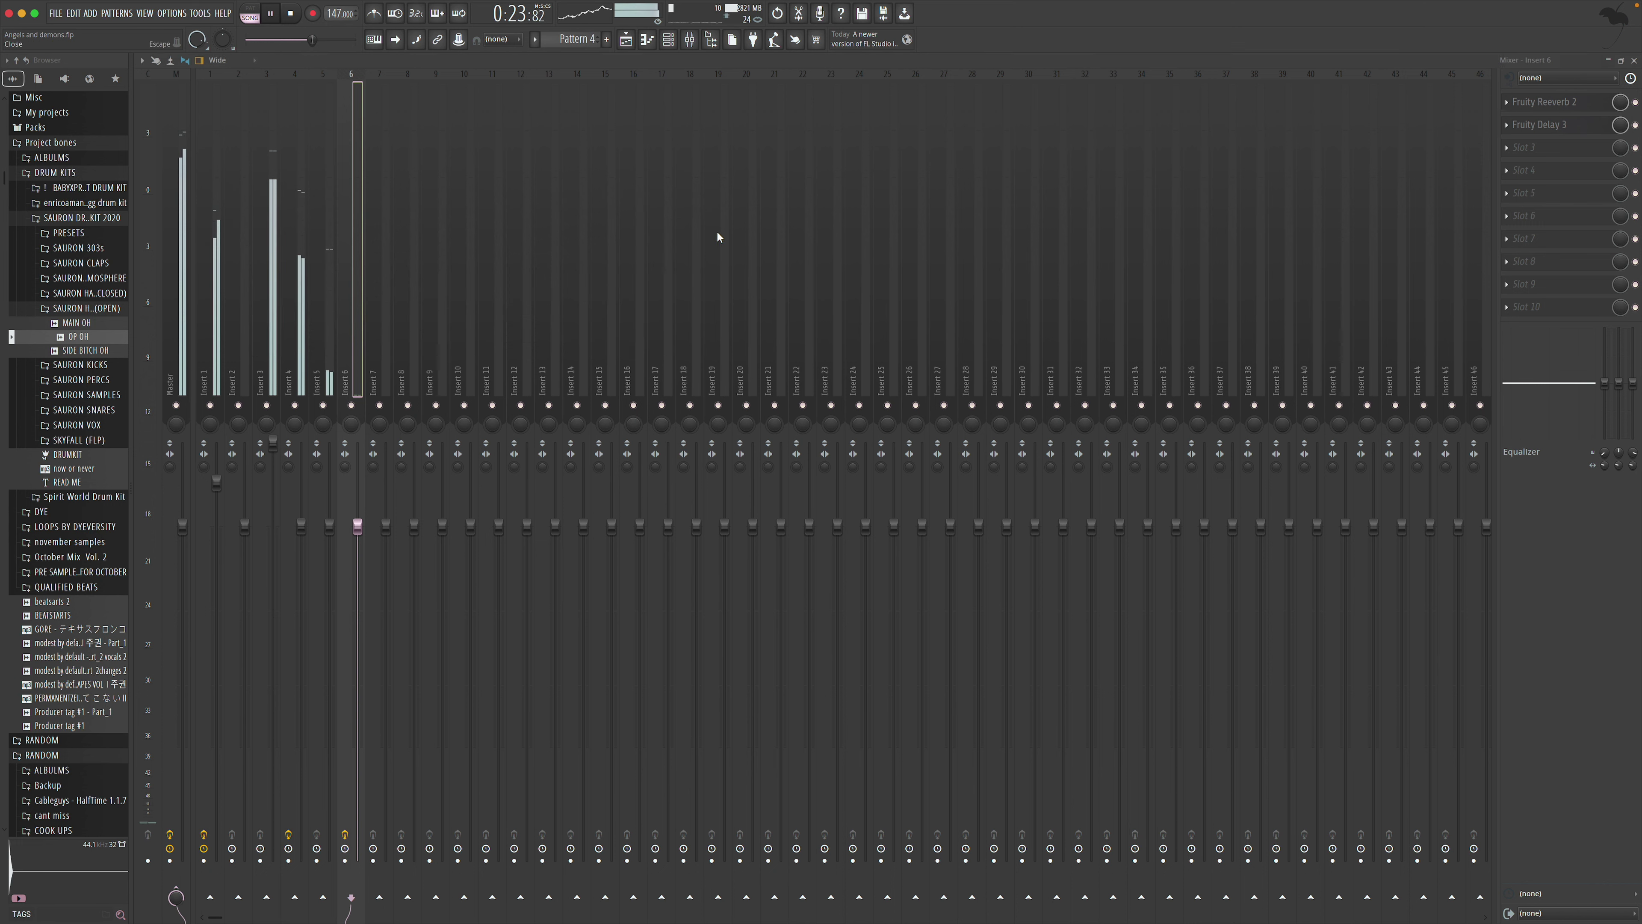
Lower the dry level of insert 6's Fruity Reeverb 2, close the plugin, and raise the insert's fader
{"action": "left_click", "coordinate": [1549, 103]}
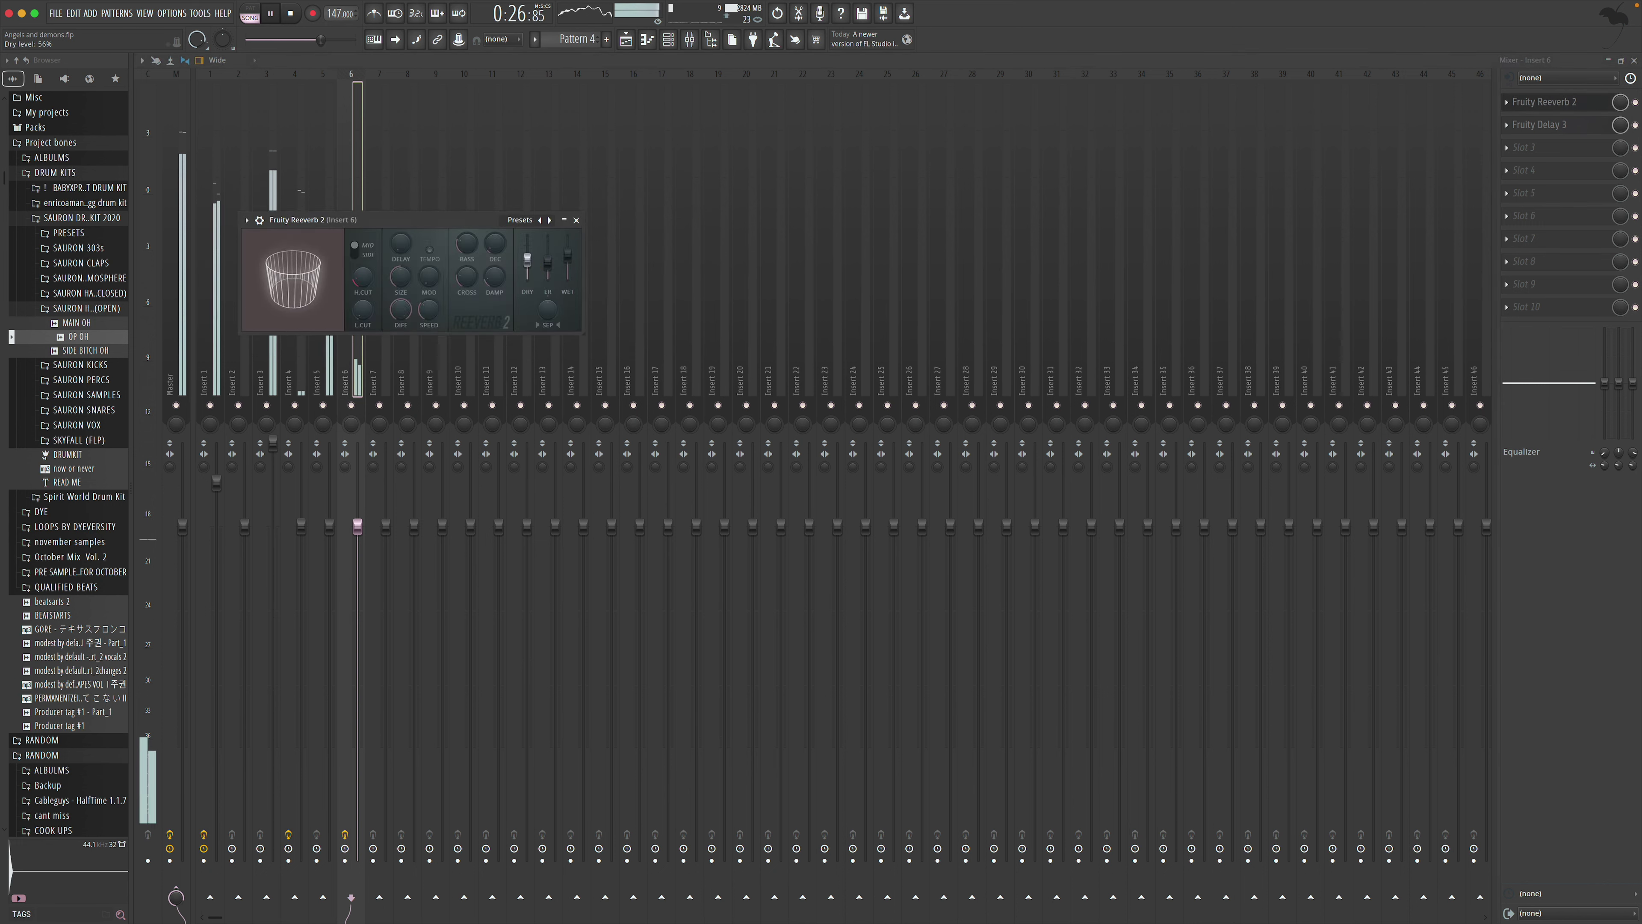
{"action": "left_click", "coordinate": [575, 221]}
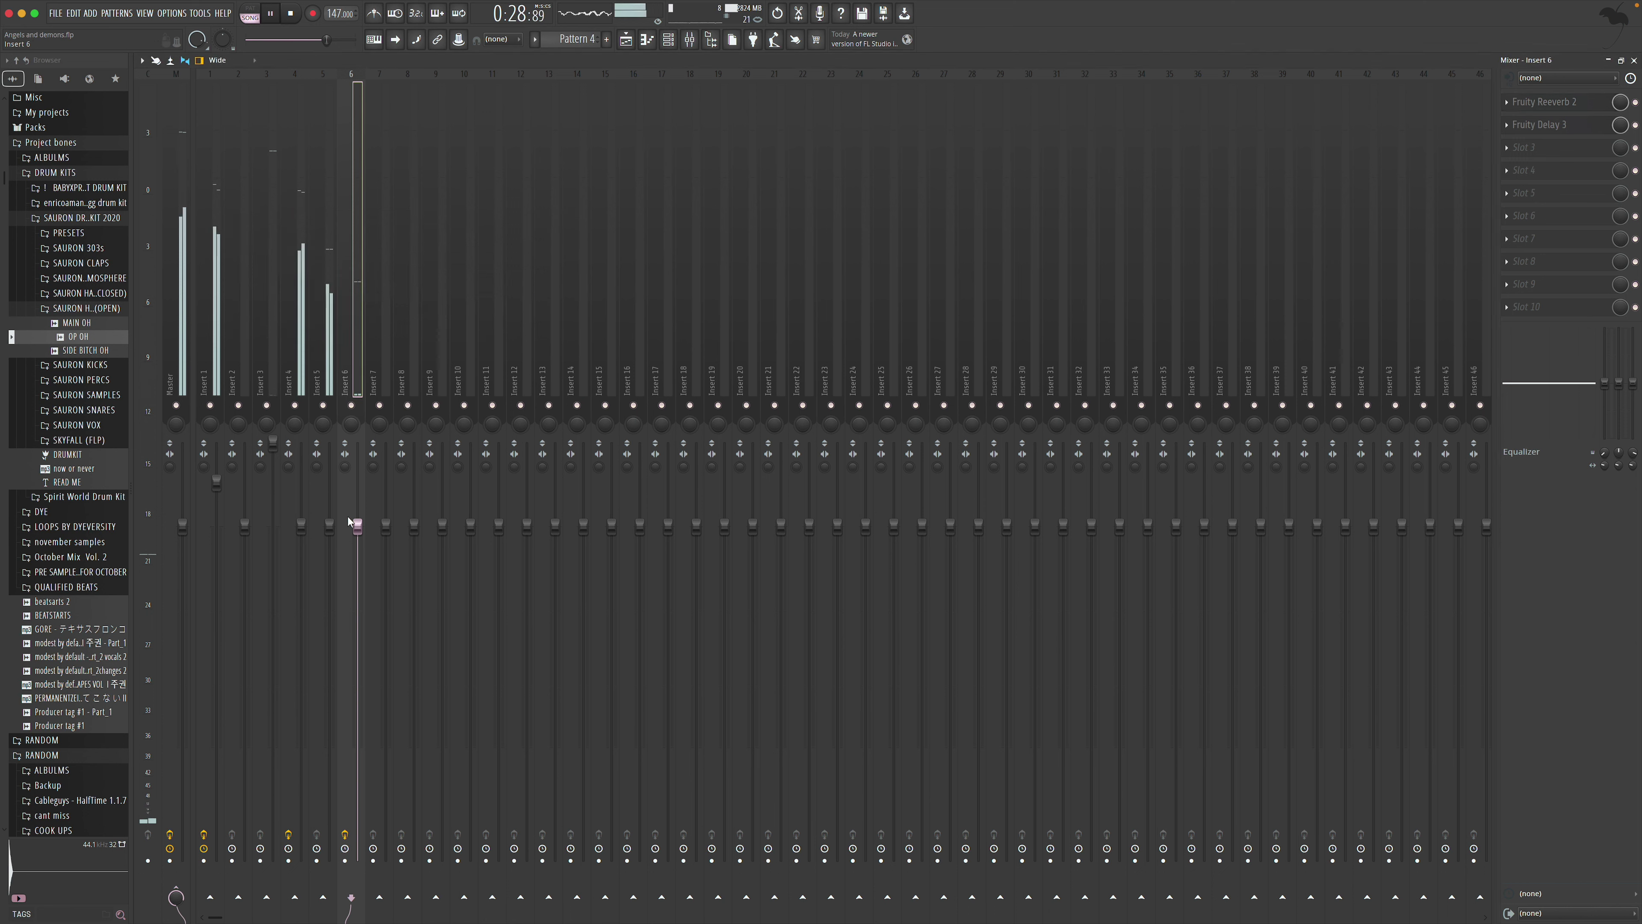
Set the dry level of insert 6's Fruity Reeverb 2 to 50% and close the plugin and the mixer
{"action": "left_click", "coordinate": [1550, 108]}
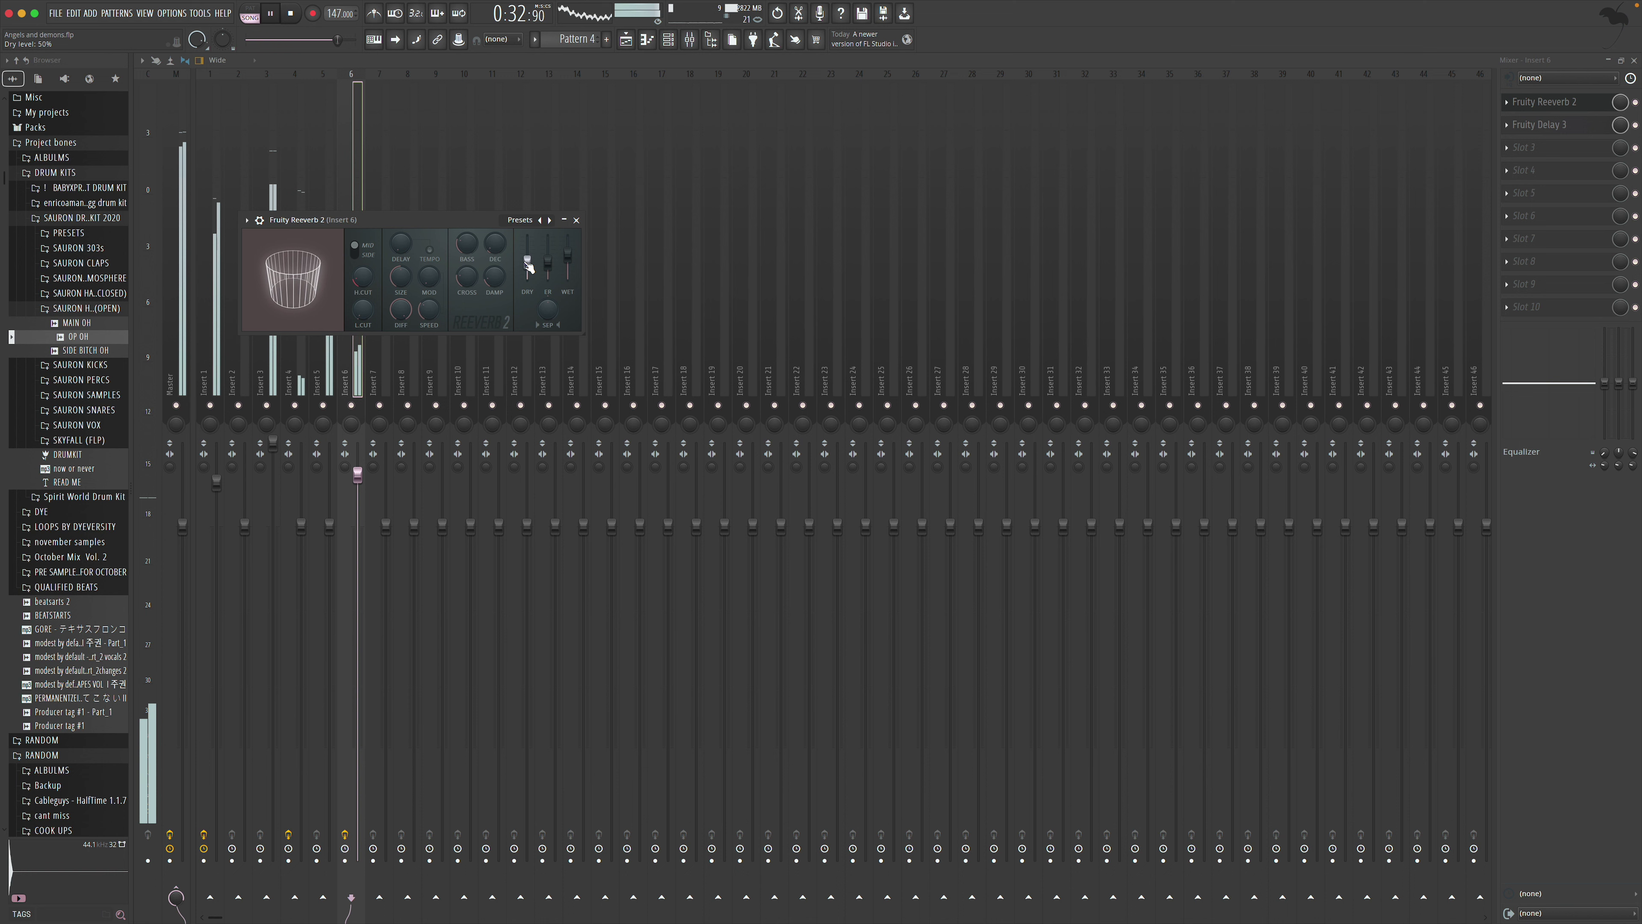
{"action": "left_click", "coordinate": [578, 221]}
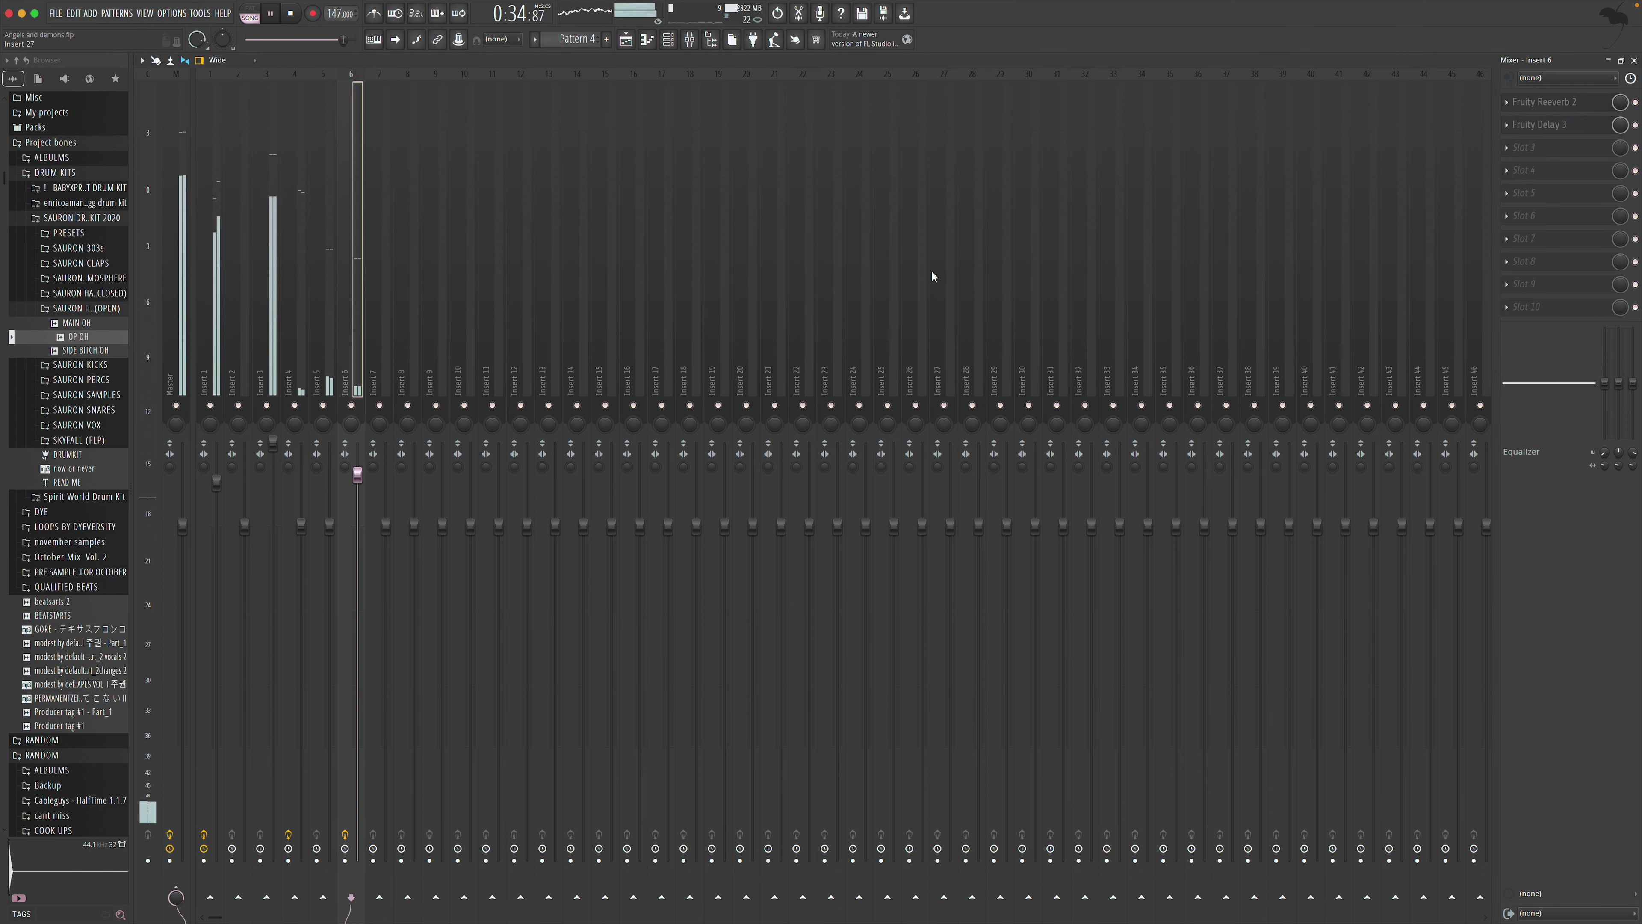
{"action": "left_click", "coordinate": [1634, 61]}
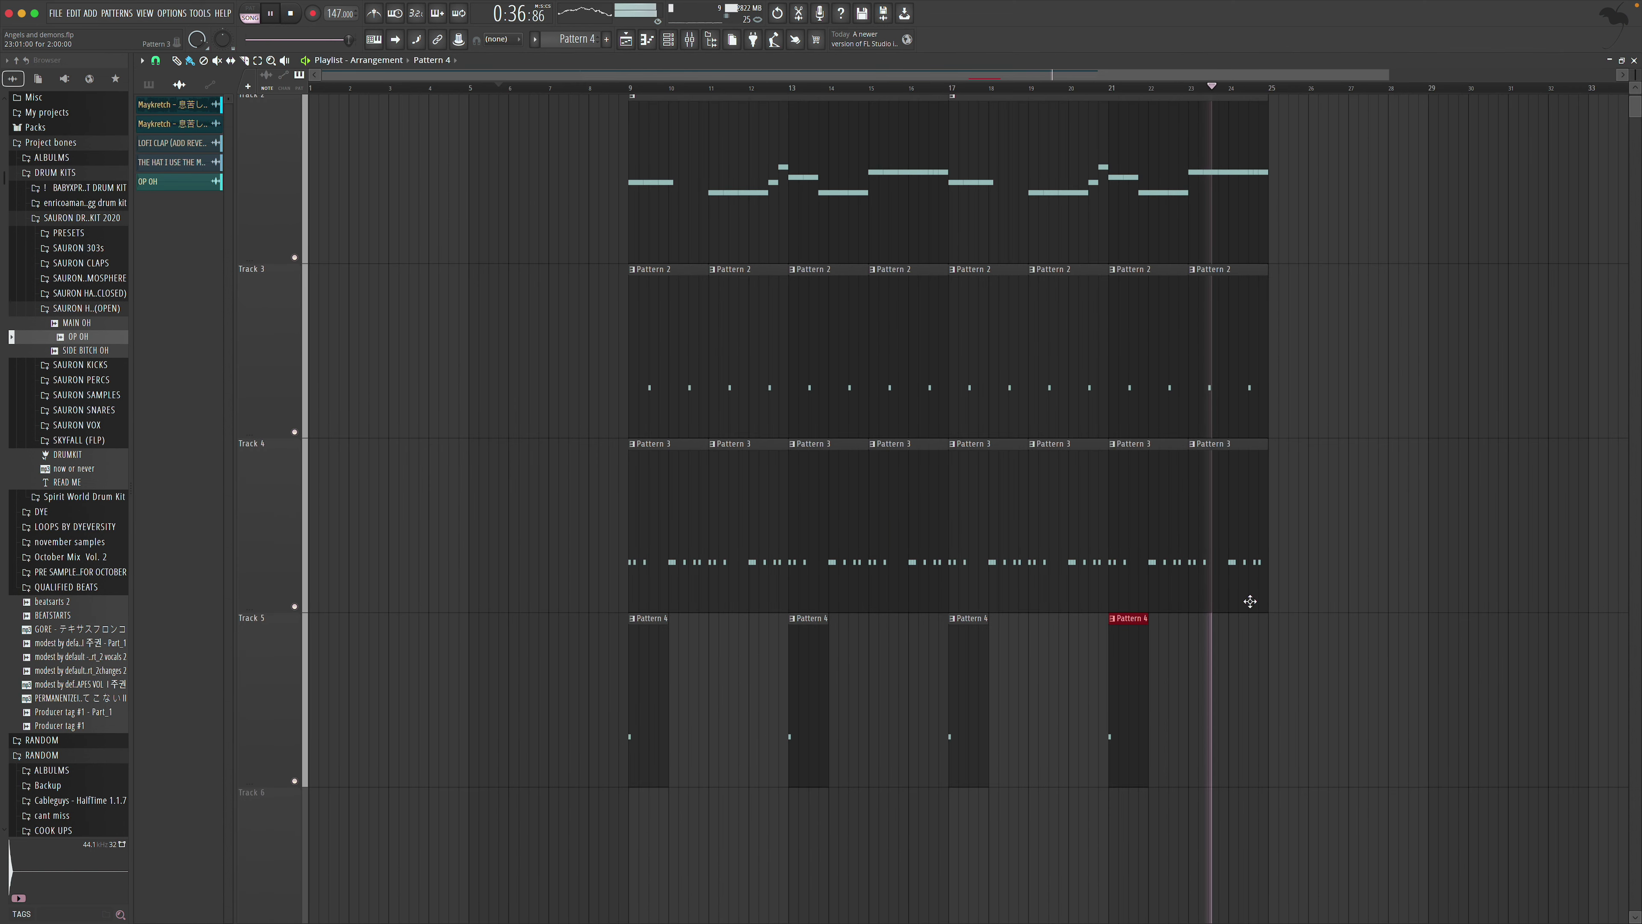
Add a Pattern 4 clip at bar 25 on Track 5 and duplicate the clips from bar 9 onward so they continue from bar 25
{"action": "left_click", "coordinate": [1270, 666]}
{"action": "left_click", "coordinate": [271, 60]}
{"action": "right_click", "coordinate": [341, 103]}
{"action": "left_click", "coordinate": [258, 61]}
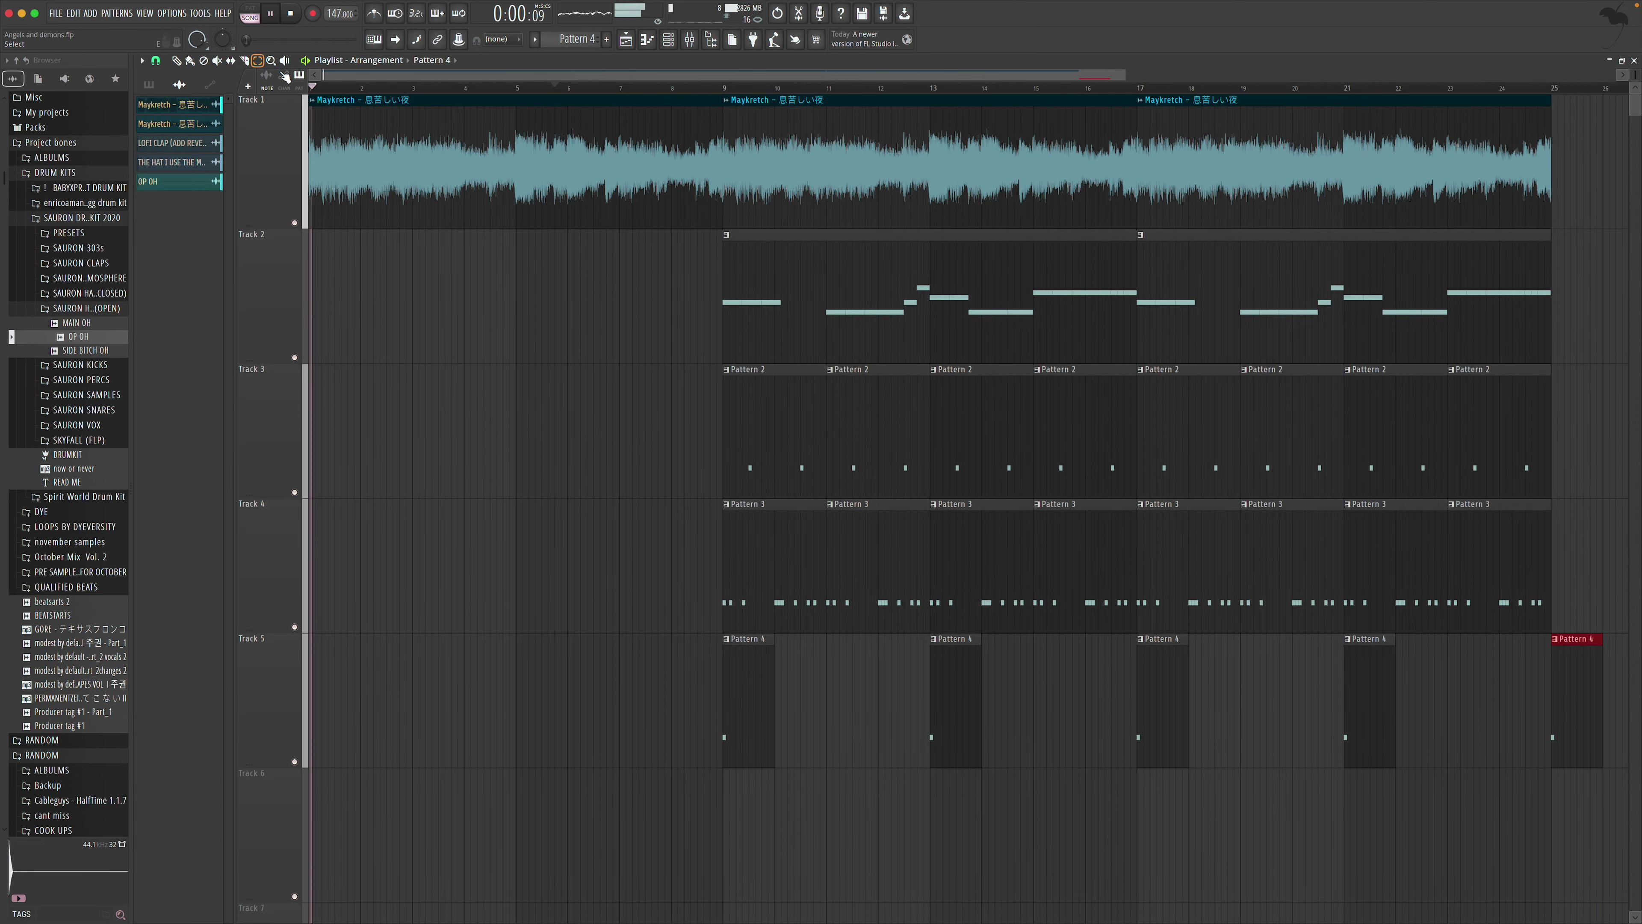
{"action": "scroll", "coordinate": [672, 146], "scroll_direction": "right", "scroll_amount": 2}
{"action": "left_click_drag", "start_coordinate": [648, 137], "coordinate": [1584, 834]}
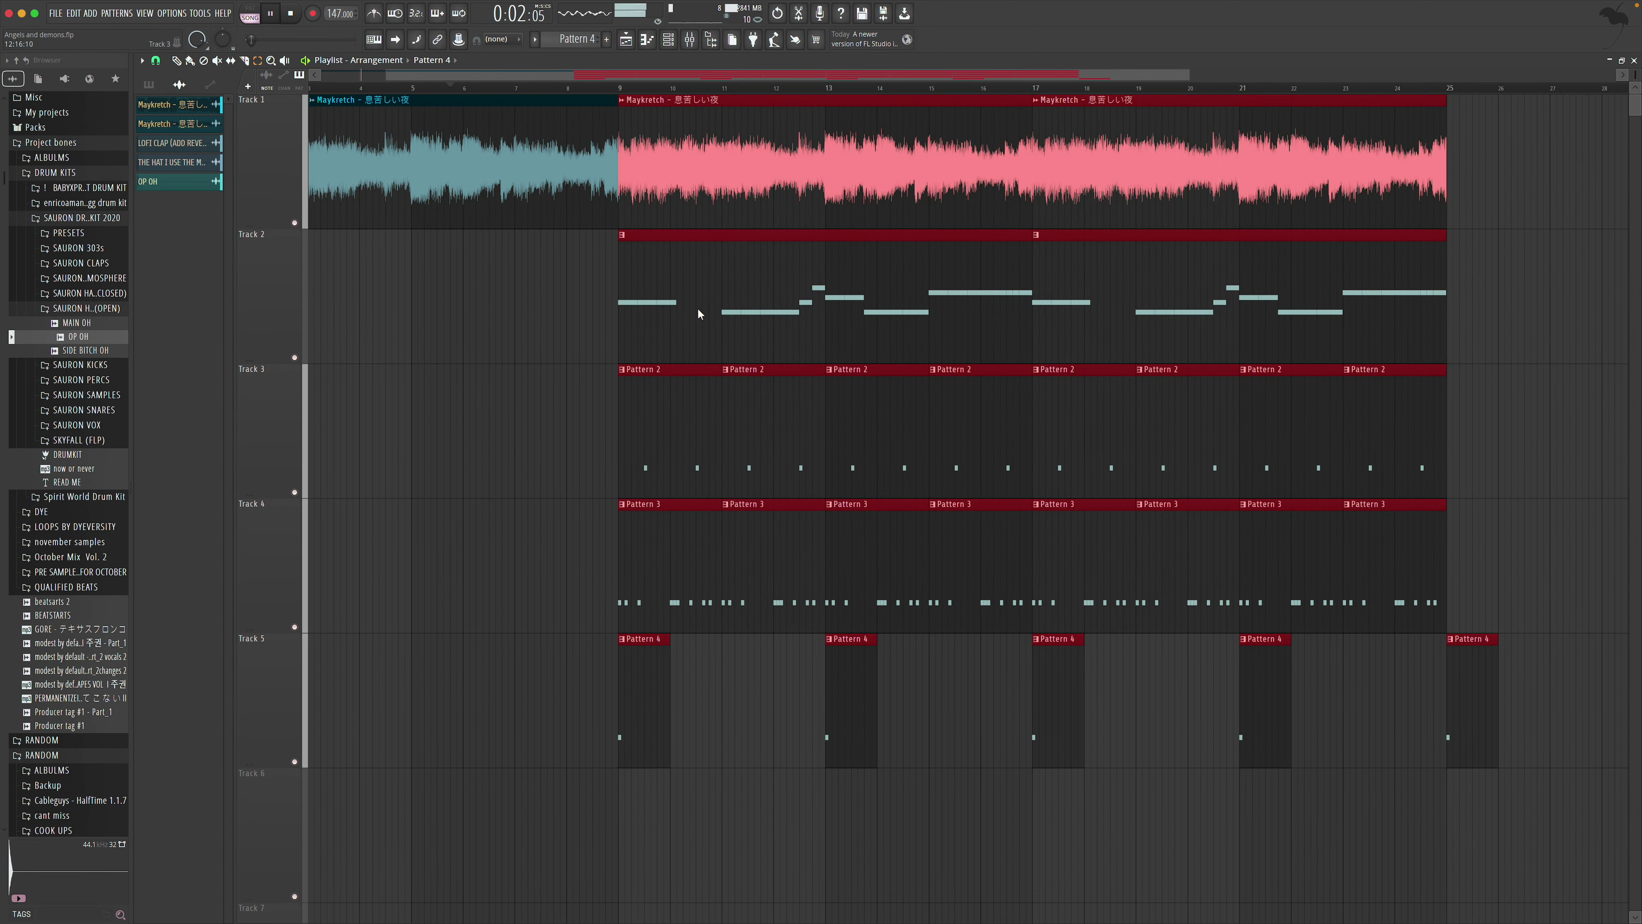
{"action": "left_click_drag", "start_coordinate": [652, 565], "coordinate": [1471, 592]}
{"action": "left_click", "coordinate": [1509, 690]}
{"action": "right_click", "coordinate": [1510, 691]}
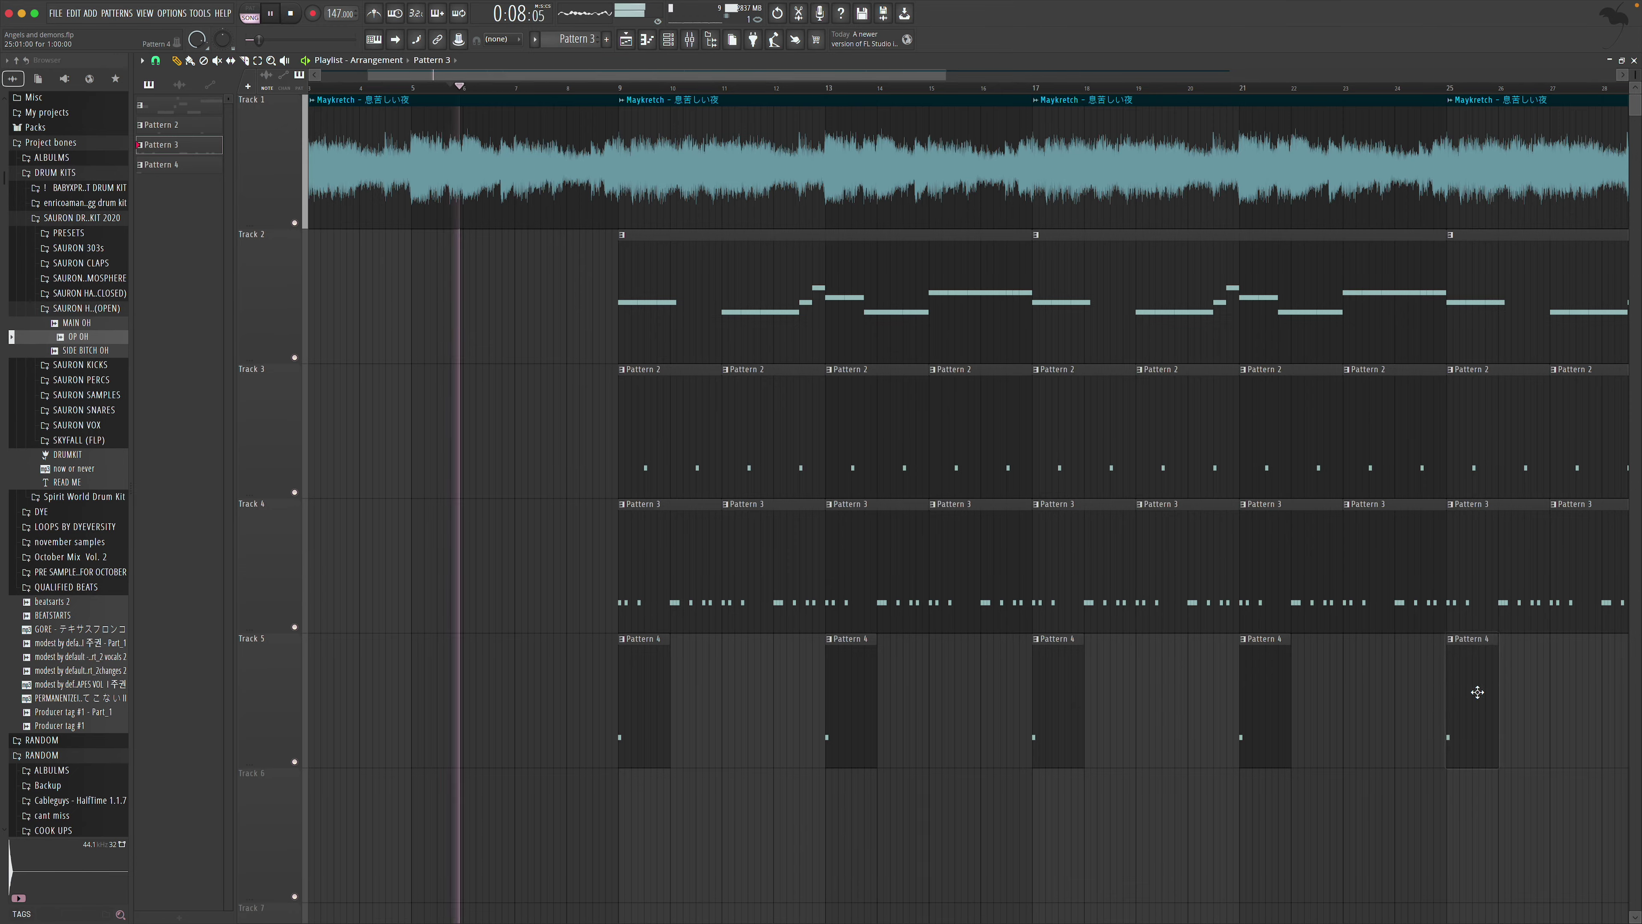
{"action": "scroll", "coordinate": [1469, 690], "scroll_direction": "right", "scroll_amount": 5}
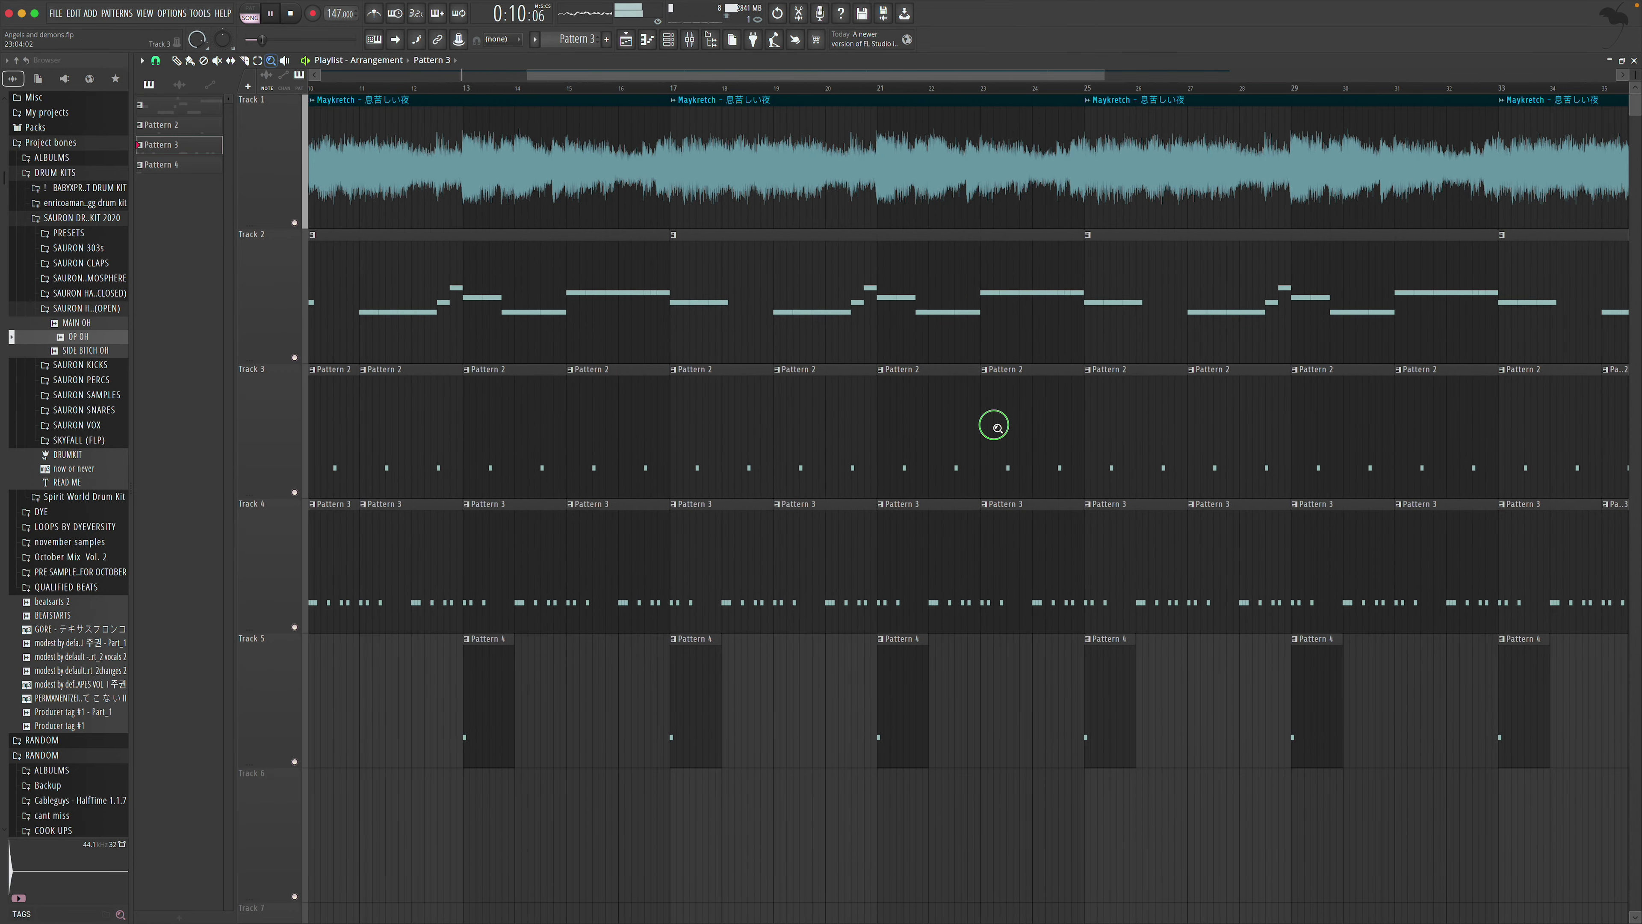
{"action": "right_click", "coordinate": [994, 425]}
{"action": "left_click", "coordinate": [155, 60]}
{"action": "left_click", "coordinate": [167, 93]}
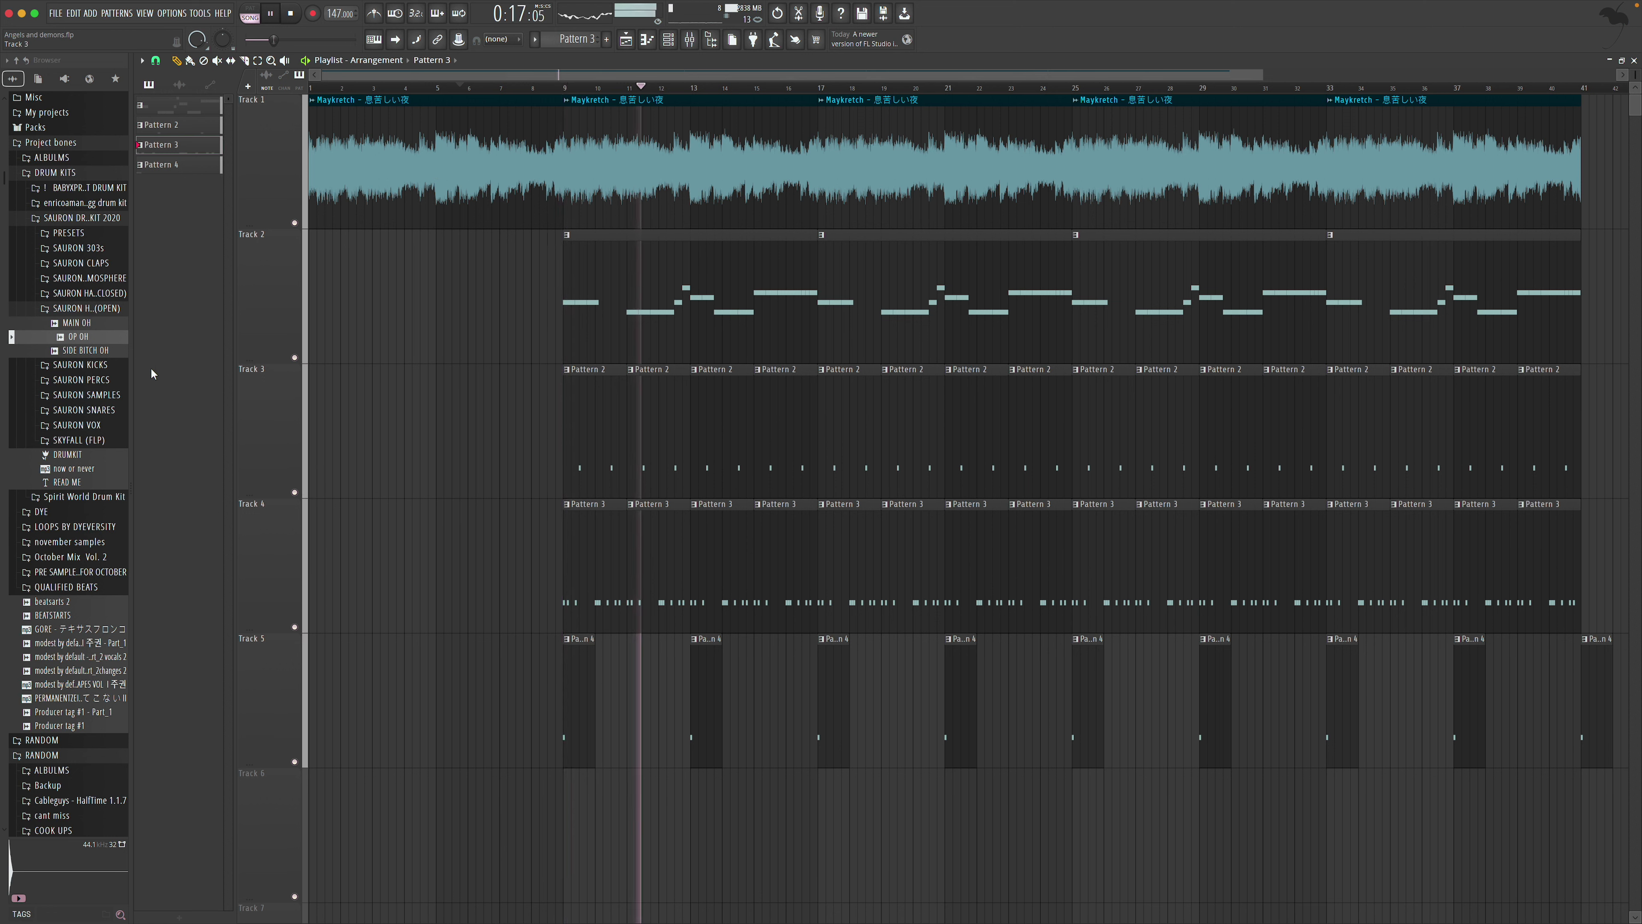
Add the SIDE BITCH OH sample from the SAURON HATS (OPEN) folder as a new channel
{"action": "left_click", "coordinate": [107, 308]}
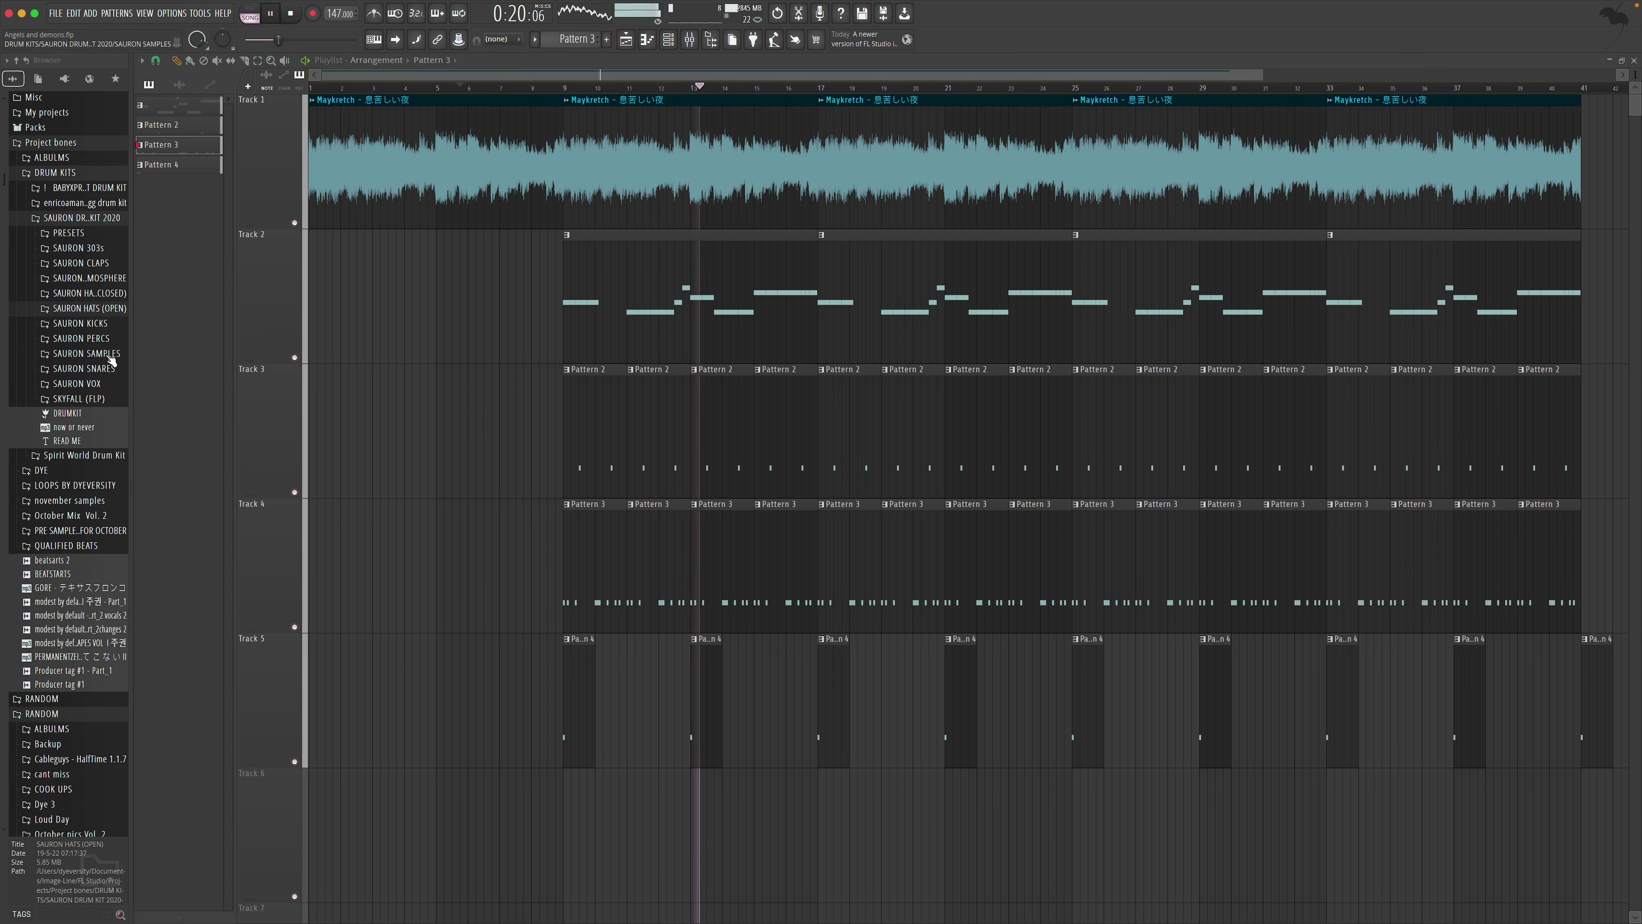
{"action": "left_click", "coordinate": [100, 312]}
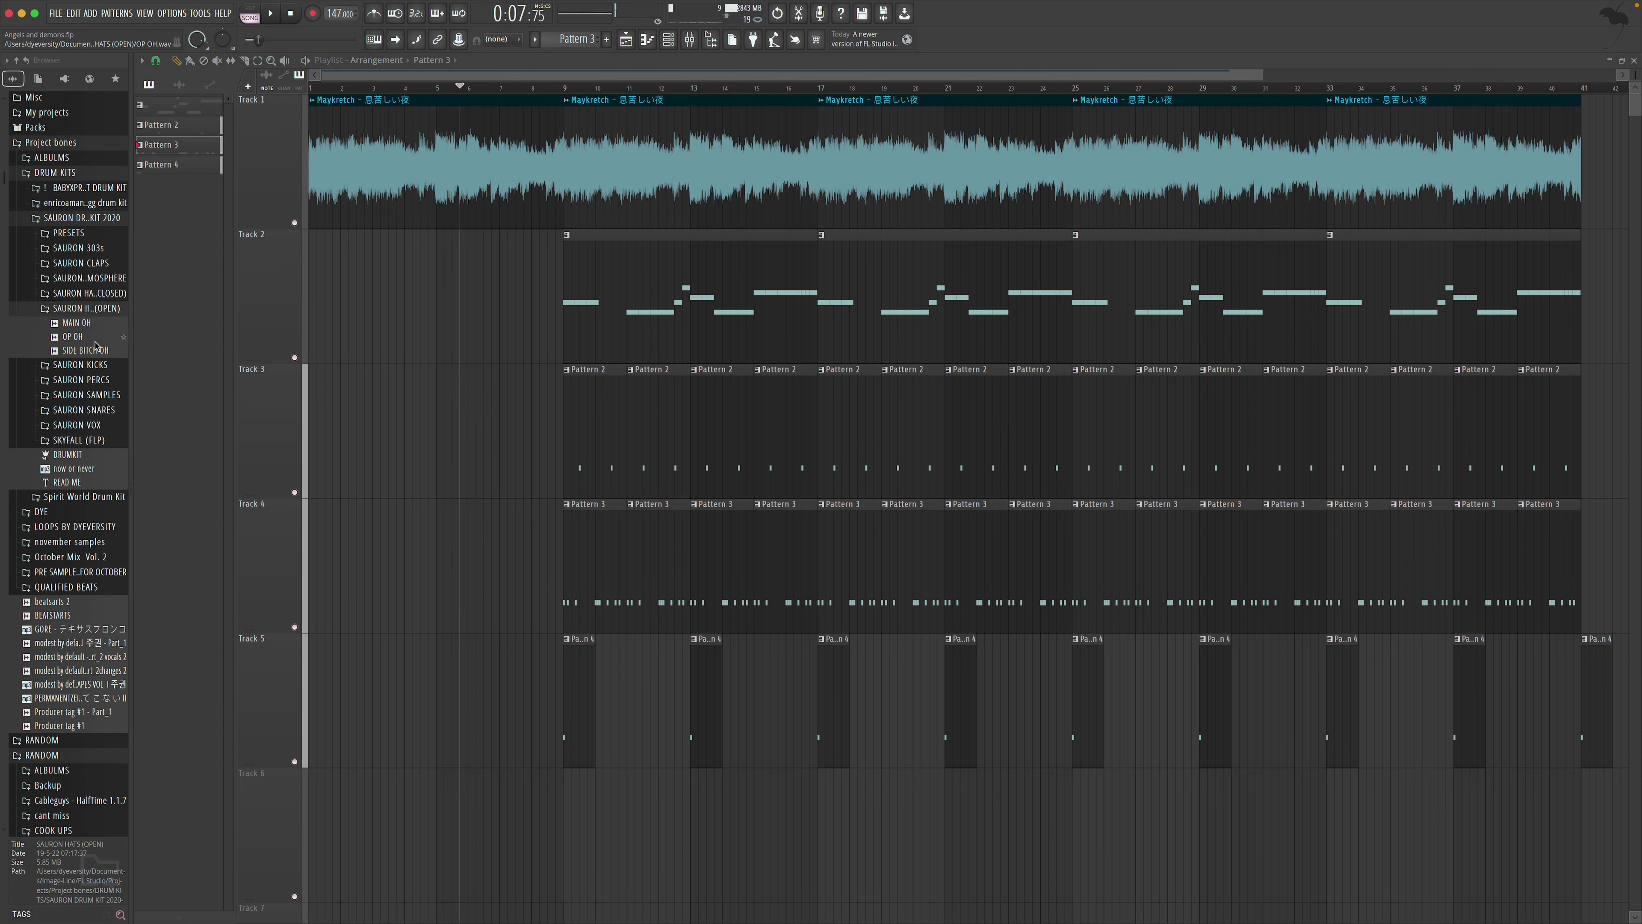
{"action": "left_click_drag", "start_coordinate": [151, 341], "coordinate": [534, 207]}
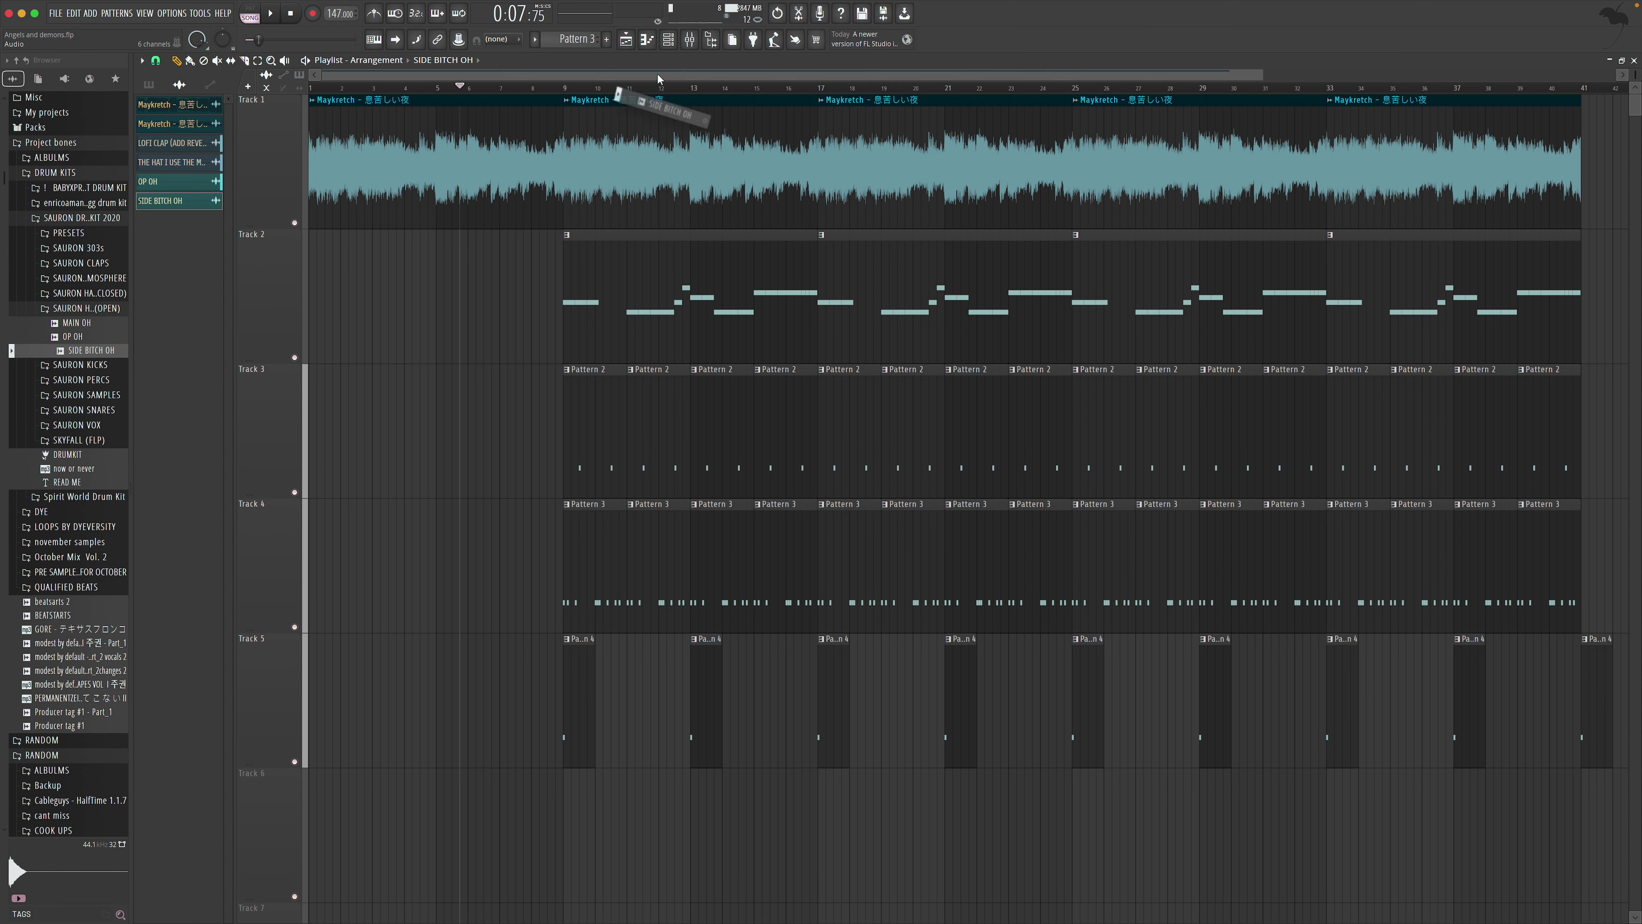
Show all channels in the channel rack, route SIDE BITCH OH to mixer insert 7, and close the rack
{"action": "left_click", "coordinate": [668, 42]}
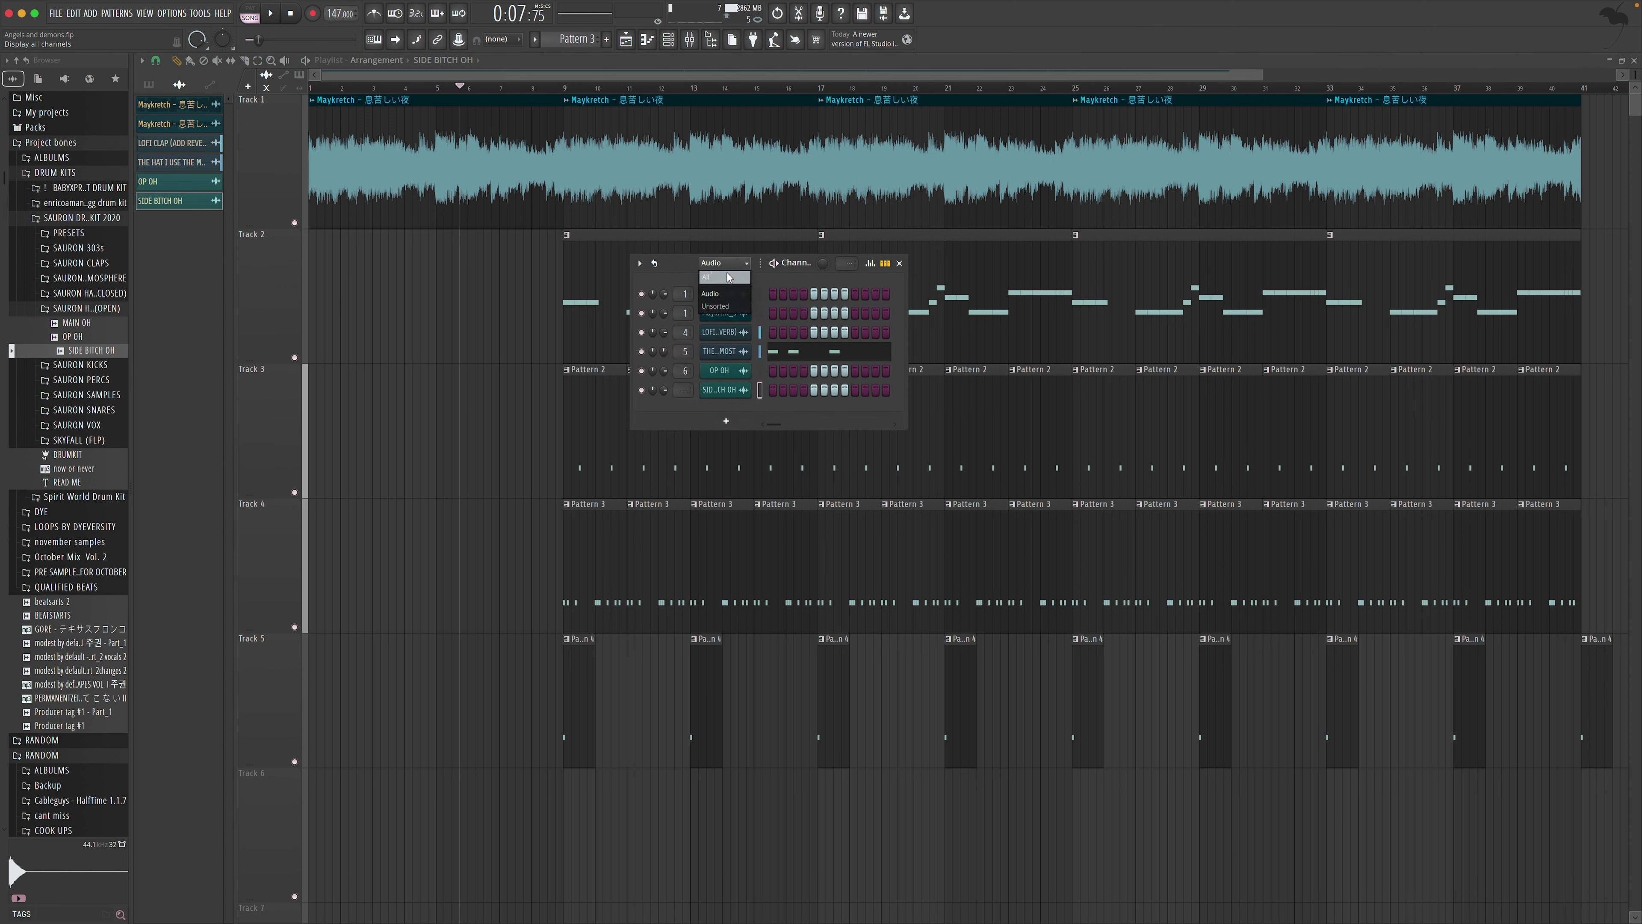
{"action": "left_click", "coordinate": [727, 277]}
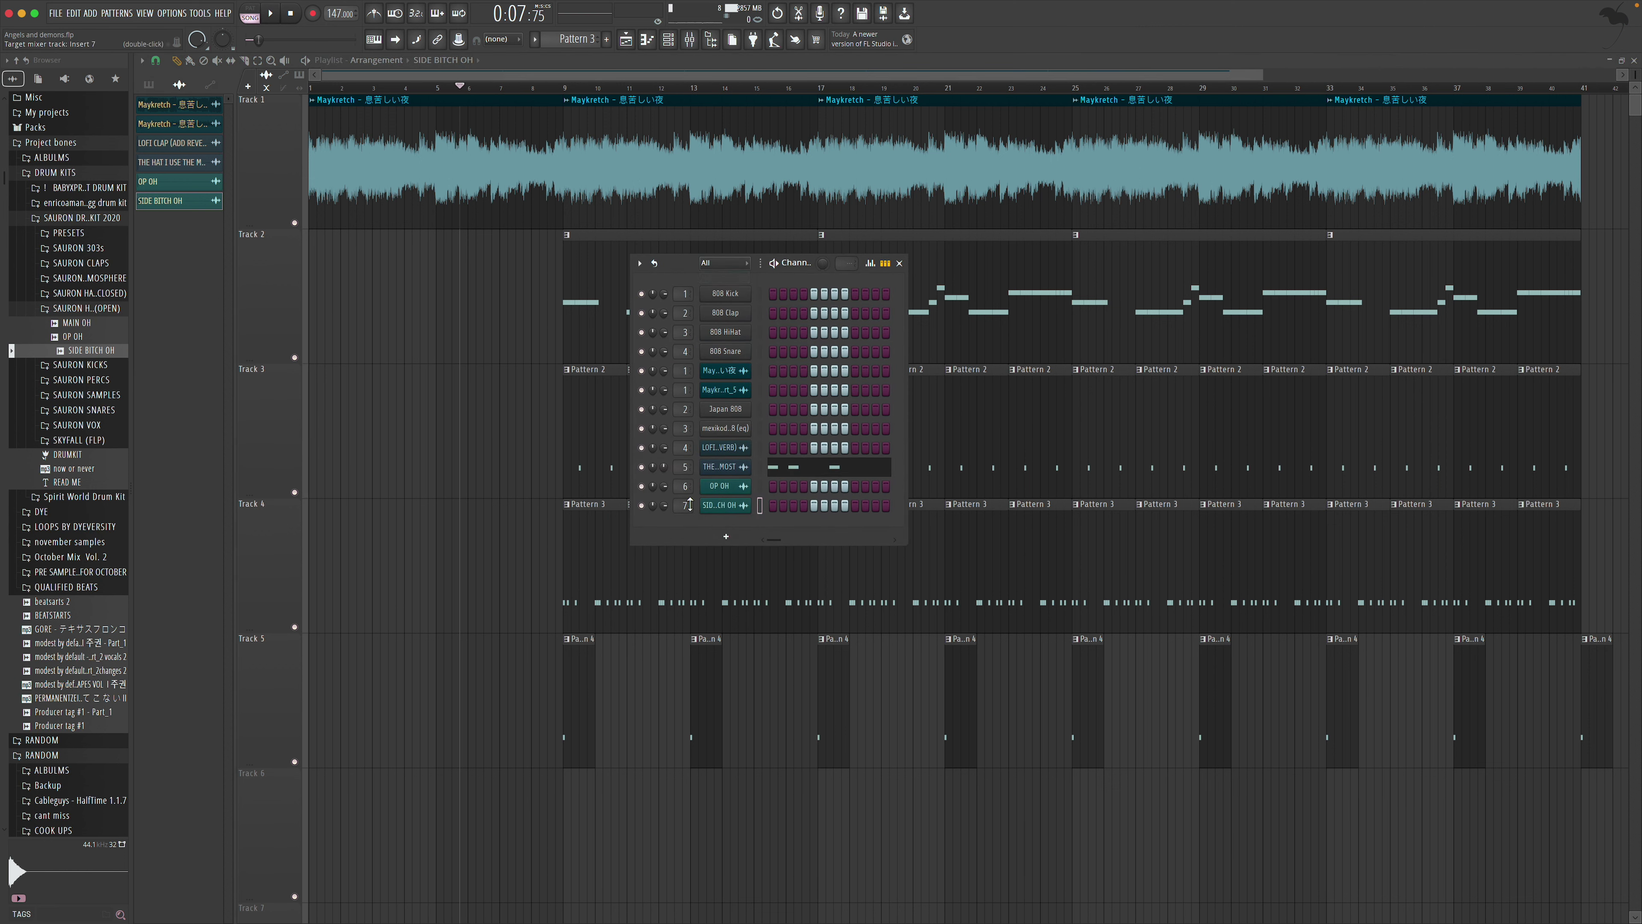
{"action": "left_click", "coordinate": [900, 263]}
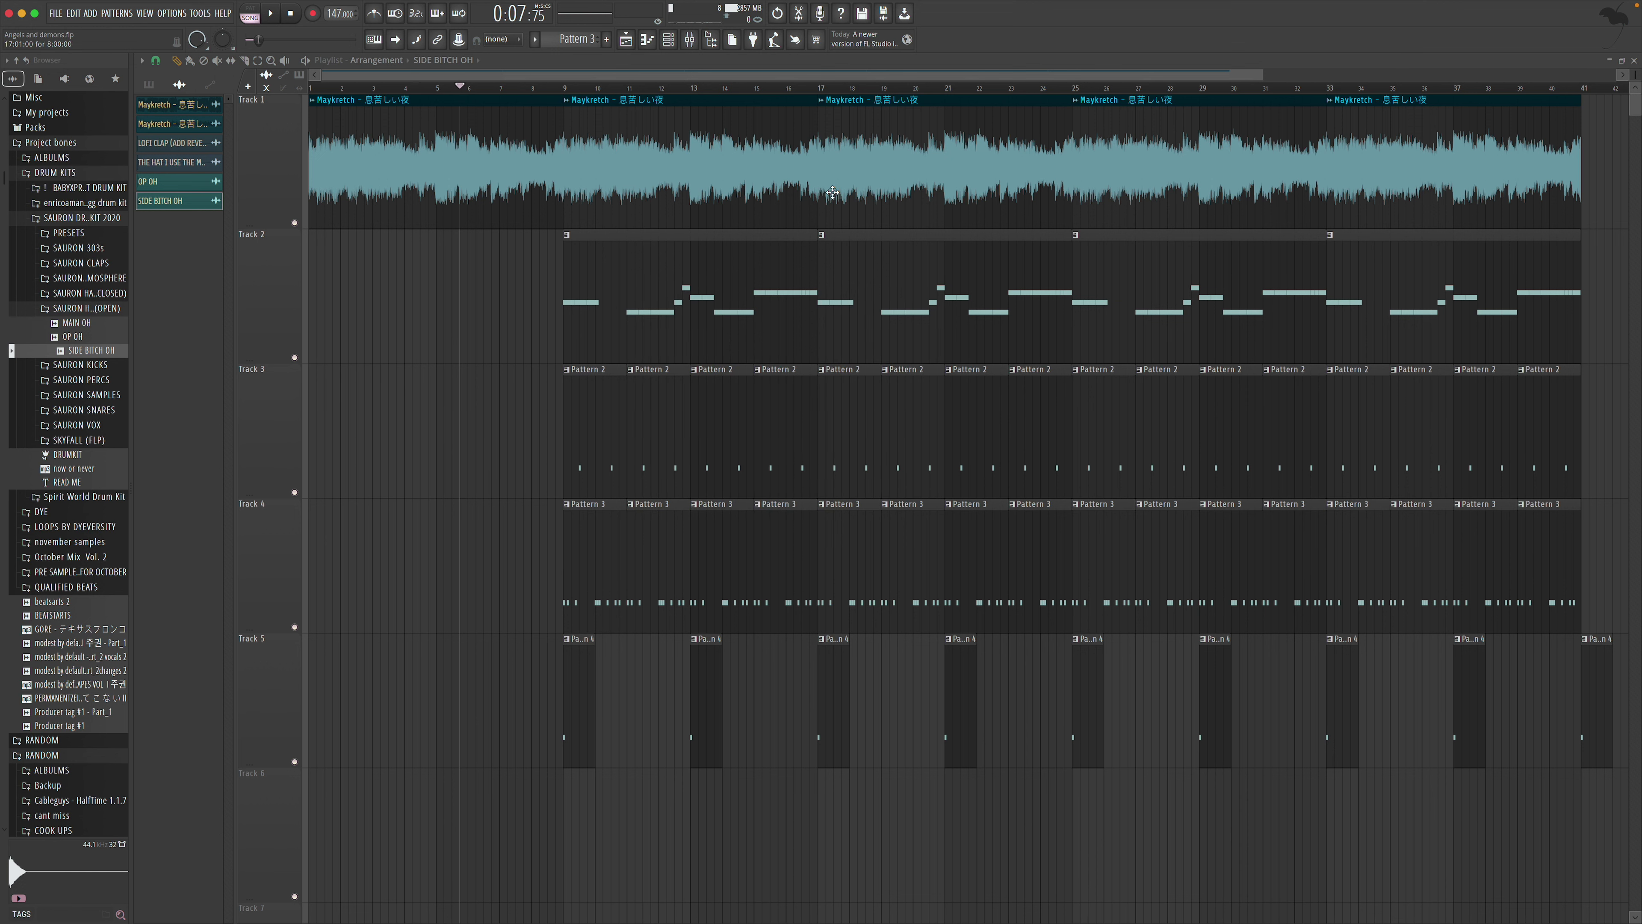
Create the new Pattern 5 and place it on Track 6 starting at bar 9
{"action": "left_click", "coordinate": [607, 41]}
{"action": "left_click_drag", "start_coordinate": [187, 187], "coordinate": [684, 802]}
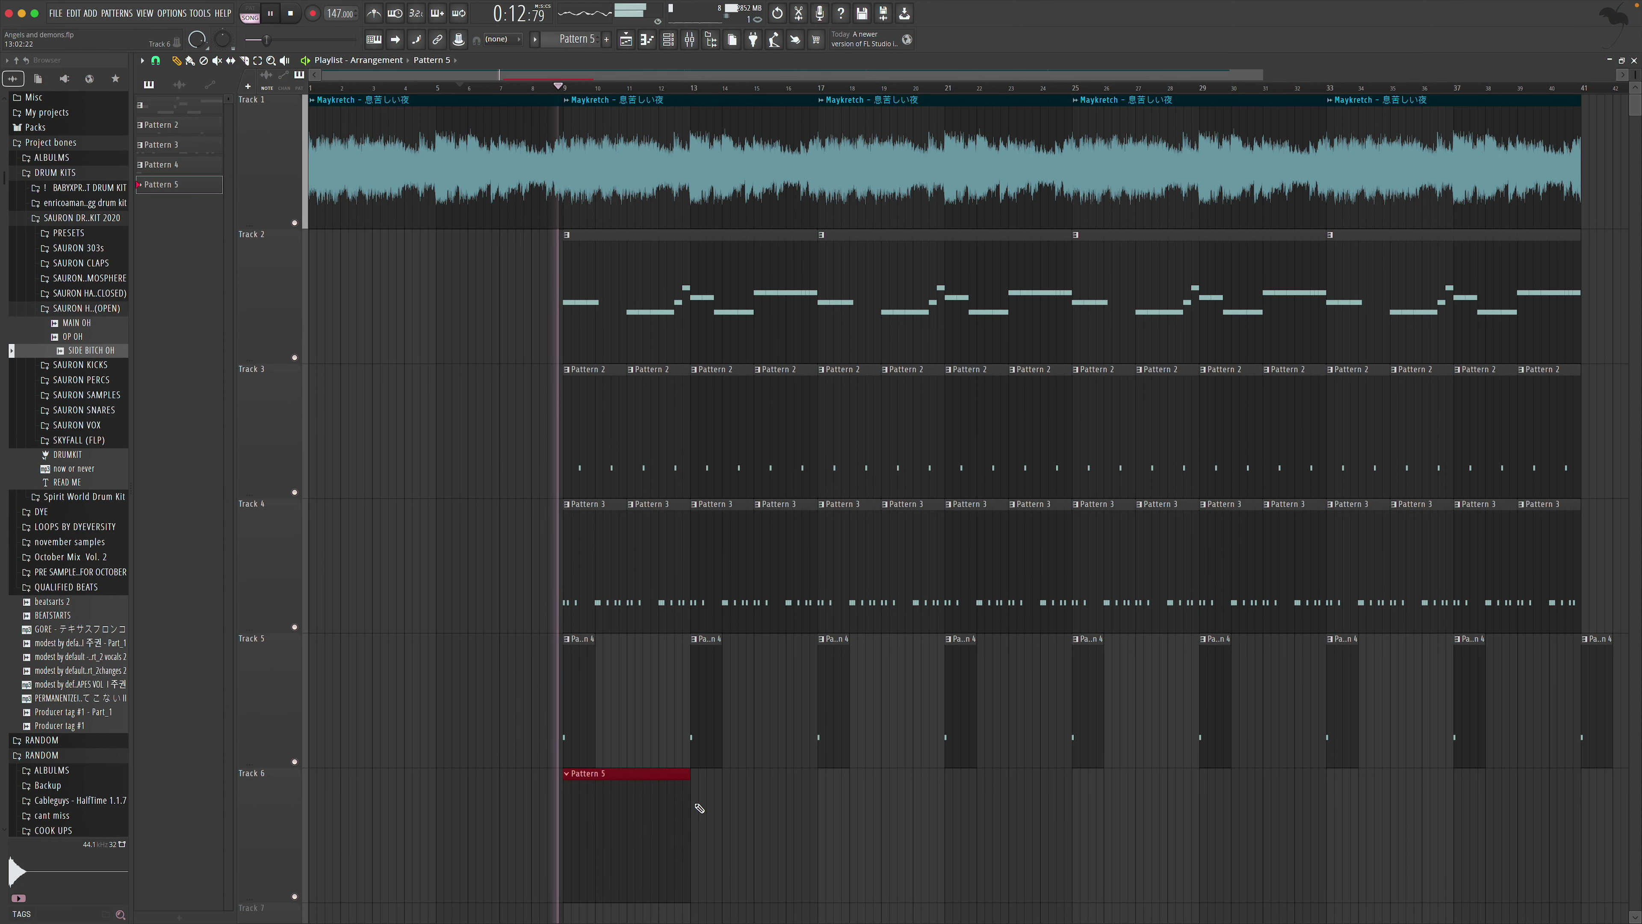
{"action": "left_click", "coordinate": [705, 797]}
Open Pattern 5's piano roll for SIDE BITCH OH and add a note at step 13 of bar 4
{"action": "double_click", "coordinate": [631, 809]}
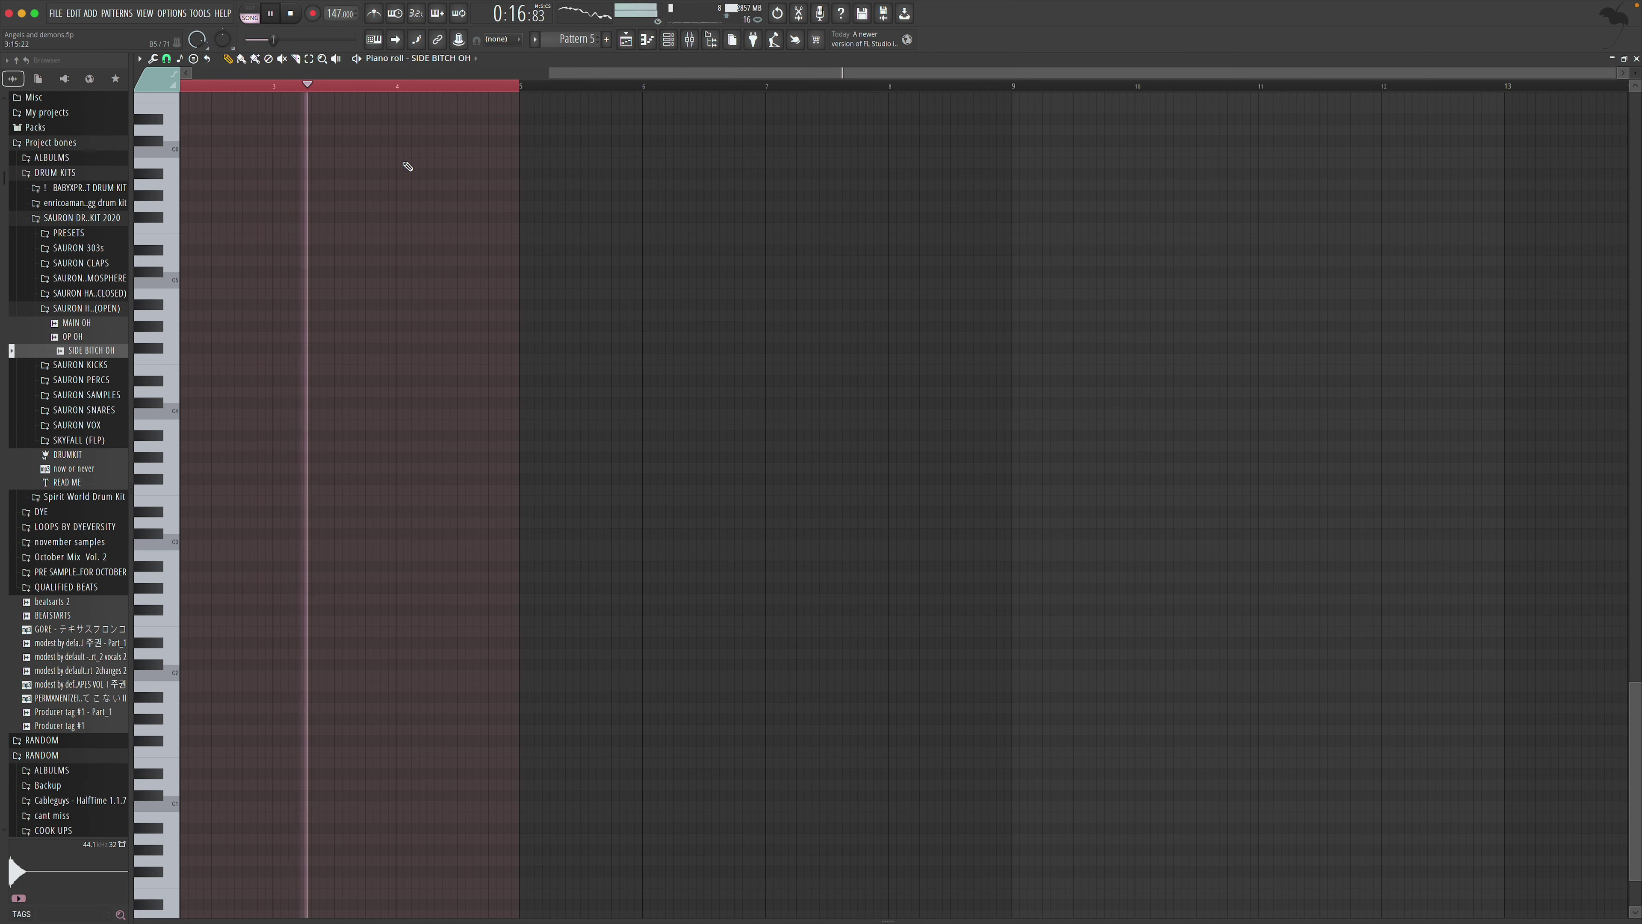
{"action": "left_click", "coordinate": [492, 151]}
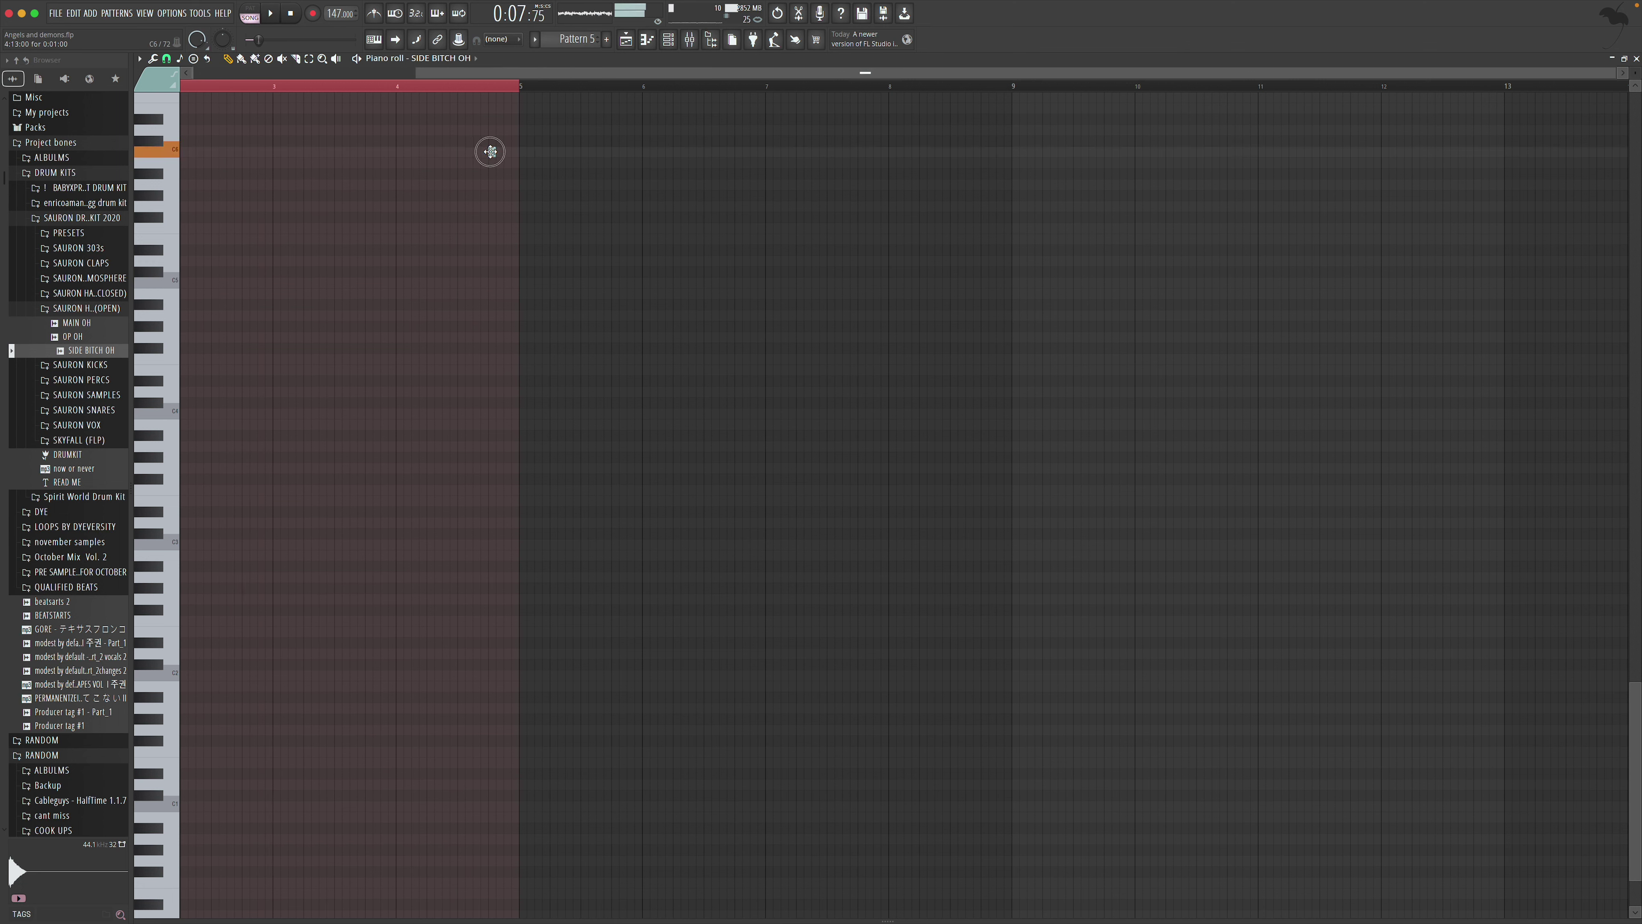
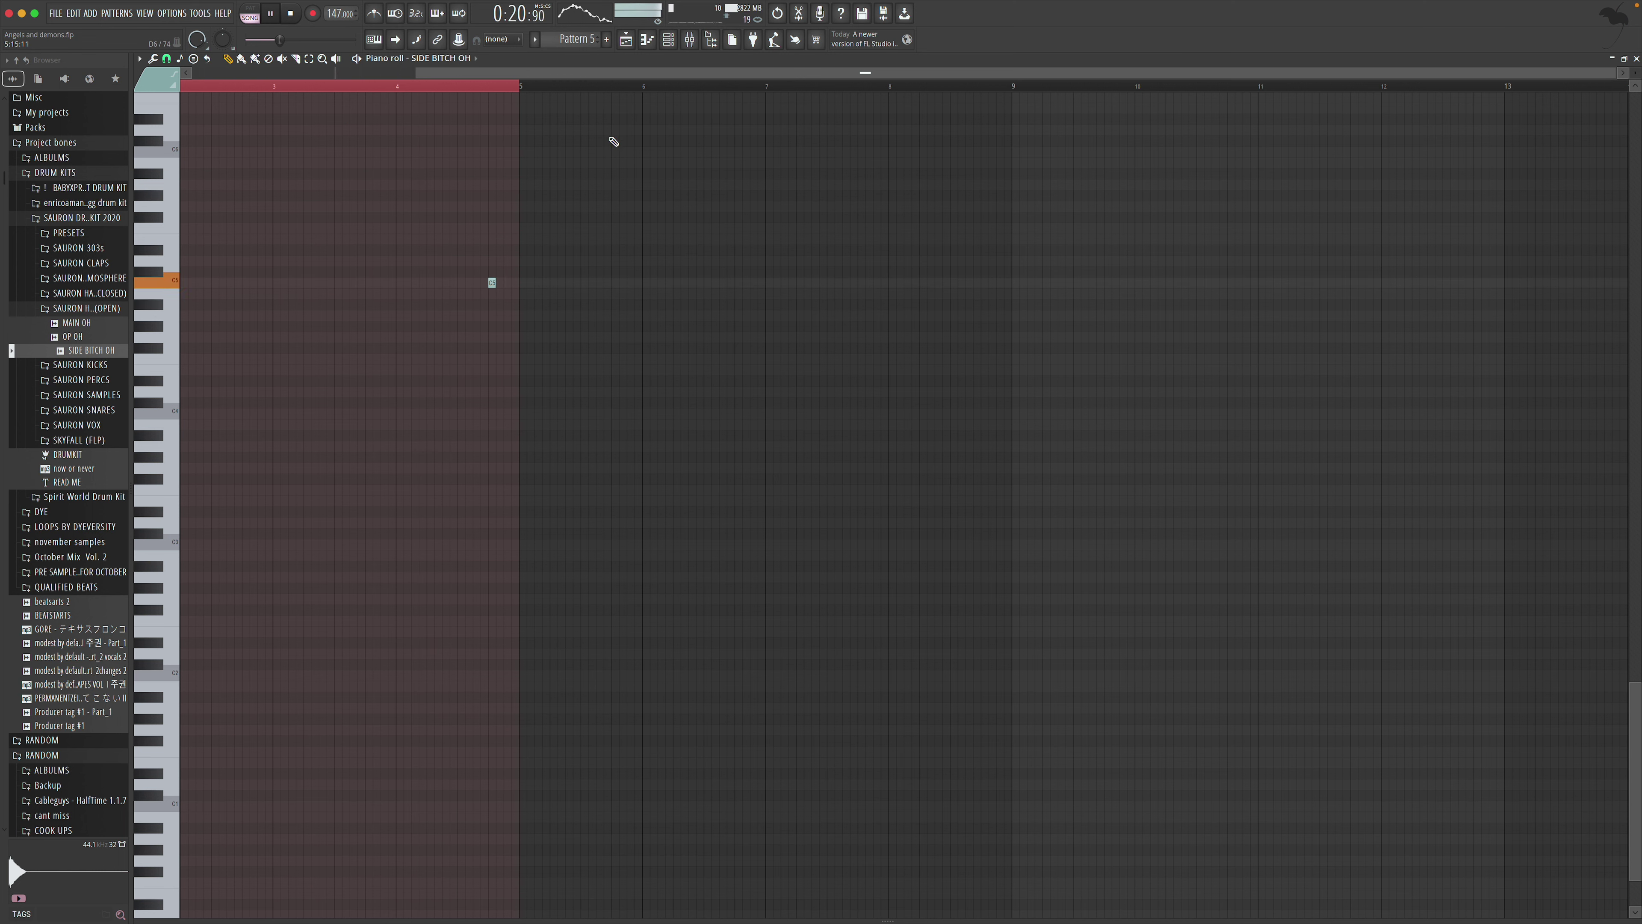
Replace the SIDE BITCH OH channel's sample with MAIN OH from the SAURON HATS (OPEN) folder and return to the playlist
{"action": "left_click", "coordinate": [668, 40]}
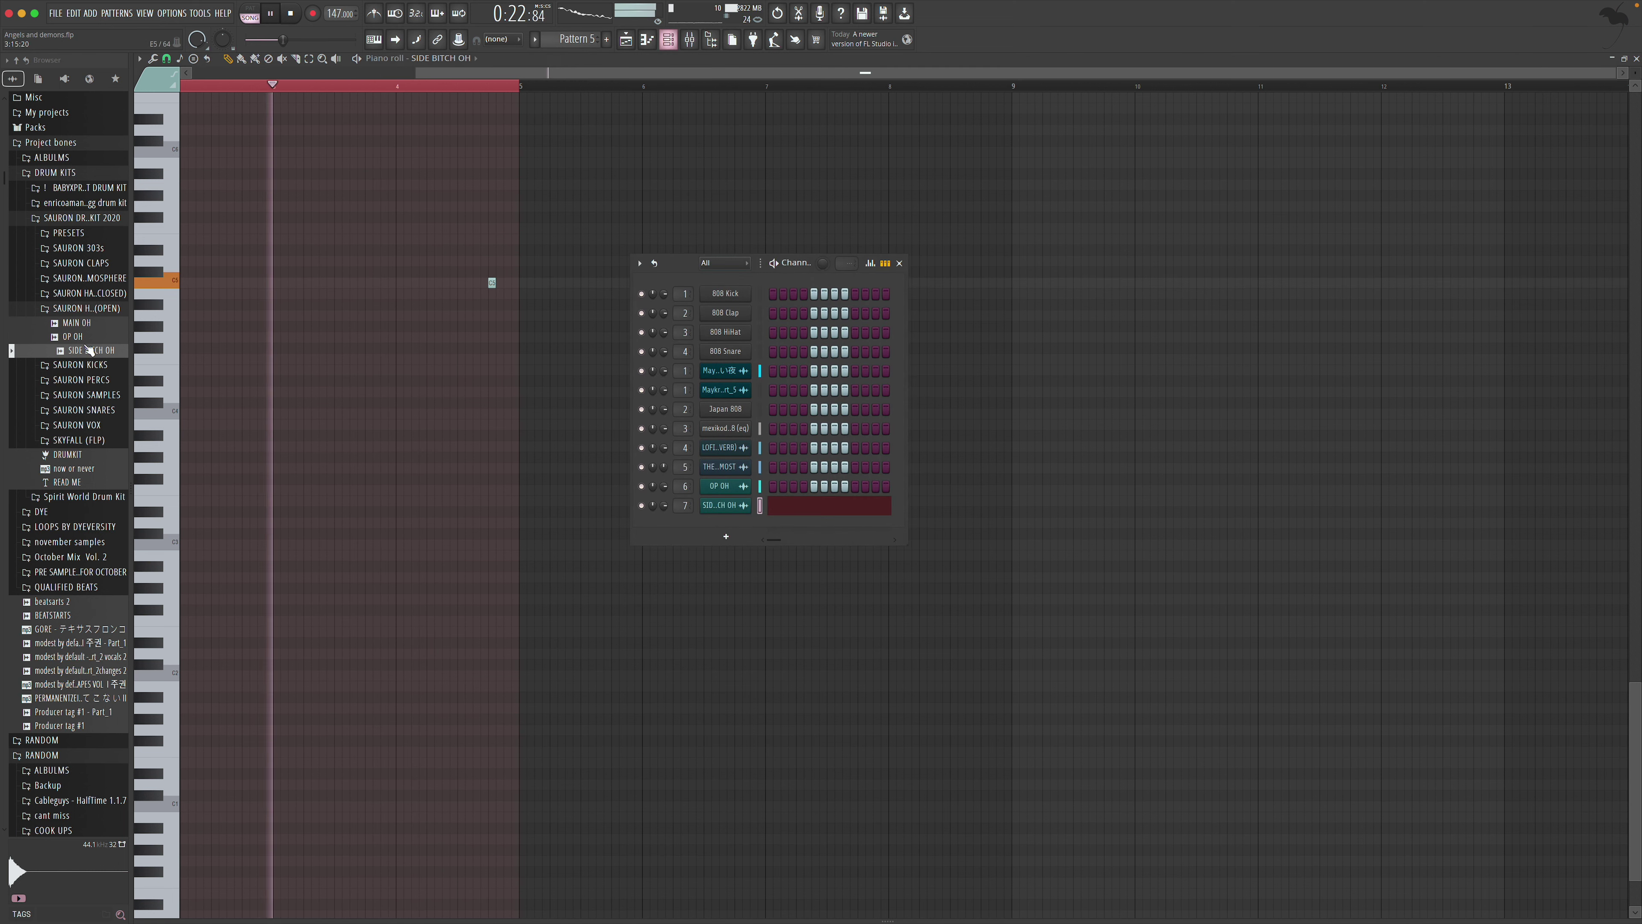
{"action": "left_click_drag", "start_coordinate": [77, 324], "coordinate": [696, 511]}
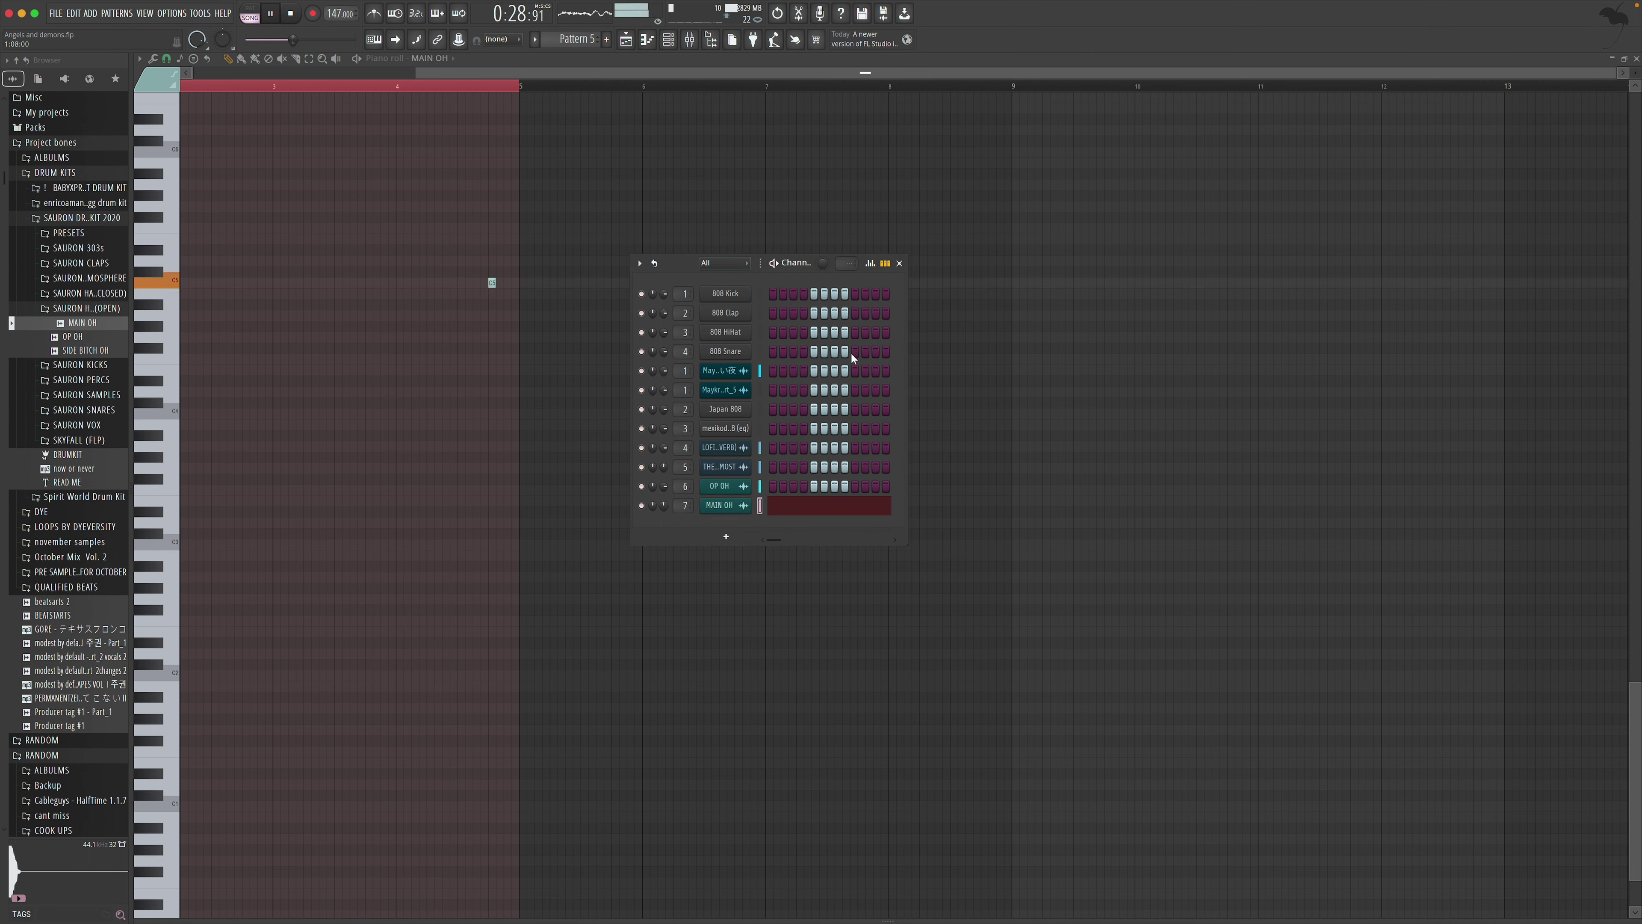
{"action": "left_click", "coordinate": [899, 263]}
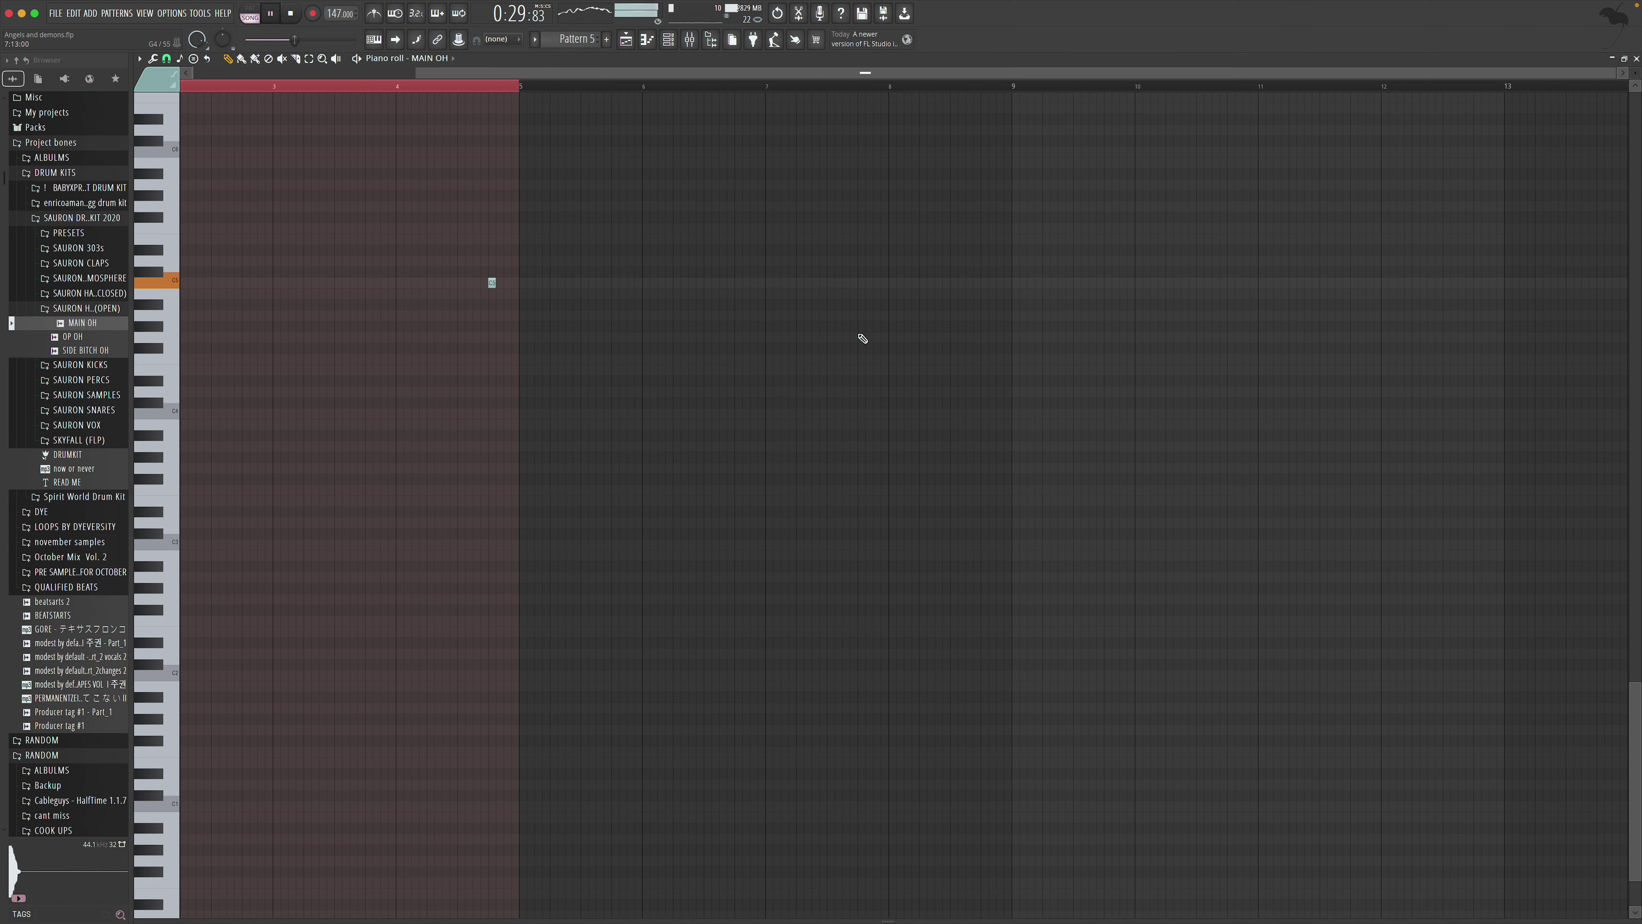
{"action": "left_click", "coordinate": [1636, 57]}
{"action": "key", "text": "space"}
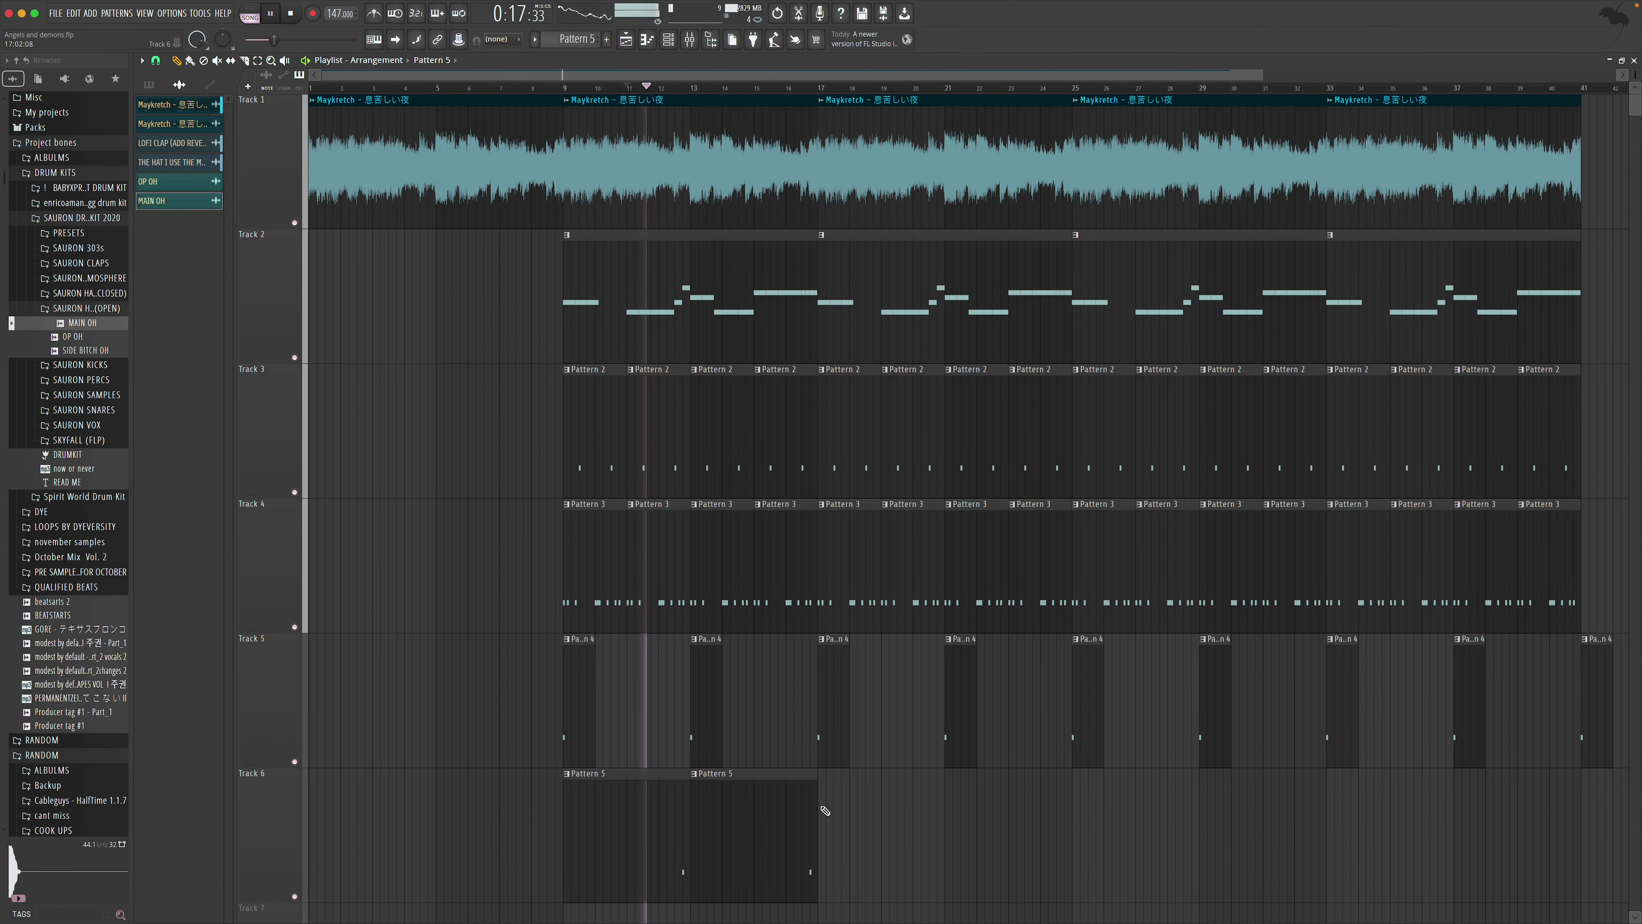
Add a Pattern 5 clip at bar 17 on Track 6 and set the MAIN OH channel volume to 27%
{"action": "left_click", "coordinate": [825, 810]}
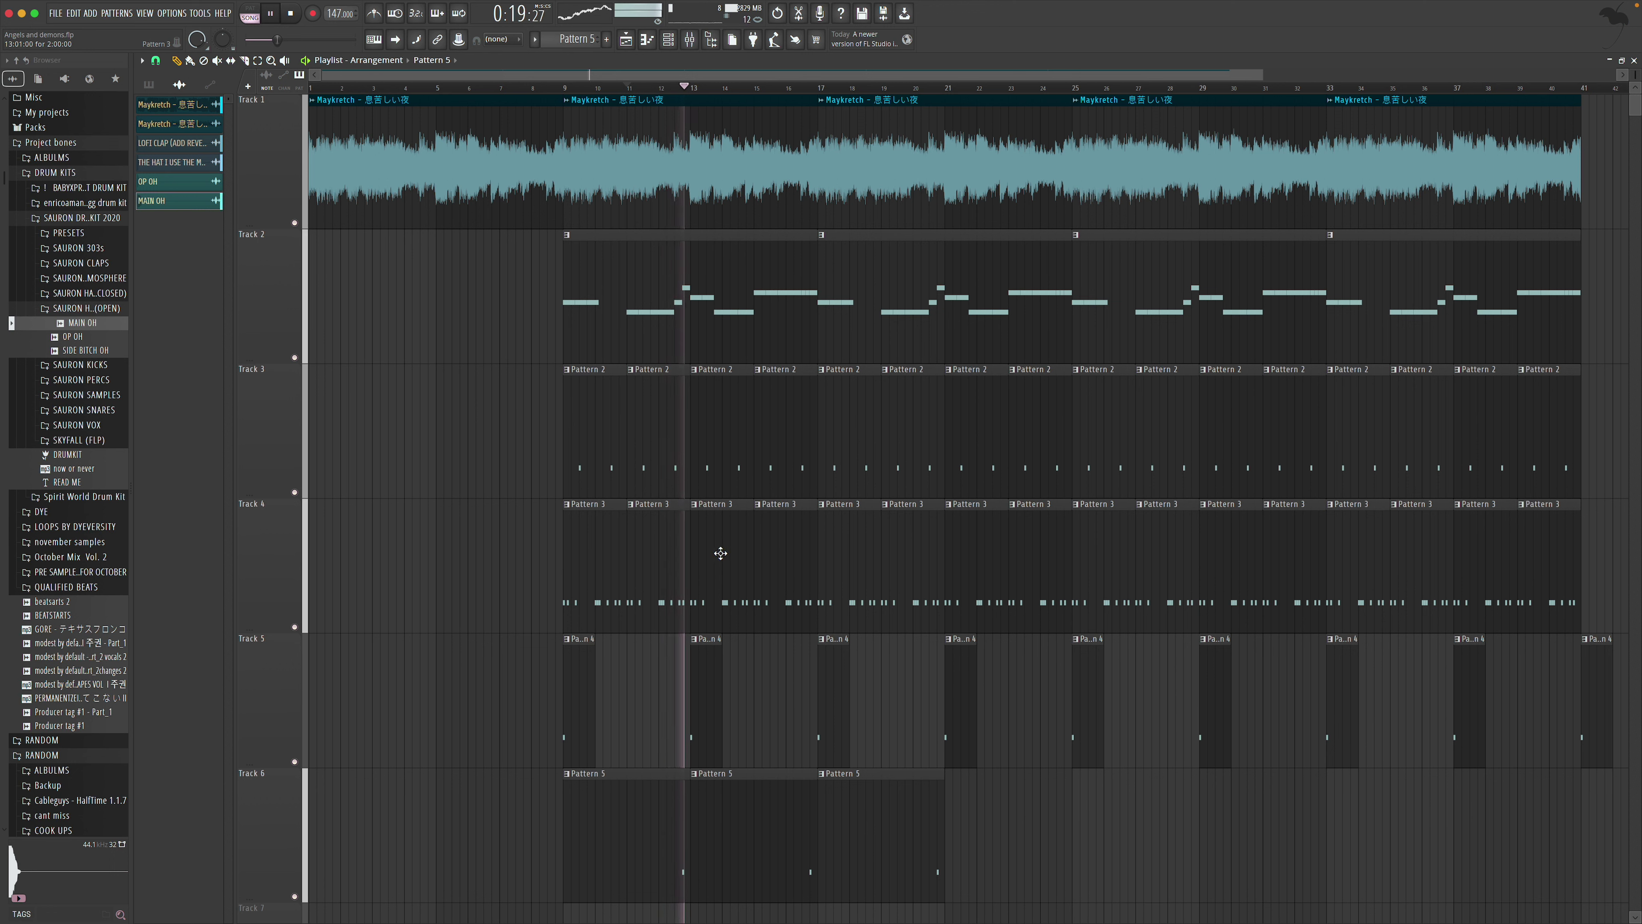
{"action": "left_click", "coordinate": [675, 41]}
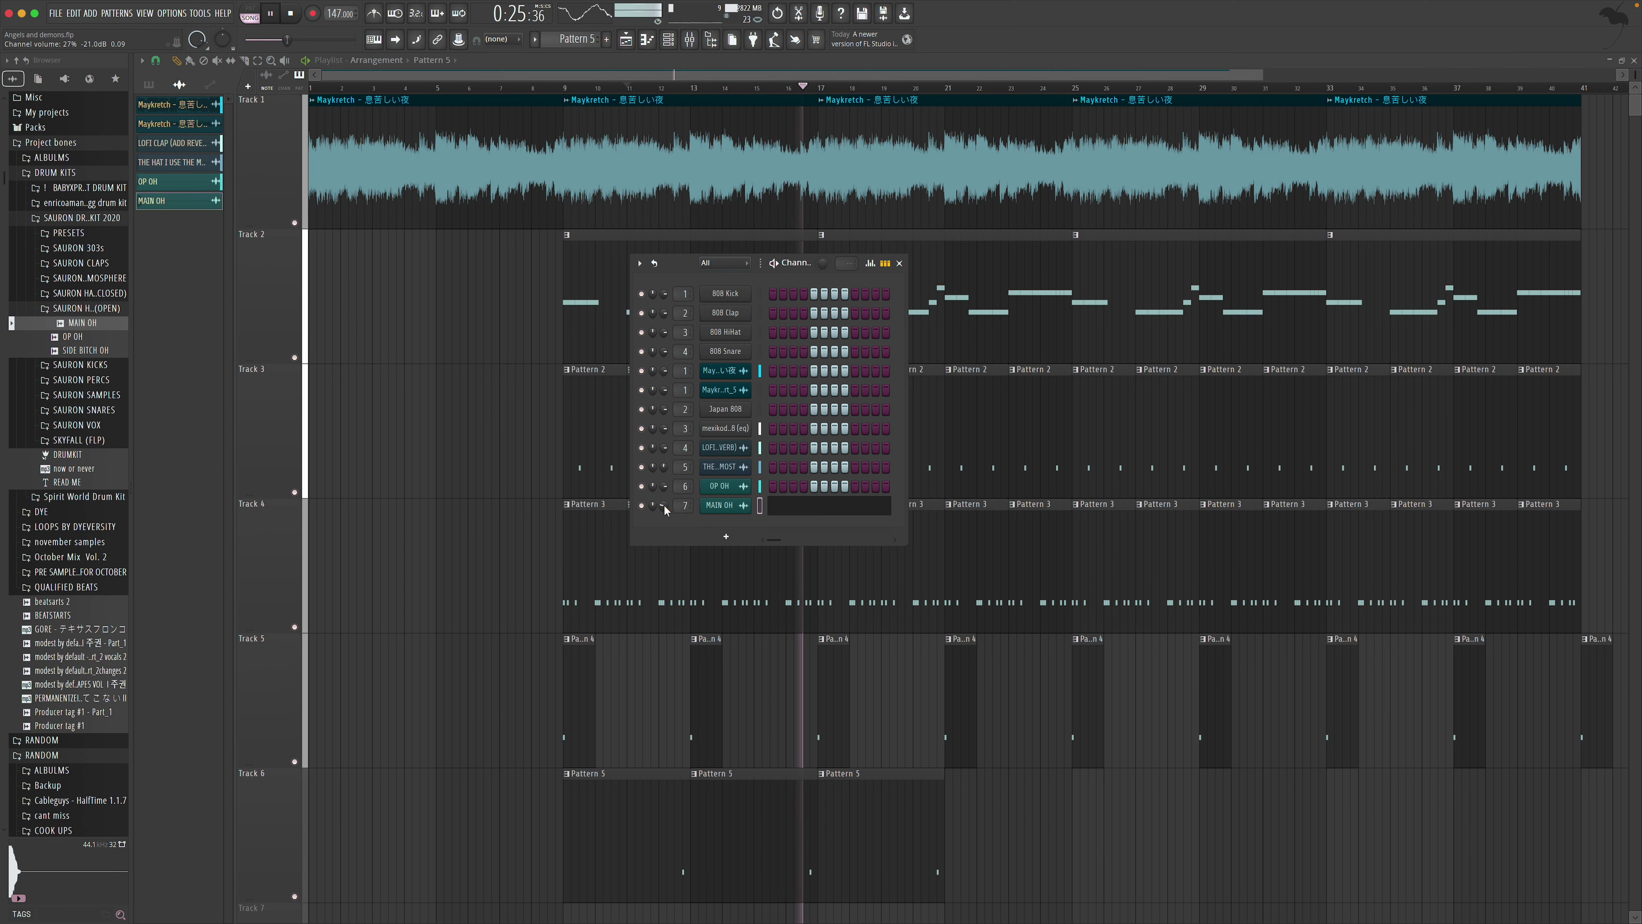
{"action": "left_click", "coordinate": [899, 264]}
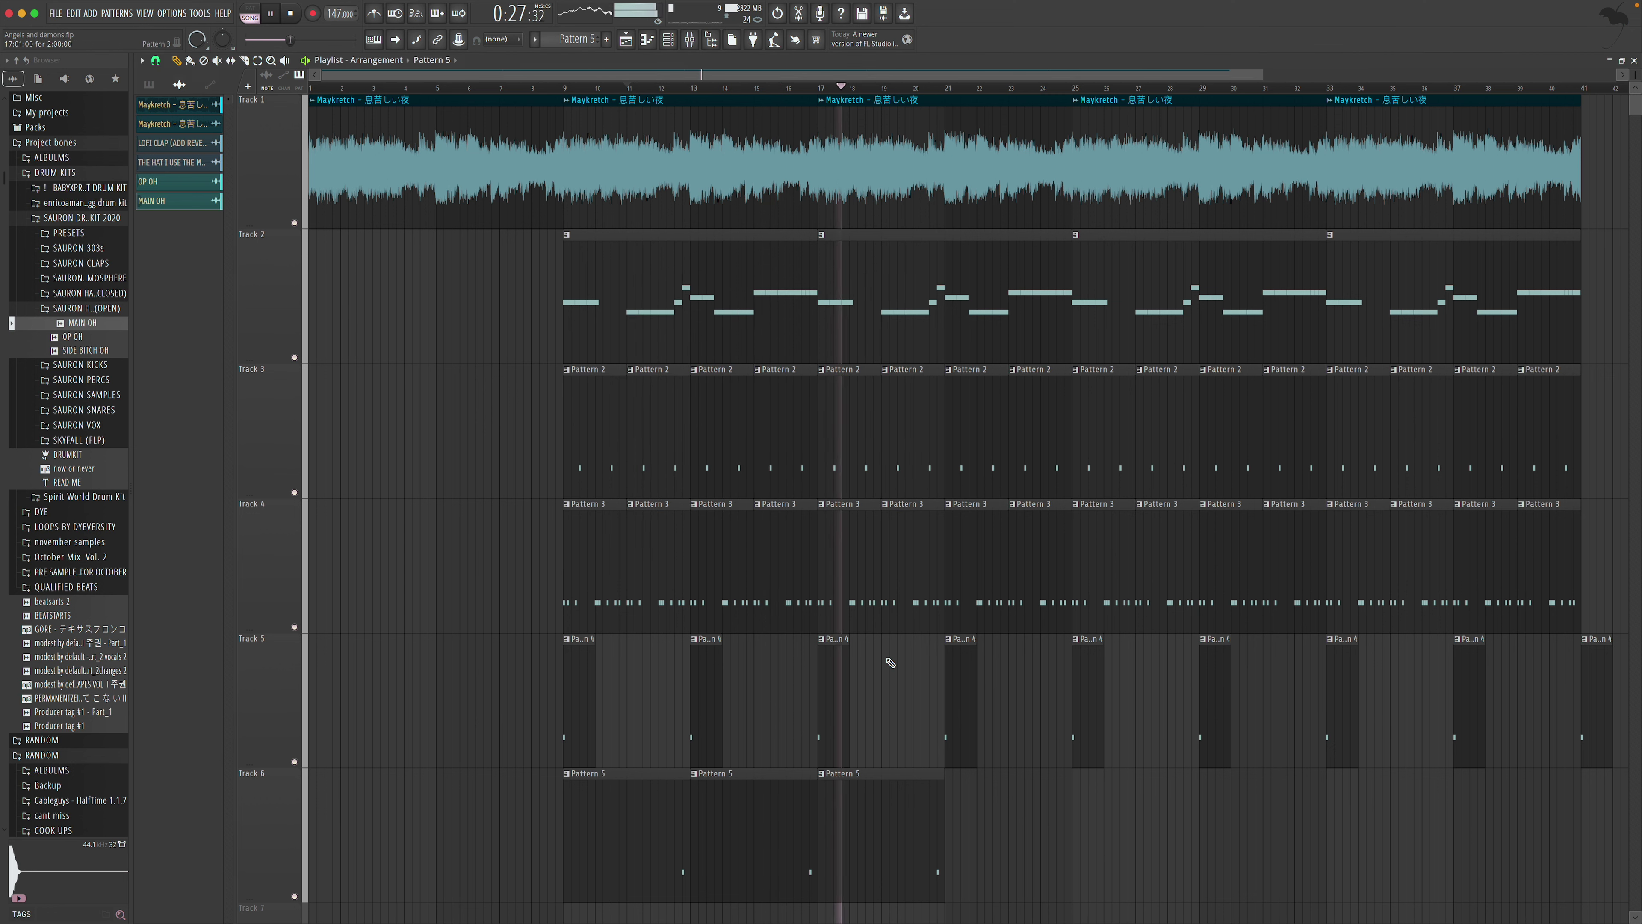
Delete and re-place the Pattern 5 clip at bar 9 on Track 6, and remove the clip at bar 17
{"action": "right_click", "coordinate": [662, 789]}
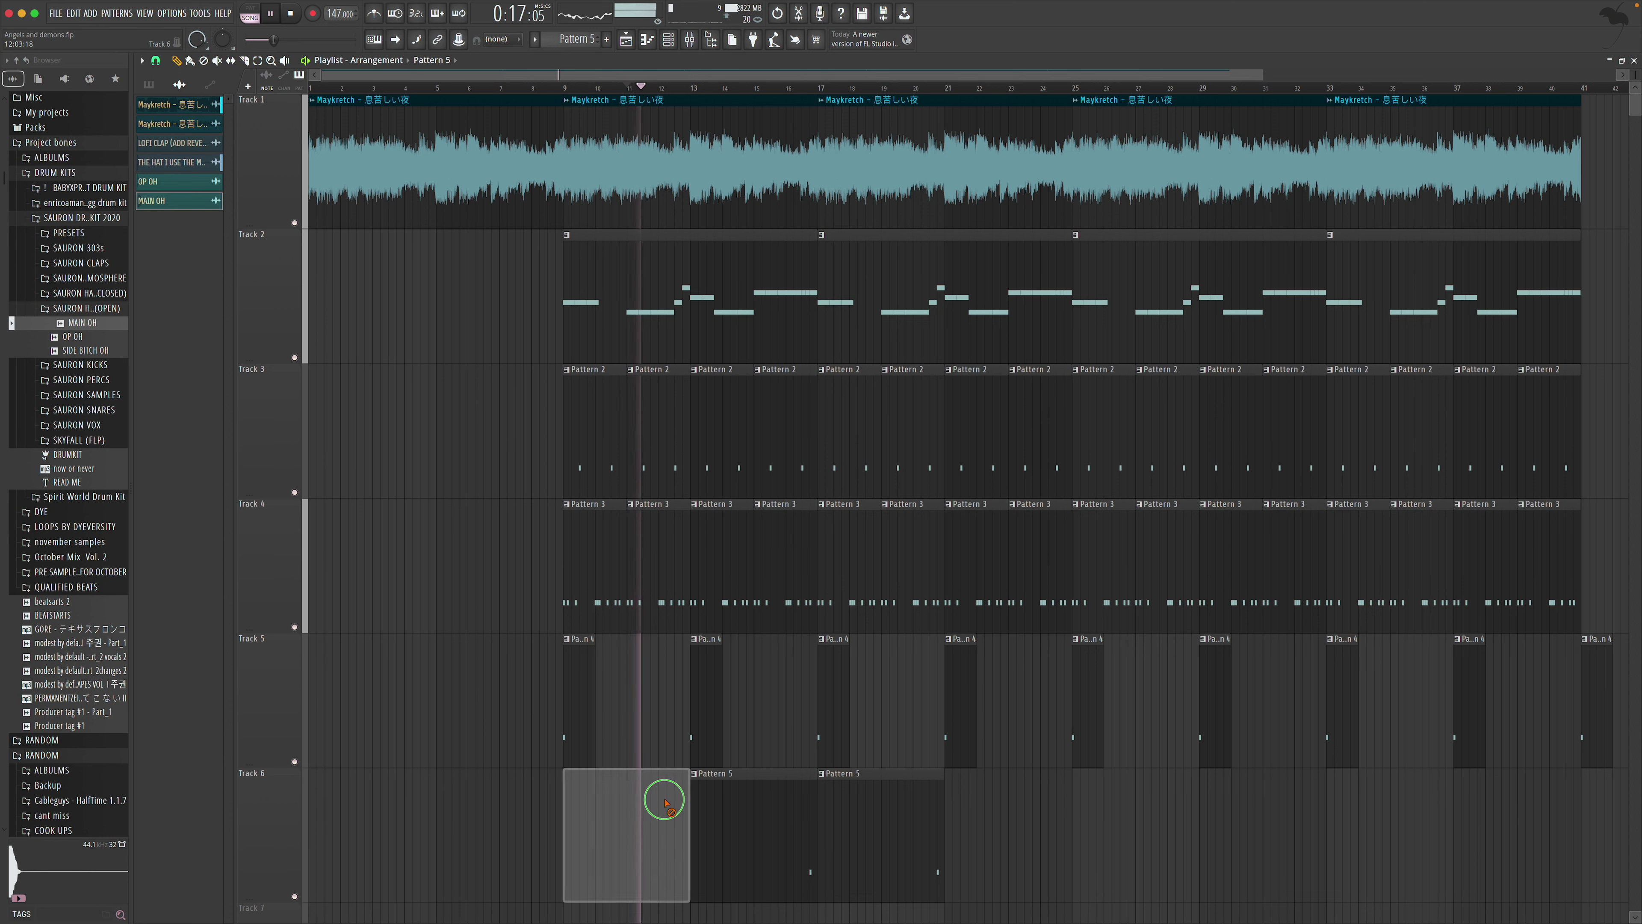
{"action": "left_click", "coordinate": [608, 801]}
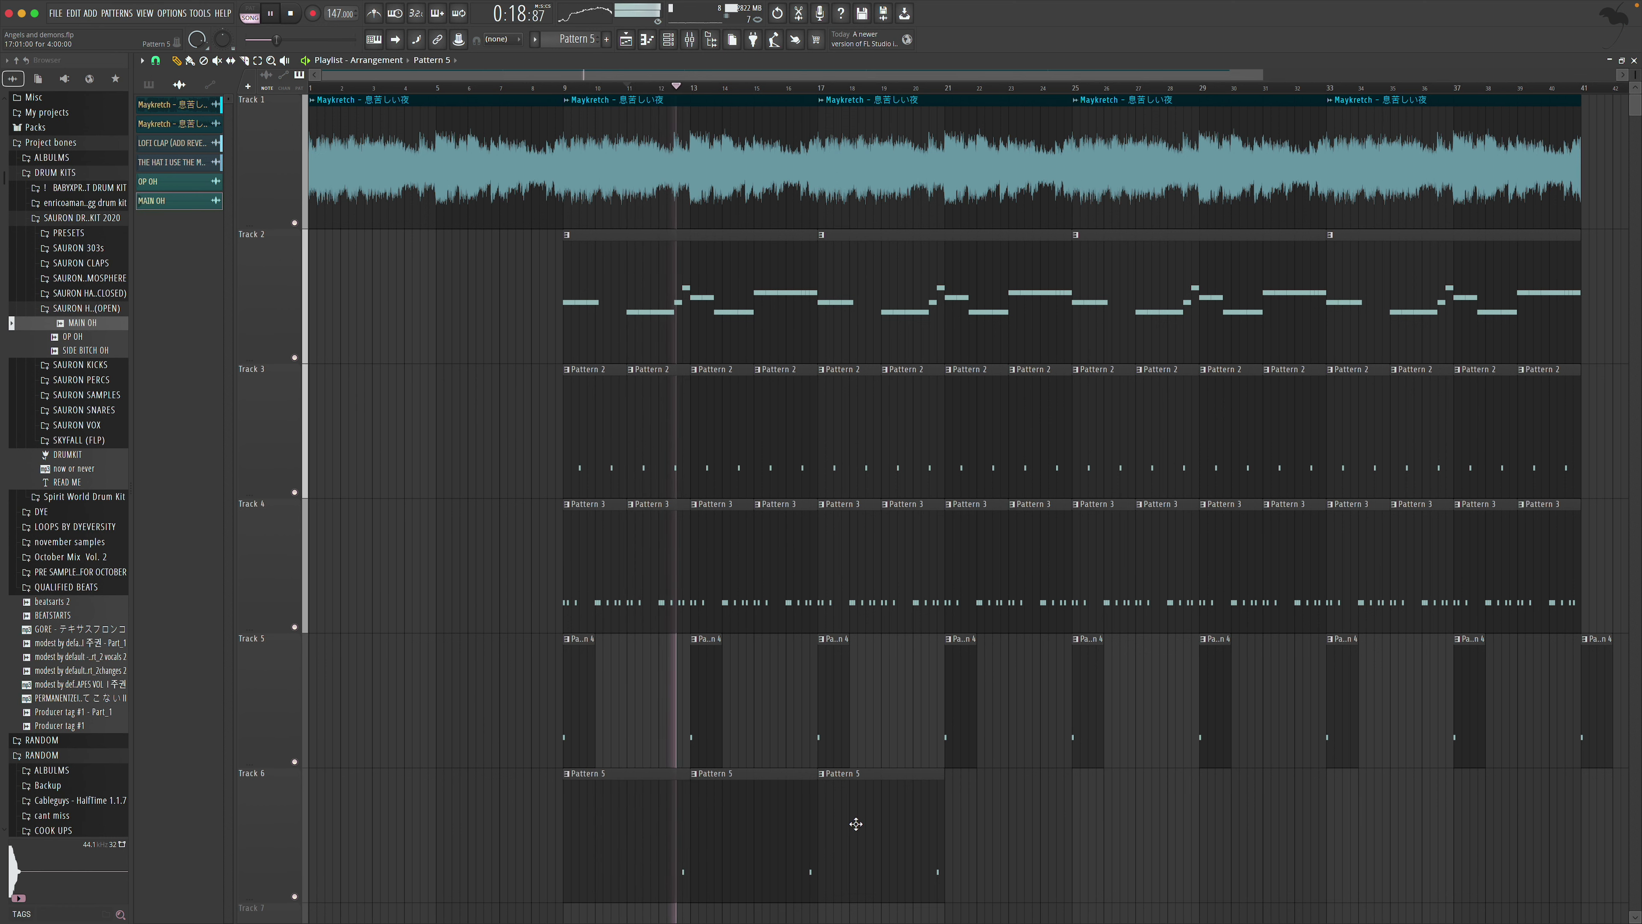
{"action": "scroll", "coordinate": [918, 712], "scroll_direction": "down", "scroll_amount": 3}
{"action": "right_click", "coordinate": [869, 466]}
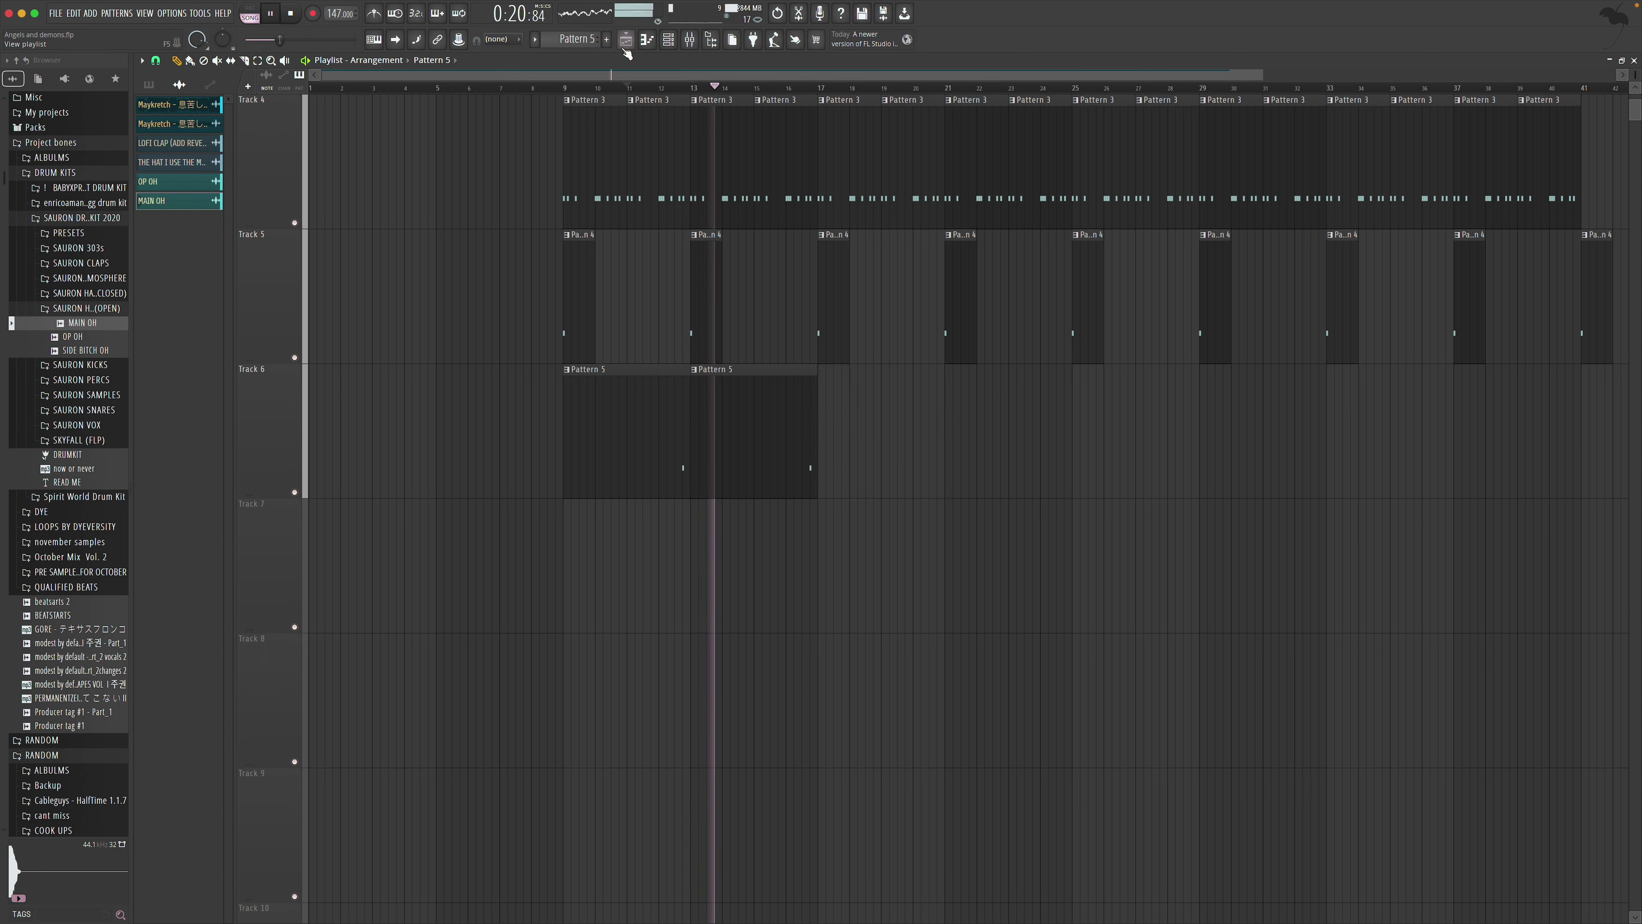
Insert the new Pattern 6, place it on Track 7 at bar 17, and open its piano roll for MAIN OH
{"action": "left_click", "coordinate": [149, 84]}
{"action": "right_click", "coordinate": [184, 192]}
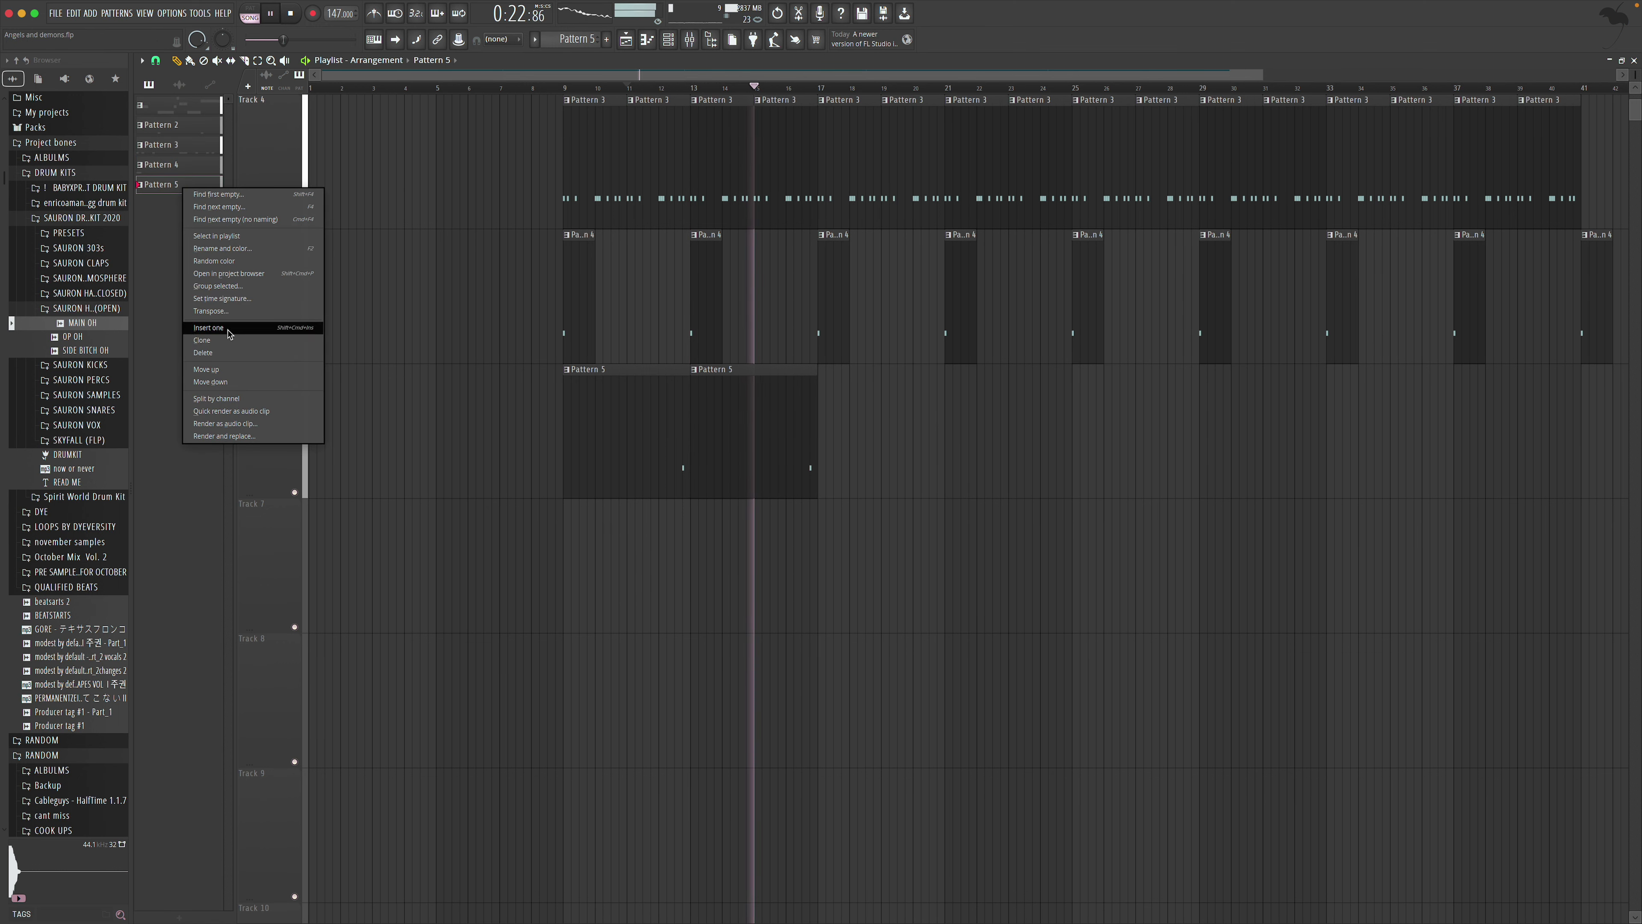
{"action": "left_click", "coordinate": [213, 331]}
{"action": "left_click_drag", "start_coordinate": [162, 203], "coordinate": [836, 543]}
{"action": "double_click", "coordinate": [836, 543]}
Add MAIN OH notes at step 13 of bars 1 to 4 and step 9 of bar 4, then restart playback in the playlist
{"action": "left_click", "coordinate": [276, 282]}
{"action": "left_click", "coordinate": [399, 283]}
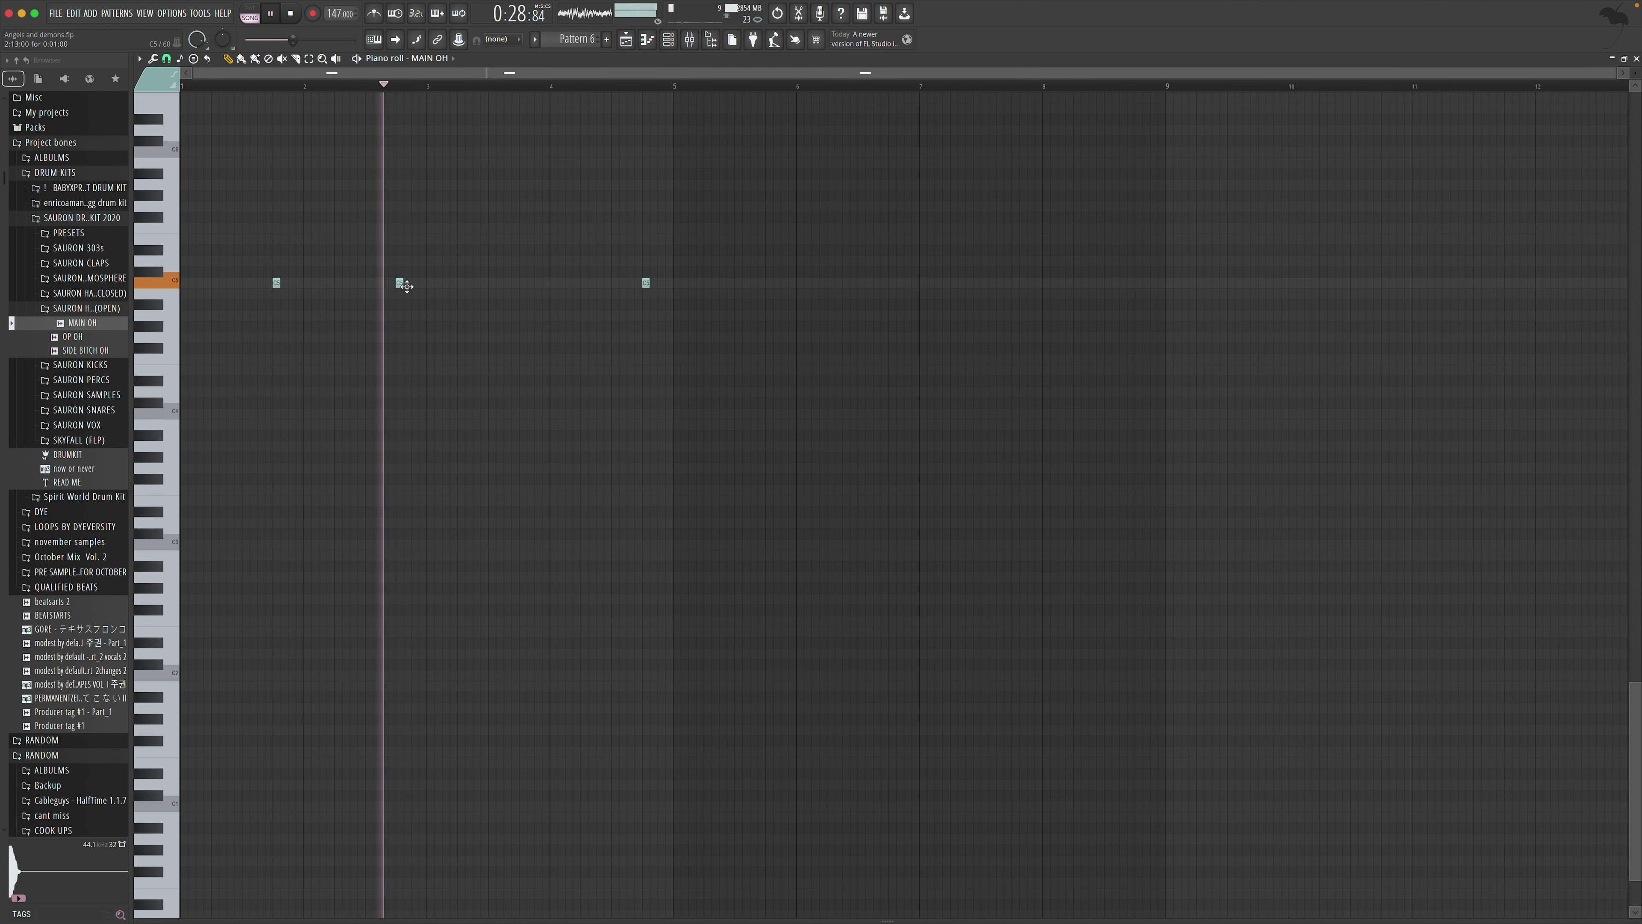
{"action": "left_click", "coordinate": [523, 283]}
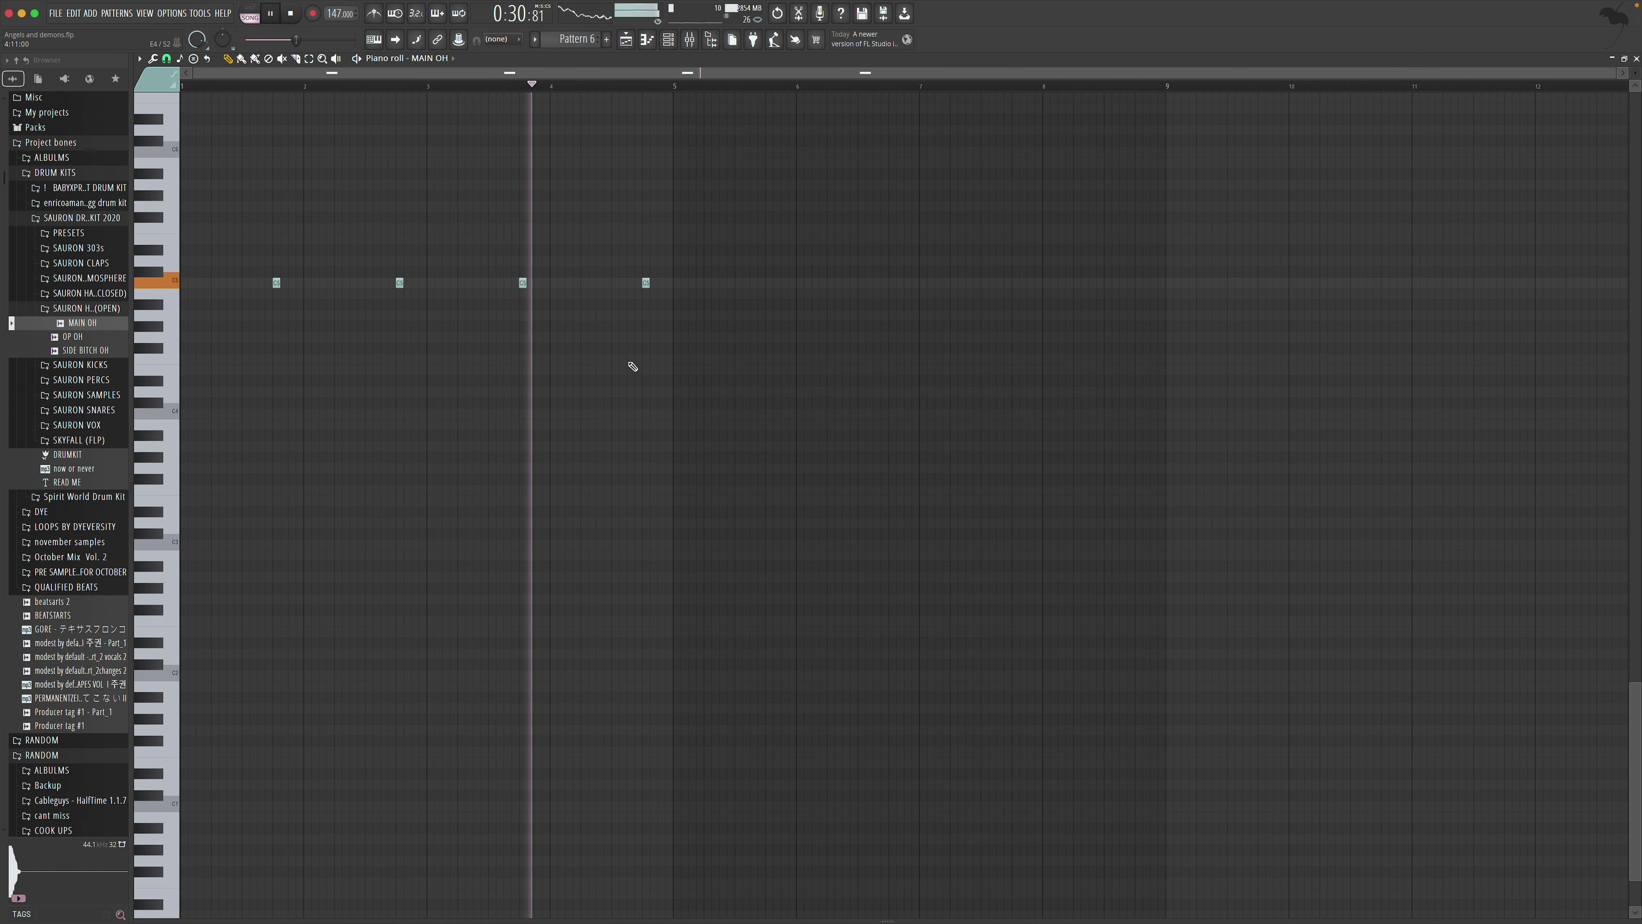
{"action": "left_click", "coordinate": [615, 283]}
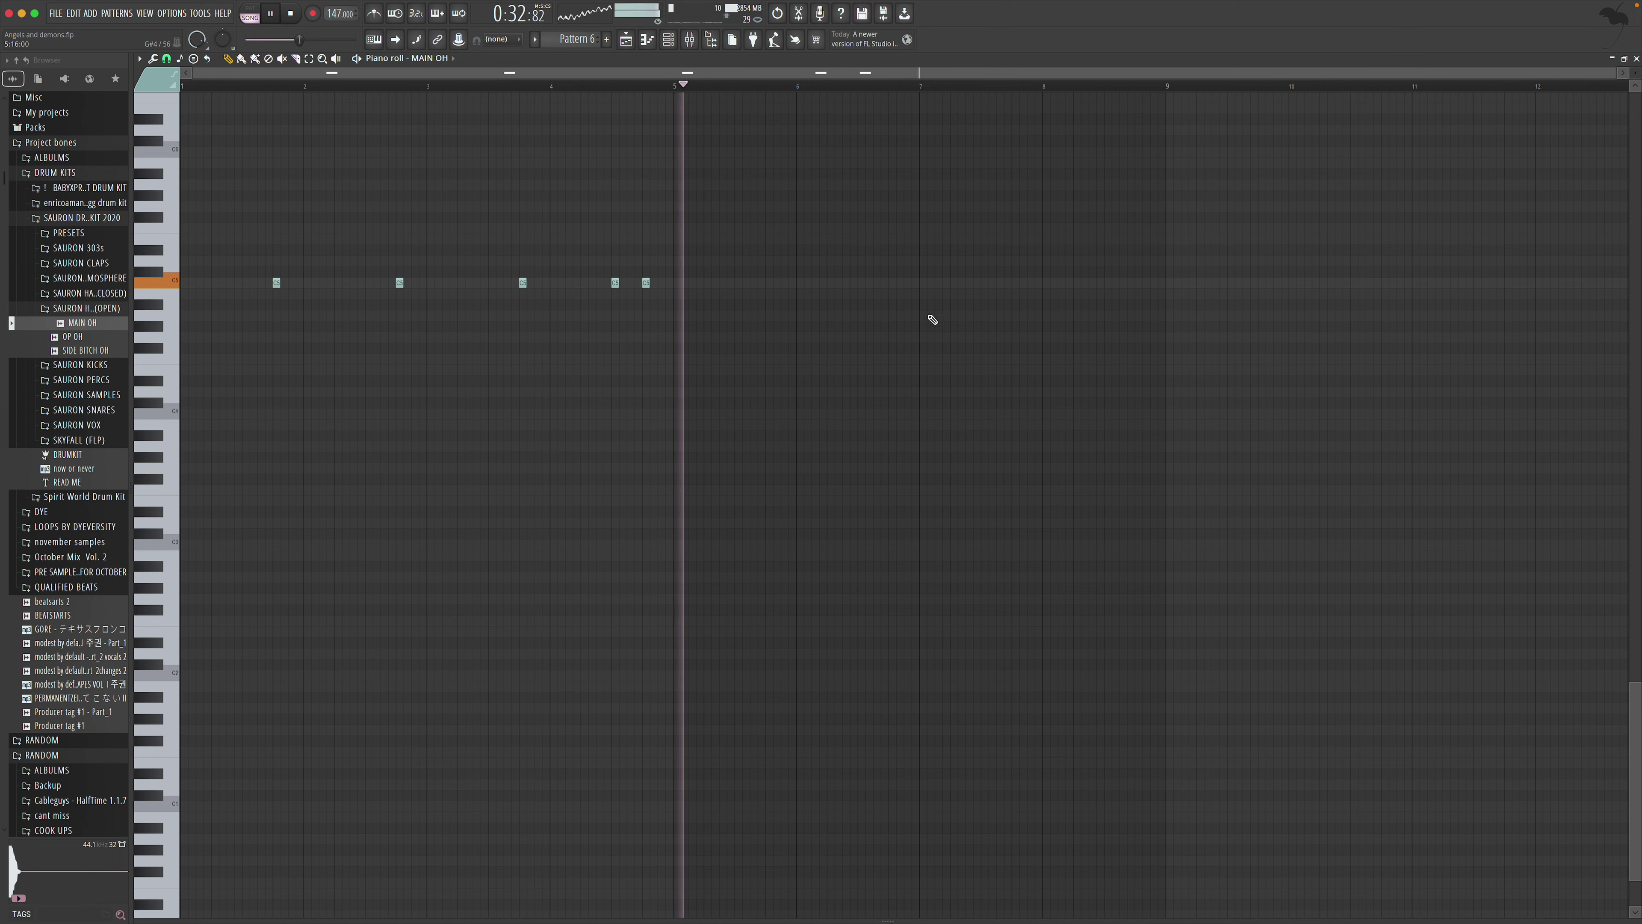
{"action": "left_click", "coordinate": [1635, 60]}
{"action": "key", "text": "space"}
{"action": "key", "text": "space"}
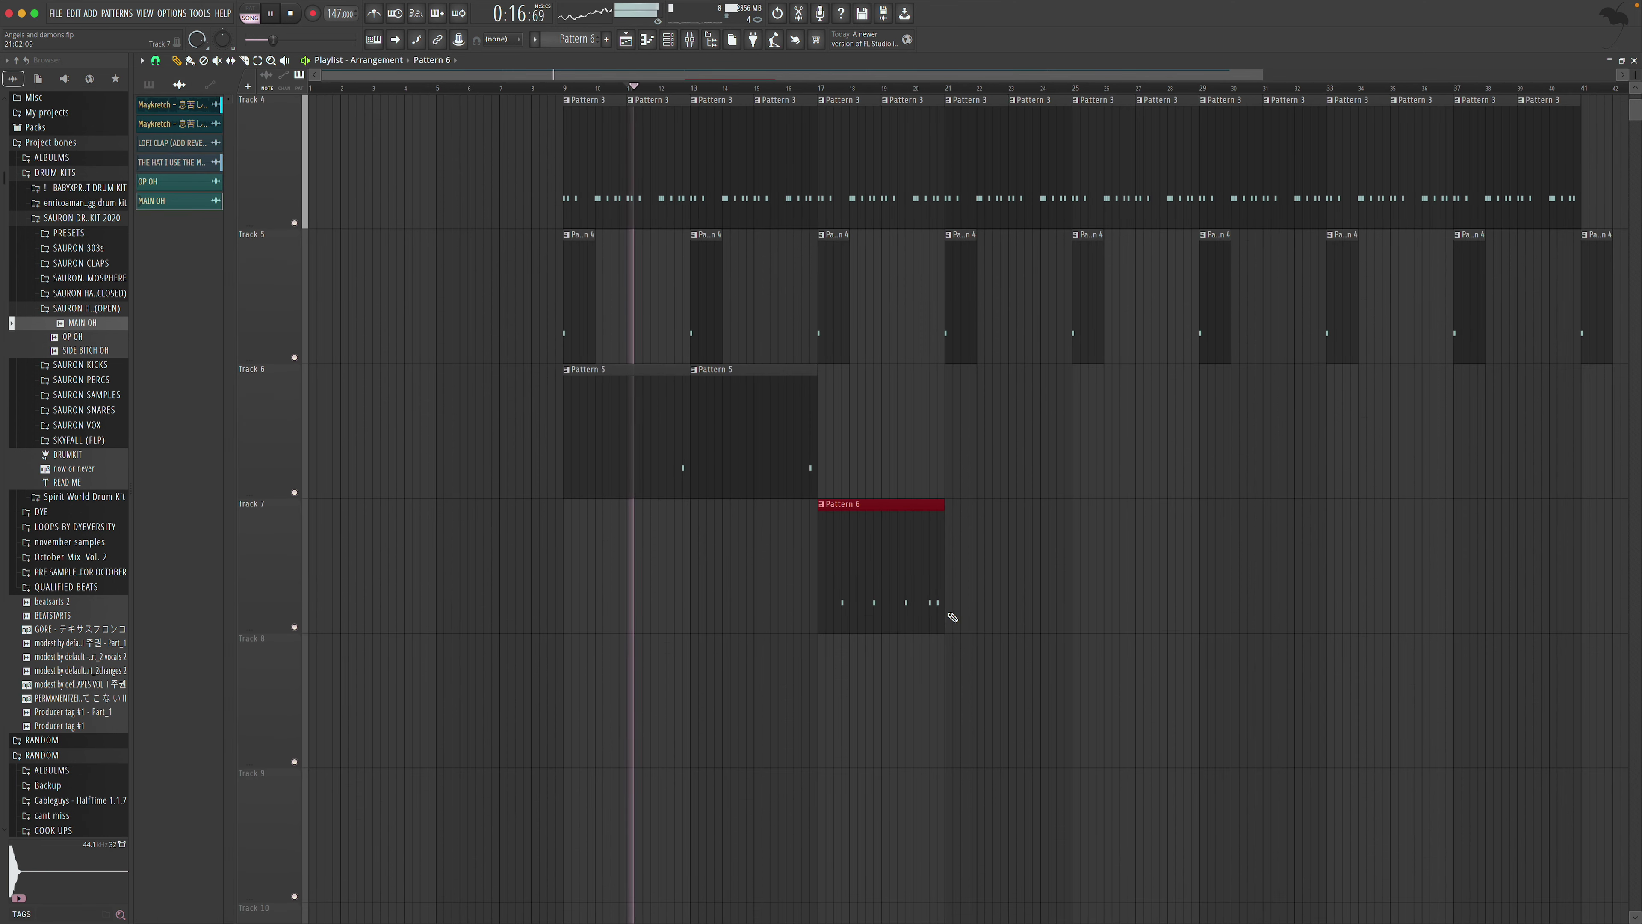
Repeat Pattern 6 at bar 21 on Track 7 and leave bar 25 of that track empty
{"action": "left_click", "coordinate": [953, 616]}
{"action": "left_click", "coordinate": [192, 64]}
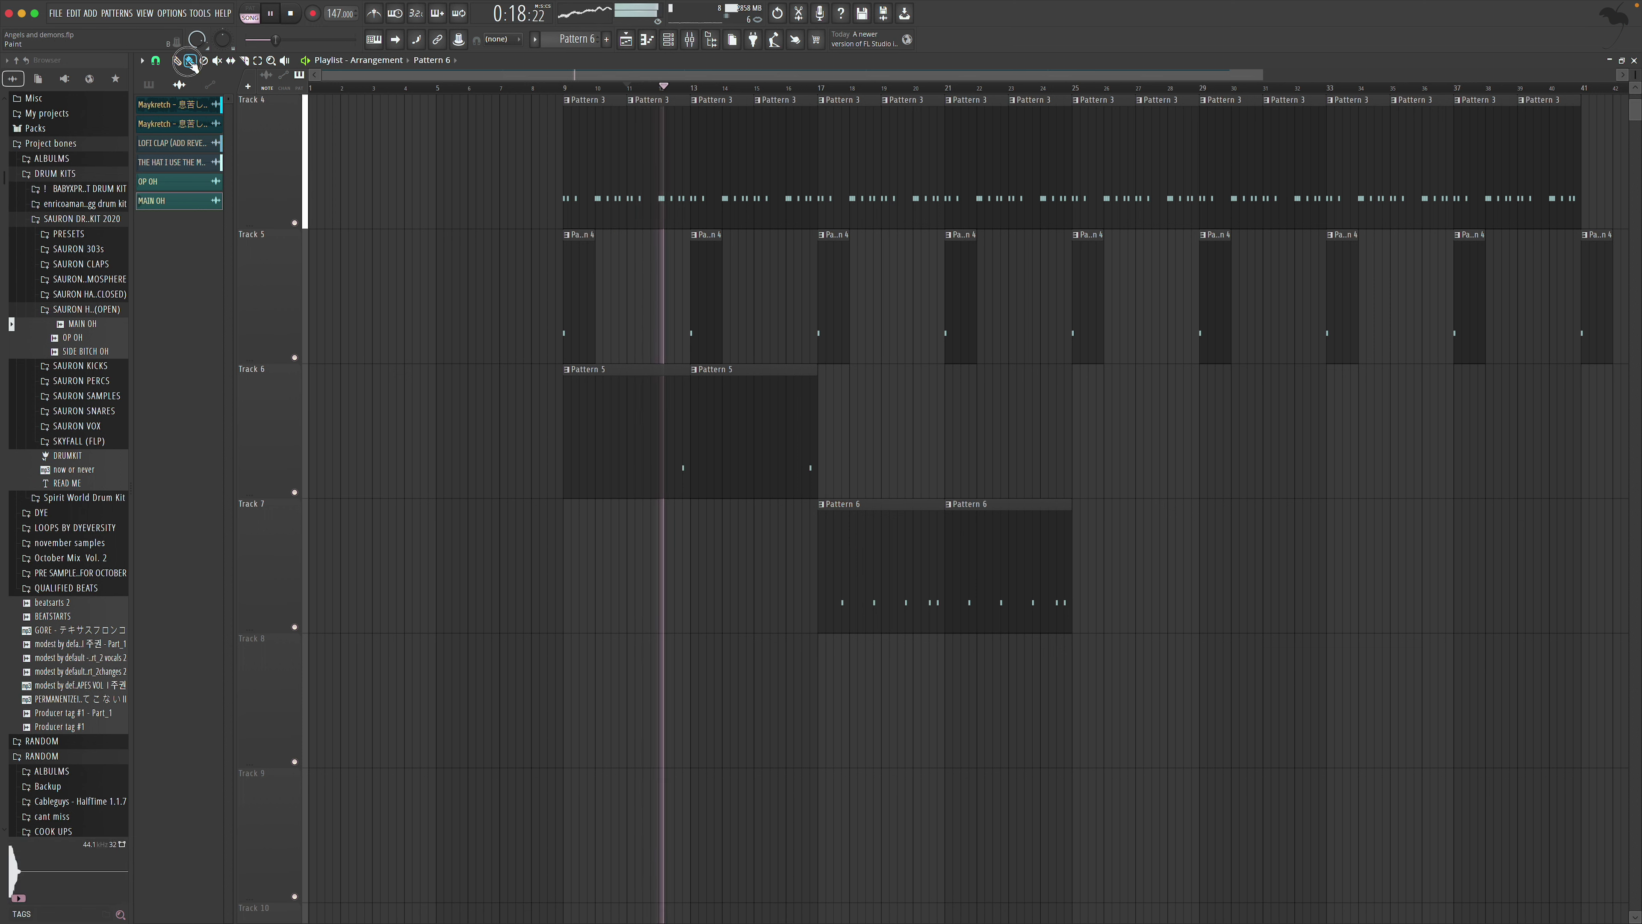
{"action": "left_click", "coordinate": [1099, 626]}
{"action": "right_click", "coordinate": [1126, 616]}
Place Pattern 5 at bars 25 and 29 on Track 6, and Pattern 6 at bars 33 and 37 on Track 7
{"action": "left_click", "coordinate": [799, 470]}
{"action": "left_click", "coordinate": [1071, 490]}
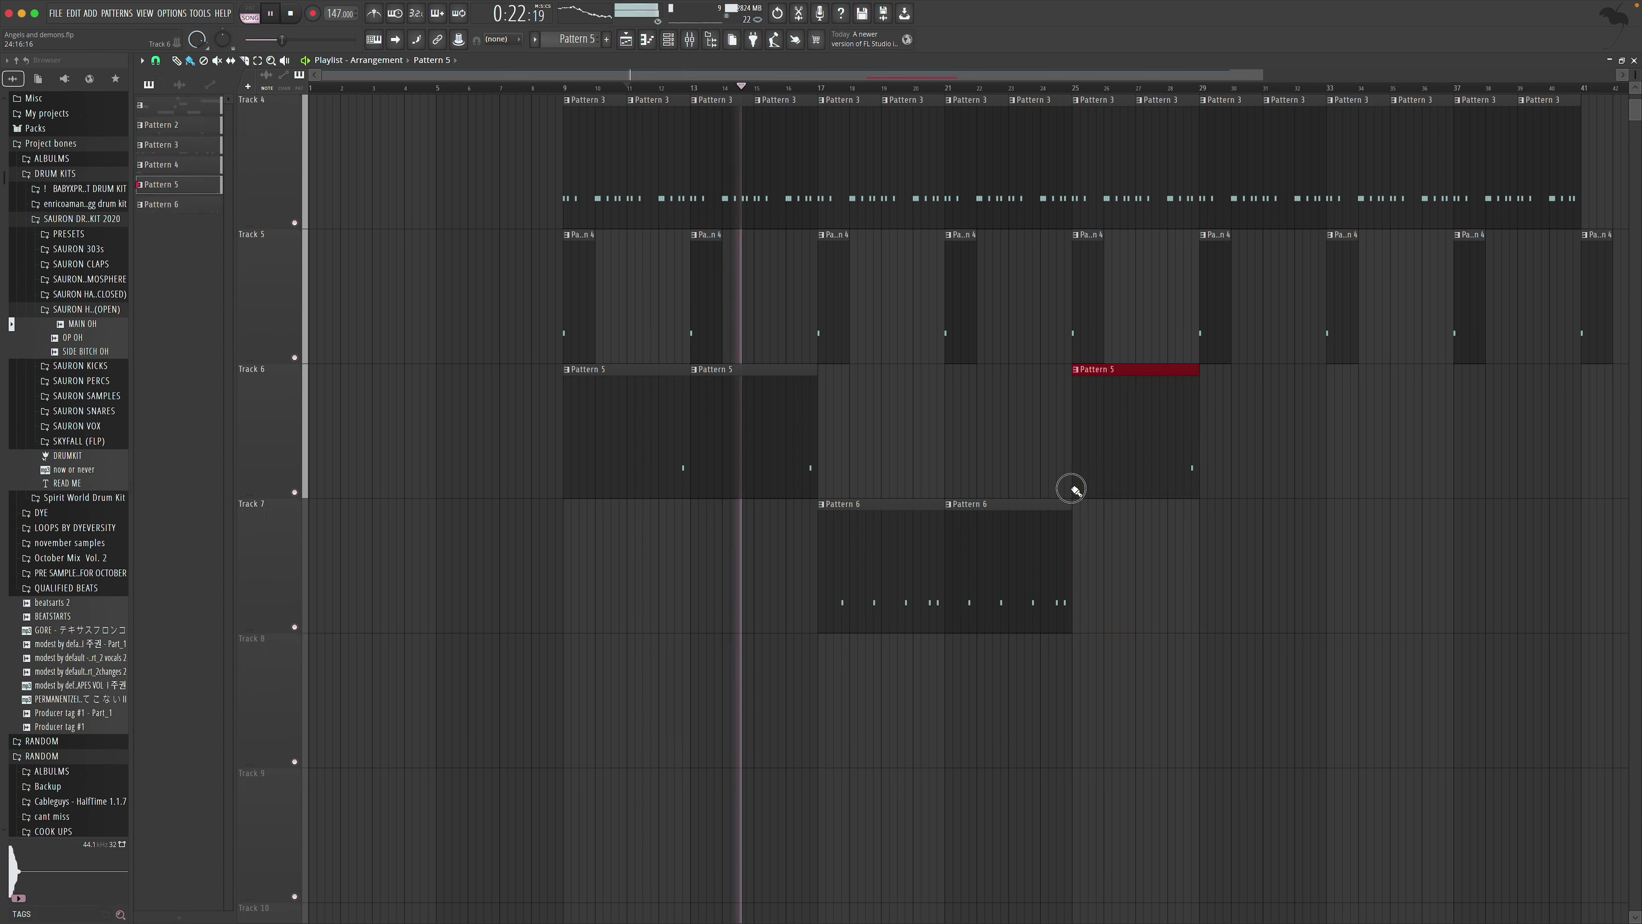
{"action": "left_click", "coordinate": [1211, 493]}
{"action": "left_click", "coordinate": [1058, 578]}
{"action": "left_click_drag", "start_coordinate": [1329, 592], "coordinate": [1459, 598]}
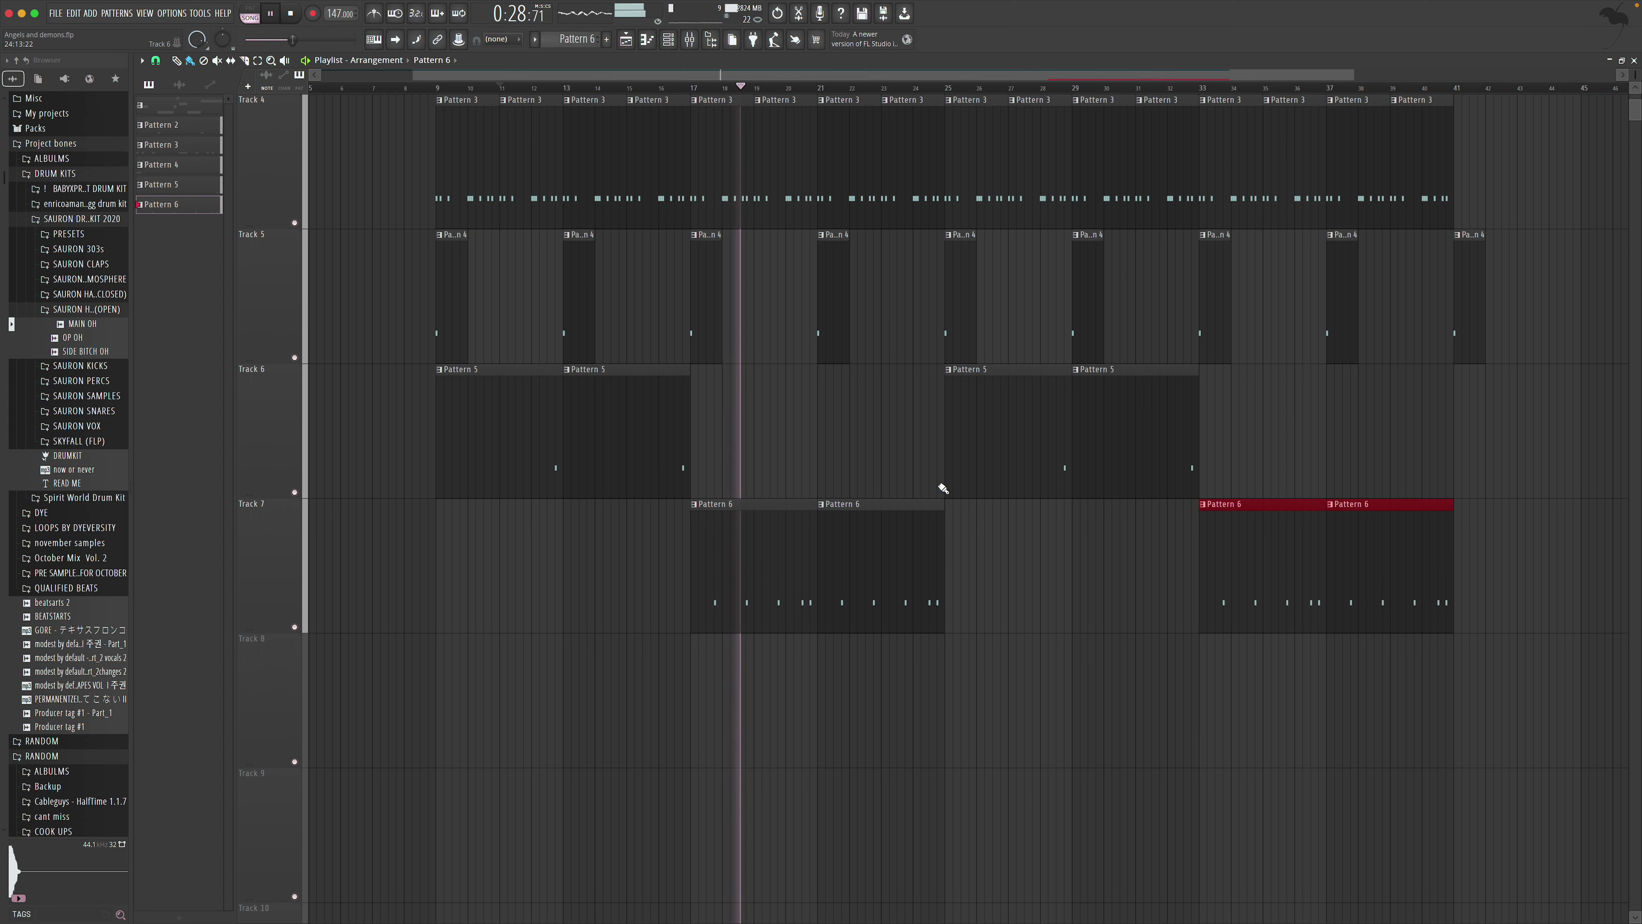
Delete the four Pattern 2 clips between bars 25 and 33 on Track 3
{"action": "scroll", "coordinate": [944, 490], "scroll_direction": "right", "scroll_amount": 6}
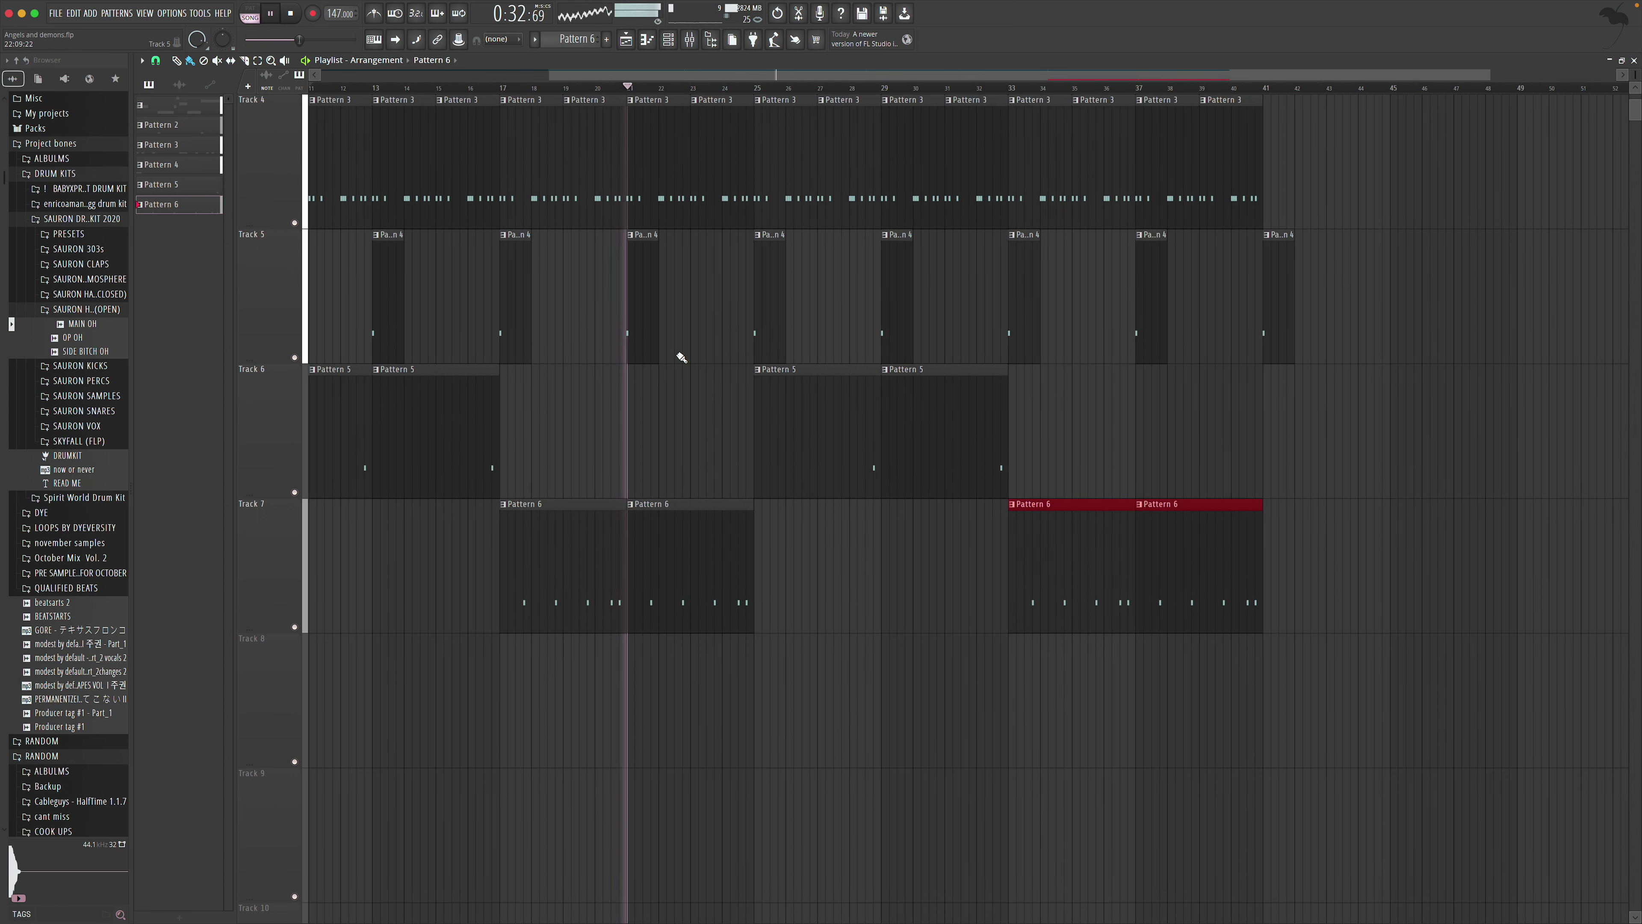
{"action": "scroll", "coordinate": [719, 371], "scroll_direction": "right", "scroll_amount": 3}
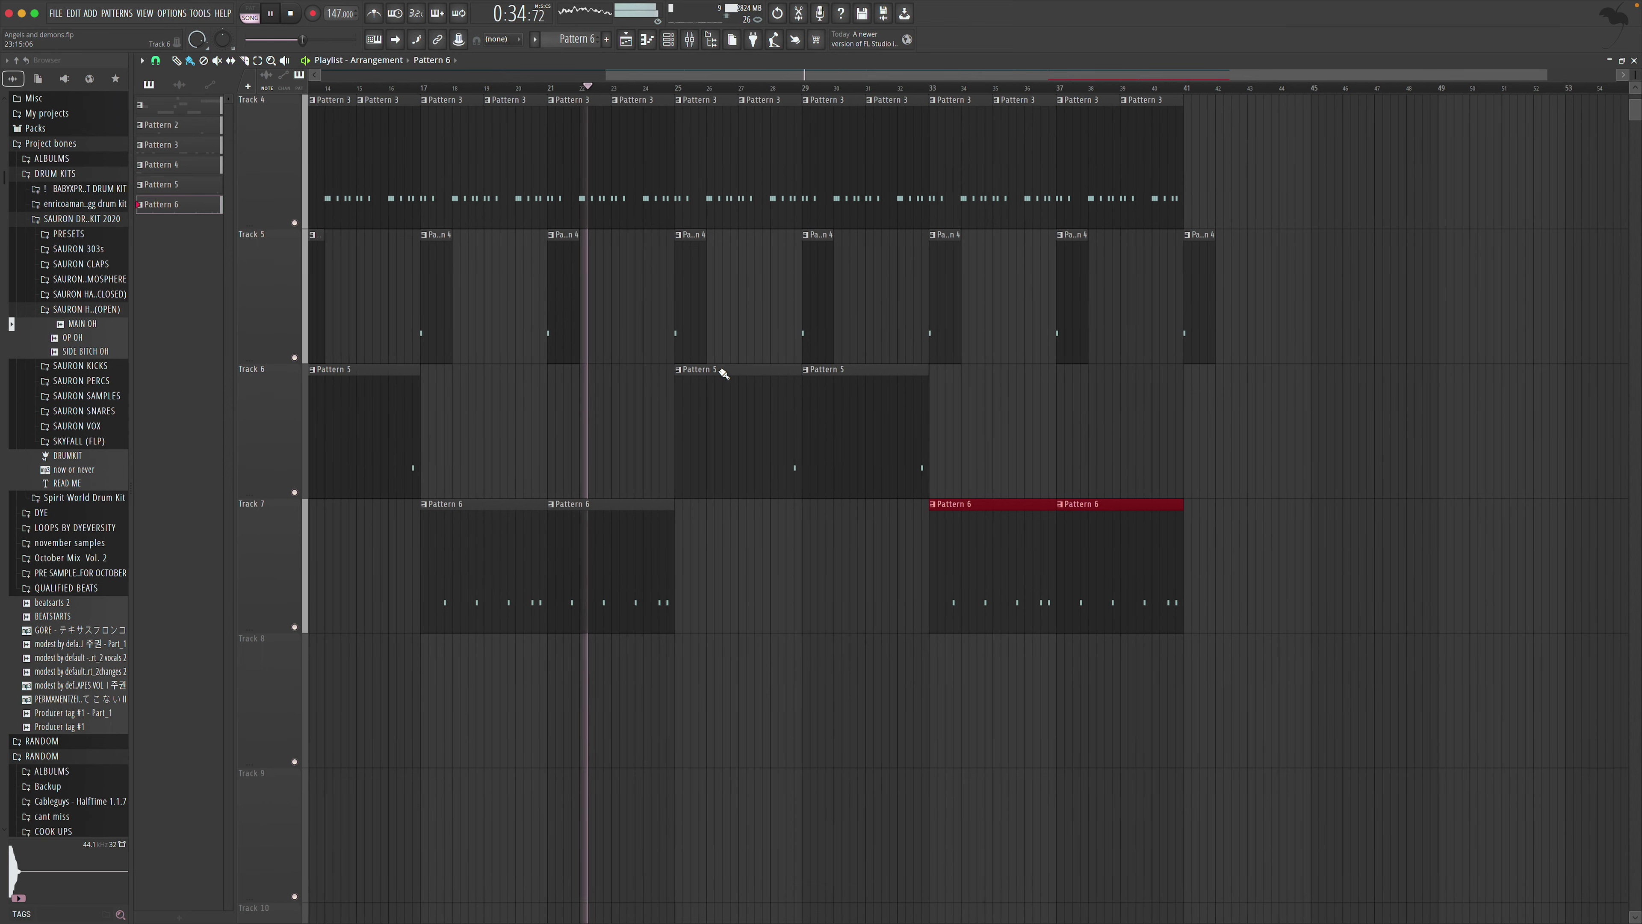
{"action": "scroll", "coordinate": [721, 371], "scroll_direction": "up", "scroll_amount": 3}
{"action": "scroll", "coordinate": [698, 339], "scroll_direction": "down", "scroll_amount": 3}
{"action": "scroll", "coordinate": [698, 340], "scroll_direction": "up", "scroll_amount": 1}
{"action": "right_click", "coordinate": [675, 185]}
{"action": "right_click", "coordinate": [741, 198]}
{"action": "right_click", "coordinate": [805, 201]}
{"action": "right_click", "coordinate": [869, 202]}
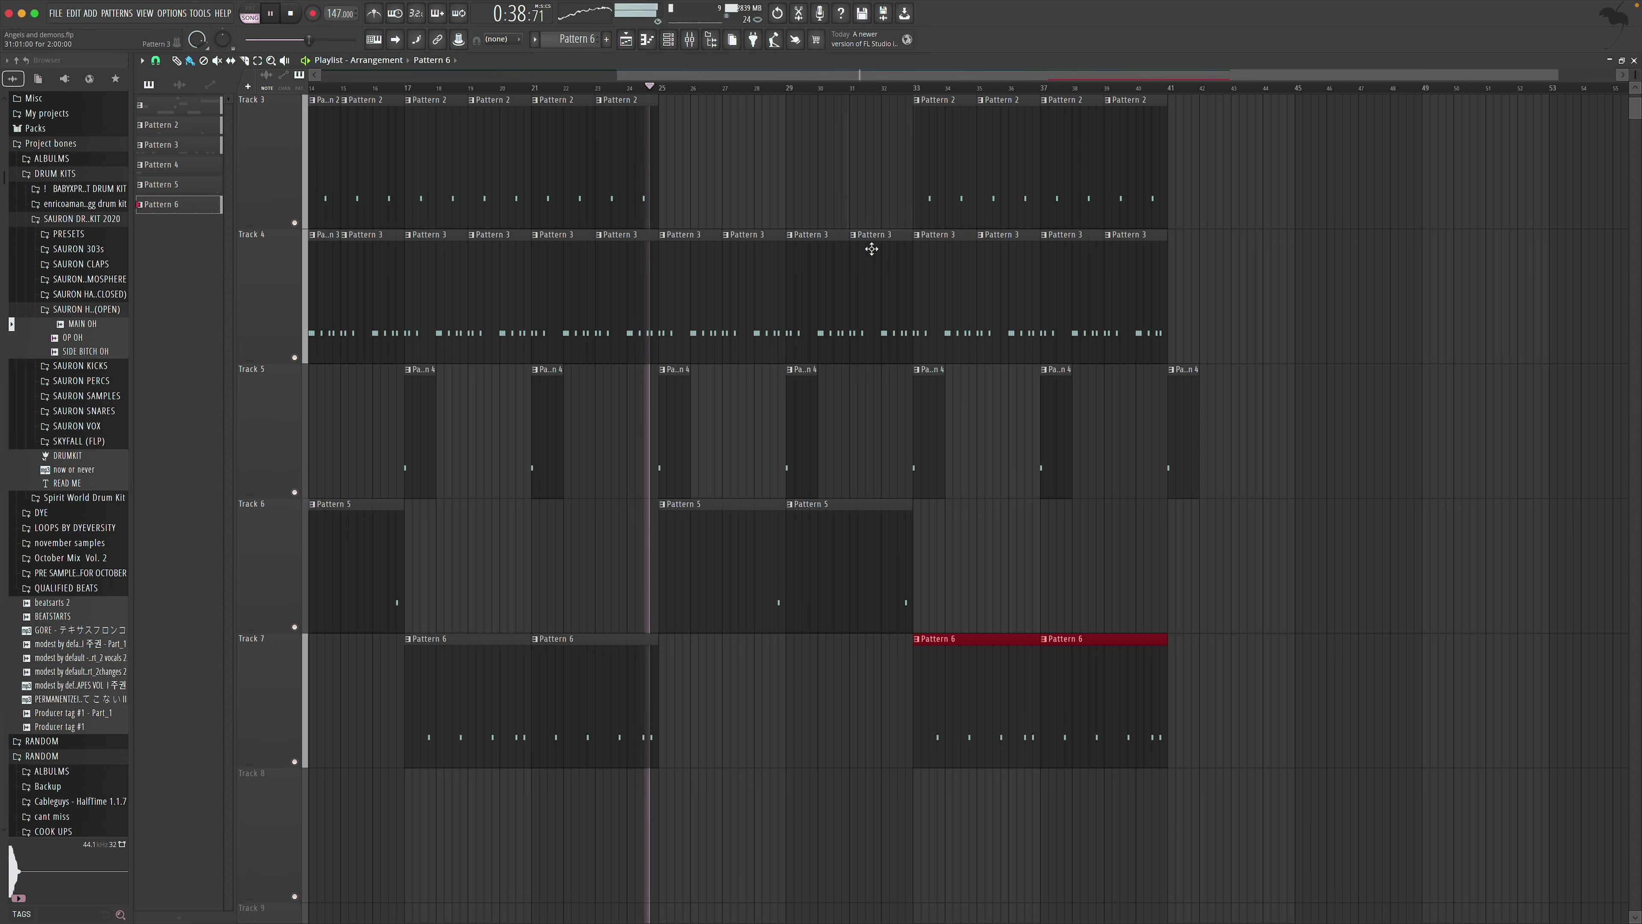
Delete the four Pattern 2 clips between bars 33 and 41 on Track 3 and the Pattern 4 clip at bar 41 on Track 5
{"action": "scroll", "coordinate": [880, 357], "scroll_direction": "right", "scroll_amount": 2}
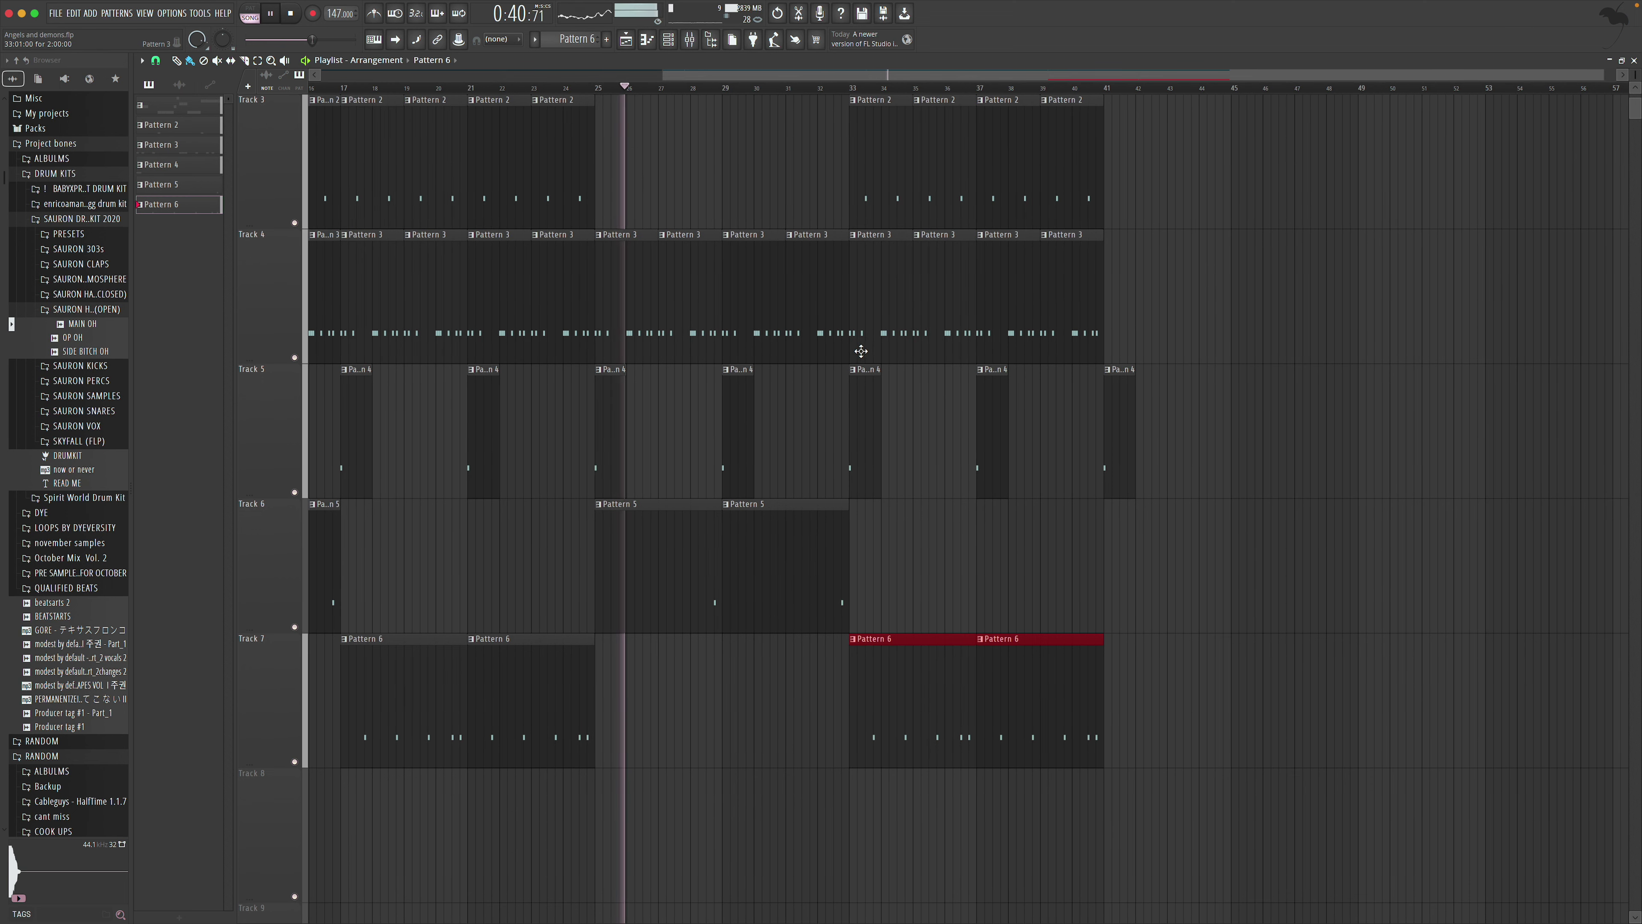
{"action": "scroll", "coordinate": [866, 353], "scroll_direction": "up", "scroll_amount": 2}
{"action": "scroll", "coordinate": [865, 351], "scroll_direction": "right", "scroll_amount": 3}
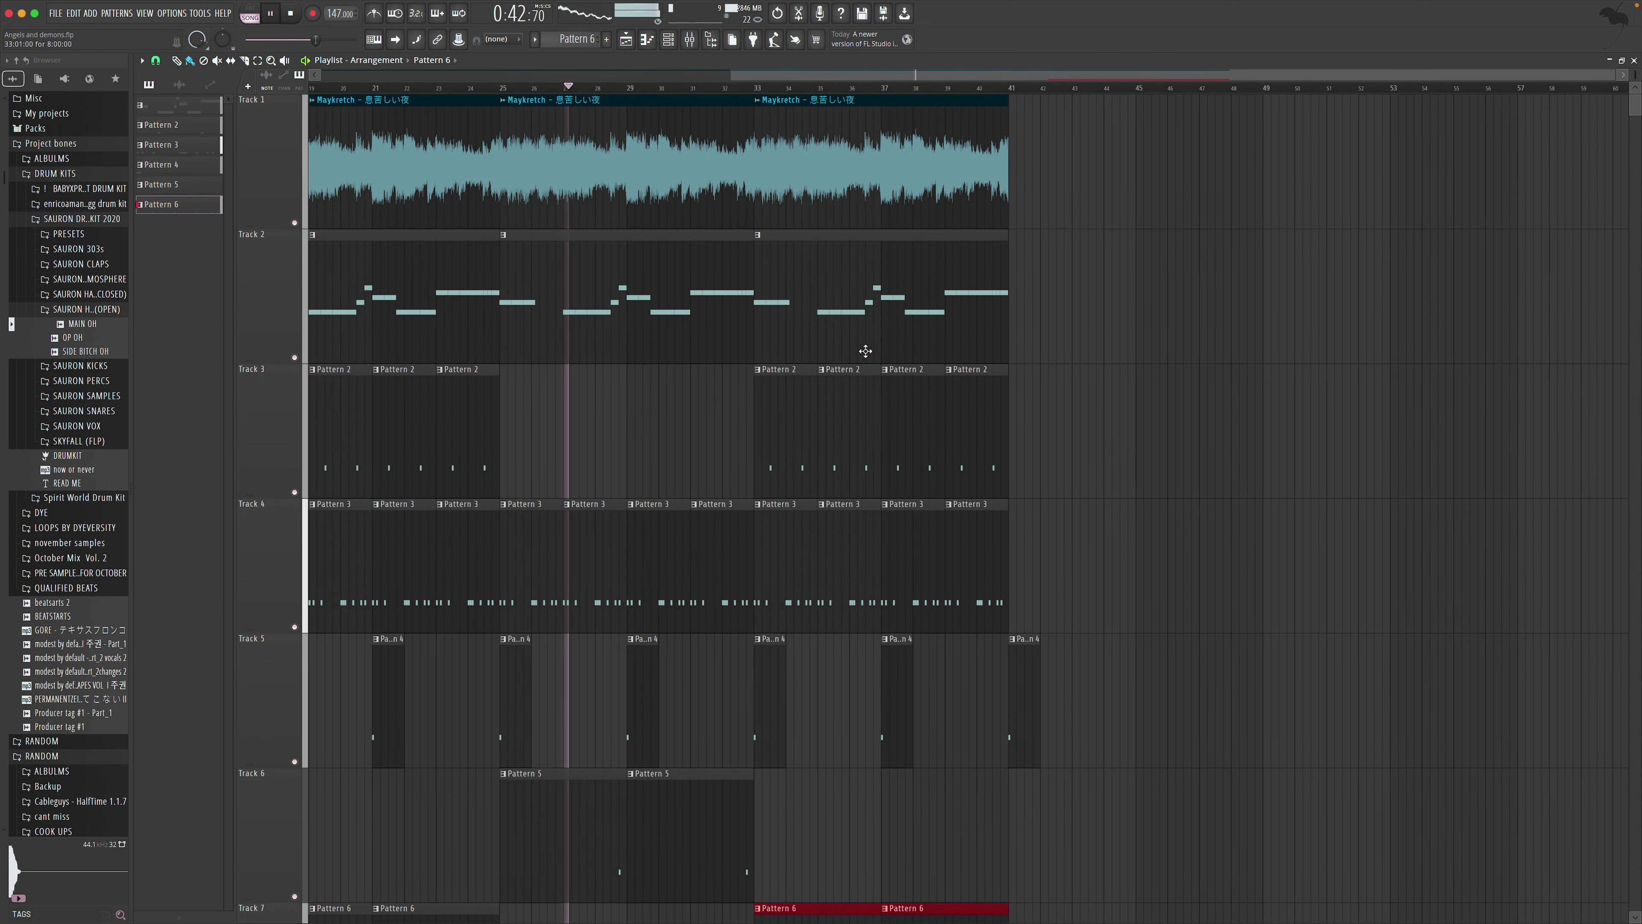
{"action": "scroll", "coordinate": [866, 350], "scroll_direction": "down", "scroll_amount": 2}
{"action": "scroll", "coordinate": [824, 294], "scroll_direction": "up", "scroll_amount": 2}
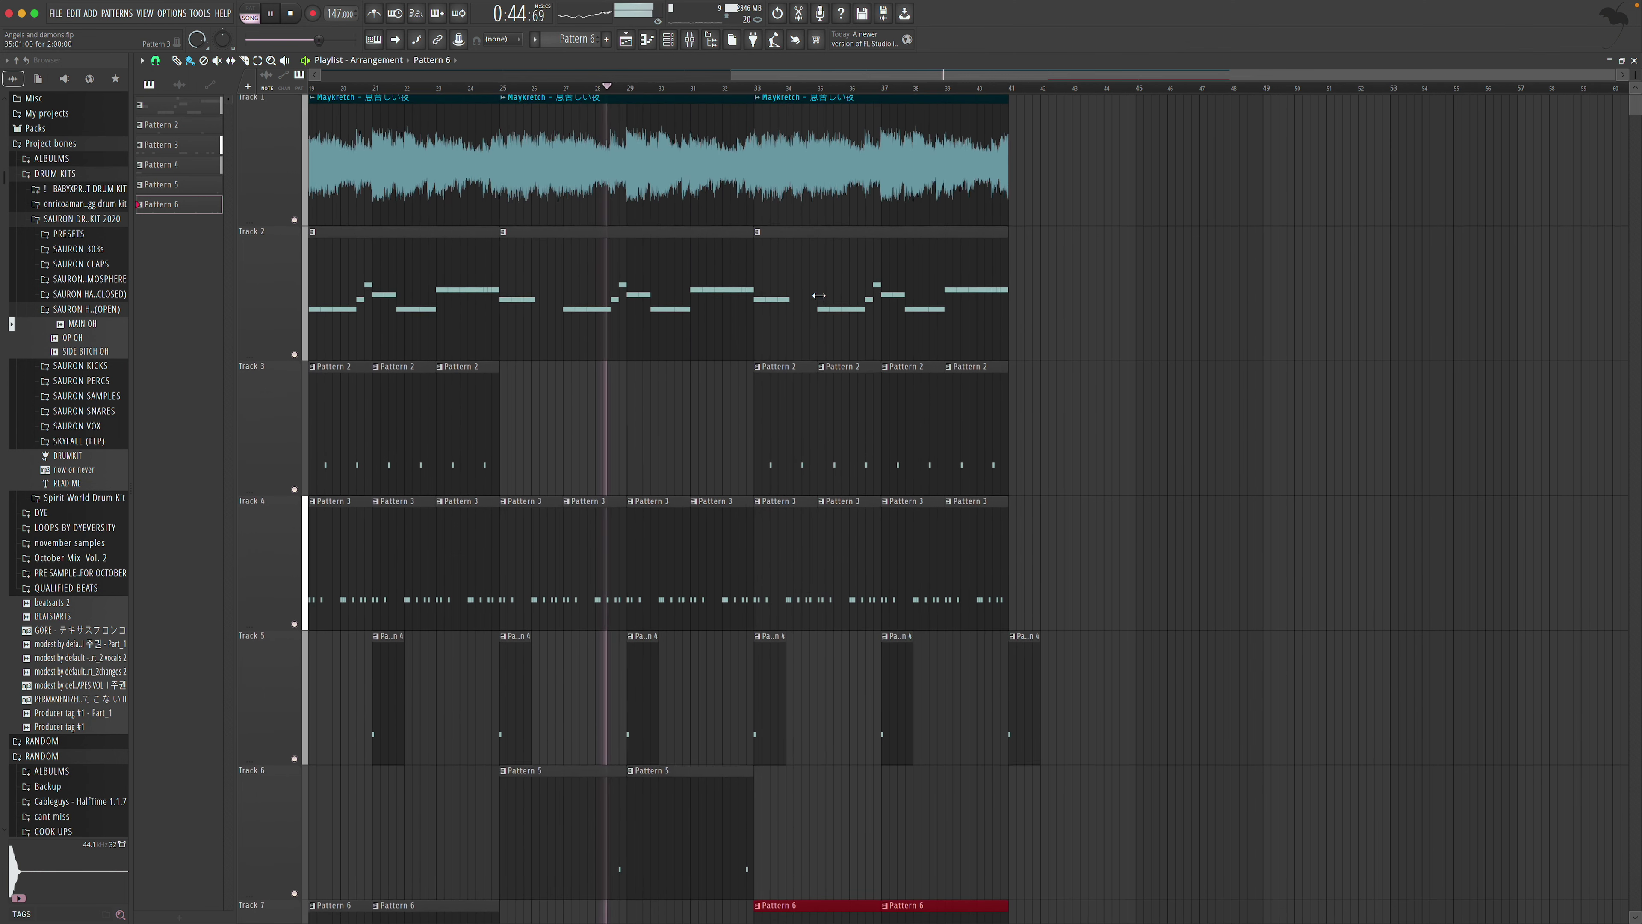
{"action": "scroll", "coordinate": [817, 314], "scroll_direction": "down", "scroll_amount": 2}
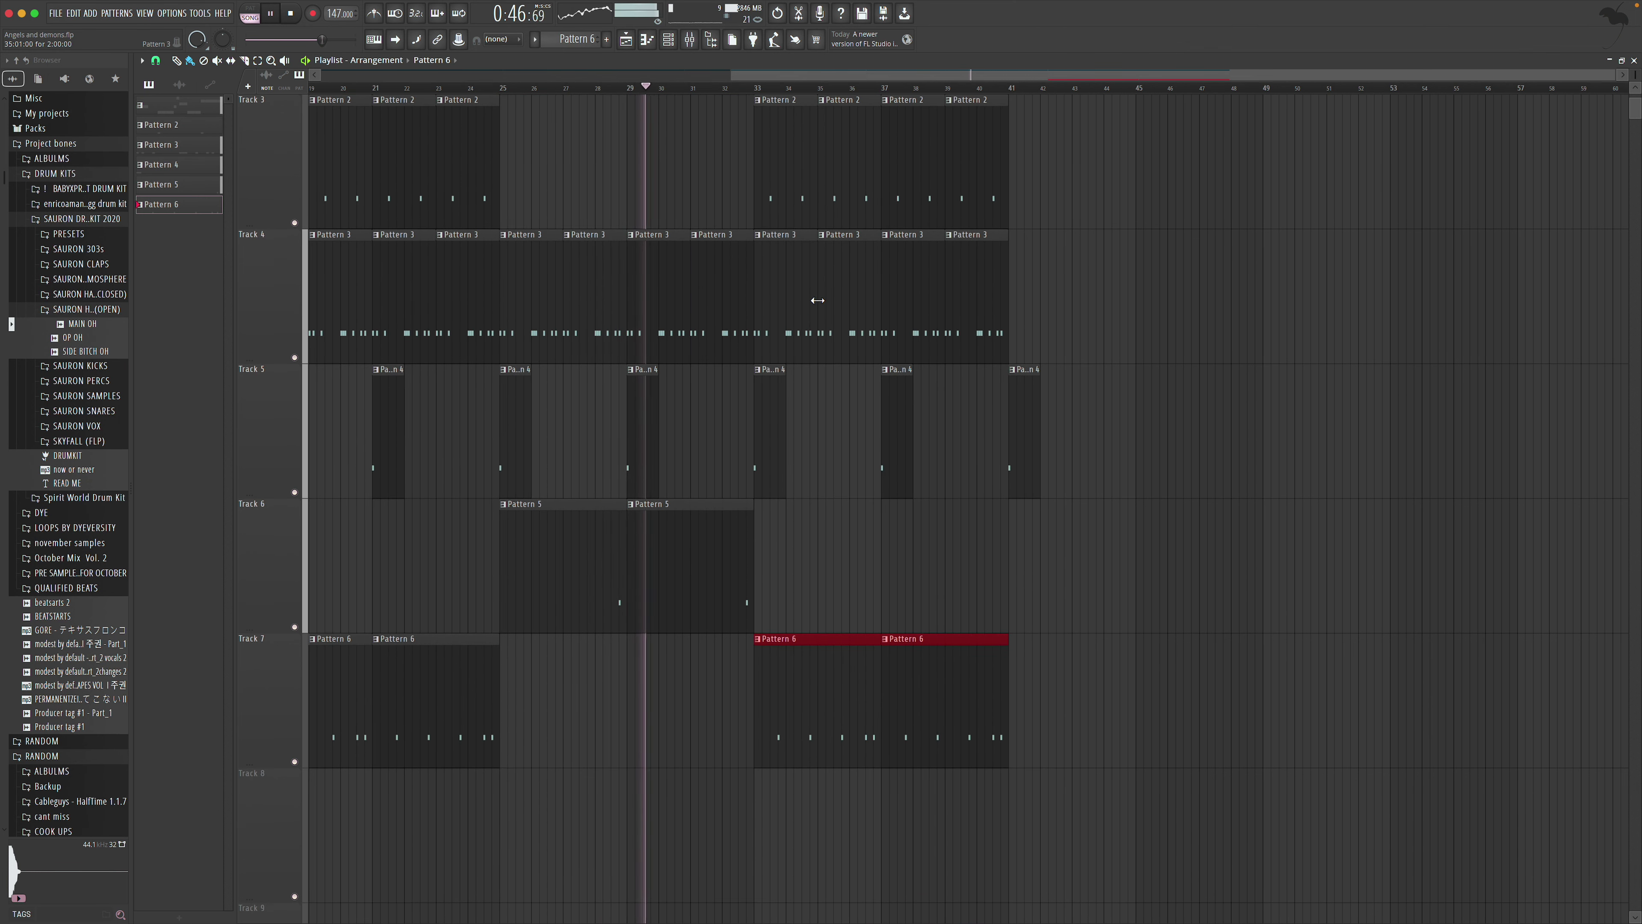
{"action": "scroll", "coordinate": [818, 300], "scroll_direction": "up", "scroll_amount": 1}
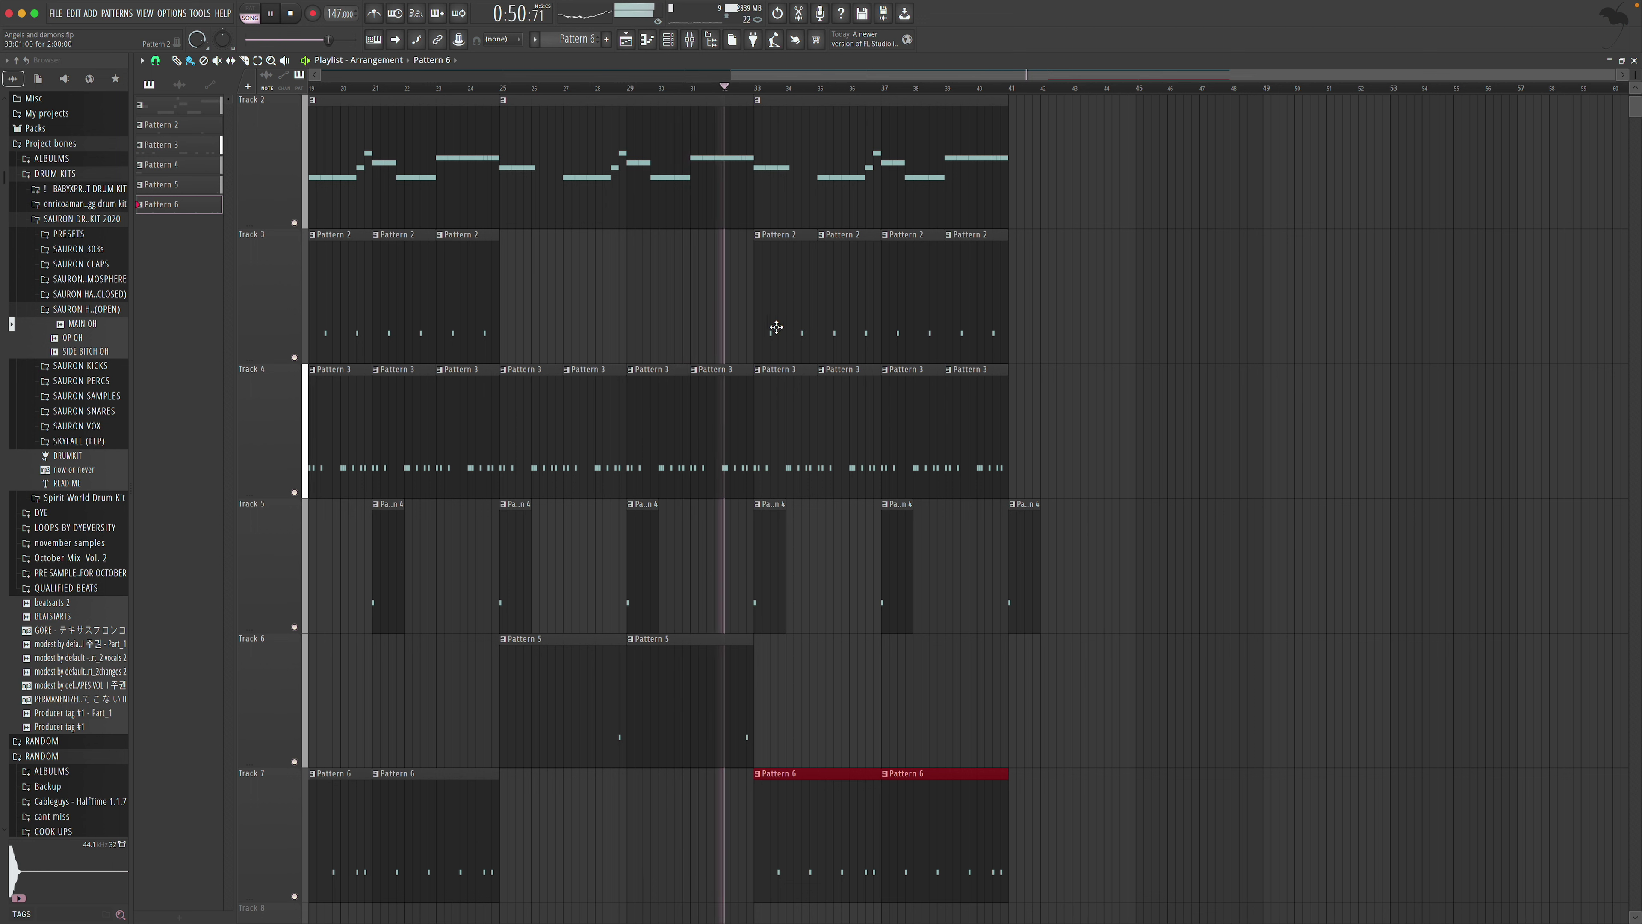
{"action": "right_click", "coordinate": [773, 329]}
{"action": "right_click", "coordinate": [853, 329]}
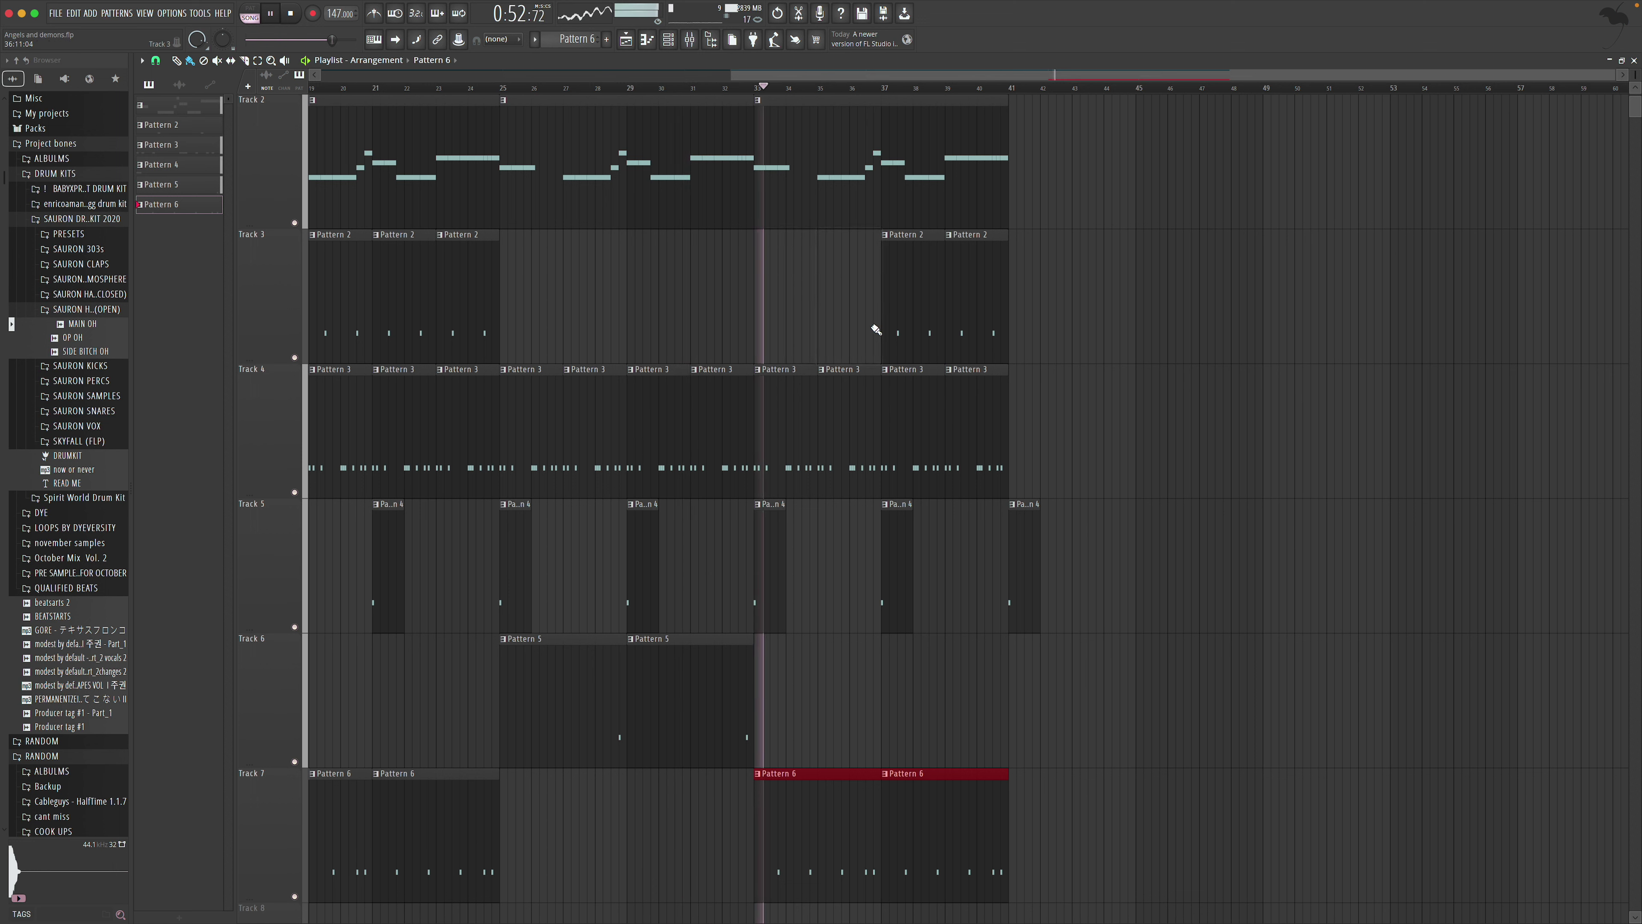
{"action": "right_click", "coordinate": [894, 328]}
{"action": "right_click", "coordinate": [960, 325]}
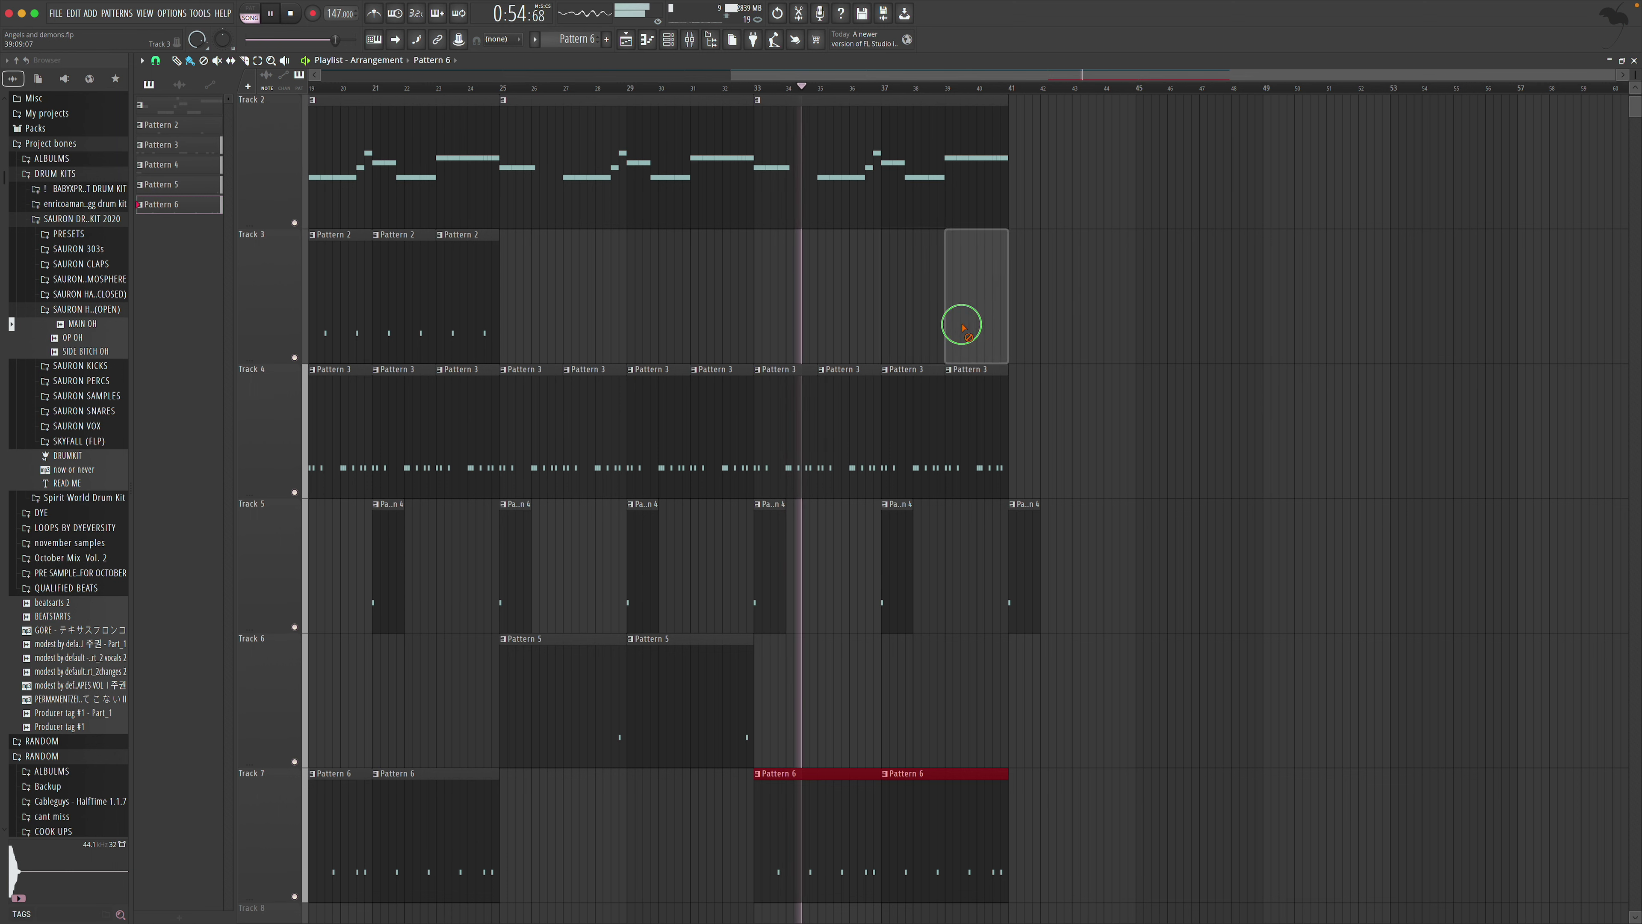
{"action": "right_click", "coordinate": [1015, 543]}
Select all clips from bar 9 up to bar 25 on Tracks 1 to 7 and copy them to start at bar 41
{"action": "double_click", "coordinate": [272, 62]}
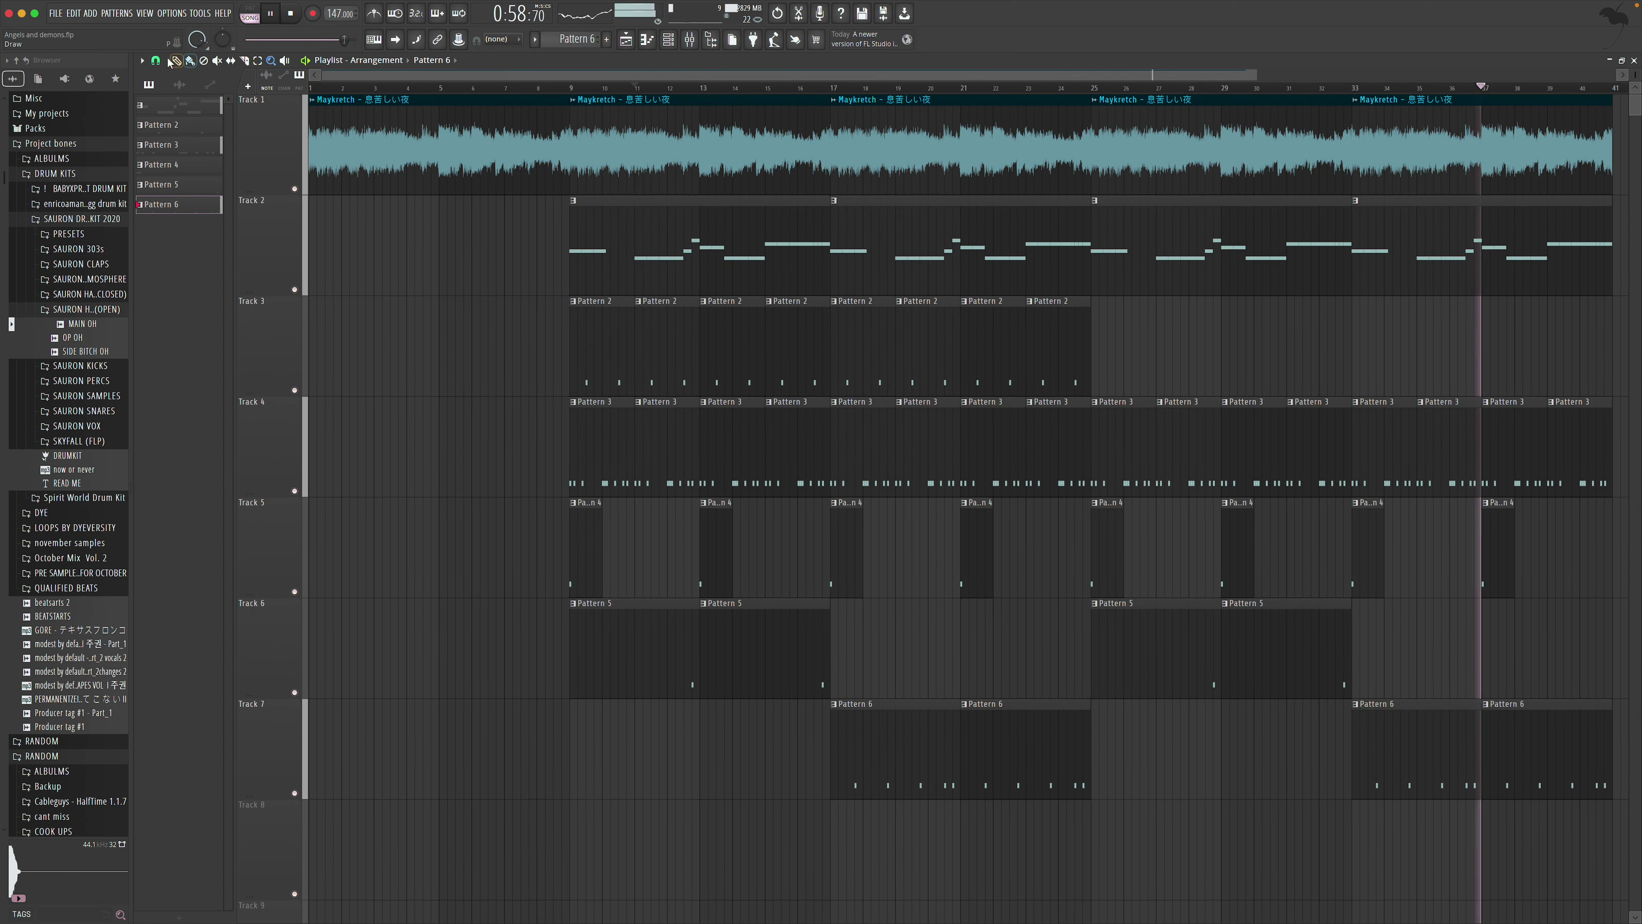
{"action": "scroll", "coordinate": [592, 190], "scroll_direction": "right", "scroll_amount": 3}
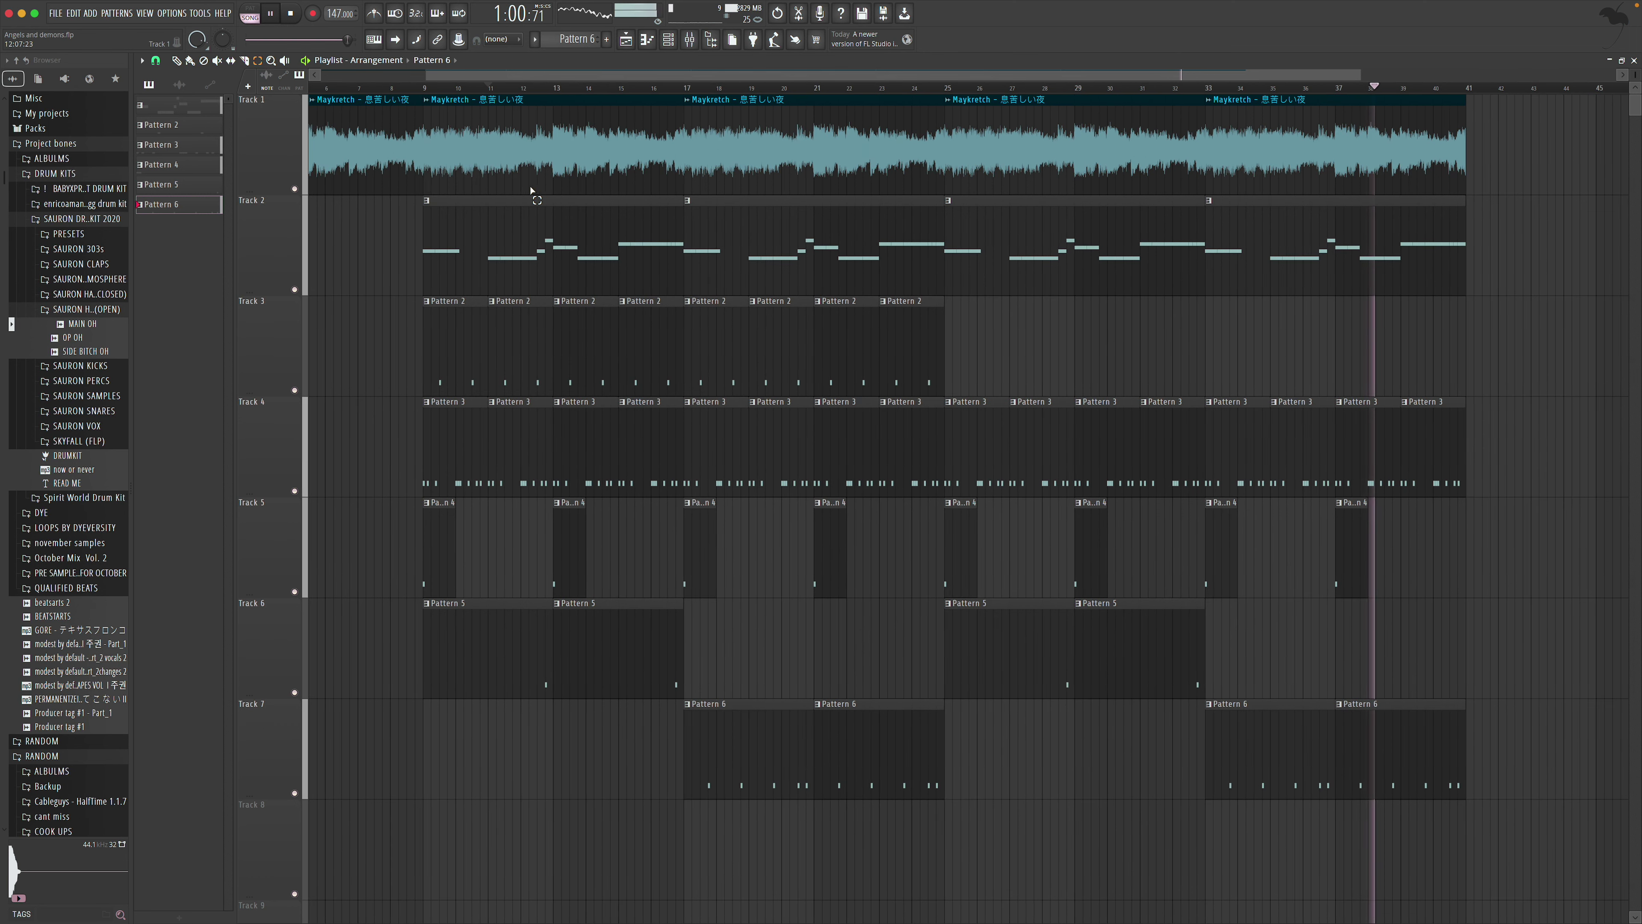
{"action": "left_click_drag", "start_coordinate": [428, 143], "coordinate": [946, 718]}
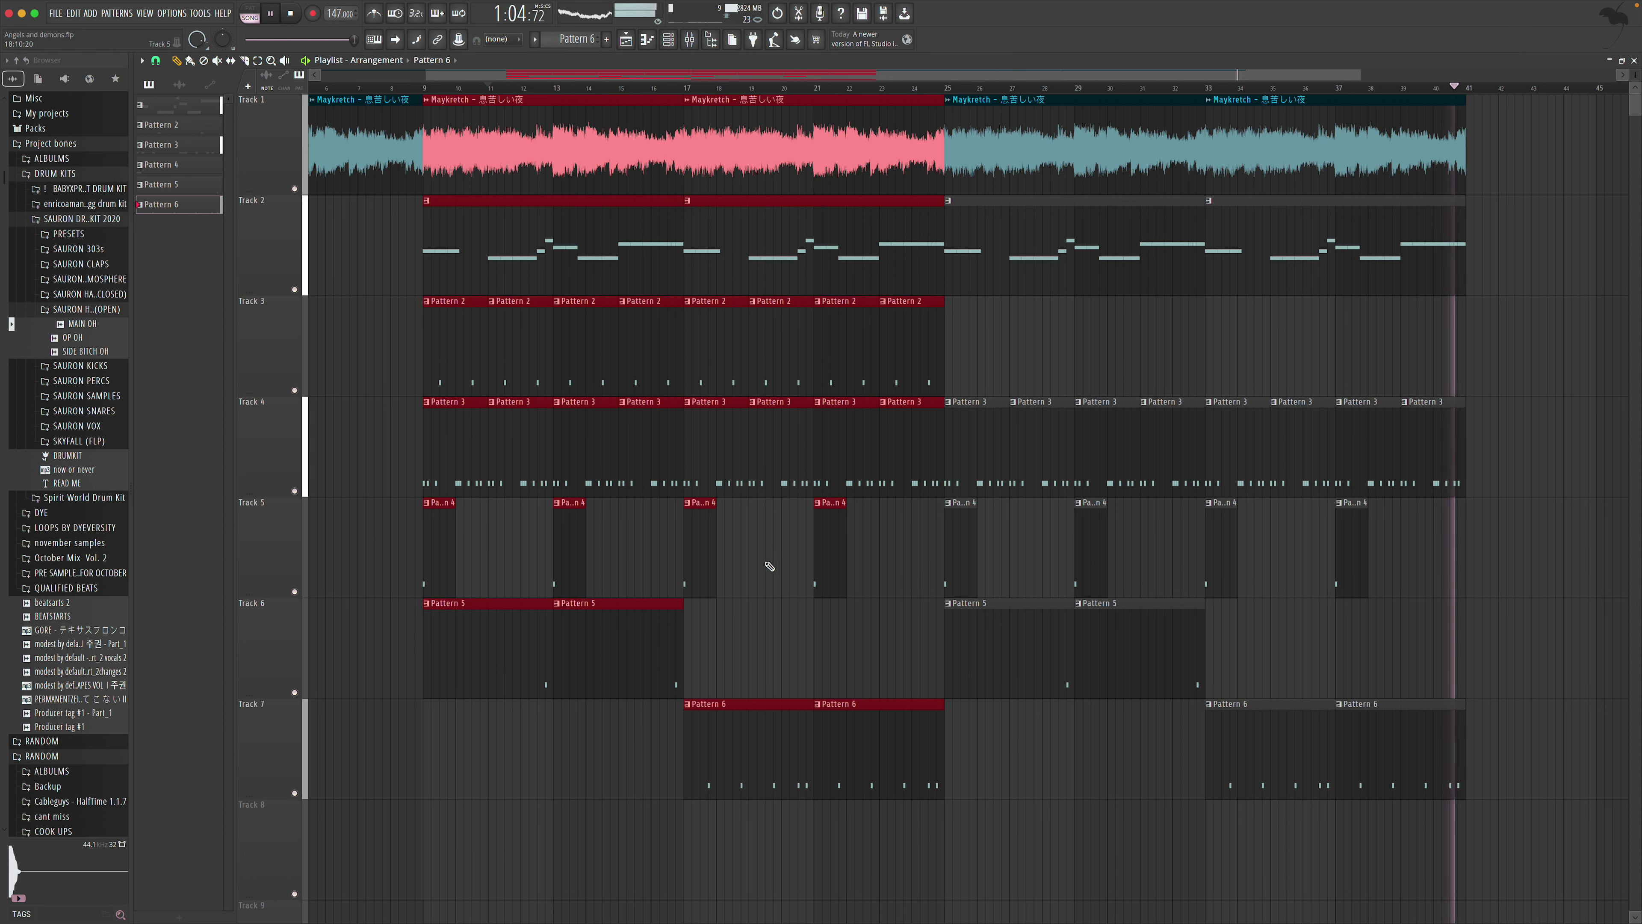
{"action": "left_click_drag", "start_coordinate": [497, 637], "coordinate": [1487, 679]}
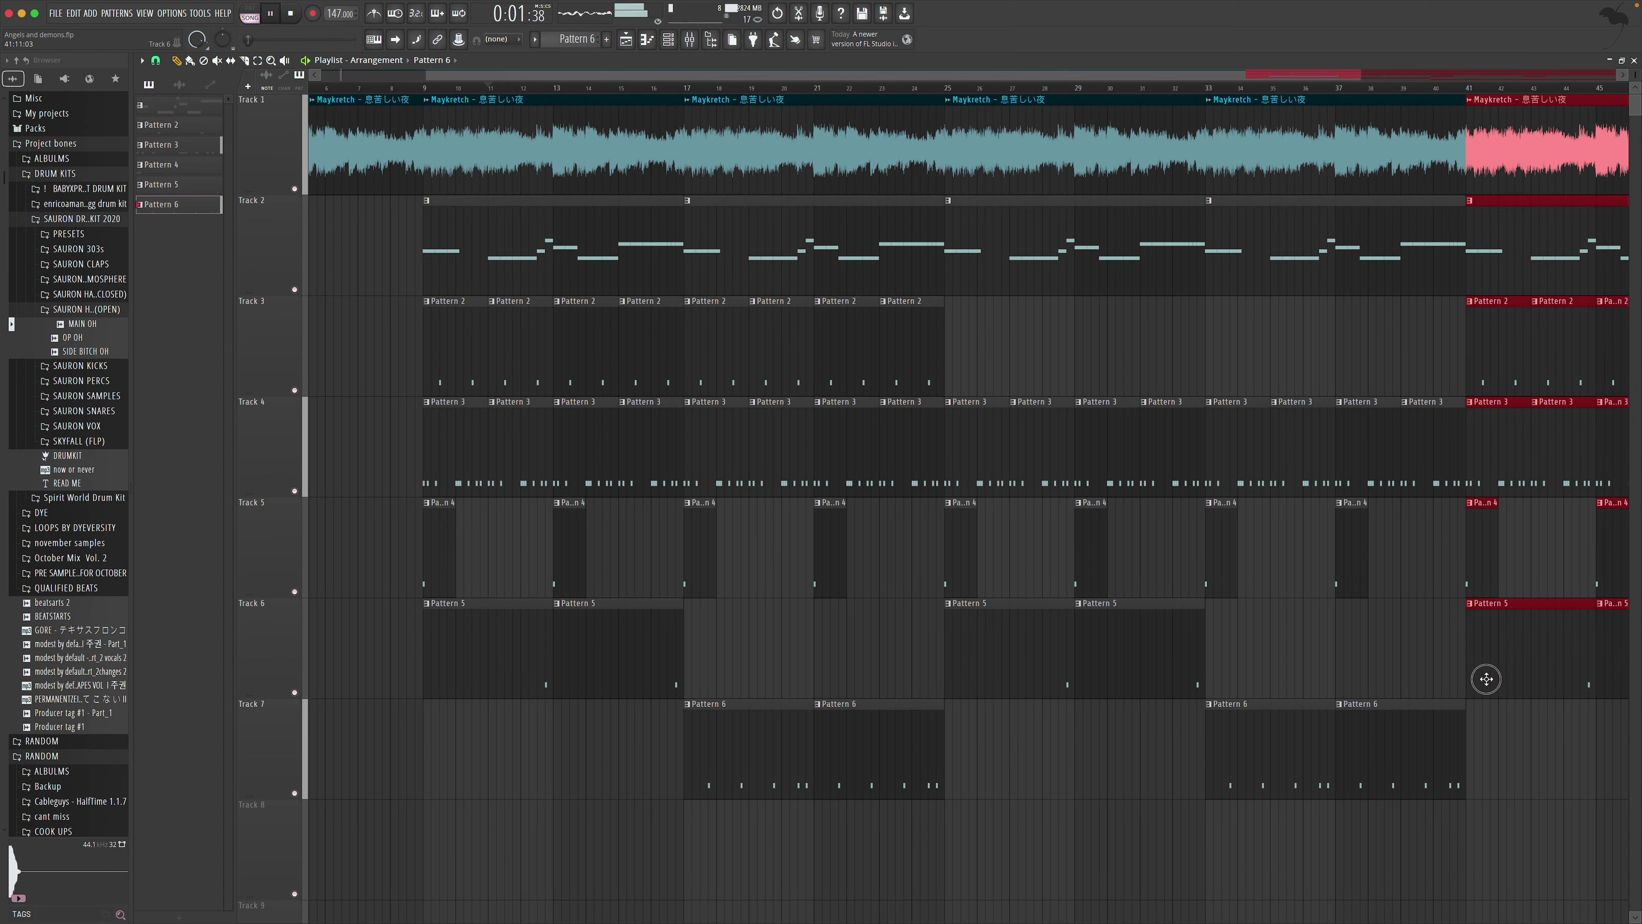
{"action": "scroll", "coordinate": [1483, 676], "scroll_direction": "right", "scroll_amount": 10}
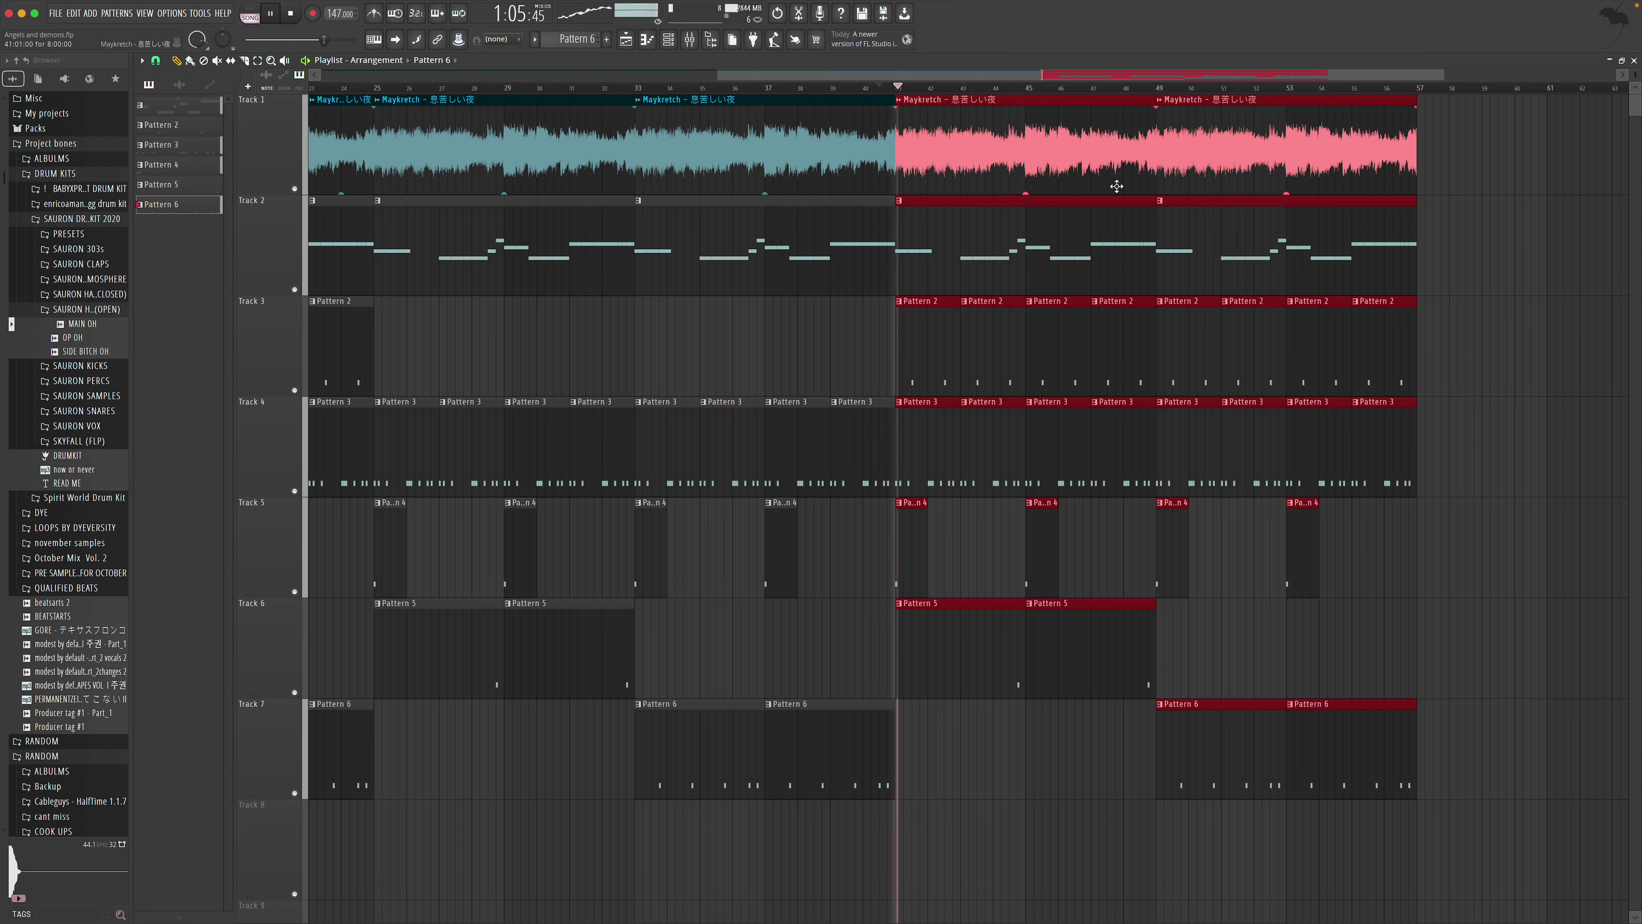
{"action": "scroll", "coordinate": [1054, 246], "scroll_direction": "right", "scroll_amount": 4}
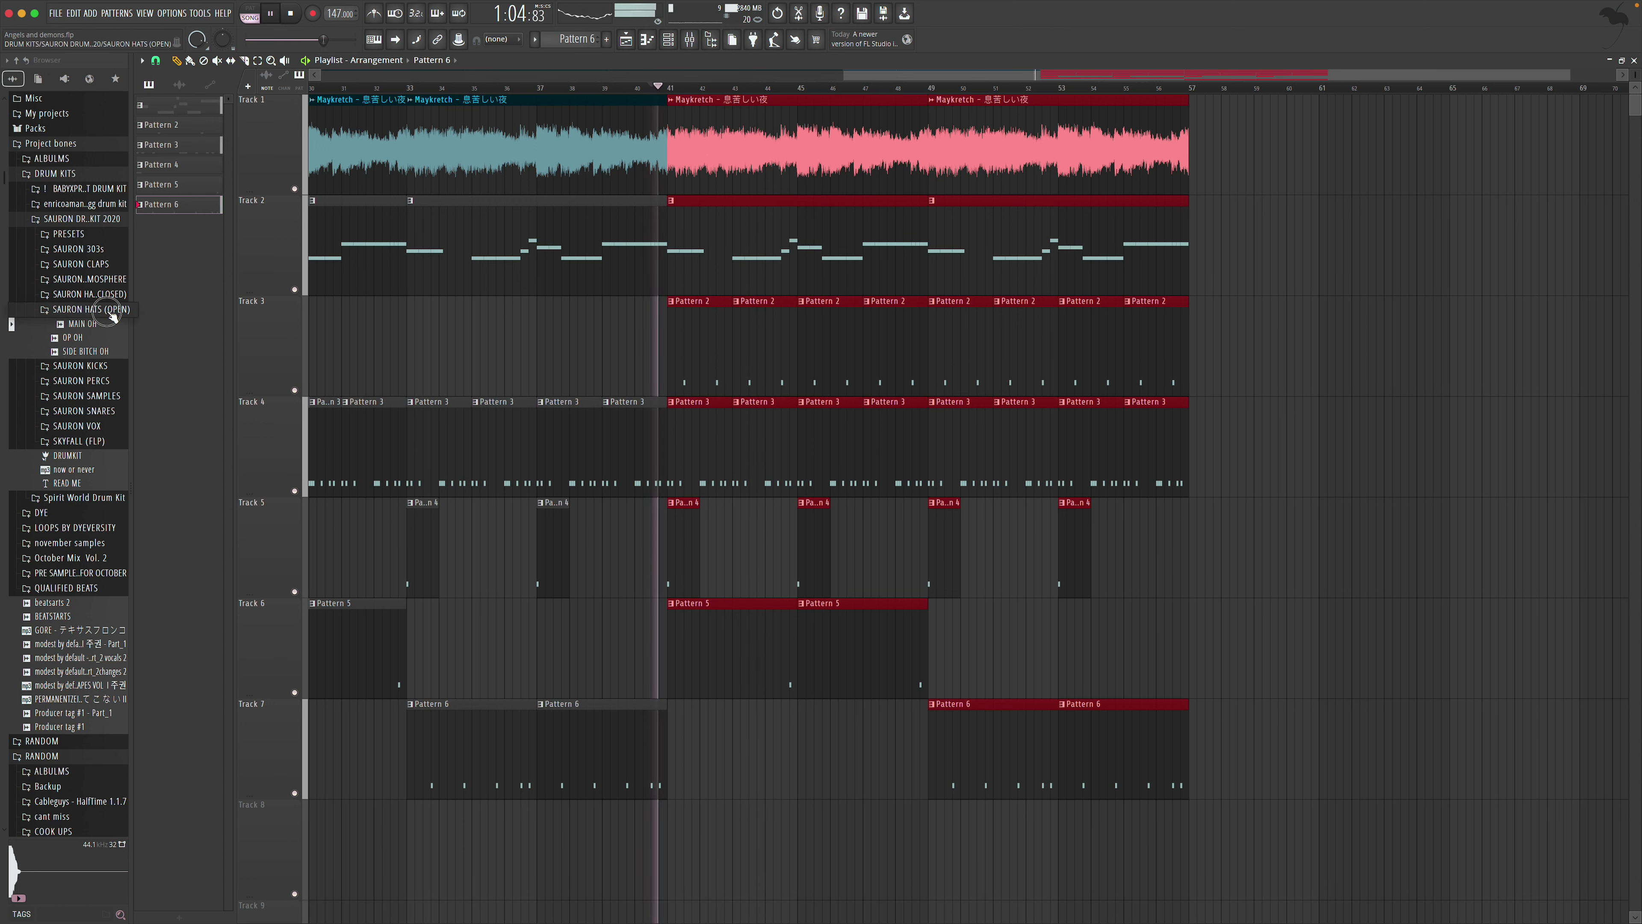
Collapse the open hats folder and load the BONGO 2 sample from SAURON PERCS as a new channel
{"action": "left_click", "coordinate": [91, 309]}
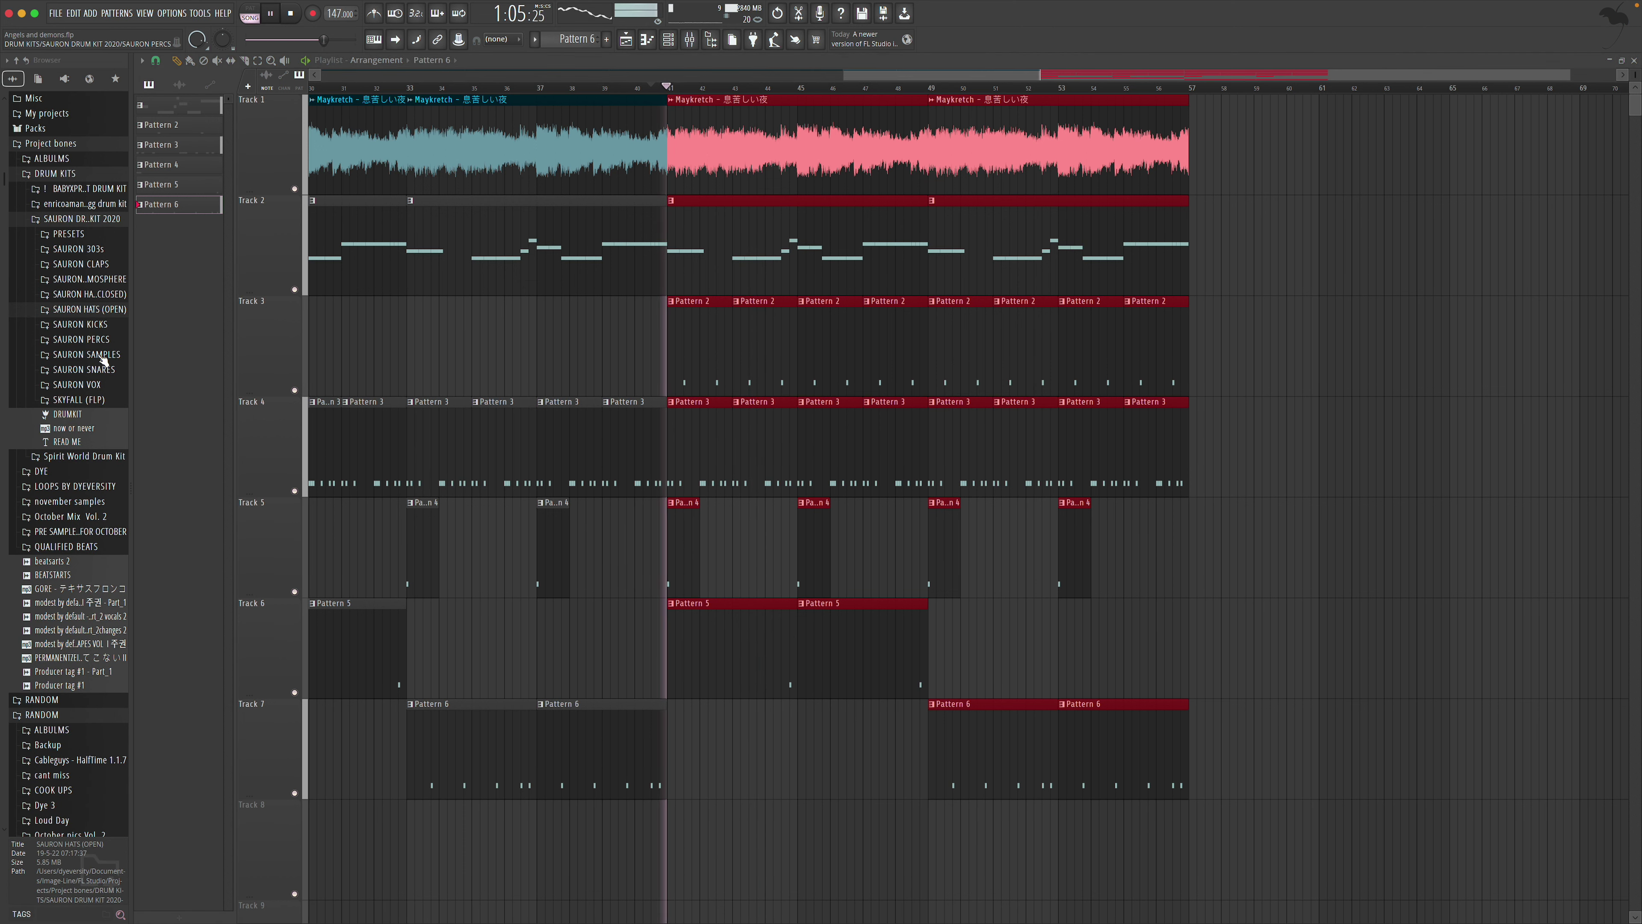
{"action": "key", "text": "space"}
{"action": "left_click", "coordinate": [105, 340]}
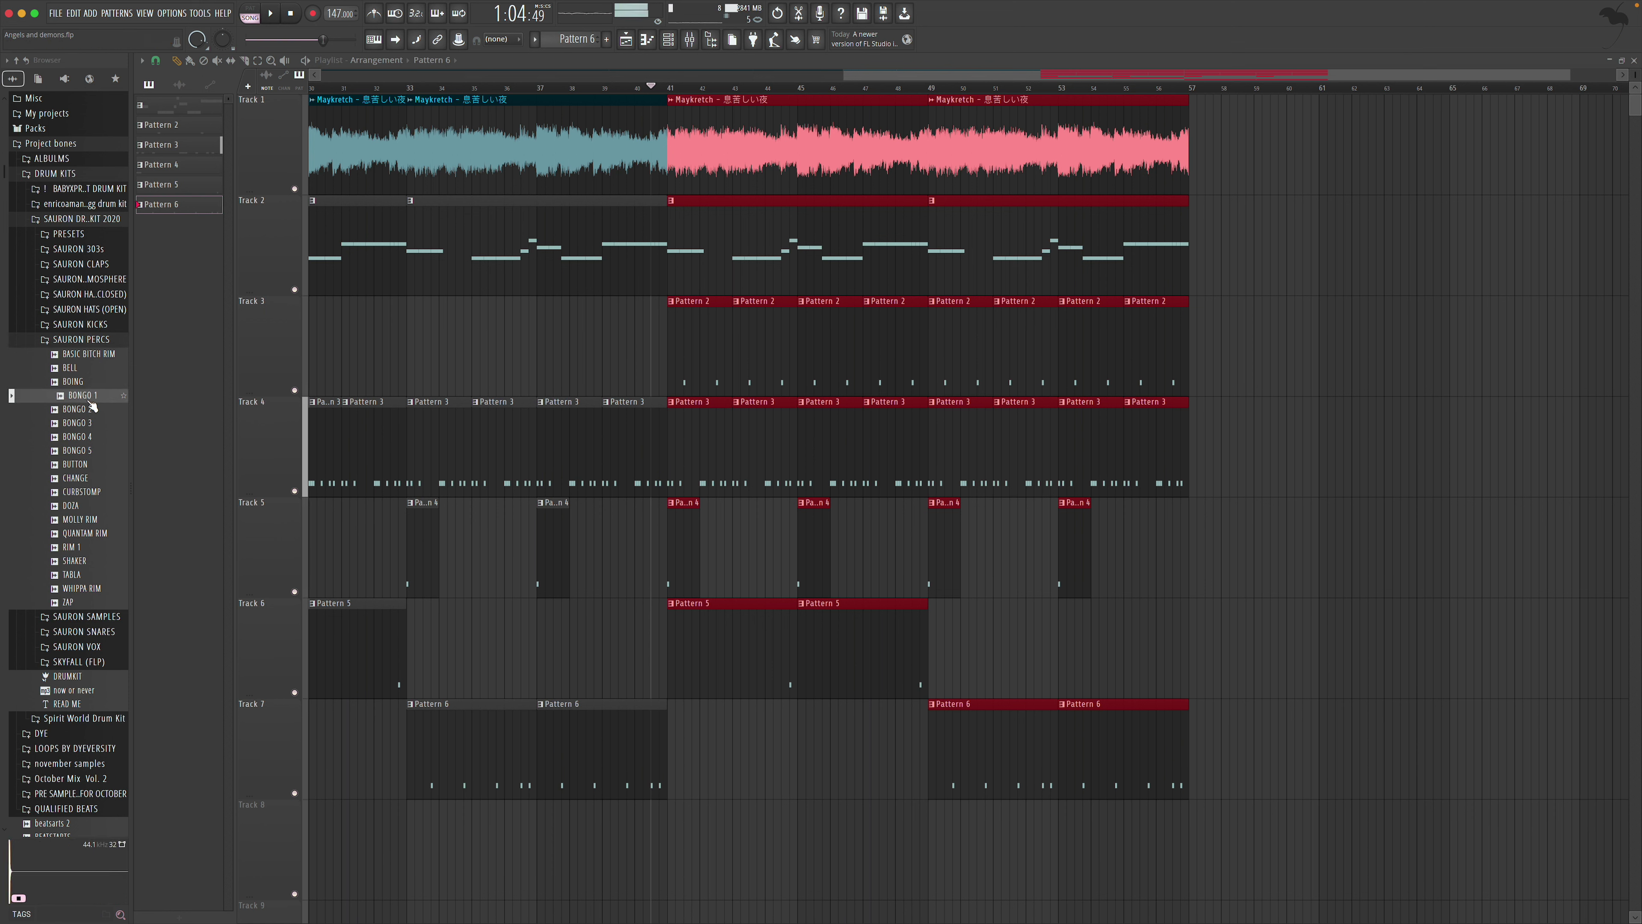
{"action": "left_click_drag", "start_coordinate": [166, 404], "coordinate": [523, 132]}
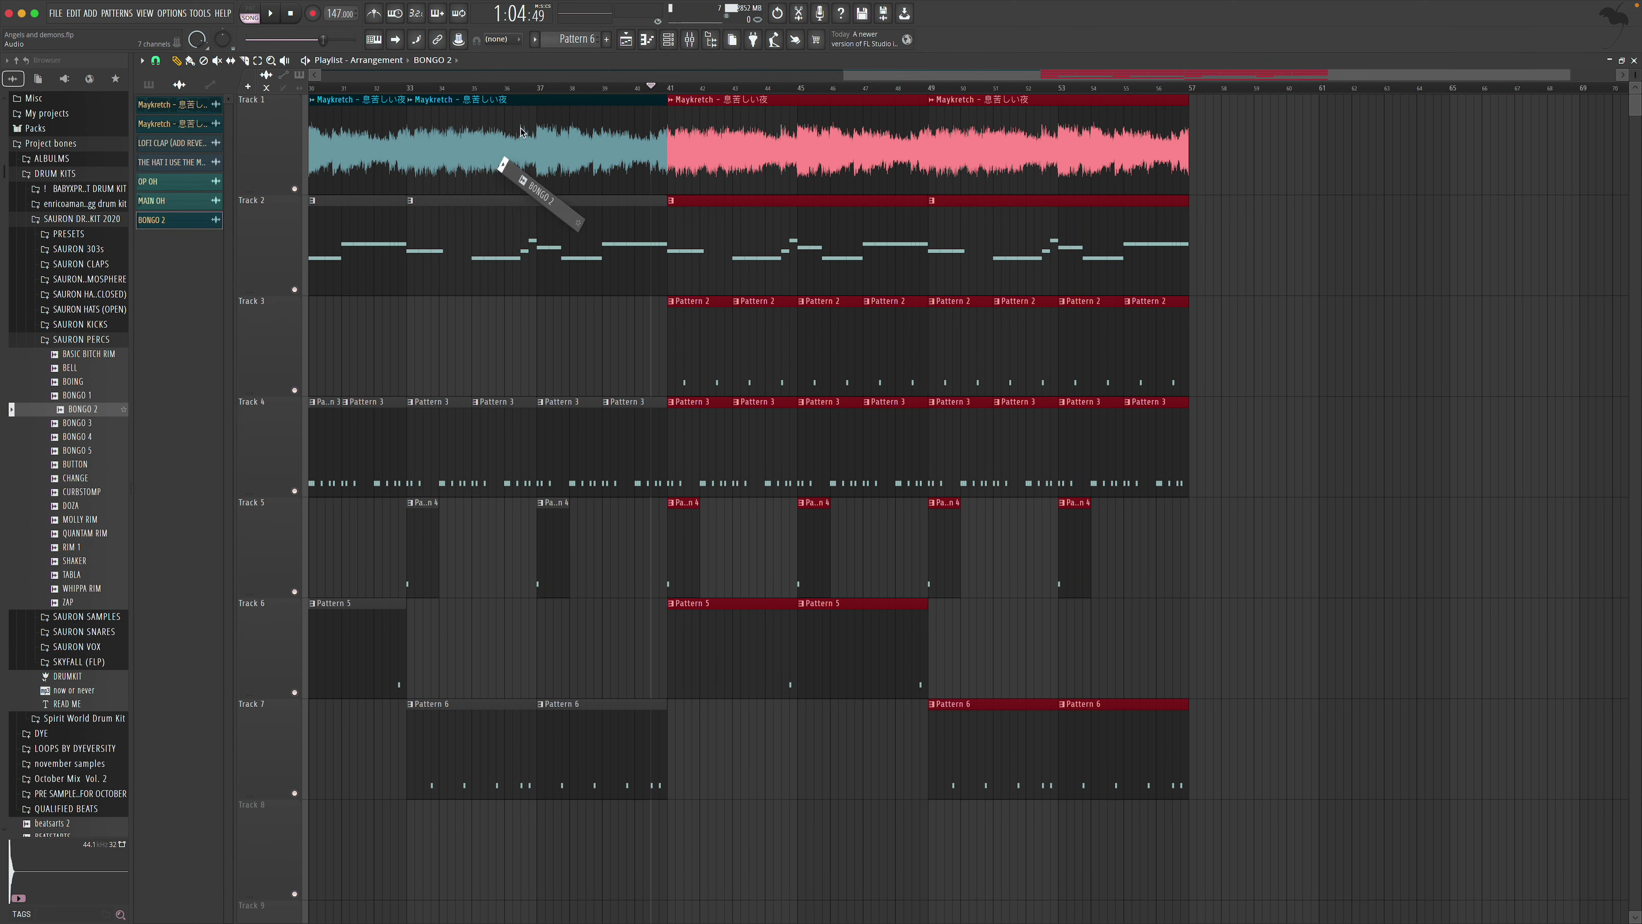
Create Pattern 7 for the BONGO 2 channel and place its clip at bar 41 on Track 8
{"action": "left_click", "coordinate": [603, 39]}
{"action": "key", "text": "space"}
{"action": "left_click_drag", "start_coordinate": [162, 223], "coordinate": [800, 829]}
{"action": "key", "text": "space"}
{"action": "key", "text": "space"}
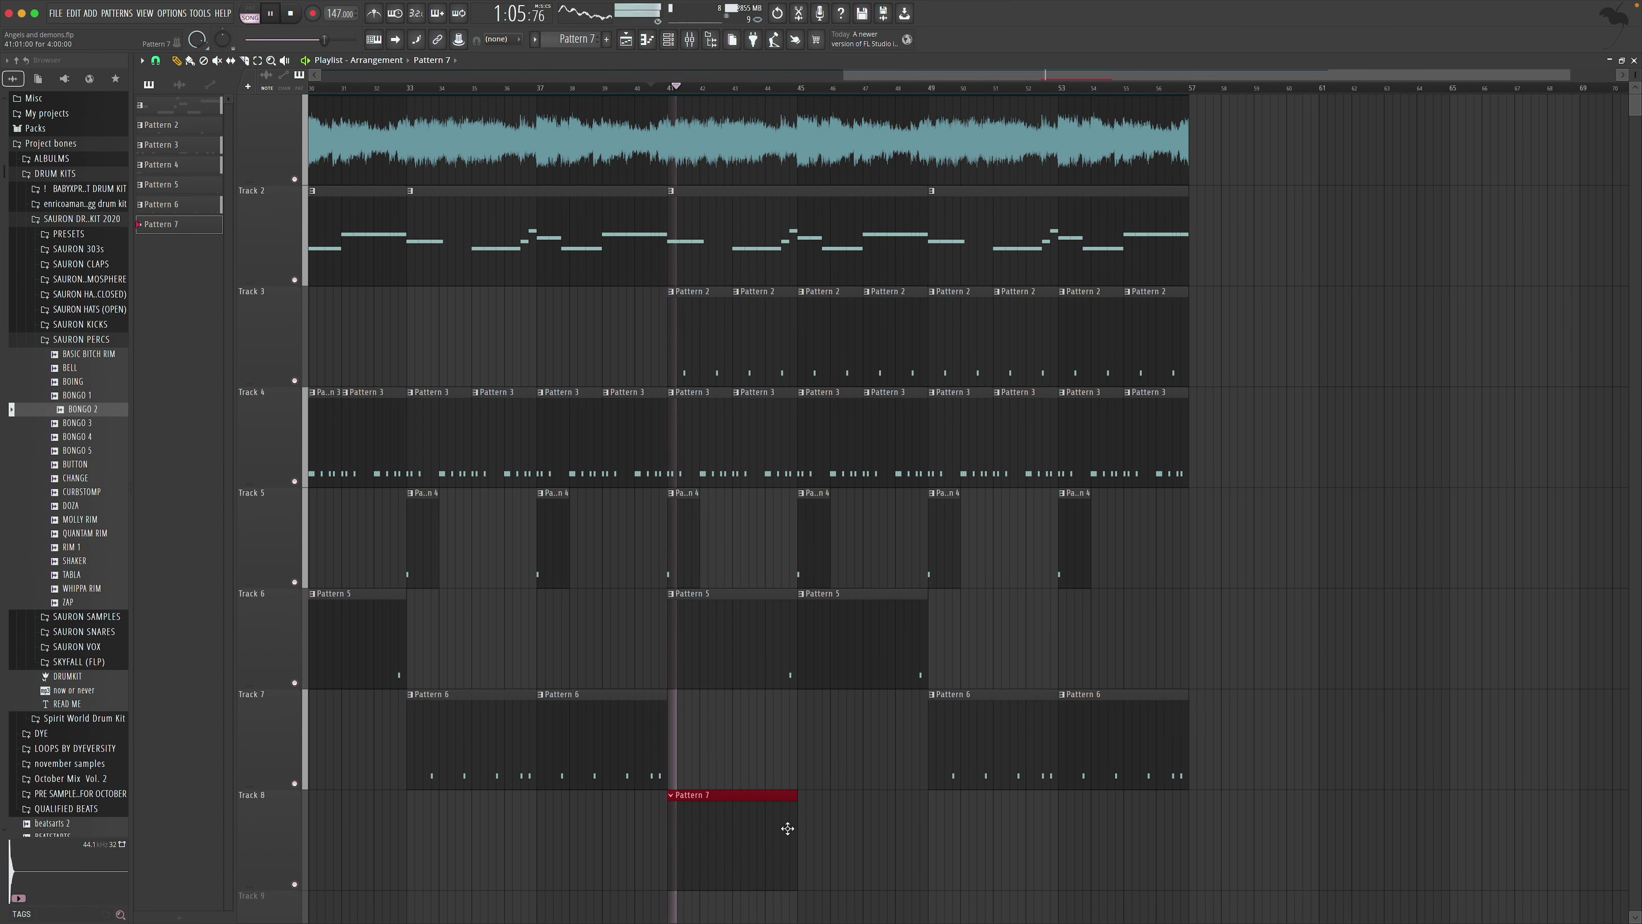
Add BONGO 2 notes on A#4 in Pattern 7, near the ends of bars 1 and 3 and on beat 2 of bars 2 and 4
{"action": "double_click", "coordinate": [744, 811]}
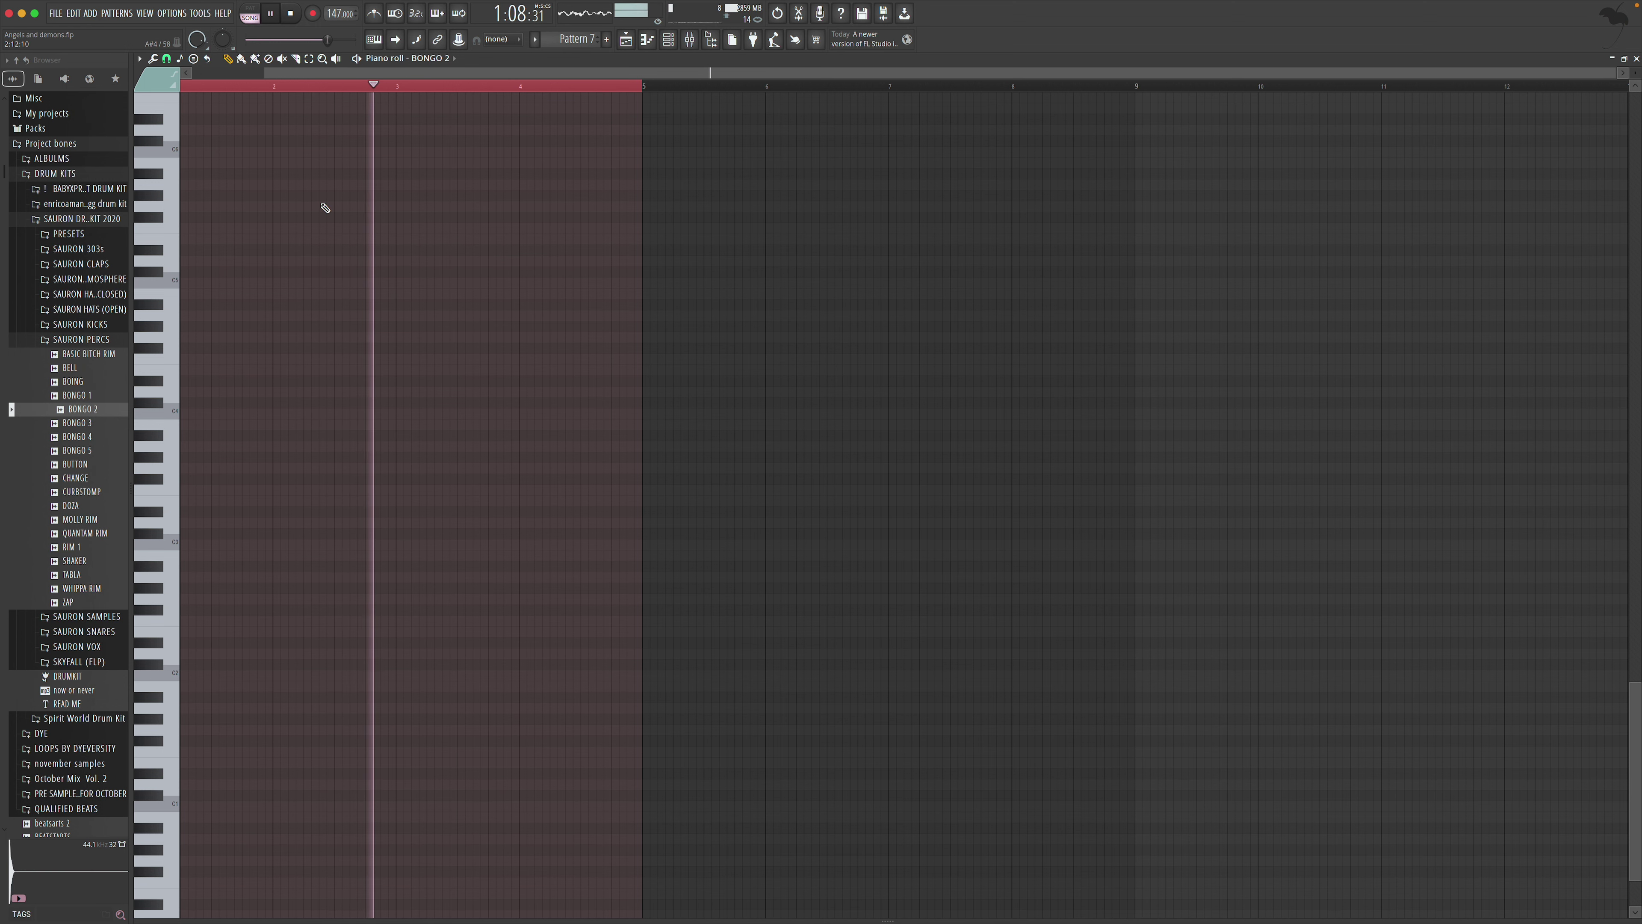
{"action": "left_click_drag", "start_coordinate": [214, 91], "coordinate": [165, 97]}
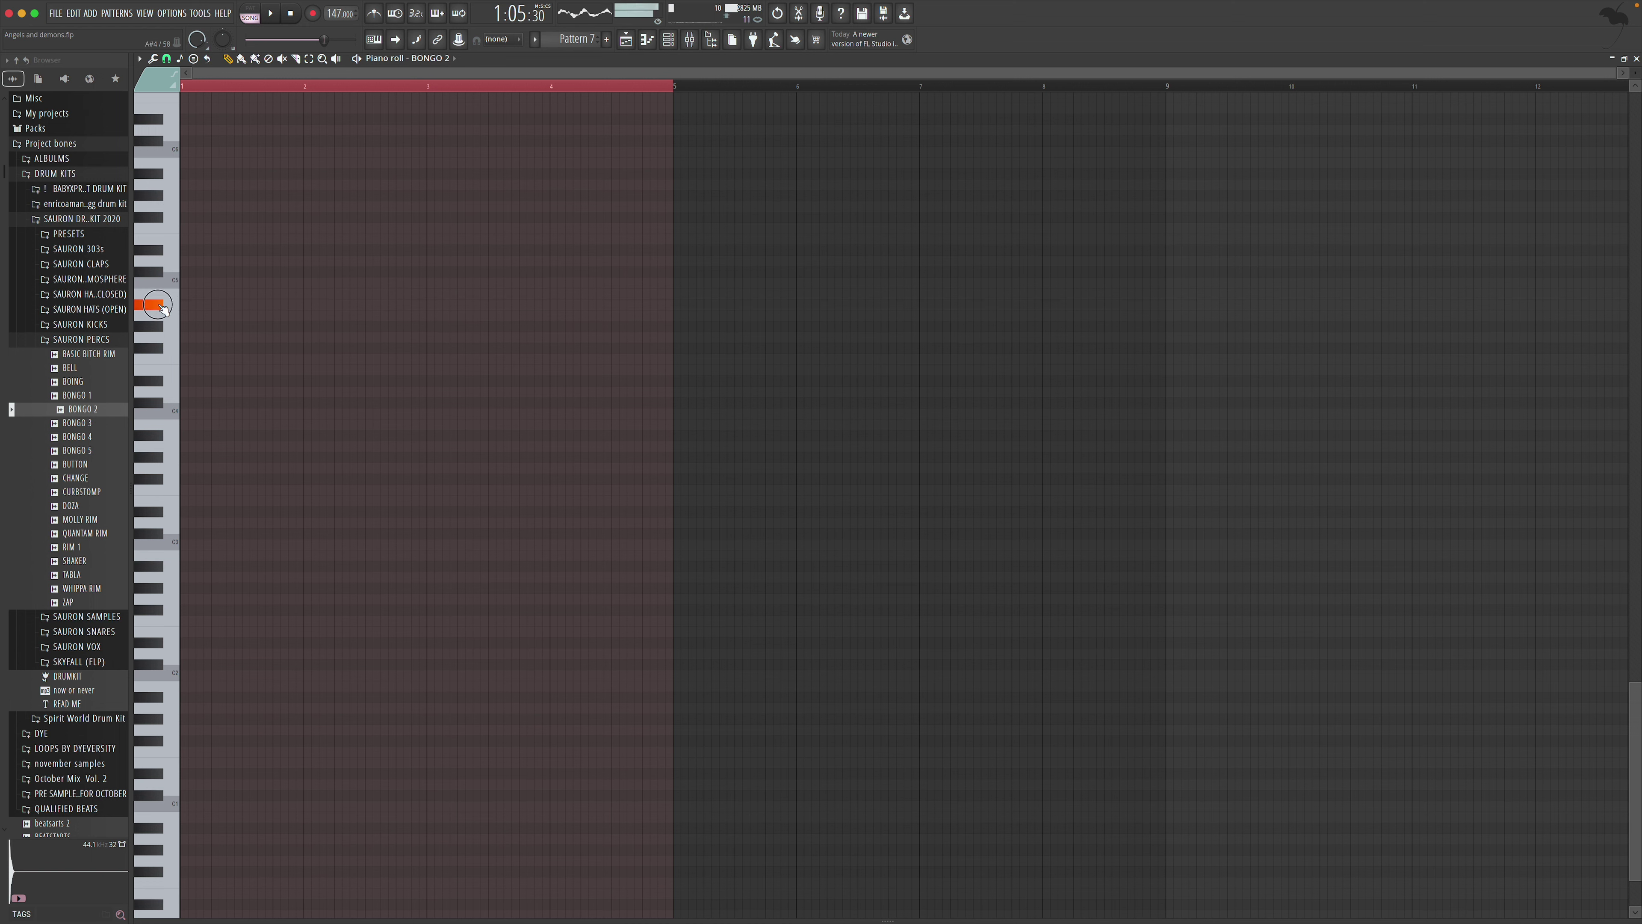
{"action": "key", "text": "space"}
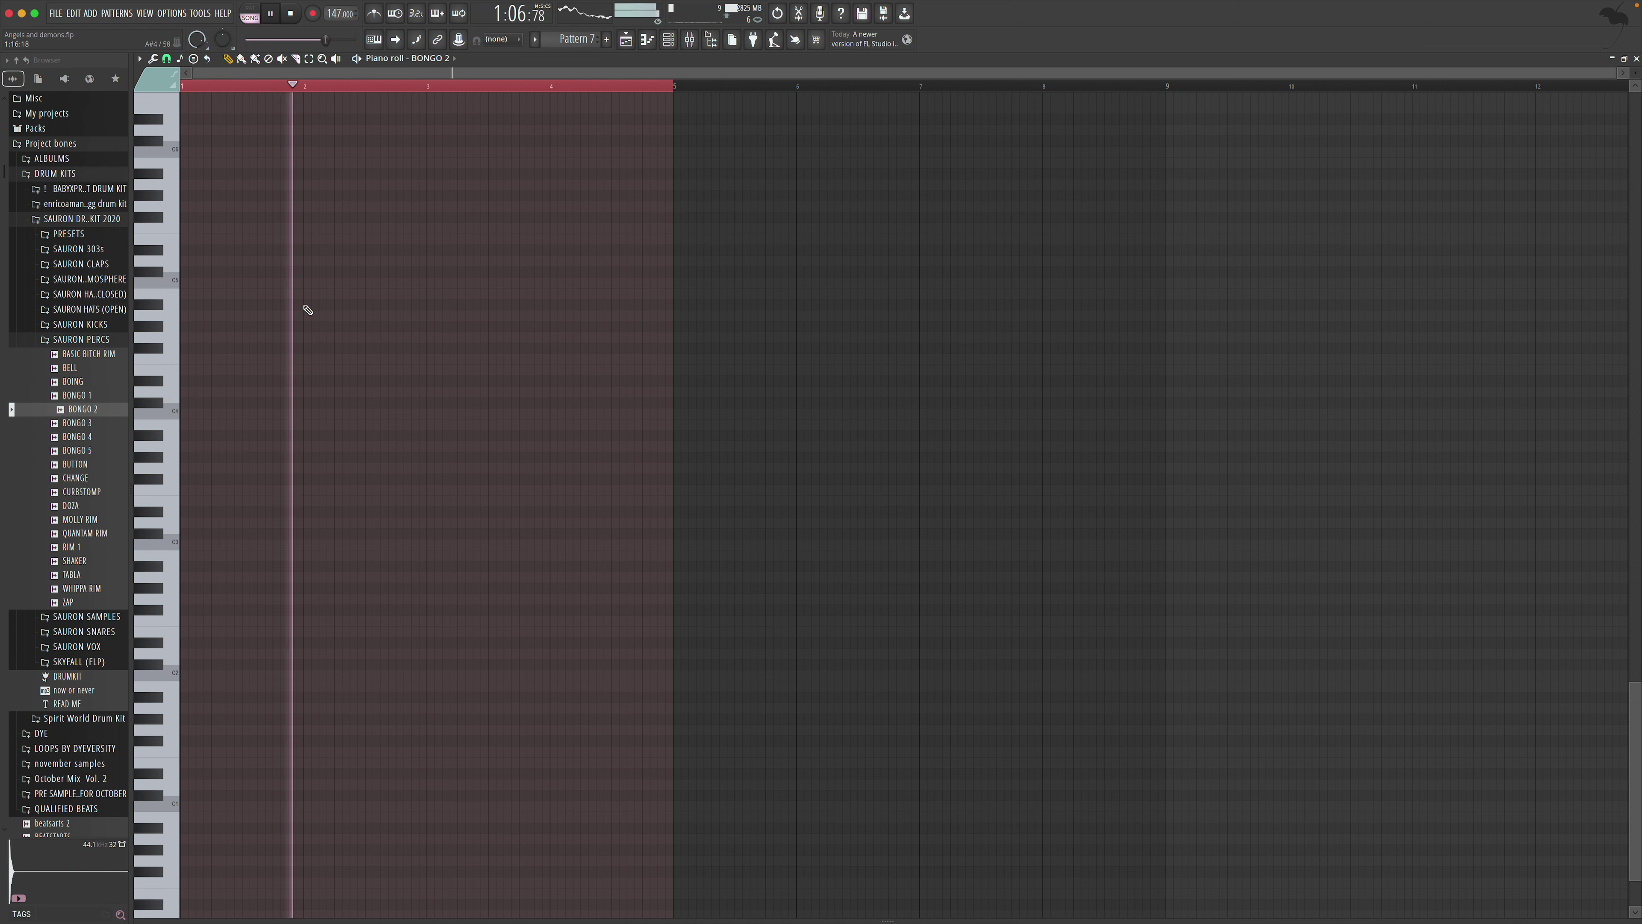
{"action": "left_click", "coordinate": [292, 304]}
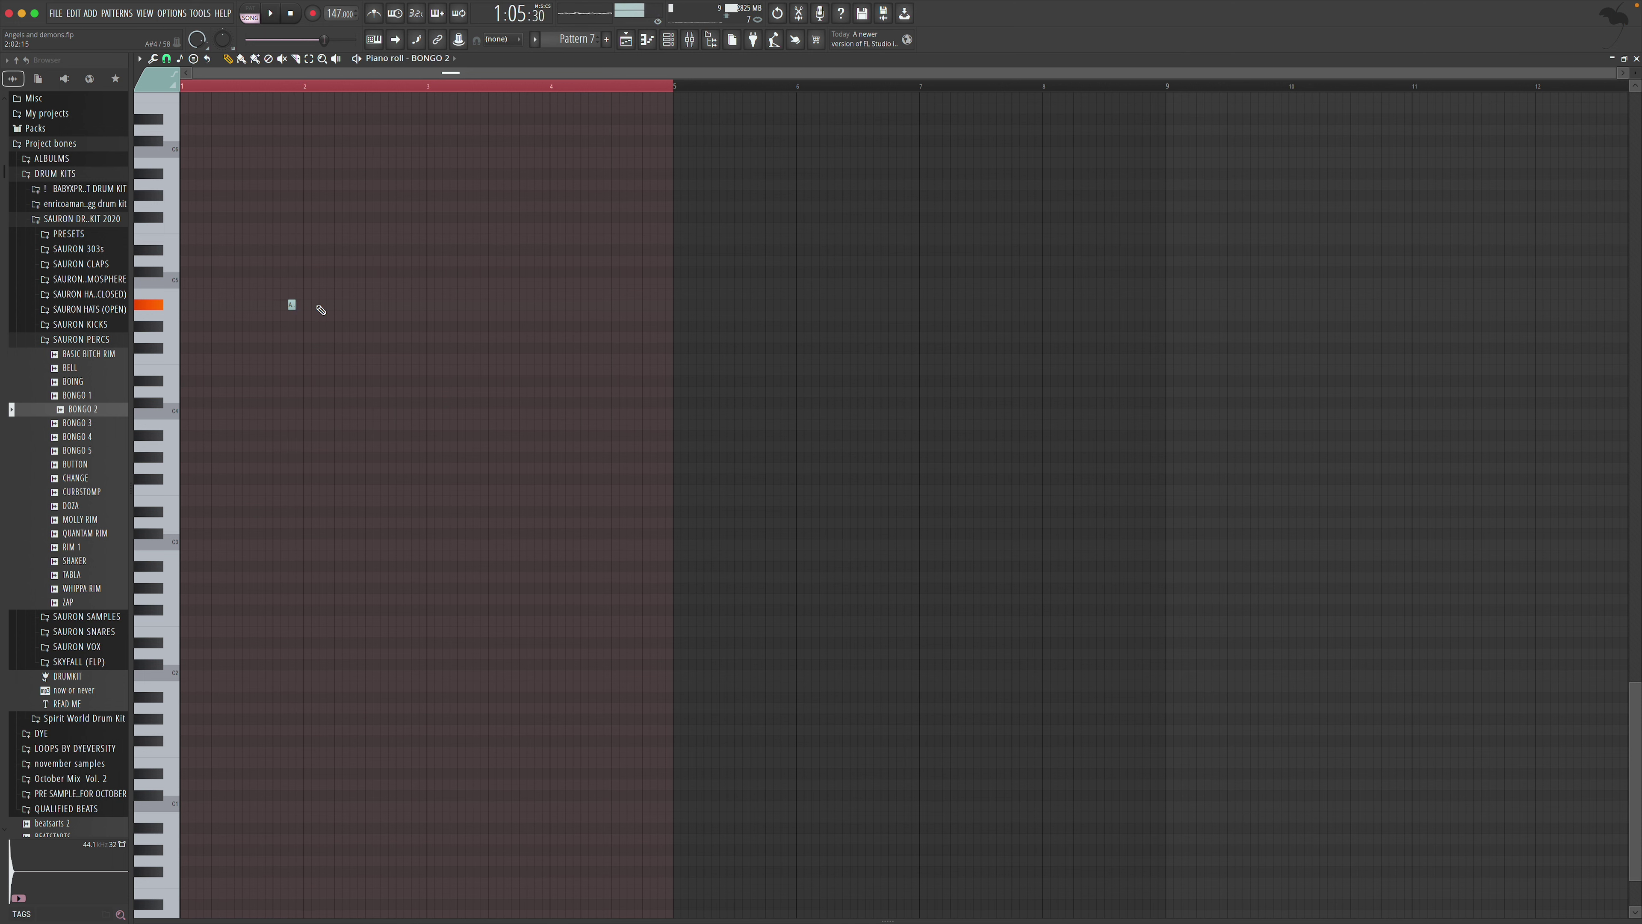
{"action": "left_click", "coordinate": [322, 304]}
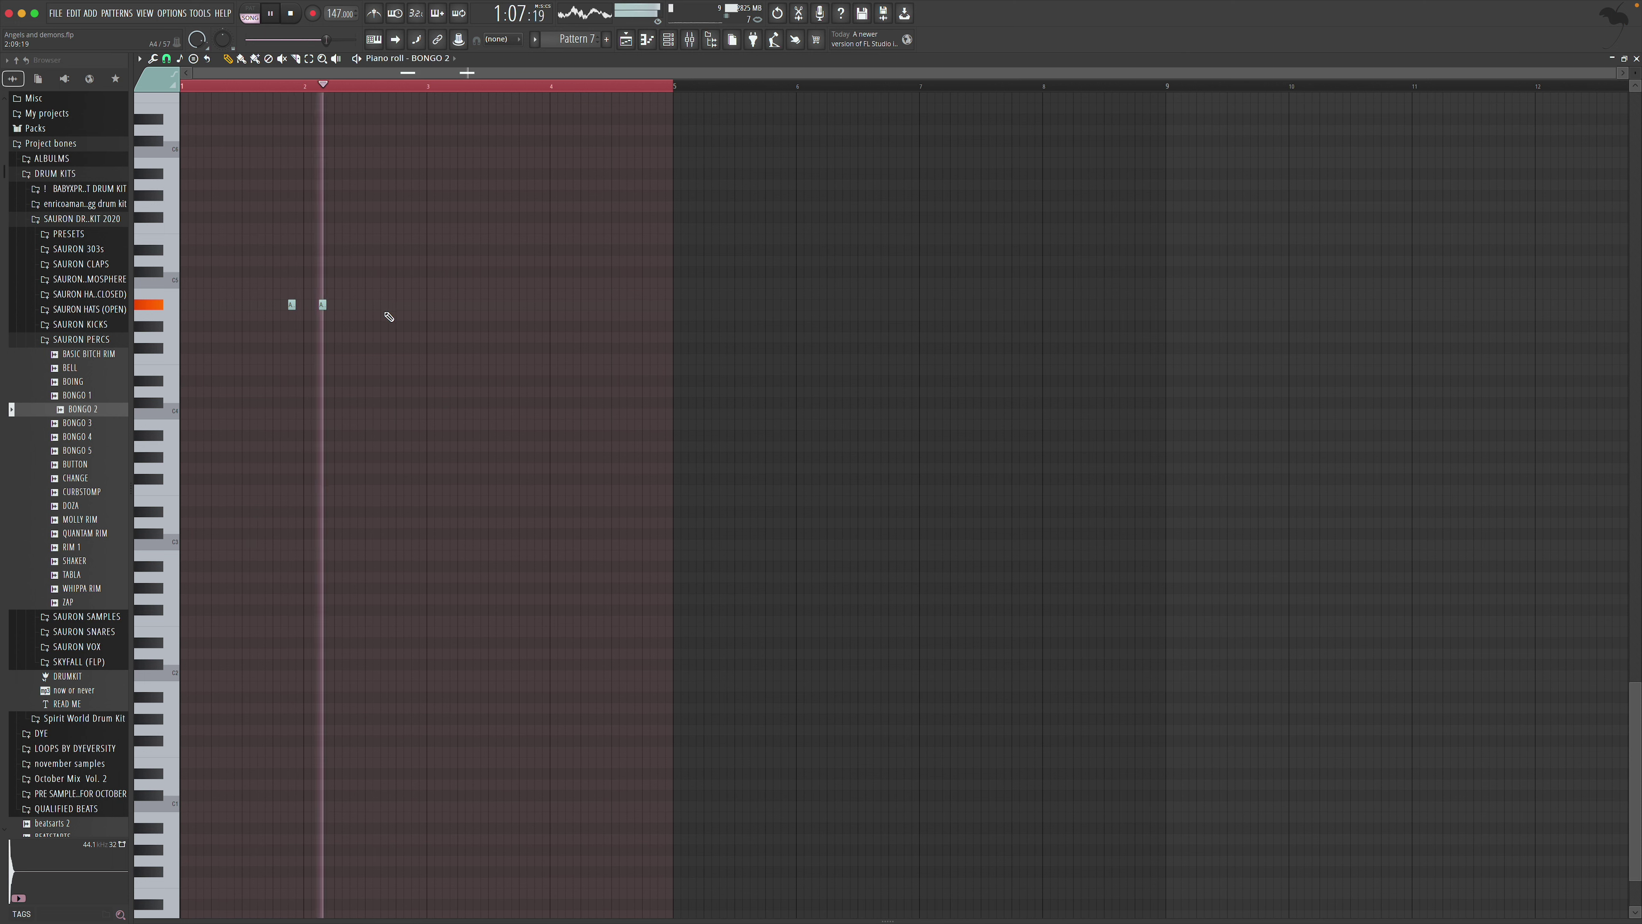
{"action": "left_click_drag", "start_coordinate": [322, 304], "coordinate": [339, 304]}
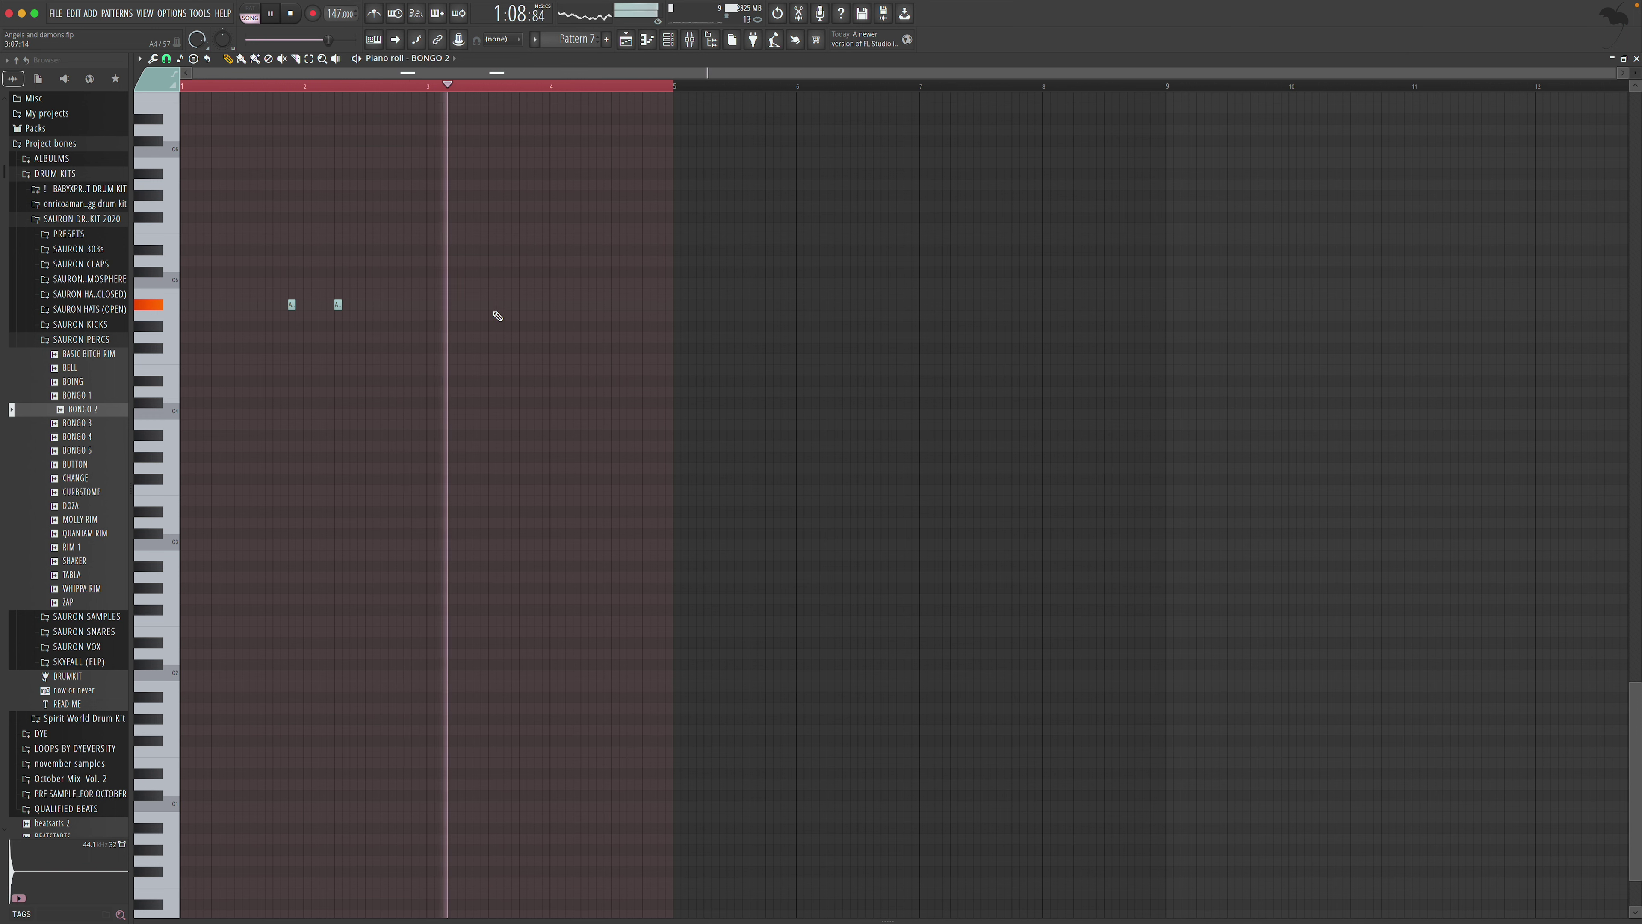
{"action": "left_click", "coordinate": [540, 306]}
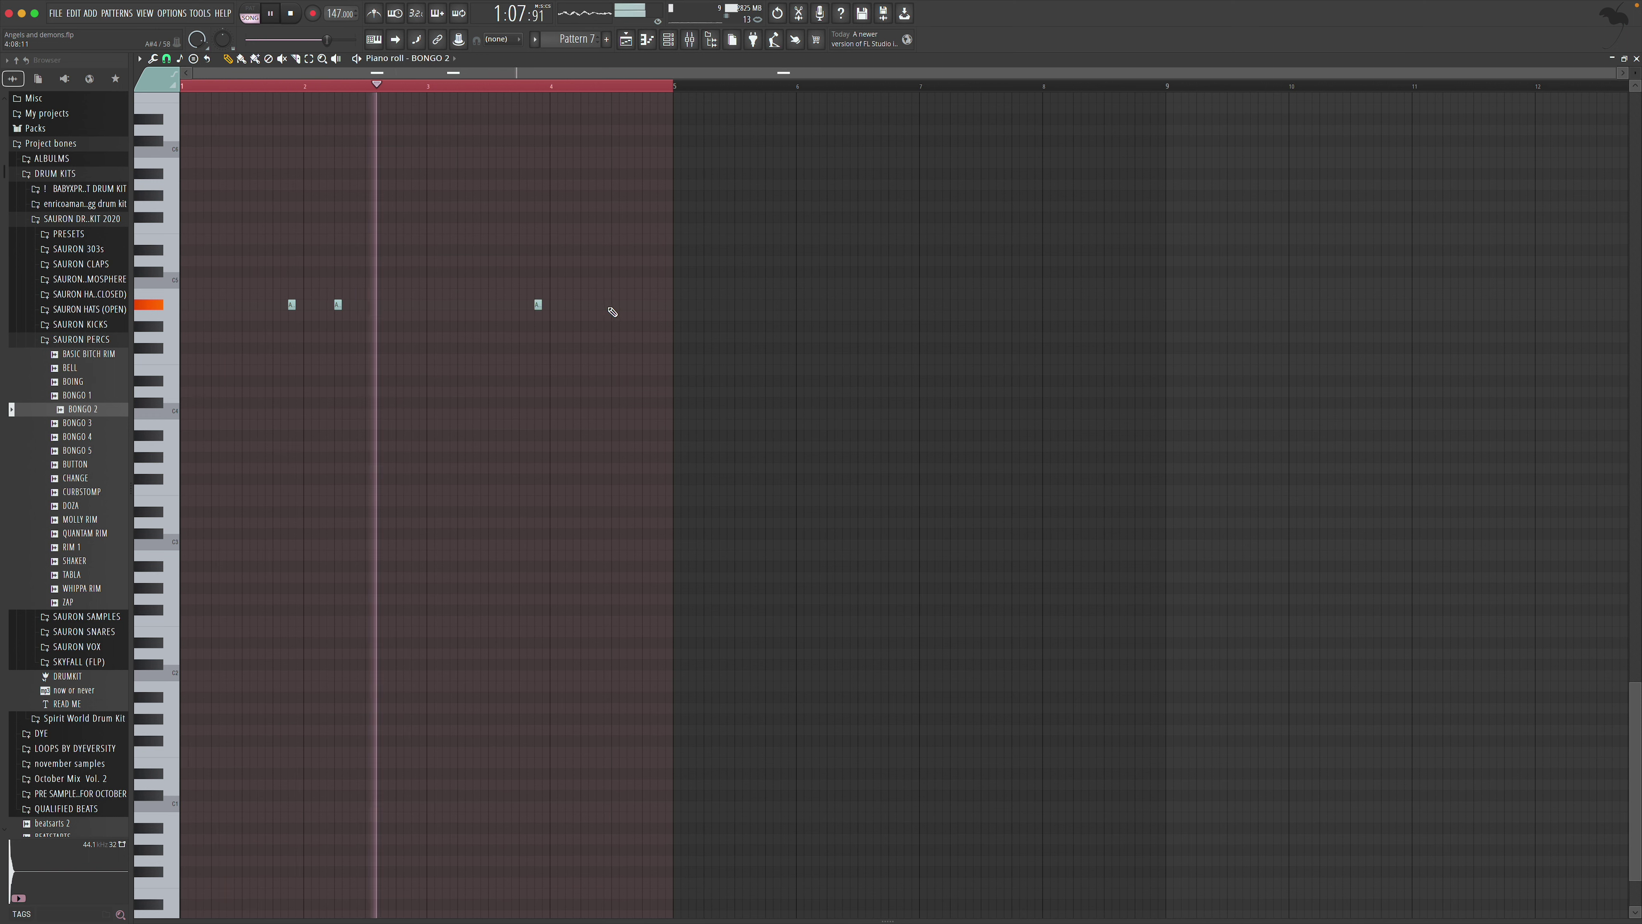
{"action": "left_click", "coordinate": [584, 305]}
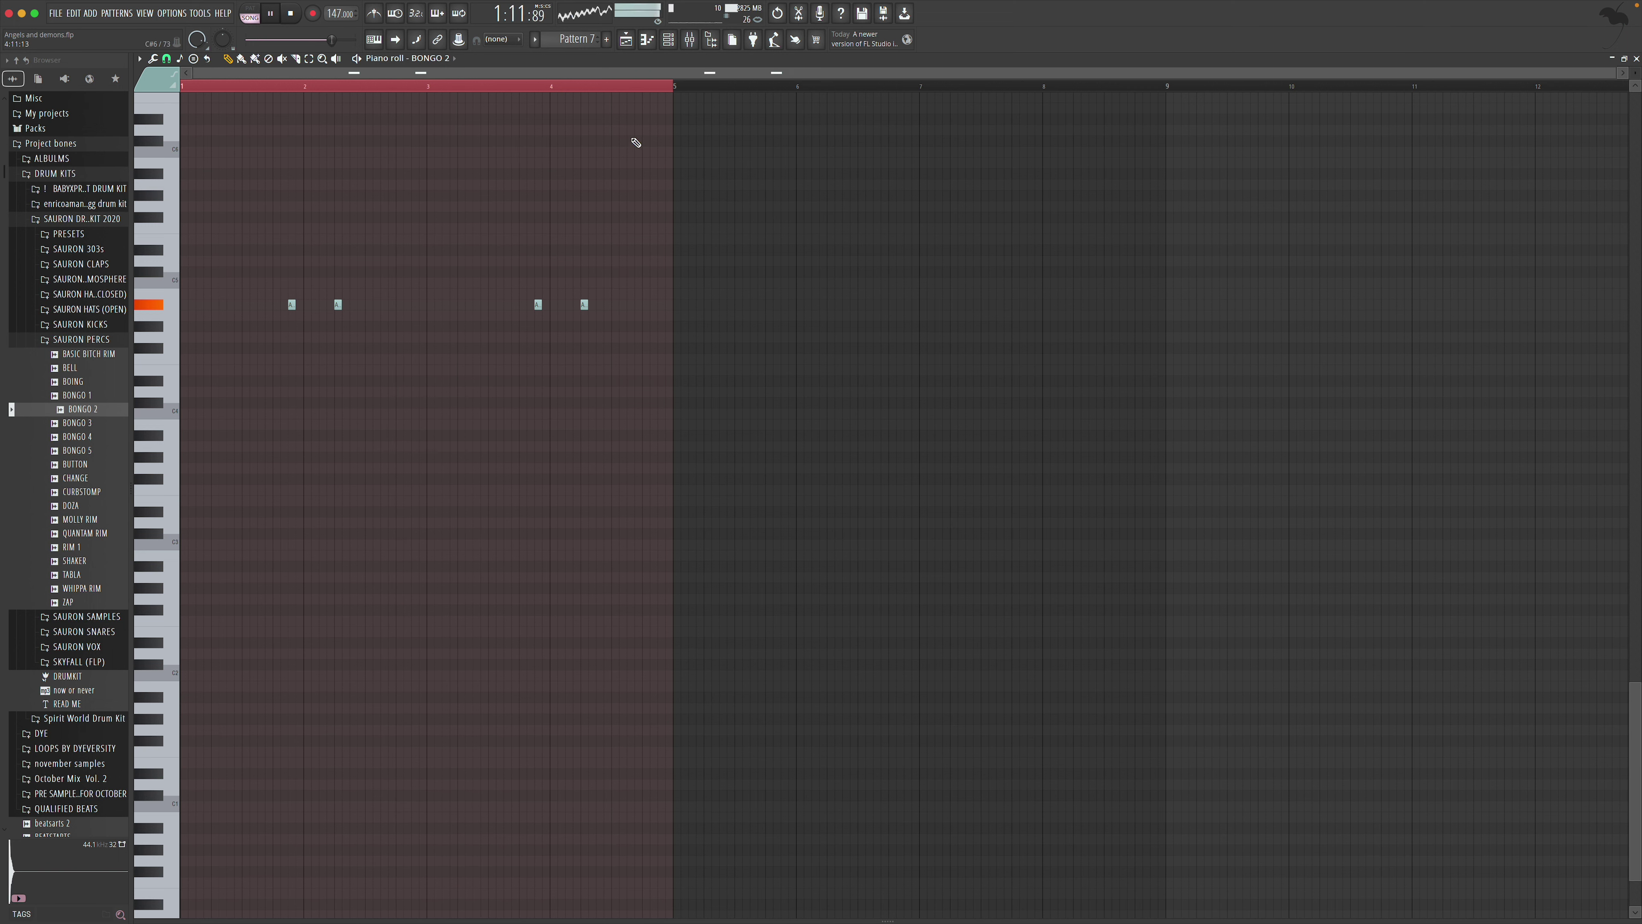
Route the BONGO 2 channel to mixer track Insert 8 and lower that track's volume to -2.4 dB
{"action": "left_click", "coordinate": [676, 41]}
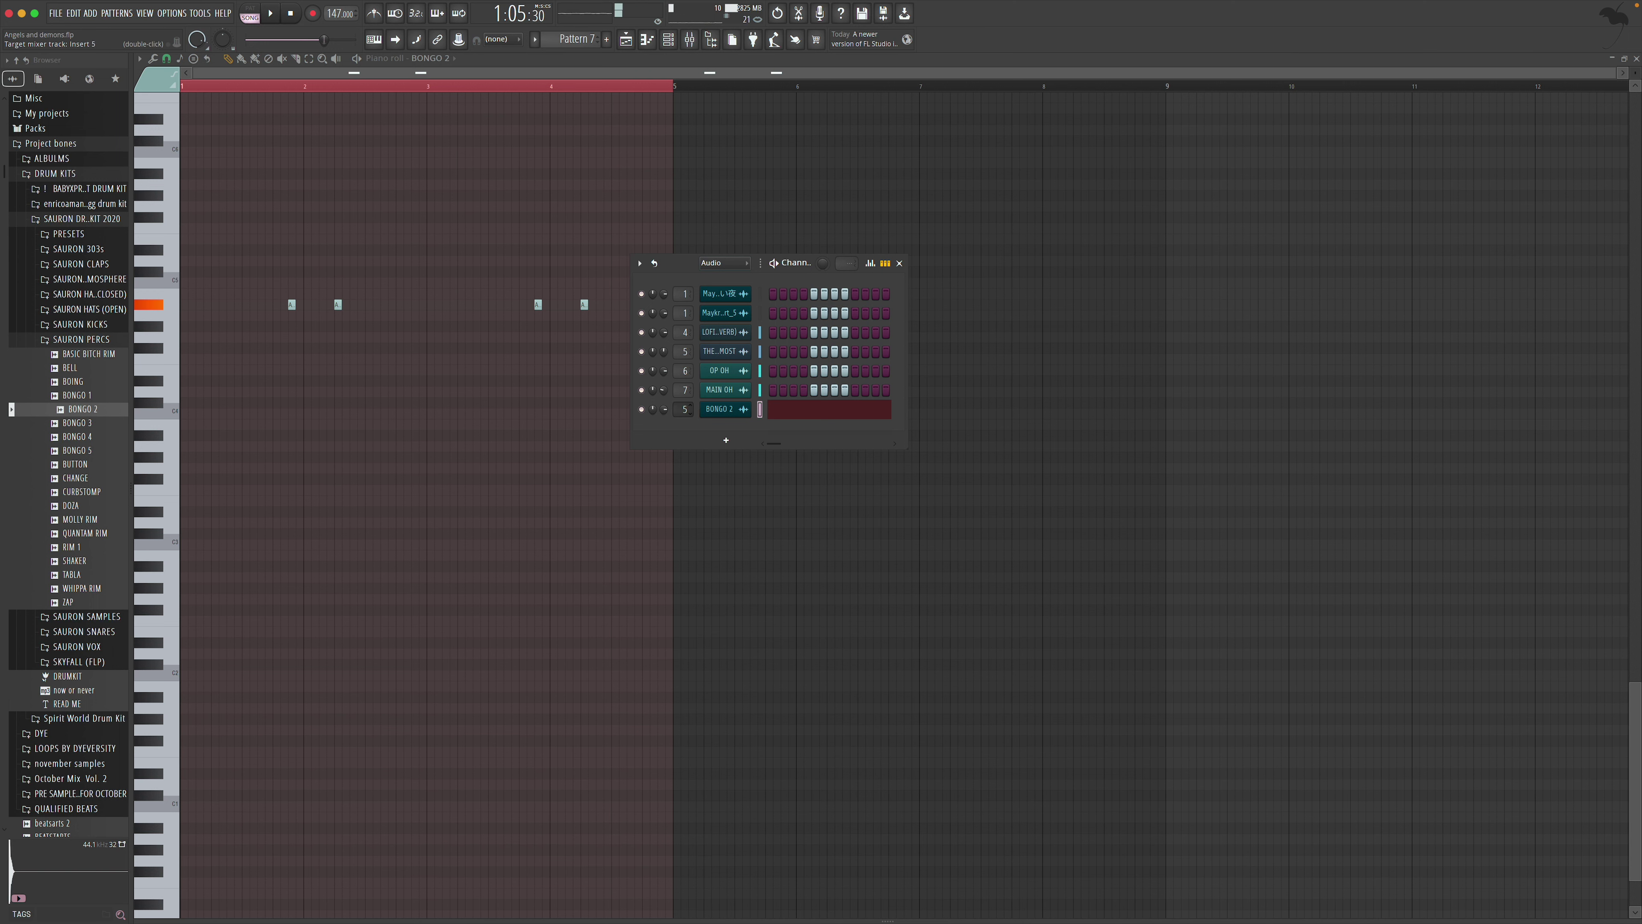
{"action": "left_click", "coordinate": [741, 276]}
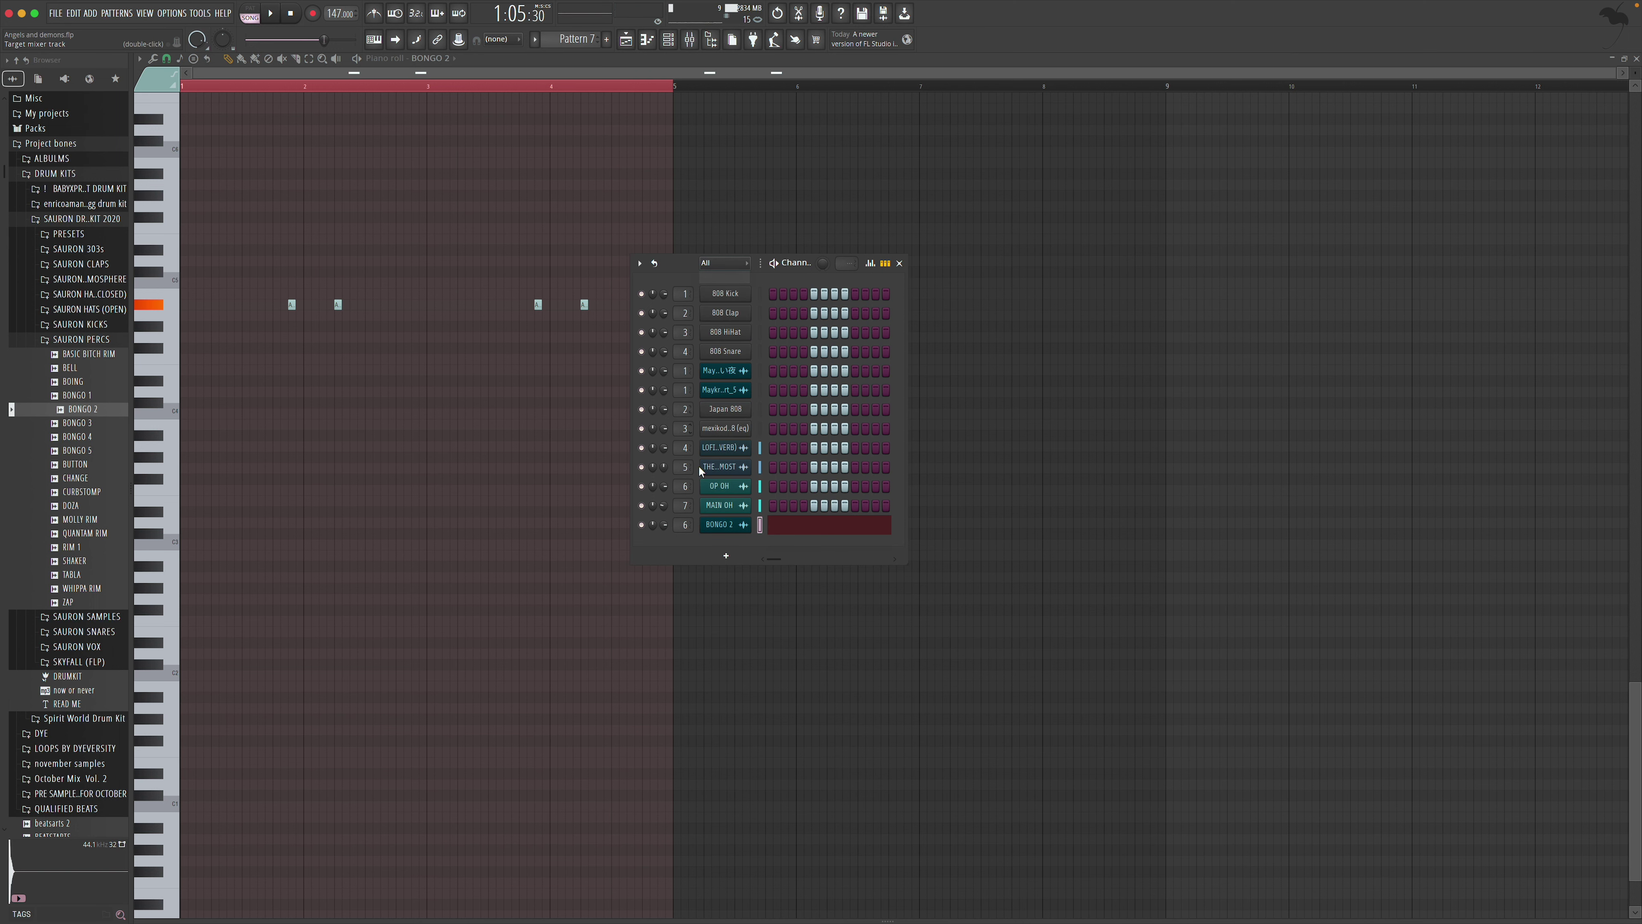
{"action": "left_click", "coordinate": [900, 263]}
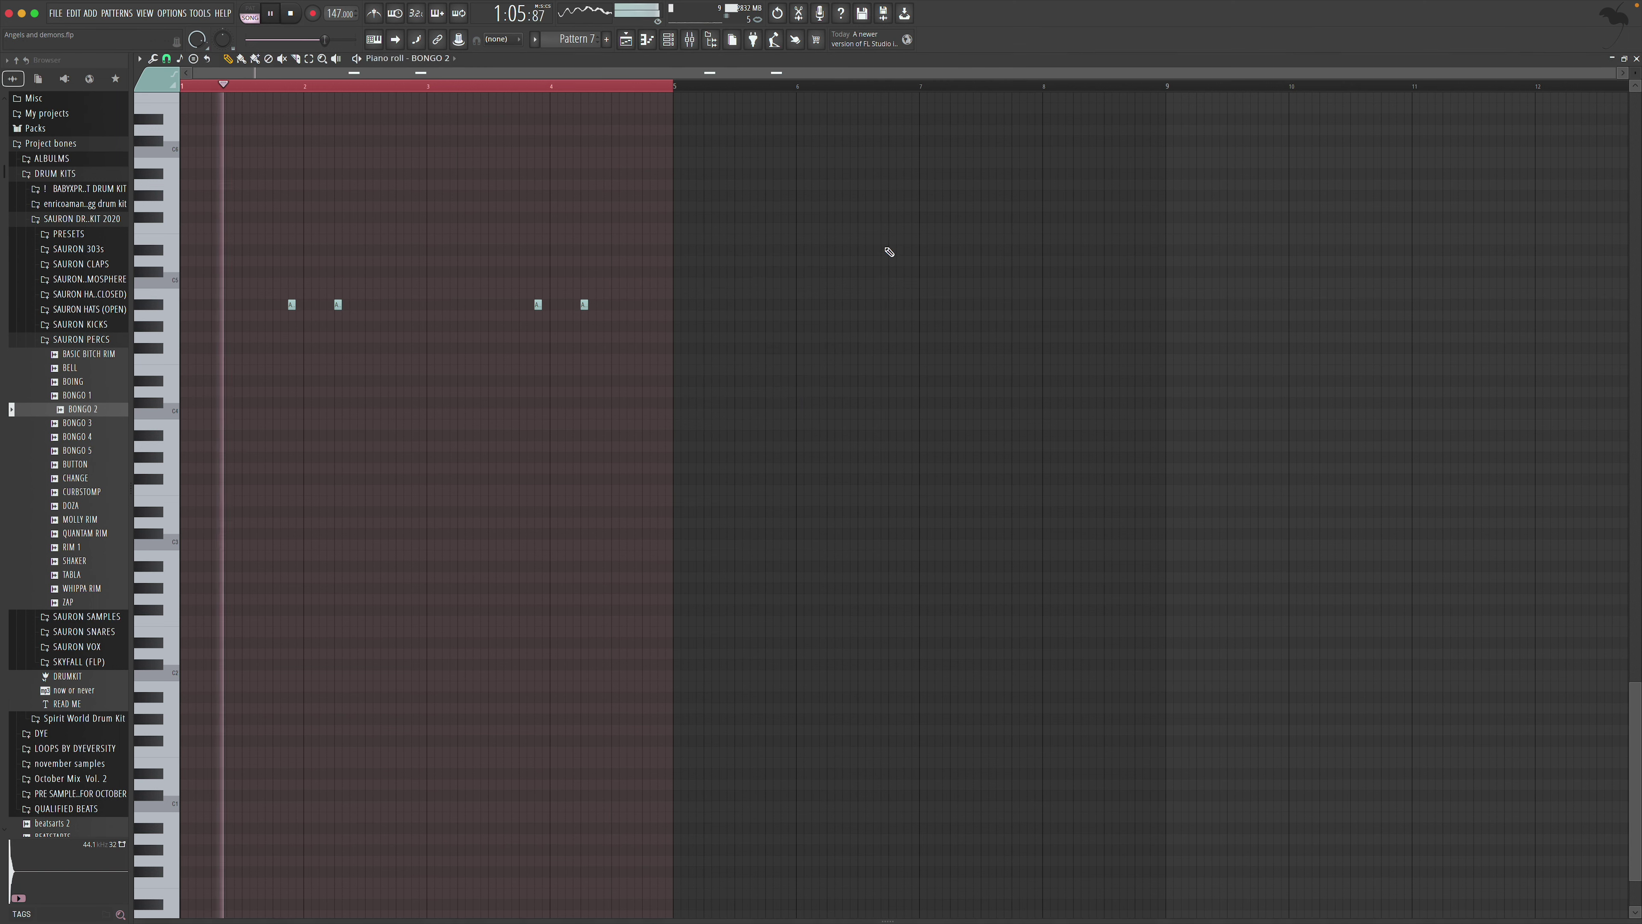
{"action": "left_click", "coordinate": [690, 40]}
{"action": "key", "text": "space"}
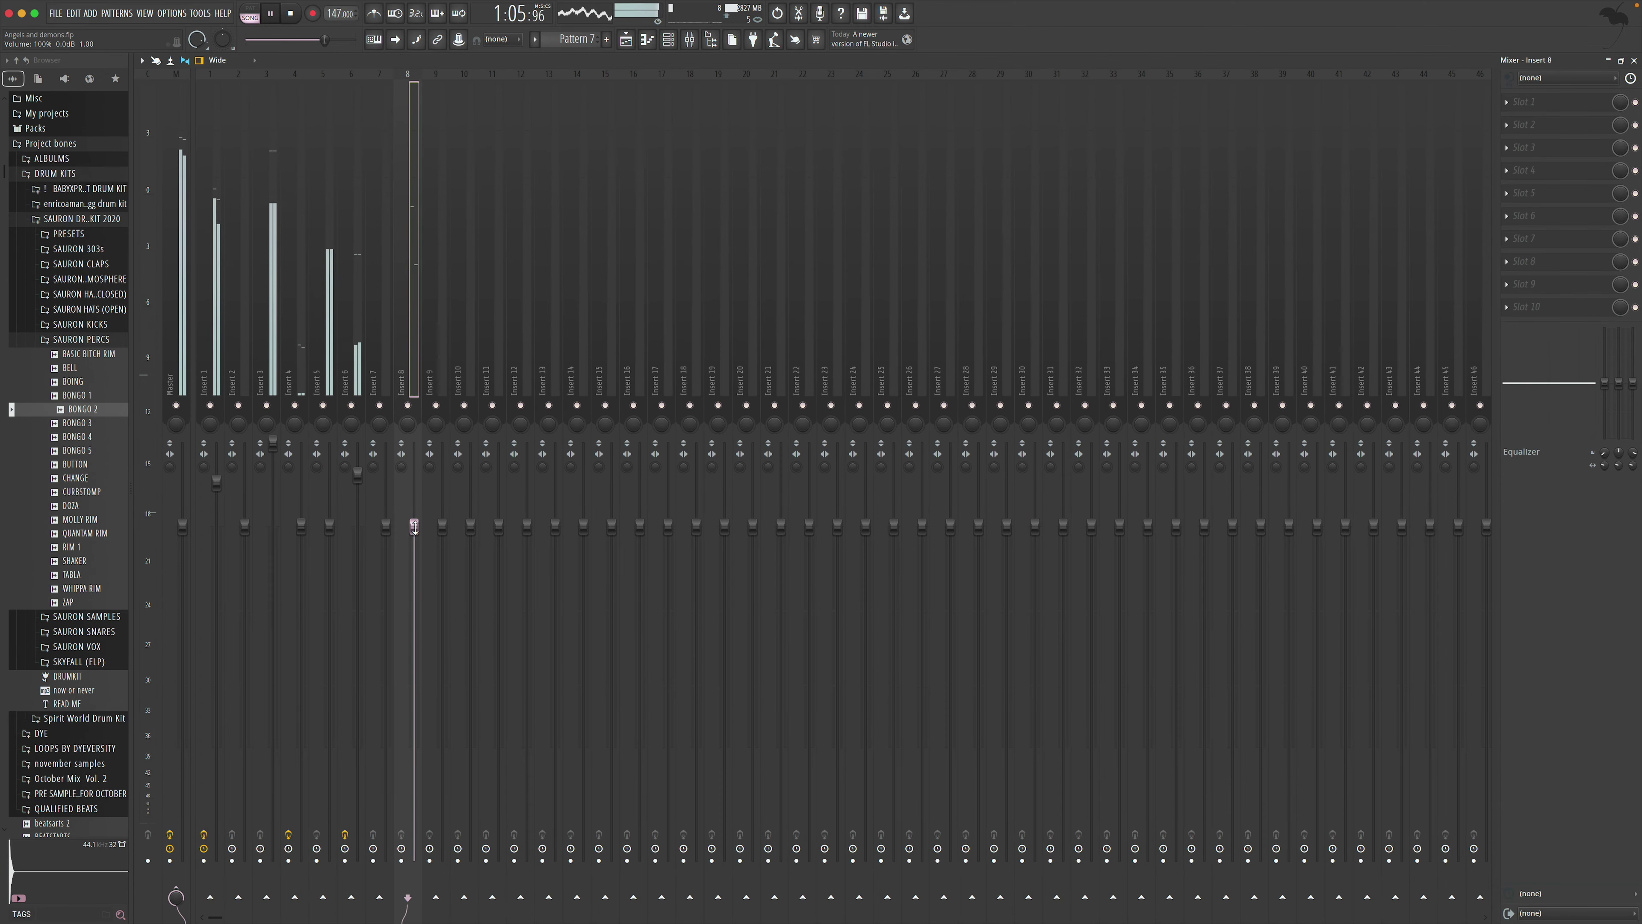
{"action": "left_click_drag", "start_coordinate": [414, 628], "coordinate": [414, 604]}
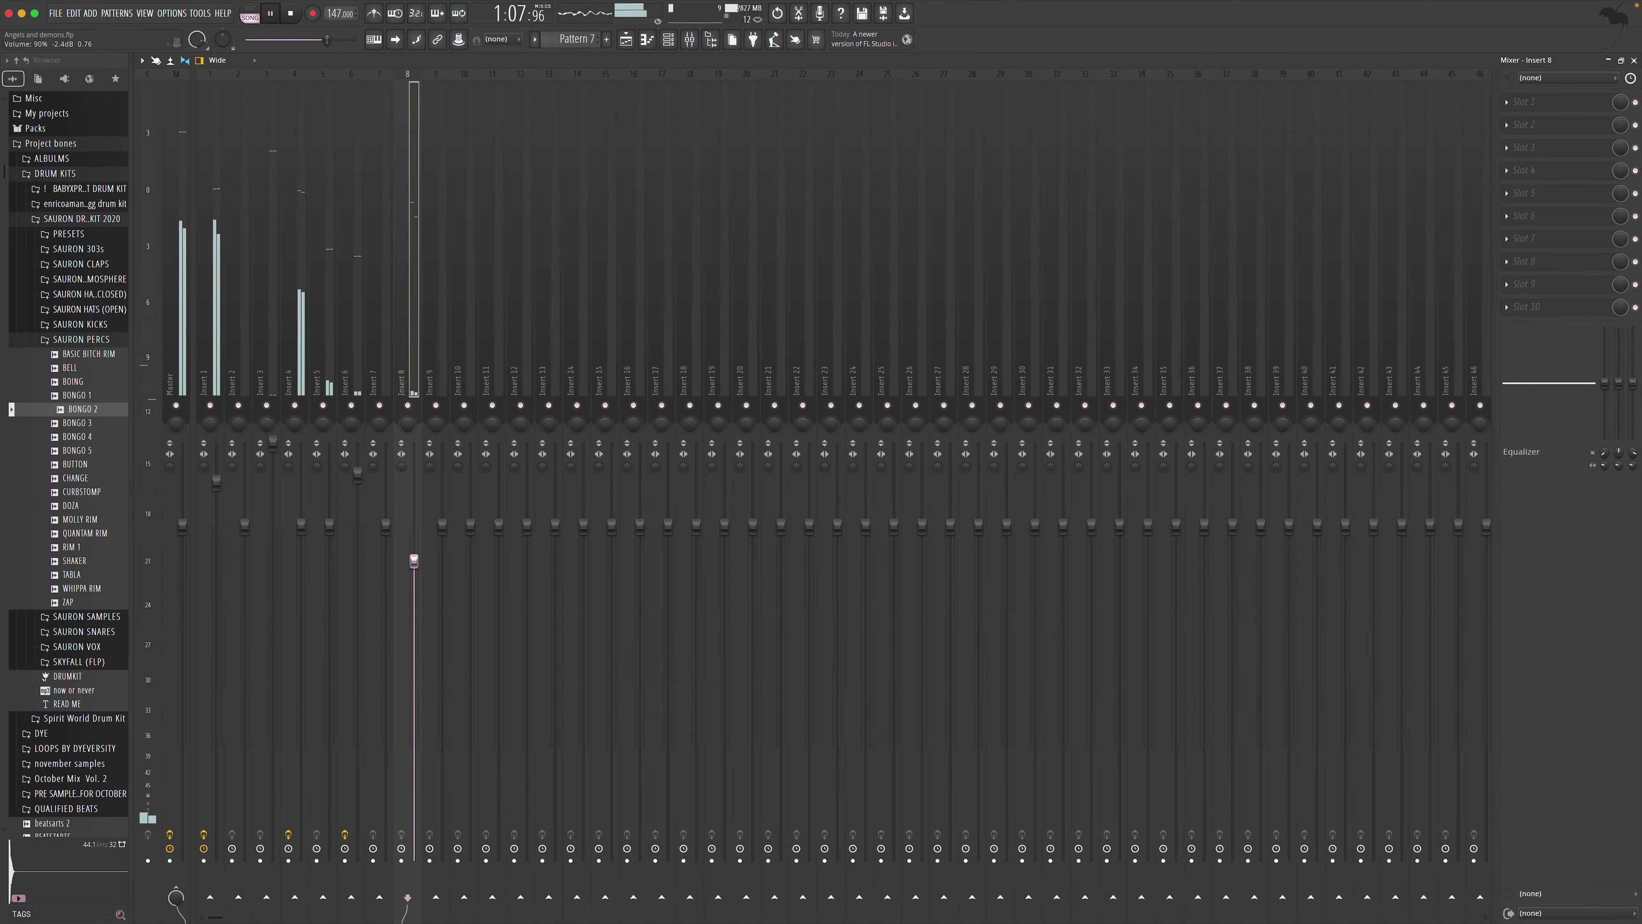
{"action": "left_click", "coordinate": [1565, 103]}
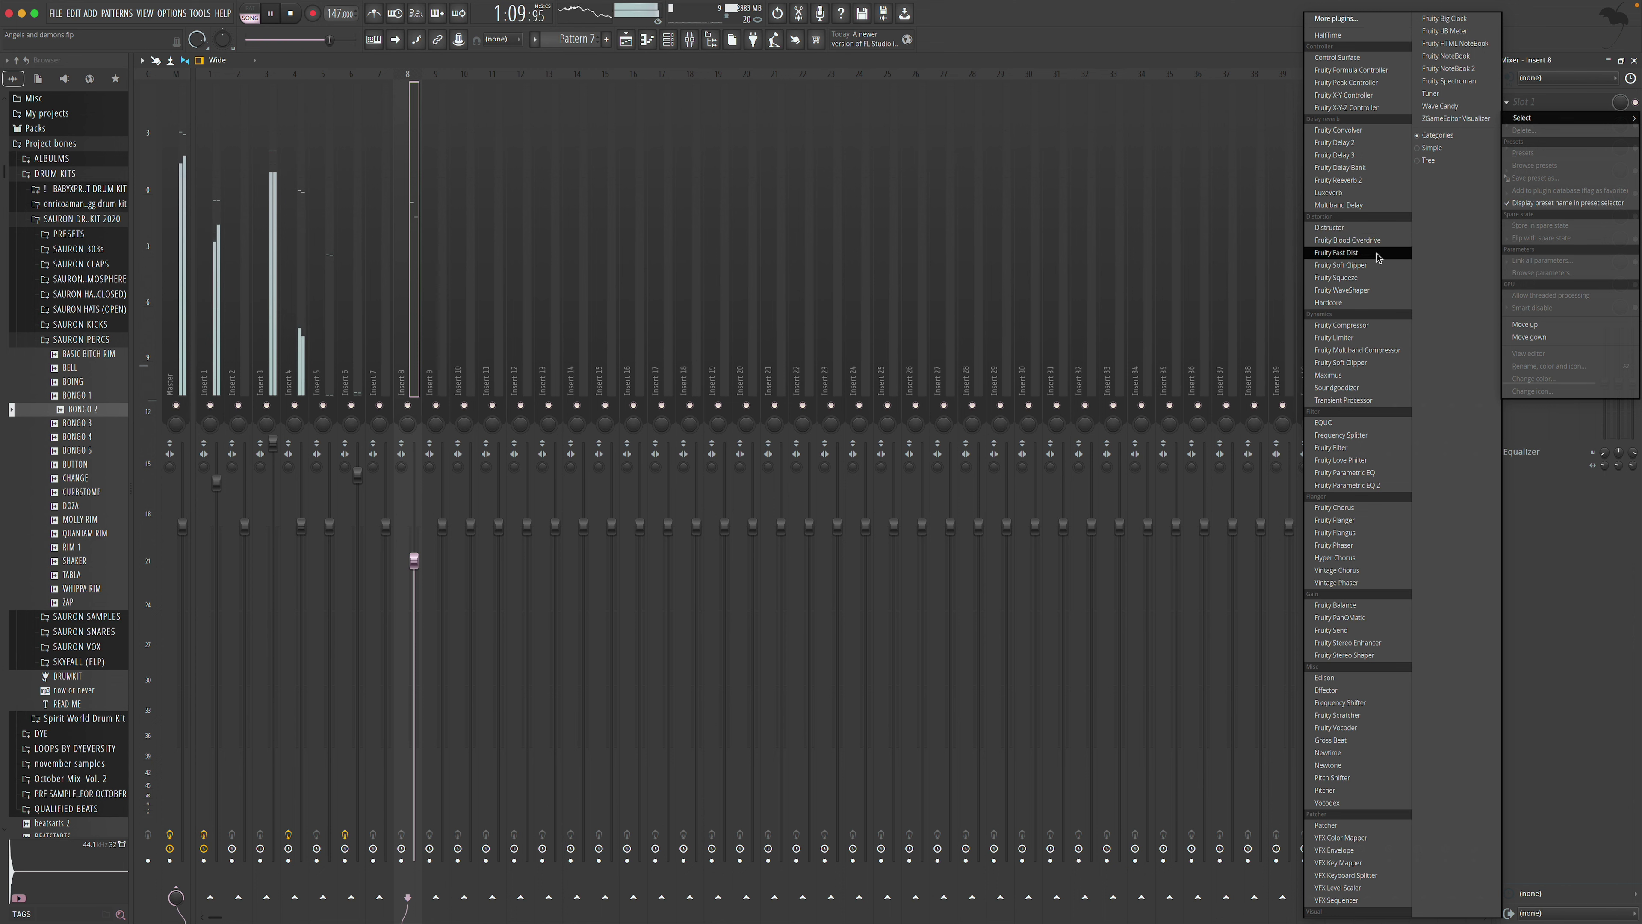
{"action": "left_click", "coordinate": [1214, 161]}
{"action": "key", "text": "space"}
{"action": "left_click", "coordinate": [1634, 60]}
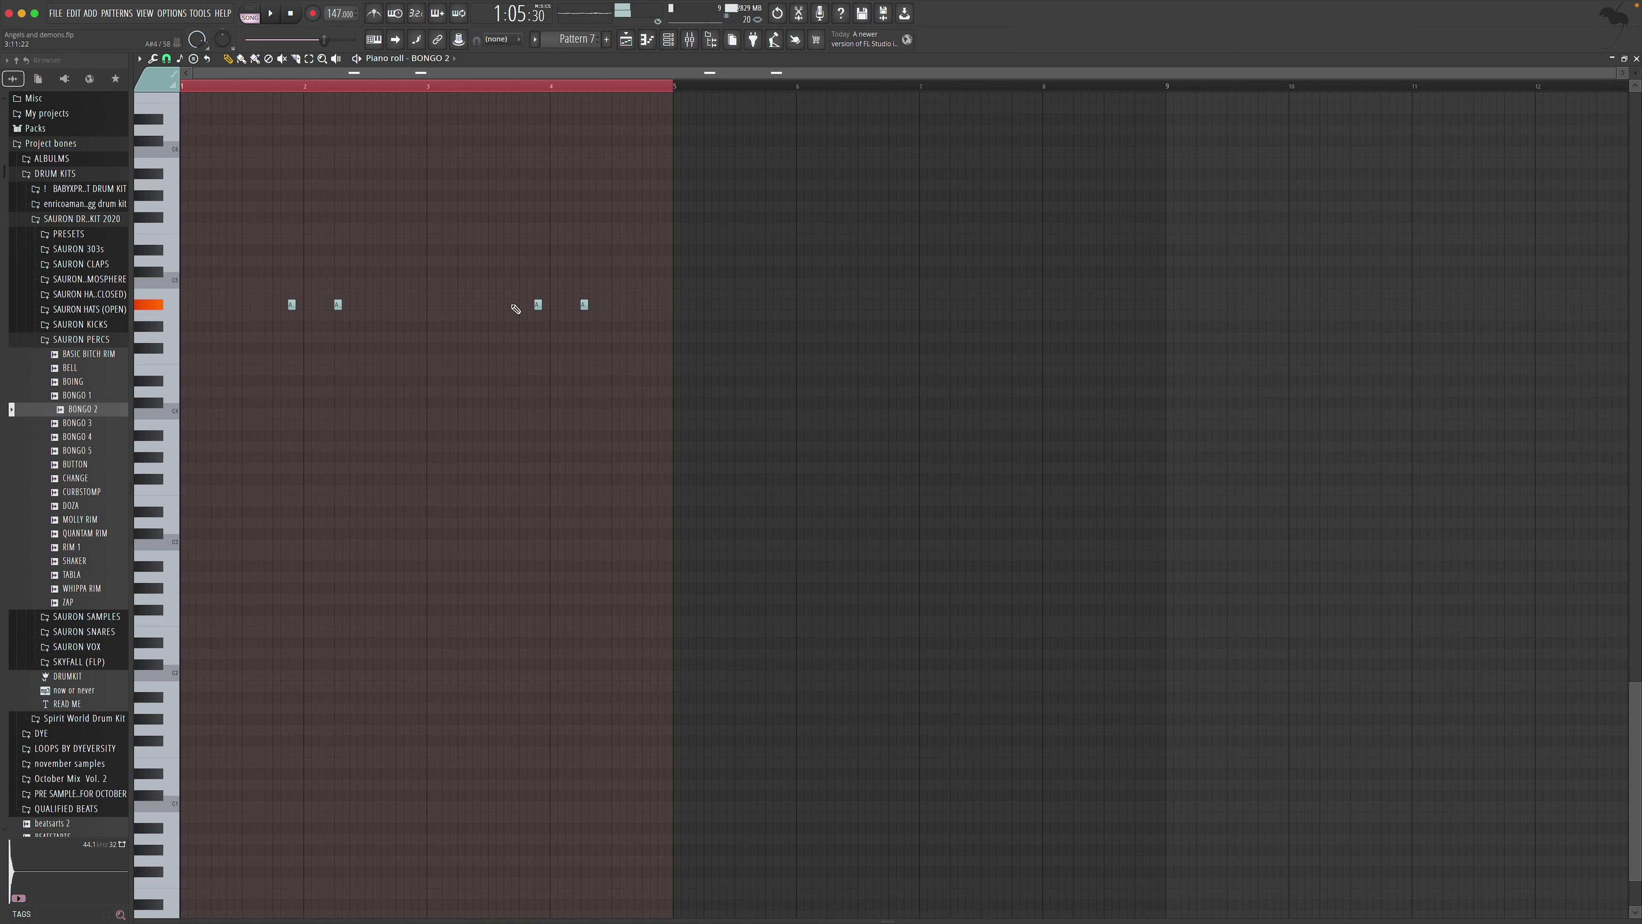
Add an A#4 bongo note on beat 4 of bar 3 and place a second Pattern 7 clip at bar 45 on Track 8
{"action": "key", "text": "space"}
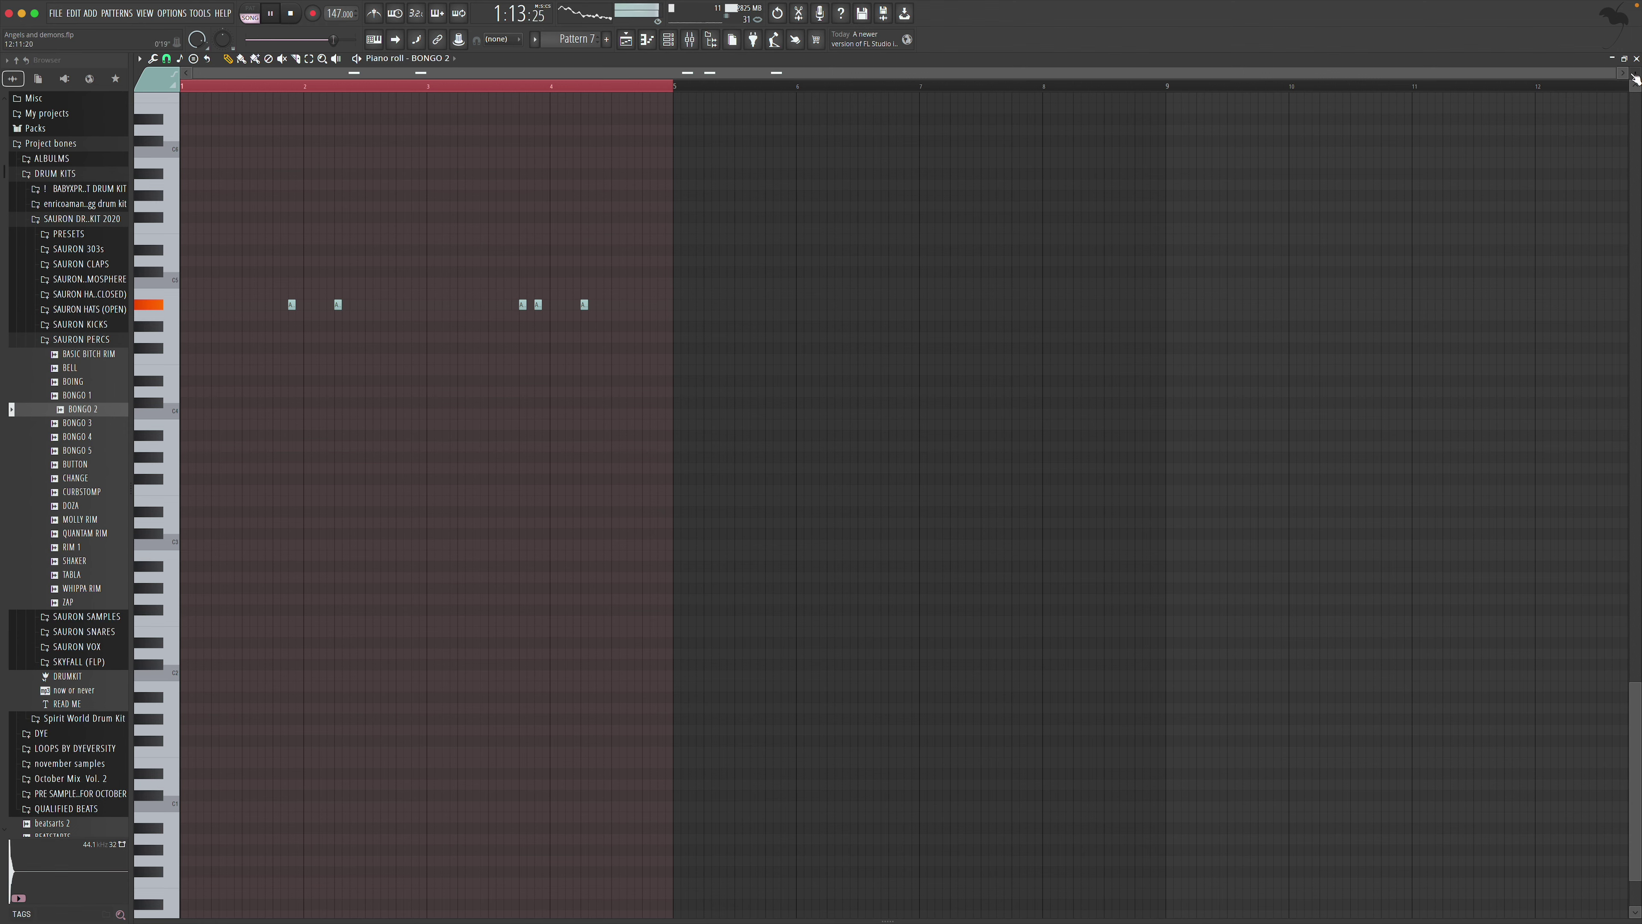
{"action": "left_click", "coordinate": [1636, 58]}
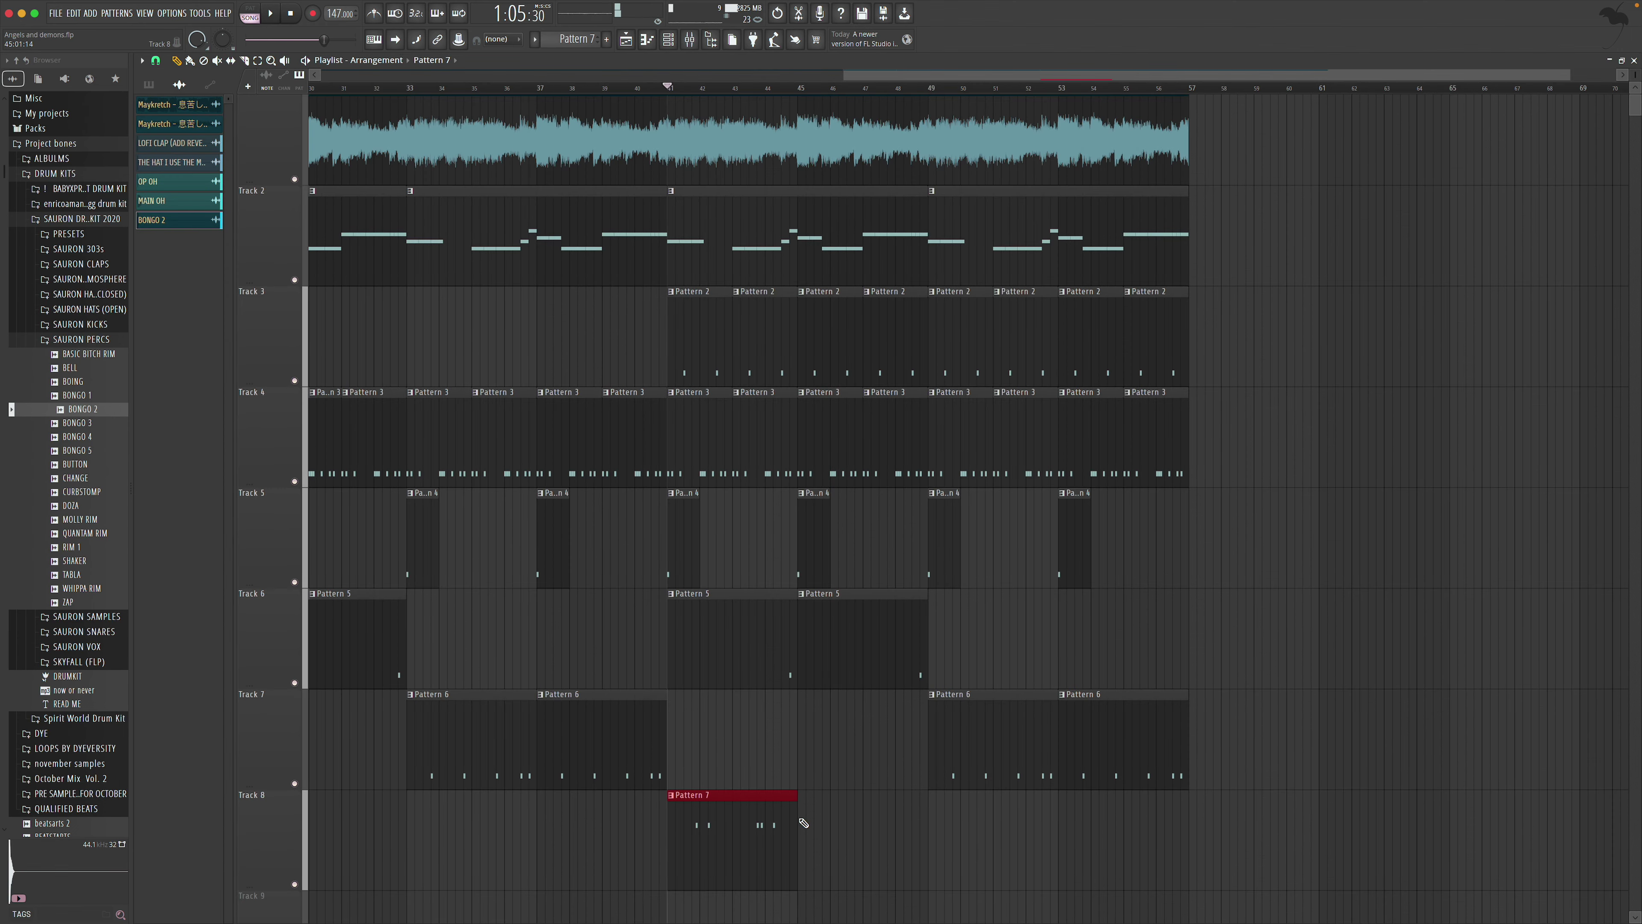
{"action": "key", "text": "F9"}
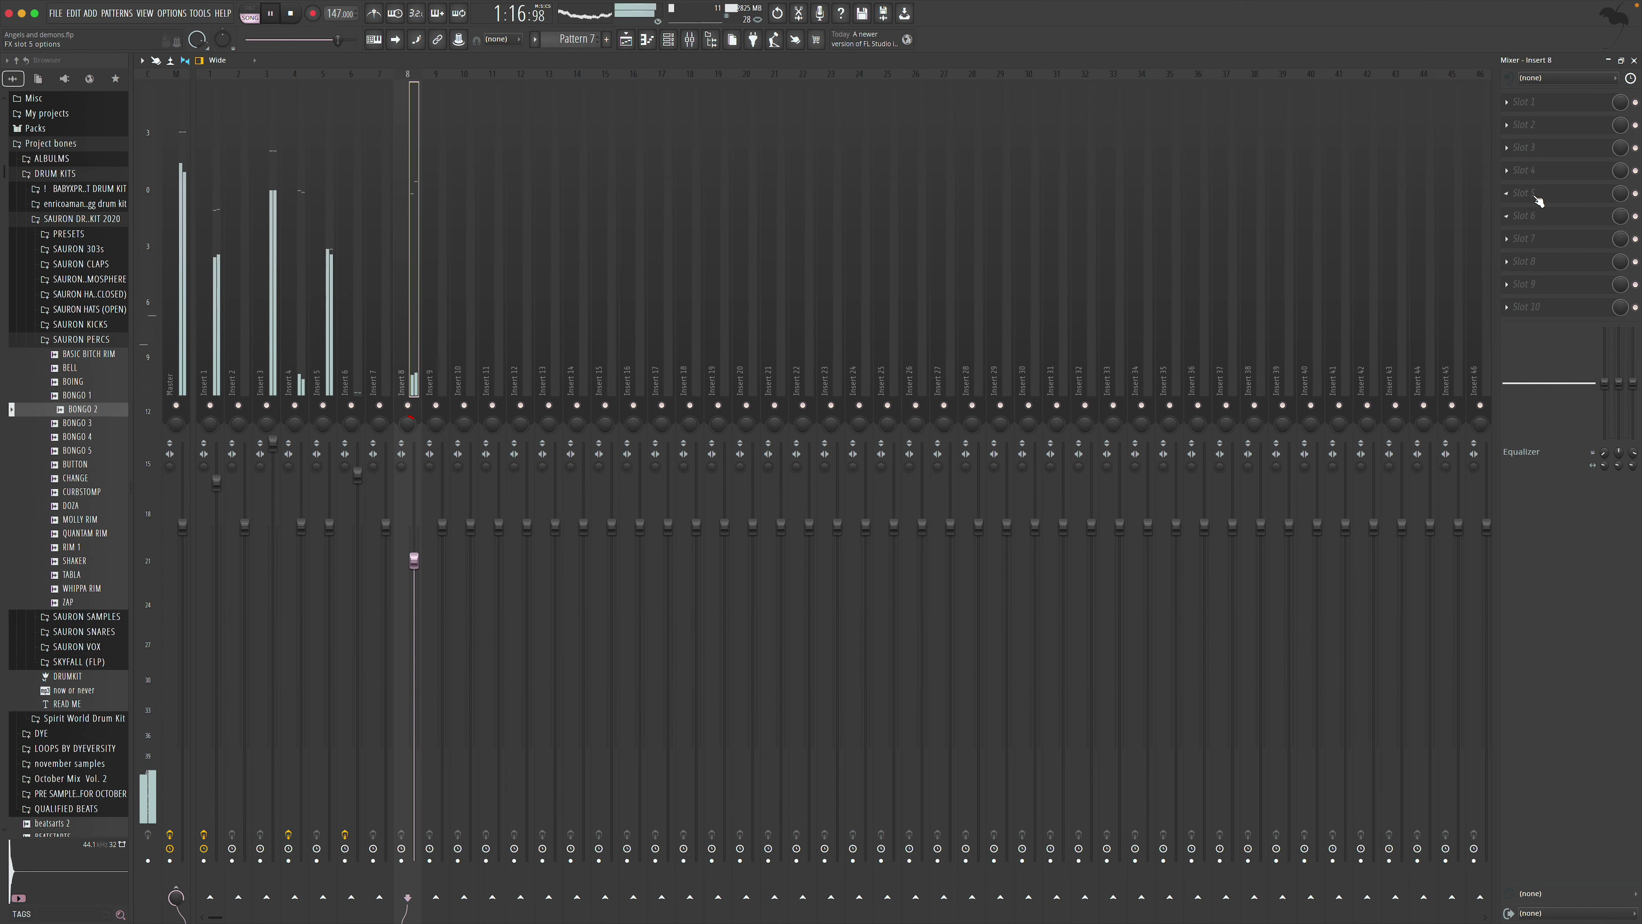
{"action": "left_click", "coordinate": [1635, 61]}
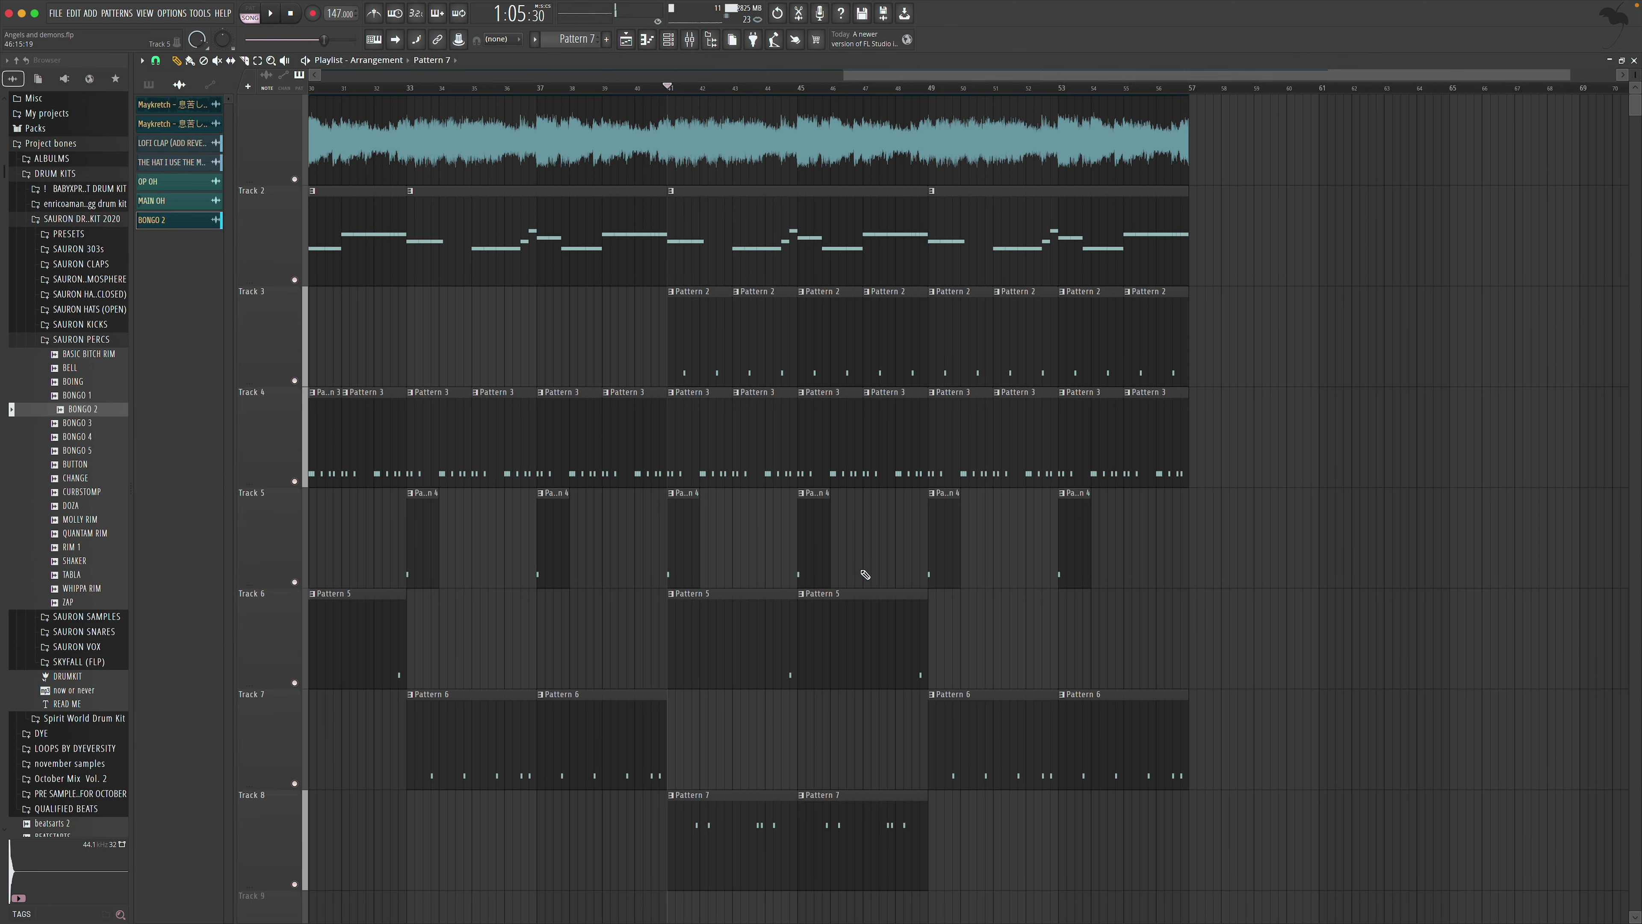
Open the notes of the Pattern 7 clip at bar 41 and delete the bongo note in bar 4
{"action": "double_click", "coordinate": [744, 870]}
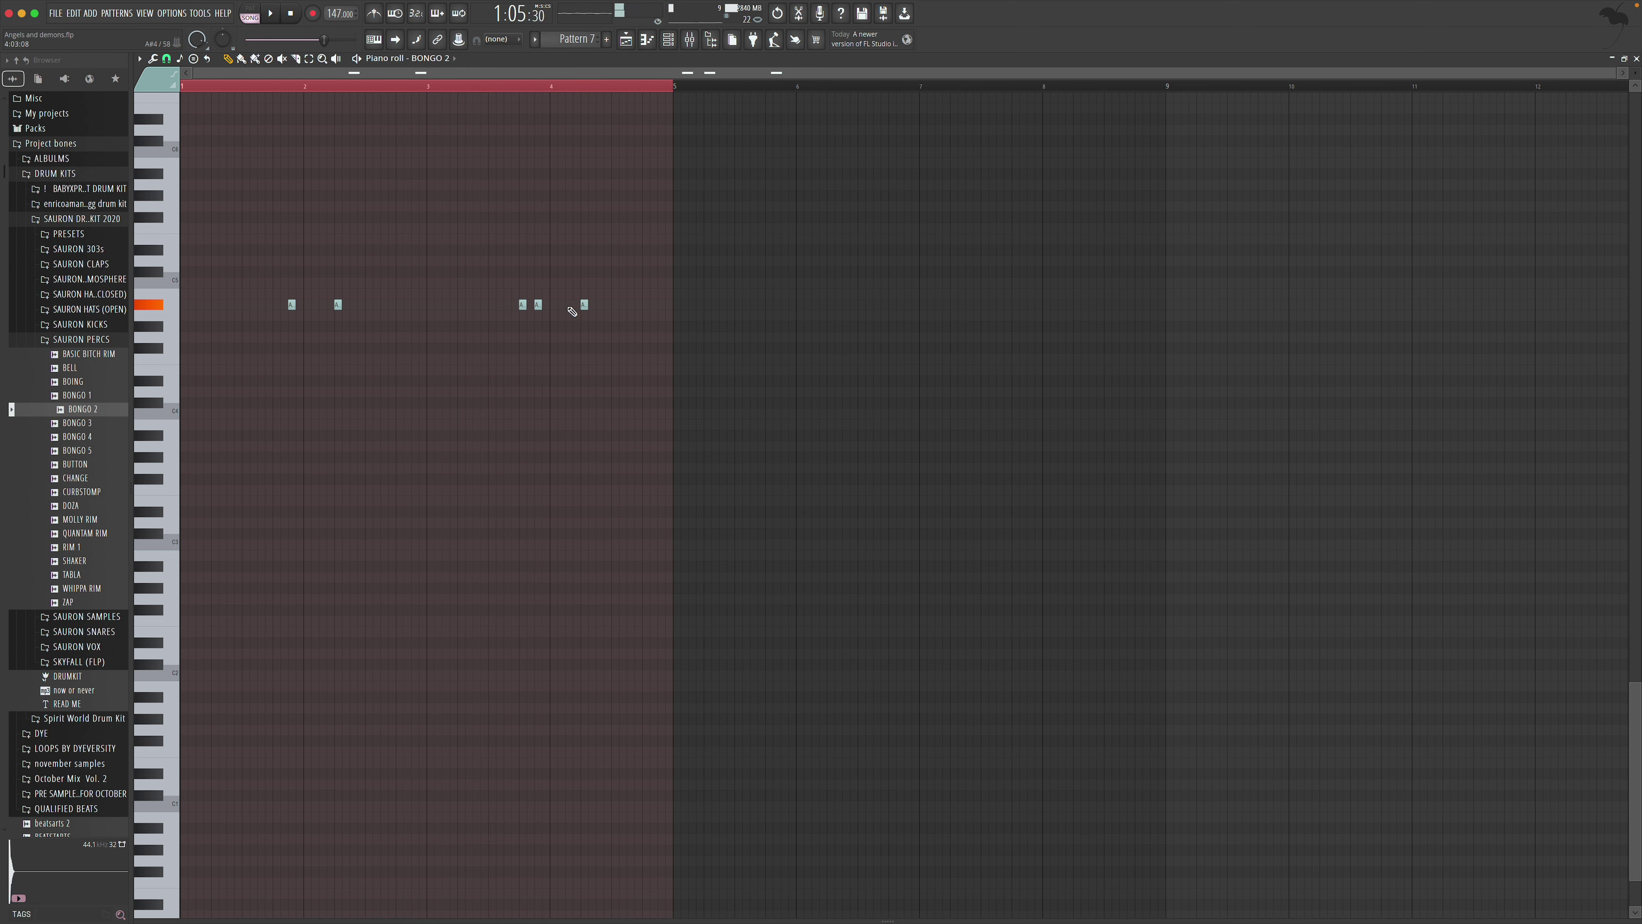
{"action": "right_click", "coordinate": [586, 306]}
{"action": "left_click", "coordinate": [598, 306]}
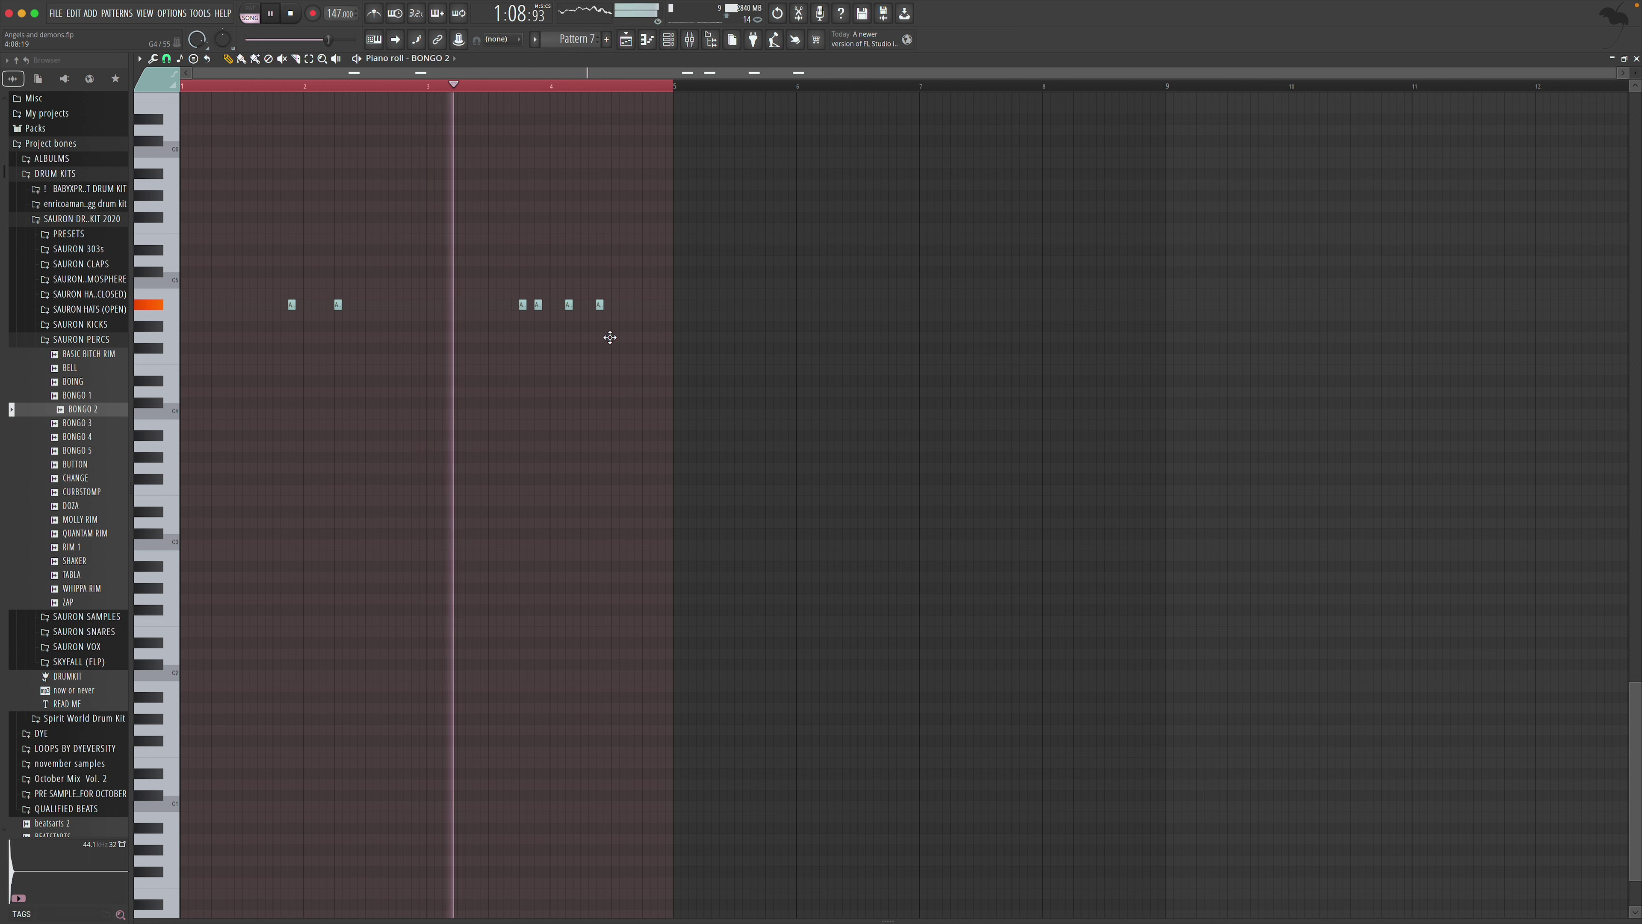
{"action": "right_click", "coordinate": [599, 304]}
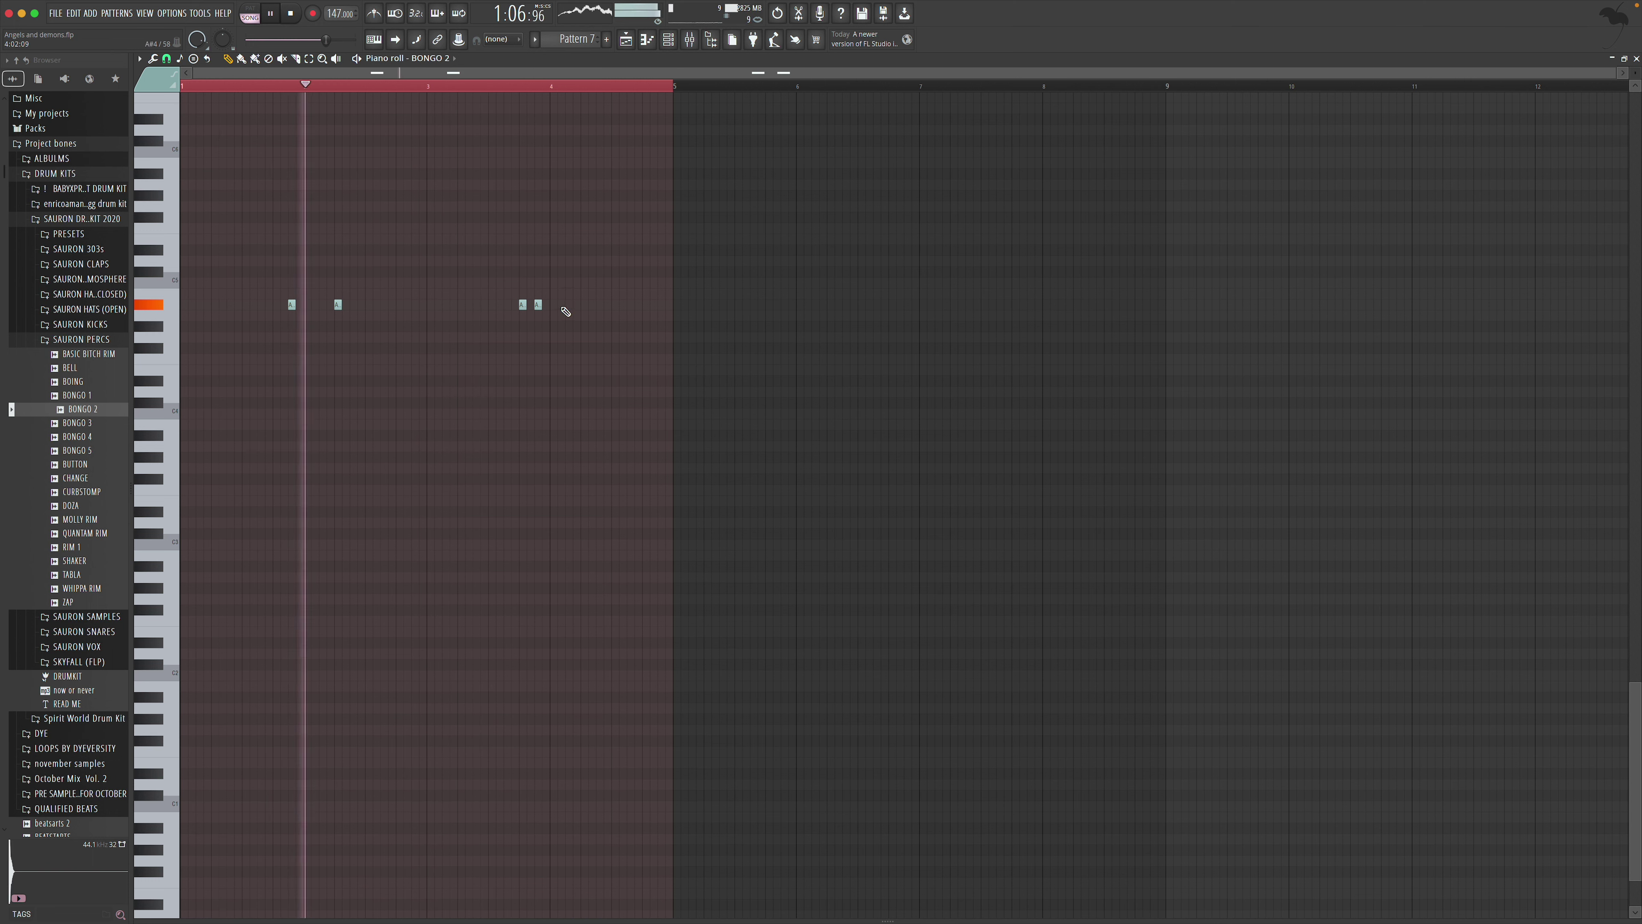
{"action": "left_click", "coordinate": [584, 304]}
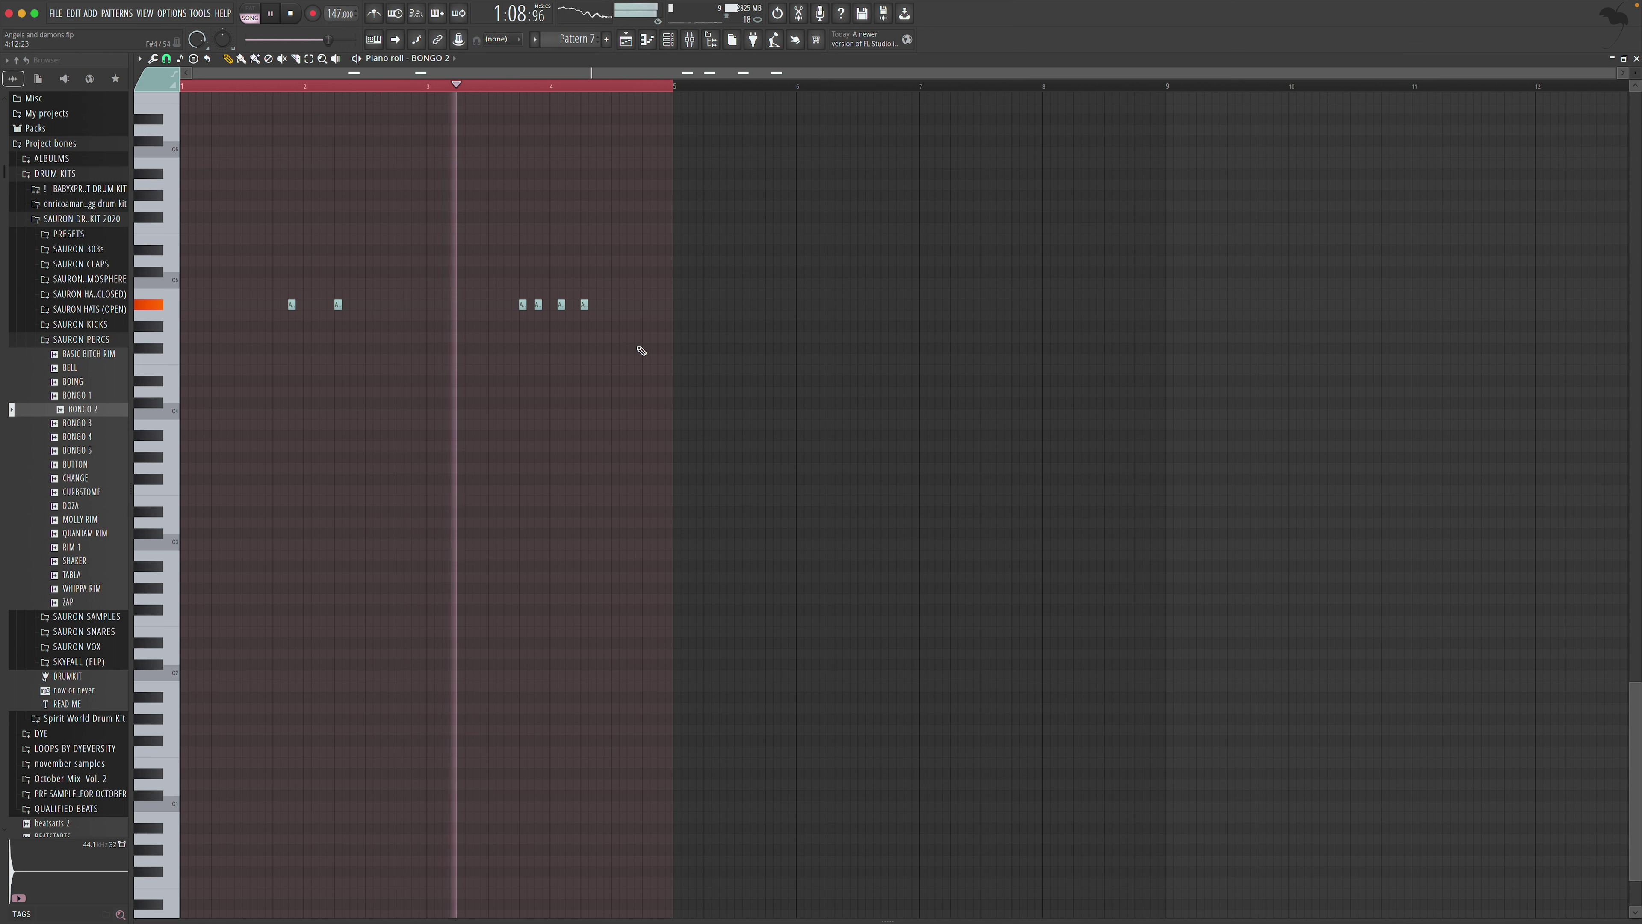
{"action": "right_click", "coordinate": [584, 305]}
{"action": "right_click", "coordinate": [562, 305]}
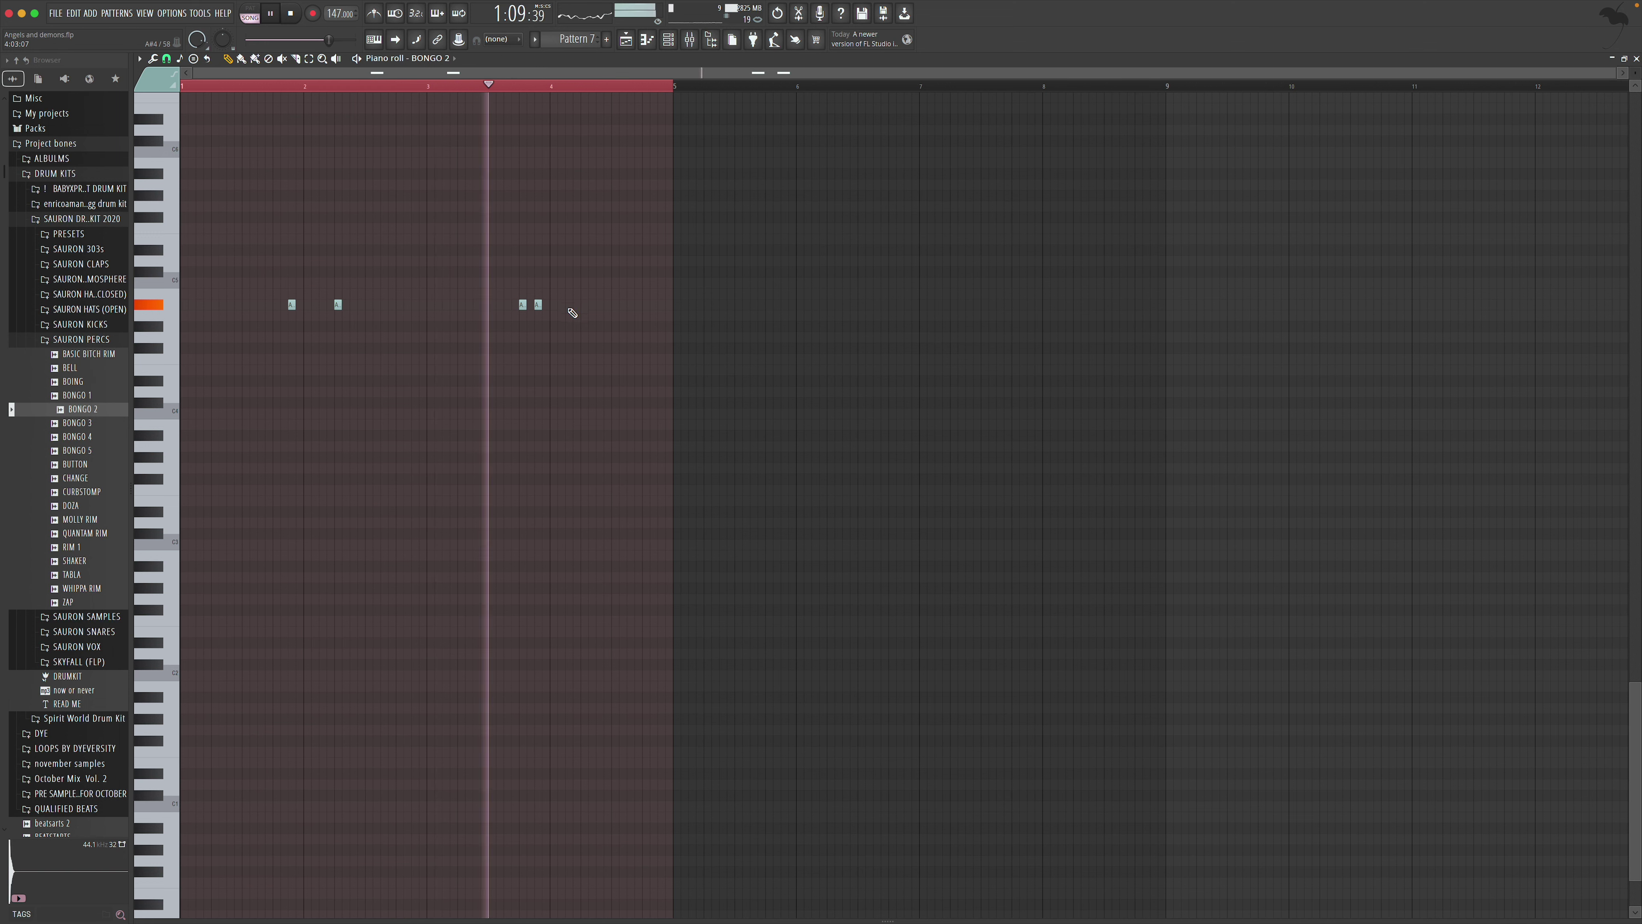
Add two A#4 bongo notes in bar 4 of Pattern 7, one halfway through beat 1 and one on beat 2
{"action": "key", "text": "space"}
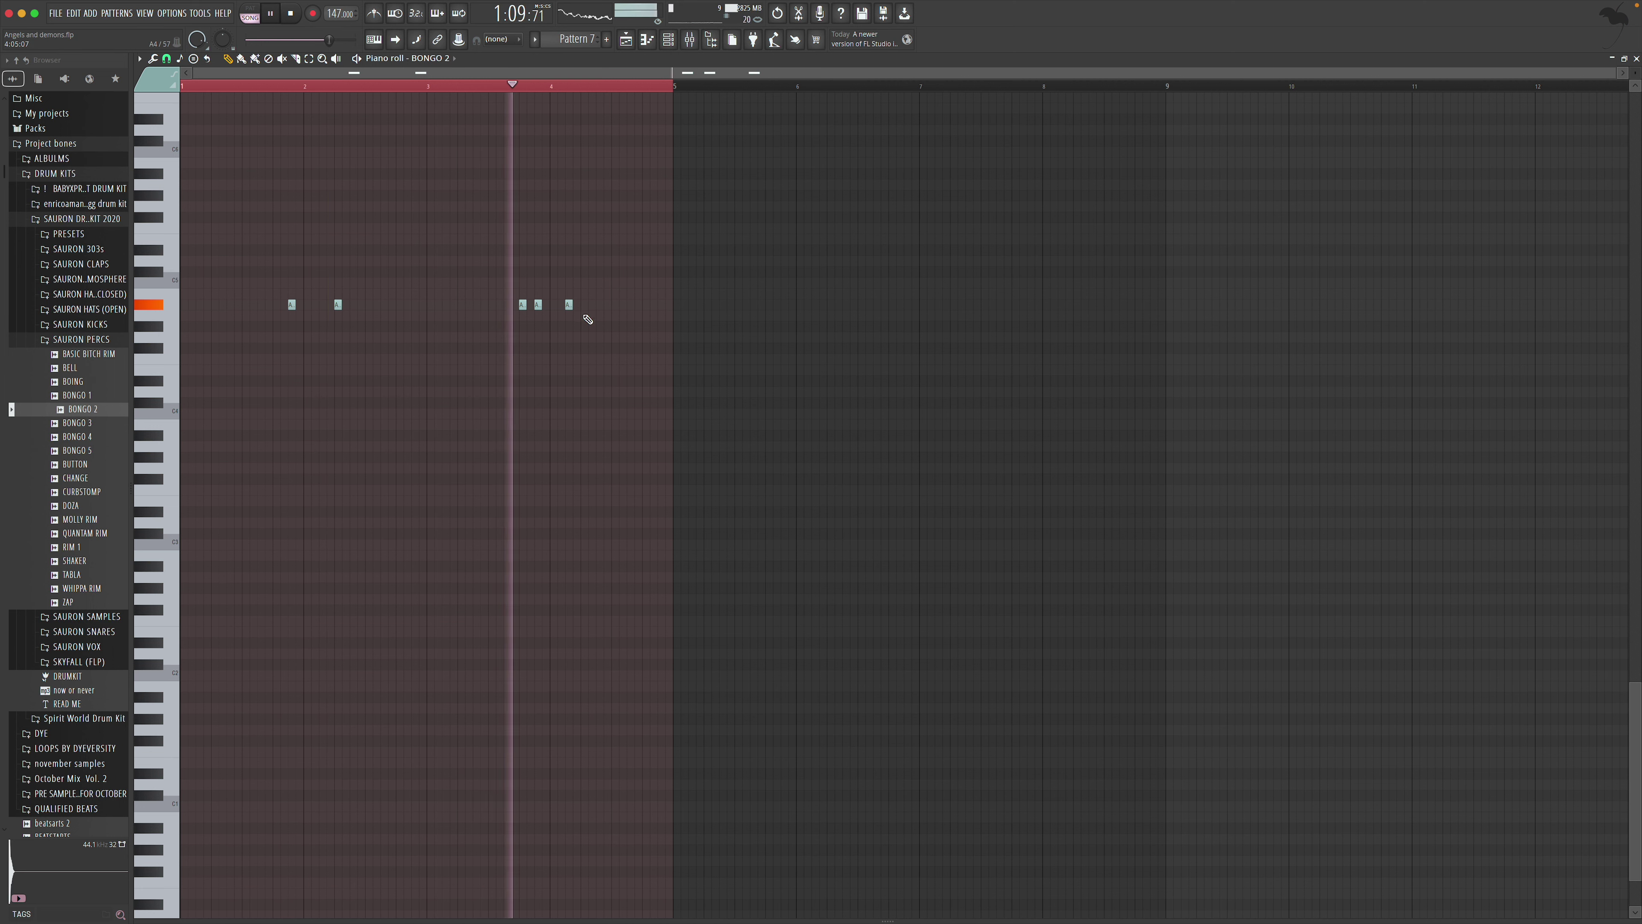
{"action": "key", "text": "space"}
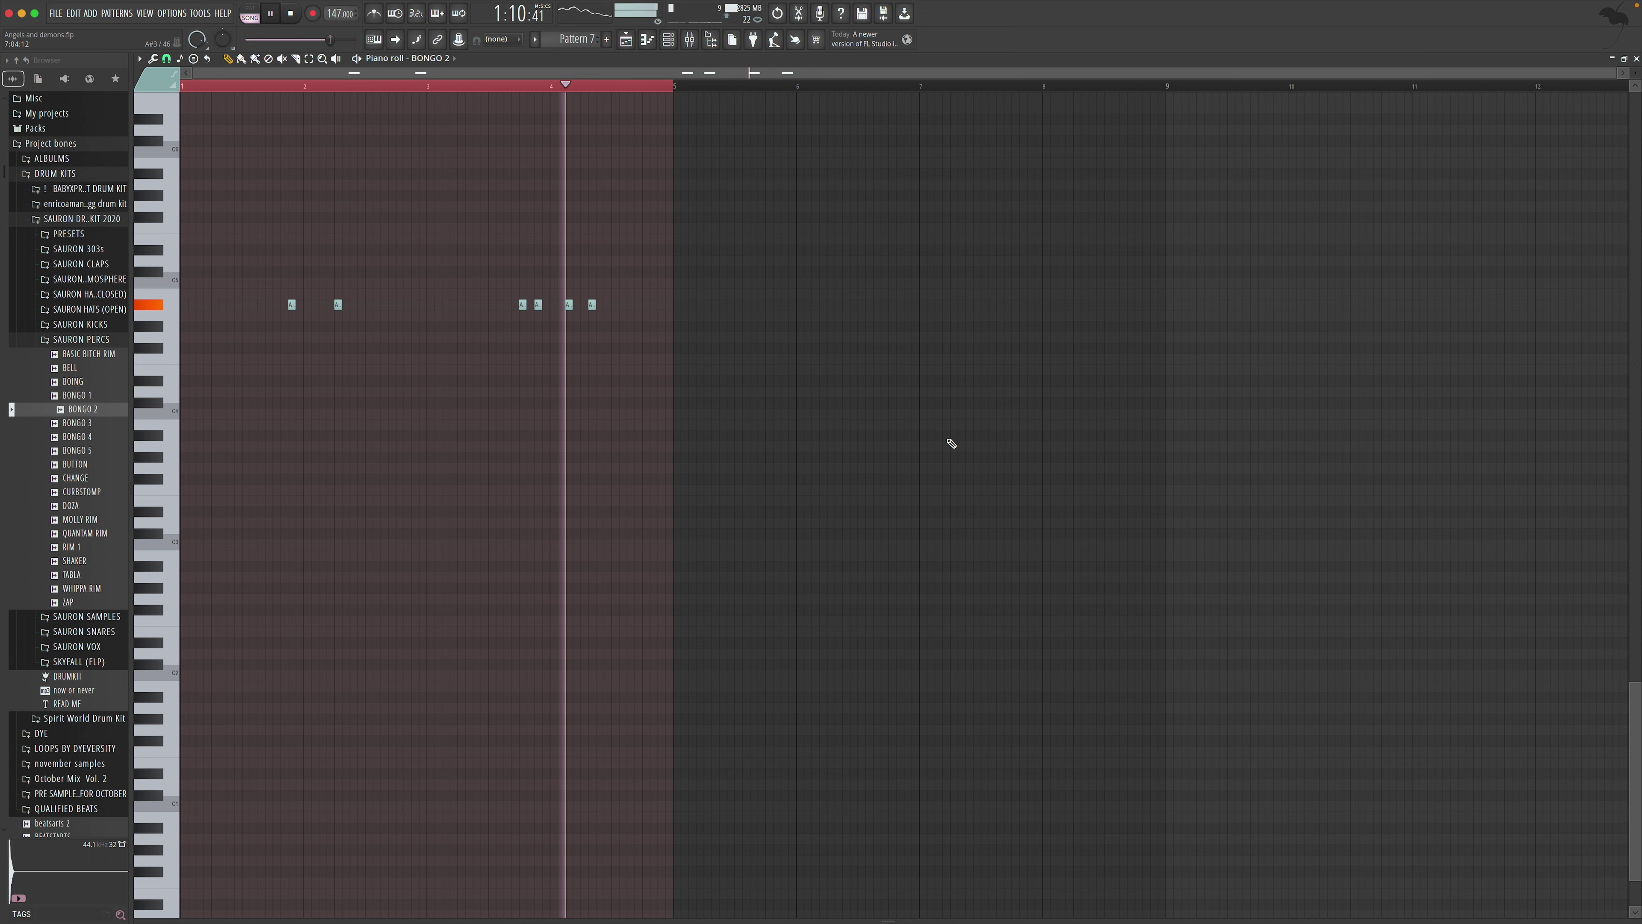
{"action": "left_click_drag", "start_coordinate": [591, 305], "coordinate": [584, 305]}
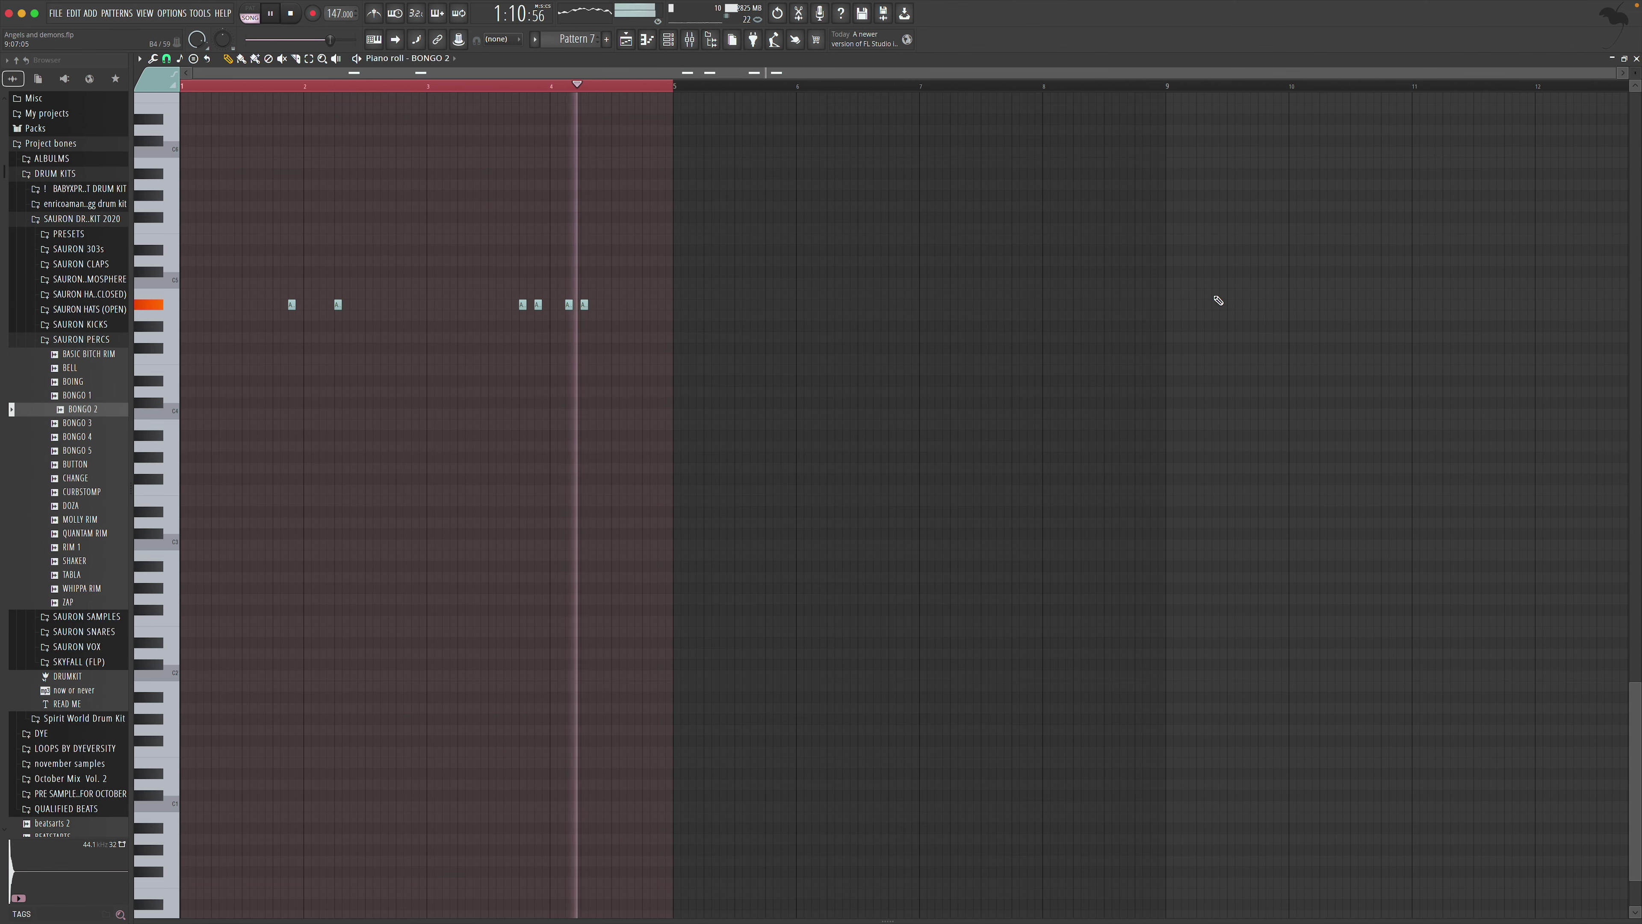
Load Fruity Reeverb 2 into the first effect slot of the bongo's mixer track, Insert 8
{"action": "key", "text": "F5"}
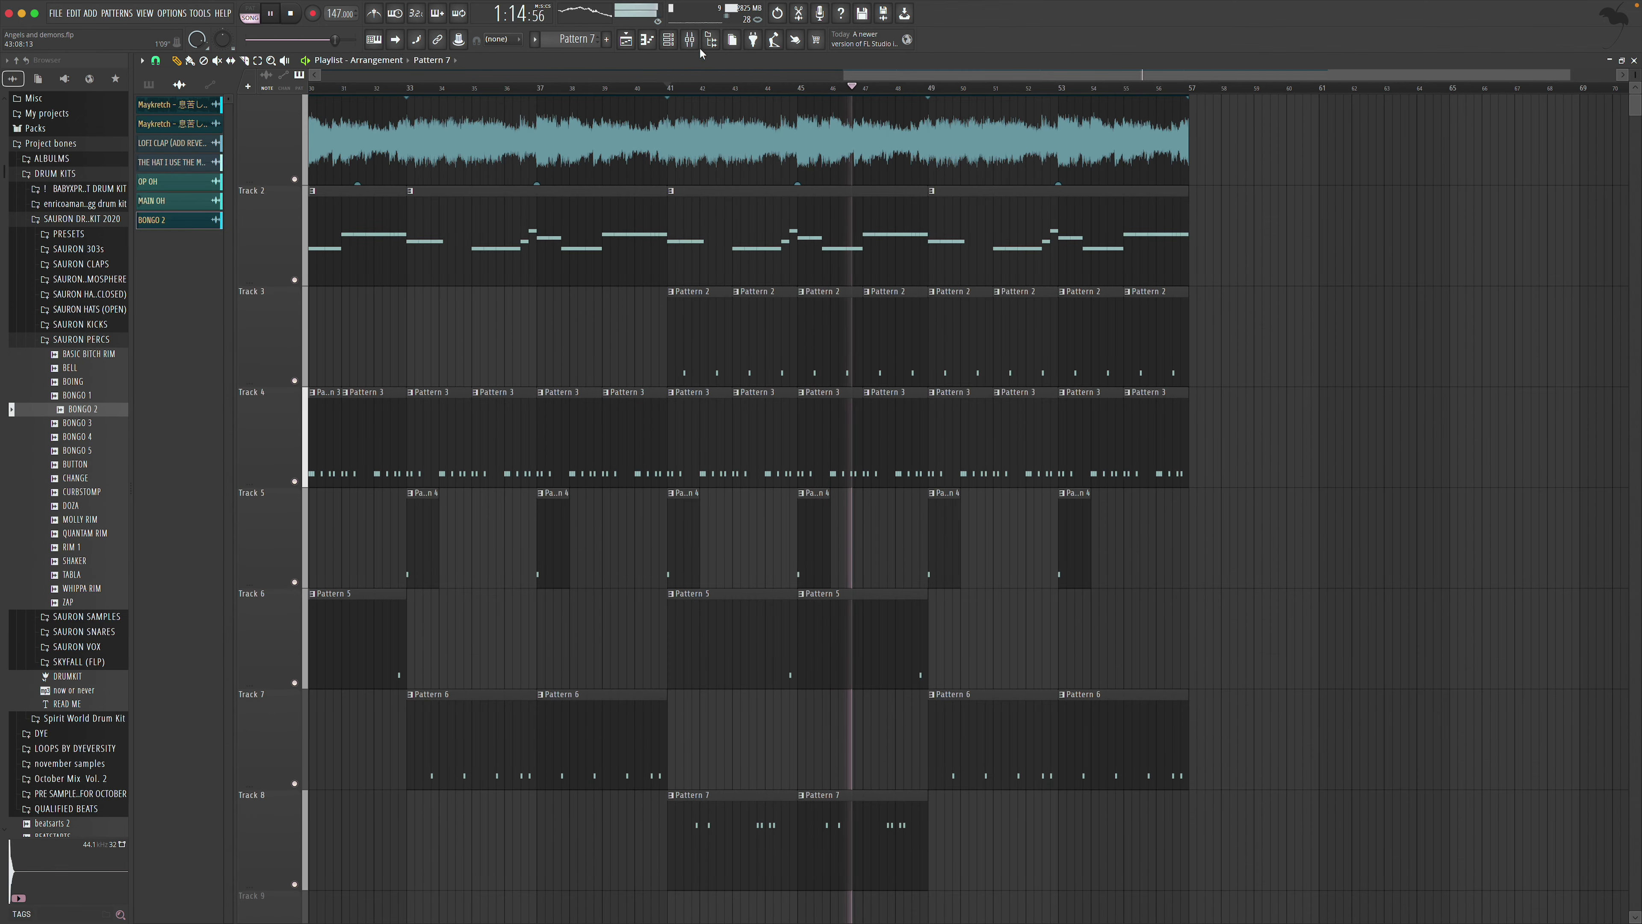
{"action": "key", "text": "F9"}
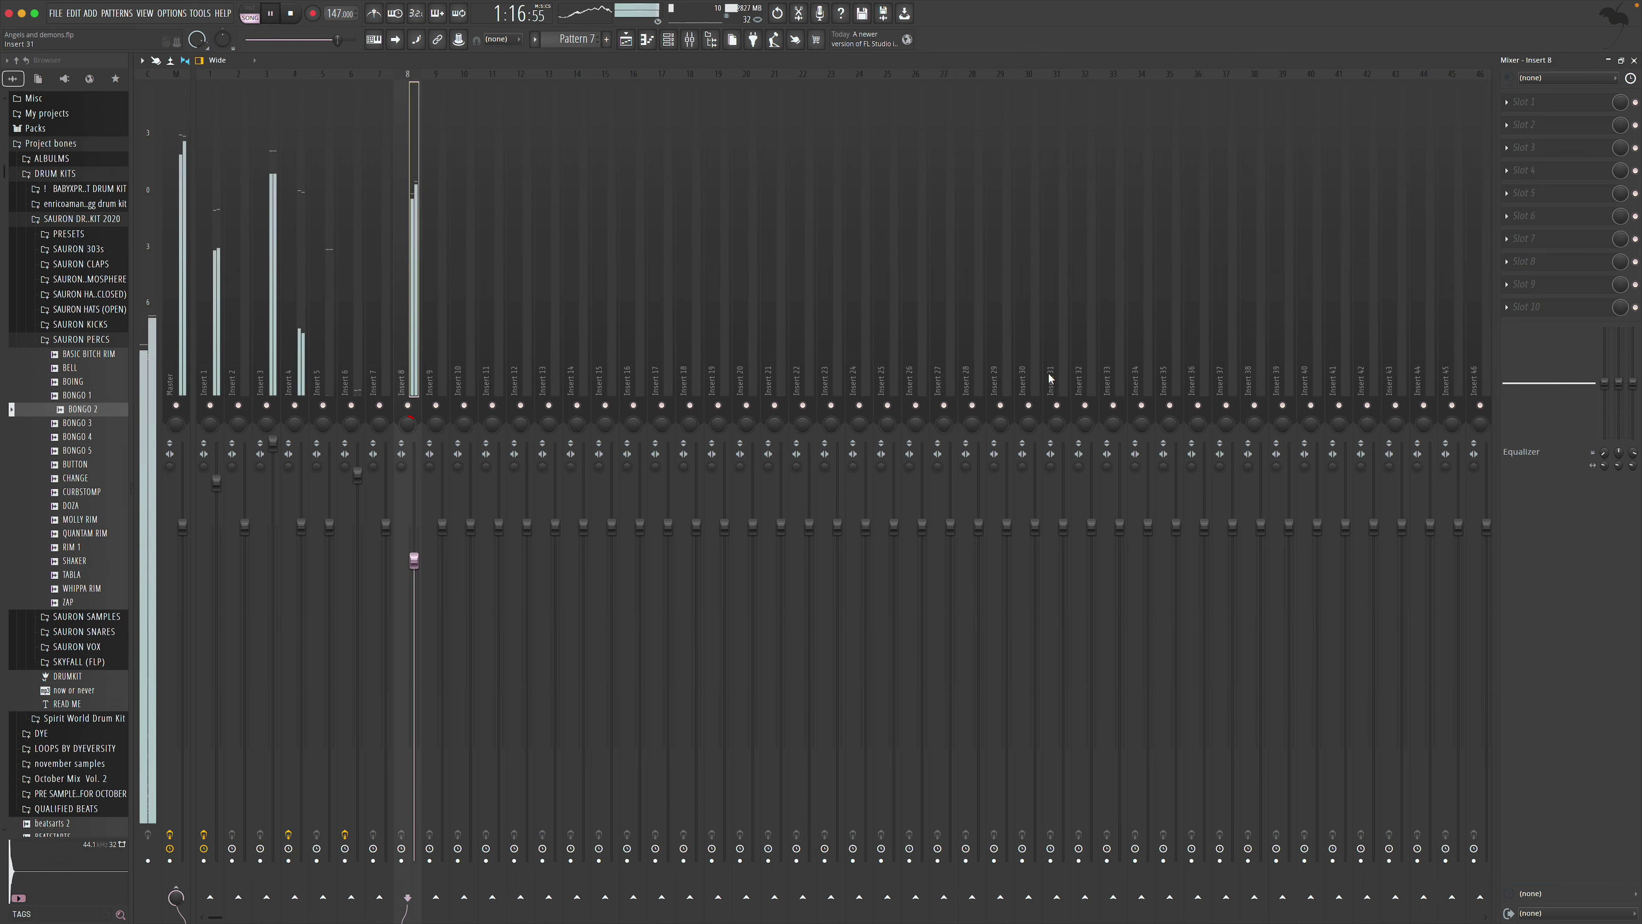
{"action": "left_click", "coordinate": [1553, 110]}
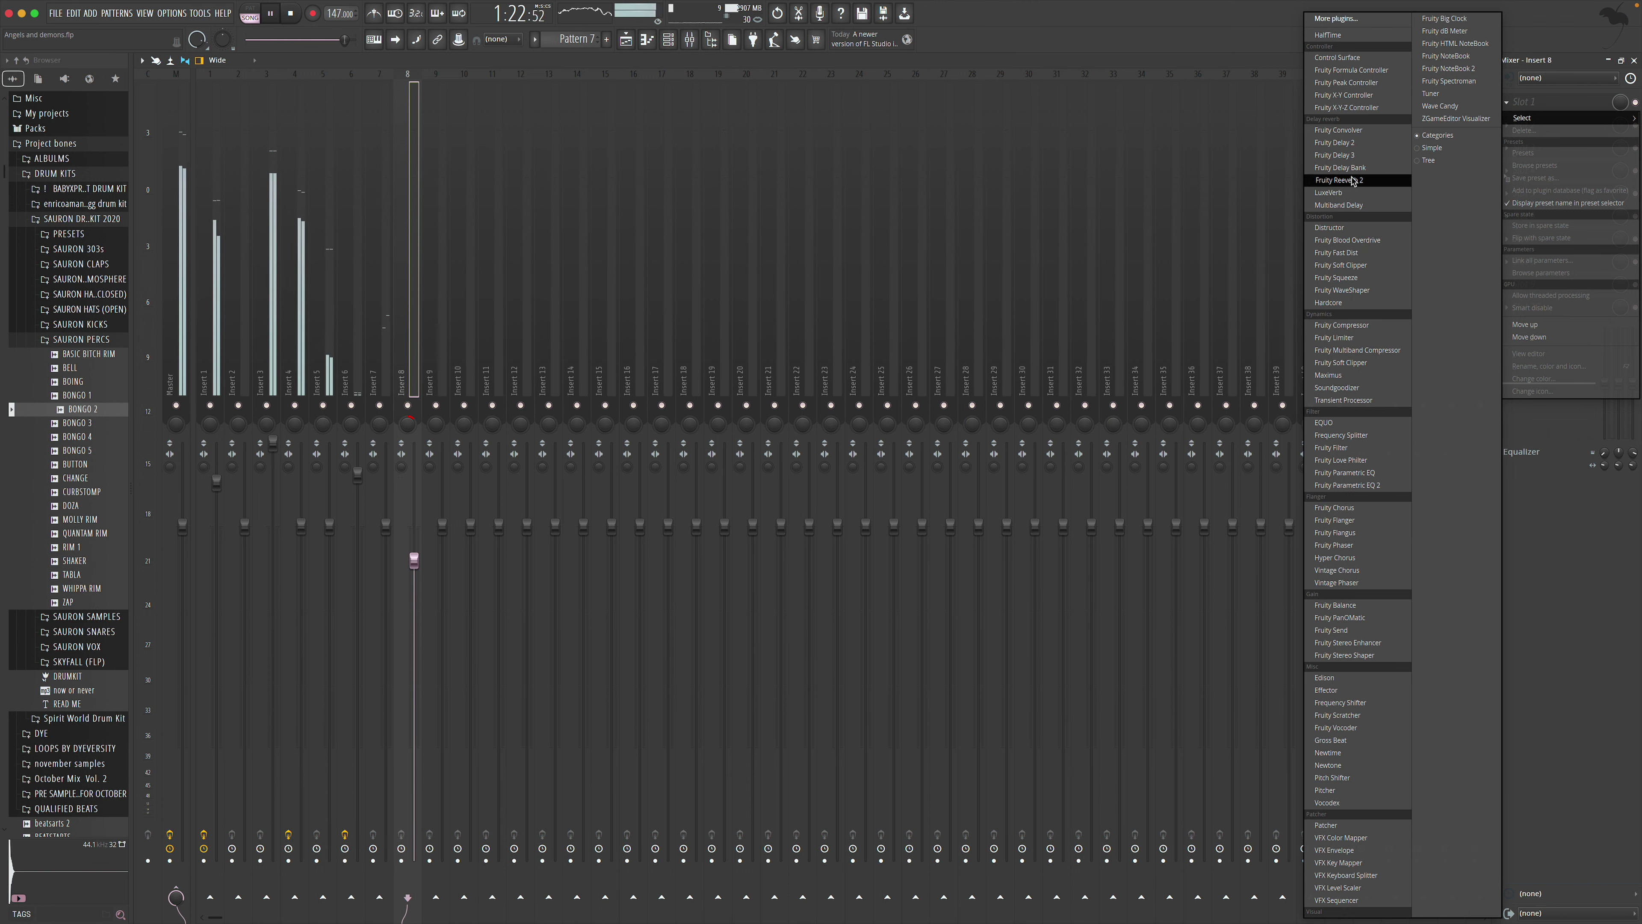
{"action": "left_click", "coordinate": [1339, 180]}
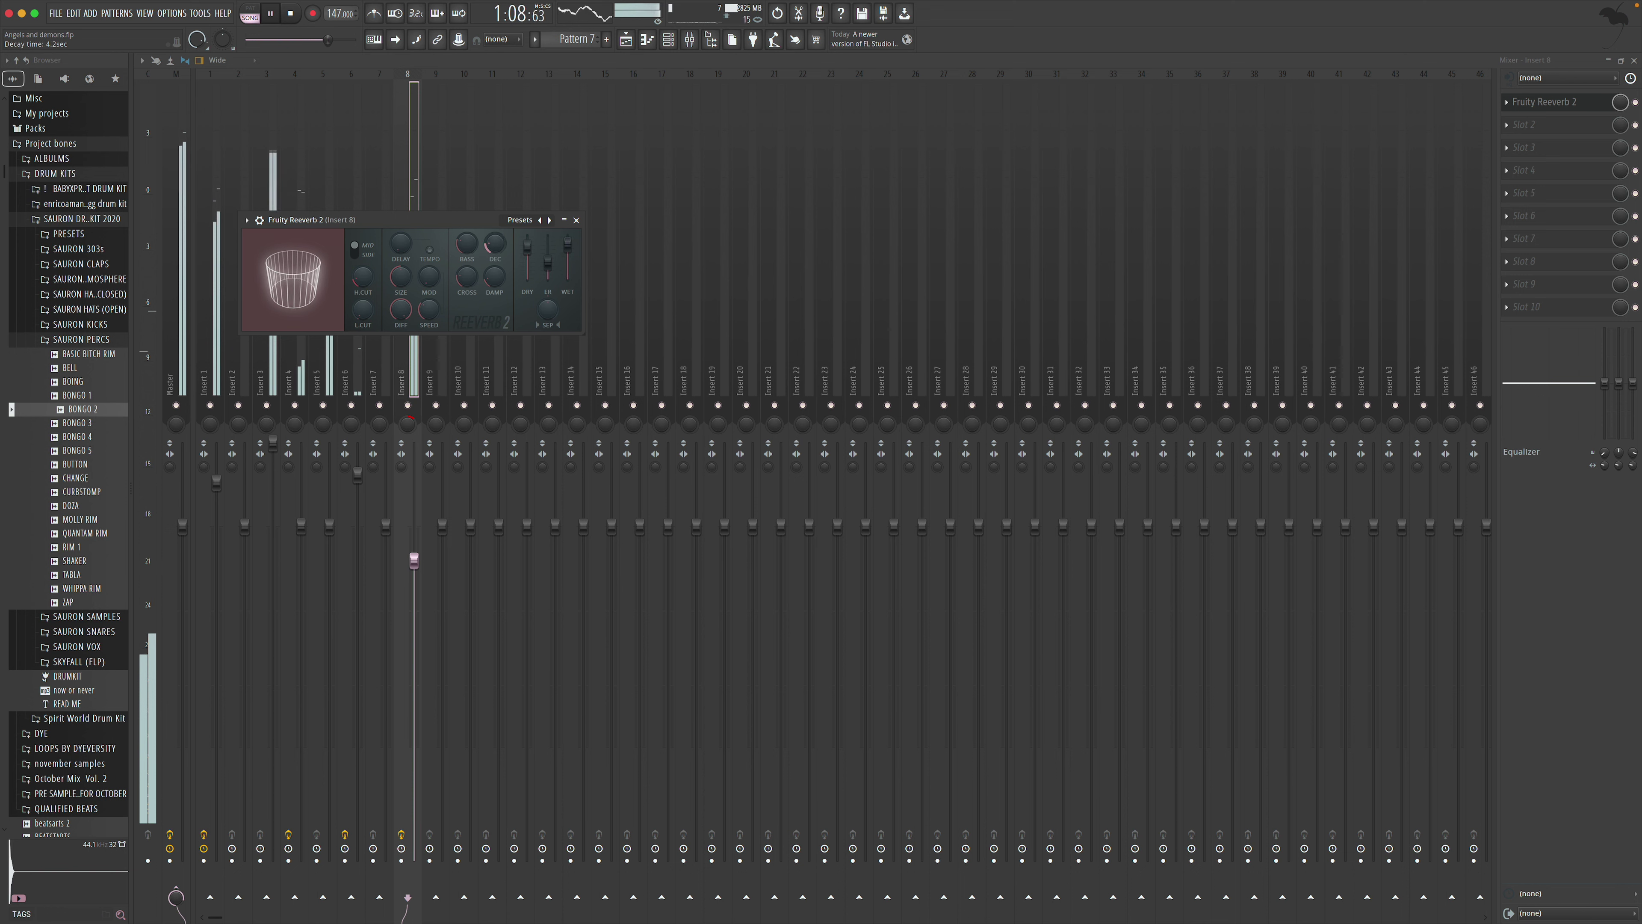
Load Fruity Parametric EQ 2 into the second effect slot of the bongo's Insert 8 and apply a low-cut preset
{"action": "left_click", "coordinate": [577, 221]}
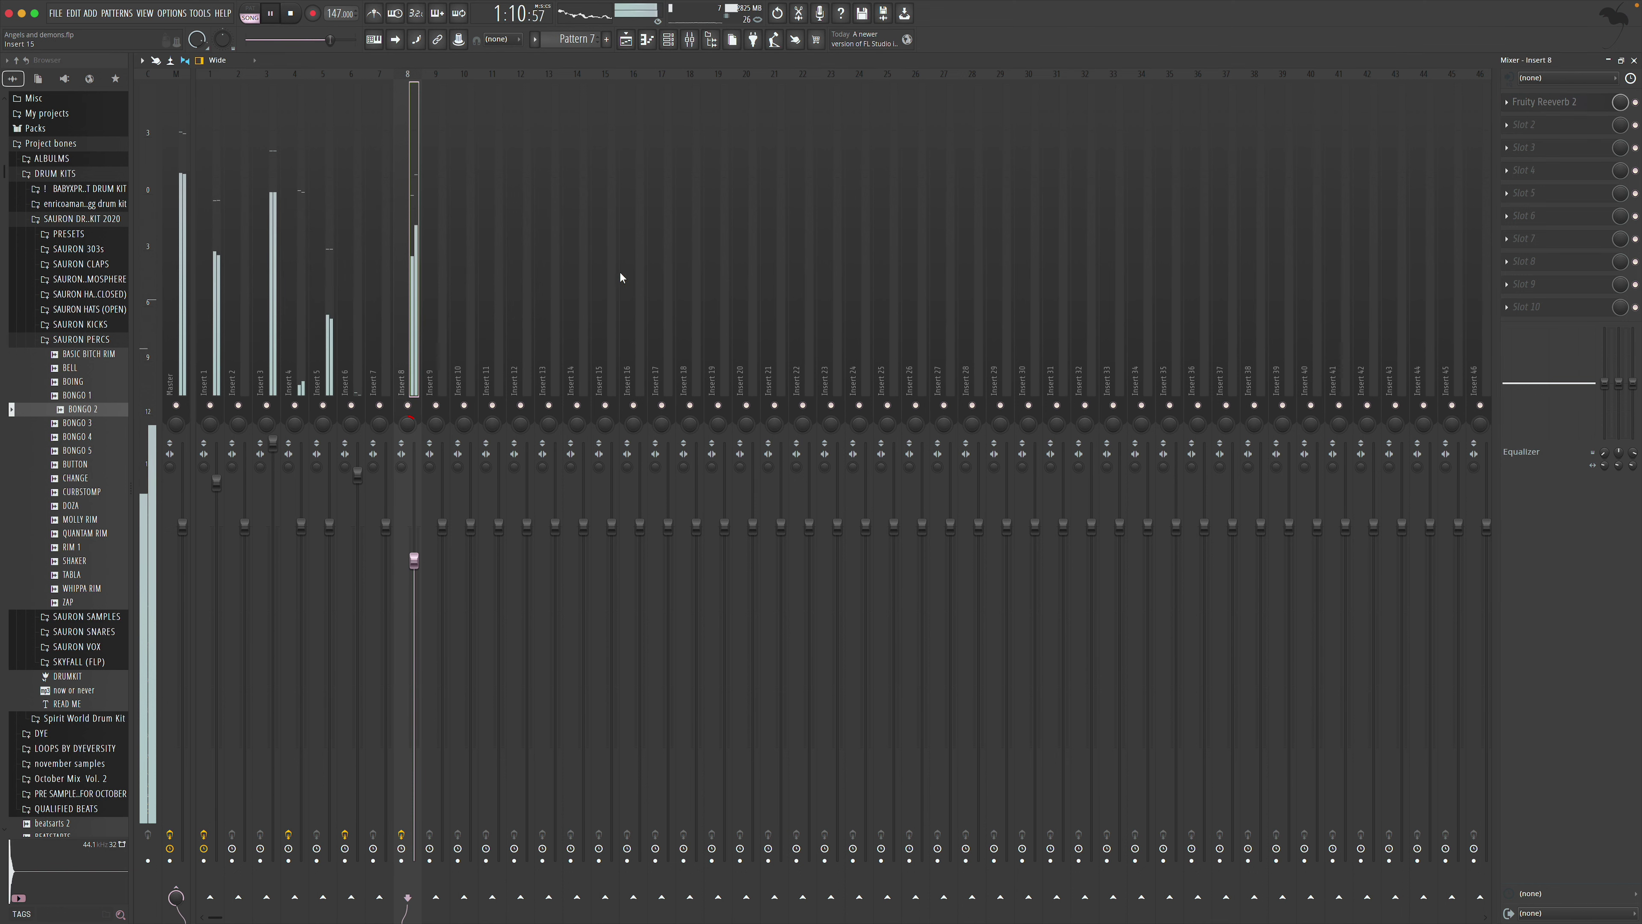
{"action": "left_click", "coordinate": [1563, 126]}
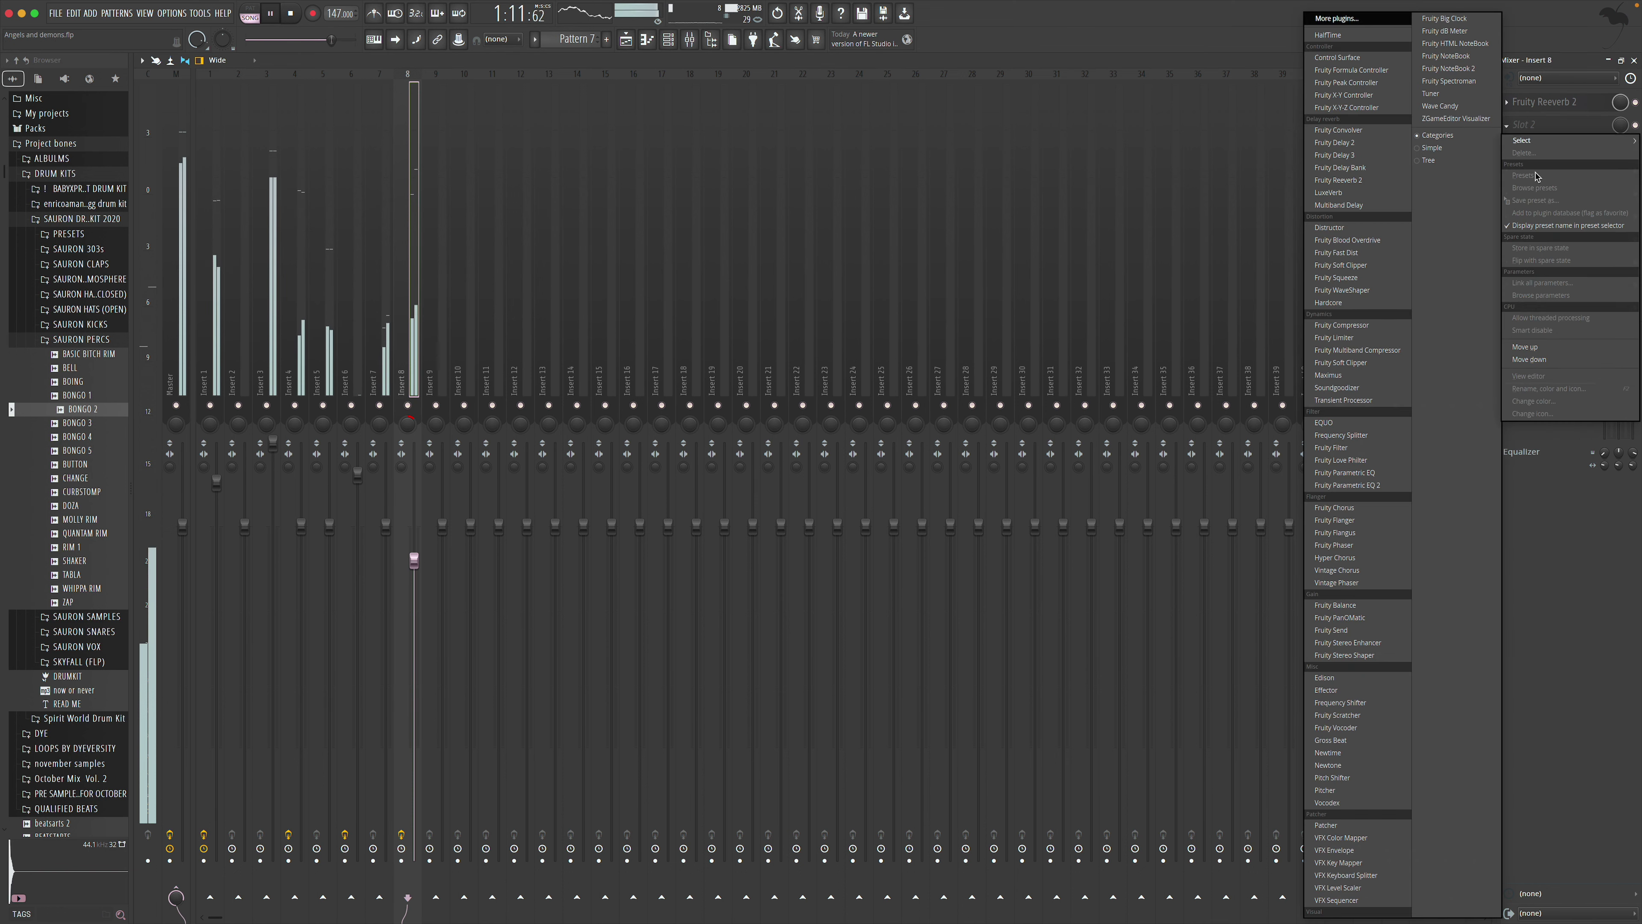
{"action": "left_click", "coordinate": [1372, 485]}
{"action": "left_click", "coordinate": [553, 141]}
{"action": "left_click", "coordinate": [565, 148]}
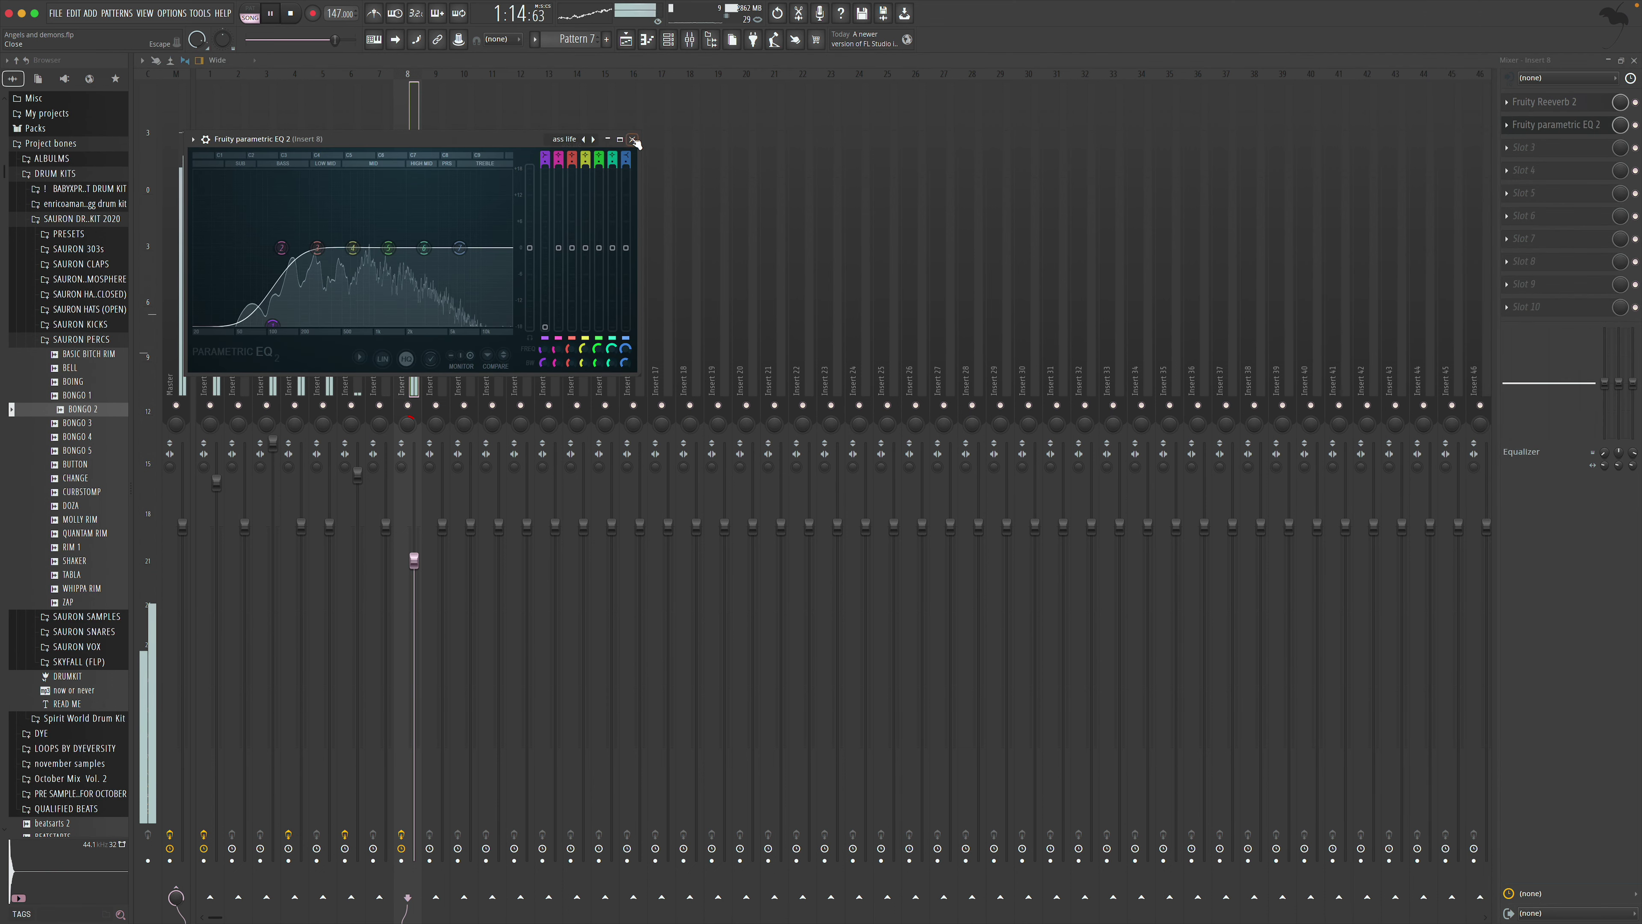
{"action": "left_click", "coordinate": [633, 140]}
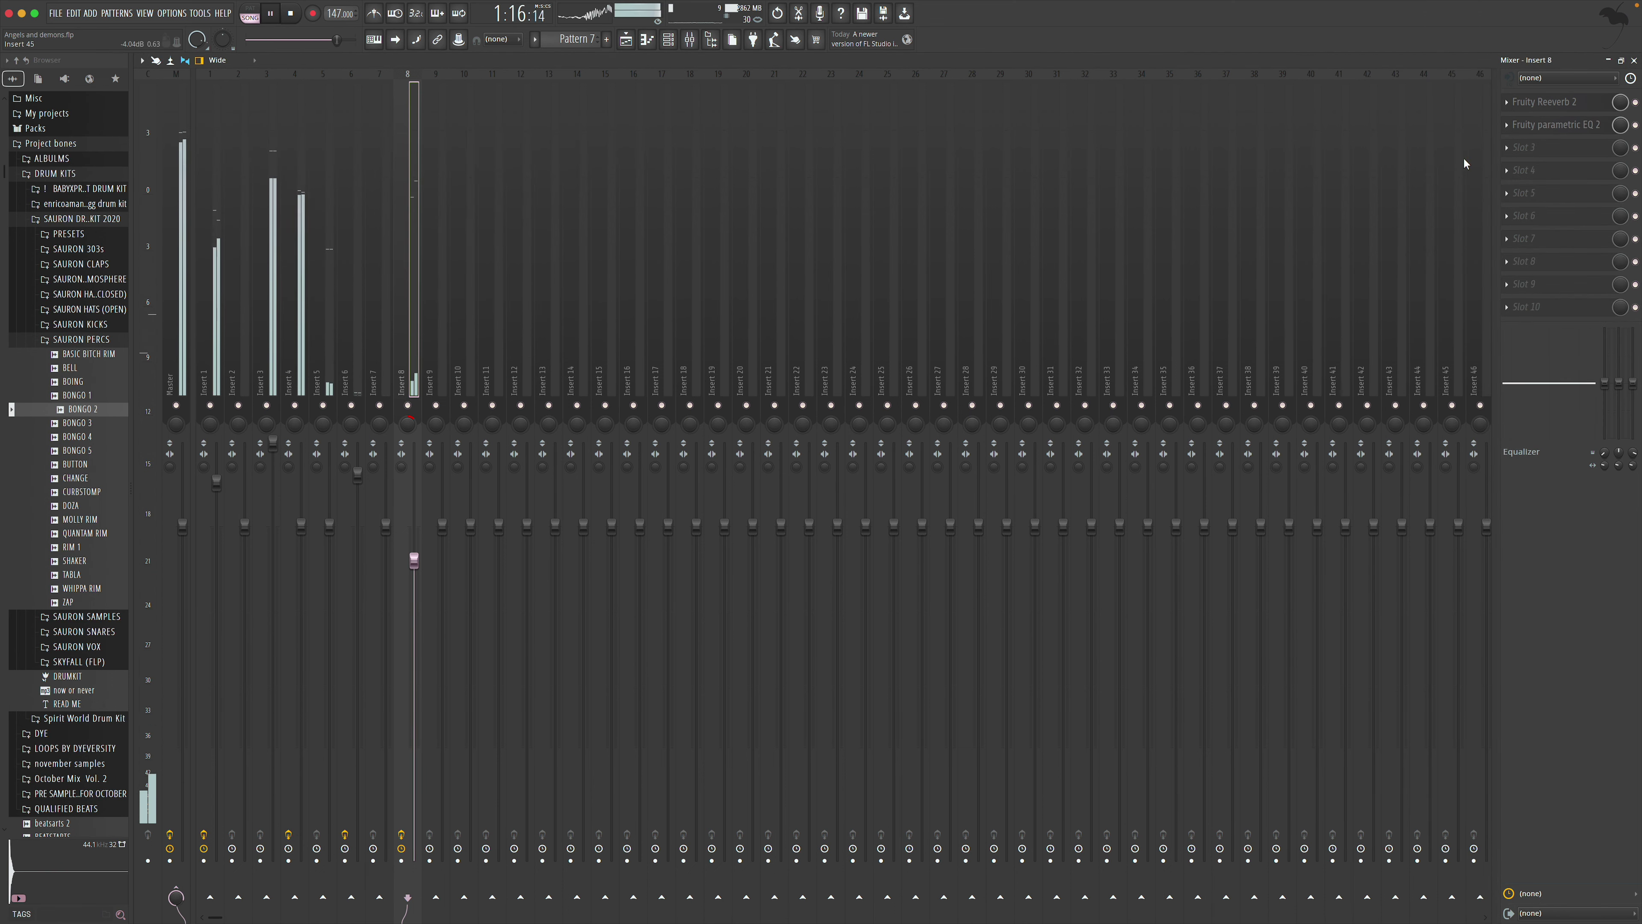
Add another Fruity Parametric EQ 2 in the third slot of Insert 8 with the Radio preset
{"action": "left_click", "coordinate": [1552, 148]}
{"action": "left_click", "coordinate": [1371, 486]}
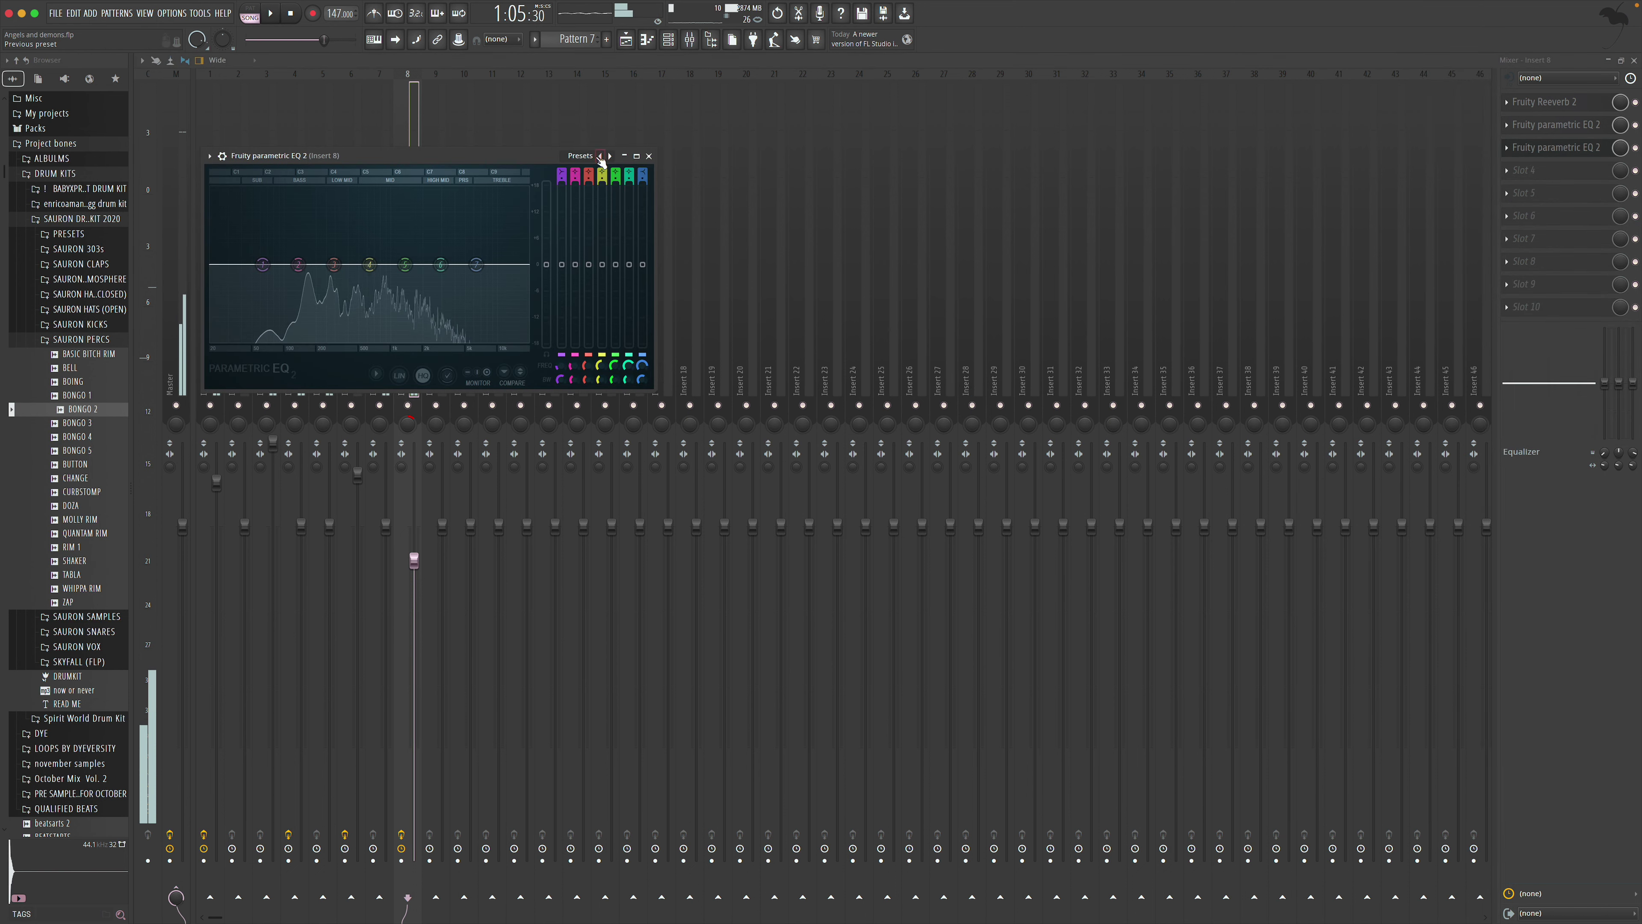
{"action": "left_click", "coordinate": [602, 157]}
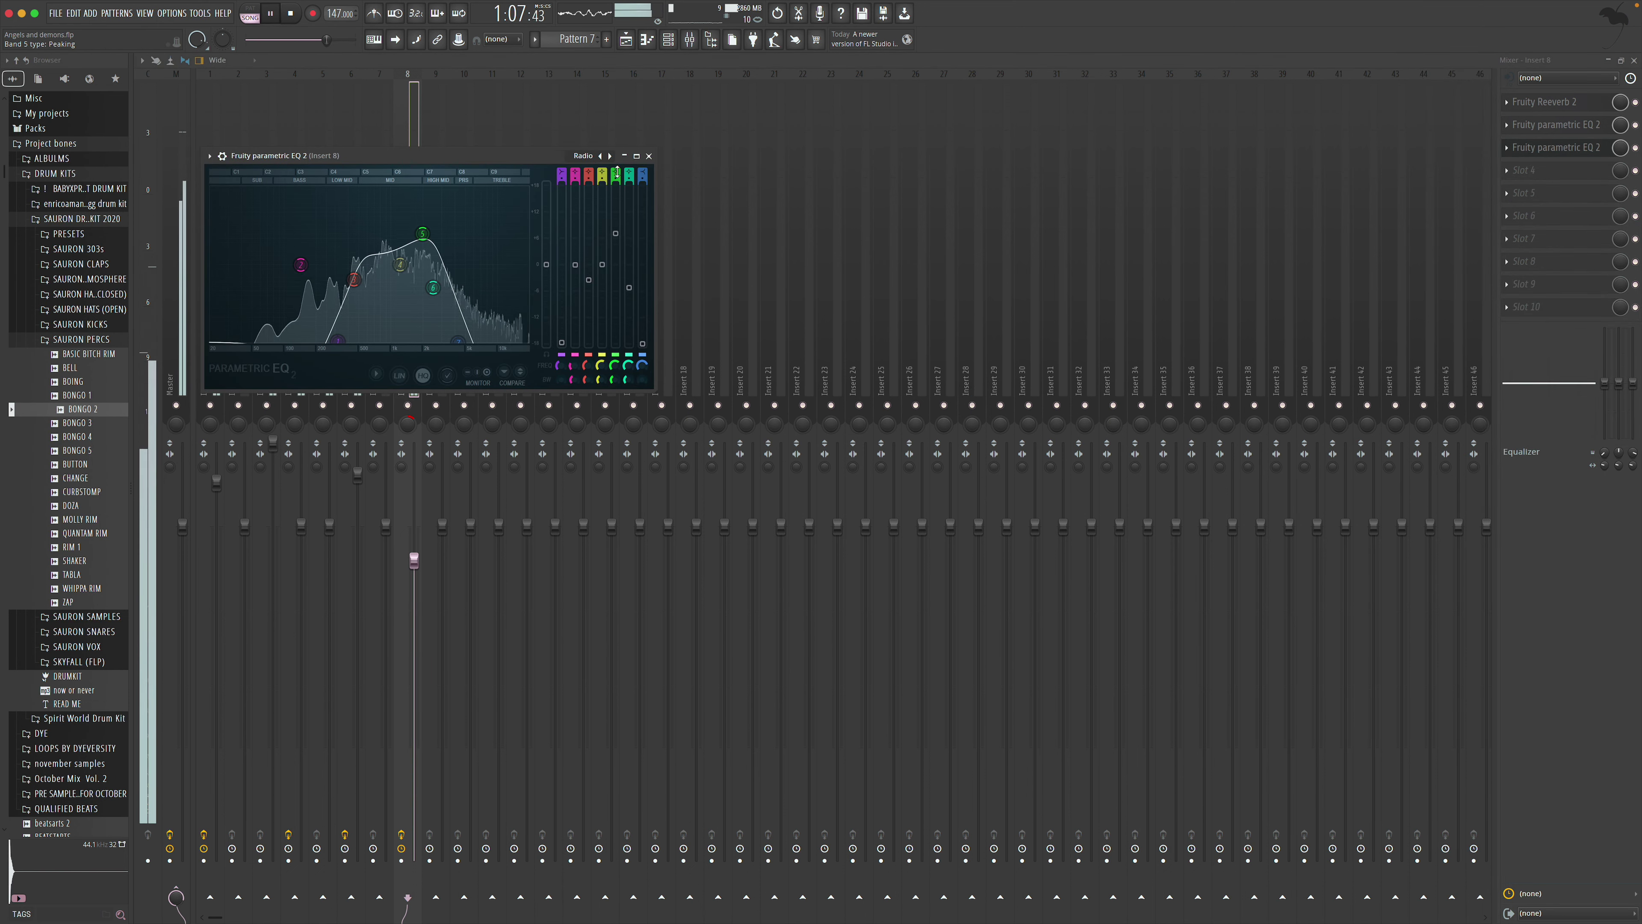
{"action": "left_click", "coordinate": [649, 157]}
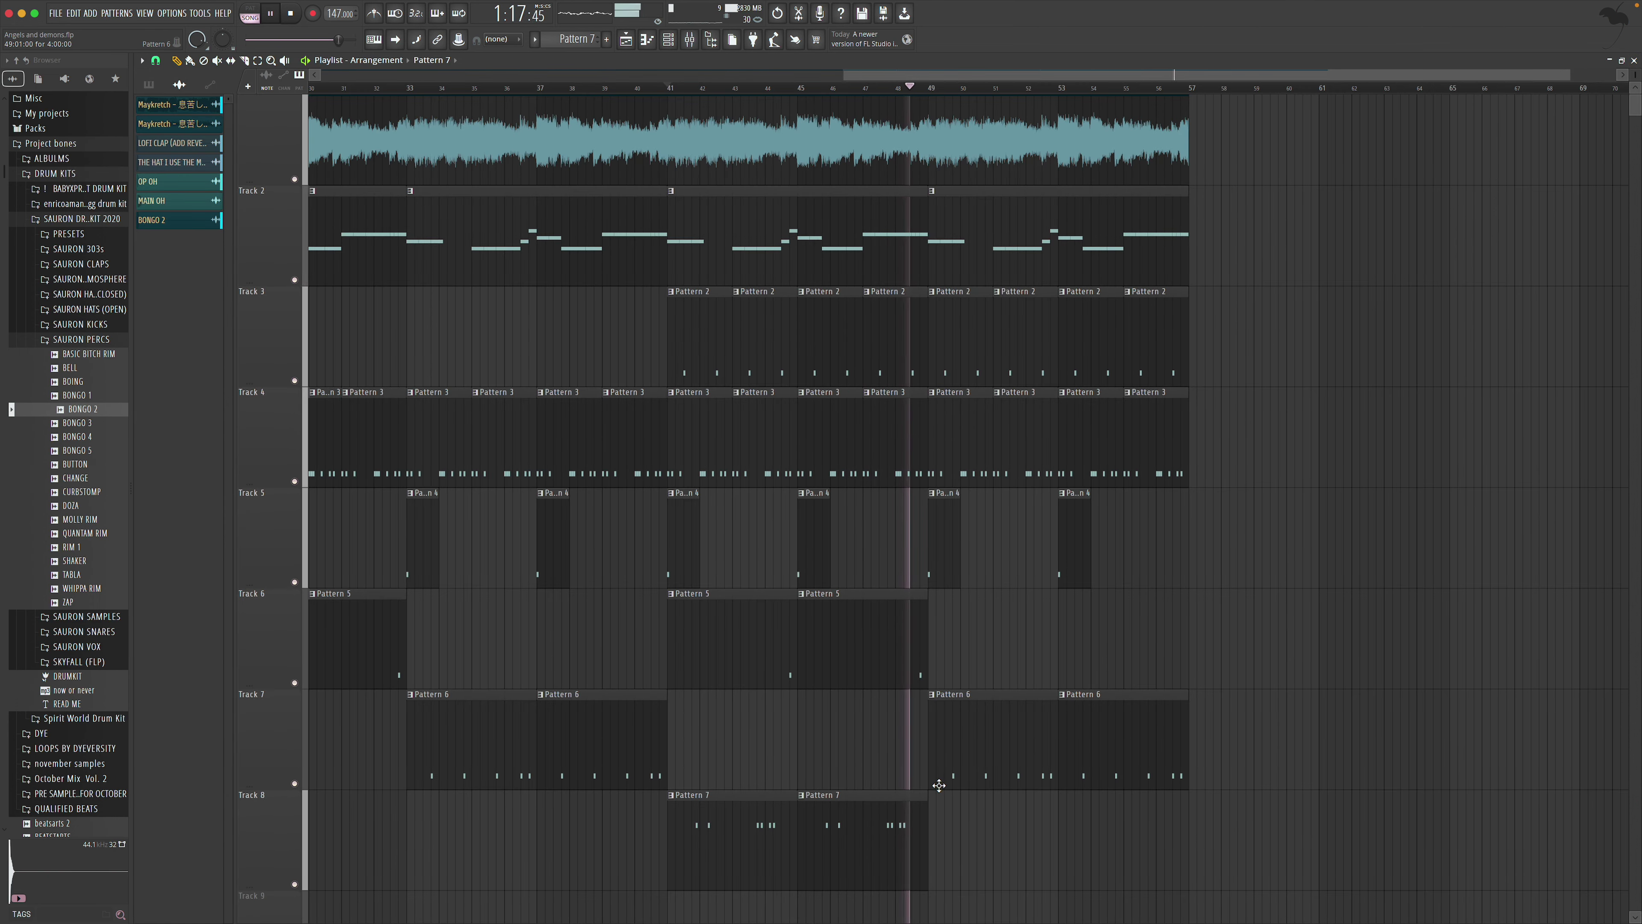
Delete the four Pattern 3 clips from bar 49 to bar 57 on Track 4 and restart playback
{"action": "right_click", "coordinate": [979, 467]}
{"action": "right_click", "coordinate": [1016, 473]}
{"action": "right_click", "coordinate": [1086, 476]}
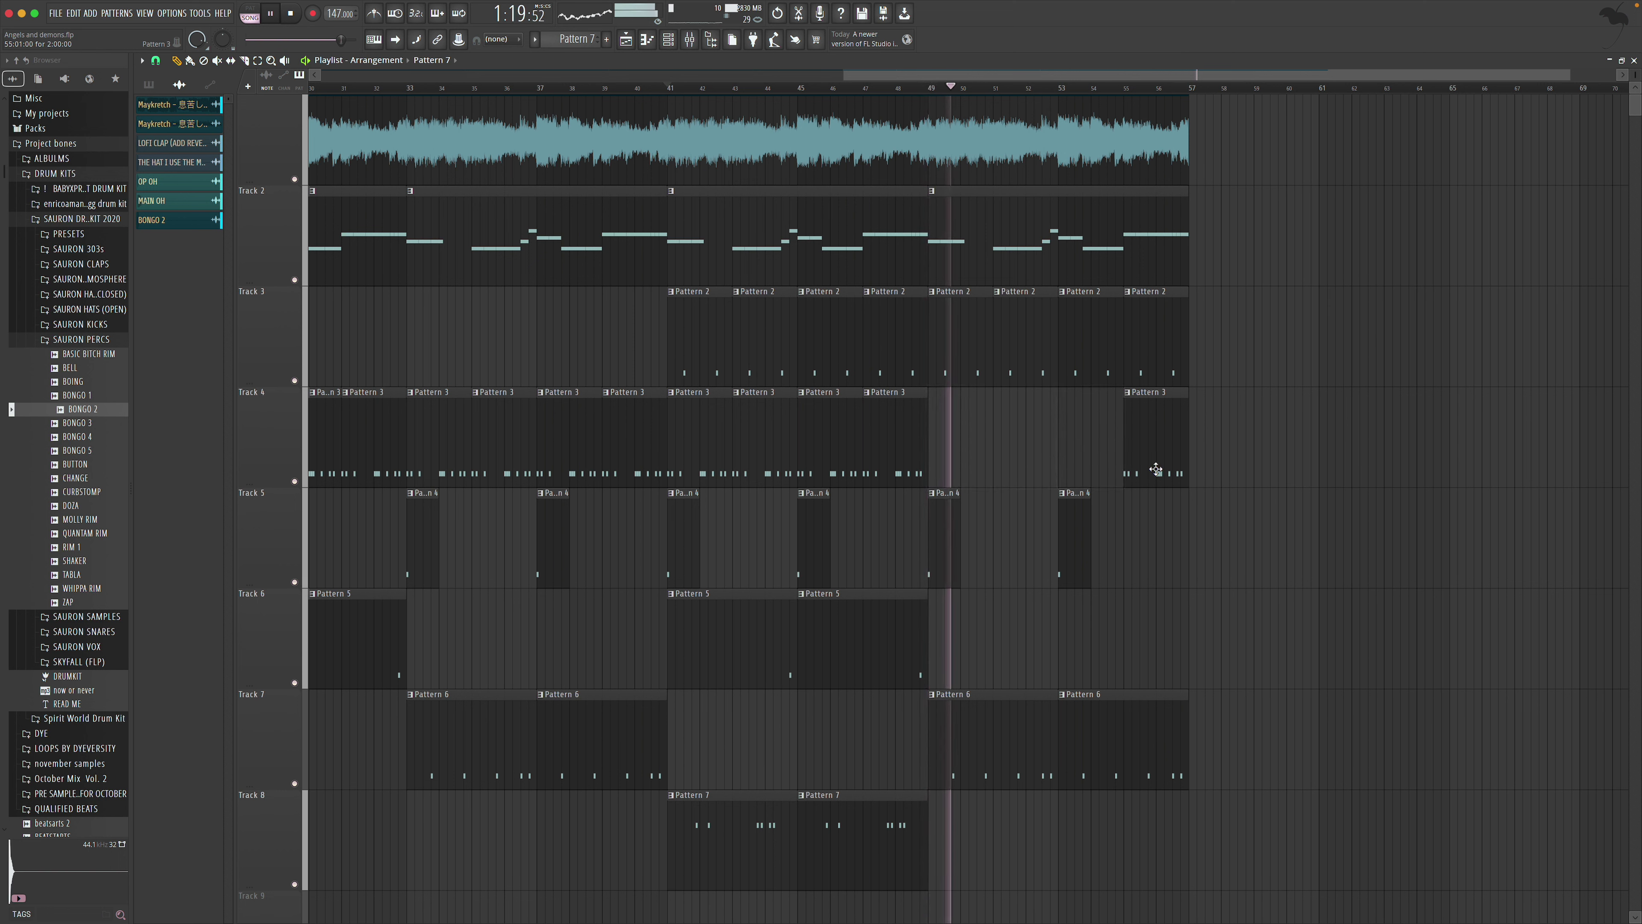
{"action": "right_click", "coordinate": [1155, 467]}
{"action": "key", "text": "space"}
{"action": "key", "text": "space"}
Delete the four Pattern 2 clips from bar 49 onward on Track 3 and the Pattern 4 clip at bar 53 on Track 5
{"action": "right_click", "coordinate": [960, 344]}
{"action": "right_click", "coordinate": [1026, 346]}
{"action": "right_click", "coordinate": [1090, 347]}
{"action": "right_click", "coordinate": [1156, 348]}
{"action": "right_click", "coordinate": [1079, 537]}
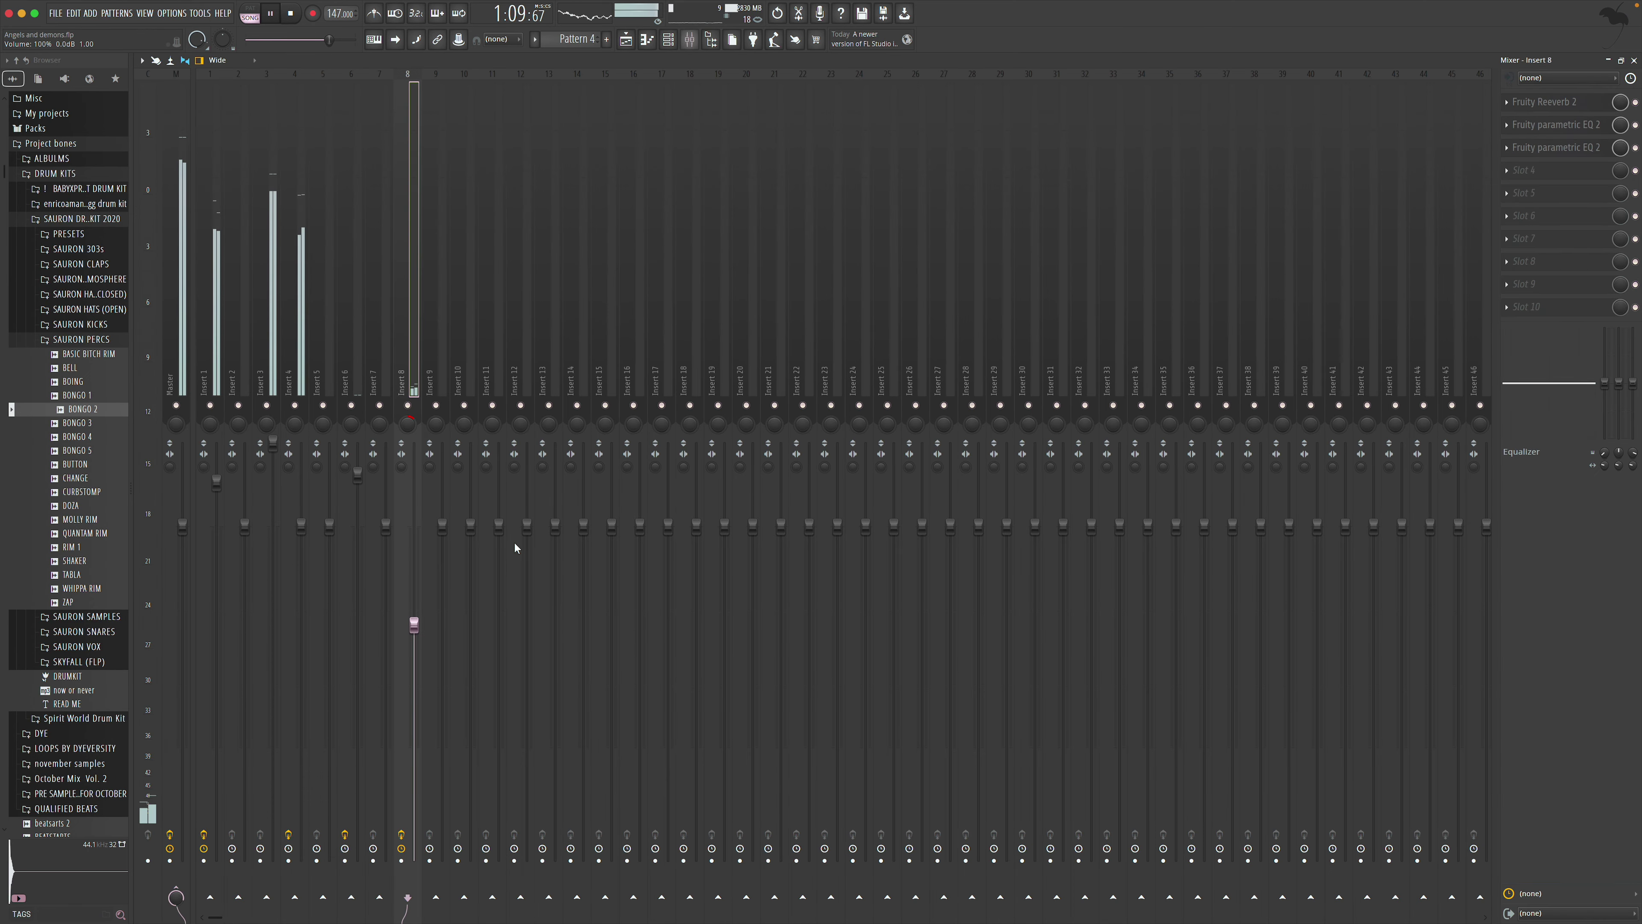
Lower the volume of the bongo's mixer track, Insert 8, and return to the playlist
{"action": "key", "text": "F9"}
{"action": "left_click_drag", "start_coordinate": [414, 594], "coordinate": [414, 590]}
{"action": "left_click", "coordinate": [1635, 61]}
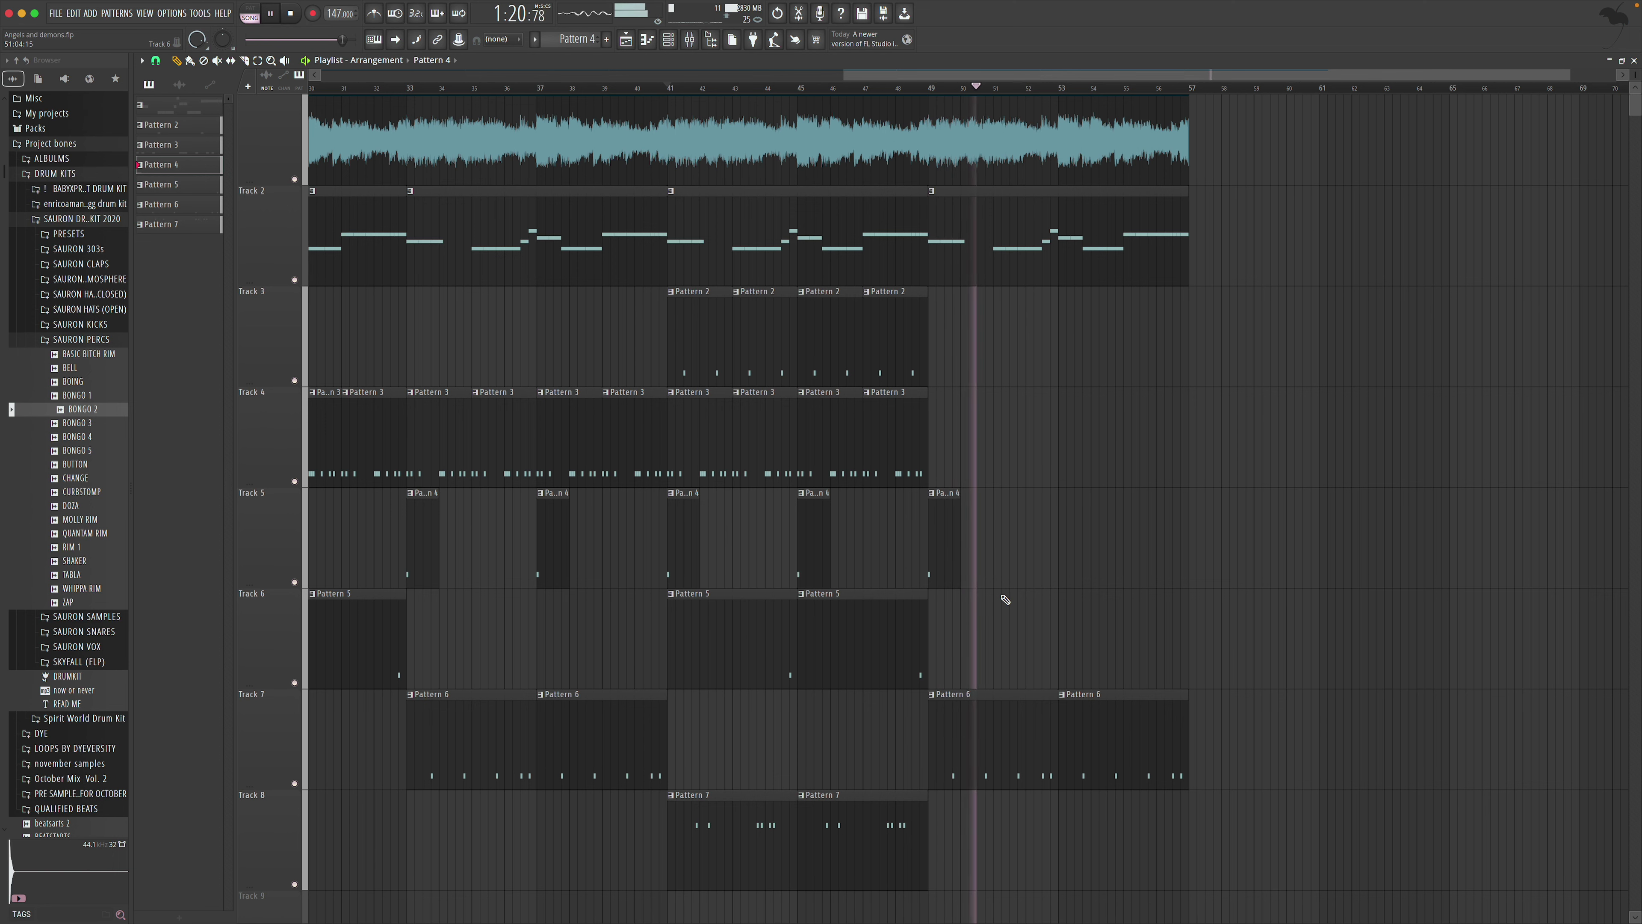
Place another eight-bar Maykretch sample clip at bar 57 on Track 1 to extend the beat
{"action": "scroll", "coordinate": [1045, 455], "scroll_direction": "right", "scroll_amount": 4}
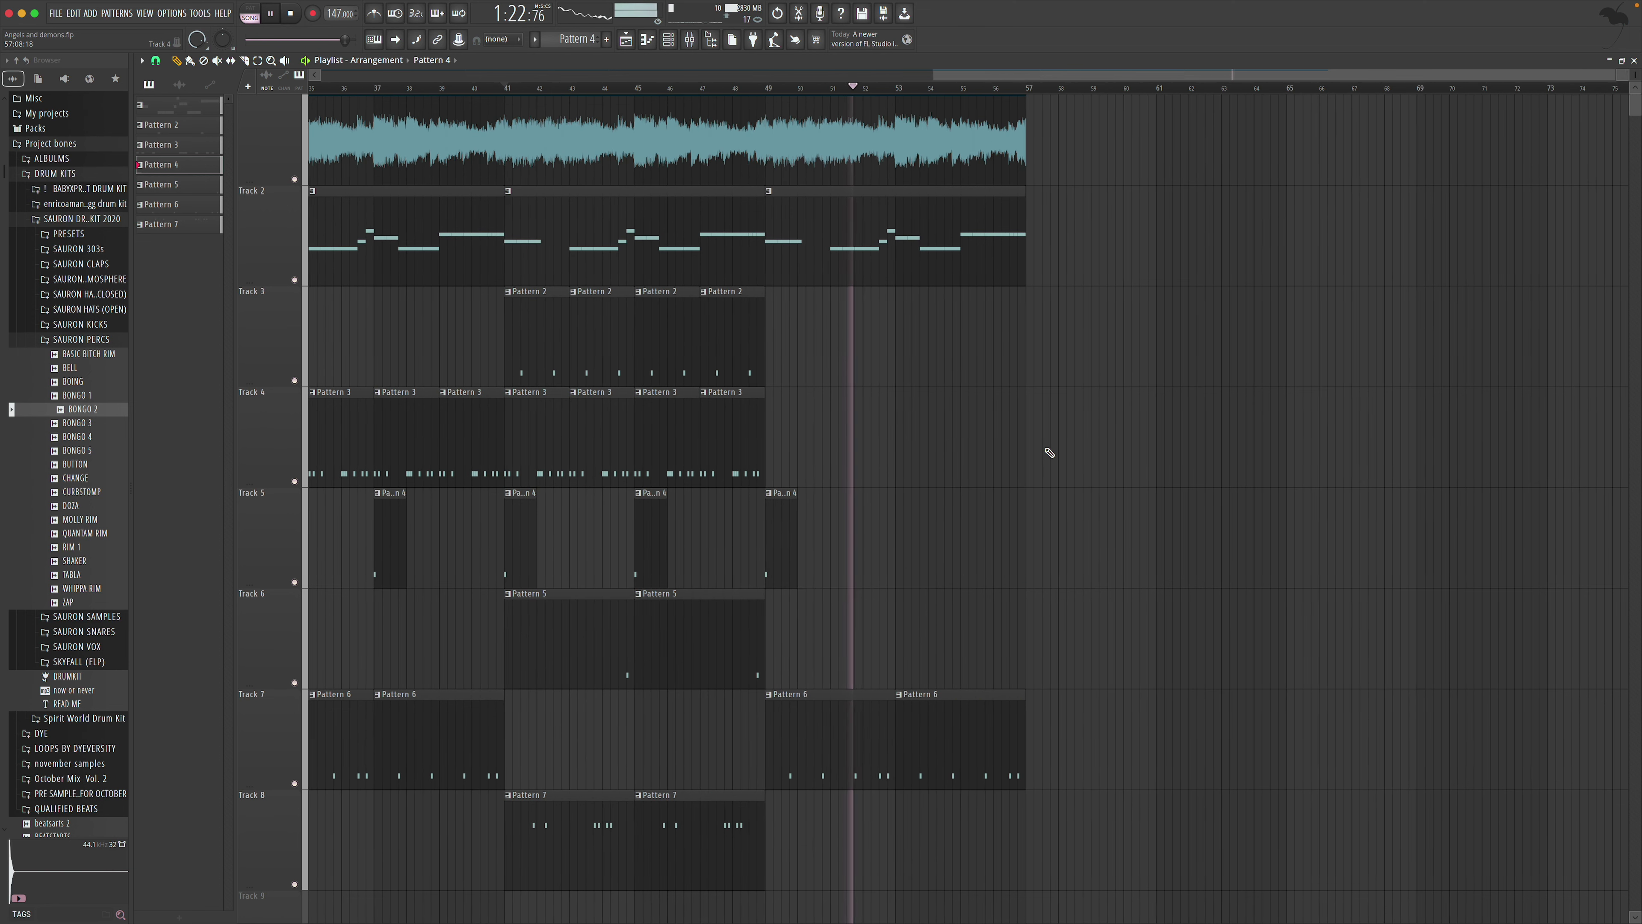
{"action": "mouse_move", "coordinate": [941, 176]}
{"action": "left_mouse_down"}
{"action": "mouse_move", "coordinate": [1125, 172]}
{"action": "mouse_move", "coordinate": [937, 176]}
{"action": "left_mouse_up"}
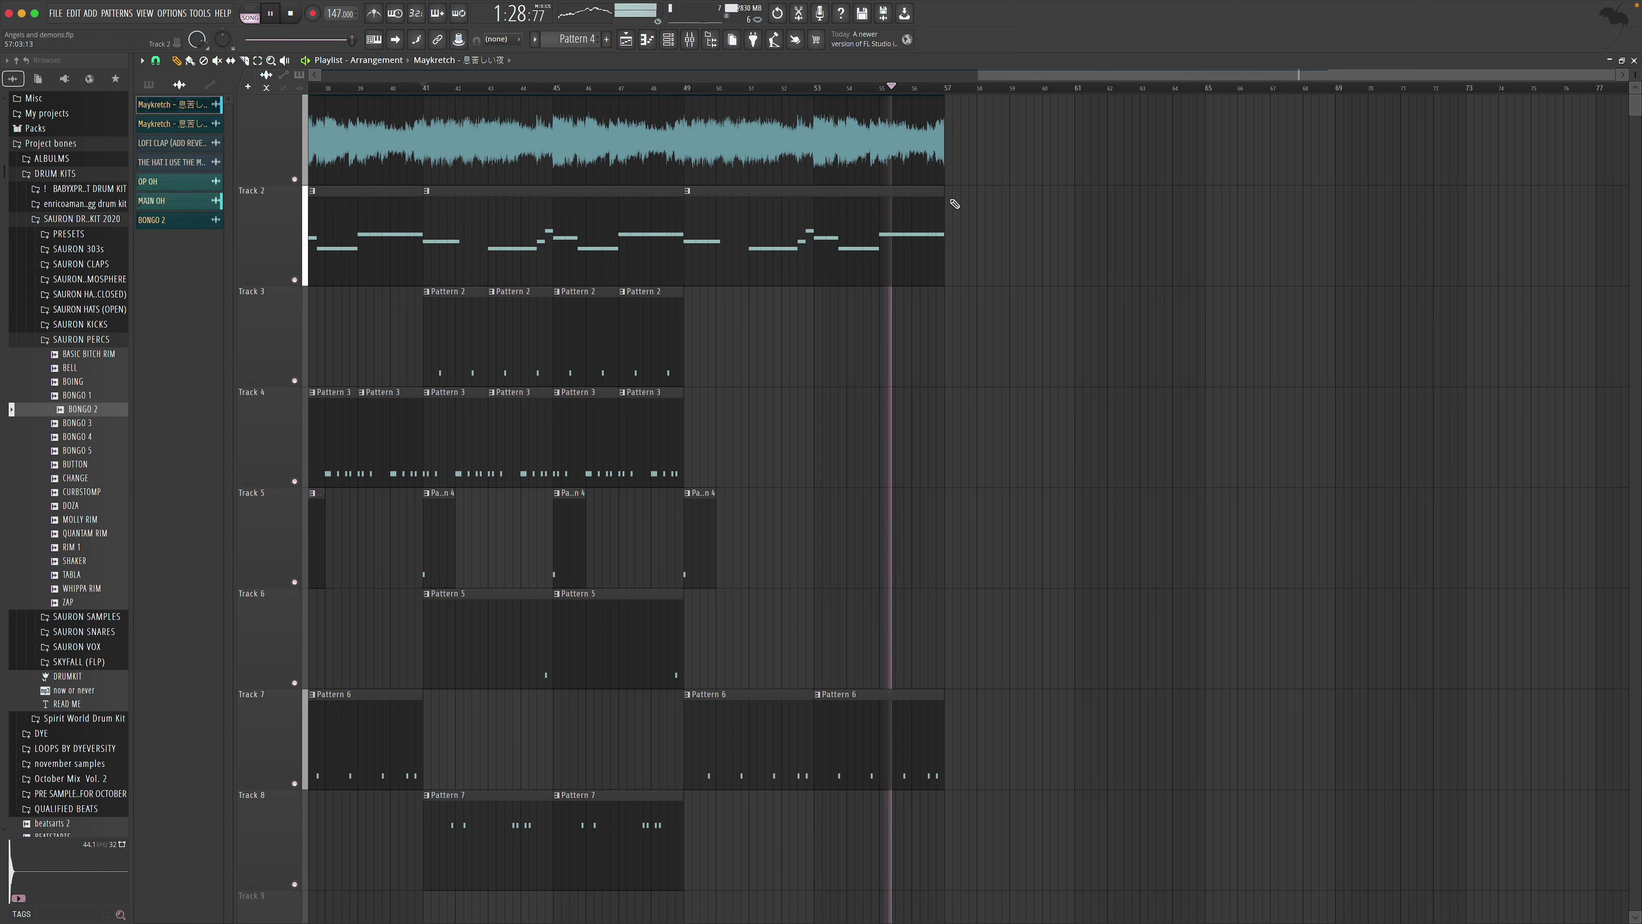
{"action": "left_click", "coordinate": [948, 178]}
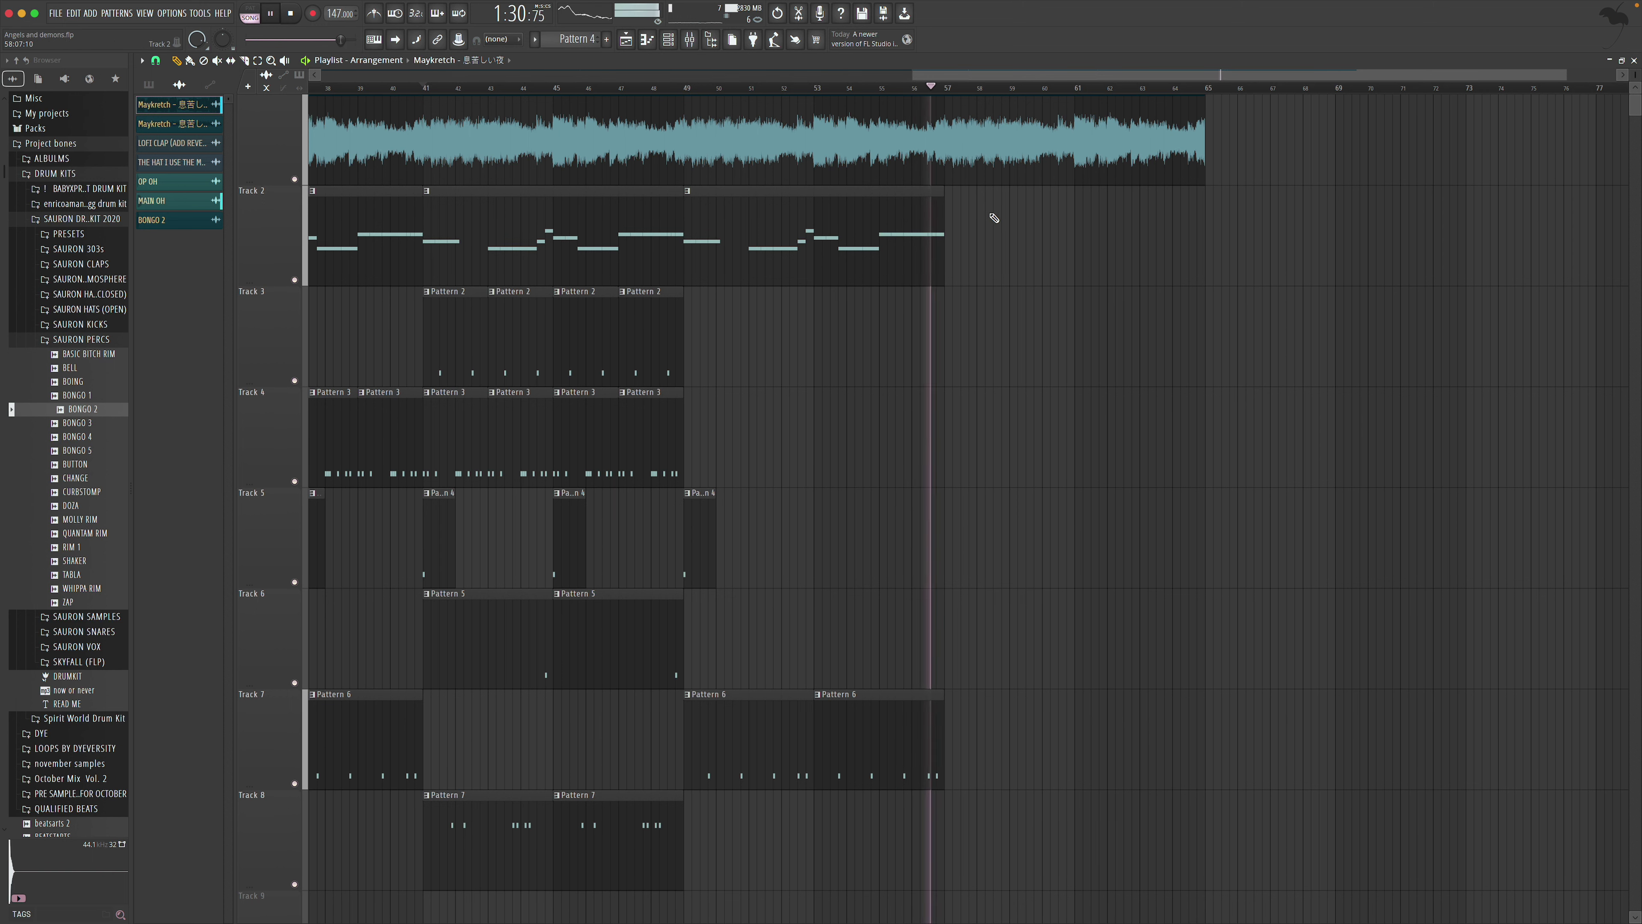
{"action": "scroll", "coordinate": [979, 174], "scroll_direction": "right", "scroll_amount": 1}
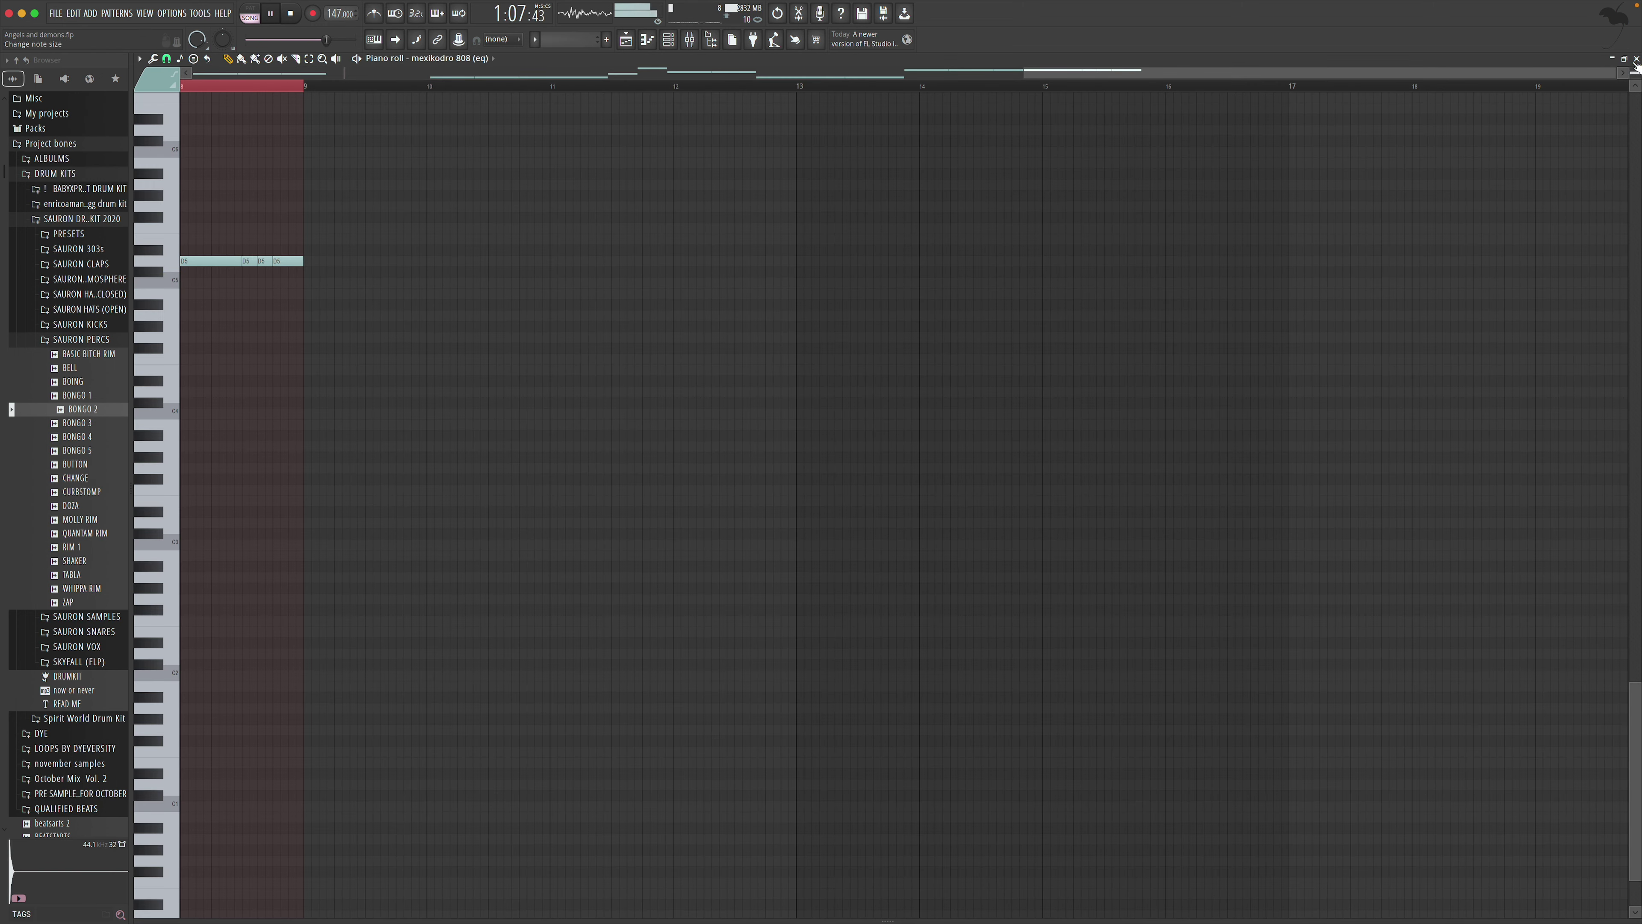
{"action": "left_click", "coordinate": [1637, 59]}
{"action": "left_click_drag", "start_coordinate": [909, 256], "coordinate": [1042, 248]}
Find the Producer tag #1 sample in the Project bones folder and place it on Track 9 just before bar 49
{"action": "scroll", "coordinate": [594, 279], "scroll_direction": "left", "scroll_amount": 10}
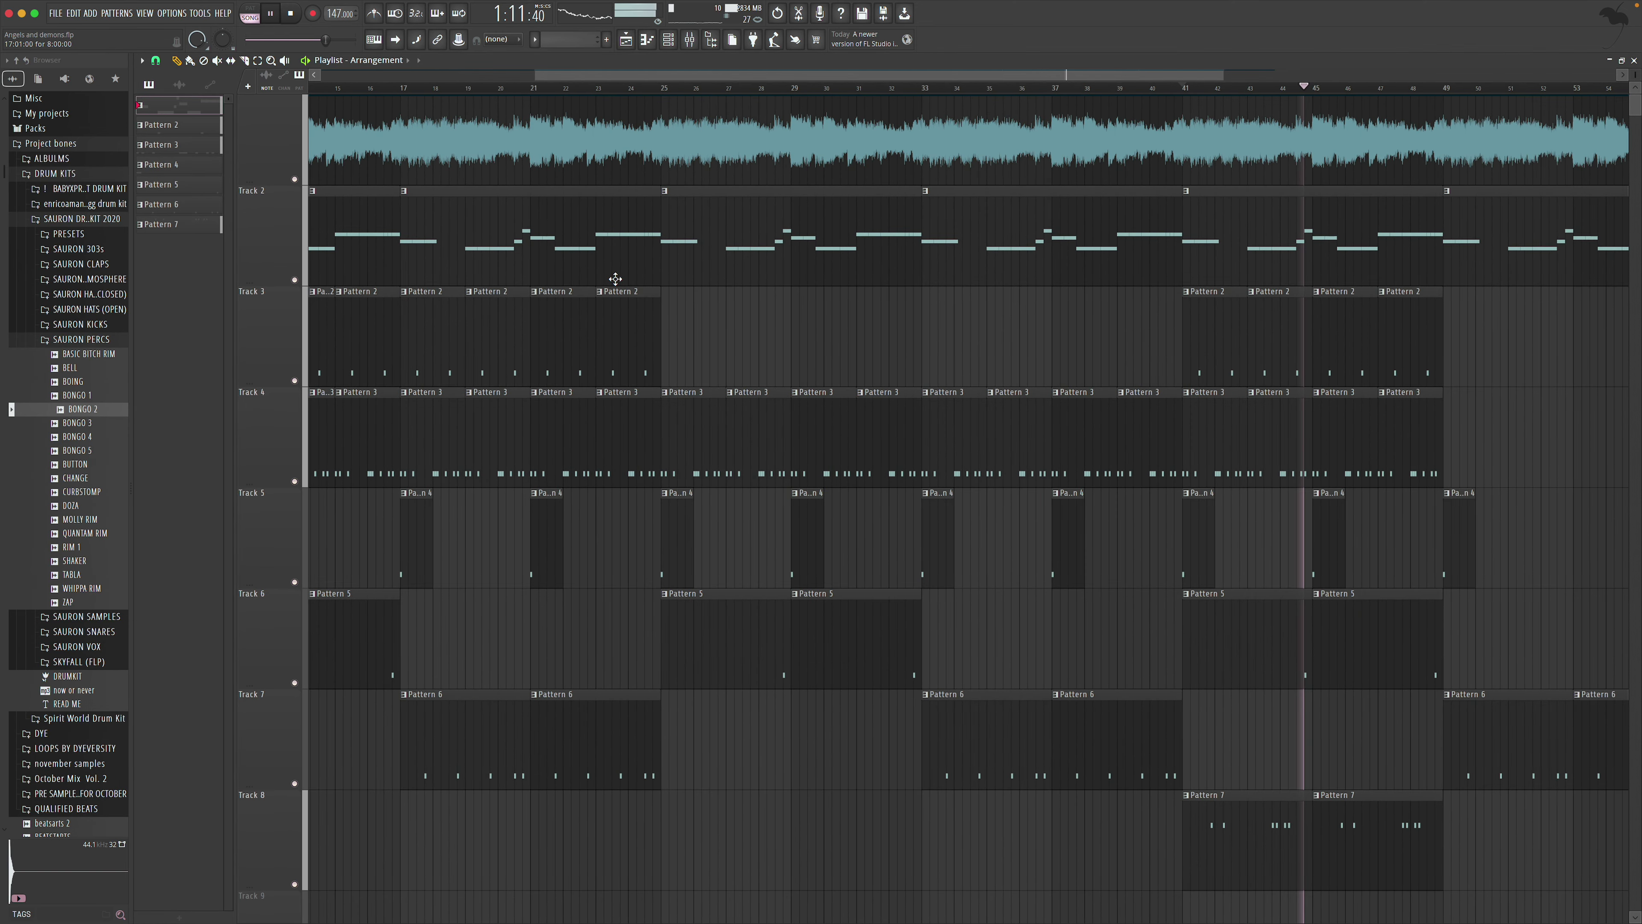
{"action": "scroll", "coordinate": [759, 268], "scroll_direction": "right", "scroll_amount": 6}
{"action": "scroll", "coordinate": [766, 271], "scroll_direction": "down", "scroll_amount": 6}
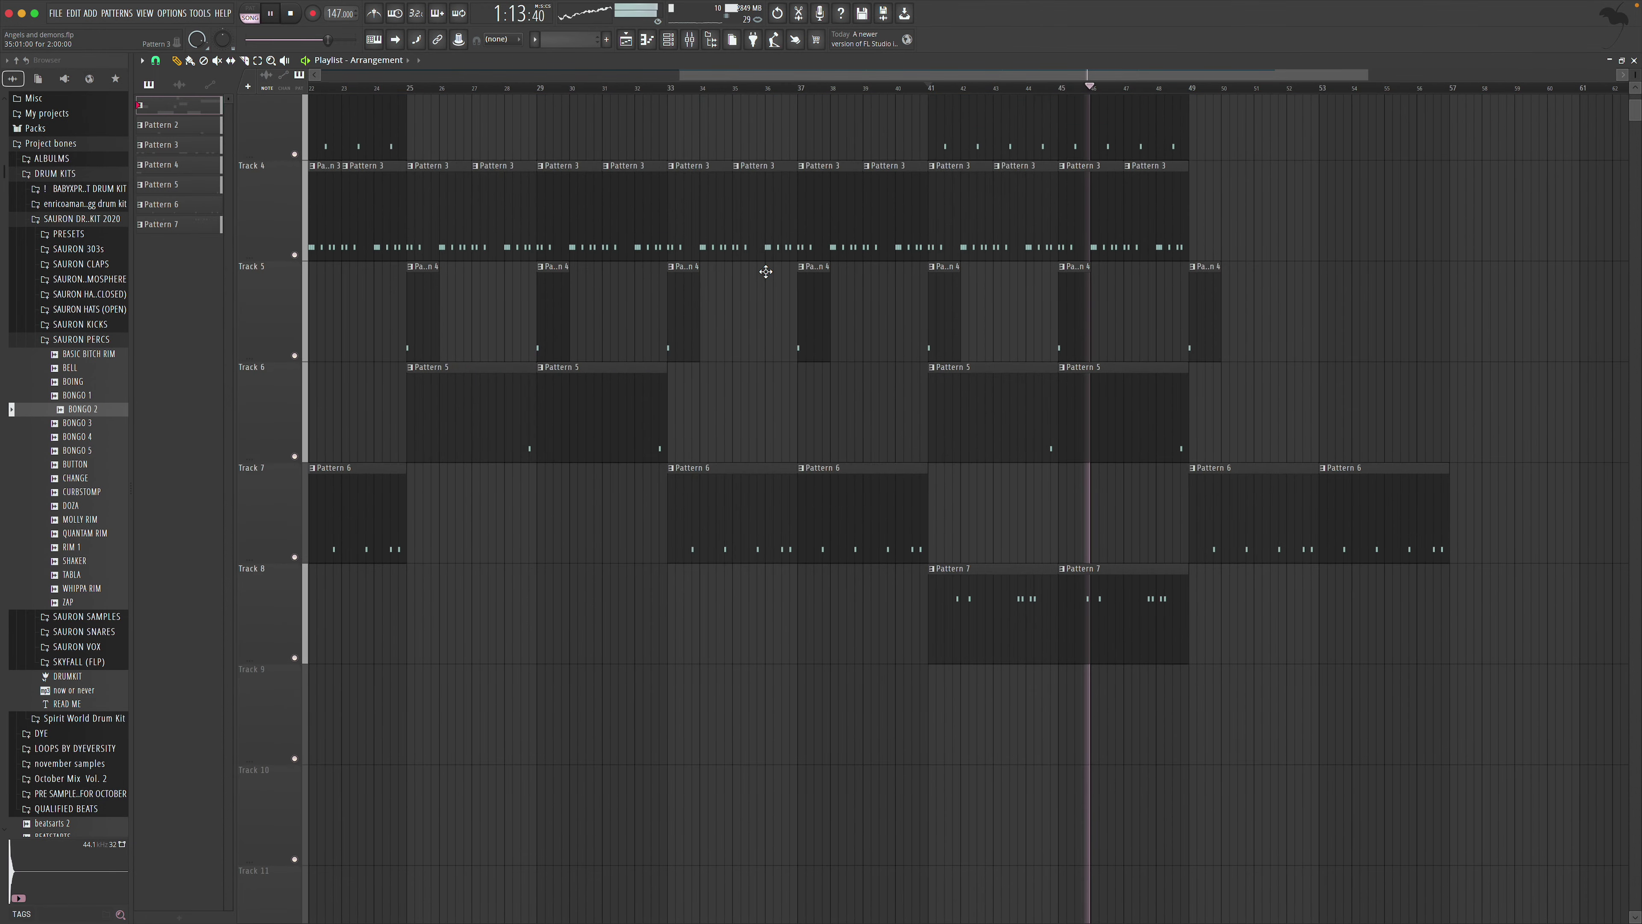
{"action": "left_click", "coordinate": [57, 173]}
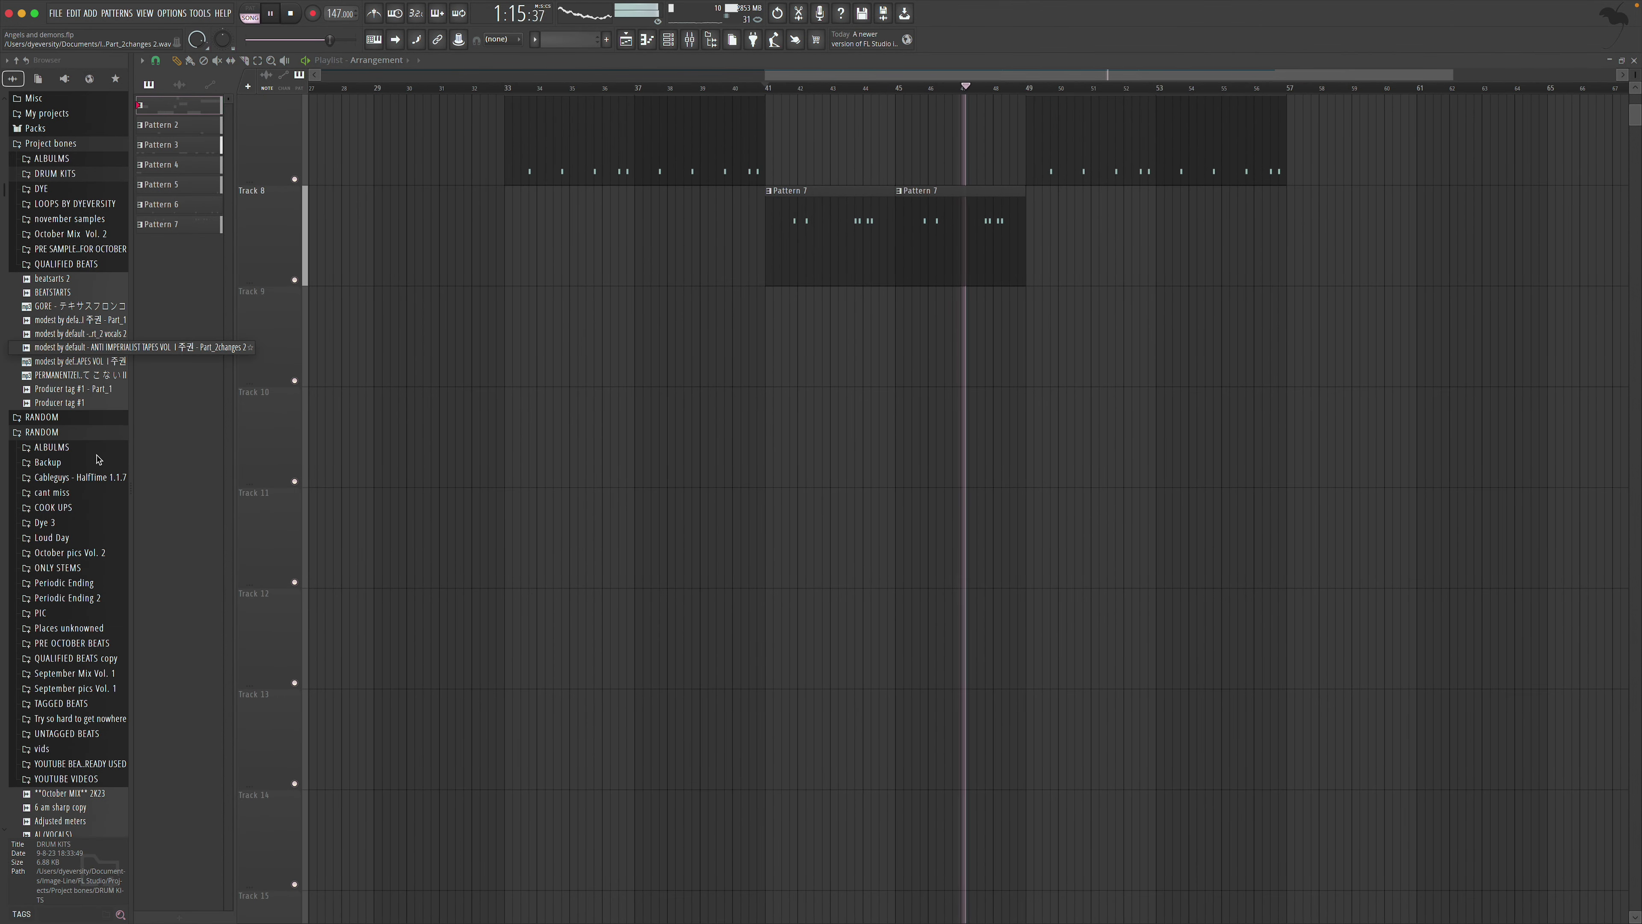
{"action": "scroll", "coordinate": [99, 622], "scroll_direction": "down", "scroll_amount": 2}
{"action": "scroll", "coordinate": [93, 666], "scroll_direction": "down", "scroll_amount": 10}
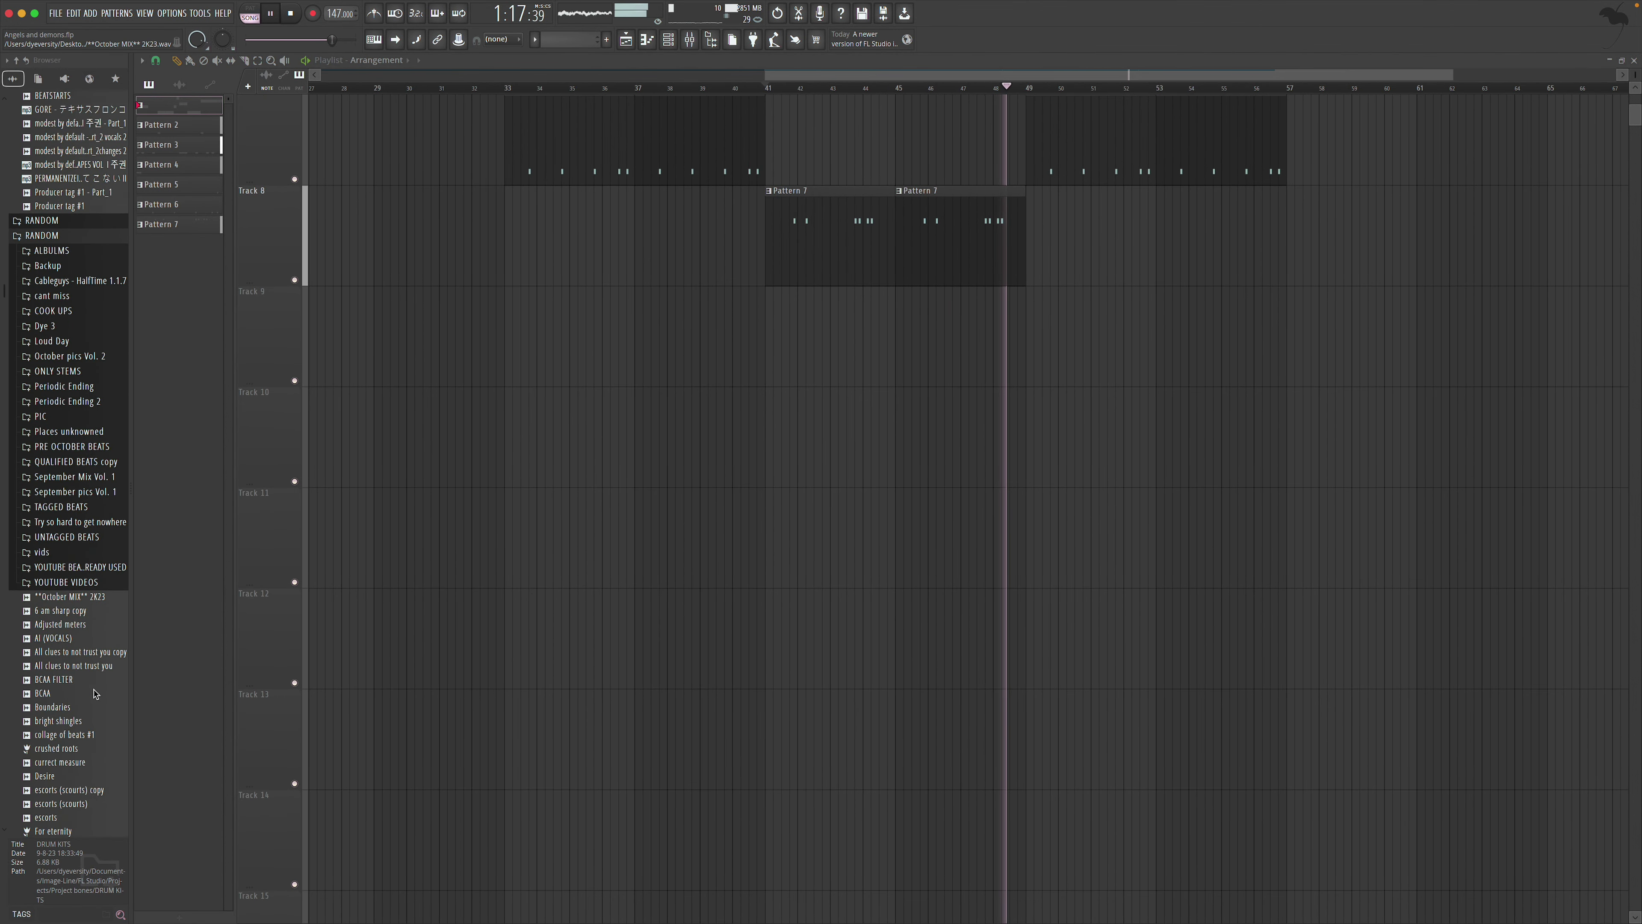
{"action": "scroll", "coordinate": [91, 690], "scroll_direction": "down", "scroll_amount": 15}
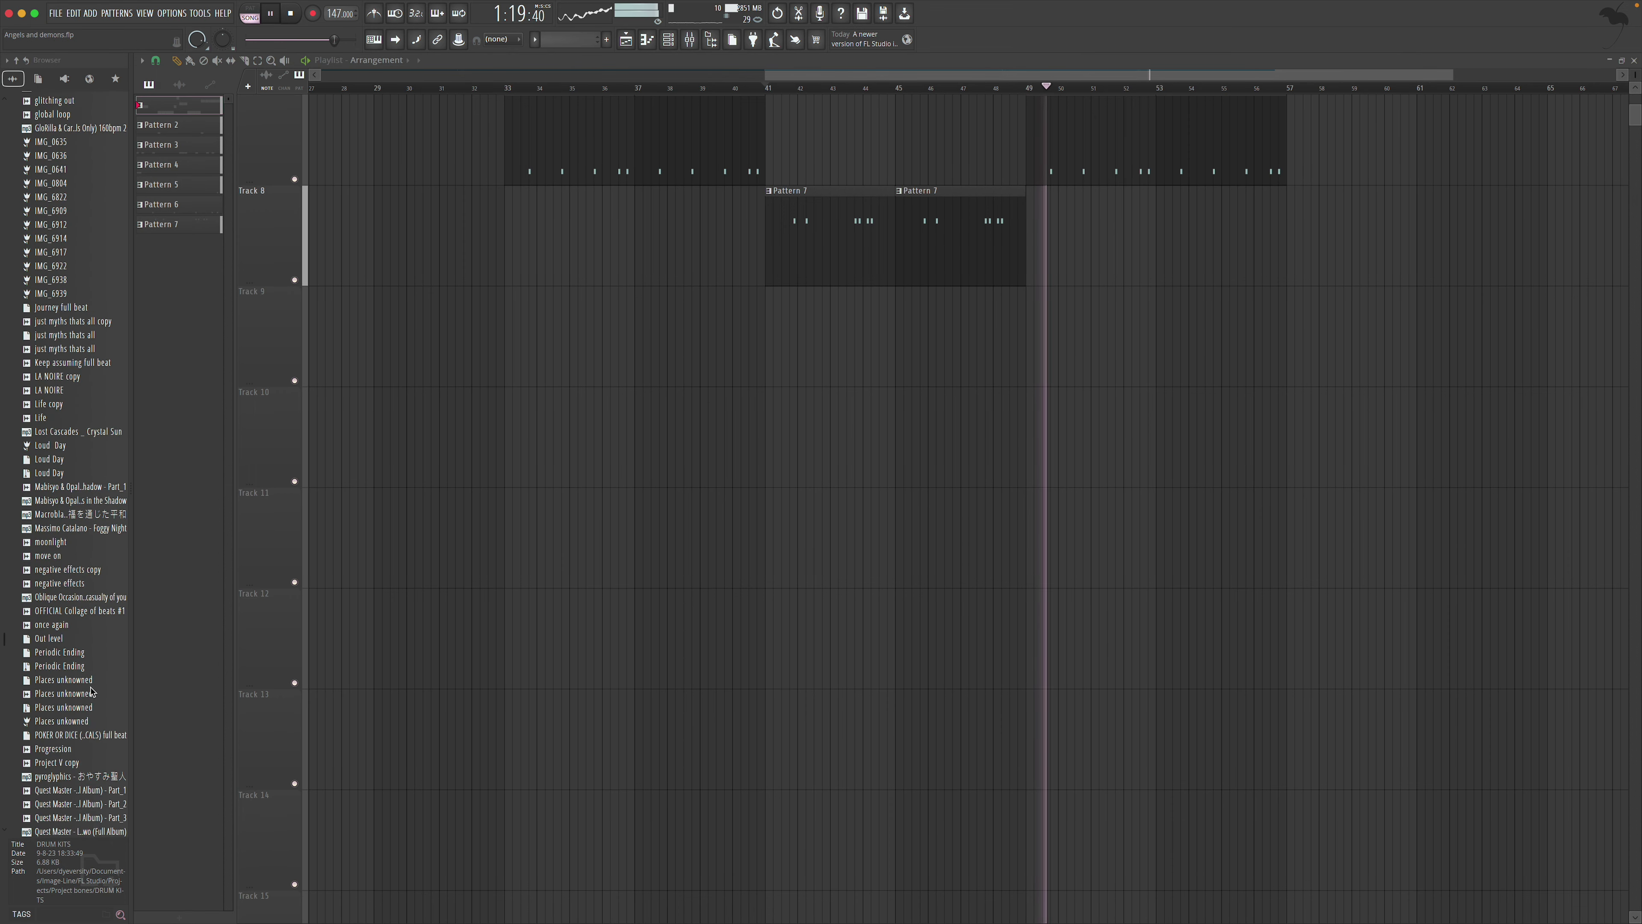
{"action": "scroll", "coordinate": [91, 680], "scroll_direction": "down", "scroll_amount": 5}
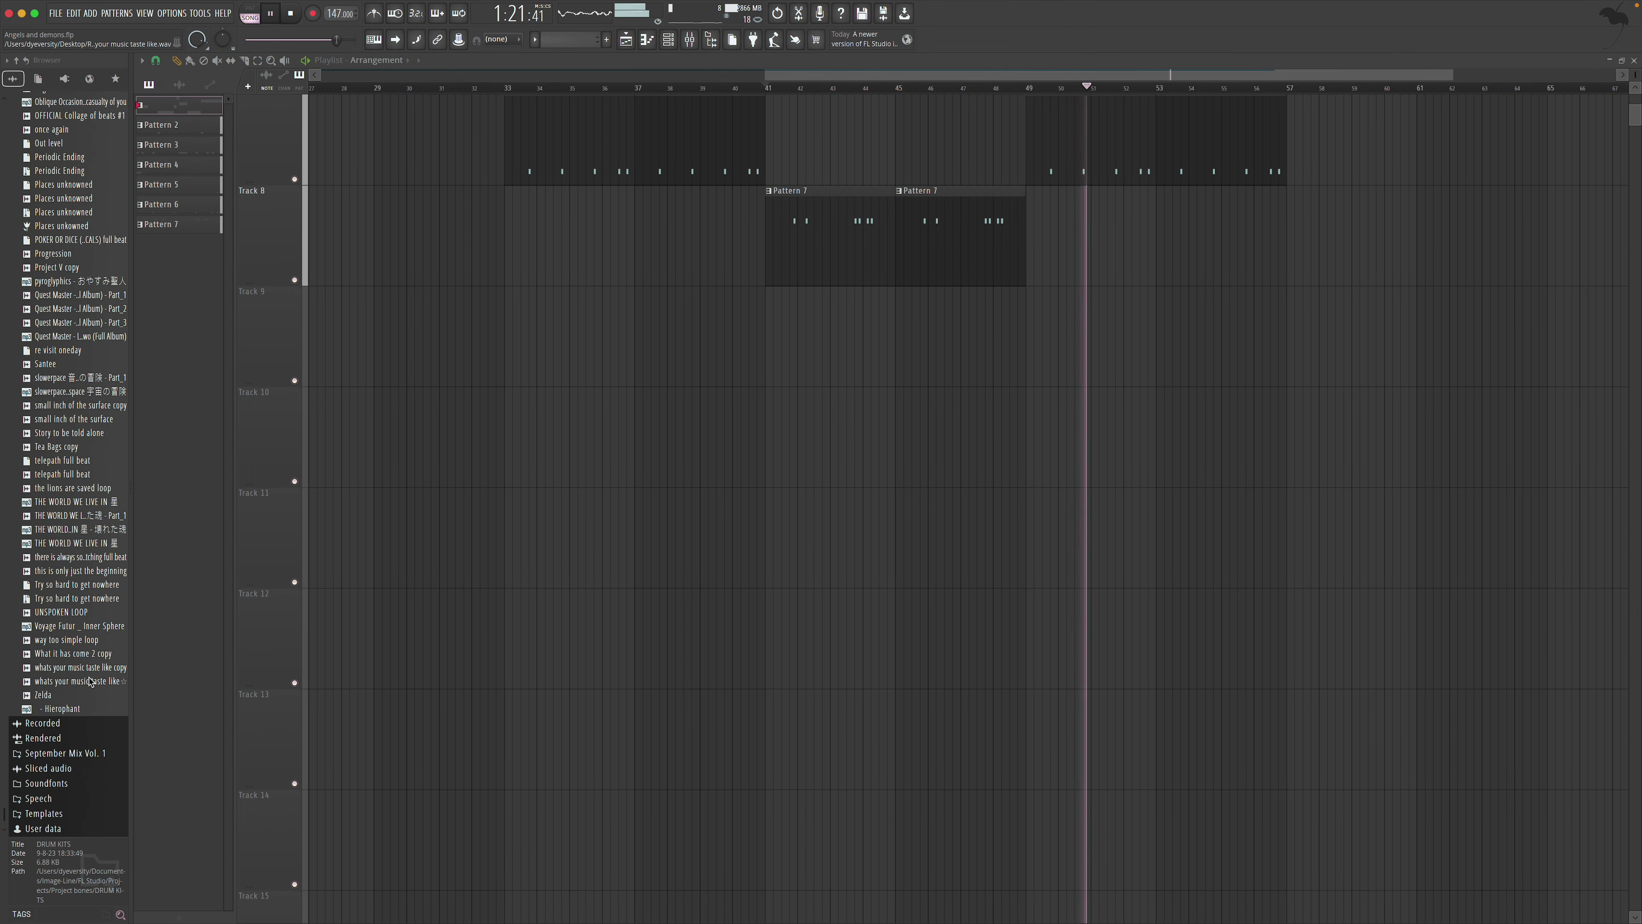
{"action": "scroll", "coordinate": [89, 673], "scroll_direction": "up", "scroll_amount": 10}
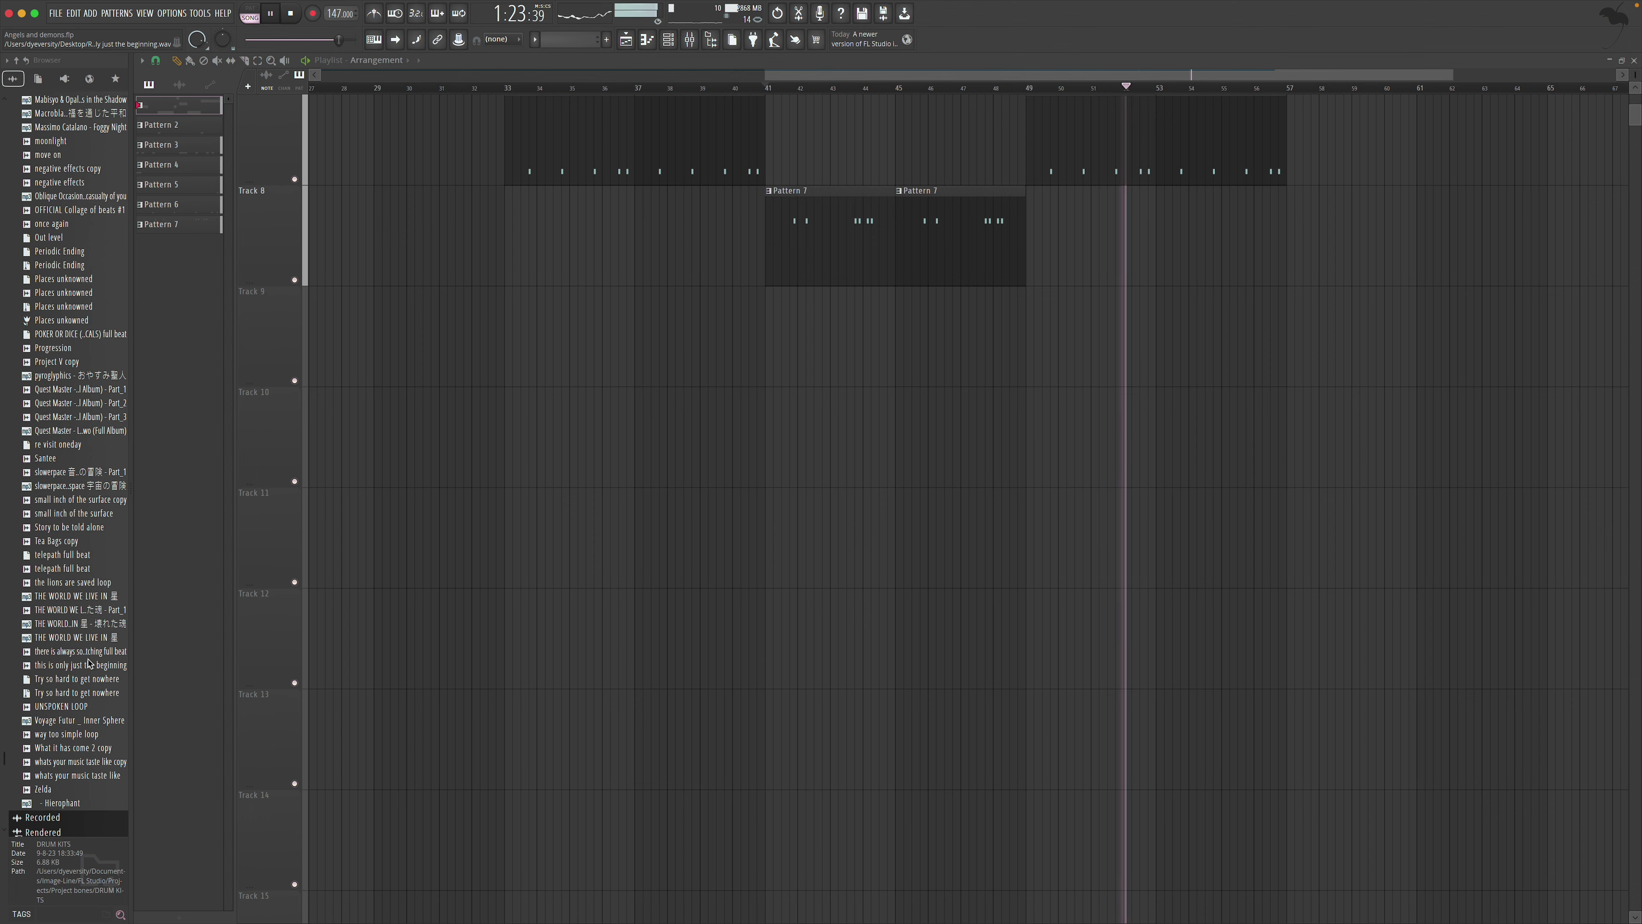
{"action": "scroll", "coordinate": [79, 595], "scroll_direction": "up", "scroll_amount": 20}
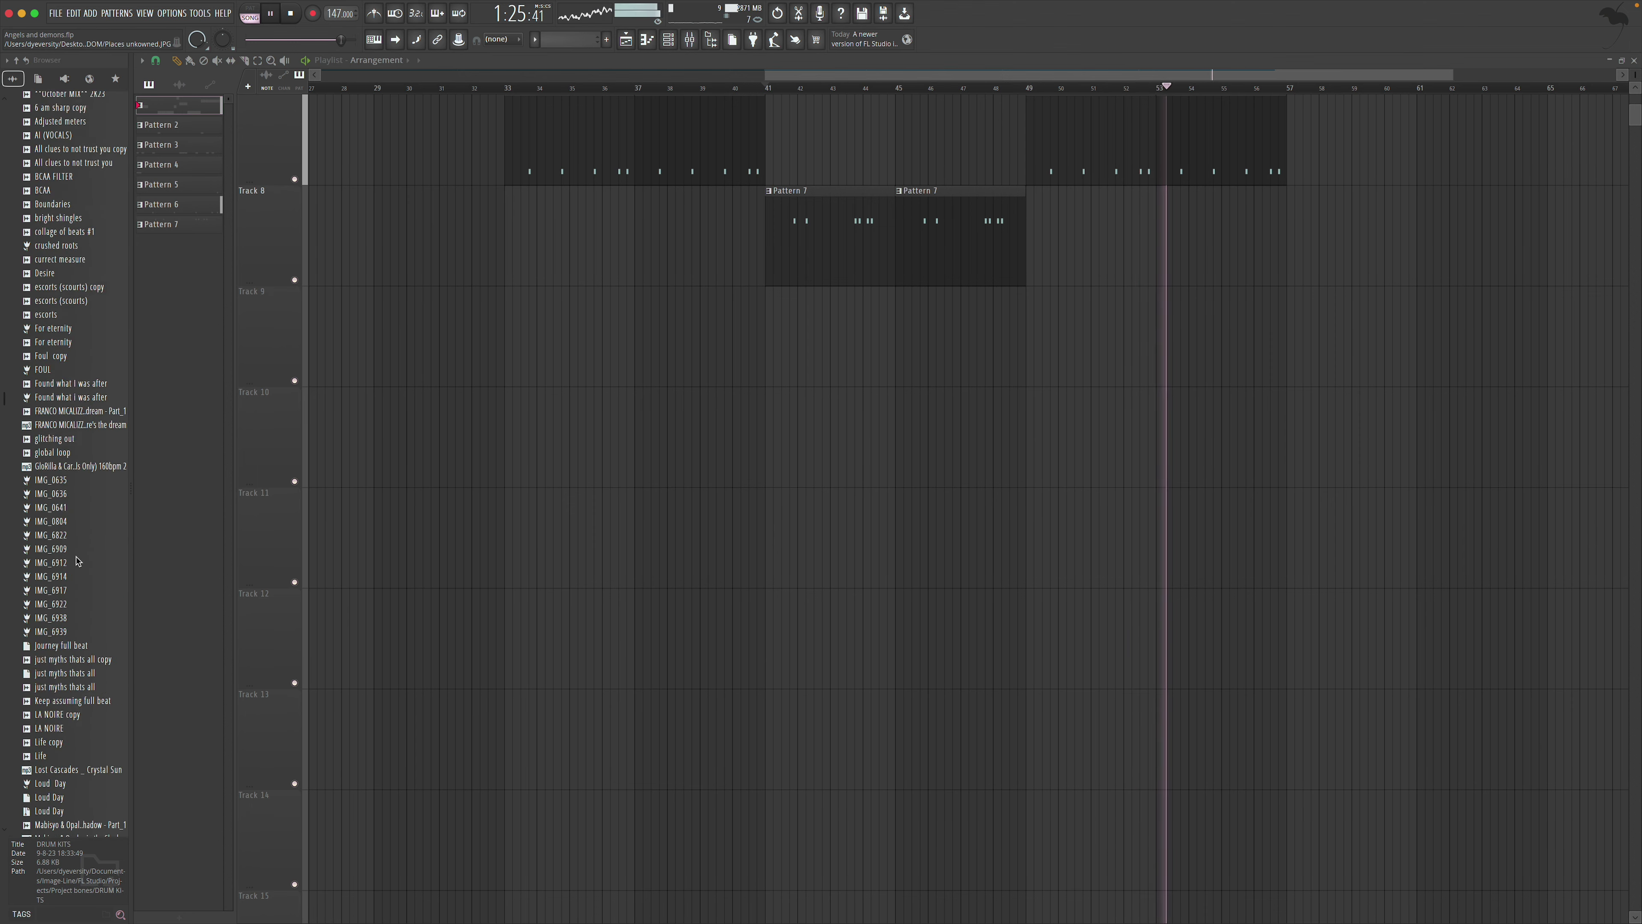
{"action": "scroll", "coordinate": [77, 574], "scroll_direction": "up", "scroll_amount": 5}
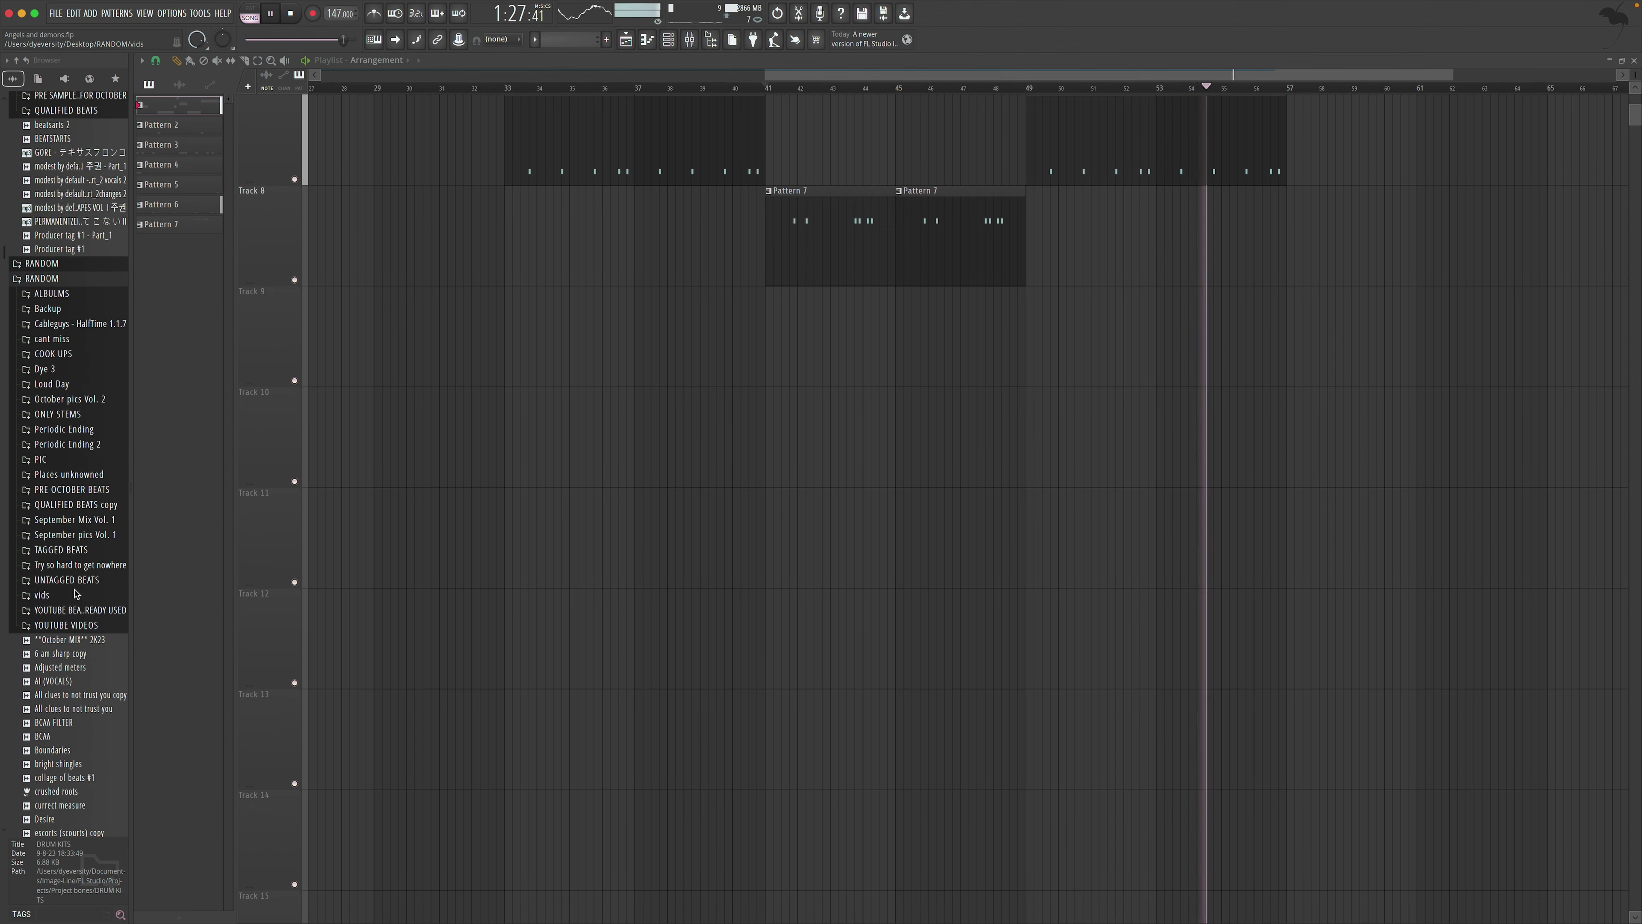
{"action": "scroll", "coordinate": [71, 389], "scroll_direction": "up", "scroll_amount": 5}
{"action": "left_click_drag", "start_coordinate": [68, 360], "coordinate": [1127, 342]}
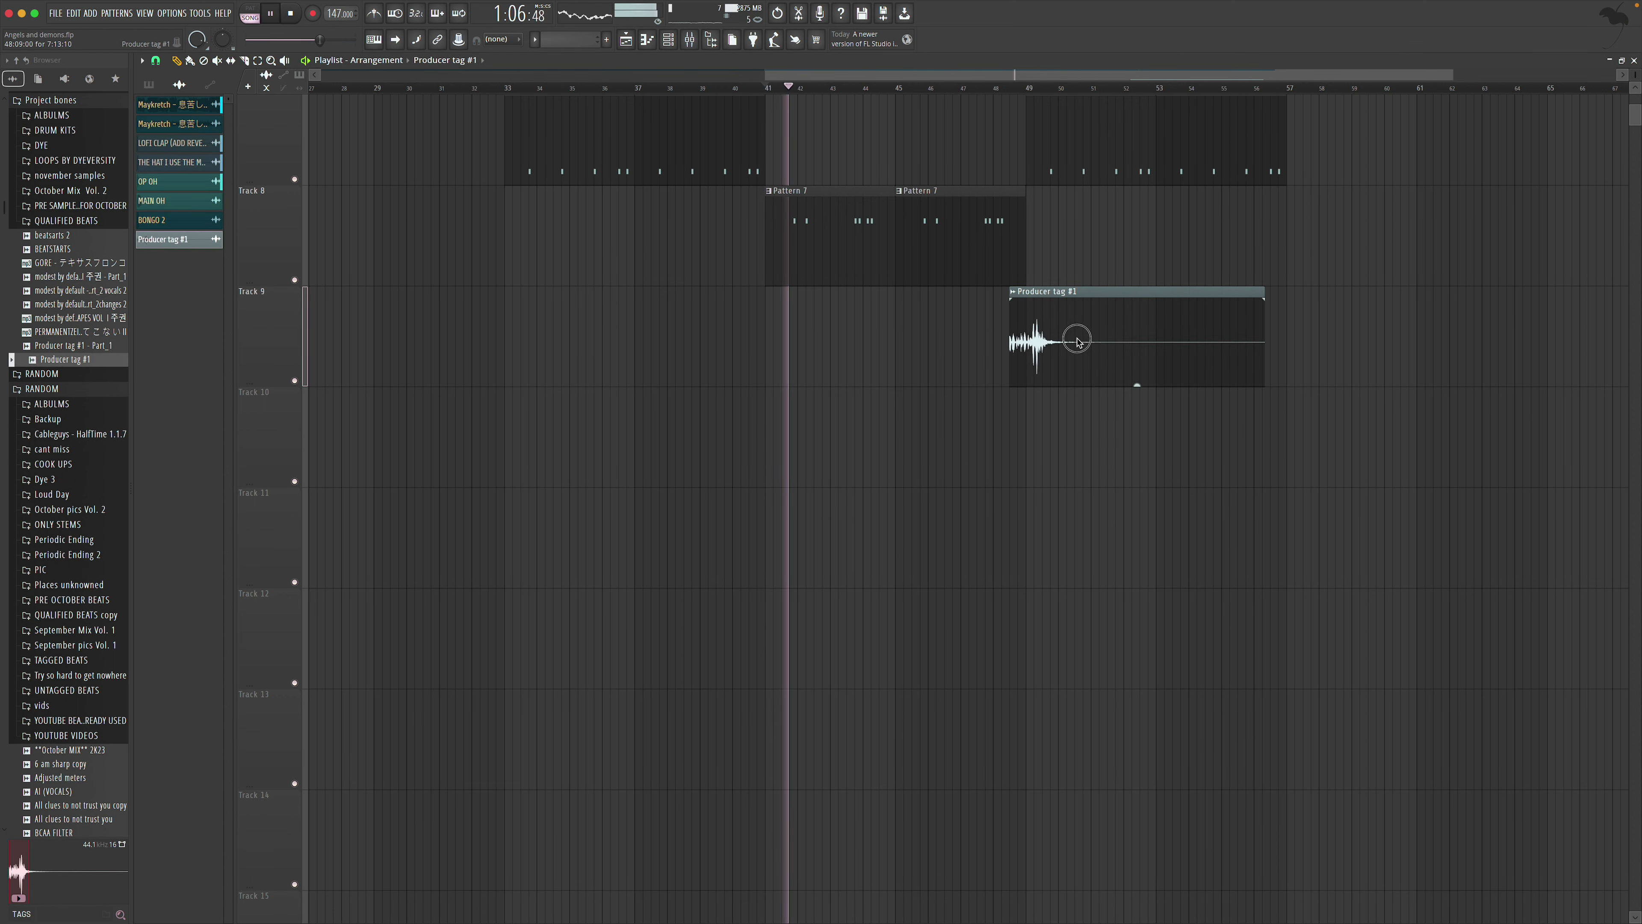
Turn playlist snapping off and cut away the opening part of the Producer tag #1 clip before its first large peak
{"action": "left_click", "coordinate": [274, 63]}
{"action": "left_click_drag", "start_coordinate": [1020, 323], "coordinate": [1121, 350]}
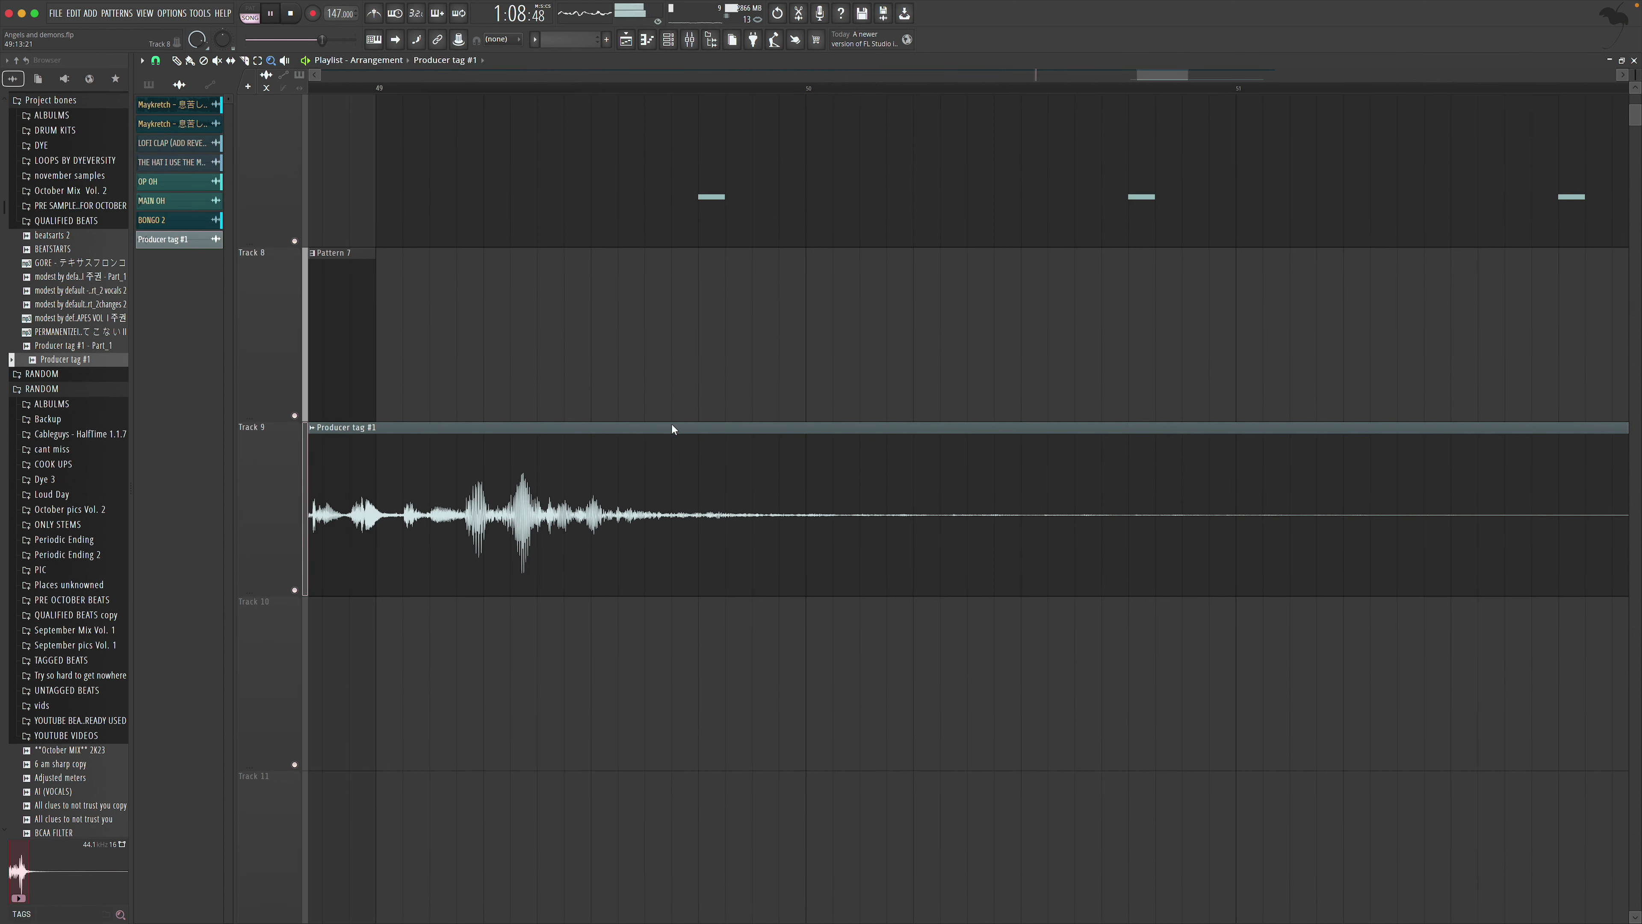
{"action": "left_click", "coordinate": [155, 60]}
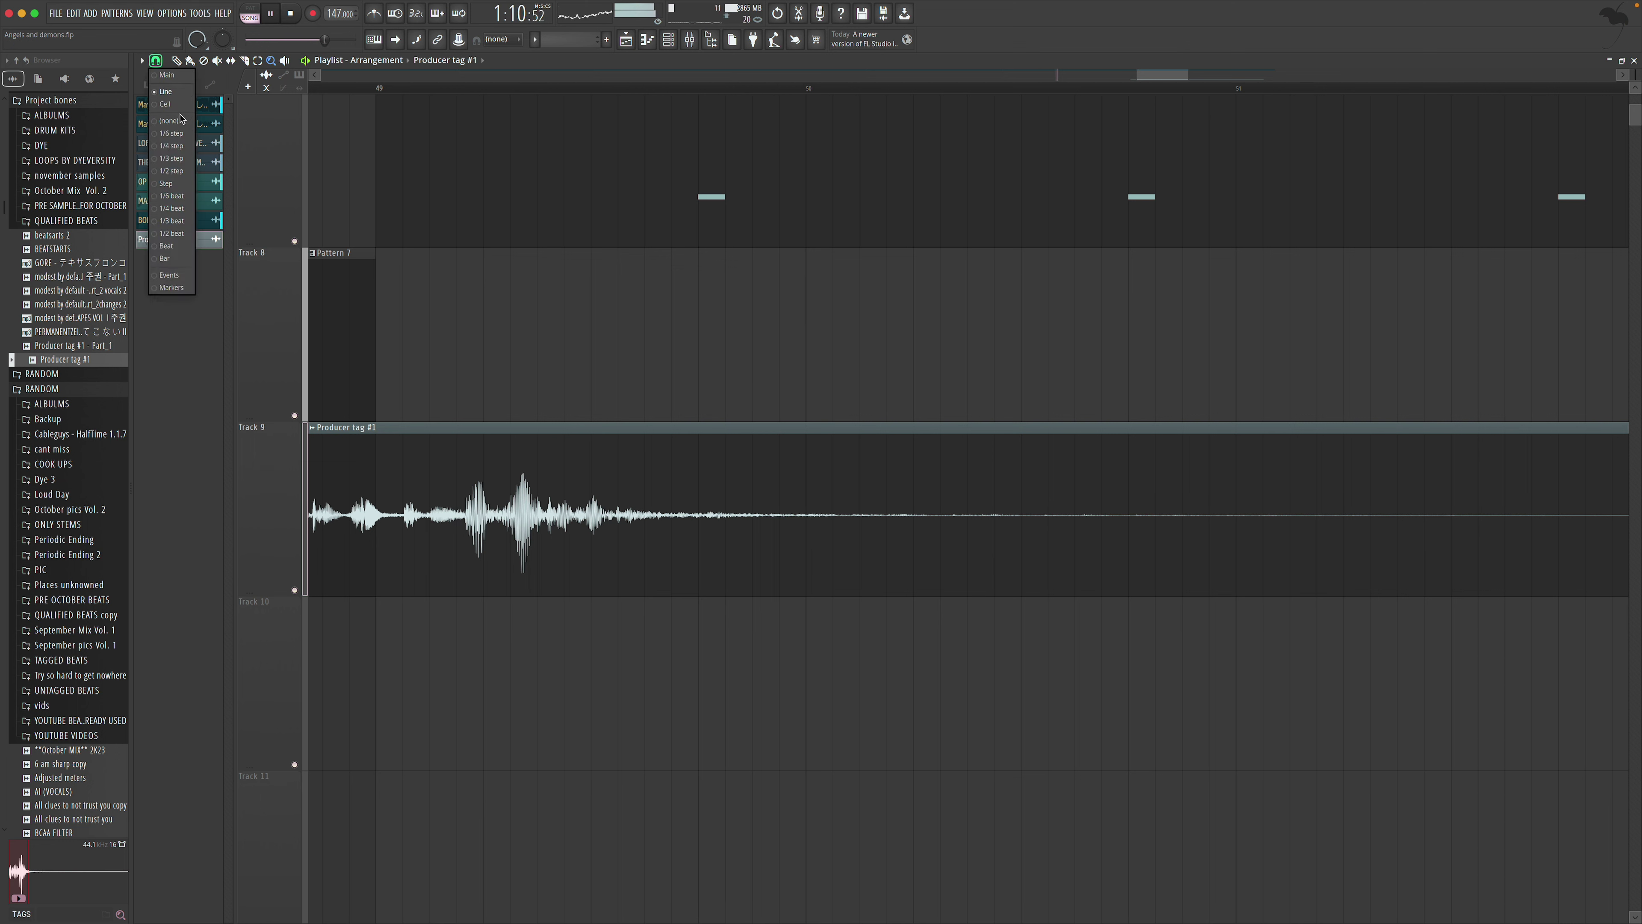
{"action": "left_click", "coordinate": [182, 119]}
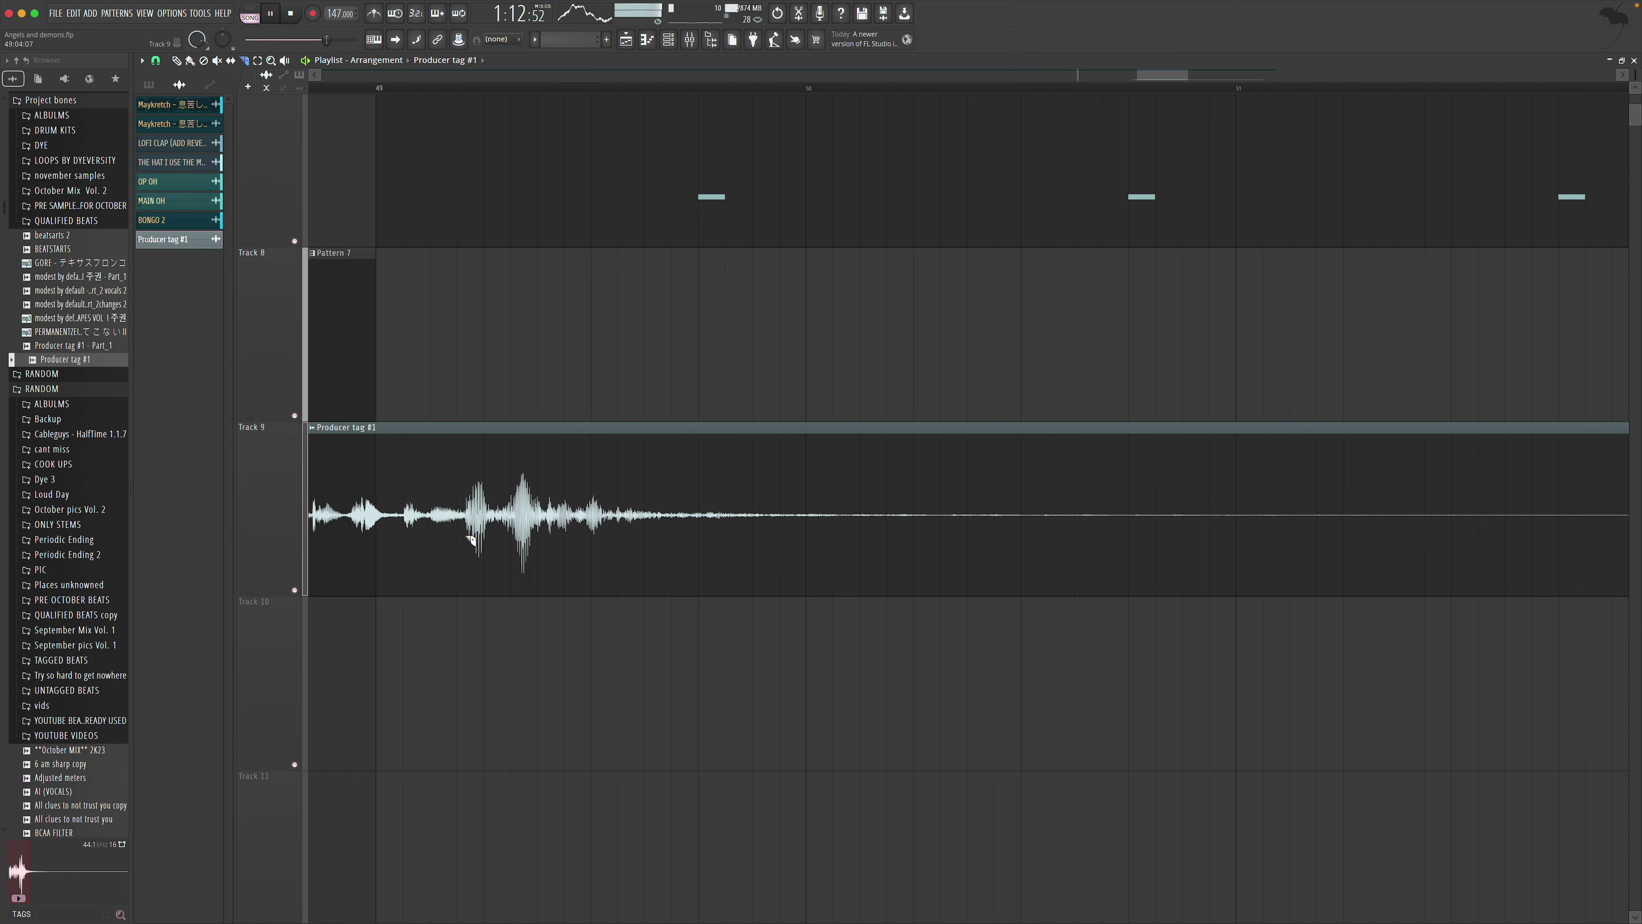
{"action": "right_click", "coordinate": [414, 532]}
Shift the trimmed Producer tag #1 clip earlier so its loudest peak falls at bar 49
{"action": "mouse_move", "coordinate": [1155, 77]}
{"action": "left_mouse_down"}
{"action": "mouse_move", "coordinate": [1085, 82]}
{"action": "mouse_move", "coordinate": [1131, 83]}
{"action": "left_mouse_up"}
{"action": "key", "text": "space"}
{"action": "left_click_drag", "start_coordinate": [1145, 425], "coordinate": [1000, 453]}
{"action": "mouse_move", "coordinate": [945, 567]}
{"action": "left_mouse_down"}
{"action": "mouse_move", "coordinate": [1063, 568]}
{"action": "mouse_move", "coordinate": [1113, 539]}
{"action": "left_mouse_up"}
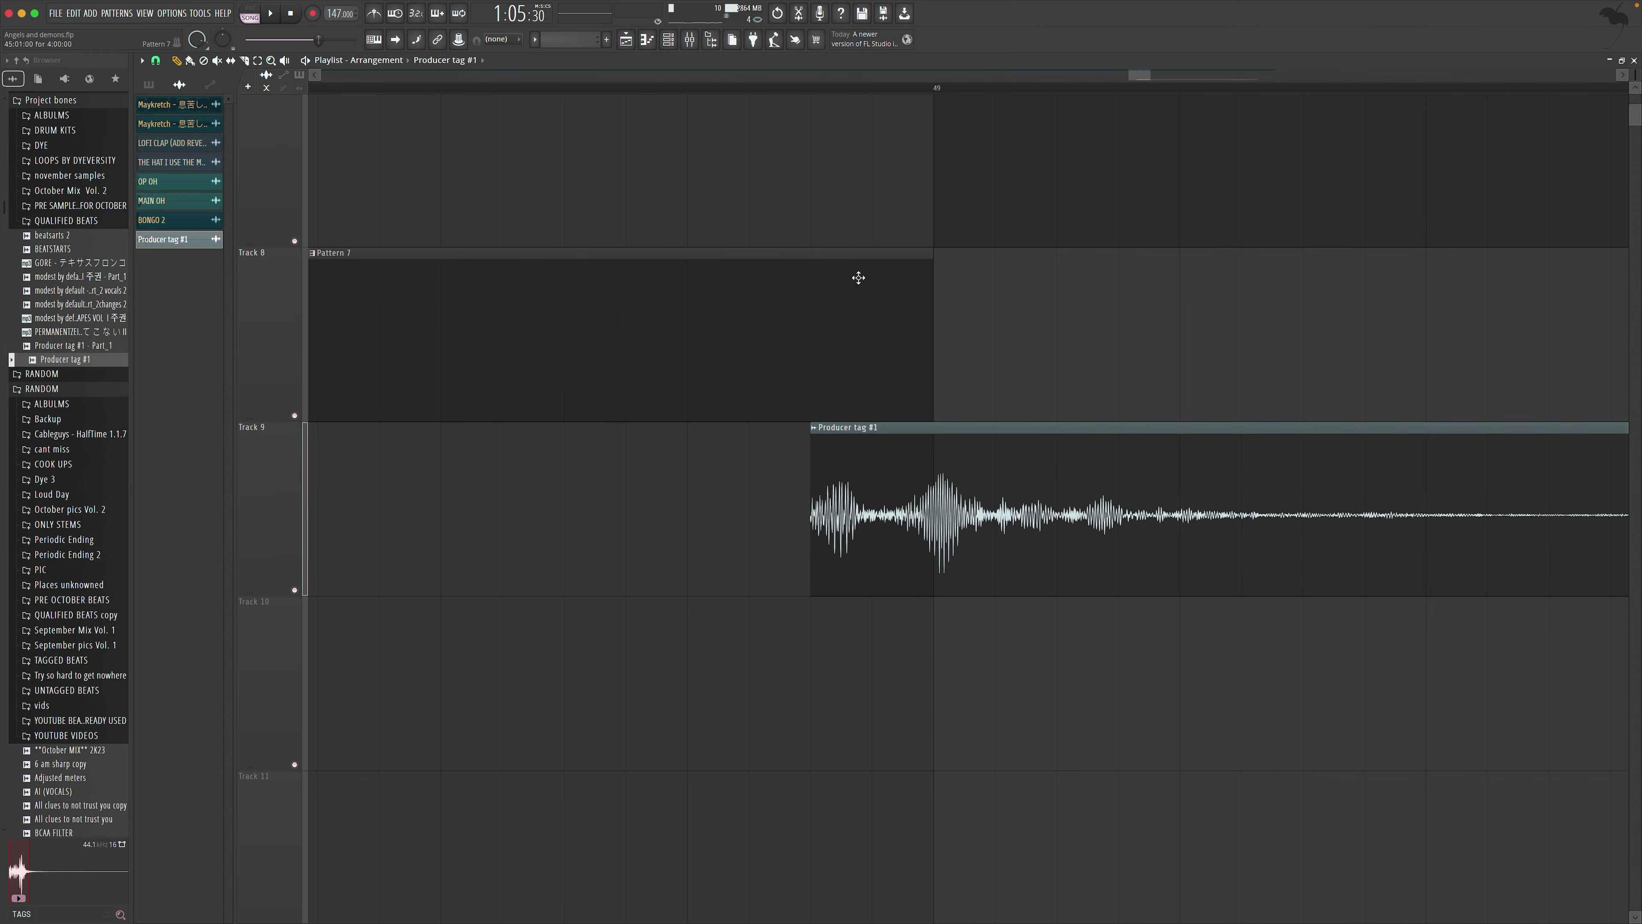
Route the Producer tag #1 channel to mixer track Insert 9
{"action": "left_click", "coordinate": [690, 40]}
{"action": "left_click", "coordinate": [710, 264]}
{"action": "left_click", "coordinate": [715, 277]}
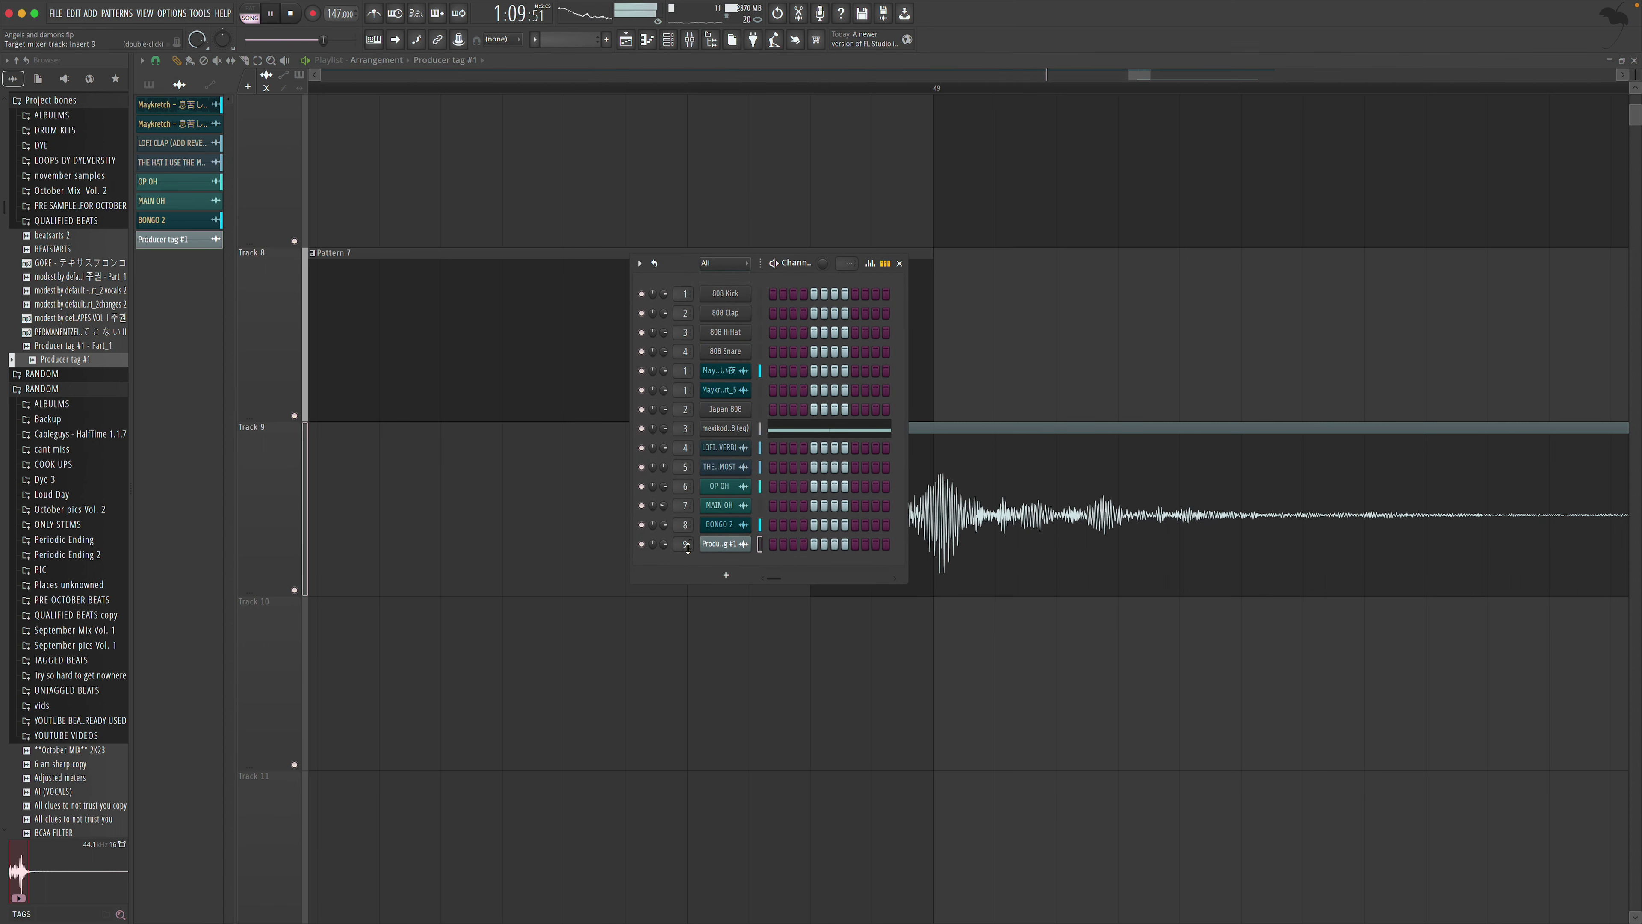
Load Fruity Delay 3 into the first effect slot of the producer tag's mixer track, Insert 9
{"action": "key", "text": "F9"}
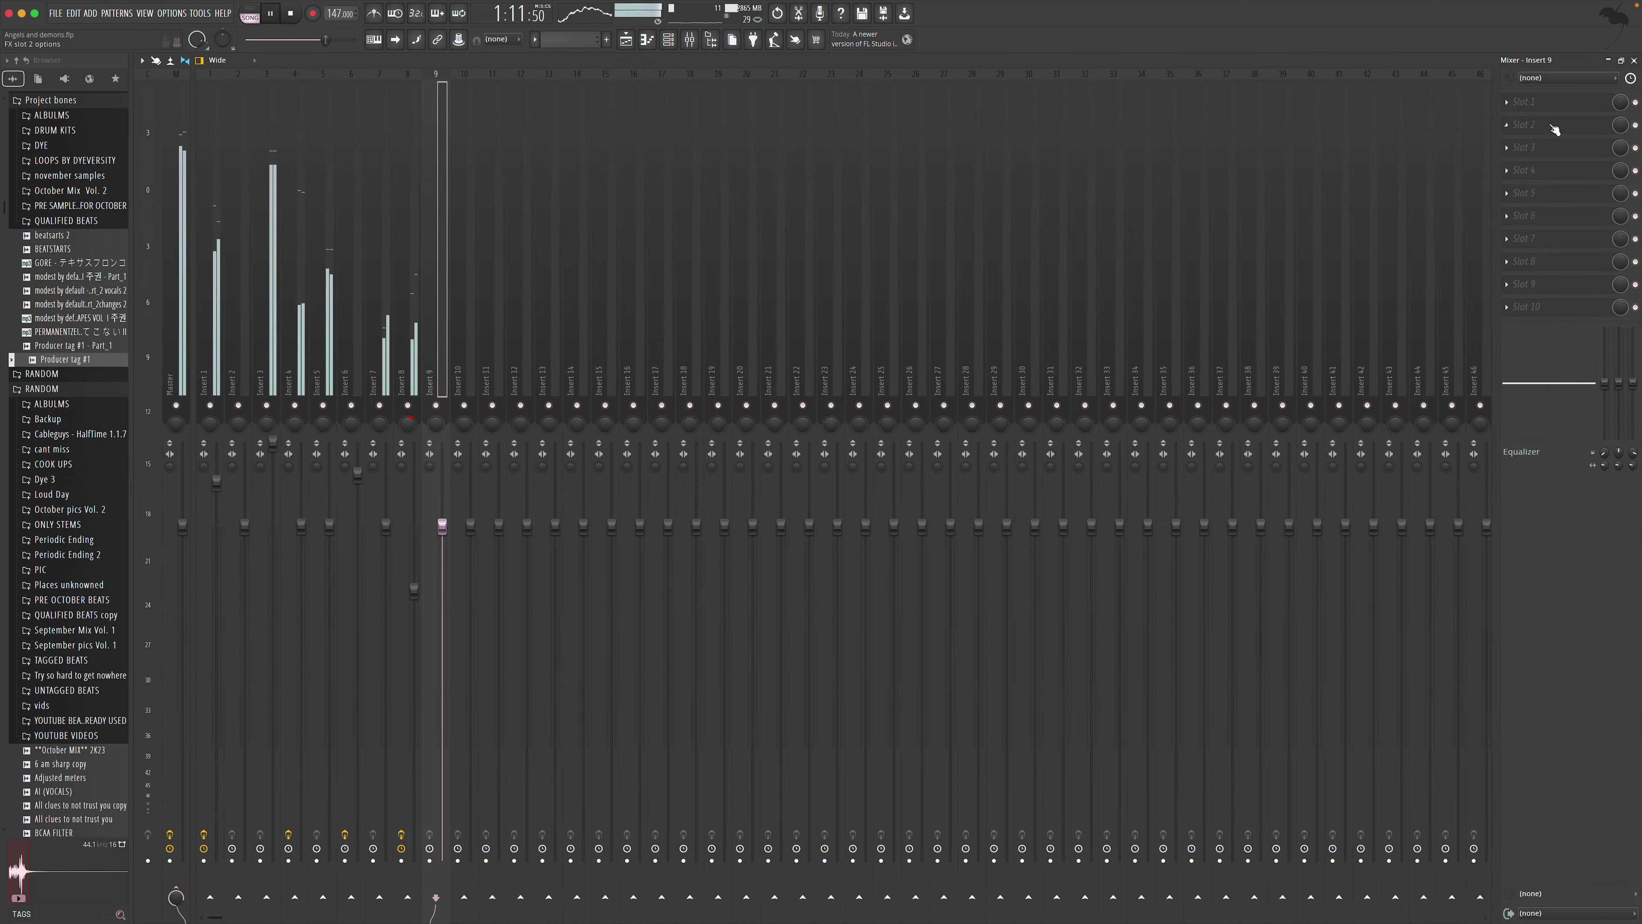
{"action": "left_click", "coordinate": [1513, 102]}
{"action": "mouse_move", "coordinate": [1551, 117]}
{"action": "left_click", "coordinate": [1335, 155]}
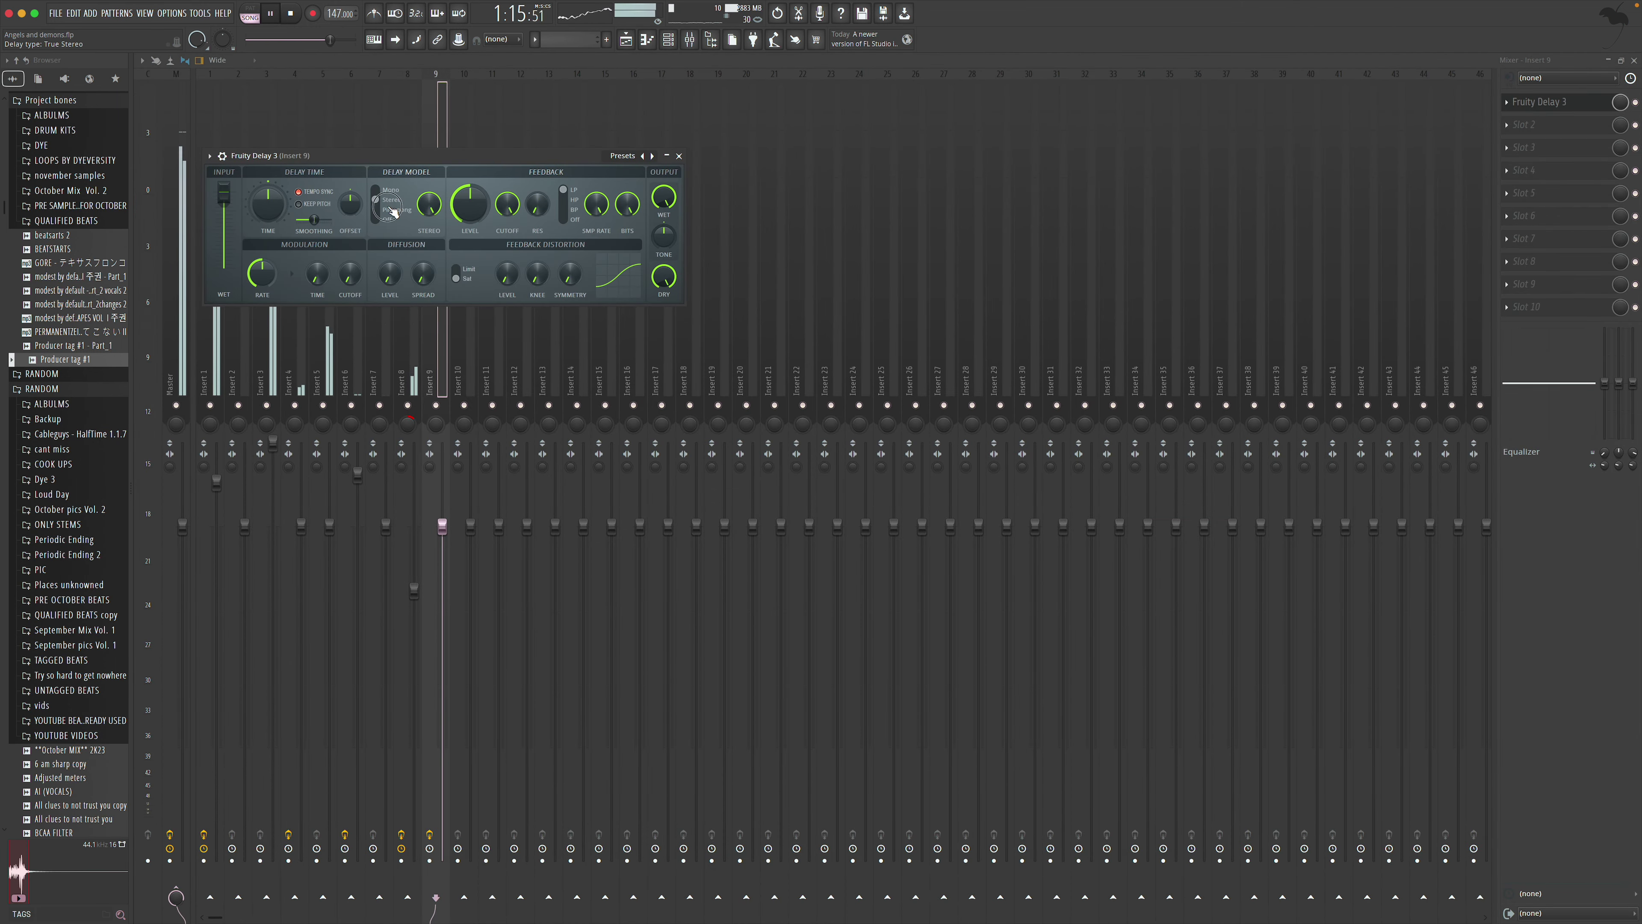
{"action": "left_click", "coordinate": [680, 157]}
Load Fruity Reeverb 2 into the second effect slot of Insert 9 and reduce its wet level
{"action": "left_click", "coordinate": [1524, 124]}
{"action": "mouse_move", "coordinate": [1551, 140]}
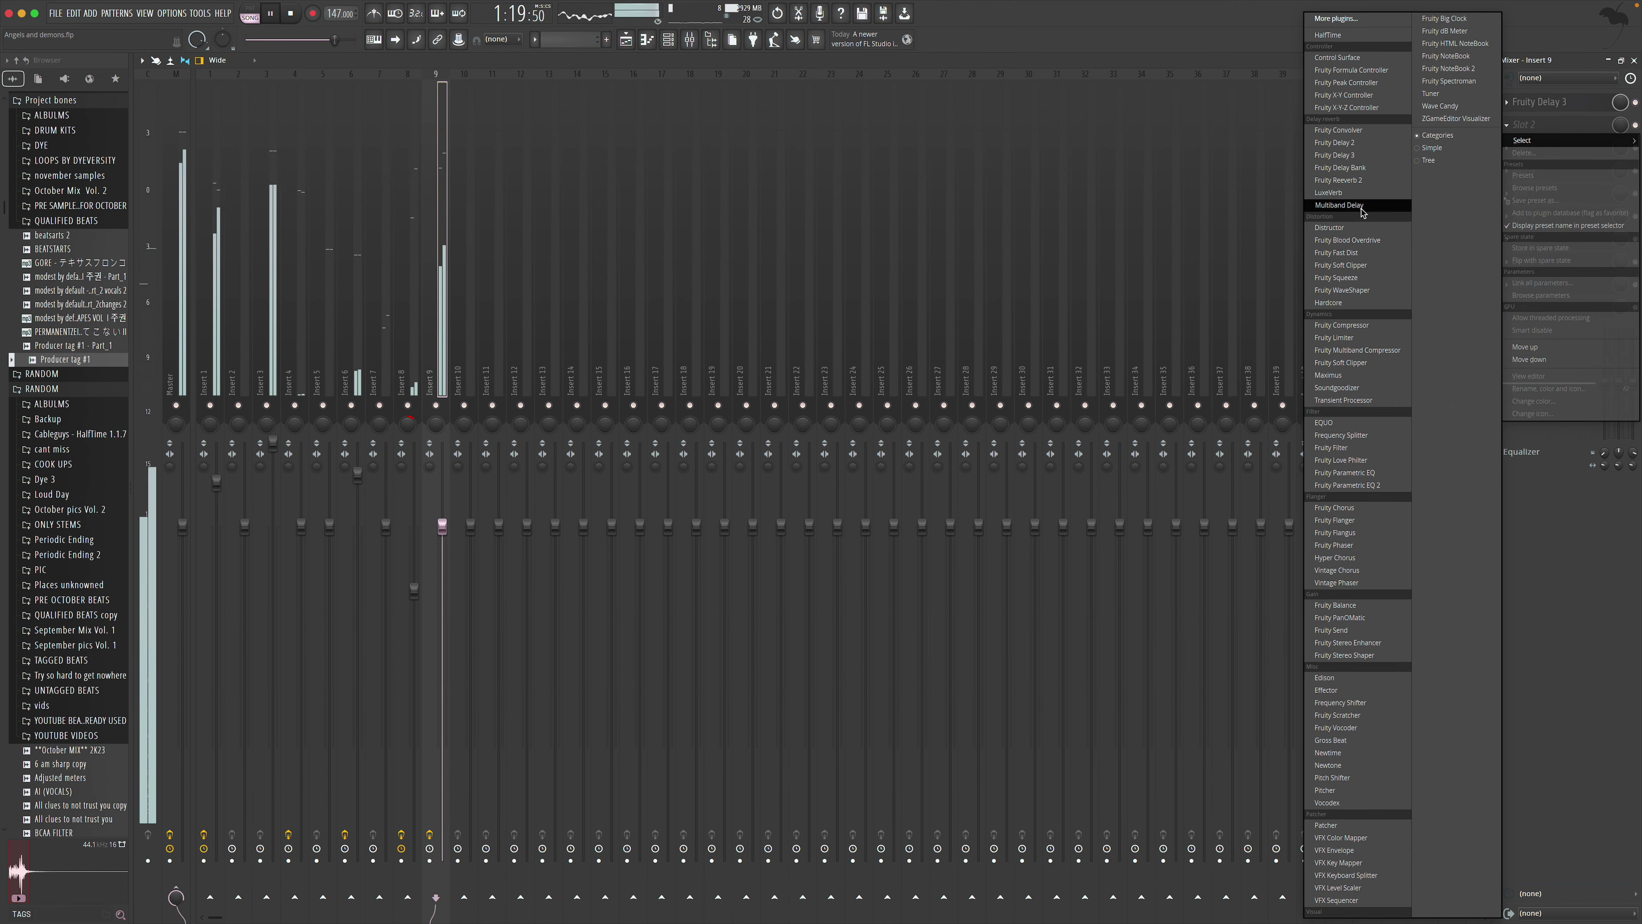
{"action": "left_click", "coordinate": [1342, 180]}
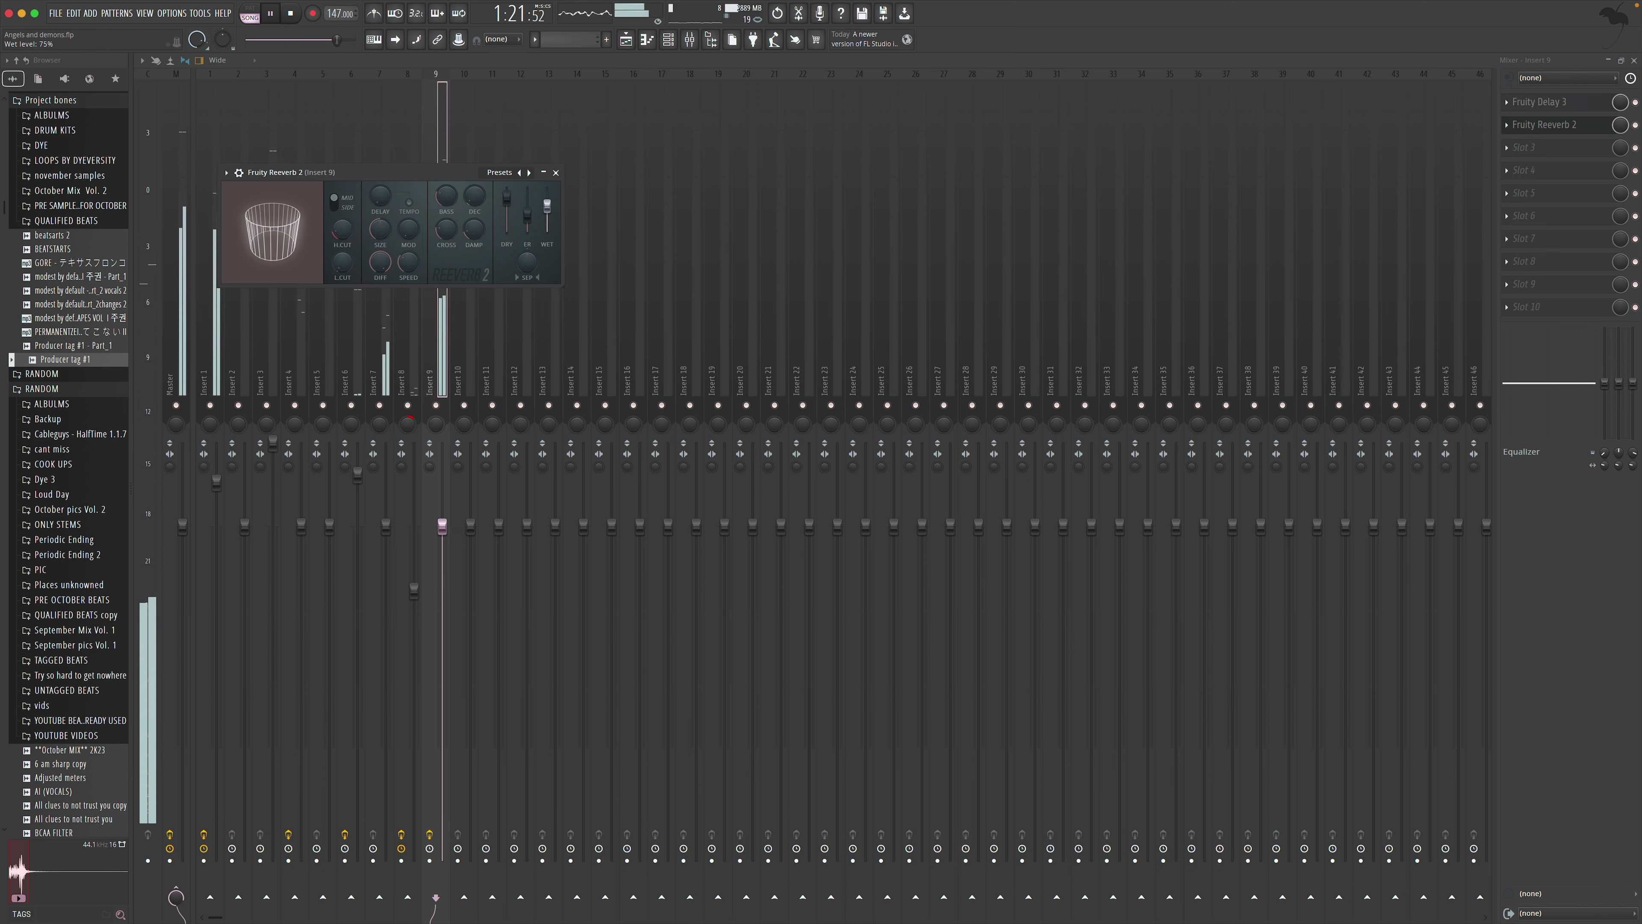
{"action": "left_click", "coordinate": [556, 173]}
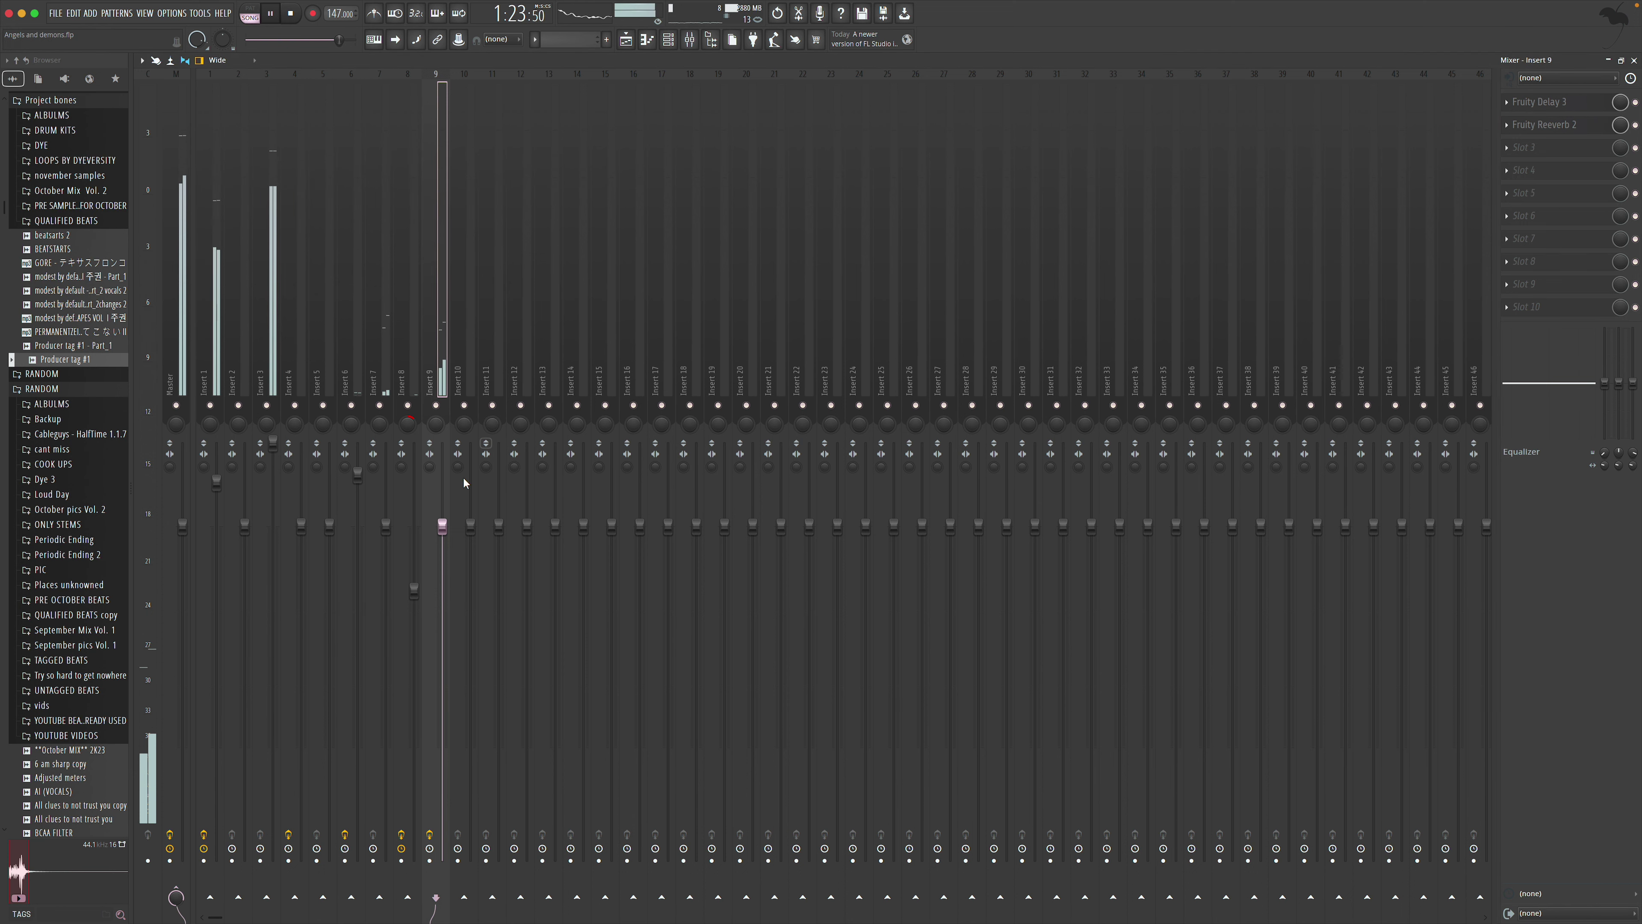
Load Fruity Parametric EQ 2 into the third effect slot of Insert 9 and roll off the low frequencies
{"action": "left_click", "coordinate": [1501, 149]}
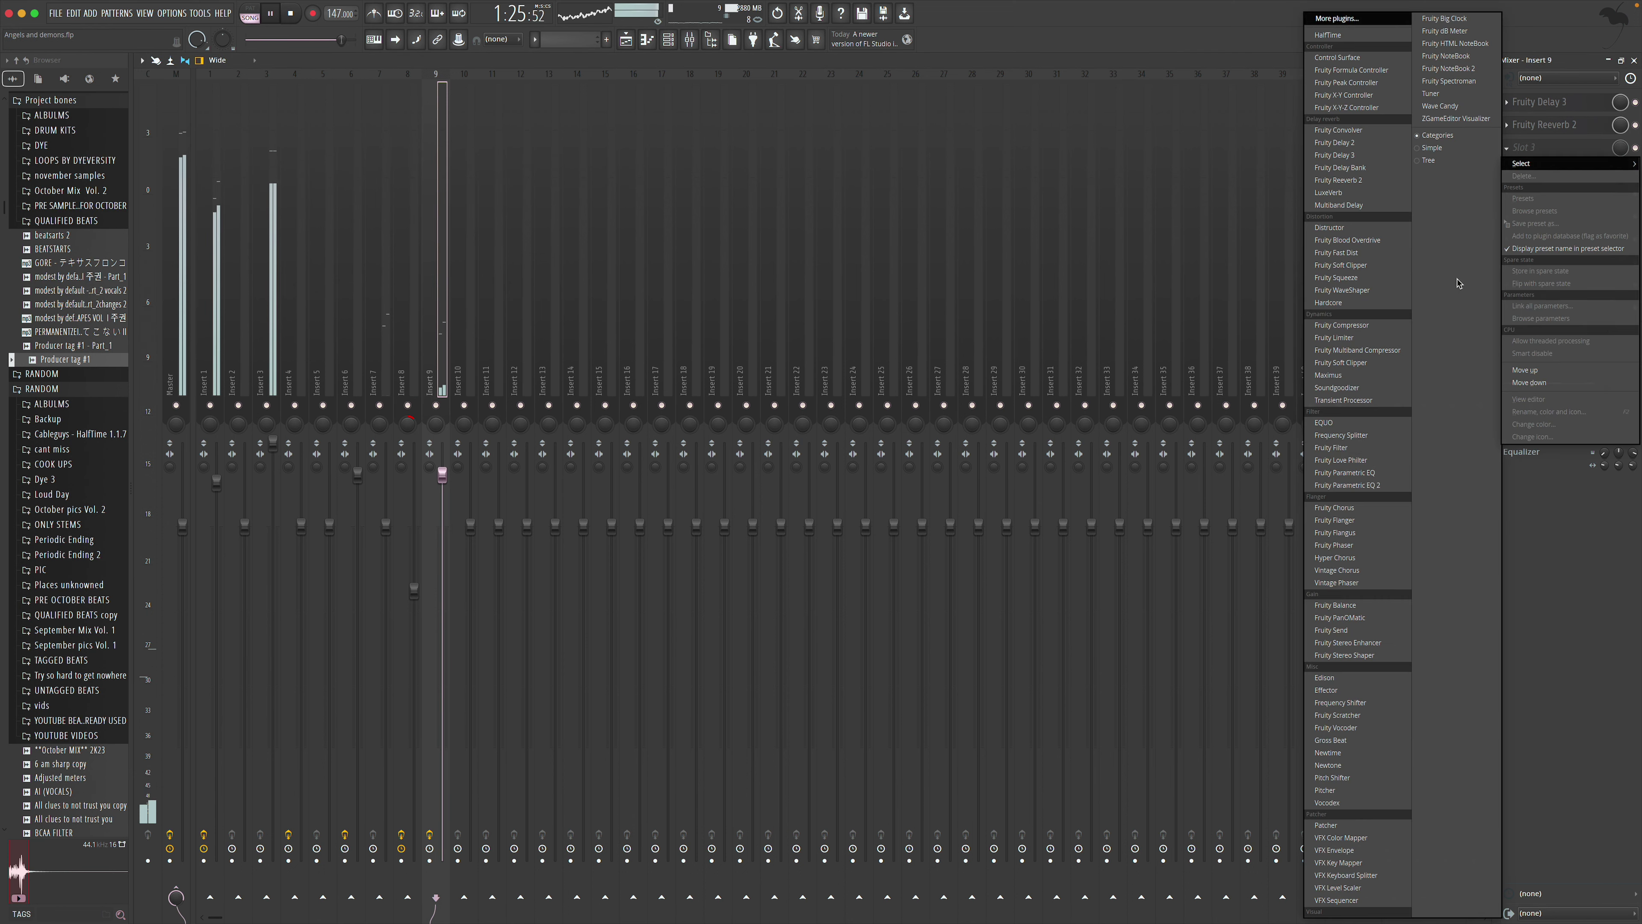
{"action": "left_click", "coordinate": [1361, 485]}
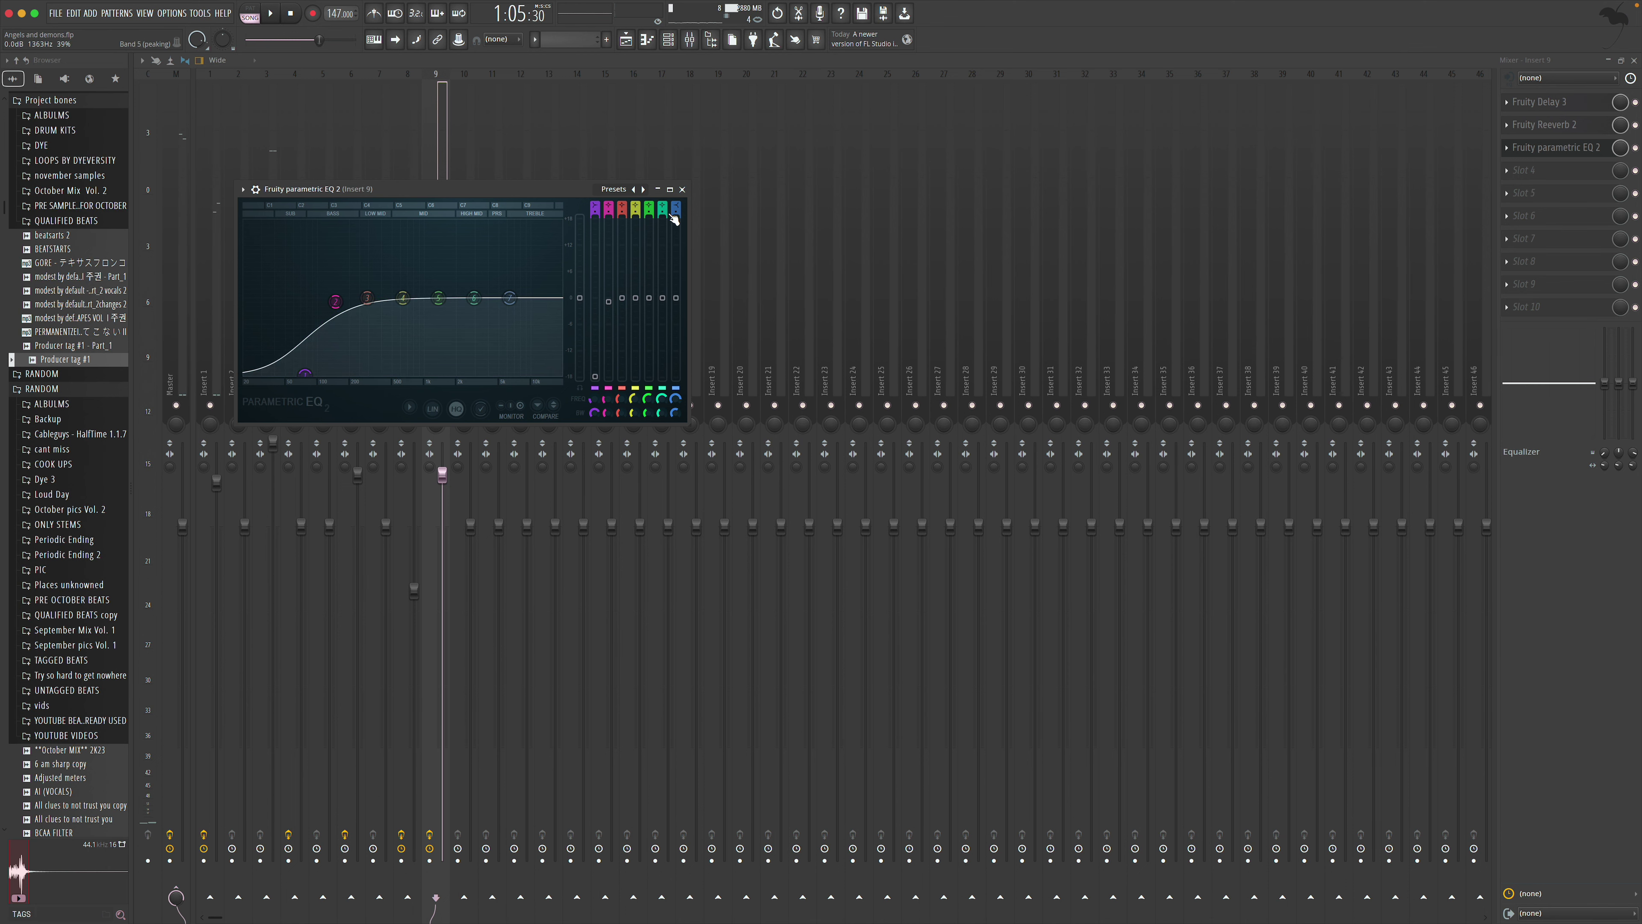
{"action": "key", "text": "space"}
{"action": "left_click", "coordinate": [681, 189]}
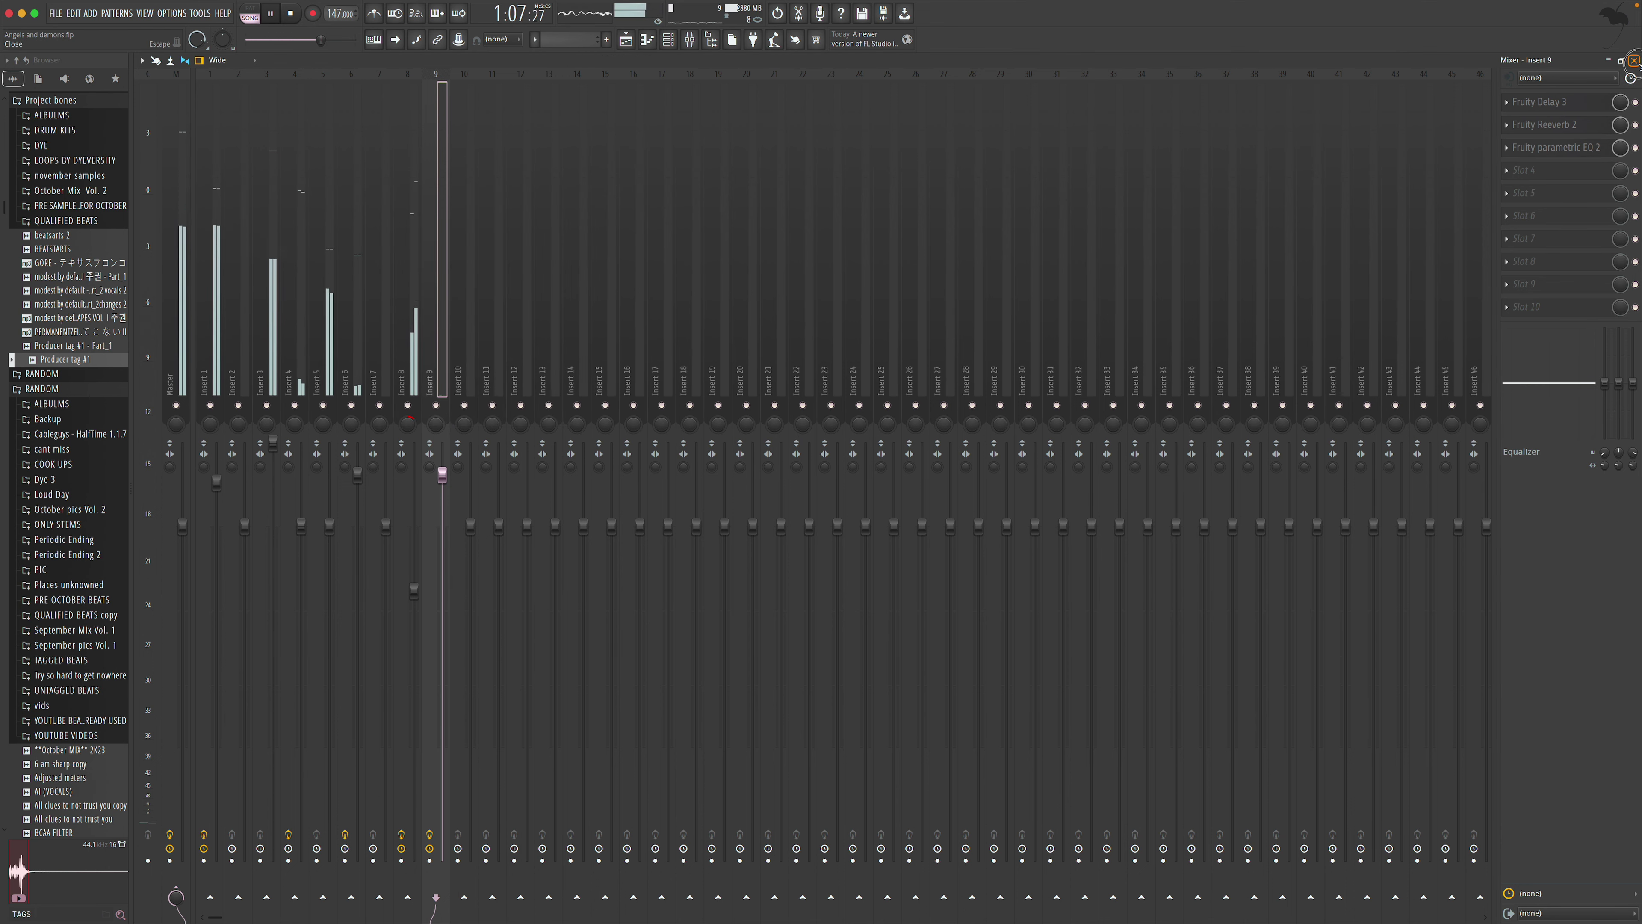
Return to the playlist and play through the complete arrangement up to its ending with the producer tag
{"action": "left_click", "coordinate": [1635, 61]}
{"action": "left_click", "coordinate": [272, 61]}
{"action": "right_click", "coordinate": [375, 142]}
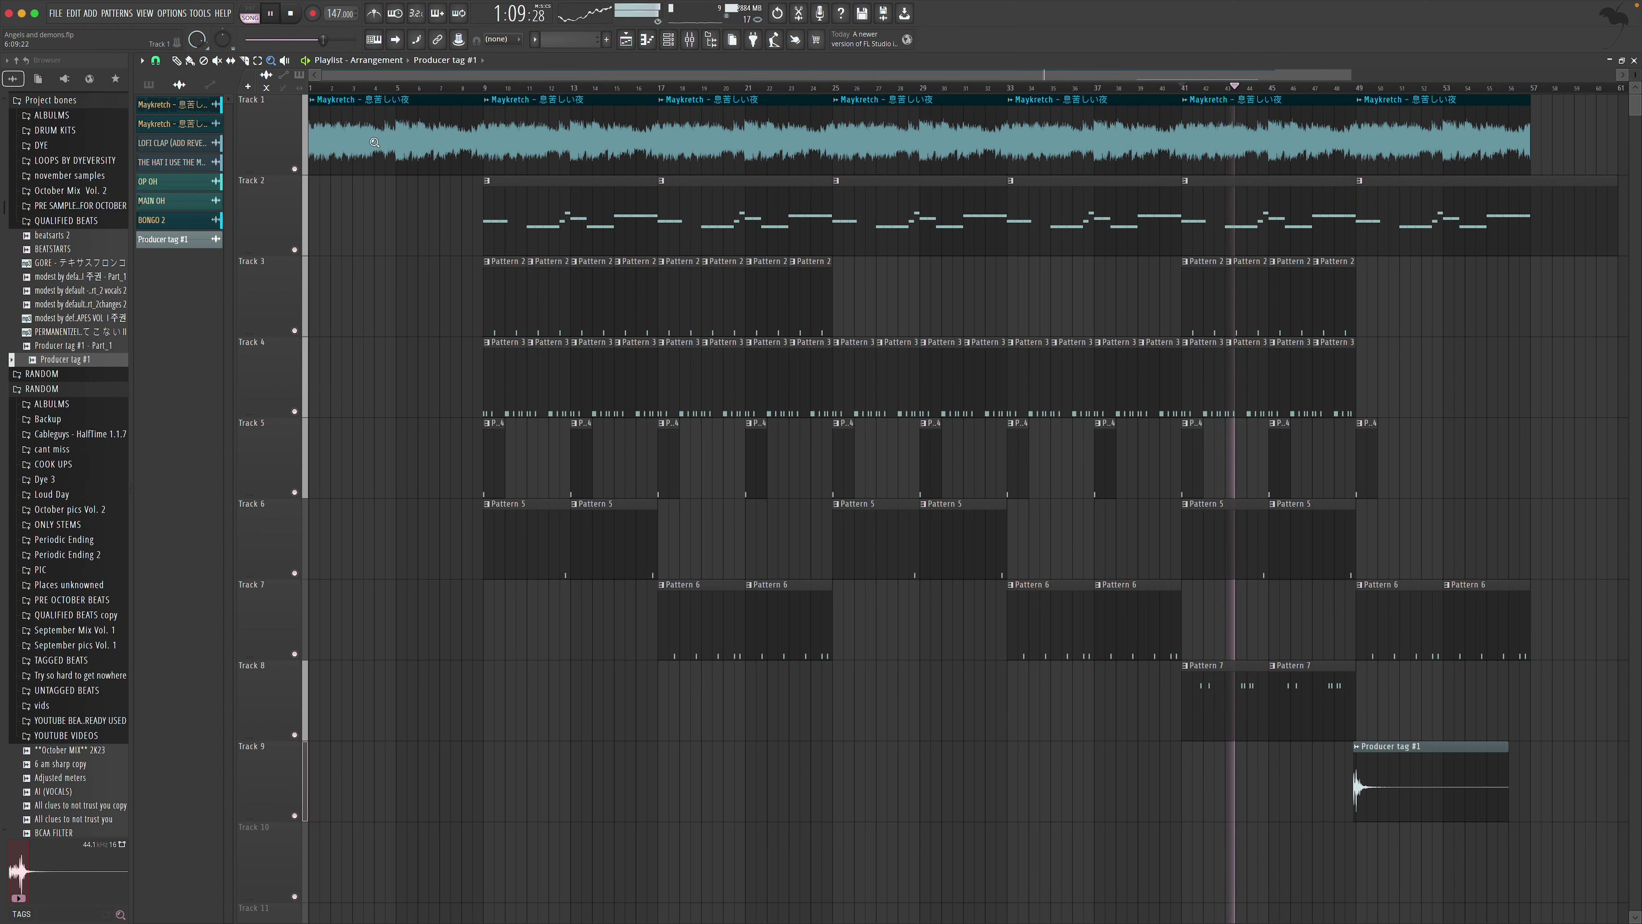
{"action": "left_click", "coordinate": [156, 60]}
{"action": "left_click", "coordinate": [177, 61]}
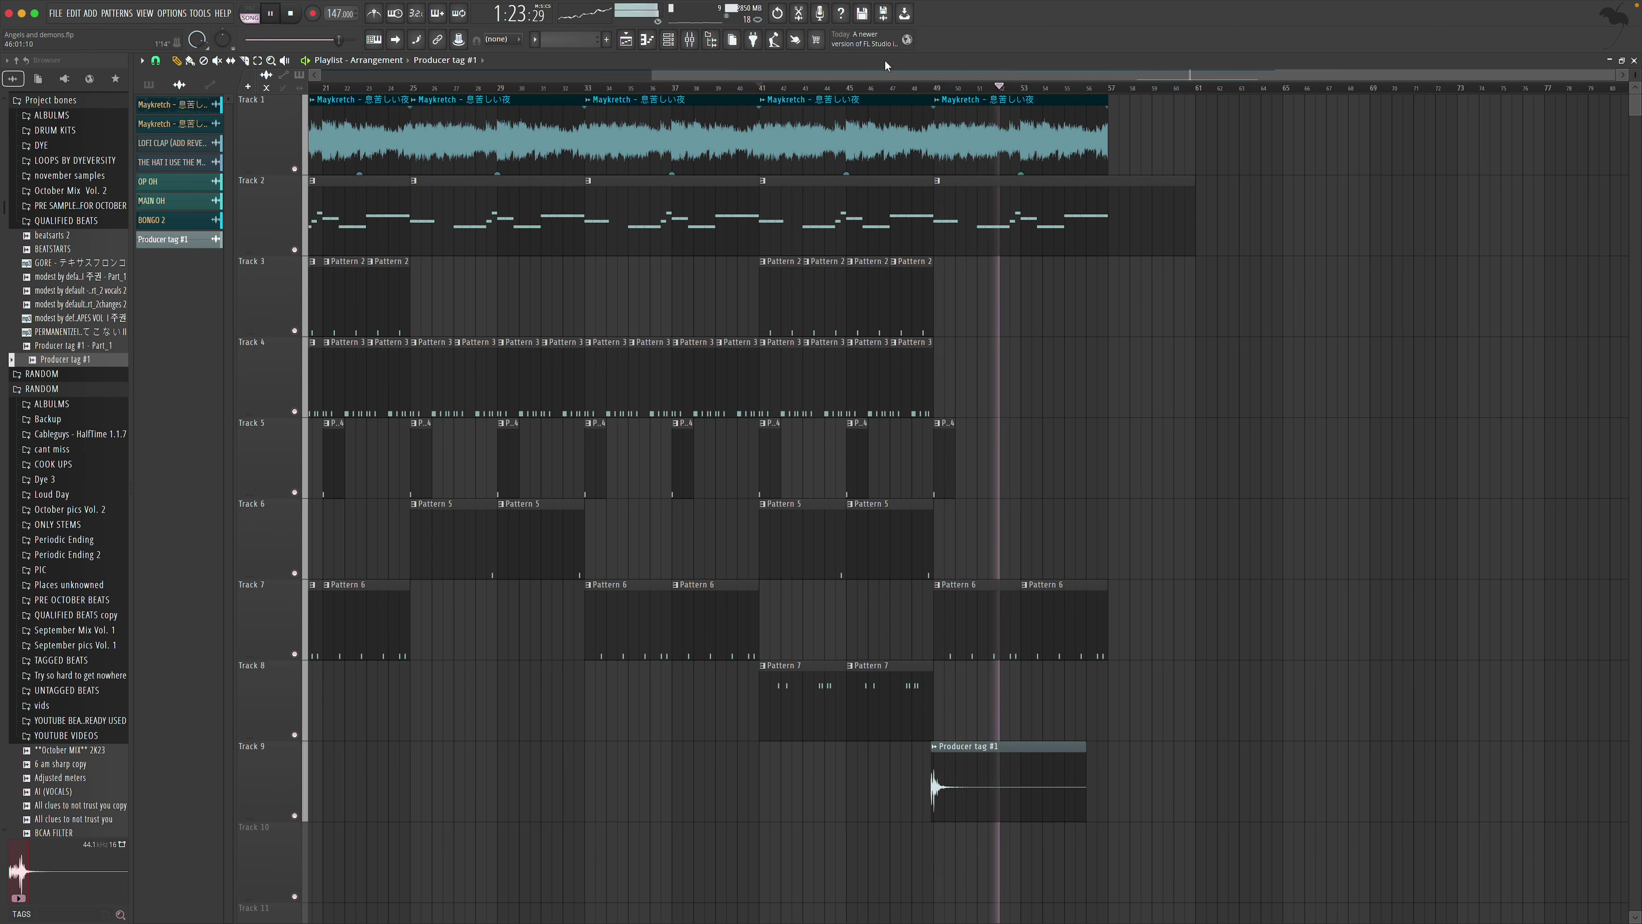
Export the beat as a WAV file named Angels and demons into the November Vol. 3 folder on the Desktop
{"action": "key", "text": "super+r"}
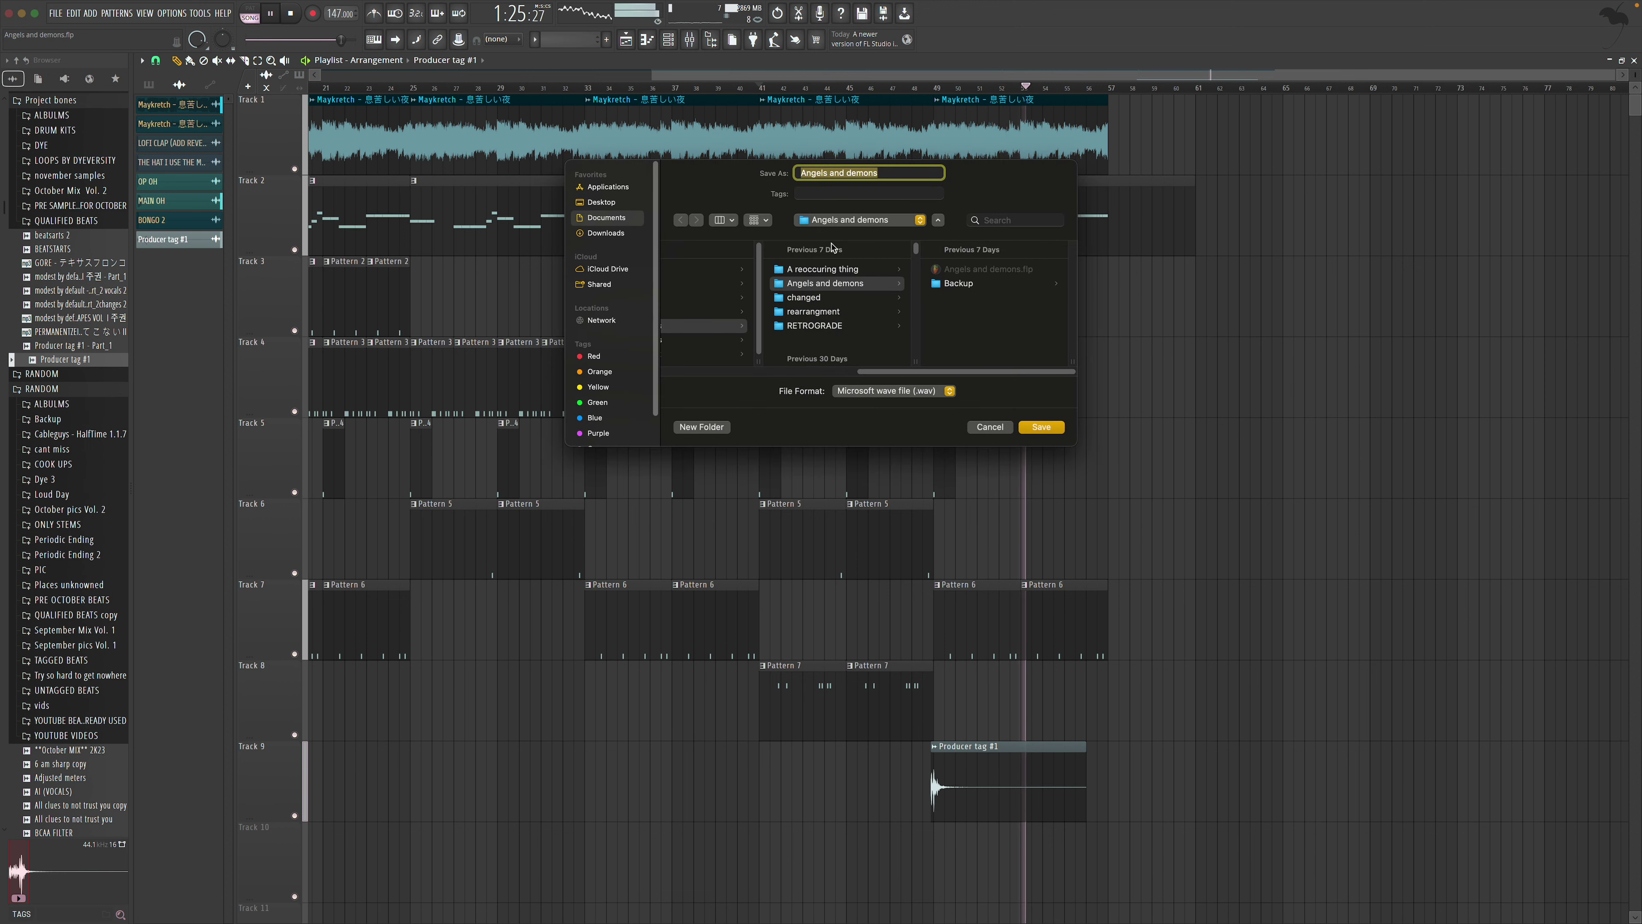
{"action": "left_click", "coordinate": [612, 206]}
{"action": "scroll", "coordinate": [724, 315], "scroll_direction": "down", "scroll_amount": 2}
{"action": "scroll", "coordinate": [720, 315], "scroll_direction": "down", "scroll_amount": 1}
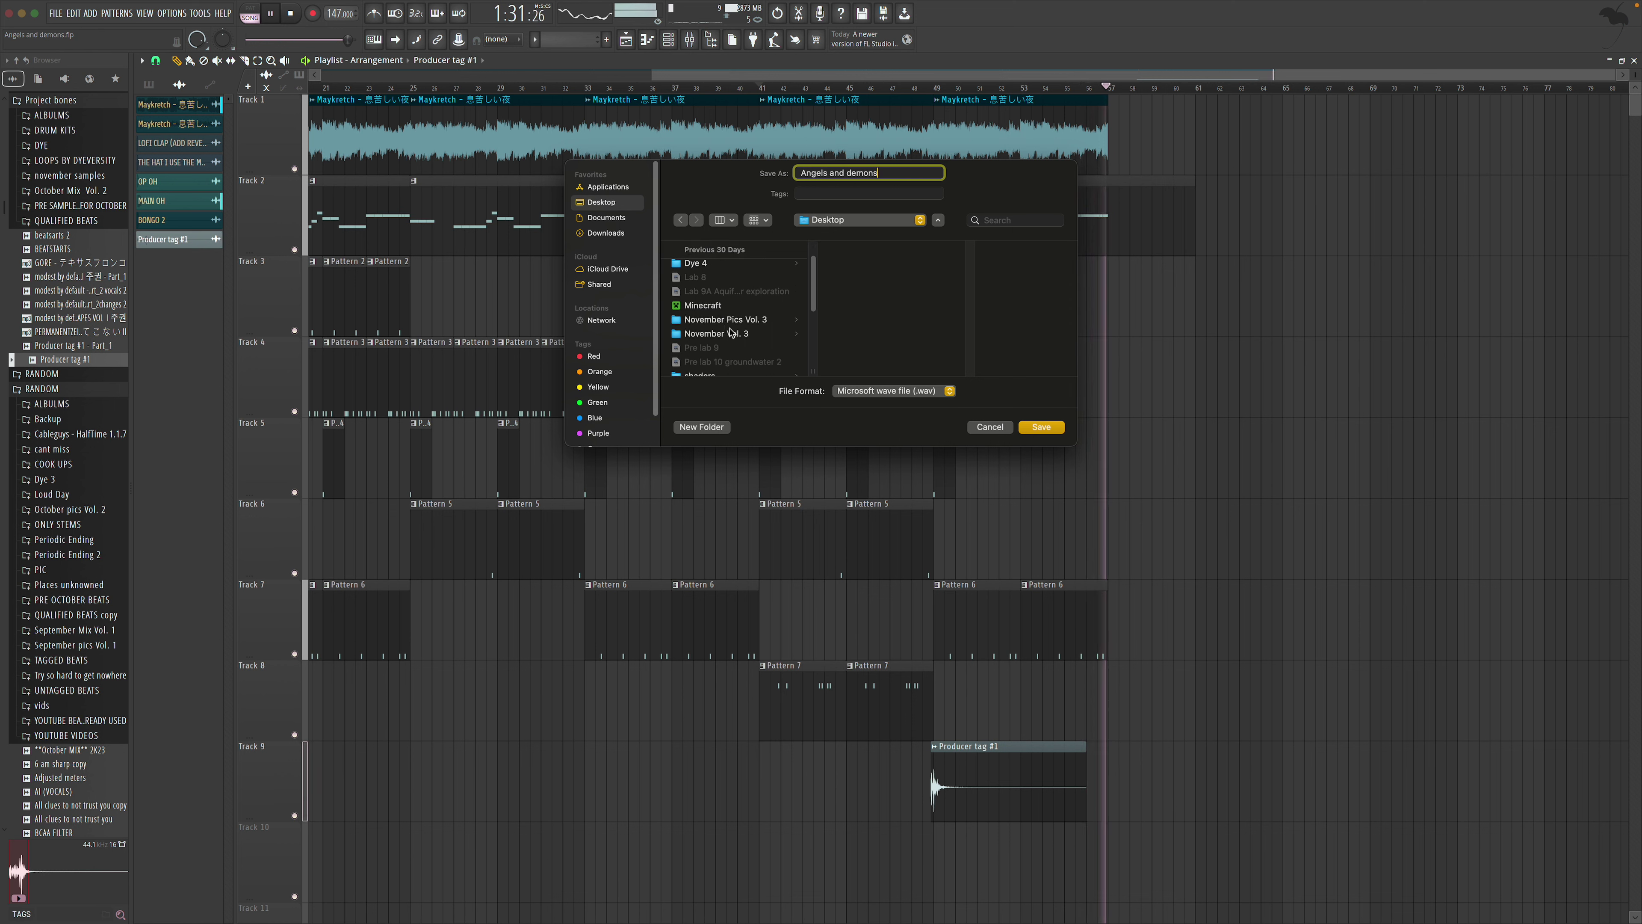
{"action": "left_click", "coordinate": [751, 334]}
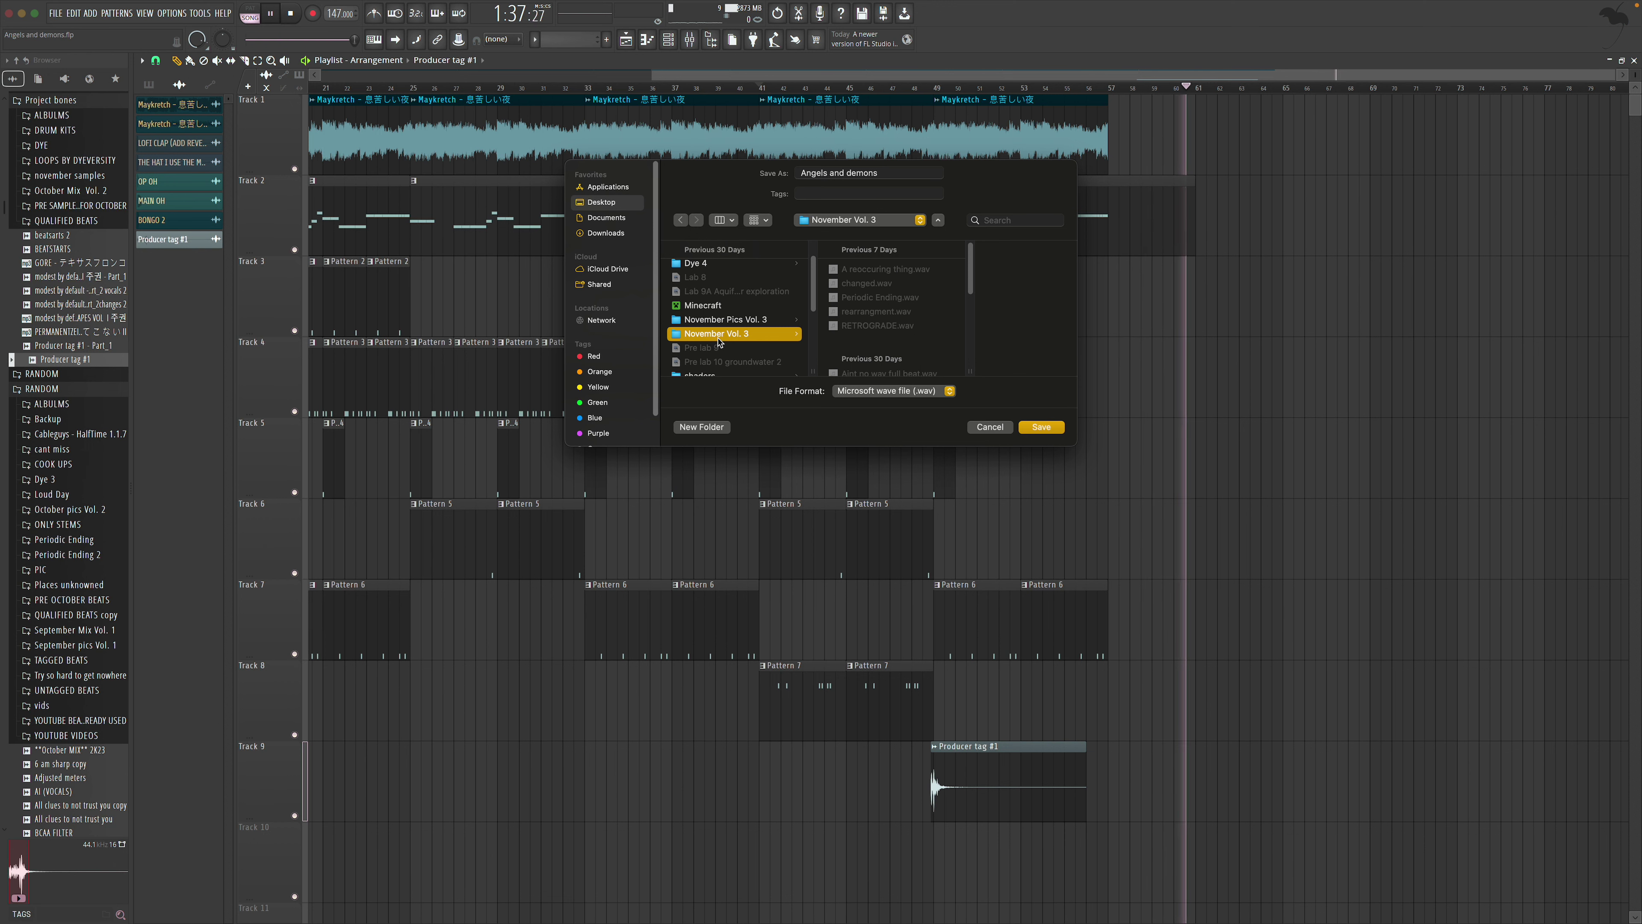
{"action": "left_click", "coordinate": [1041, 428]}
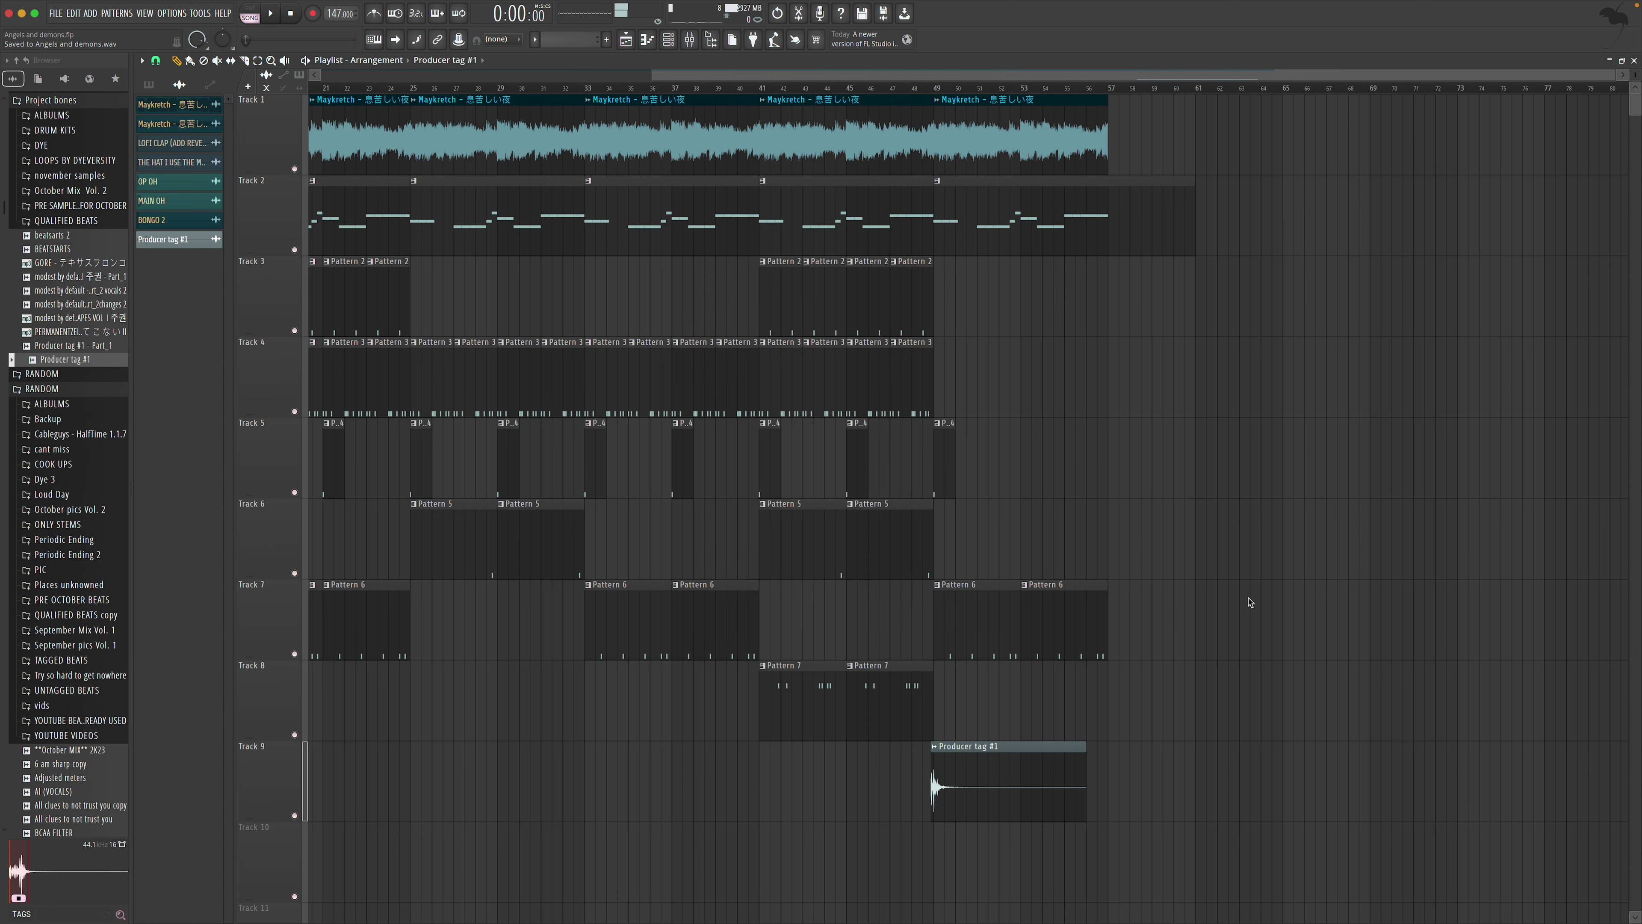
Start a new project from the Empty template, saving the changes to Angels and demons.flp
{"action": "scroll", "coordinate": [621, 411], "scroll_direction": "left", "scroll_amount": 5}
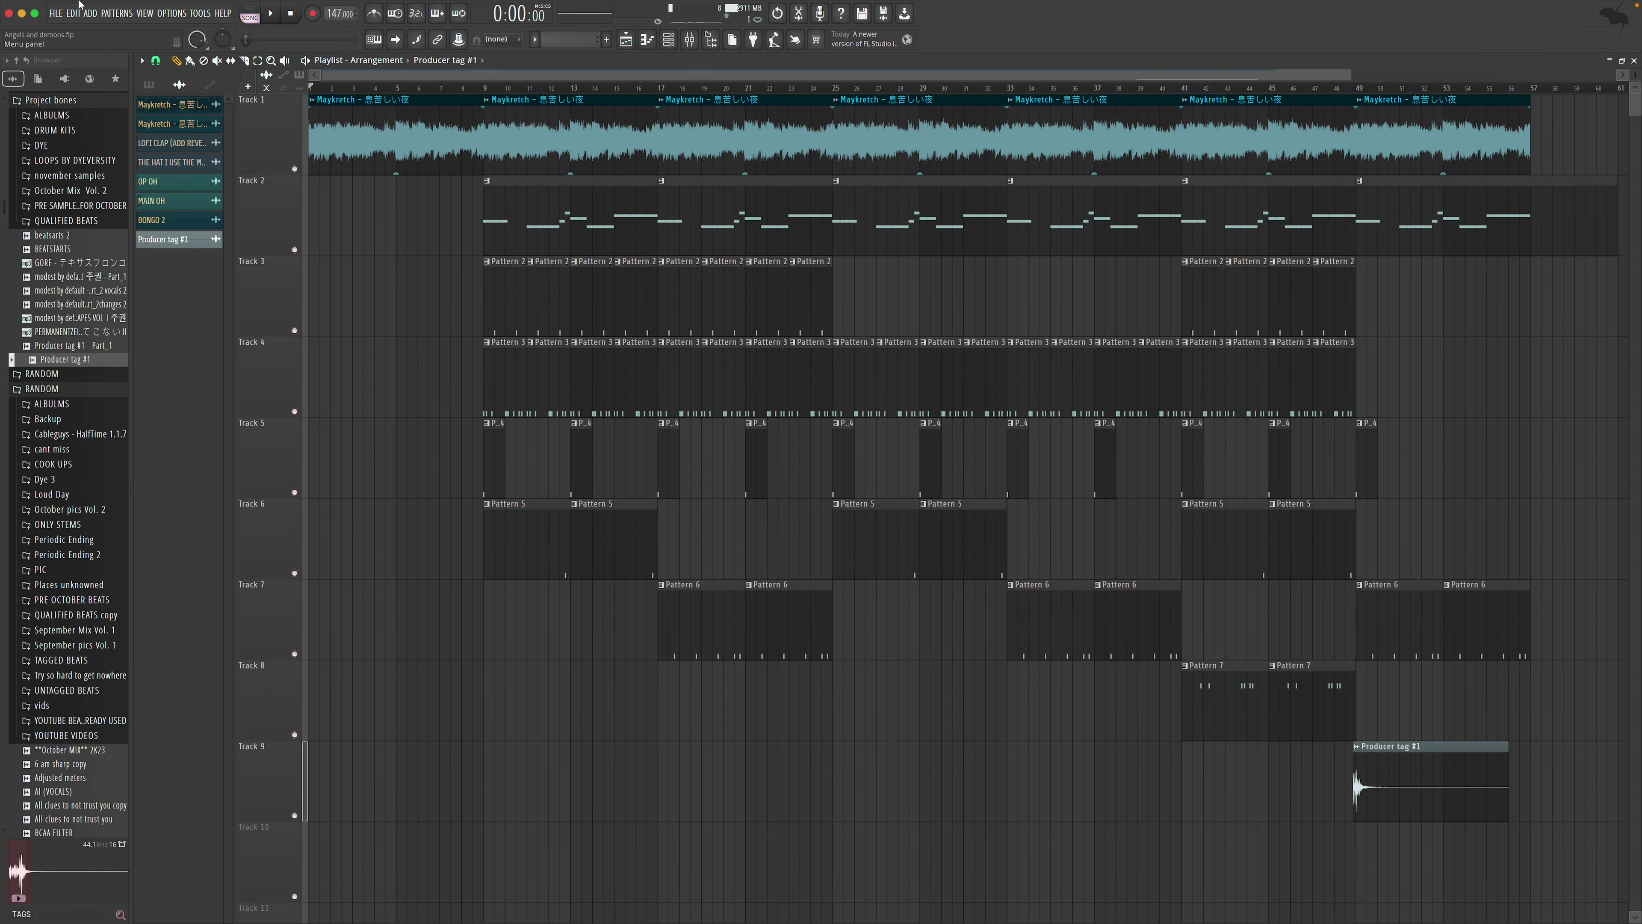
{"action": "left_click", "coordinate": [63, 16]}
{"action": "mouse_move", "coordinate": [85, 49]}
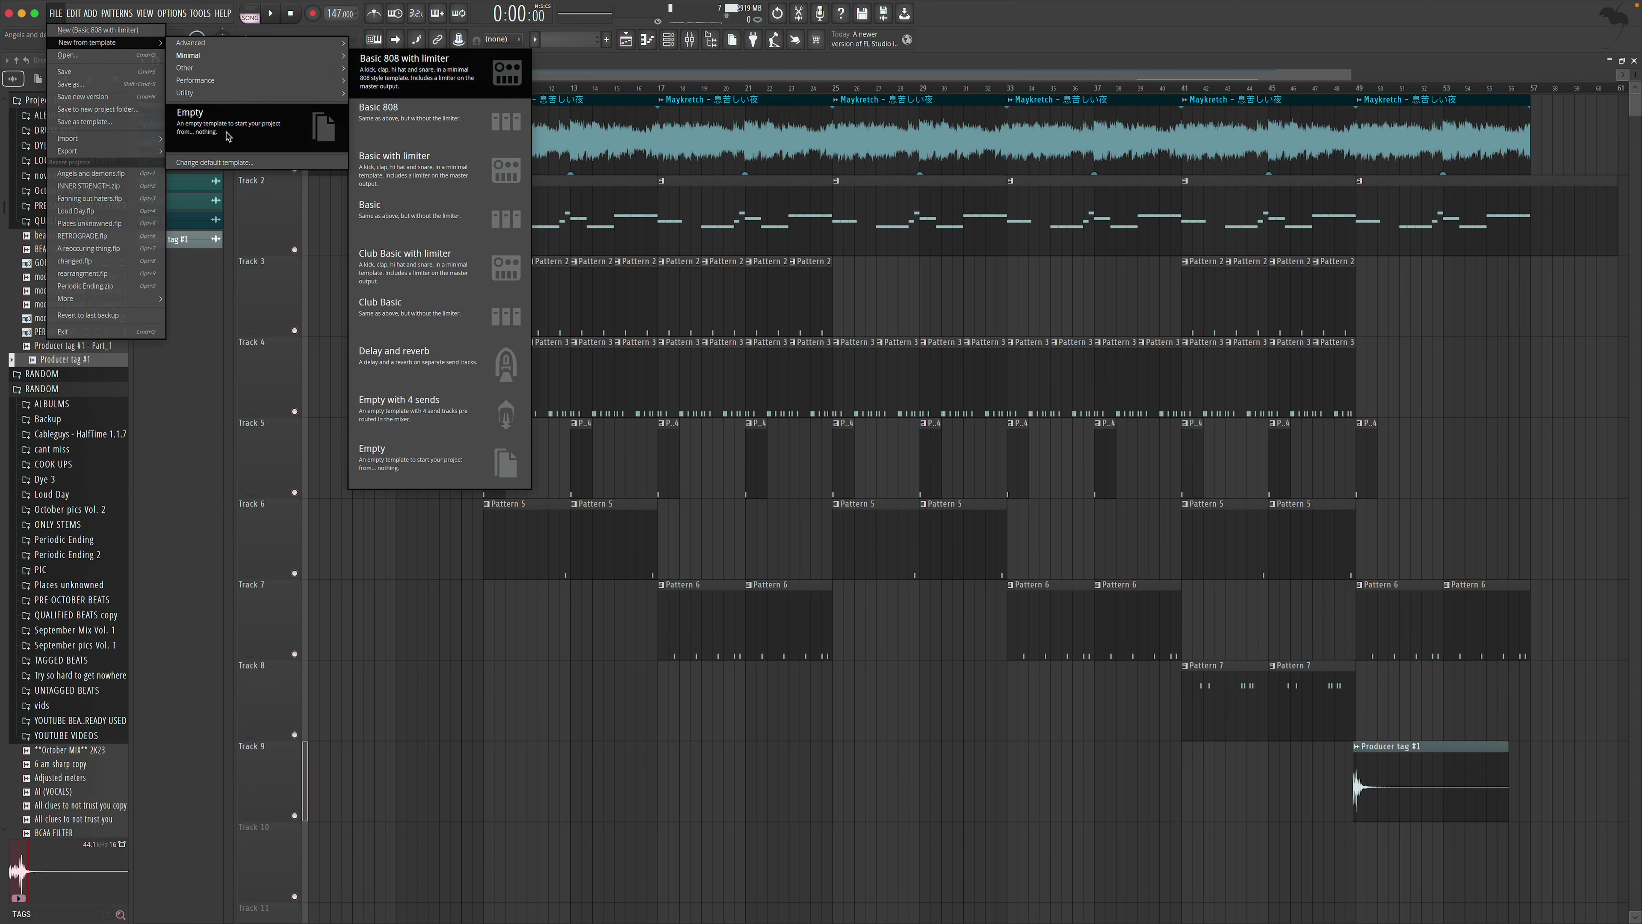
{"action": "left_click", "coordinate": [207, 123]}
{"action": "left_click", "coordinate": [814, 503]}
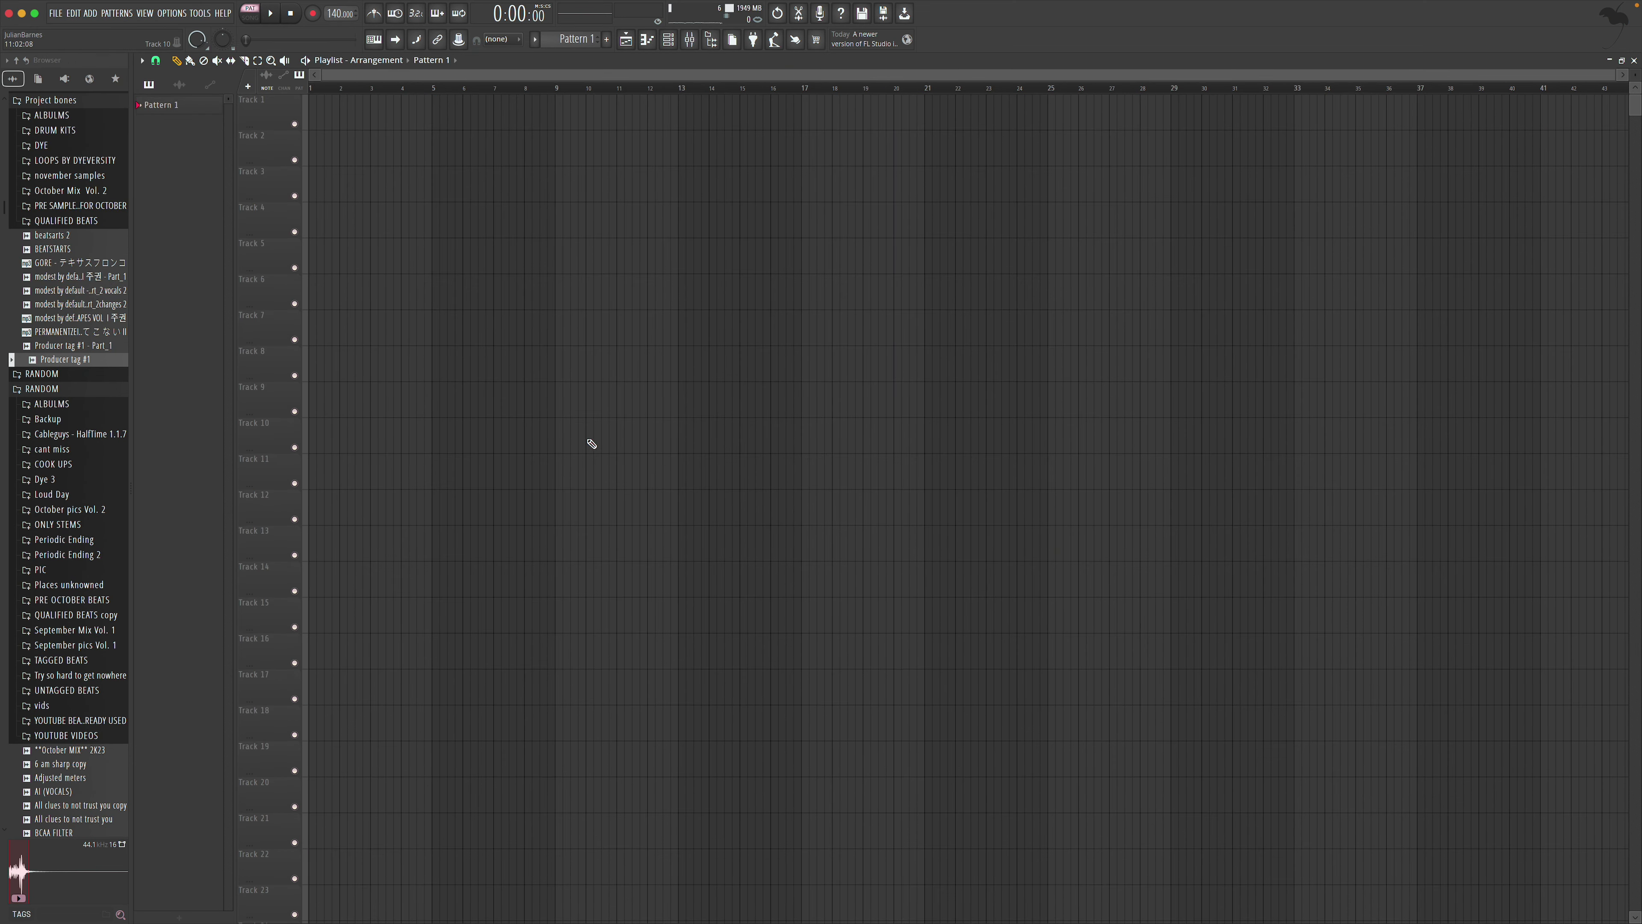
Collapse the Project bones folder in the file browser
{"action": "scroll", "coordinate": [71, 349], "scroll_direction": "up", "scroll_amount": 1}
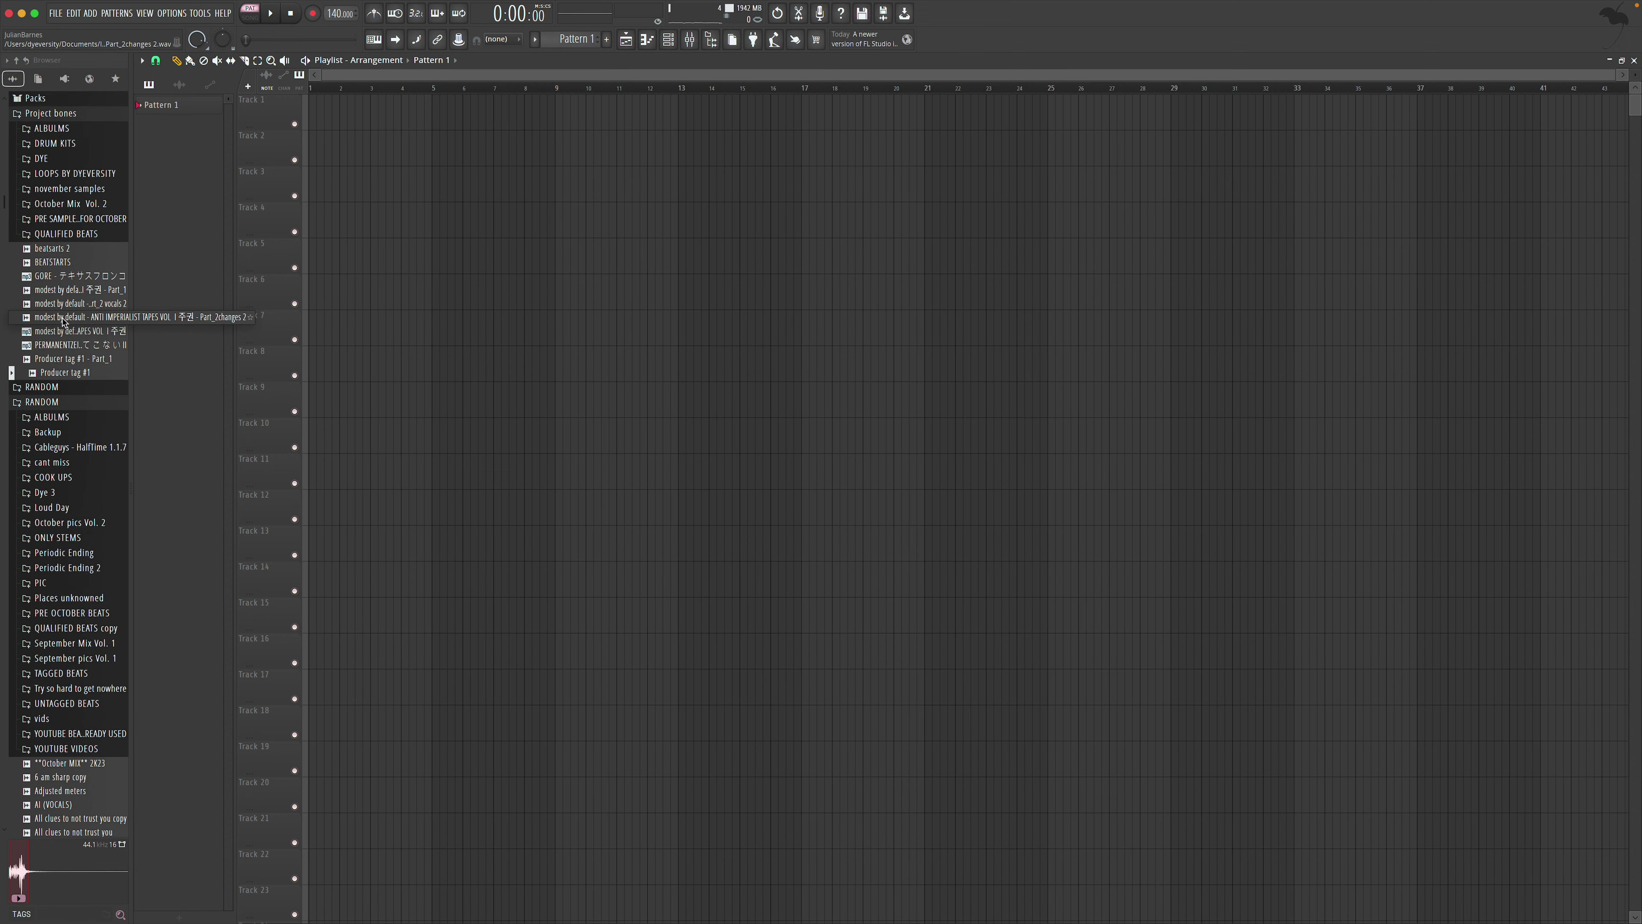
{"action": "scroll", "coordinate": [79, 399], "scroll_direction": "up", "scroll_amount": 9}
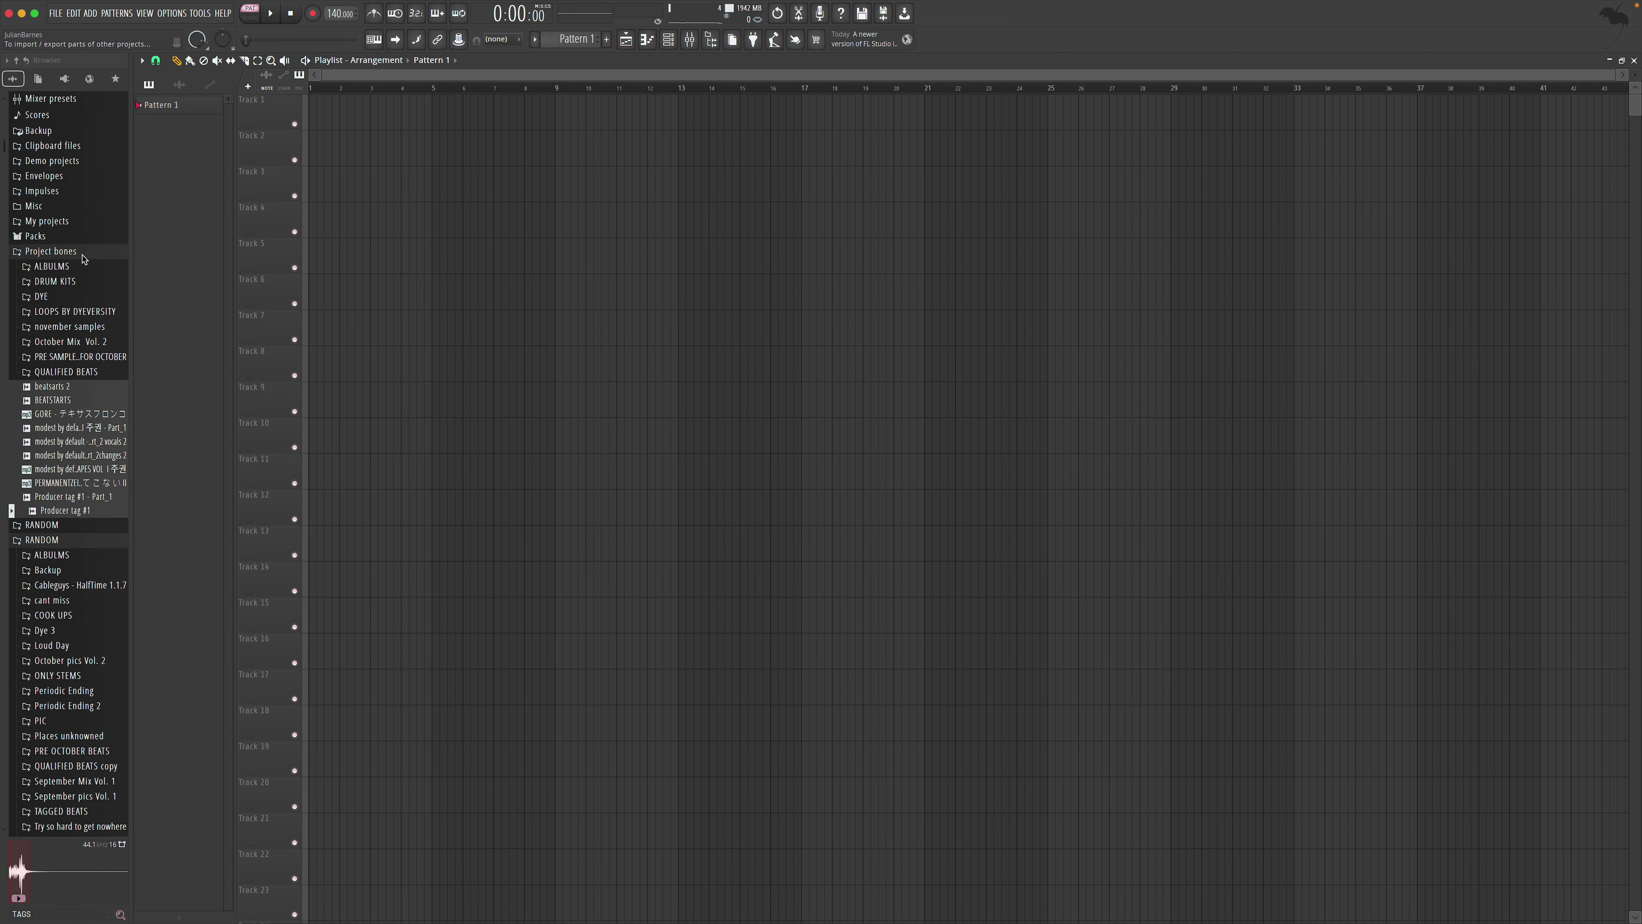
{"action": "left_click", "coordinate": [82, 253]}
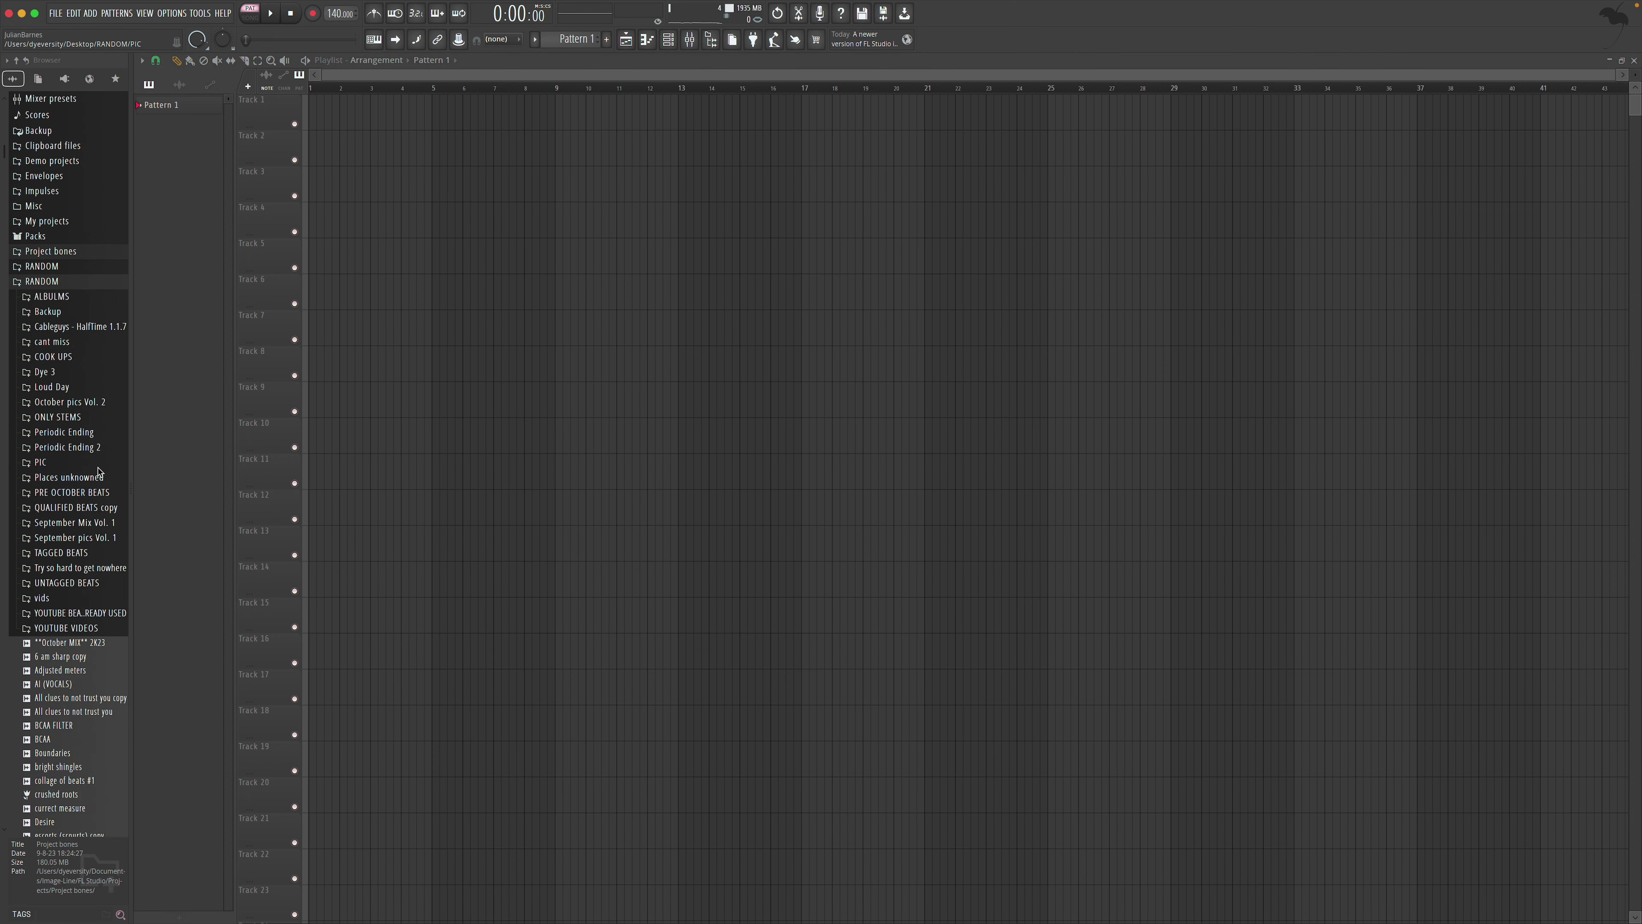
Reopen Angels and demons.flp and replace it with a new project from the Empty template without saving changes
{"action": "left_click", "coordinate": [56, 12]}
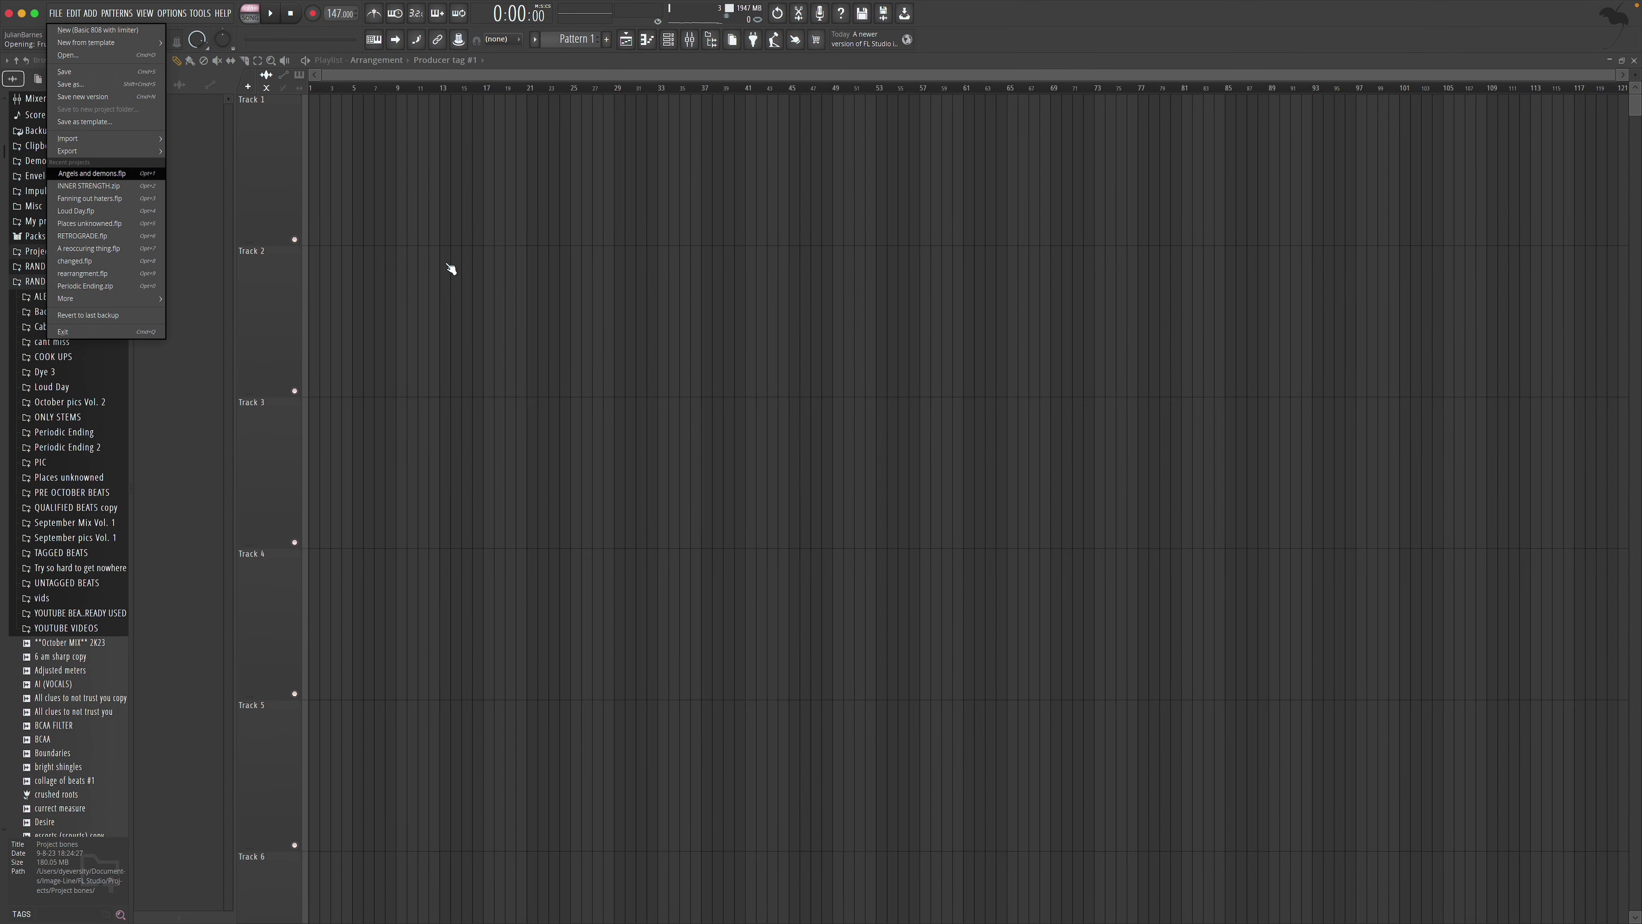
{"action": "left_click", "coordinate": [332, 129]}
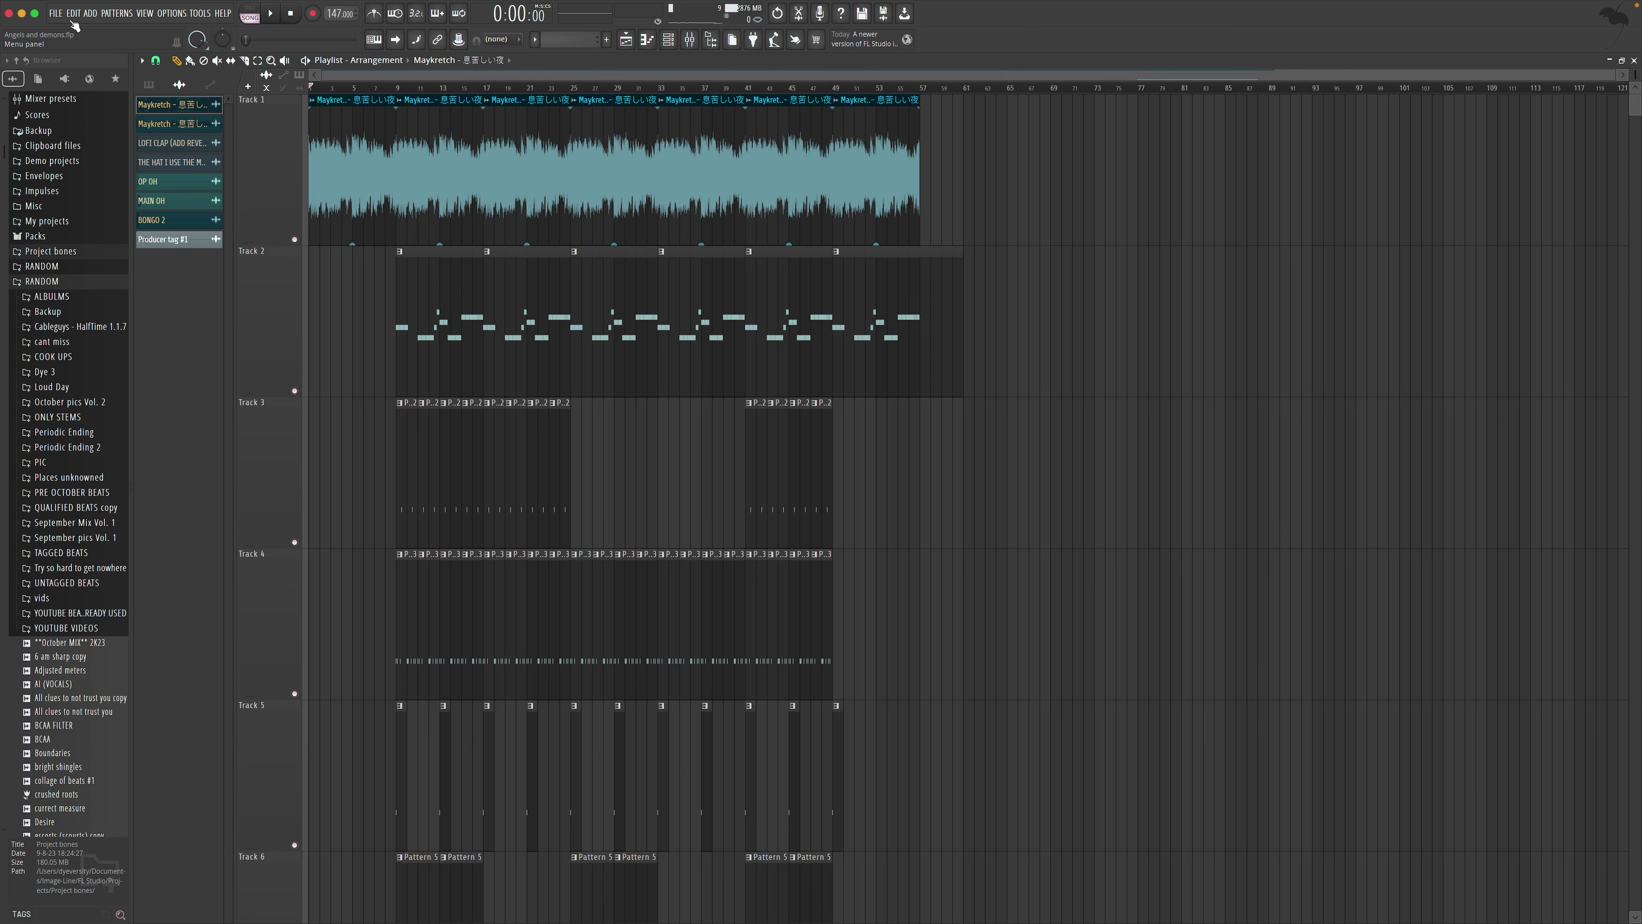
{"action": "left_click", "coordinate": [56, 13]}
{"action": "left_click", "coordinate": [226, 123]}
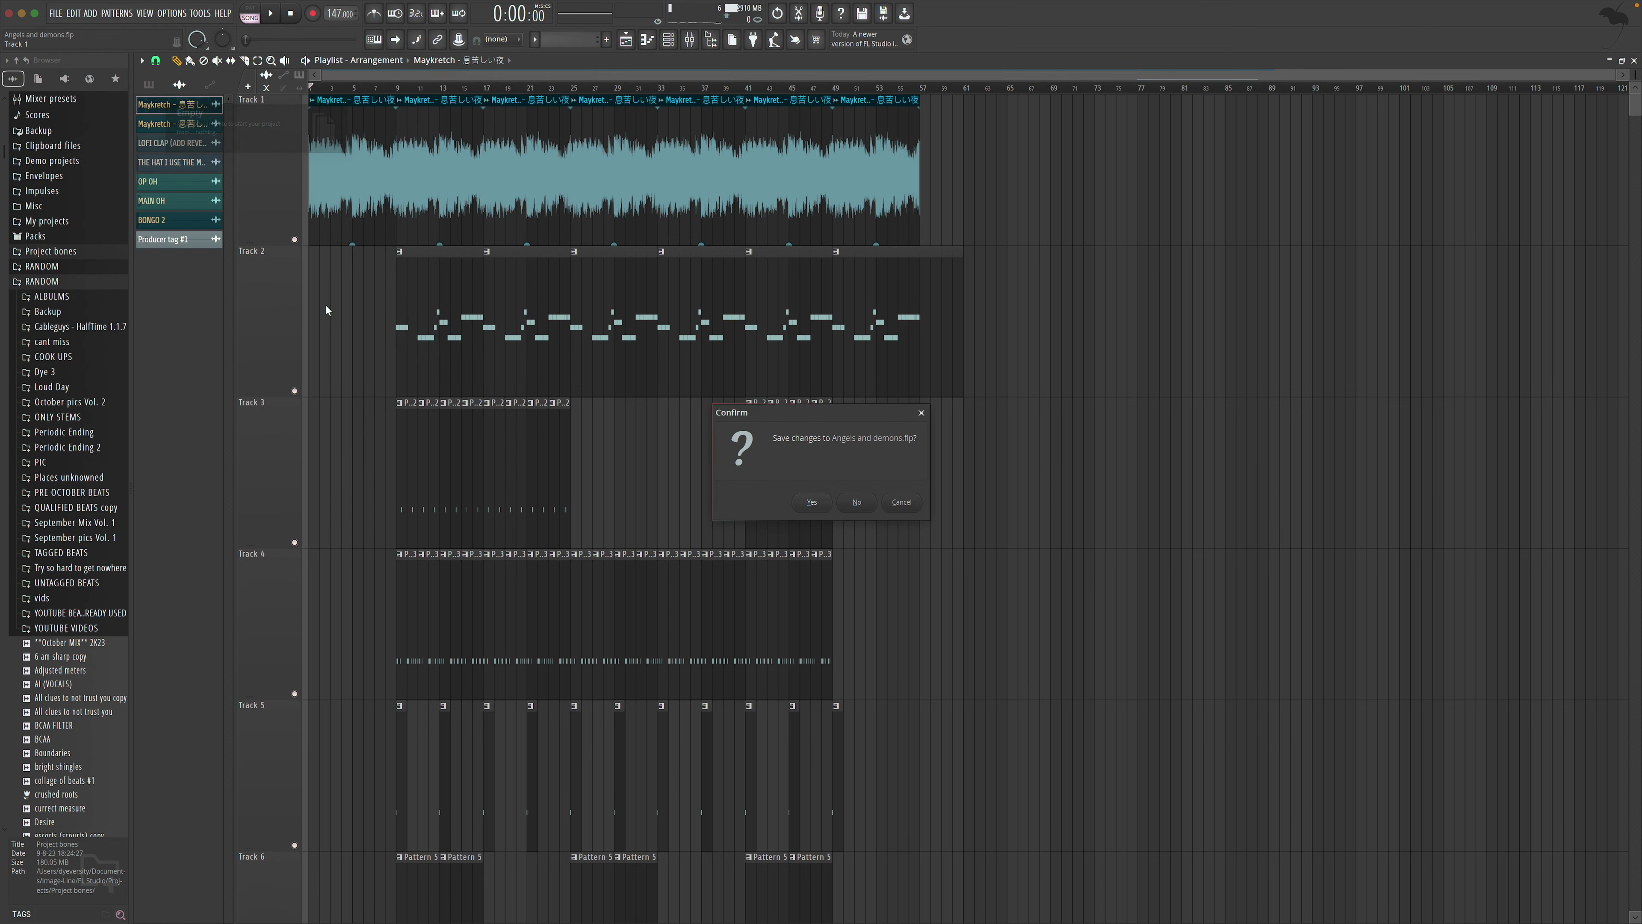
{"action": "left_click", "coordinate": [857, 502]}
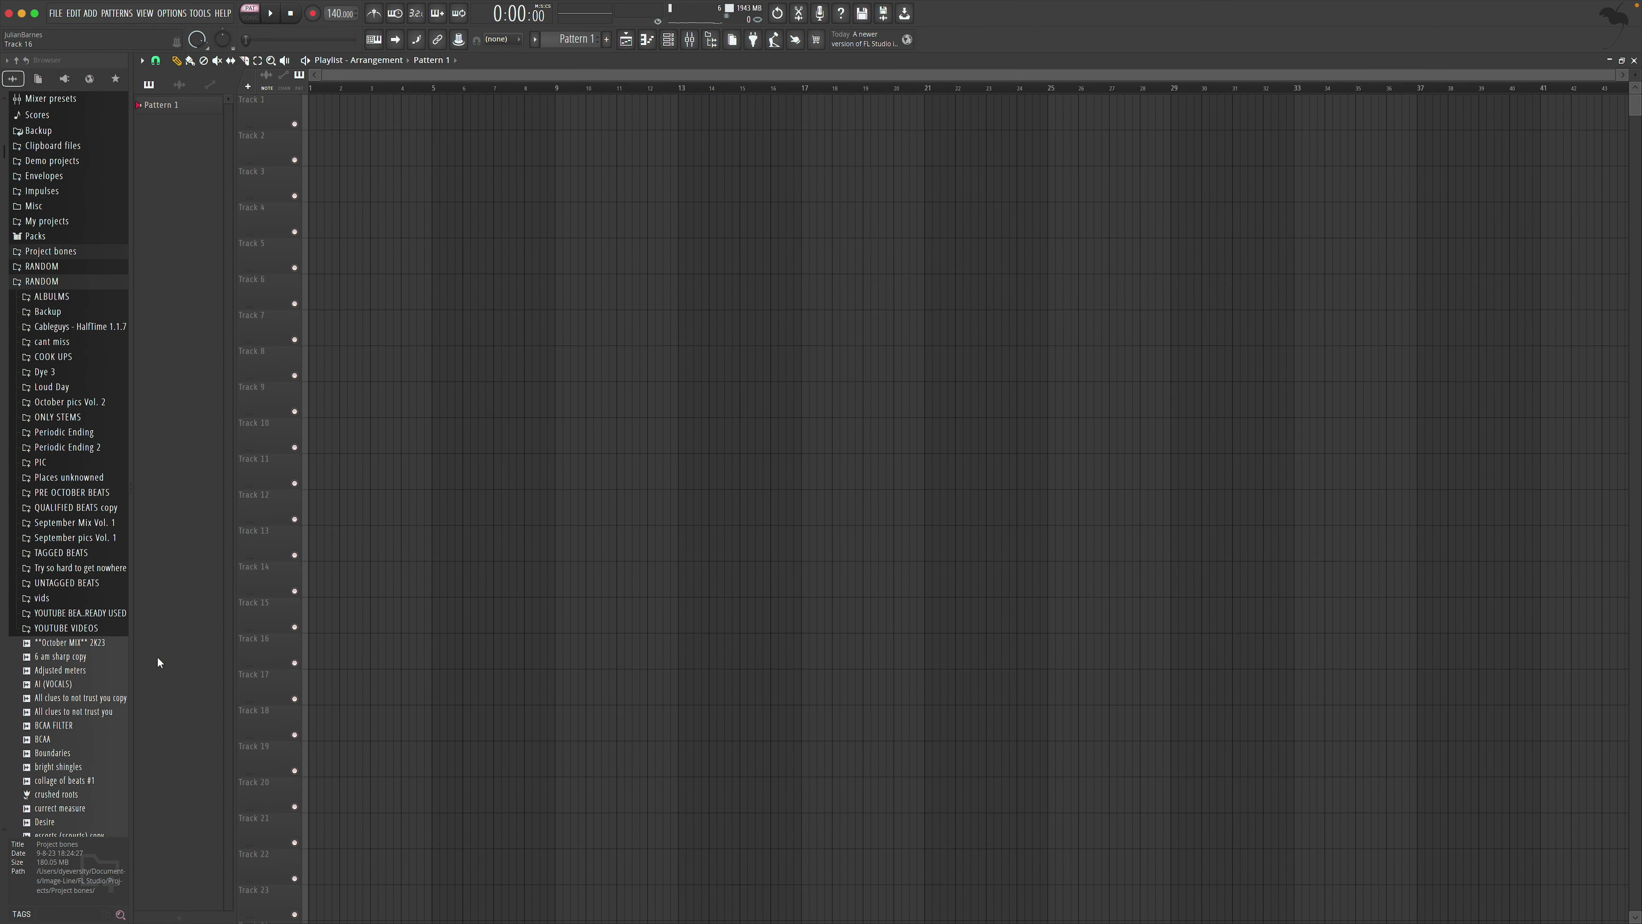
Search the browser for maykretch and place the full-length Maykretch mp3 on Track 1 of the playlist
{"action": "left_click", "coordinate": [97, 912]}
{"action": "type", "text": "maykretch"}
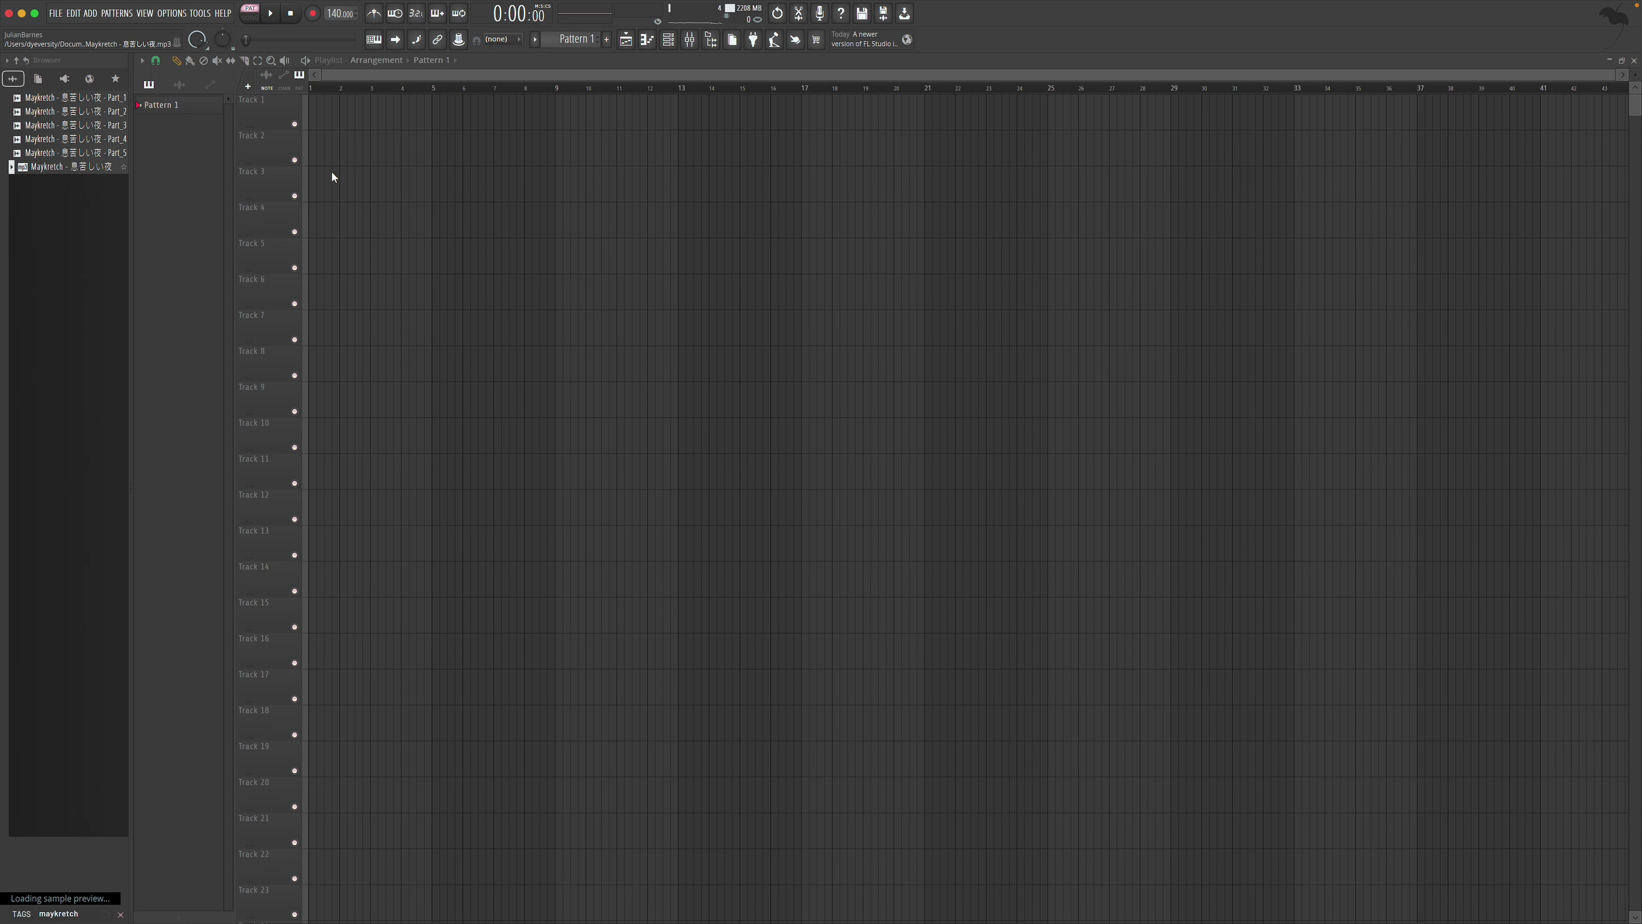
{"action": "left_click_drag", "start_coordinate": [364, 179], "coordinate": [377, 158]}
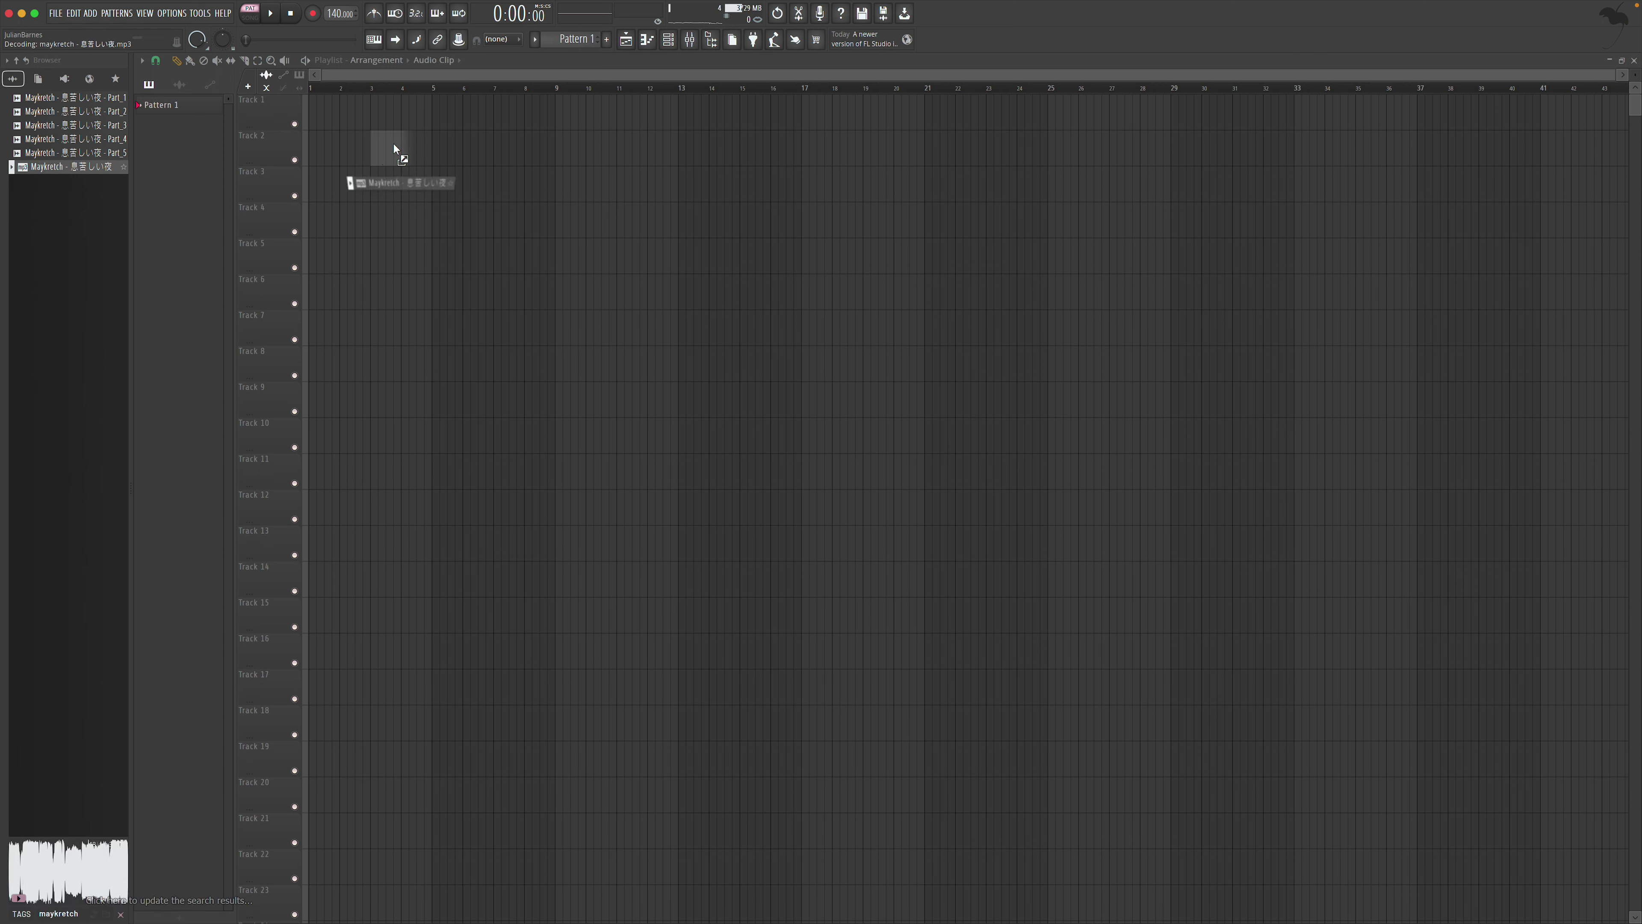
Audition the long Maykretch clip from around bars 1209 and 1328 and near its end
{"action": "left_click_drag", "start_coordinate": [414, 154], "coordinate": [1230, 76]}
{"action": "left_click_drag", "start_coordinate": [999, 78], "coordinate": [1401, 71]}
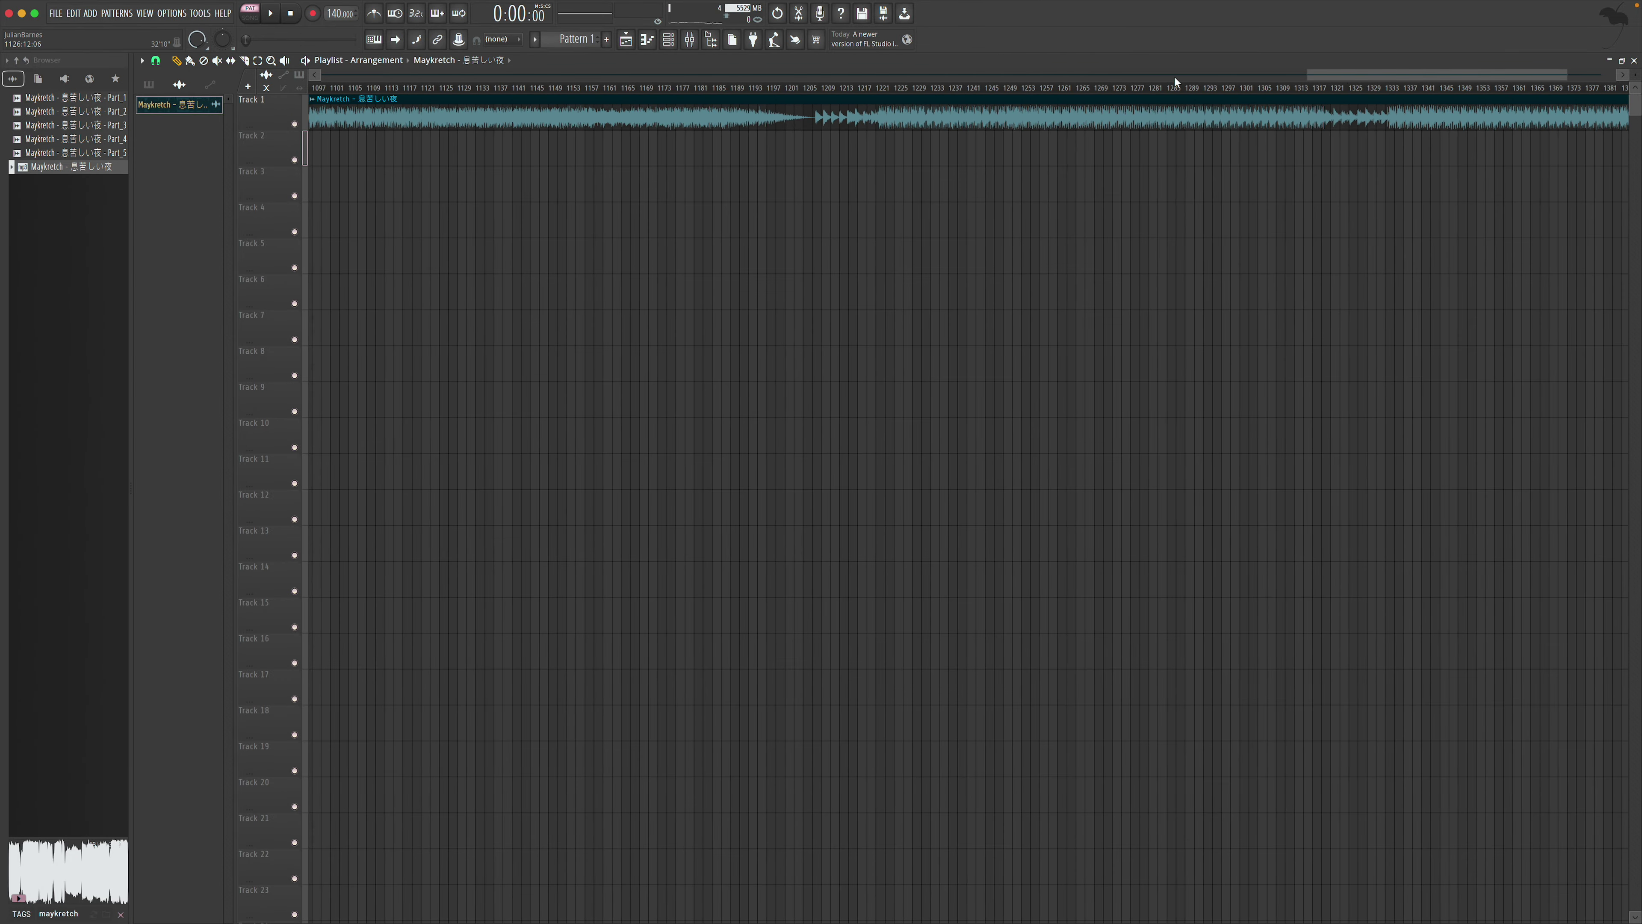
{"action": "left_click", "coordinate": [820, 89]}
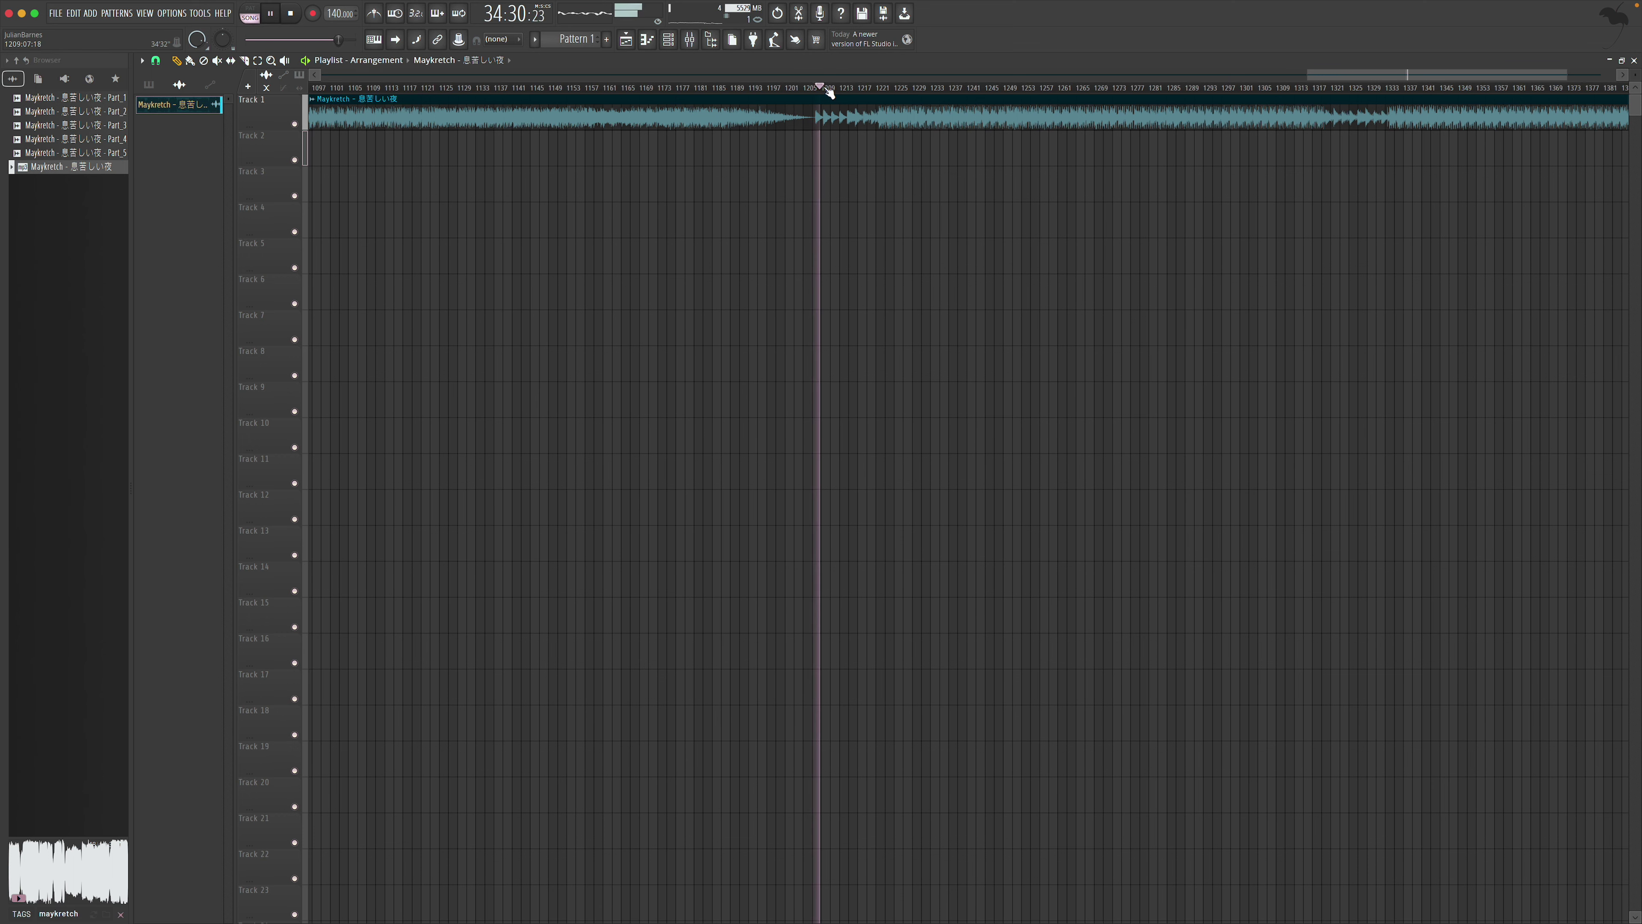
{"action": "left_click_drag", "start_coordinate": [1431, 78], "coordinate": [1527, 80]}
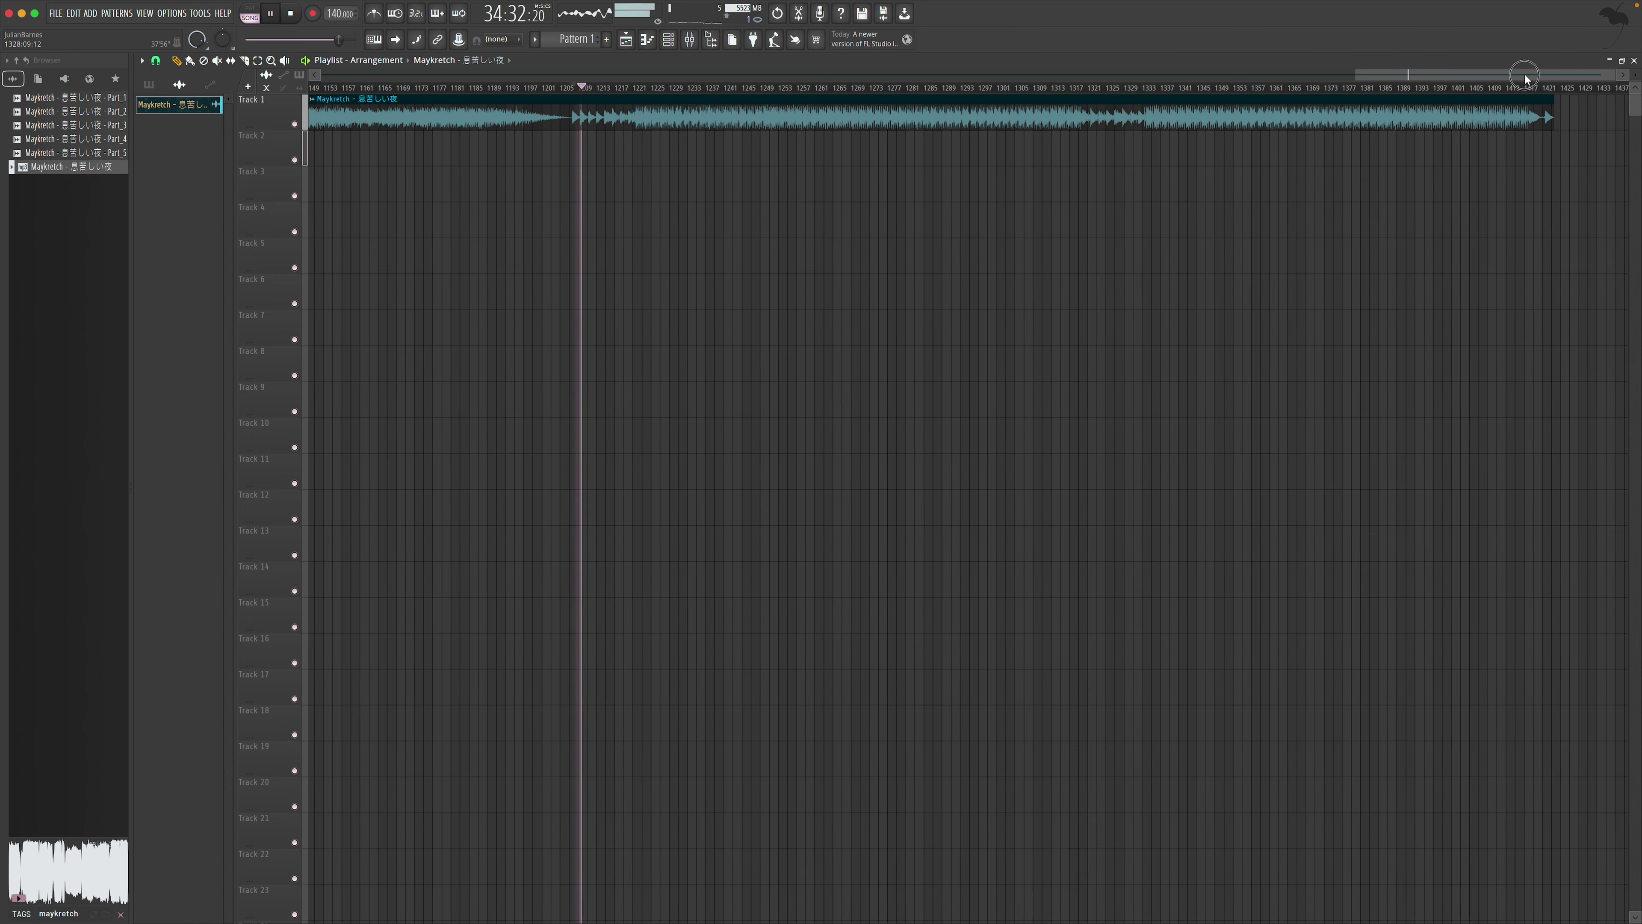
{"action": "left_click", "coordinate": [1115, 88]}
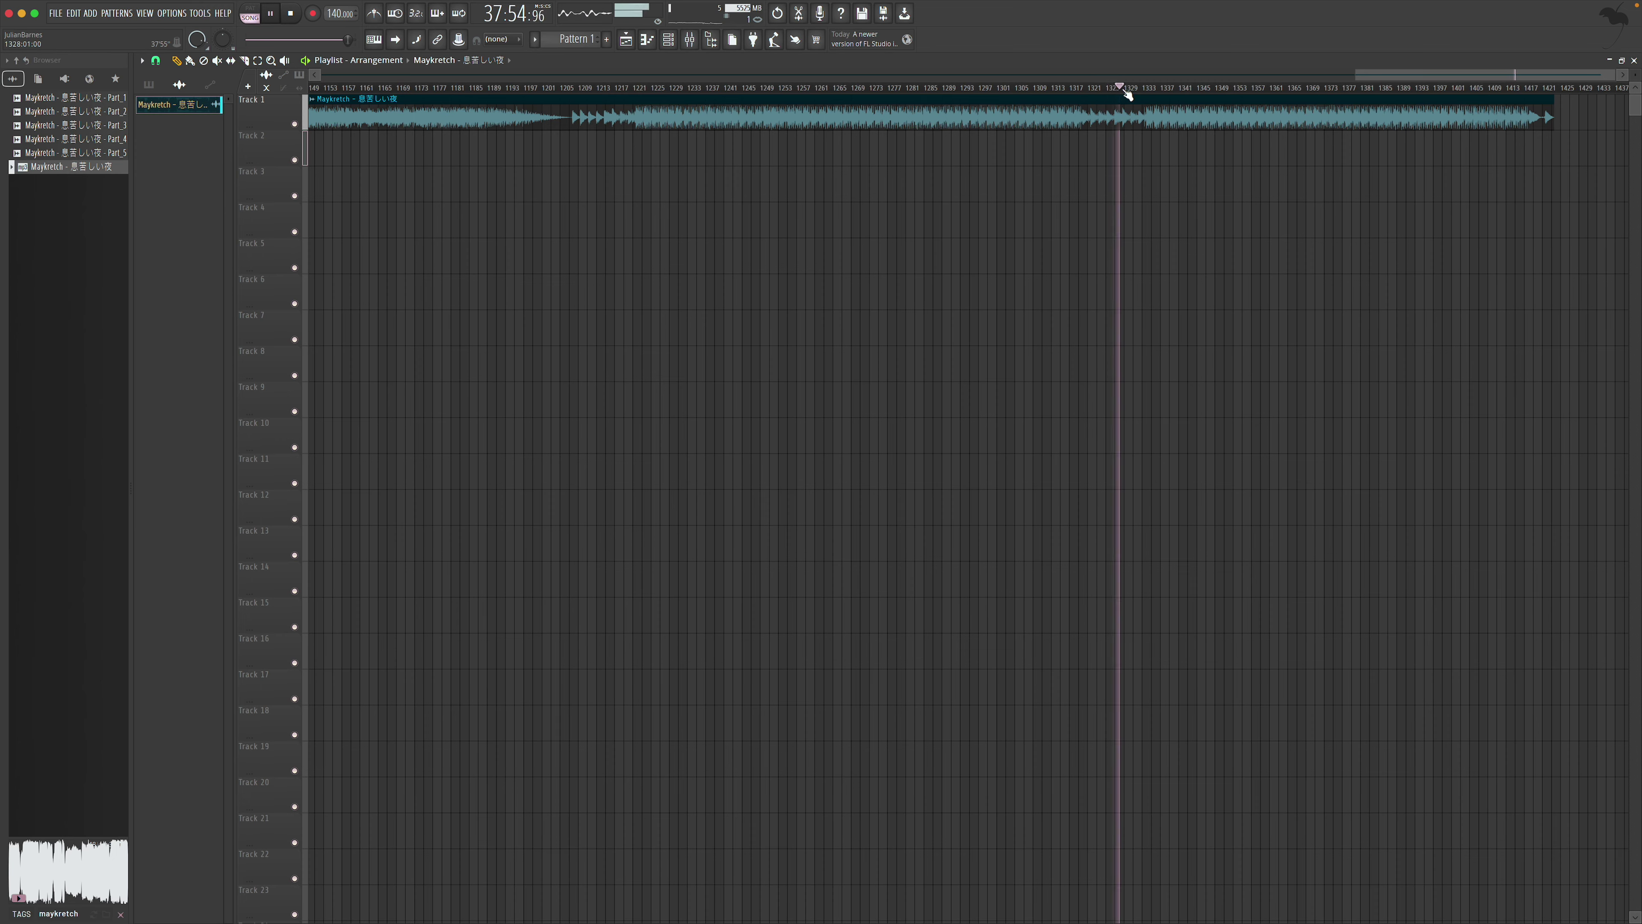
{"action": "left_click", "coordinate": [1528, 88]}
{"action": "left_click", "coordinate": [1548, 89]}
Audition the passage of the Maykretch clip around bar 1071 and examine its waveform up close
{"action": "scroll", "coordinate": [582, 97], "scroll_direction": "left", "scroll_amount": 5}
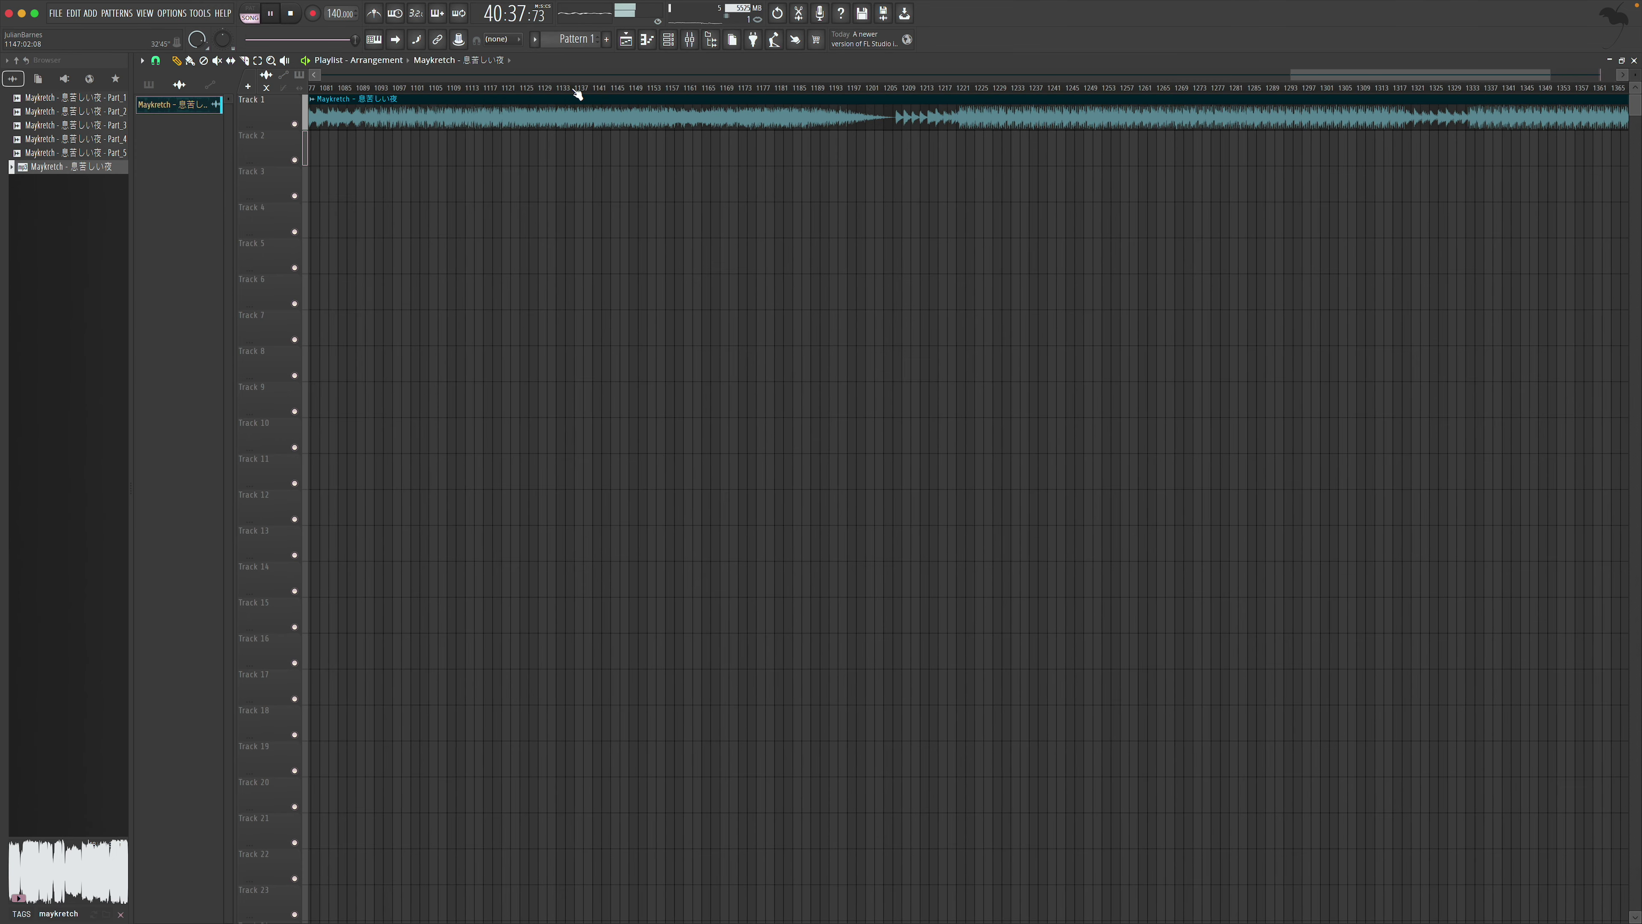
{"action": "scroll", "coordinate": [550, 91], "scroll_direction": "left", "scroll_amount": 2}
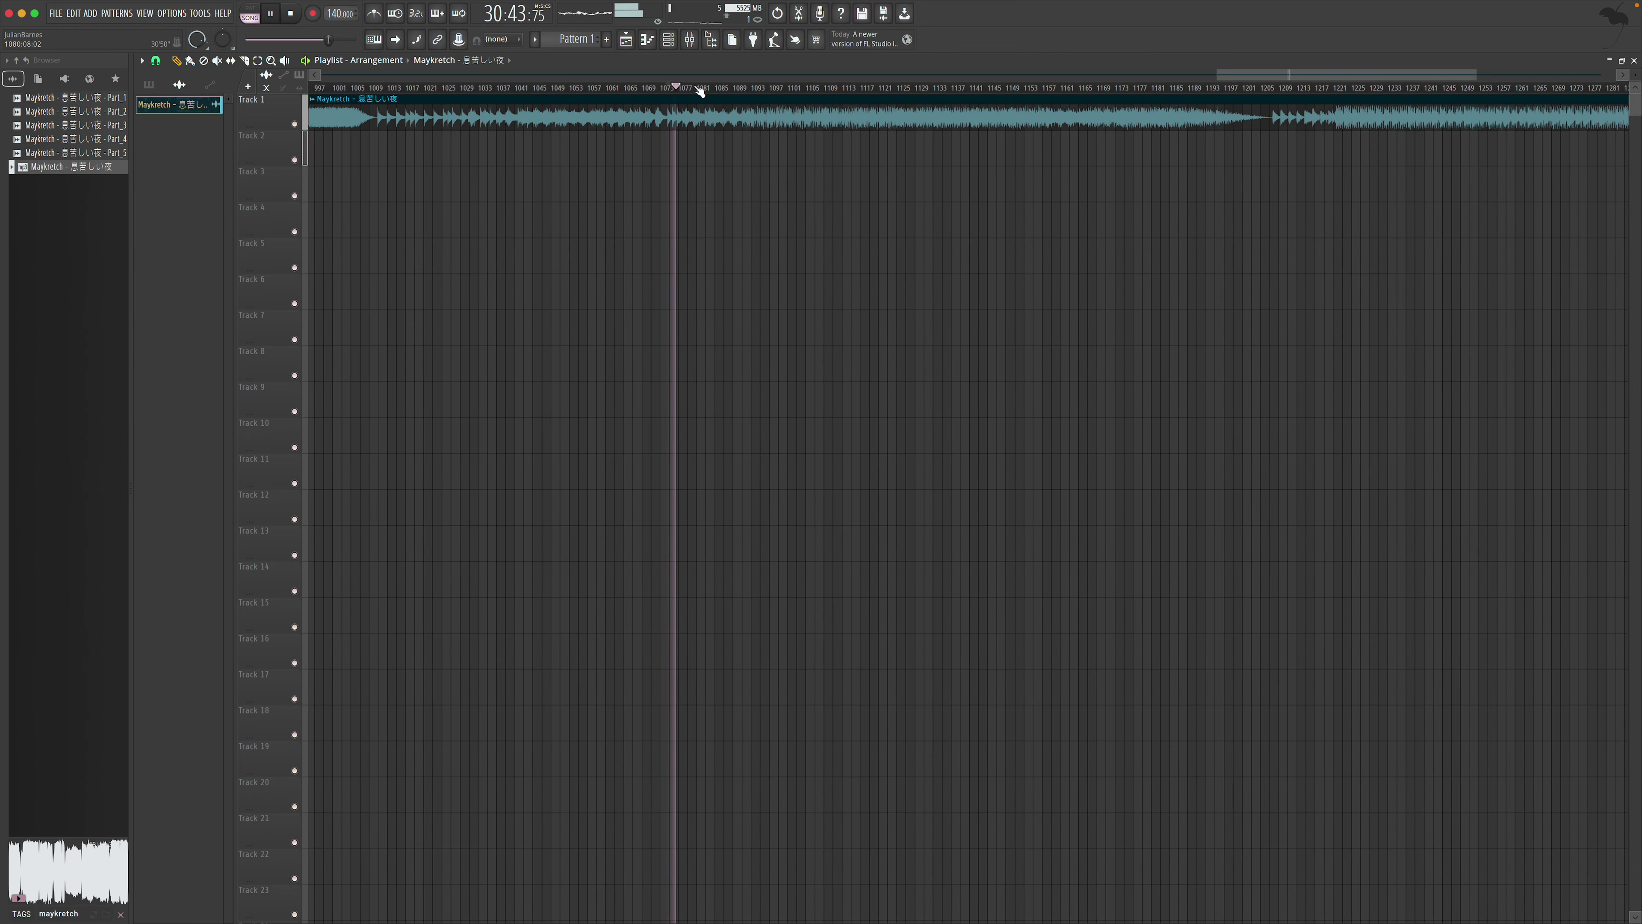
{"action": "scroll", "coordinate": [700, 92], "scroll_direction": "left", "scroll_amount": 1}
{"action": "left_click", "coordinate": [701, 89]}
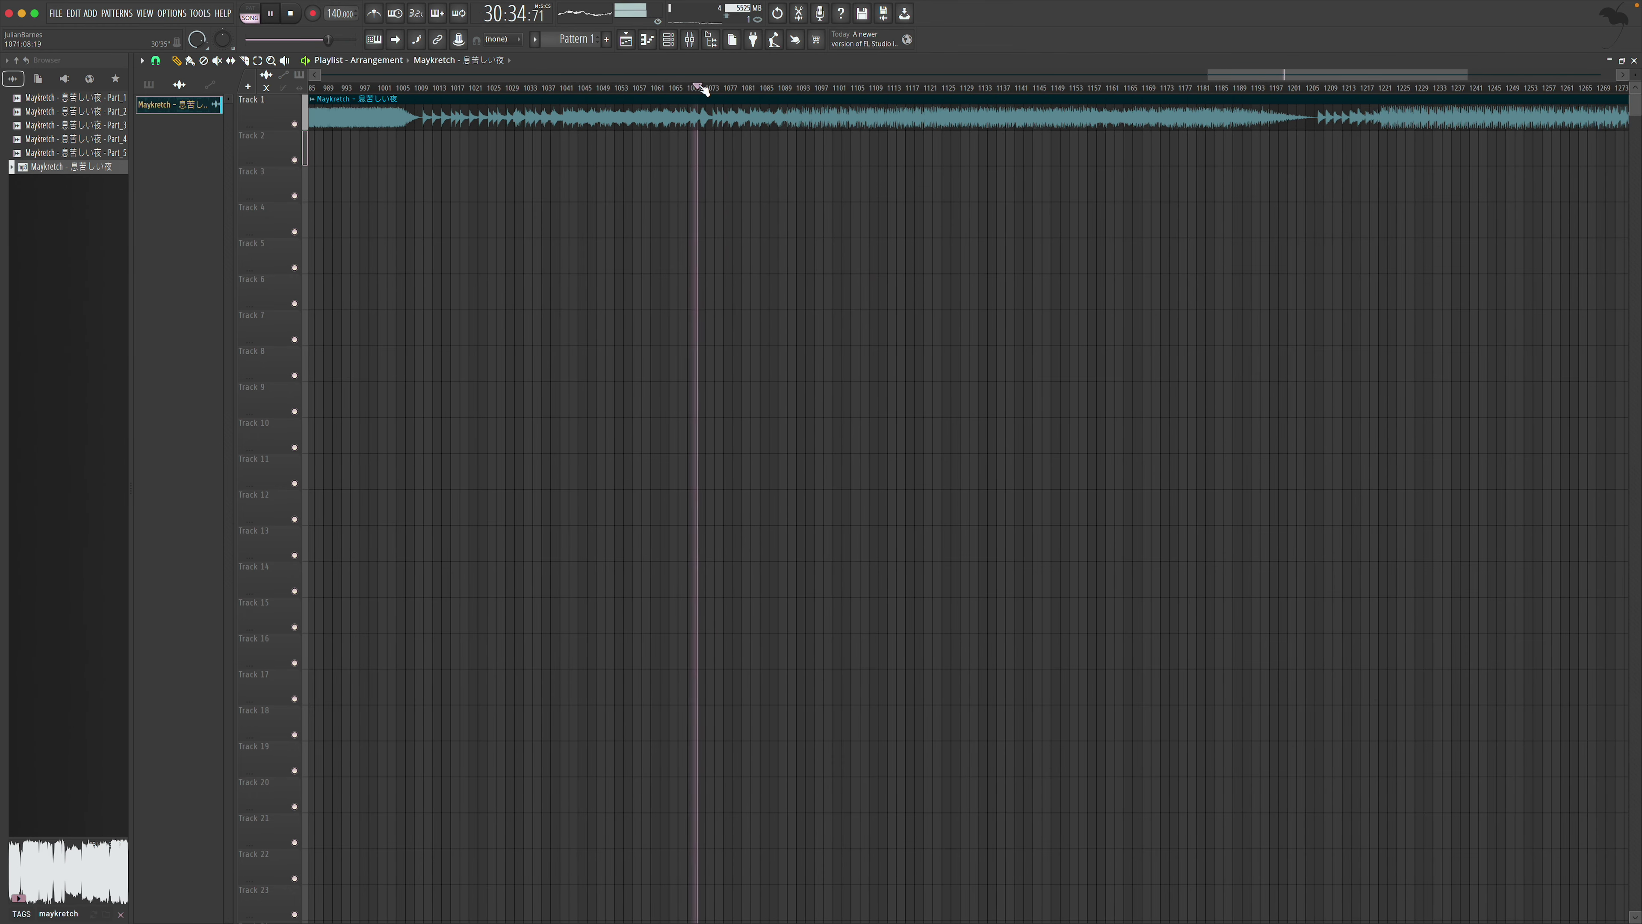
{"action": "scroll", "coordinate": [704, 89], "scroll_direction": "left", "scroll_amount": 1}
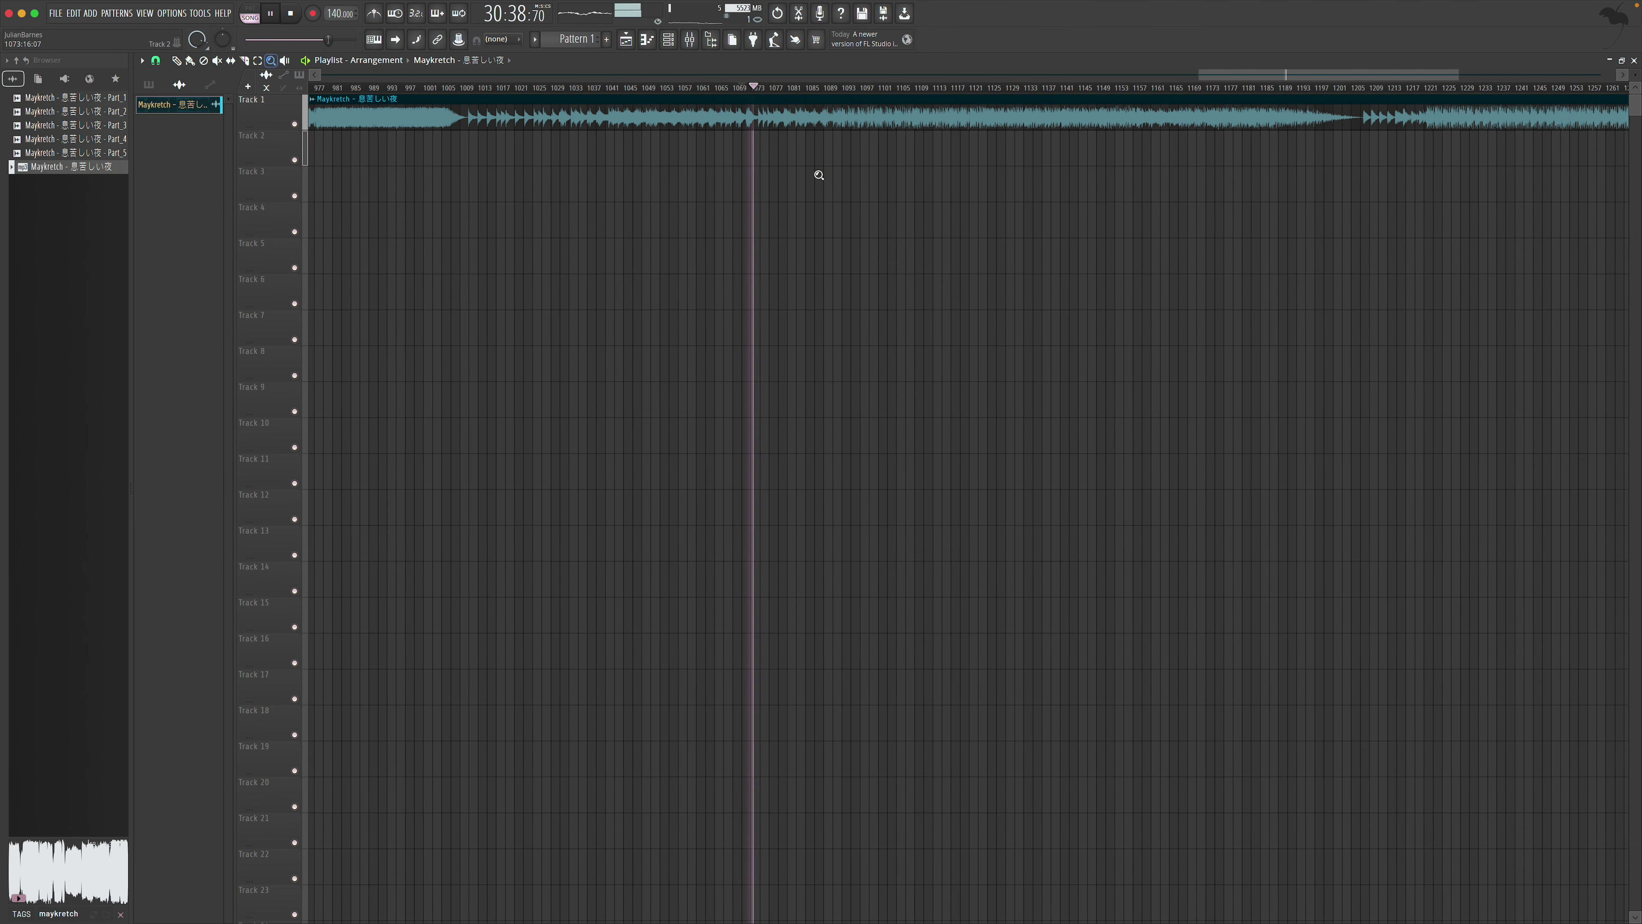
{"action": "left_click_drag", "start_coordinate": [724, 119], "coordinate": [802, 174]}
{"action": "left_click_drag", "start_coordinate": [634, 187], "coordinate": [1277, 372]}
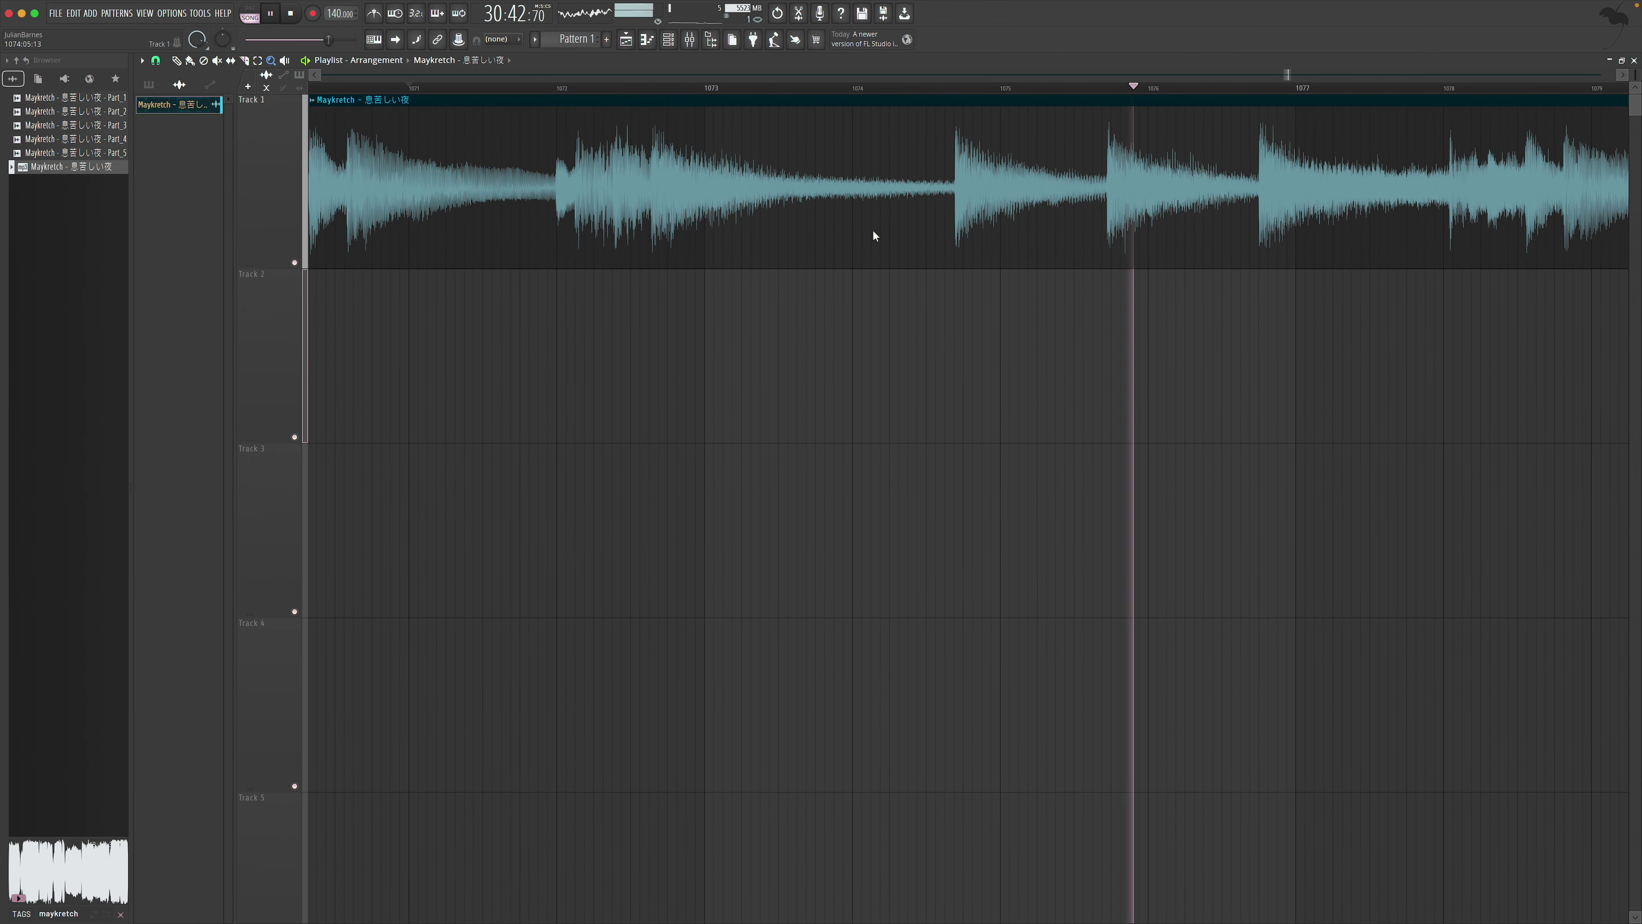
{"action": "key", "text": "space"}
{"action": "key", "text": "space"}
Set snapping to (none), slice the Maykretch clip at the transient near bar 1072, and delete the part before the cut
{"action": "left_click", "coordinate": [244, 60]}
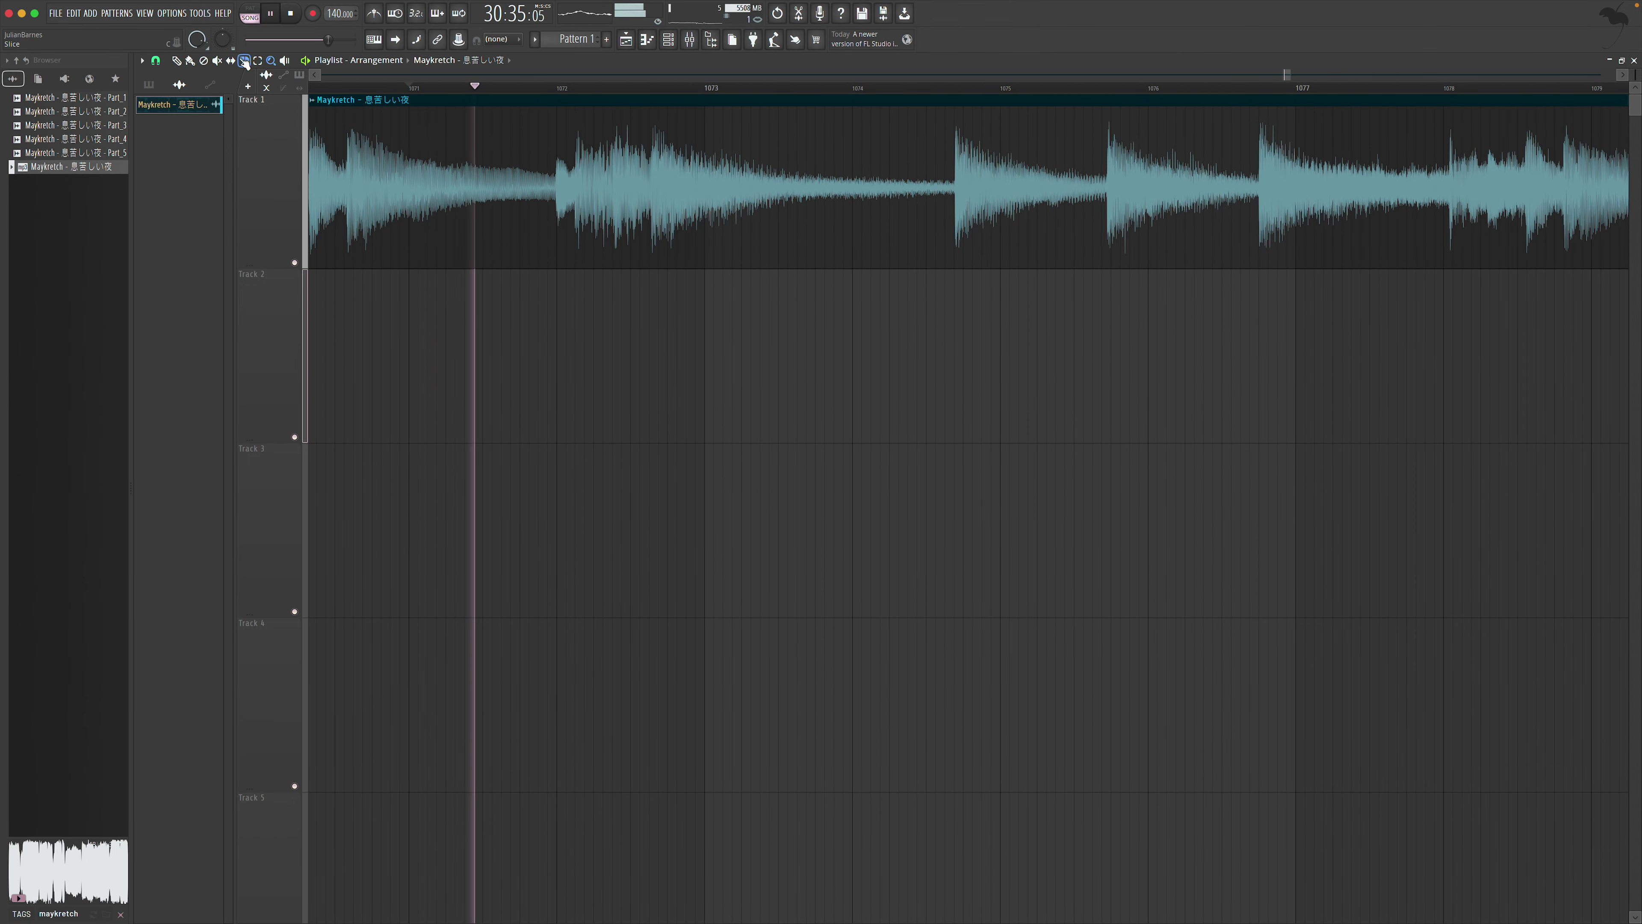
{"action": "key", "text": "space"}
{"action": "scroll", "coordinate": [521, 151], "scroll_direction": "left", "scroll_amount": 3}
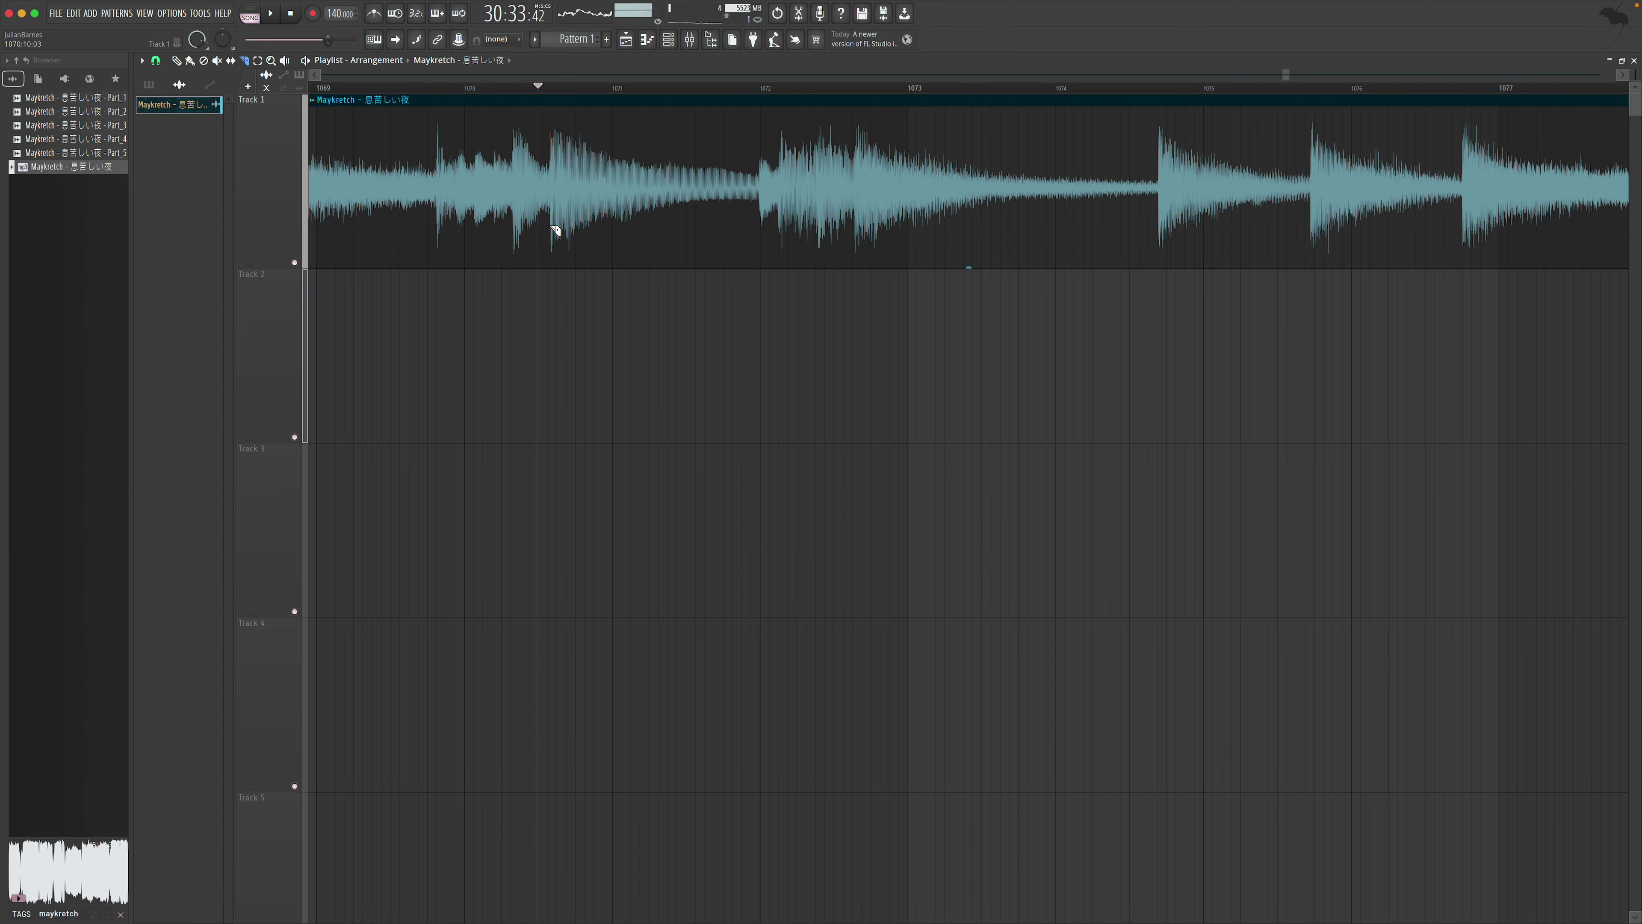
{"action": "left_click", "coordinate": [156, 61]}
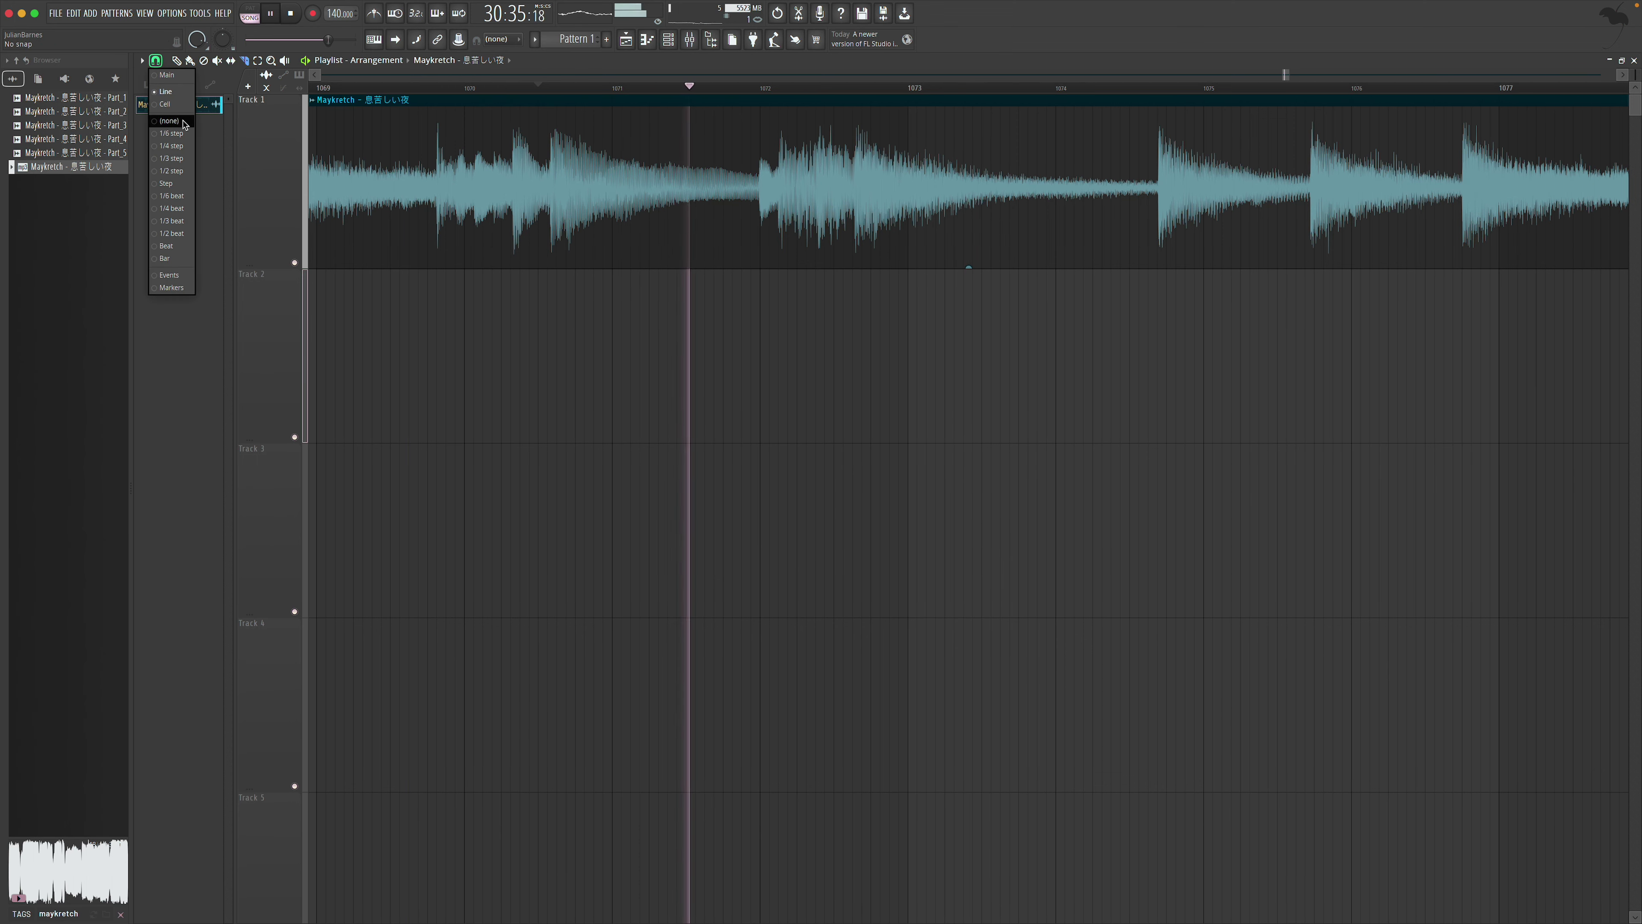
{"action": "left_click", "coordinate": [185, 121]}
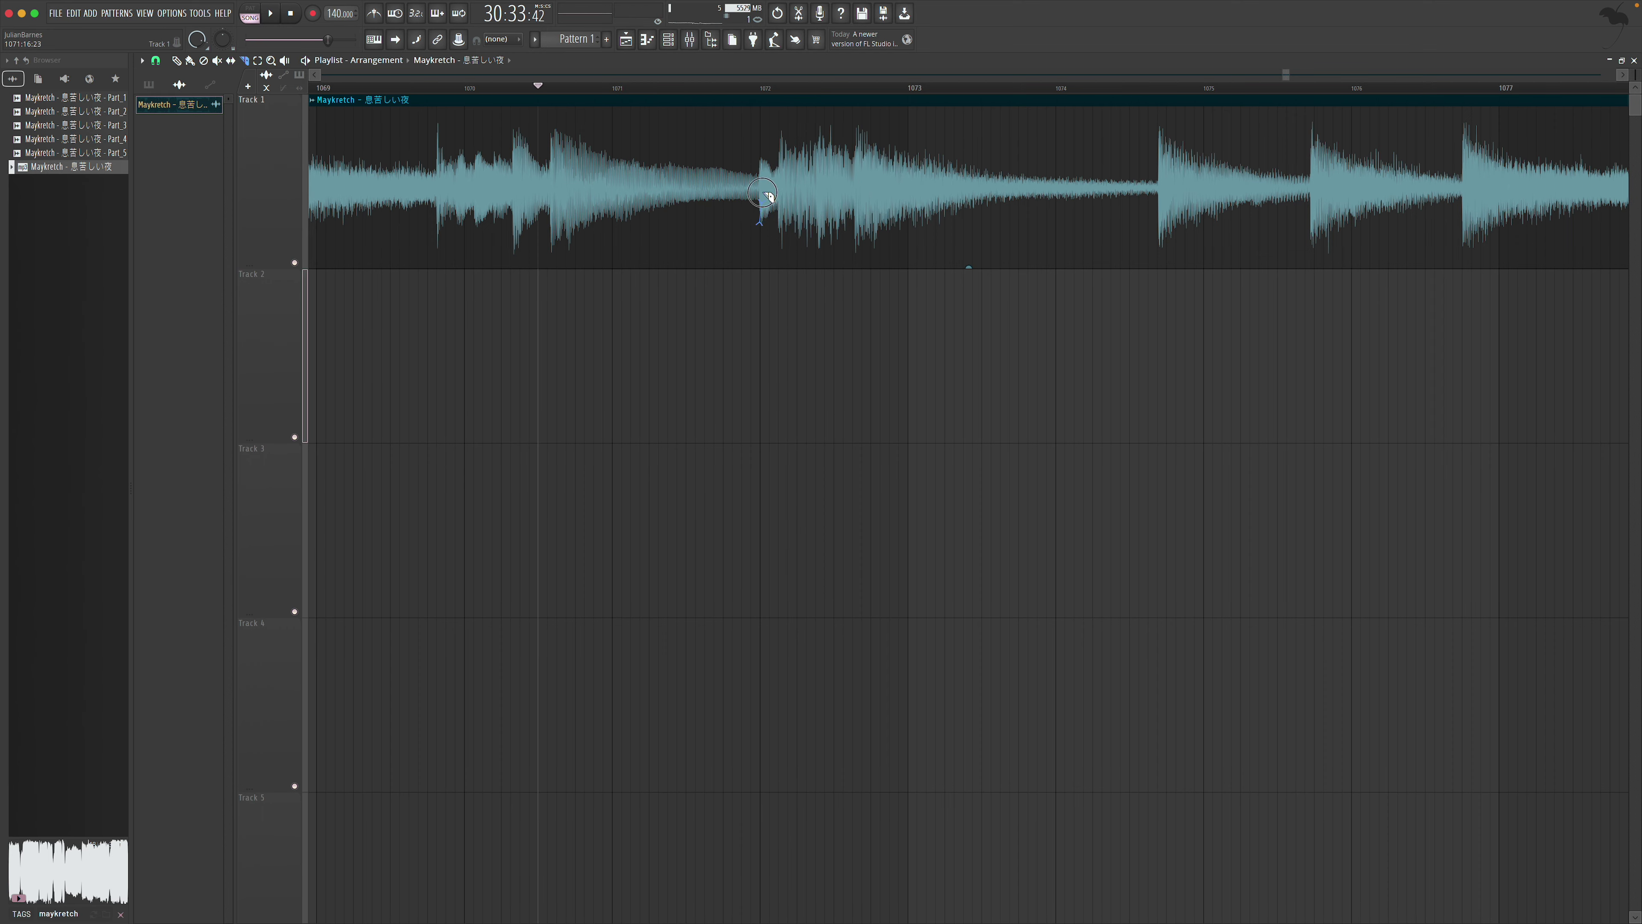
{"action": "left_click", "coordinate": [180, 61]}
{"action": "right_click", "coordinate": [458, 158]}
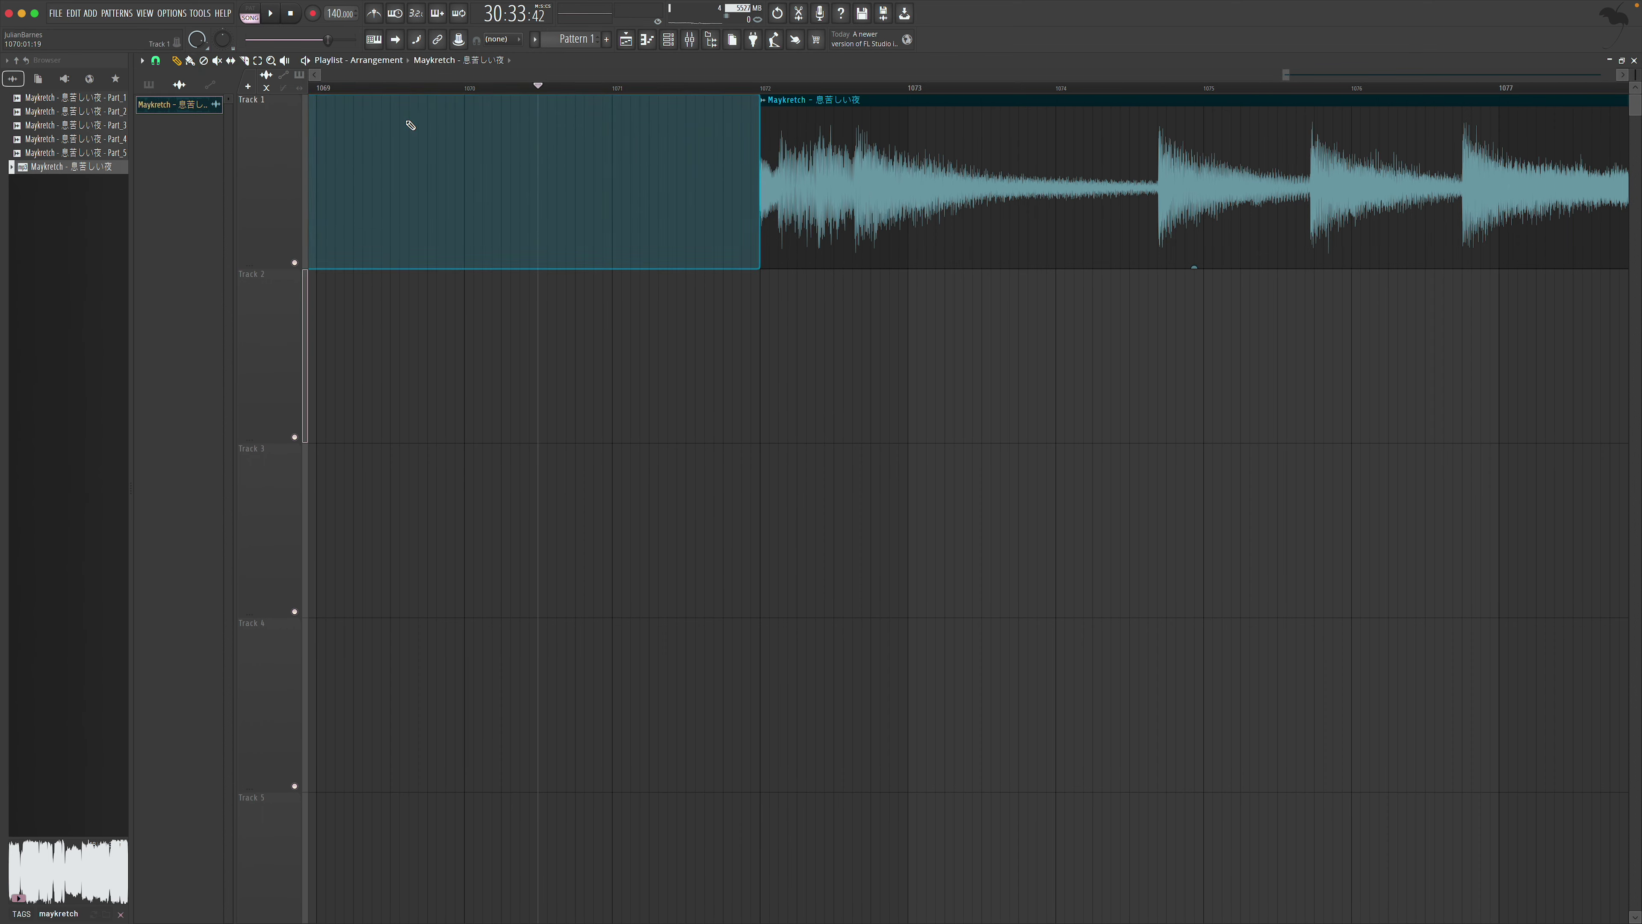
Delete the section before the cut, move the remaining Maykretch clip to the start of Track 1, and play it
{"action": "right_click", "coordinate": [425, 140]}
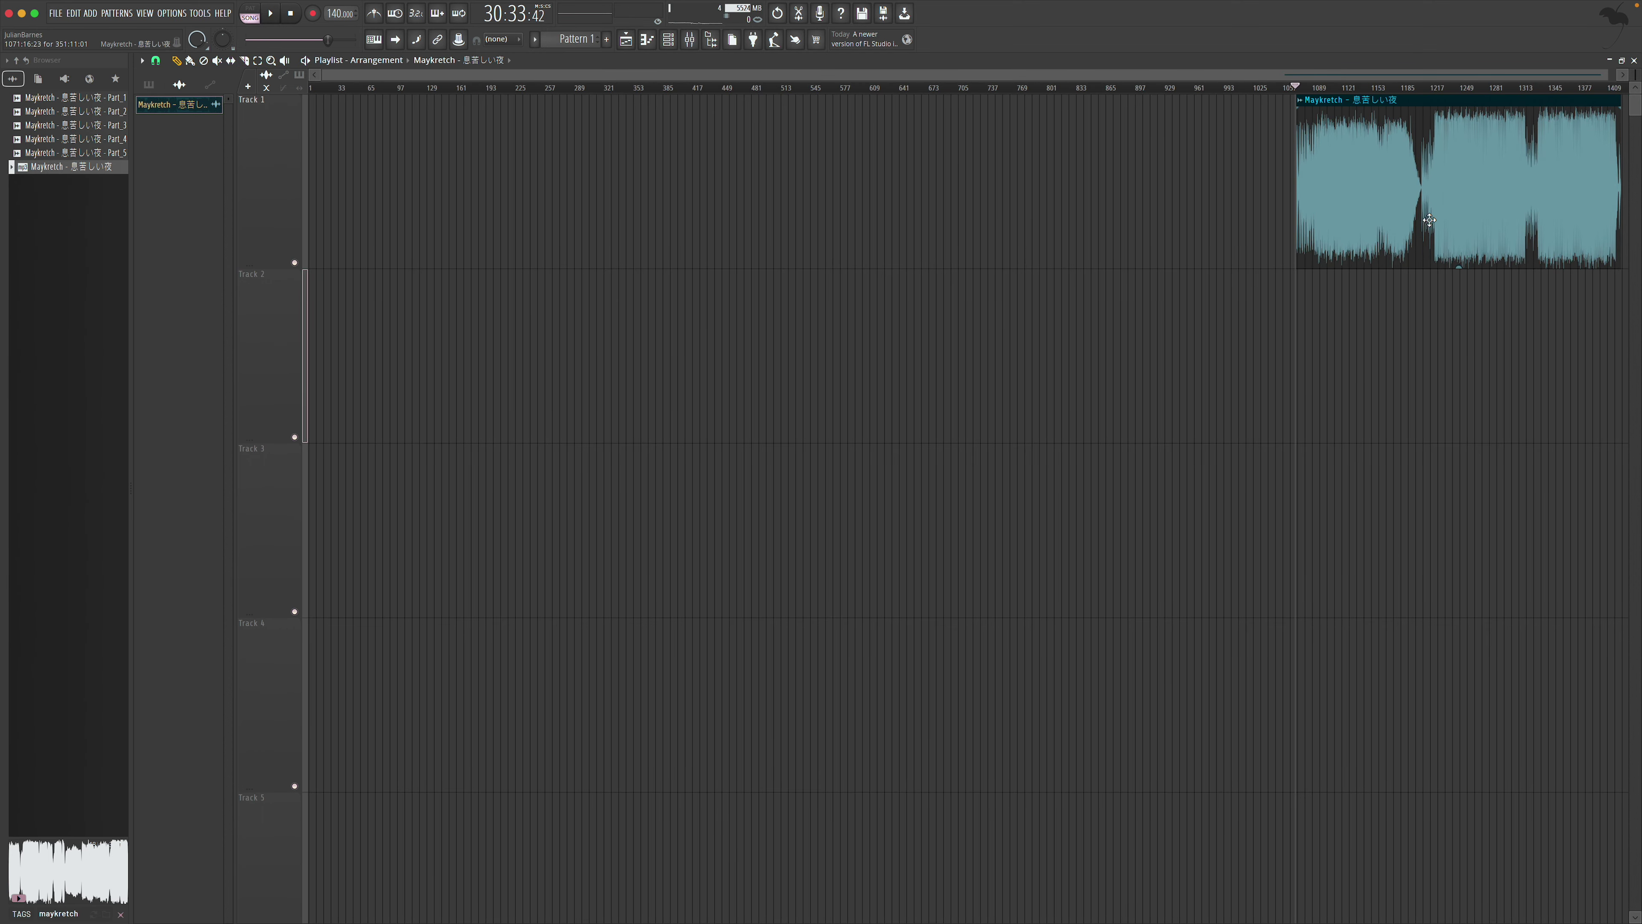
{"action": "left_click_drag", "start_coordinate": [1423, 220], "coordinate": [434, 220]}
{"action": "scroll", "coordinate": [333, 91], "scroll_direction": "up", "scroll_amount": 2}
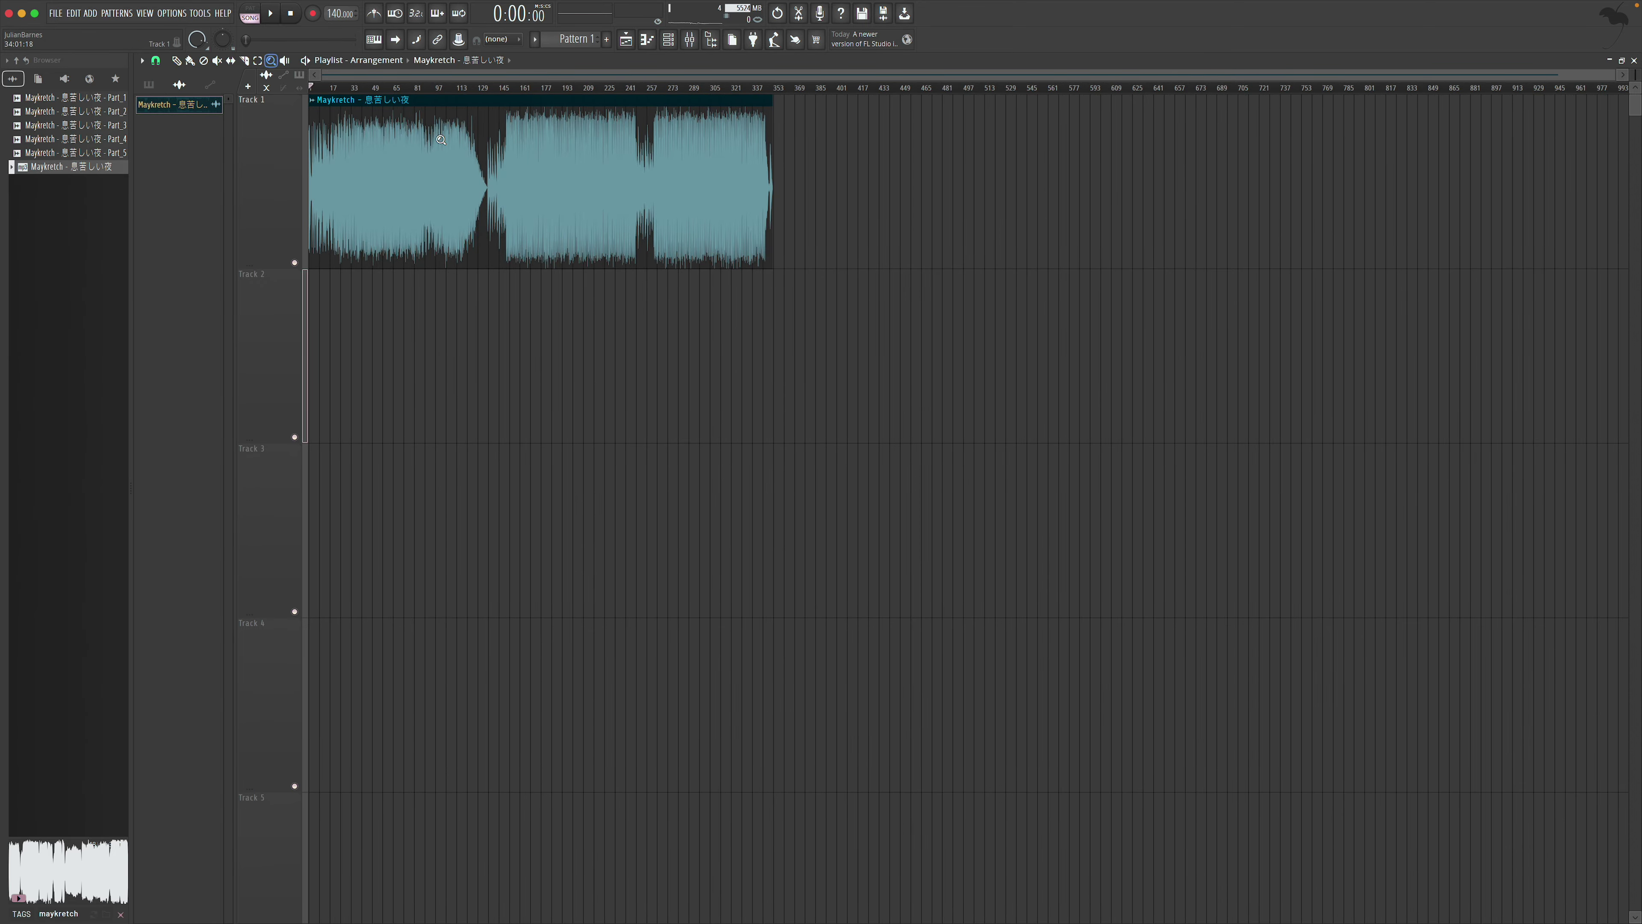
{"action": "left_click_drag", "start_coordinate": [497, 140], "coordinate": [32, 236]}
{"action": "key", "text": "space"}
{"action": "left_click_drag", "start_coordinate": [438, 195], "coordinate": [80, 228]}
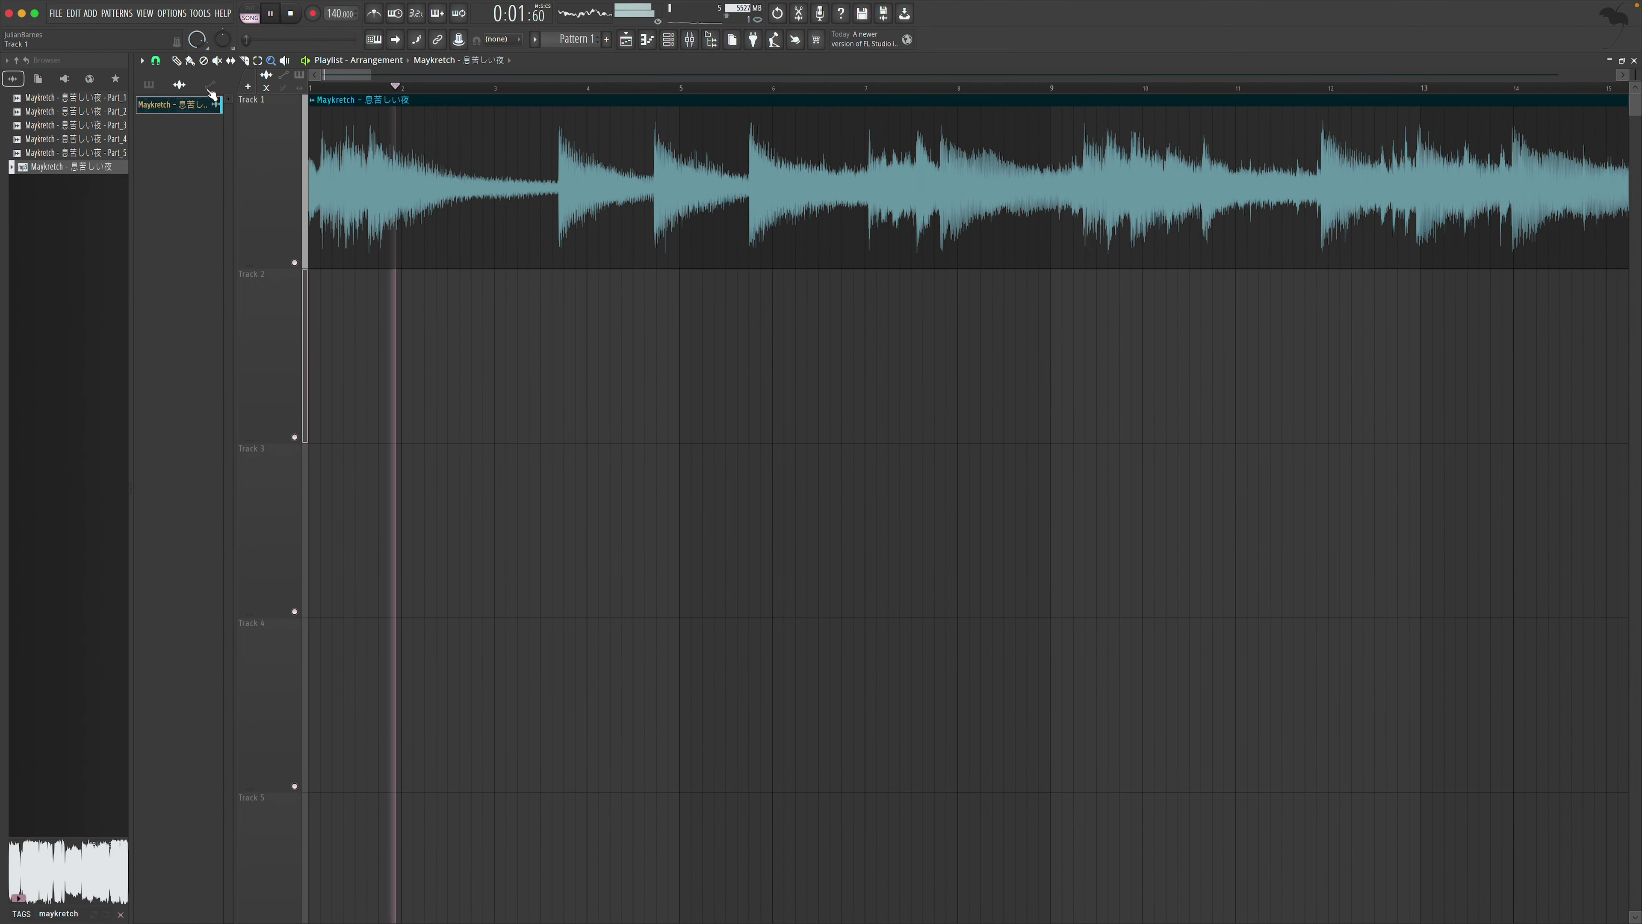
Slice the Maykretch clip shortly before bar 3, trim the second clip's start to the next hit, and move it back against the first clip
{"action": "key", "text": "space"}
{"action": "left_click", "coordinate": [244, 60]}
{"action": "key", "text": "space"}
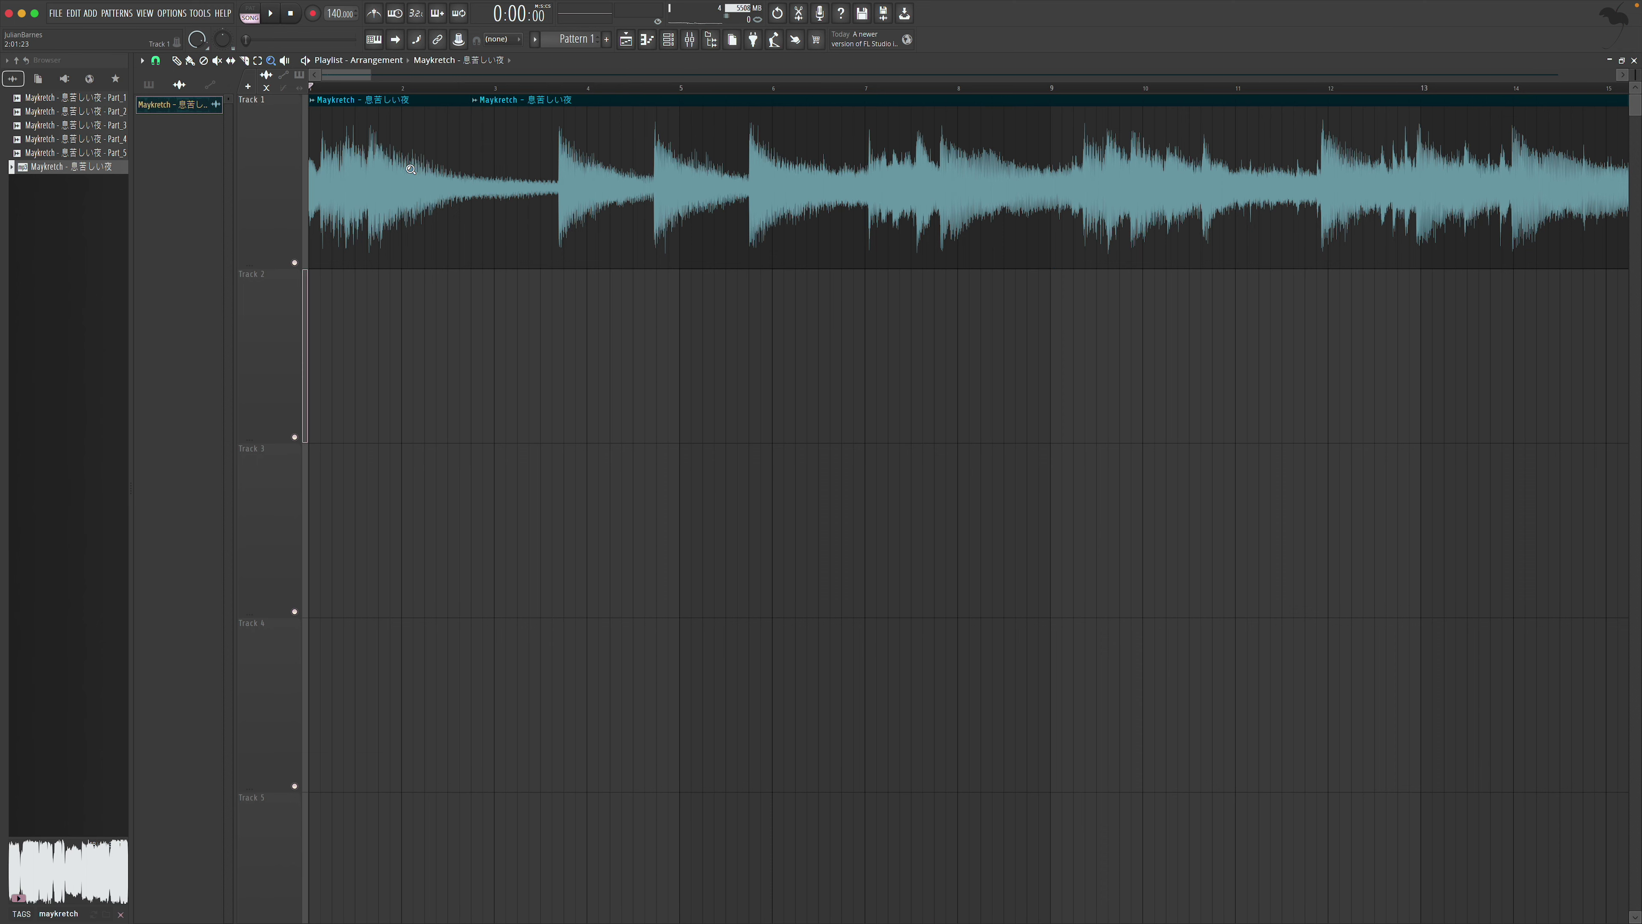
{"action": "left_click_drag", "start_coordinate": [410, 169], "coordinate": [937, 362]}
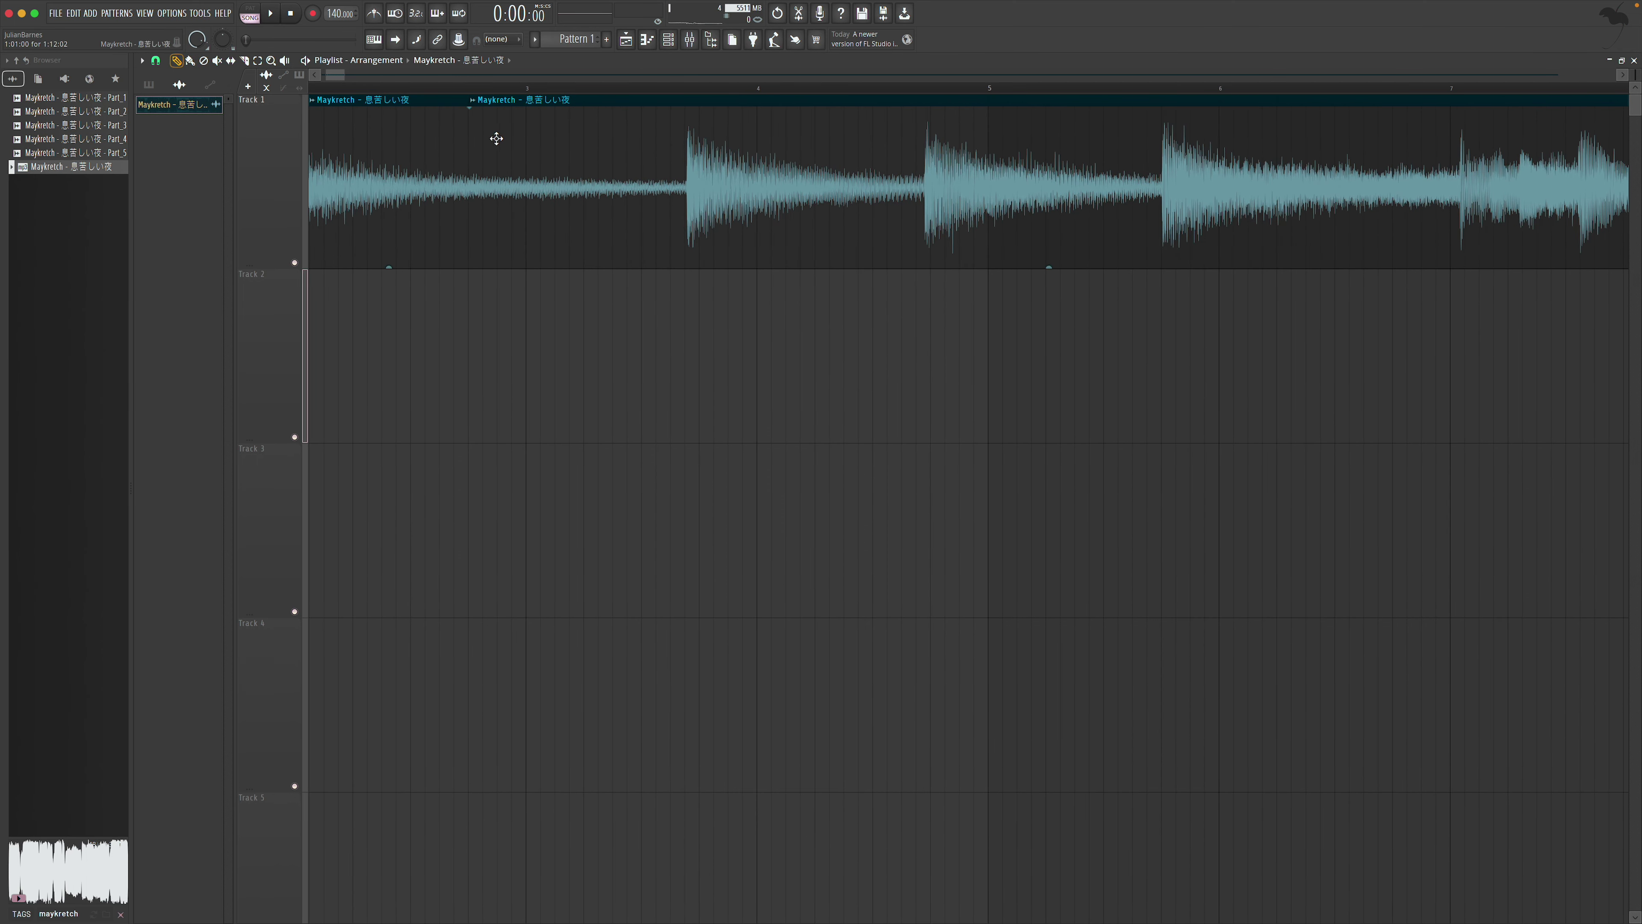
{"action": "left_click_drag", "start_coordinate": [473, 146], "coordinate": [642, 159]}
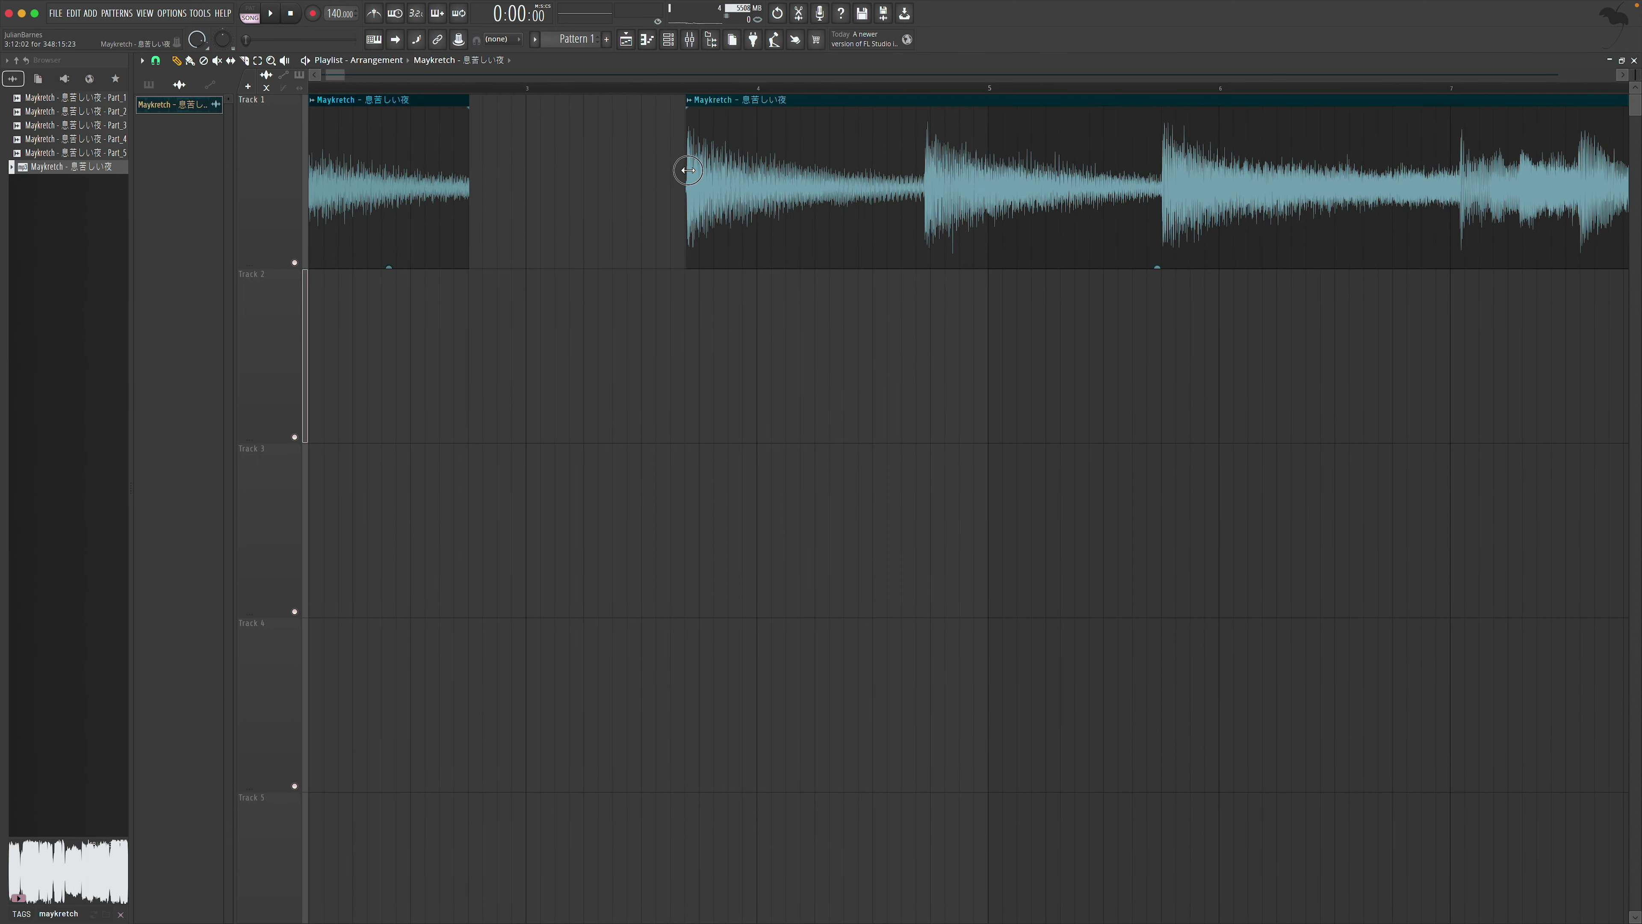
{"action": "left_click_drag", "start_coordinate": [760, 170], "coordinate": [542, 169]}
Fine-tune the join so the first clip is 1:12:00 long and the second clip's hit starts right at its end
{"action": "left_click", "coordinate": [273, 60]}
{"action": "left_click_drag", "start_coordinate": [407, 97], "coordinate": [641, 242]}
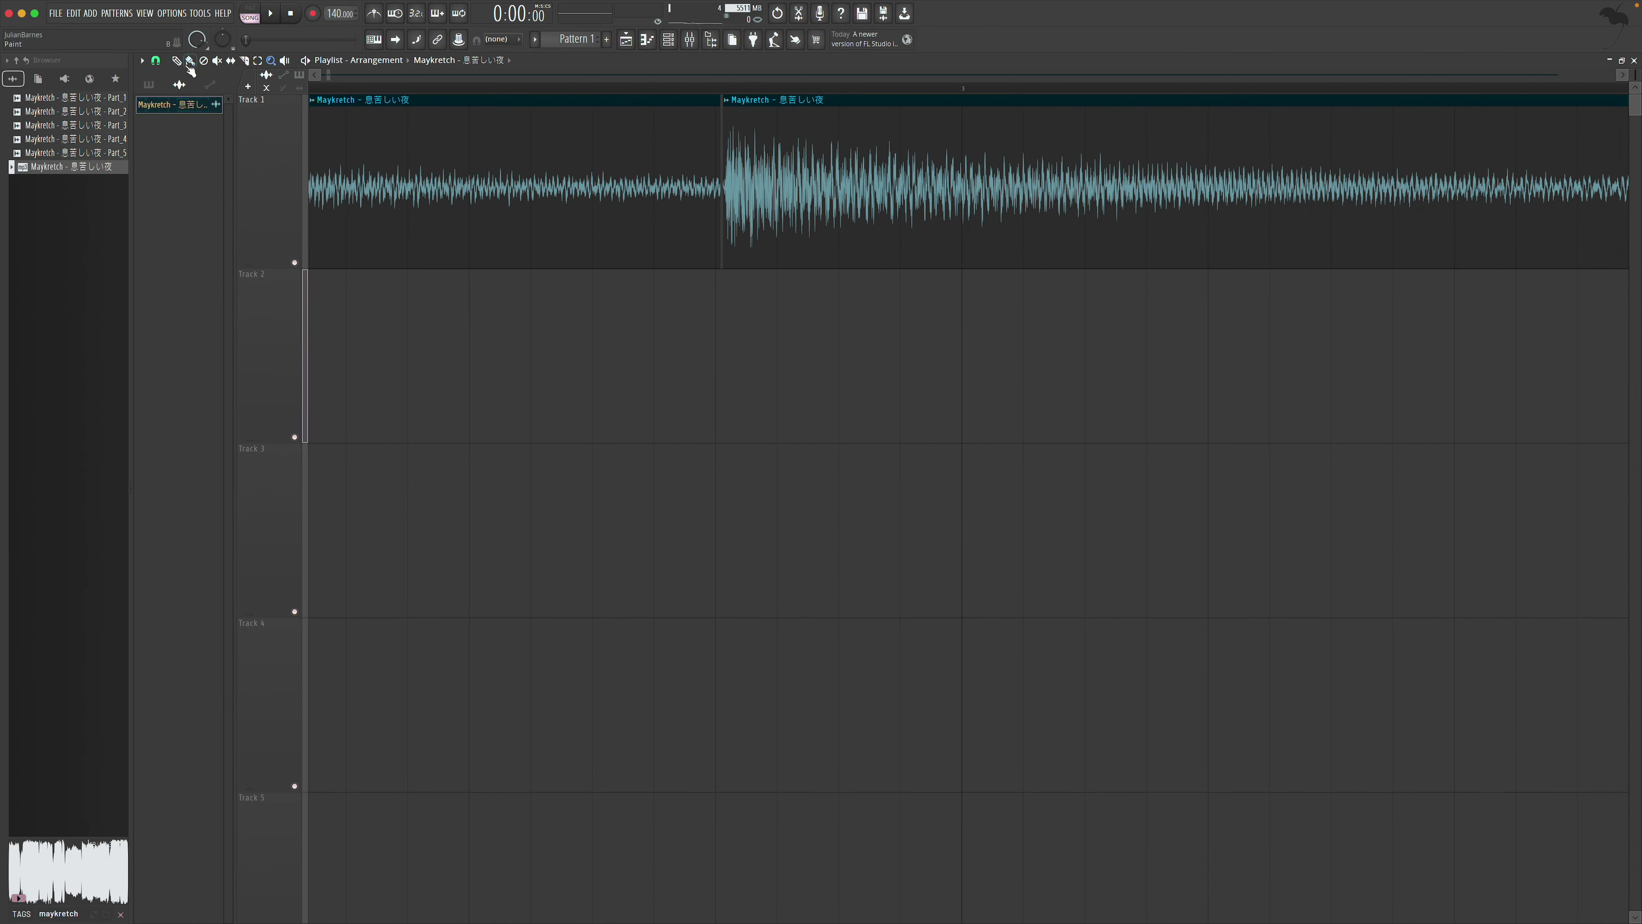
{"action": "key", "text": "space"}
{"action": "left_click_drag", "start_coordinate": [738, 205], "coordinate": [724, 208]}
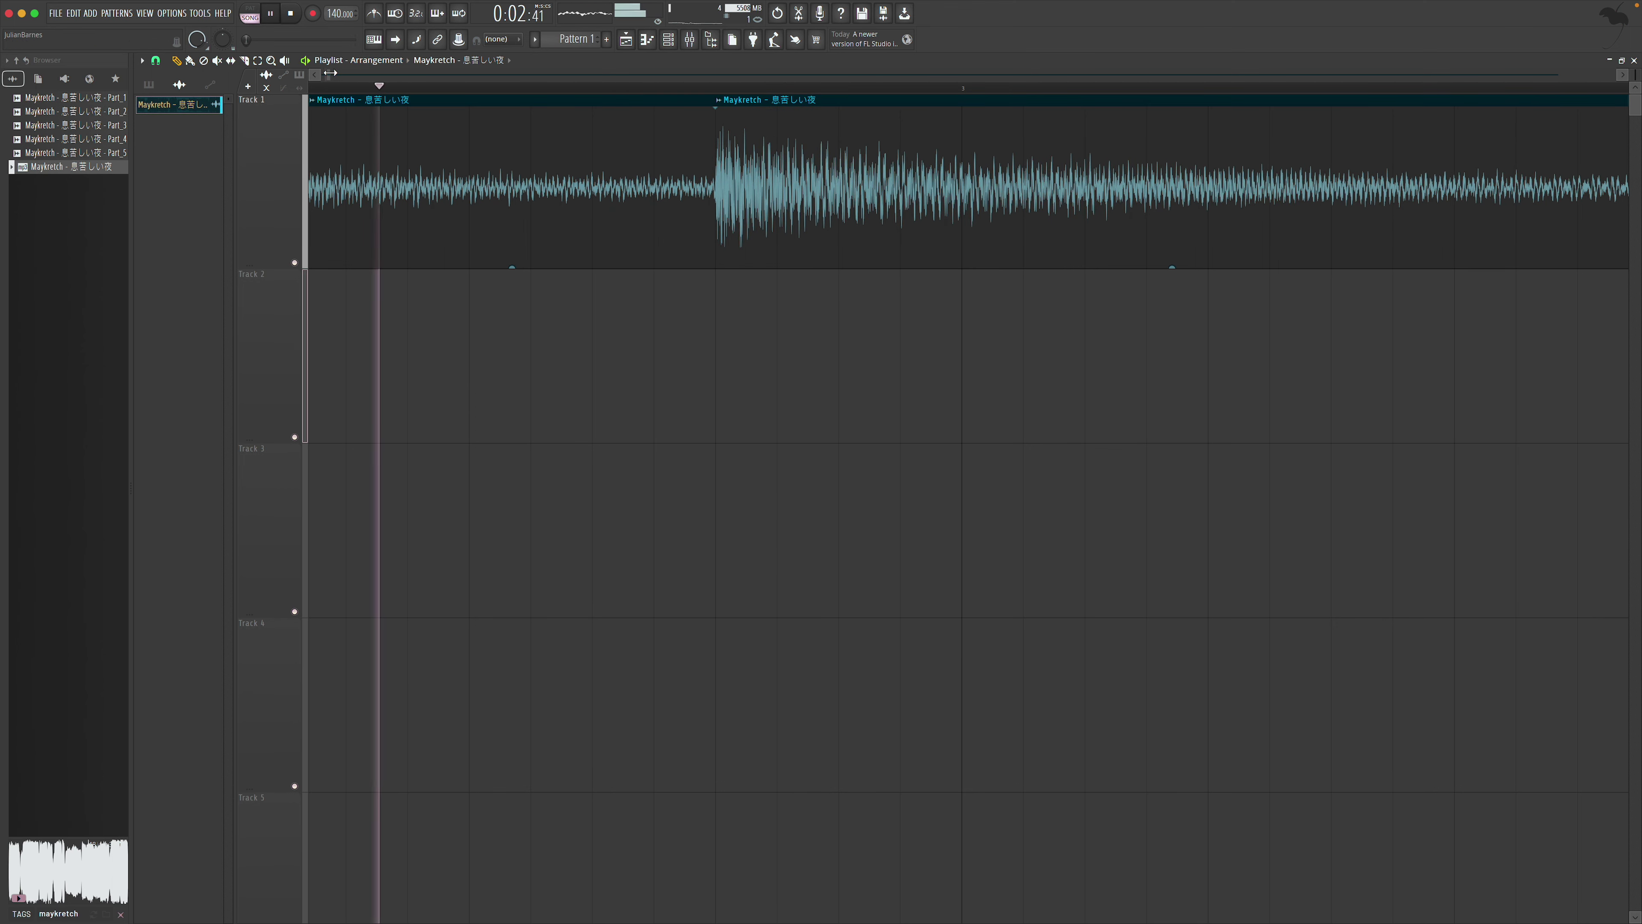
{"action": "mouse_move", "coordinate": [330, 73]}
{"action": "left_mouse_down"}
{"action": "mouse_move", "coordinate": [357, 72]}
{"action": "mouse_move", "coordinate": [335, 73]}
{"action": "left_mouse_up"}
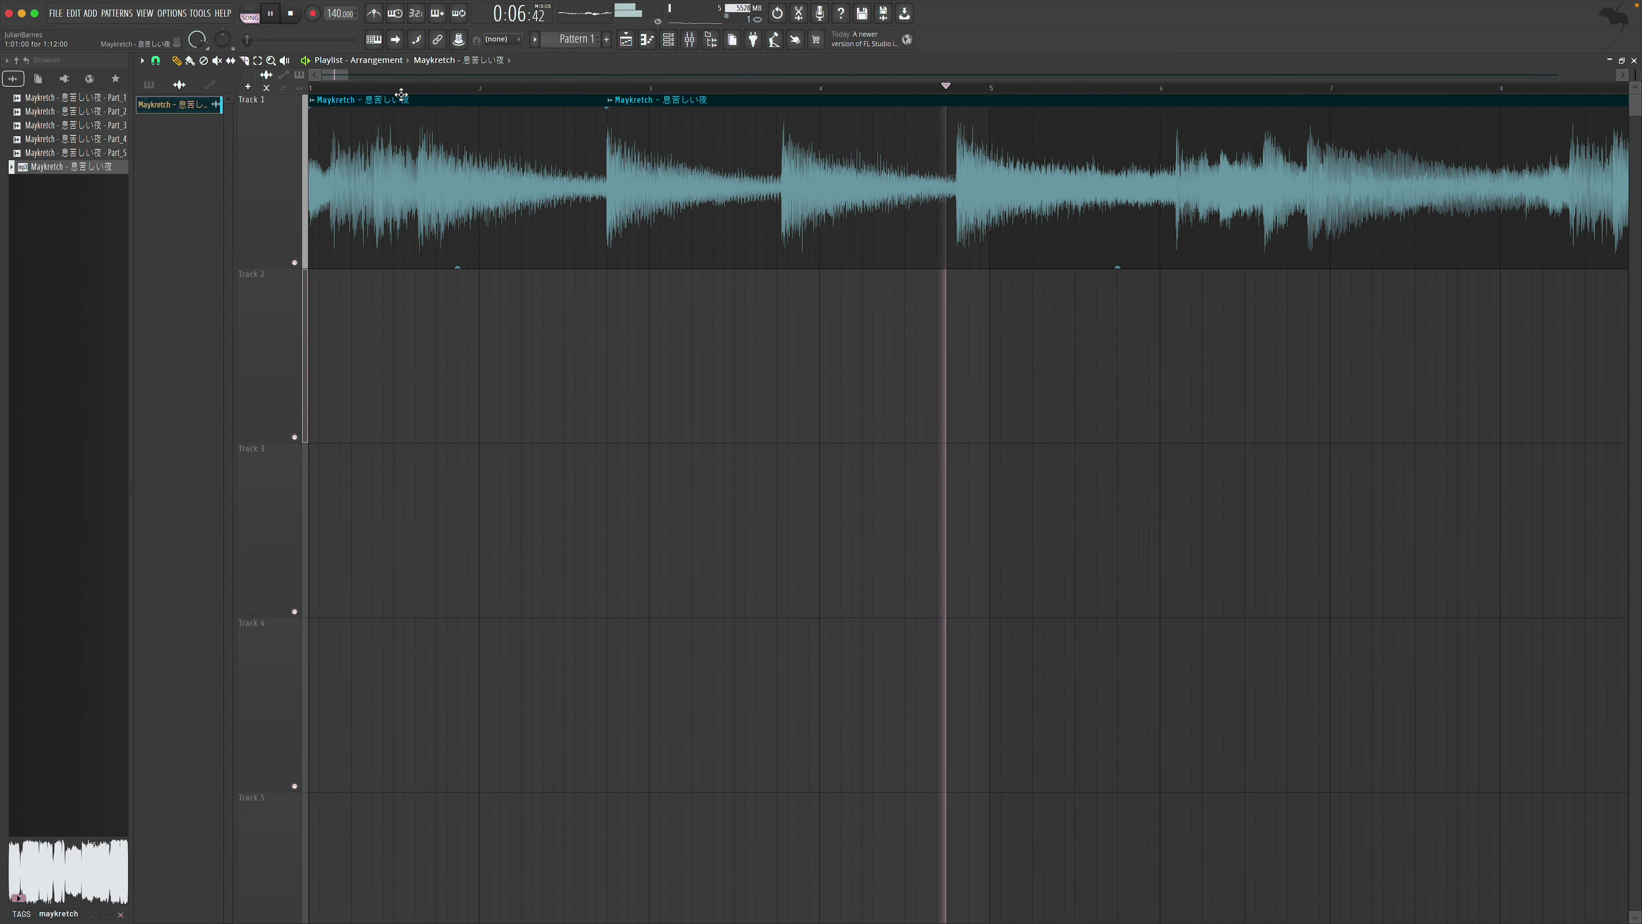
Try shortening the first clip to 1:03:00 with the second clip moved up against it, and audition the transition
{"action": "key", "text": "space"}
{"action": "left_click", "coordinate": [245, 61]}
{"action": "key", "text": "space"}
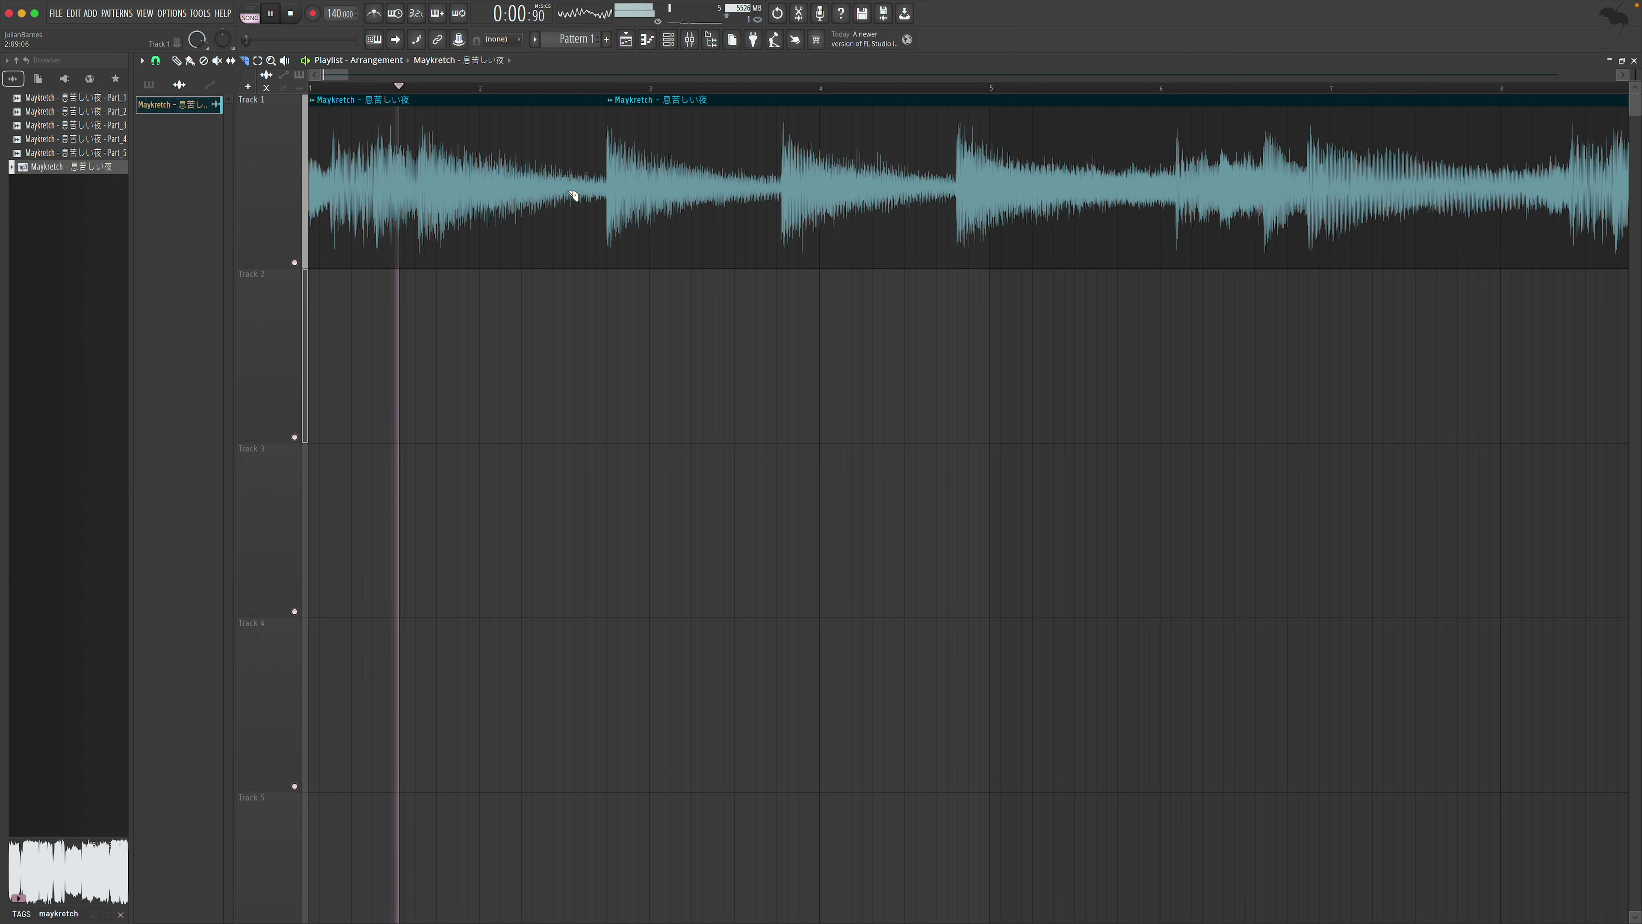
{"action": "key", "text": "space"}
{"action": "key", "text": "space"}
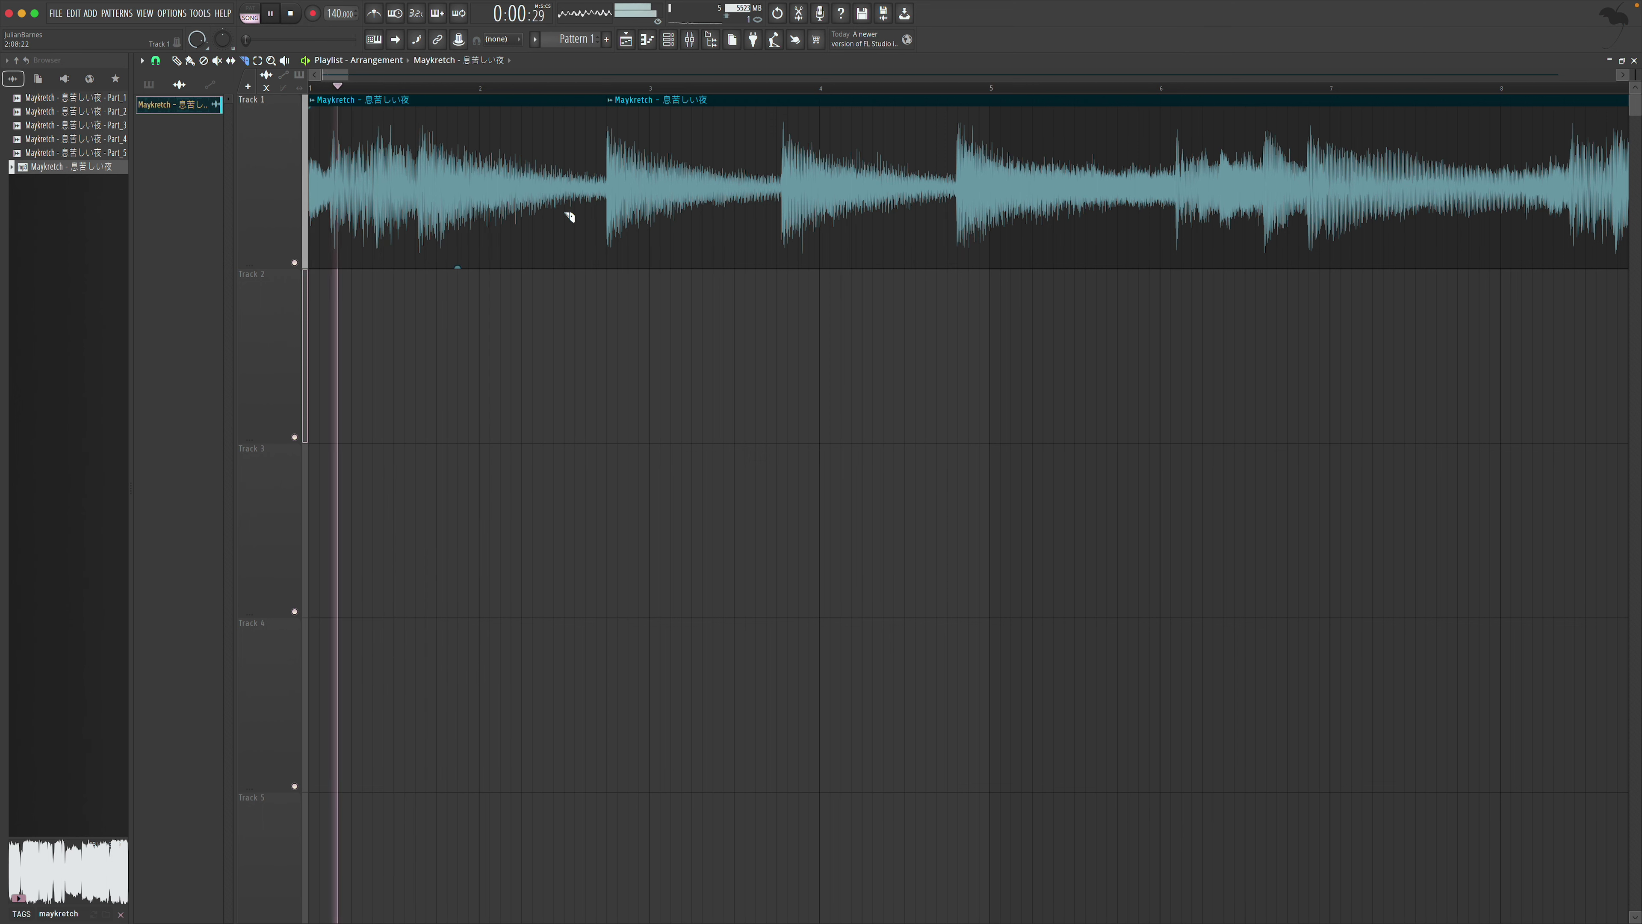
{"action": "key", "text": "space"}
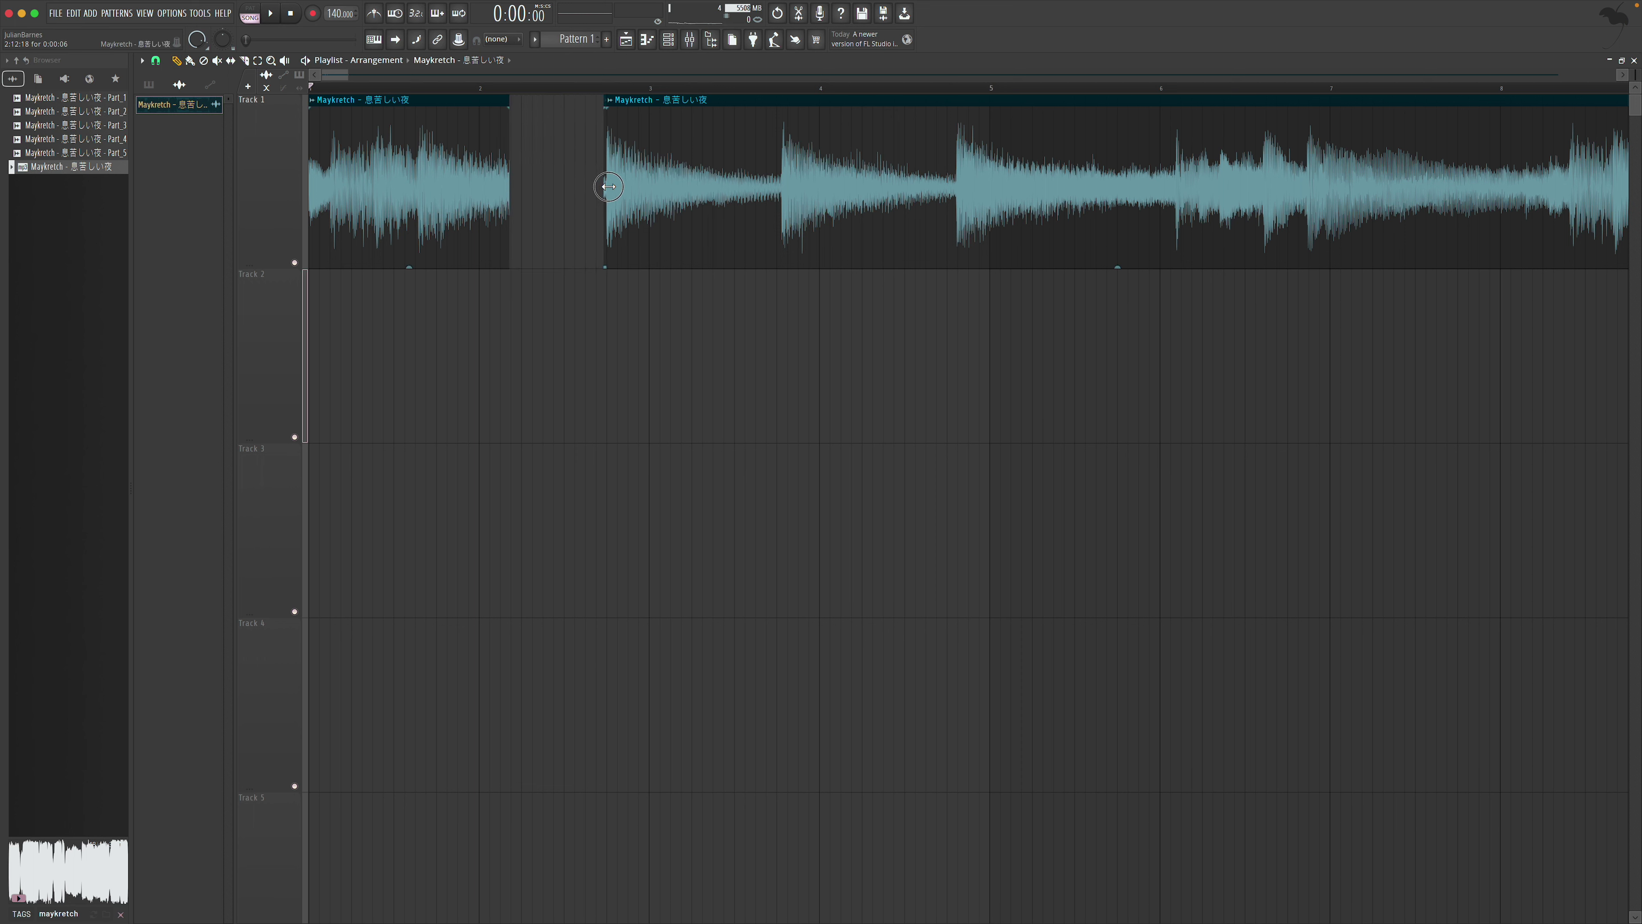
{"action": "left_click_drag", "start_coordinate": [604, 195], "coordinate": [679, 194]}
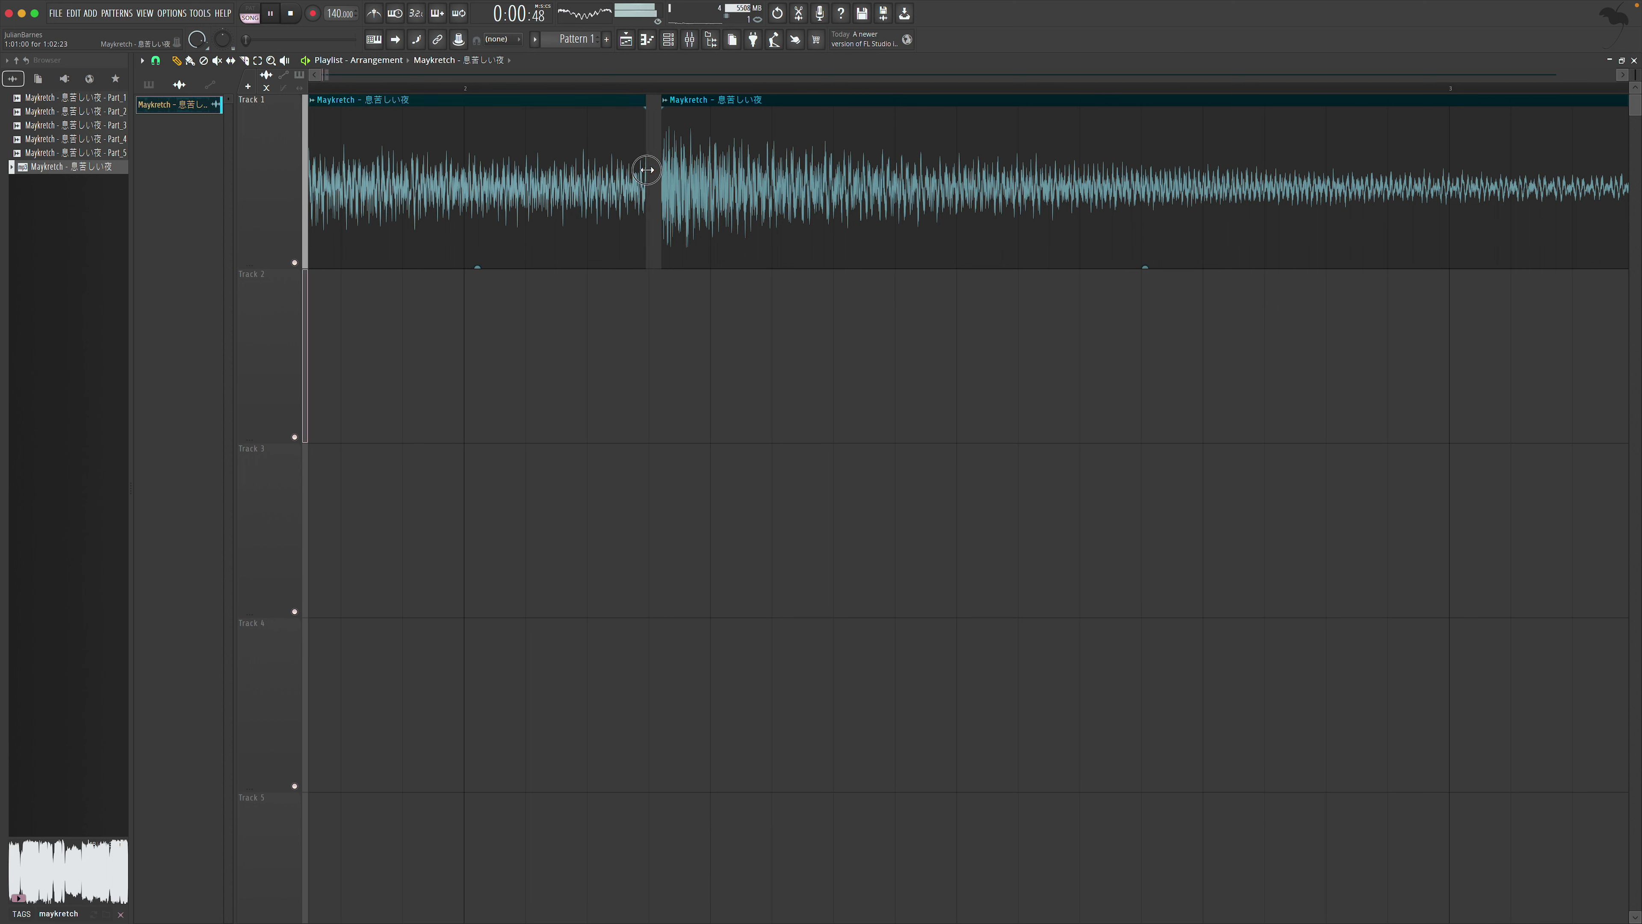
{"action": "left_click_drag", "start_coordinate": [683, 169], "coordinate": [676, 172]}
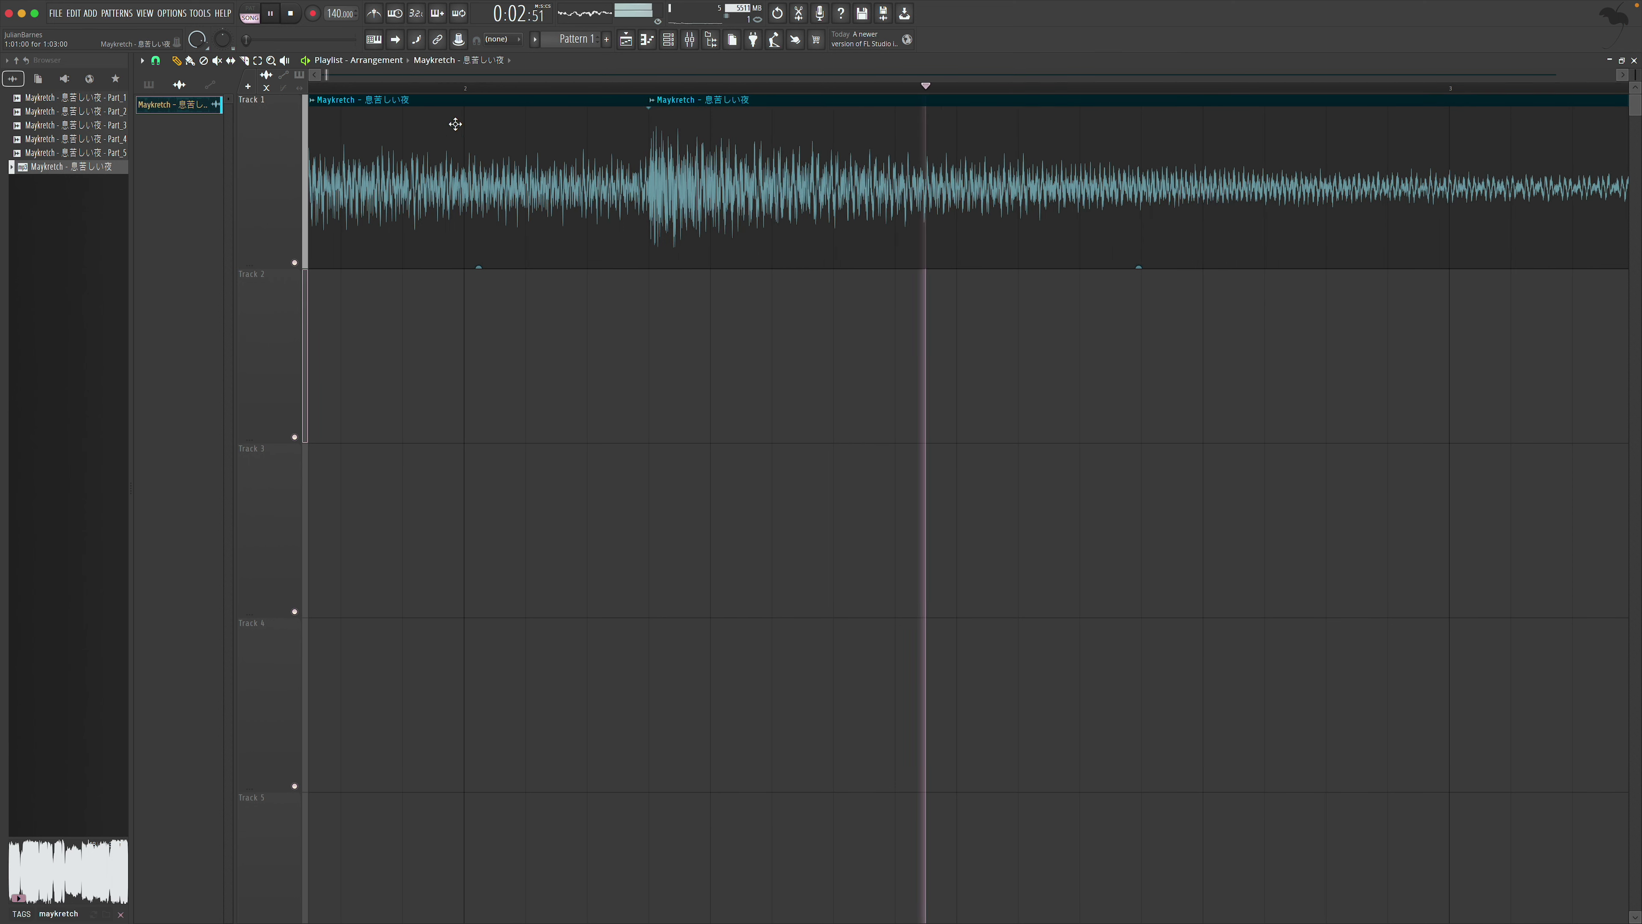
{"action": "mouse_move", "coordinate": [327, 74]}
{"action": "left_mouse_down"}
{"action": "mouse_move", "coordinate": [347, 73]}
{"action": "mouse_move", "coordinate": [323, 75]}
{"action": "left_mouse_up"}
{"action": "key", "text": "space"}
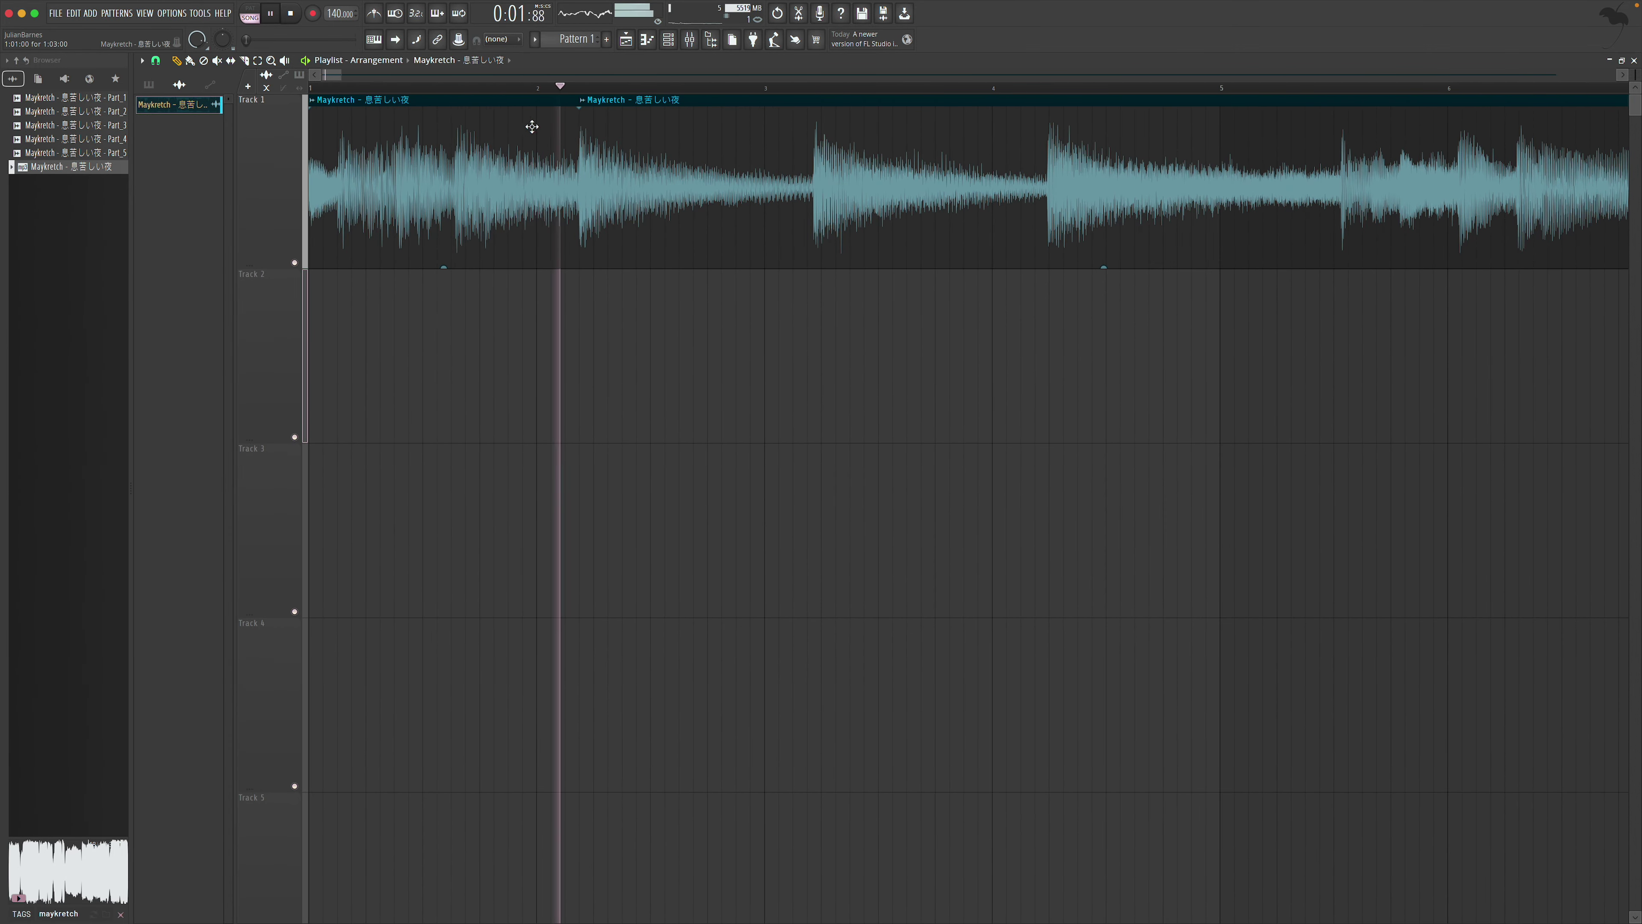
{"action": "key", "text": "space"}
Move the second clip further along the track, lengthen the first clip to about 2:00:01, and audition its tail
{"action": "key", "text": "space"}
{"action": "left_click_drag", "start_coordinate": [683, 158], "coordinate": [1167, 157]}
{"action": "key", "text": "space"}
{"action": "key", "text": "space"}
{"action": "left_click_drag", "start_coordinate": [580, 165], "coordinate": [765, 169]}
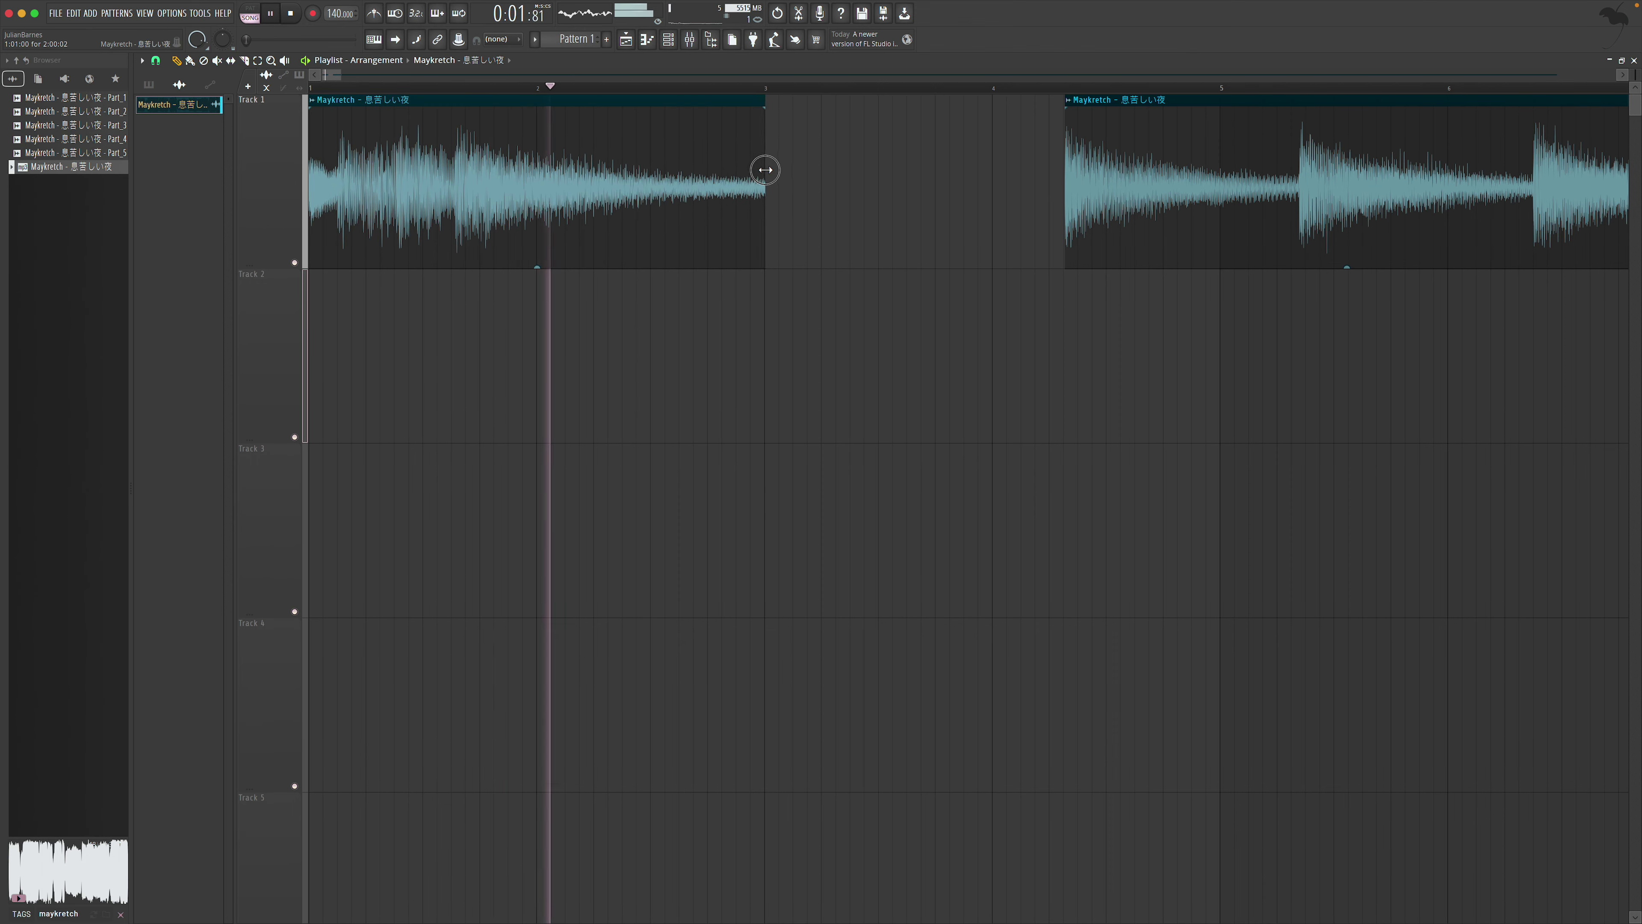
{"action": "key", "text": "space"}
{"action": "key", "text": "space"}
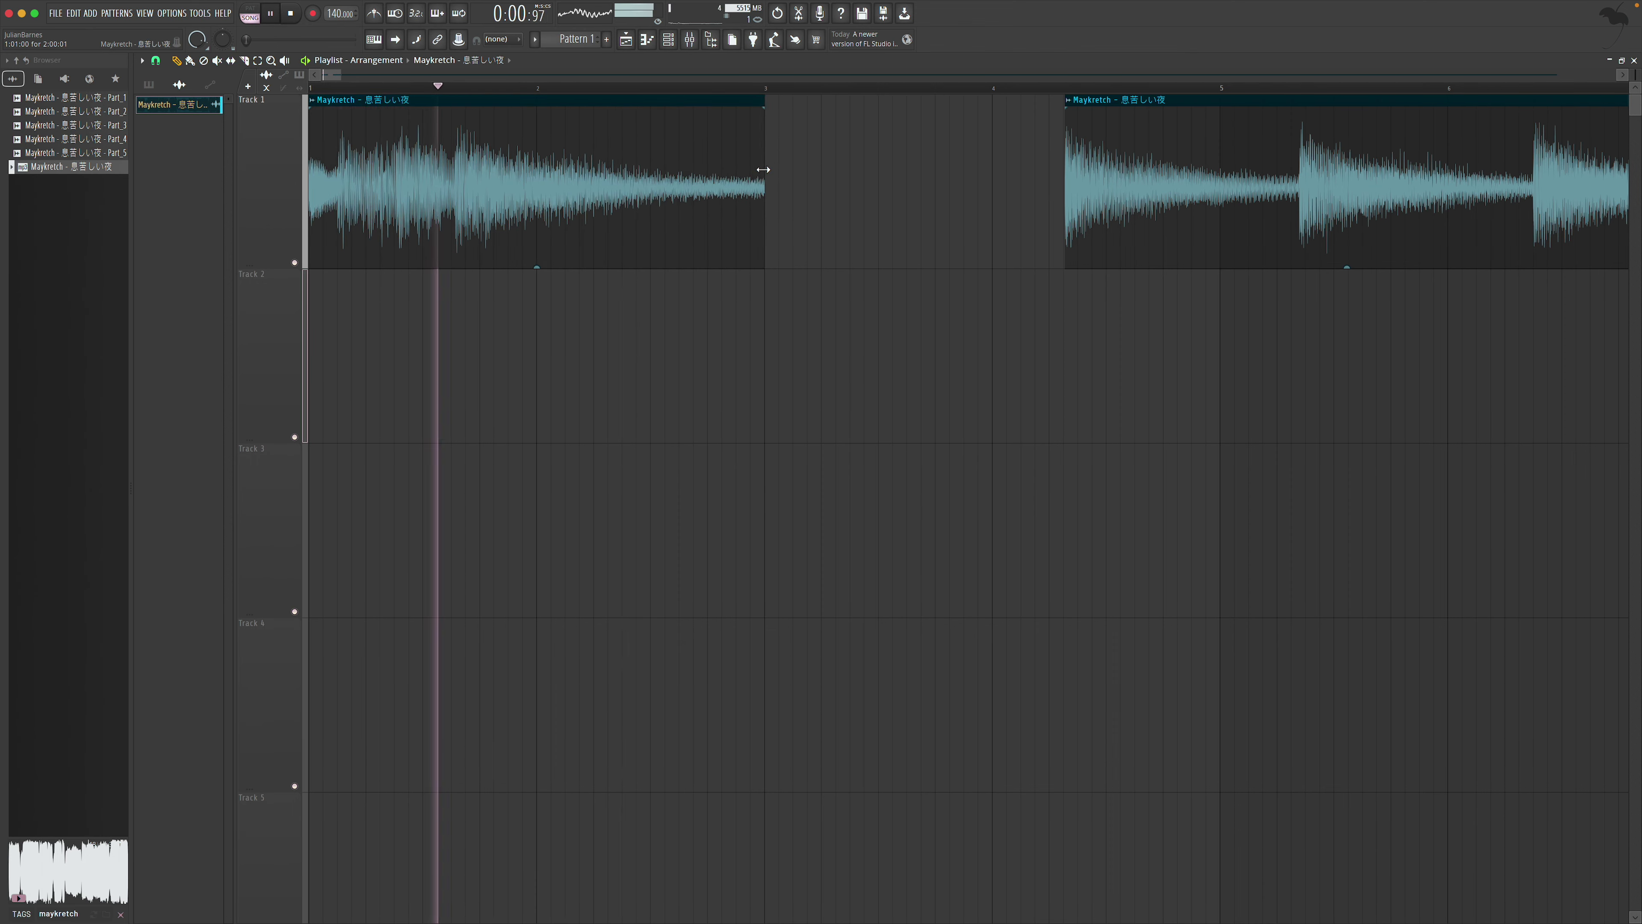
{"action": "key", "text": "space"}
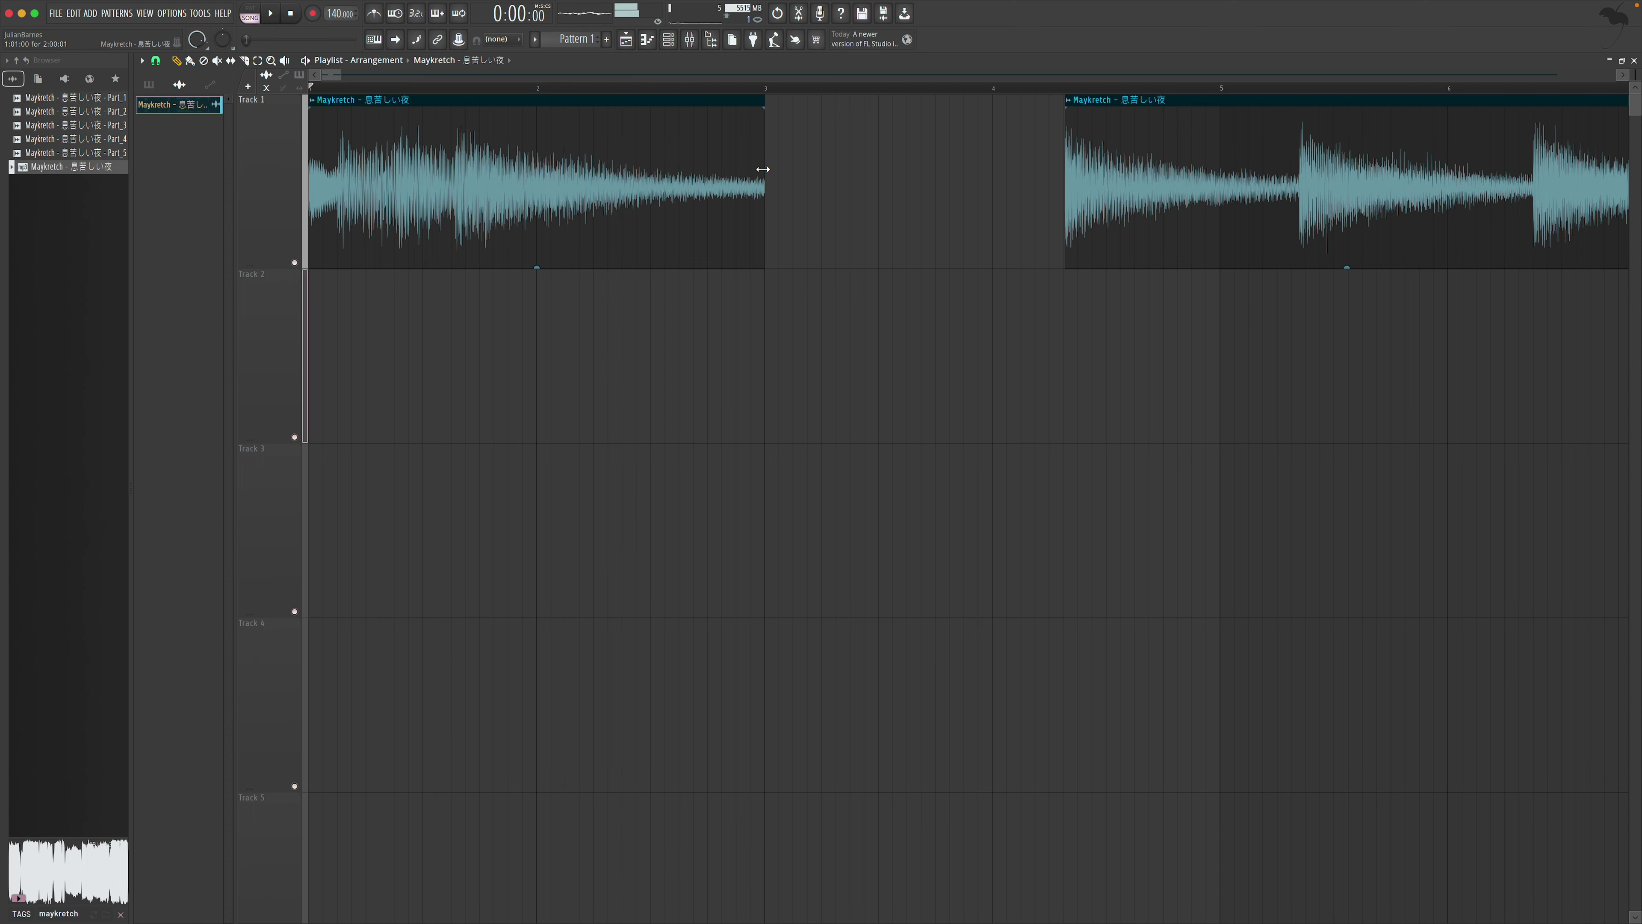
Shorten the first clip to 1:12:00 and align the second clip's start, trimmed to its next hit, with the first clip's end at 2:13:00
{"action": "left_click_drag", "start_coordinate": [764, 170], "coordinate": [723, 179]}
{"action": "left_click_drag", "start_coordinate": [1067, 197], "coordinate": [724, 204]}
{"action": "left_click", "coordinate": [272, 61]}
{"action": "left_click_drag", "start_coordinate": [614, 195], "coordinate": [896, 230]}
{"action": "key", "text": "space"}
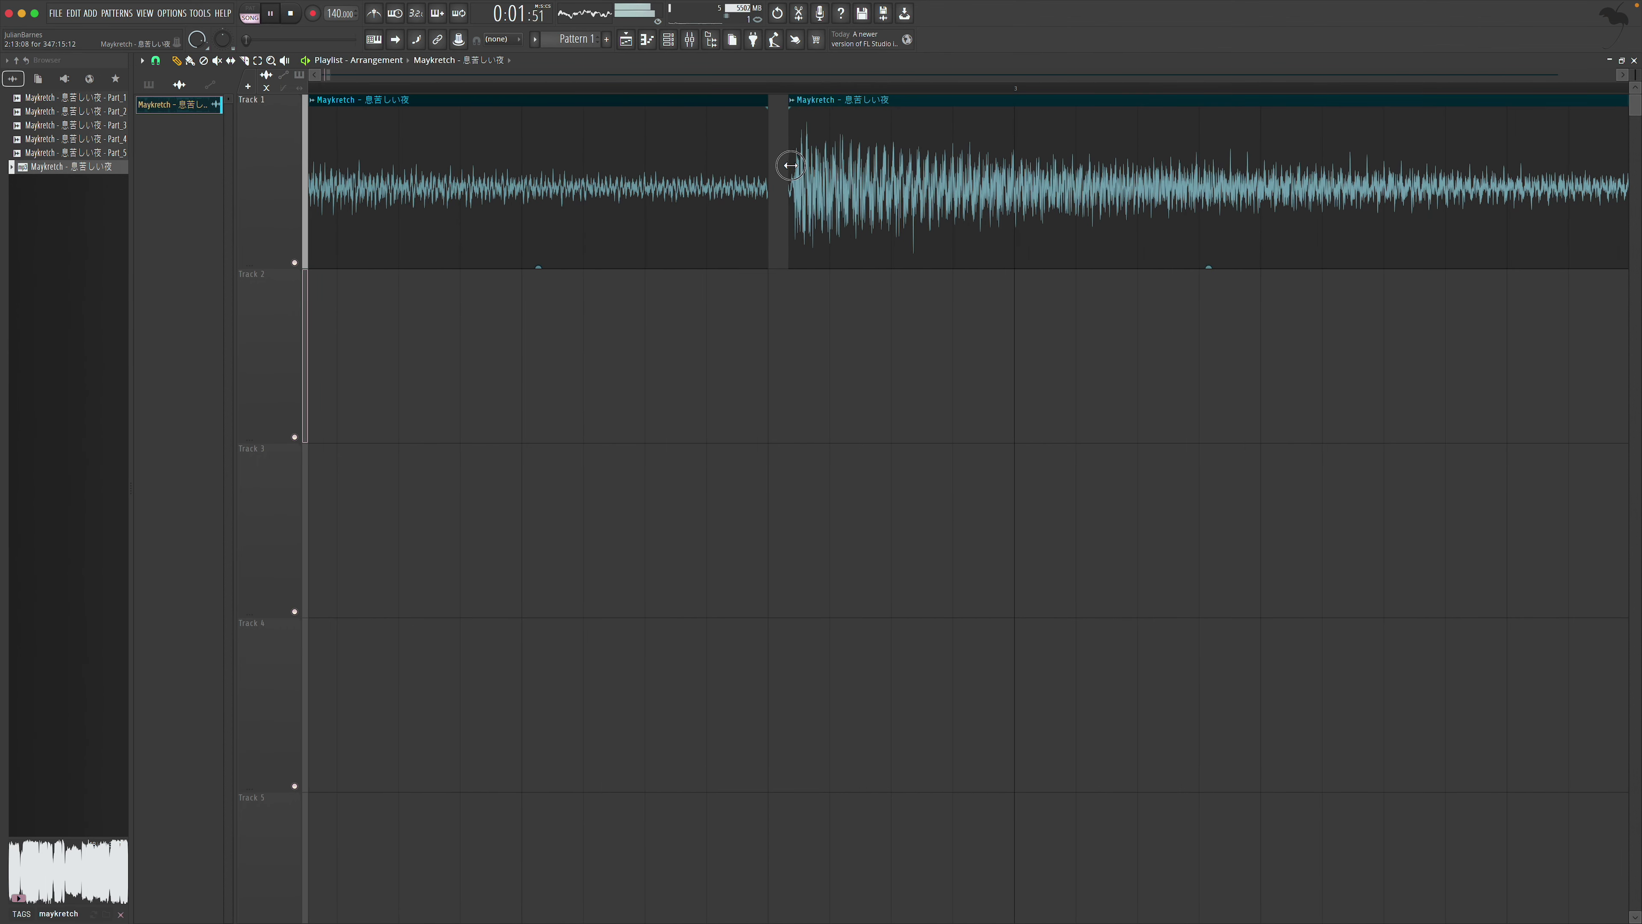
{"action": "left_click_drag", "start_coordinate": [802, 164], "coordinate": [773, 168]}
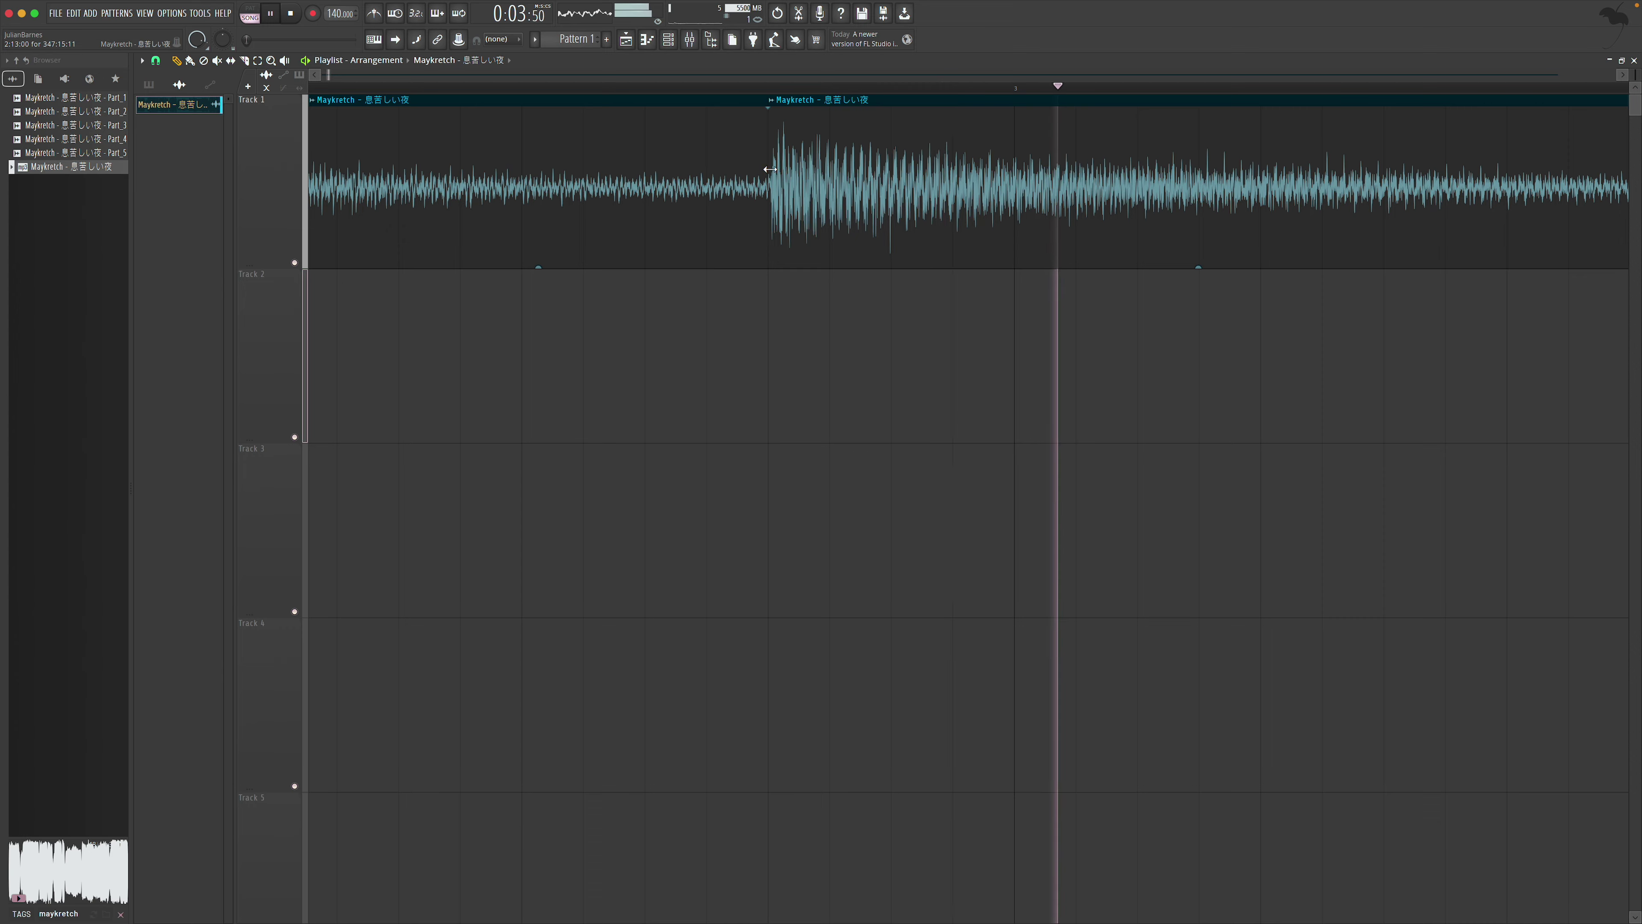
{"action": "left_click_drag", "start_coordinate": [791, 168], "coordinate": [785, 168]}
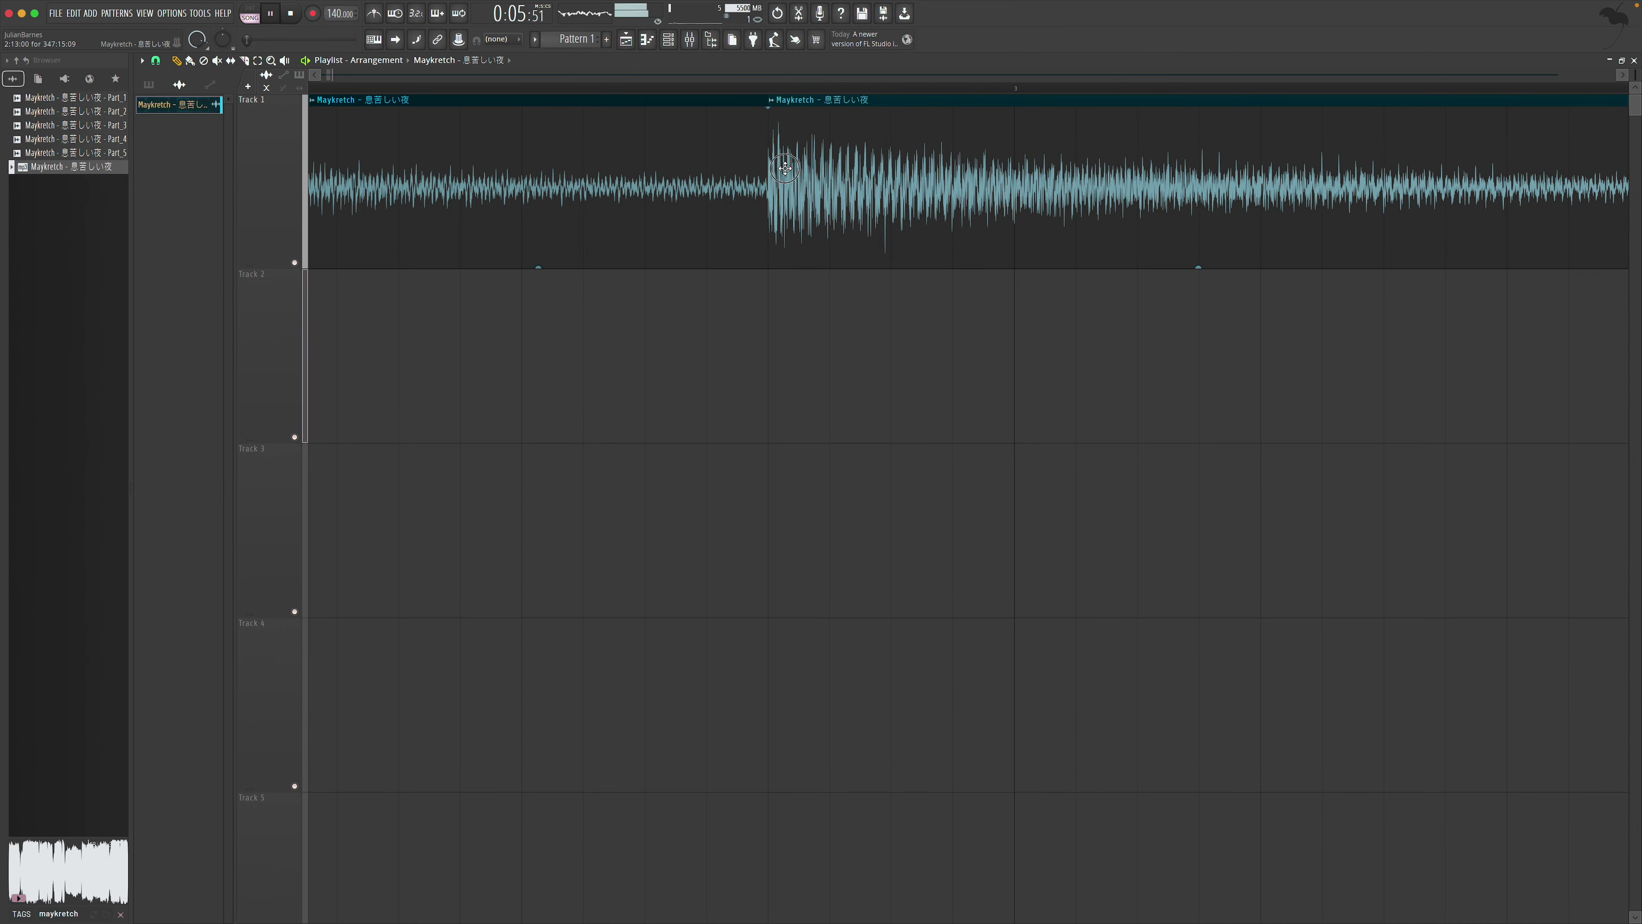
Split the second clip at 3:13:00 and align the third clip's hit with the cut, then play the result
{"action": "left_click_drag", "start_coordinate": [332, 75], "coordinate": [372, 74]}
{"action": "left_click_drag", "start_coordinate": [357, 75], "coordinate": [347, 75]}
{"action": "key", "text": "space"}
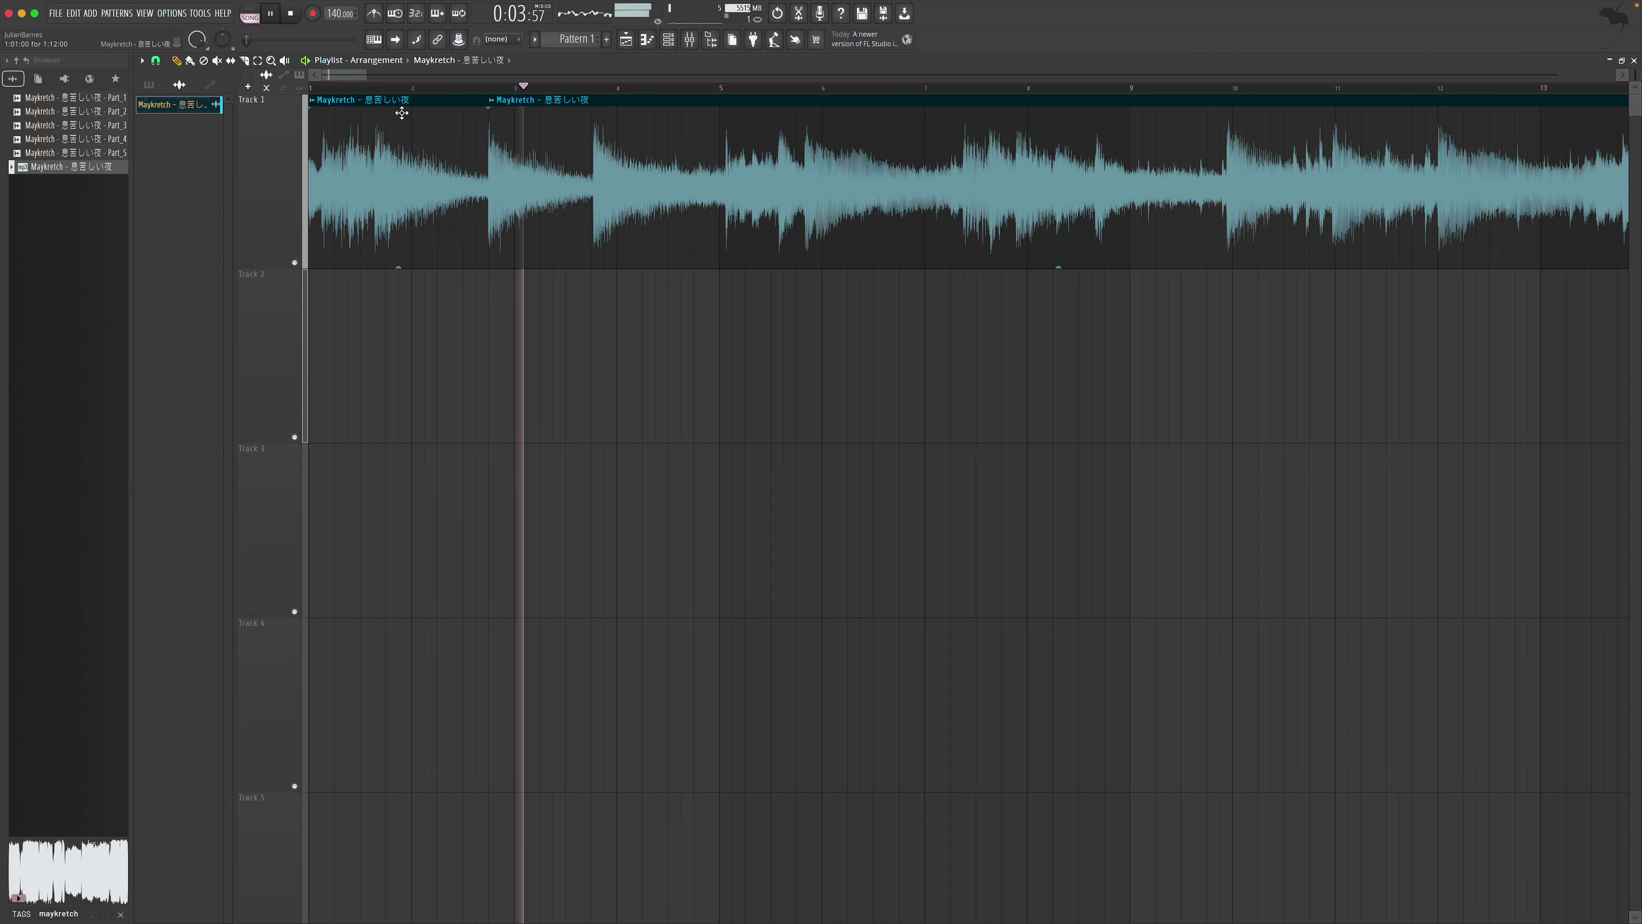
{"action": "left_click_drag", "start_coordinate": [542, 175], "coordinate": [673, 220]}
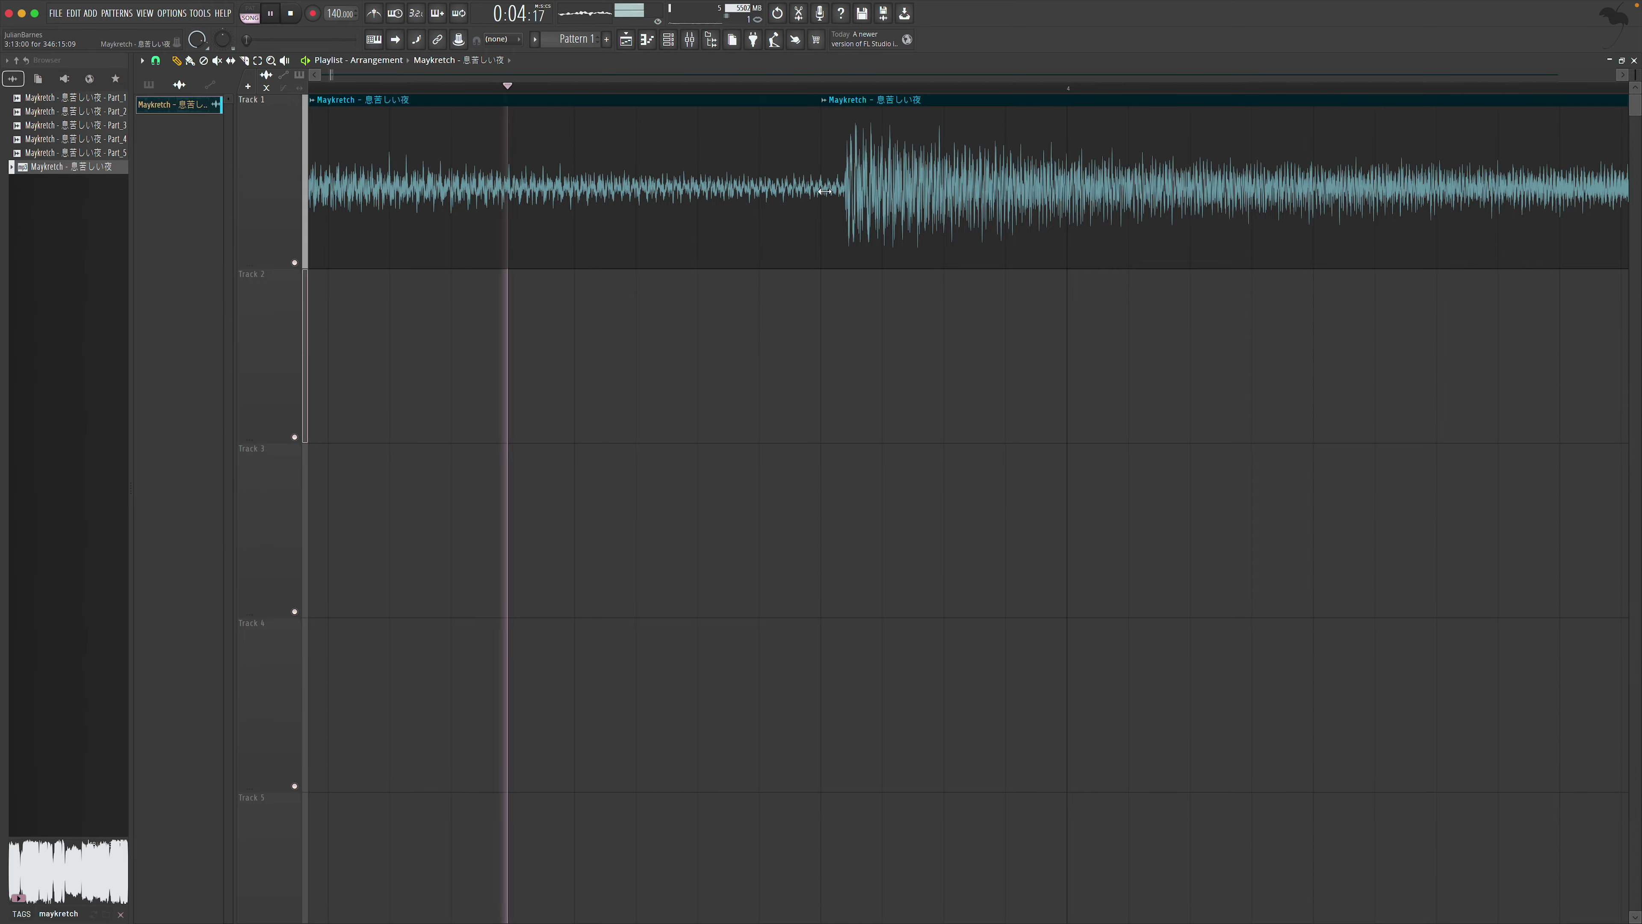
{"action": "left_click_drag", "start_coordinate": [852, 191], "coordinate": [833, 192]}
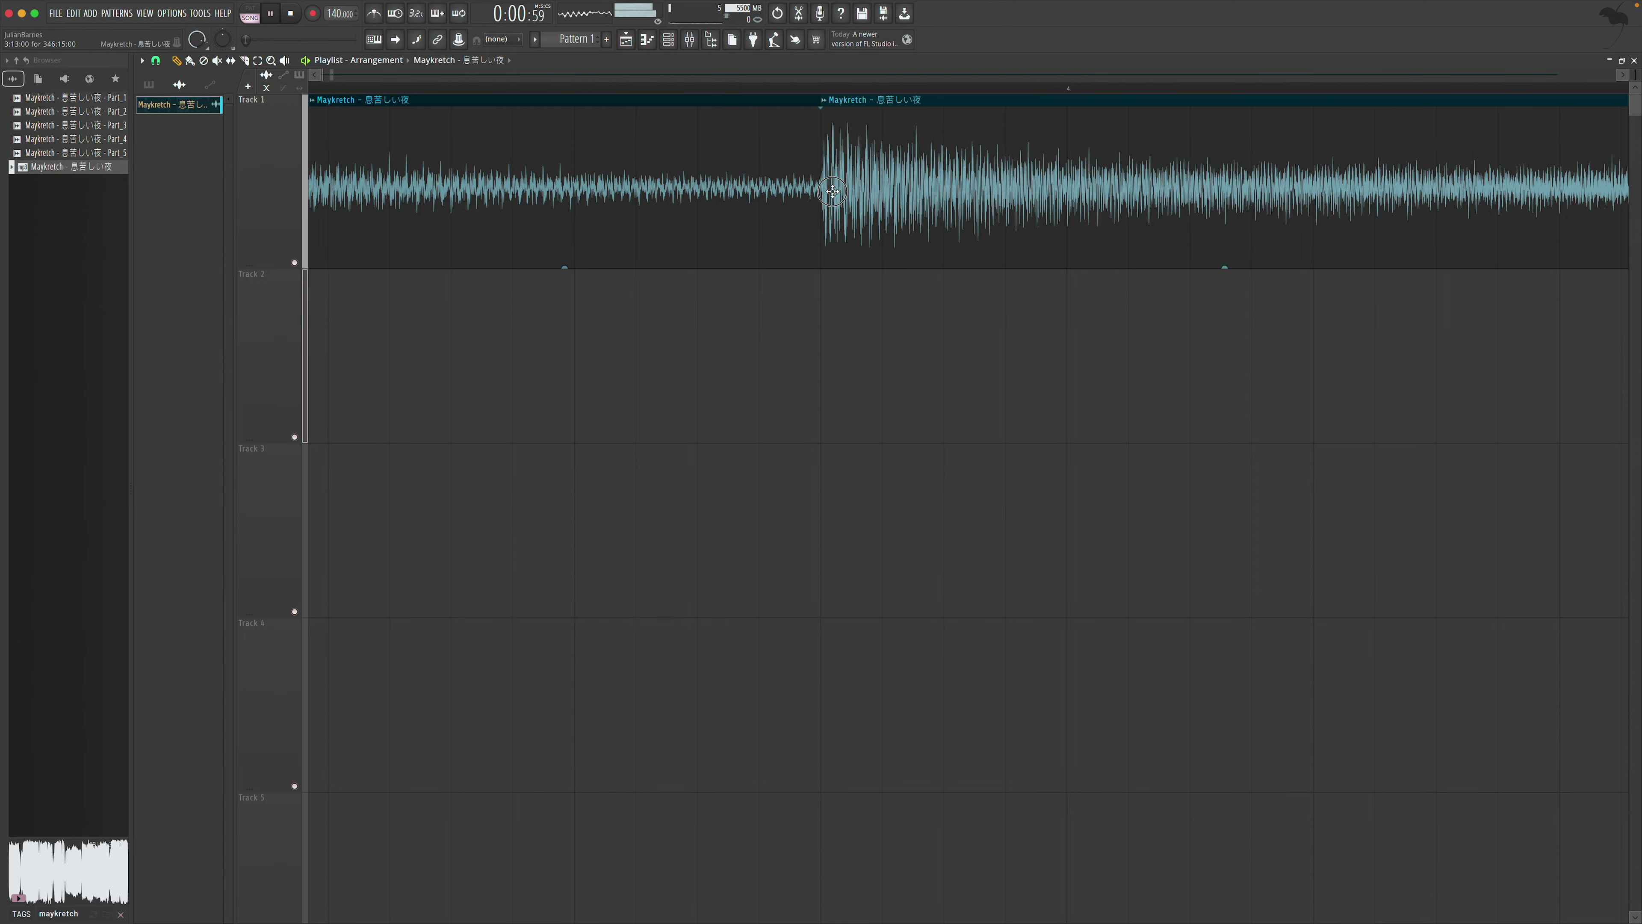
{"action": "right_click", "coordinate": [472, 172]}
{"action": "scroll", "coordinate": [425, 182], "scroll_direction": "up", "scroll_amount": 6}
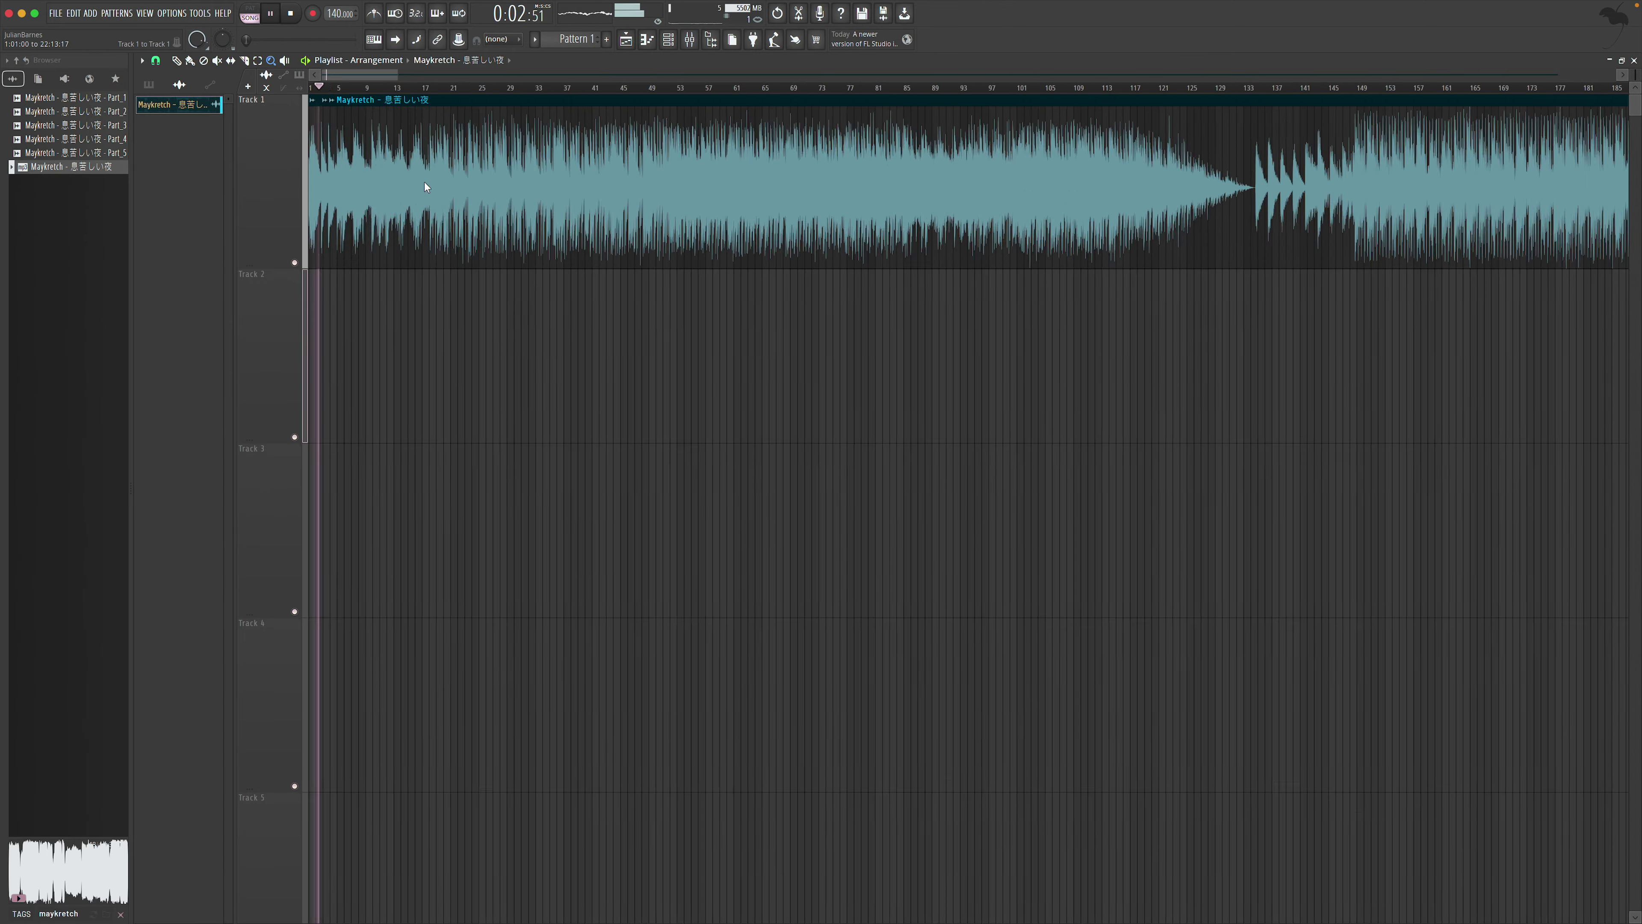
{"action": "left_click_drag", "start_coordinate": [331, 74], "coordinate": [365, 73]}
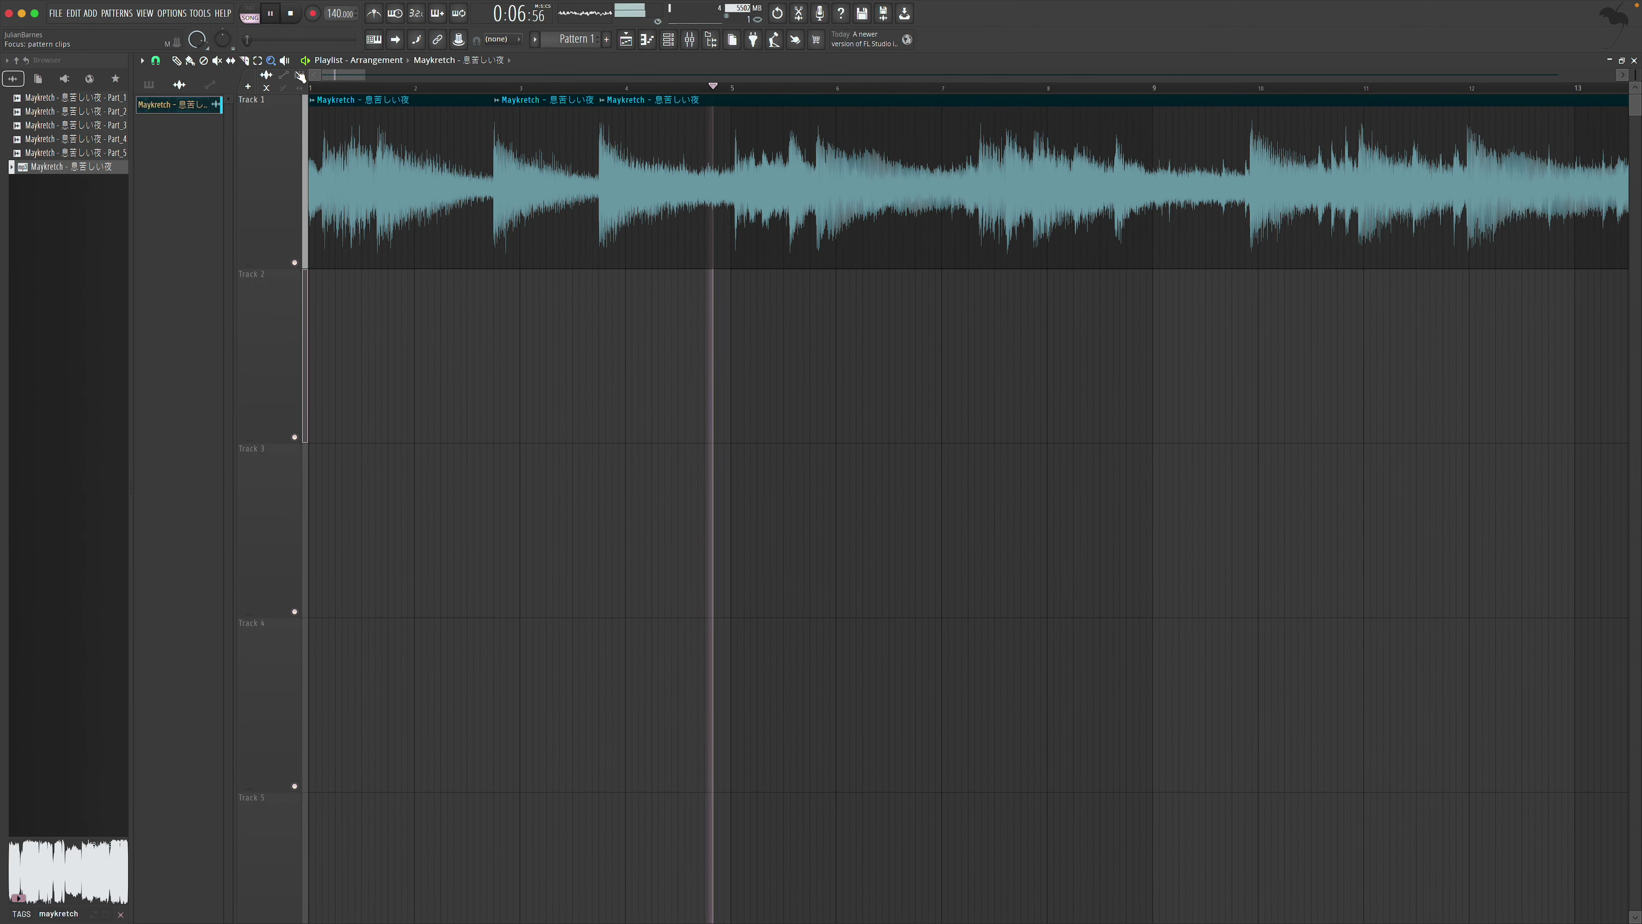
Slice the third clip just after bar 5, delete everything after the cut, and extend its end to a length of 1:09:10
{"action": "left_click", "coordinate": [244, 60]}
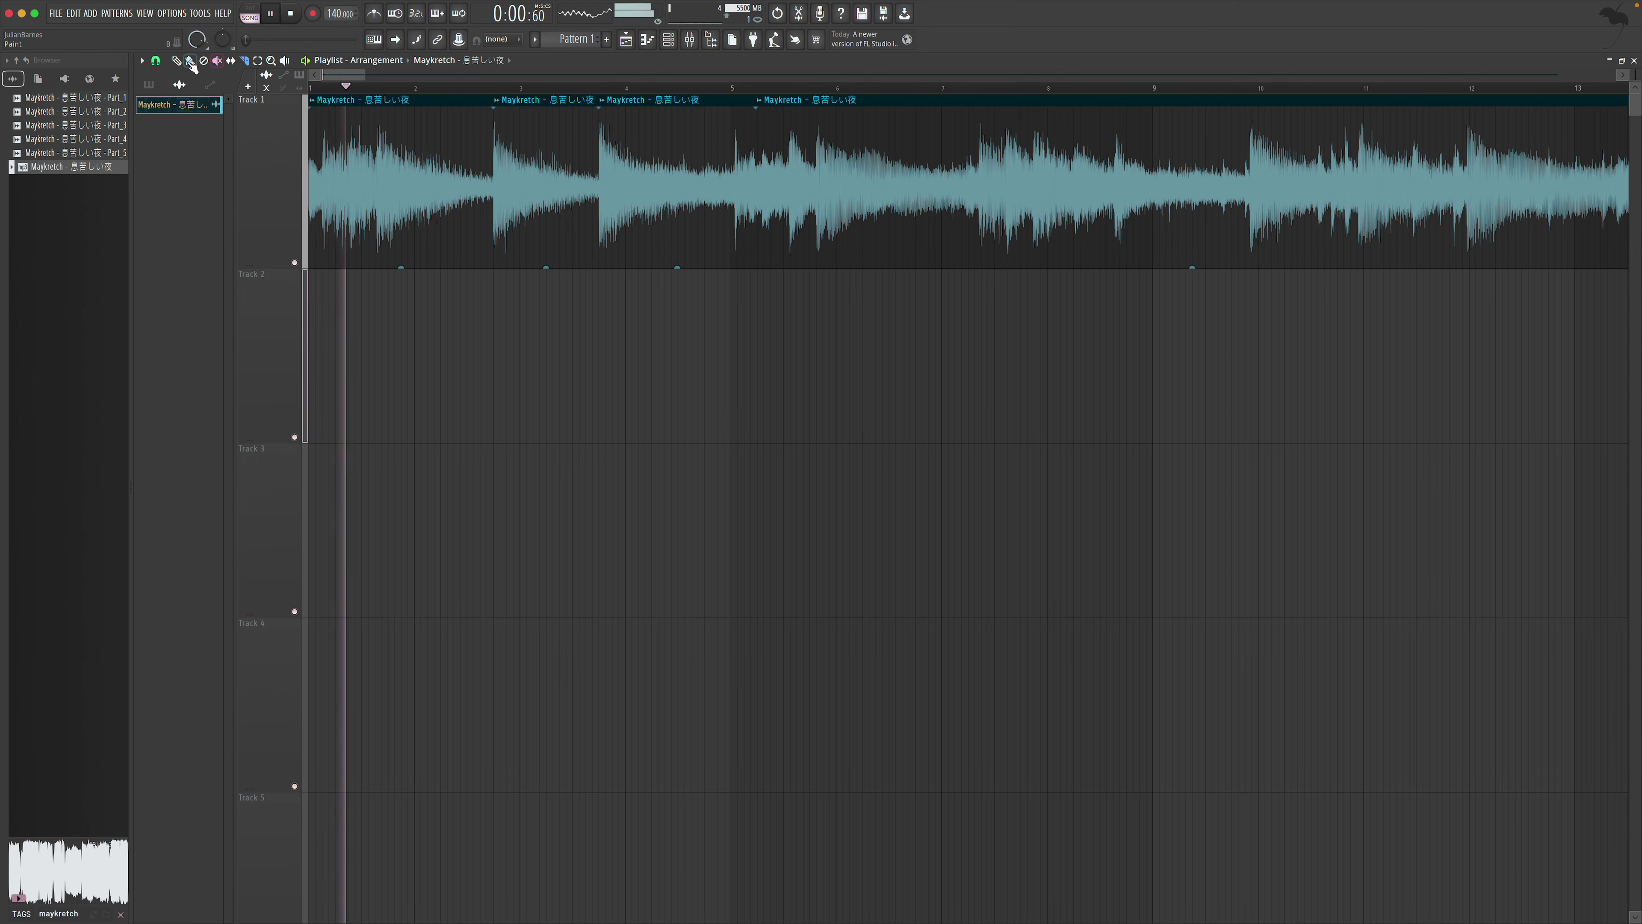
{"action": "right_click", "coordinate": [891, 202]}
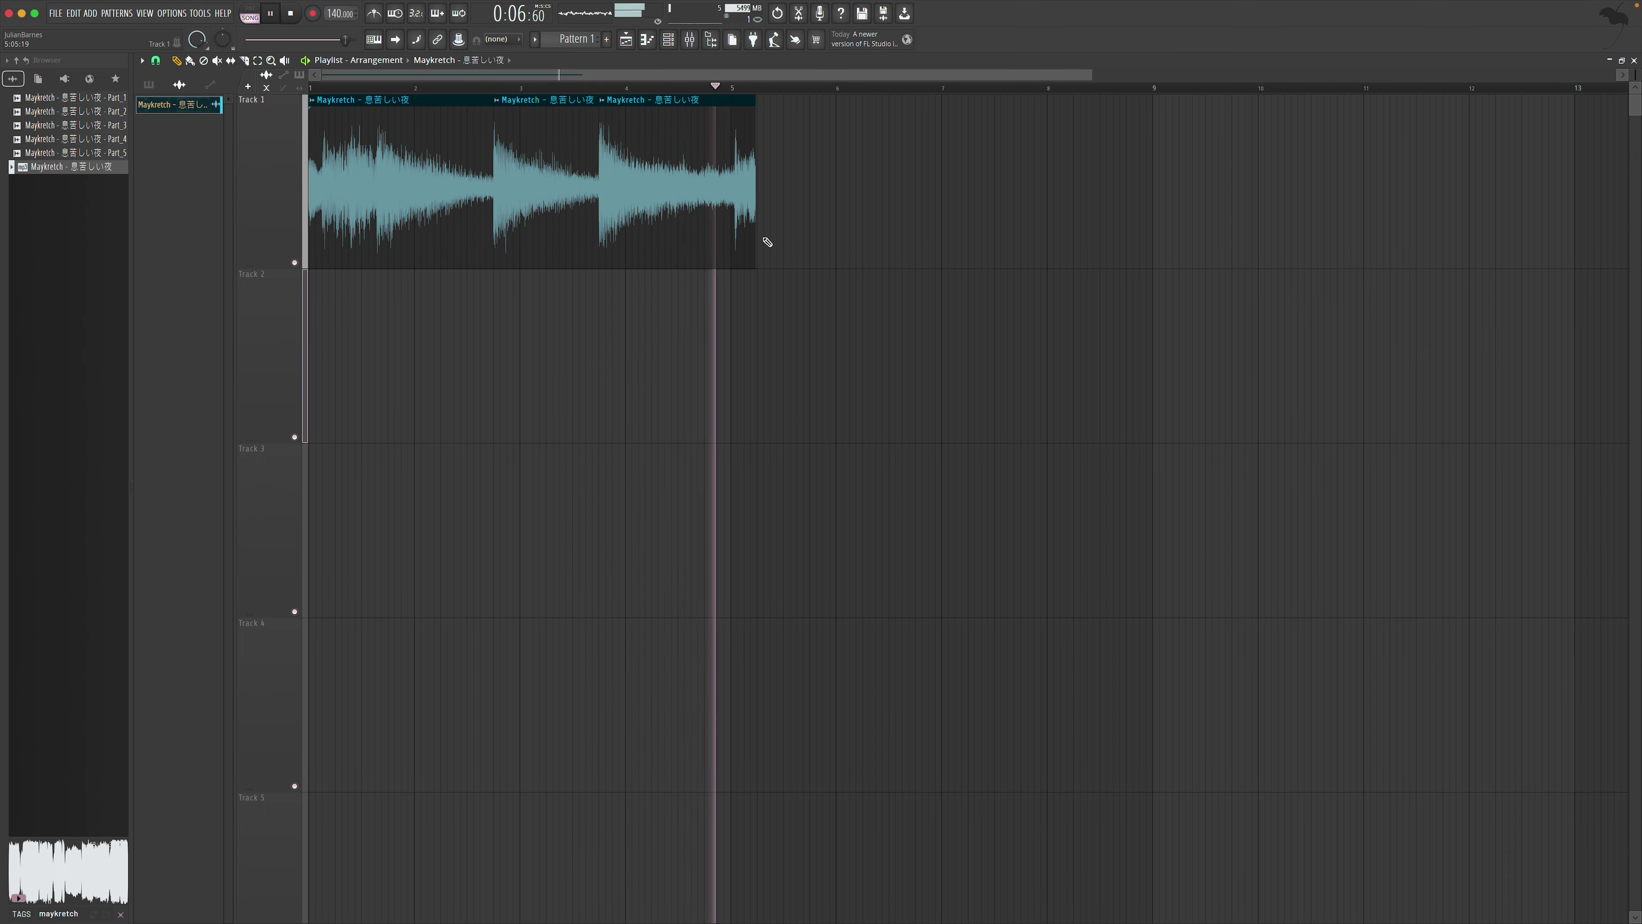
{"action": "left_click_drag", "start_coordinate": [754, 228], "coordinate": [761, 228]}
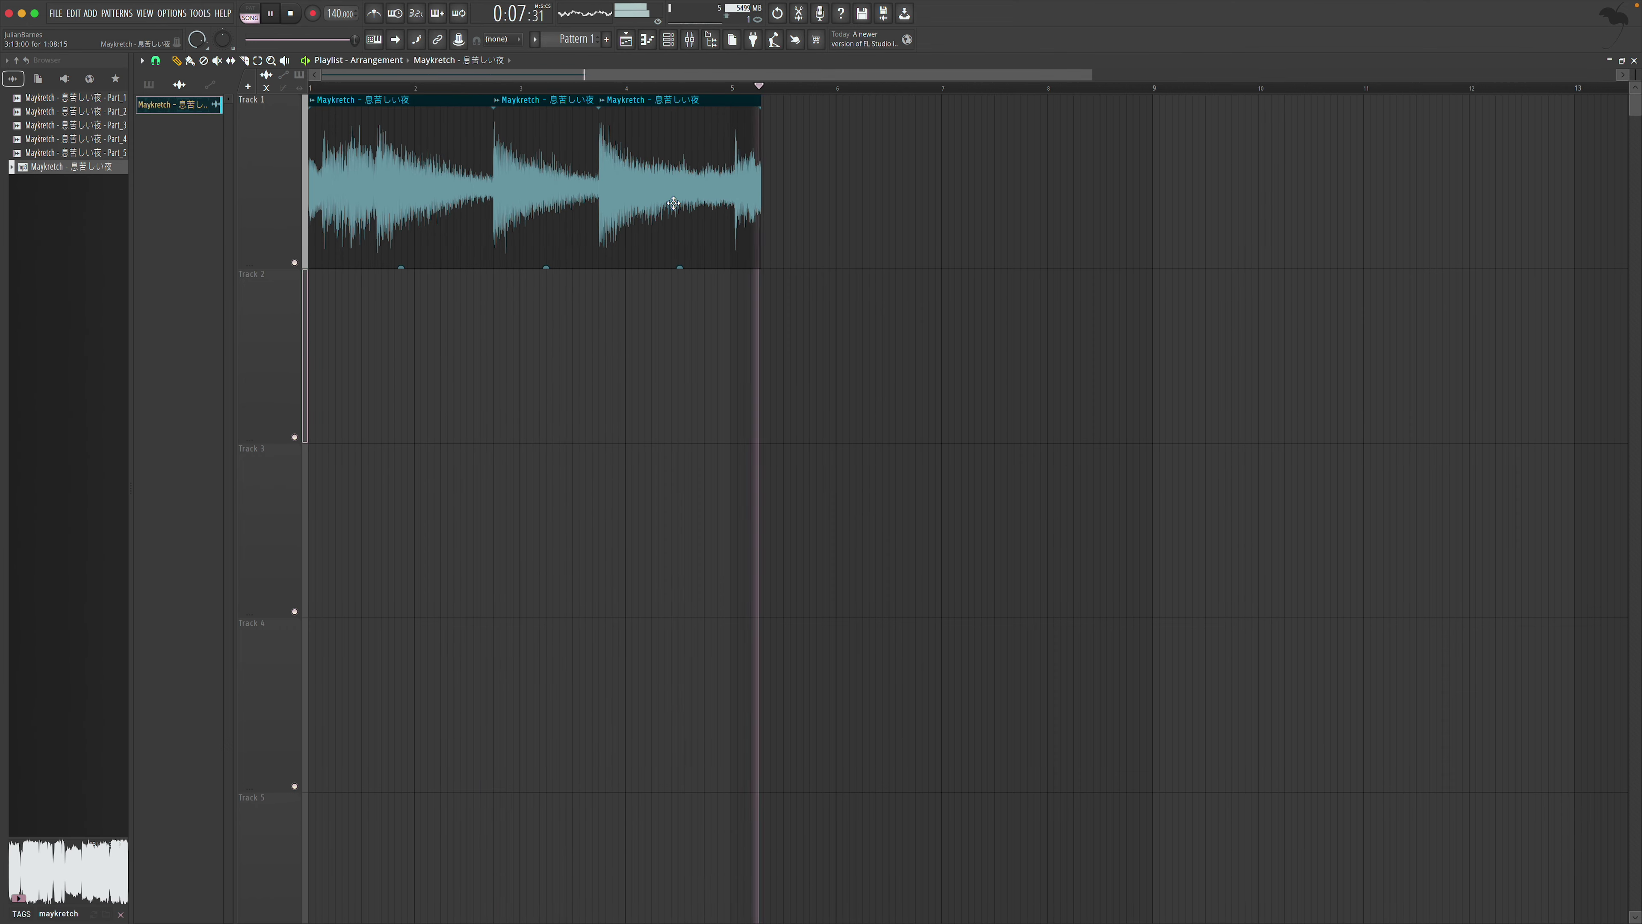
{"action": "left_click_drag", "start_coordinate": [761, 207], "coordinate": [764, 206]}
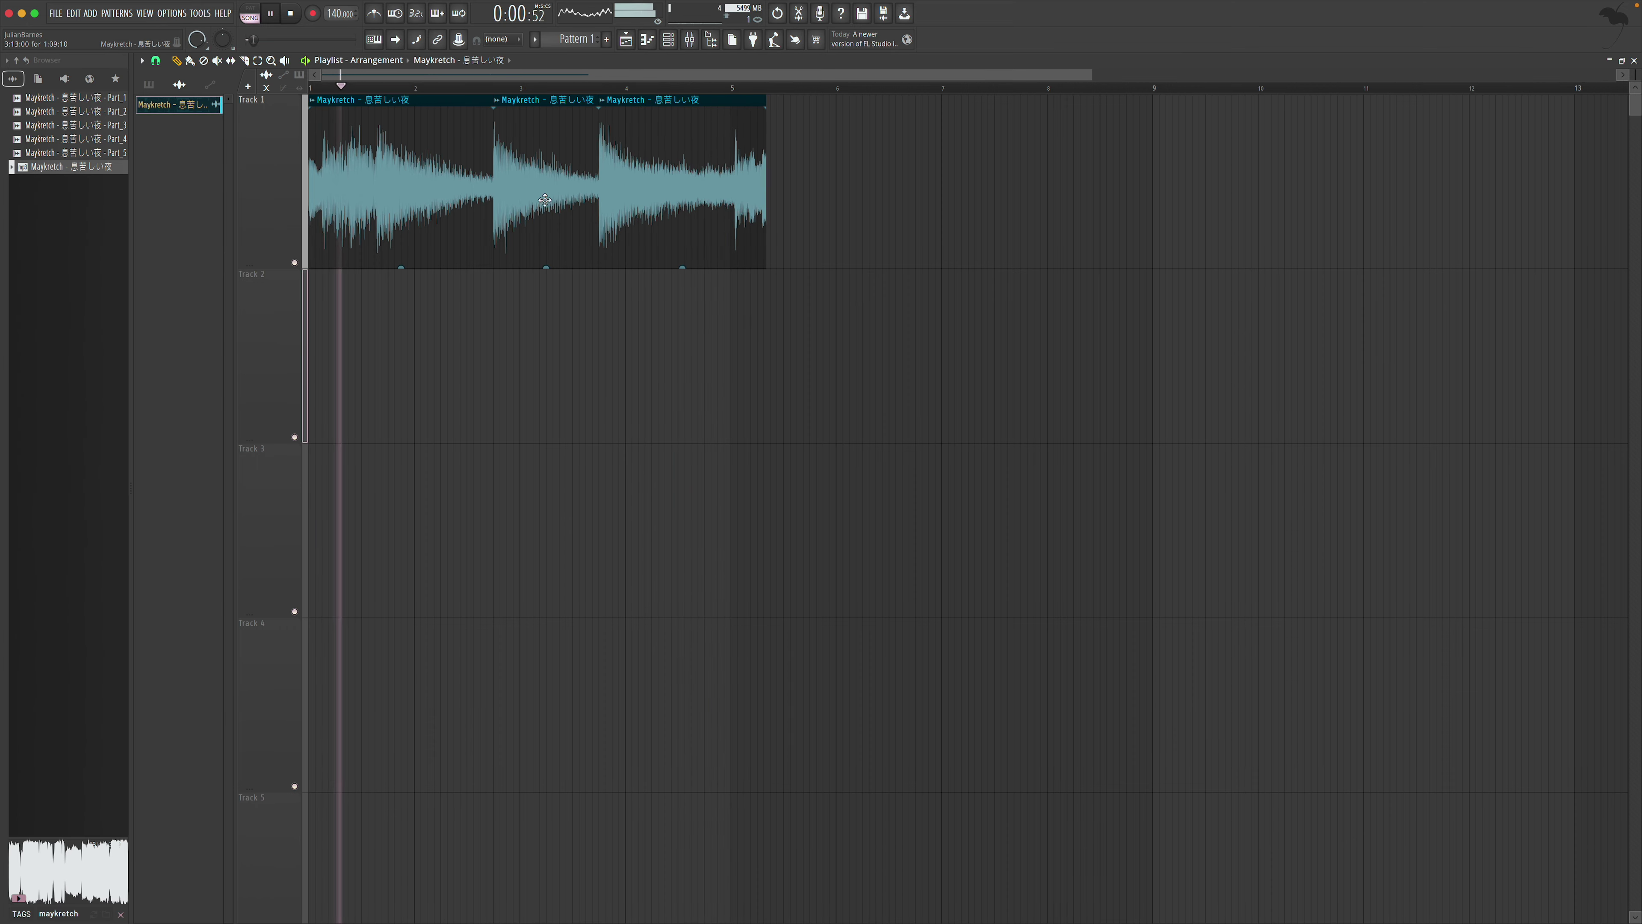
Trim the first clip's start to its first hit at 1:03:03 and move the clip back to the start of the track
{"action": "left_click_drag", "start_coordinate": [310, 165], "coordinate": [324, 165]}
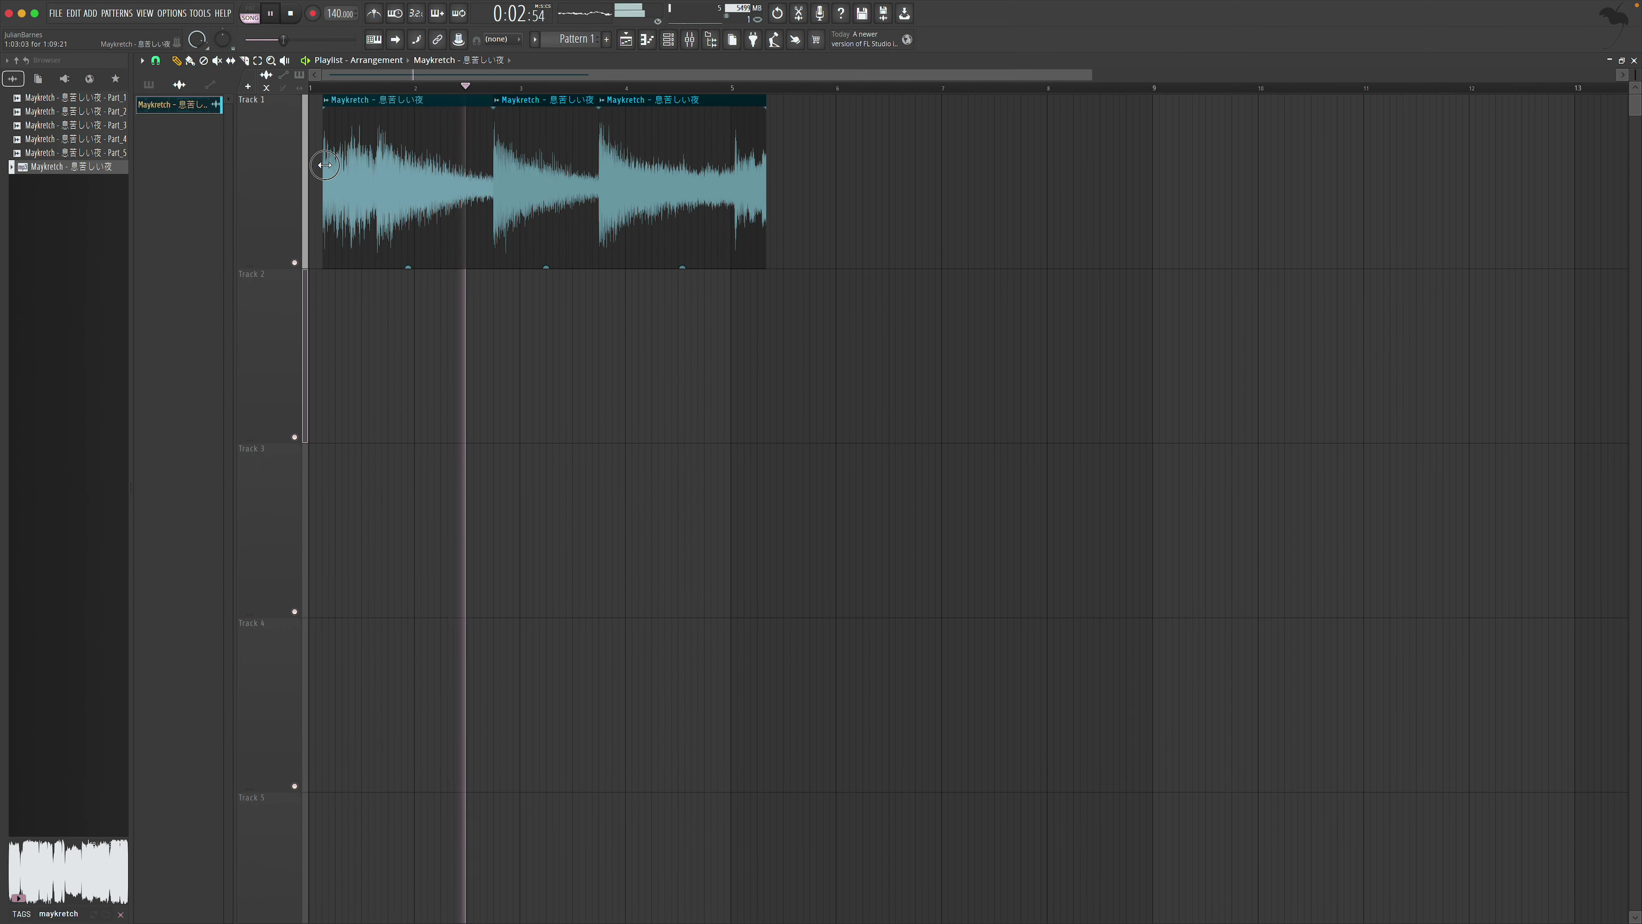
{"action": "left_click_drag", "start_coordinate": [336, 105], "coordinate": [321, 105]}
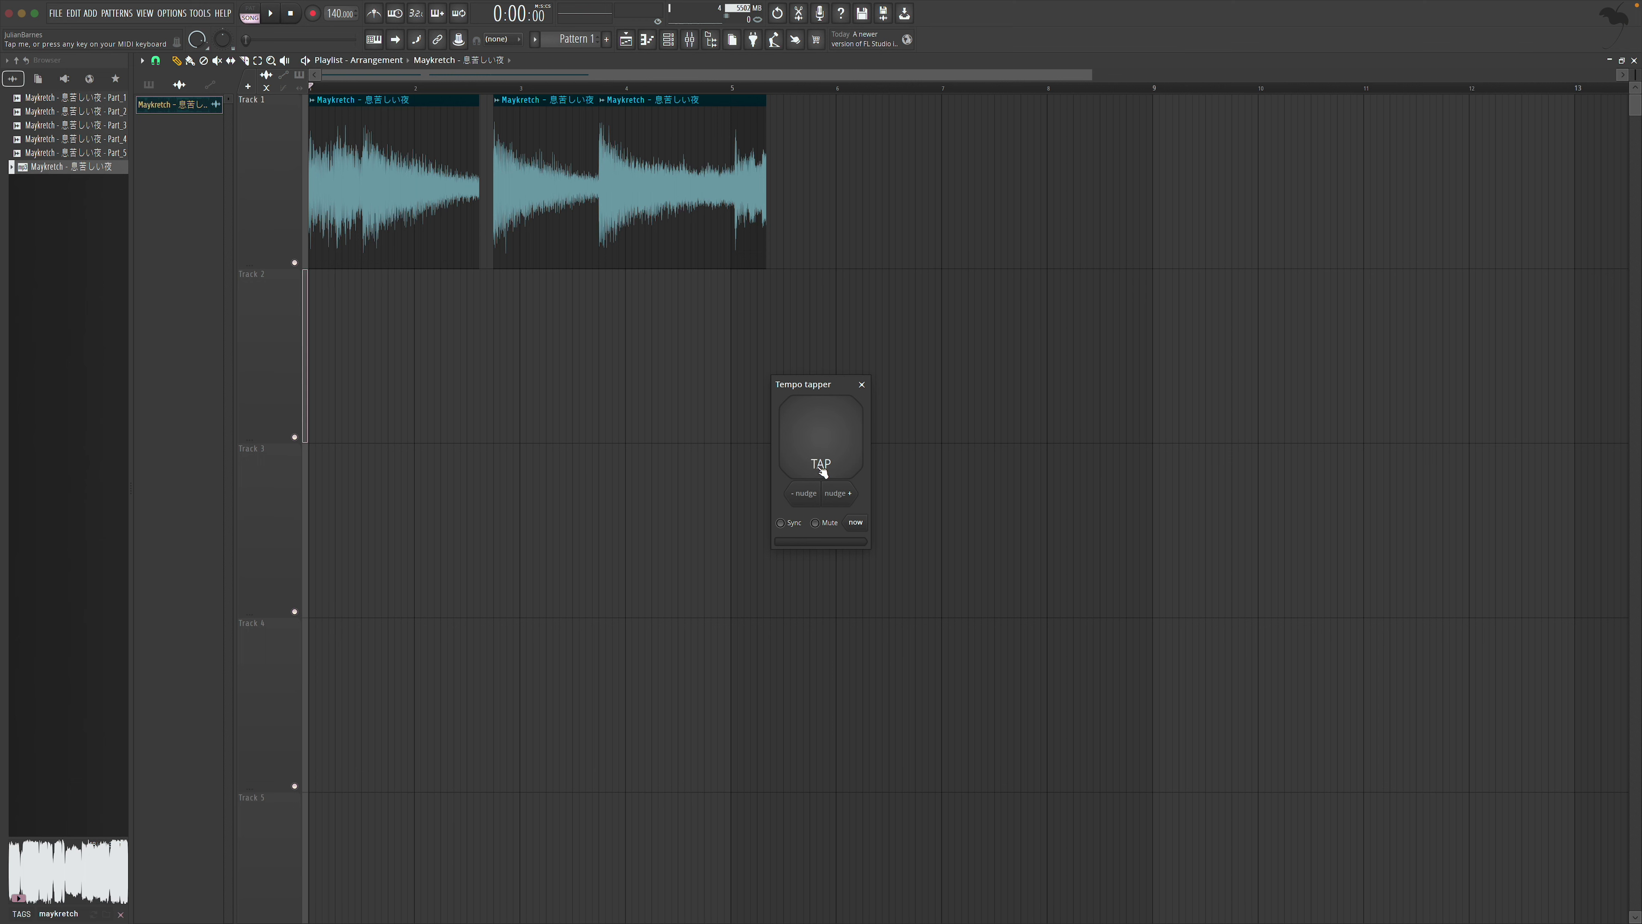
Tap the project tempo to 133 BPM and play the chopped clips against the metronome
{"action": "left_click", "coordinate": [827, 465]}
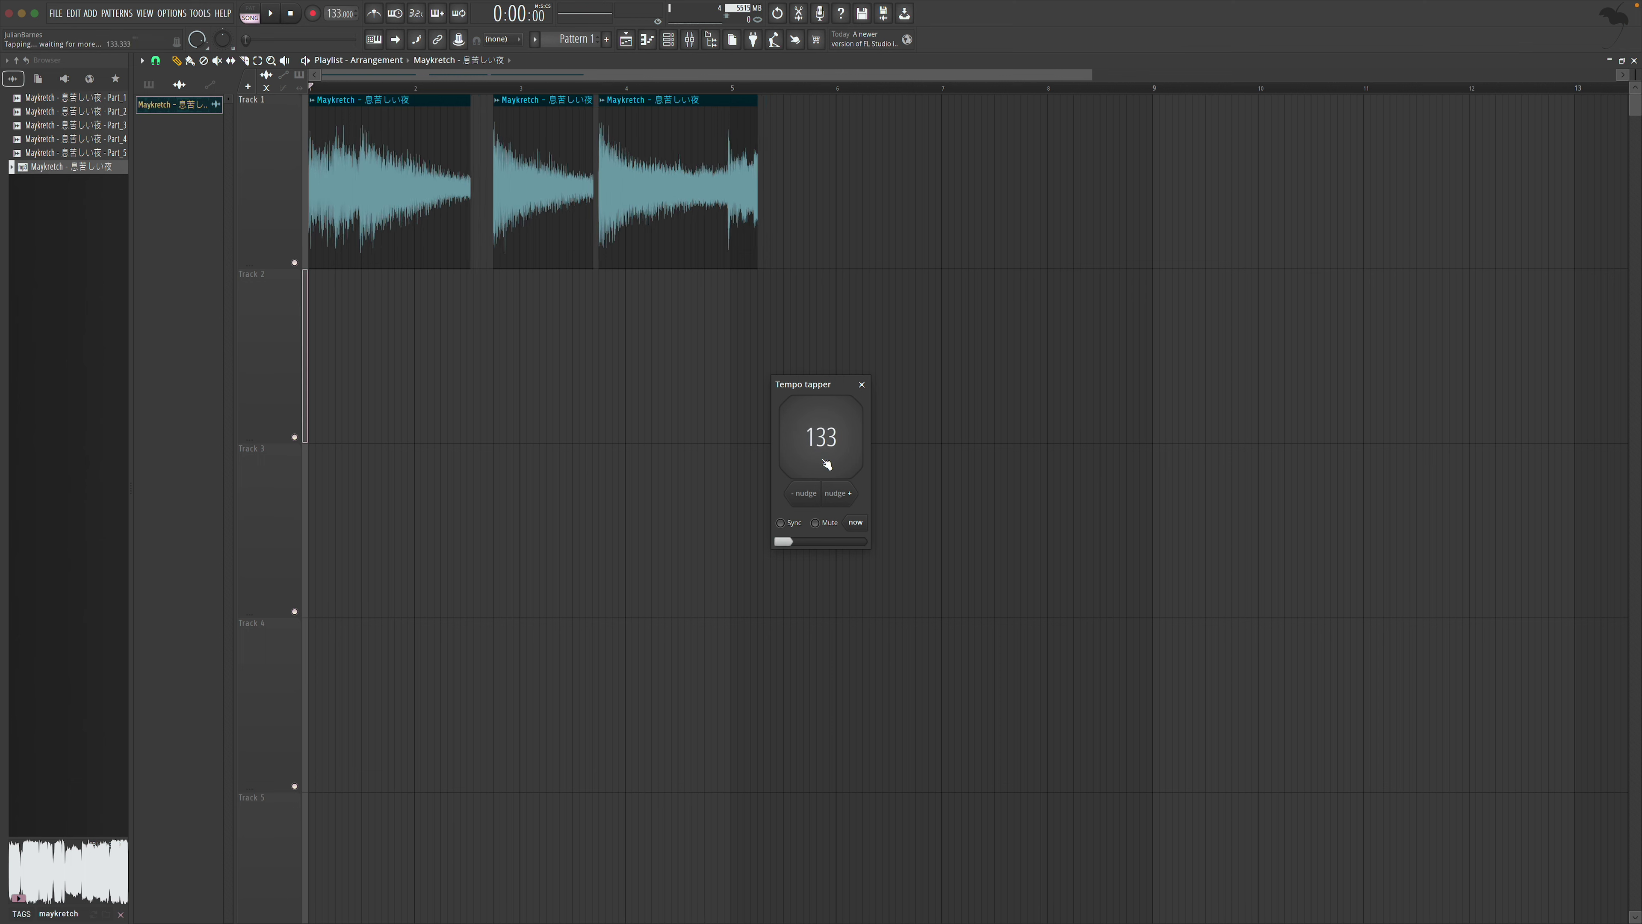
{"action": "left_click", "coordinate": [828, 465]}
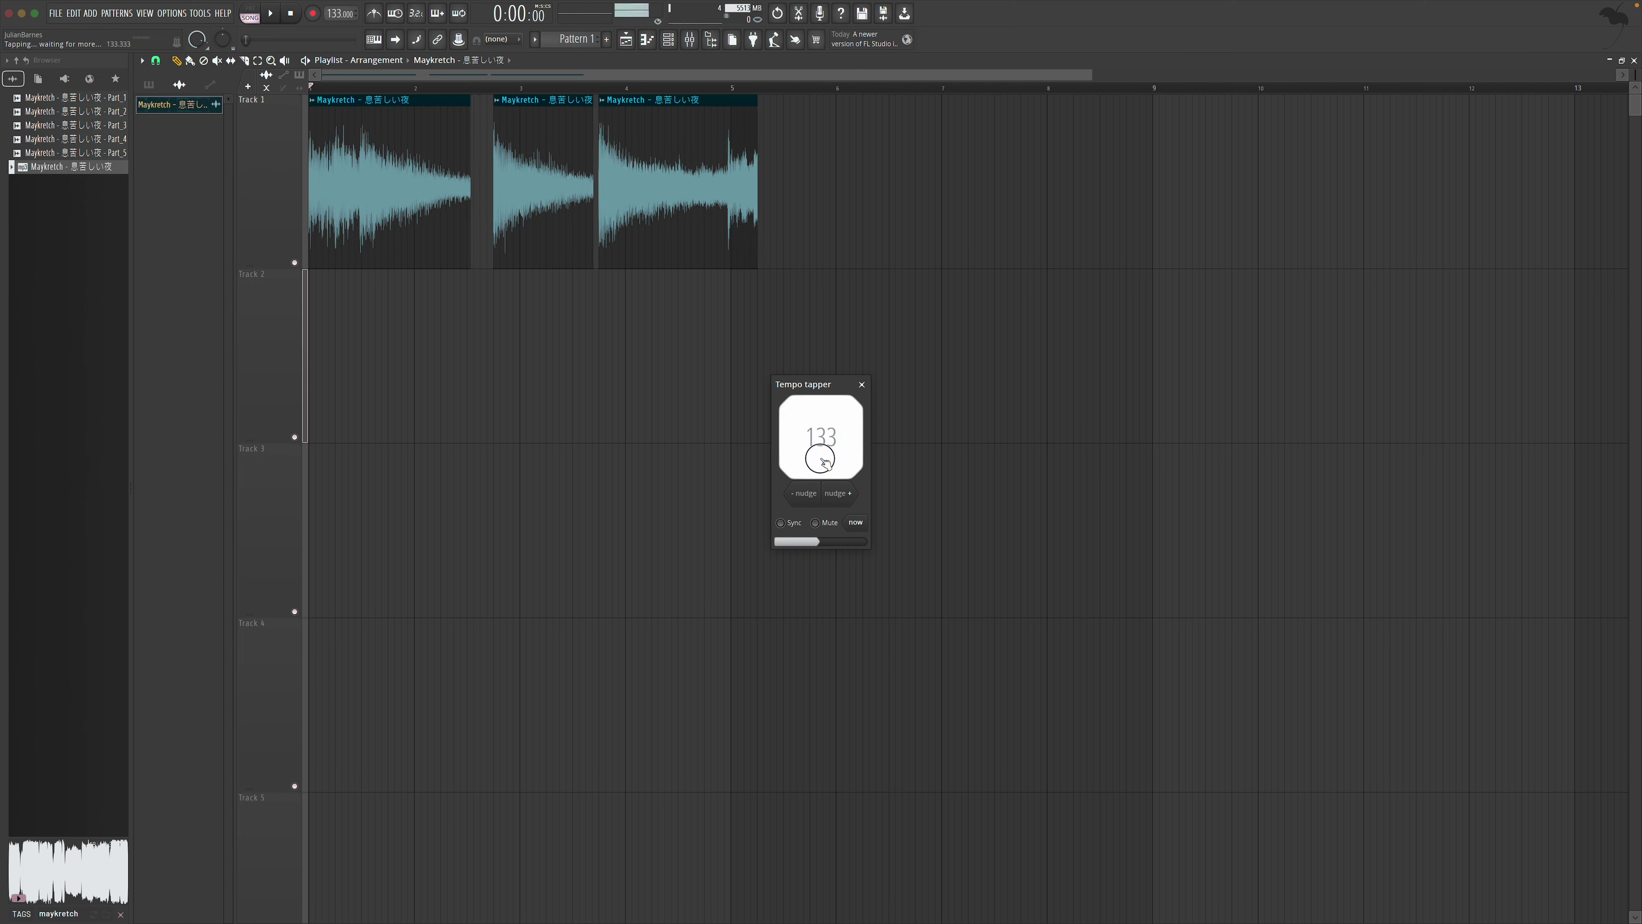
{"action": "left_click", "coordinate": [382, 14]}
{"action": "key", "text": "space"}
{"action": "left_click_drag", "start_coordinate": [404, 97], "coordinate": [591, 267]}
{"action": "key", "text": "space"}
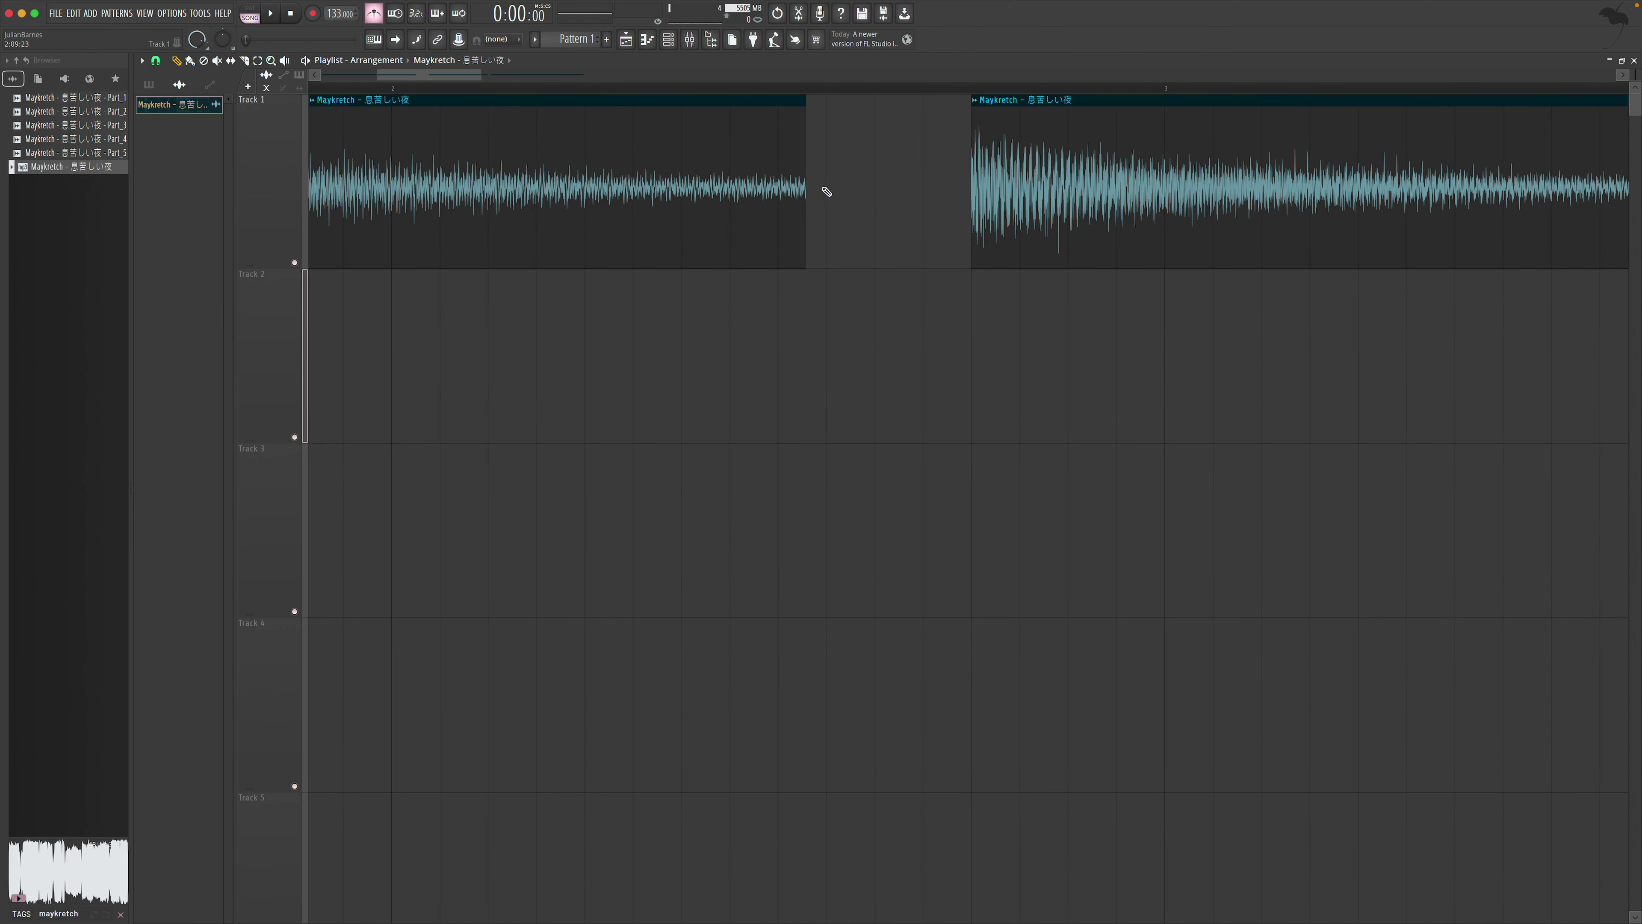
Set the project tempo to 134 BPM and move the second clip to 2:09:00, against the first clip's end
{"action": "scroll", "coordinate": [340, 13], "scroll_direction": "down", "scroll_amount": 4}
{"action": "scroll", "coordinate": [340, 13], "scroll_direction": "up", "scroll_amount": 1}
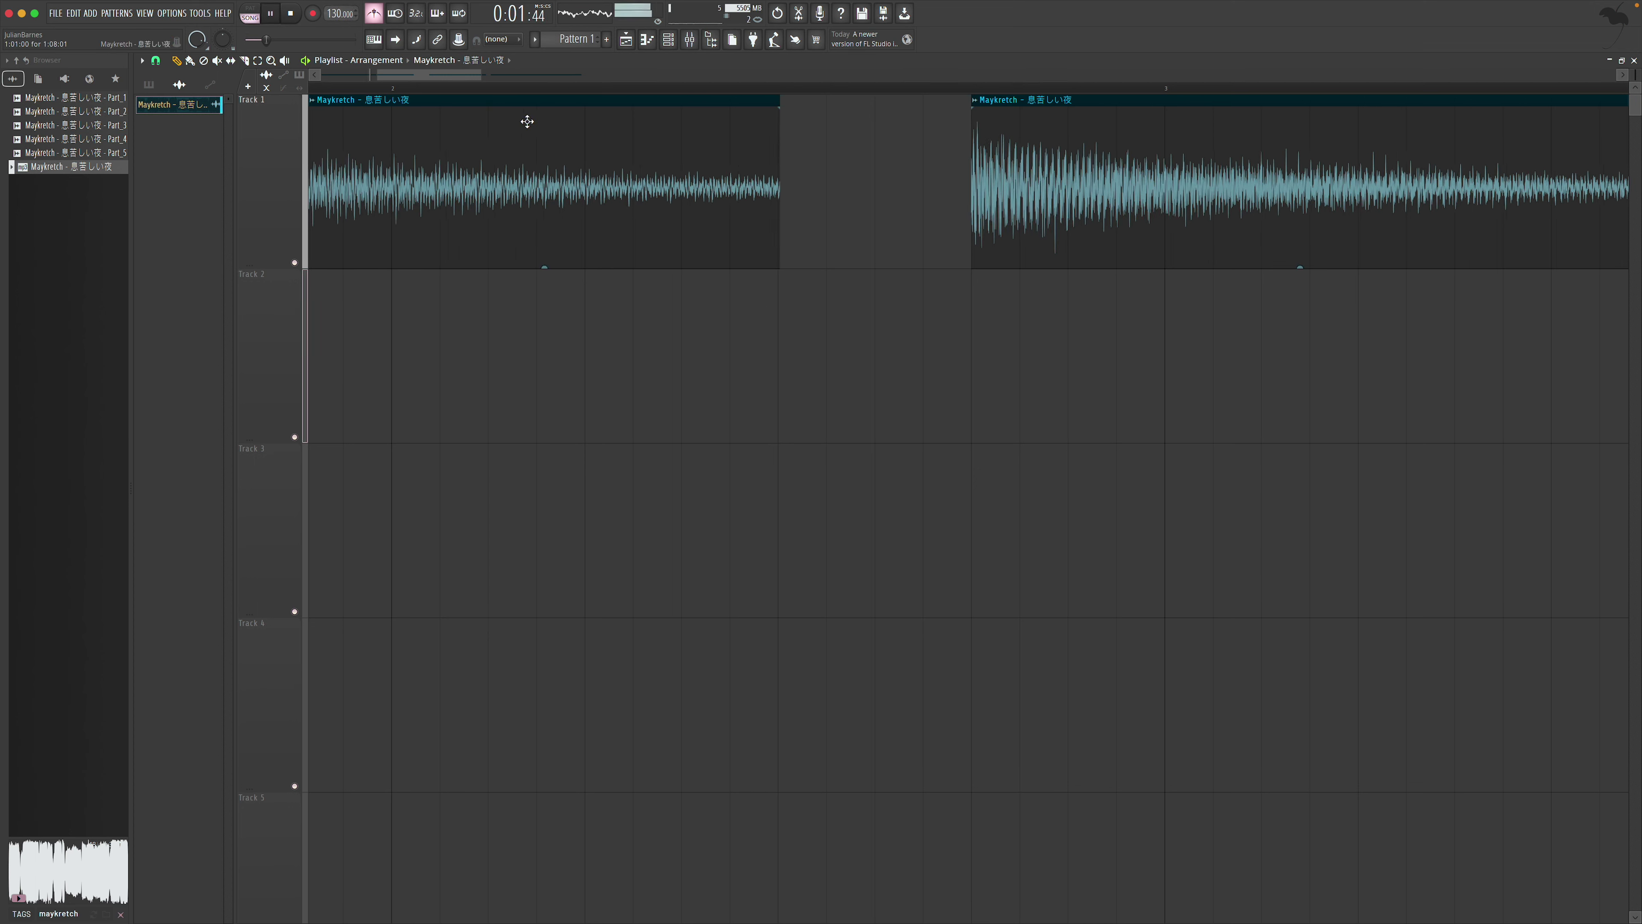
{"action": "scroll", "coordinate": [325, 13], "scroll_direction": "up", "scroll_amount": 4}
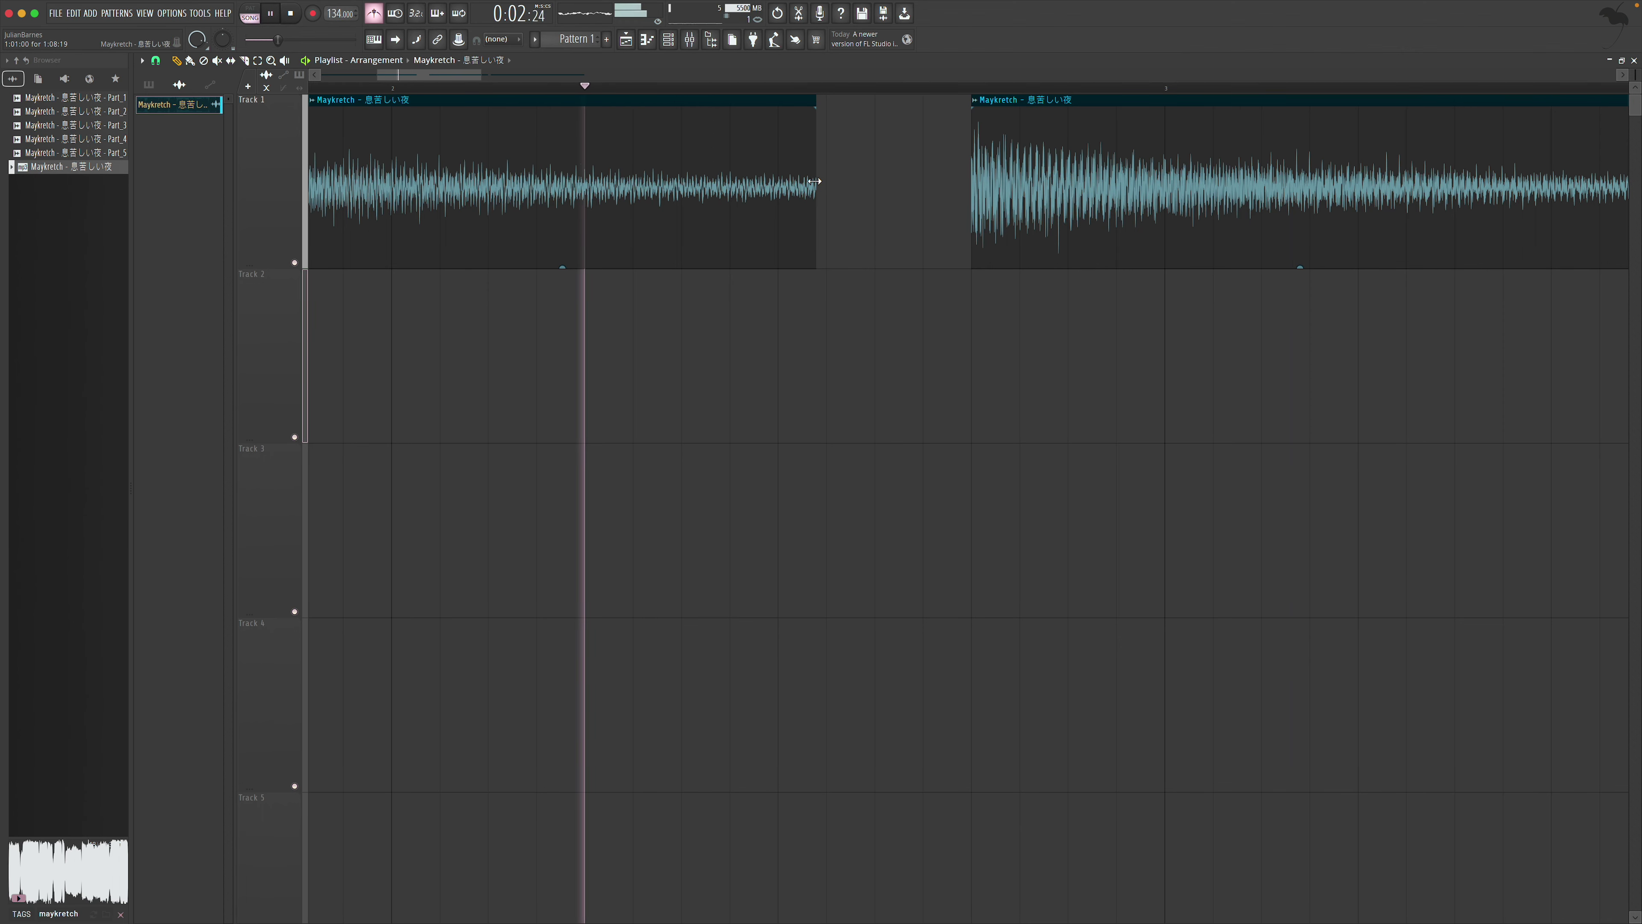
{"action": "left_click_drag", "start_coordinate": [1015, 195], "coordinate": [834, 189]}
{"action": "left_click_drag", "start_coordinate": [477, 73], "coordinate": [622, 73]}
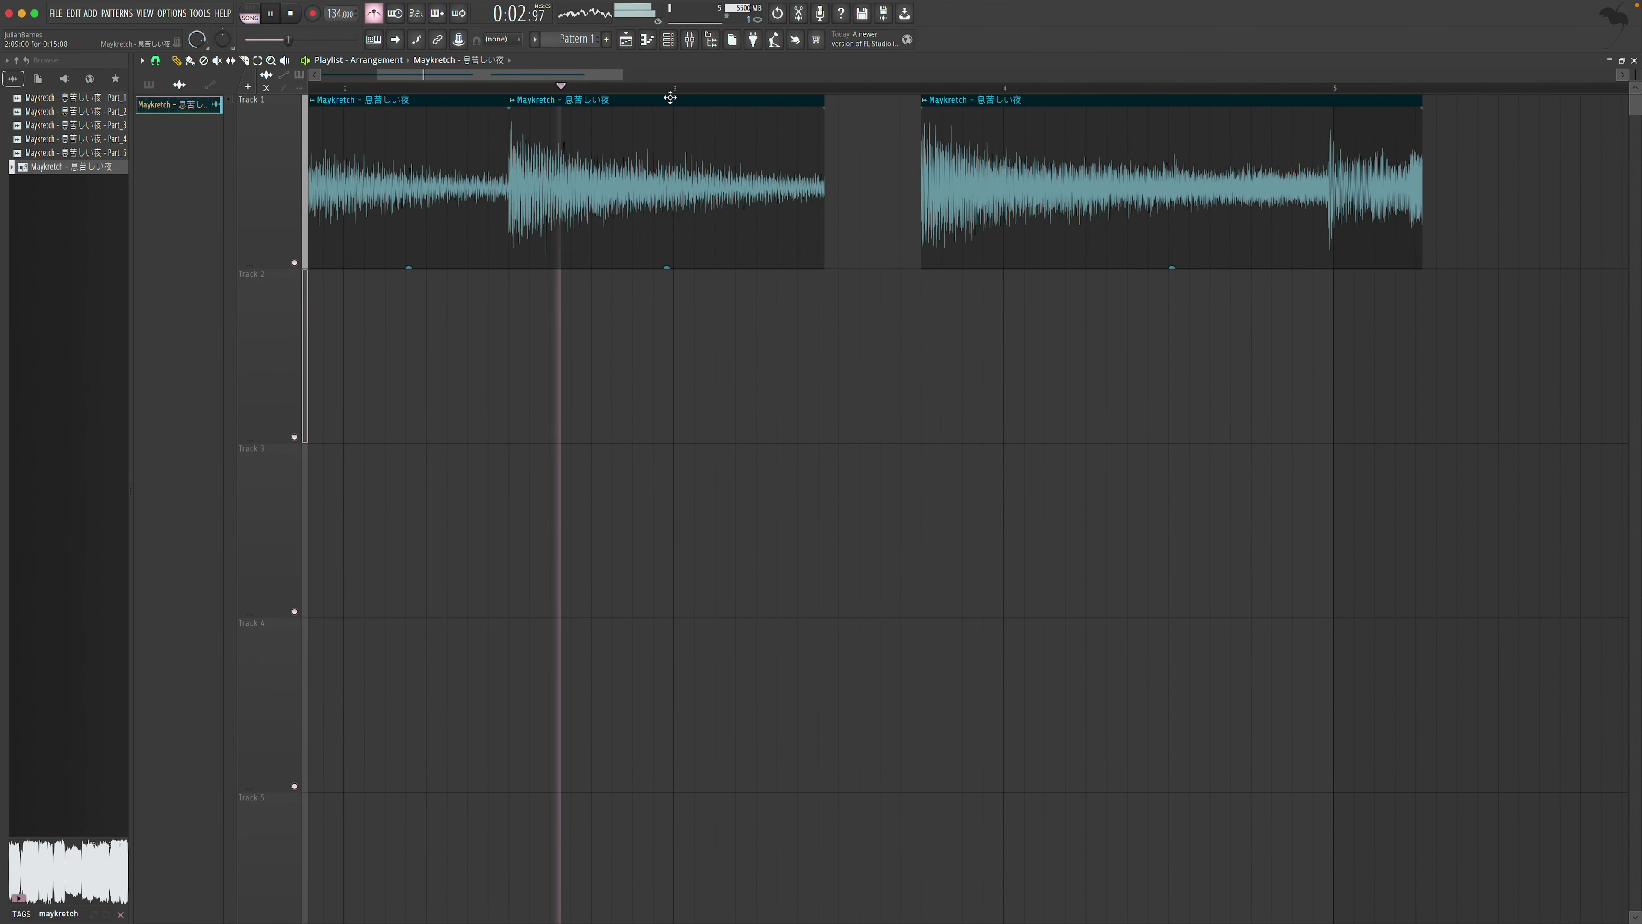
Nudge the third clip to 3:09:00 and extend the second clip's end to a length of 1:00:00 to meet it
{"action": "key", "text": "space"}
{"action": "left_click_drag", "start_coordinate": [825, 155], "coordinate": [837, 155]}
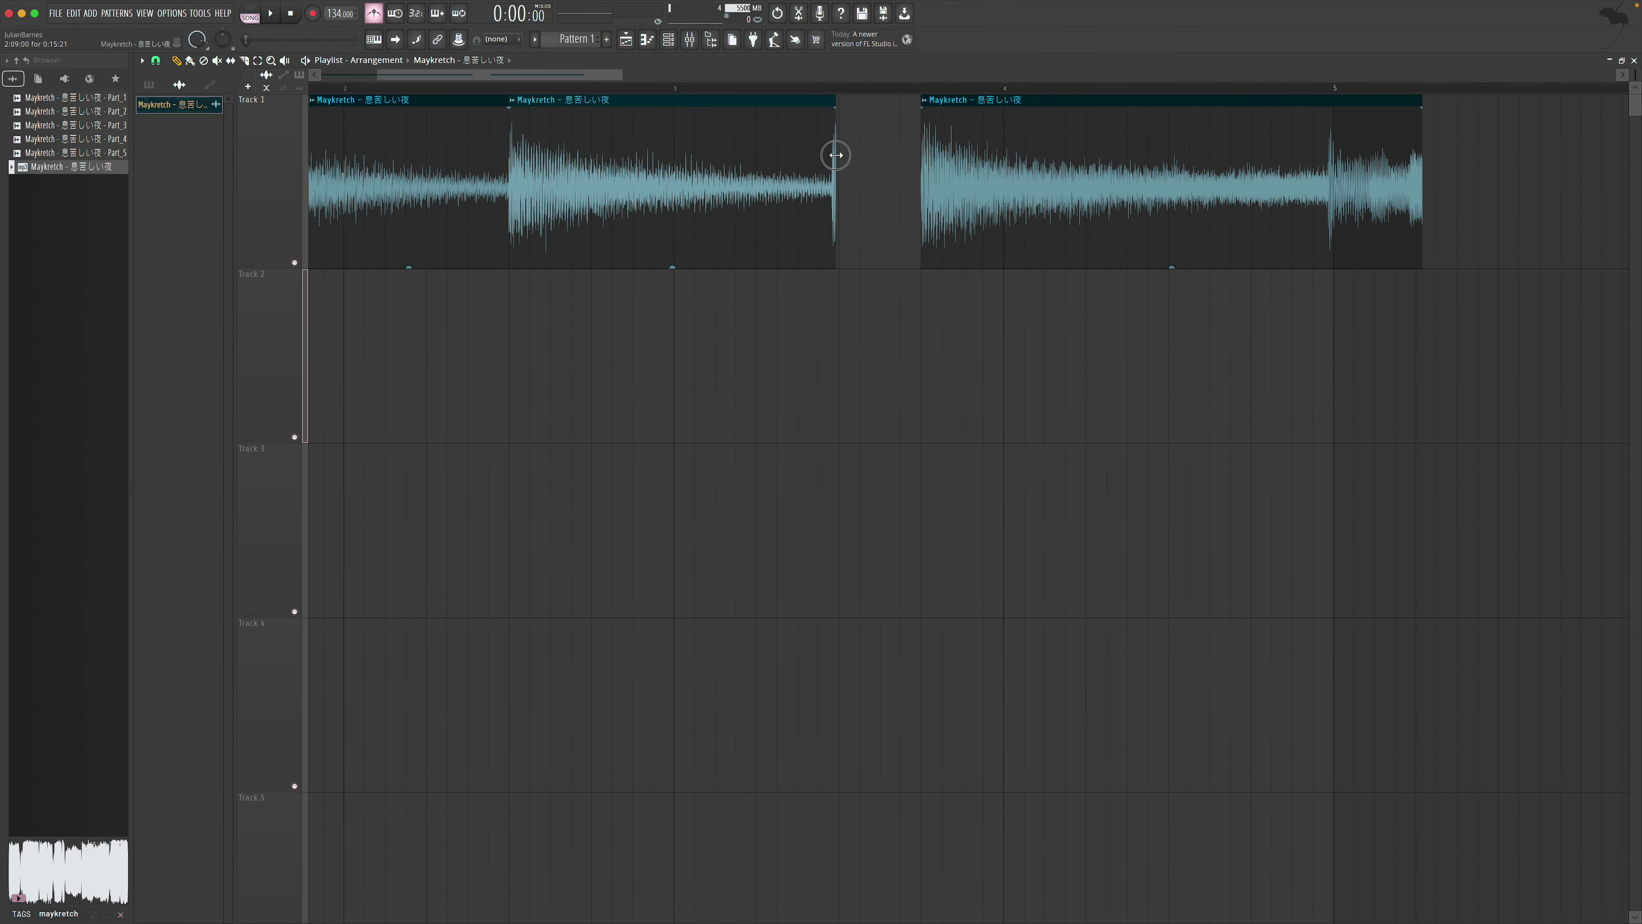
{"action": "left_click_drag", "start_coordinate": [955, 160], "coordinate": [1002, 206]}
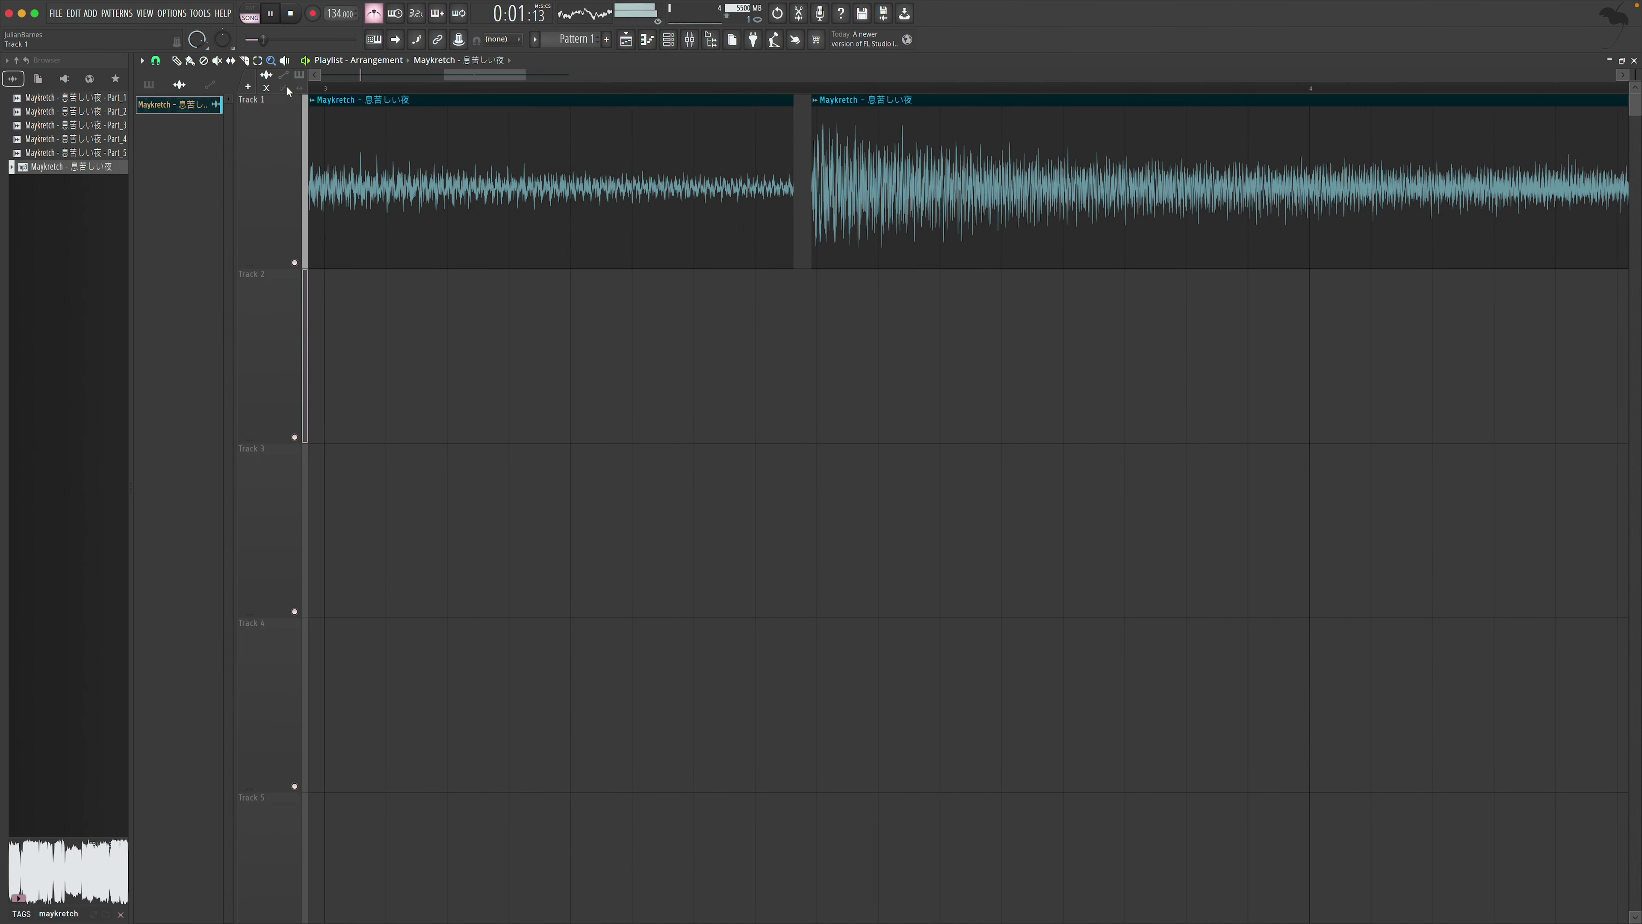
{"action": "left_click_drag", "start_coordinate": [833, 169], "coordinate": [839, 168]}
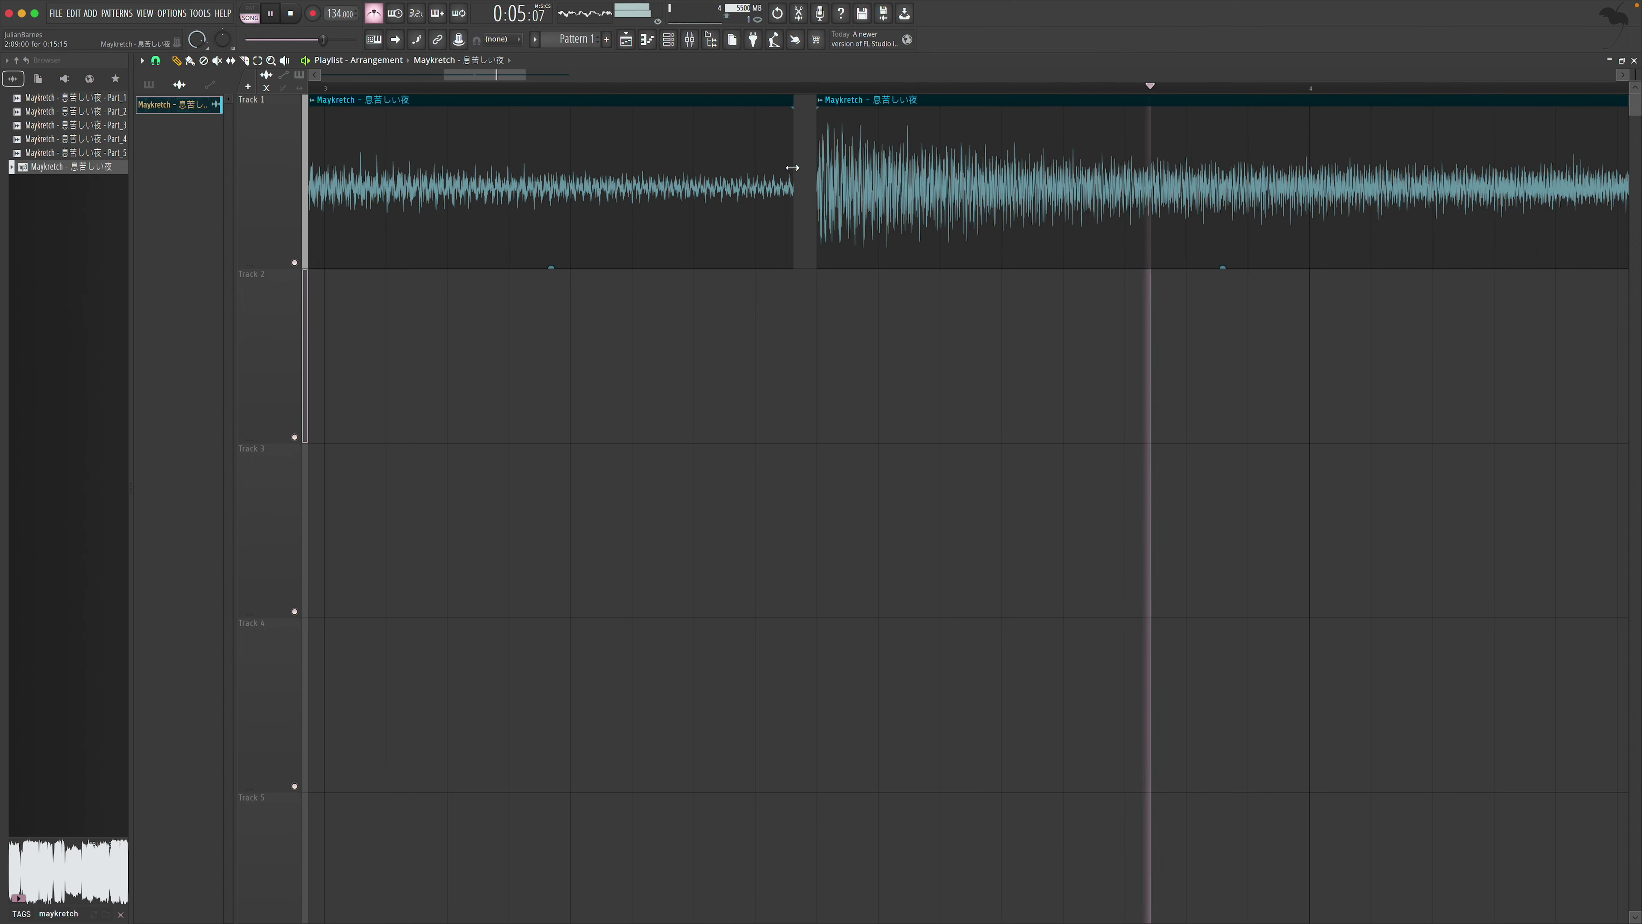
{"action": "left_click_drag", "start_coordinate": [791, 167], "coordinate": [808, 164]}
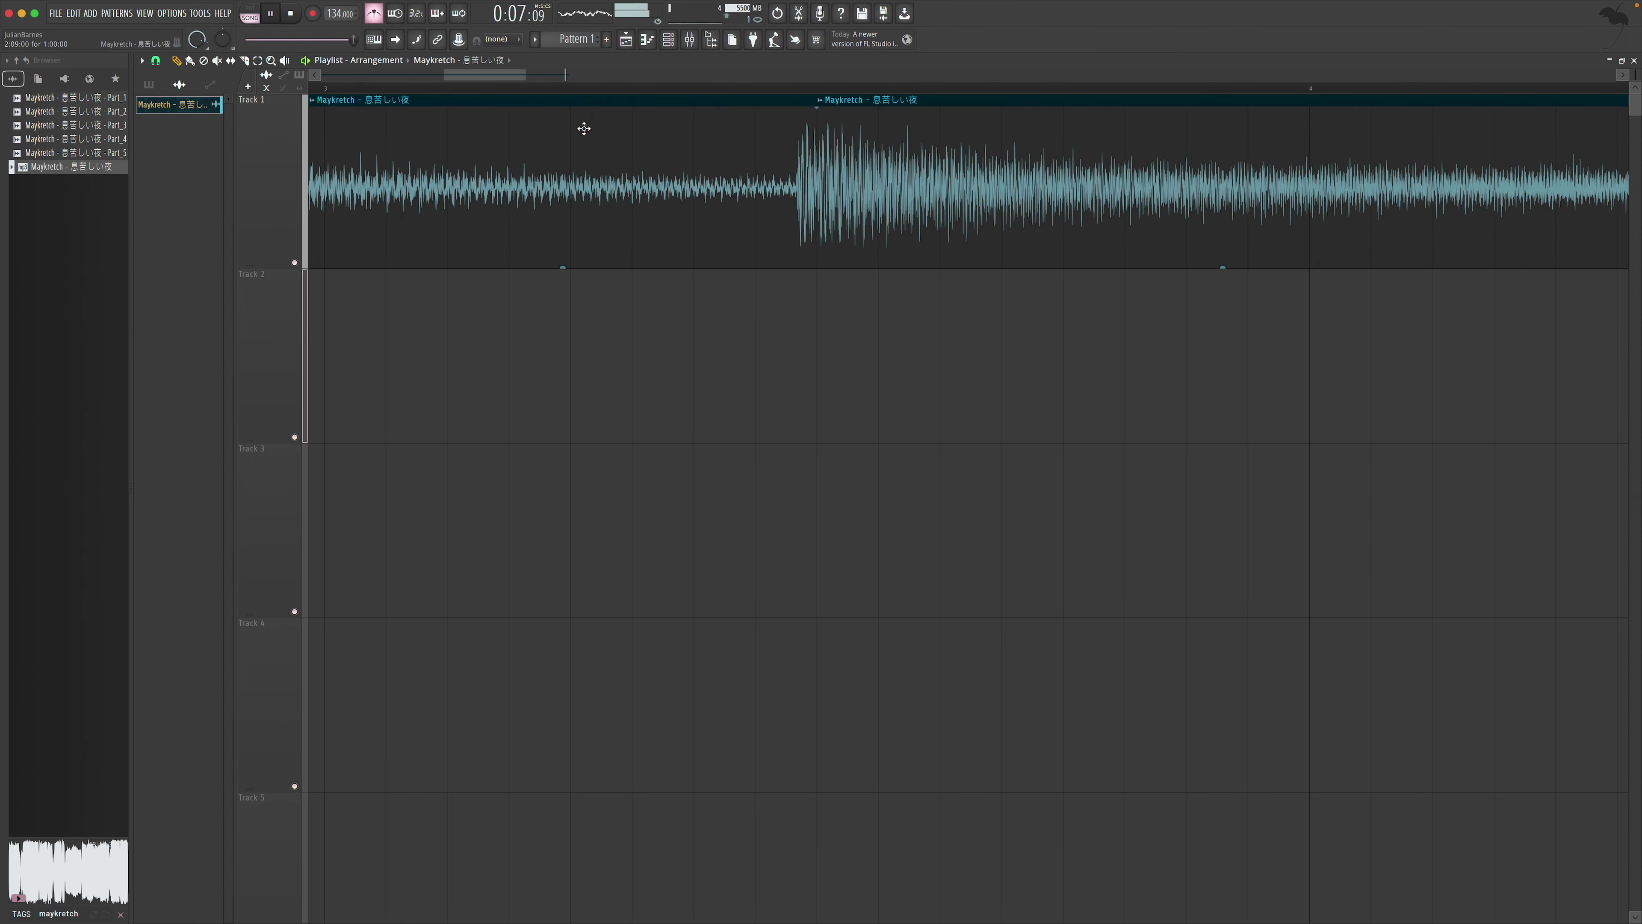
Set snapping to Line, slice the third clip at bar 5, and delete the piece after the cut
{"action": "left_click_drag", "start_coordinate": [524, 78], "coordinate": [633, 79]}
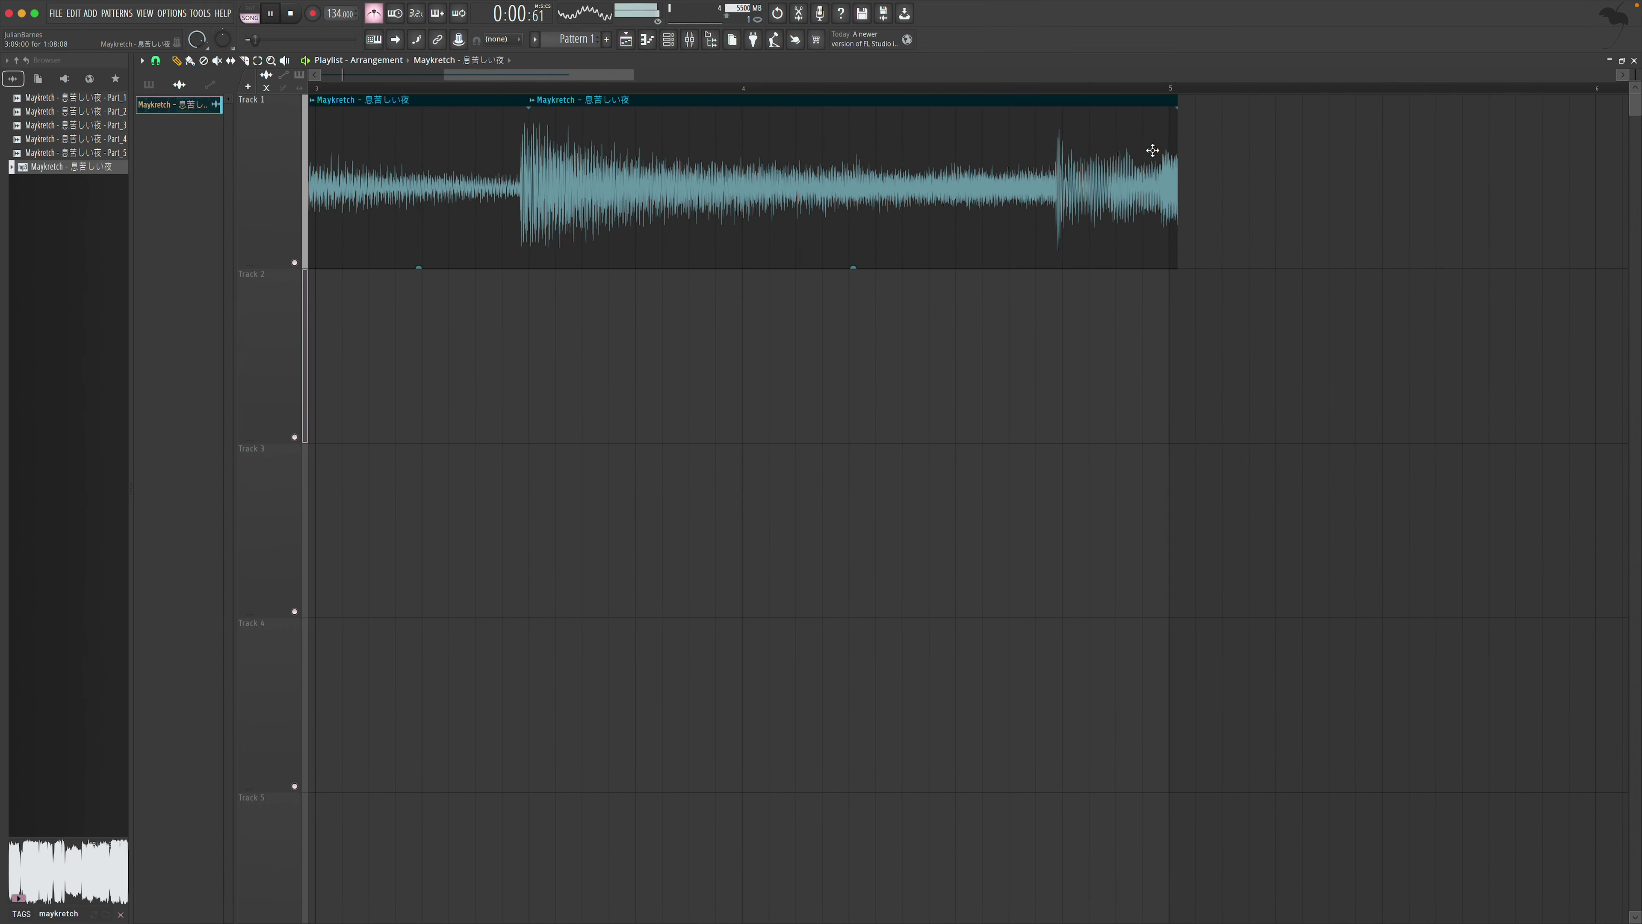
{"action": "left_click", "coordinate": [156, 60]}
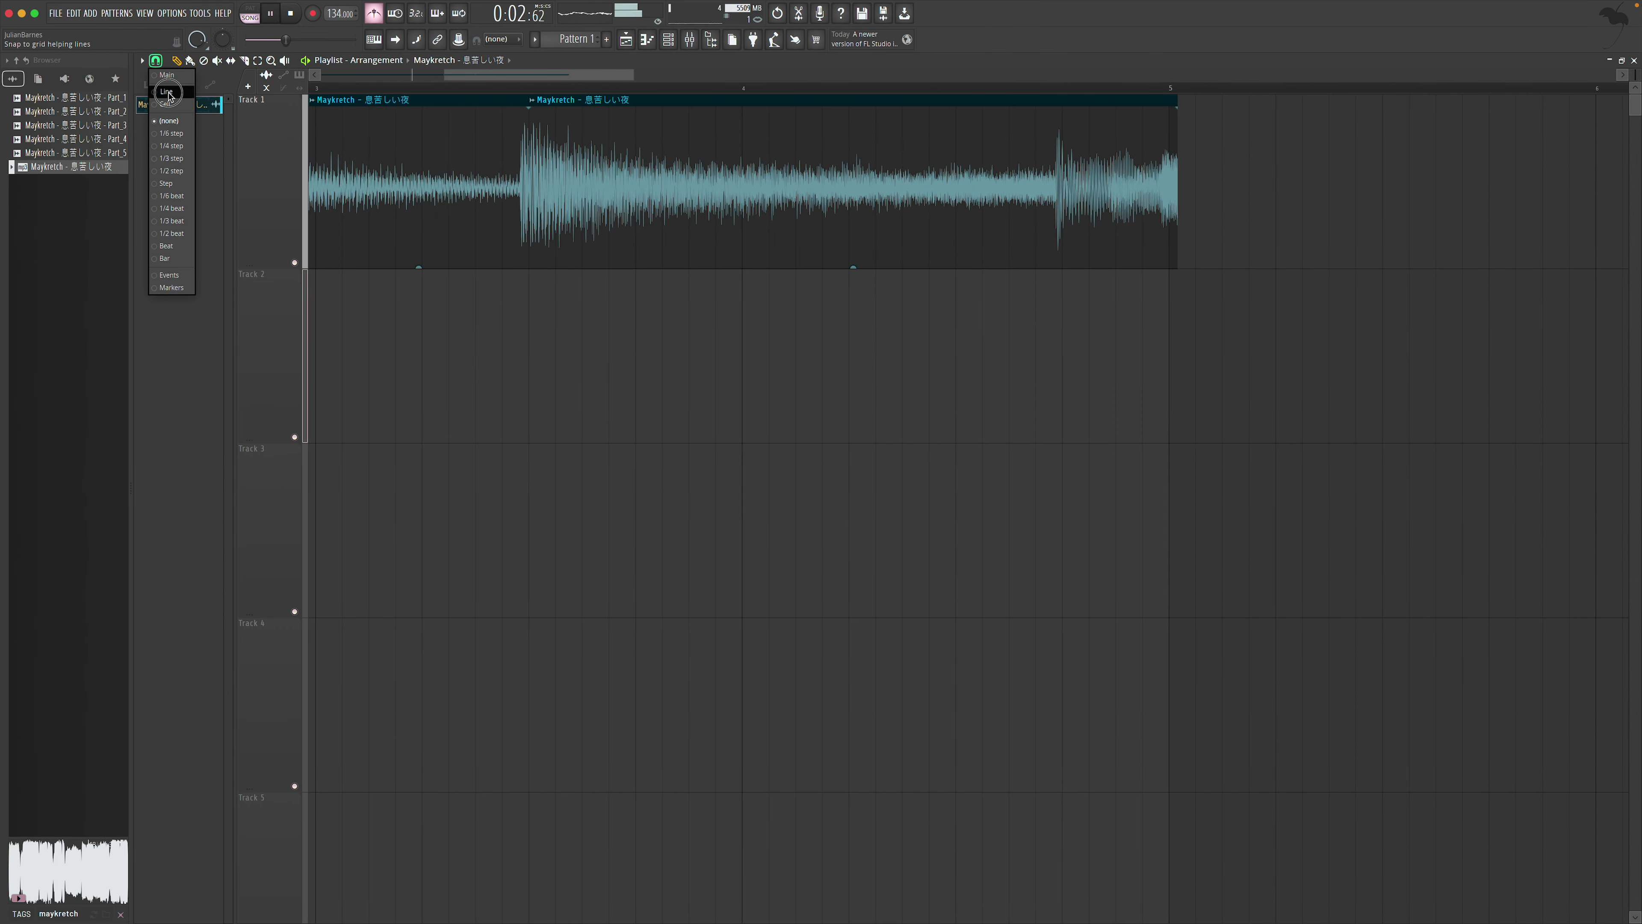
{"action": "left_click", "coordinate": [167, 92]}
{"action": "key", "text": "c"}
{"action": "left_click_drag", "start_coordinate": [1175, 117], "coordinate": [1173, 128]}
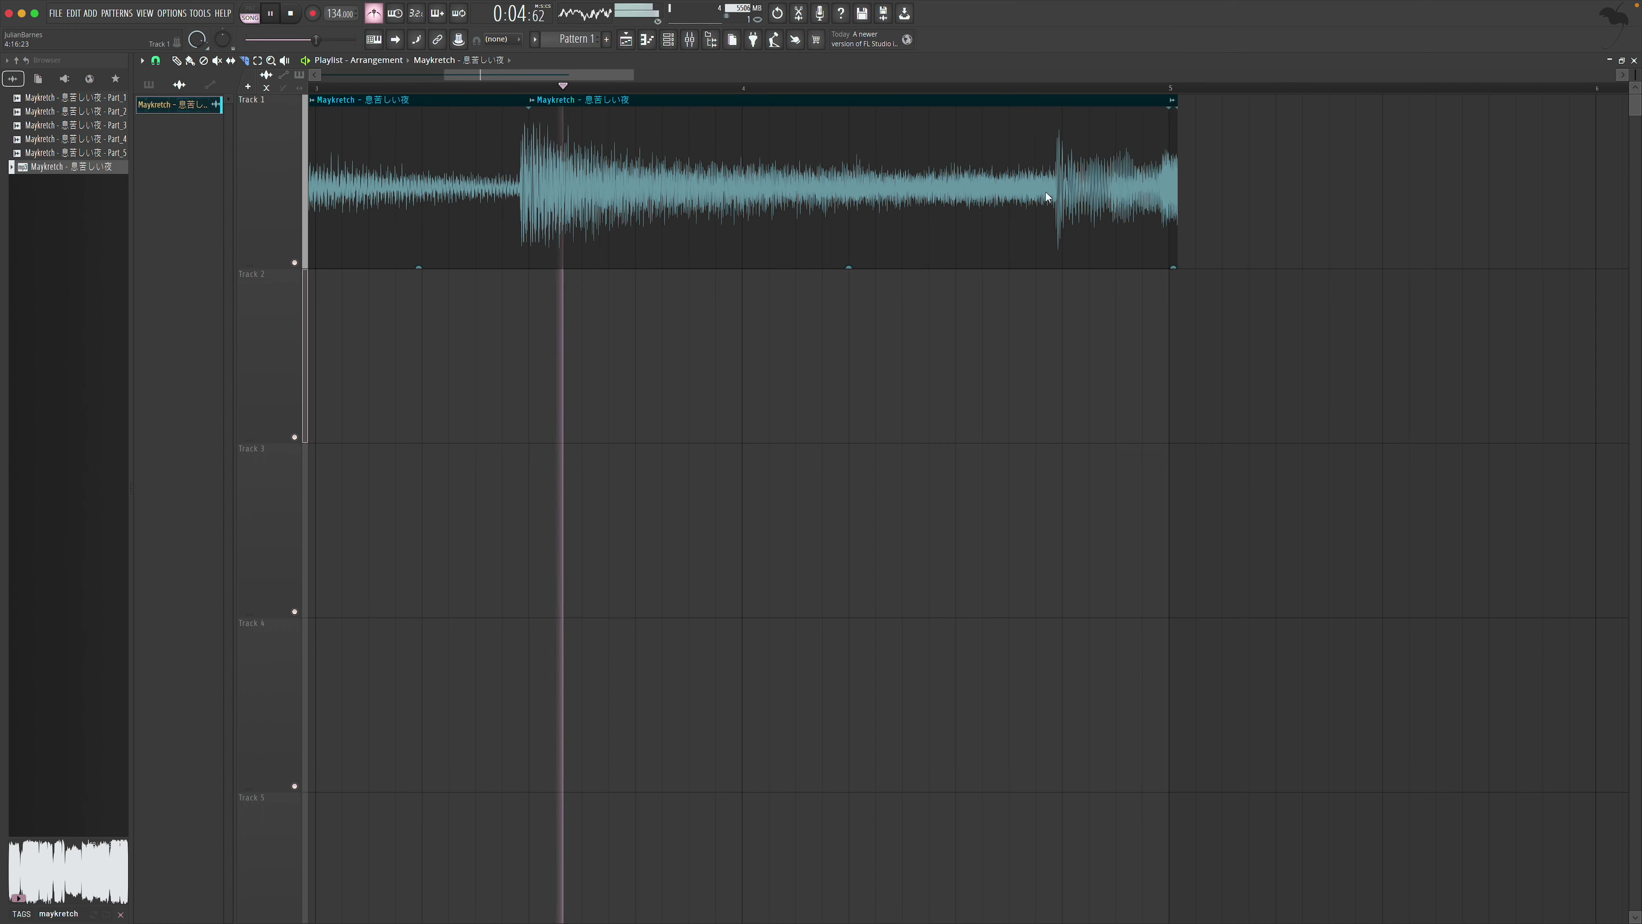
{"action": "left_click", "coordinate": [176, 60]}
{"action": "right_click", "coordinate": [1176, 178]}
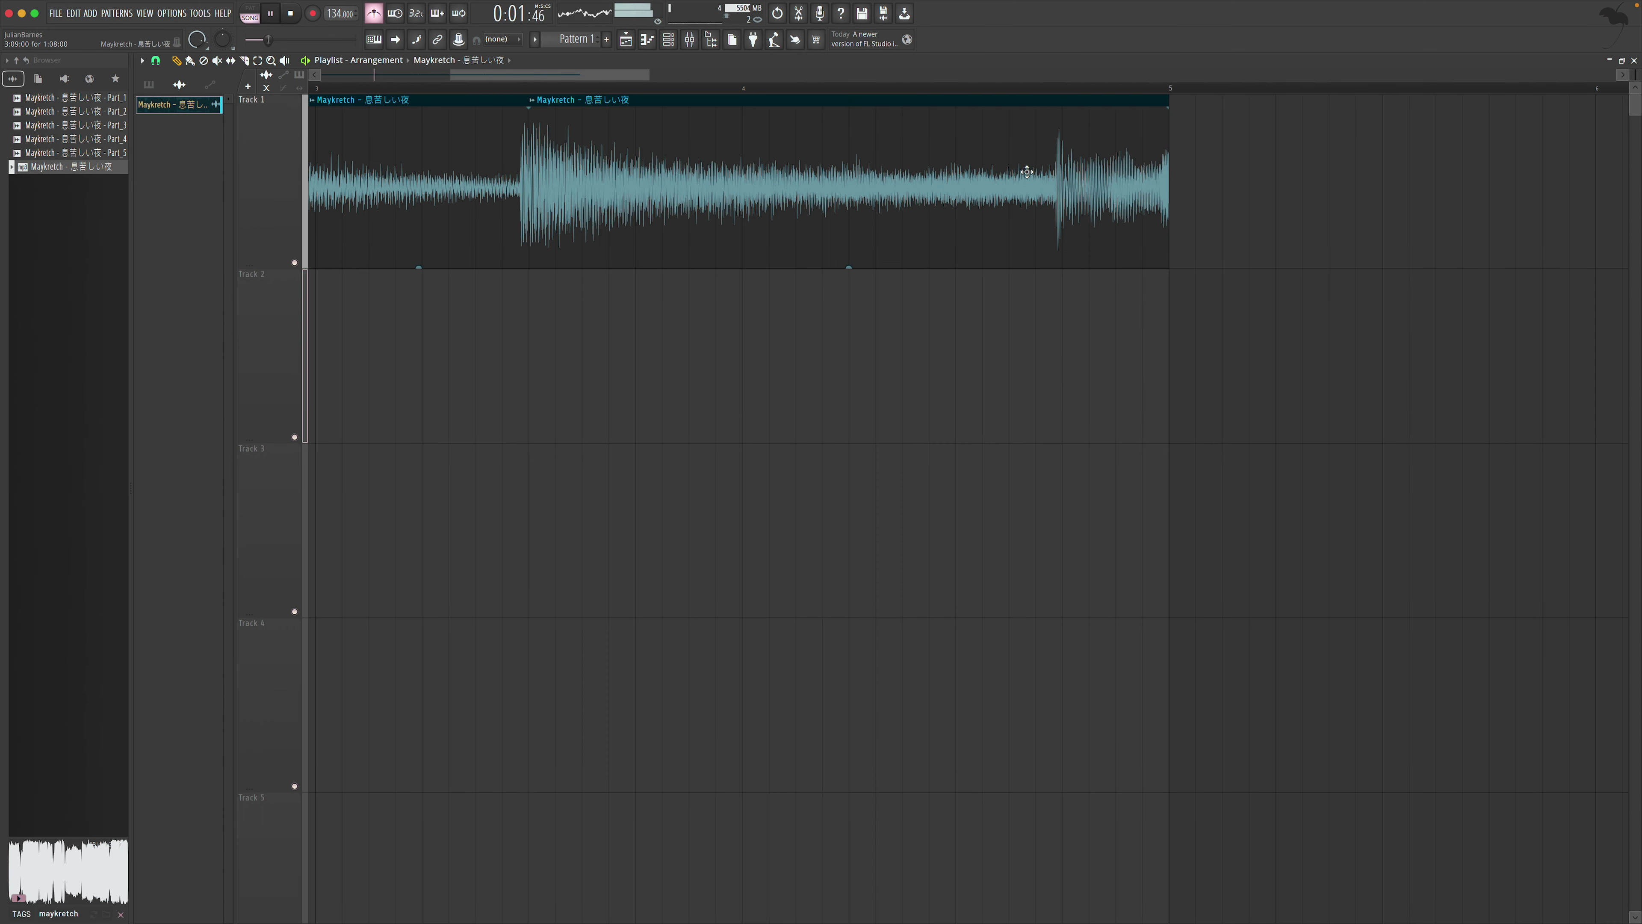
Turn snapping off, slice the third clip at its last hit, and shift the cut piece so it ends at bar 5
{"action": "scroll", "coordinate": [1027, 171], "scroll_direction": "right", "scroll_amount": 3}
{"action": "left_click_drag", "start_coordinate": [684, 75], "coordinate": [702, 76]}
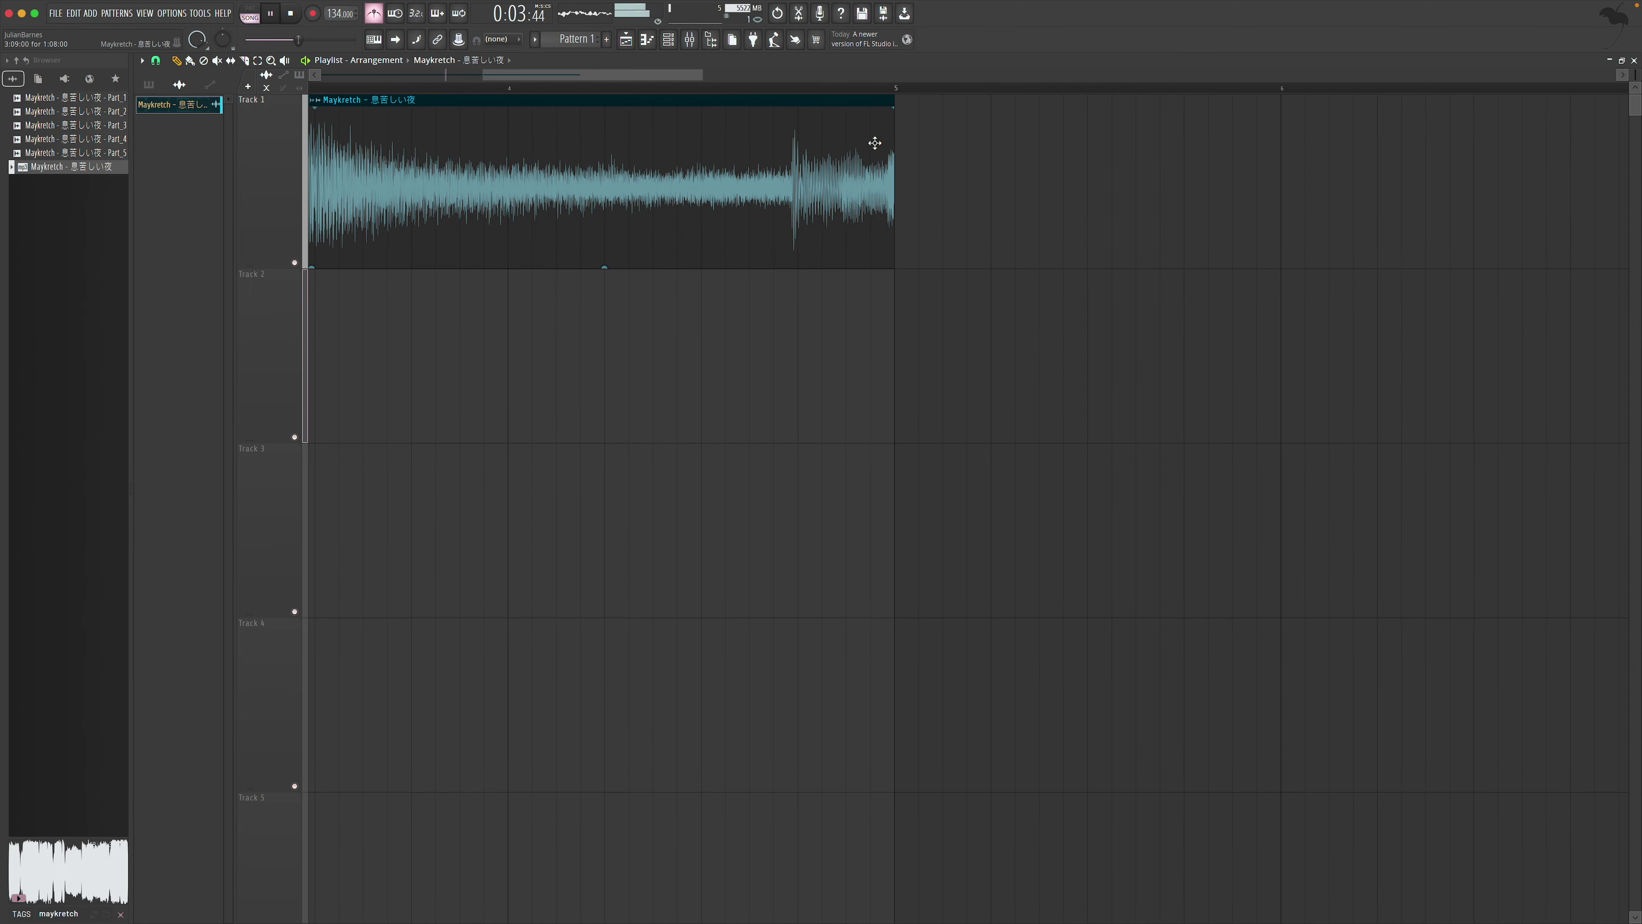
{"action": "left_click", "coordinate": [155, 60]}
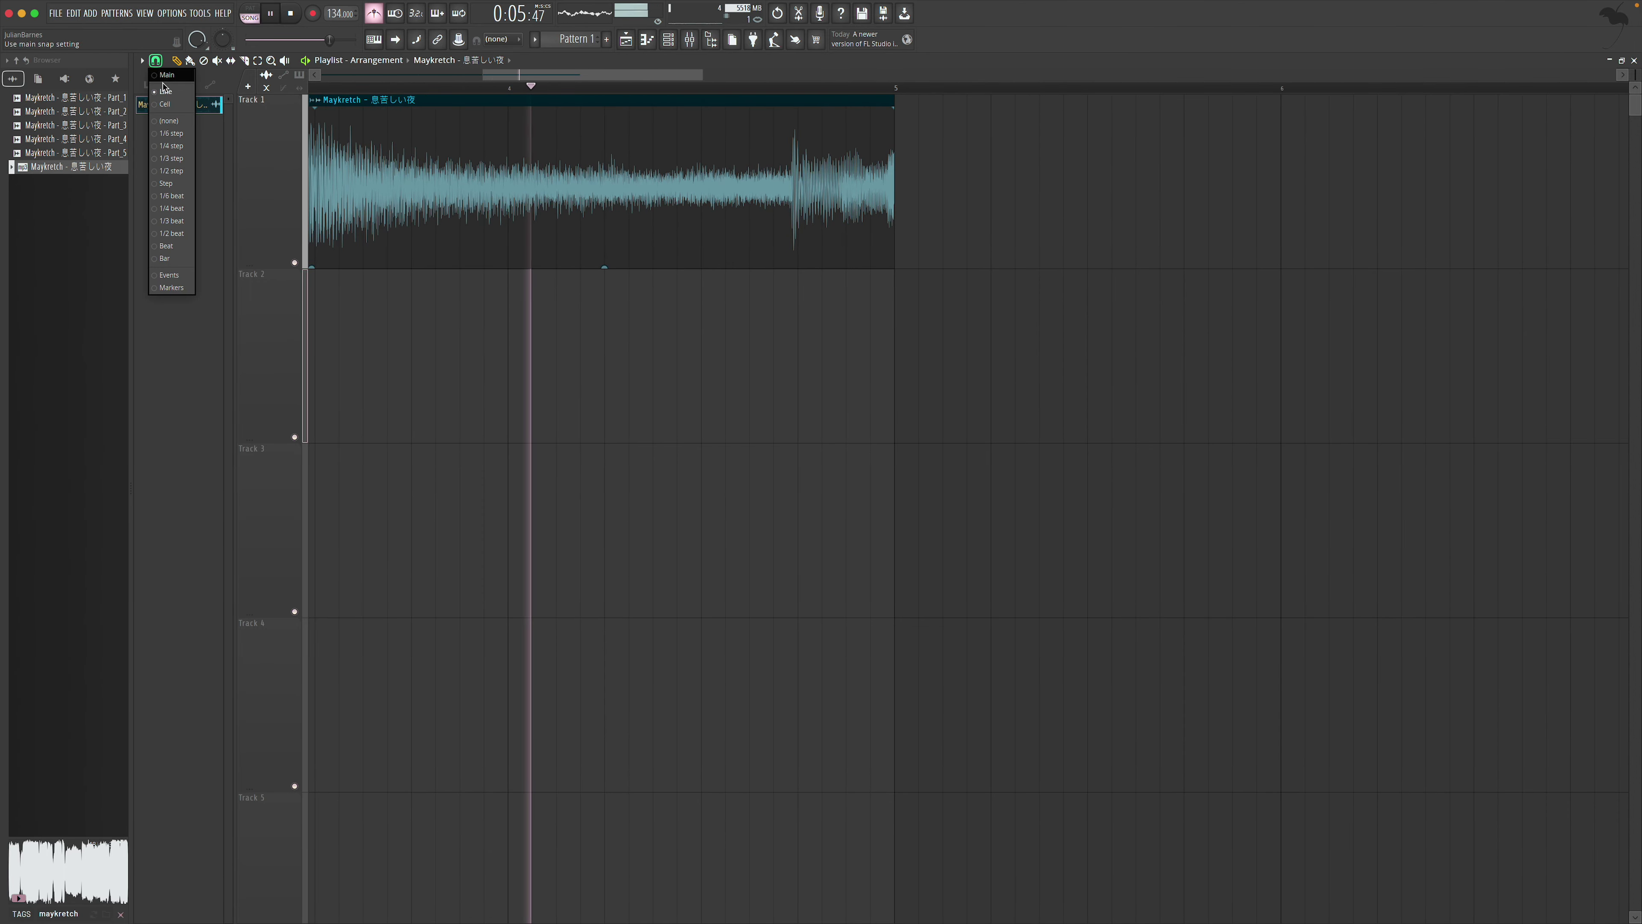
{"action": "left_click", "coordinate": [176, 121]}
{"action": "left_click_drag", "start_coordinate": [891, 157], "coordinate": [888, 161]}
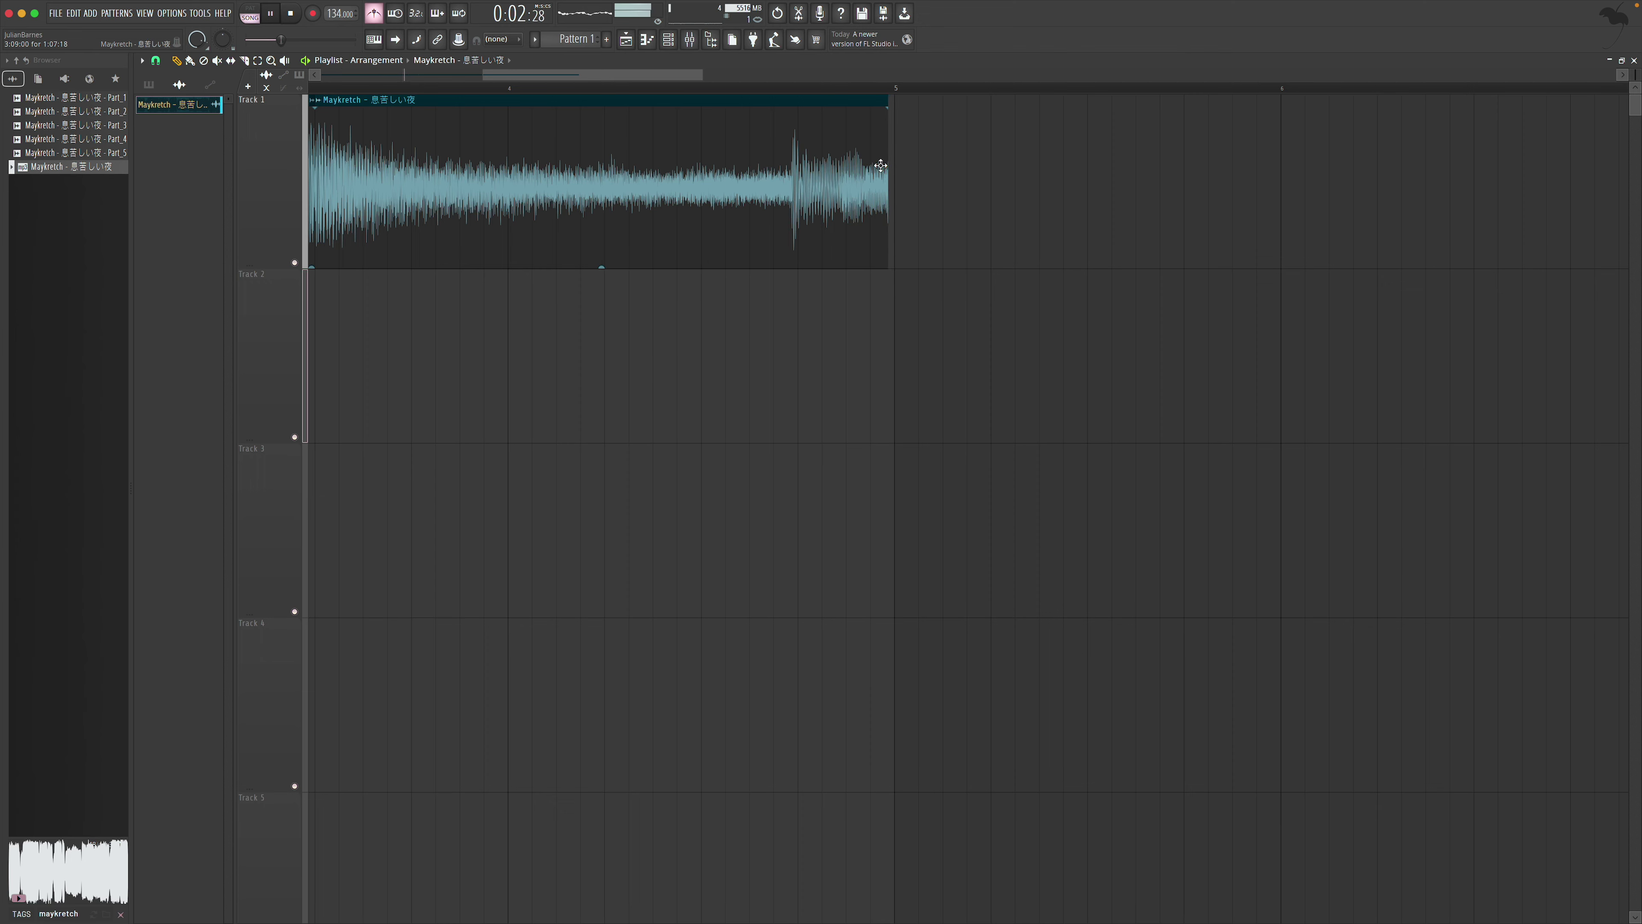
{"action": "left_click_drag", "start_coordinate": [796, 246], "coordinate": [790, 147]}
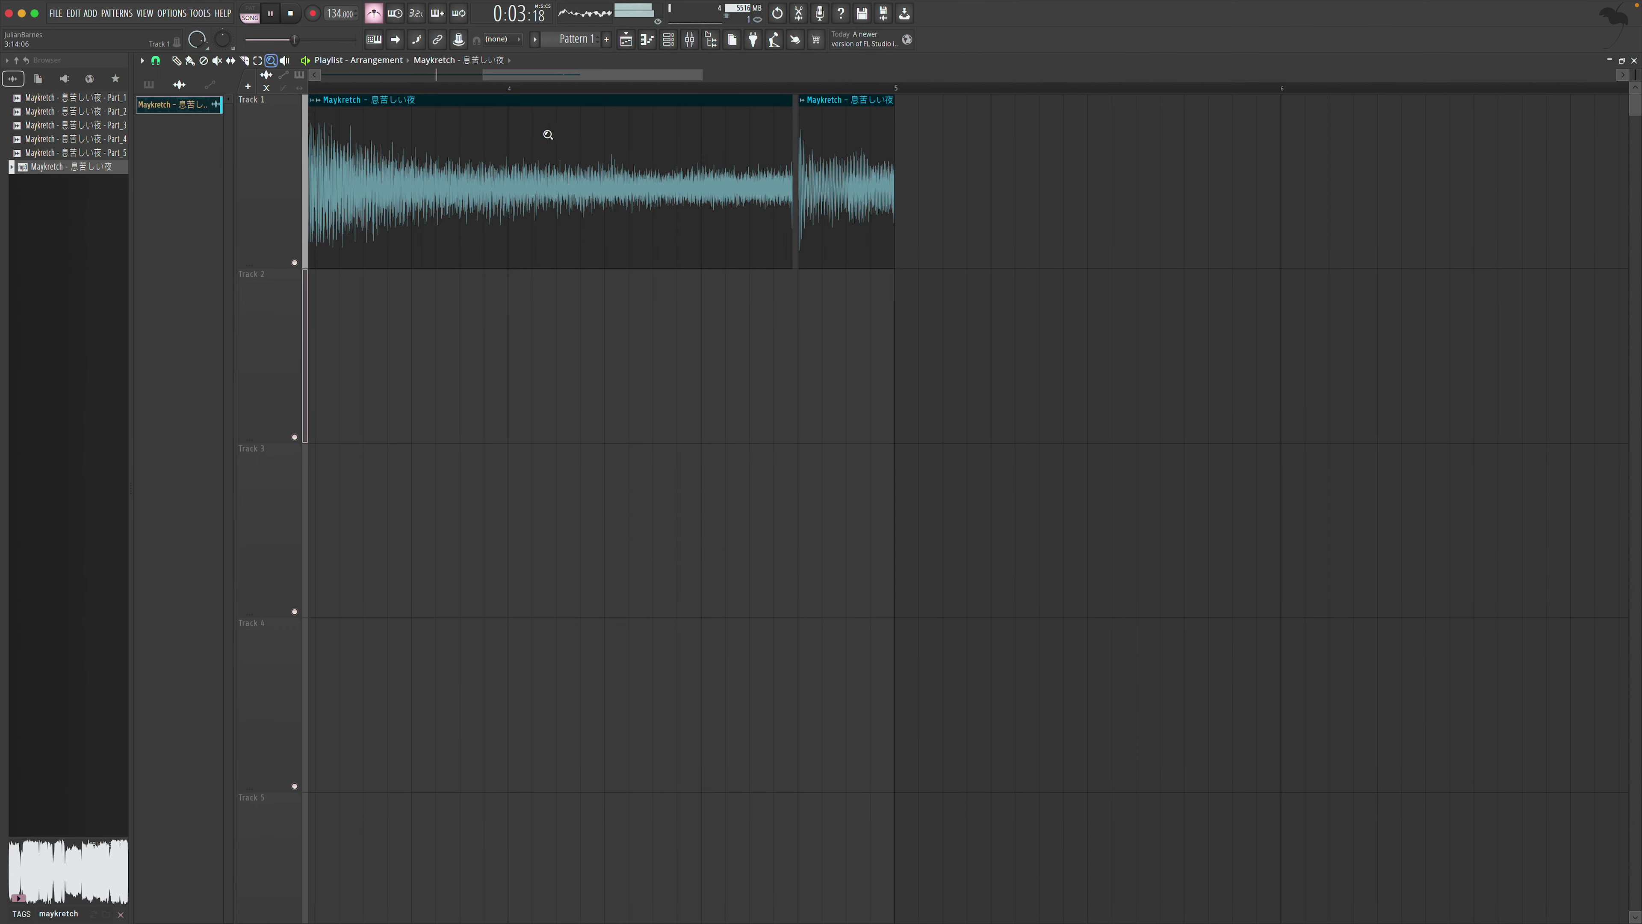
Extend the fourth clip's start back to the third clip's end to close the gap
{"action": "left_click_drag", "start_coordinate": [702, 129], "coordinate": [958, 266]}
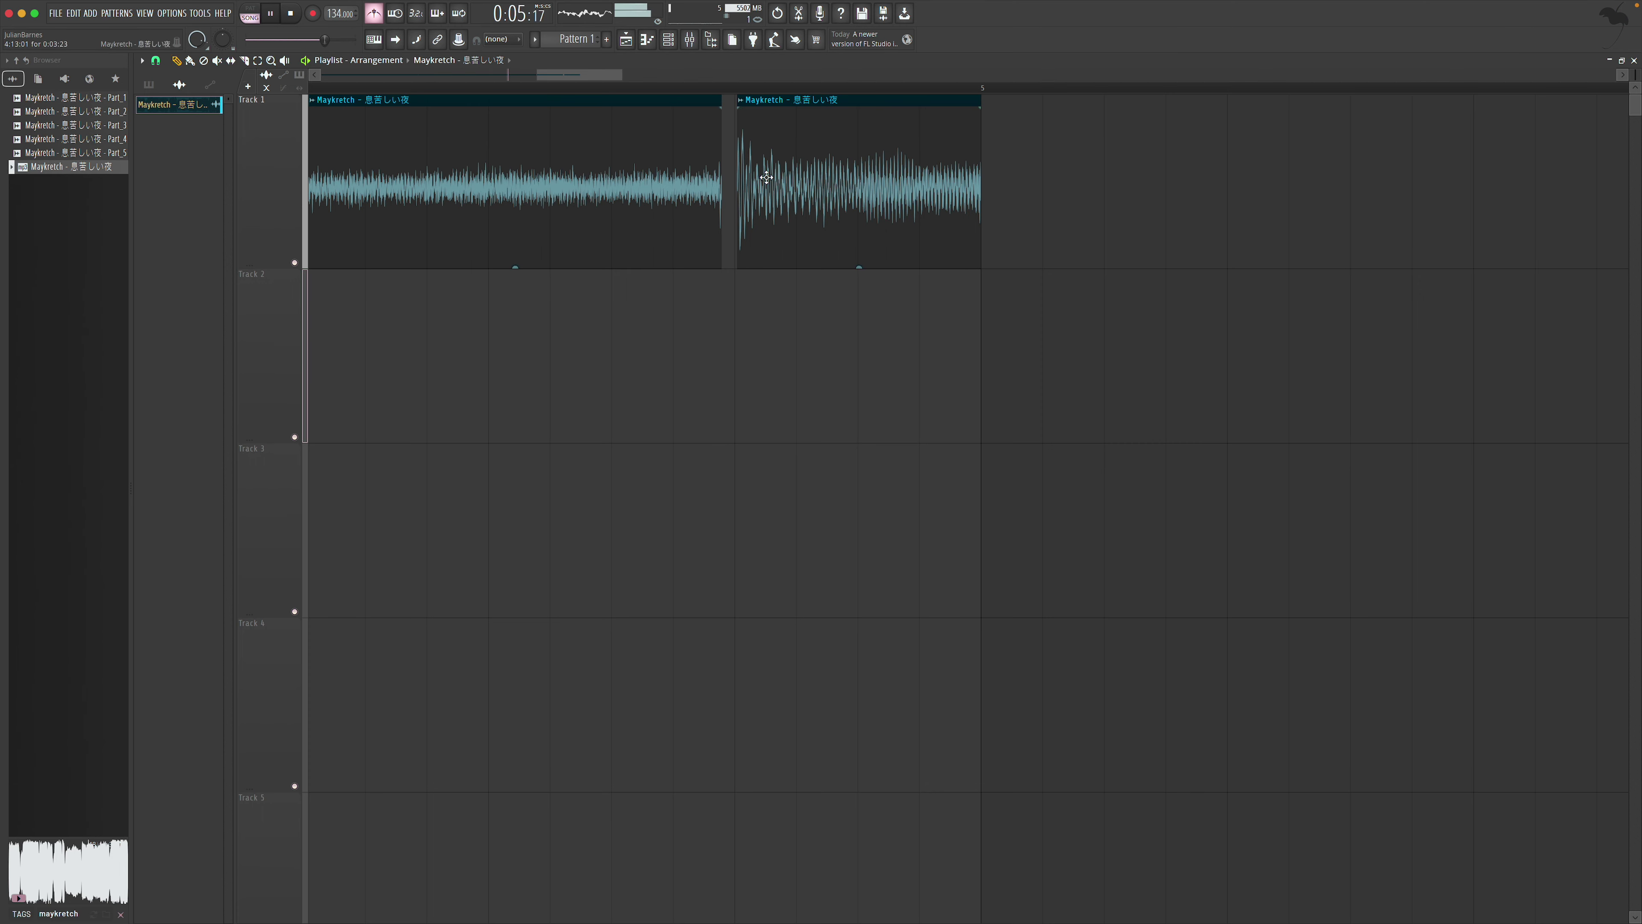
{"action": "left_click_drag", "start_coordinate": [736, 174], "coordinate": [722, 177]}
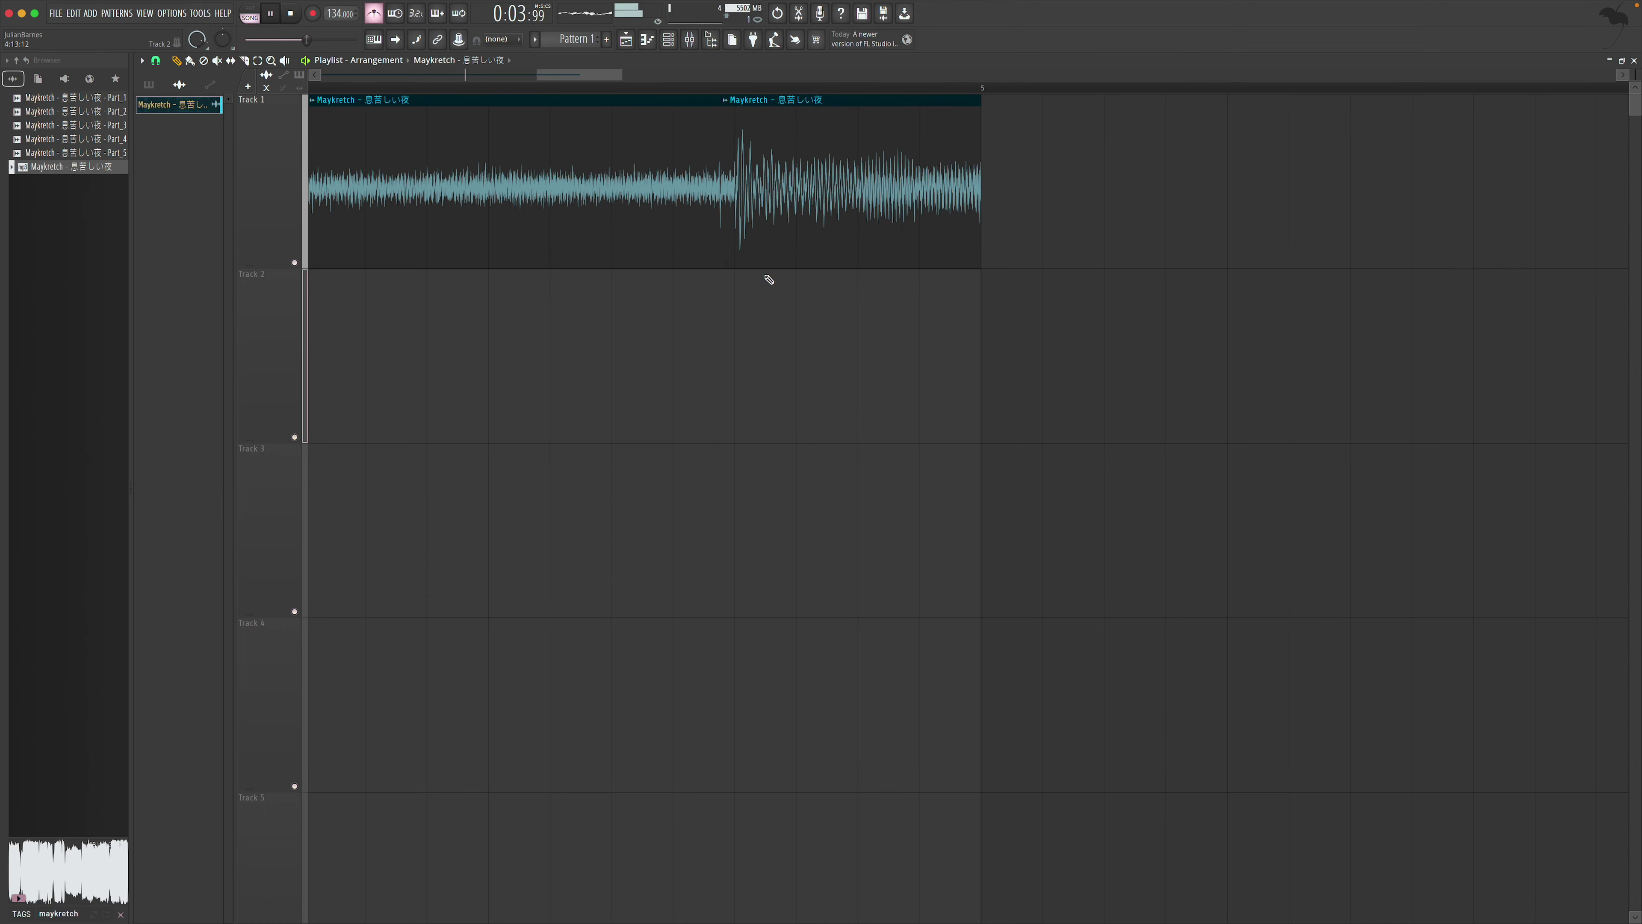
{"action": "left_click", "coordinate": [273, 61]}
{"action": "right_click", "coordinate": [528, 138]}
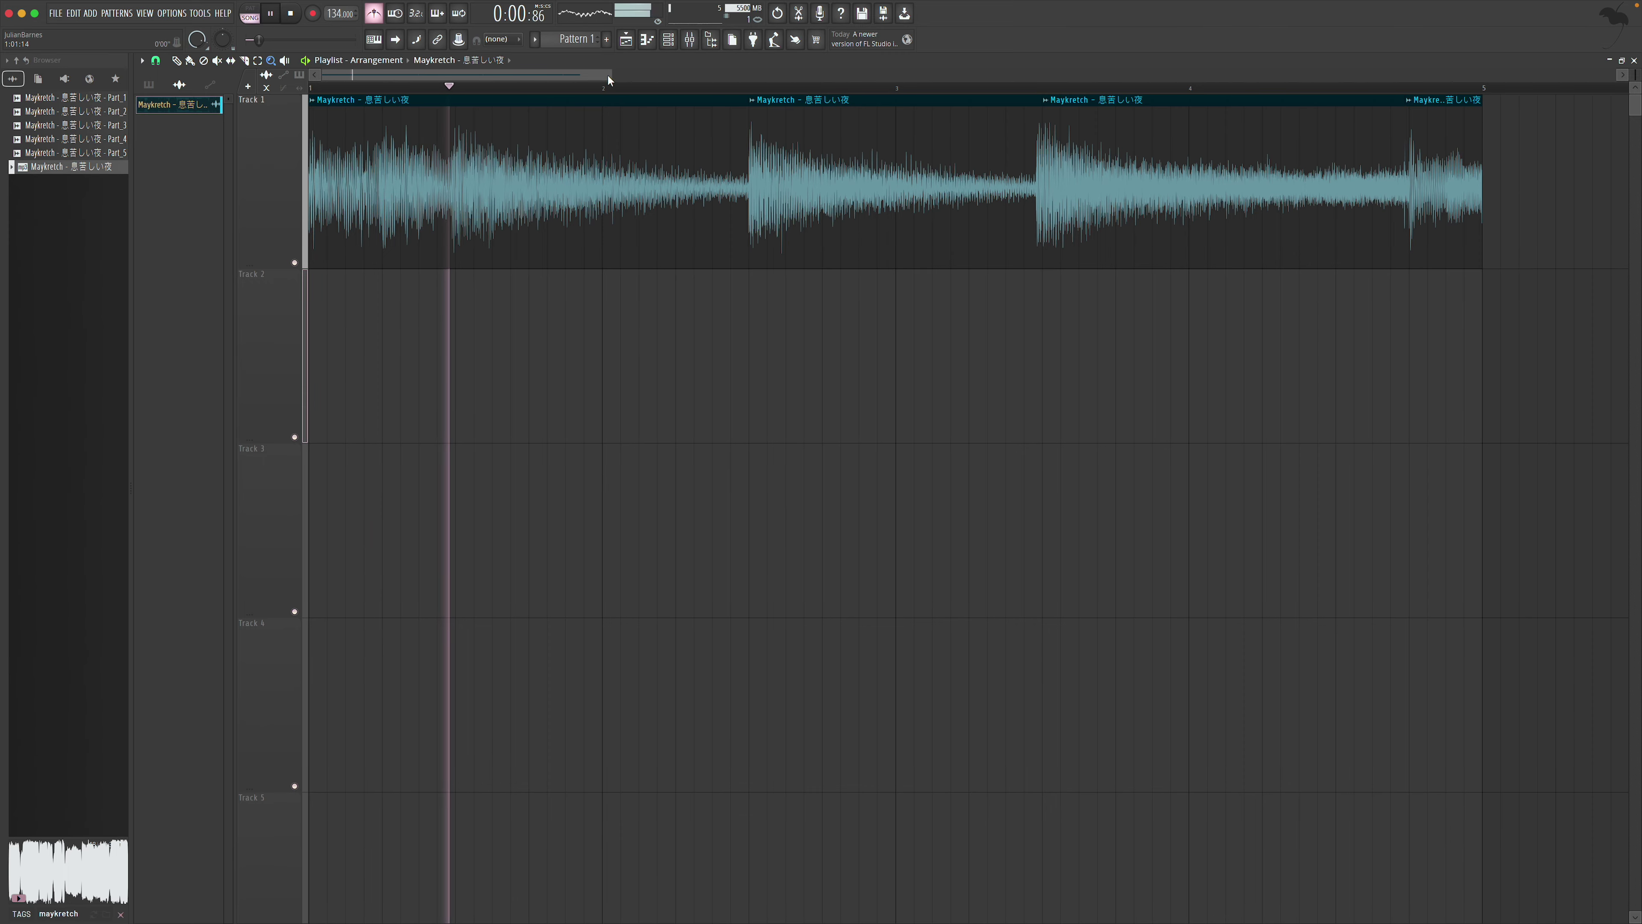
{"action": "left_click_drag", "start_coordinate": [620, 76], "coordinate": [869, 76]}
Set snapping to Line, place the full sample on Track 2 starting at bar 5, and play it
{"action": "left_click", "coordinate": [156, 61]}
{"action": "left_click", "coordinate": [169, 88]}
{"action": "left_click", "coordinate": [178, 60]}
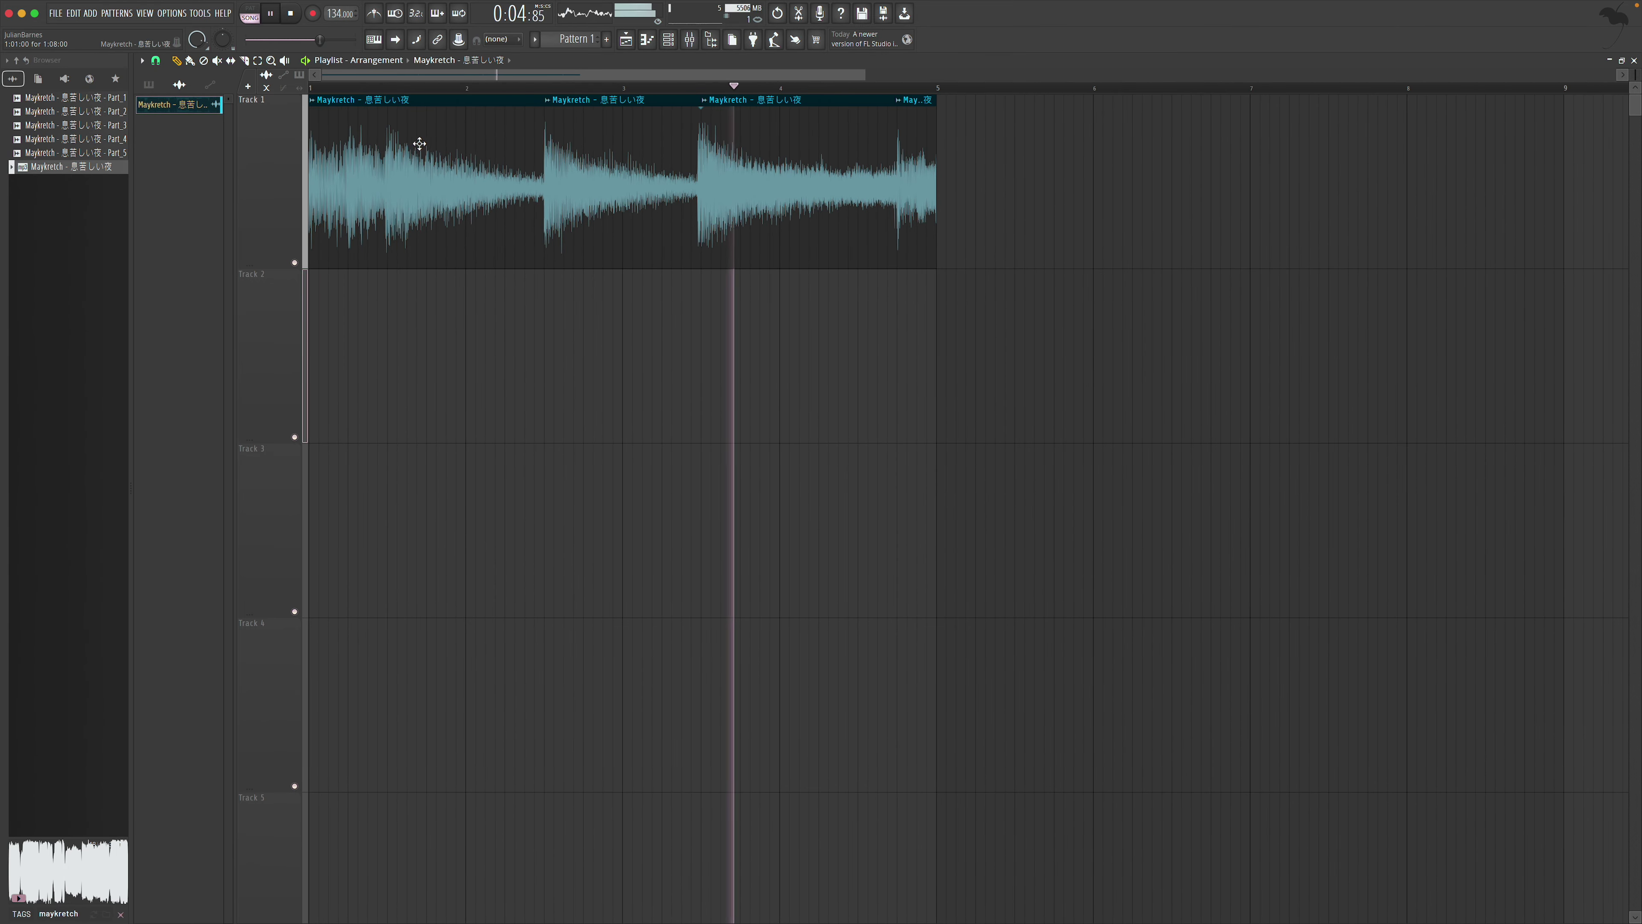
{"action": "left_click", "coordinate": [1258, 392]}
{"action": "left_click_drag", "start_coordinate": [1250, 391], "coordinate": [836, 393]}
{"action": "left_click_drag", "start_coordinate": [944, 395], "coordinate": [1180, 386]}
{"action": "left_click_drag", "start_coordinate": [1073, 360], "coordinate": [941, 356]}
{"action": "key", "text": "space"}
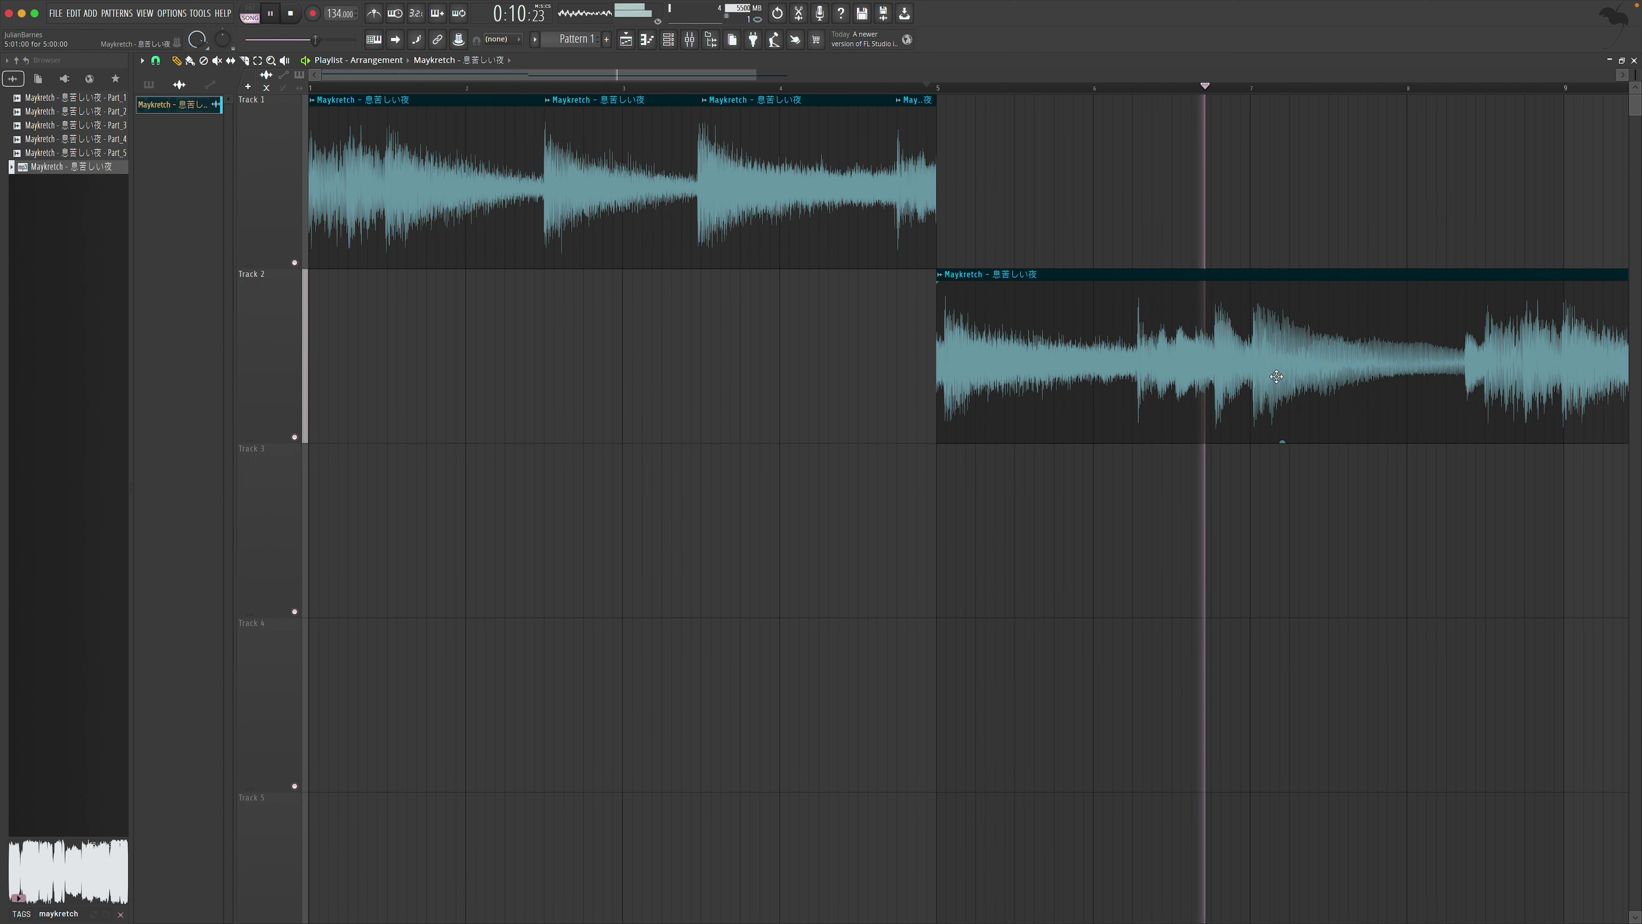
Extend the Track 2 clip to an earlier section, trim its start to a hit, and move it back to bar 5
{"action": "scroll", "coordinate": [1381, 381], "scroll_direction": "right", "scroll_amount": 4}
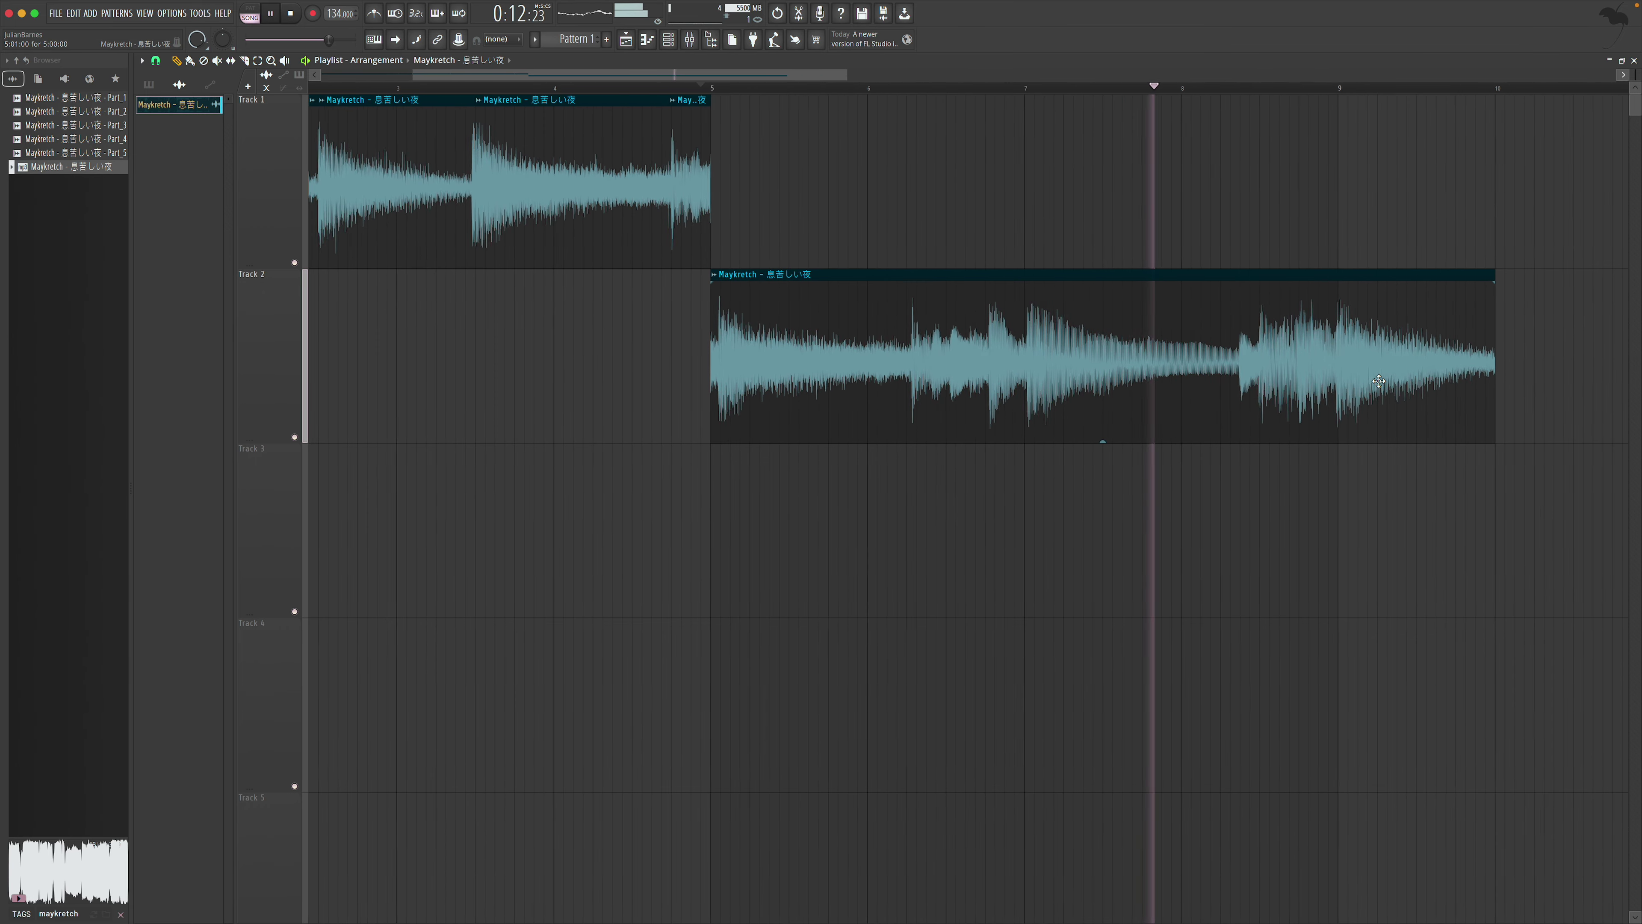
{"action": "scroll", "coordinate": [1389, 382], "scroll_direction": "right", "scroll_amount": 5}
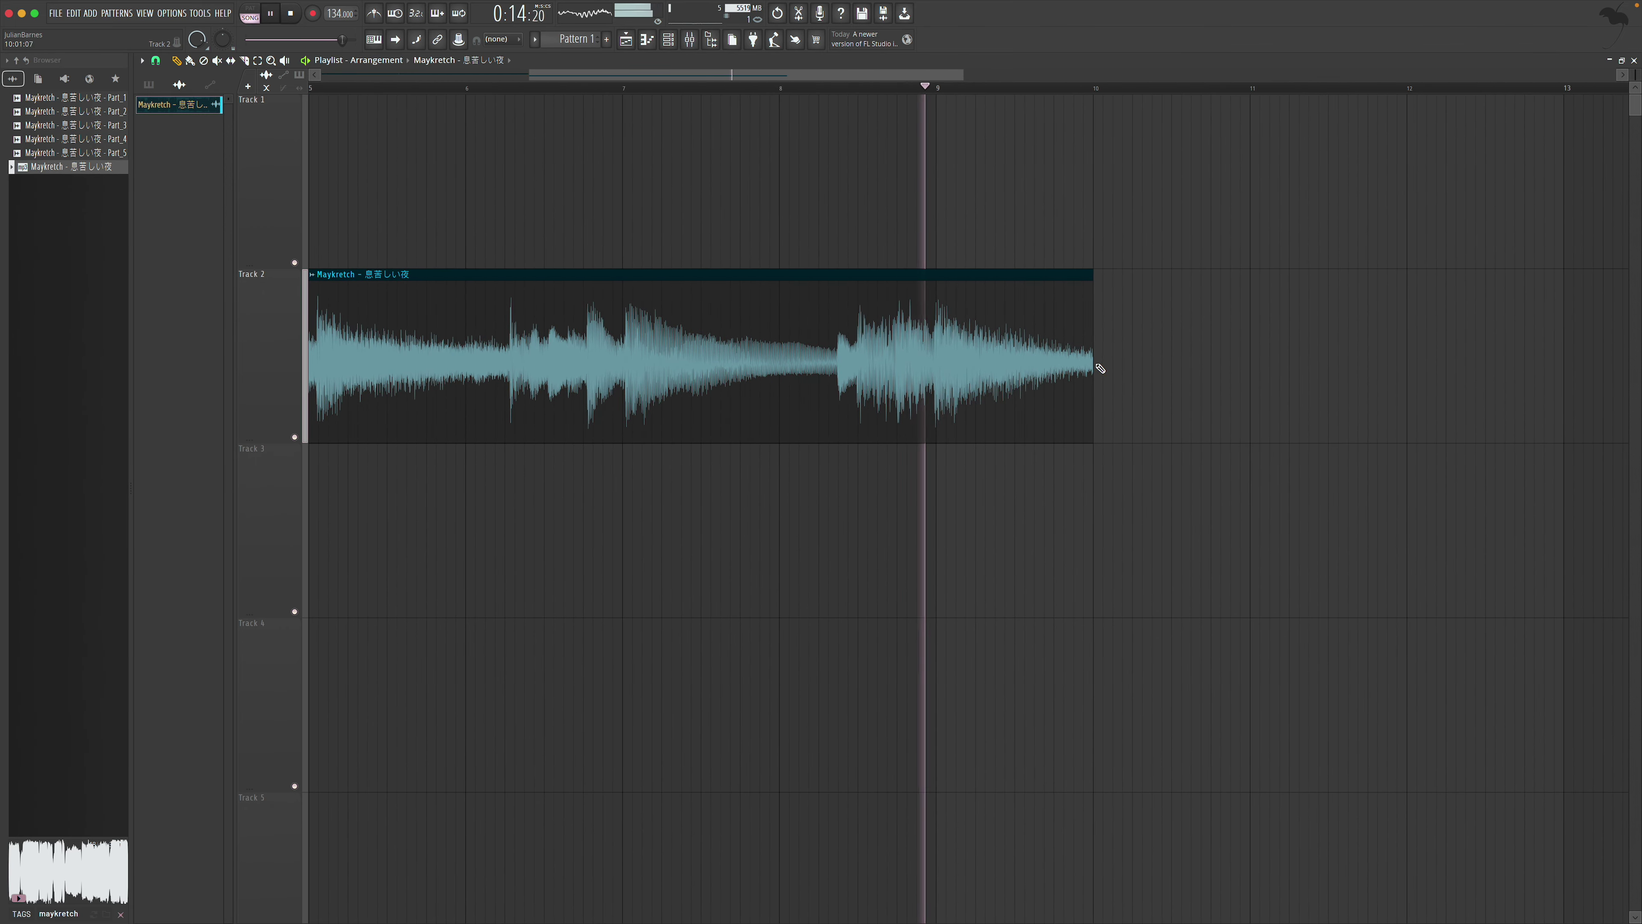
{"action": "left_click_drag", "start_coordinate": [1065, 357], "coordinate": [1508, 356]}
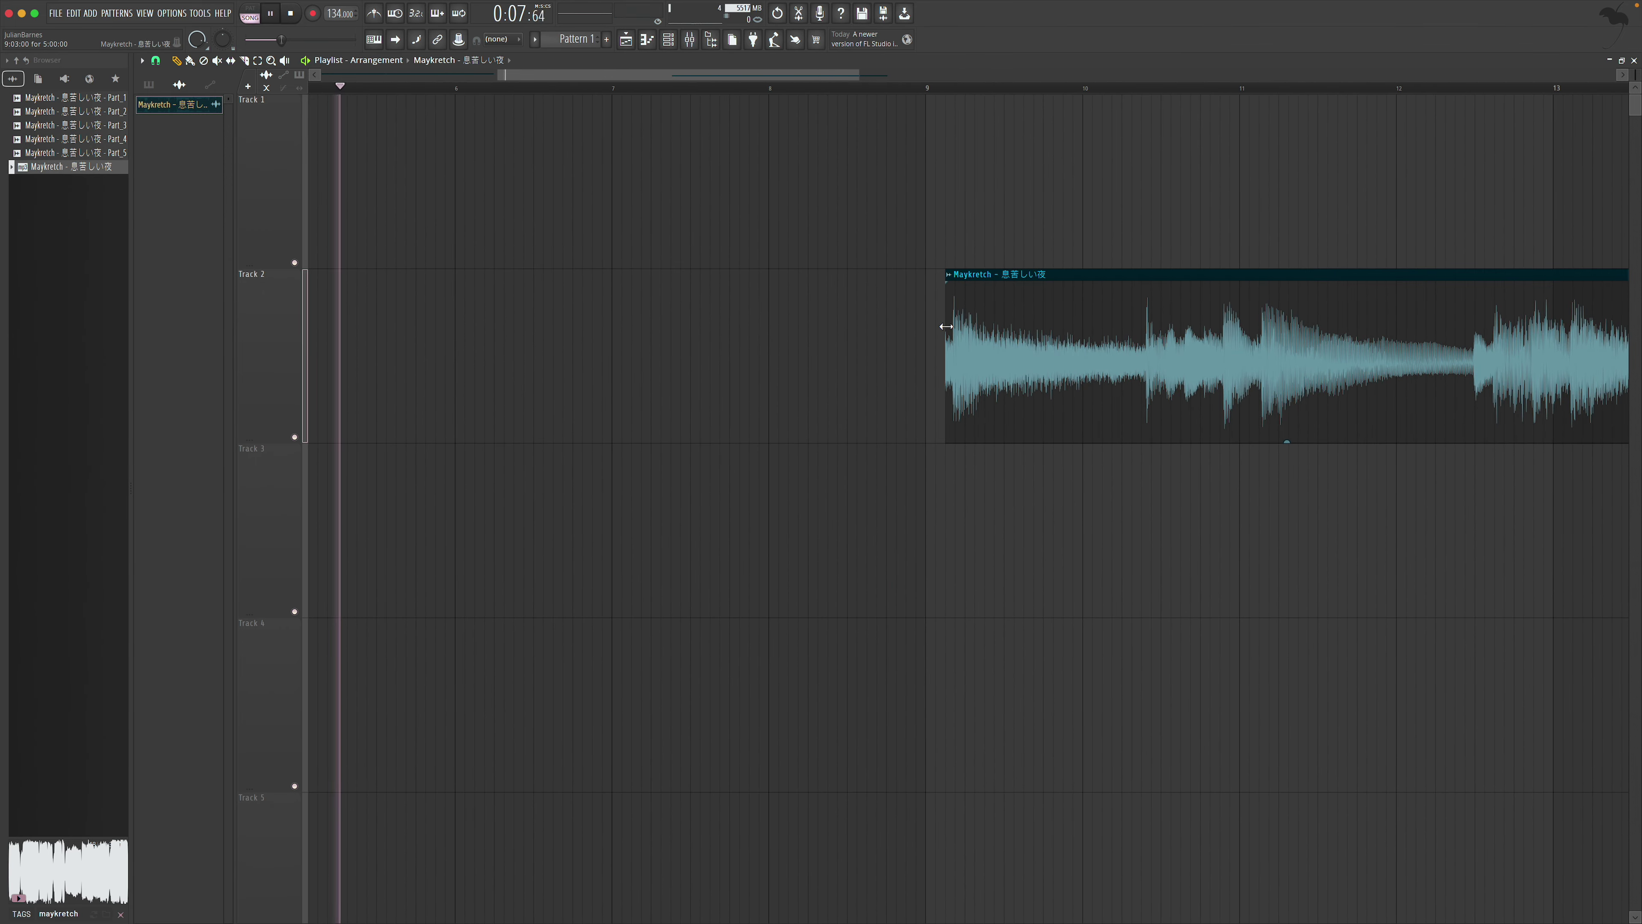
{"action": "left_click_drag", "start_coordinate": [948, 329], "coordinate": [427, 317]}
{"action": "scroll", "coordinate": [514, 305], "scroll_direction": "left", "scroll_amount": 5}
{"action": "key", "text": "space"}
{"action": "left_click_drag", "start_coordinate": [936, 338], "coordinate": [1202, 334]}
{"action": "left_click_drag", "start_coordinate": [1099, 335], "coordinate": [724, 327]}
{"action": "key", "text": "space"}
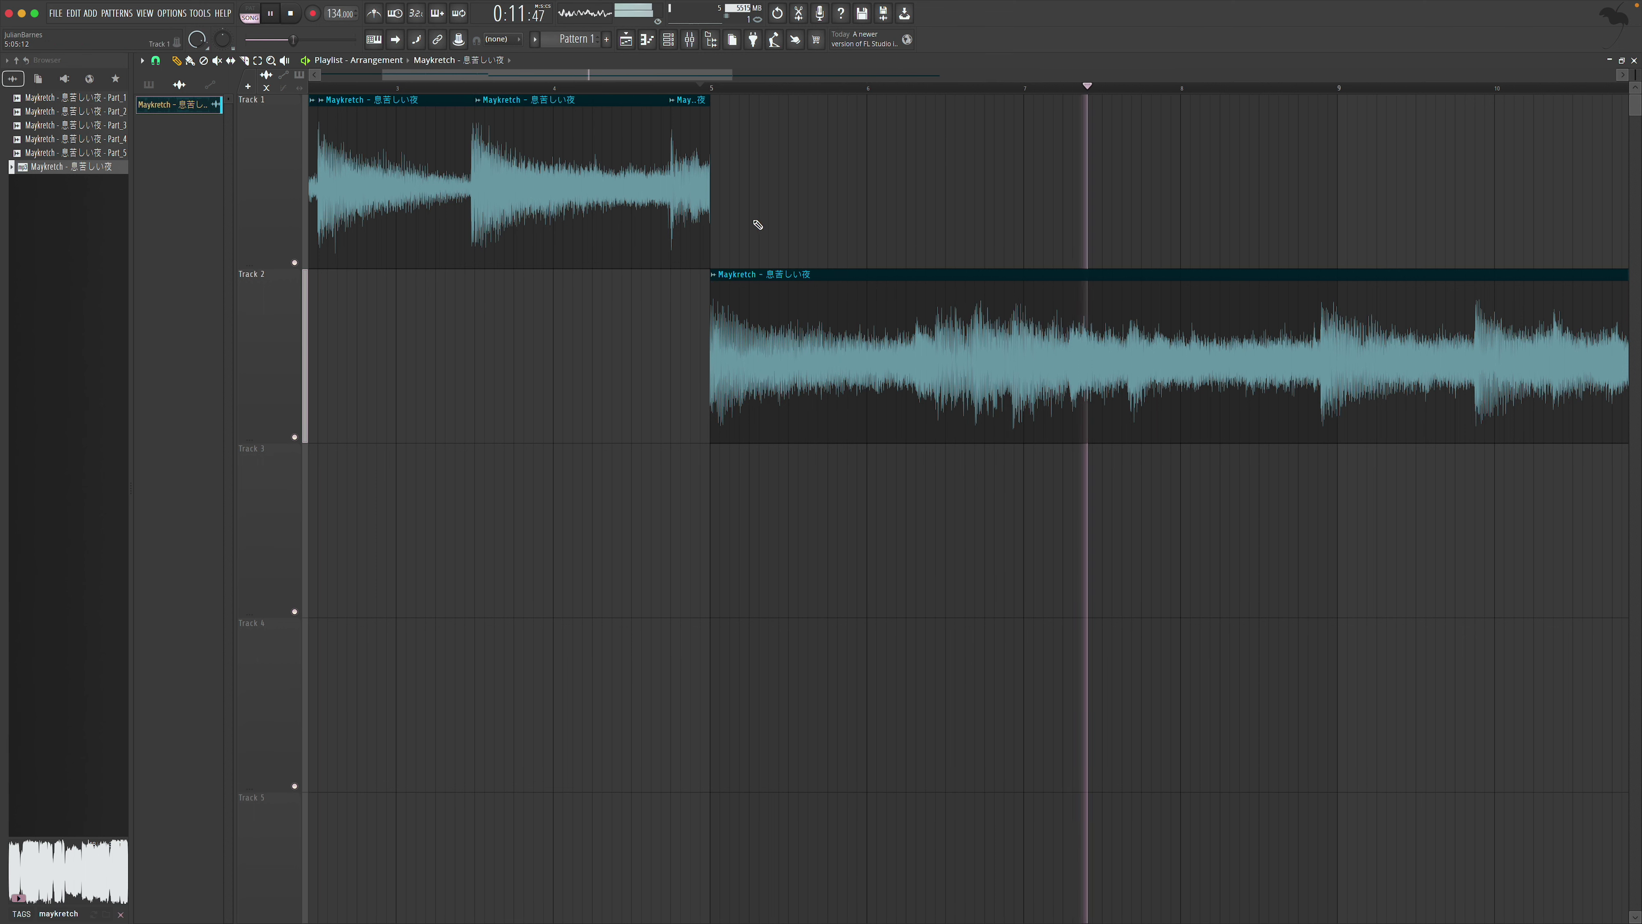
Play the Track 2 clip from bar 5 repeatedly to judge which section to chop
{"action": "key", "text": "space"}
{"action": "key", "text": "space"}
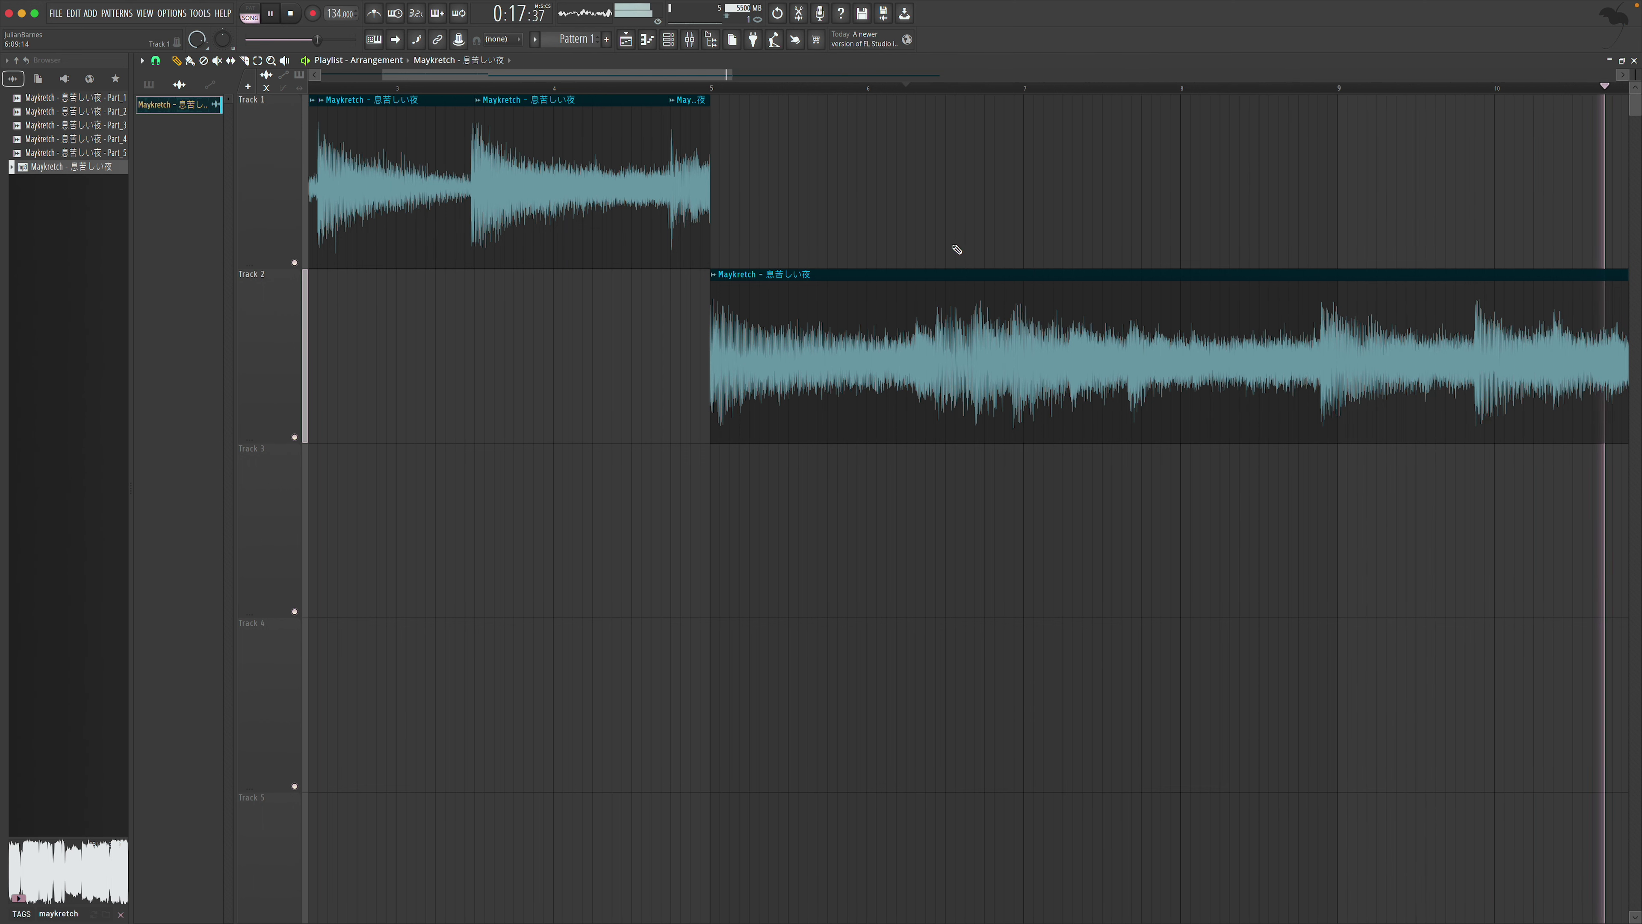
{"action": "key", "text": "space"}
{"action": "scroll", "coordinate": [809, 224], "scroll_direction": "left", "scroll_amount": 3}
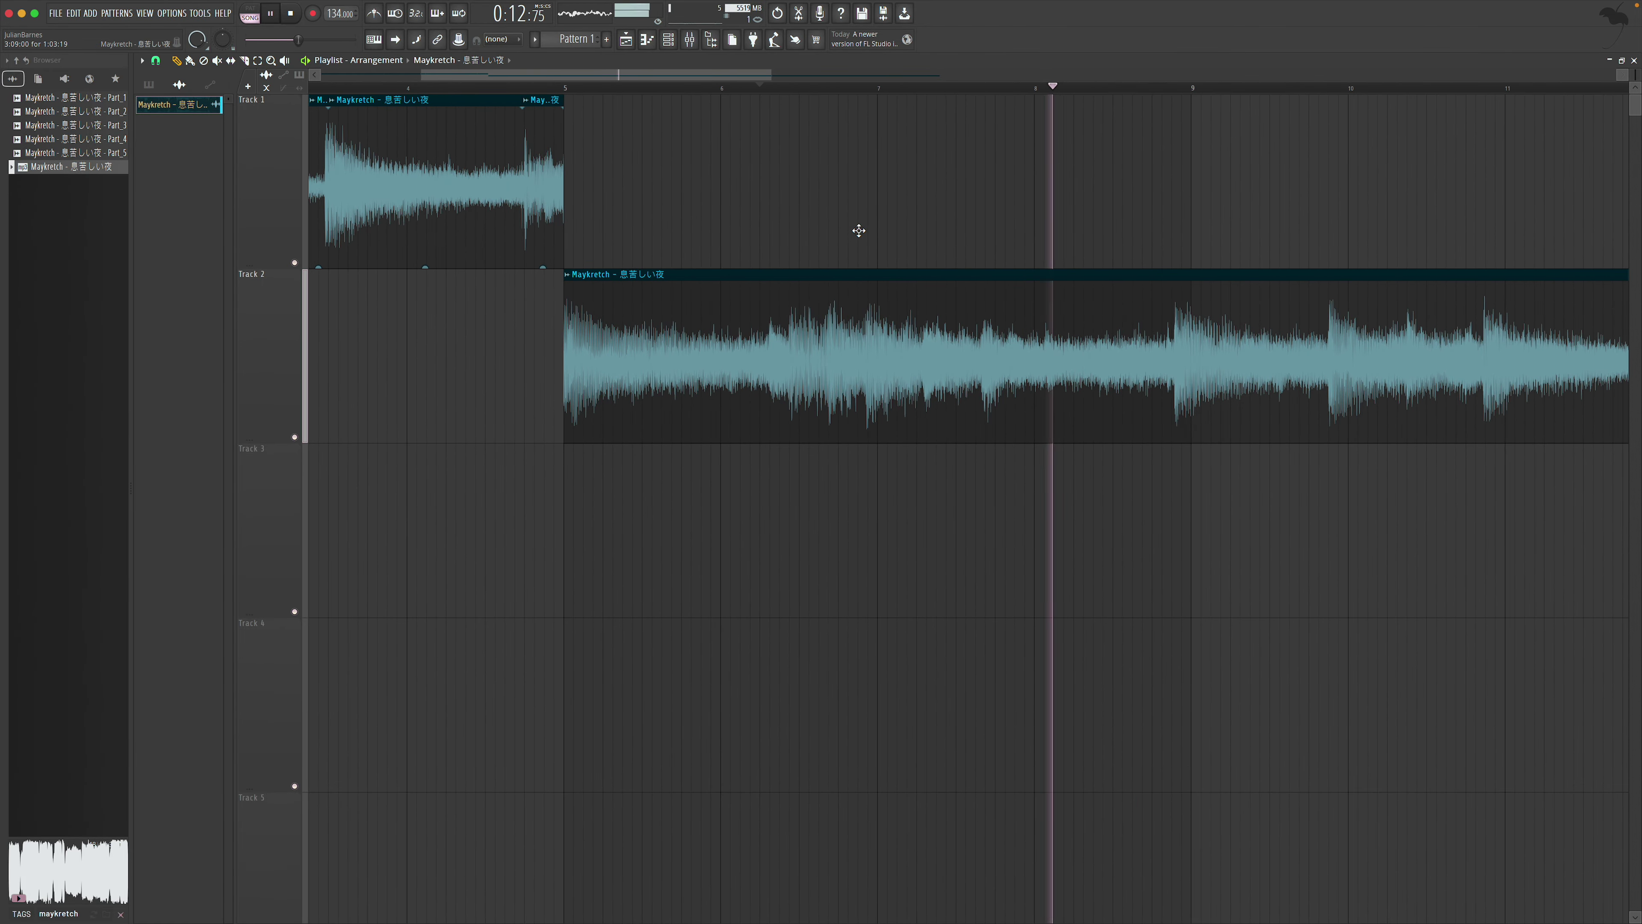
{"action": "scroll", "coordinate": [808, 233], "scroll_direction": "left", "scroll_amount": 8}
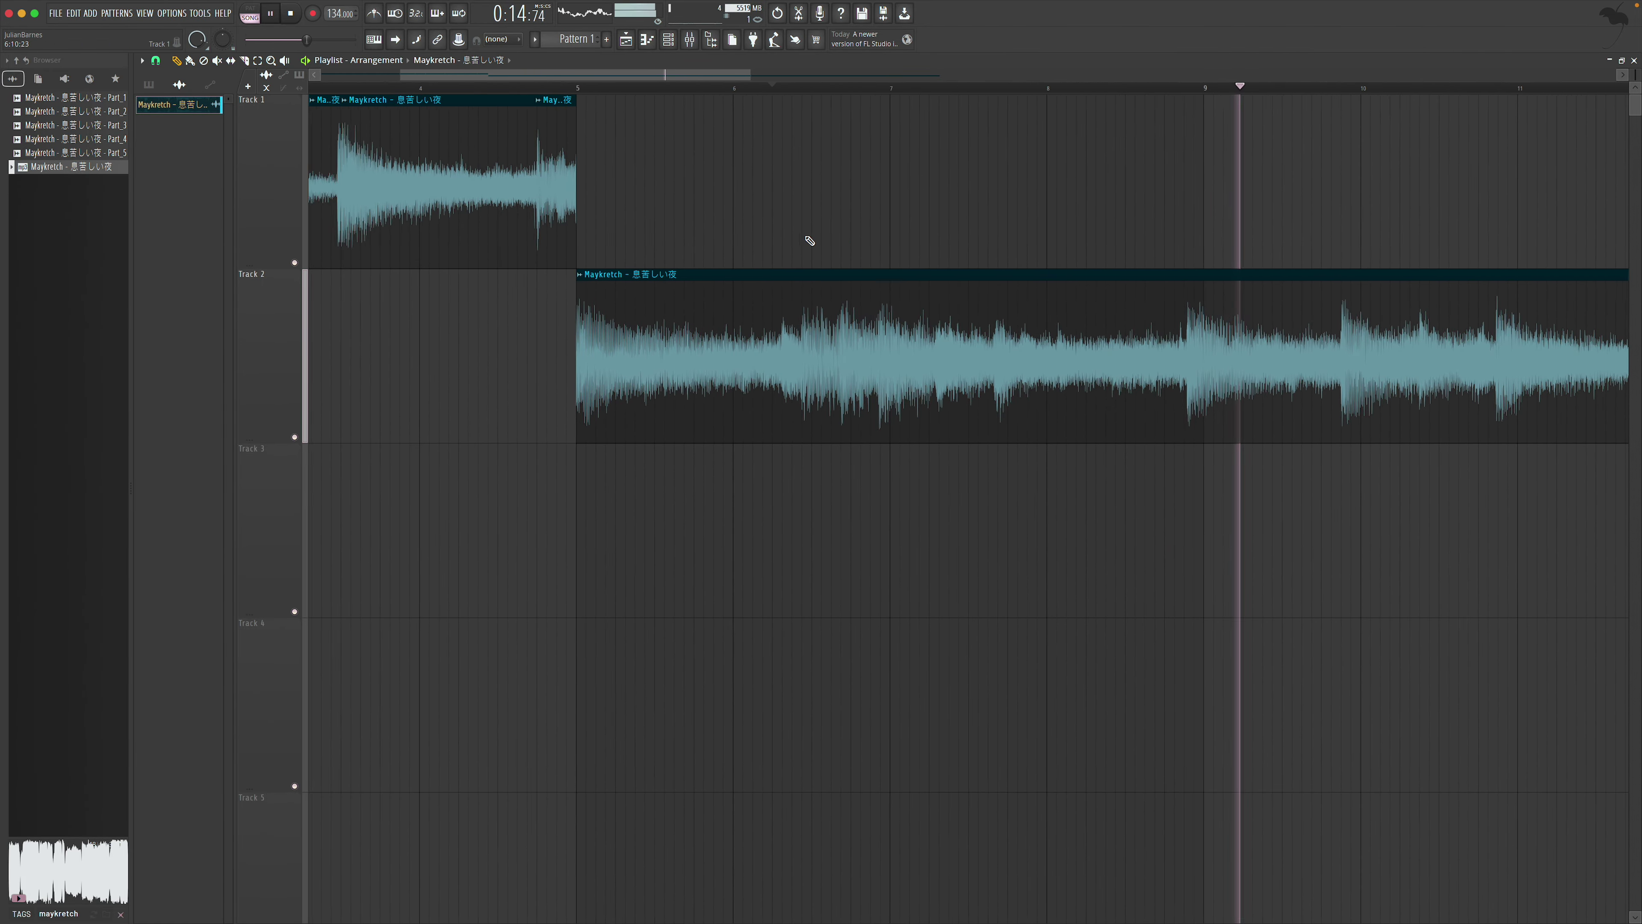
{"action": "scroll", "coordinate": [918, 258], "scroll_direction": "right", "scroll_amount": 2}
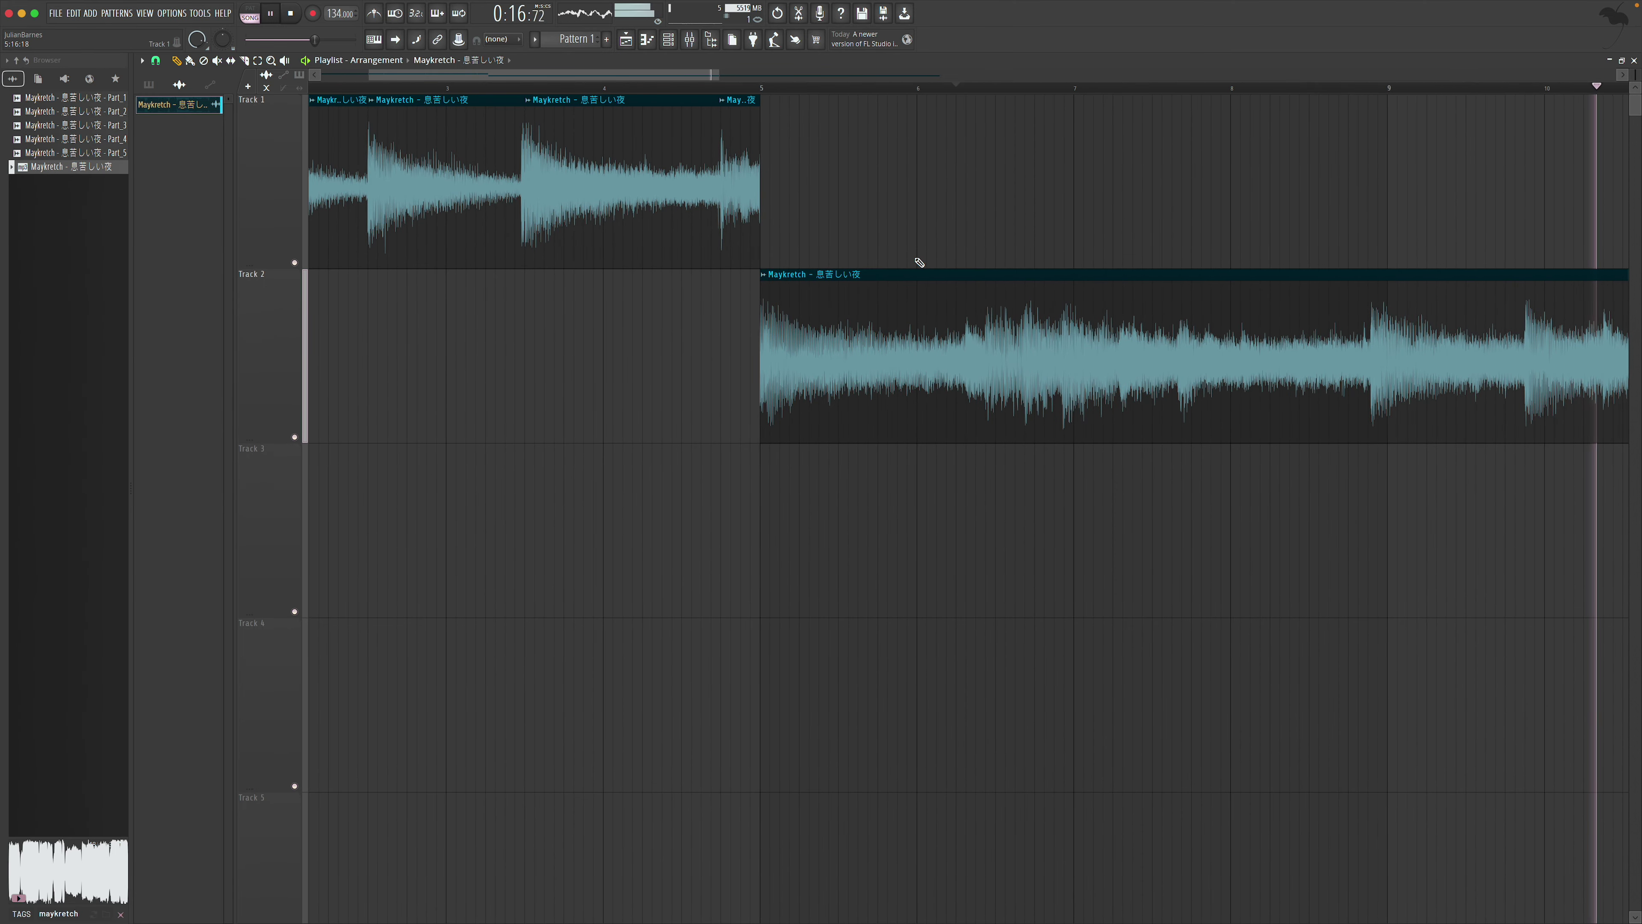
{"action": "scroll", "coordinate": [916, 260], "scroll_direction": "left", "scroll_amount": 2}
Delete the chopped clips on Track 1 and move the Track 2 clip to the start of the playlist
{"action": "right_click", "coordinate": [904, 240]}
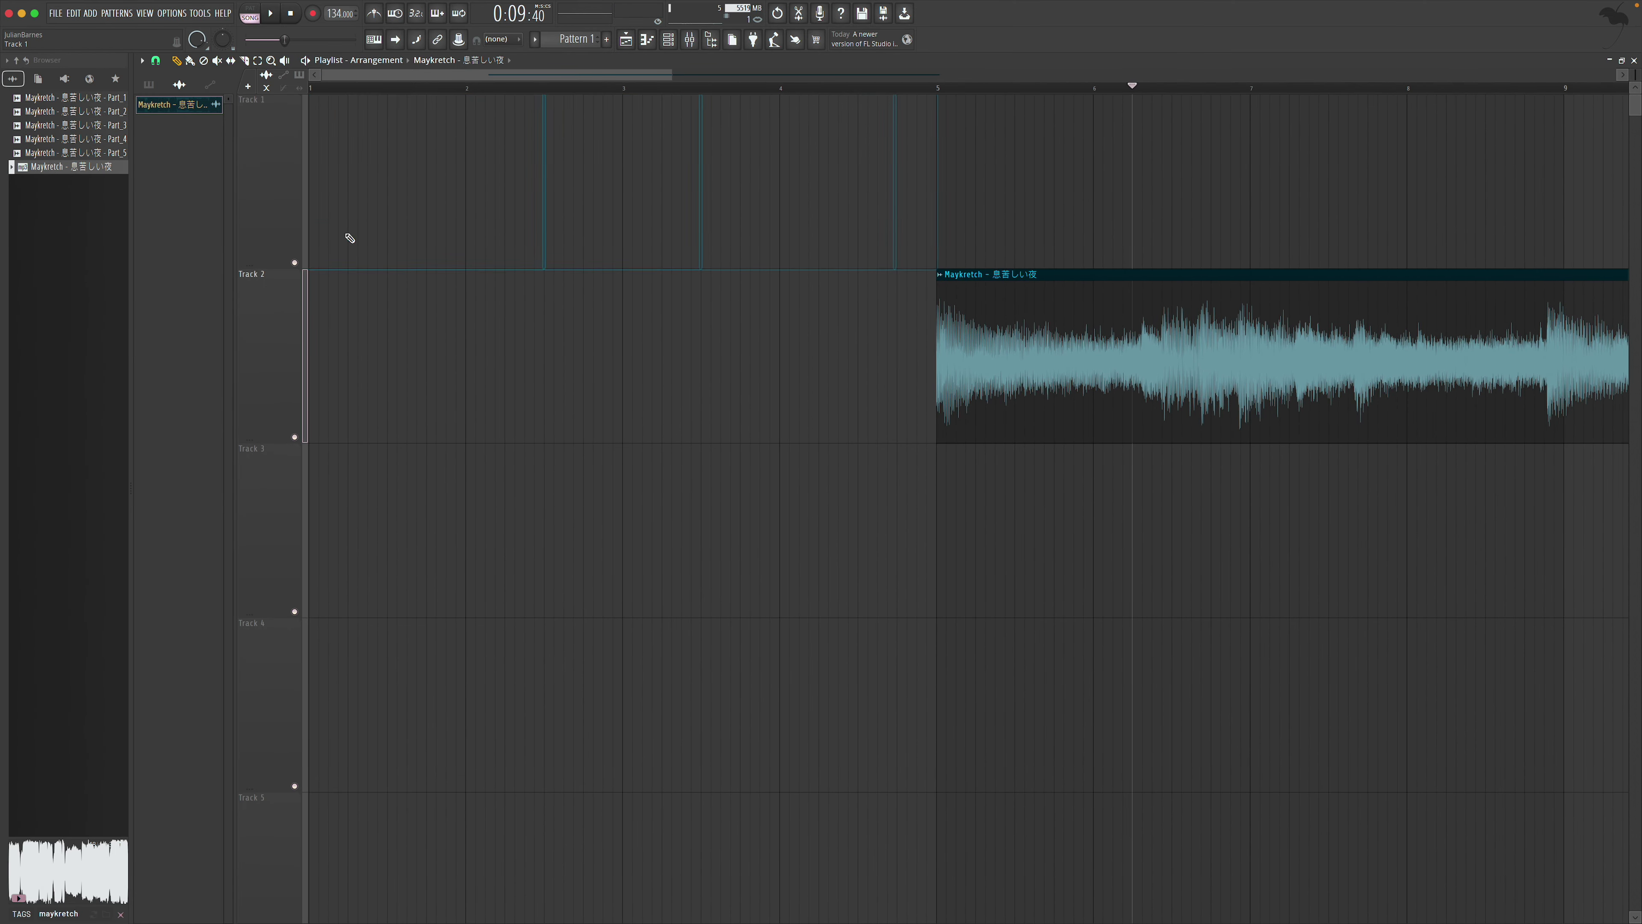
{"action": "left_click_drag", "start_coordinate": [1150, 340], "coordinate": [520, 339]}
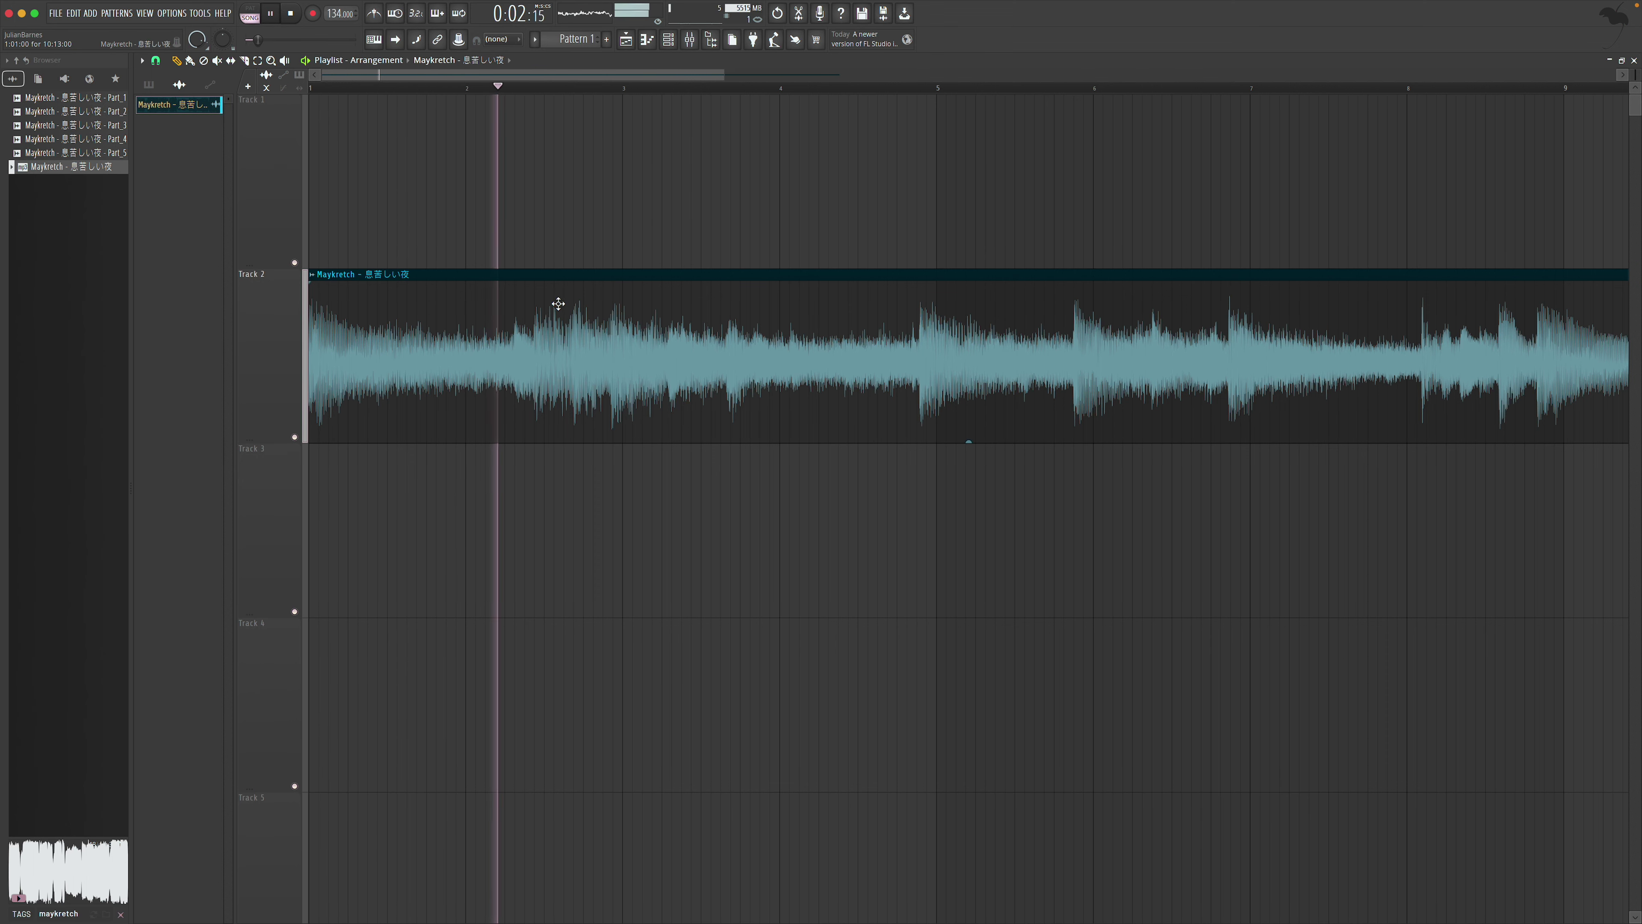
{"action": "key", "text": "space"}
{"action": "key", "text": "space"}
Slice the Track 2 clip at the hit just before bar 3 and delete everything after the cut
{"action": "left_click", "coordinate": [245, 60]}
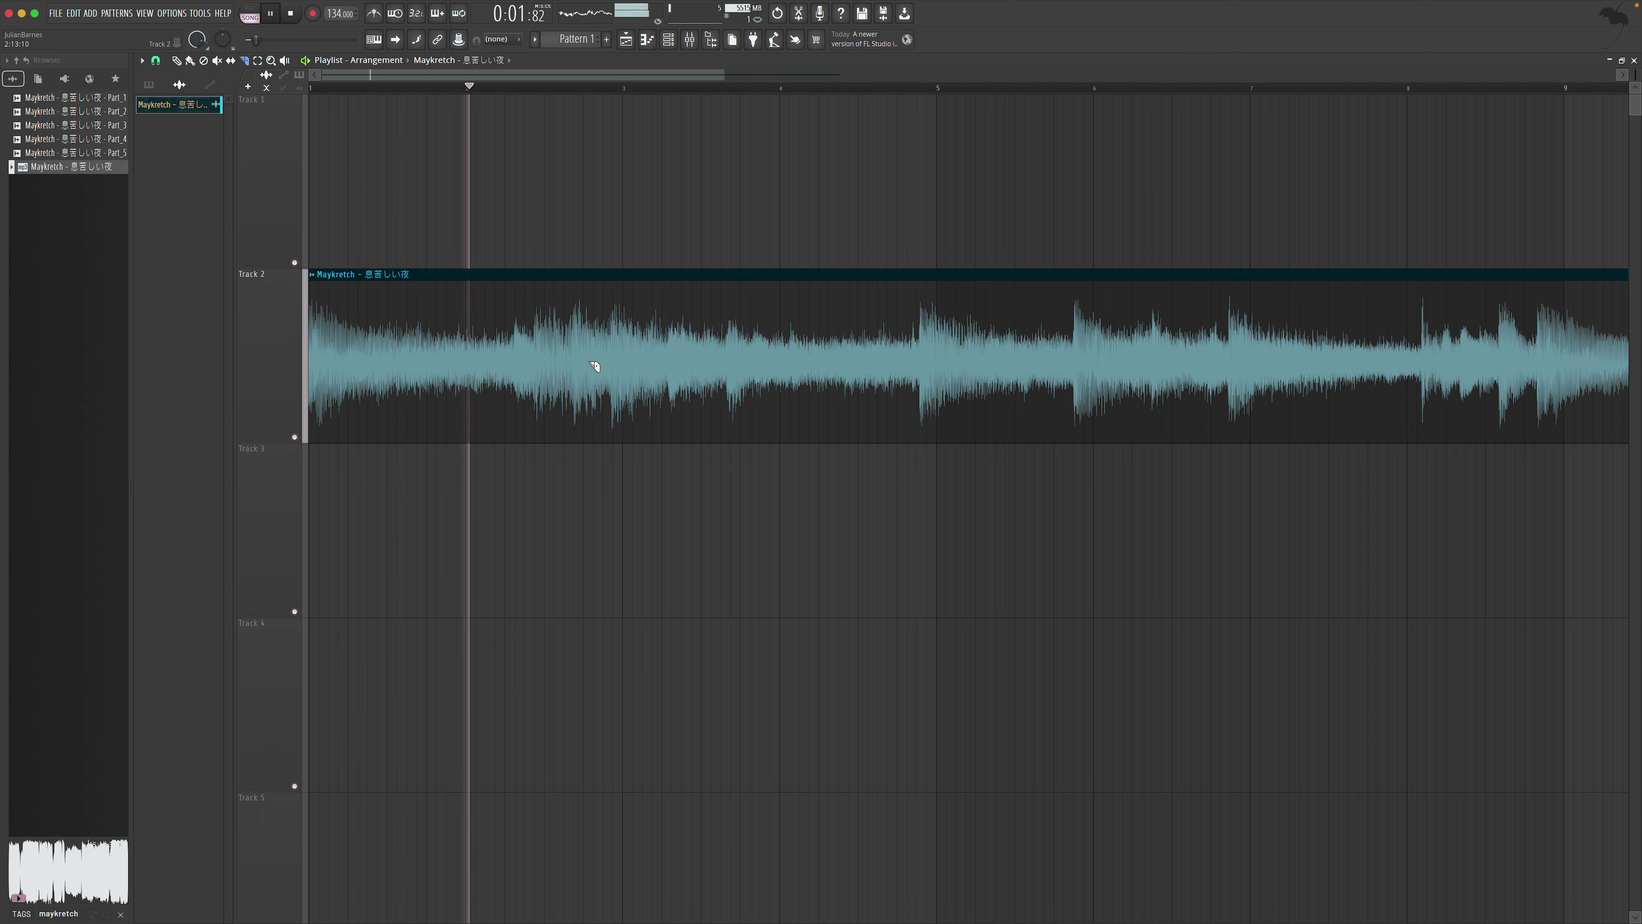
{"action": "left_click", "coordinate": [612, 357]}
{"action": "key", "text": "space"}
{"action": "left_click_drag", "start_coordinate": [666, 378], "coordinate": [1156, 385]}
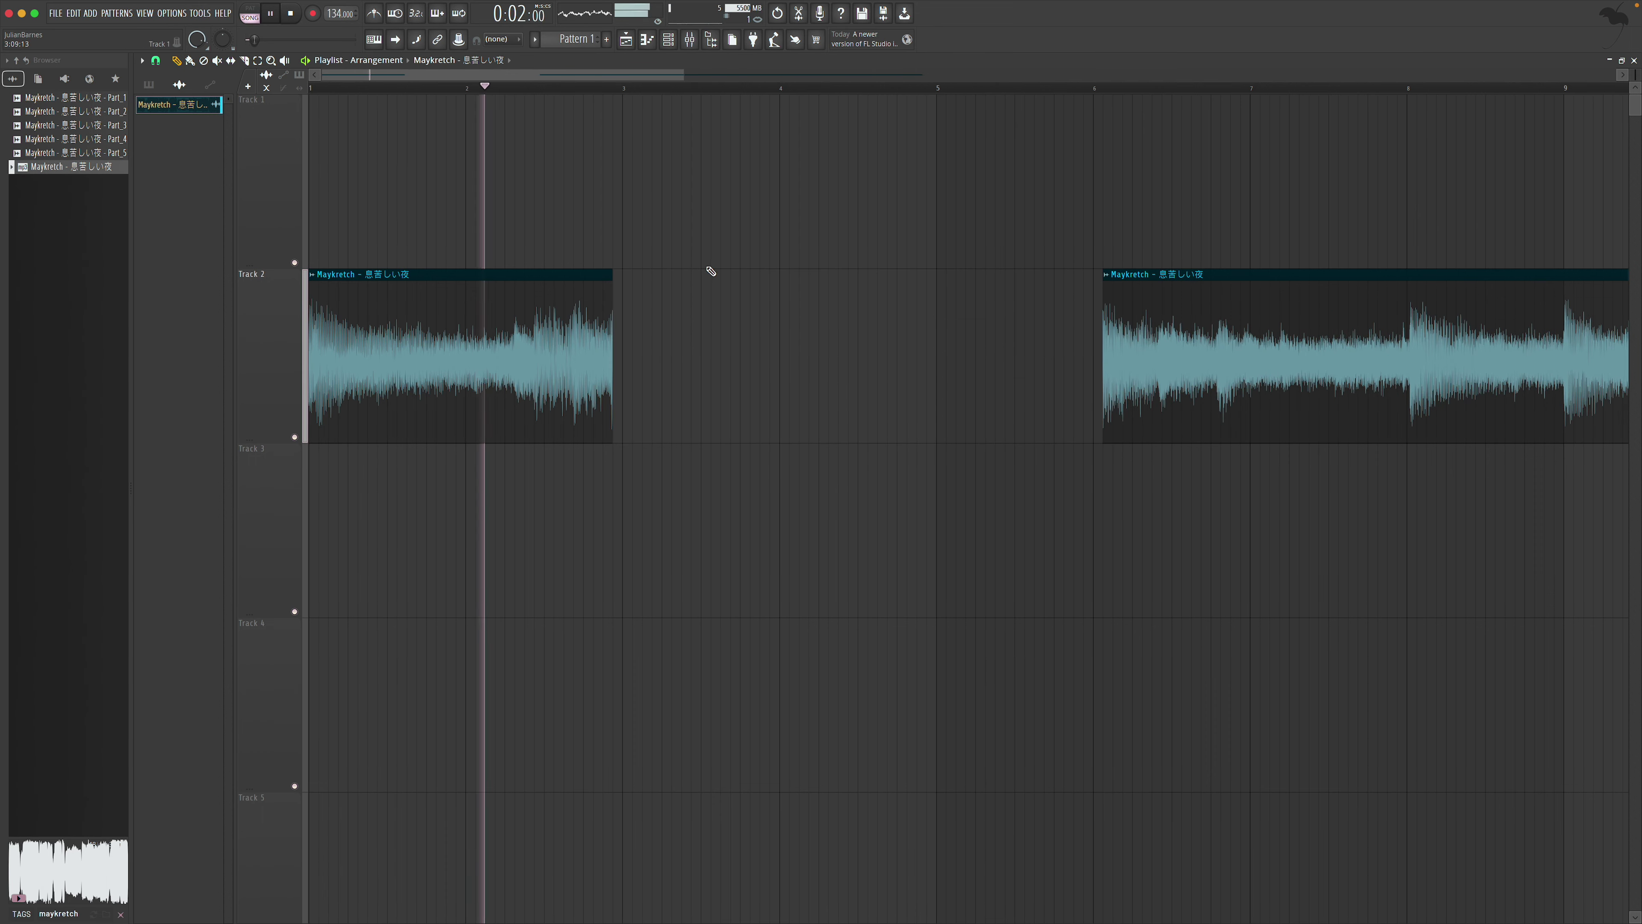
{"action": "right_click", "coordinate": [1220, 421]}
{"action": "key", "text": "space"}
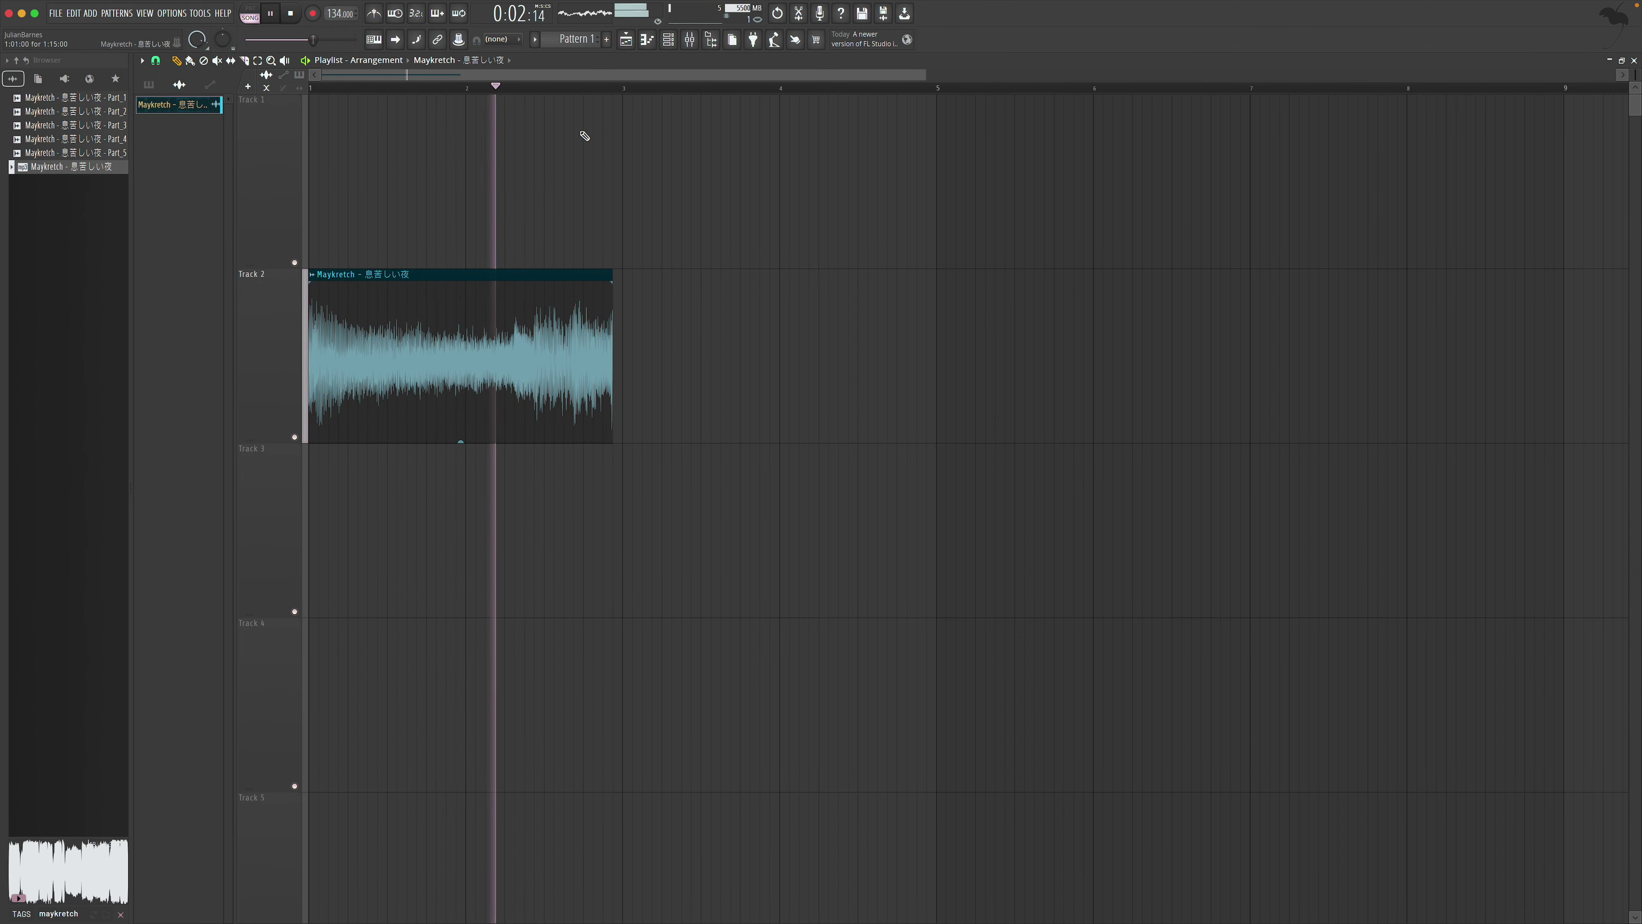
Move the remaining clip up to Track 1 and play it with the metronome on at a tempo of 139 BPM
{"action": "left_click_drag", "start_coordinate": [576, 273], "coordinate": [534, 81]}
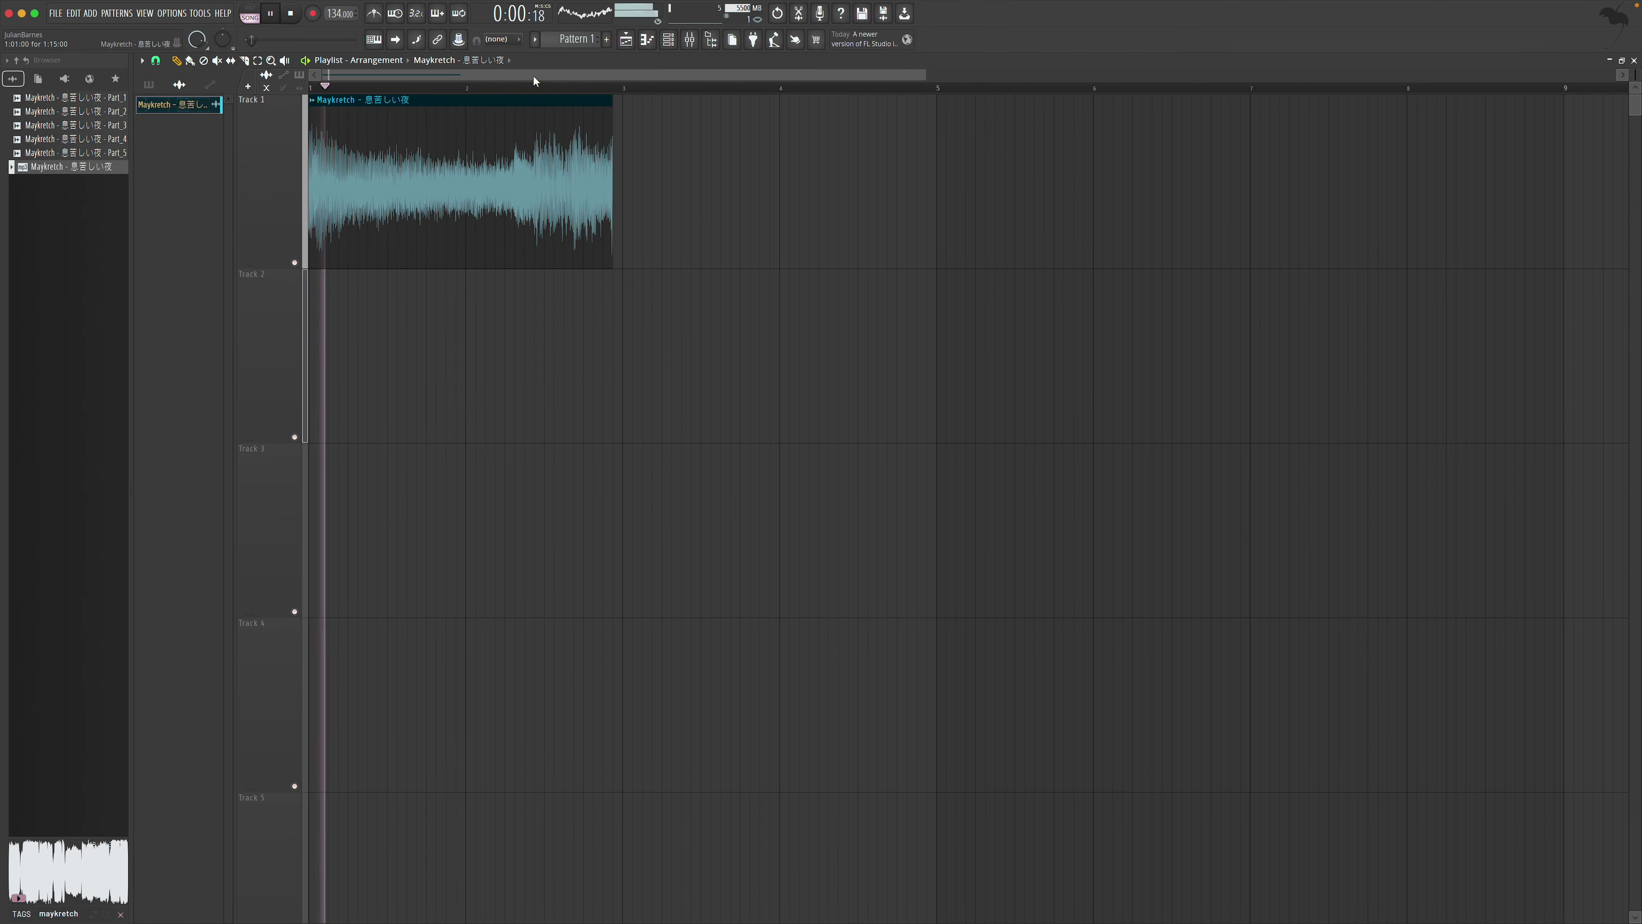
{"action": "left_click_drag", "start_coordinate": [336, 14], "coordinate": [336, 4]}
{"action": "left_click", "coordinate": [375, 14]}
{"action": "key", "text": "space"}
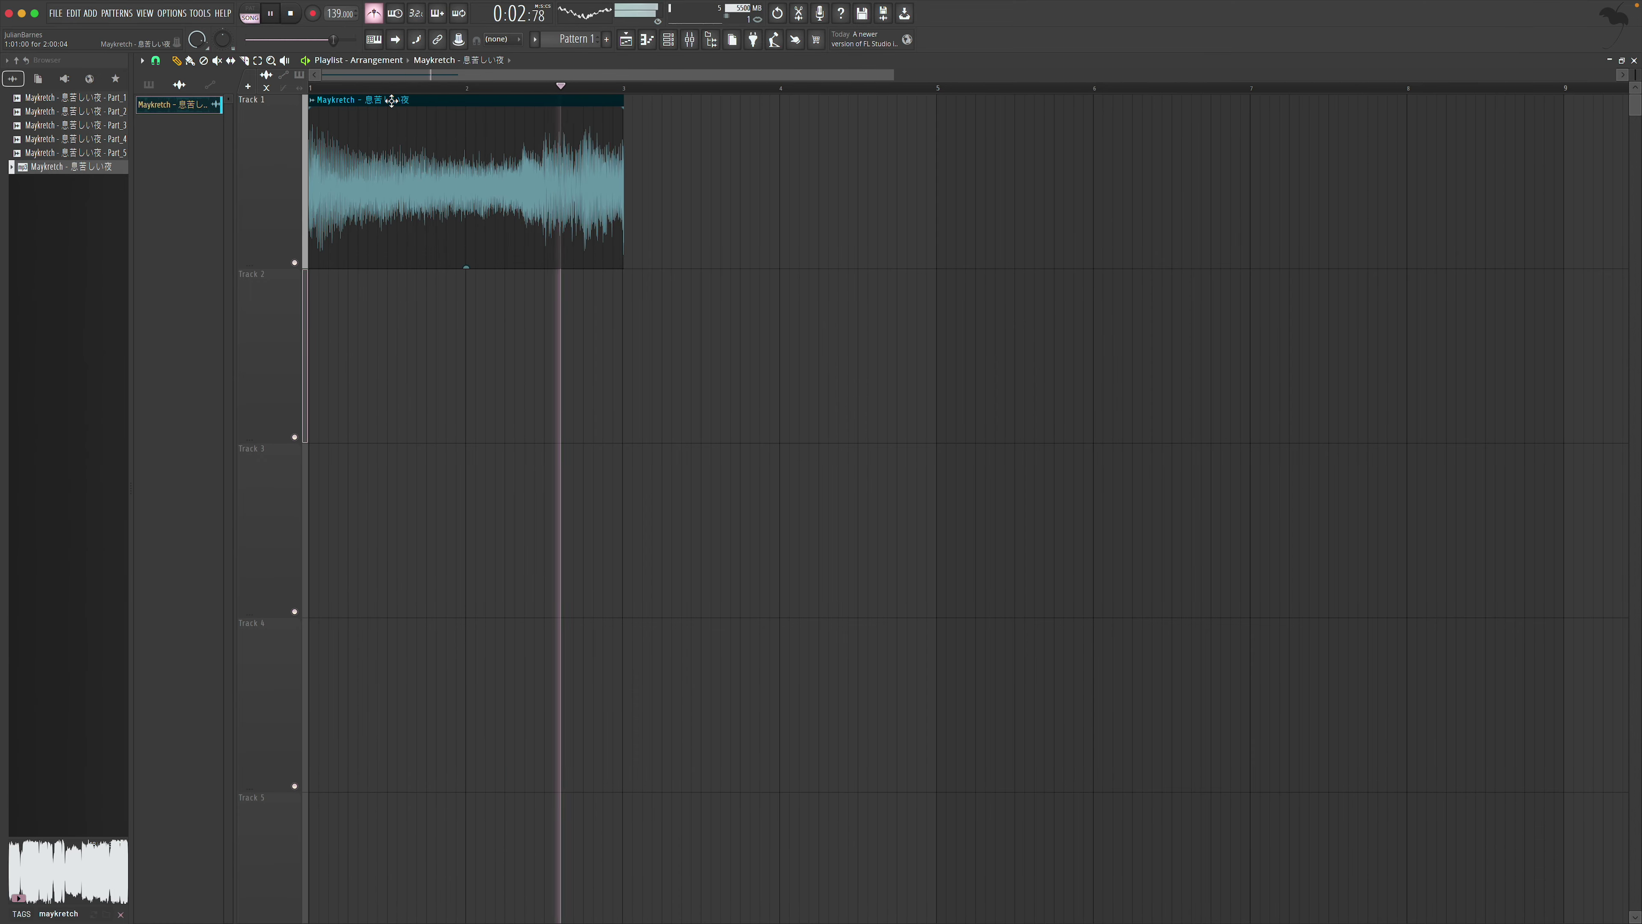
Trim the end of the Track 1 clip exactly to bar 3 and replay it from the start
{"action": "scroll", "coordinate": [738, 234], "scroll_direction": "up", "scroll_amount": 3}
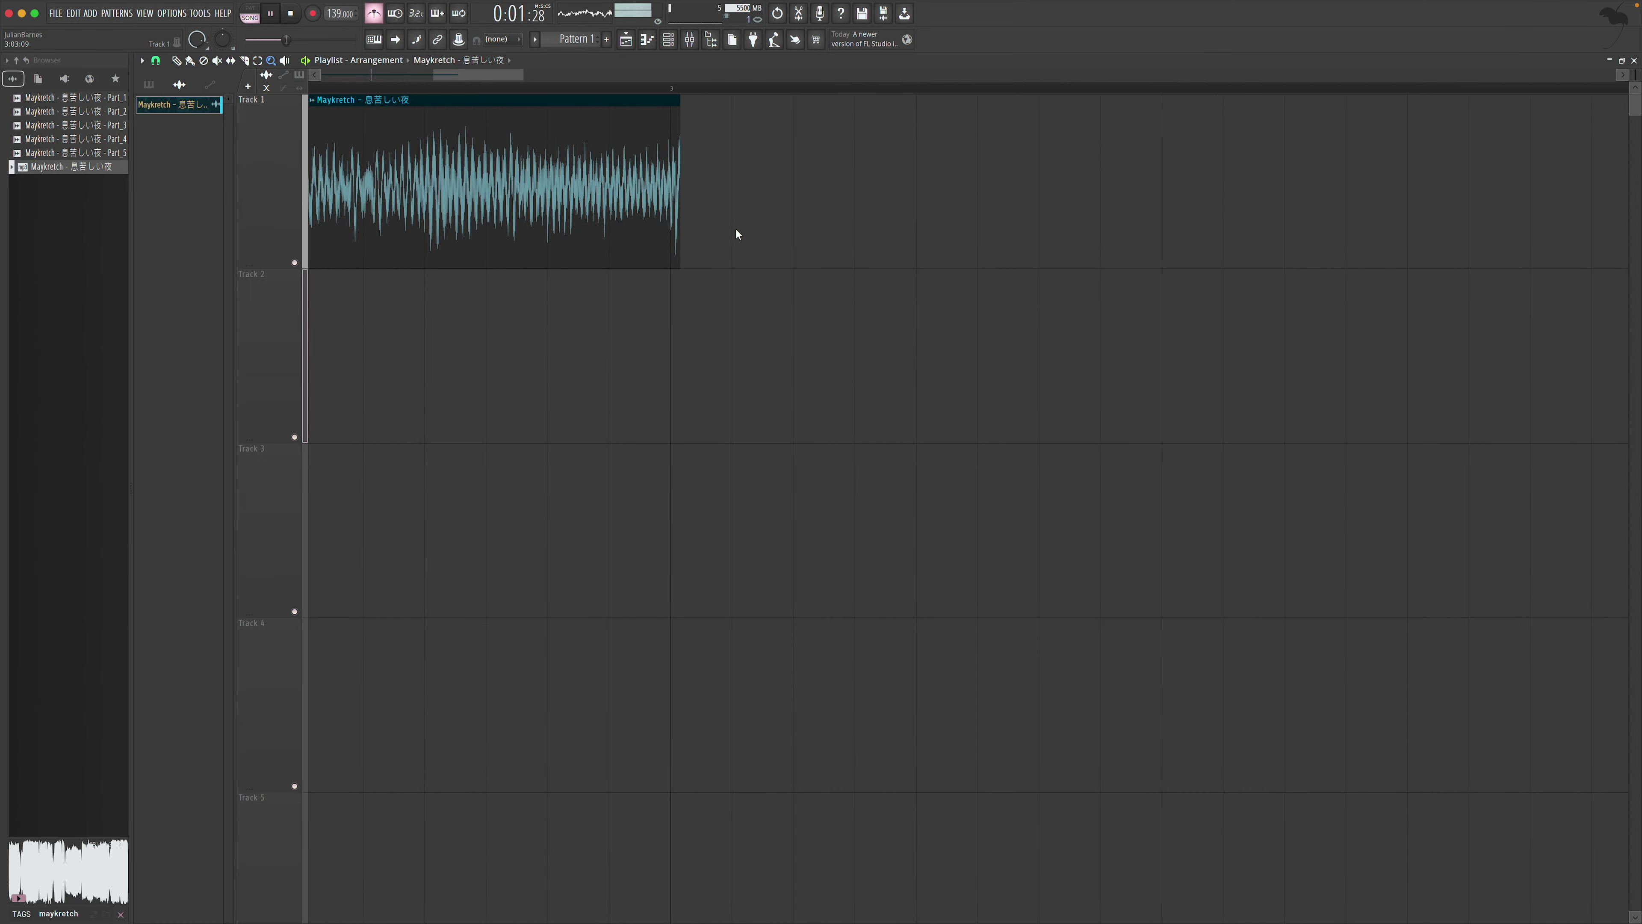
{"action": "left_click_drag", "start_coordinate": [680, 153], "coordinate": [669, 156]}
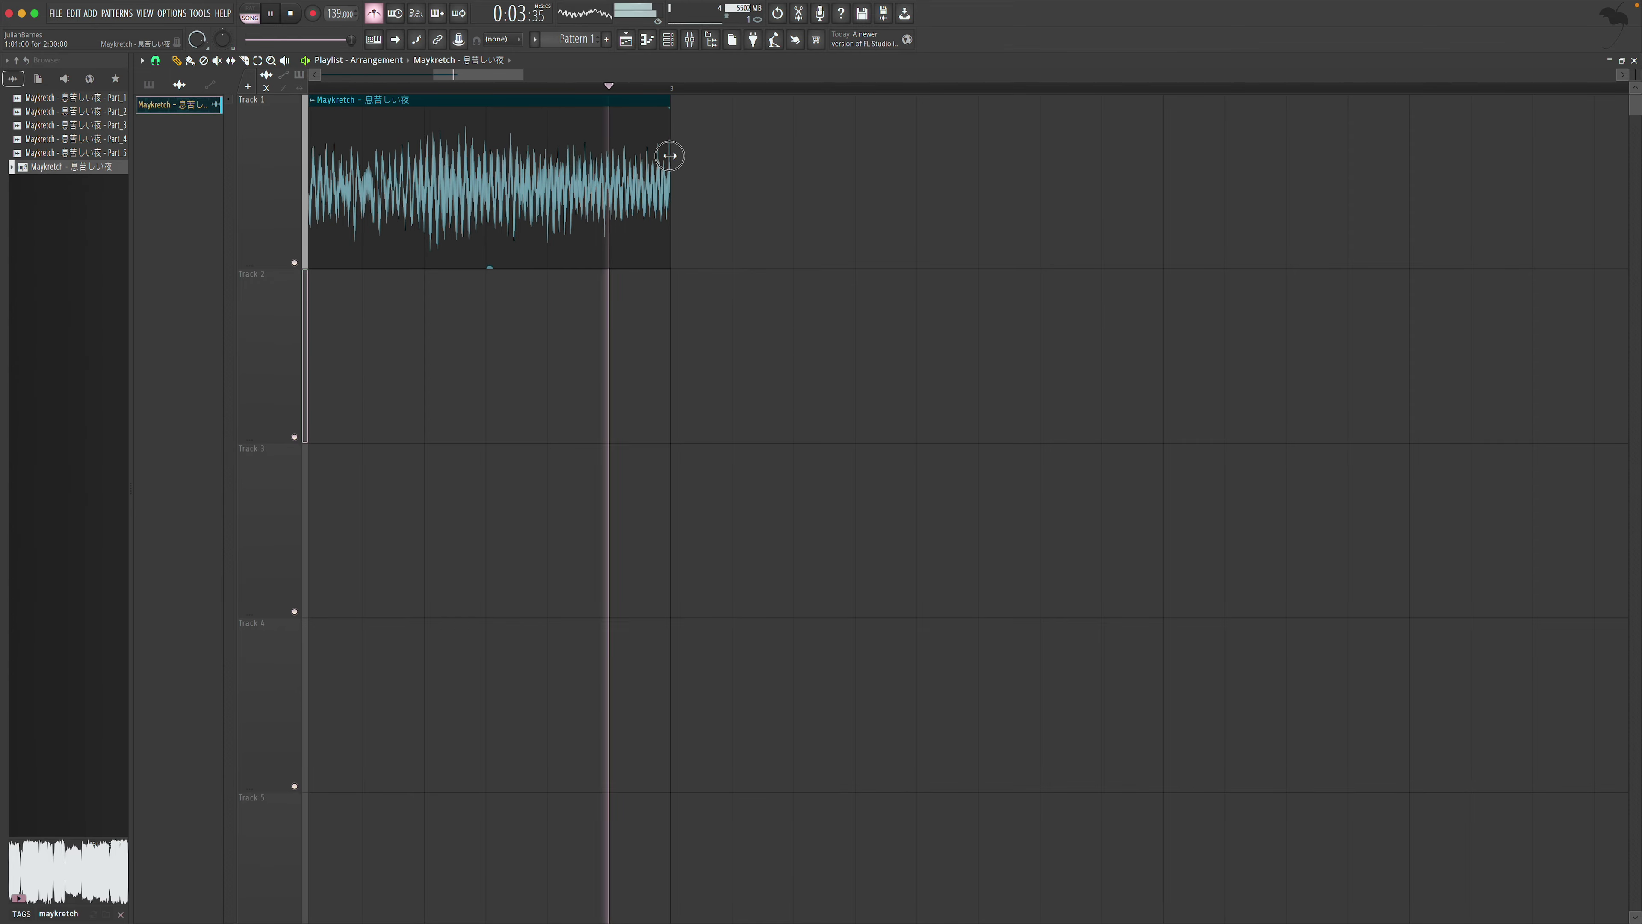
{"action": "left_click_drag", "start_coordinate": [480, 76], "coordinate": [1010, 132]}
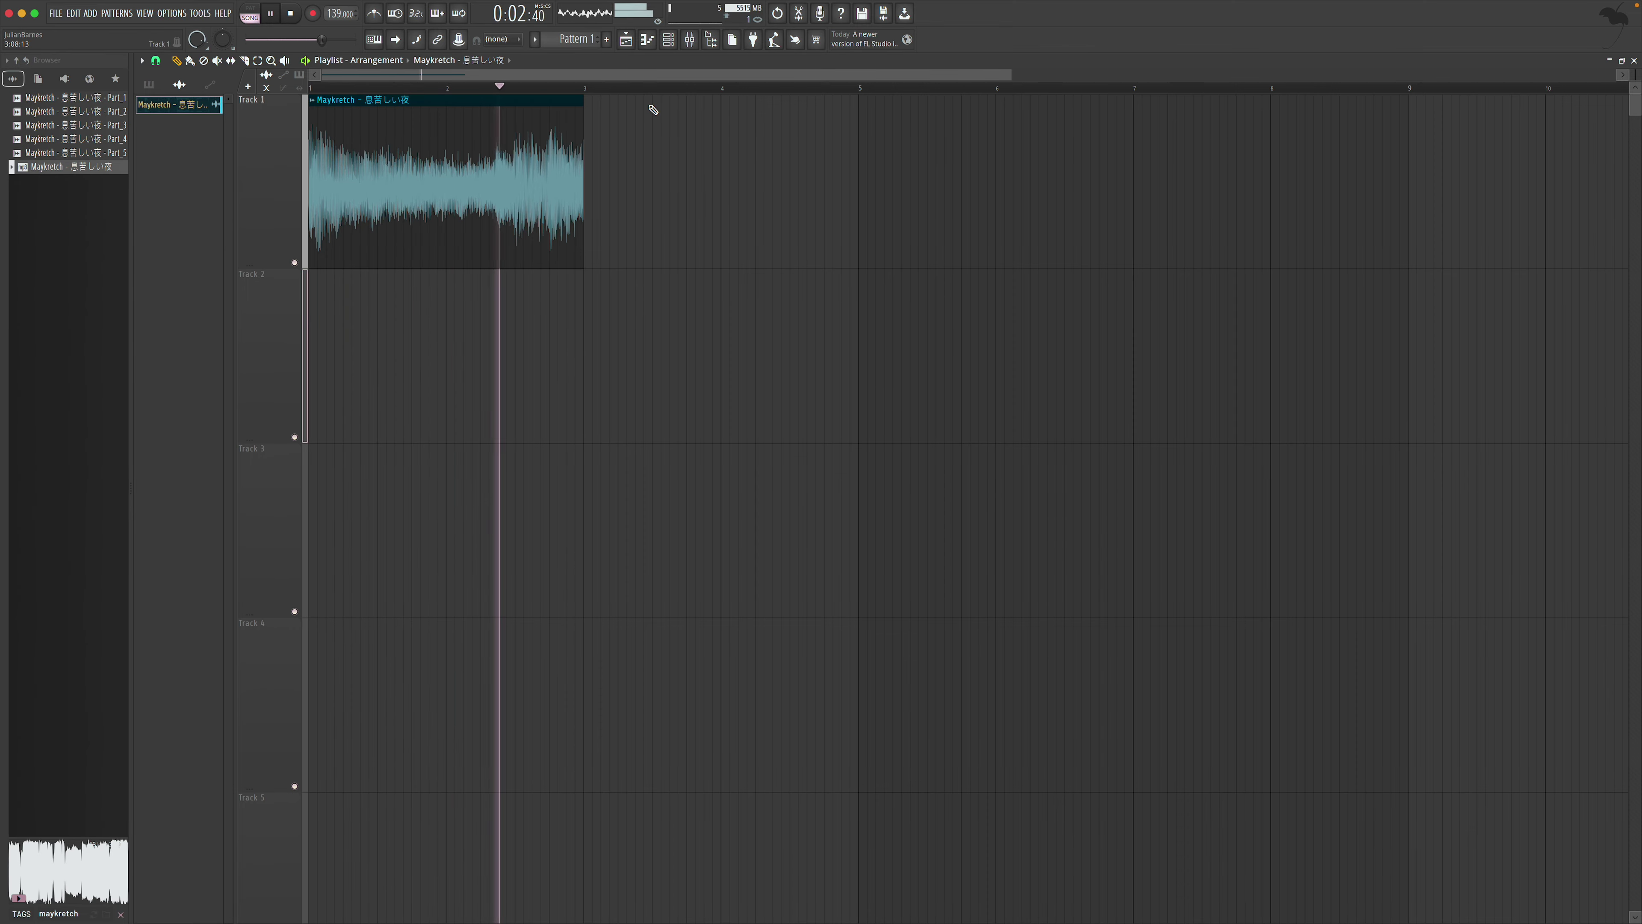
{"action": "key", "text": "space"}
{"action": "key", "text": "space"}
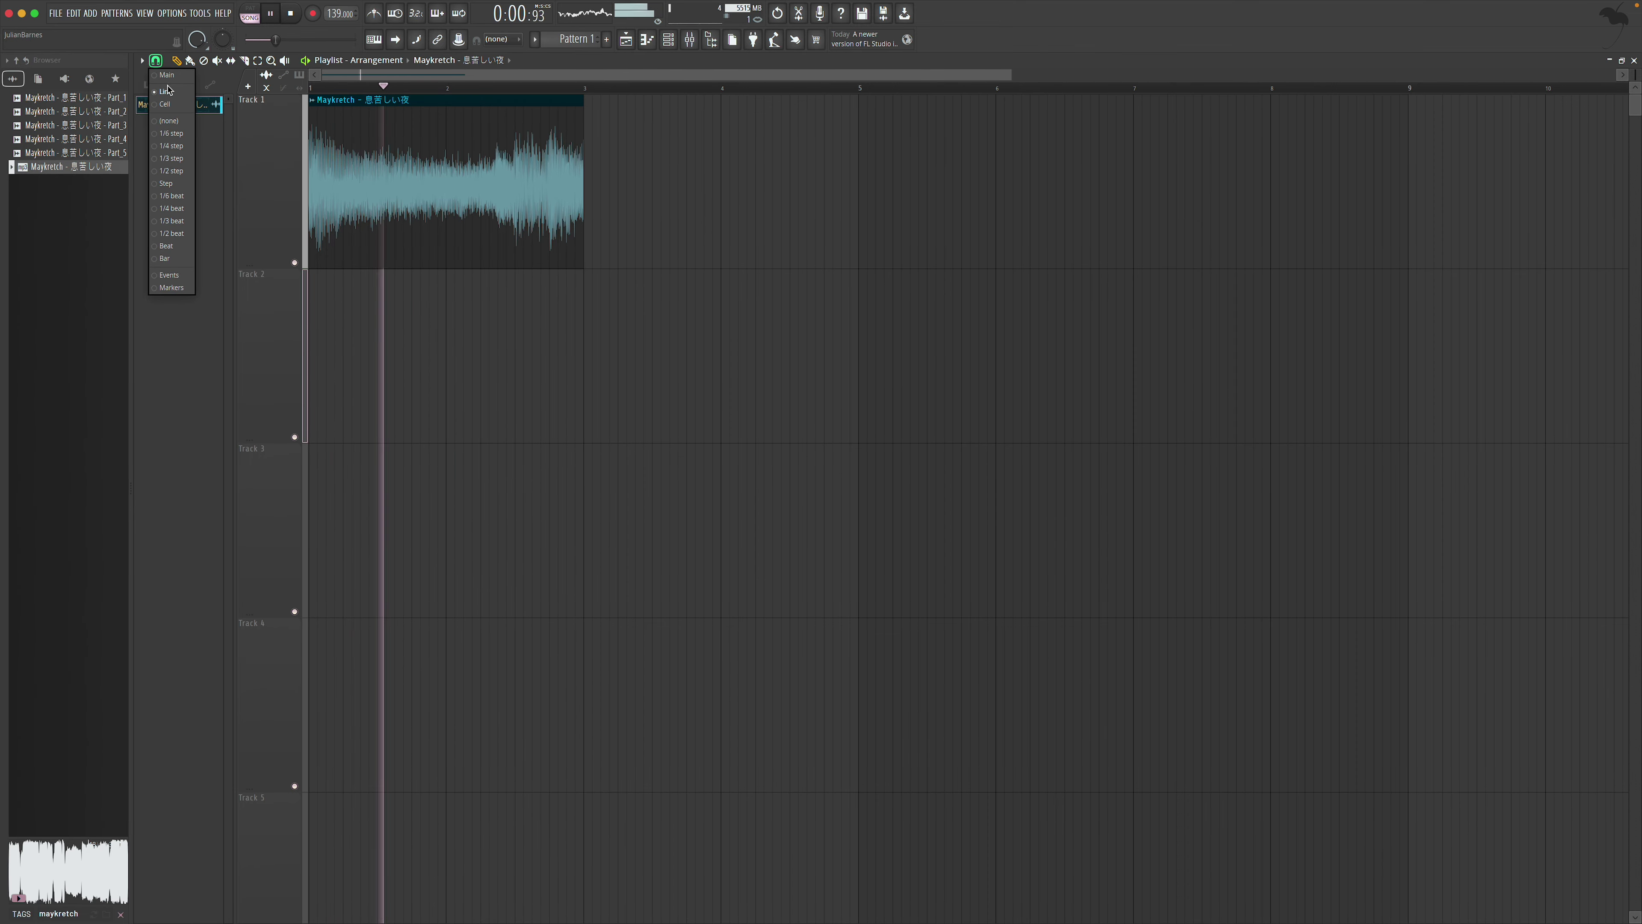
Shorten the Track 1 clip to 1:15:00 and repeat it at bars 3 and 5, leaving a short gap before each repeat
{"action": "key", "text": "ctrl+b"}
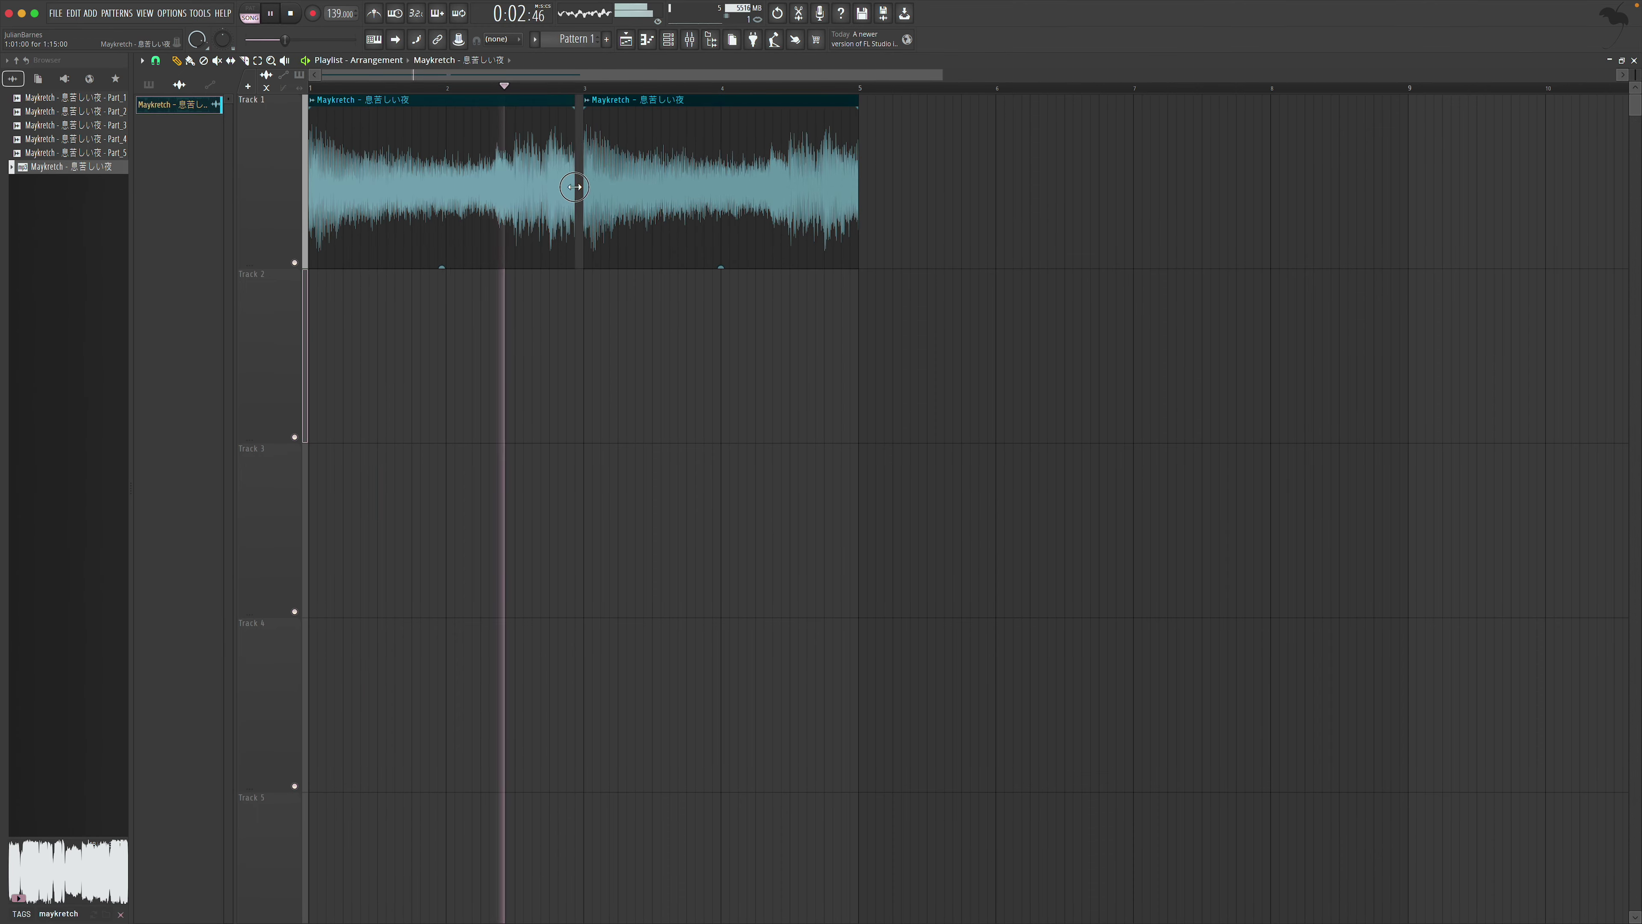
{"action": "left_click_drag", "start_coordinate": [857, 211], "coordinate": [850, 210]}
{"action": "key", "text": "ctrl+b"}
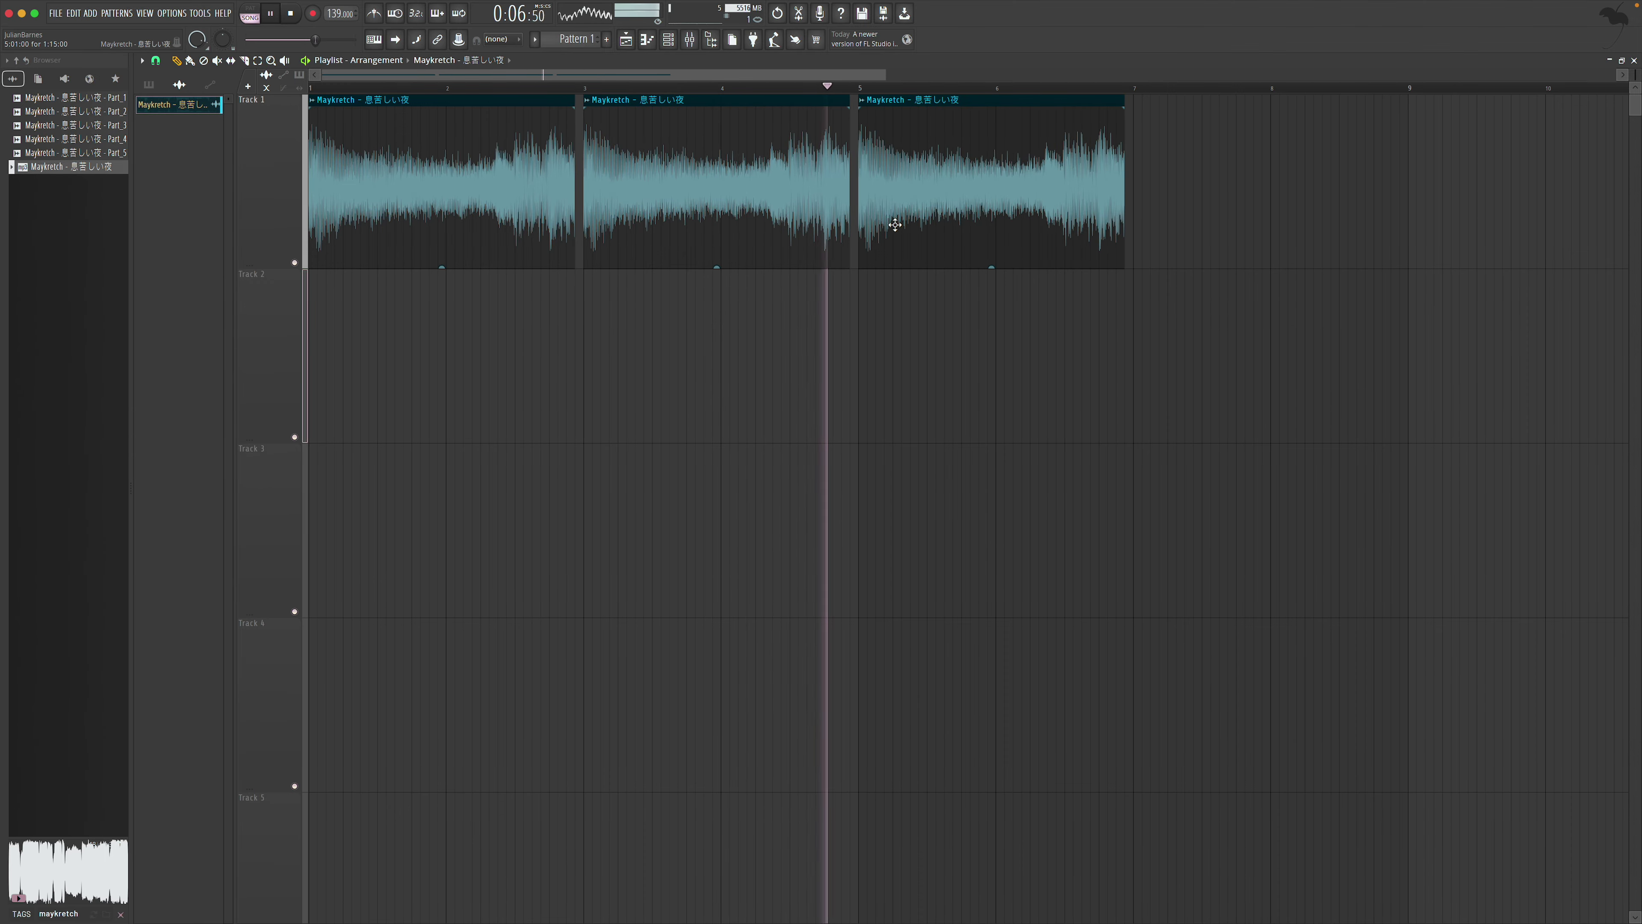
Add further copies of the clip on Track 1 at bars 7 and 9, and delete the one at bar 9
{"action": "scroll", "coordinate": [1030, 233], "scroll_direction": "right", "scroll_amount": 2}
{"action": "scroll", "coordinate": [914, 235], "scroll_direction": "right", "scroll_amount": 3}
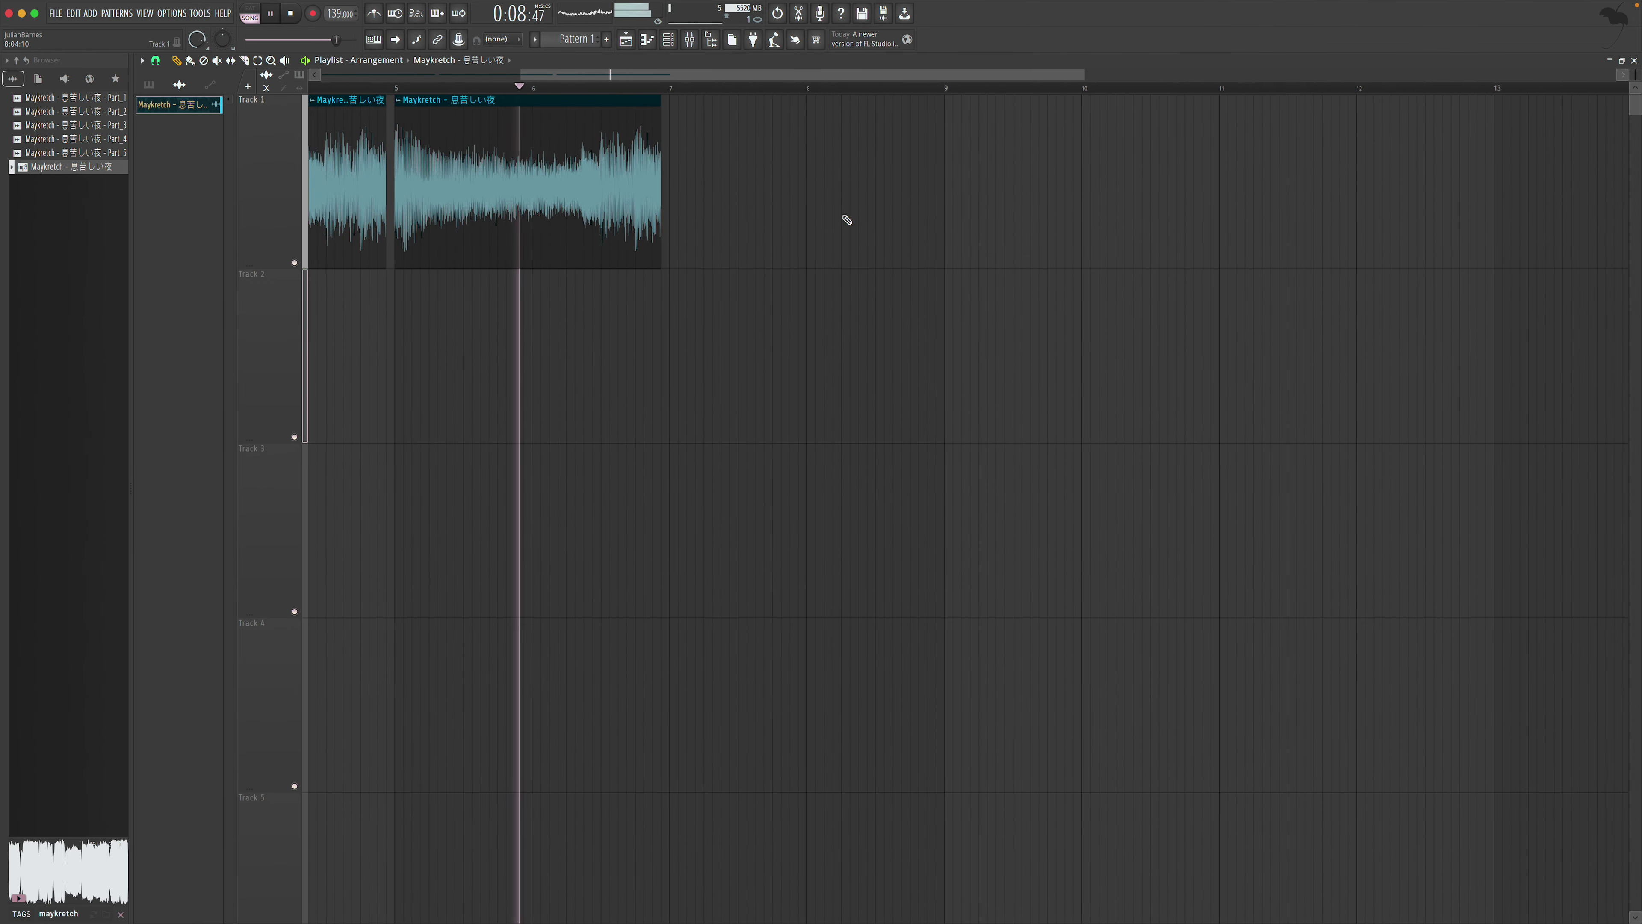
{"action": "key", "text": "ctrl+b"}
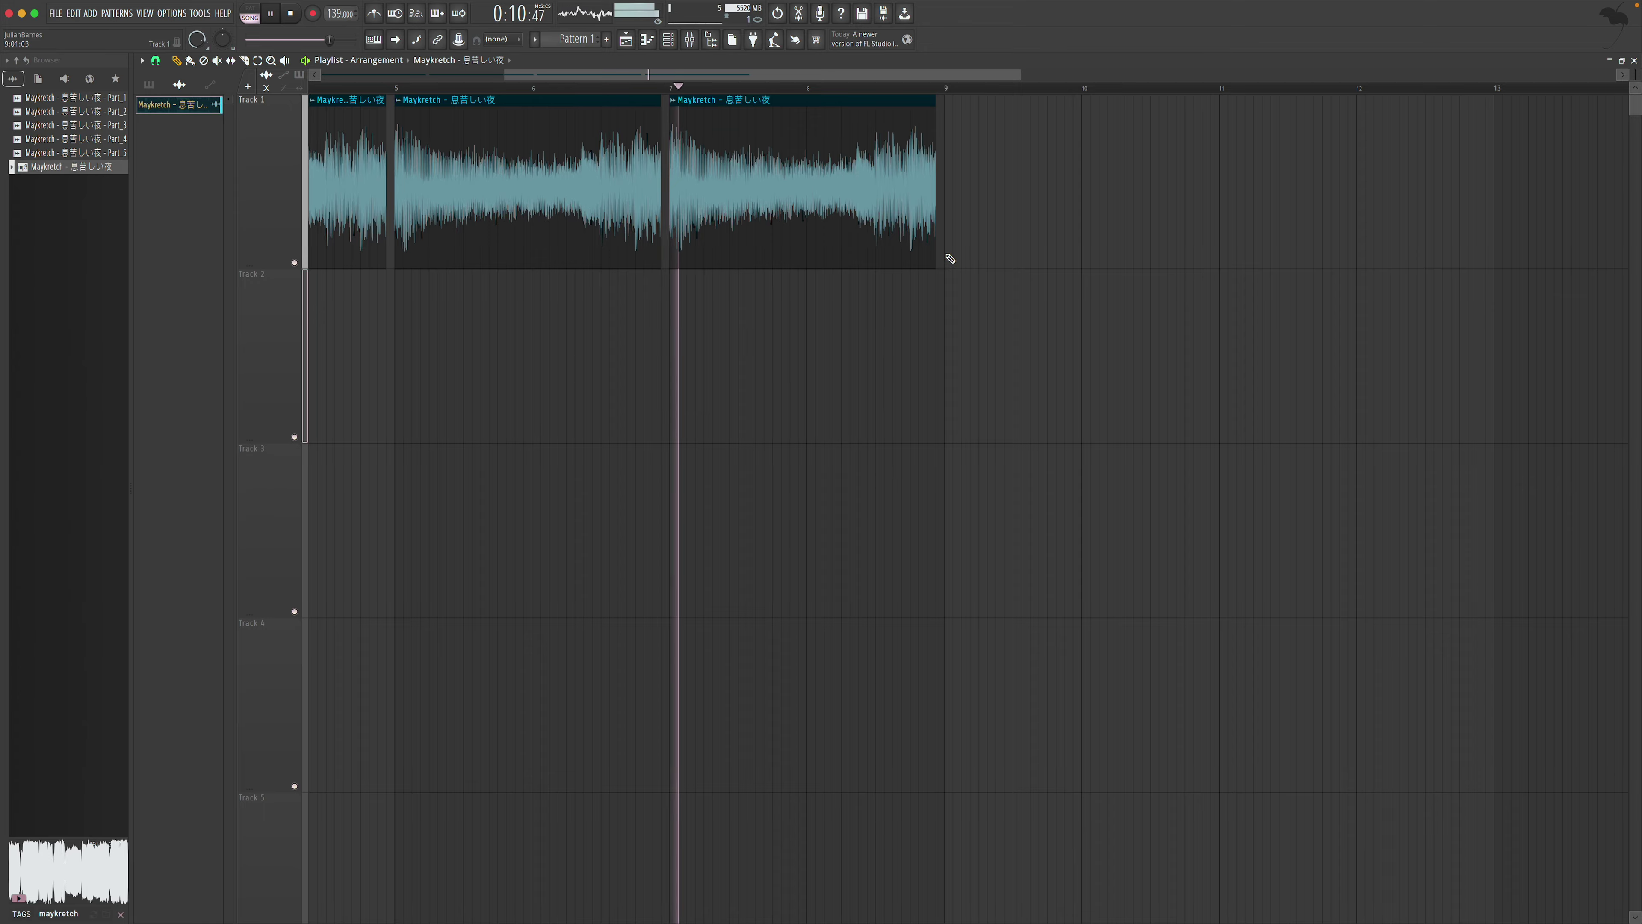
{"action": "scroll", "coordinate": [938, 255], "scroll_direction": "right", "scroll_amount": 2}
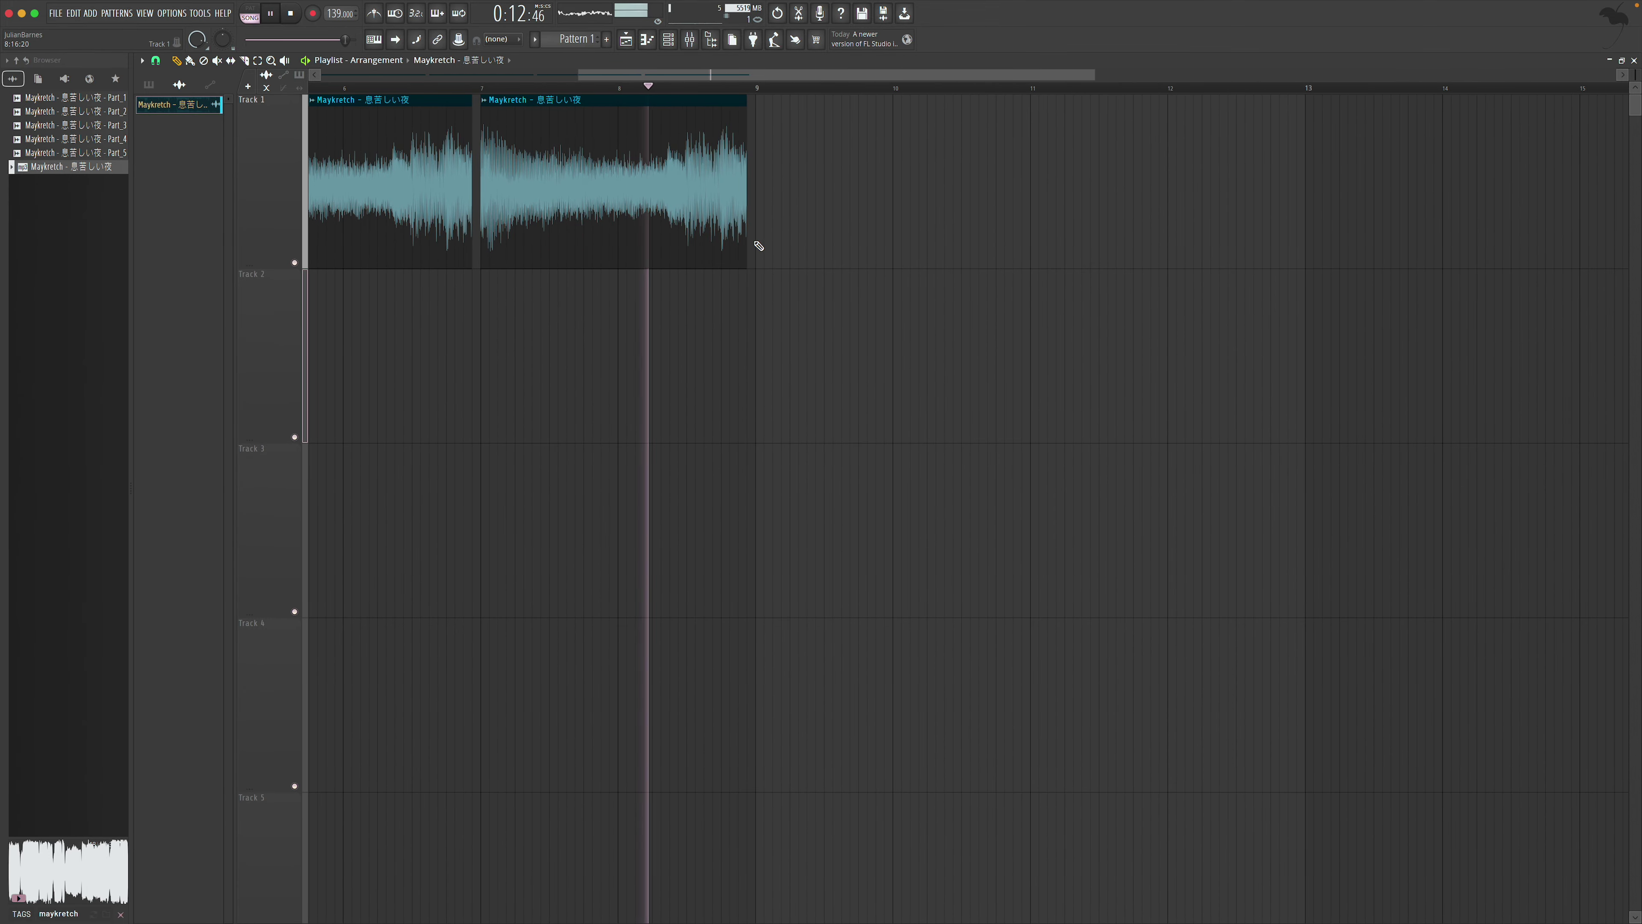
{"action": "left_click", "coordinate": [756, 239]}
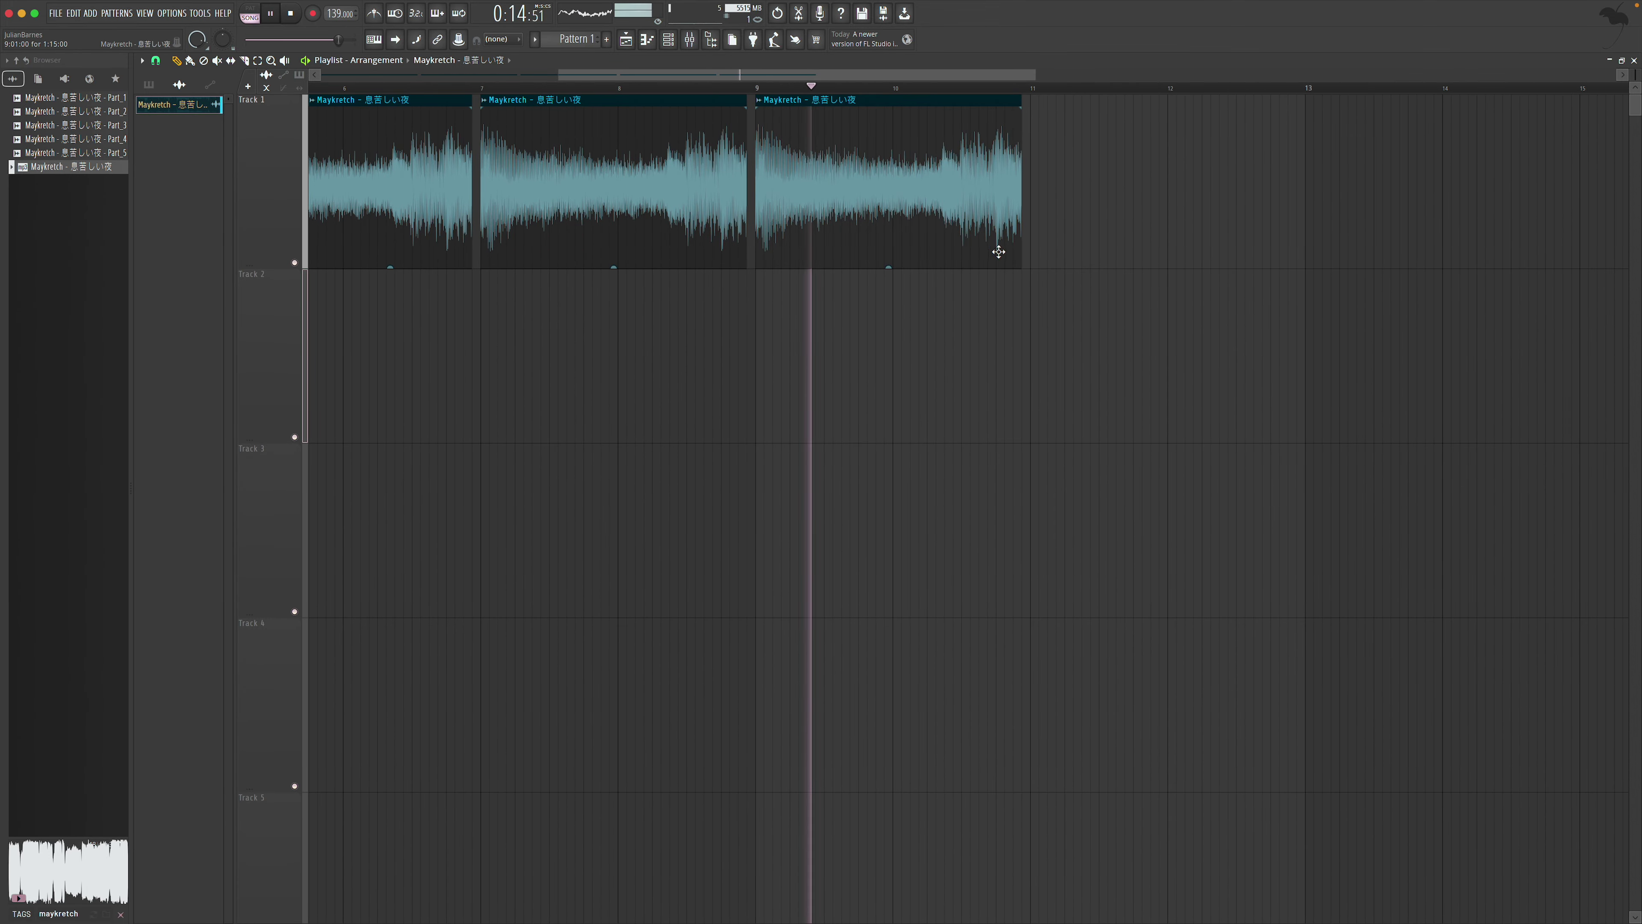
{"action": "key", "text": "space"}
{"action": "right_click", "coordinate": [758, 239]}
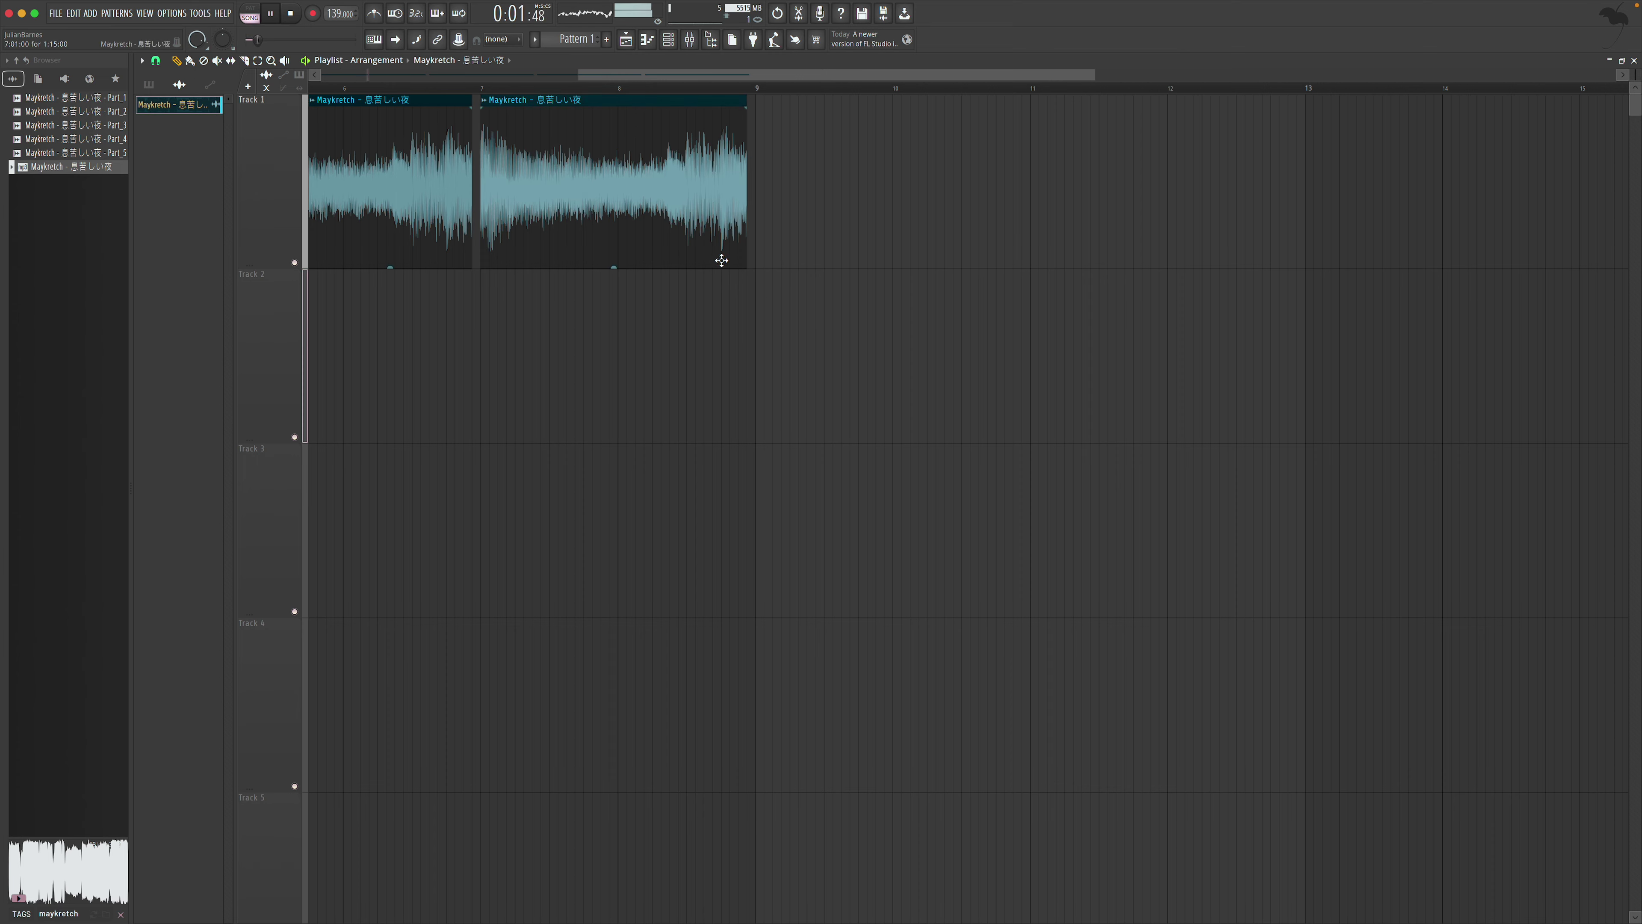
Place a copy of the sample on Track 2 and adjust it to play a later section from bar 9 to bar 13
{"action": "left_click", "coordinate": [641, 343]}
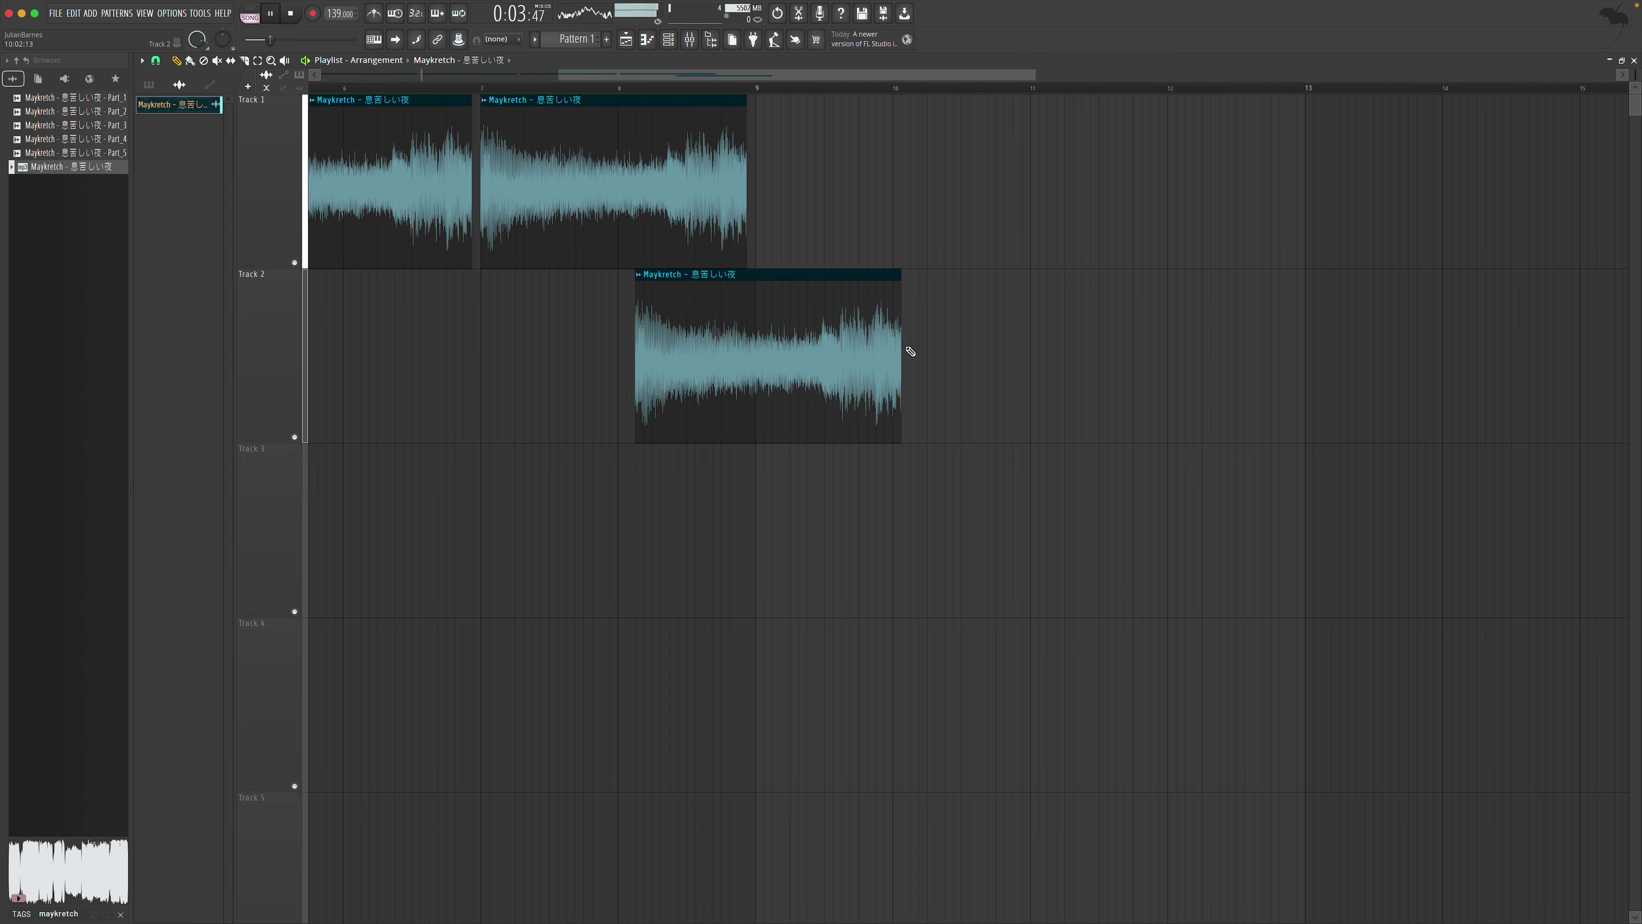
{"action": "left_click_drag", "start_coordinate": [900, 347], "coordinate": [1261, 343]}
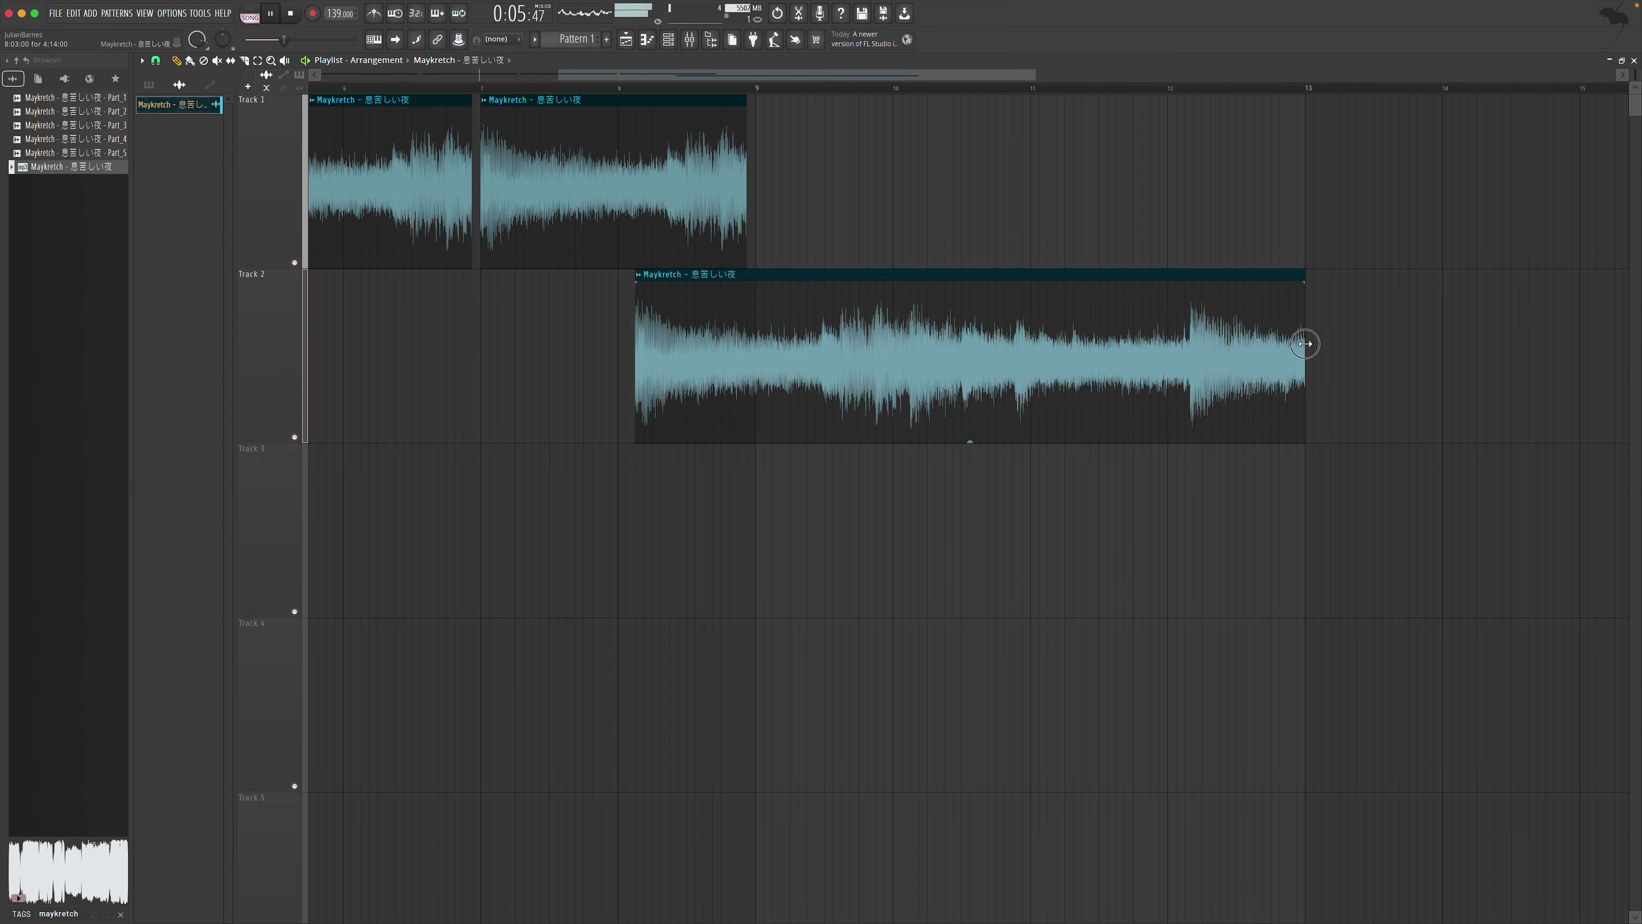
{"action": "left_click_drag", "start_coordinate": [642, 327], "coordinate": [1305, 356]}
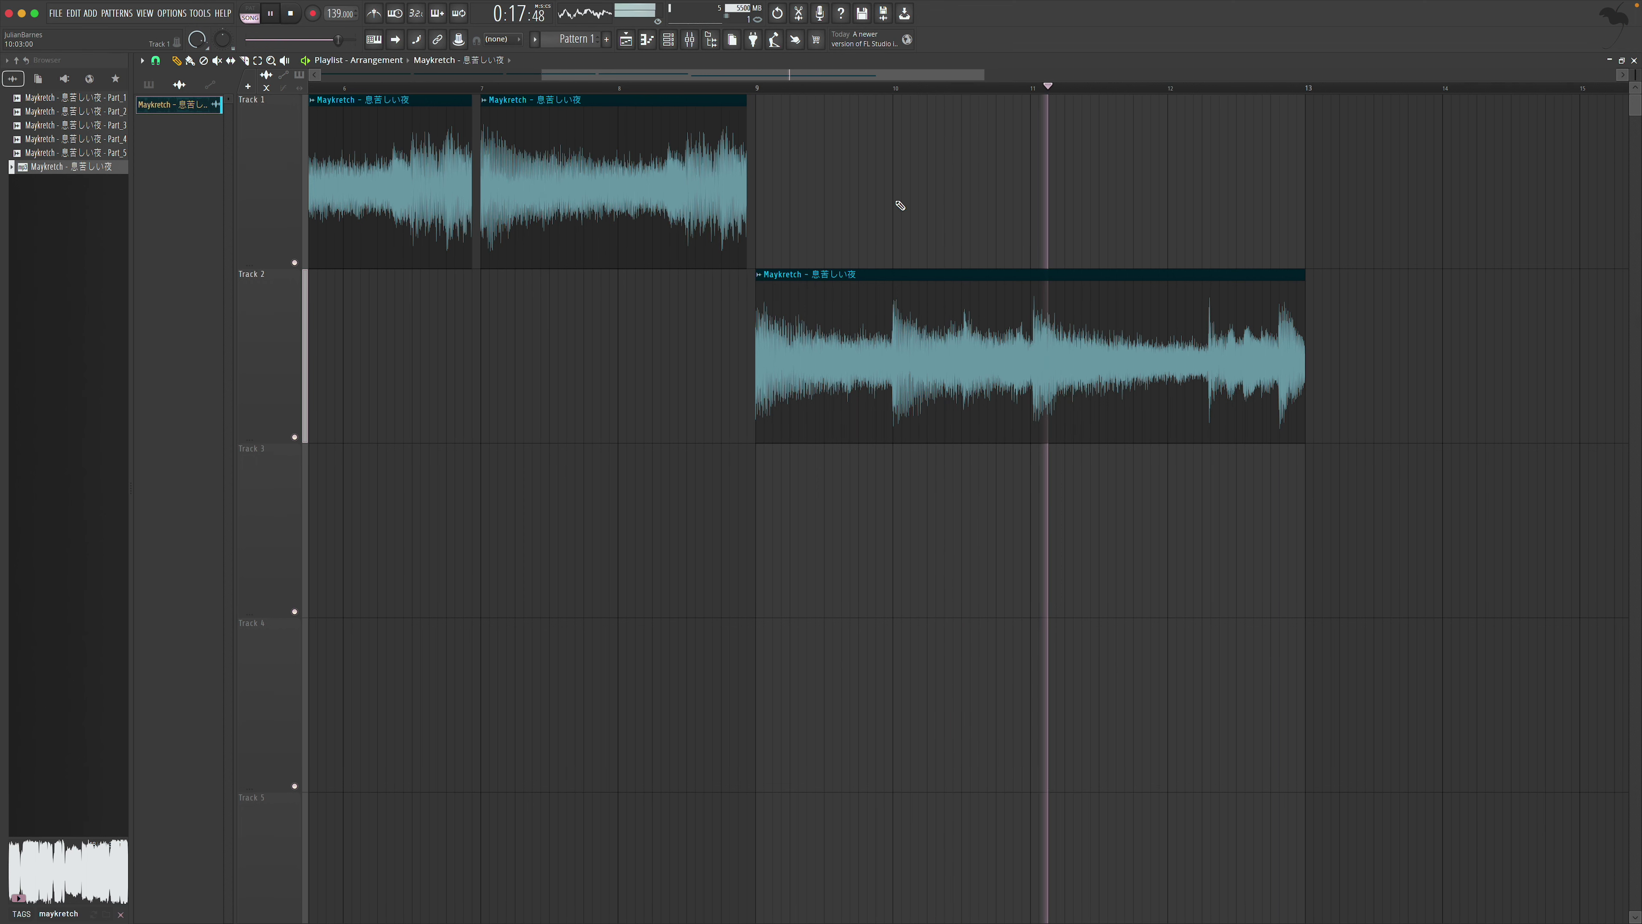
Slice the Track 2 clip at the hit just after bar 11 and move the first part to bar 7, replacing the Track 1 clip there
{"action": "left_click", "coordinate": [161, 61]}
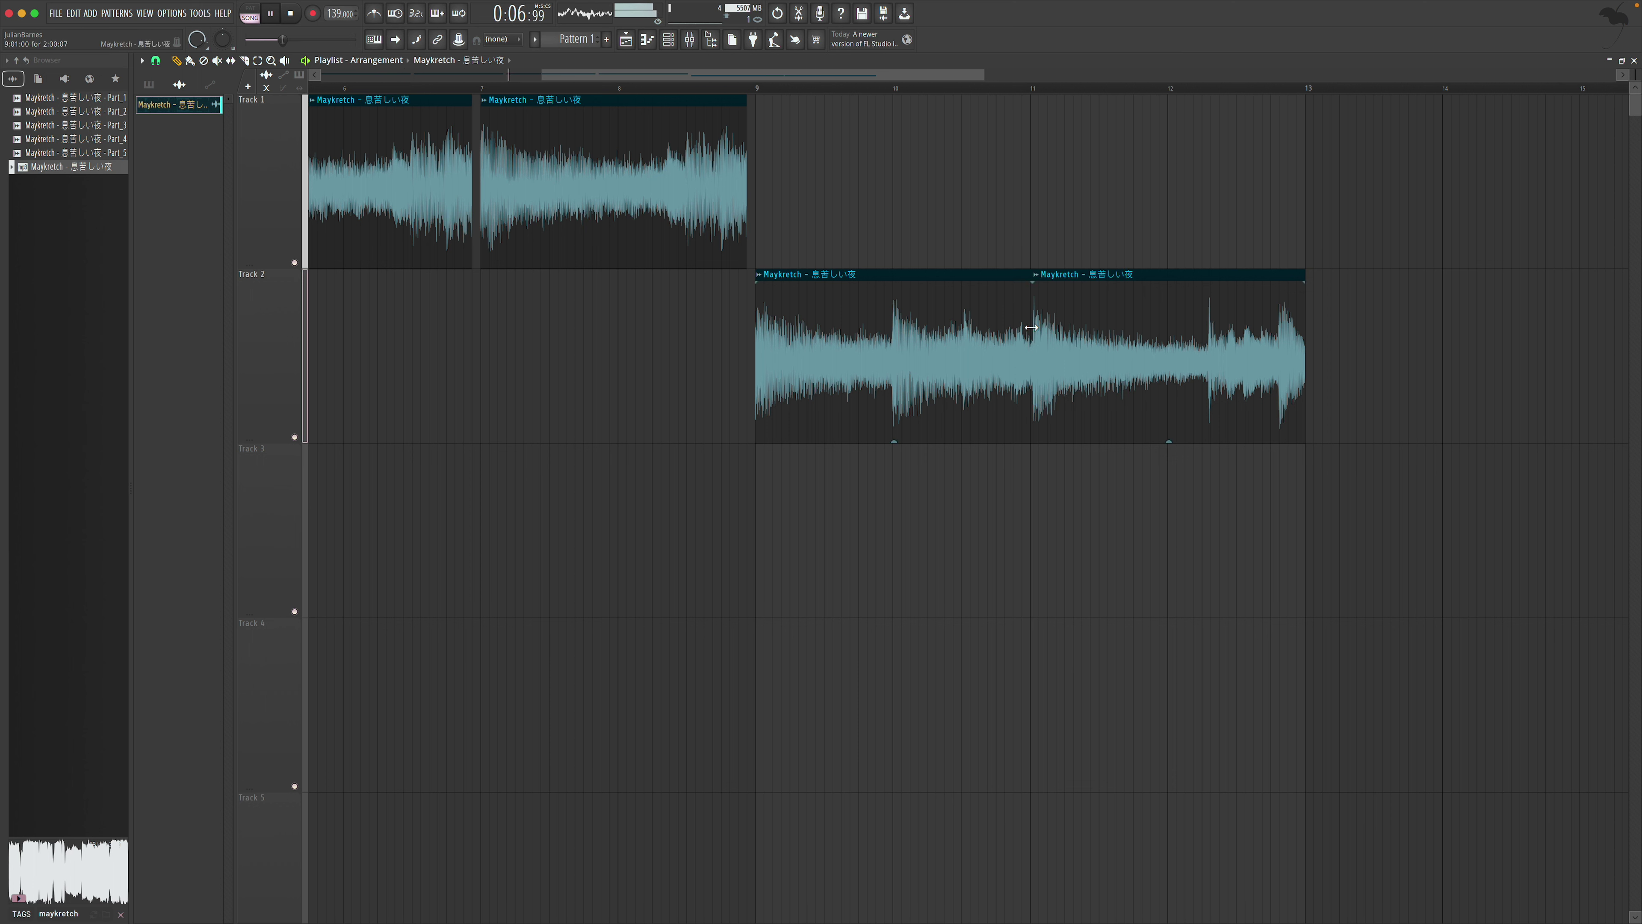
{"action": "left_click_drag", "start_coordinate": [898, 322], "coordinate": [523, 309]}
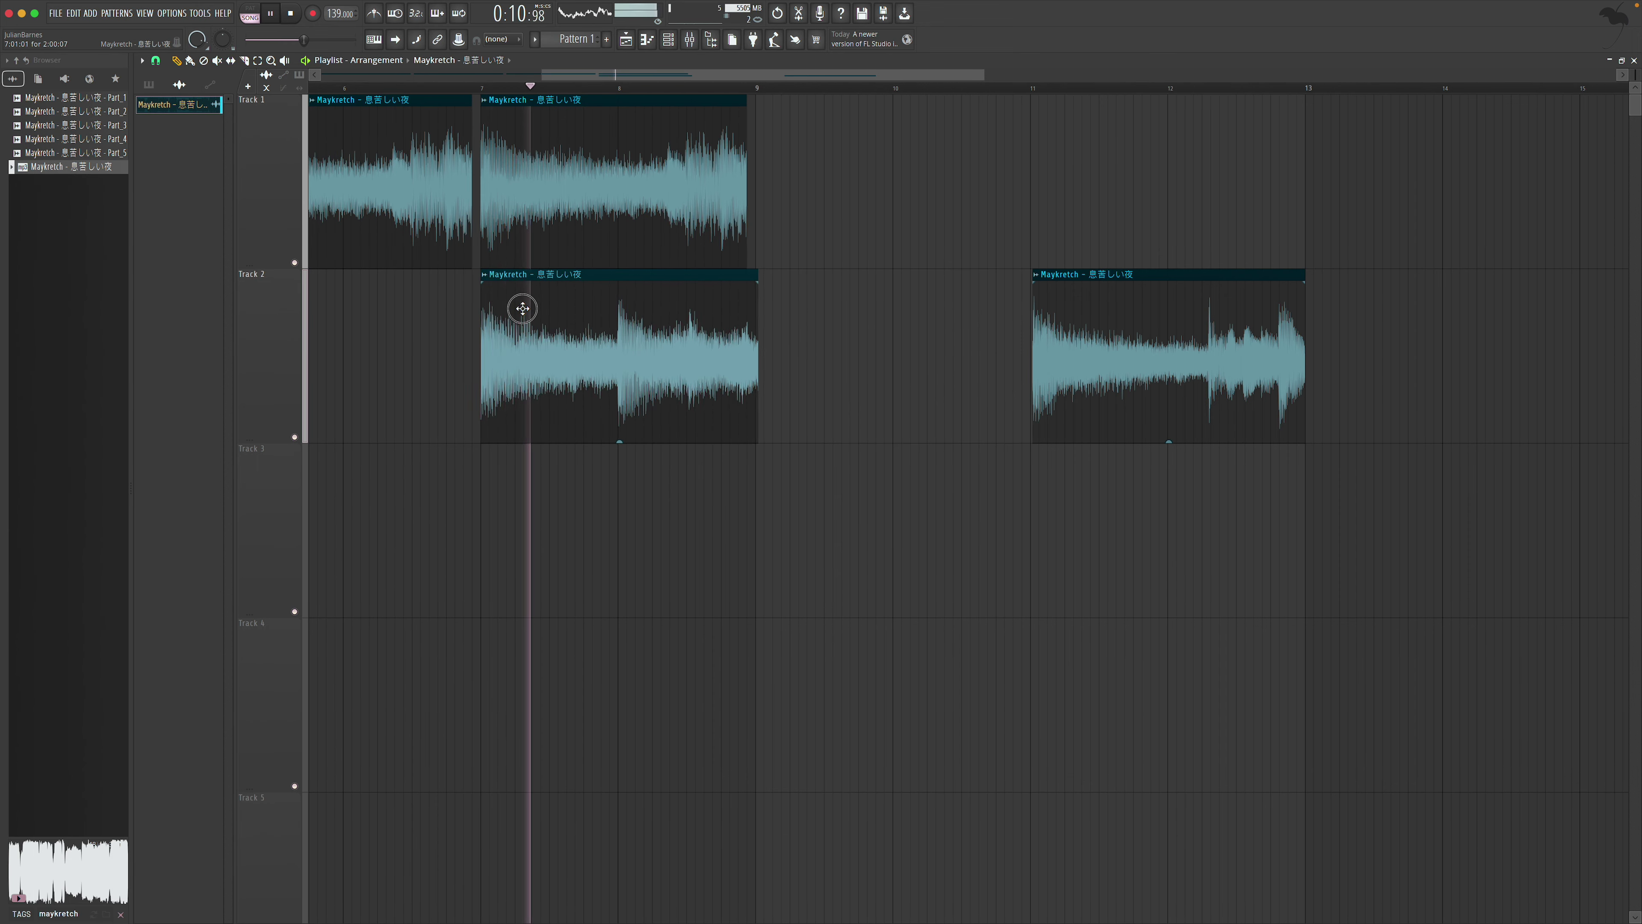
{"action": "right_click", "coordinate": [731, 234]}
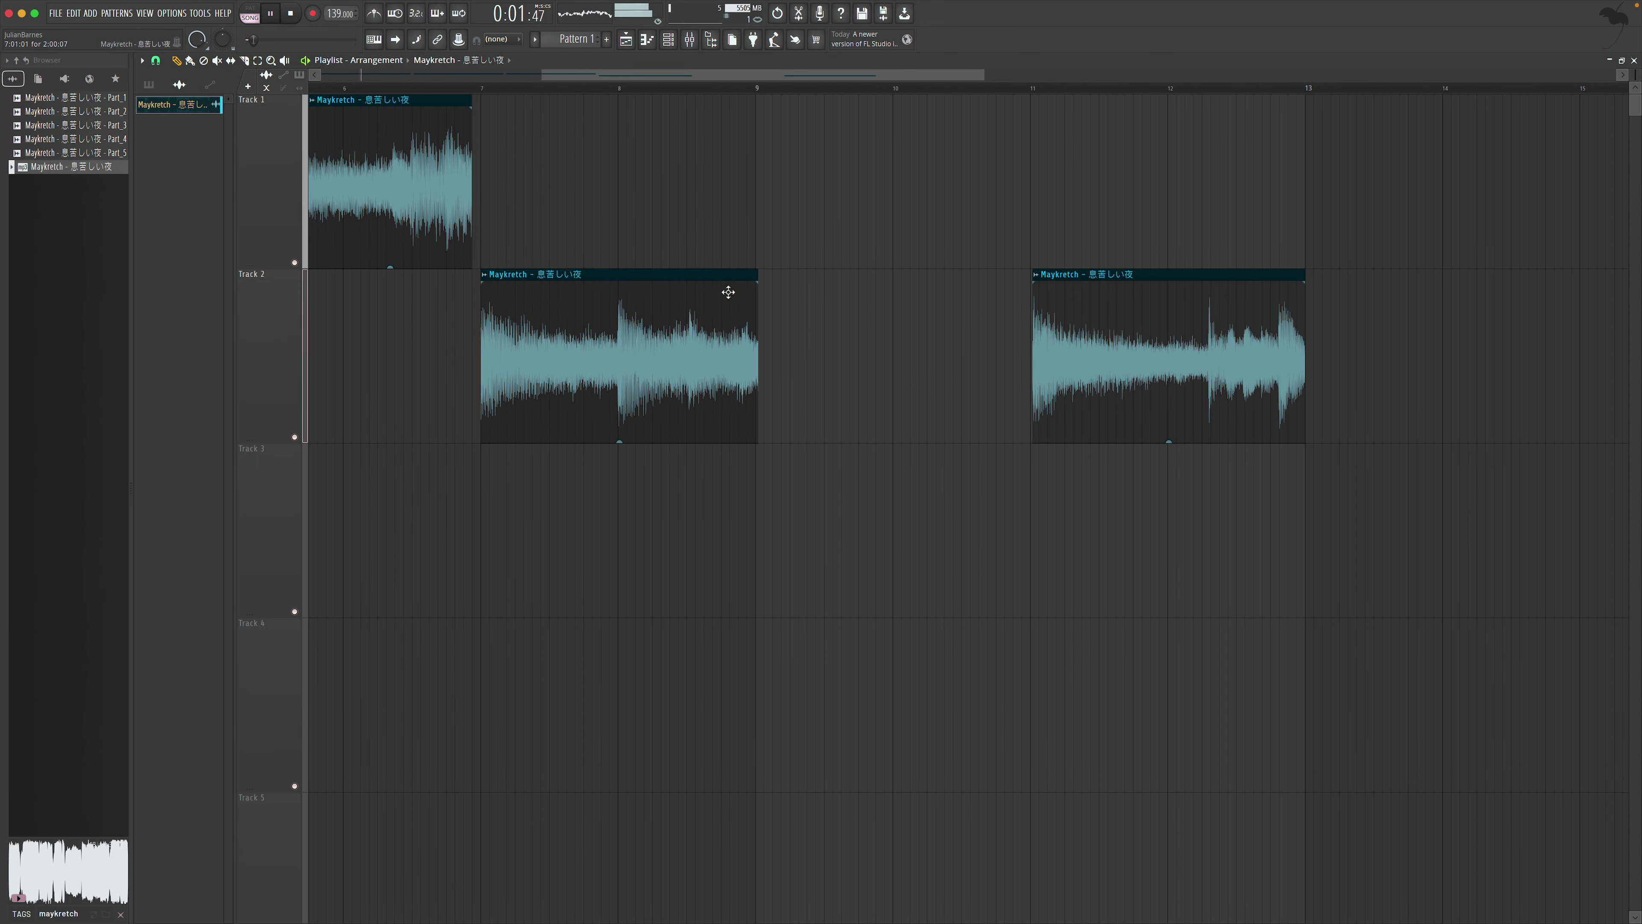
Trim the end of the bar 7 clip on Track 2 to bar 9 and delete the leftover clip at bar 11
{"action": "left_click", "coordinate": [698, 350]}
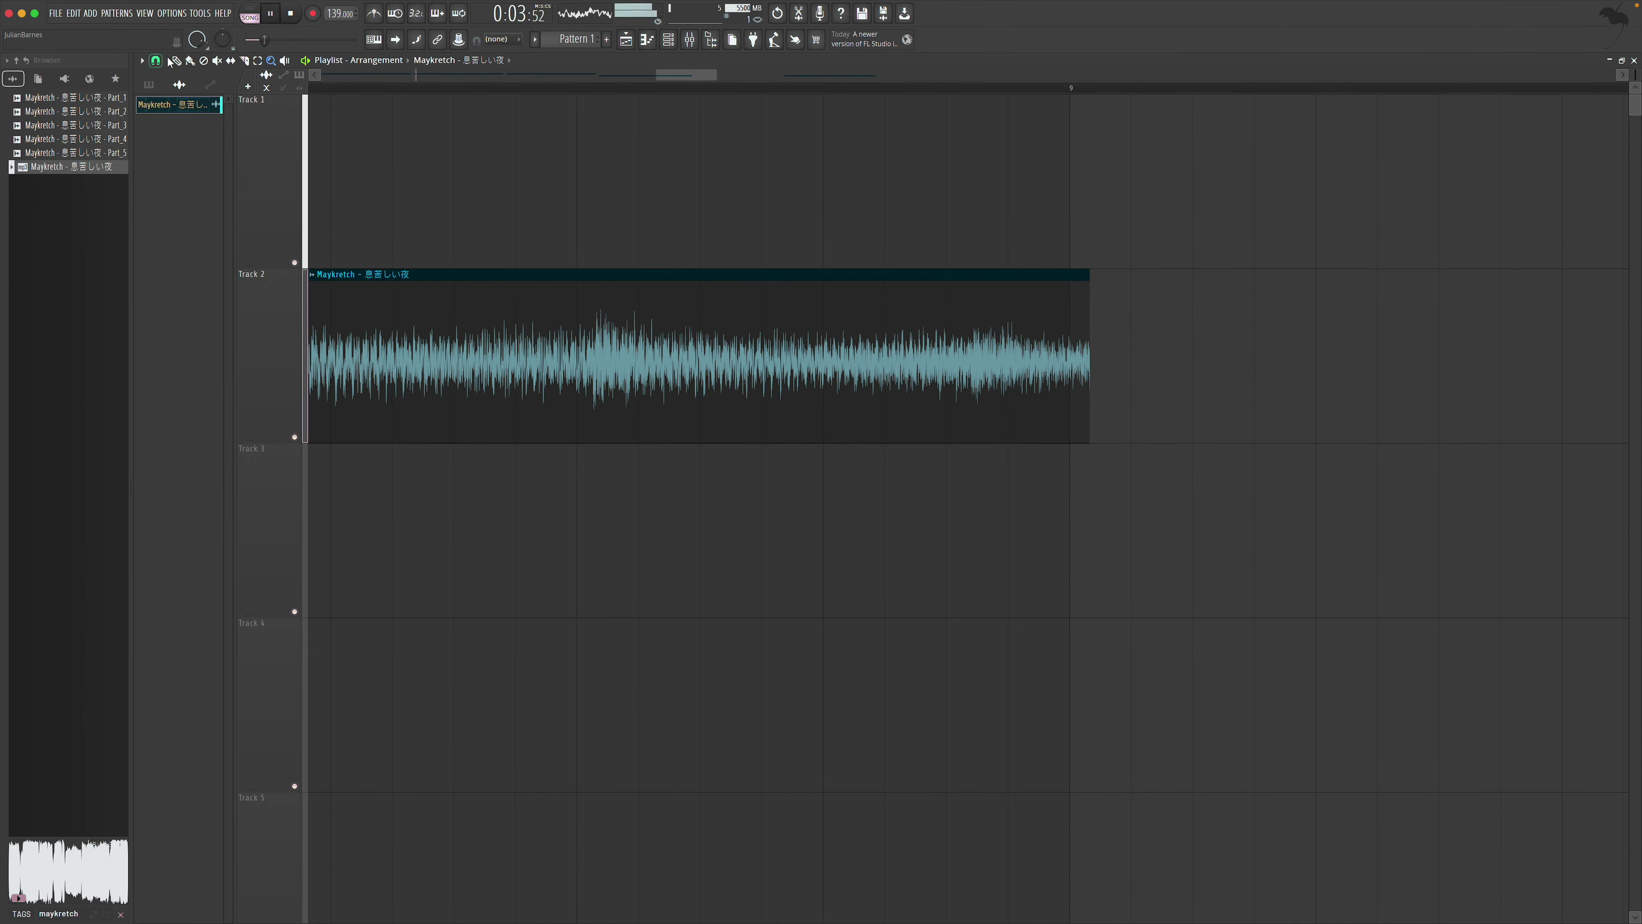
{"action": "left_click_drag", "start_coordinate": [1088, 321], "coordinate": [1067, 324]}
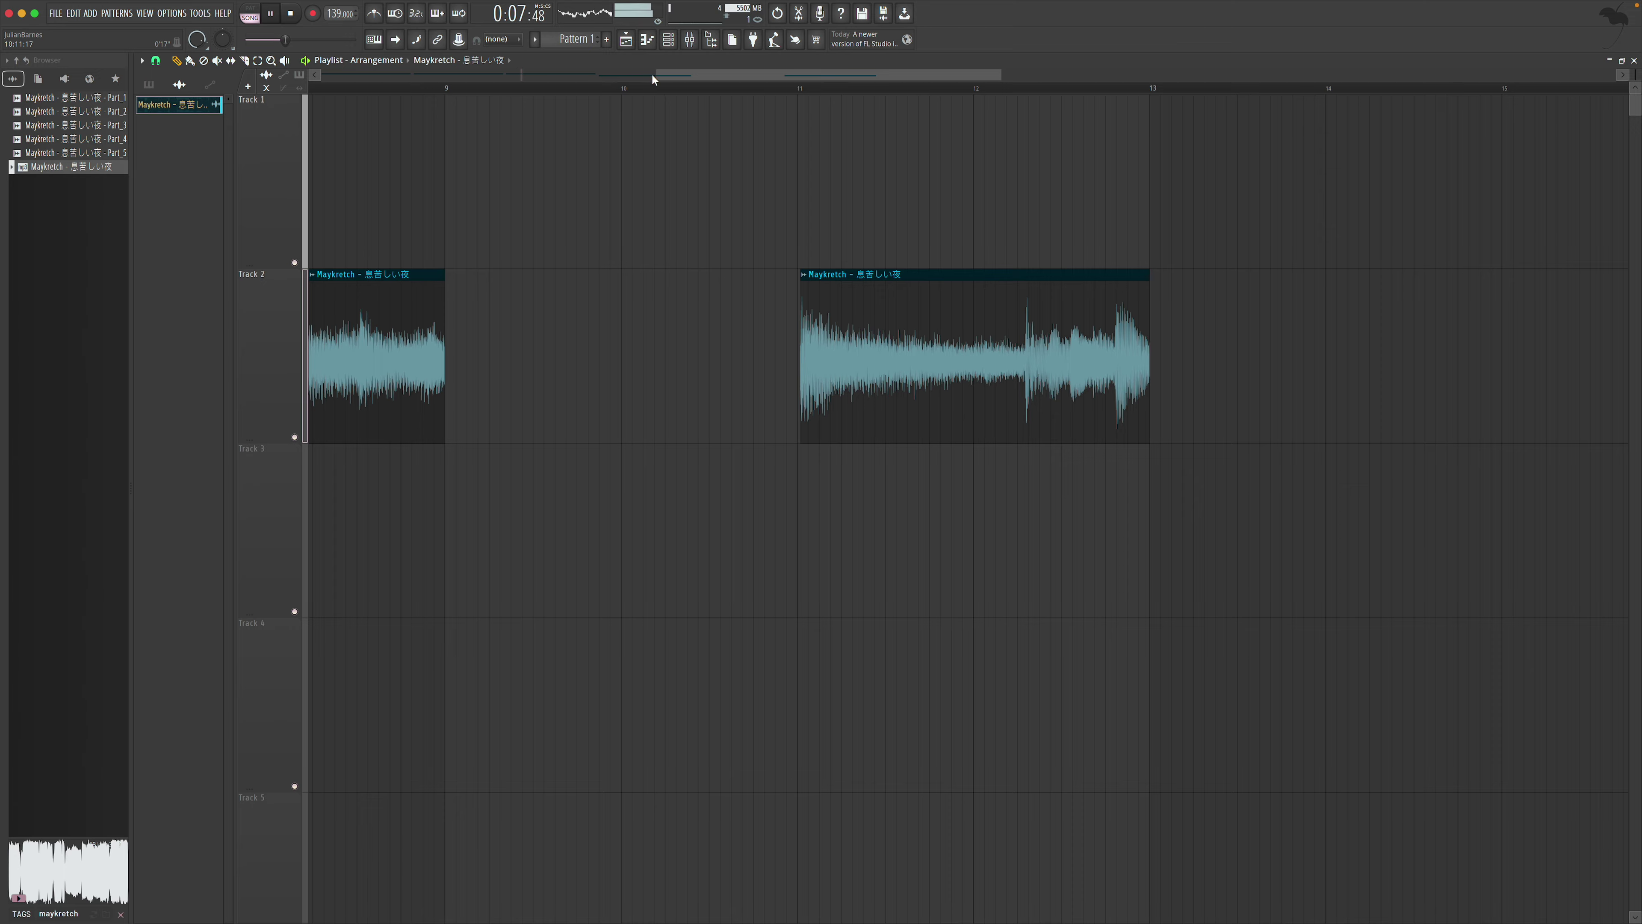
{"action": "scroll", "coordinate": [654, 79], "scroll_direction": "left", "scroll_amount": 2}
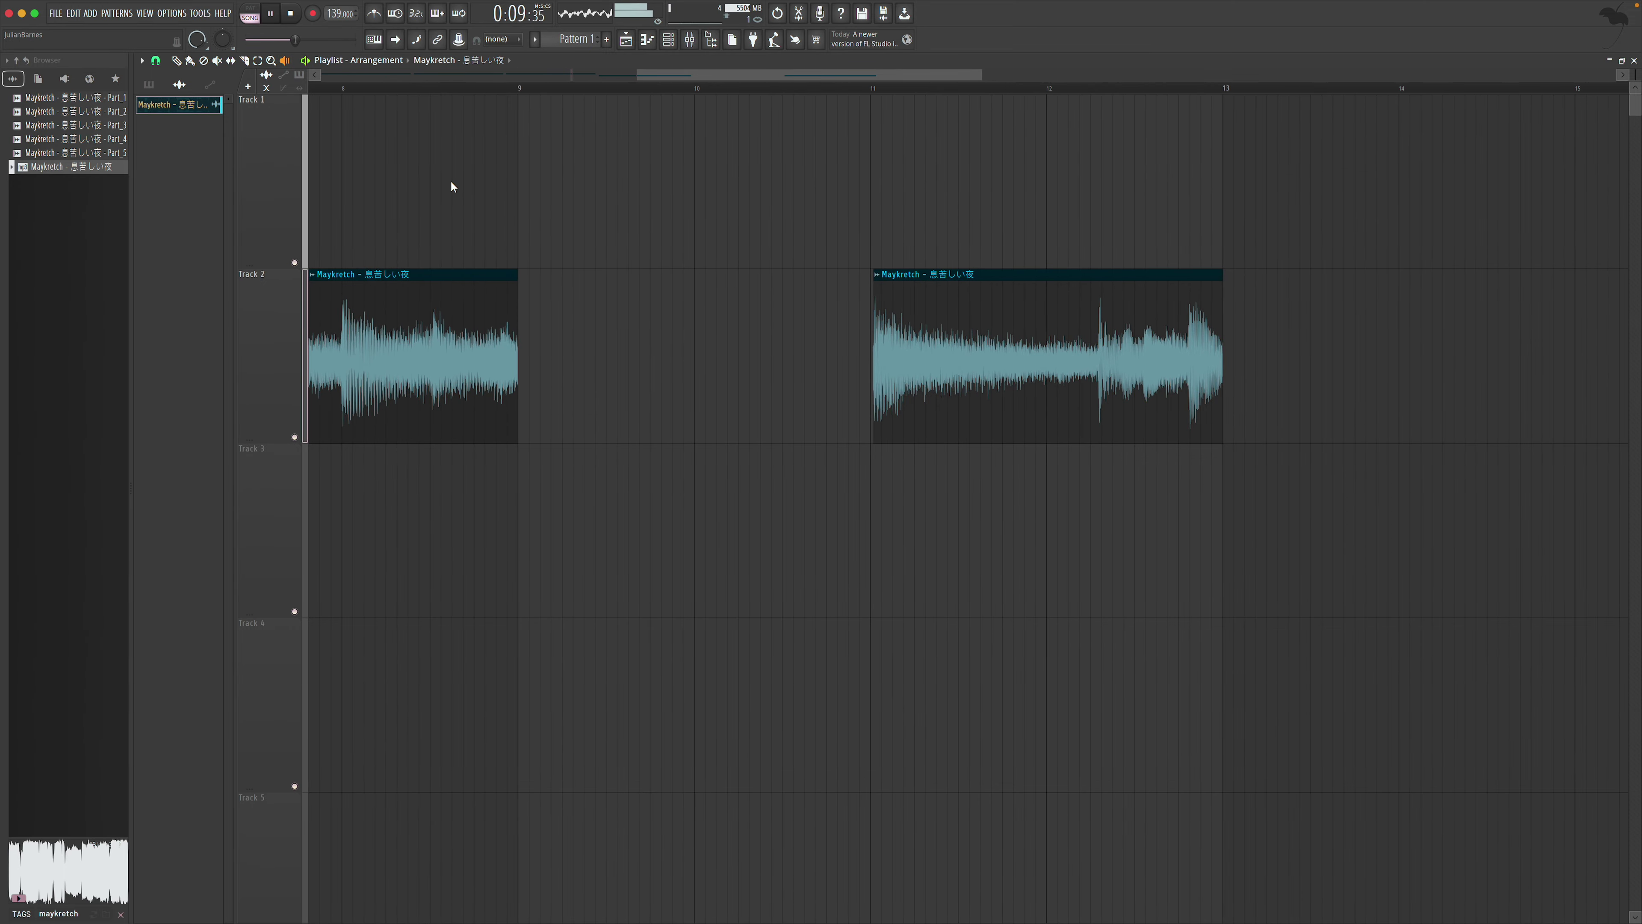
{"action": "left_click", "coordinate": [272, 61]}
{"action": "right_click", "coordinate": [748, 283]}
{"action": "left_click", "coordinate": [1579, 543]}
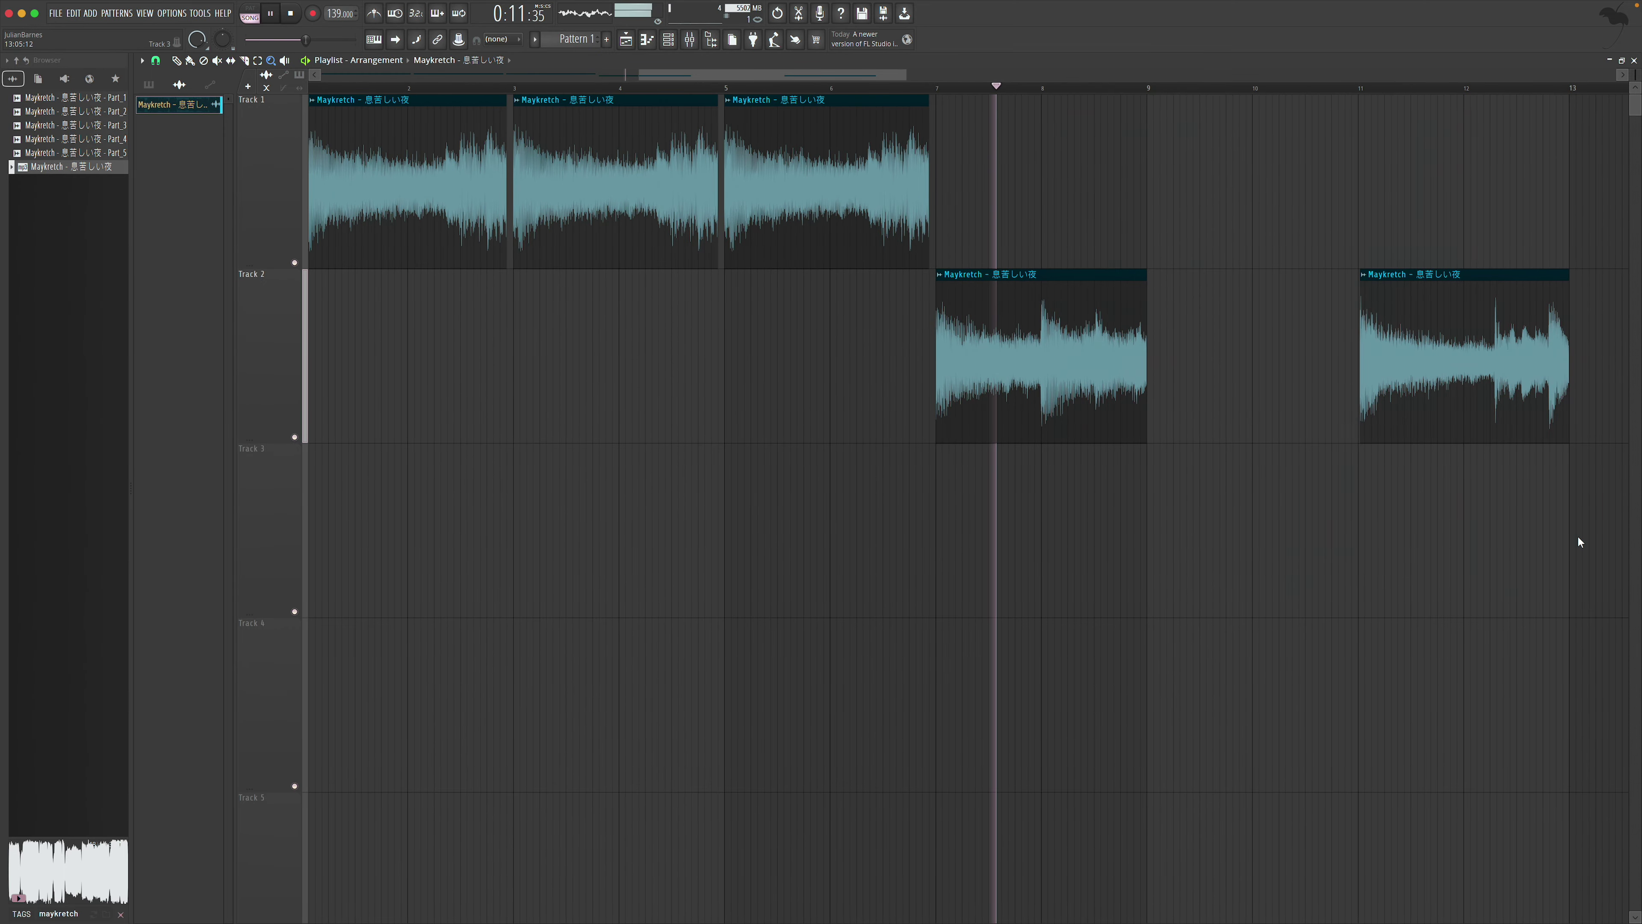
{"action": "right_click", "coordinate": [1159, 337]}
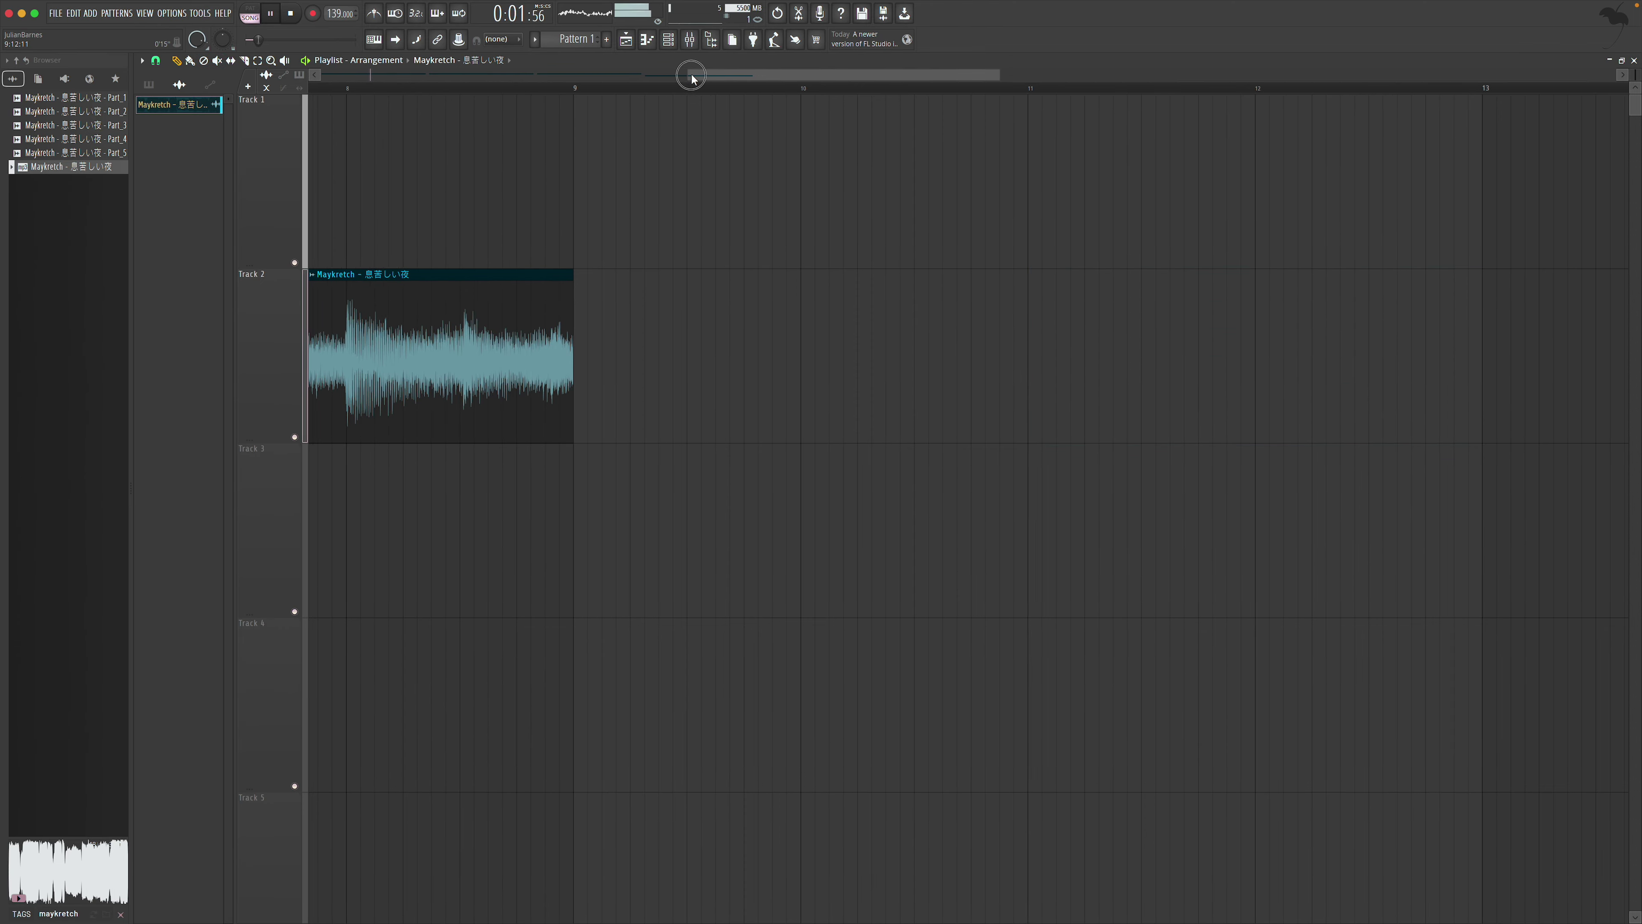
Revert the project history to before the last trim and the deletion of the leftover clip
{"action": "scroll", "coordinate": [885, 91], "scroll_direction": "left", "scroll_amount": 8}
{"action": "left_click_drag", "start_coordinate": [870, 76], "coordinate": [1109, 77]}
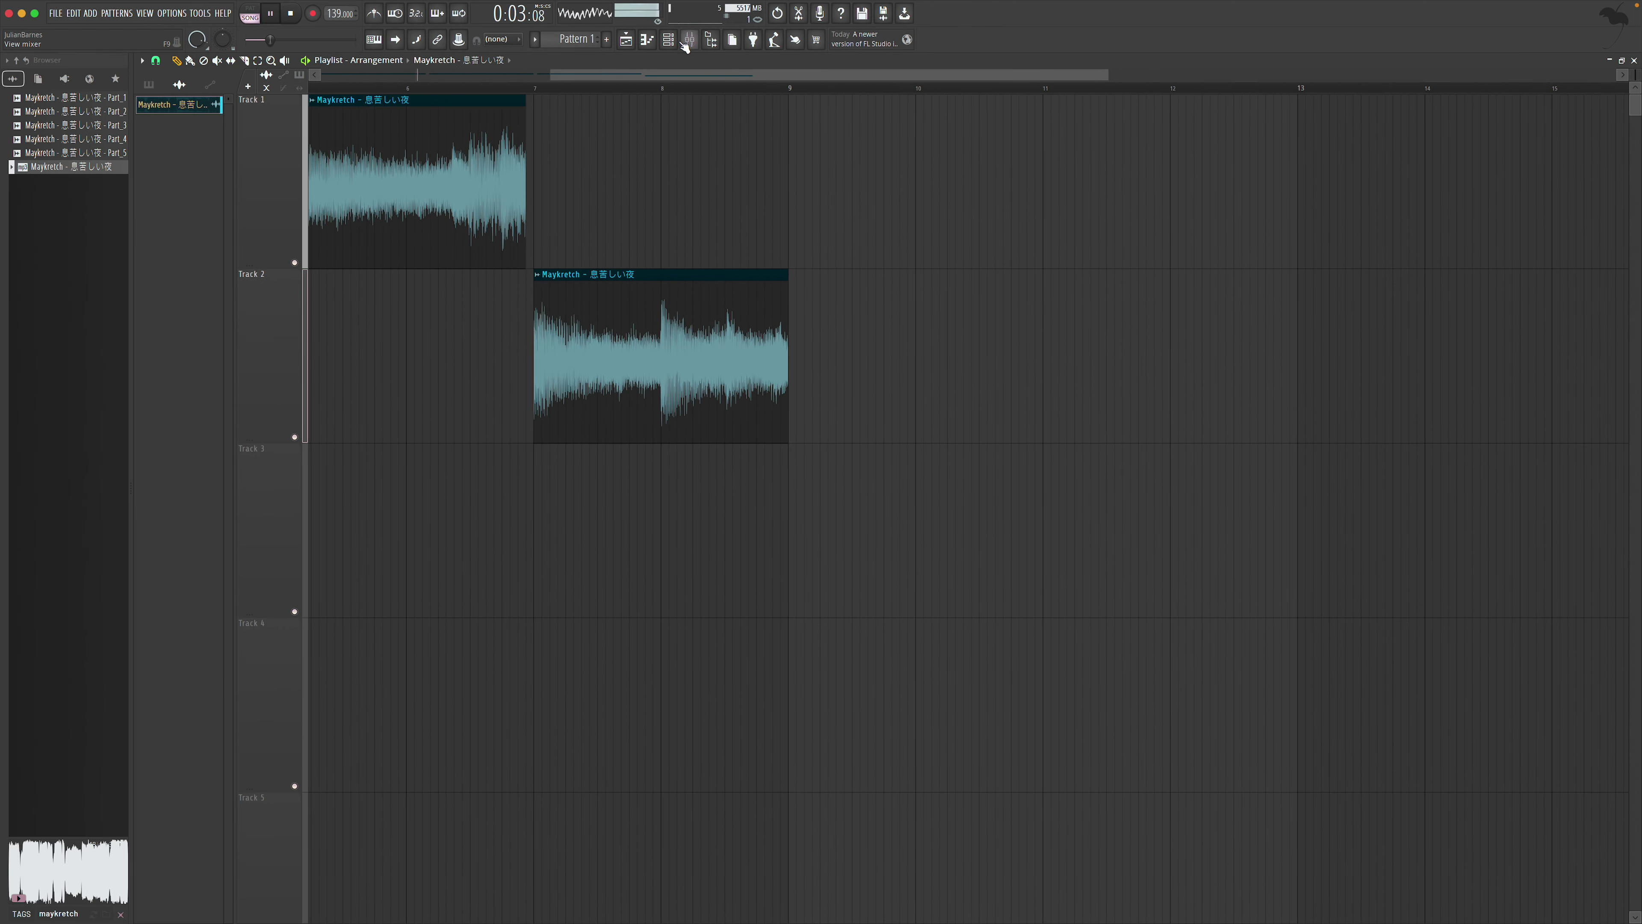
{"action": "left_click", "coordinate": [779, 17]}
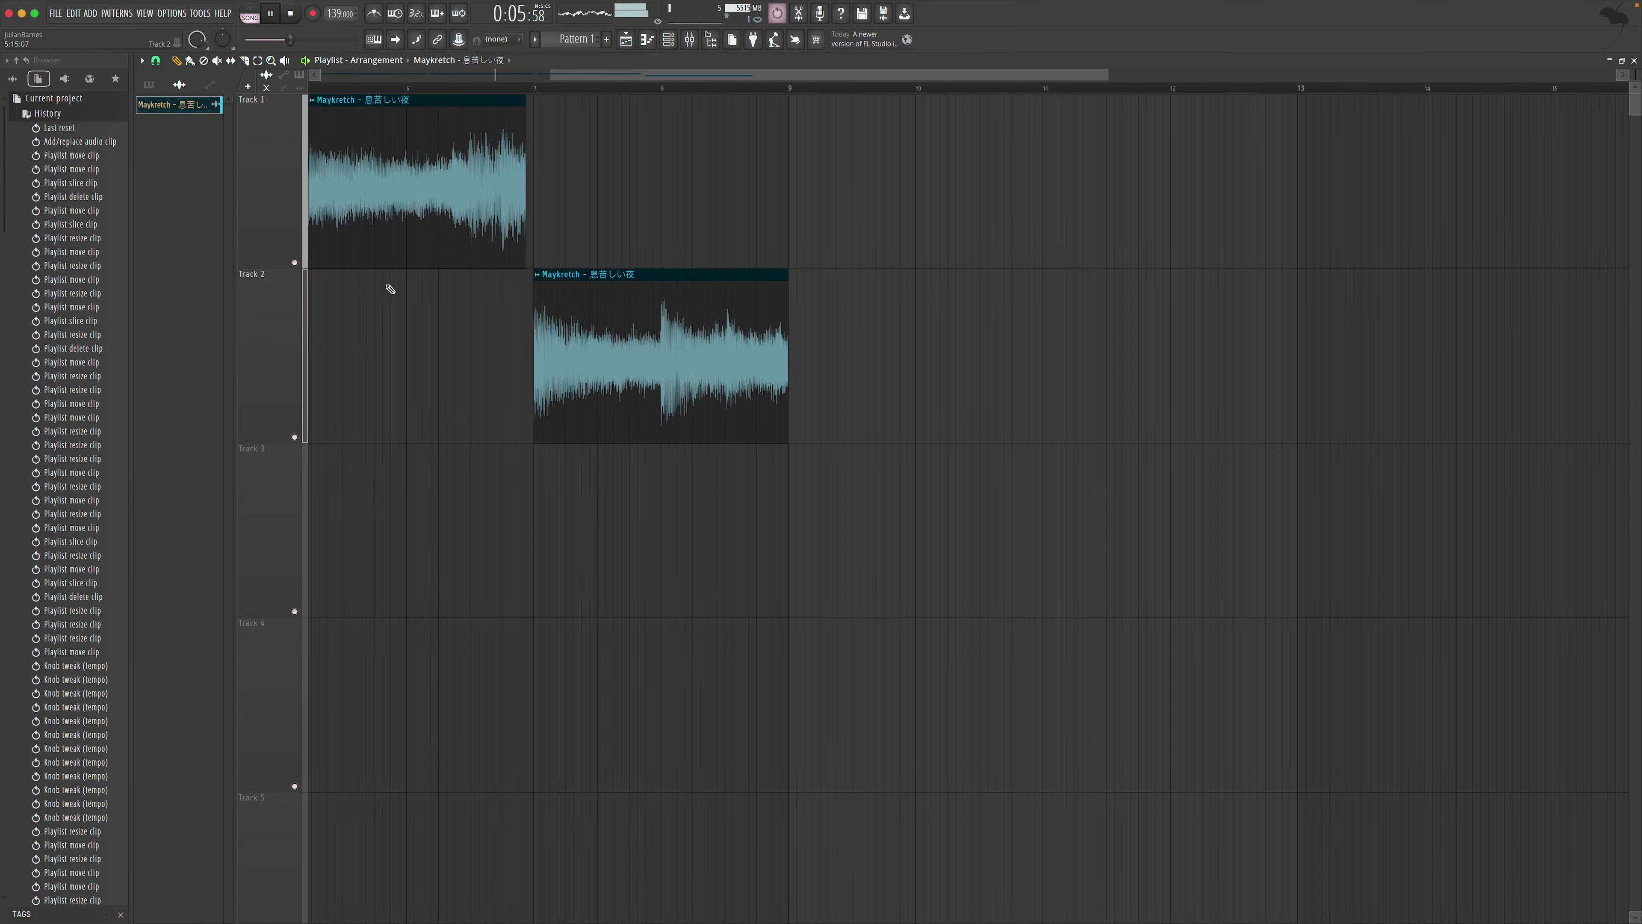
{"action": "scroll", "coordinate": [37, 388], "scroll_direction": "down", "scroll_amount": 15}
{"action": "key", "text": "space"}
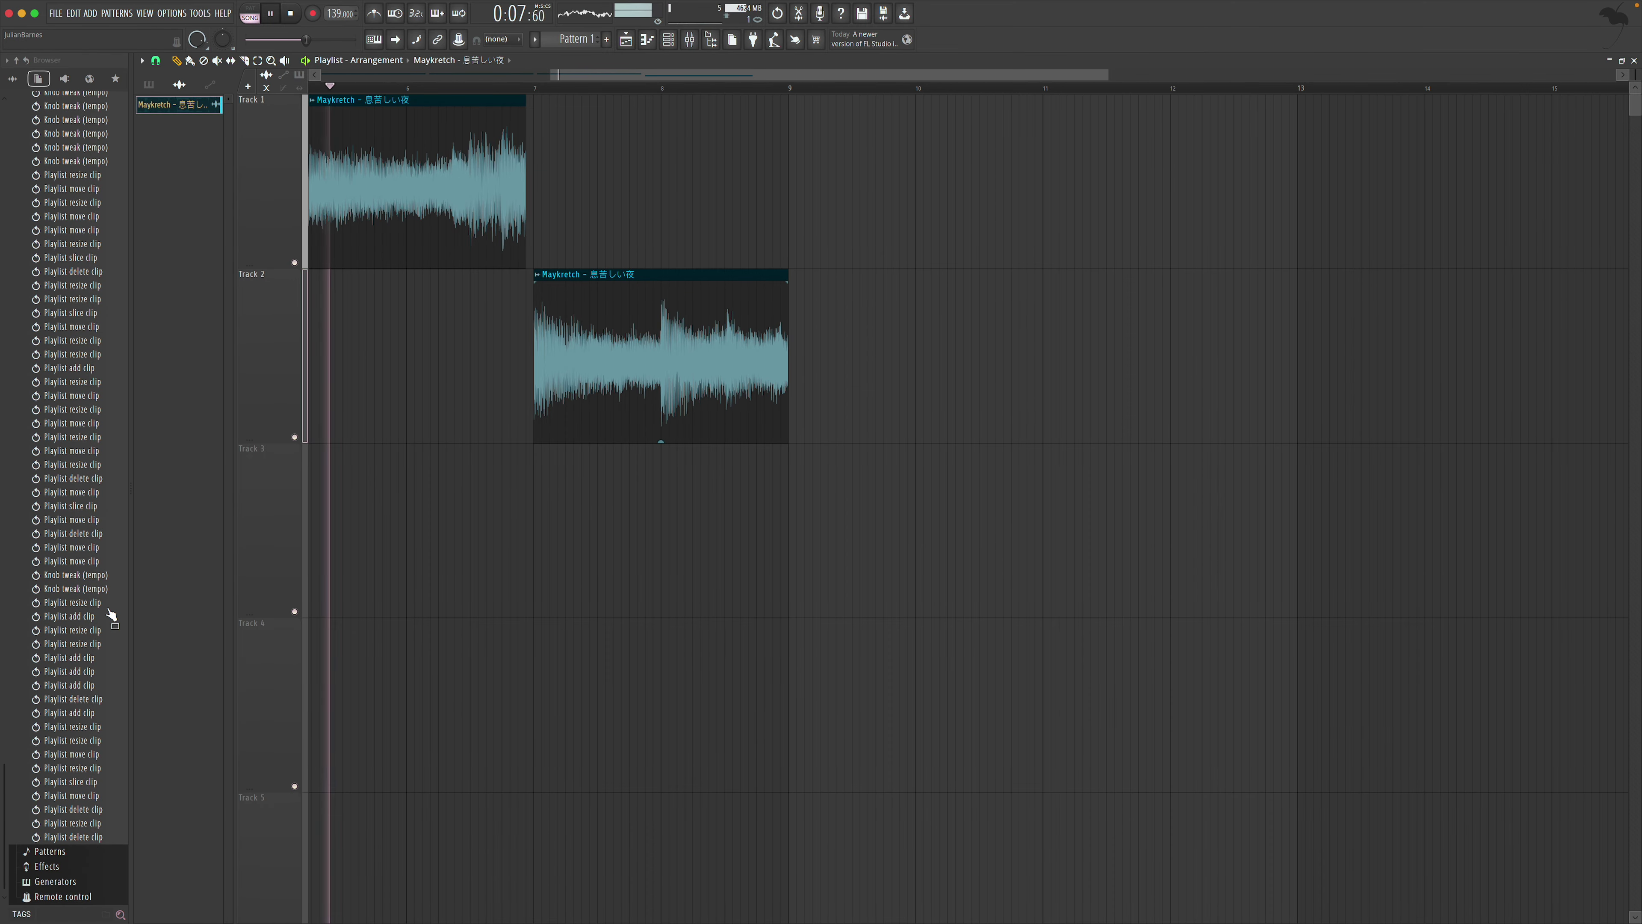
{"action": "left_click", "coordinate": [90, 809]}
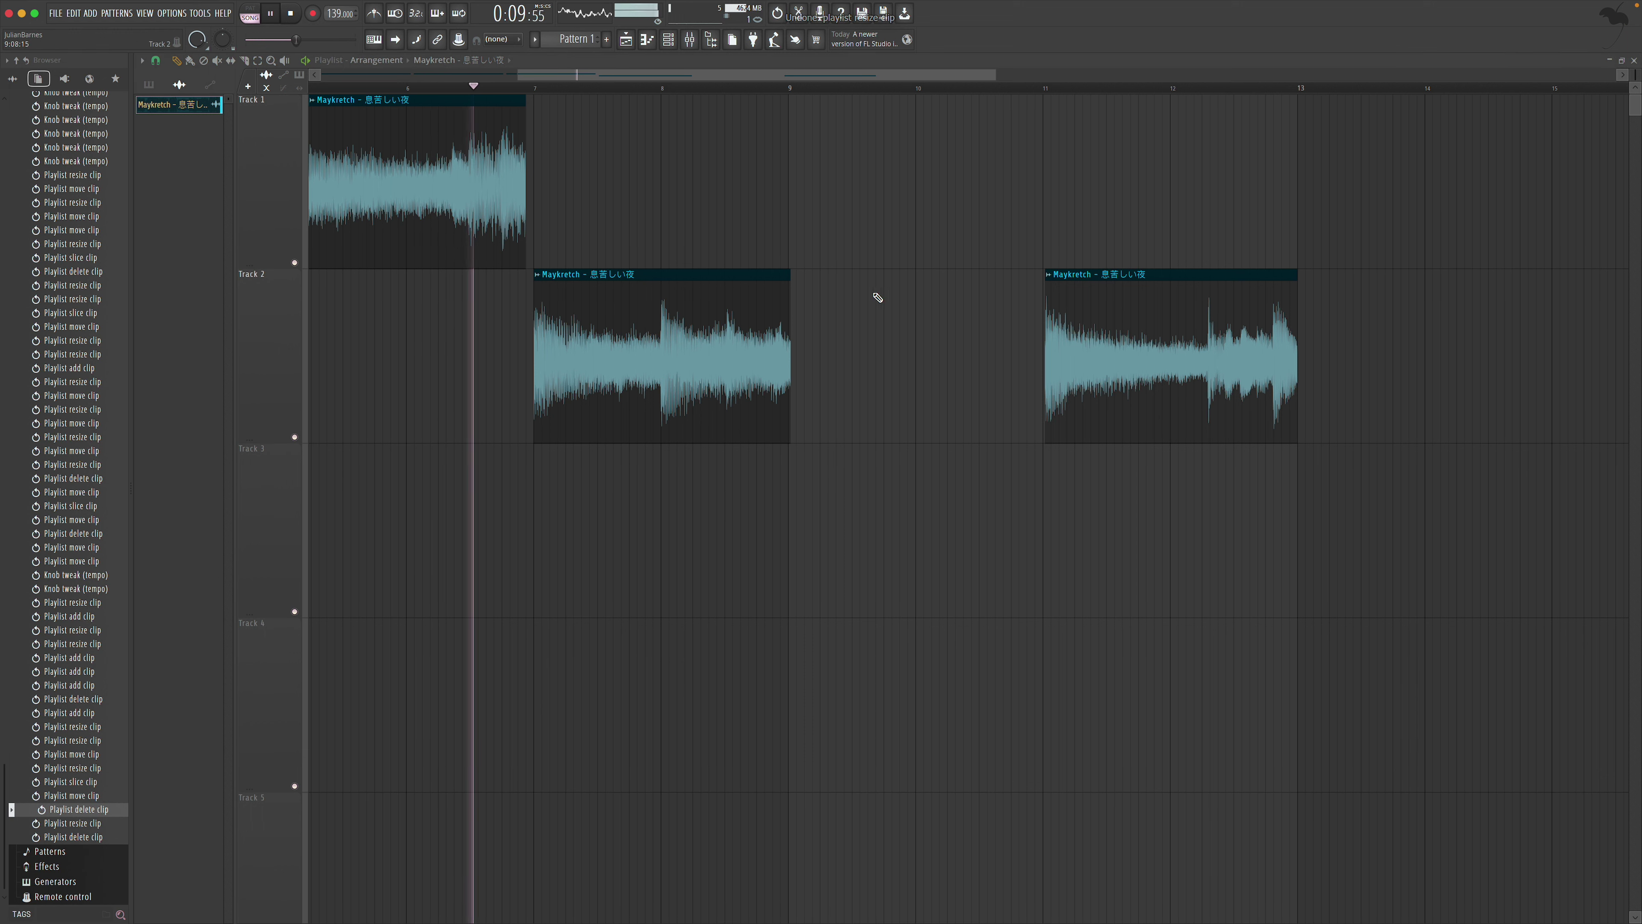
Move the leftover Track 2 clip from bar 11 to bar 9, play the arrangement, and delete that clip
{"action": "left_click_drag", "start_coordinate": [1093, 333], "coordinate": [850, 334]}
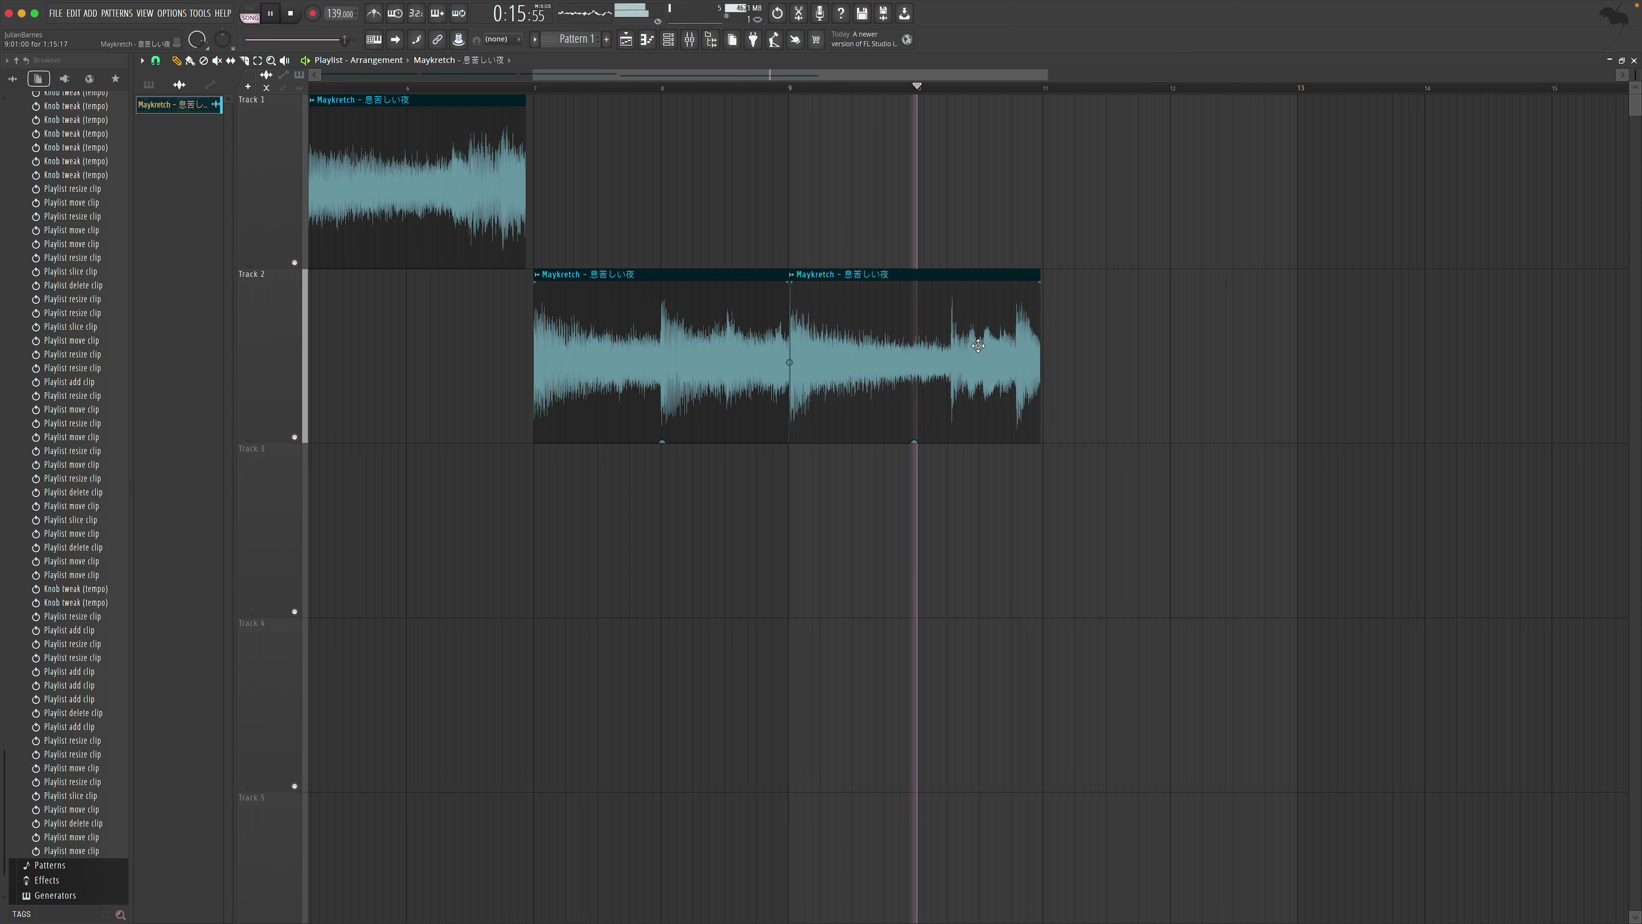
{"action": "right_click", "coordinate": [1034, 338]}
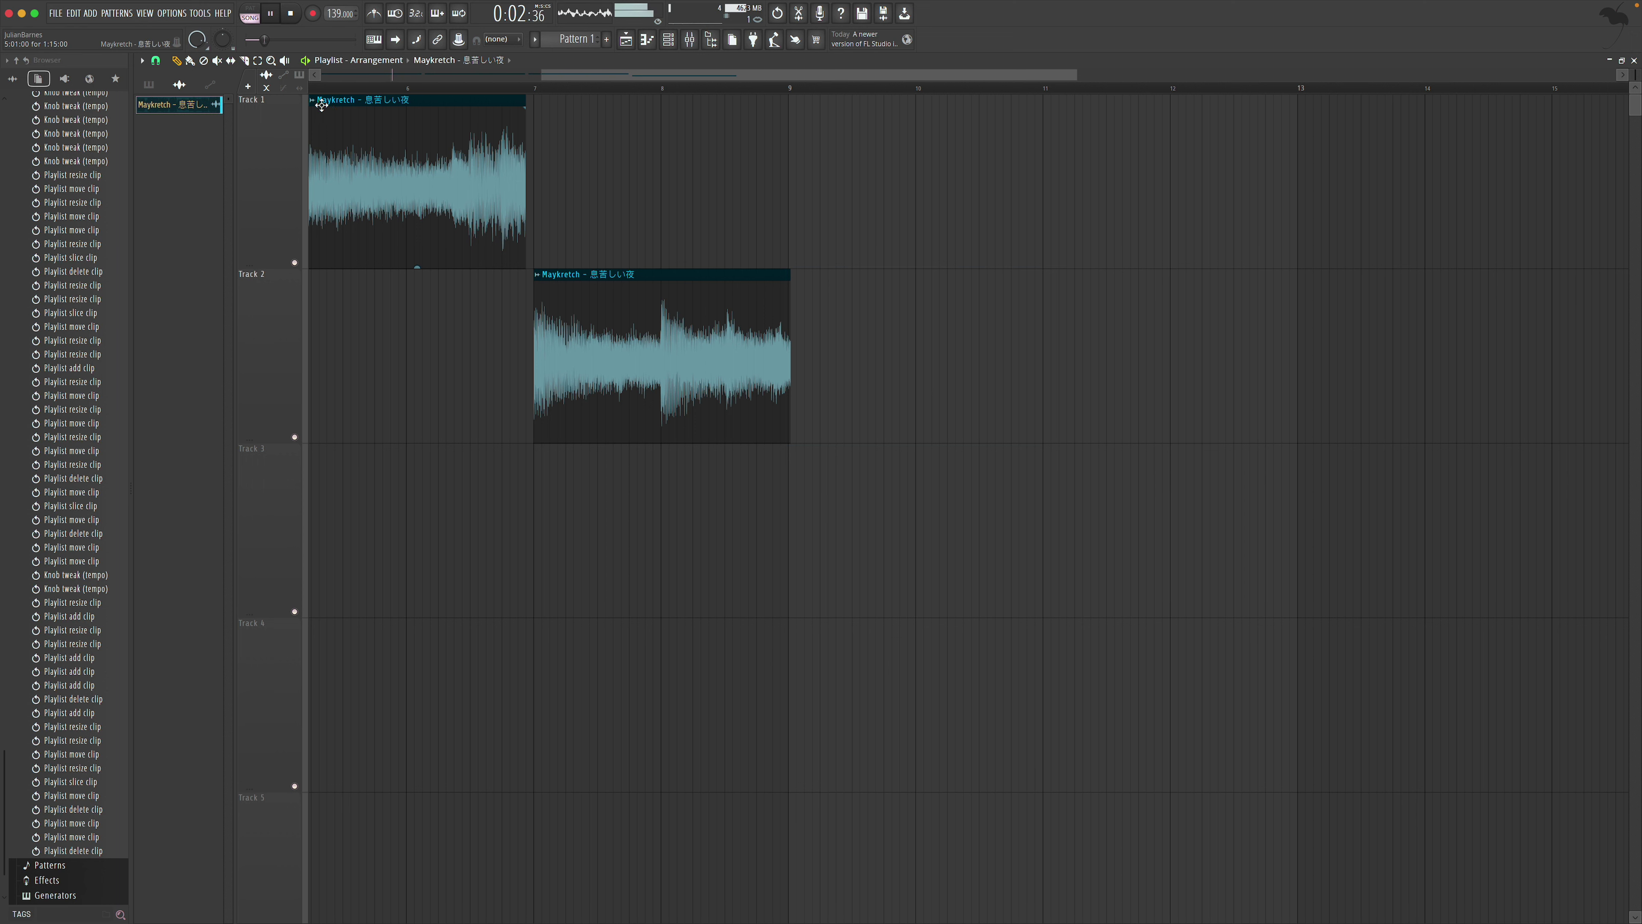
Turn snapping off and trim the end of the remaining Track 2 clip exactly to bar 9
{"action": "left_click_drag", "start_coordinate": [738, 323], "coordinate": [926, 409]}
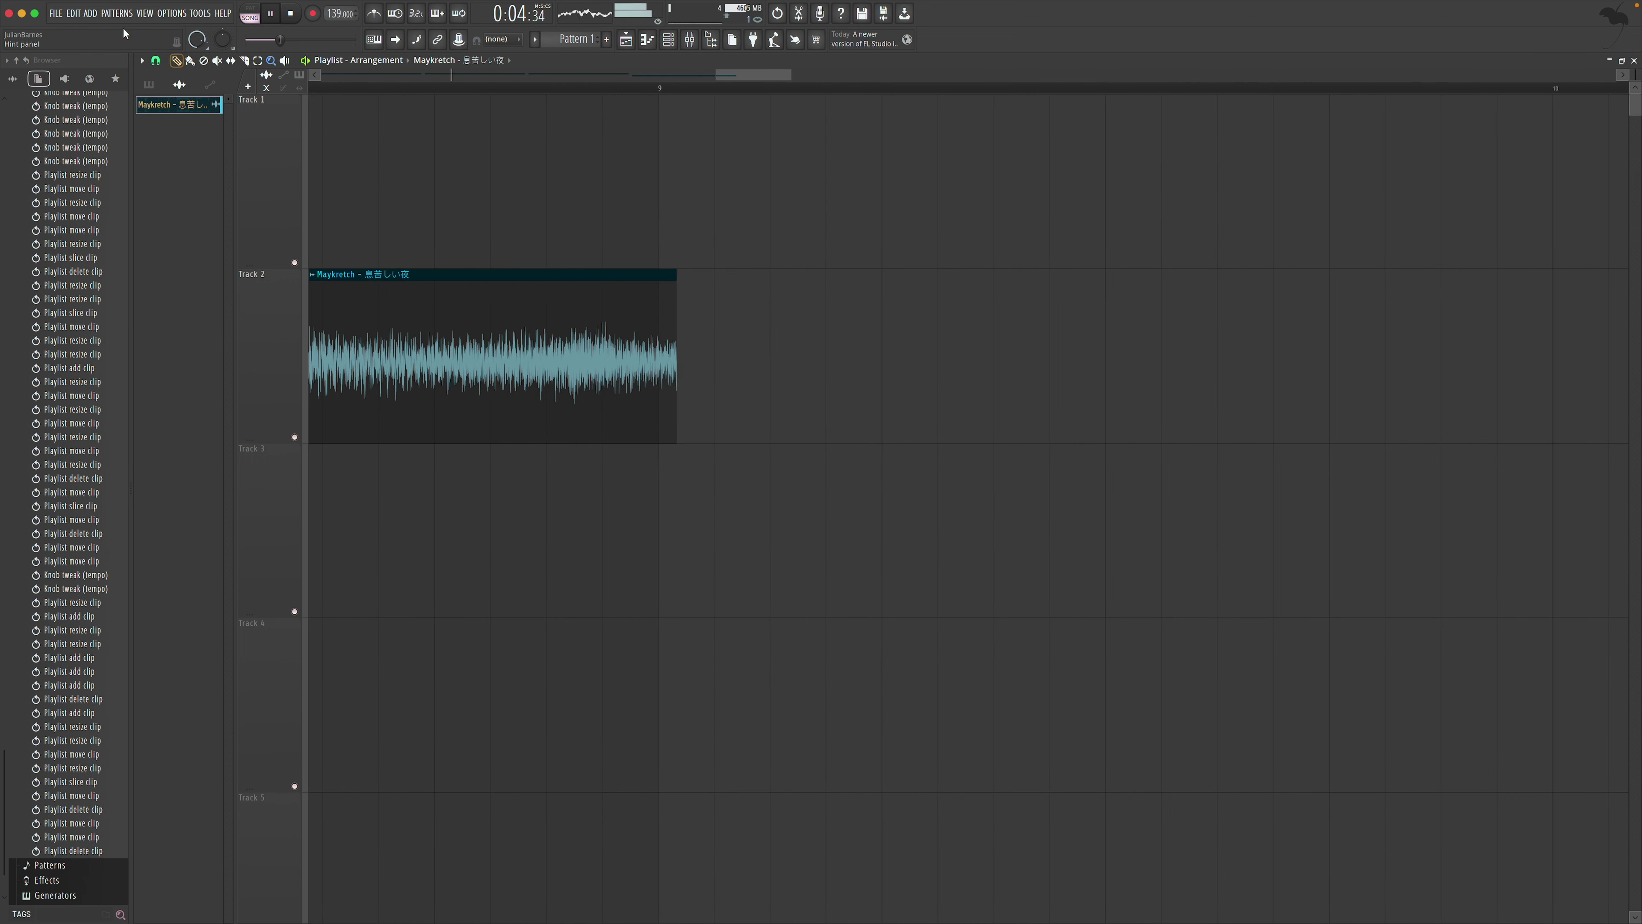
{"action": "left_click", "coordinate": [154, 61]}
{"action": "left_click", "coordinate": [173, 120]}
{"action": "left_click_drag", "start_coordinate": [669, 321], "coordinate": [659, 322]}
{"action": "left_click", "coordinate": [271, 61]}
{"action": "right_click", "coordinate": [726, 314]}
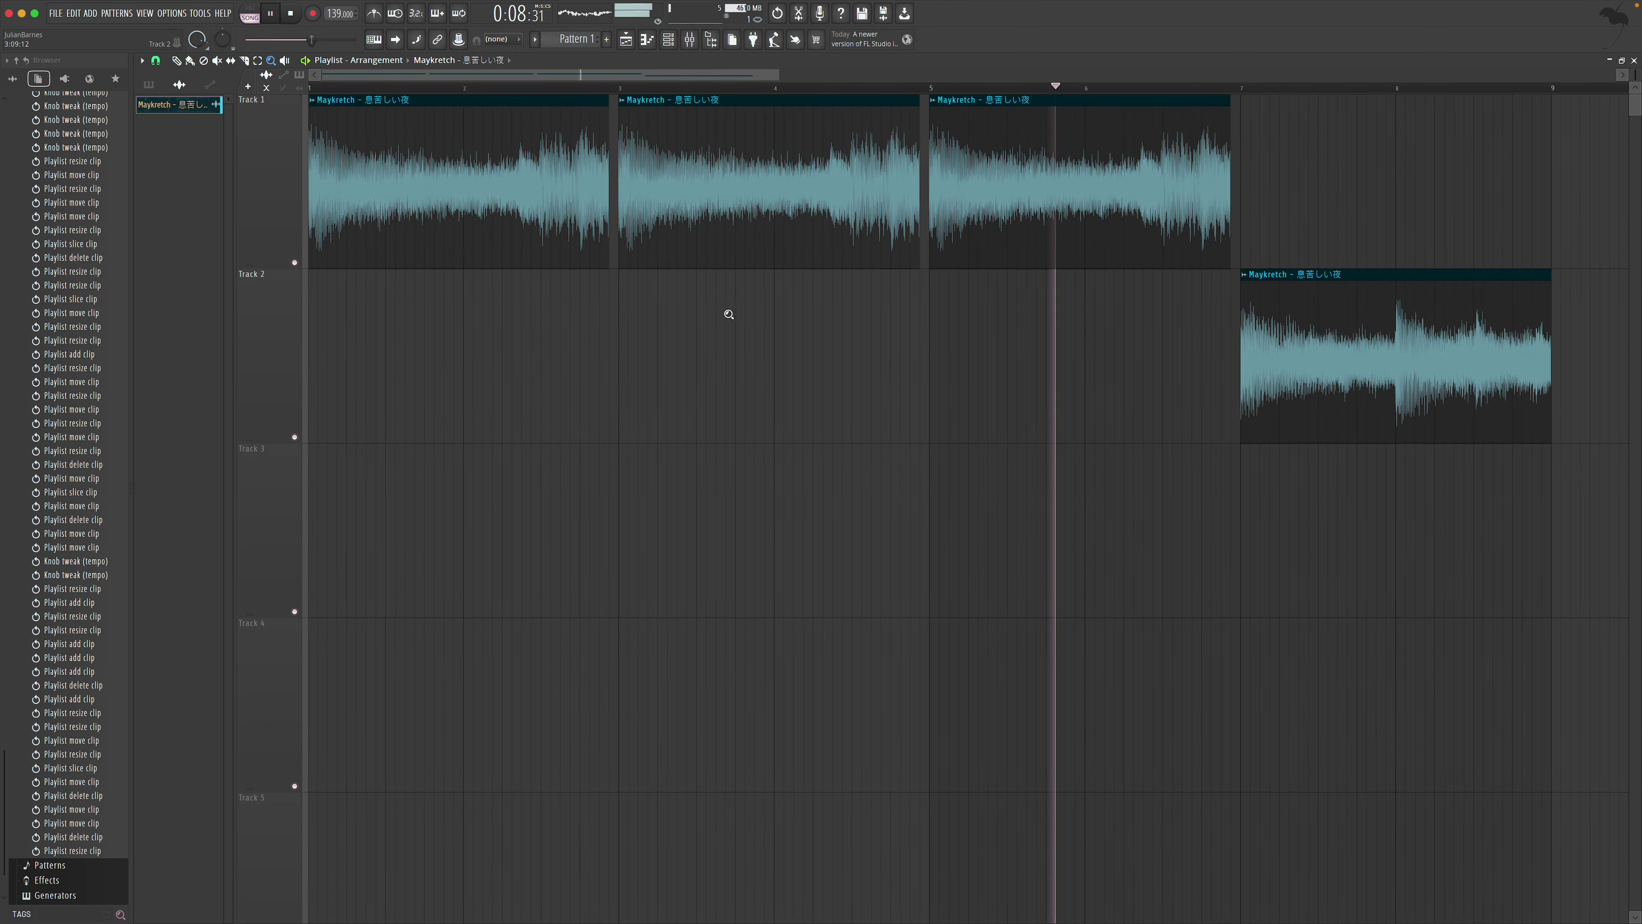
Restore grid-line snapping and extend the three Track 1 clips to bars 3, 5 and 7 to close the gaps
{"action": "left_click", "coordinate": [155, 61]}
{"action": "left_click", "coordinate": [179, 96]}
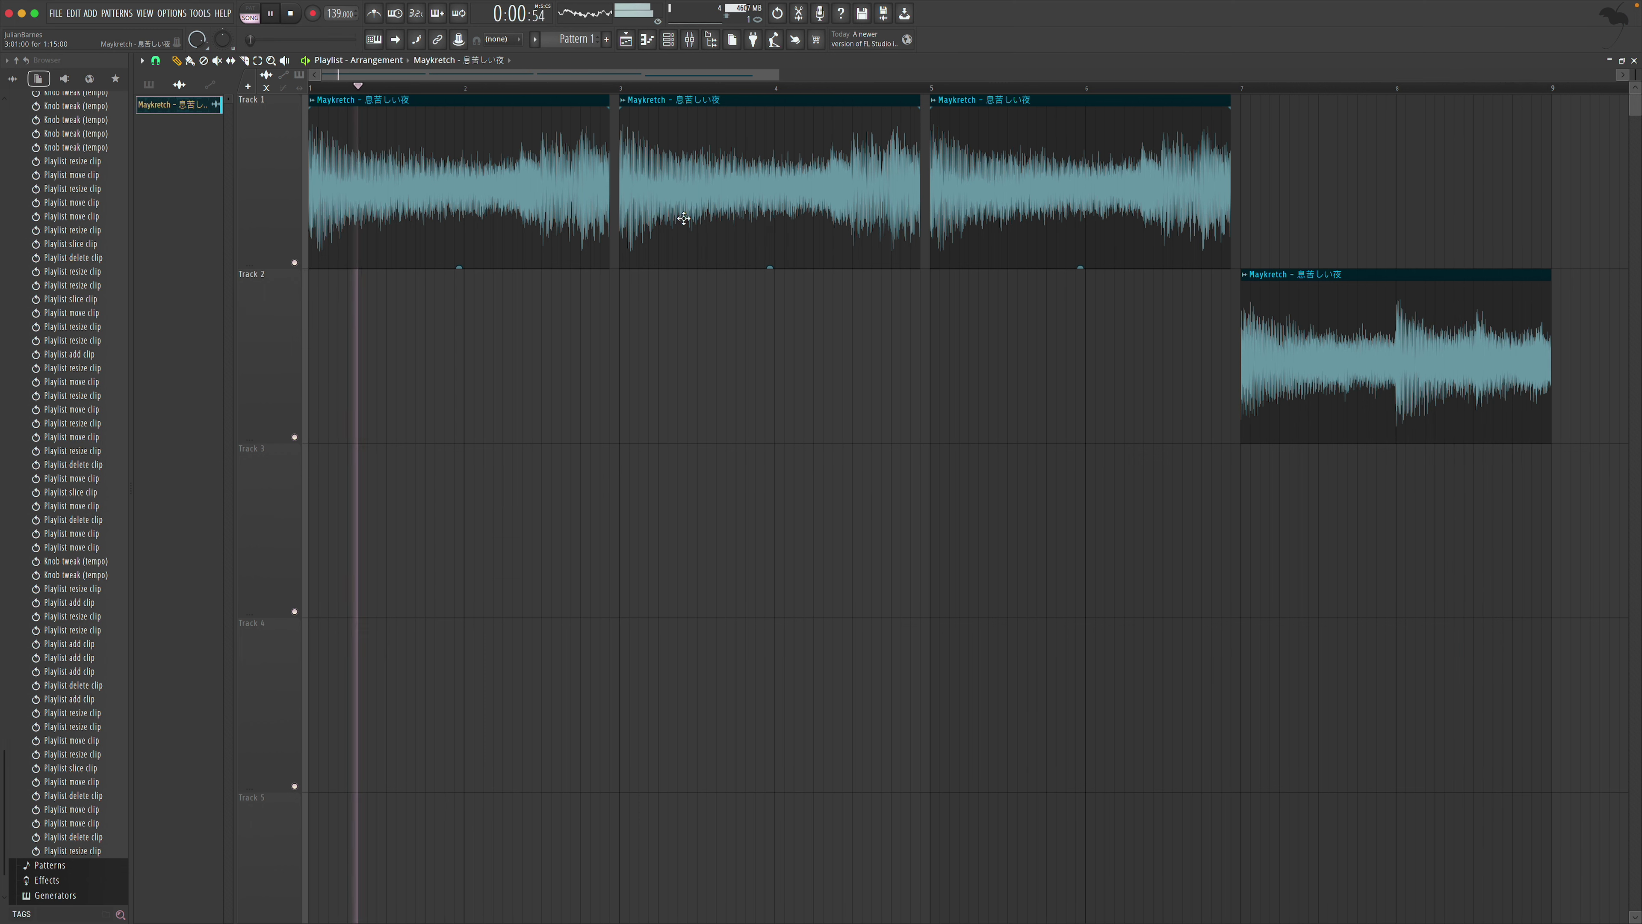
{"action": "left_click_drag", "start_coordinate": [609, 210], "coordinate": [619, 211]}
{"action": "left_click_drag", "start_coordinate": [919, 220], "coordinate": [926, 221]}
{"action": "left_click_drag", "start_coordinate": [1229, 227], "coordinate": [1239, 227]}
Return the browser to the full folder list, check the sample's channel in the Channel rack, and open the Mixer
{"action": "left_click", "coordinate": [24, 78]}
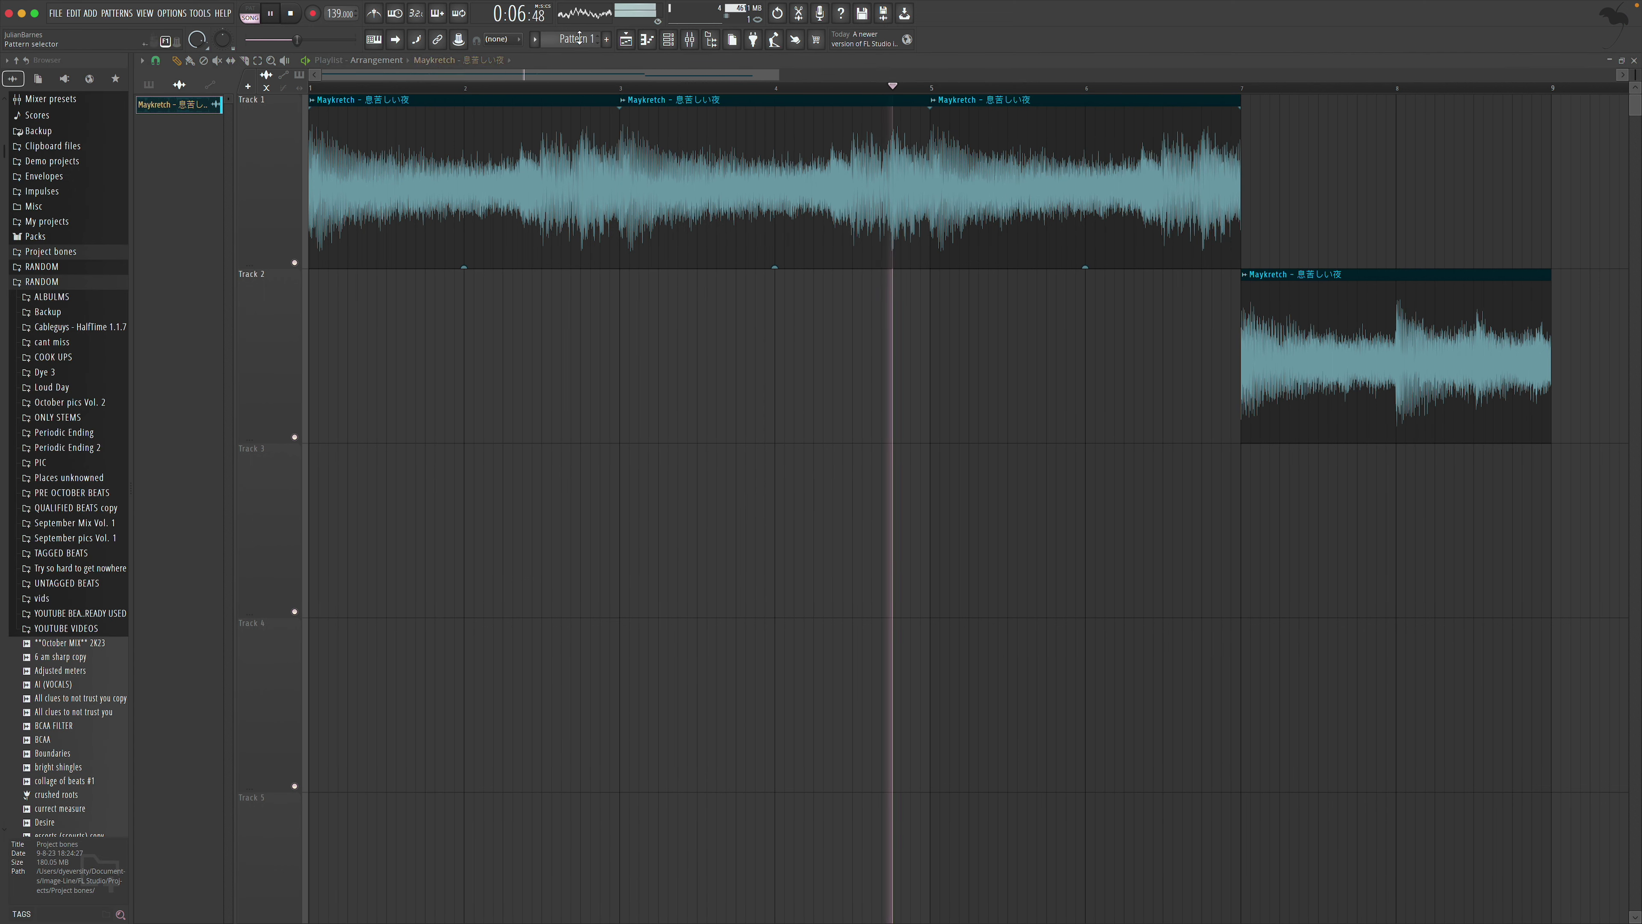
{"action": "key", "text": "F6"}
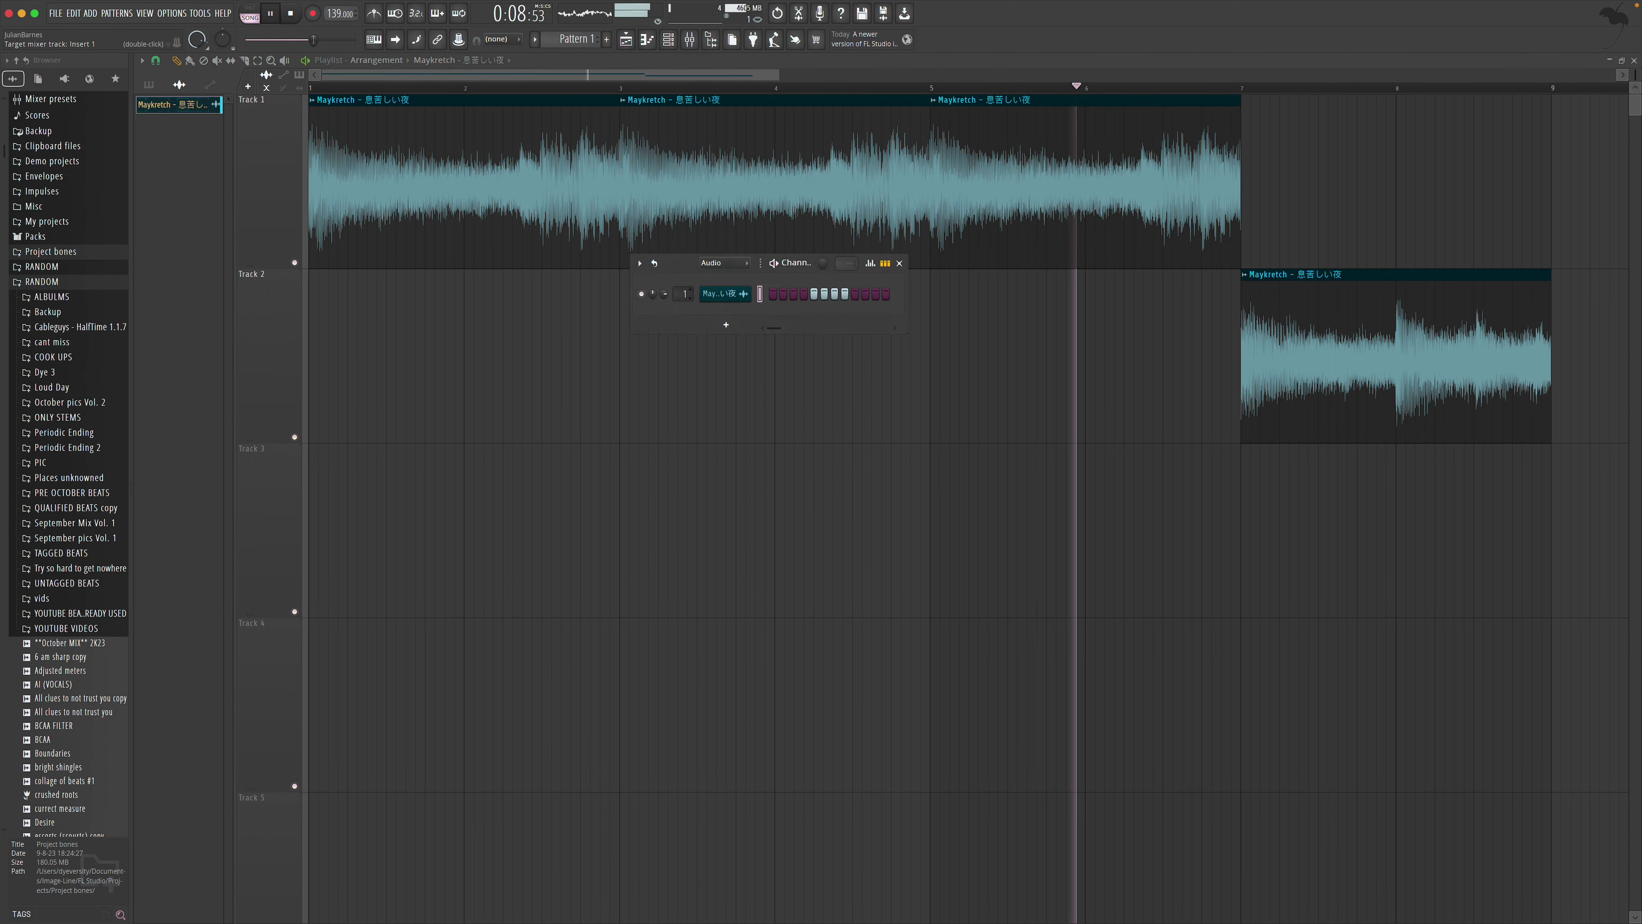
{"action": "left_click", "coordinate": [898, 262]}
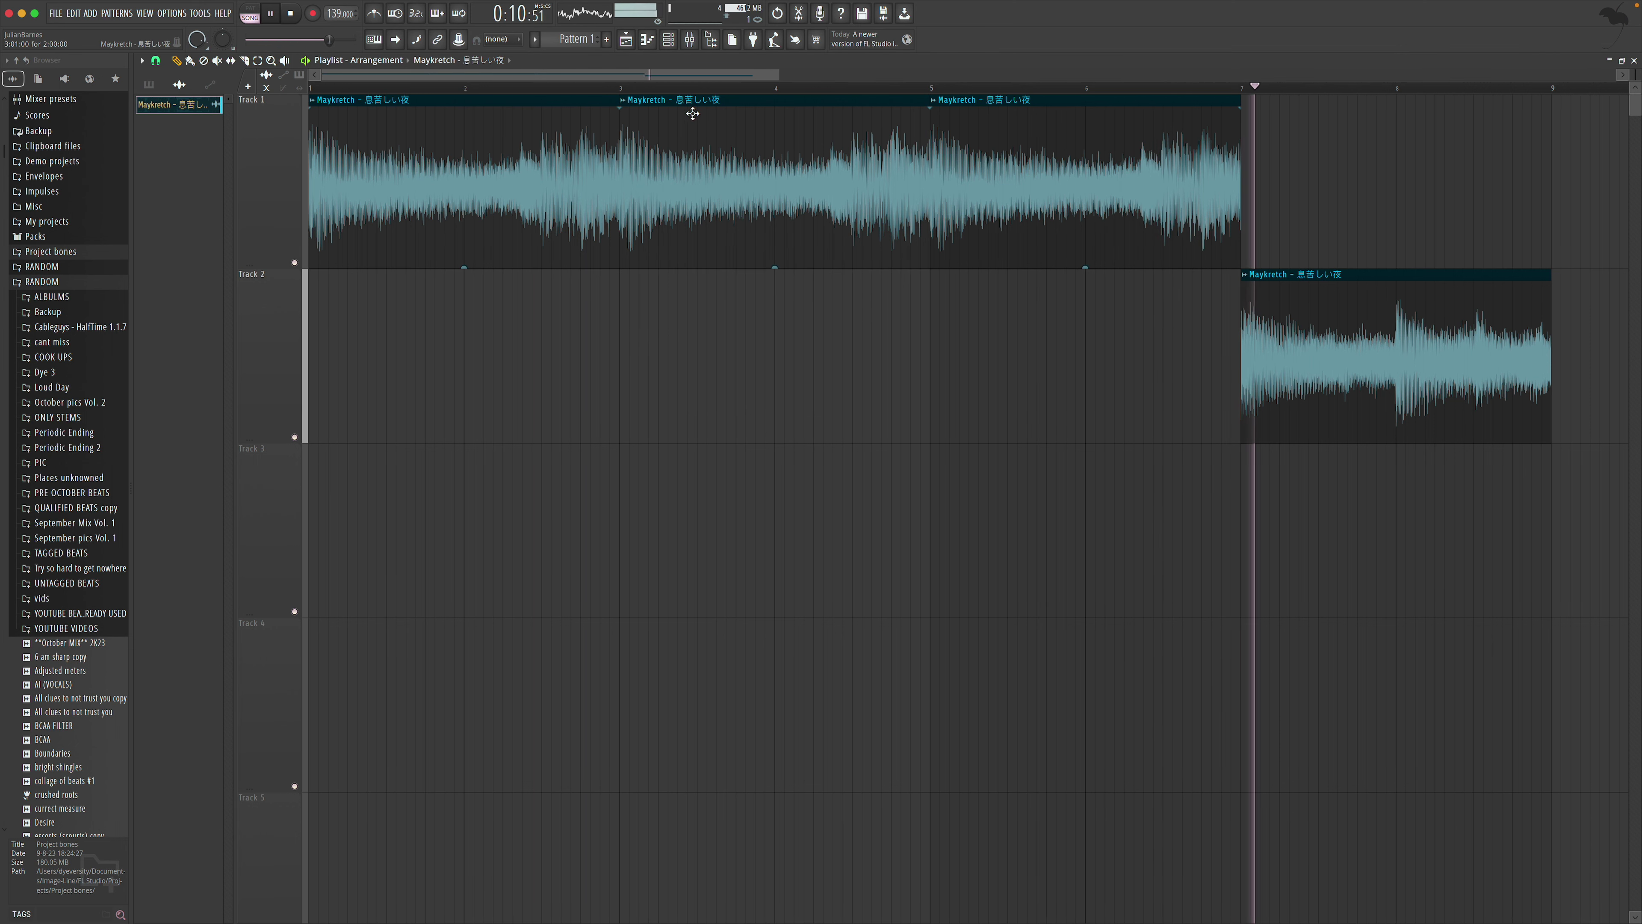
{"action": "left_click", "coordinate": [690, 42]}
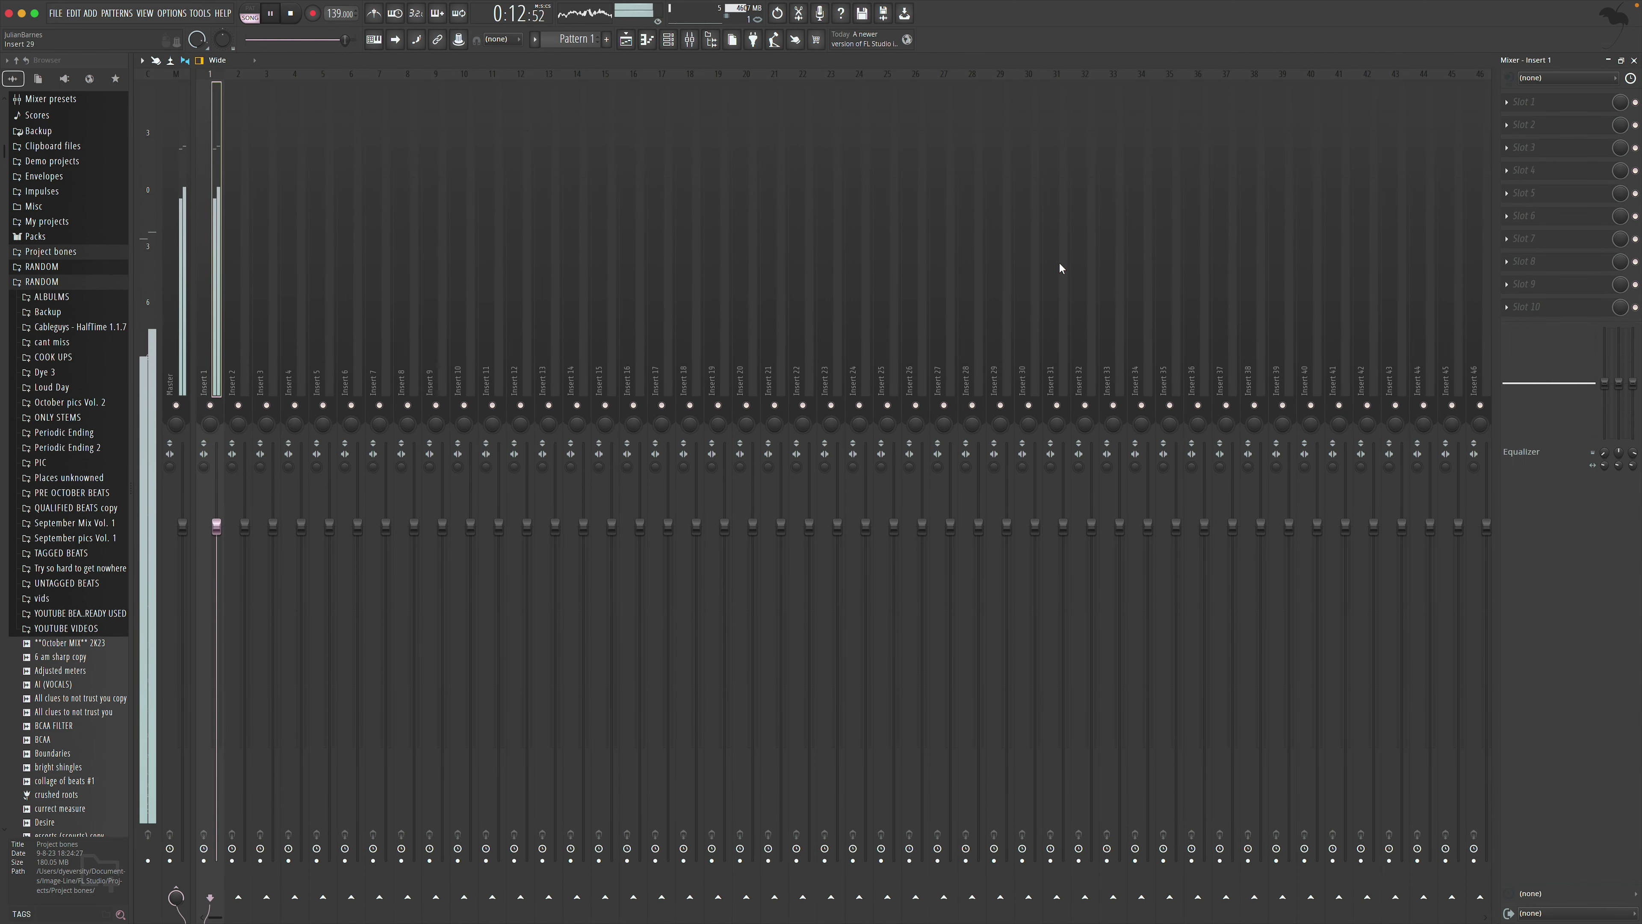
Add Fruity Parametric EQ 2 to Insert 1's first effect slot, step through its presets, and close it
{"action": "left_click", "coordinate": [1596, 113]}
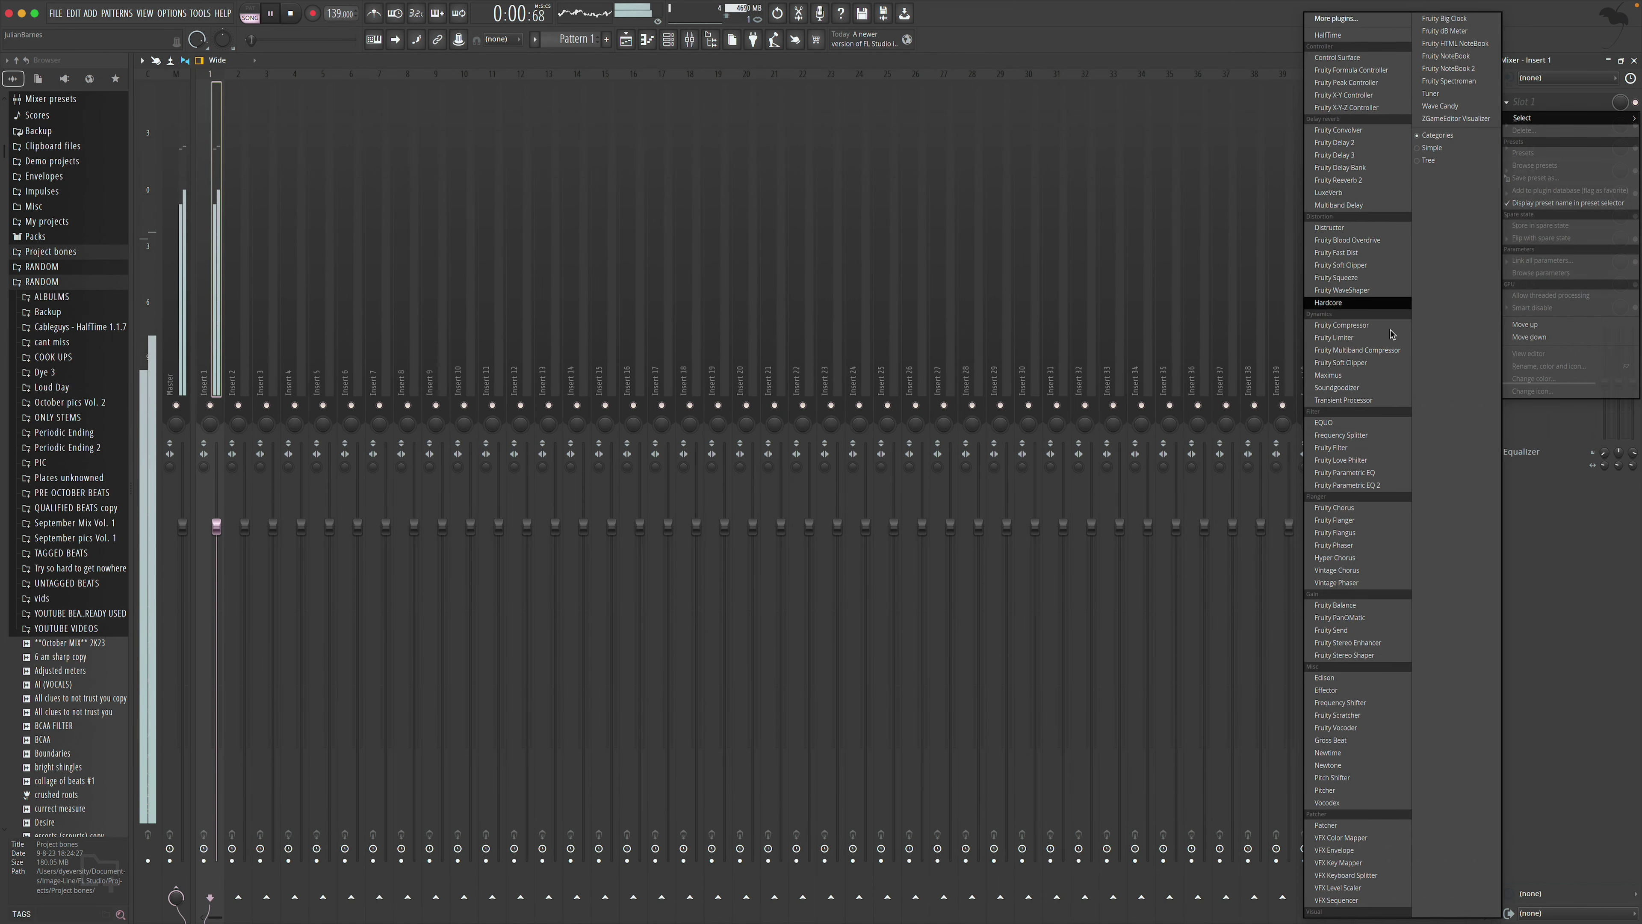
{"action": "left_click", "coordinate": [1358, 484]}
{"action": "left_click", "coordinate": [602, 158]}
{"action": "left_click", "coordinate": [603, 163]}
{"action": "left_click", "coordinate": [648, 155]}
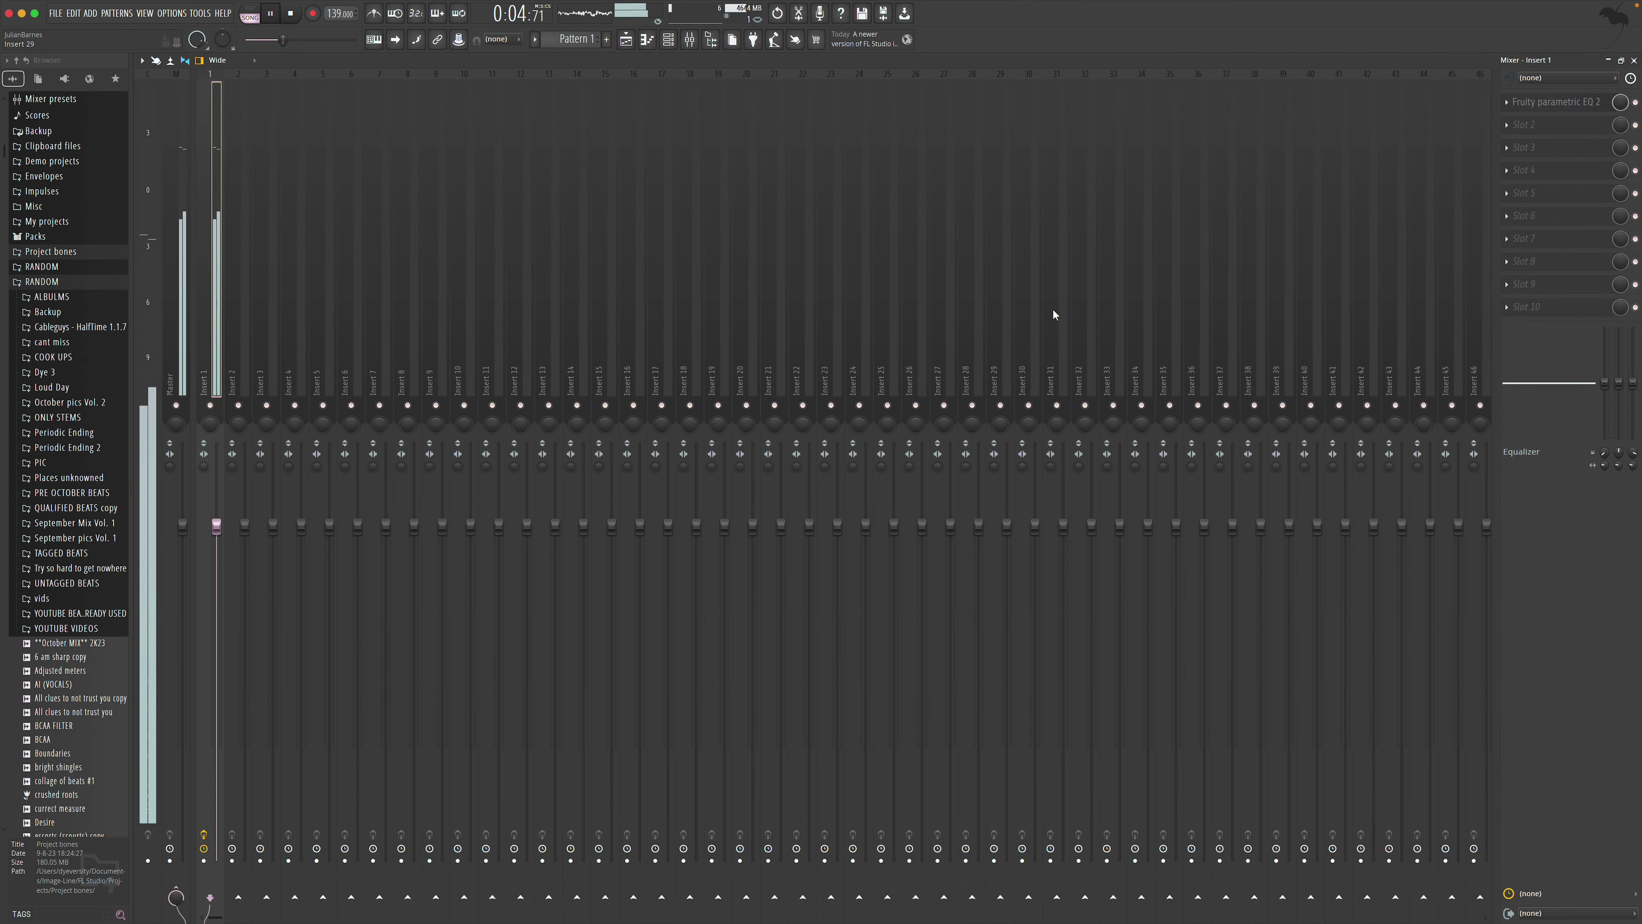
Add a second Fruity Parametric EQ 2 to Insert 1 and boost its two highest bands, 6 and 7, during playback
{"action": "left_click", "coordinate": [1539, 127]}
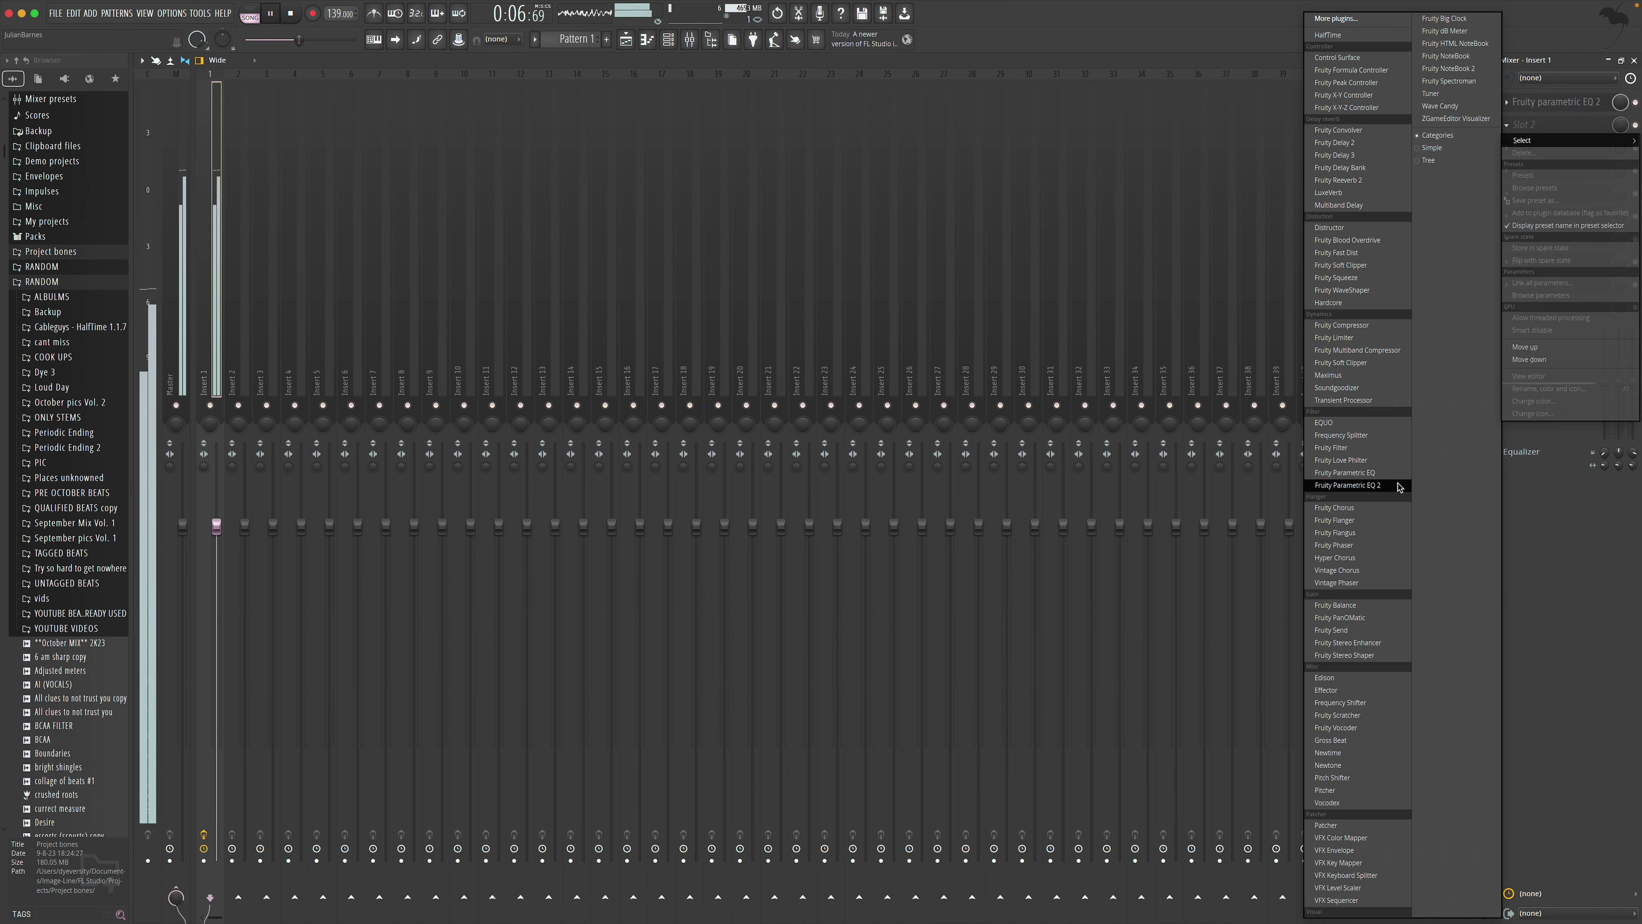
{"action": "left_click", "coordinate": [1399, 481]}
{"action": "left_click_drag", "start_coordinate": [457, 281], "coordinate": [453, 248]}
{"action": "left_click", "coordinate": [393, 390]}
{"action": "left_click", "coordinate": [423, 577]}
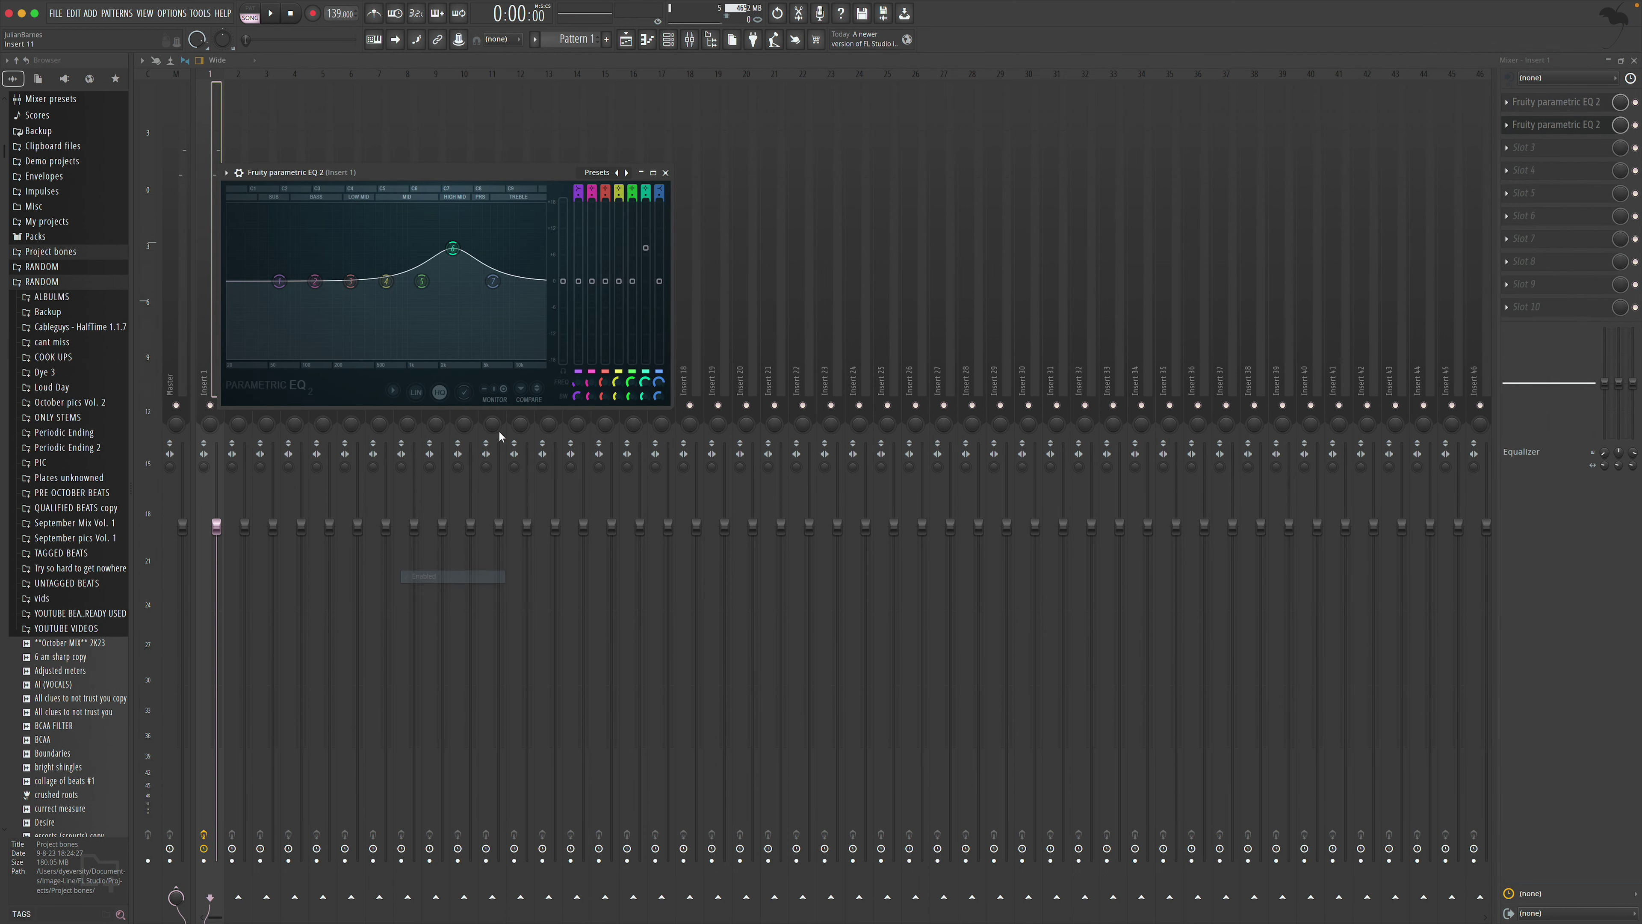
{"action": "key", "text": "space"}
{"action": "mouse_move", "coordinate": [491, 281]}
{"action": "left_mouse_down"}
{"action": "mouse_move", "coordinate": [498, 248]}
{"action": "mouse_move", "coordinate": [453, 272]}
{"action": "mouse_move", "coordinate": [478, 245]}
{"action": "mouse_move", "coordinate": [455, 240]}
{"action": "mouse_move", "coordinate": [490, 249]}
{"action": "left_mouse_up"}
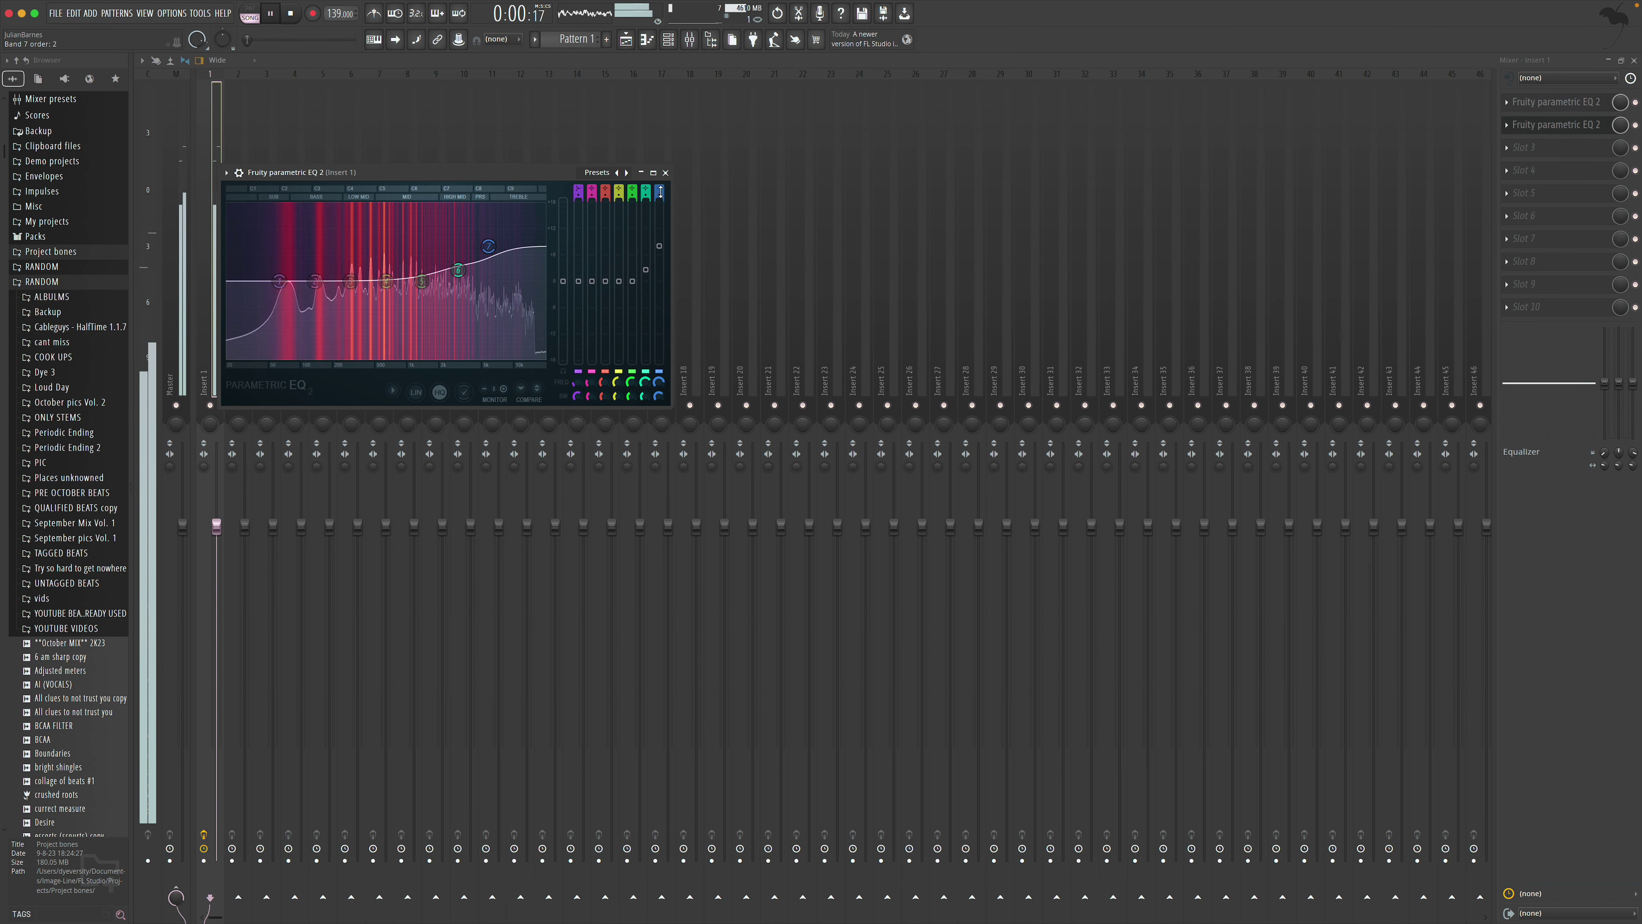
{"action": "left_click", "coordinate": [664, 173]}
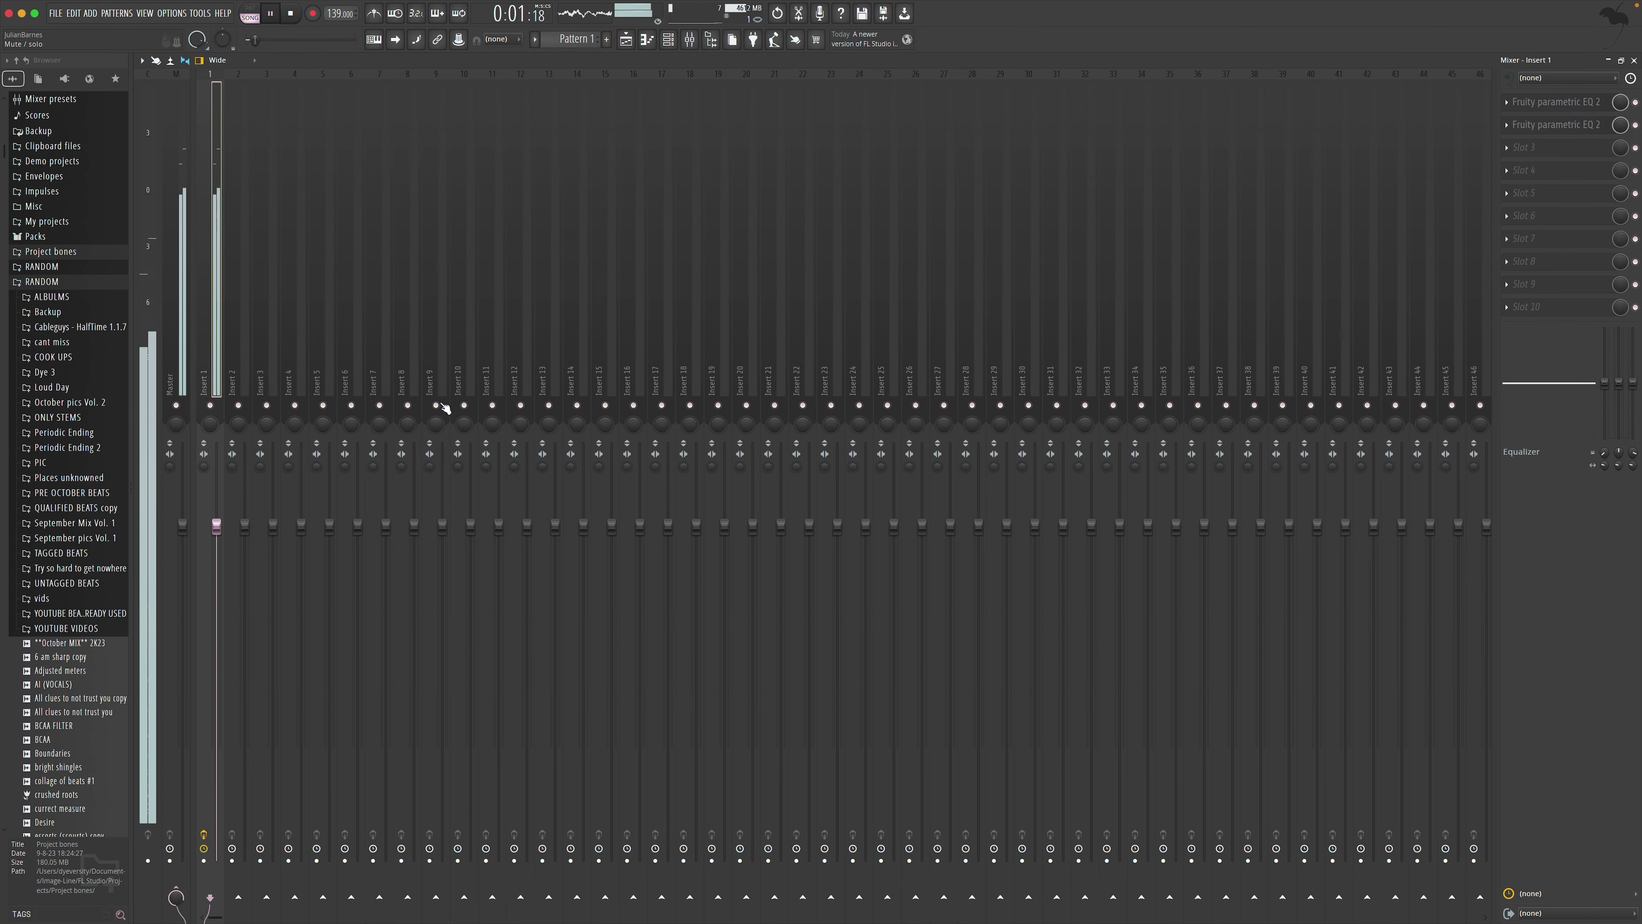
Add a third Fruity Parametric EQ 2 that cuts band 2 near 132 Hz and band 6 in the mids, and raise Insert 1's fader
{"action": "left_click", "coordinate": [1515, 172]}
{"action": "mouse_move", "coordinate": [1526, 164]}
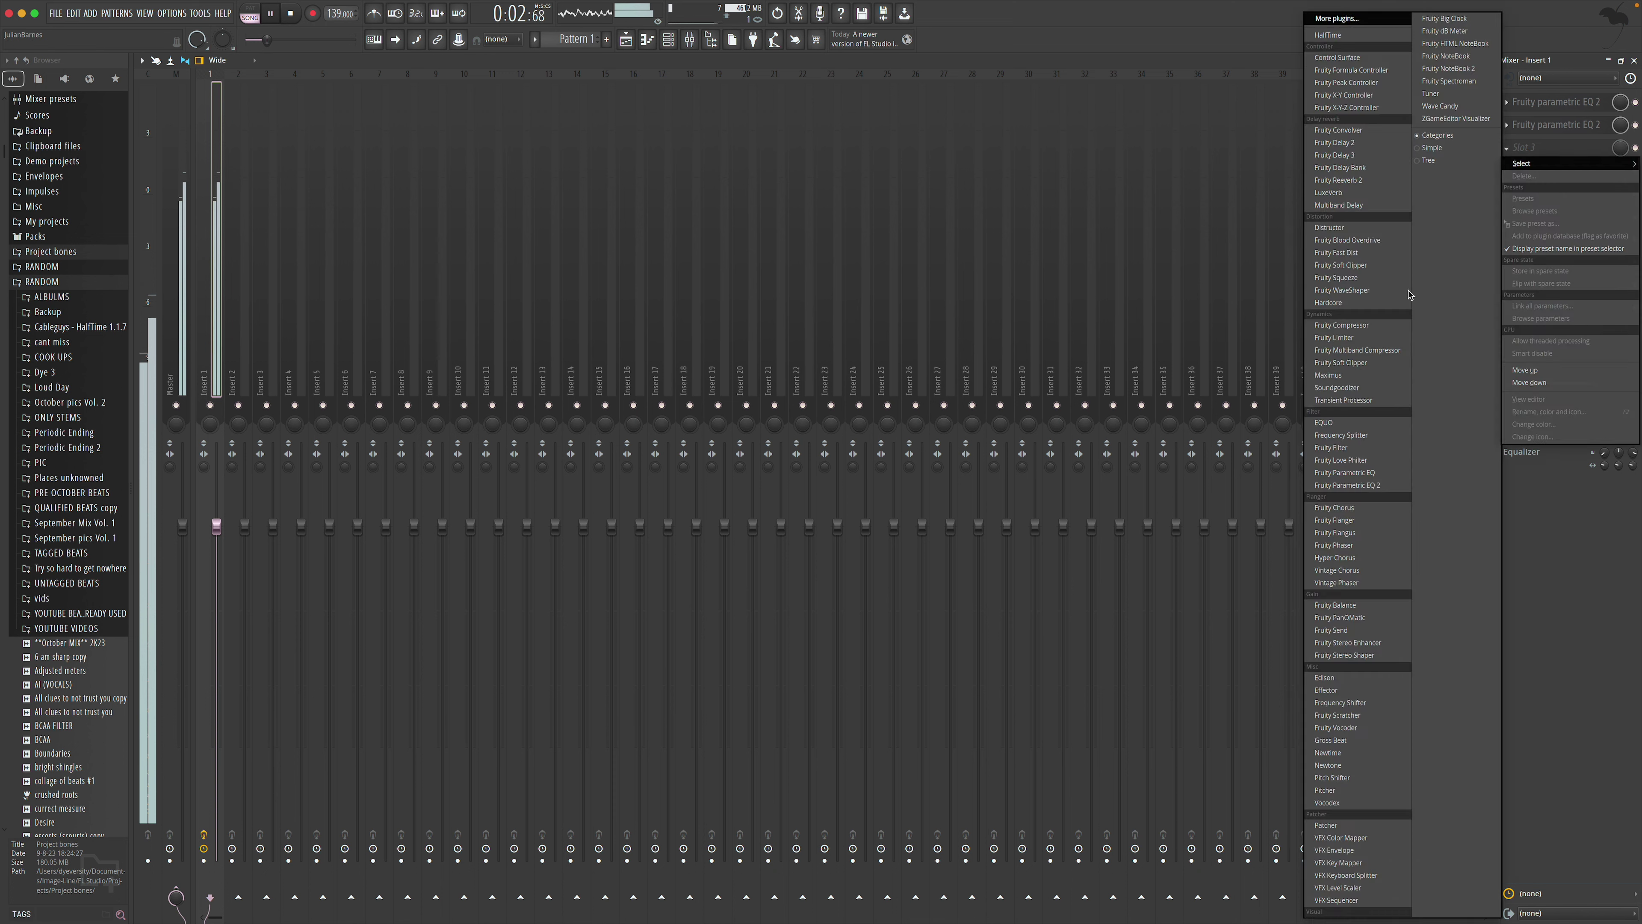
{"action": "left_click", "coordinate": [1357, 489]}
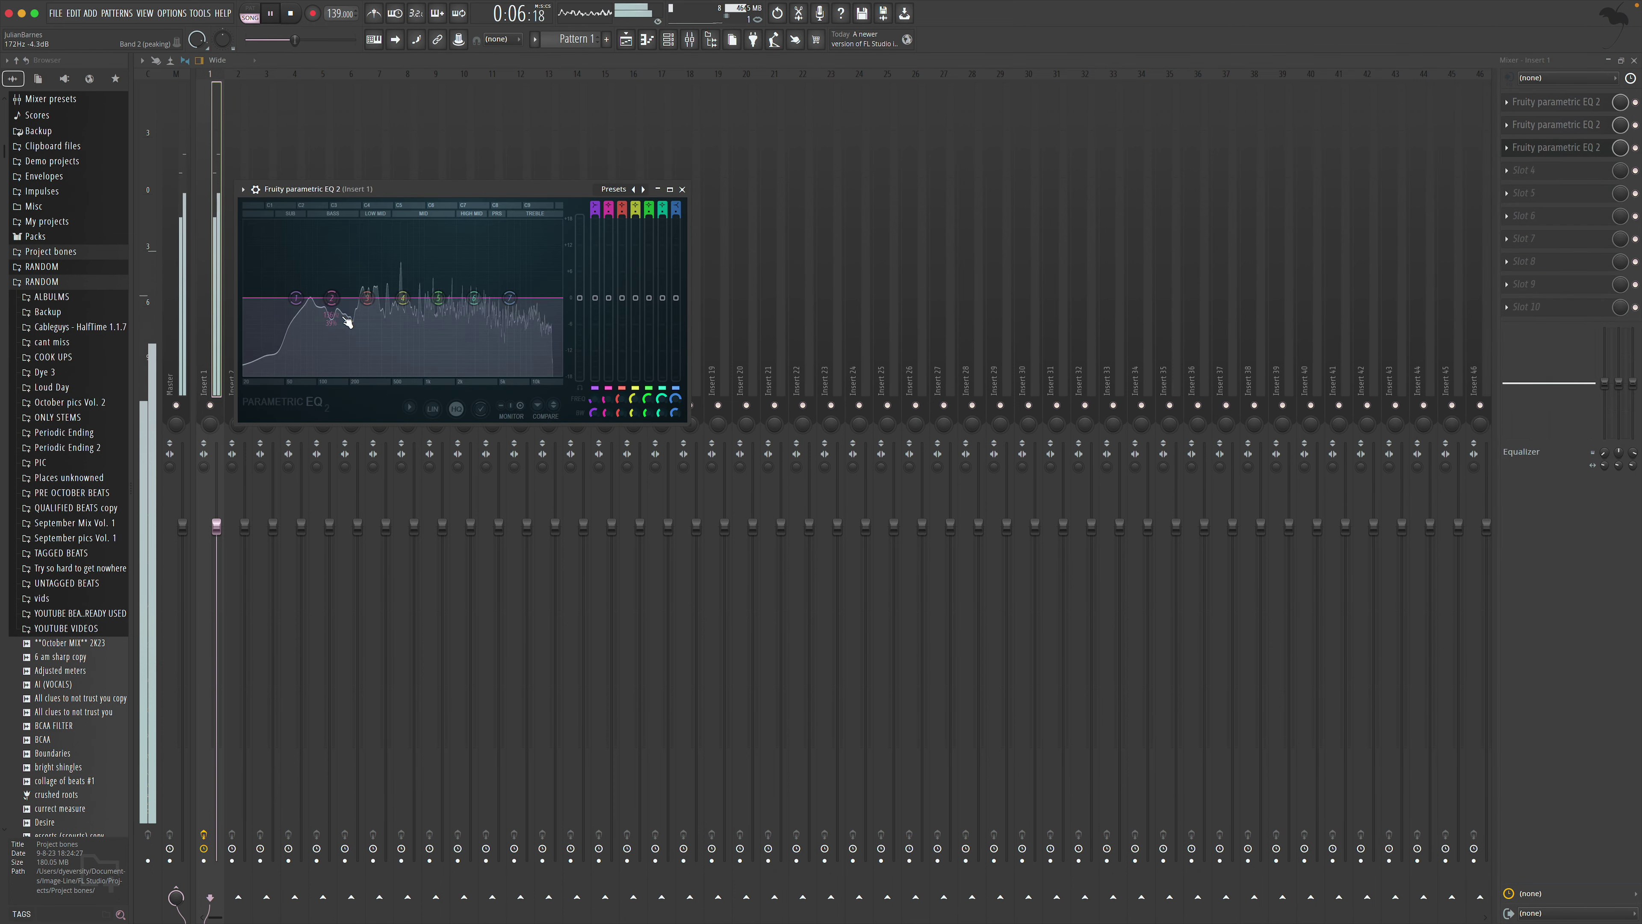
{"action": "left_click_drag", "start_coordinate": [331, 298], "coordinate": [329, 333]}
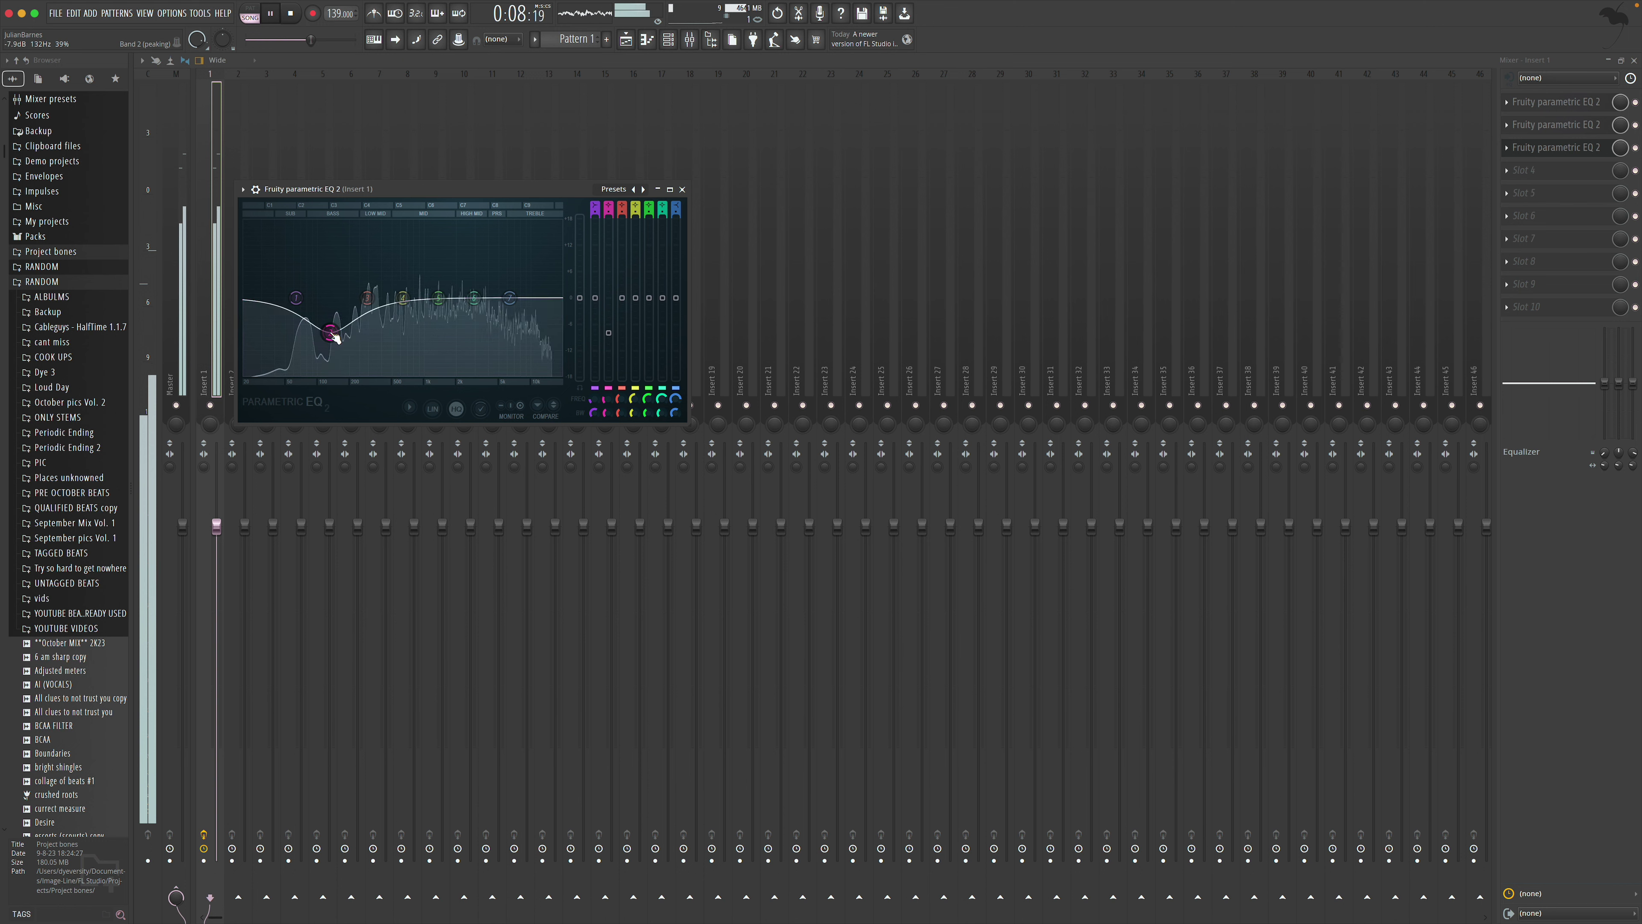
{"action": "left_click_drag", "start_coordinate": [474, 297], "coordinate": [430, 321]}
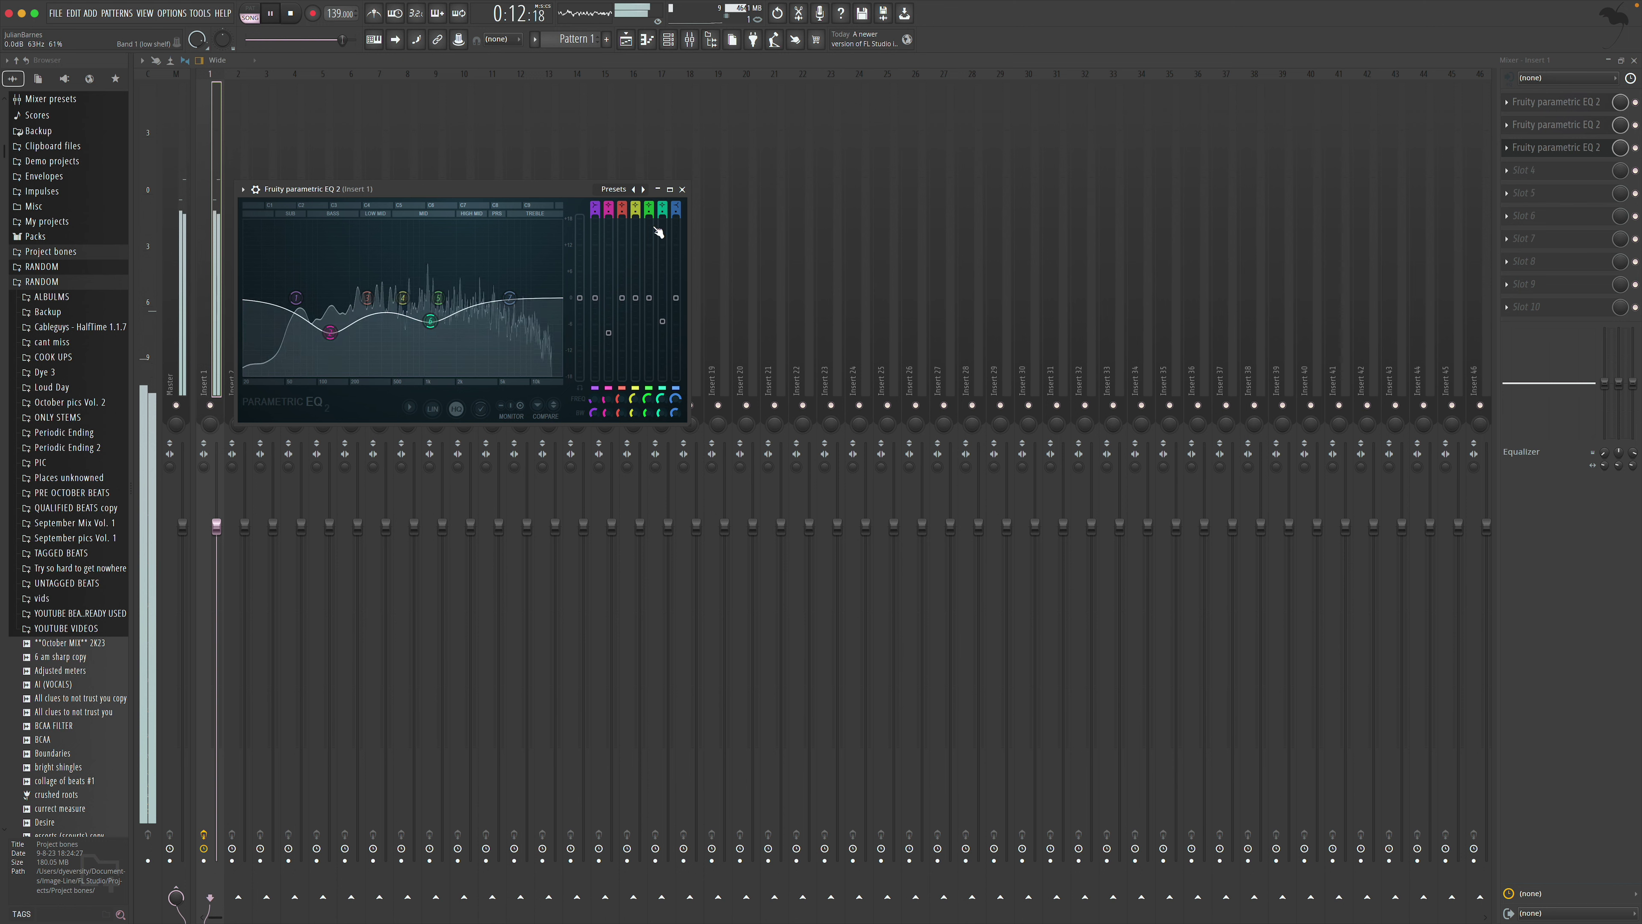
{"action": "left_click", "coordinate": [683, 189]}
{"action": "key", "text": "space"}
{"action": "left_click_drag", "start_coordinate": [218, 527], "coordinate": [217, 492]}
Add Fruity Soft Clipper to the Master track's first effect slot and play the arrangement through it
{"action": "left_click", "coordinate": [188, 383]}
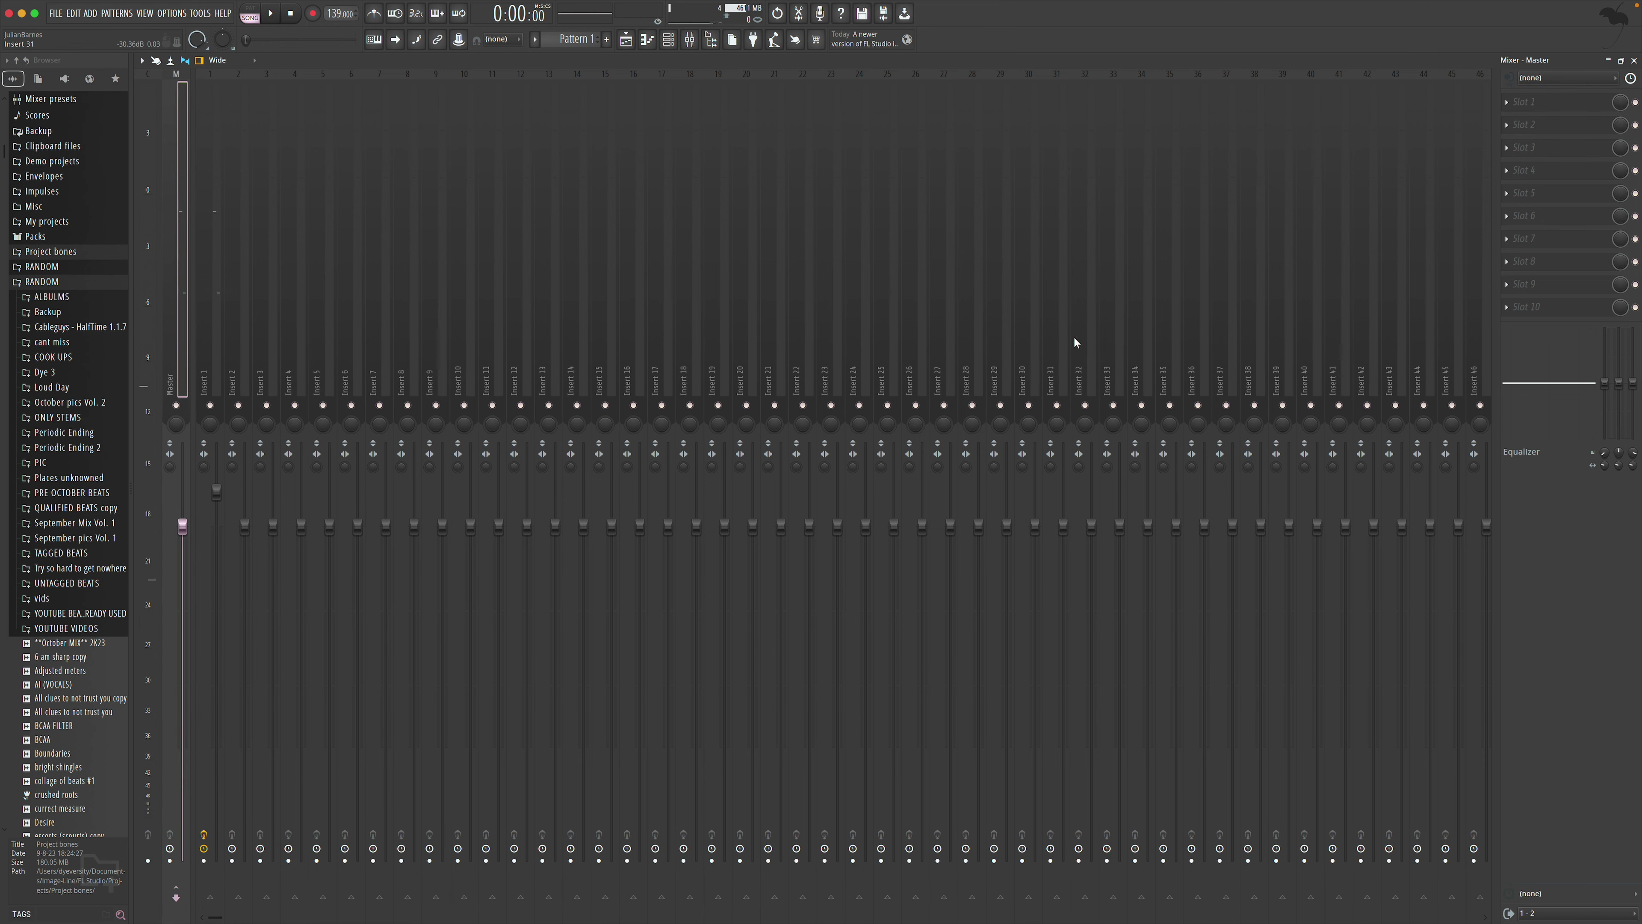
{"action": "left_click", "coordinate": [1573, 97]}
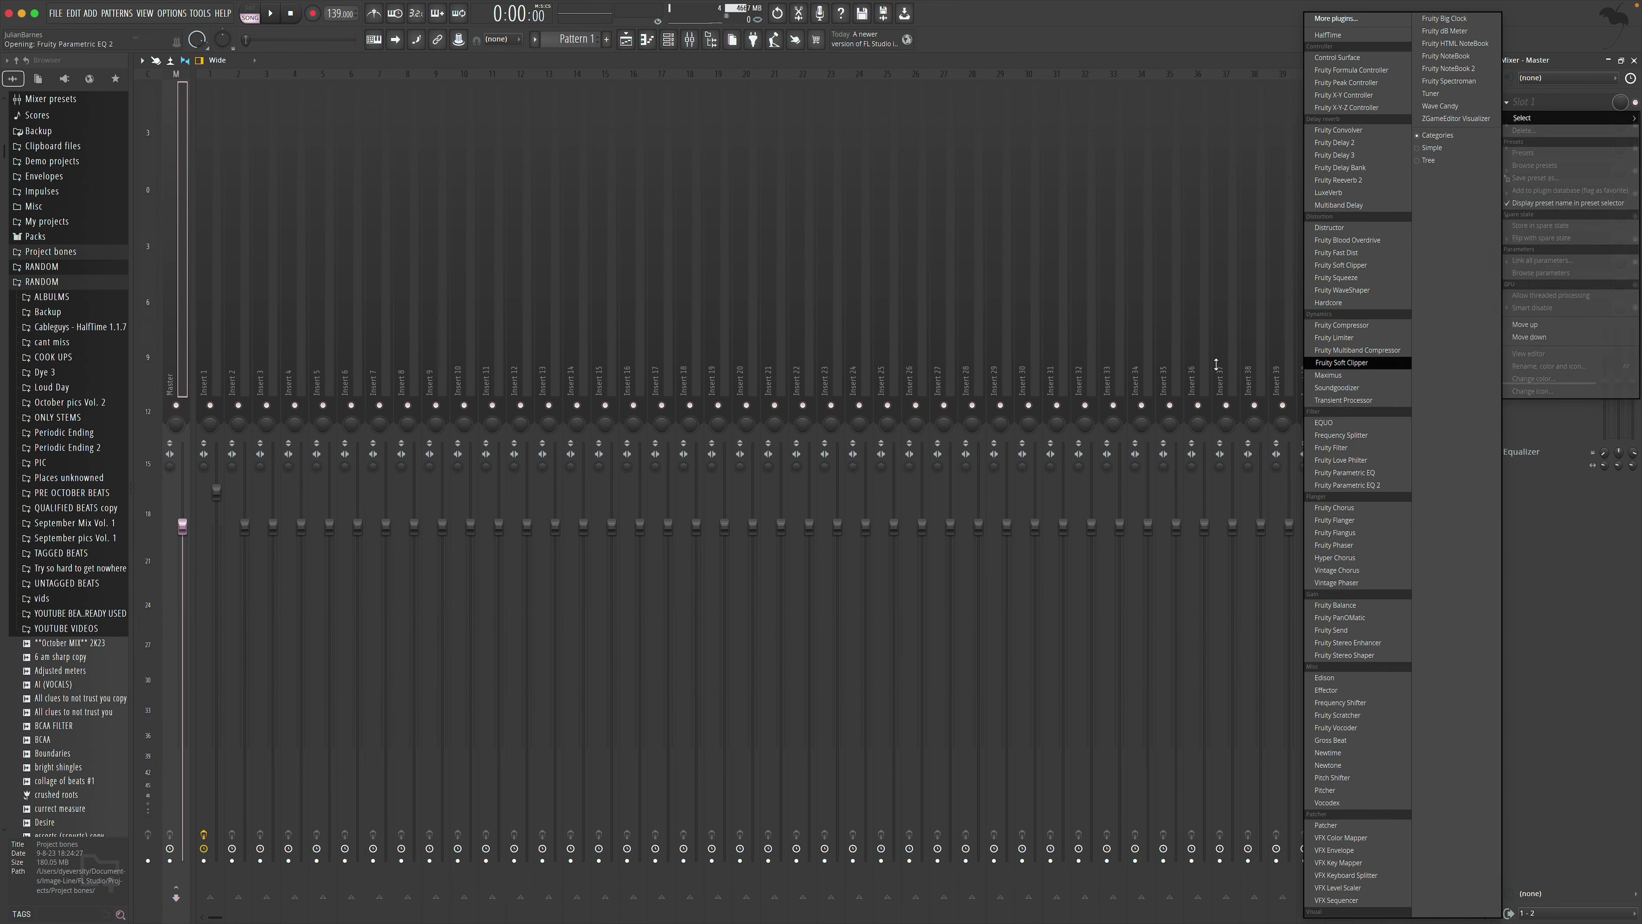
{"action": "left_click", "coordinate": [1342, 366]}
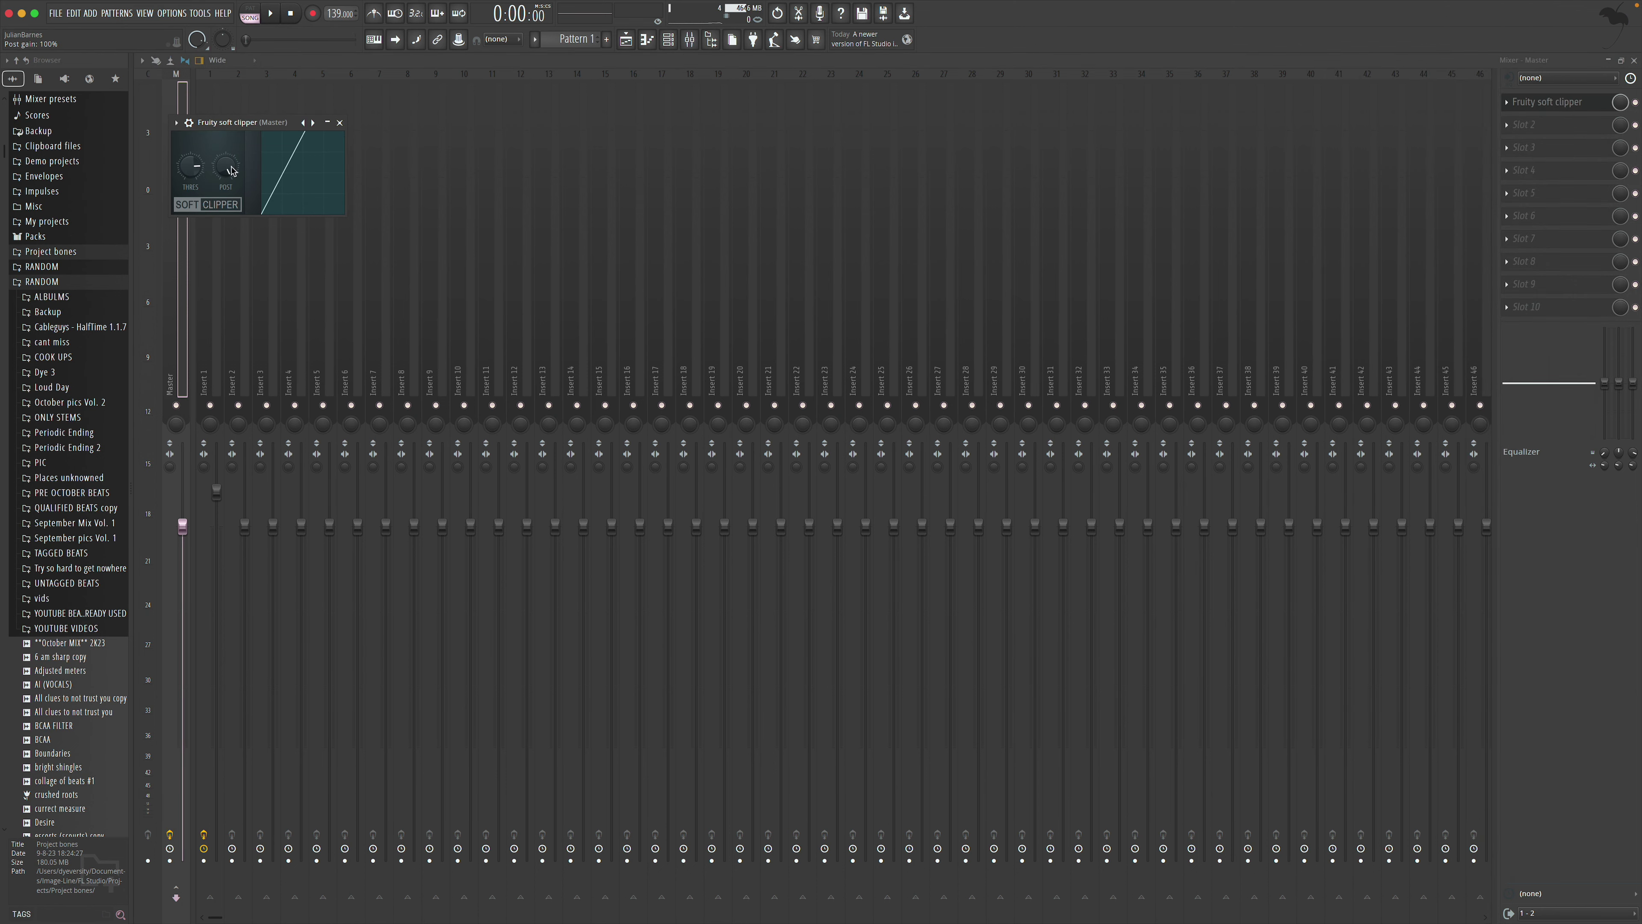
{"action": "left_click", "coordinate": [327, 122]}
{"action": "left_click", "coordinate": [329, 124]}
{"action": "left_click", "coordinate": [340, 122]}
{"action": "left_click", "coordinate": [1507, 103]}
{"action": "left_click", "coordinate": [340, 122]}
{"action": "key", "text": "space"}
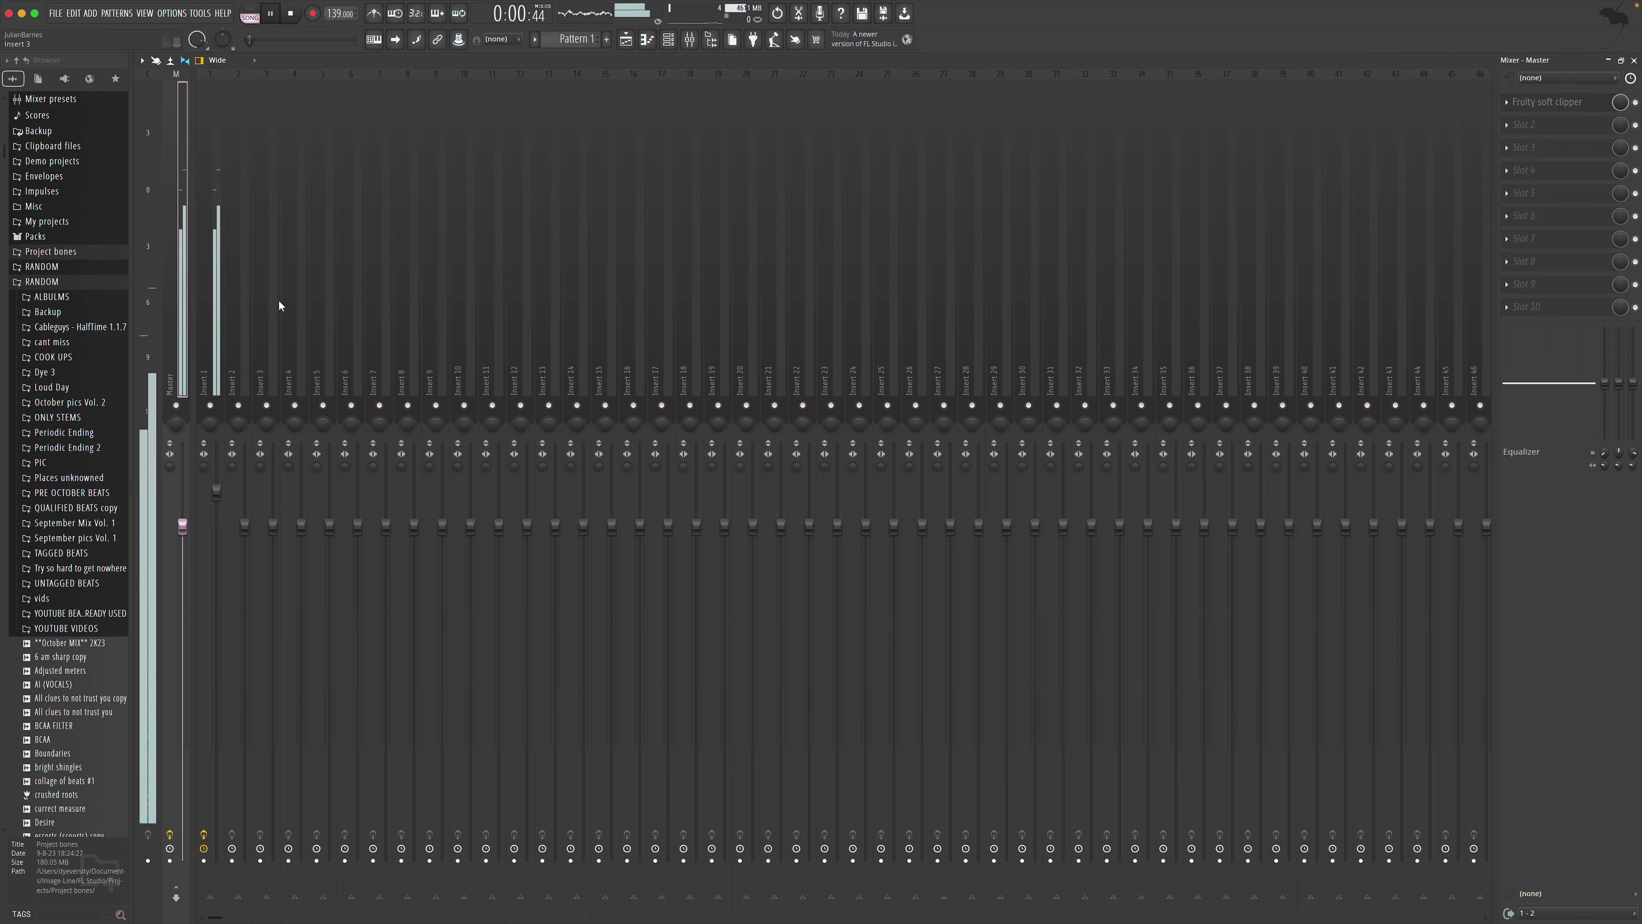
Try Fruity Reeverb 2 with an increased wet level in Insert 1's fourth slot, and delete the effect
{"action": "key", "text": "Right"}
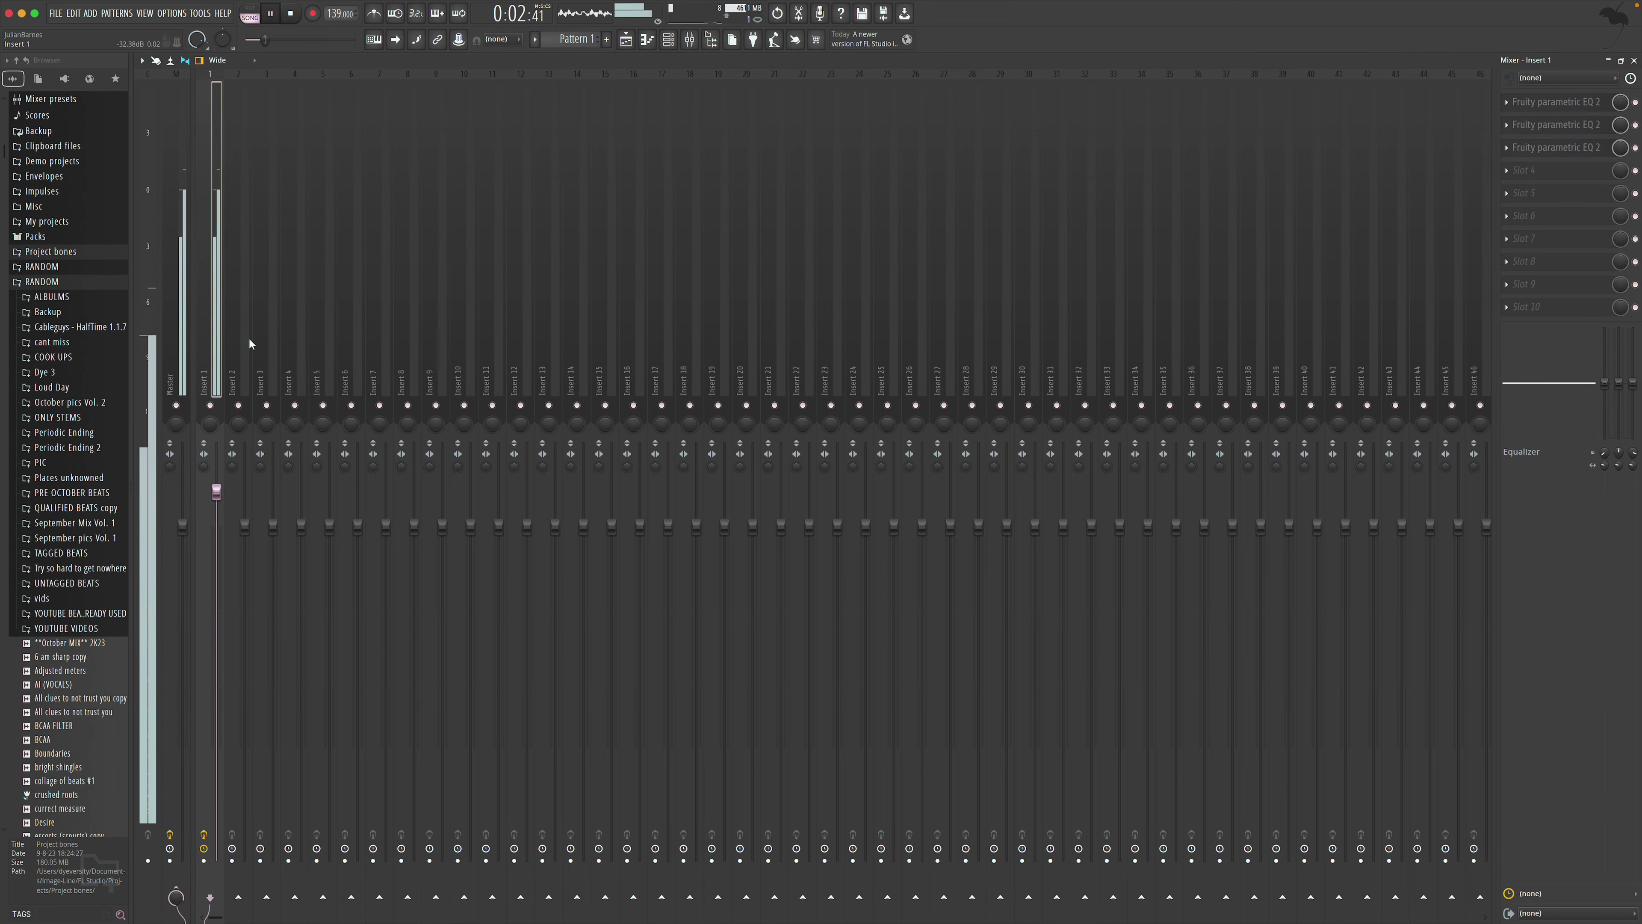
{"action": "left_click", "coordinate": [1532, 174]}
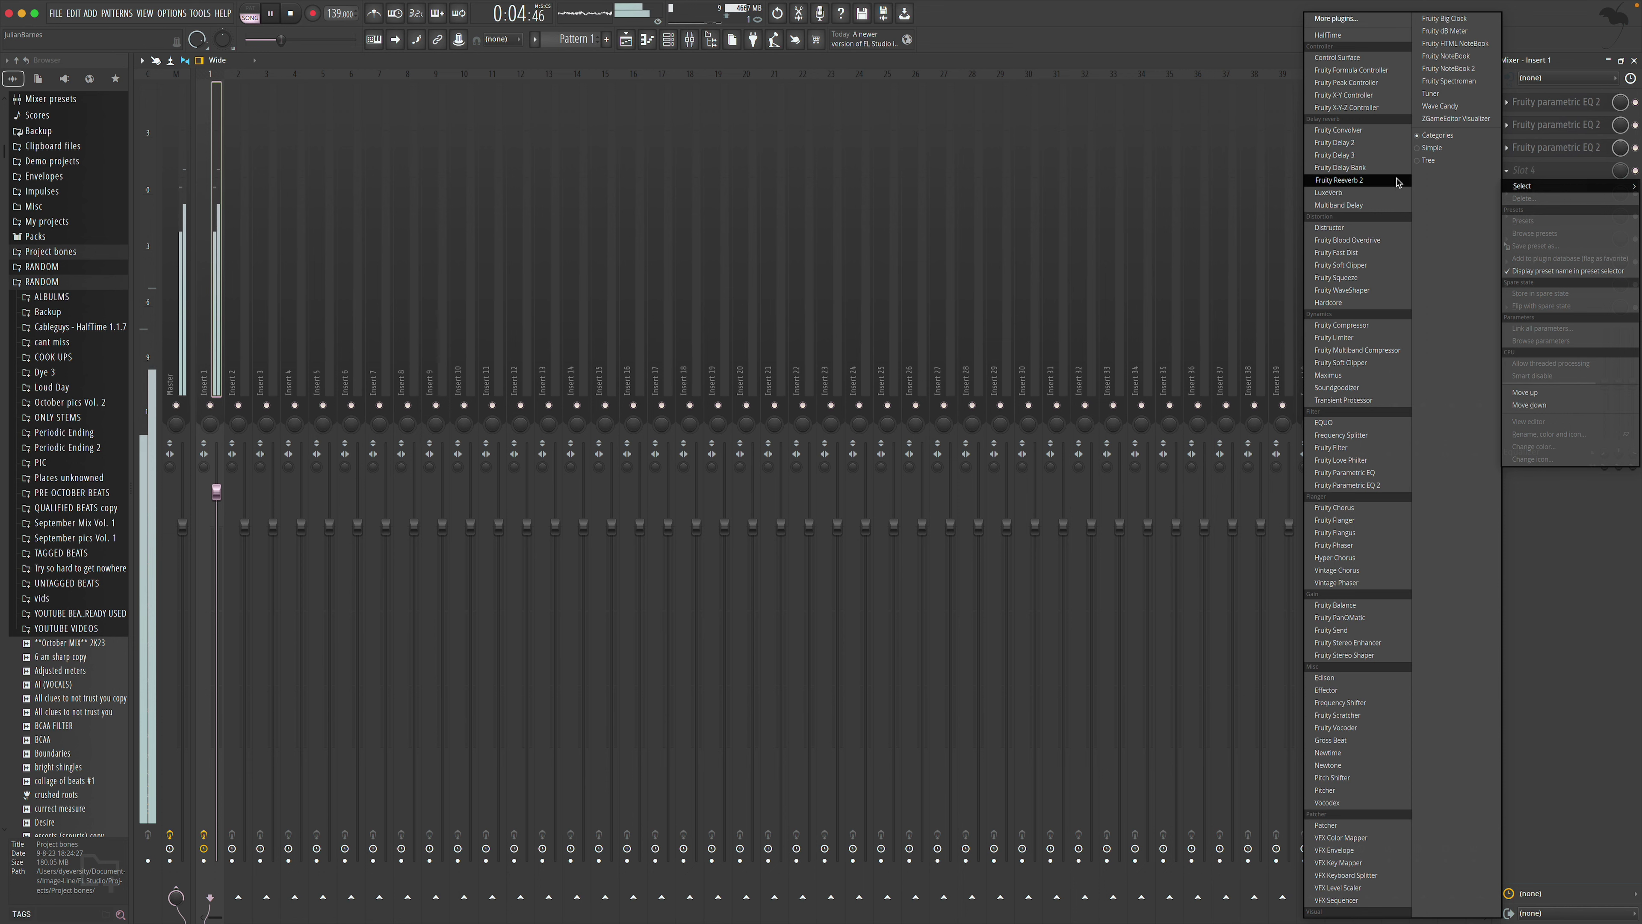
{"action": "left_click", "coordinate": [1338, 179]}
{"action": "left_click_drag", "start_coordinate": [590, 245], "coordinate": [581, 228]}
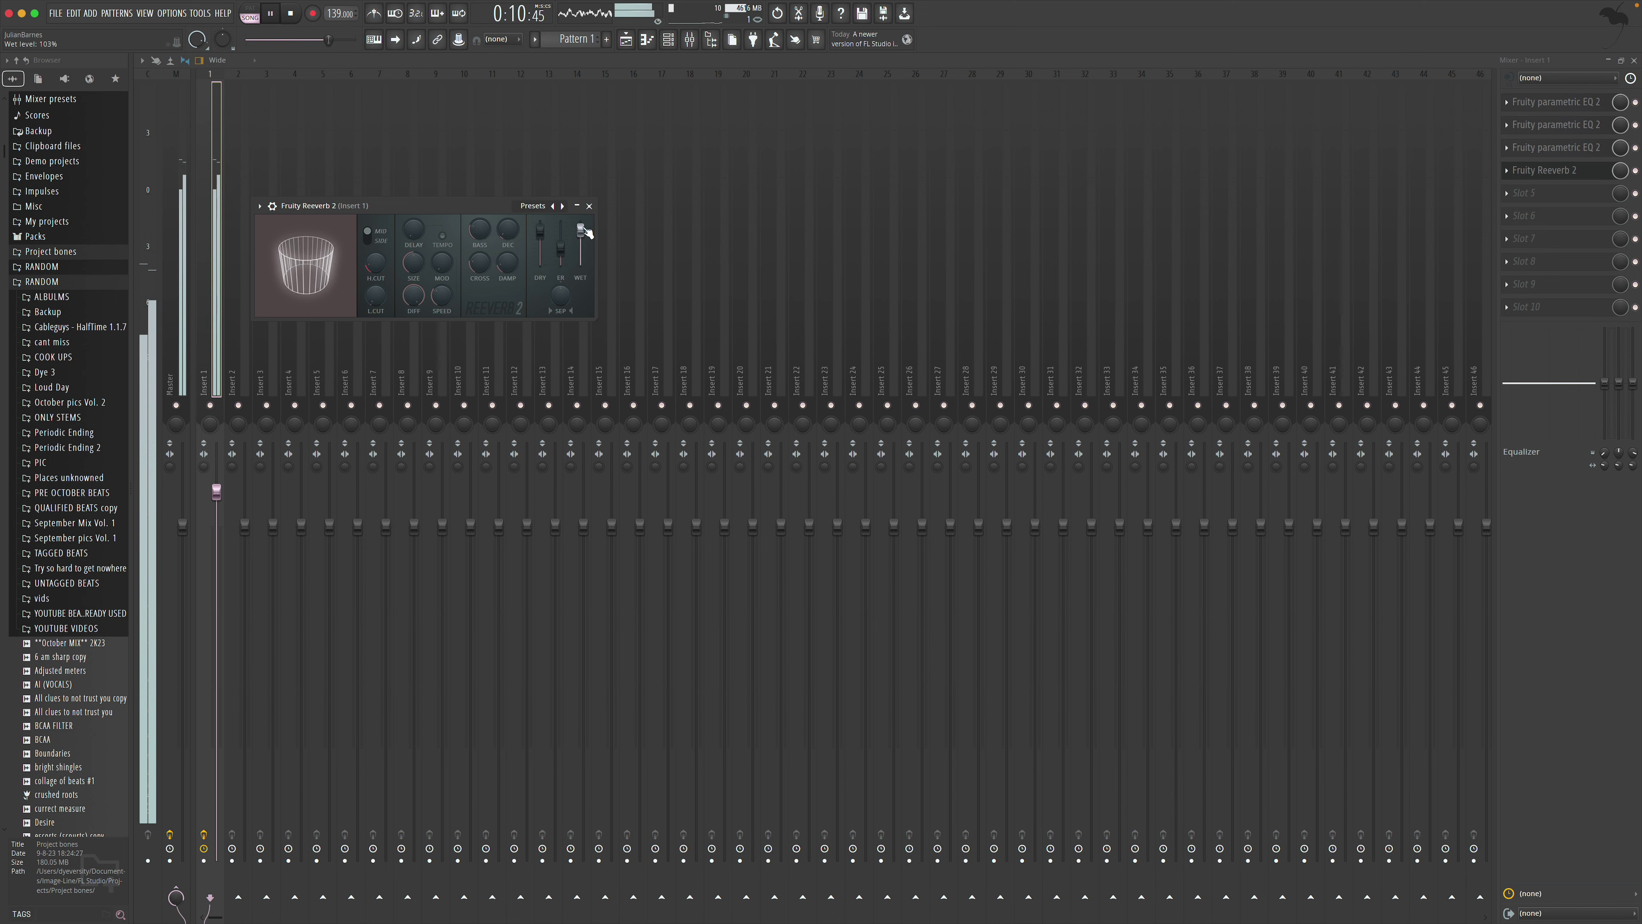
{"action": "left_click", "coordinate": [589, 205]}
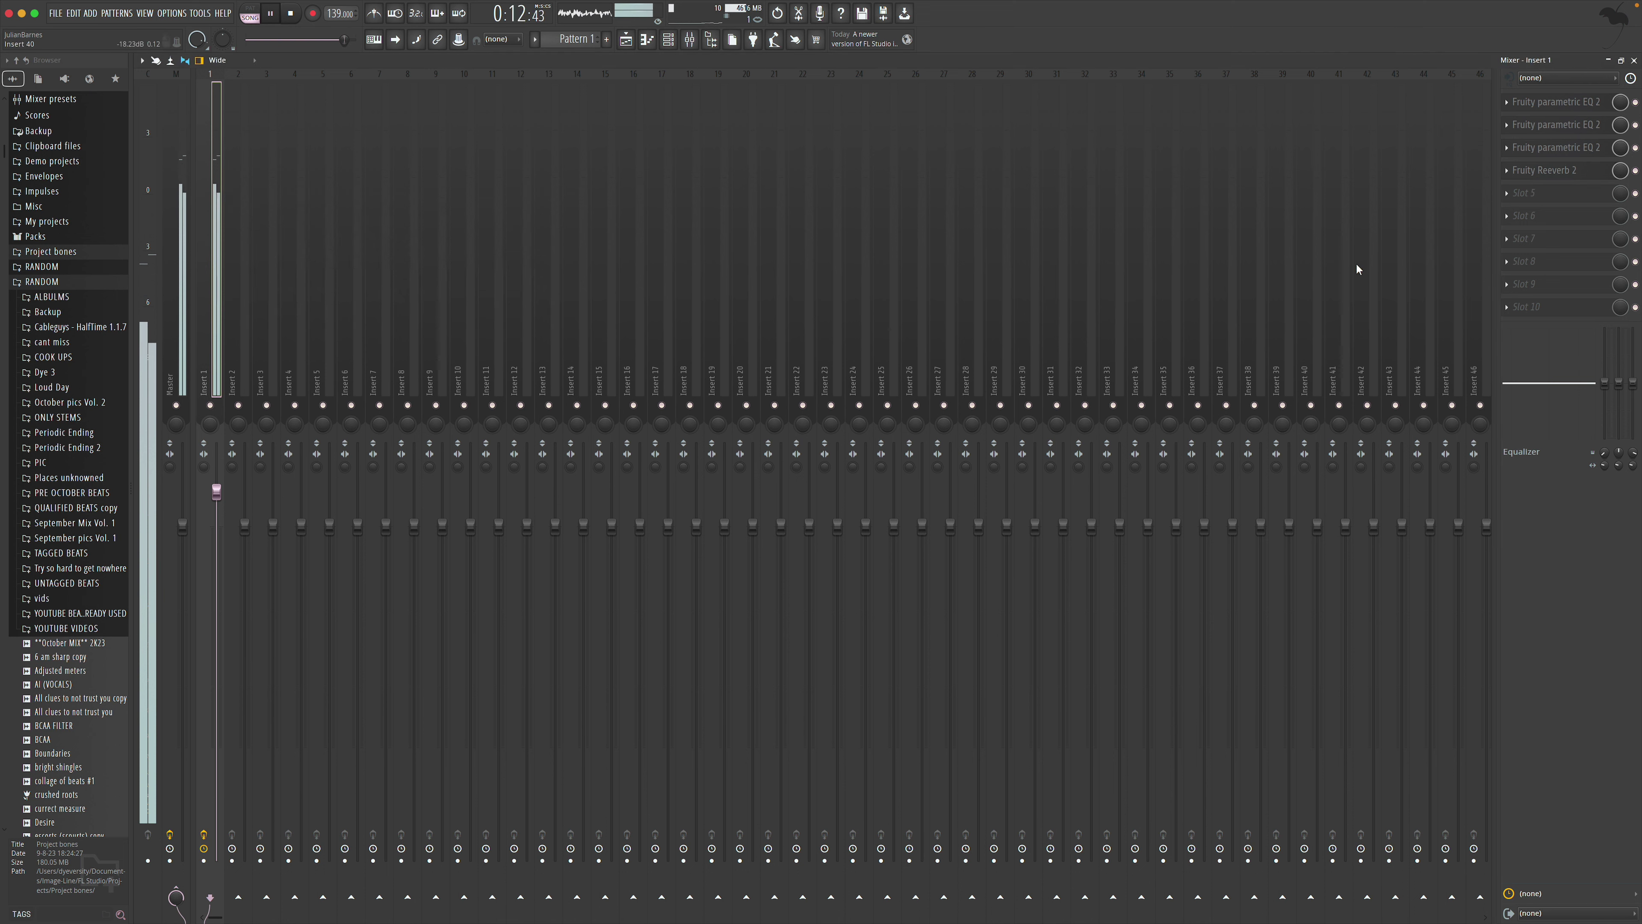
{"action": "left_click", "coordinate": [1510, 175]}
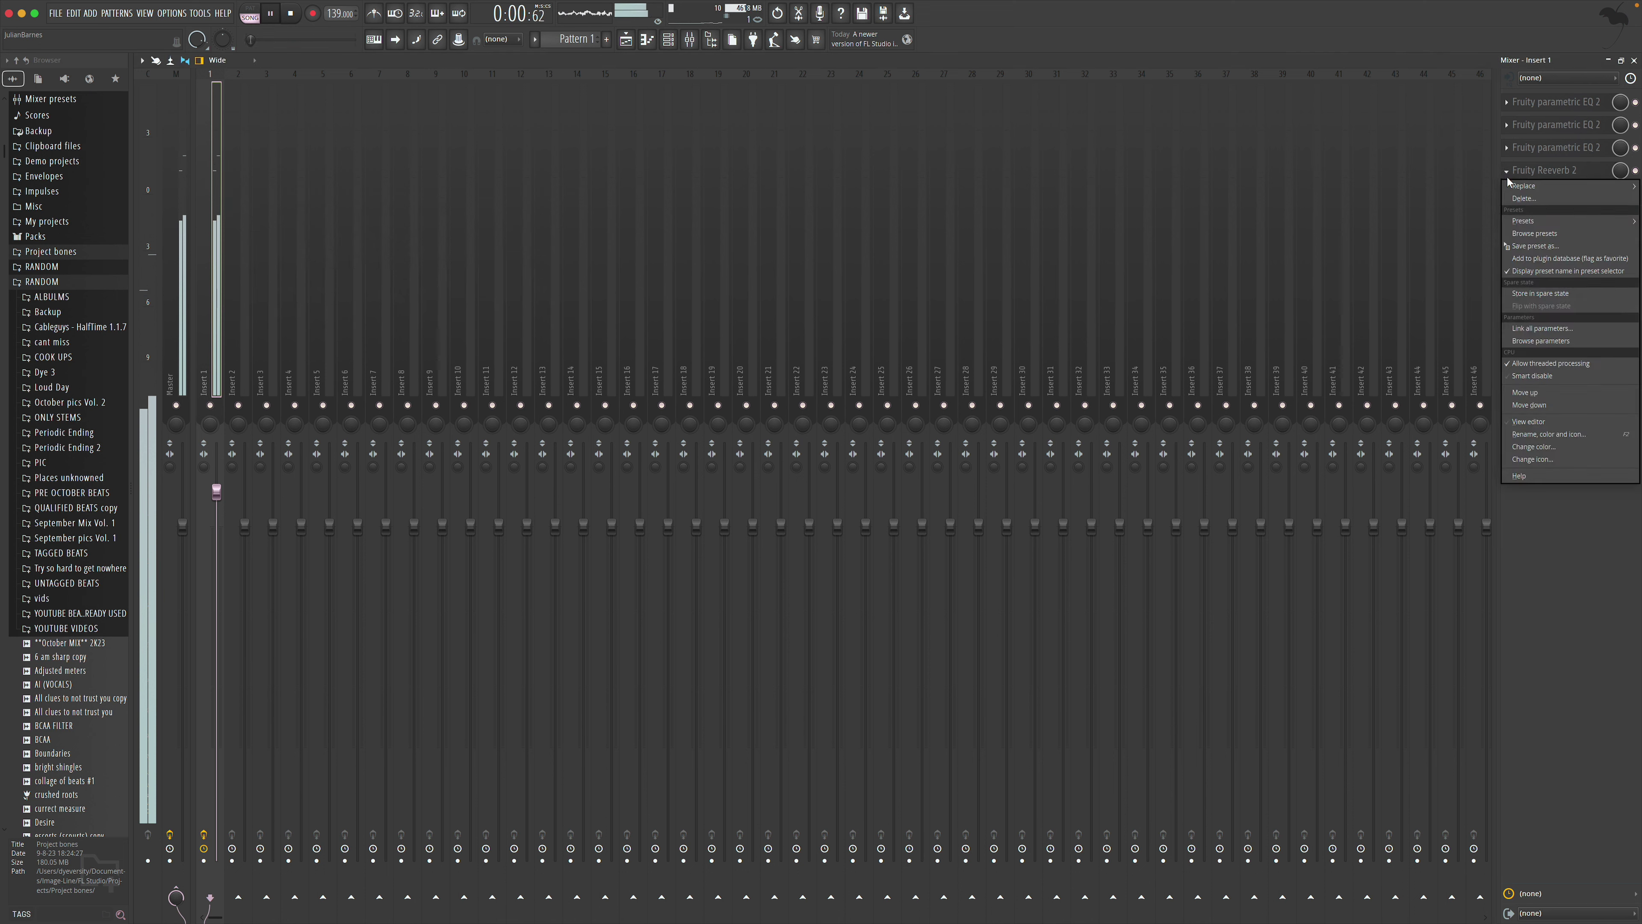
{"action": "left_click", "coordinate": [1523, 199]}
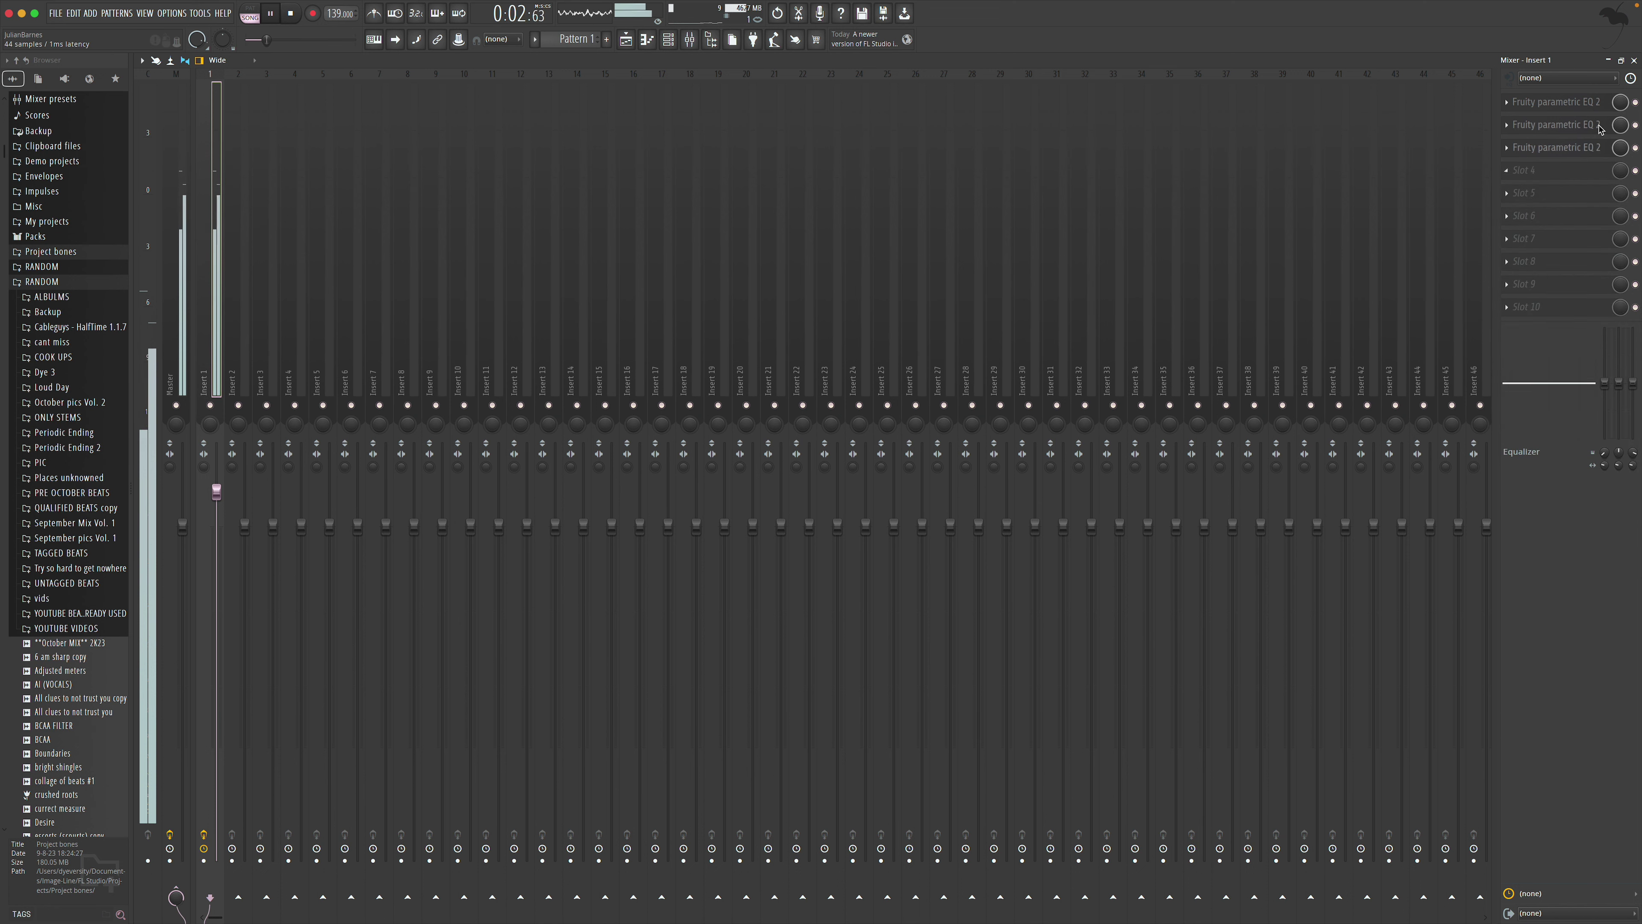
Search the full effect plugin list for "gross" and load Gross Beat into Insert 1's fourth slot
{"action": "left_click", "coordinate": [1578, 172]}
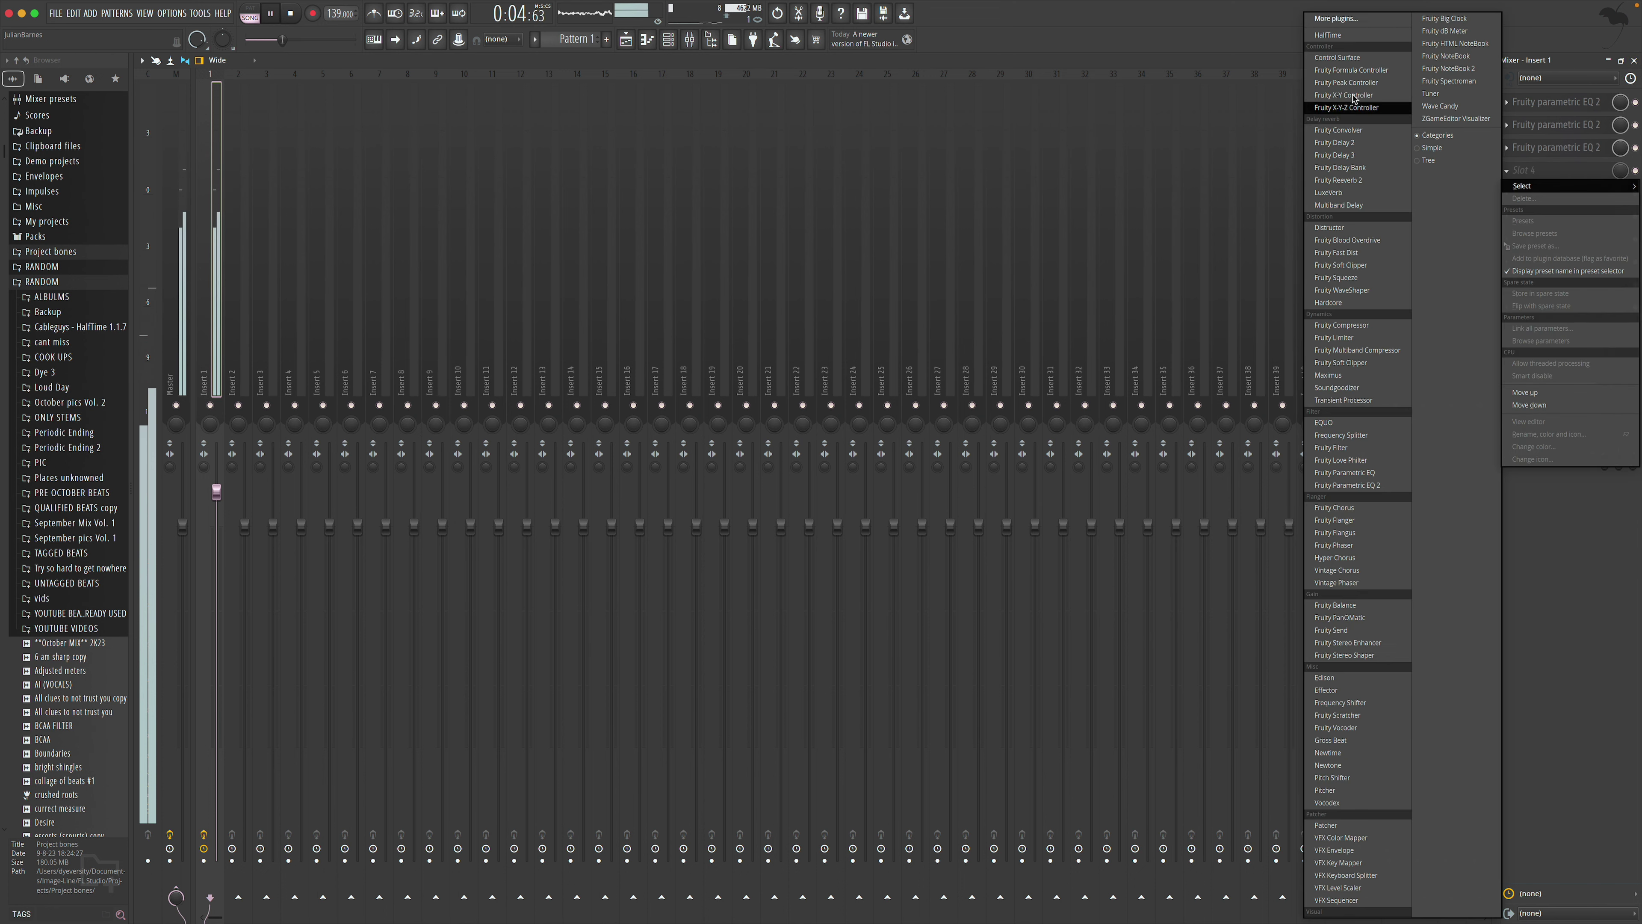
{"action": "left_click", "coordinate": [1355, 19]}
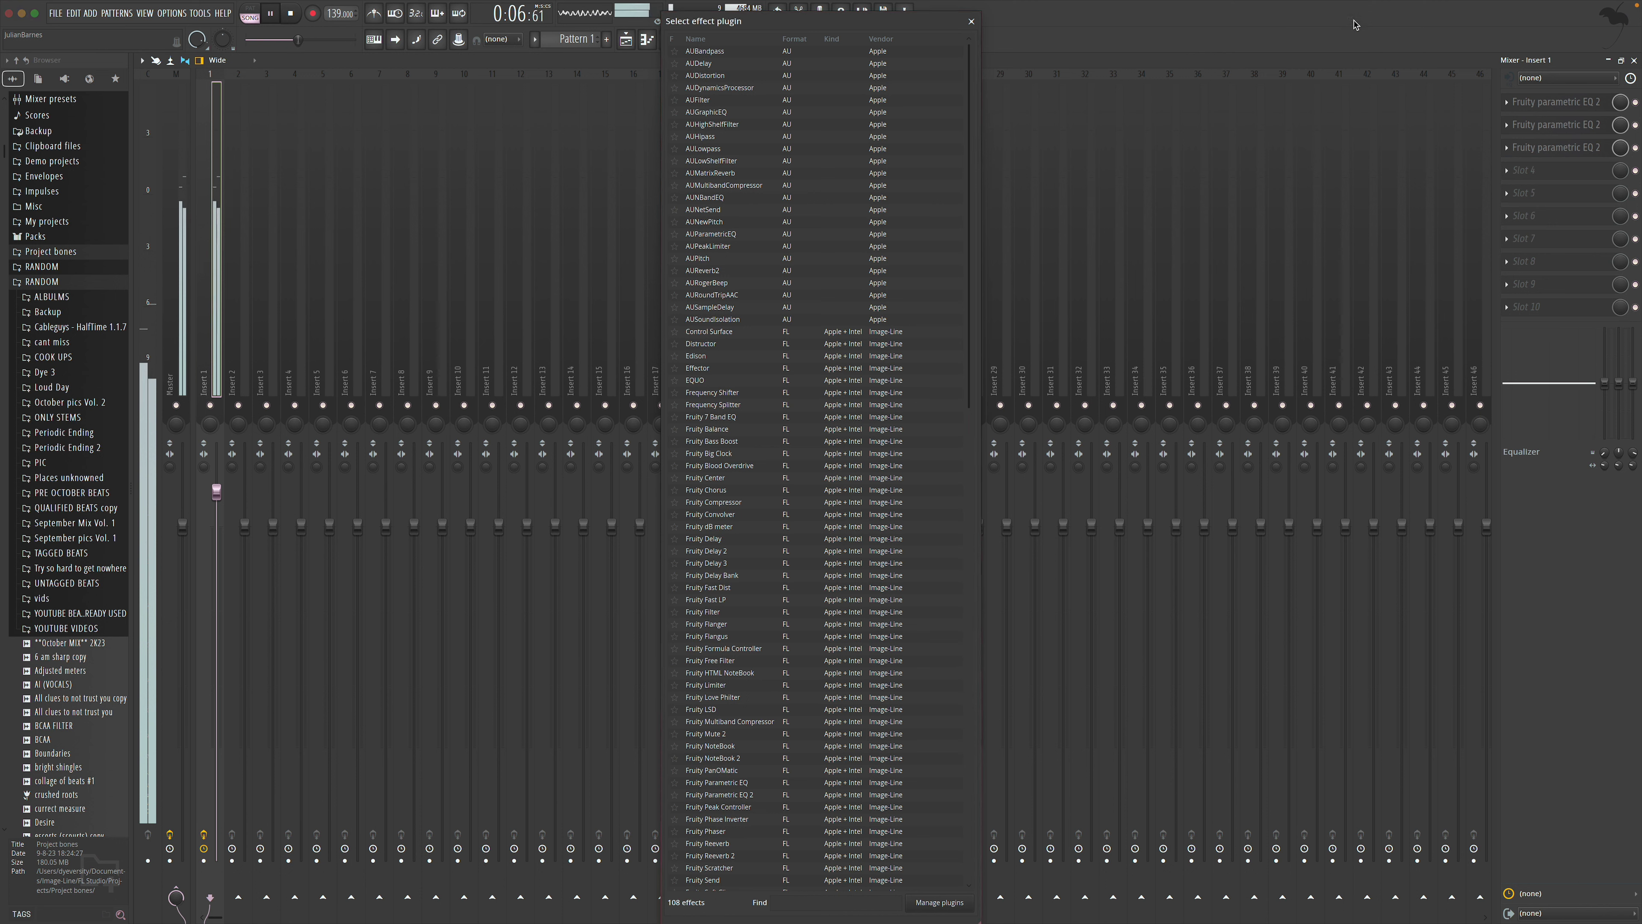
{"action": "type", "text": "gross"}
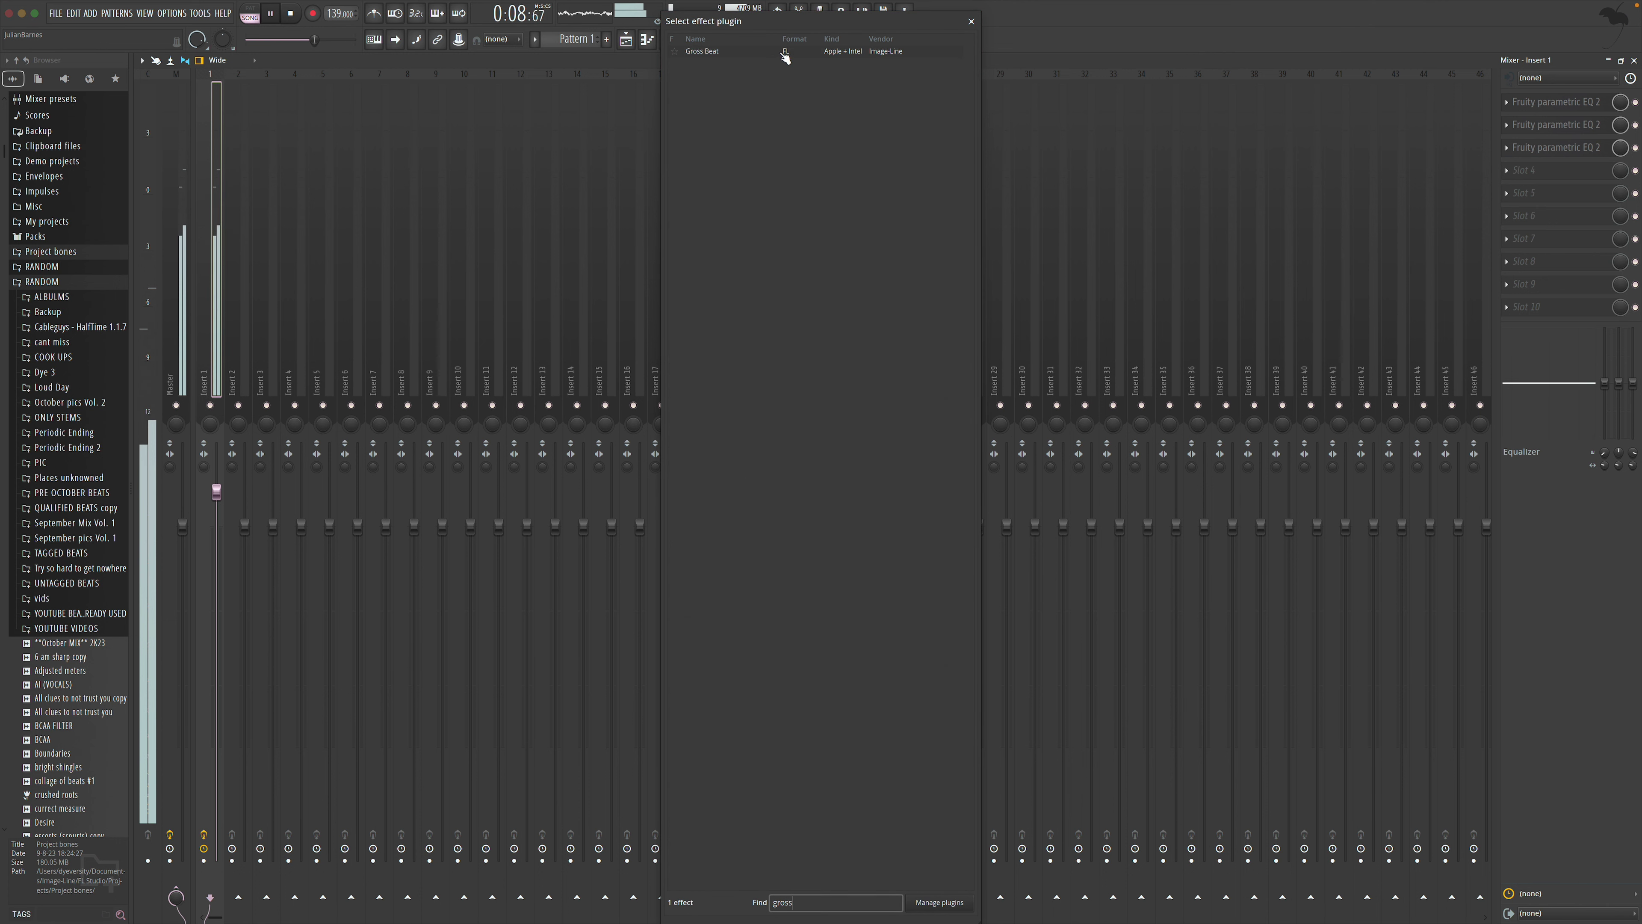
{"action": "double_click", "coordinate": [705, 51]}
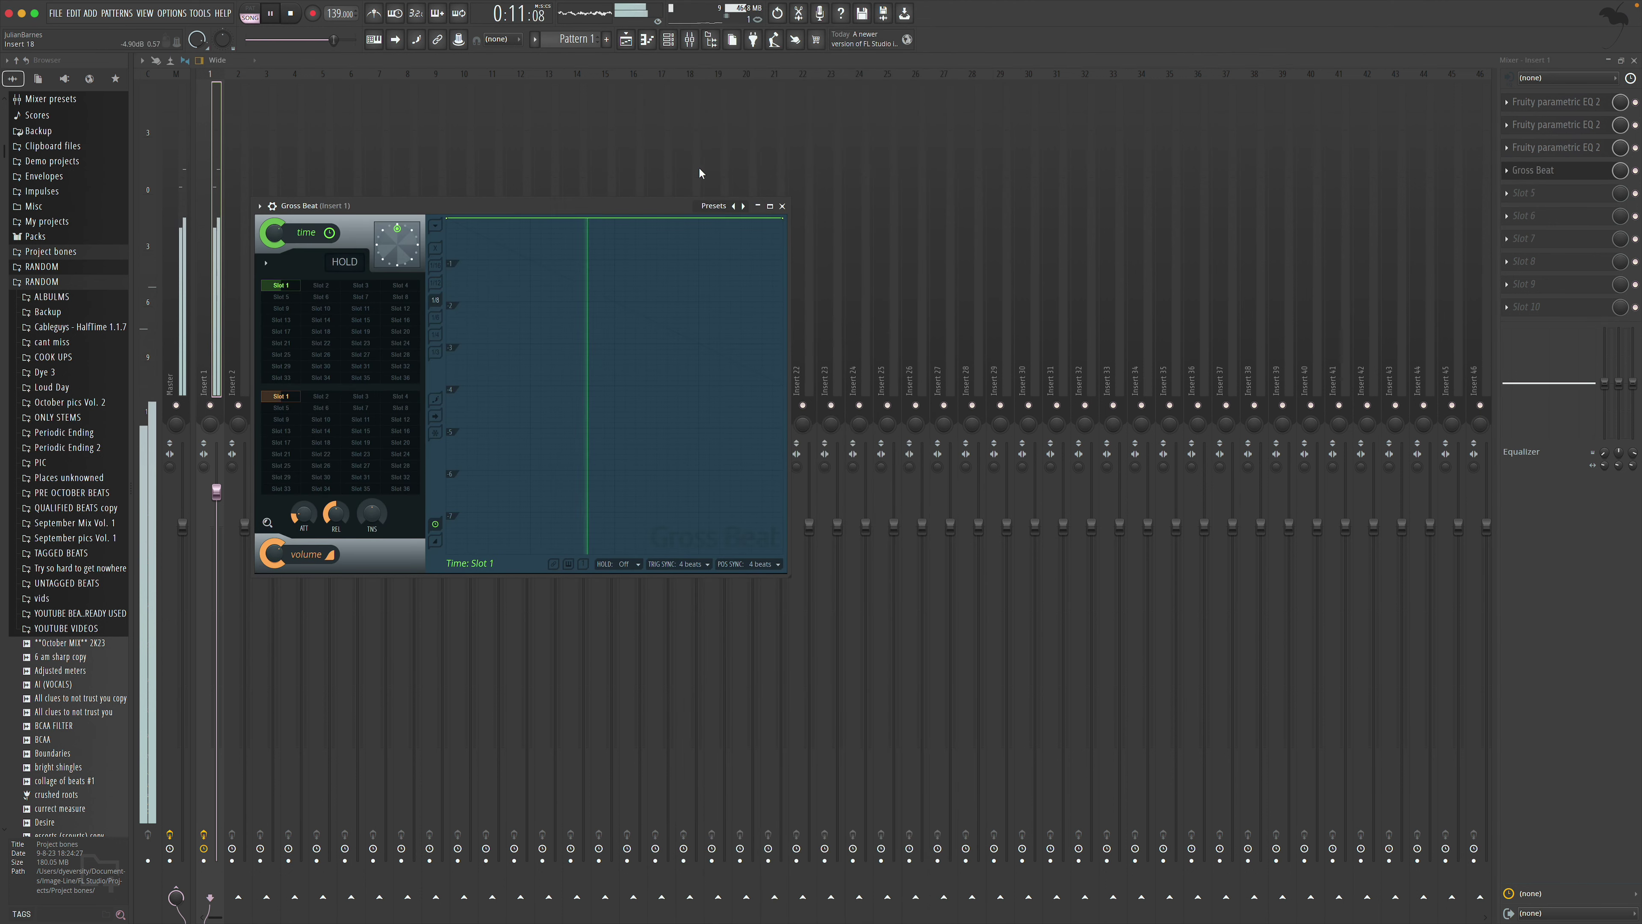
Try Gross Beat's Flanging preset, auditioning its Flange 1, Flange 2, Flange 3 and Static flange time slots
{"action": "left_click", "coordinate": [744, 207]}
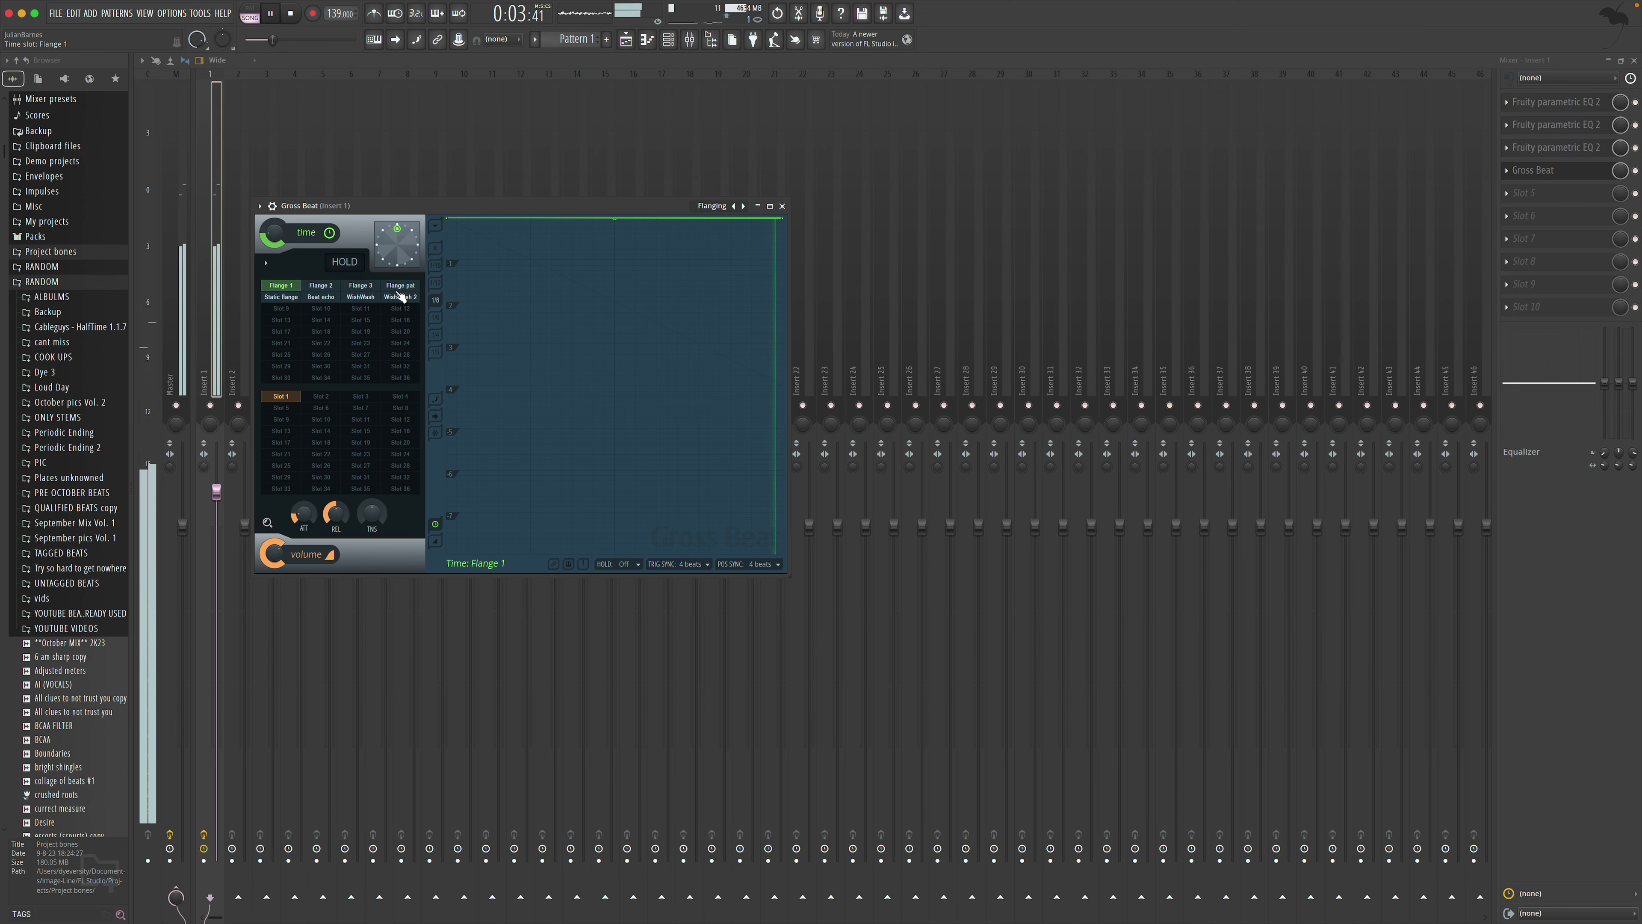
{"action": "left_click", "coordinate": [365, 296]}
{"action": "left_click", "coordinate": [361, 285]}
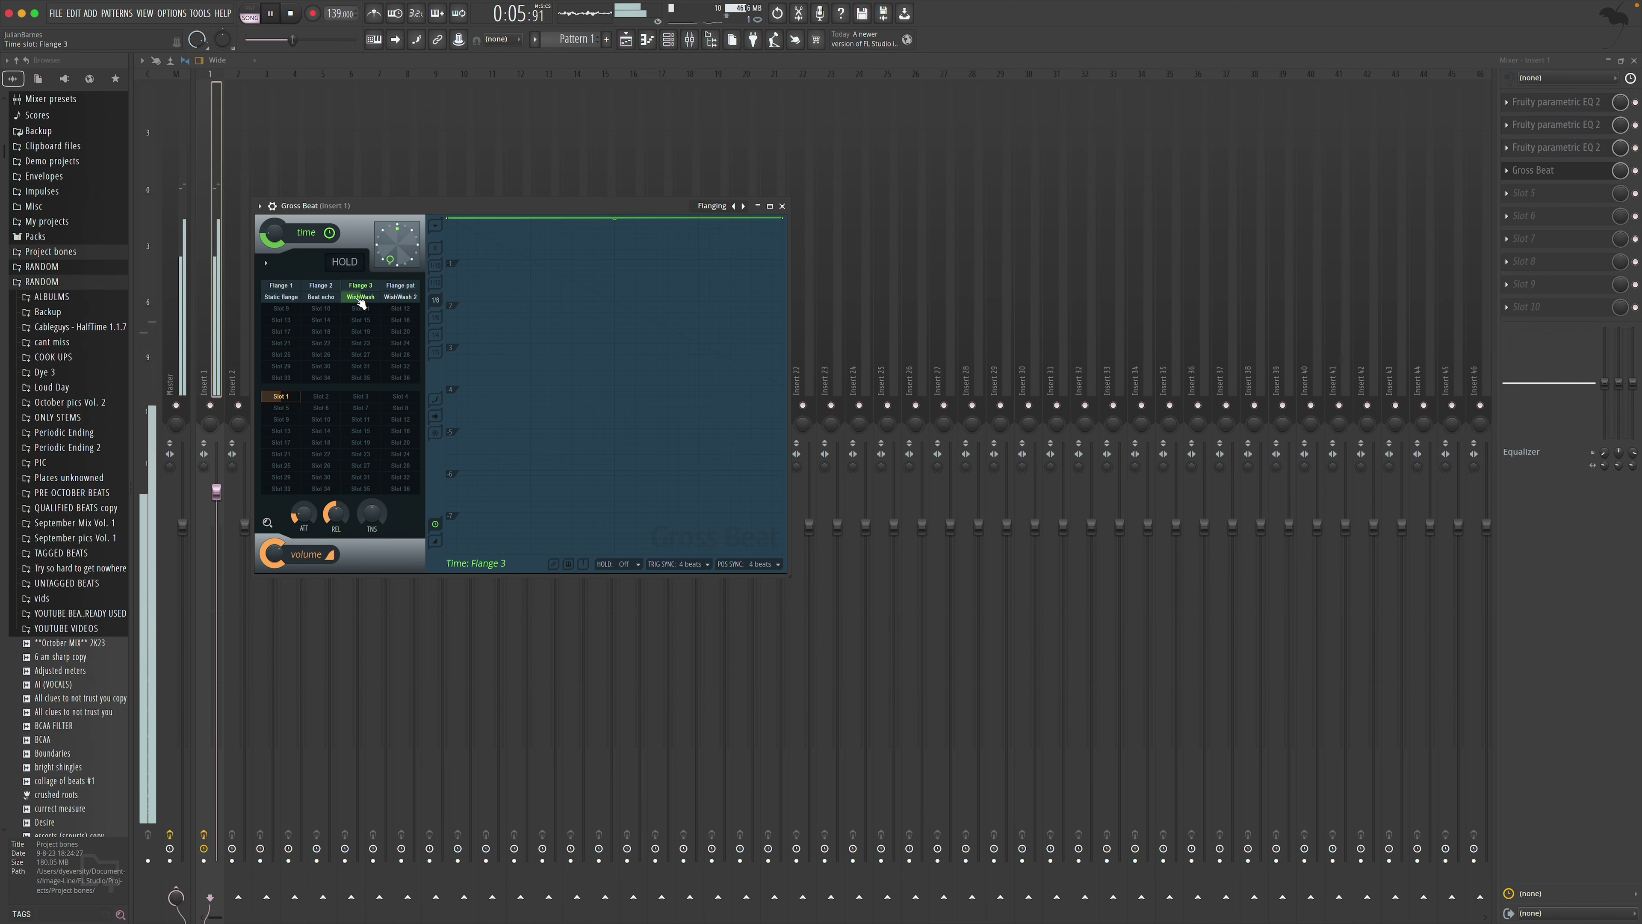
{"action": "left_click", "coordinate": [334, 289]}
{"action": "key", "text": "space"}
{"action": "key", "text": "space"}
{"action": "left_click", "coordinate": [298, 295]}
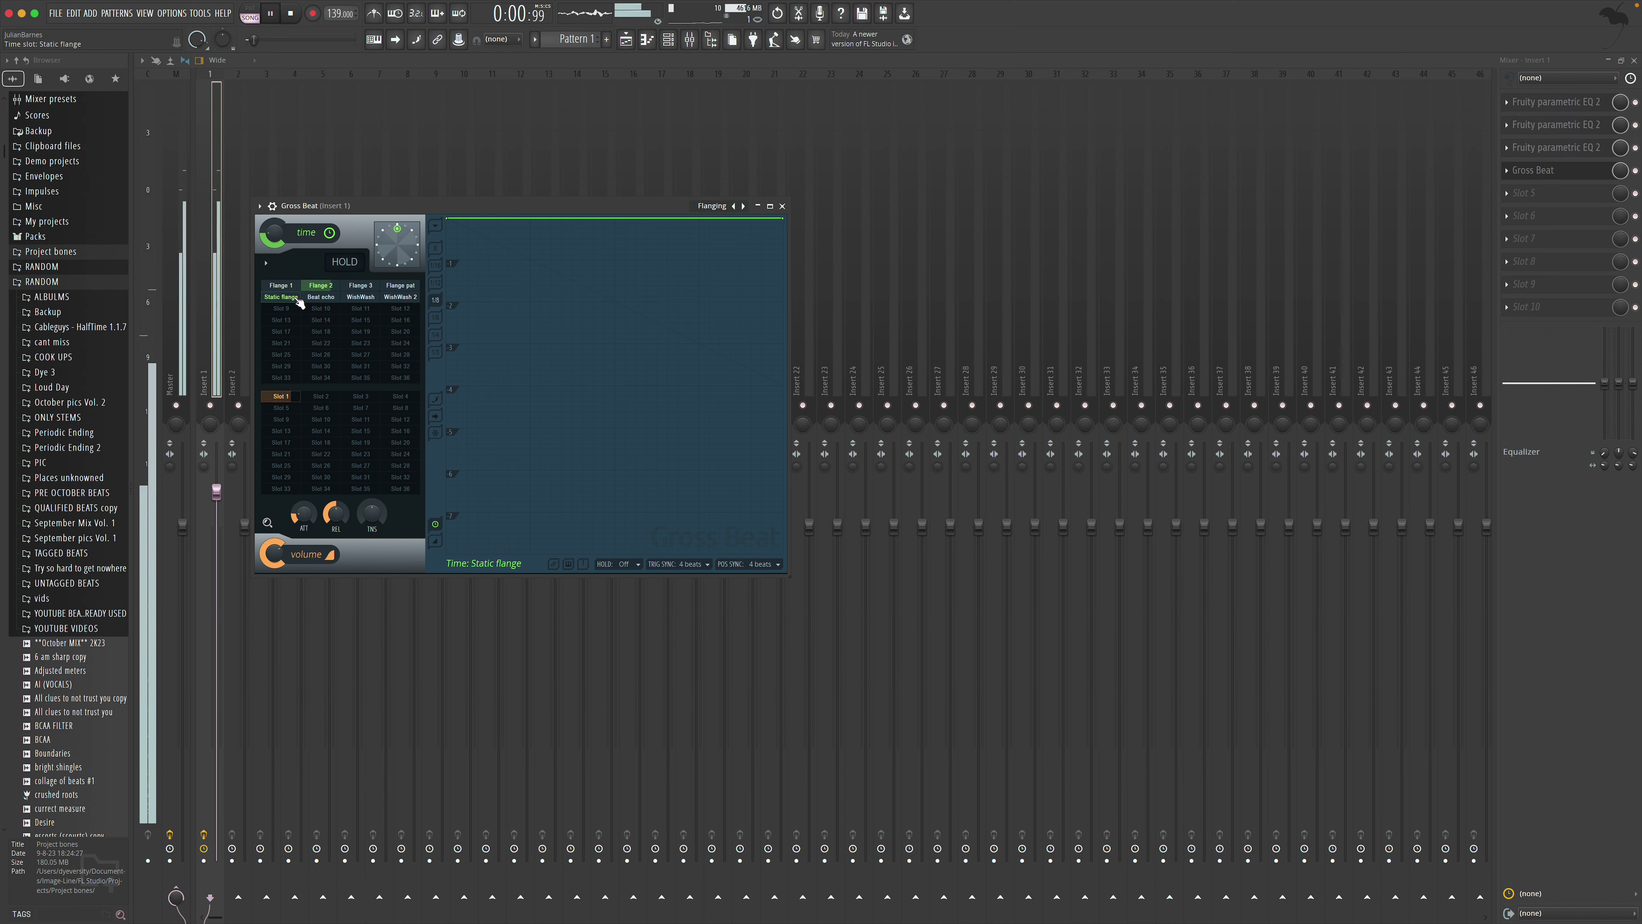
{"action": "left_click", "coordinate": [281, 285]}
{"action": "key", "text": "space"}
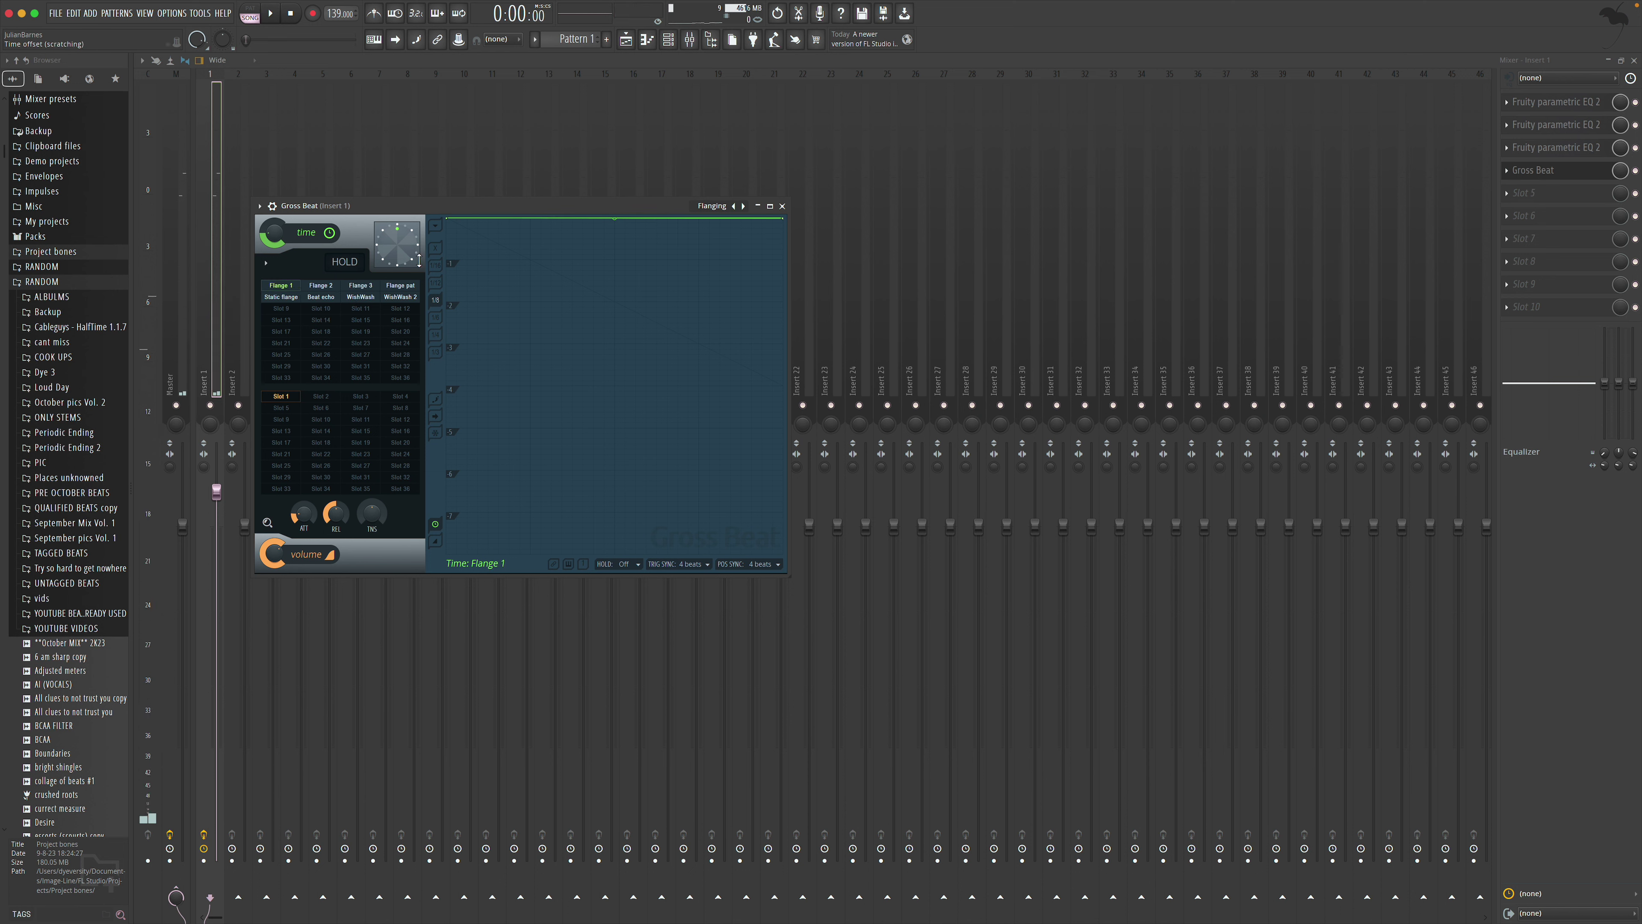
Load Gross Beat's Juggling Science preset, audition the Errors time slot during playback, and select Tripeat
{"action": "left_click", "coordinate": [744, 206]}
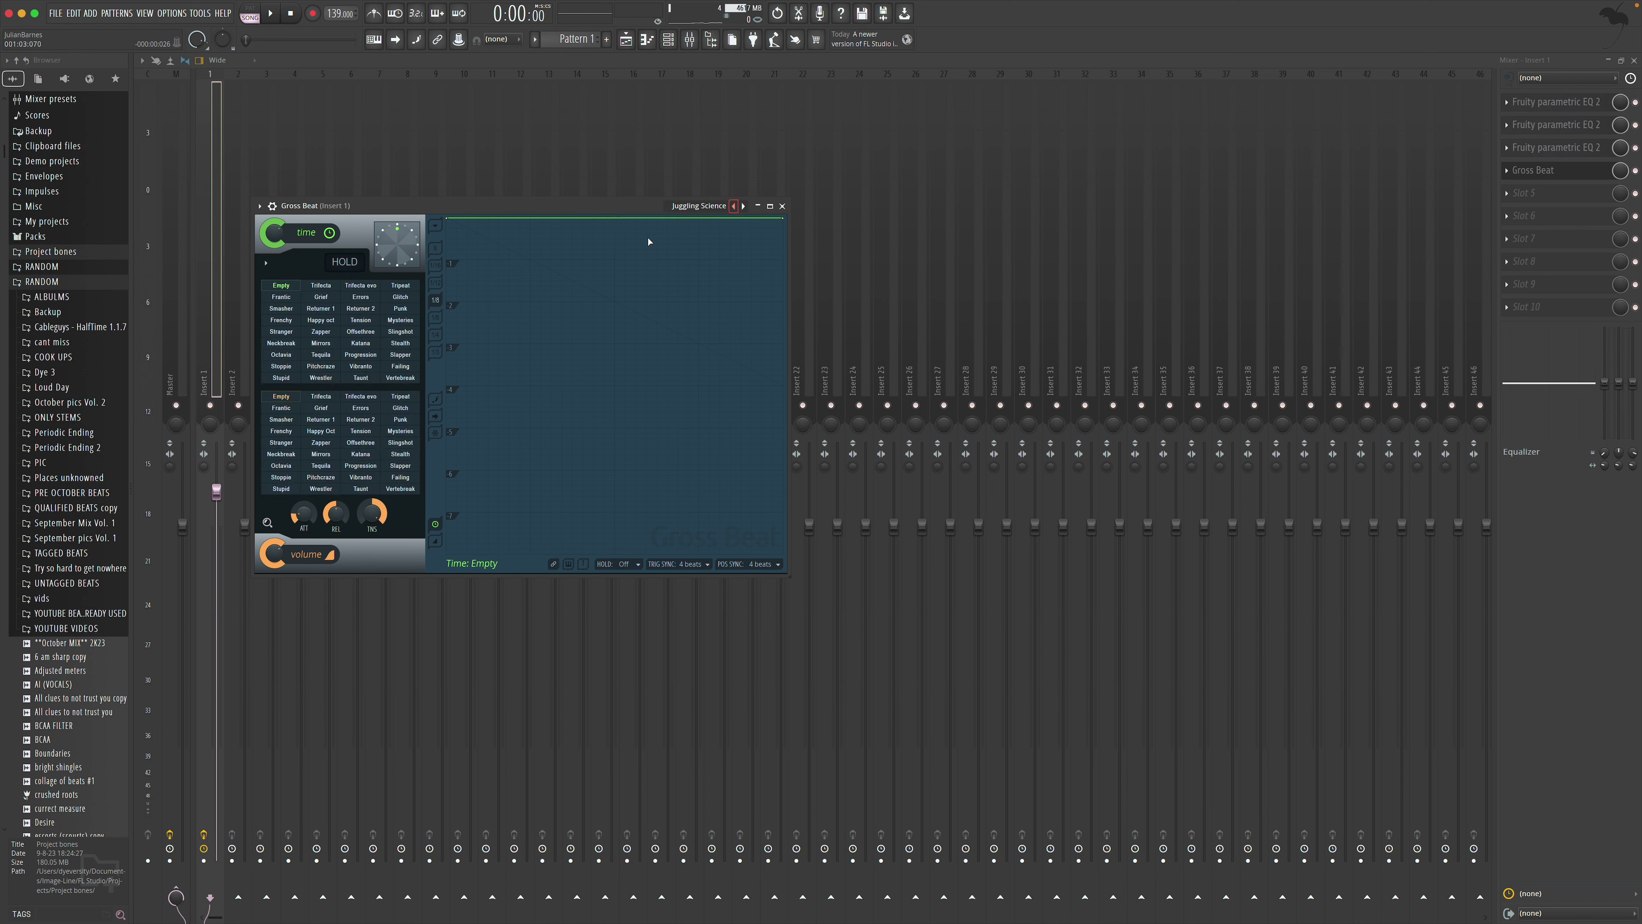
{"action": "key", "text": "space"}
{"action": "left_click", "coordinate": [360, 298]}
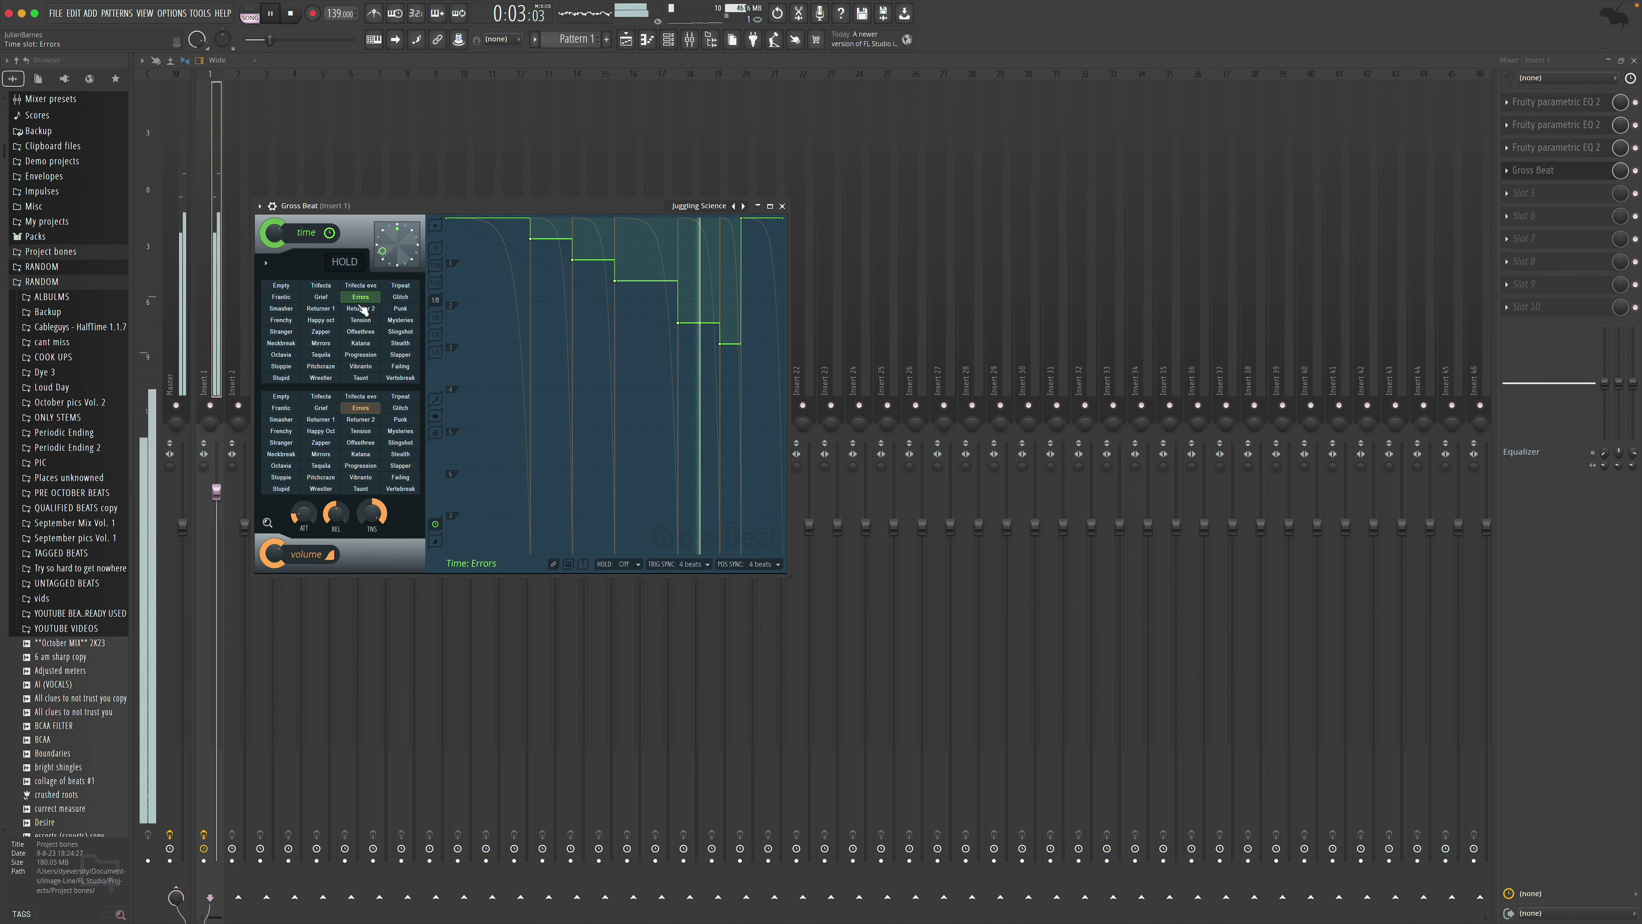
{"action": "left_click", "coordinate": [400, 285]}
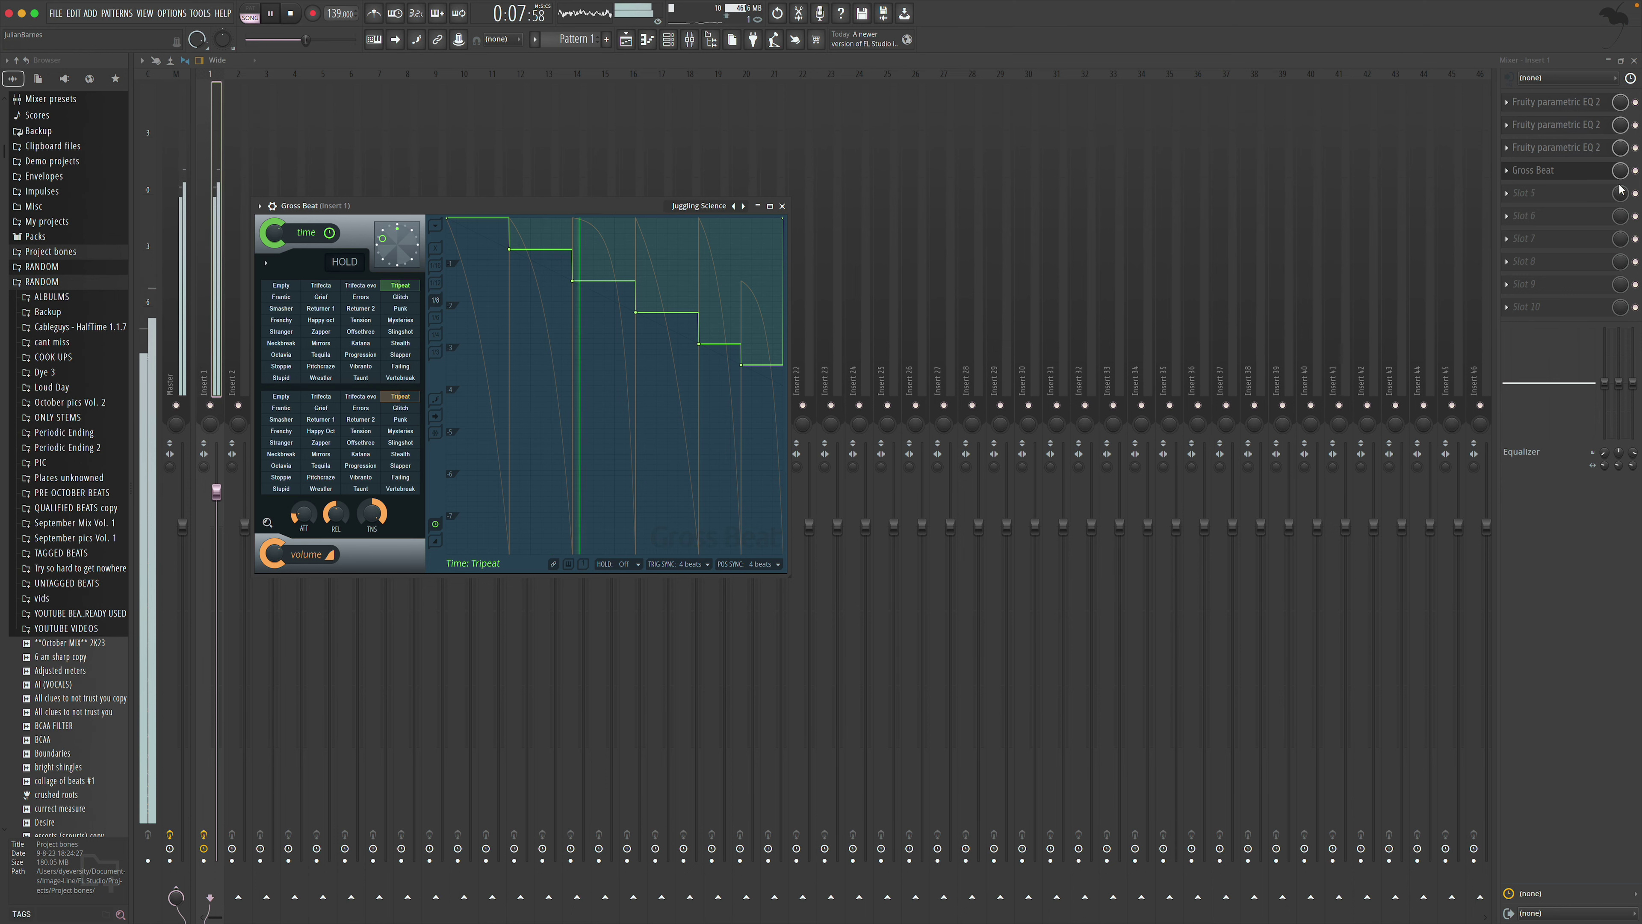
Adjust Gross Beat's mix level on Insert 1 and recheck the Tripeat pattern against playback
{"action": "left_click", "coordinate": [1619, 170]}
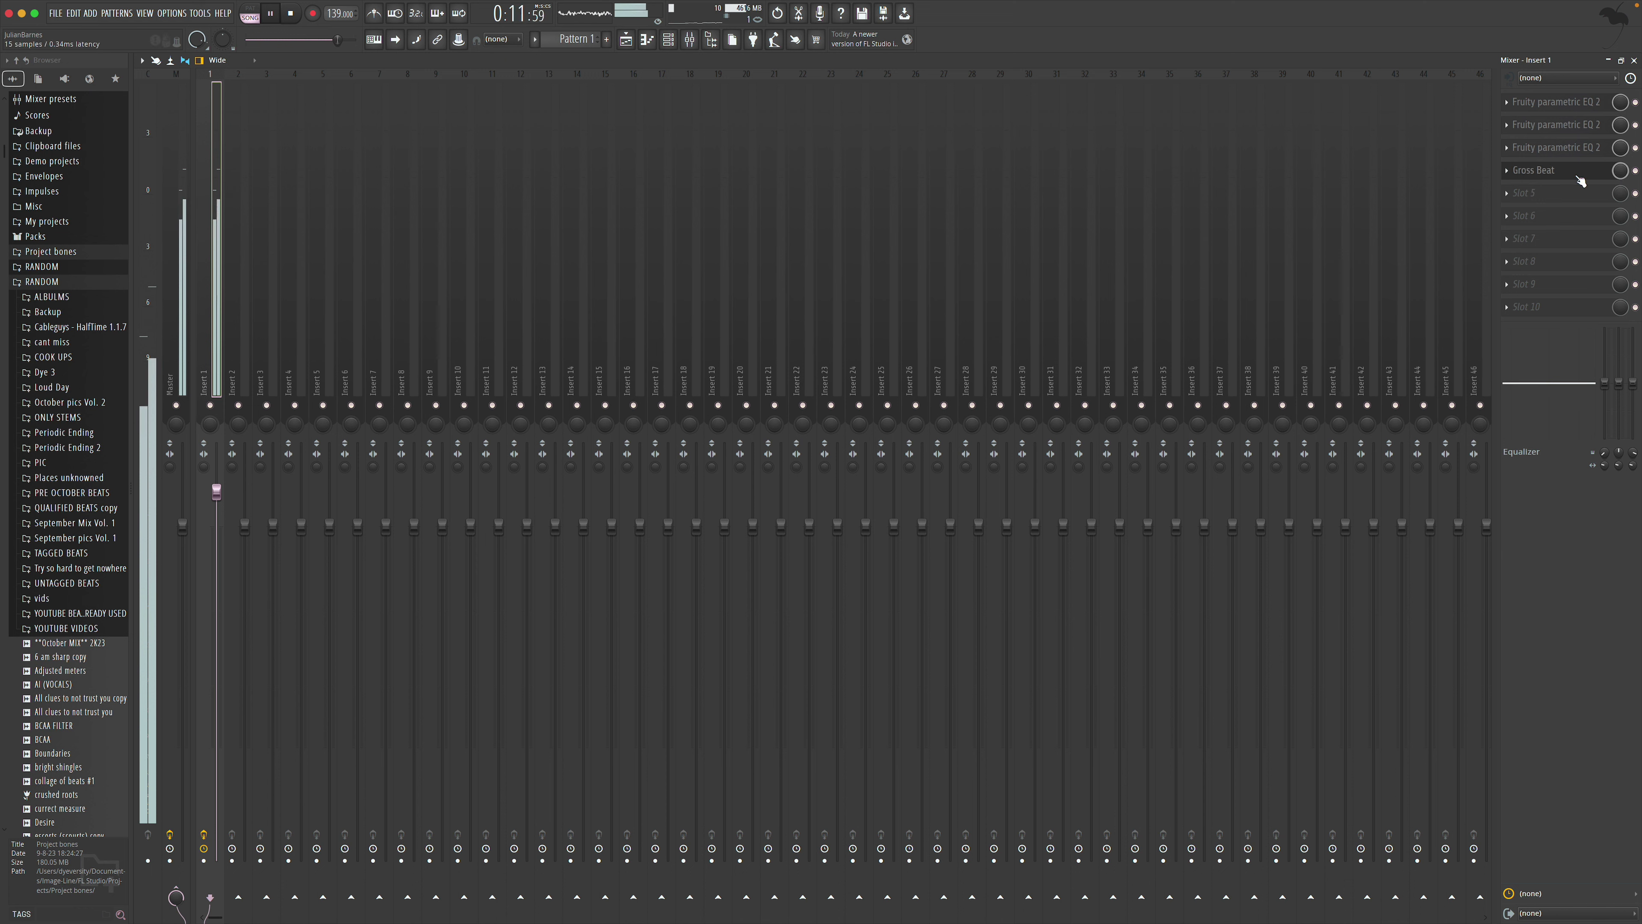
{"action": "left_click", "coordinate": [1534, 174]}
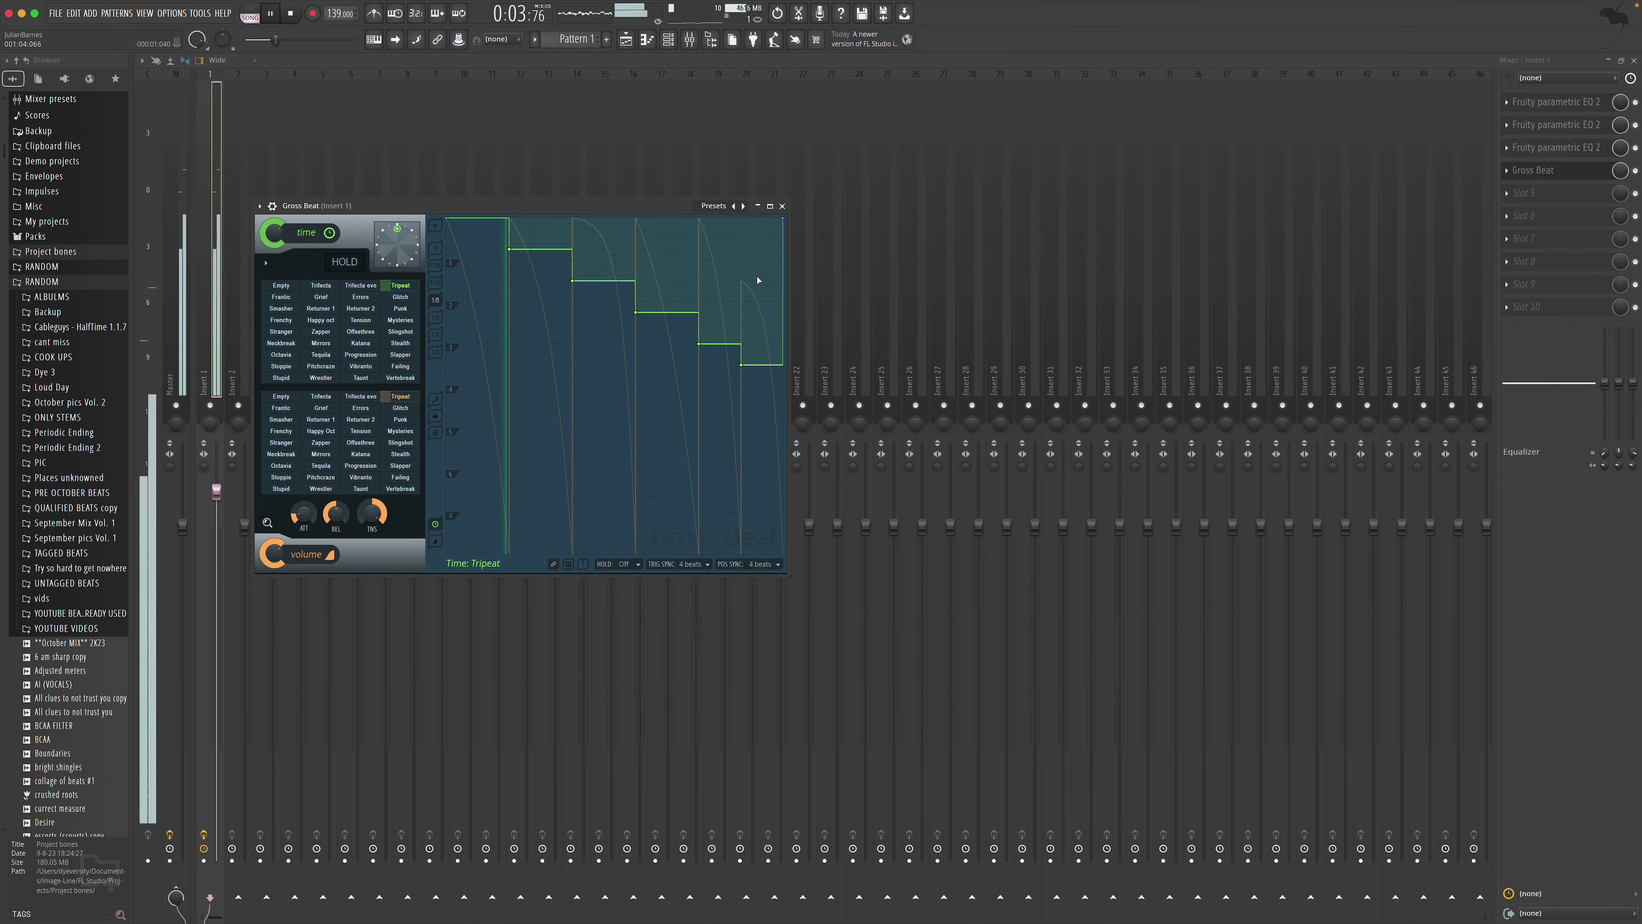
{"action": "left_click", "coordinate": [783, 207]}
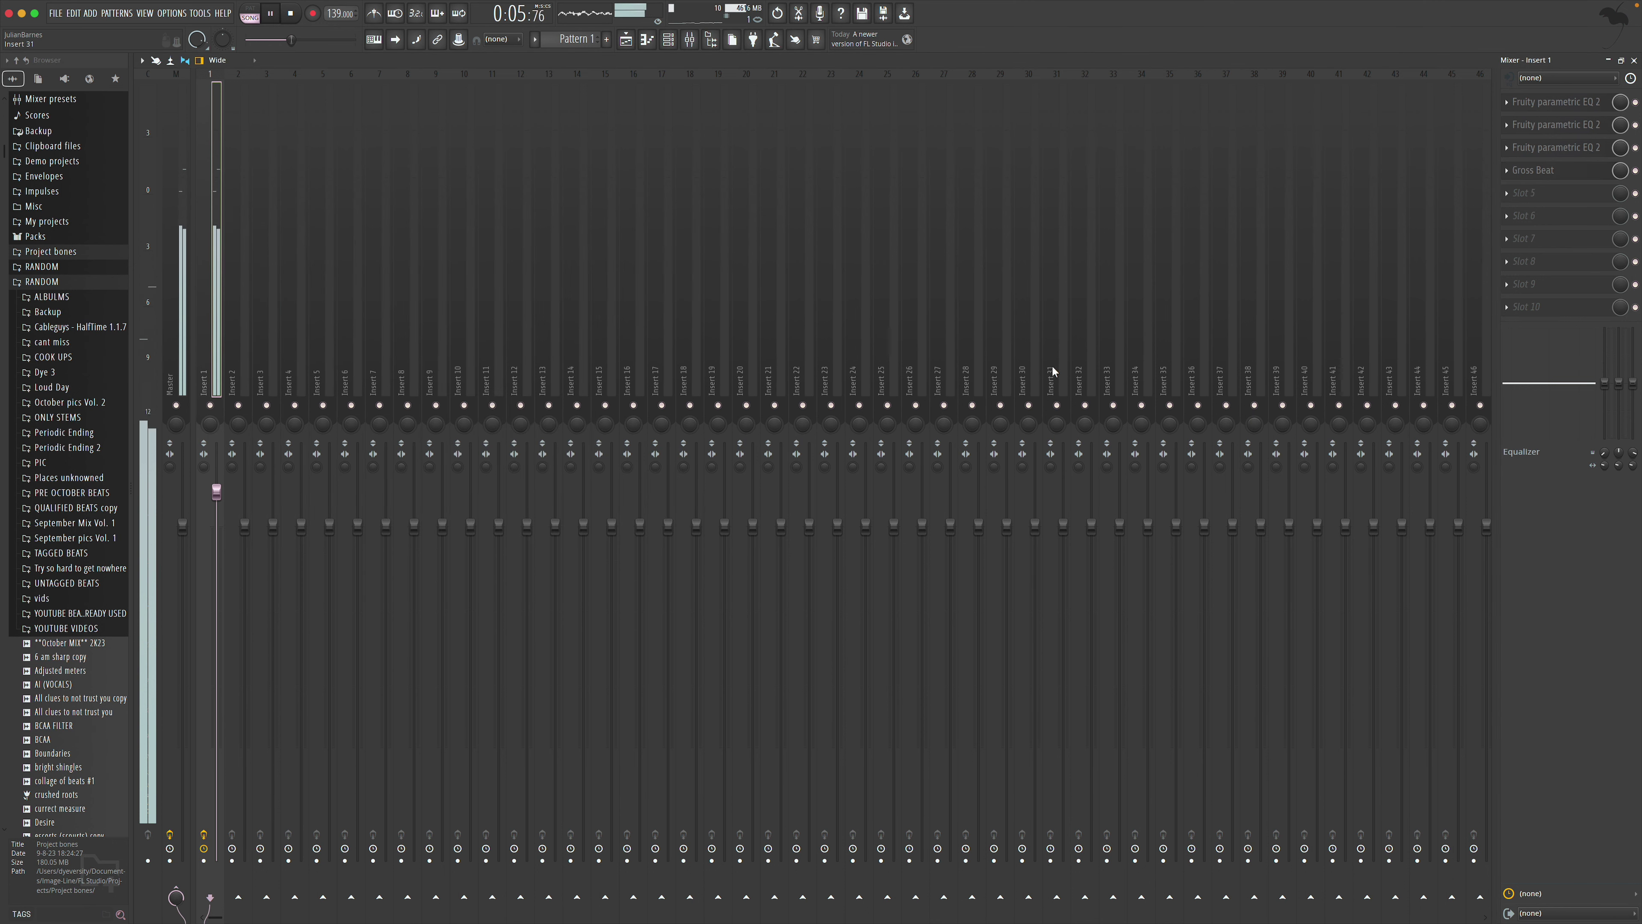
{"action": "key", "text": "space"}
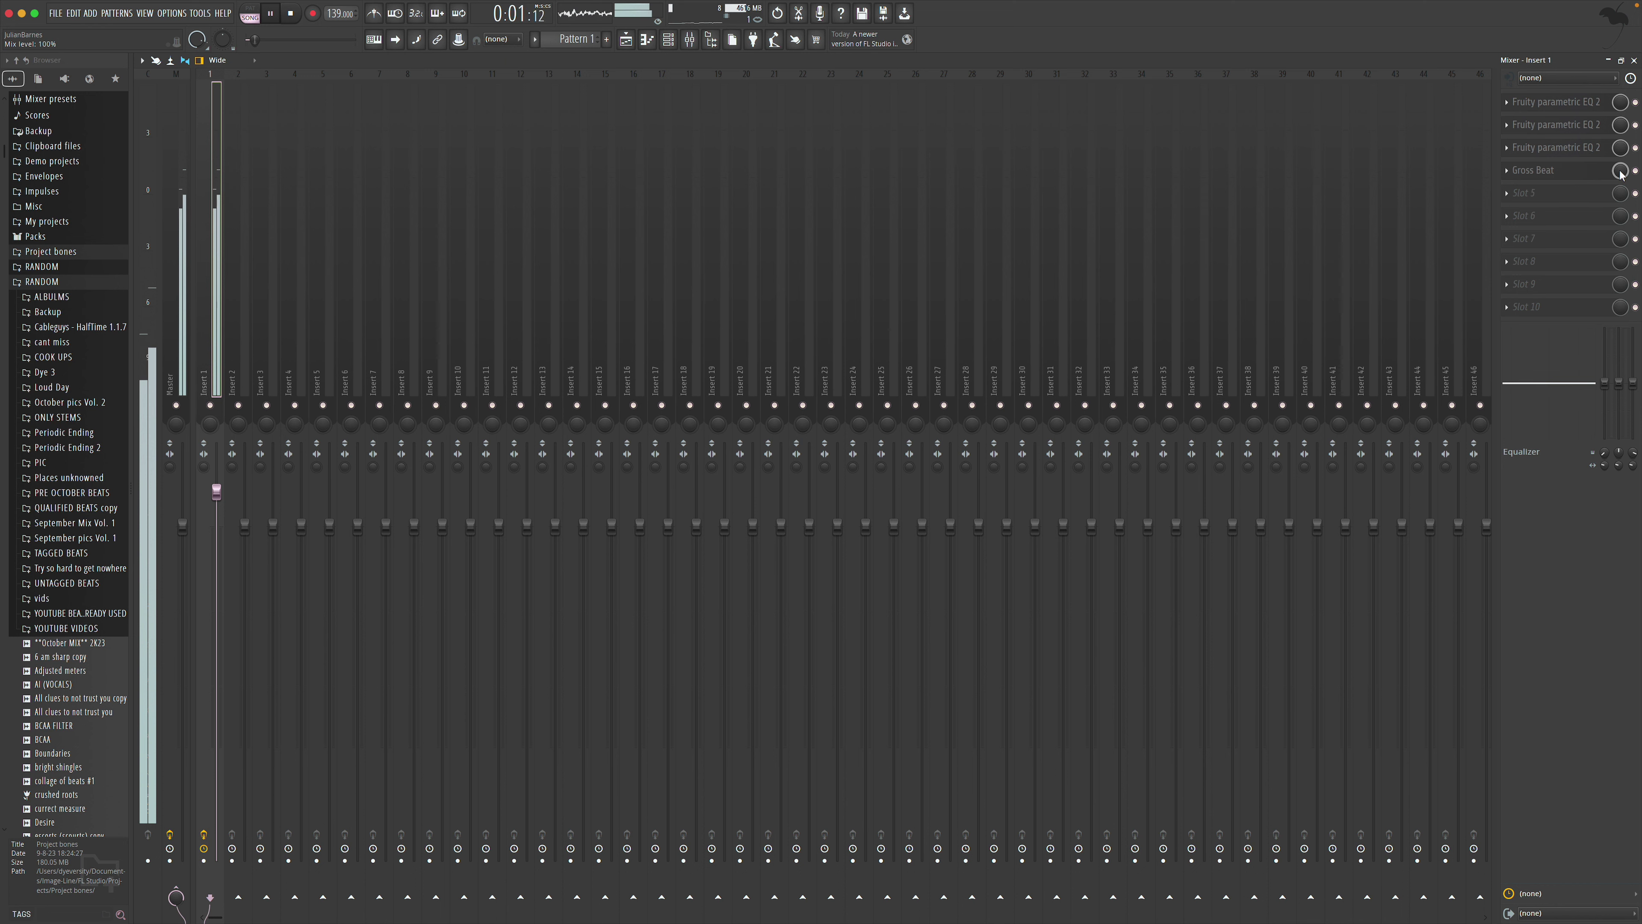
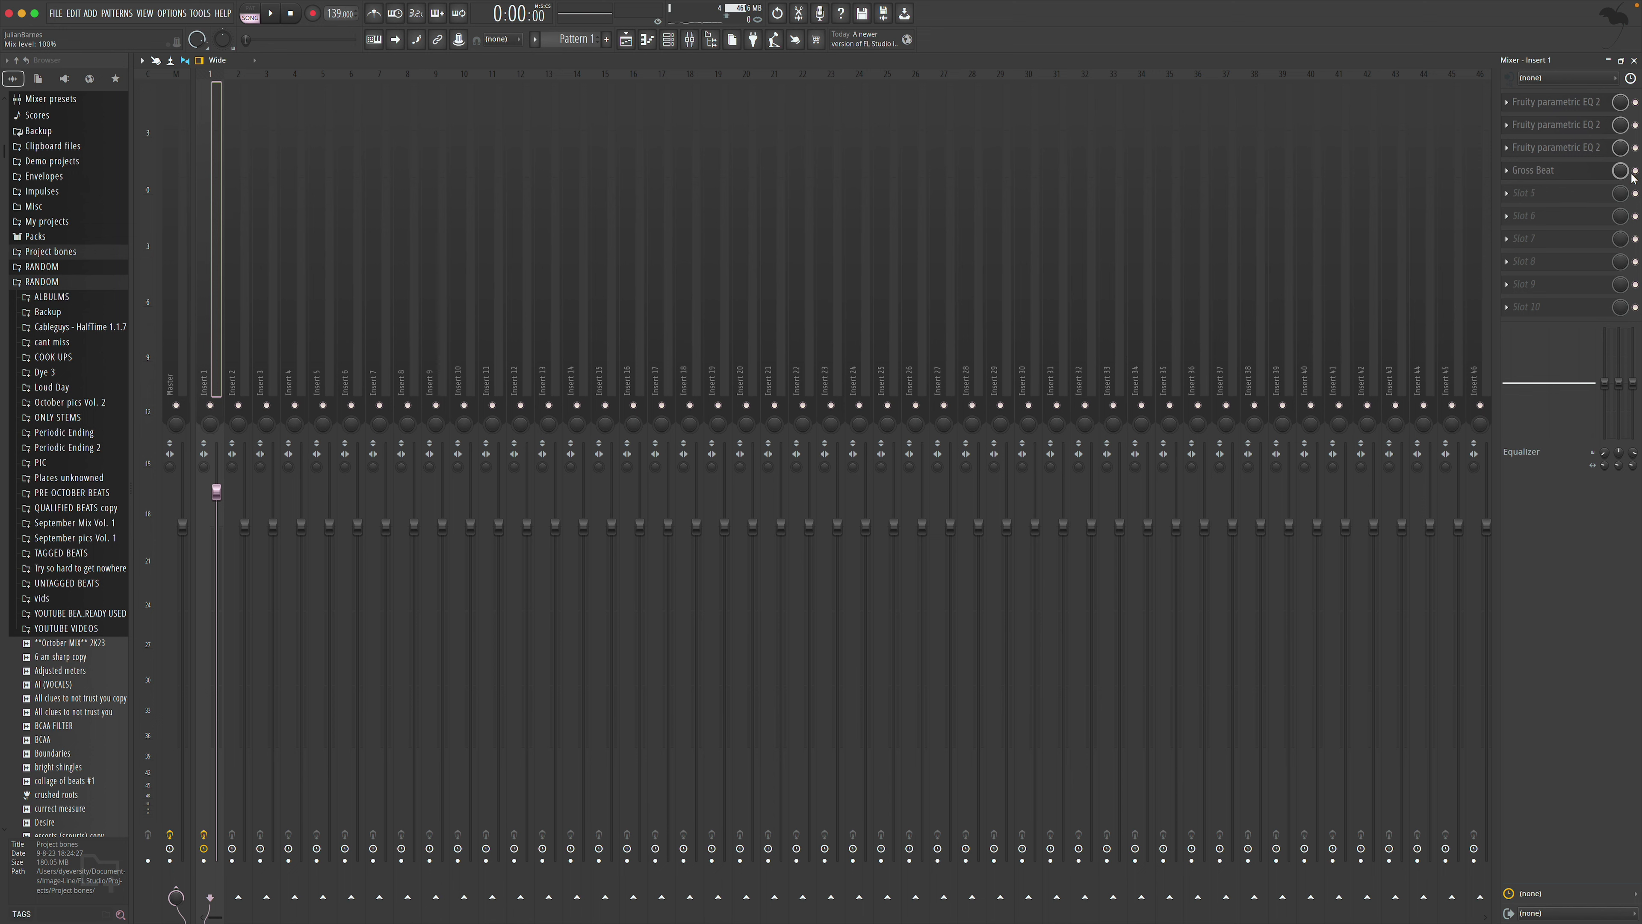
Open Gross Beat on Insert 1 and audition its Punk, Mysteries, Stranger and Zapper time slots during playback
{"action": "left_click", "coordinate": [1532, 171]}
{"action": "left_click", "coordinate": [401, 309]}
{"action": "key", "text": "space"}
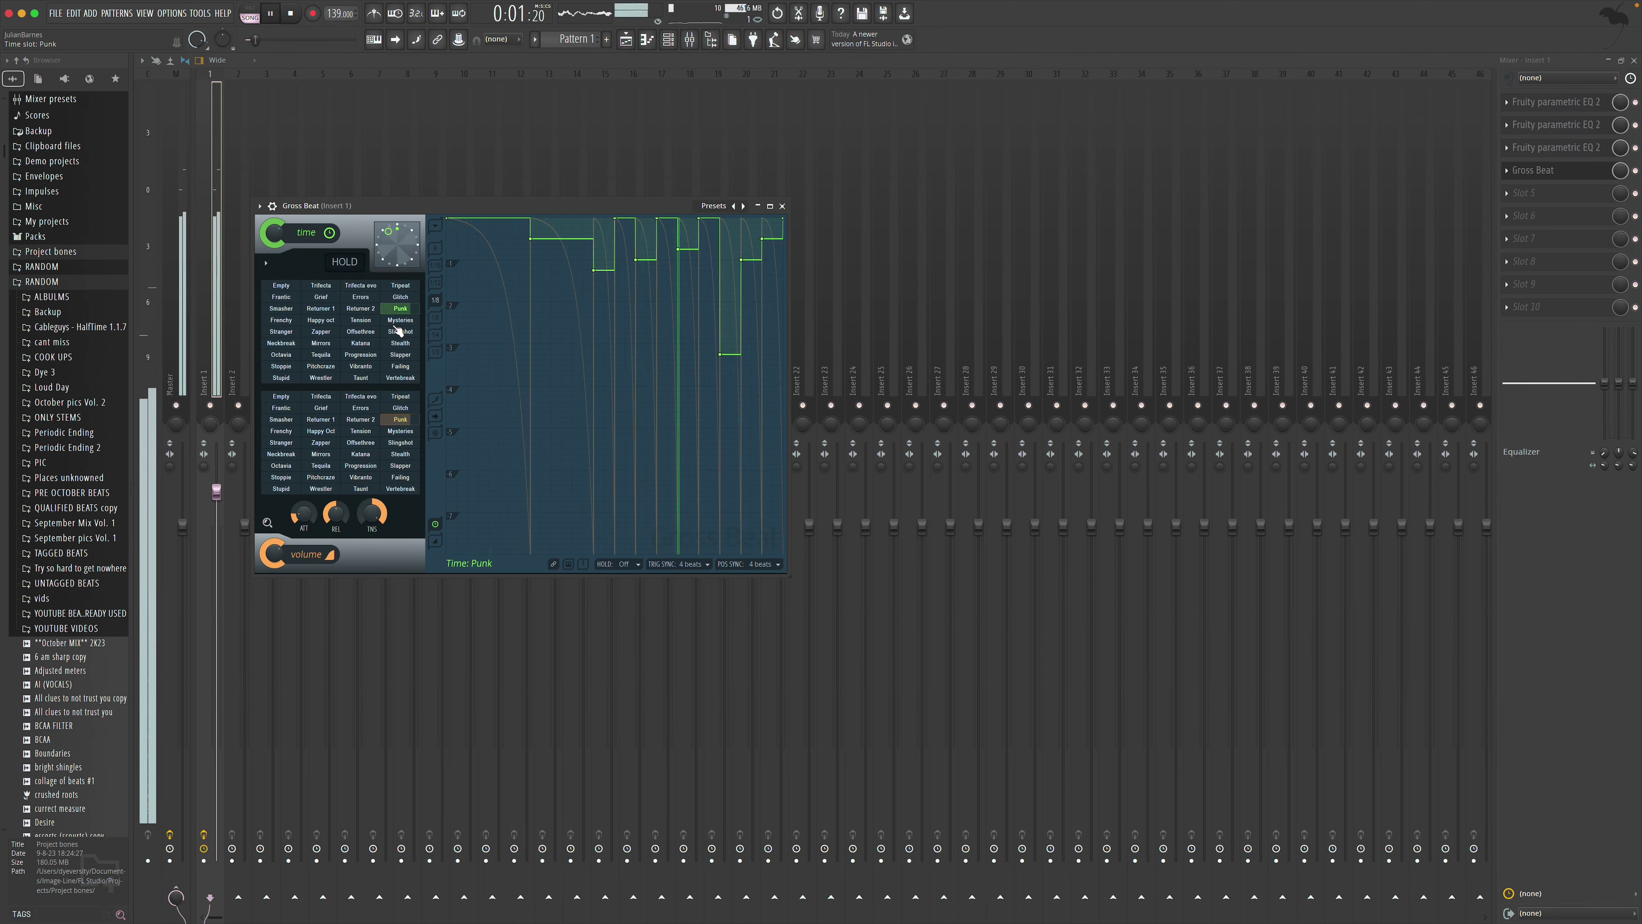
{"action": "left_click", "coordinate": [400, 321]}
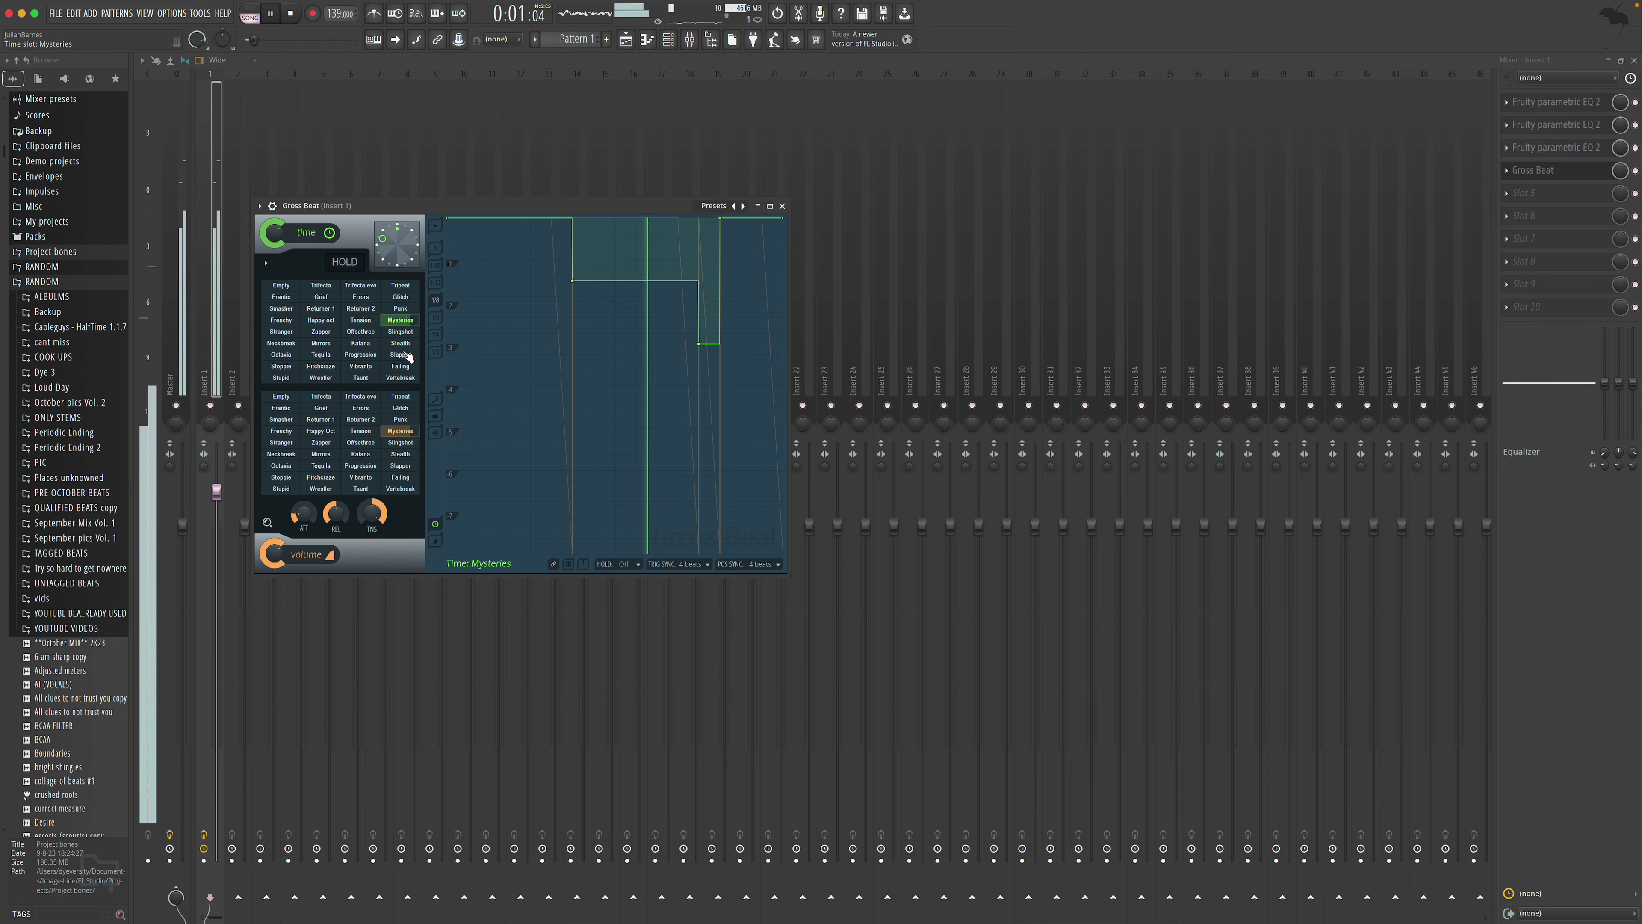
{"action": "left_click", "coordinate": [285, 332]}
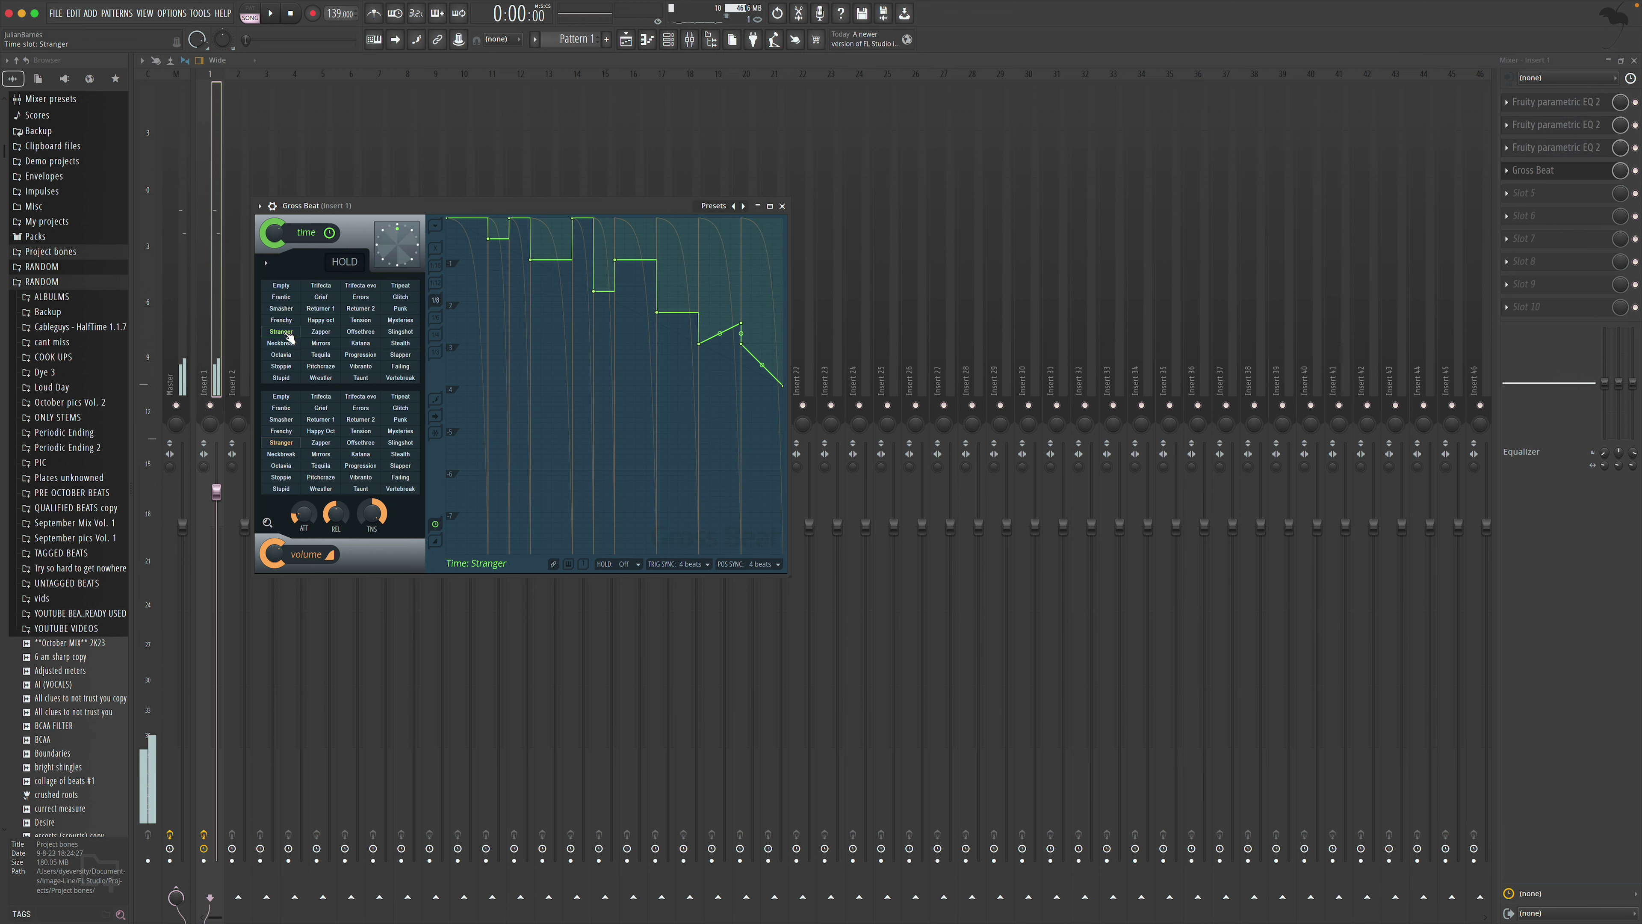
{"action": "key", "text": "space"}
{"action": "left_click", "coordinate": [320, 331]}
{"action": "key", "text": "space"}
Audition Gross Beat's Progression, Failing, Wrestler and Stupid time slots against the sample
{"action": "left_click", "coordinate": [367, 356]}
{"action": "left_click", "coordinate": [400, 367]}
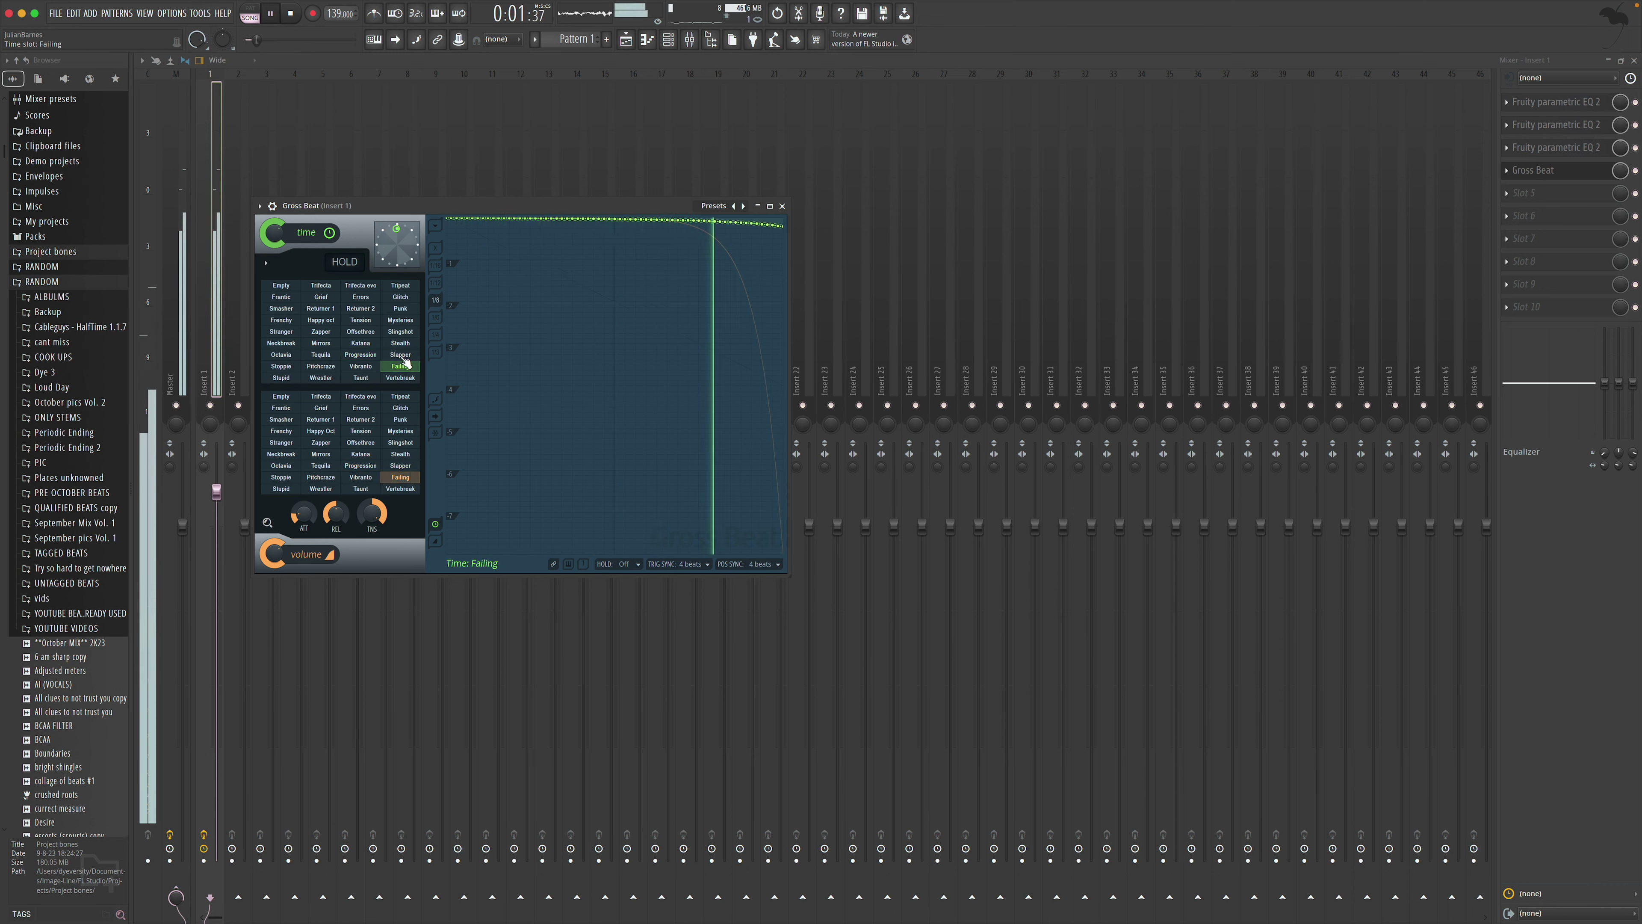
{"action": "key", "text": "space"}
{"action": "key", "text": "space"}
{"action": "left_click", "coordinate": [321, 377]}
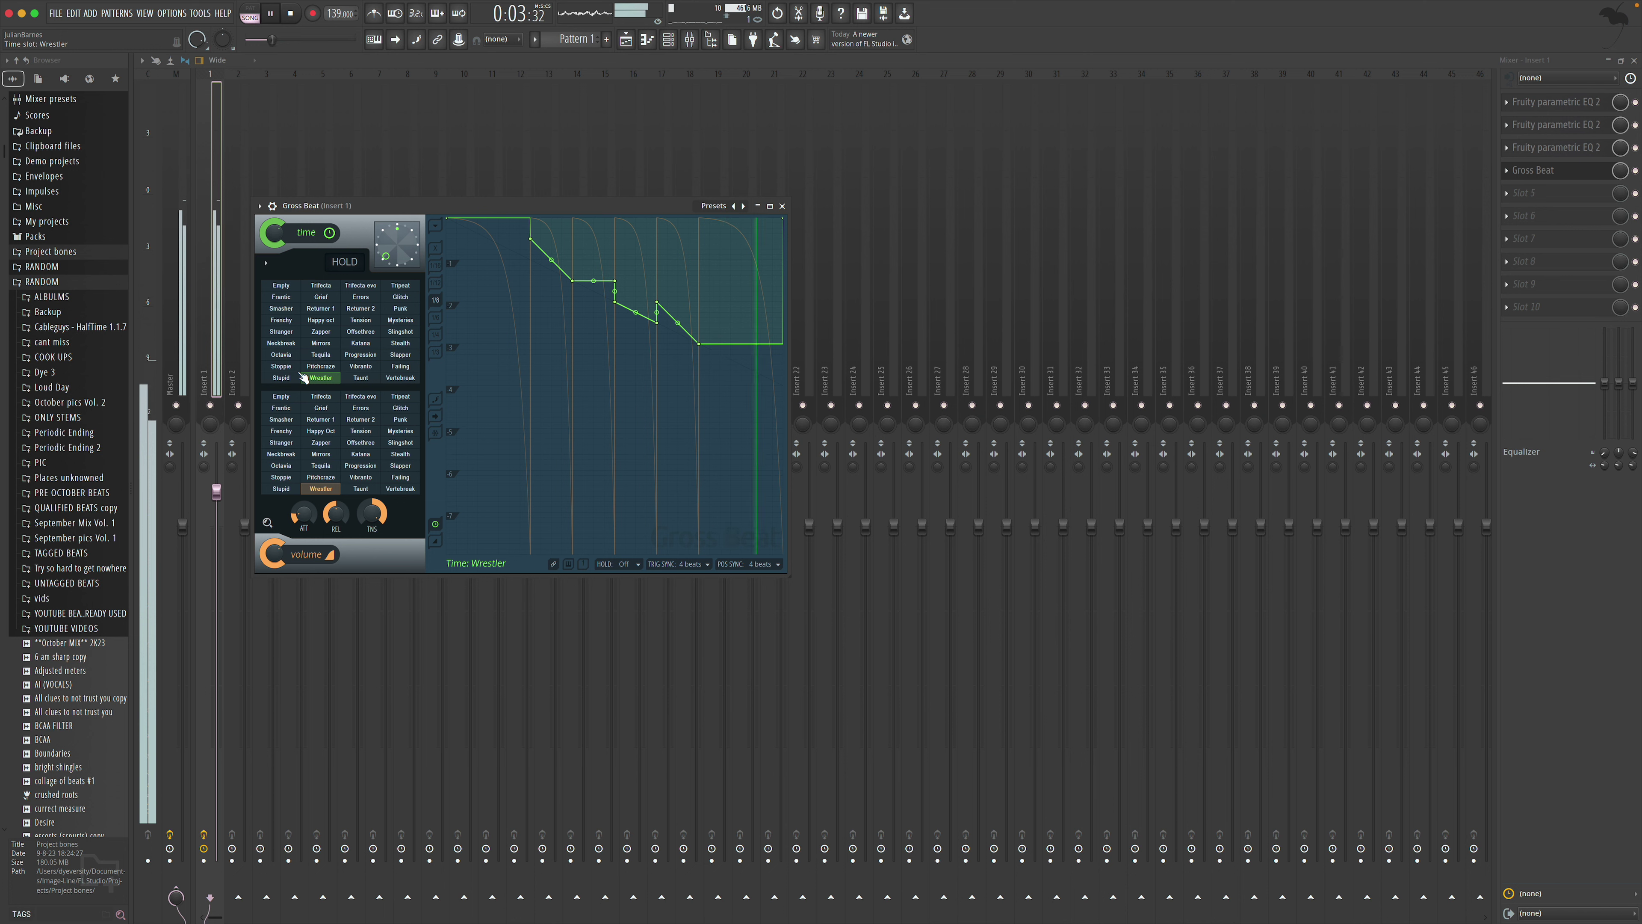
{"action": "left_click", "coordinate": [287, 377]}
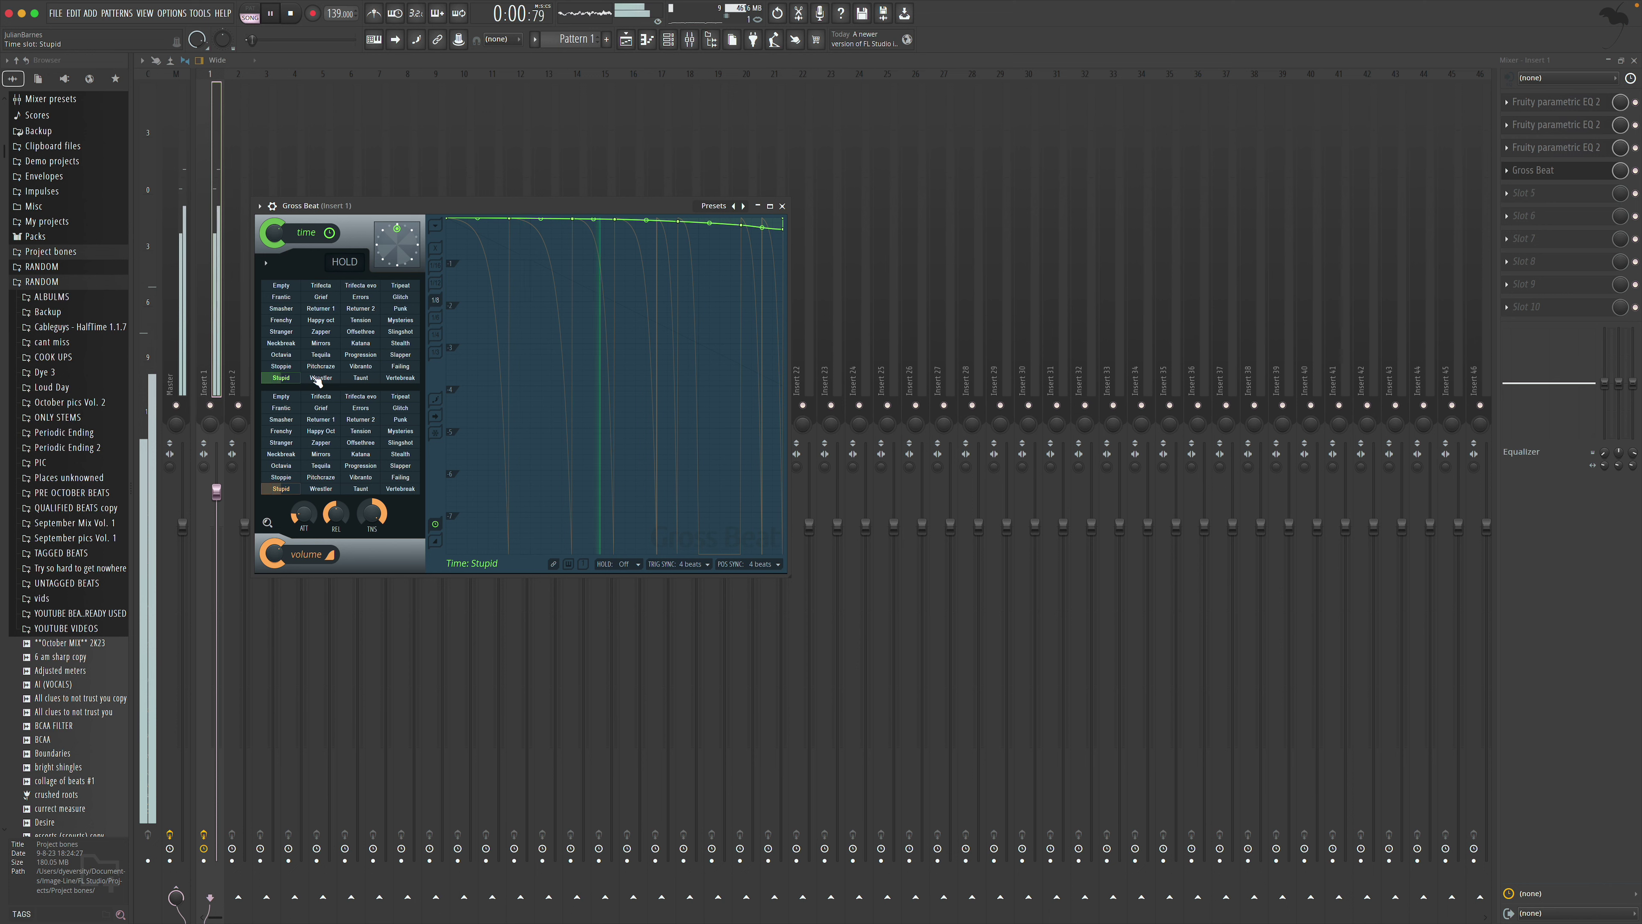
Settle on Gross Beat's Mysteries time slot, check it in playback, and close the plugin and the mixer
{"action": "key", "text": "space"}
{"action": "left_click", "coordinate": [322, 367]}
{"action": "left_click", "coordinate": [322, 378]}
{"action": "left_click", "coordinate": [400, 320]}
{"action": "key", "text": "space"}
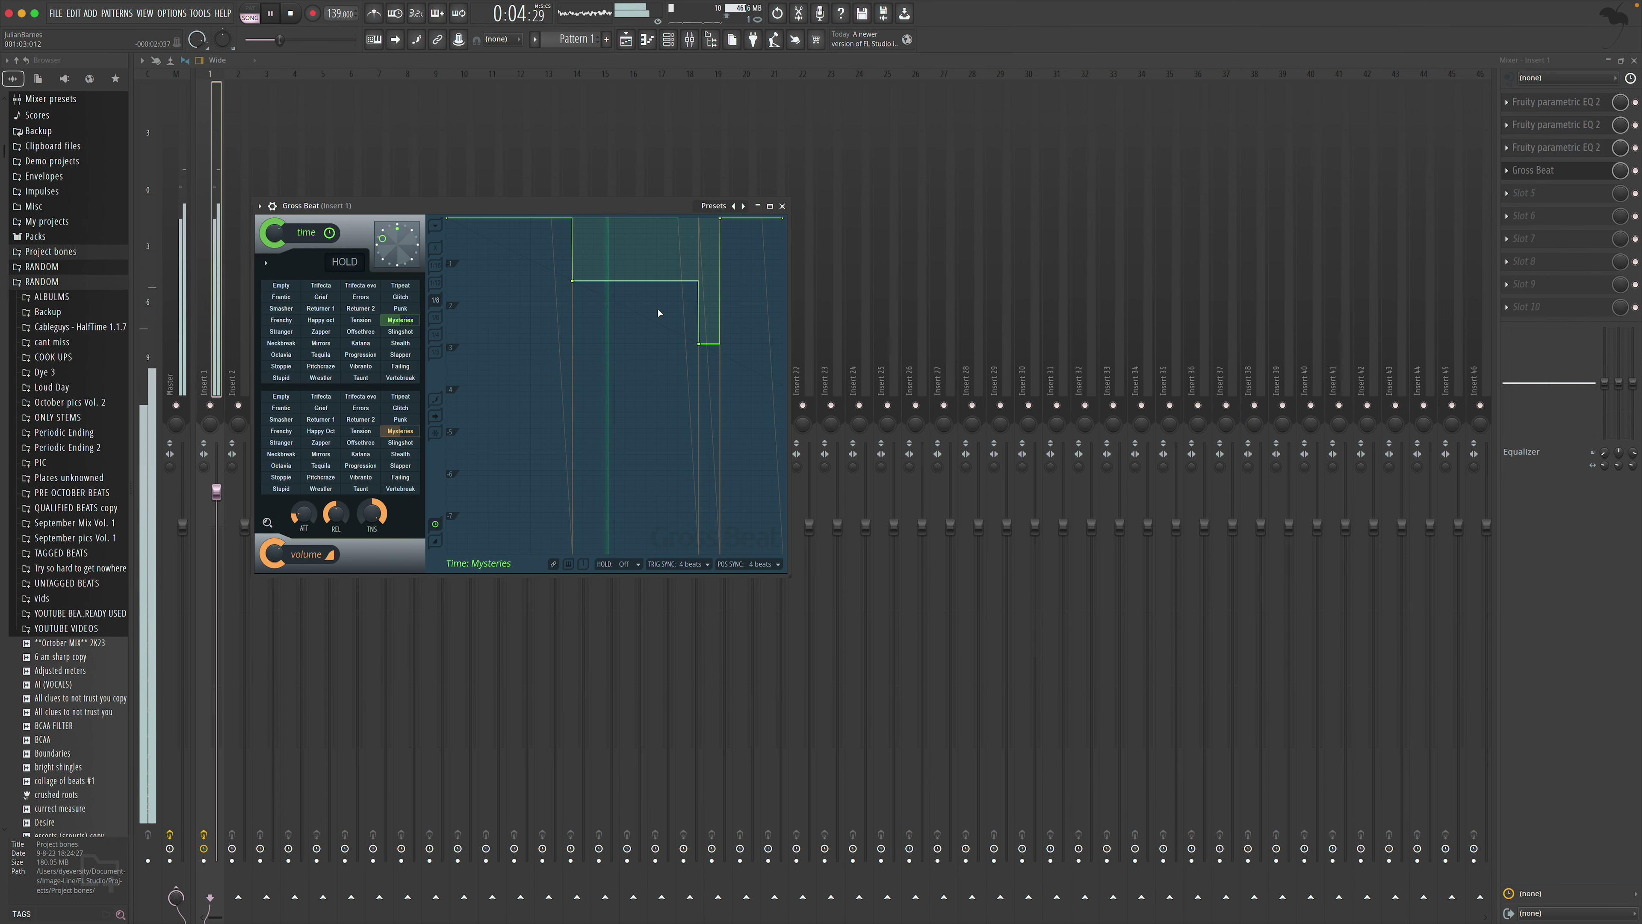
{"action": "left_click", "coordinate": [782, 206]}
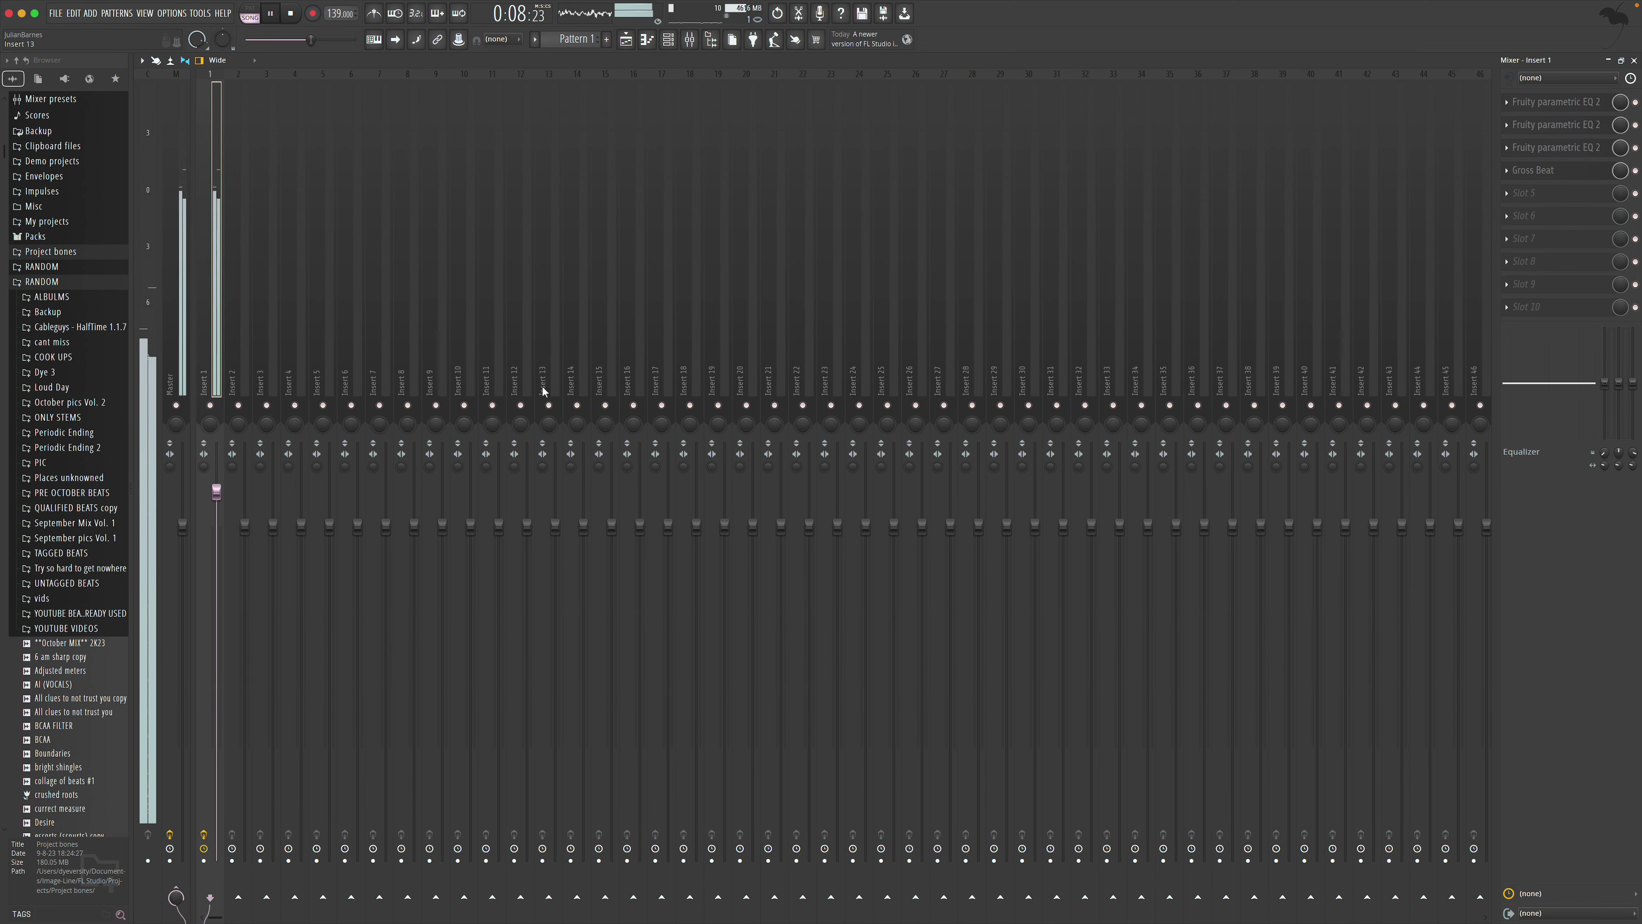
{"action": "left_click", "coordinate": [1636, 61]}
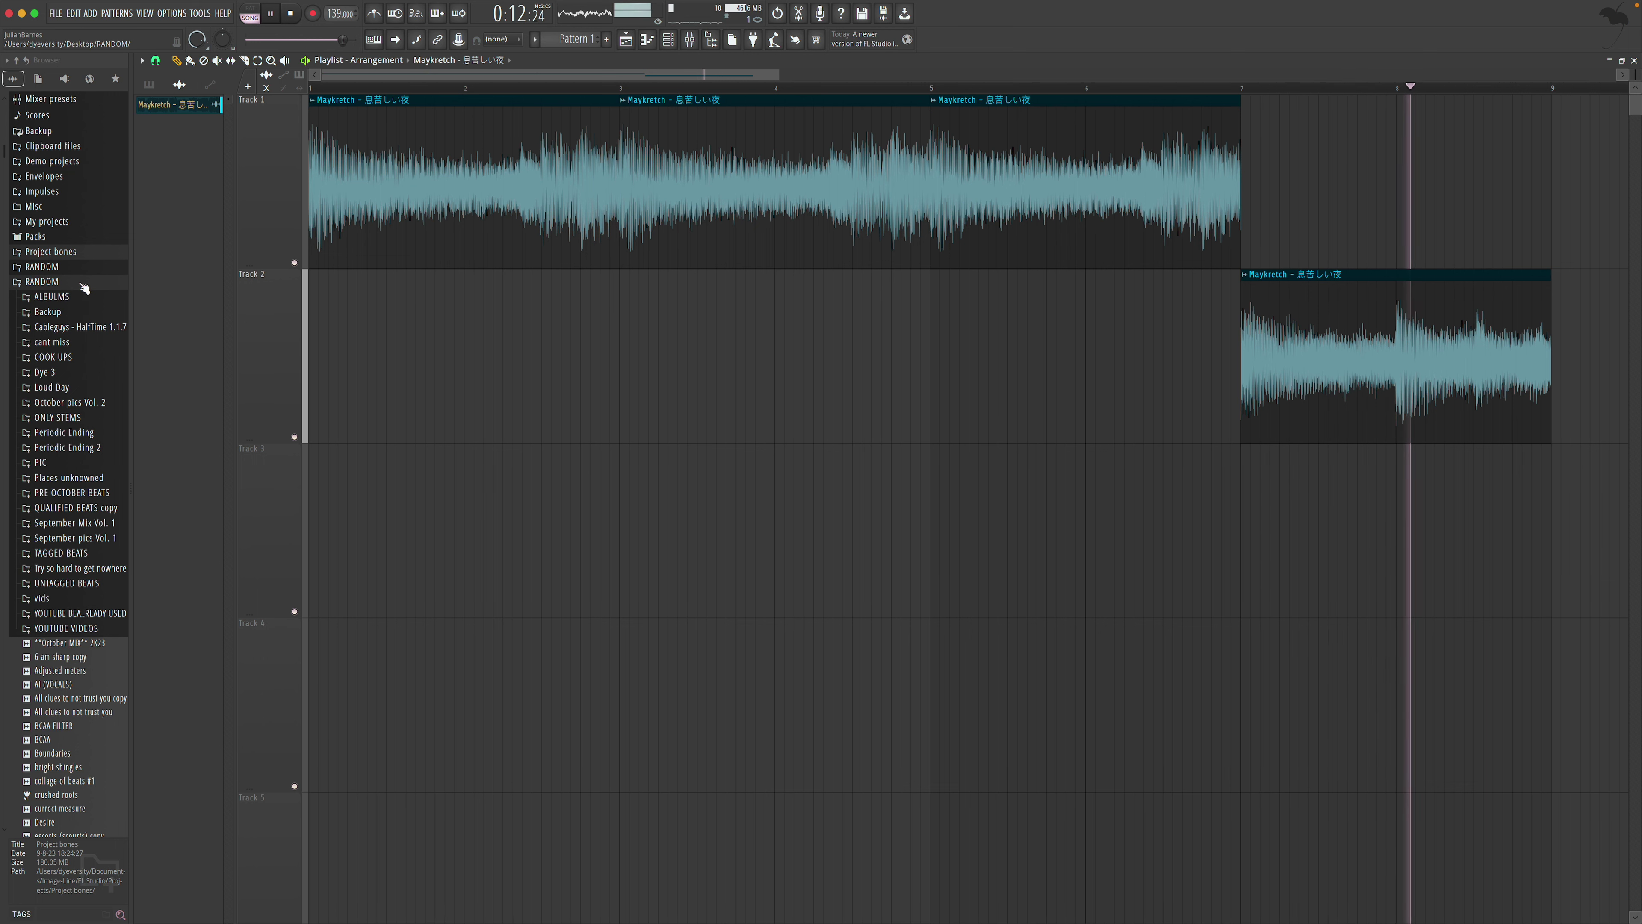
Place a Pattern 1 clip at the start of Track 3 in the playlist
{"action": "left_click", "coordinate": [608, 40]}
{"action": "key", "text": "Return"}
{"action": "mouse_move", "coordinate": [315, 388]}
{"action": "left_mouse_down"}
{"action": "mouse_move", "coordinate": [473, 545]}
{"action": "mouse_move", "coordinate": [355, 530]}
{"action": "left_mouse_up"}
{"action": "key", "text": "space"}
{"action": "left_click_drag", "start_coordinate": [778, 74], "coordinate": [1002, 73]}
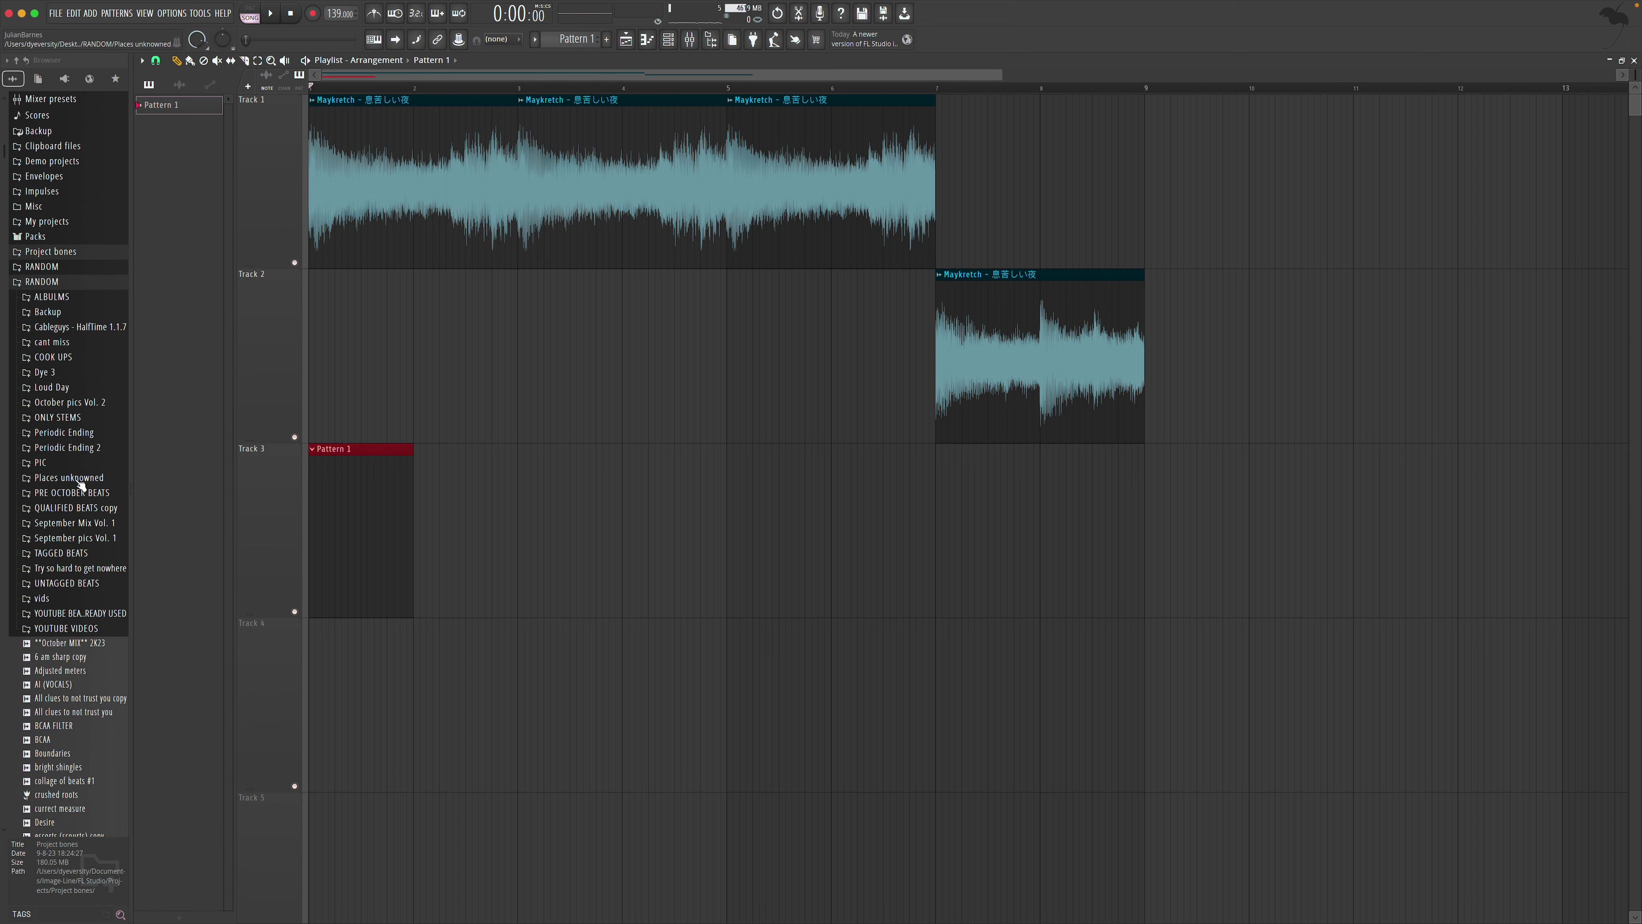
Find the SAURON DRUM KIT 2020 folder in the browser, inside Project bones' DRUM KITS
{"action": "left_click", "coordinate": [67, 284]}
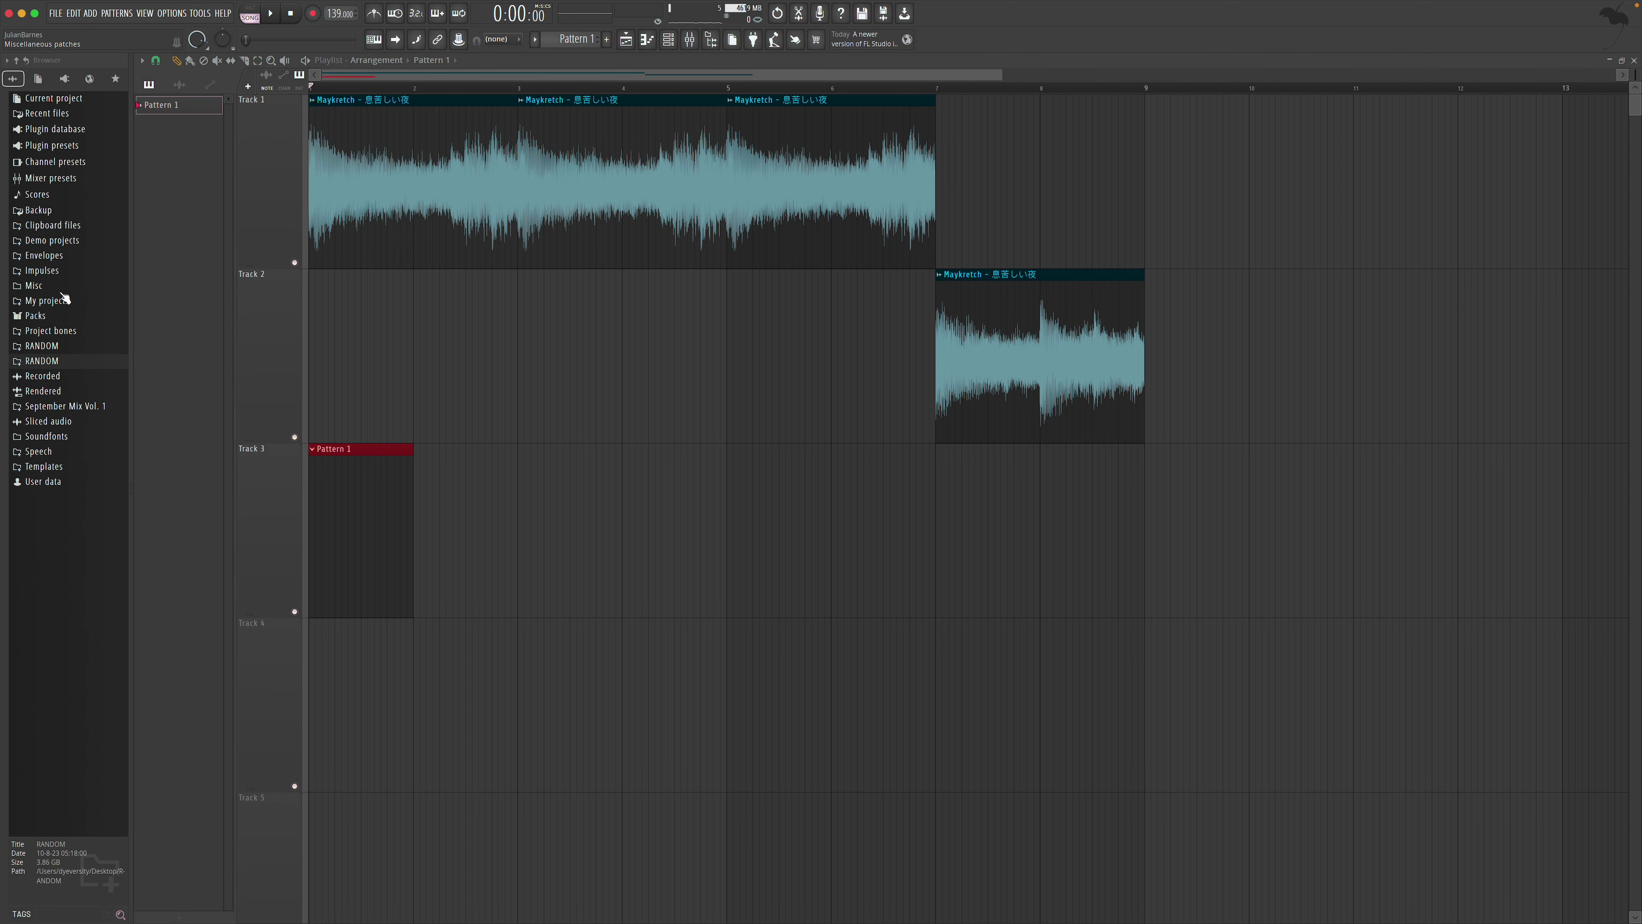
{"action": "left_click", "coordinate": [75, 363]}
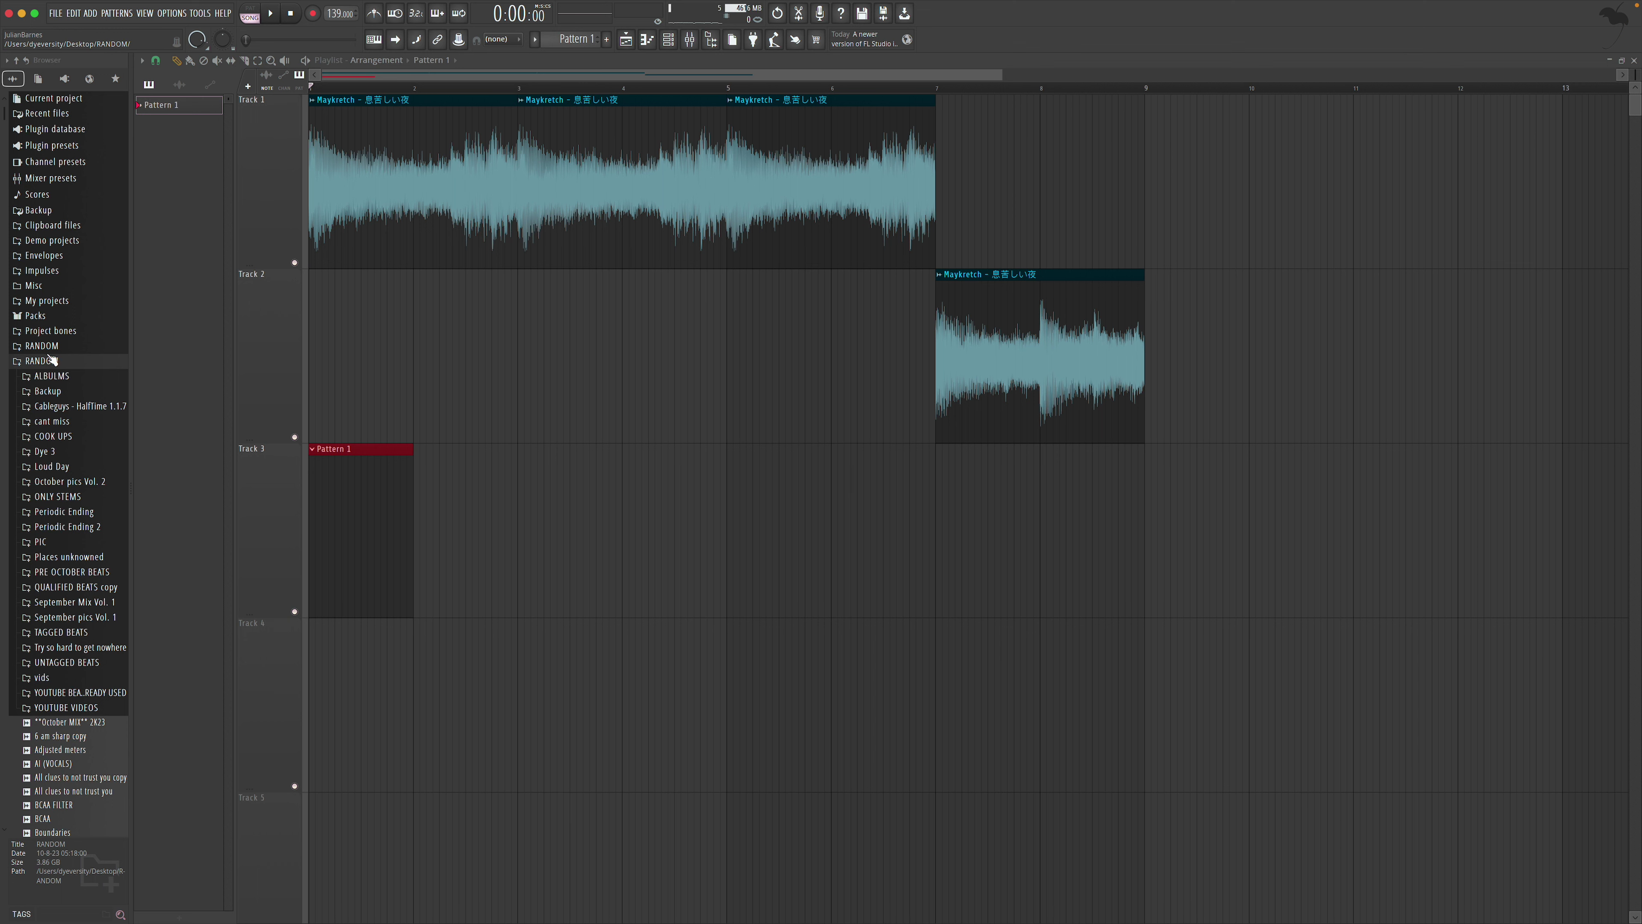
{"action": "scroll", "coordinate": [75, 582], "scroll_direction": "down", "scroll_amount": 5}
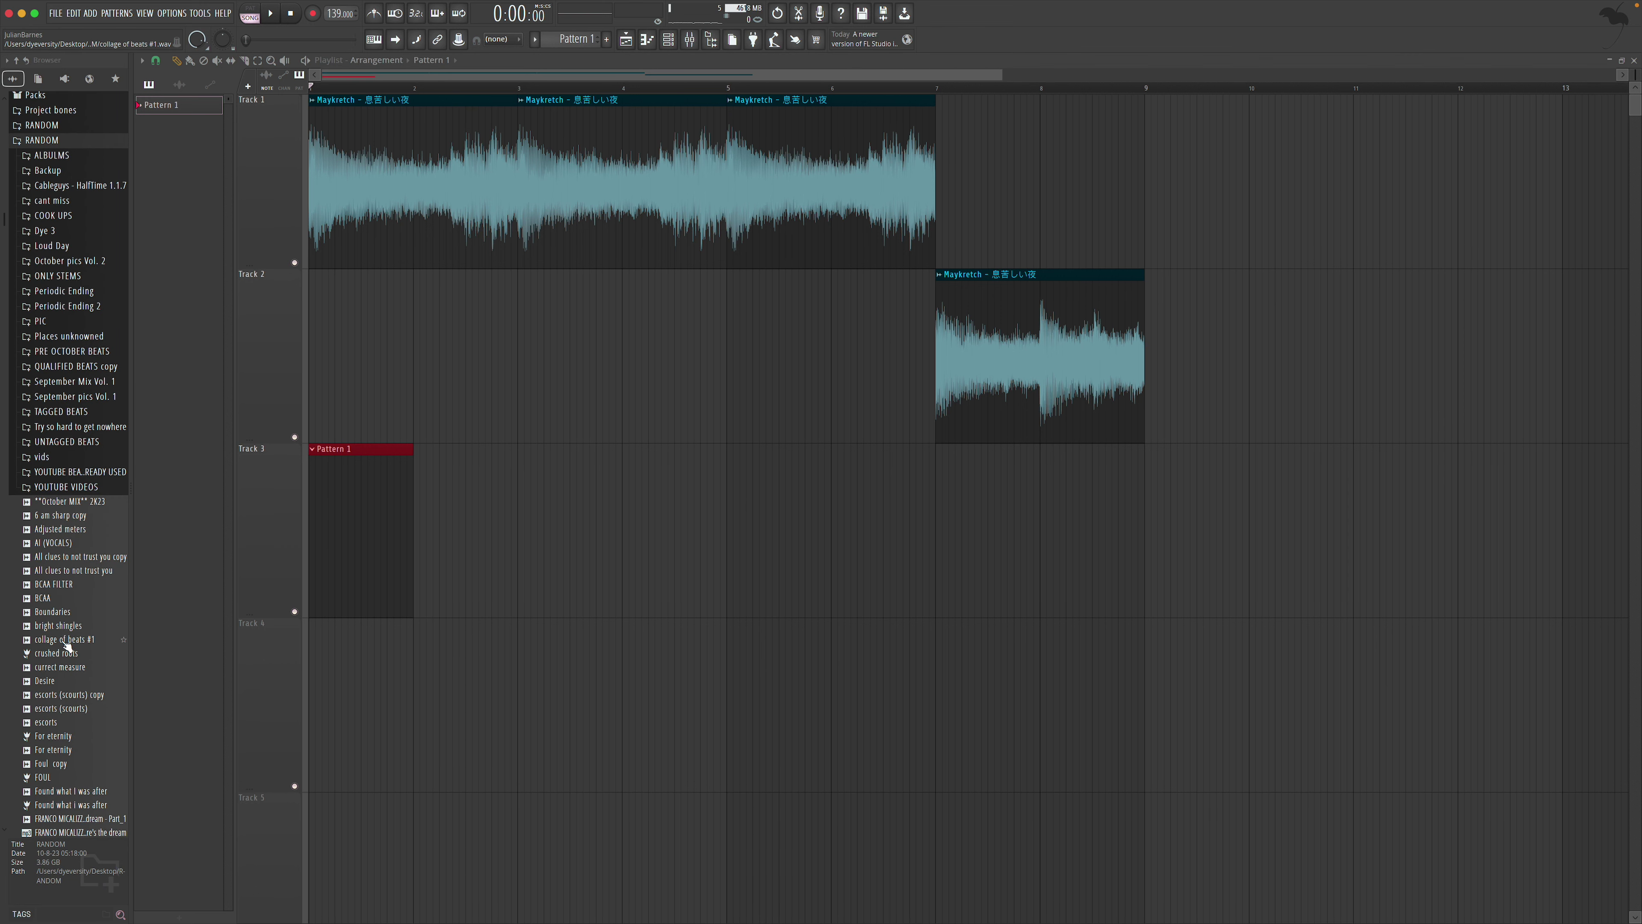
{"action": "scroll", "coordinate": [76, 495], "scroll_direction": "up", "scroll_amount": 5}
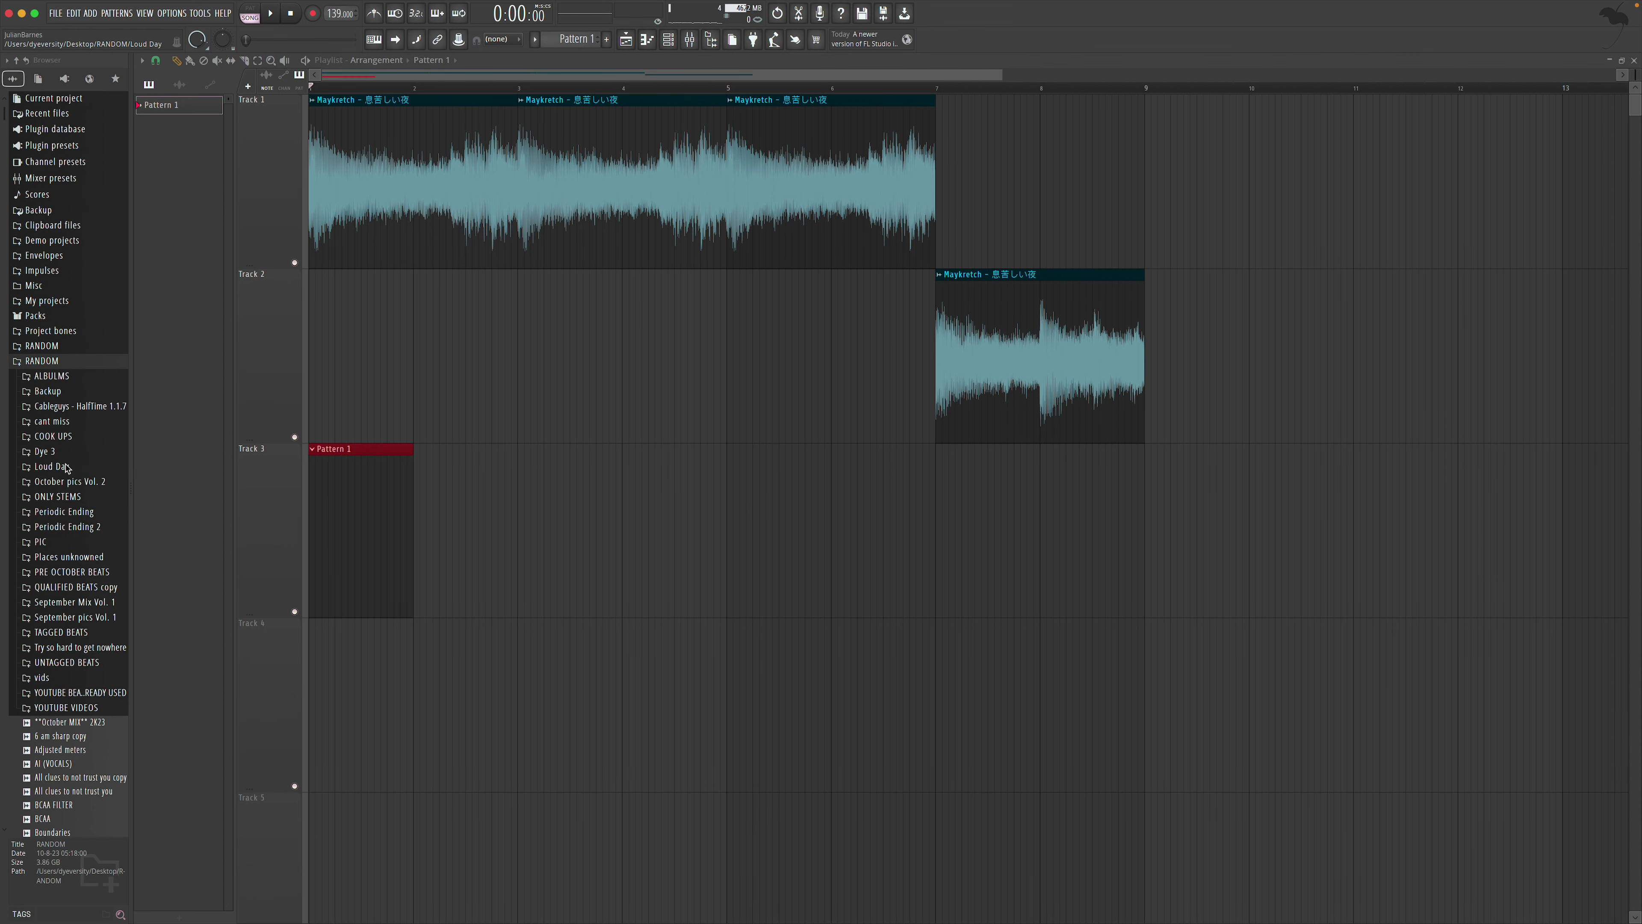
{"action": "left_click", "coordinate": [69, 365]}
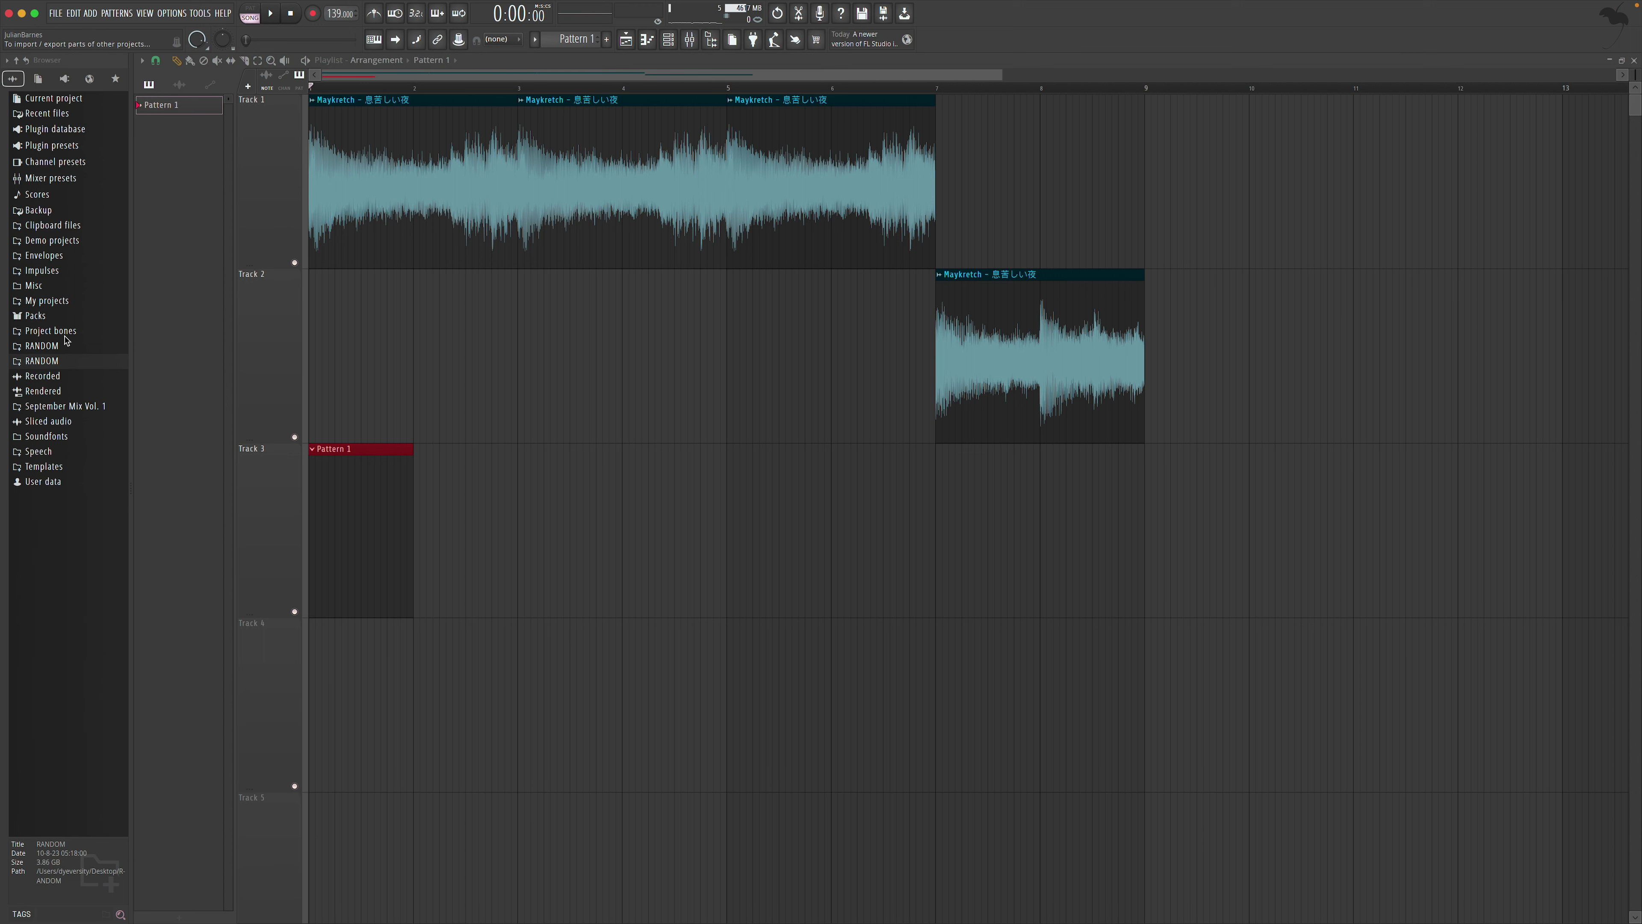
{"action": "left_click", "coordinate": [51, 331]}
{"action": "left_click", "coordinate": [67, 361]}
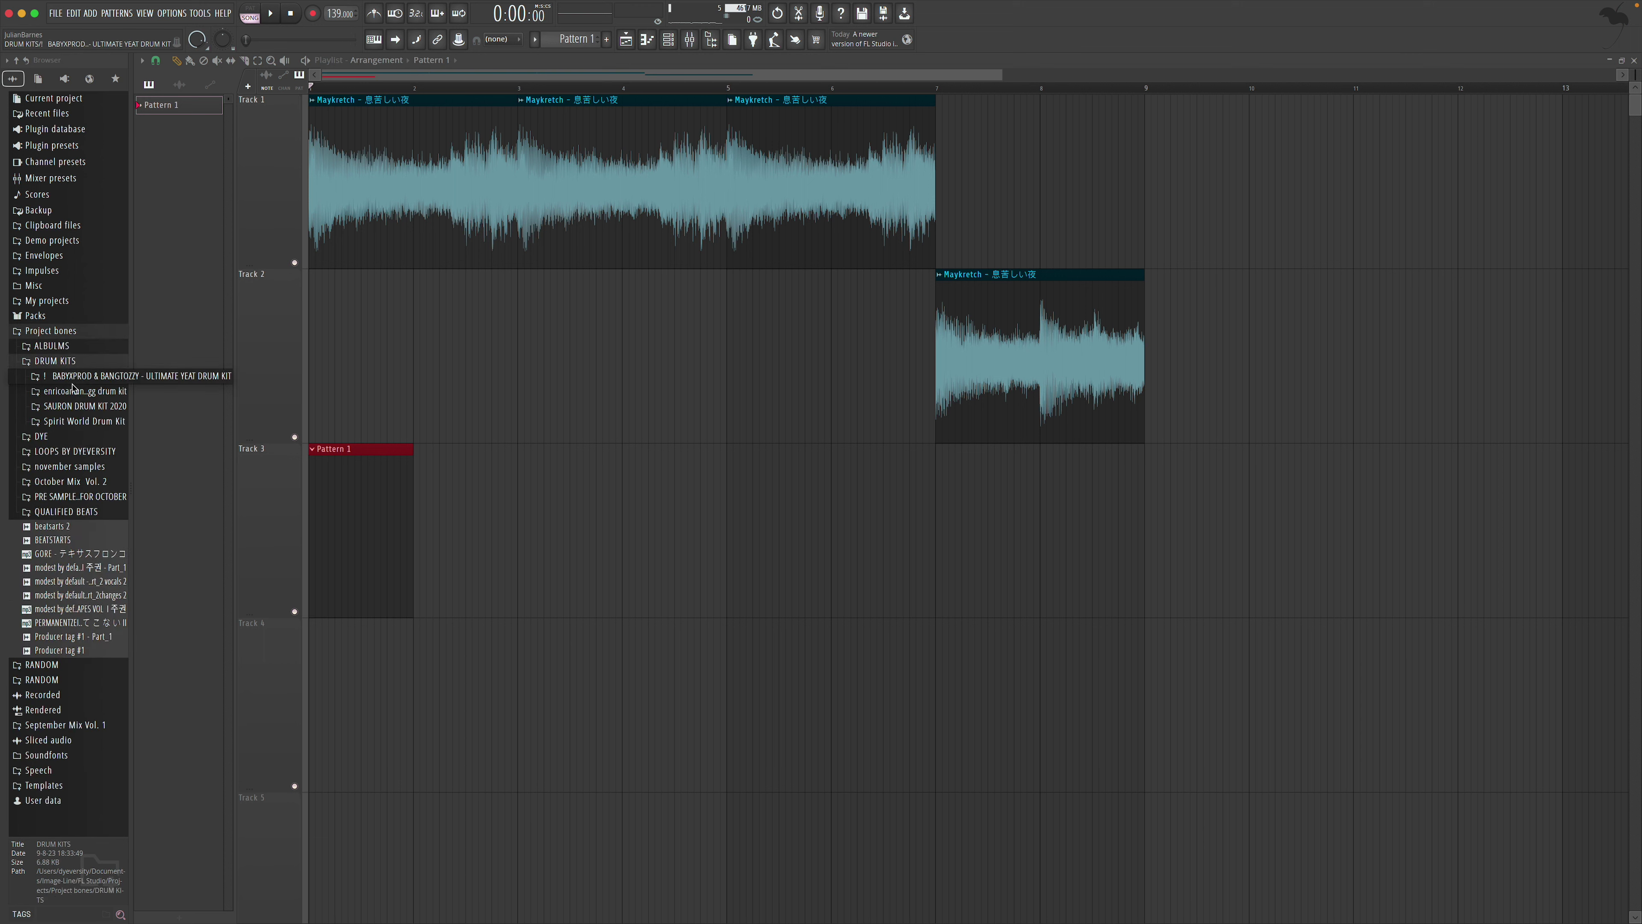
{"action": "left_click", "coordinate": [81, 407]}
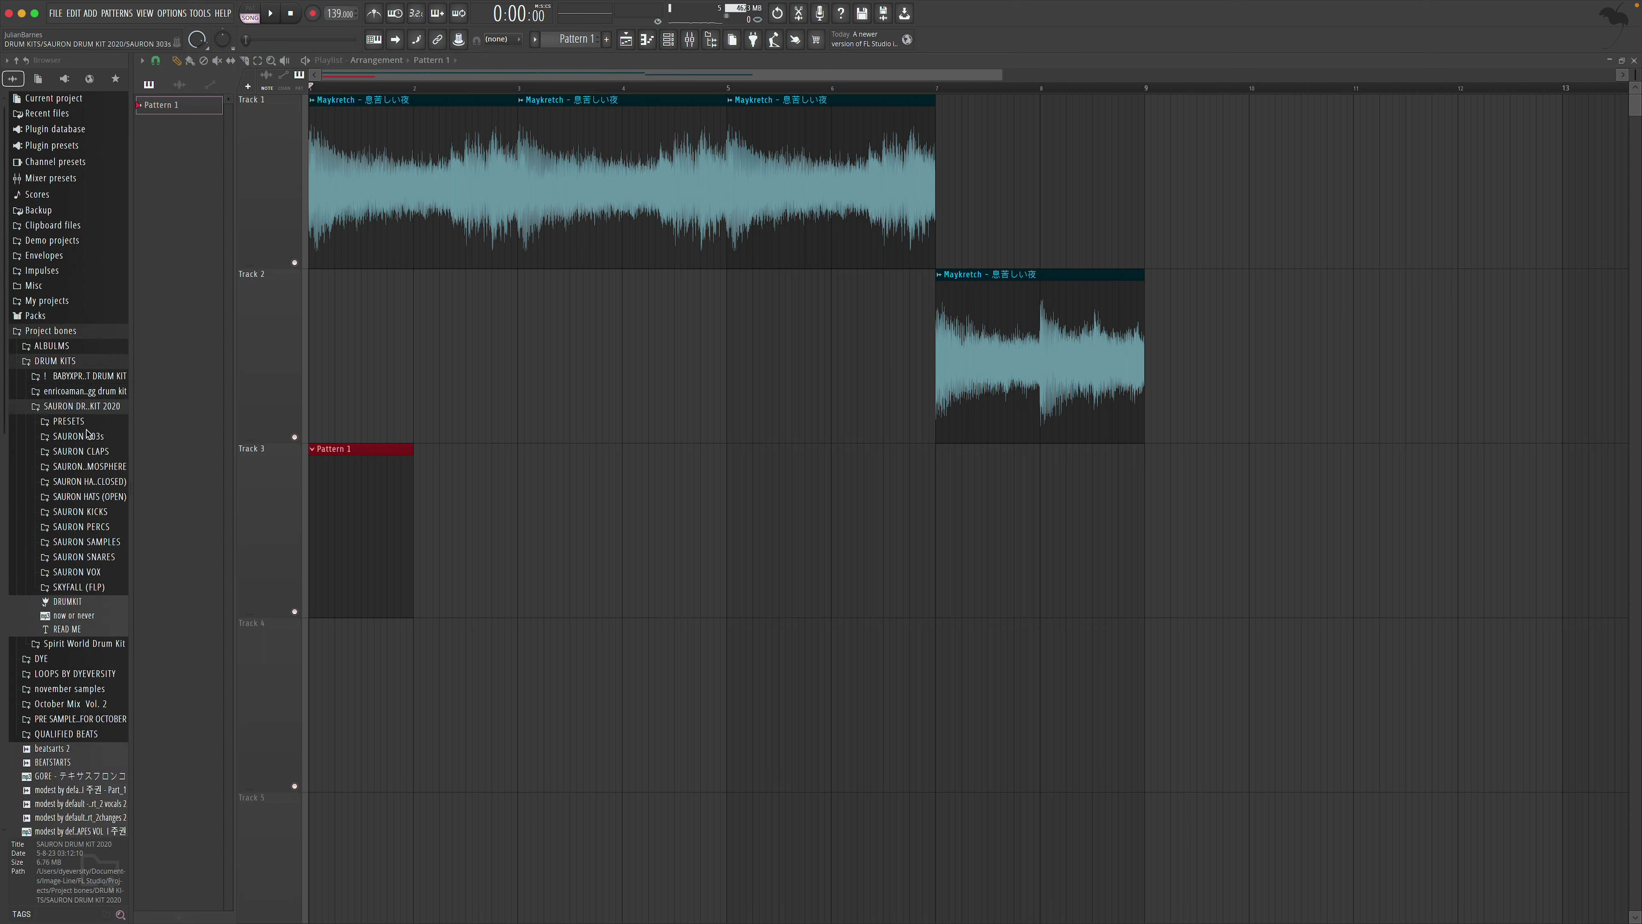
Audition the samples in SAURON SNARES and add the TOUR snare to the project
{"action": "left_click", "coordinate": [96, 557]}
{"action": "left_click", "coordinate": [101, 586]}
{"action": "left_click", "coordinate": [90, 599]}
{"action": "left_click", "coordinate": [101, 627]}
{"action": "left_click", "coordinate": [99, 641]}
{"action": "left_click", "coordinate": [97, 654]}
{"action": "left_click", "coordinate": [92, 613]}
{"action": "left_click", "coordinate": [97, 654]}
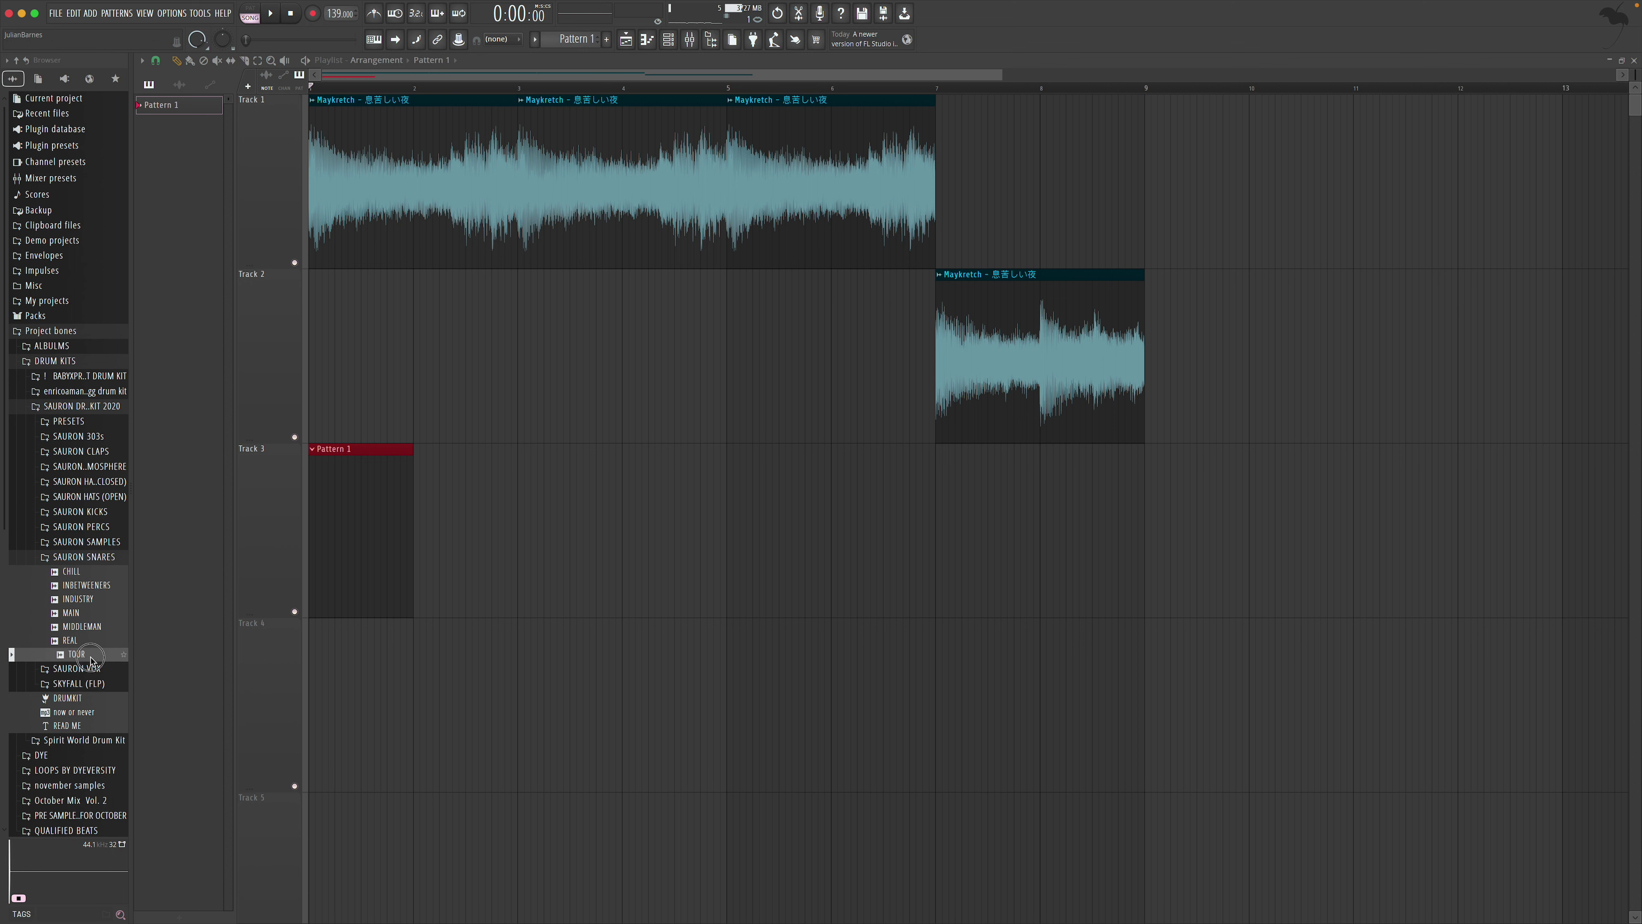
{"action": "left_click_drag", "start_coordinate": [91, 660], "coordinate": [169, 646]}
Preview the MIDDLEMAN and INBETWEENERS snares and add INBETWEENERS to the project
{"action": "left_click", "coordinate": [128, 623]}
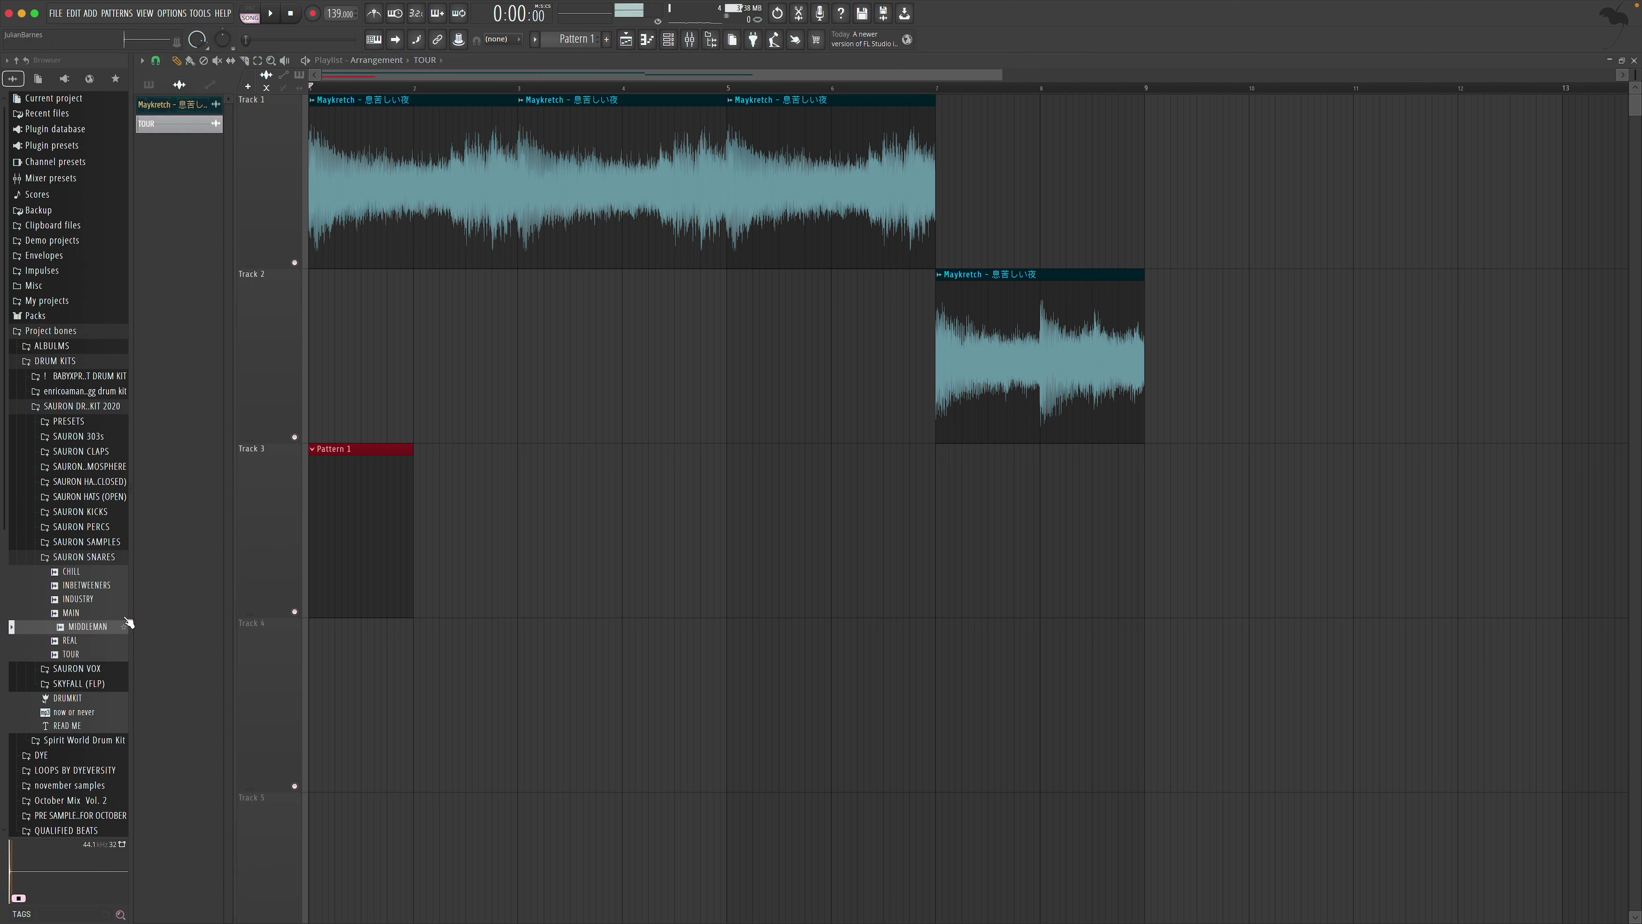
{"action": "left_click", "coordinate": [103, 587]}
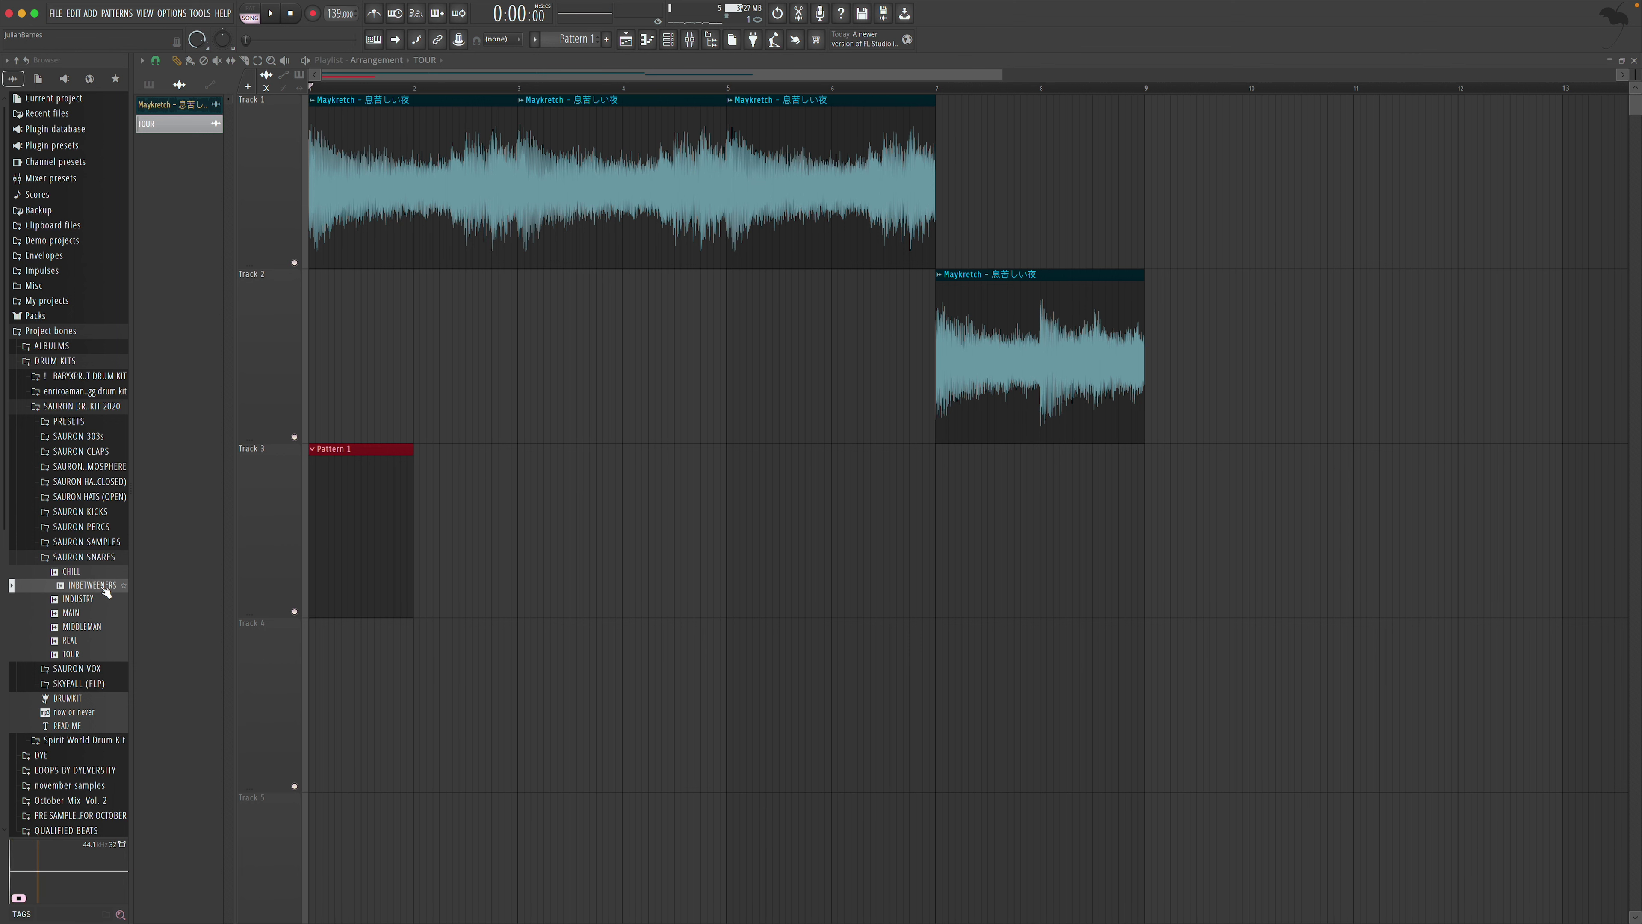
{"action": "left_click_drag", "start_coordinate": [138, 581], "coordinate": [204, 507]}
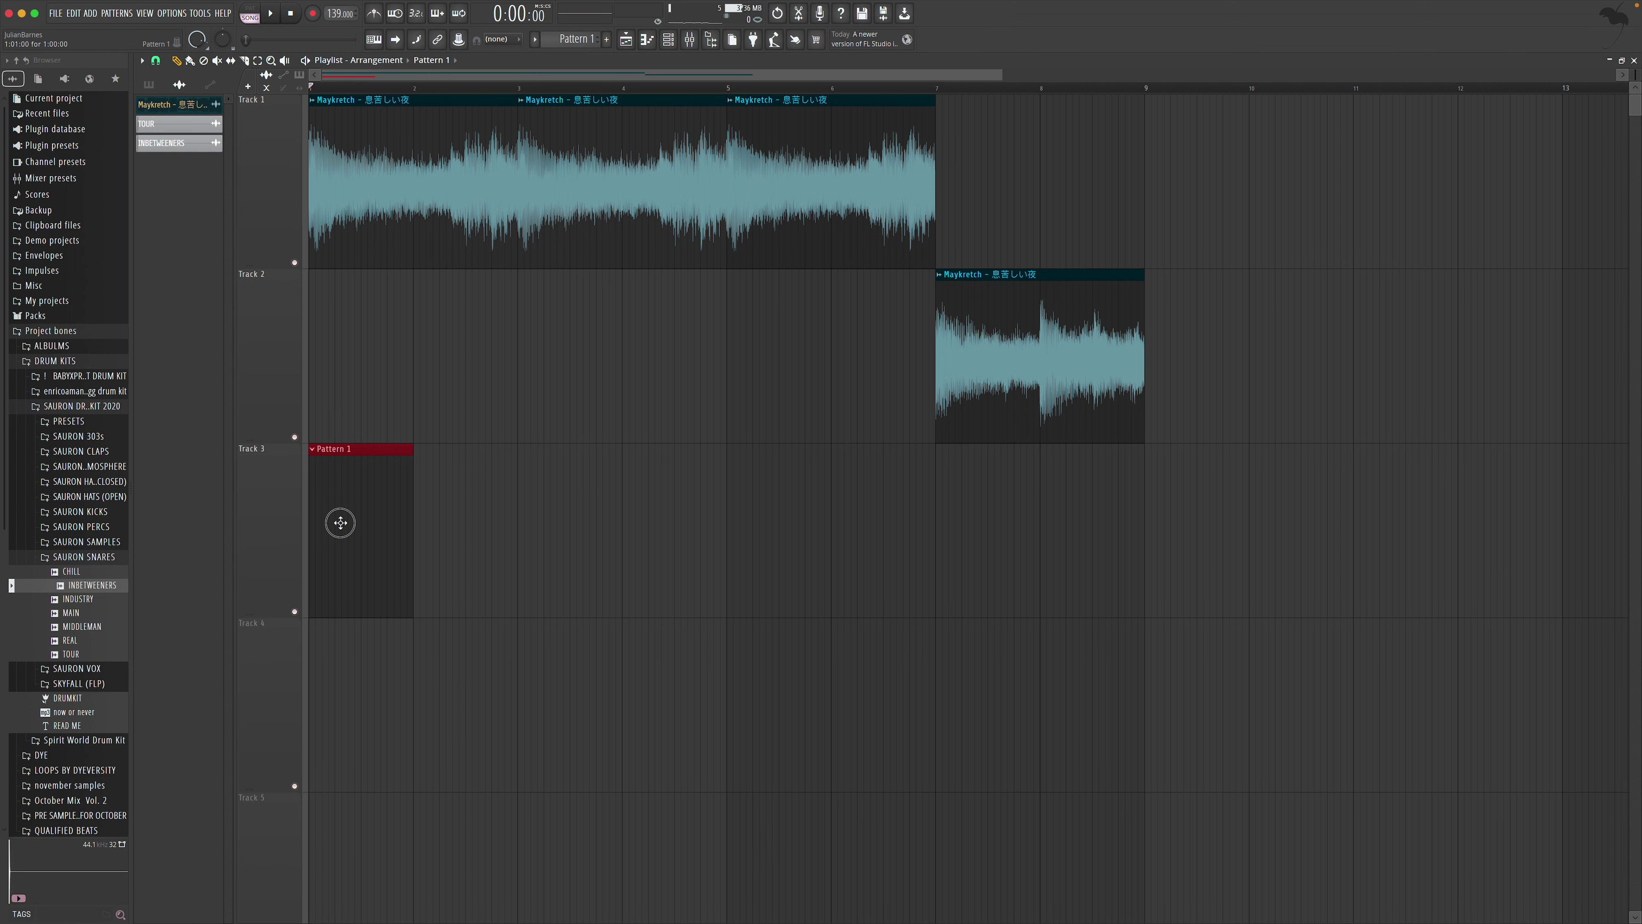
Open the piano roll for the TOUR snare and add two notes in bar 1, on beat 3 and just before the bar's end
{"action": "double_click", "coordinate": [341, 522]}
{"action": "left_click", "coordinate": [156, 185]}
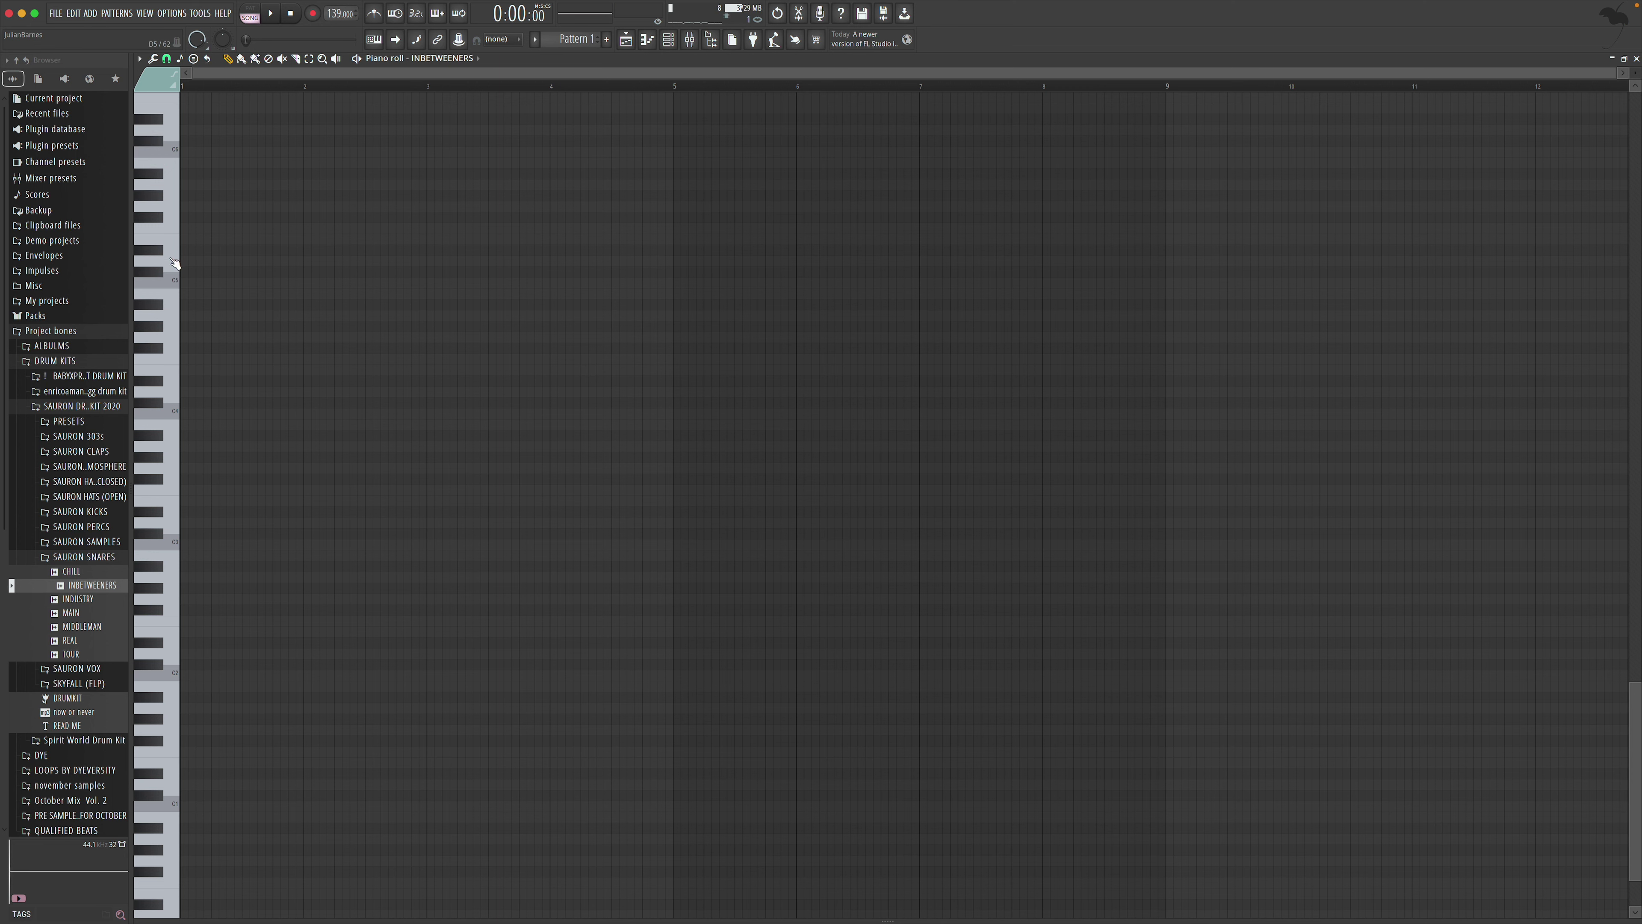
{"action": "left_click", "coordinate": [431, 59]}
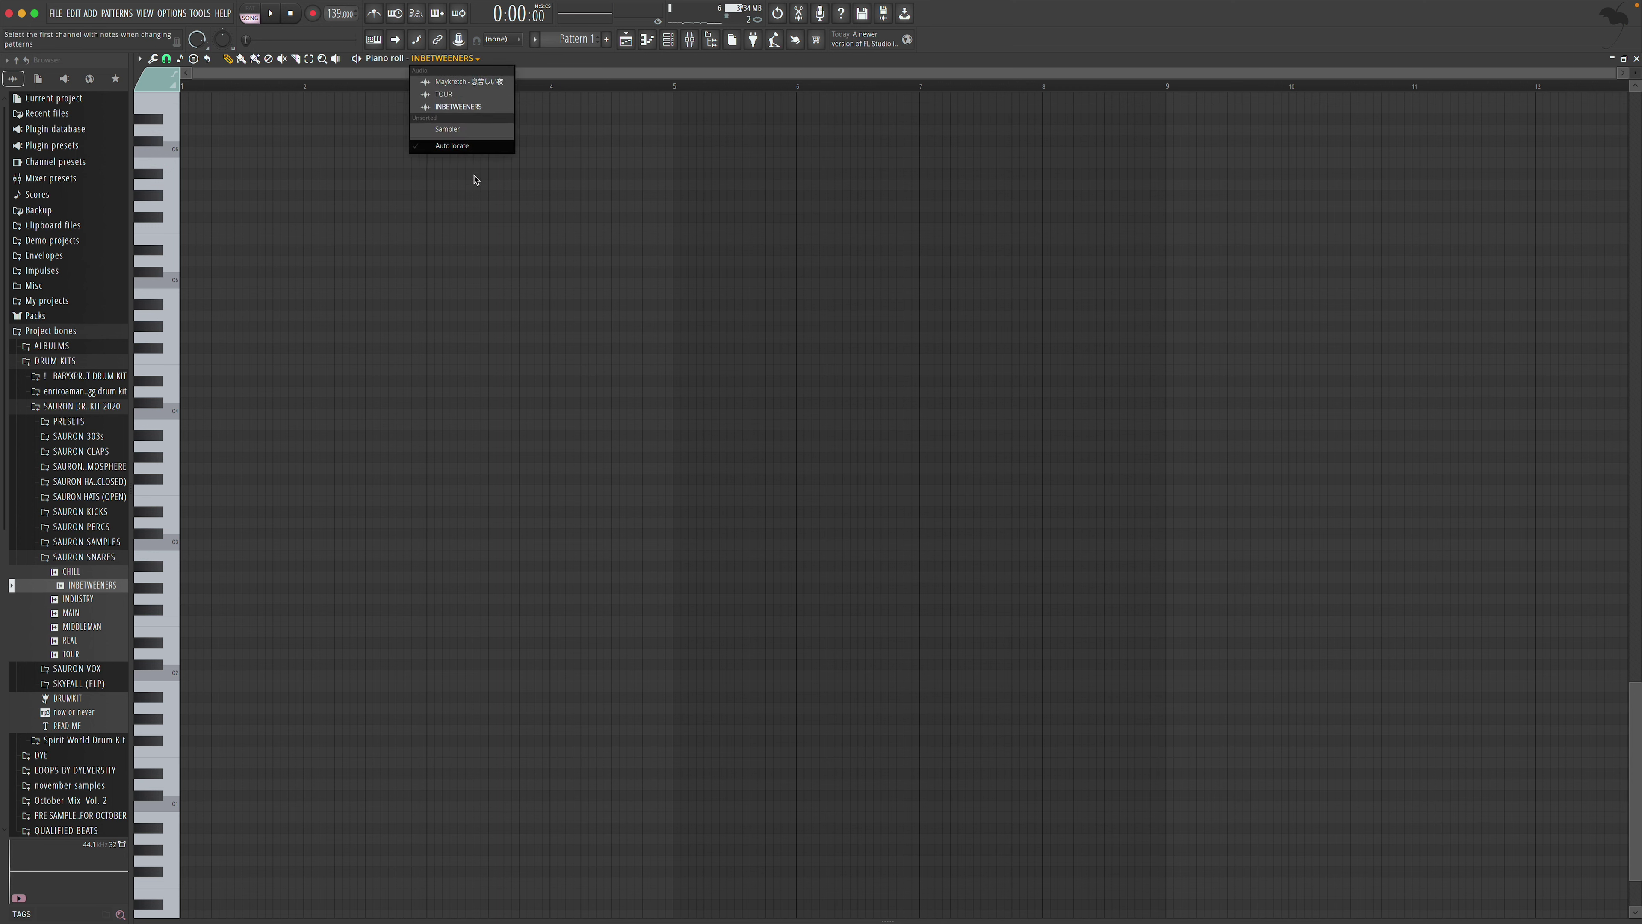
{"action": "left_click", "coordinate": [452, 95]}
{"action": "key", "text": "space"}
{"action": "left_click", "coordinate": [249, 283]}
{"action": "left_click", "coordinate": [294, 283]}
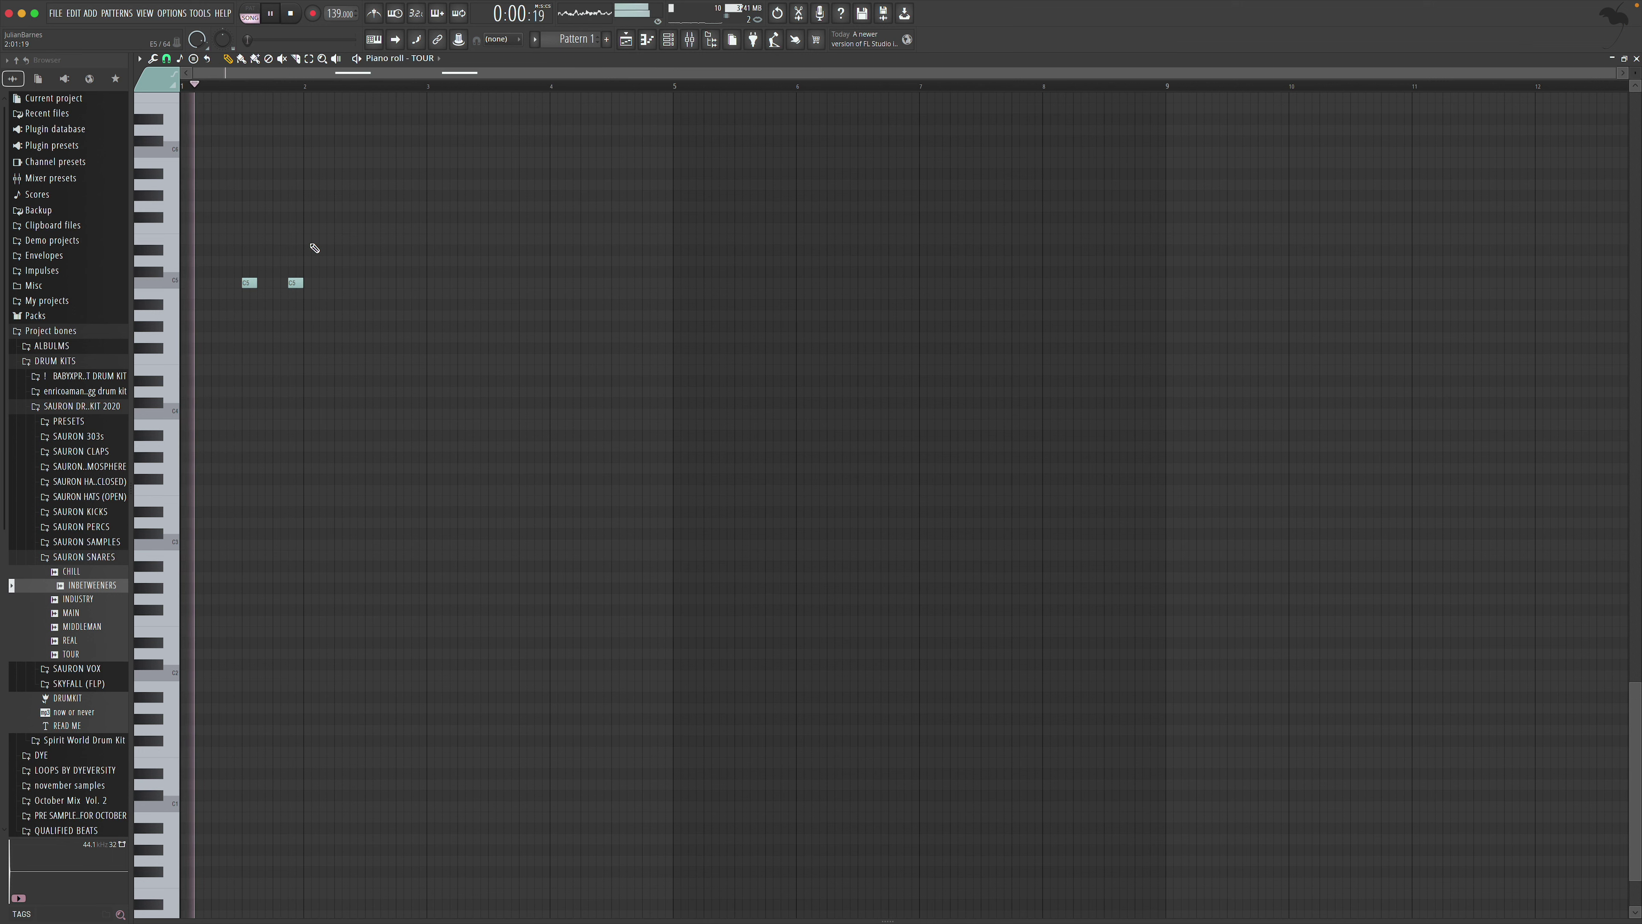
{"action": "key", "text": "space"}
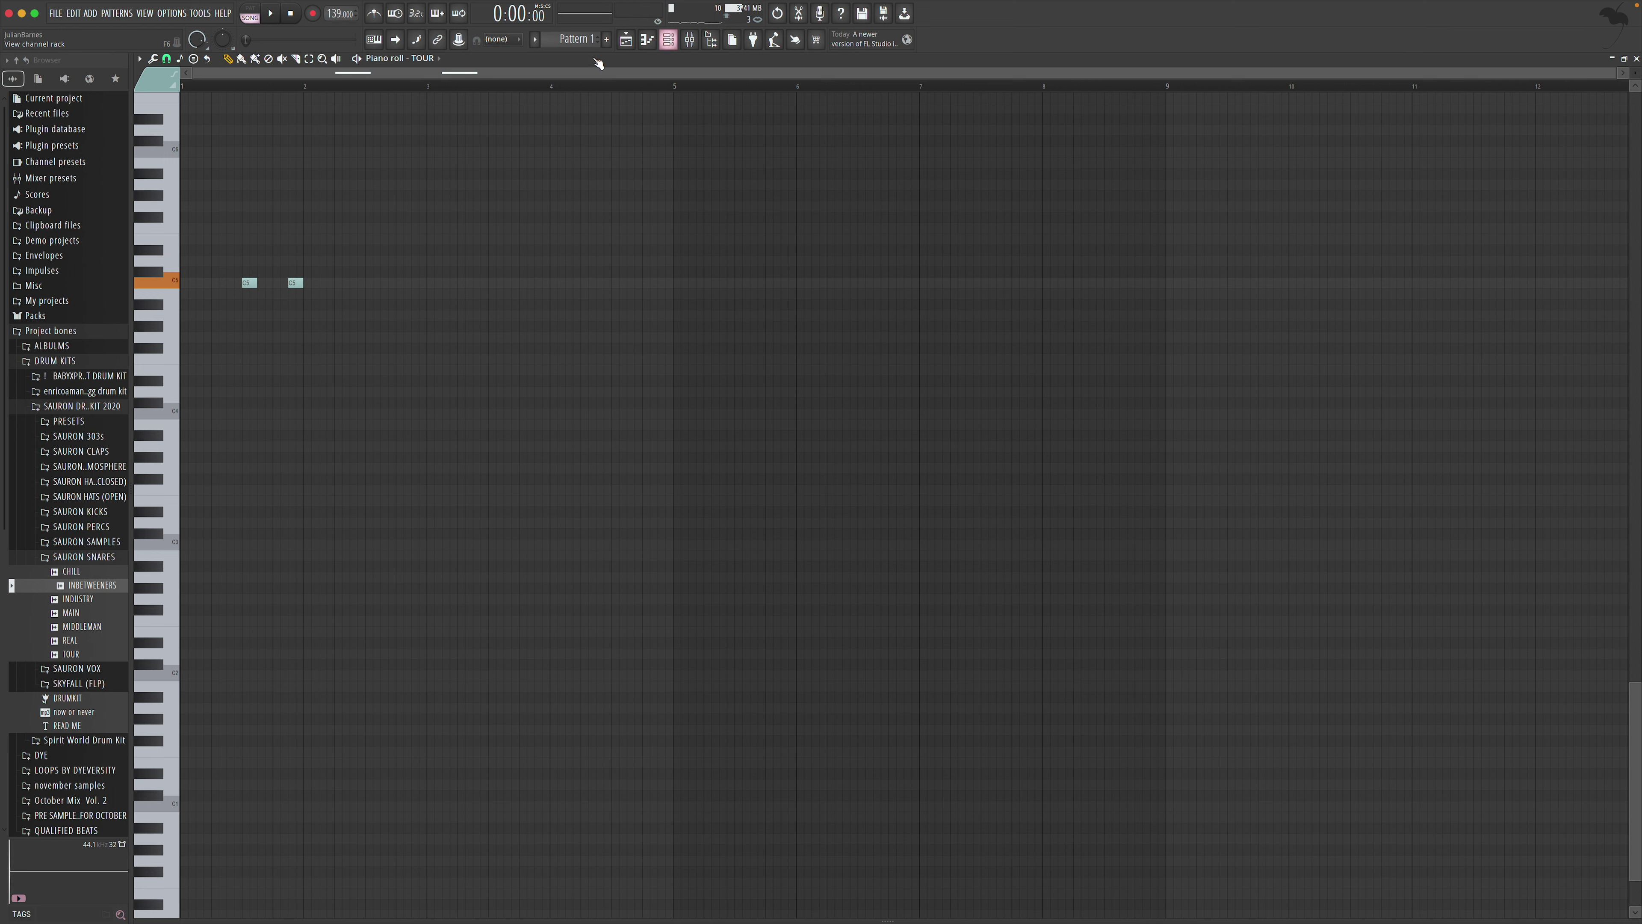
Add one short INBETWEENERS snare note on beat 4 of bar 1, between the two TOUR notes, testing its timing during playback
{"action": "left_click", "coordinate": [405, 59]}
{"action": "left_click", "coordinate": [455, 128]}
{"action": "key", "text": "space"}
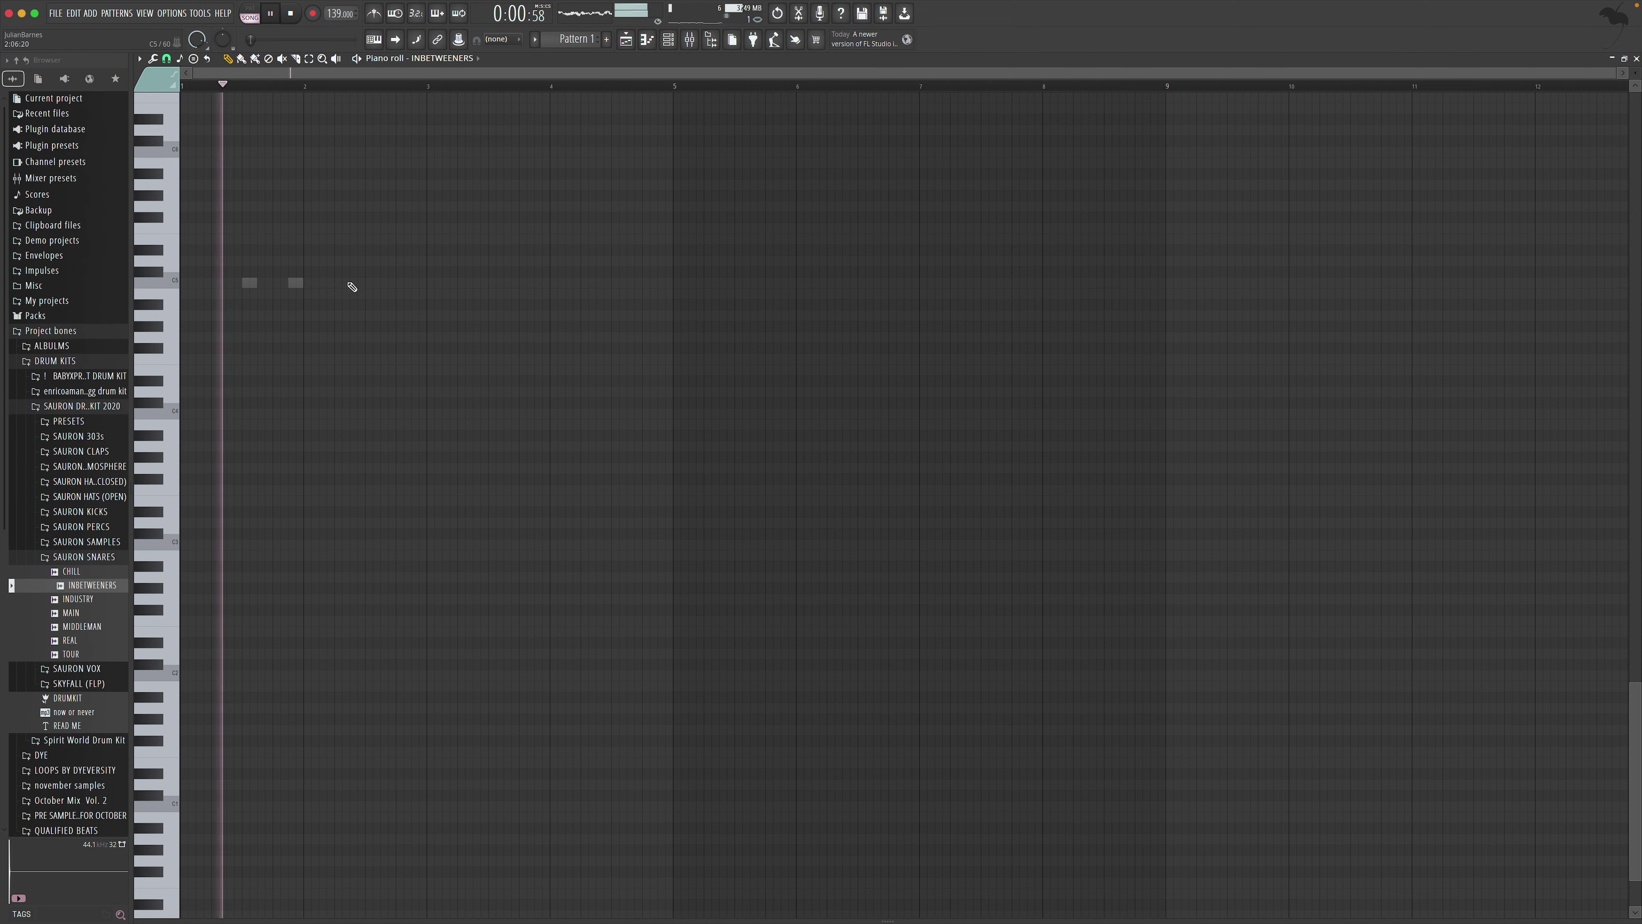
{"action": "left_click", "coordinate": [276, 283]}
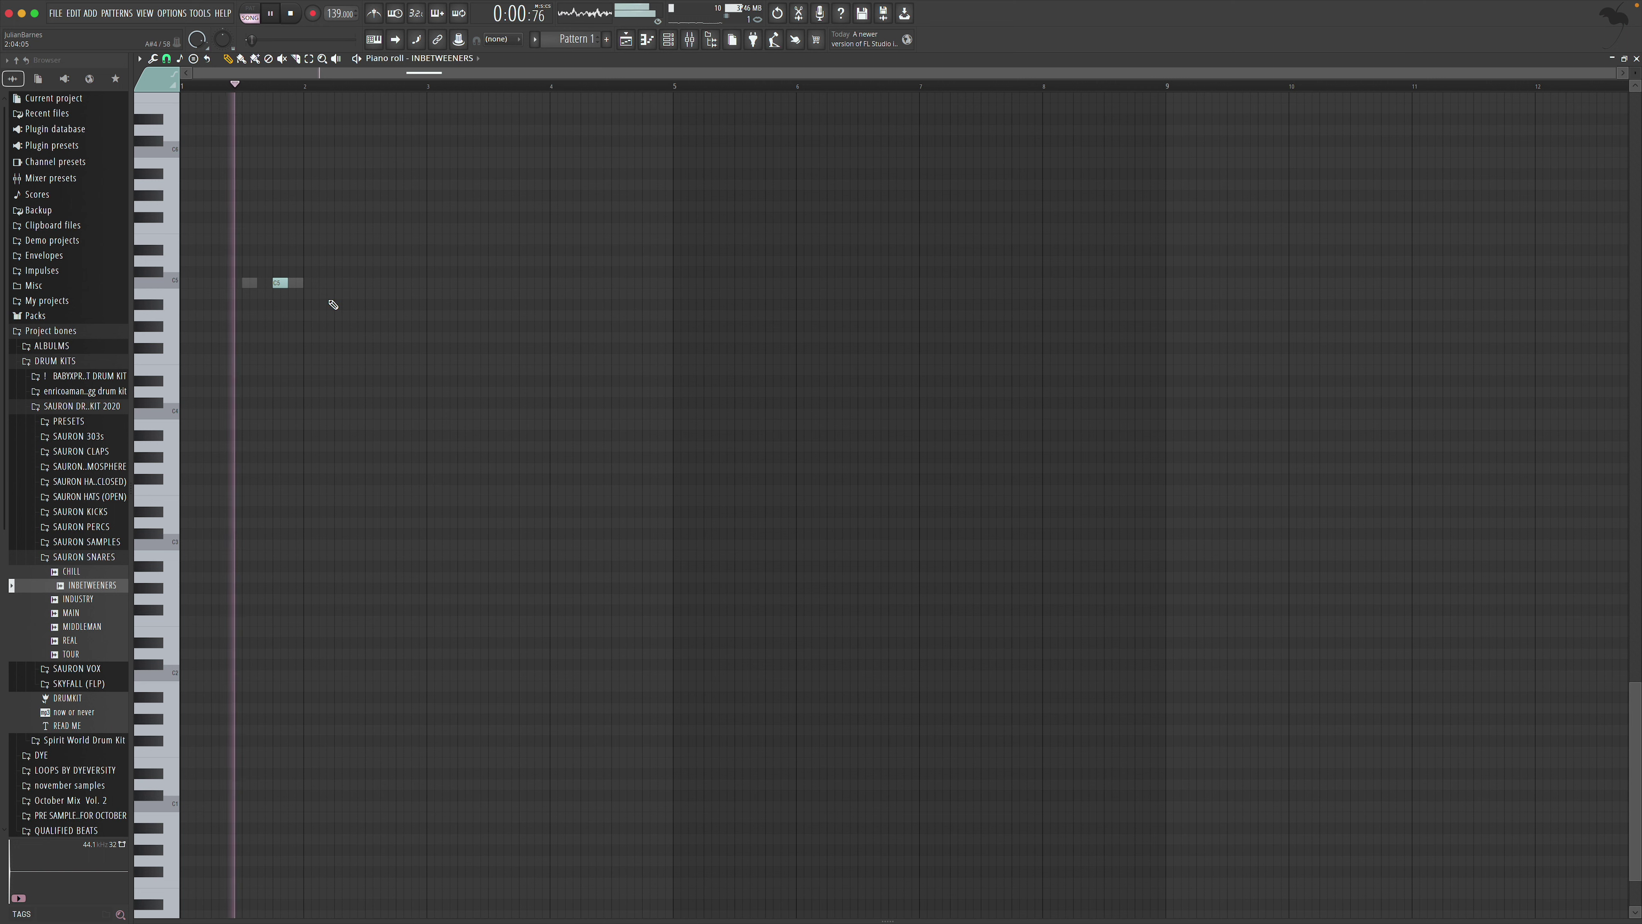
{"action": "right_click", "coordinate": [279, 285]}
{"action": "left_click", "coordinate": [266, 285]}
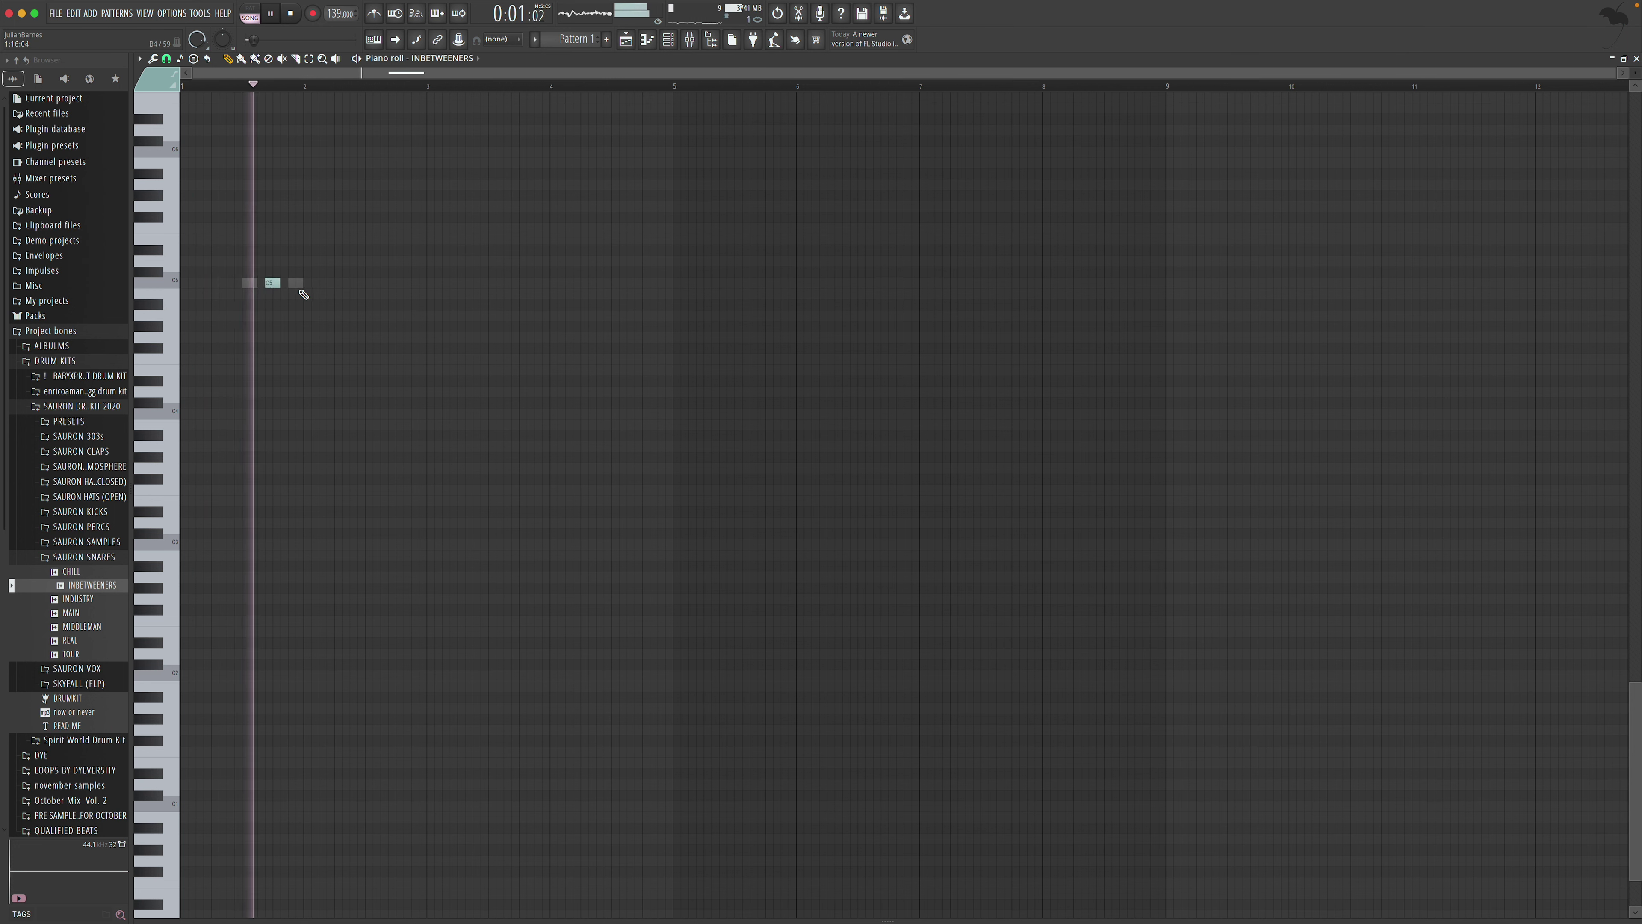
{"action": "left_click", "coordinate": [269, 284]}
{"action": "key", "text": "space"}
{"action": "key", "text": "space"}
{"action": "left_click", "coordinate": [276, 282]}
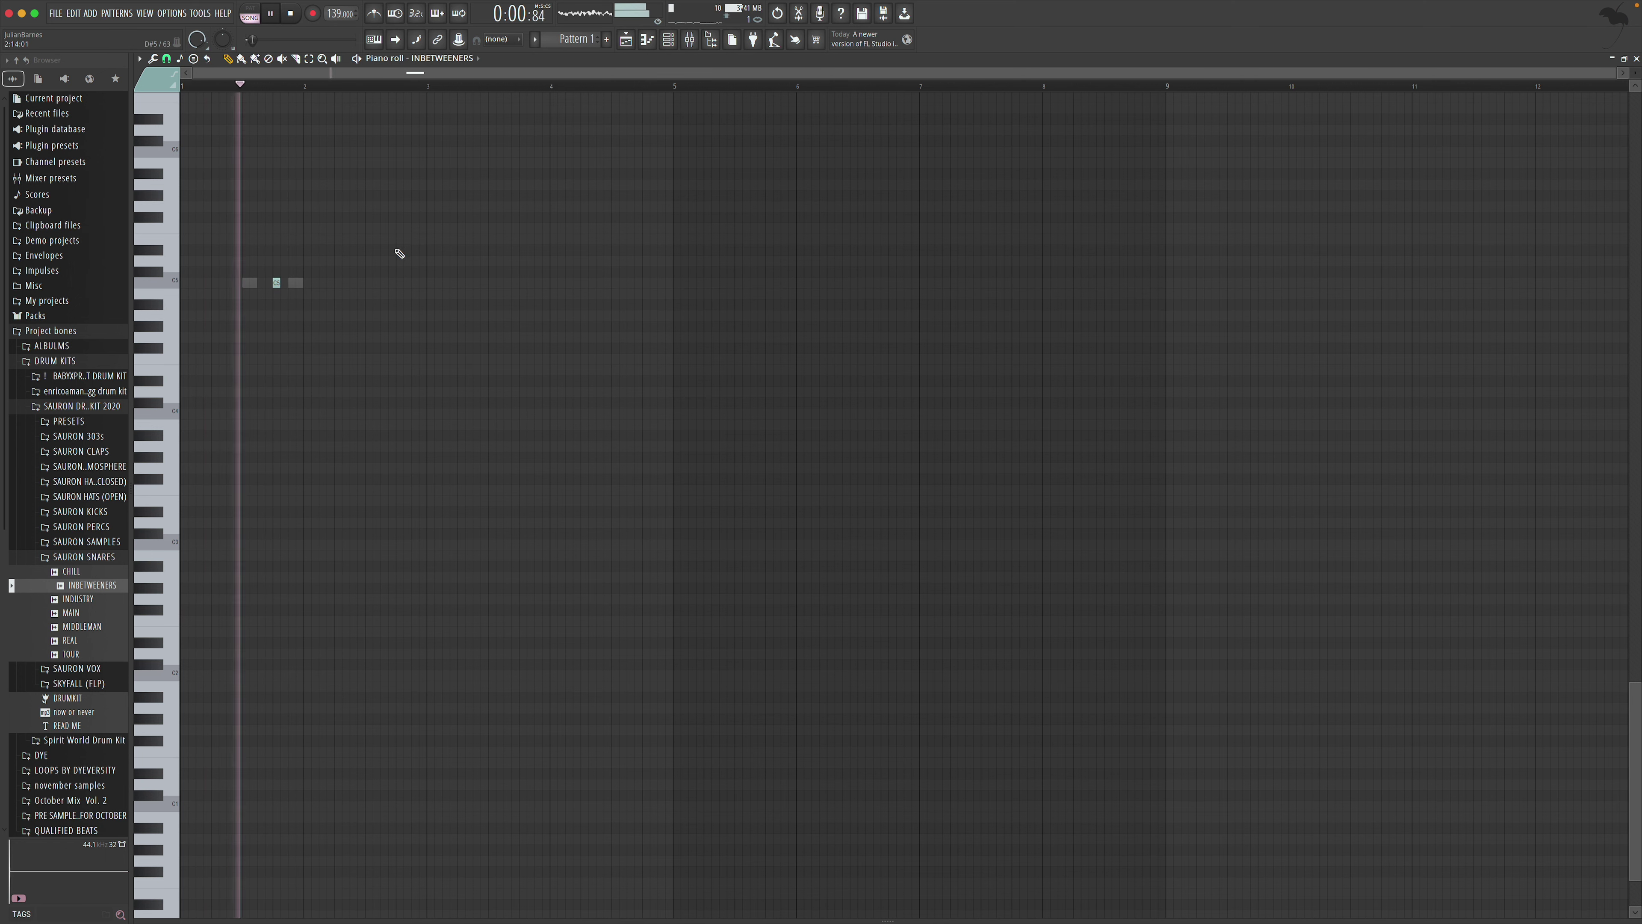
{"action": "left_click", "coordinate": [353, 283]}
{"action": "key", "text": "space"}
{"action": "right_click", "coordinate": [352, 285]}
{"action": "key", "text": "space"}
Return to the TOUR snare and add two short notes in bar 2, on beat 3 and just before the bar's end
{"action": "left_click", "coordinate": [446, 58]}
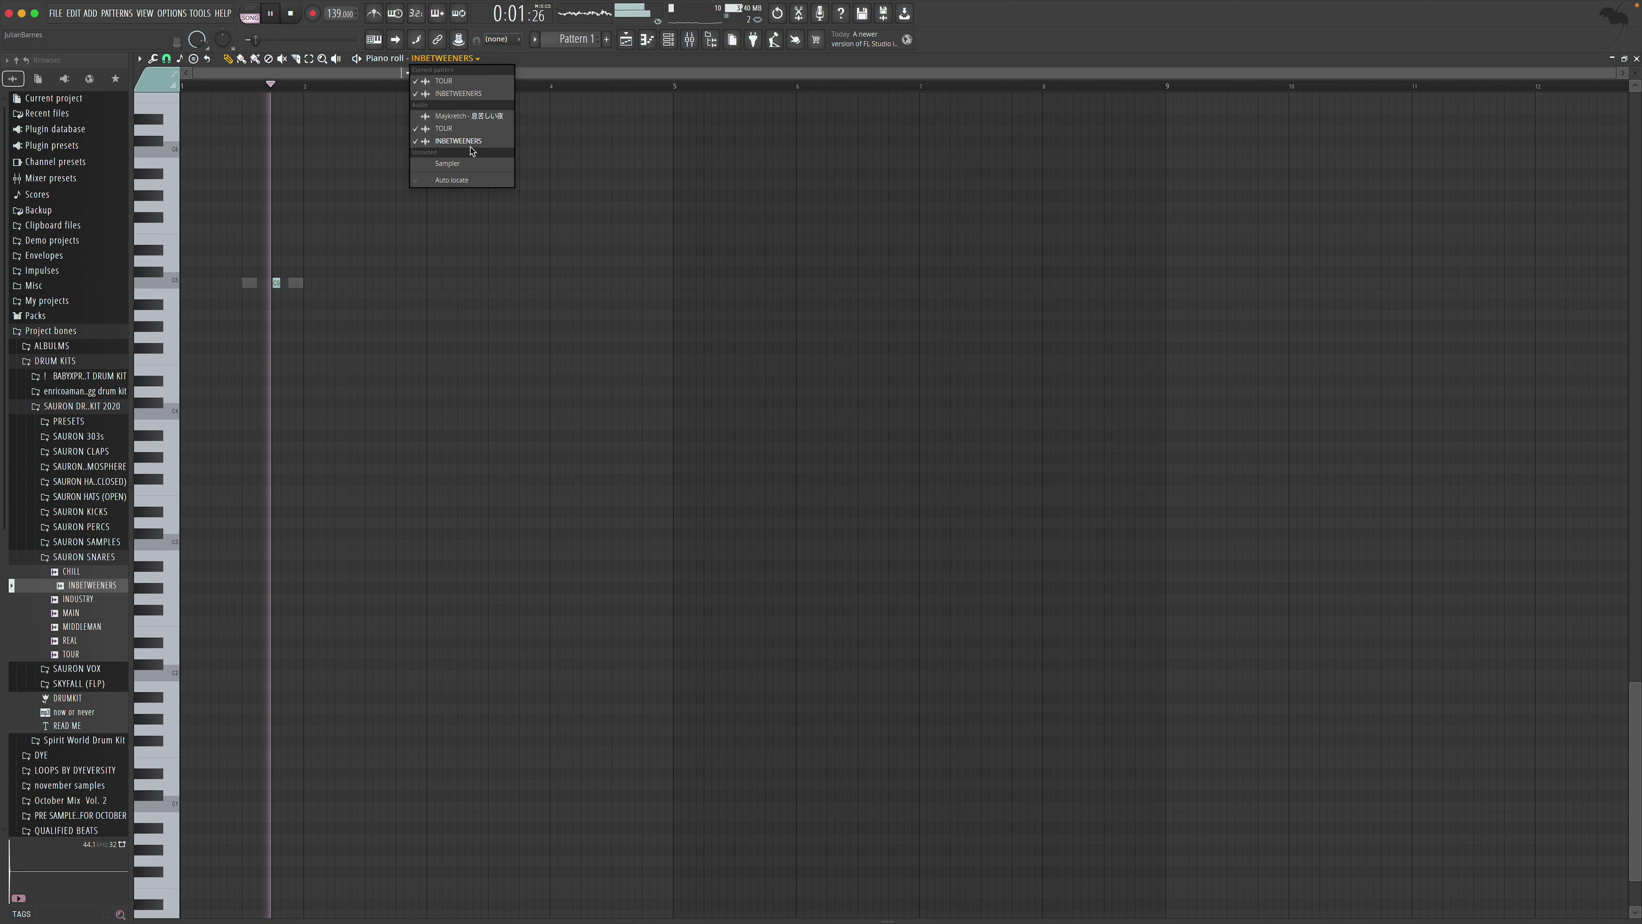
{"action": "left_click", "coordinate": [463, 131]}
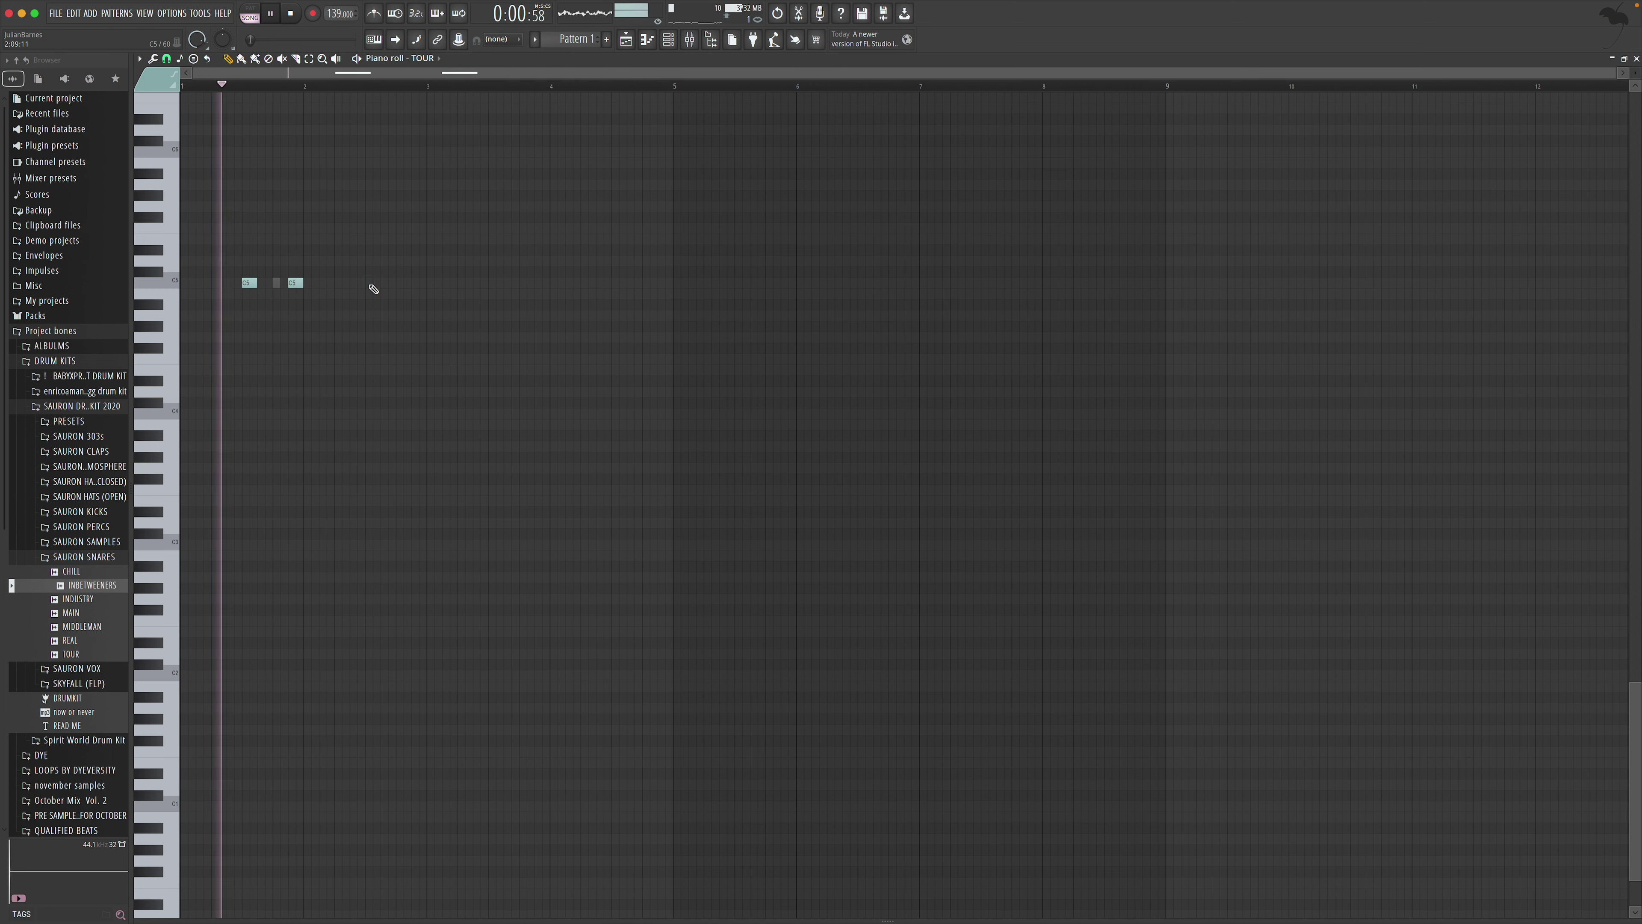
{"action": "left_click", "coordinate": [369, 283]}
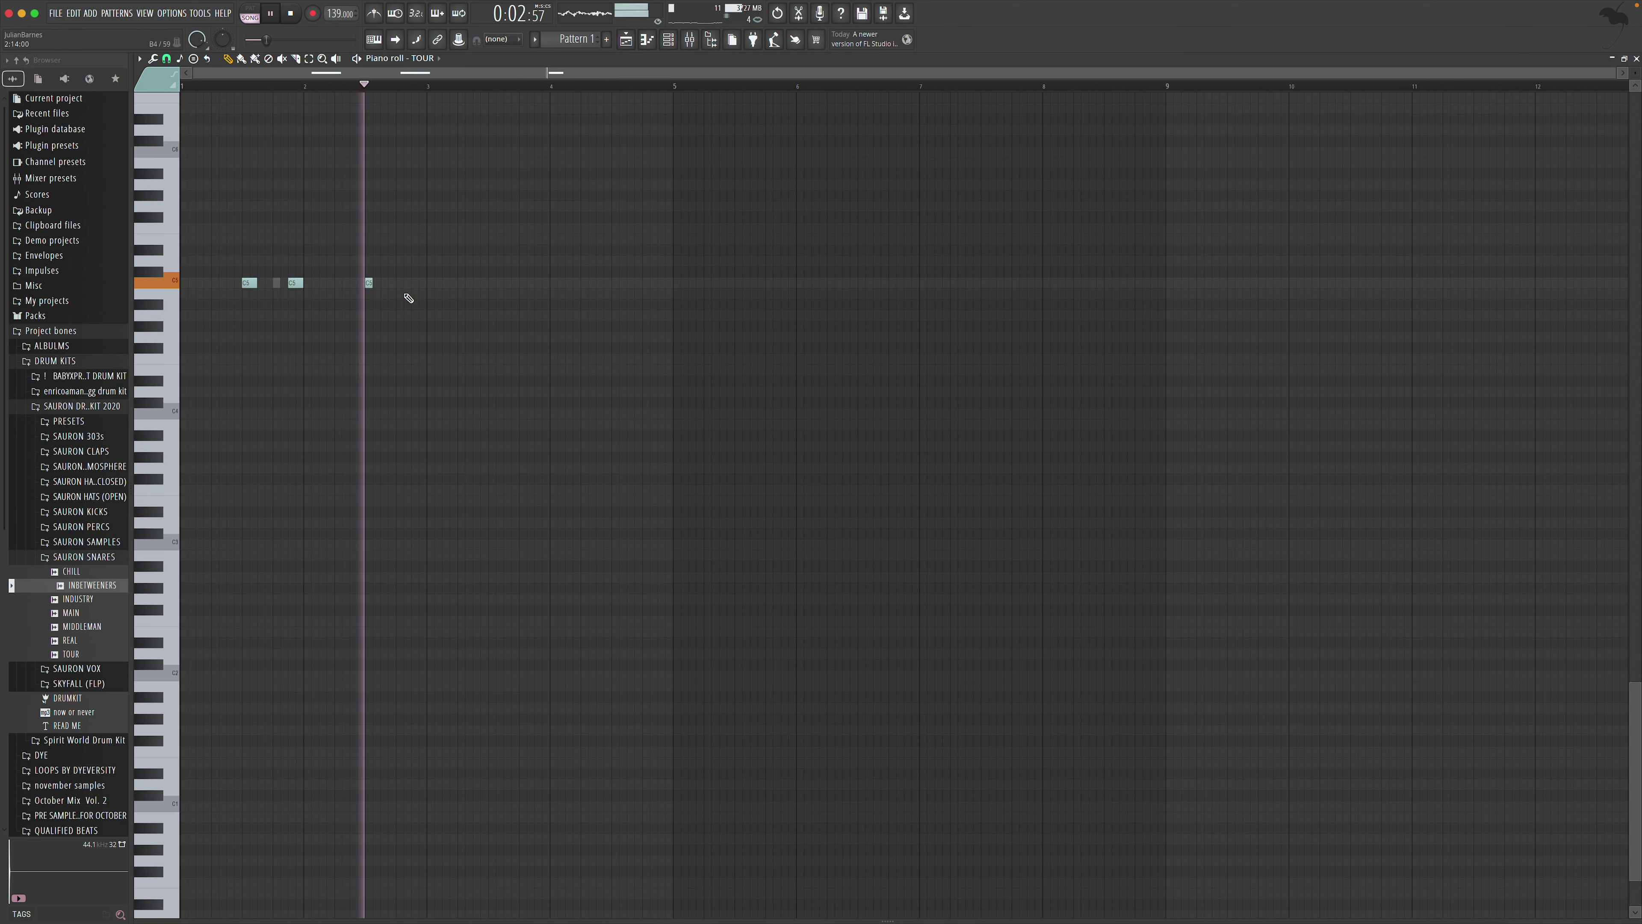
{"action": "left_click", "coordinate": [414, 282]}
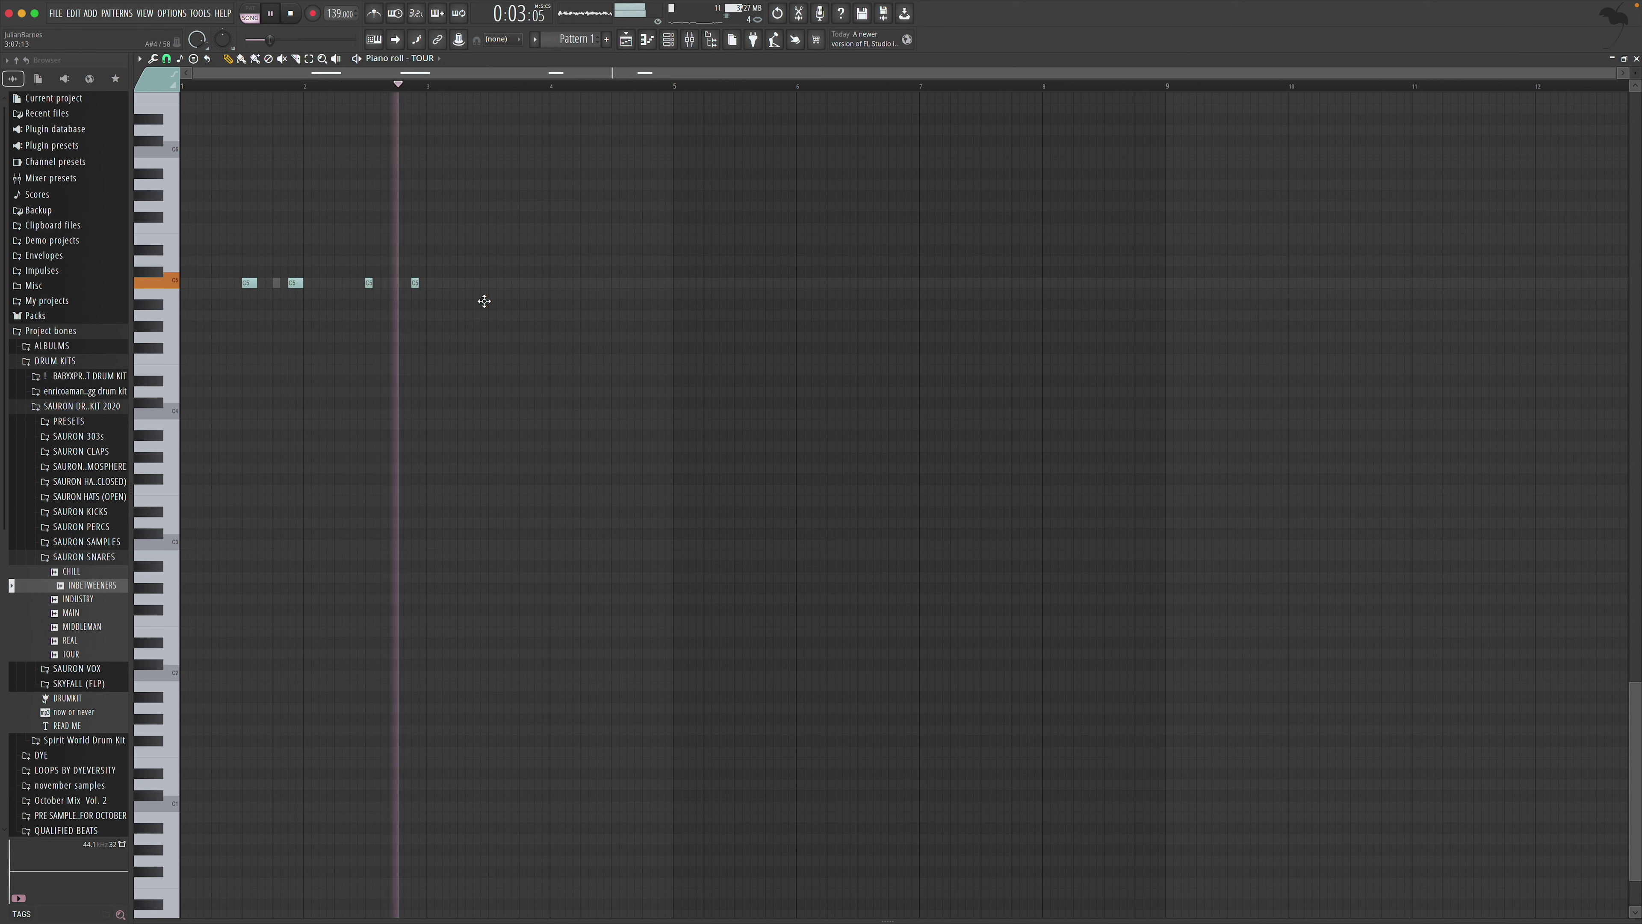
{"action": "key", "text": "space"}
Place a second Pattern 1 clip on Track 3 of the playlist, directly after the first
{"action": "key", "text": "F5"}
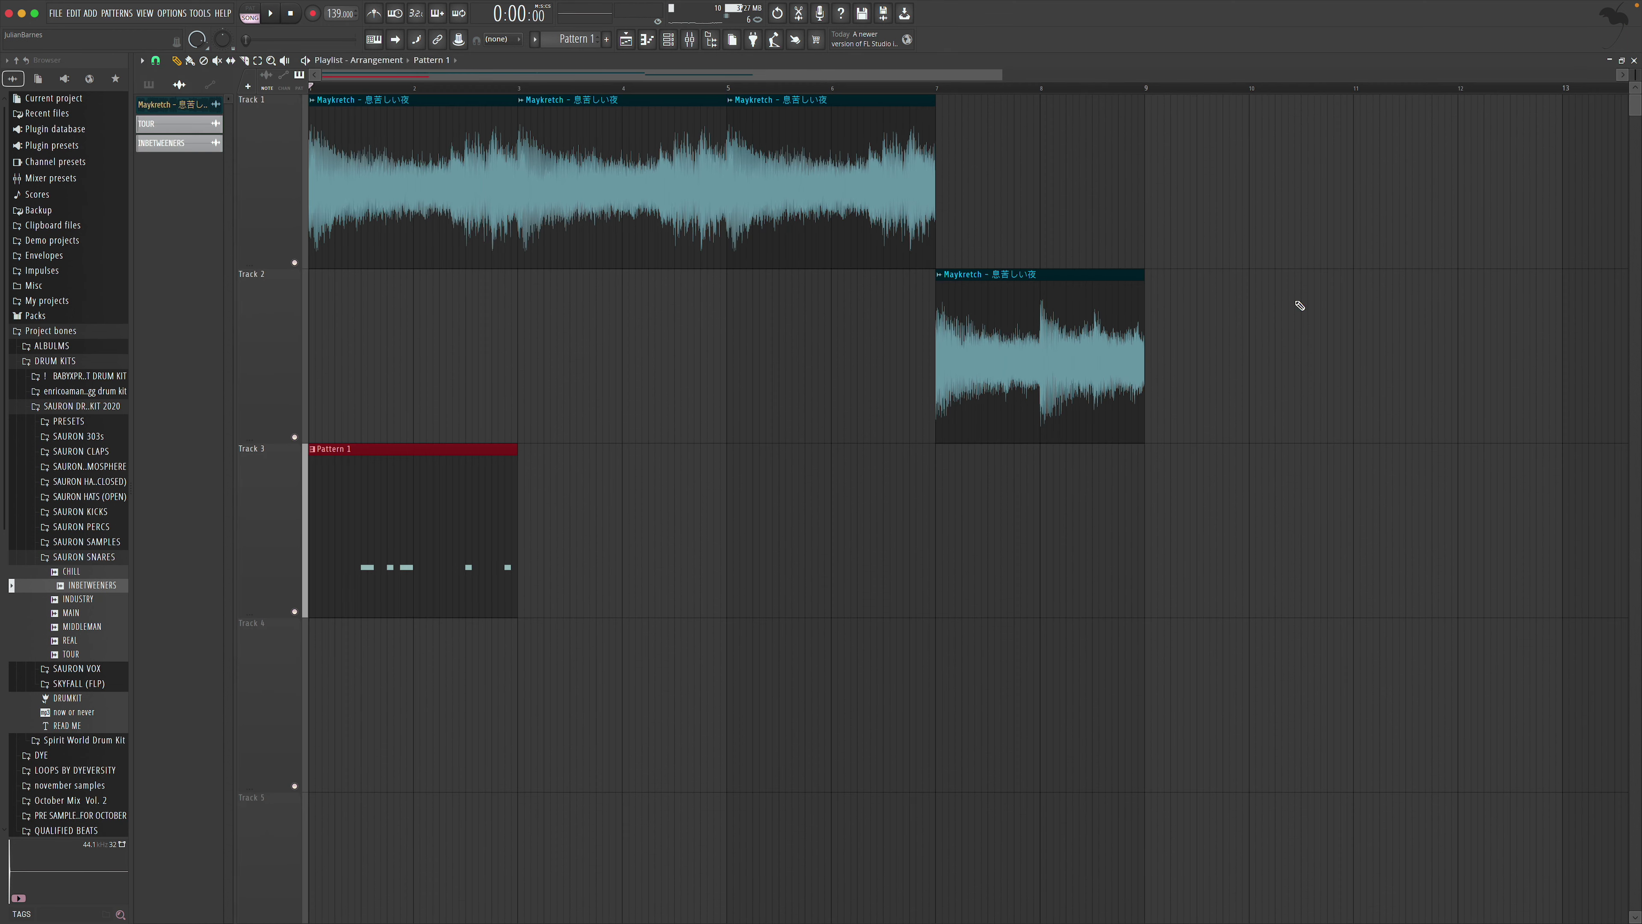
{"action": "left_click", "coordinate": [528, 553]}
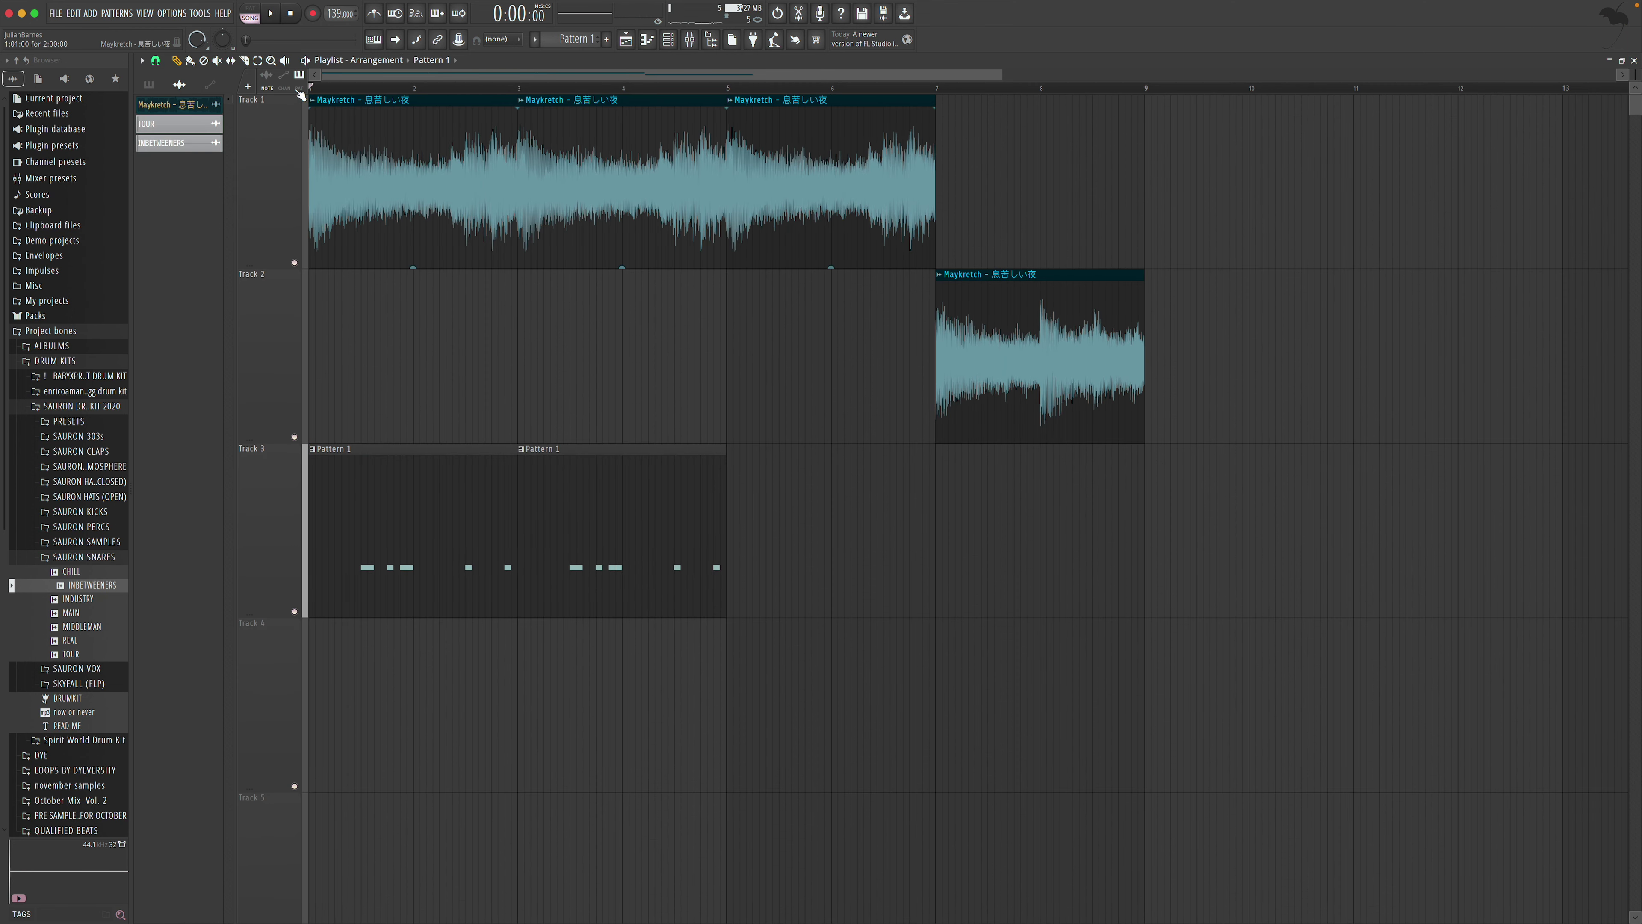
Fill Track 3 with two more Pattern 1 clips, extending the snares to the end of the sample, and play the arrangement
{"action": "left_click_drag", "start_coordinate": [734, 493], "coordinate": [975, 508]}
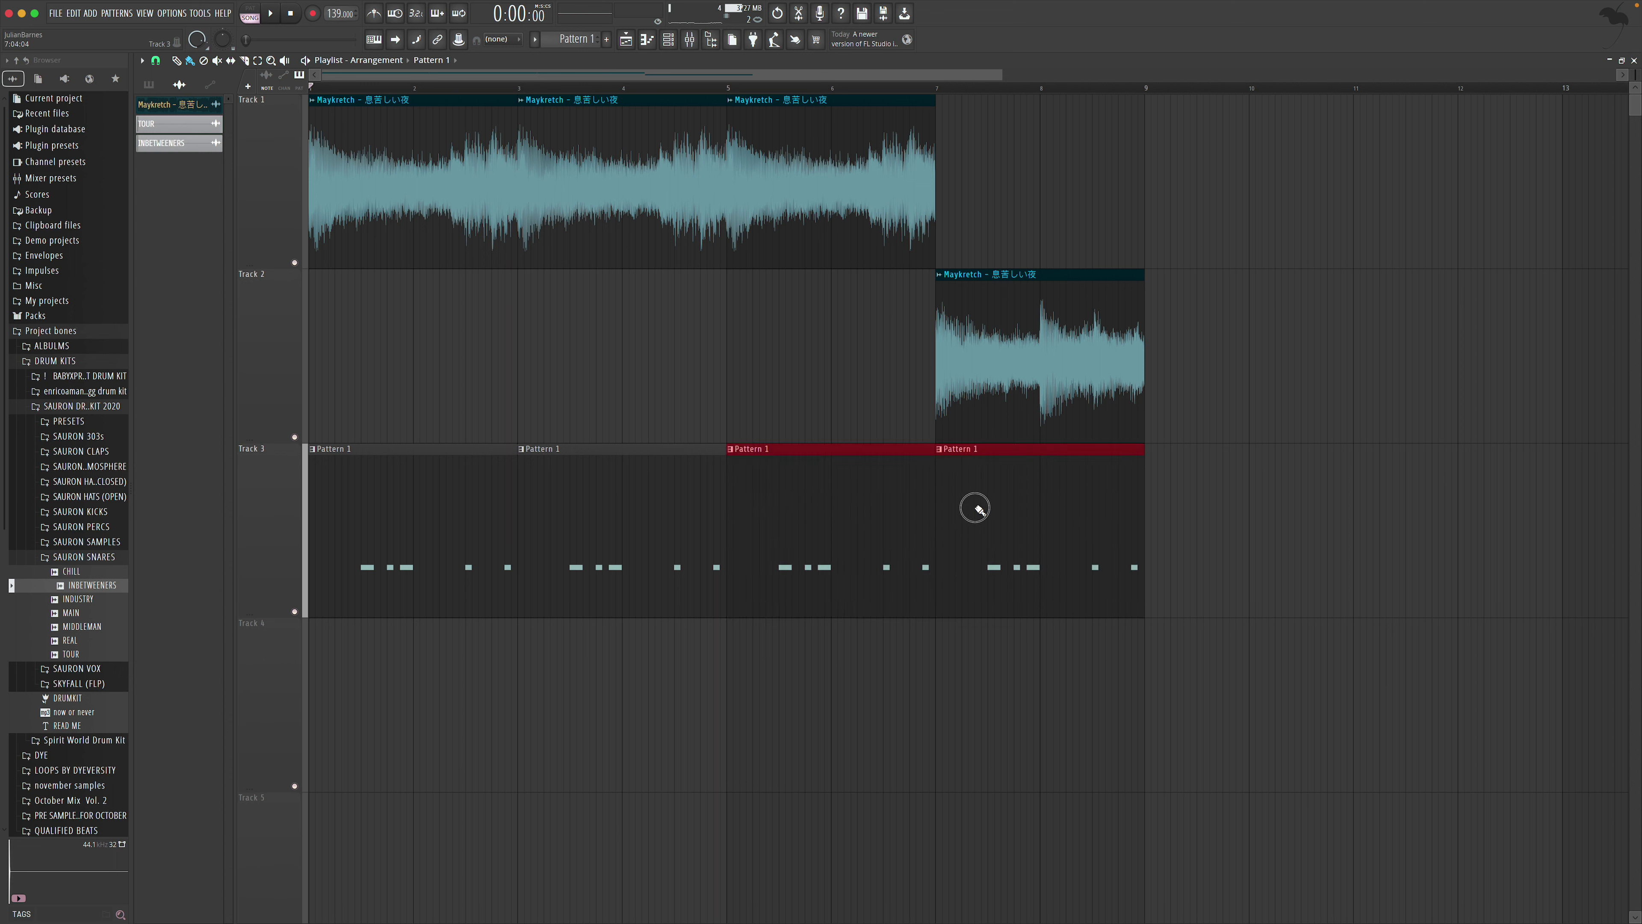
{"action": "key", "text": "space"}
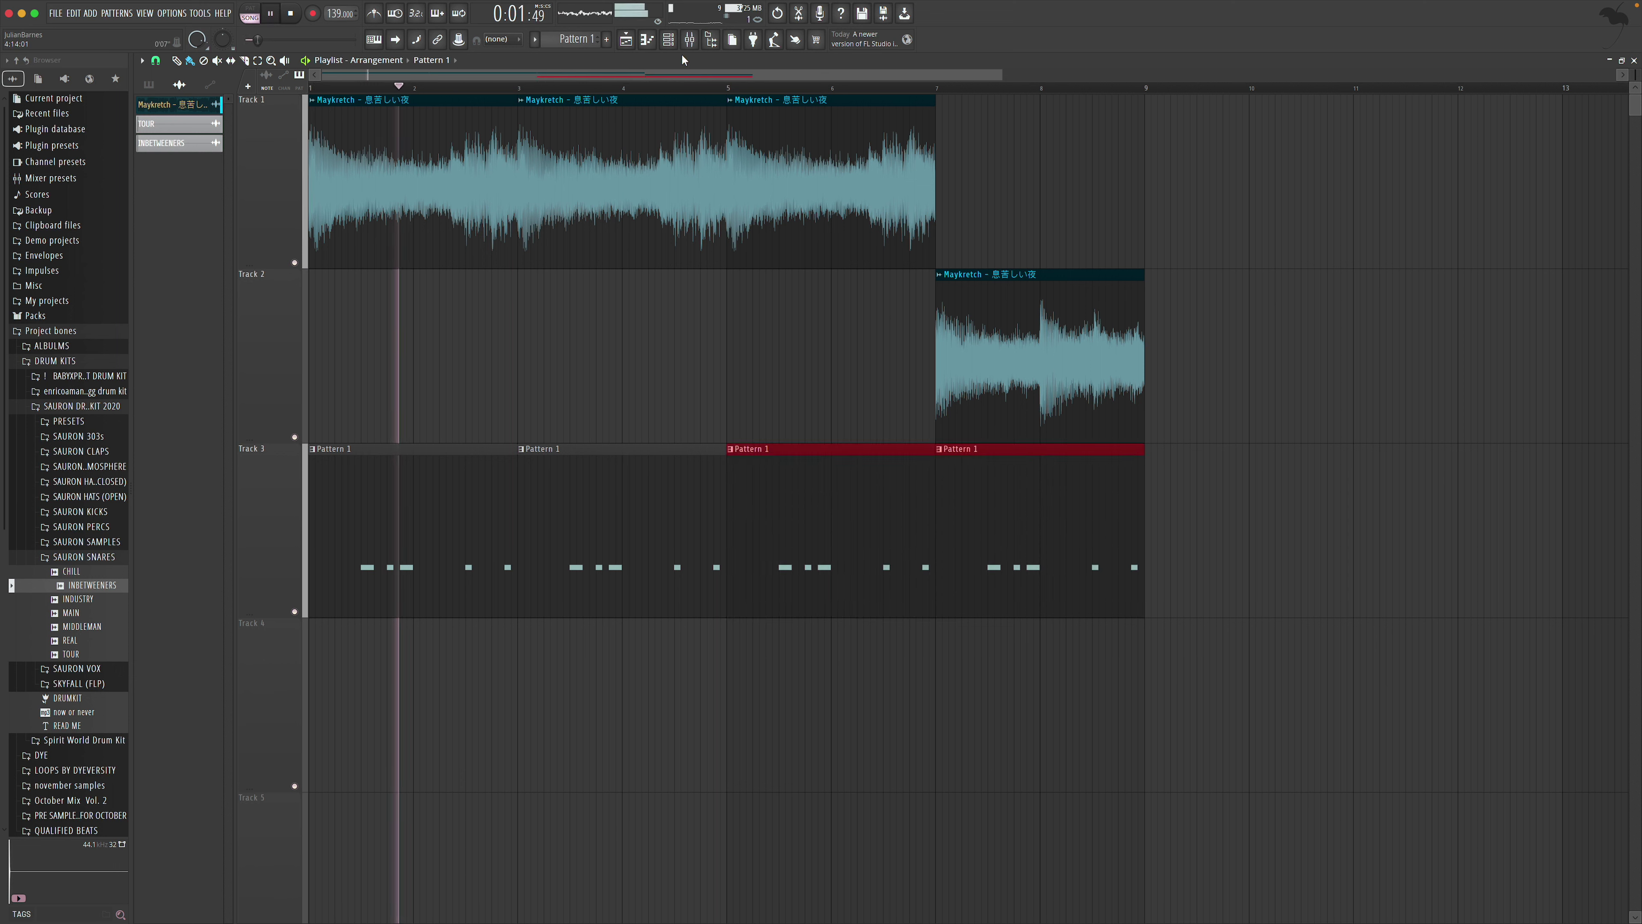
Set the channel rack filter to show all channels
{"action": "key", "text": "F6"}
{"action": "left_click", "coordinate": [718, 264]}
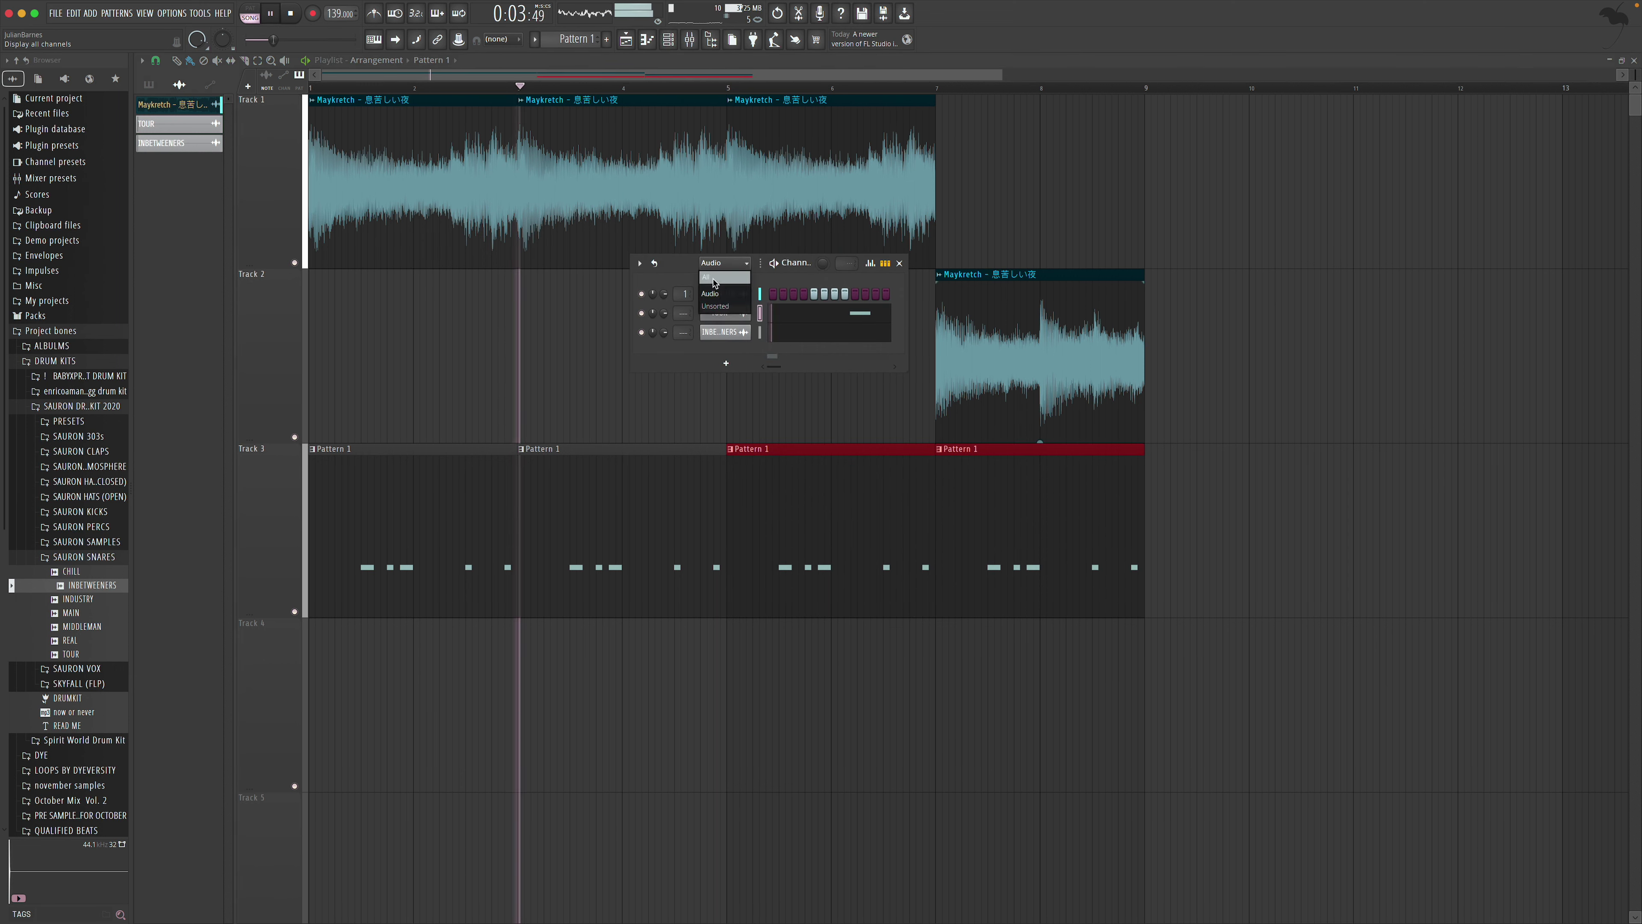
{"action": "left_click", "coordinate": [713, 278]}
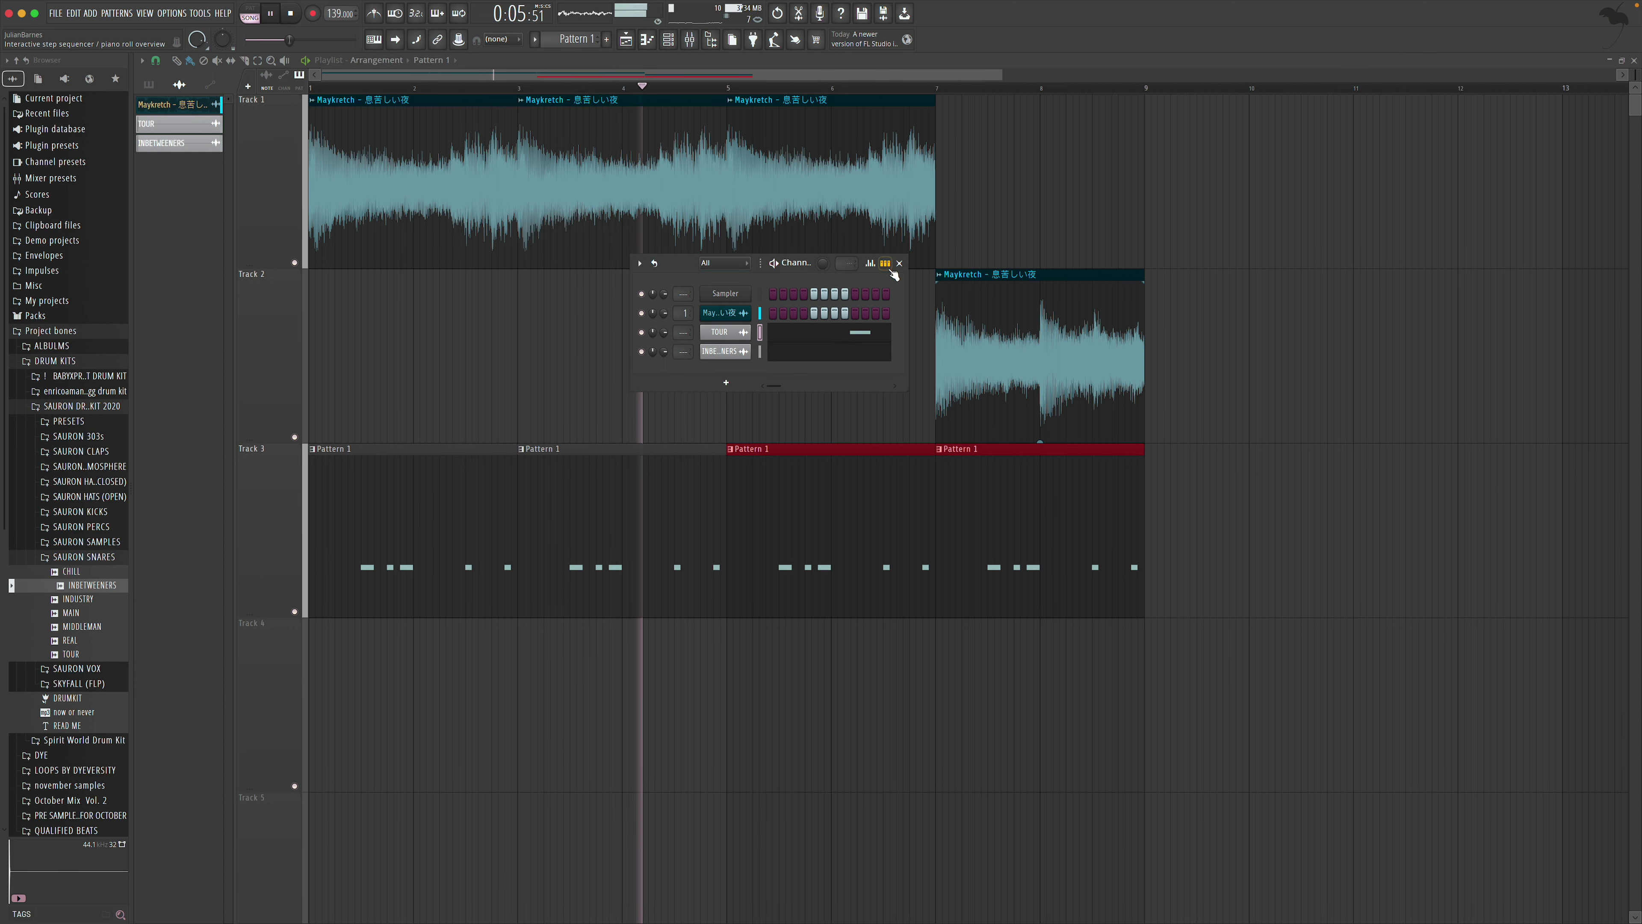
{"action": "key", "text": "F6"}
In Pattern 1, add an INBETWEENERS snare note on beat 4 of bar 2, pitched up to F5, testing its pitch during playback
{"action": "double_click", "coordinate": [669, 488]}
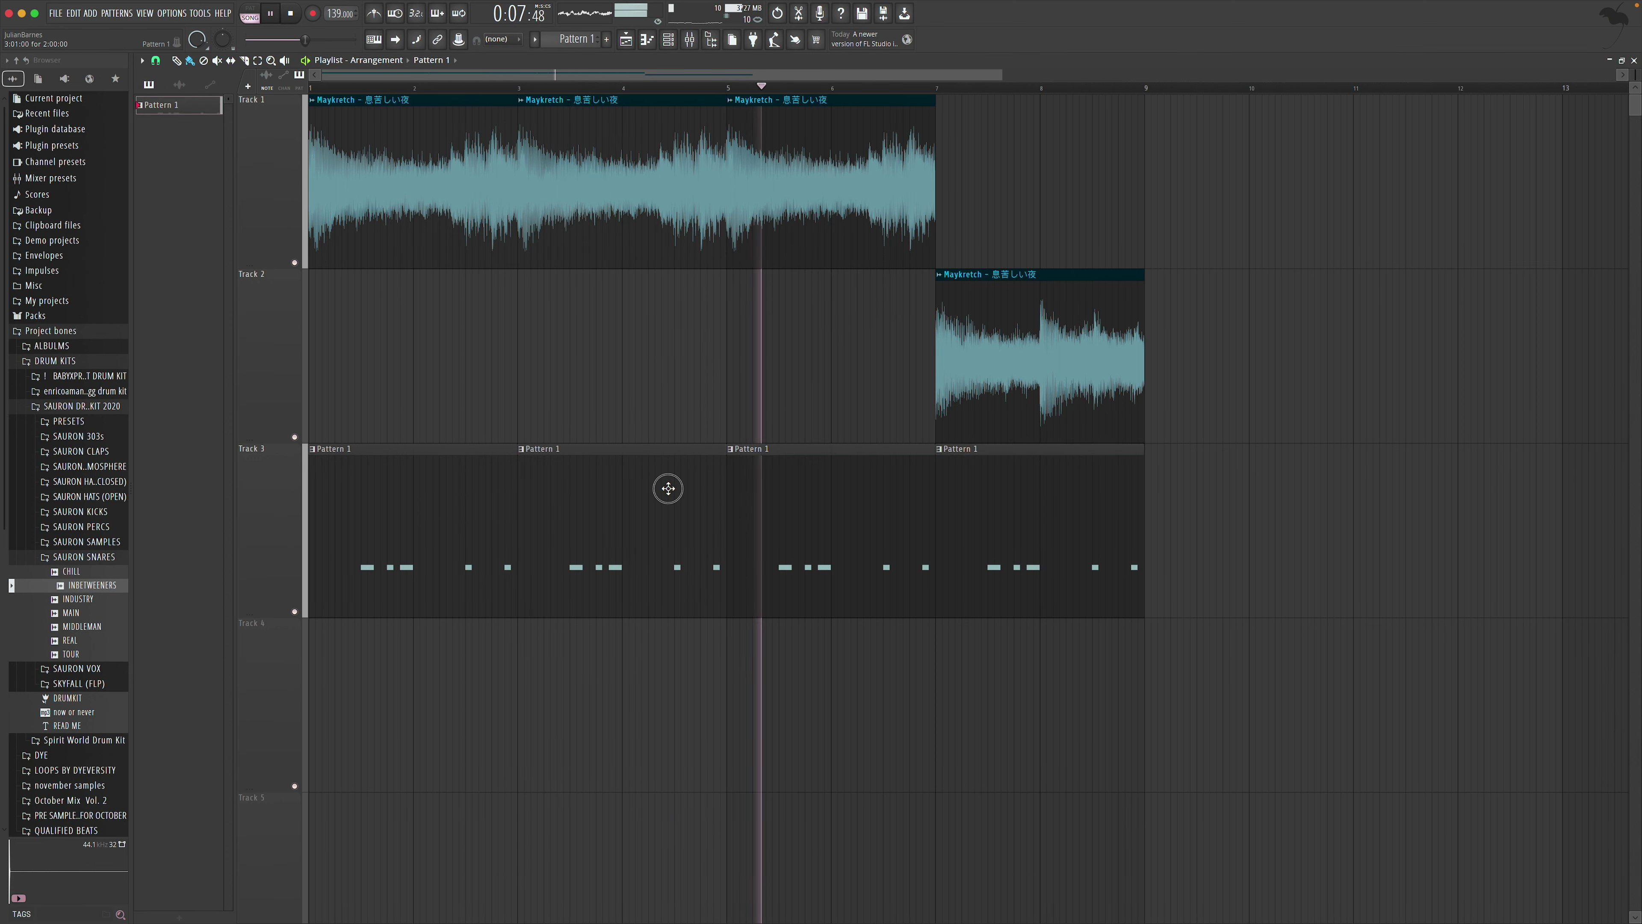
{"action": "key", "text": "space"}
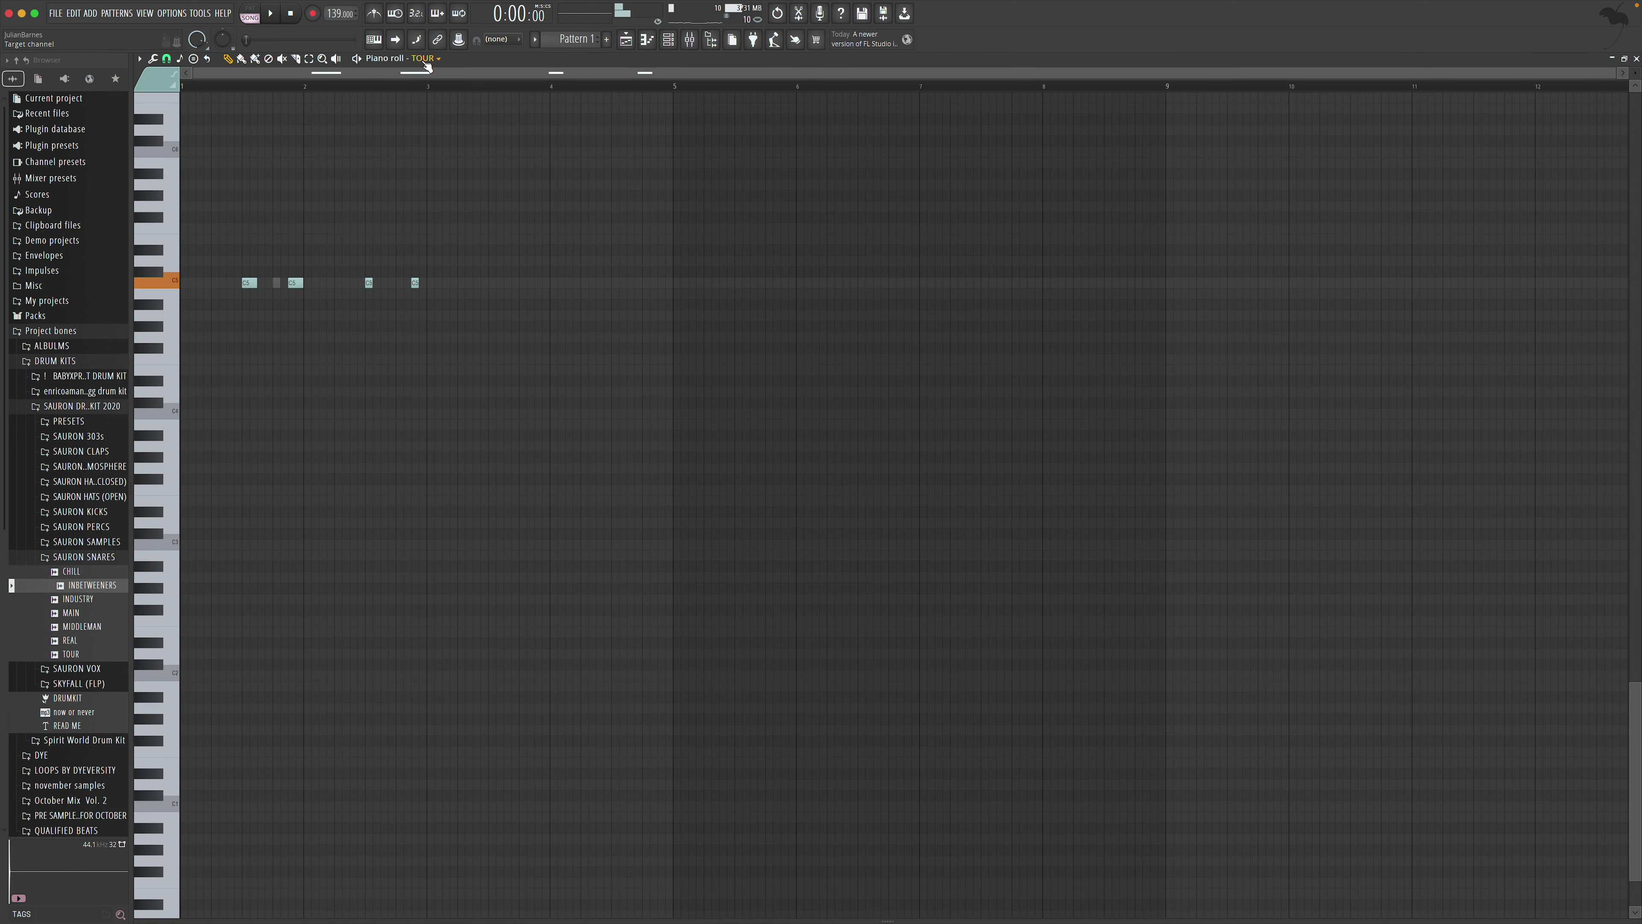
{"action": "left_click", "coordinate": [423, 58]}
{"action": "left_click", "coordinate": [452, 142]}
{"action": "key", "text": "space"}
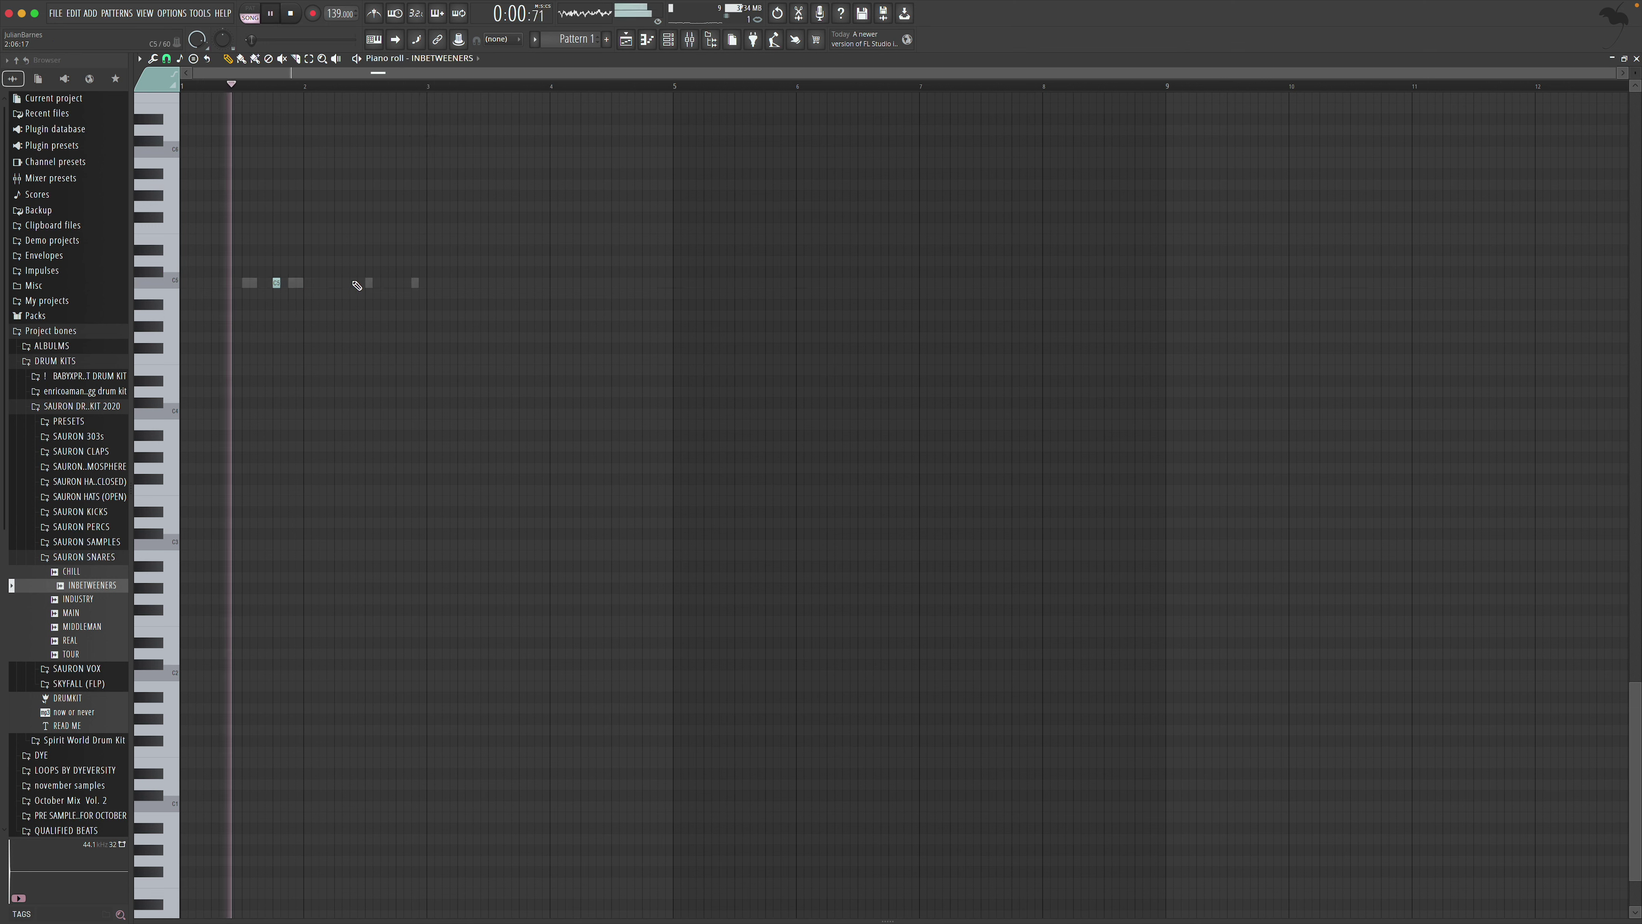
{"action": "left_click", "coordinate": [392, 238]}
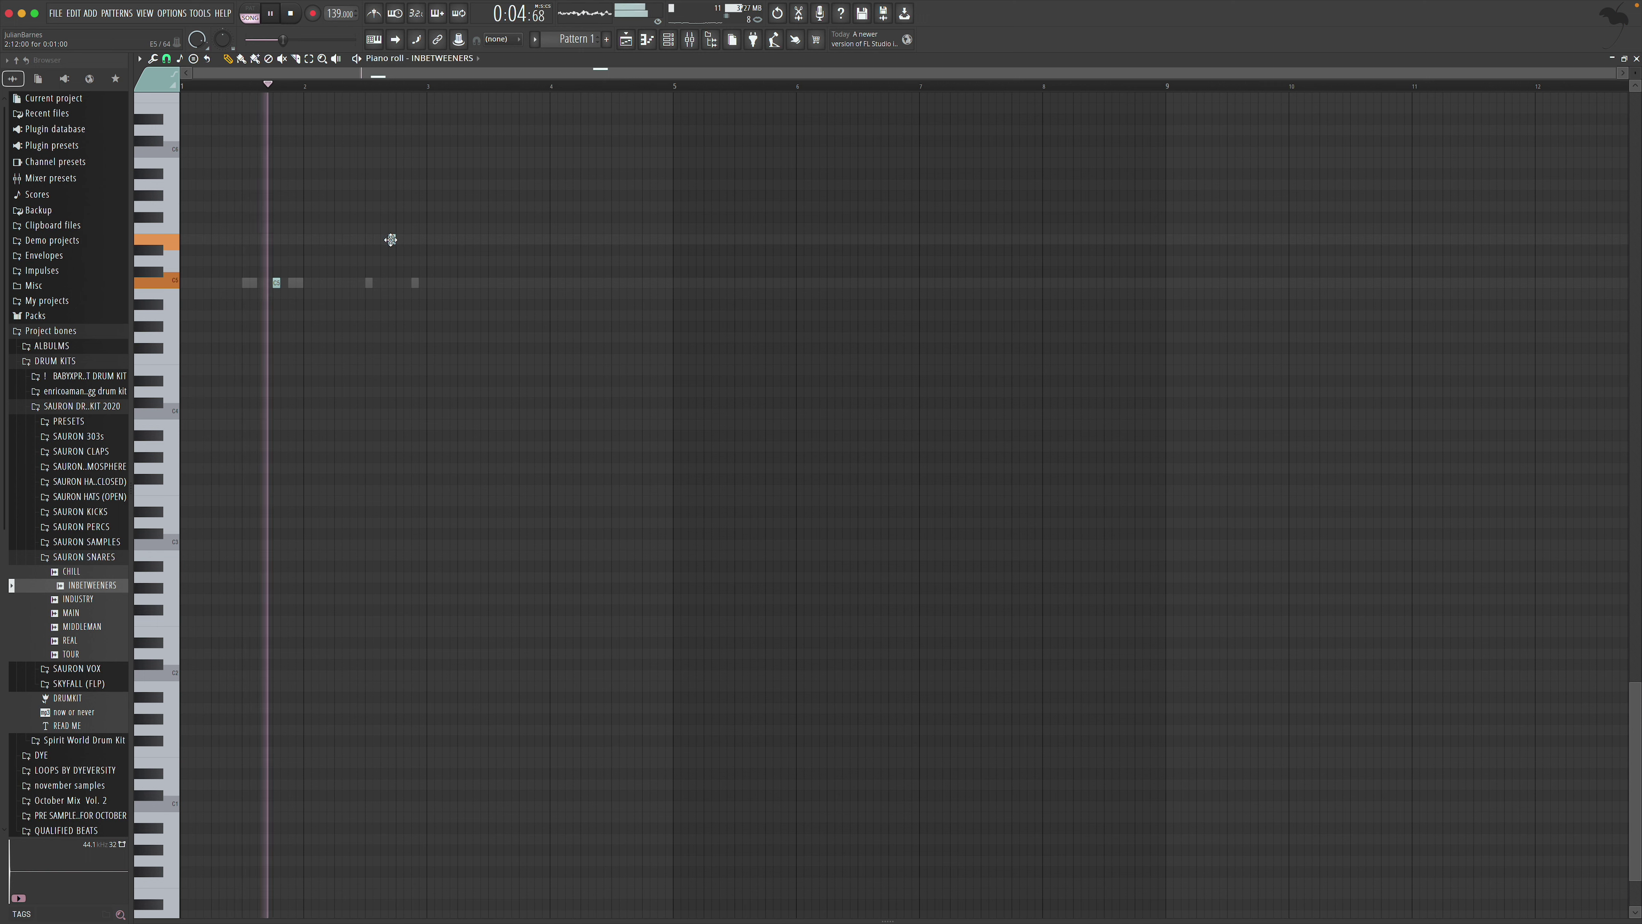
{"action": "left_click_drag", "start_coordinate": [391, 239], "coordinate": [399, 205]}
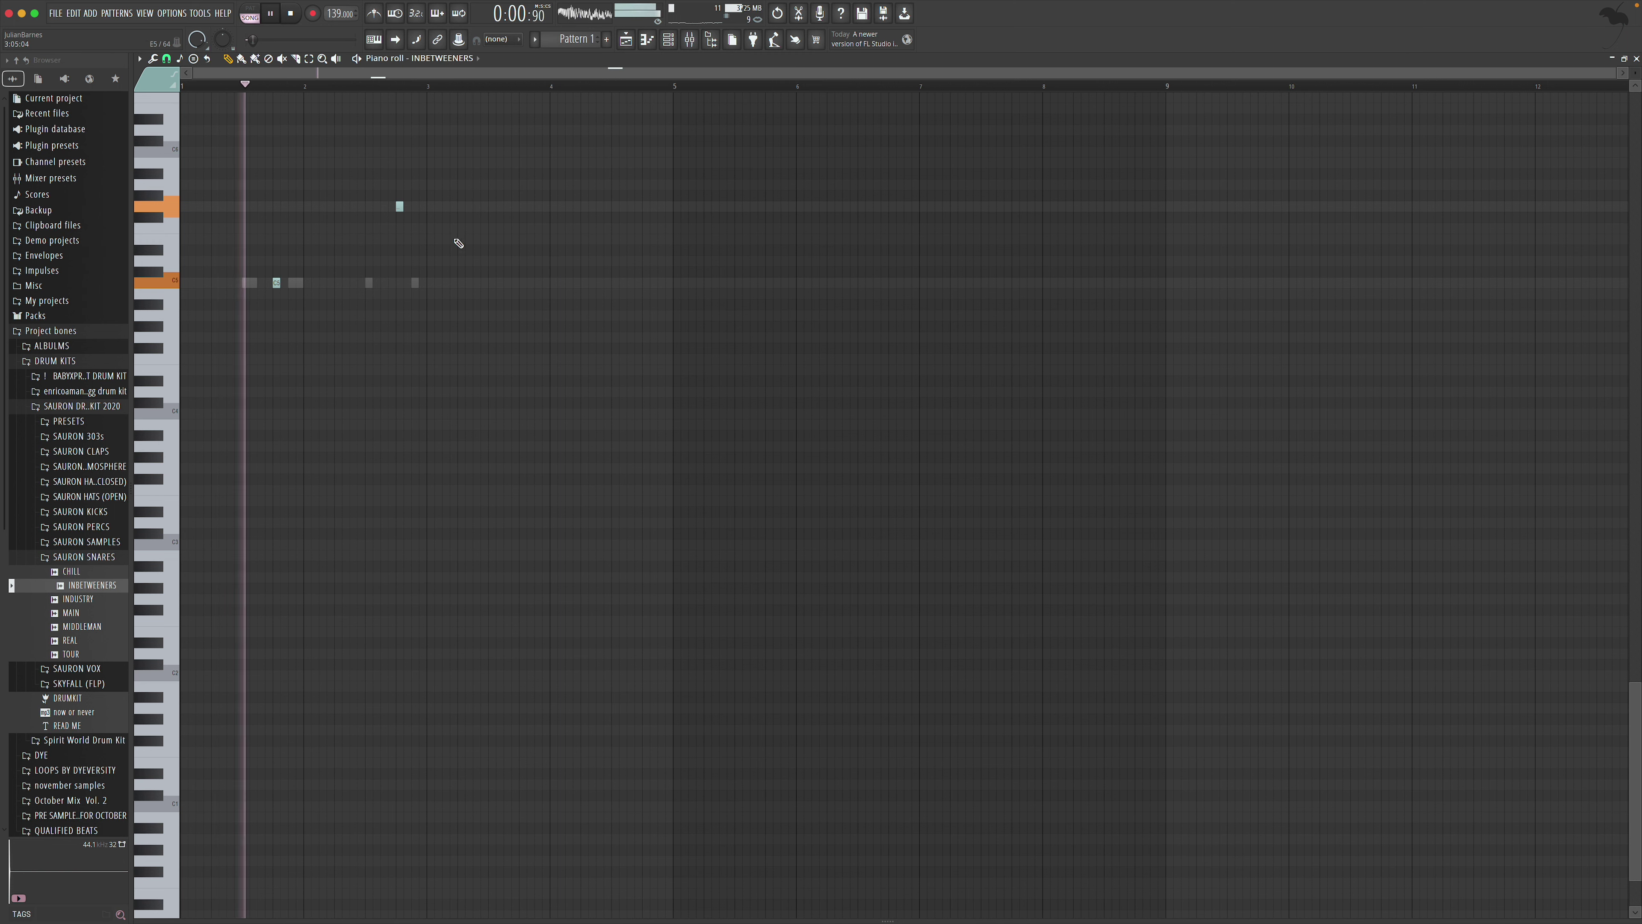
{"action": "left_click_drag", "start_coordinate": [400, 206], "coordinate": [400, 232]}
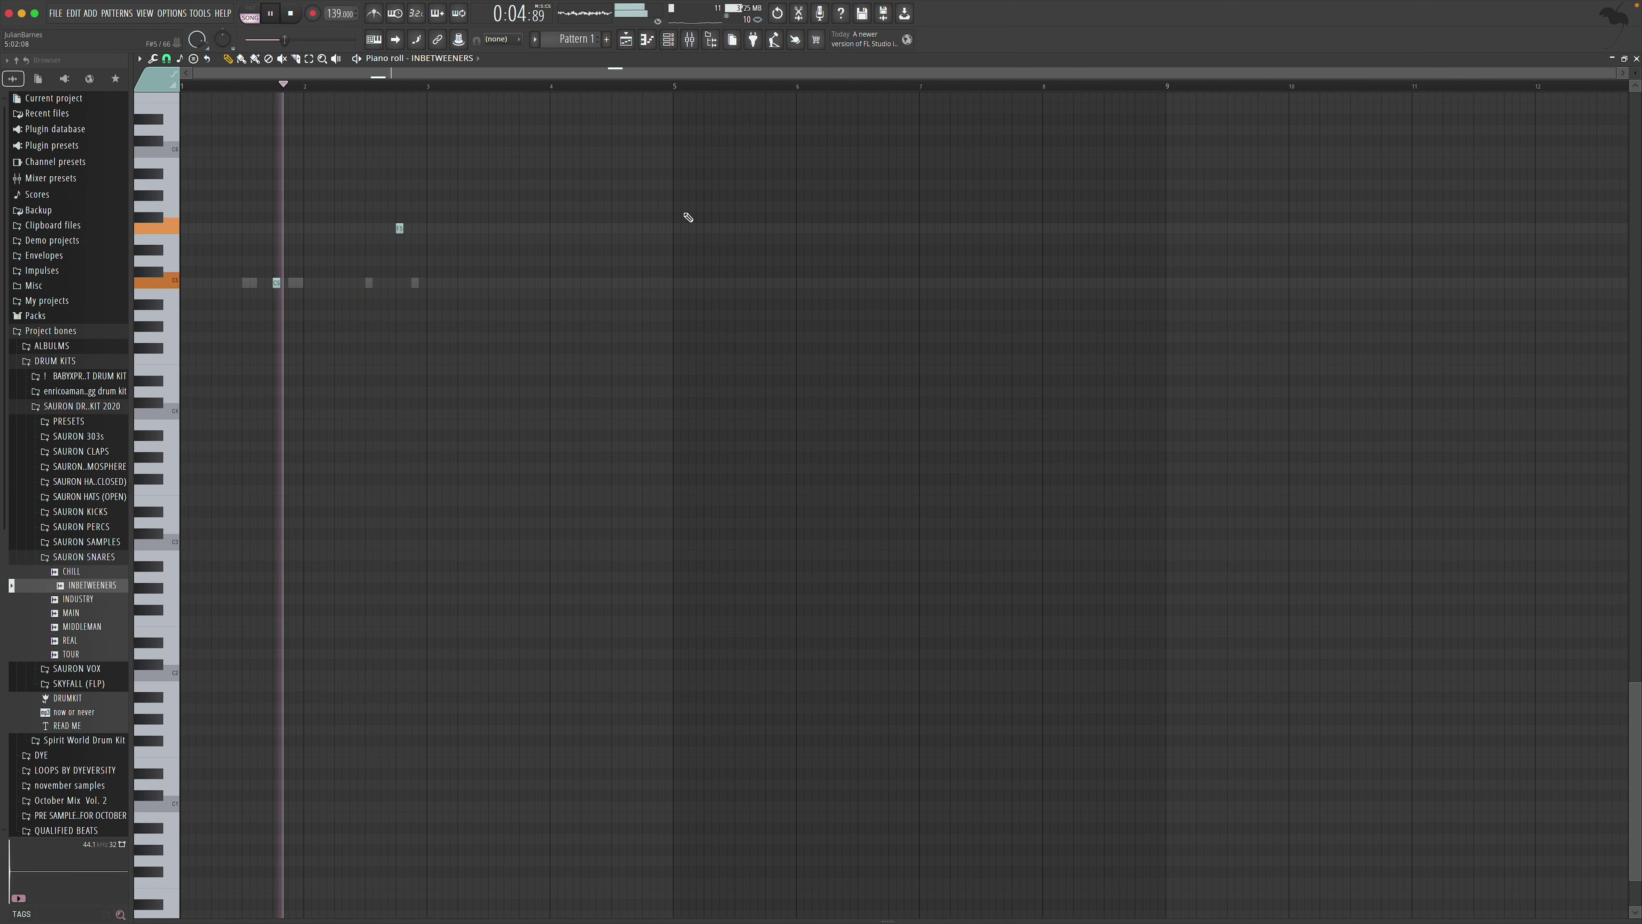
Add a second INBETWEENERS note half a beat before the high one in bar 2 and lower both to E5
{"action": "left_click", "coordinate": [410, 230]}
{"action": "right_click", "coordinate": [413, 229]}
{"action": "left_click", "coordinate": [384, 229]}
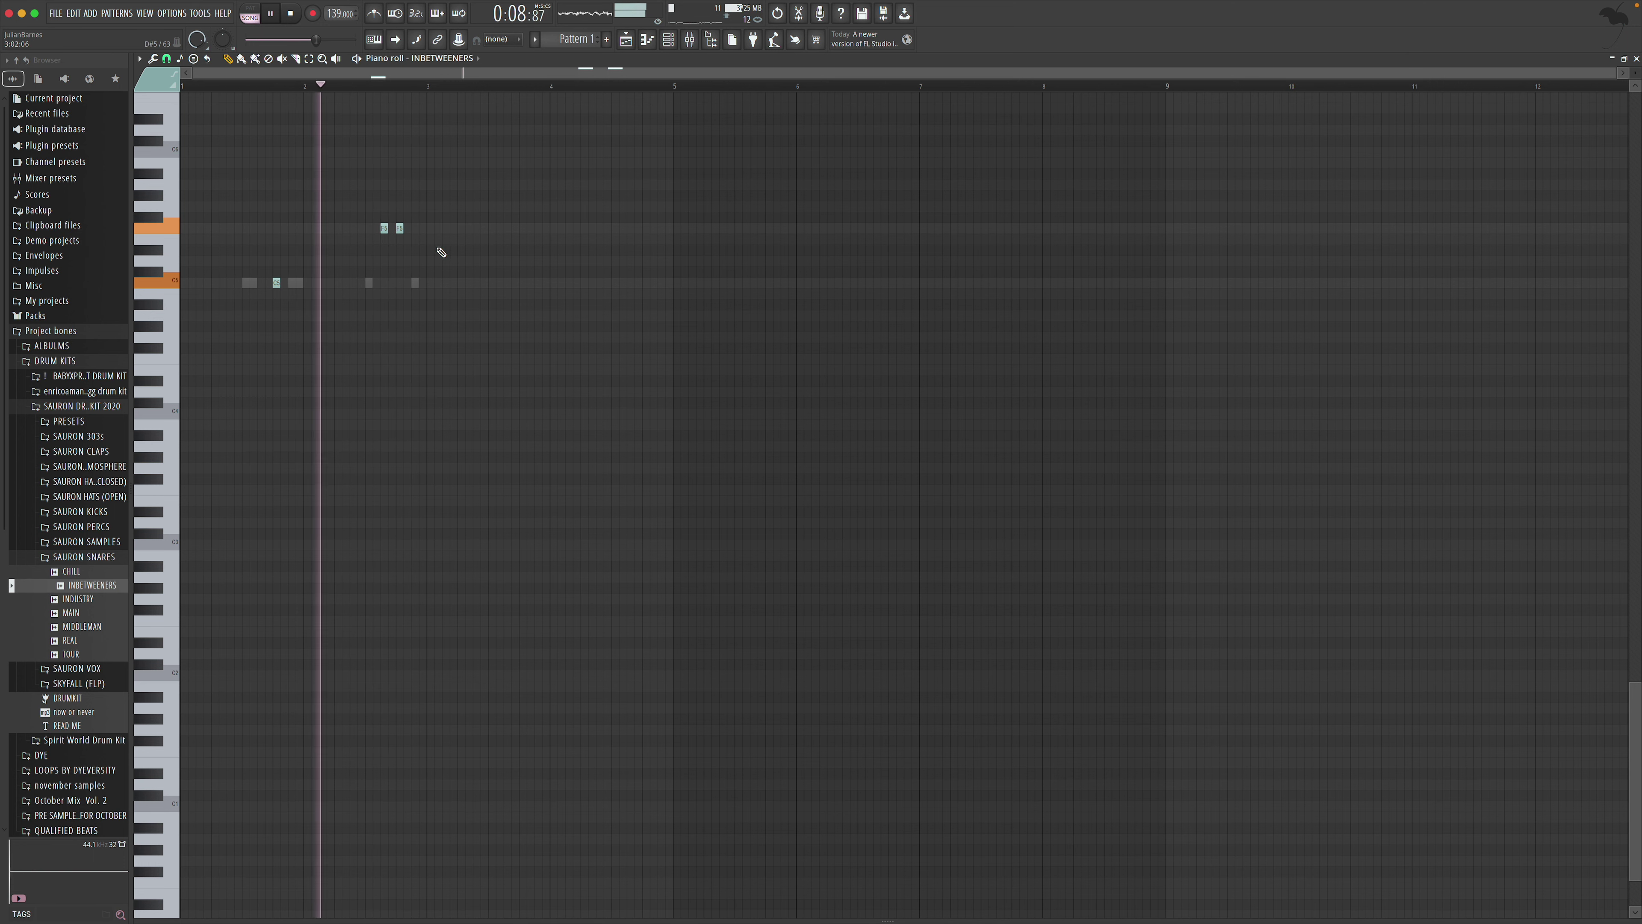
{"action": "mouse_move", "coordinate": [385, 230]}
{"action": "left_mouse_down"}
{"action": "mouse_move", "coordinate": [400, 290]}
{"action": "mouse_move", "coordinate": [384, 261]}
{"action": "mouse_move", "coordinate": [399, 238]}
{"action": "left_mouse_up"}
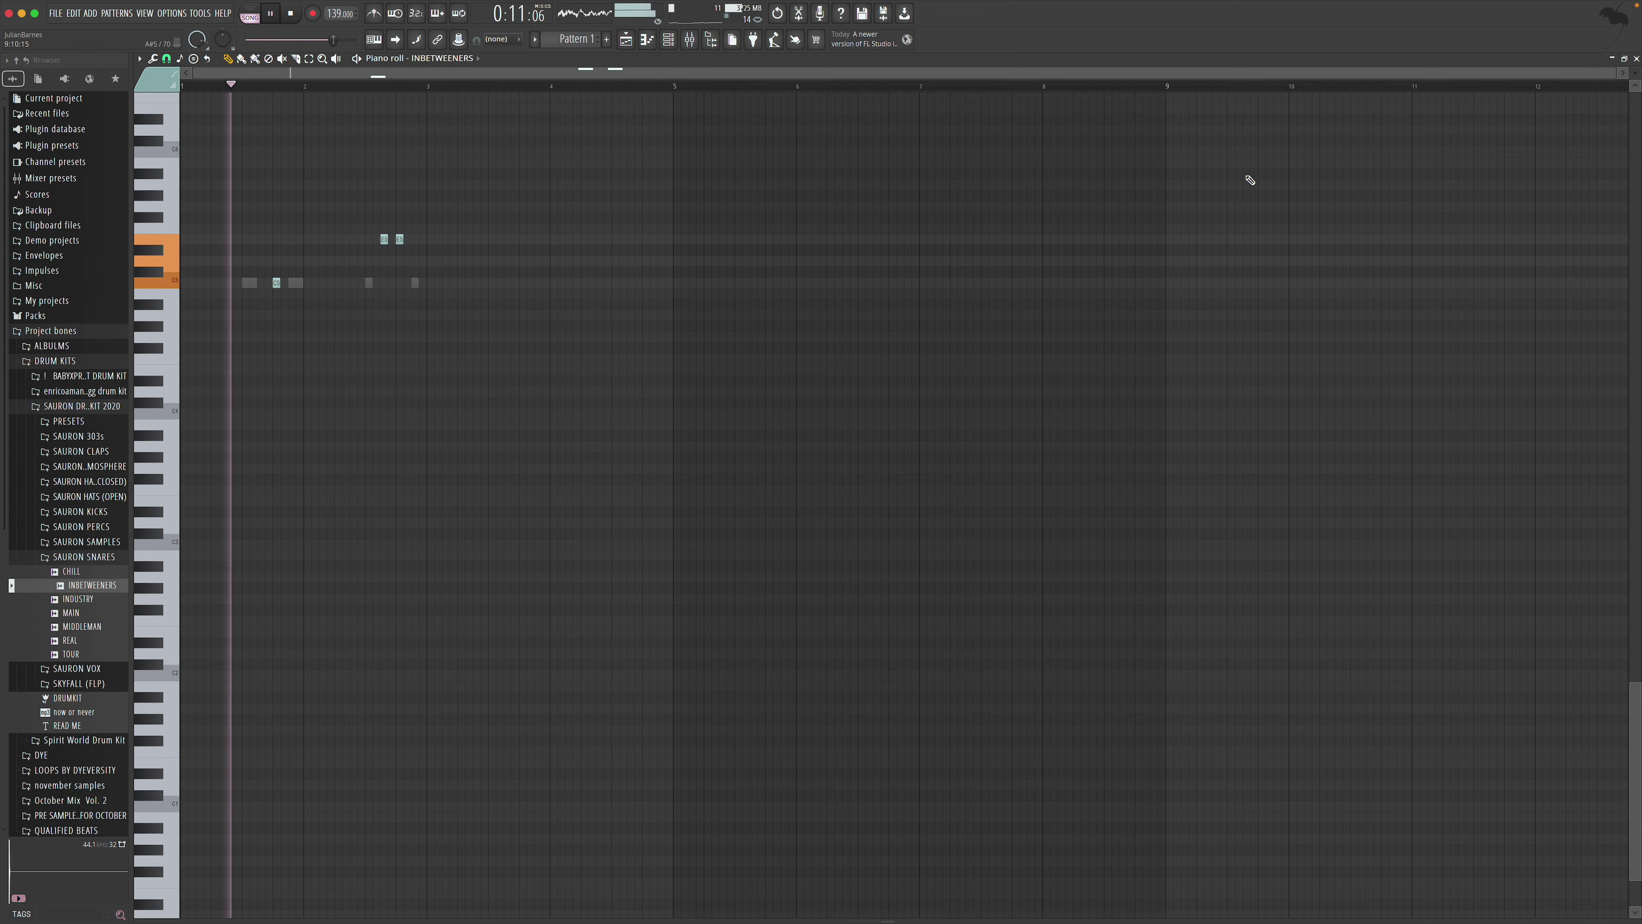
{"action": "left_click", "coordinate": [1636, 59]}
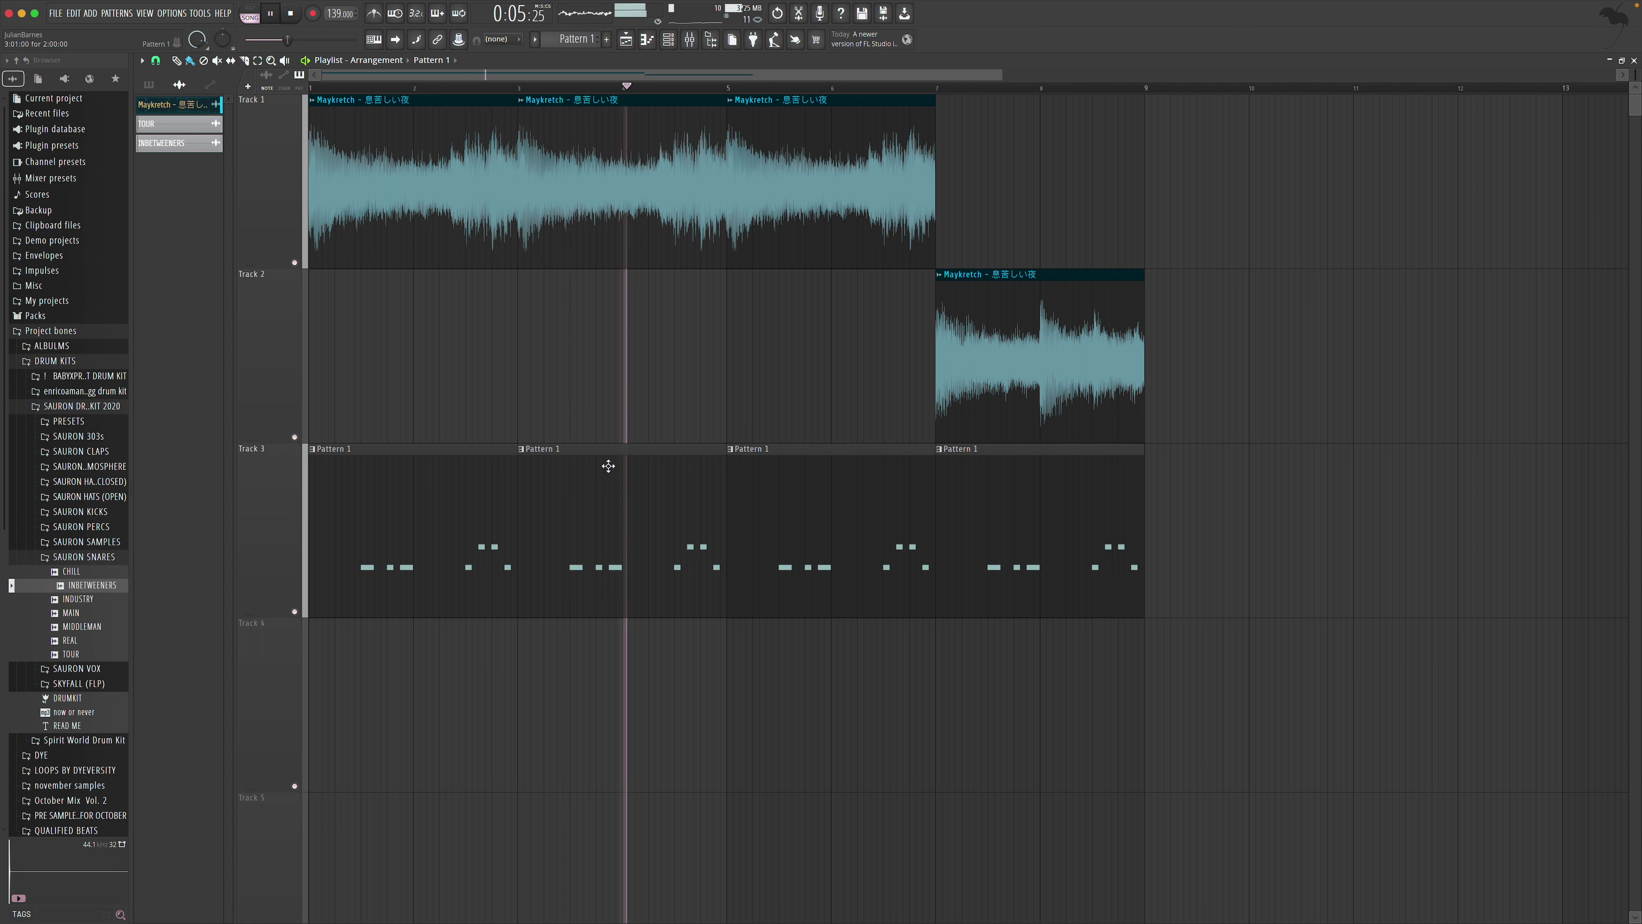
Load THE HAT I USE THE MOST from the SAURON HATS (CLOSED) folder as a new channel
{"action": "key", "text": "space"}
{"action": "left_click", "coordinate": [113, 558]}
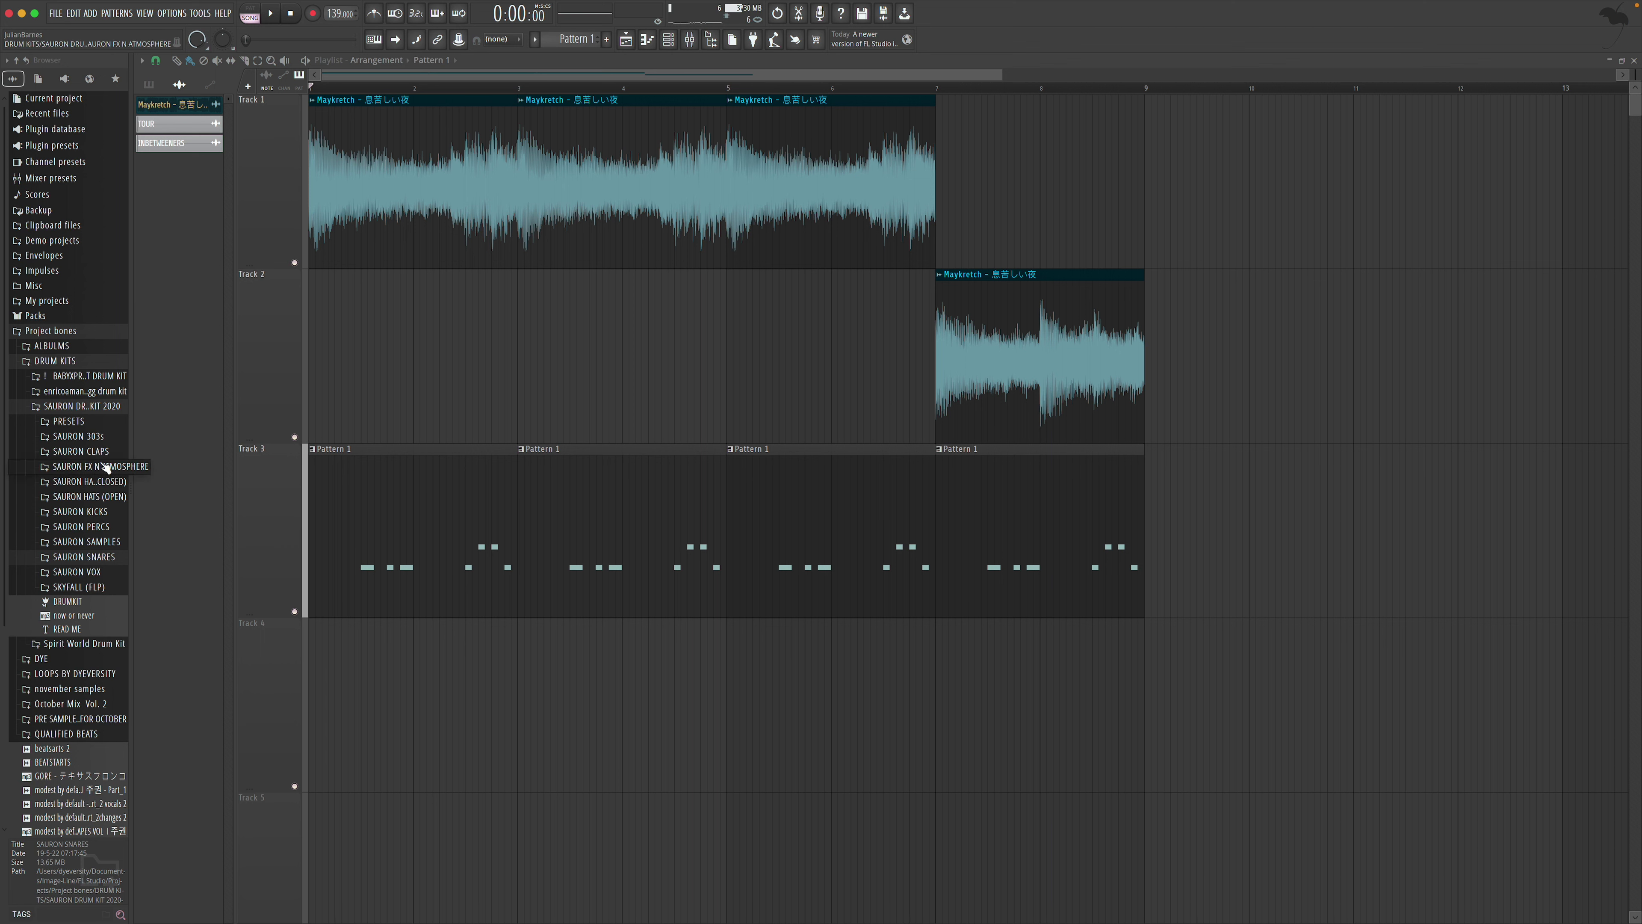
{"action": "left_click", "coordinate": [111, 498]}
{"action": "left_click", "coordinate": [105, 483]}
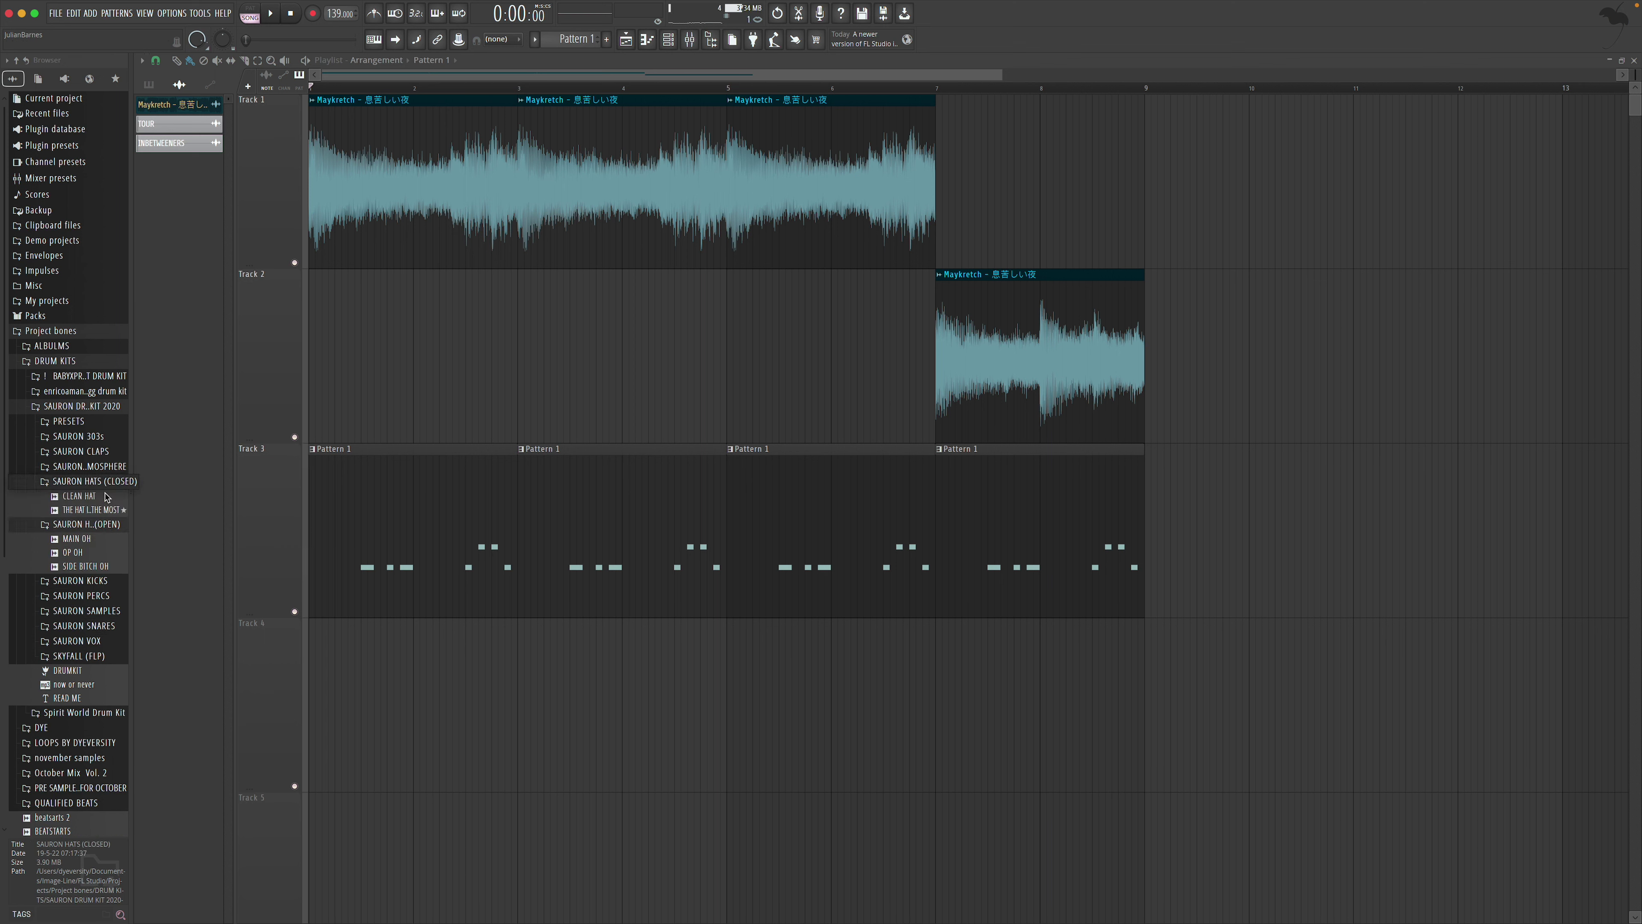
{"action": "left_click_drag", "start_coordinate": [105, 515], "coordinate": [188, 499]}
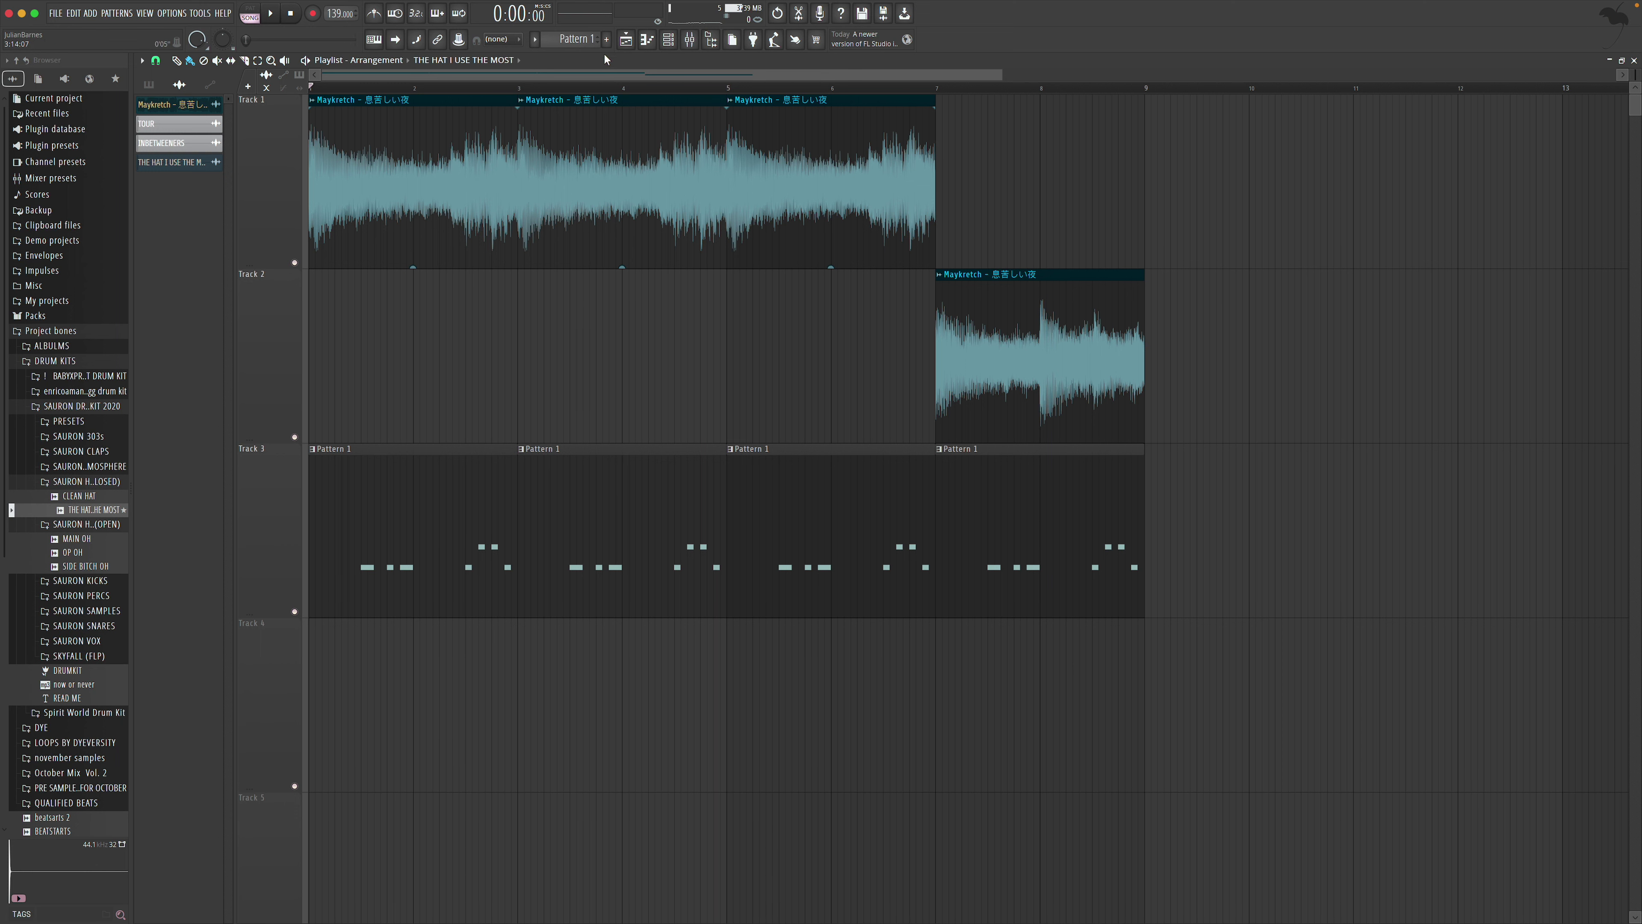
Create Pattern 2, place it at the start of Track 4, and open the hat's piano roll
{"action": "left_click", "coordinate": [611, 40]}
{"action": "left_click_drag", "start_coordinate": [198, 130], "coordinate": [314, 724]}
{"action": "double_click", "coordinate": [347, 716]}
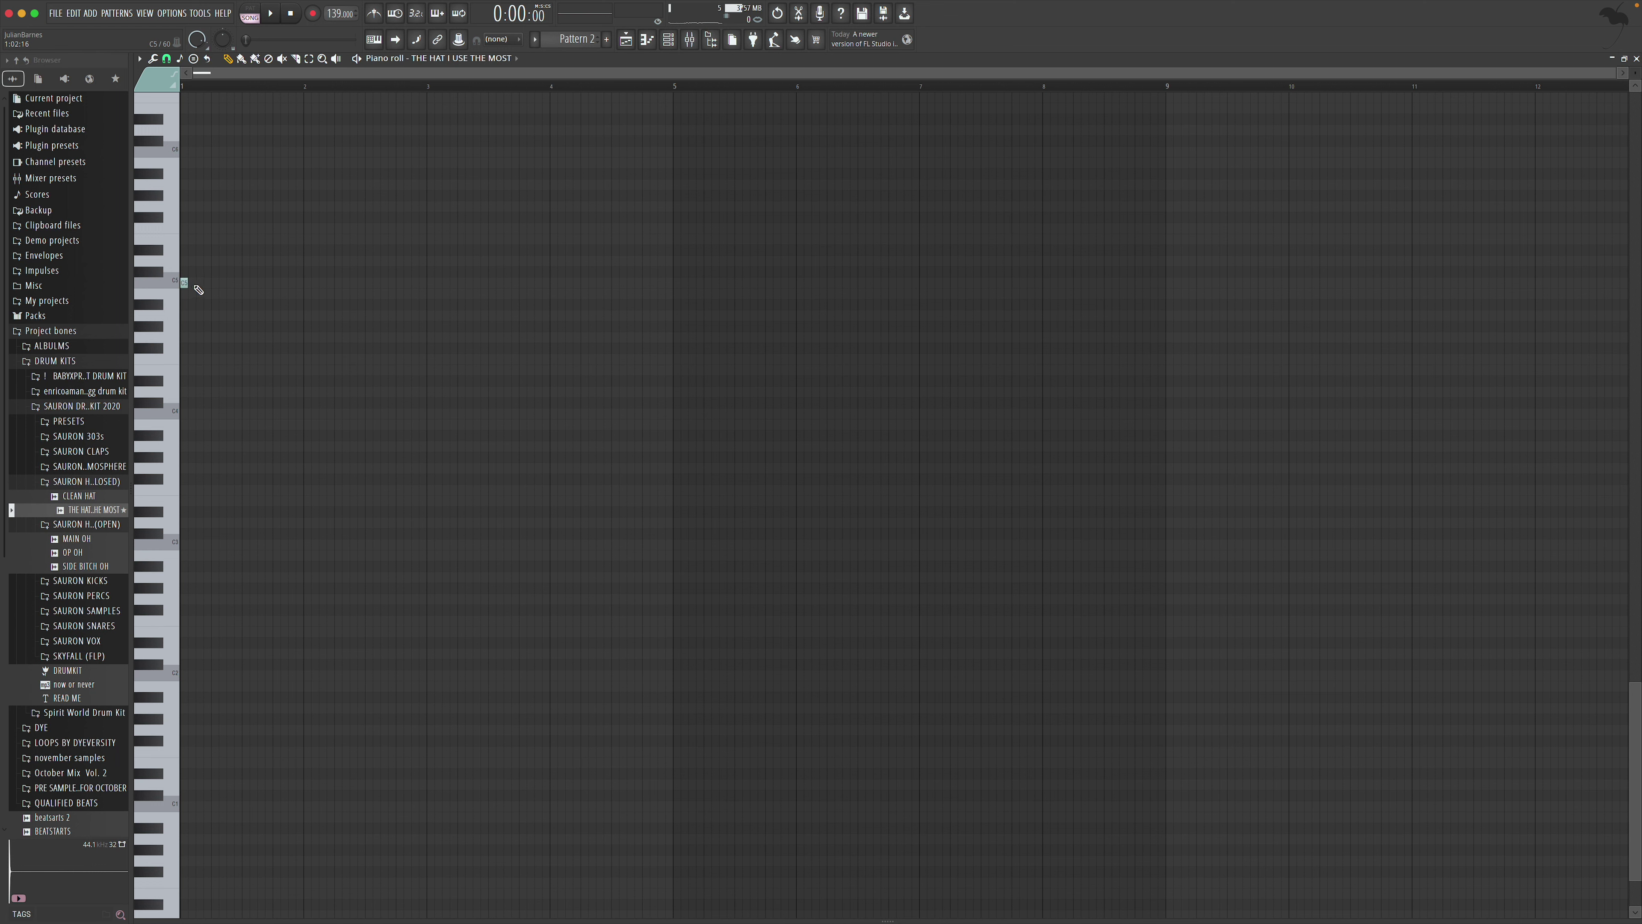
Program C5 hats in bar 1 on steps 1, 3, 7 and 11, plus three consecutive notes from step 13
{"action": "key", "text": "space"}
{"action": "left_click", "coordinate": [229, 283]}
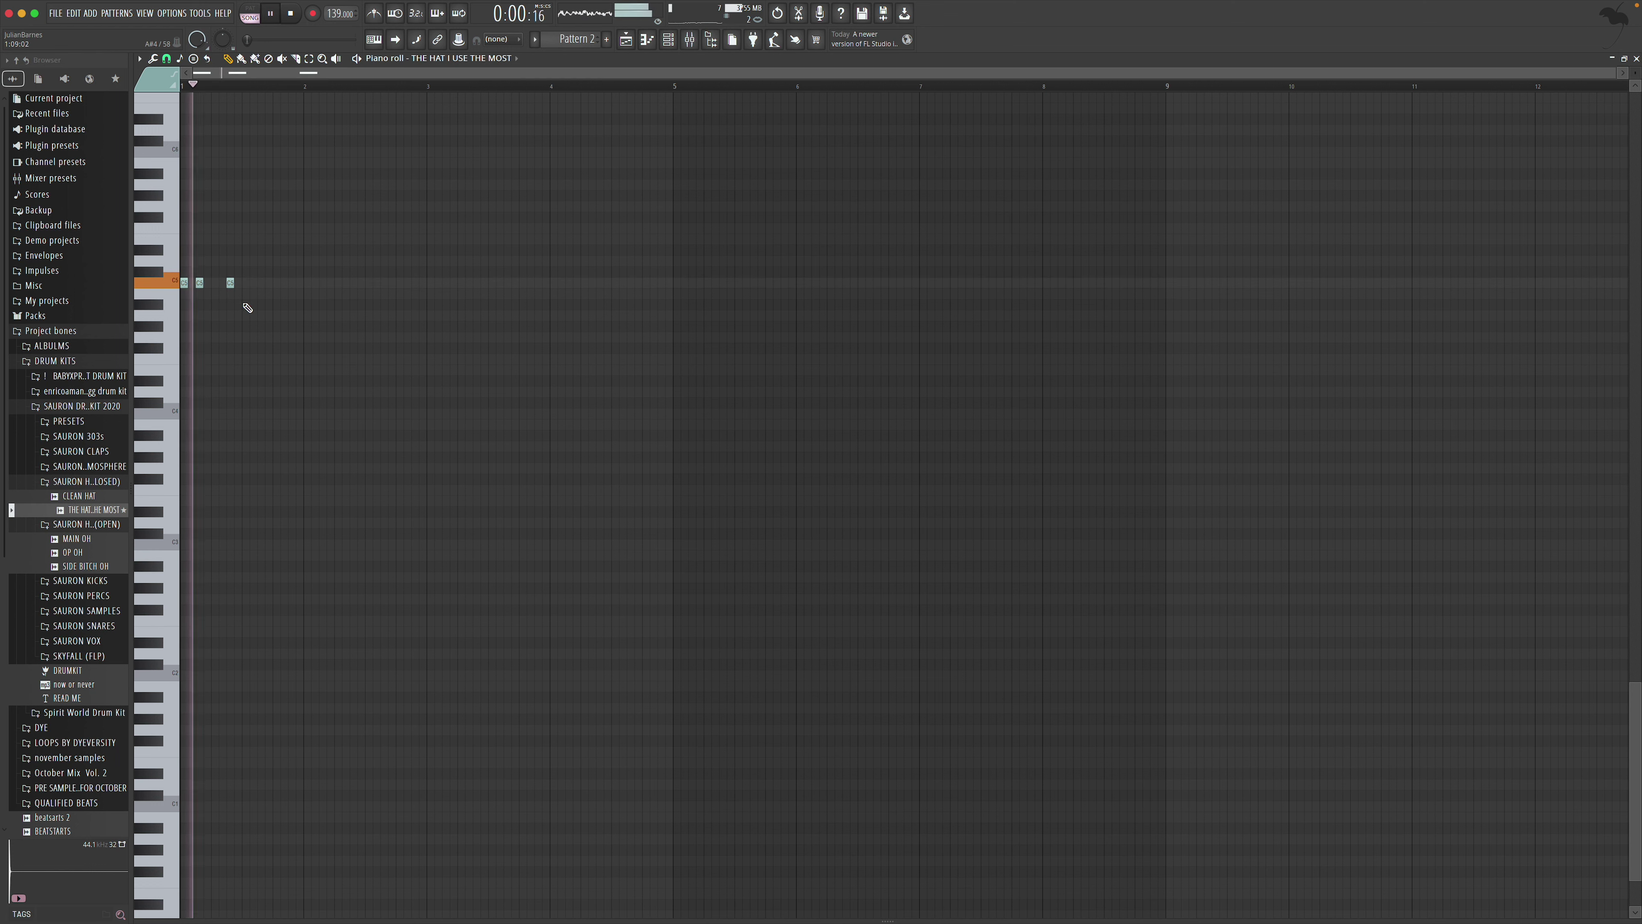
{"action": "key", "text": "space"}
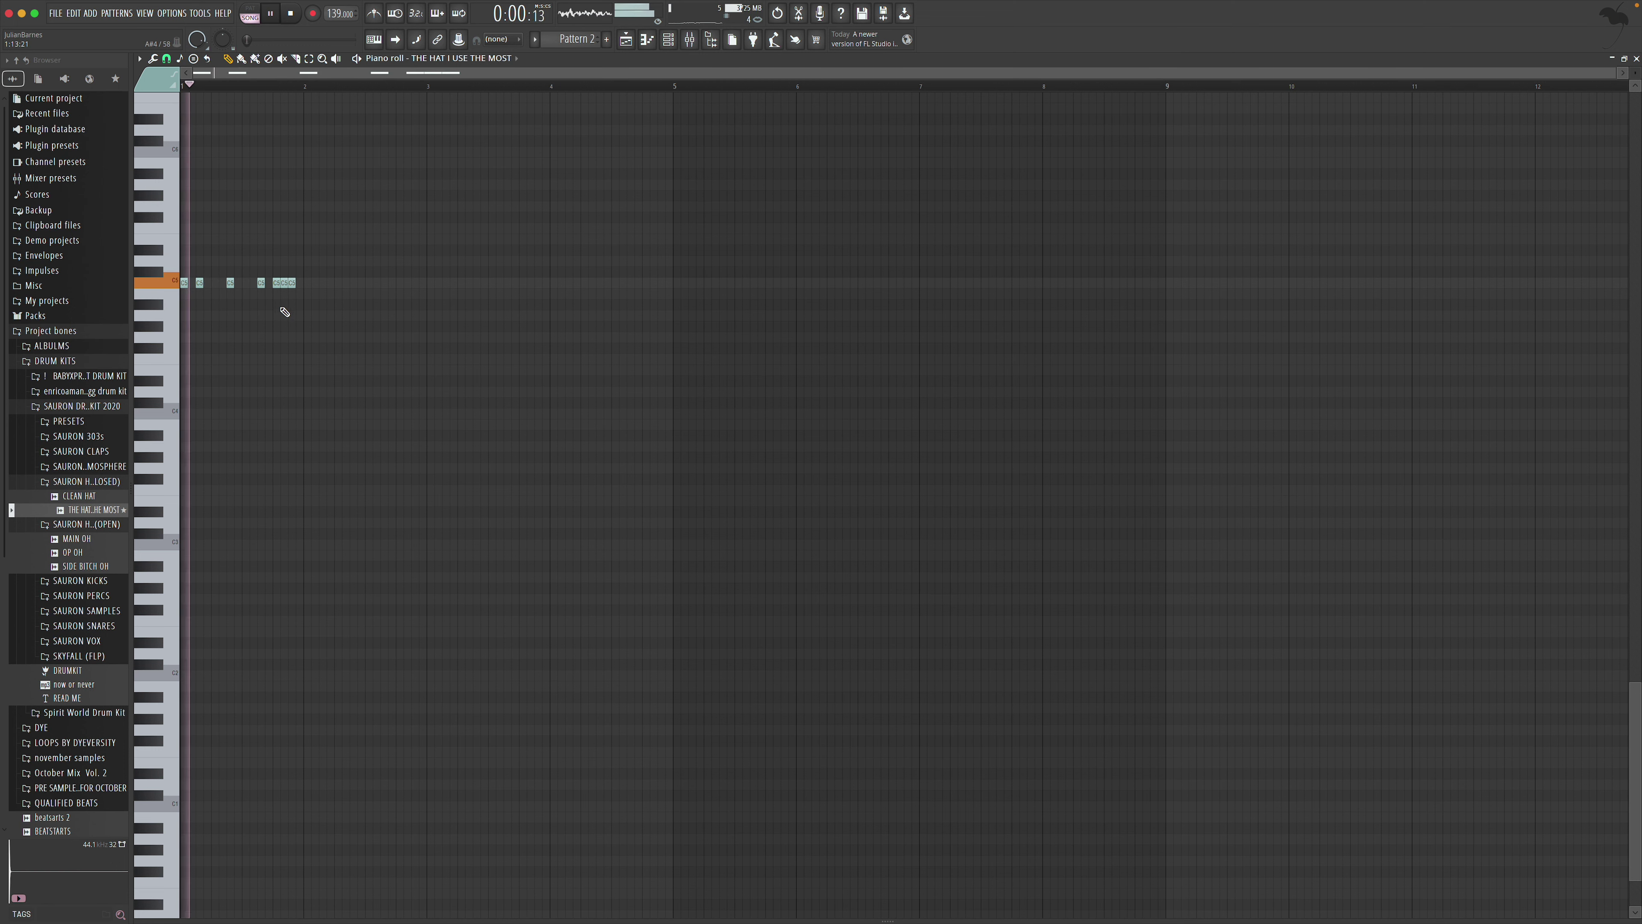
{"action": "key", "text": "space"}
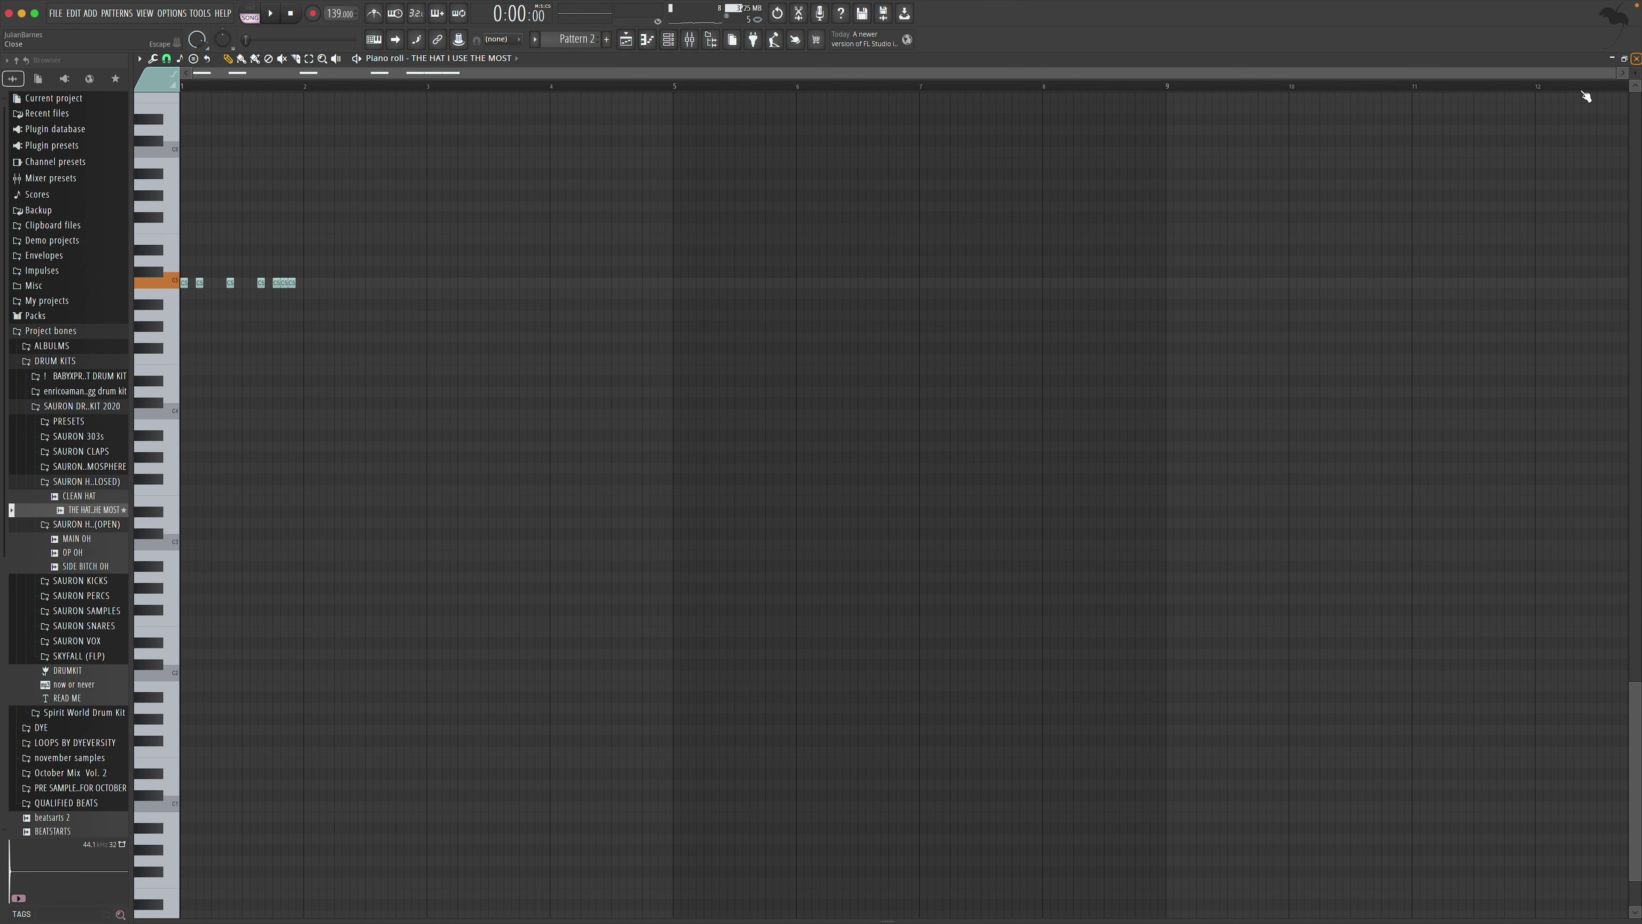
{"action": "left_click", "coordinate": [1637, 58]}
Mute the sample on Track 1 and Track 2 and play only the drums
{"action": "left_click", "coordinate": [294, 260]}
{"action": "key", "text": "space"}
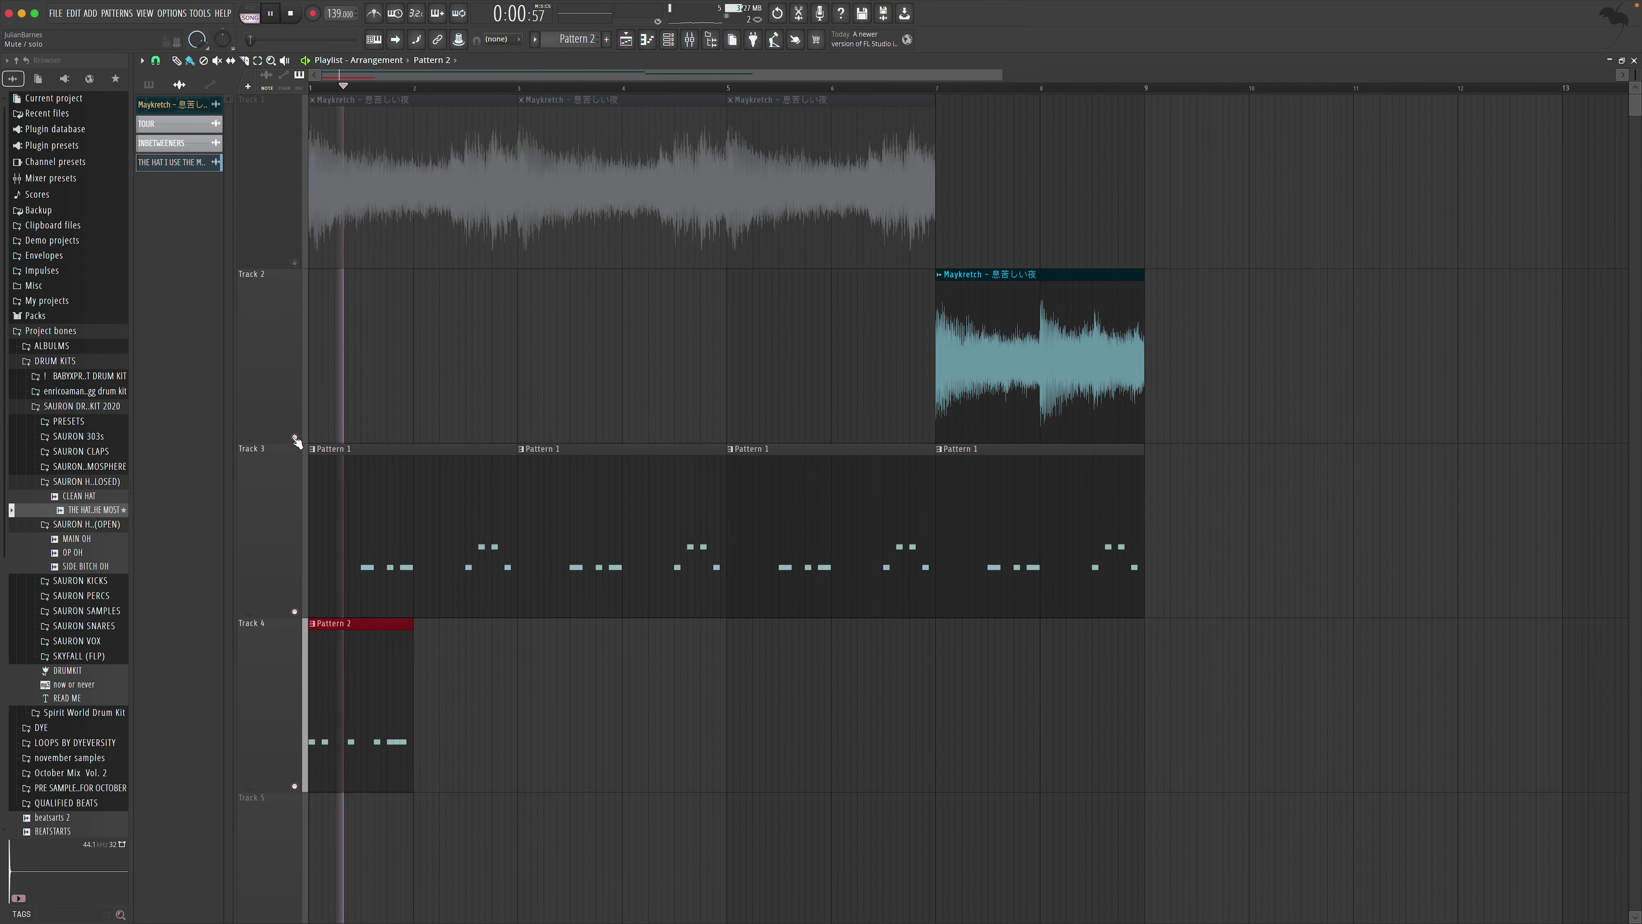
{"action": "left_click", "coordinate": [294, 437]}
{"action": "key", "text": "space"}
Delete the run of three hat notes at the end of bar 1 in Pattern 2
{"action": "double_click", "coordinate": [389, 653]}
{"action": "key", "text": "space"}
{"action": "right_click", "coordinate": [284, 283]}
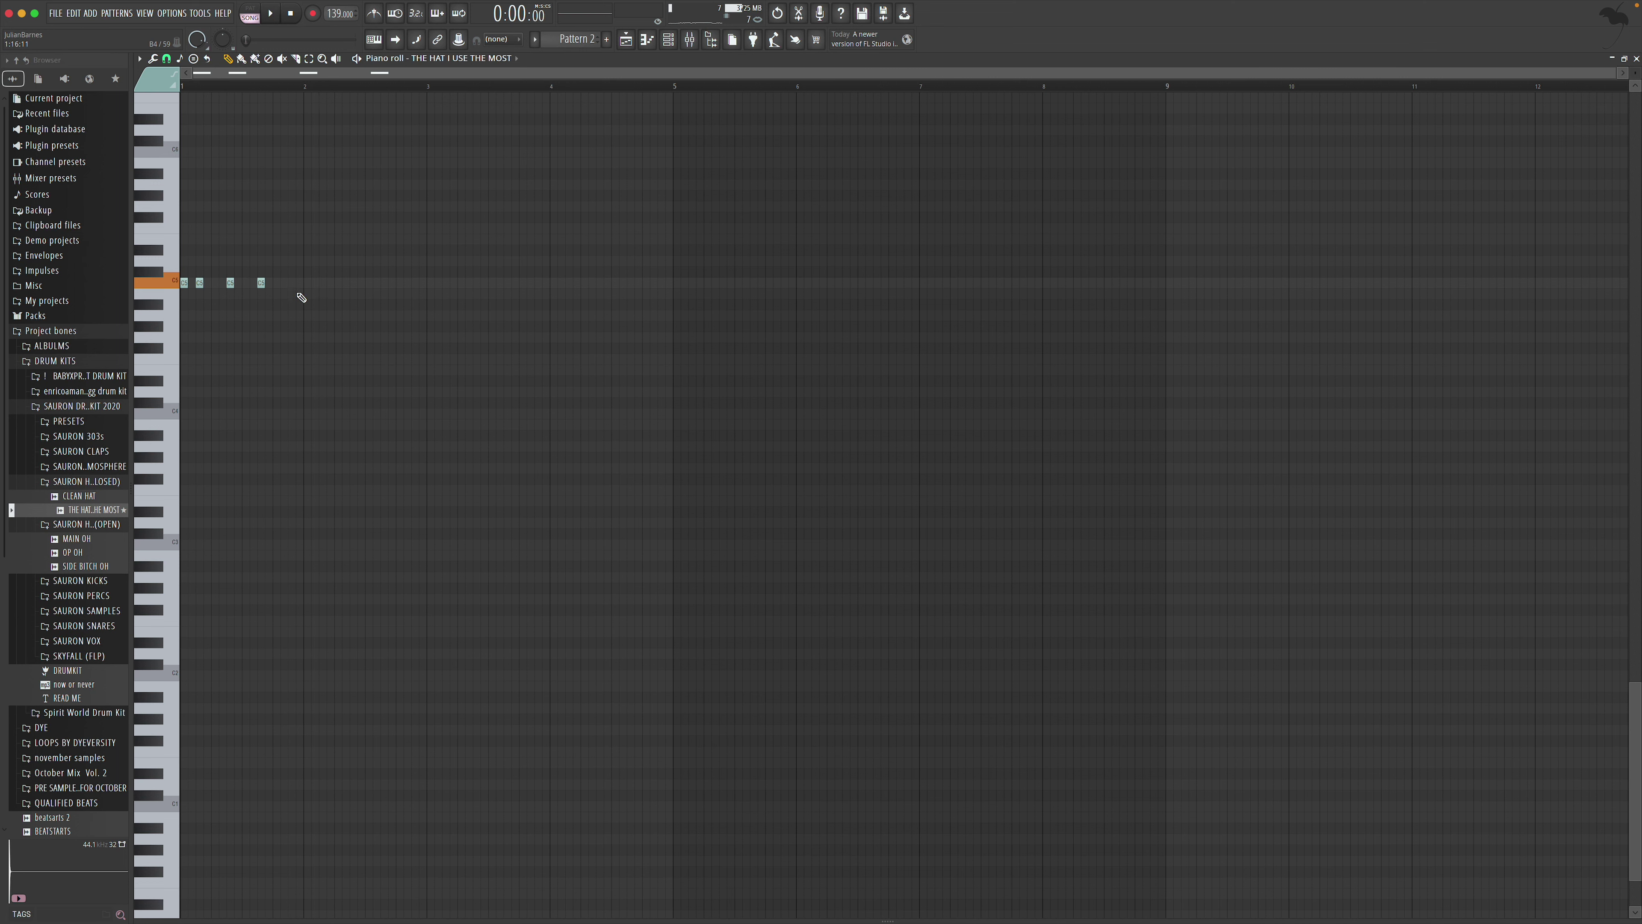
{"action": "key", "text": "space"}
{"action": "key", "text": "space"}
Repeat the four-note hat rhythm in bar 2 and add a hat on step 2 to form a three-note run
{"action": "left_click_drag", "start_coordinate": [365, 278], "coordinate": [385, 281]}
{"action": "left_click", "coordinate": [404, 317]}
{"action": "right_click", "coordinate": [426, 320]}
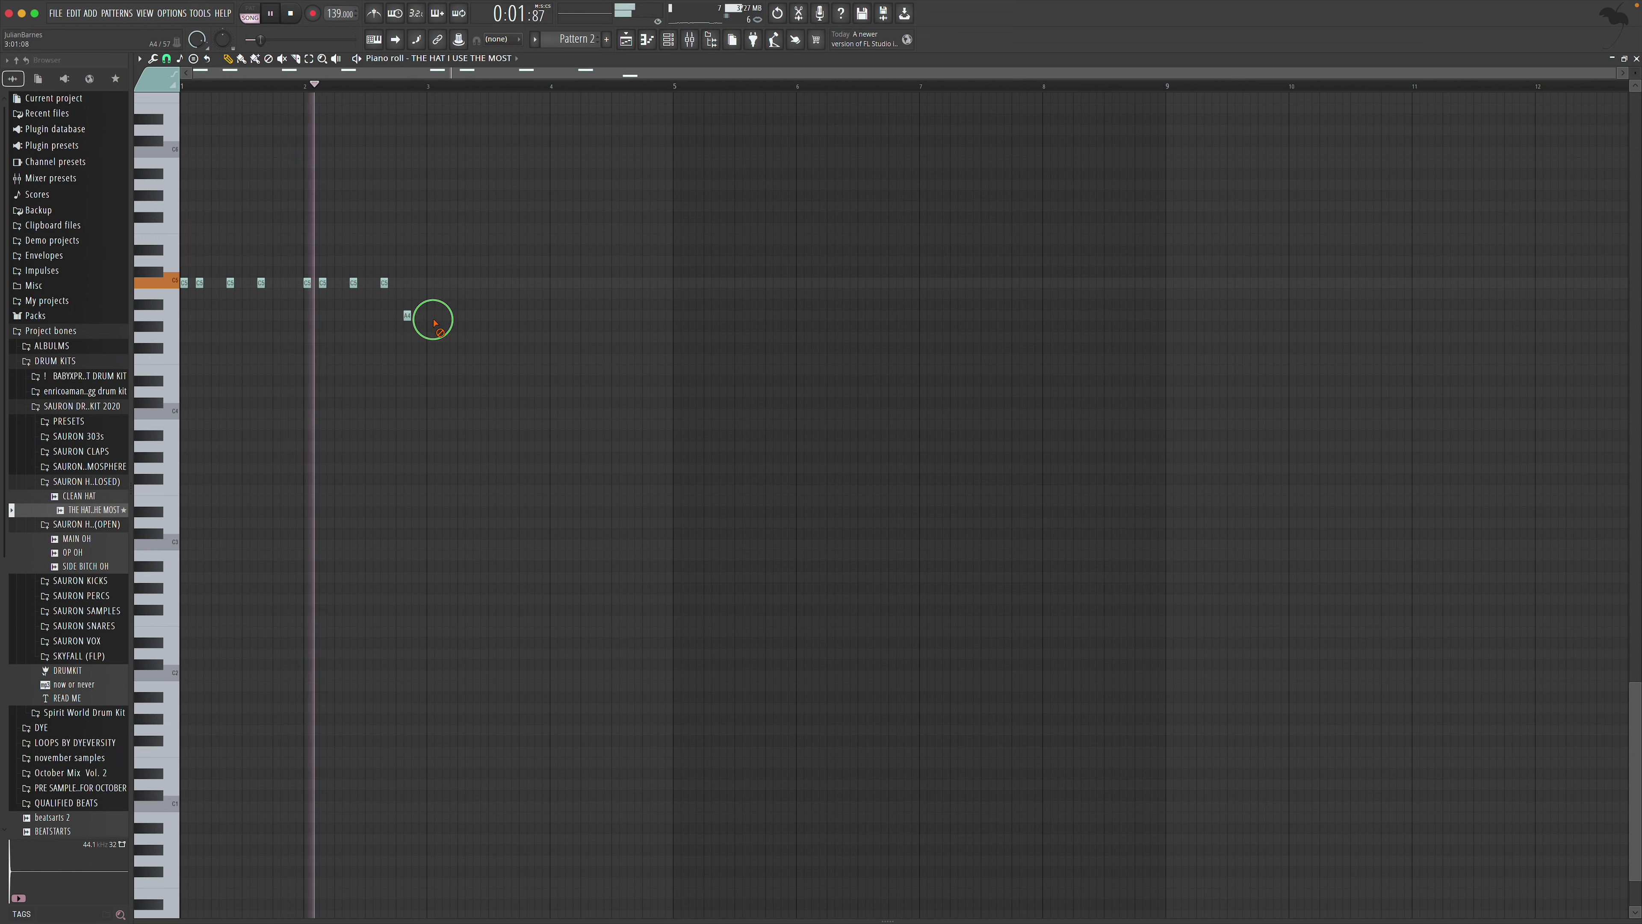
{"action": "right_click", "coordinate": [407, 315]}
{"action": "key", "text": "space"}
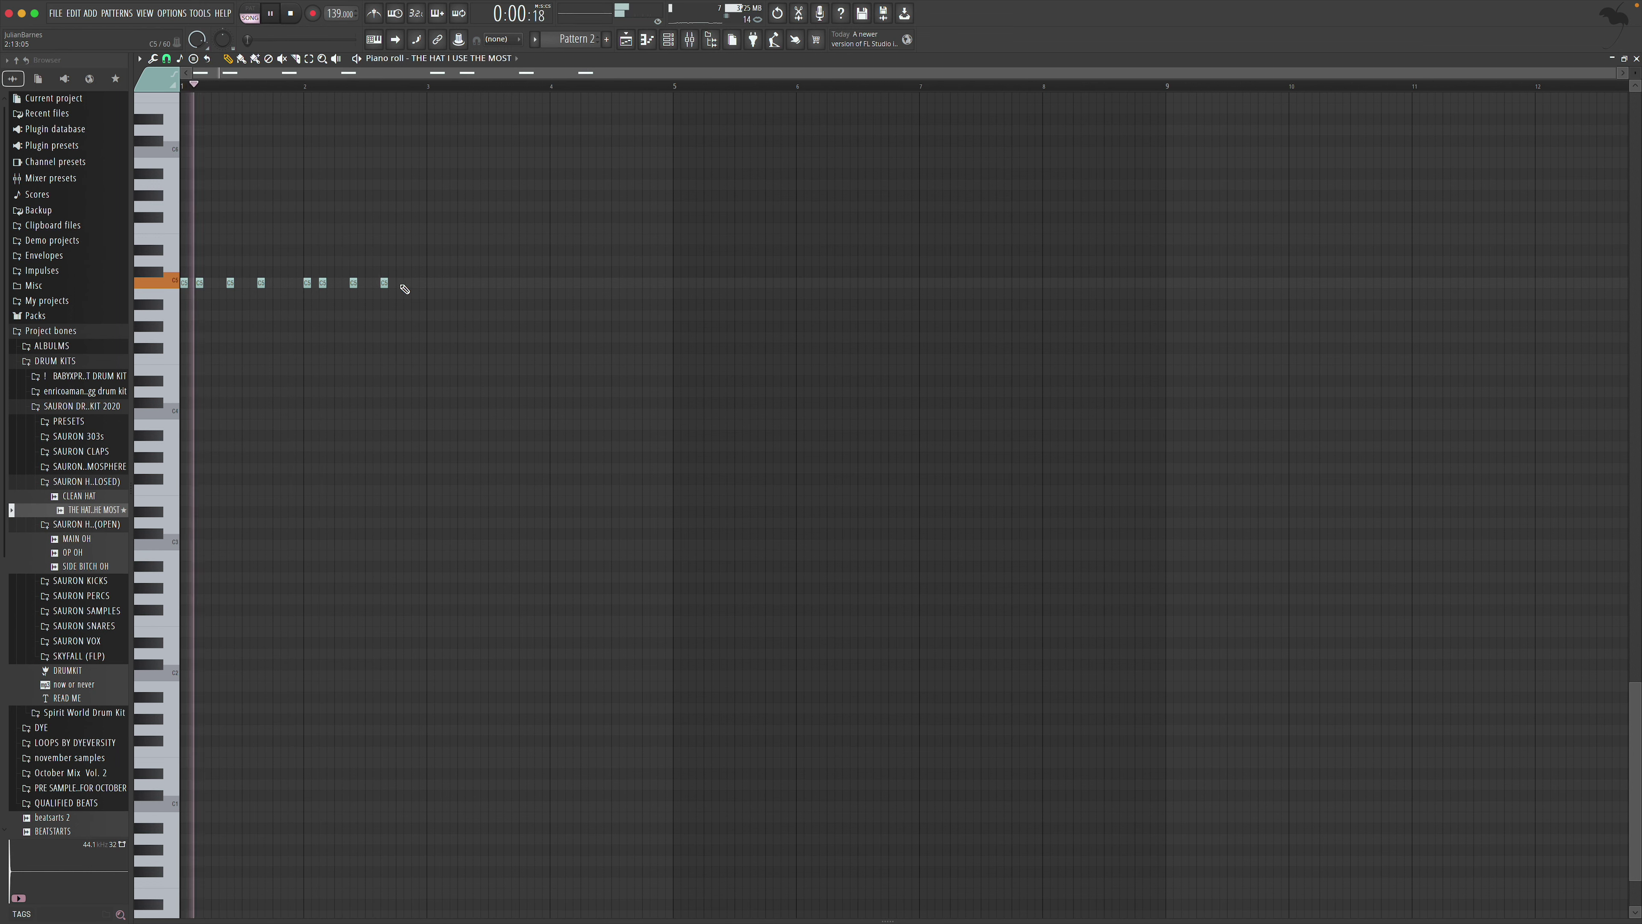
{"action": "left_click", "coordinate": [317, 284]}
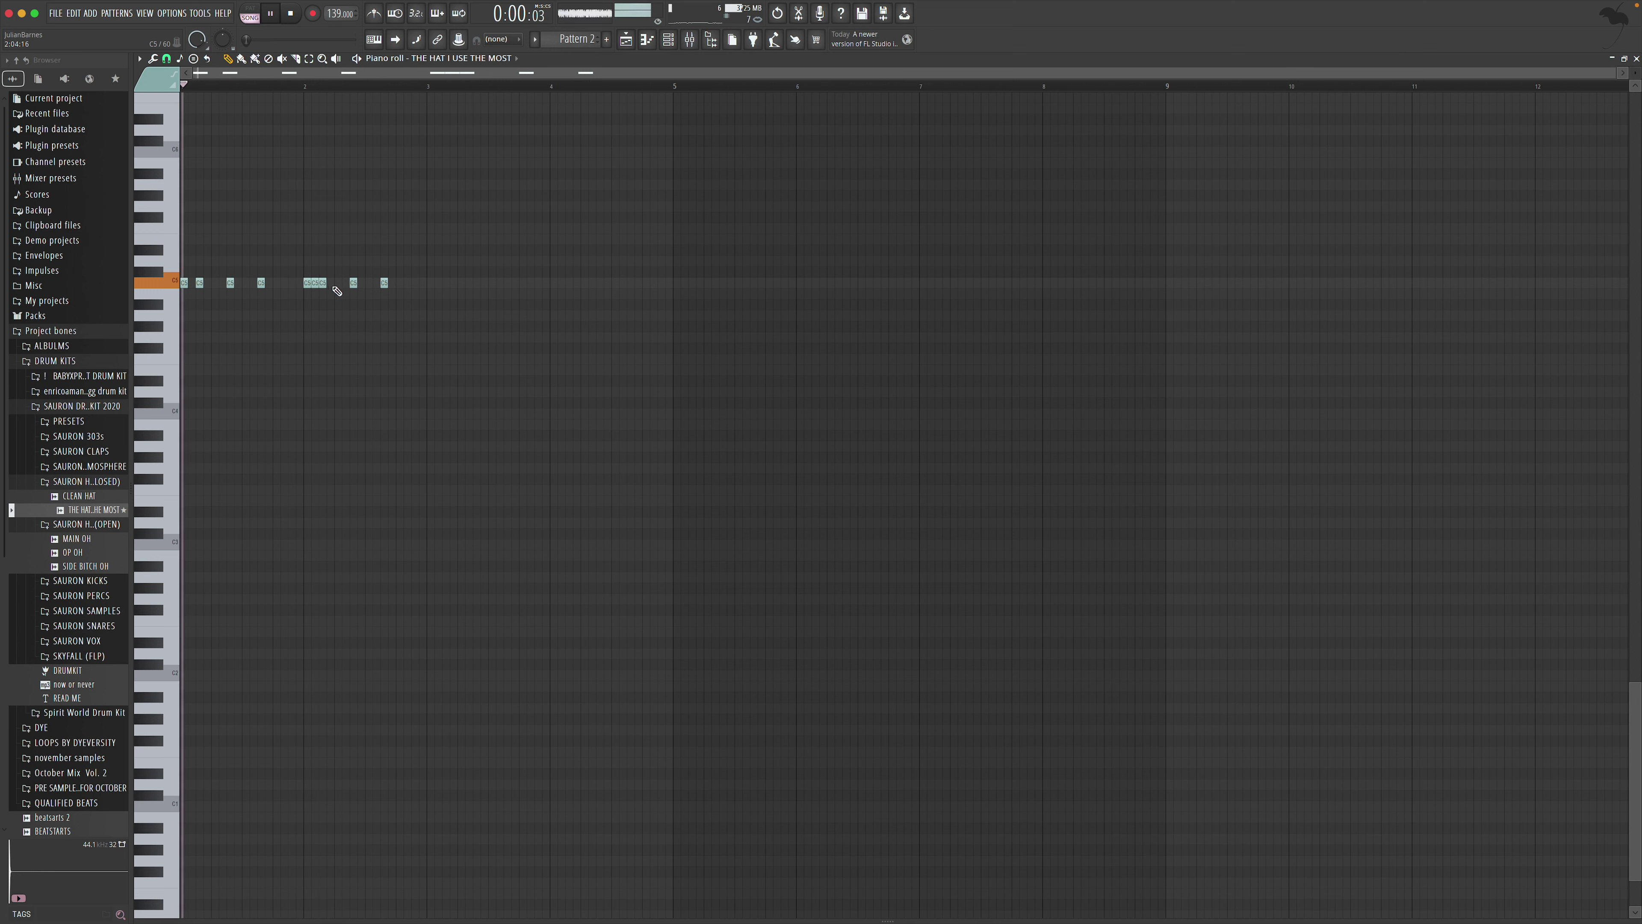
{"action": "key", "text": "space"}
With a finer grid snap, halve the hat on step 7 of bar 2 and add three half-step hats after it
{"action": "left_click_drag", "start_coordinate": [316, 190], "coordinate": [516, 344]}
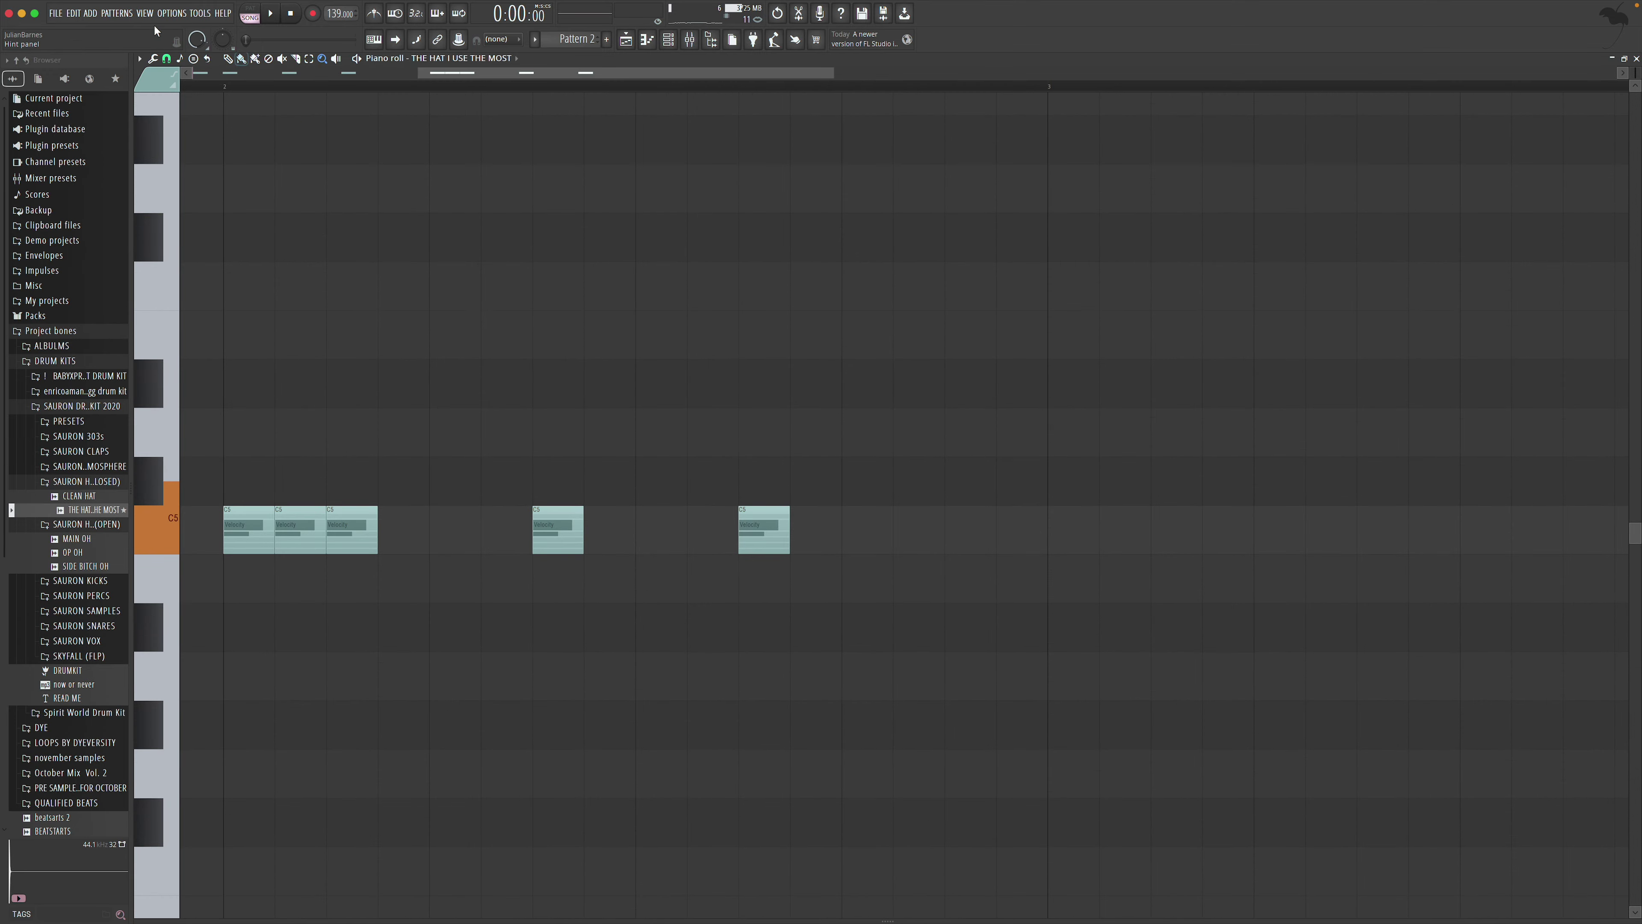
{"action": "left_click", "coordinate": [166, 59]}
{"action": "left_click", "coordinate": [184, 135]}
{"action": "left_click", "coordinate": [166, 60]}
{"action": "left_click", "coordinate": [183, 143]}
{"action": "key", "text": "space"}
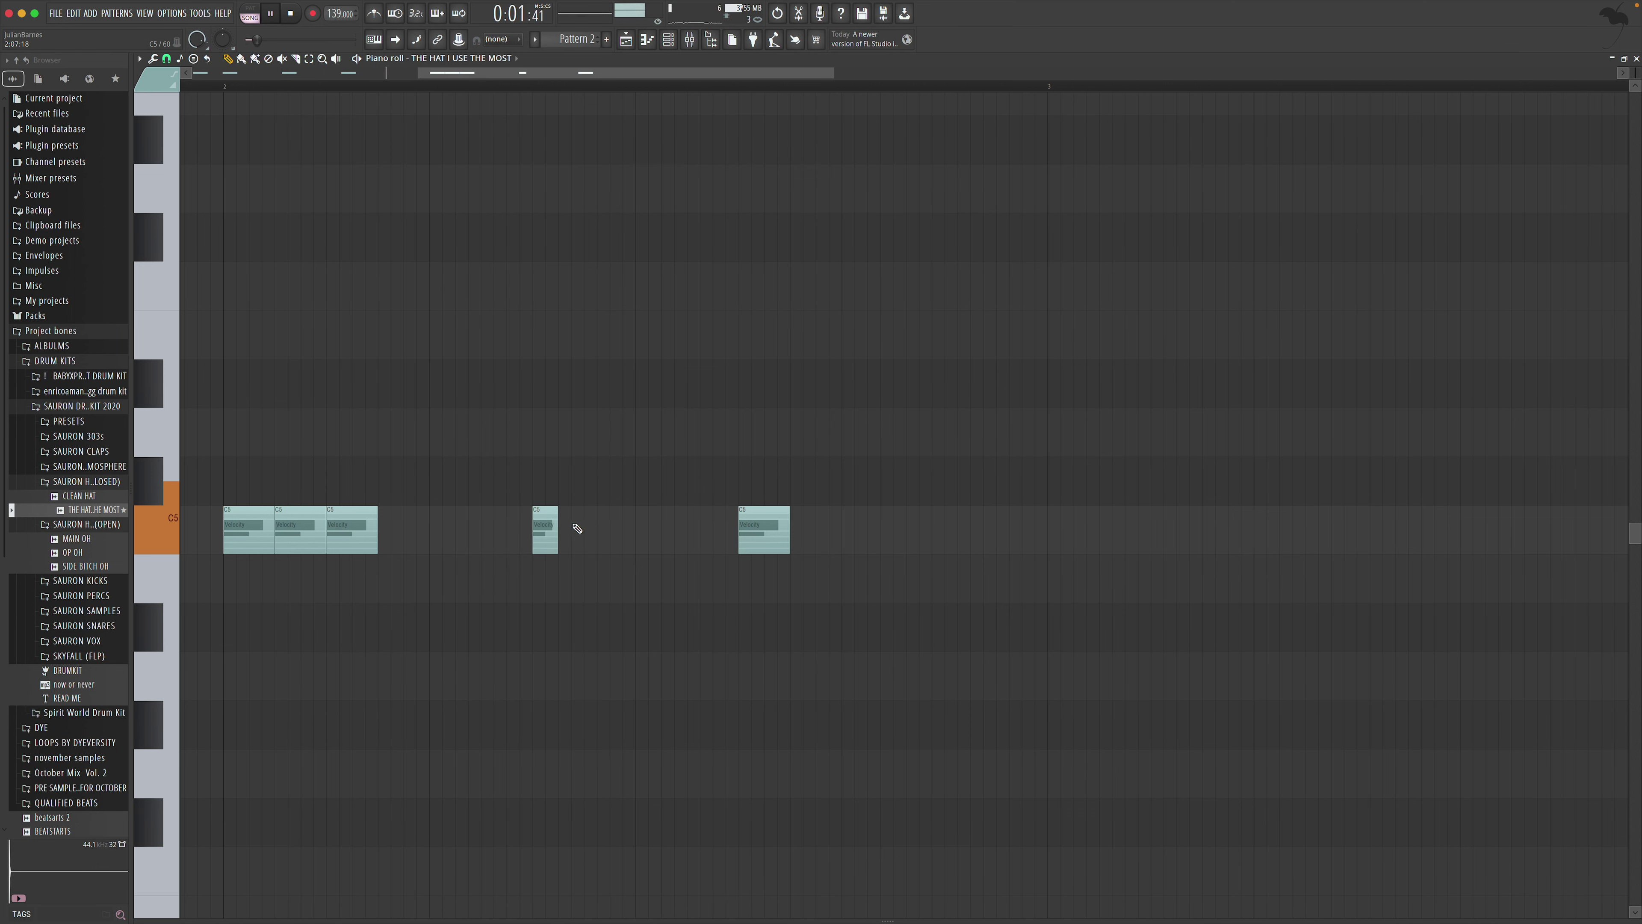
{"action": "left_click", "coordinate": [576, 529]}
{"action": "left_click", "coordinate": [598, 525]}
{"action": "key", "text": "space"}
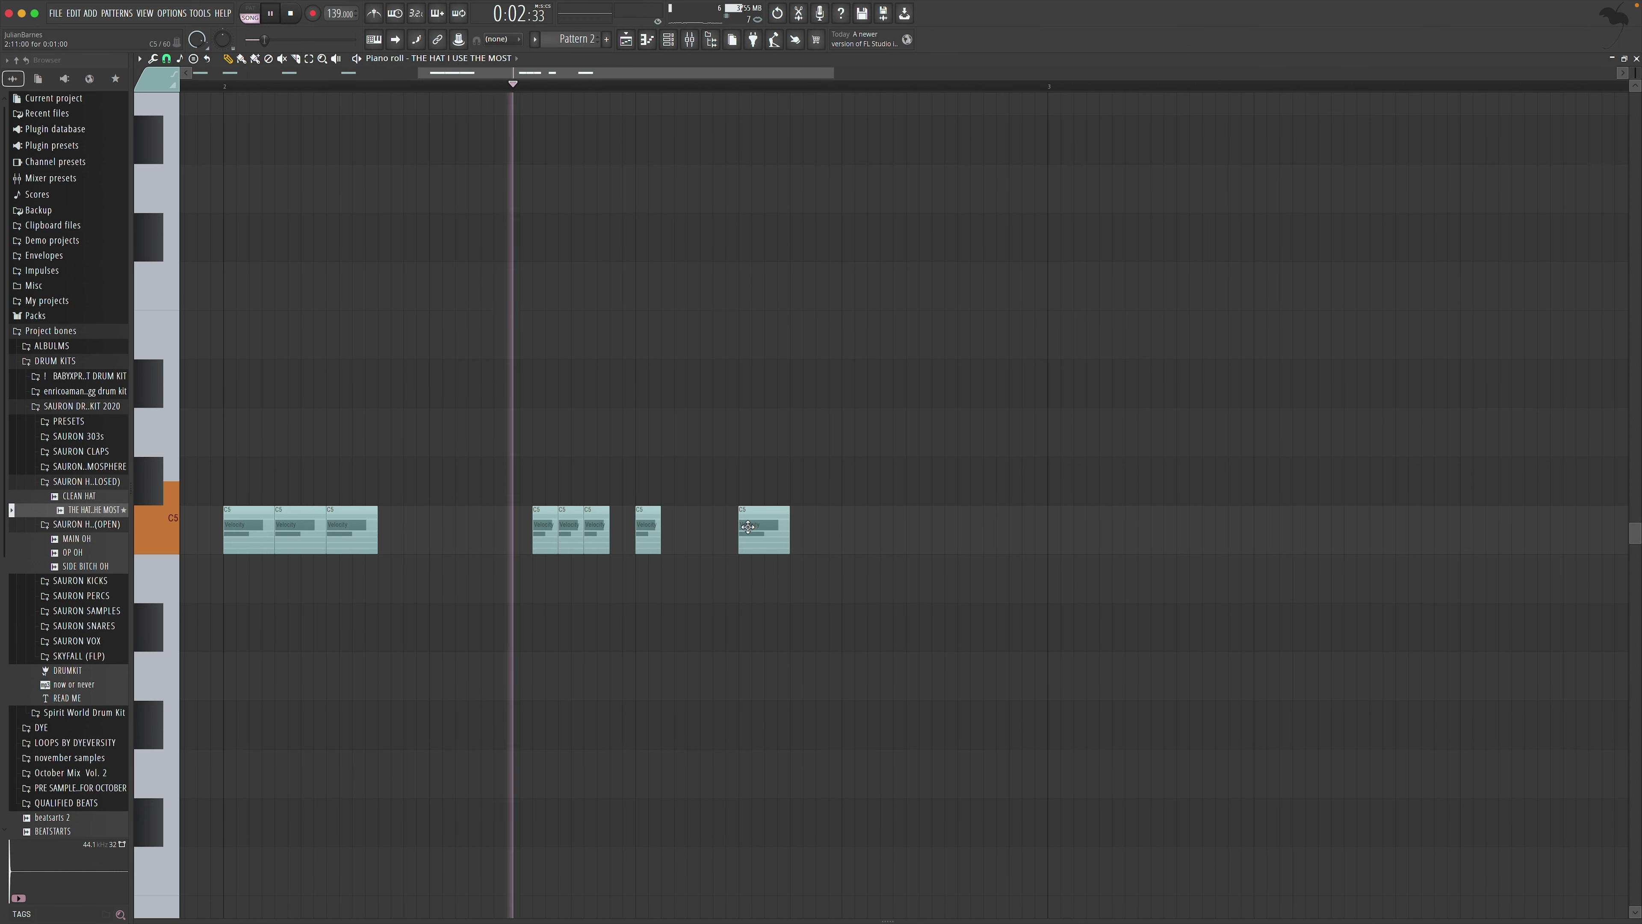
{"action": "key", "text": "space"}
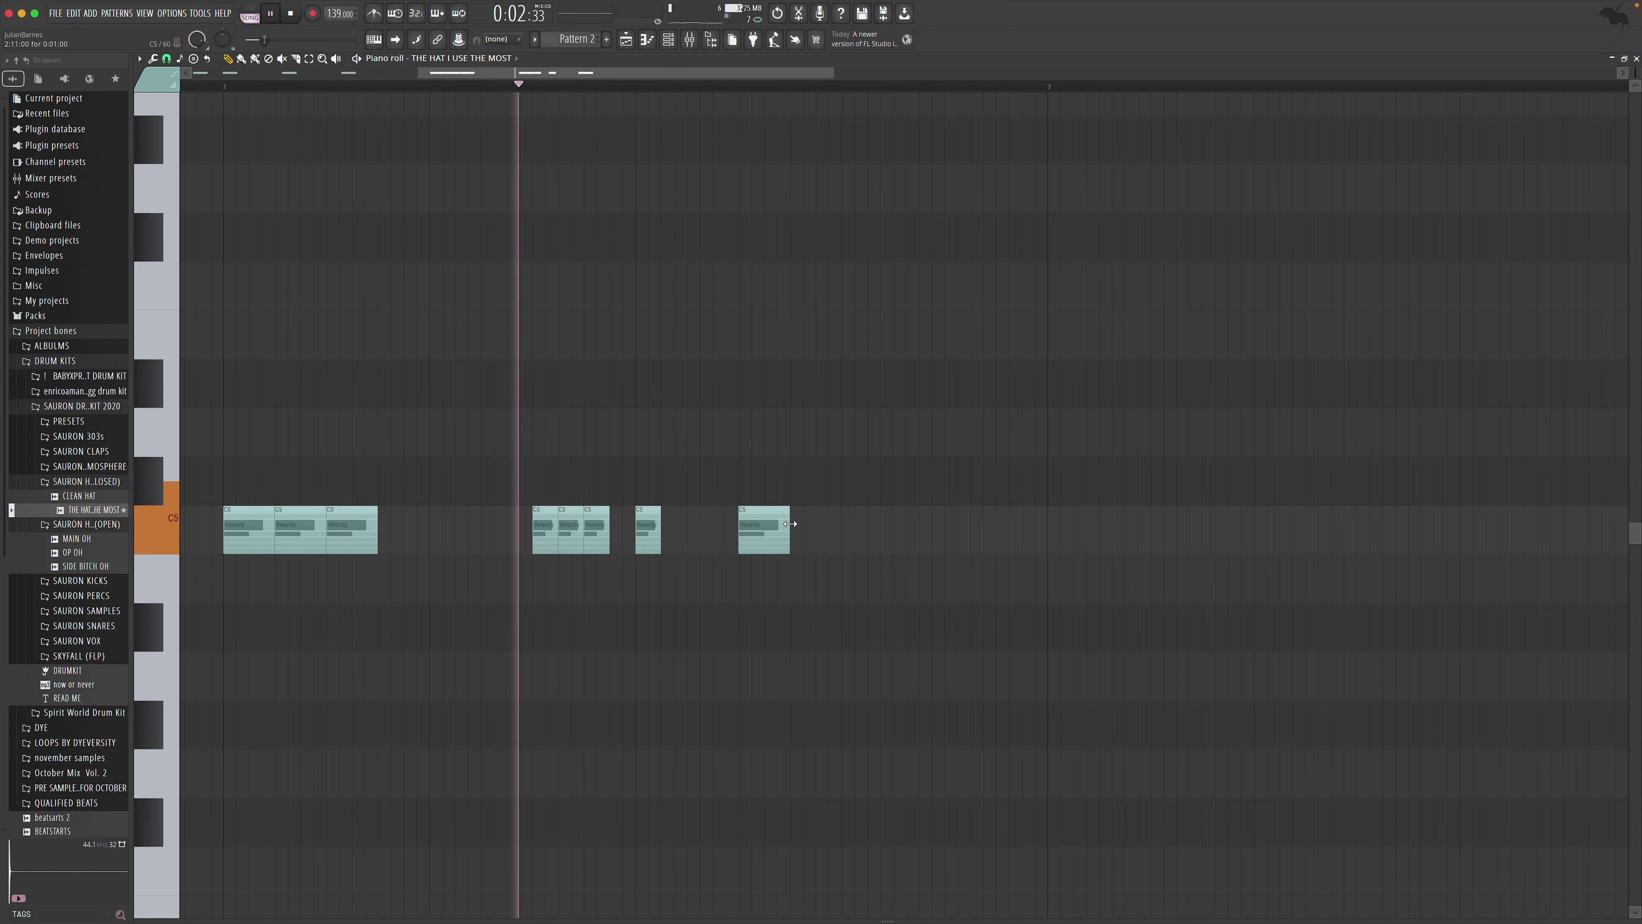
Try two half-step hats in the last beat of bar 2 and remove both
{"action": "key", "text": "space"}
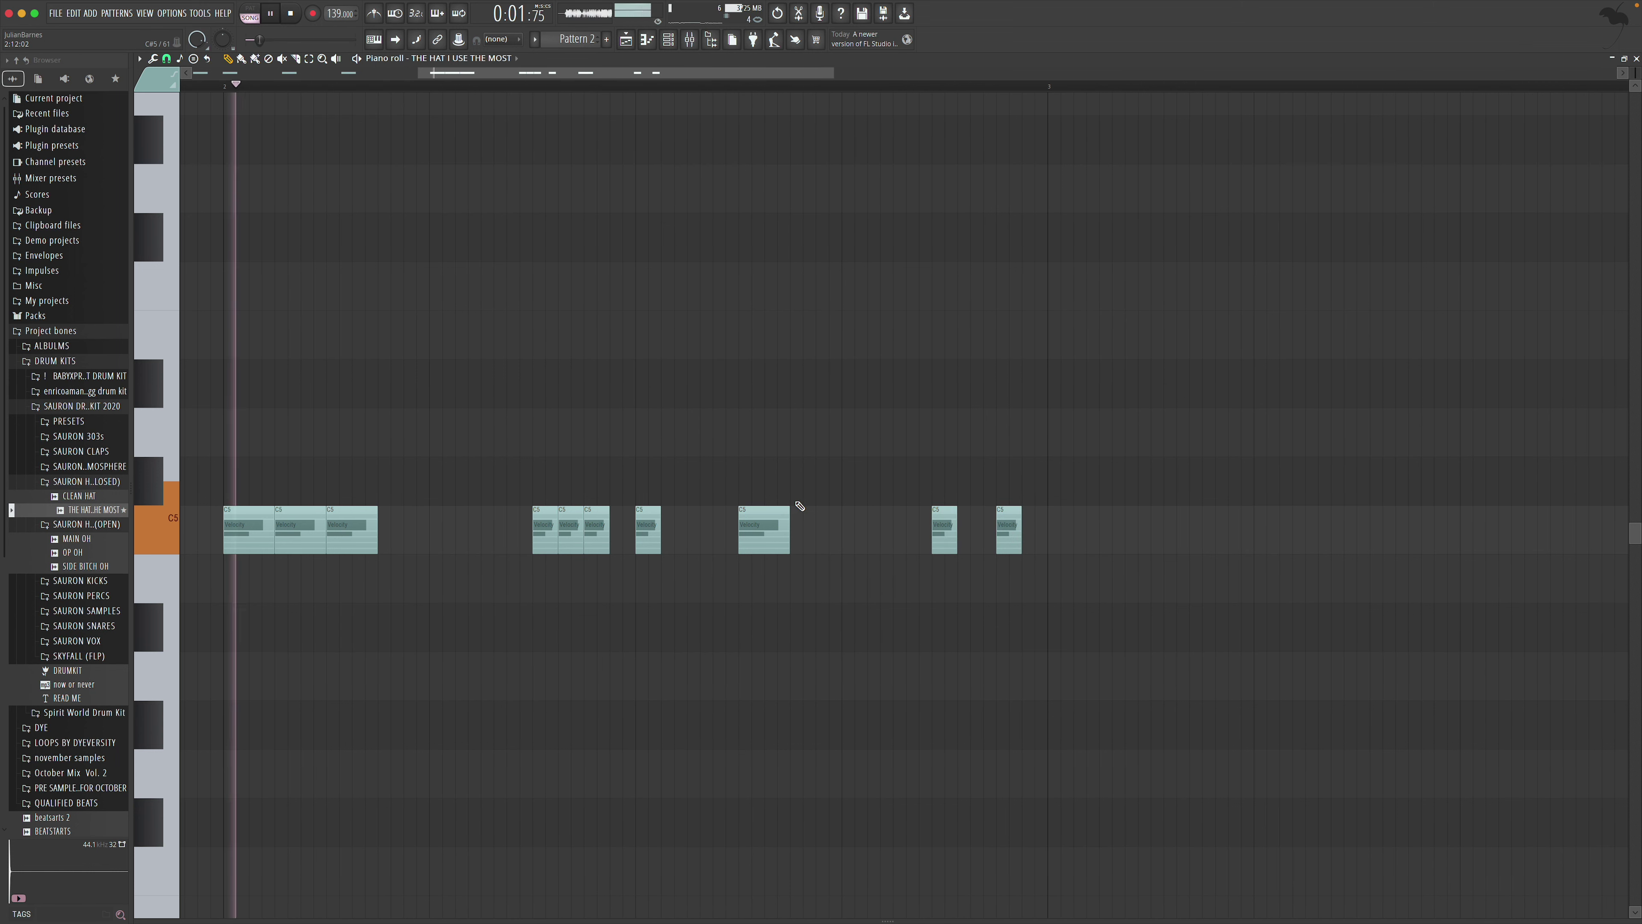
{"action": "right_click", "coordinate": [1009, 529]}
{"action": "right_click", "coordinate": [944, 529]}
Fill Track 4 with three more Pattern 2 clips up to the end of the Pattern 1 clips
{"action": "left_click", "coordinate": [1637, 59]}
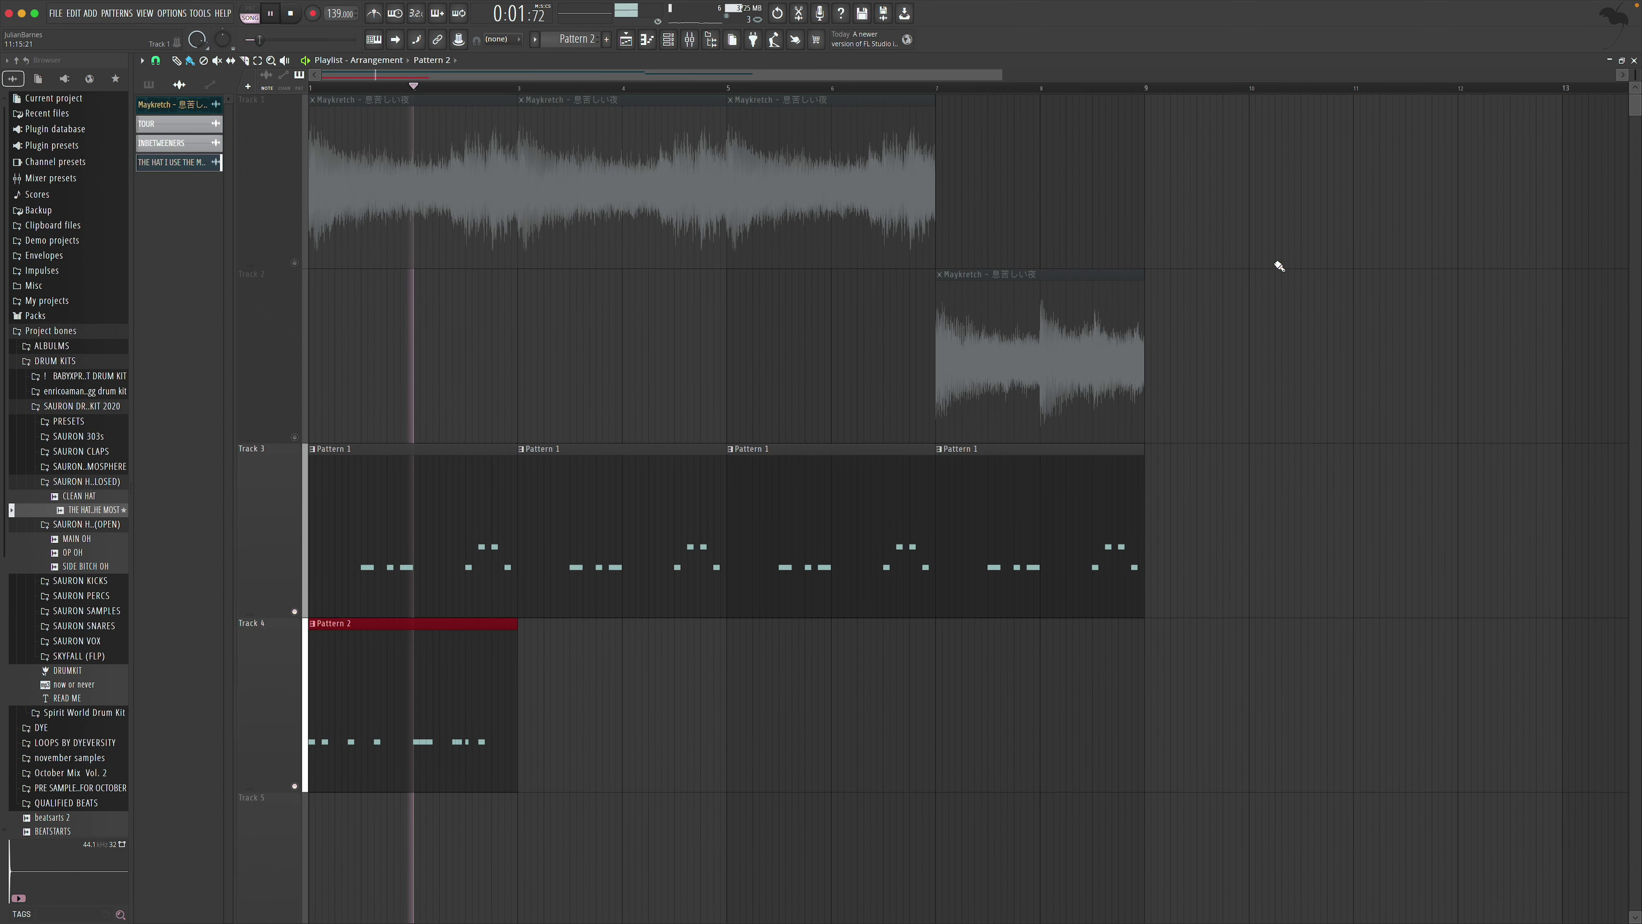
{"action": "left_click_drag", "start_coordinate": [517, 653], "coordinate": [1099, 673]}
Review the TOUR snare notes across both bars of Pattern 1 during playback
{"action": "double_click", "coordinate": [347, 471]}
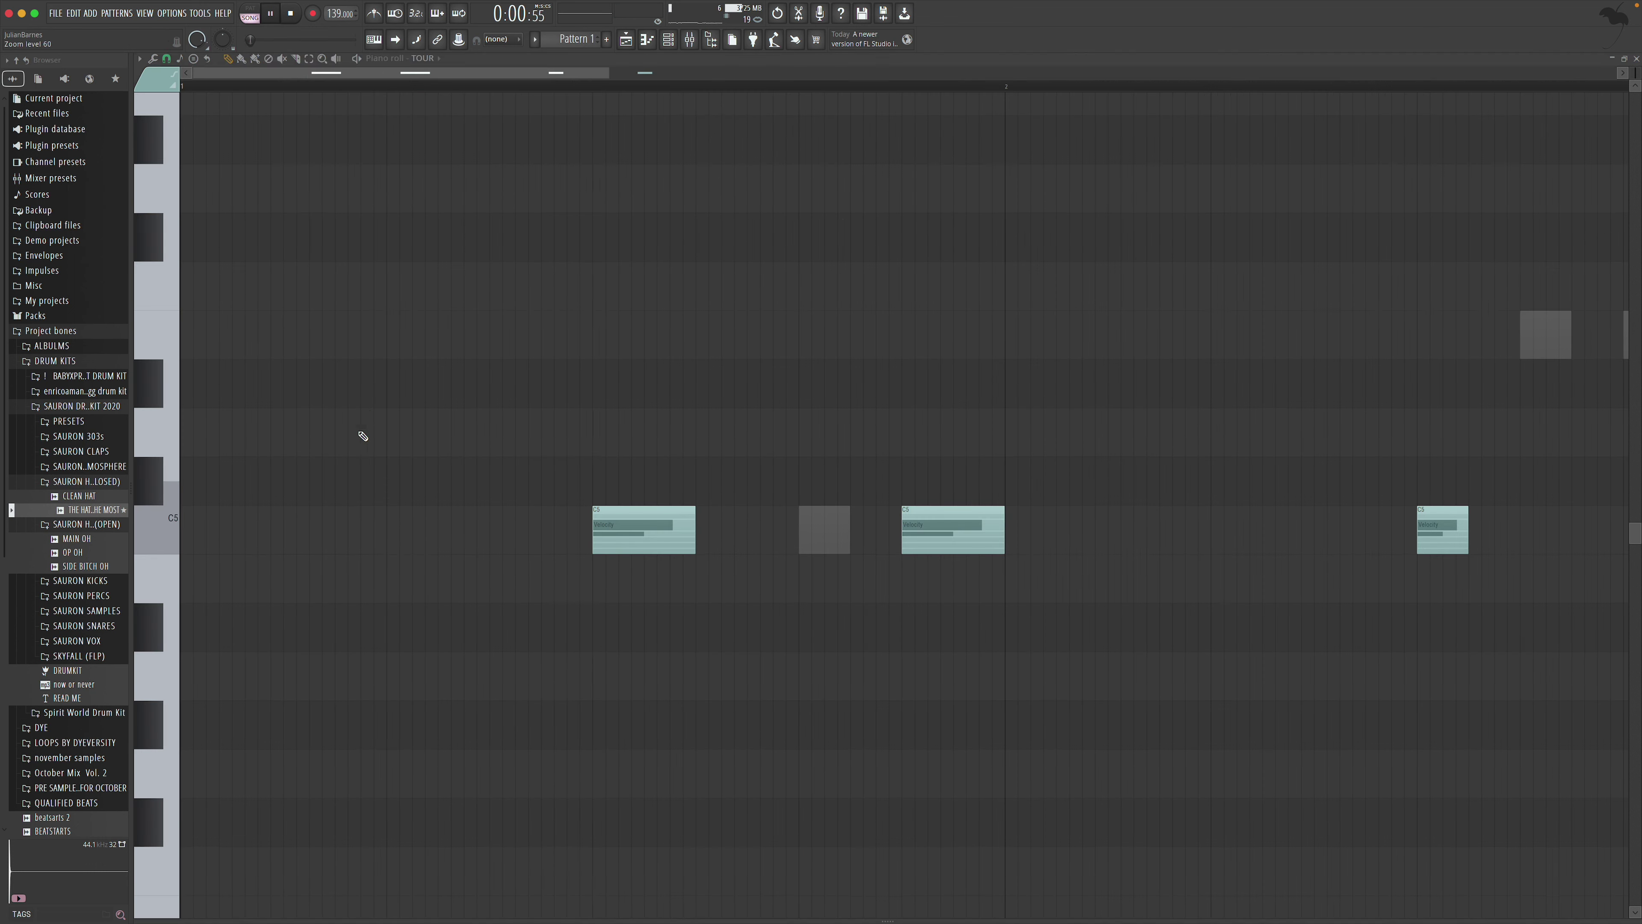
{"action": "left_click", "coordinate": [322, 59]}
{"action": "right_click", "coordinate": [832, 352]}
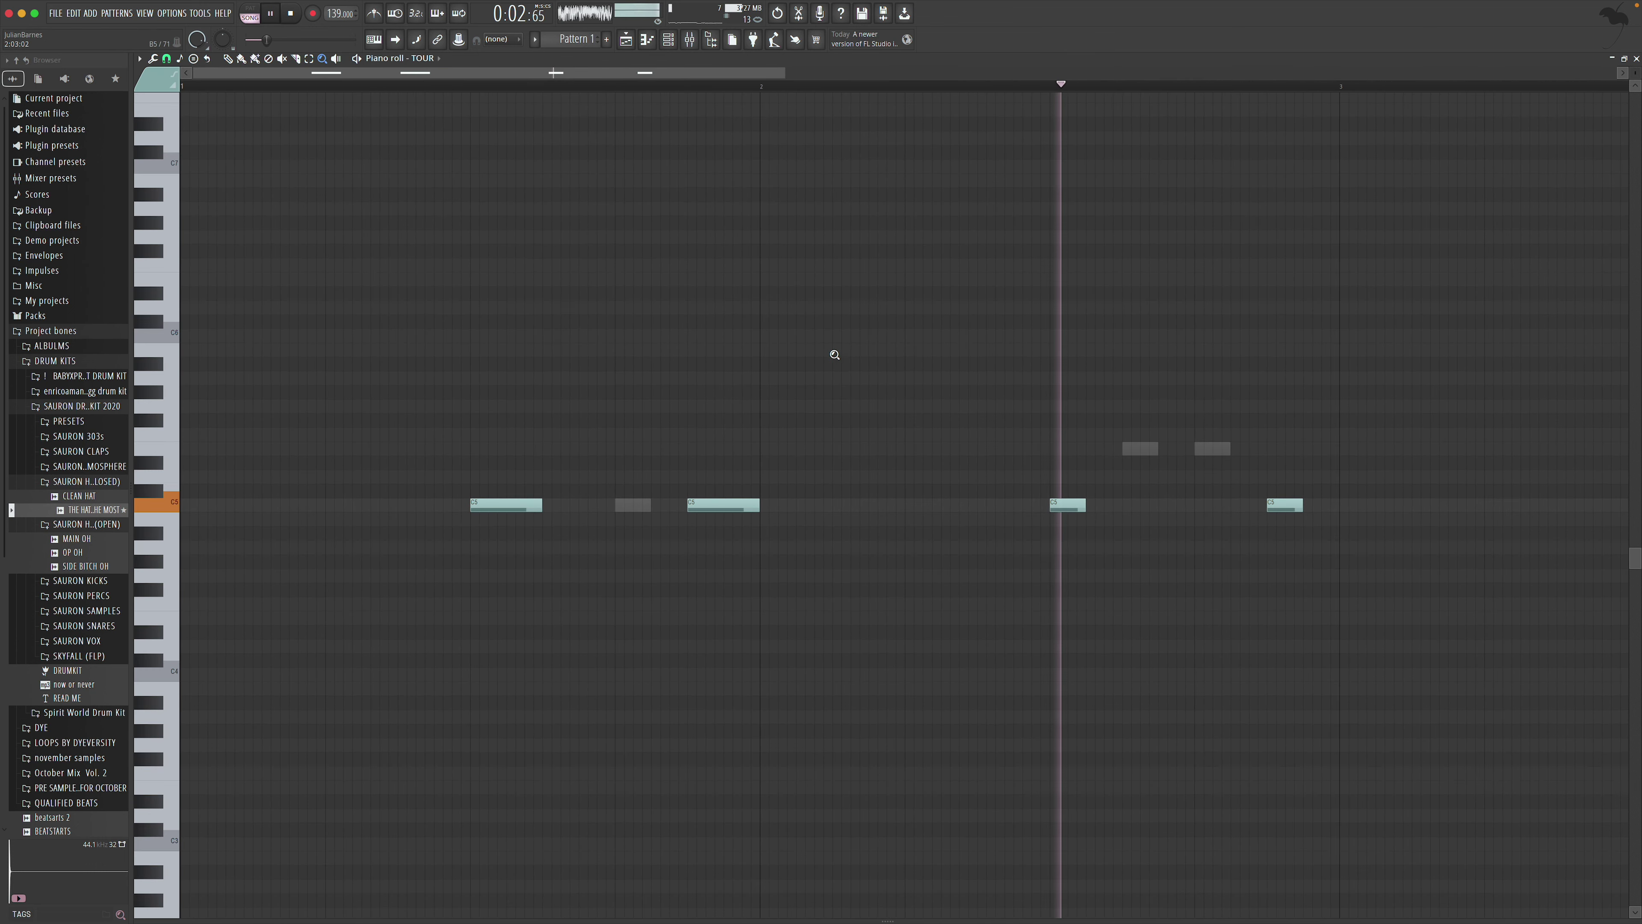
{"action": "left_click", "coordinate": [229, 59]}
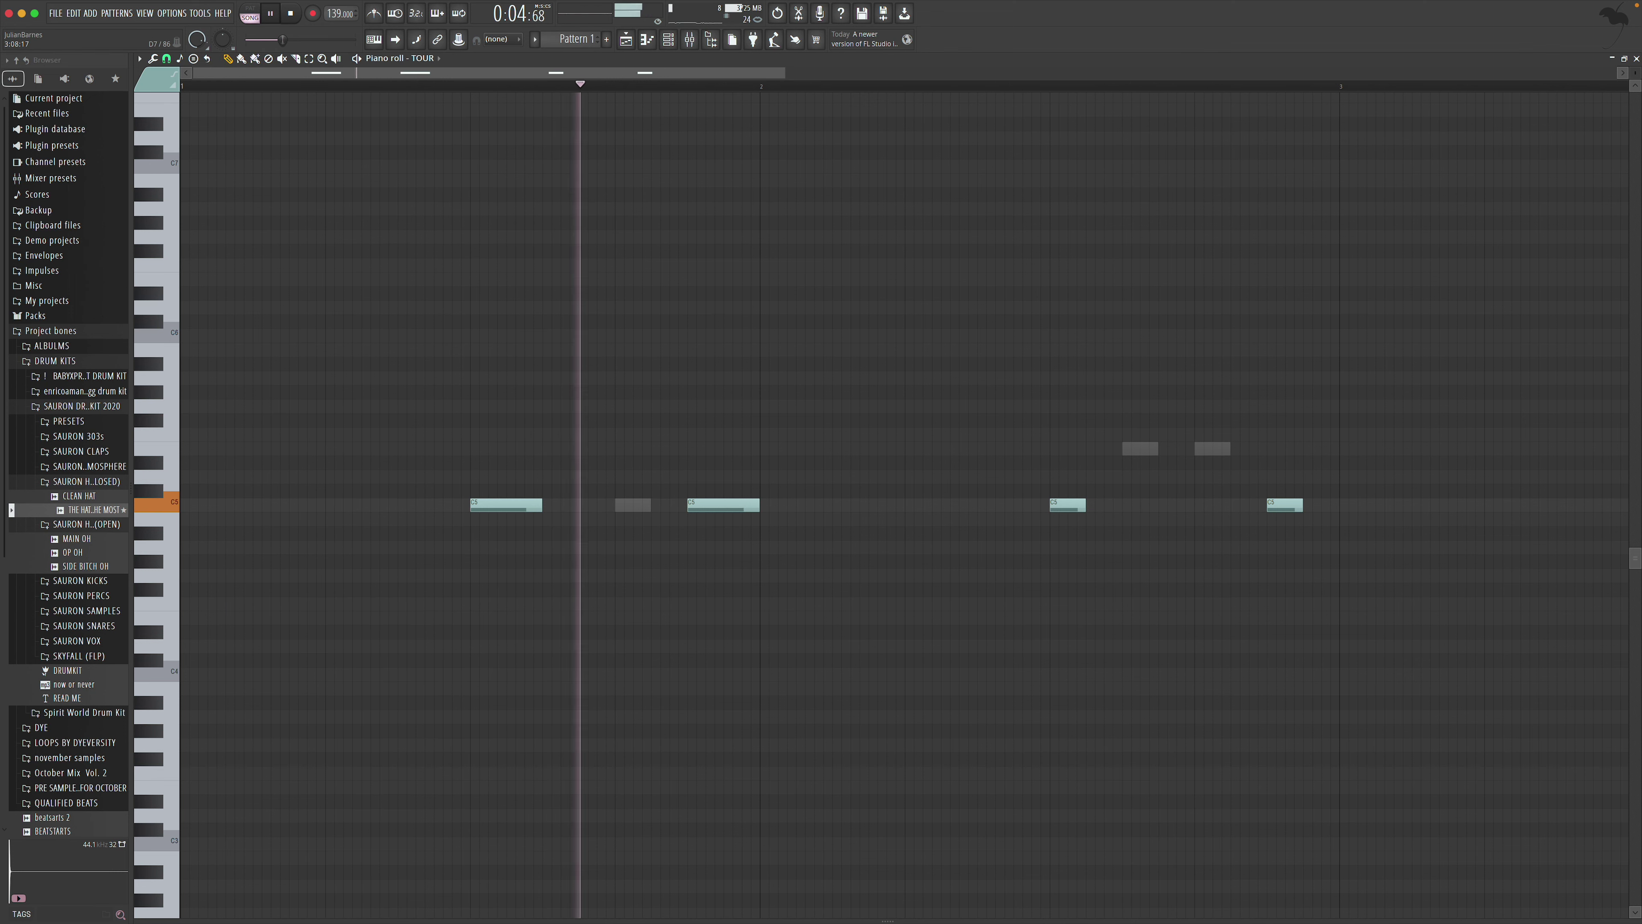
{"action": "left_click", "coordinate": [1636, 59]}
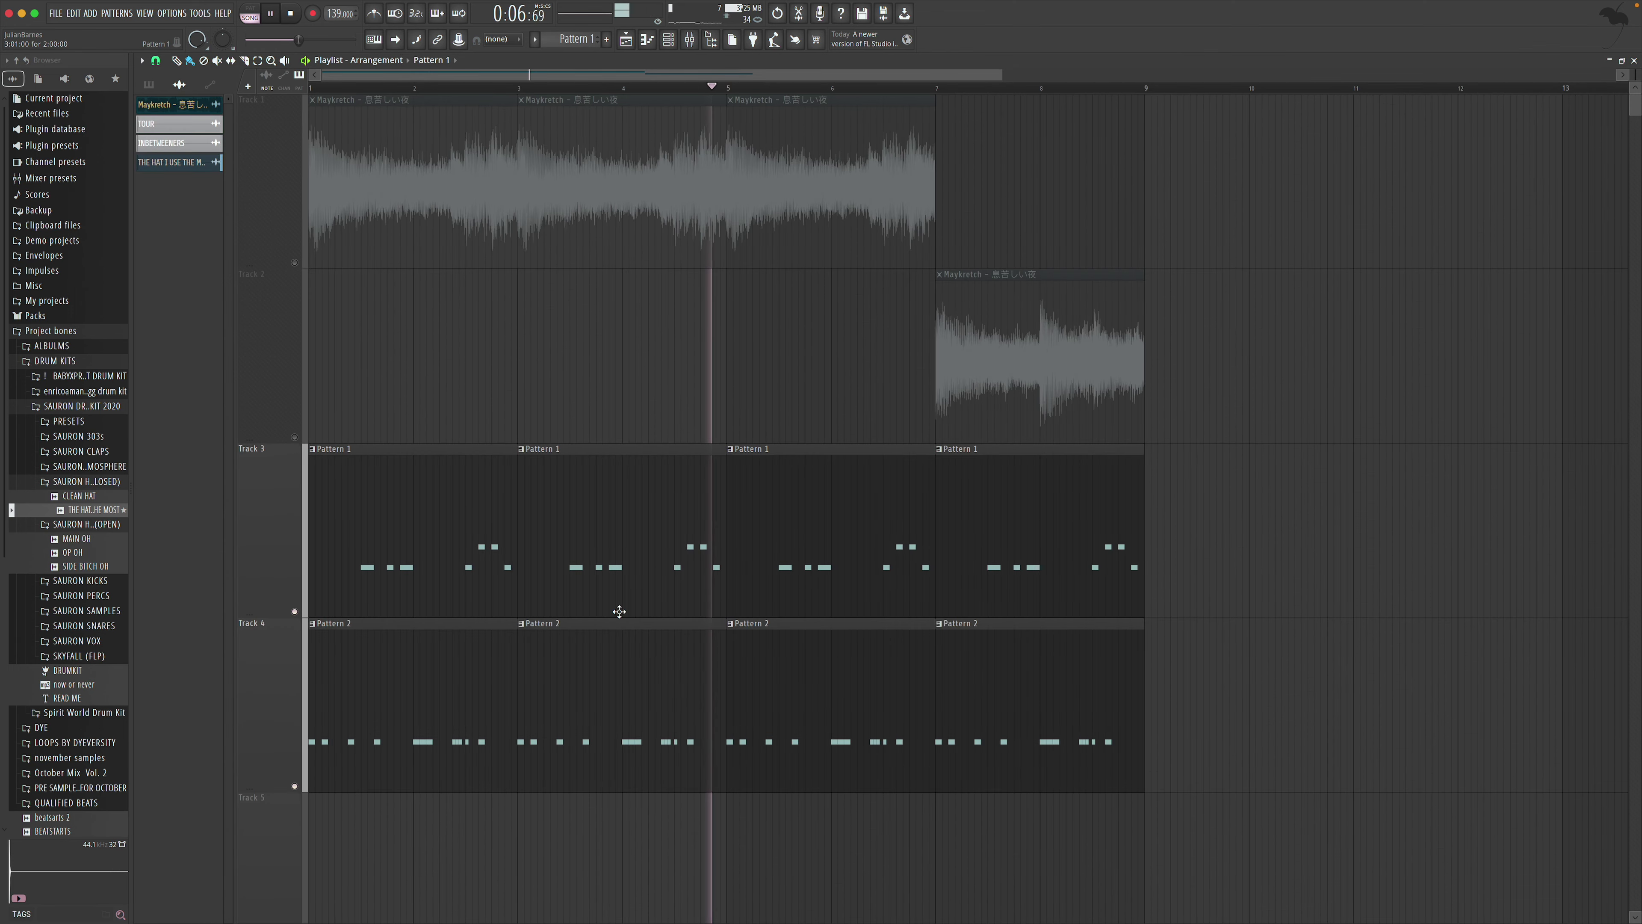
Open Pattern 2's hat notes in the piano roll and split the first and third hats of bar 2's opening run into half-step pairs
{"action": "key", "text": "space"}
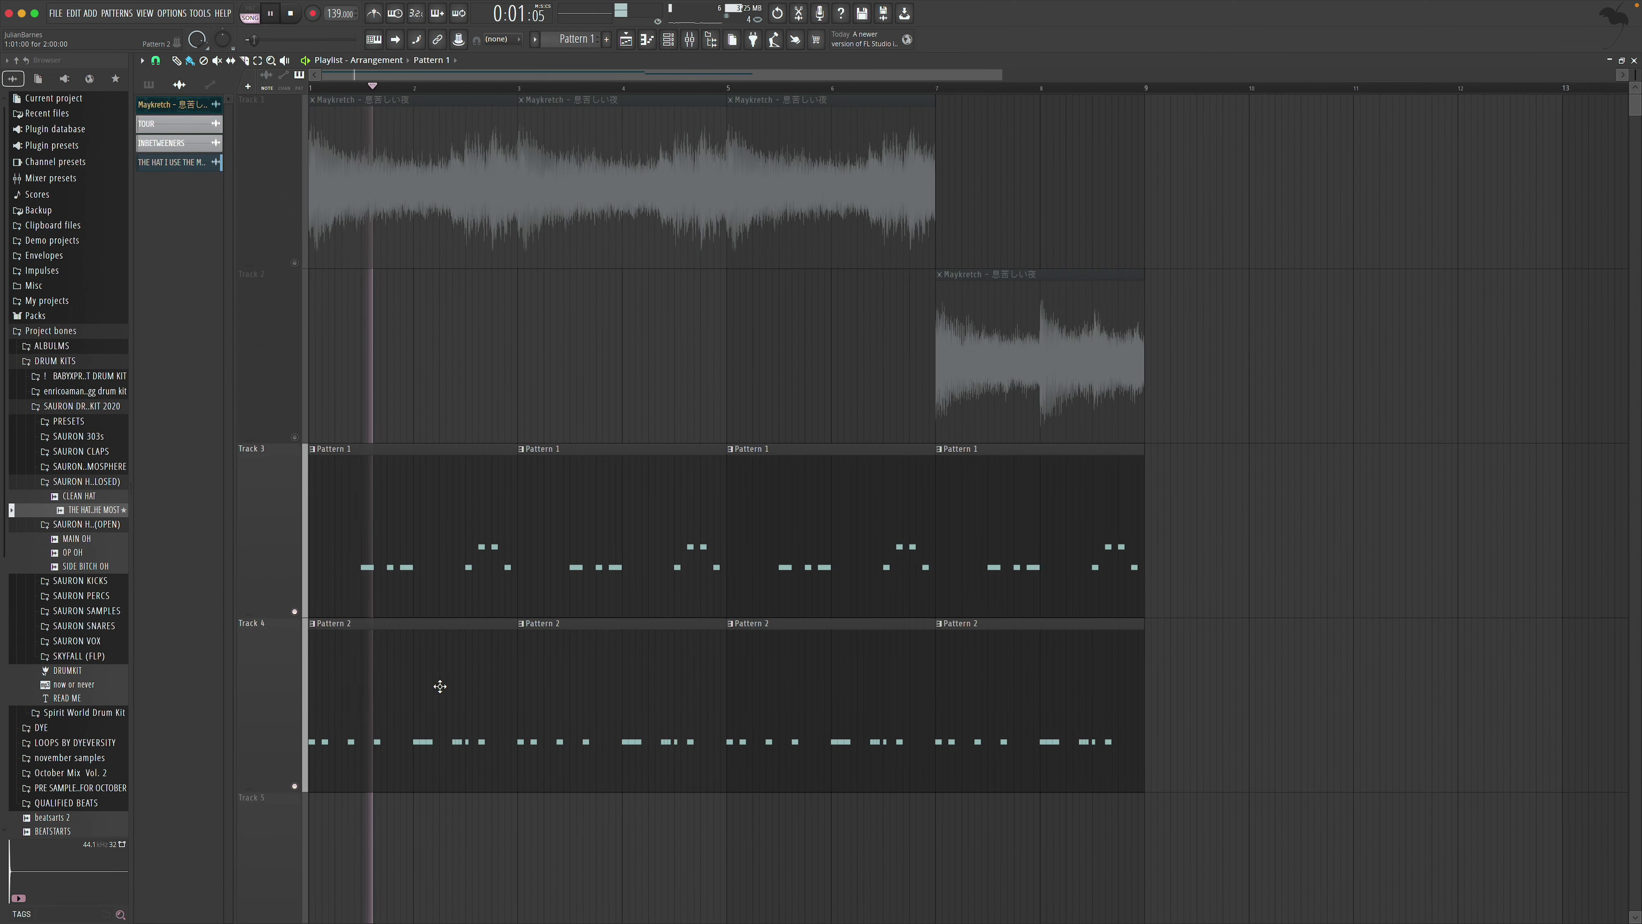
{"action": "double_click", "coordinate": [432, 679]}
{"action": "key", "text": "space"}
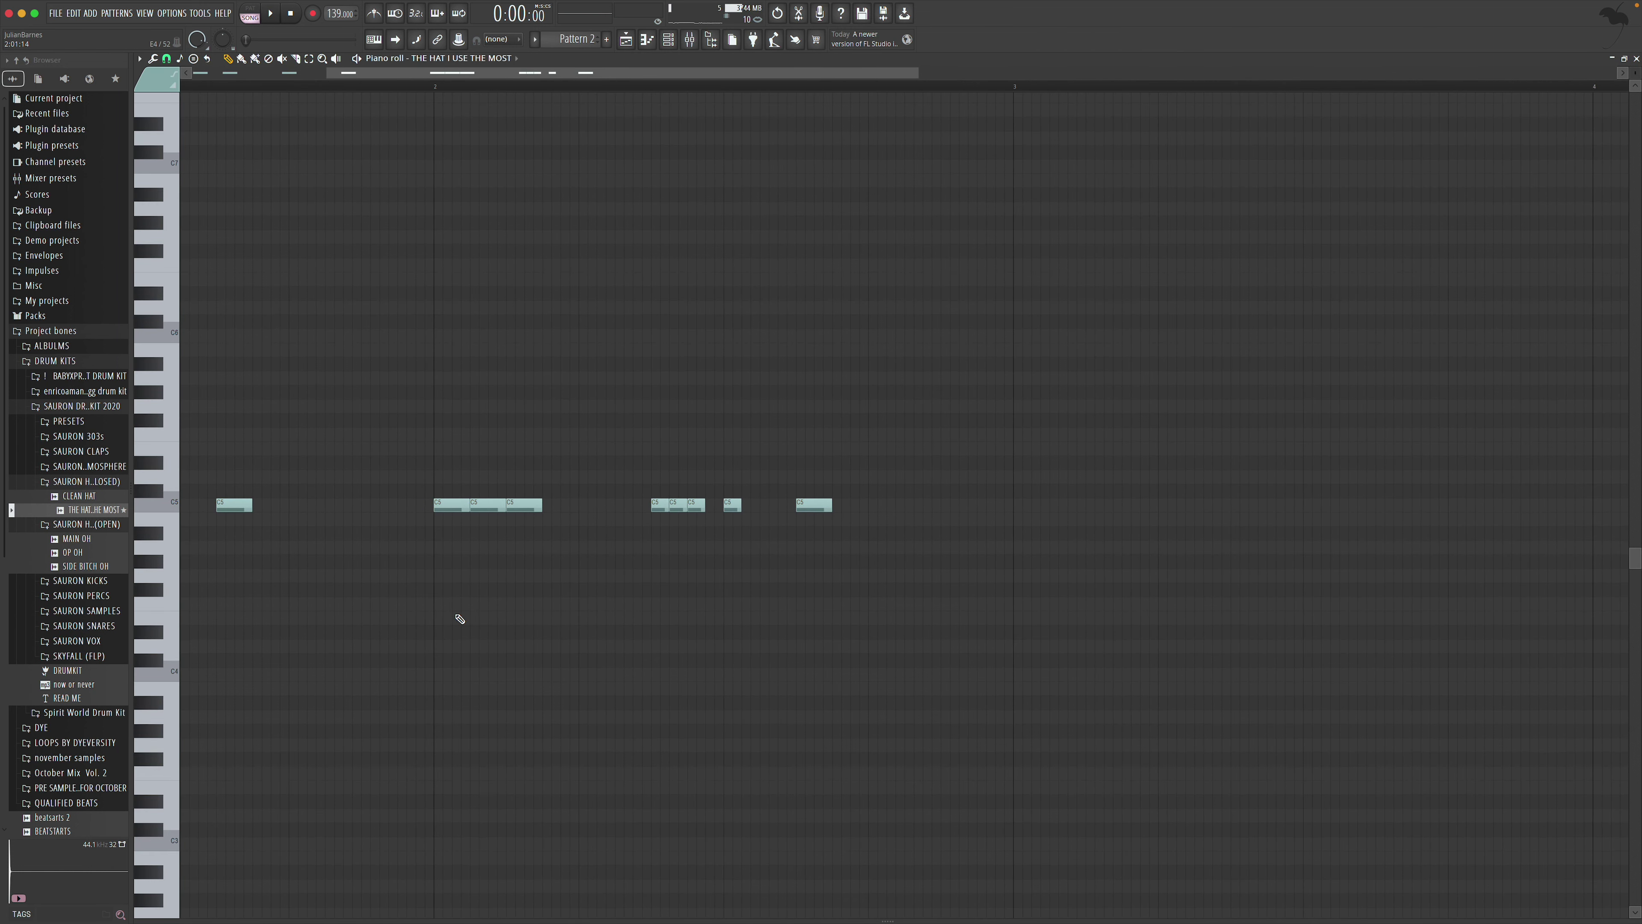
{"action": "right_click", "coordinate": [538, 197], "text": "ctrl"}
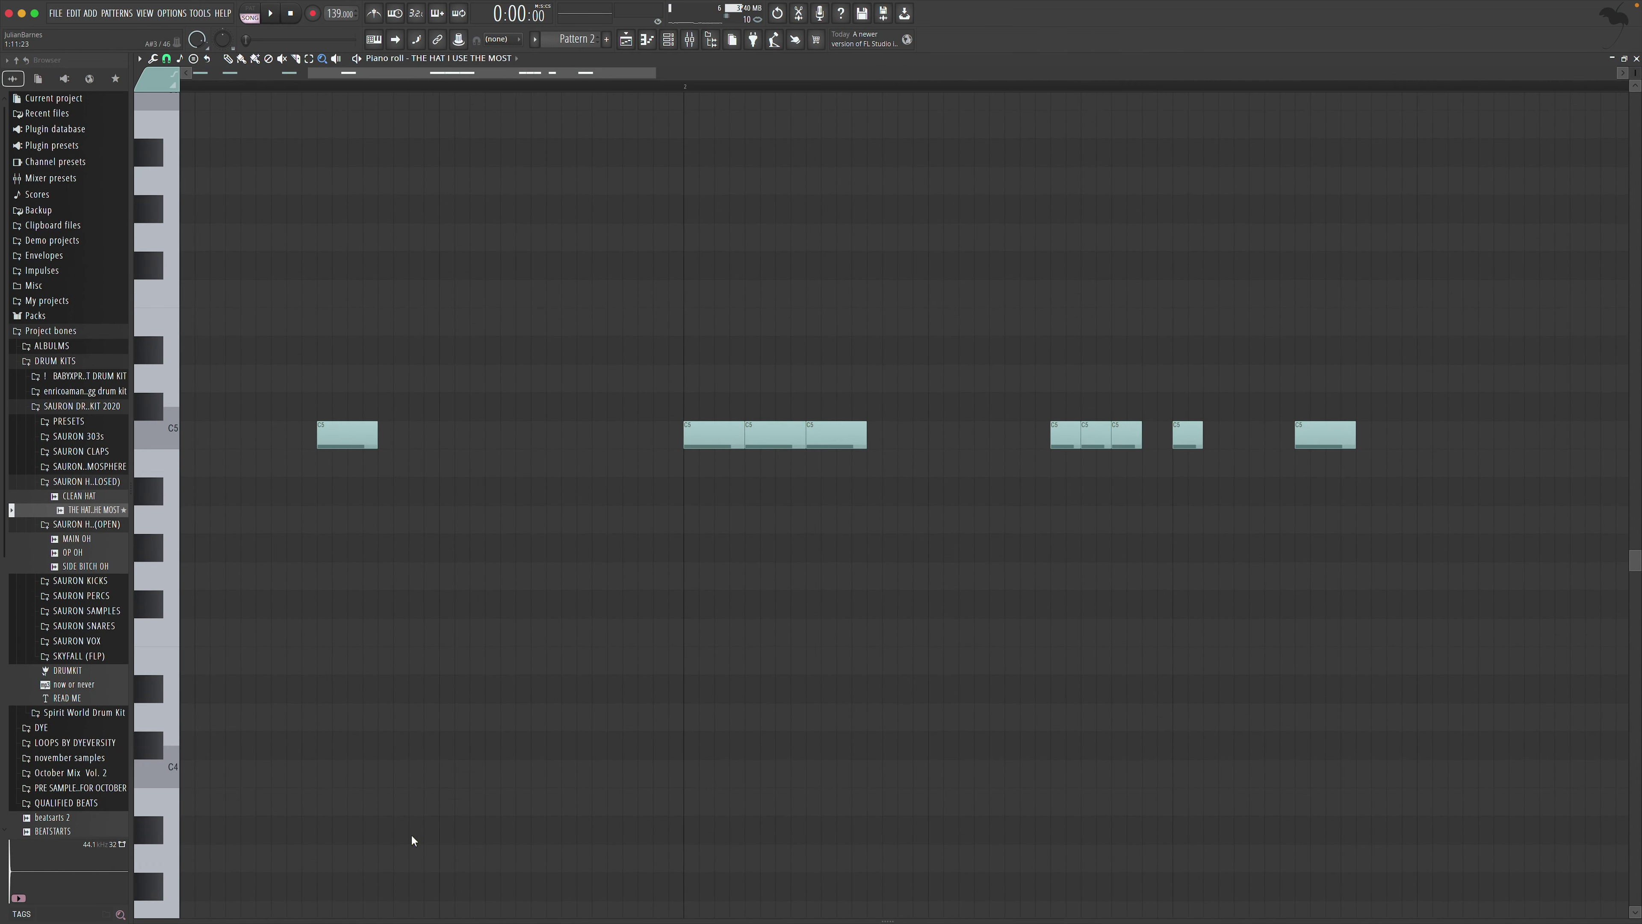
{"action": "key", "text": "space"}
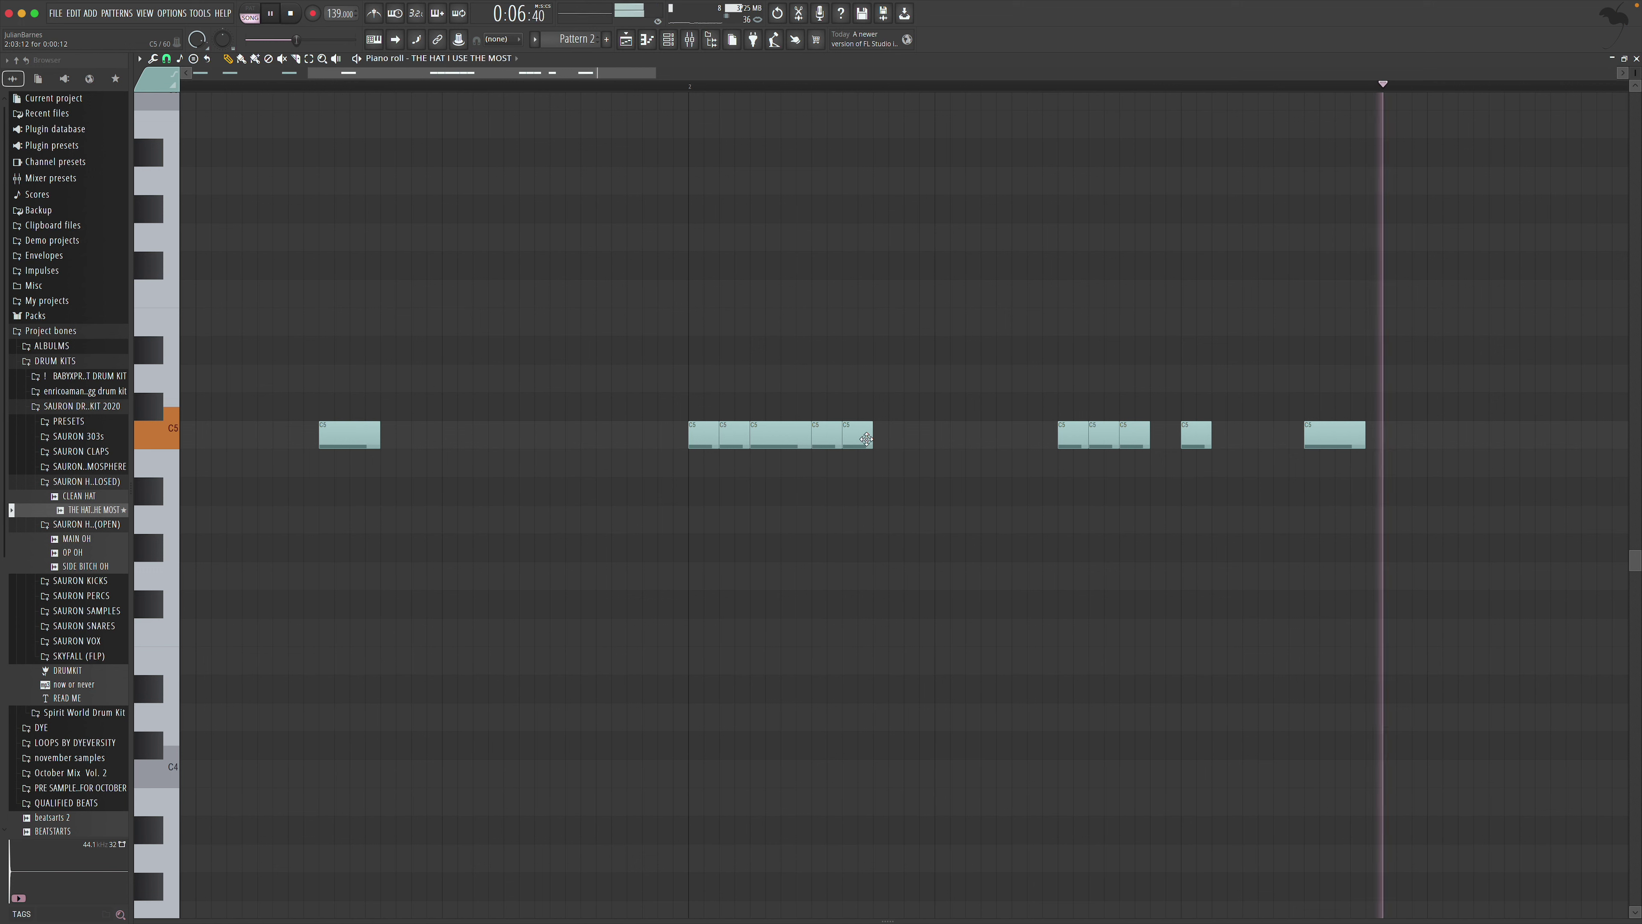
Try splitting the middle hat of bar 2's opening run into two half-step hats, and restore the single hat
{"action": "left_click_drag", "start_coordinate": [784, 442], "coordinate": [779, 442]}
{"action": "left_click", "coordinate": [789, 443]}
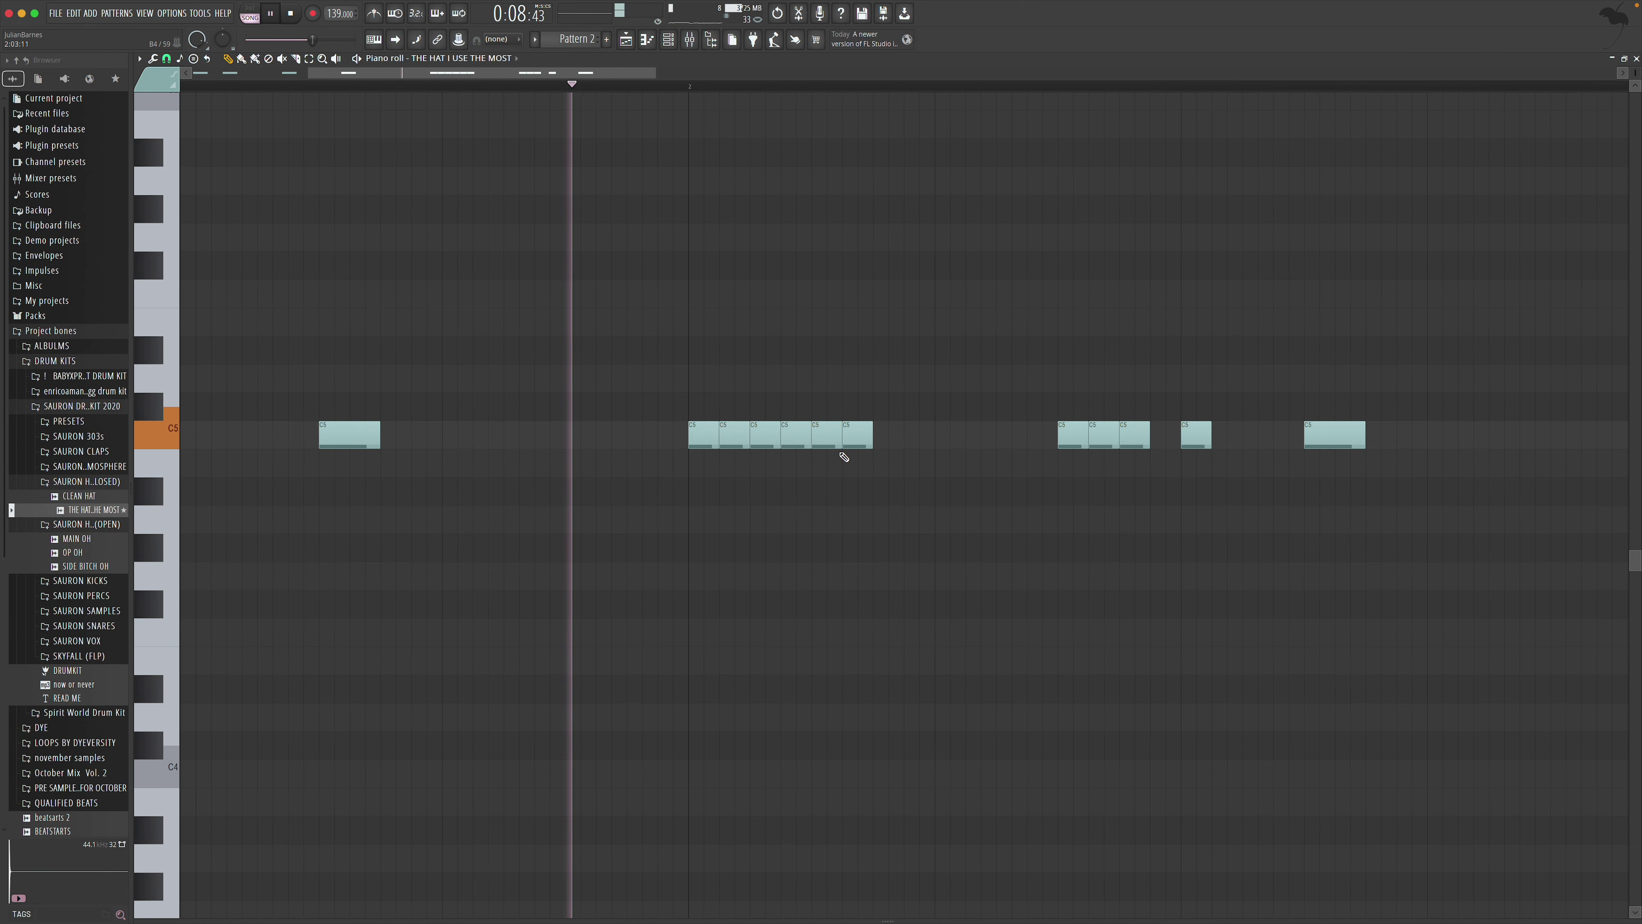
{"action": "key", "text": "space"}
{"action": "right_click", "coordinate": [789, 440]}
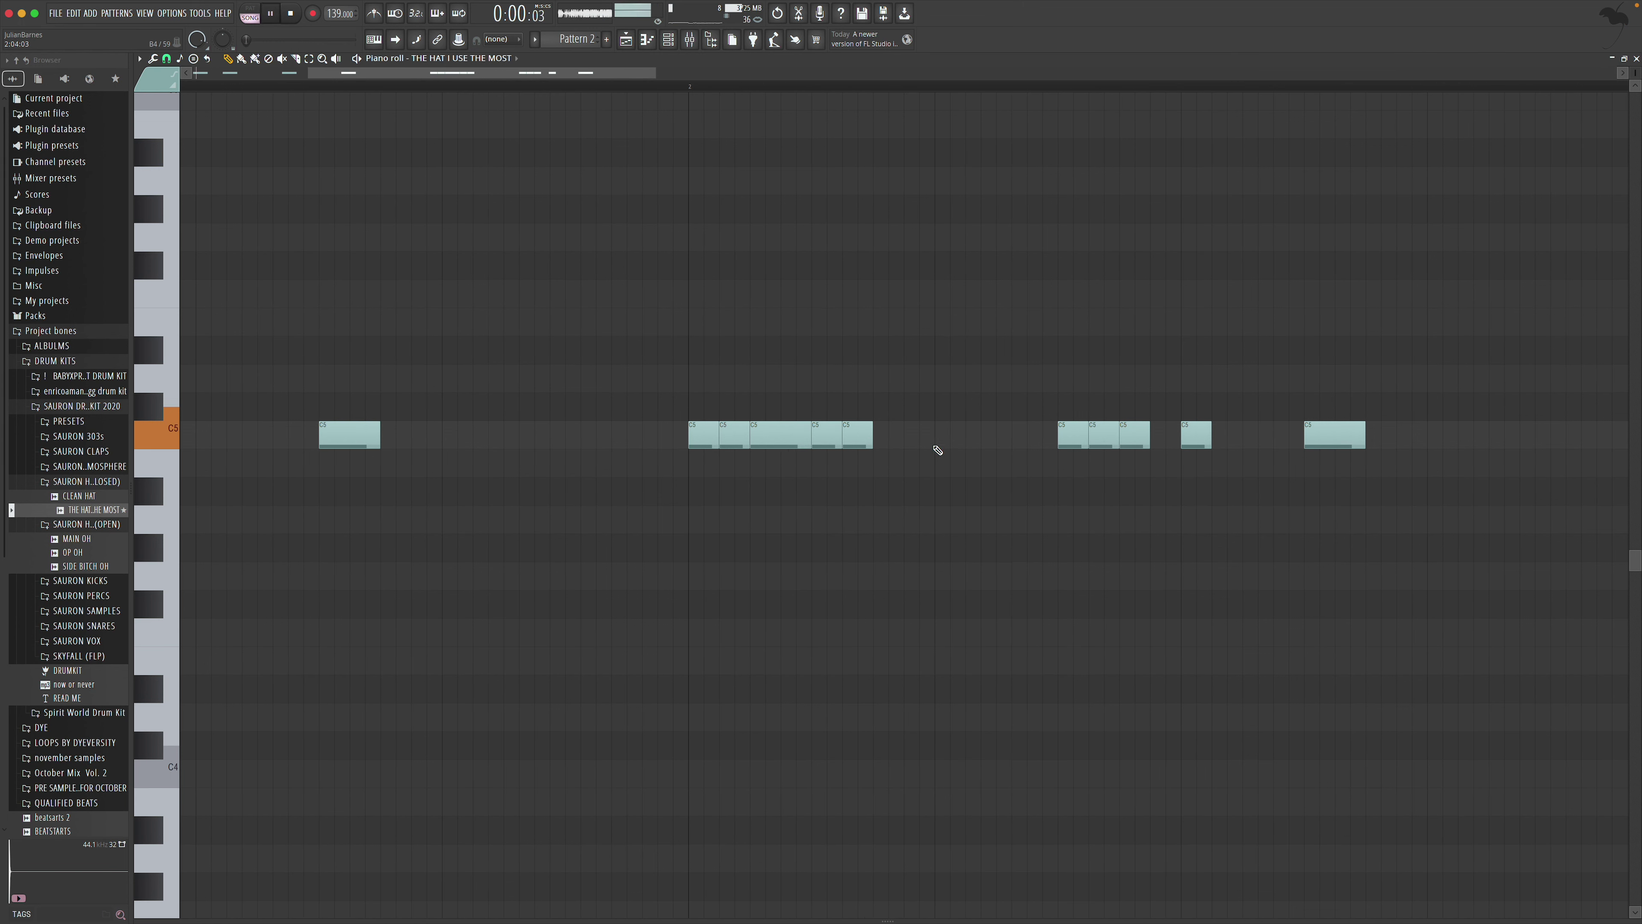
Route the two snare channels and the closed hat channel to mixer inserts 2, 3 and 4
{"action": "left_click", "coordinate": [1635, 58]}
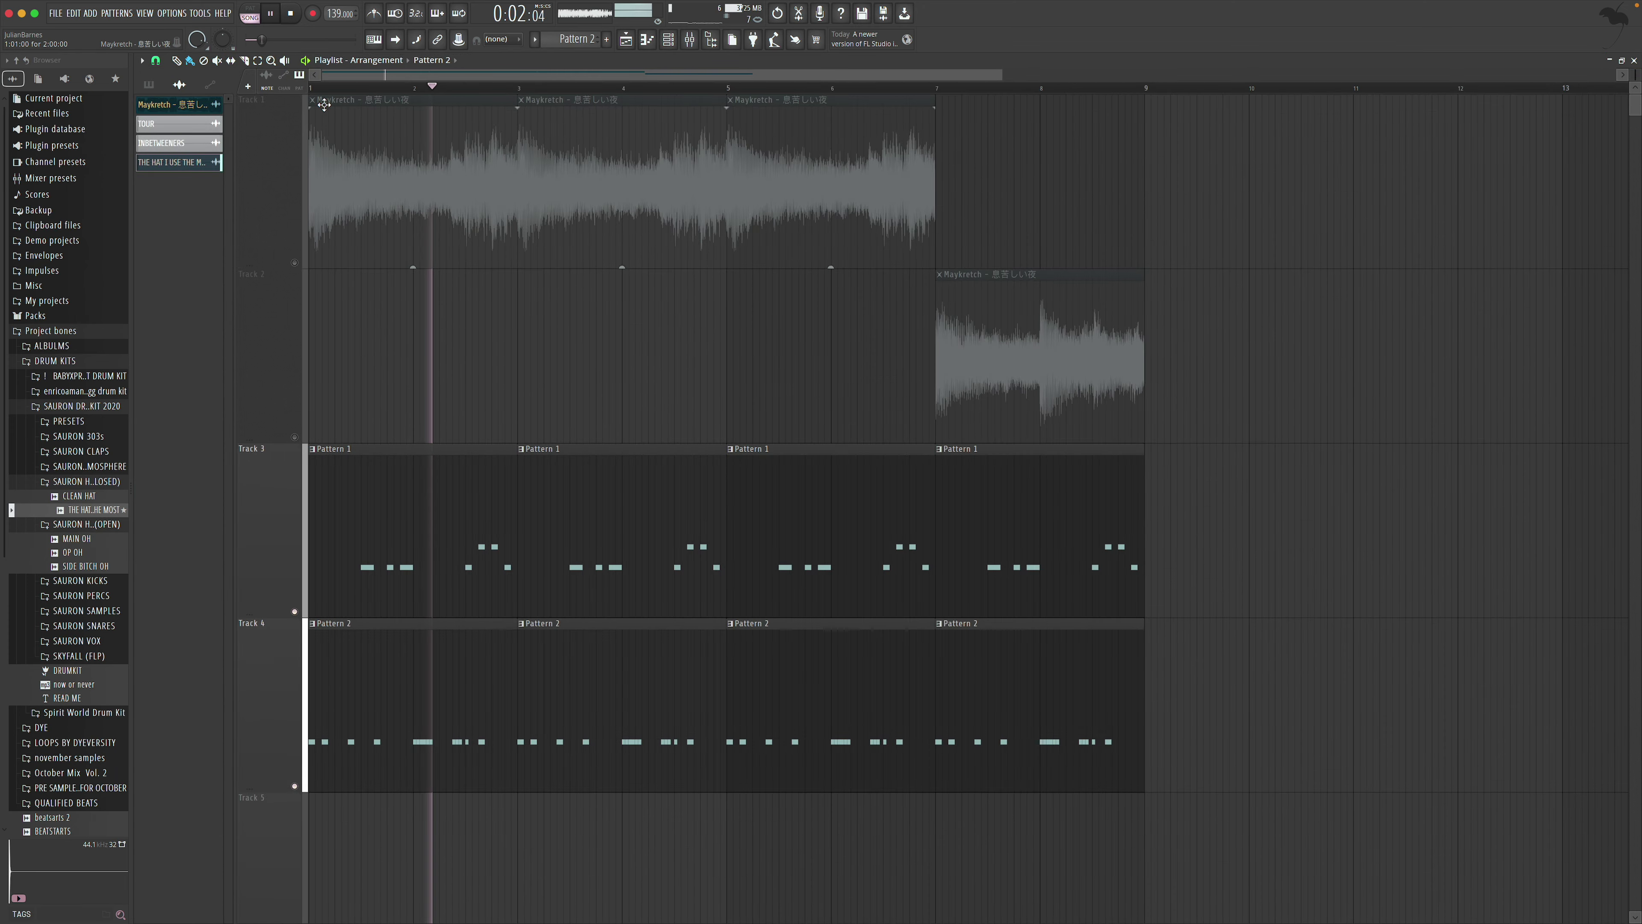
{"action": "key", "text": "F9"}
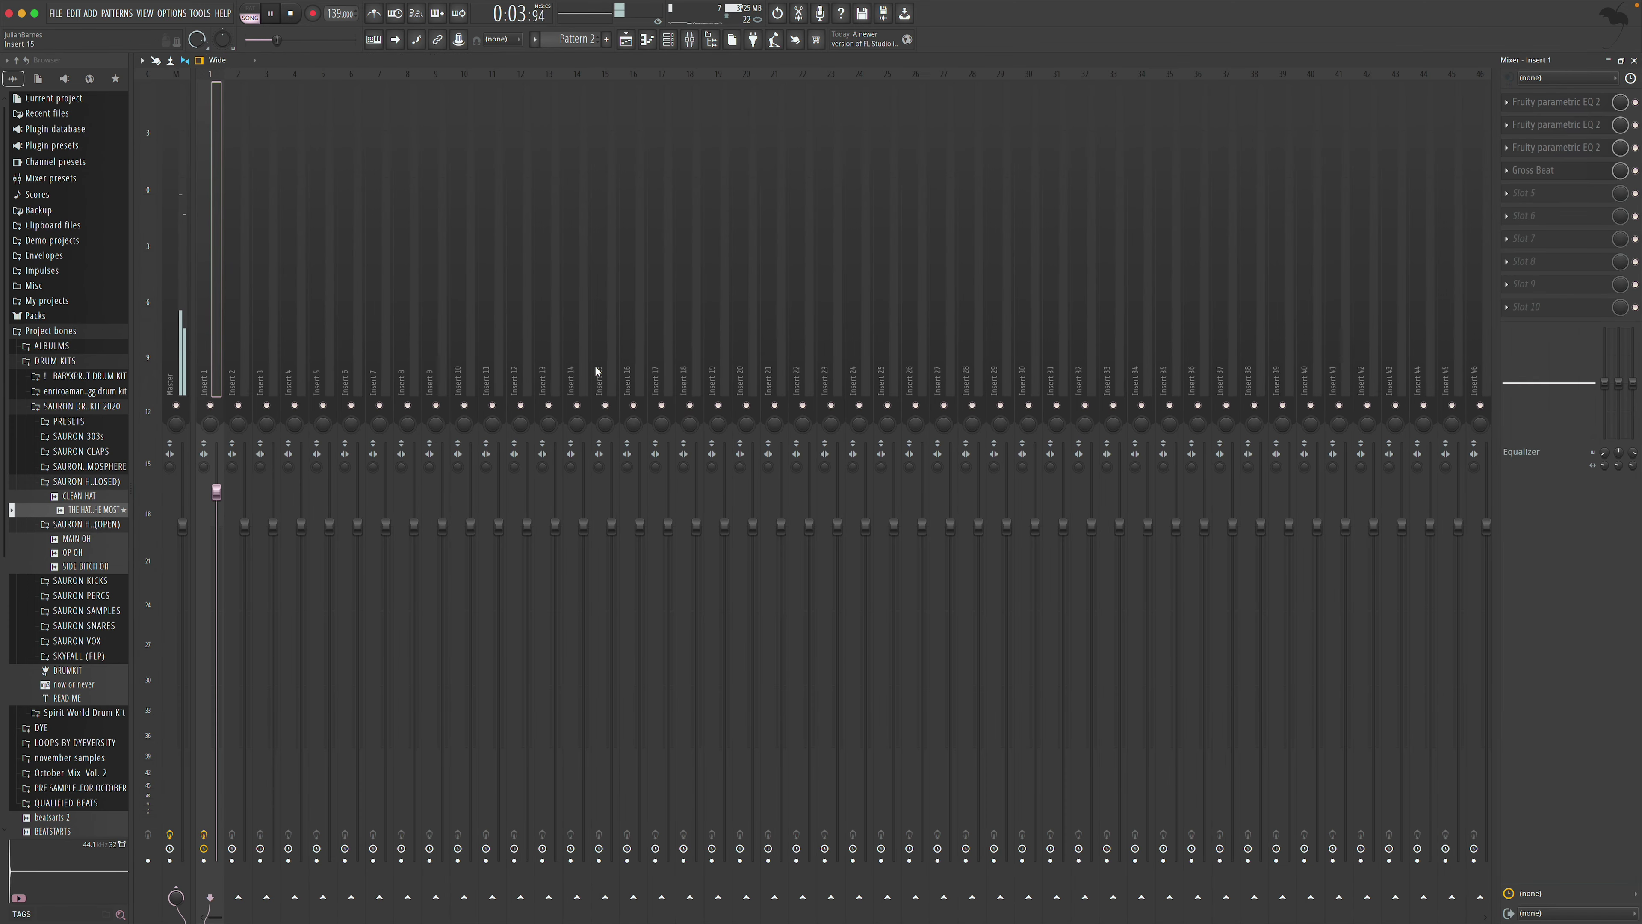
{"action": "left_click", "coordinate": [673, 42]}
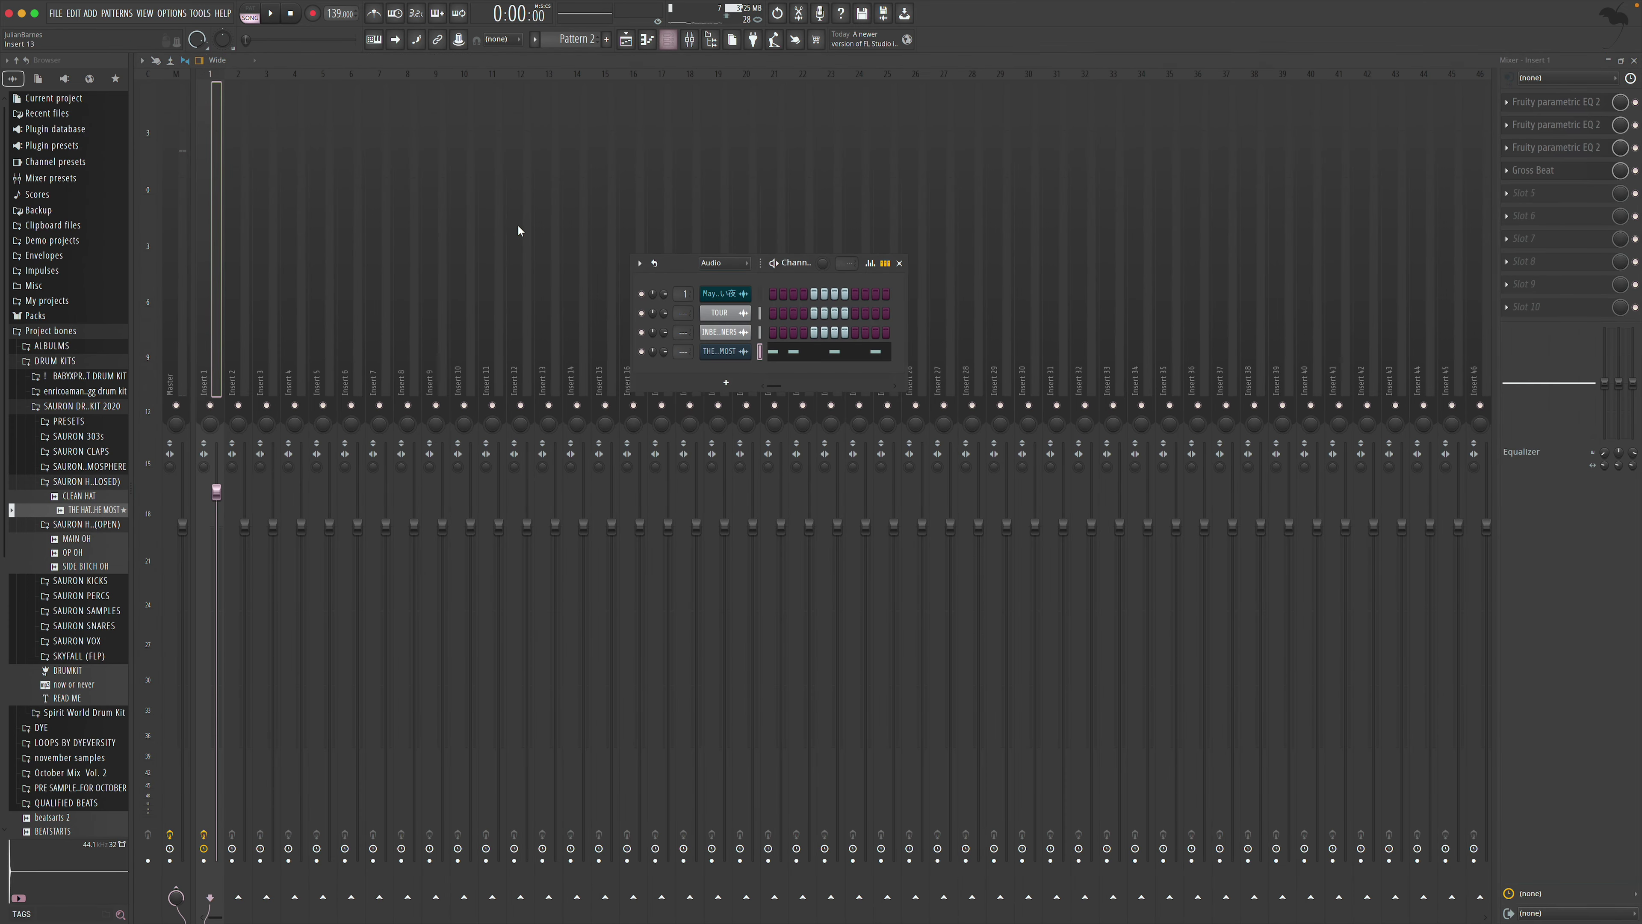
{"action": "double_click", "coordinate": [683, 313]}
{"action": "double_click", "coordinate": [683, 332]}
{"action": "double_click", "coordinate": [683, 351]}
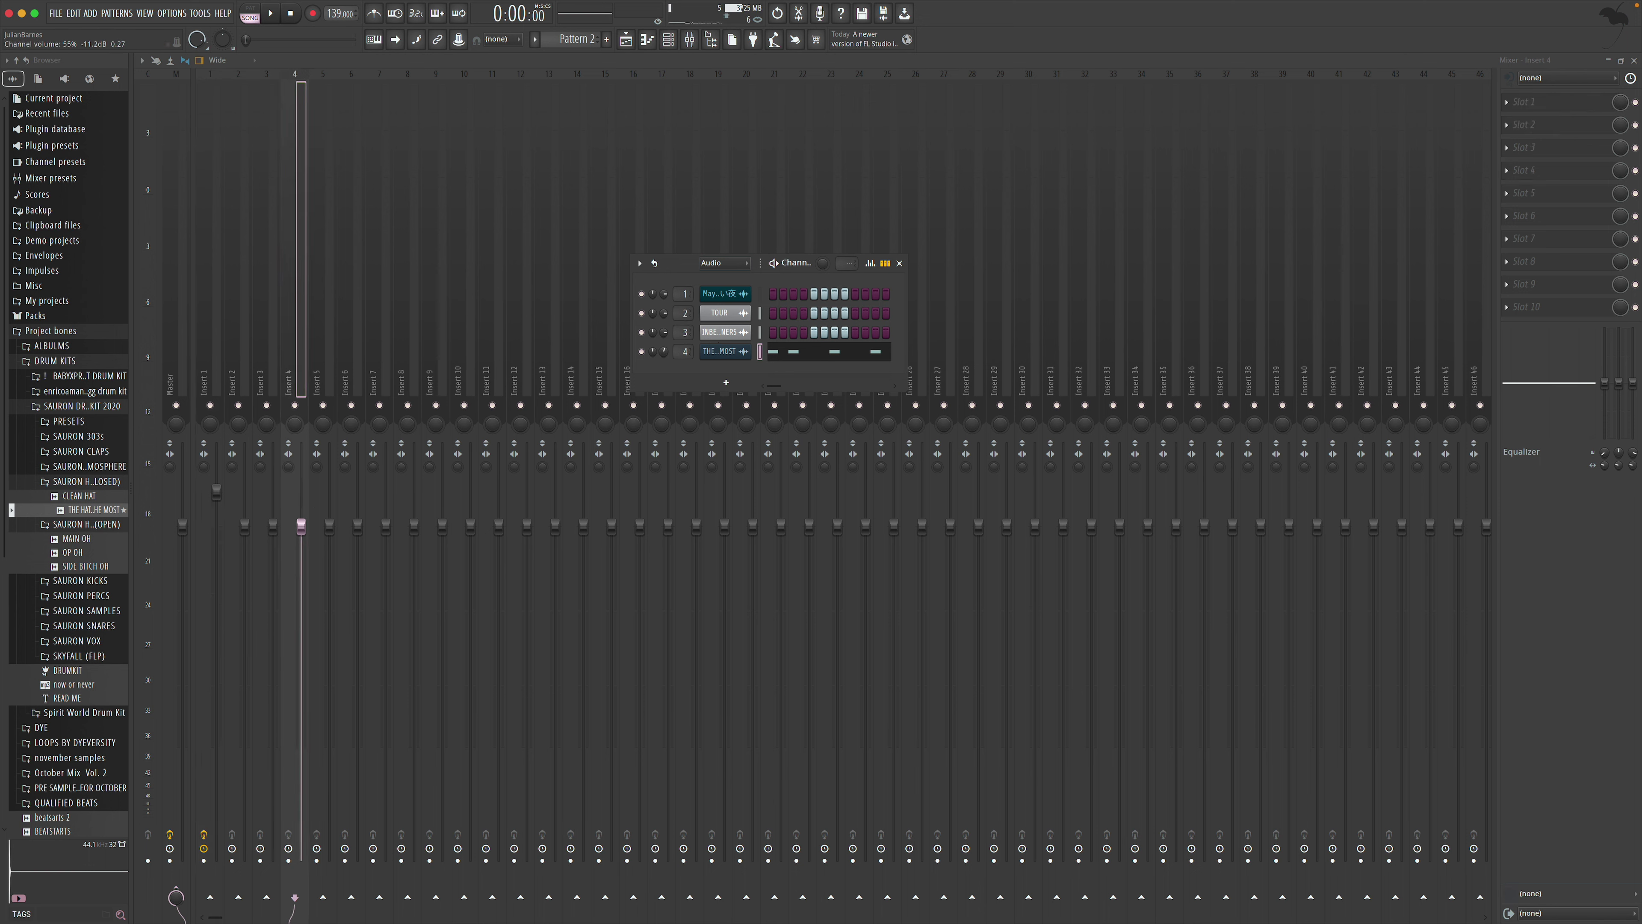
Lower the closed hat channel's volume during playback and return to the playlist
{"action": "key", "text": "space"}
{"action": "left_click_drag", "start_coordinate": [665, 361], "coordinate": [665, 375]}
{"action": "left_click", "coordinate": [899, 262]}
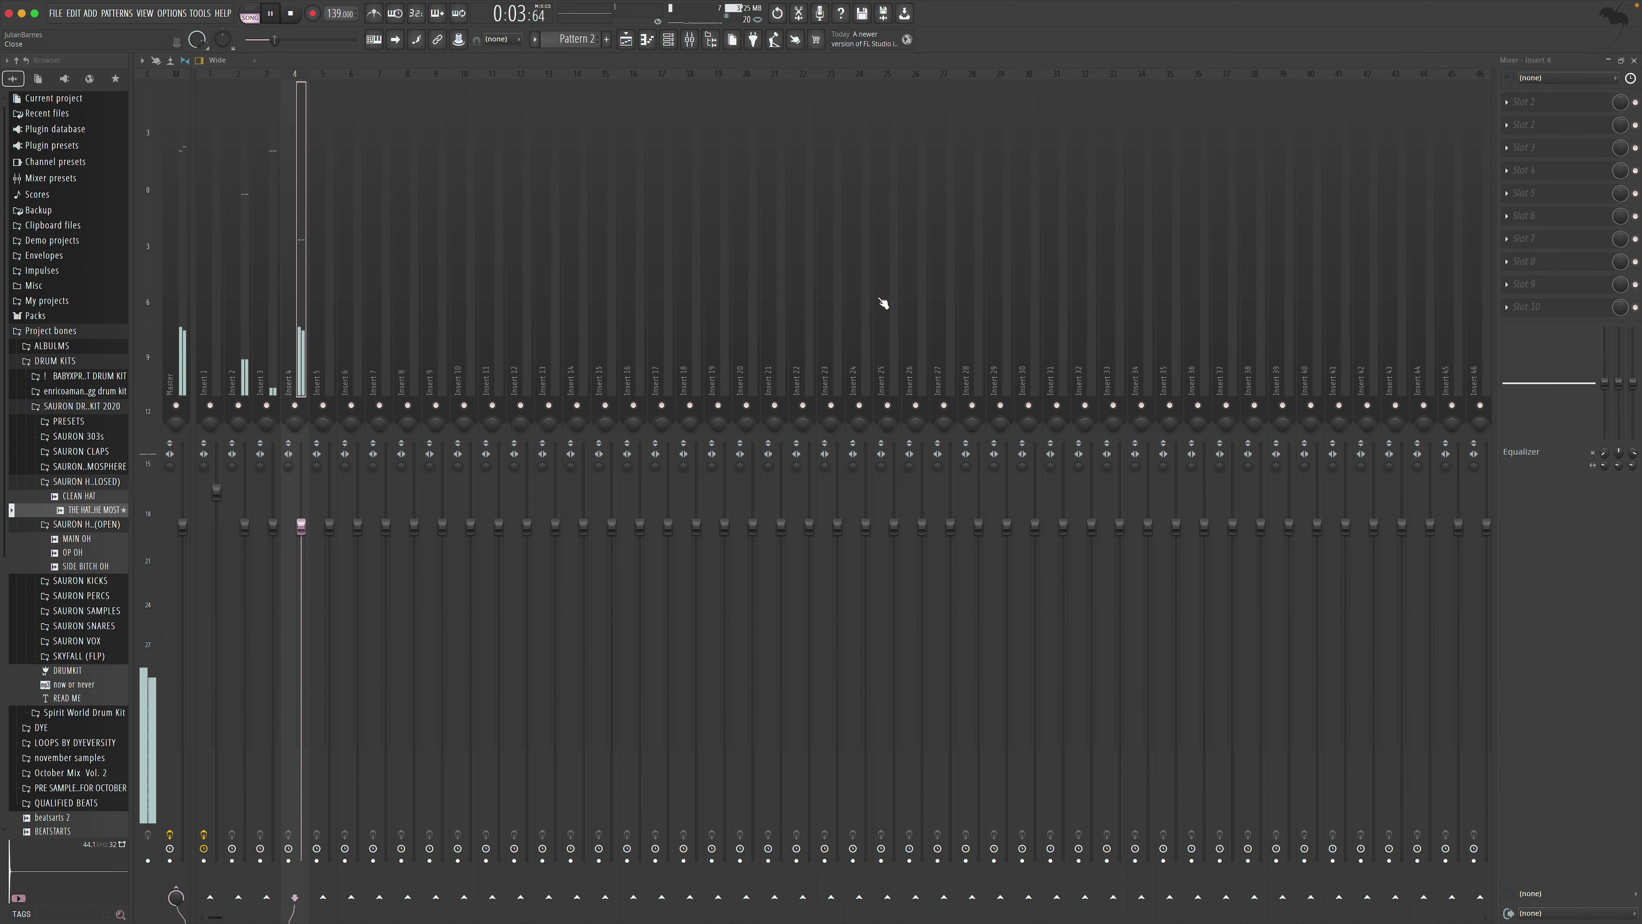
{"action": "key", "text": "F5"}
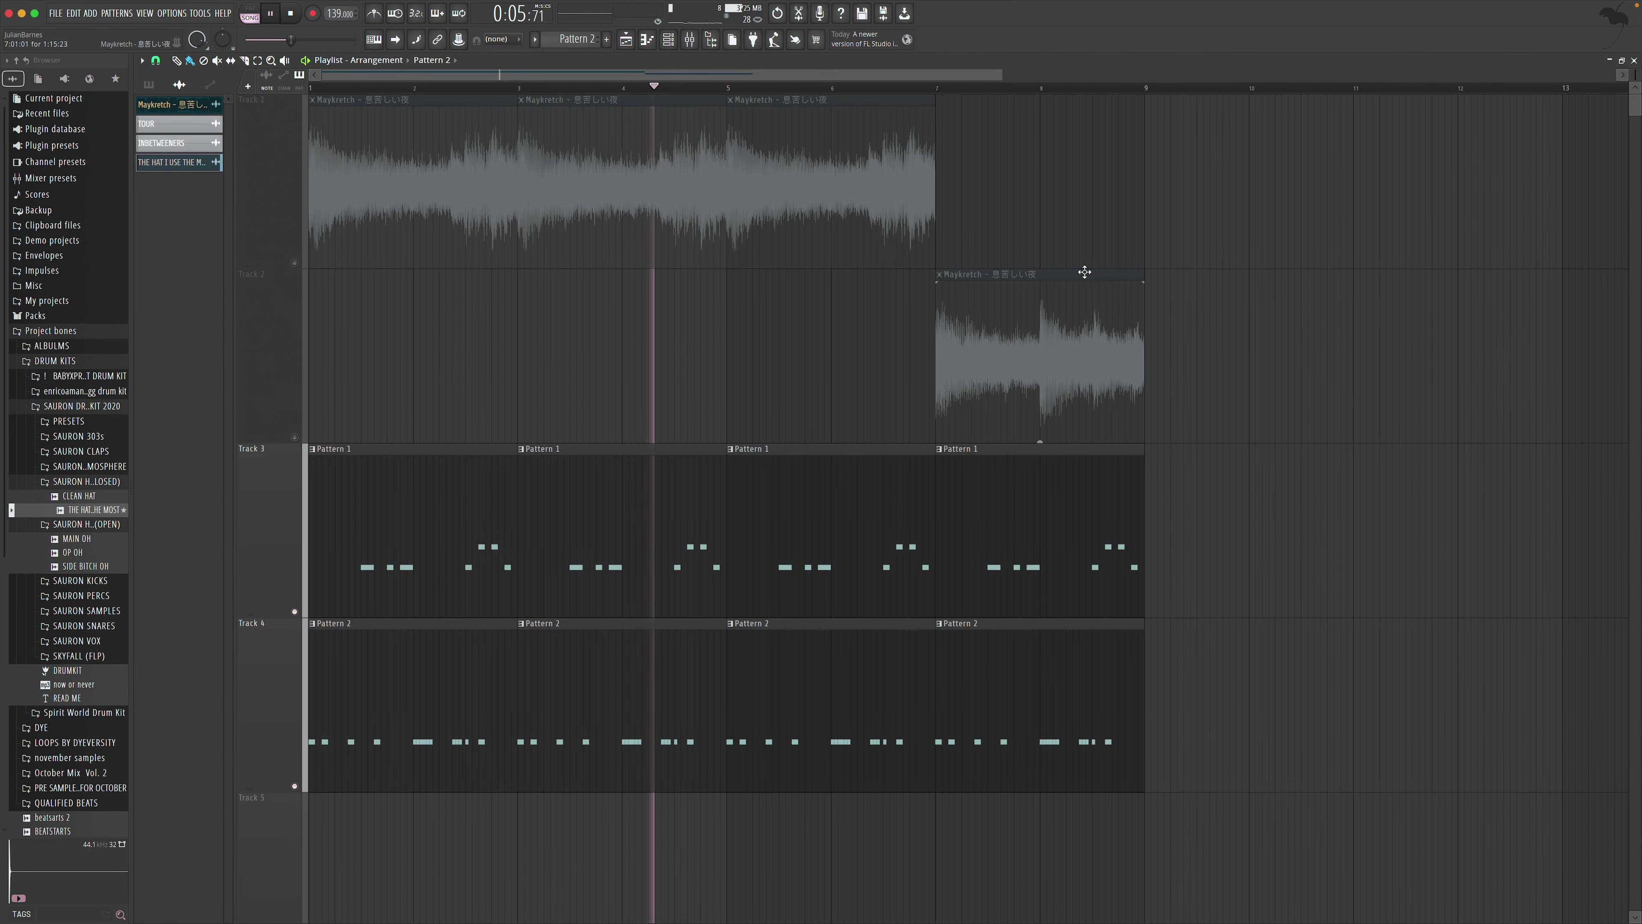
{"action": "left_click", "coordinate": [296, 440]}
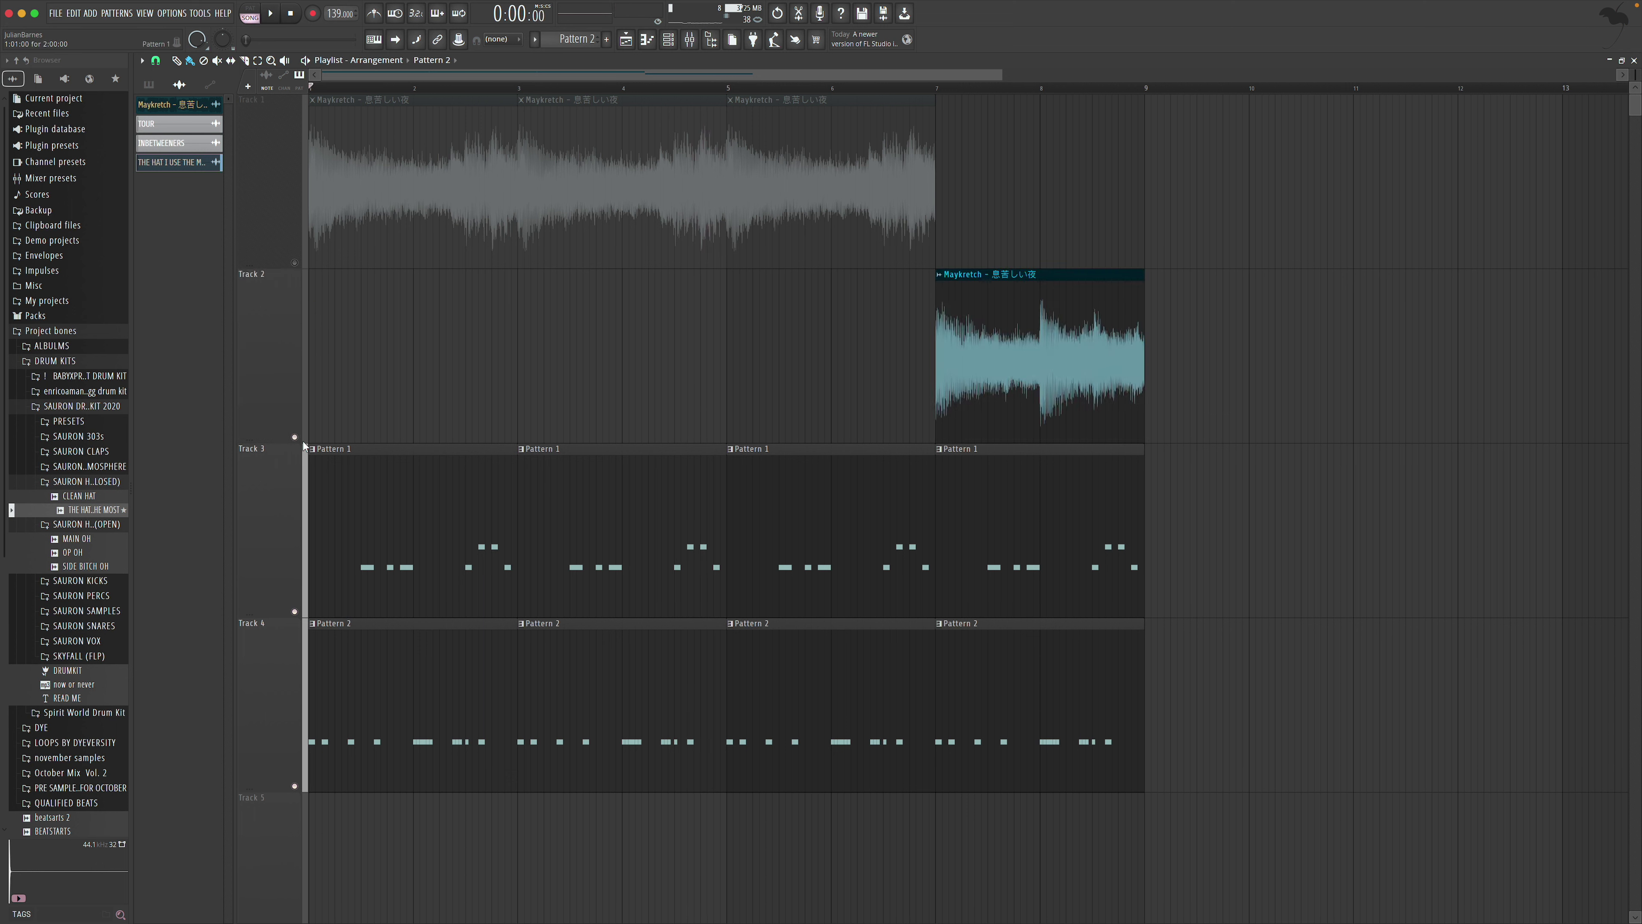
{"action": "left_click", "coordinate": [296, 439]}
Create Pattern 3 and add the ORTIZ 303 sample from the SAURON 303s folder as a new channel
{"action": "left_click", "coordinate": [90, 480]}
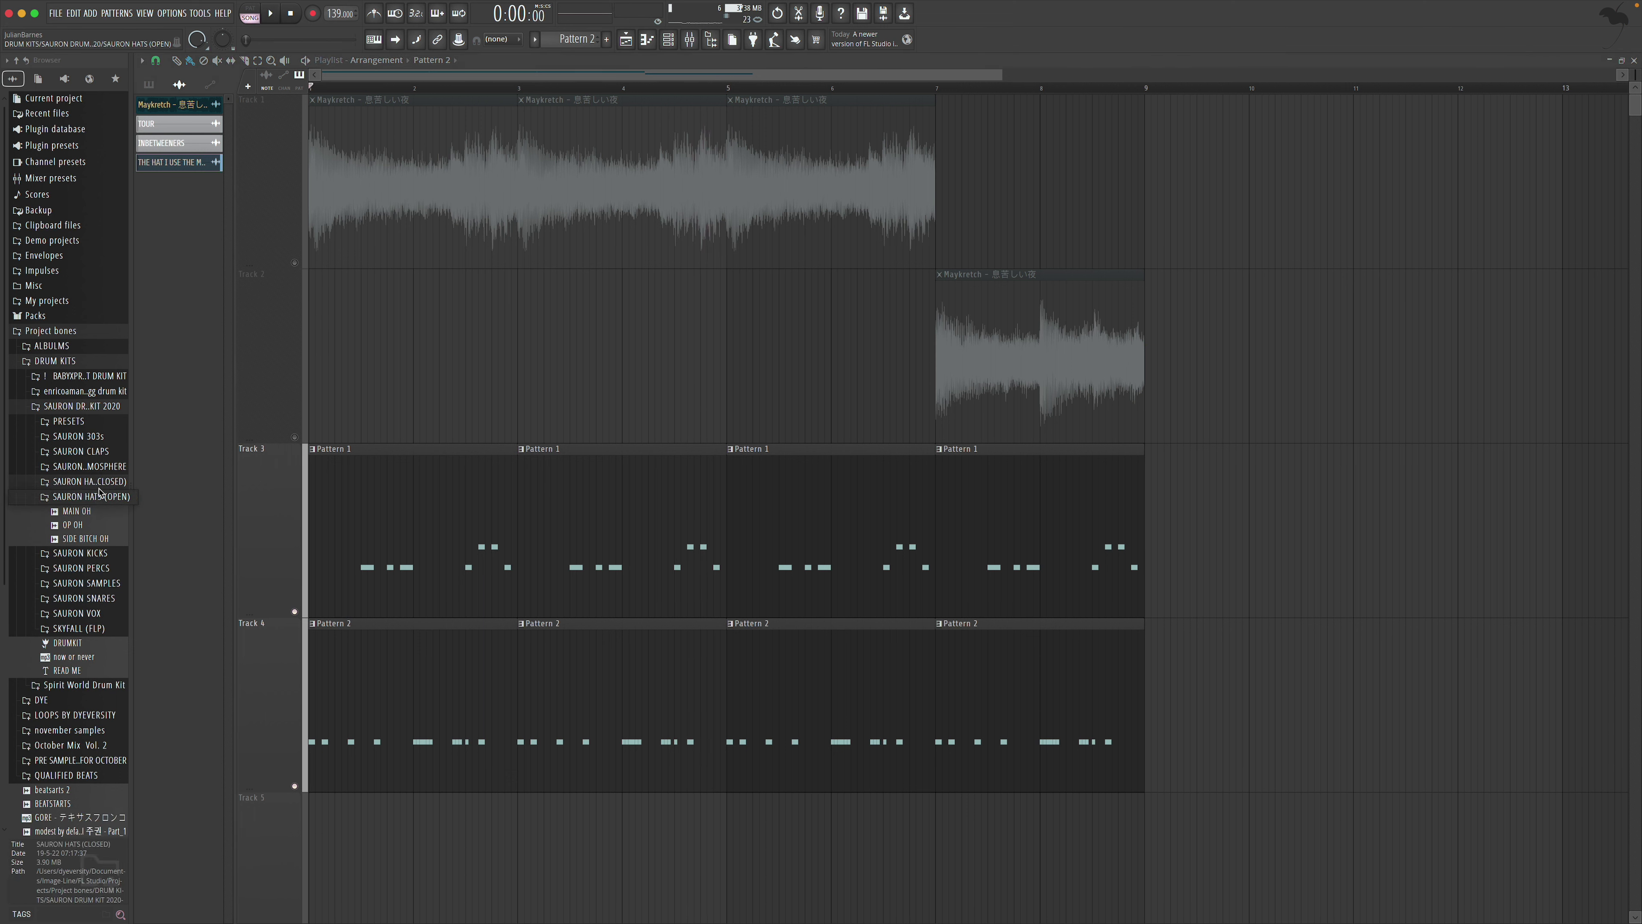
{"action": "left_click", "coordinate": [609, 39]}
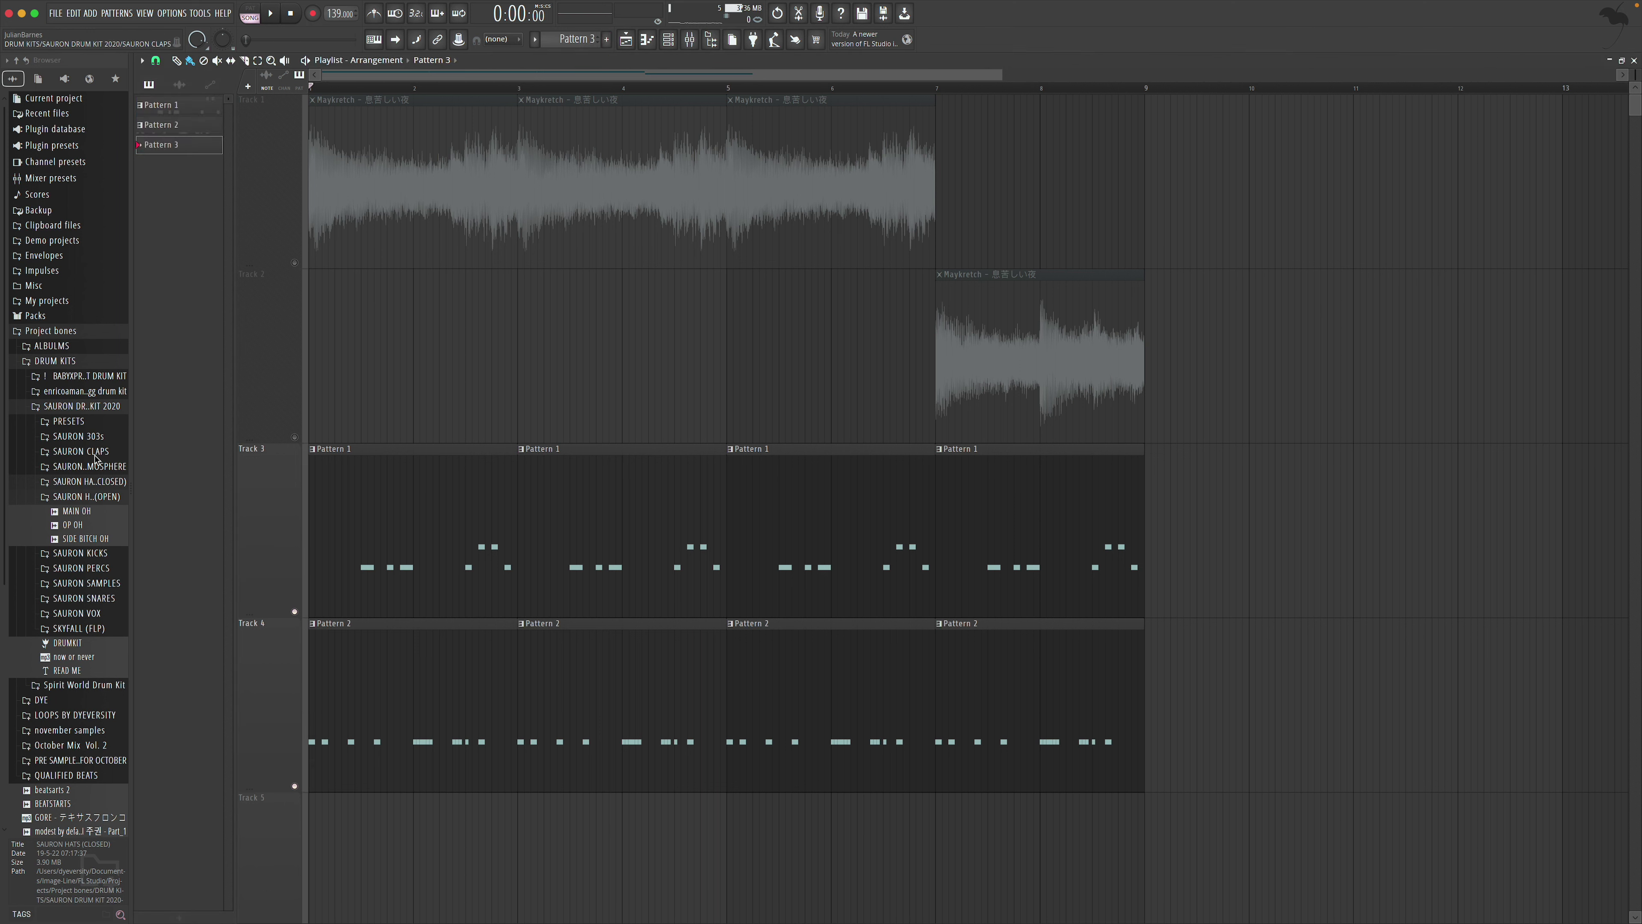
{"action": "left_click", "coordinate": [93, 438]}
{"action": "left_click", "coordinate": [88, 512]}
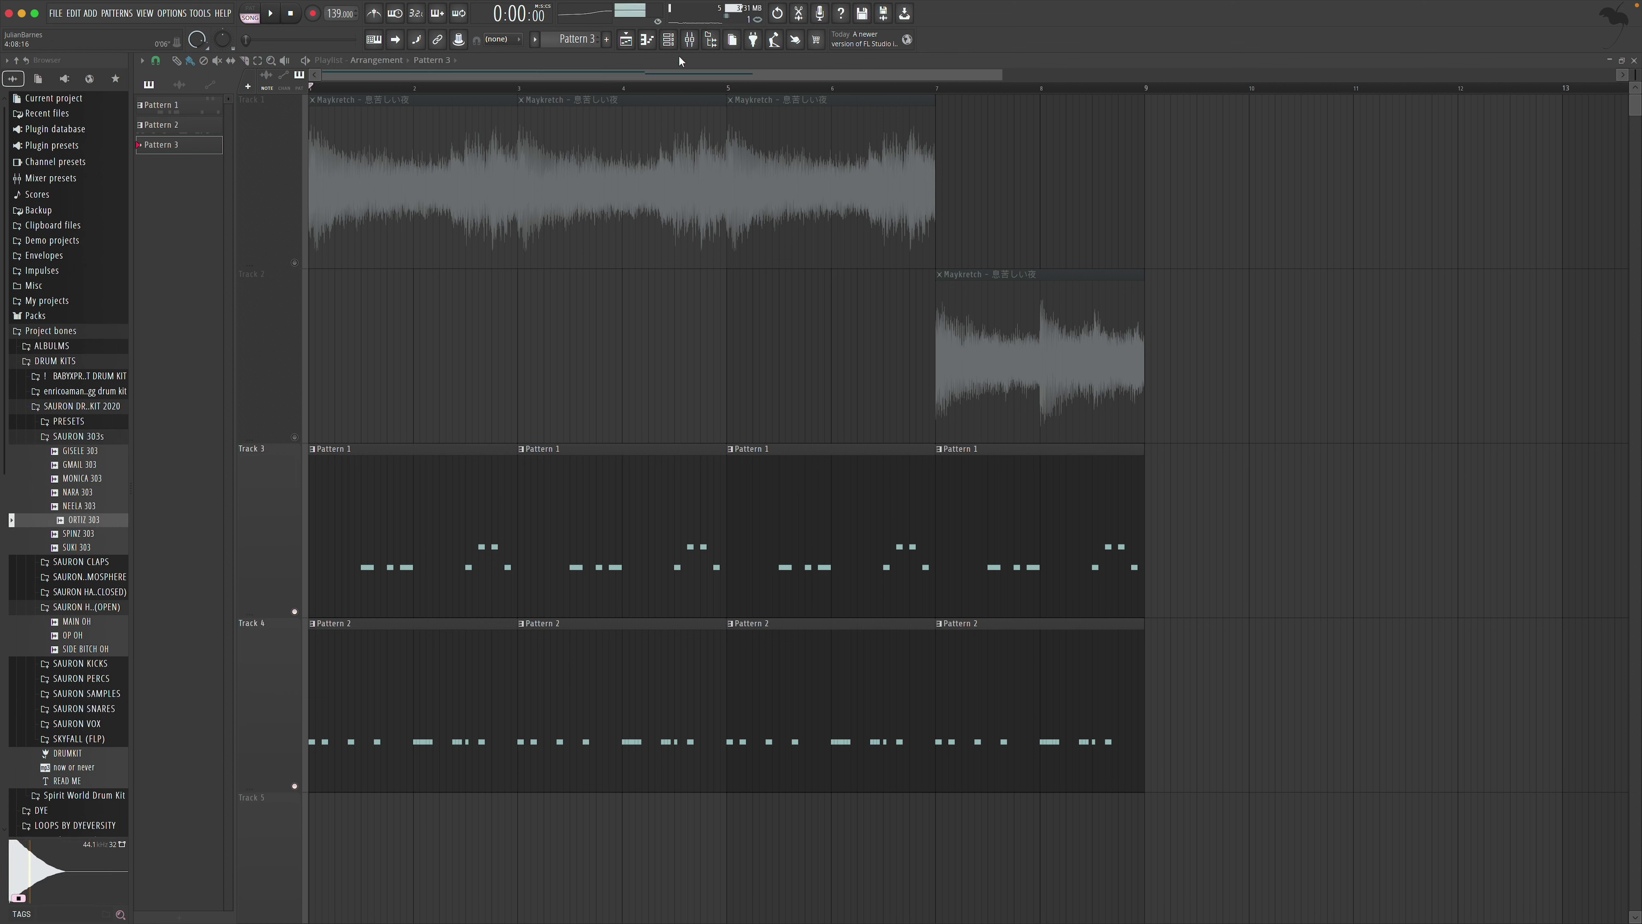
{"action": "left_click", "coordinate": [669, 40]}
{"action": "left_click_drag", "start_coordinate": [82, 527], "coordinate": [720, 358]}
Enable the volume envelope of the ORTIZ 303 channel and give it a long hold time
{"action": "left_click", "coordinate": [722, 313]}
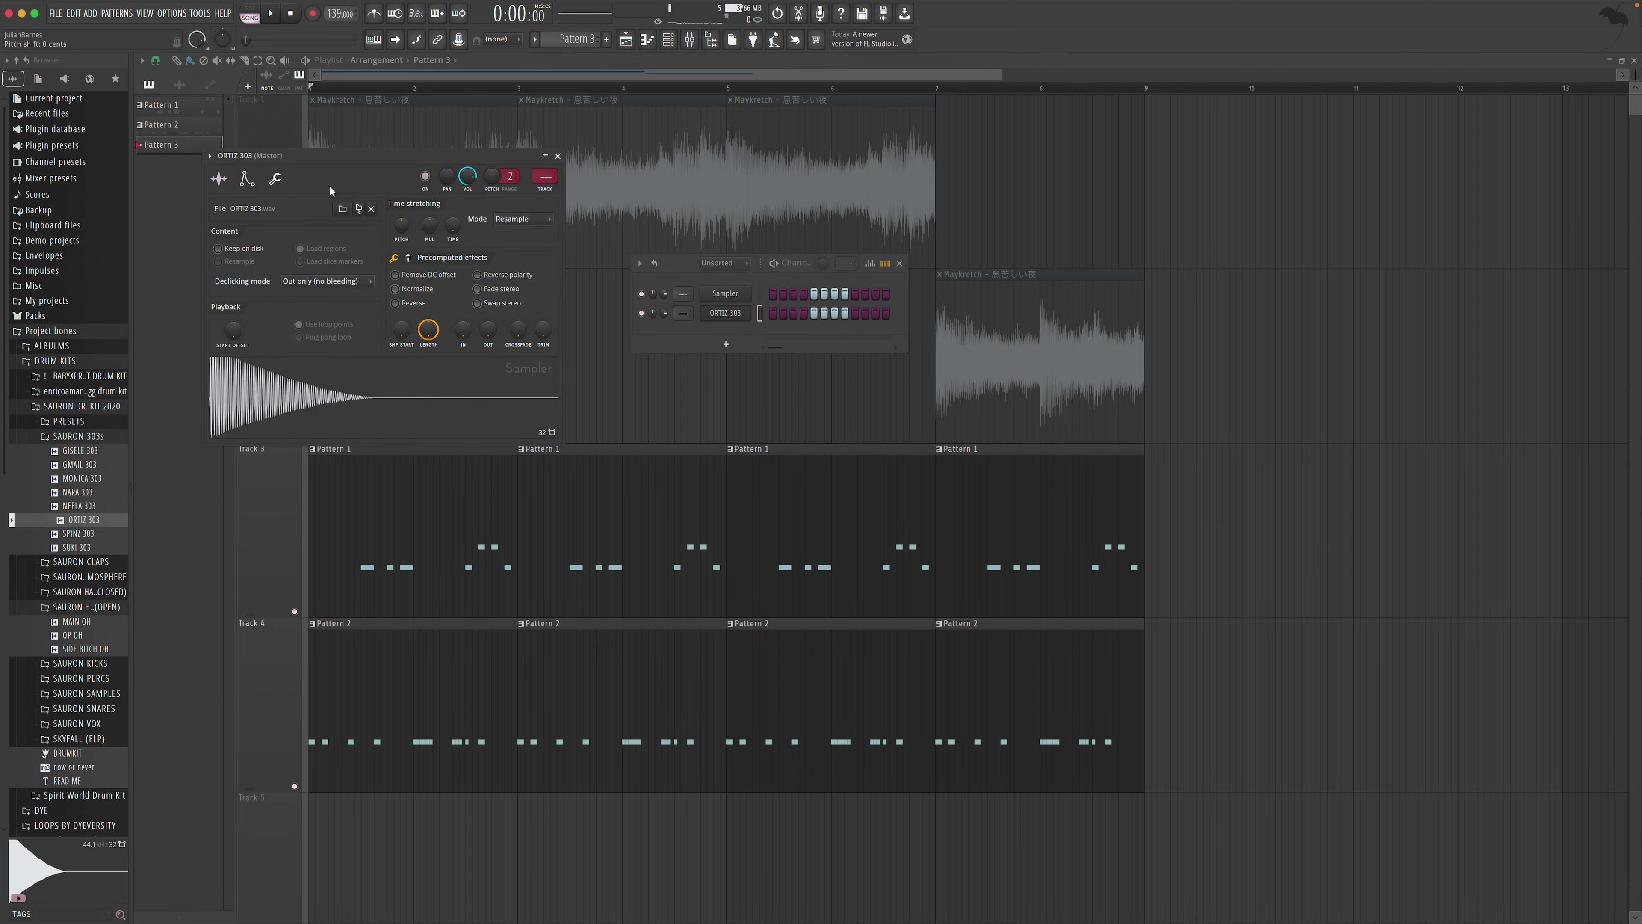
{"action": "left_click", "coordinate": [246, 181]}
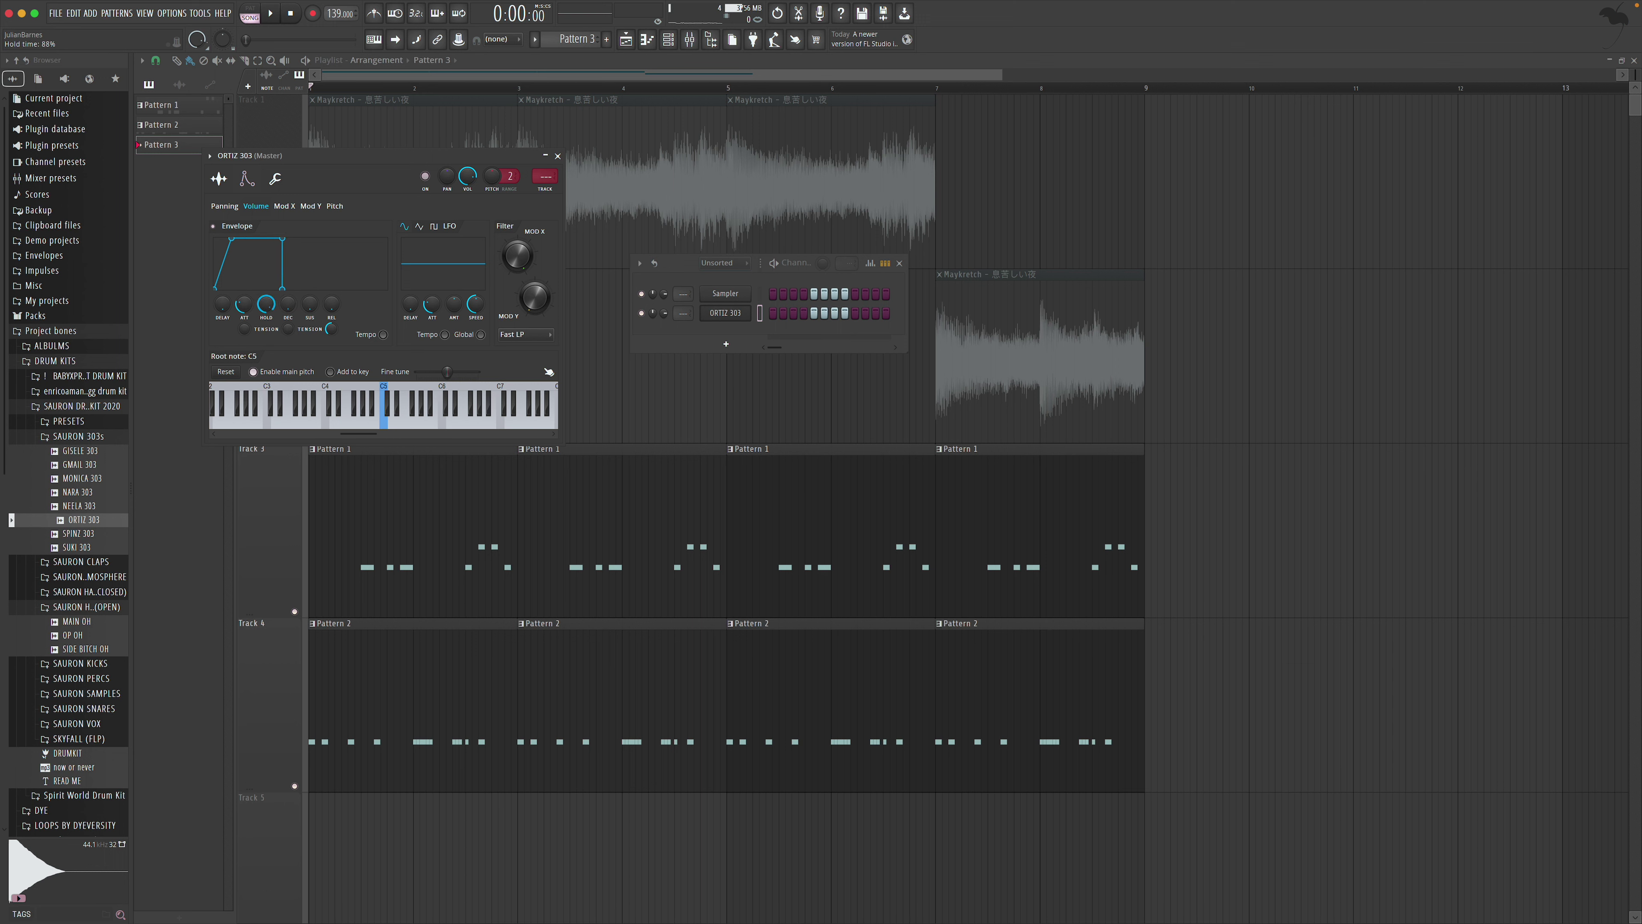
{"action": "left_click", "coordinate": [558, 156]}
Show all channels in the channel rack and route ORTIZ 303 to mixer insert 5
{"action": "right_click", "coordinate": [730, 313]}
{"action": "left_click", "coordinate": [773, 395]}
{"action": "left_click", "coordinate": [720, 278]}
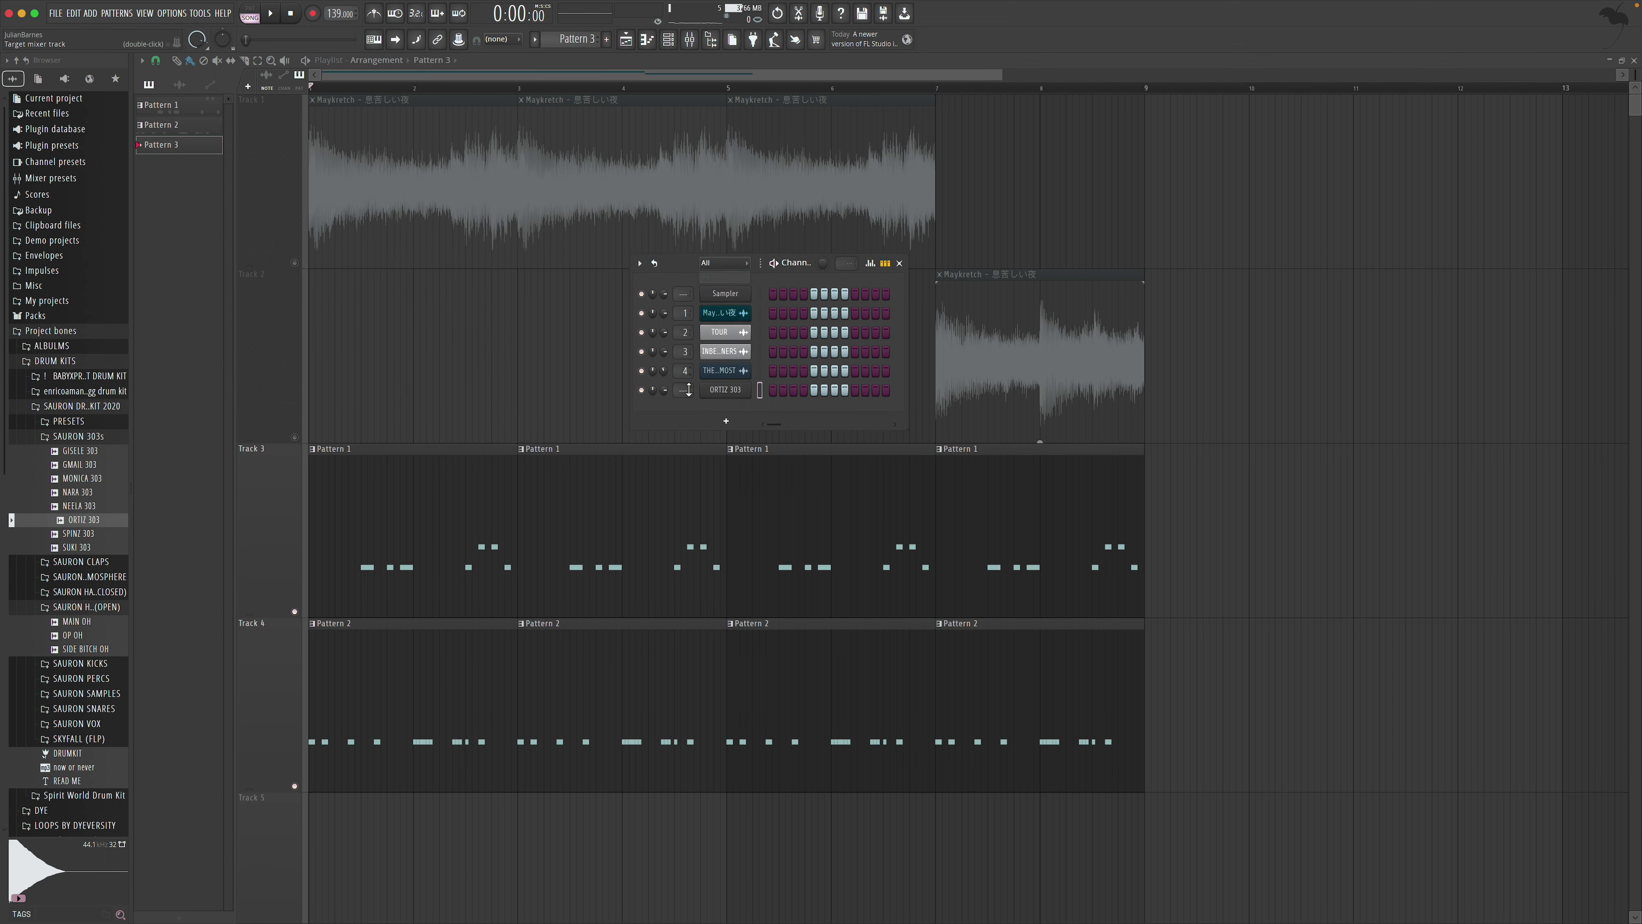
{"action": "left_click", "coordinate": [899, 263]}
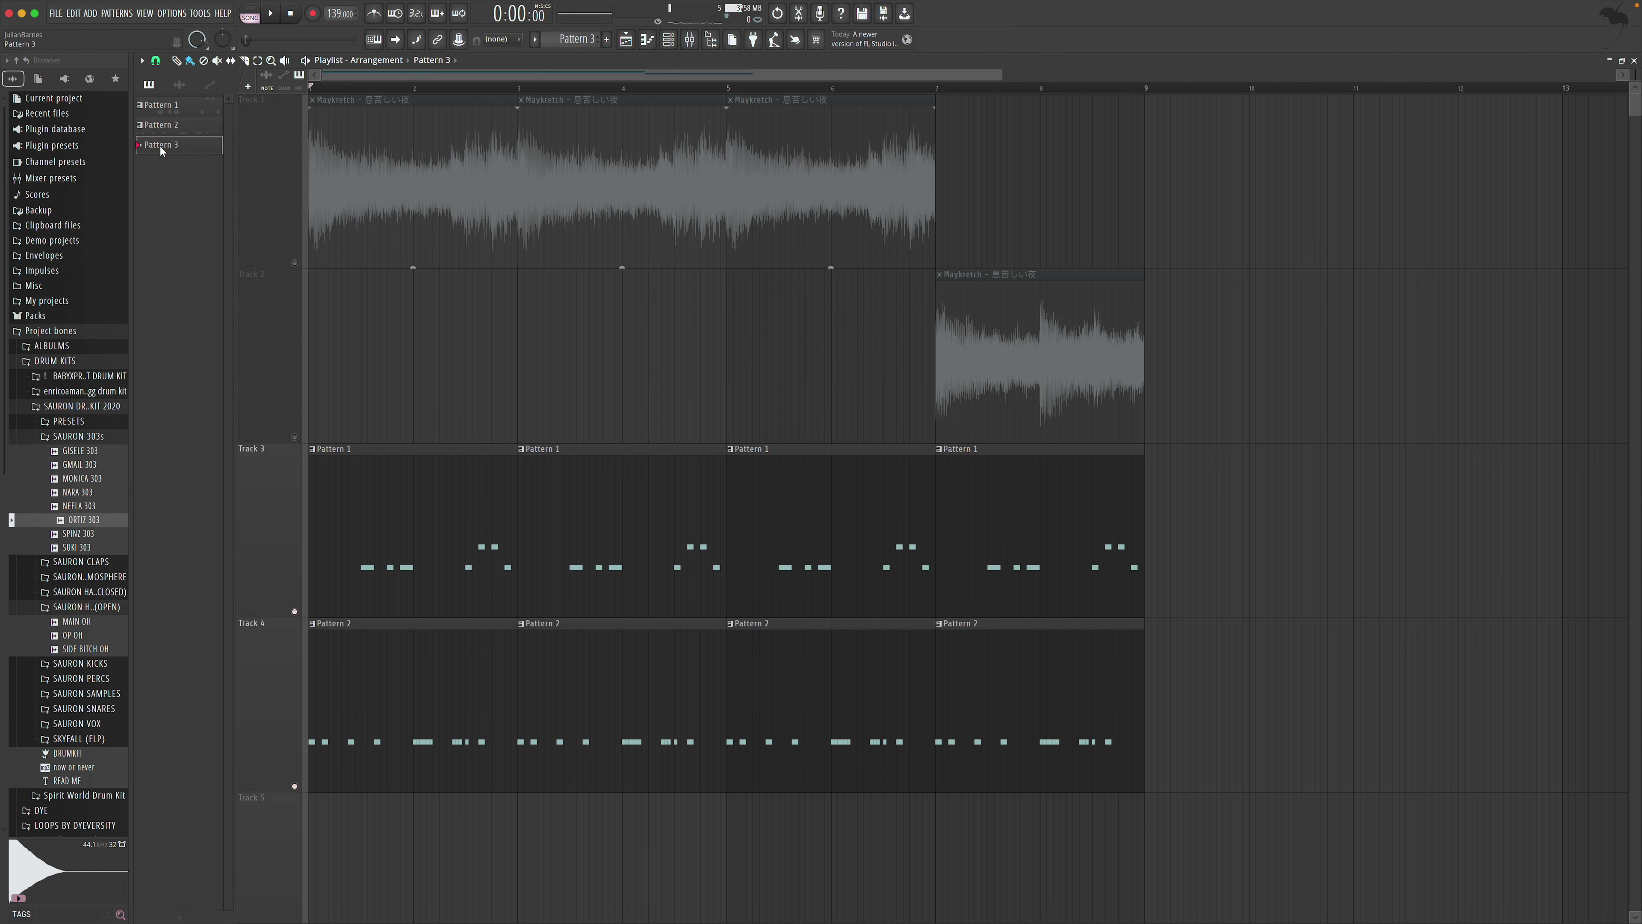
Place a two-bar Pattern 3 clip at the start of Track 5 and open its ORTIZ 303 piano roll with a coarser grid snap
{"action": "scroll", "coordinate": [482, 669], "scroll_direction": "down", "scroll_amount": 6}
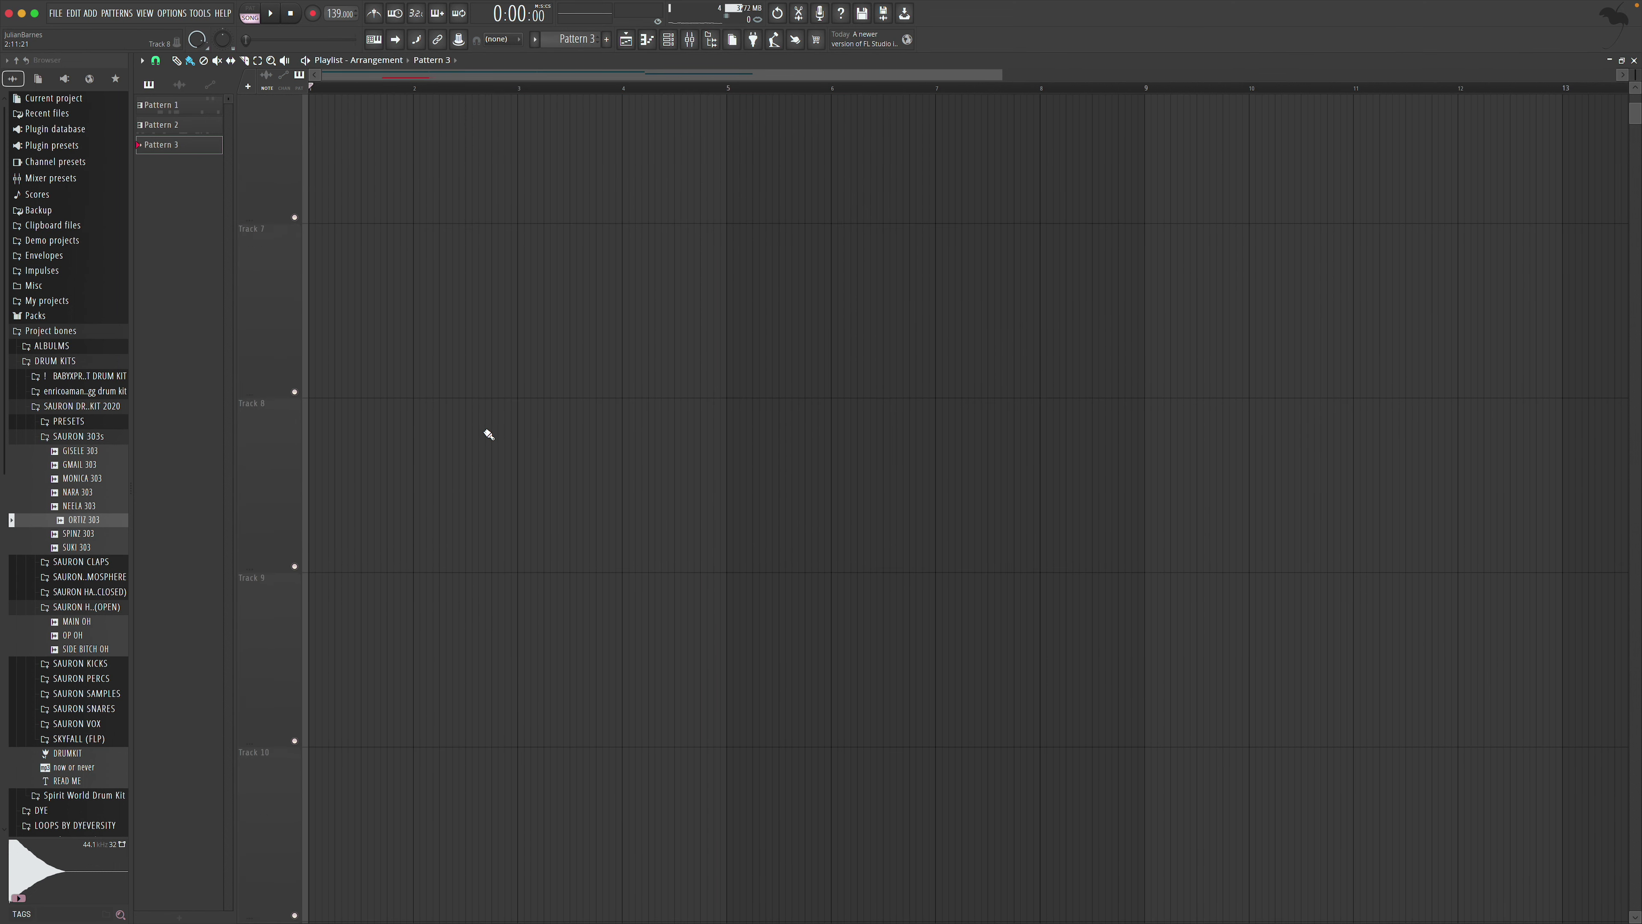
{"action": "scroll", "coordinate": [489, 435], "scroll_direction": "up", "scroll_amount": 3}
{"action": "left_click_drag", "start_coordinate": [413, 557], "coordinate": [503, 540]}
{"action": "double_click", "coordinate": [493, 539]}
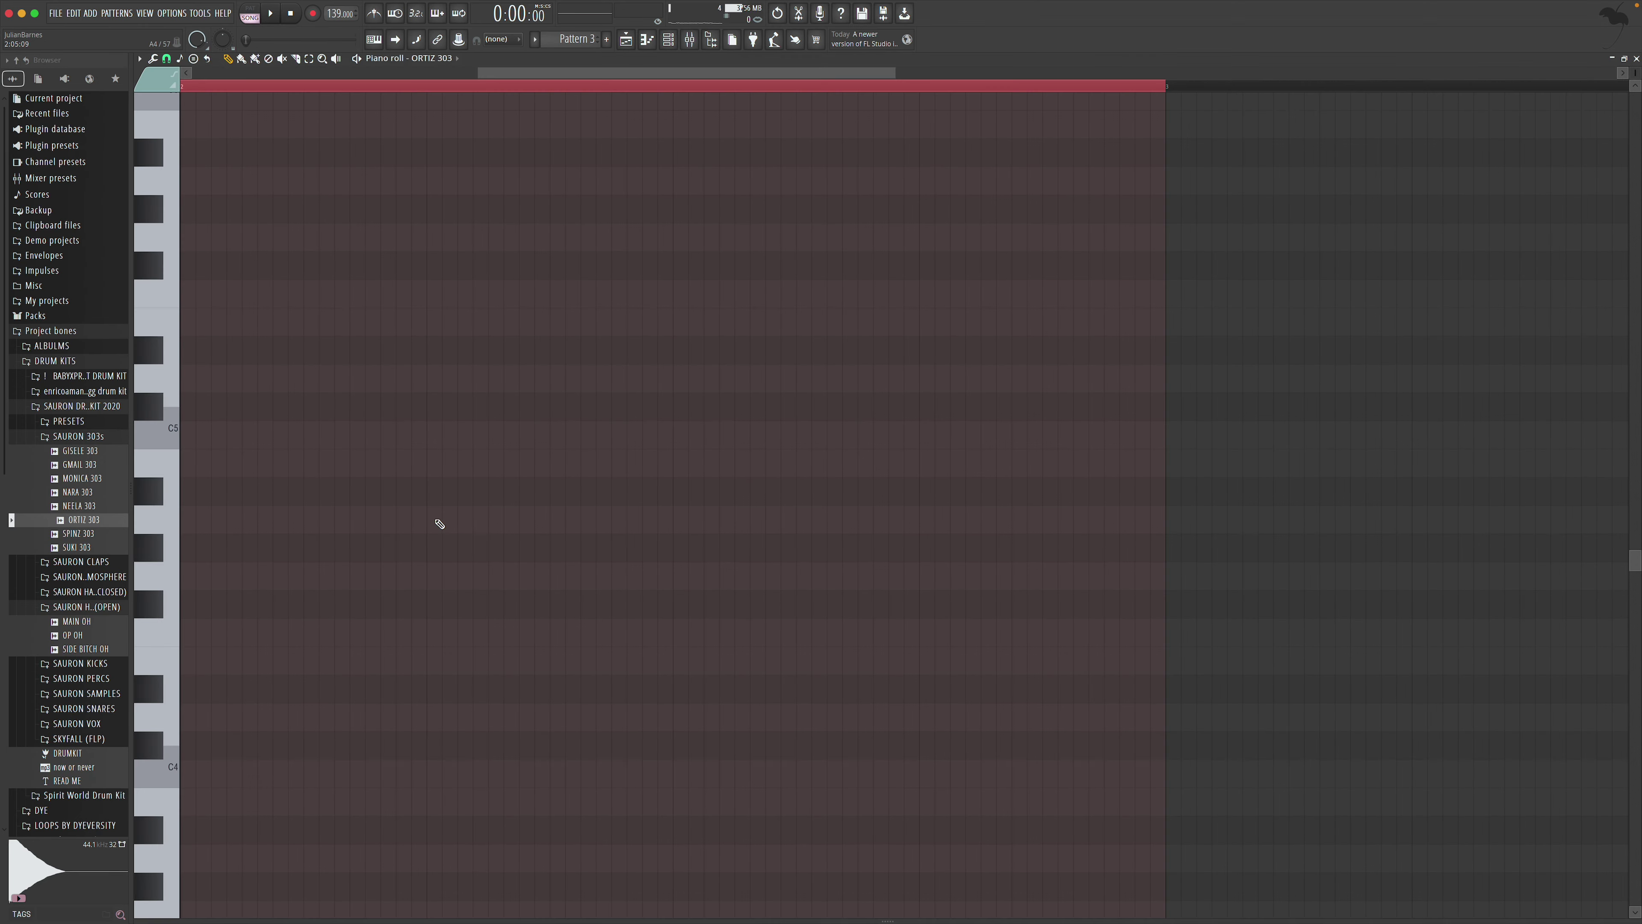
{"action": "left_click", "coordinate": [322, 59]}
{"action": "left_click", "coordinate": [543, 211]}
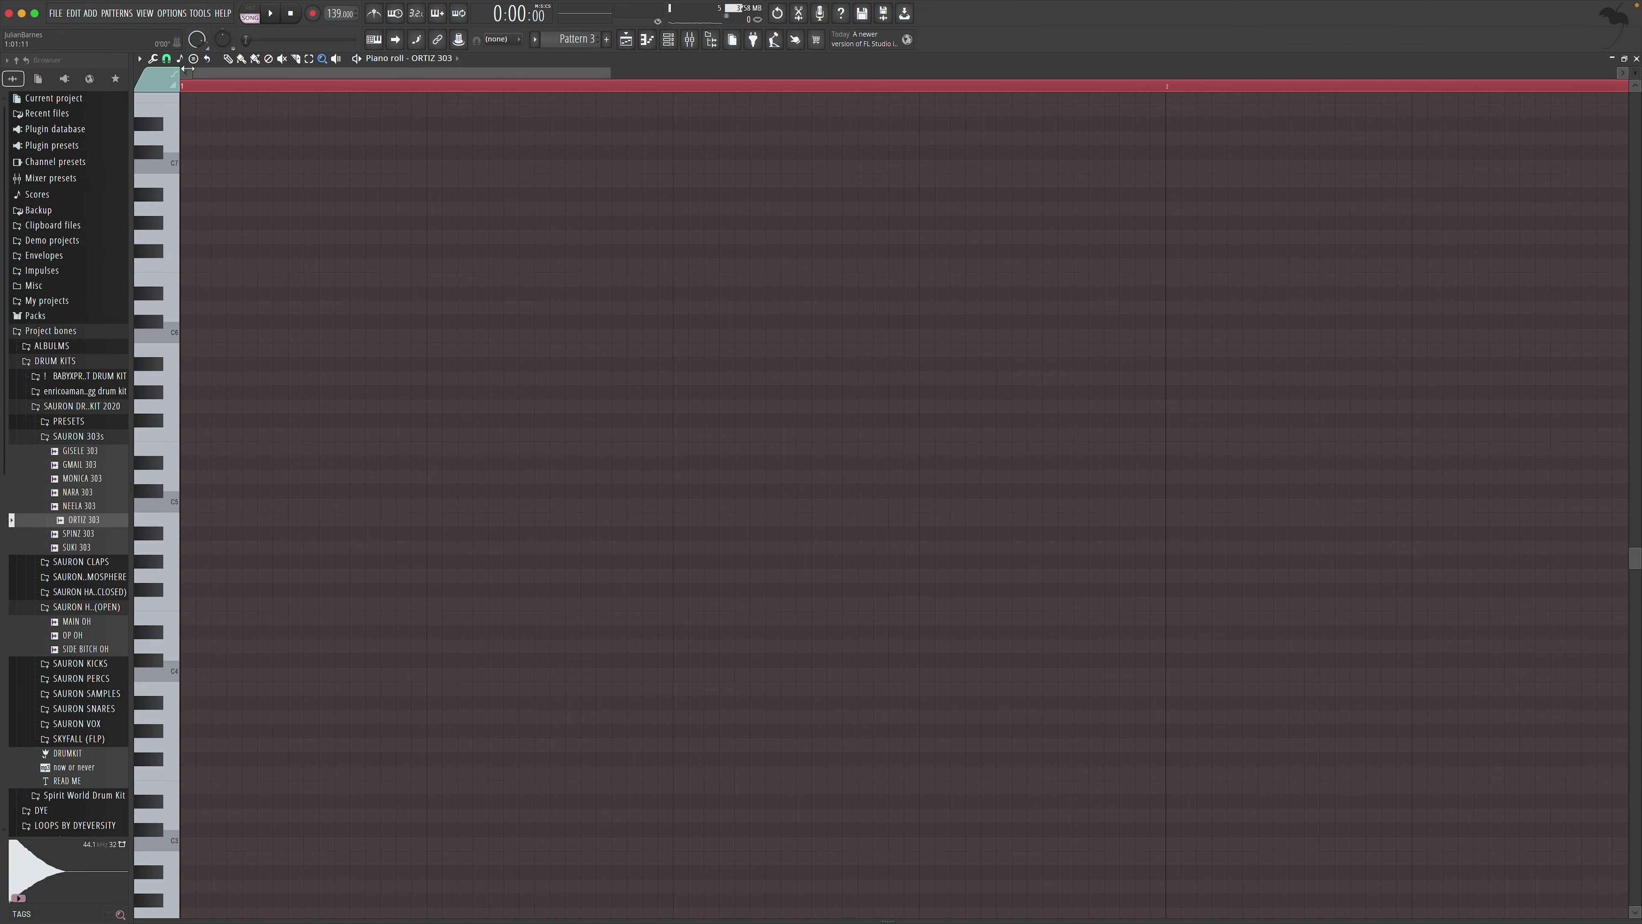
{"action": "left_click", "coordinate": [167, 59]}
{"action": "left_click", "coordinate": [191, 188]}
{"action": "left_click_drag", "start_coordinate": [604, 72], "coordinate": [1167, 72]}
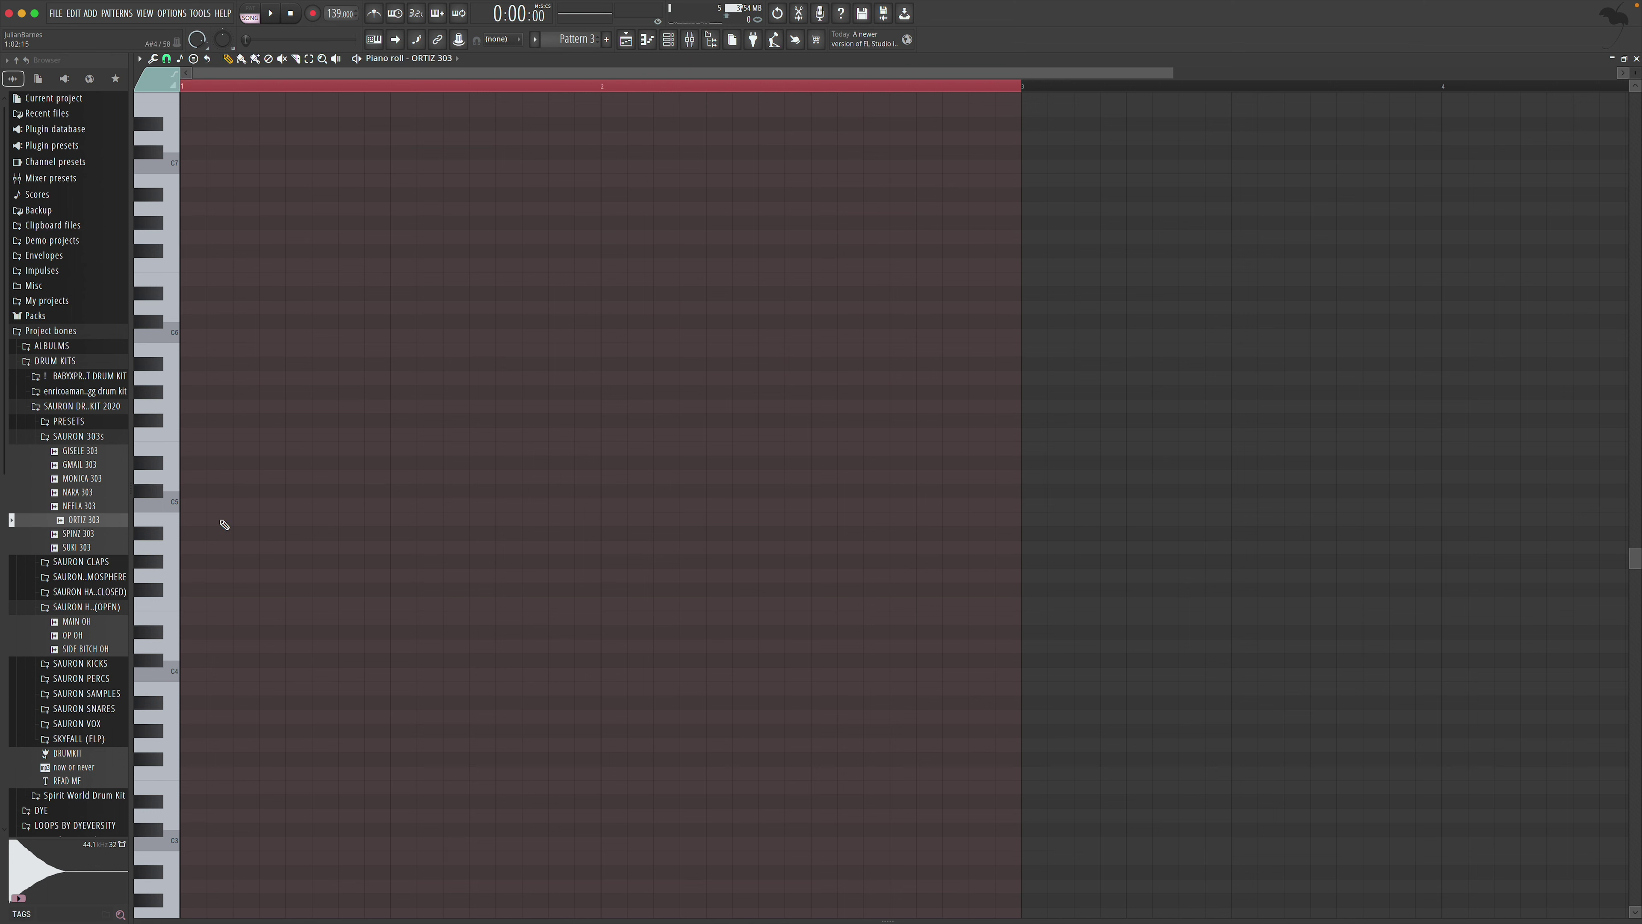
Draw two consecutive six-step C5 notes for ORTIZ 303 from the start of bar 1, checking them in playback
{"action": "key", "text": "space"}
{"action": "key", "text": "space"}
{"action": "key", "text": "space"}
{"action": "key", "text": "space"}
{"action": "left_click_drag", "start_coordinate": [390, 507], "coordinate": [339, 507]}
{"action": "left_click", "coordinate": [341, 507]}
{"action": "key", "text": "space"}
{"action": "key", "text": "space"}
{"action": "key", "text": "space"}
{"action": "key", "text": "space"}
{"action": "key", "text": "space"}
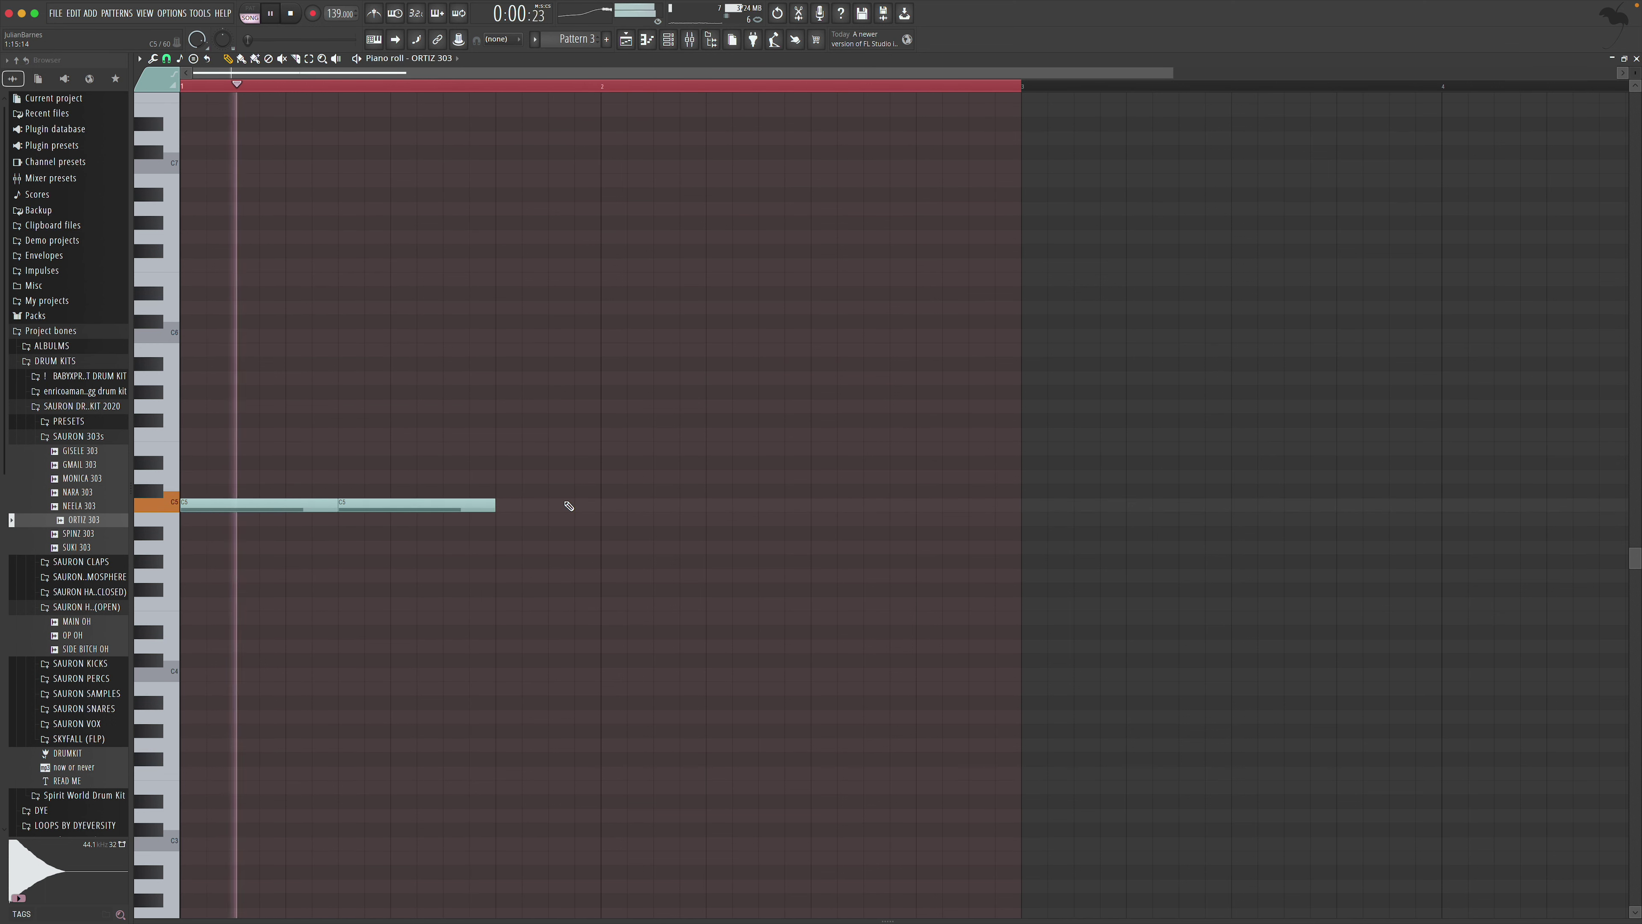
Add two six-step C5 notes at steps 5 and 11 of bar 2 and play the pattern
{"action": "left_click", "coordinate": [704, 507]}
{"action": "key", "text": "space"}
{"action": "left_click", "coordinate": [869, 505]}
{"action": "key", "text": "space"}
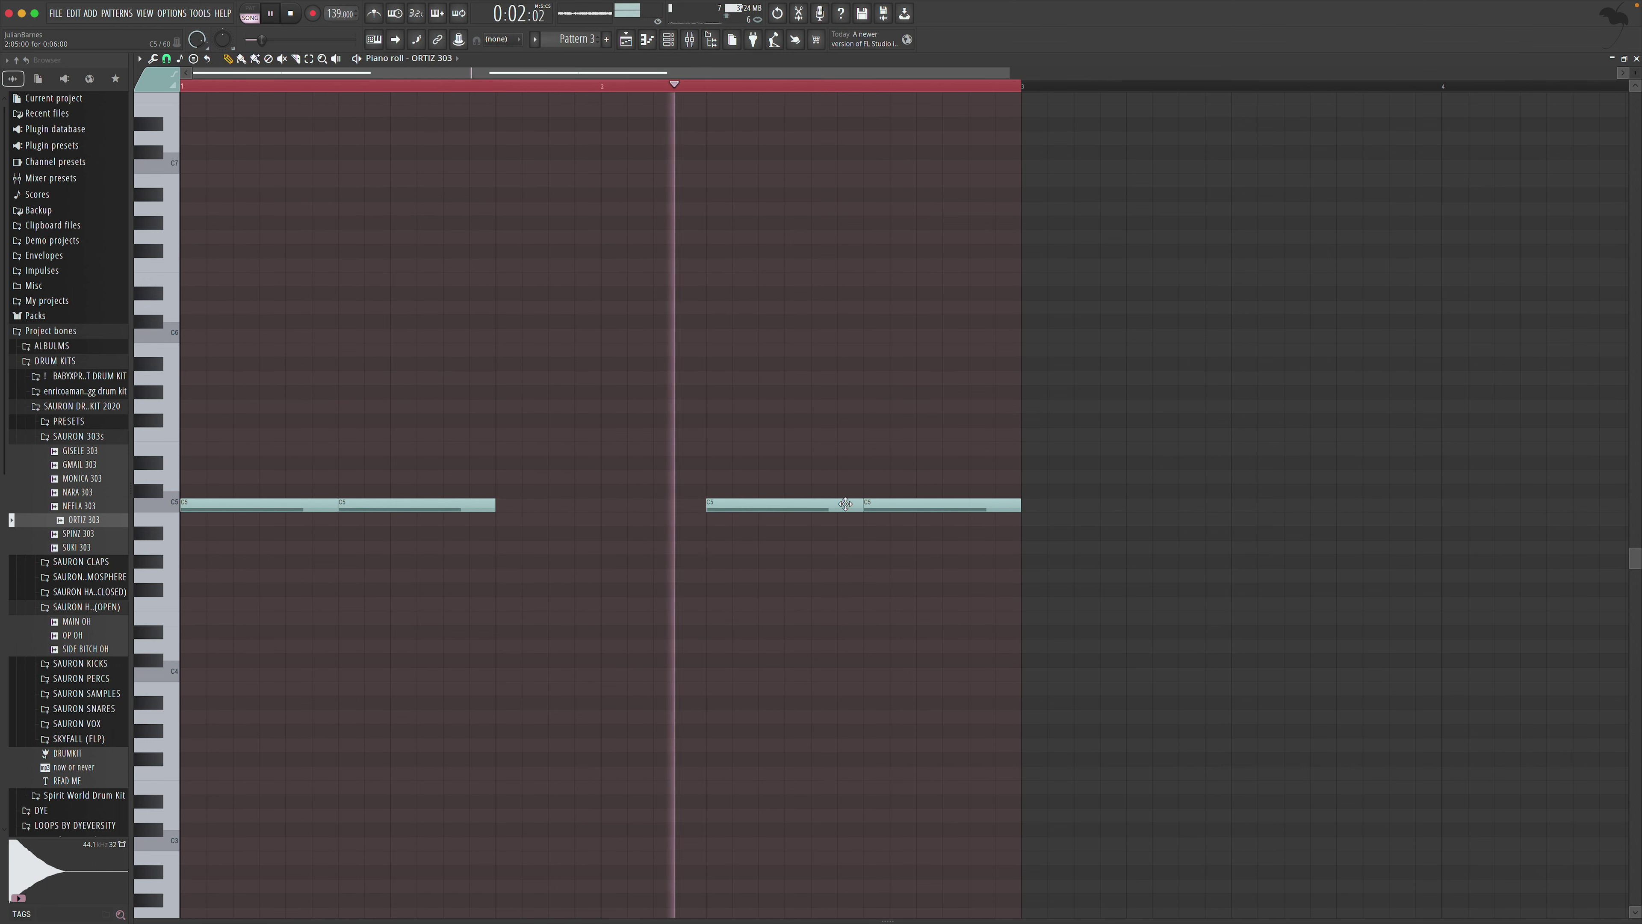
Shorten the last 303 note to four steps and add a two-step C5 note at step 15 of bar 2
{"action": "key", "text": "space"}
{"action": "left_click_drag", "start_coordinate": [1020, 508], "coordinate": [969, 512]}
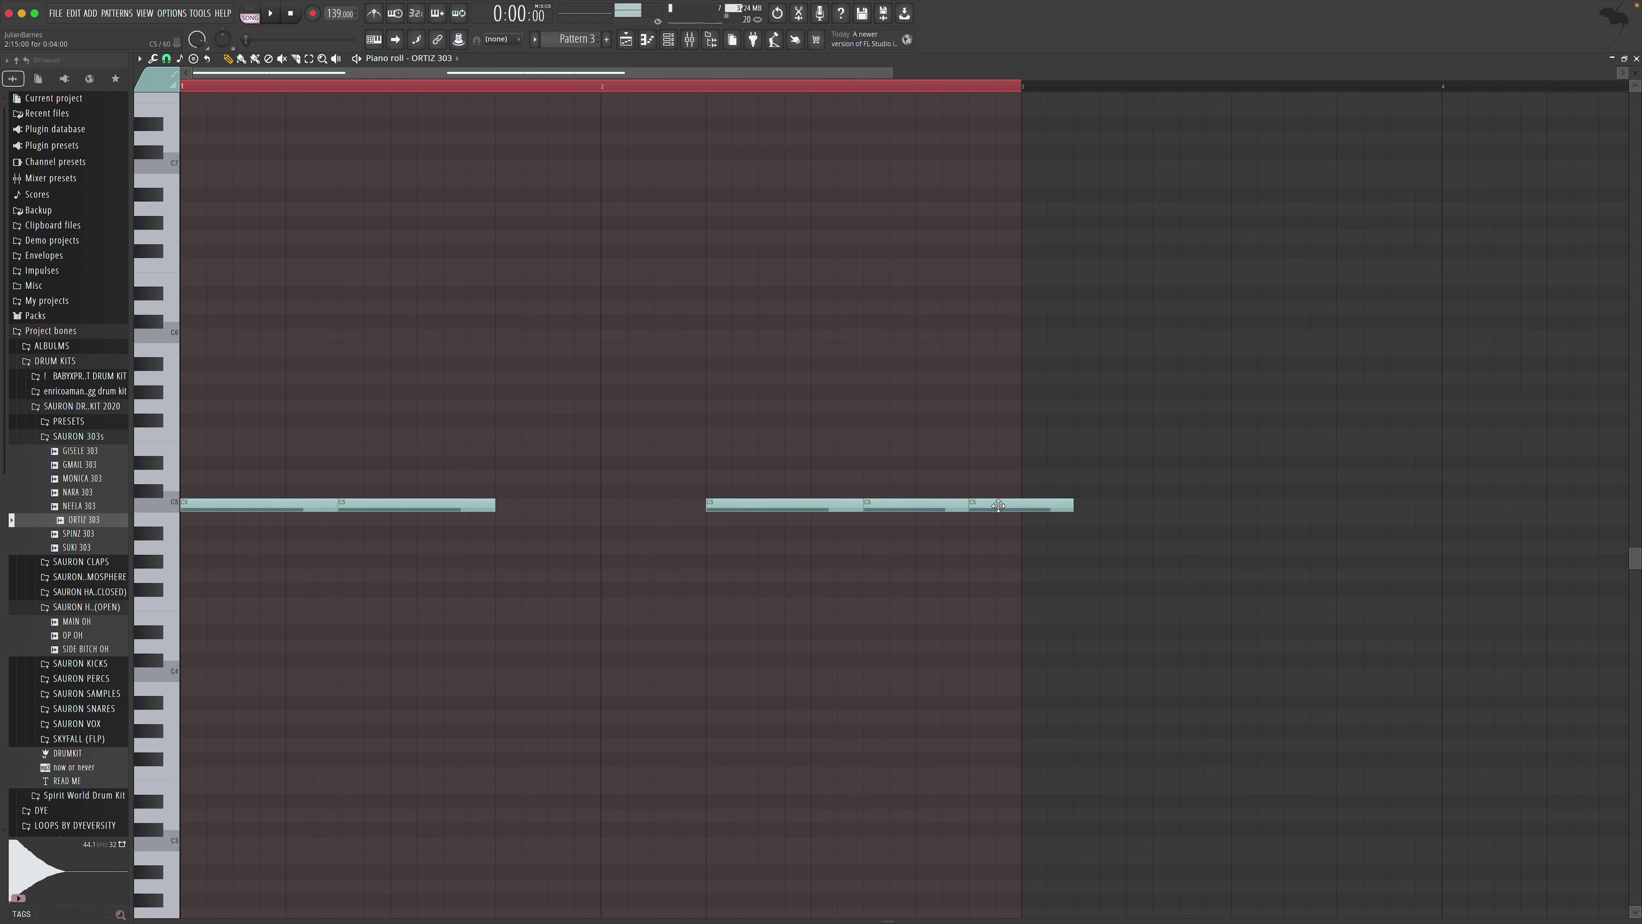
{"action": "key", "text": "space"}
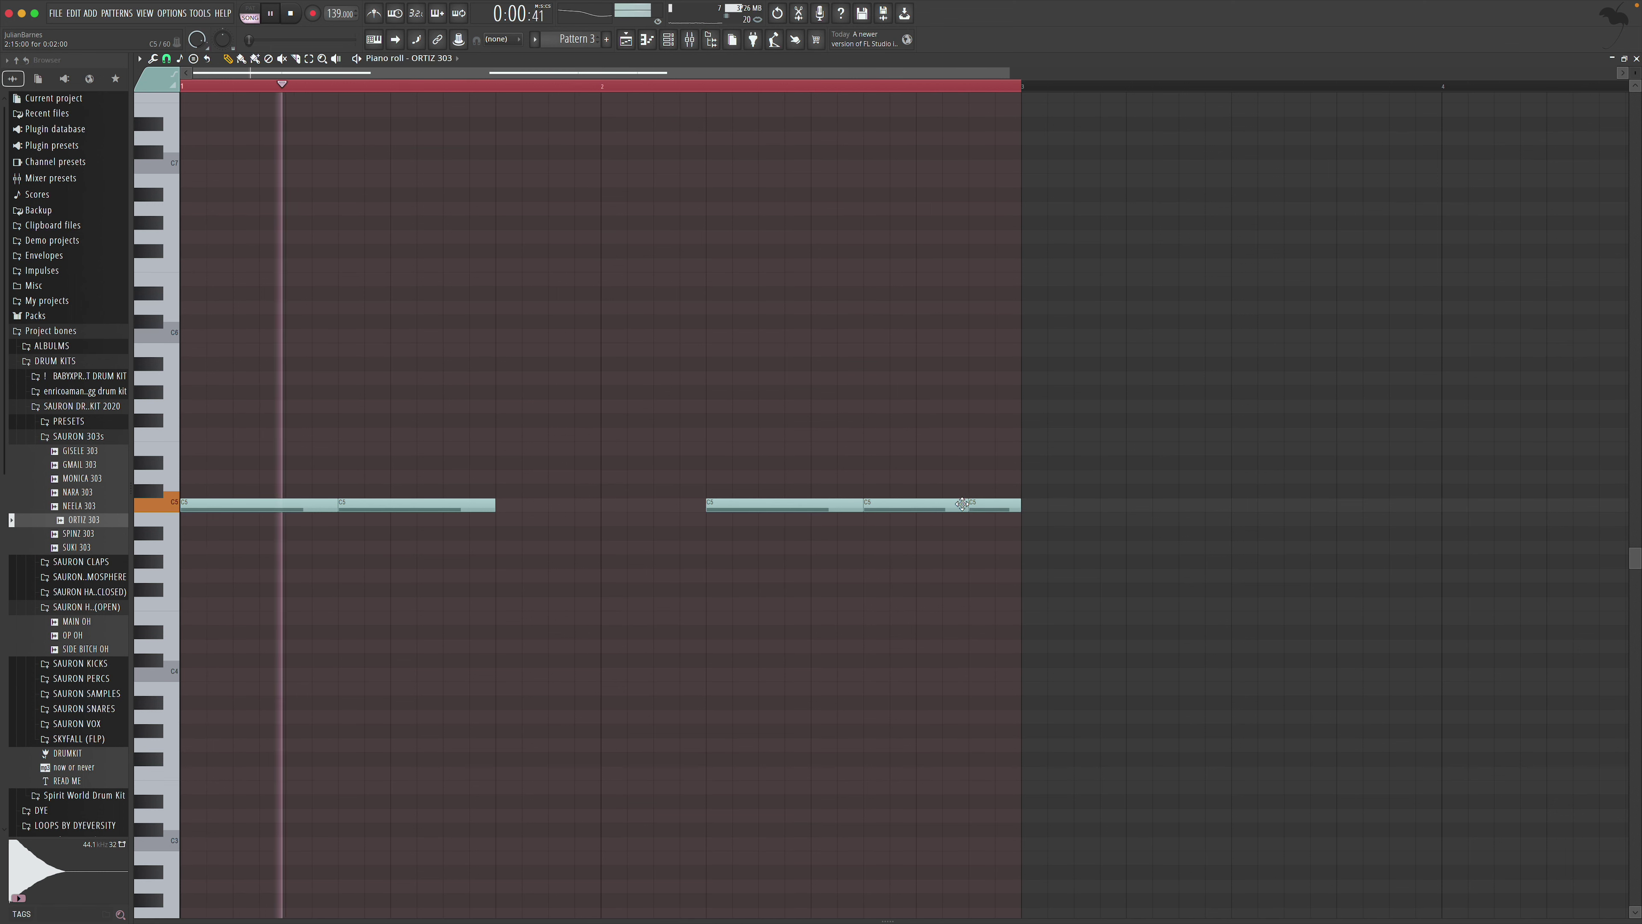
Add a four-step C5 note at step 13 of bar 1, ending at the bar line
{"action": "left_click", "coordinate": [515, 504]}
{"action": "key", "text": "space"}
{"action": "key", "text": "space"}
{"action": "left_click_drag", "start_coordinate": [546, 505], "coordinate": [601, 505]}
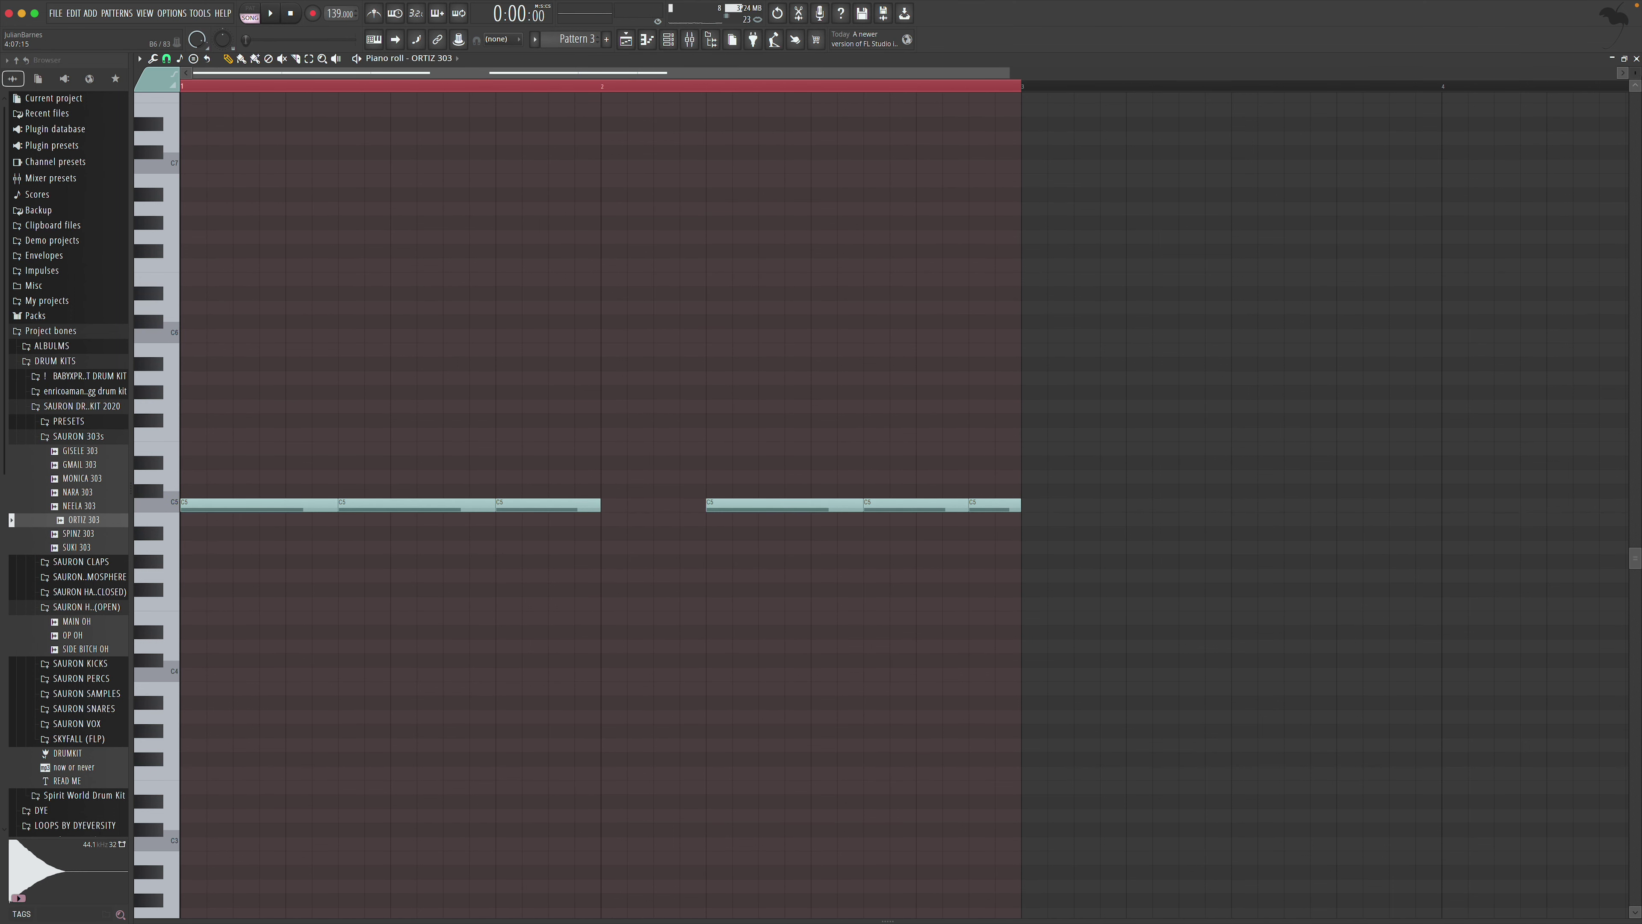
Fill Track 5 with three more Pattern 3 clips up to the end of the Pattern 2 clips and start playback
{"action": "key", "text": "F5"}
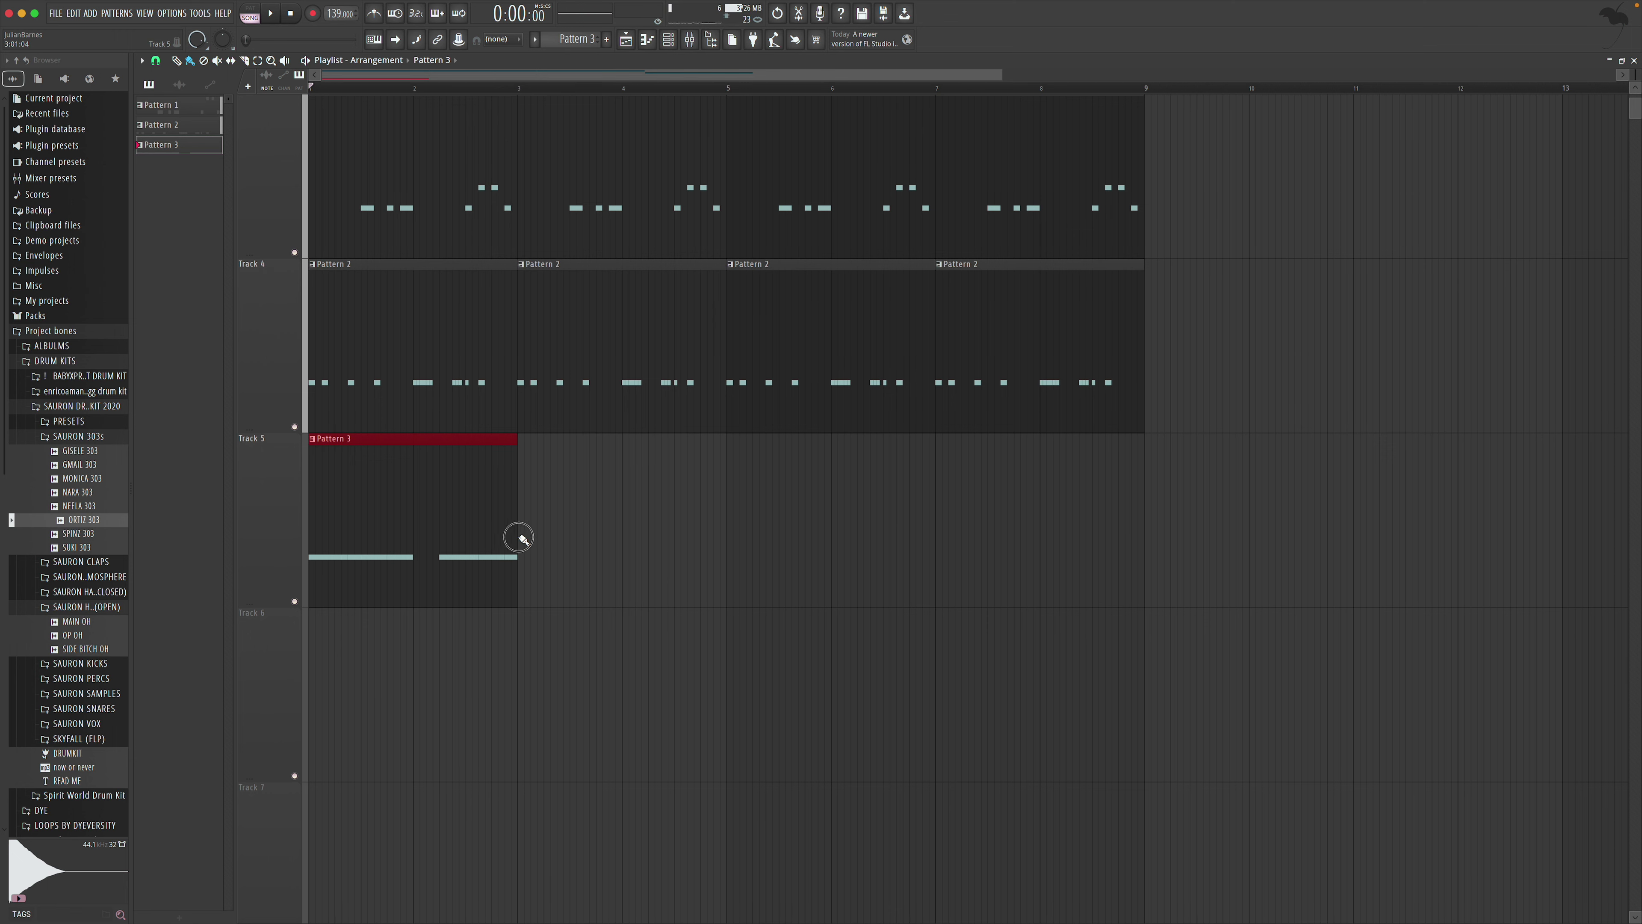
{"action": "left_click_drag", "start_coordinate": [519, 538], "coordinate": [985, 537]}
{"action": "key", "text": "space"}
Raise mixer insert 5's volume to about 117%, view the master track's effects and return to the playlist
{"action": "key", "text": "F9"}
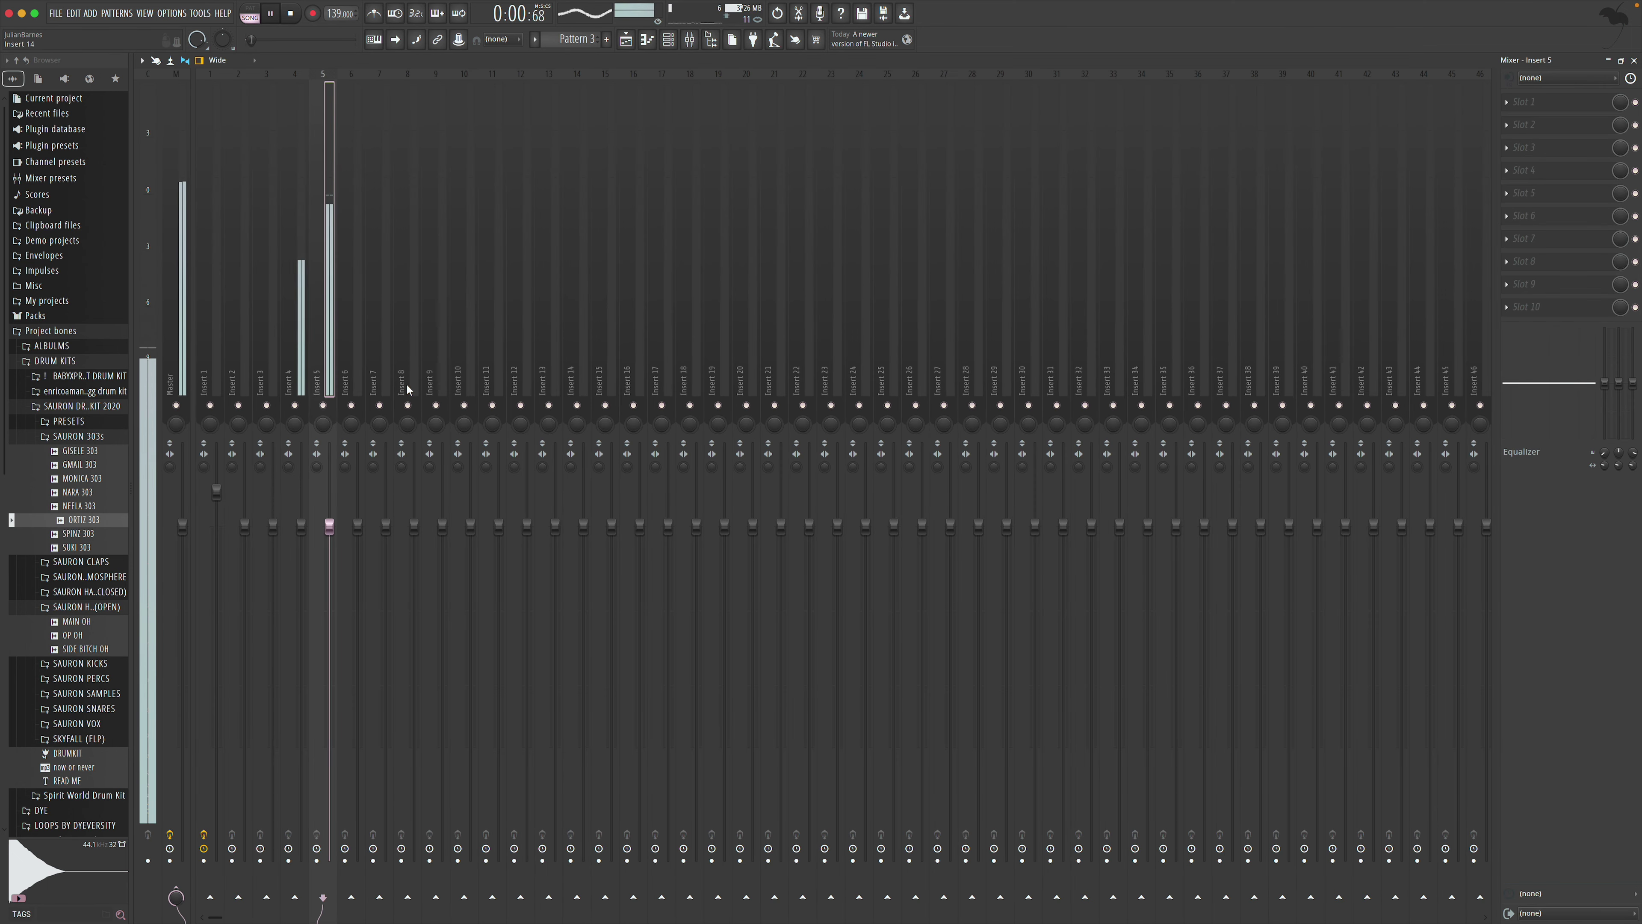
{"action": "left_click_drag", "start_coordinate": [329, 525], "coordinate": [329, 467]}
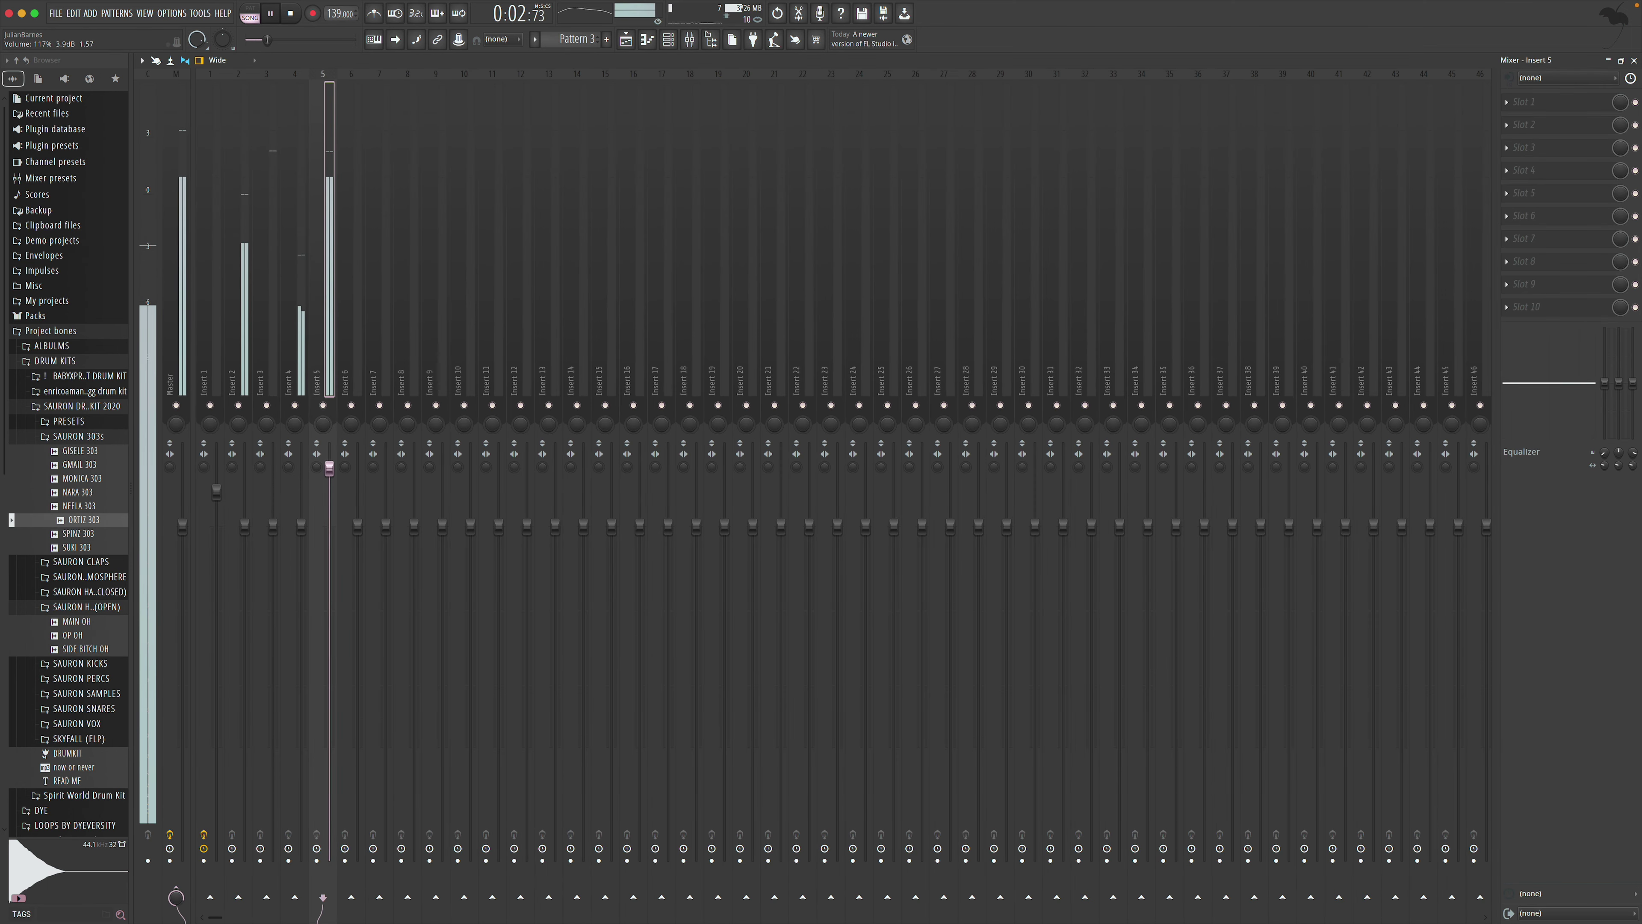
{"action": "left_click", "coordinate": [172, 454]}
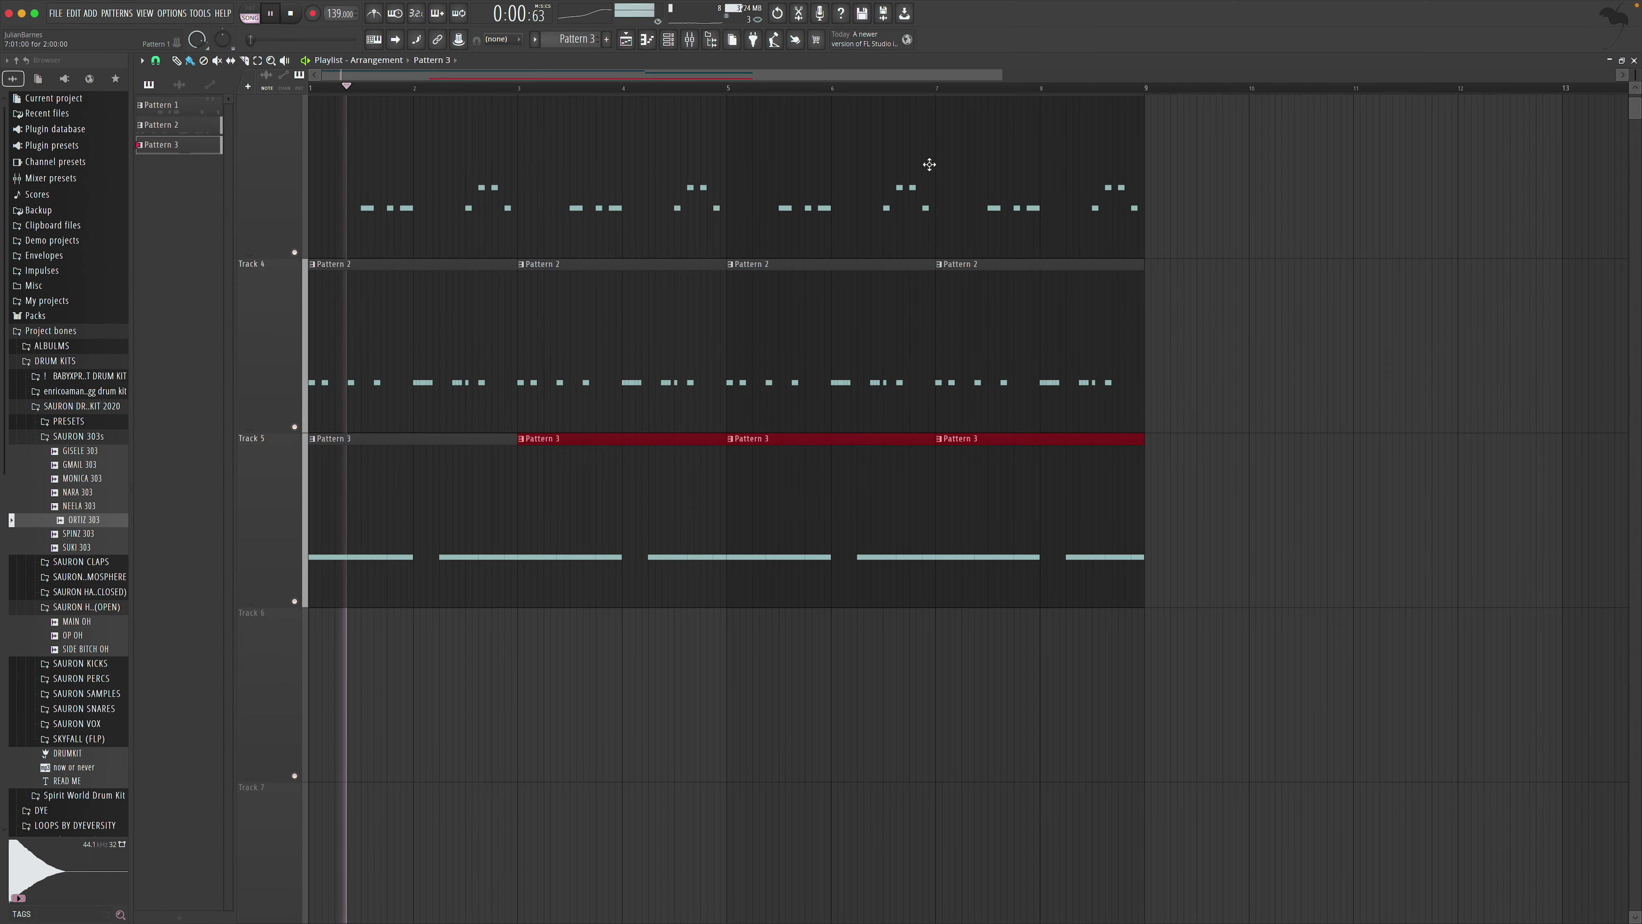
{"action": "left_click", "coordinate": [1634, 60]}
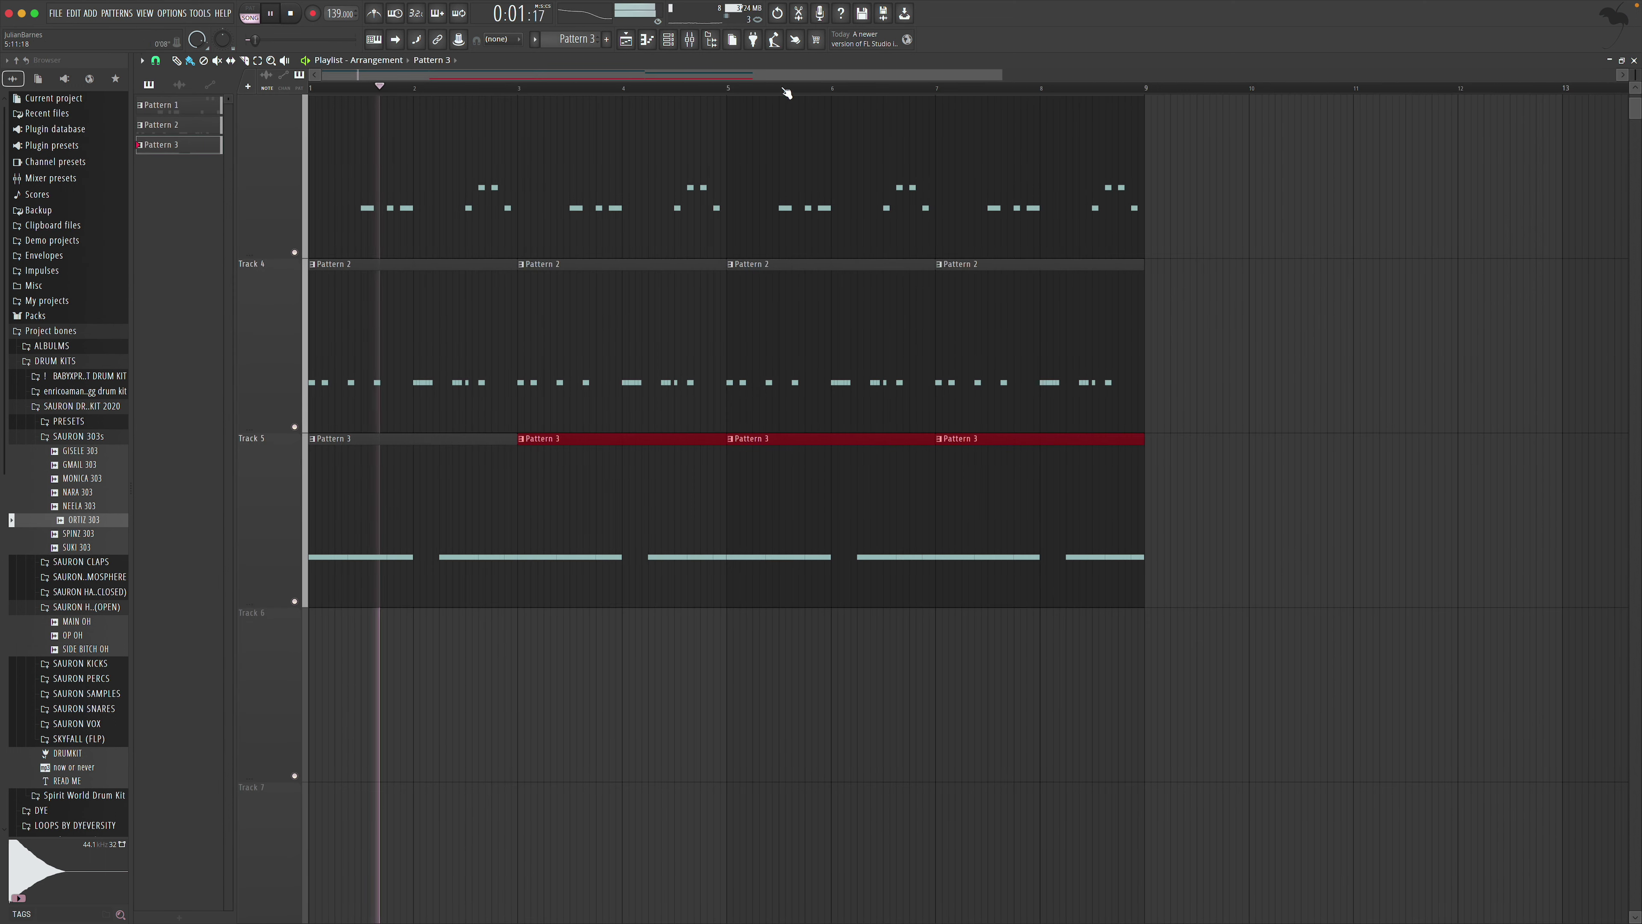
{"action": "left_click", "coordinate": [369, 154]}
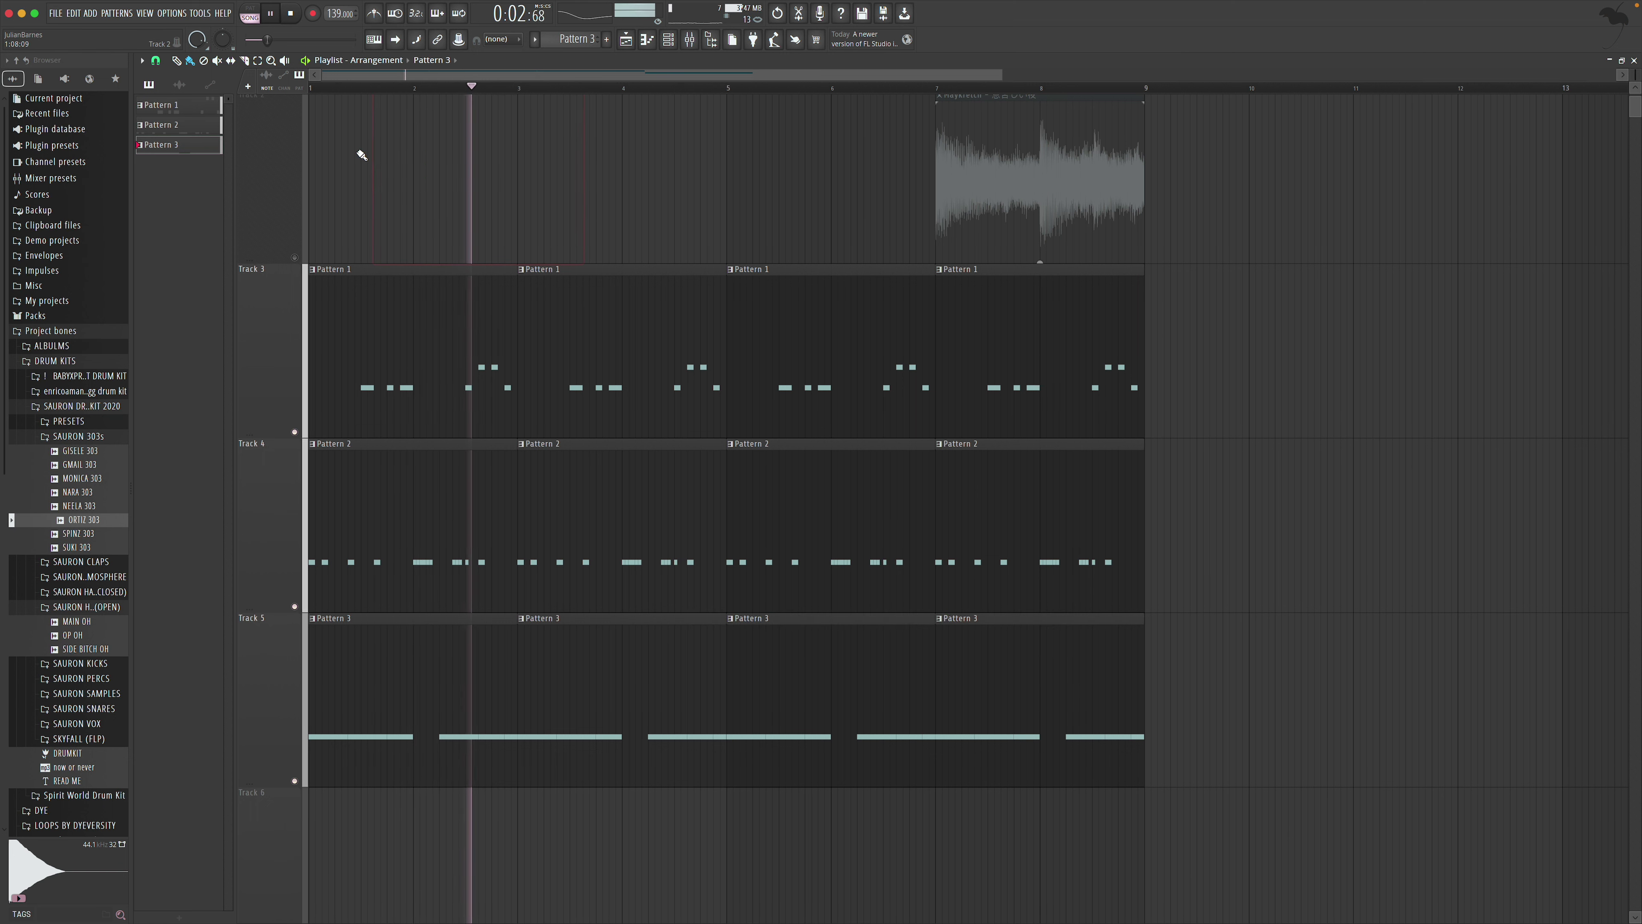
Clone Pattern 3 as Pattern 4, place it on Track 6 at bar 7 and delete the Pattern 3 clip above it
{"action": "right_click", "coordinate": [172, 147]}
{"action": "left_click", "coordinate": [195, 298]}
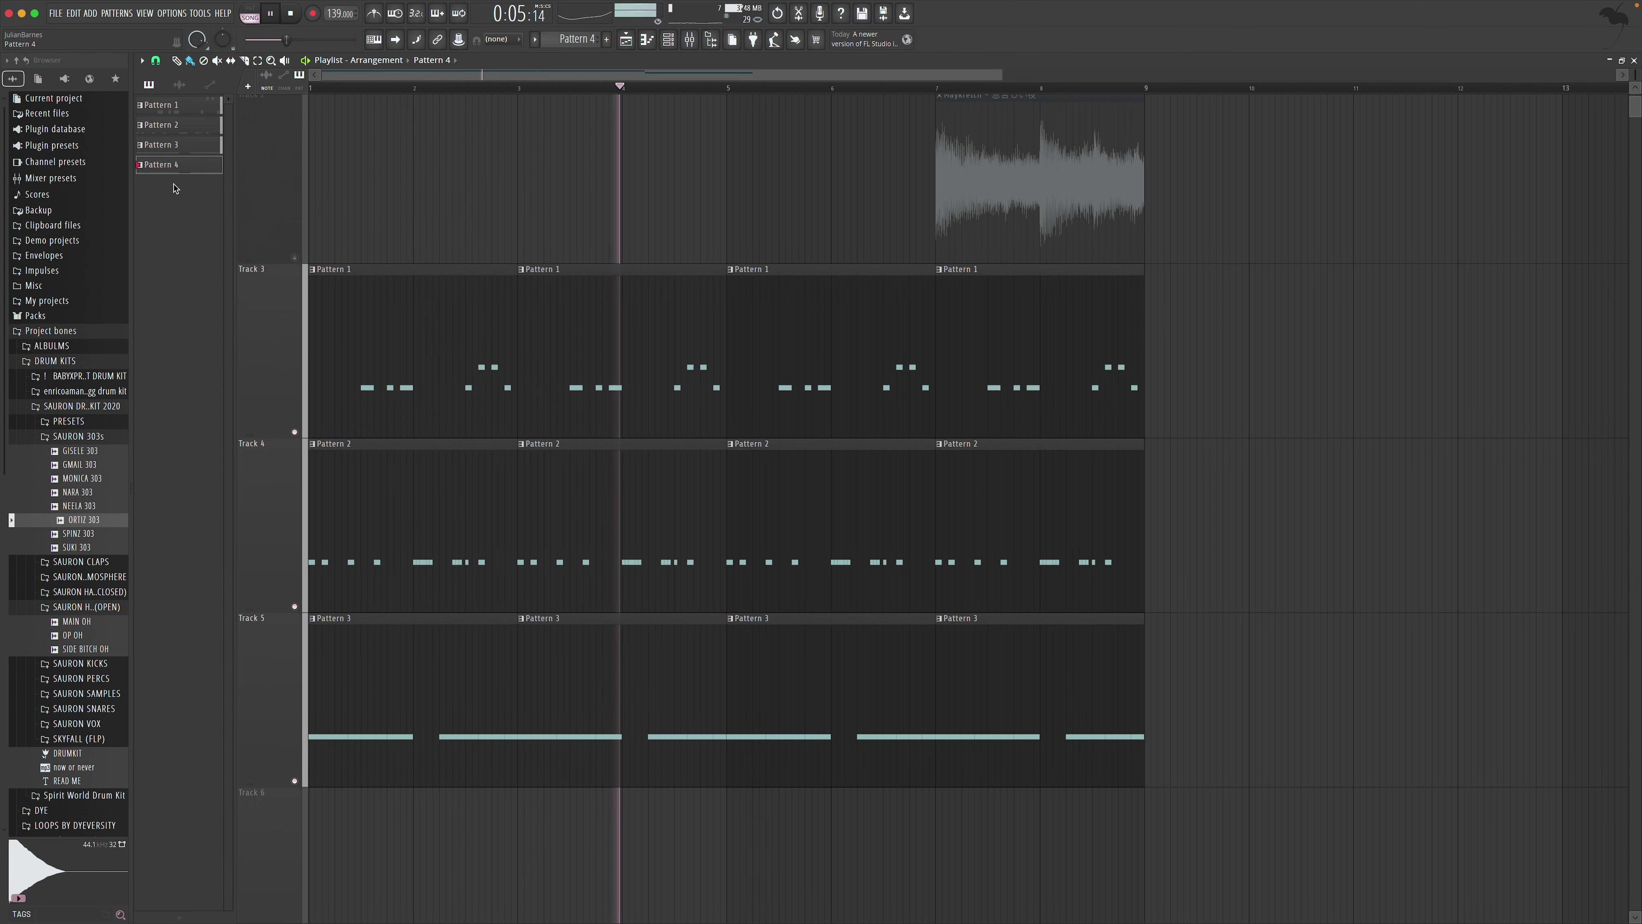
{"action": "left_click_drag", "start_coordinate": [205, 225], "coordinate": [983, 806]}
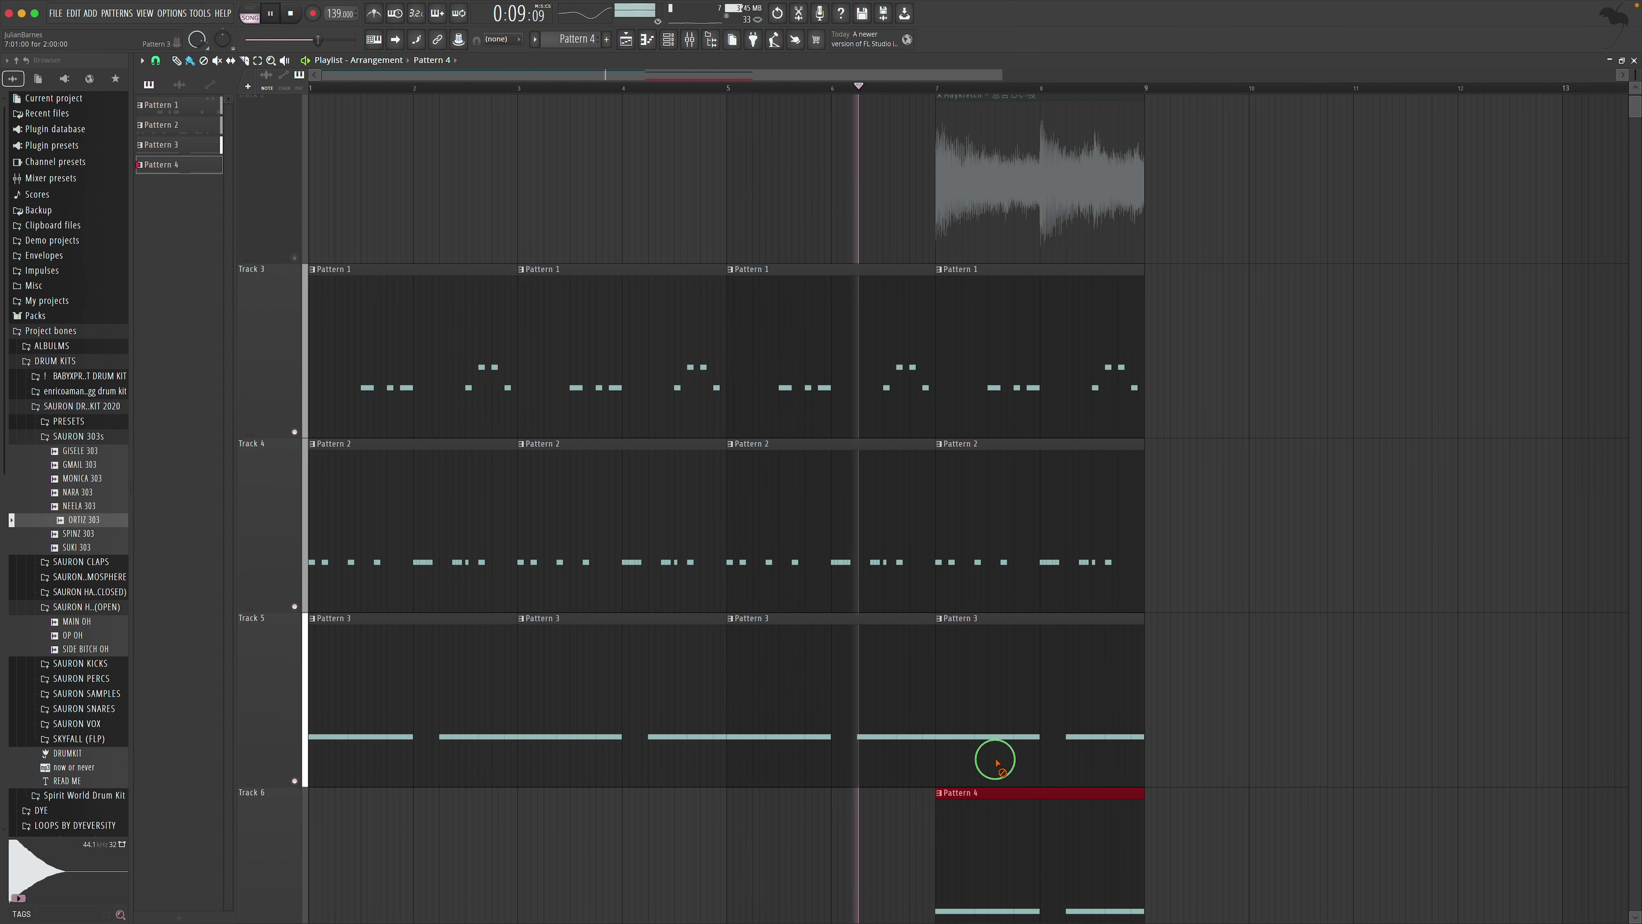
{"action": "right_click", "coordinate": [993, 664]}
Open Pattern 4's ORTIZ 303 notes, move all of them up an octave to C6 and remove the stray A5 note
{"action": "double_click", "coordinate": [993, 835]}
{"action": "key", "text": "space"}
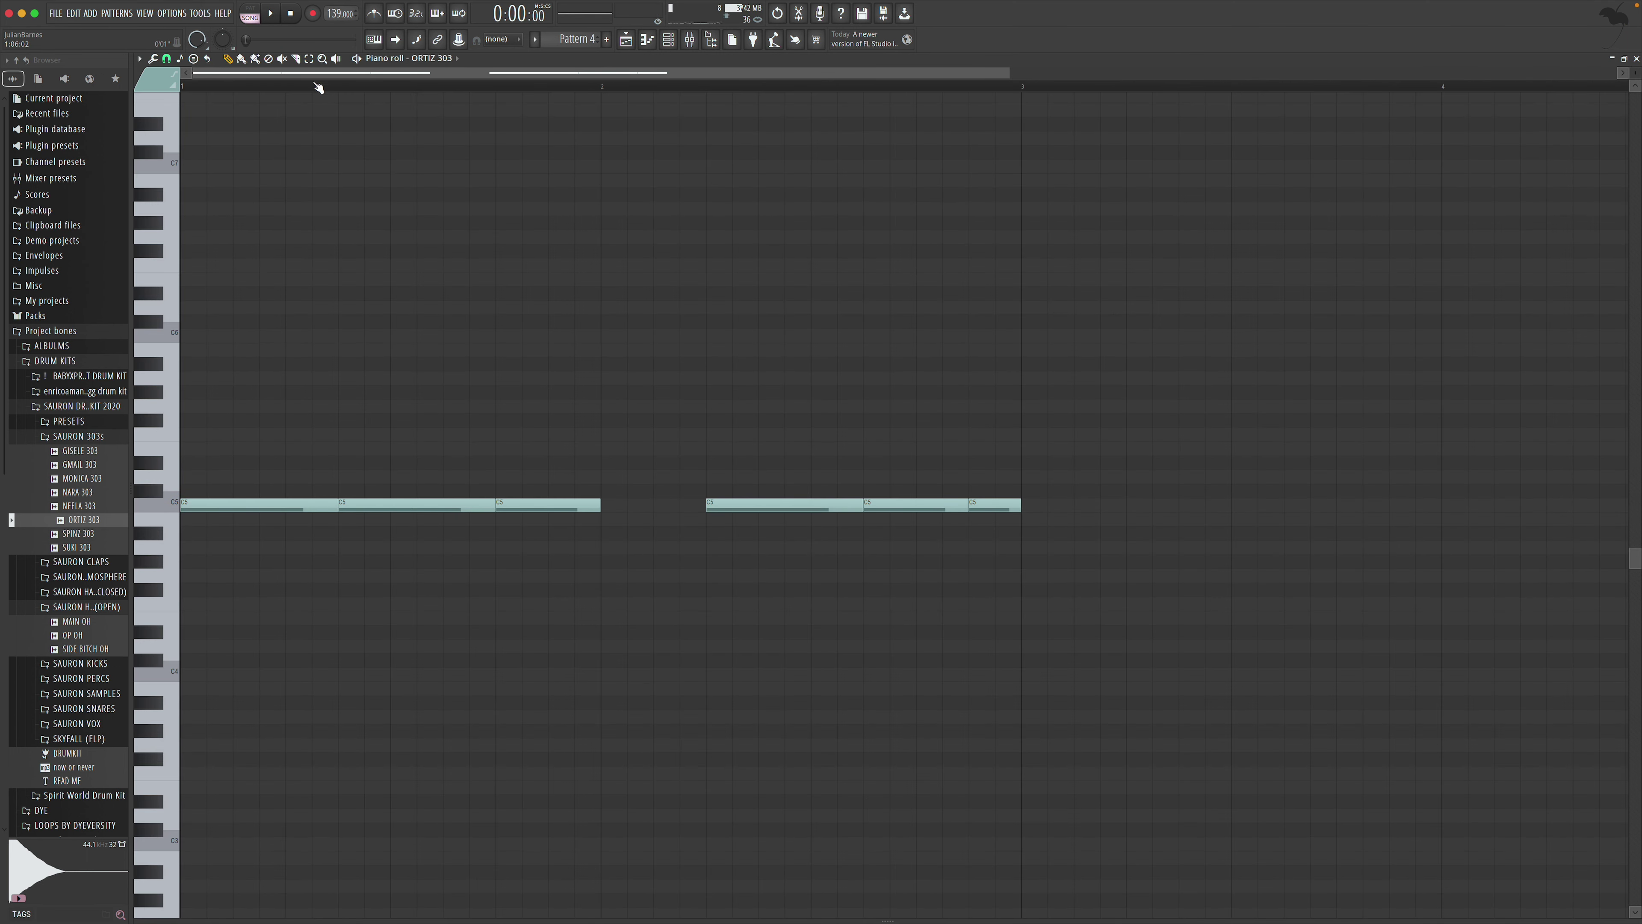
{"action": "left_click_drag", "start_coordinate": [854, 424], "coordinate": [259, 537]}
{"action": "left_click_drag", "start_coordinate": [1336, 458], "coordinate": [208, 334]}
{"action": "left_click", "coordinate": [266, 380]}
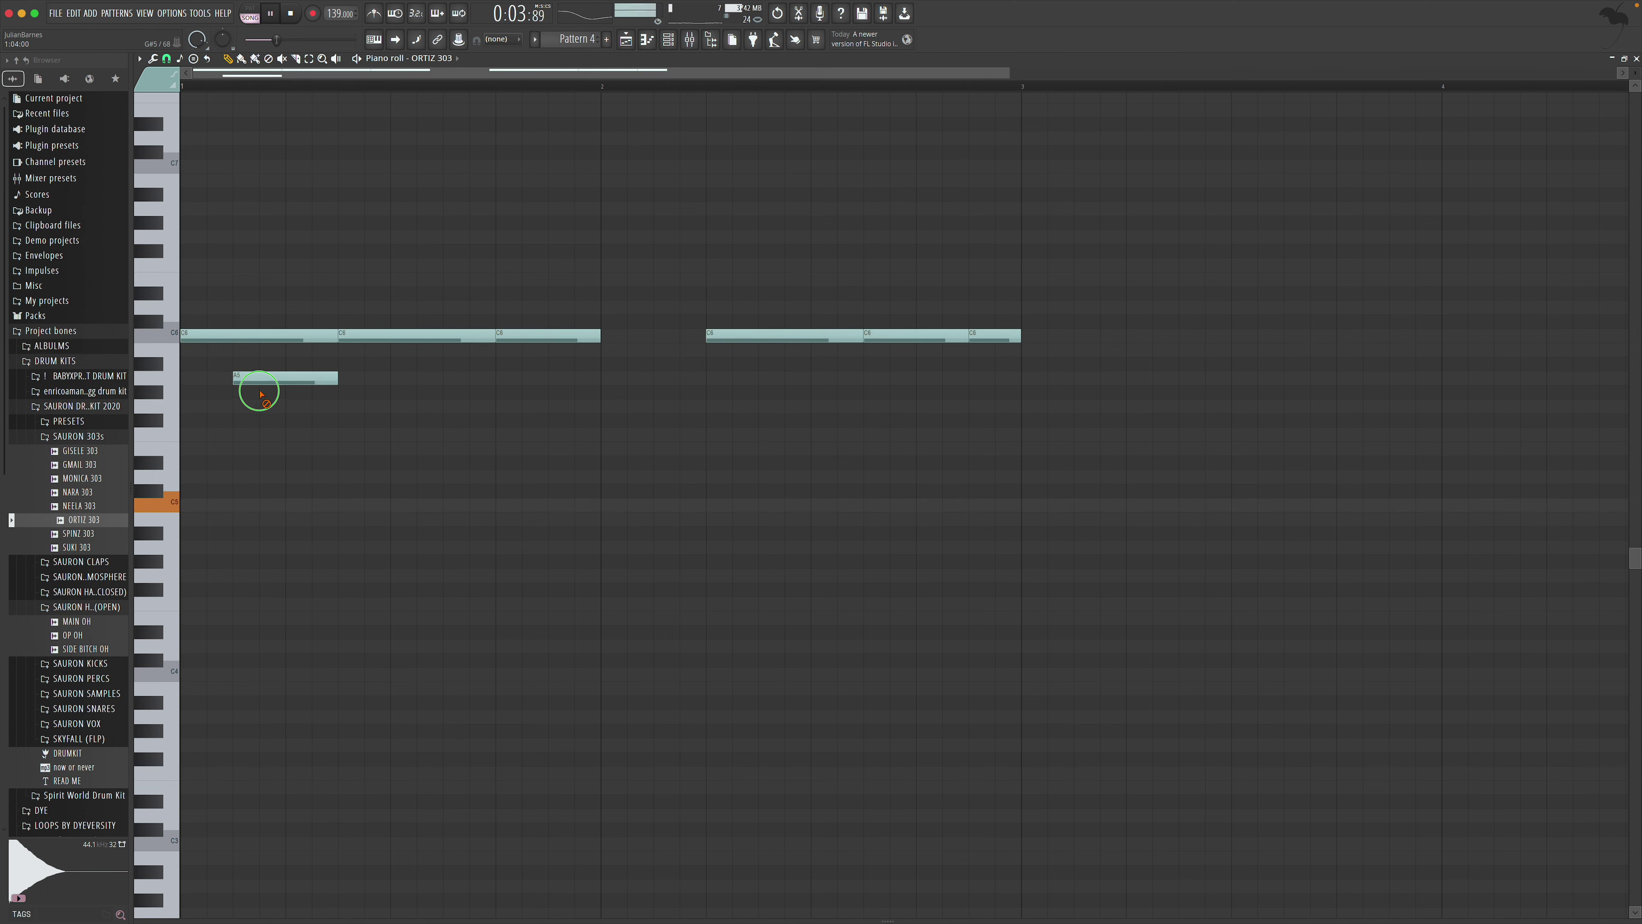
{"action": "right_click", "coordinate": [261, 393]}
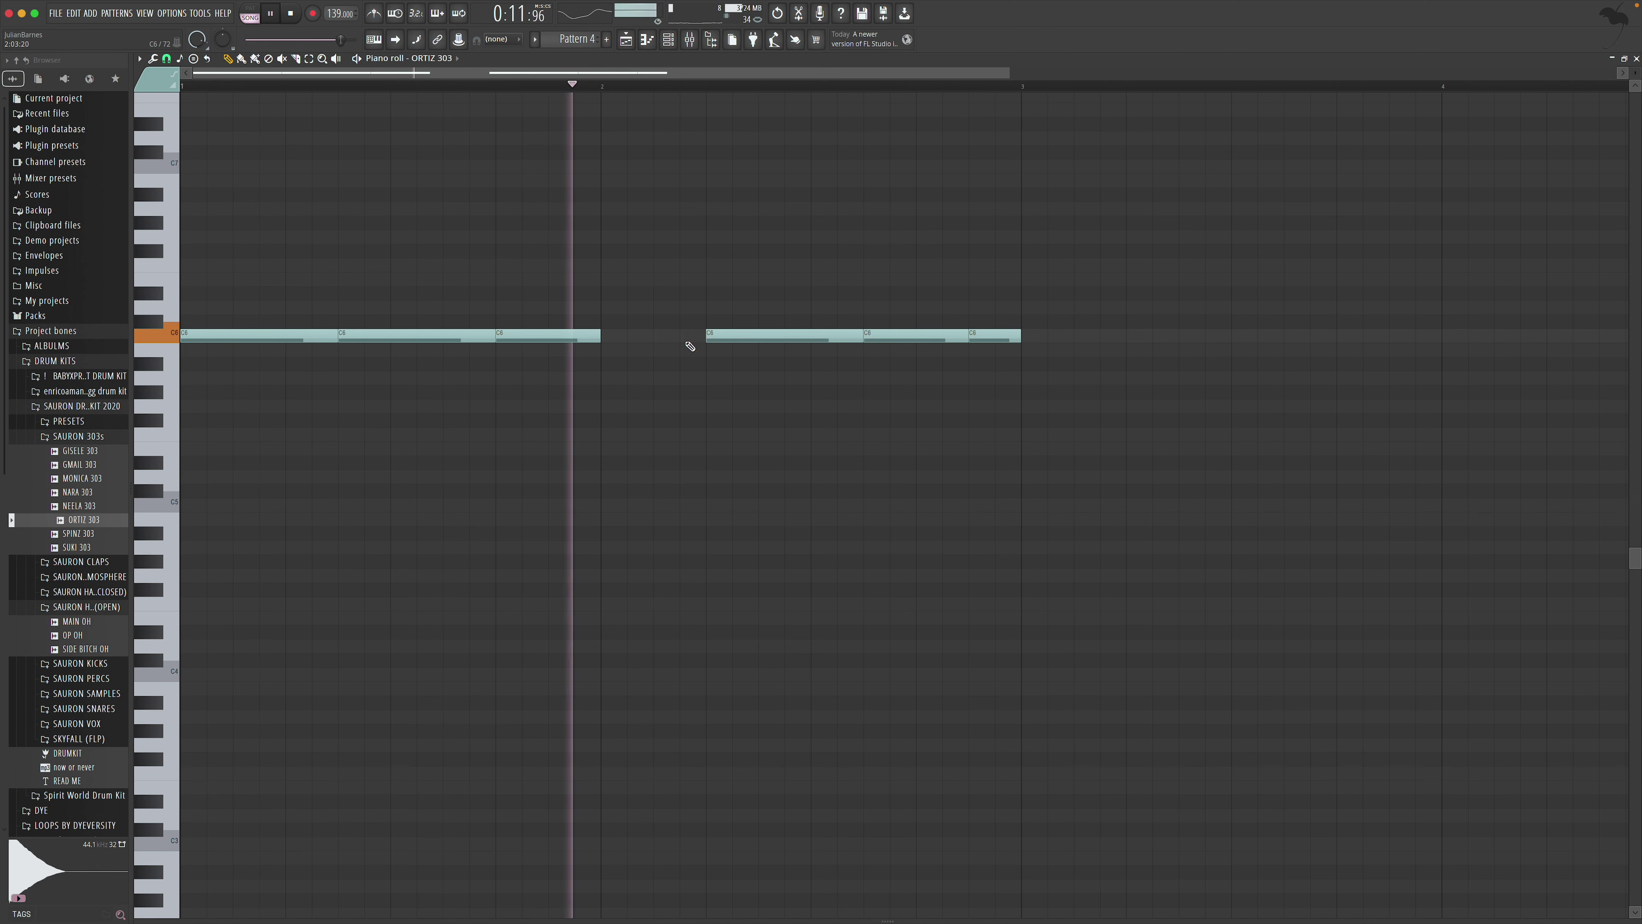
Add a one-step C6 note at step 3 of bar 2 and lower that bar's last three notes to F5, D#5 and C5
{"action": "key", "text": "space"}
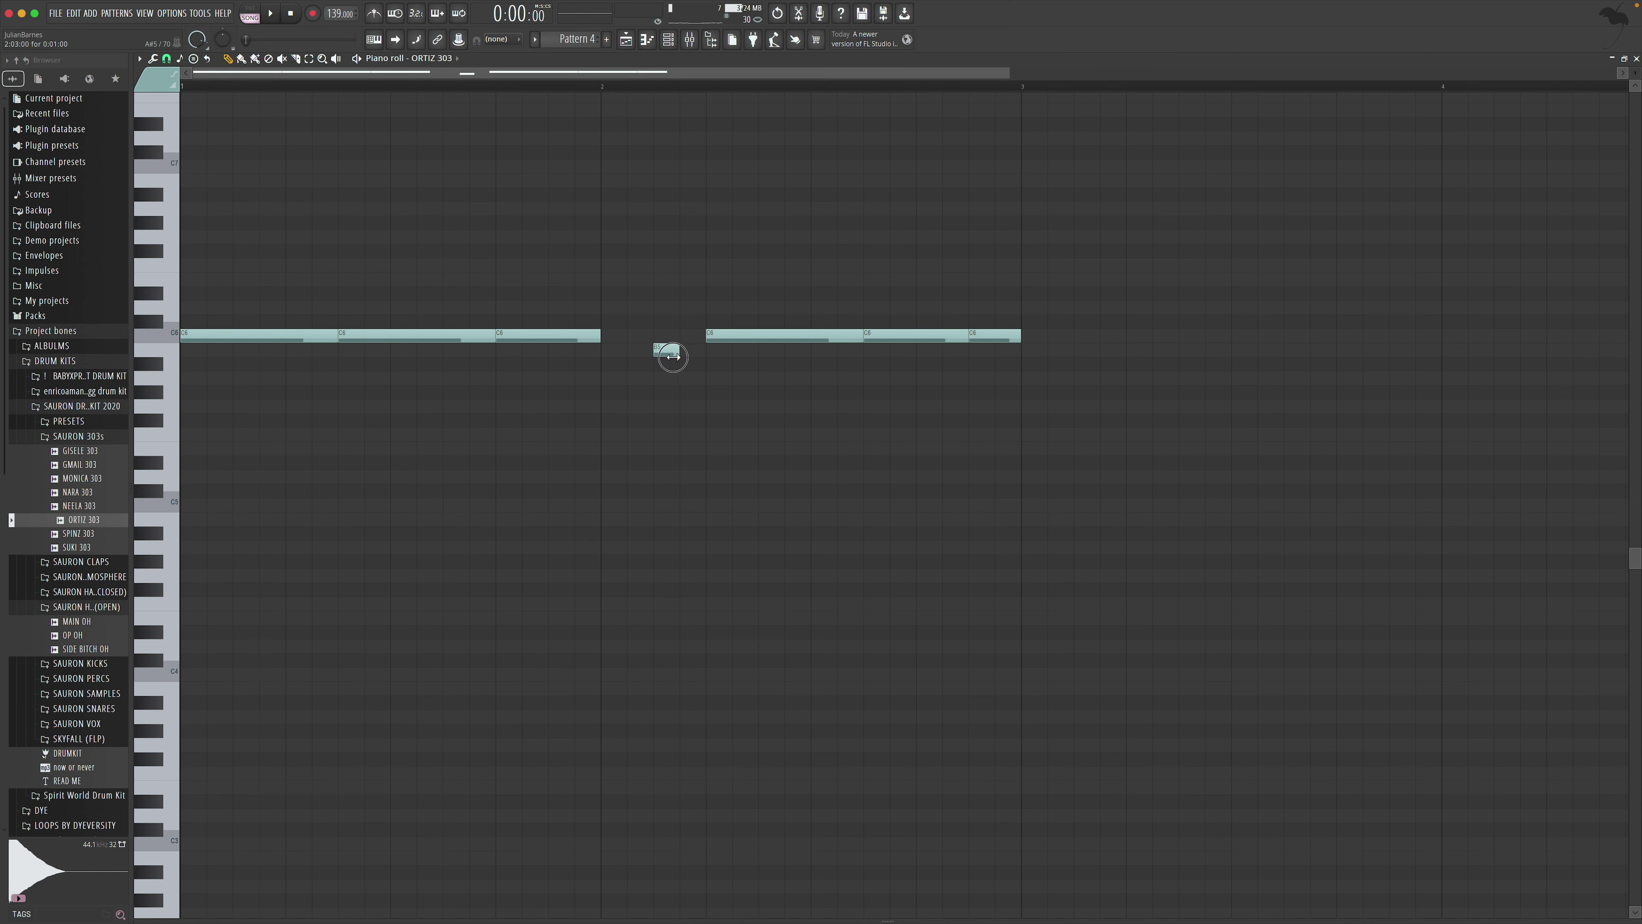
{"action": "left_click_drag", "start_coordinate": [735, 337], "coordinate": [738, 424]}
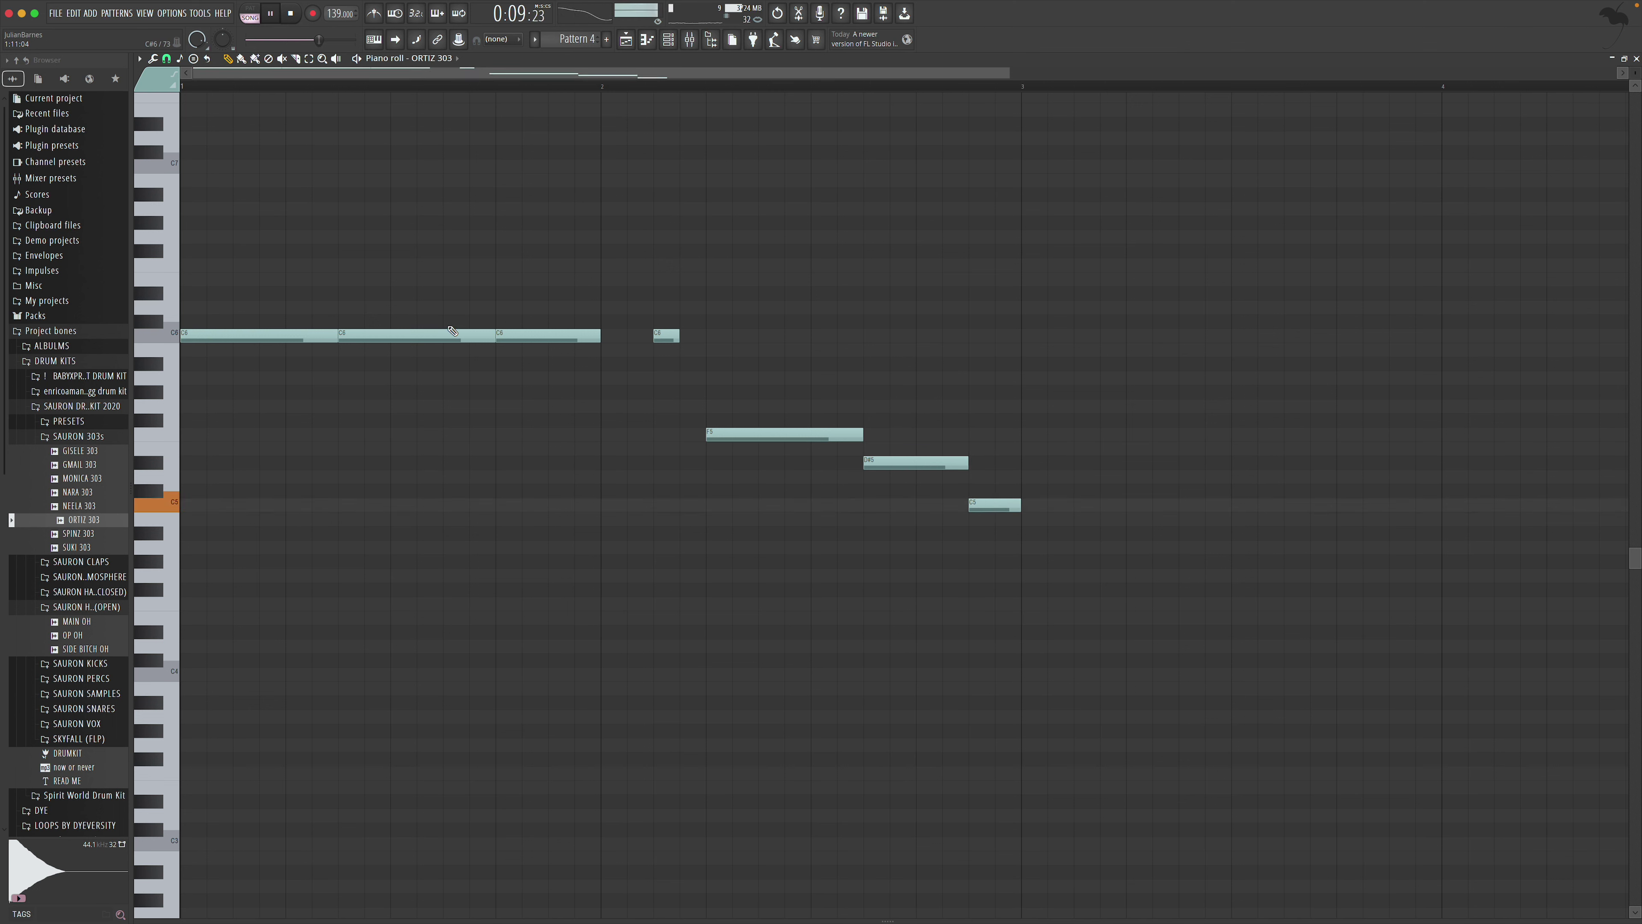
{"action": "key", "text": "space"}
Create Pattern 5 and place three consecutive clips of it on Track 7, from bar 1 up to bar 7
{"action": "left_click", "coordinate": [1636, 59]}
{"action": "scroll", "coordinate": [521, 503], "scroll_direction": "down", "scroll_amount": 1}
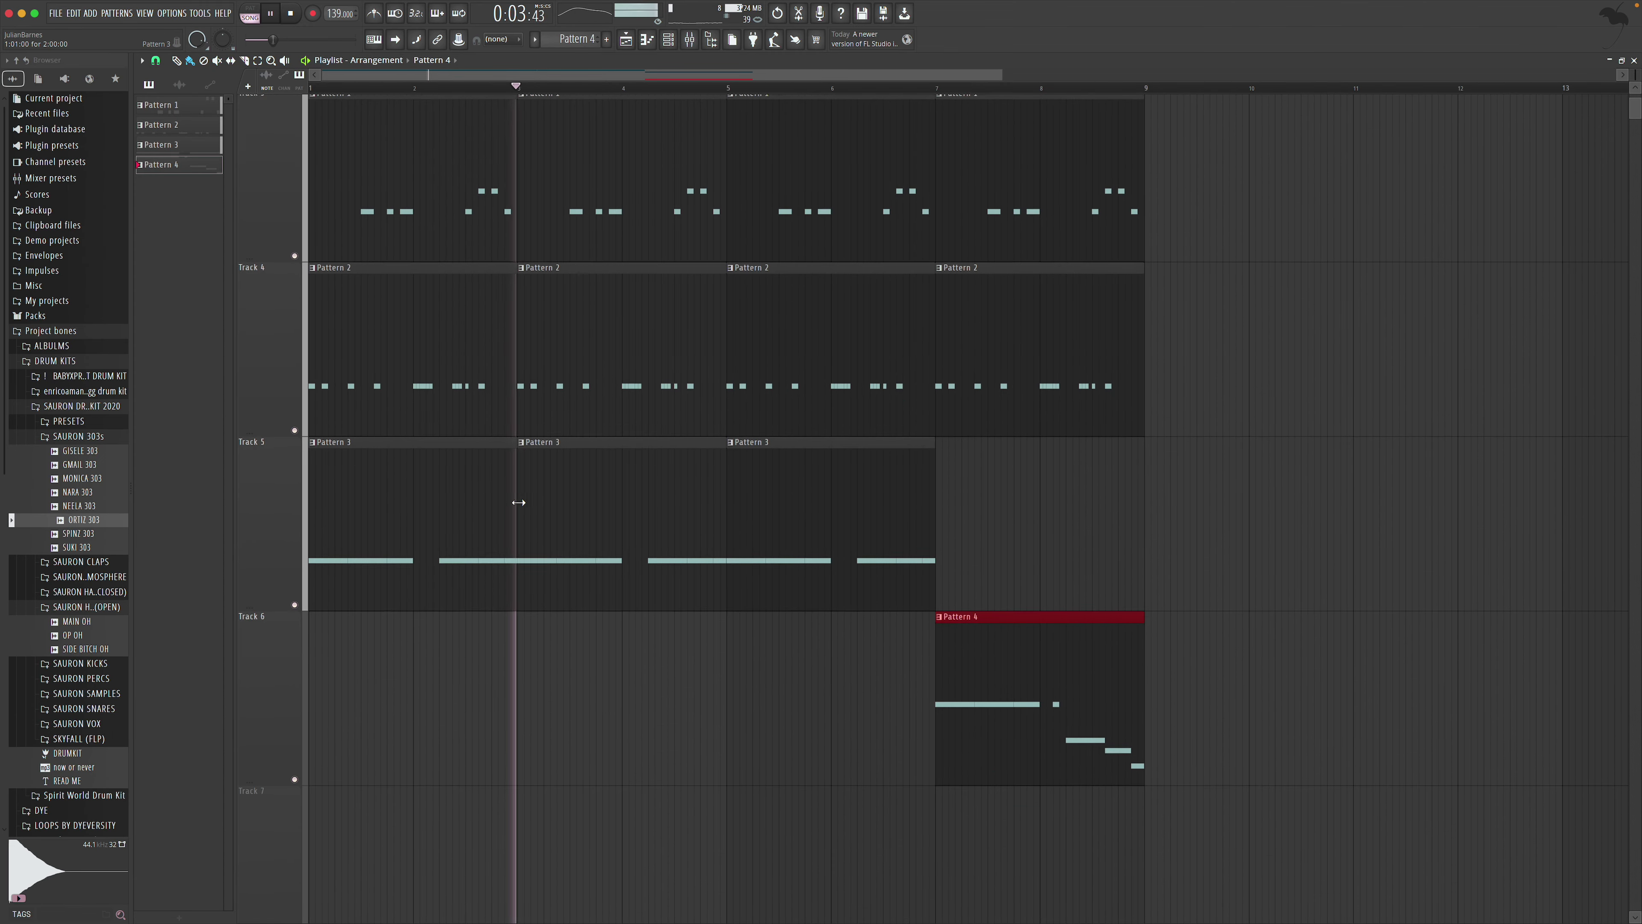
{"action": "left_click", "coordinate": [603, 39]}
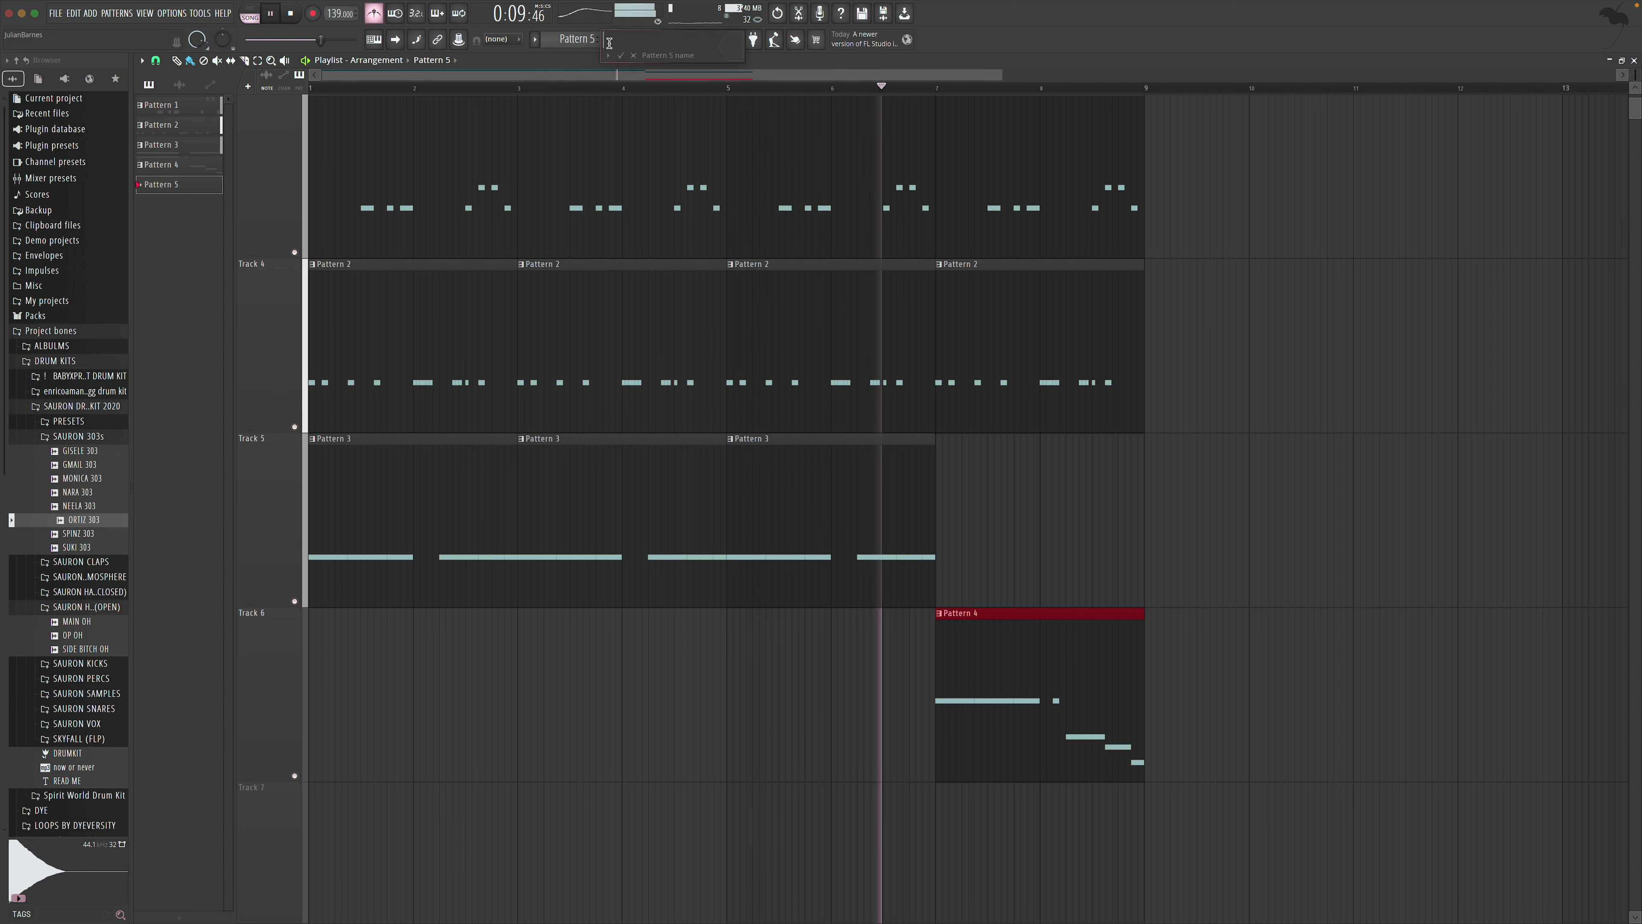
{"action": "mouse_move", "coordinate": [144, 189]}
{"action": "left_mouse_down"}
{"action": "mouse_move", "coordinate": [302, 477]}
{"action": "mouse_move", "coordinate": [490, 749]}
{"action": "mouse_move", "coordinate": [477, 836]}
{"action": "mouse_move", "coordinate": [333, 813]}
{"action": "mouse_move", "coordinate": [763, 816]}
{"action": "left_mouse_up"}
{"action": "left_click", "coordinate": [495, 821]}
{"action": "key", "text": "space"}
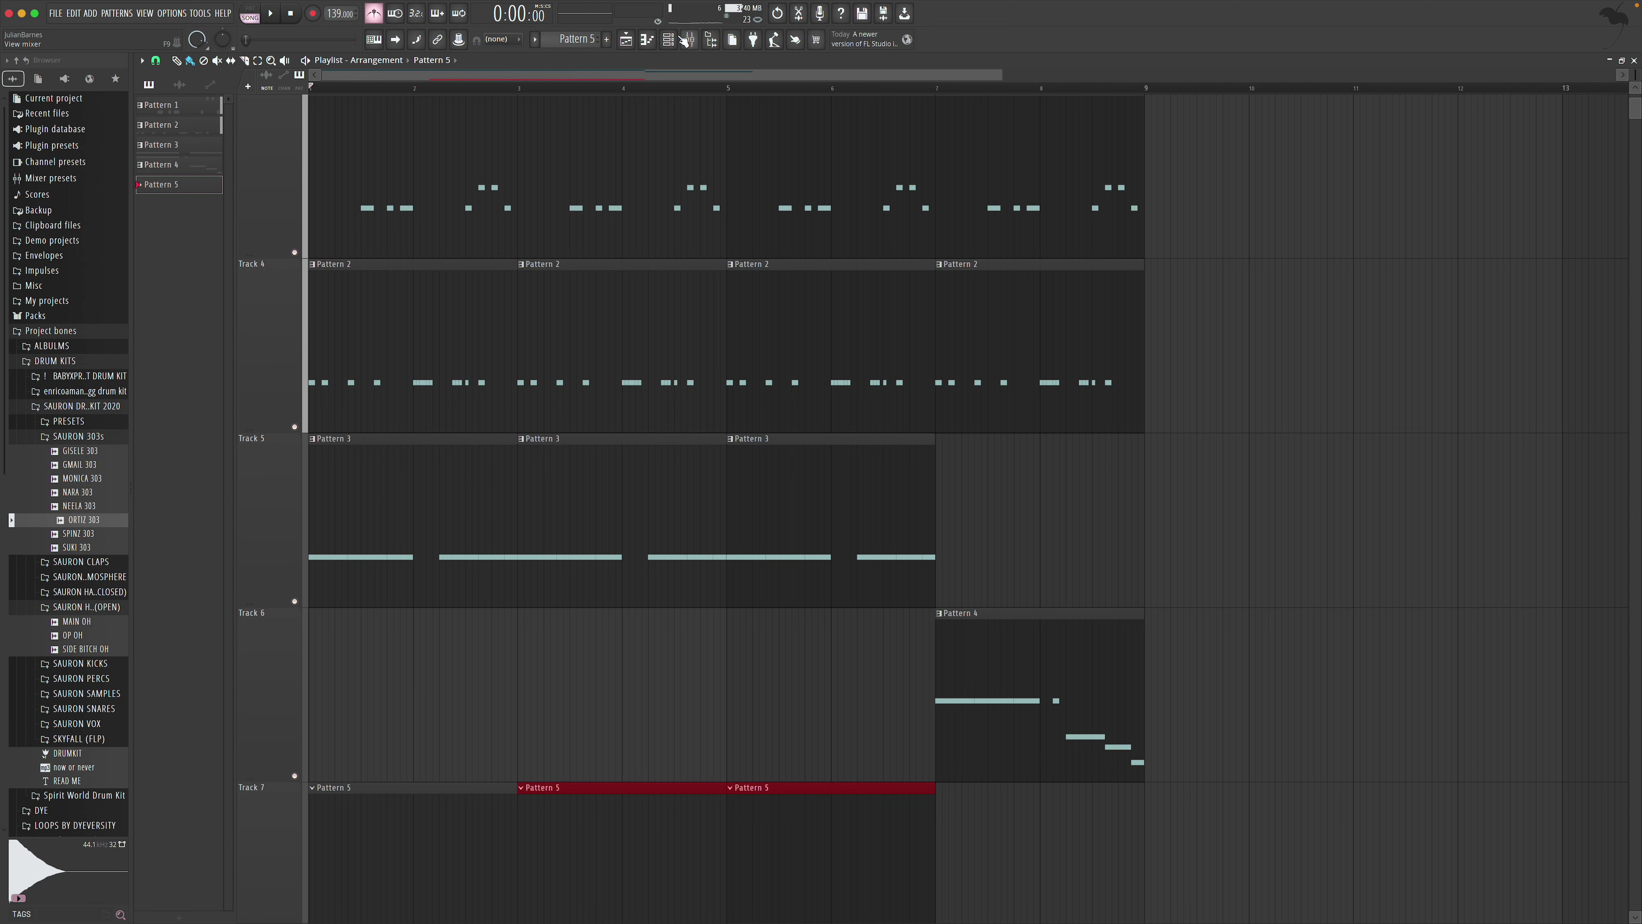
Look over the channel rack, collapse the SAURON 303s folder and start playback of the arrangement
{"action": "left_click", "coordinate": [668, 39]}
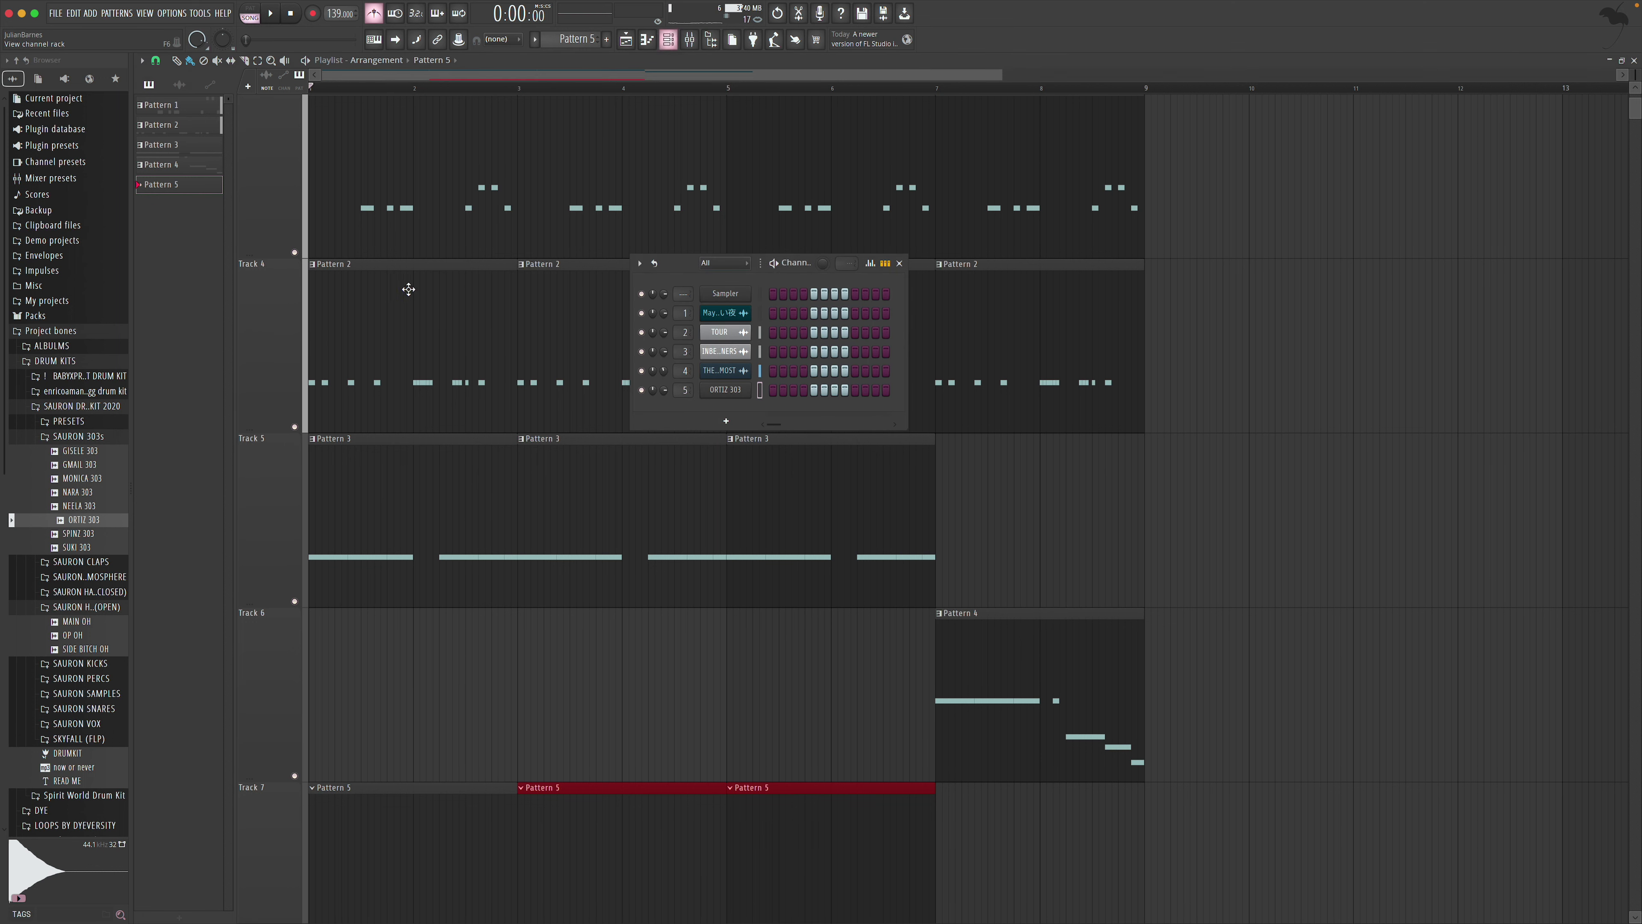
{"action": "left_click", "coordinate": [100, 442]}
{"action": "left_click", "coordinate": [898, 263]}
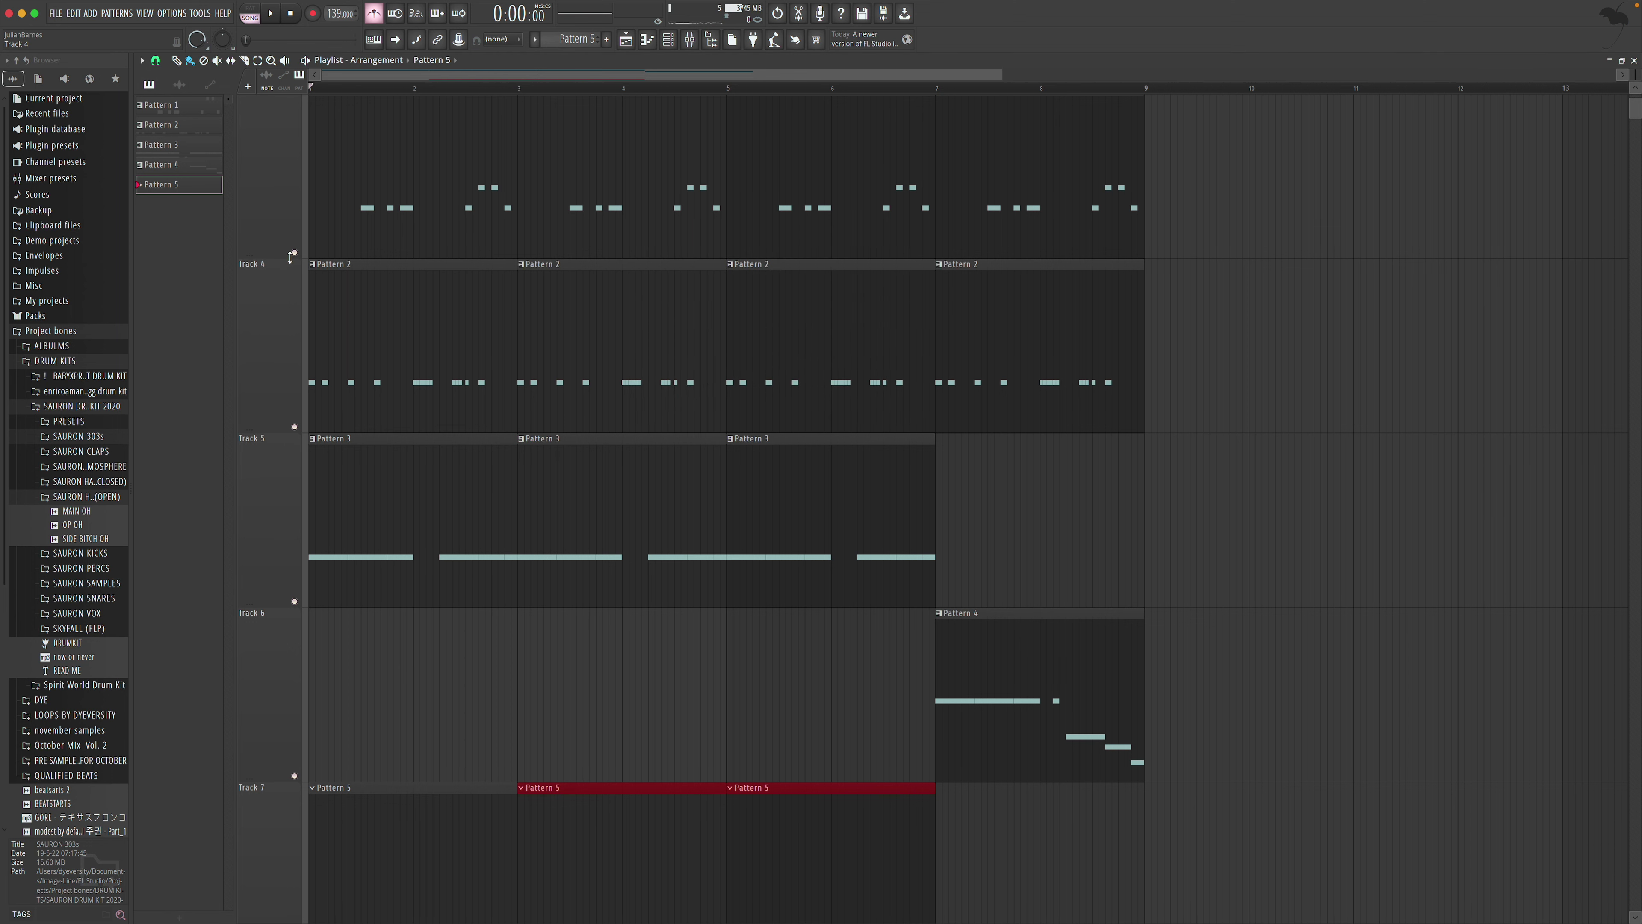
{"action": "key", "text": "space"}
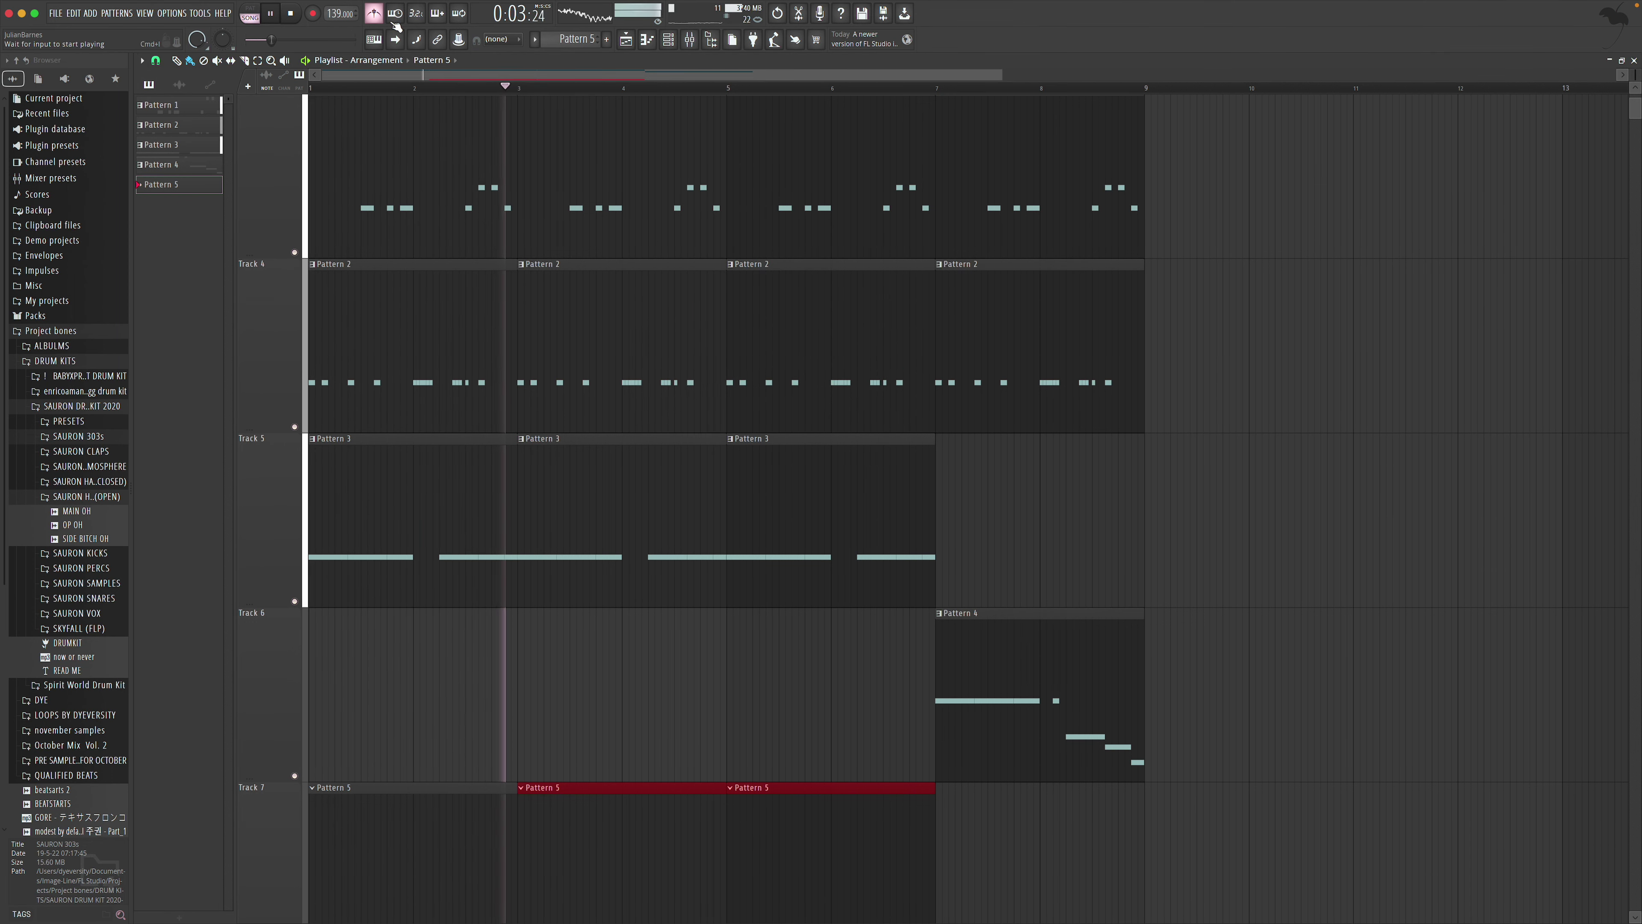
Raise mixer inserts 1, 2 and 5 to 125%, boost inserts 3 and 4 moderately, and return to the playlist
{"action": "key", "text": "F9"}
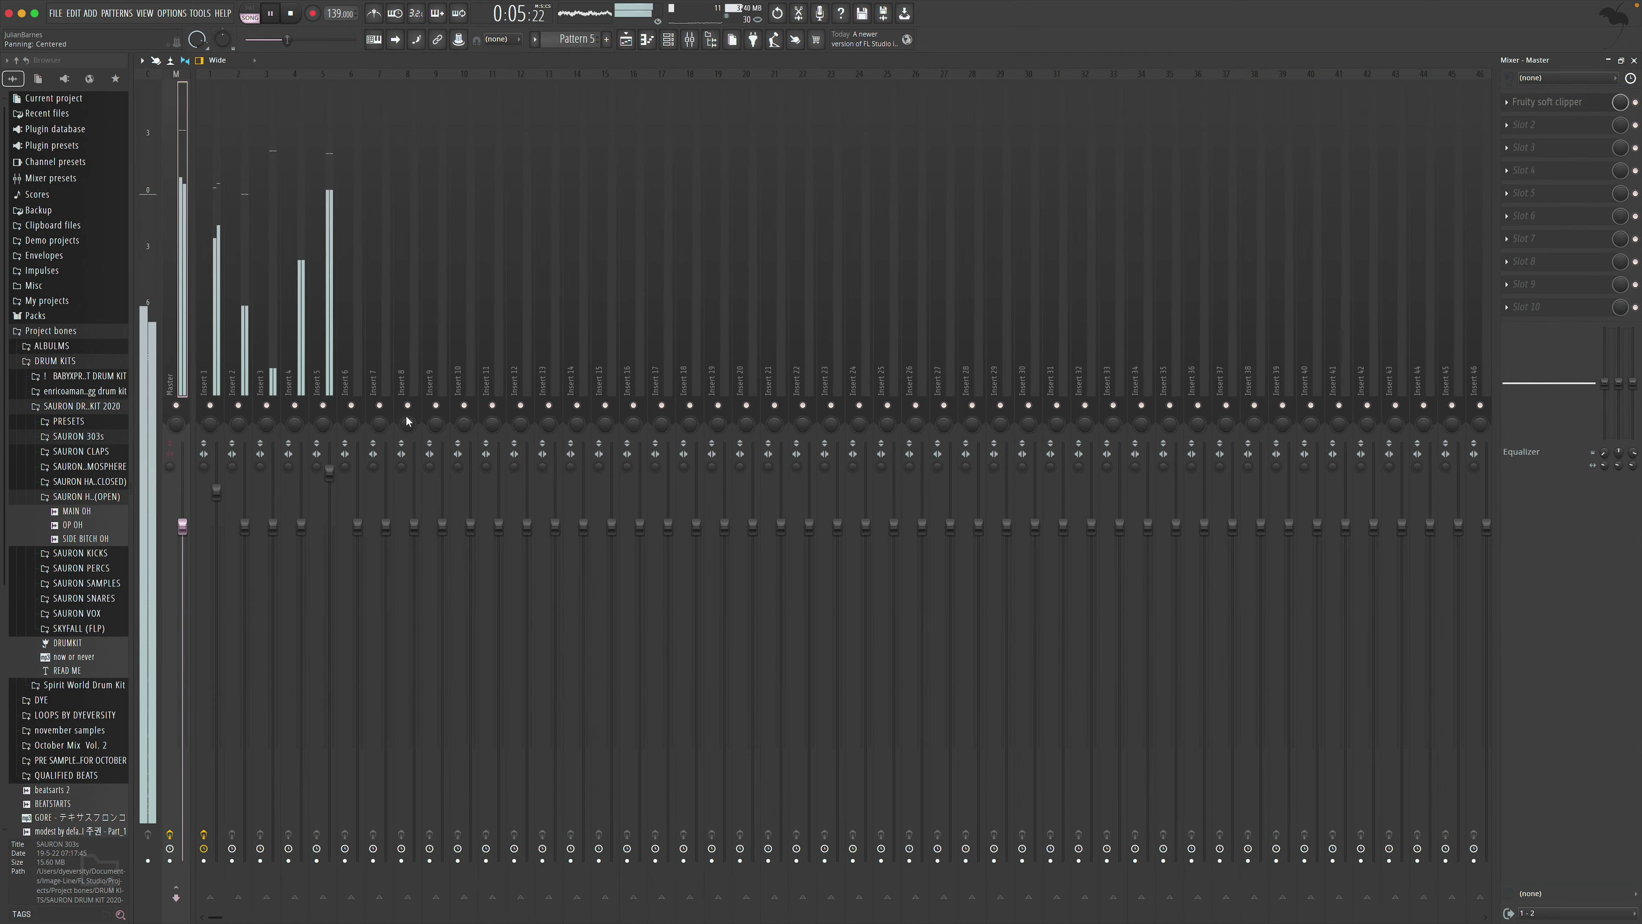
{"action": "left_click_drag", "start_coordinate": [301, 526], "coordinate": [329, 442]}
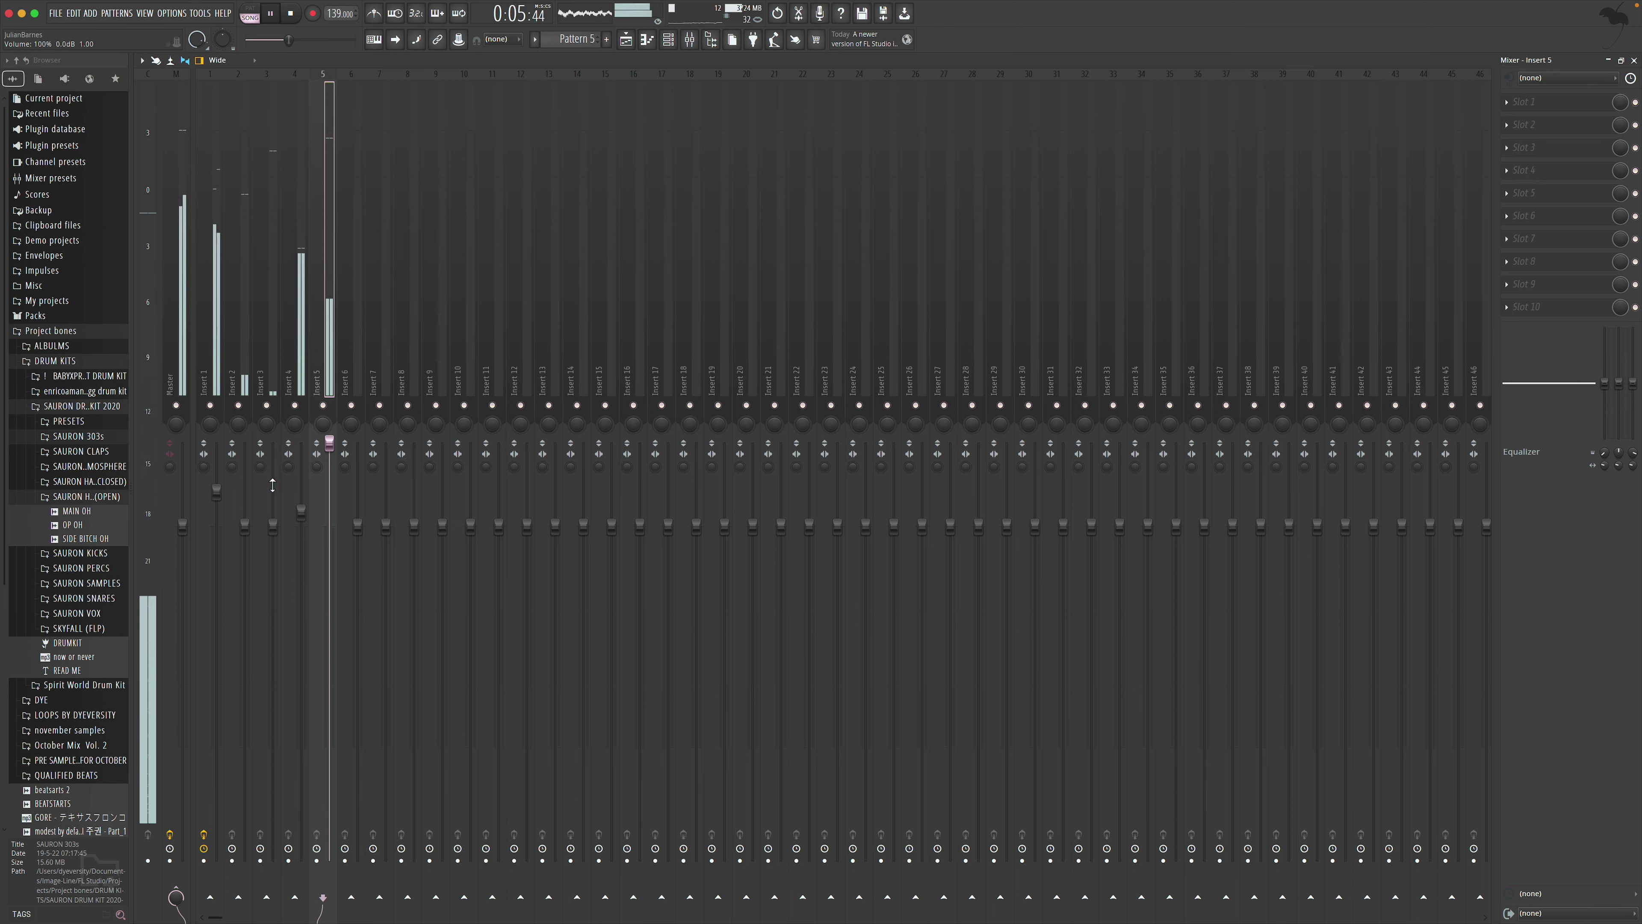
{"action": "left_click_drag", "start_coordinate": [244, 525], "coordinate": [244, 443]}
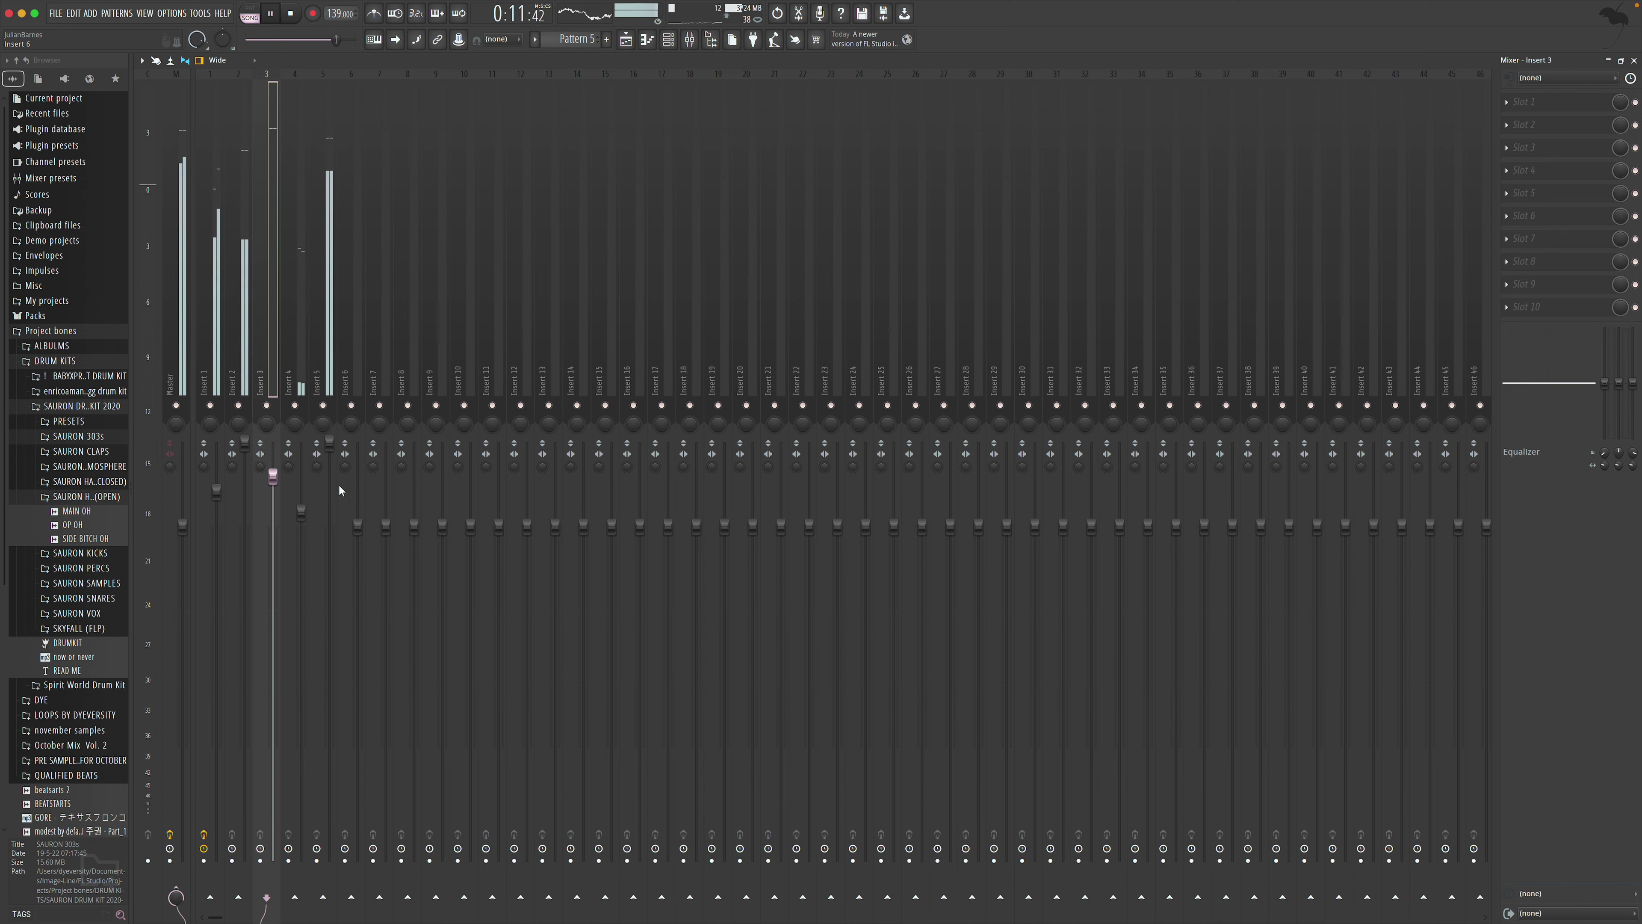
{"action": "left_click", "coordinate": [329, 441]}
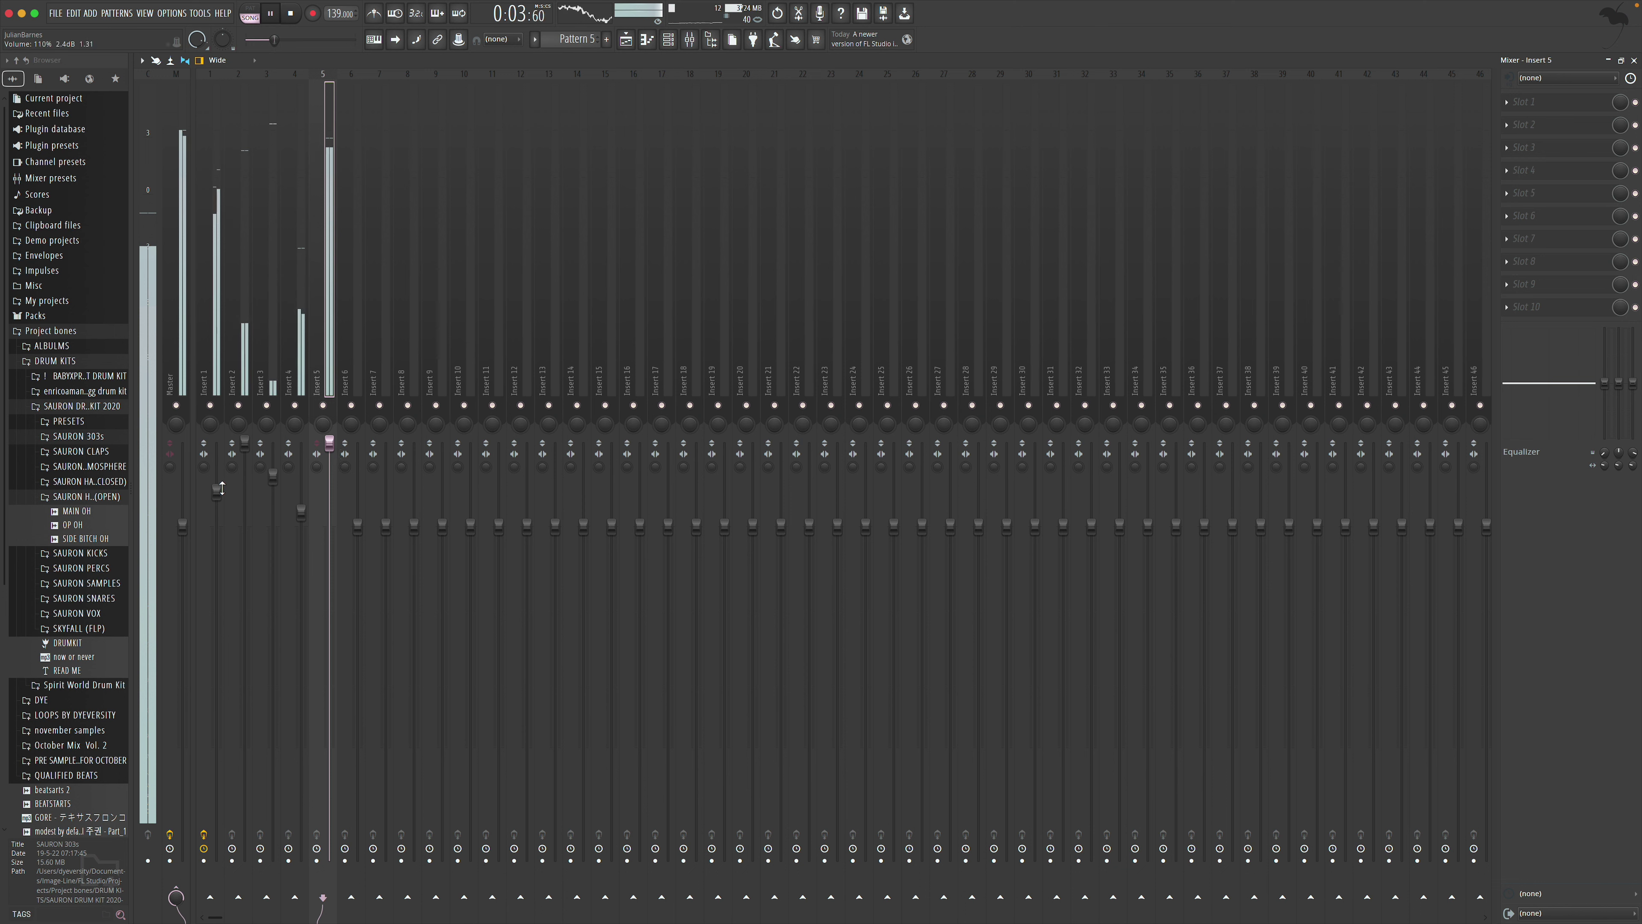
{"action": "left_click_drag", "start_coordinate": [222, 488], "coordinate": [216, 442]}
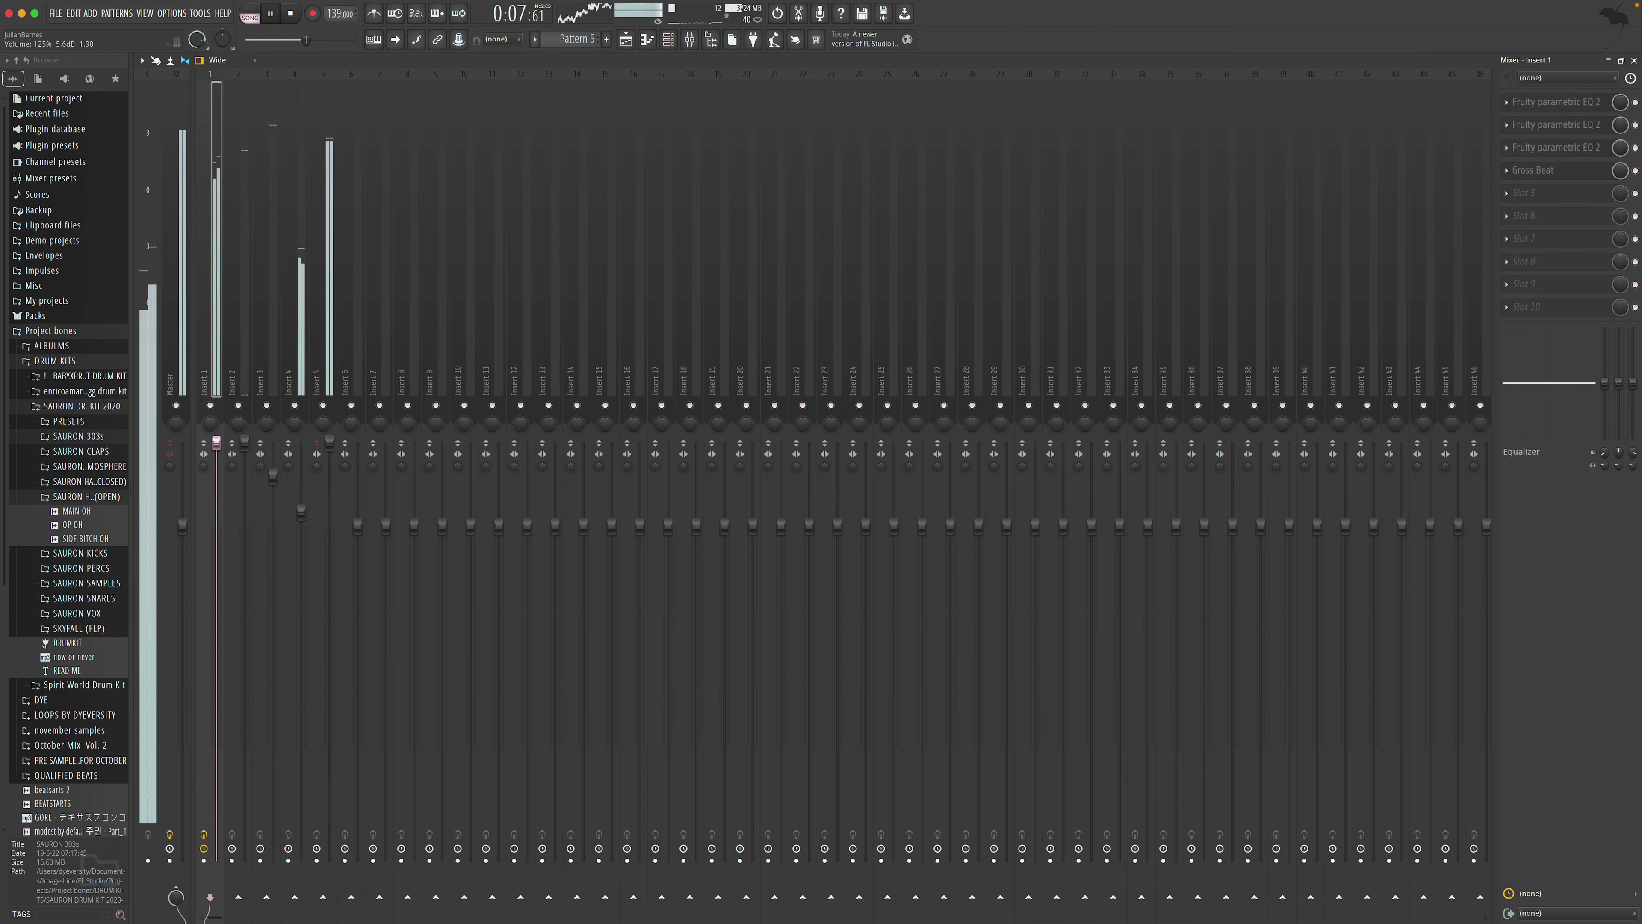
{"action": "left_click_drag", "start_coordinate": [300, 511], "coordinate": [301, 485]}
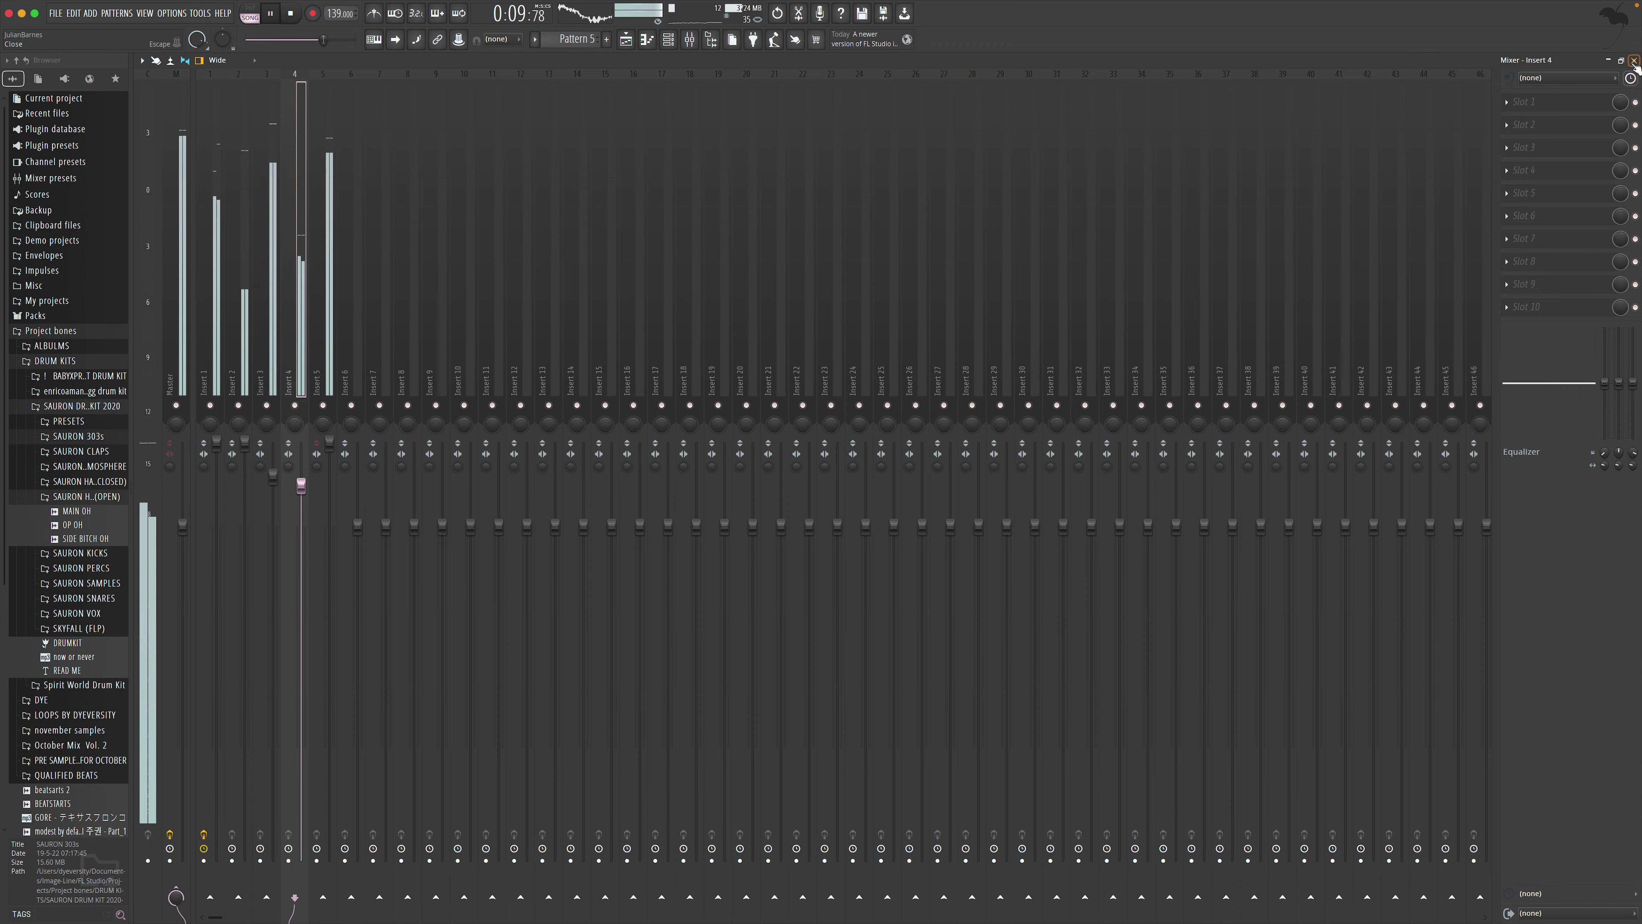
{"action": "key", "text": "F5"}
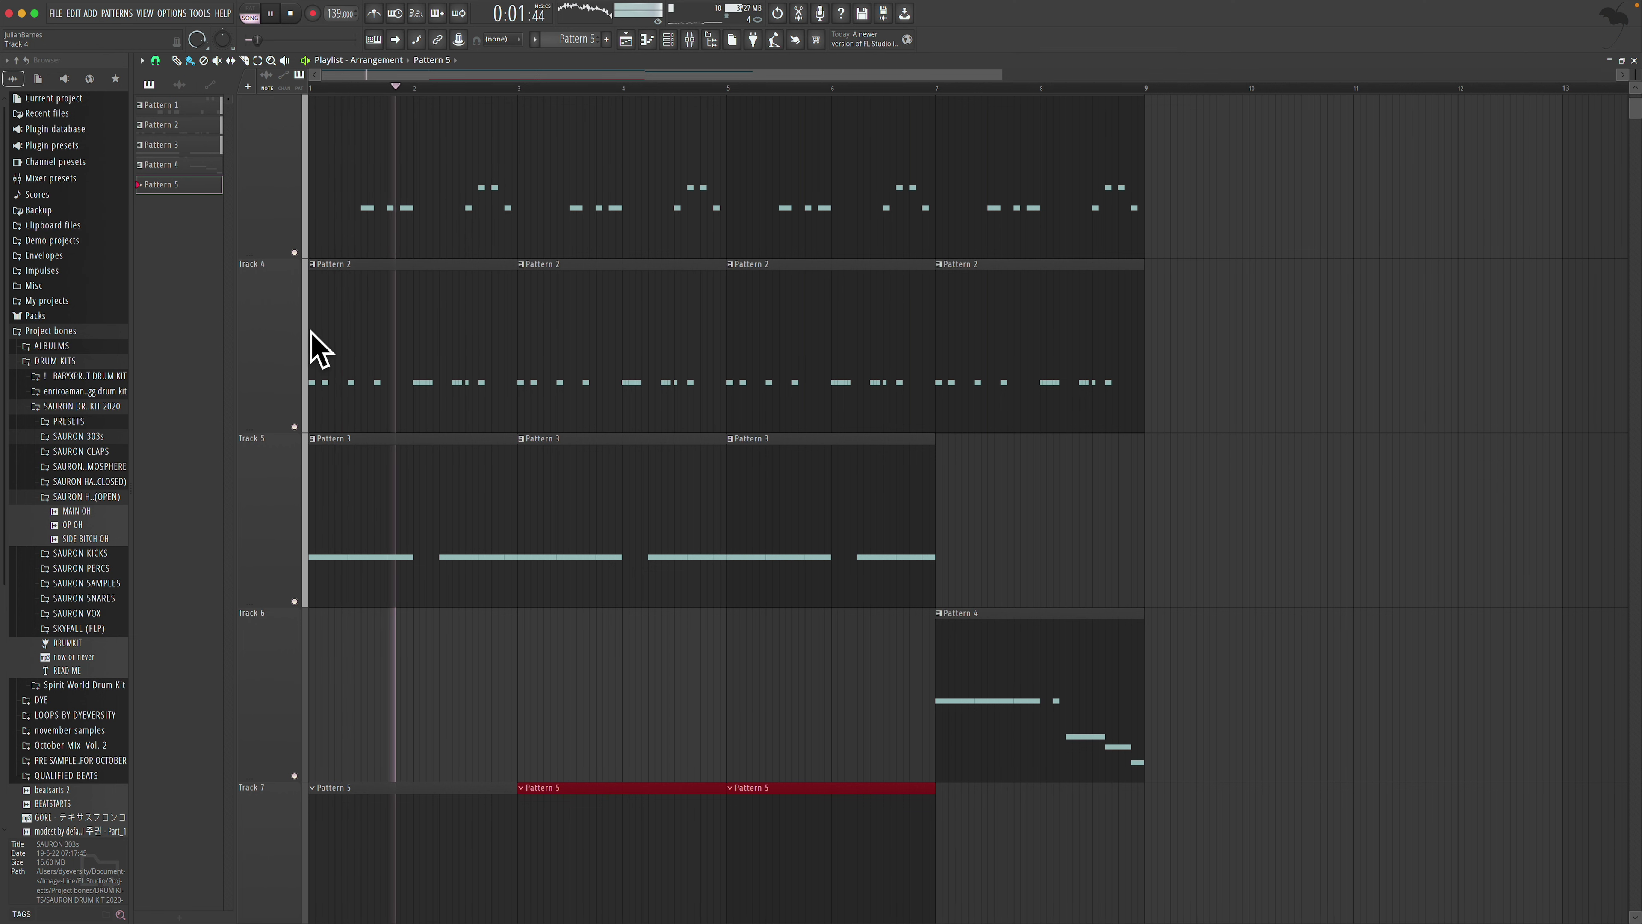
Reopen Pattern 4's 303 notes, move the four-step note at step 11 of bar 2 up to C6 and play it back
{"action": "double_click", "coordinate": [1067, 646]}
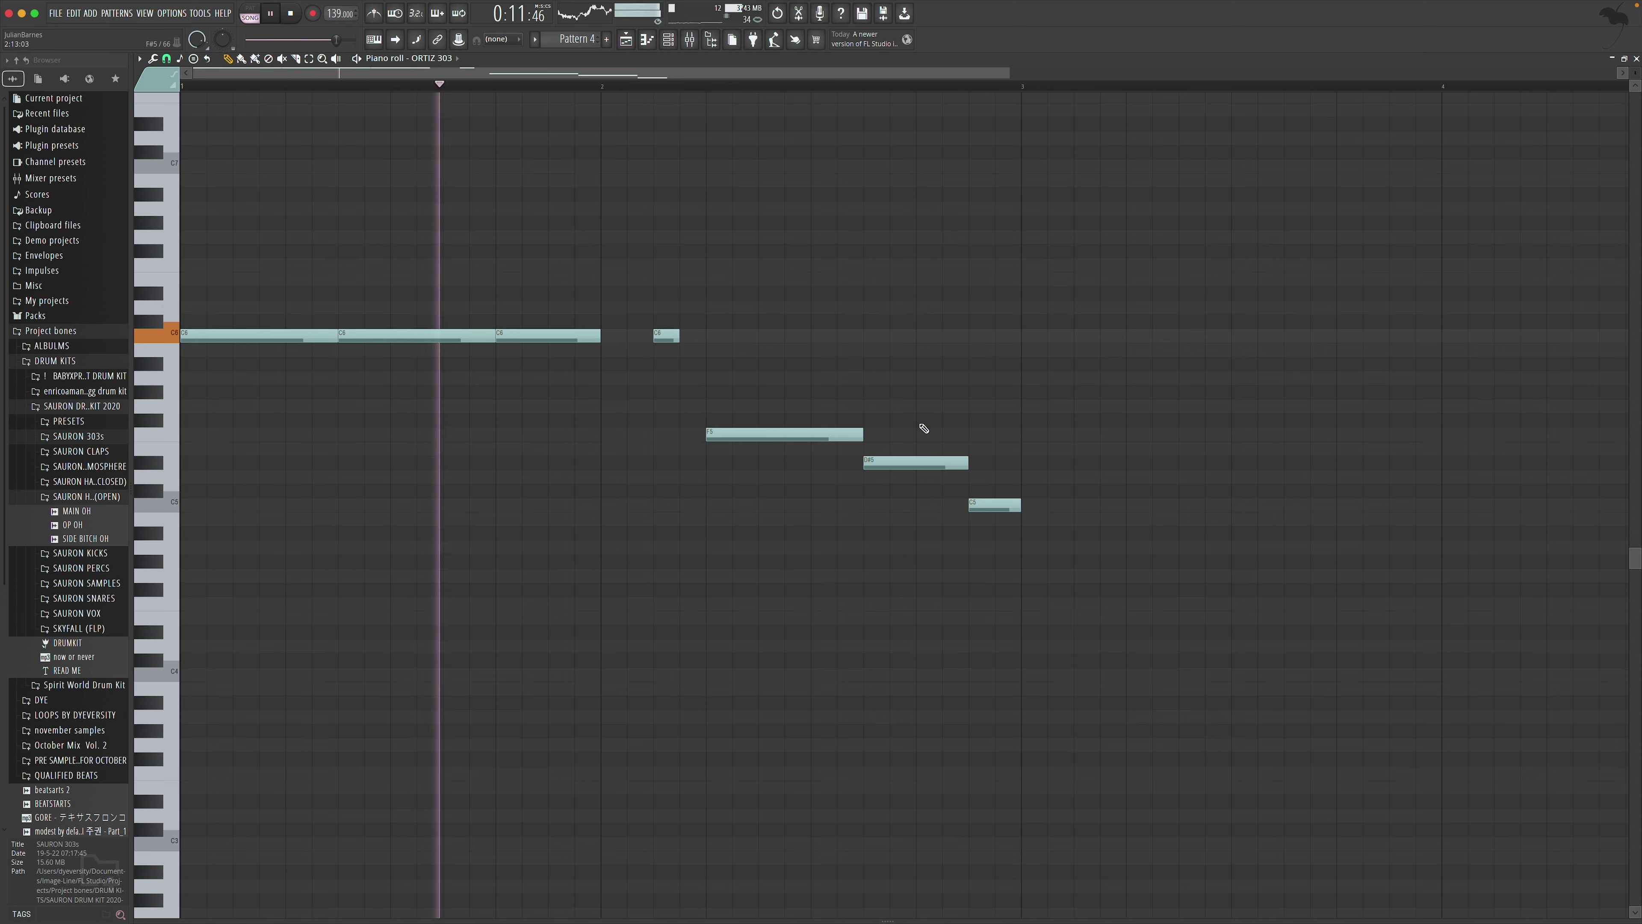
{"action": "key", "text": "space"}
{"action": "left_click_drag", "start_coordinate": [938, 463], "coordinate": [939, 344]}
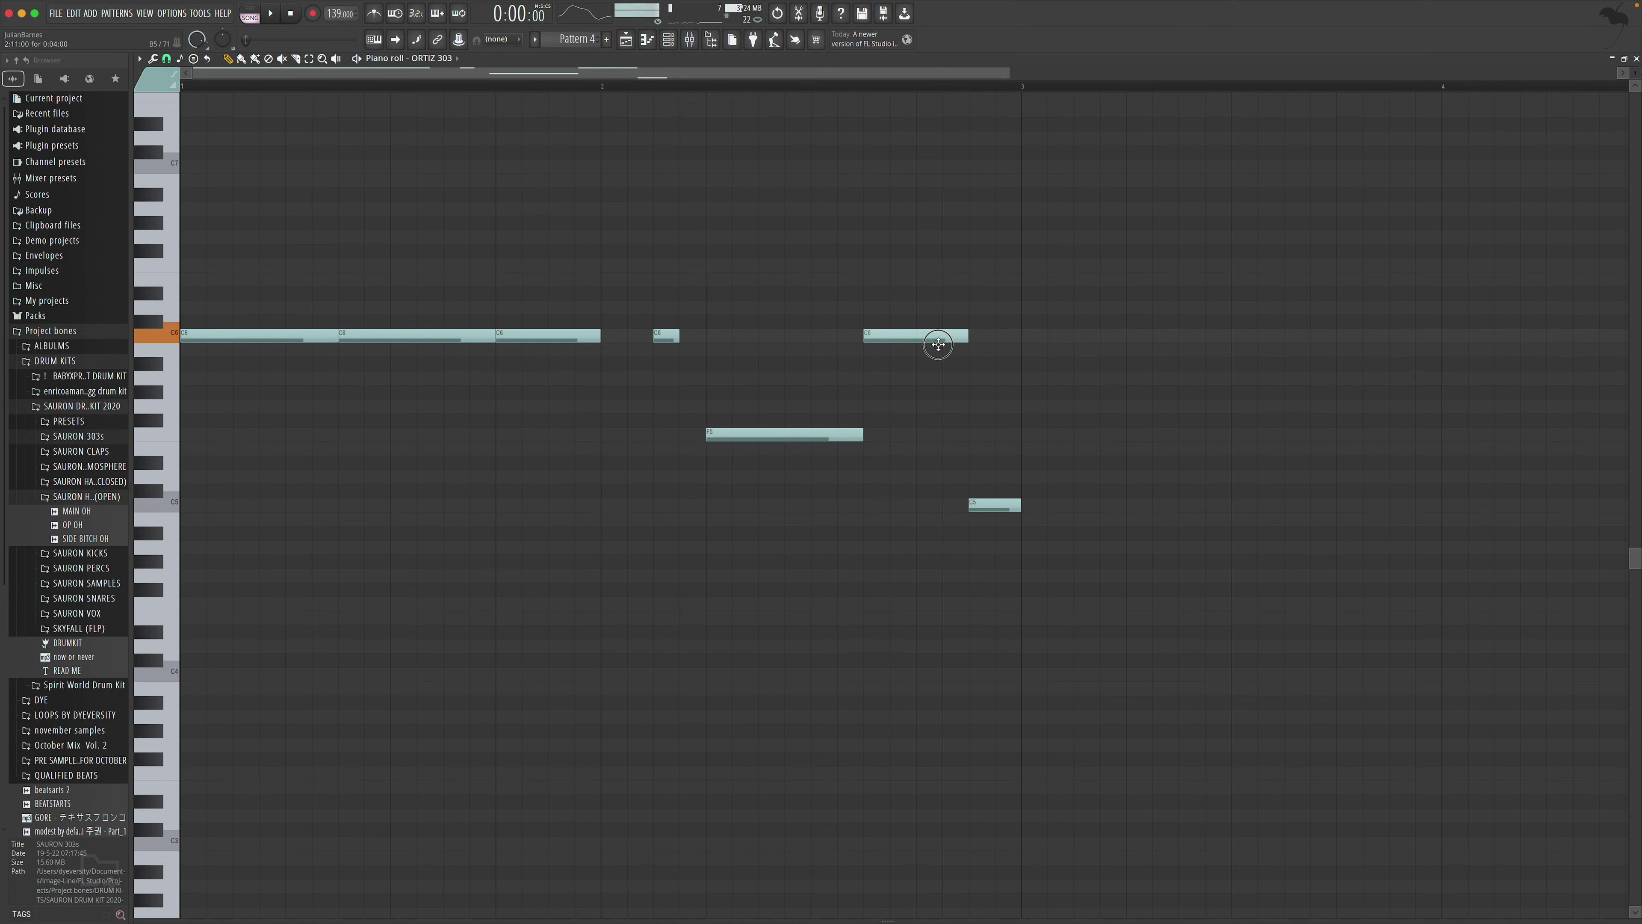
{"action": "key", "text": "space"}
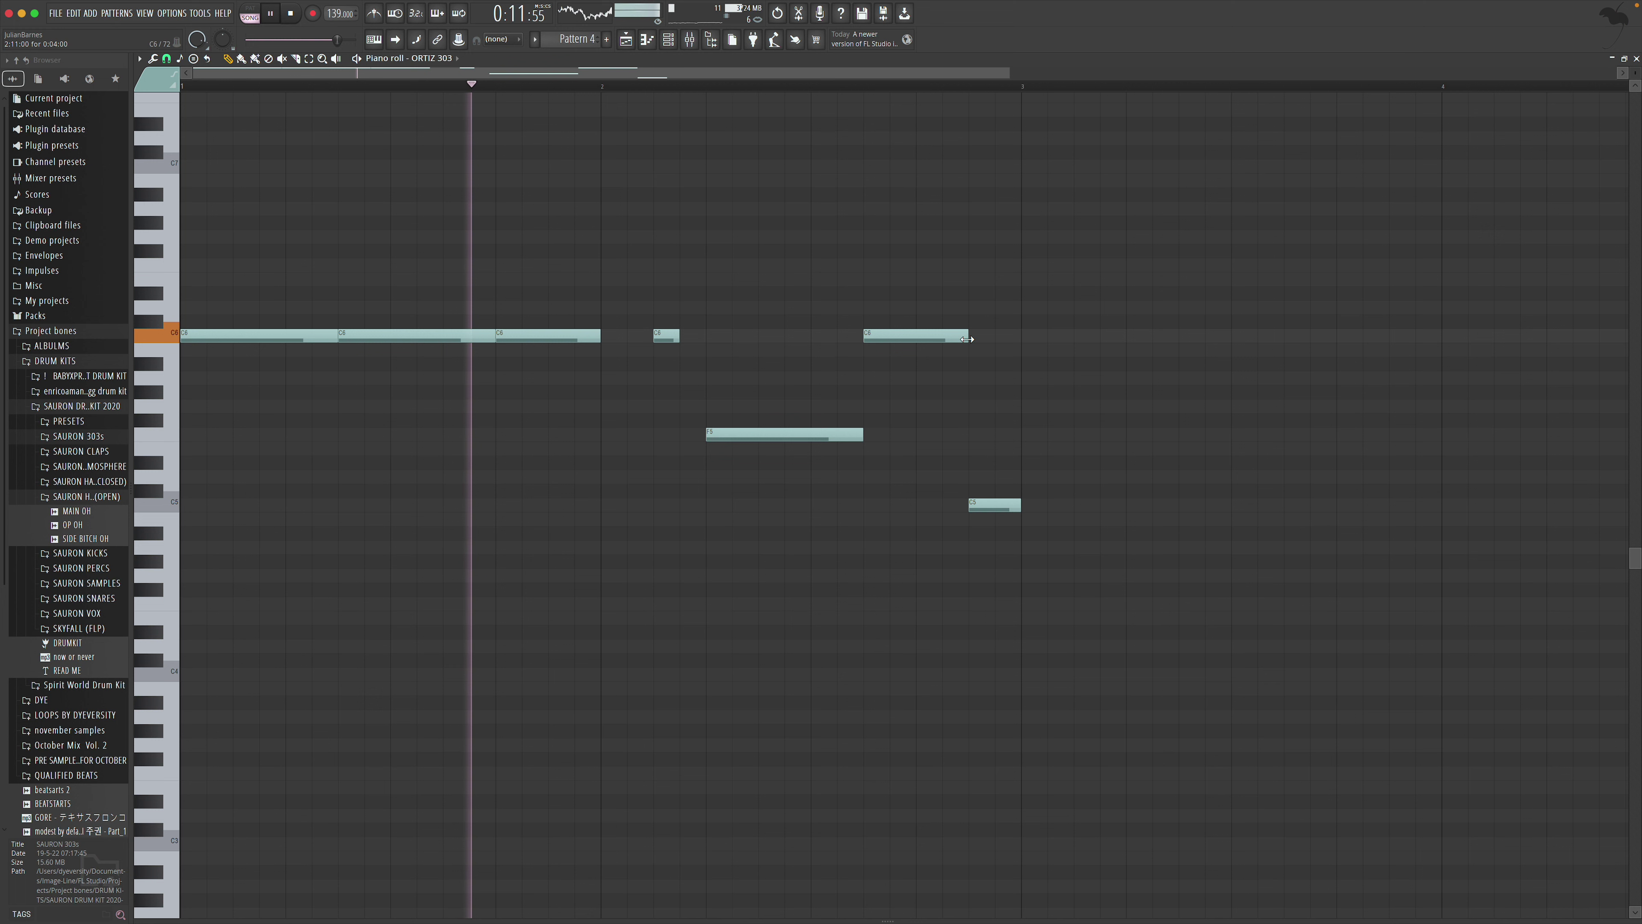
Try replacing the four-step C6 note at step 11 of bar 2 with shorter repeated C6 notes, and restore its length
{"action": "left_click_drag", "start_coordinate": [967, 338], "coordinate": [917, 337]}
{"action": "left_click", "coordinate": [944, 337]}
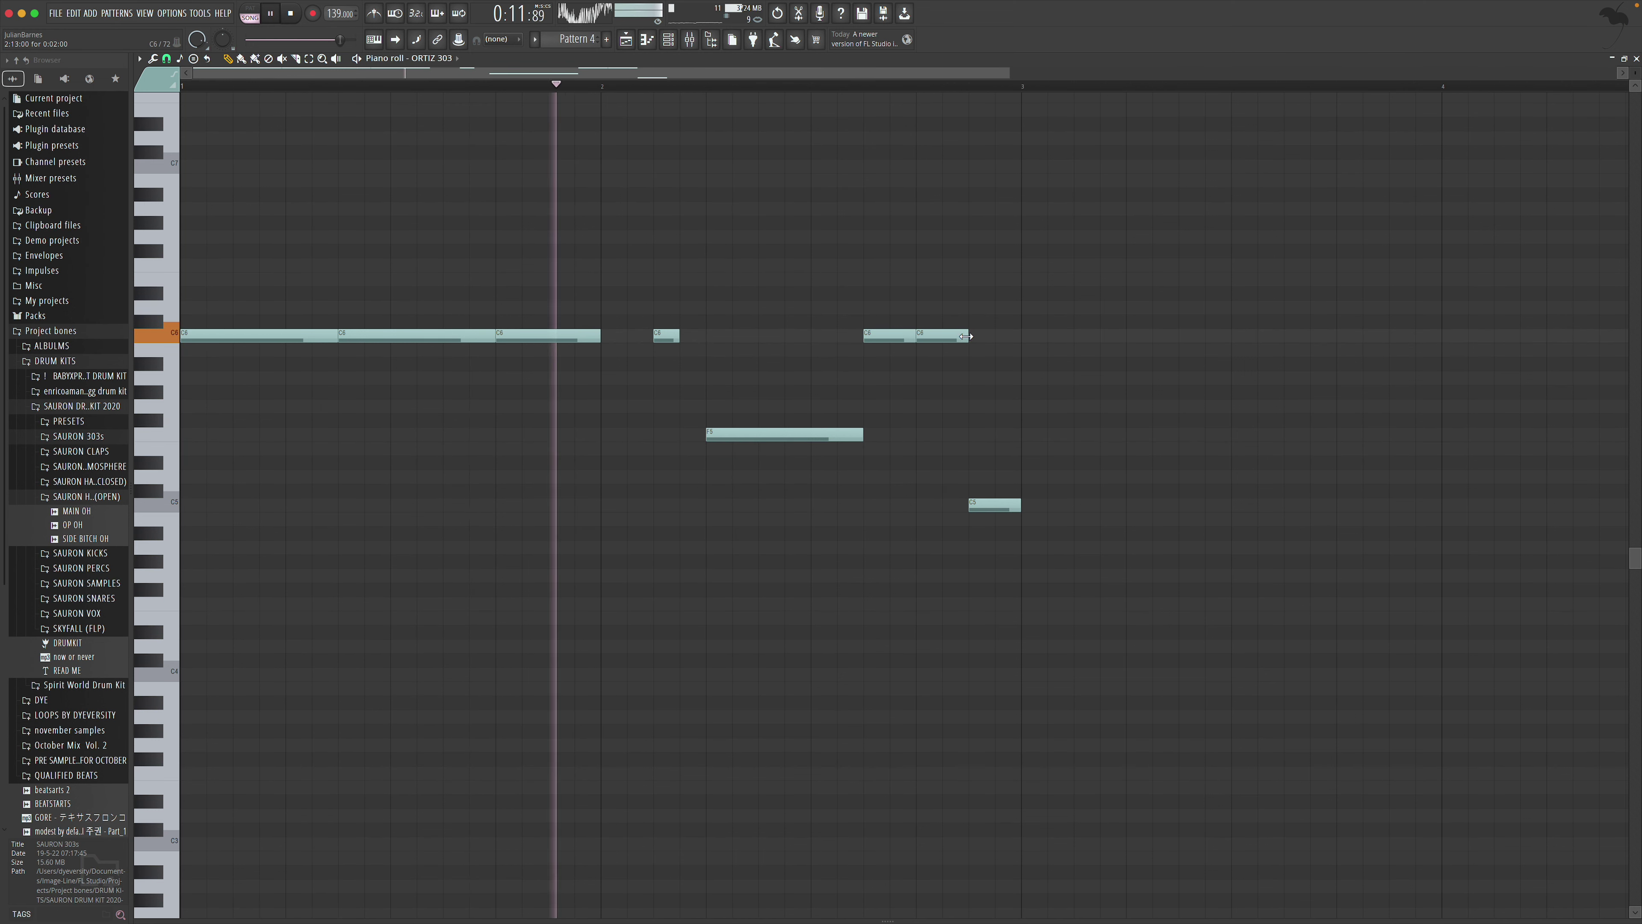
{"action": "left_click", "coordinate": [945, 337]}
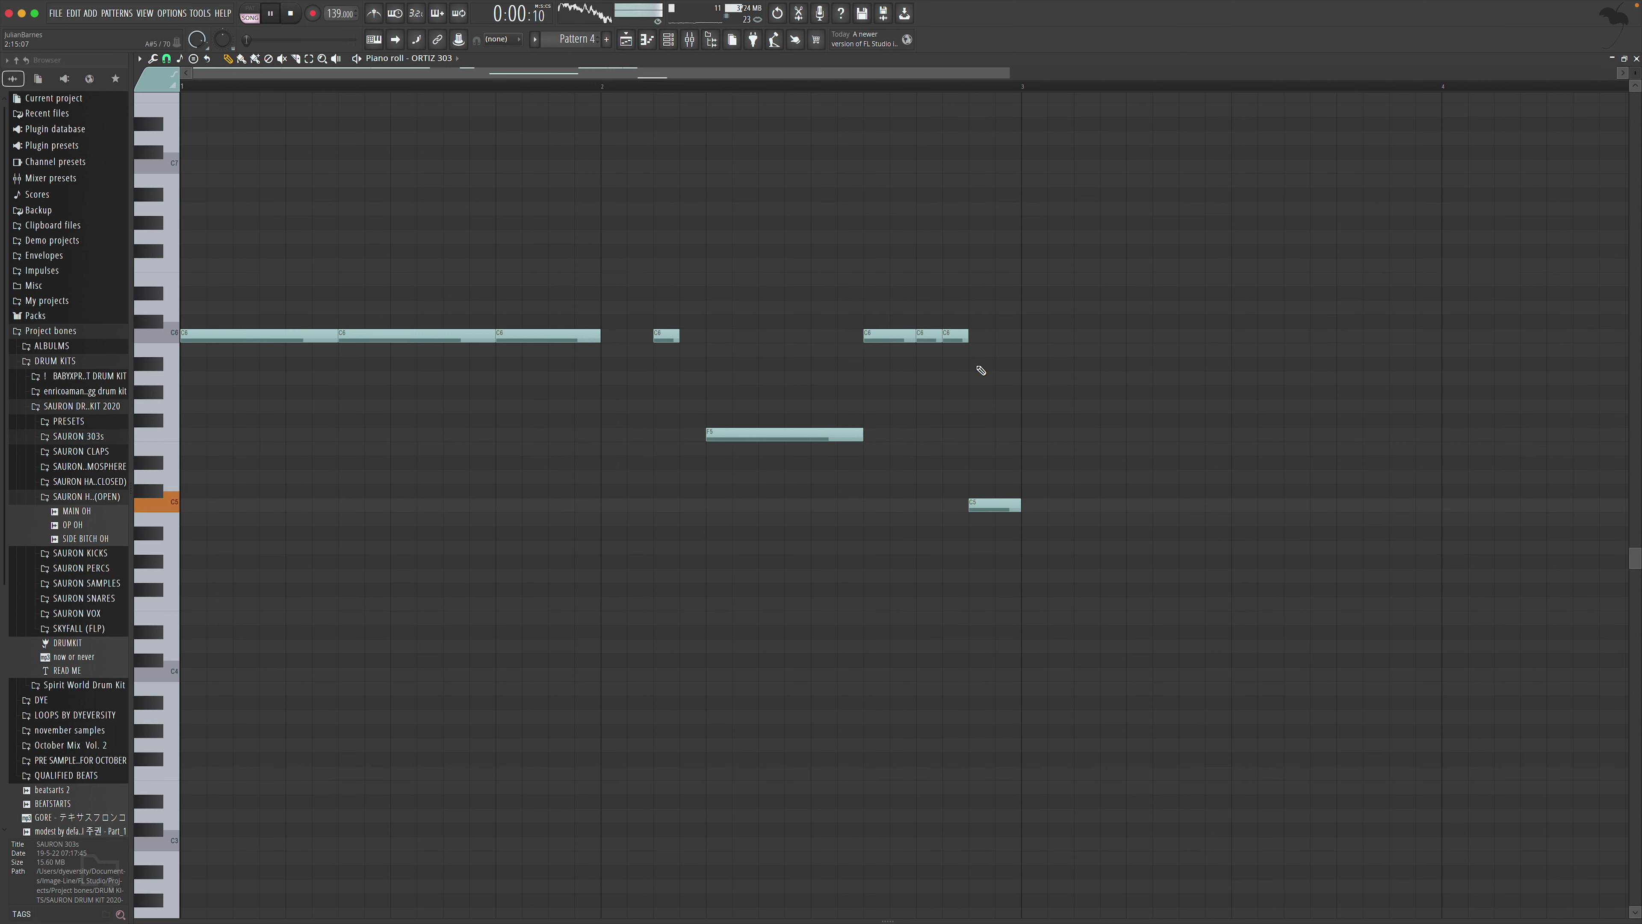
{"action": "right_click", "coordinate": [955, 337]}
{"action": "right_click", "coordinate": [929, 338]}
{"action": "left_click_drag", "start_coordinate": [912, 338], "coordinate": [966, 337]}
{"action": "left_click", "coordinate": [899, 338]}
{"action": "left_click", "coordinate": [925, 337]}
{"action": "key", "text": "space"}
{"action": "right_click", "coordinate": [927, 338]}
{"action": "left_click", "coordinate": [890, 339]}
{"action": "left_click_drag", "start_coordinate": [915, 336], "coordinate": [967, 334]}
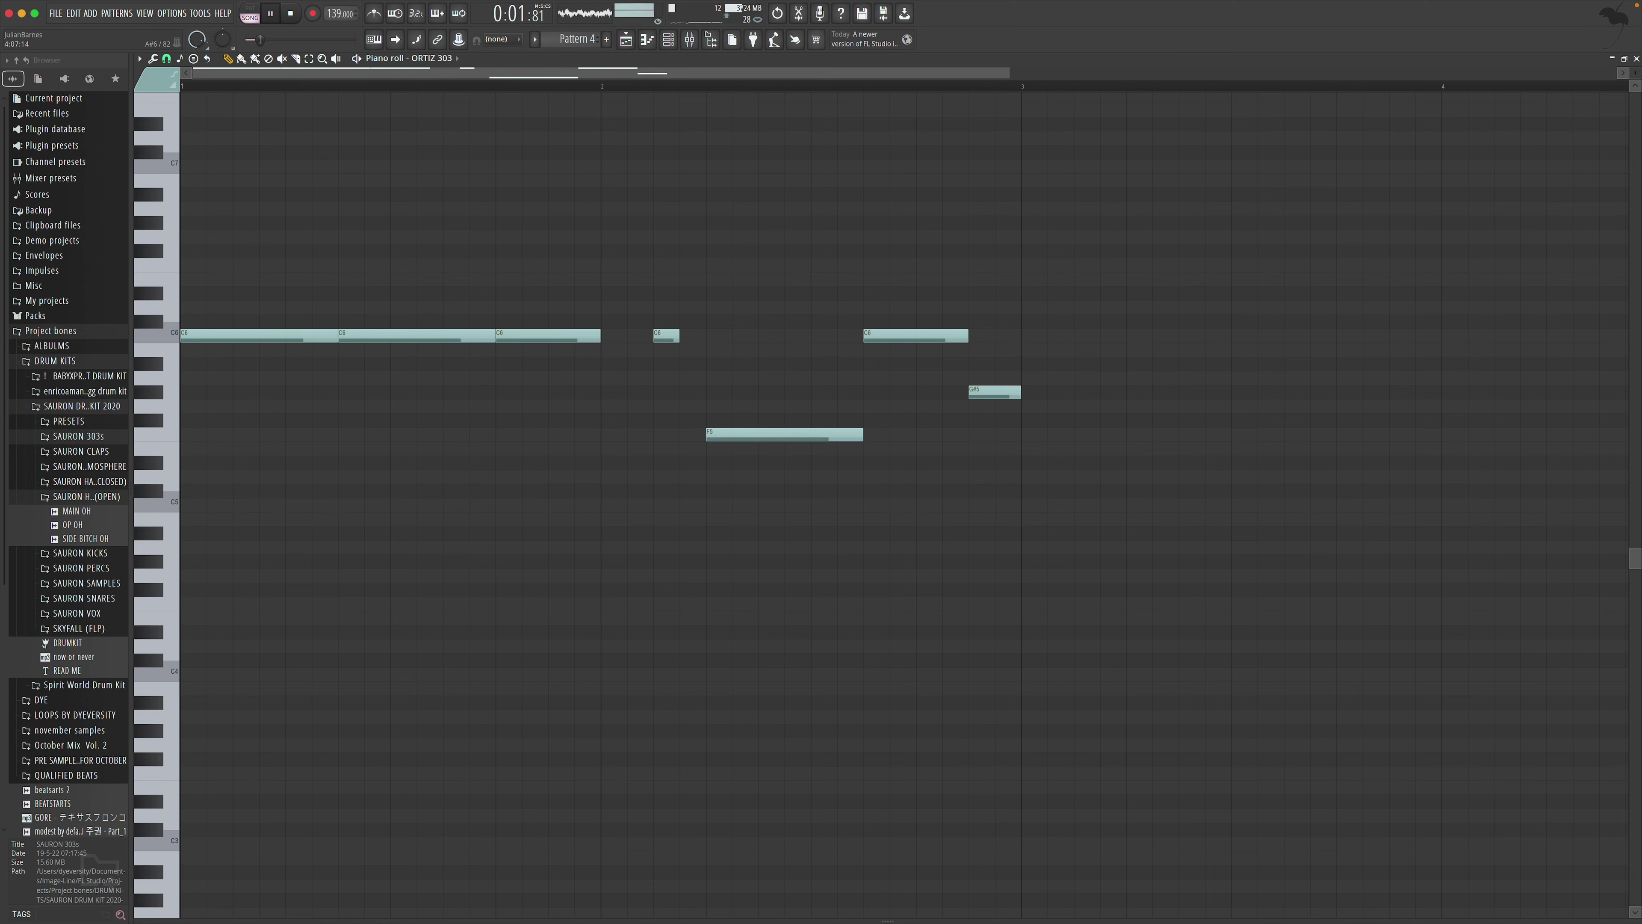
Add the BOUNCE KICK sample from the SAURON KICKS folder as a new channel and check it in the channel rack
{"action": "left_click", "coordinate": [1637, 59]}
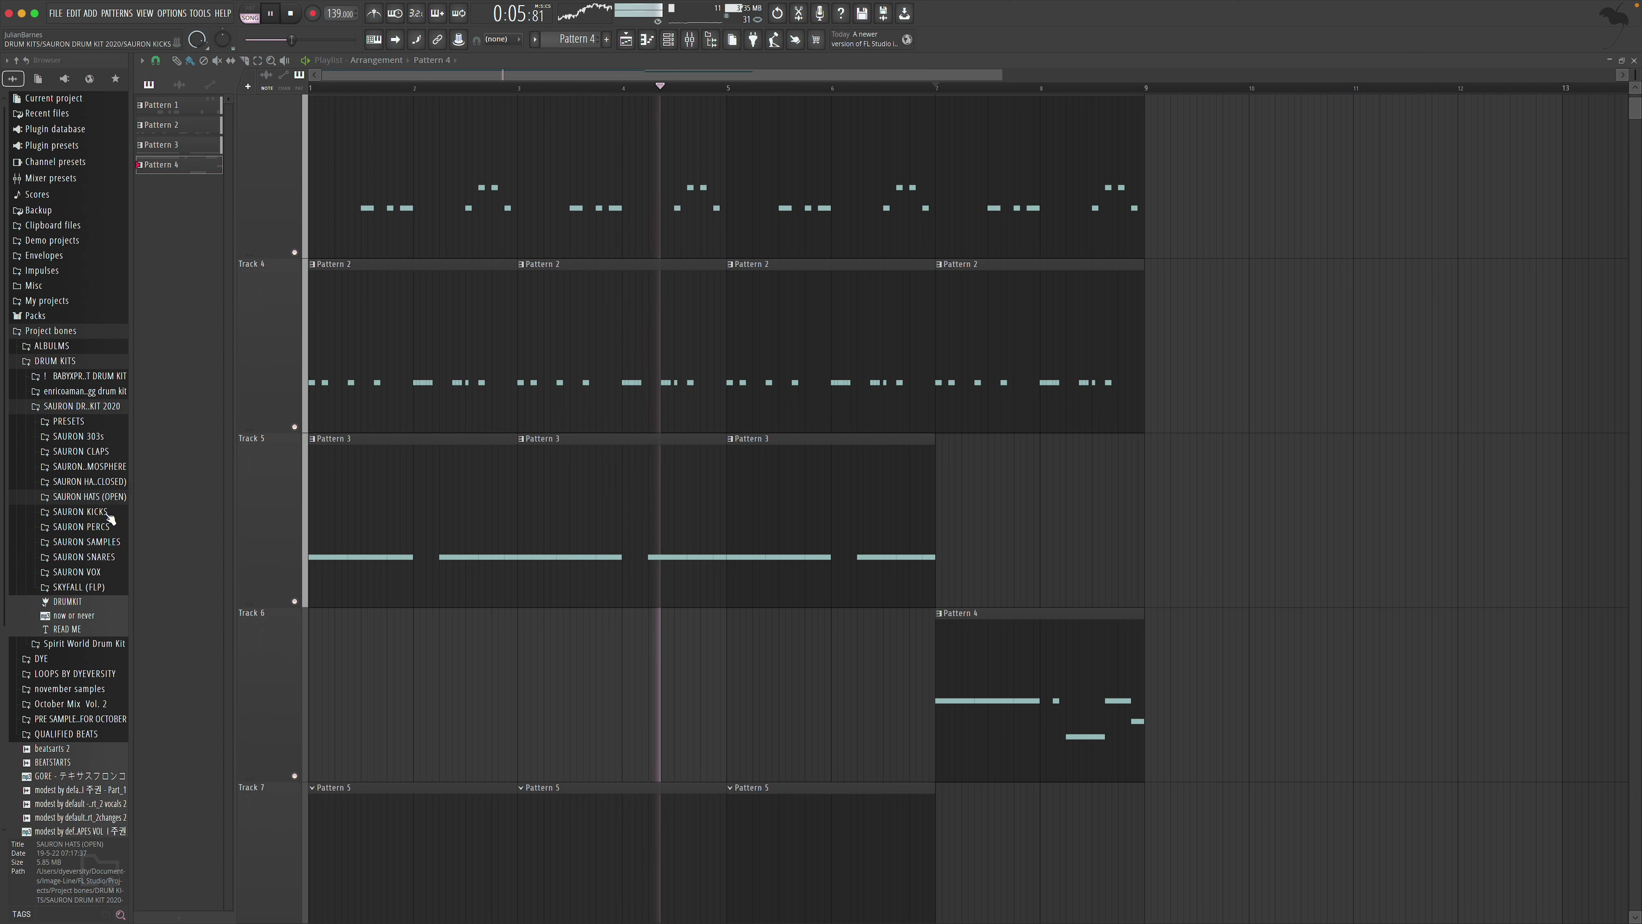
{"action": "left_click", "coordinate": [80, 553]}
{"action": "left_click", "coordinate": [103, 532]}
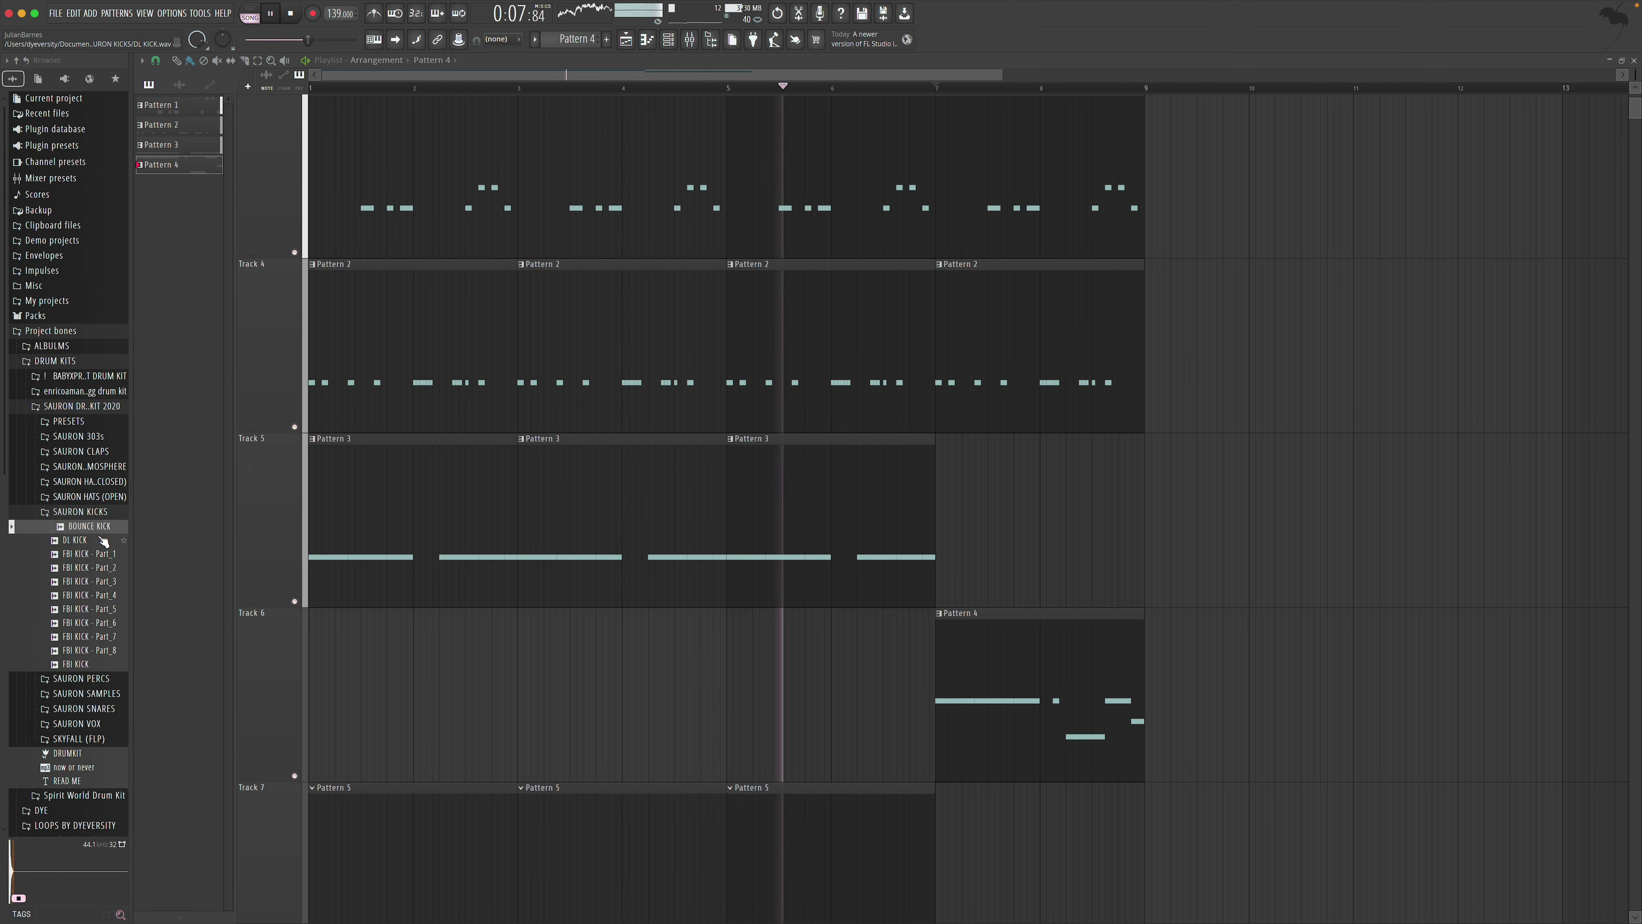
{"action": "left_click_drag", "start_coordinate": [102, 529], "coordinate": [200, 505]}
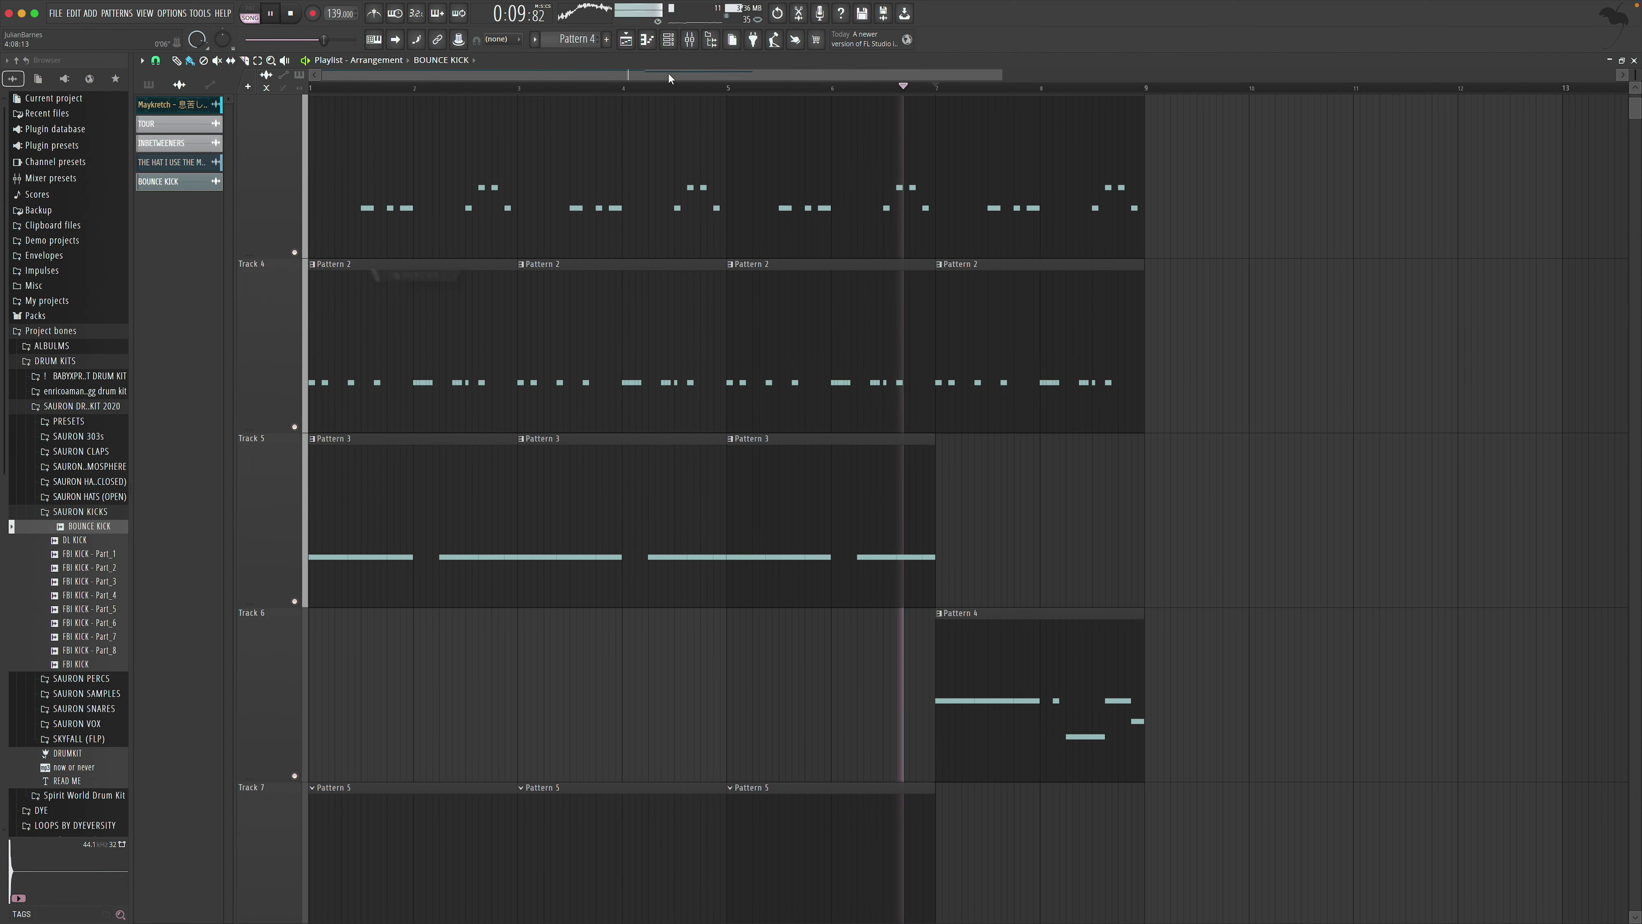
{"action": "left_click", "coordinate": [668, 39]}
{"action": "left_click", "coordinate": [711, 263]}
{"action": "left_click", "coordinate": [711, 263]}
{"action": "left_click", "coordinate": [711, 272]}
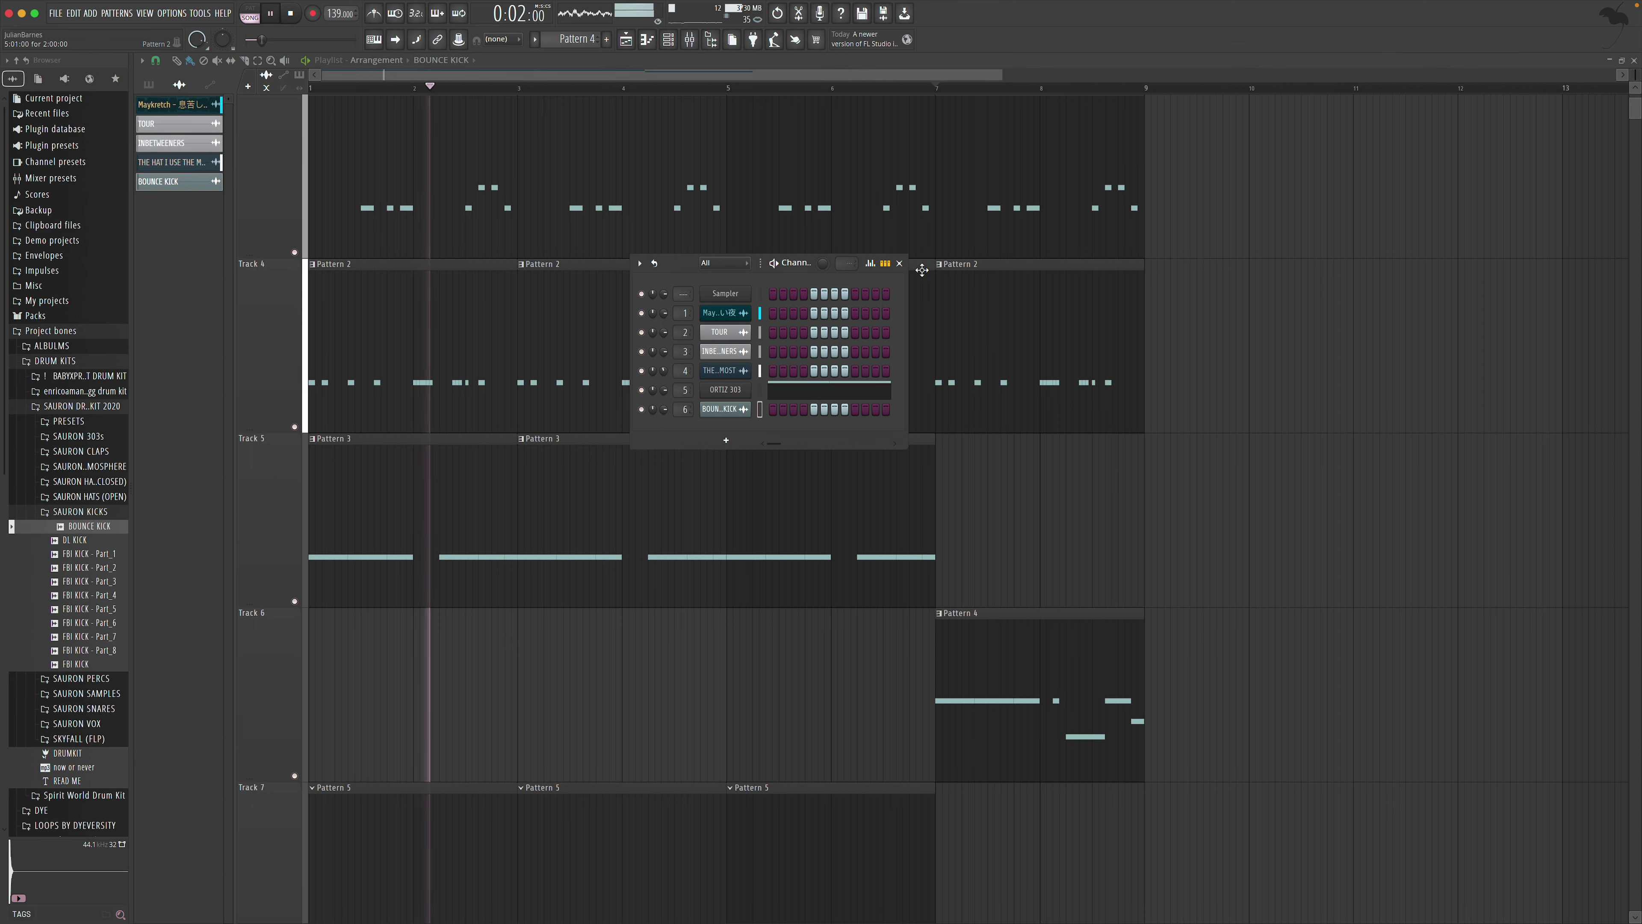
{"action": "left_click", "coordinate": [899, 263]}
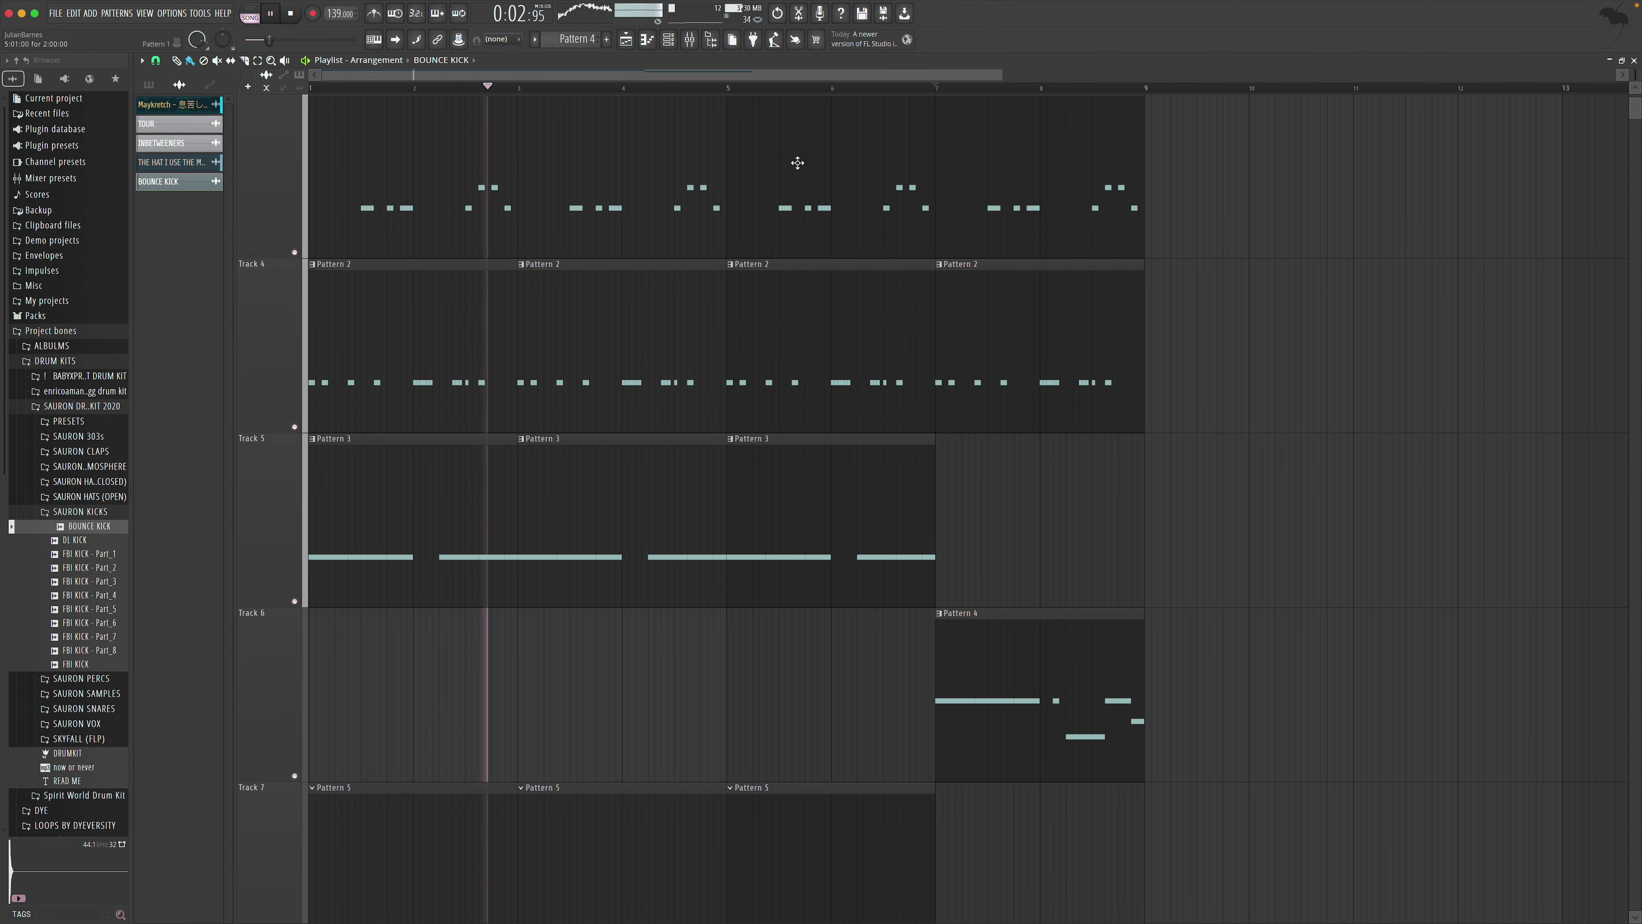
Activate the playlist's Draw tool and set the snap to Line
{"action": "double_click", "coordinate": [271, 62]}
{"action": "left_click", "coordinate": [177, 61]}
{"action": "left_click", "coordinate": [156, 61]}
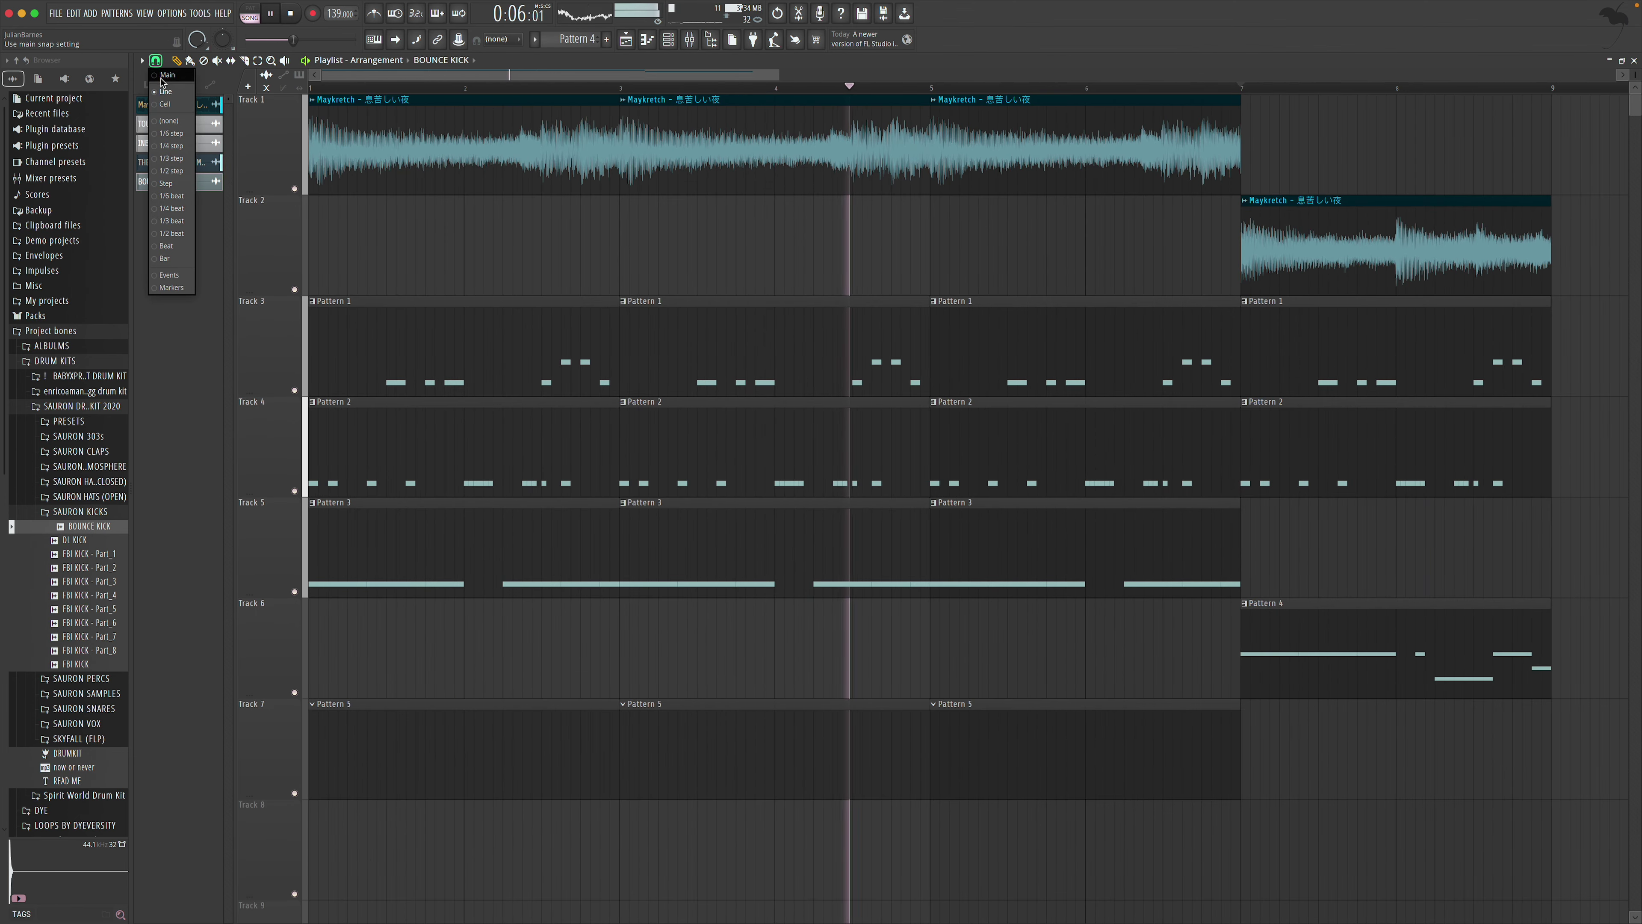
{"action": "left_click", "coordinate": [162, 91]}
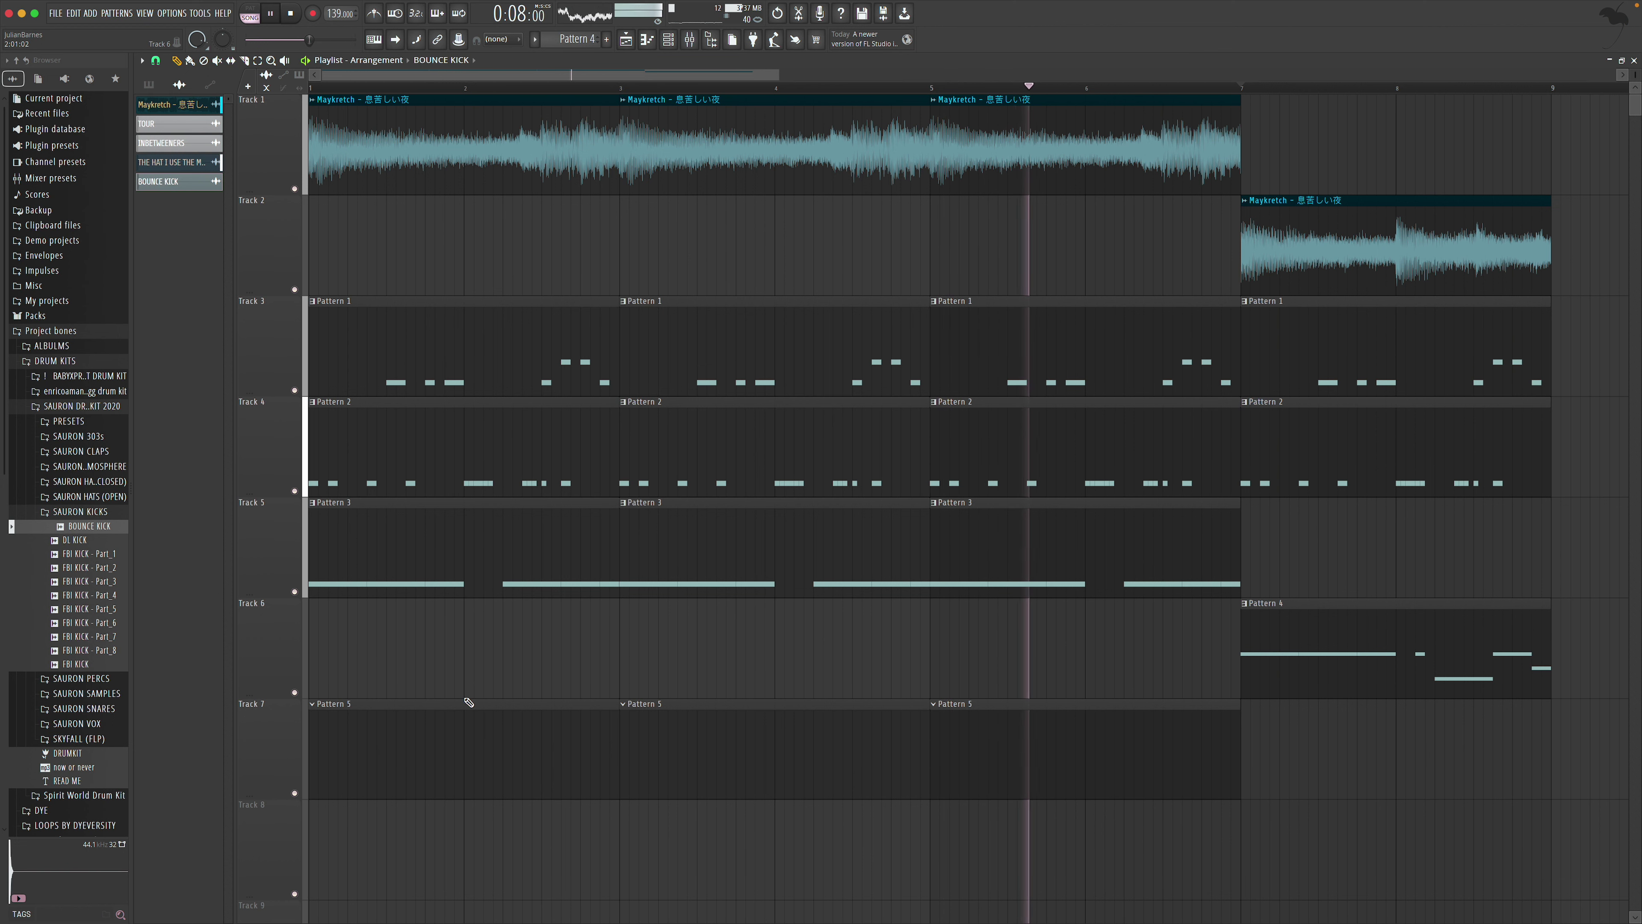
Load the SAURON KICK preset from the kit's PRESETS folder onto the kick's mixer insert 6
{"action": "key", "text": "F9"}
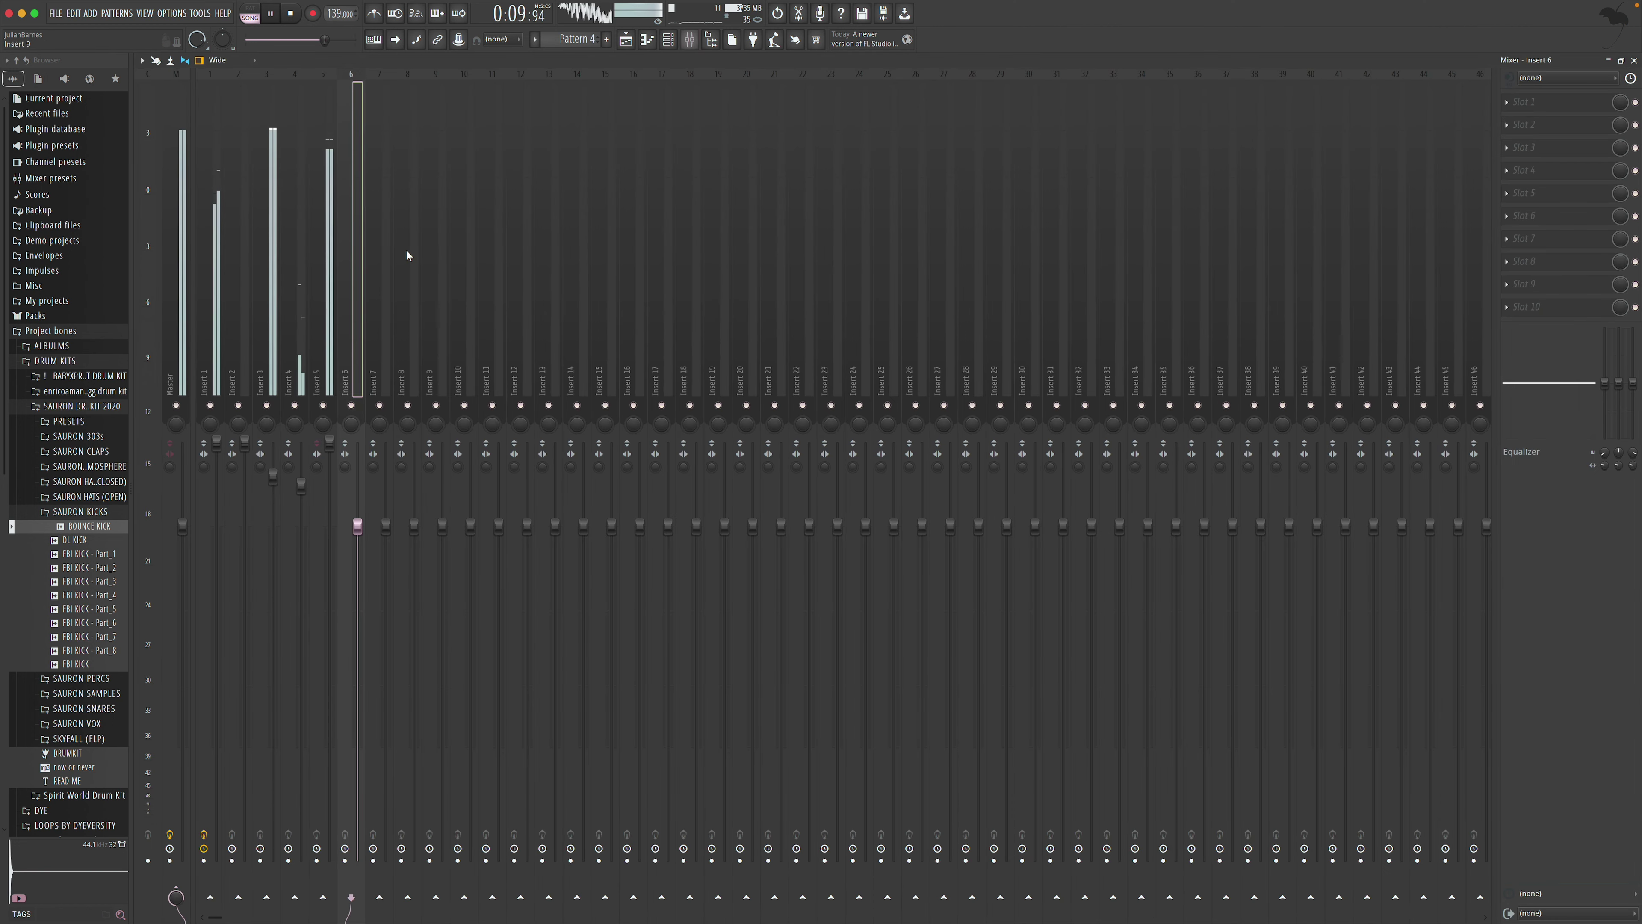
{"action": "left_click", "coordinate": [109, 420]}
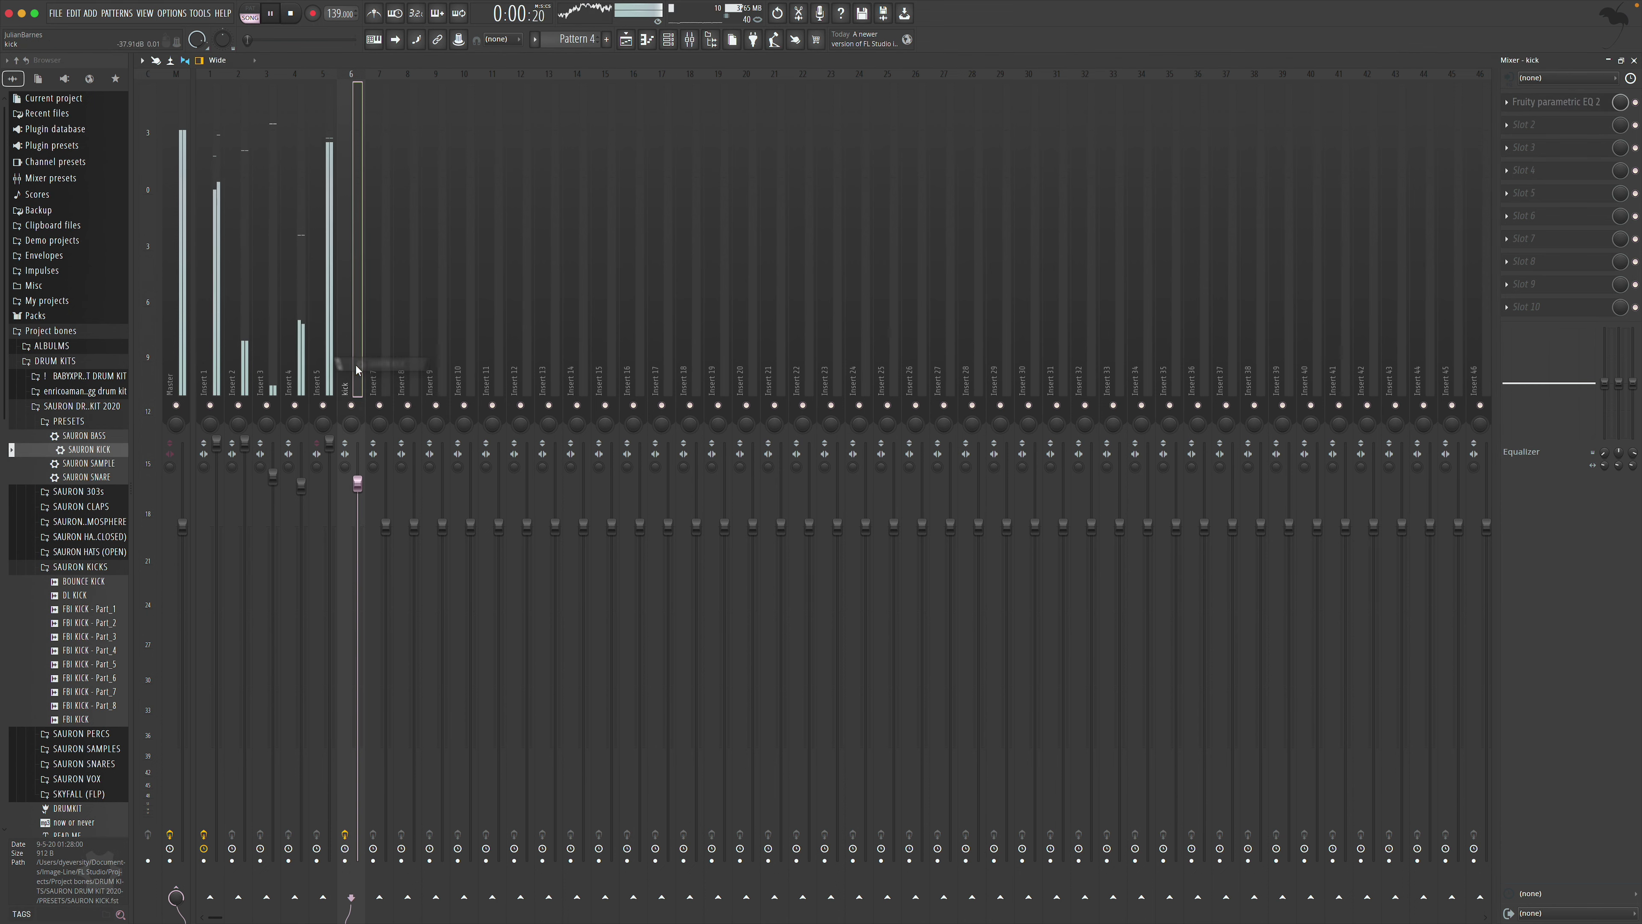
Add C5 kick notes to the BOUNCE KICK pattern at step 7 of bar 1 and steps 5, 11 and 15 of bar 2
{"action": "key", "text": "F9"}
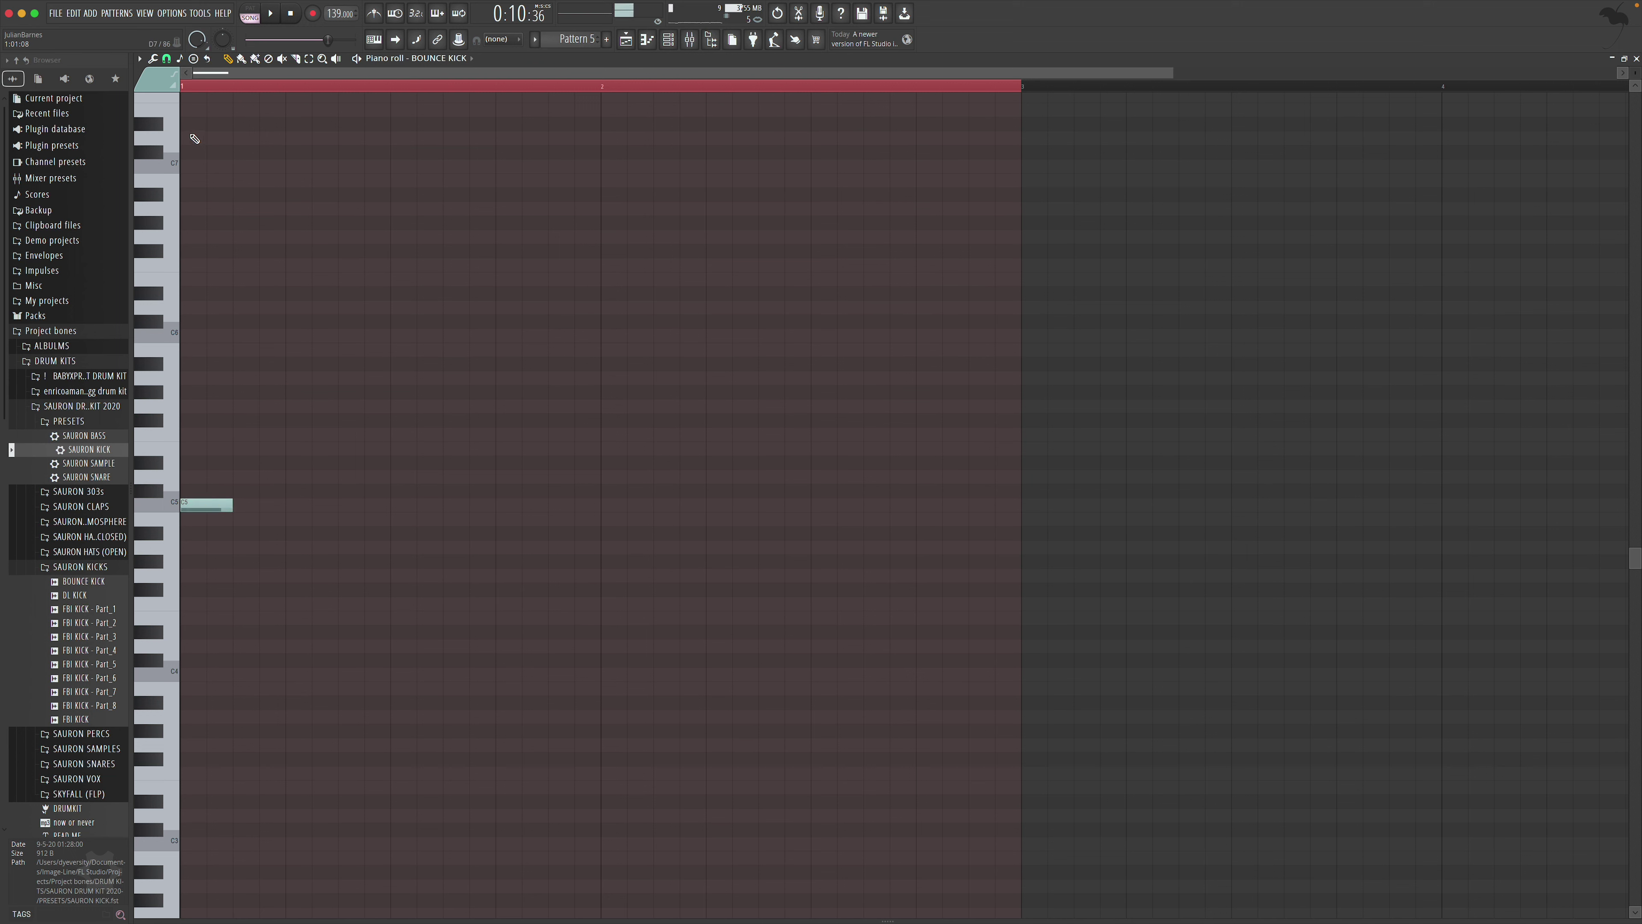
{"action": "key", "text": "space"}
{"action": "left_click", "coordinate": [339, 506]}
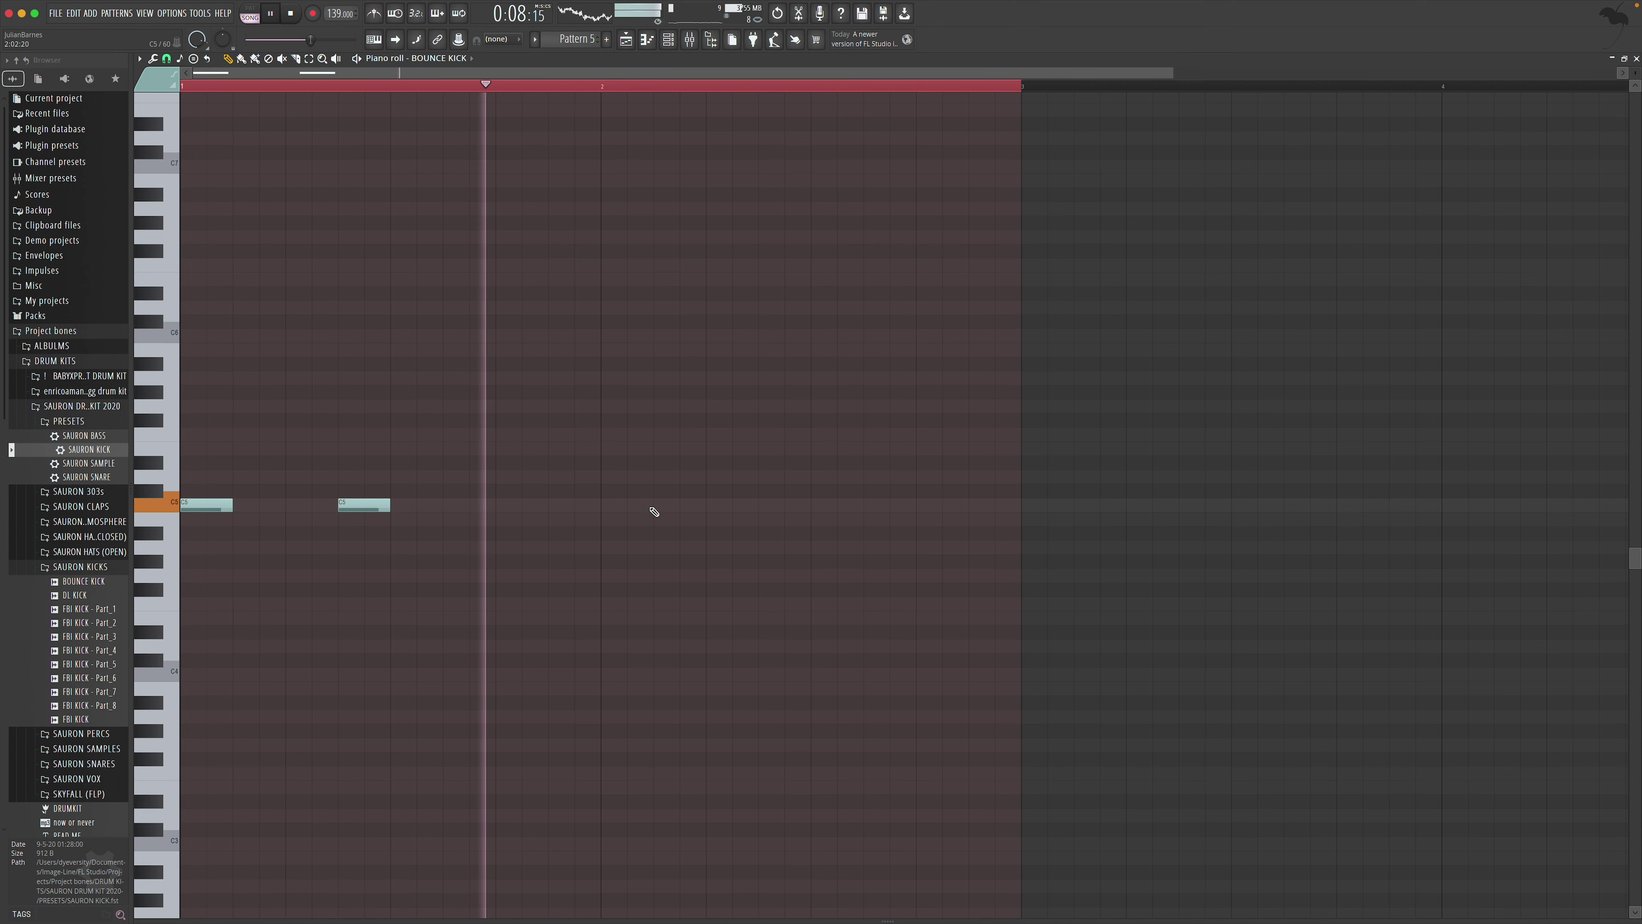
{"action": "left_click", "coordinate": [718, 505]}
{"action": "left_click", "coordinate": [834, 504]}
{"action": "left_click", "coordinate": [873, 507]}
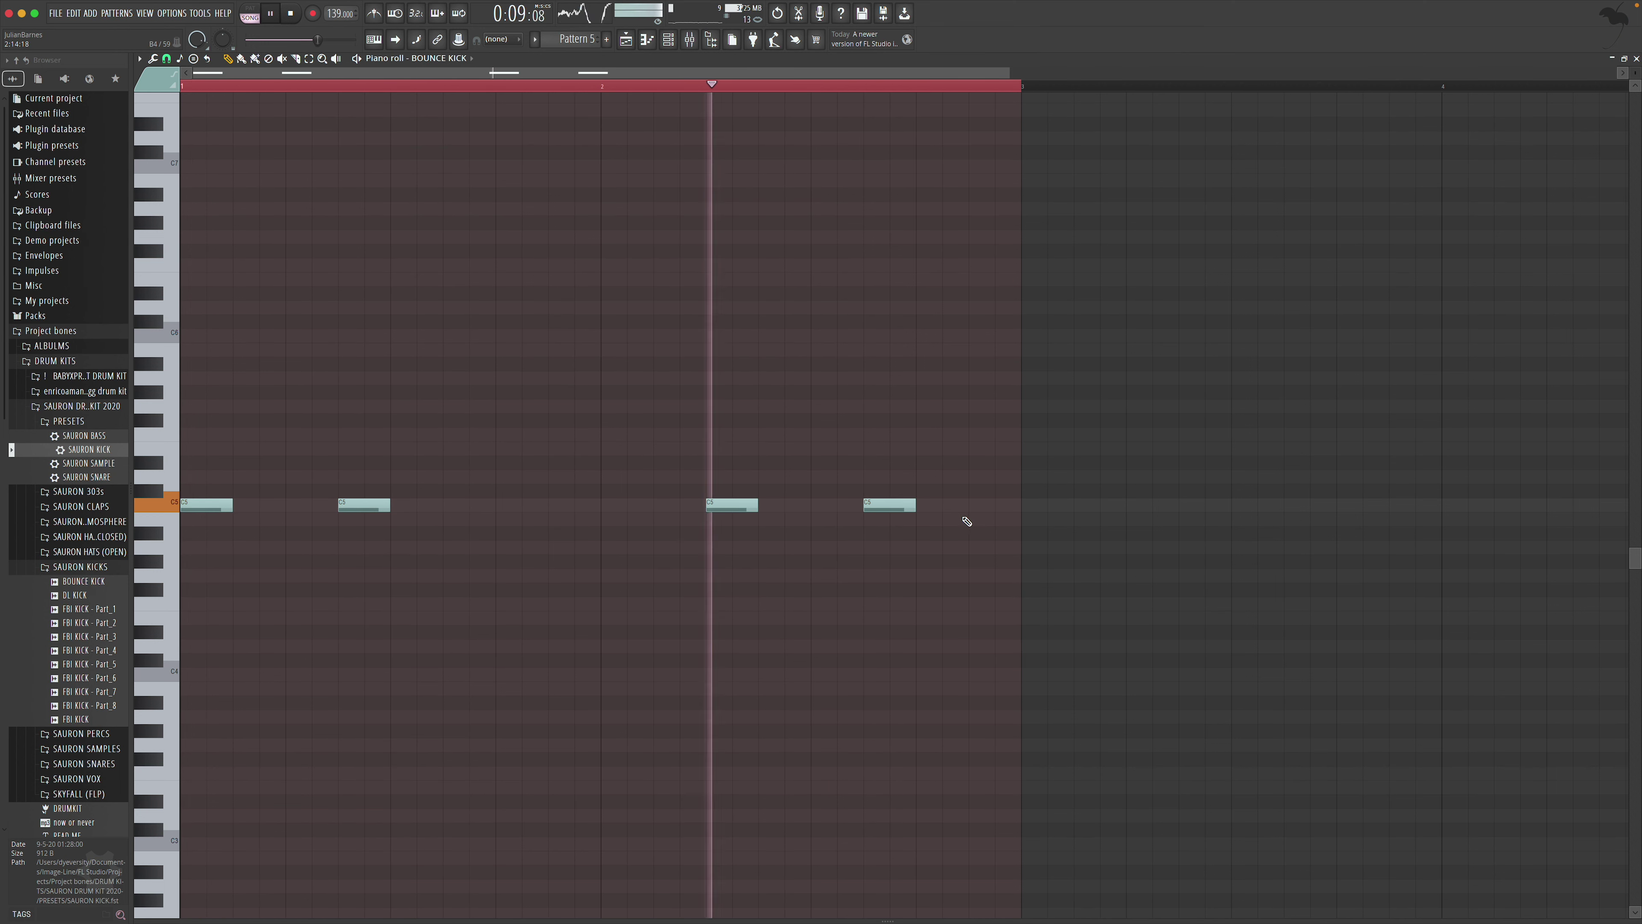
{"action": "left_click", "coordinate": [973, 506]}
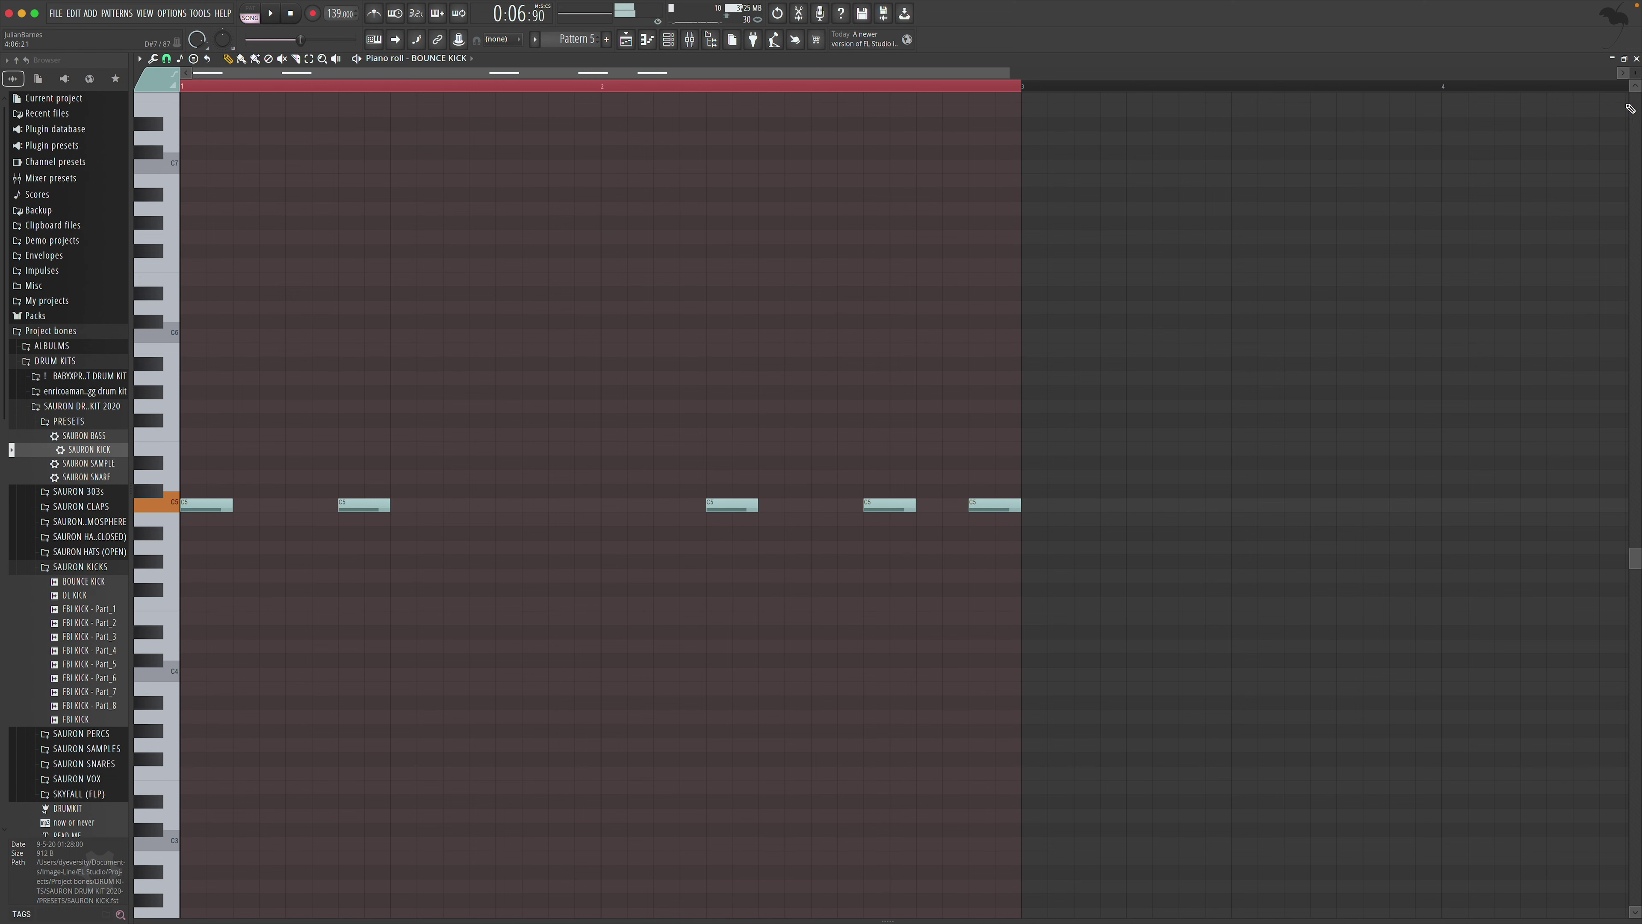
Fill Track 7 of the playlist with back-to-back Pattern 5 clips from bar 1 through bar 8
{"action": "key", "text": "F5"}
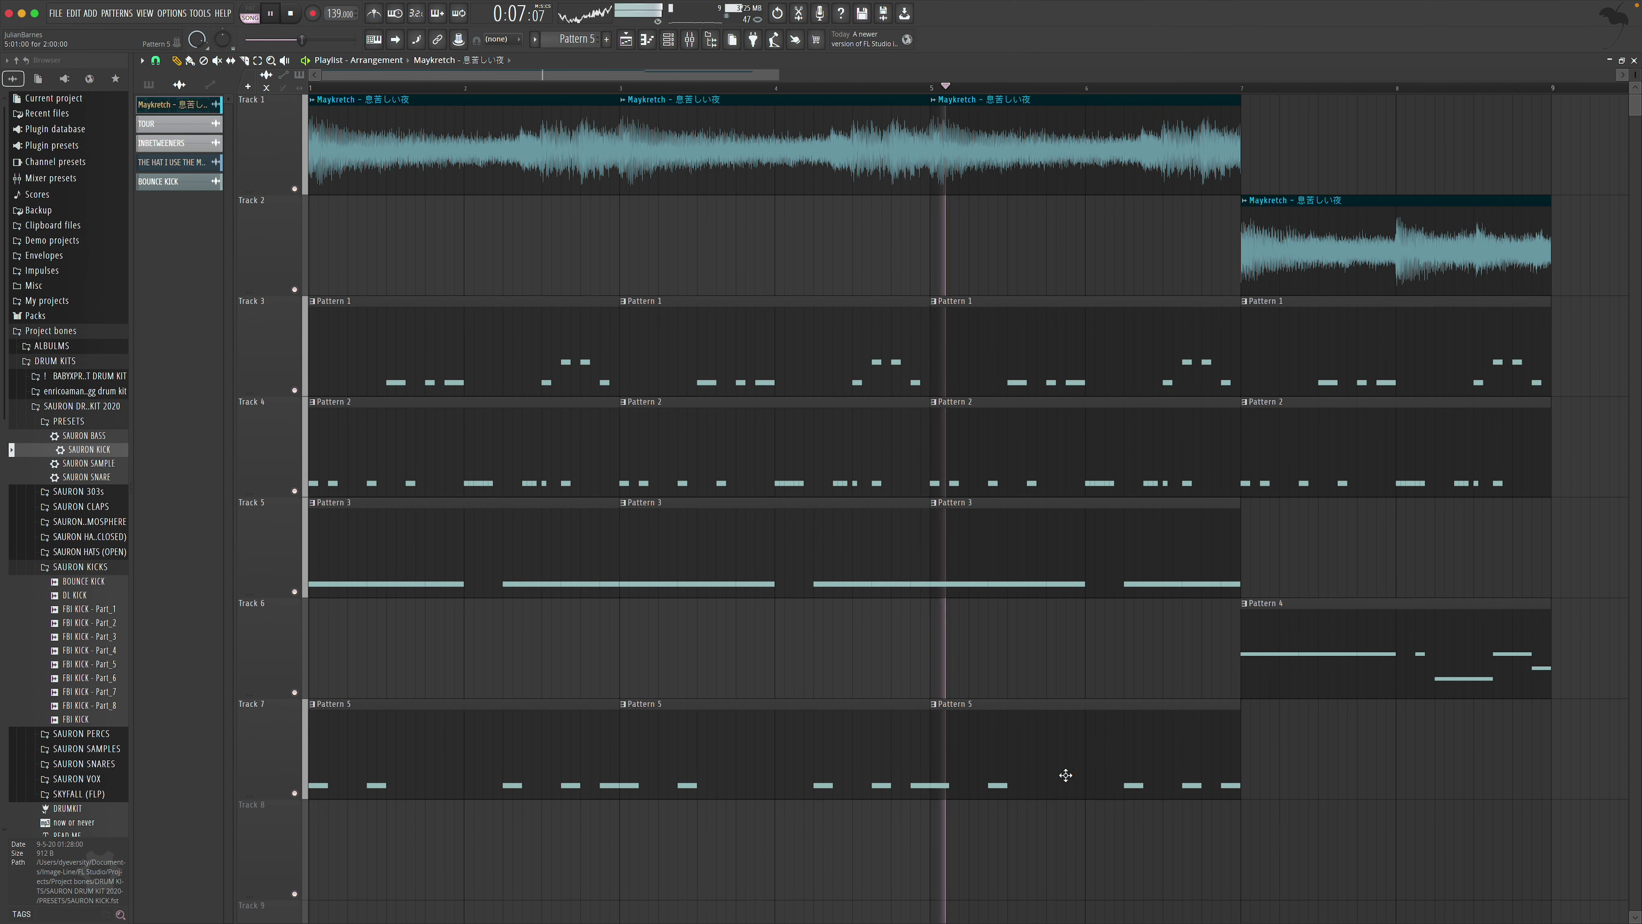
{"action": "left_click", "coordinate": [1222, 777]}
{"action": "left_click", "coordinate": [1251, 776]}
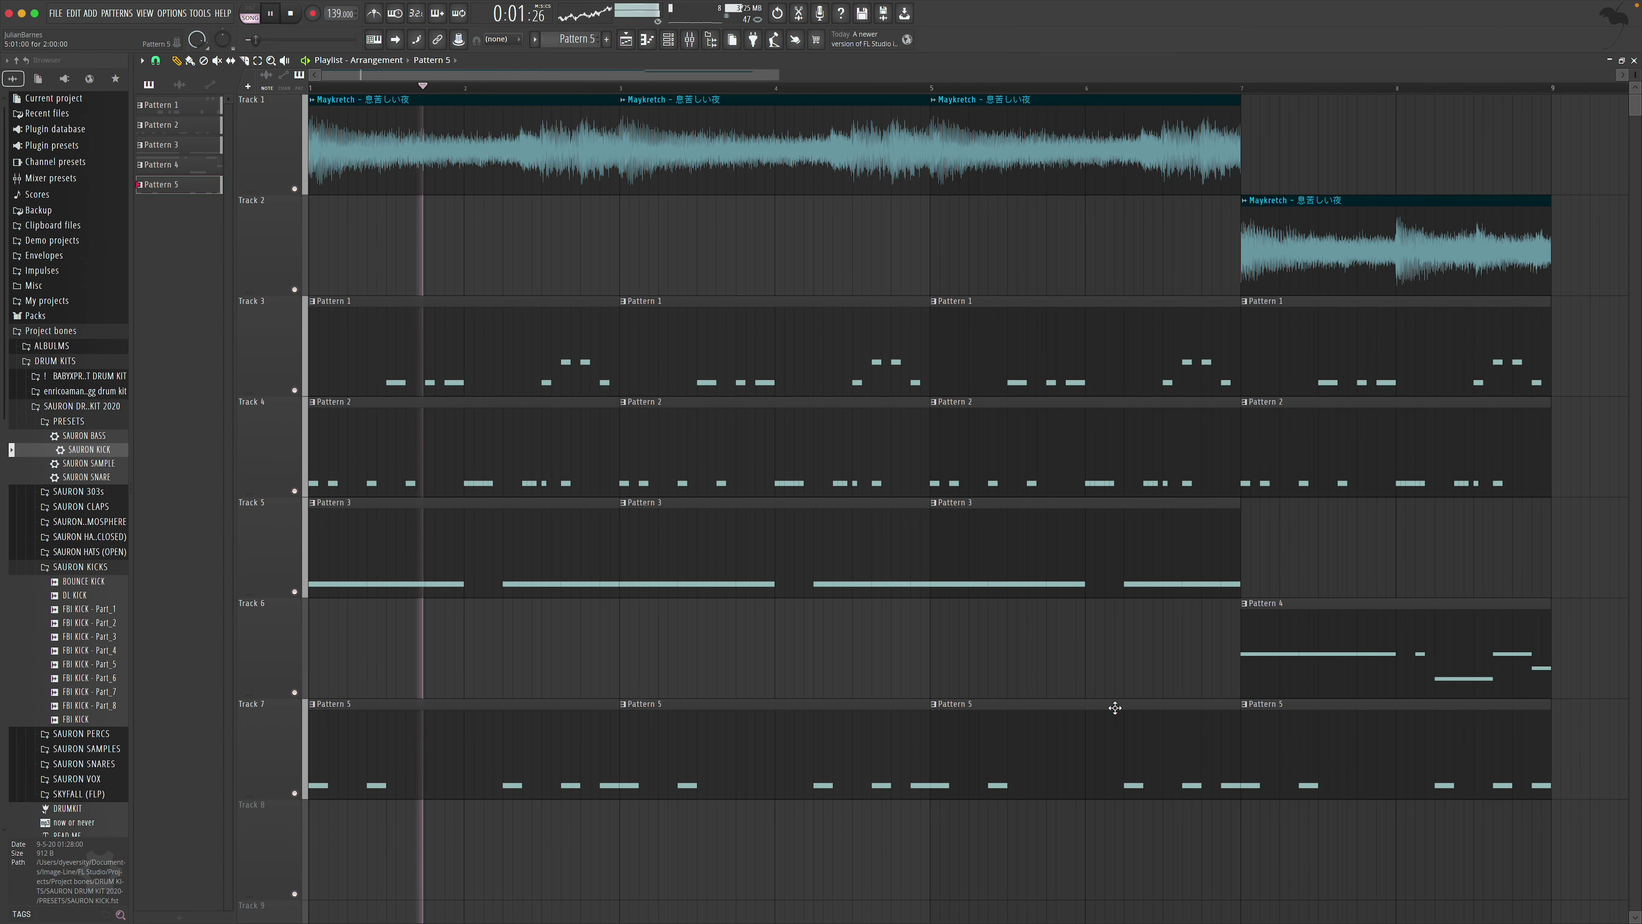
Mute the Maykretch sample on Tracks 1 and 2 to hear the drums and bass alone
{"action": "left_click", "coordinate": [295, 189]}
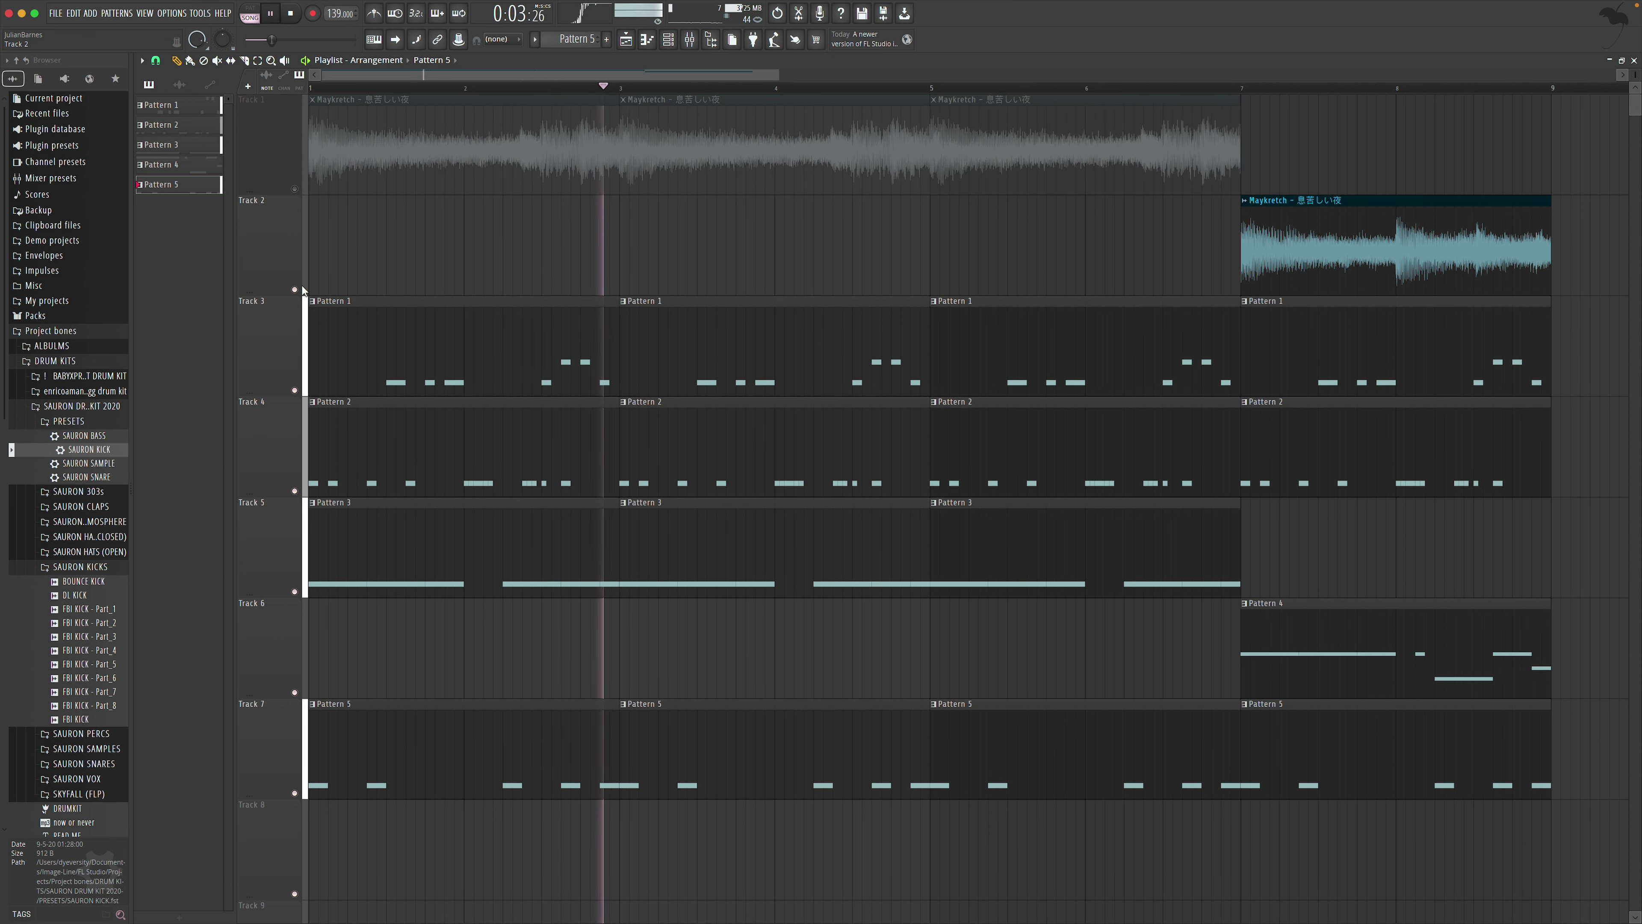
{"action": "left_click", "coordinate": [295, 289]}
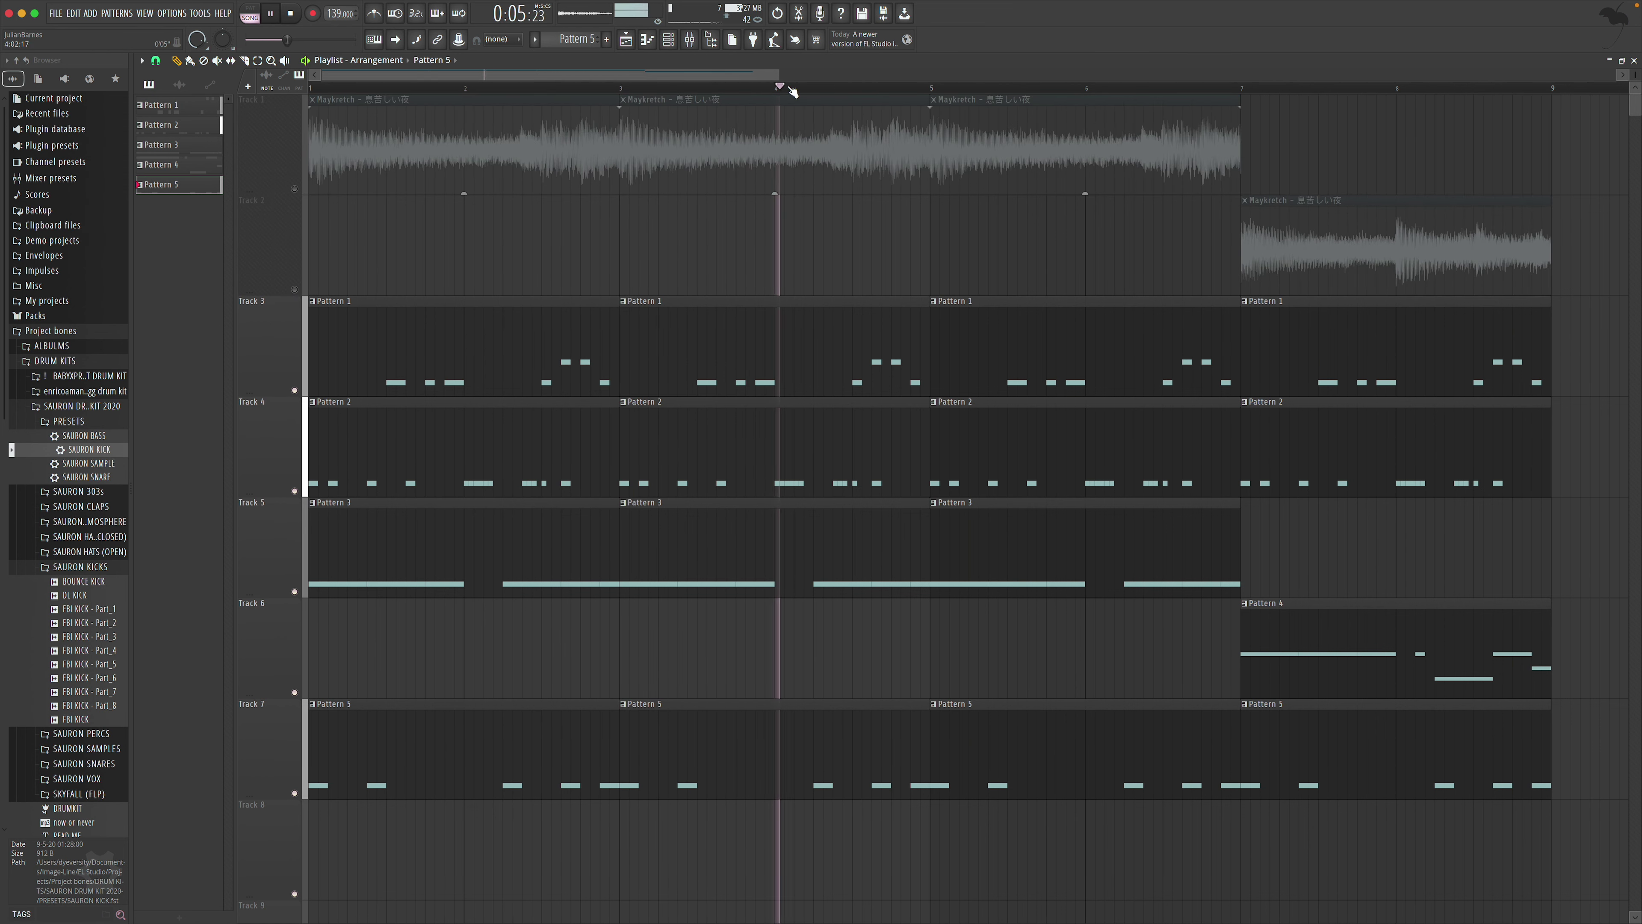
{"action": "scroll", "coordinate": [1221, 121], "scroll_direction": "down", "scroll_amount": 4}
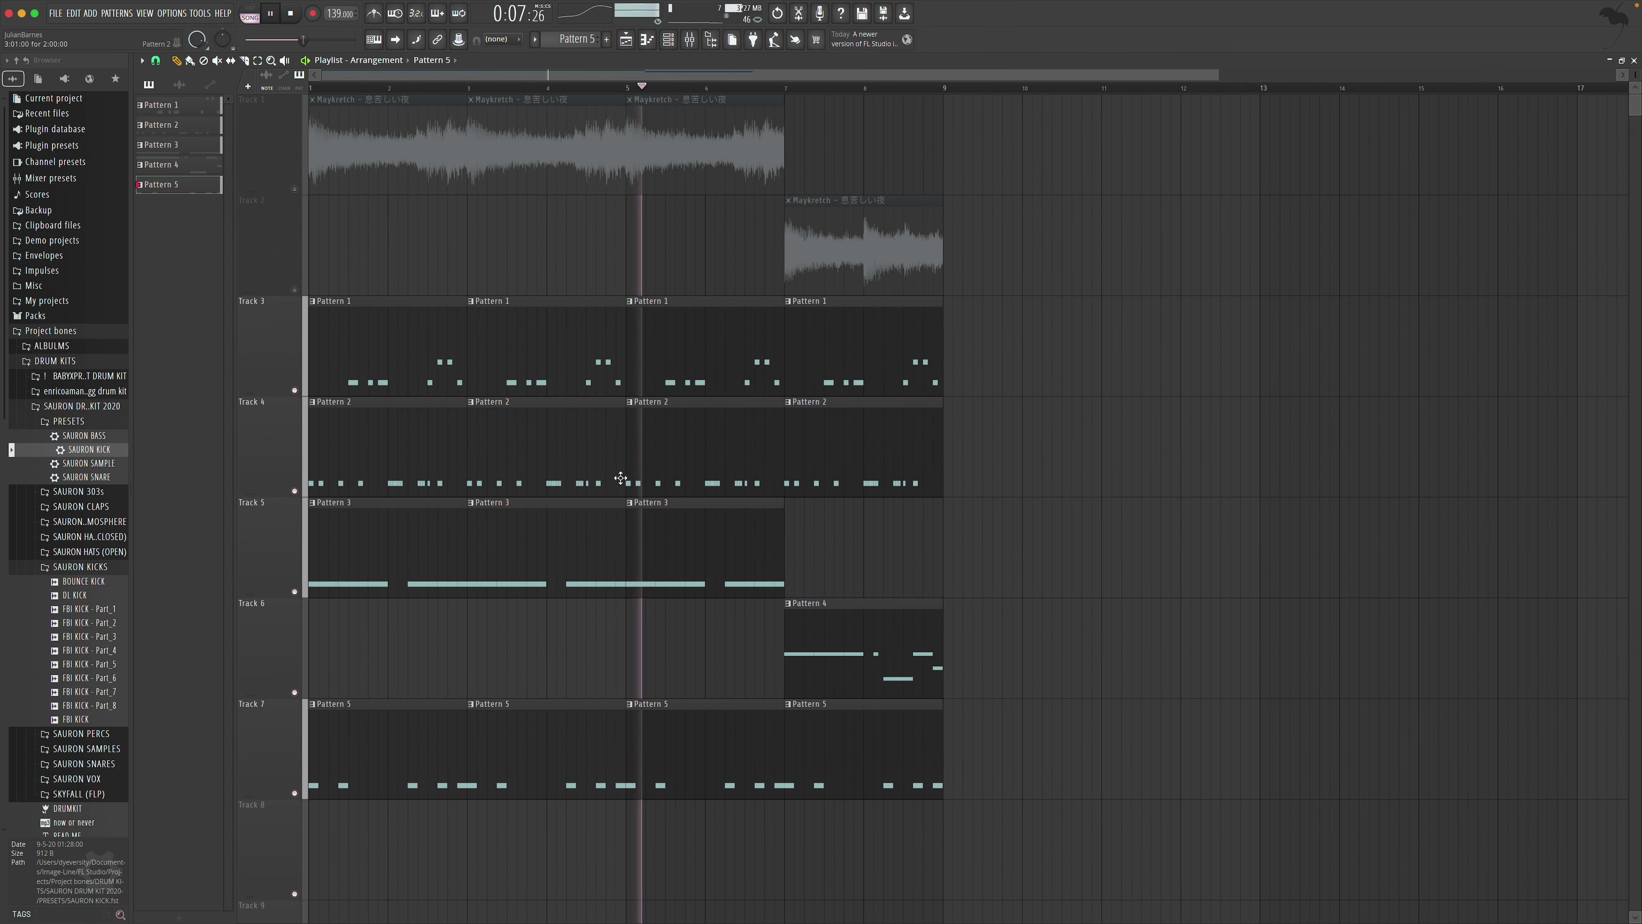
Delete the C5 bass note at step 13 of bar 1 in Pattern 3 and return to the playlist
{"action": "double_click", "coordinate": [439, 558]}
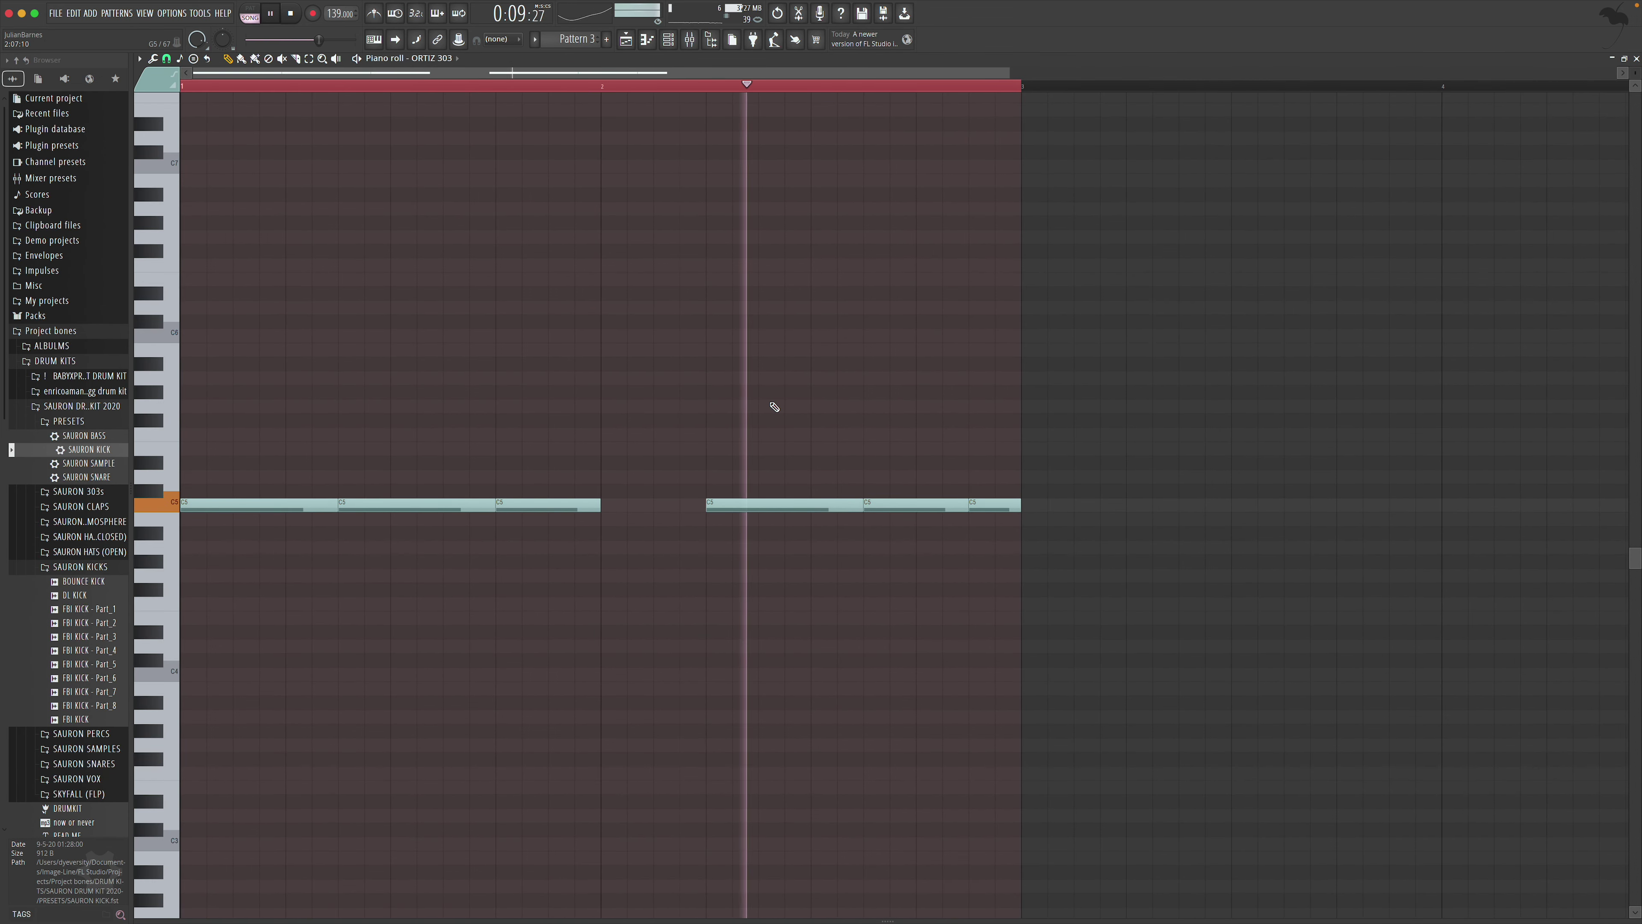
{"action": "right_click", "coordinate": [574, 511]}
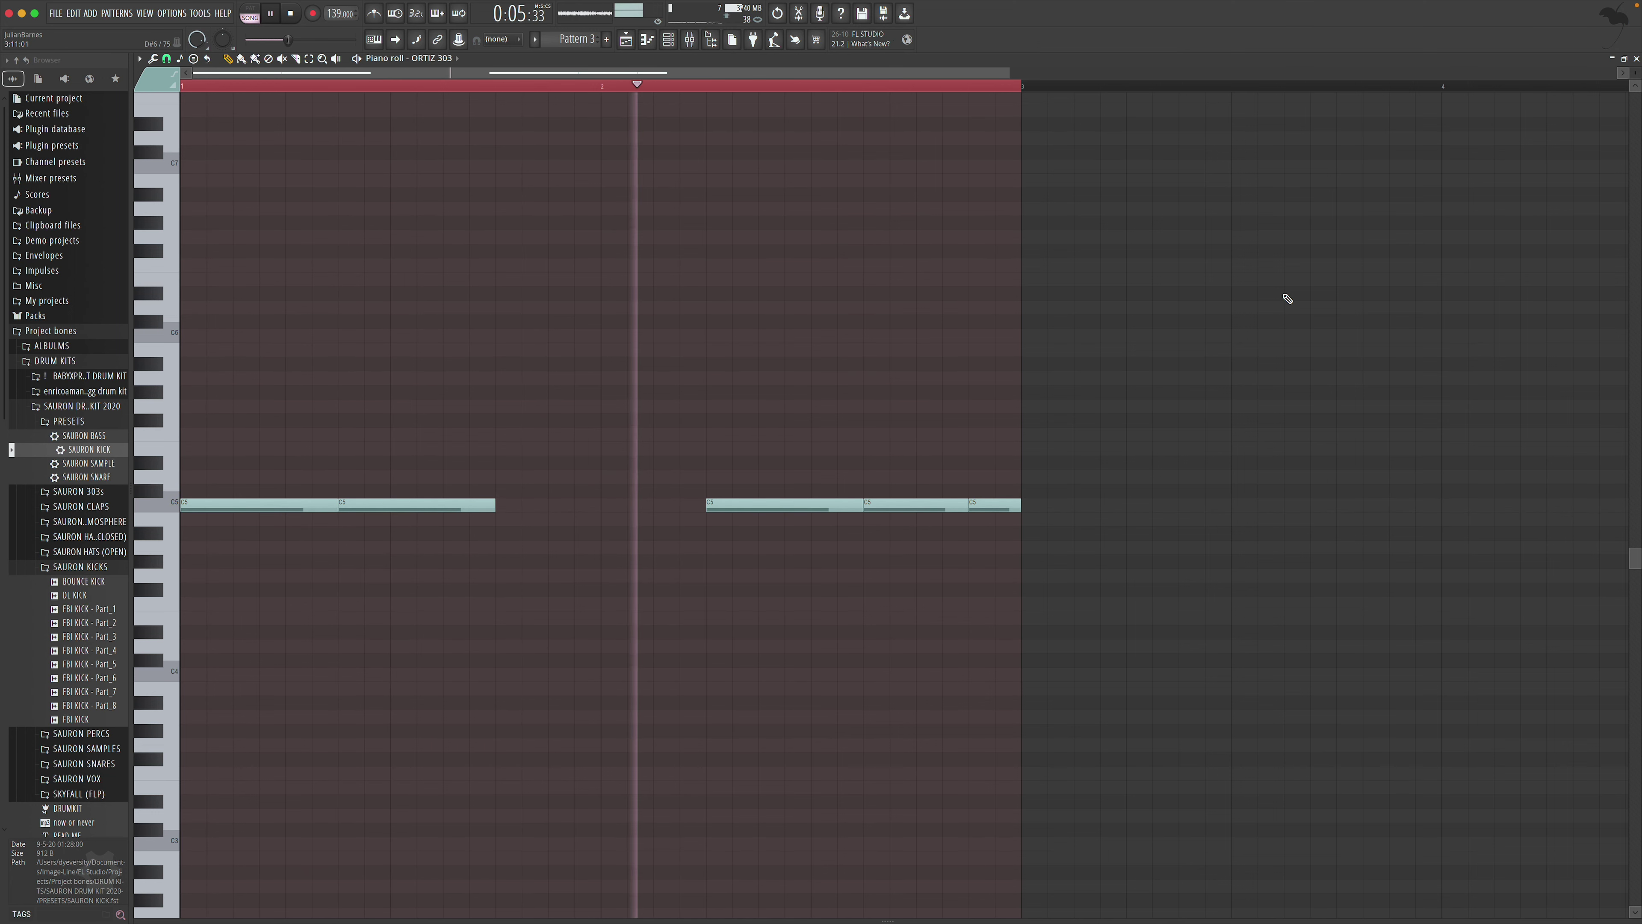
{"action": "key", "text": "F5"}
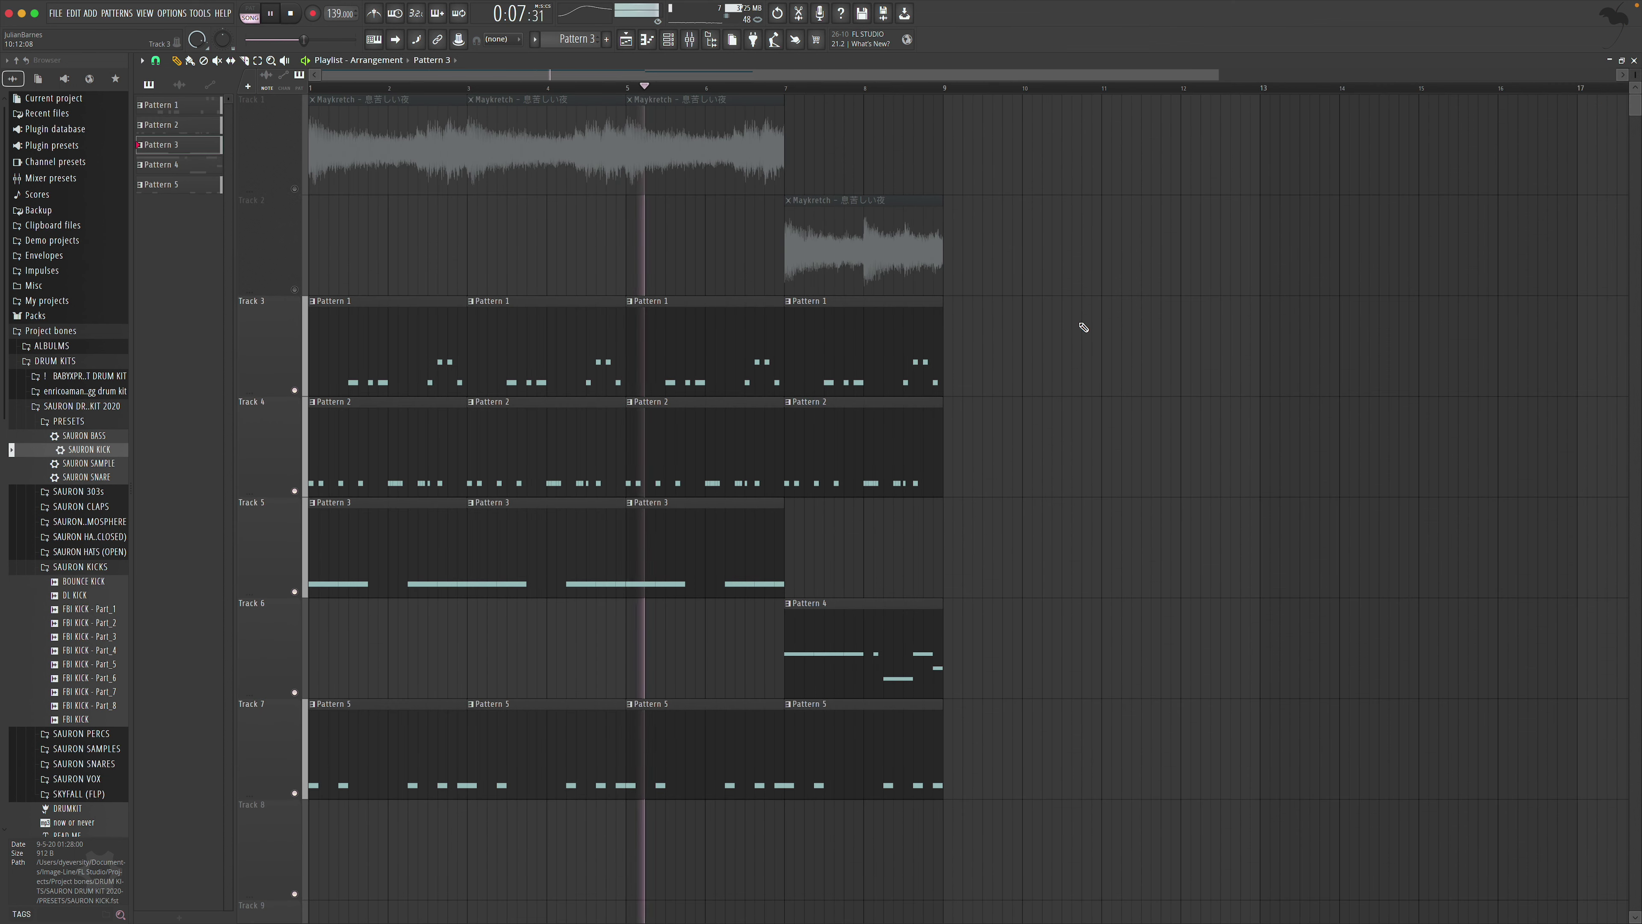
Check the ORTIZ 303 notes in Pattern 4 and unmute the sample on Tracks 1 and 2
{"action": "double_click", "coordinate": [835, 640]}
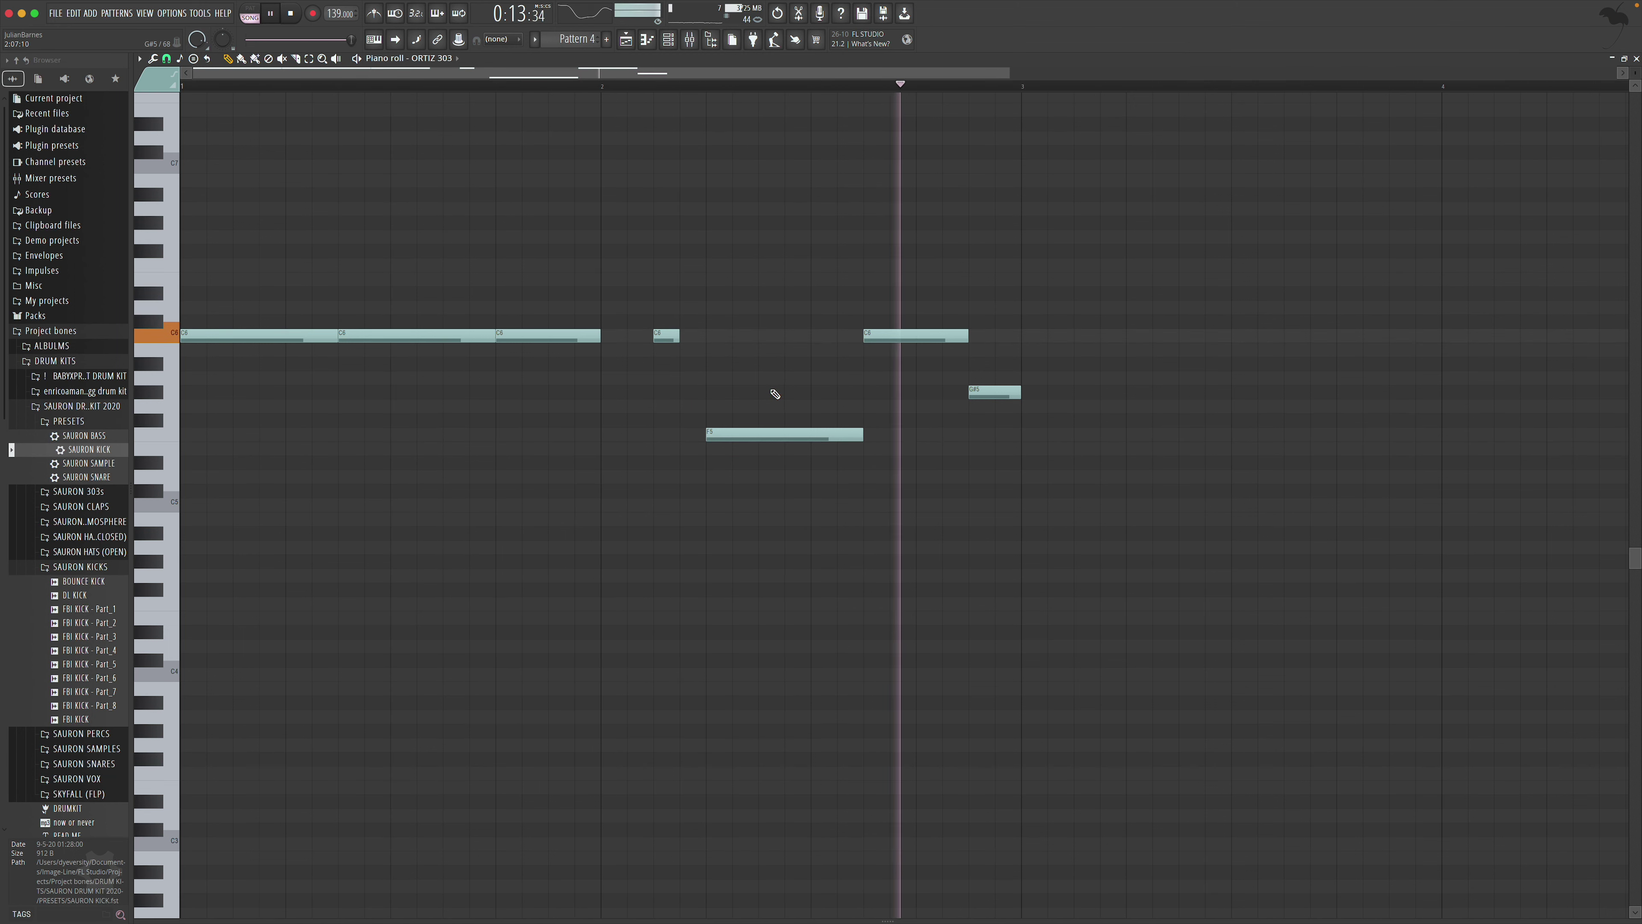
{"action": "left_click", "coordinate": [1637, 58]}
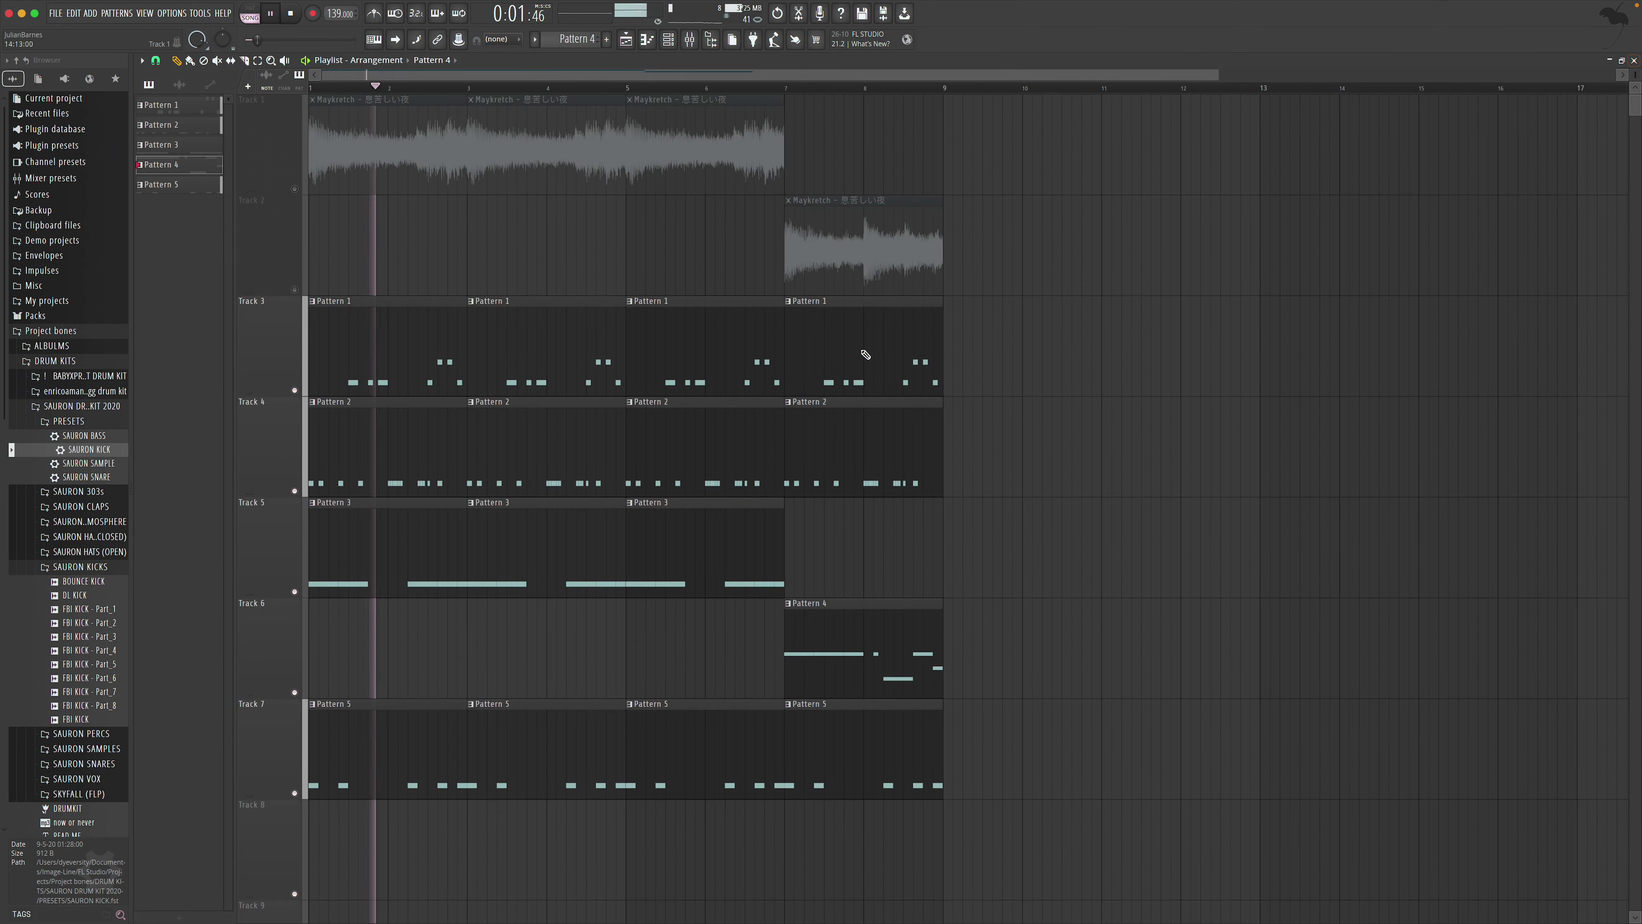
{"action": "left_click", "coordinate": [294, 189]}
Try shortening the end of the second Maykretch clip on Track 1 by about one beat during playback
{"action": "key", "text": "space"}
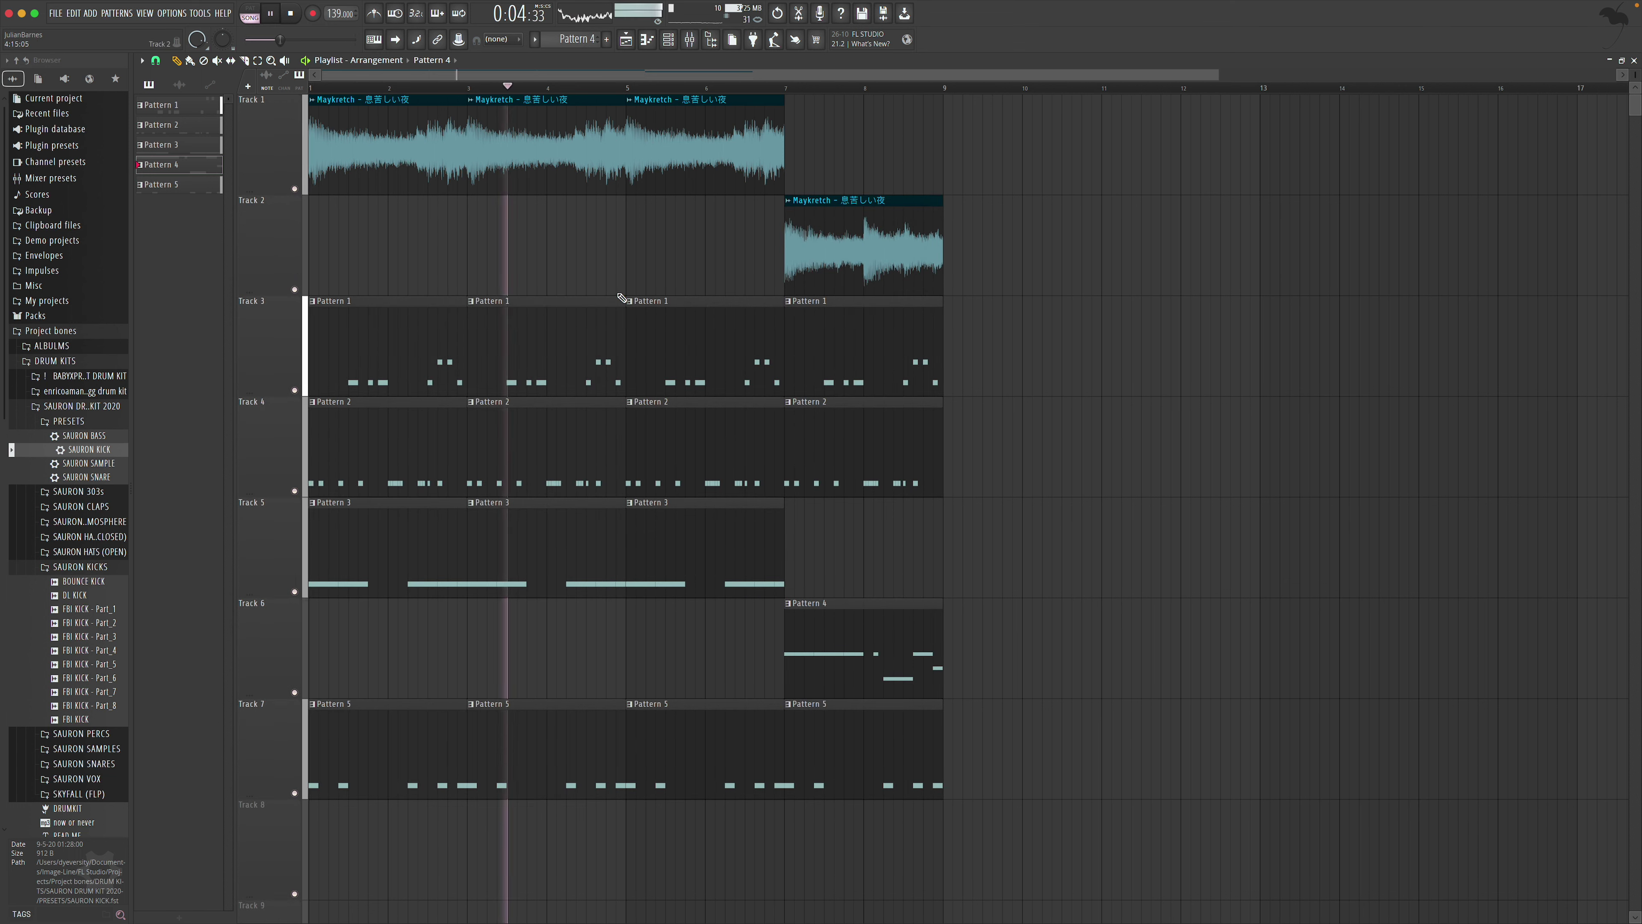
{"action": "left_click_drag", "start_coordinate": [625, 192], "coordinate": [601, 194]}
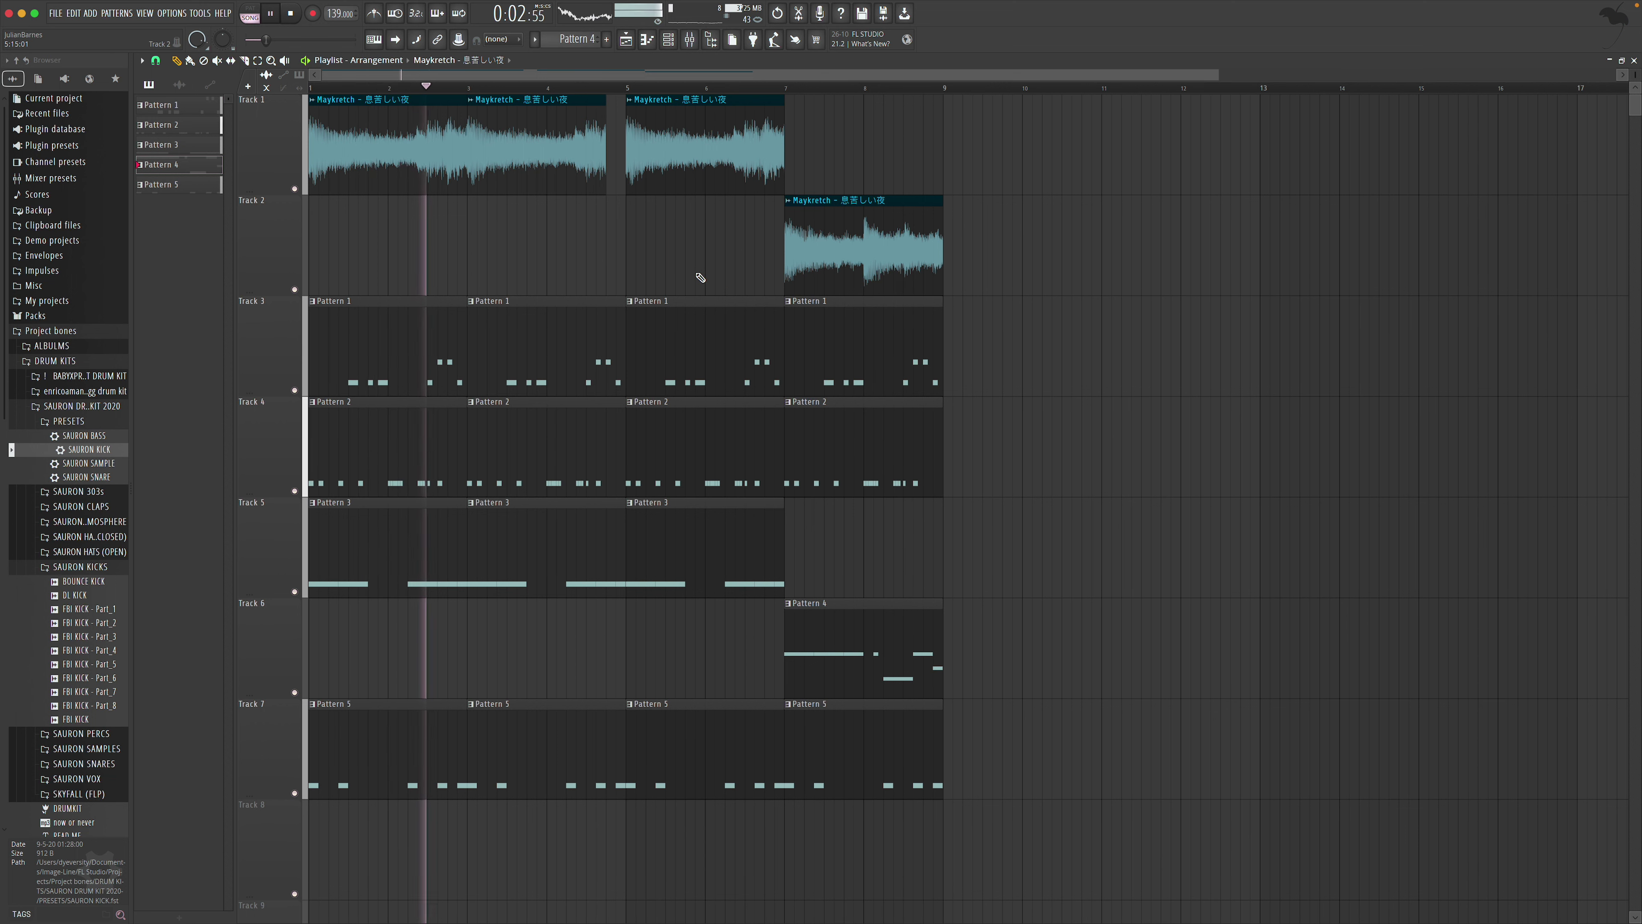
Bypass the Gross Beat effect on mixer Insert 1, audition the change and close the mixer
{"action": "key", "text": "F9"}
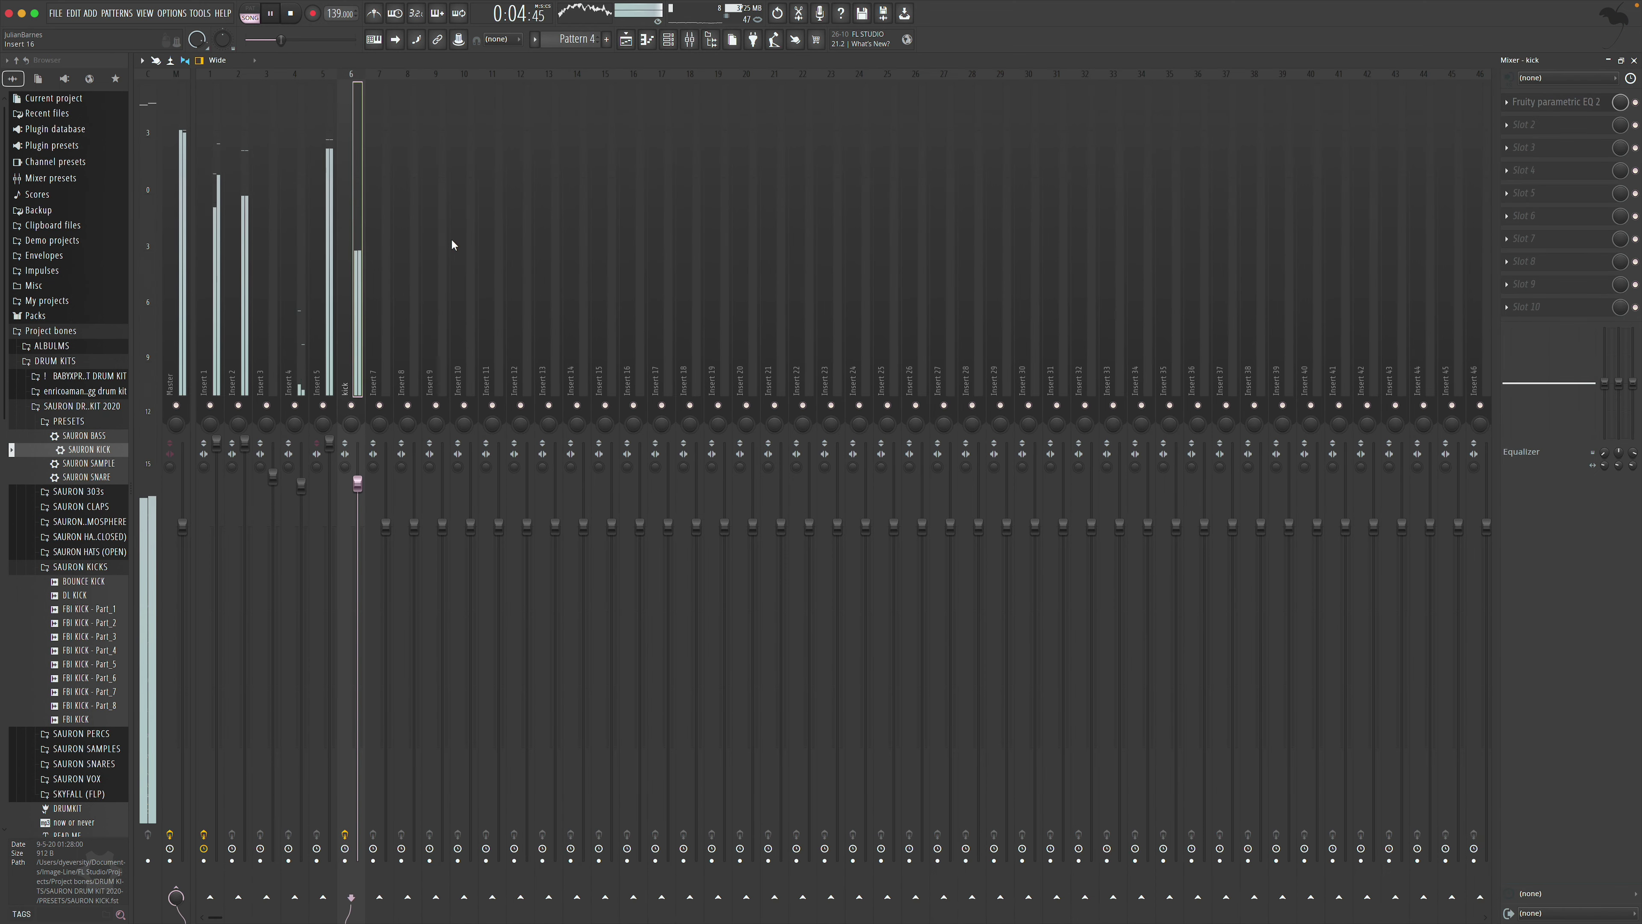
{"action": "left_click", "coordinate": [216, 257]}
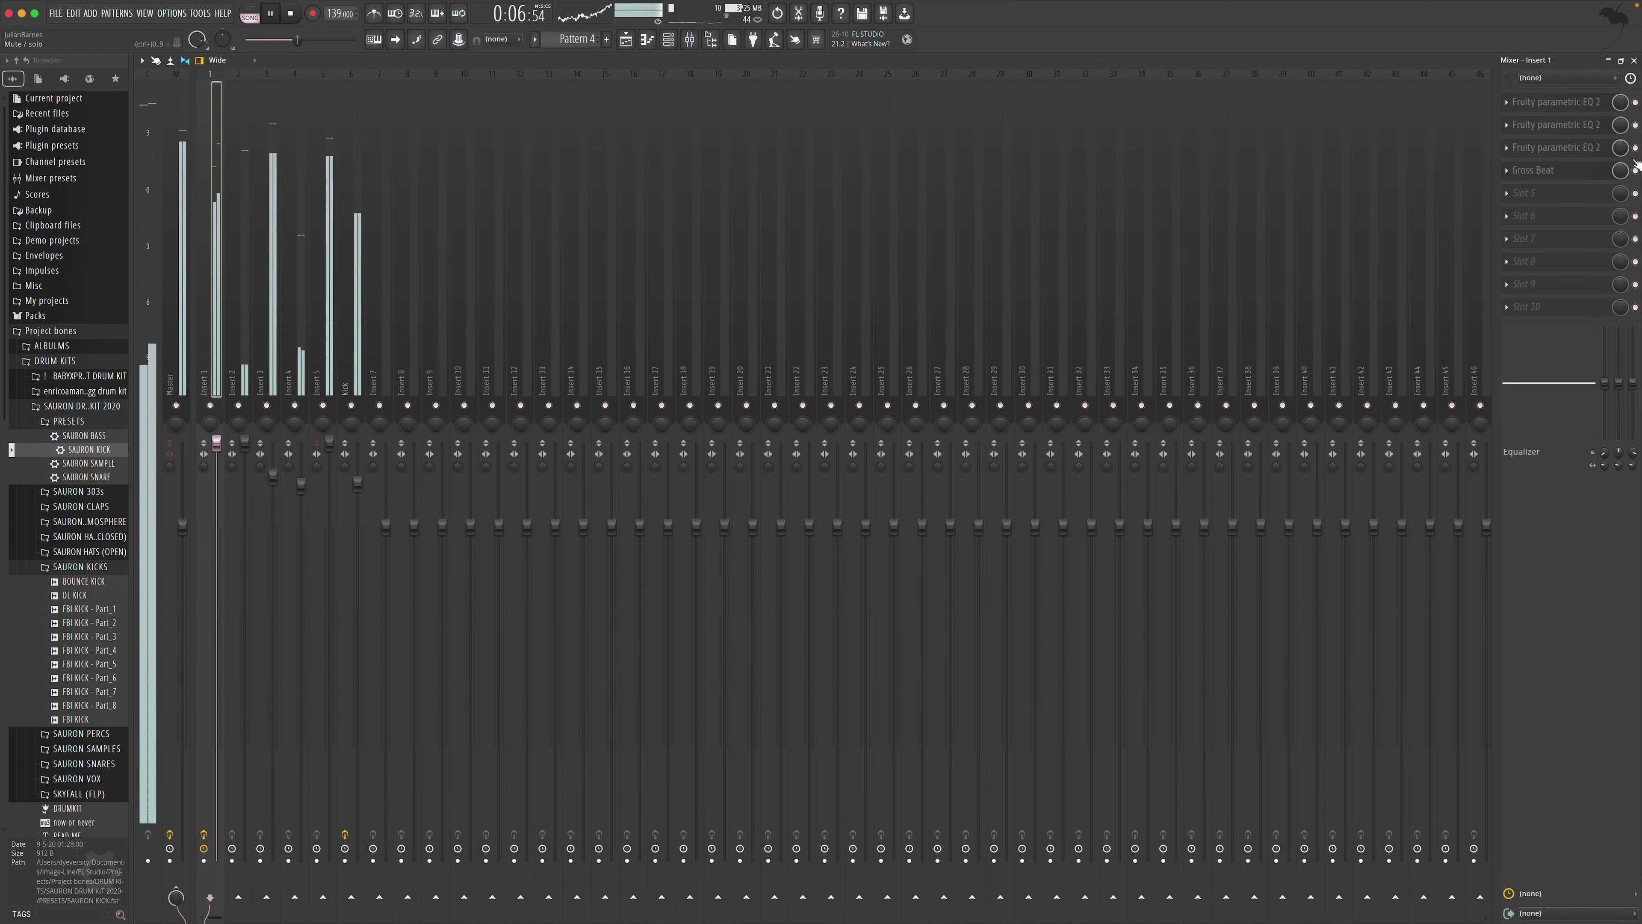
{"action": "key", "text": "space"}
{"action": "key", "text": "space"}
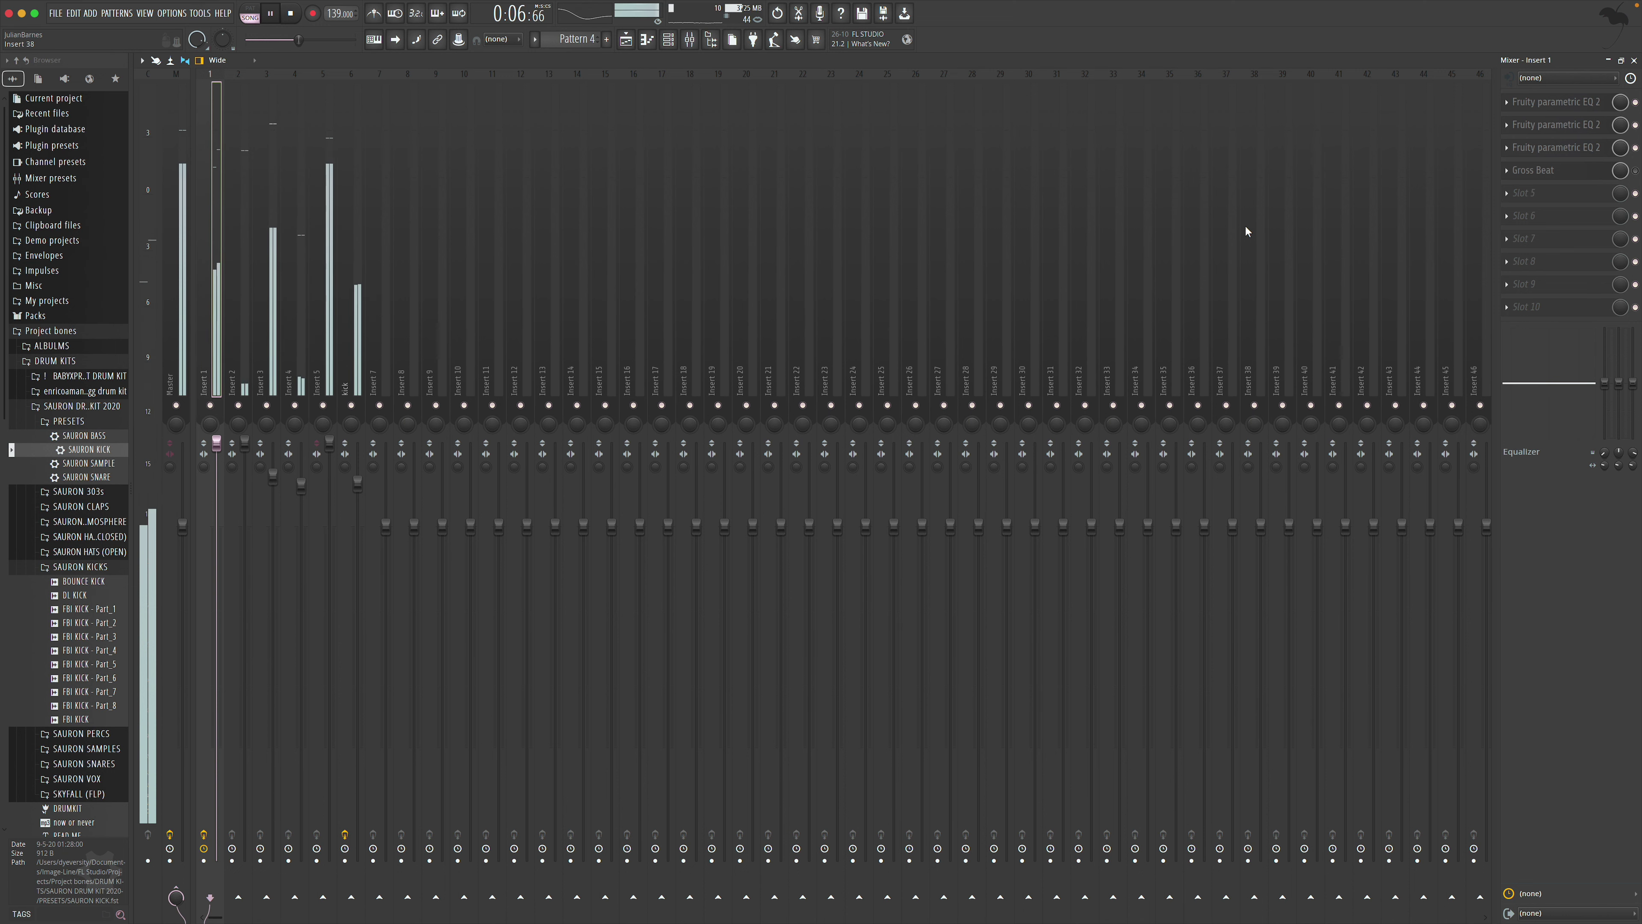
{"action": "left_click", "coordinate": [1633, 60]}
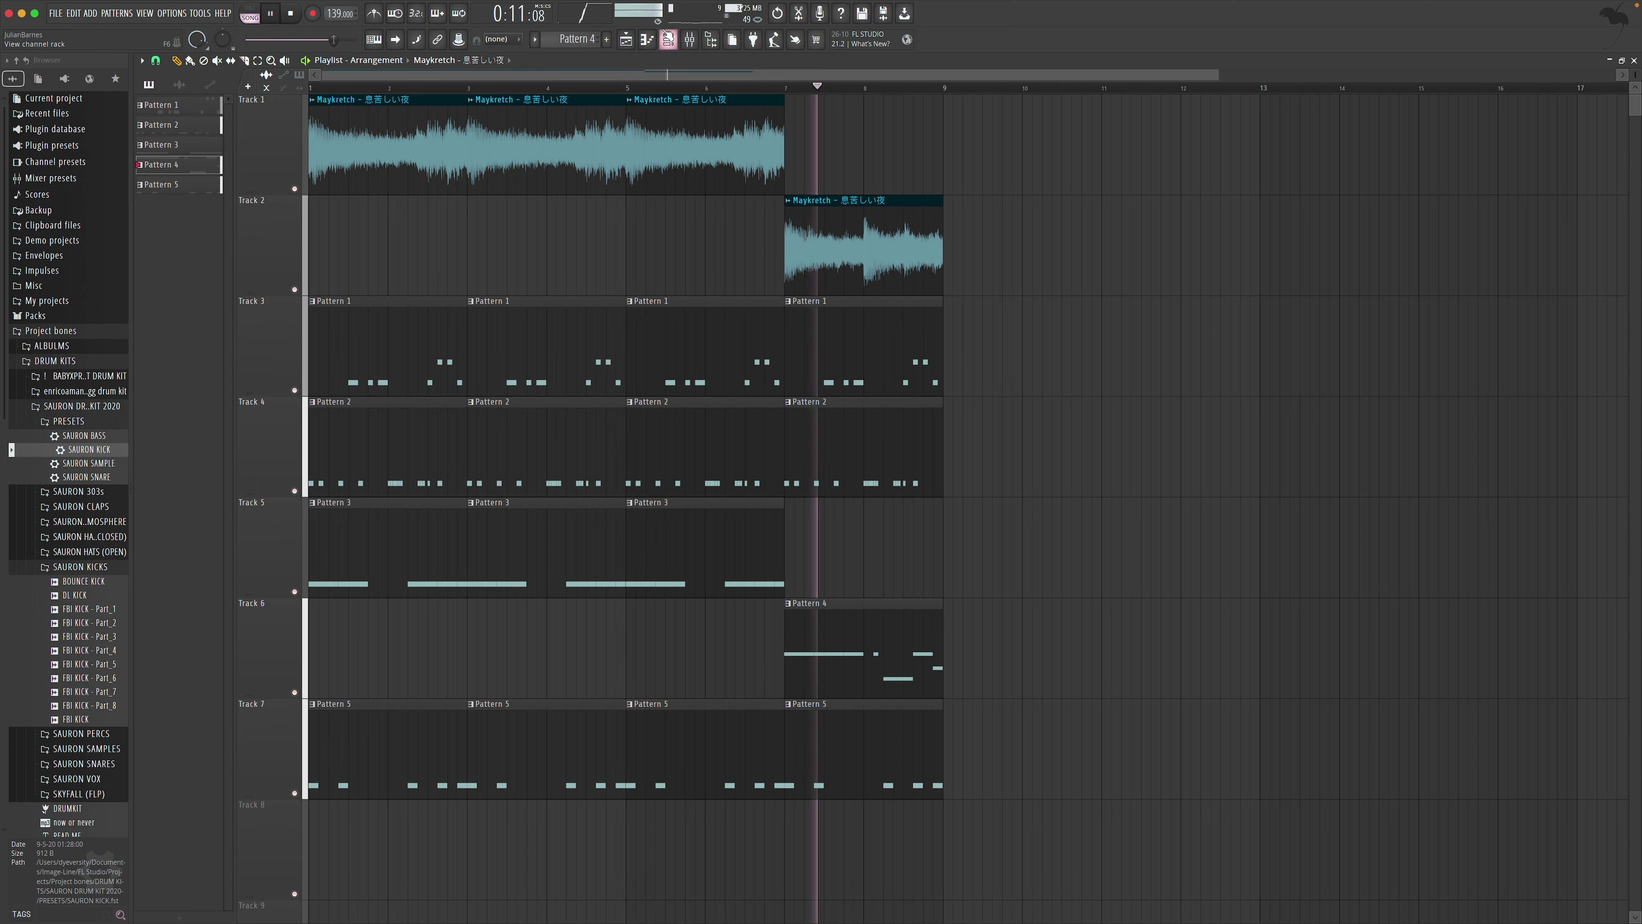
{"action": "key", "text": "F9"}
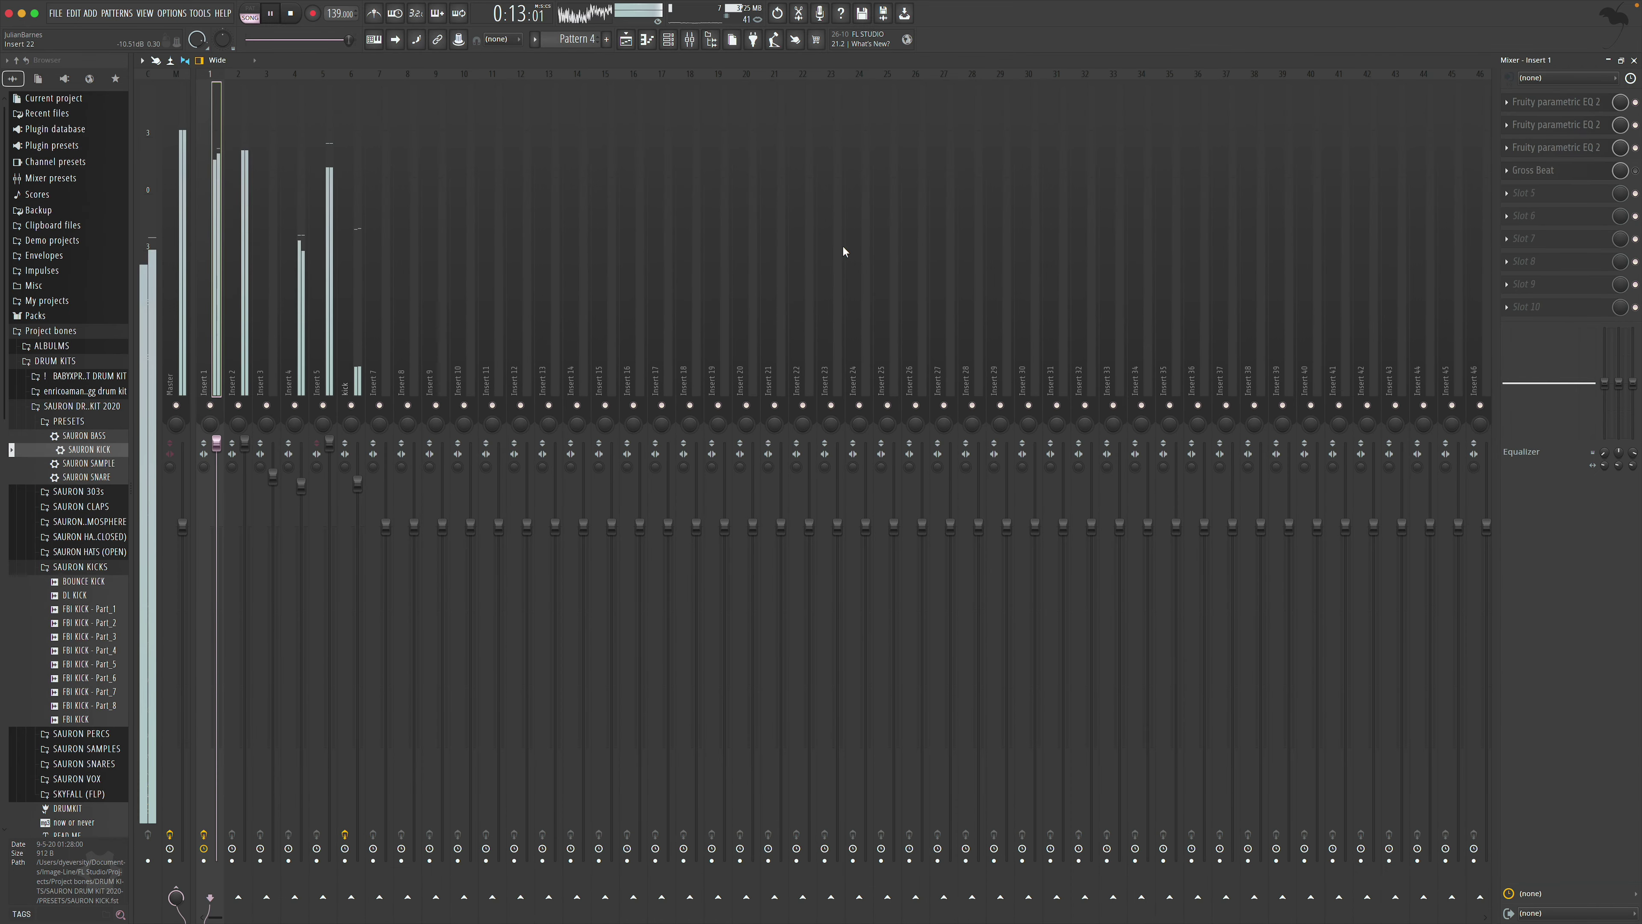
{"action": "left_click", "coordinate": [1621, 60]}
{"action": "left_click", "coordinate": [1227, 99]}
{"action": "key", "text": "space"}
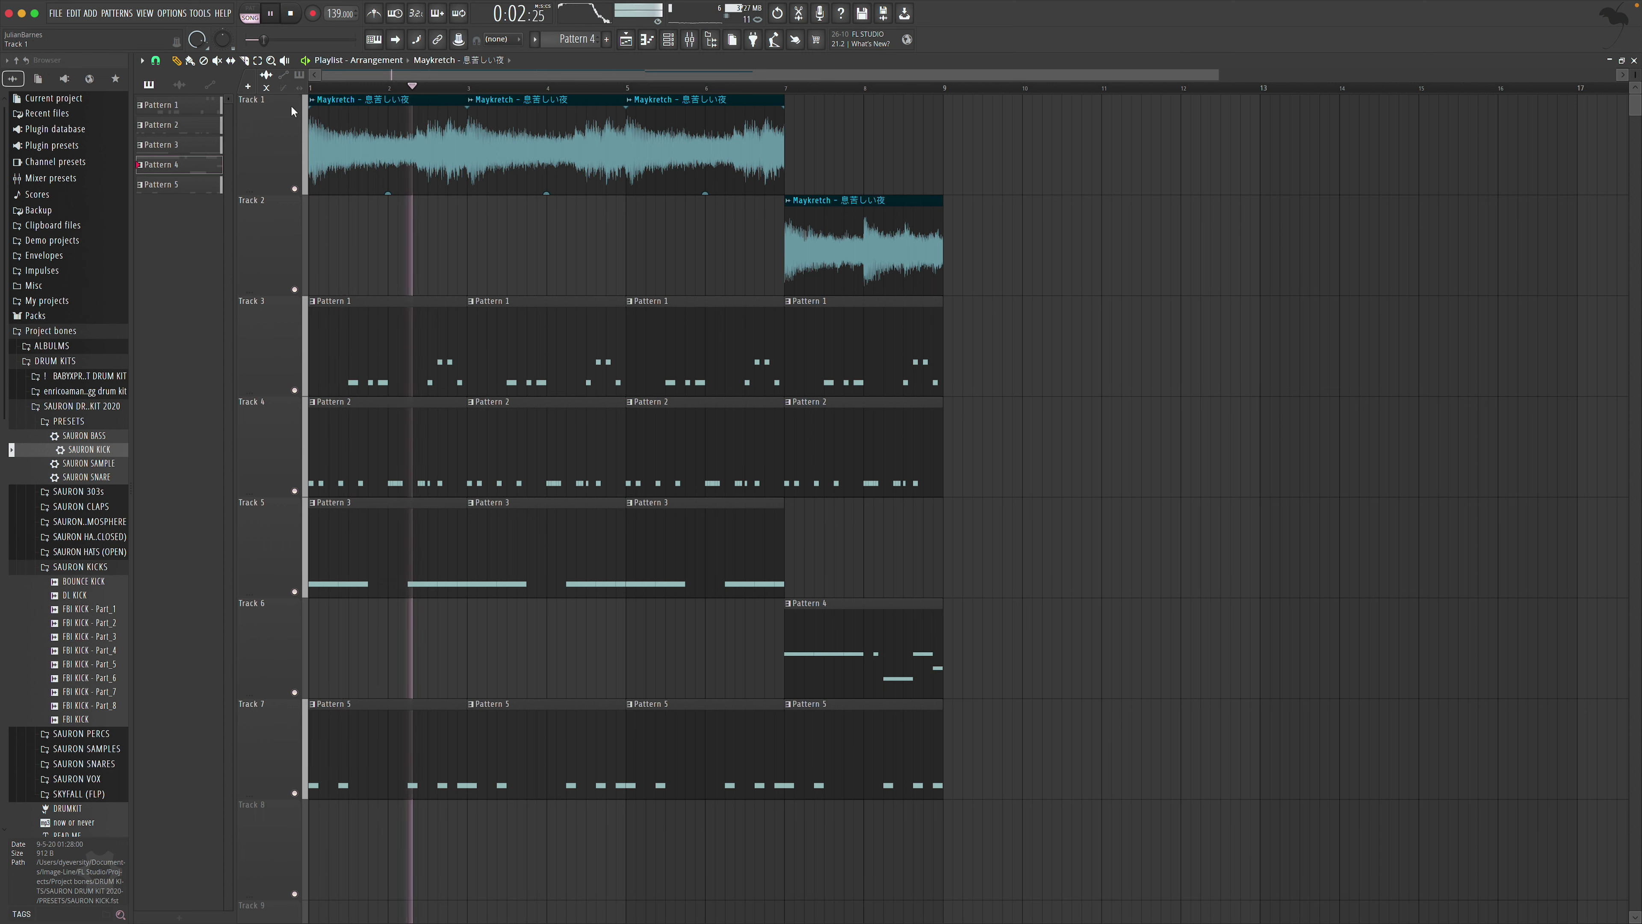
Duplicate all pattern clips on Tracks 3 to 7 from bars 1–8 into bars 9–16
{"action": "left_click", "coordinate": [261, 60]}
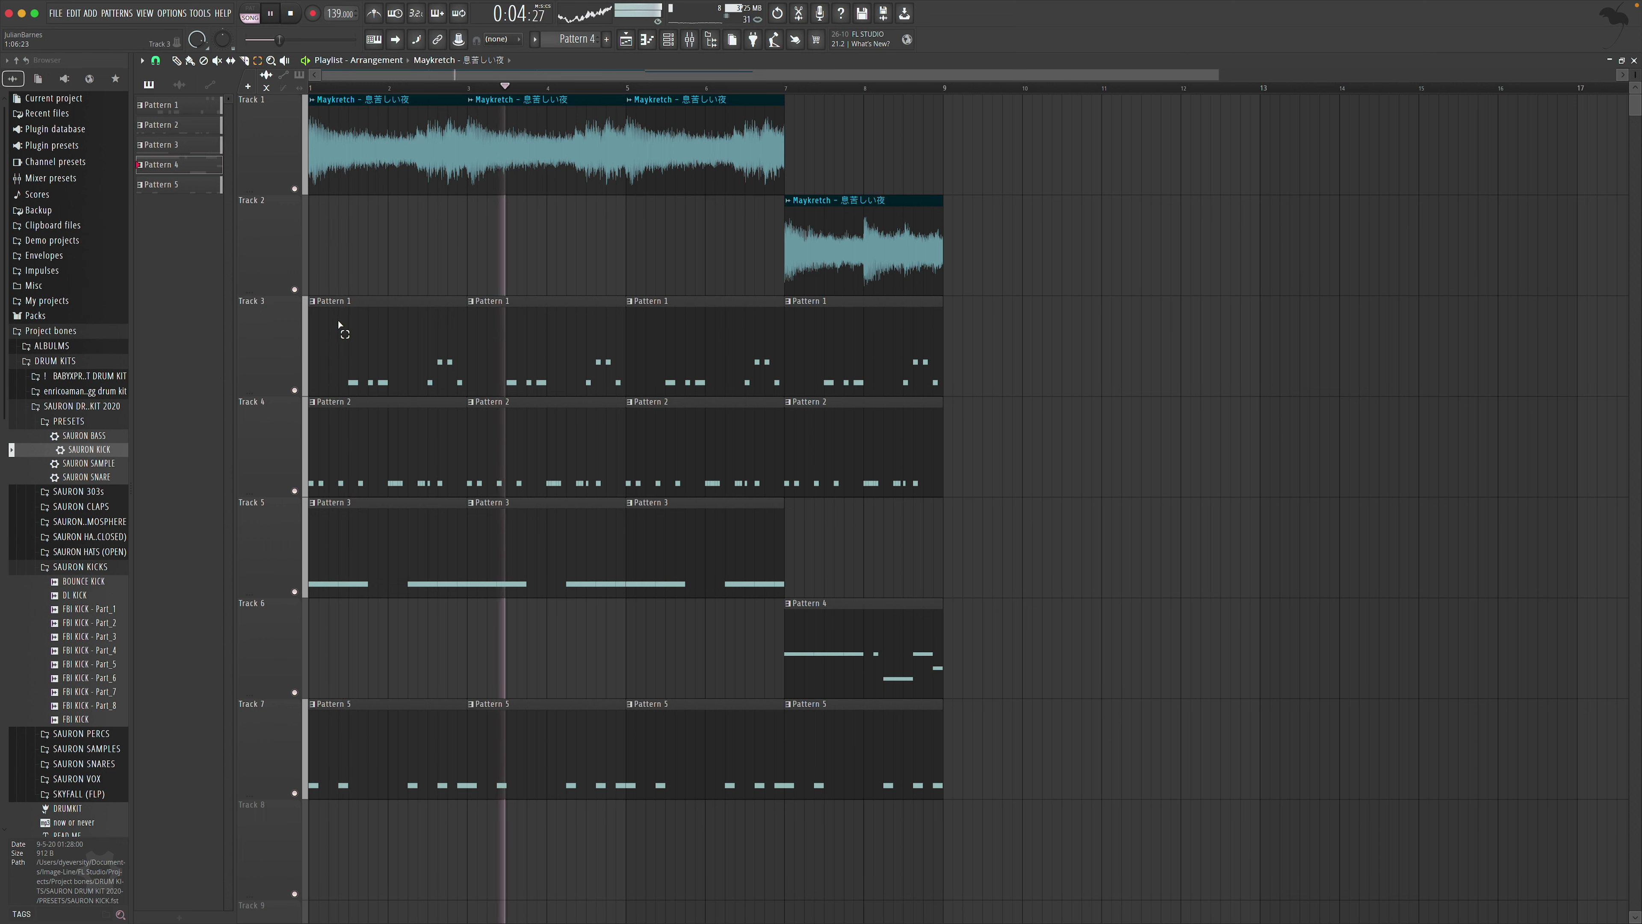
{"action": "left_click_drag", "start_coordinate": [336, 327], "coordinate": [935, 707]}
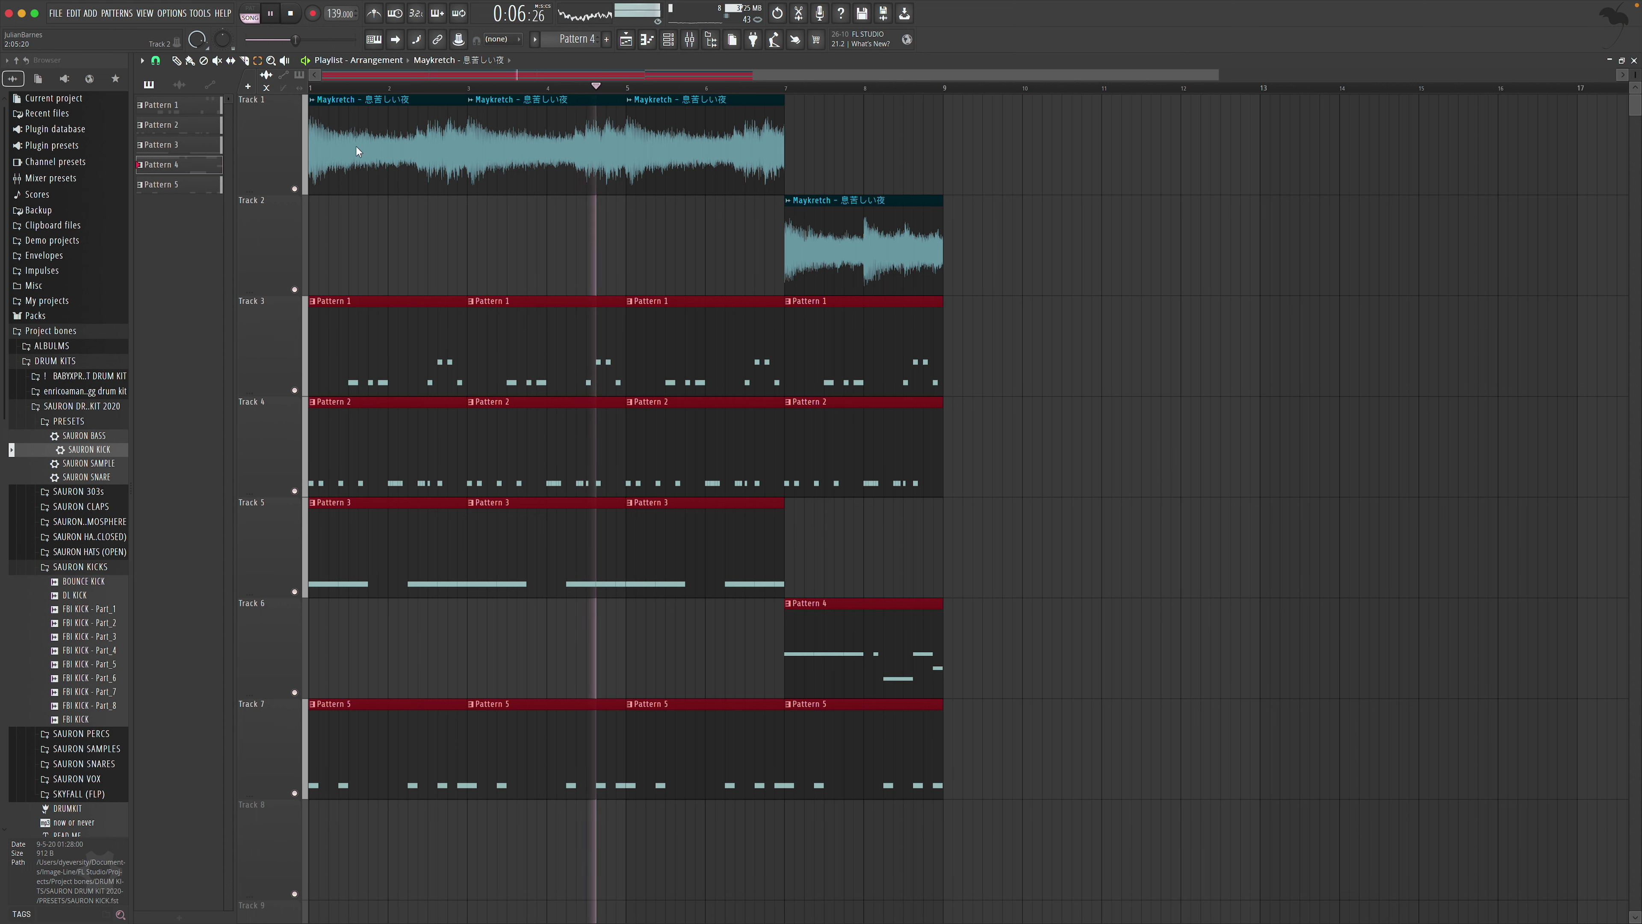
{"action": "left_click_drag", "start_coordinate": [349, 569], "coordinate": [995, 566]}
{"action": "left_click", "coordinate": [1008, 275]}
{"action": "right_click", "coordinate": [1025, 271]}
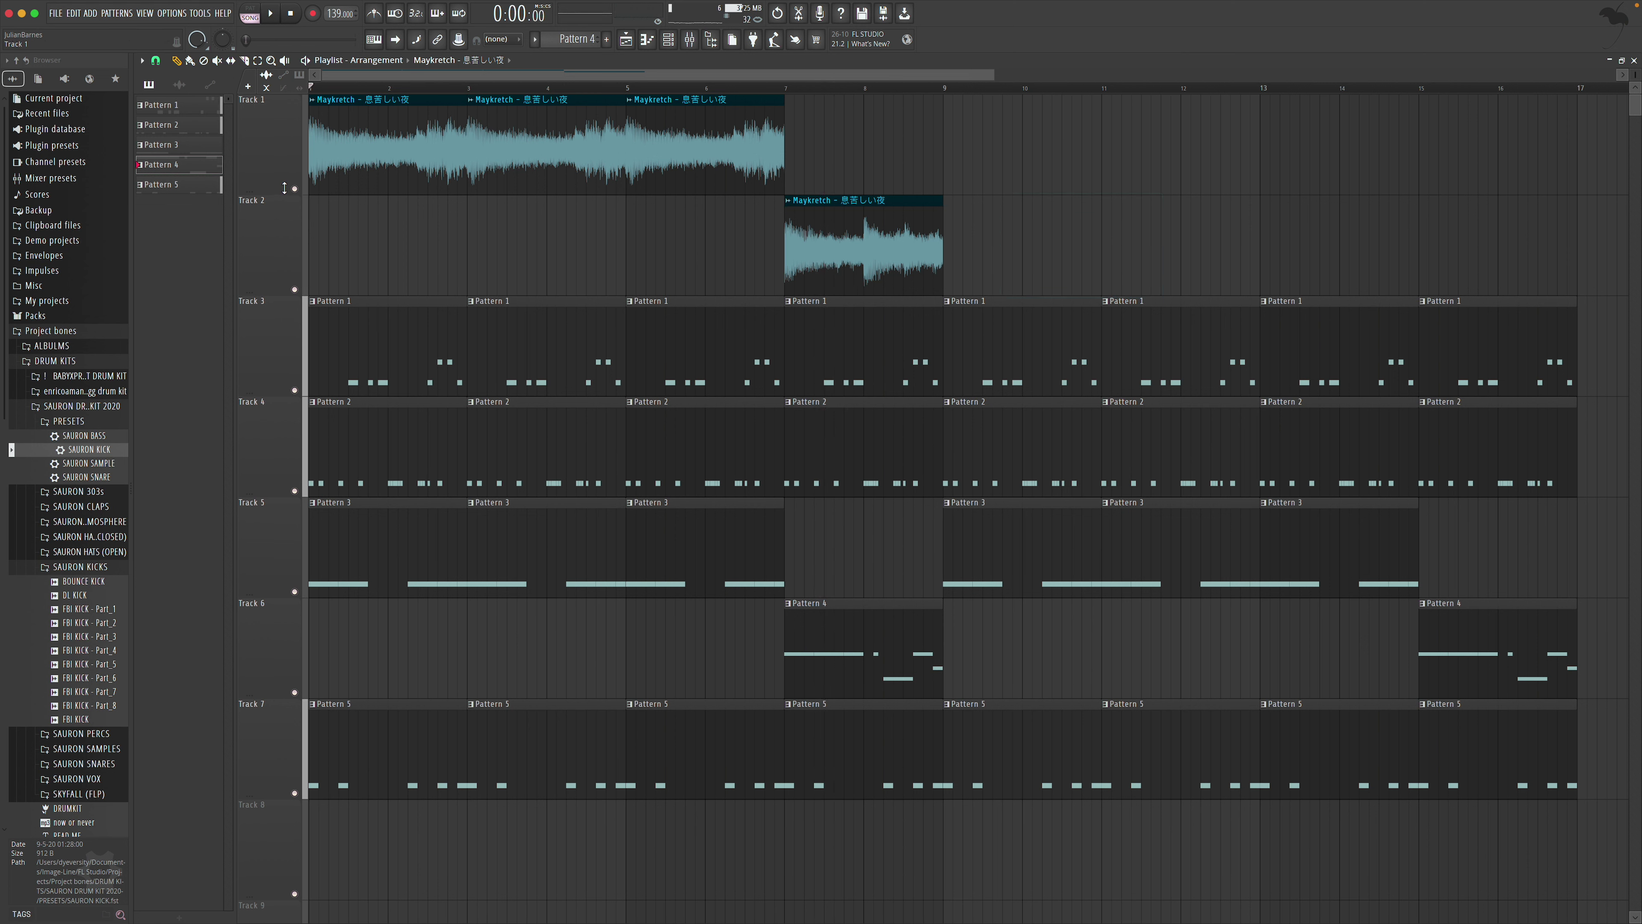
Mute the pattern tracks so that only the sample Tracks 1 and 2 are active
{"action": "left_click", "coordinate": [295, 189]}
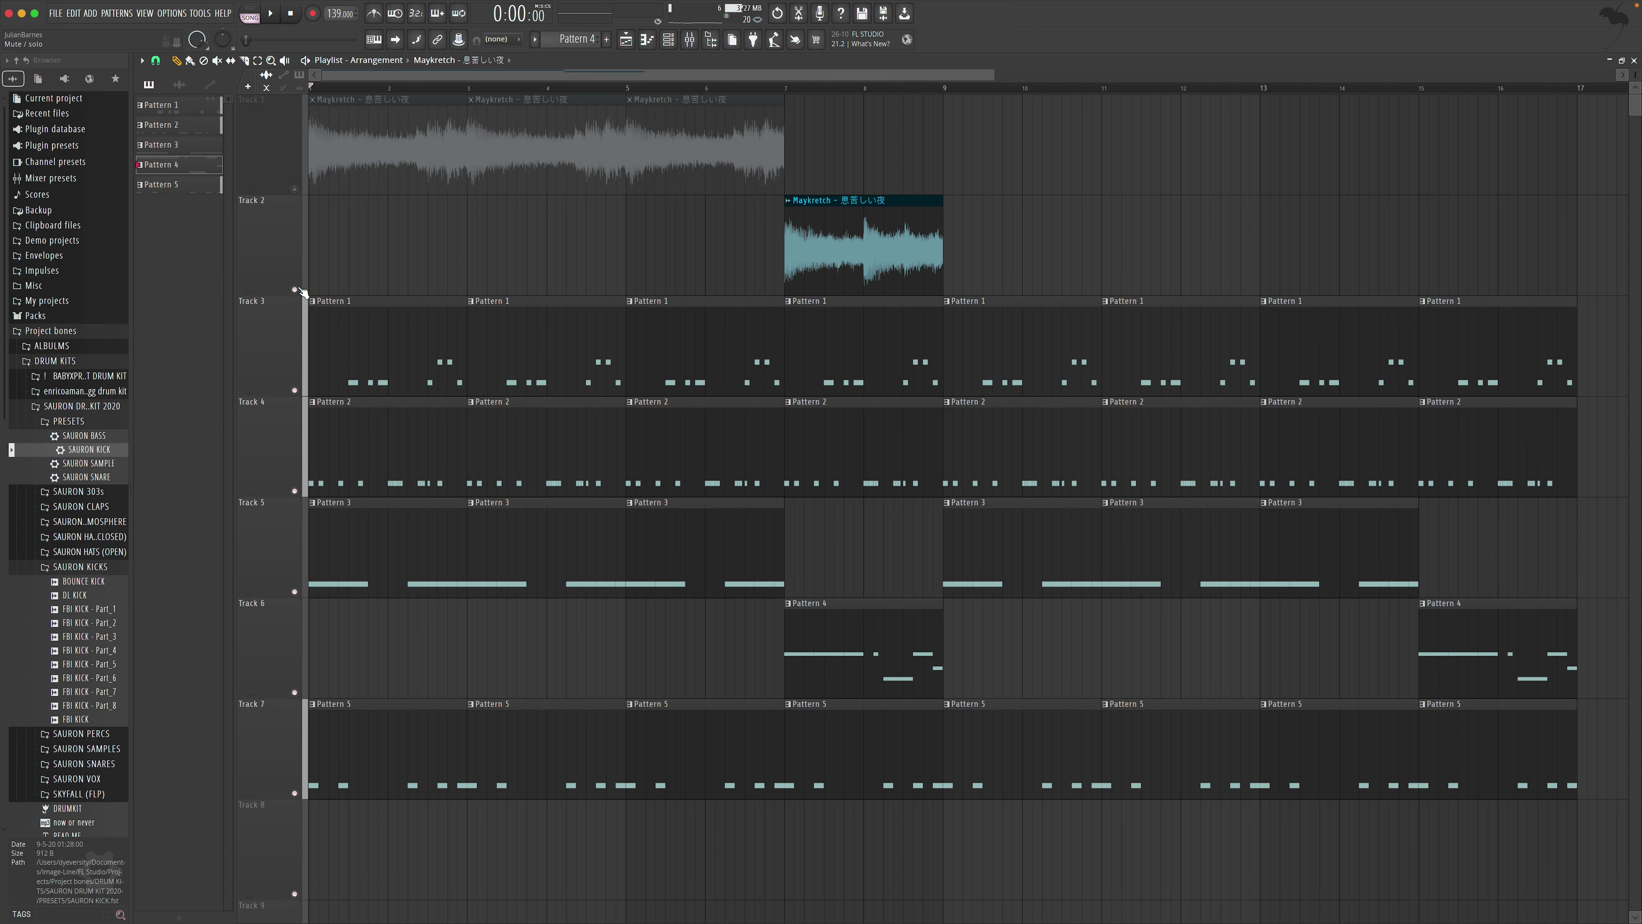
{"action": "right_click", "coordinate": [295, 290]}
{"action": "left_click", "coordinate": [295, 189]}
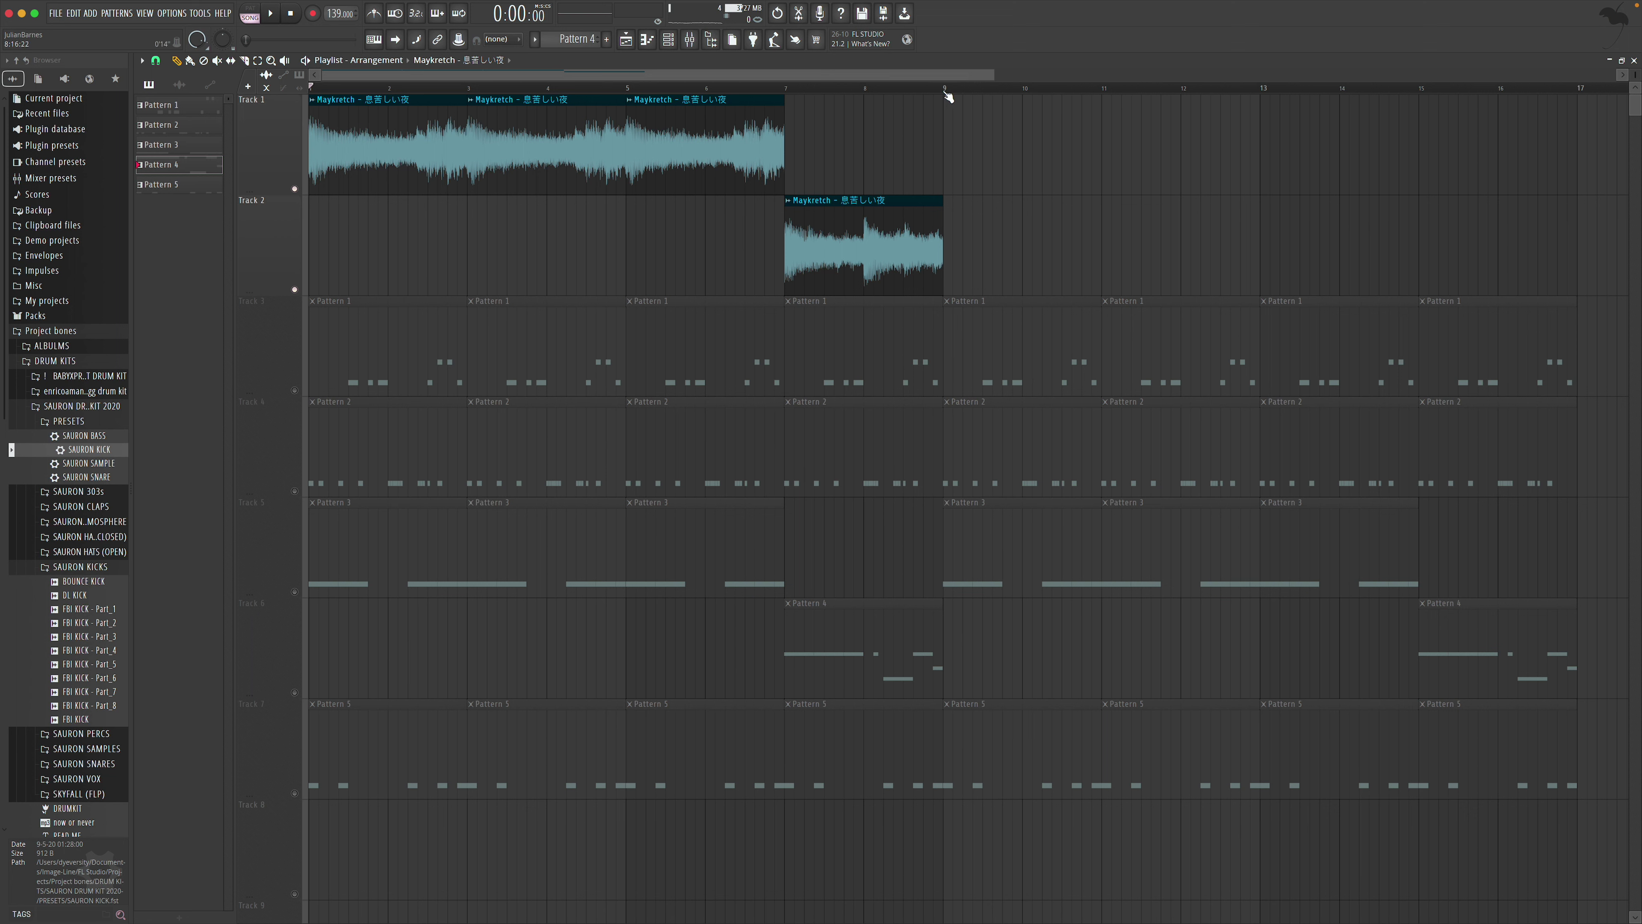
Select bars 1 to 8 on the playlist timeline and play the isolated sample melody
{"action": "left_click_drag", "start_coordinate": [923, 94], "coordinate": [262, 103]}
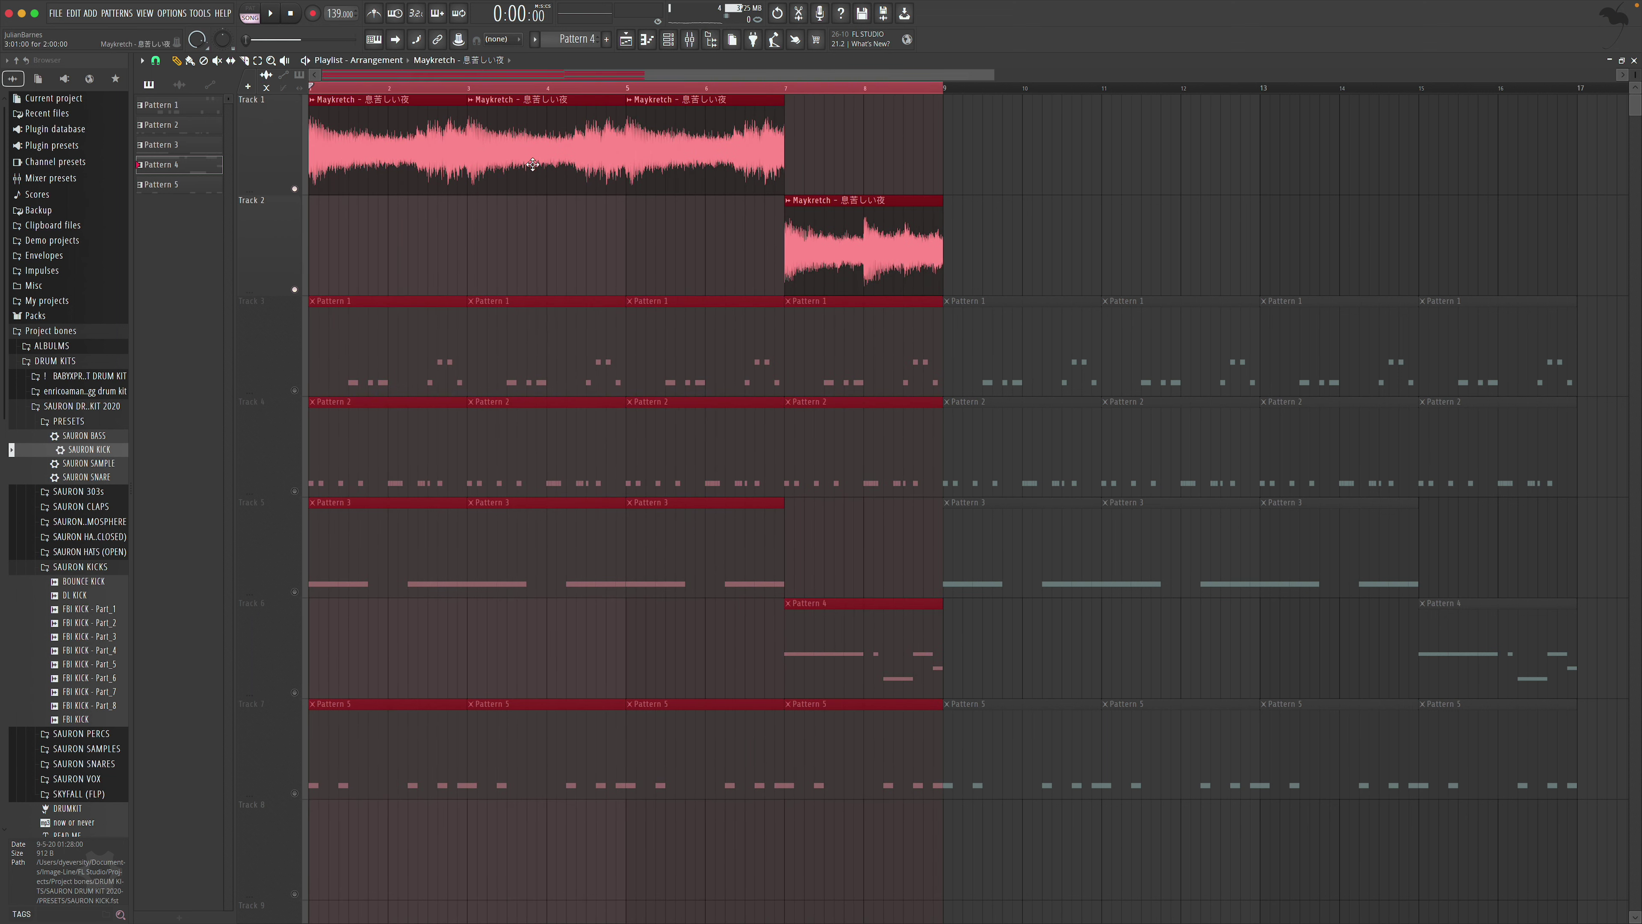
{"action": "key", "text": "space"}
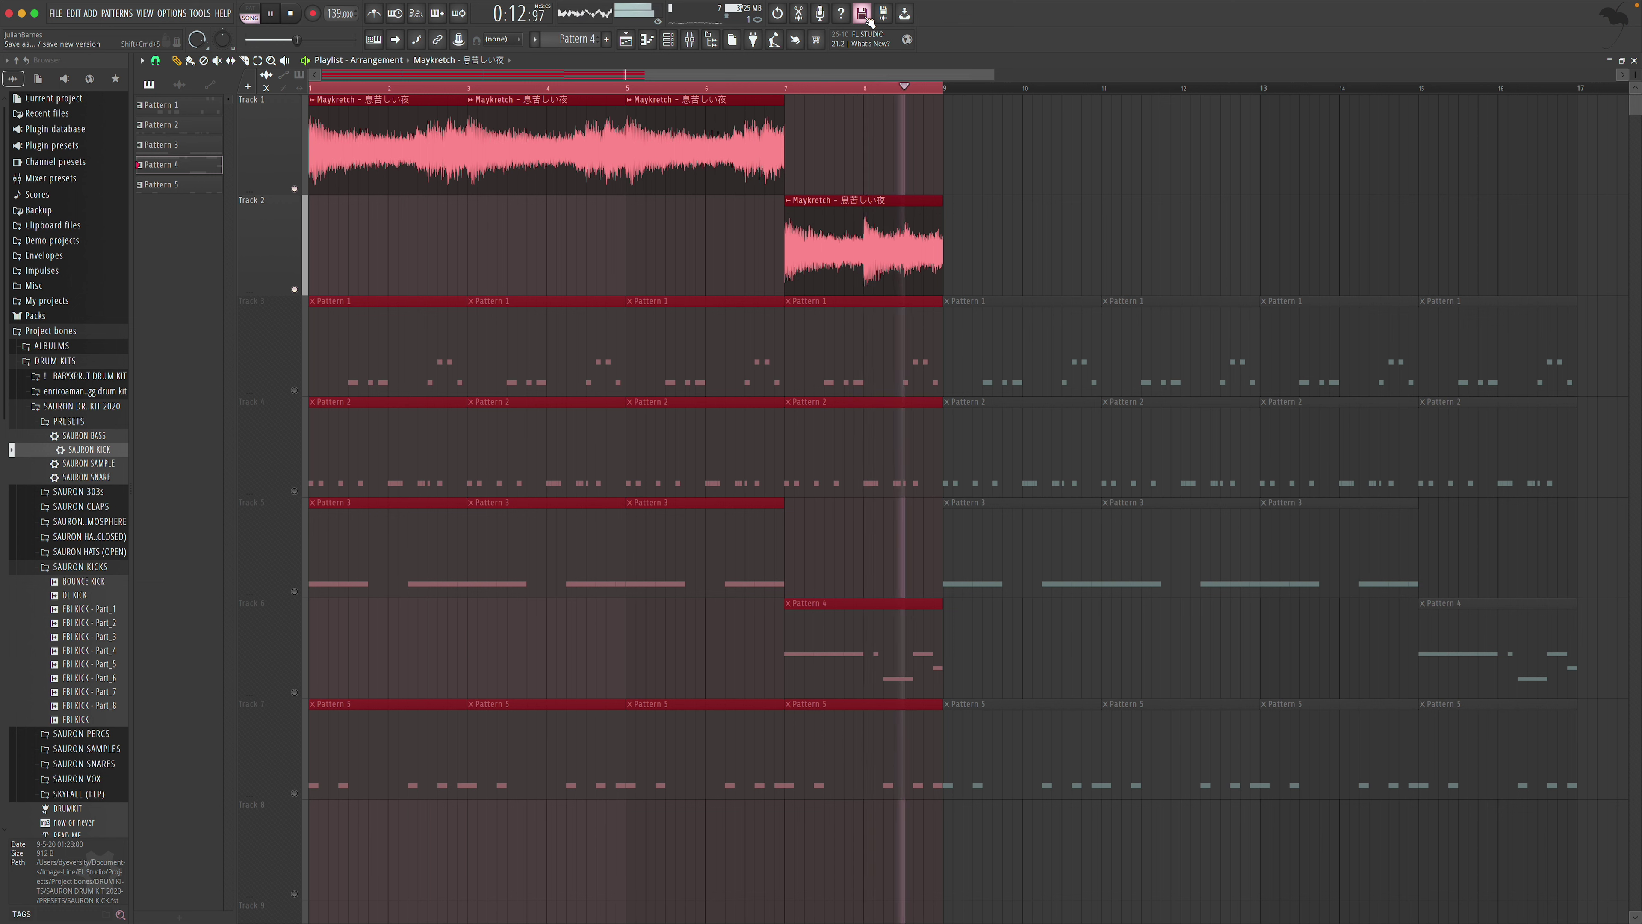
{"action": "key", "text": "space"}
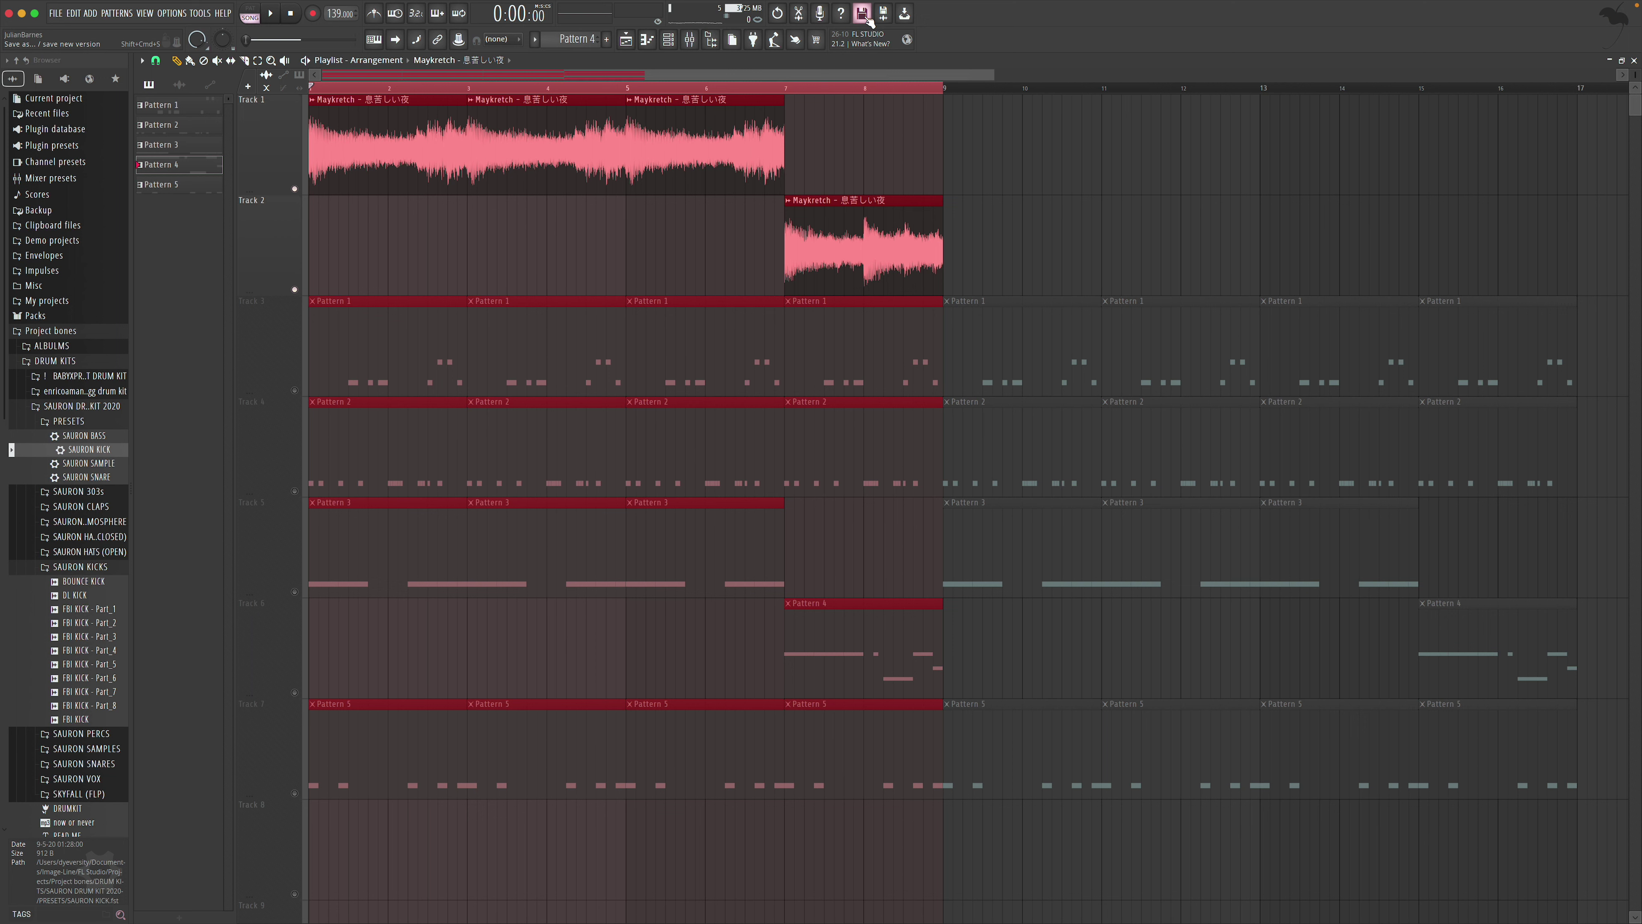
Save the project as So surreal in a new project folder
{"action": "left_click", "coordinate": [867, 17]}
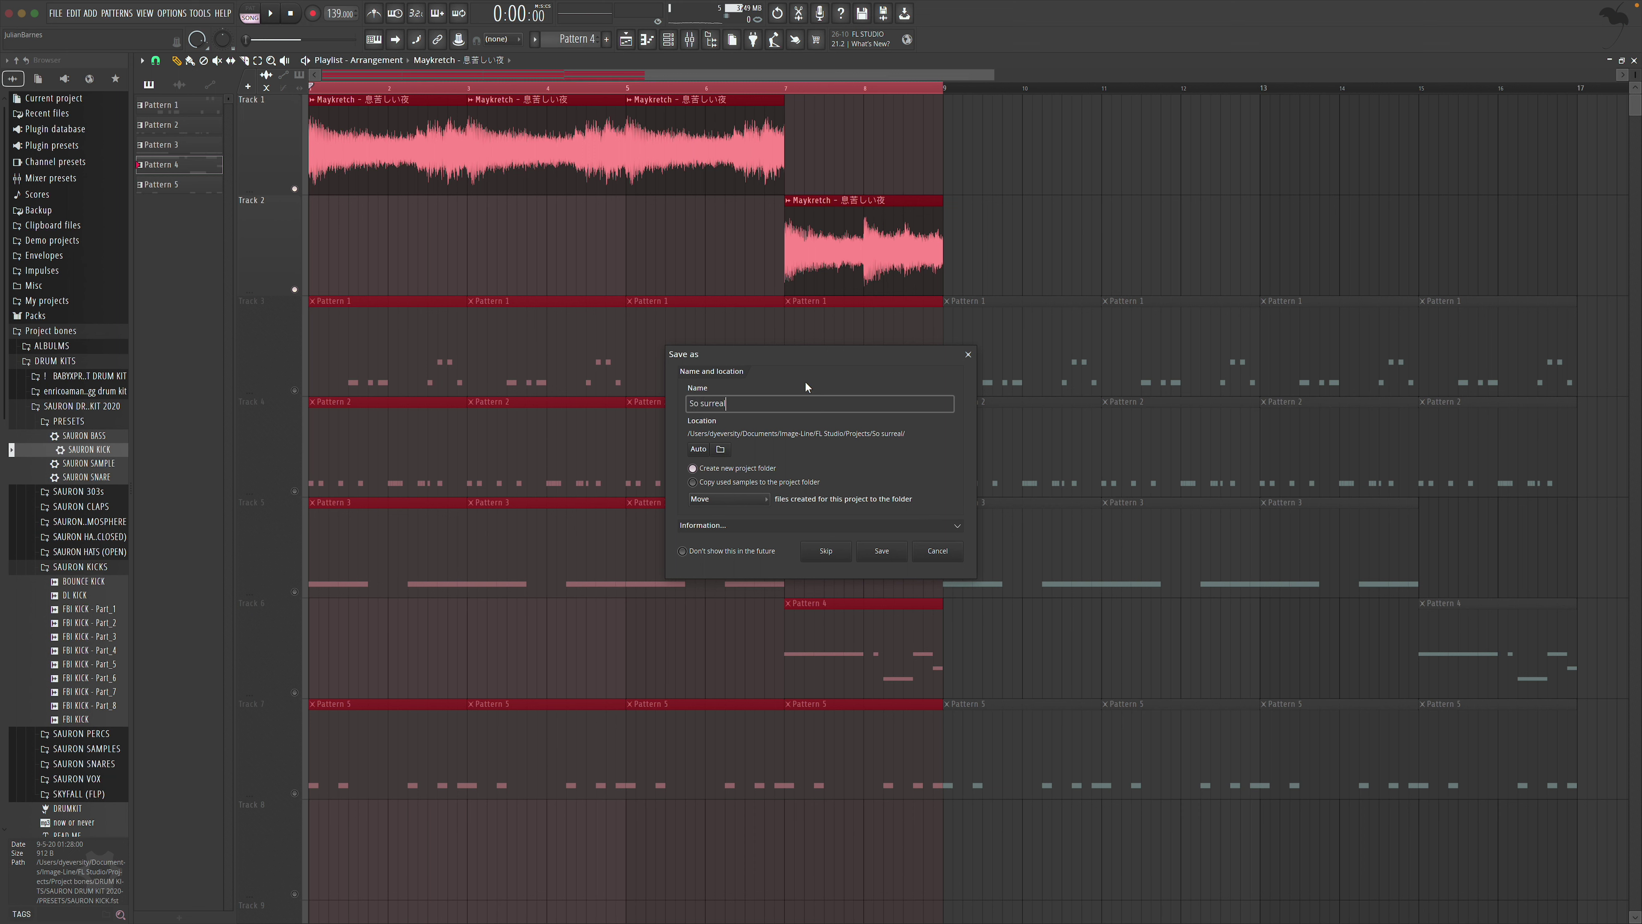
{"action": "left_click", "coordinate": [882, 550]}
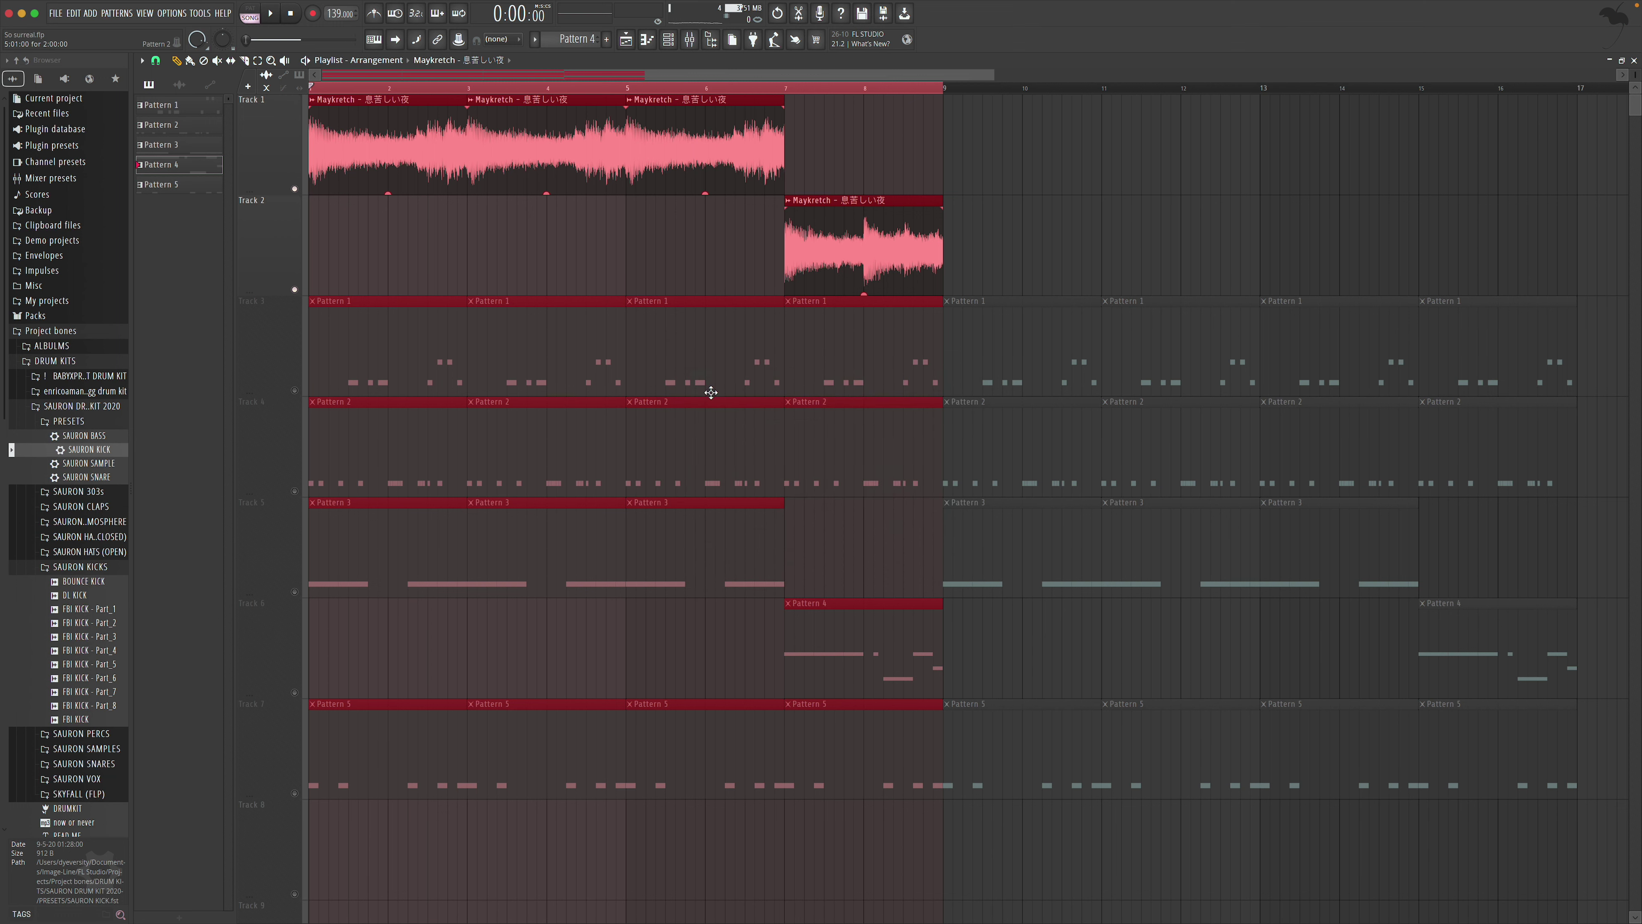
Export the bars 1–8 melody selection as the WAV file So surreal melody in the november samples folder
{"action": "key", "text": "super+r"}
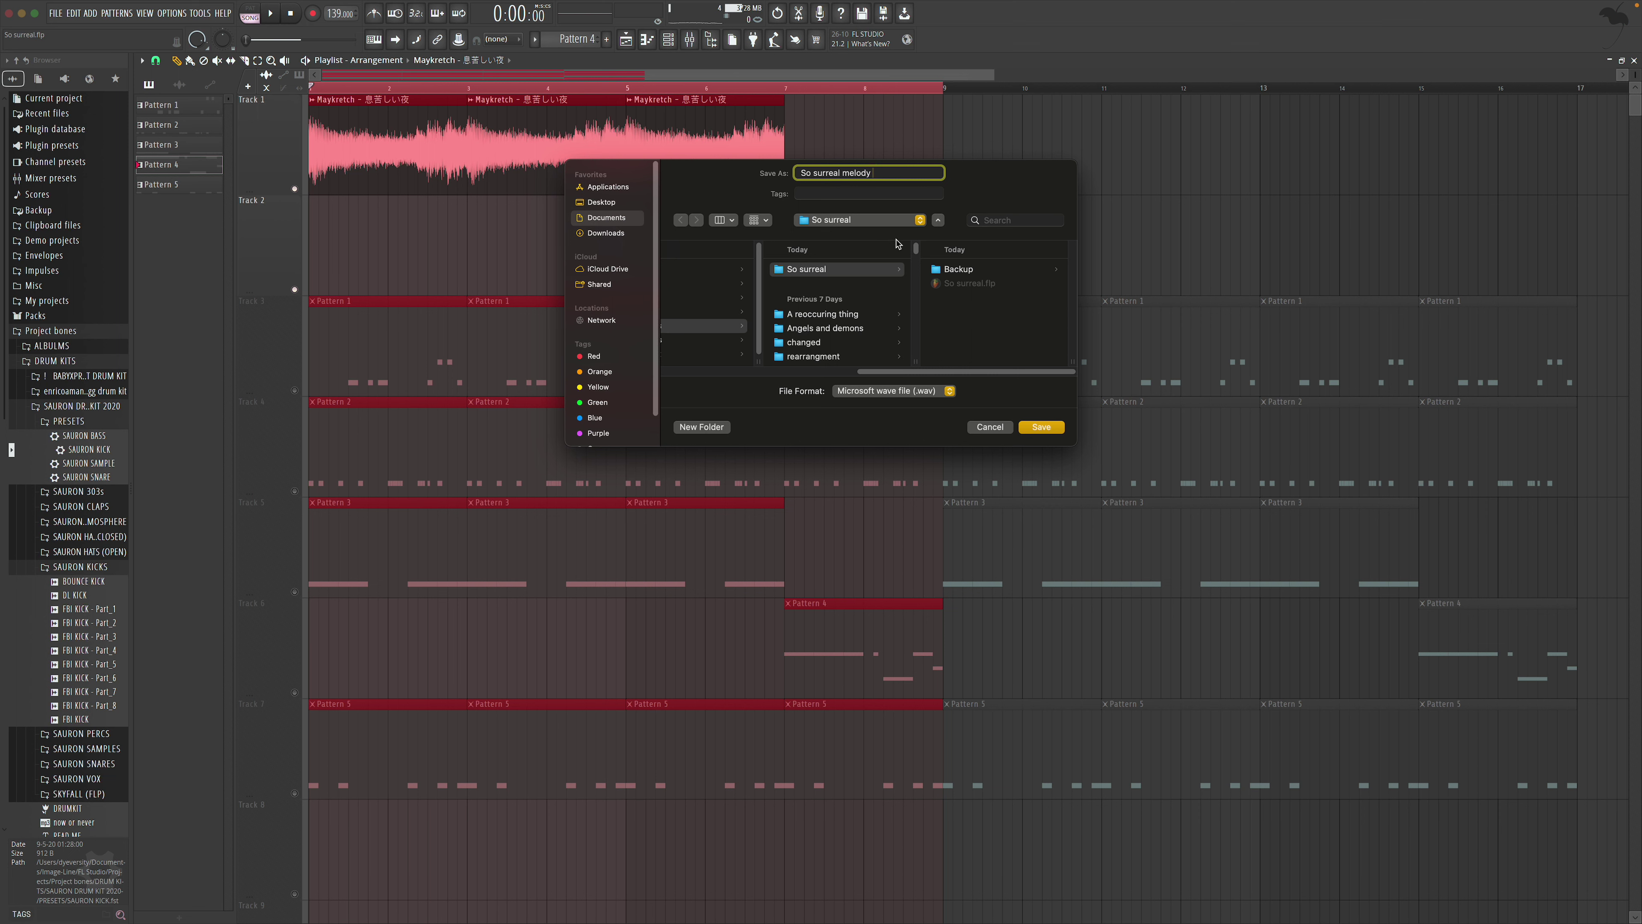
{"action": "left_click", "coordinate": [918, 221]}
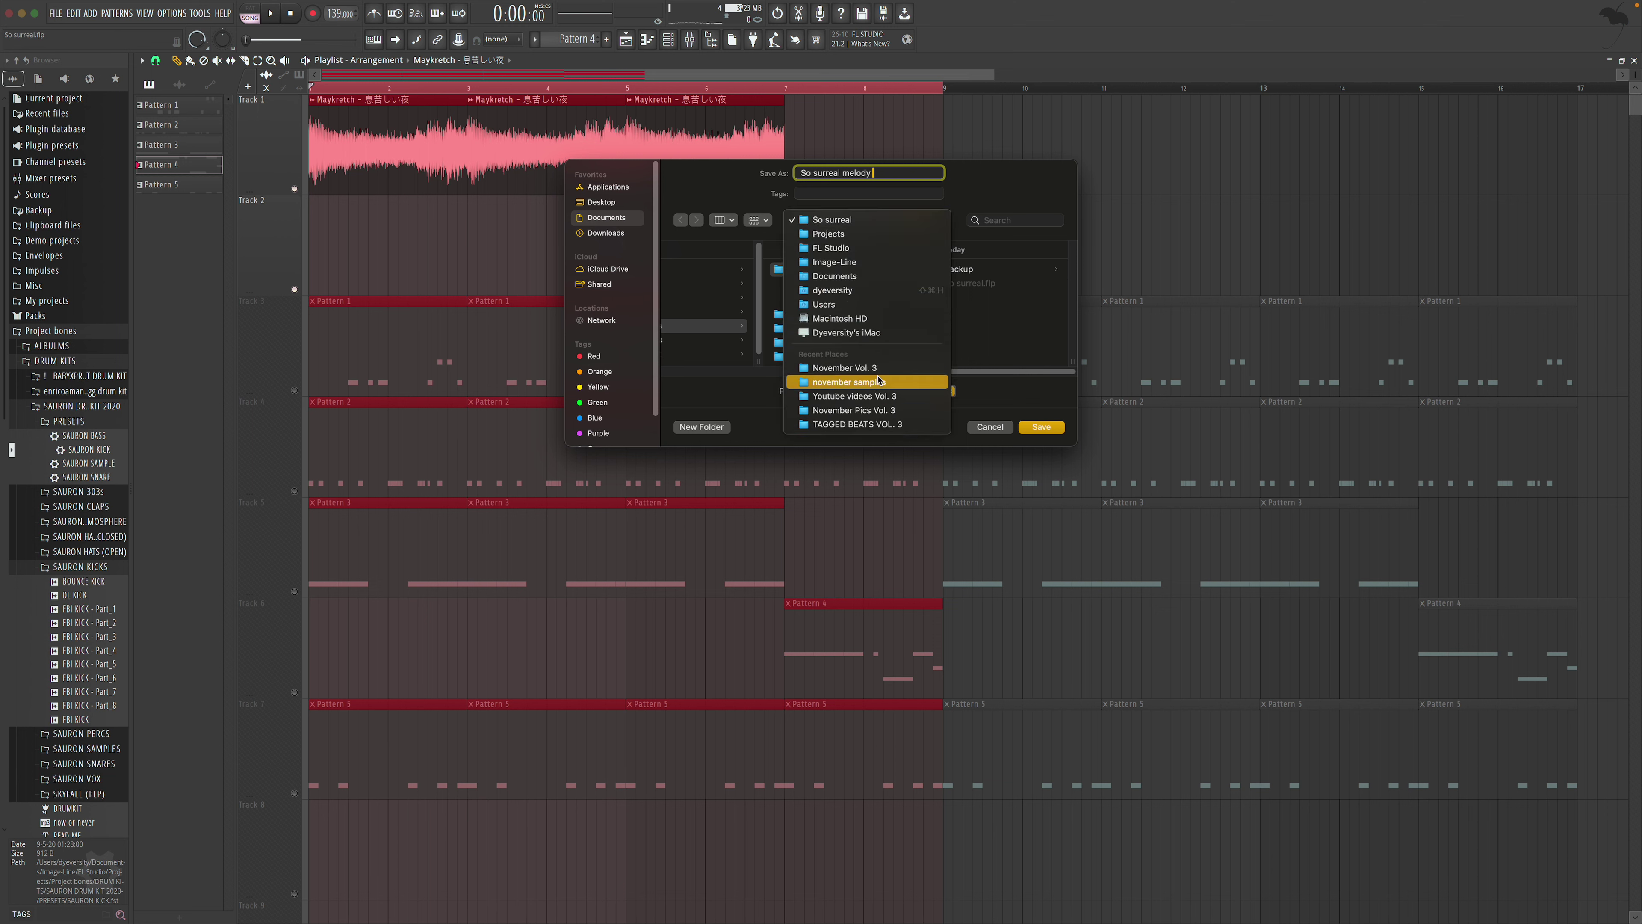
{"action": "left_click", "coordinate": [860, 384]}
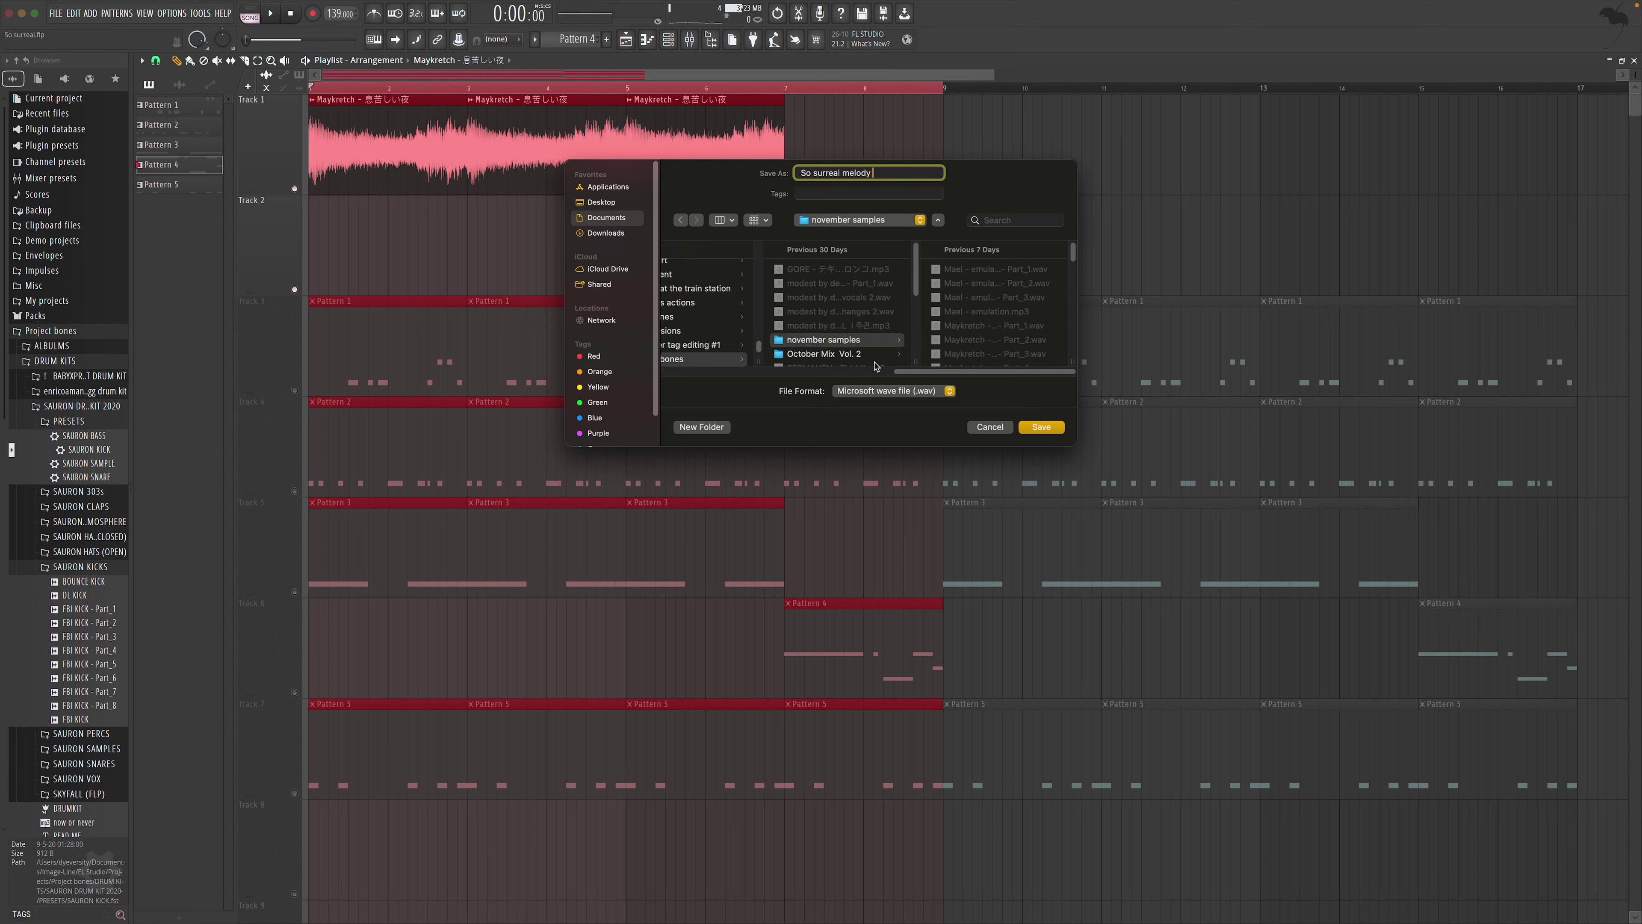
{"action": "left_click", "coordinate": [1033, 428]}
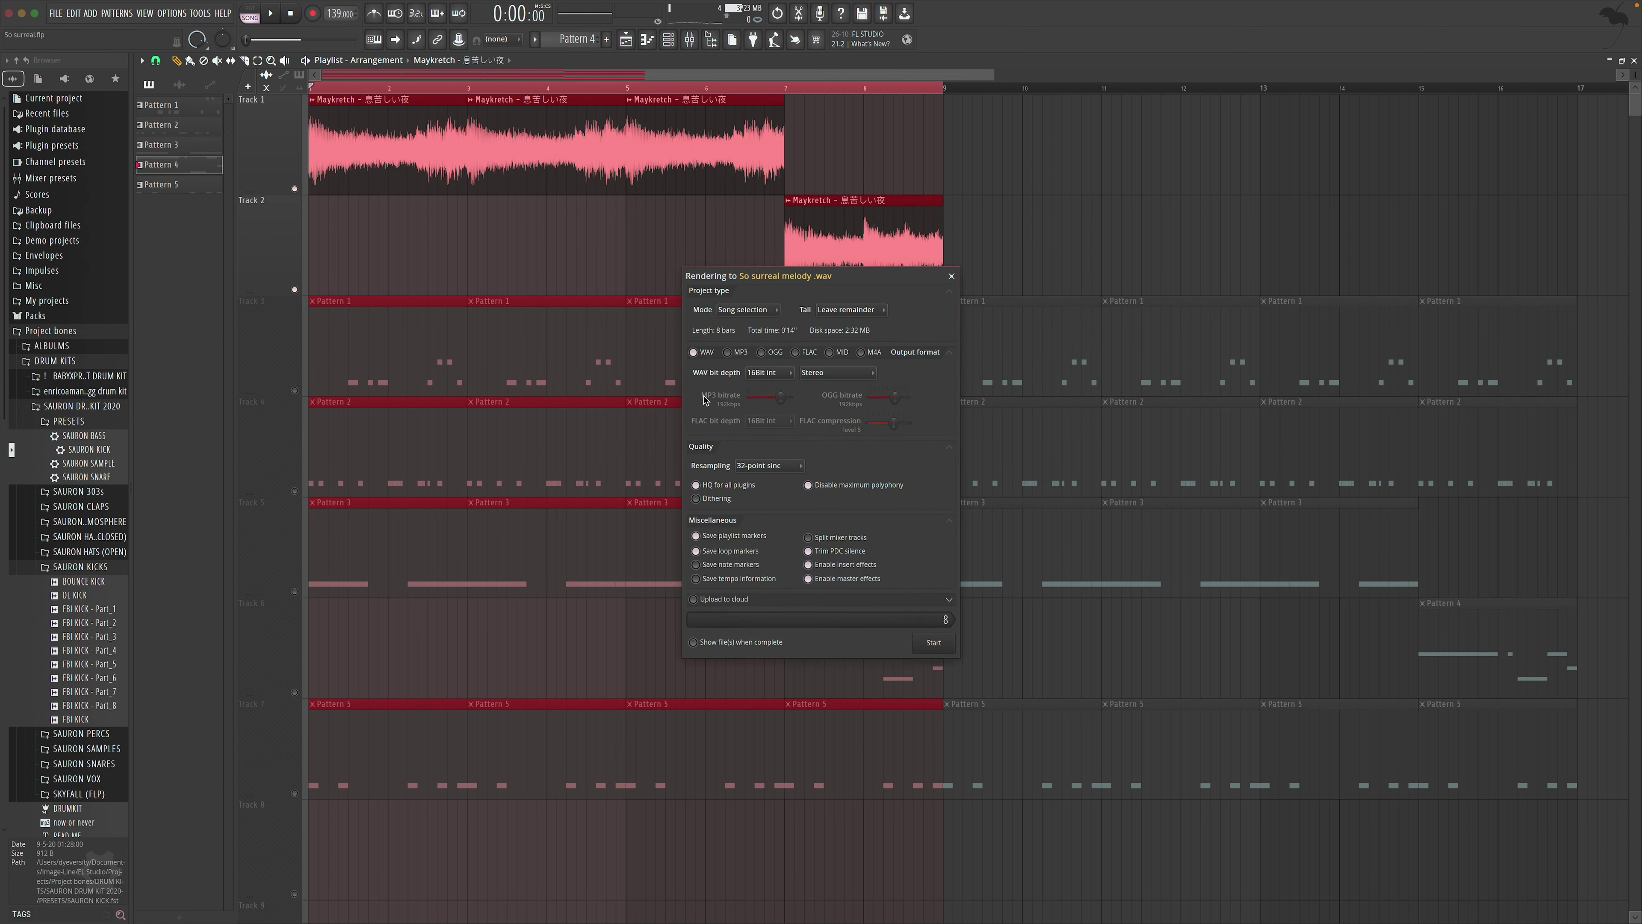
{"action": "left_click", "coordinate": [933, 644]}
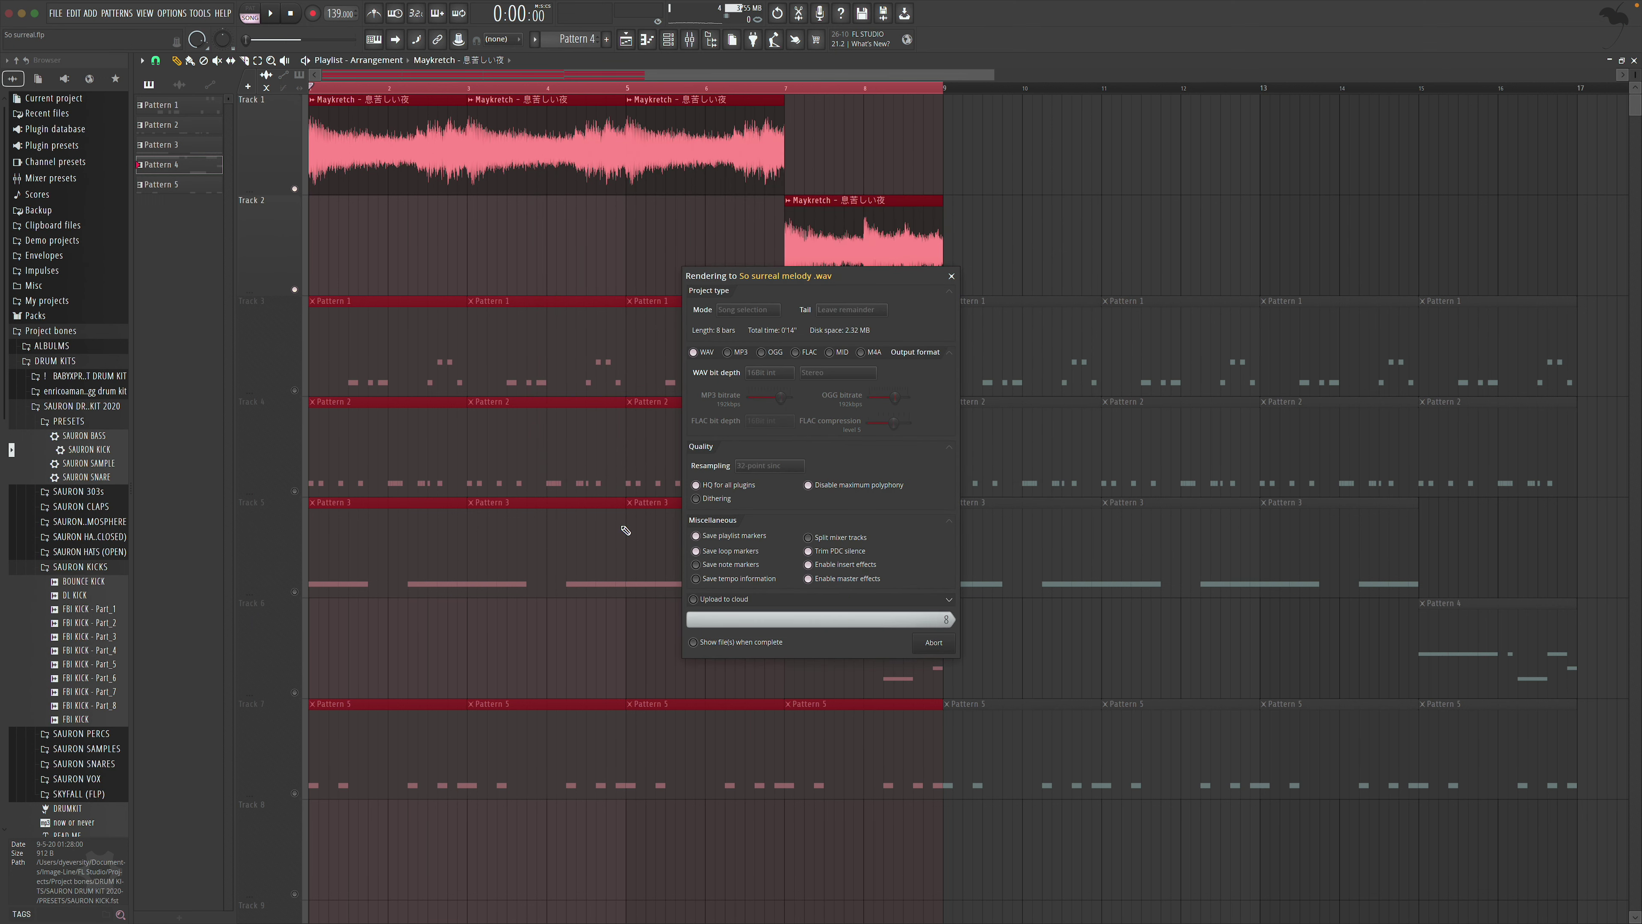
Clear the timeline selection and place the exported So surreal melody audio on Track 1 starting at bar 9
{"action": "left_click", "coordinate": [943, 88]}
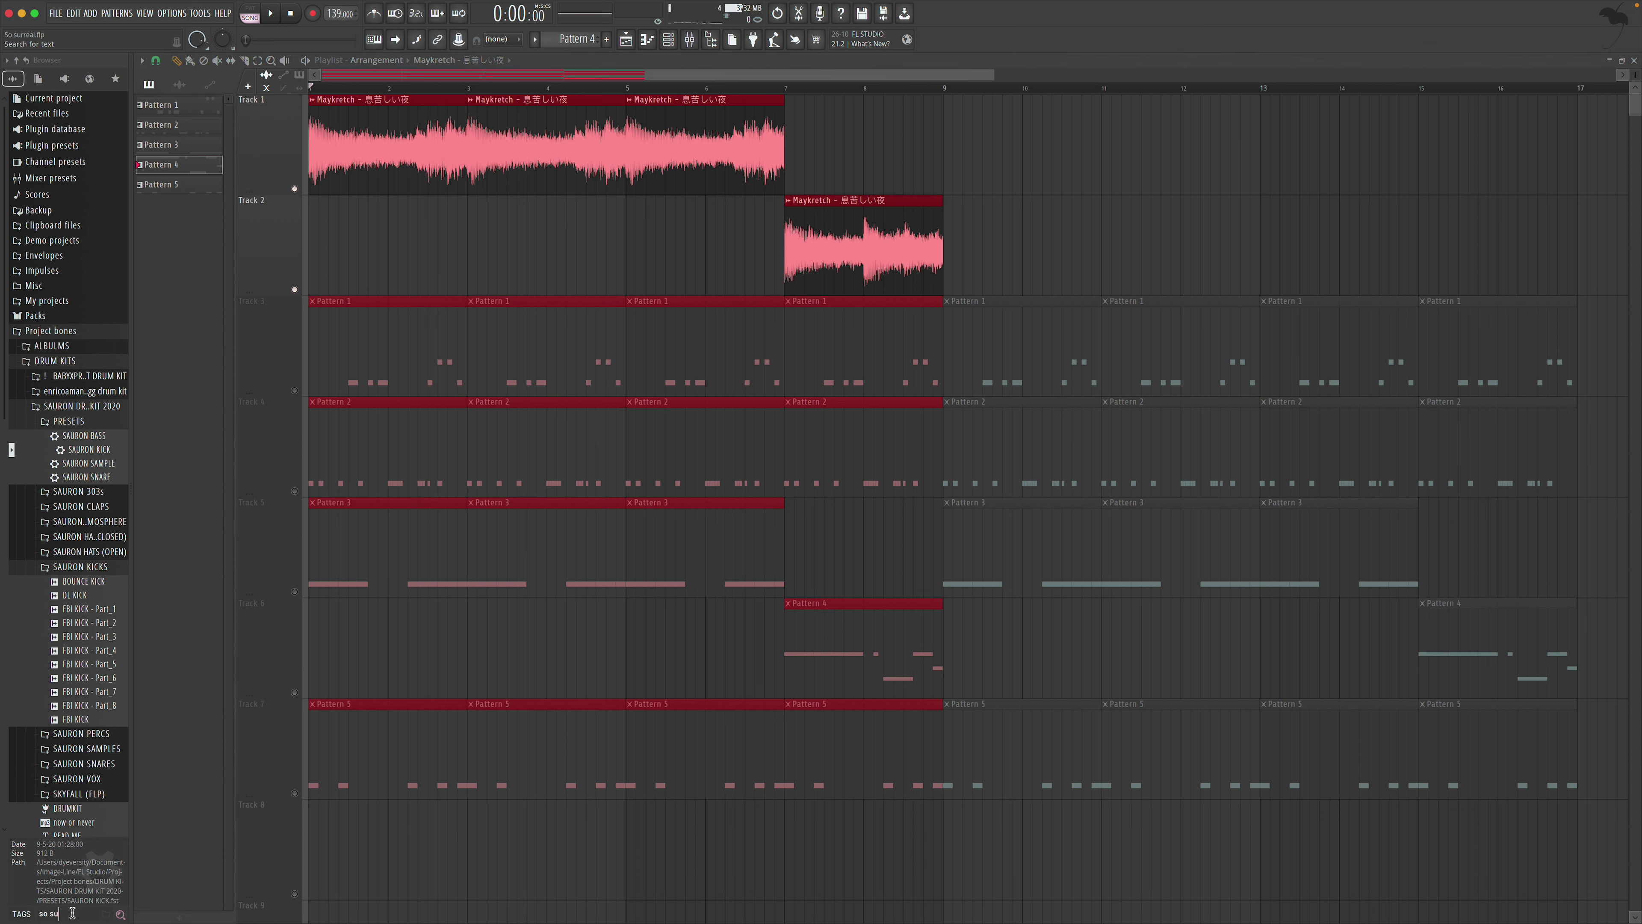
{"action": "left_click_drag", "start_coordinate": [87, 155], "coordinate": [1138, 149]}
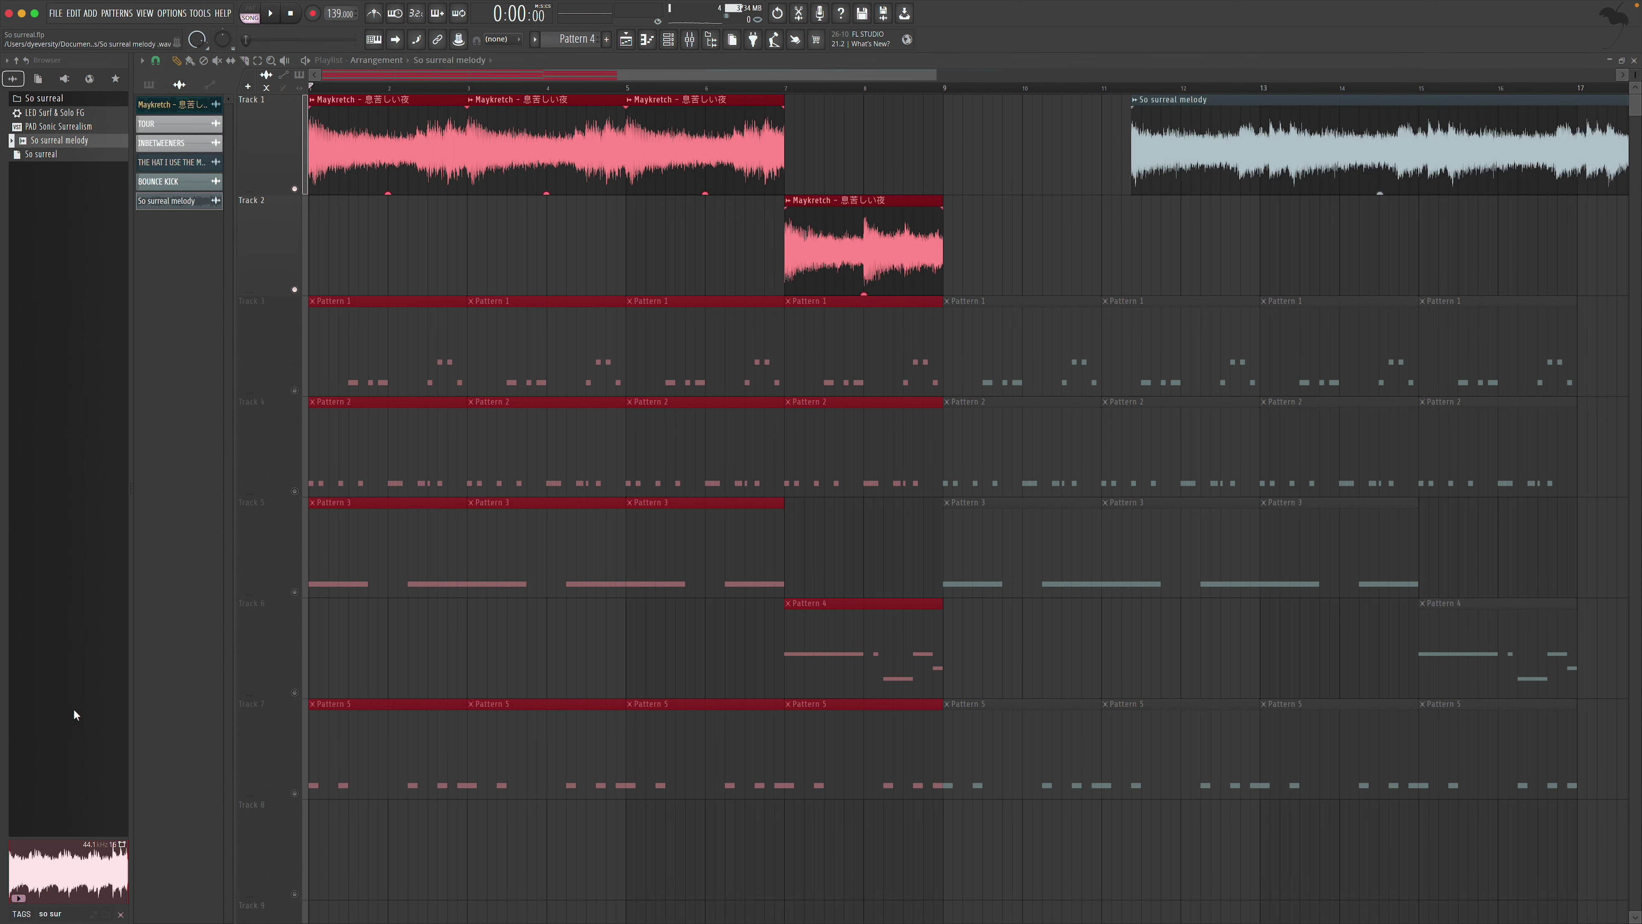
{"action": "left_click", "coordinate": [122, 914]}
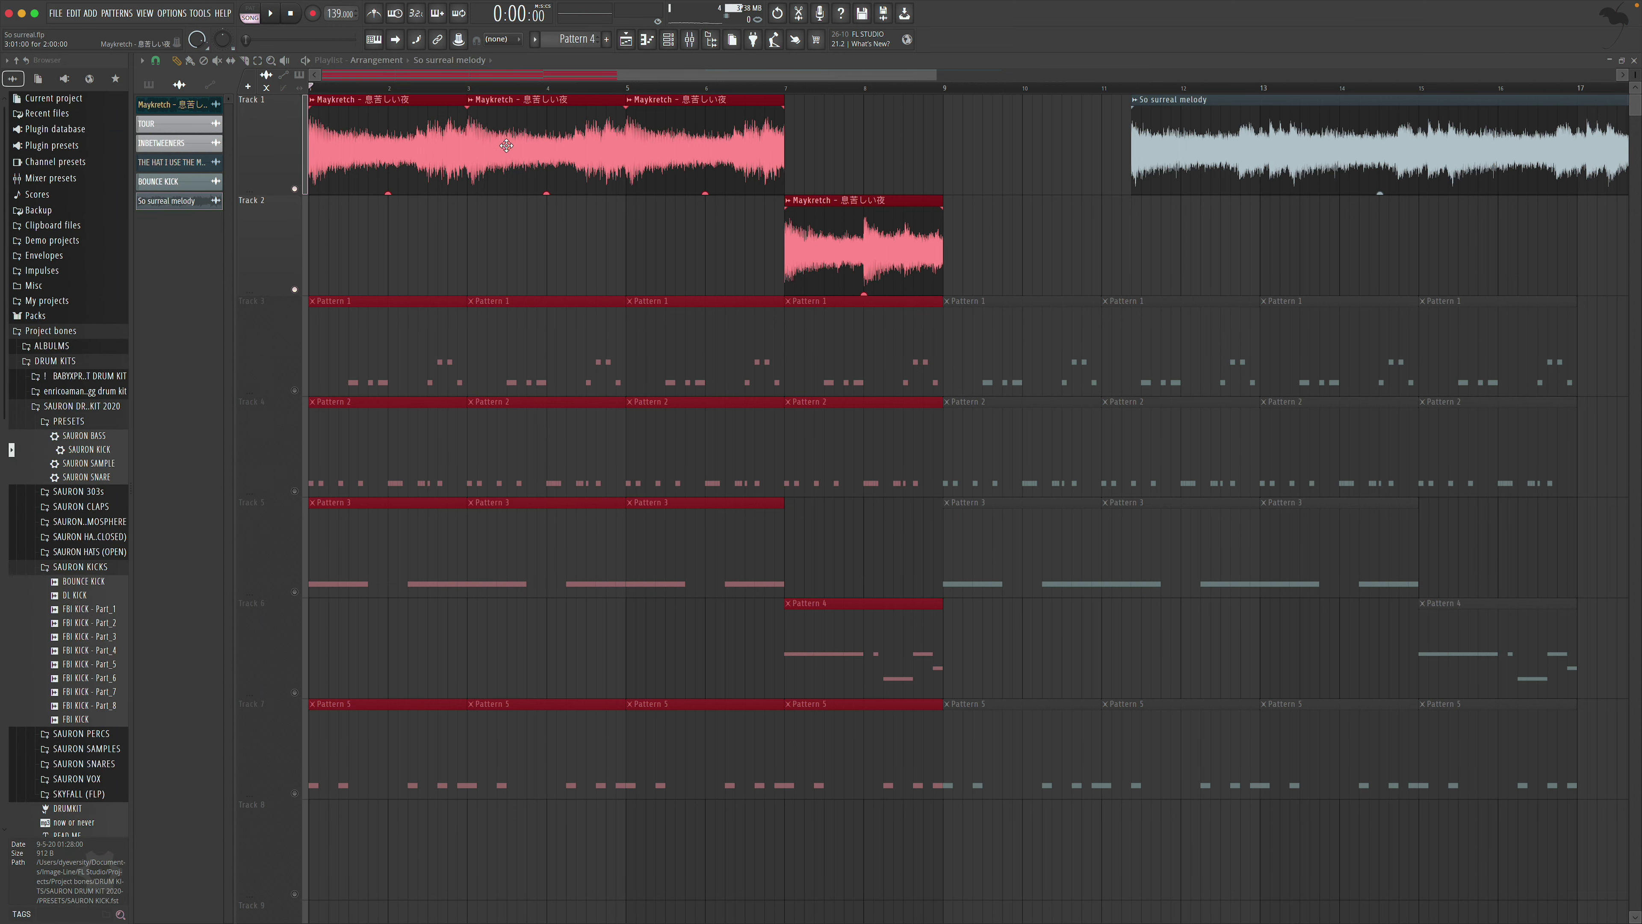
{"action": "key", "text": "space"}
{"action": "scroll", "coordinate": [1034, 165], "scroll_direction": "right", "scroll_amount": 5}
{"action": "left_click_drag", "start_coordinate": [1034, 167], "coordinate": [847, 168]}
{"action": "scroll", "coordinate": [878, 167], "scroll_direction": "left", "scroll_amount": 2}
{"action": "scroll", "coordinate": [878, 166], "scroll_direction": "right", "scroll_amount": 2}
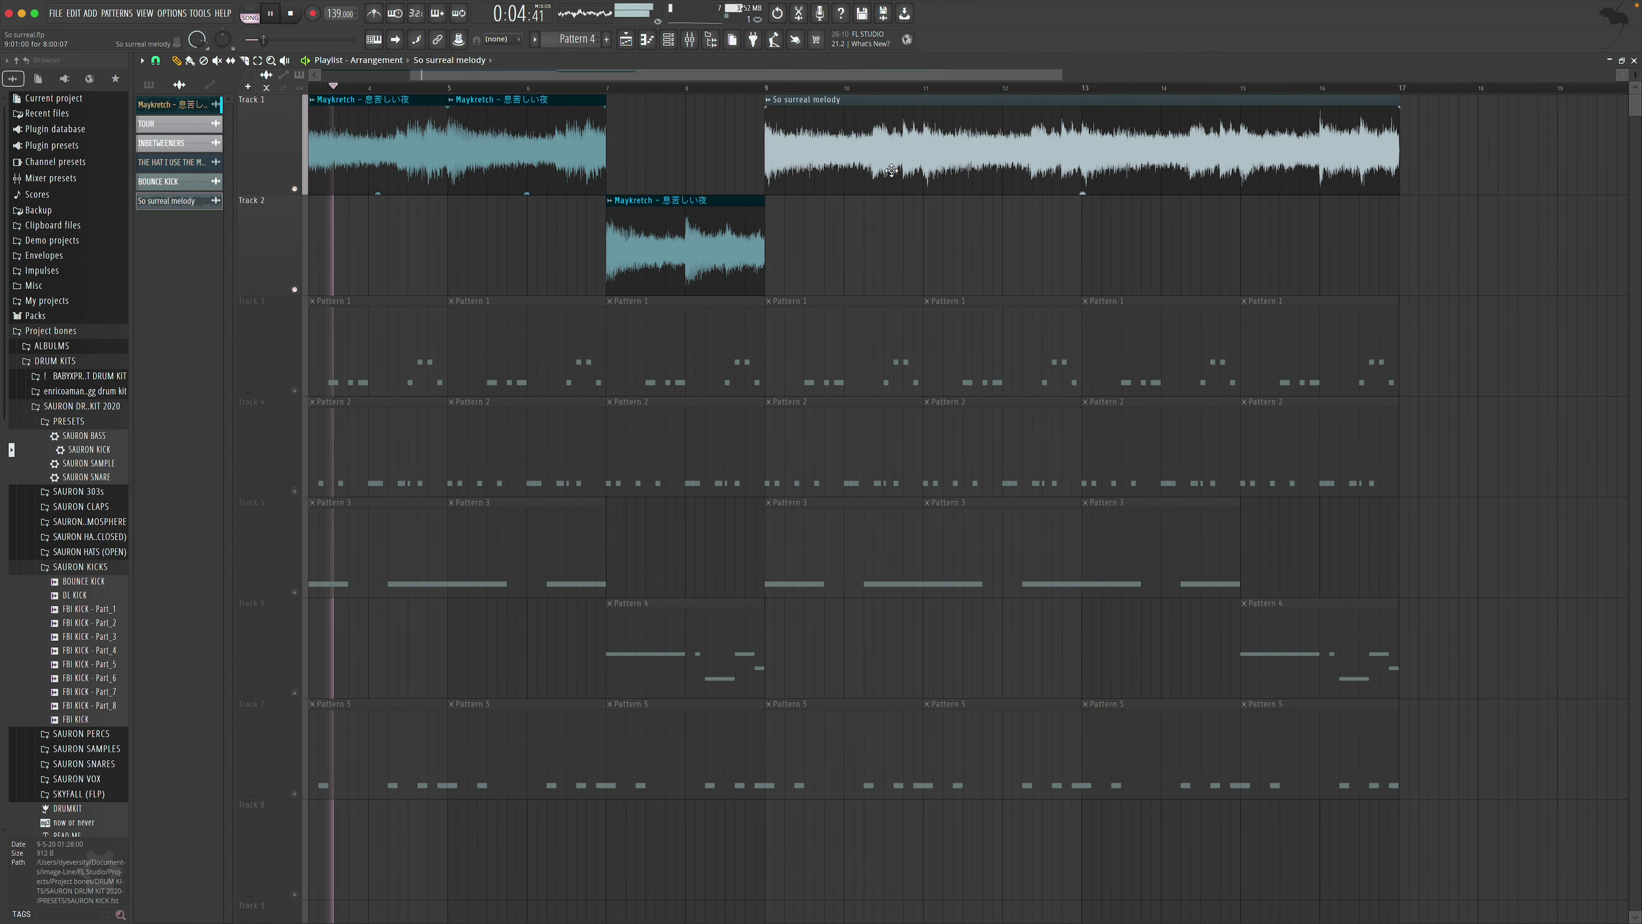
{"action": "scroll", "coordinate": [780, 165], "scroll_direction": "left", "scroll_amount": 4}
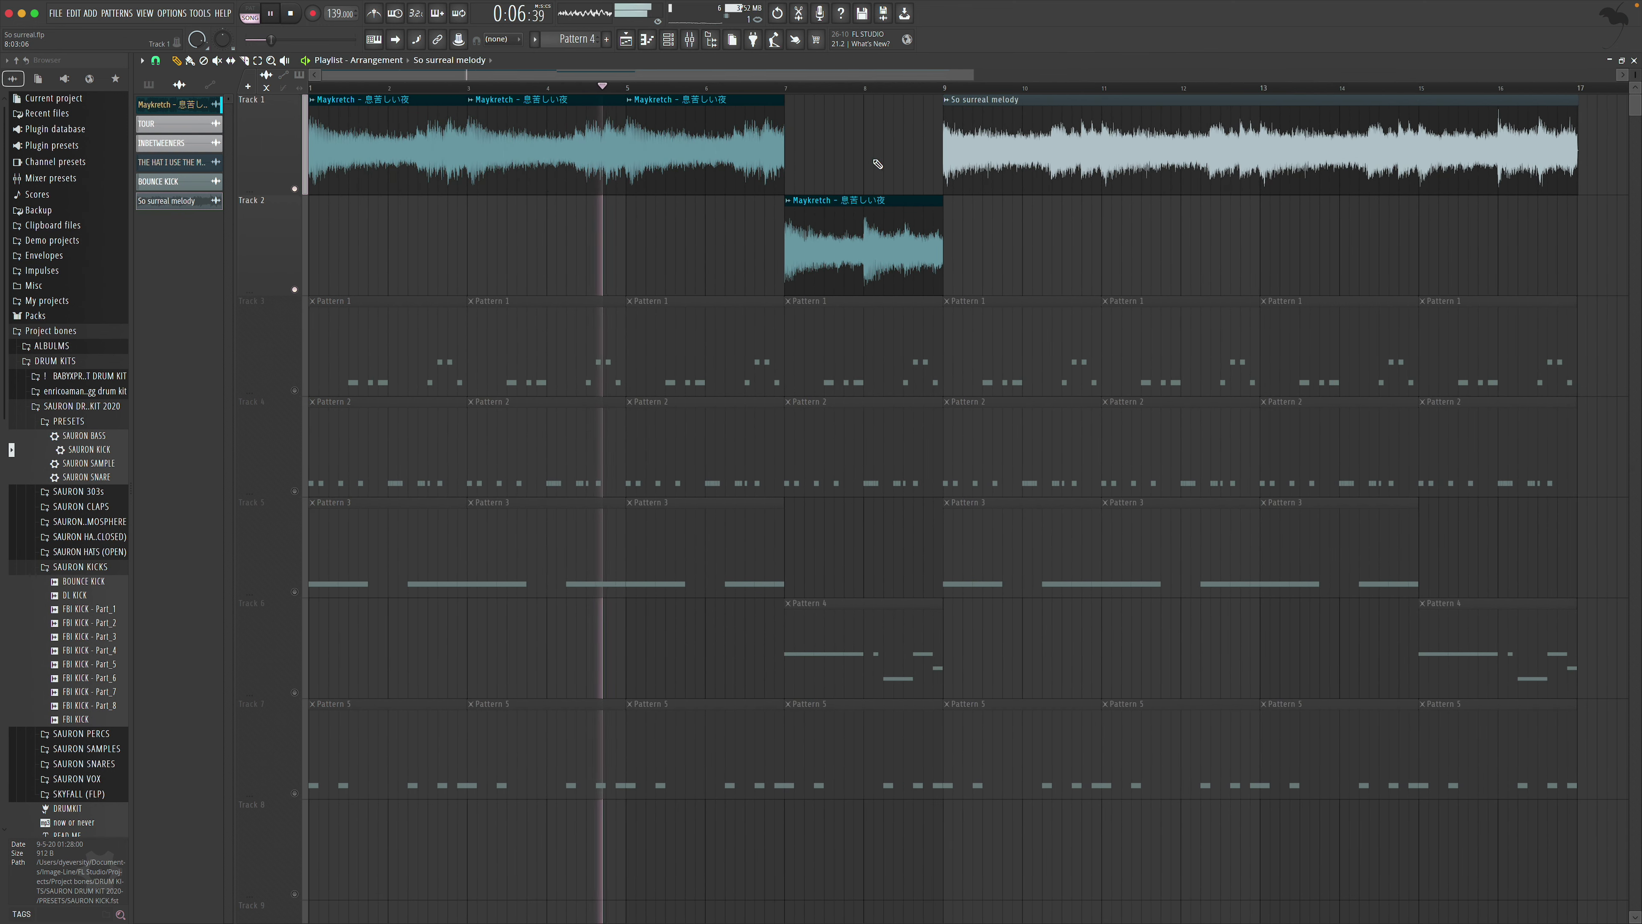
Route the So surreal melody channel to mixer Insert 7
{"action": "left_click", "coordinate": [669, 43]}
{"action": "left_click_drag", "start_coordinate": [689, 388], "coordinate": [689, 356]}
{"action": "scroll", "coordinate": [686, 390], "scroll_direction": "up", "scroll_amount": 1}
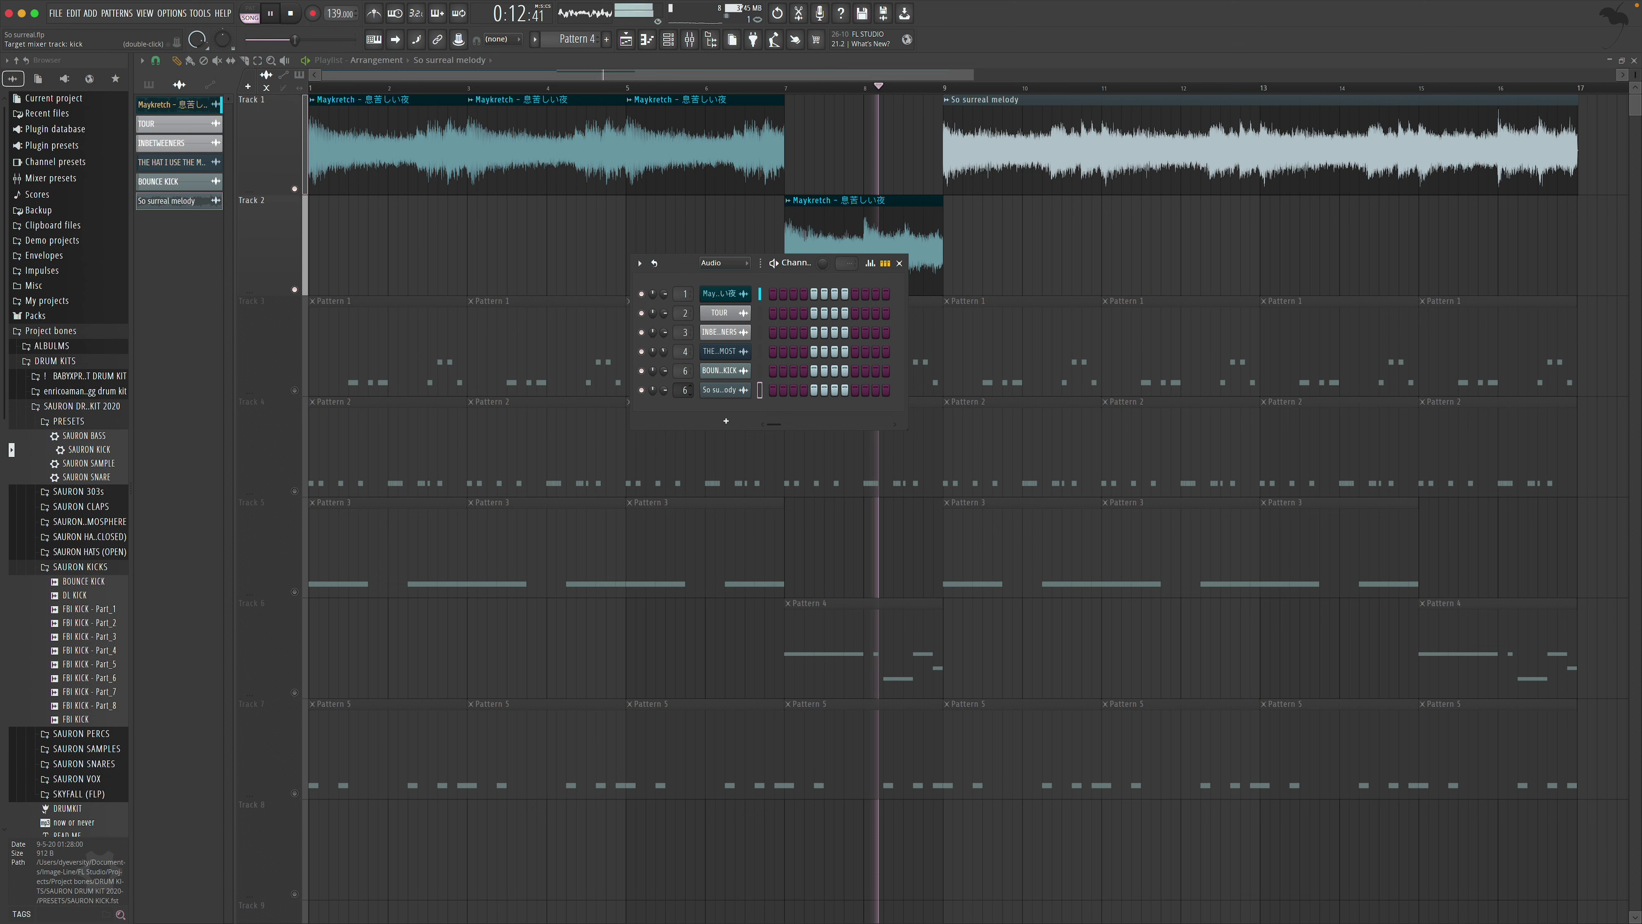
{"action": "key", "text": "space"}
{"action": "left_click", "coordinate": [900, 262]}
Load Fruity Parametric EQ 2 in the first effect slot of Insert 7 and choose a preset for it
{"action": "key", "text": "space"}
{"action": "key", "text": "F9"}
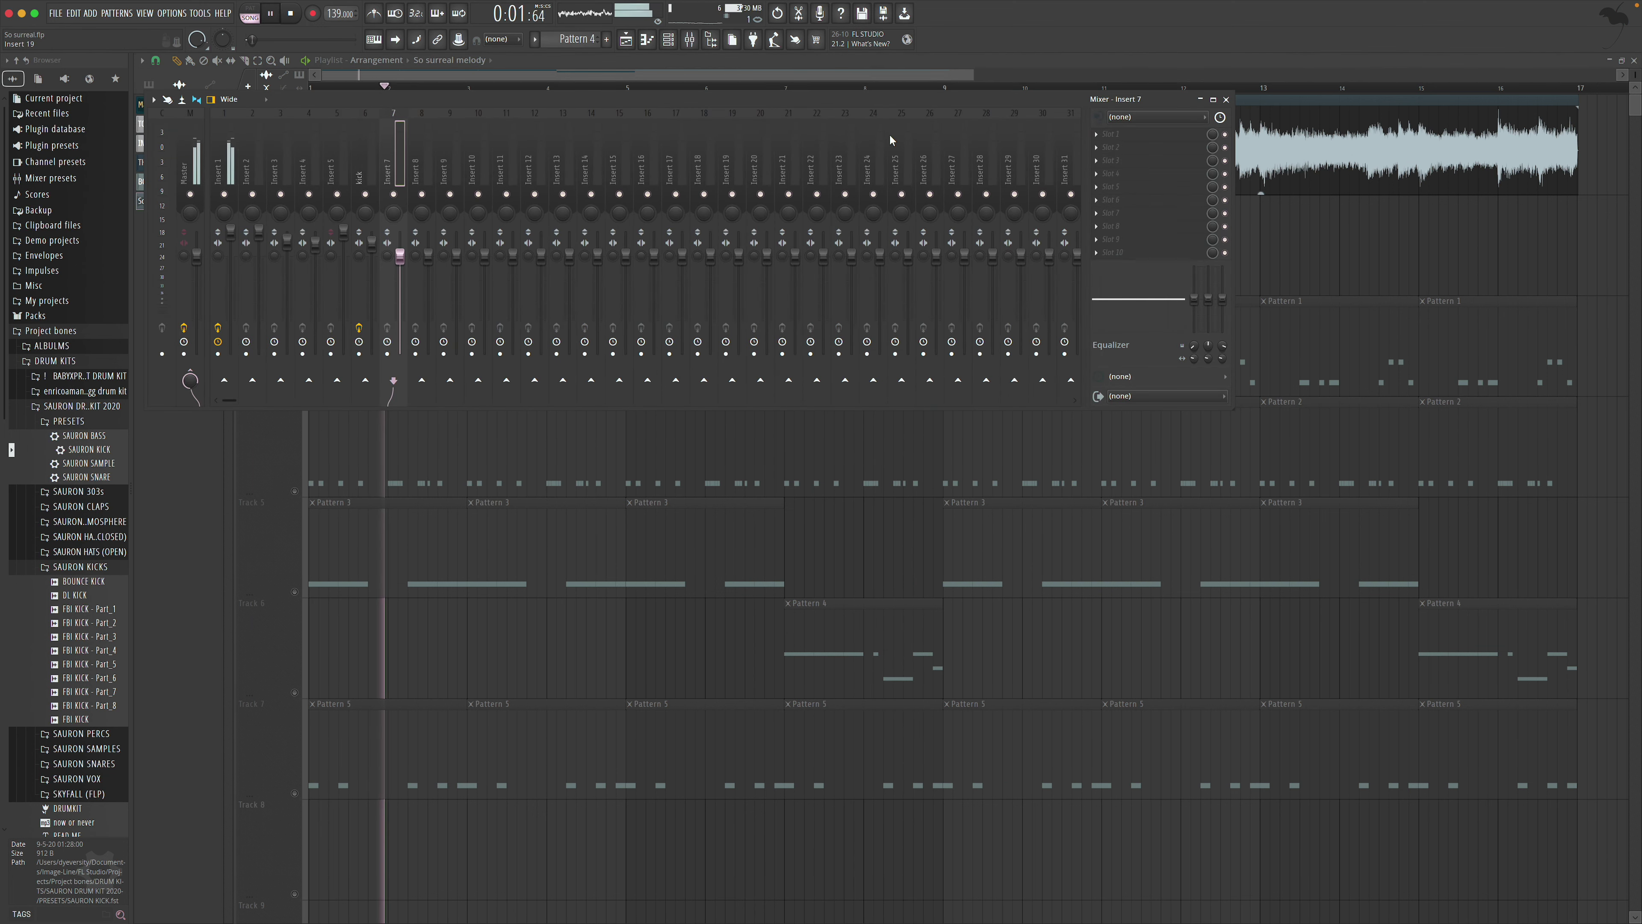
{"action": "left_click", "coordinate": [1213, 100]}
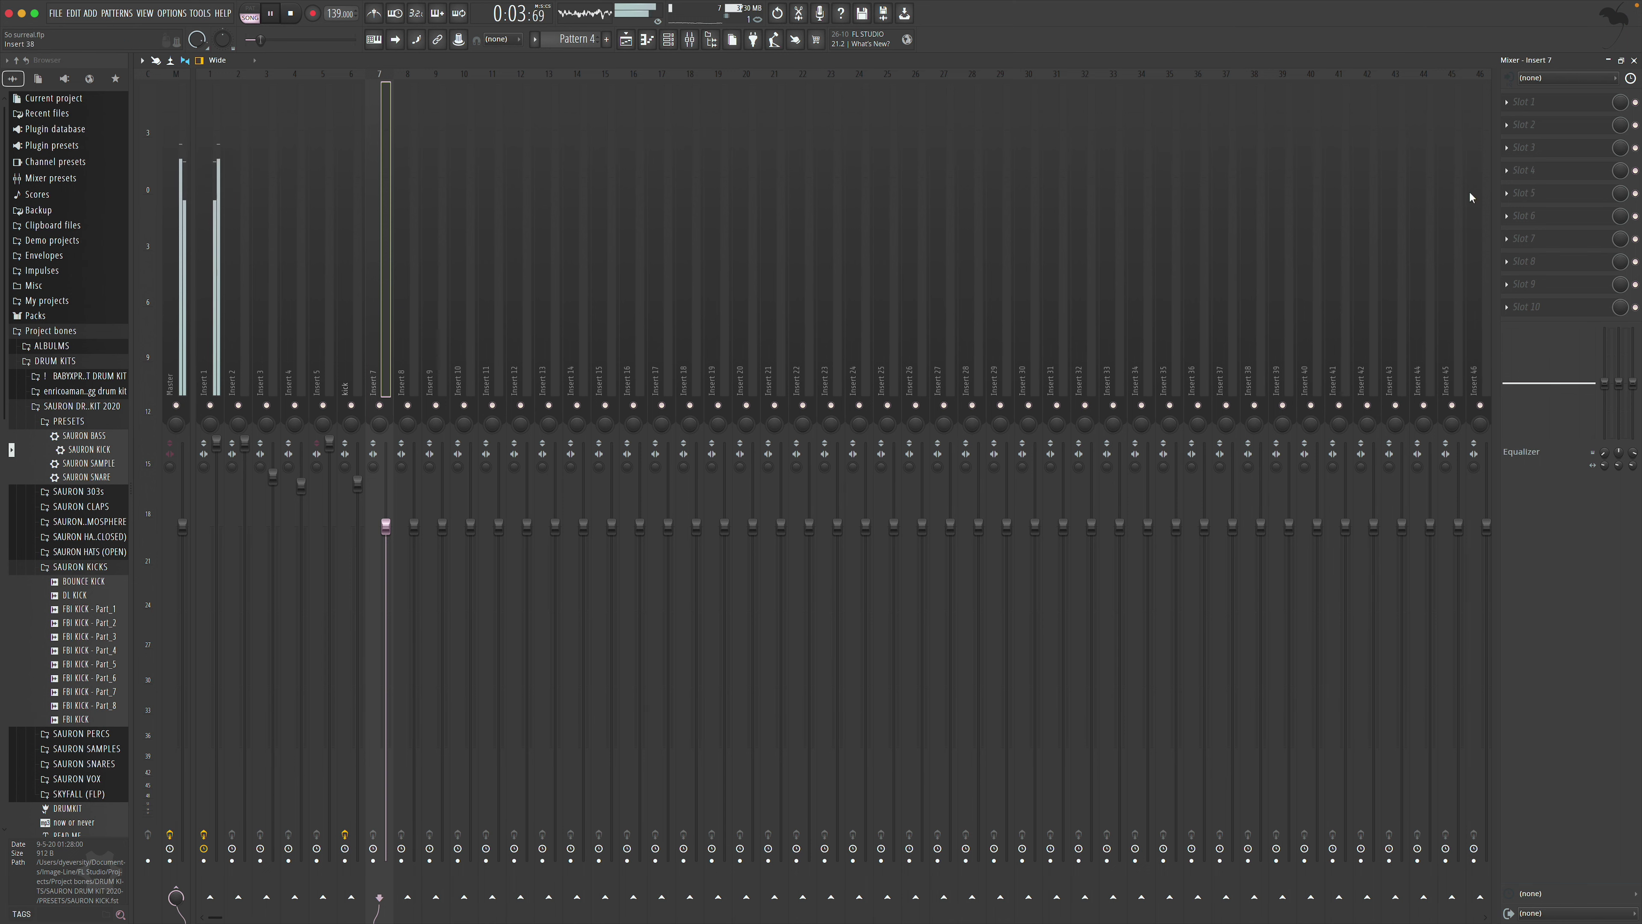
{"action": "left_click", "coordinate": [1550, 109]}
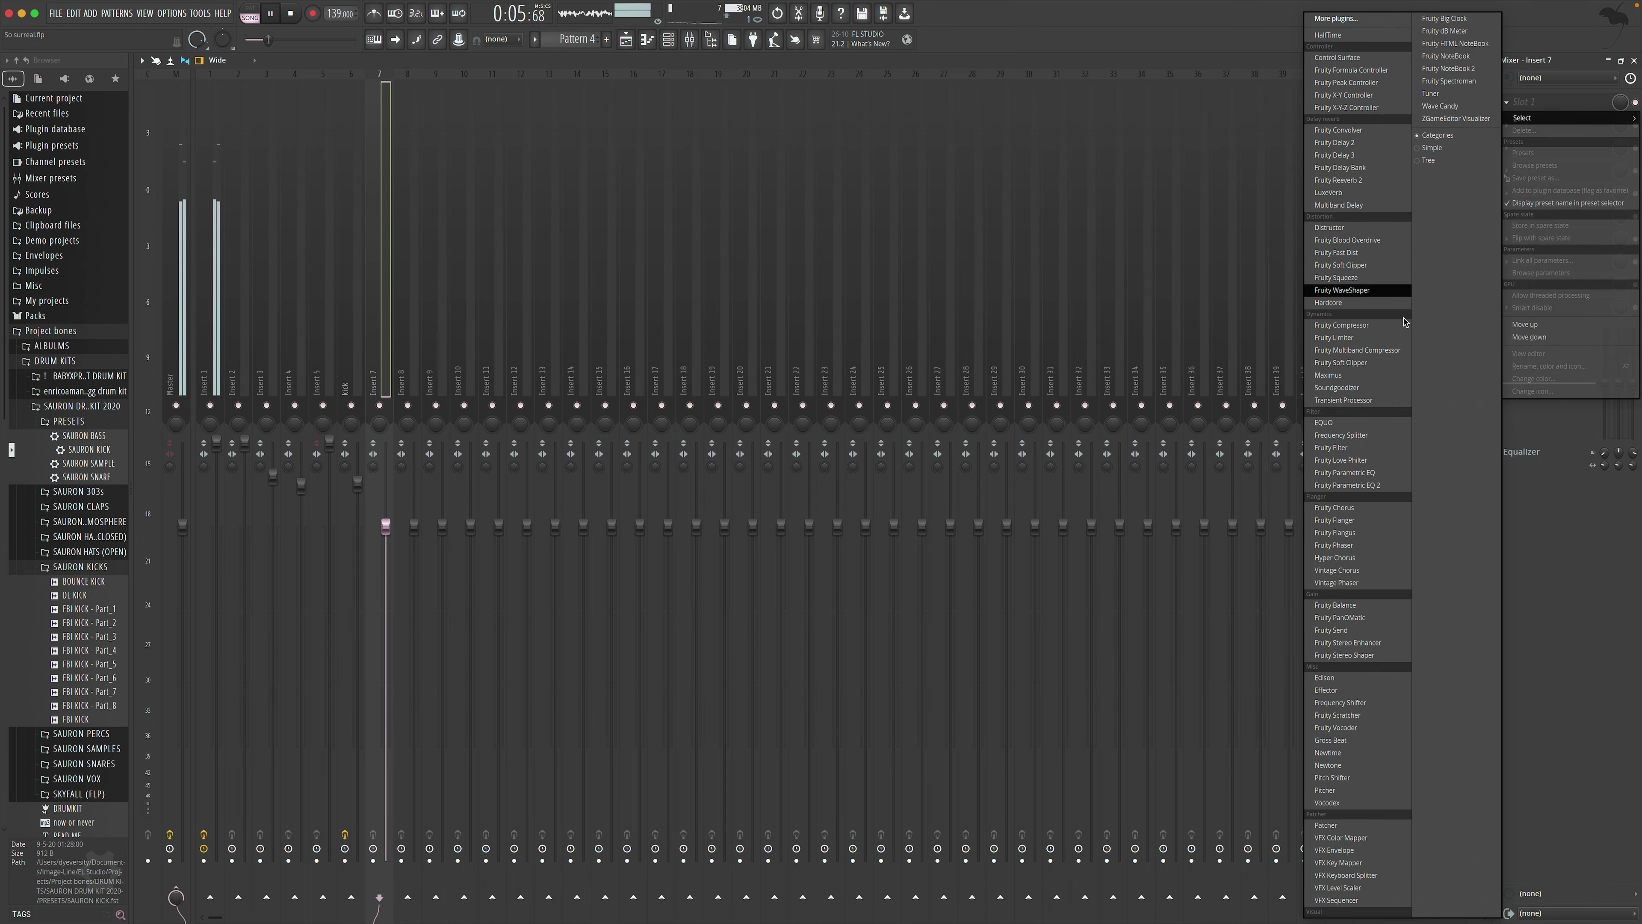
{"action": "left_click", "coordinate": [1383, 484]}
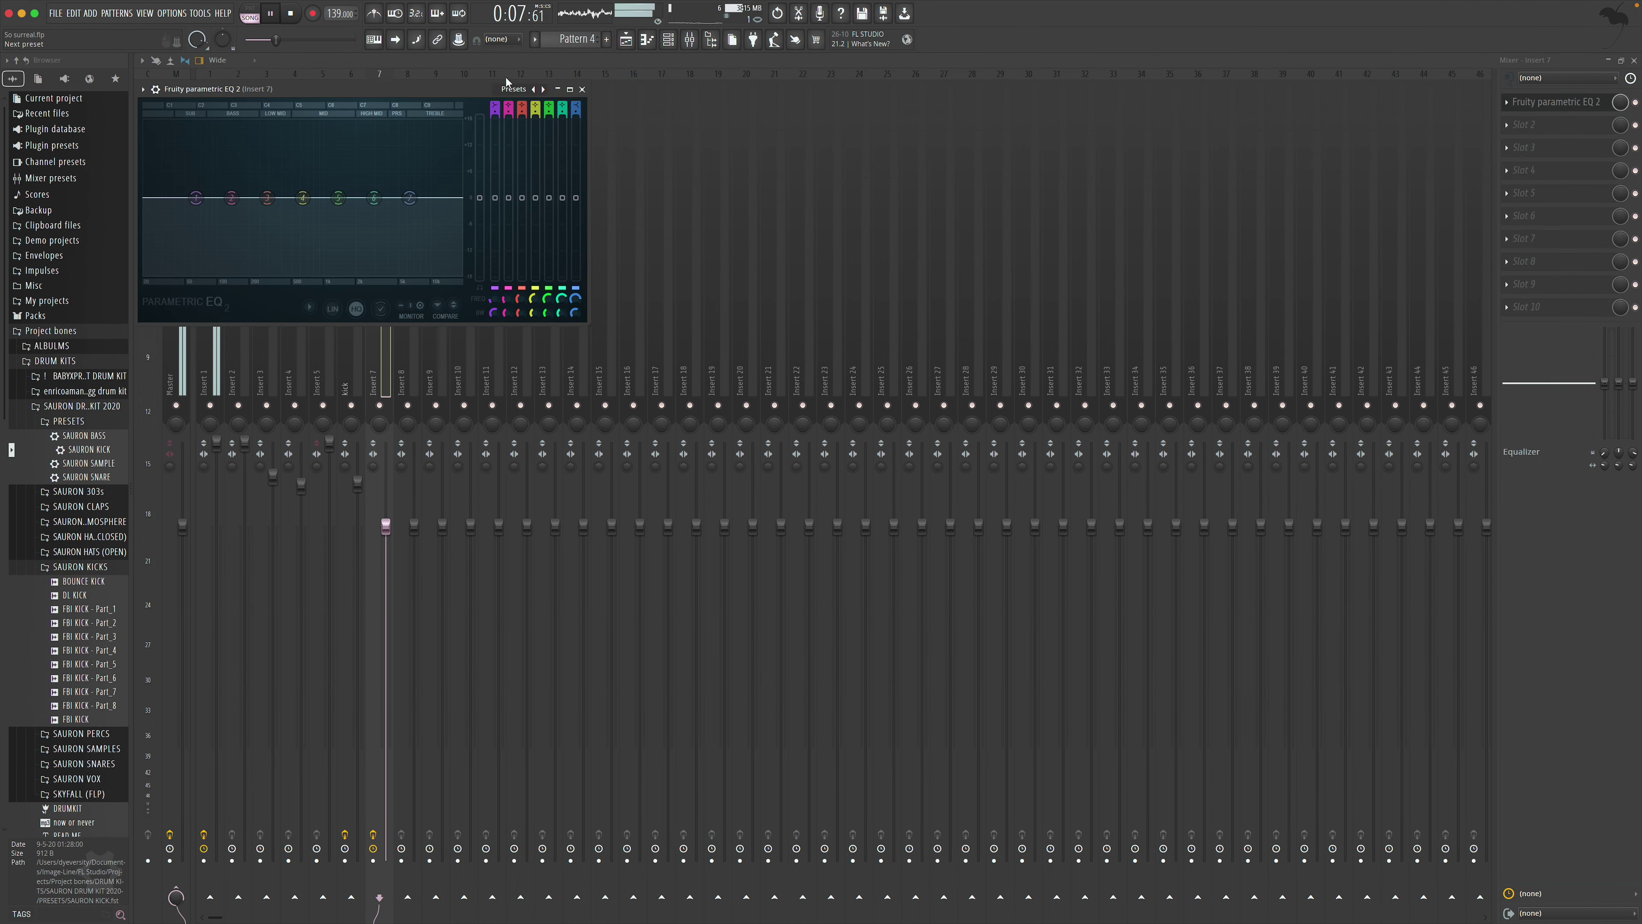
{"action": "left_click", "coordinate": [522, 92]}
{"action": "left_click", "coordinate": [540, 110]}
{"action": "left_click", "coordinate": [582, 90]}
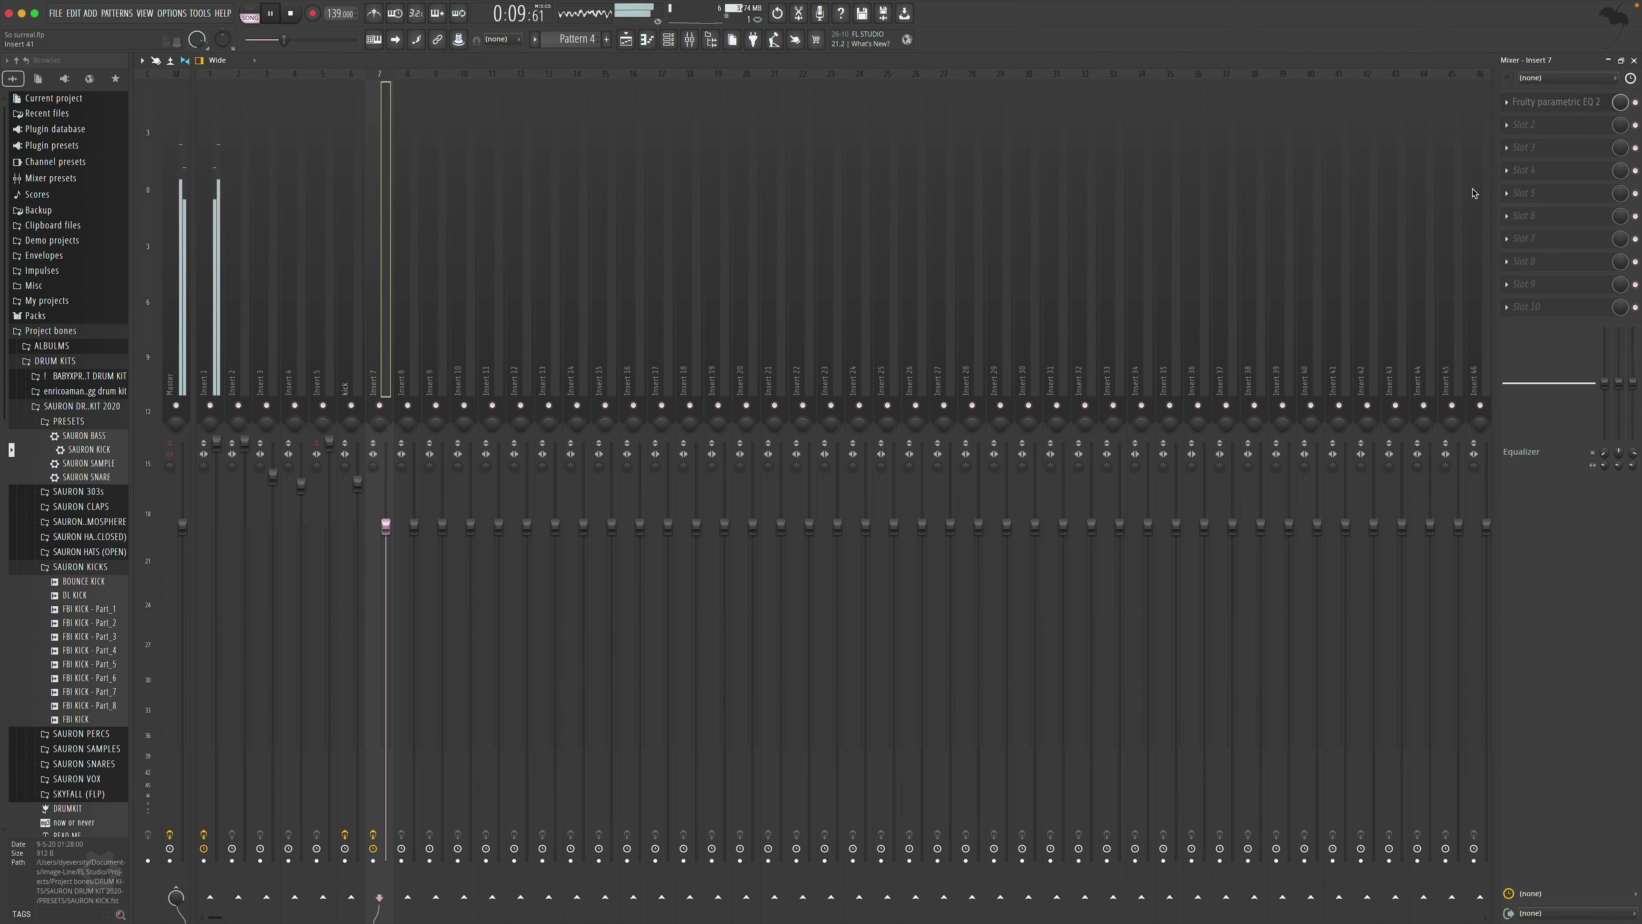
Add Gross Beat to slot 2 of Insert 7 with the Juggling Science preset and the Mysteries time pattern
{"action": "left_click", "coordinate": [1531, 125]}
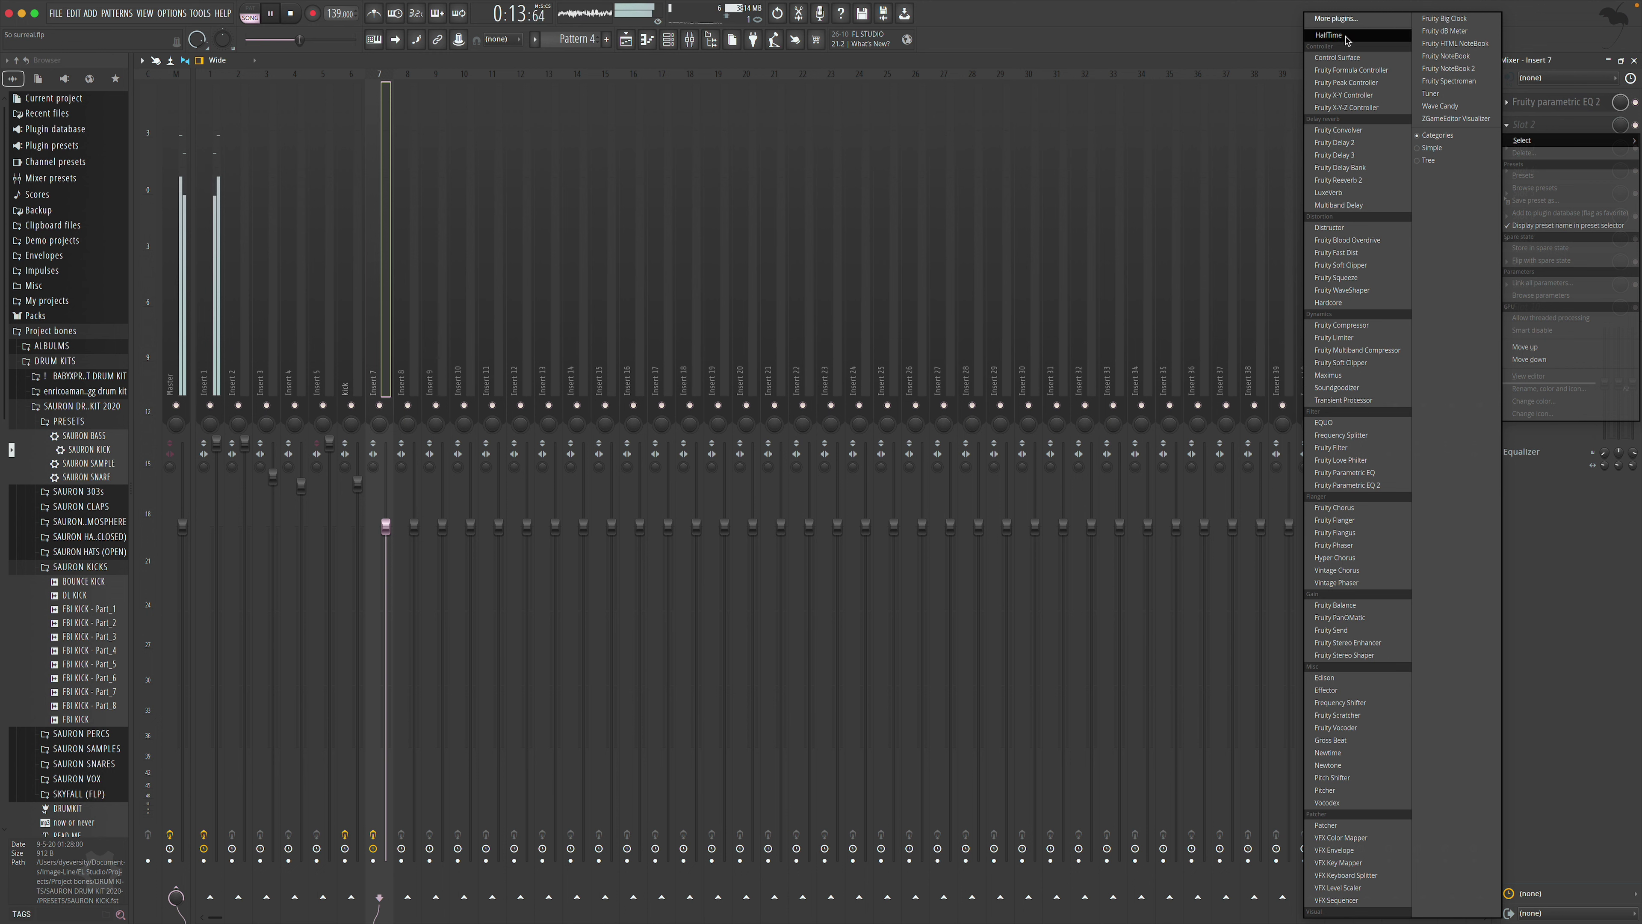
{"action": "left_click", "coordinate": [1337, 18]}
{"action": "type", "text": "gross"}
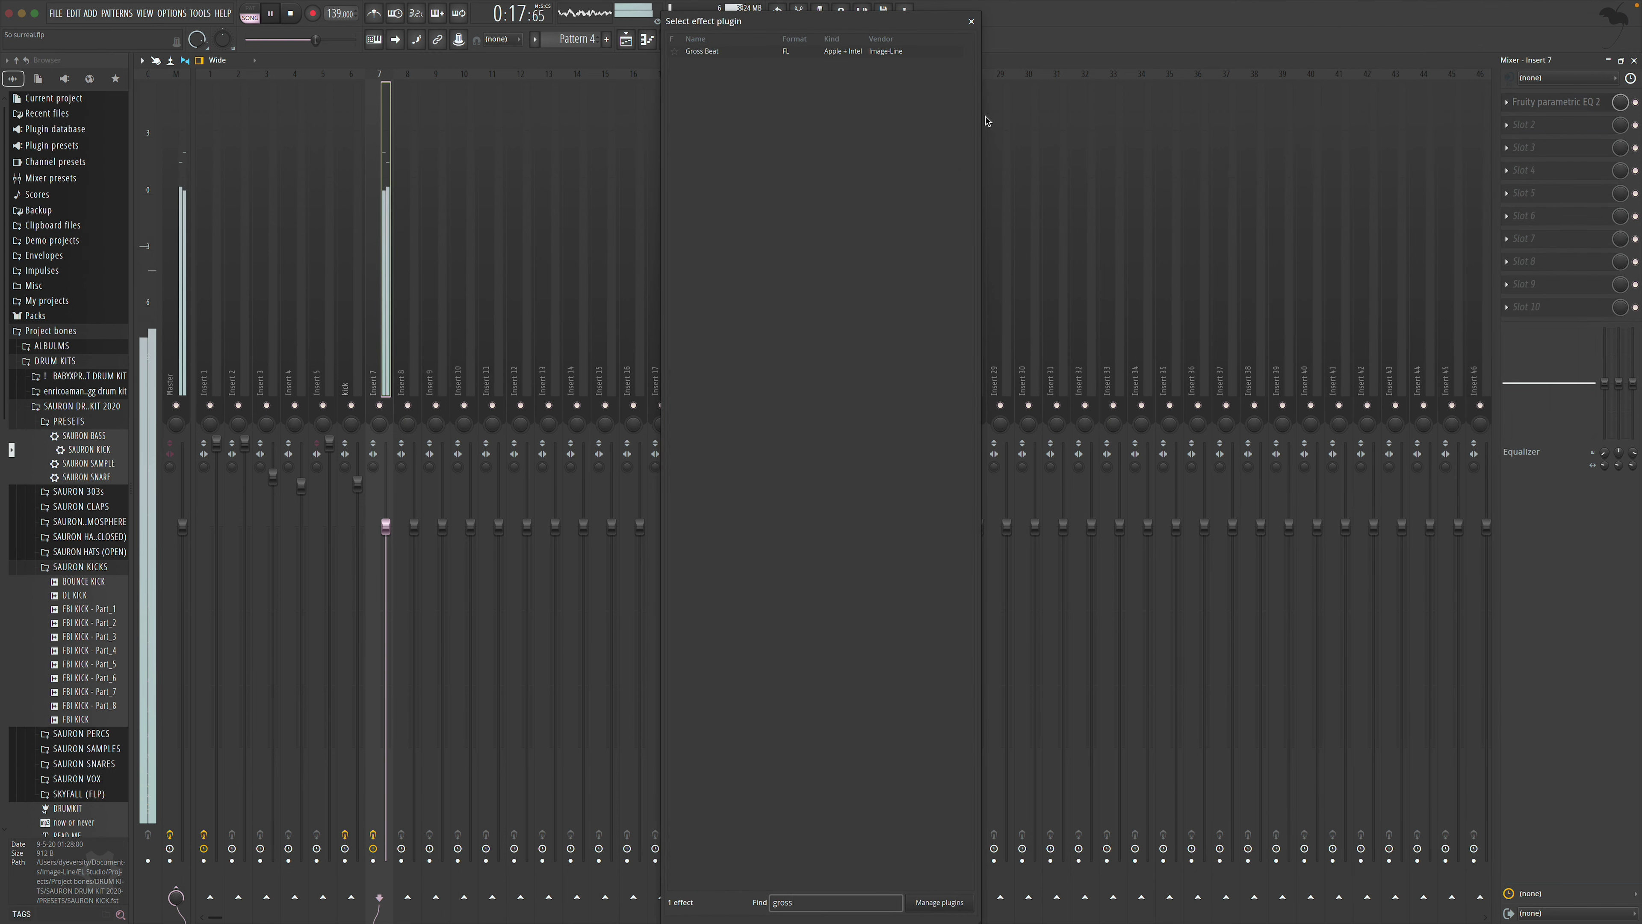
{"action": "double_click", "coordinate": [776, 52]}
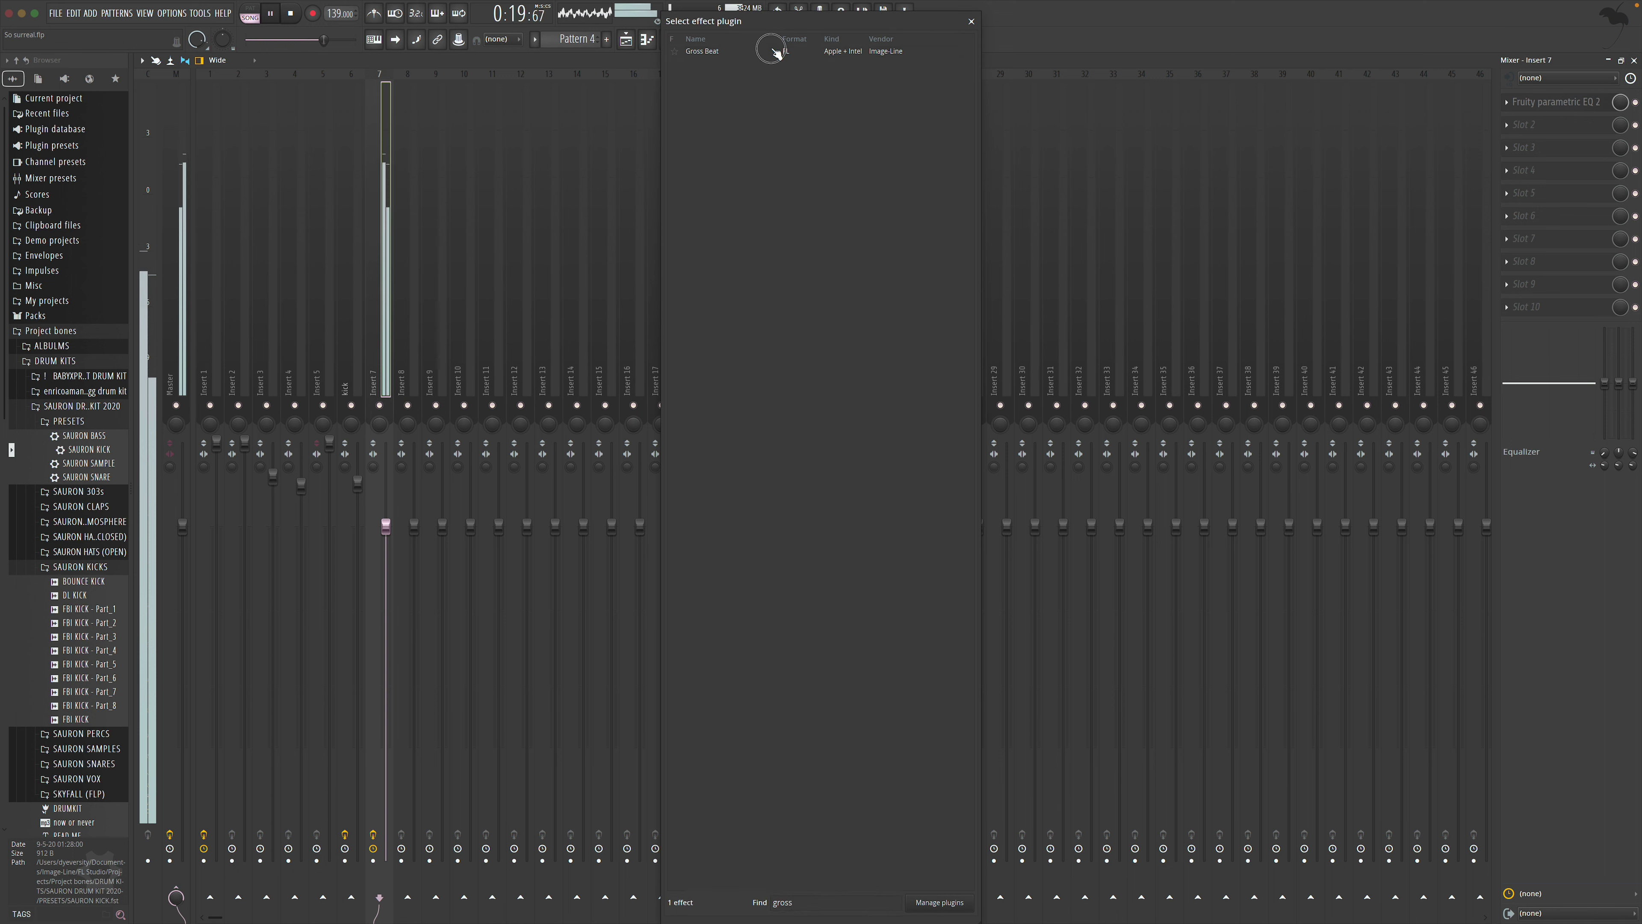
{"action": "left_click", "coordinate": [645, 106]}
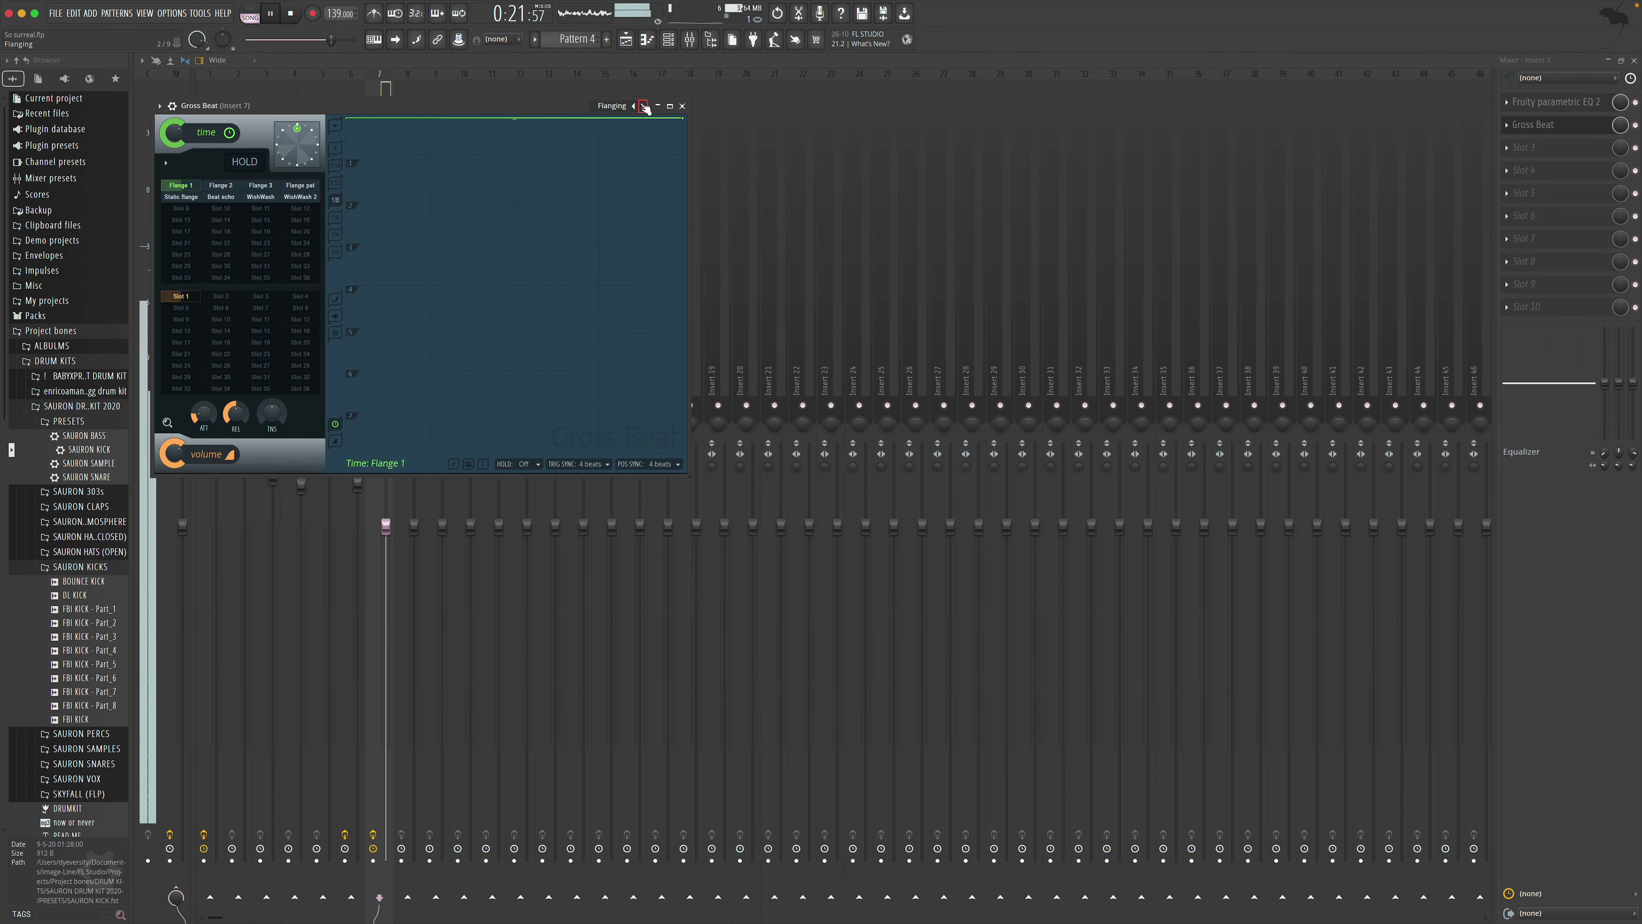
{"action": "key", "text": "space"}
{"action": "left_click", "coordinate": [308, 223]}
{"action": "key", "text": "space"}
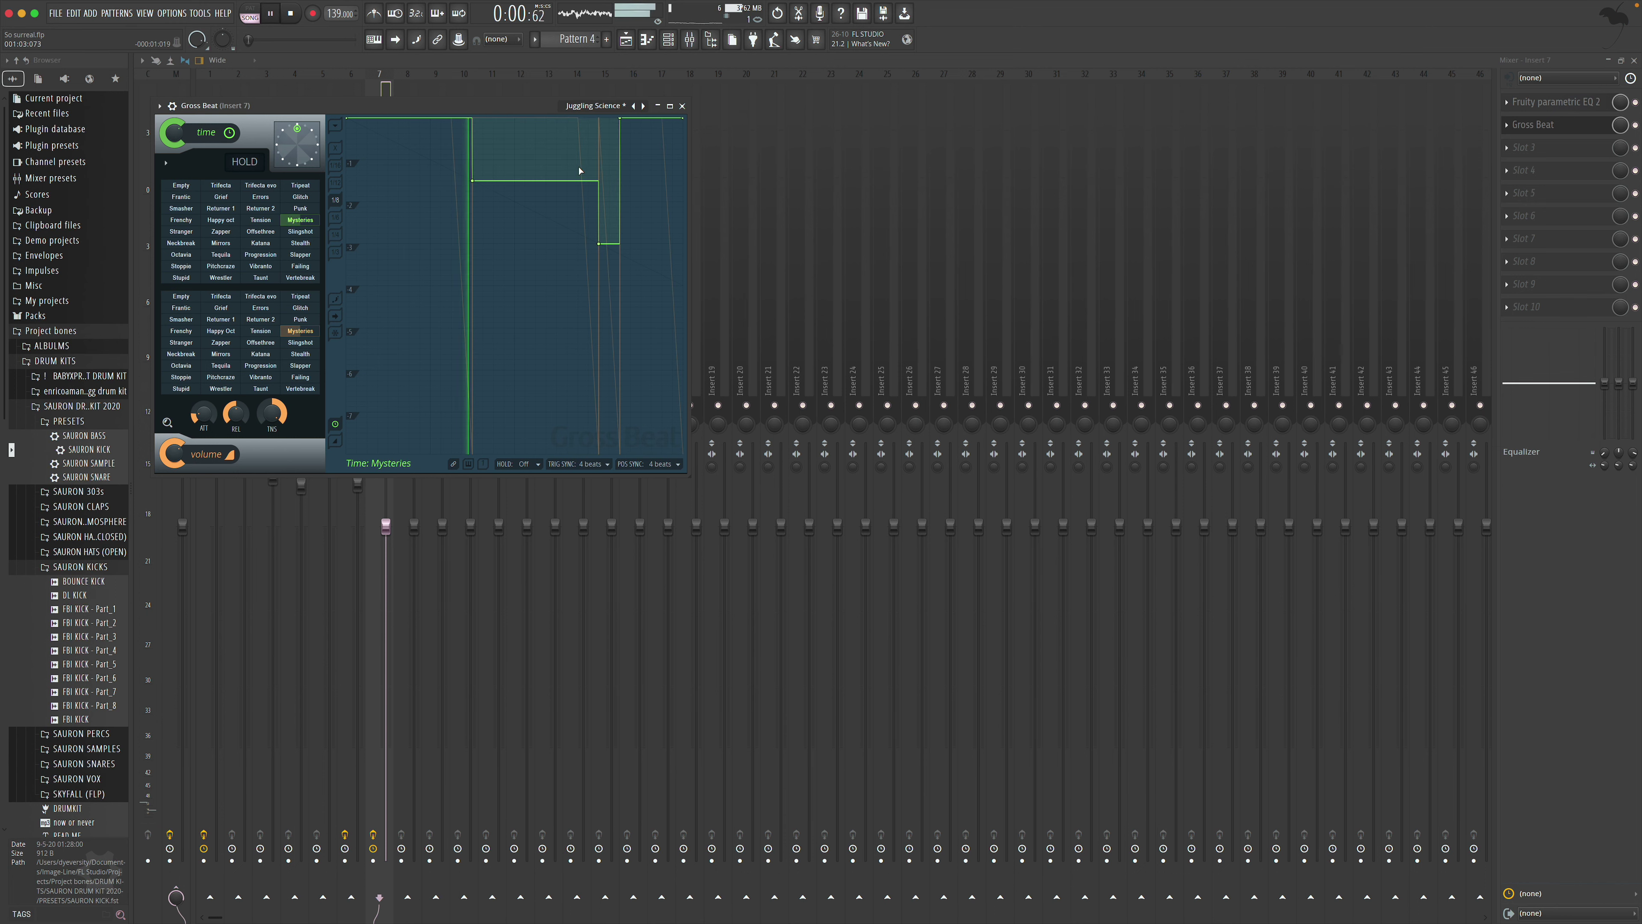
{"action": "left_click", "coordinate": [683, 106]}
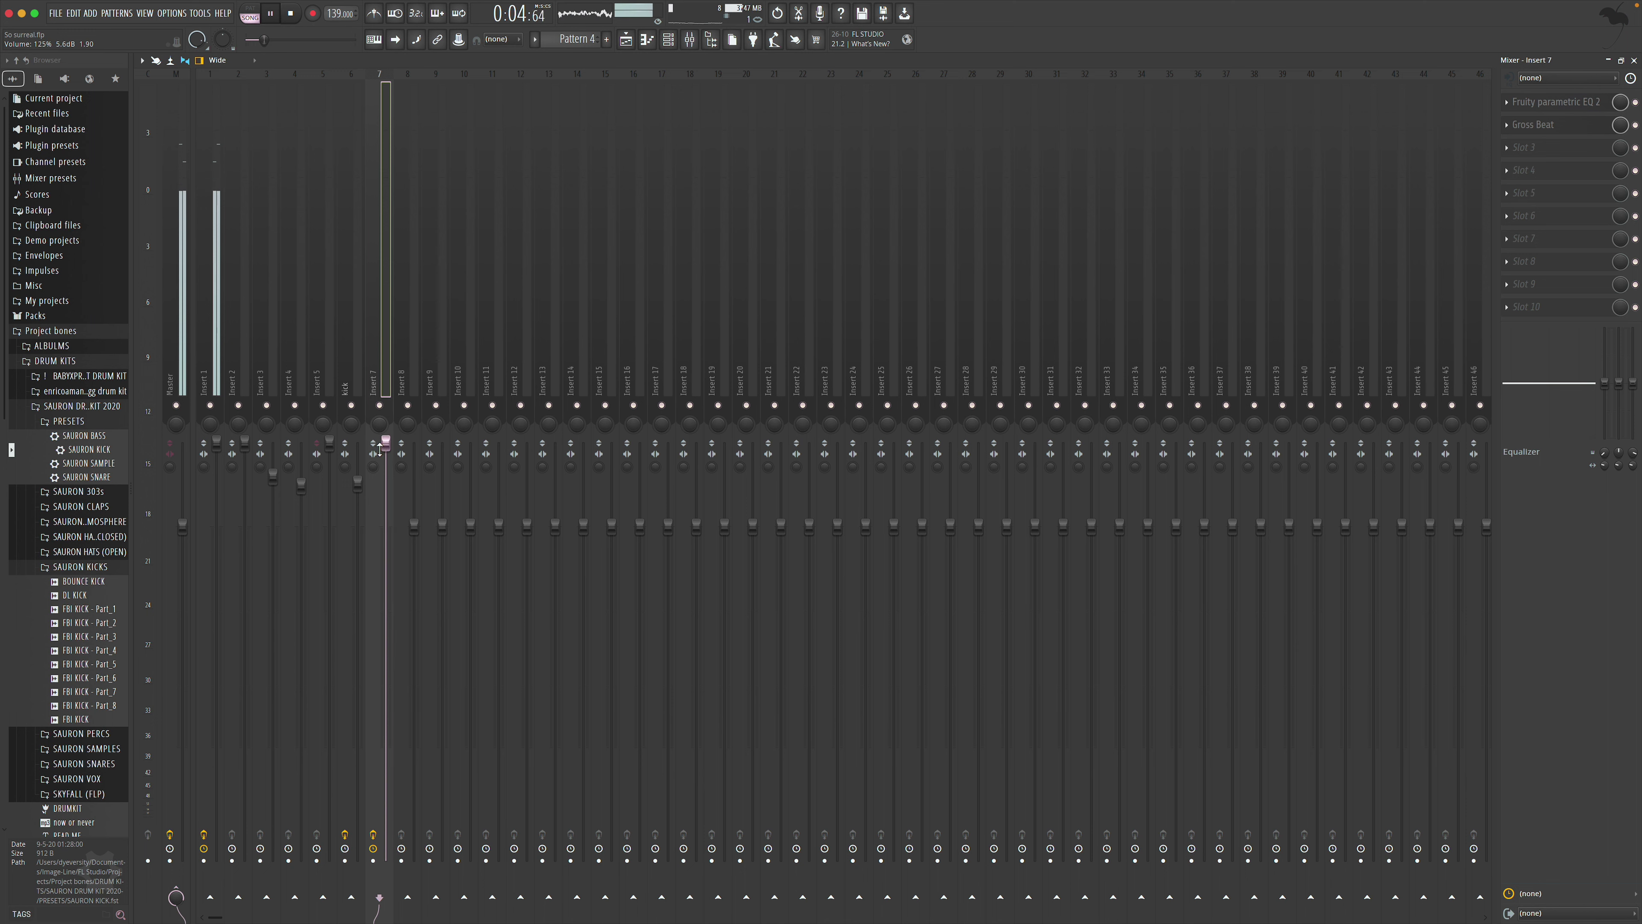
Add Fruity Parametric EQ 2 to slot 3 of Insert 7, boosting the treble and dipping the mid and low bands
{"action": "left_click", "coordinate": [205, 372]}
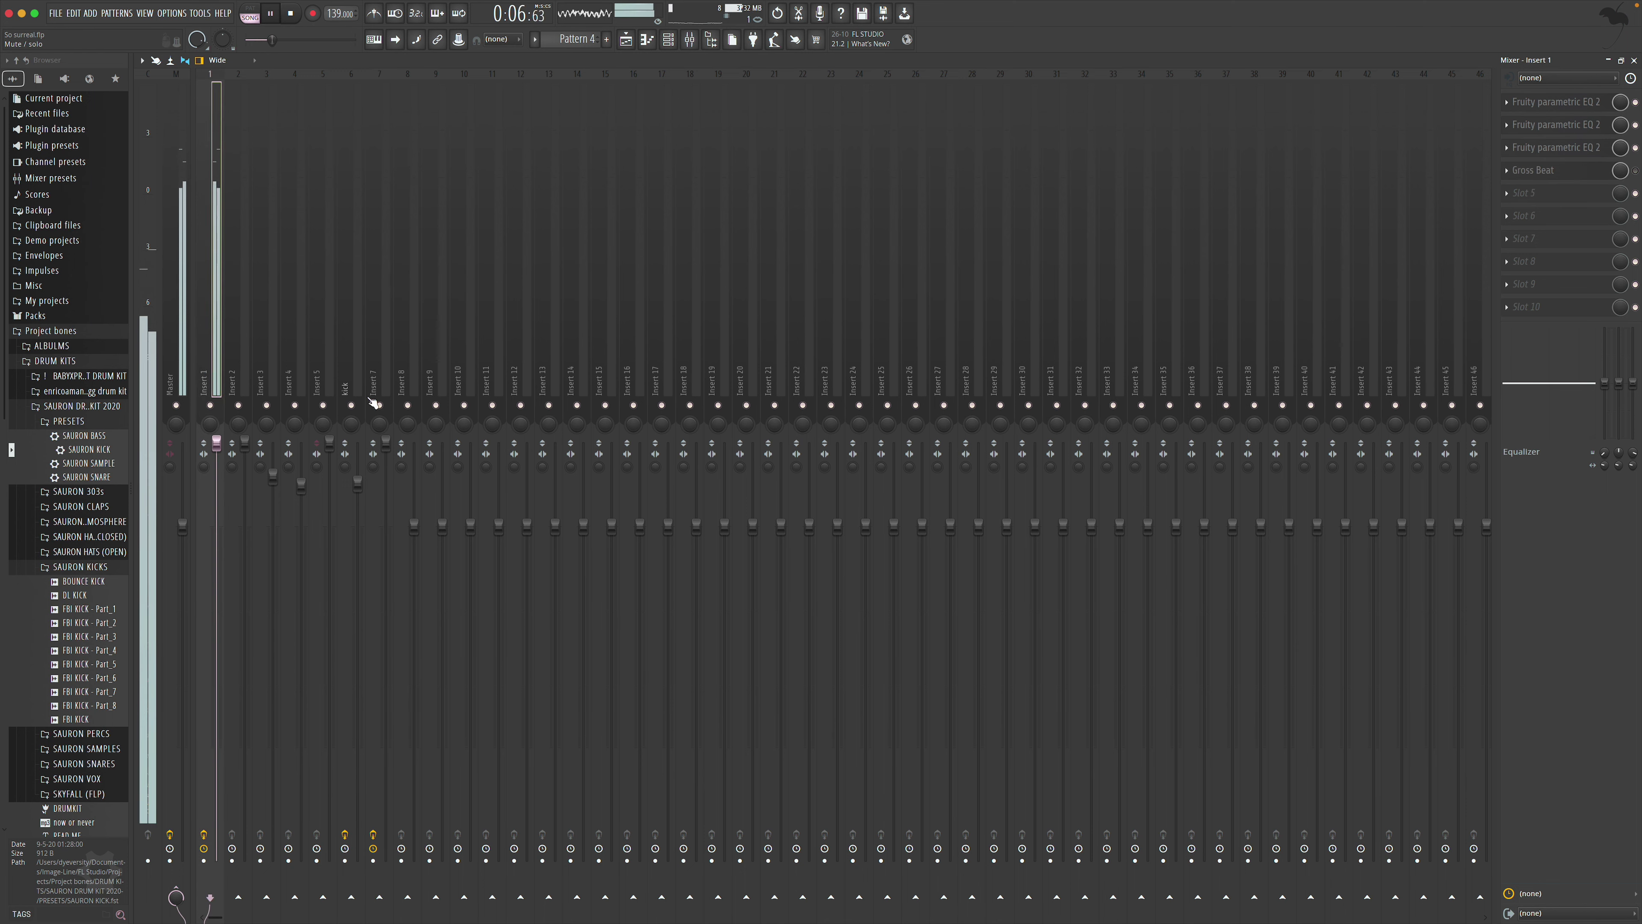
{"action": "left_click", "coordinate": [373, 382]}
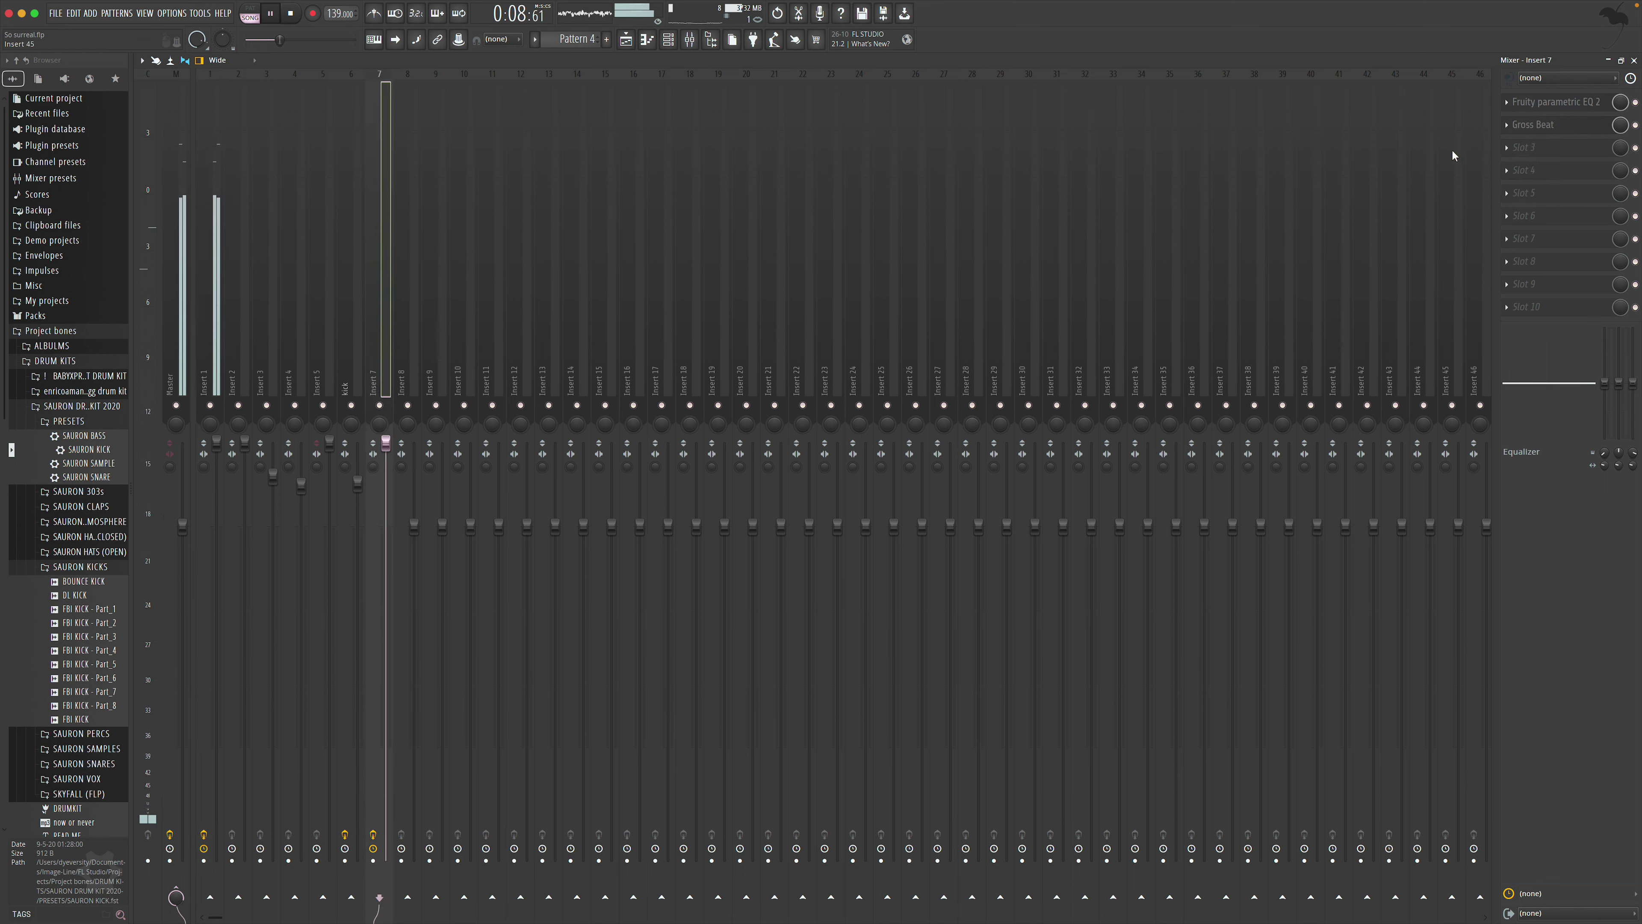
{"action": "left_click", "coordinate": [1558, 155]}
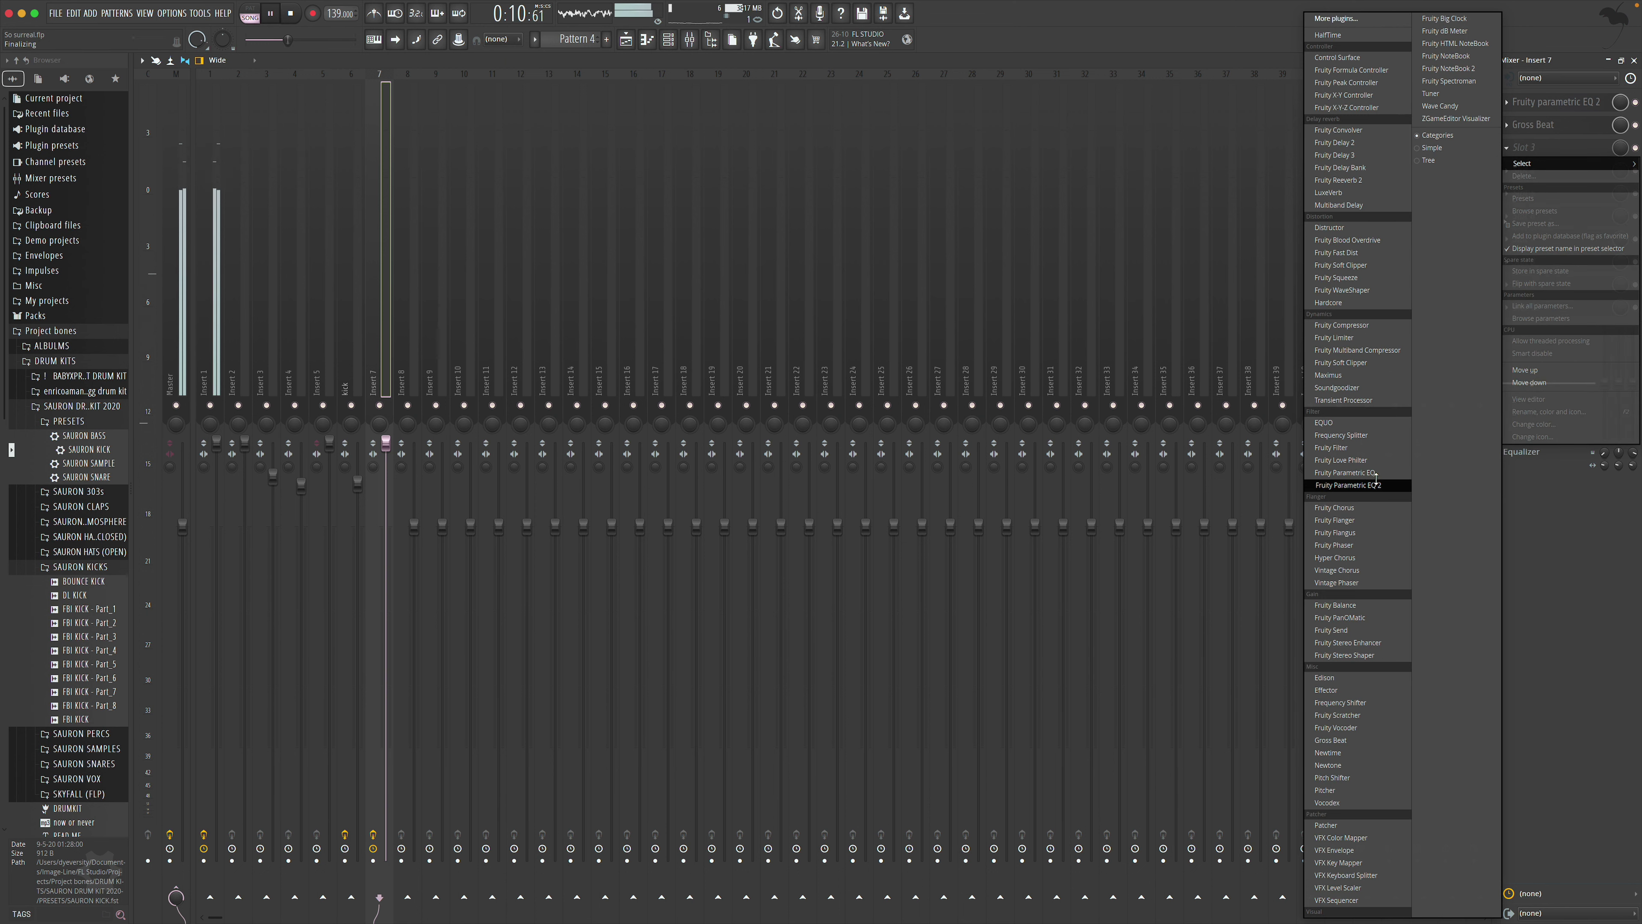
{"action": "left_click", "coordinate": [1358, 485]}
{"action": "mouse_move", "coordinate": [407, 231]}
{"action": "left_mouse_down"}
{"action": "mouse_move", "coordinate": [357, 262]}
{"action": "mouse_move", "coordinate": [439, 223]}
{"action": "mouse_move", "coordinate": [426, 217]}
{"action": "left_mouse_up"}
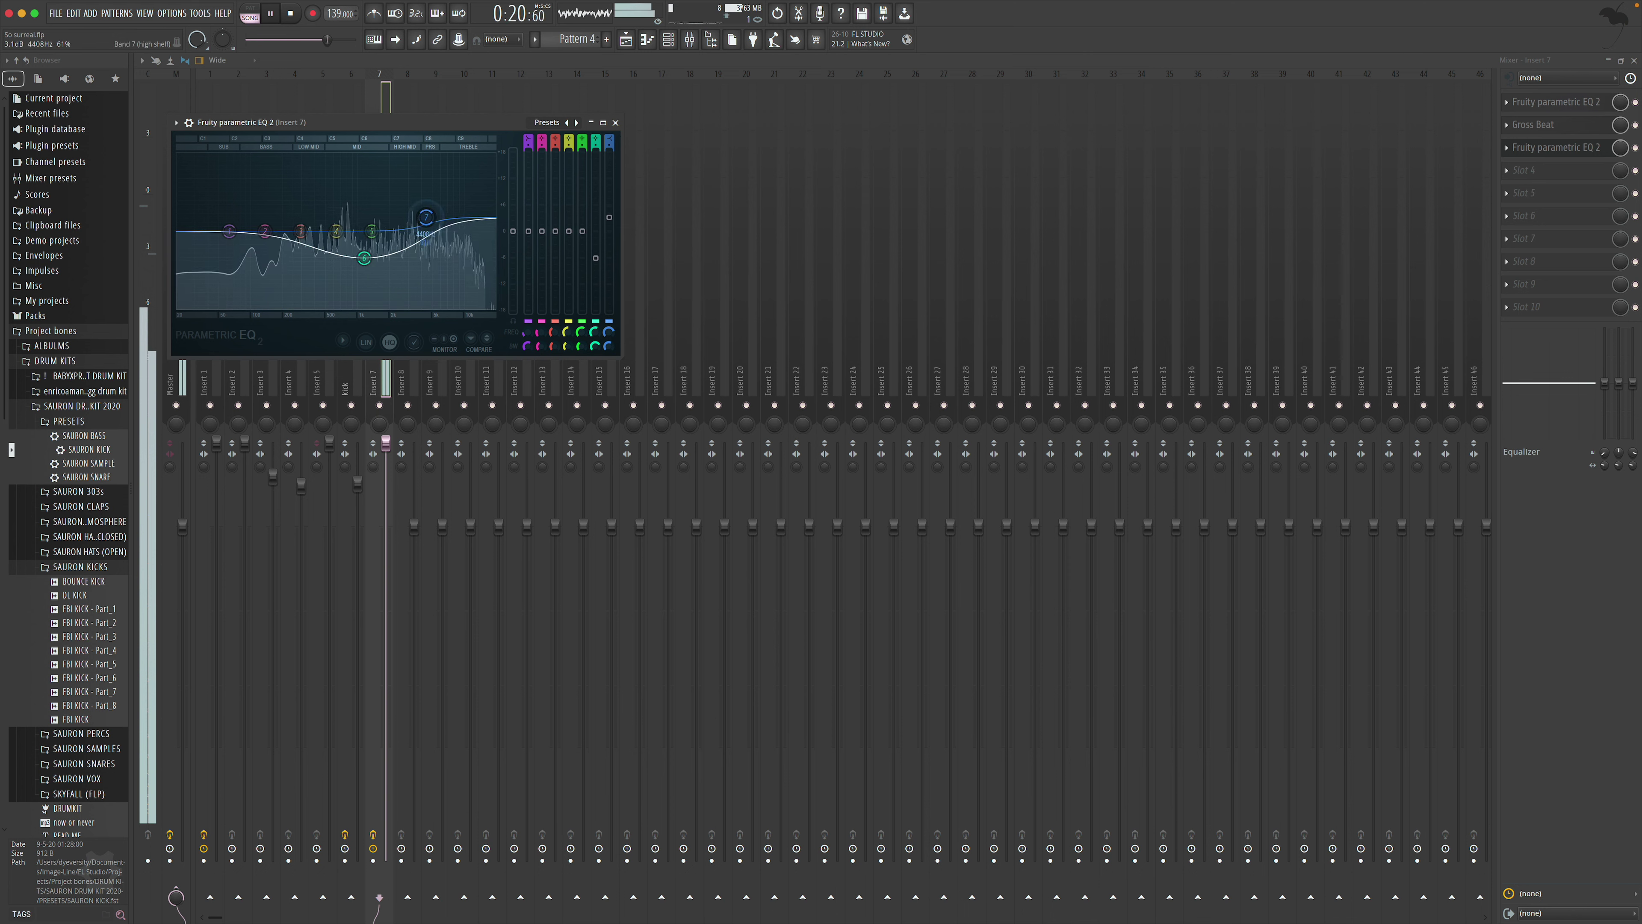
{"action": "mouse_move", "coordinate": [265, 231]}
{"action": "left_mouse_down"}
{"action": "mouse_move", "coordinate": [267, 277]}
{"action": "mouse_move", "coordinate": [271, 239]}
{"action": "left_mouse_up"}
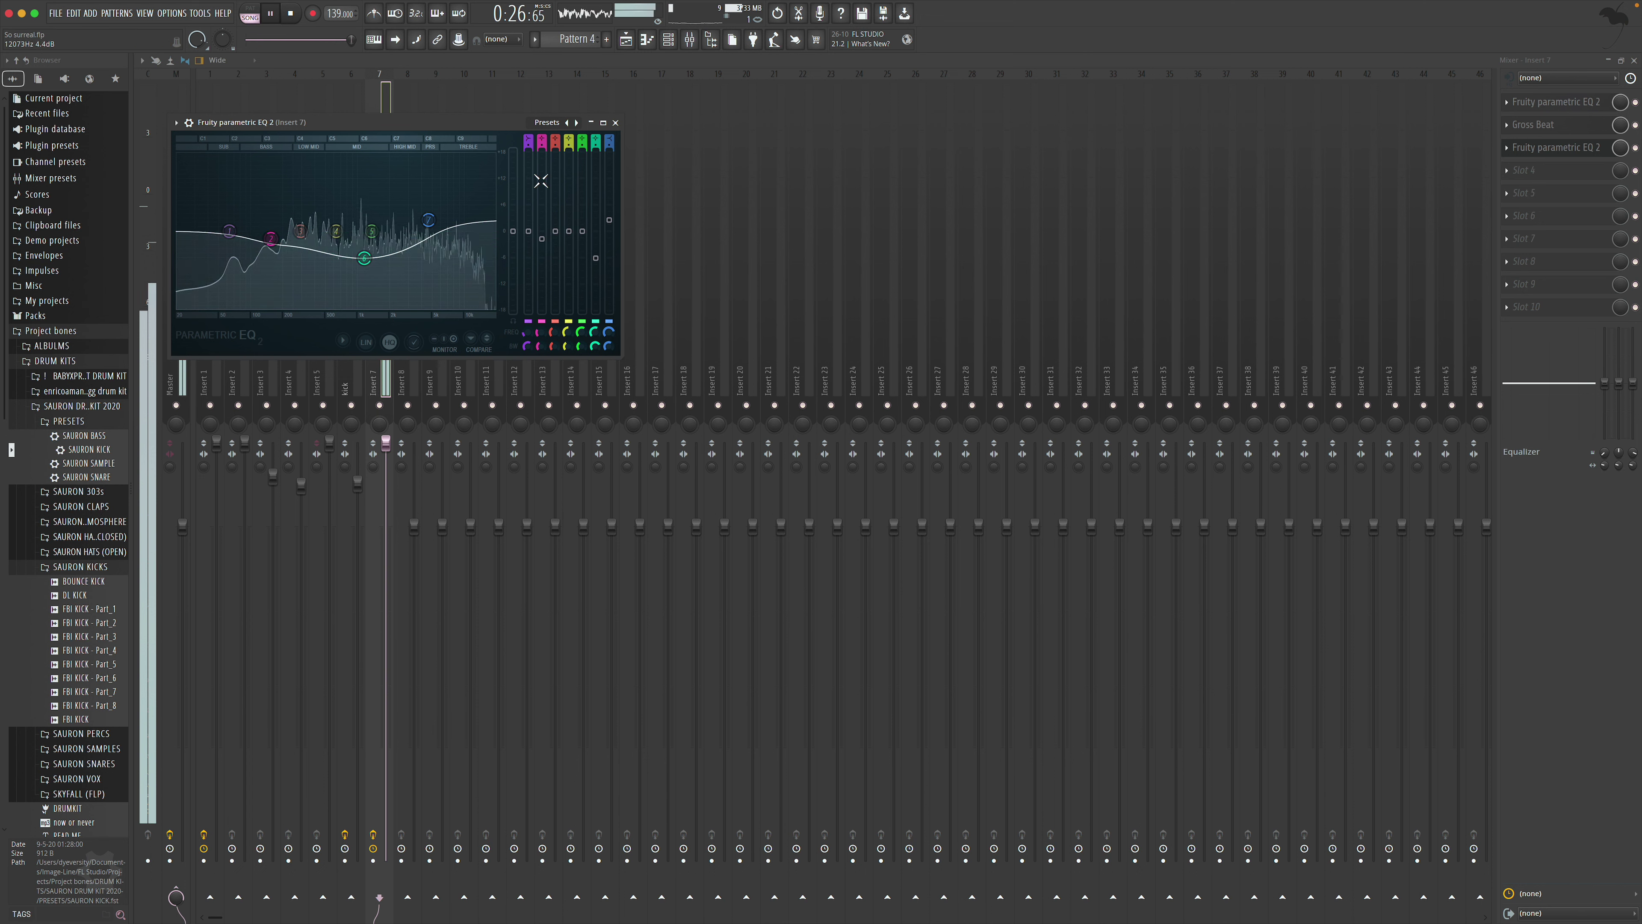
{"action": "left_click", "coordinate": [615, 122]}
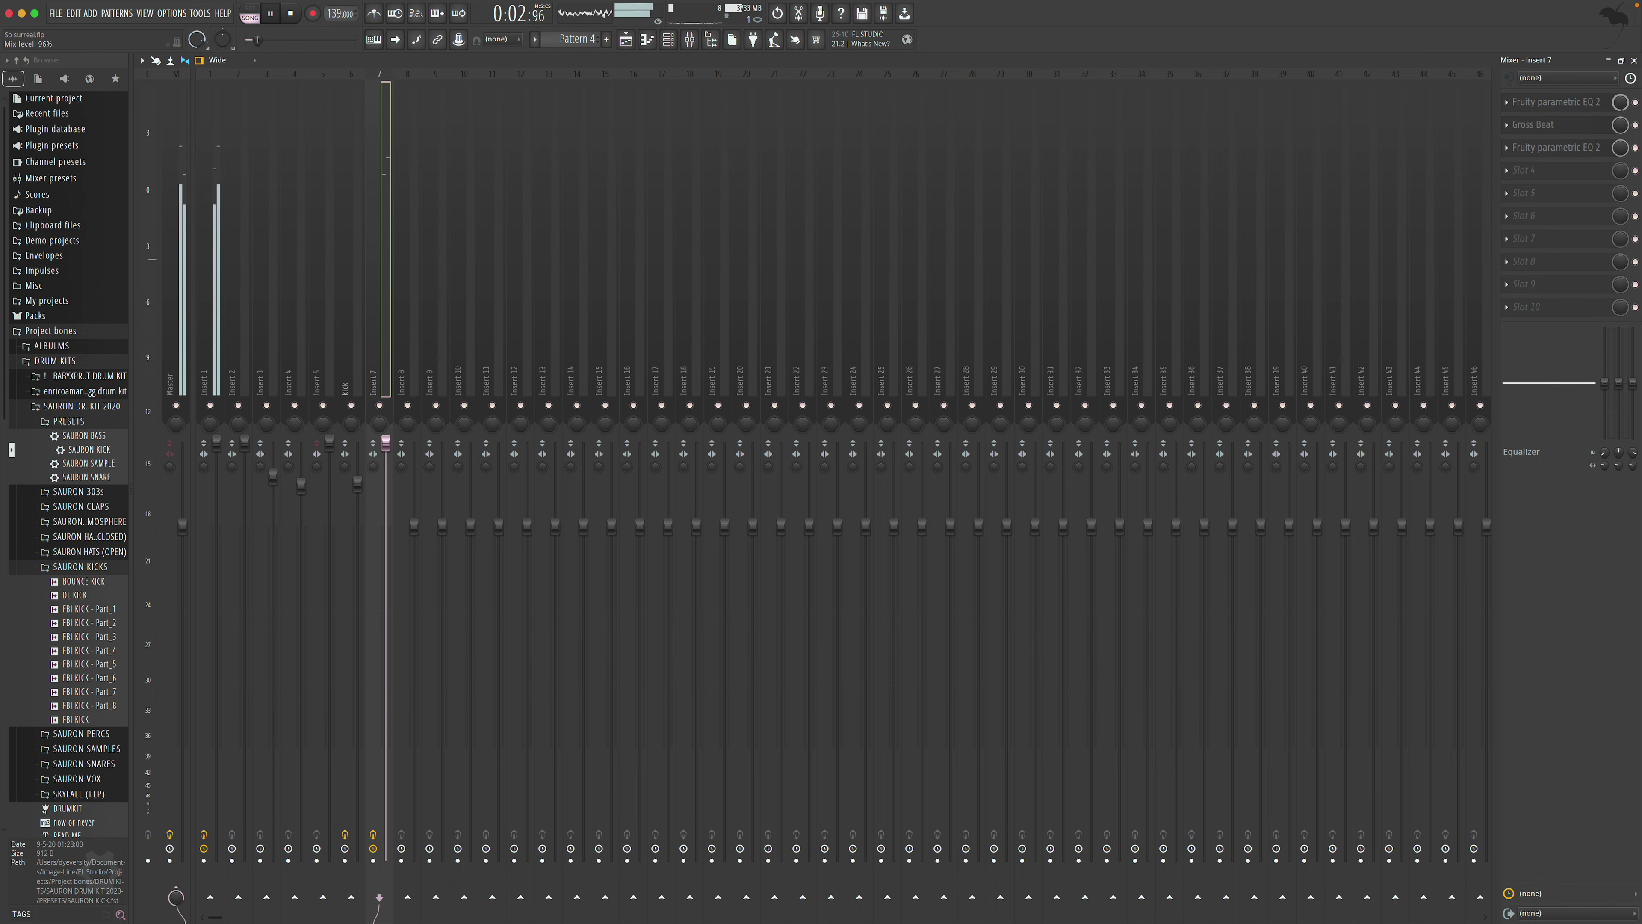
Unmute all pattern tracks in the playlist and play the full arrangement through bar 16
{"action": "left_click", "coordinate": [1633, 61]}
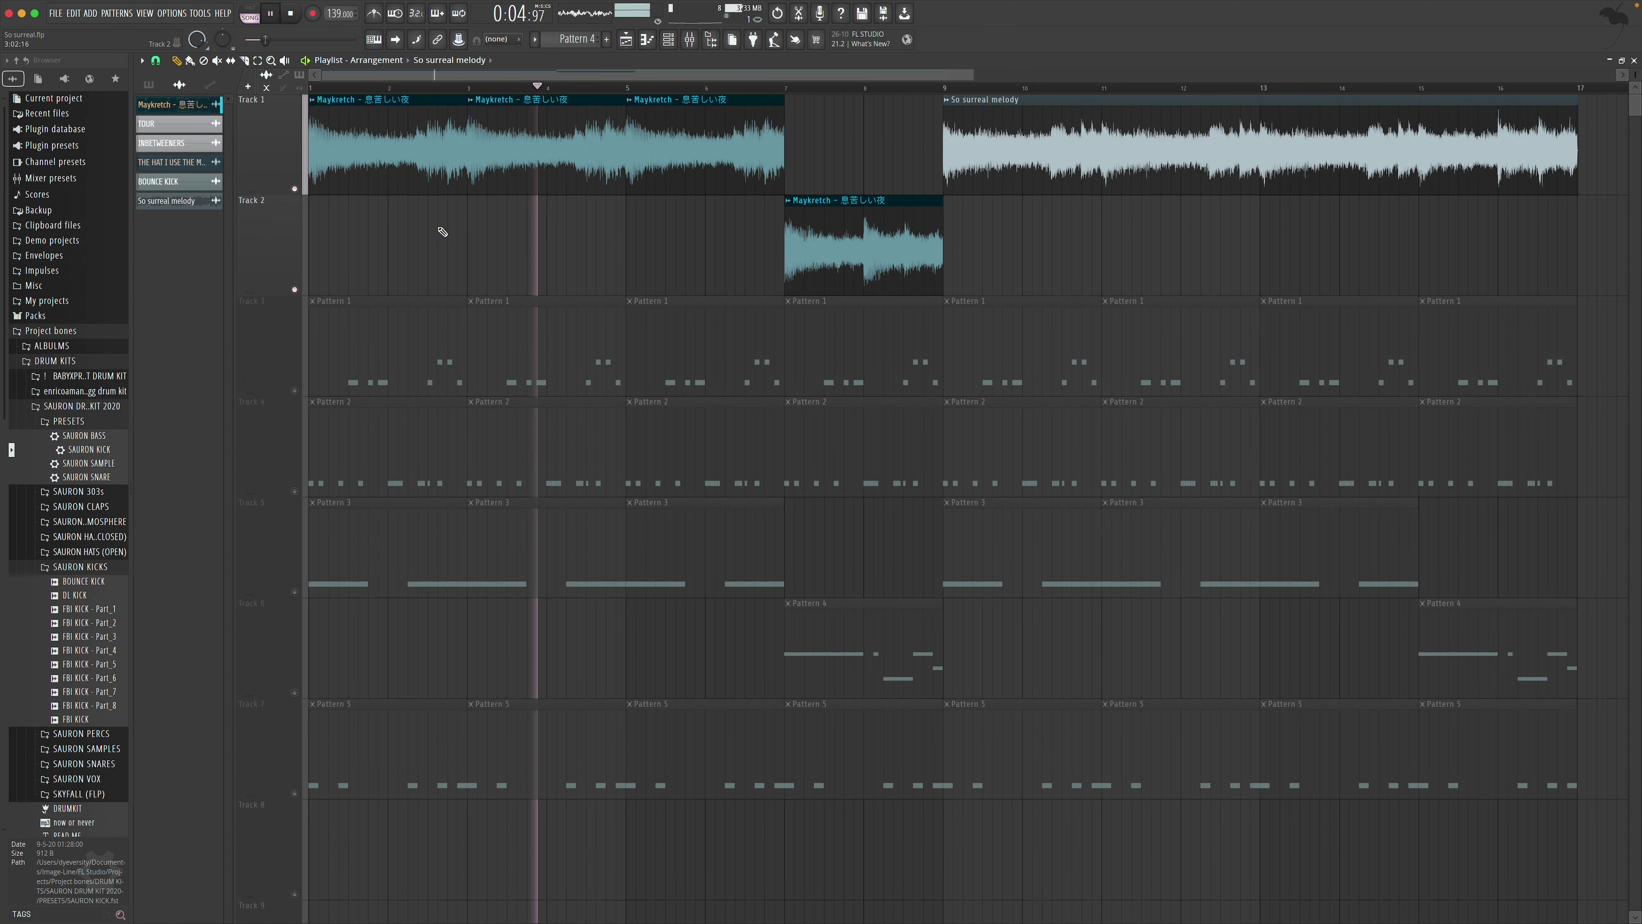
{"action": "key", "text": "space"}
{"action": "right_click", "coordinate": [295, 188]}
{"action": "key", "text": "space"}
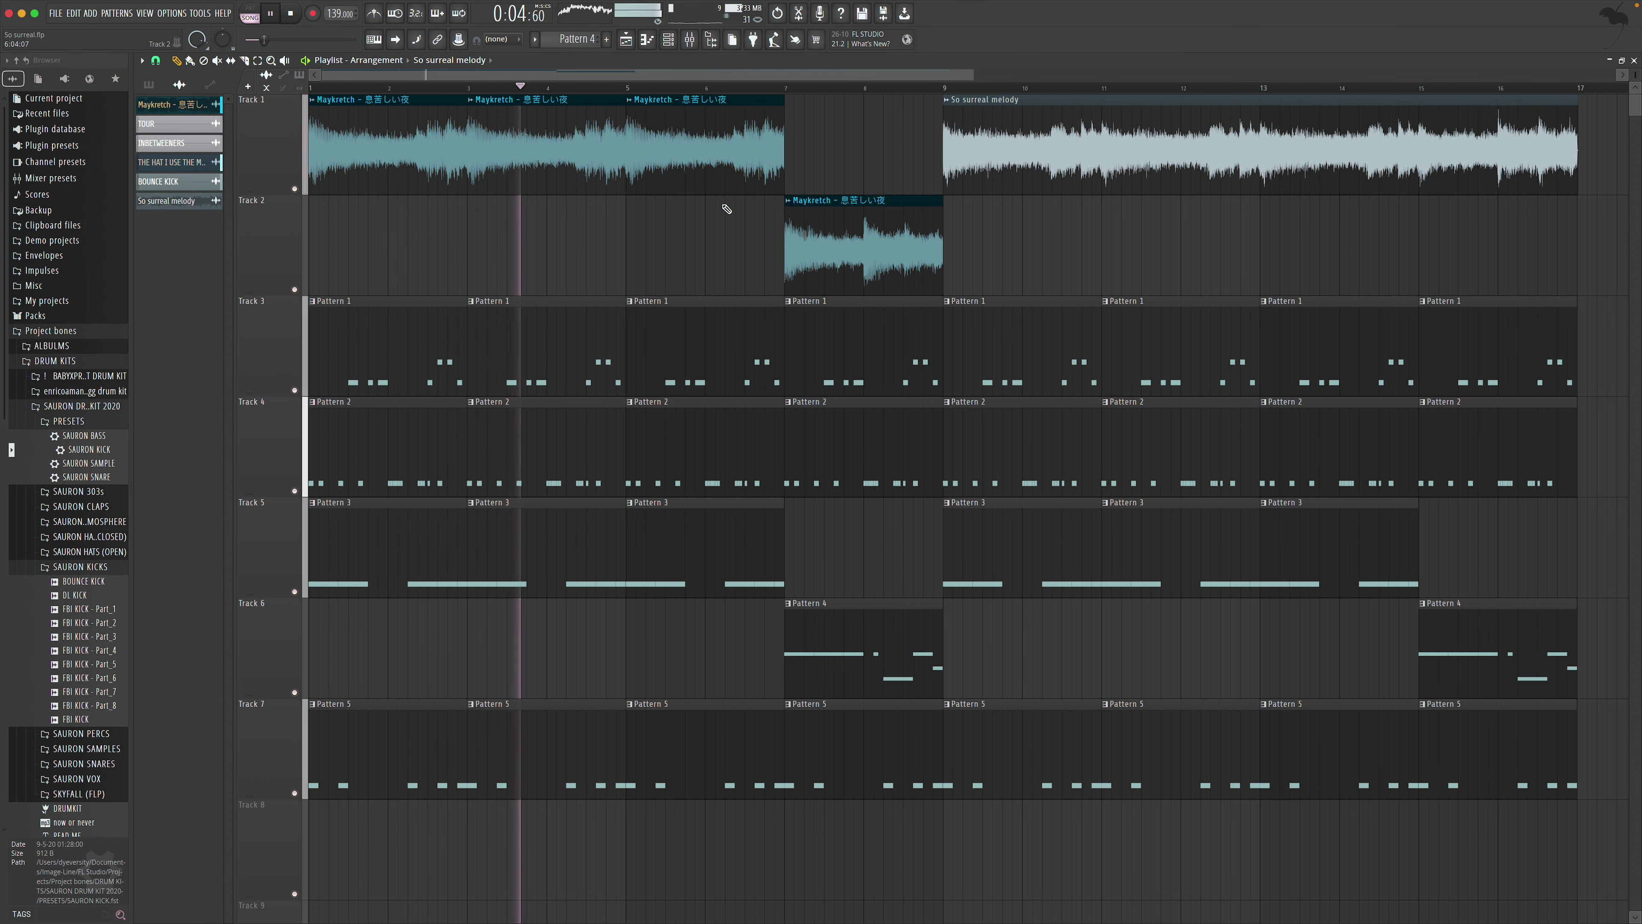
{"action": "left_click_drag", "start_coordinate": [971, 75], "coordinate": [1284, 75]}
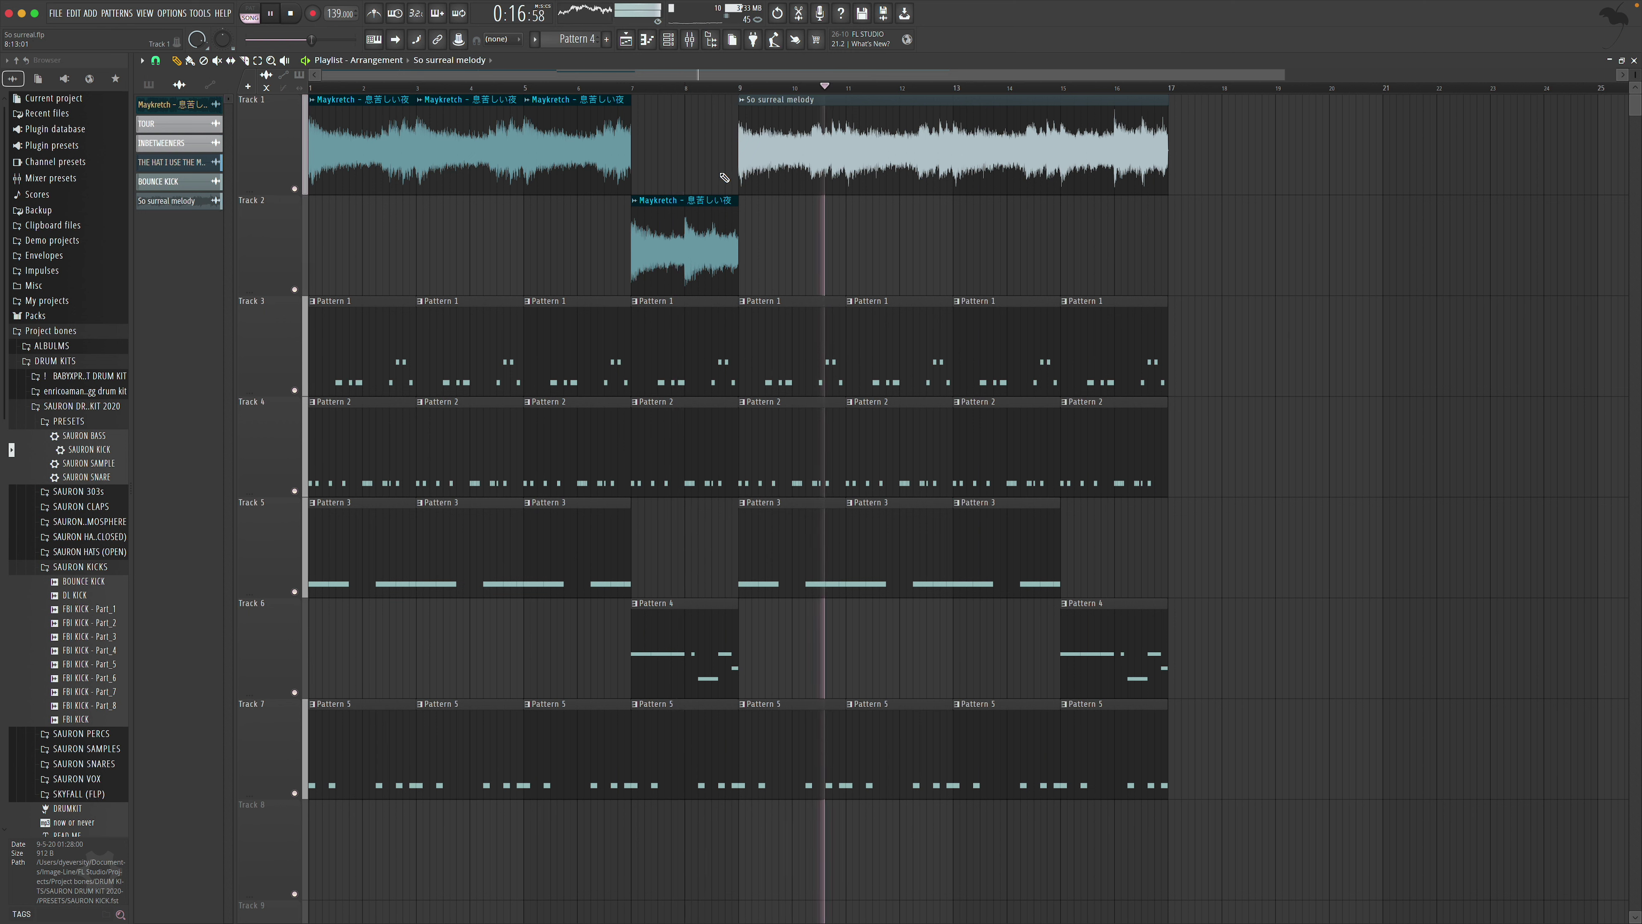
Play the So surreal melody from bar 9 with Insert 7 soloed in the mixer
{"action": "key", "text": "F9"}
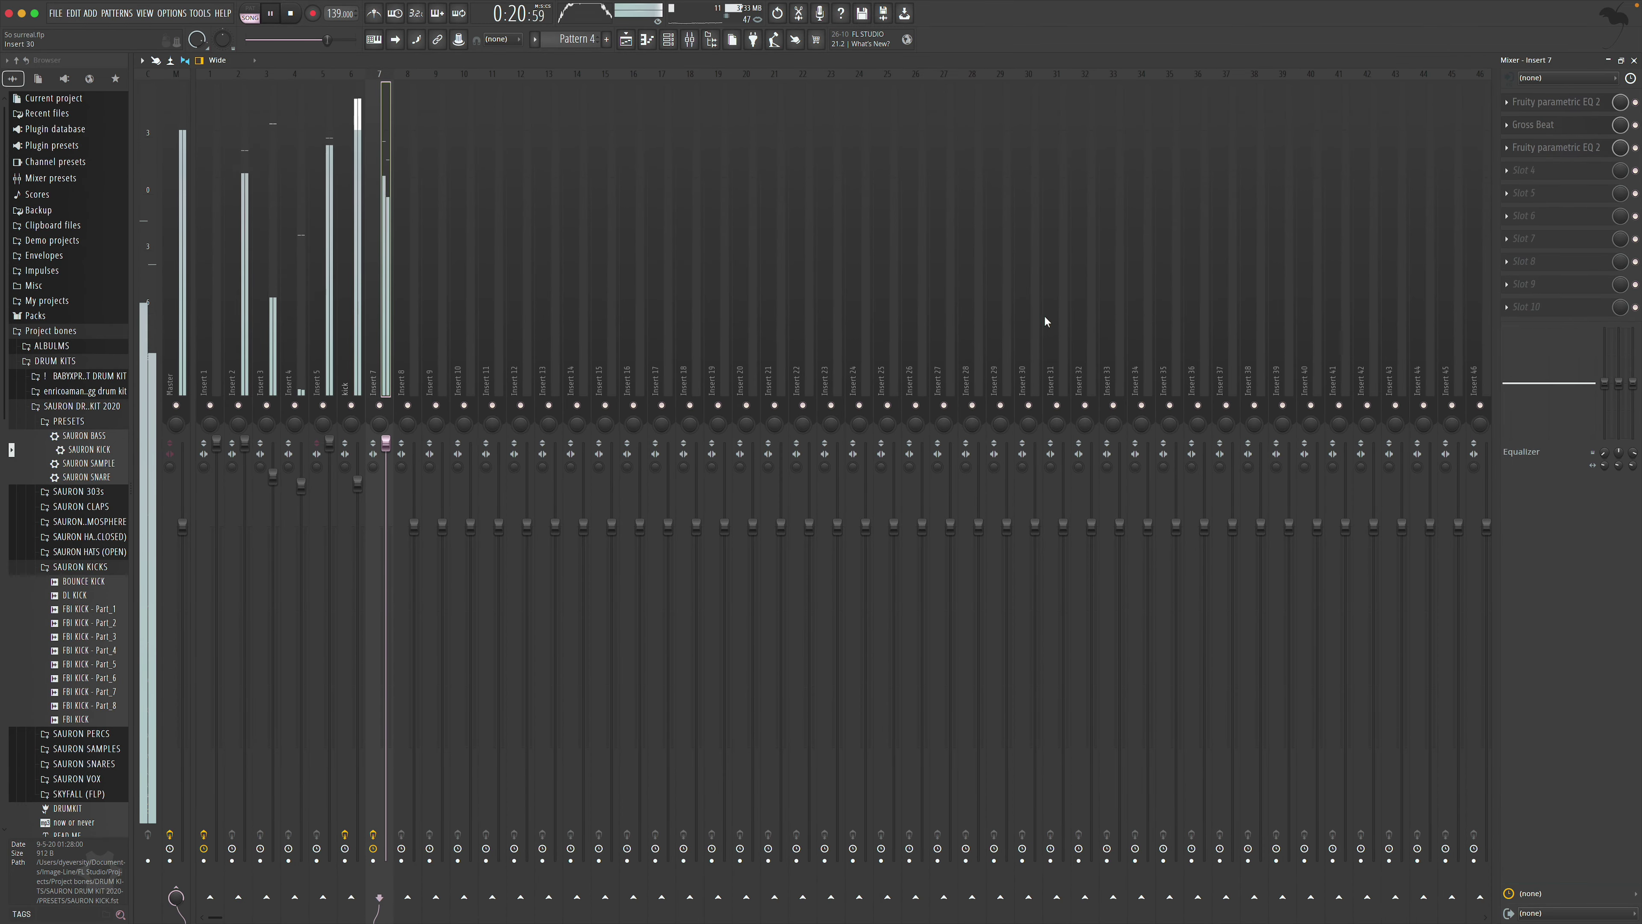
{"action": "key", "text": "space"}
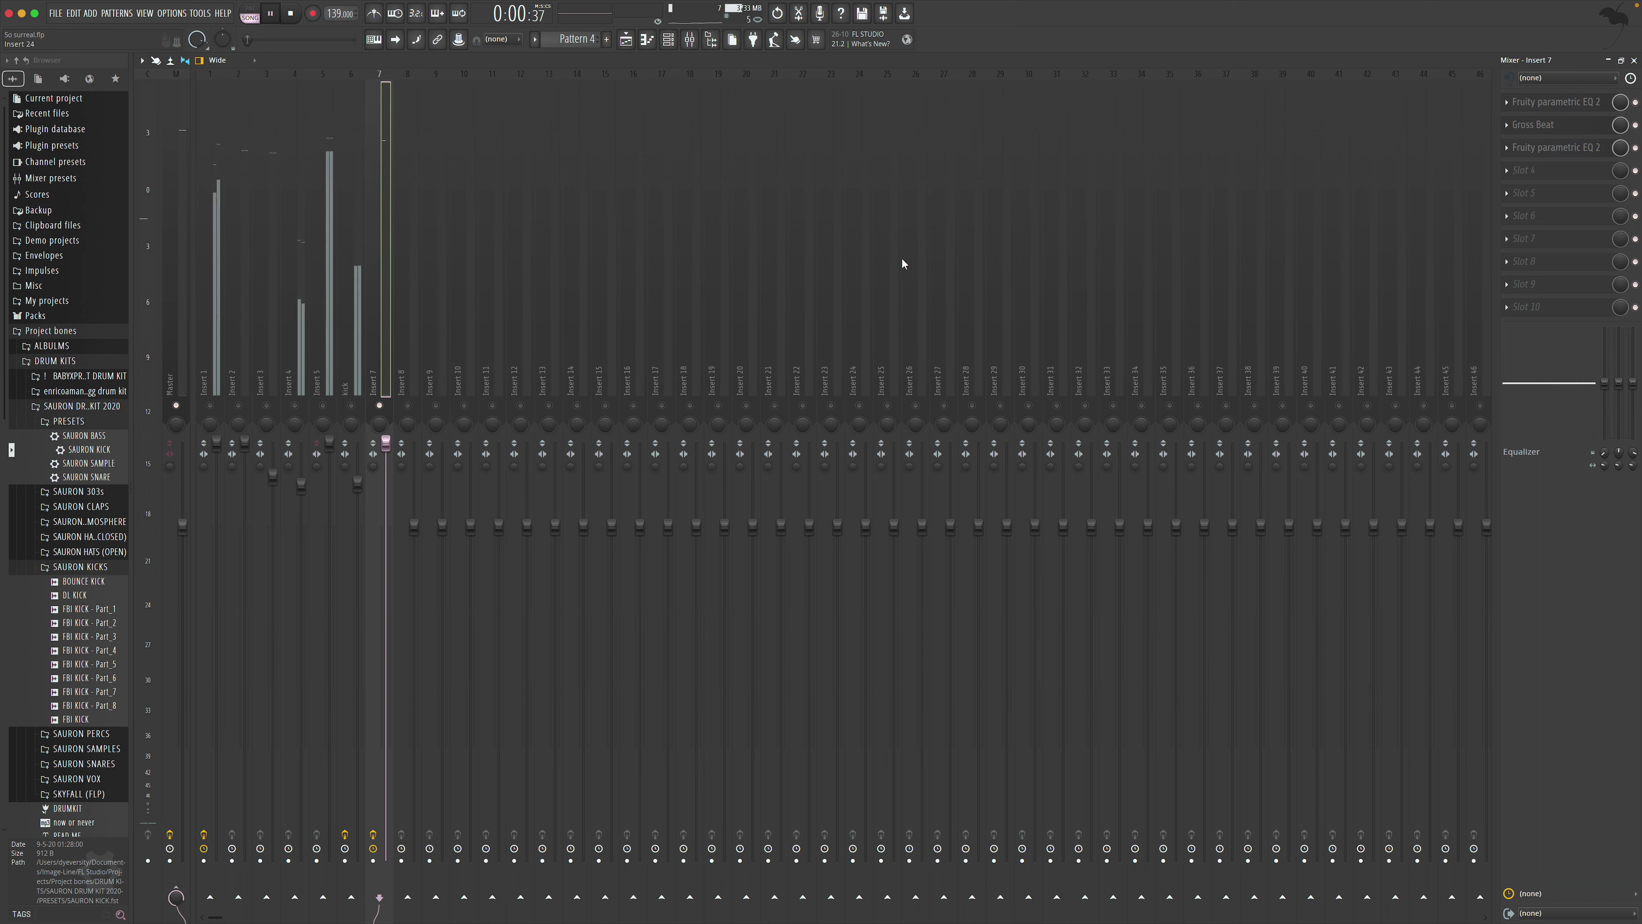
{"action": "key", "text": "F5"}
{"action": "left_click", "coordinate": [739, 83]}
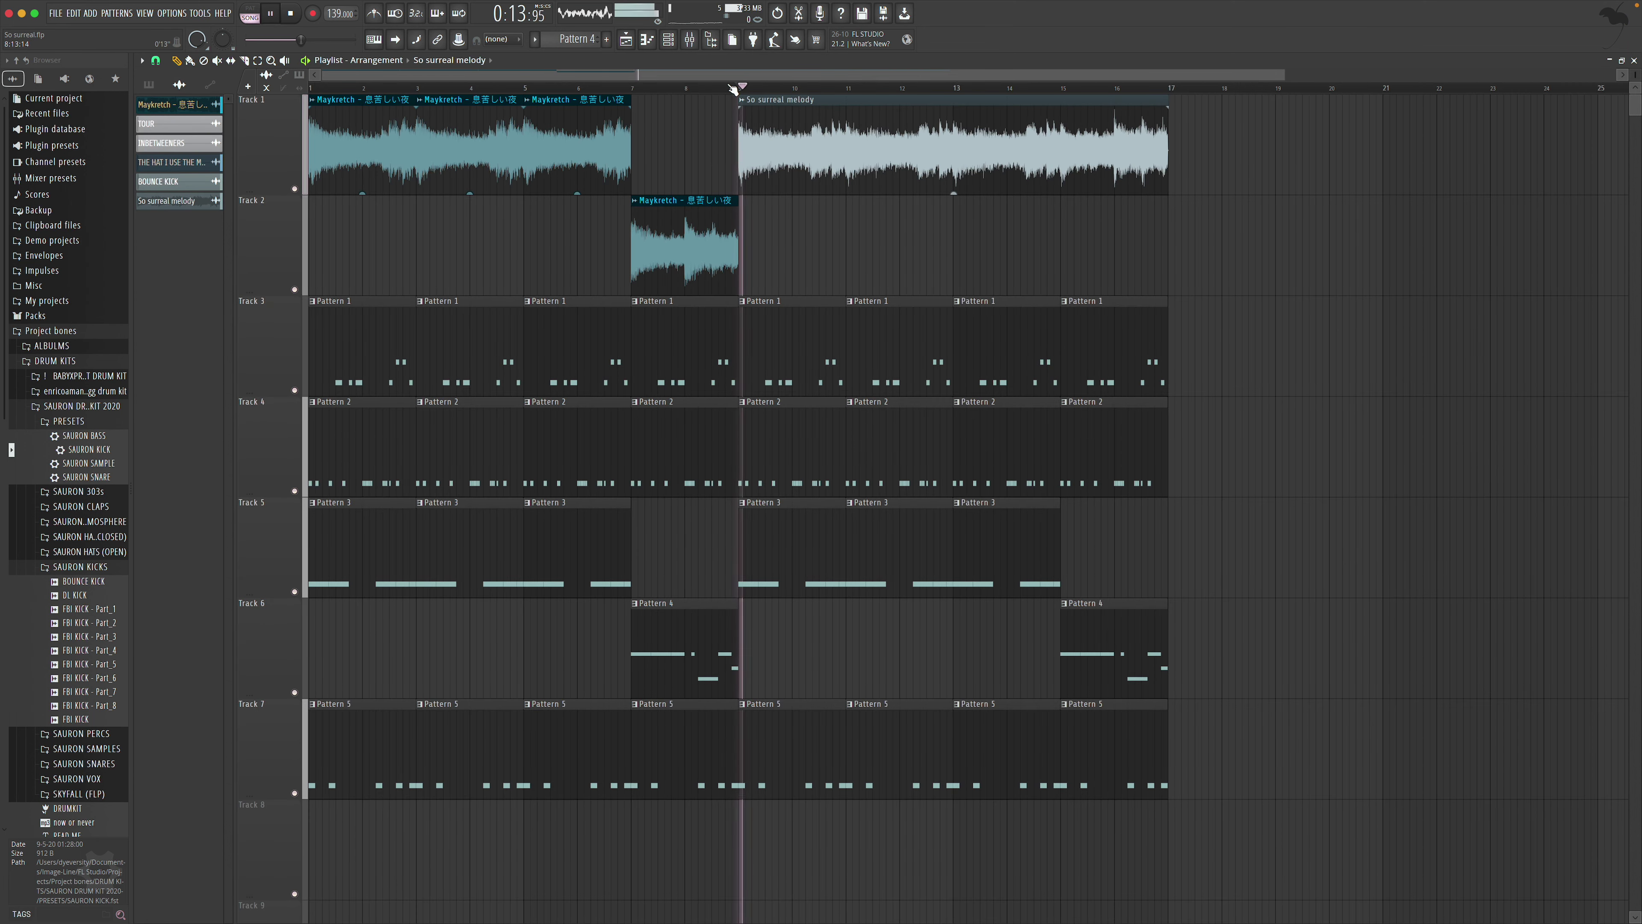
{"action": "key", "text": "F9"}
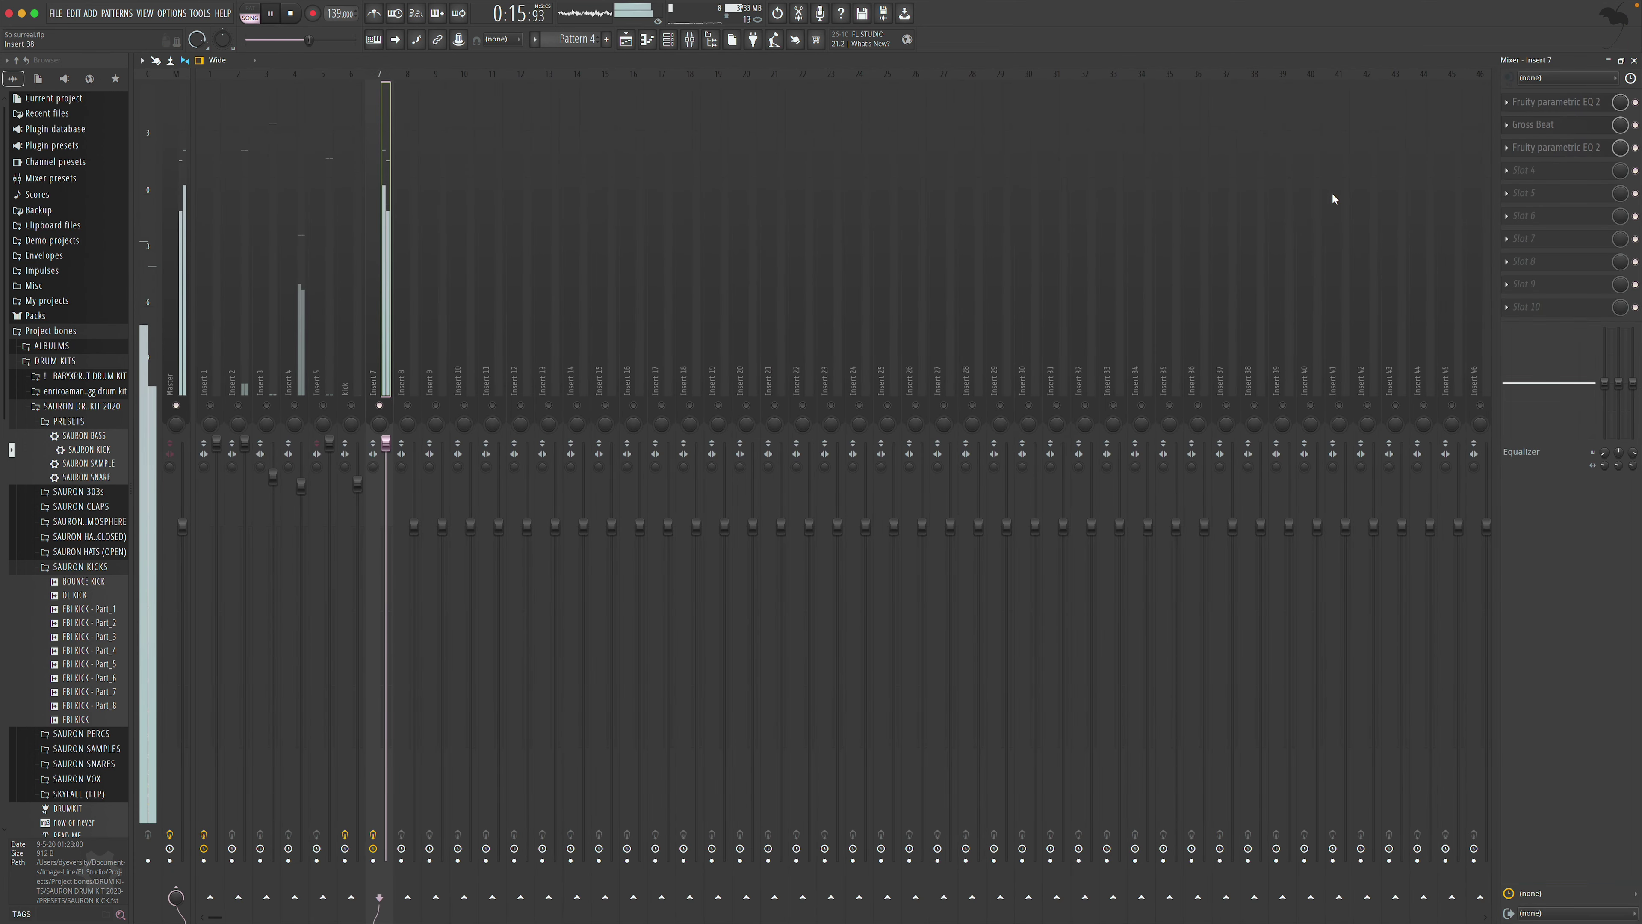
Stop playback and compare the Gross Beat time patterns on Insert 1 and Insert 7
{"action": "key", "text": "space"}
{"action": "left_click", "coordinate": [1635, 61]}
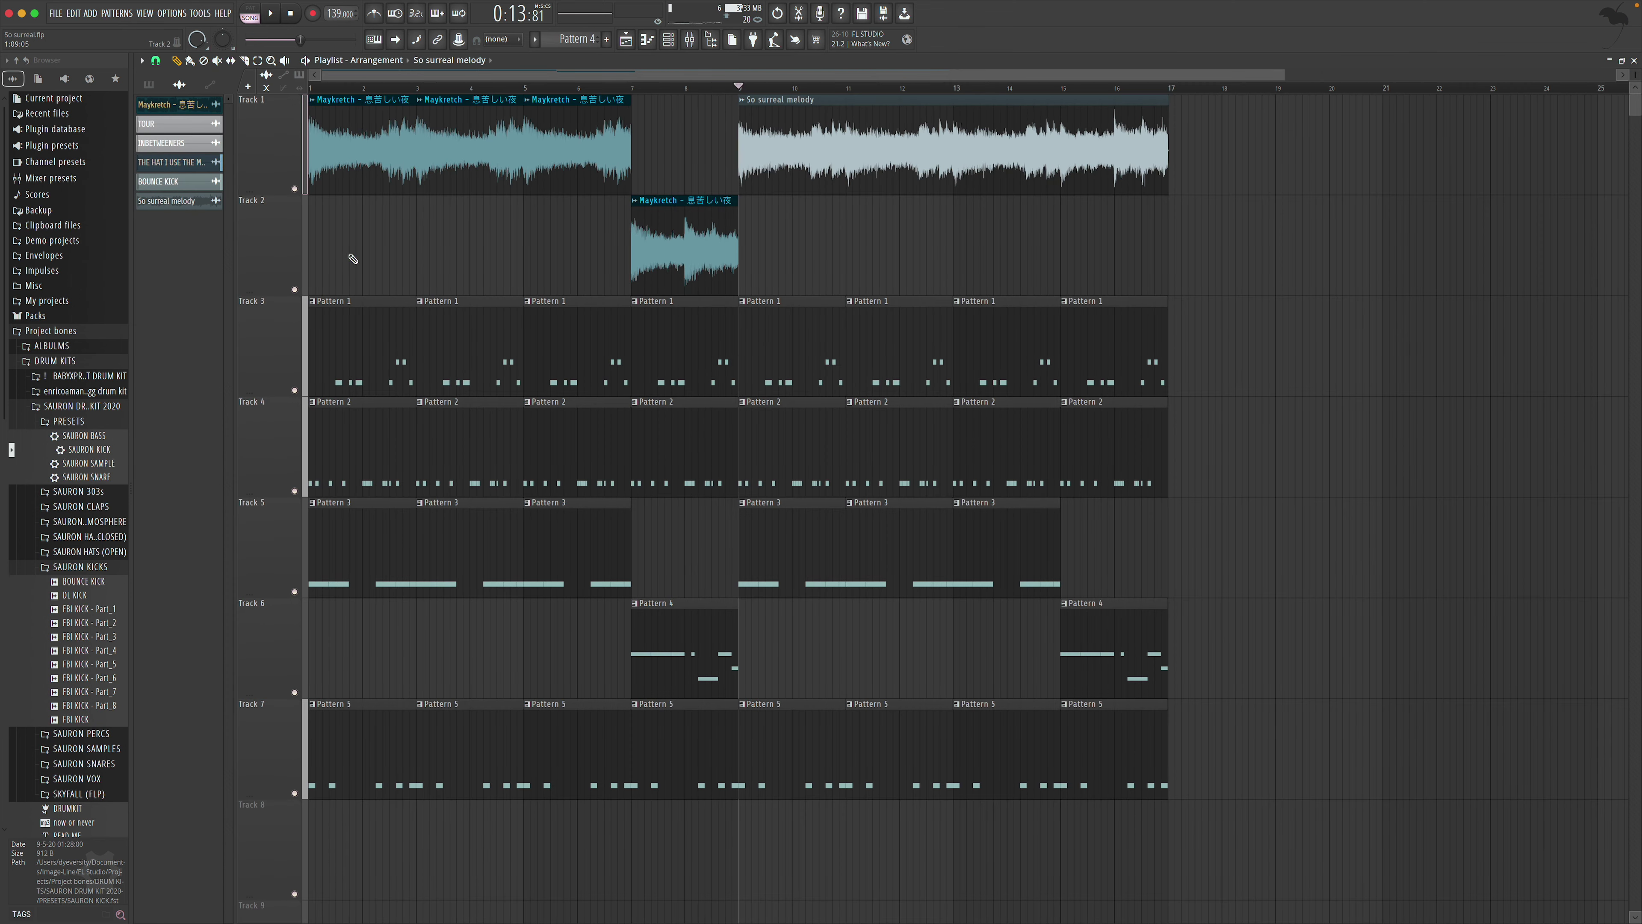
{"action": "left_click", "coordinate": [692, 43]}
{"action": "left_click", "coordinate": [226, 255]}
{"action": "left_click", "coordinate": [1576, 172]}
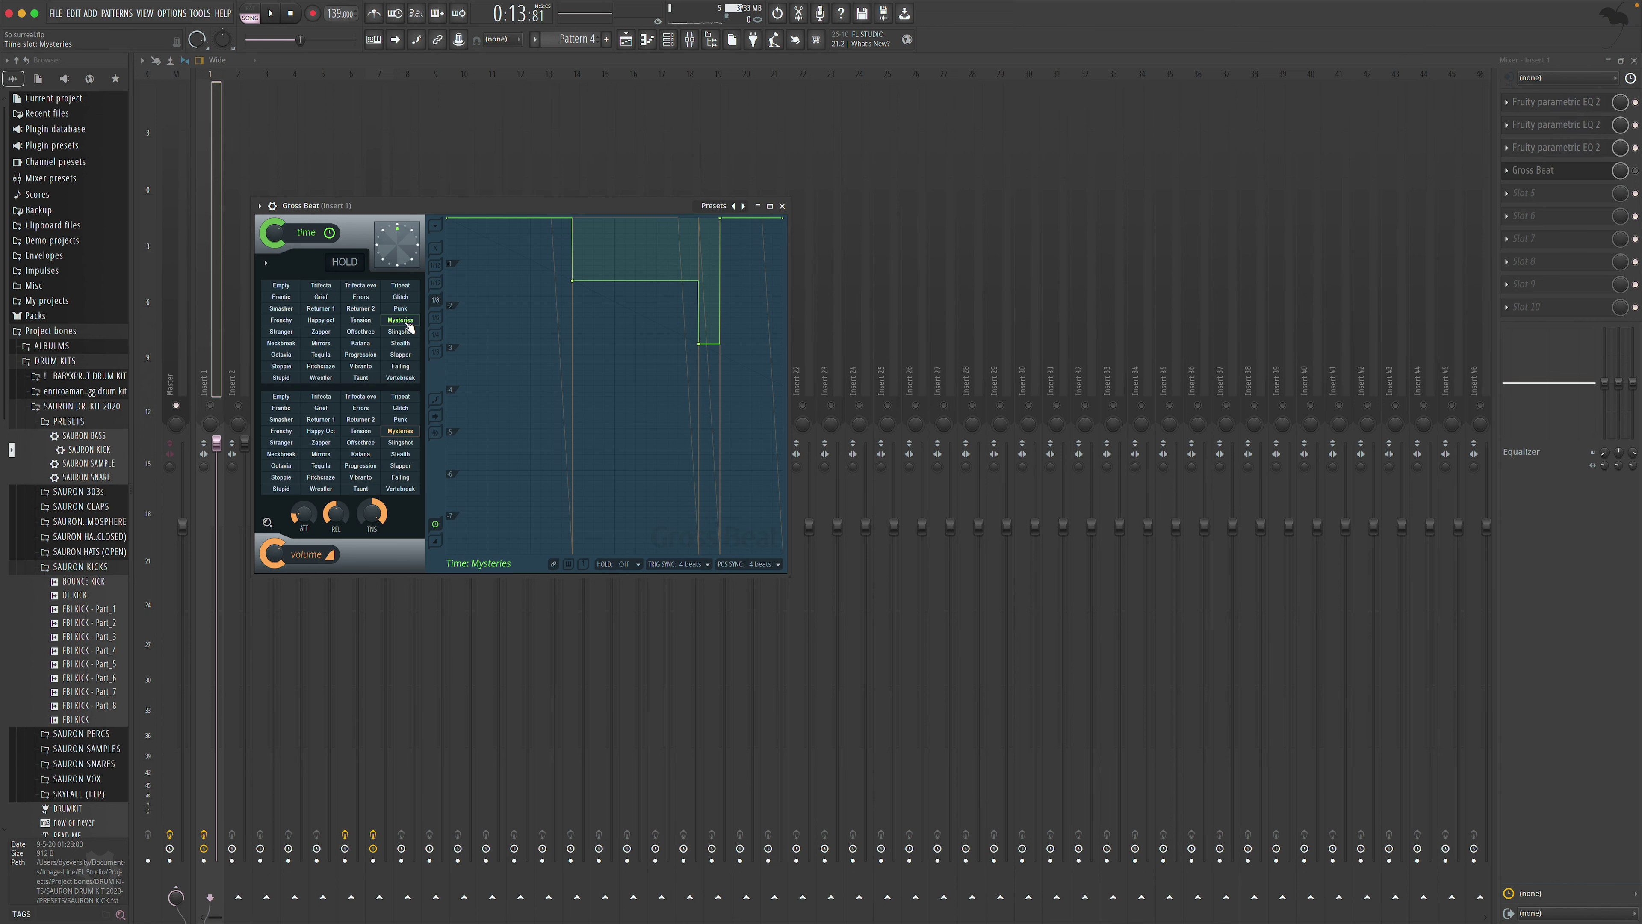
{"action": "left_click", "coordinate": [783, 206]}
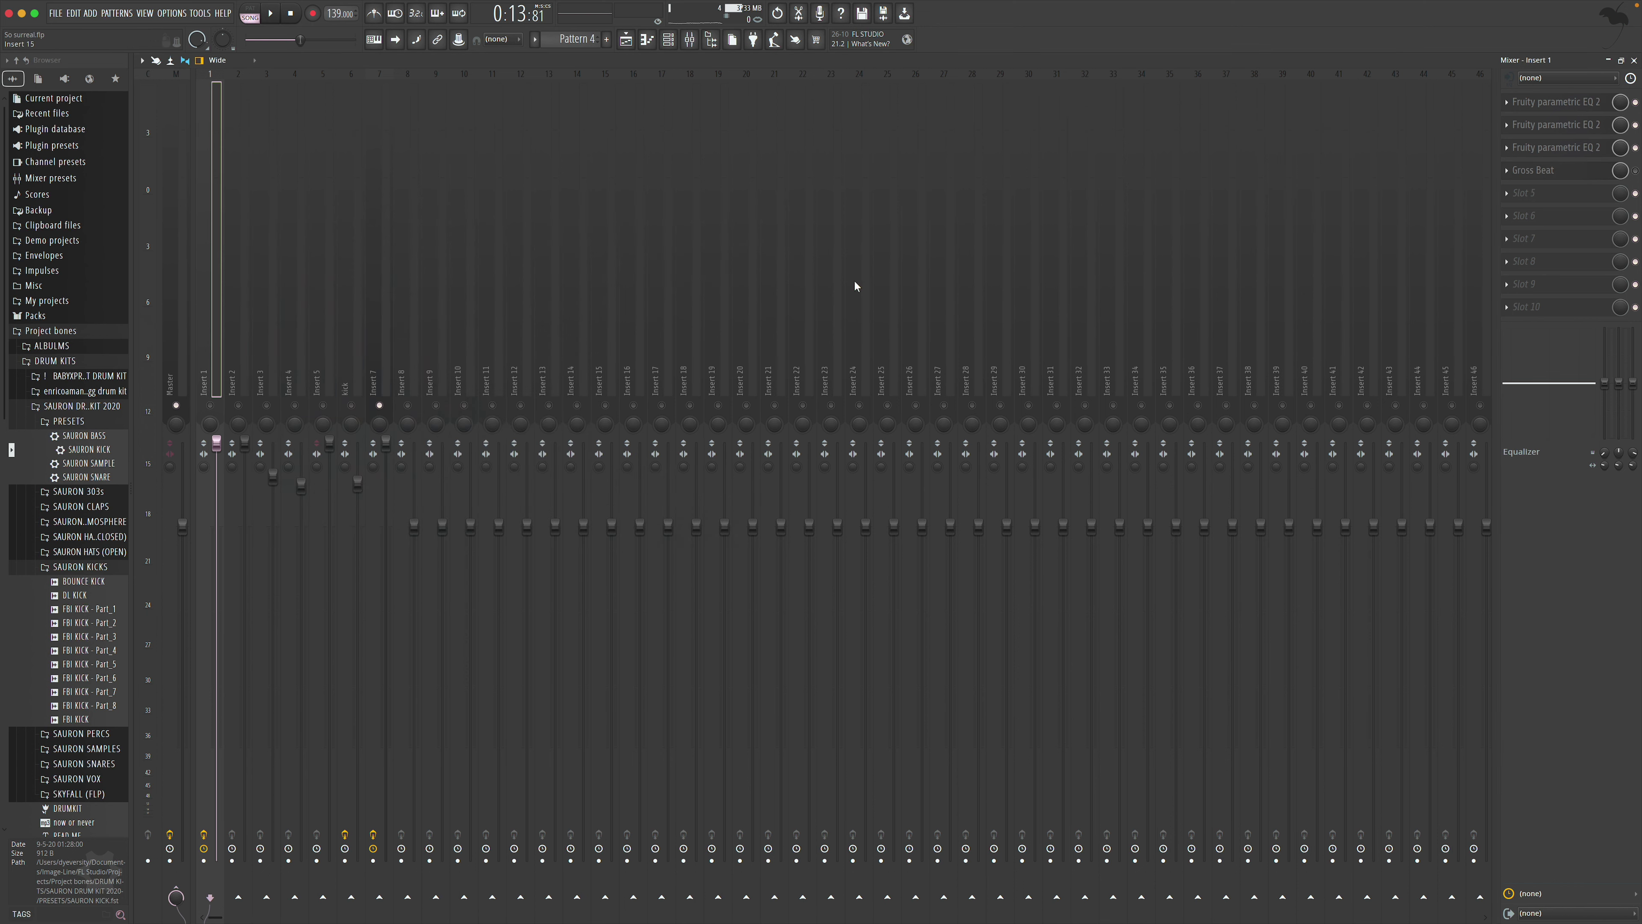
{"action": "left_click", "coordinate": [378, 355]}
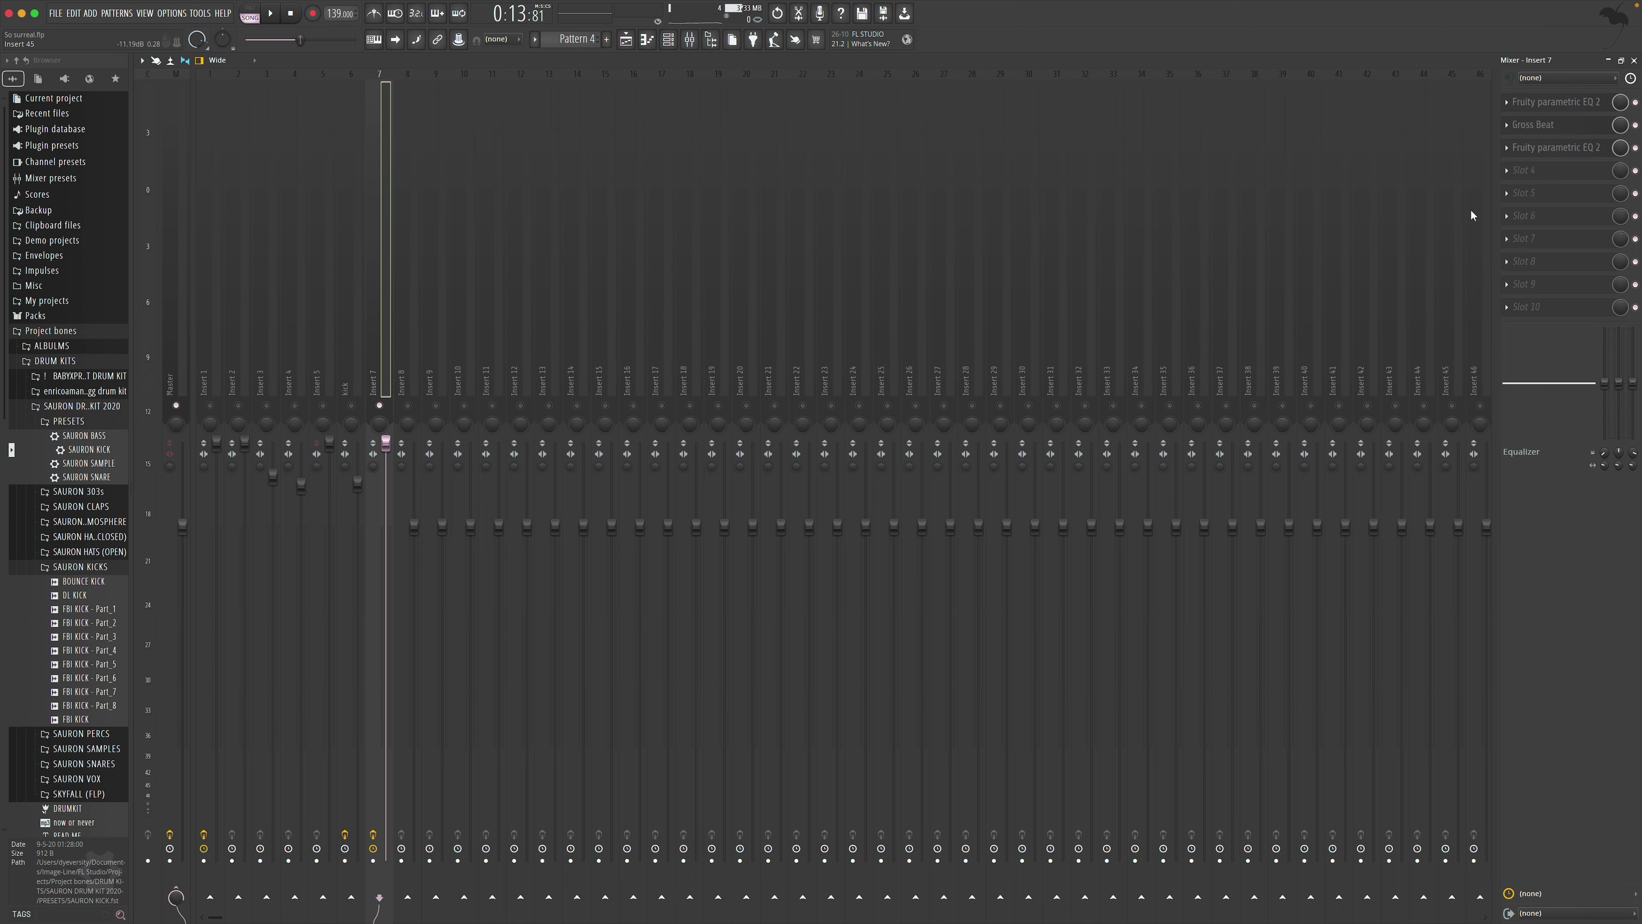
{"action": "left_click", "coordinate": [1538, 133]}
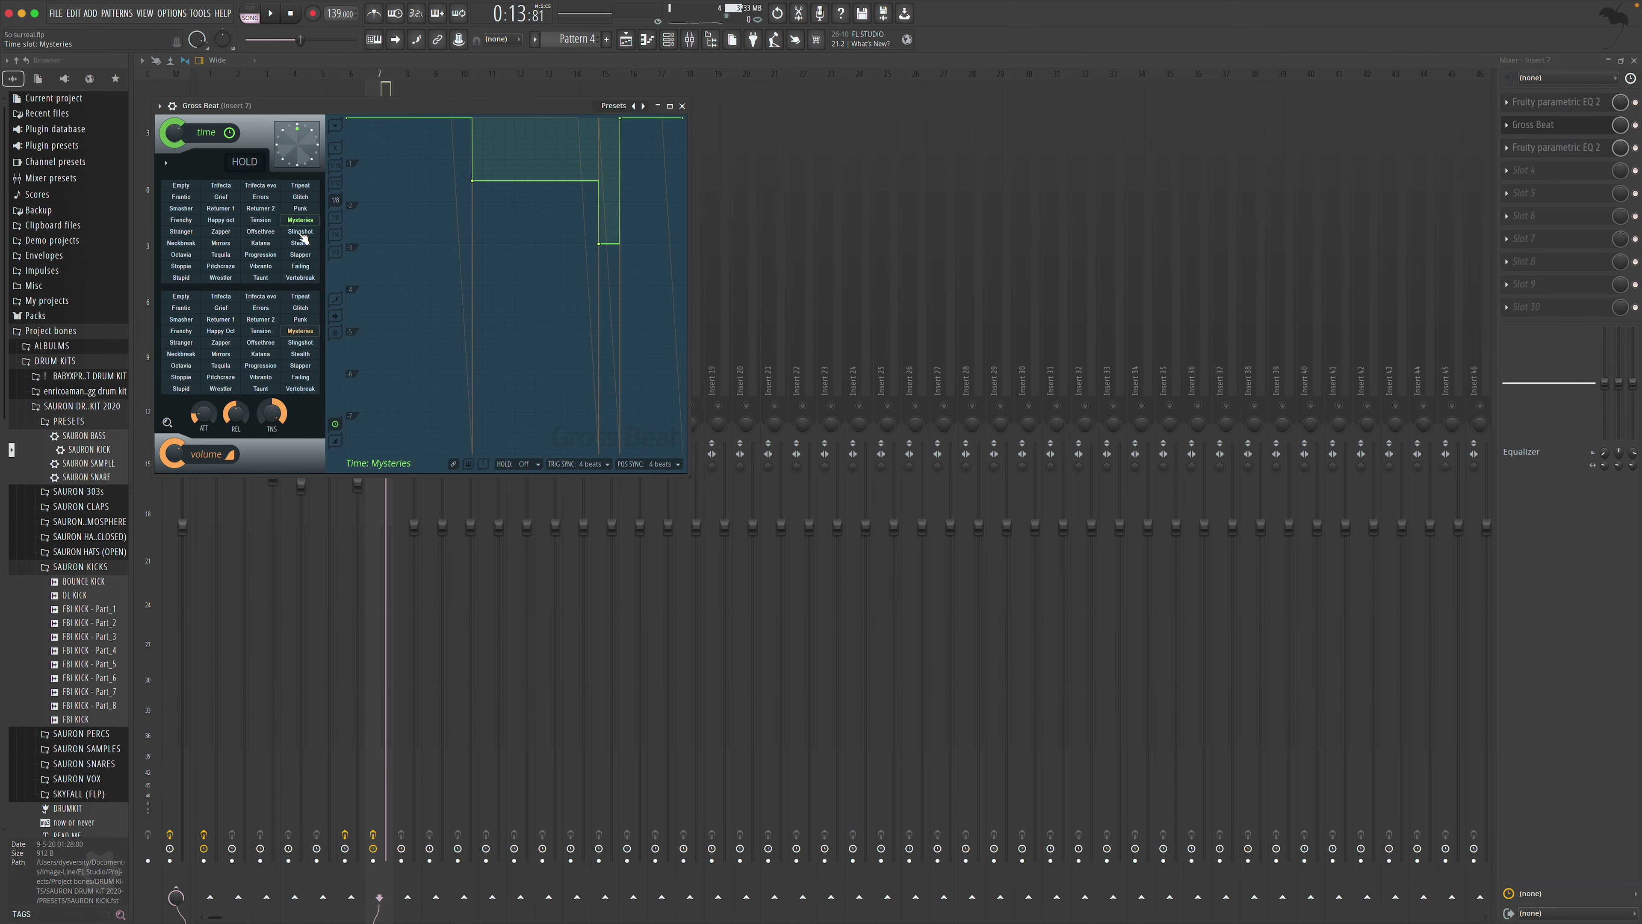
{"action": "left_click", "coordinate": [683, 106]}
{"action": "left_click", "coordinate": [1635, 61]}
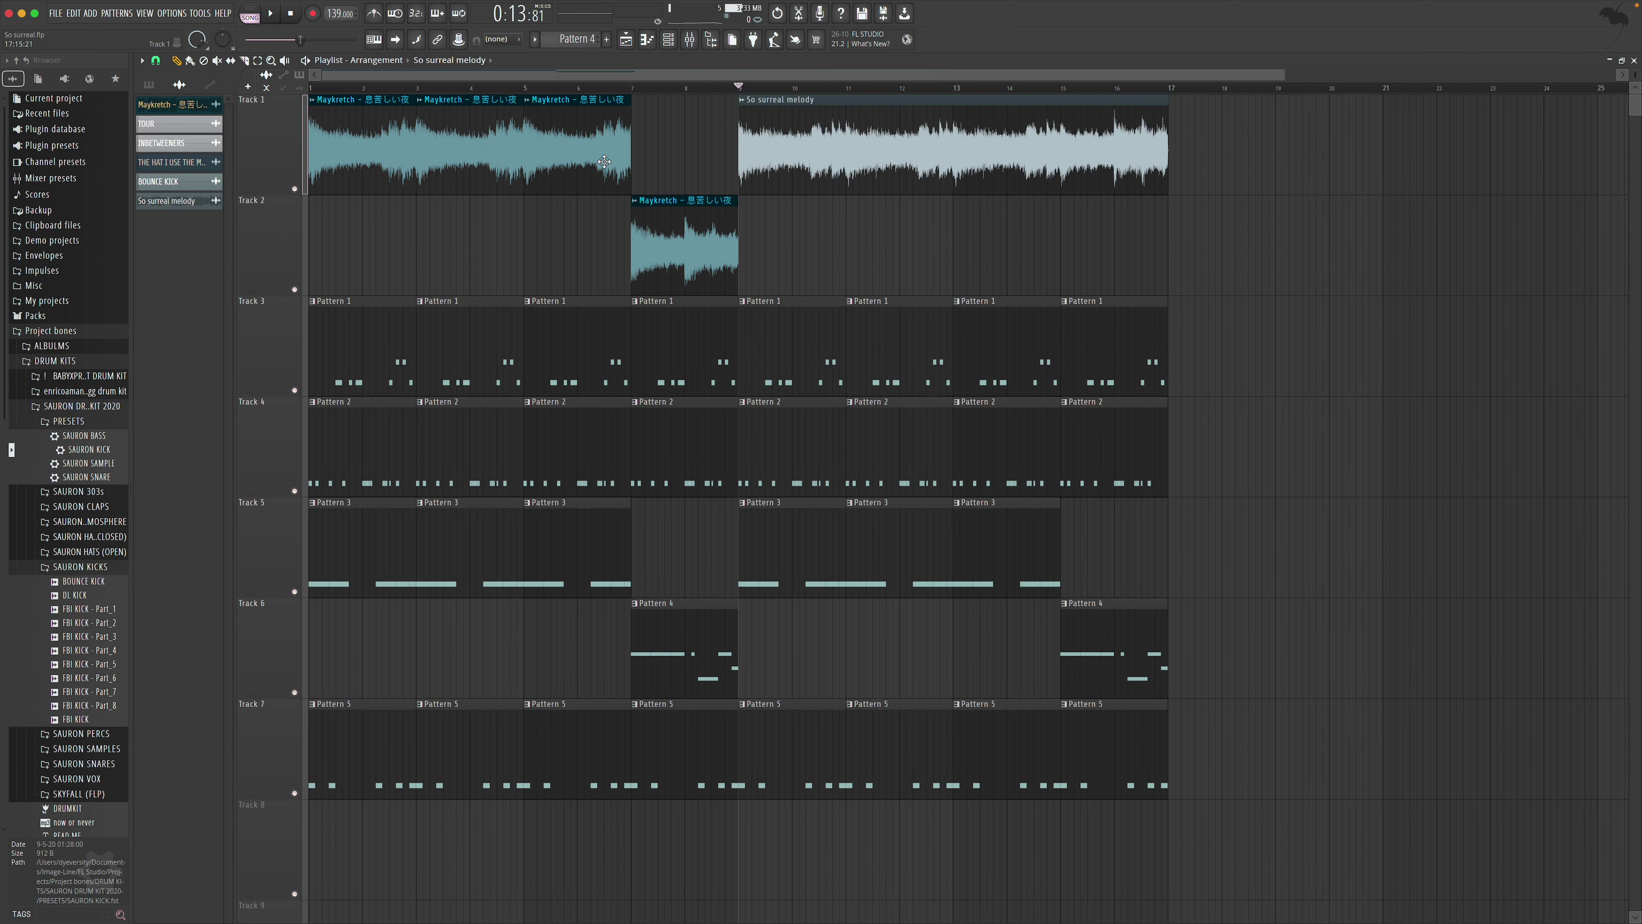
Return the song position to the start and unmute all mixer tracks, ending the solo on Insert 7
{"action": "left_click", "coordinate": [322, 87]}
{"action": "key", "text": "space"}
{"action": "key", "text": "space"}
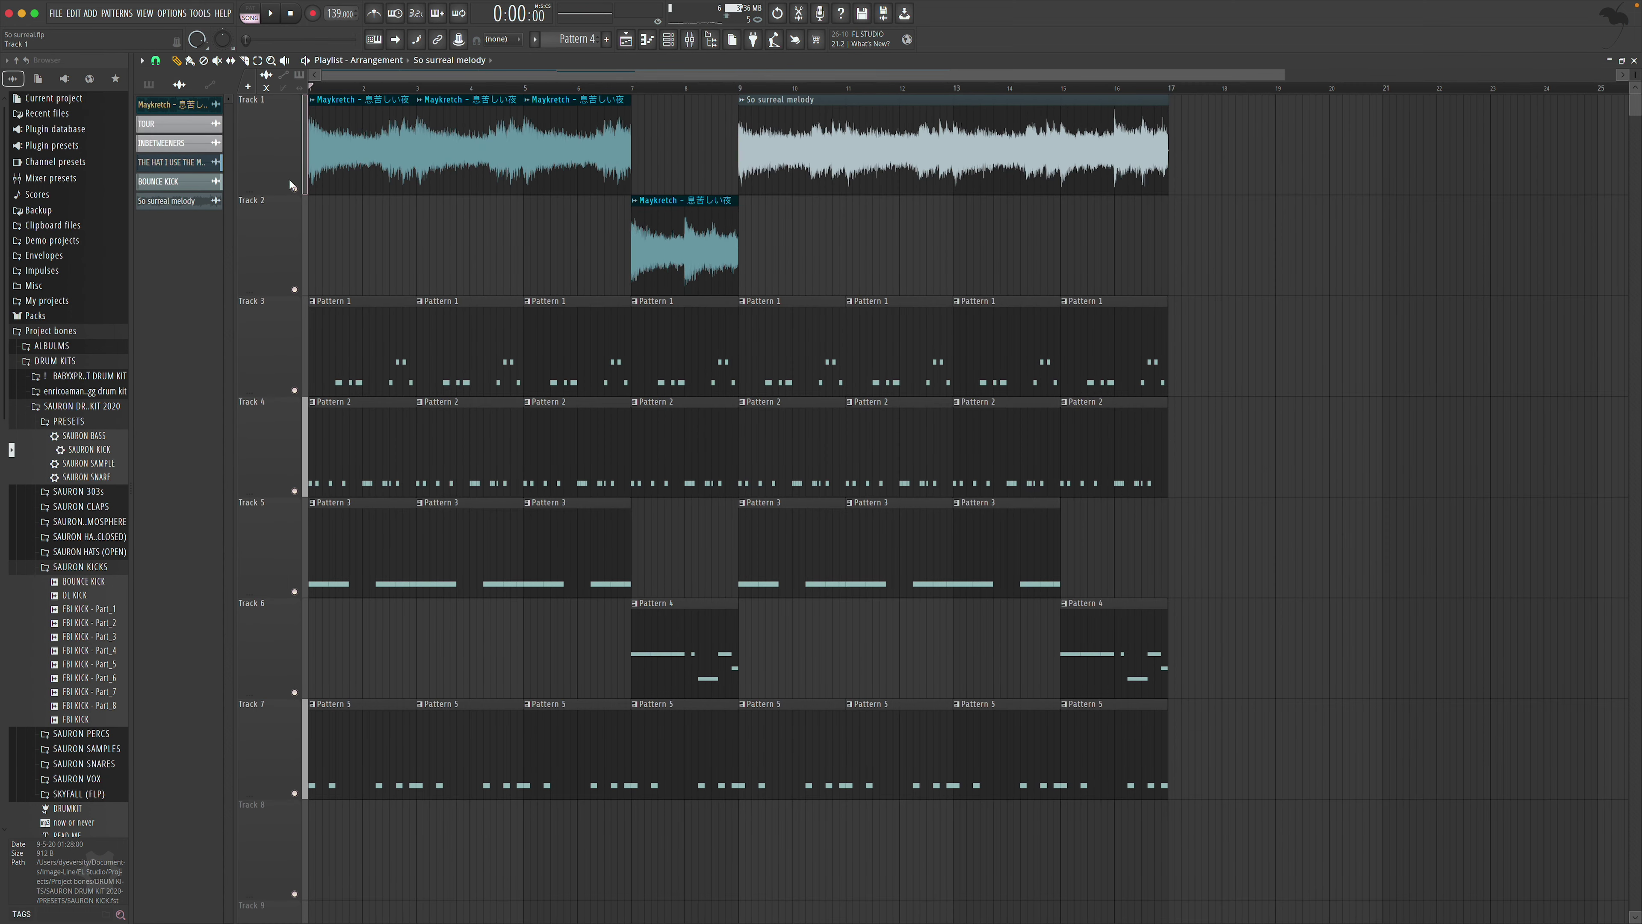
{"action": "key", "text": "F9"}
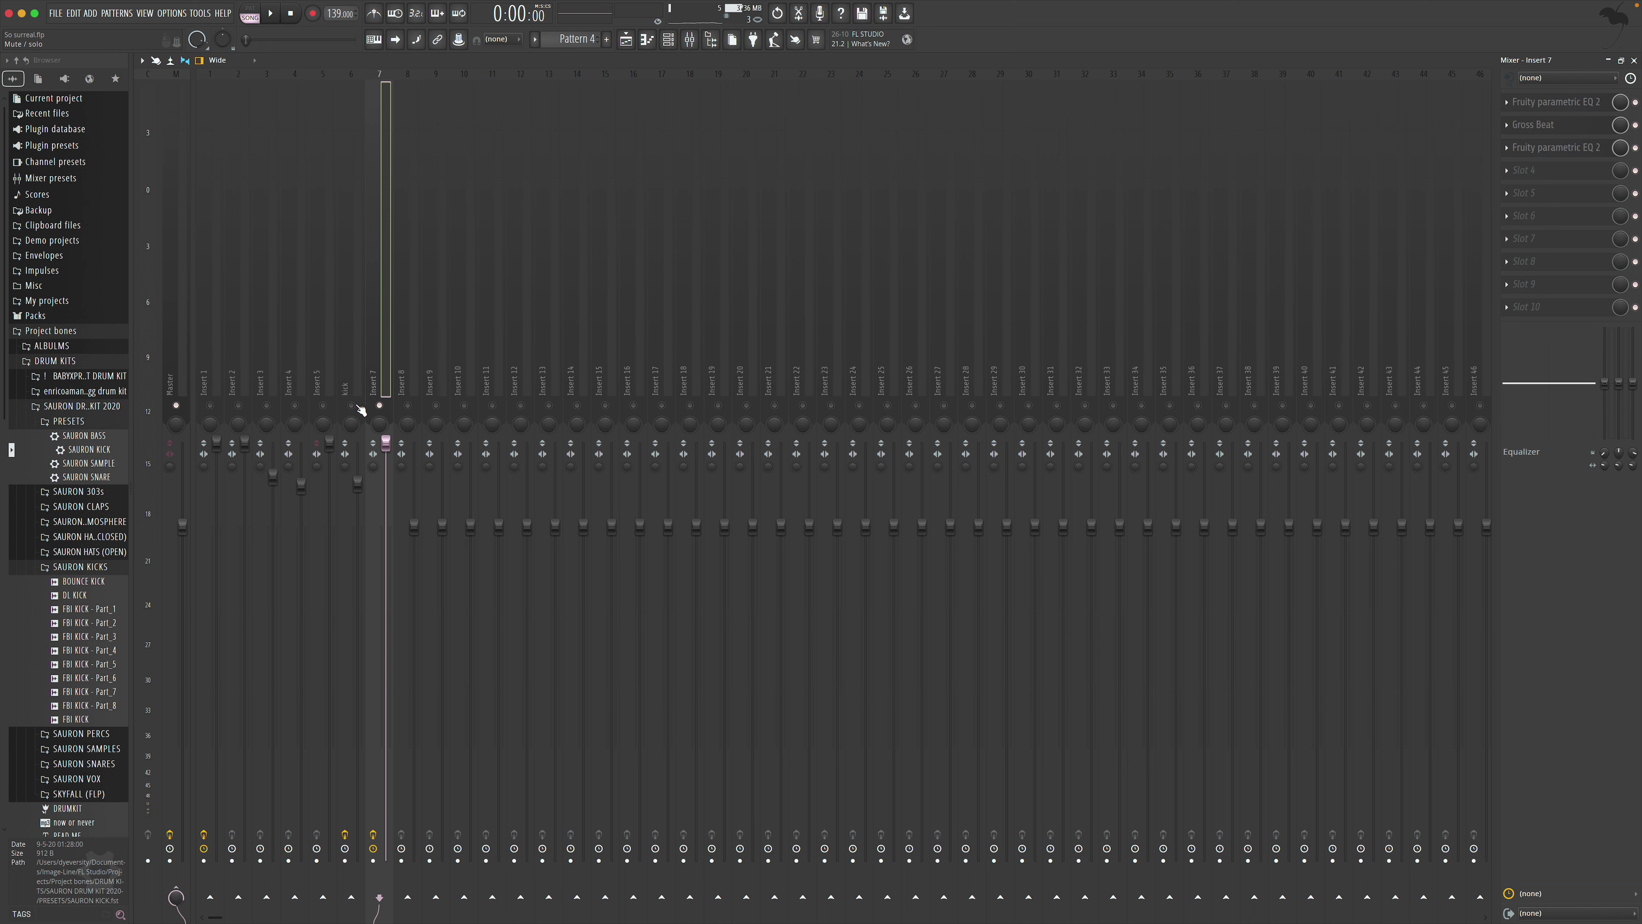
{"action": "left_click", "coordinate": [208, 402]}
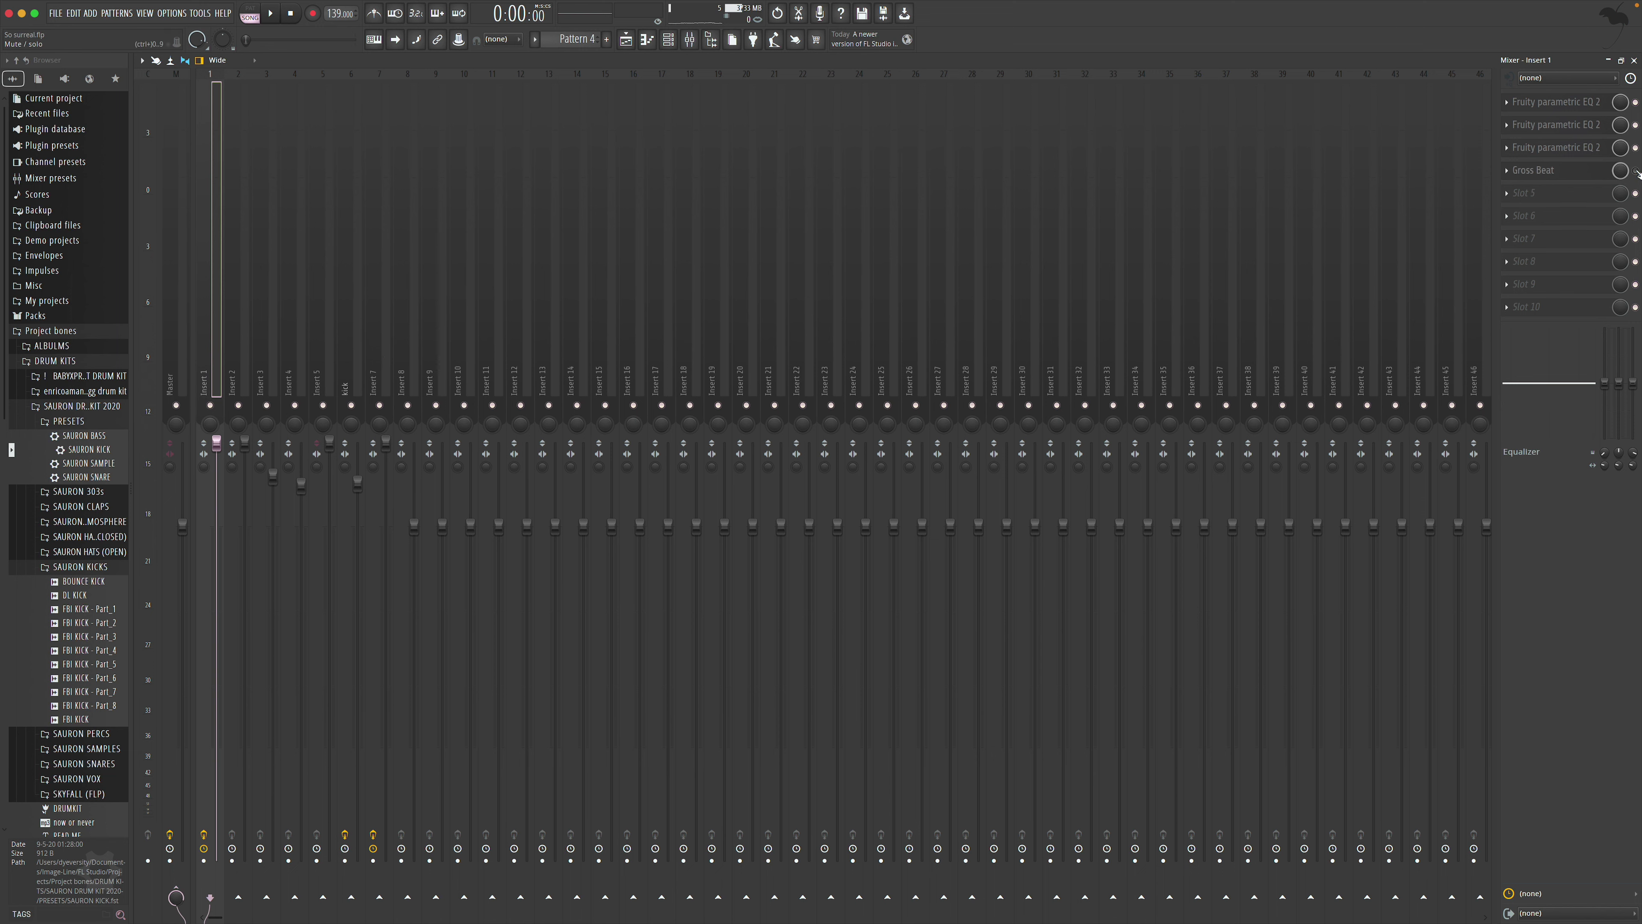
Turn off Gross Beat in slot 4 of Insert 1 and play the full arrangement from the start
{"action": "key", "text": "space"}
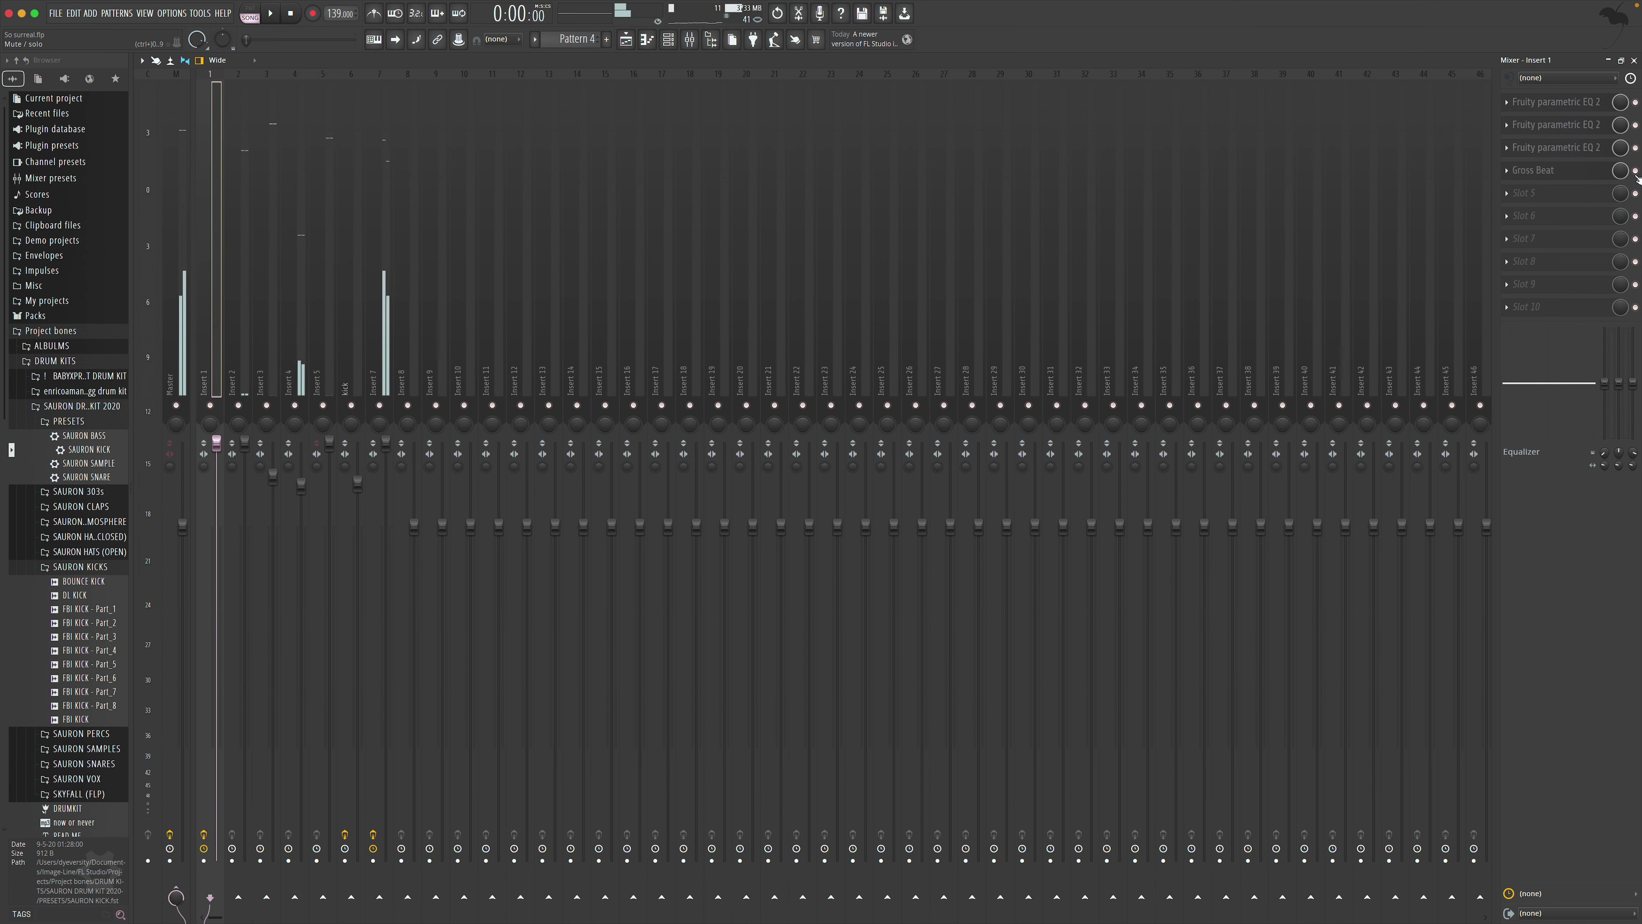
{"action": "left_click", "coordinate": [1636, 171]}
{"action": "key", "text": "space"}
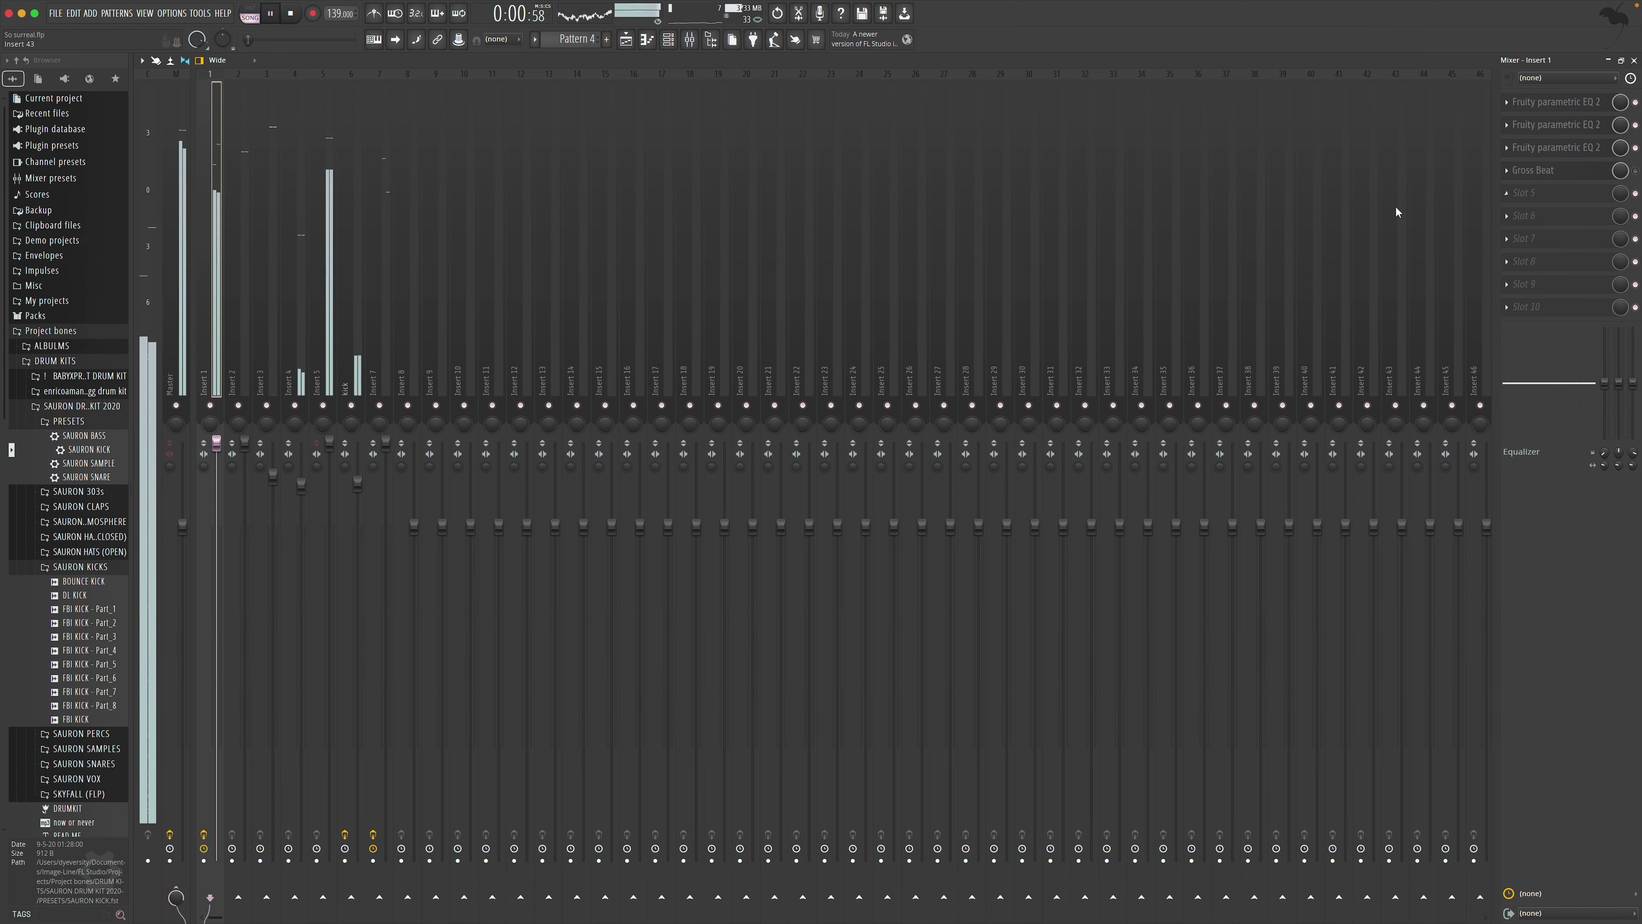
{"action": "left_click", "coordinate": [1635, 61]}
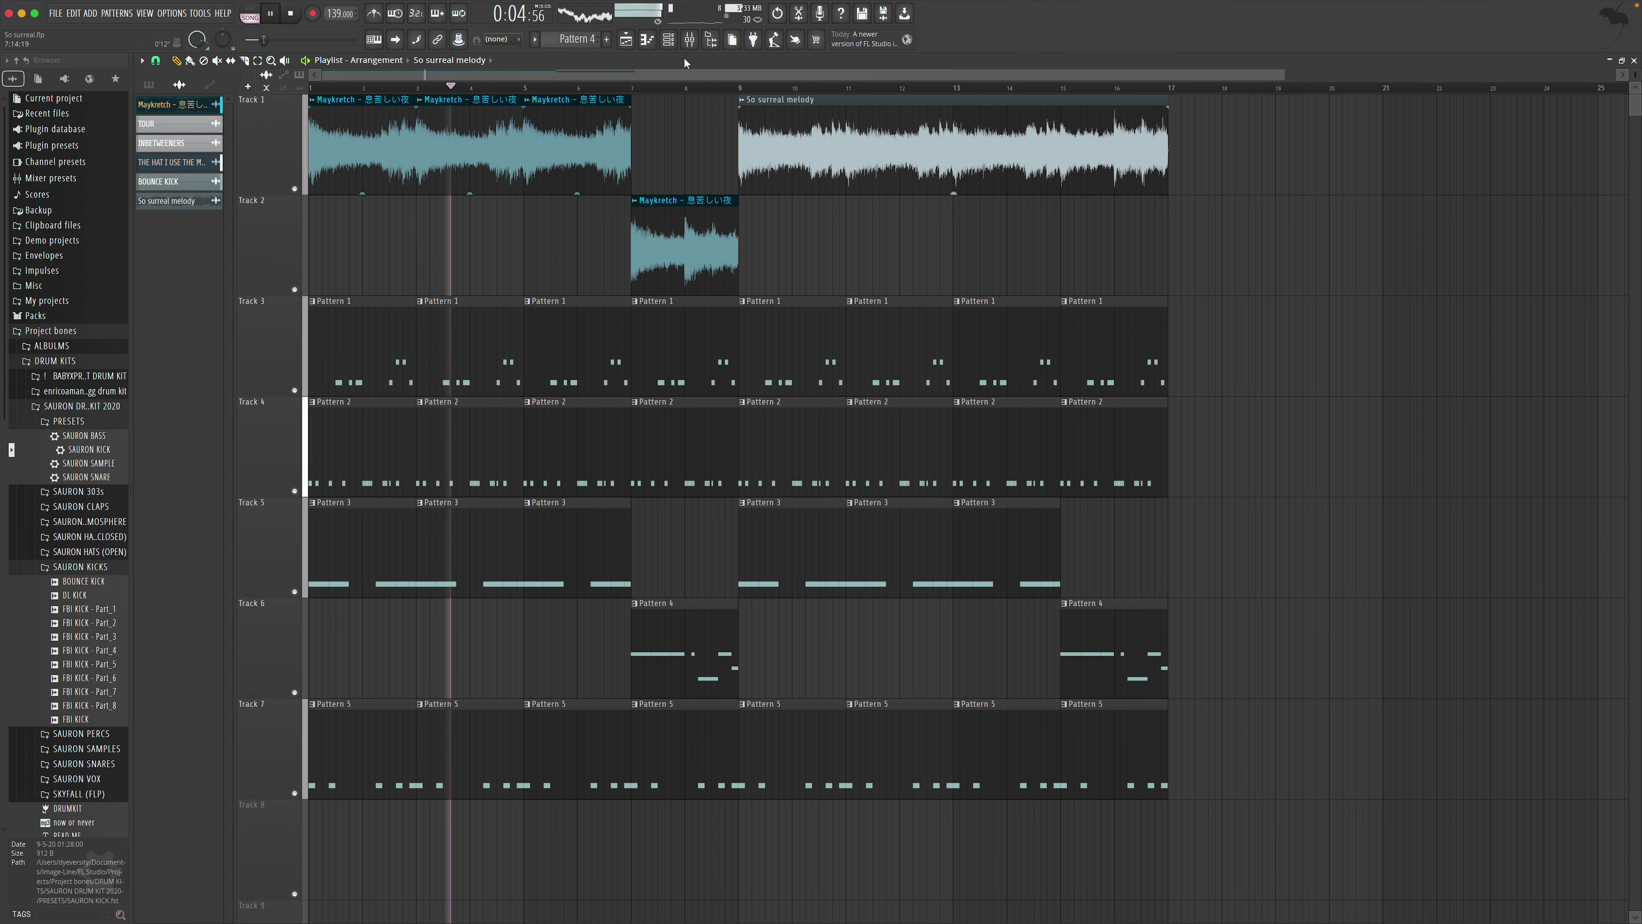
{"action": "left_click", "coordinate": [689, 40]}
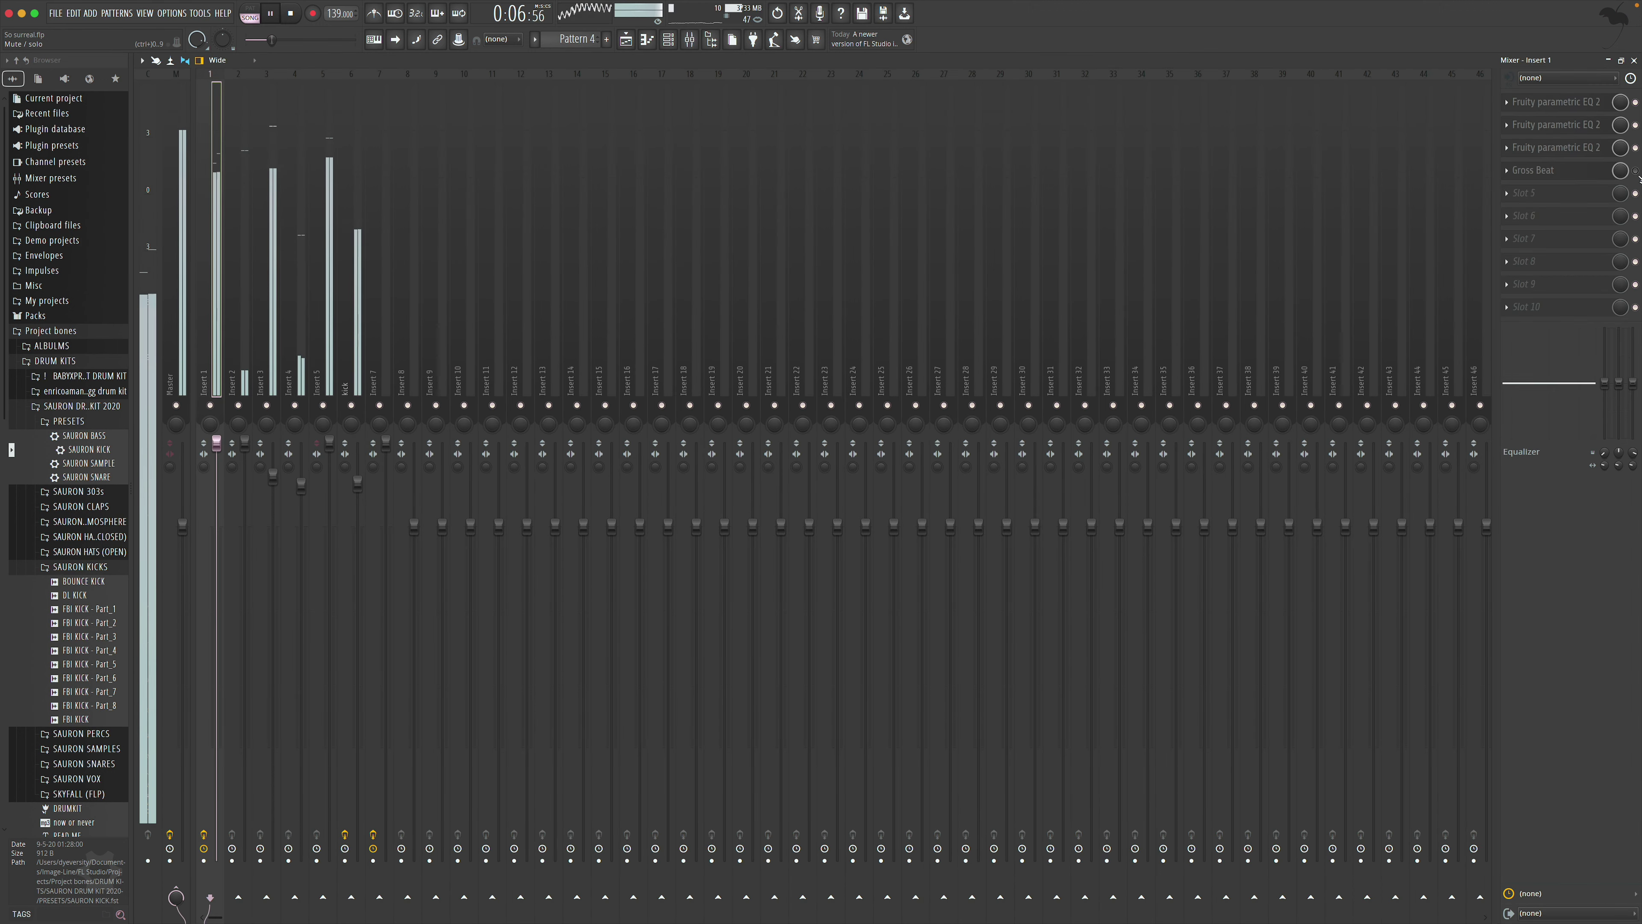
Try the Stupid, Wrestler, Tequila and Neckbreak time patterns in Gross Beat on Insert 7
{"action": "left_click", "coordinate": [388, 291]}
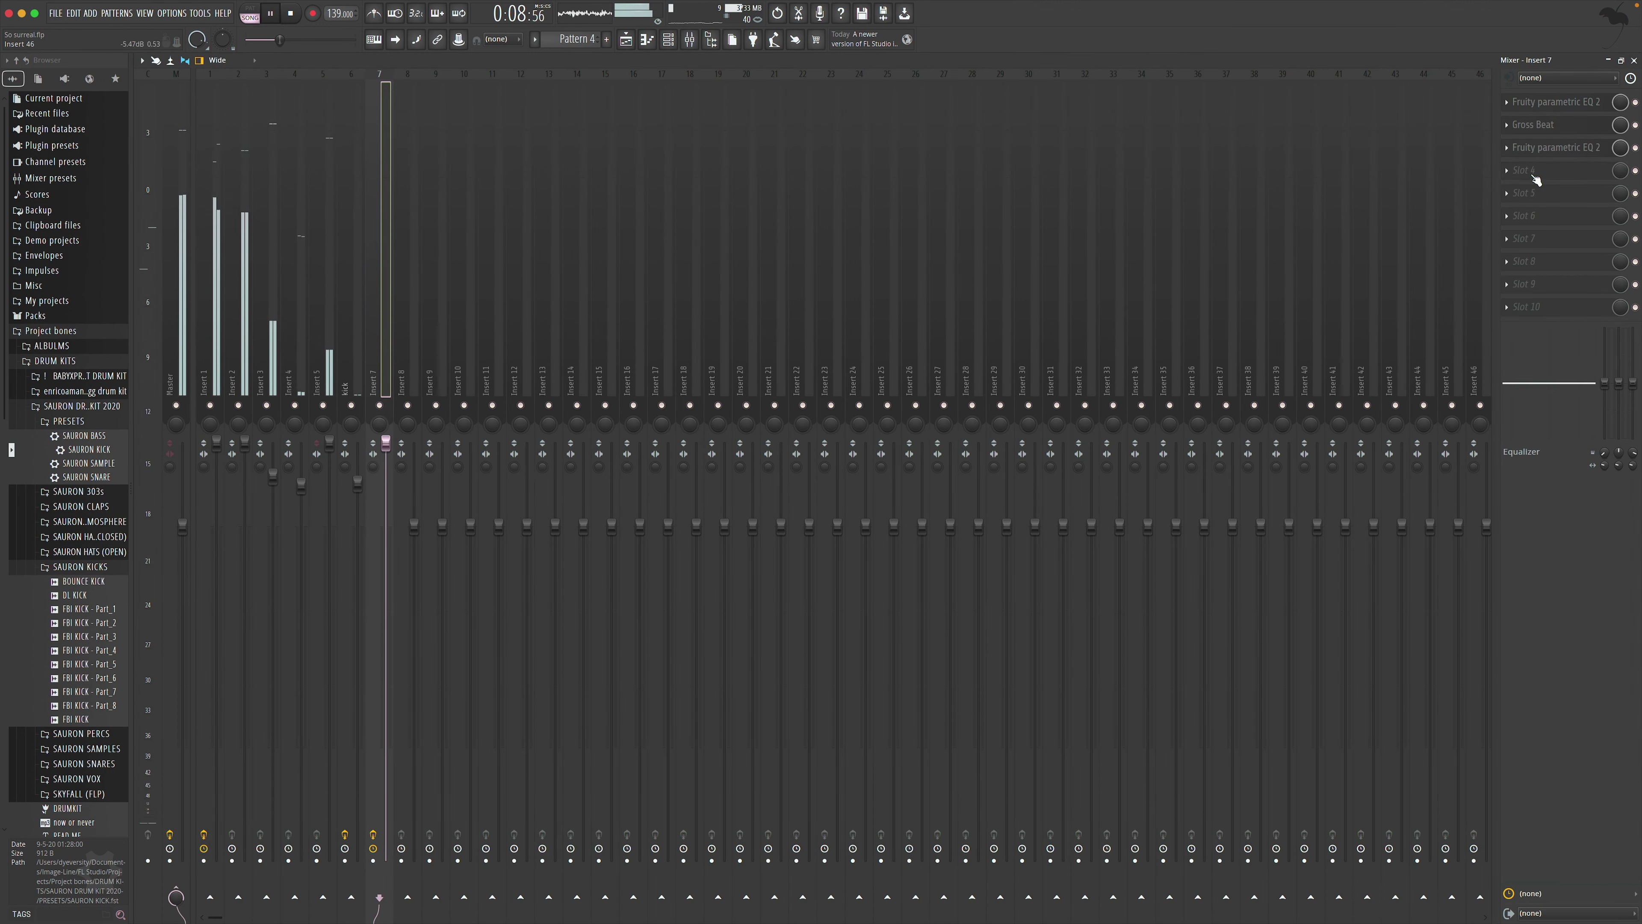
{"action": "left_click", "coordinate": [1550, 130]}
{"action": "left_click", "coordinate": [181, 278]}
{"action": "left_click", "coordinate": [221, 278]}
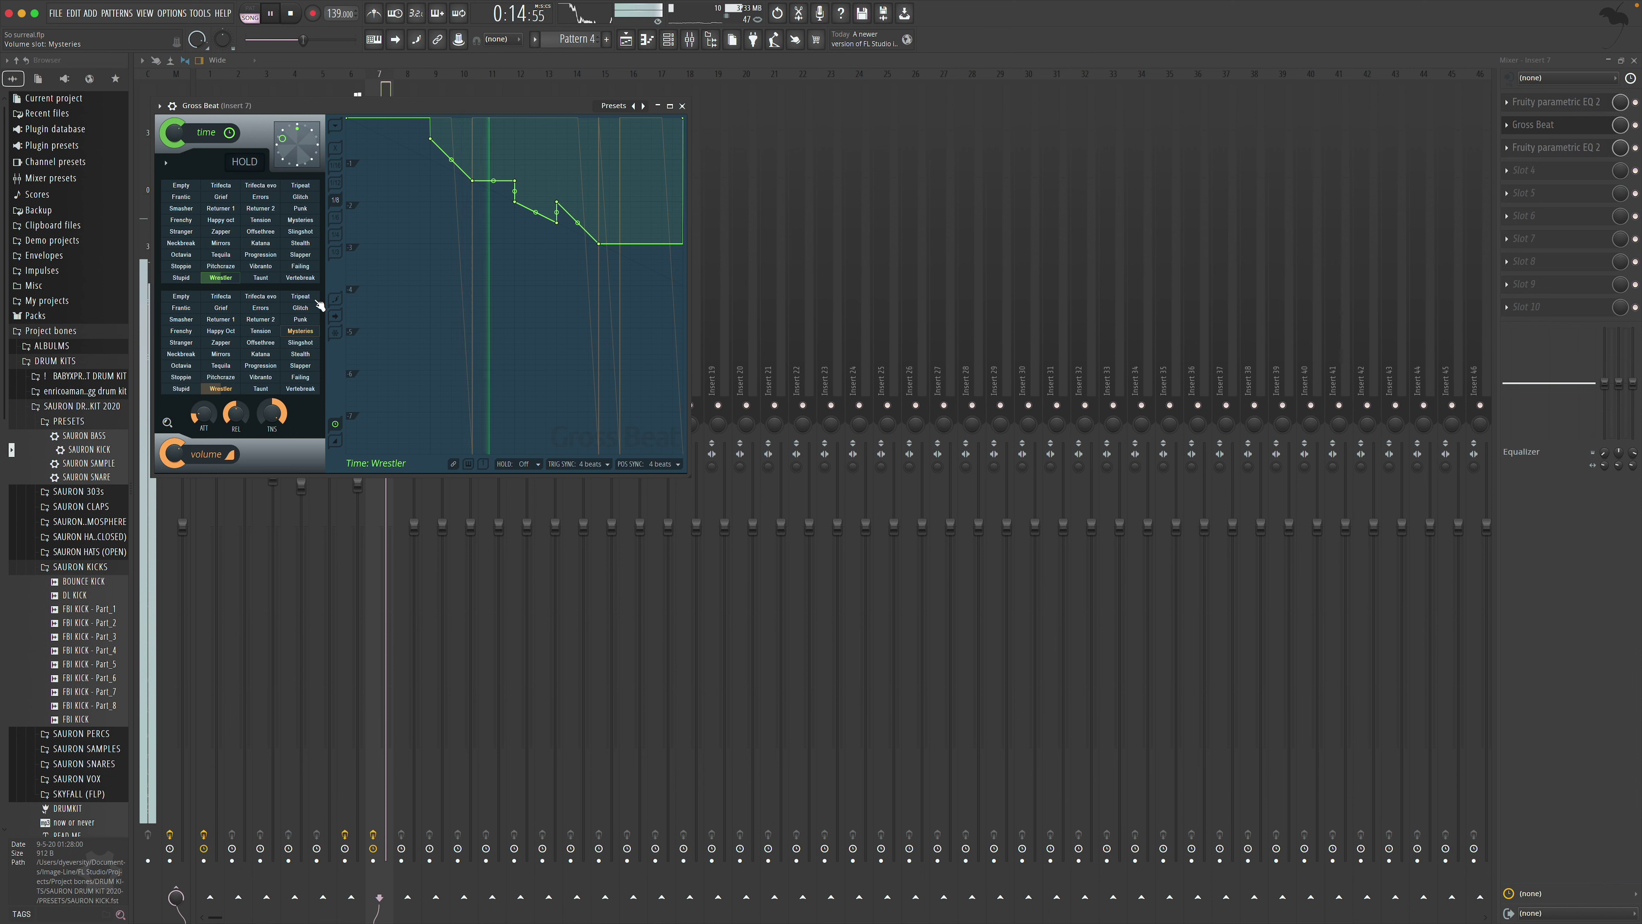
{"action": "key", "text": "space"}
{"action": "left_click", "coordinate": [221, 255]}
{"action": "left_click", "coordinate": [181, 242]}
Try Gross Beat's Momentary preset with 1/8 Repeat, then its Patterns preset with the Complex 8 time pattern on Insert 7
{"action": "left_click", "coordinate": [643, 106]}
{"action": "left_click", "coordinate": [221, 208]}
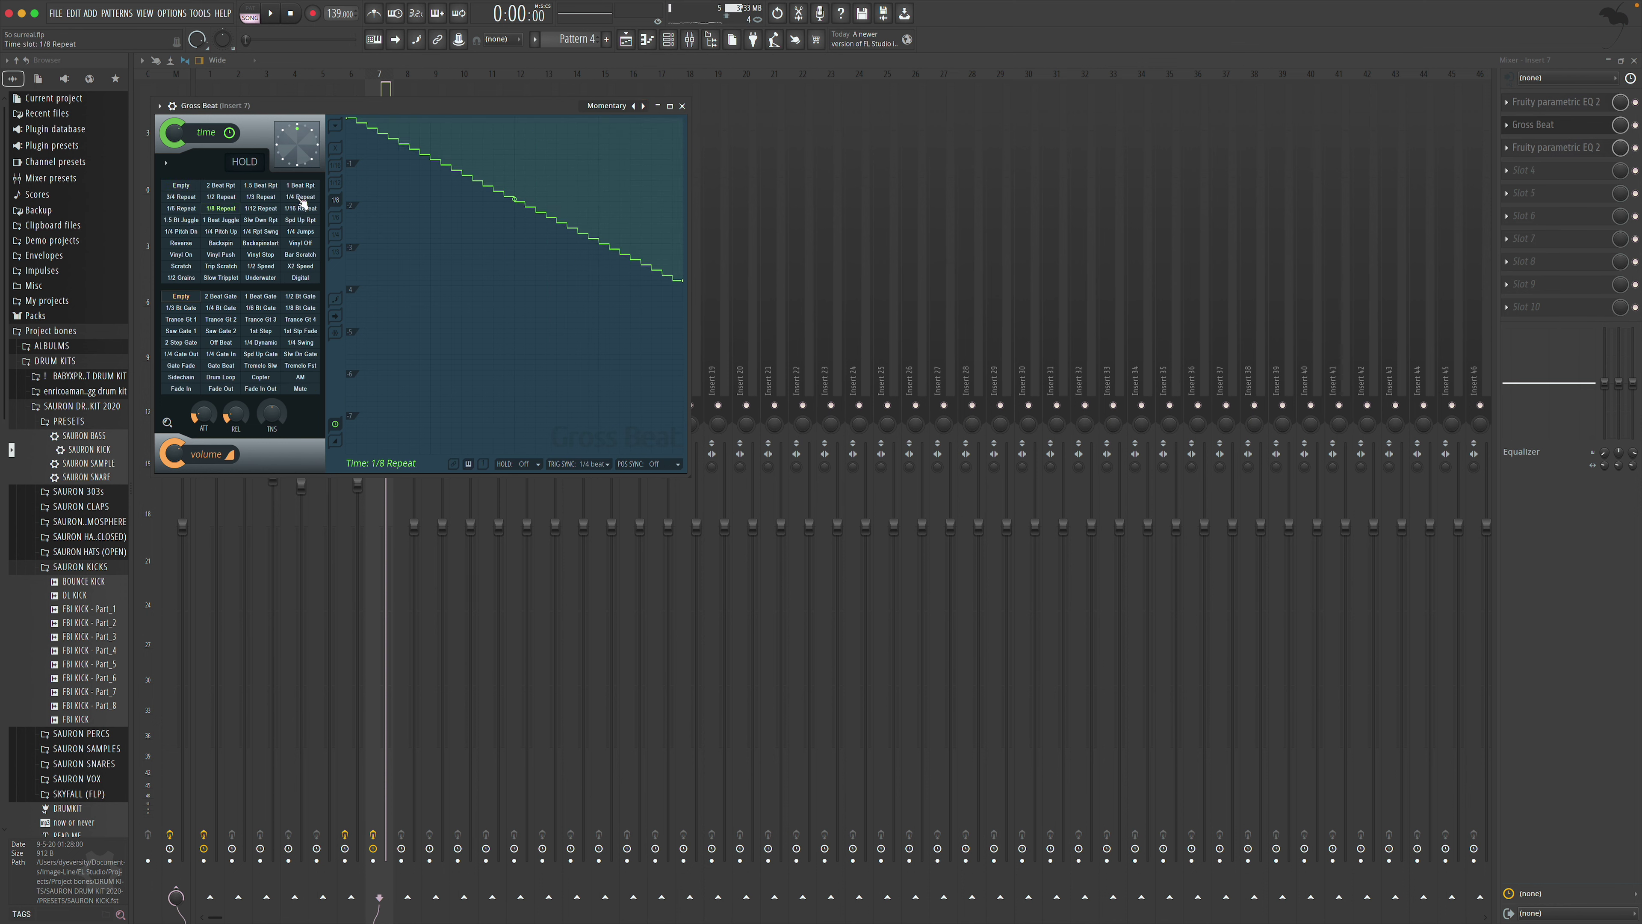
{"action": "left_click", "coordinate": [644, 106]}
{"action": "left_click", "coordinate": [300, 231]}
{"action": "left_click", "coordinate": [261, 232]}
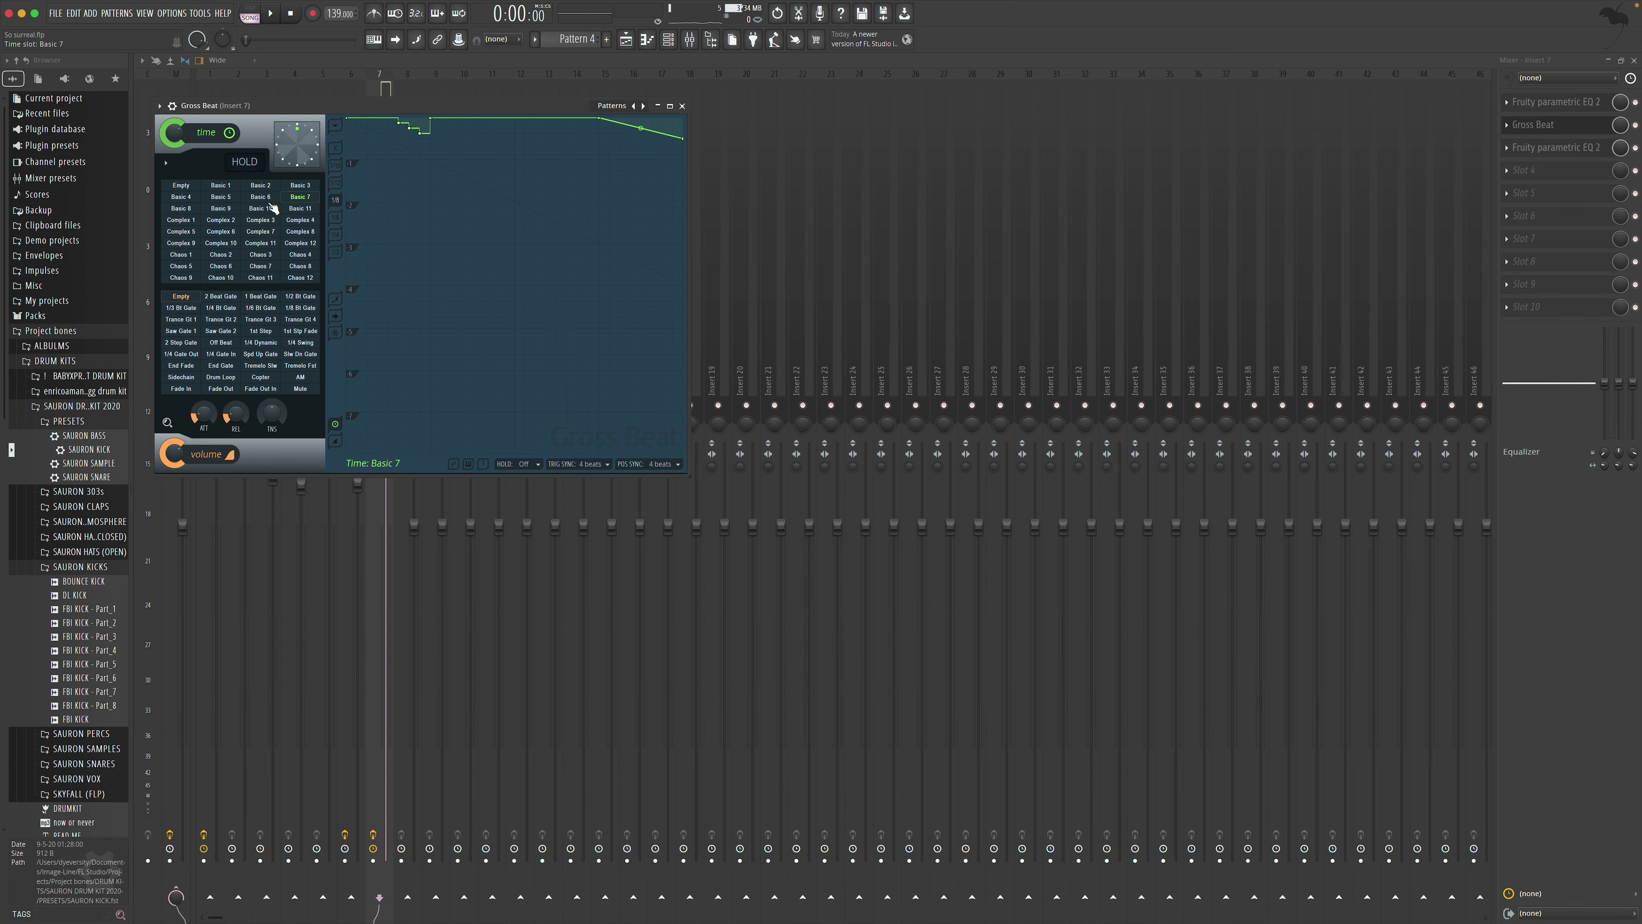
{"action": "left_click", "coordinate": [299, 220]}
{"action": "left_click", "coordinate": [300, 231]}
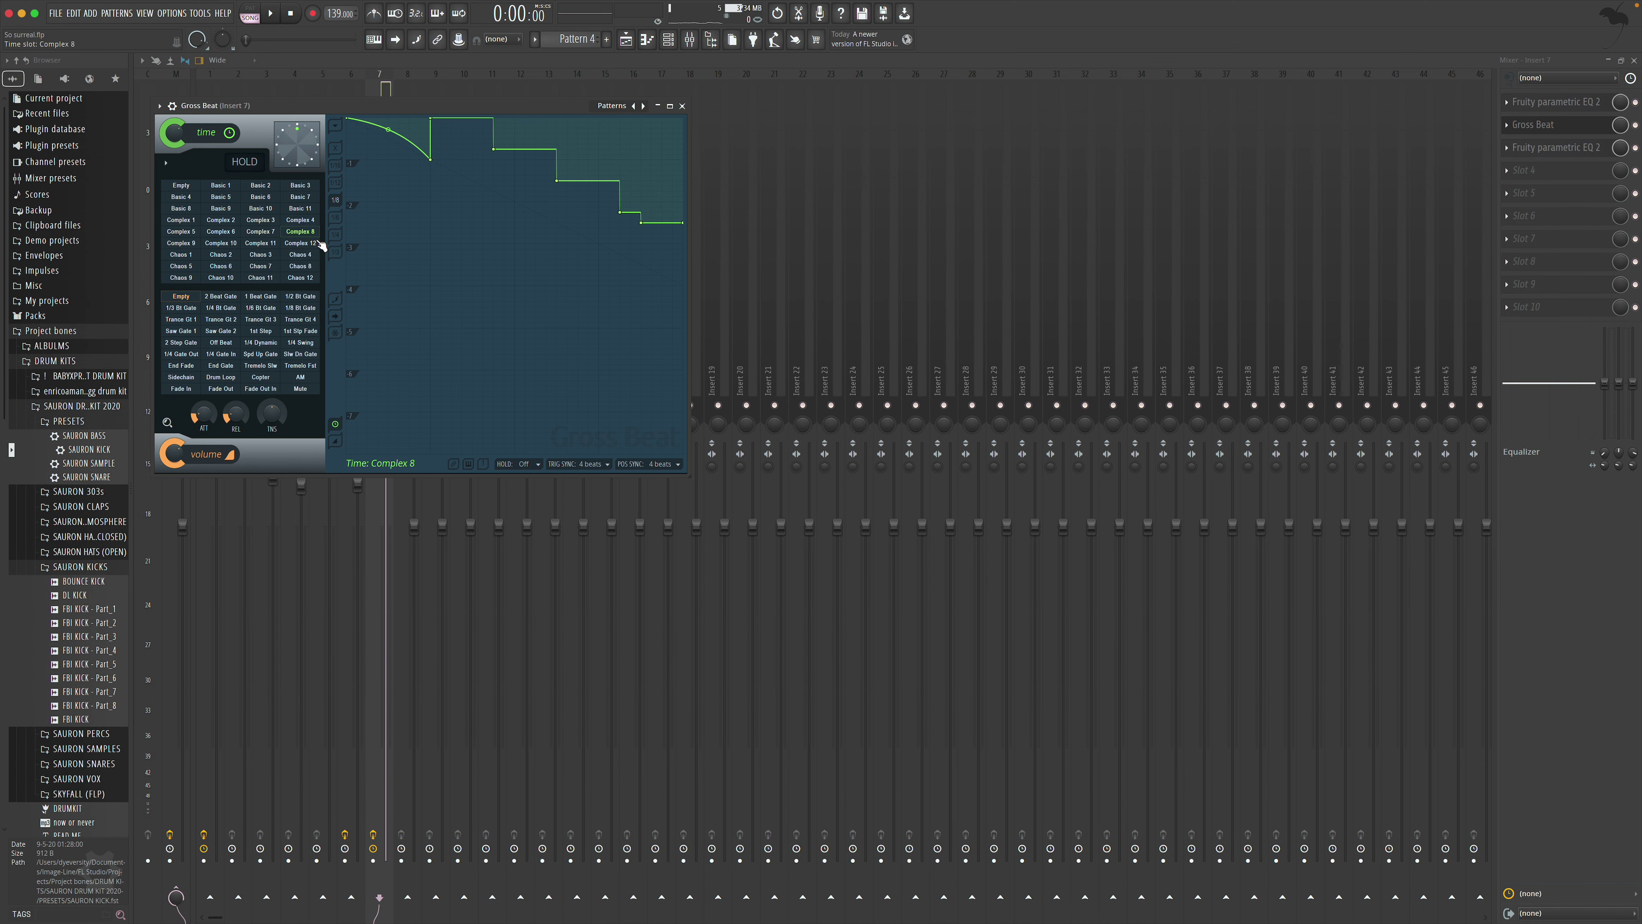
{"action": "left_click", "coordinate": [683, 106]}
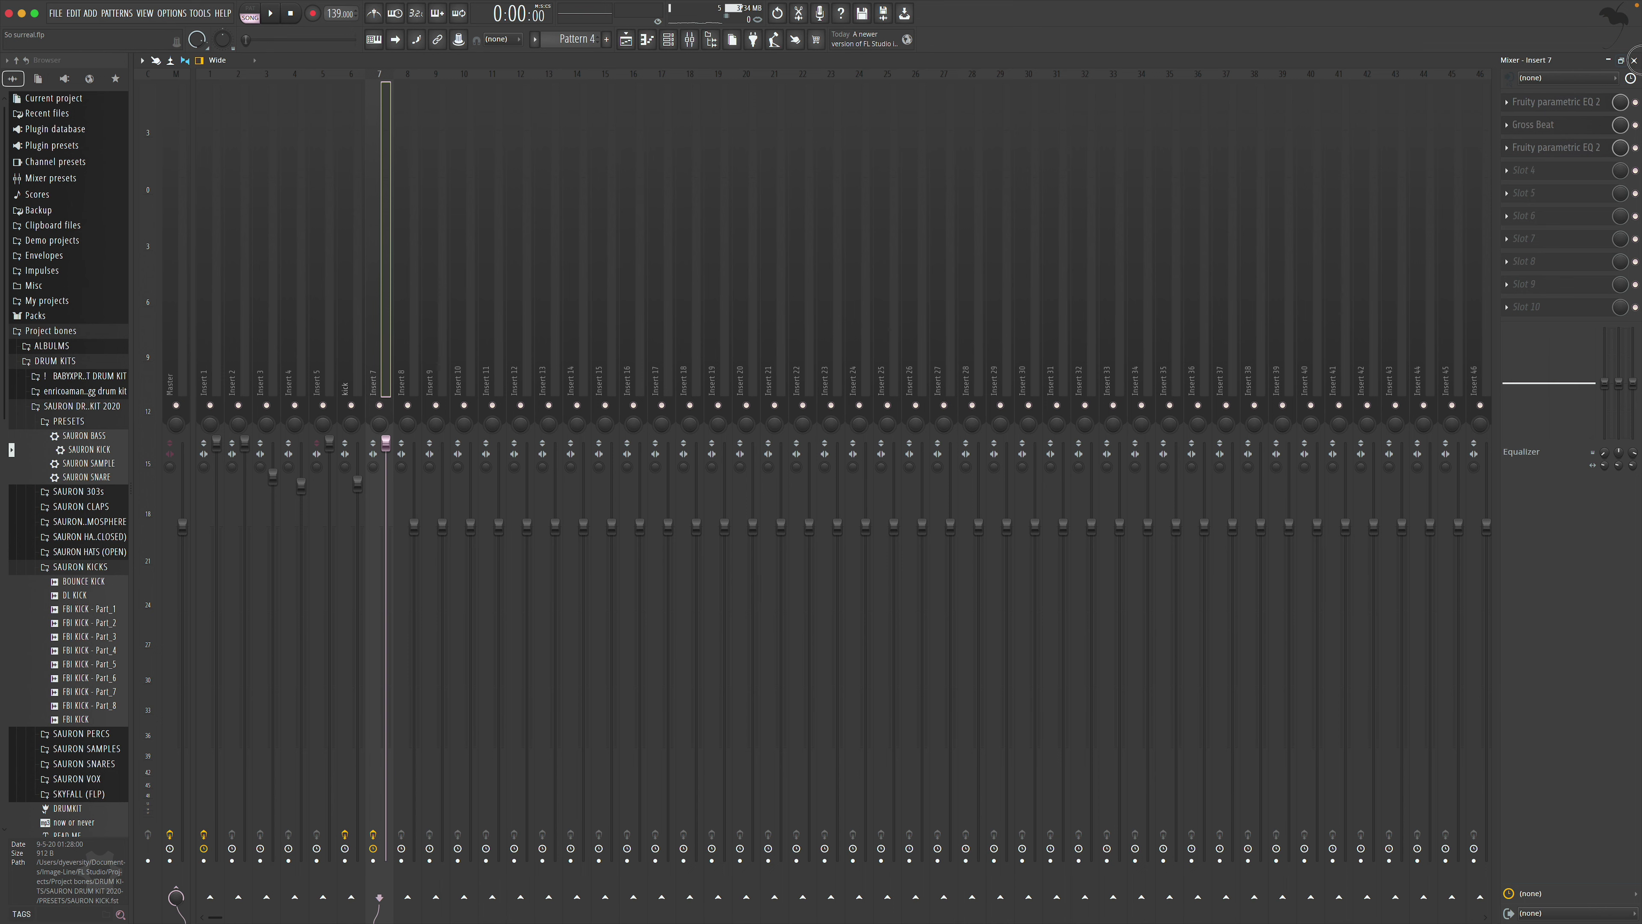
Solo Track 1 in the playlist and play the So surreal melody from bar 9
{"action": "left_click", "coordinate": [1634, 60]}
{"action": "right_click", "coordinate": [294, 189]}
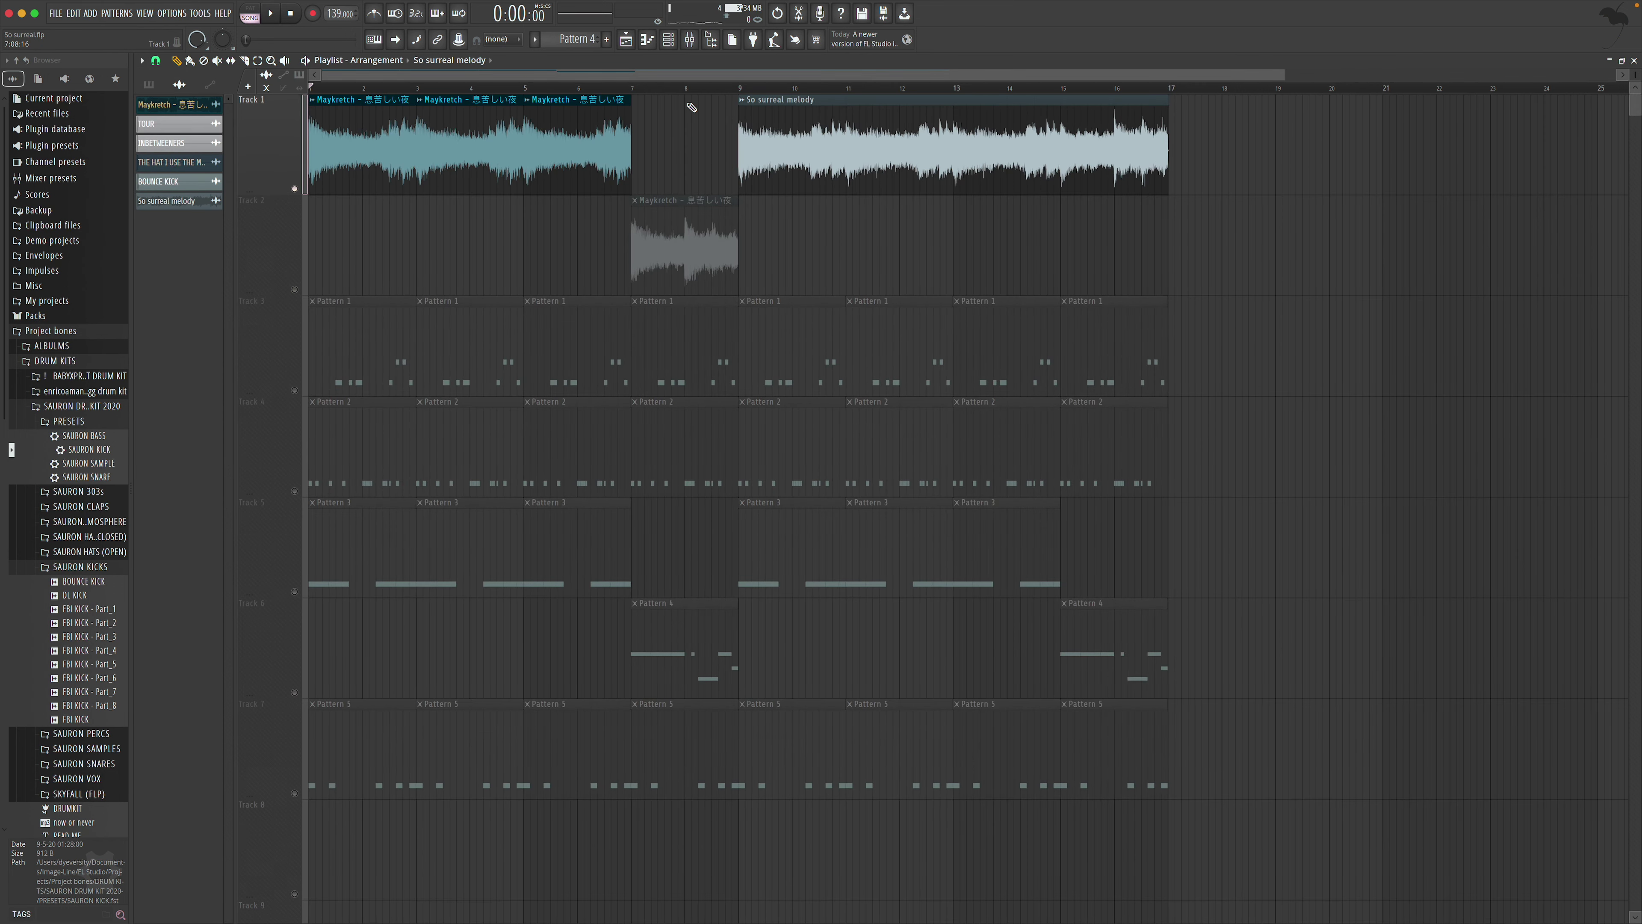
{"action": "left_click", "coordinate": [744, 88]}
{"action": "key", "text": "space"}
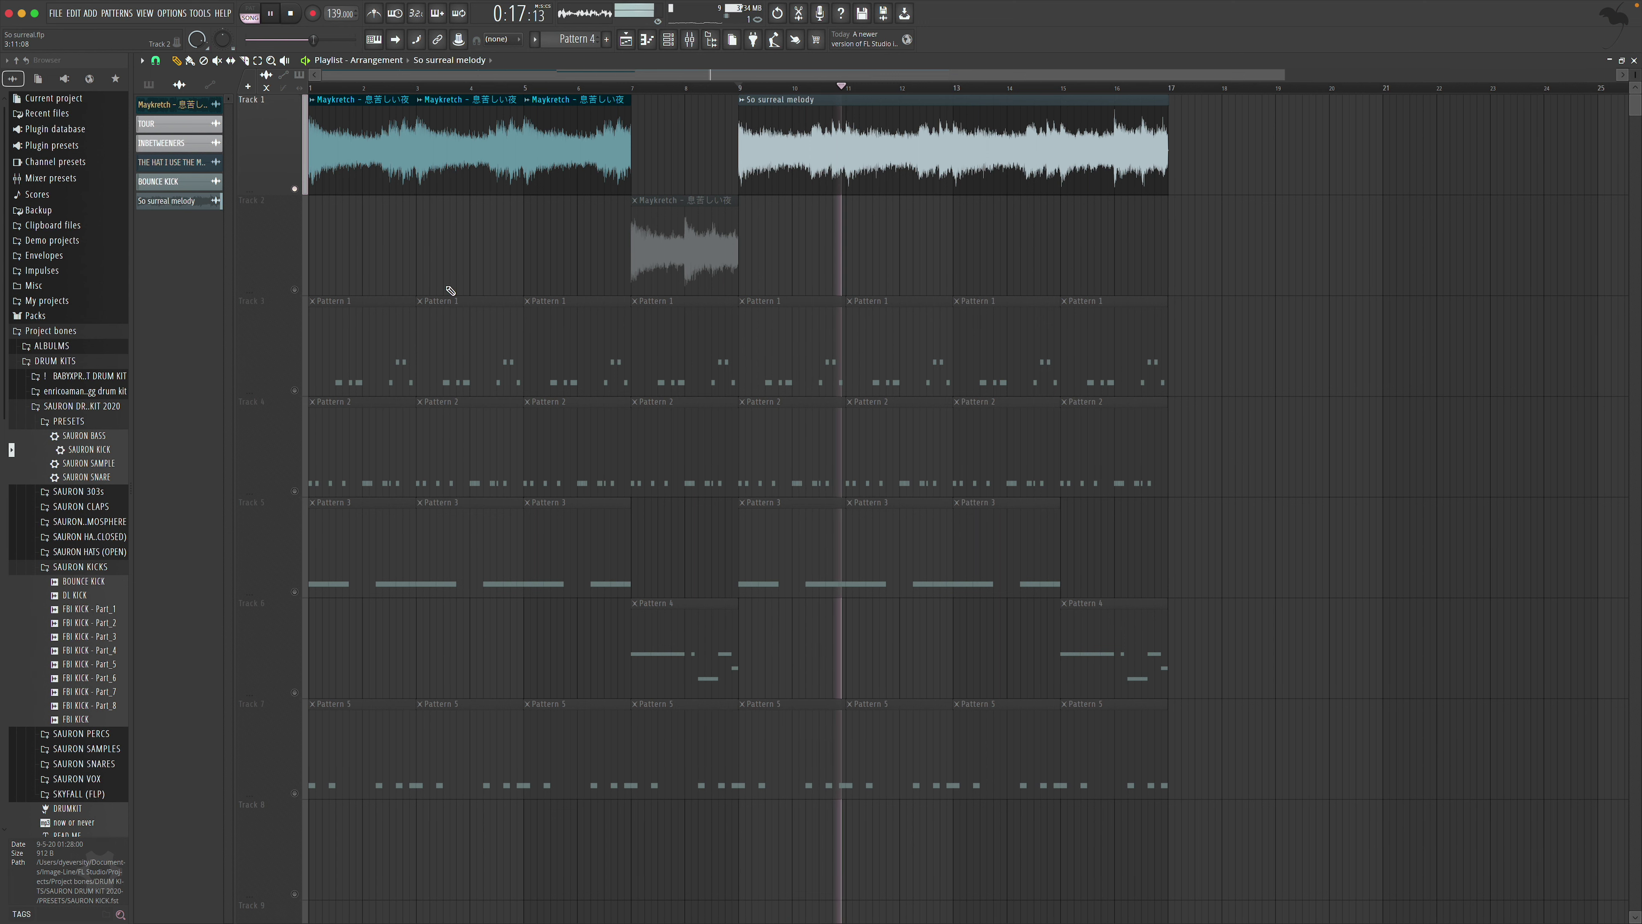
{"action": "right_click", "coordinate": [294, 289]}
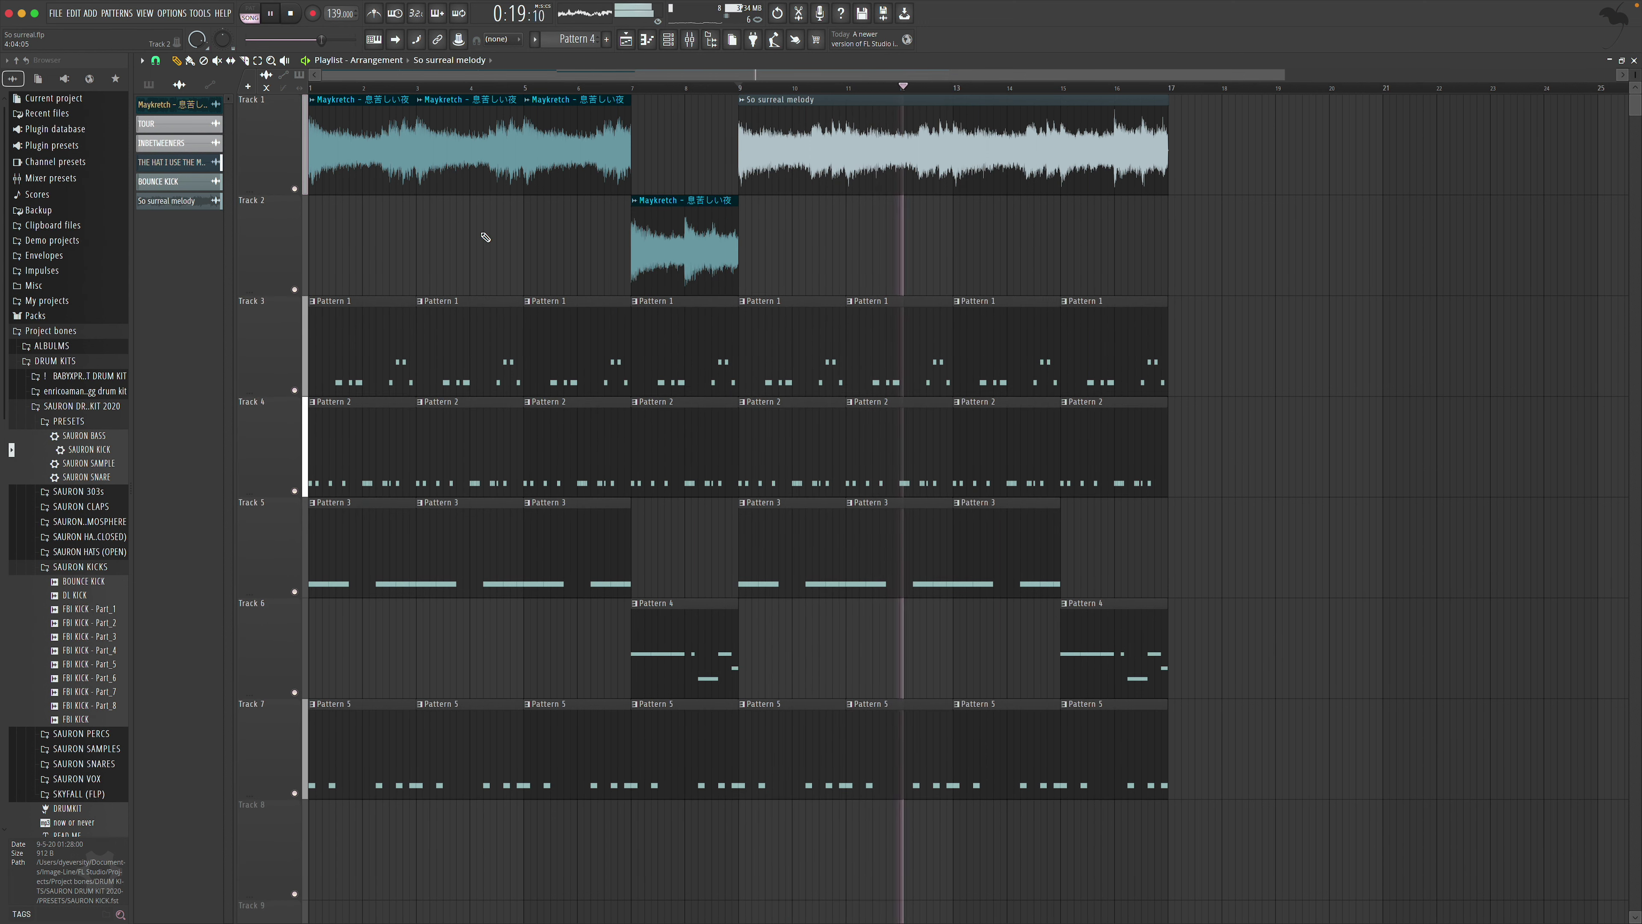
{"action": "right_click", "coordinate": [294, 289]}
{"action": "key", "text": "space"}
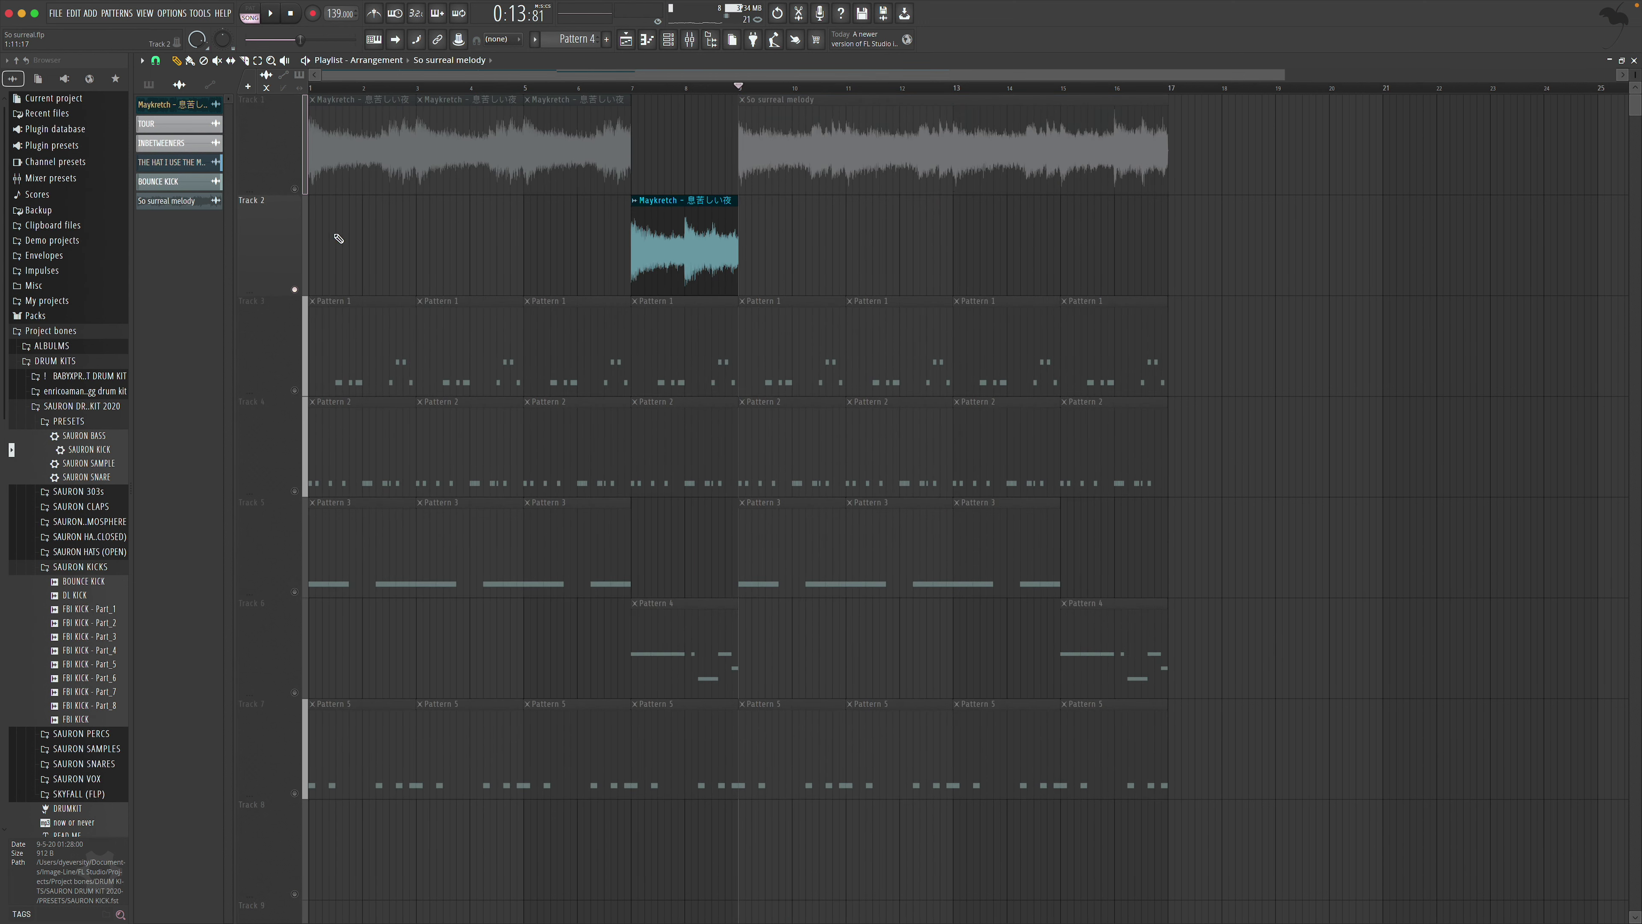
{"action": "right_click", "coordinate": [300, 189]}
{"action": "key", "text": "space"}
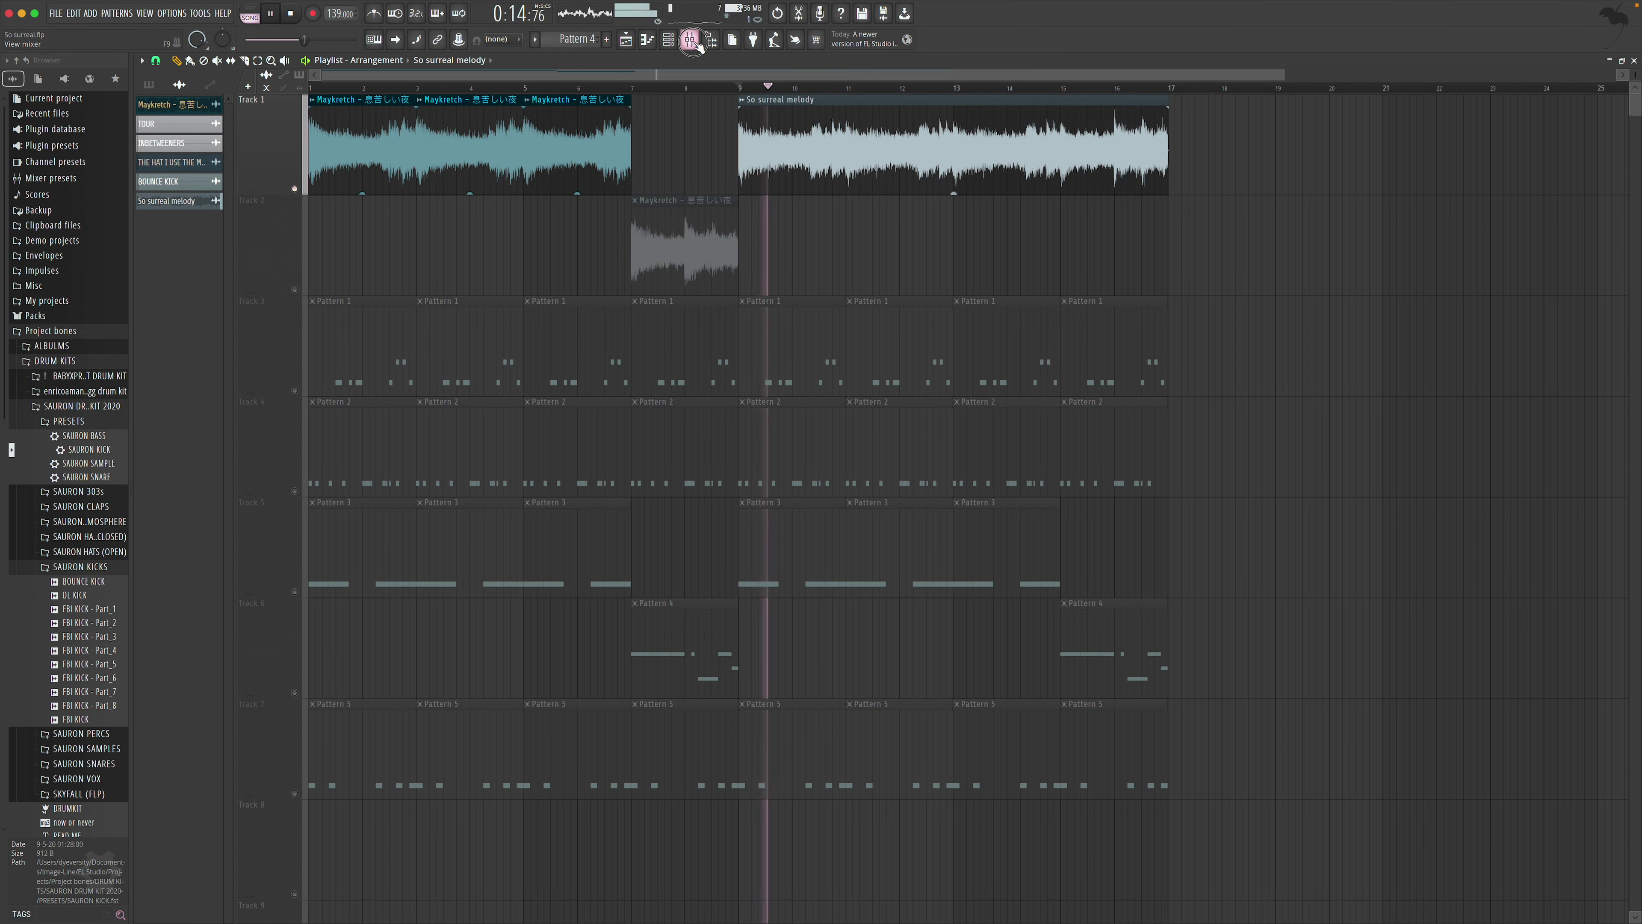
Try several Basic and Complex time patterns, including Complex 6, Complex 9 and Basic 1, in Gross Beat on Insert 7
{"action": "key", "text": "F9"}
{"action": "left_click", "coordinate": [1549, 131]}
{"action": "left_click", "coordinate": [300, 254]}
{"action": "key", "text": "space"}
{"action": "left_click", "coordinate": [220, 232]}
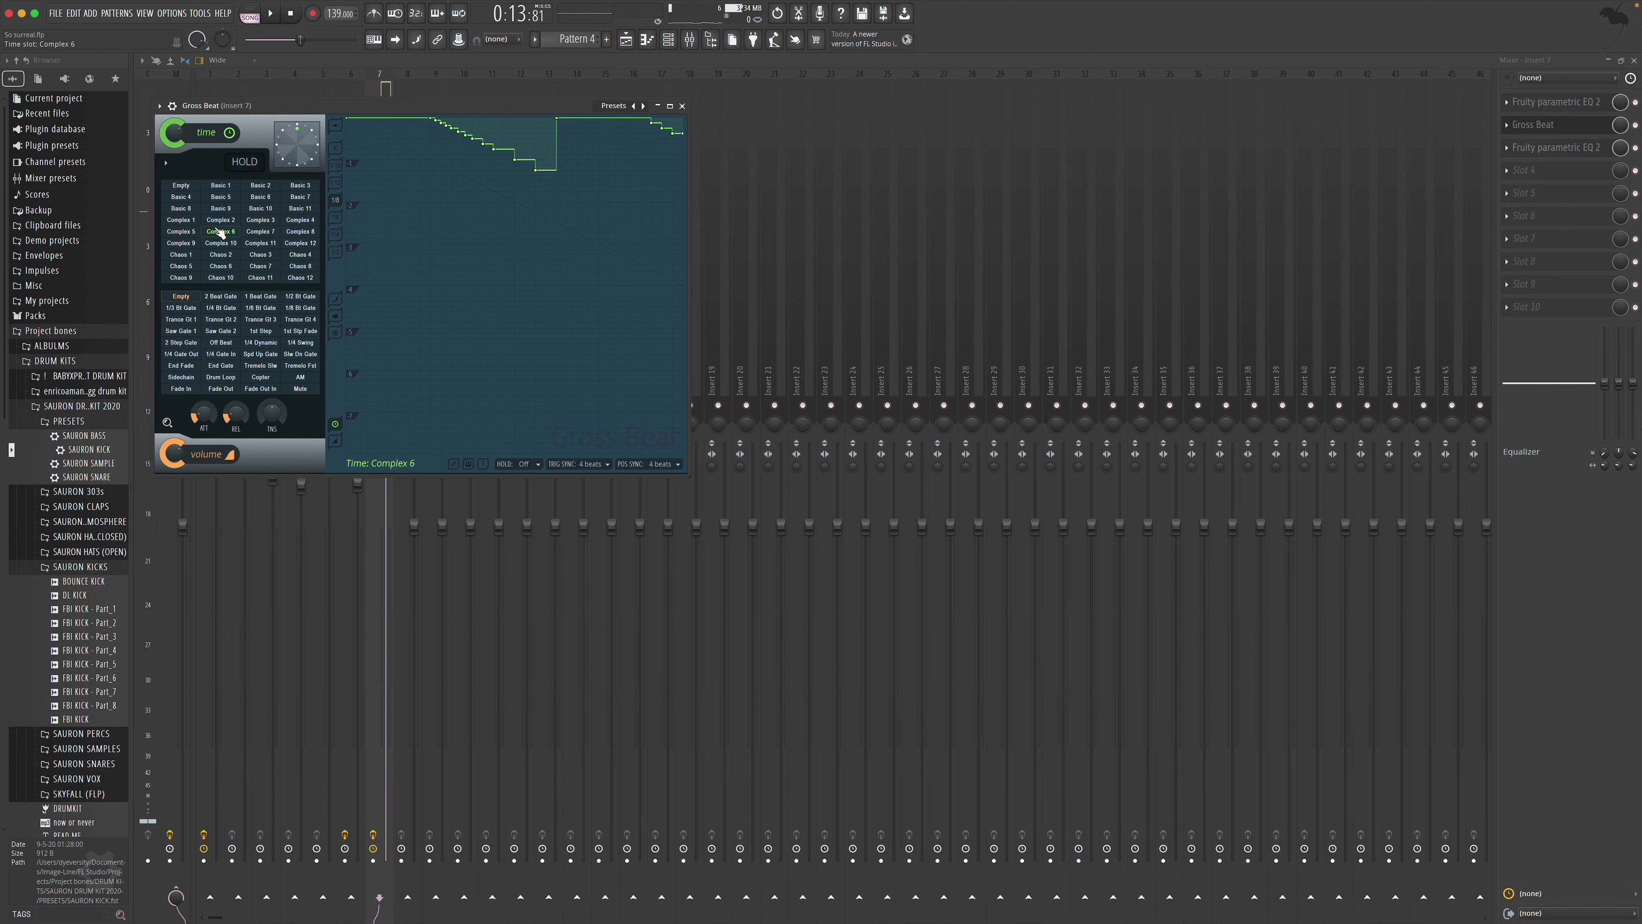
{"action": "left_click", "coordinate": [187, 212]}
{"action": "left_click", "coordinate": [186, 221]}
{"action": "left_click", "coordinate": [188, 243]}
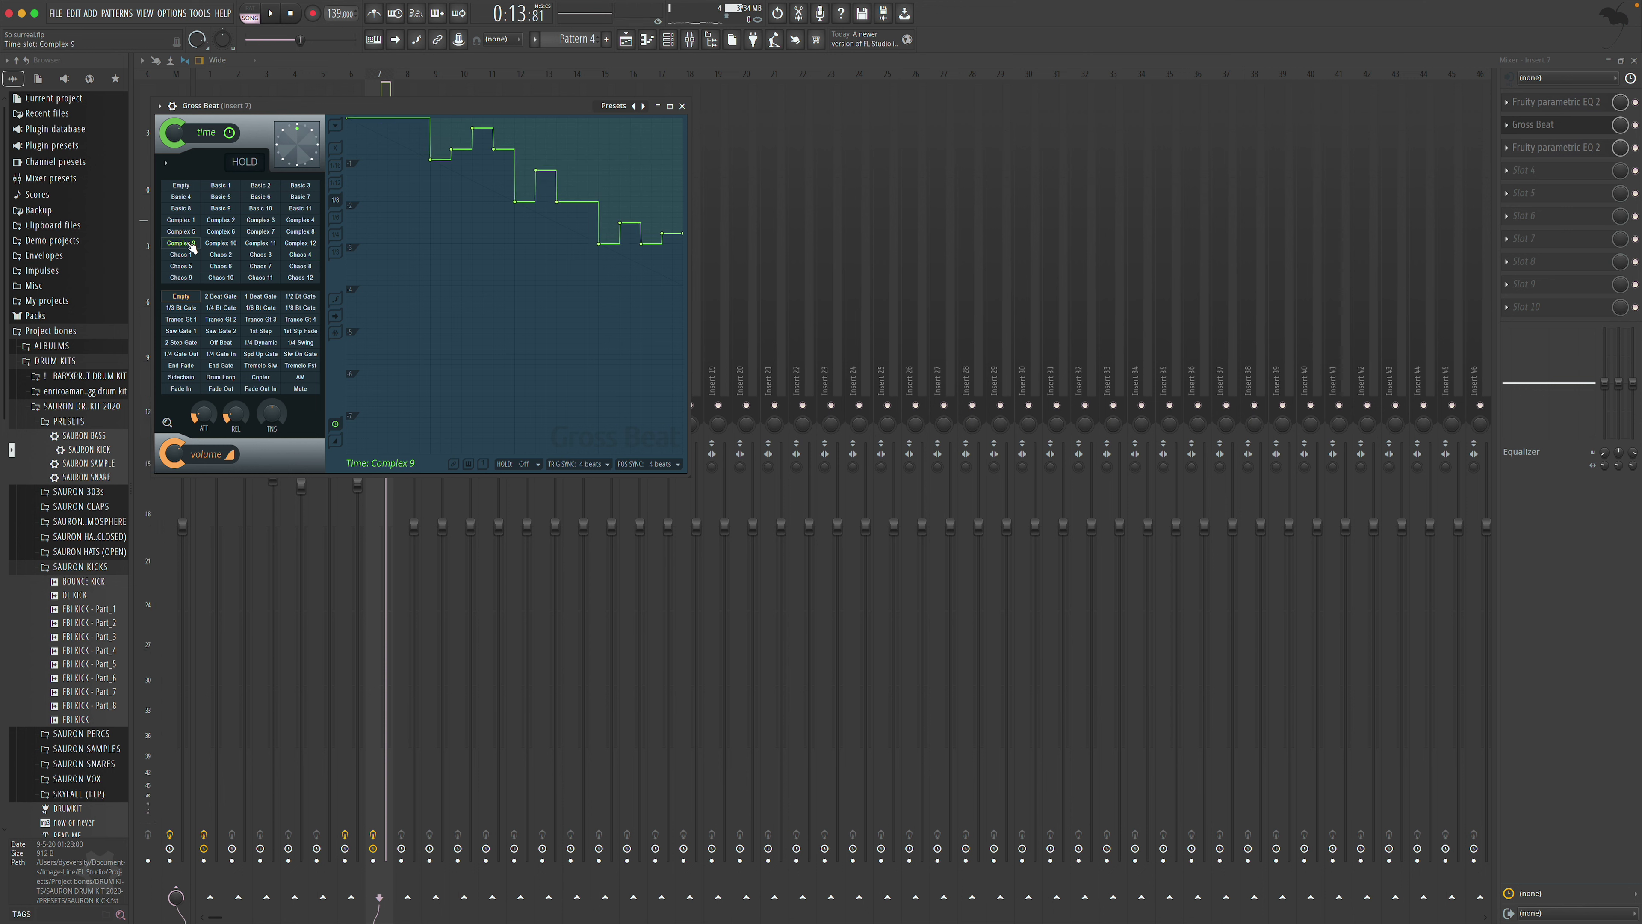
{"action": "left_click", "coordinate": [222, 219]}
{"action": "left_click", "coordinate": [227, 208]}
{"action": "left_click", "coordinate": [223, 186]}
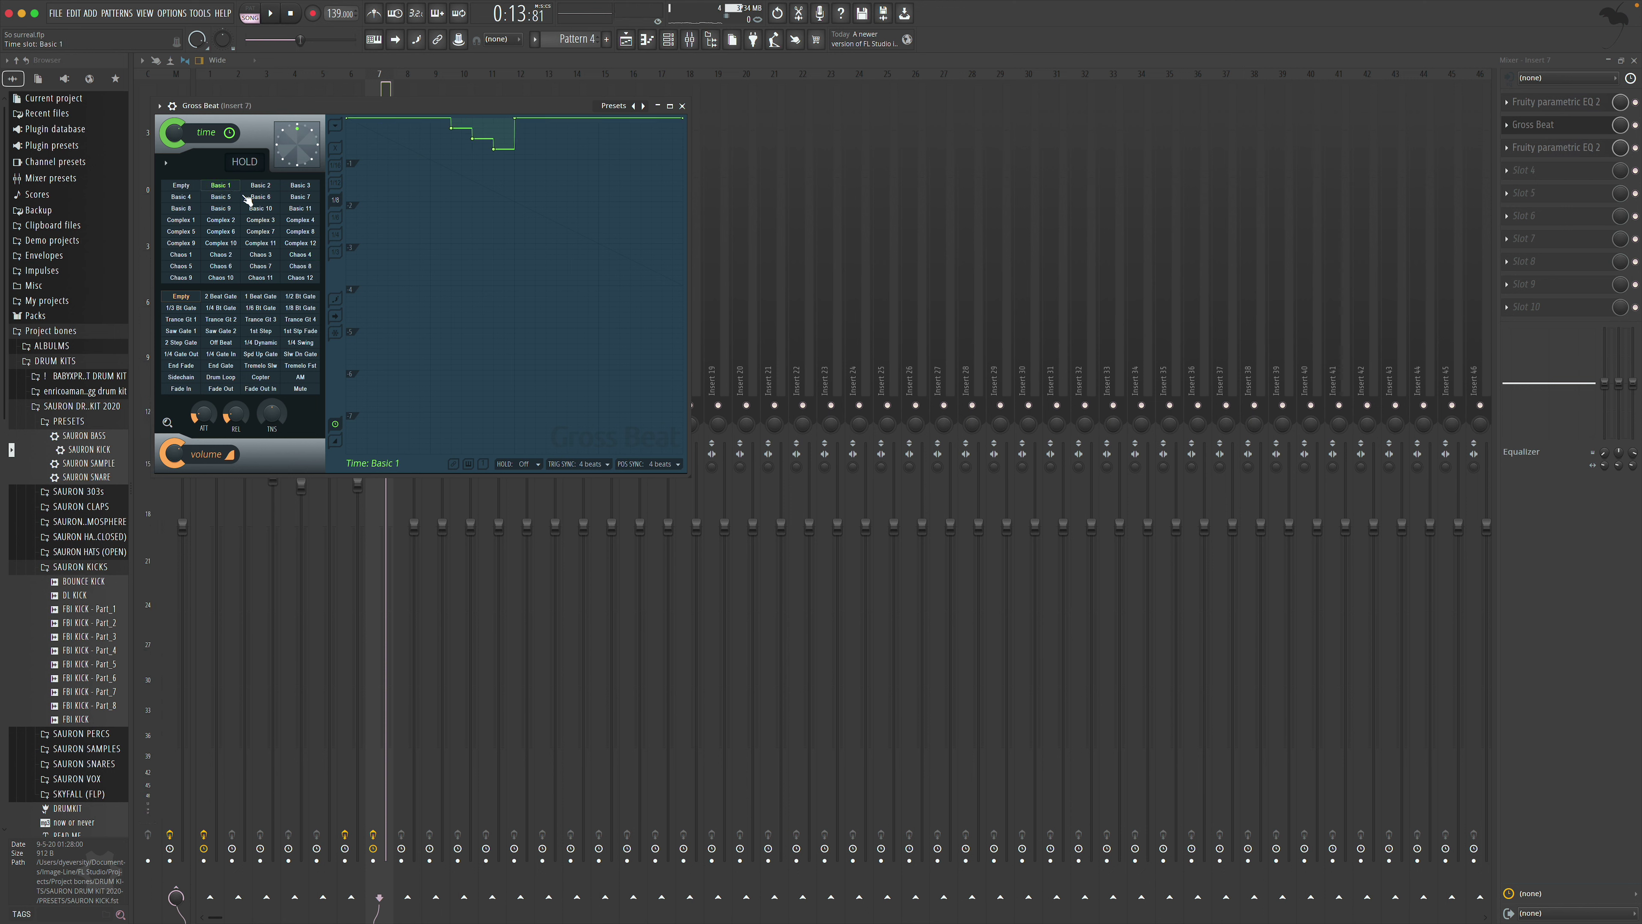
Switch Gross Beat on Insert 7 to the Juggling Science preset and play the melody with the Offsethree time pattern
{"action": "left_click", "coordinate": [643, 106]}
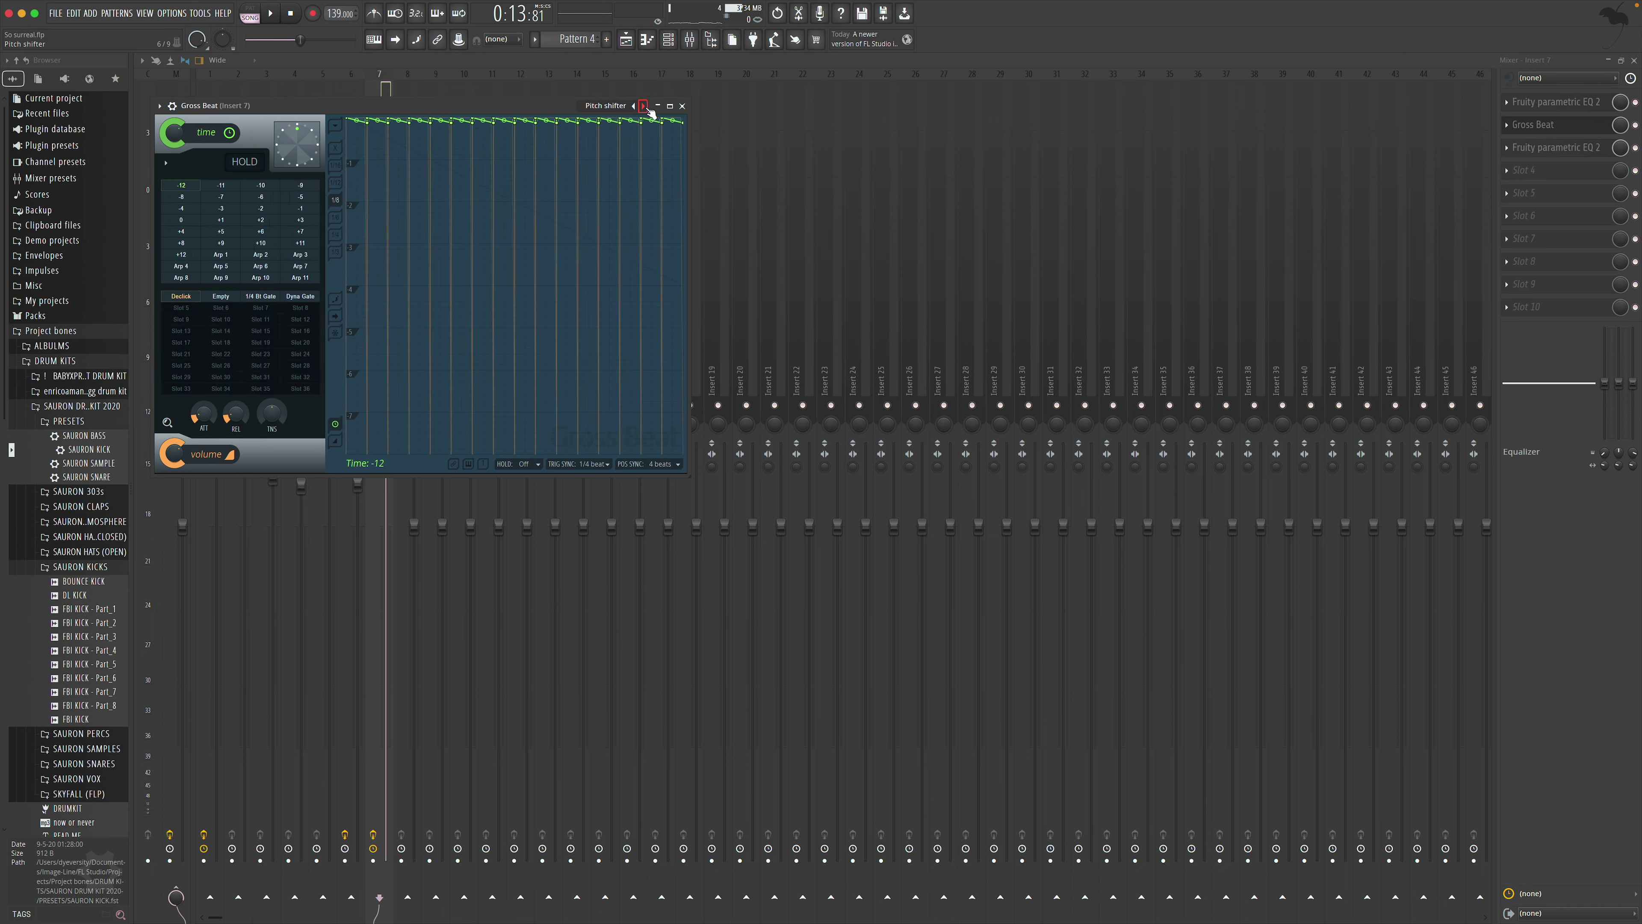
{"action": "left_click", "coordinate": [643, 106]}
{"action": "left_click", "coordinate": [644, 107]}
{"action": "left_click", "coordinate": [643, 106]}
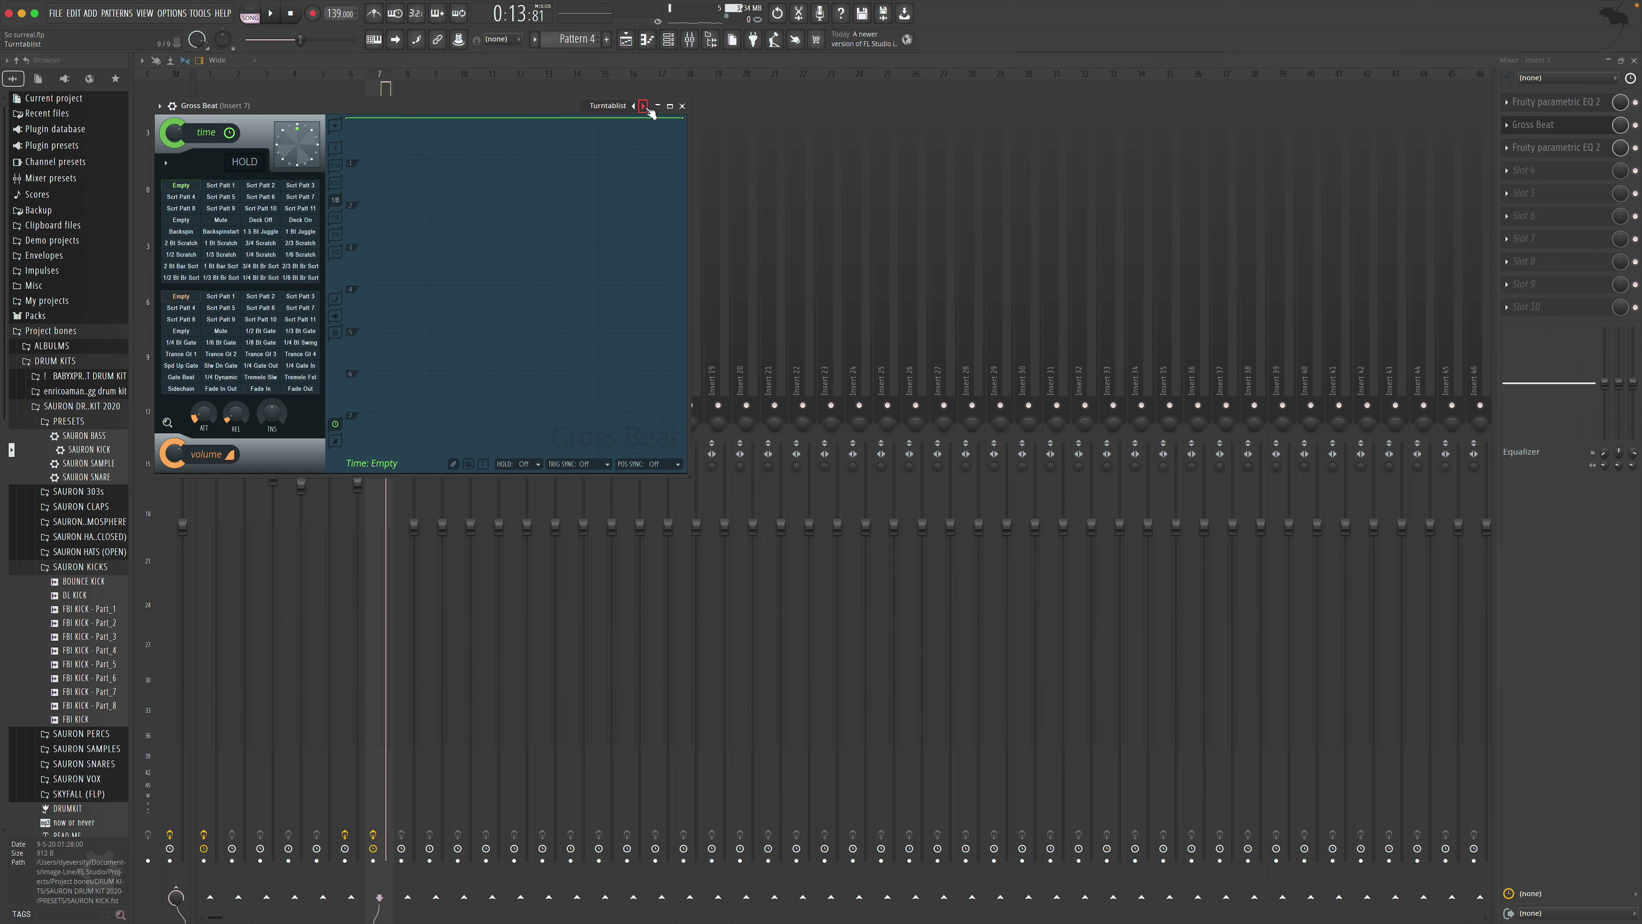
{"action": "left_click", "coordinate": [643, 106]}
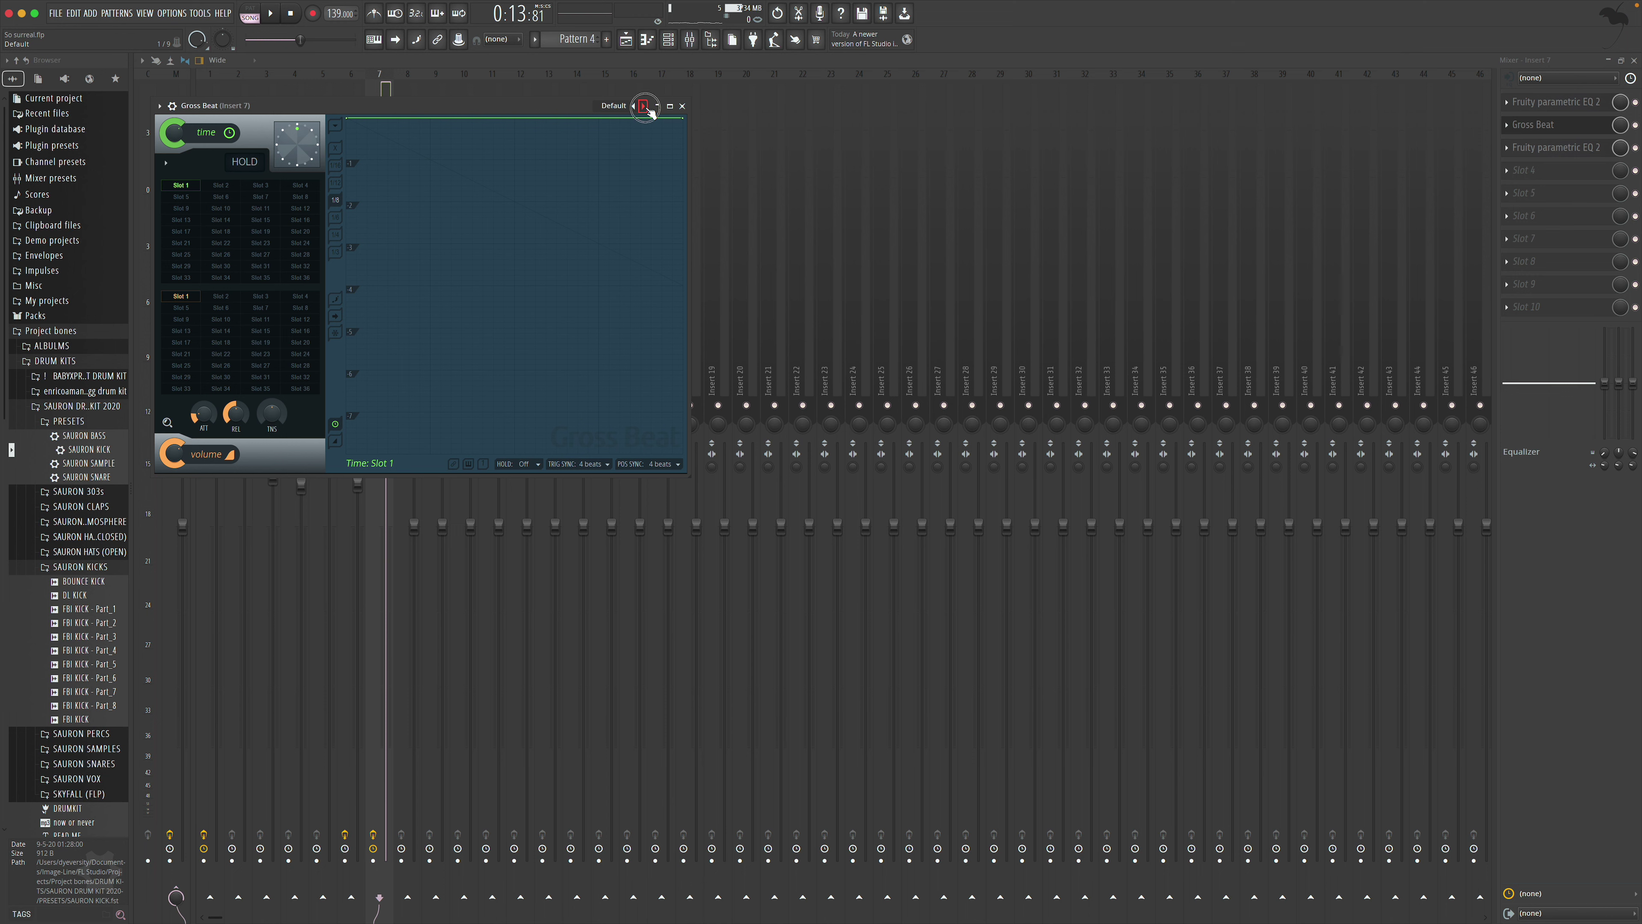
{"action": "left_click", "coordinate": [643, 106]}
{"action": "left_click", "coordinate": [643, 106]}
{"action": "left_click", "coordinate": [266, 232]}
{"action": "key", "text": "space"}
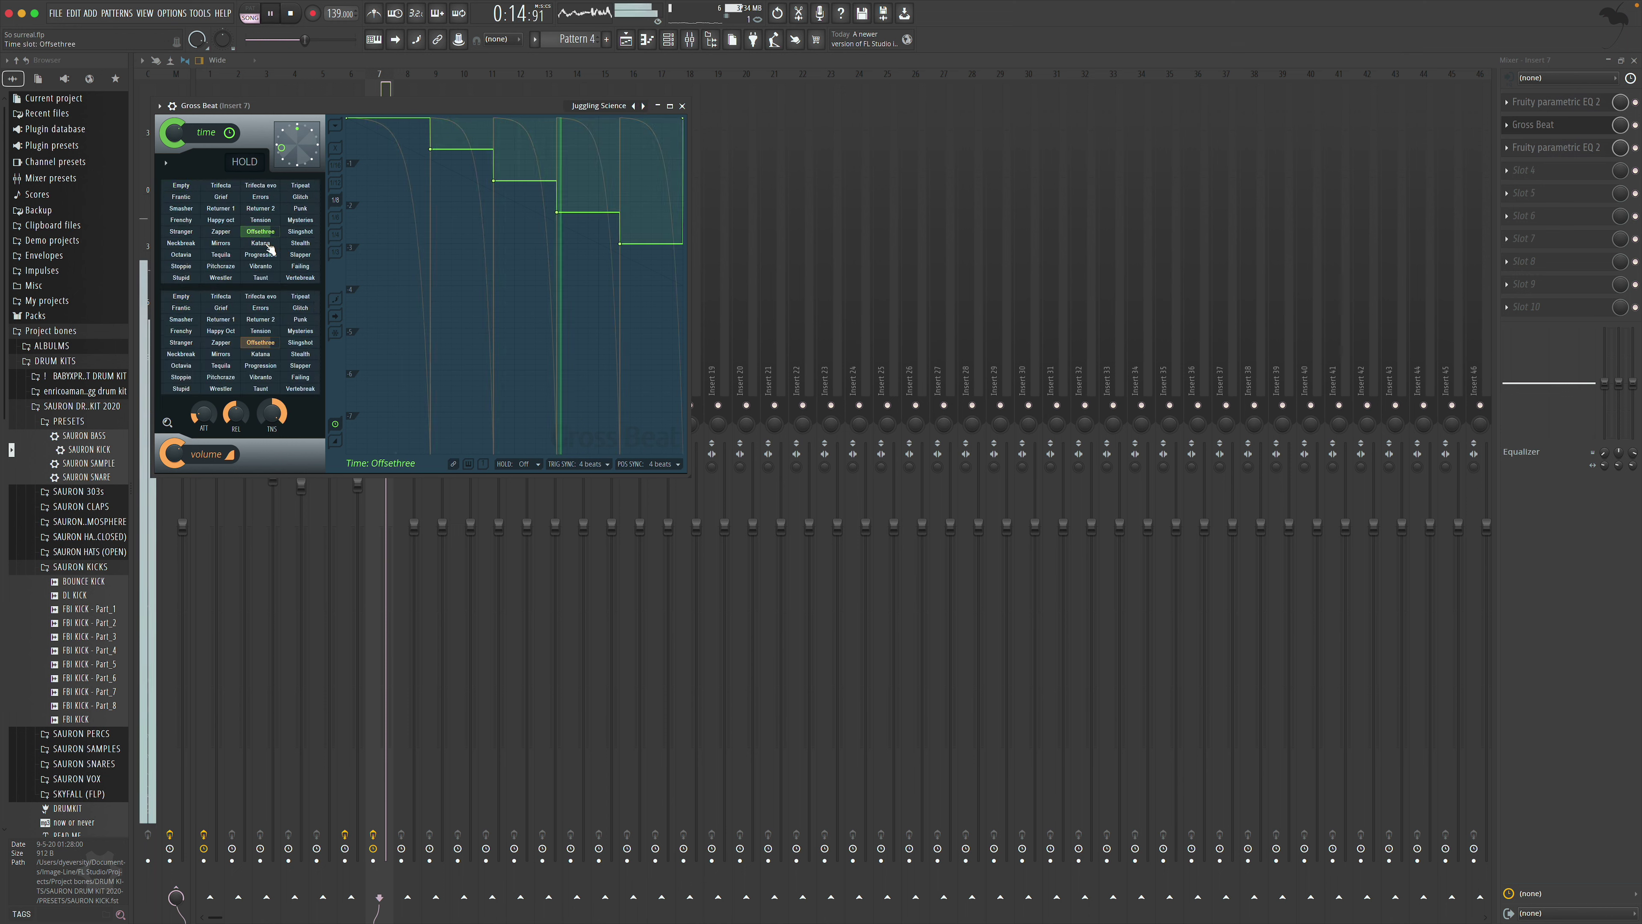
Audition the Zapper, Happy oct, Offsethree and Returner 1 time patterns on the melody
{"action": "left_click", "coordinate": [222, 231]}
{"action": "left_click", "coordinate": [225, 221]}
{"action": "left_click", "coordinate": [224, 209]}
{"action": "left_click", "coordinate": [258, 233]}
{"action": "left_click", "coordinate": [225, 210]}
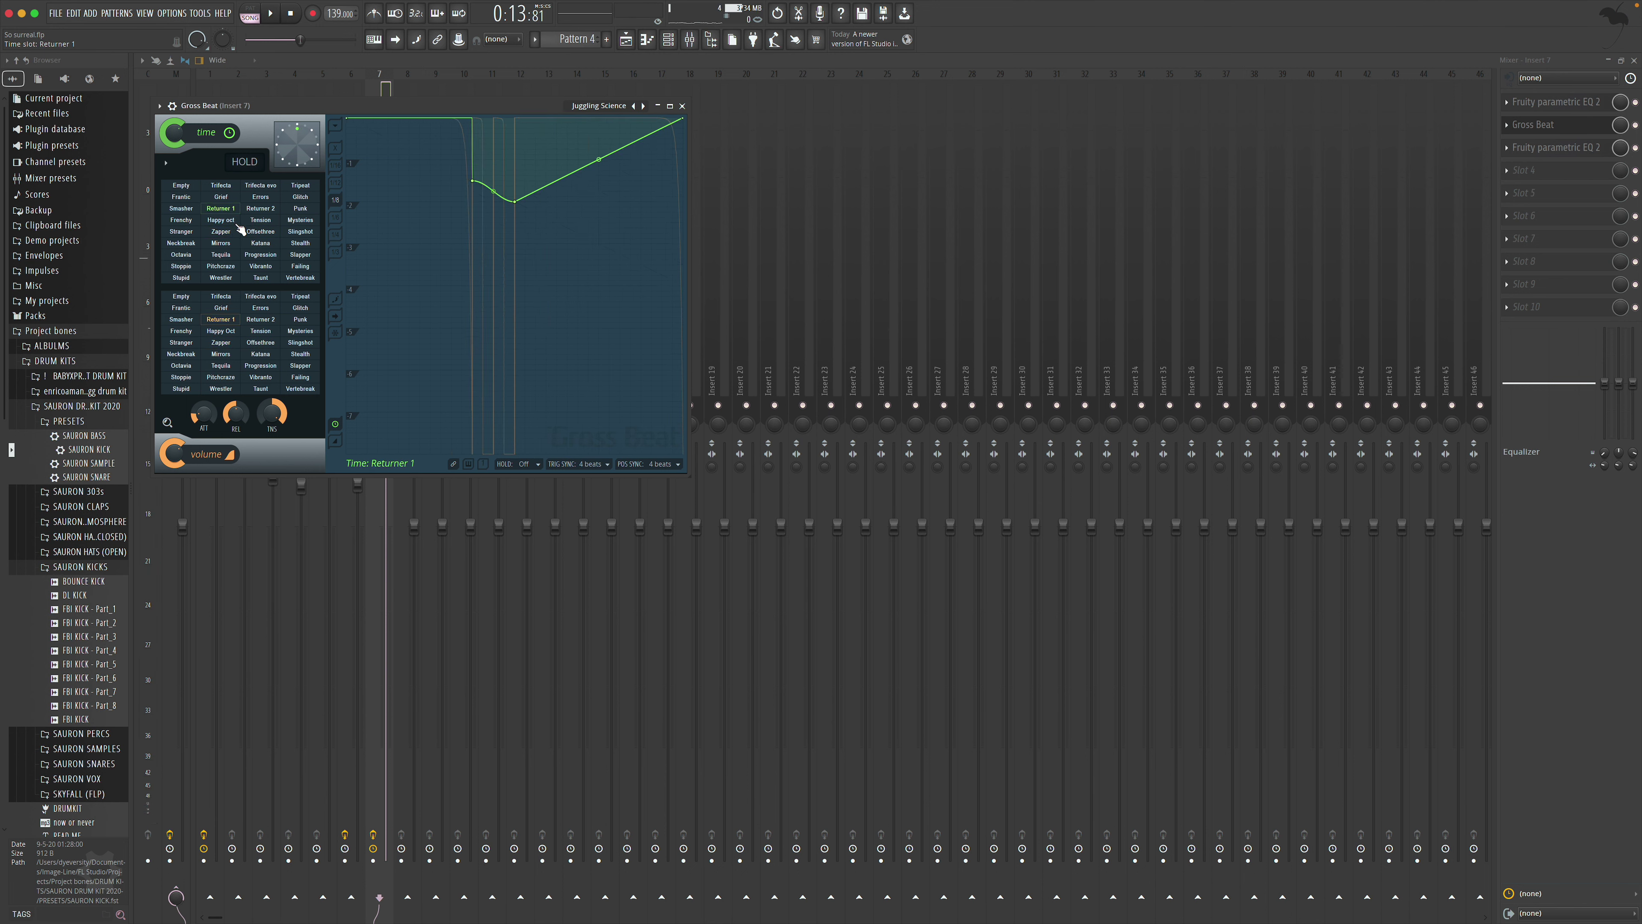
{"action": "key", "text": "space"}
Set the Gross Beat time pattern on Insert 7 to Grief and play the melody from bar 9
{"action": "key", "text": "space"}
{"action": "left_click", "coordinate": [182, 197]}
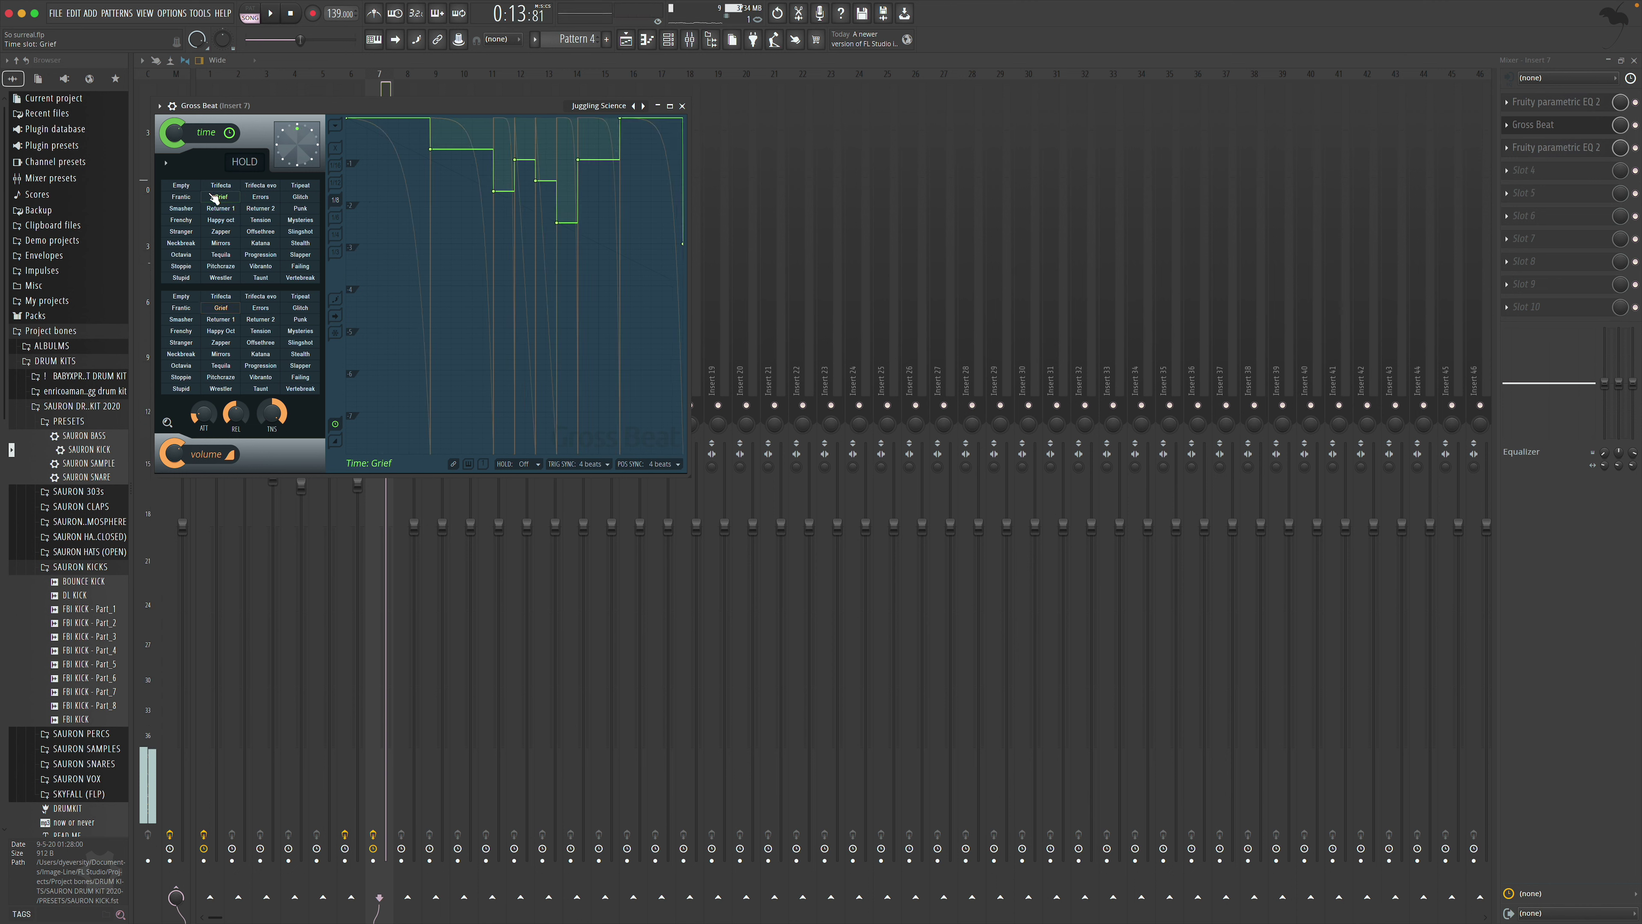
{"action": "left_click", "coordinate": [220, 197]}
{"action": "key", "text": "space"}
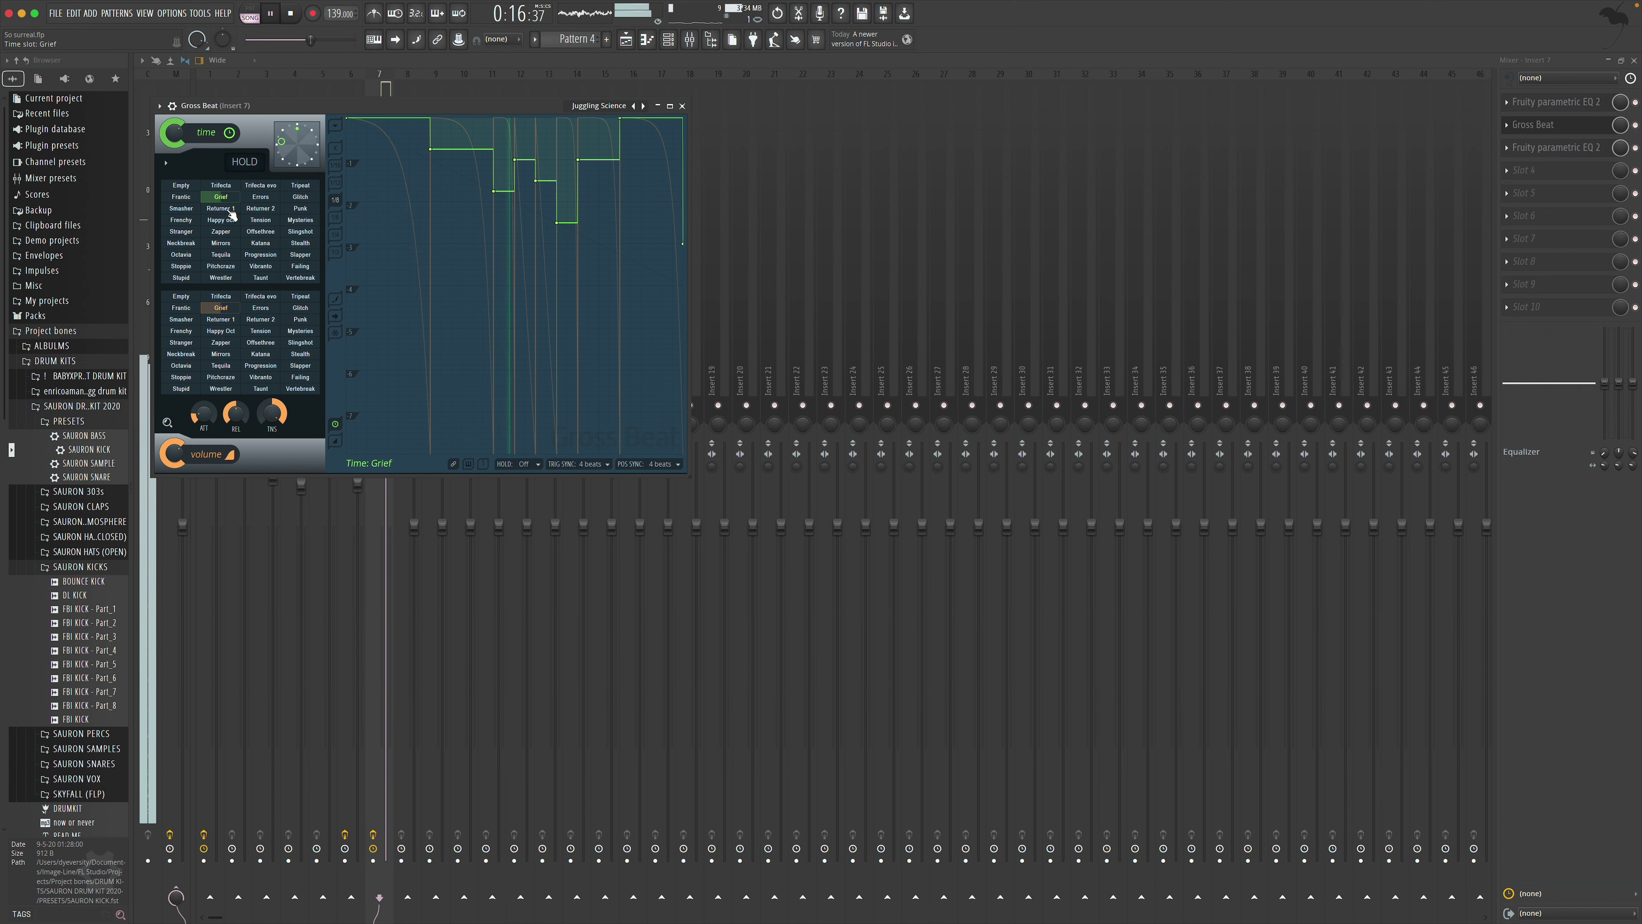
{"action": "key", "text": "space"}
{"action": "left_click", "coordinate": [221, 198]}
{"action": "key", "text": "space"}
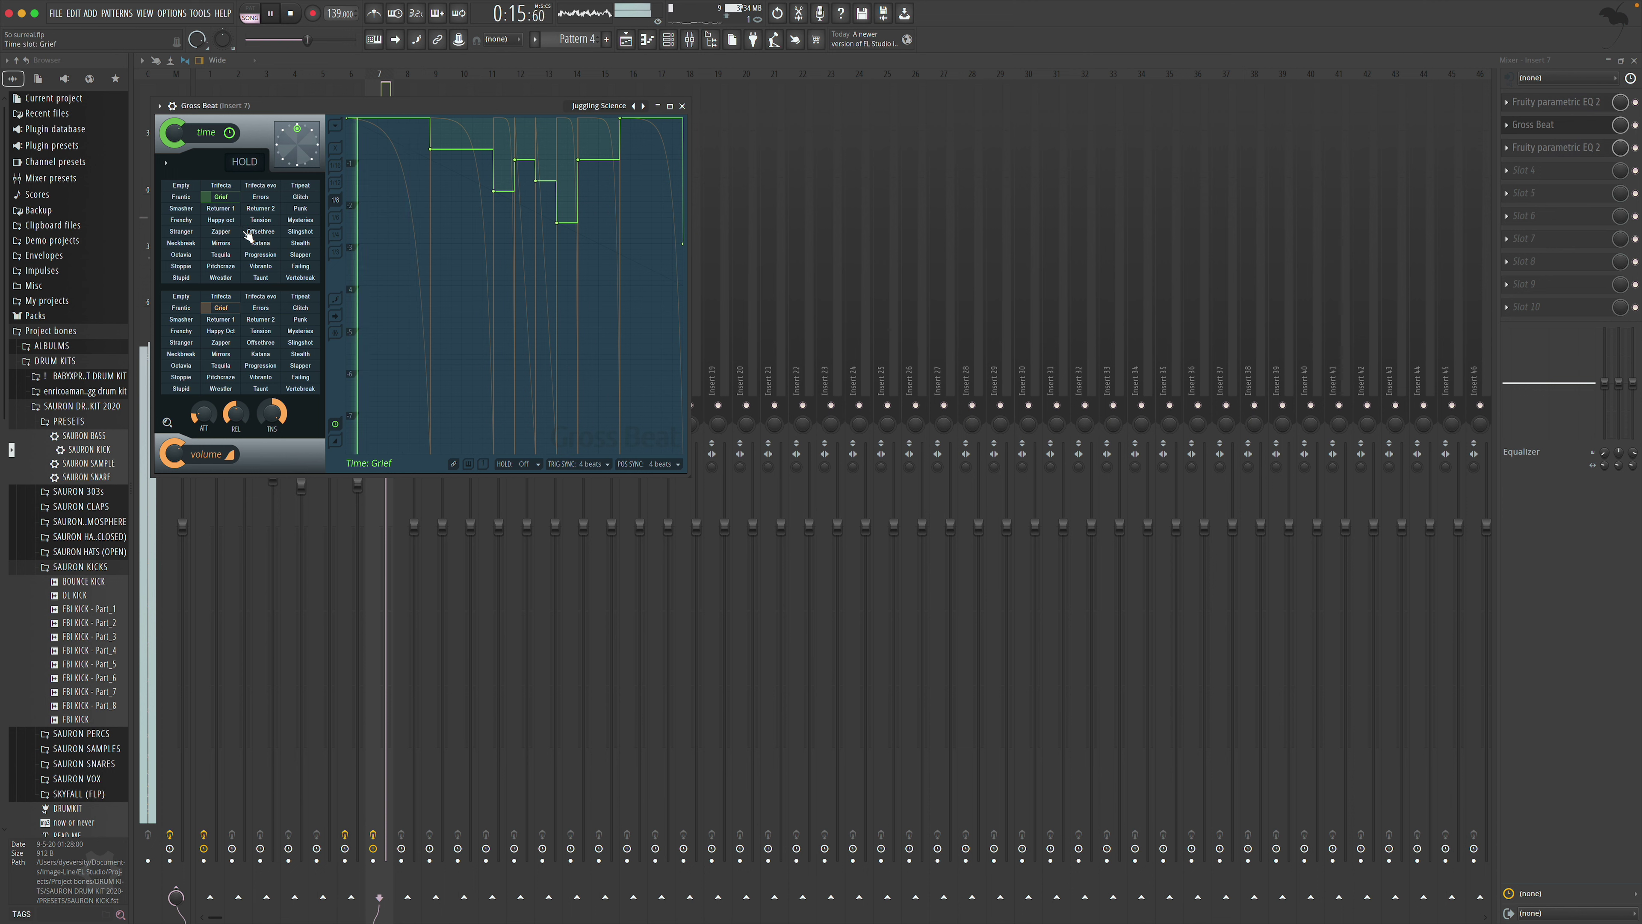
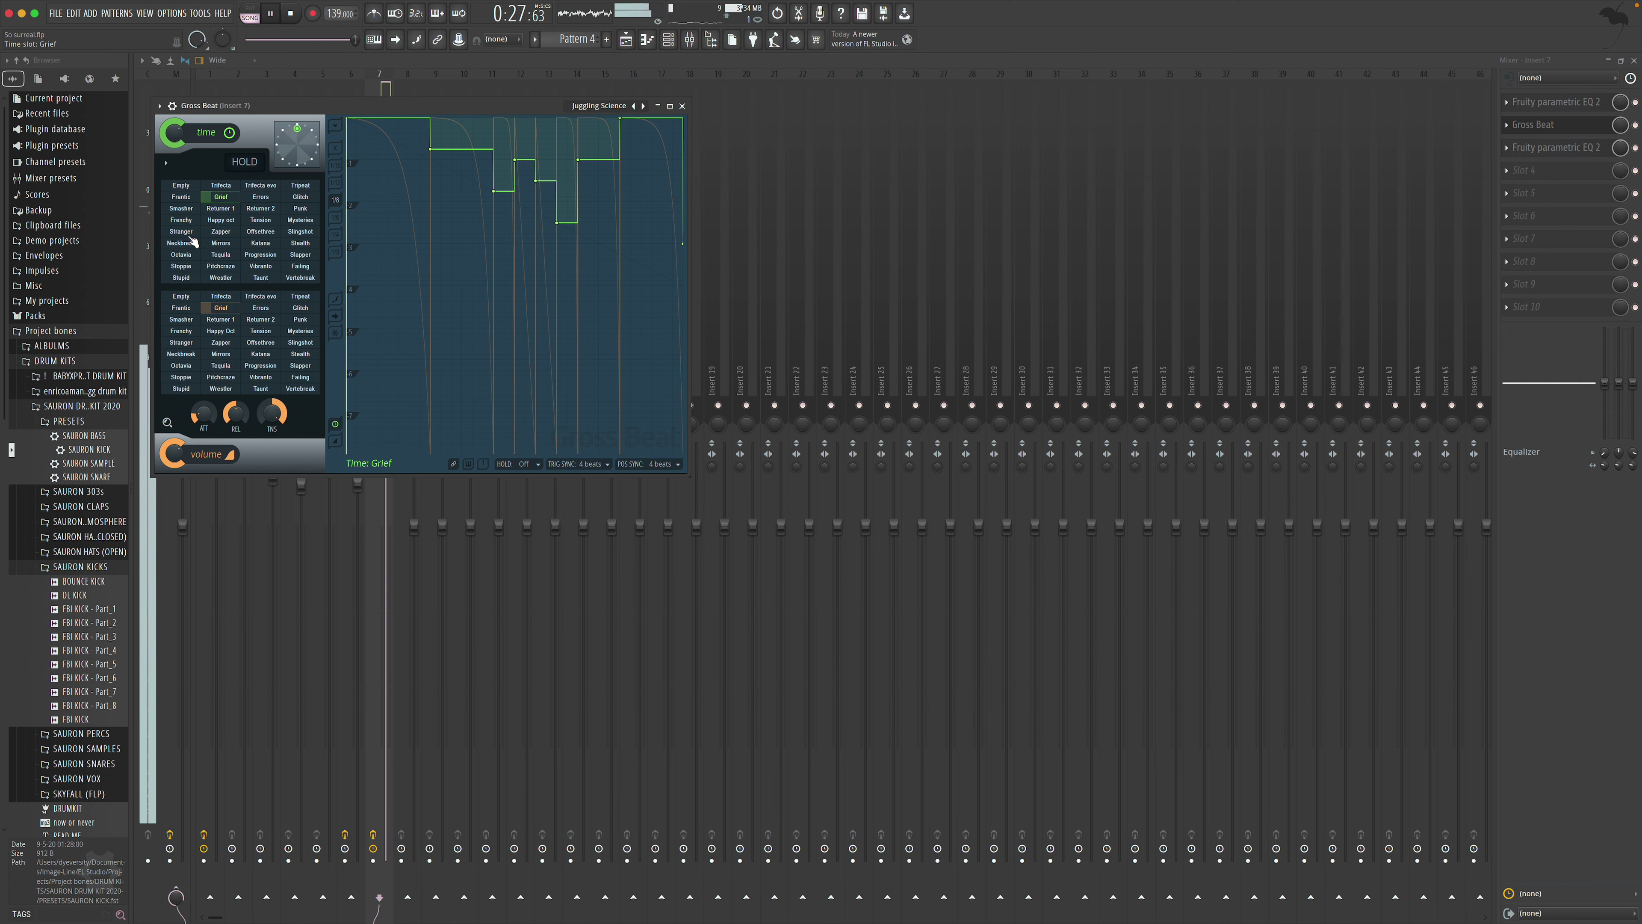
Try the Frenchy and Mysteries time patterns in Gross Beat and adjust the lowest level of Mysteries during playback
{"action": "left_click", "coordinate": [187, 233]}
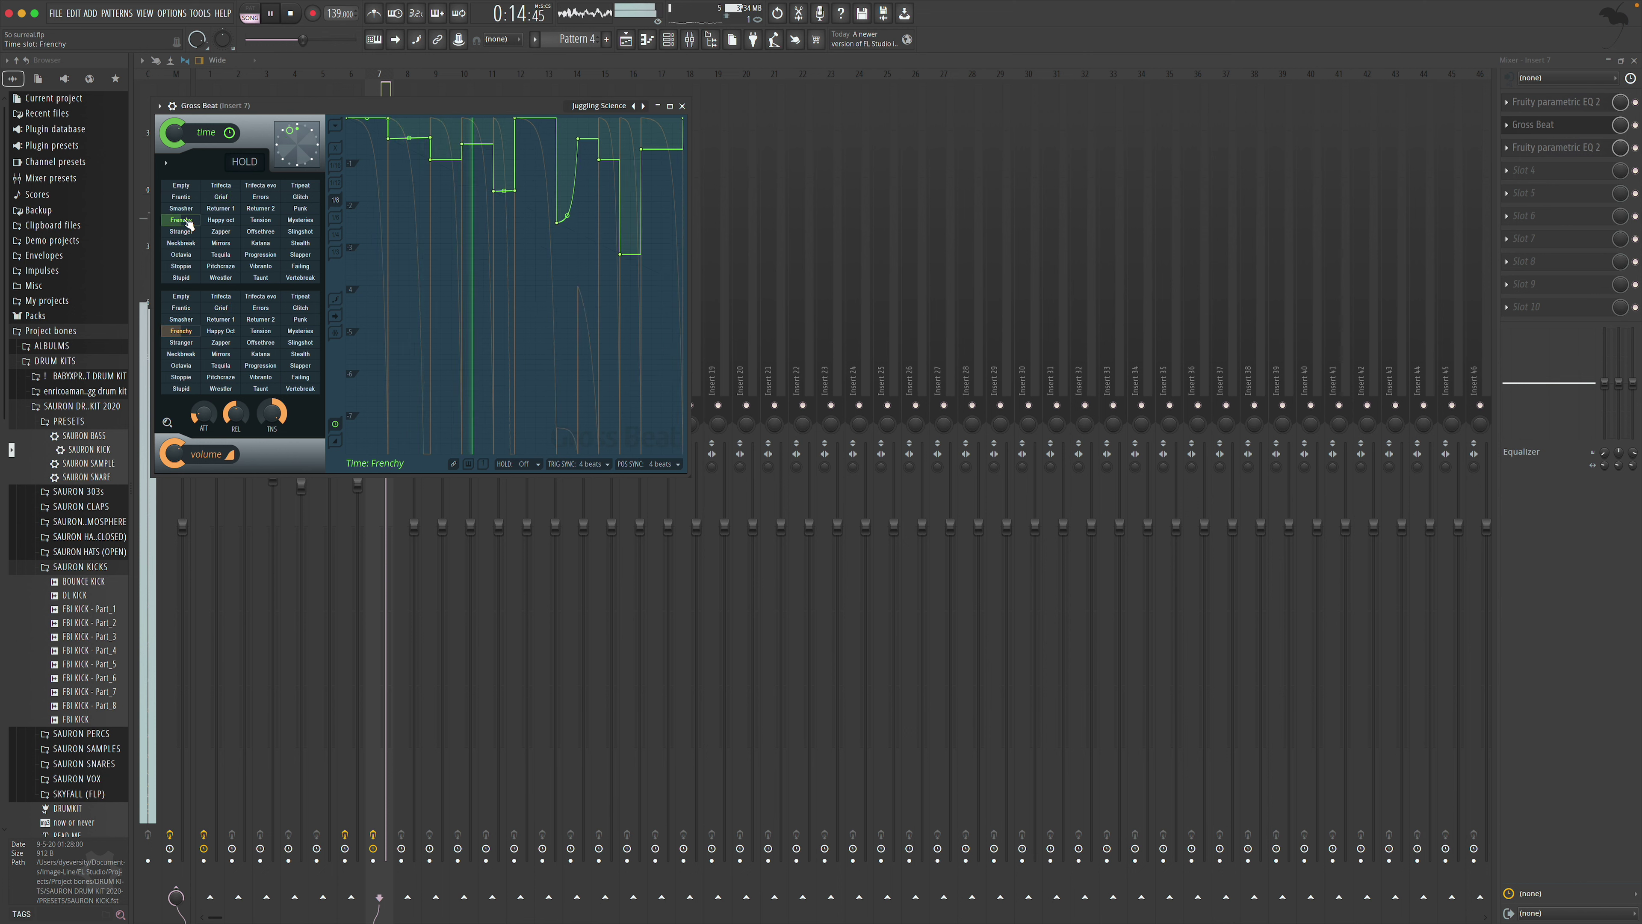
{"action": "left_click", "coordinate": [256, 245]}
{"action": "left_click", "coordinate": [296, 242]}
{"action": "left_click", "coordinate": [304, 224]}
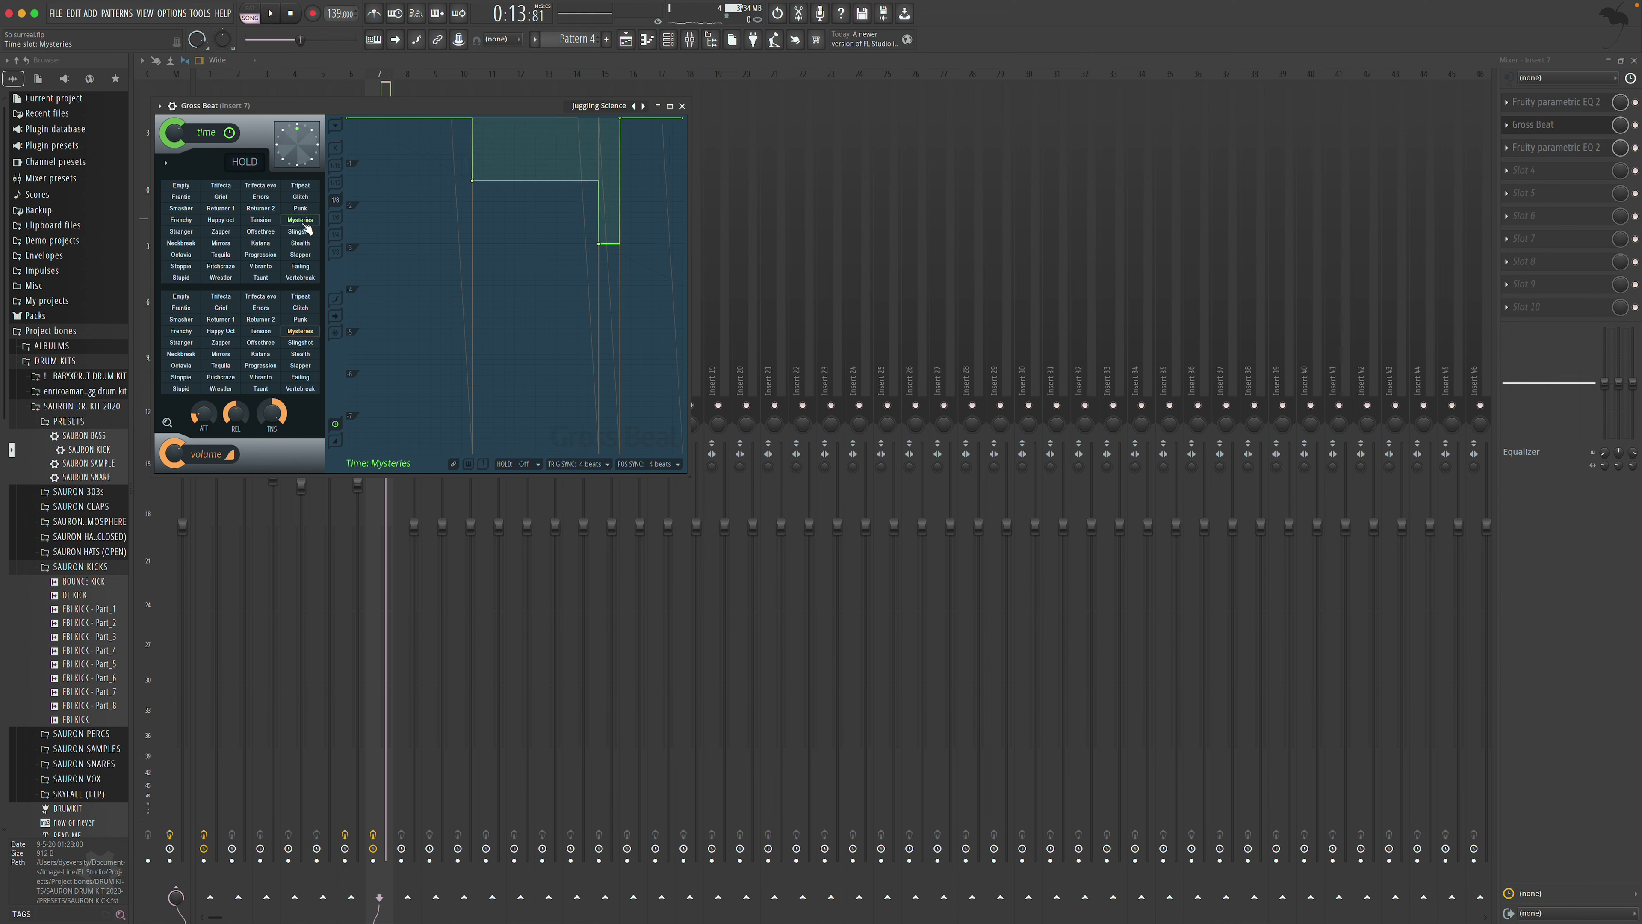
{"action": "key", "text": "space"}
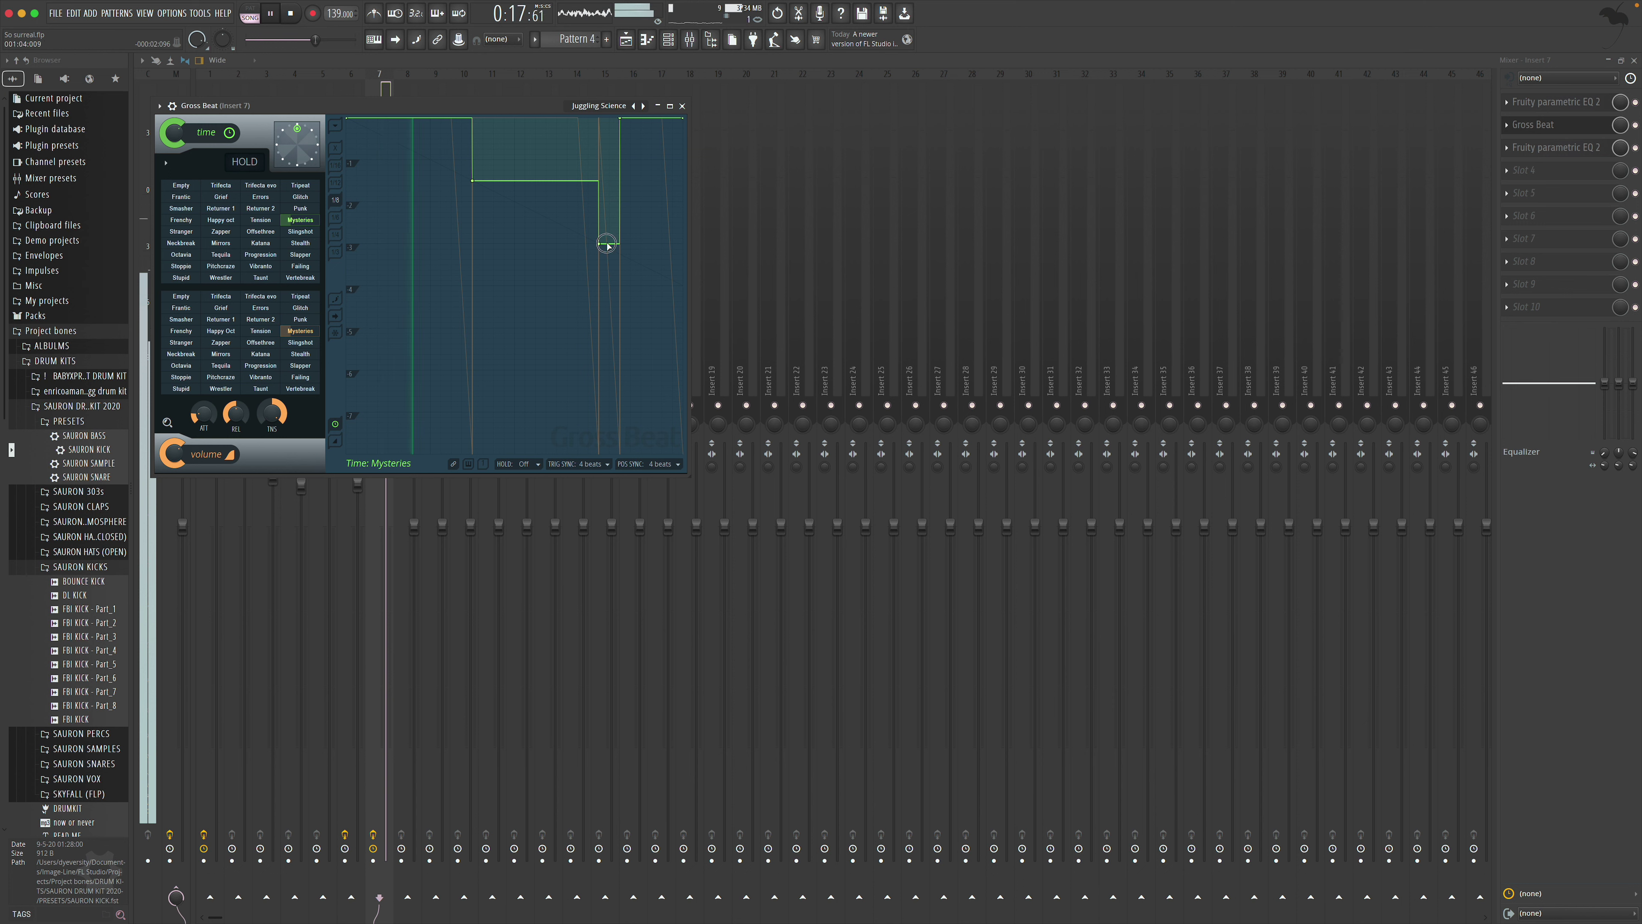
{"action": "left_click_drag", "start_coordinate": [600, 245], "coordinate": [599, 260]}
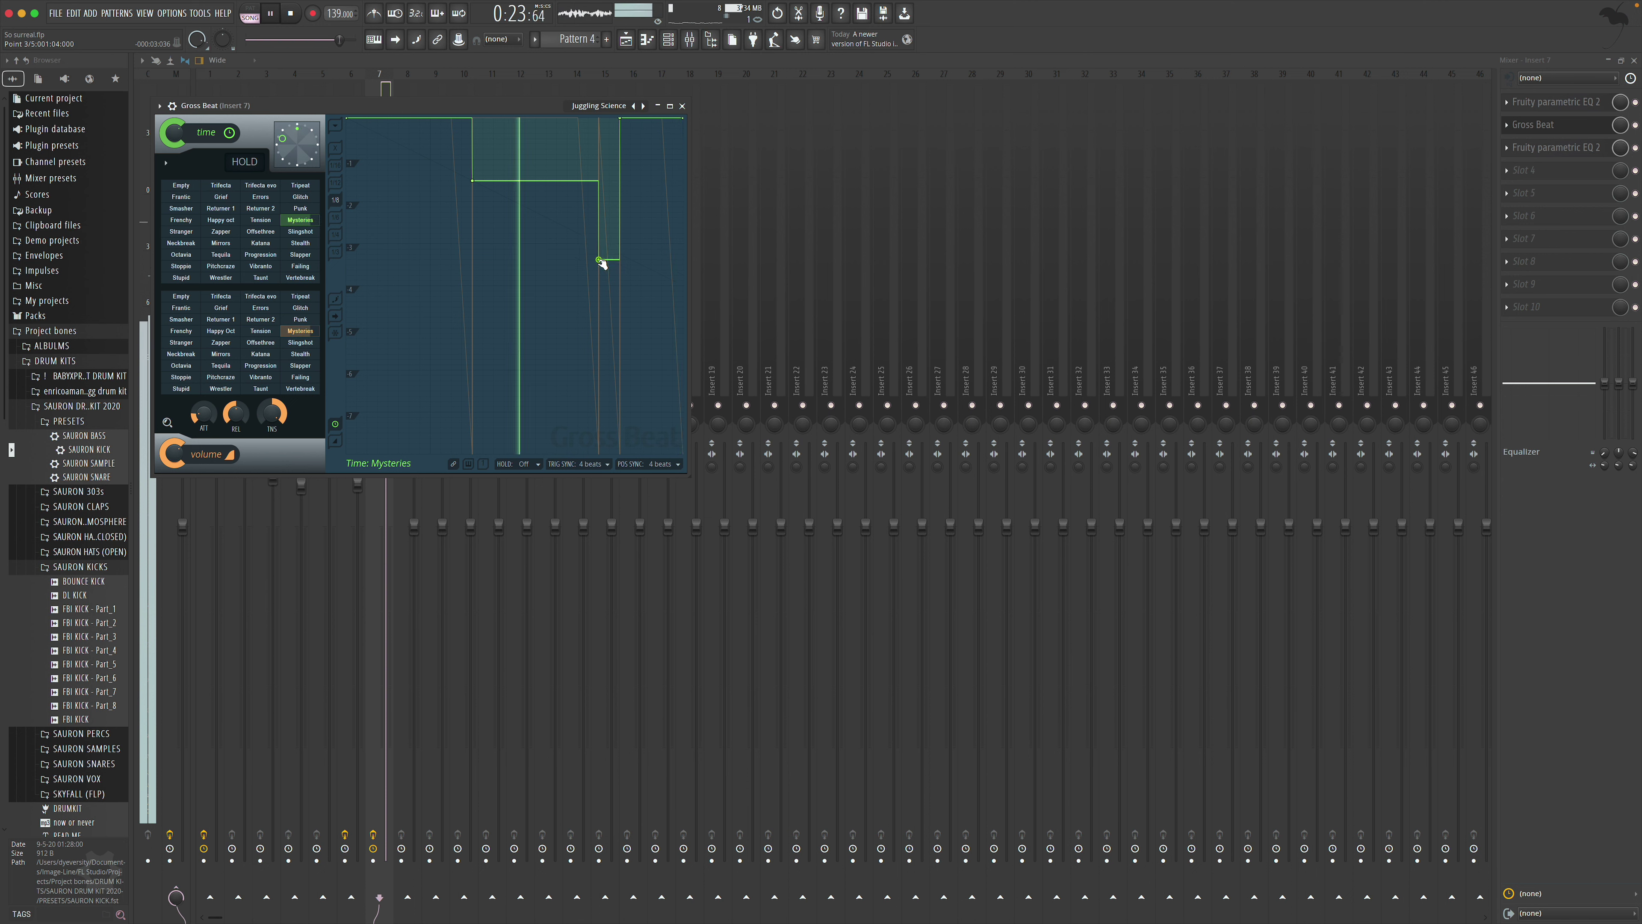
{"action": "left_click_drag", "start_coordinate": [601, 261], "coordinate": [600, 241]}
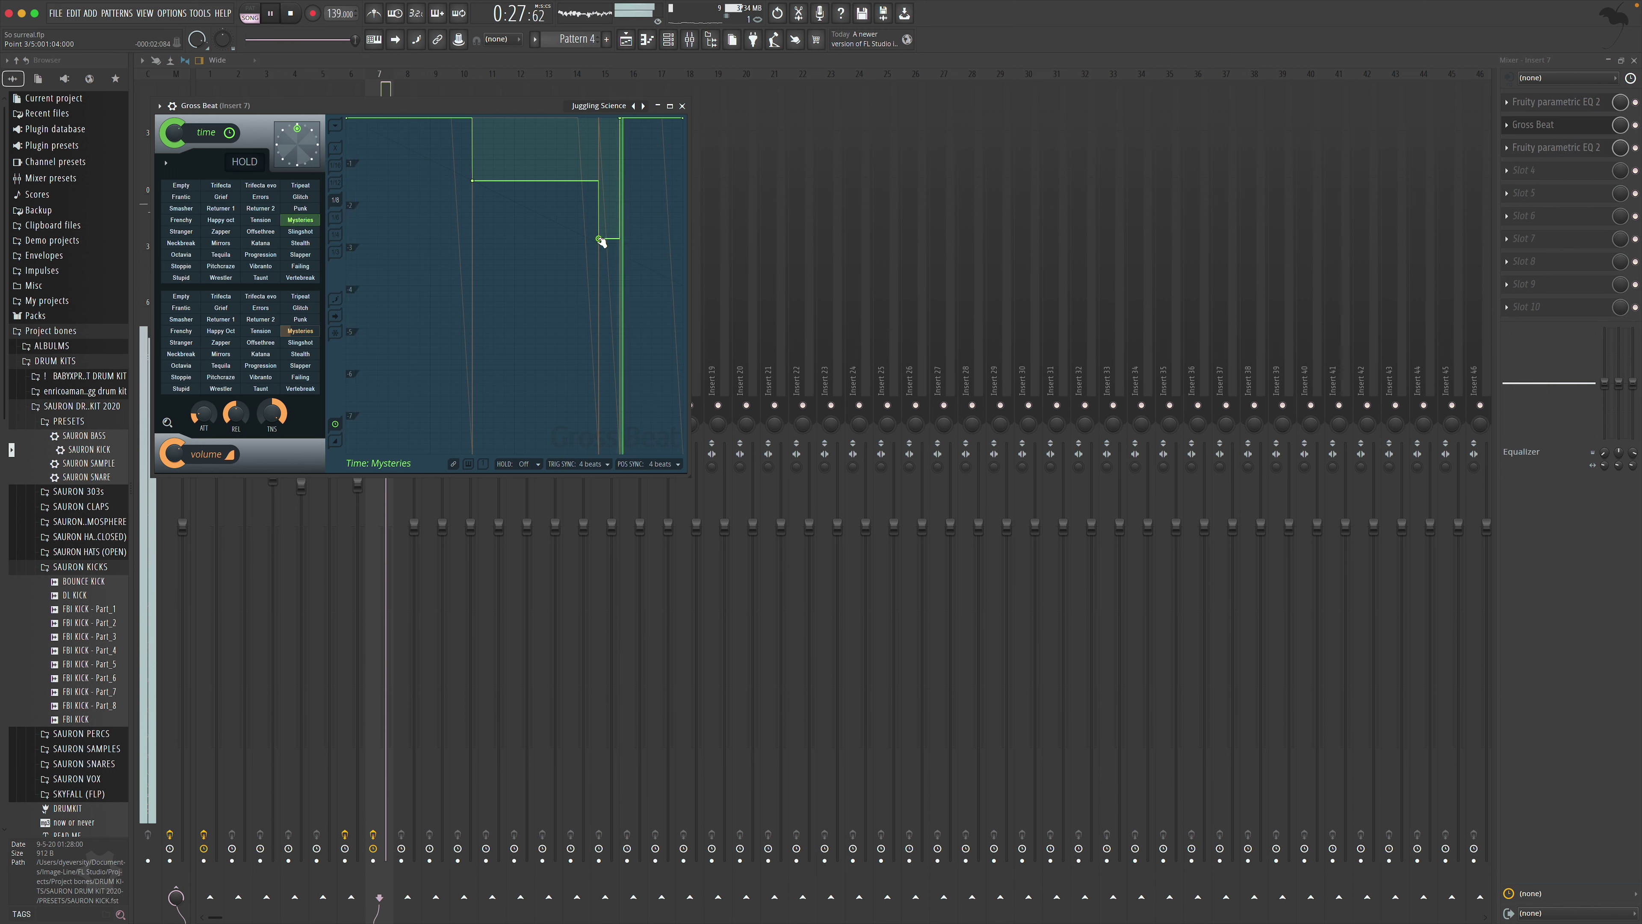
Close Gross Beat and remove it from slot 2 of Insert 7
{"action": "left_click", "coordinate": [682, 106]}
{"action": "left_click", "coordinate": [1509, 130]}
{"action": "left_click", "coordinate": [1505, 172]}
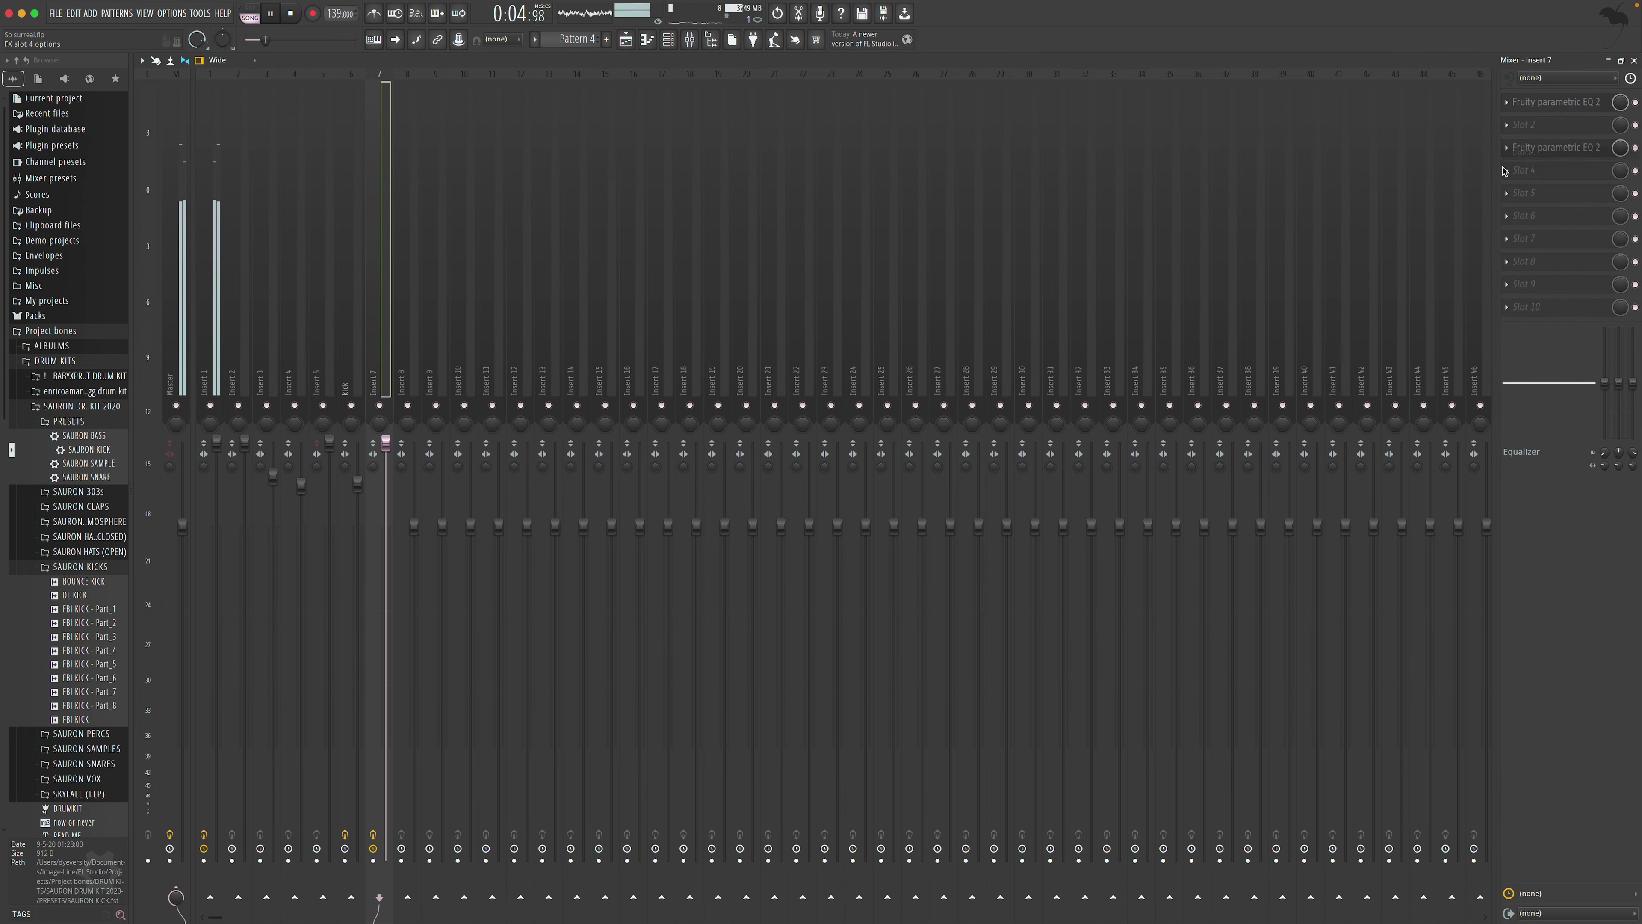
Return to the playlist, stop playback and unmute all the tracks
{"action": "left_click", "coordinate": [1633, 60]}
{"action": "key", "text": "space"}
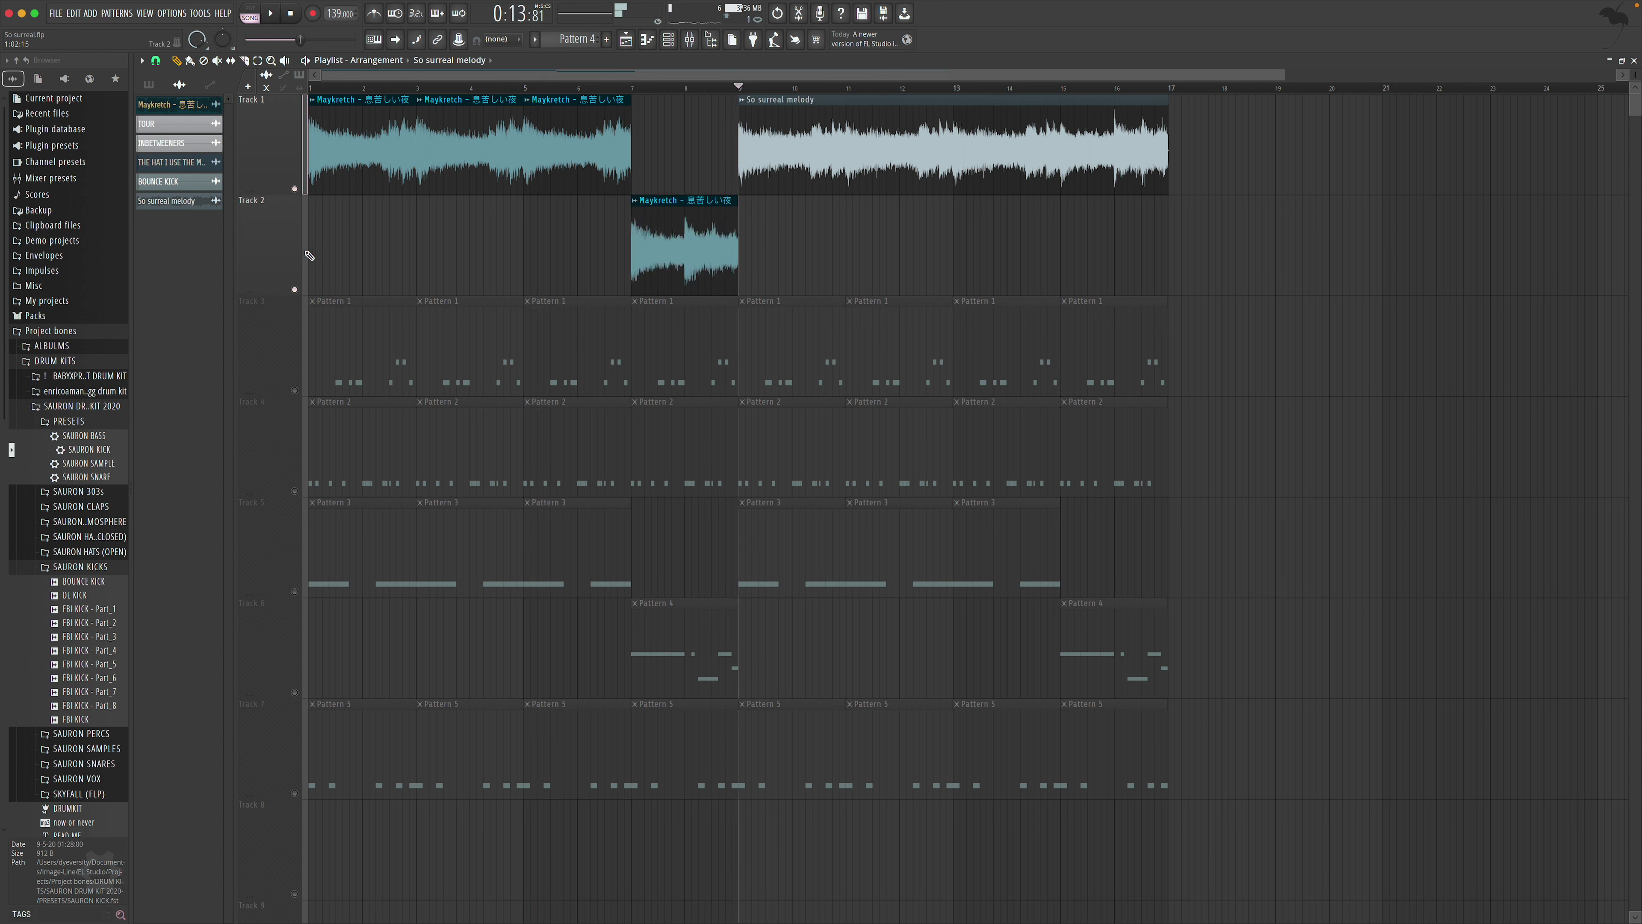
{"action": "right_click", "coordinate": [295, 189]}
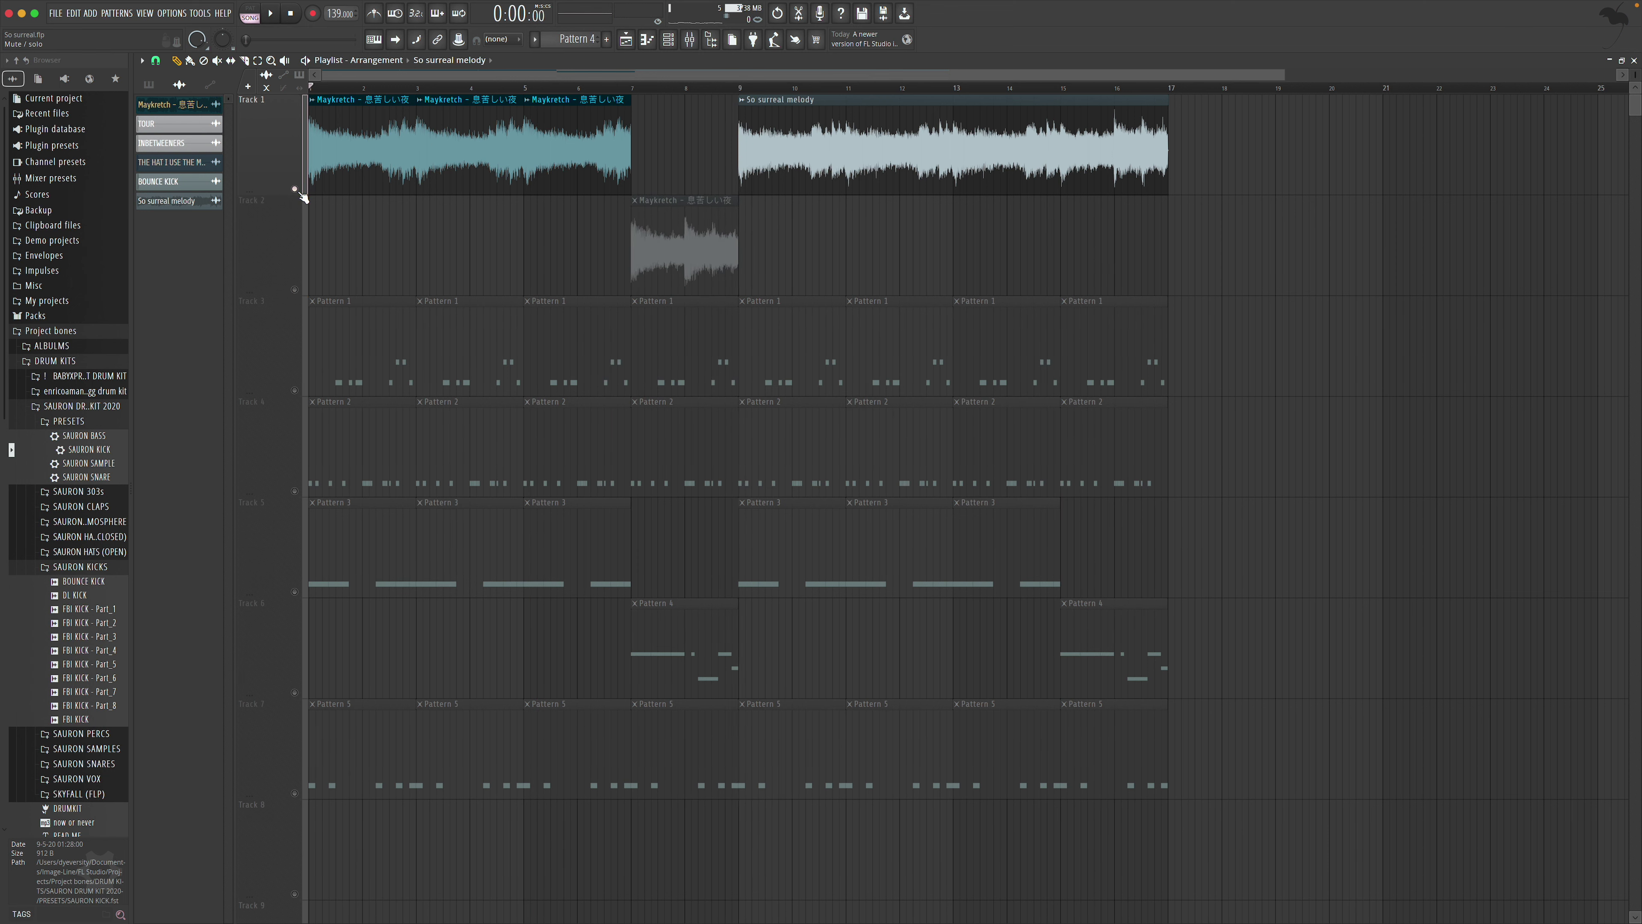
{"action": "right_click", "coordinate": [294, 189]}
Collapse the PRESETS and SAURON KICKS folders and expand the SAURON VOX folder in the browser
{"action": "left_click", "coordinate": [83, 422]}
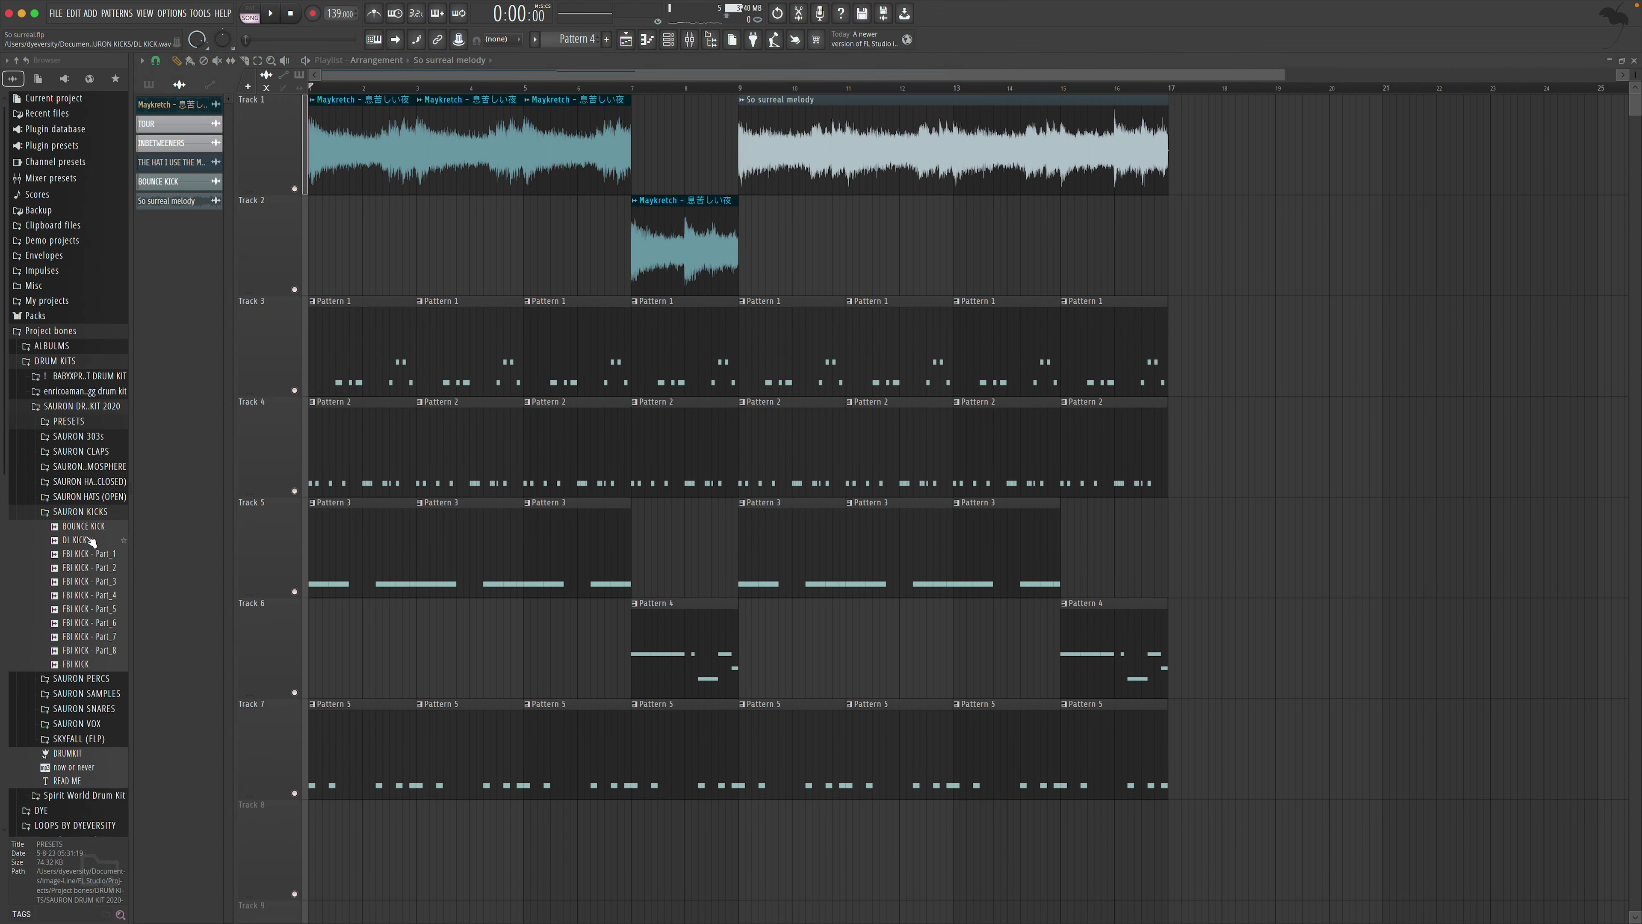
{"action": "left_click", "coordinate": [90, 518]}
{"action": "scroll", "coordinate": [96, 548], "scroll_direction": "down", "scroll_amount": 2}
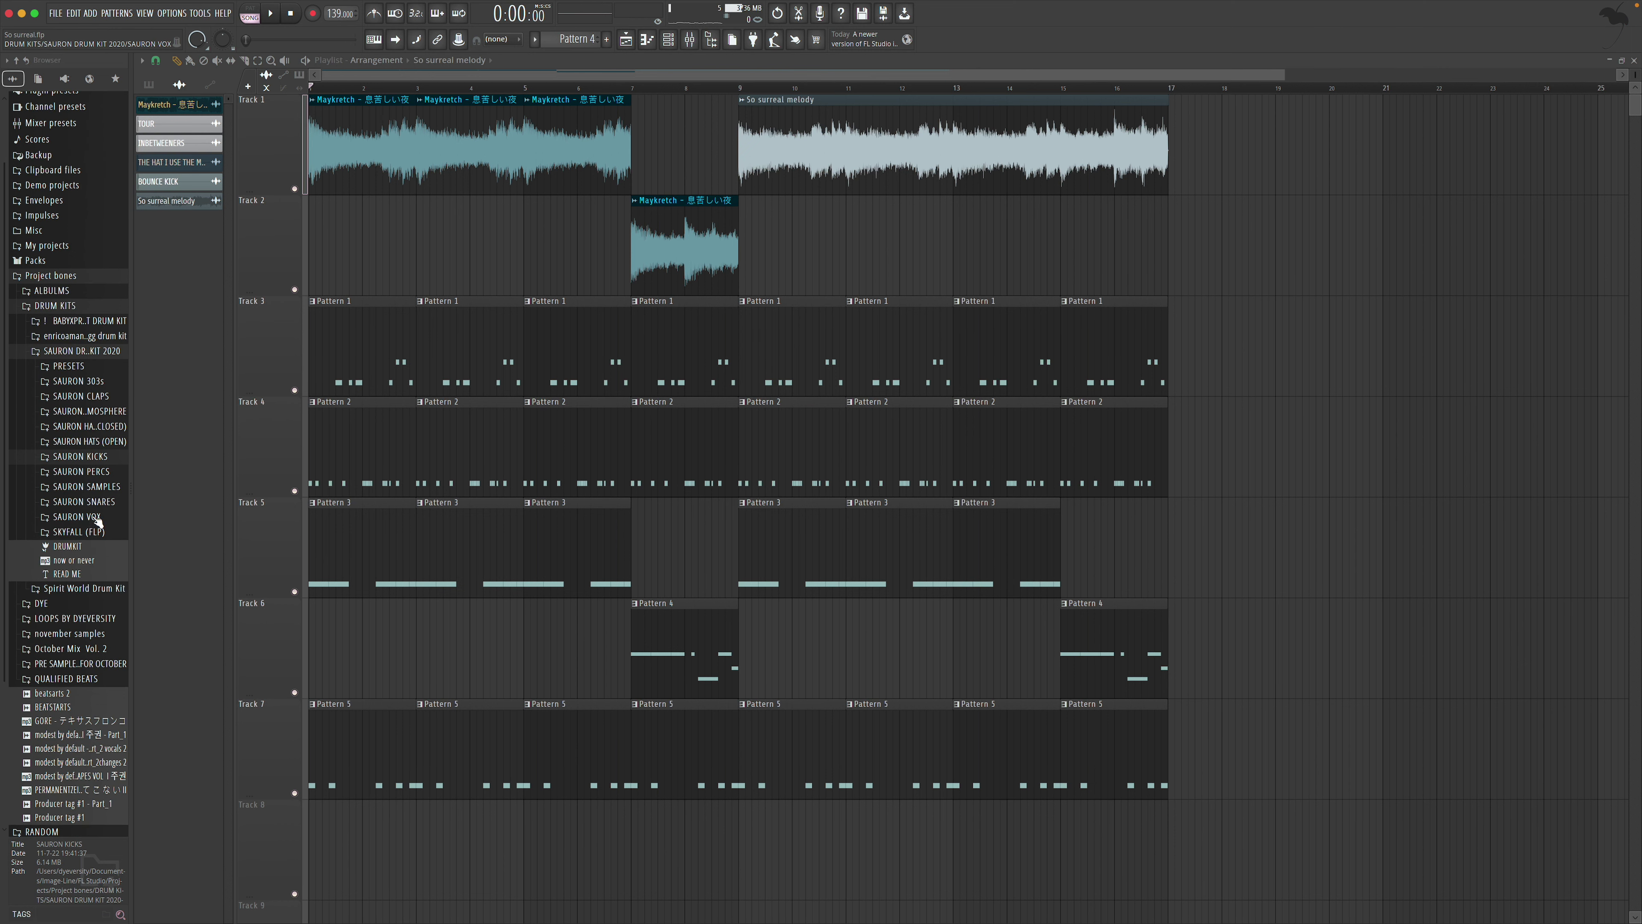
{"action": "left_click", "coordinate": [97, 518]}
Audition the vocal samples in the SAURON VOX folder, including FLATBED VOX, GATTI VOX, YOSHI VOX and WHEEZY VOX
{"action": "left_click", "coordinate": [91, 532]}
{"action": "left_click", "coordinate": [93, 546]}
{"action": "left_click", "coordinate": [94, 561]}
{"action": "left_click", "coordinate": [91, 574]}
{"action": "left_click", "coordinate": [87, 590]}
{"action": "left_click", "coordinate": [89, 601]}
{"action": "left_click", "coordinate": [89, 614]}
{"action": "left_click", "coordinate": [89, 628]}
{"action": "left_click", "coordinate": [92, 681]}
{"action": "left_click", "coordinate": [87, 655]}
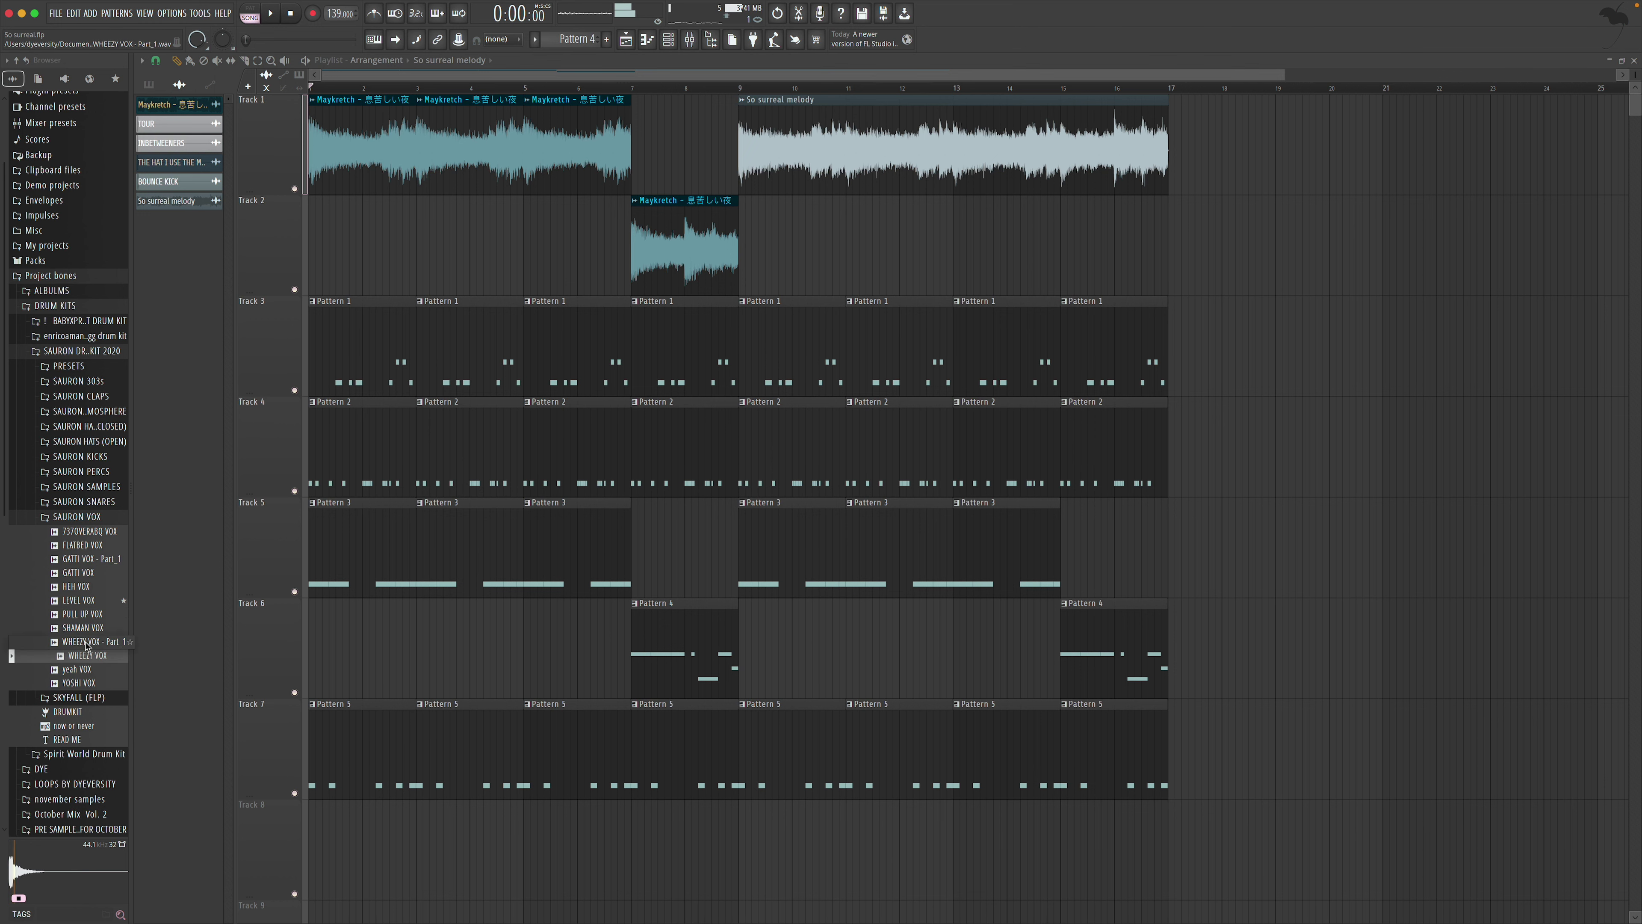
Place the WHEEZY VOX sample at bar 1 of Track 8 and route its channel to mixer Insert 8
{"action": "left_click_drag", "start_coordinate": [90, 655], "coordinate": [270, 675]}
{"action": "left_click", "coordinate": [669, 39]}
{"action": "key", "text": "space"}
{"action": "key", "text": "space"}
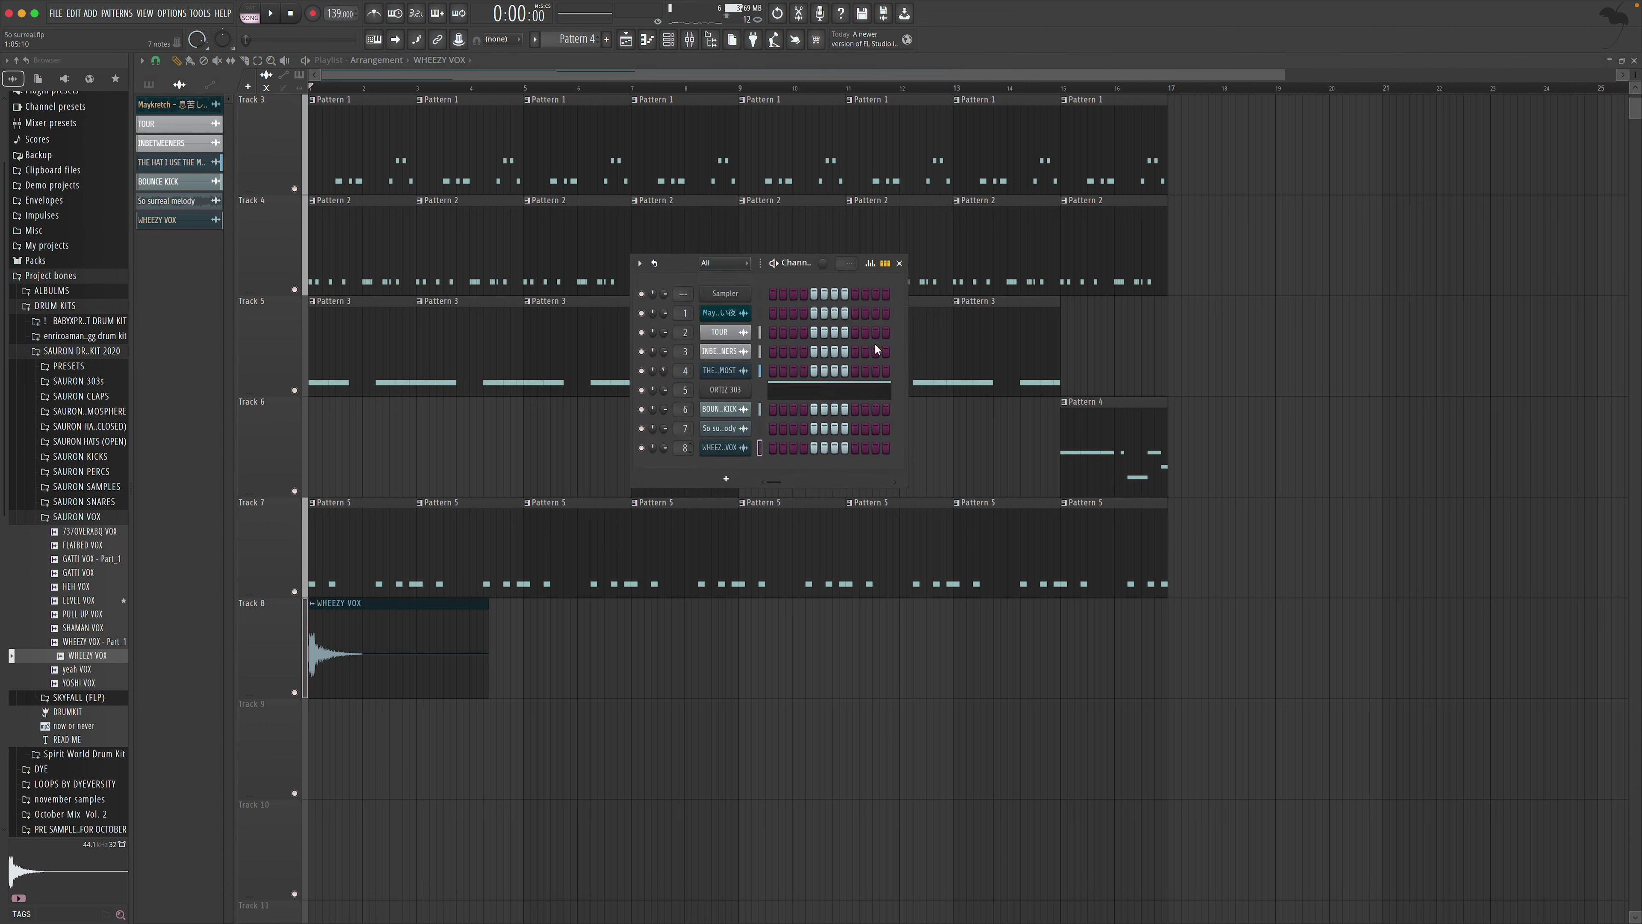
{"action": "left_click", "coordinate": [899, 264]}
Load Fruity Delay 3 into the first effect slot of Insert 8
{"action": "left_click", "coordinate": [690, 40]}
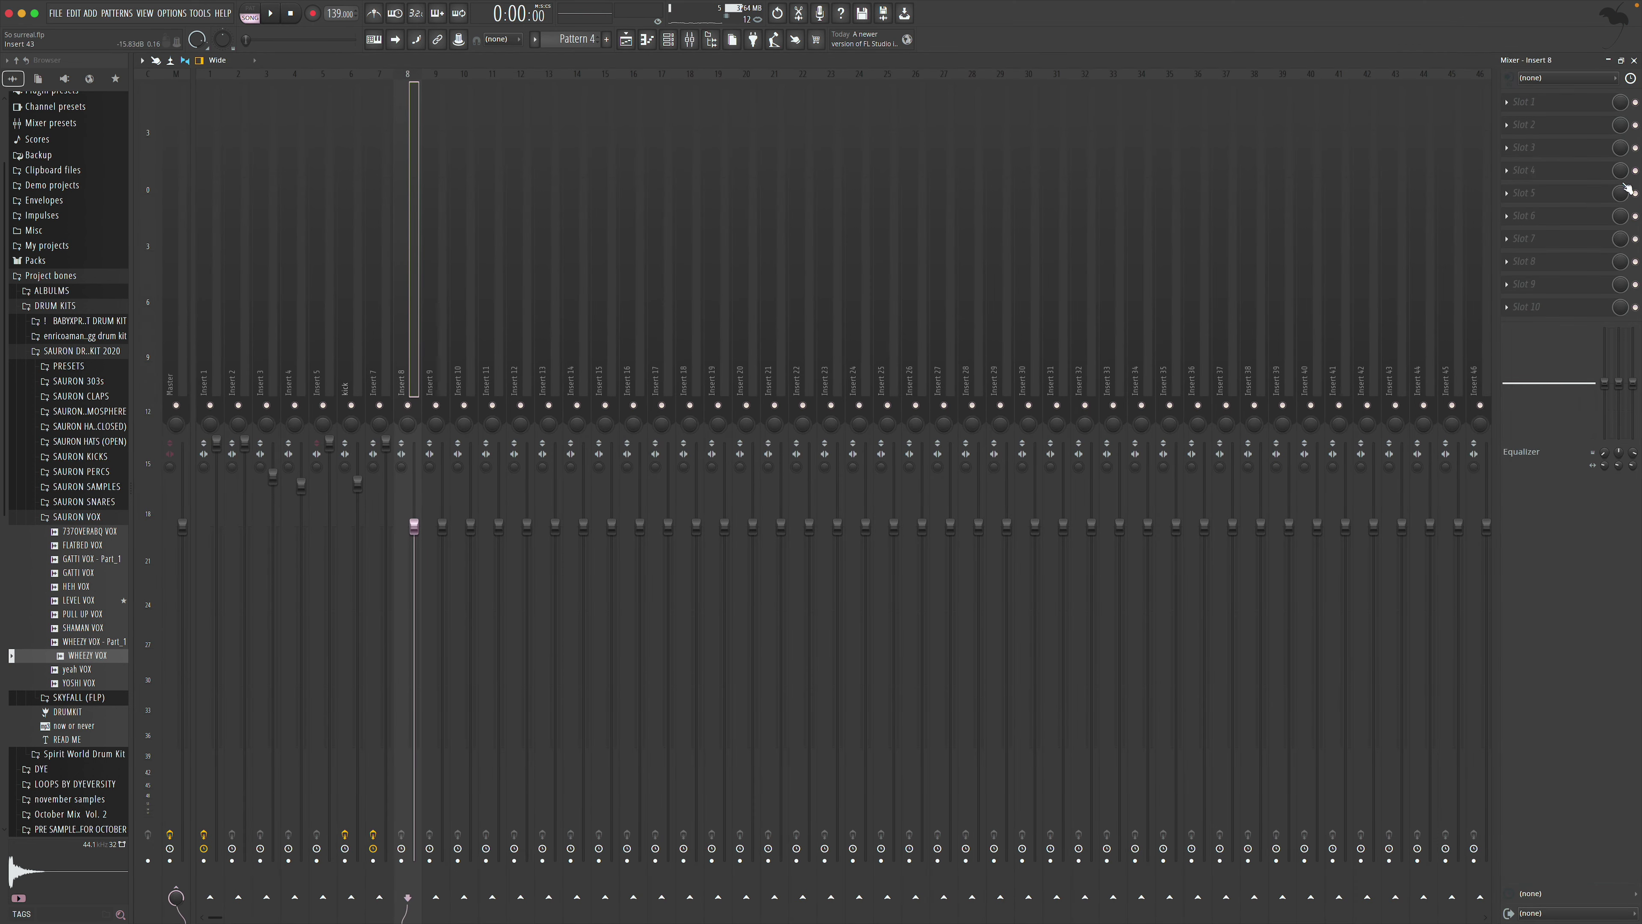
{"action": "left_click", "coordinate": [1581, 108]}
{"action": "left_click", "coordinate": [1355, 158]}
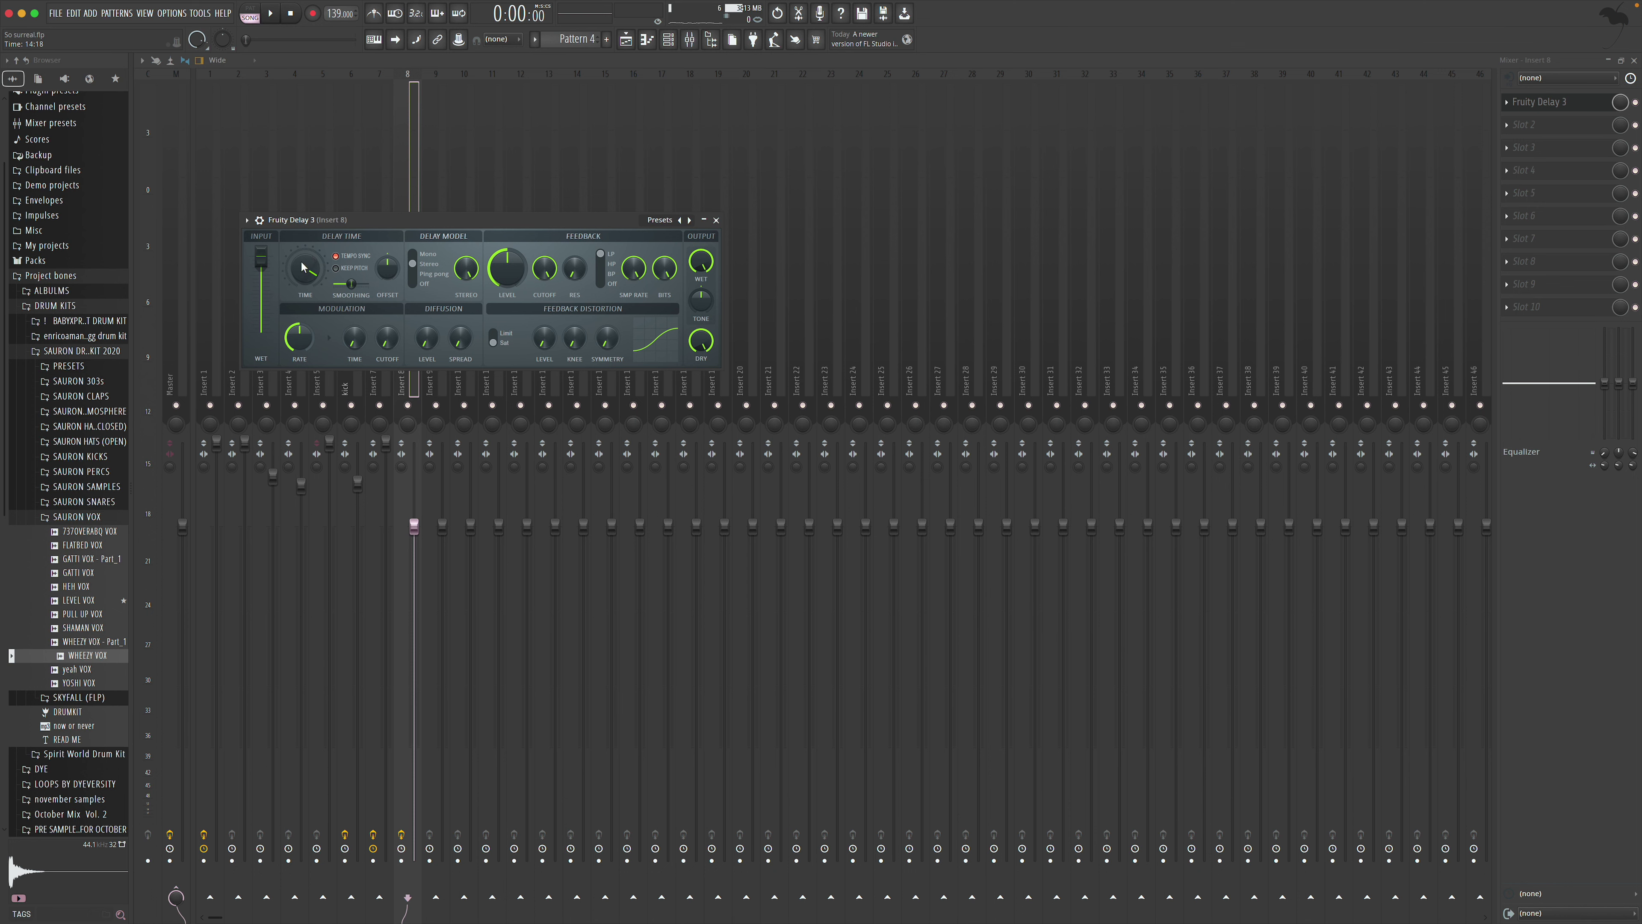
Shorten the delay time, switch the delay model to Ping pong and lower the feedback level in Fruity Delay 3 while auditioning the vox
{"action": "key", "text": "space"}
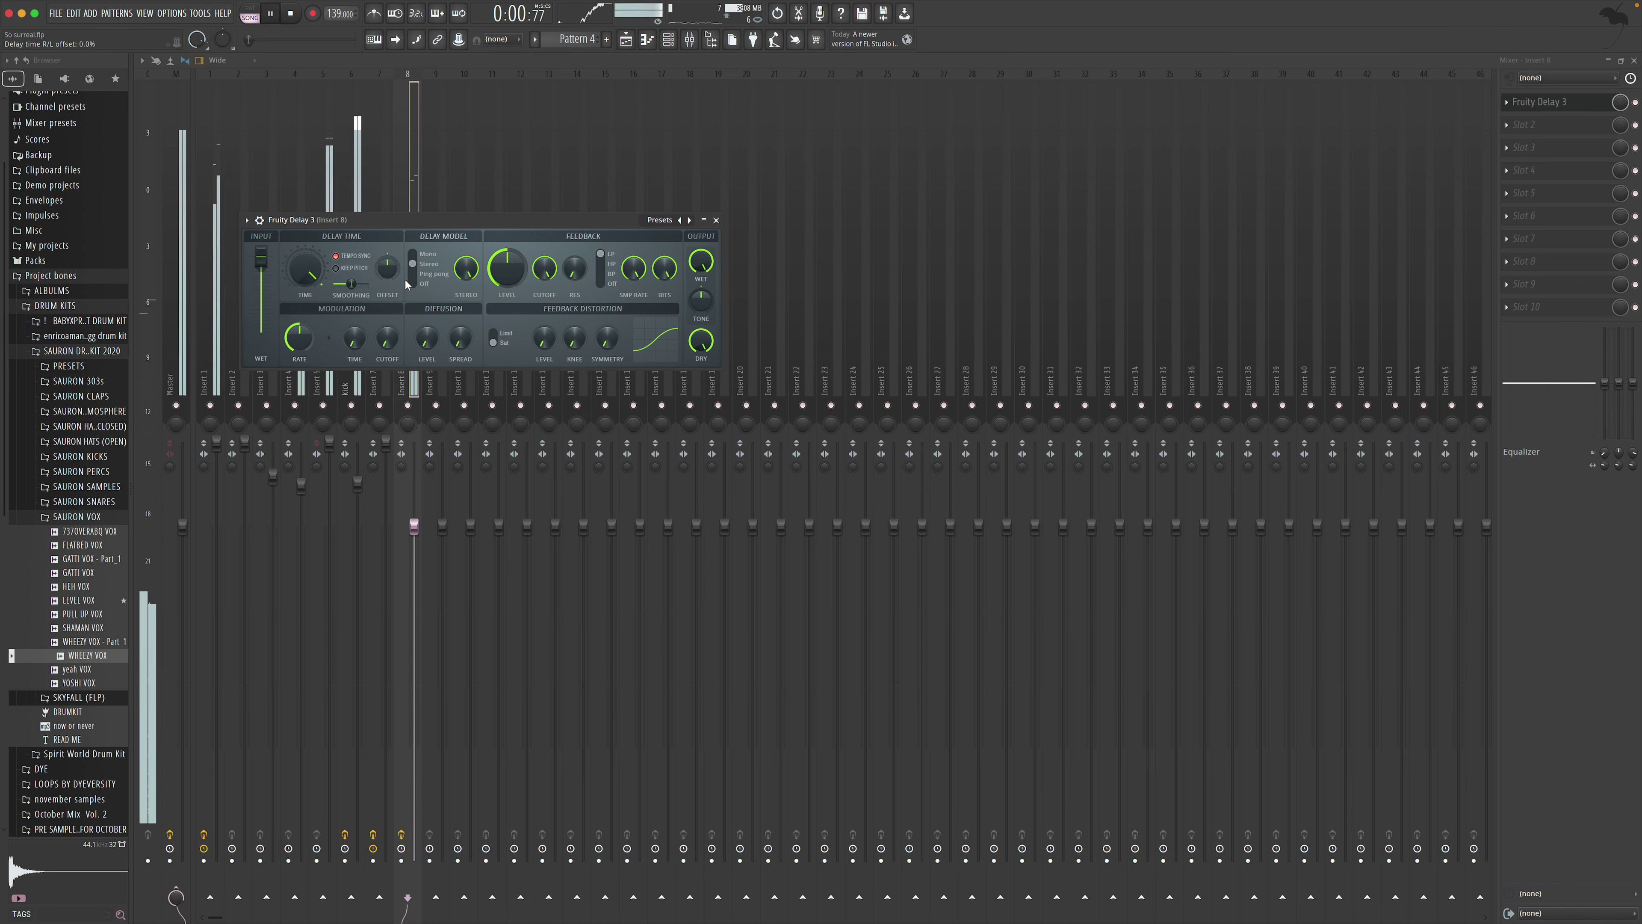
{"action": "key", "text": "space"}
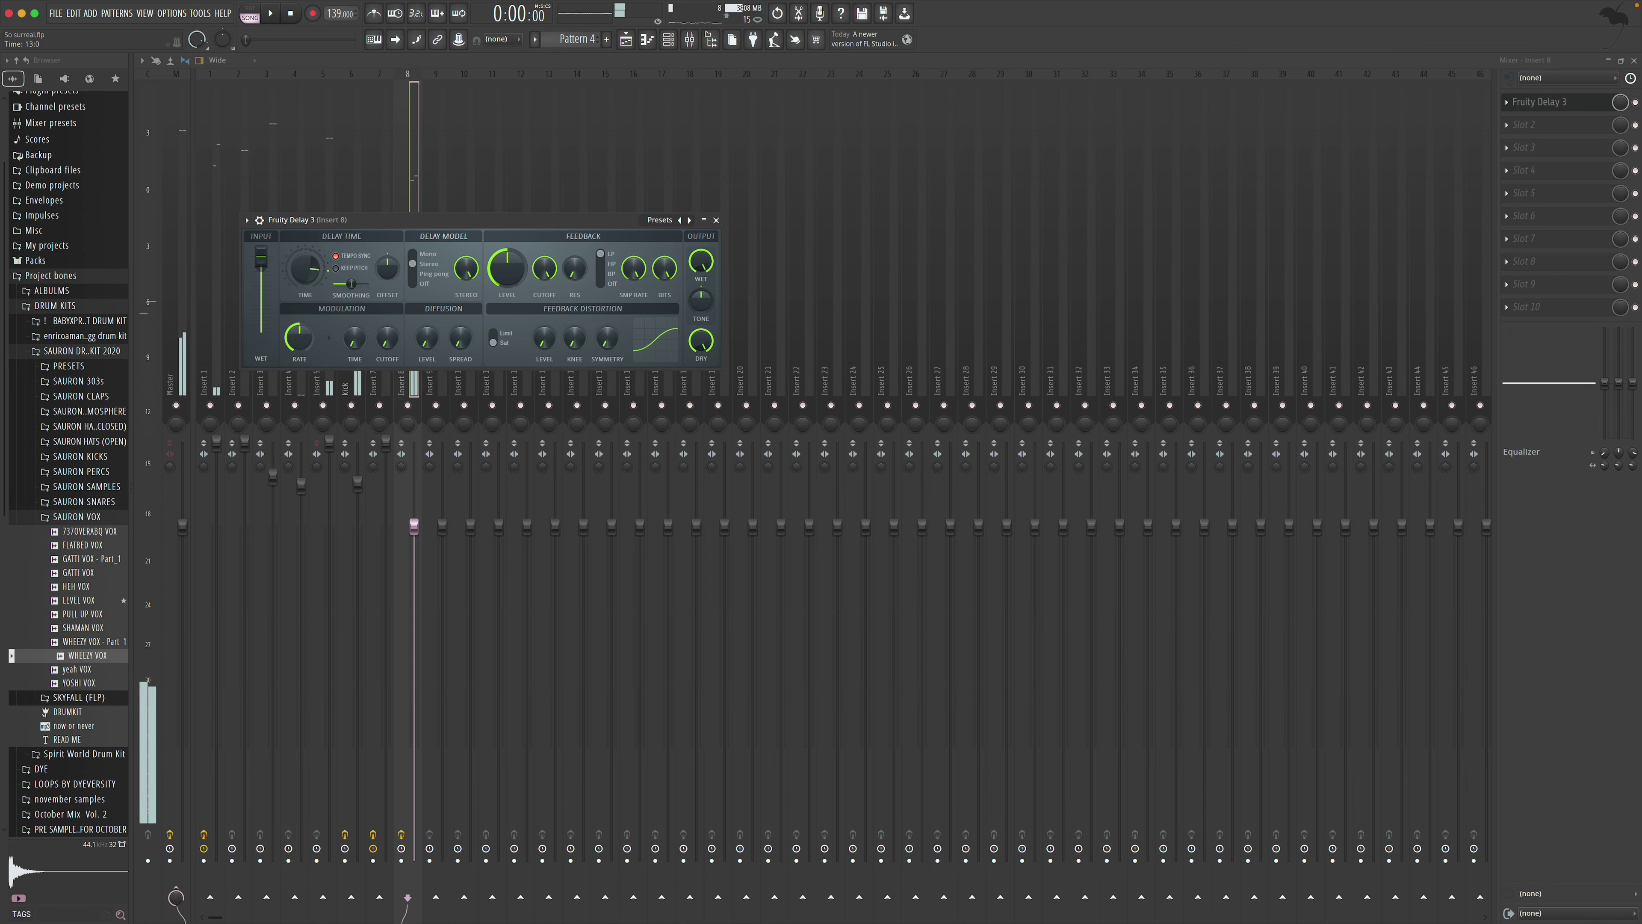
{"action": "left_click", "coordinate": [437, 275]}
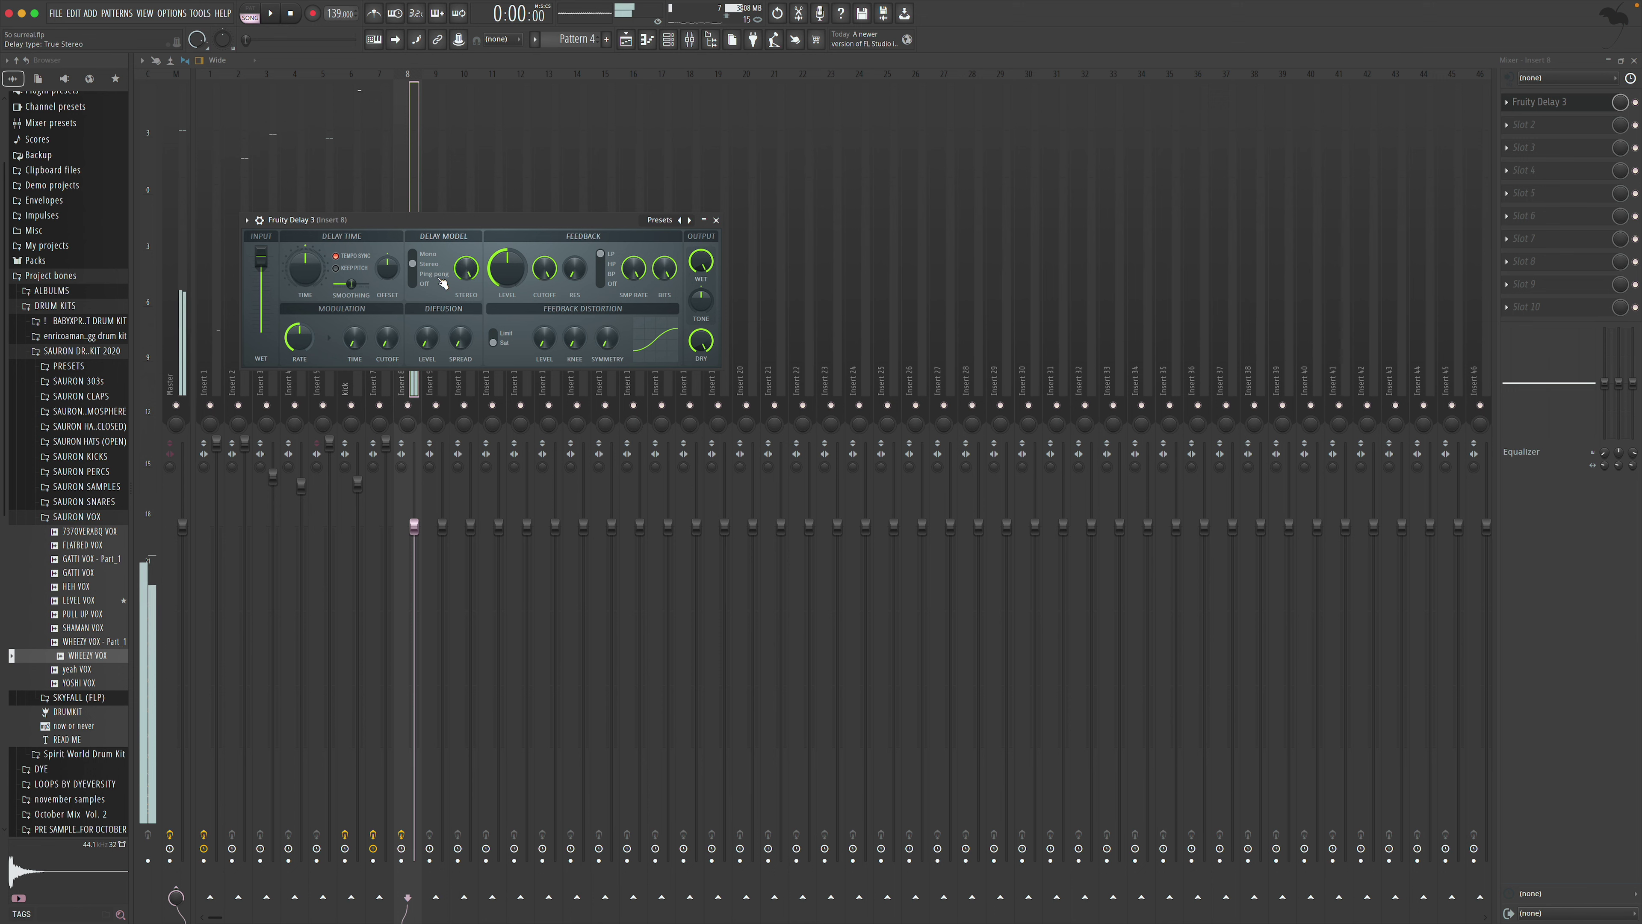
{"action": "key", "text": "space"}
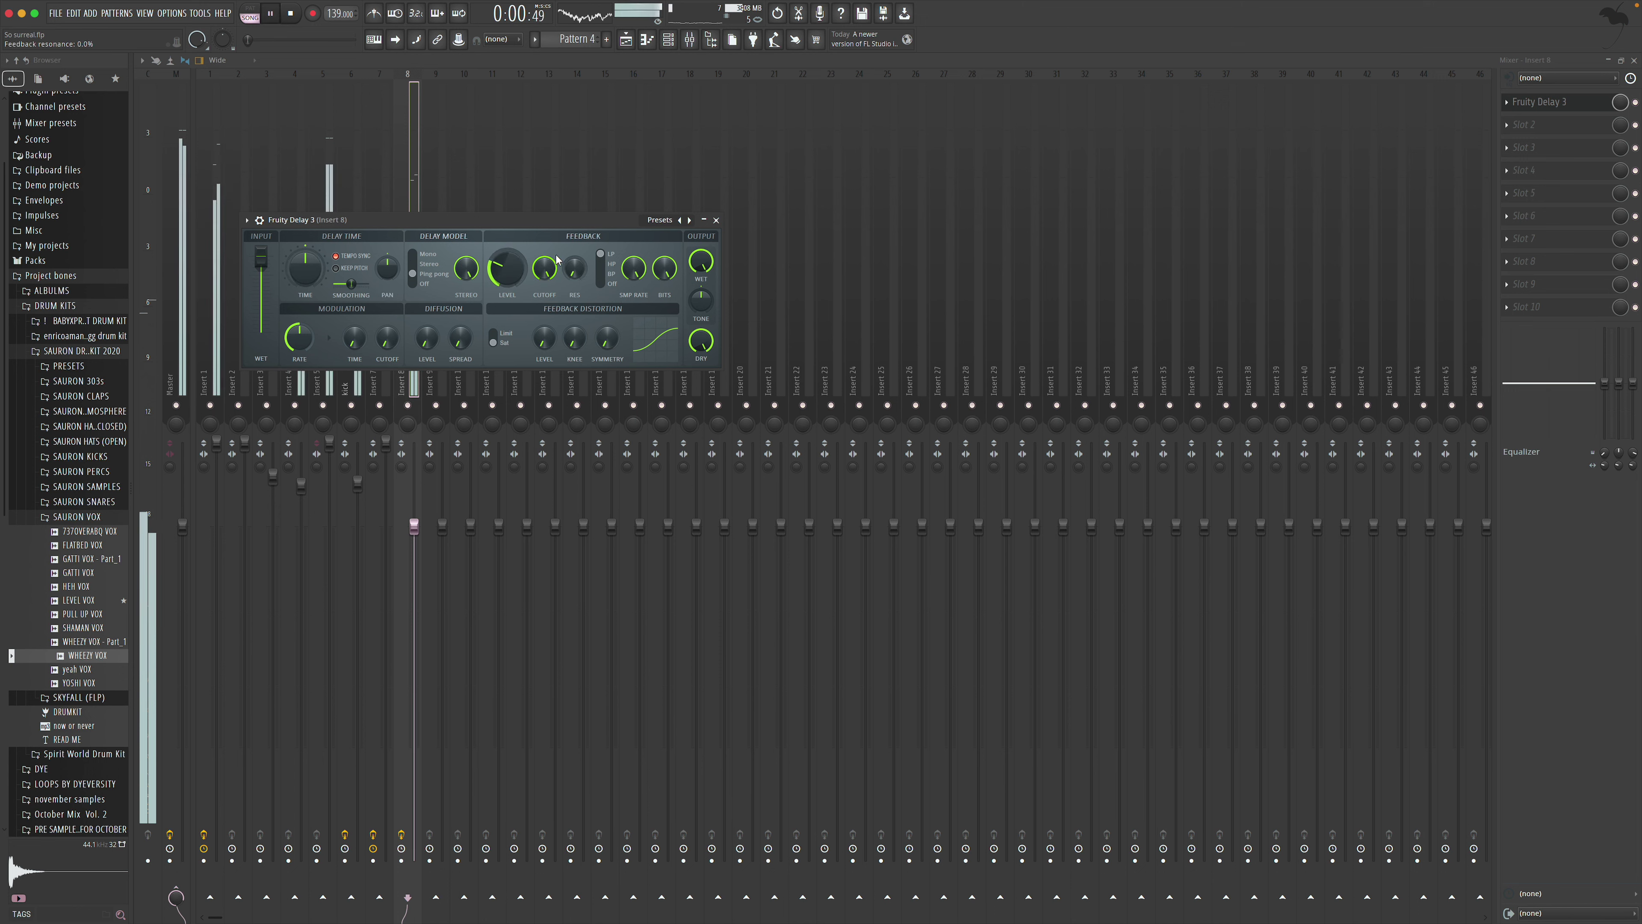
{"action": "left_click", "coordinate": [717, 221]}
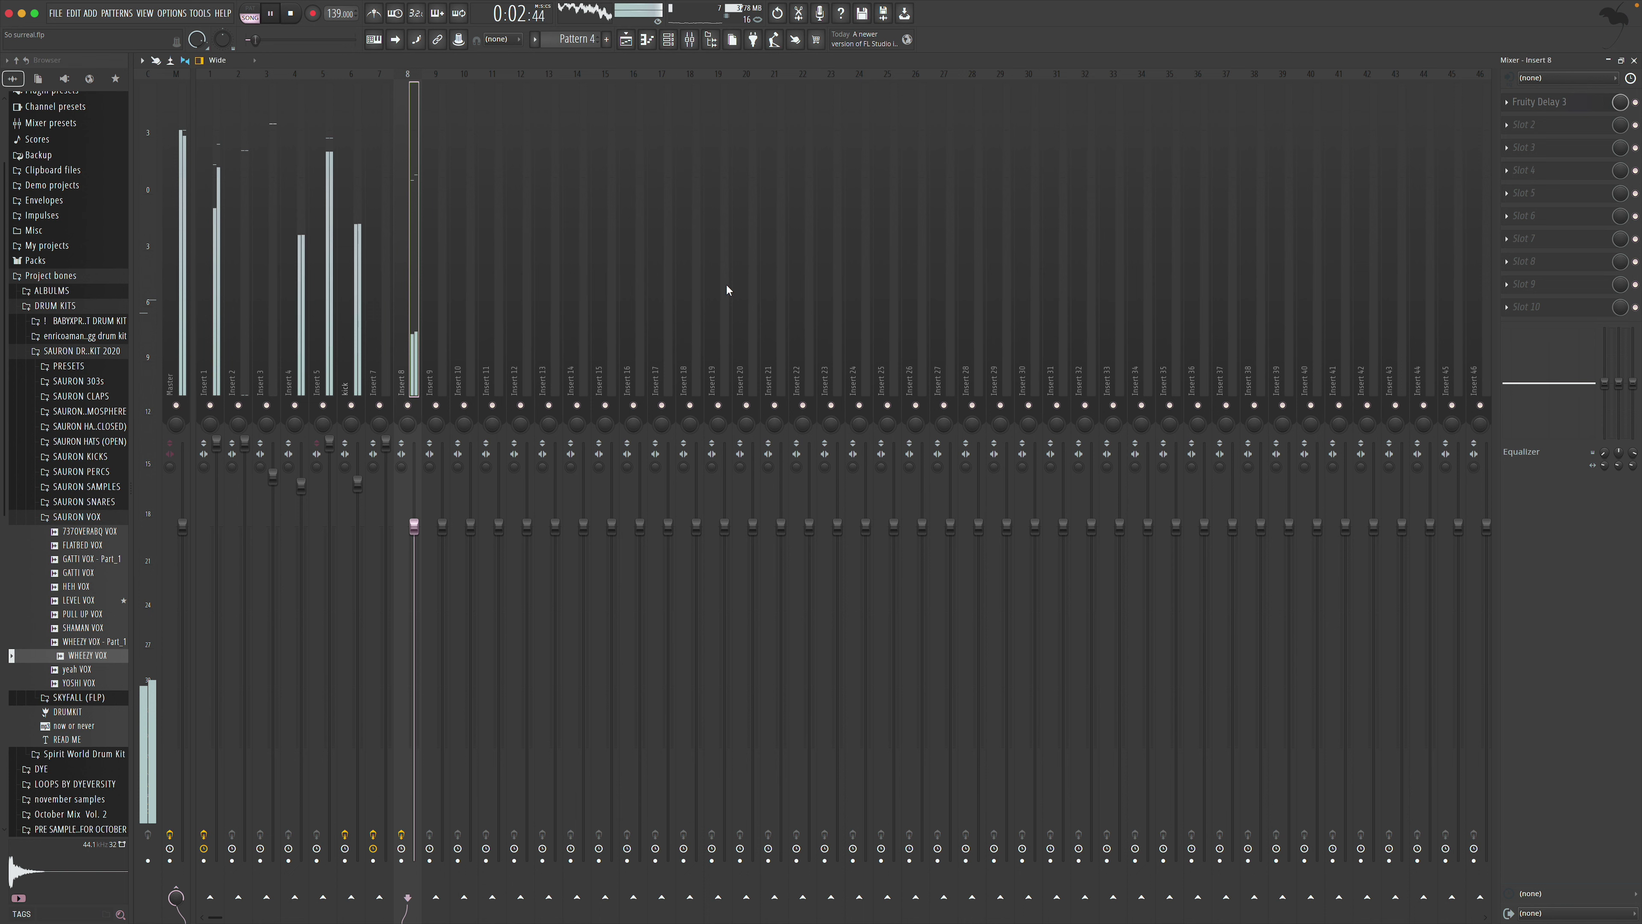
{"action": "left_click", "coordinate": [1634, 60]}
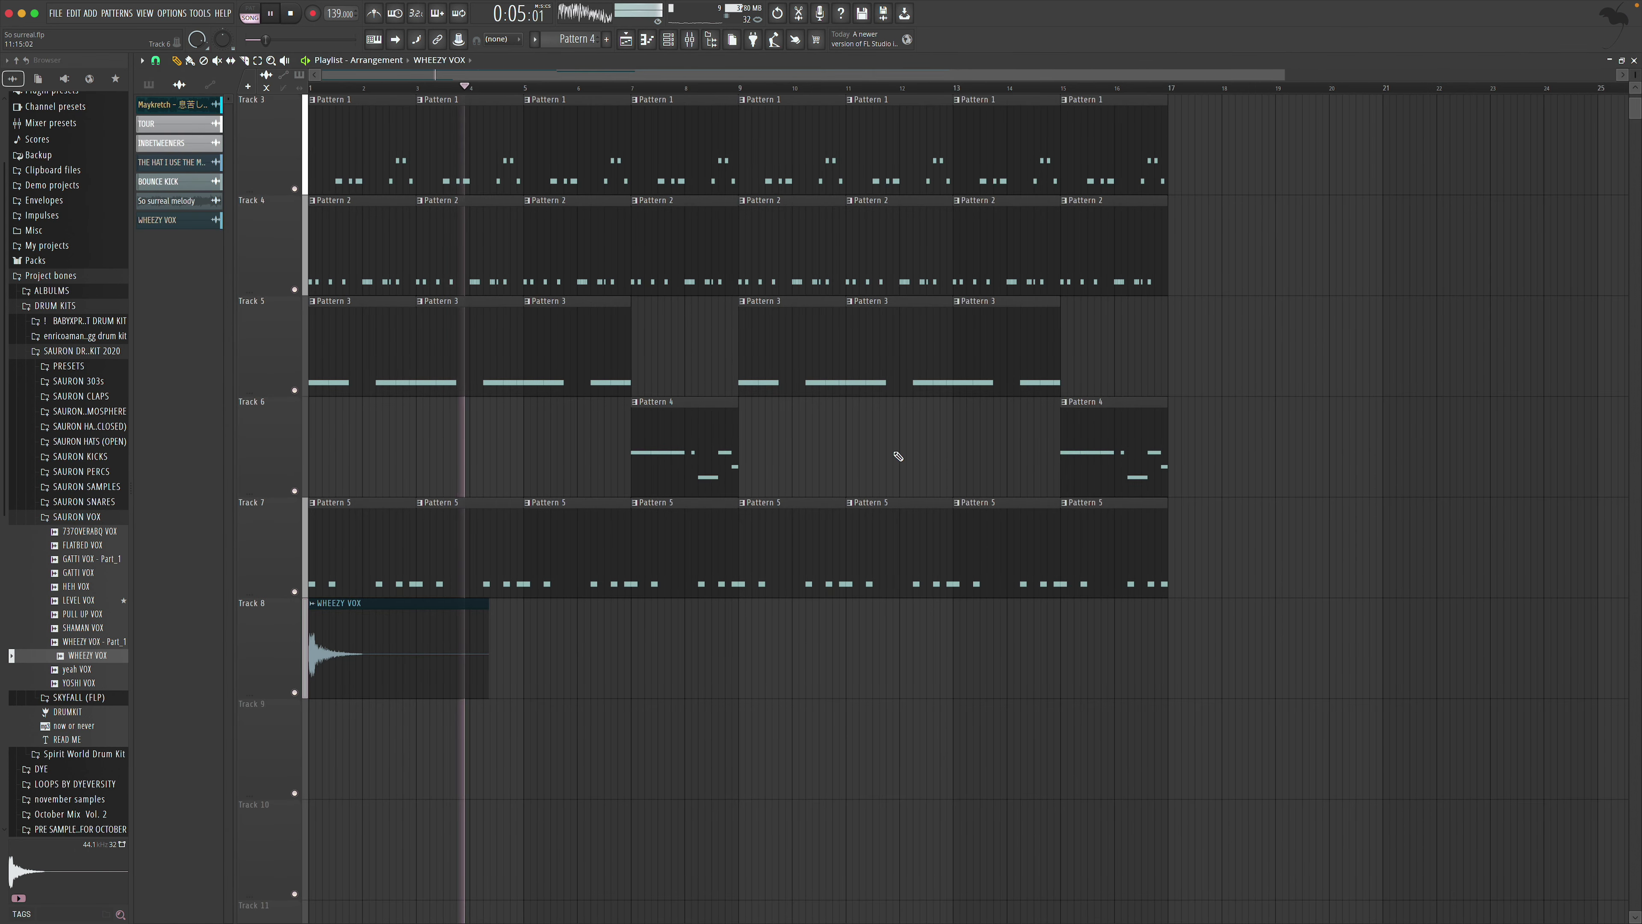
Add a second WHEEZY VOX clip at bar 9 of Track 8
{"action": "left_click", "coordinate": [740, 667]}
{"action": "scroll", "coordinate": [655, 364], "scroll_direction": "up", "scroll_amount": 3}
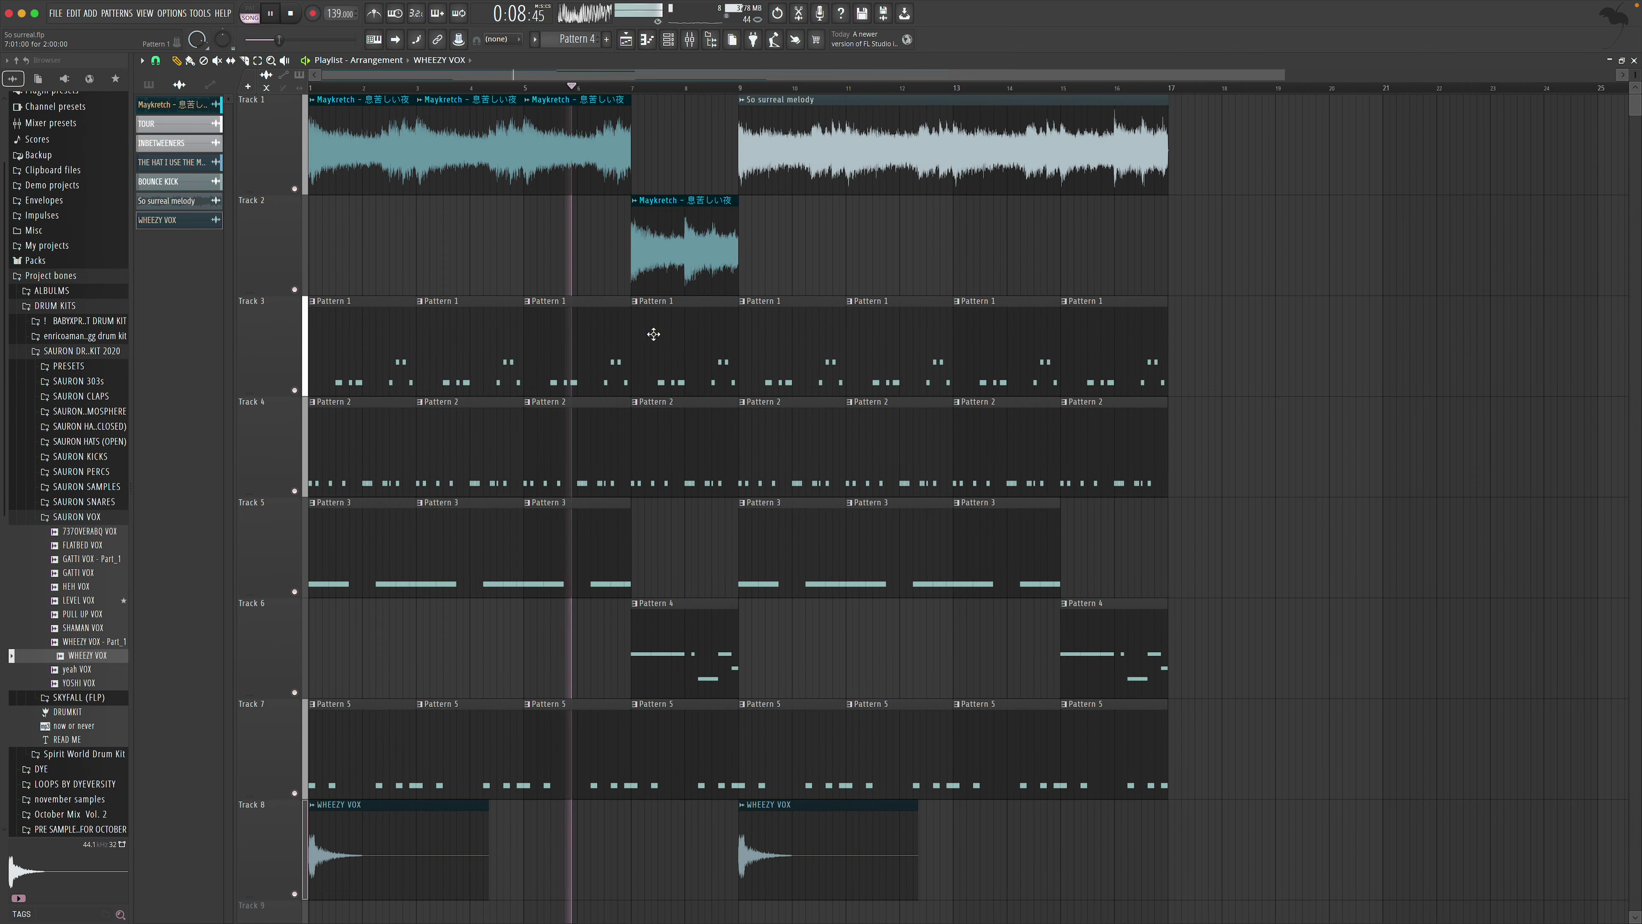
{"action": "scroll", "coordinate": [734, 237], "scroll_direction": "down", "scroll_amount": 6}
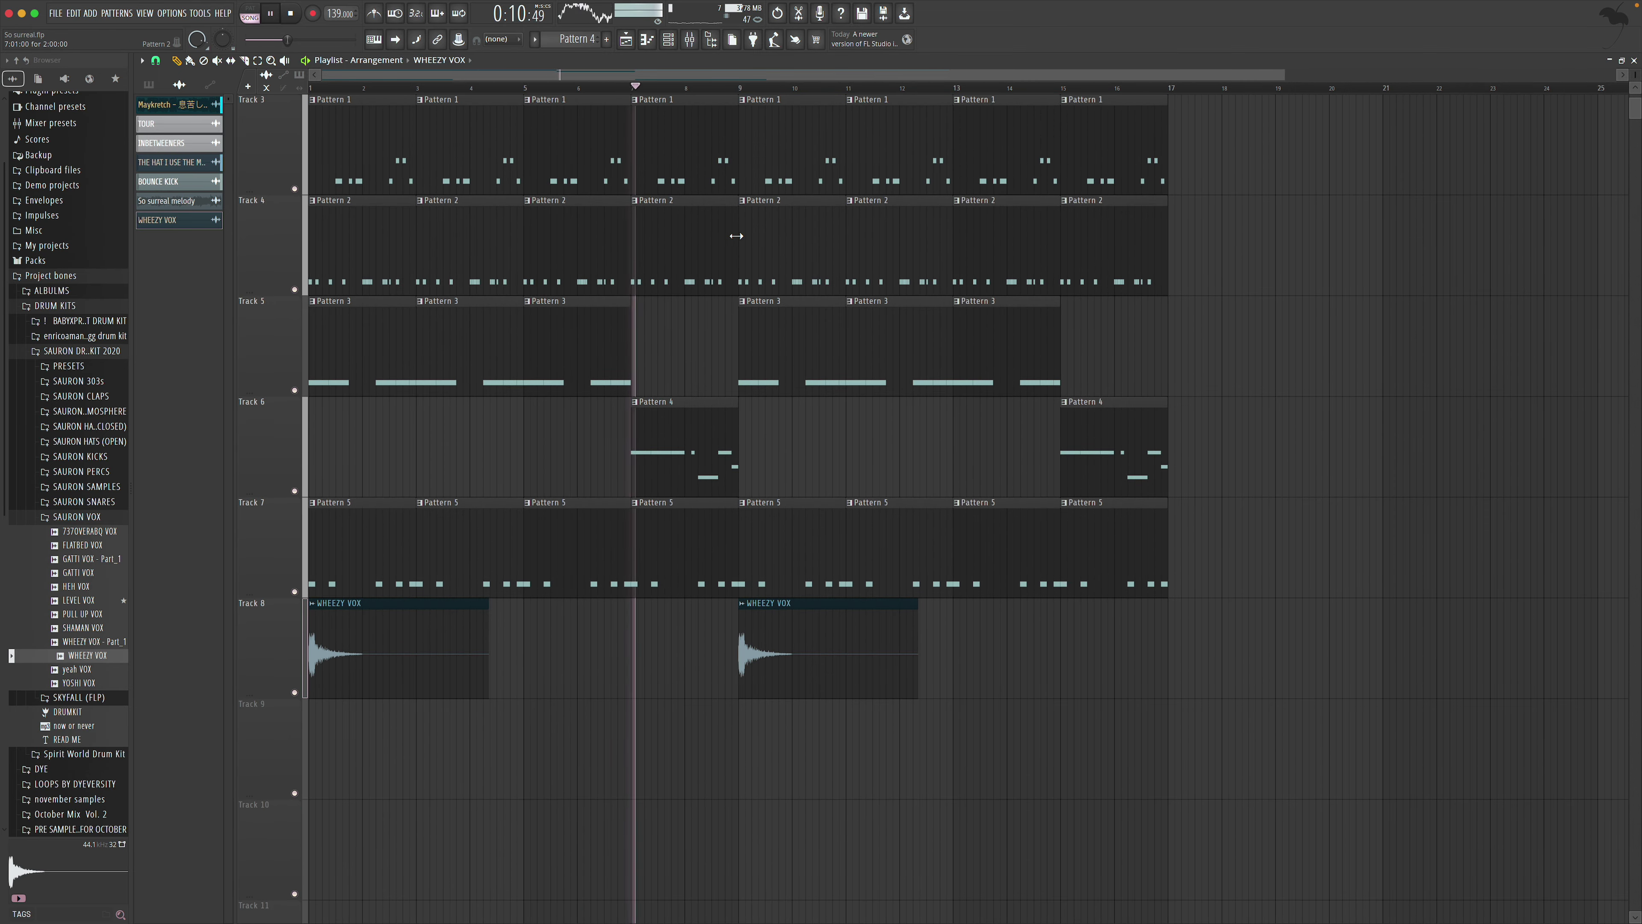
{"action": "scroll", "coordinate": [725, 236], "scroll_direction": "up", "scroll_amount": 9}
{"action": "scroll", "coordinate": [725, 236], "scroll_direction": "up", "scroll_amount": 1}
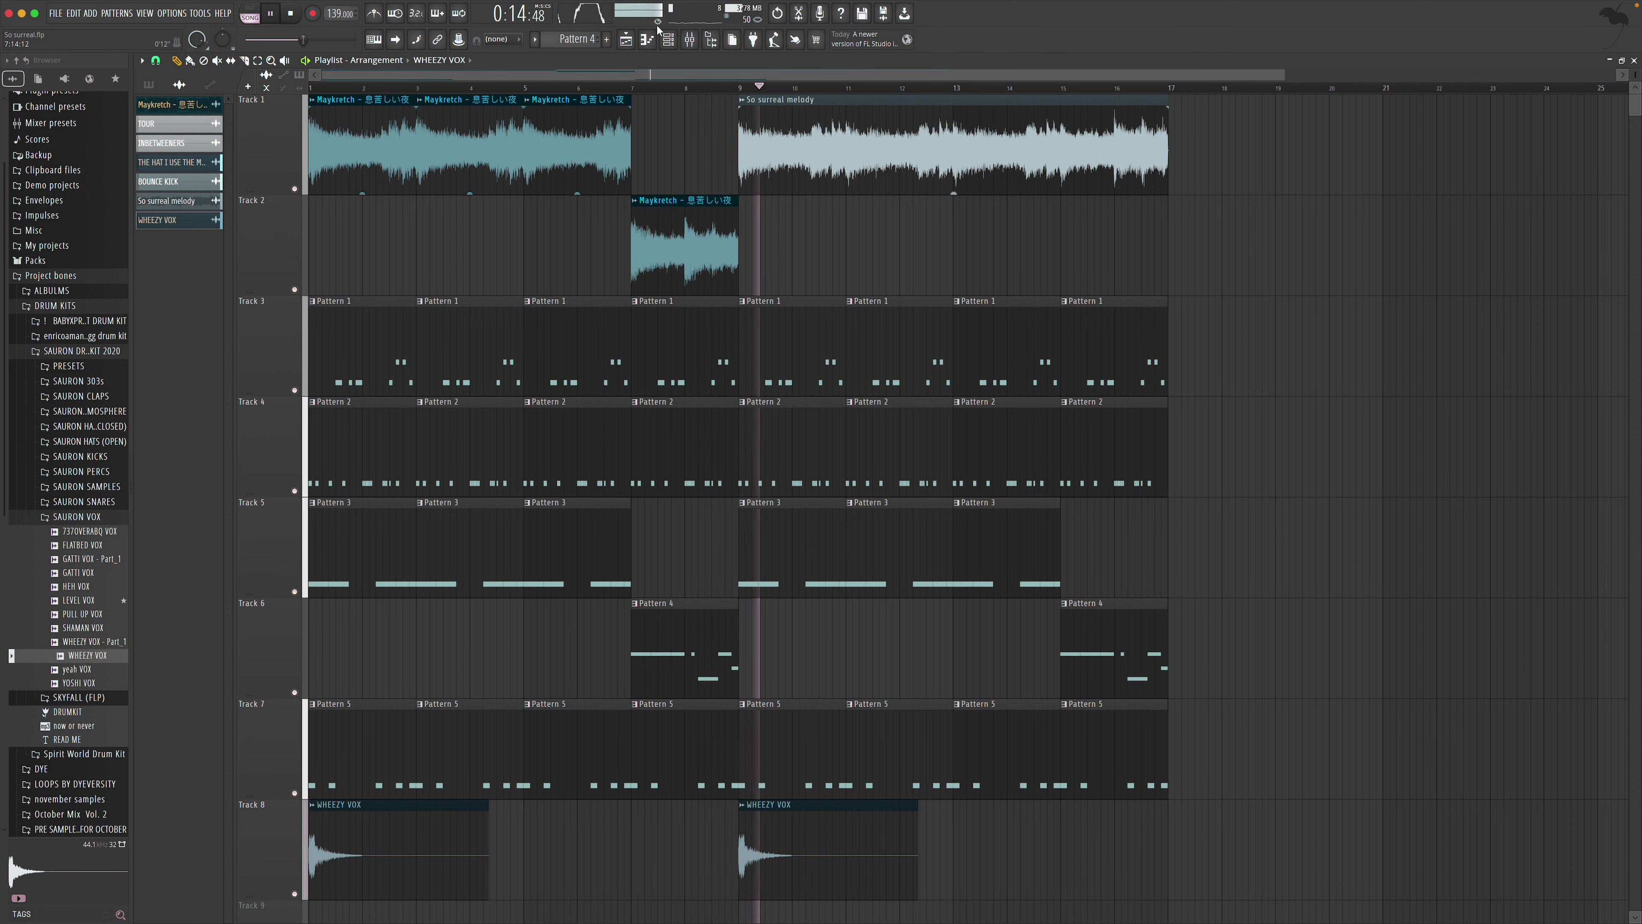
Raise the Insert 8 fader for the vox while the beat plays, and stop playback
{"action": "key", "text": "F9"}
{"action": "left_click_drag", "start_coordinate": [414, 525], "coordinate": [414, 495]}
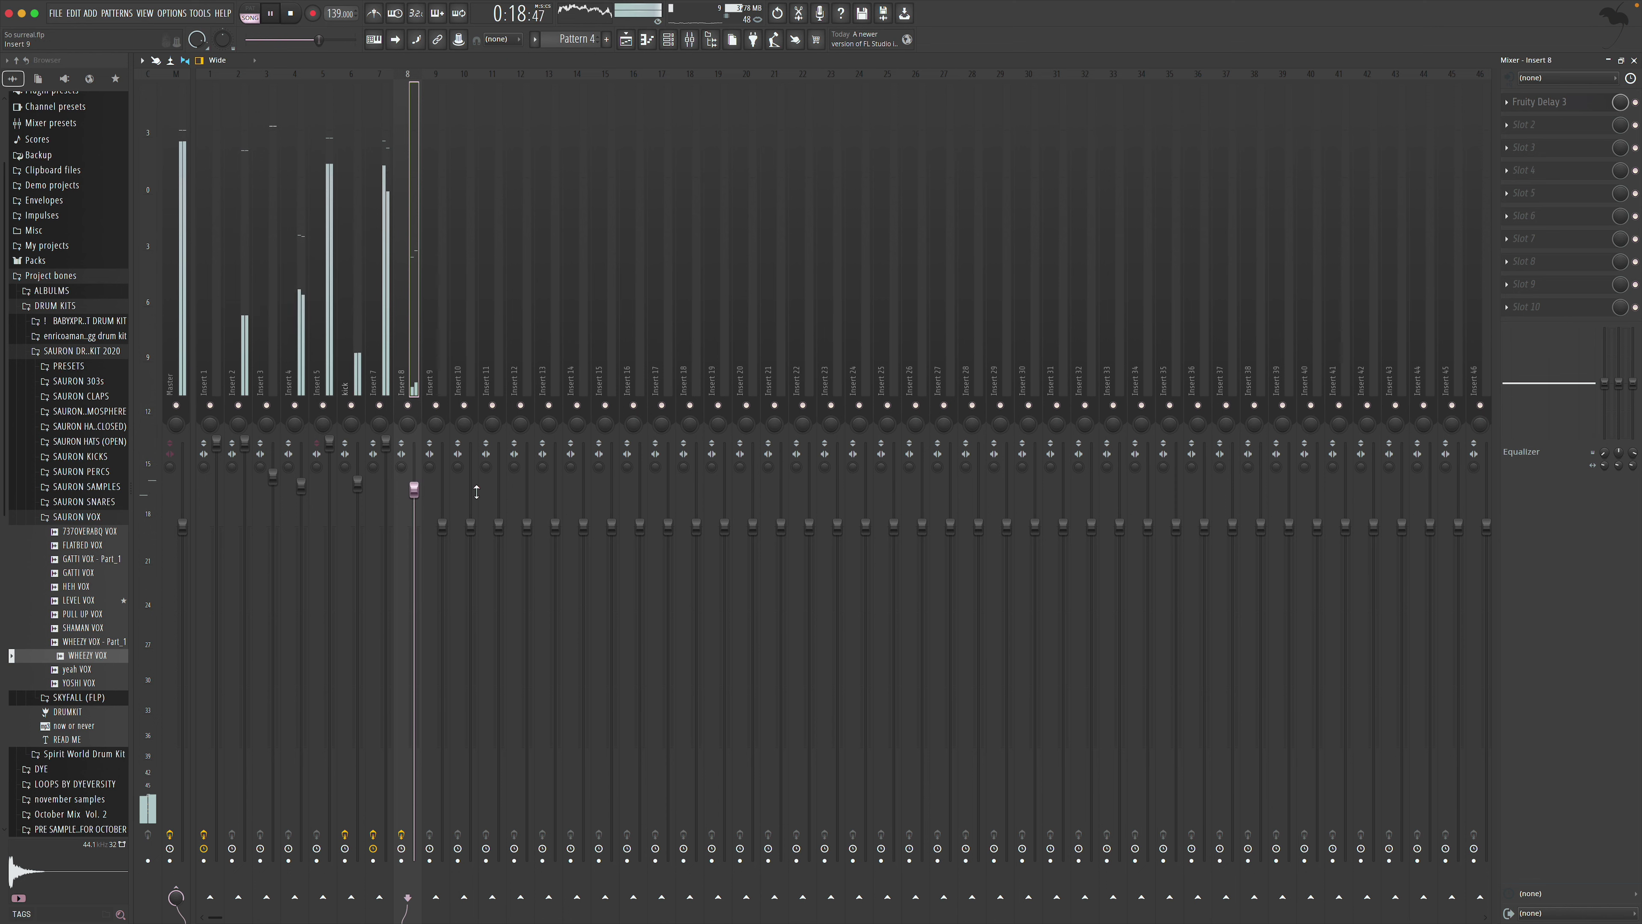
{"action": "left_click", "coordinate": [1634, 60]}
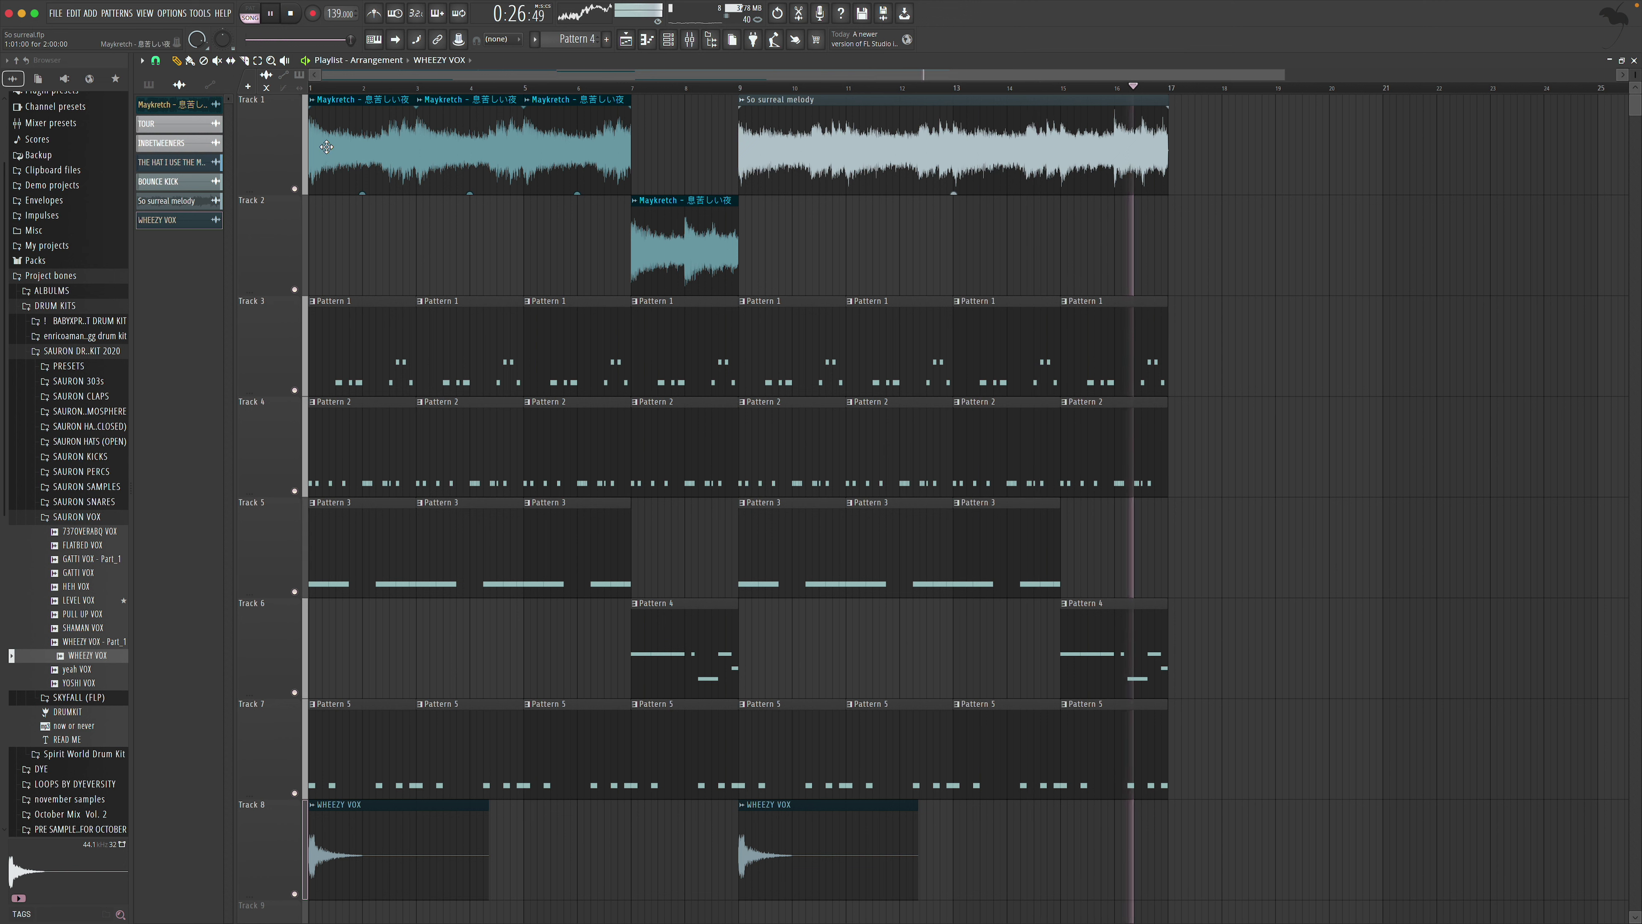
{"action": "key", "text": "space"}
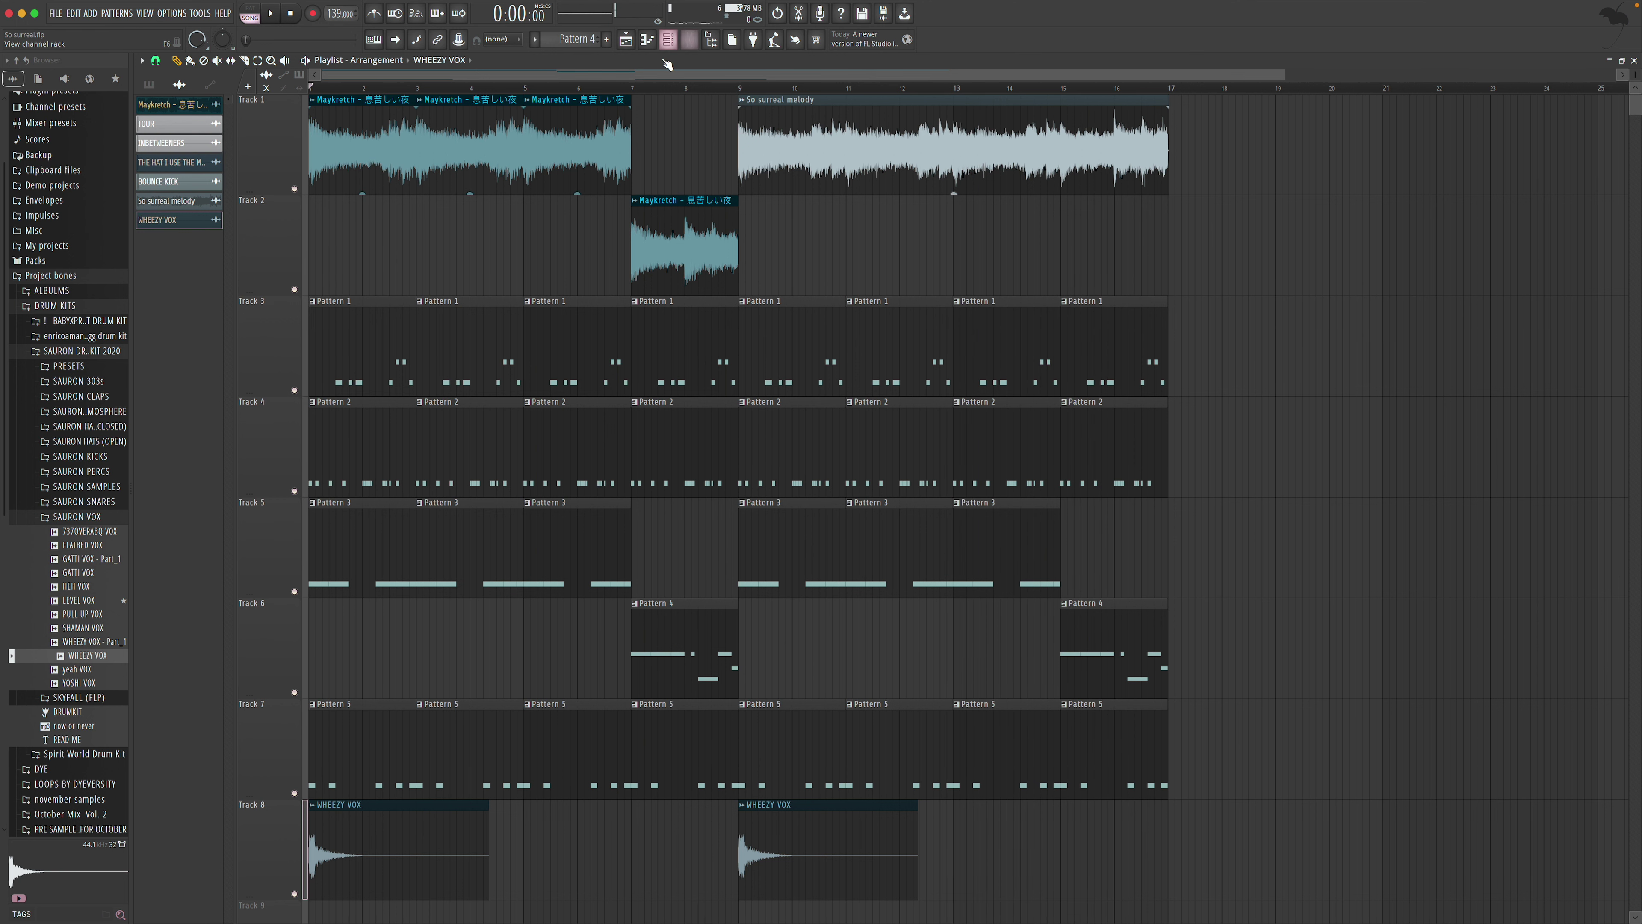
{"action": "left_click", "coordinate": [689, 42]}
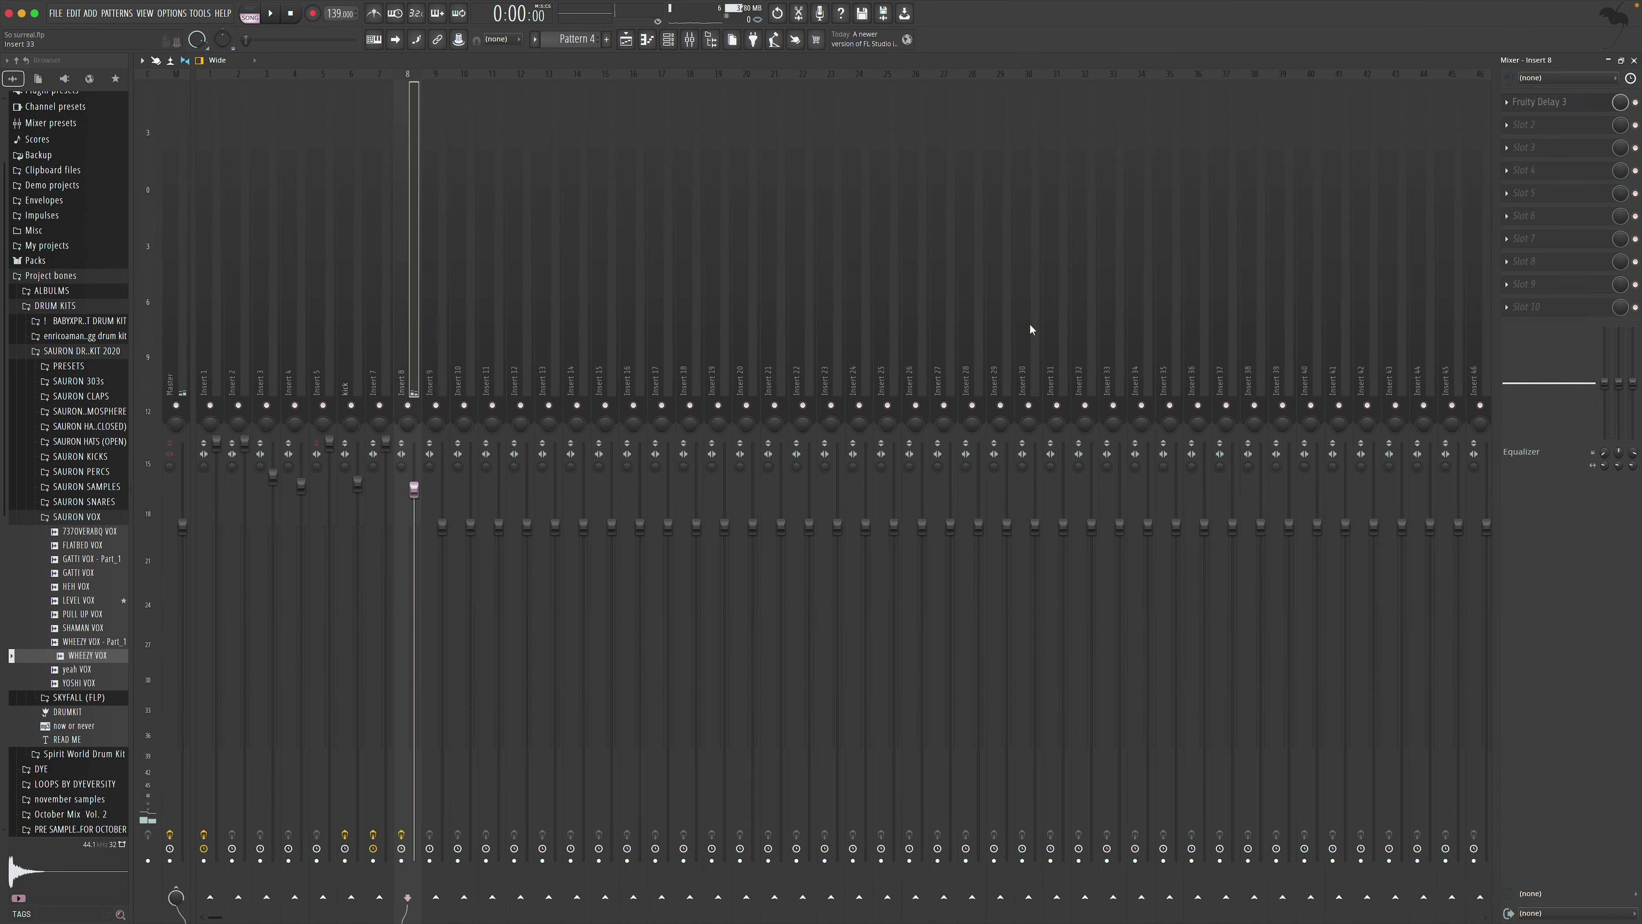
{"action": "left_click", "coordinate": [1635, 60]}
Duplicate the whole 16-bar arrangement on Tracks 1 to 8 so the copy starts at bar 17
{"action": "key", "text": "space"}
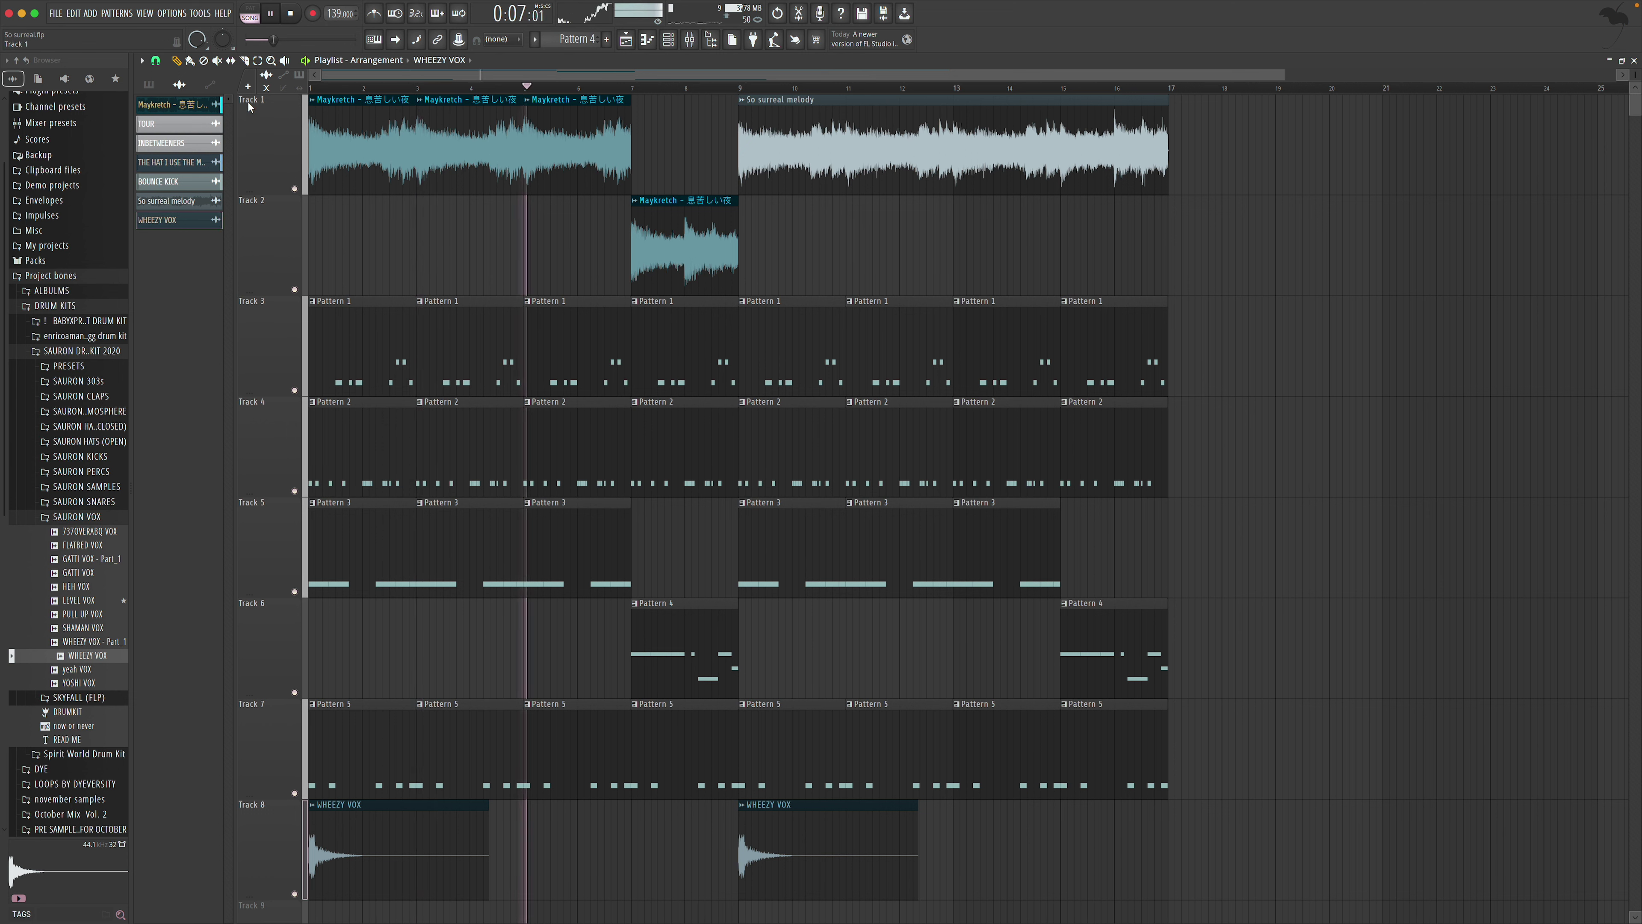
{"action": "left_click_drag", "start_coordinate": [314, 97], "coordinate": [1186, 839]}
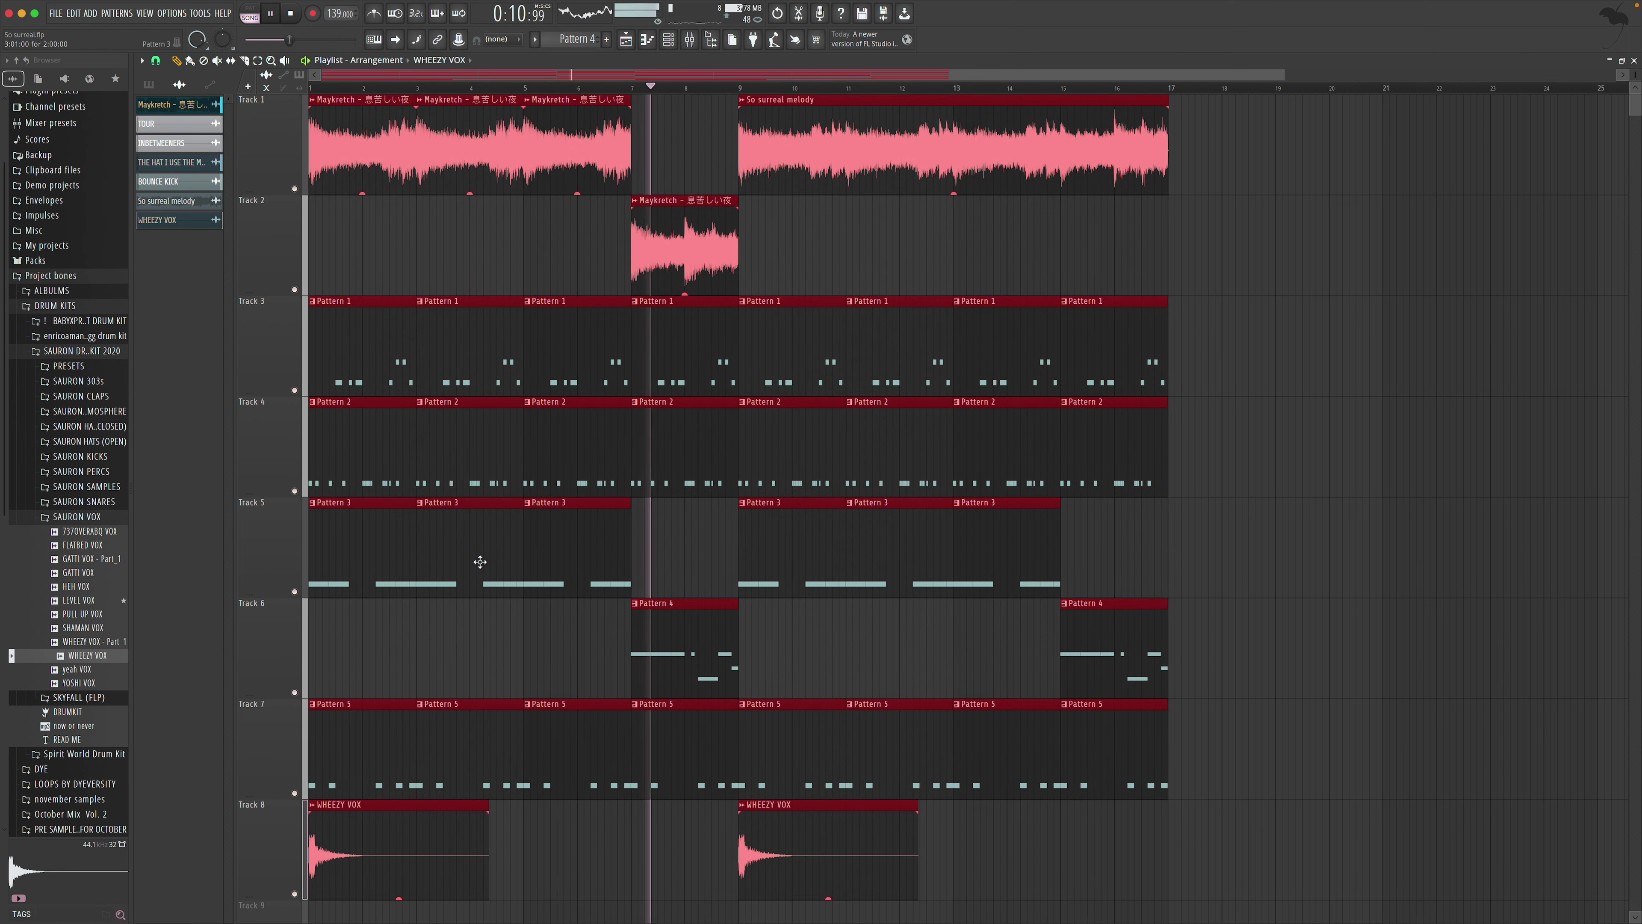
{"action": "left_click_drag", "start_coordinate": [356, 729], "coordinate": [1195, 777]}
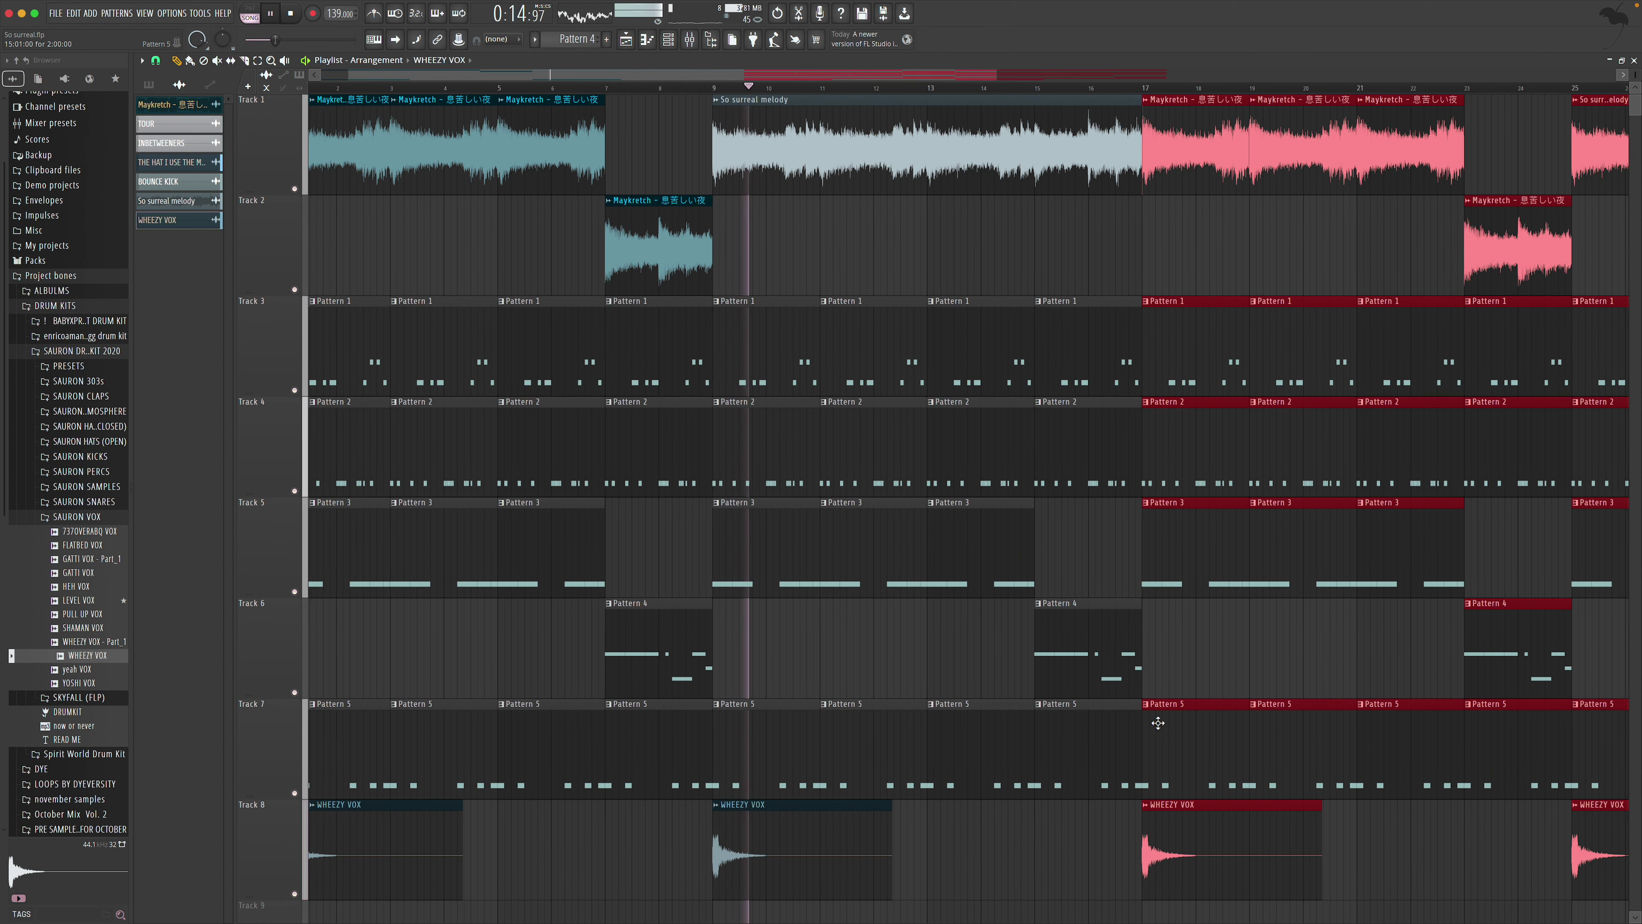
{"action": "key", "text": "space"}
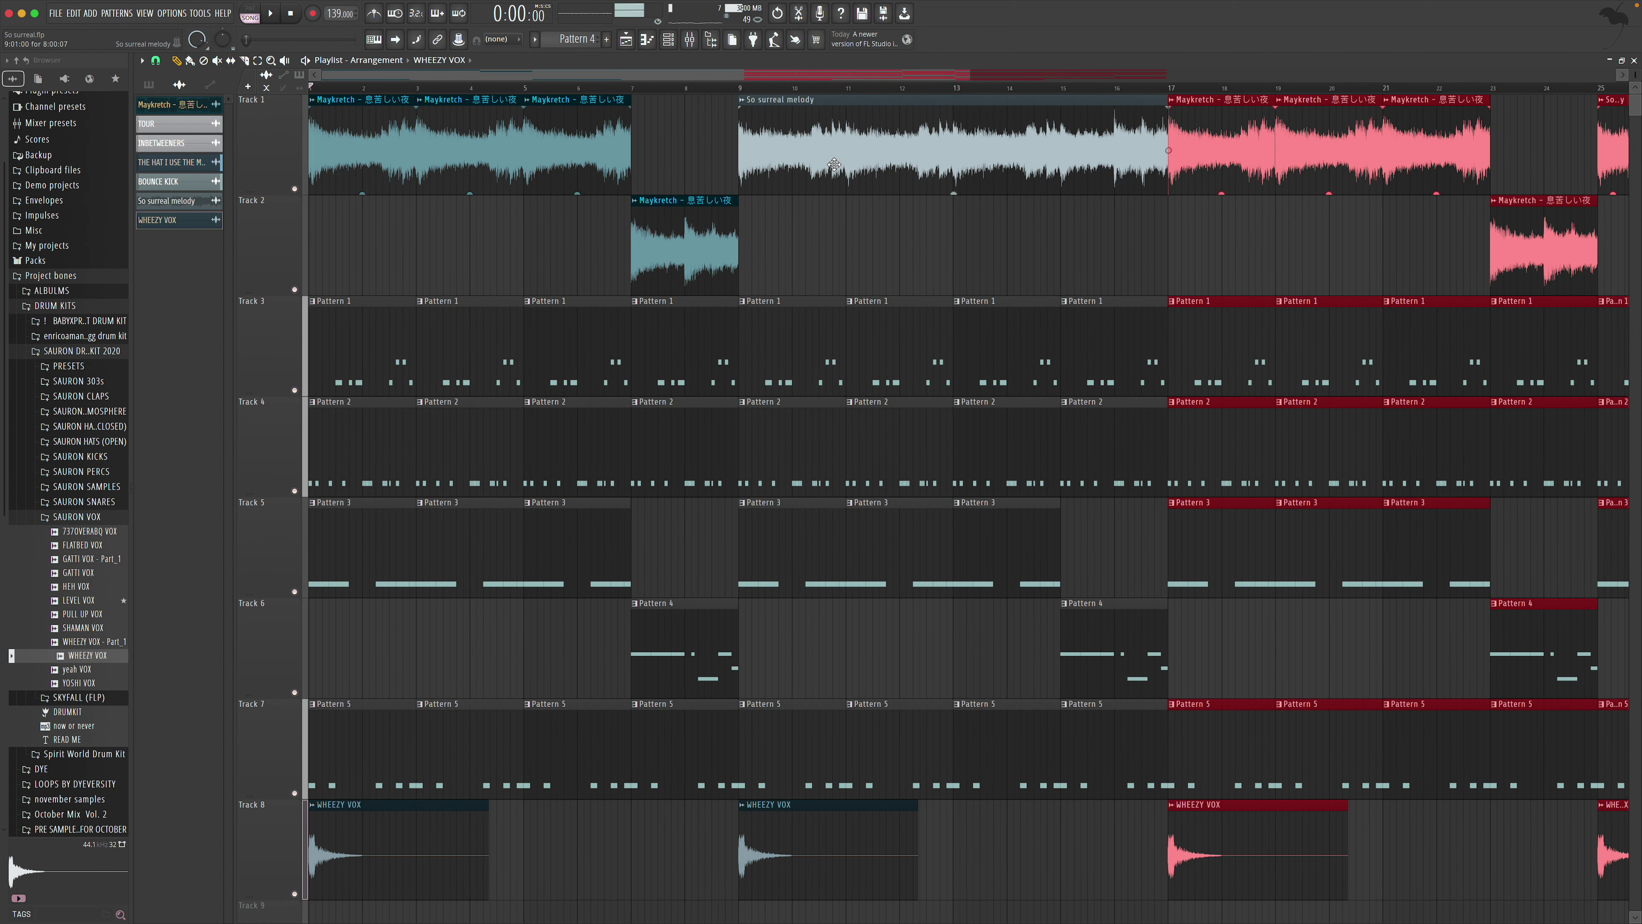
Delete the So surreal melody clip at bar 9 and copy the Maykretch clips into its place
{"action": "right_click", "coordinate": [824, 157]}
{"action": "left_click_drag", "start_coordinate": [665, 143], "coordinate": [769, 183]}
{"action": "key", "text": "space"}
Replace the So surreal melody clip at bar 25 with copies of the Maykretch clips from bars 17 to 25
{"action": "scroll", "coordinate": [928, 195], "scroll_direction": "right", "scroll_amount": 8}
{"action": "left_click", "coordinate": [1083, 180]}
{"action": "left_click_drag", "start_coordinate": [529, 143], "coordinate": [955, 246]}
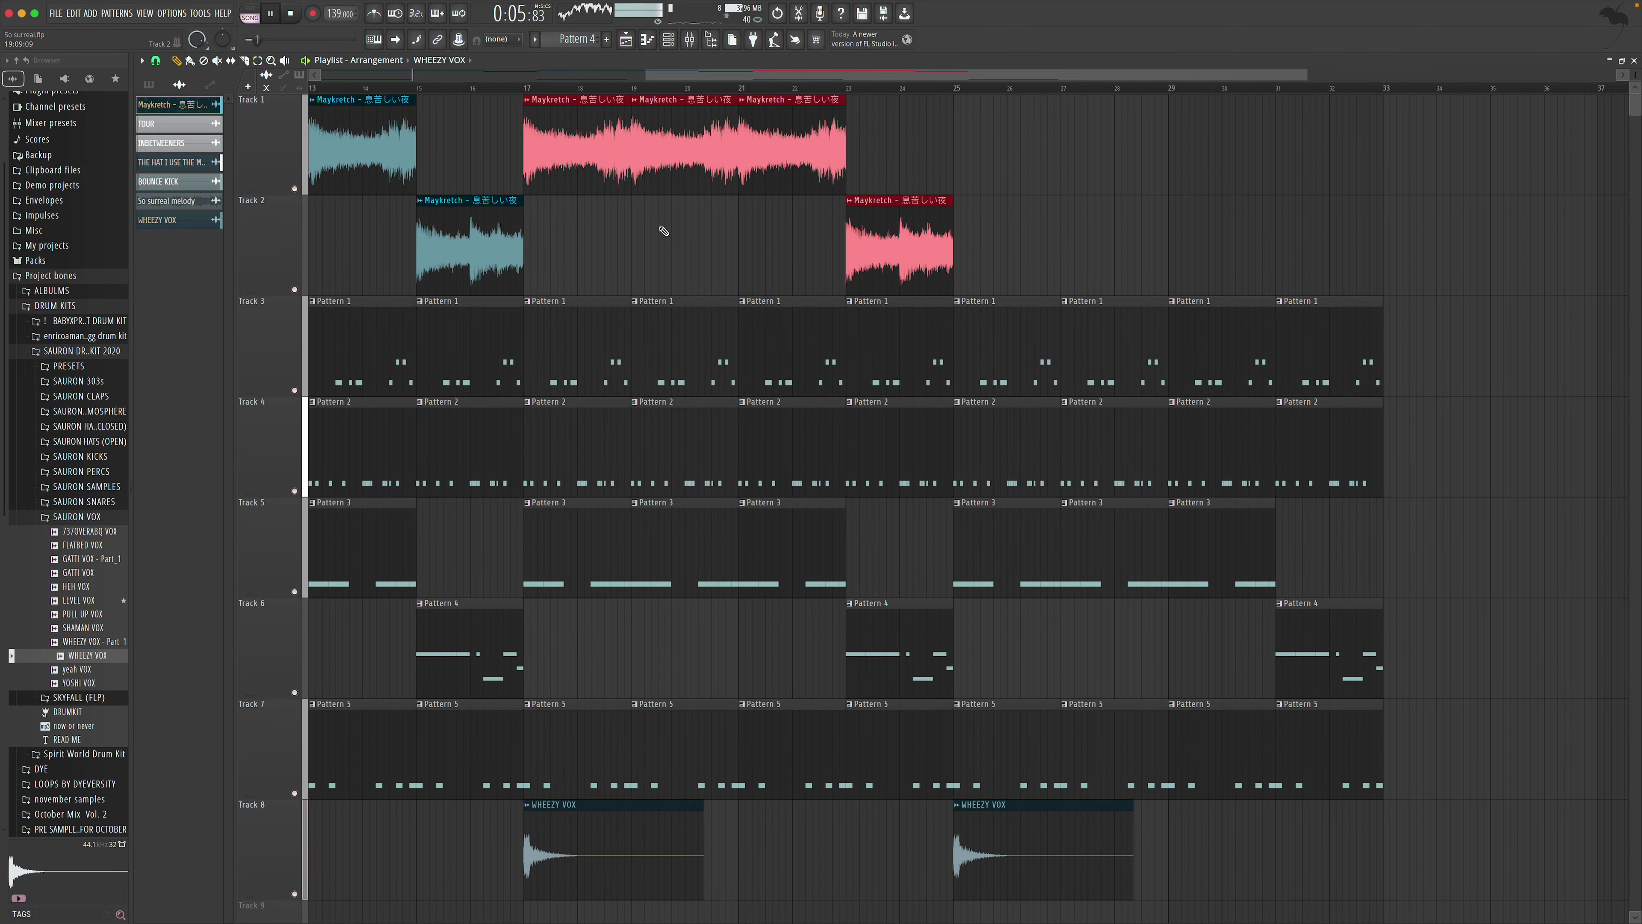
{"action": "left_click_drag", "start_coordinate": [556, 175], "coordinate": [990, 195]}
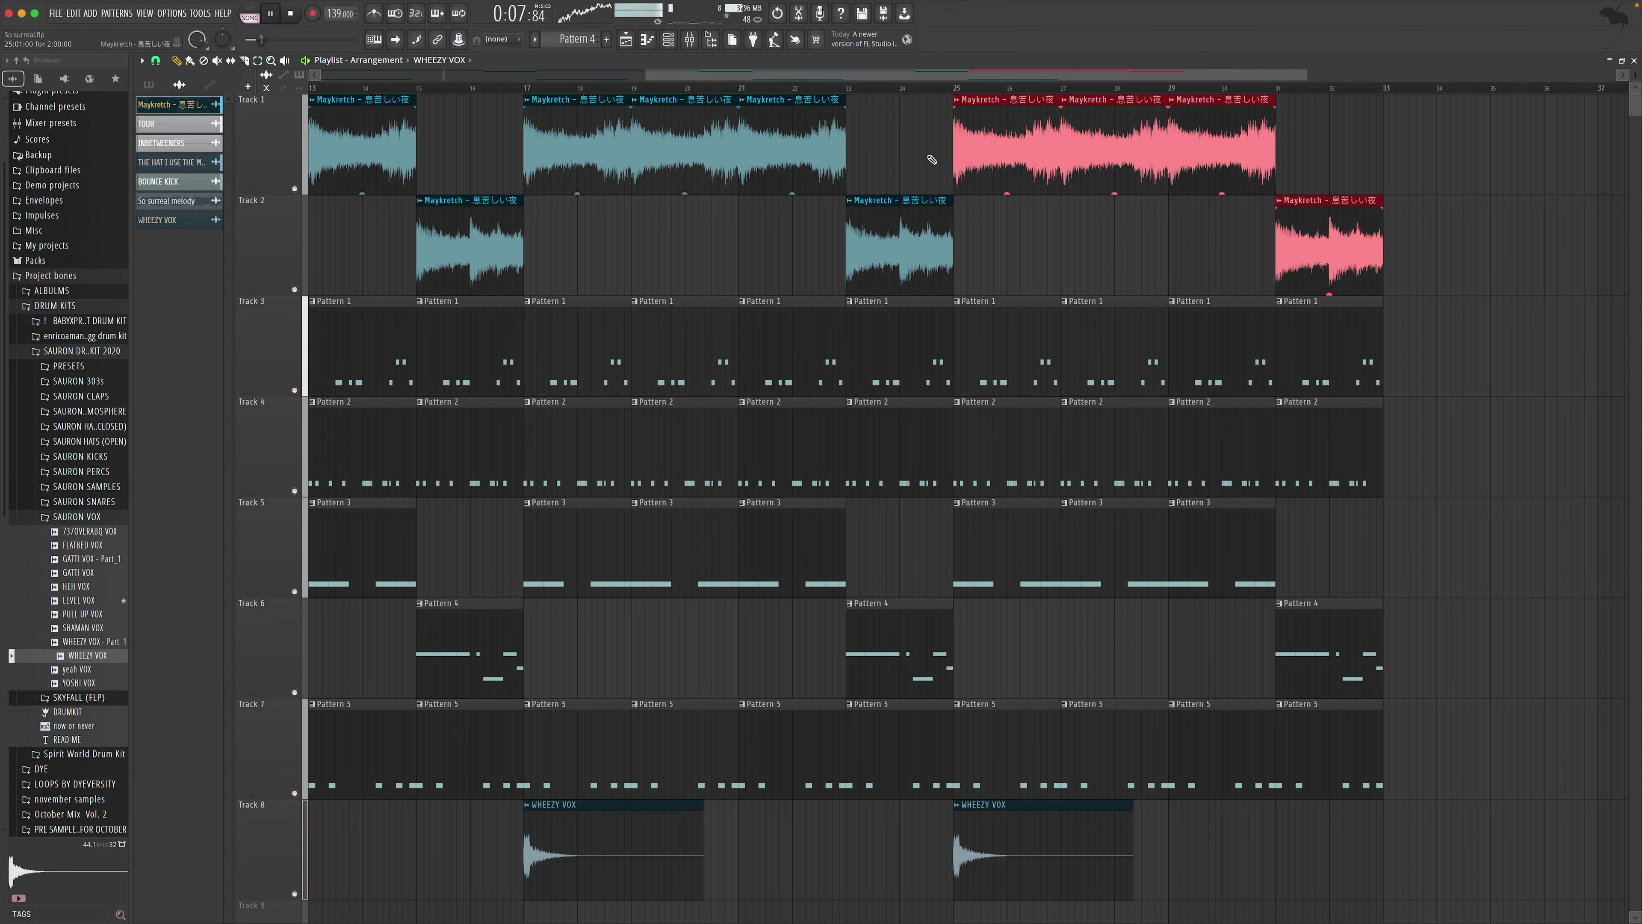
Solo Insert 4 in the mixer and raise its fader slightly
{"action": "left_click", "coordinate": [690, 44]}
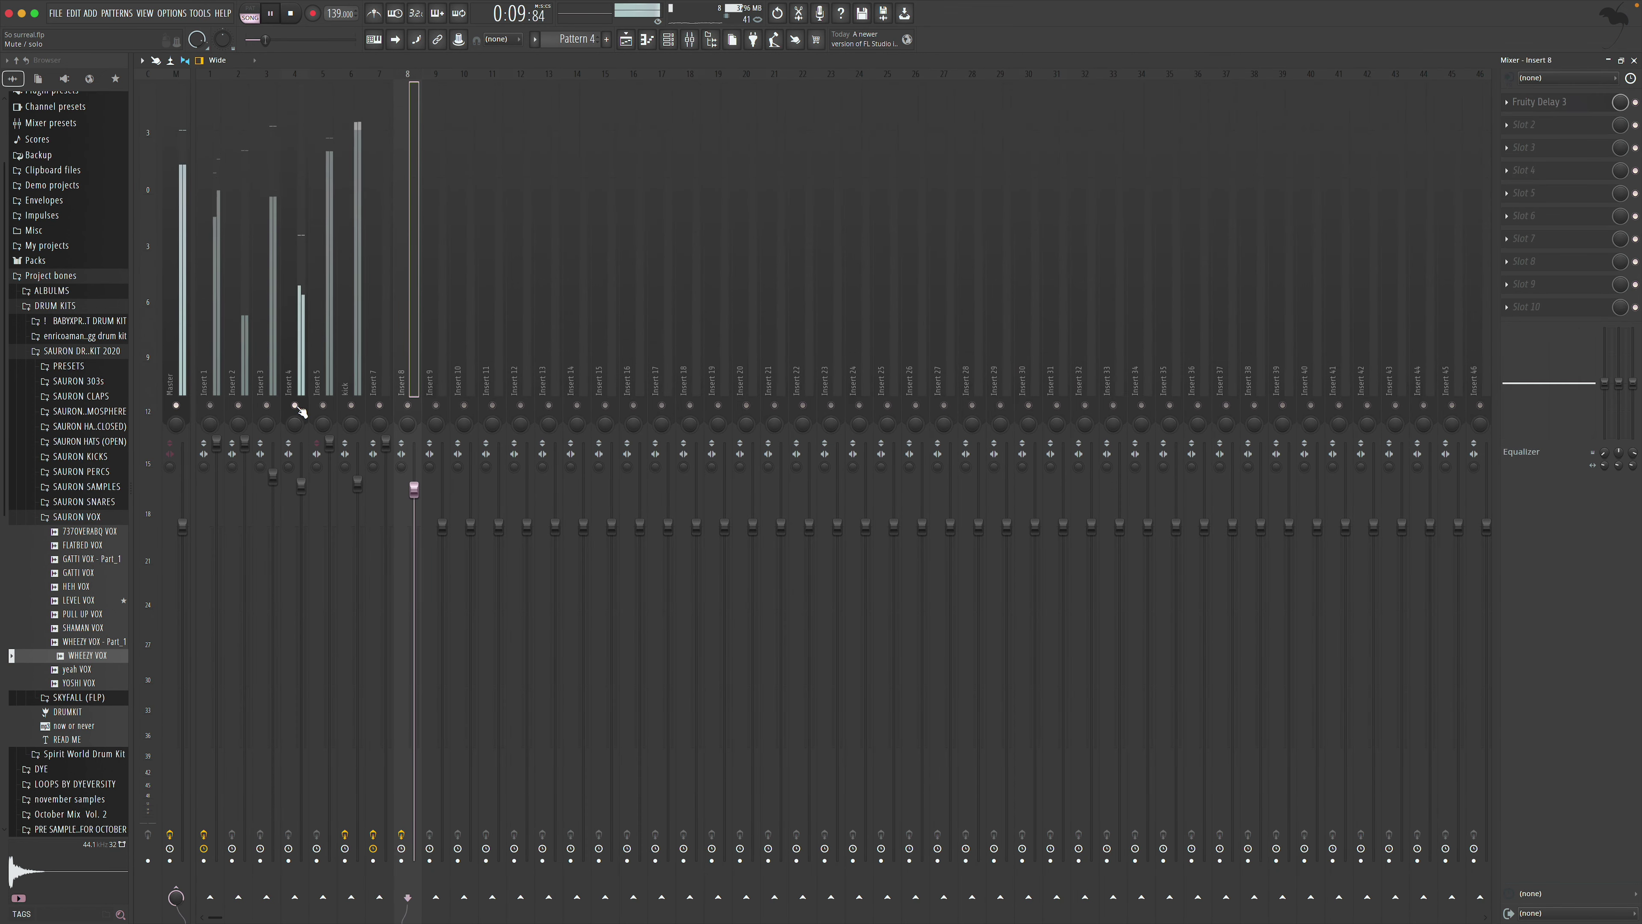
{"action": "left_click_drag", "start_coordinate": [298, 478], "coordinate": [300, 466]}
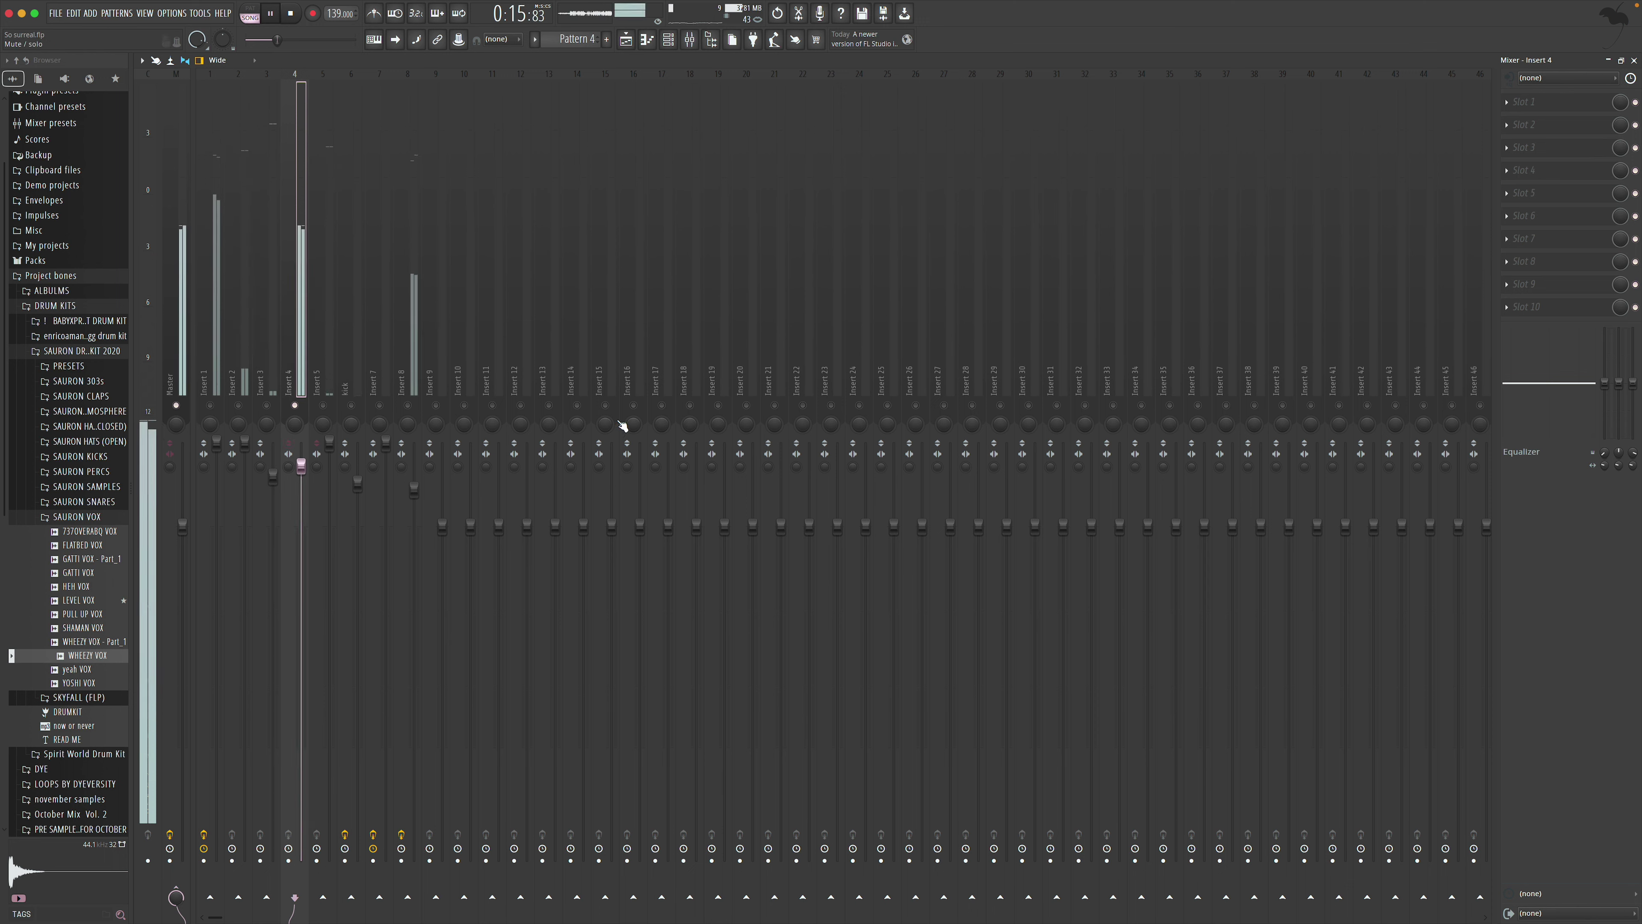
Close the mixer, play the arrangement from the start, and examine the clips on all tracks up to its end
{"action": "key", "text": "space"}
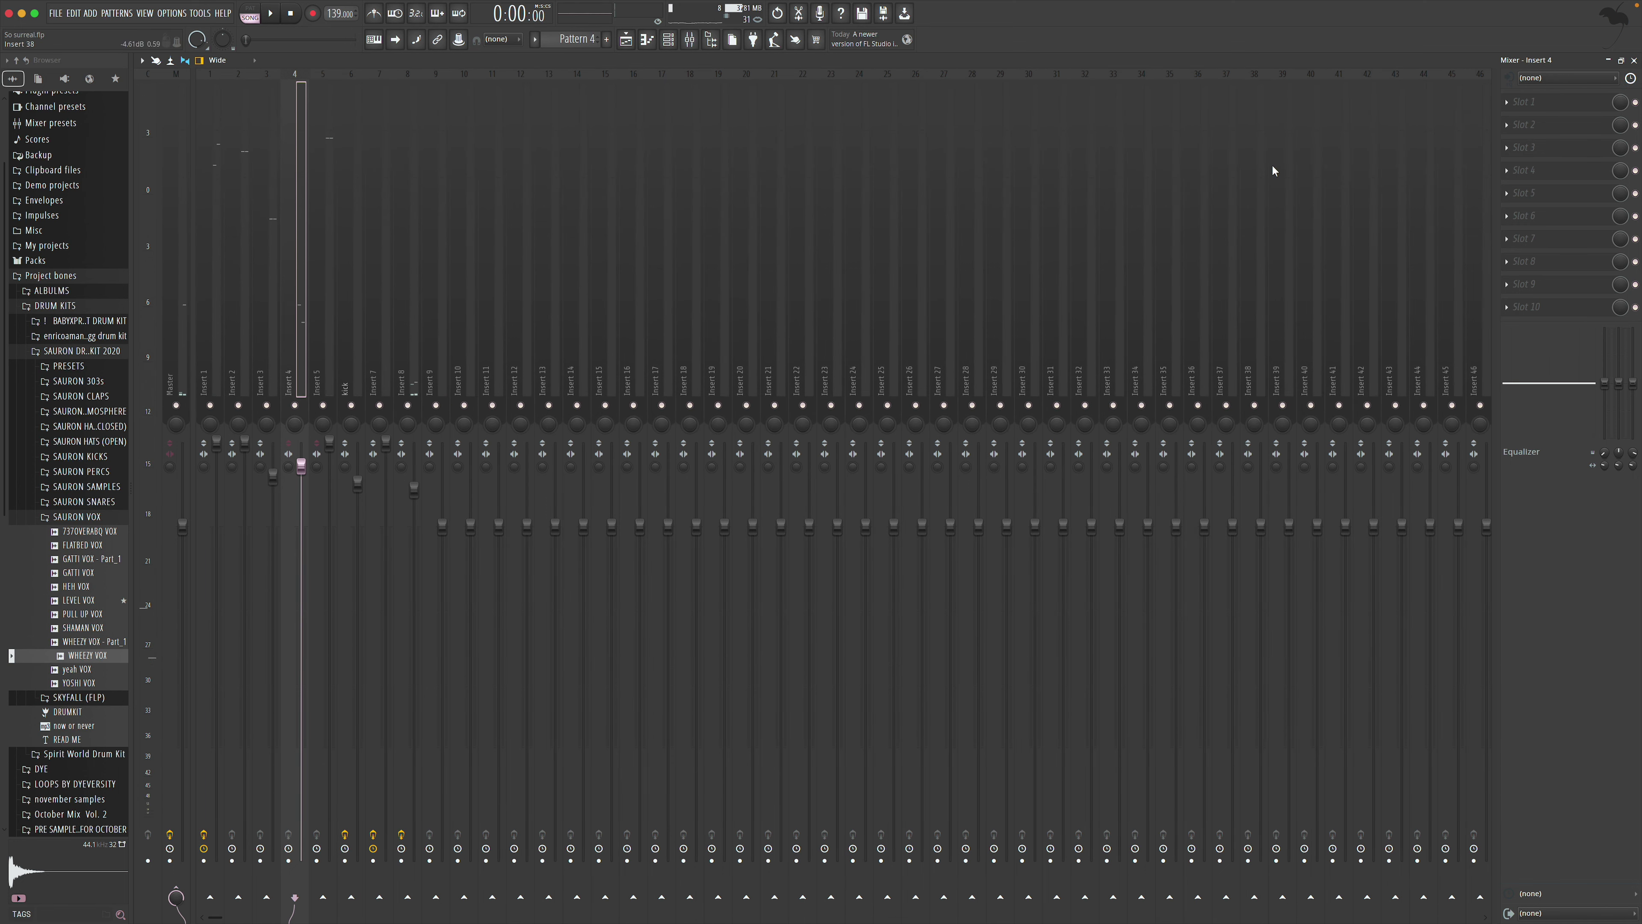
{"action": "left_click", "coordinate": [1634, 60]}
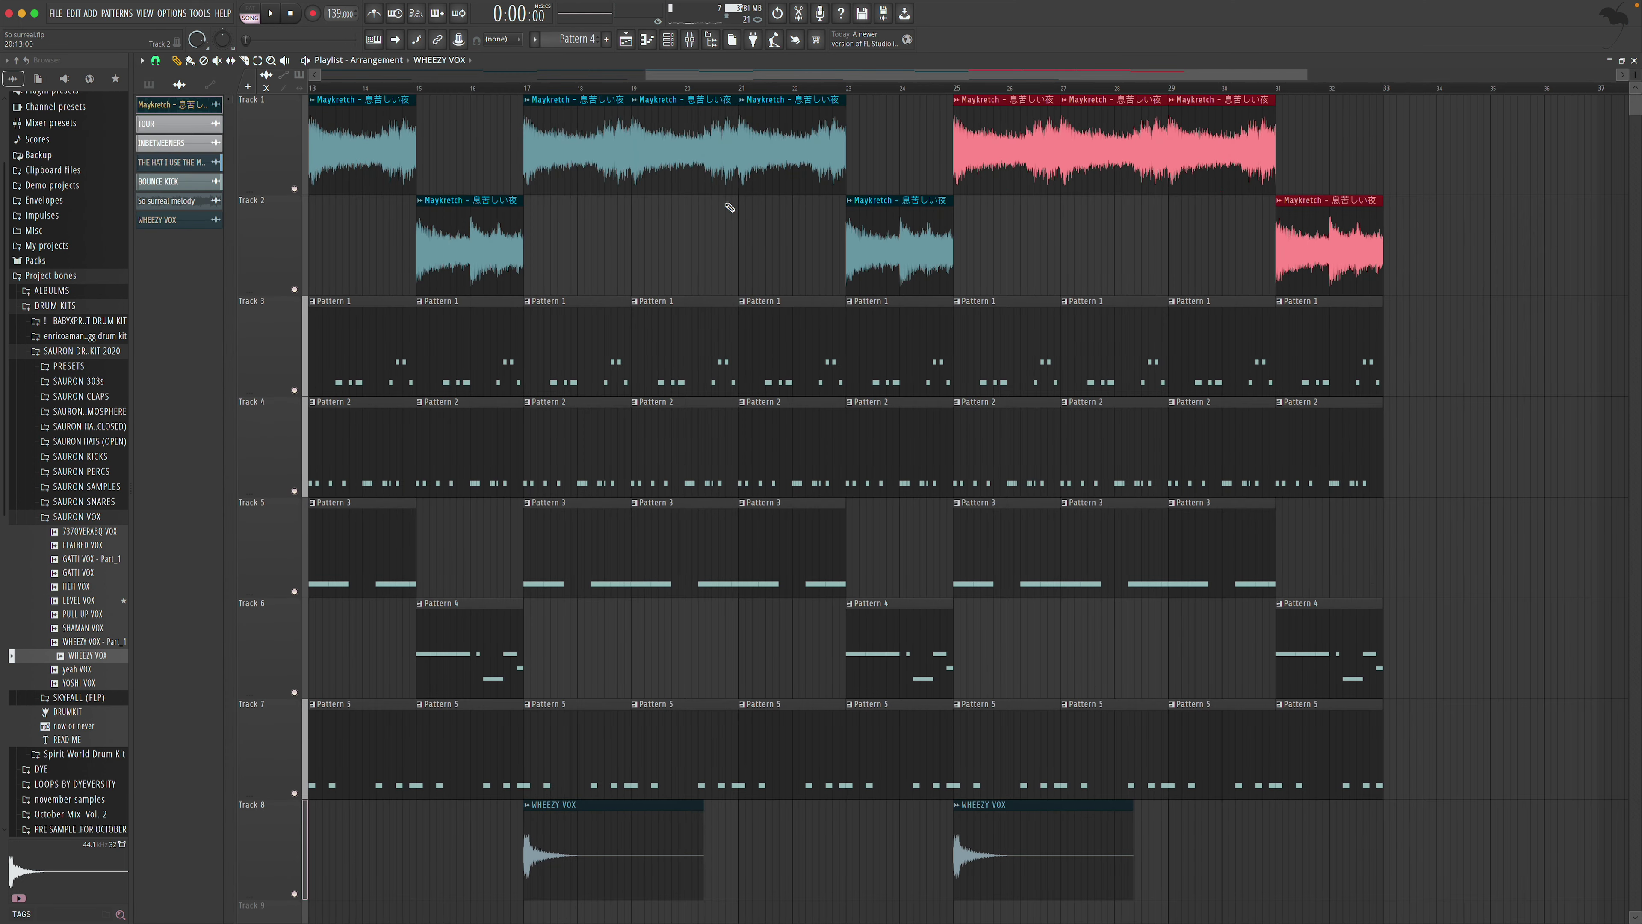
{"action": "scroll", "coordinate": [730, 207], "scroll_direction": "left", "scroll_amount": 8}
{"action": "left_click", "coordinate": [315, 87]}
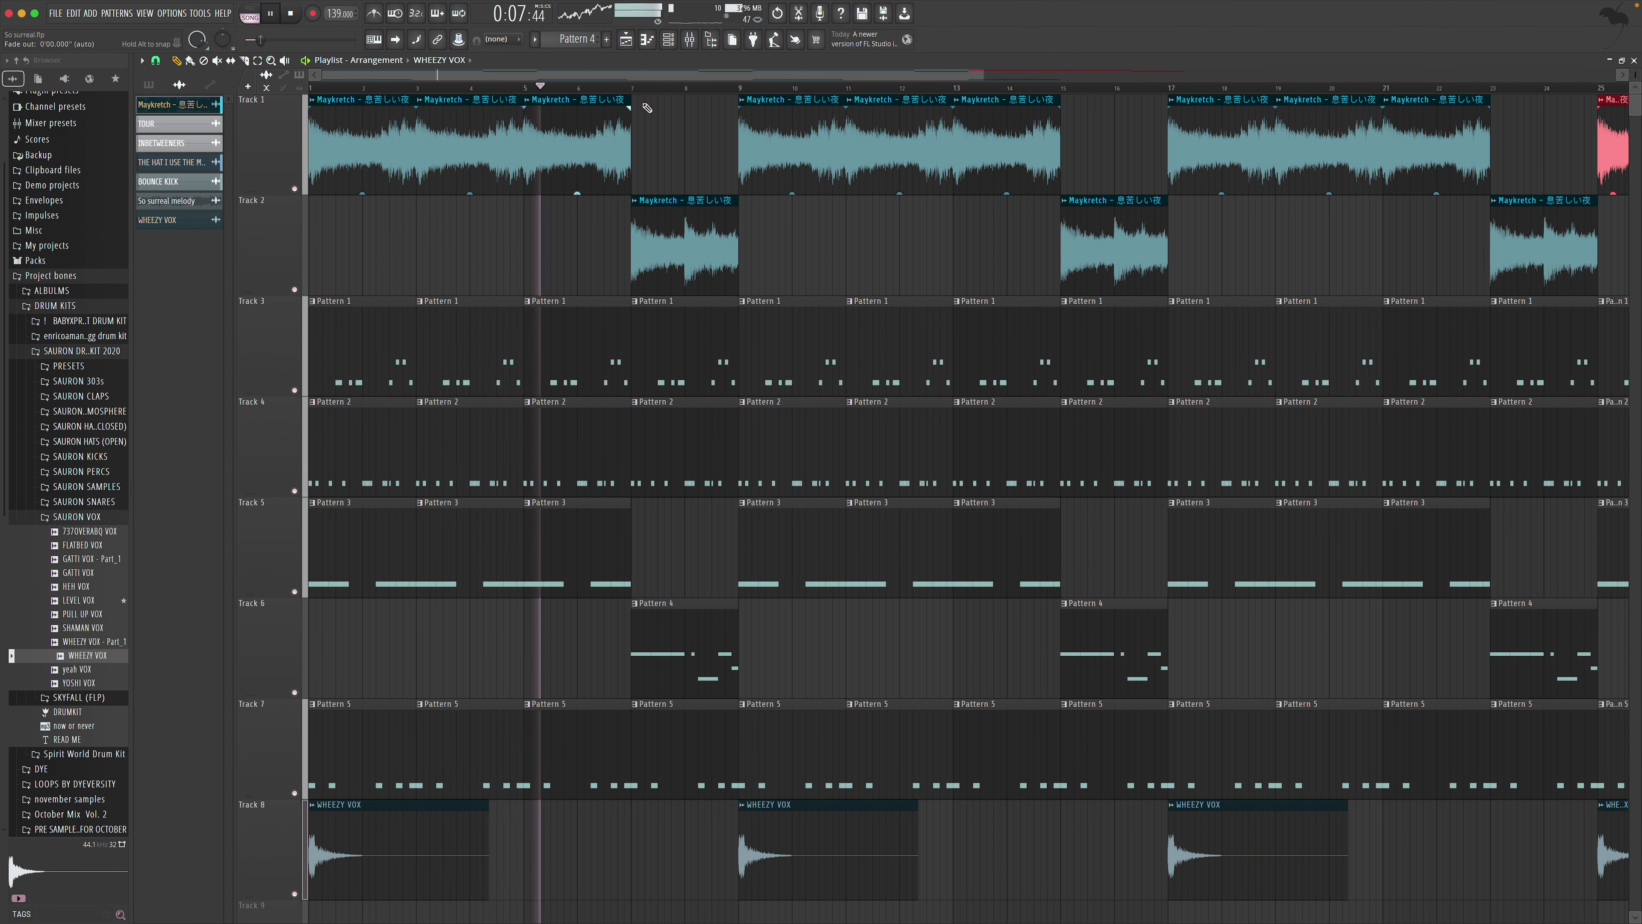
{"action": "scroll", "coordinate": [676, 75], "scroll_direction": "up", "scroll_amount": 1}
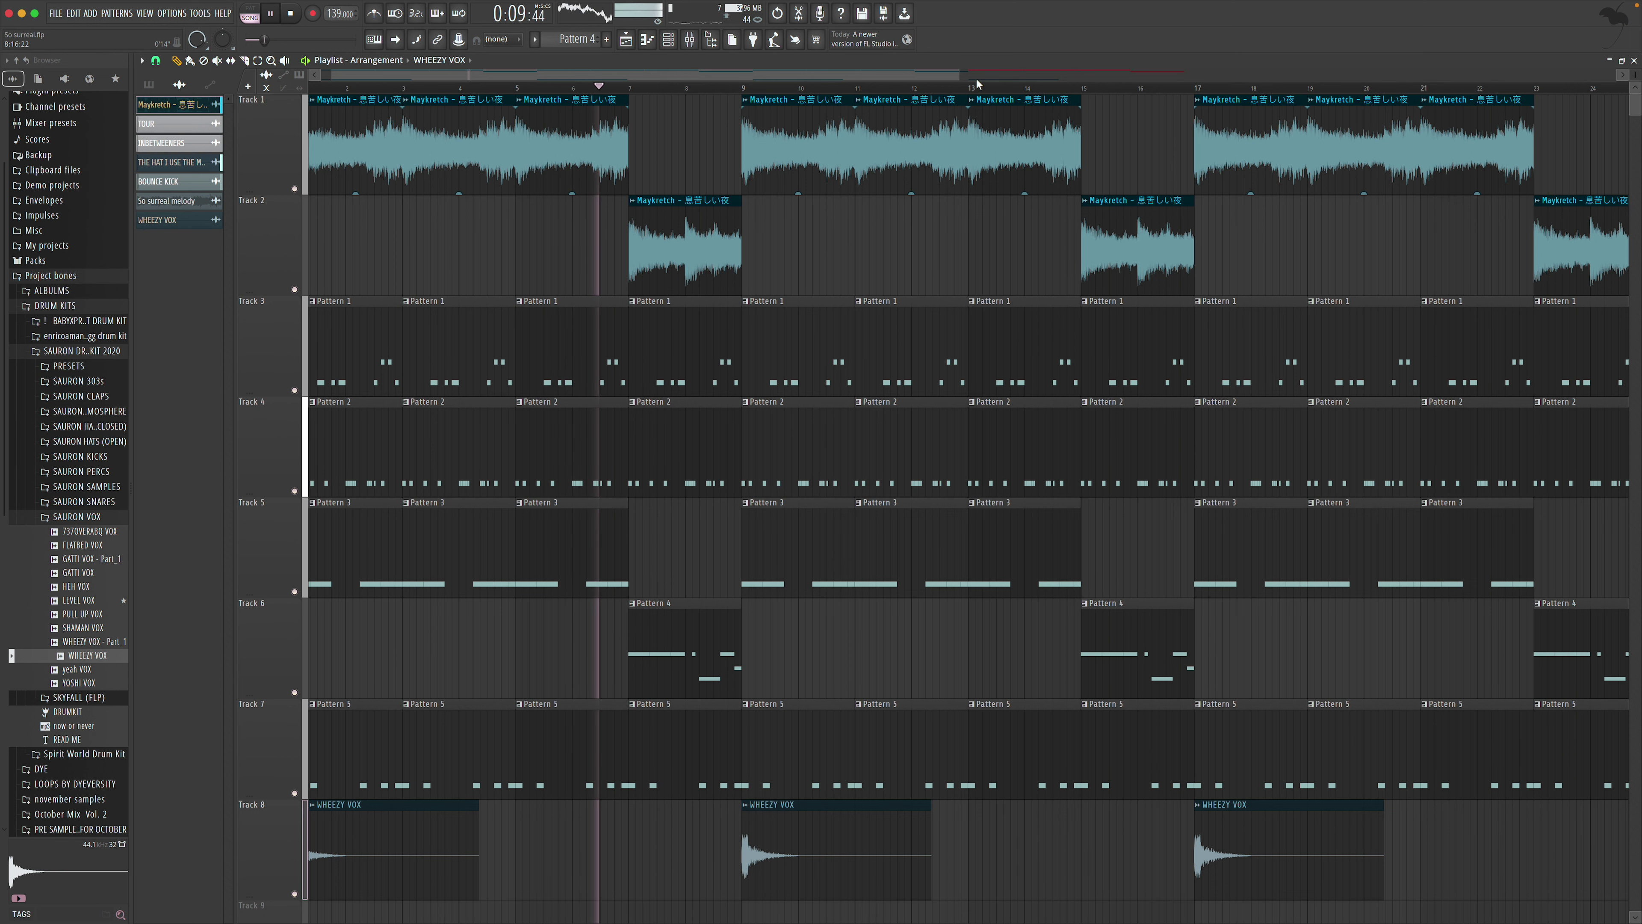
{"action": "scroll", "coordinate": [1148, 97], "scroll_direction": "down", "scroll_amount": 2}
{"action": "scroll", "coordinate": [1019, 169], "scroll_direction": "down", "scroll_amount": 2}
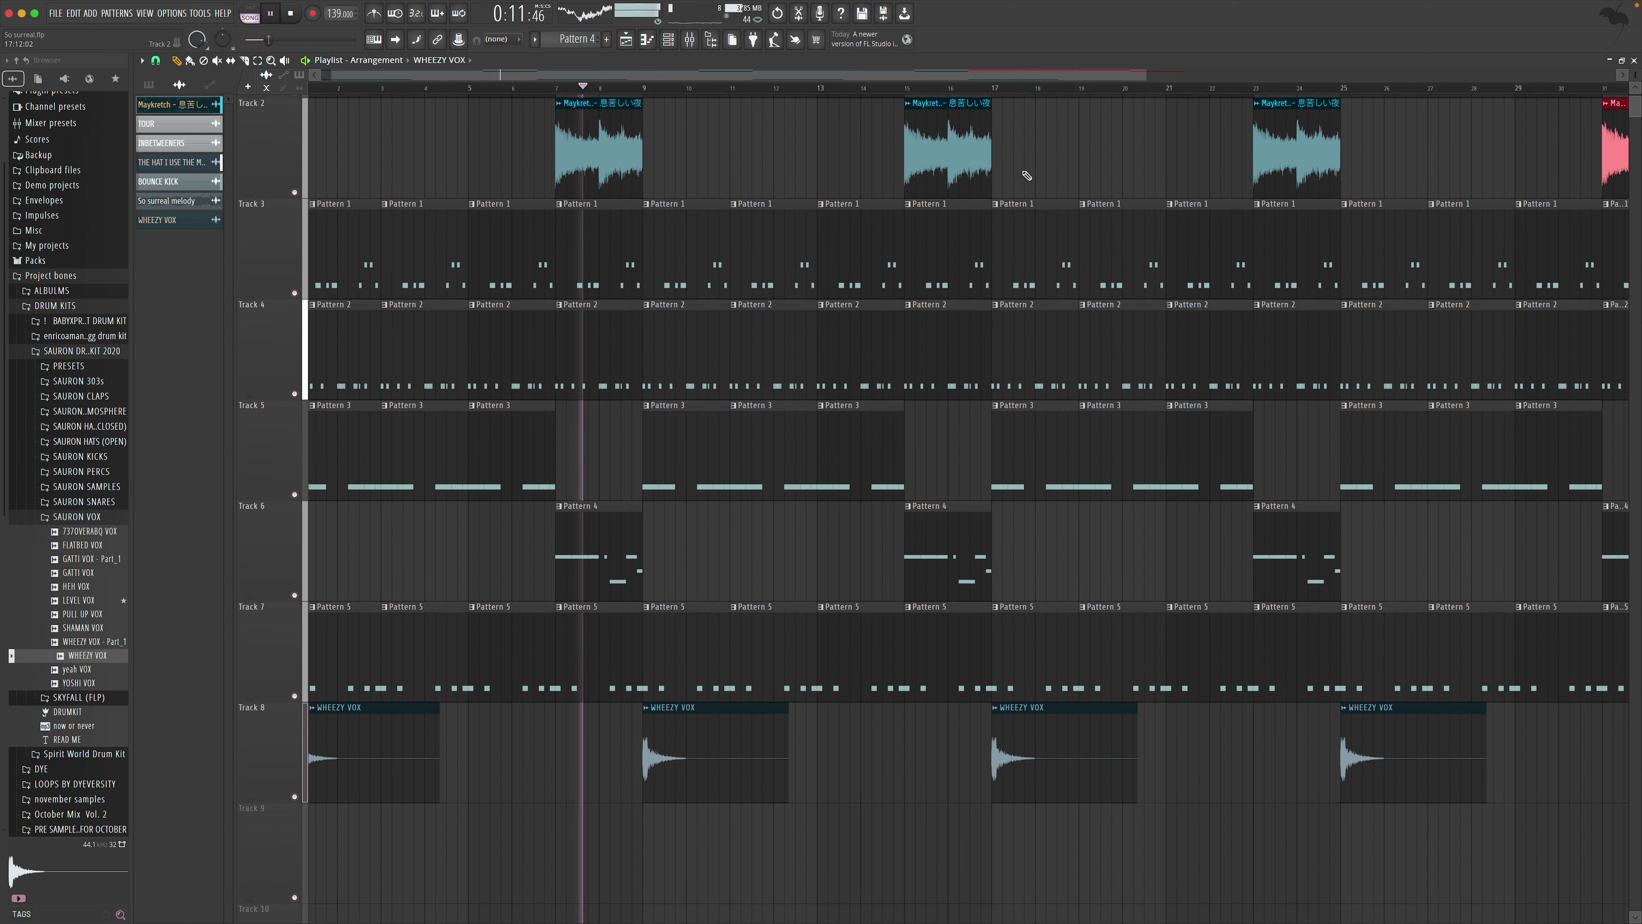
{"action": "scroll", "coordinate": [999, 176], "scroll_direction": "right", "scroll_amount": 2}
{"action": "scroll", "coordinate": [782, 212], "scroll_direction": "left", "scroll_amount": 3}
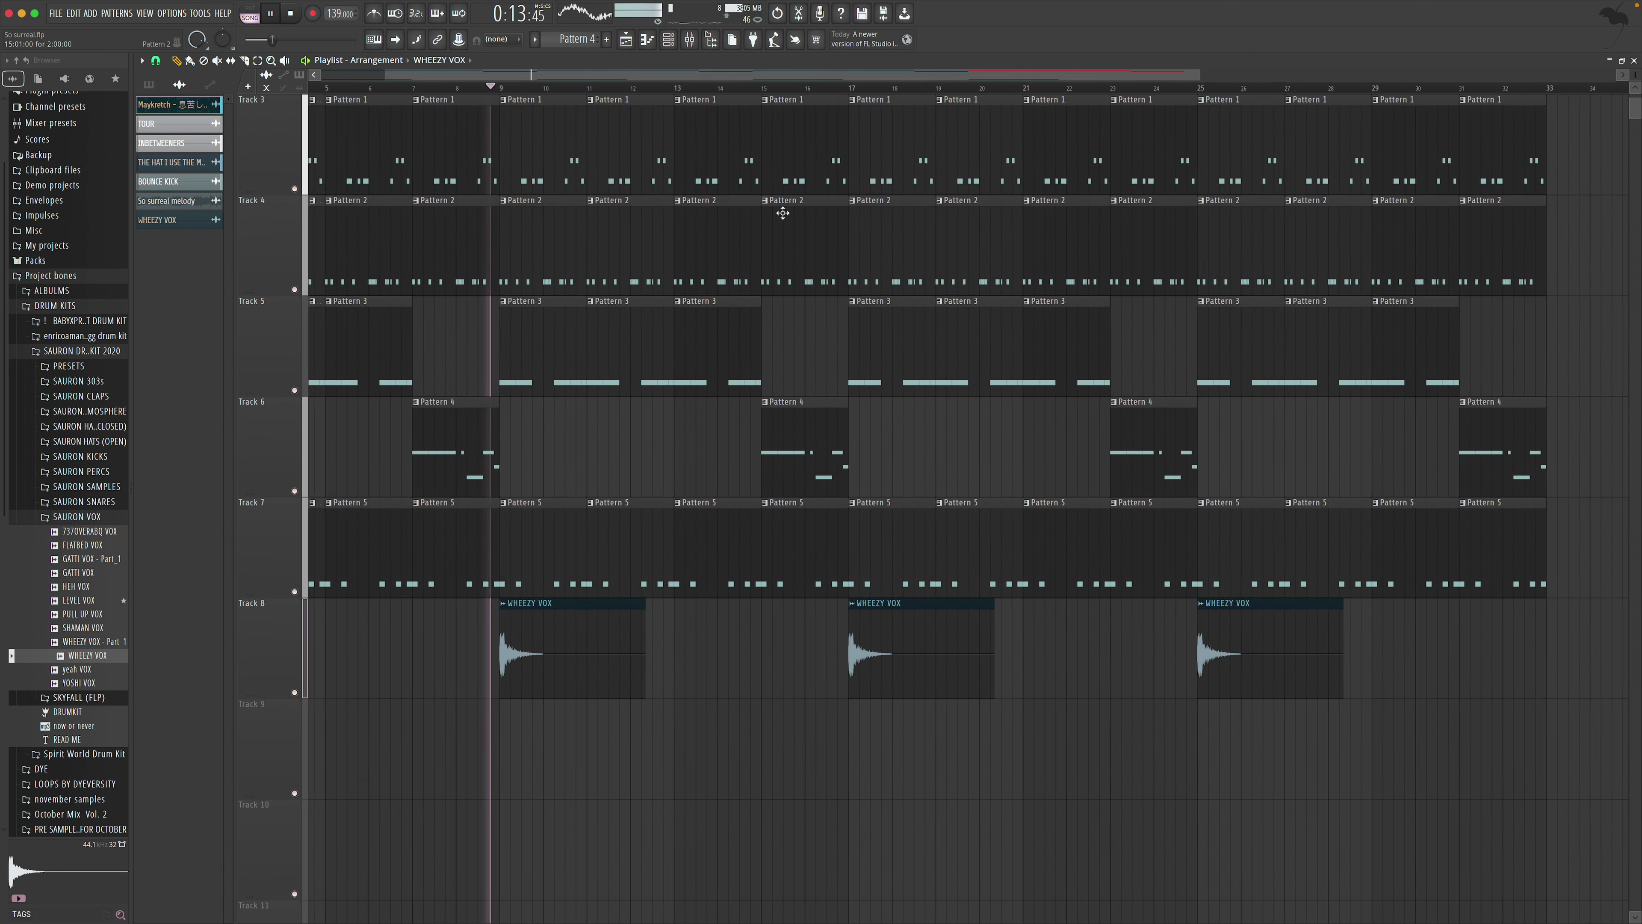
{"action": "scroll", "coordinate": [786, 208], "scroll_direction": "right", "scroll_amount": 1}
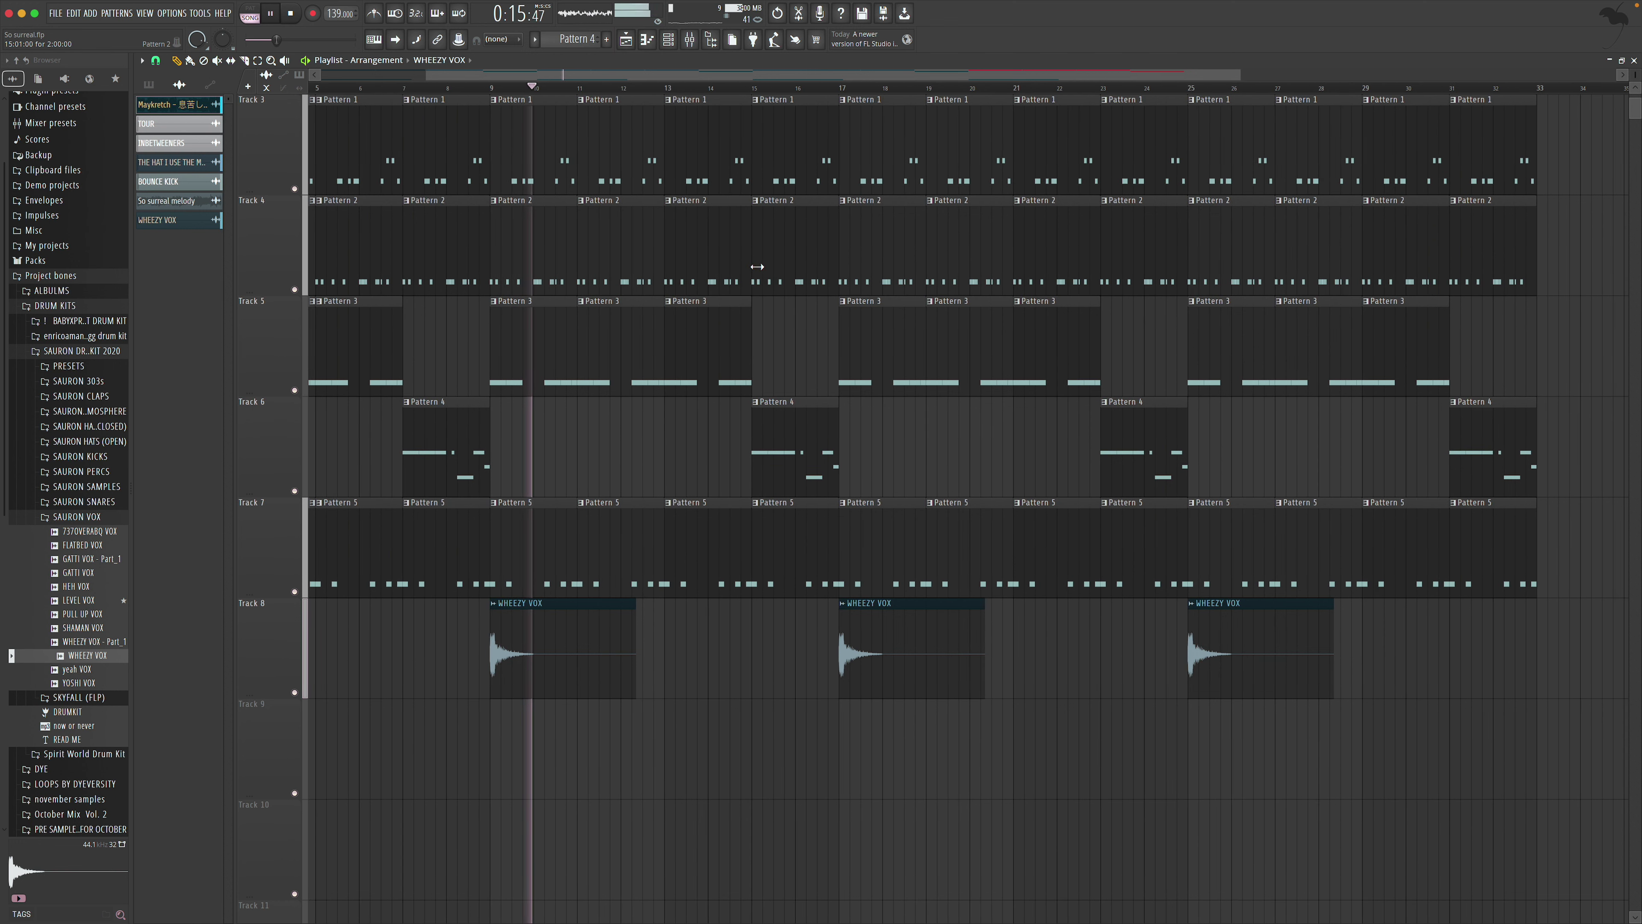
{"action": "left_click", "coordinate": [91, 517]}
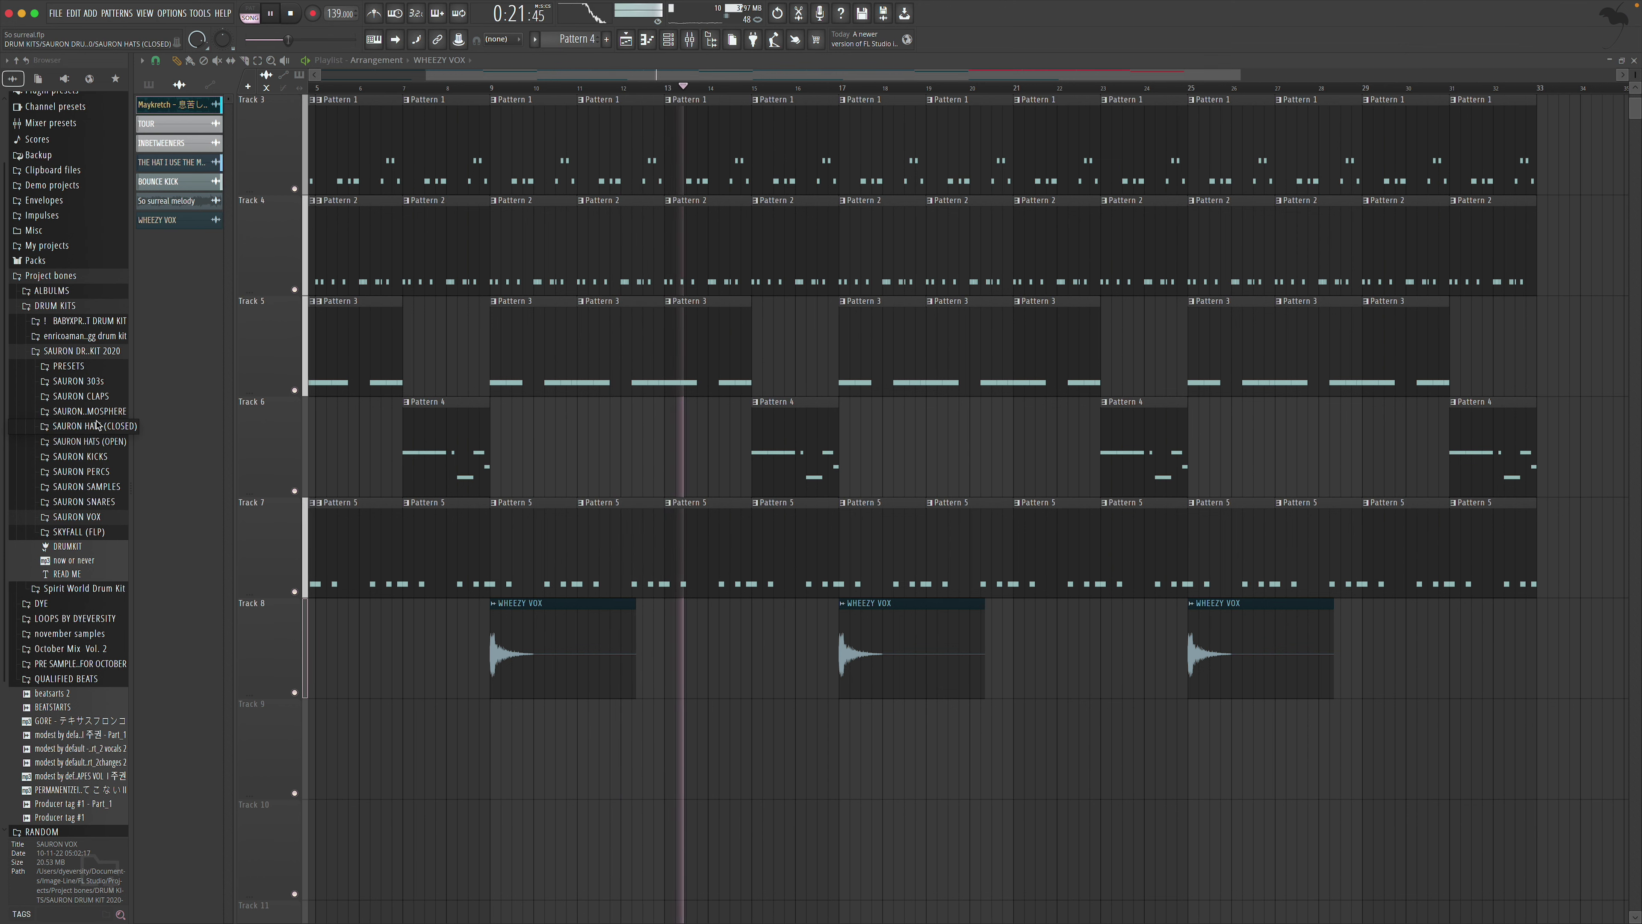
Delete the Pattern 1, Pattern 2 and Pattern 3 clips at bars 17 and 19 on Tracks 3 to 5
{"action": "scroll", "coordinate": [570, 520], "scroll_direction": "up", "scroll_amount": 3}
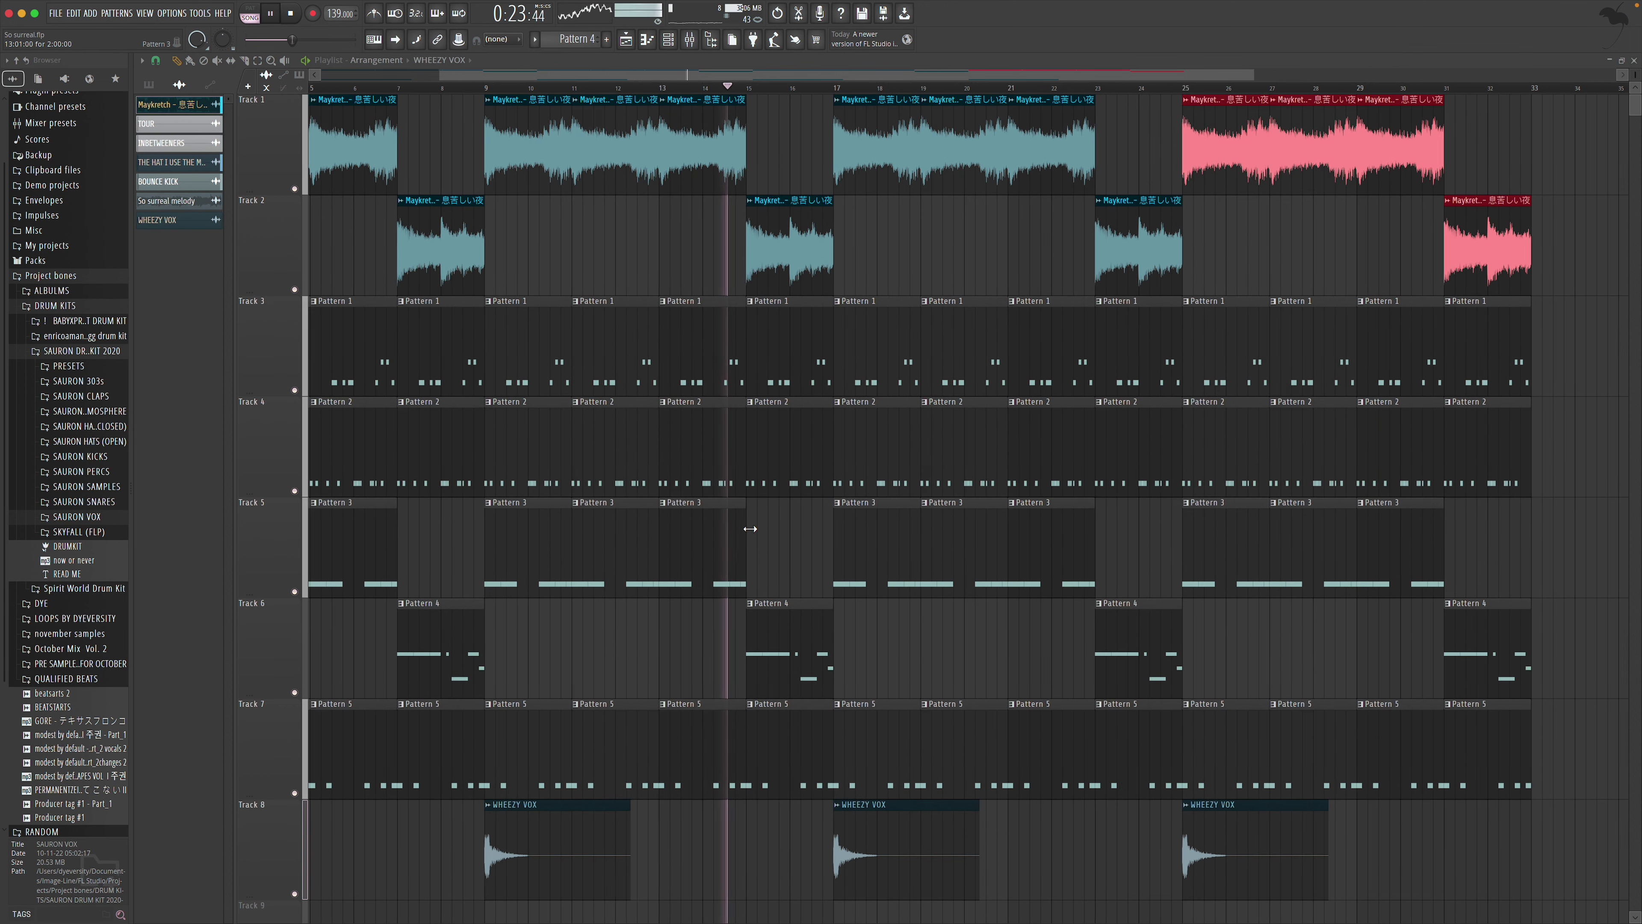
{"action": "right_click", "coordinate": [578, 388]}
{"action": "right_click", "coordinate": [578, 401]}
{"action": "right_click", "coordinate": [608, 518]}
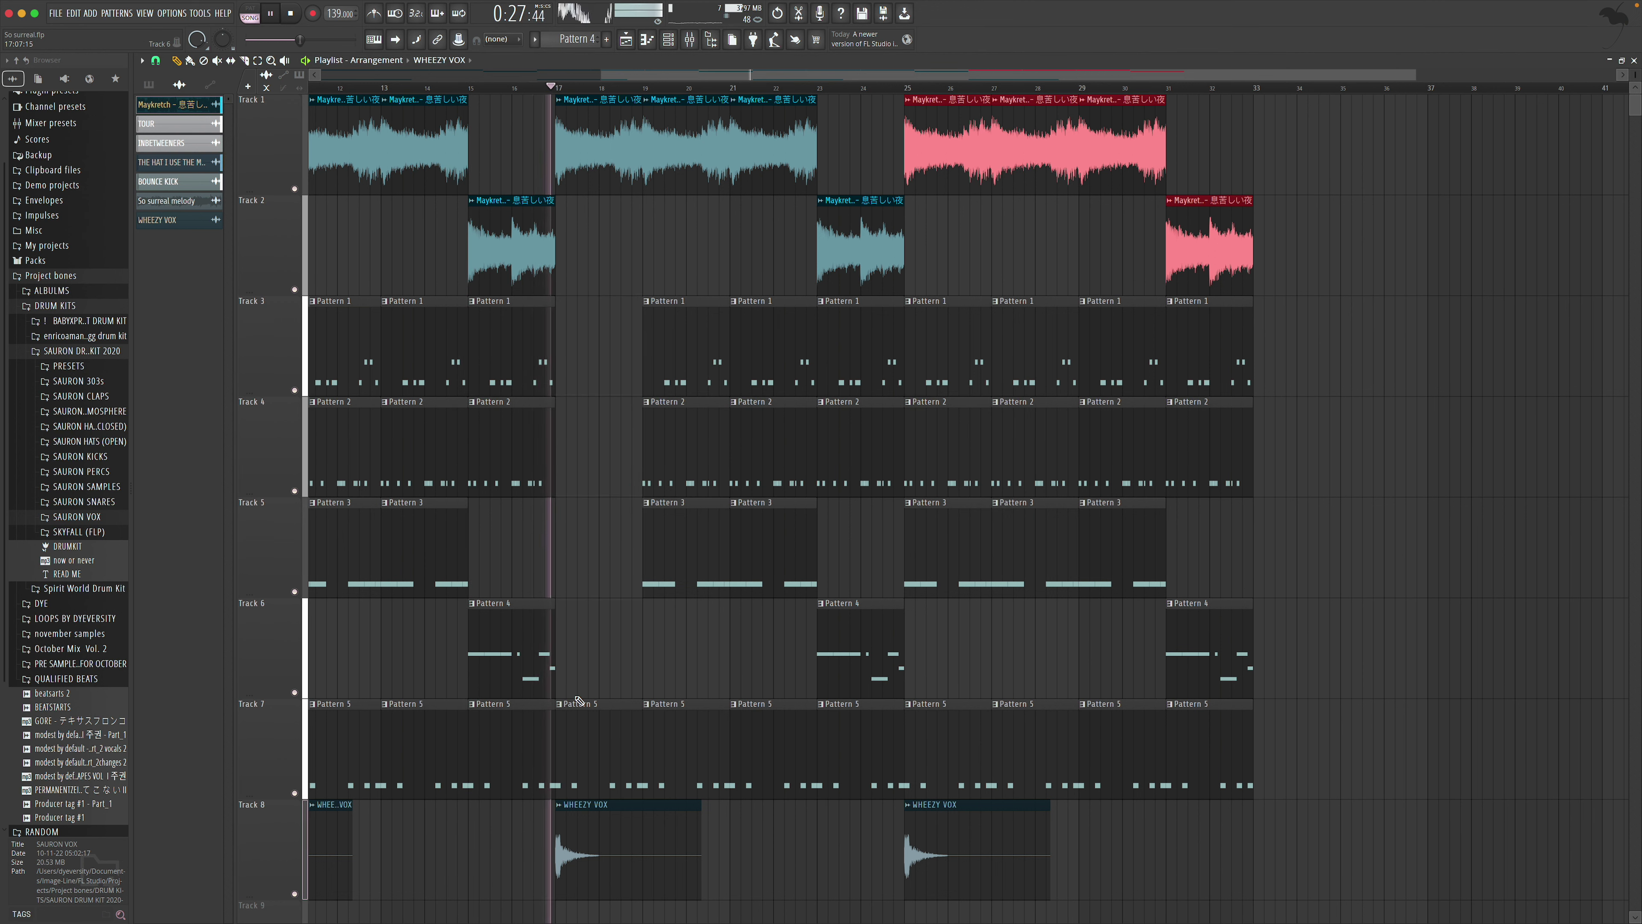
{"action": "right_click", "coordinate": [679, 367]}
{"action": "right_click", "coordinate": [666, 453]}
{"action": "right_click", "coordinate": [653, 518]}
Delete the Pattern 1 and 2 clips at bars 21 and 23, Pattern 3 at bar 21, and Pattern 4 at bar 23
{"action": "right_click", "coordinate": [773, 377]}
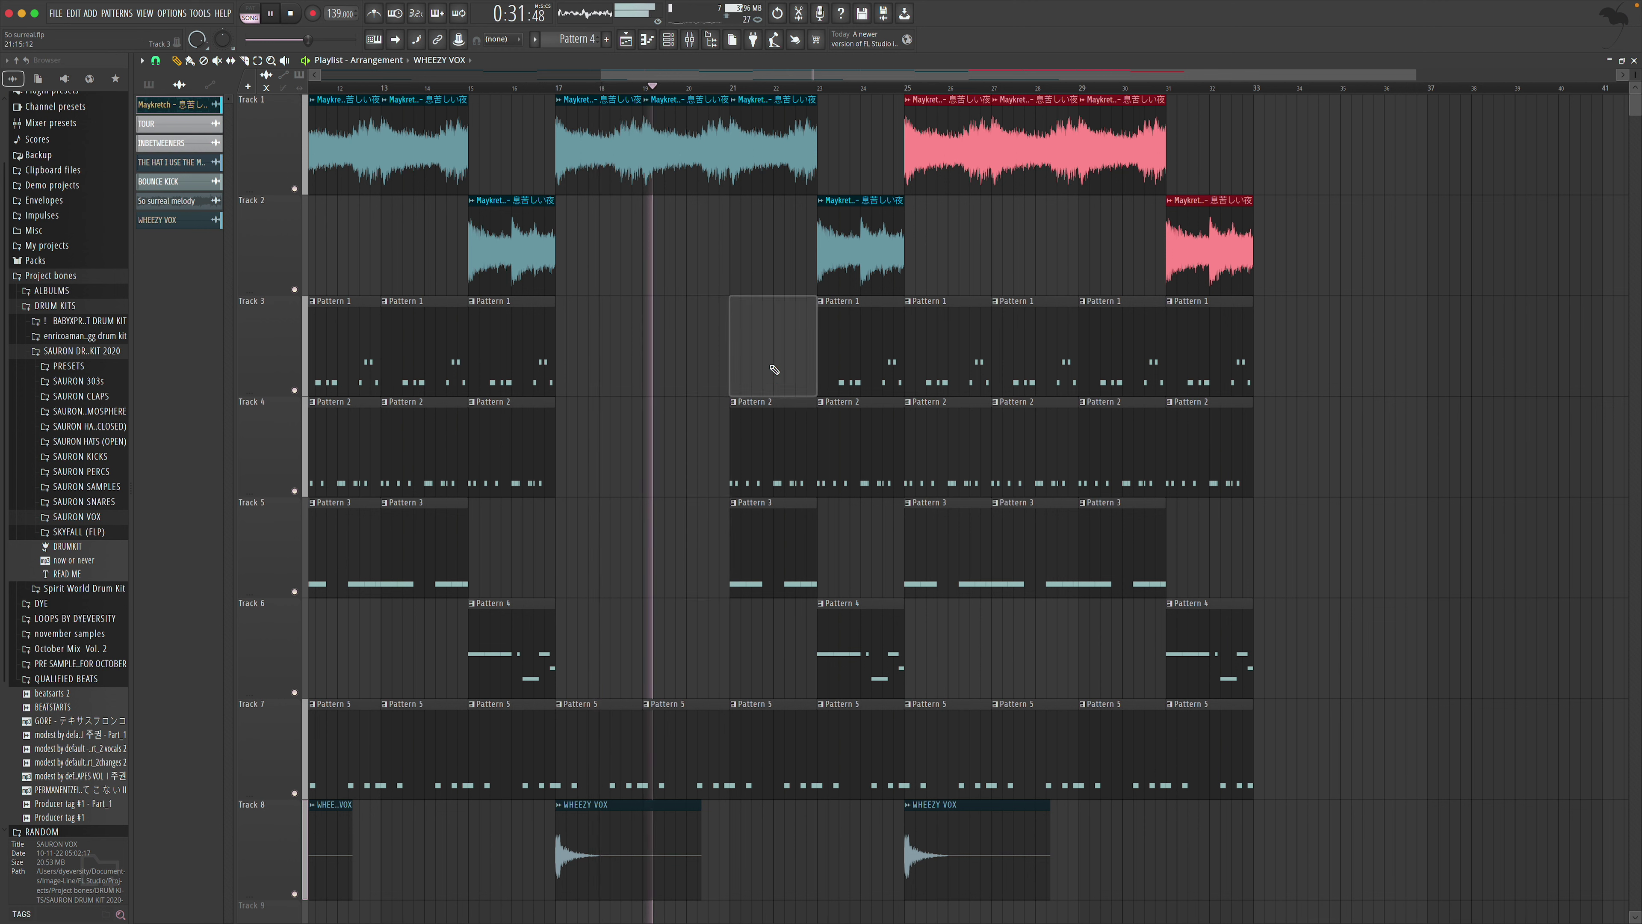
{"action": "right_click", "coordinate": [841, 377]}
{"action": "right_click", "coordinate": [774, 458]}
{"action": "right_click", "coordinate": [840, 459]}
{"action": "right_click", "coordinate": [781, 518]}
{"action": "right_click", "coordinate": [844, 637]}
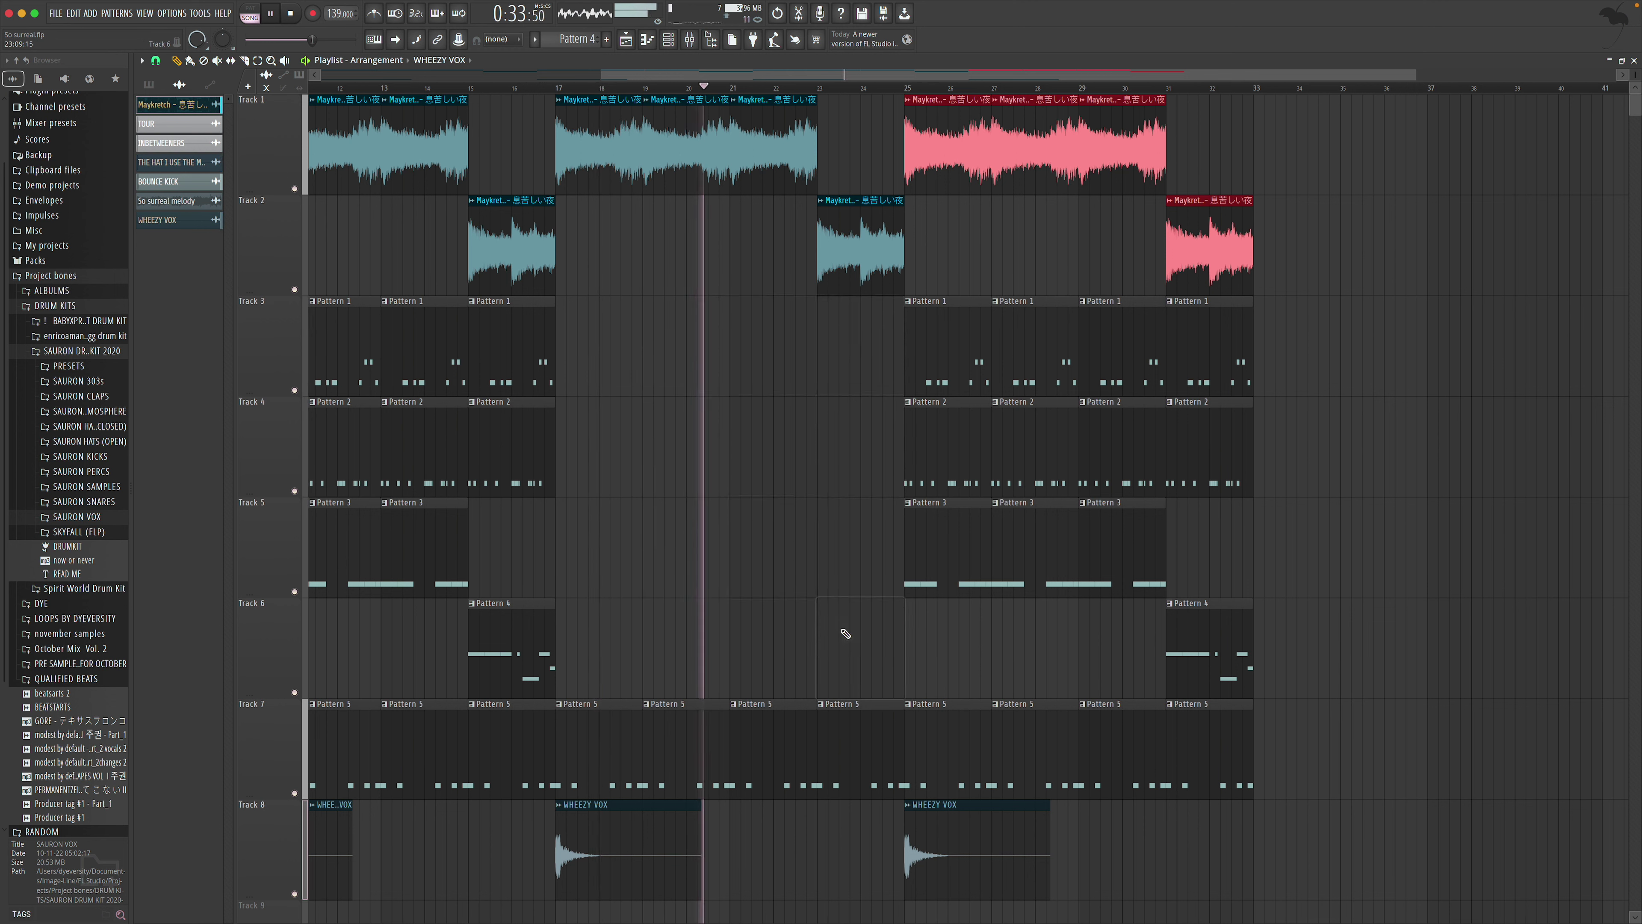
Trim the end of the Maykretch clip at bar 23 on Track 2 by about one beat
{"action": "scroll", "coordinate": [623, 665], "scroll_direction": "right", "scroll_amount": 4}
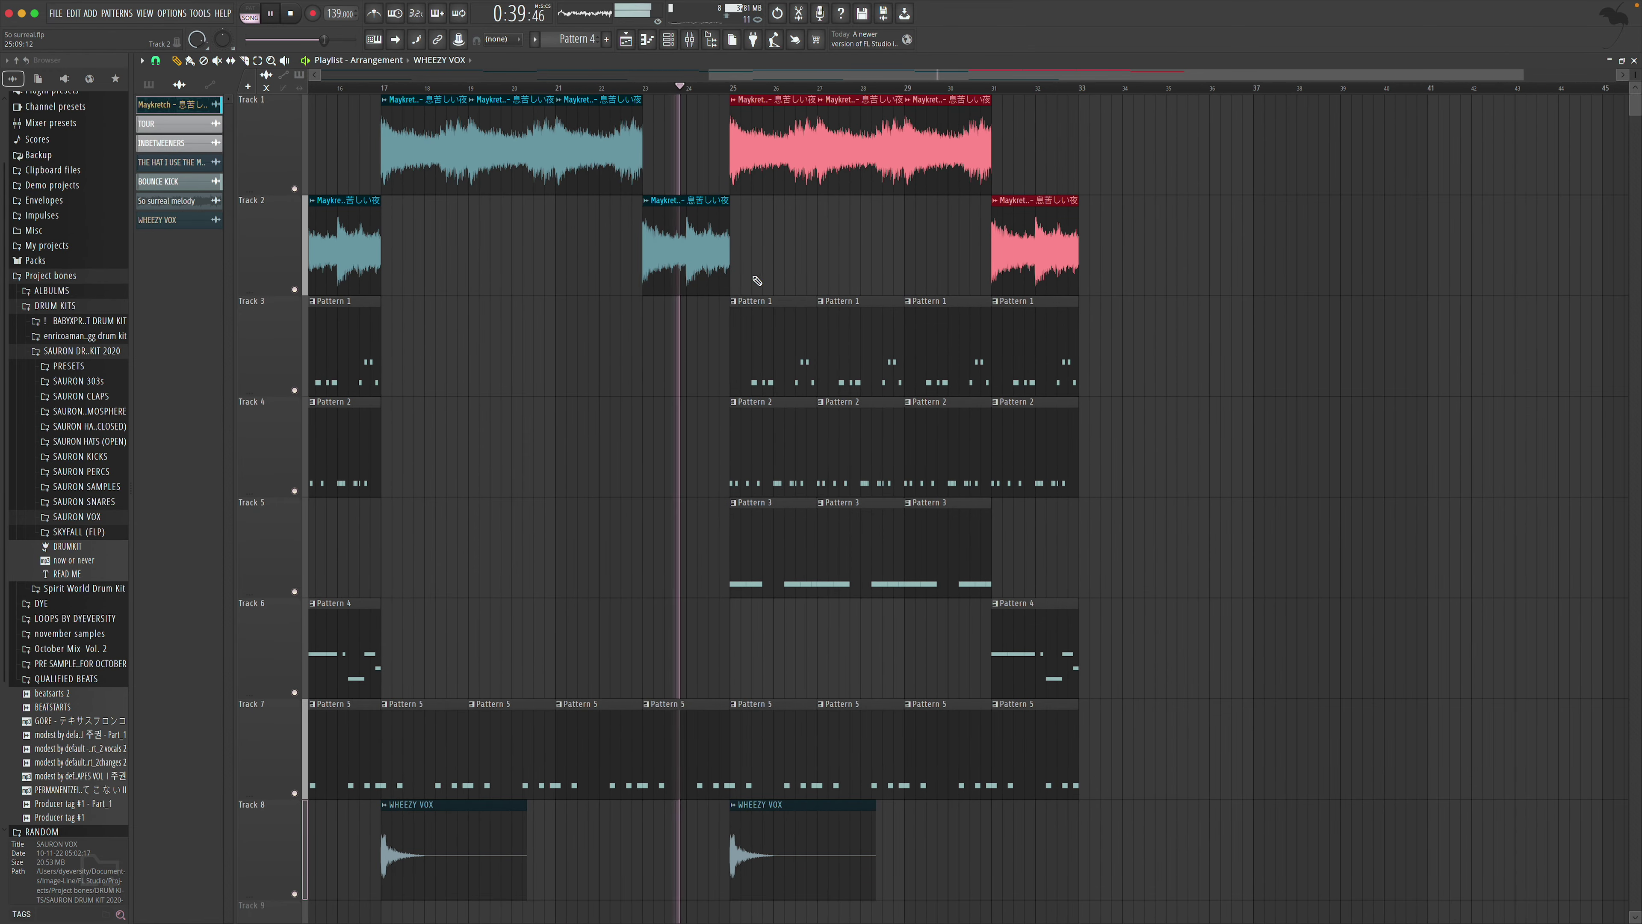
{"action": "left_click_drag", "start_coordinate": [729, 271], "coordinate": [721, 273]}
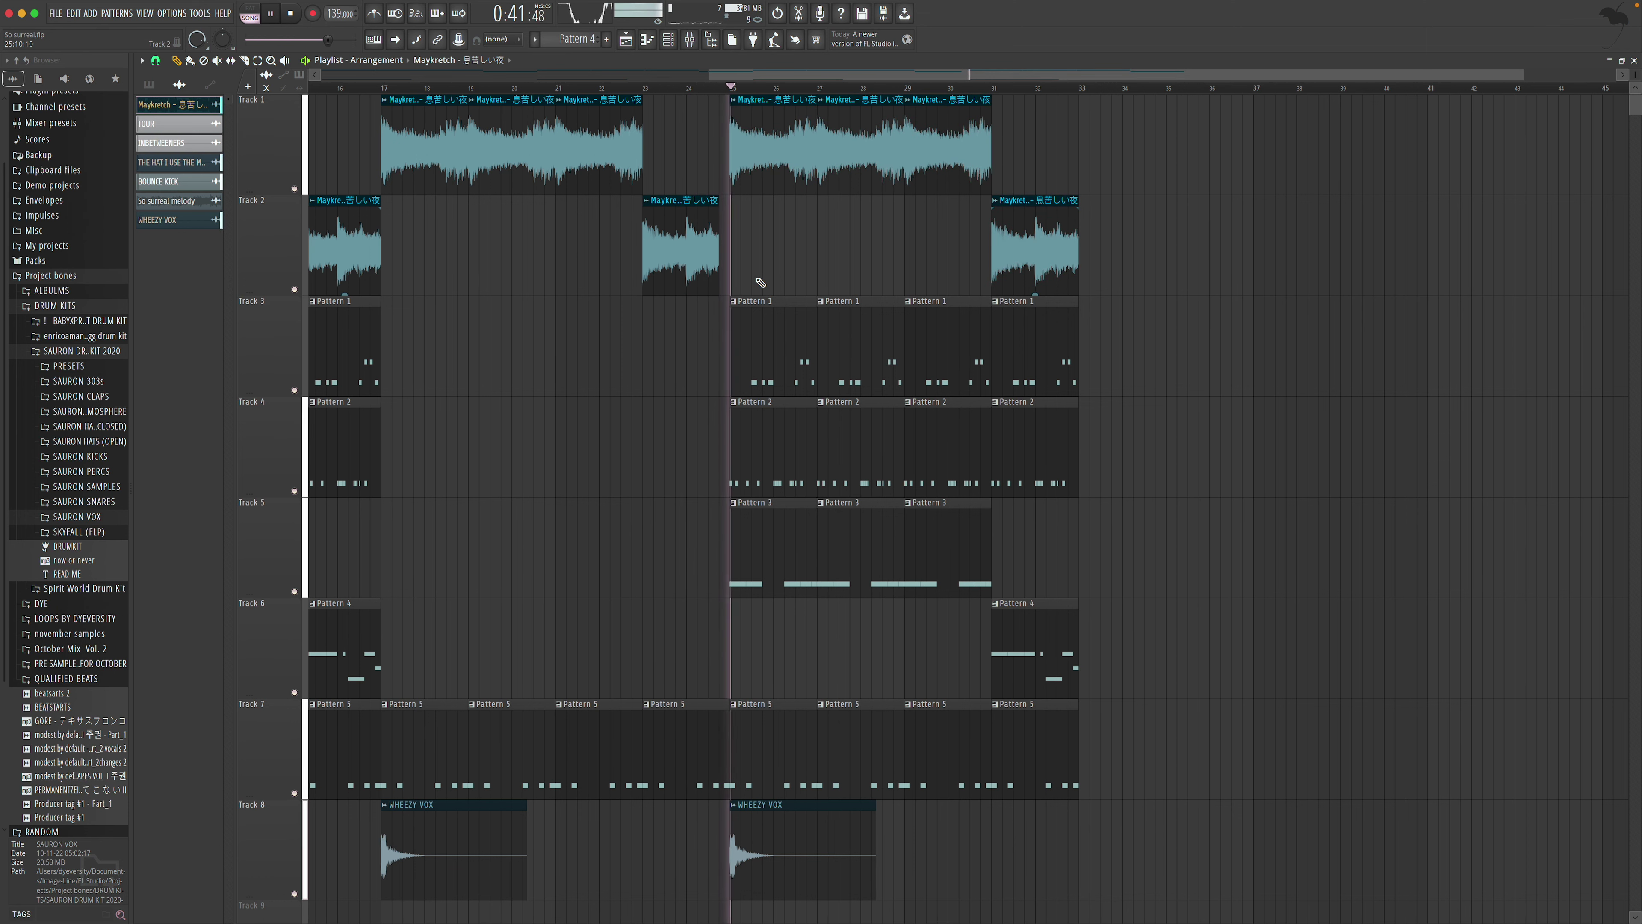
Duplicate all clips from bars 25 to 33 on Tracks 1 to 8 so the copy starts at bar 33
{"action": "left_click", "coordinate": [271, 61]}
{"action": "right_click", "coordinate": [806, 278]}
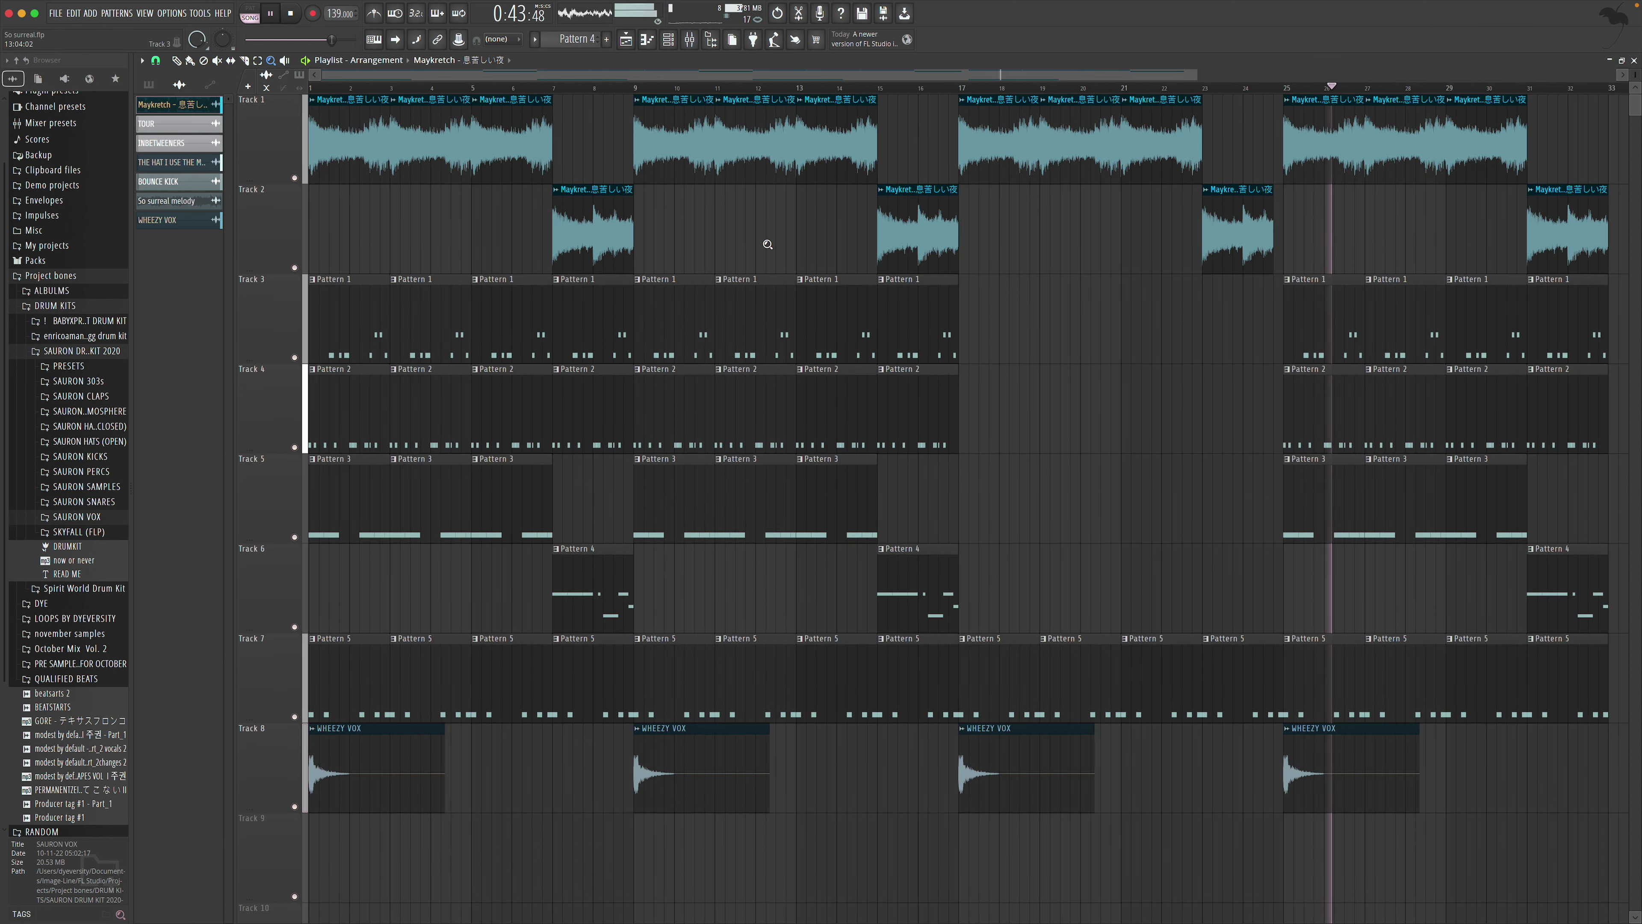
{"action": "scroll", "coordinate": [1238, 74], "scroll_direction": "down", "scroll_amount": 1}
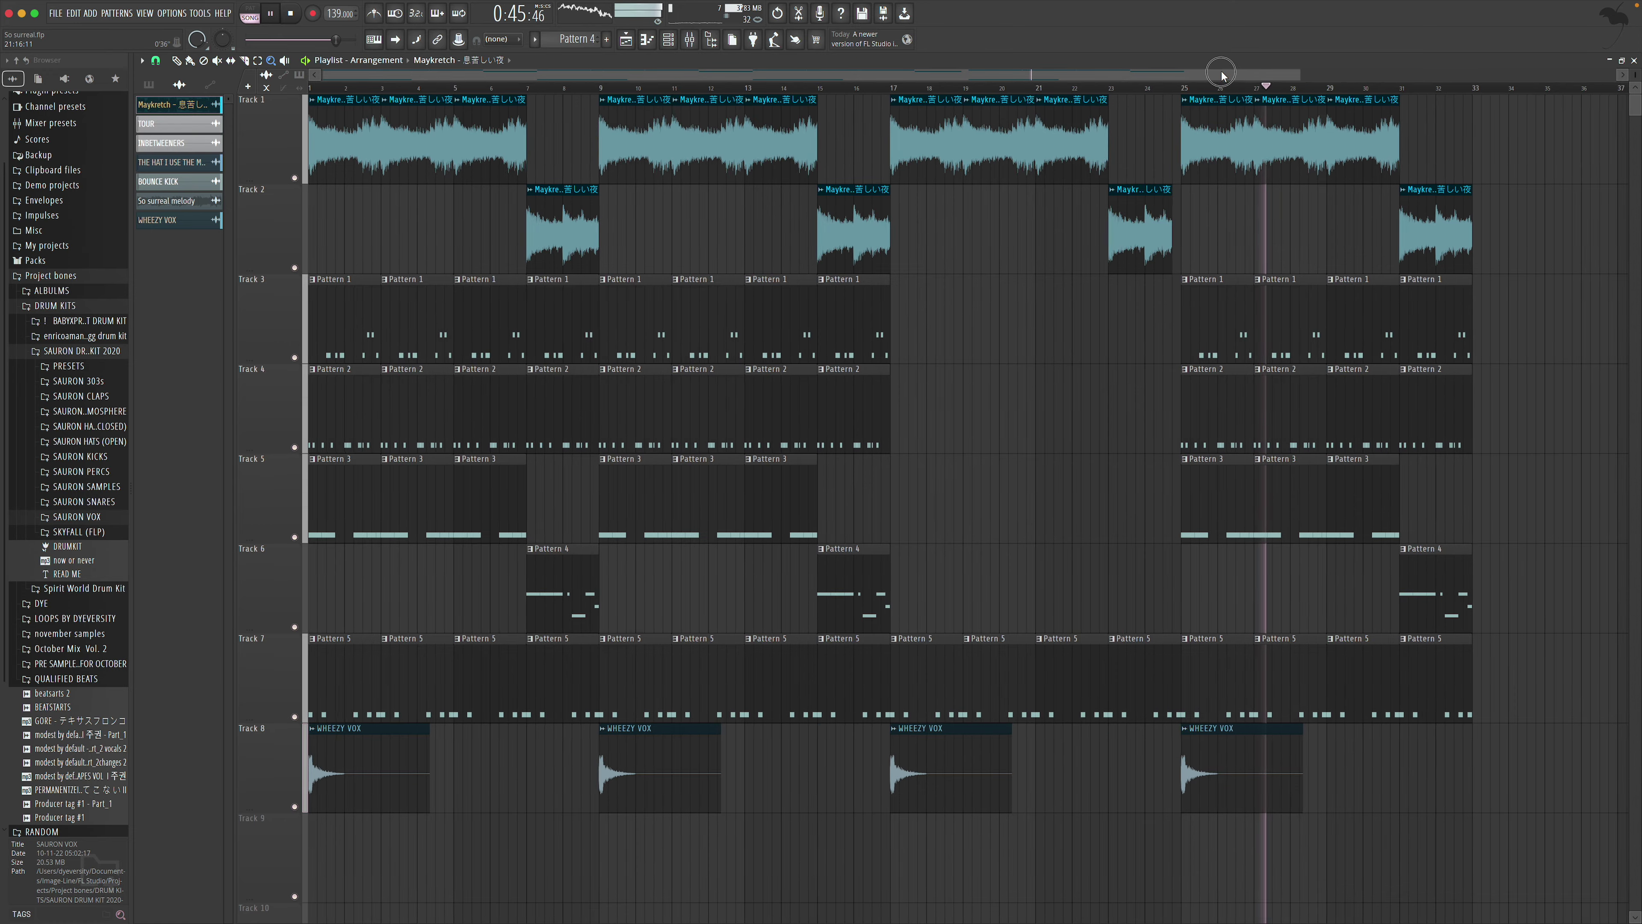
{"action": "left_click_drag", "start_coordinate": [1224, 73], "coordinate": [1441, 74]}
{"action": "left_click", "coordinate": [257, 61]}
{"action": "left_click_drag", "start_coordinate": [894, 104], "coordinate": [1264, 713]}
{"action": "left_click_drag", "start_coordinate": [893, 94], "coordinate": [1487, 861]}
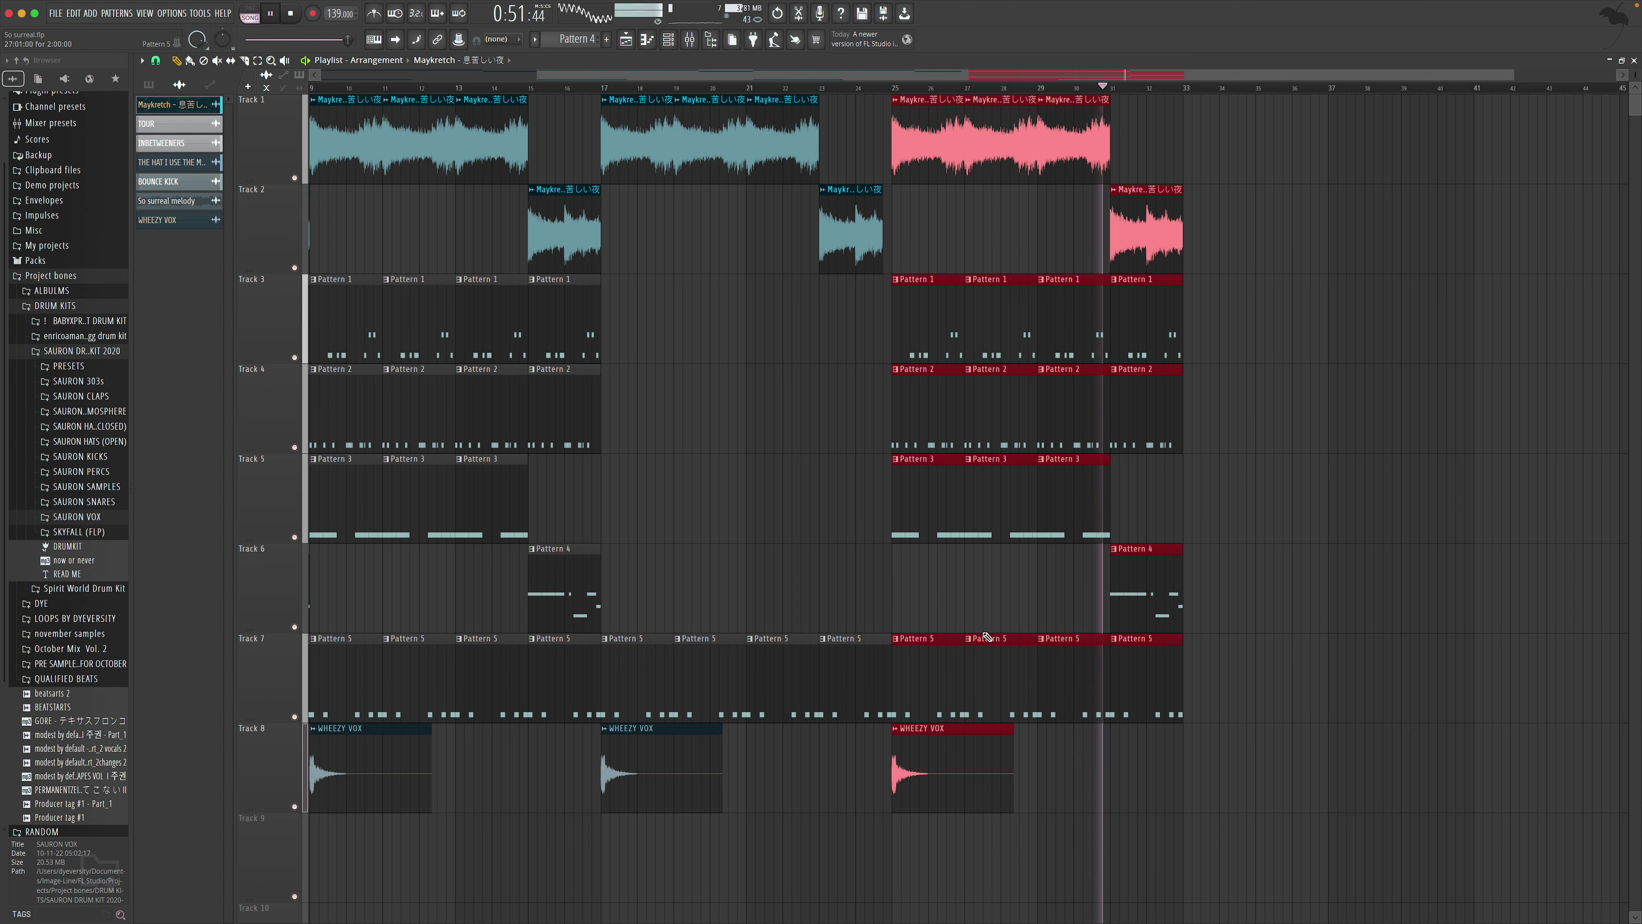
{"action": "key", "text": "ctrl+b"}
{"action": "left_click_drag", "start_coordinate": [1299, 773], "coordinate": [1213, 766]}
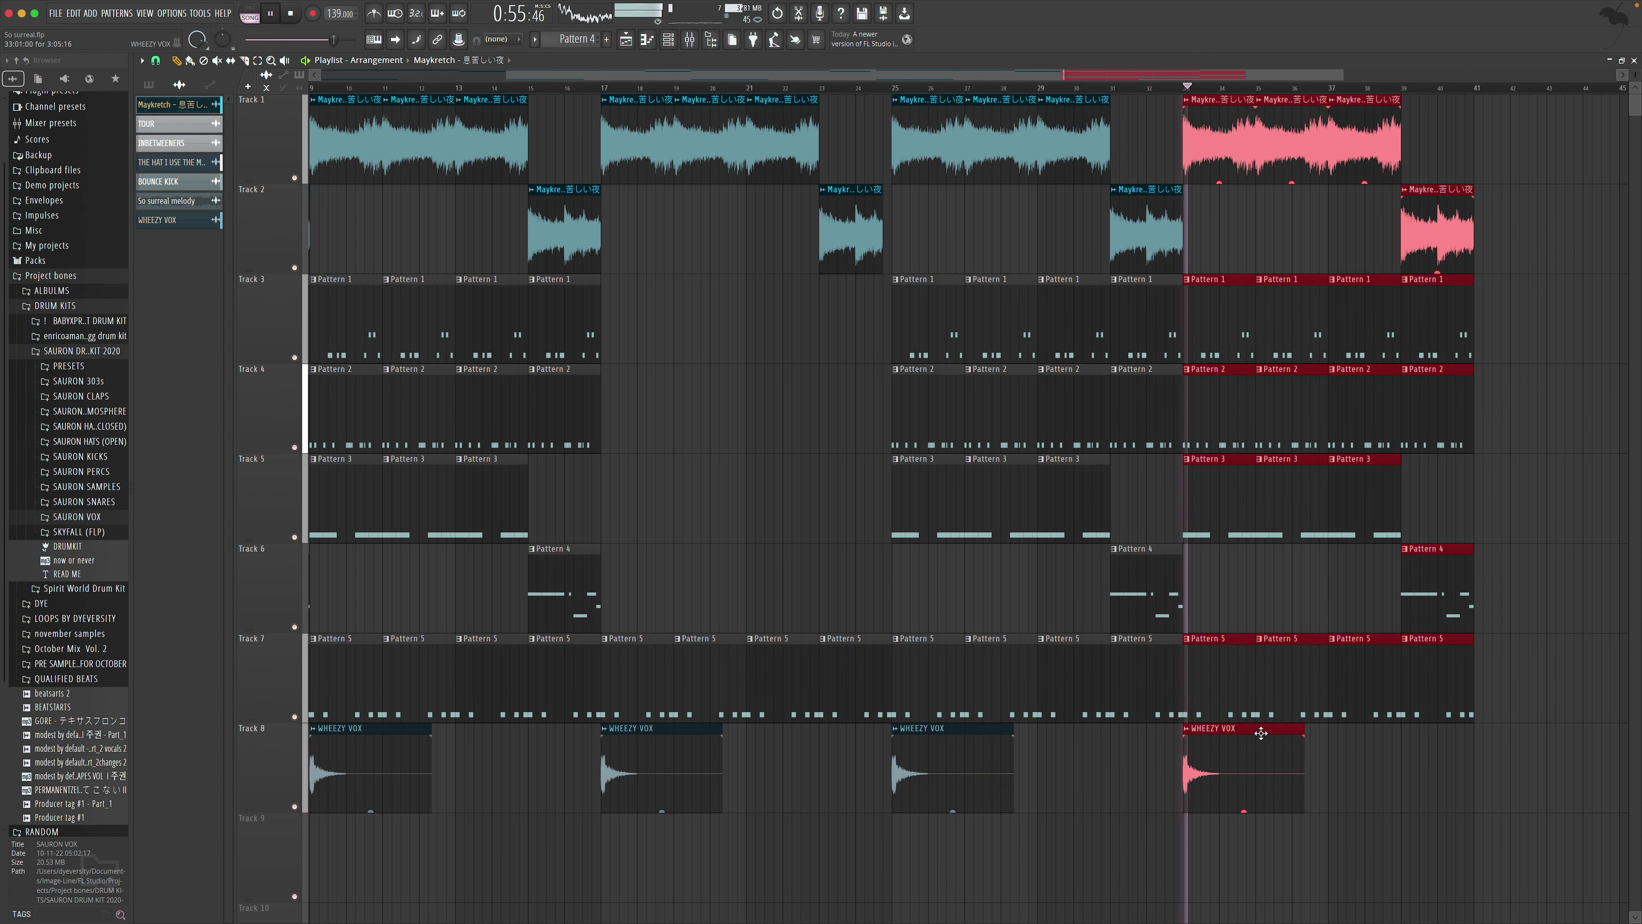
Stop playback, create a new empty pattern, and place four consecutive clips of it on Track 9 from bar 33
{"action": "key", "text": "space"}
{"action": "left_click", "coordinate": [608, 42]}
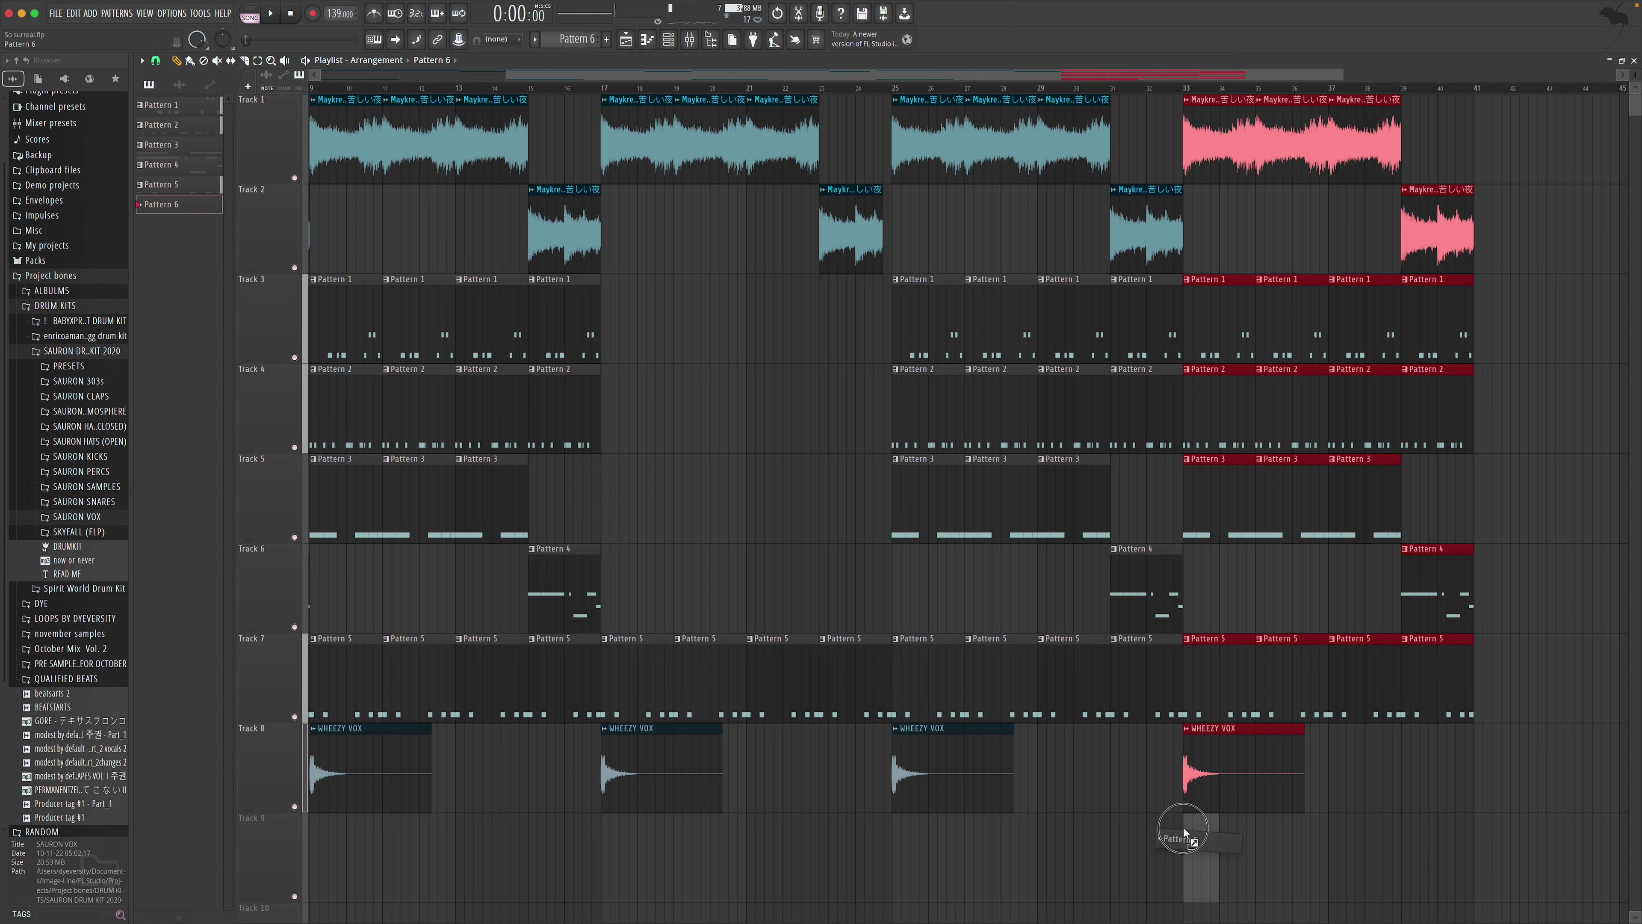
{"action": "left_click_drag", "start_coordinate": [1184, 834], "coordinate": [1207, 837]}
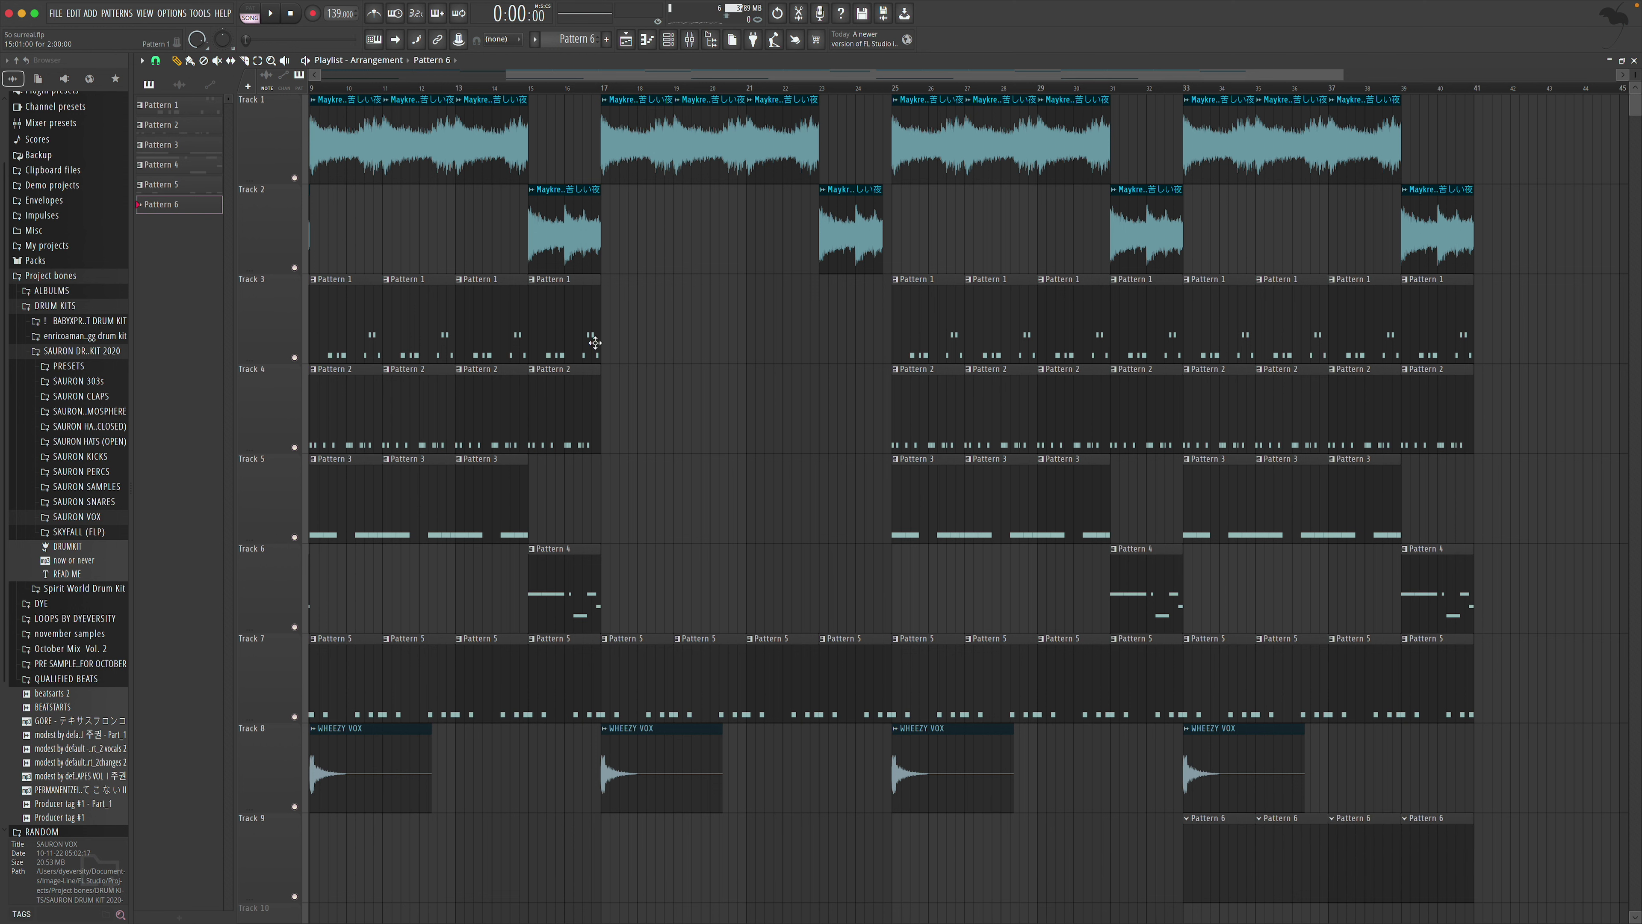
Browse the SAURON closed and open hats and add the MAIN OH sample as a new channel
{"action": "scroll", "coordinate": [661, 112], "scroll_direction": "down", "scroll_amount": 1}
{"action": "left_click", "coordinate": [676, 43]}
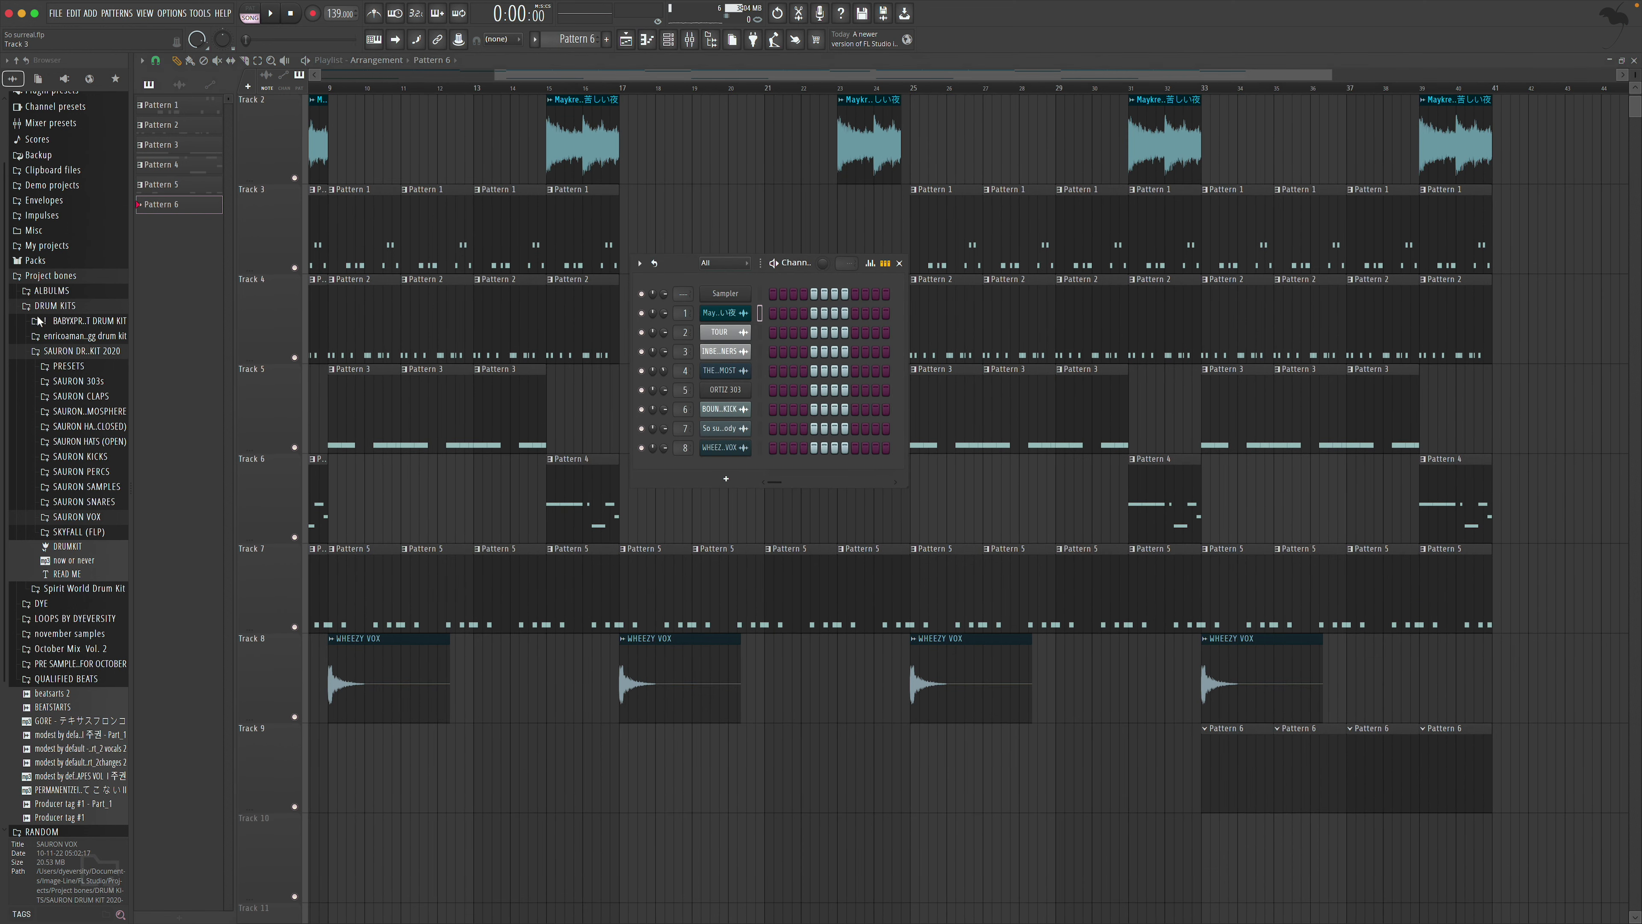
{"action": "left_click", "coordinate": [99, 429]}
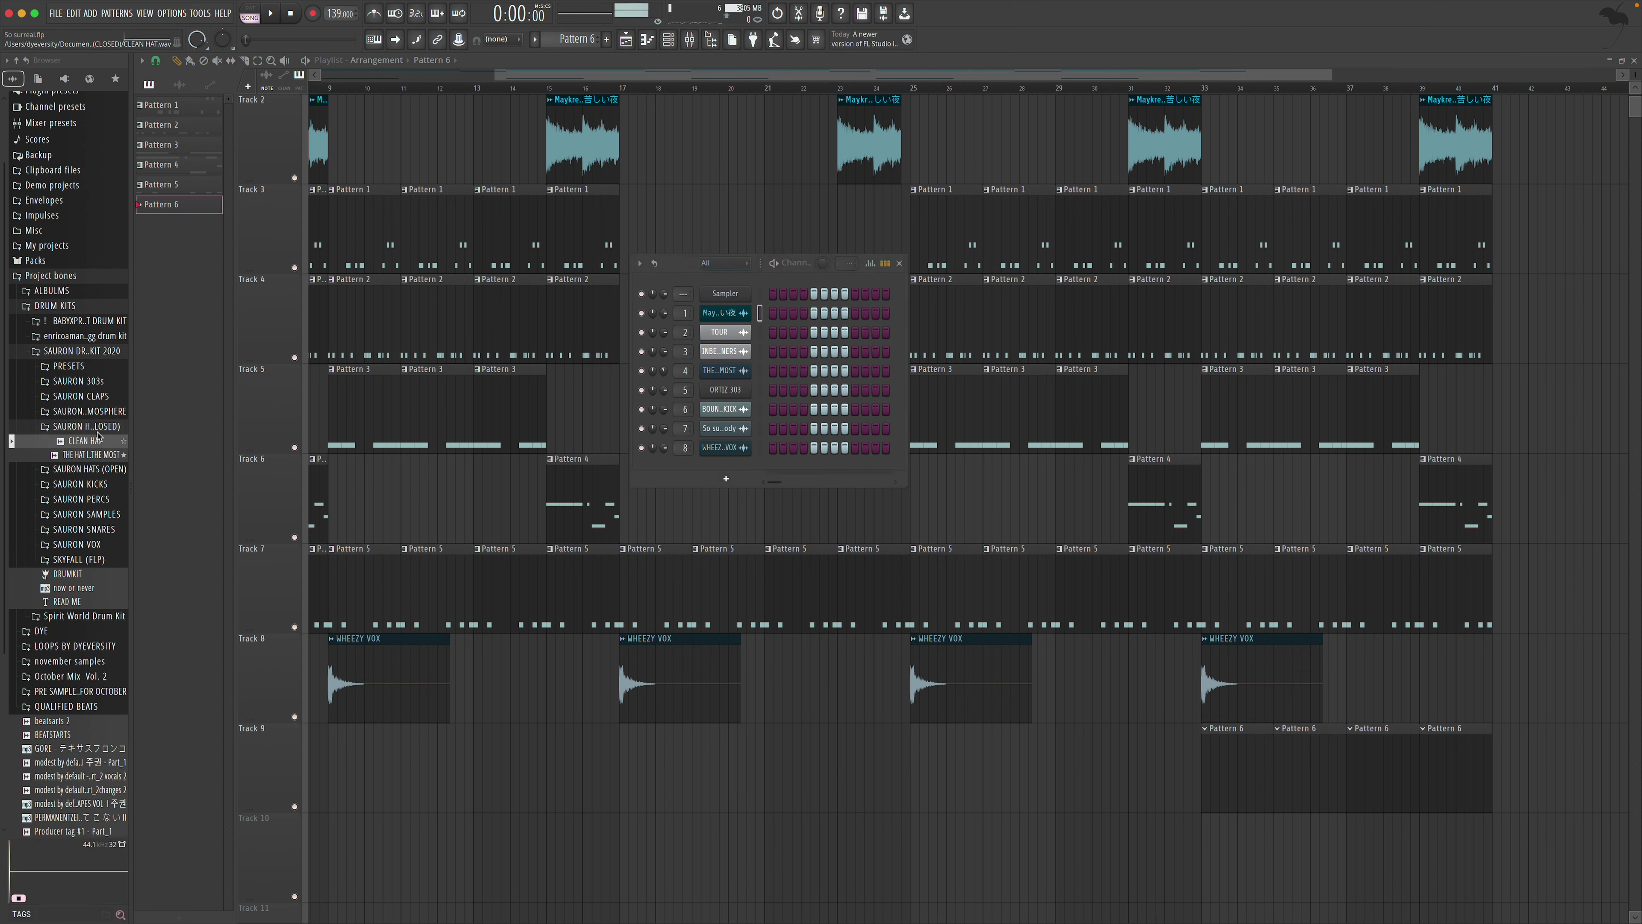
{"action": "left_click", "coordinate": [100, 432]}
{"action": "left_click", "coordinate": [91, 441]}
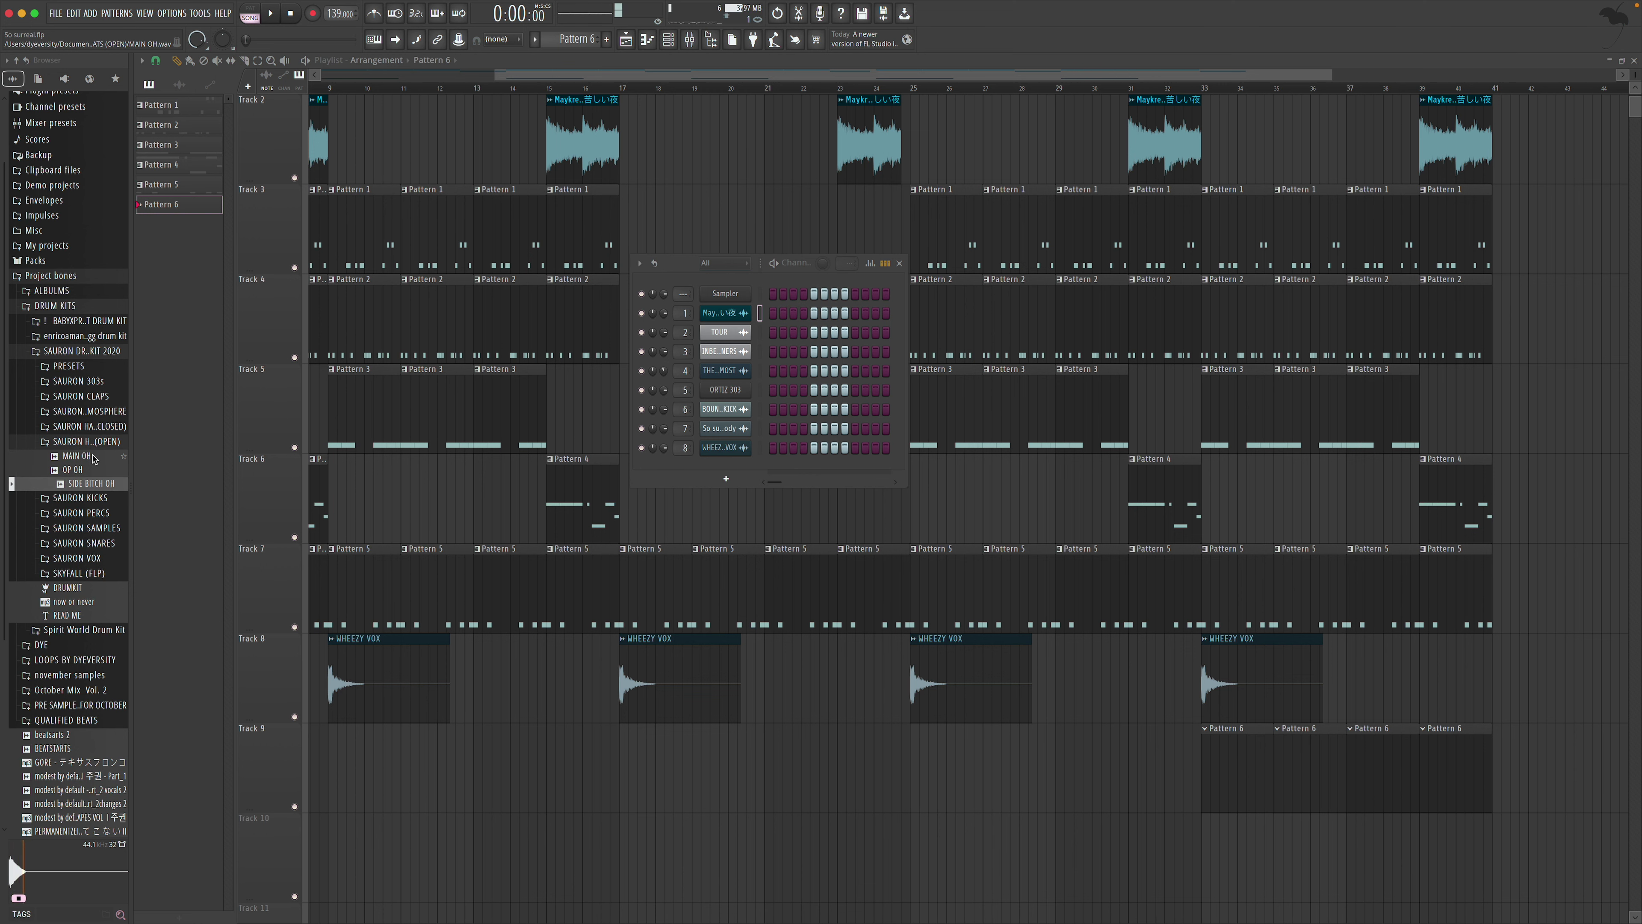
{"action": "left_click_drag", "start_coordinate": [226, 477], "coordinate": [715, 475]}
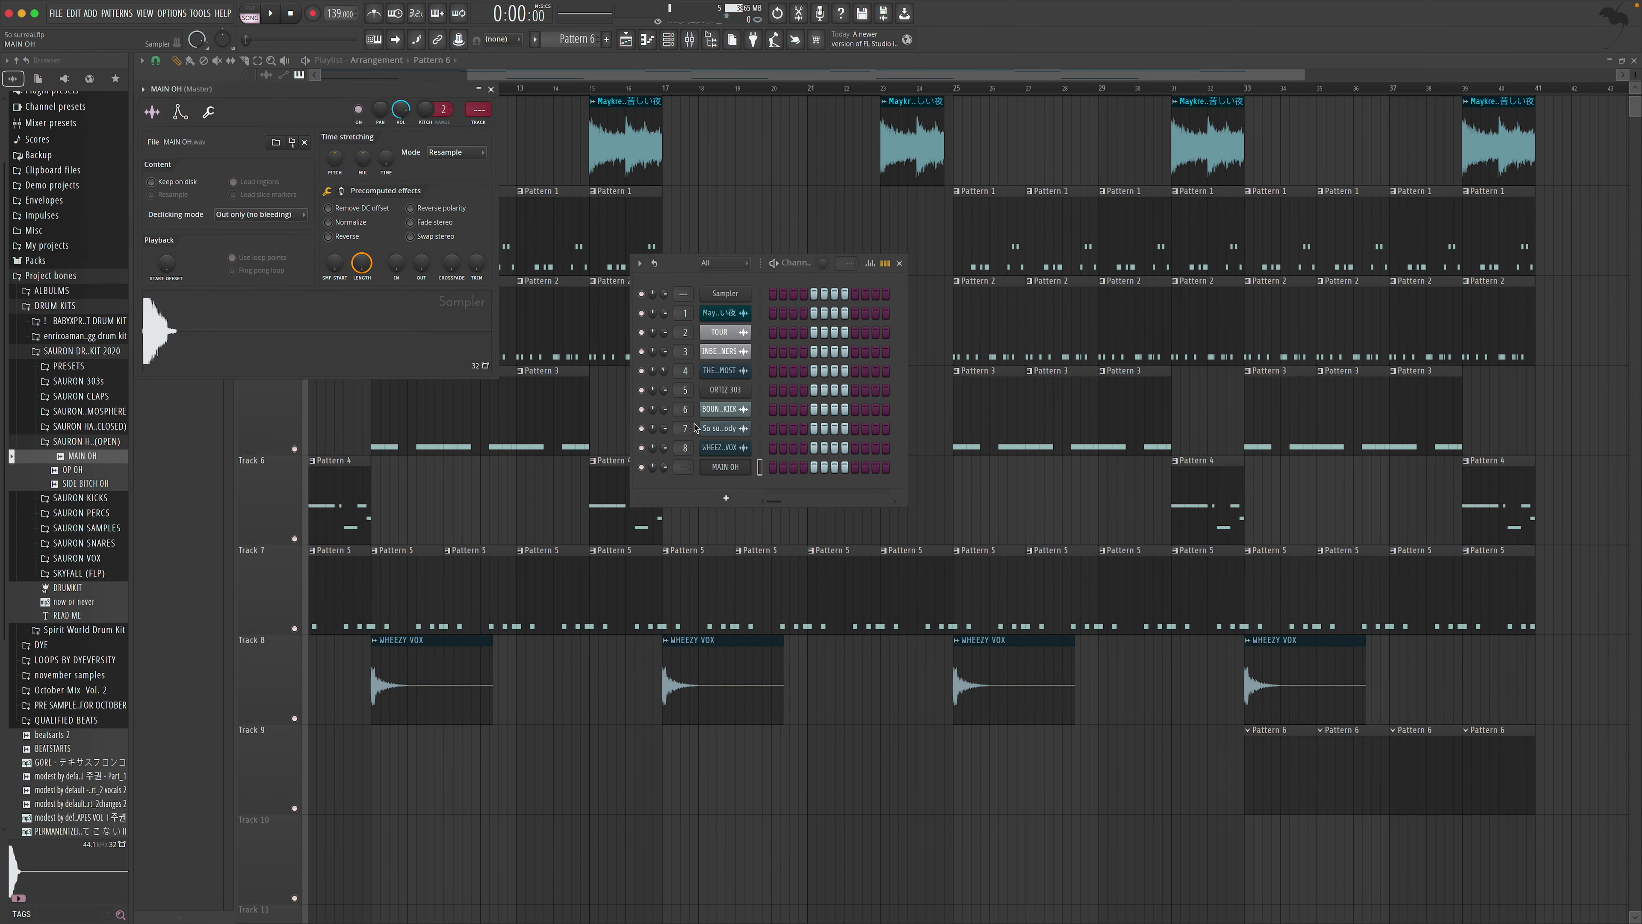
View the MAIN OH channel's volume envelope, route the channel to mixer Insert 8, and close the channel rack
{"action": "left_click", "coordinate": [179, 113]}
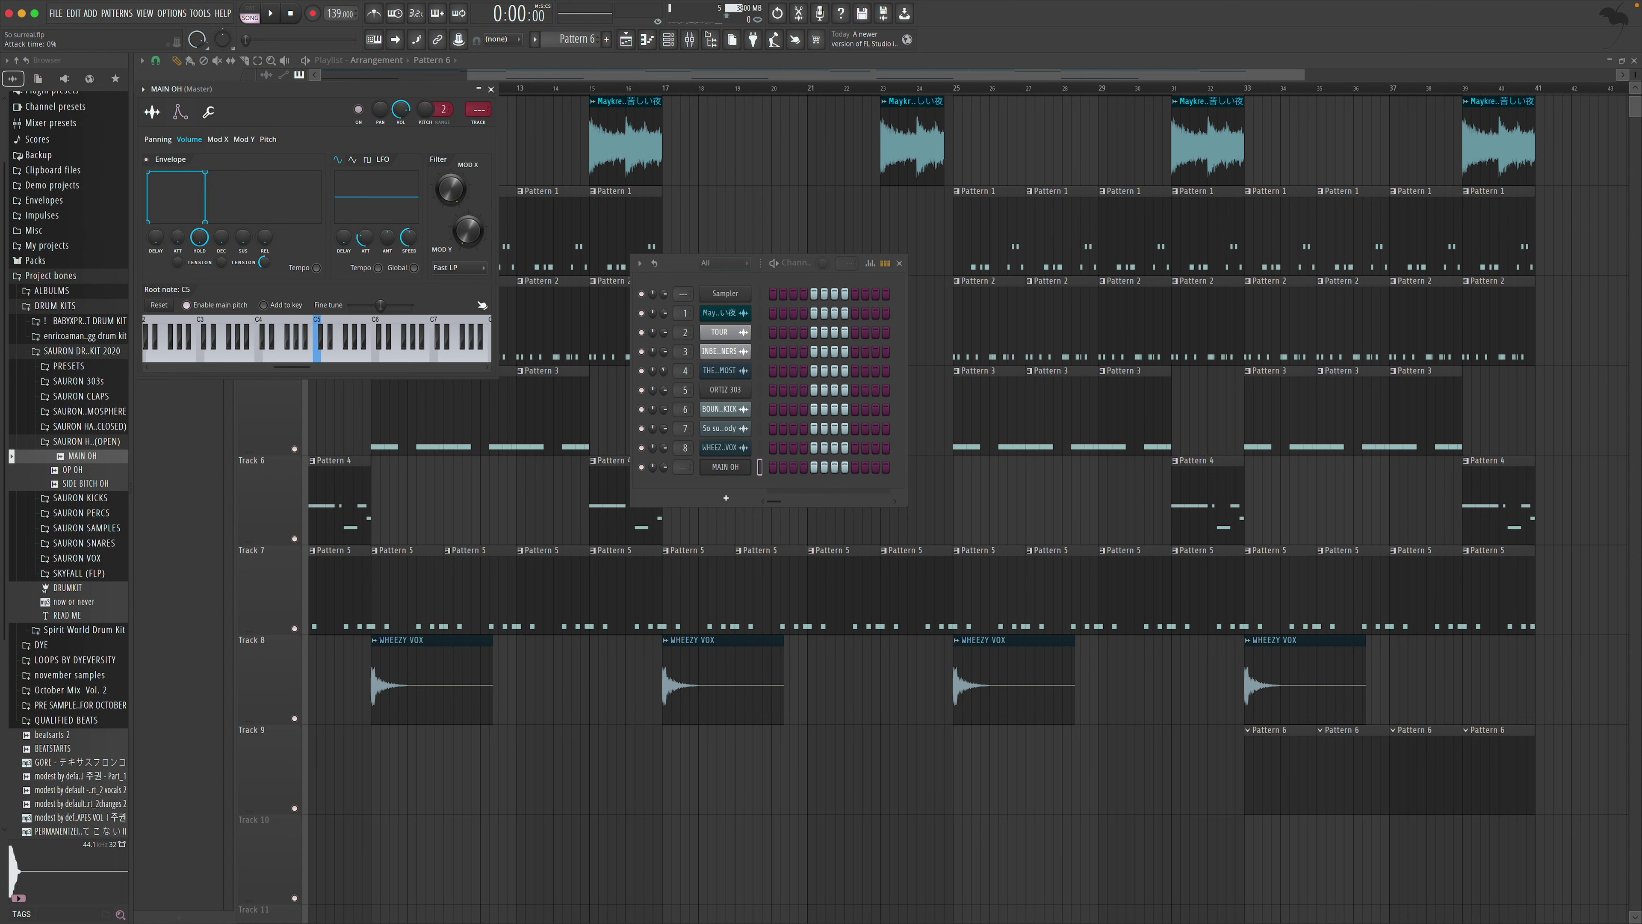
{"action": "left_click", "coordinate": [491, 89]}
{"action": "right_click", "coordinate": [746, 464]}
{"action": "left_click", "coordinate": [823, 547]}
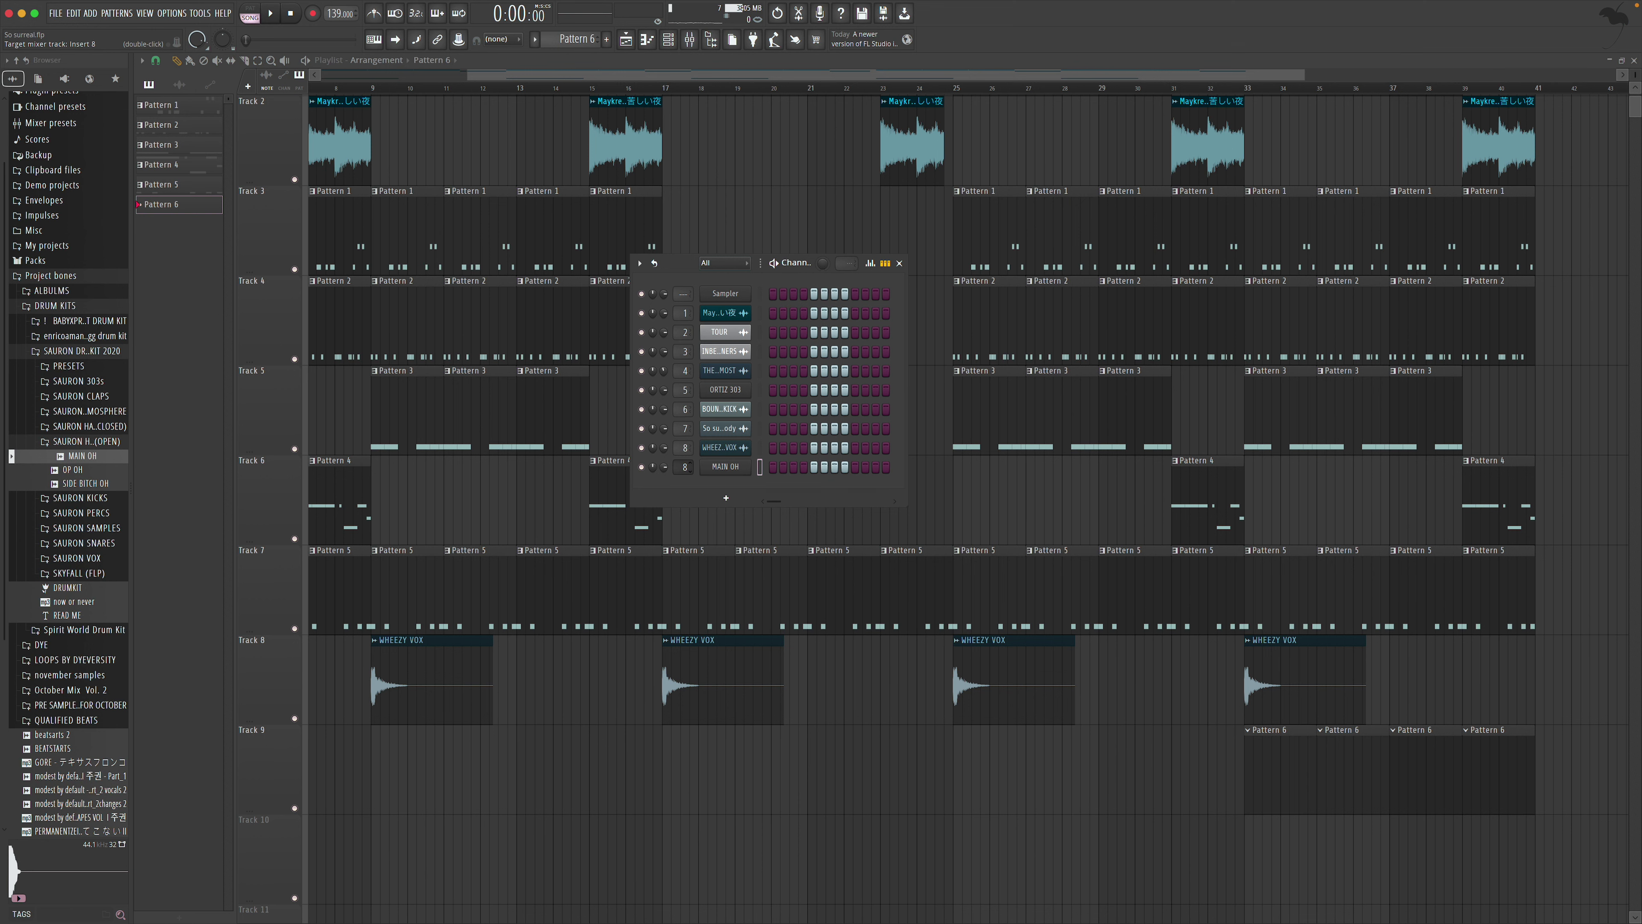
{"action": "left_click", "coordinate": [900, 263]}
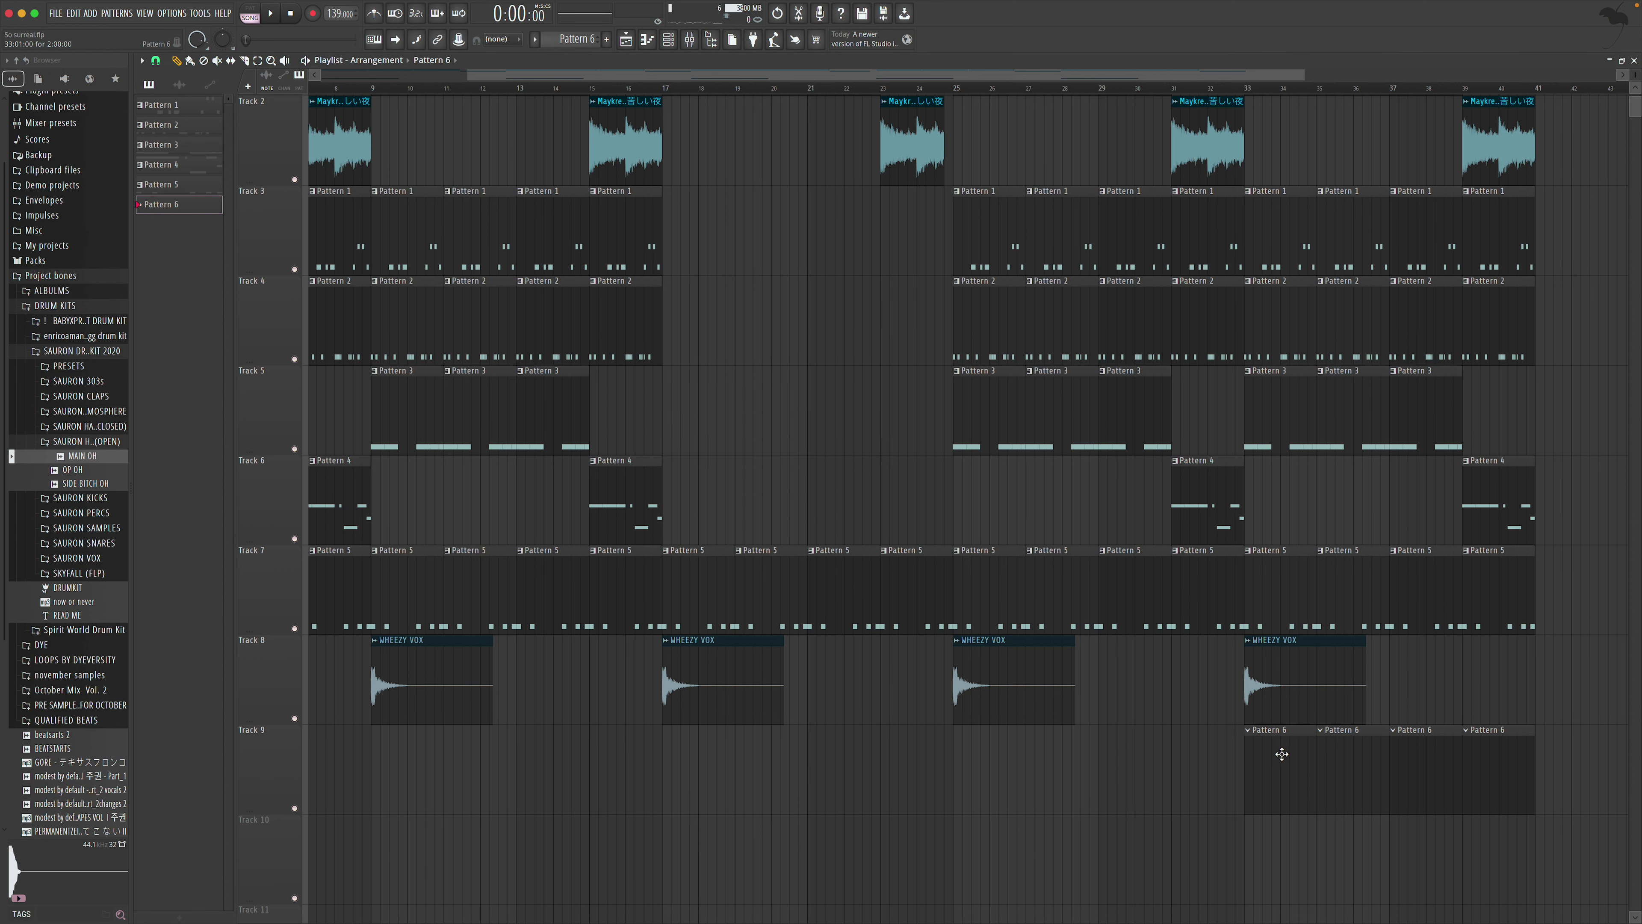
Play the arrangement from the start and raise the kick's mixer fader to about the level of Insert 5's fader
{"action": "scroll", "coordinate": [553, 139], "scroll_direction": "left", "scroll_amount": 2}
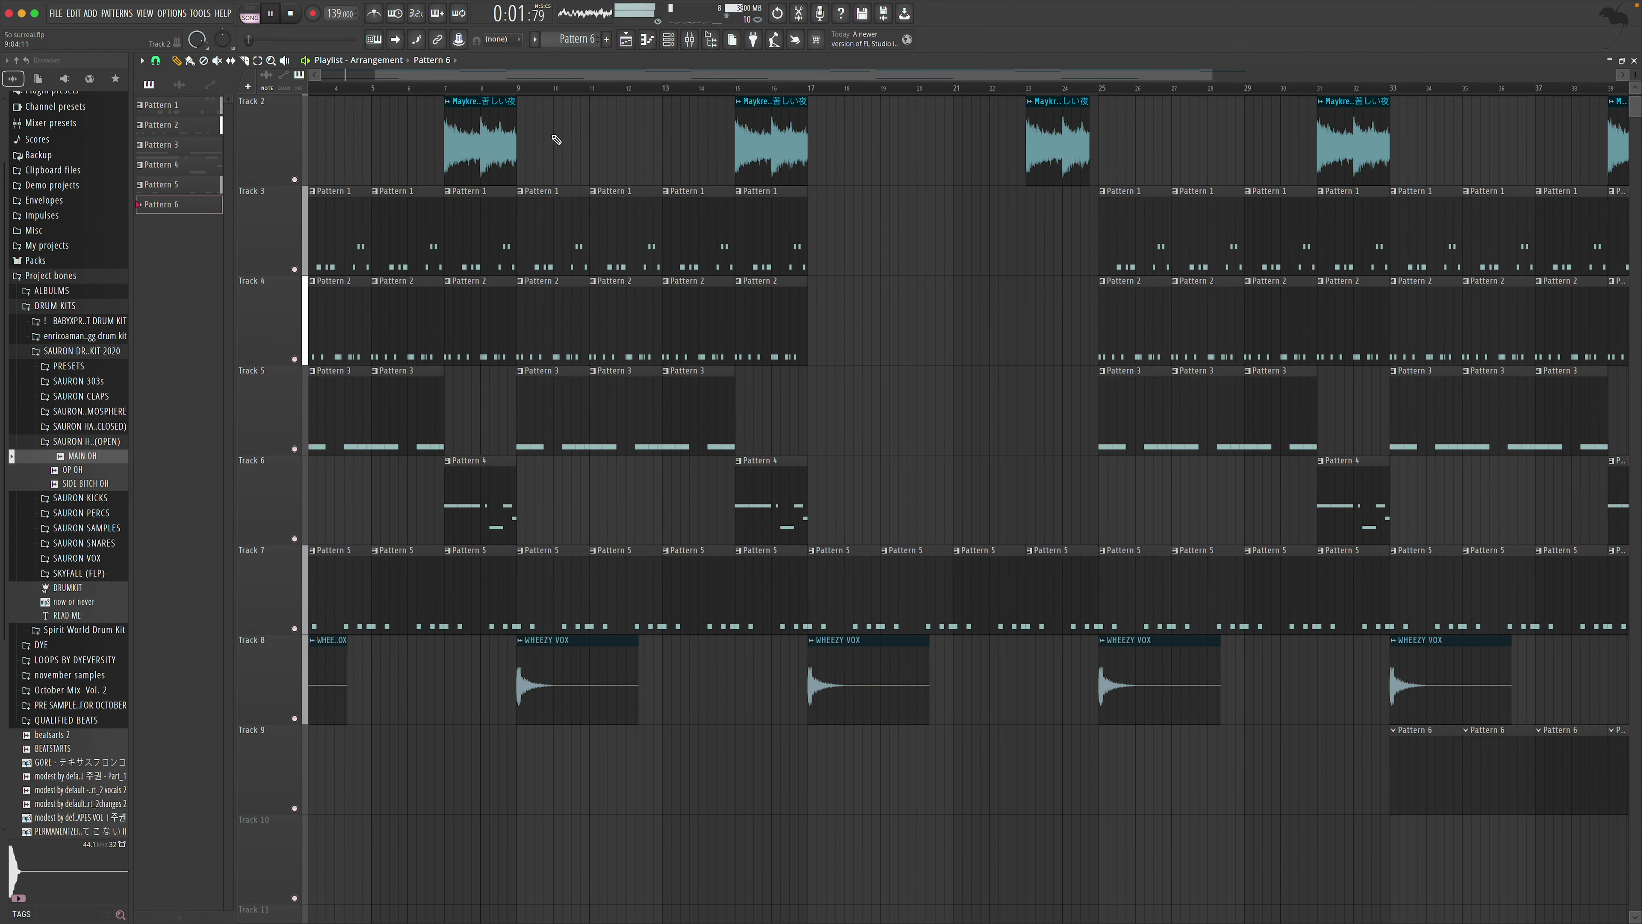
{"action": "scroll", "coordinate": [591, 139], "scroll_direction": "right", "scroll_amount": 7}
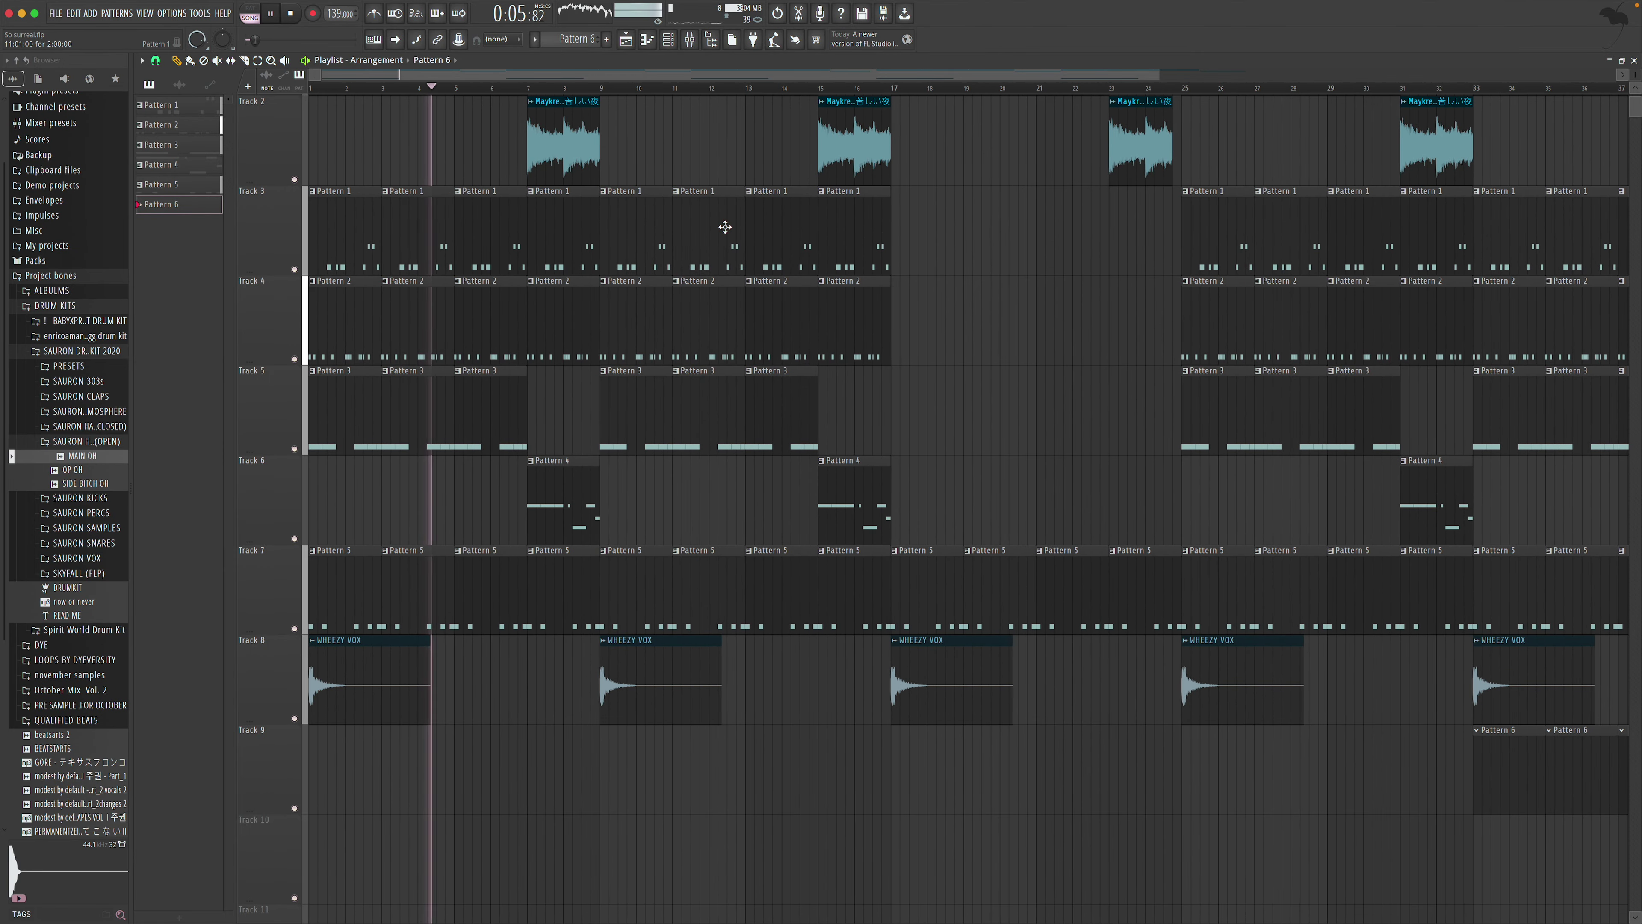
{"action": "key", "text": "F9"}
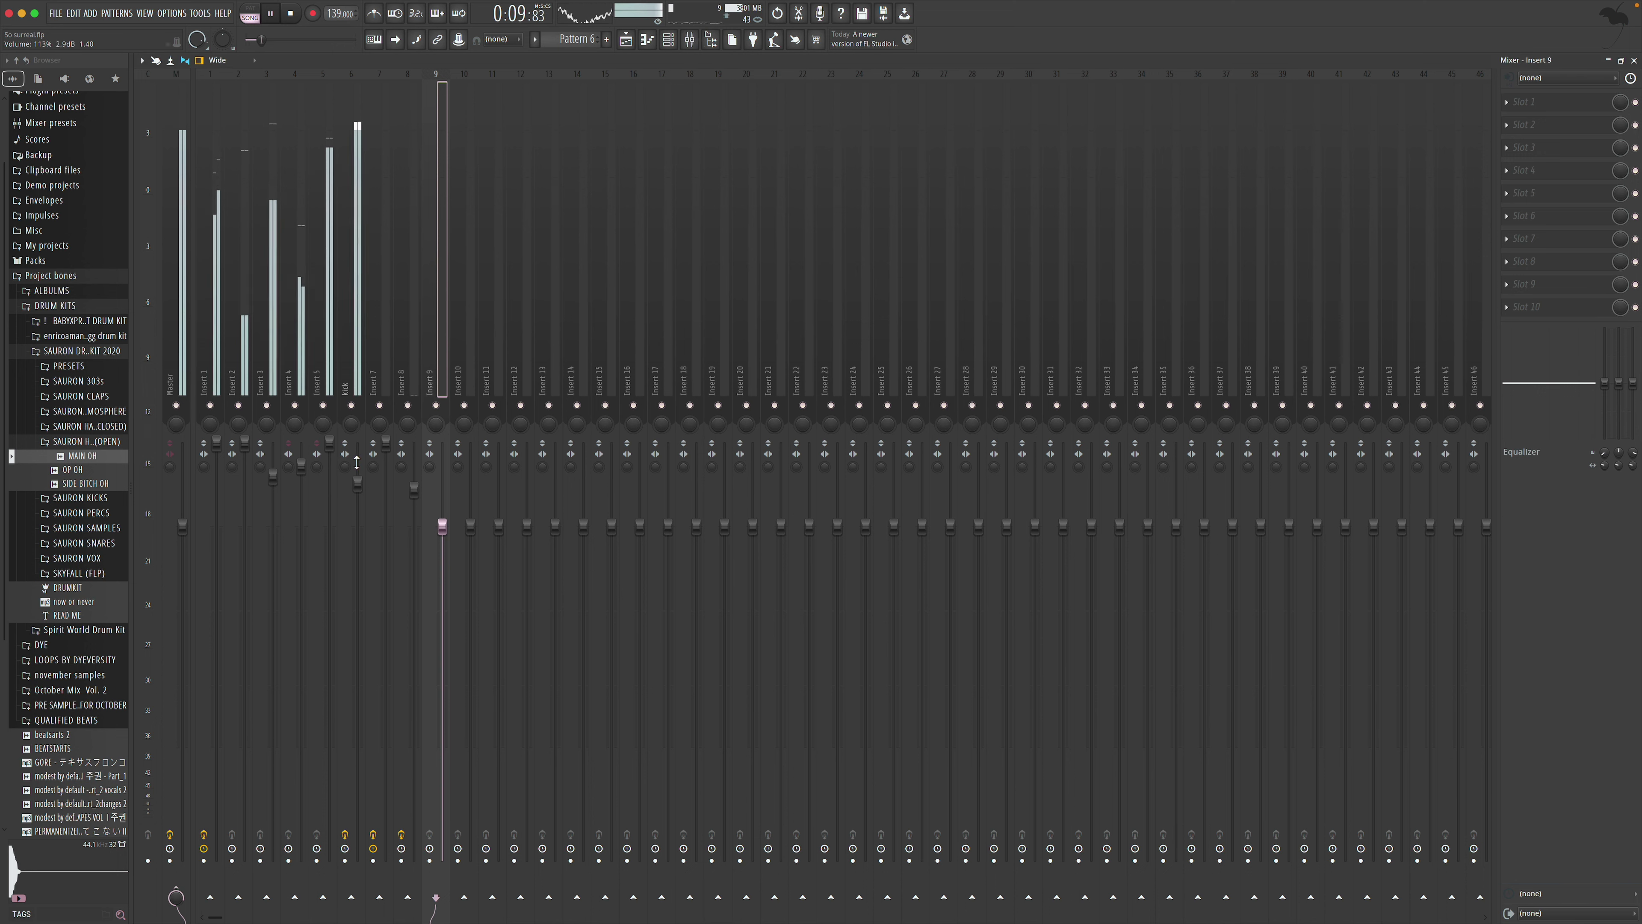
{"action": "left_click", "coordinate": [357, 442]}
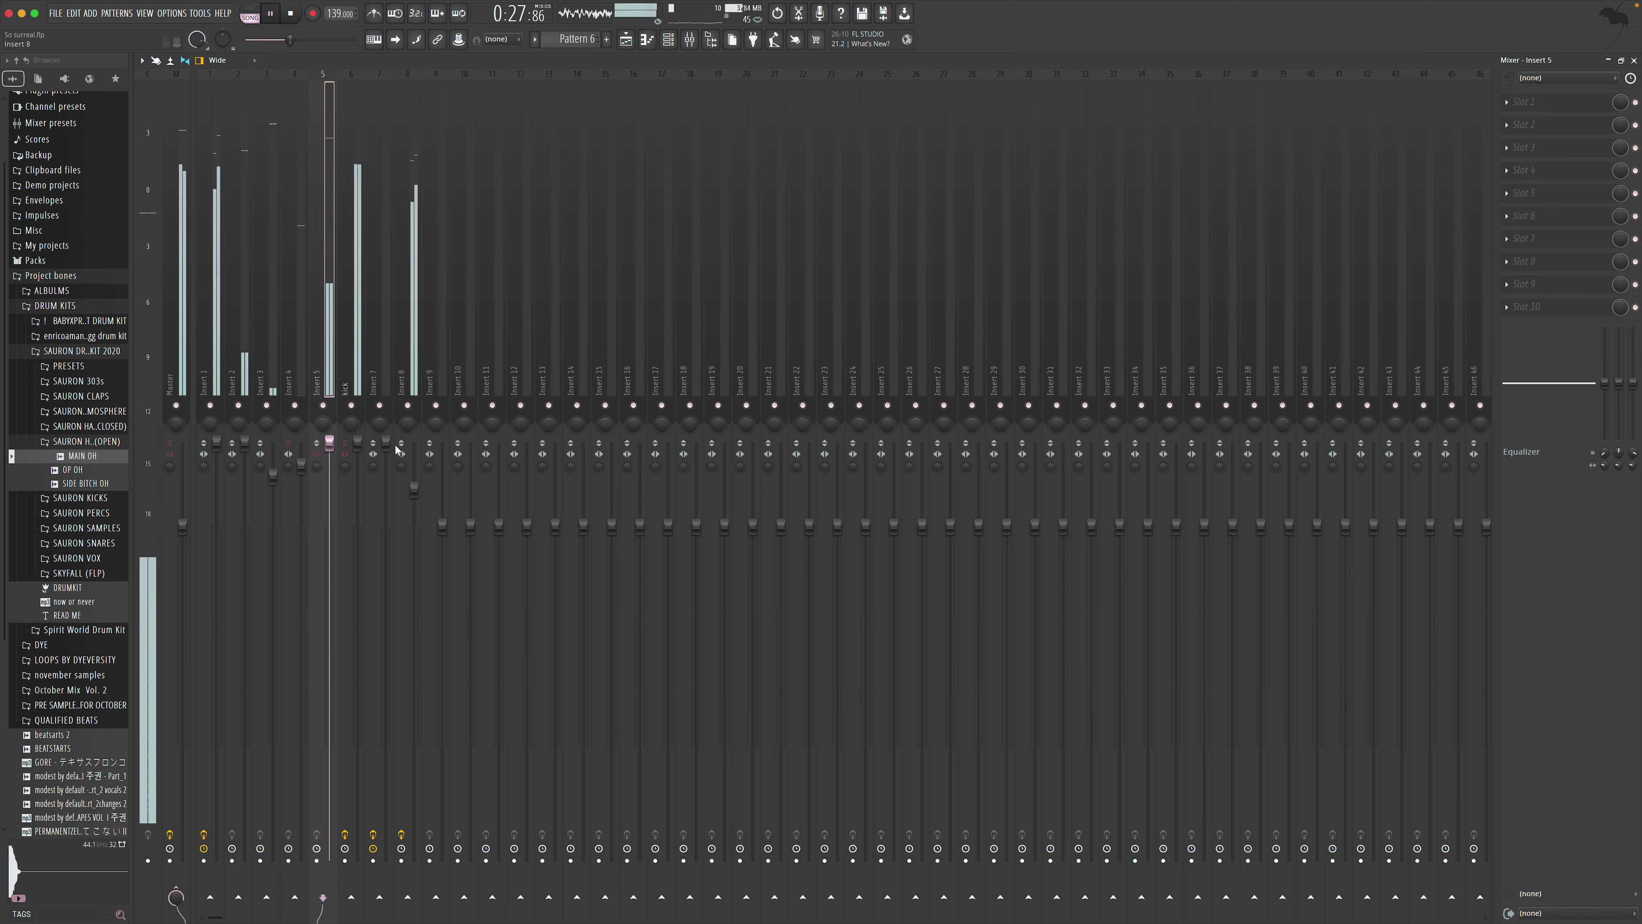
{"action": "left_click", "coordinate": [1634, 61]}
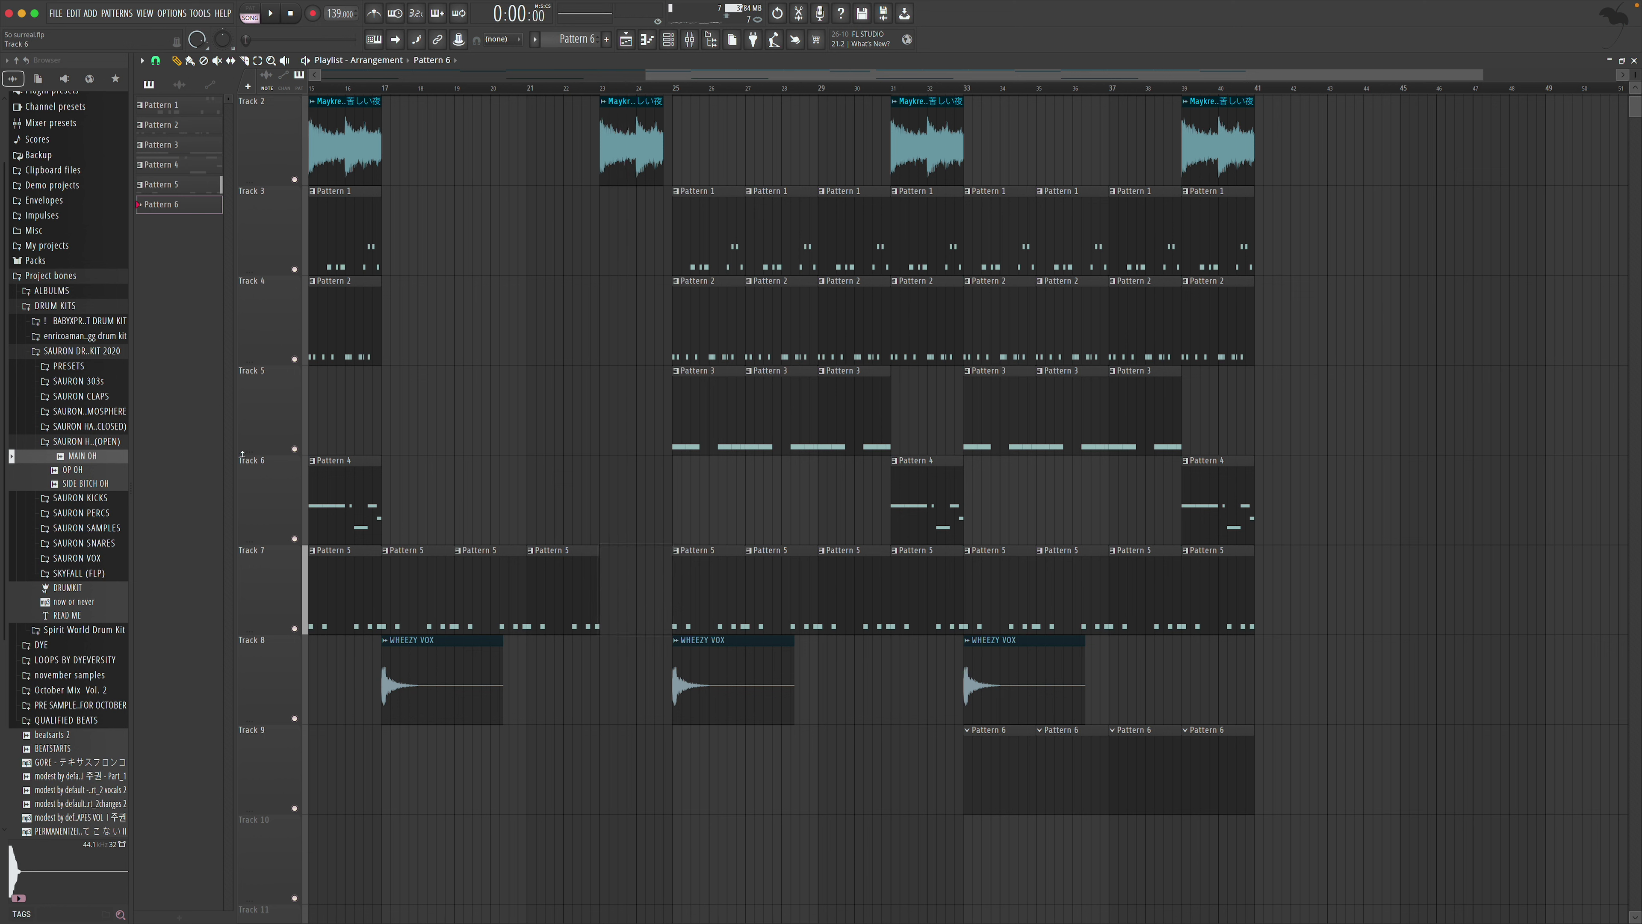
Clone Pattern 5, place the clone on Track 8 at bar 23, and open its BOUNCE KICK notes in the piano roll
{"action": "right_click", "coordinate": [184, 192]}
{"action": "left_click", "coordinate": [202, 342]}
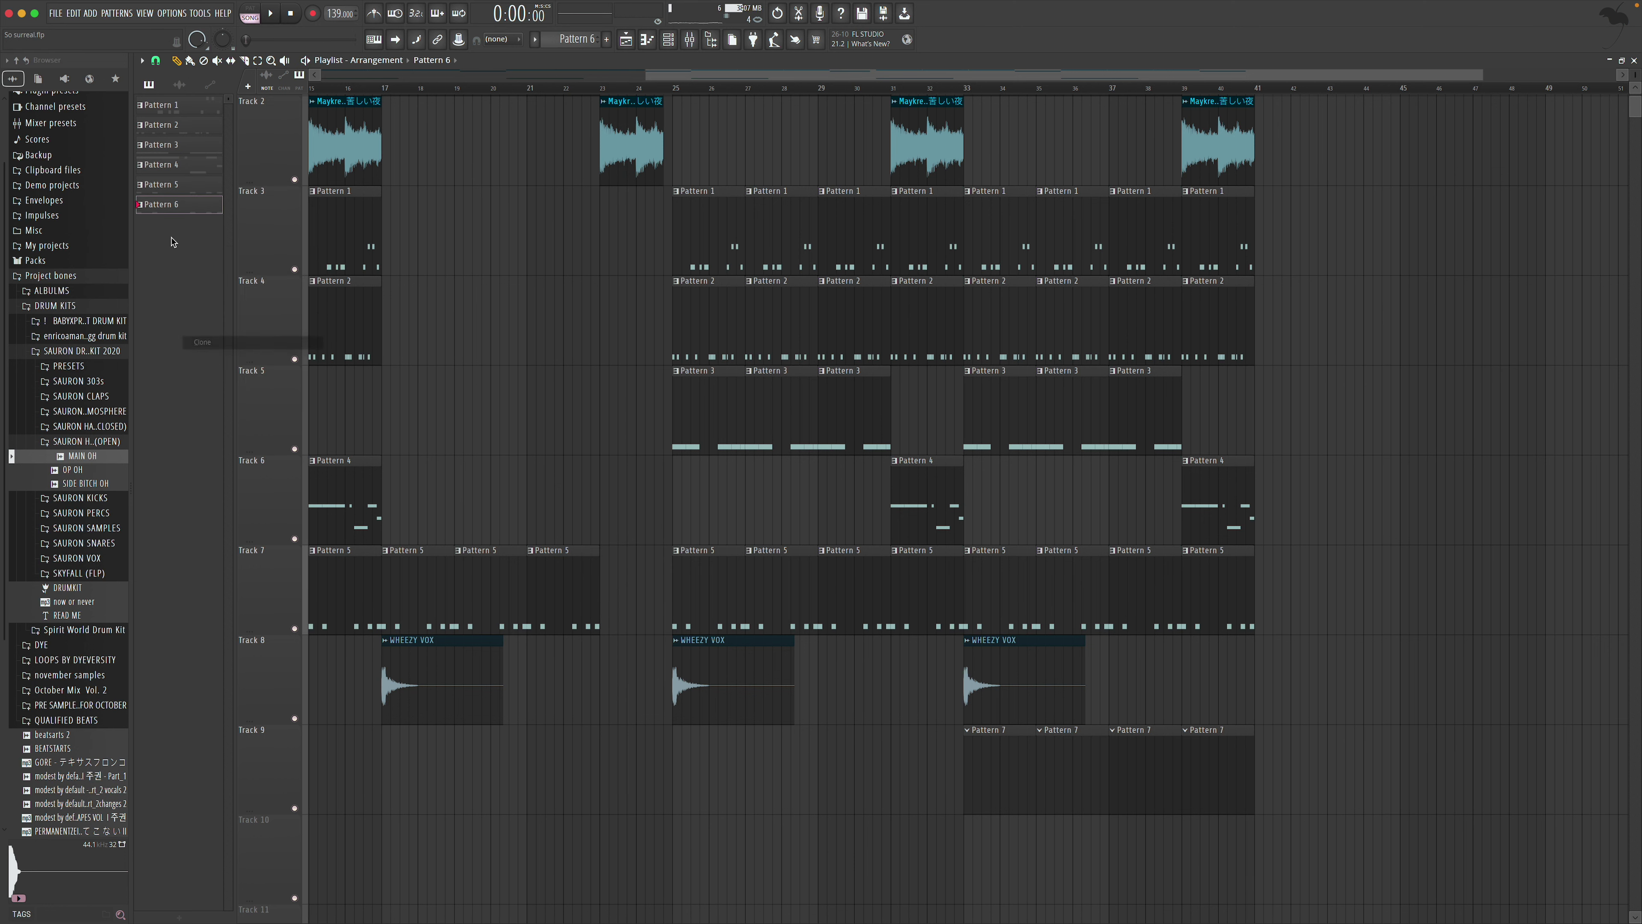
{"action": "left_click_drag", "start_coordinate": [215, 267], "coordinate": [577, 684]}
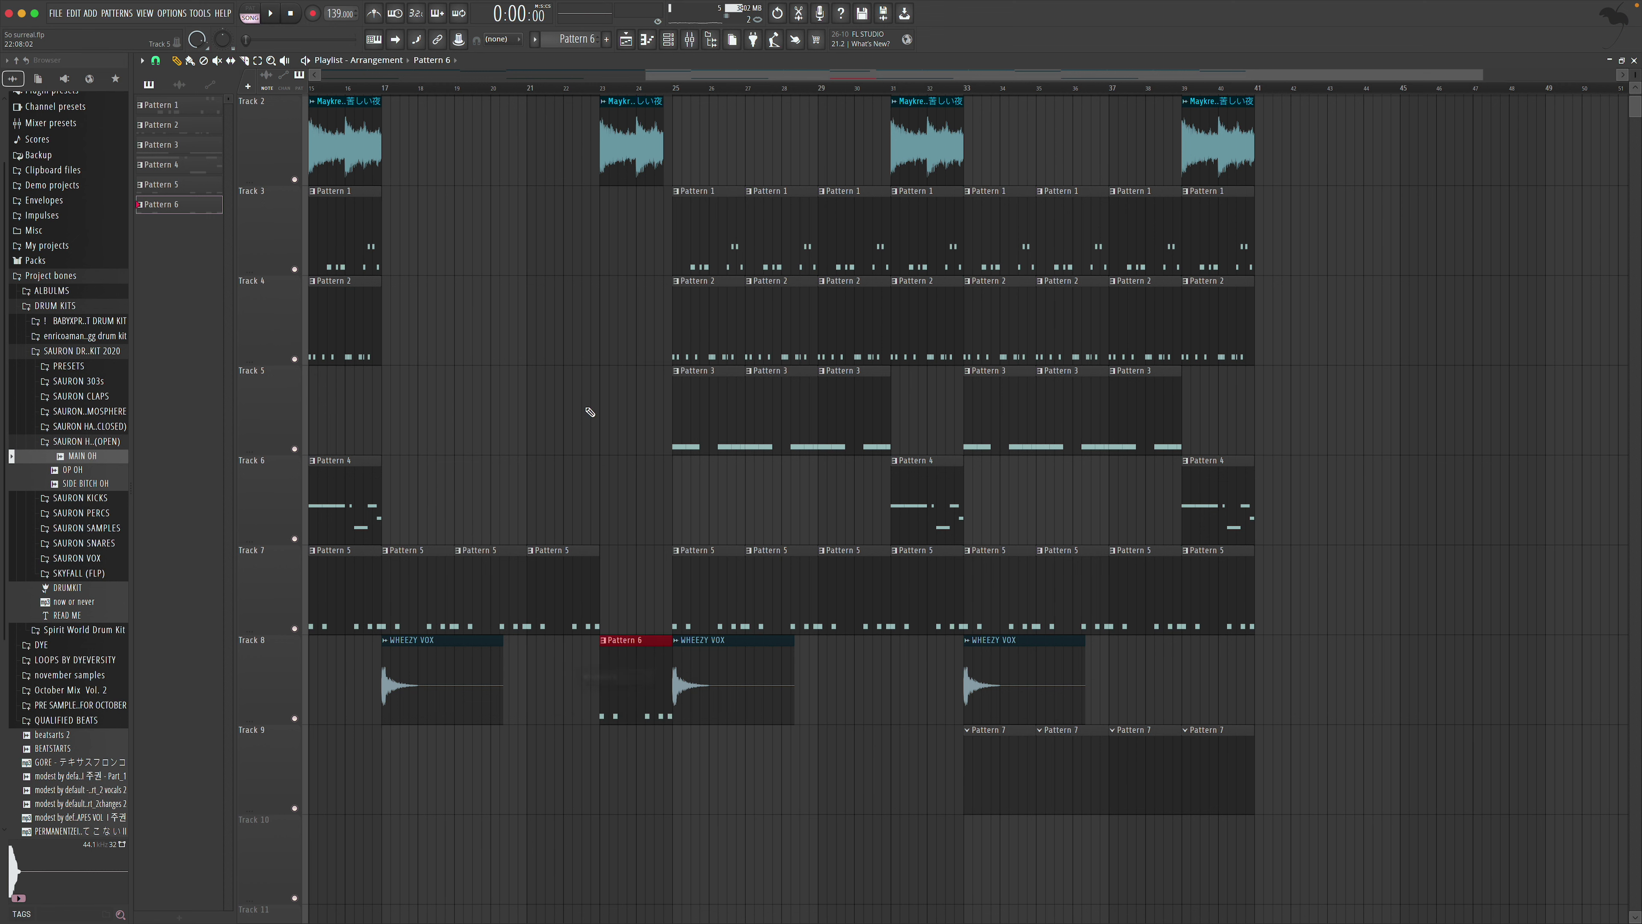
{"action": "double_click", "coordinate": [616, 697]}
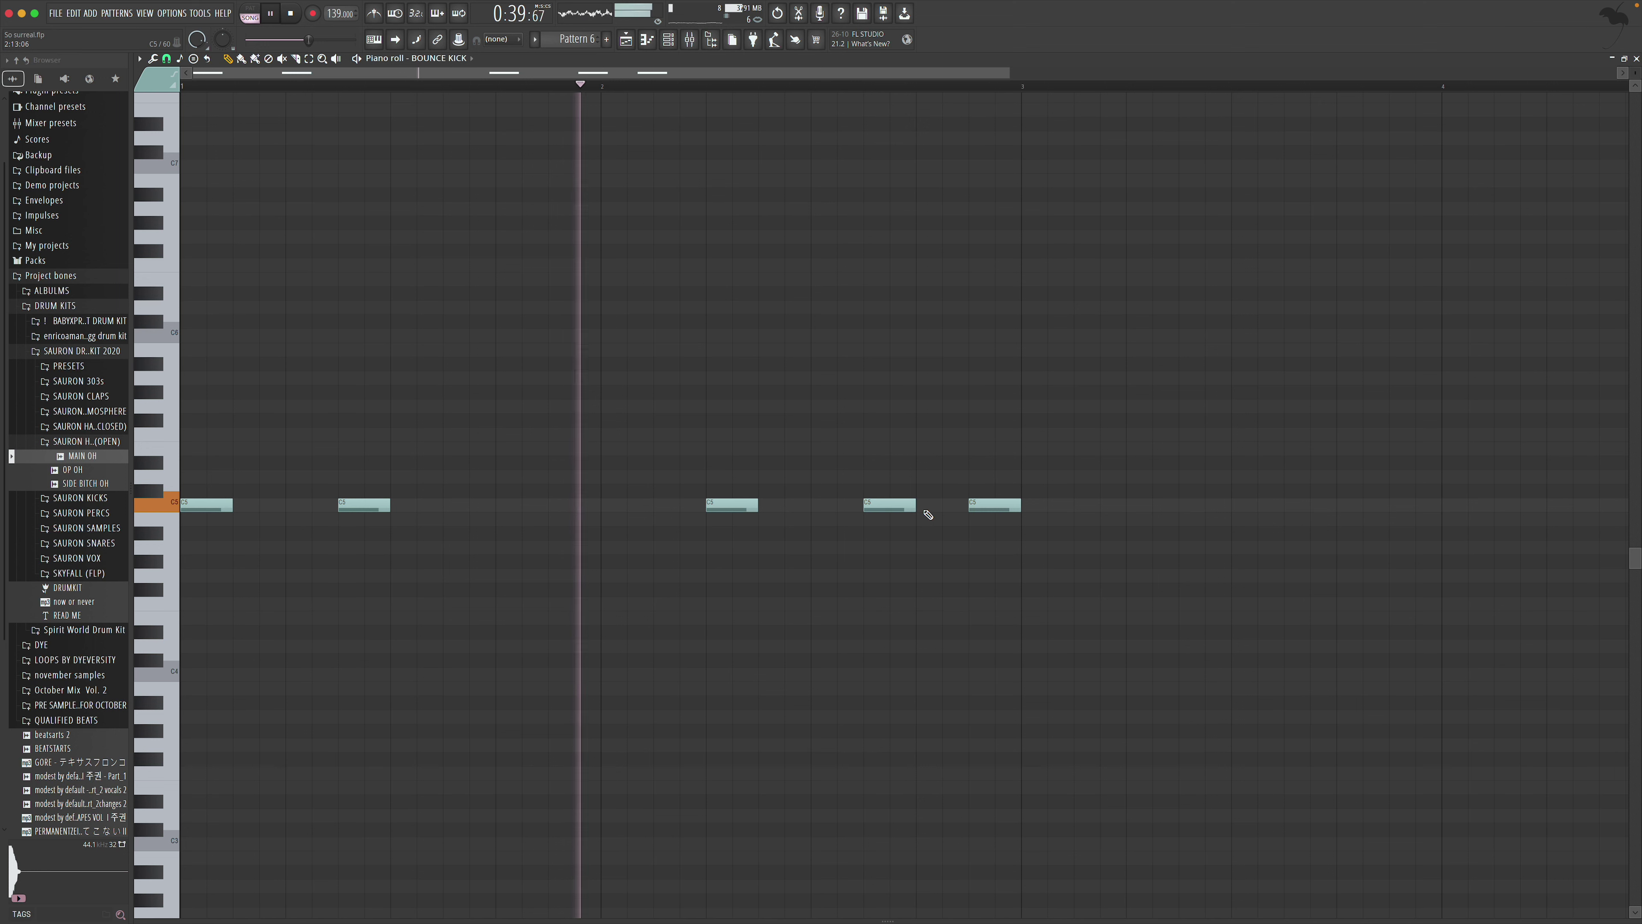
Add two short C5 kick notes between the last two hits of Pattern 6, play it back, and close the piano roll
{"action": "key", "text": "space"}
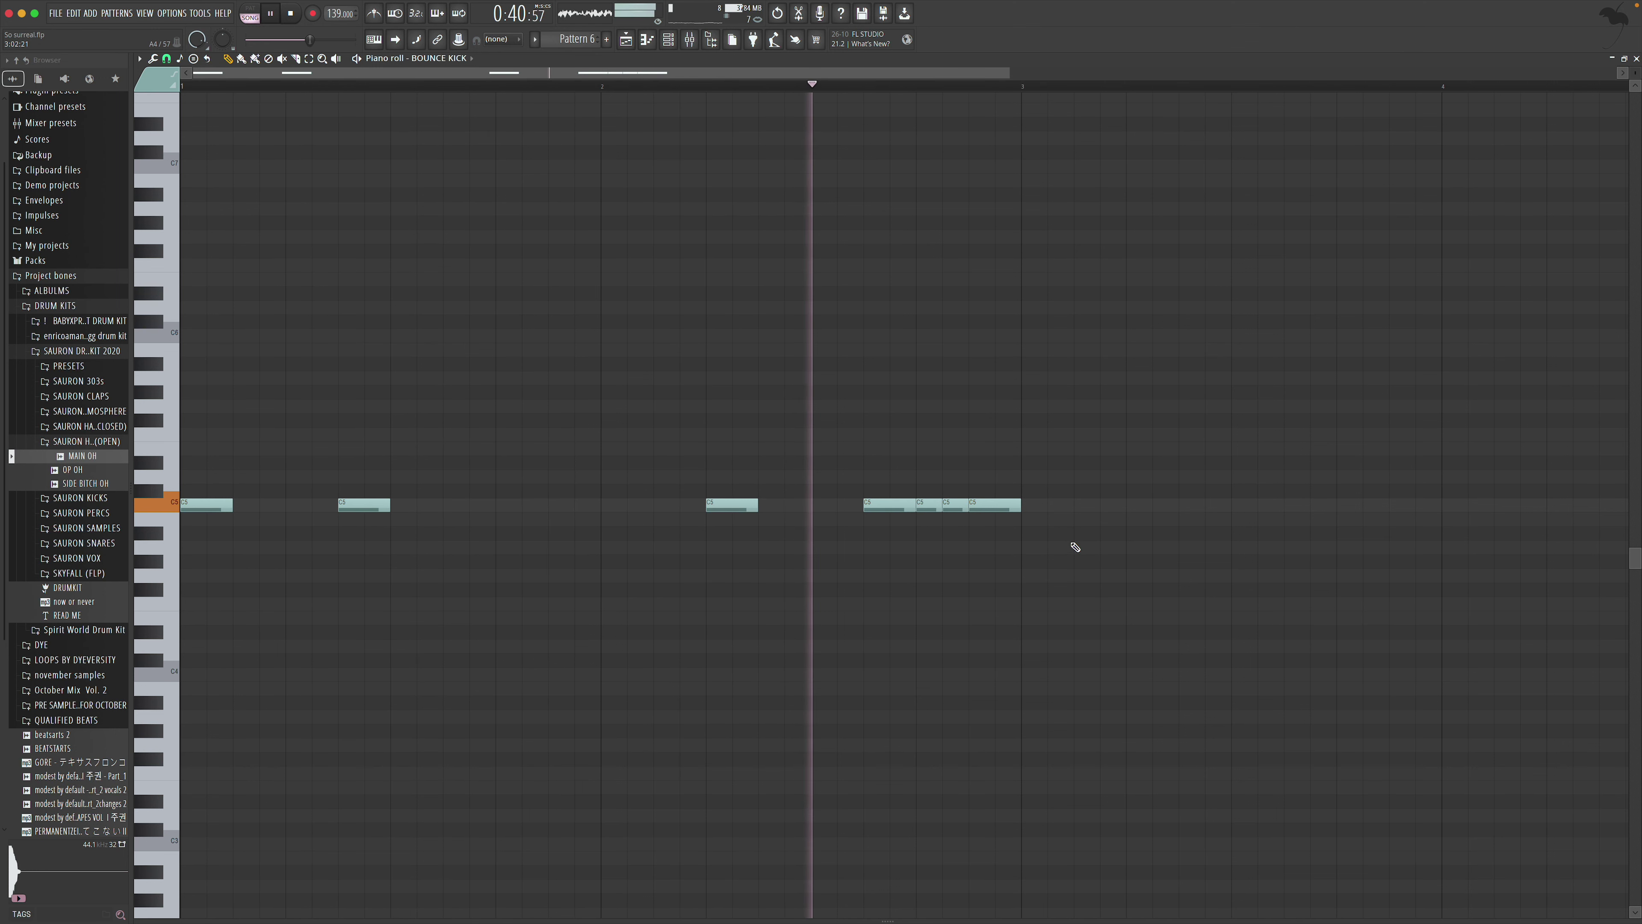
{"action": "key", "text": "space"}
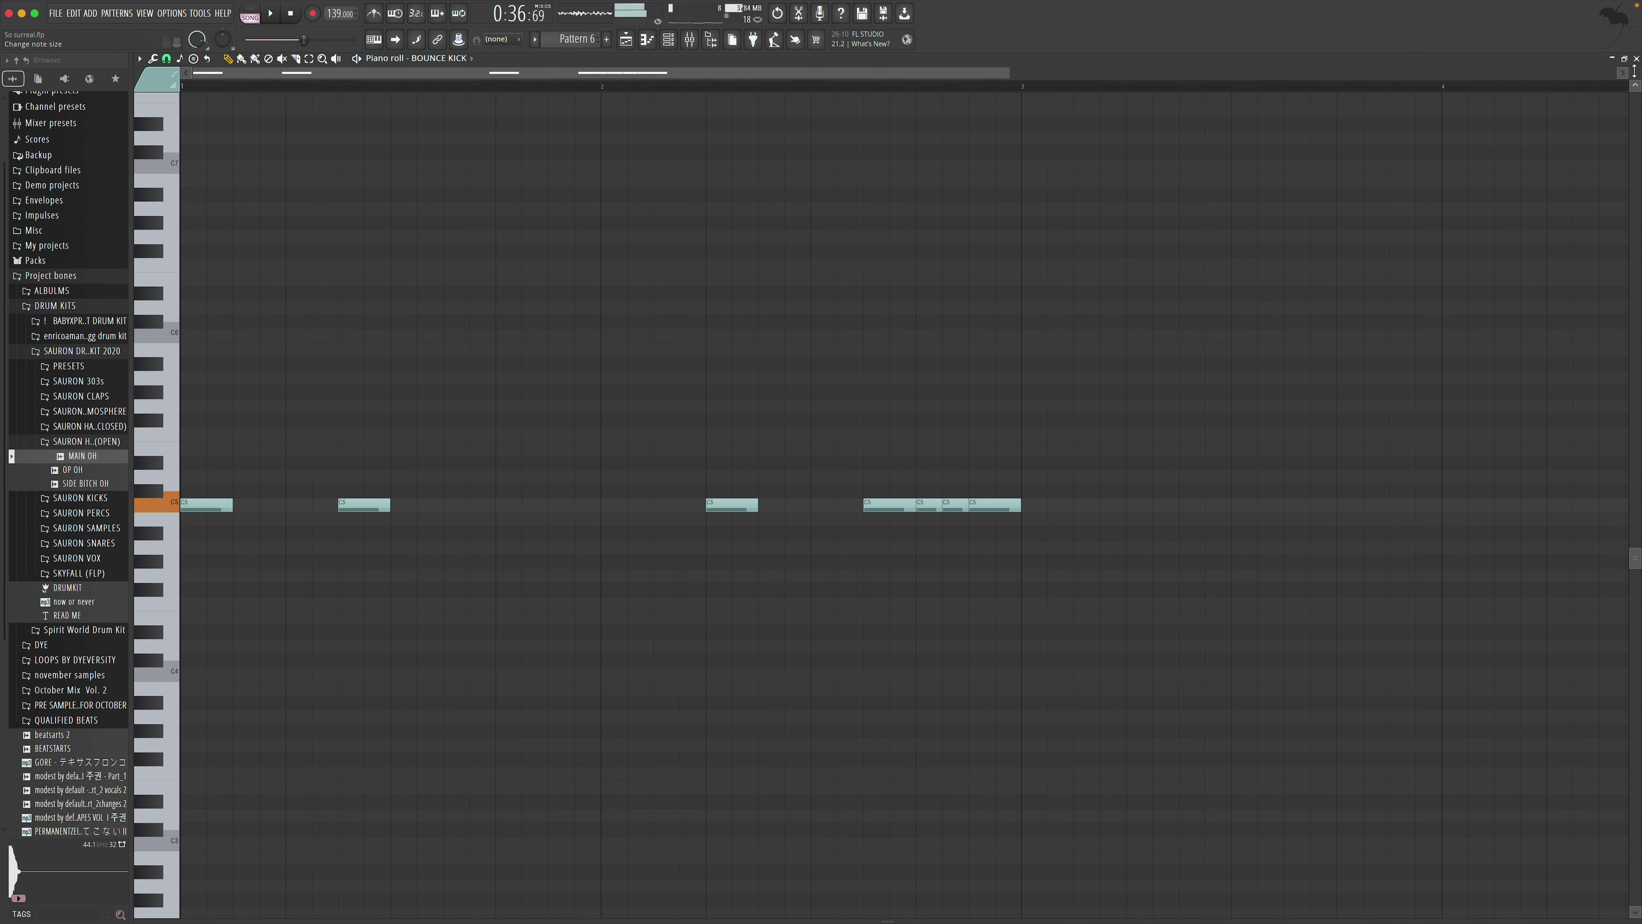
{"action": "key", "text": "space"}
{"action": "left_click", "coordinate": [1635, 59]}
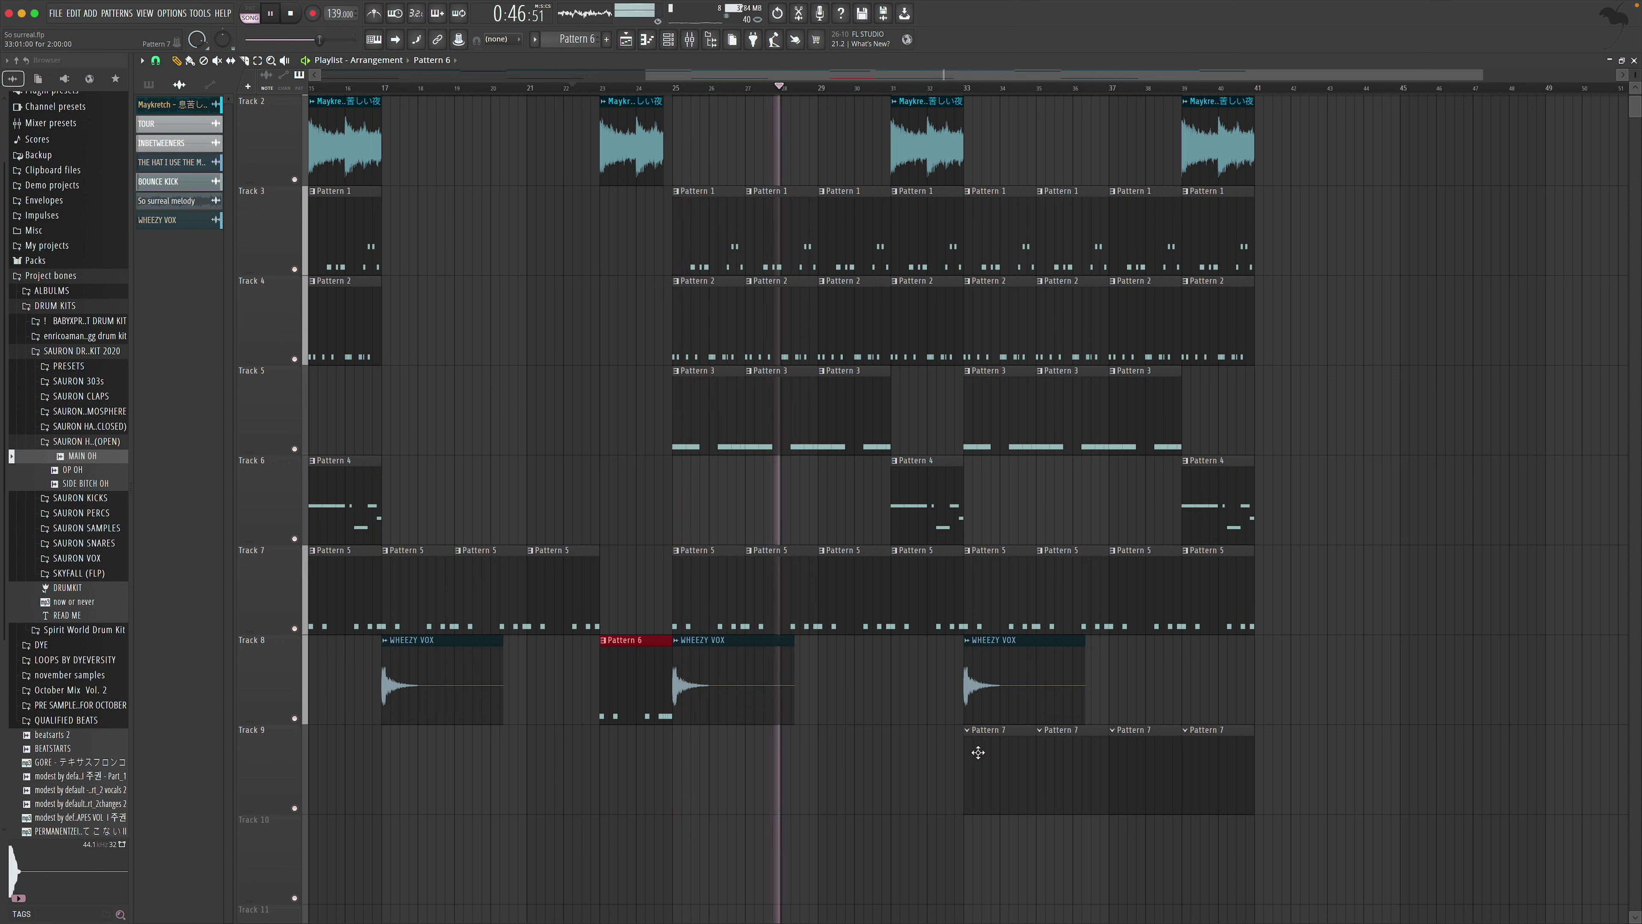
Replace the Pattern 5 clip at bar 31 with a Pattern 6 clip placed on Track 8
{"action": "left_click", "coordinate": [909, 769]}
{"action": "right_click", "coordinate": [926, 631]}
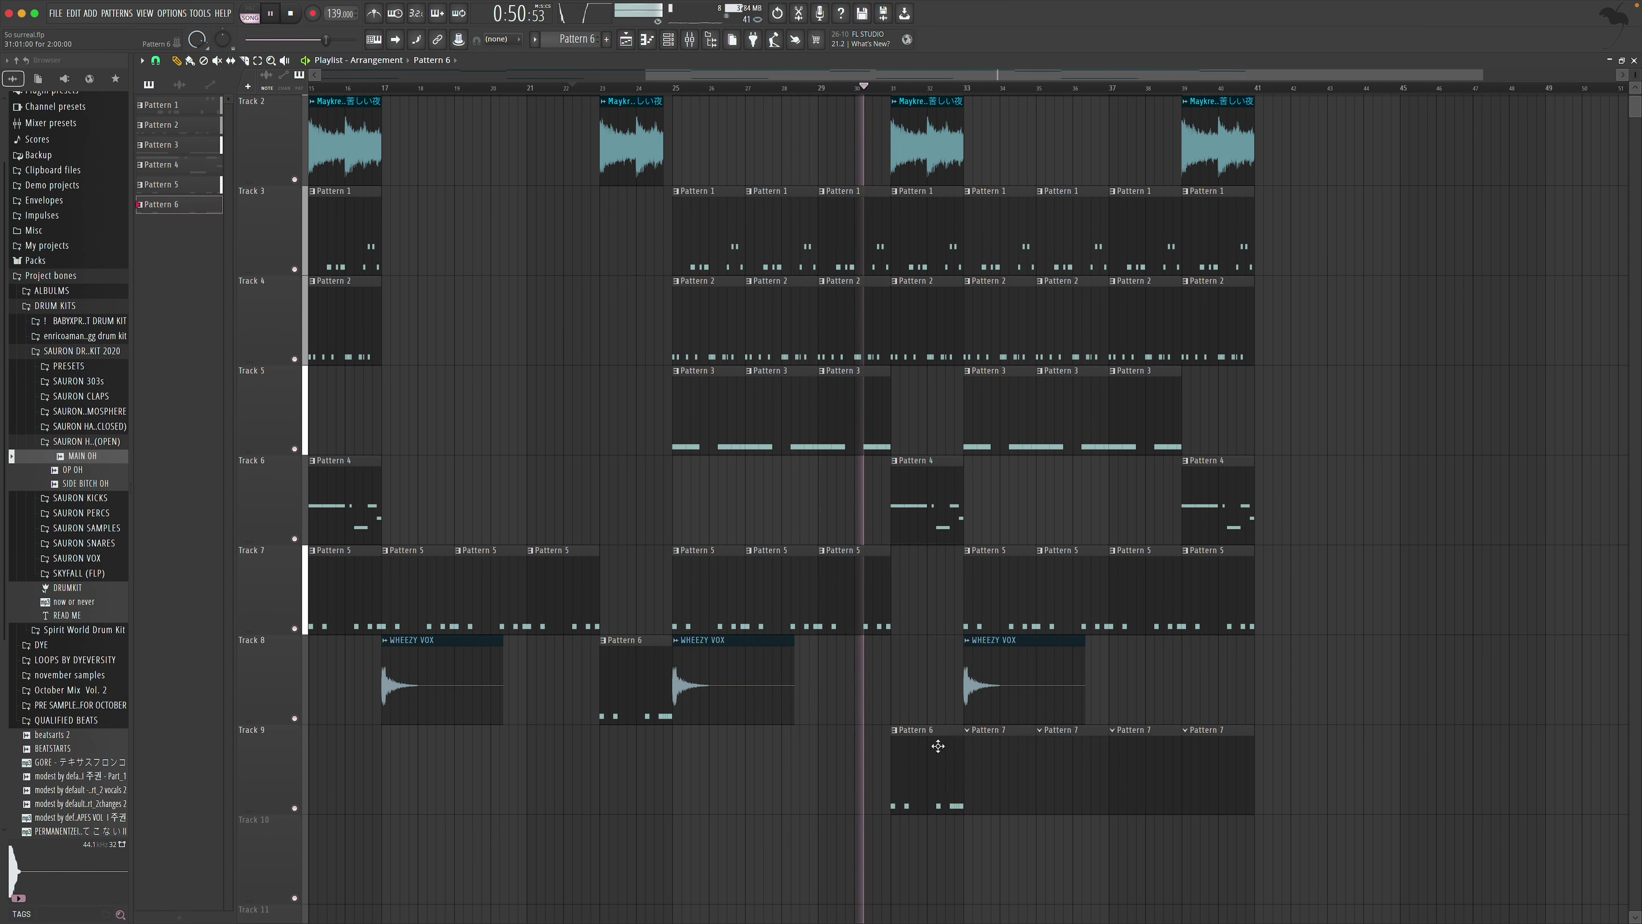
{"action": "left_click_drag", "start_coordinate": [902, 773], "coordinate": [902, 685]}
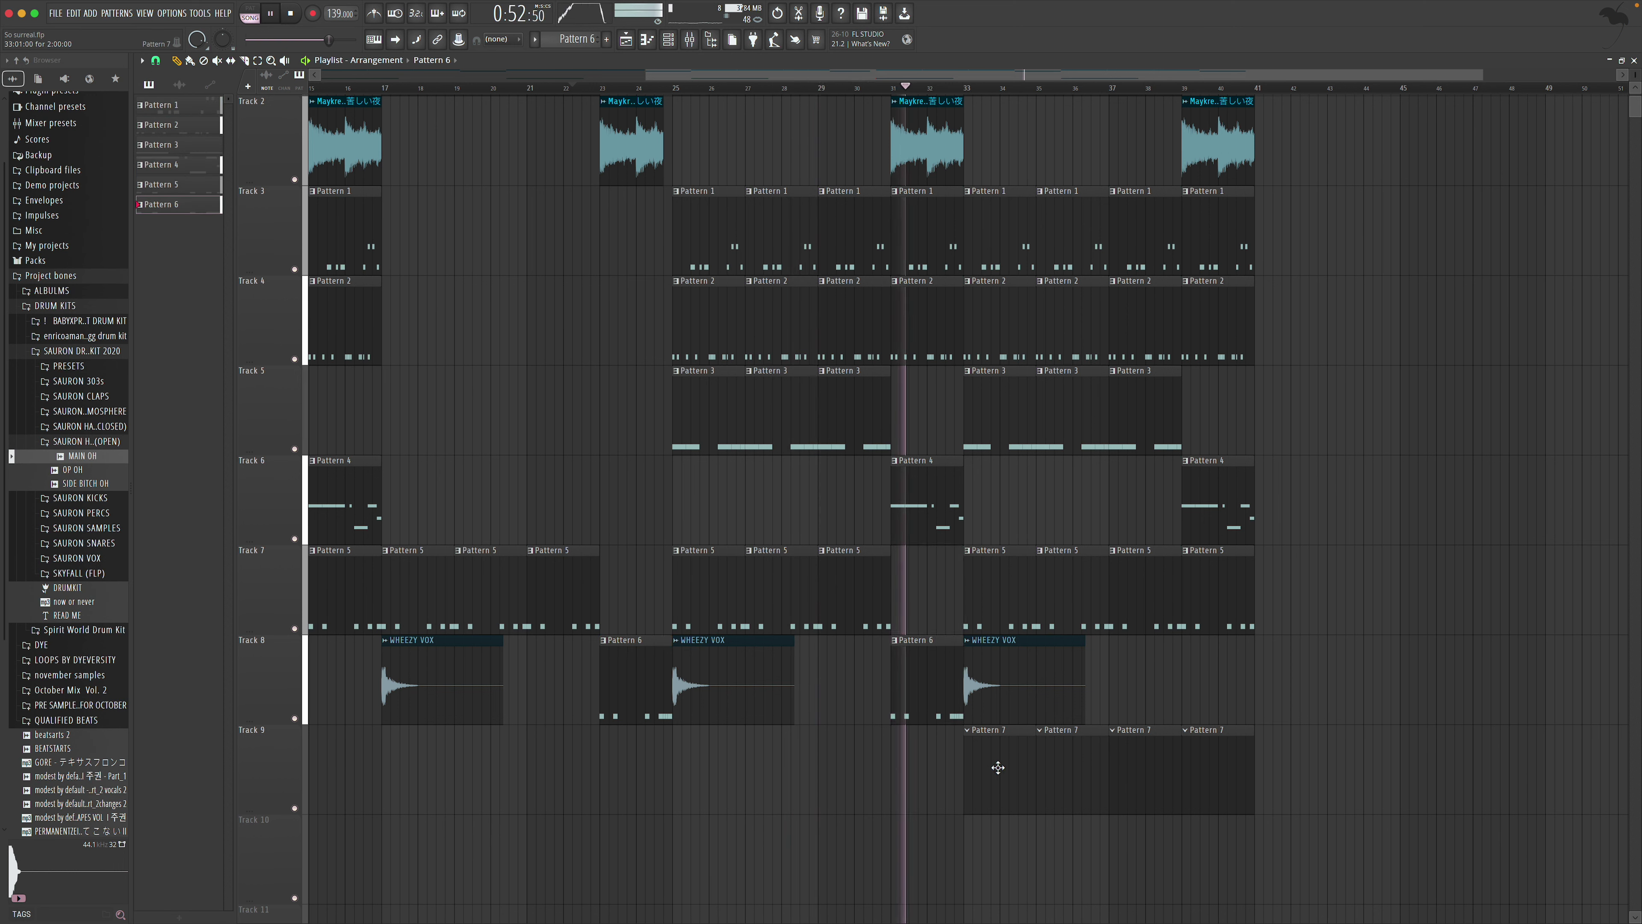
Open Pattern 7 in the piano roll for the MAIN OH channel and place a C5 note on beat 4 of bar 1
{"action": "double_click", "coordinate": [985, 763]}
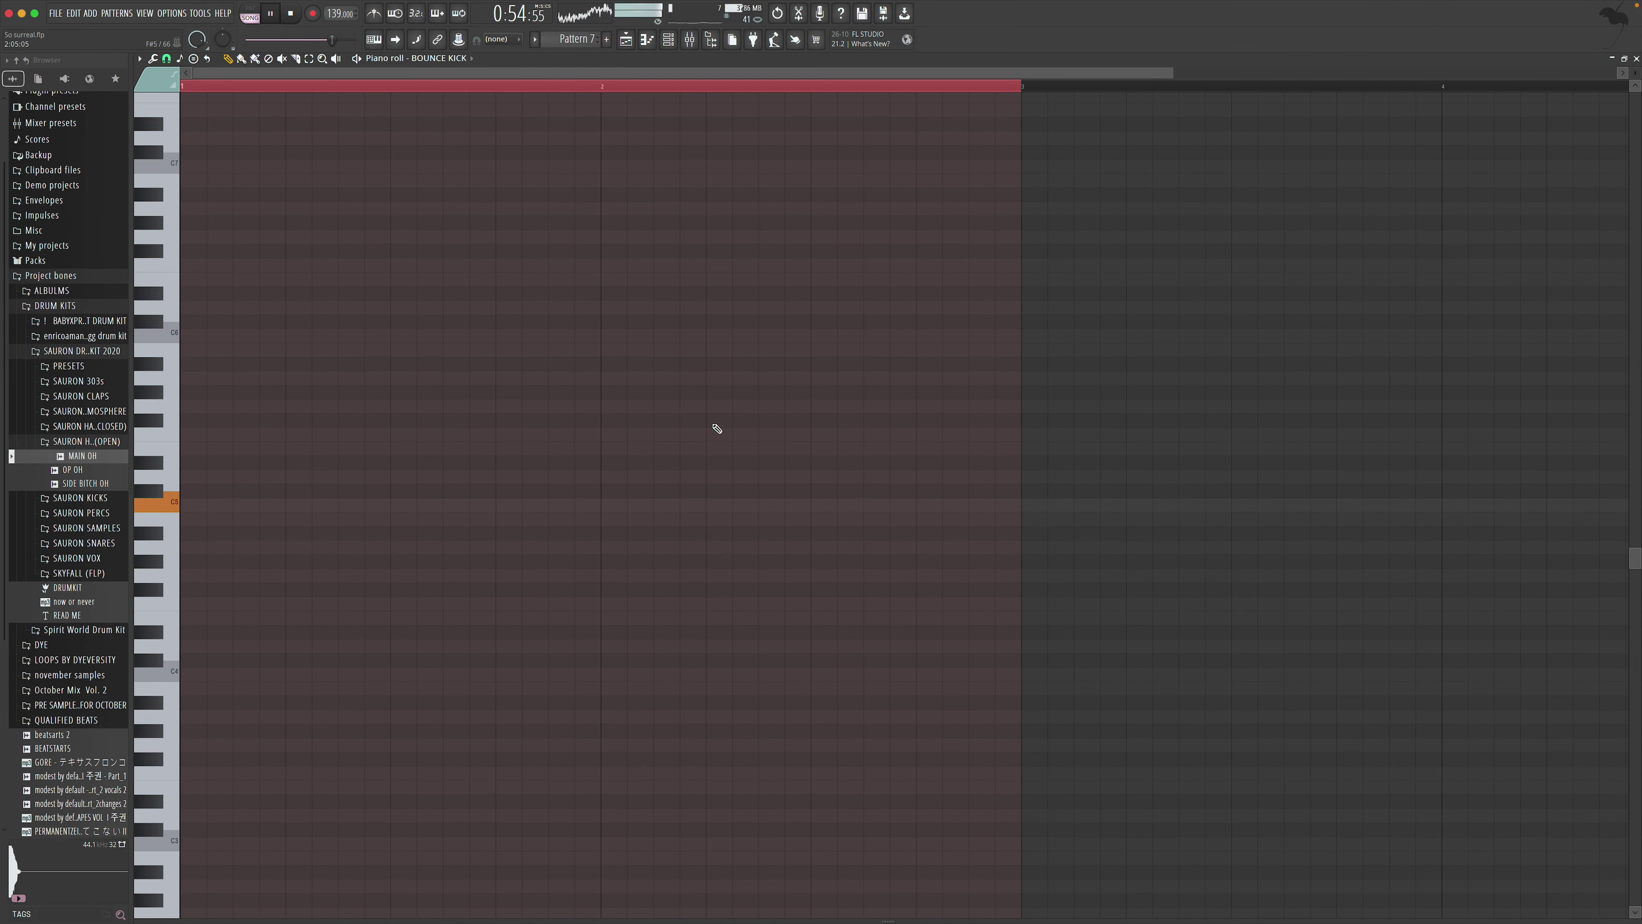
{"action": "key", "text": "space"}
{"action": "left_click", "coordinate": [432, 59]}
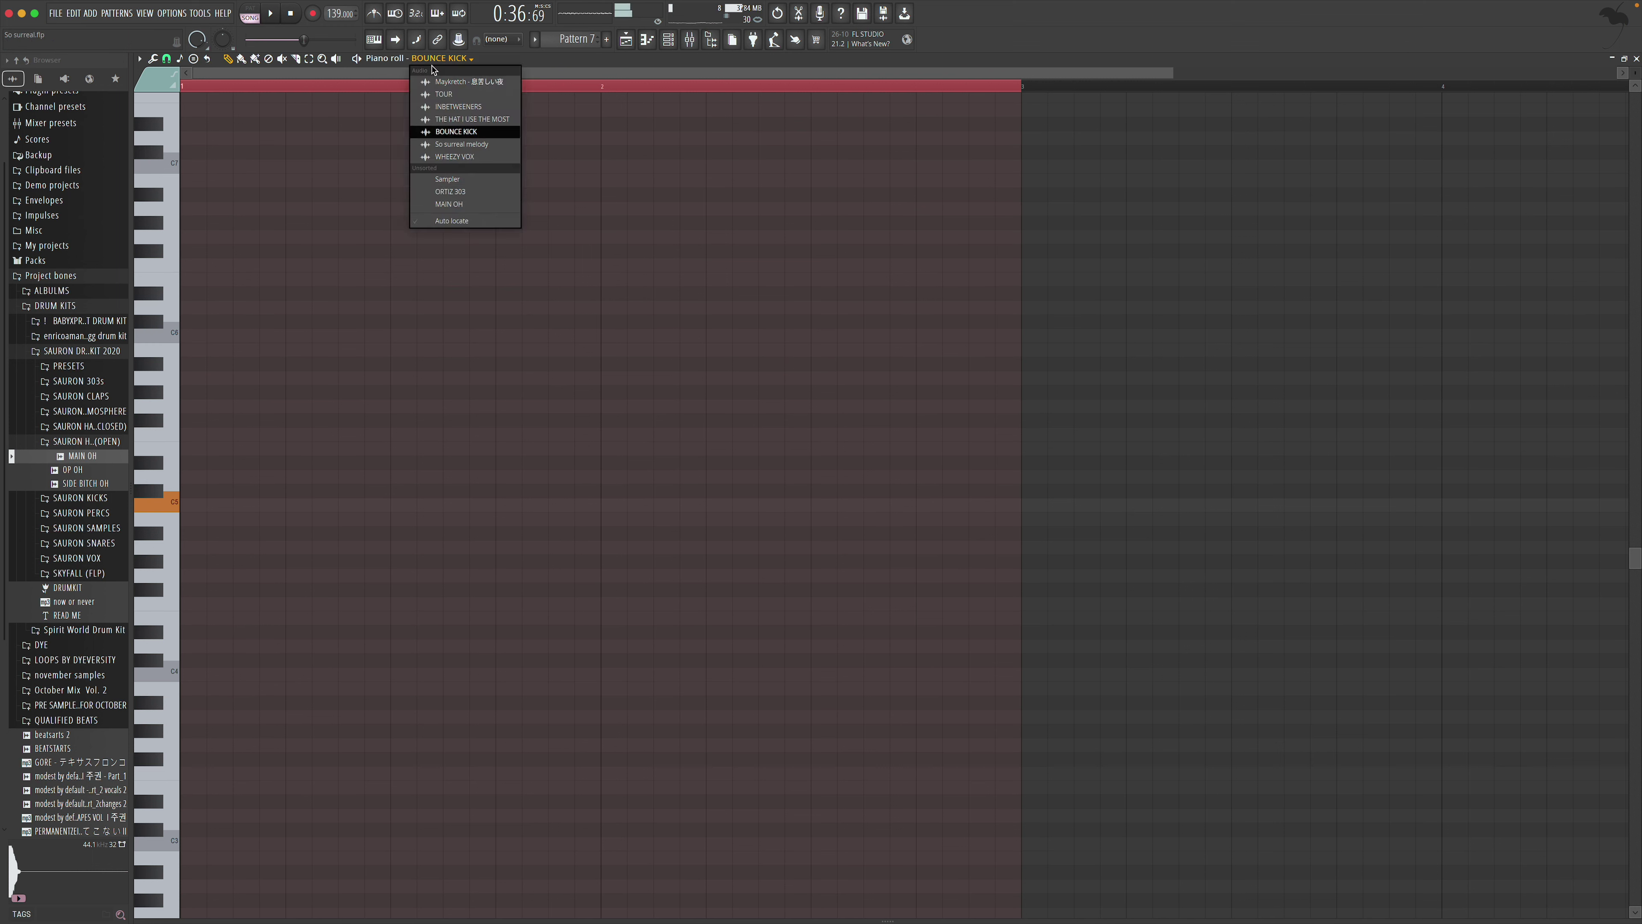
{"action": "left_click", "coordinate": [451, 205]}
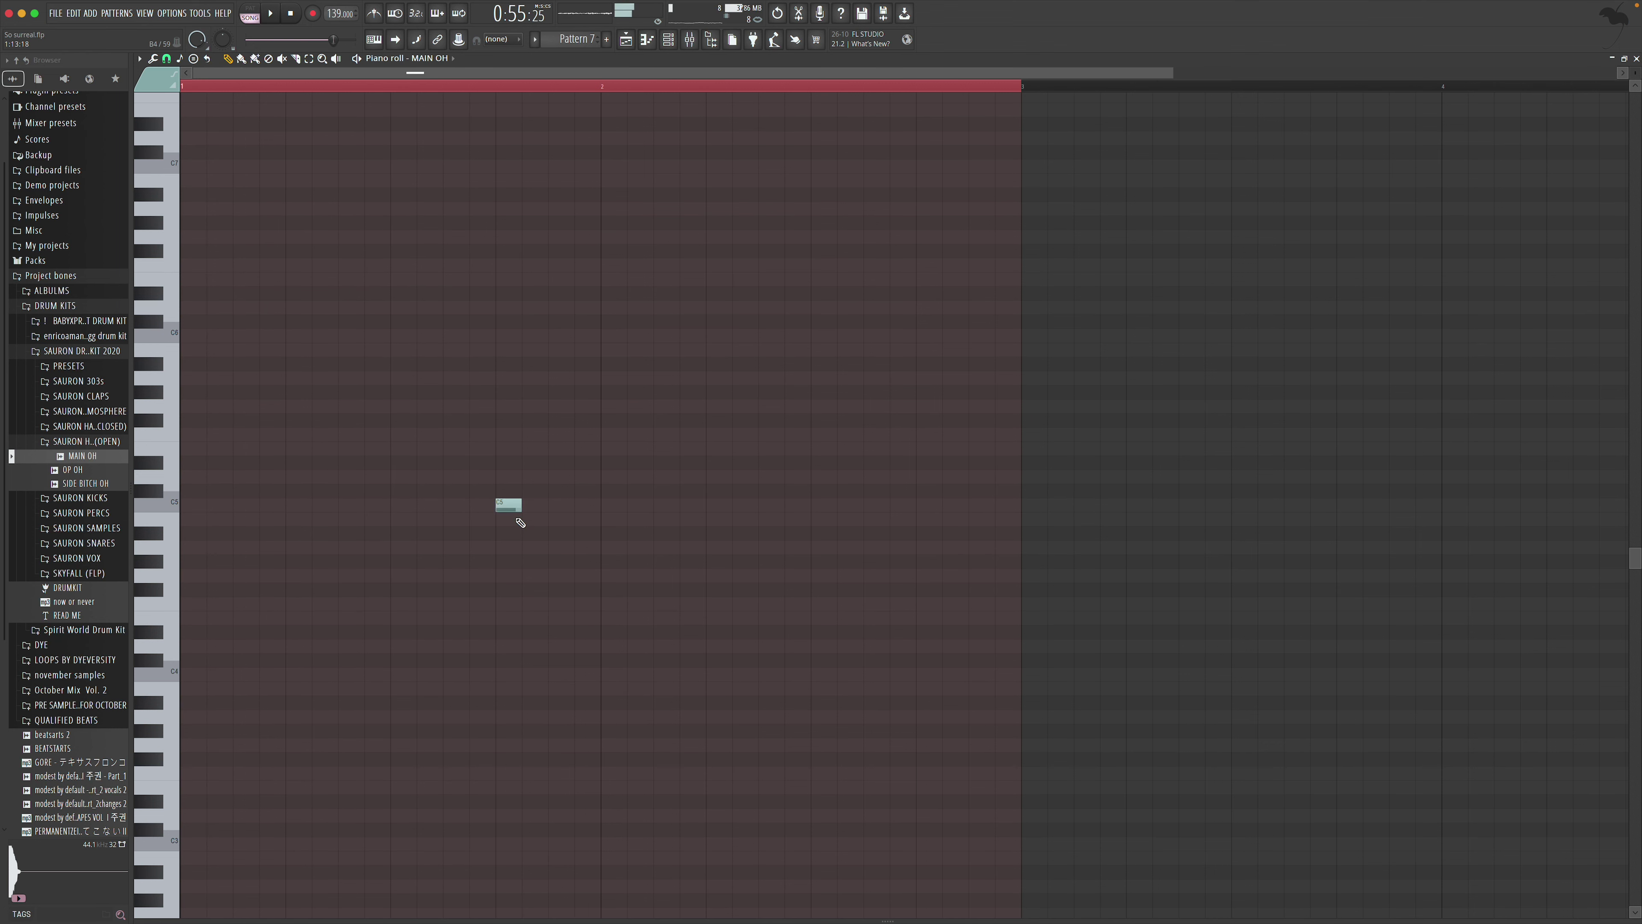
{"action": "left_click", "coordinate": [1638, 60]}
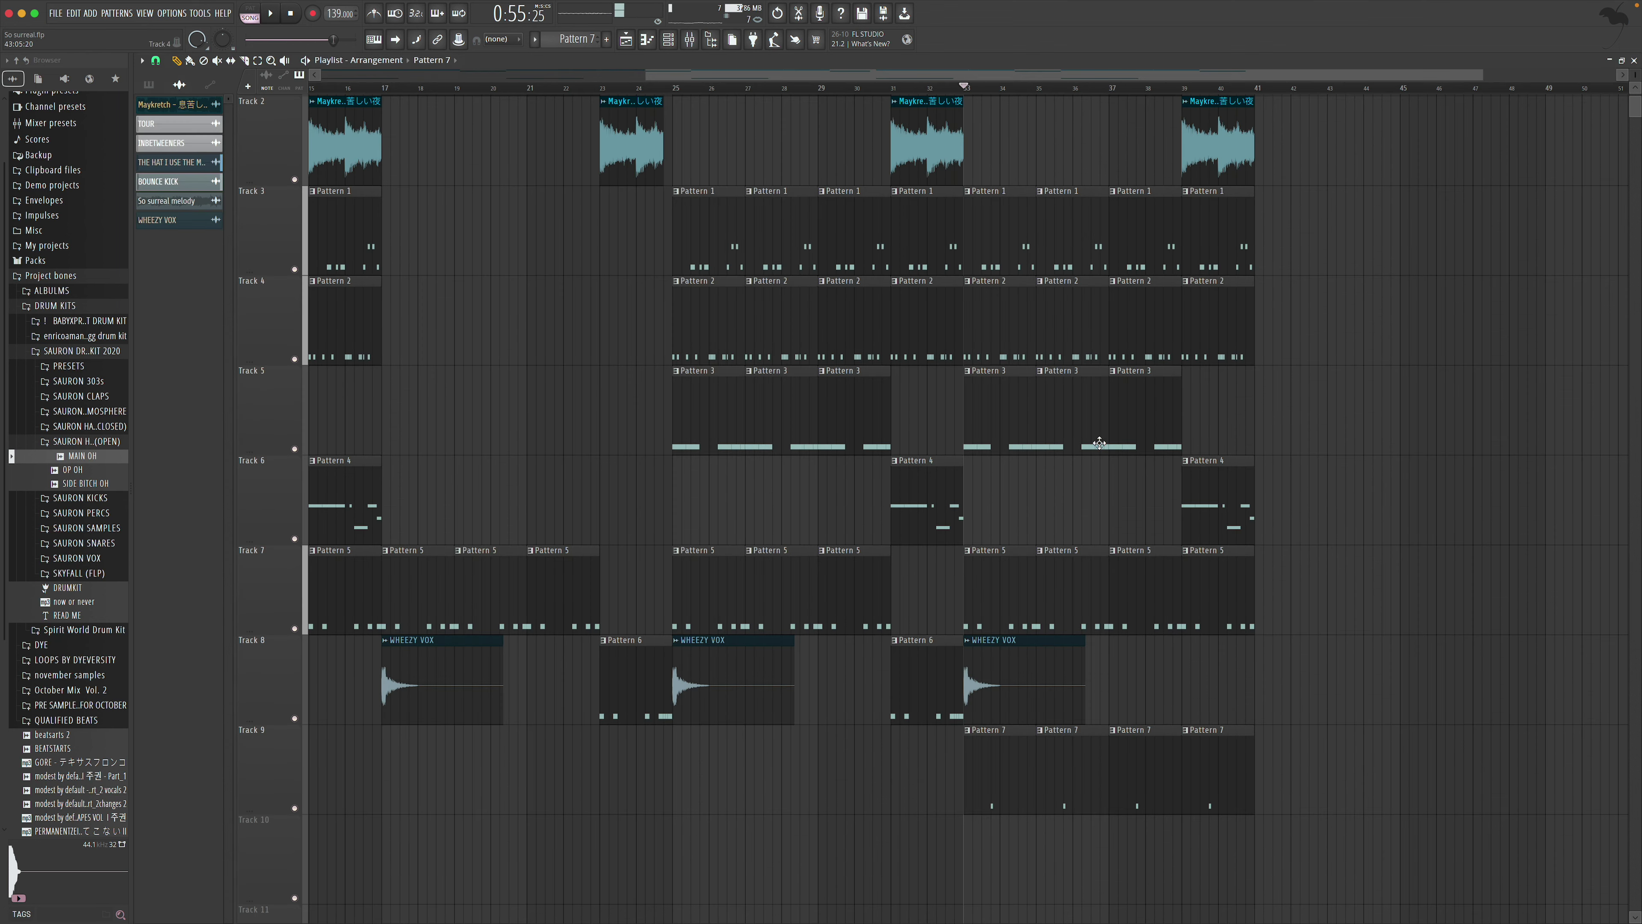
Mute Track 8 and play the section from bar 33
{"action": "left_click", "coordinate": [297, 719]}
{"action": "key", "text": "space"}
Complete Pattern 7's C5 open hats with short notes on beat 2 and one-beat notes on beat 4 of both bars
{"action": "key", "text": "space"}
{"action": "double_click", "coordinate": [986, 752]}
{"action": "key", "text": "space"}
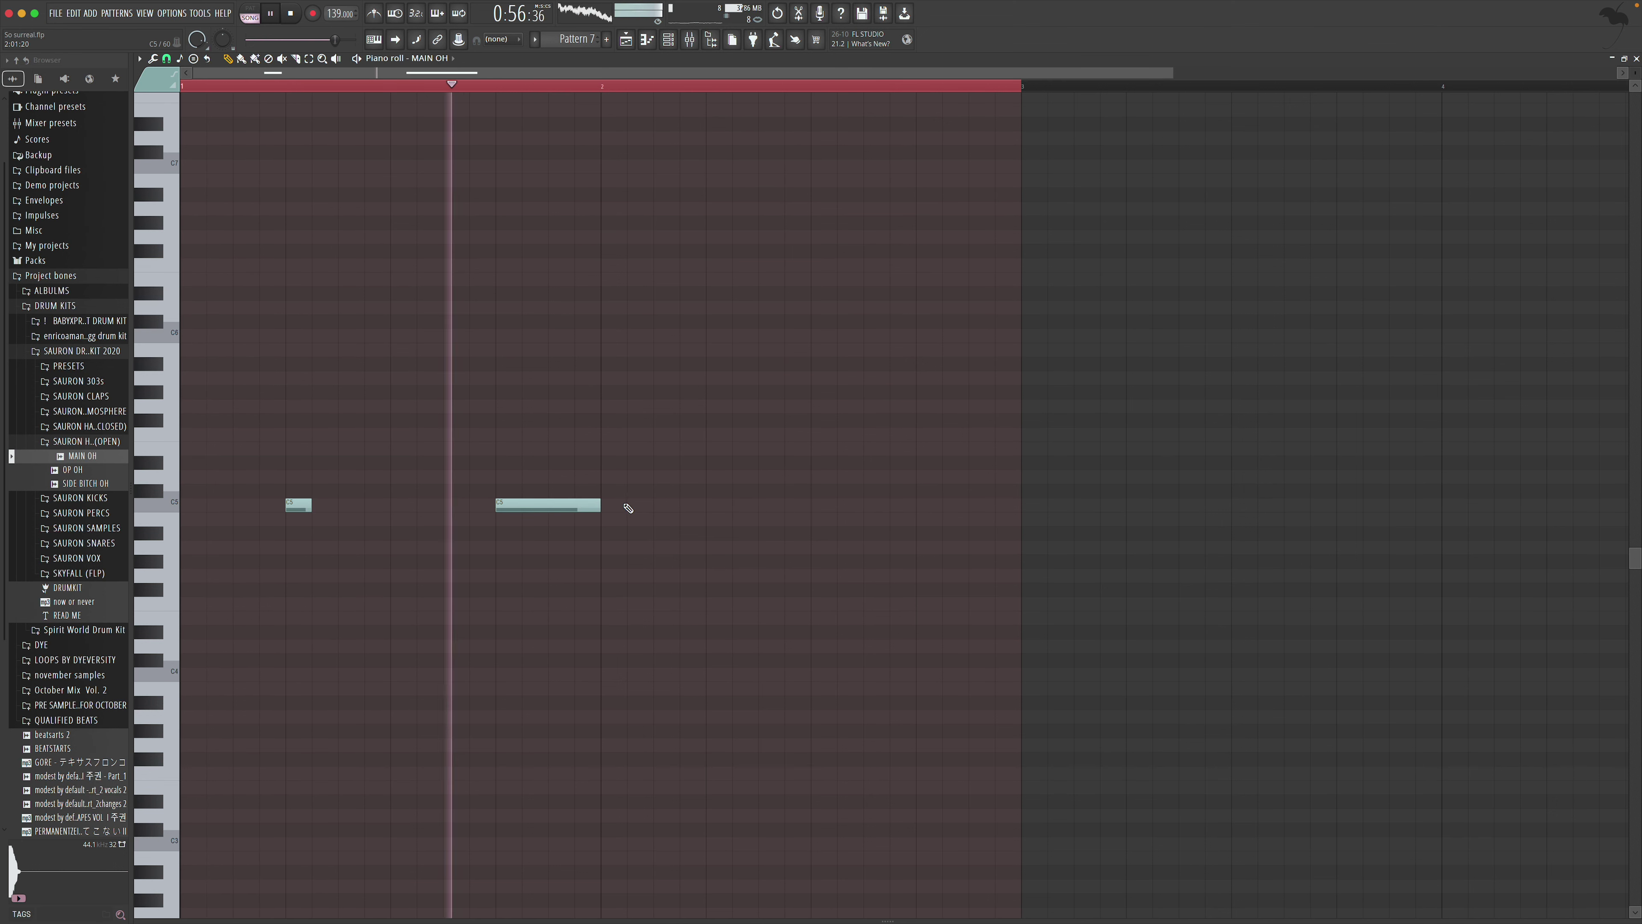
{"action": "left_click", "coordinate": [714, 509]}
{"action": "key", "text": "space"}
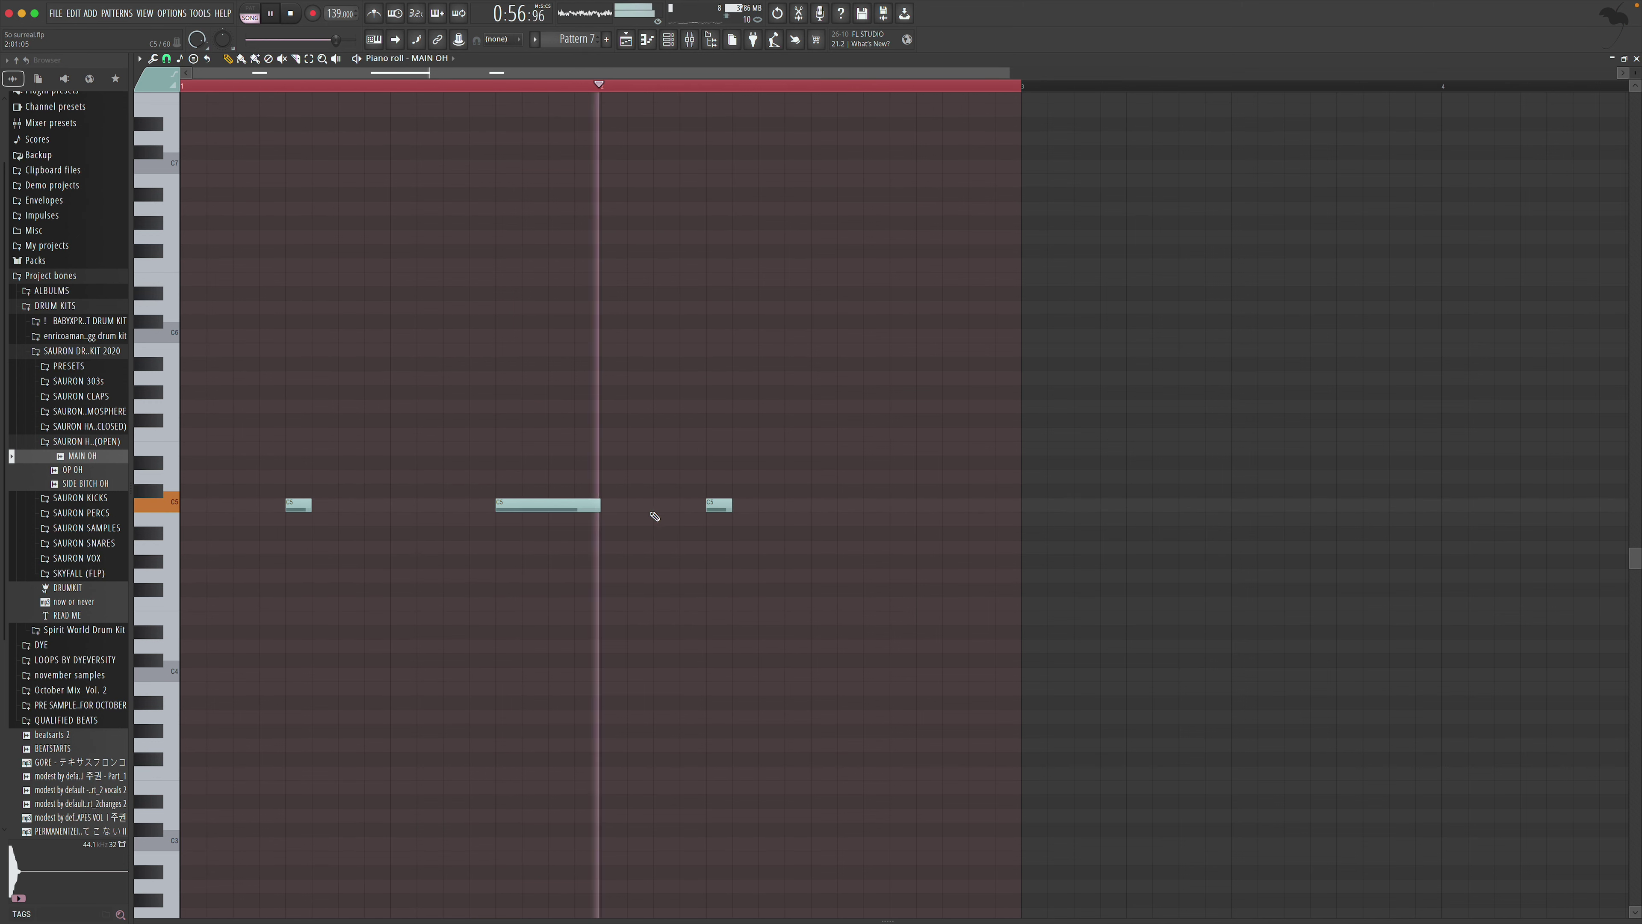
{"action": "left_click", "coordinate": [920, 509]}
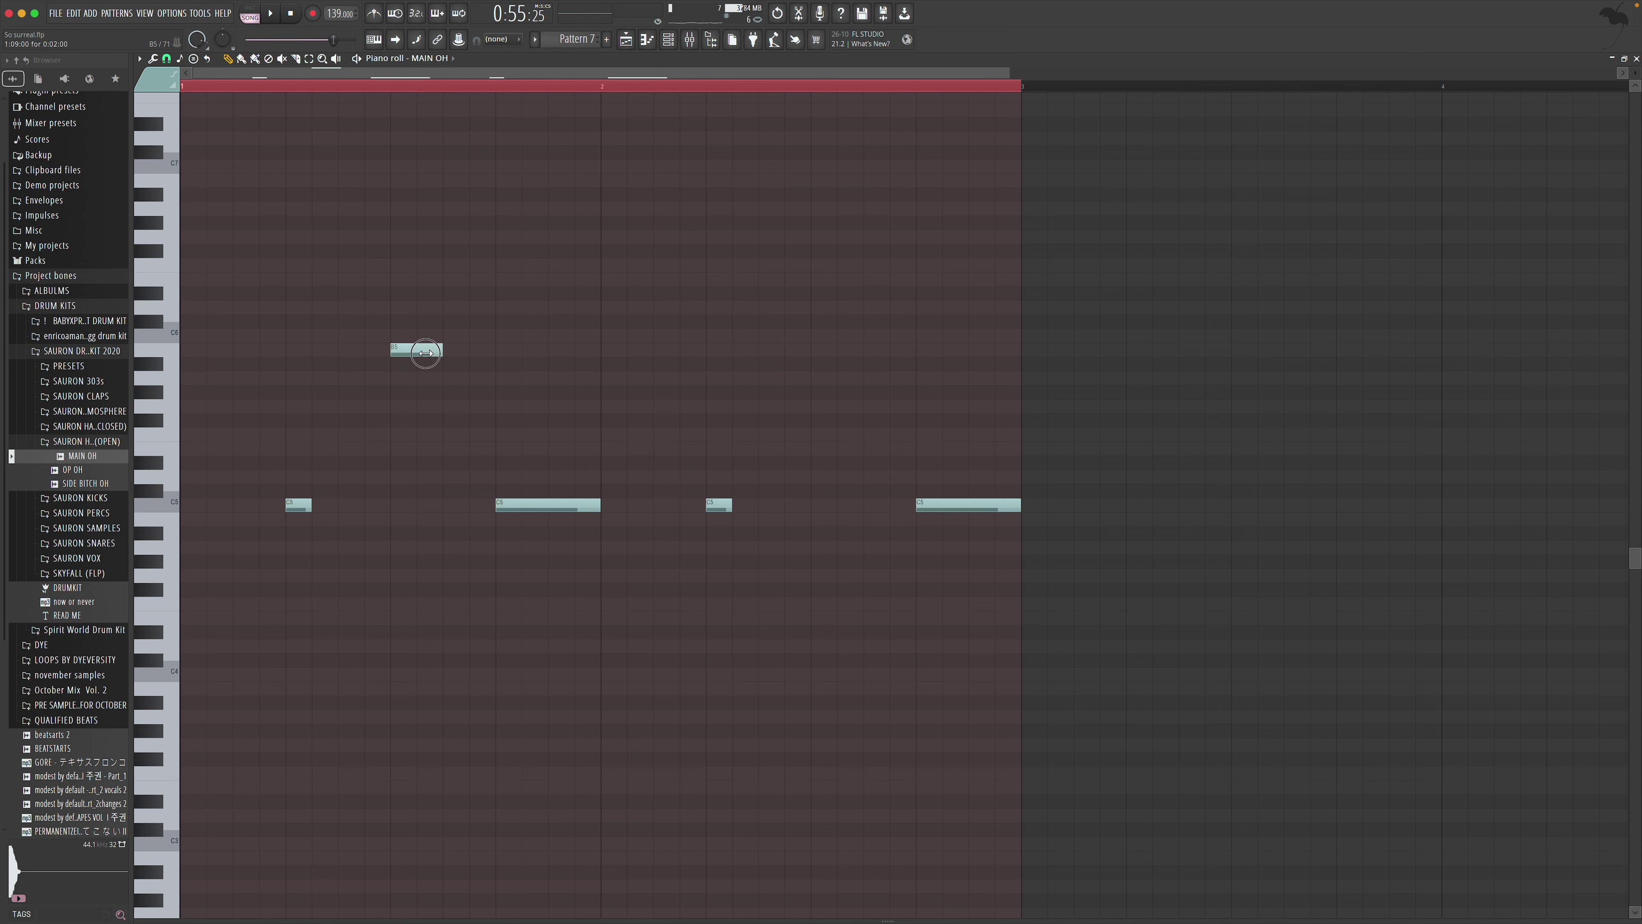
Add pairs of short B5 open-hat notes on beat 3 and its offbeat in both bars of Pattern 7, auditioning during playback
{"action": "key", "text": "space"}
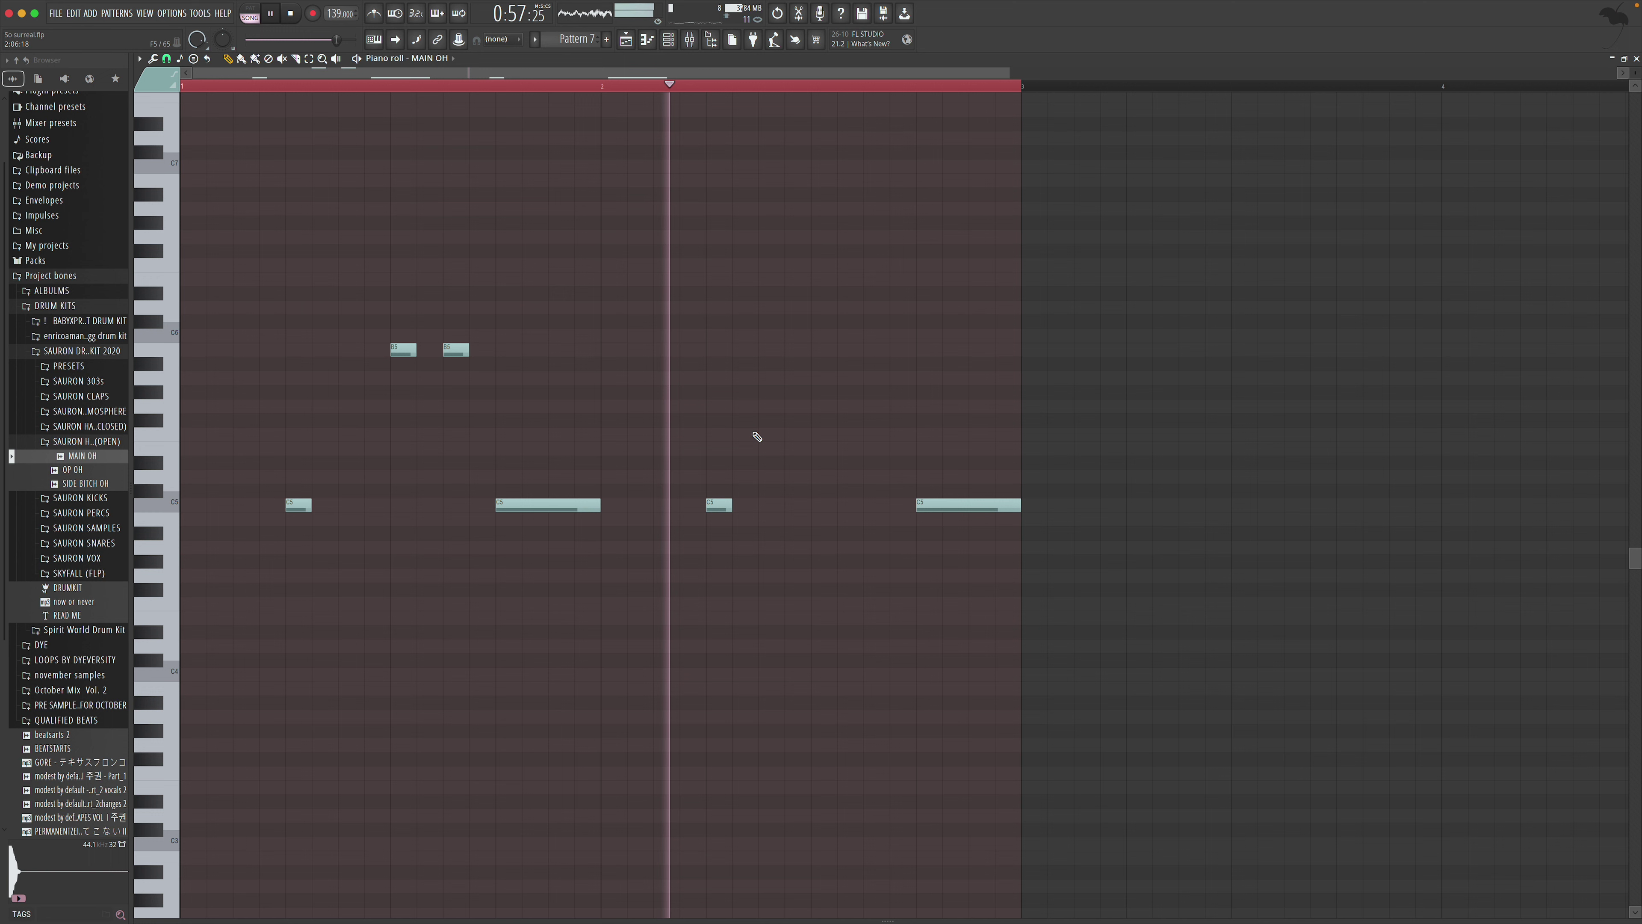
{"action": "key", "text": "space"}
{"action": "left_click", "coordinate": [821, 355]}
{"action": "left_click", "coordinate": [866, 352]}
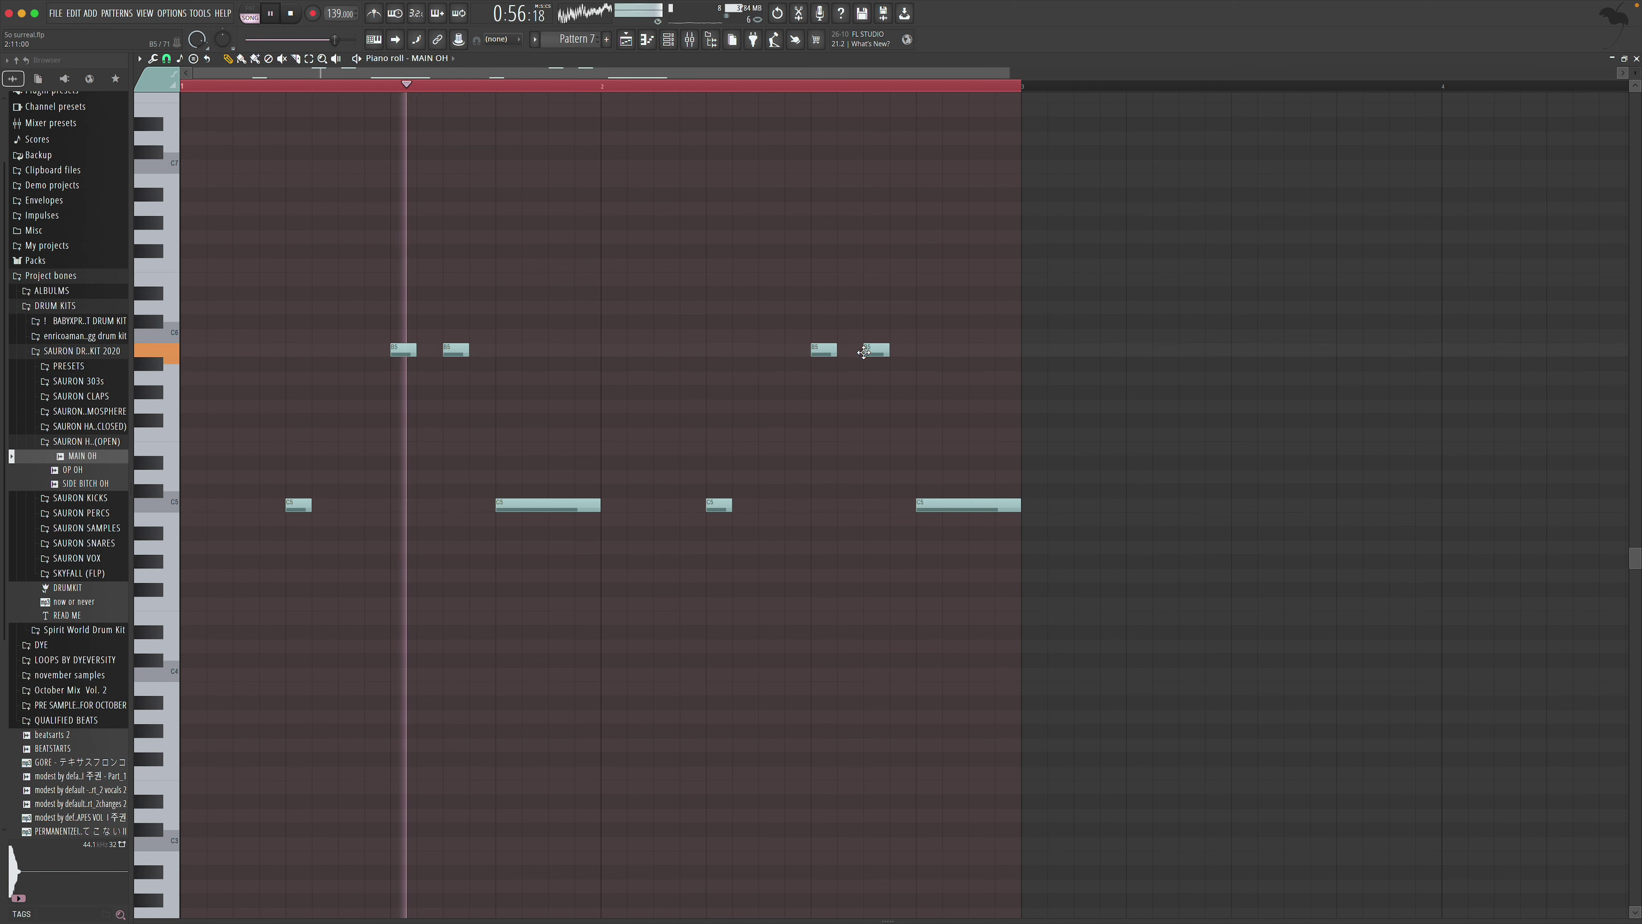
{"action": "left_click", "coordinate": [840, 351]}
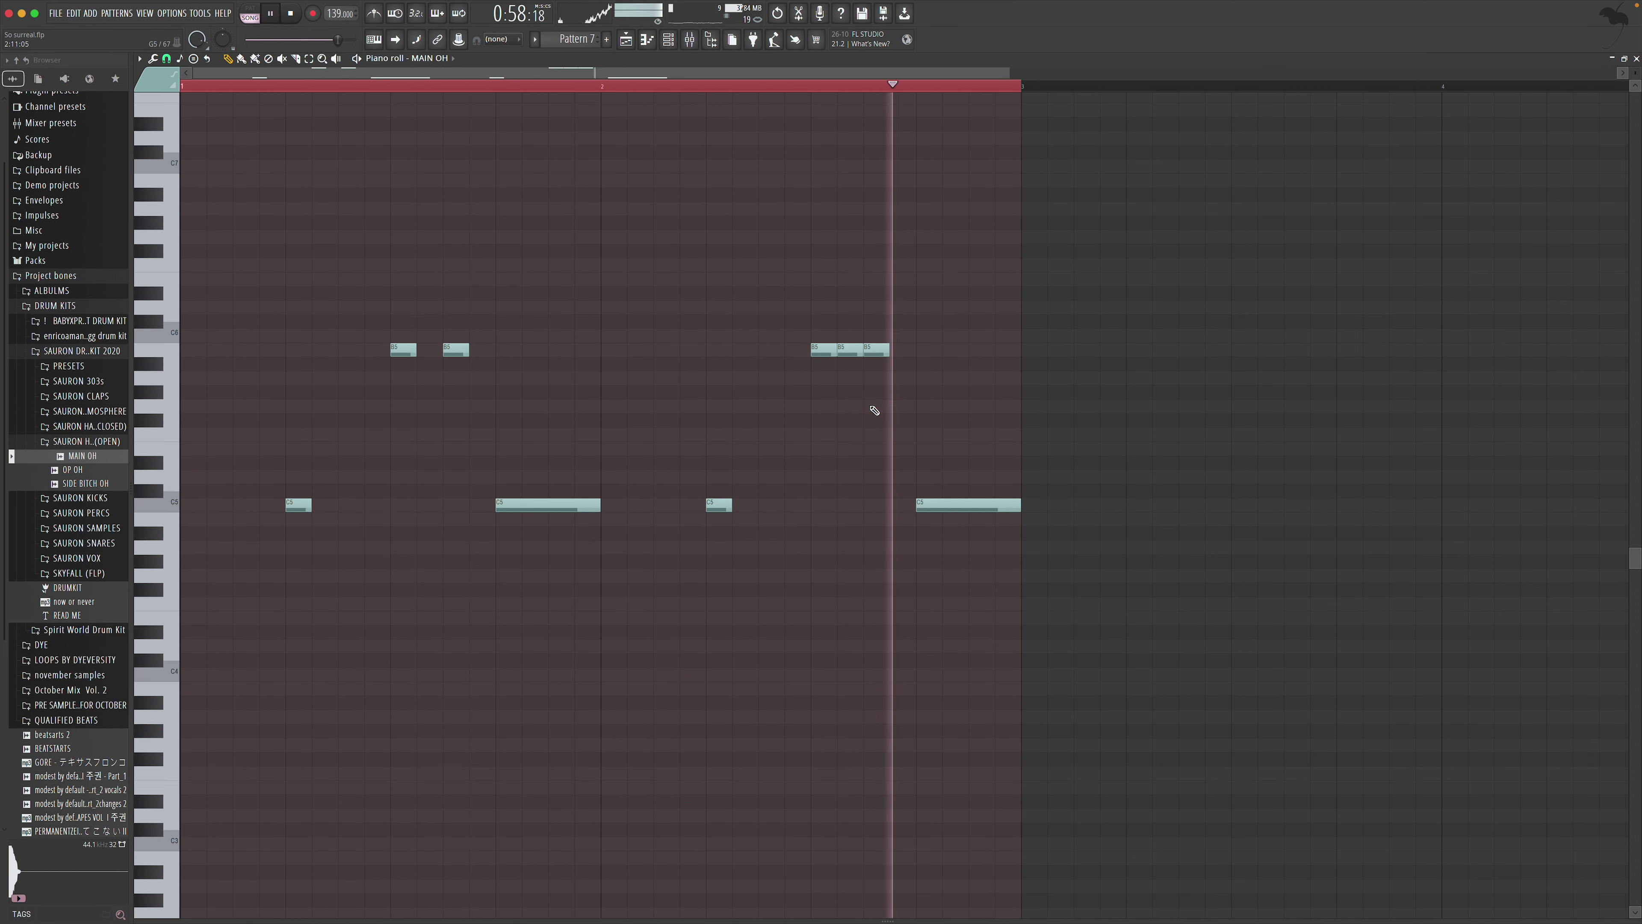
{"action": "right_click", "coordinate": [850, 350]}
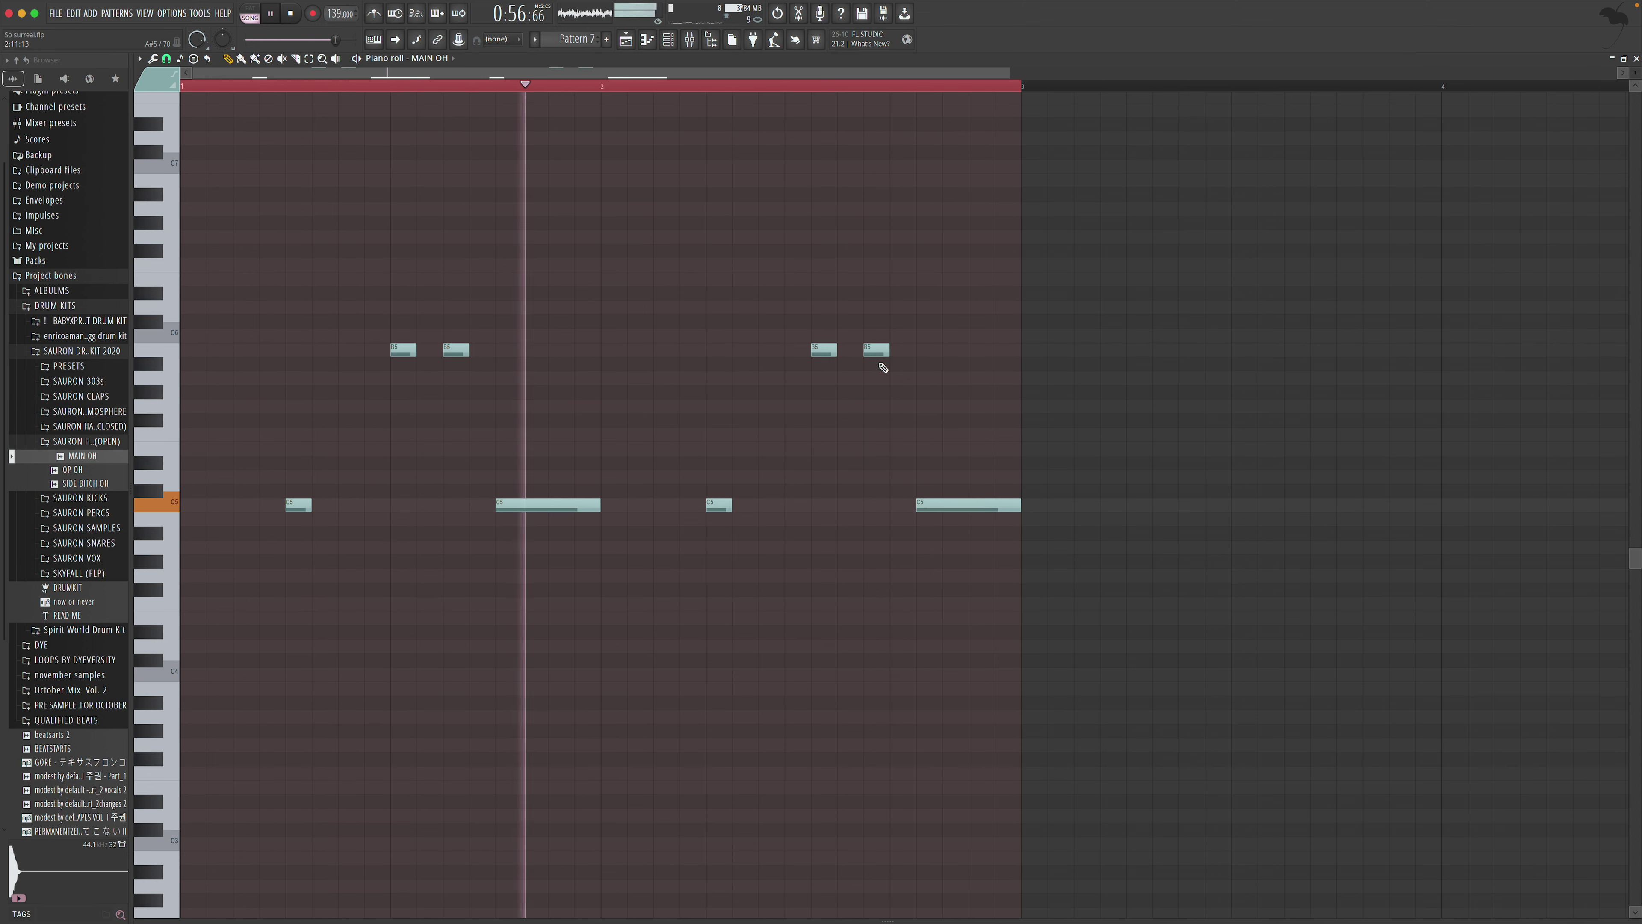
{"action": "right_click", "coordinate": [877, 353]}
{"action": "left_click", "coordinate": [876, 350]}
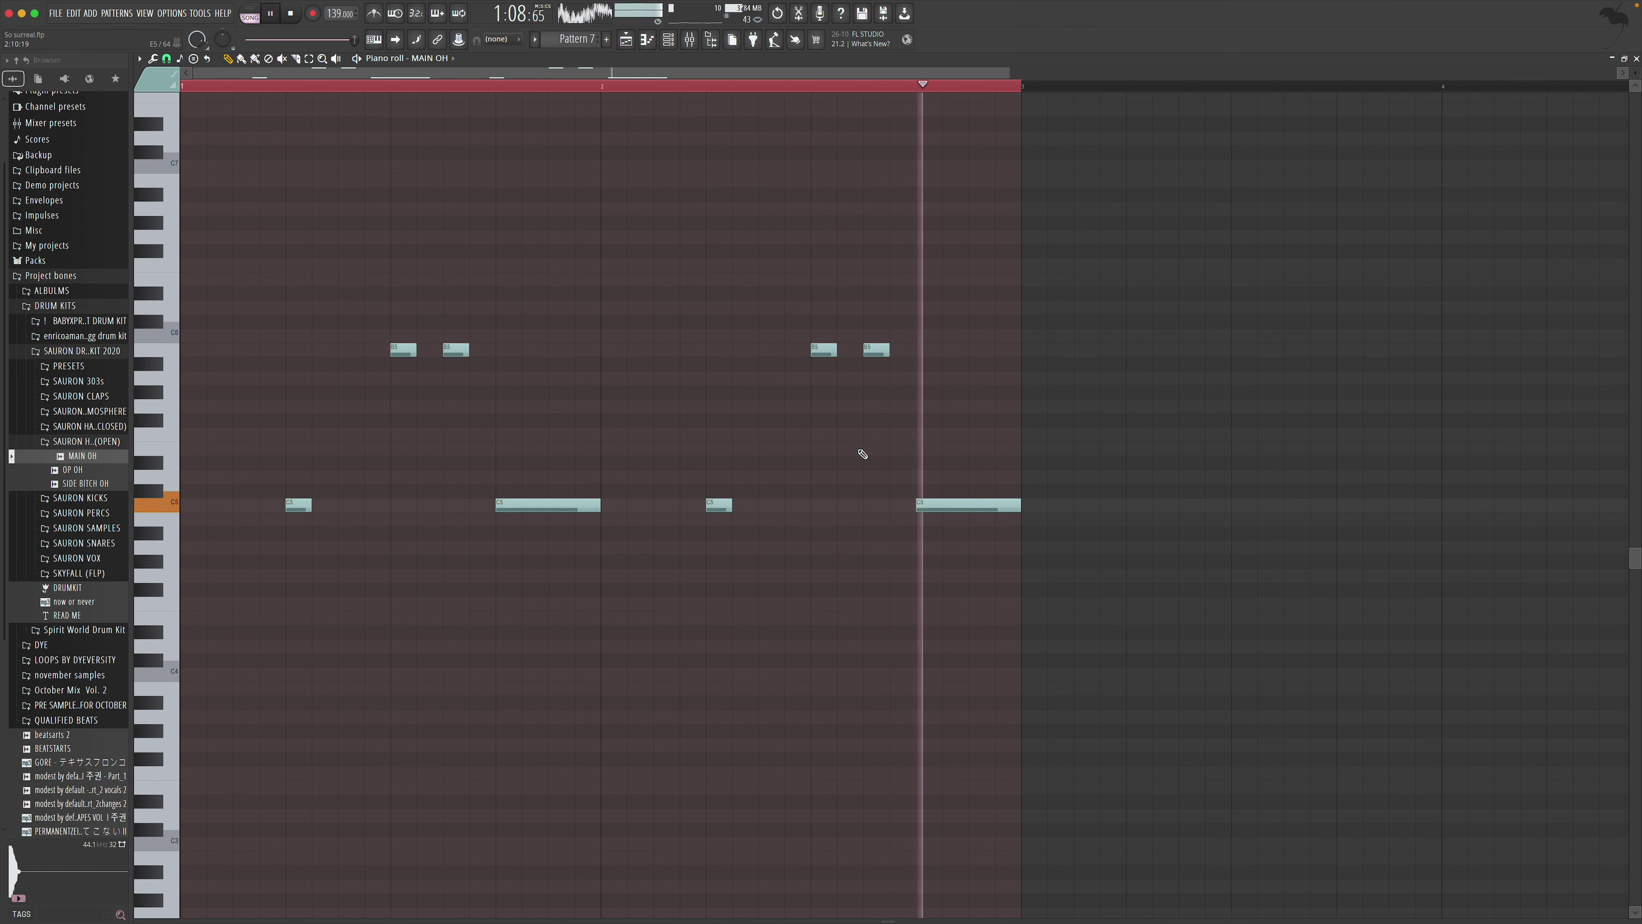
Close the piano roll and unmute Track 8, leaving every playlist track audible
{"action": "left_click", "coordinate": [1636, 59]}
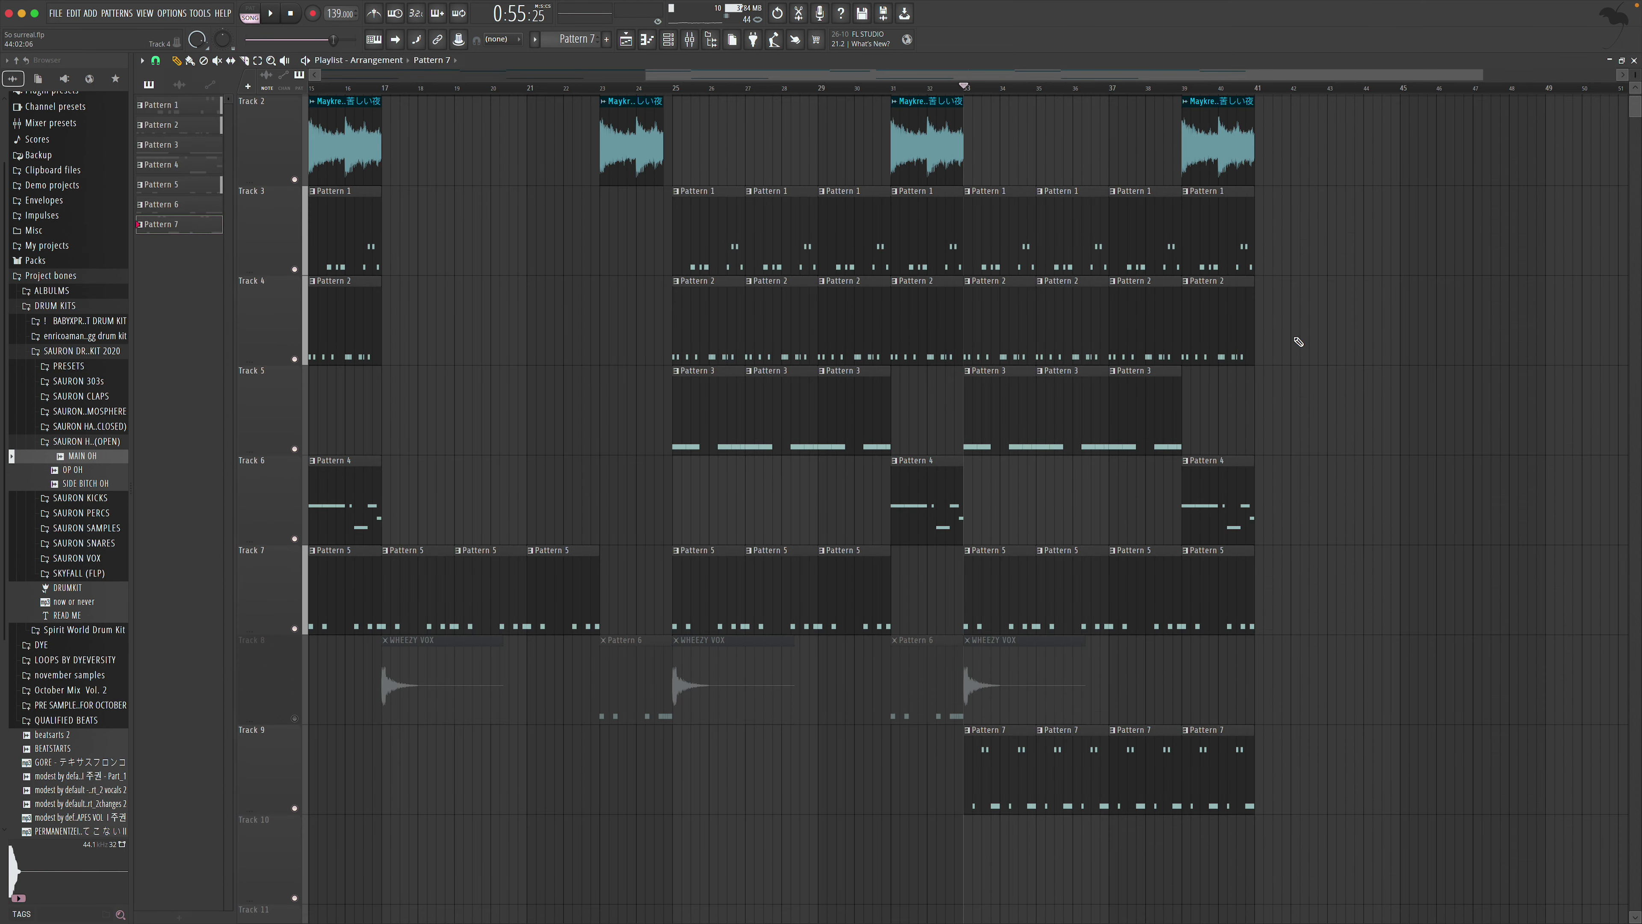
{"action": "left_click", "coordinate": [295, 718], "text": "ctrl"}
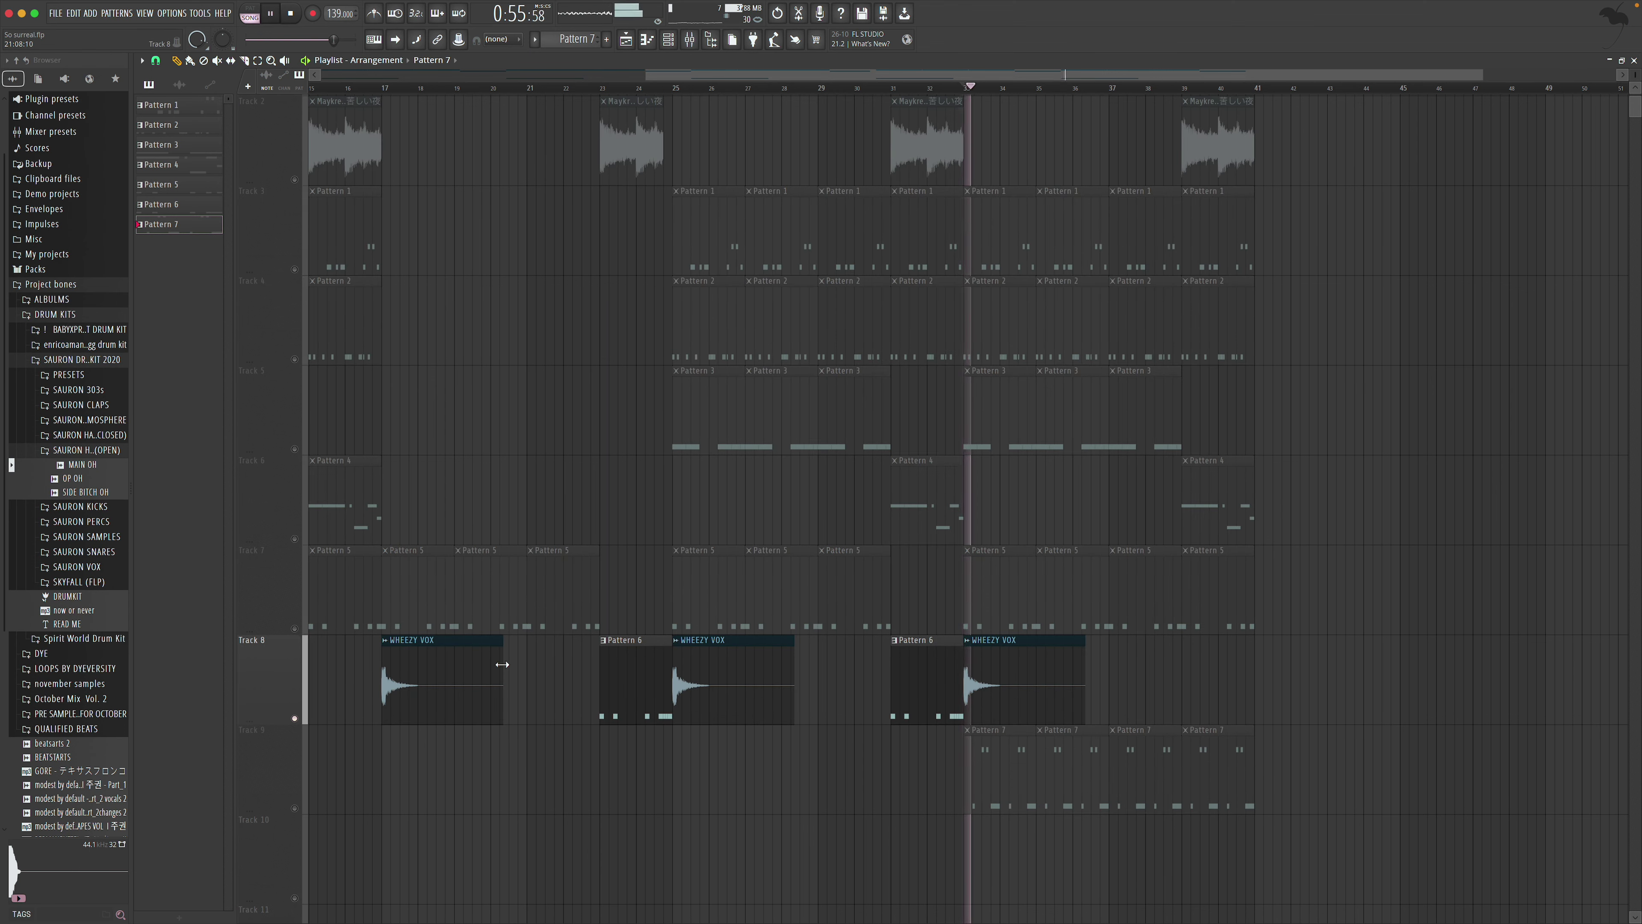
{"action": "left_click", "coordinate": [294, 719], "text": "ctrl"}
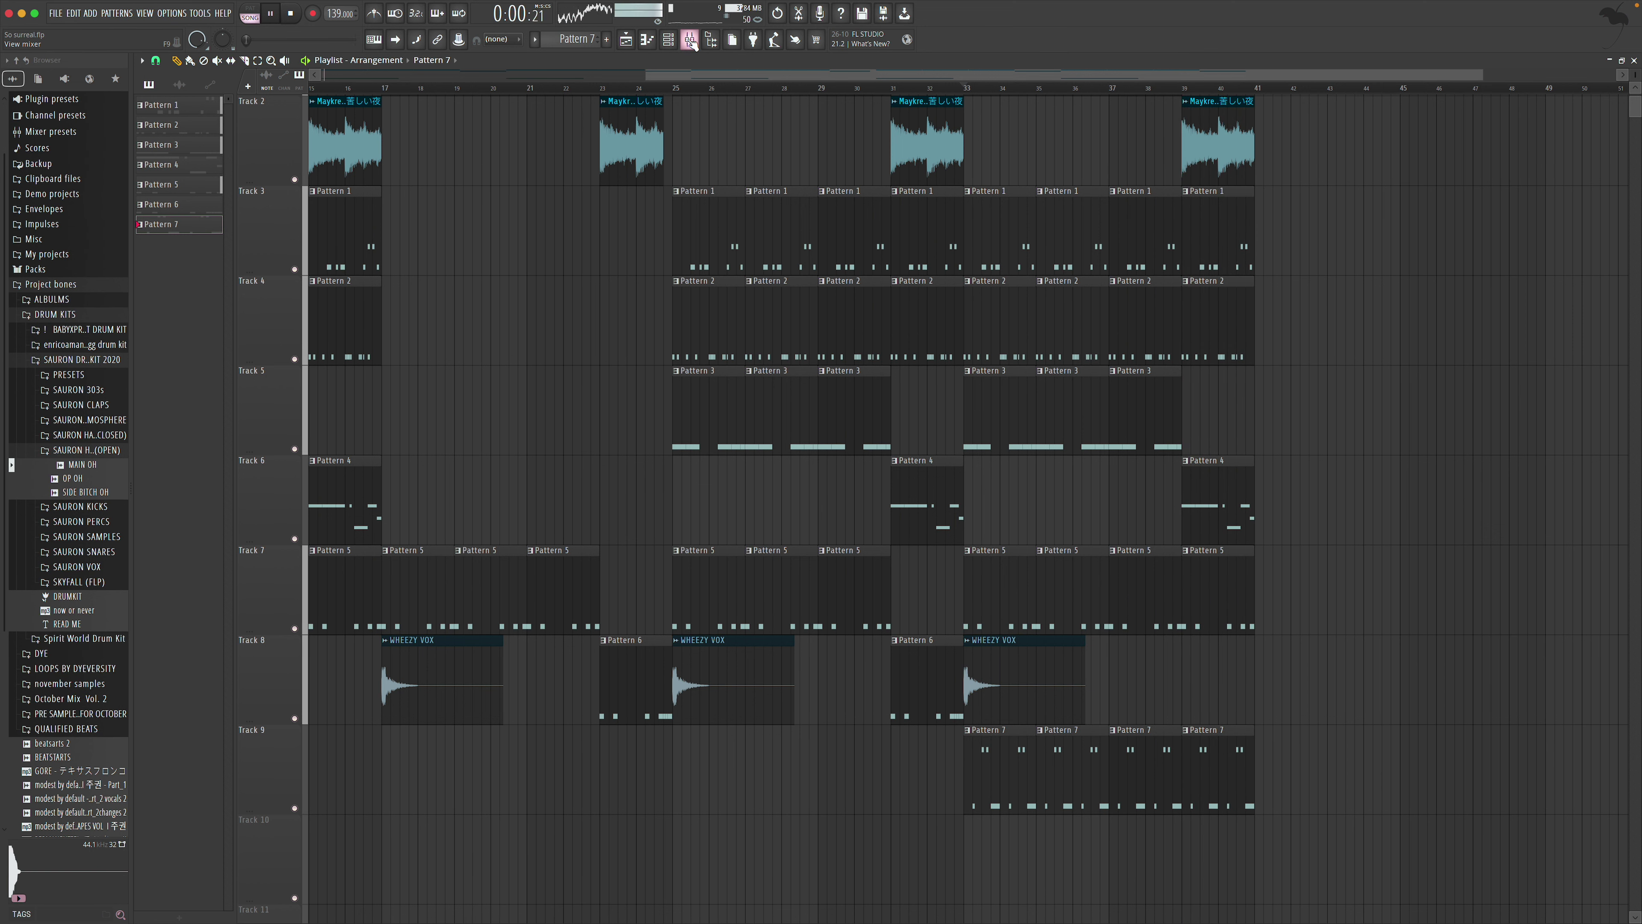
Duplicate all clips of the first eight bars and place the copy at bar 41
{"action": "left_click_drag", "start_coordinate": [644, 76], "coordinate": [178, 89]}
{"action": "scroll", "coordinate": [359, 142], "scroll_direction": "up", "scroll_amount": 1}
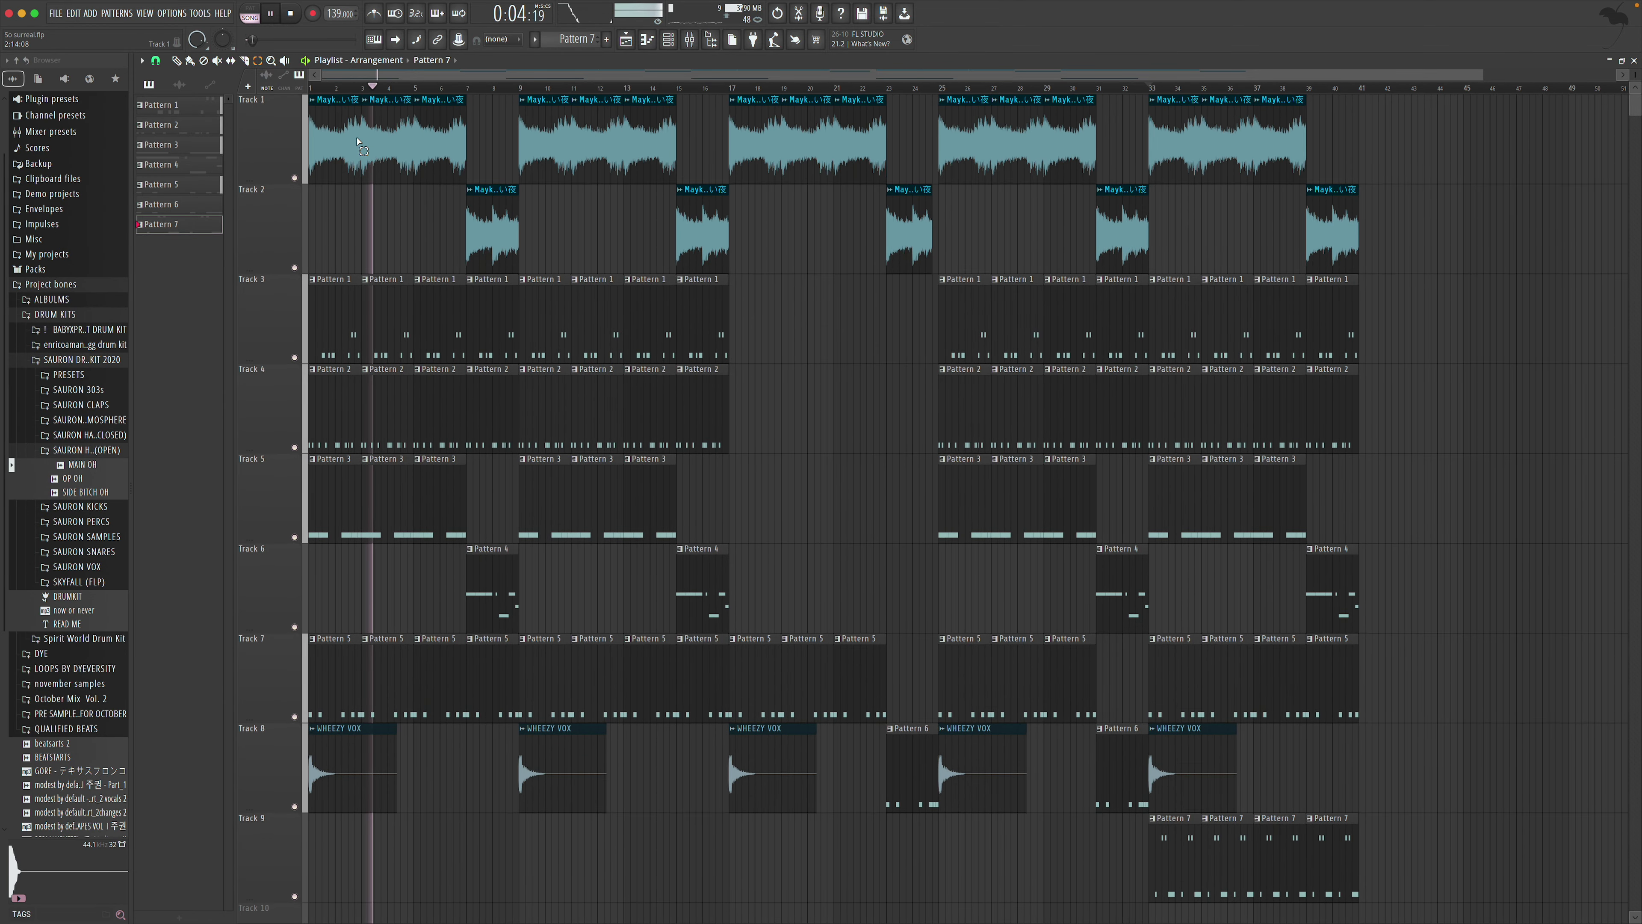
{"action": "left_click_drag", "start_coordinate": [313, 124], "coordinate": [514, 775]}
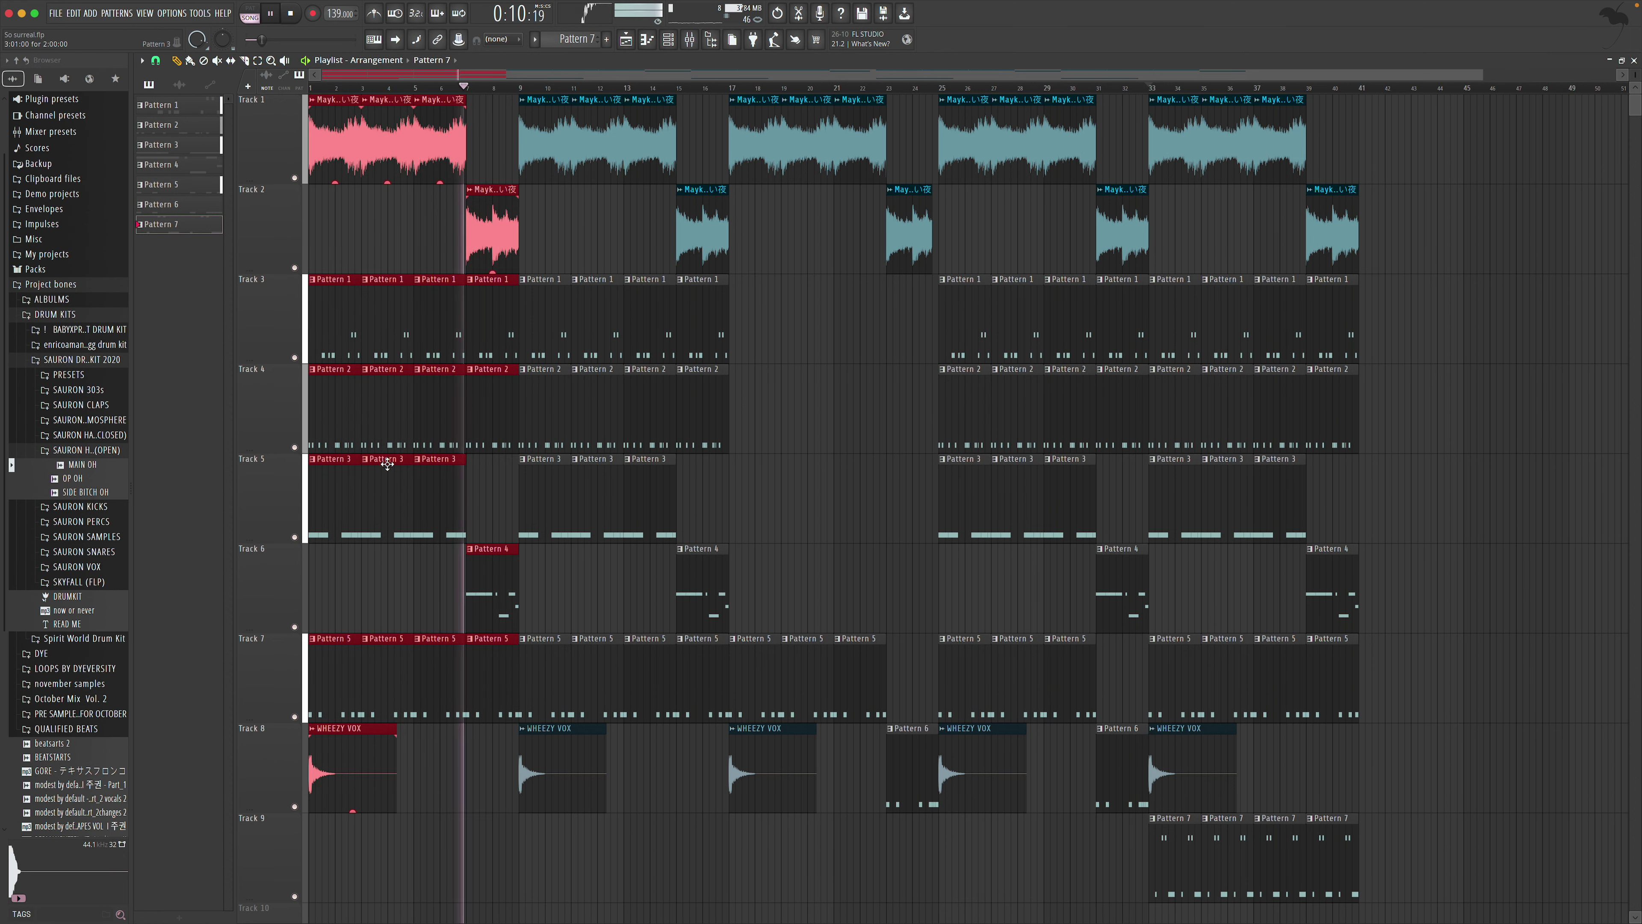
{"action": "key", "text": "ctrl+b"}
{"action": "left_click_drag", "start_coordinate": [1290, 537], "coordinate": [1393, 522]}
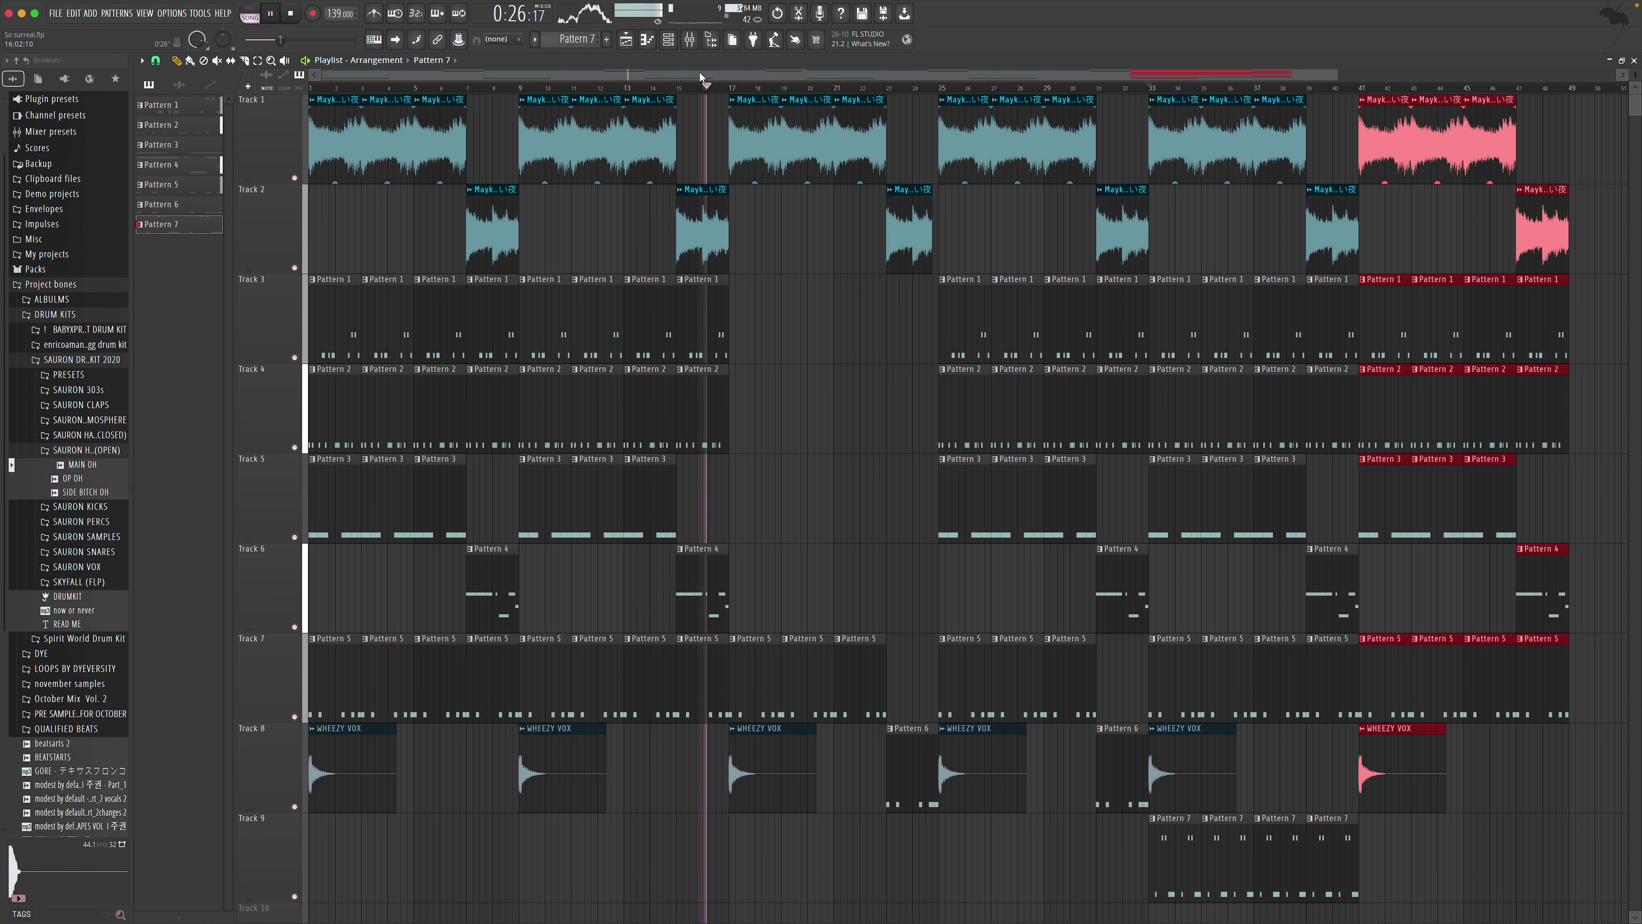
{"action": "left_click", "coordinate": [668, 39]}
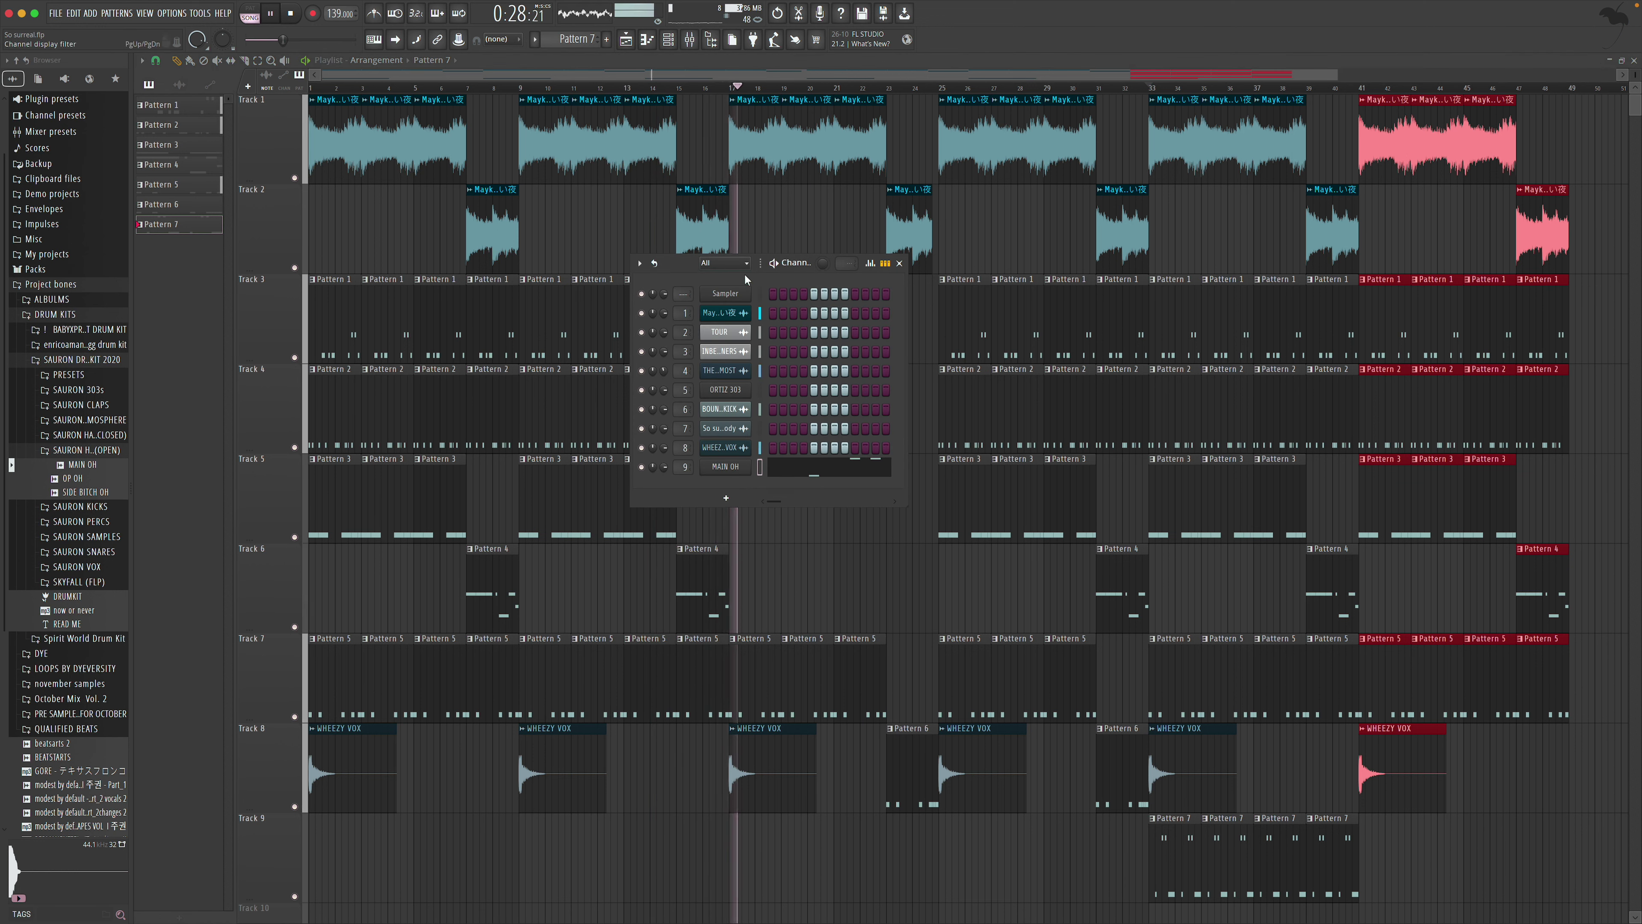
{"action": "left_click", "coordinate": [900, 264]}
Place four Pattern 7 open-hat clips back to back on Track 9 from bar 25 to bar 33
{"action": "scroll", "coordinate": [914, 434], "scroll_direction": "down", "scroll_amount": 4}
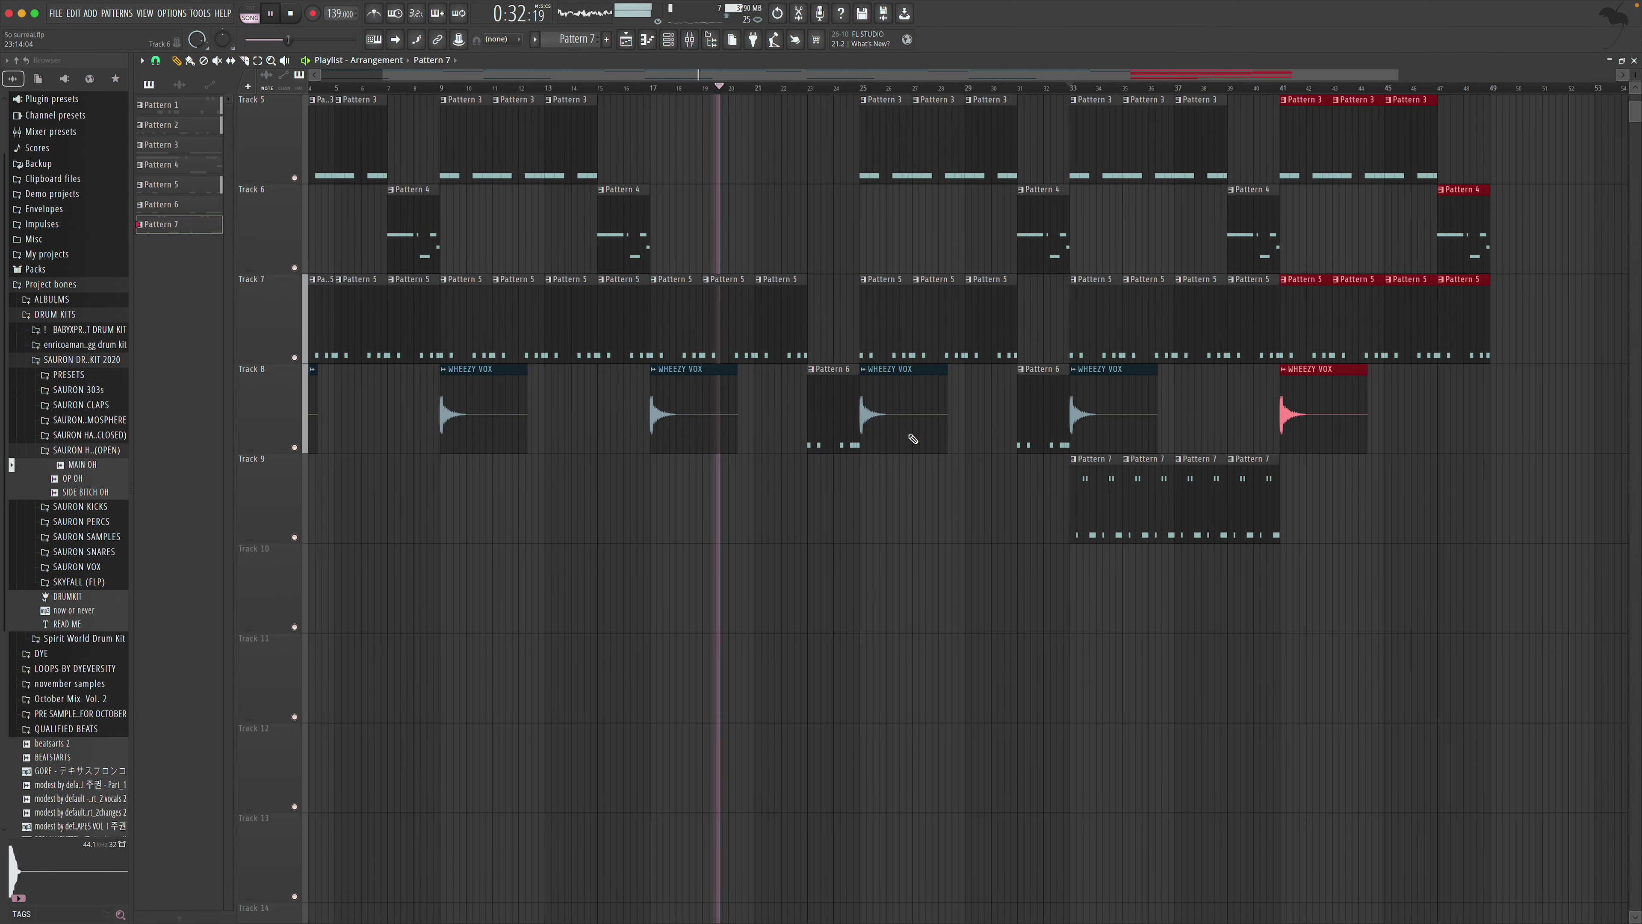
{"action": "scroll", "coordinate": [913, 439], "scroll_direction": "up", "scroll_amount": 2}
{"action": "scroll", "coordinate": [913, 439], "scroll_direction": "up", "scroll_amount": 2}
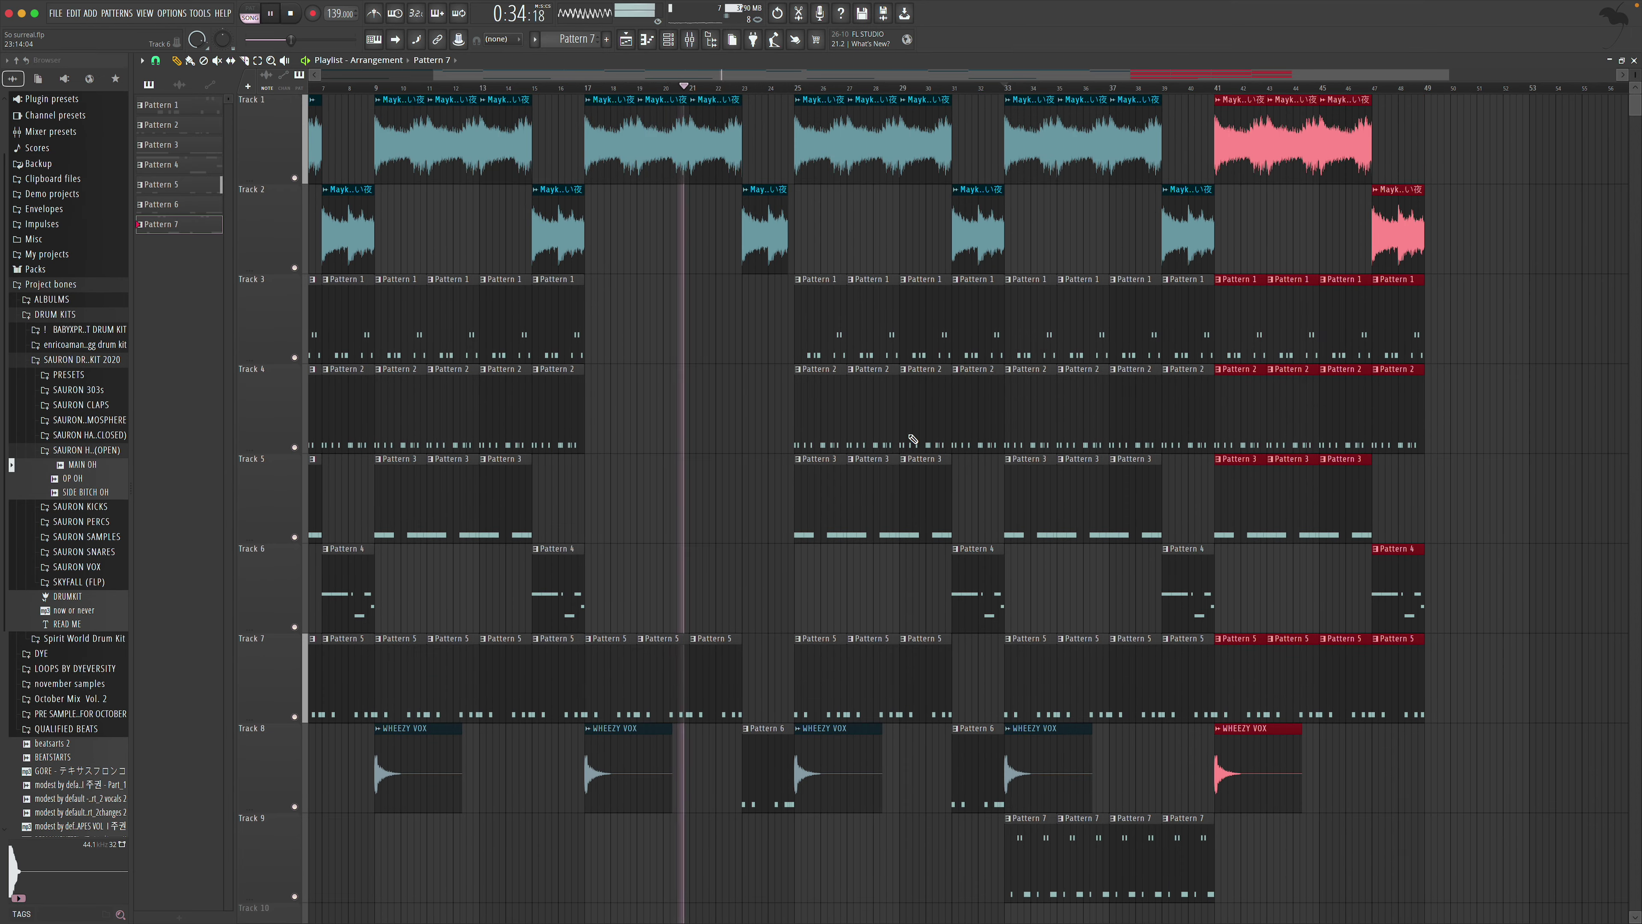
{"action": "scroll", "coordinate": [907, 432], "scroll_direction": "down", "scroll_amount": 2}
{"action": "scroll", "coordinate": [907, 432], "scroll_direction": "down", "scroll_amount": 1}
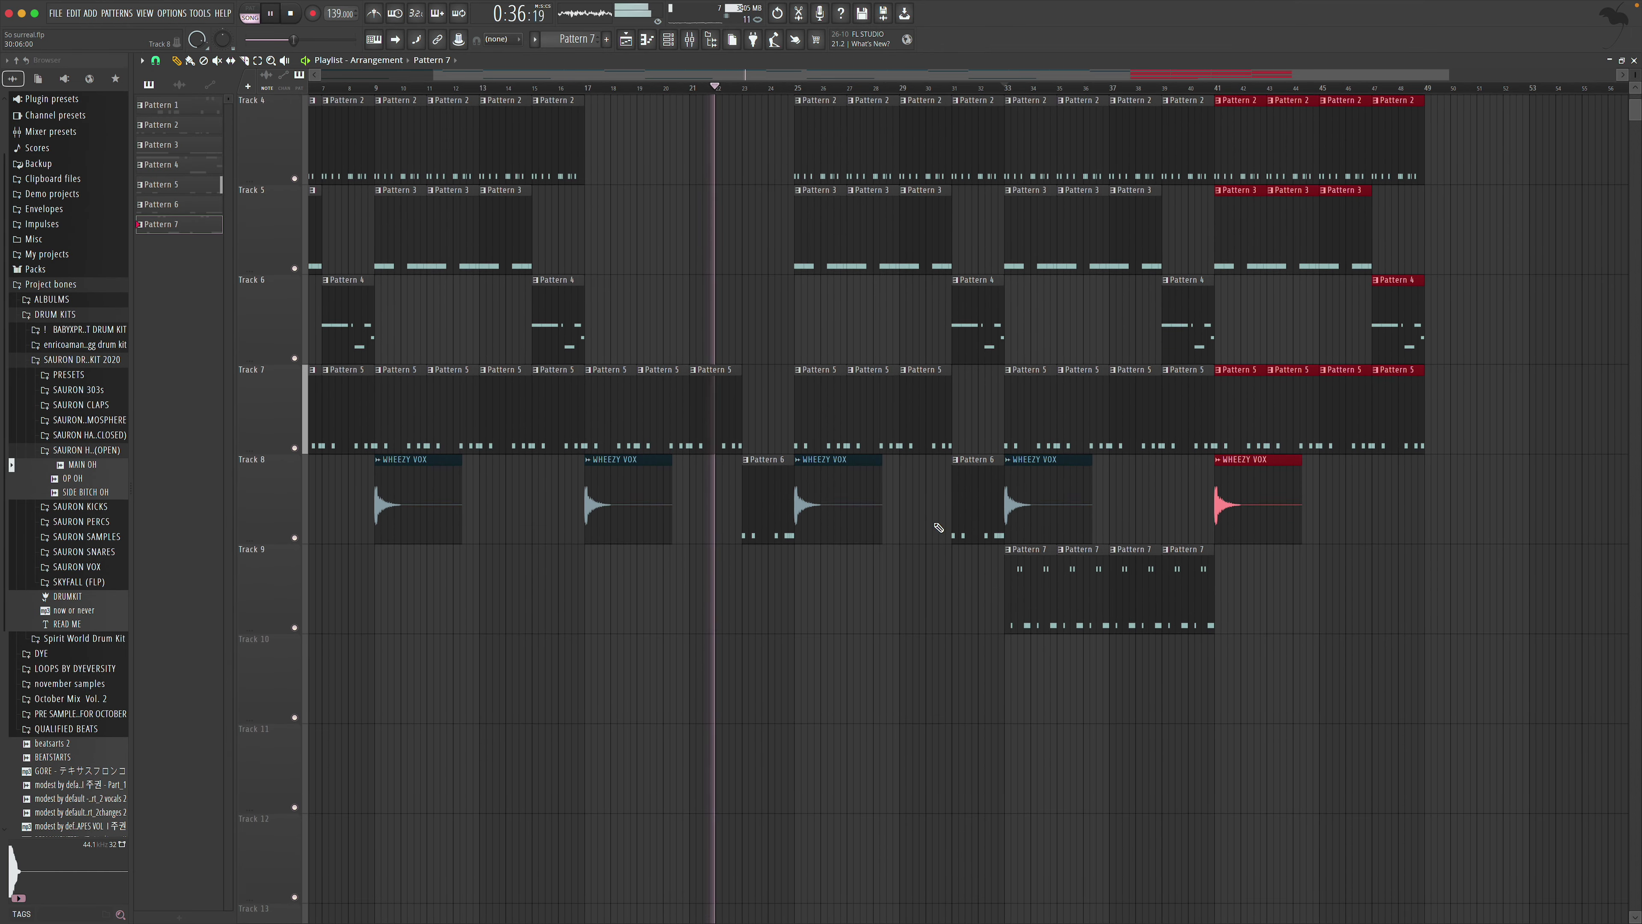
{"action": "left_click", "coordinate": [814, 592]}
{"action": "left_click", "coordinate": [803, 589]}
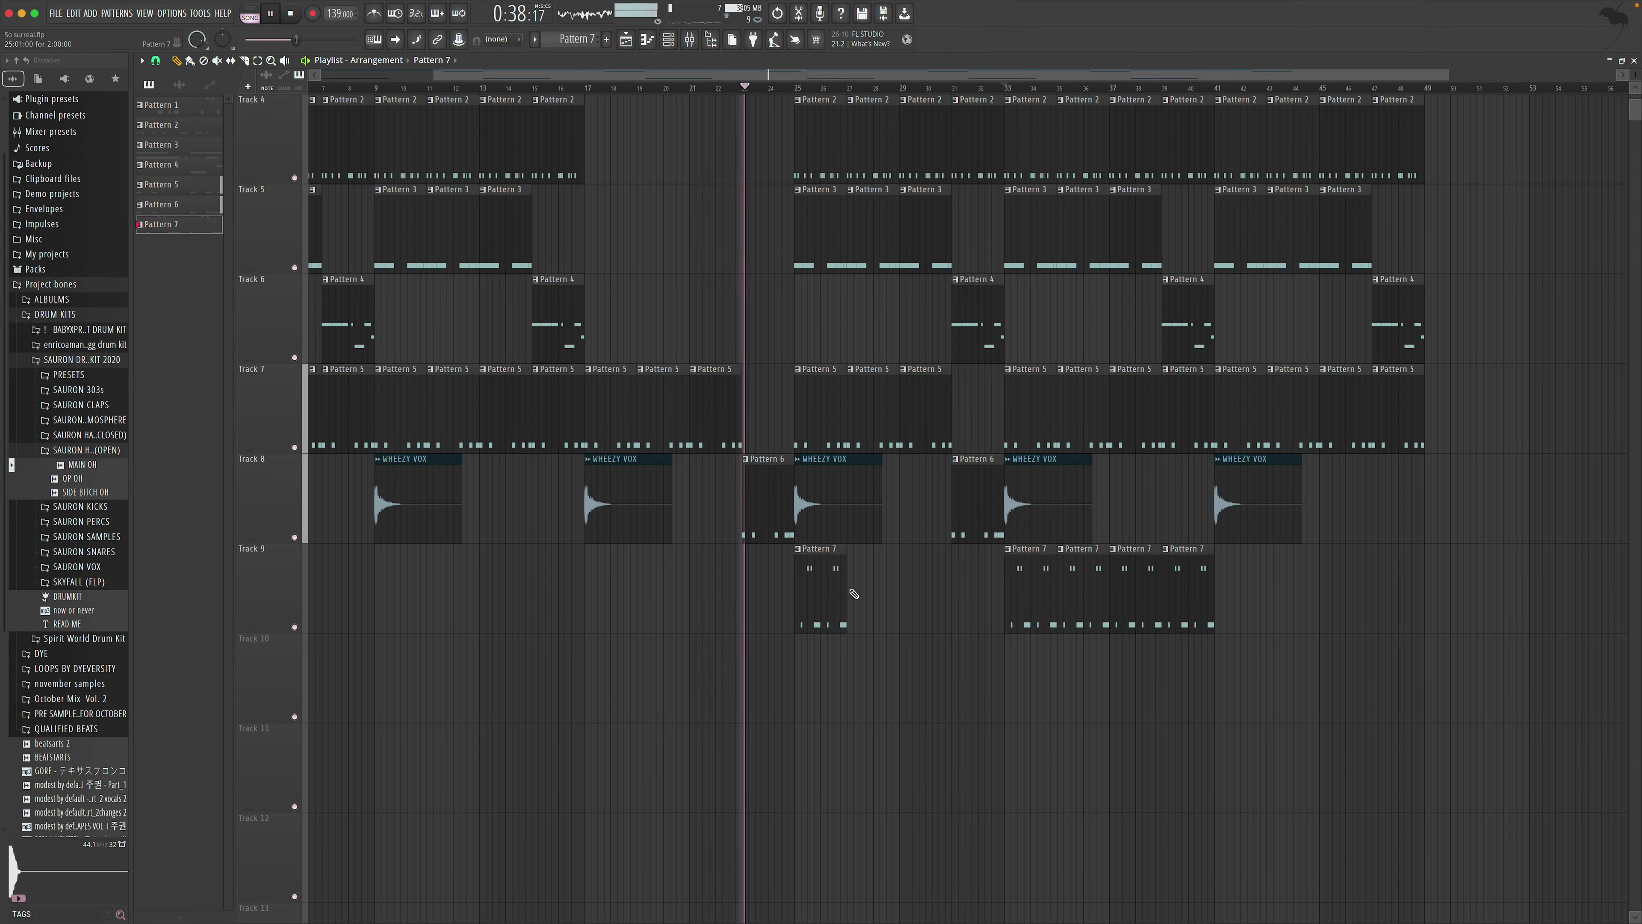
{"action": "left_click_drag", "start_coordinate": [847, 592], "coordinate": [900, 594]}
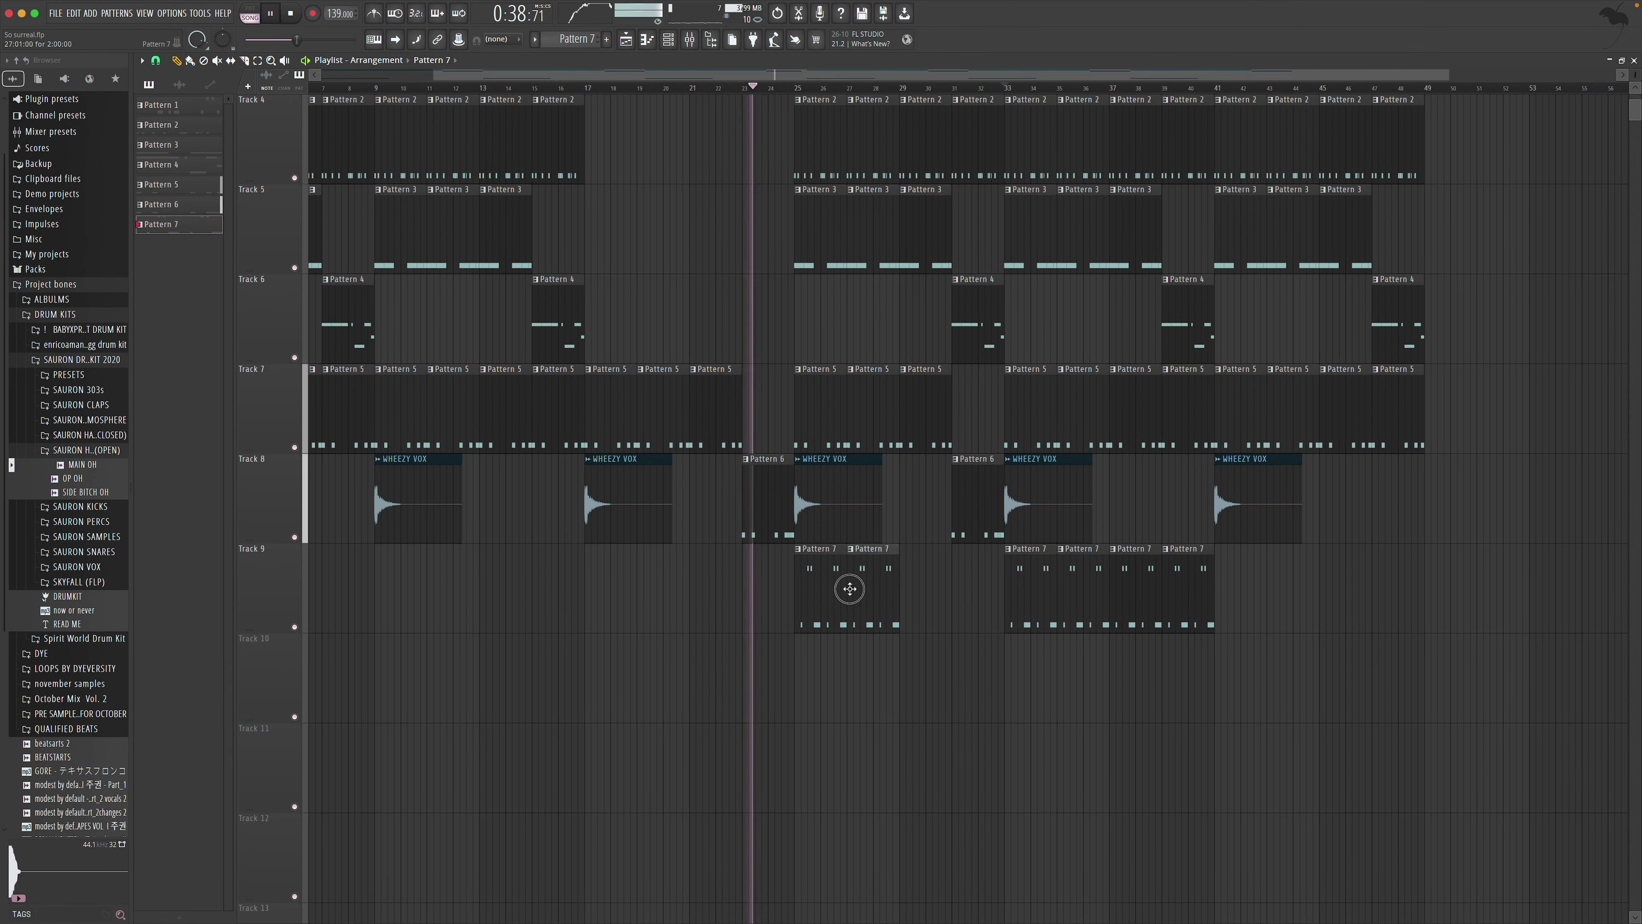
{"action": "left_click", "coordinate": [907, 596]}
{"action": "left_click", "coordinate": [957, 595]}
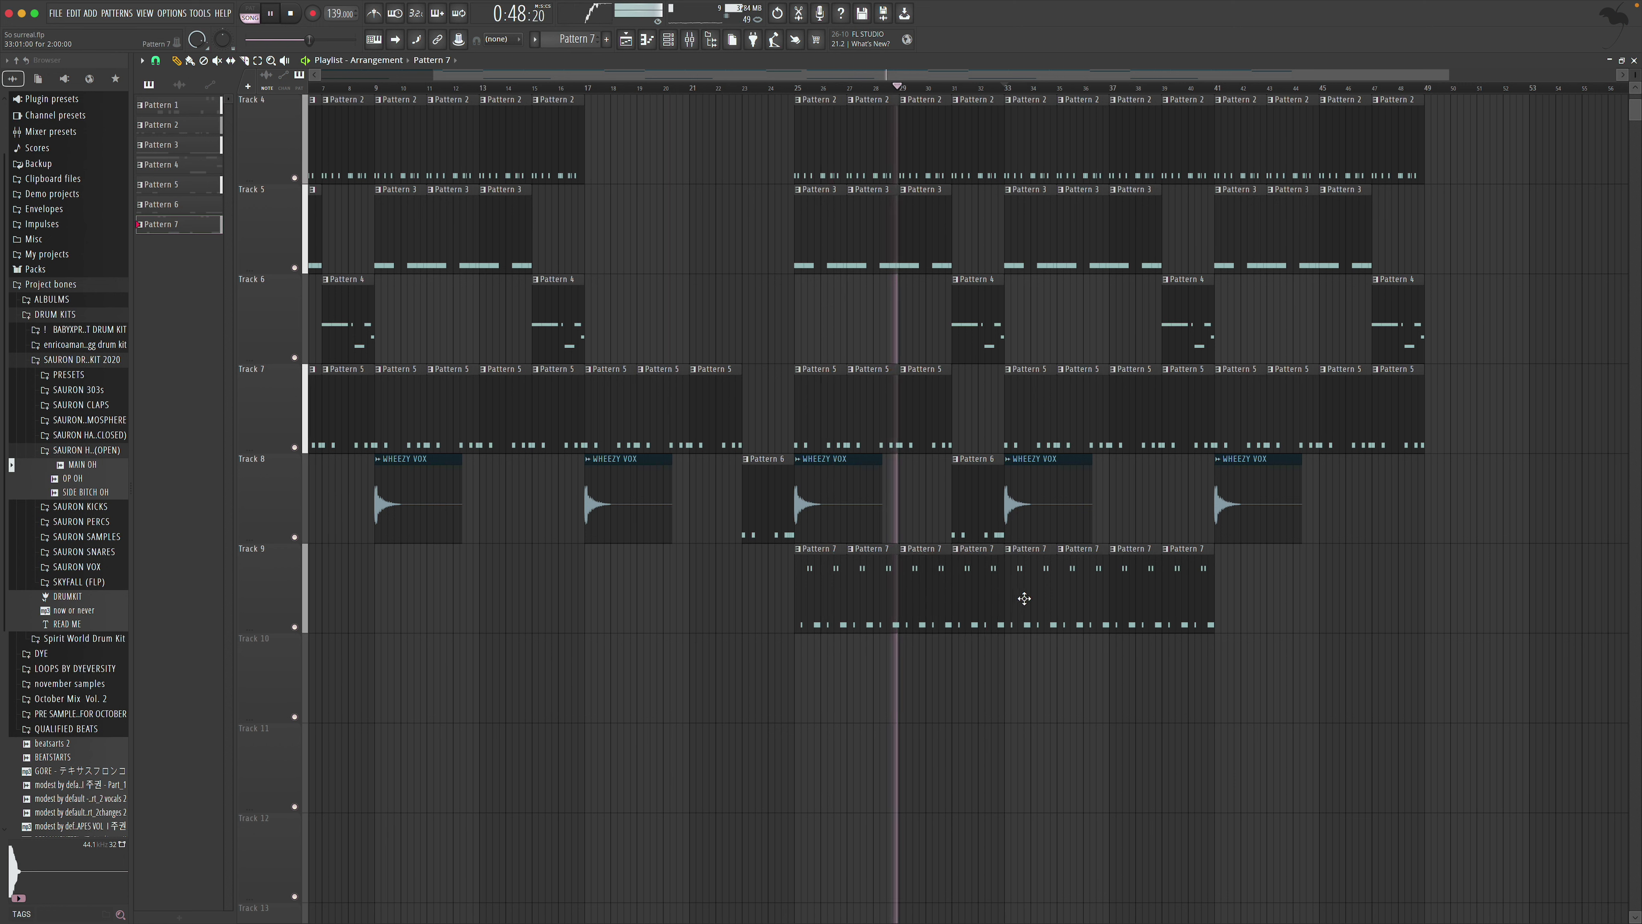
Delete the four Pattern 7 clips from bar 33 to bar 41 on Track 9 and paint them in again
{"action": "right_click", "coordinate": [1181, 594]}
{"action": "right_click", "coordinate": [1133, 594]}
{"action": "right_click", "coordinate": [1073, 593]}
{"action": "right_click", "coordinate": [1031, 595]}
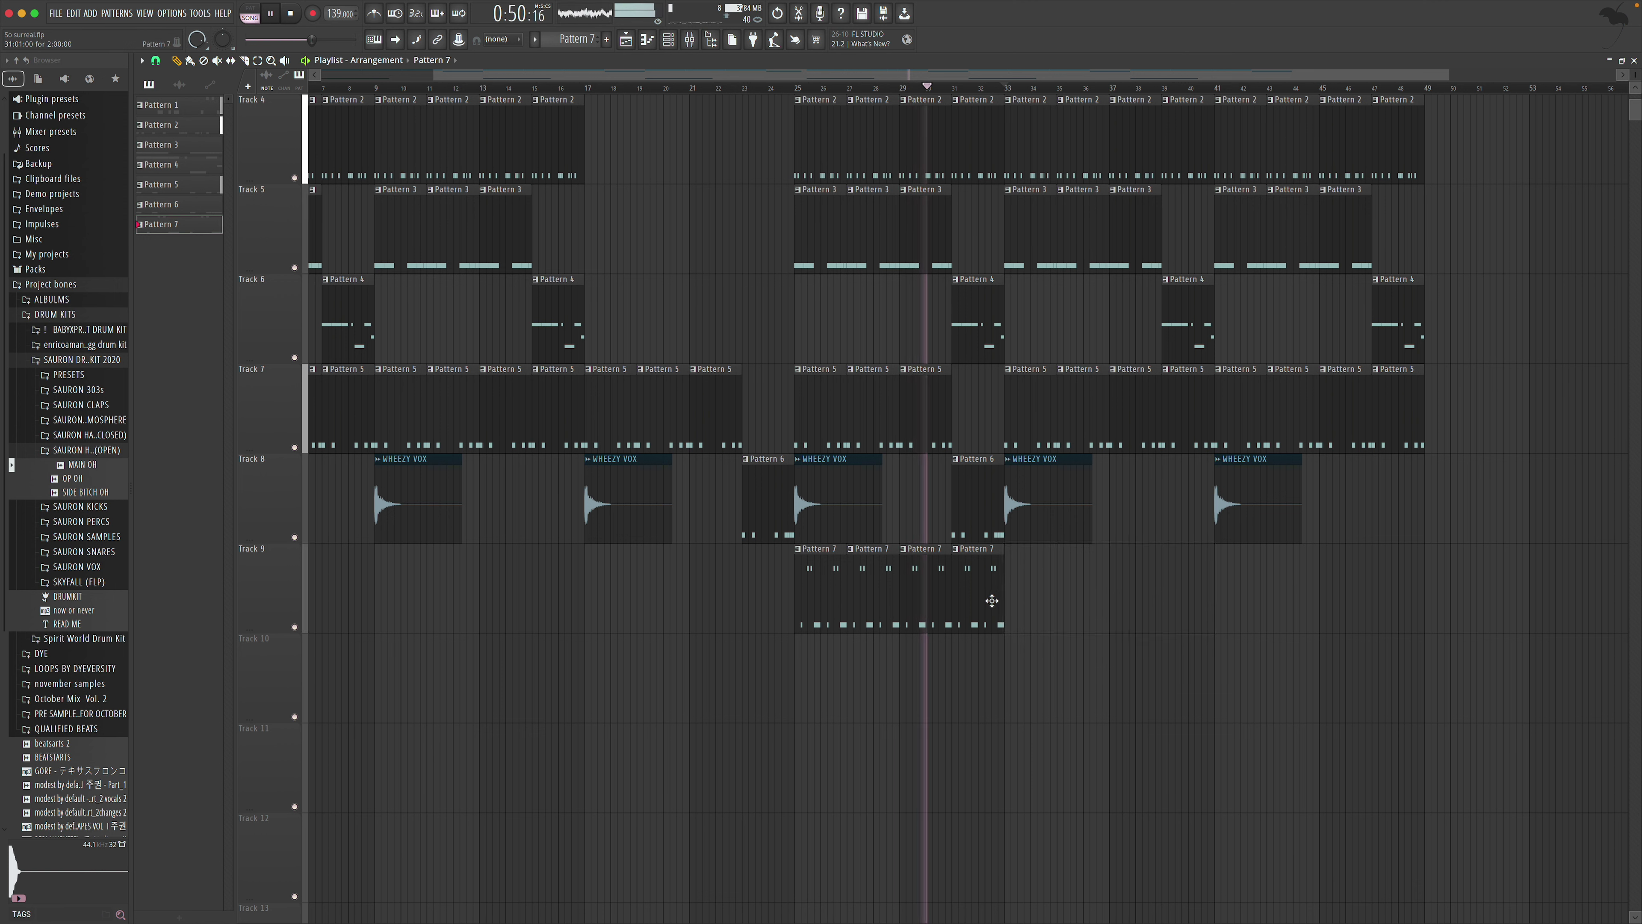
{"action": "left_click", "coordinate": [191, 62]}
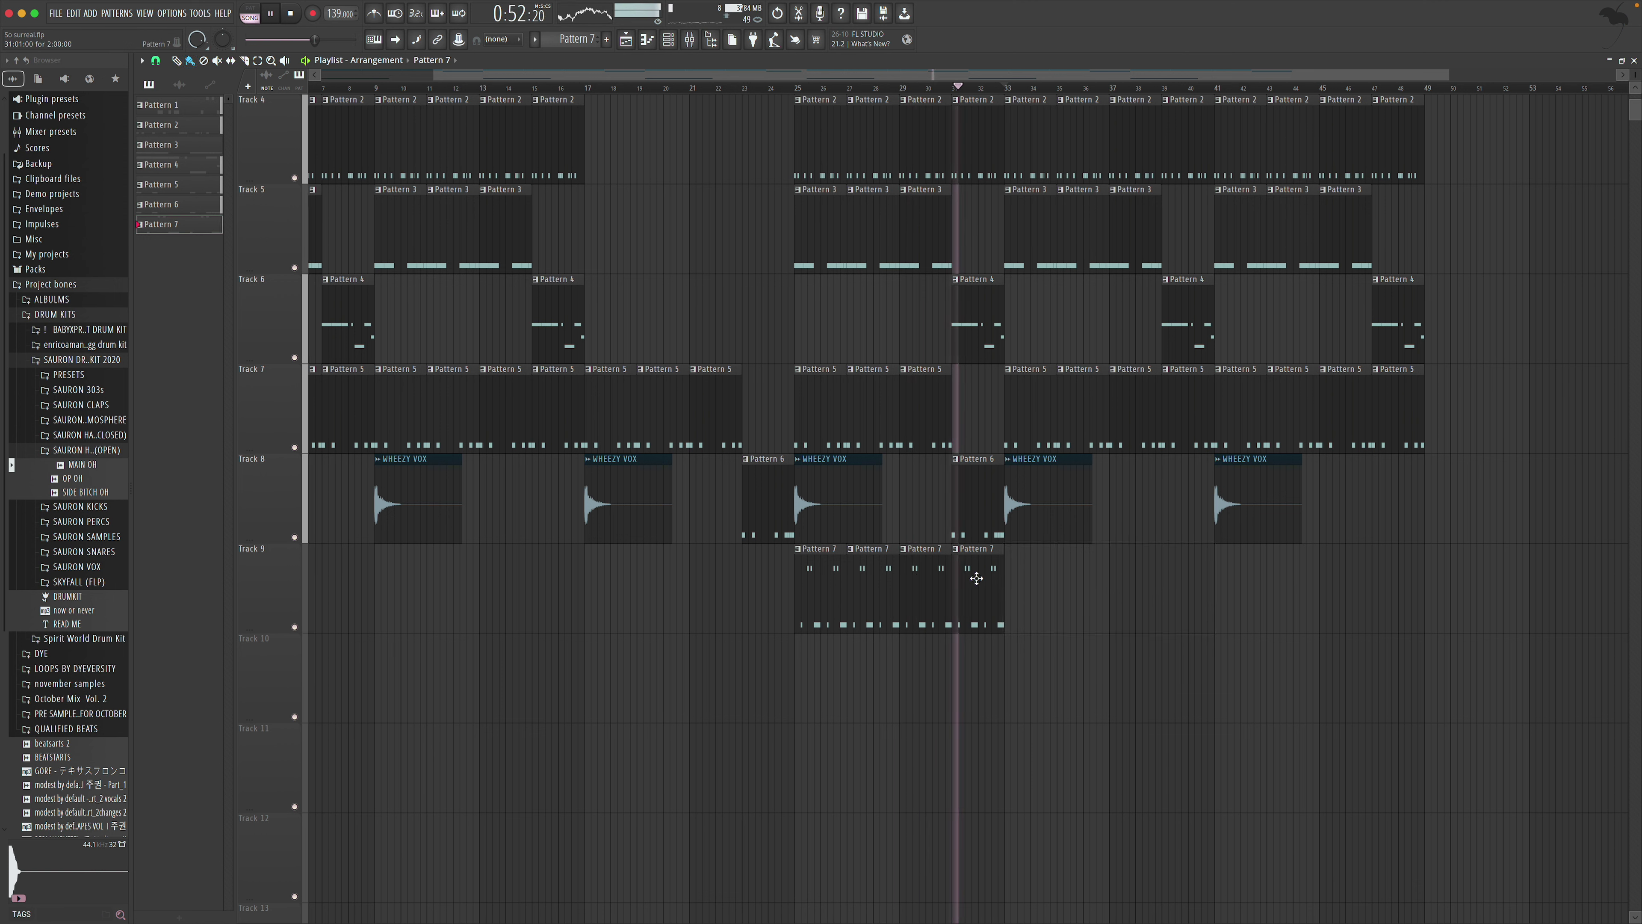
{"action": "left_click_drag", "start_coordinate": [1013, 586], "coordinate": [1184, 597]}
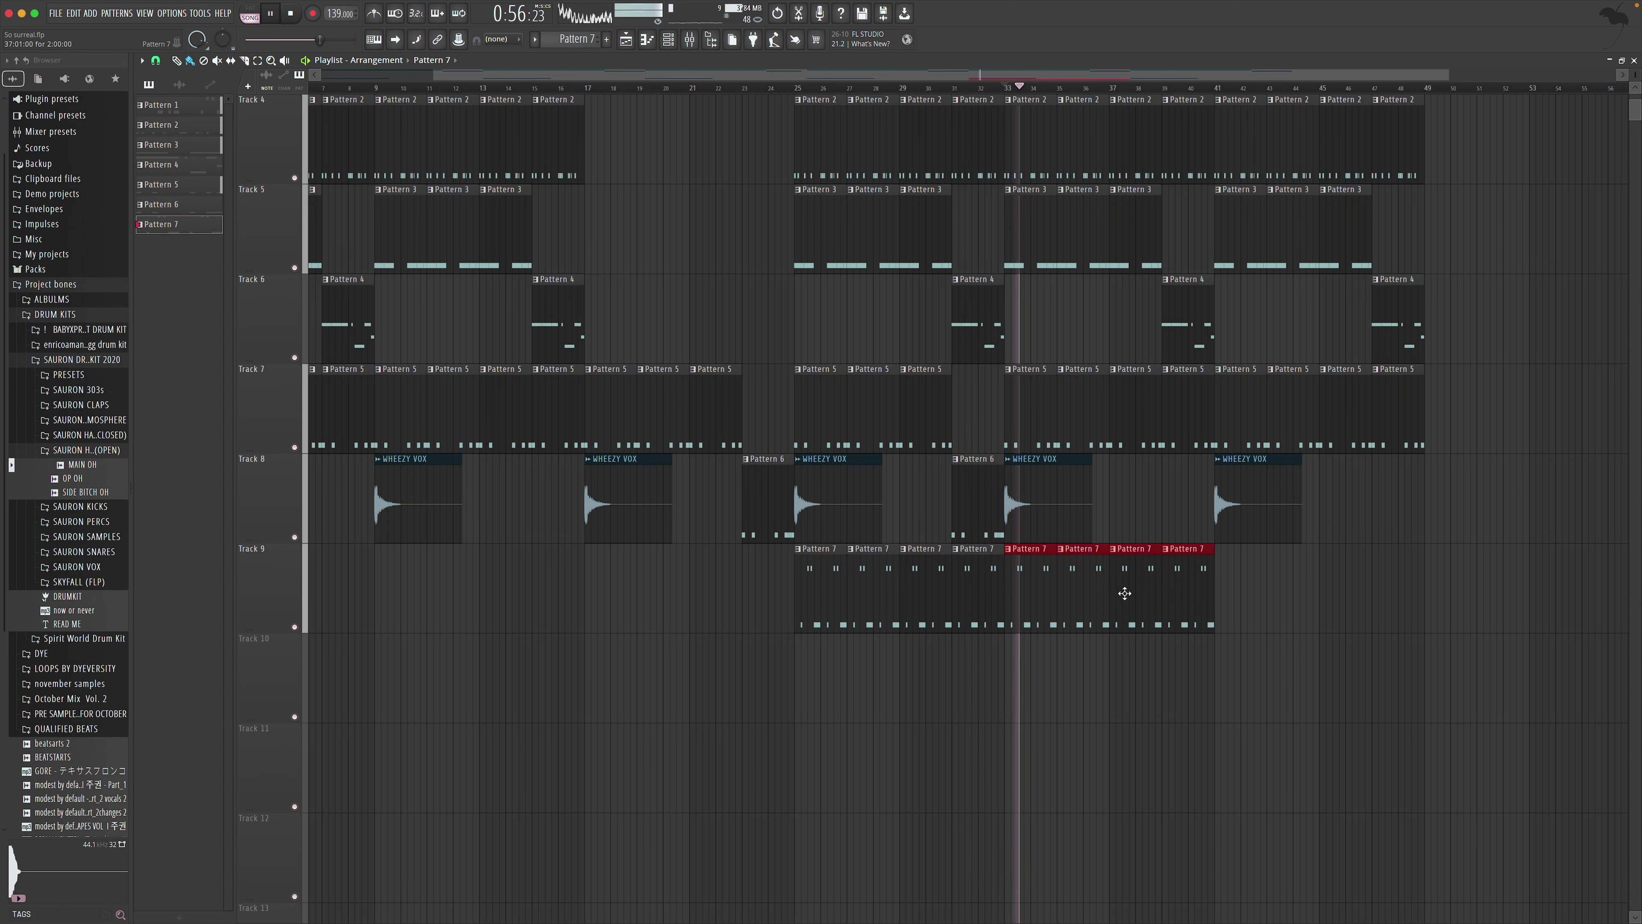
Place a Pattern 6 clip on Track 8 from bar 39 to bar 41 and delete the Pattern 5 clip above it on Track 7
{"action": "scroll", "coordinate": [1125, 593], "scroll_direction": "right", "scroll_amount": 3}
{"action": "scroll", "coordinate": [1126, 593], "scroll_direction": "right", "scroll_amount": 2}
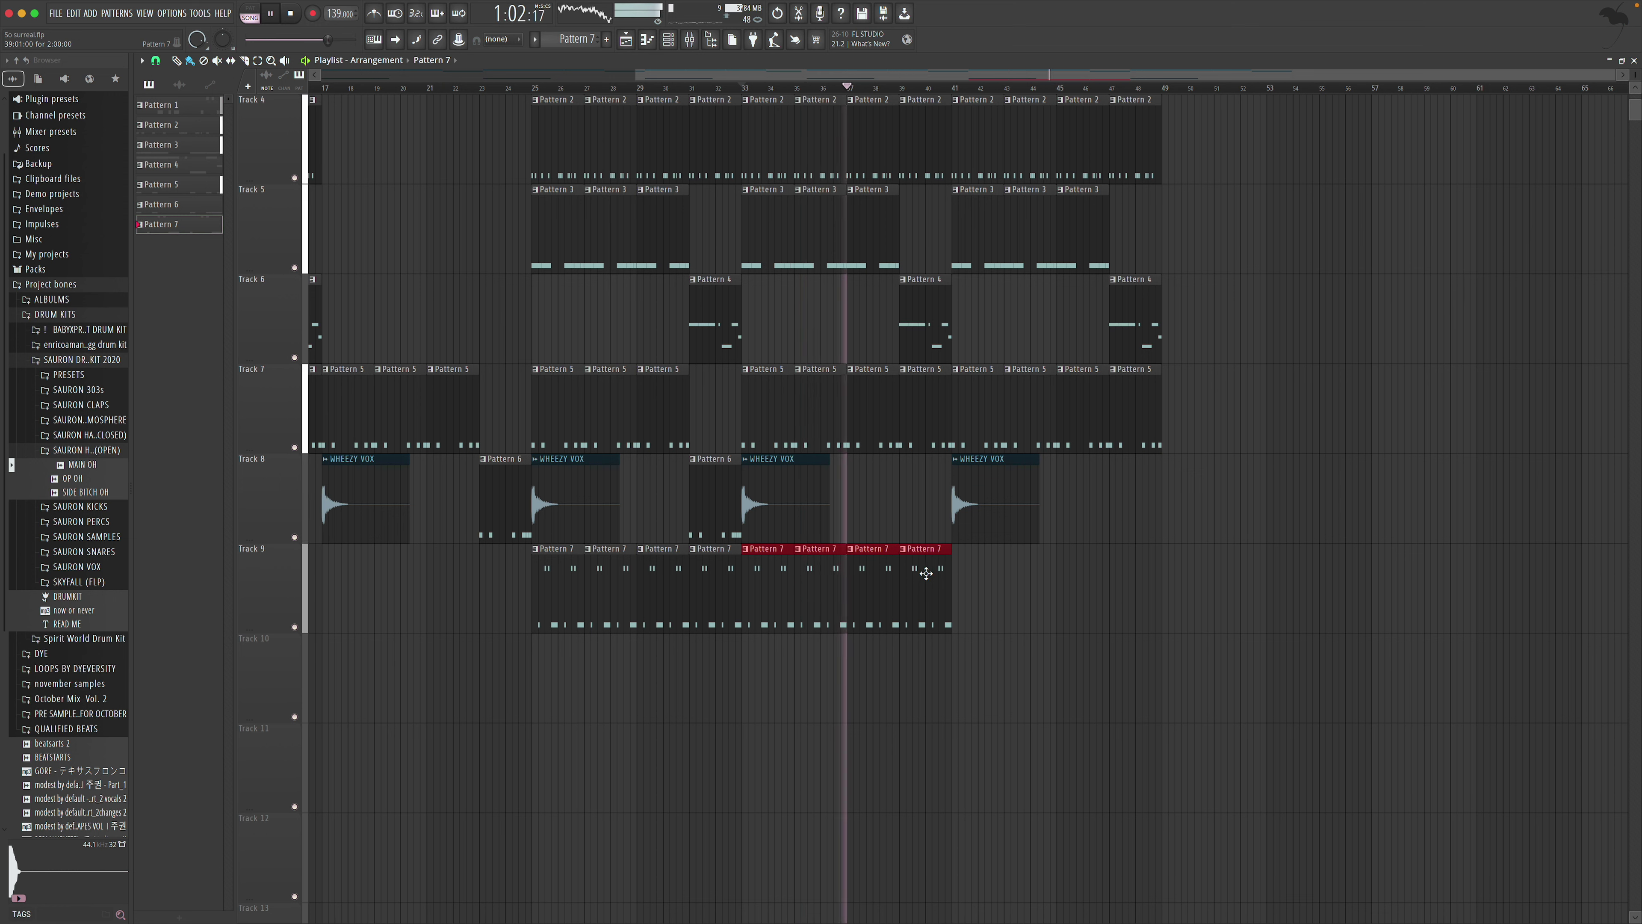
{"action": "left_click", "coordinate": [522, 475]}
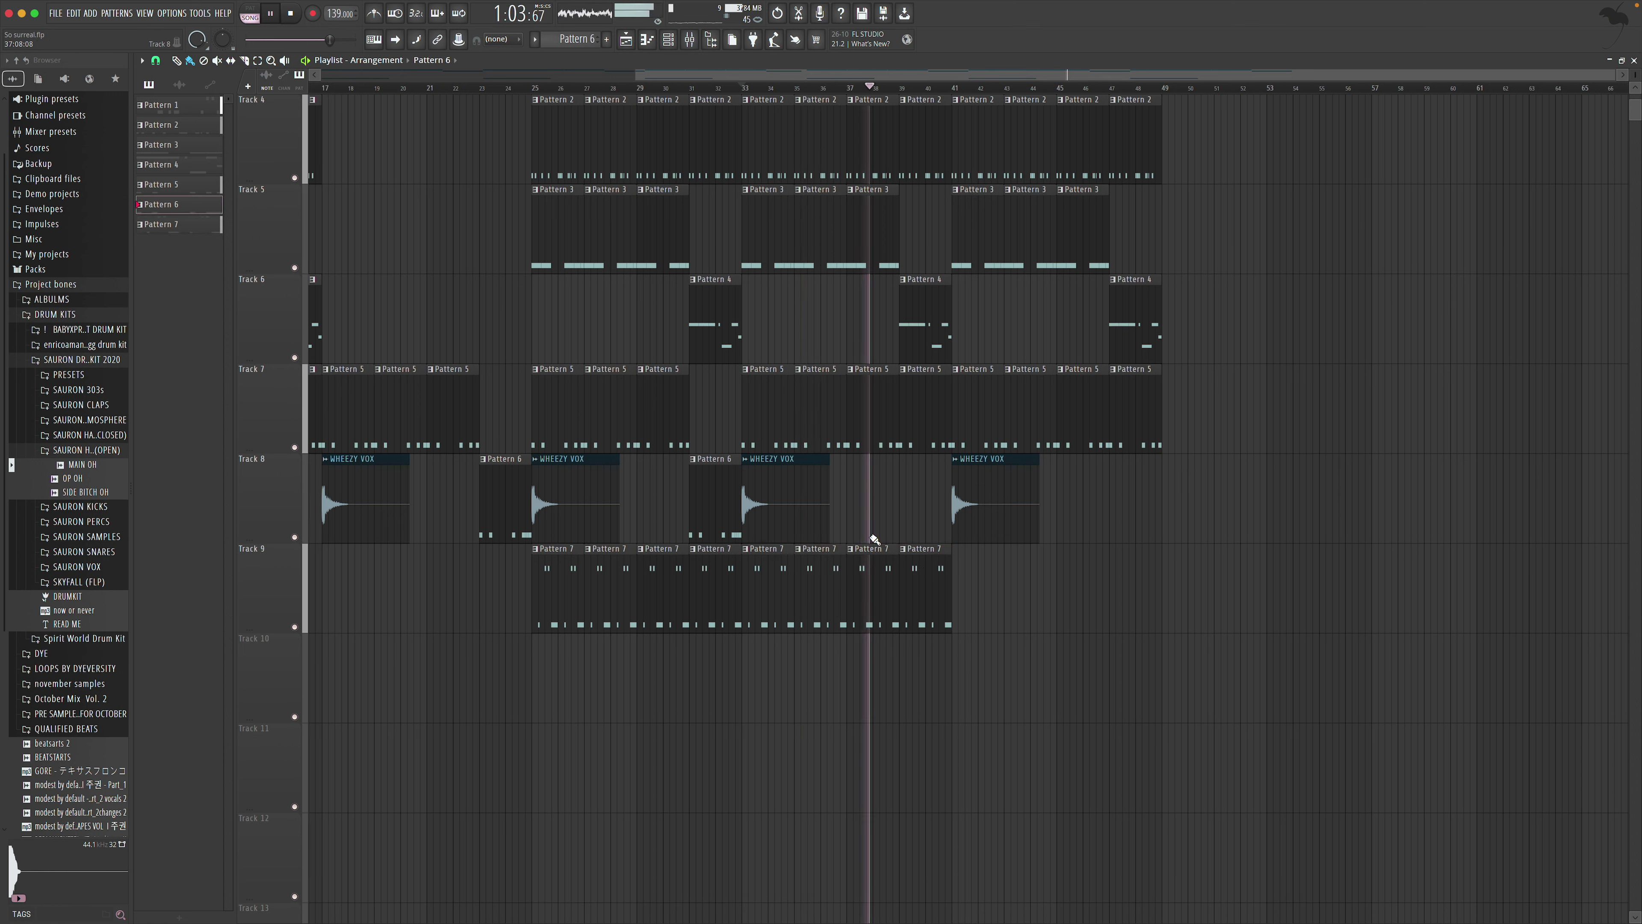
{"action": "left_click", "coordinate": [905, 518]}
{"action": "right_click", "coordinate": [921, 427]}
Delete all pattern and WHEEZY VOX clips from bar 41 onward on Tracks 3 to 8, keeping only the Maykretch sample clips
{"action": "scroll", "coordinate": [996, 522], "scroll_direction": "up", "scroll_amount": 3}
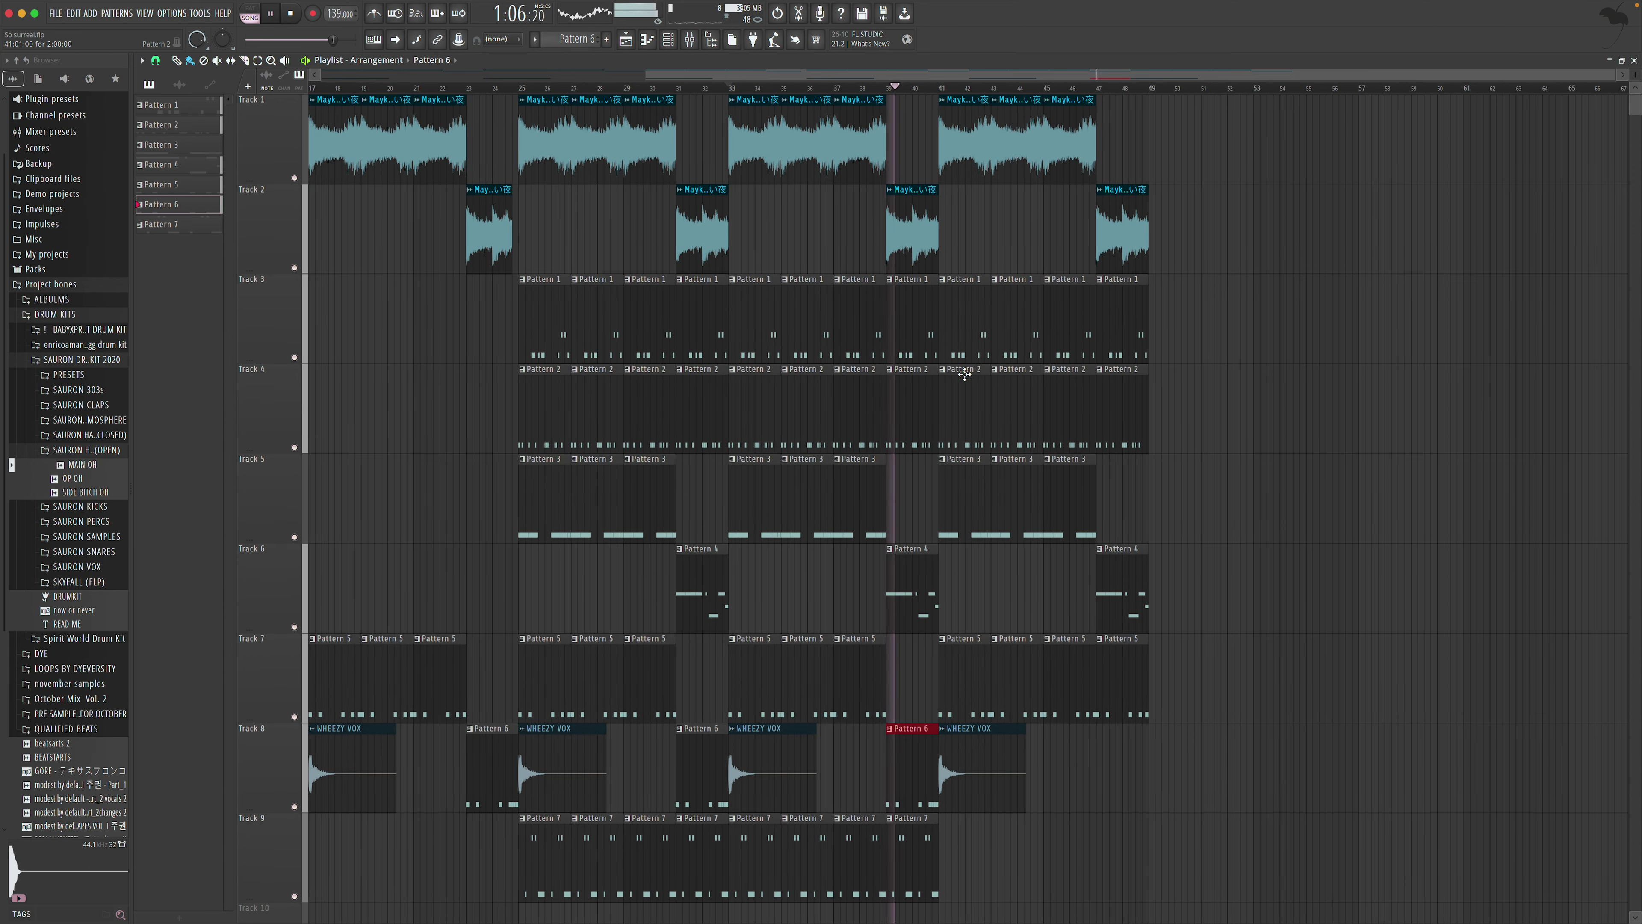
{"action": "right_click", "coordinate": [971, 352]}
{"action": "right_click", "coordinate": [970, 418]}
{"action": "right_click", "coordinate": [1112, 582]}
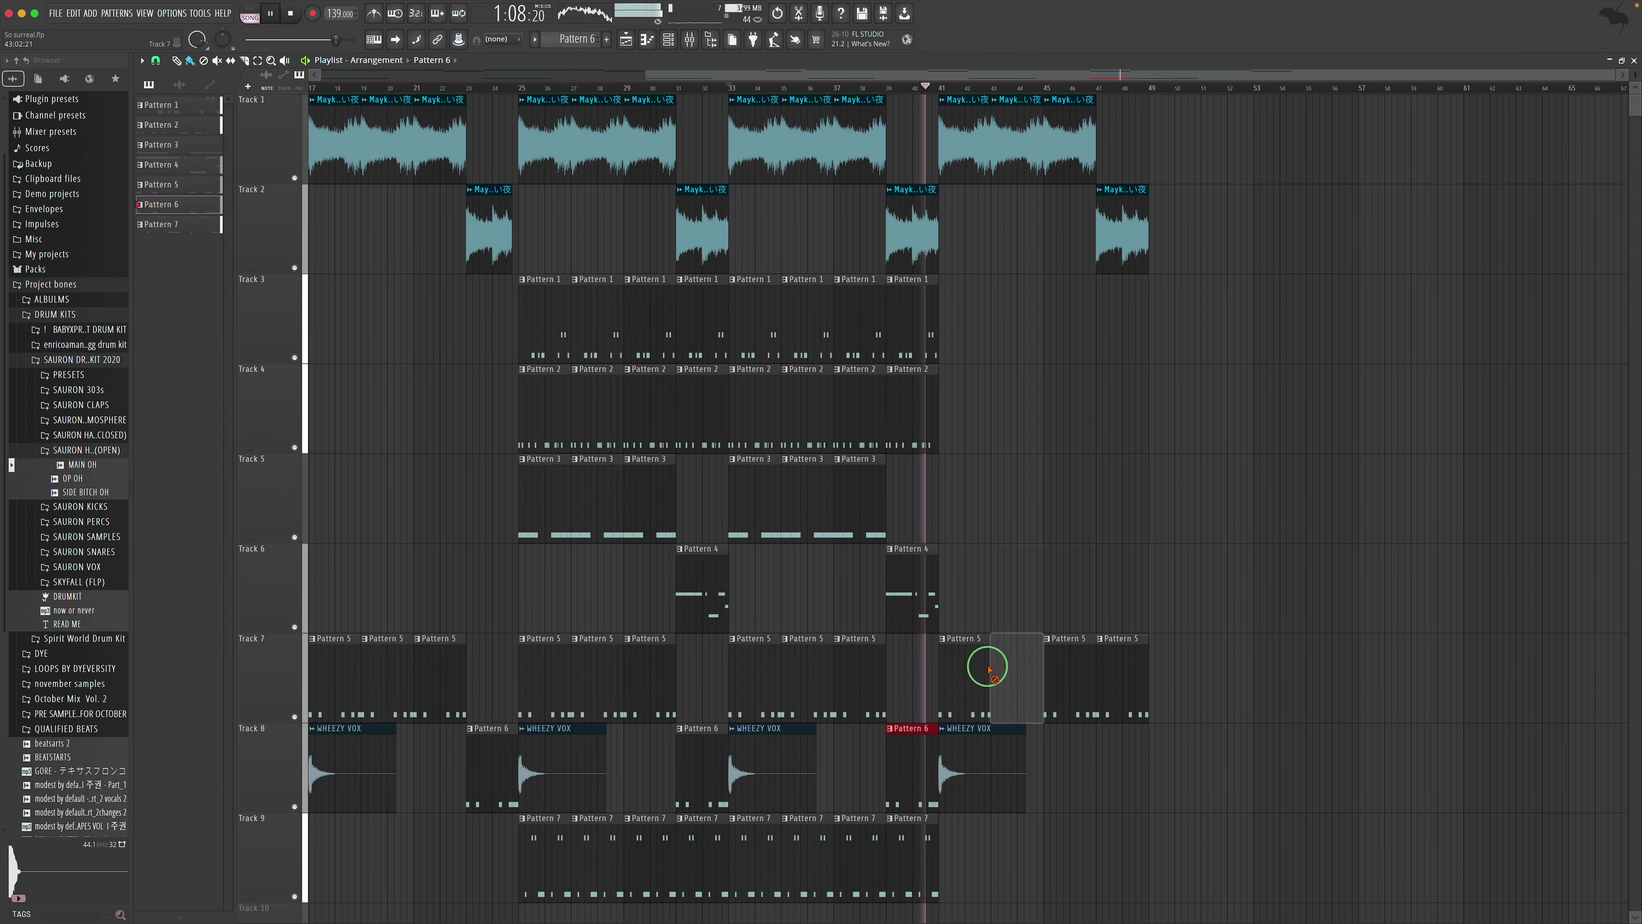
{"action": "right_click", "coordinate": [970, 738]}
{"action": "right_click", "coordinate": [1067, 673]}
Duplicate the Maykretch sample clips on Tracks 1 and 2 from bars 41–49 and place the copy at bar 49
{"action": "scroll", "coordinate": [953, 453], "scroll_direction": "right", "scroll_amount": 3}
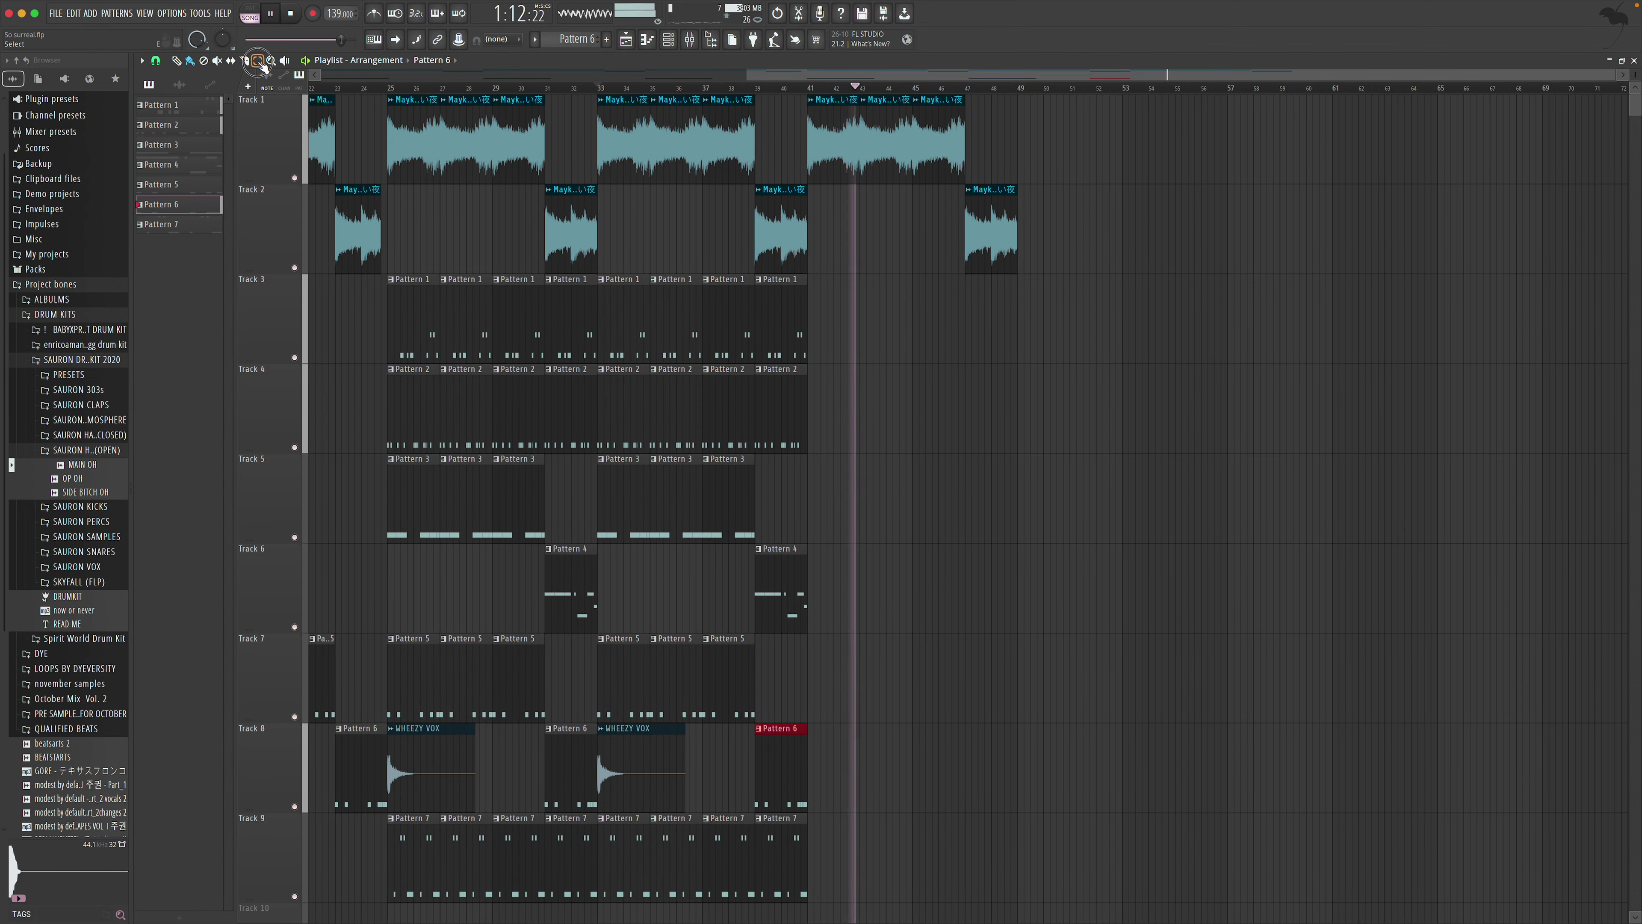
{"action": "scroll", "coordinate": [873, 228], "scroll_direction": "right", "scroll_amount": 2}
{"action": "left_click_drag", "start_coordinate": [785, 171], "coordinate": [979, 243]}
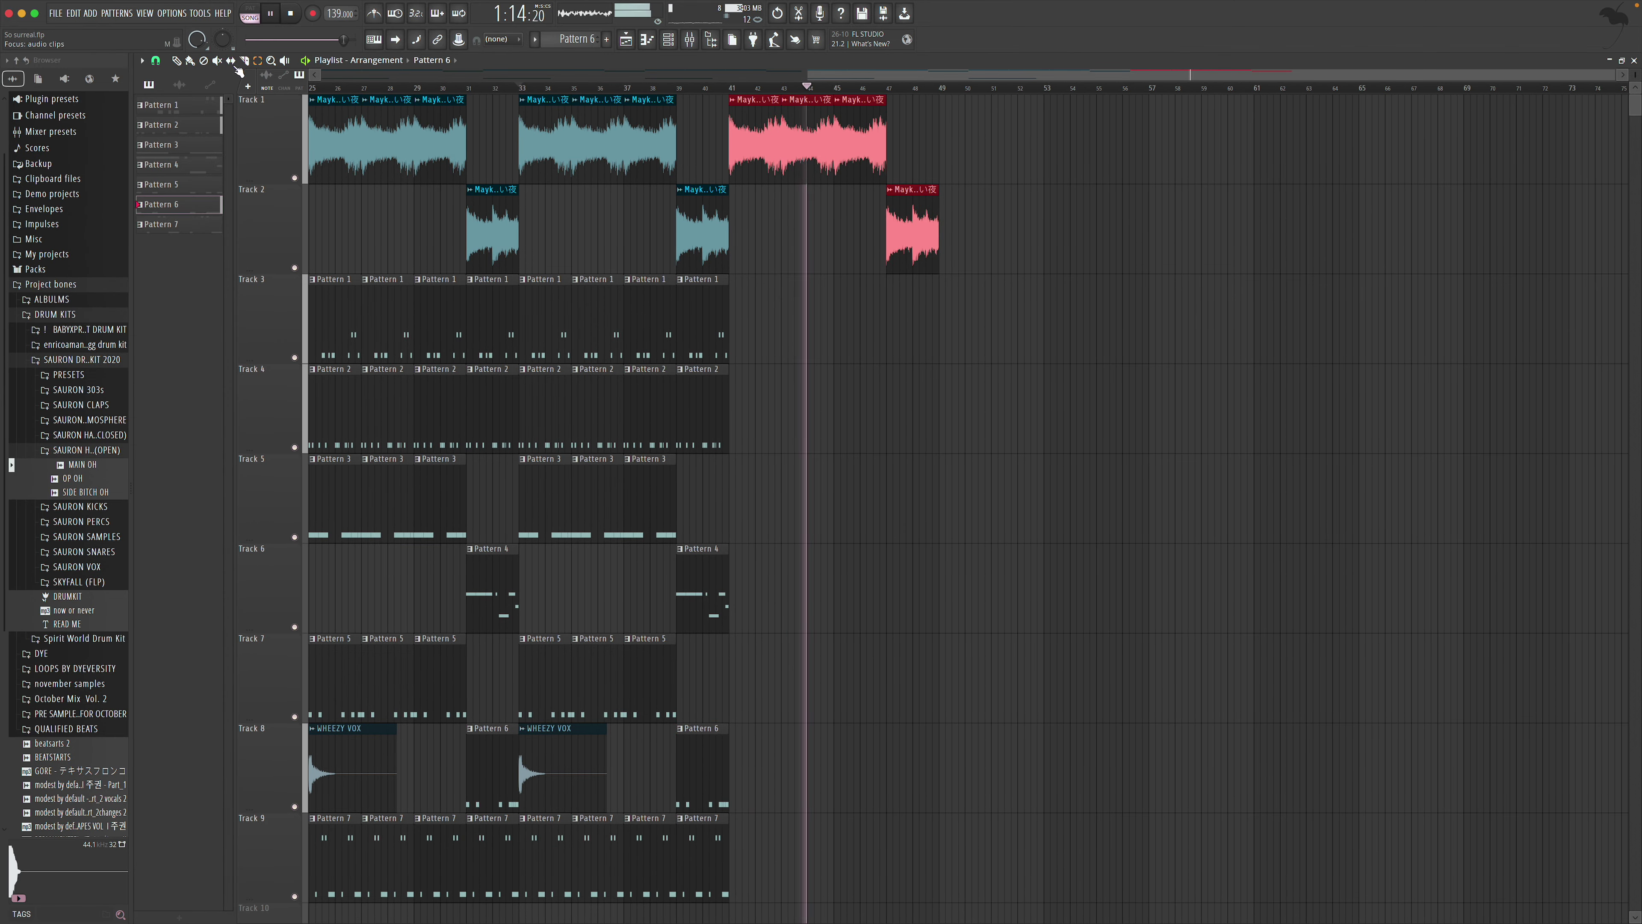
{"action": "left_click_drag", "start_coordinate": [732, 176], "coordinate": [944, 173]}
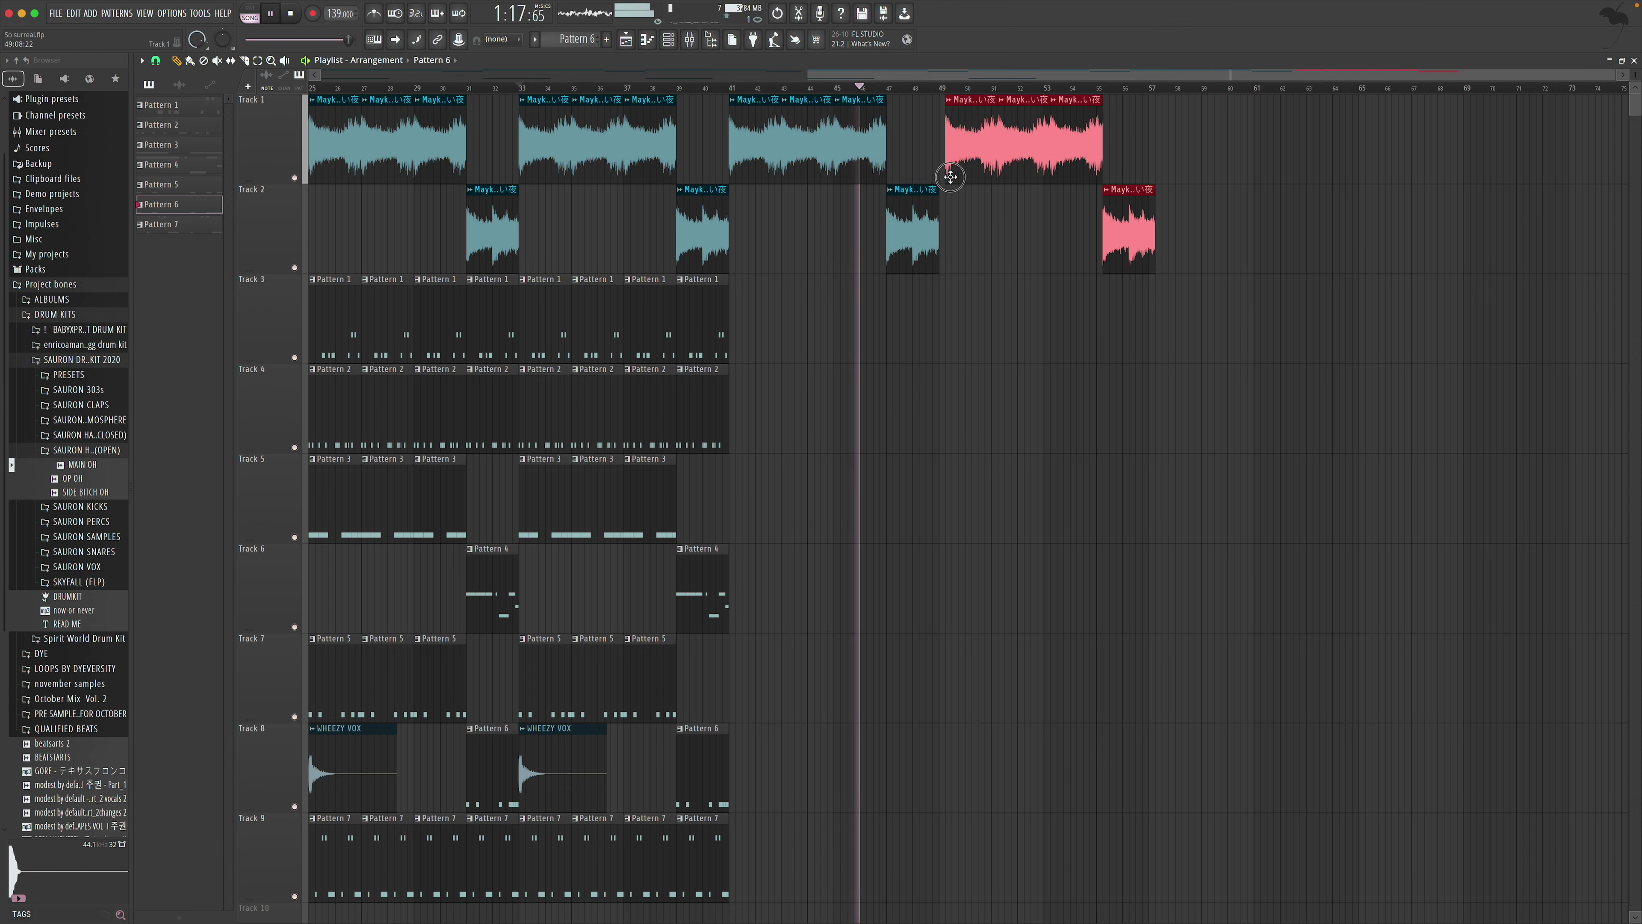
{"action": "left_click", "coordinate": [989, 253]}
Stop playback and delete the duplicated Maykretch sample clips from bar 49 onward on Tracks 1 and 2
{"action": "scroll", "coordinate": [993, 278], "scroll_direction": "down", "scroll_amount": 5}
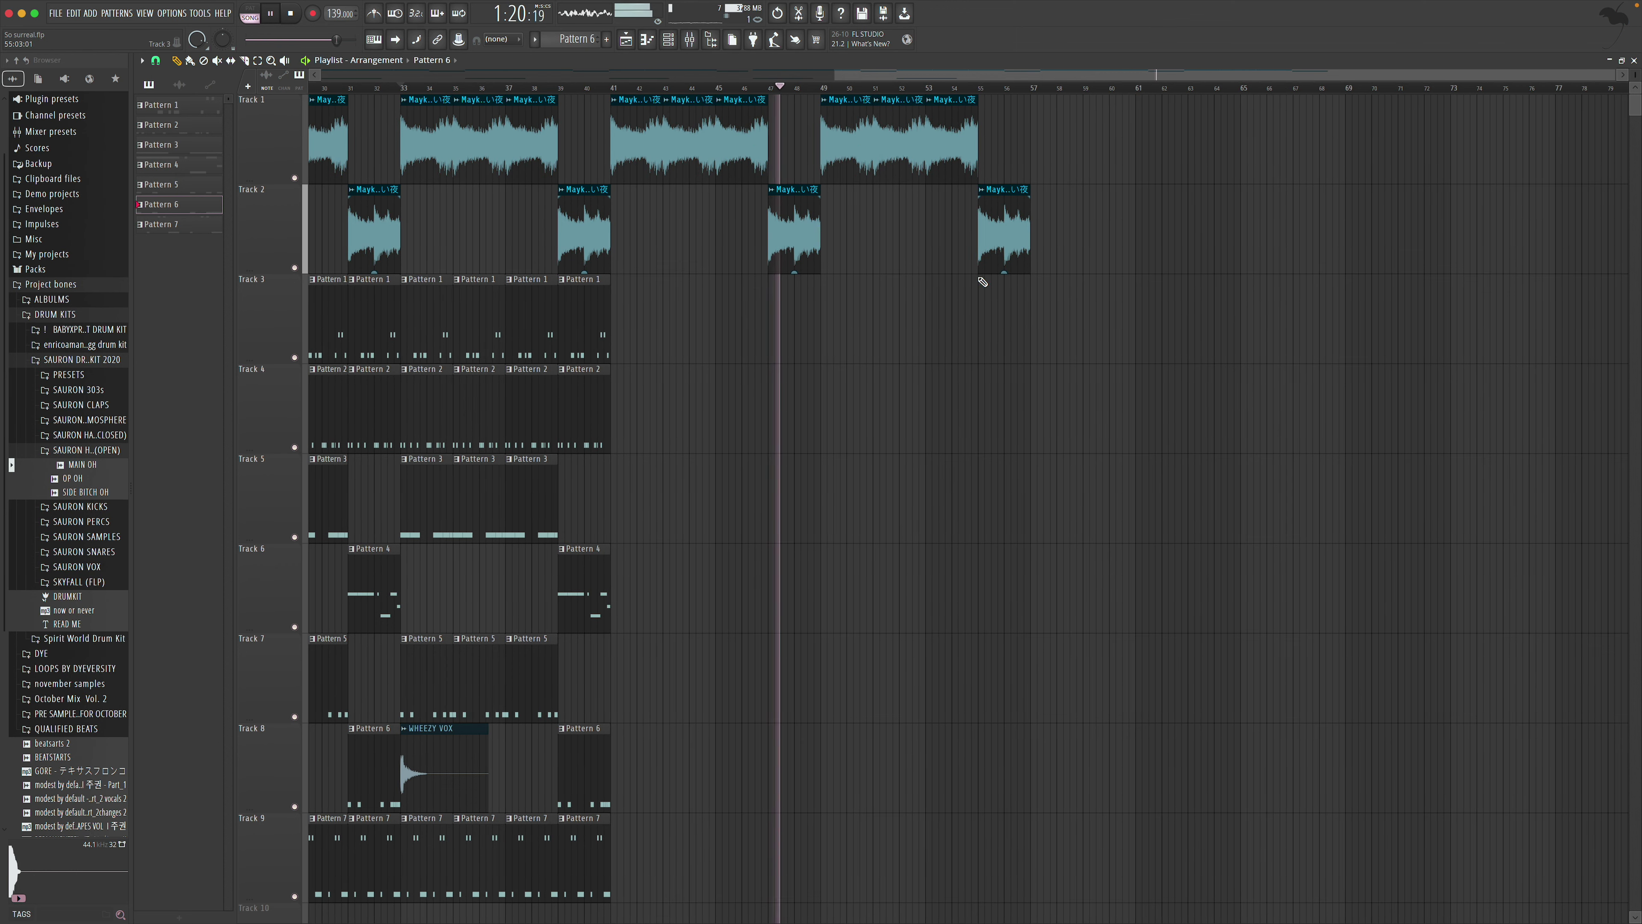
{"action": "key", "text": "space"}
{"action": "right_click", "coordinate": [831, 174]}
{"action": "right_click", "coordinate": [885, 172]}
{"action": "right_click", "coordinate": [937, 174]}
{"action": "right_click", "coordinate": [998, 246]}
Select bars 1 to 17 and export them as the WAV file So surreal filter (DRUMS) into the november samples folder
{"action": "scroll", "coordinate": [394, 164], "scroll_direction": "up", "scroll_amount": 15}
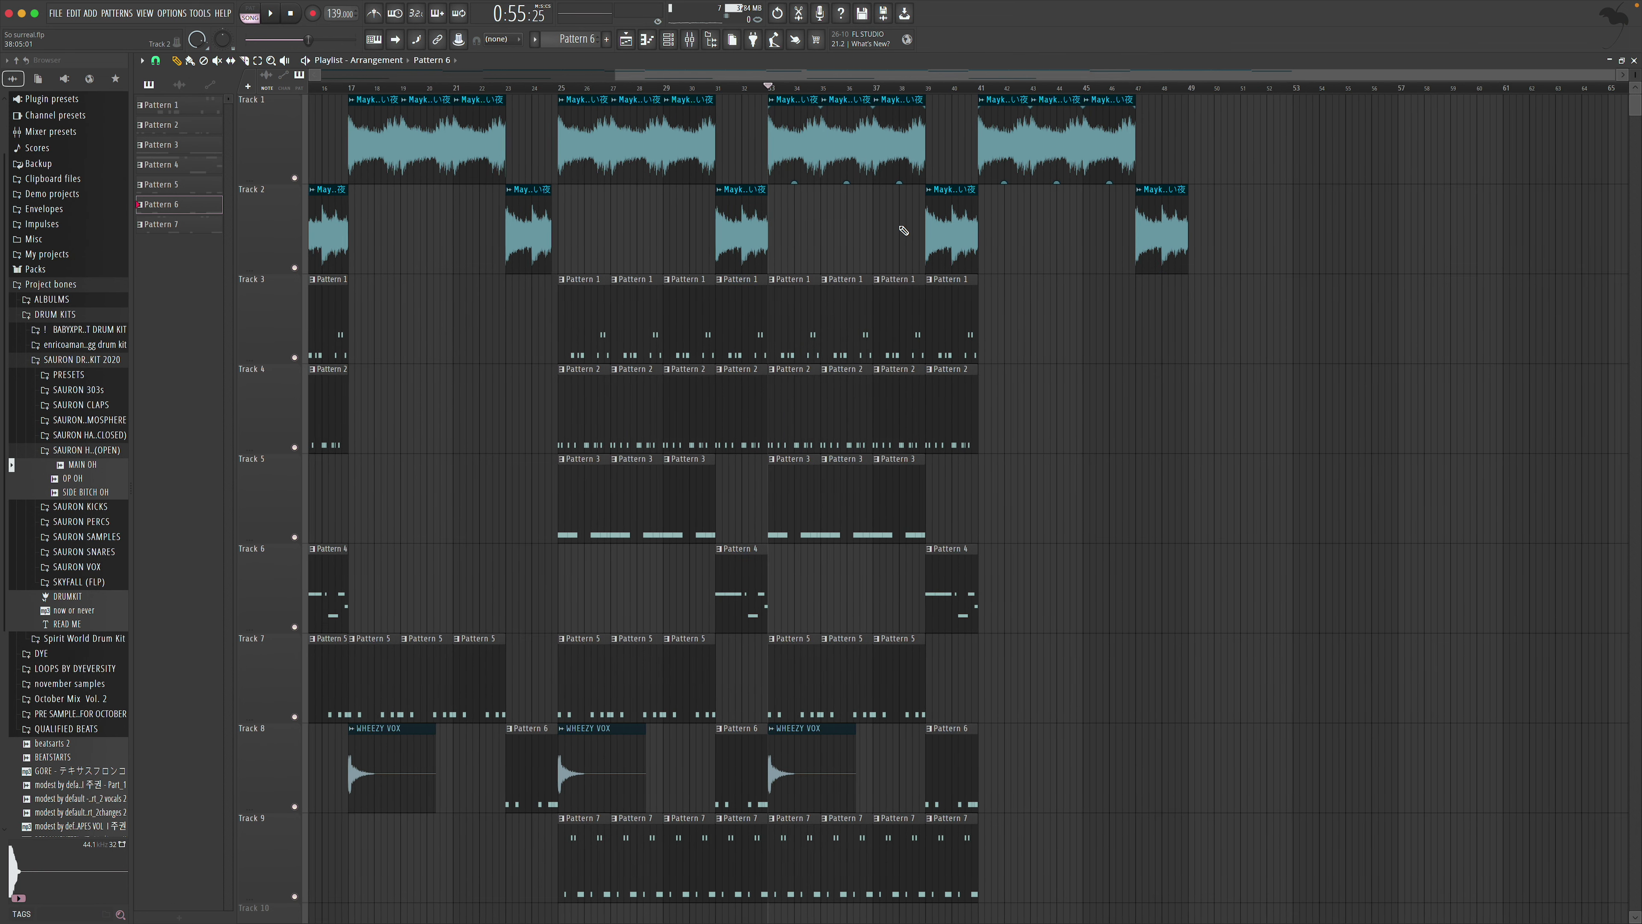
{"action": "left_click", "coordinate": [273, 62]}
{"action": "right_click", "coordinate": [690, 245]}
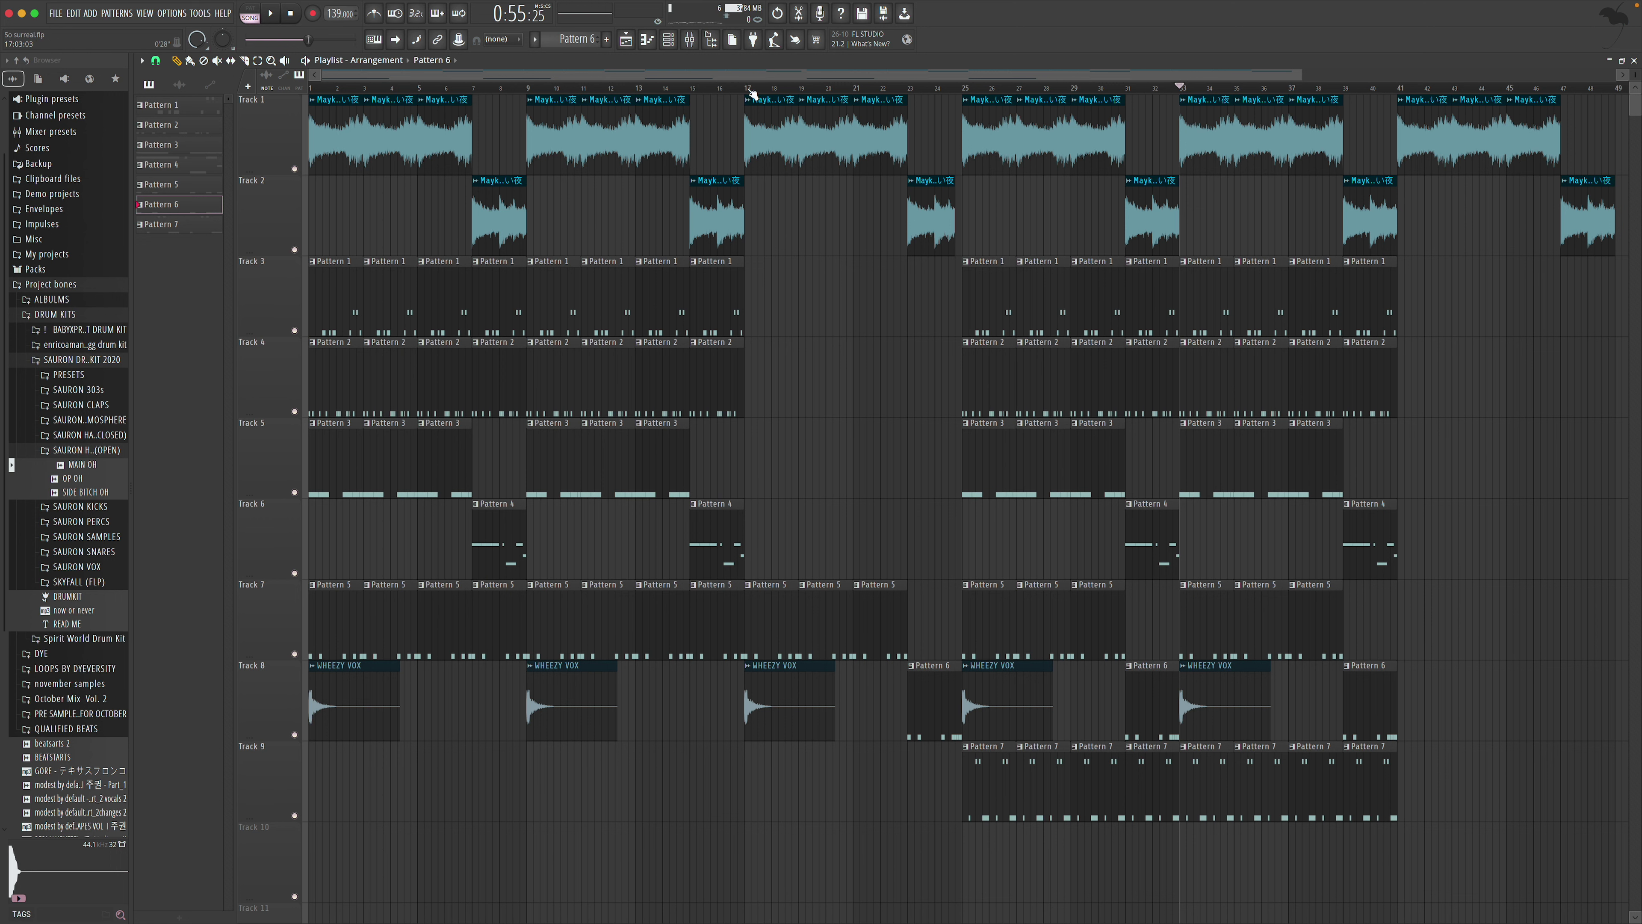
{"action": "left_click_drag", "start_coordinate": [752, 94], "coordinate": [235, 123]}
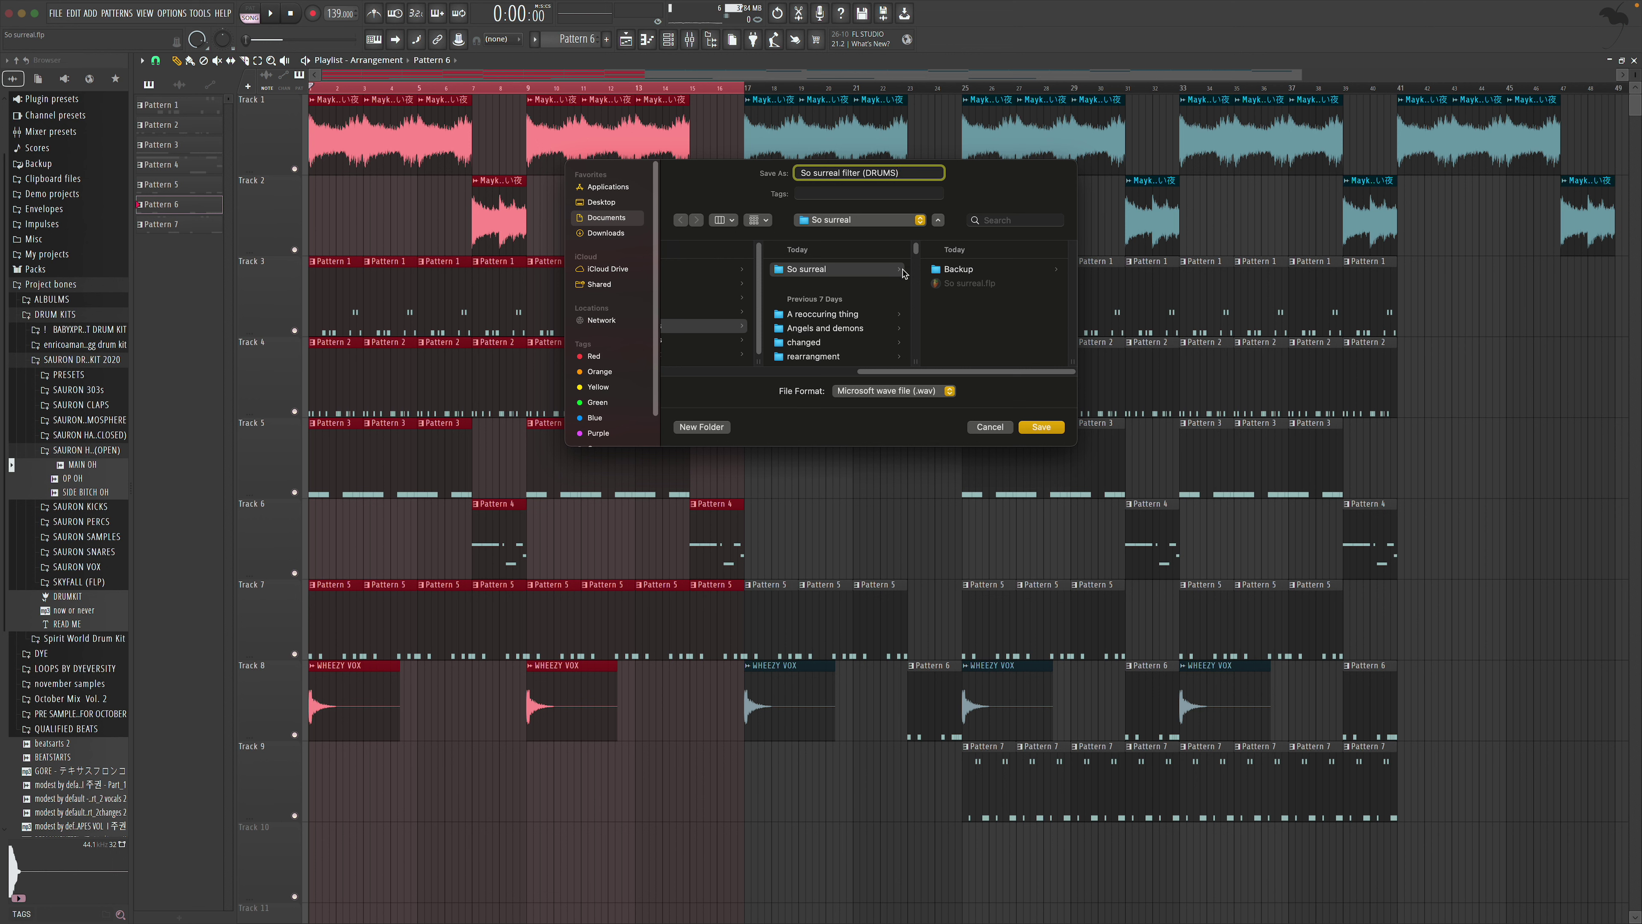
{"action": "left_click", "coordinate": [920, 220]}
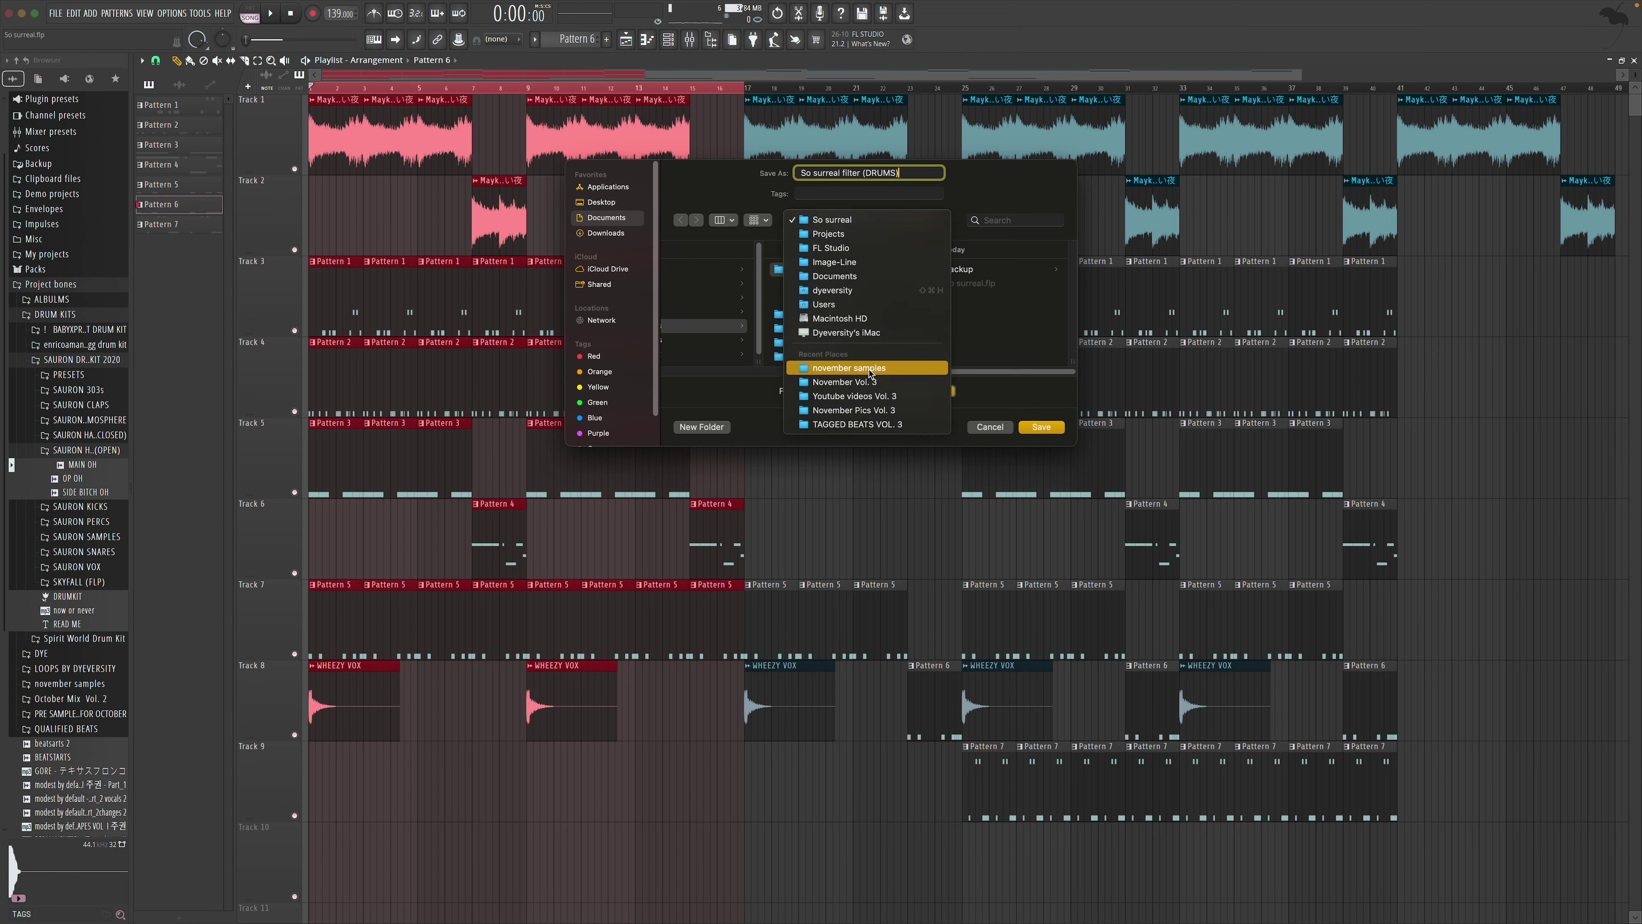
{"action": "left_click", "coordinate": [871, 368]}
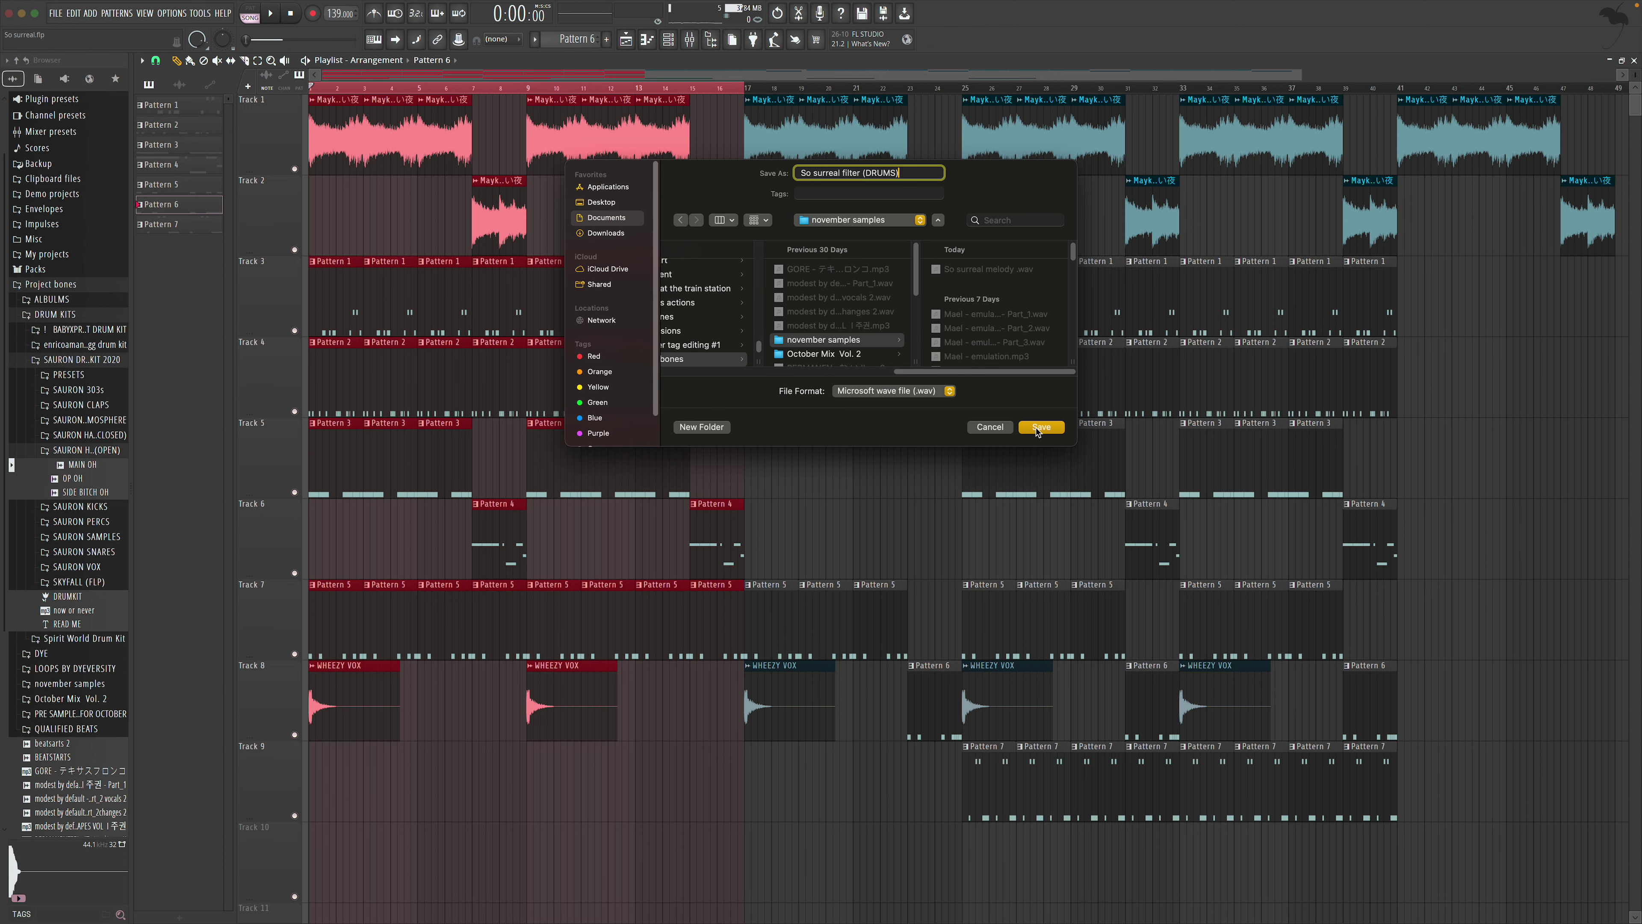
{"action": "left_click", "coordinate": [1039, 428]}
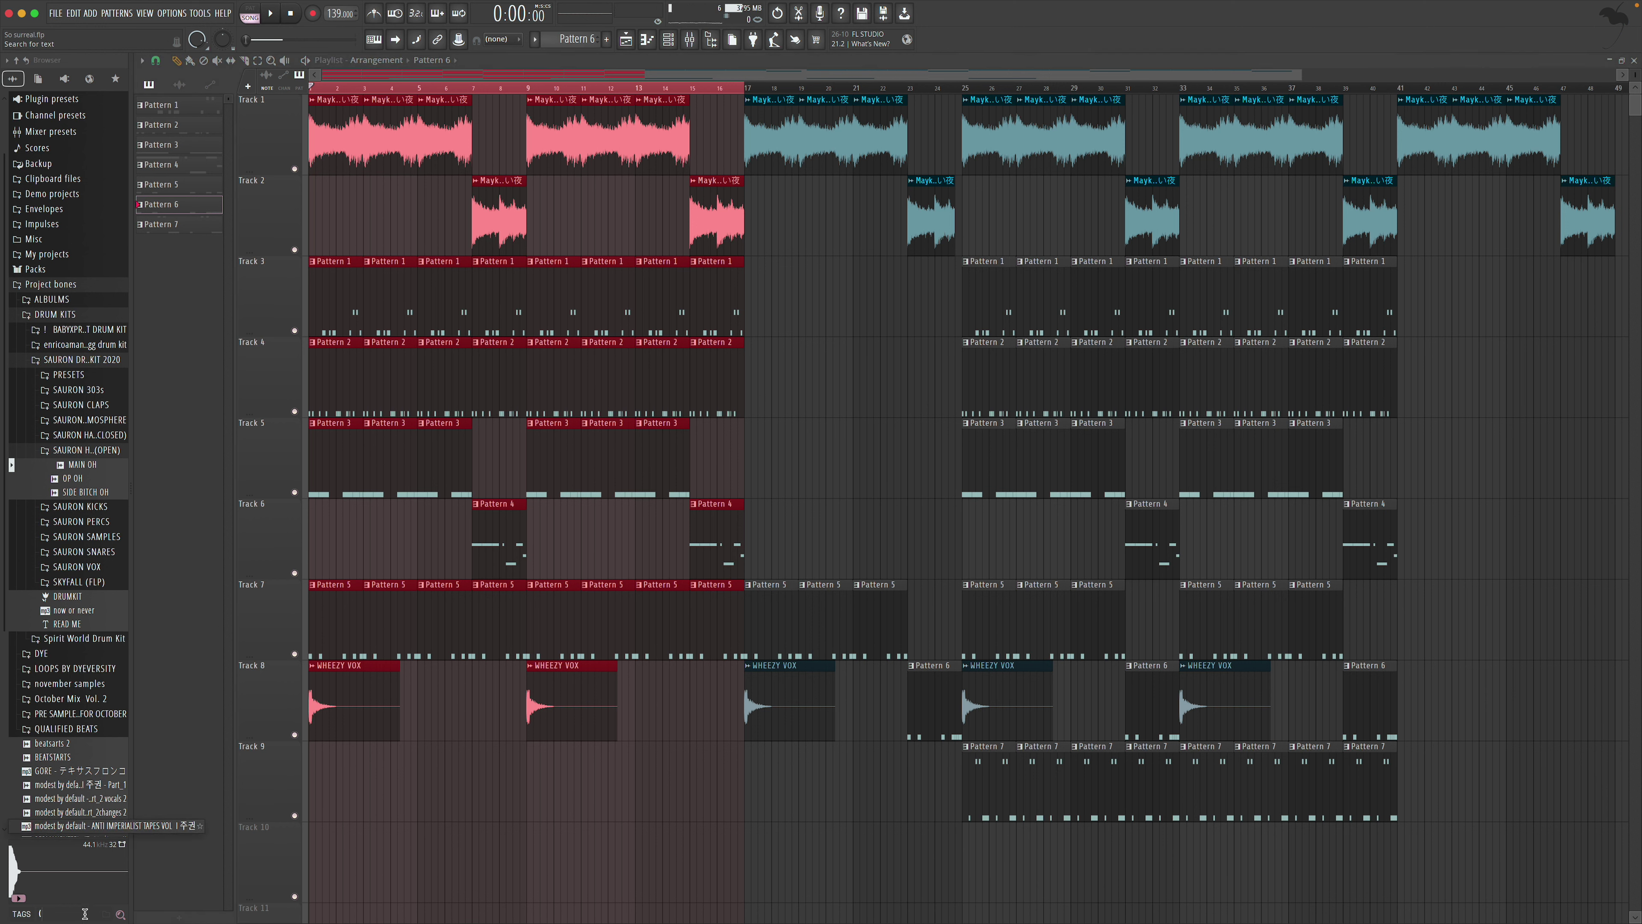
Search the browser for (DRUMS and add the So surreal filter (DRUMS) audio to Track 5 near bar 43
{"action": "key", "text": "BackSpace"}
{"action": "type", "text": "DRUMS"}
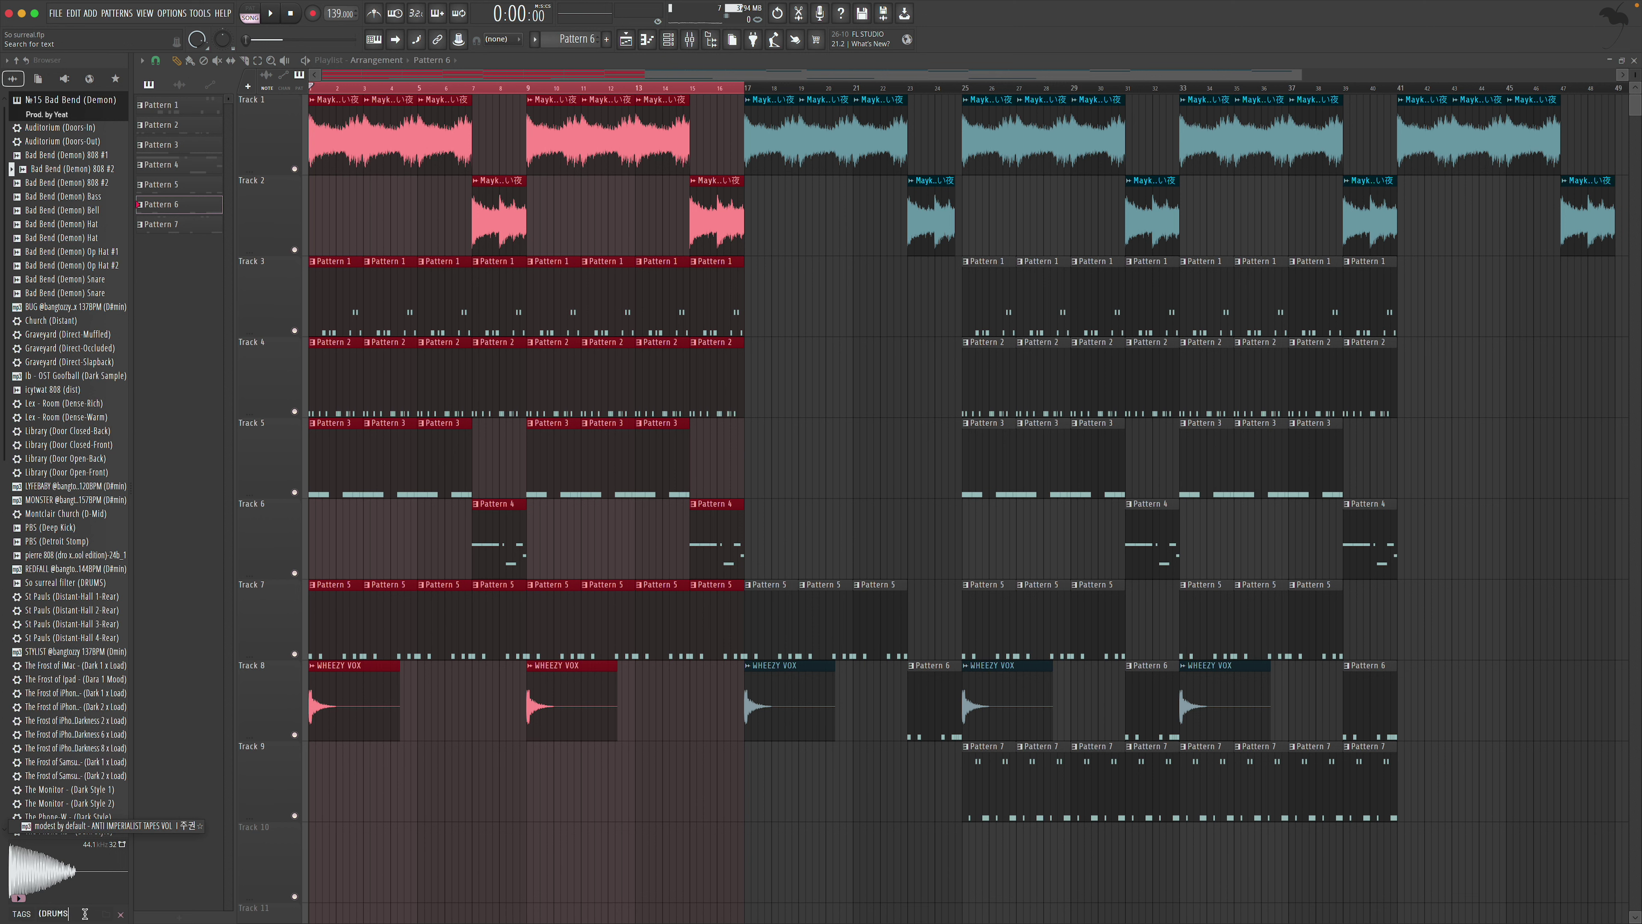
{"action": "key", "text": "Return"}
{"action": "left_click_drag", "start_coordinate": [71, 97], "coordinate": [1474, 453]}
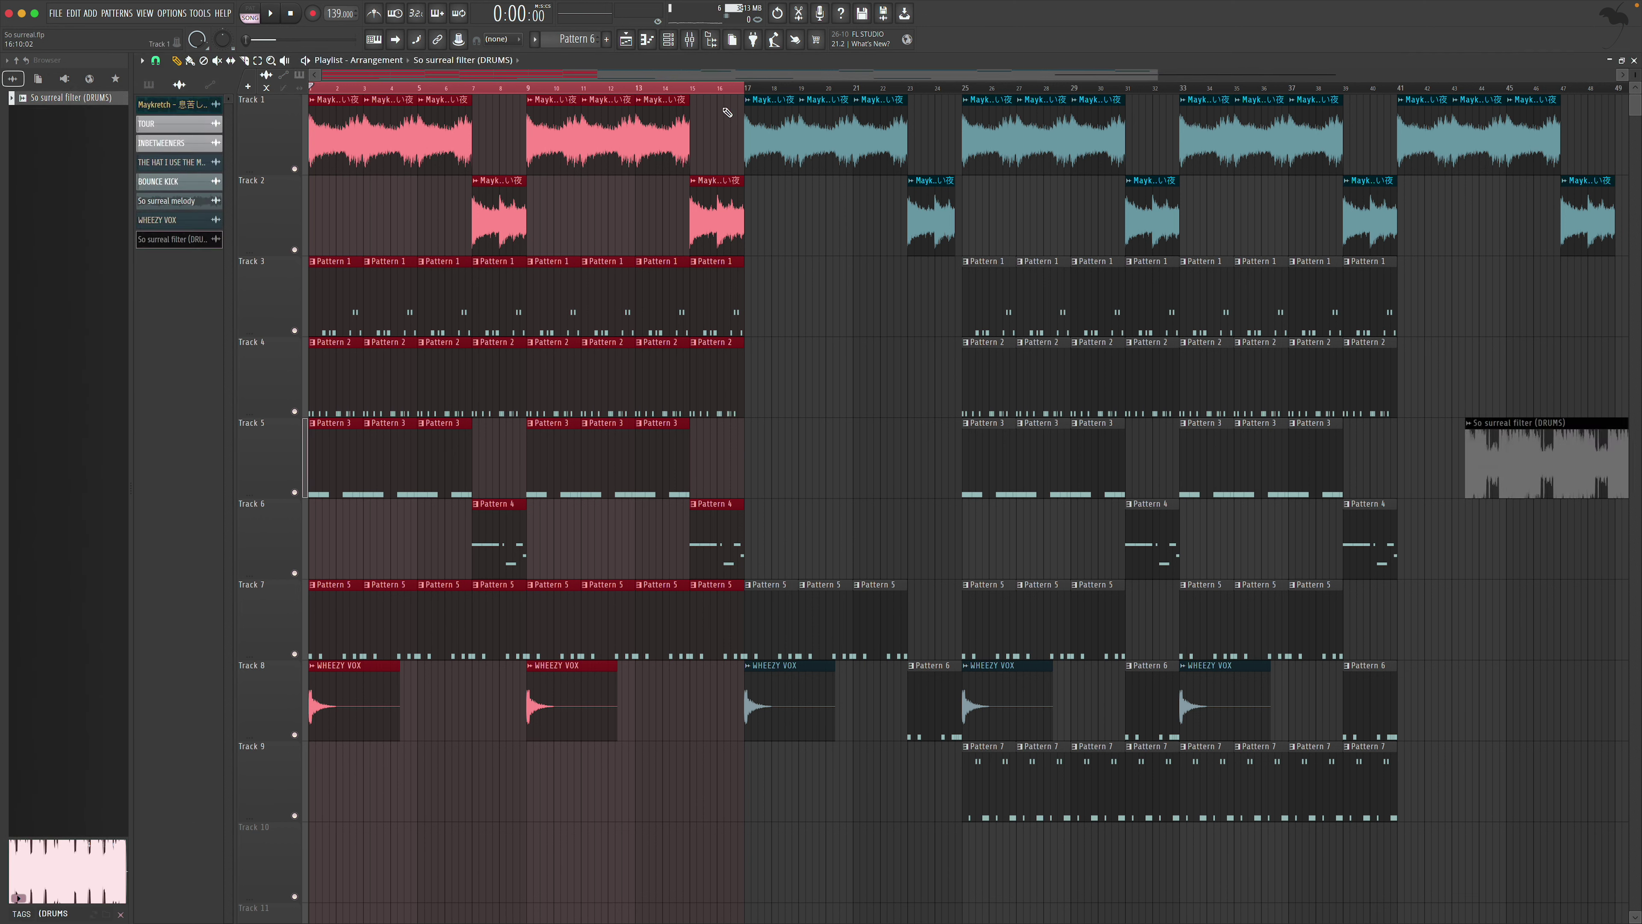
Clear the time selection over bars 1 to 17 and clear the browser search
{"action": "left_click_drag", "start_coordinate": [750, 92], "coordinate": [291, 90]}
{"action": "scroll", "coordinate": [276, 106], "scroll_direction": "right", "scroll_amount": 3}
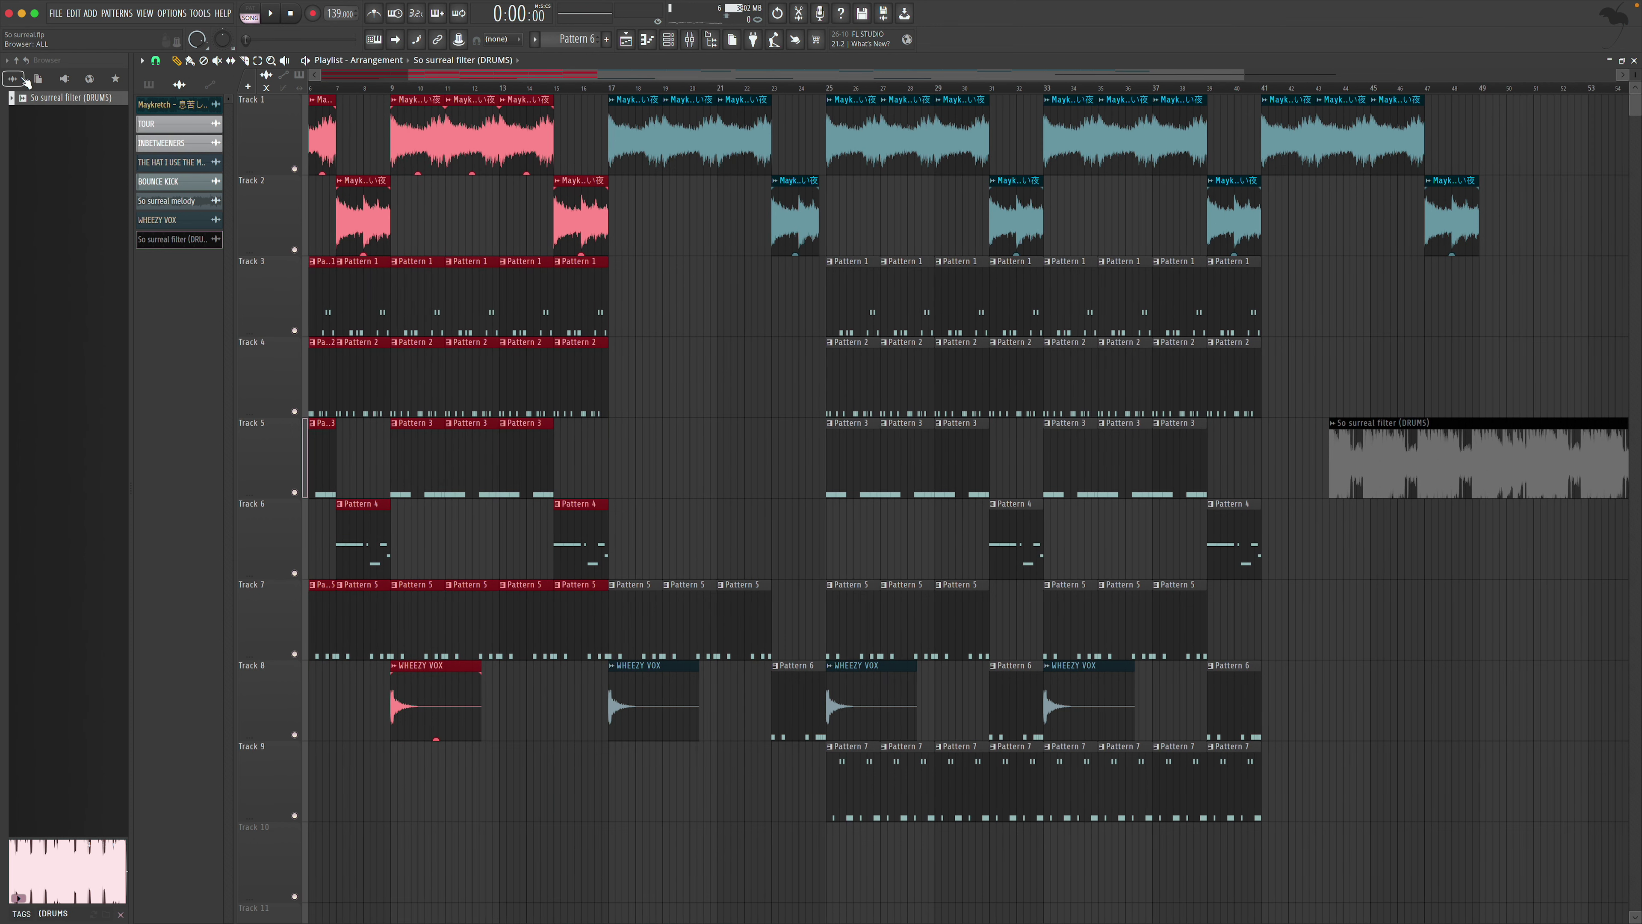
{"action": "left_click", "coordinate": [123, 916]}
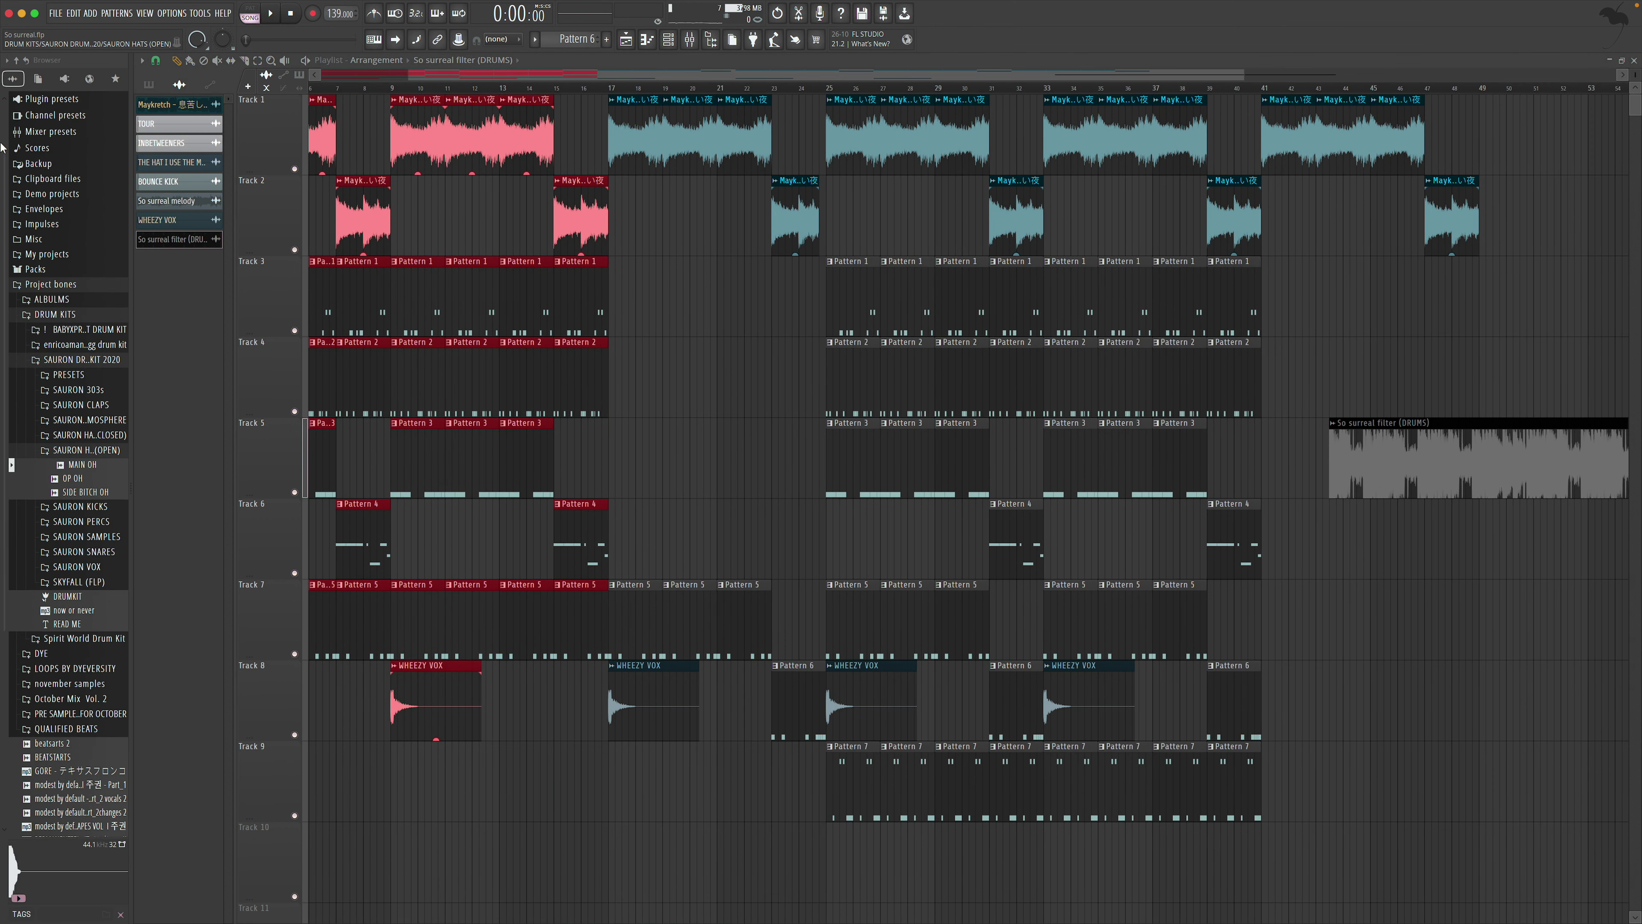
Move the So surreal filter (DRUMS) clip on Track 5 so it starts at bar 49
{"action": "scroll", "coordinate": [1012, 224], "scroll_direction": "right", "scroll_amount": 8}
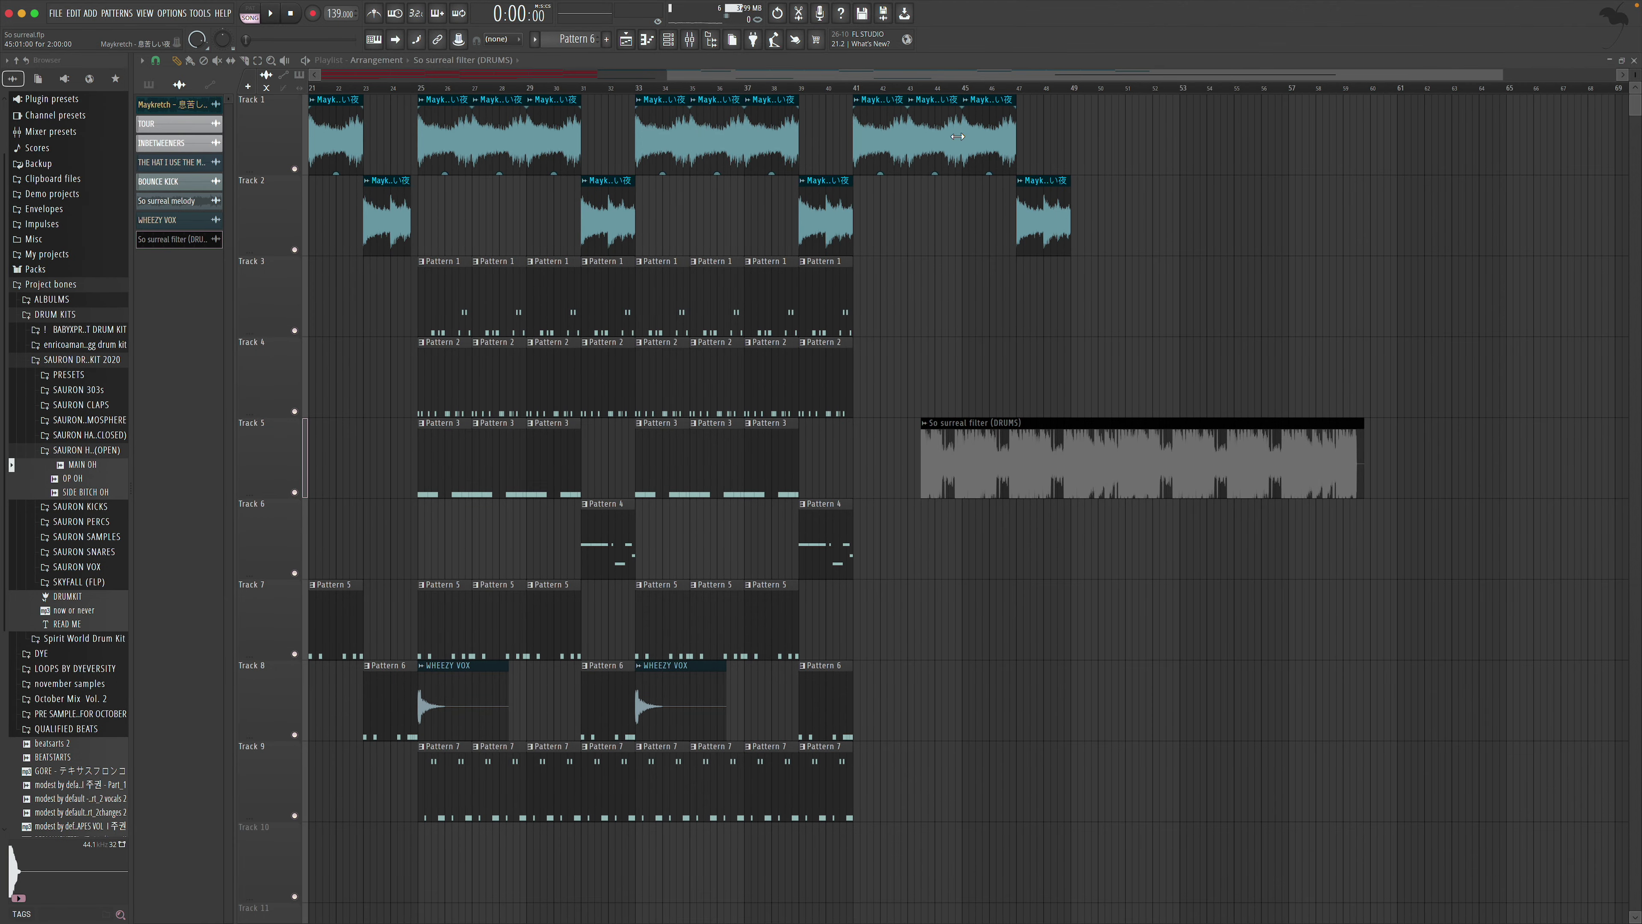
{"action": "left_click", "coordinate": [830, 89]}
{"action": "left_click_drag", "start_coordinate": [1028, 423], "coordinate": [1175, 427]}
{"action": "scroll", "coordinate": [1197, 381], "scroll_direction": "right", "scroll_amount": 1}
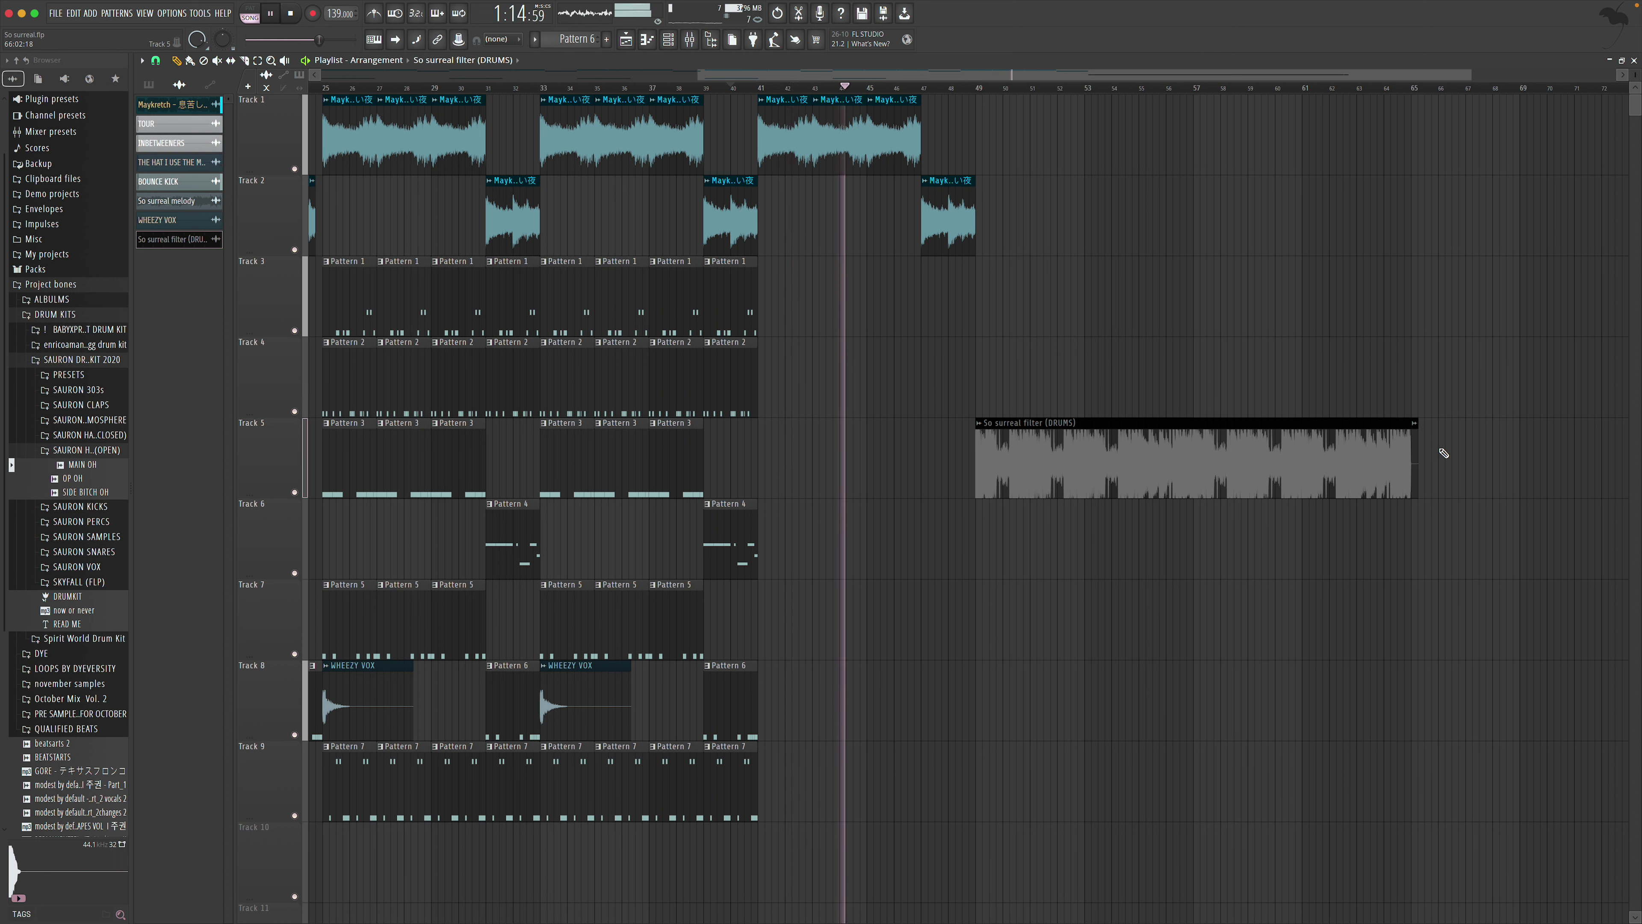
Show all channels in the Channel rack and route the So surreal filter (DRUMS) channel to mixer insert 10
{"action": "left_click", "coordinate": [668, 39]}
{"action": "left_click", "coordinate": [721, 263]}
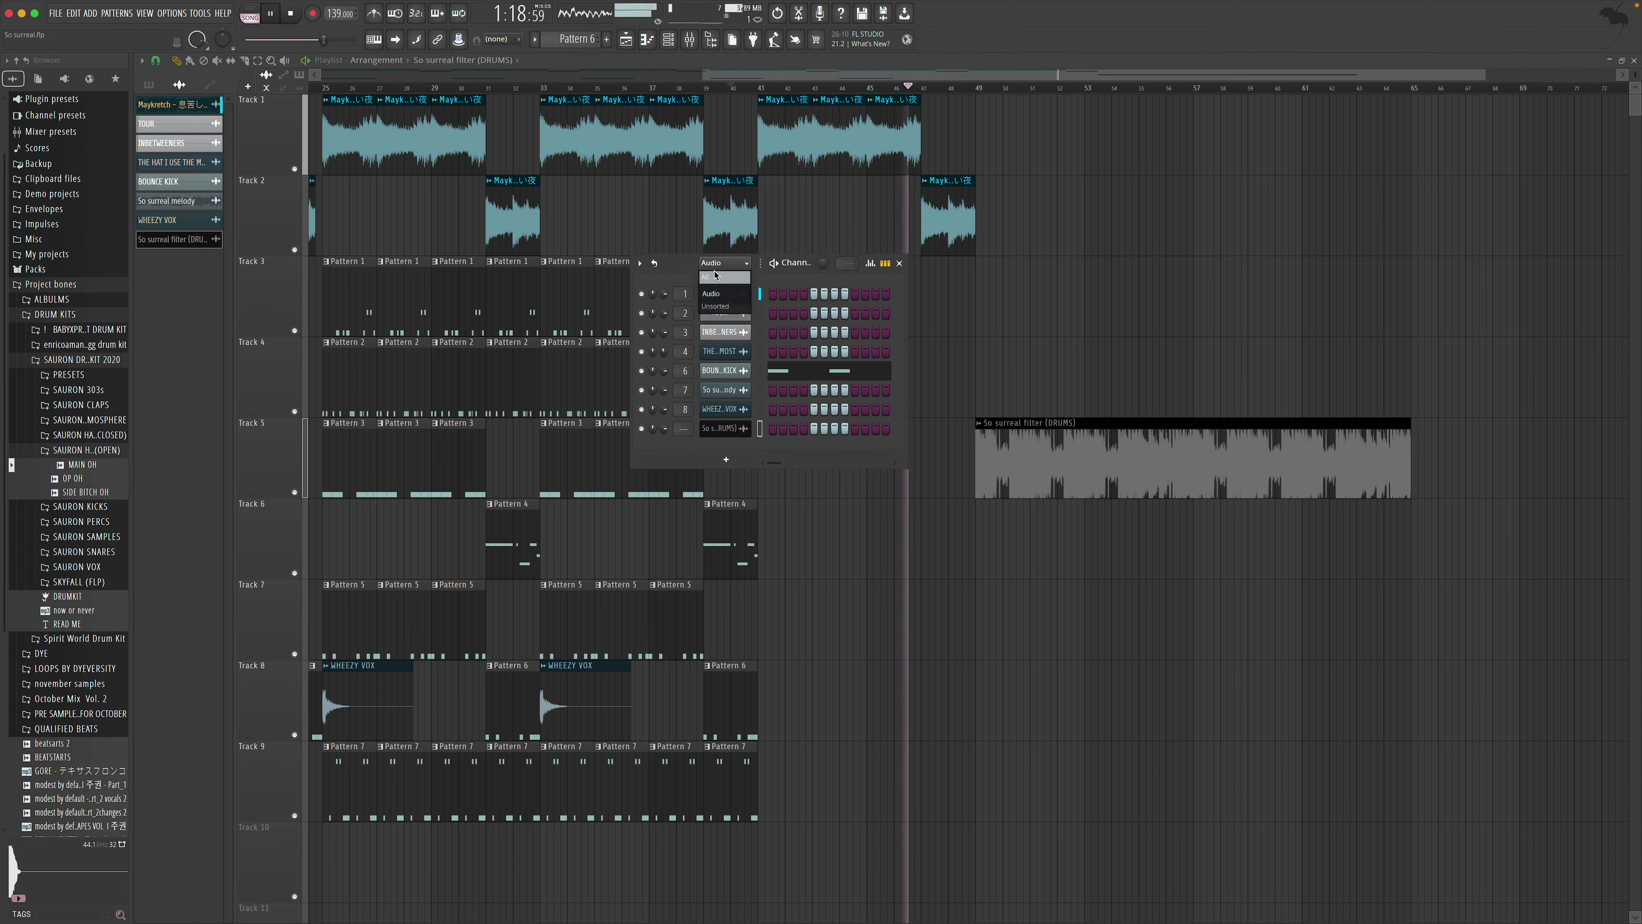
{"action": "left_click", "coordinate": [715, 276]}
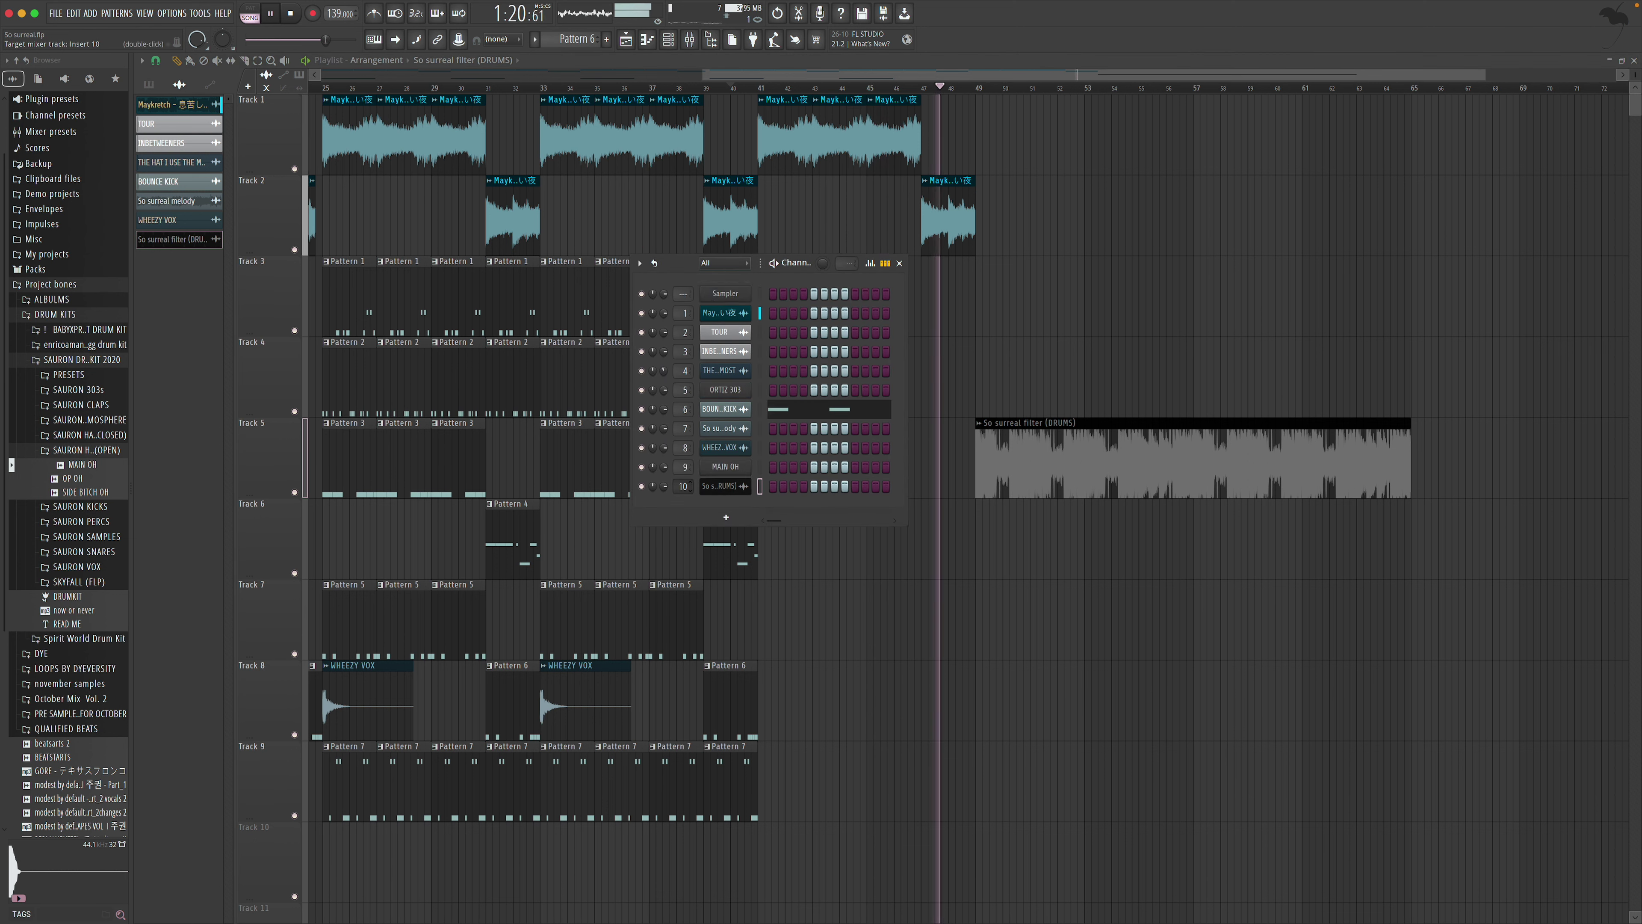
{"action": "left_click", "coordinate": [899, 263]}
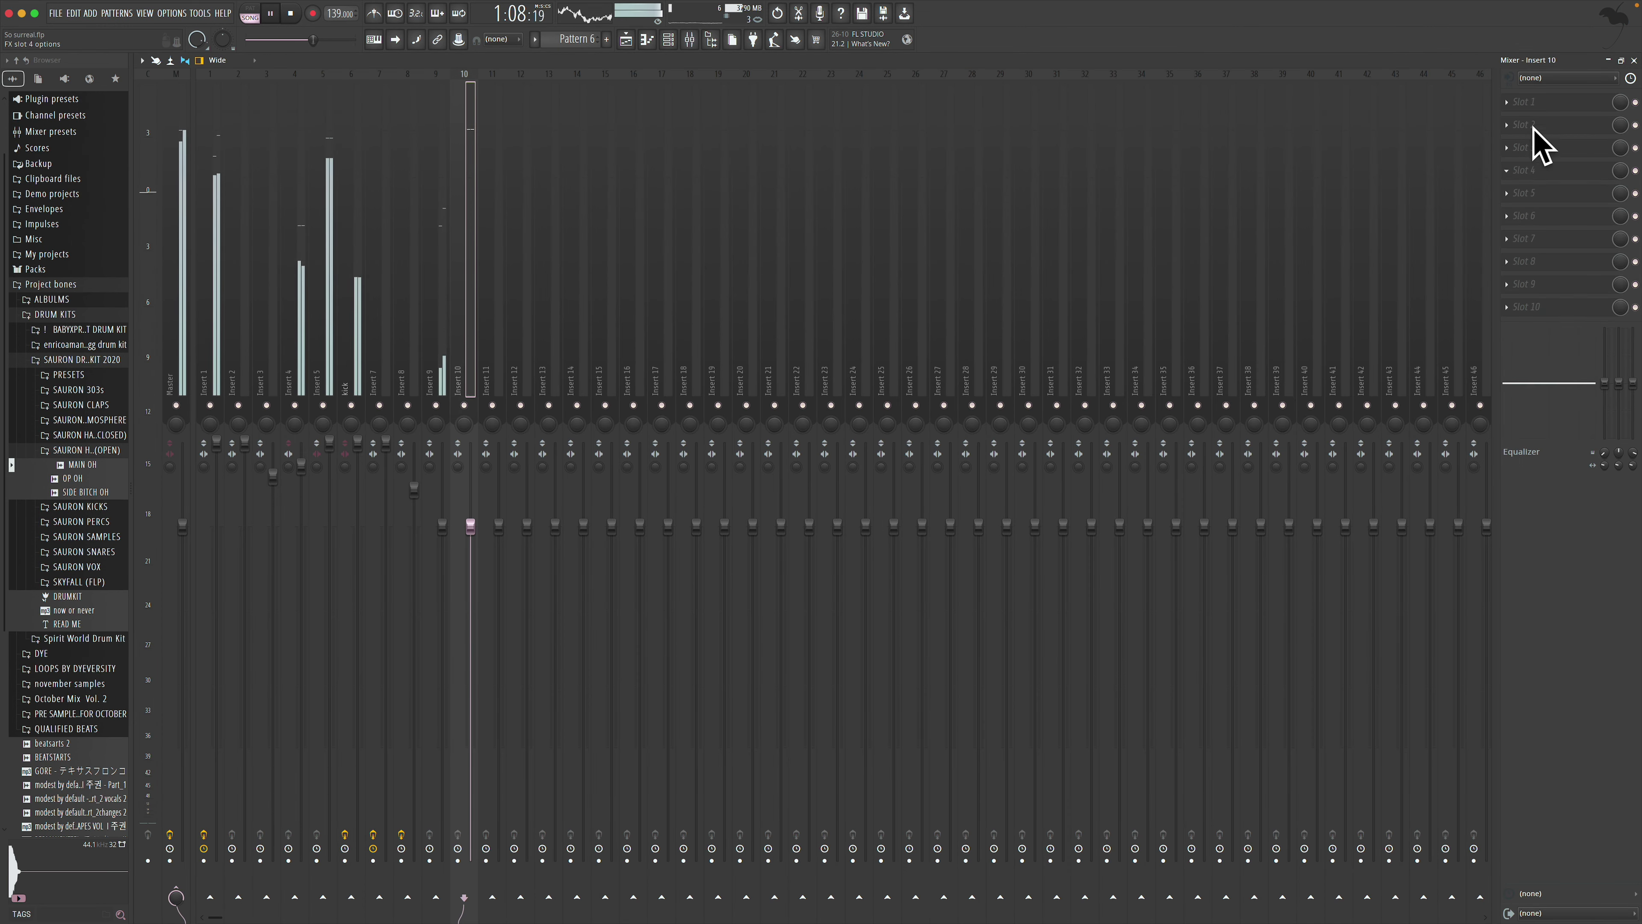
Load Frequency Splitter in Insert 10's first effect slot with the Isolate below 200Hz preset and raise its low/high frequency to about 1150 Hz
{"action": "left_click", "coordinate": [1537, 105]}
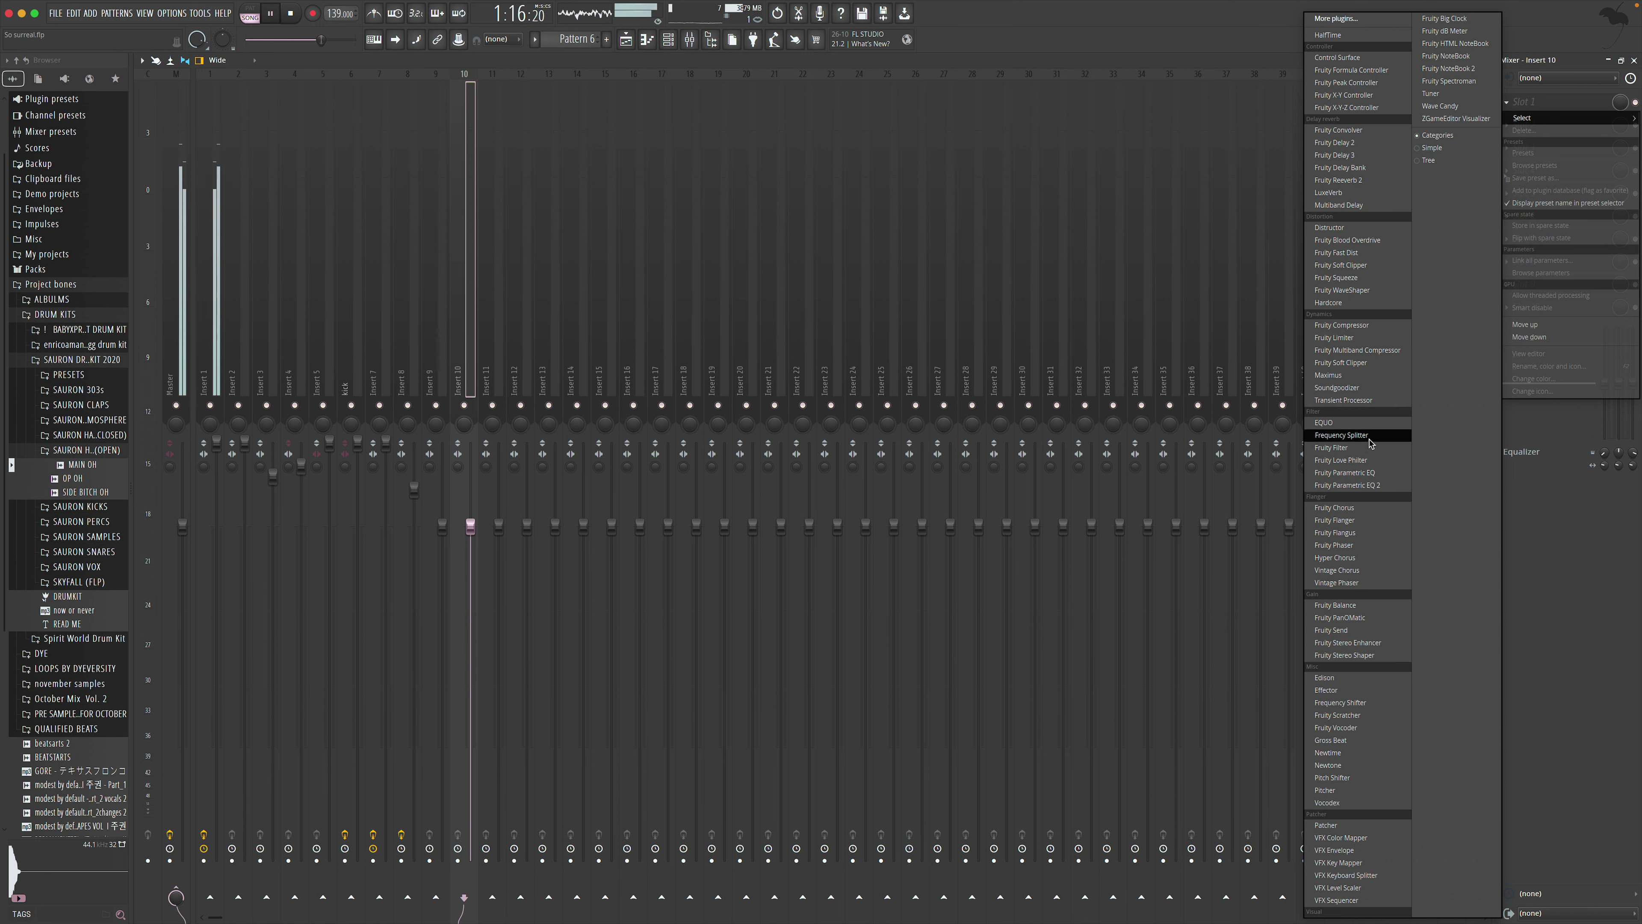
{"action": "key", "text": "Return"}
{"action": "left_click", "coordinate": [678, 189]}
{"action": "left_click", "coordinate": [679, 189]}
{"action": "left_click", "coordinate": [678, 189]}
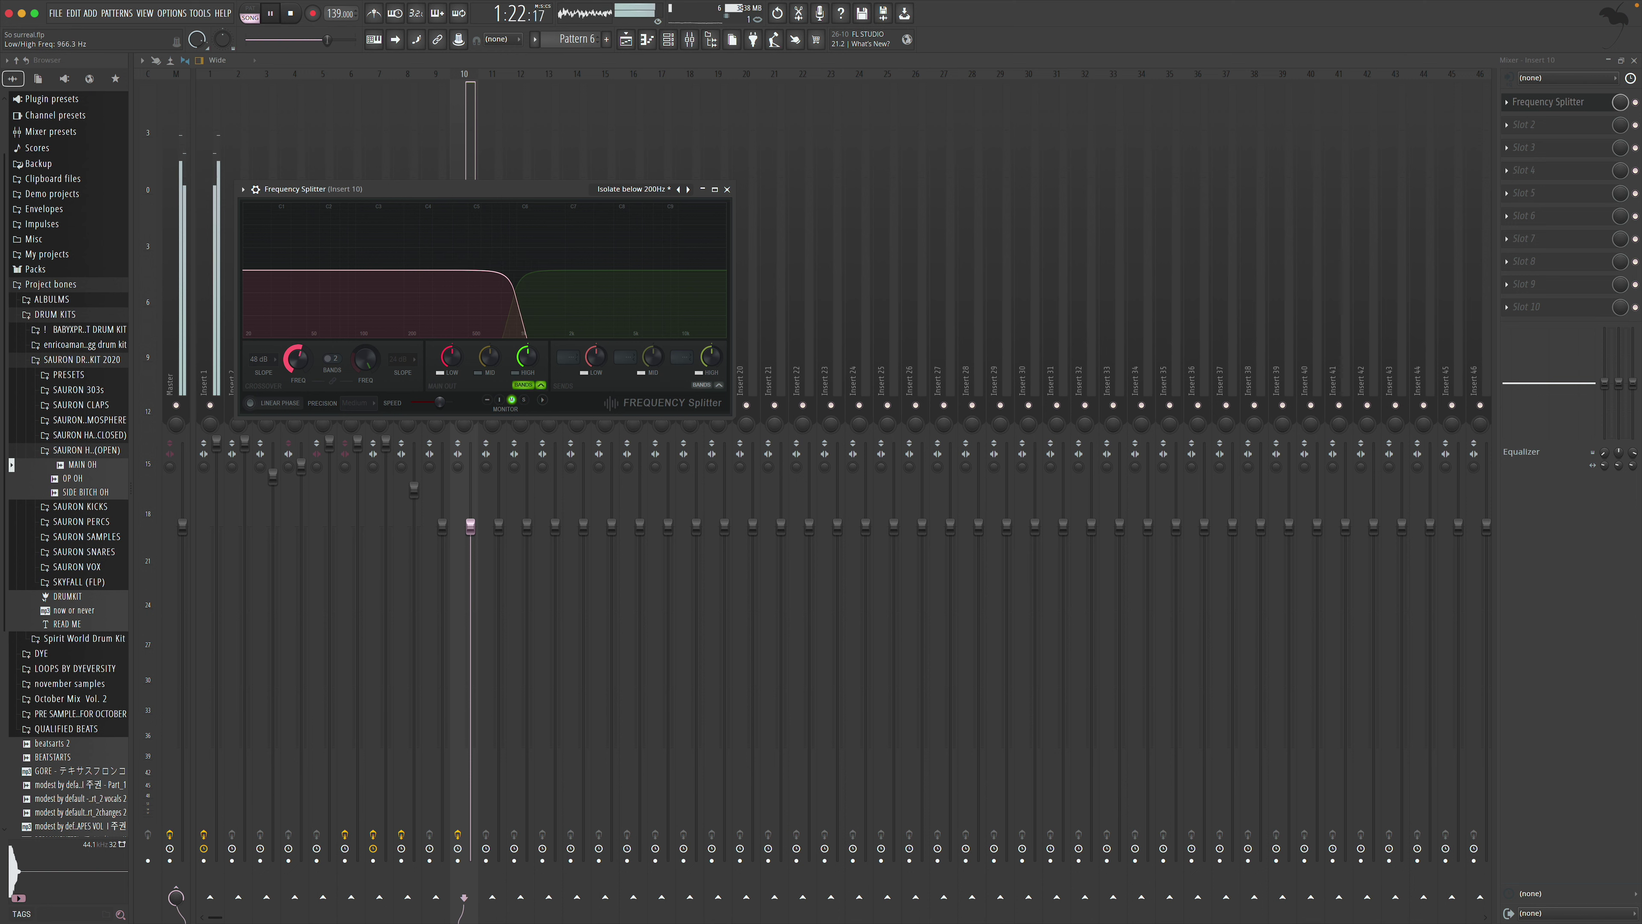
{"action": "left_click_drag", "start_coordinate": [297, 359], "coordinate": [297, 351]}
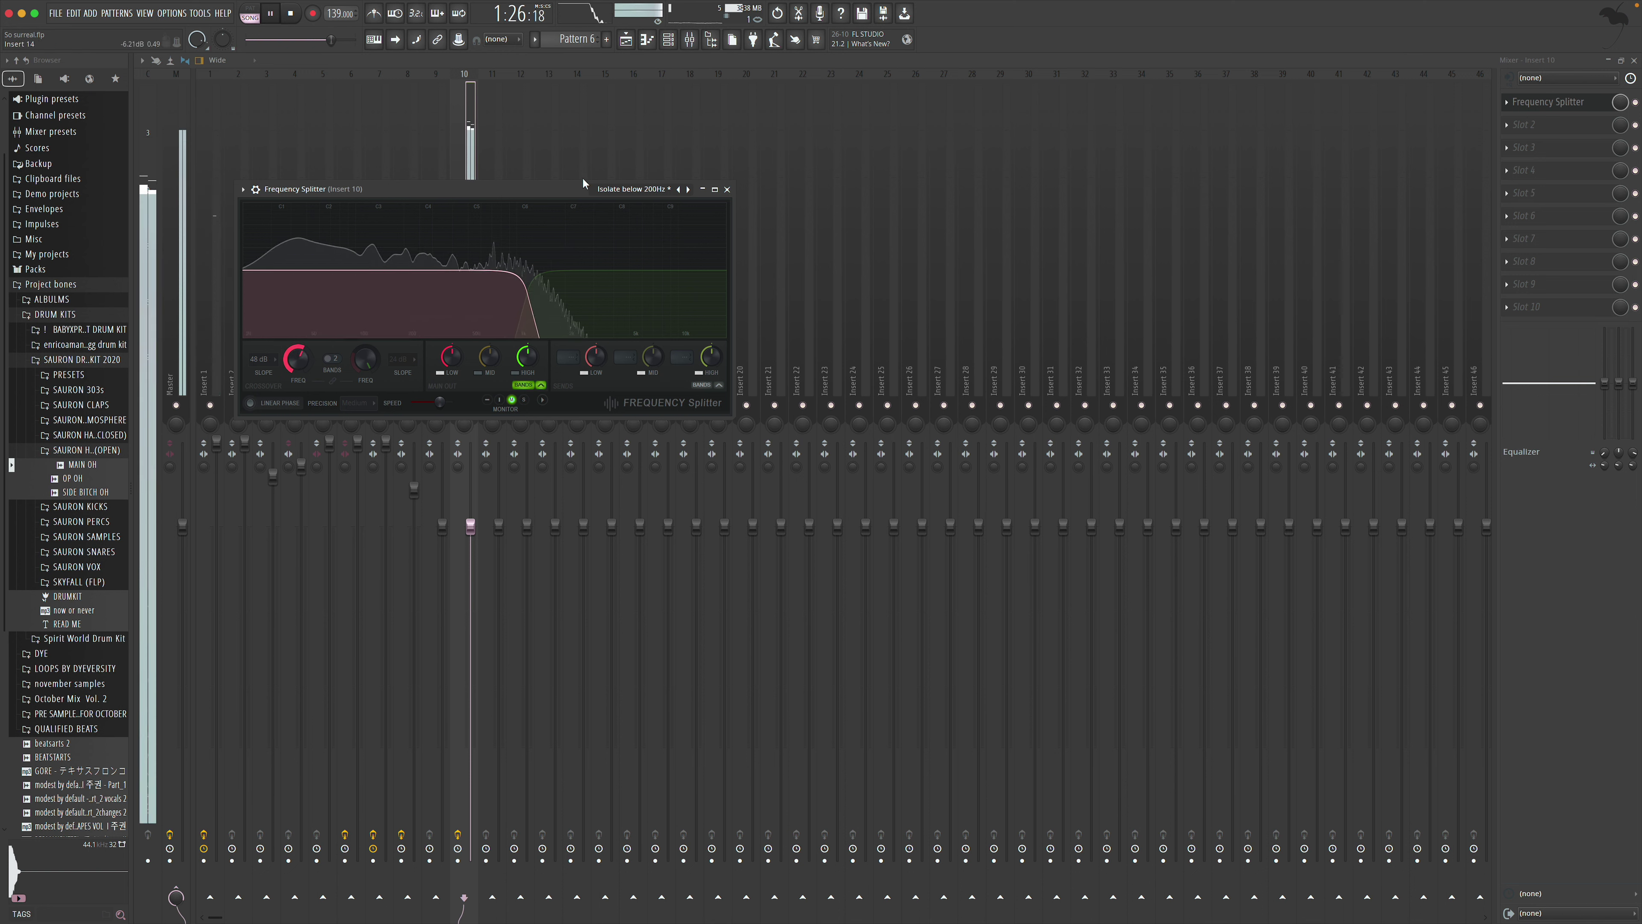
{"action": "left_click", "coordinate": [727, 189]}
Add Fruity Parametric EQ 2 in Insert 10's second slot, cutting the lows about 7 dB near 67 Hz, 5 dB at 1081 Hz, and the highs
{"action": "left_click", "coordinate": [1533, 130]}
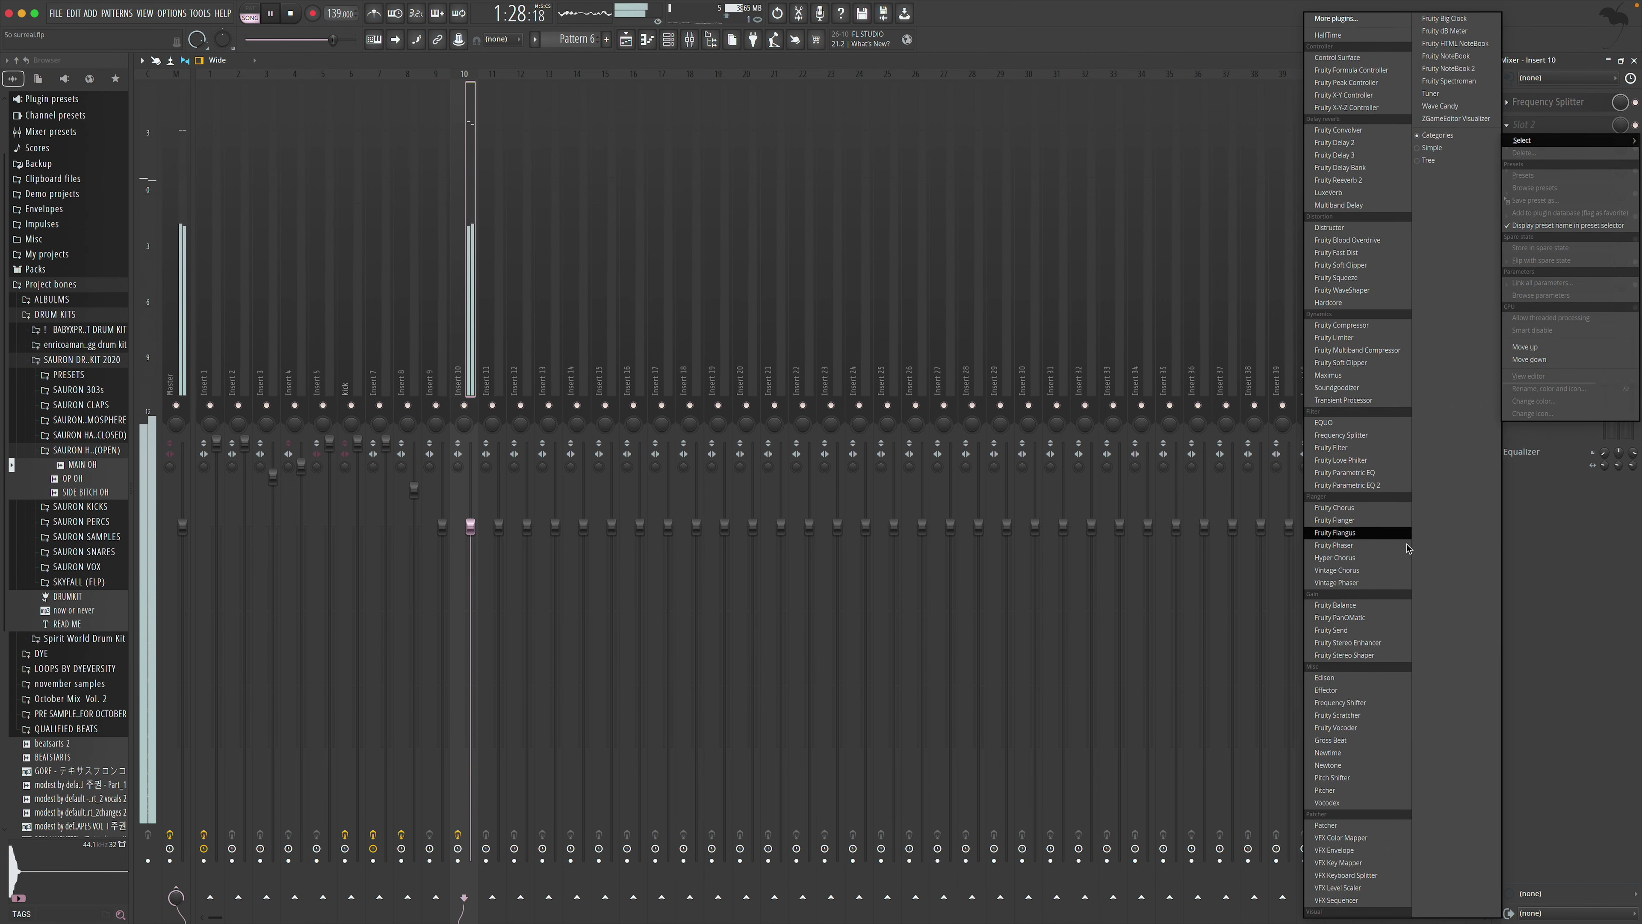
{"action": "left_click", "coordinate": [1354, 484]}
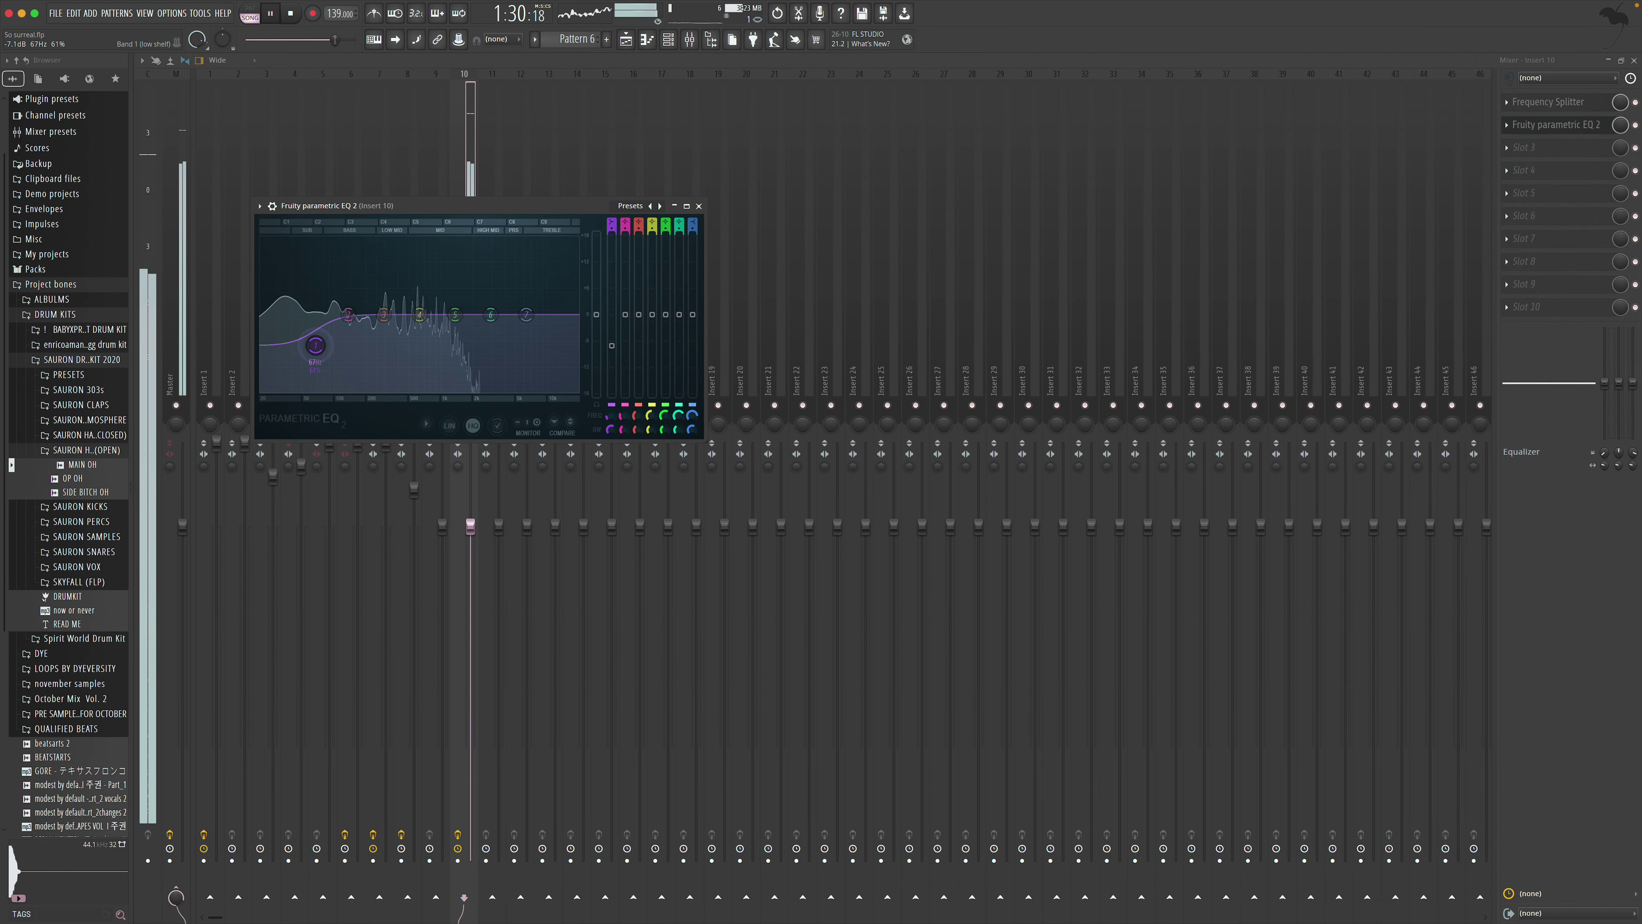
{"action": "left_click_drag", "start_coordinate": [314, 351], "coordinate": [314, 346]}
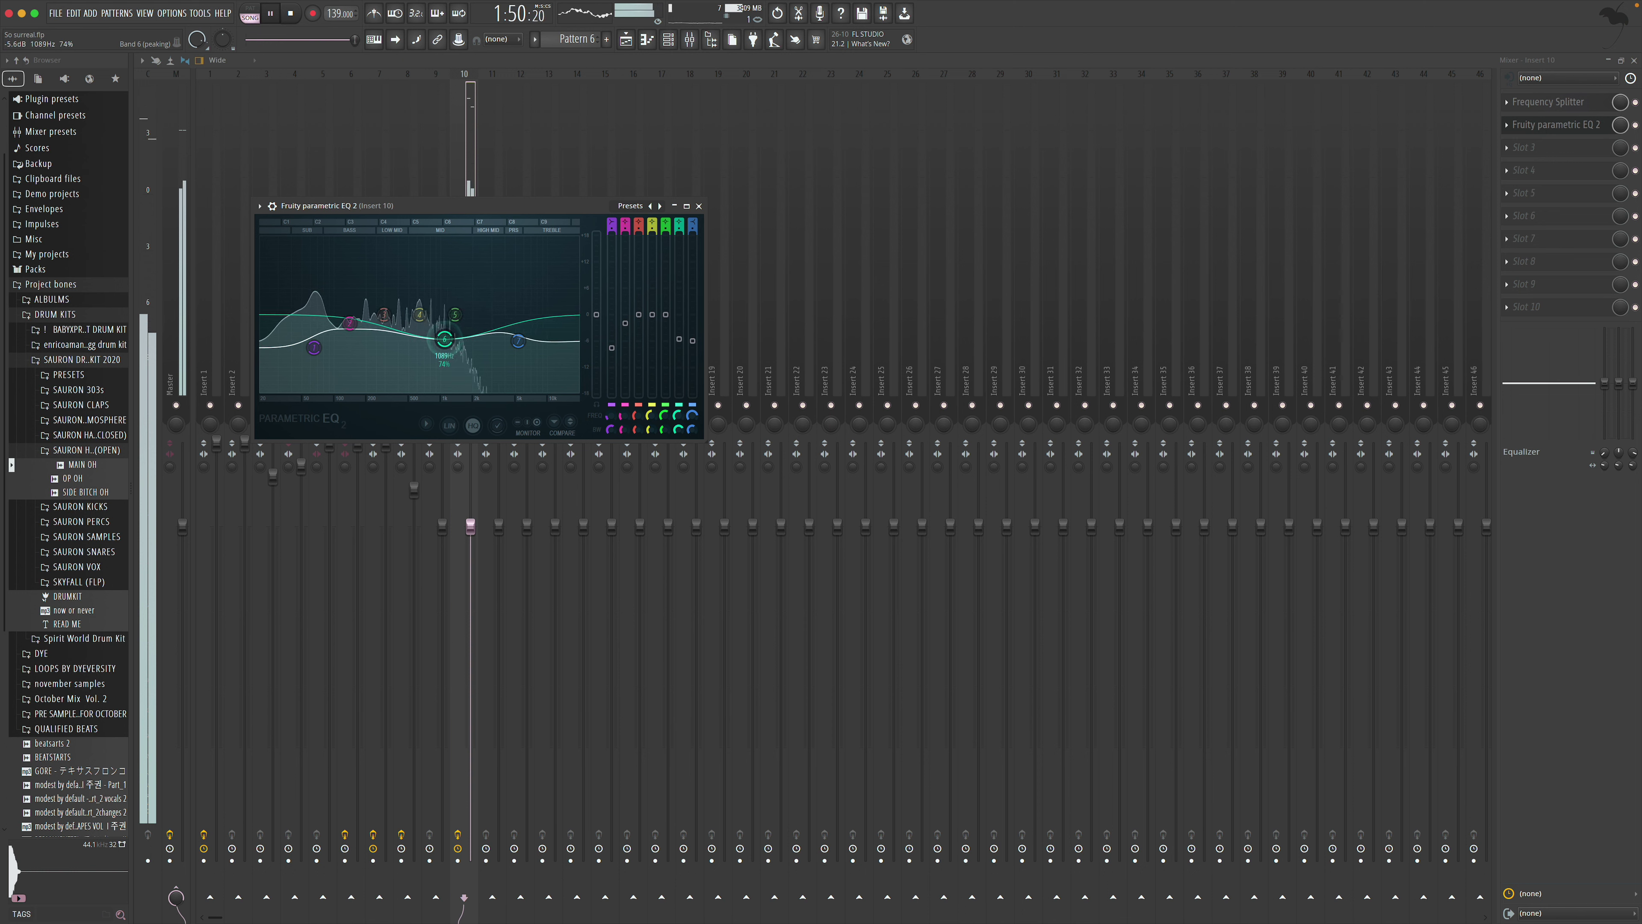
{"action": "left_click_drag", "start_coordinate": [445, 339], "coordinate": [445, 336]}
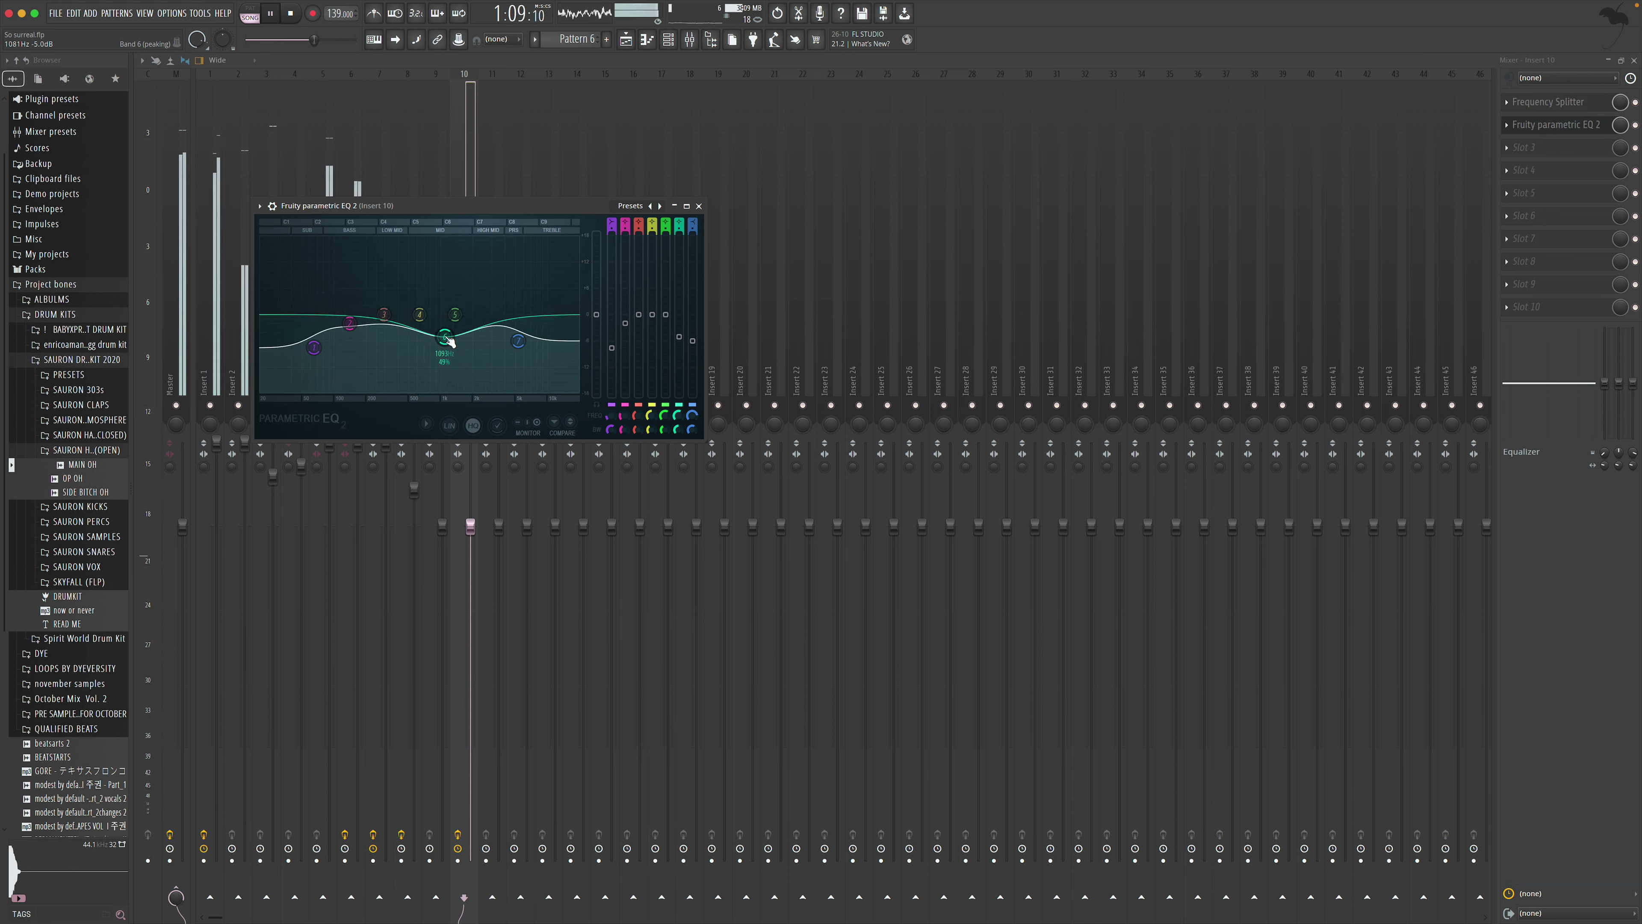
{"action": "left_click", "coordinate": [698, 206]}
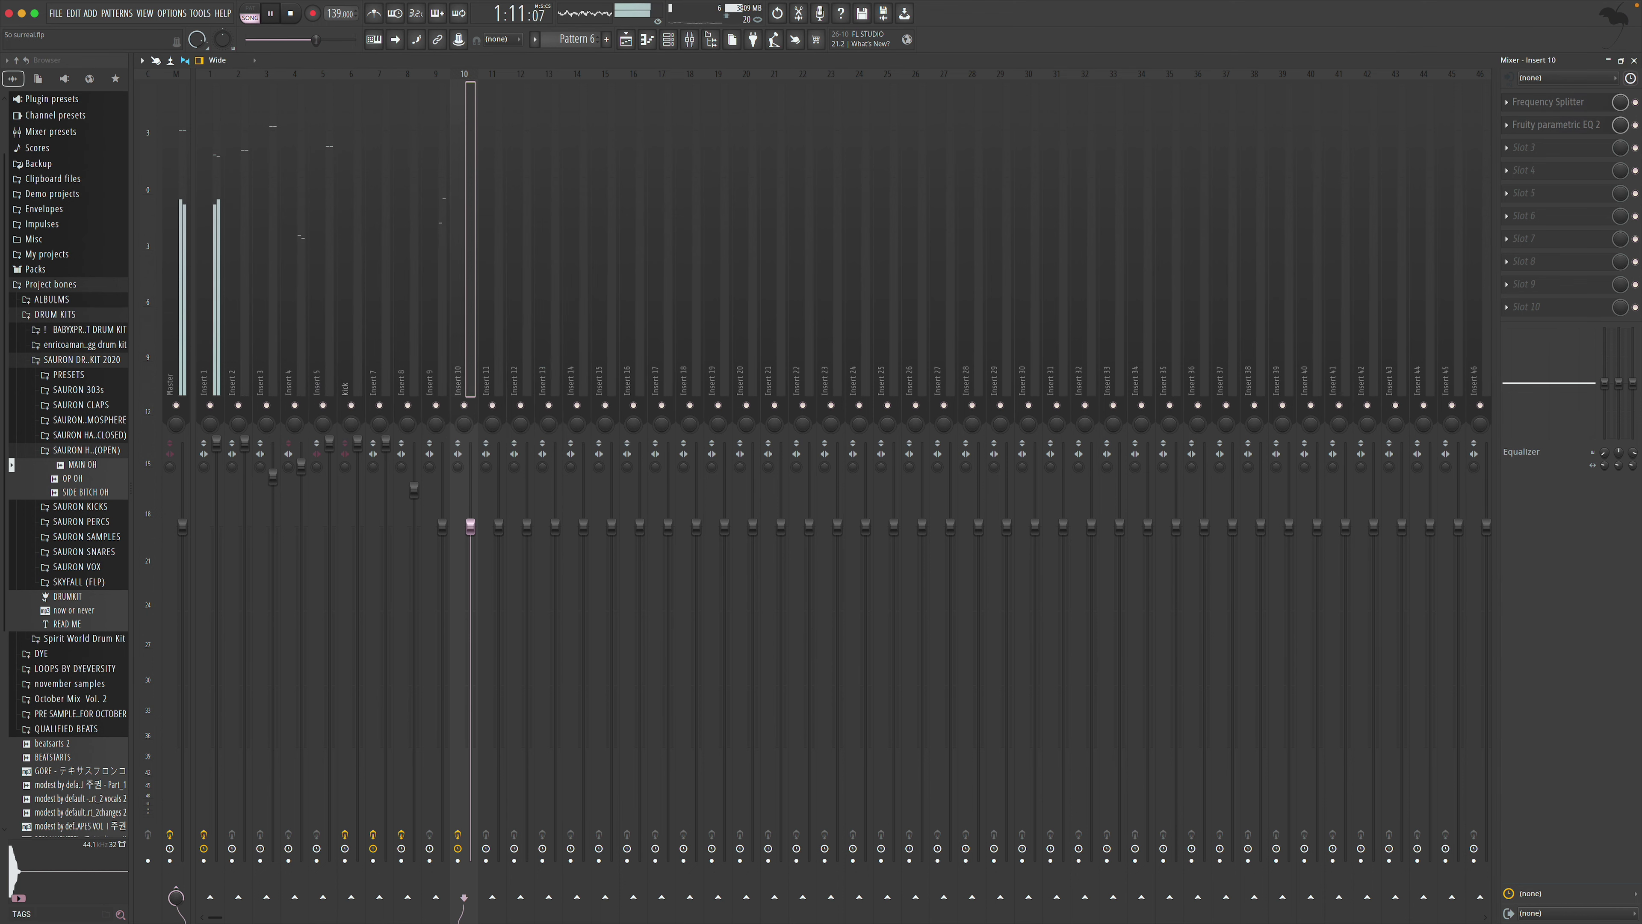
Return to the playlist and listen to the filtered drums from just before bar 49
{"action": "key", "text": "F5"}
{"action": "left_click", "coordinate": [967, 87]}
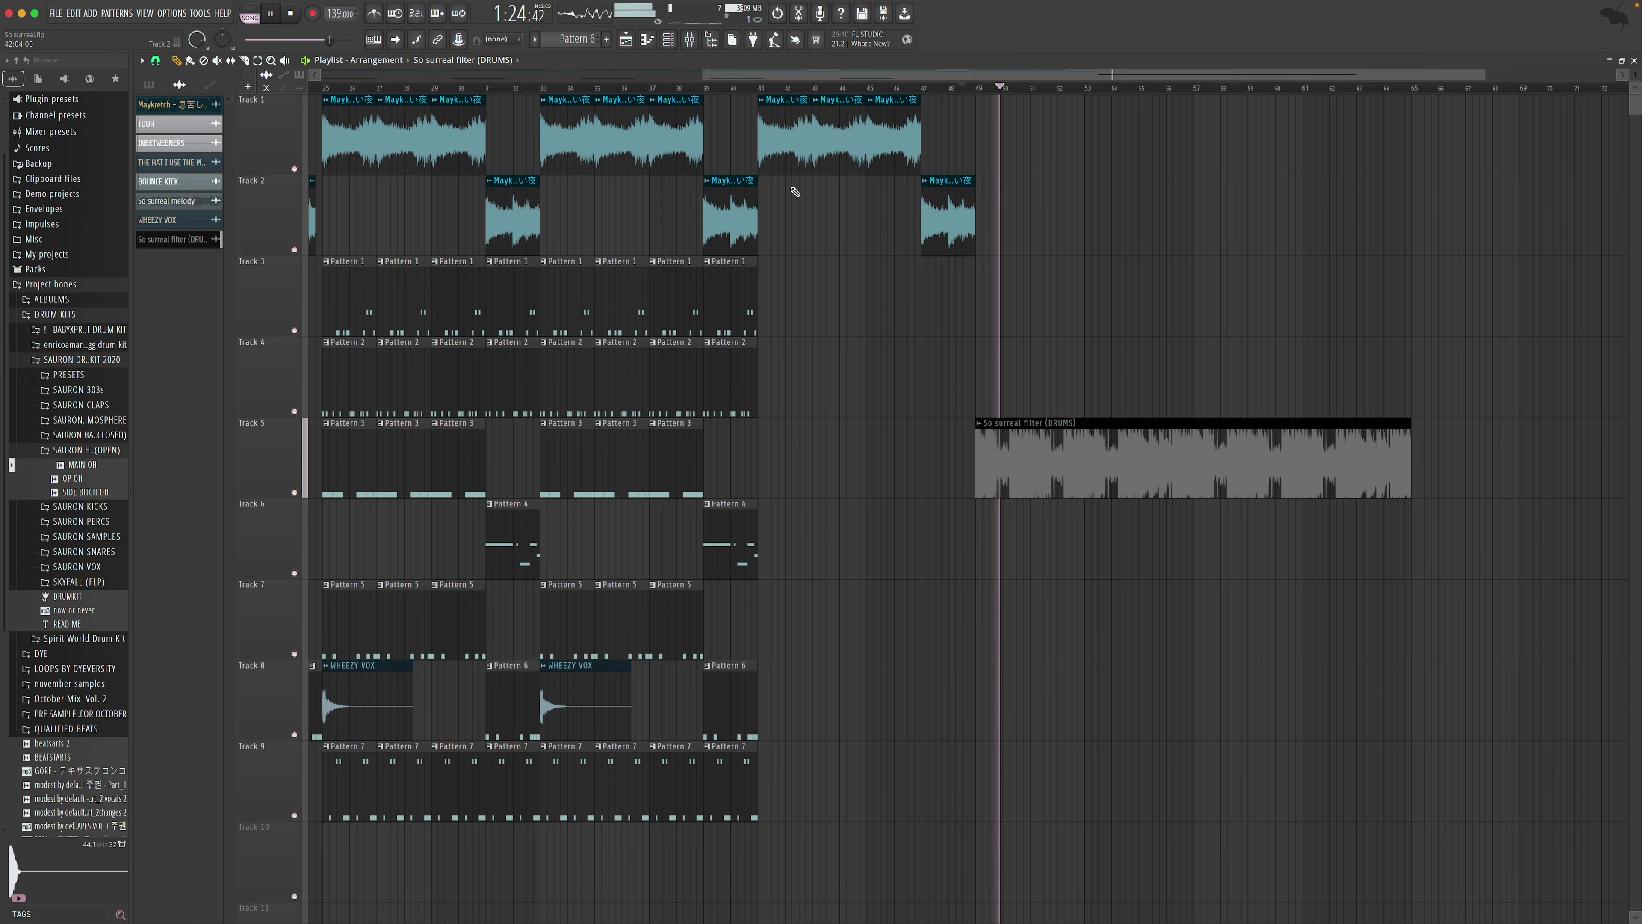
{"action": "scroll", "coordinate": [795, 192], "scroll_direction": "right", "scroll_amount": 8}
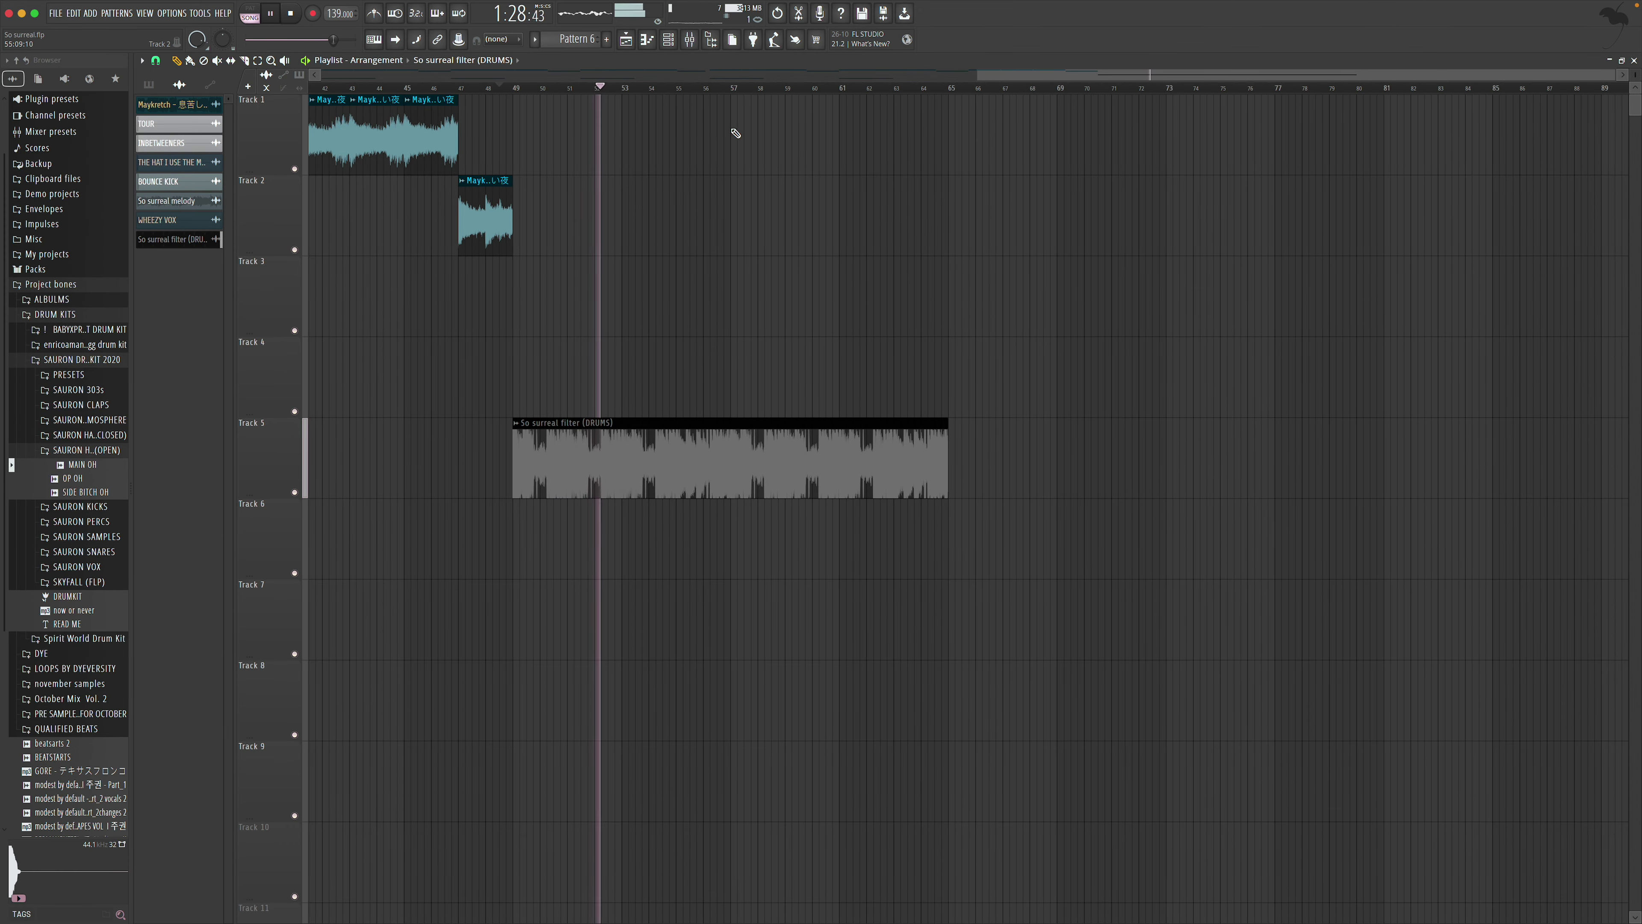
Raise the low/high crossover frequency of the Frequency Splitter on mixer Insert 10 while listening to the drums
{"action": "key", "text": "F9"}
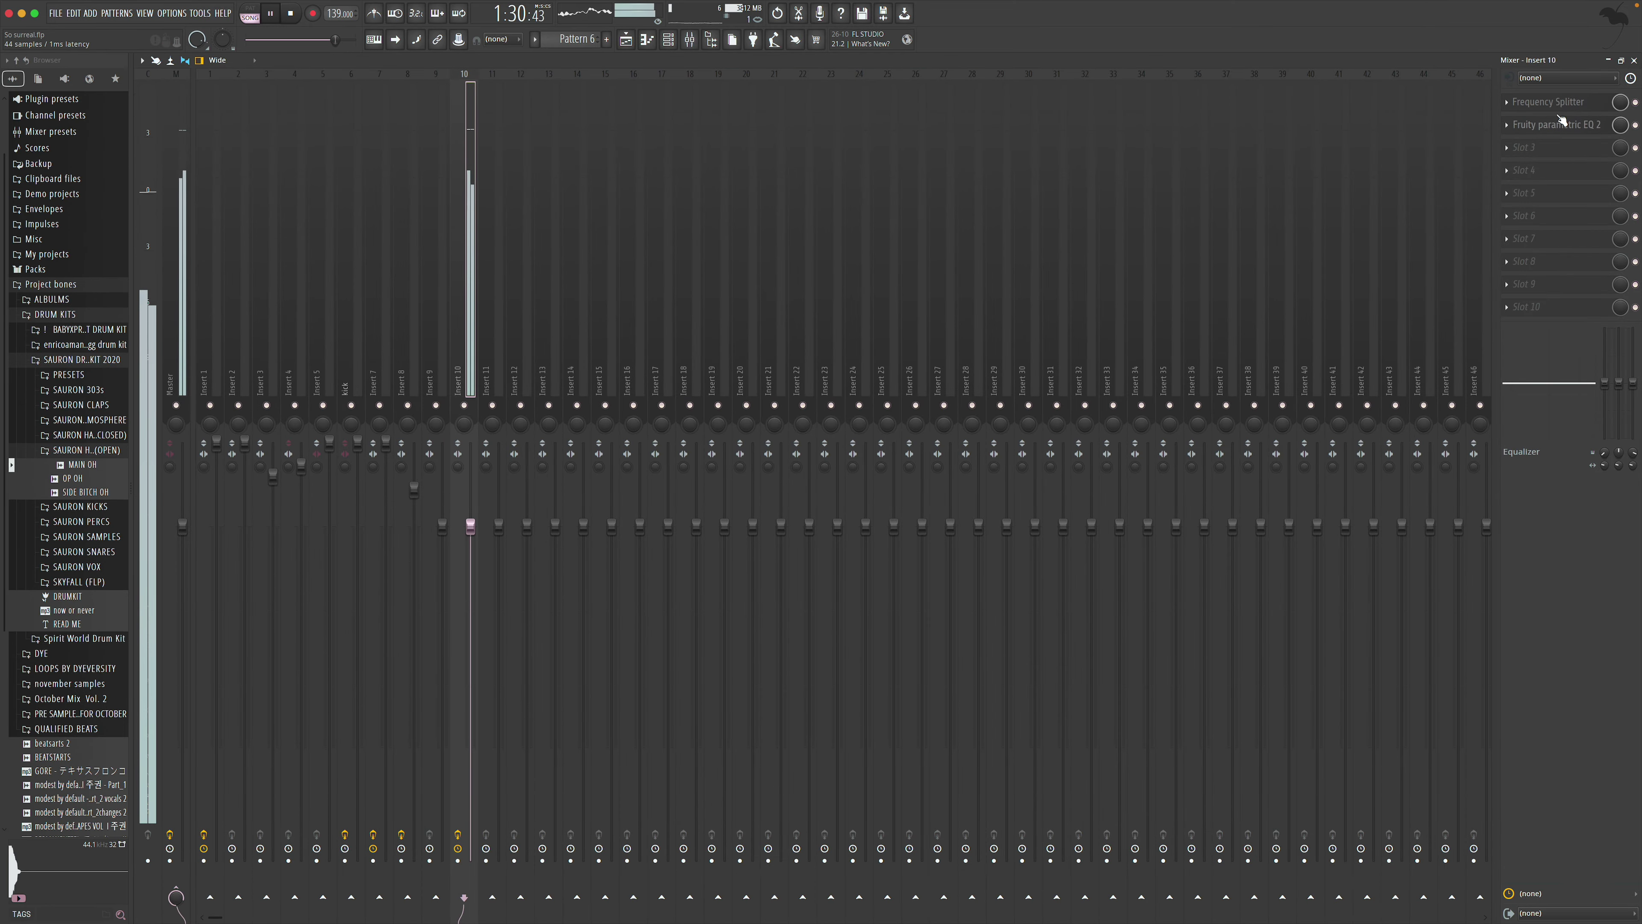
{"action": "left_click", "coordinate": [1587, 105]}
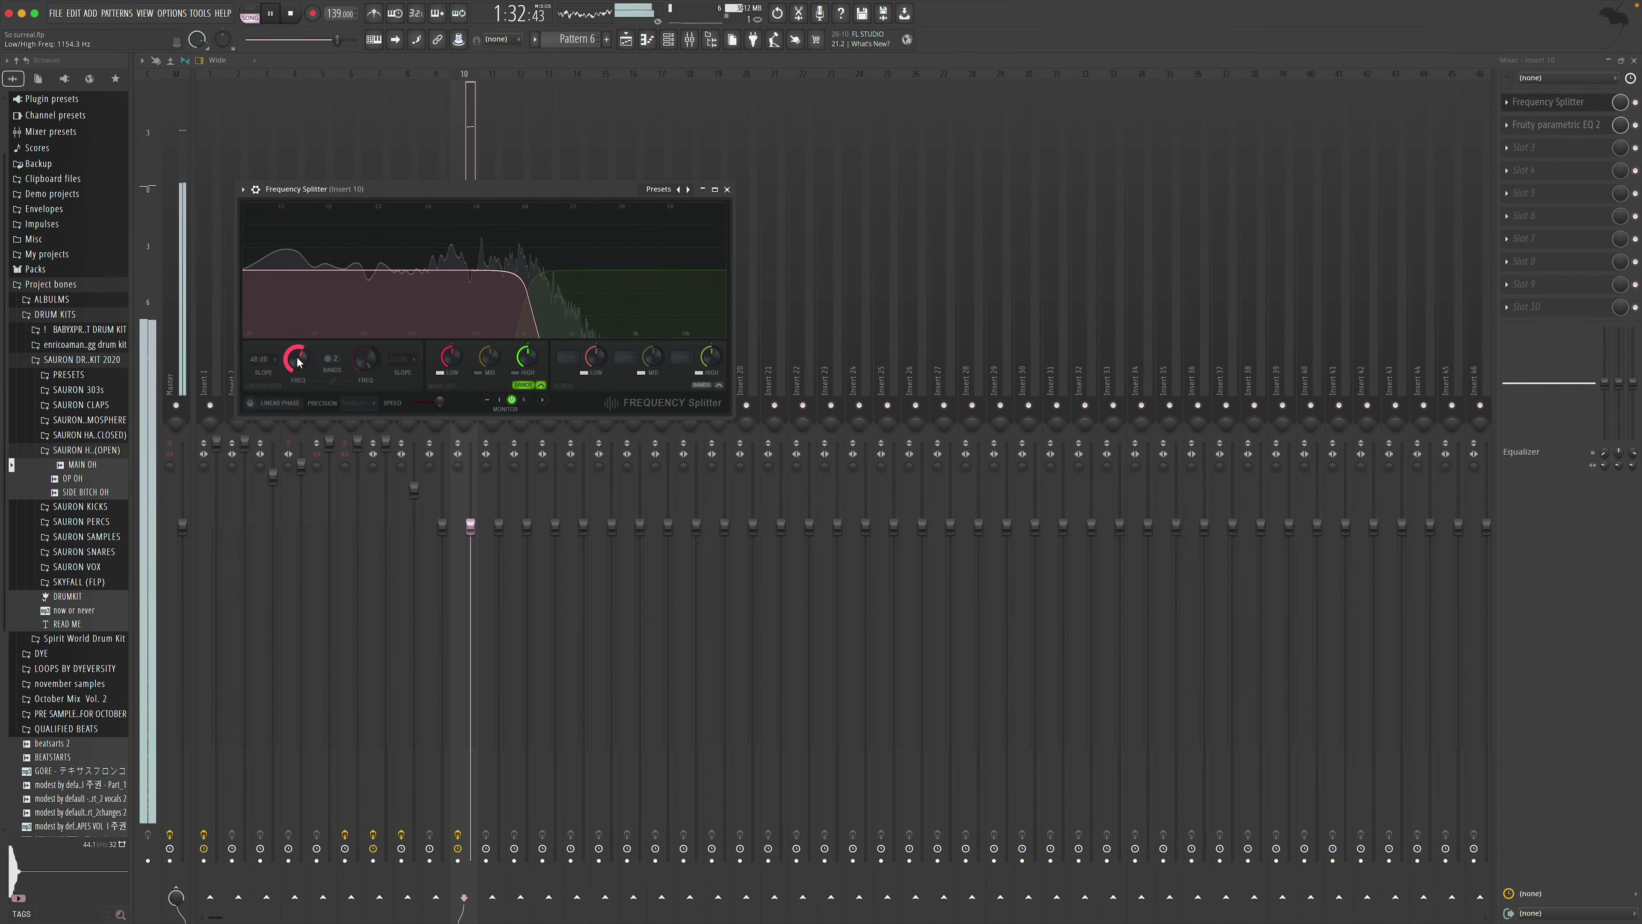
{"action": "left_click_drag", "start_coordinate": [297, 358], "coordinate": [297, 361]}
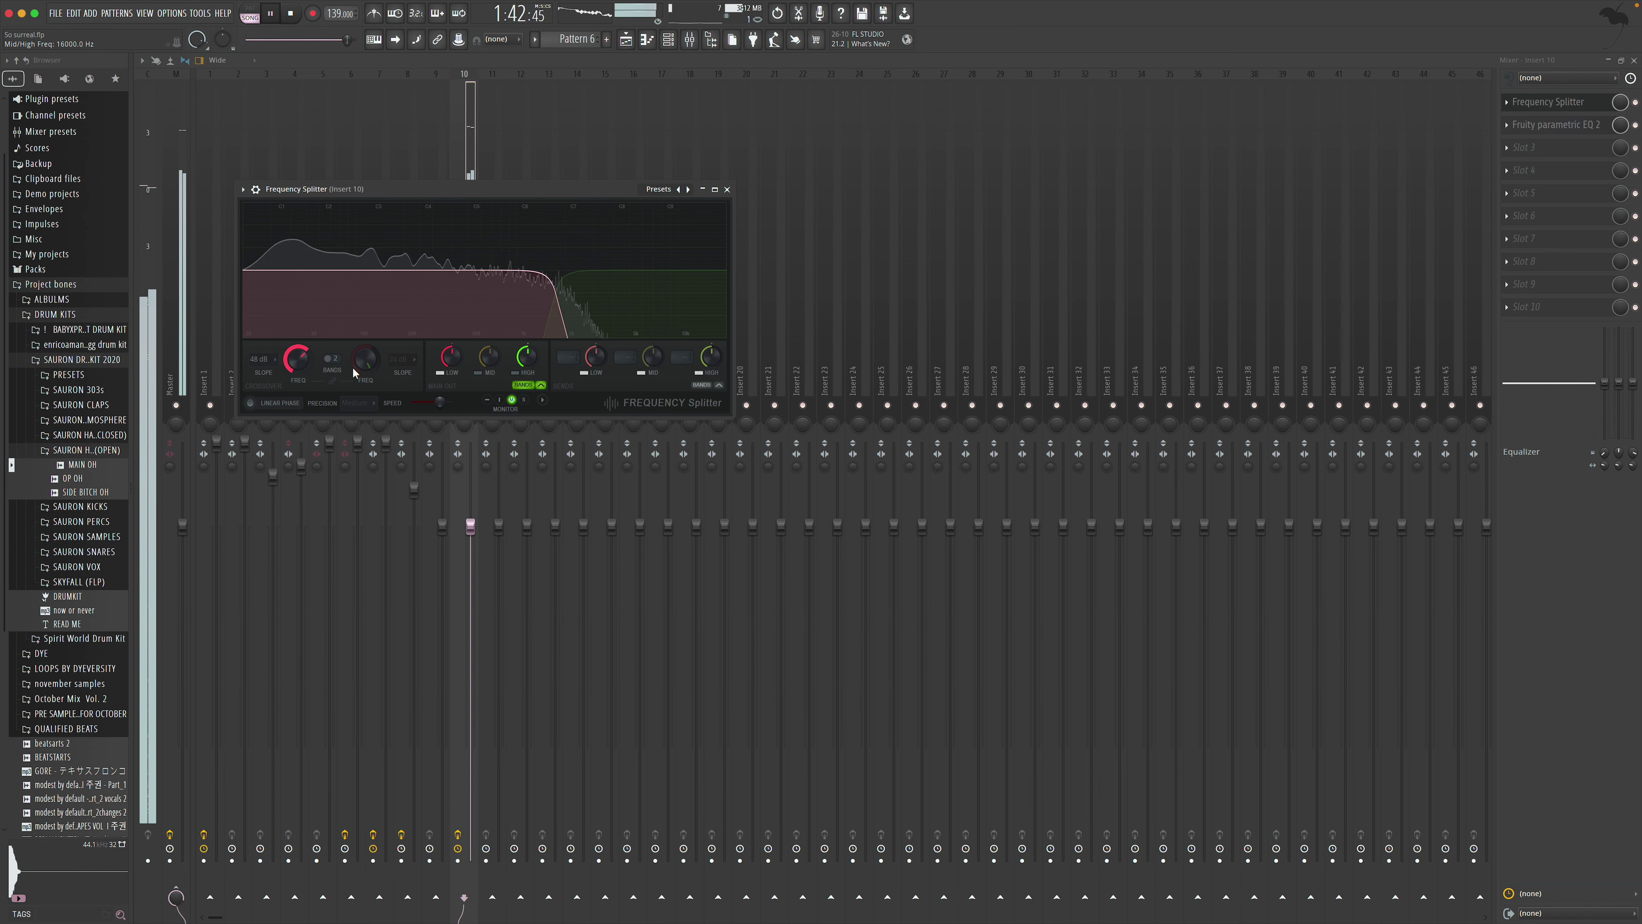
{"action": "left_click", "coordinate": [726, 189]}
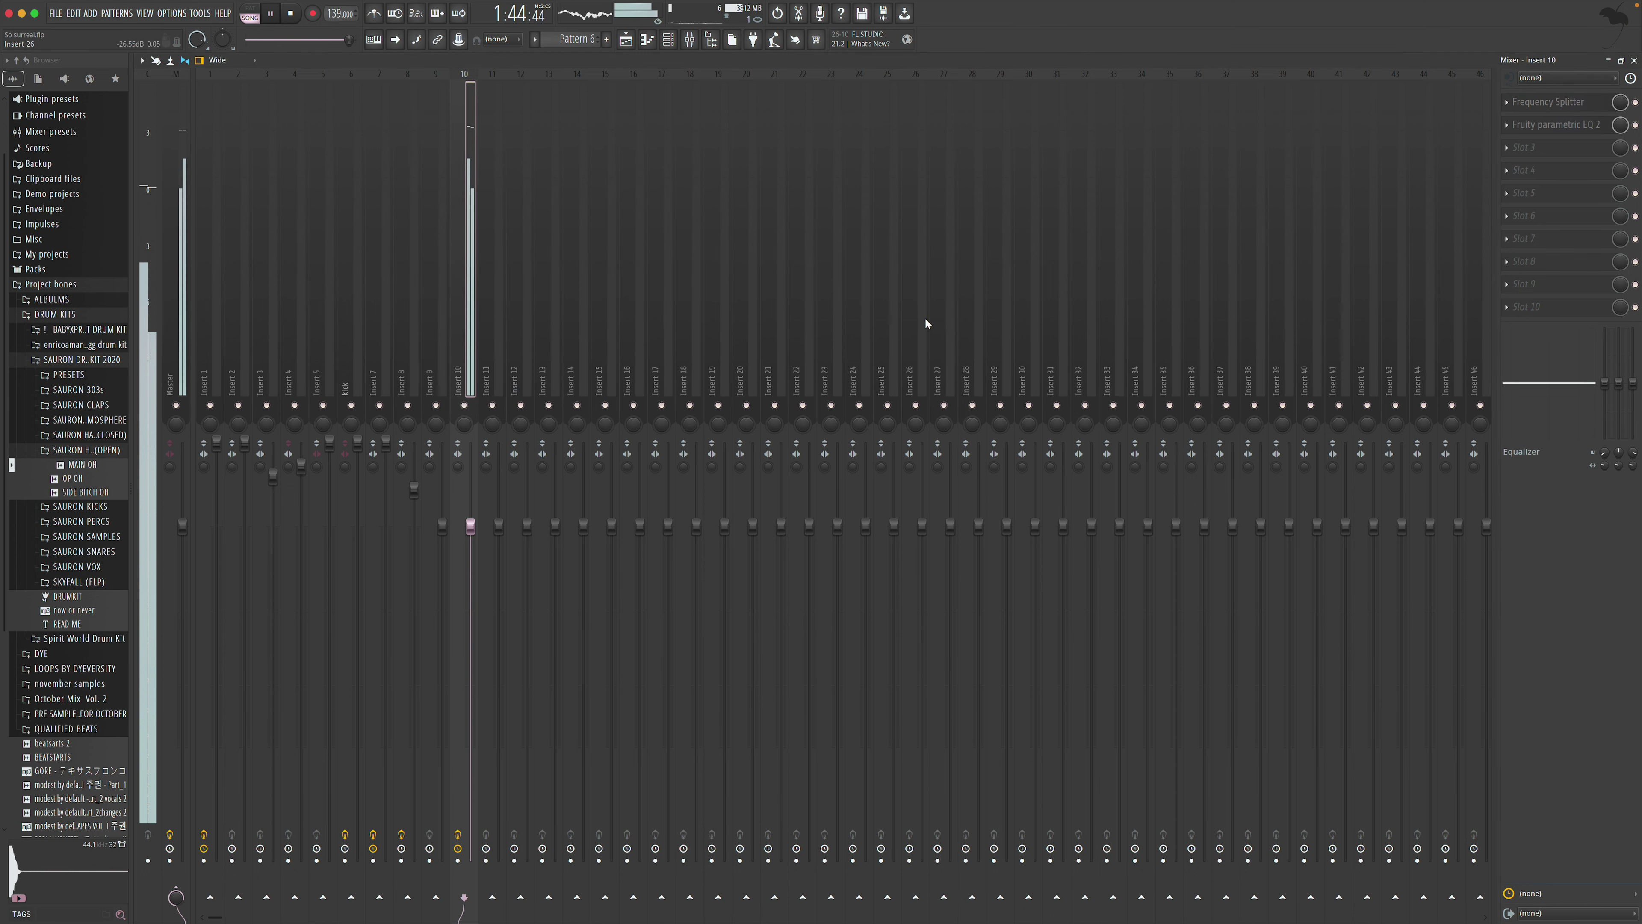
Extend the So surreal filter (DRUMS) clip on Track 5 of the playlist to bar 69, making it 20 bars long
{"action": "left_click", "coordinate": [1635, 62]}
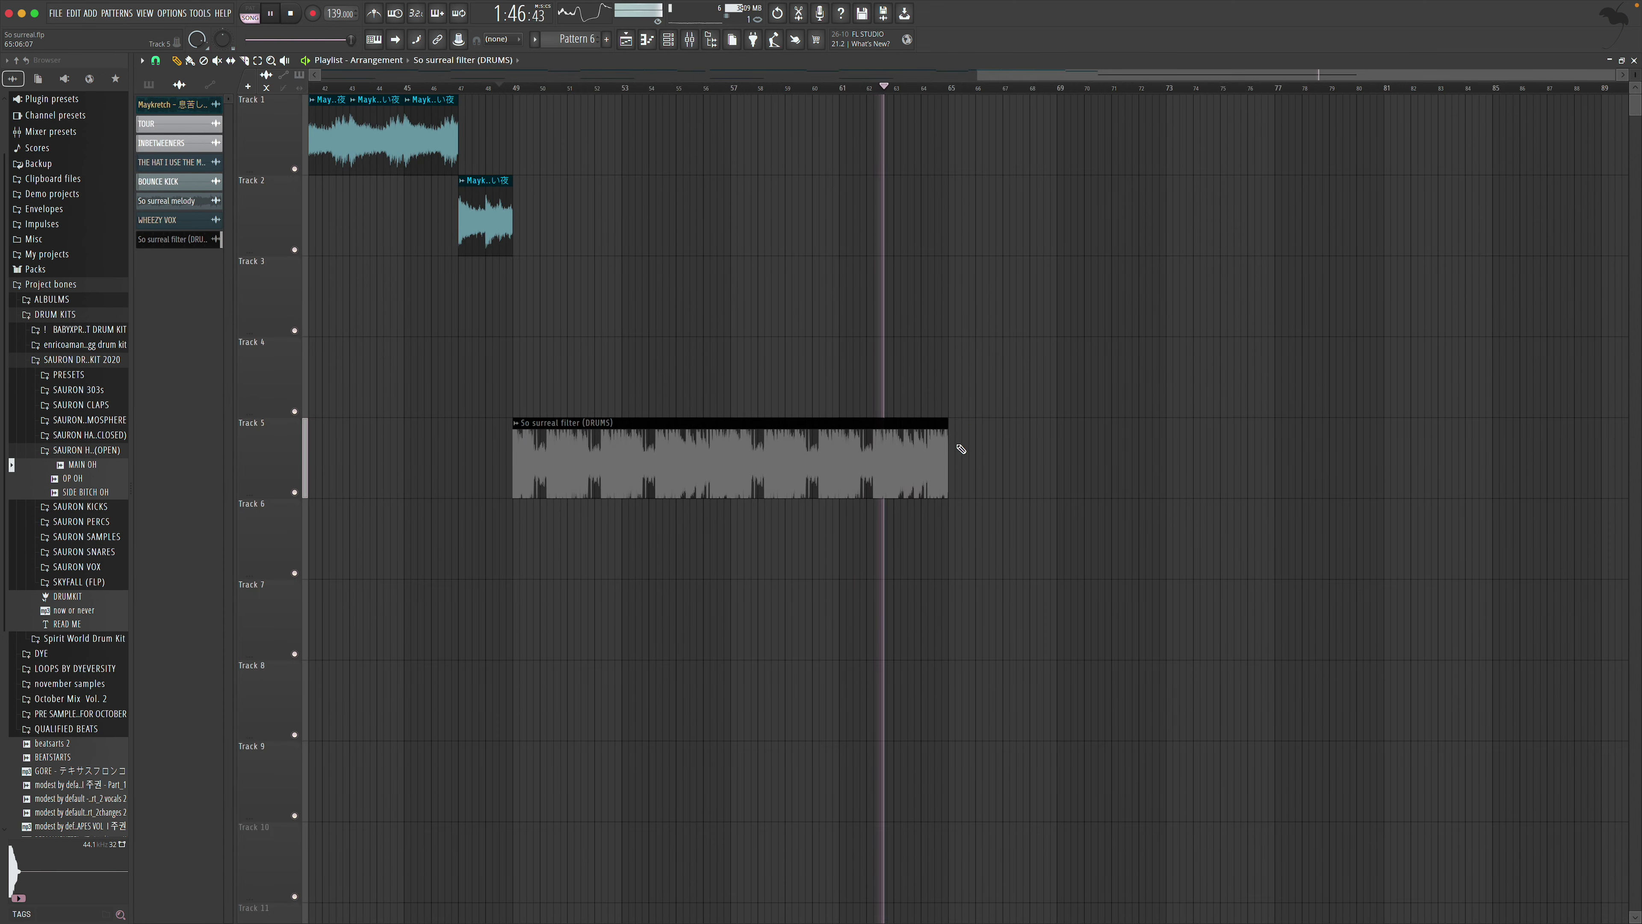
{"action": "scroll", "coordinate": [715, 378], "scroll_direction": "left", "scroll_amount": 8}
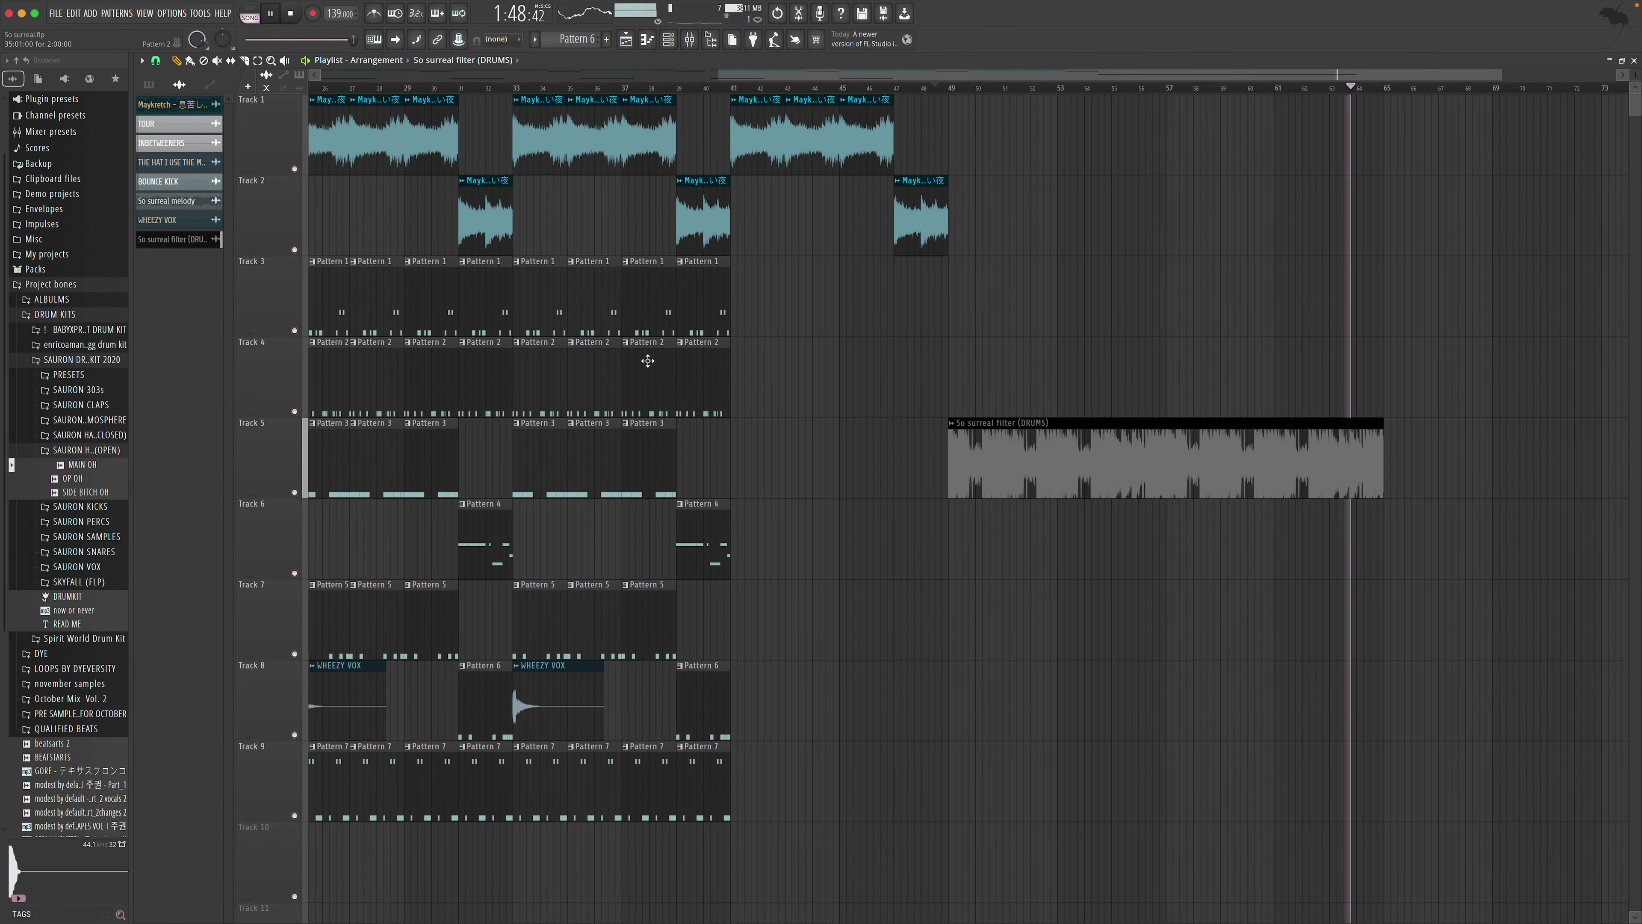
{"action": "left_click_drag", "start_coordinate": [1384, 459], "coordinate": [1492, 448]}
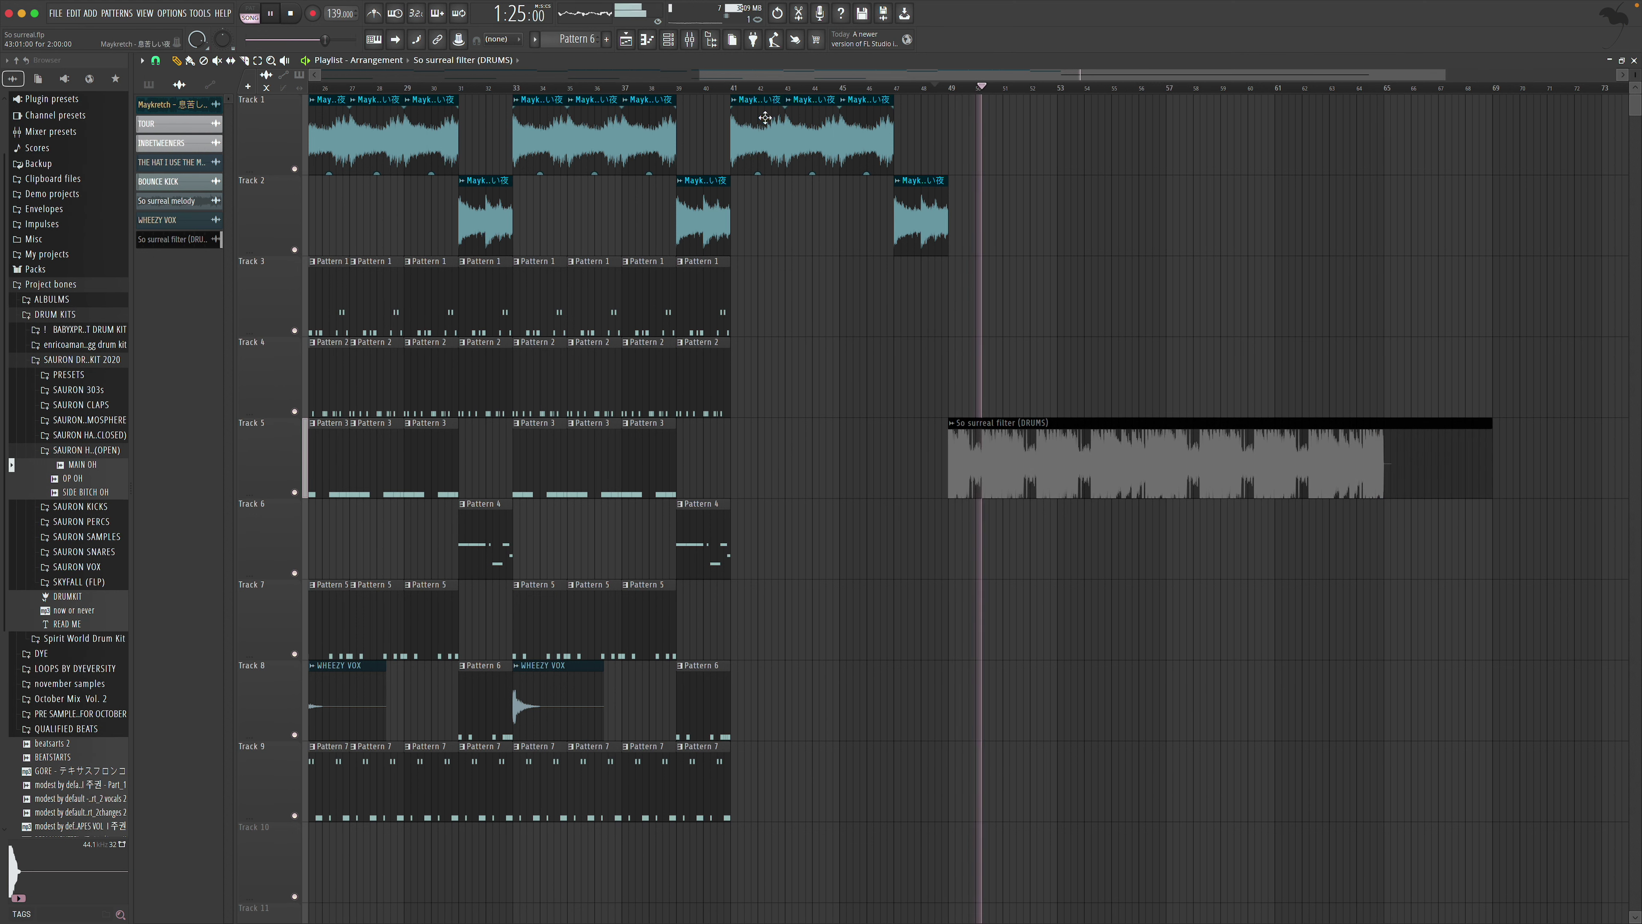
{"action": "left_click", "coordinate": [689, 40]}
{"action": "left_click", "coordinate": [1589, 155]}
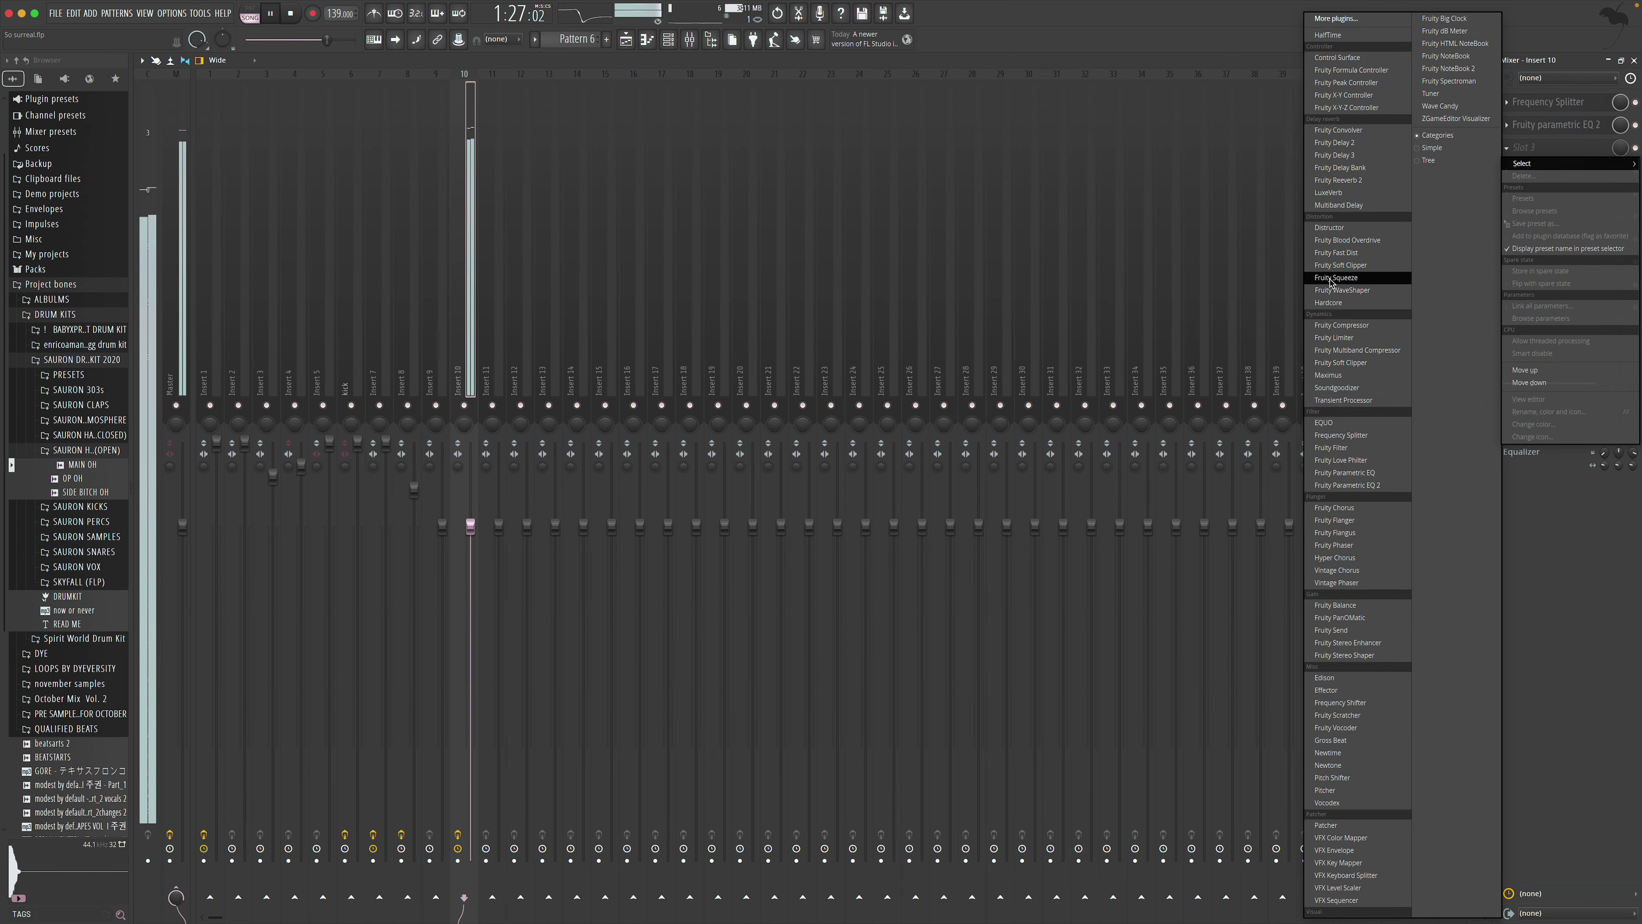
{"action": "left_click", "coordinate": [1358, 172]}
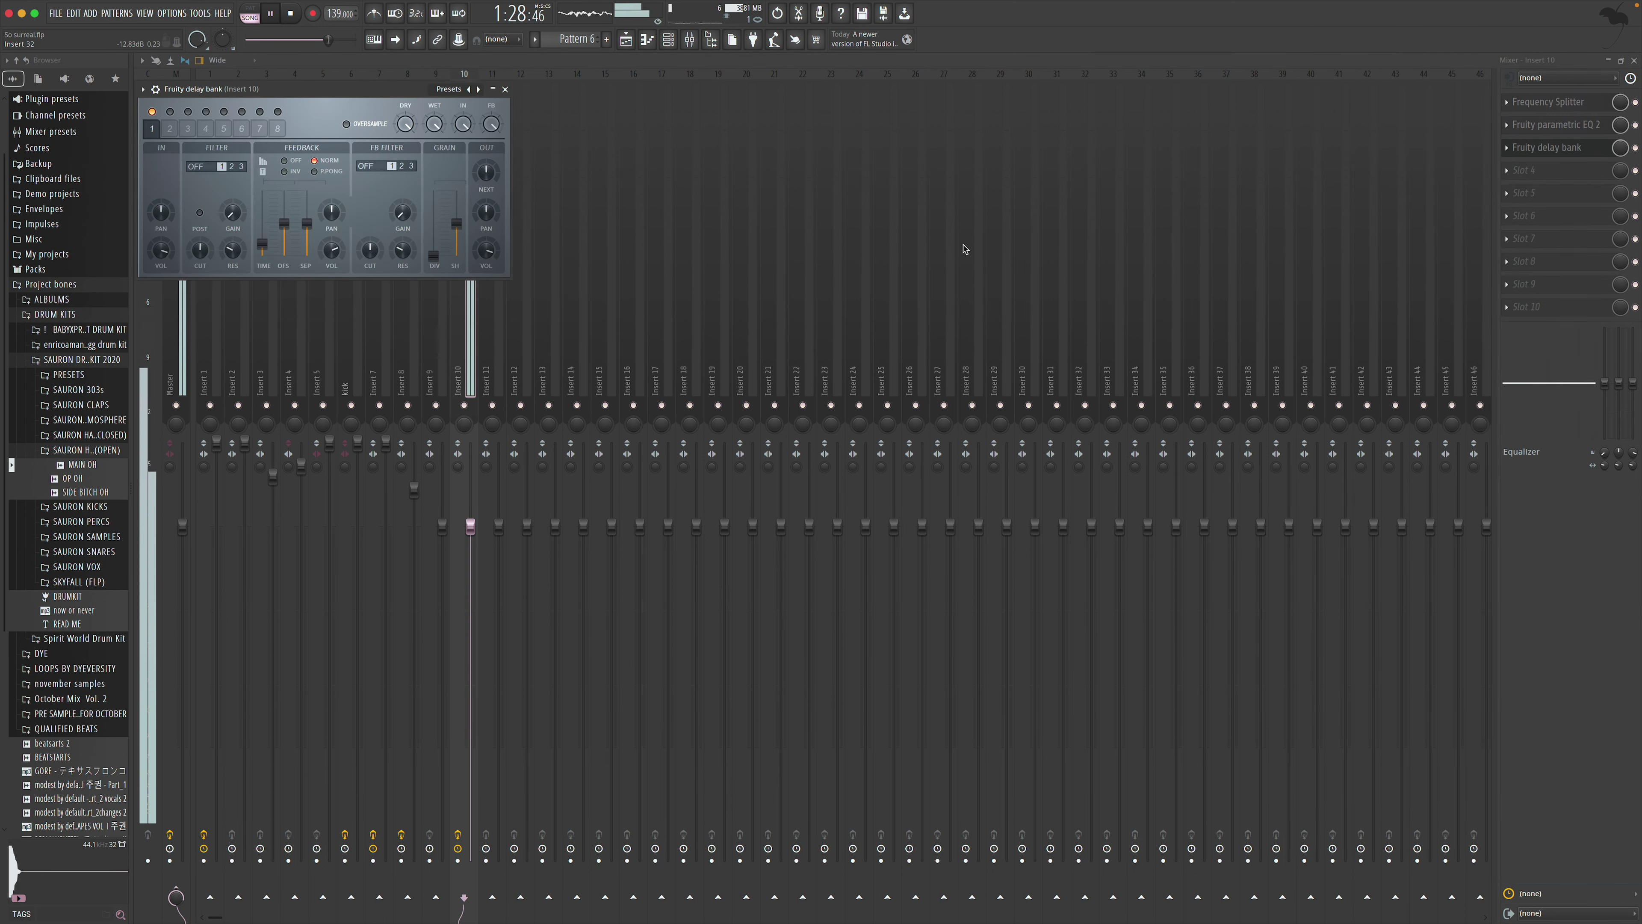
{"action": "left_click", "coordinate": [507, 89]}
{"action": "left_click", "coordinate": [1509, 148]}
{"action": "left_click", "coordinate": [1523, 176]}
Load Fruity Reeverb 2 in Insert 10's third effect slot and balance its levels during playback, with wet at about 58%
{"action": "left_click", "coordinate": [1536, 149]}
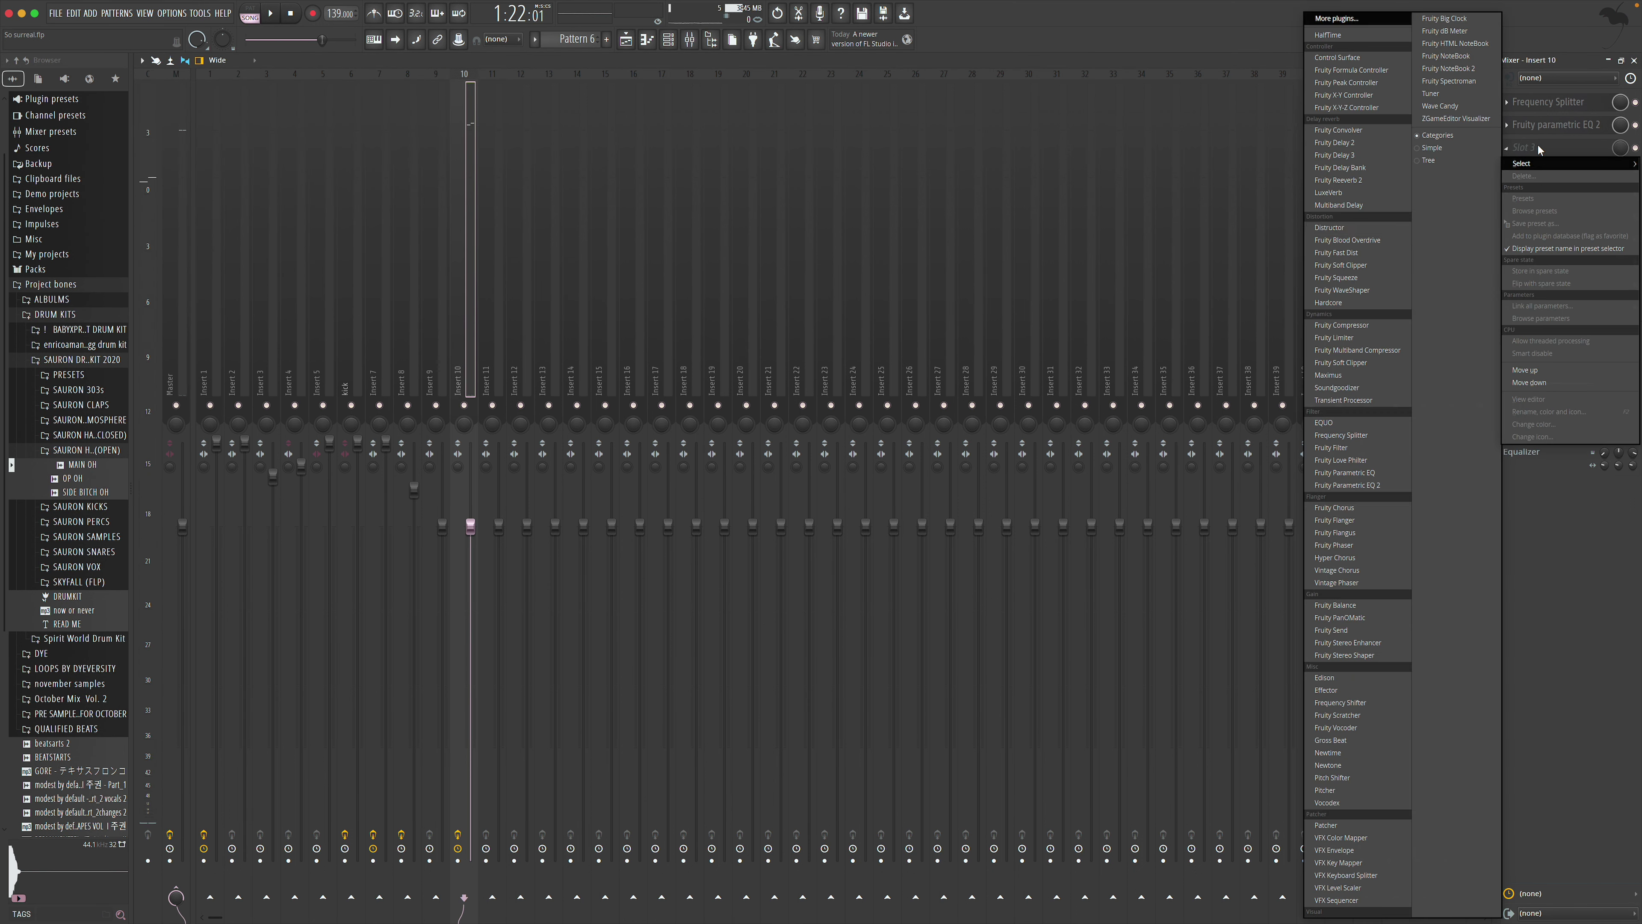
{"action": "left_click", "coordinate": [1338, 180]}
{"action": "key", "text": "space"}
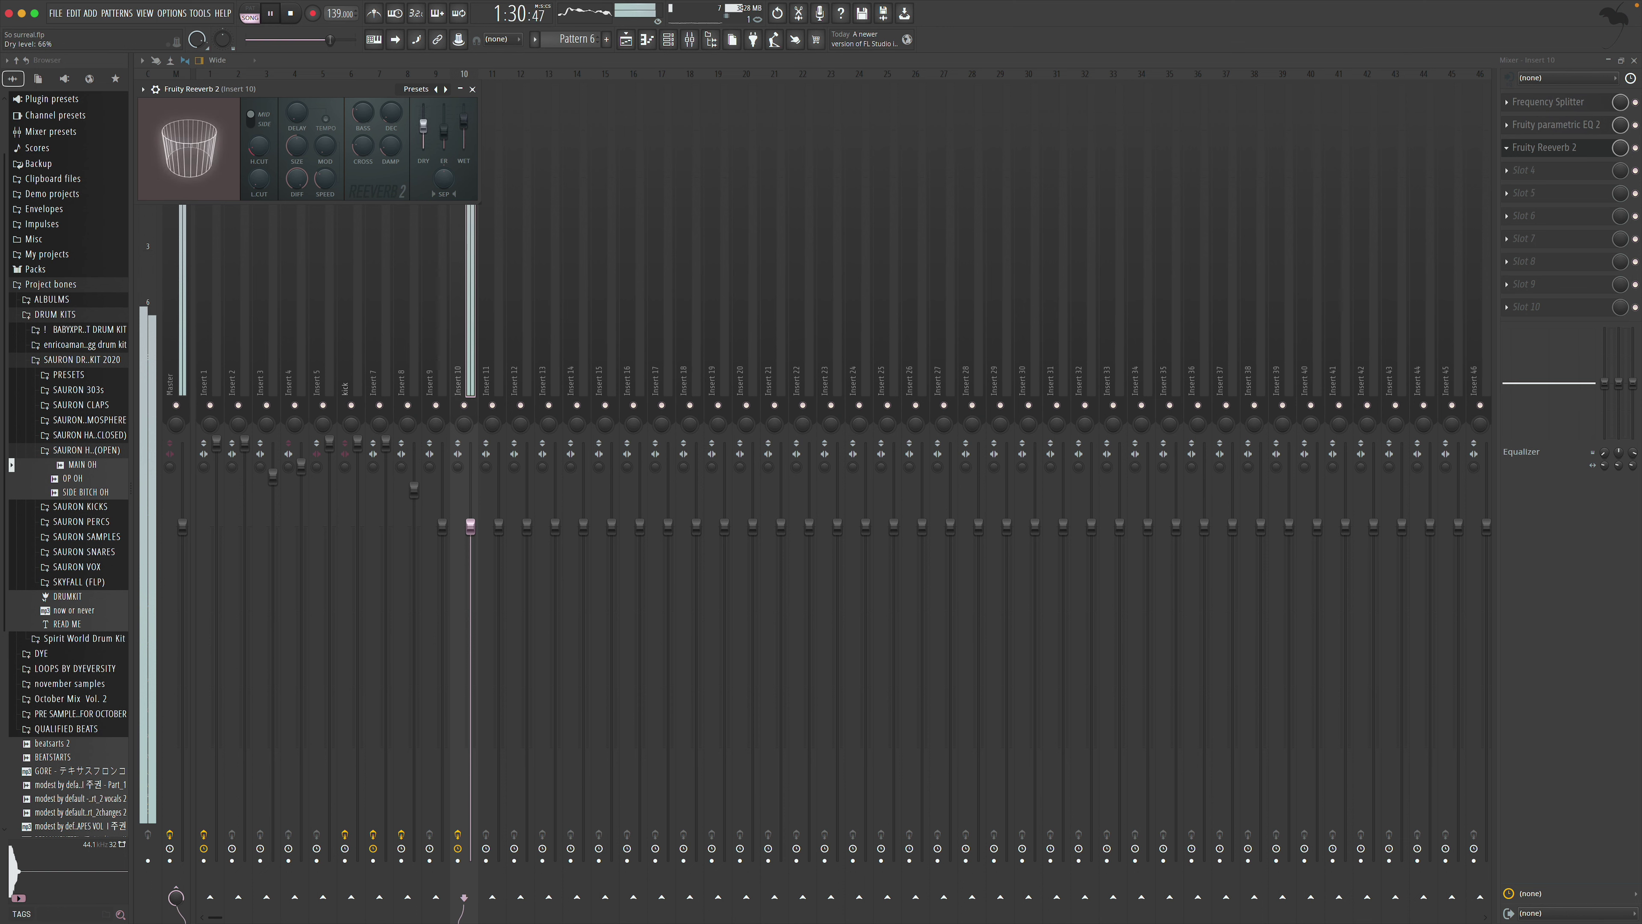
{"action": "left_click_drag", "start_coordinate": [400, 114], "coordinate": [401, 113]}
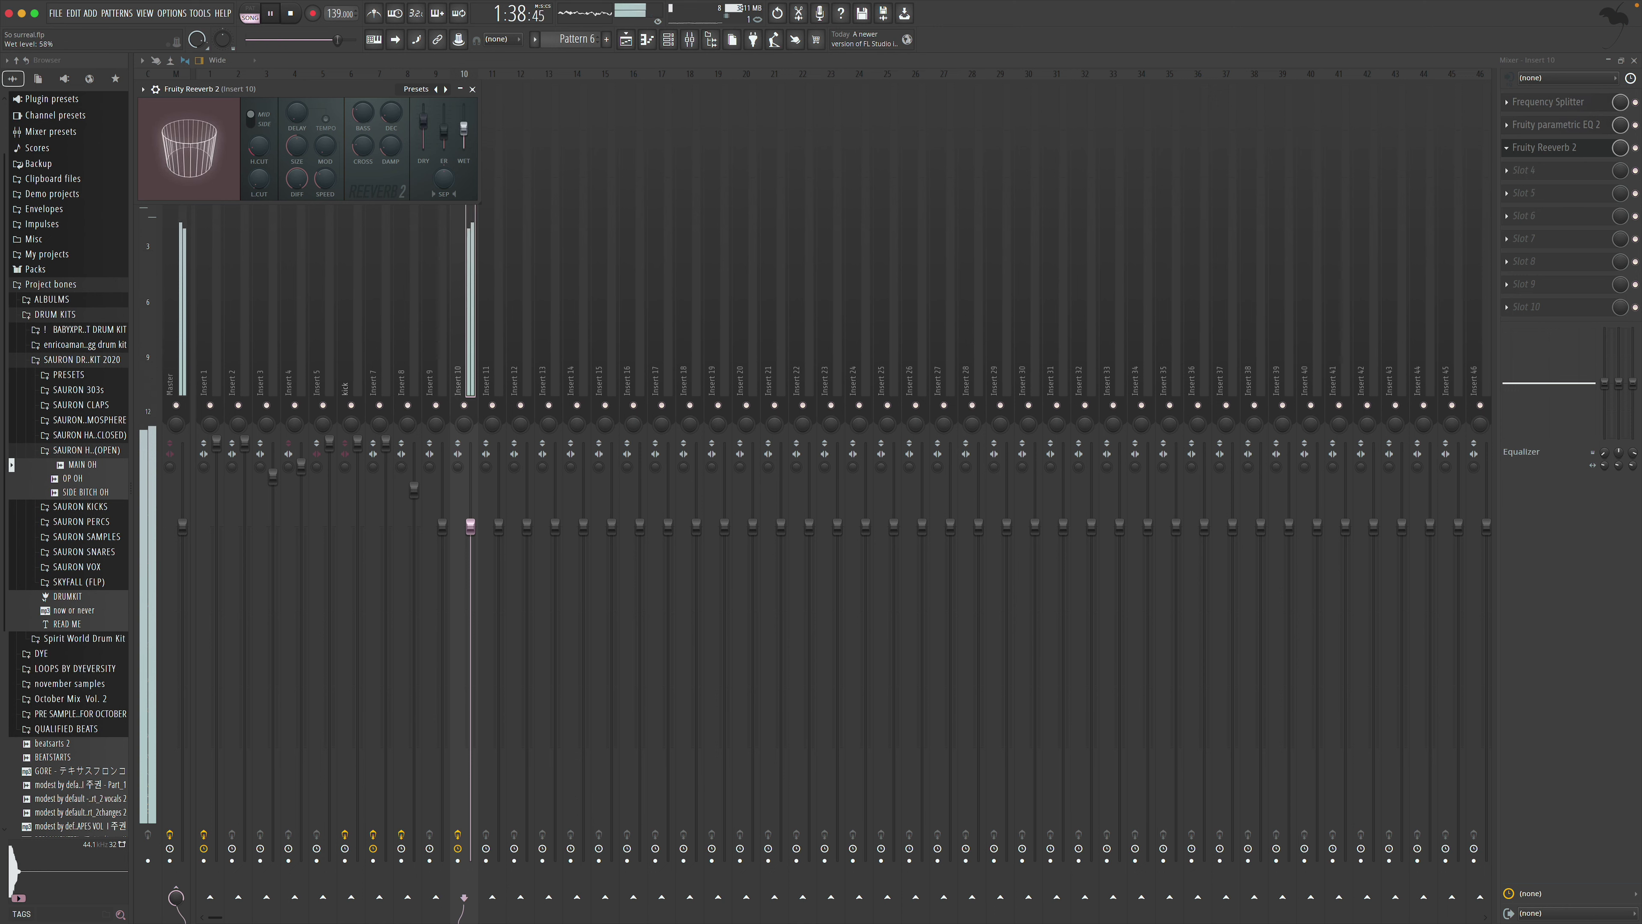
{"action": "left_click", "coordinate": [472, 89]}
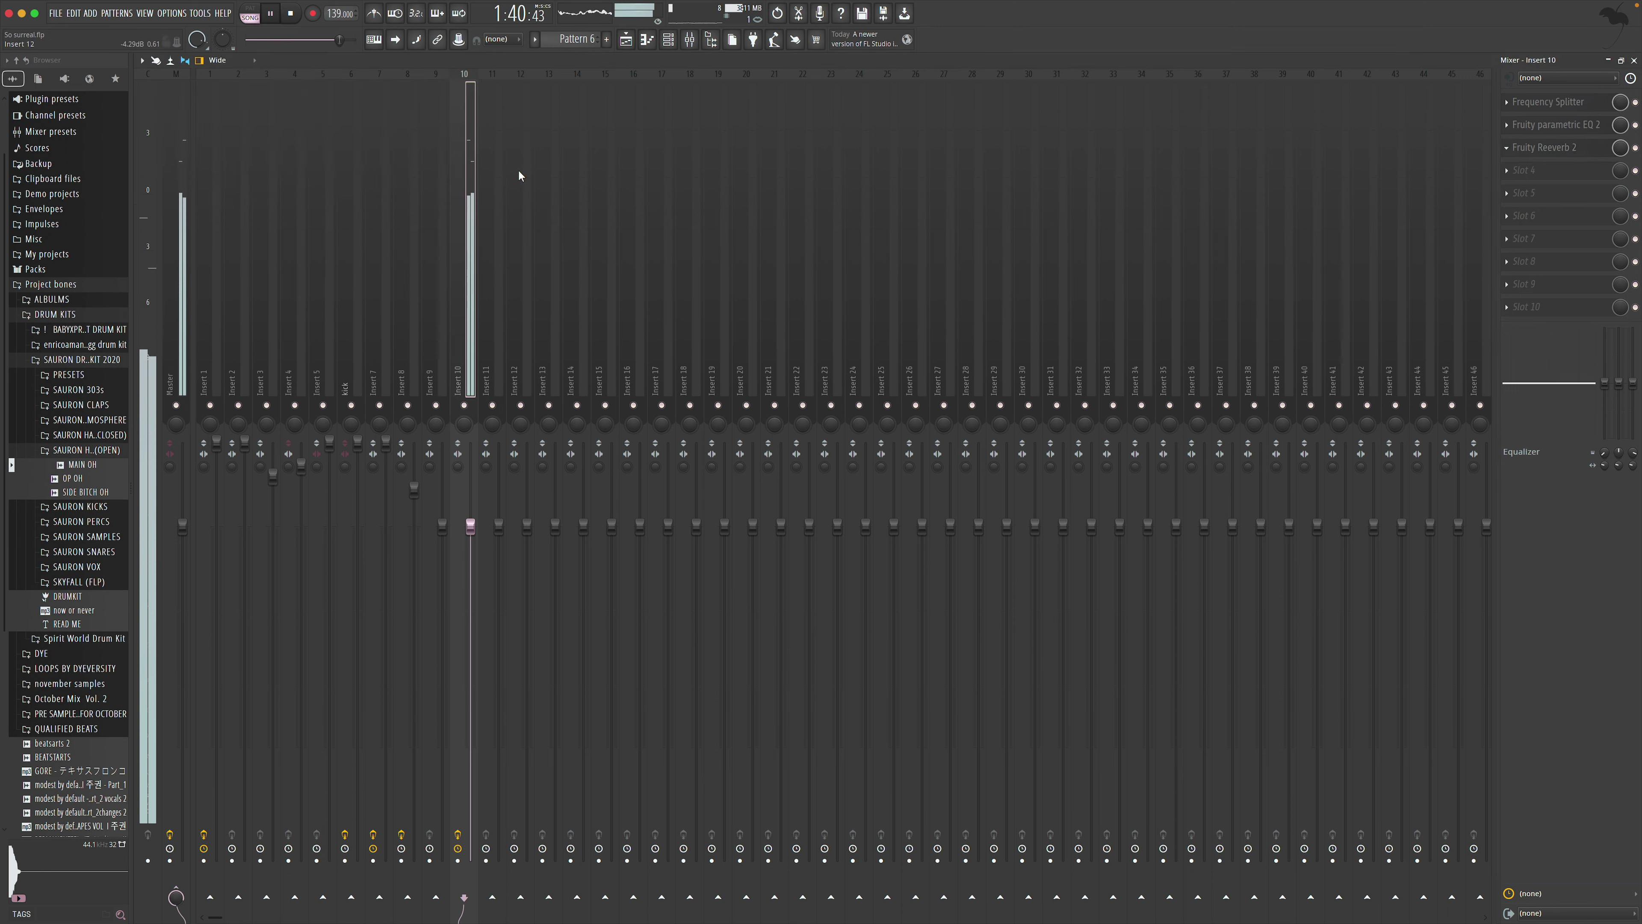
Return to the playlist, listen to the reverbed drums through their tail, and restart playback from just before bar 49
{"action": "left_click", "coordinate": [1635, 61]}
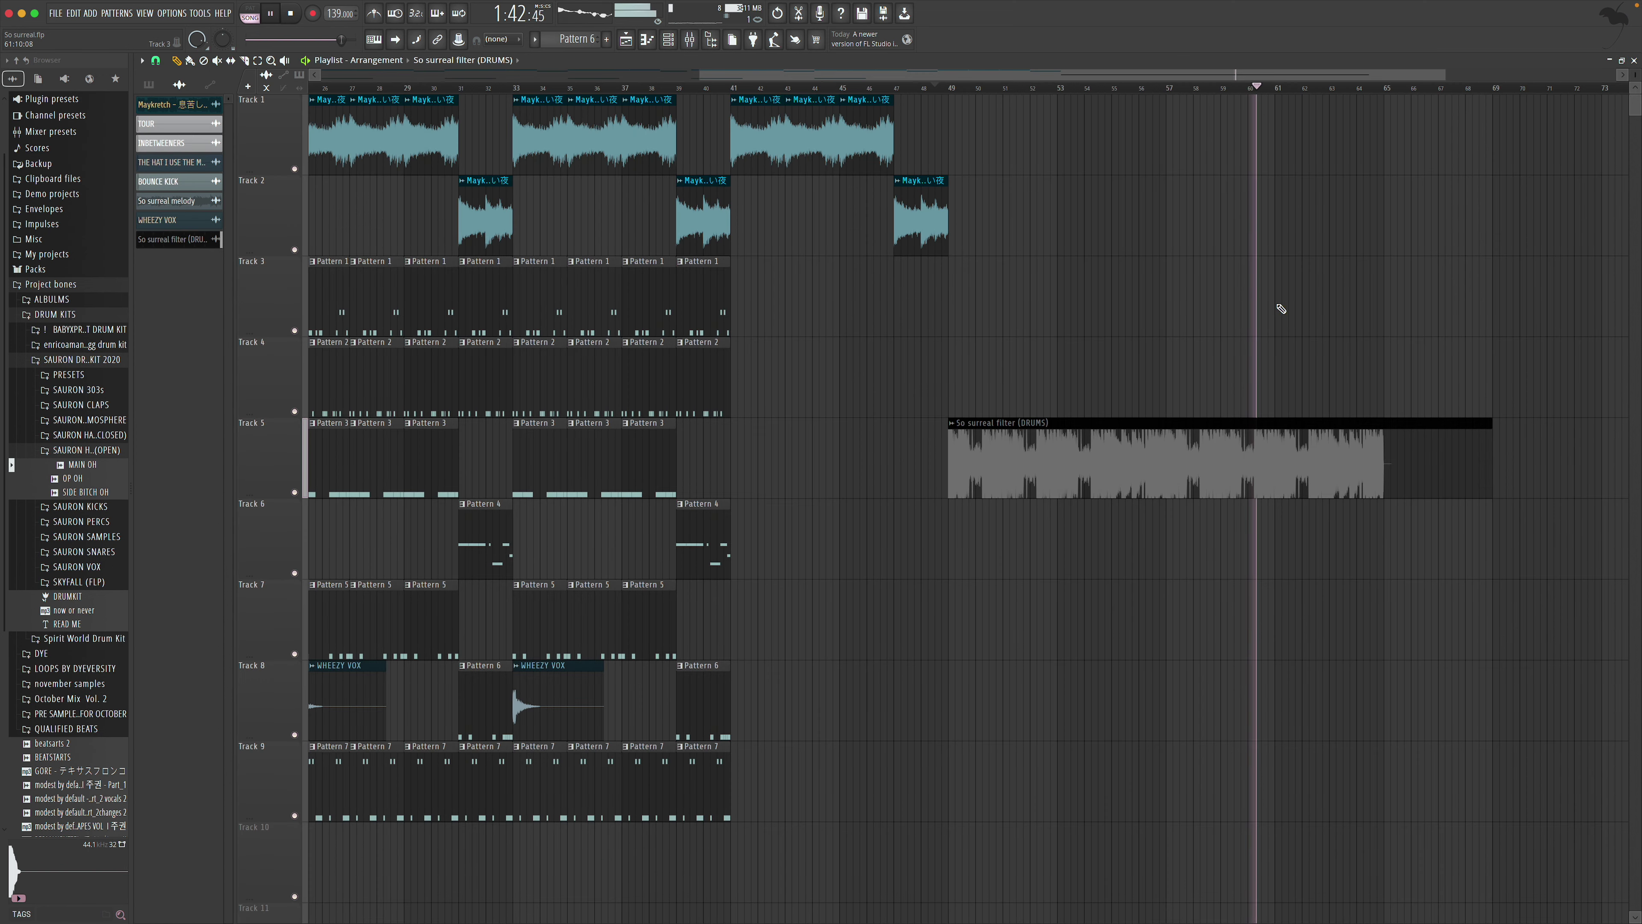
{"action": "scroll", "coordinate": [1426, 413], "scroll_direction": "right", "scroll_amount": 3}
{"action": "scroll", "coordinate": [1432, 413], "scroll_direction": "right", "scroll_amount": 3}
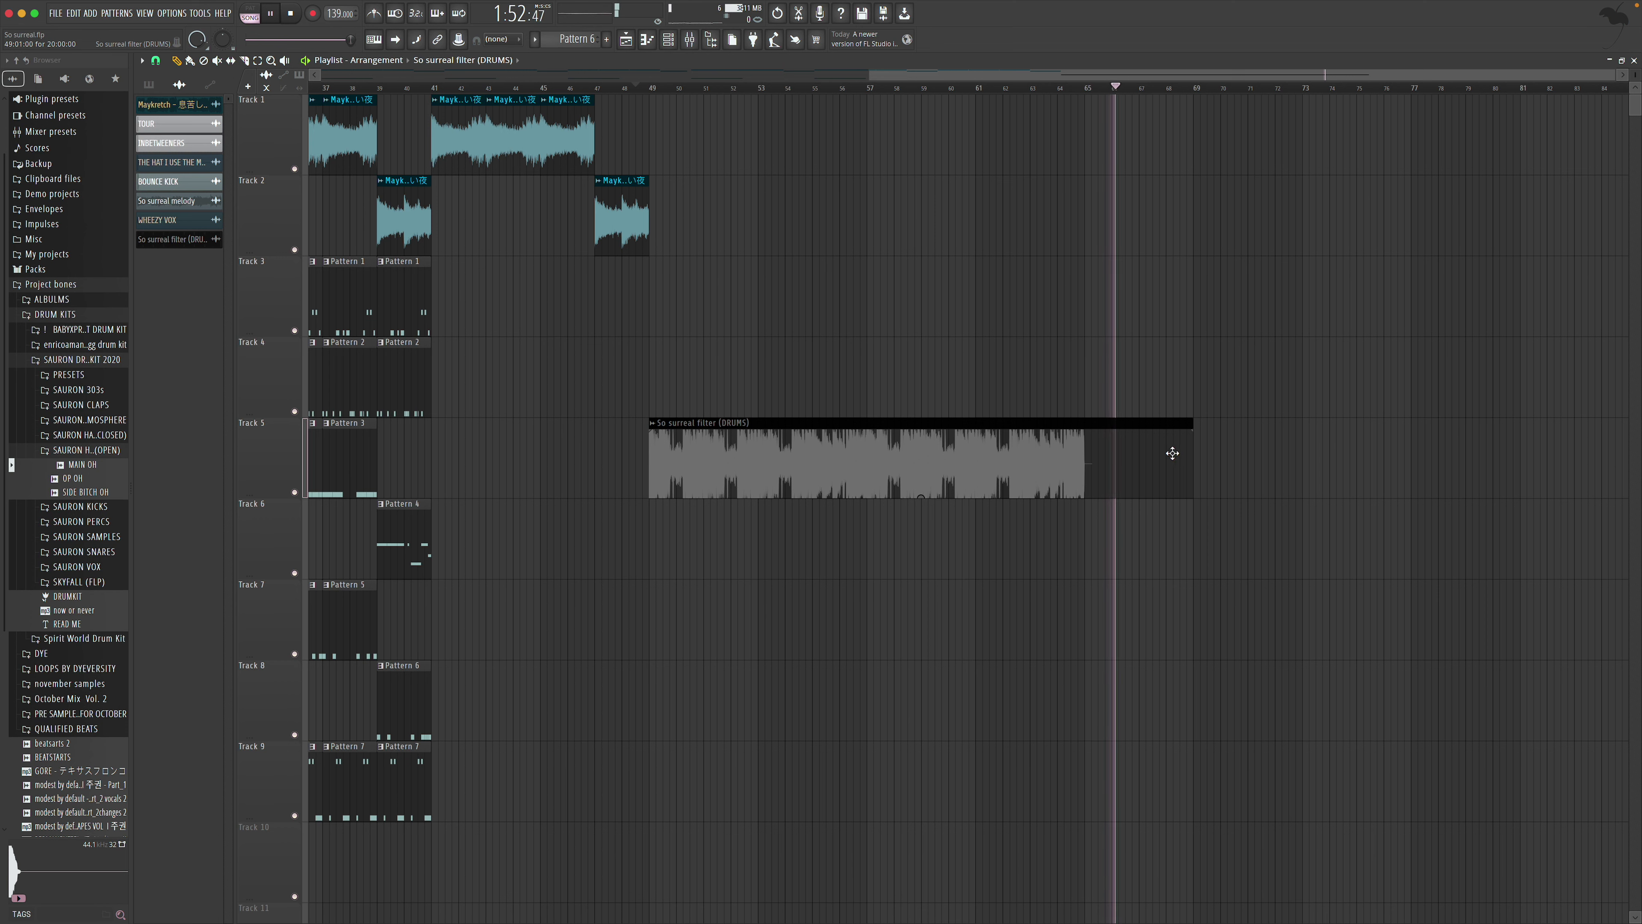
{"action": "scroll", "coordinate": [823, 114], "scroll_direction": "left", "scroll_amount": 4}
{"action": "left_click", "coordinate": [784, 87]}
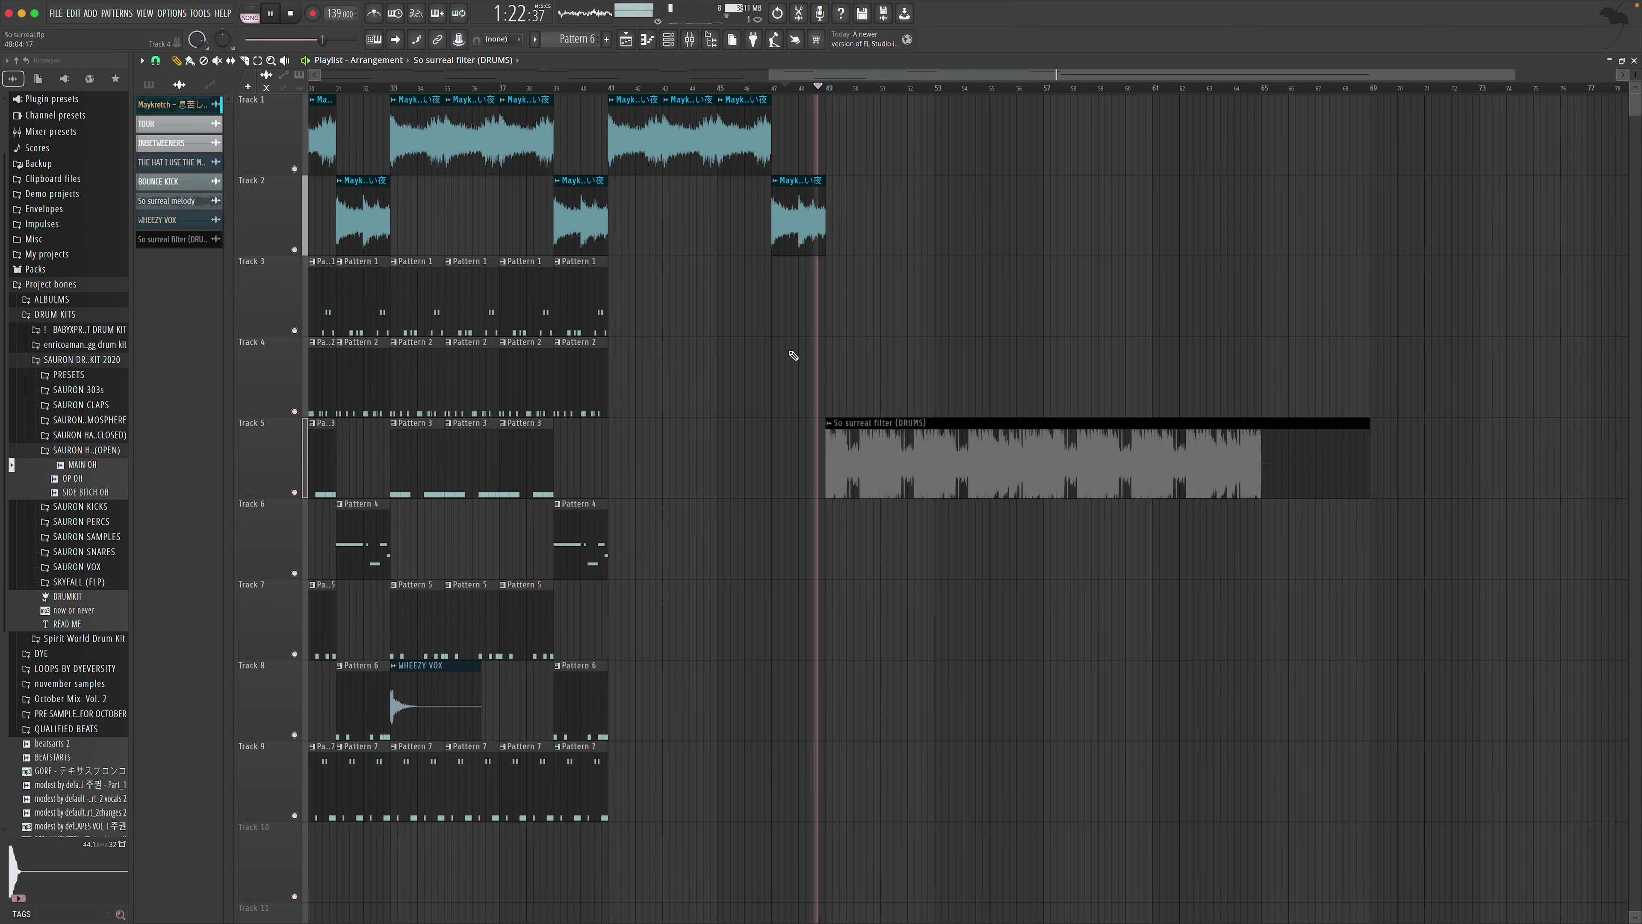
Collapse the SAURON open hats folder and open the CRASHES folder of the enricoamane plugg drum kit in the browser
{"action": "left_click", "coordinate": [64, 450]}
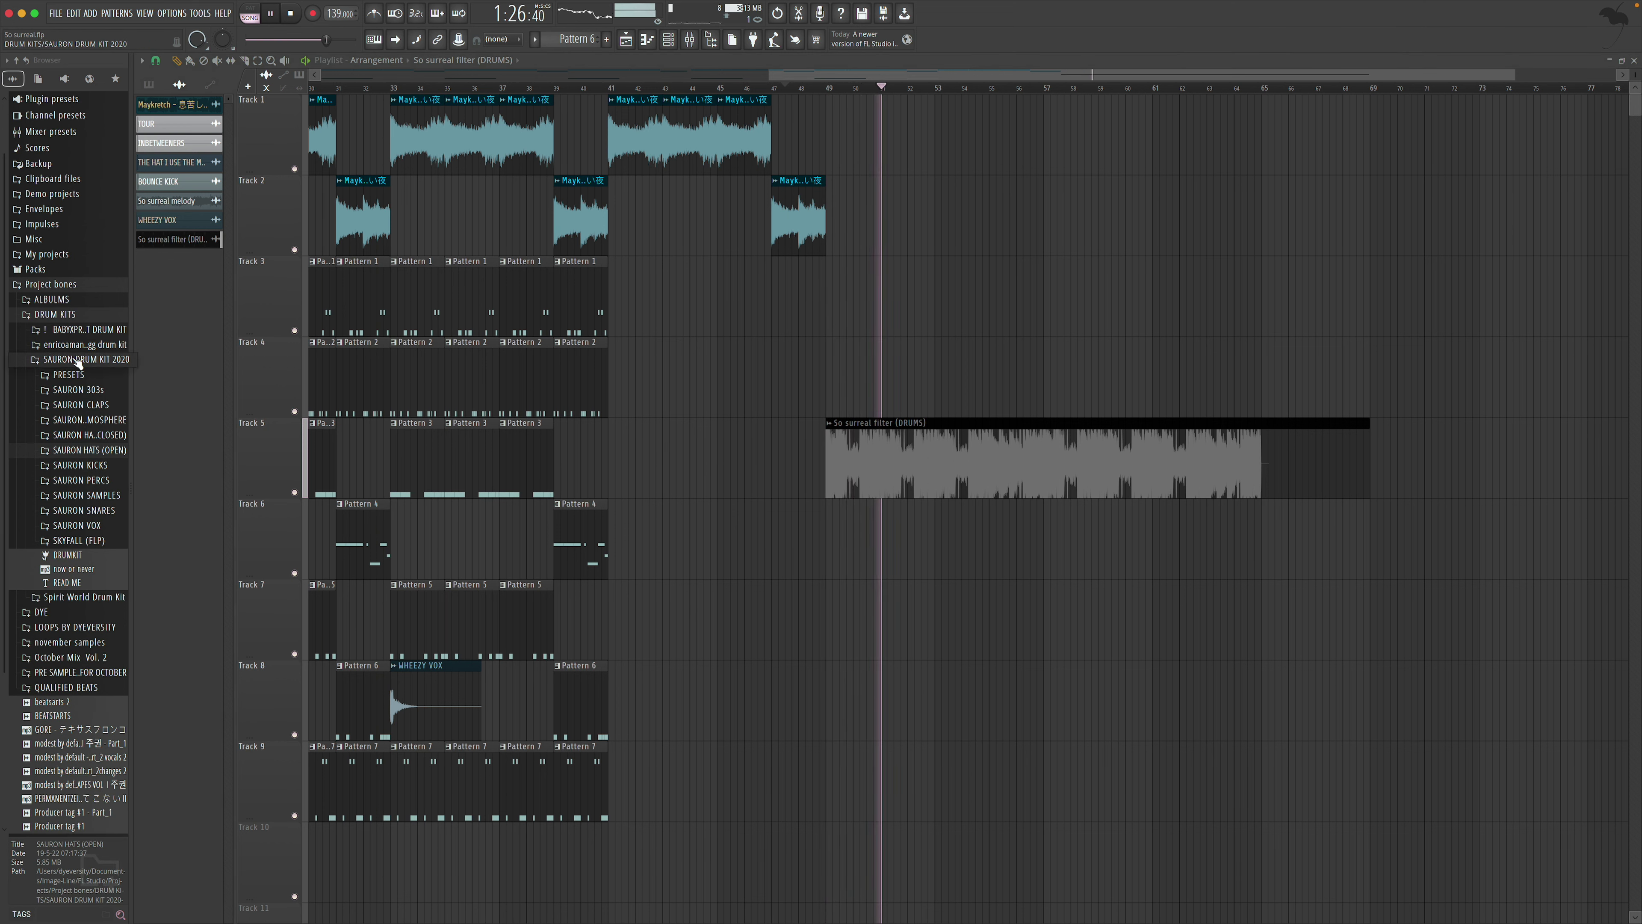
{"action": "left_click", "coordinate": [64, 329]}
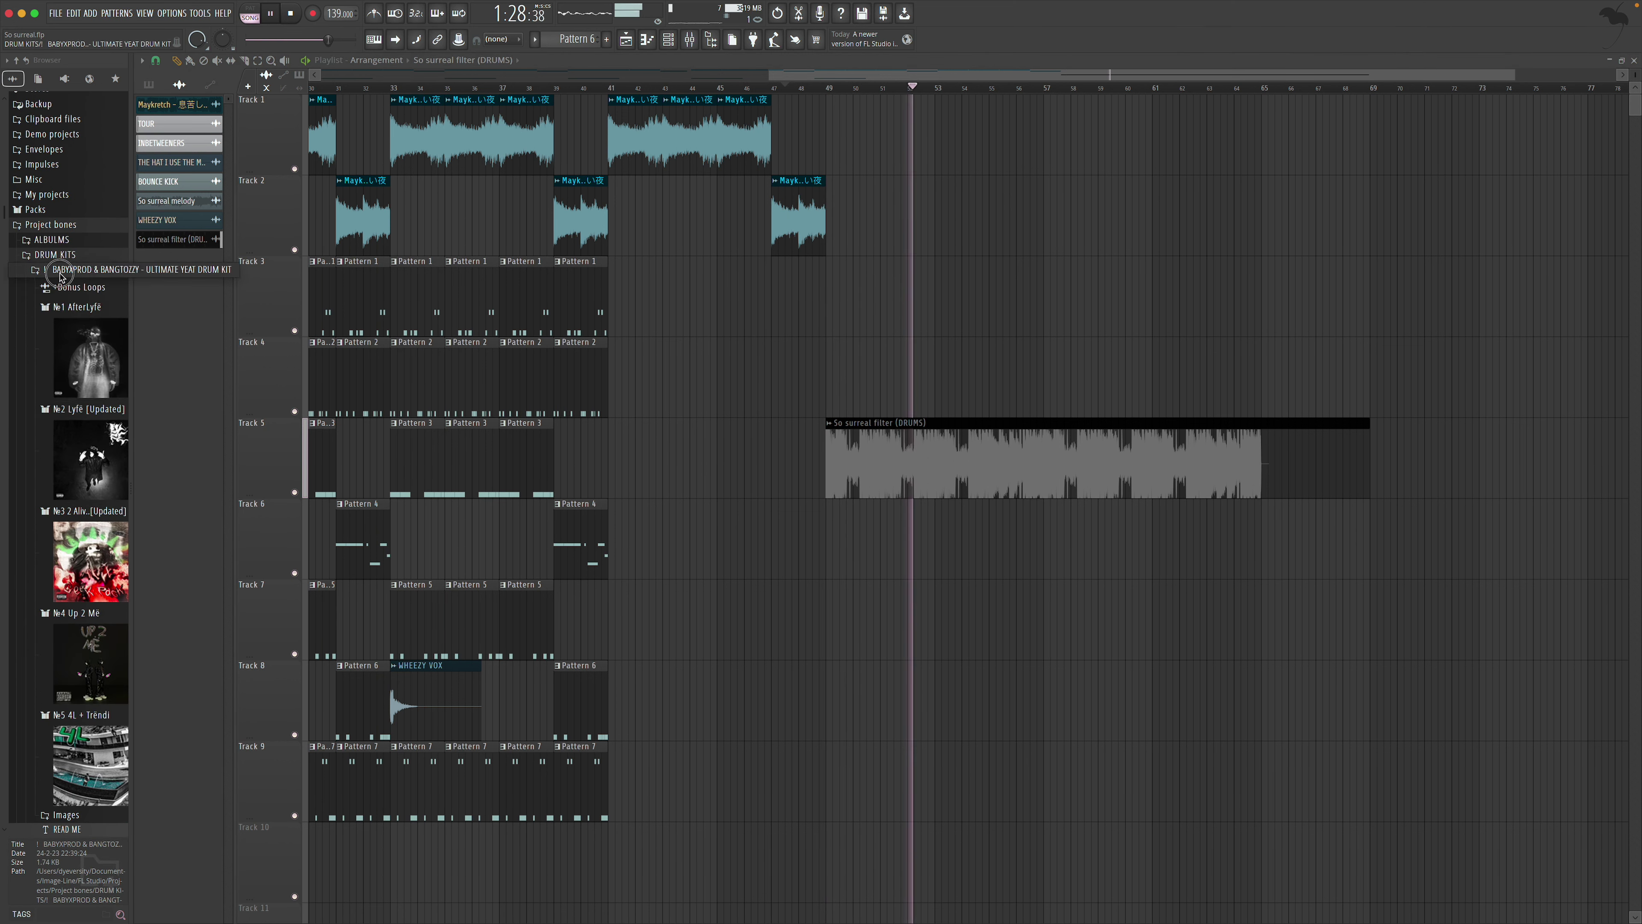
{"action": "left_click", "coordinate": [58, 270]}
{"action": "left_click", "coordinate": [62, 285]}
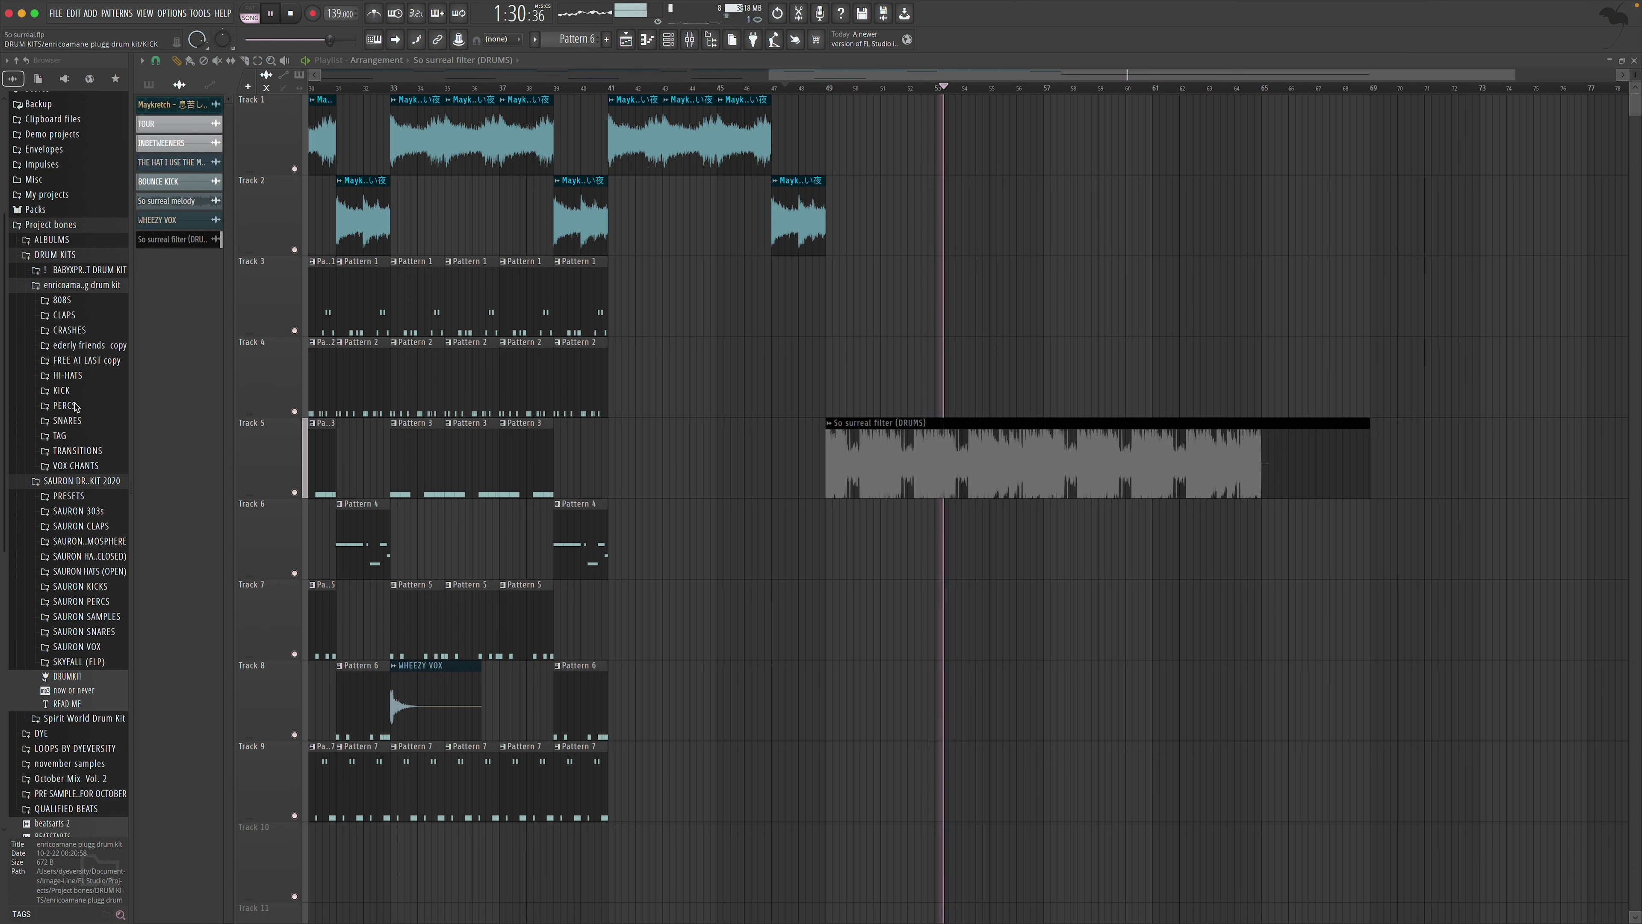
{"action": "left_click", "coordinate": [69, 330]}
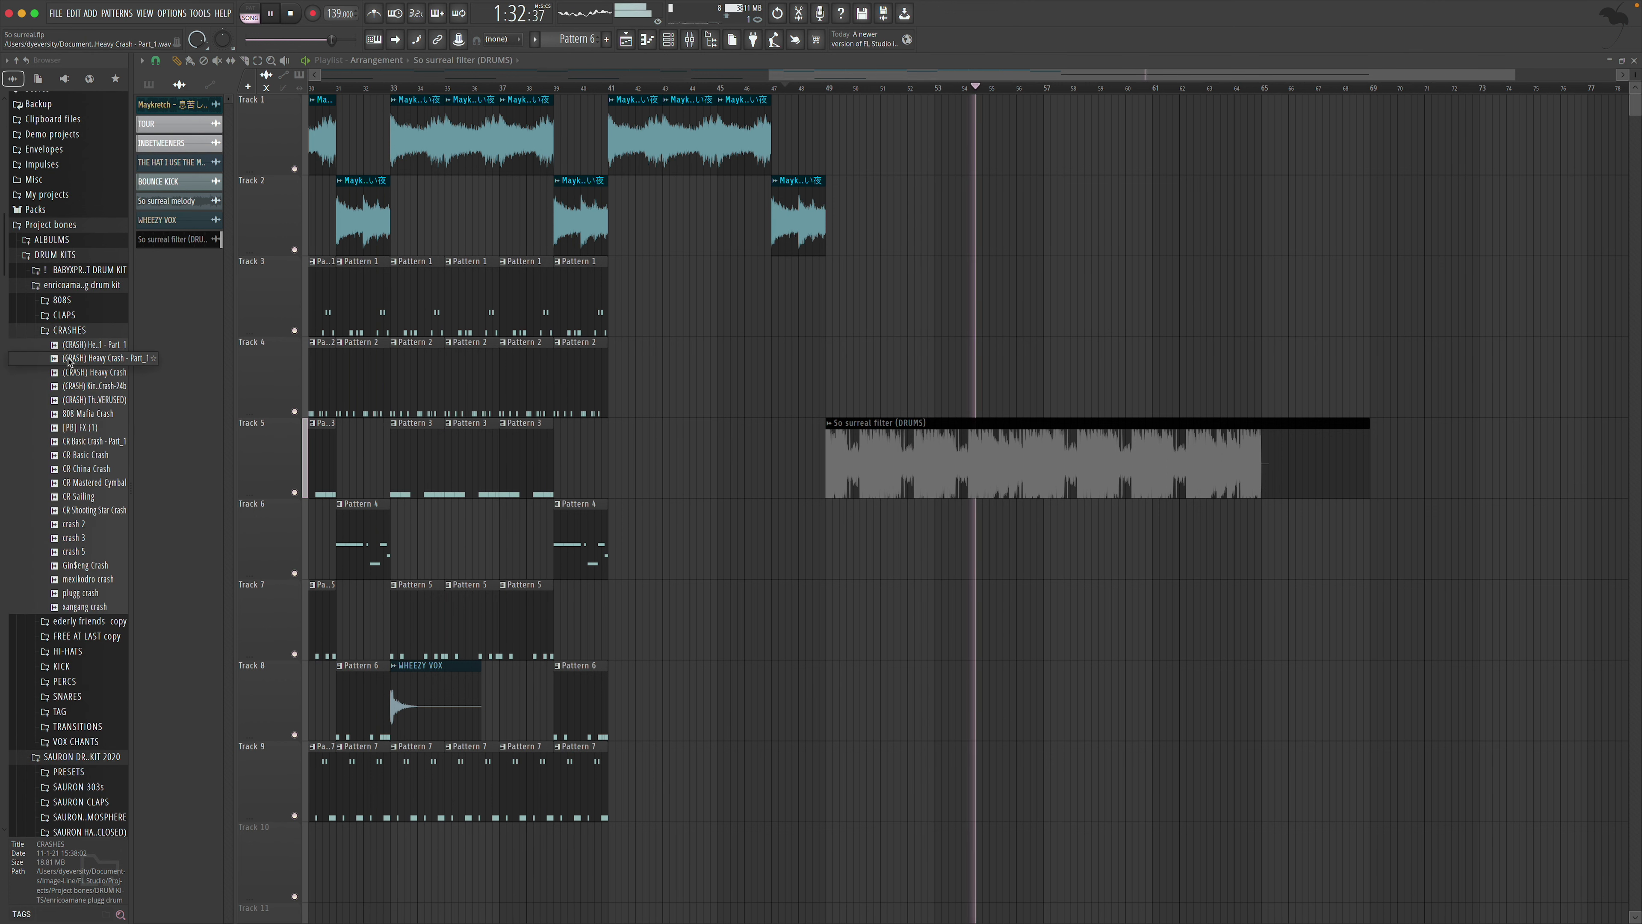
Audition the Heavy, Kingdom Hearts and Zaytoven crashes and place The Zaytoven Crash (VERY OVERUSED) on Track 7 before bar 49
{"action": "left_click", "coordinate": [77, 373]}
{"action": "key", "text": "space"}
{"action": "left_click", "coordinate": [81, 385]}
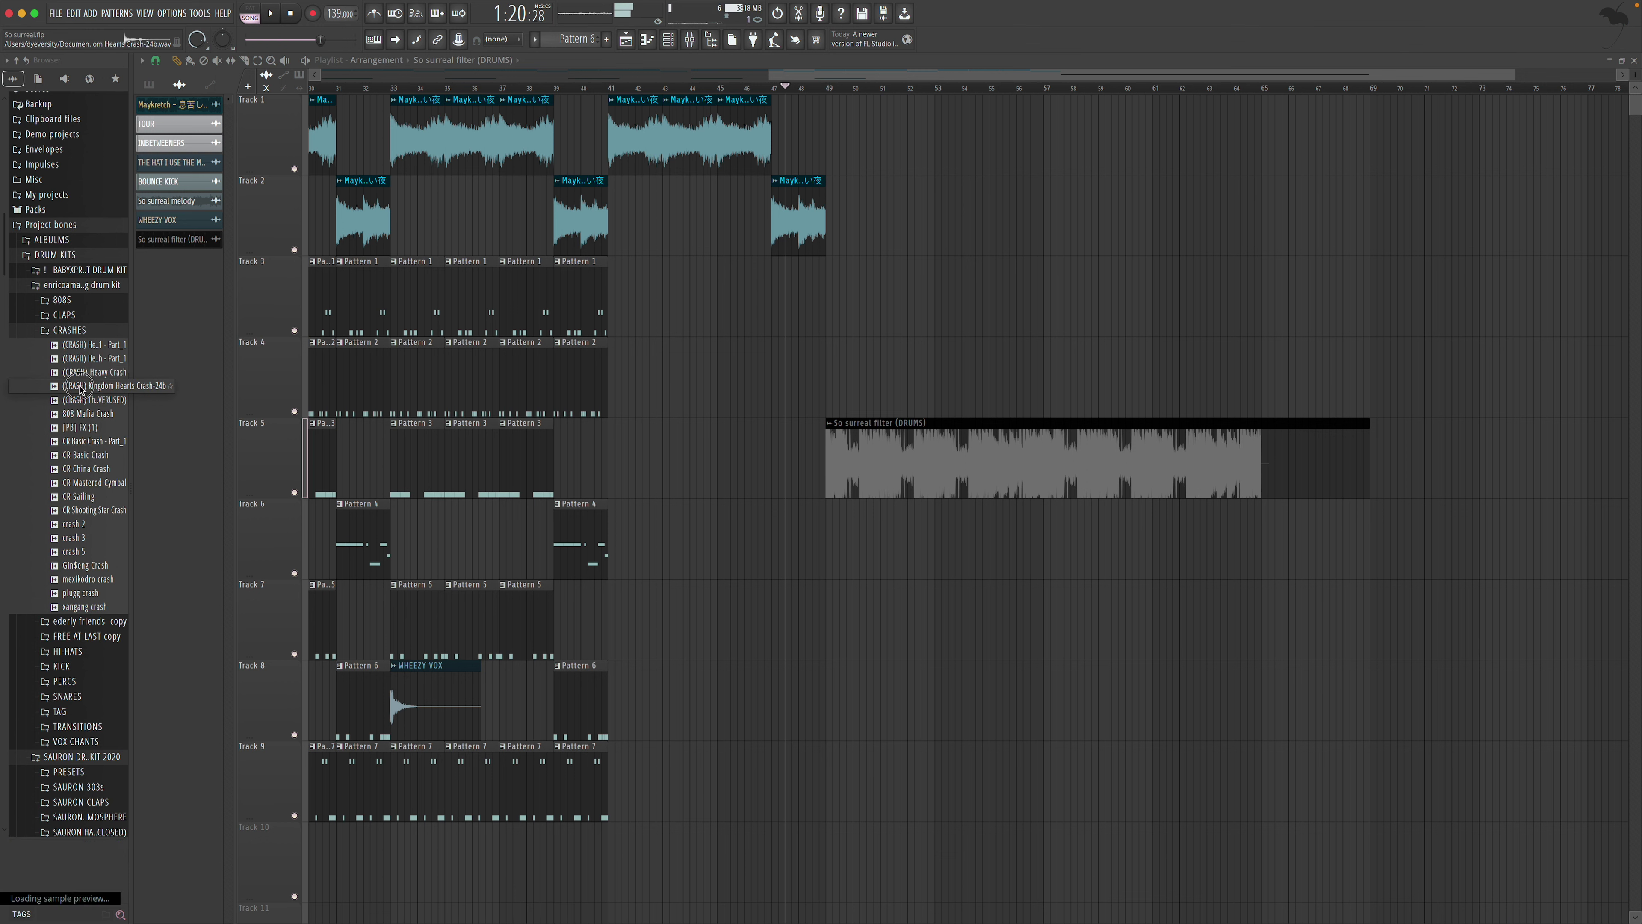
{"action": "left_click", "coordinate": [82, 400]}
{"action": "left_click_drag", "start_coordinate": [87, 406], "coordinate": [757, 602]}
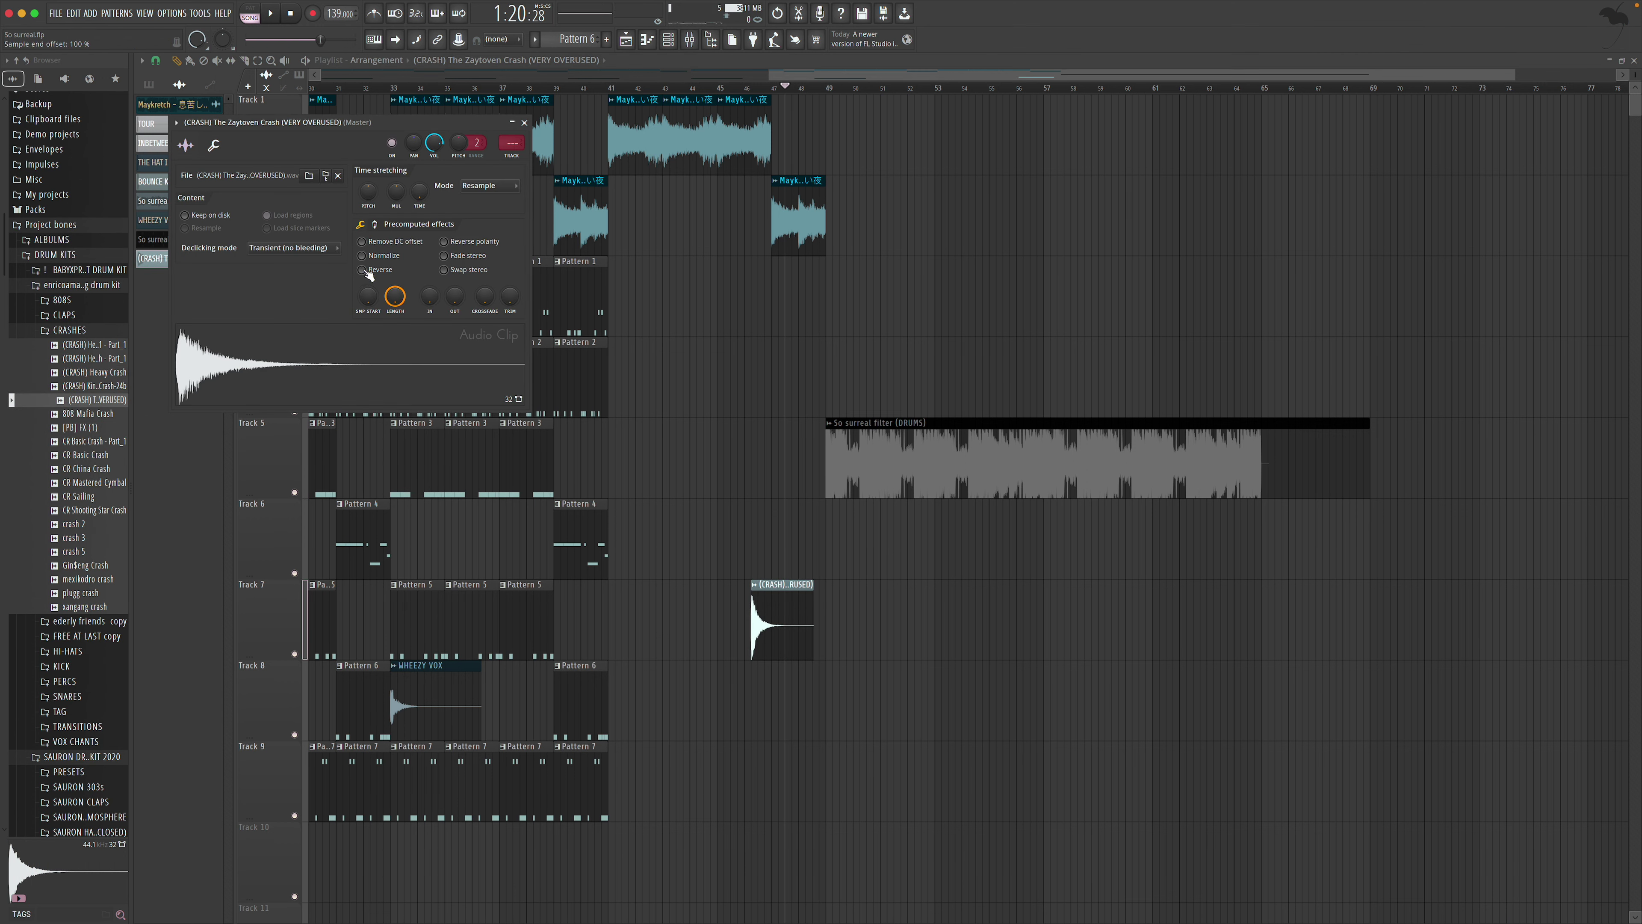
Reverse the Zaytoven crash sample and move its clip to Track 6
{"action": "left_click", "coordinate": [363, 270]}
{"action": "left_click", "coordinate": [525, 122]}
{"action": "left_click_drag", "start_coordinate": [798, 625], "coordinate": [841, 580]}
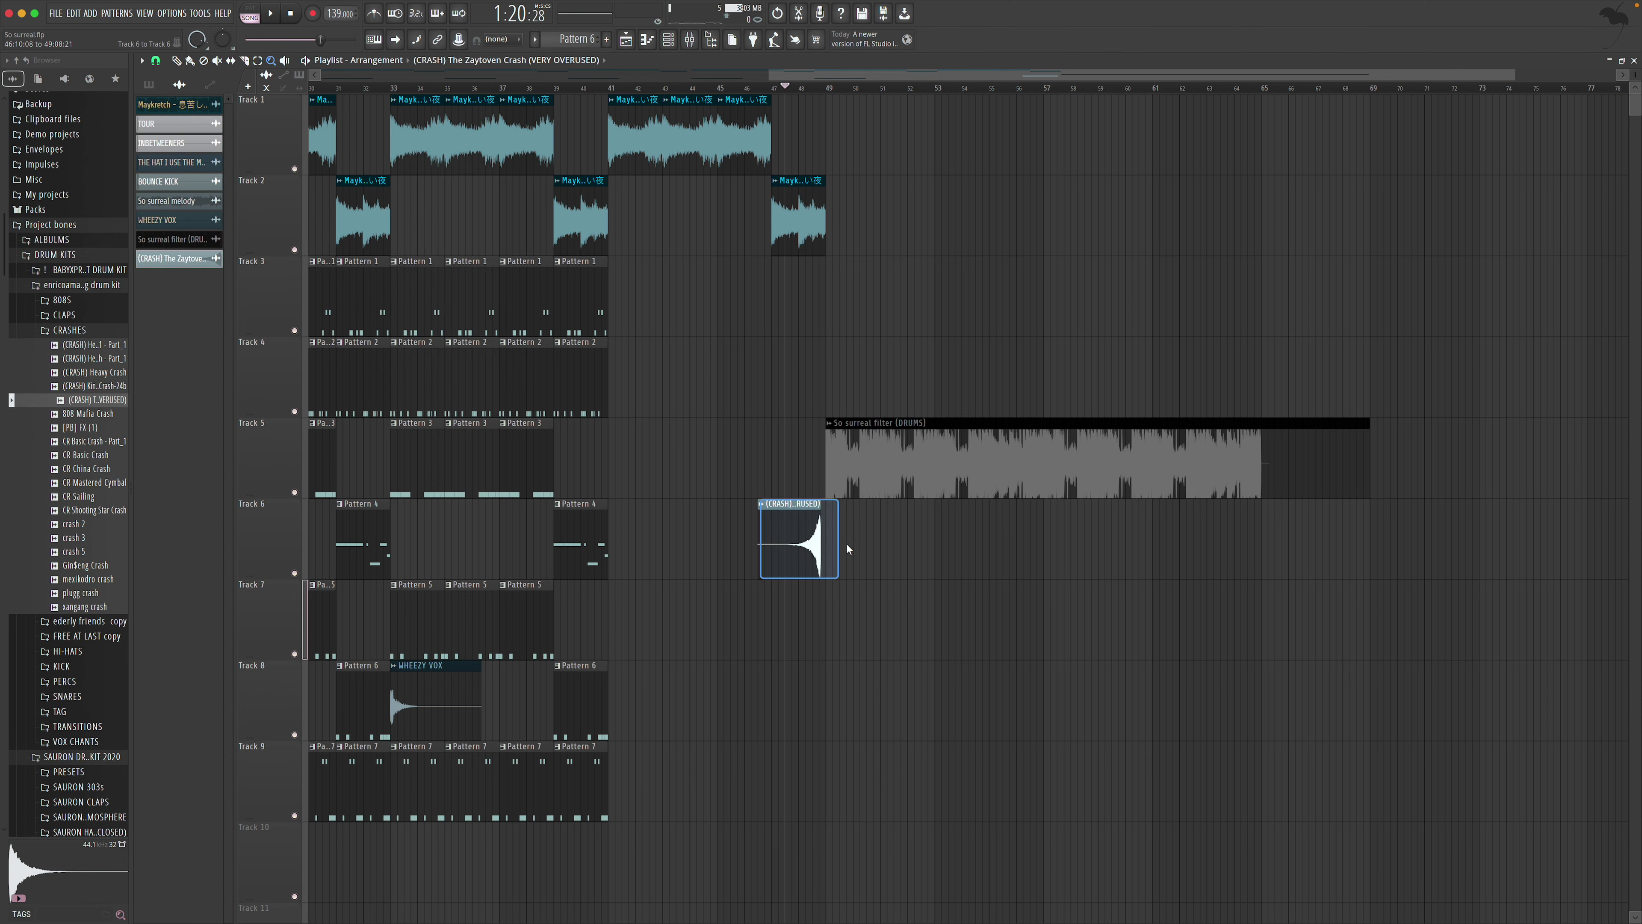
Turn playlist snapping off and shift the reversed crash clip so it ends exactly at bar 49
{"action": "left_click", "coordinate": [145, 59]}
{"action": "left_click", "coordinate": [155, 60]}
{"action": "left_click", "coordinate": [175, 133]}
{"action": "left_click", "coordinate": [157, 61]}
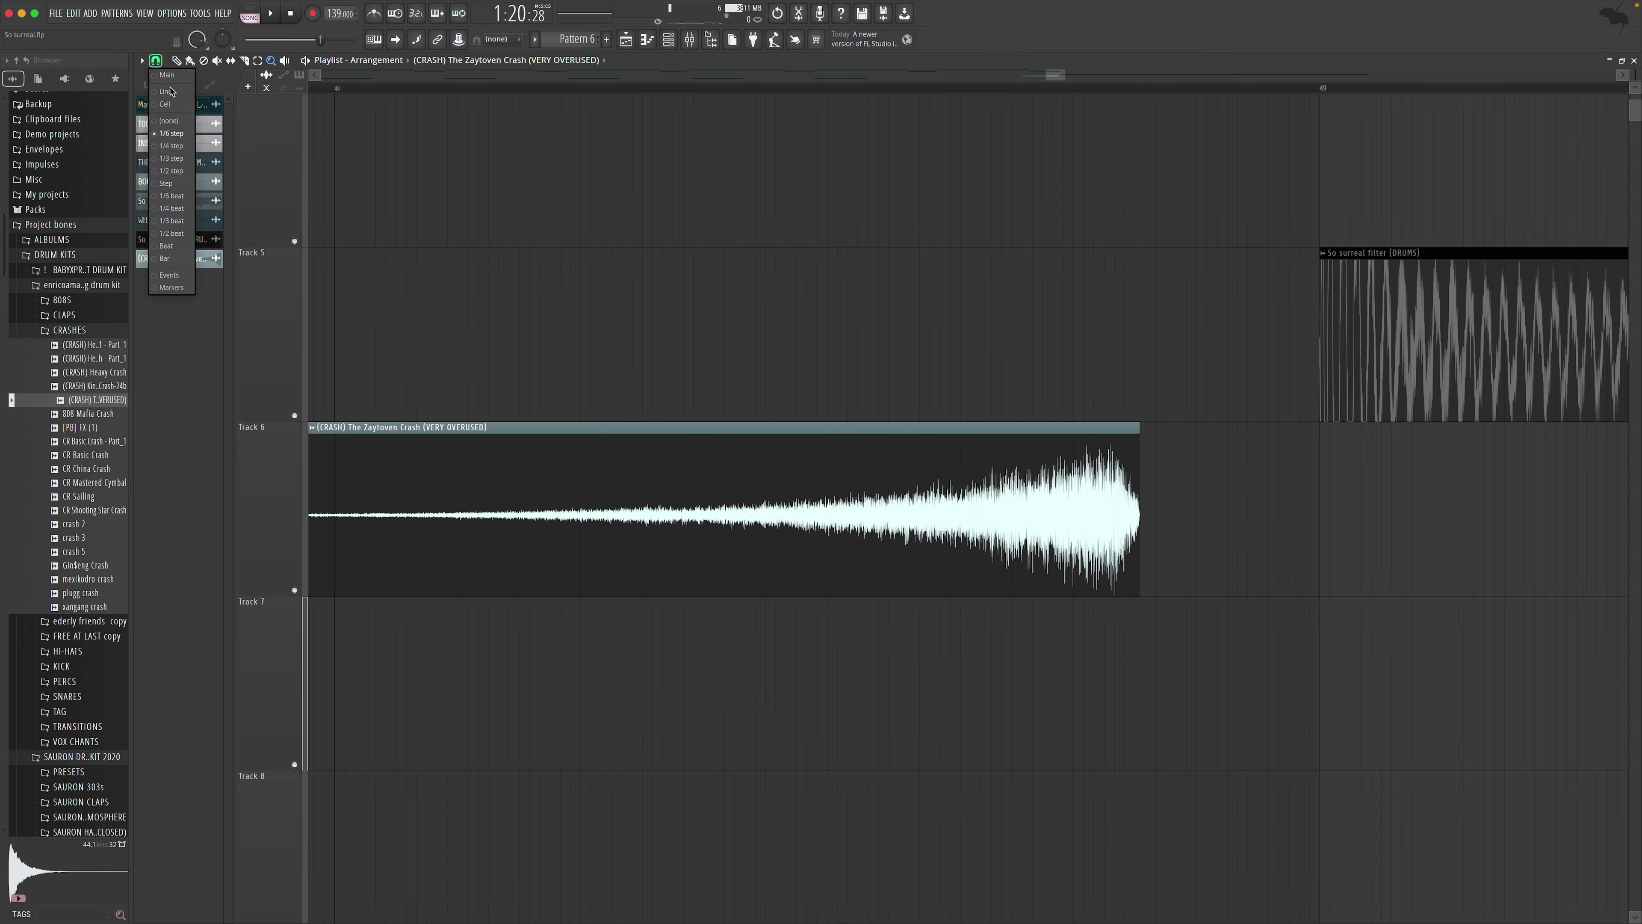
{"action": "left_click", "coordinate": [172, 122]}
{"action": "left_click_drag", "start_coordinate": [1012, 511], "coordinate": [1162, 541]}
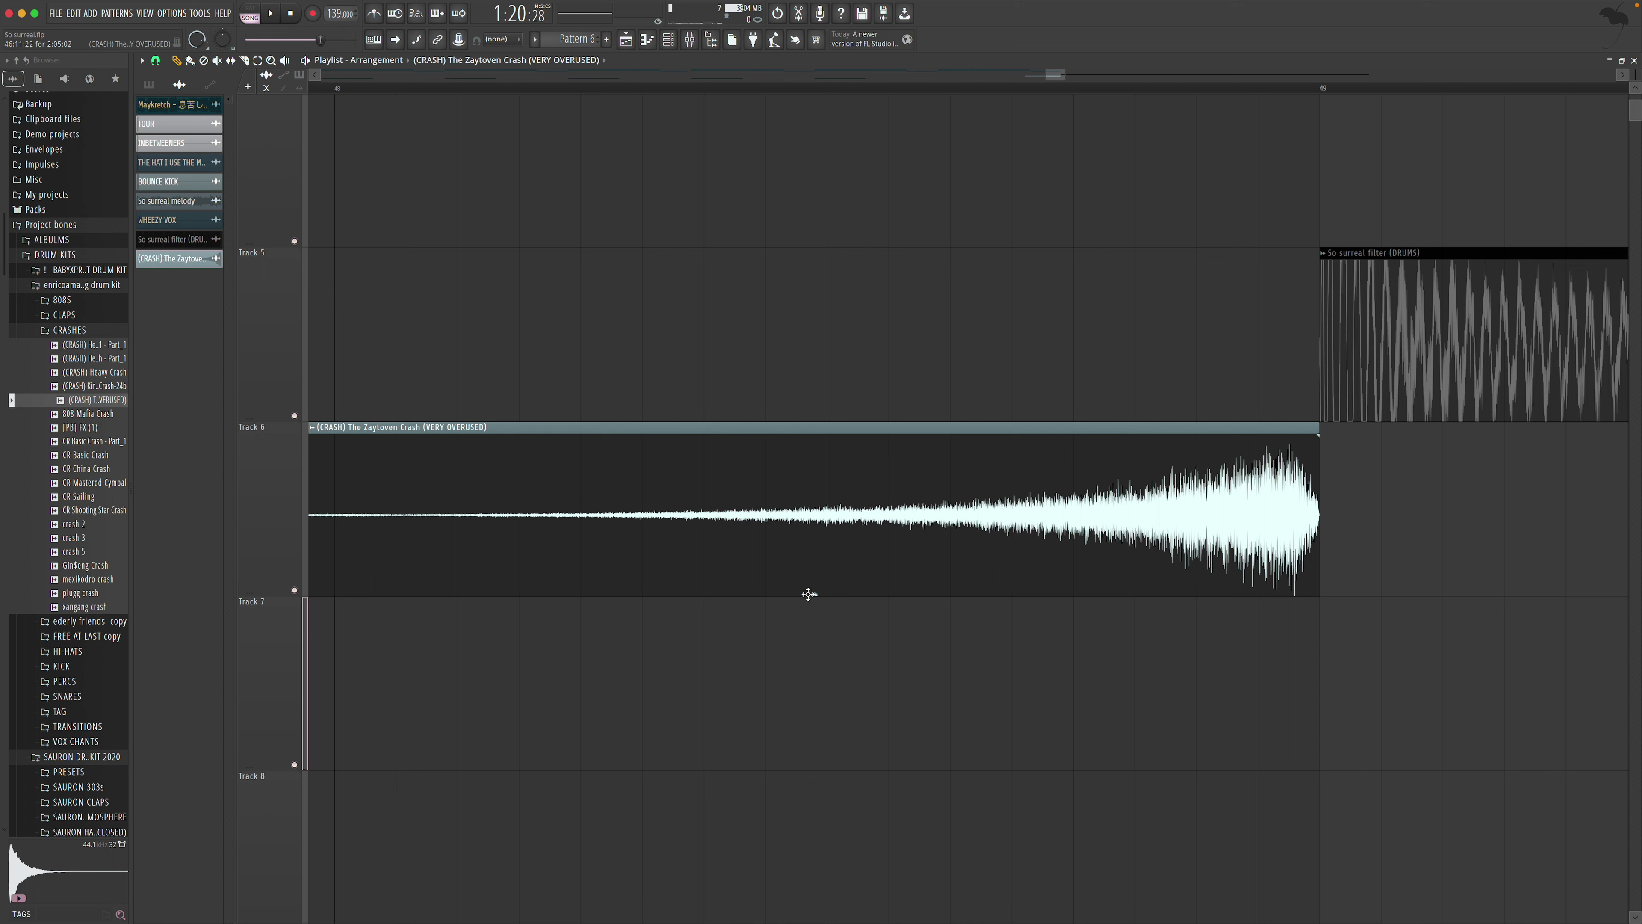
Lower the reversed crash clip's gain to about -12 dB while listening to it
{"action": "left_click_drag", "start_coordinate": [810, 594], "coordinate": [814, 593]}
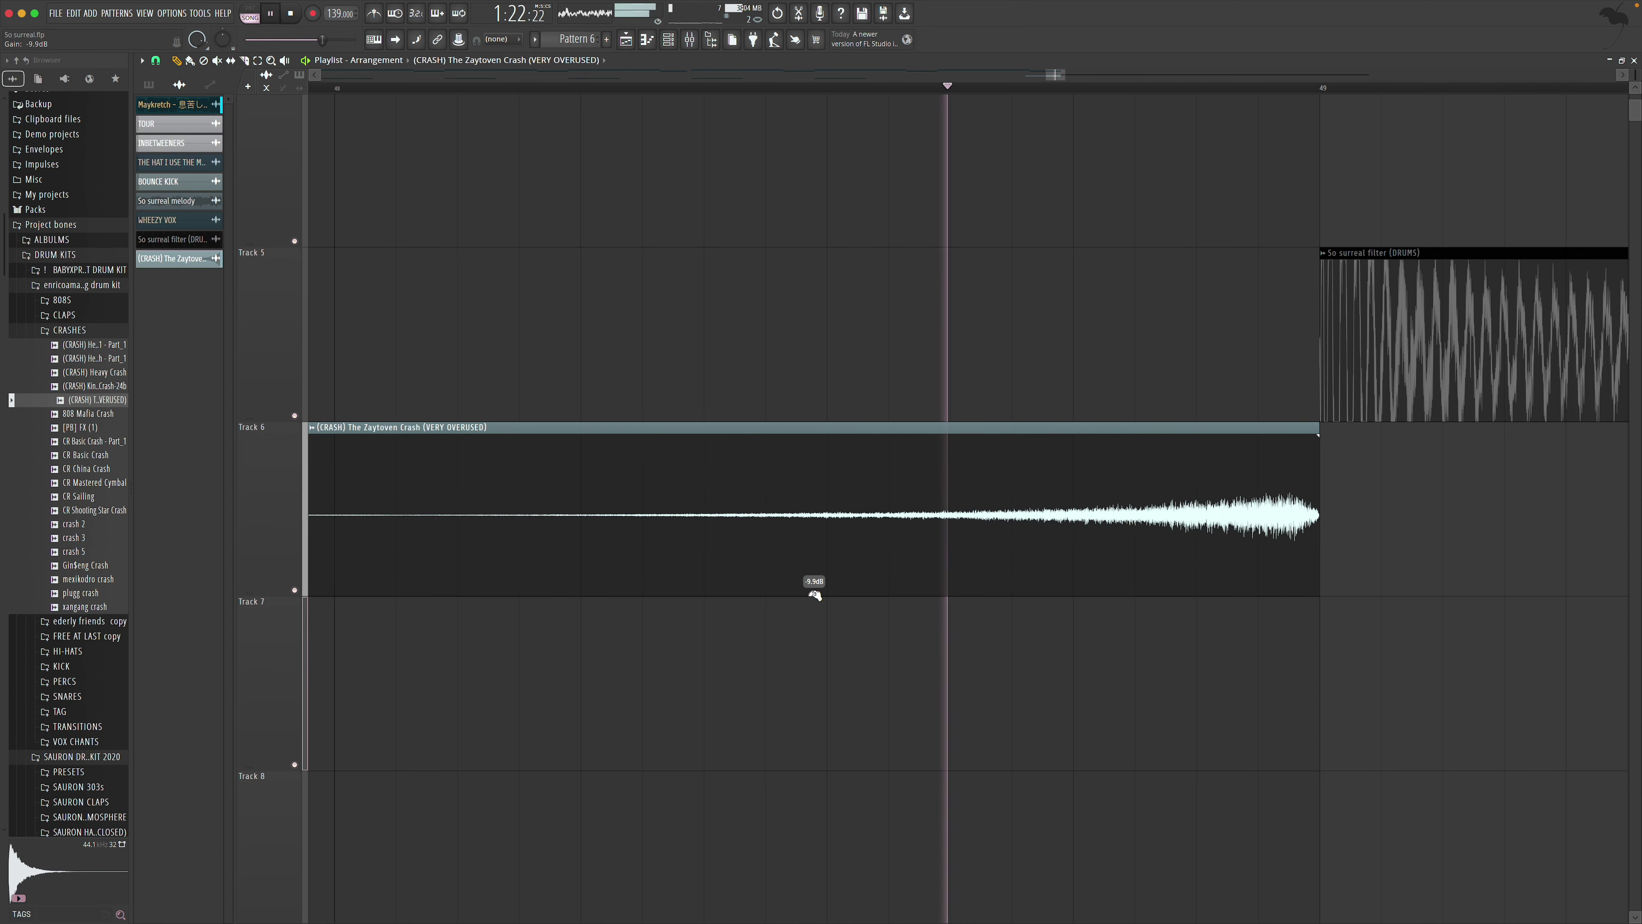
{"action": "left_click_drag", "start_coordinate": [813, 593], "coordinate": [814, 595]}
{"action": "key", "text": "space"}
Set the playlist snap to Line
{"action": "left_click", "coordinate": [160, 65]}
{"action": "left_click", "coordinate": [169, 104]}
{"action": "left_click", "coordinate": [156, 63]}
{"action": "left_click", "coordinate": [167, 91]}
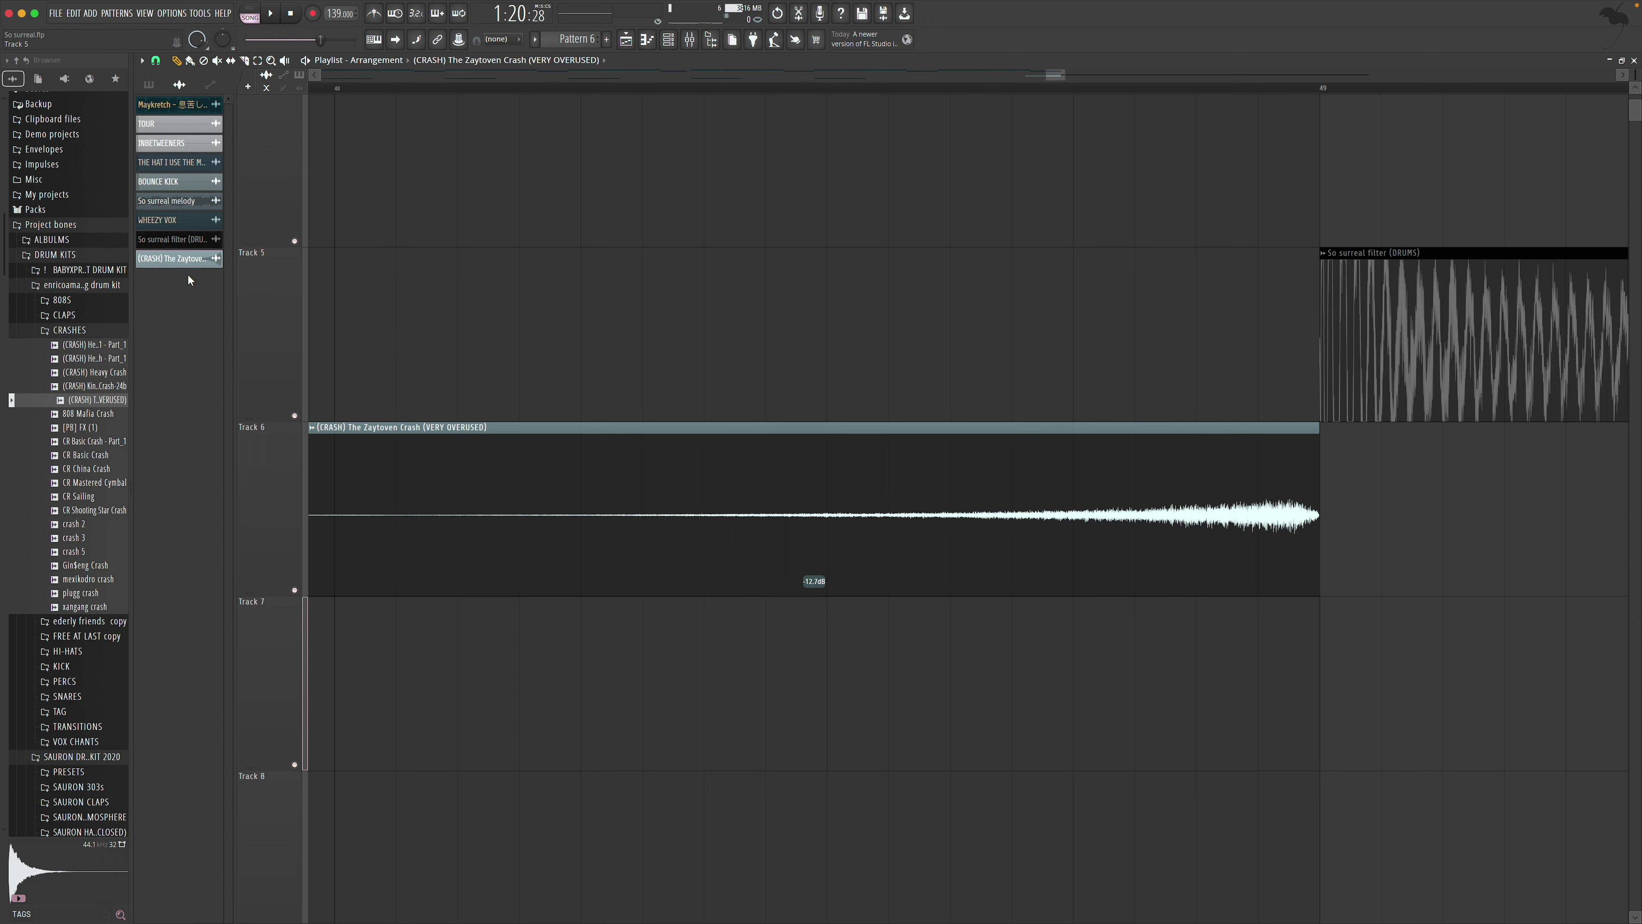
Clone the Zaytoven crash channel, place the copy at bar 49 on Track 6, and turn off its Reverse option
{"action": "right_click", "coordinate": [185, 258]}
{"action": "left_click", "coordinate": [210, 390]}
{"action": "mouse_move", "coordinate": [176, 278]}
{"action": "left_mouse_down"}
{"action": "mouse_move", "coordinate": [1299, 565]}
{"action": "mouse_move", "coordinate": [1327, 553]}
{"action": "left_mouse_up"}
{"action": "double_click", "coordinate": [1362, 537]}
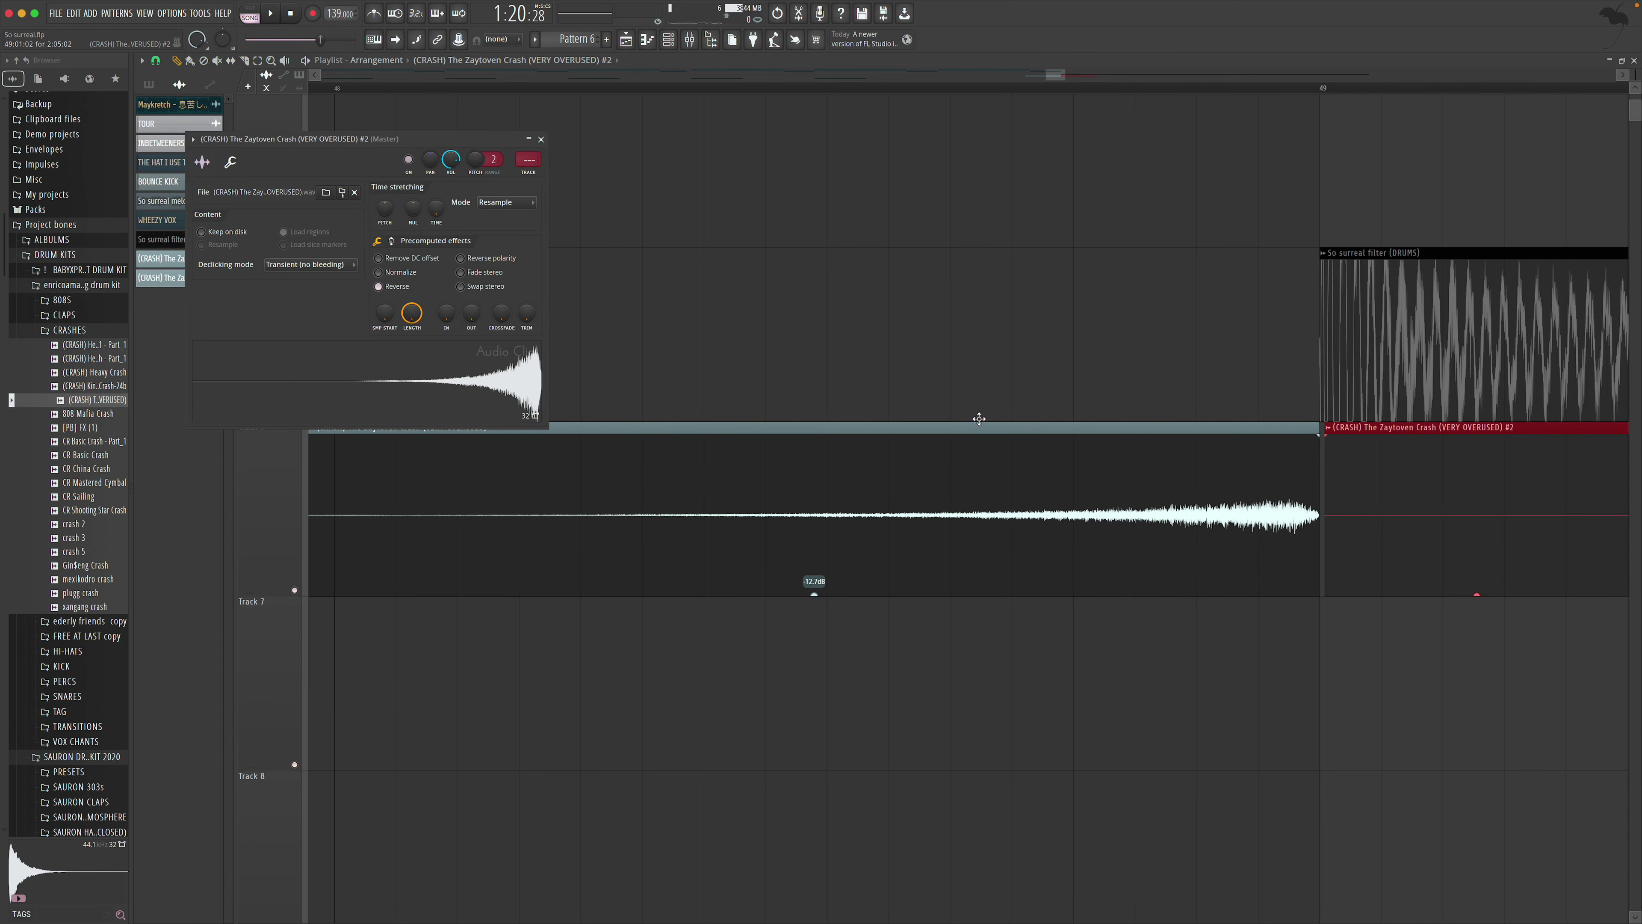
{"action": "left_click", "coordinate": [379, 286]}
{"action": "left_click_drag", "start_coordinate": [1455, 540], "coordinate": [1448, 533]}
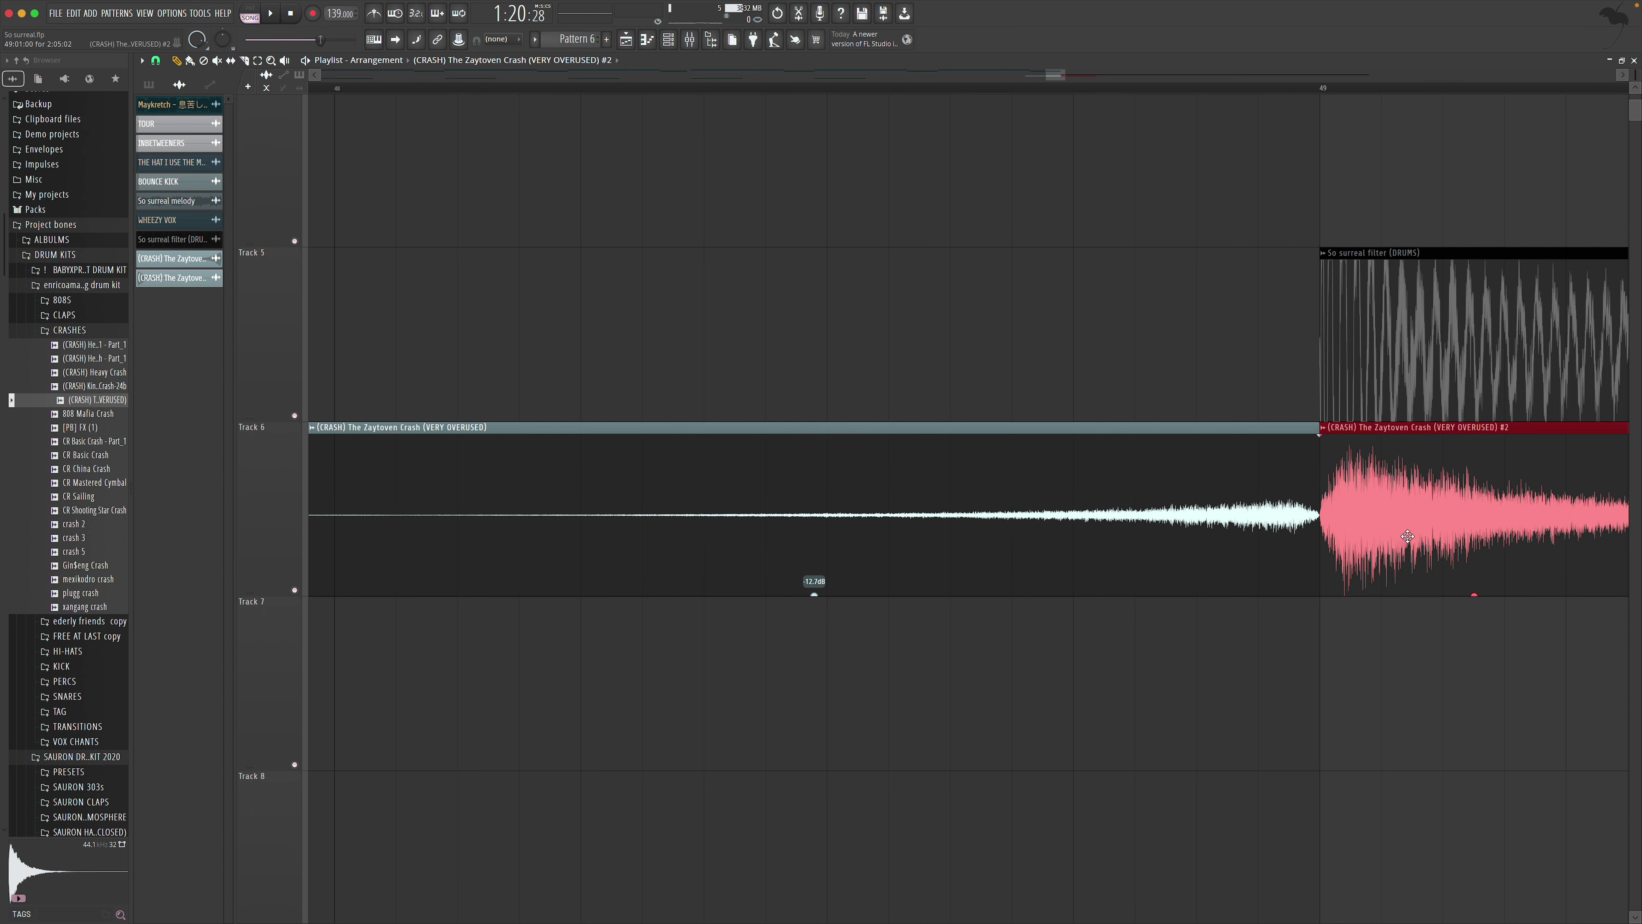
Lower the gain of the second crash clip to about -5 dB and listen to the transition into bar 49
{"action": "scroll", "coordinate": [848, 197], "scroll_direction": "right", "scroll_amount": 2}
{"action": "scroll", "coordinate": [1051, 496], "scroll_direction": "right", "scroll_amount": 6}
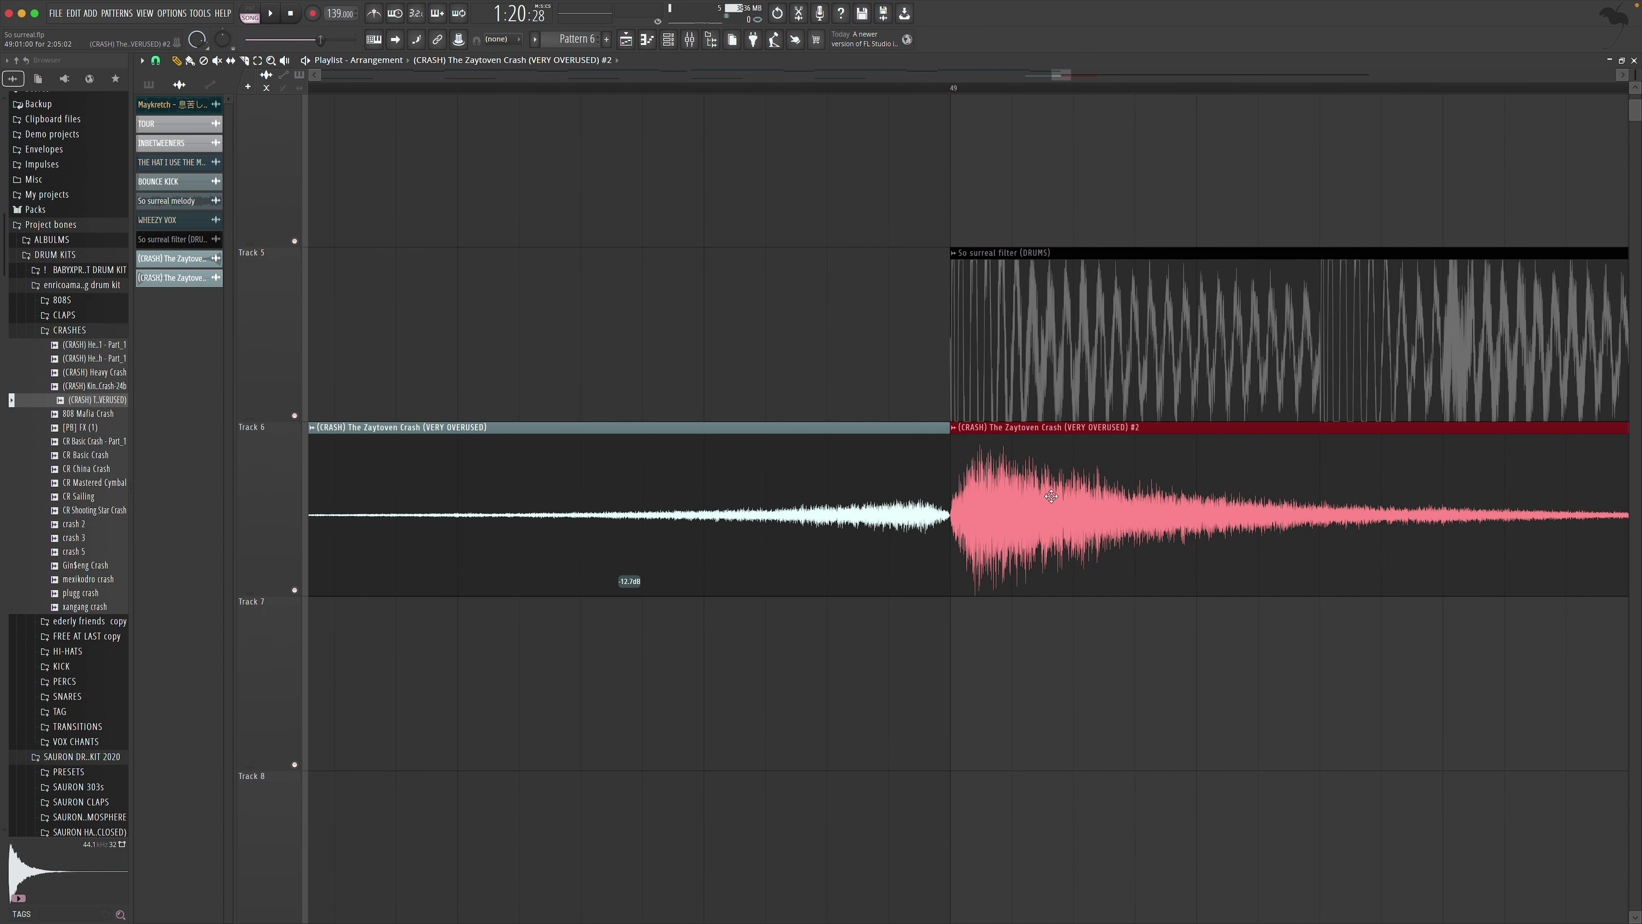
{"action": "mouse_move", "coordinate": [1297, 601]}
{"action": "left_mouse_down"}
{"action": "mouse_move", "coordinate": [1297, 637]}
{"action": "mouse_move", "coordinate": [1290, 604]}
{"action": "left_mouse_up"}
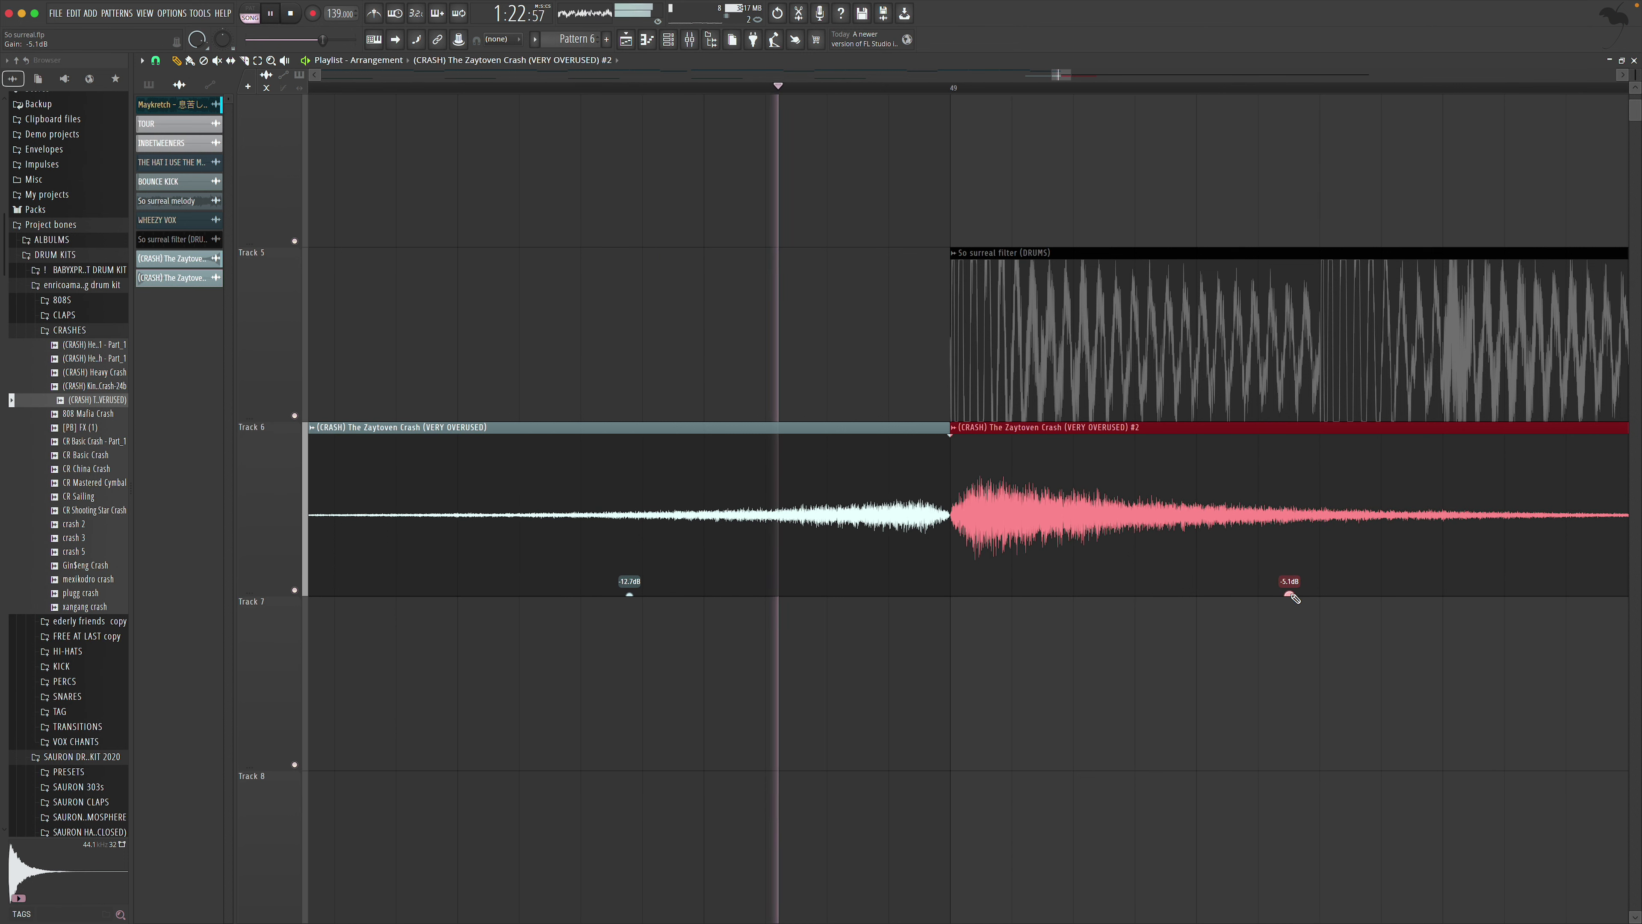
{"action": "key", "text": "space"}
{"action": "key", "text": "space"}
Delete the second crash clip at bar 49 on Track 6, keeping the reversed one
{"action": "right_click", "coordinate": [1222, 553]}
{"action": "left_click", "coordinate": [271, 60]}
{"action": "right_click", "coordinate": [804, 372]}
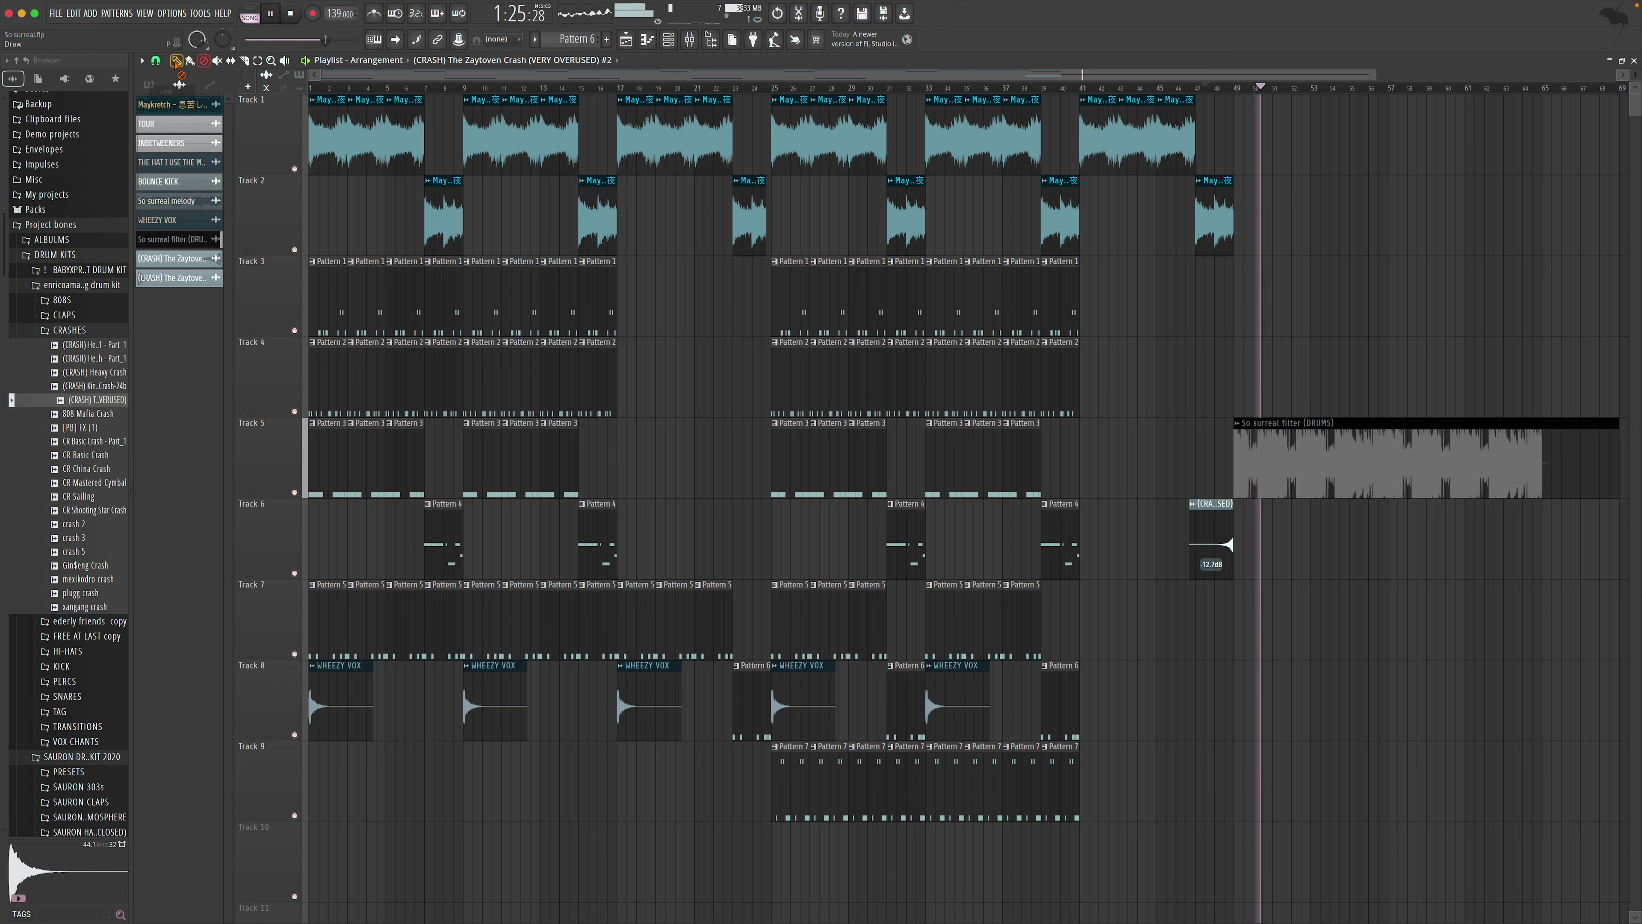
Show all channels in the Channel rack and route the two Zaytoven crash channels to mixer inserts 11 and 12
{"action": "left_click", "coordinate": [668, 39]}
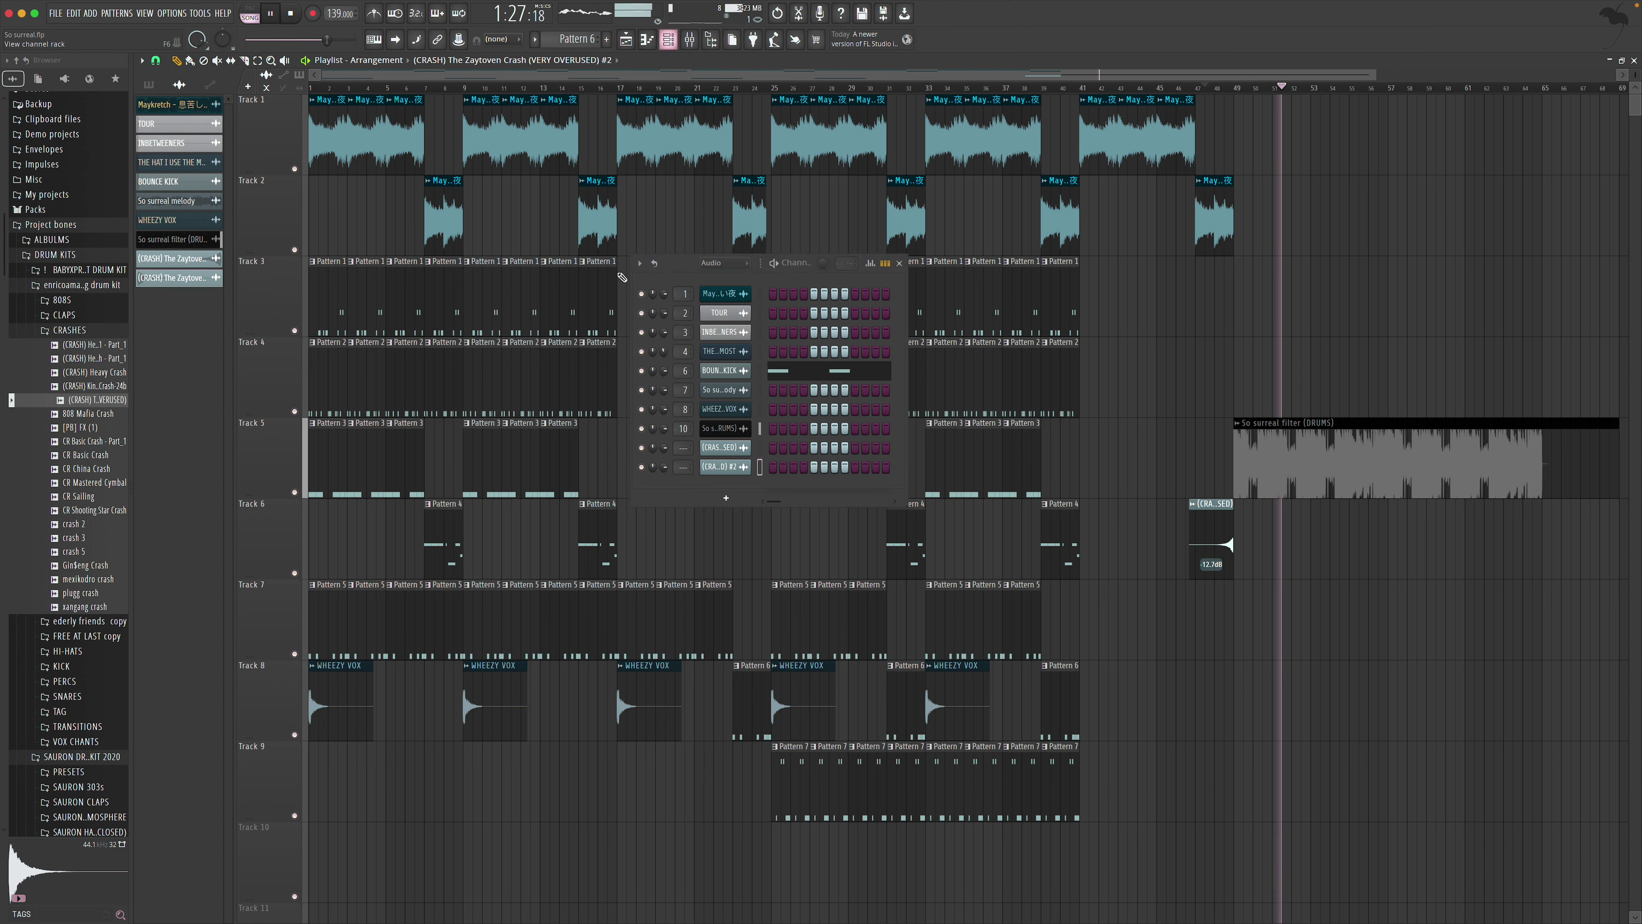
{"action": "left_click", "coordinate": [724, 263]}
{"action": "left_click", "coordinate": [718, 279]}
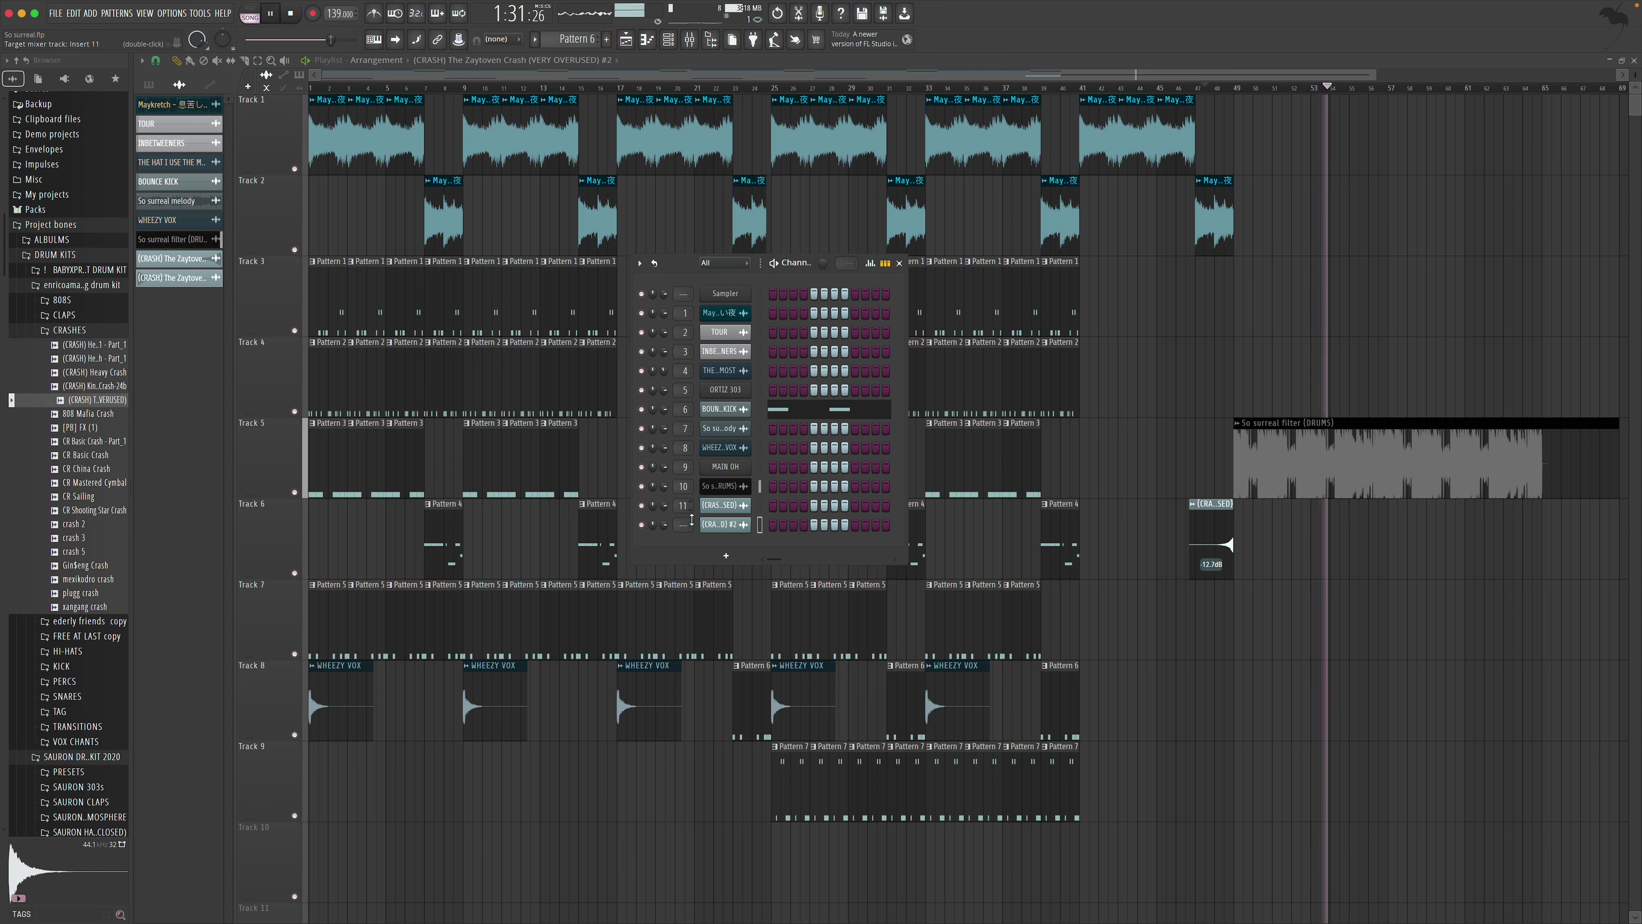
{"action": "left_click_drag", "start_coordinate": [684, 525], "coordinate": [684, 486]}
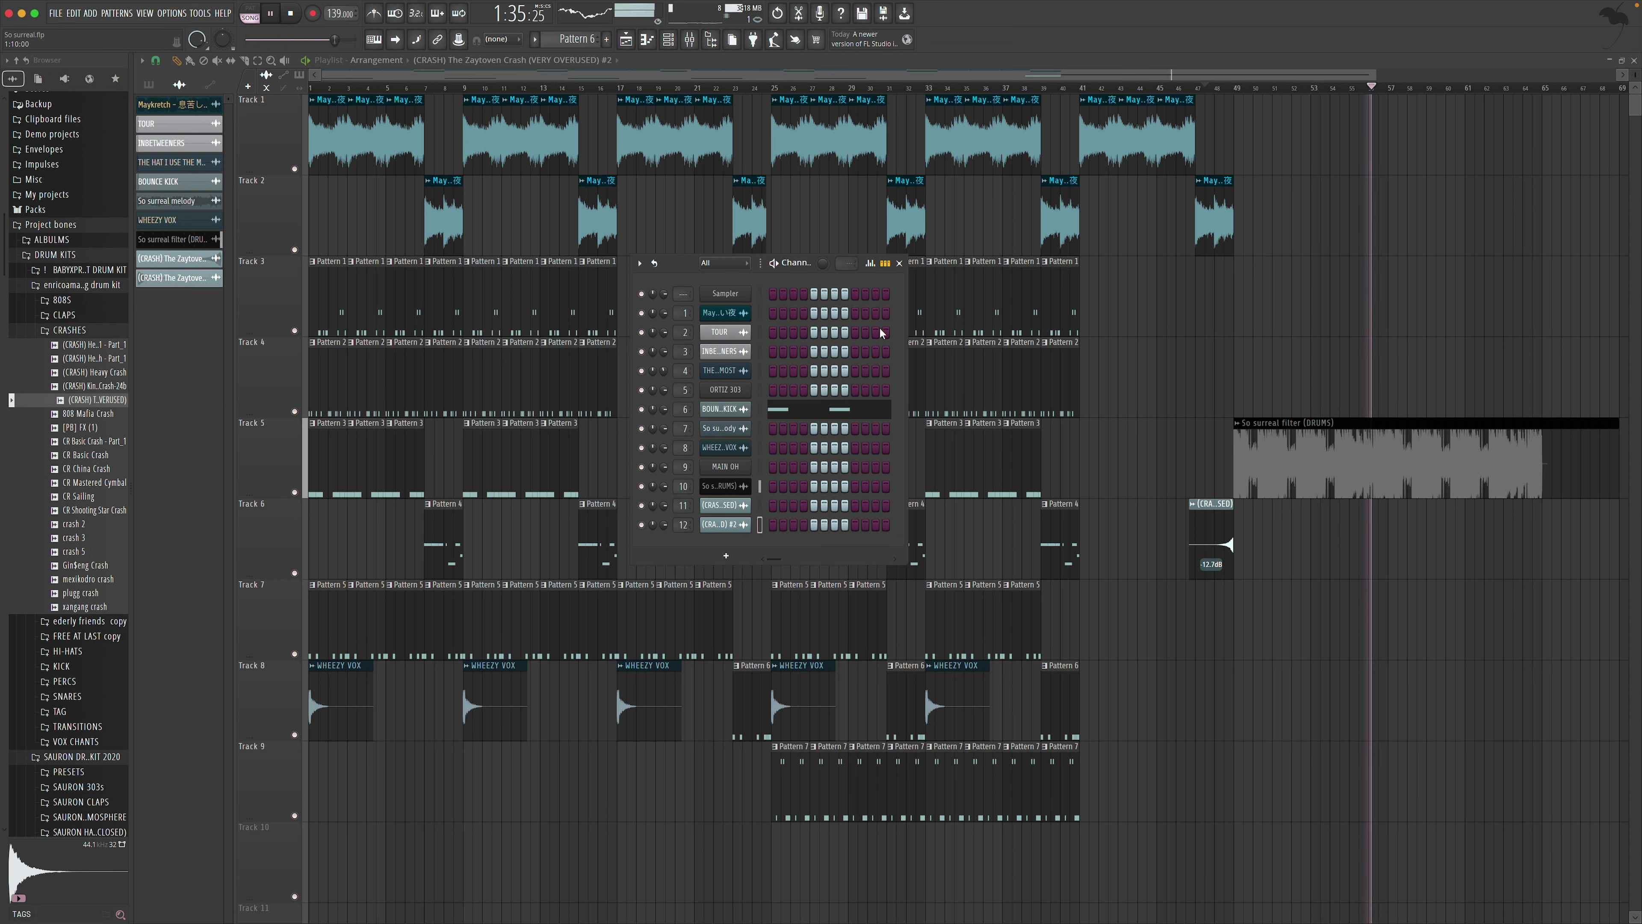
Load Fruity Delay 3 on mixer insert 11 and listen to the reversed crash through it
{"action": "left_click", "coordinate": [898, 264]}
{"action": "left_click", "coordinate": [689, 39]}
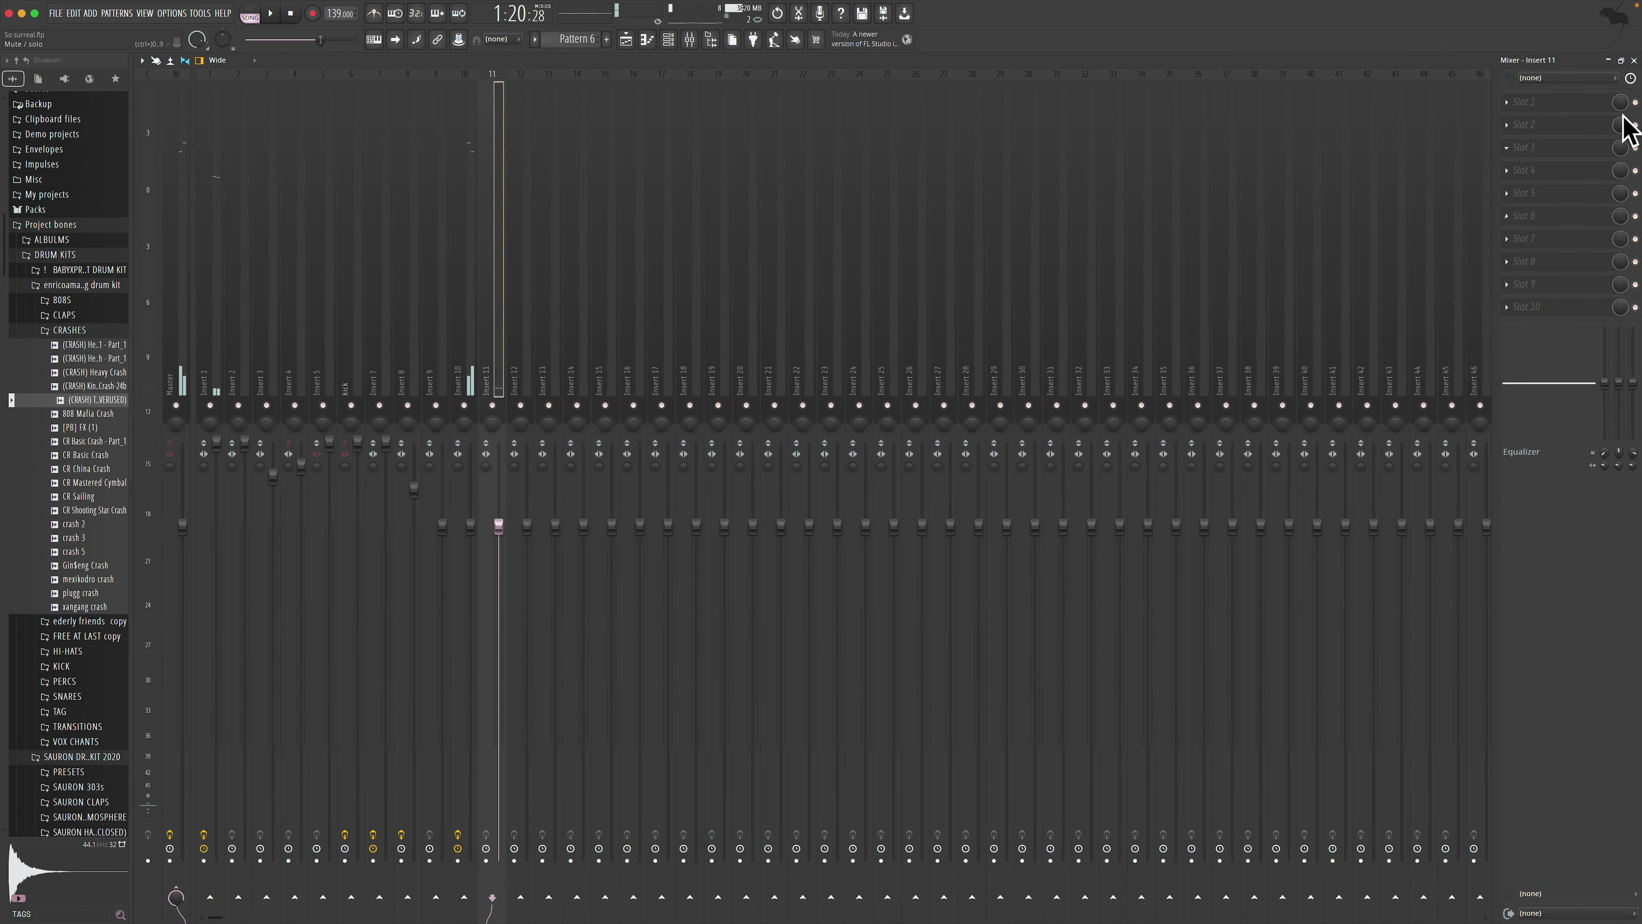
{"action": "left_click", "coordinate": [1624, 116]}
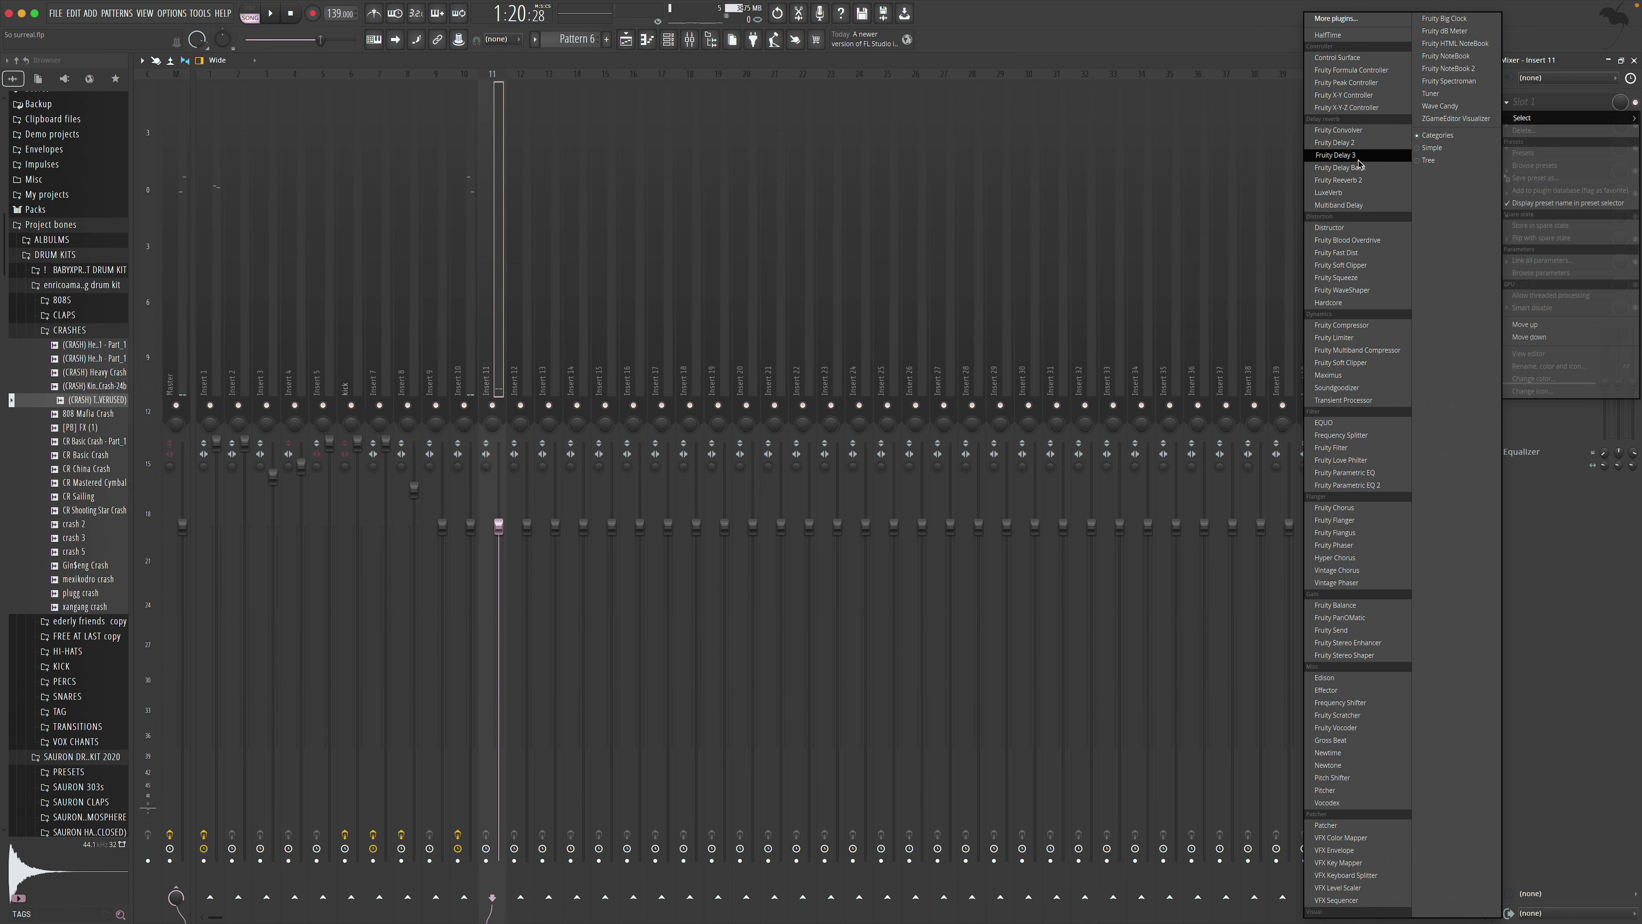
{"action": "left_click", "coordinate": [1338, 155]}
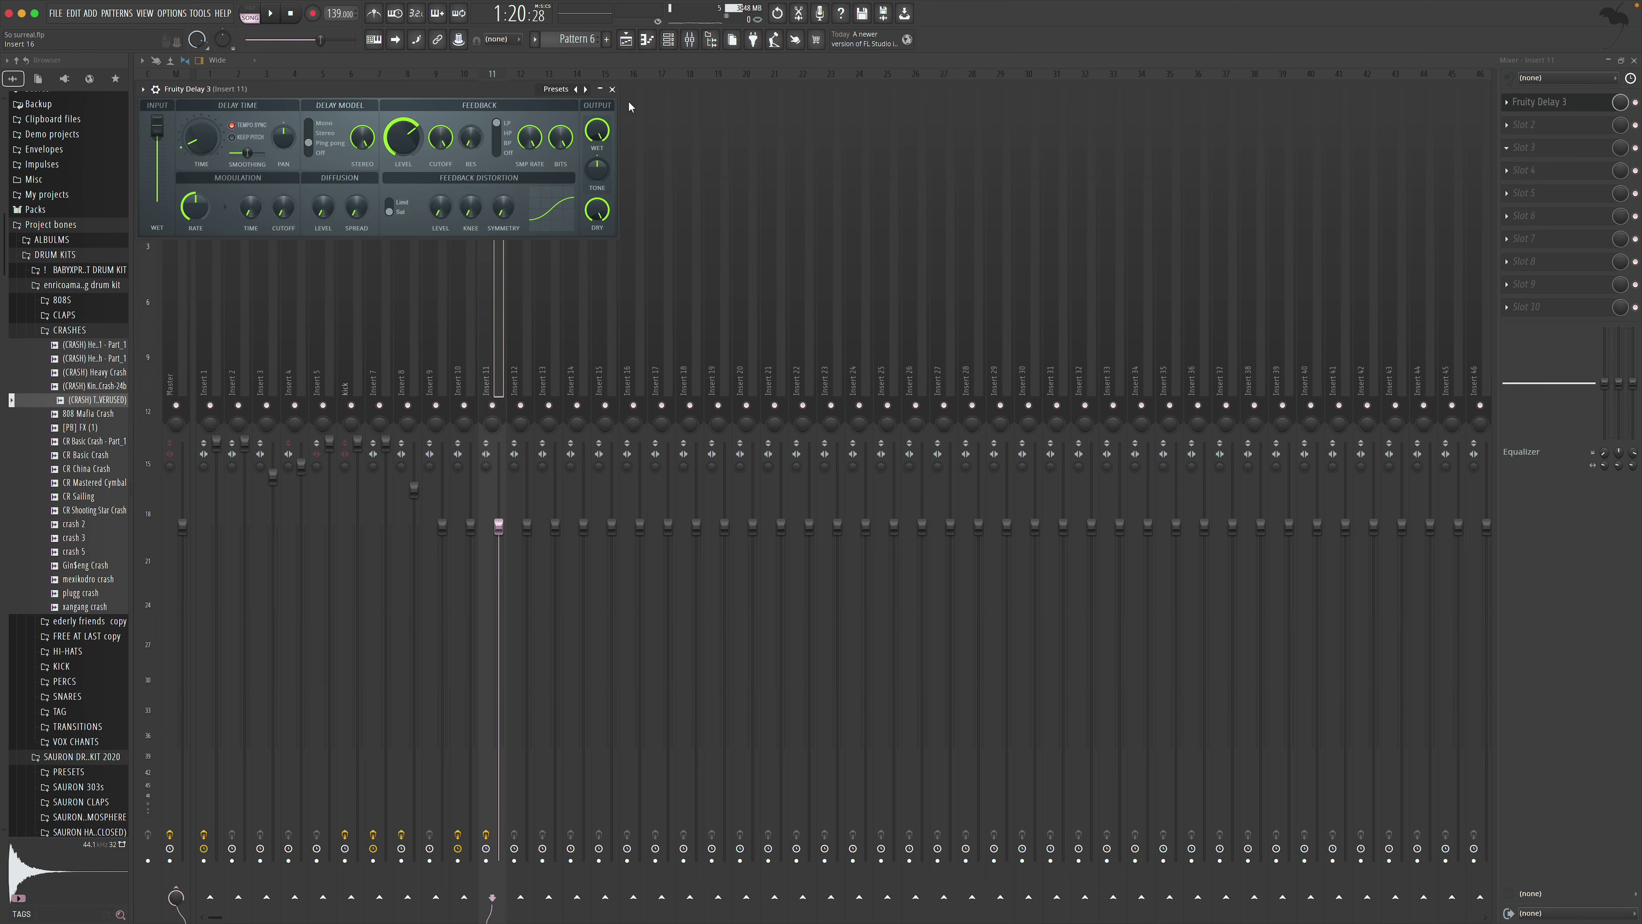
{"action": "key", "text": "Escape"}
{"action": "key", "text": "space"}
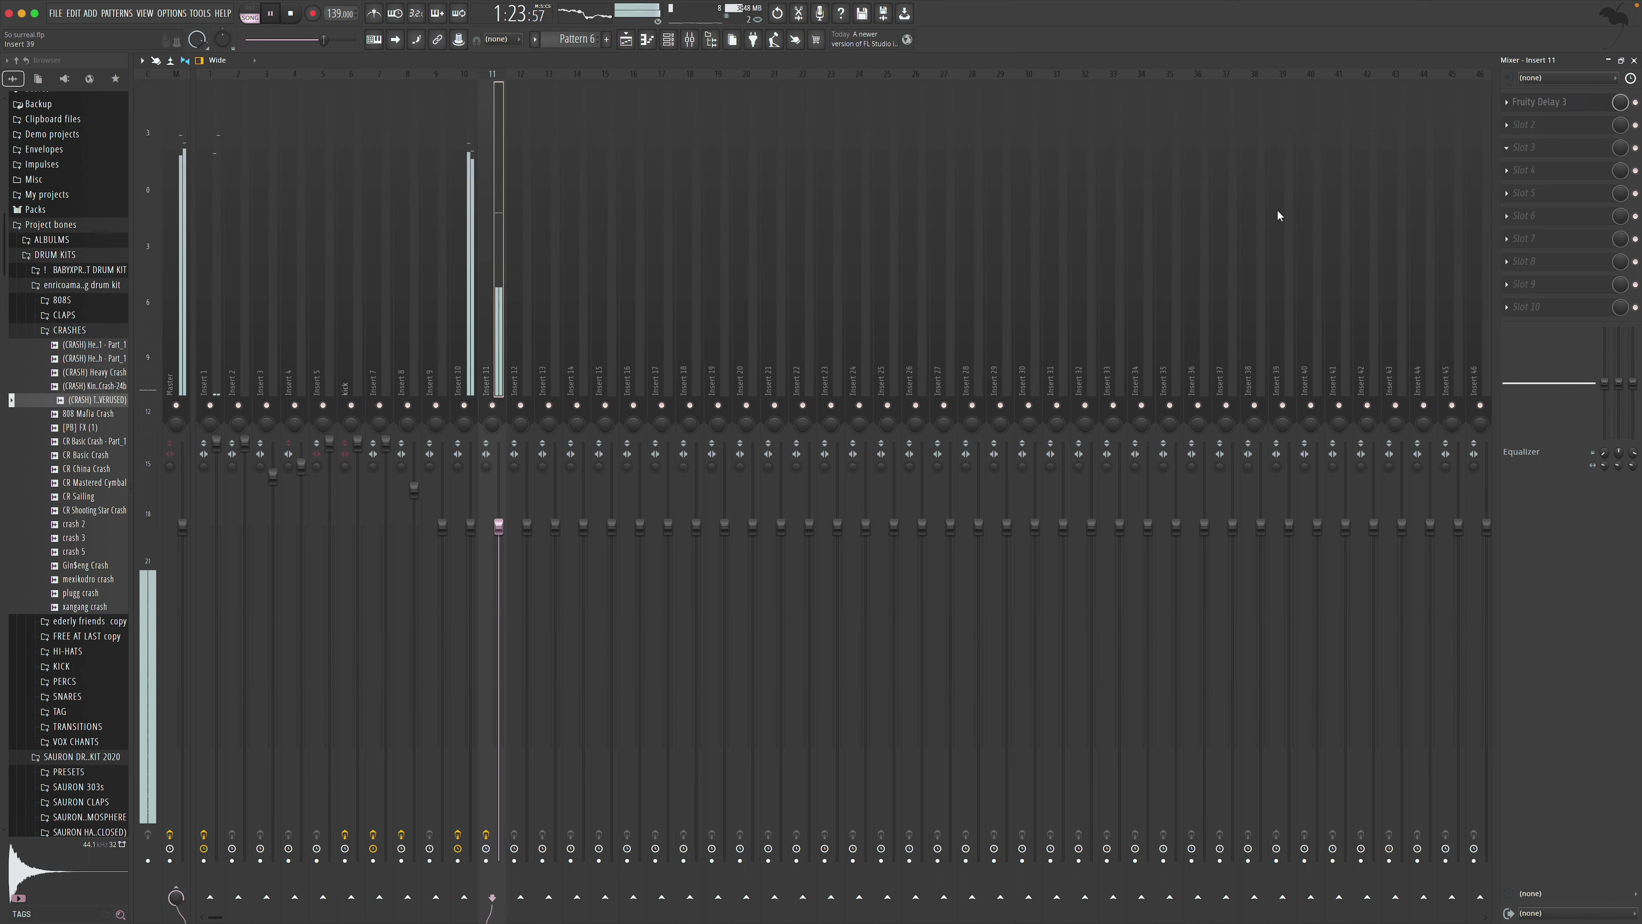
Lower the feedback level of Fruity Delay 3 on insert 11 to about 17% and listen again
{"action": "left_click", "coordinate": [1562, 106]}
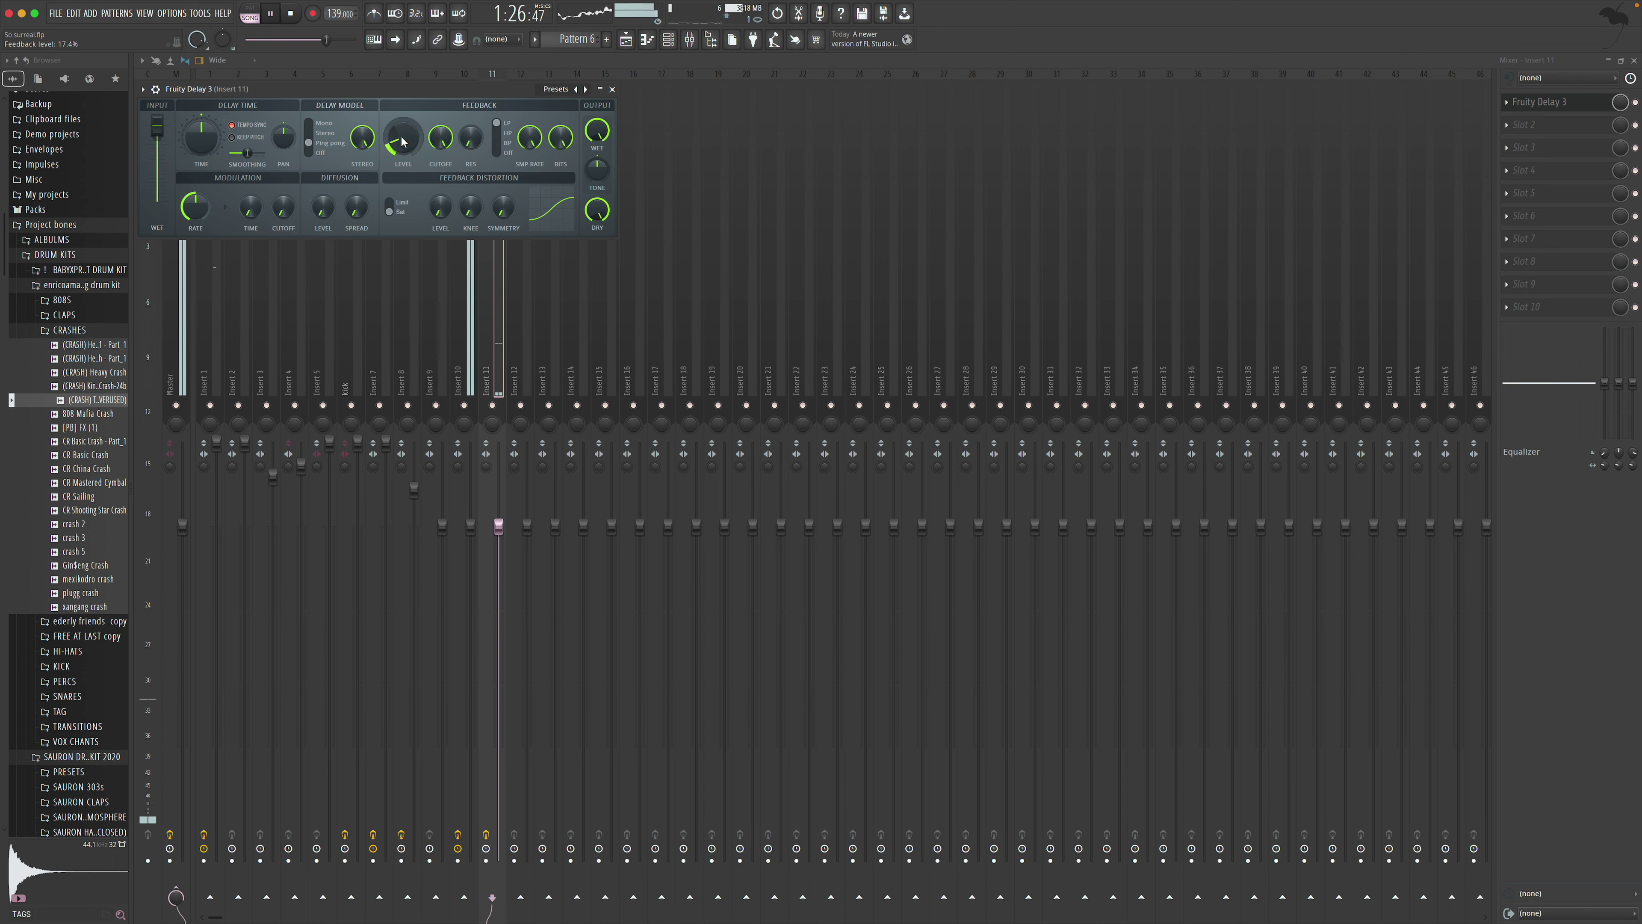
{"action": "key", "text": "space"}
{"action": "left_click", "coordinate": [612, 88]}
Remove Fruity Delay 3 from the first effect slot of mixer insert 11
{"action": "left_click", "coordinate": [1507, 104]}
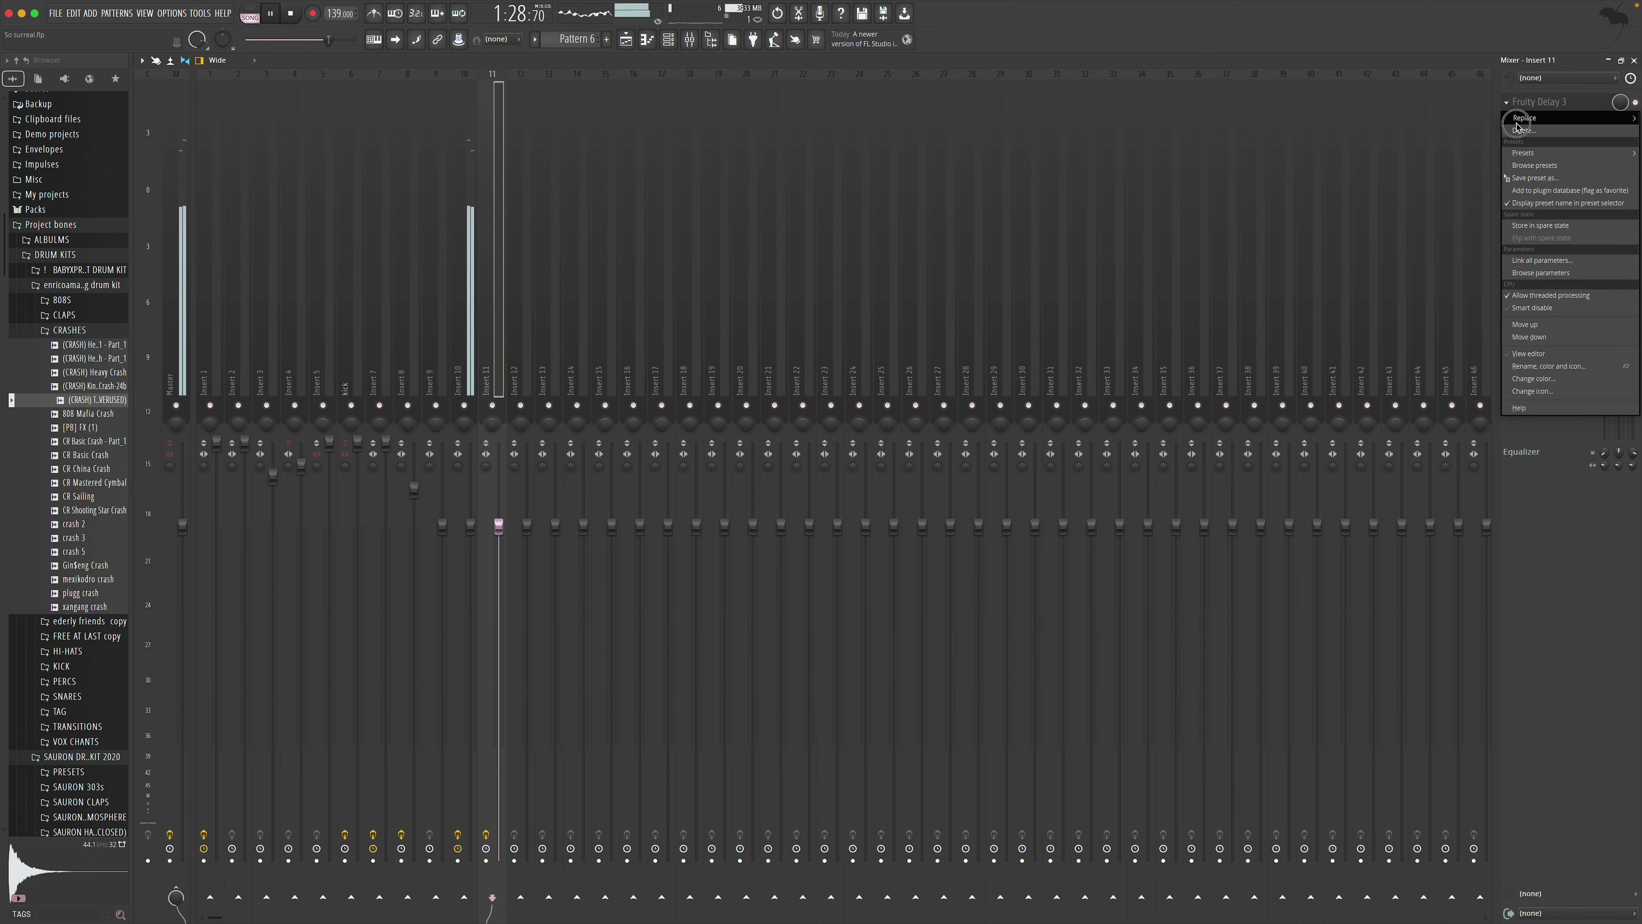
{"action": "left_click", "coordinate": [1513, 120]}
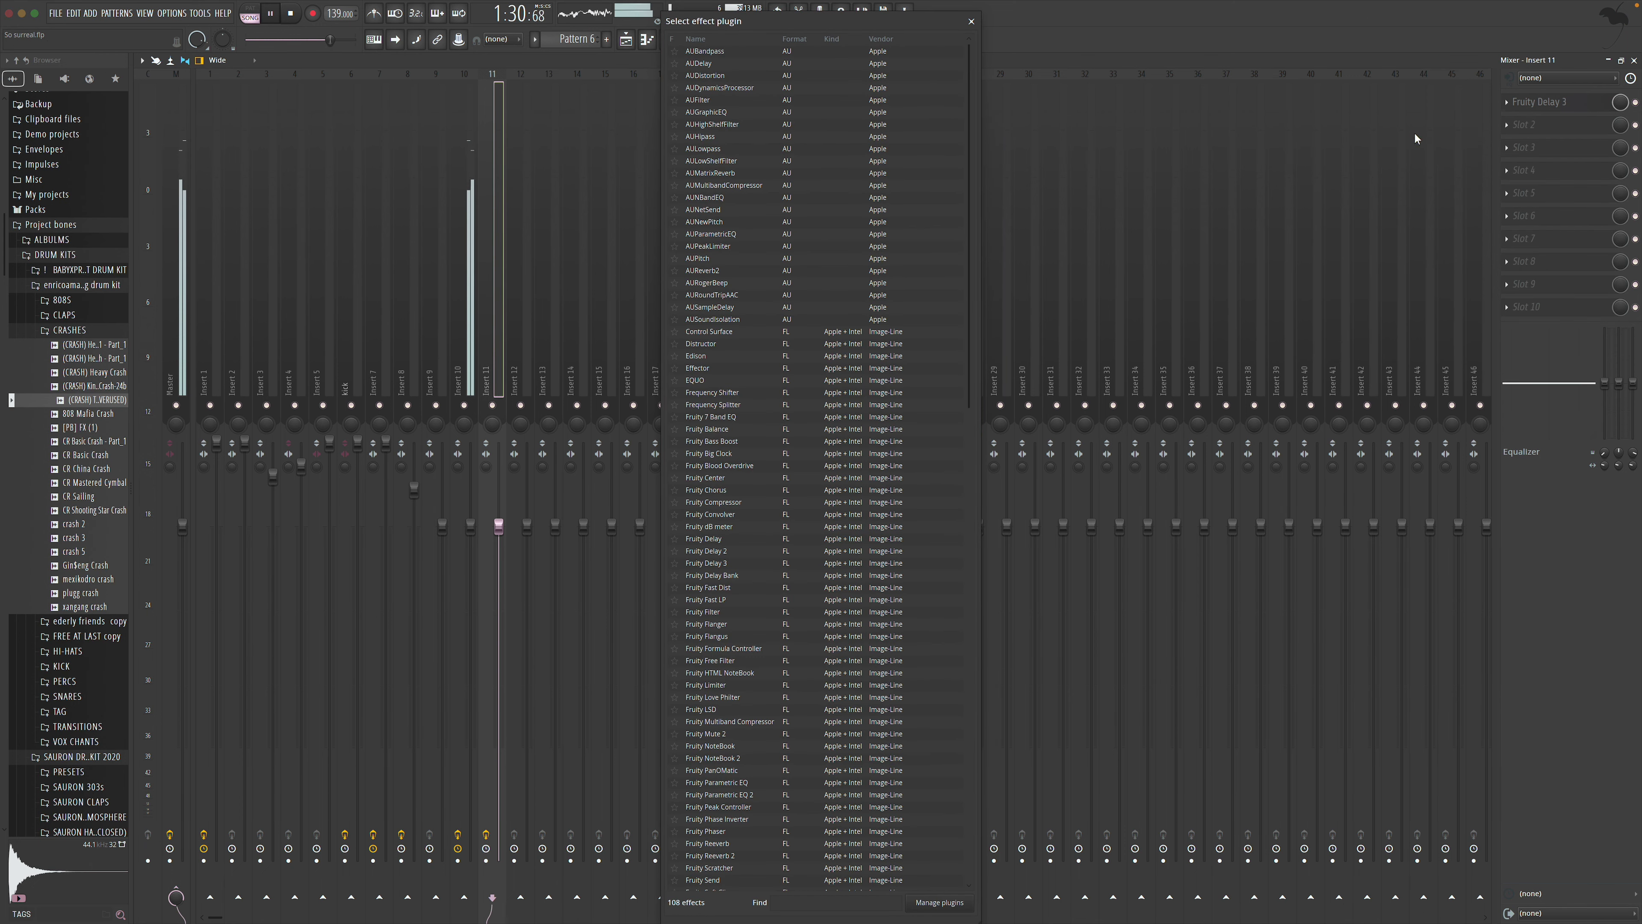
{"action": "left_click", "coordinate": [970, 22]}
{"action": "left_click", "coordinate": [1507, 102]}
{"action": "left_click", "coordinate": [1525, 130]}
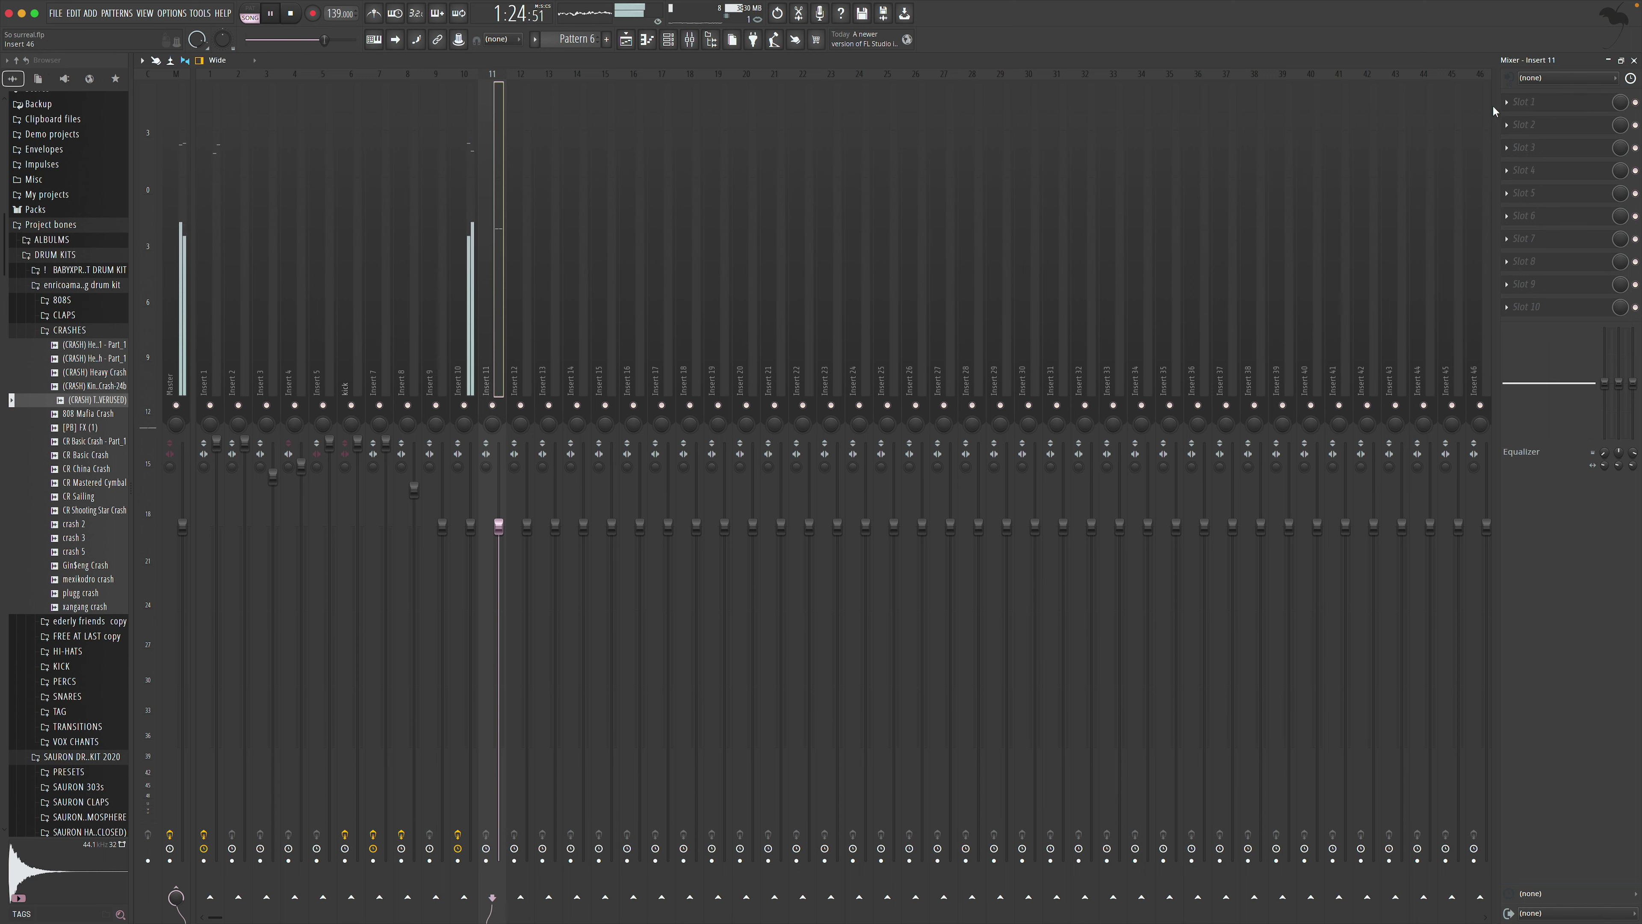
Load Fruity Reeverb 2 in the first effect slot of insert 11 and listen to the crash
{"action": "left_click", "coordinate": [1524, 101]}
{"action": "left_click", "coordinate": [1365, 180]}
{"action": "key", "text": "space"}
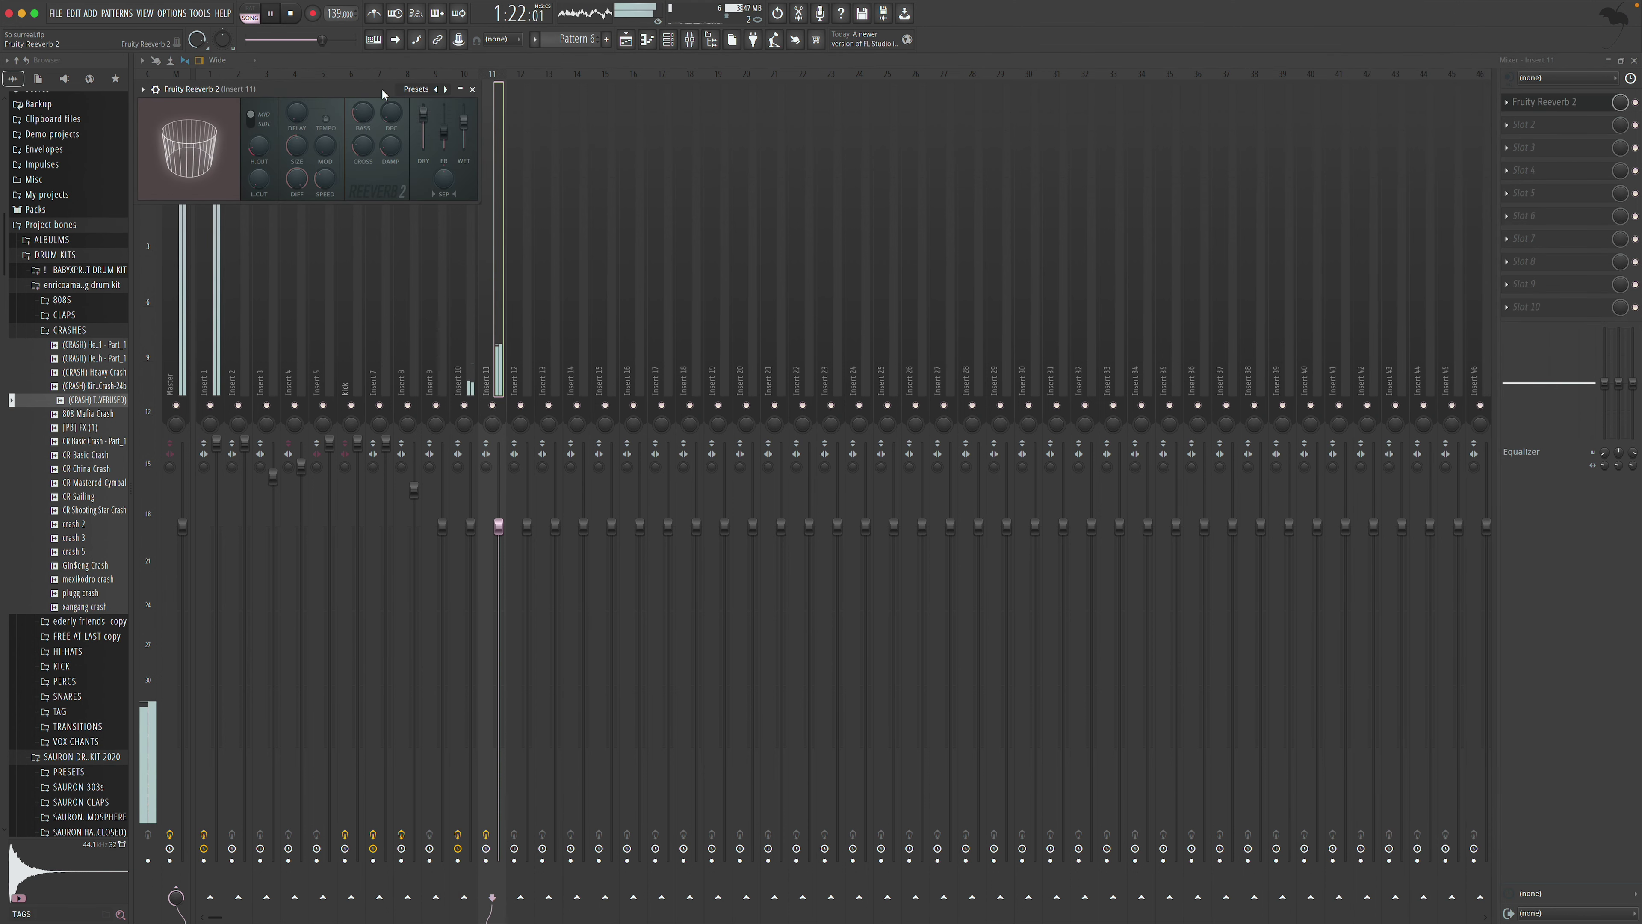
{"action": "left_click", "coordinate": [473, 89]}
Try Fruity Delay 3 with reduced feedback in slot 2 of insert 11, remove it, and return to the Playlist
{"action": "left_click", "coordinate": [1524, 124]}
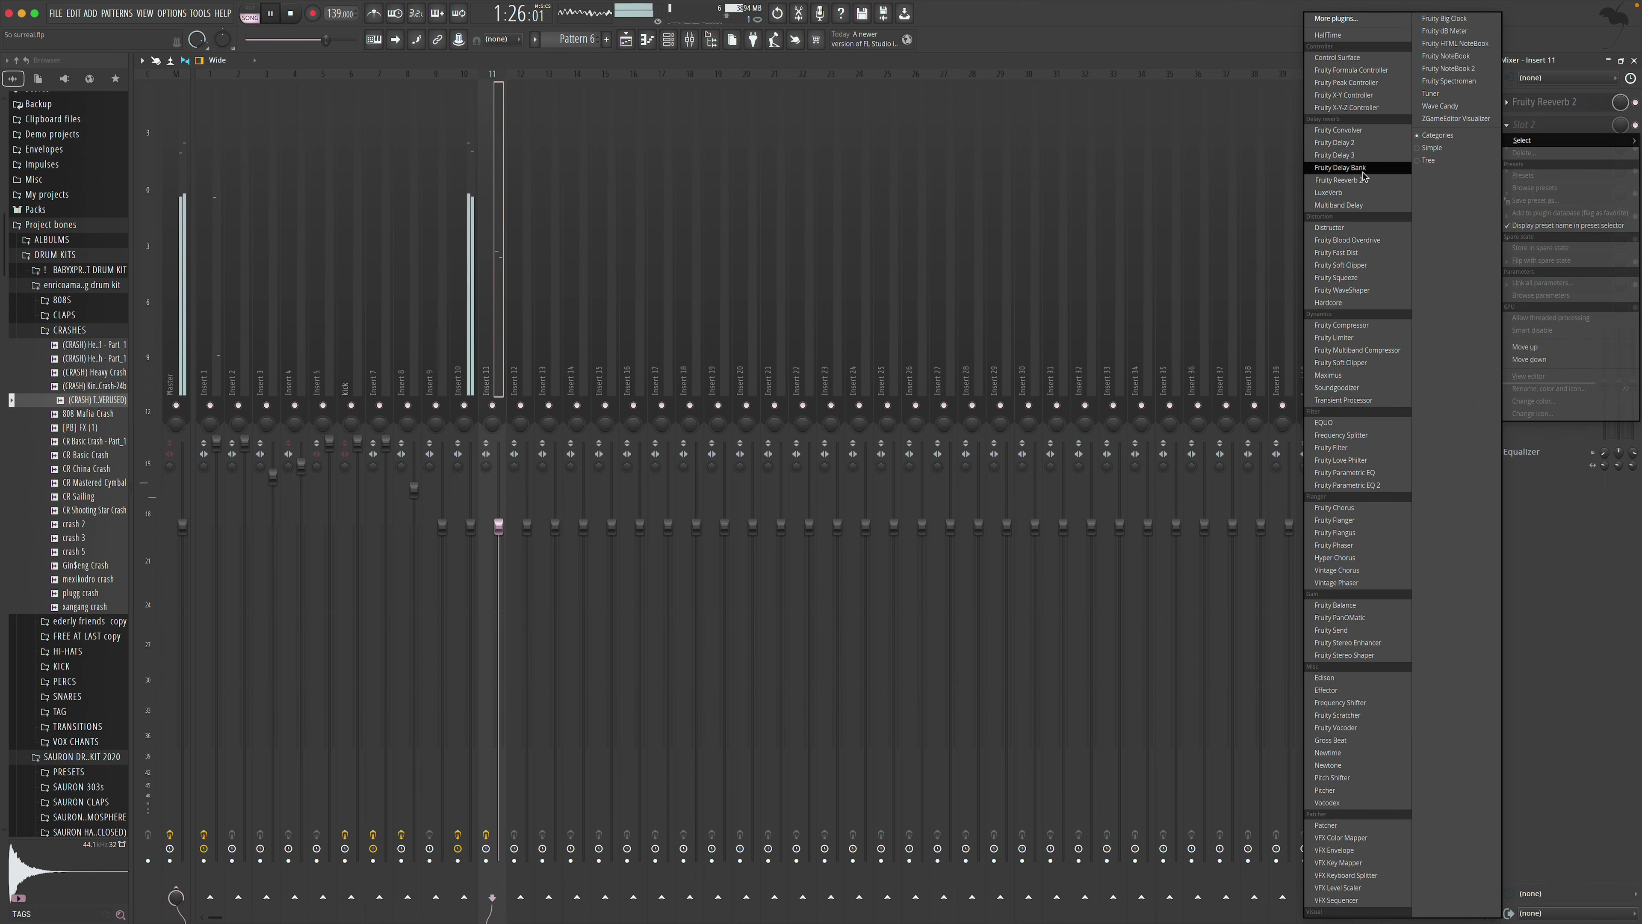
{"action": "left_click", "coordinate": [1337, 155]}
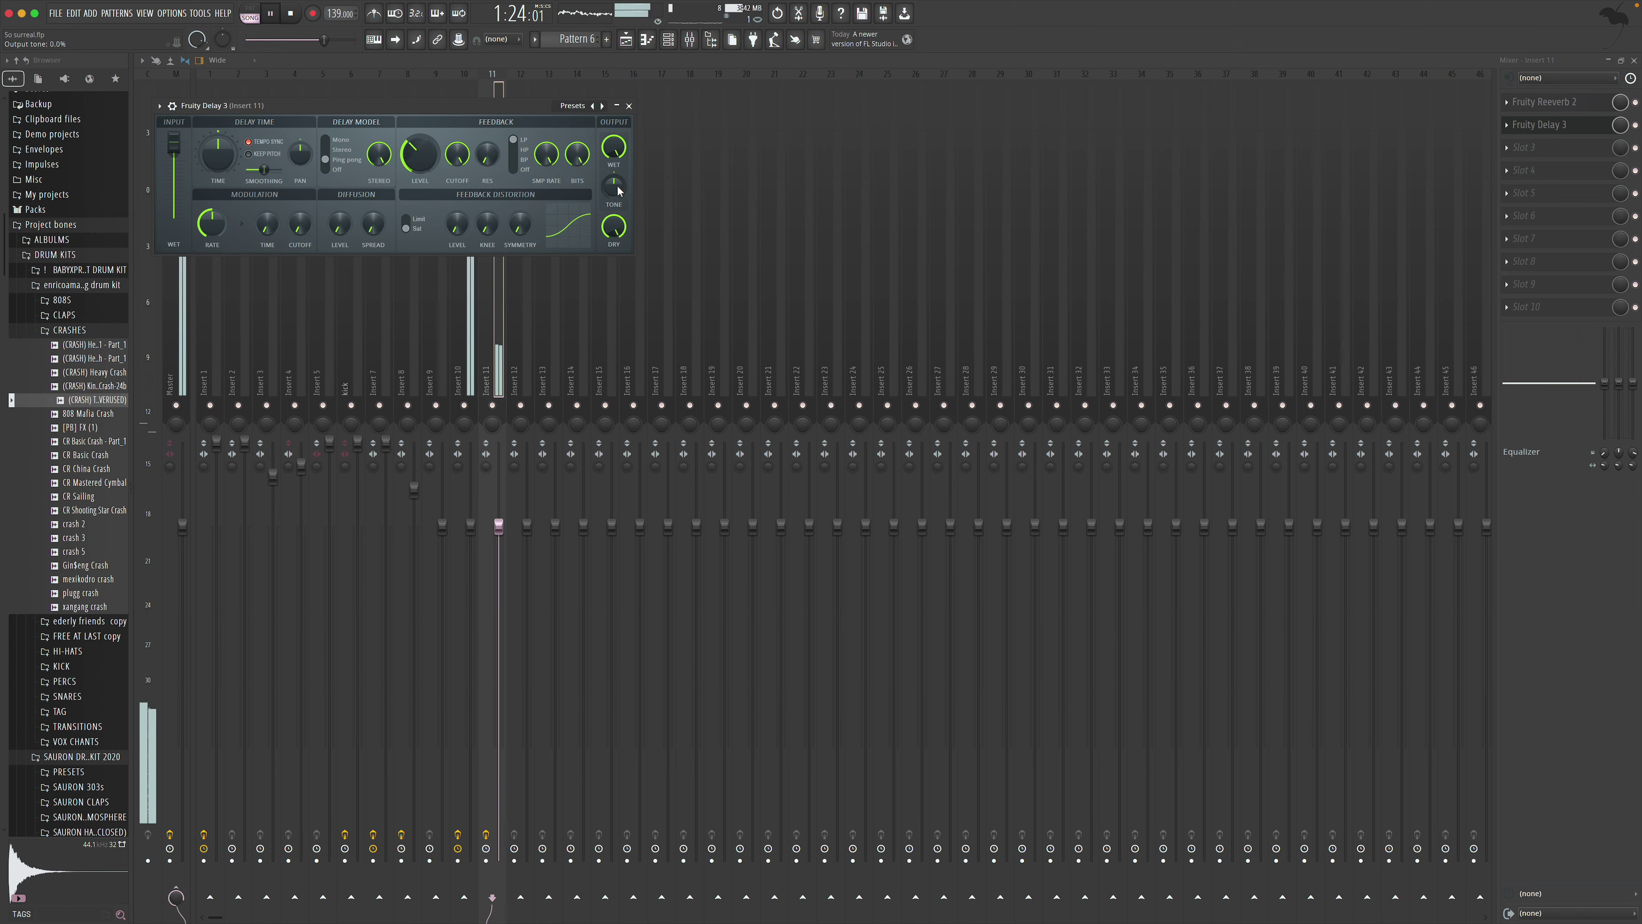
{"action": "left_click_drag", "start_coordinate": [420, 154], "coordinate": [419, 167]}
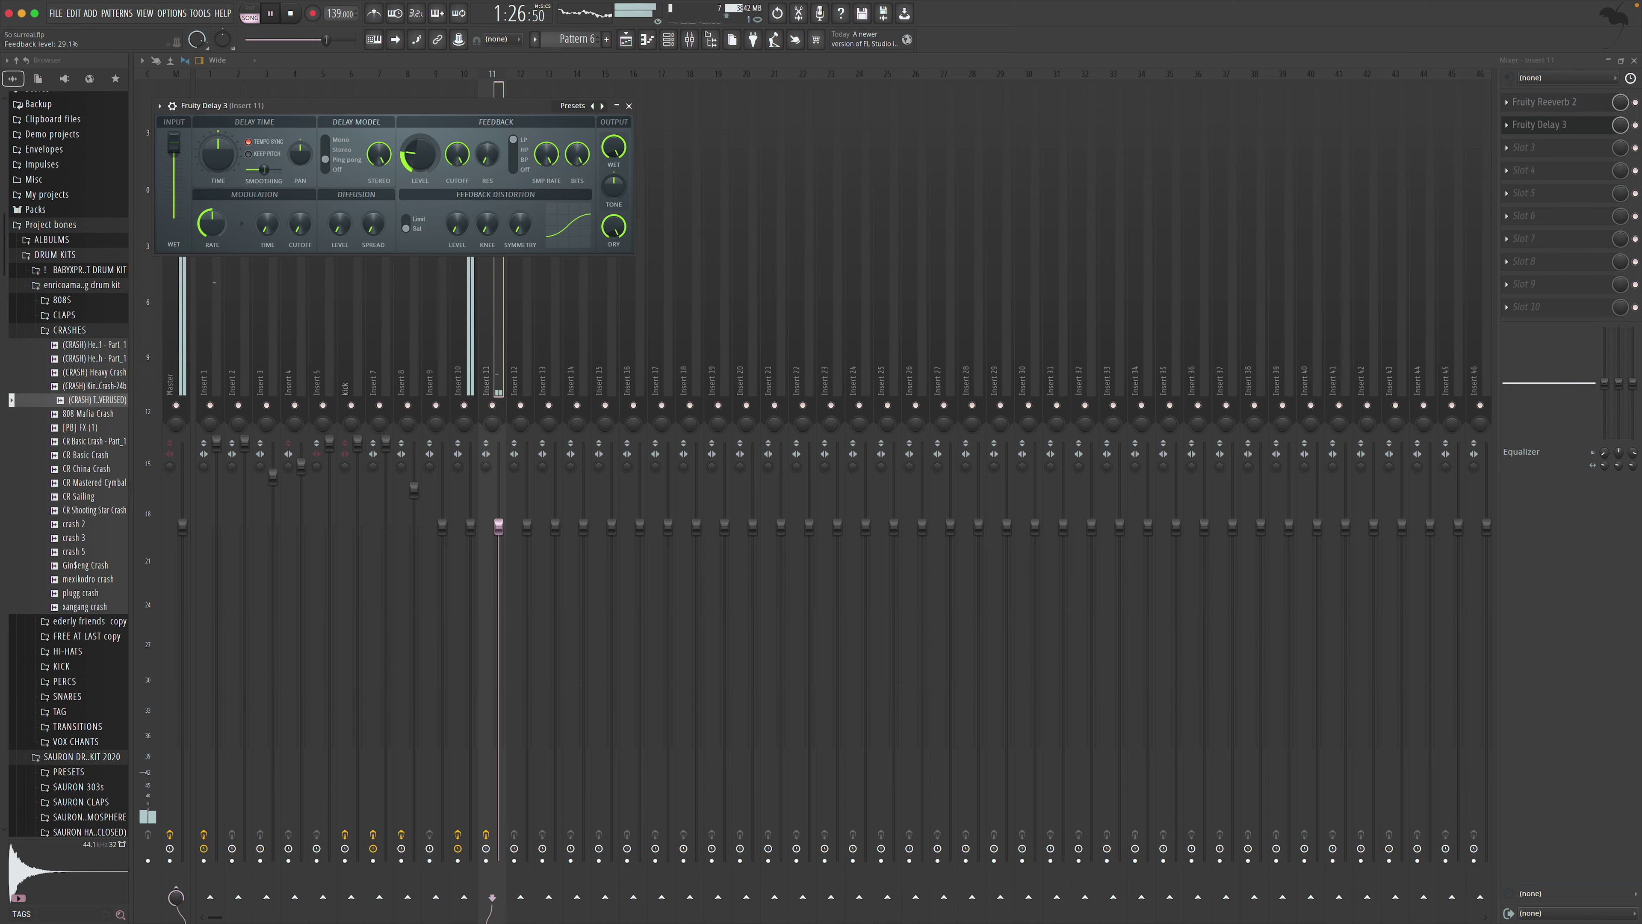
{"action": "left_click", "coordinate": [629, 107]}
{"action": "left_click", "coordinate": [1506, 126]}
{"action": "left_click", "coordinate": [1525, 153]}
{"action": "left_click", "coordinate": [1635, 60]}
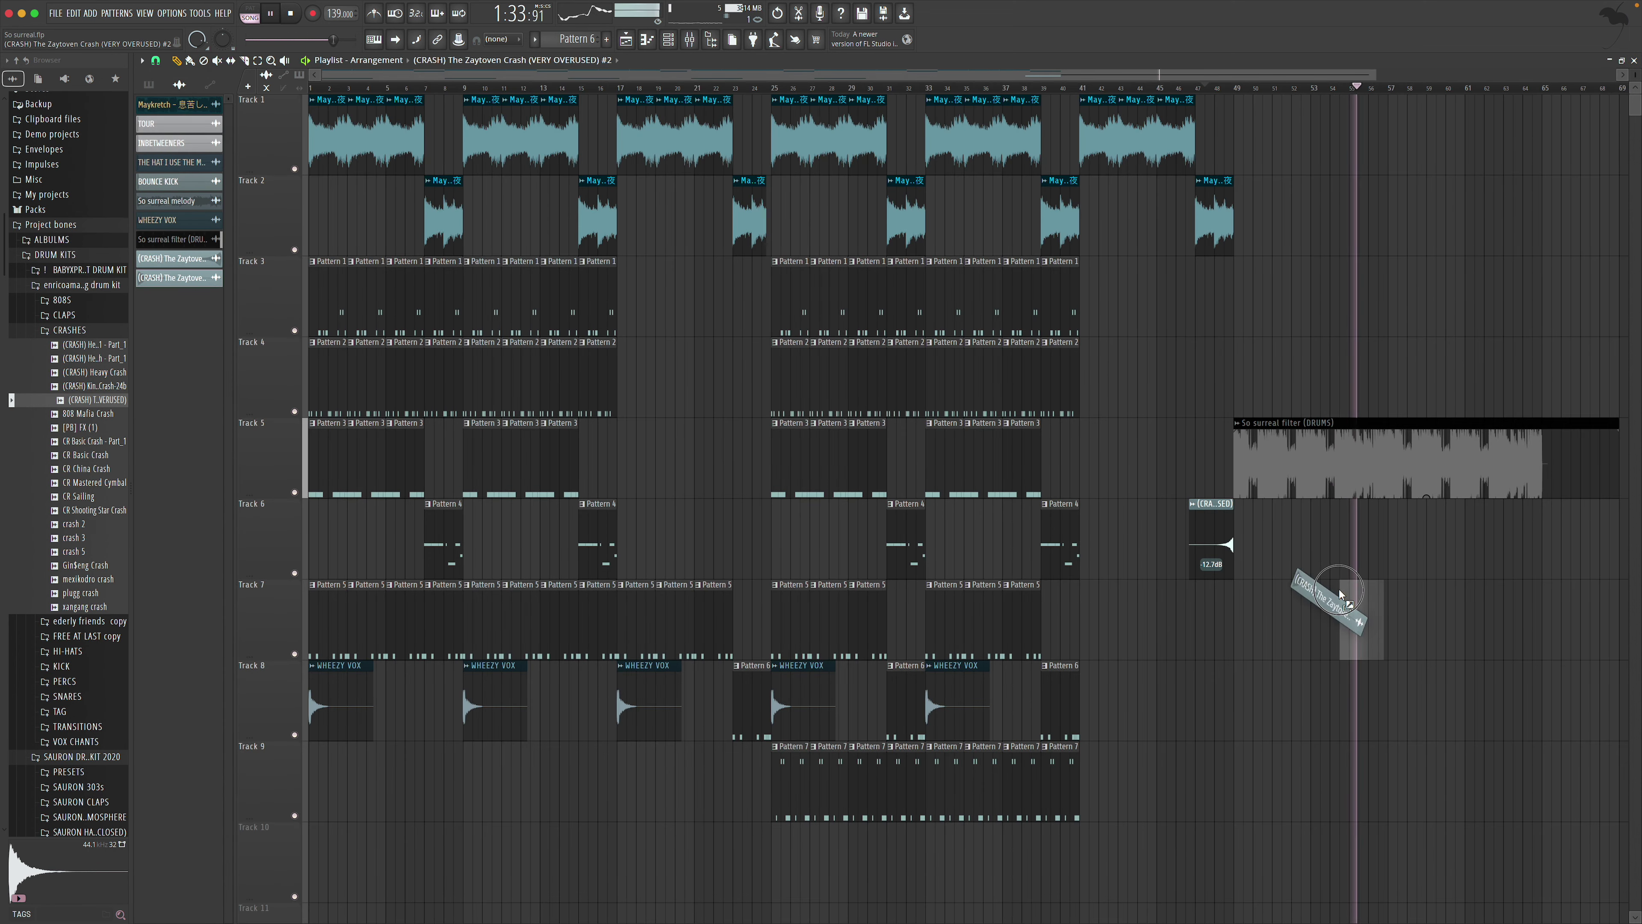
Try the non-reversed Zaytoven crash just after bar 49 on Track 6, and delete both crash clips from the track
{"action": "left_click_drag", "start_coordinate": [1287, 549], "coordinate": [1257, 546]}
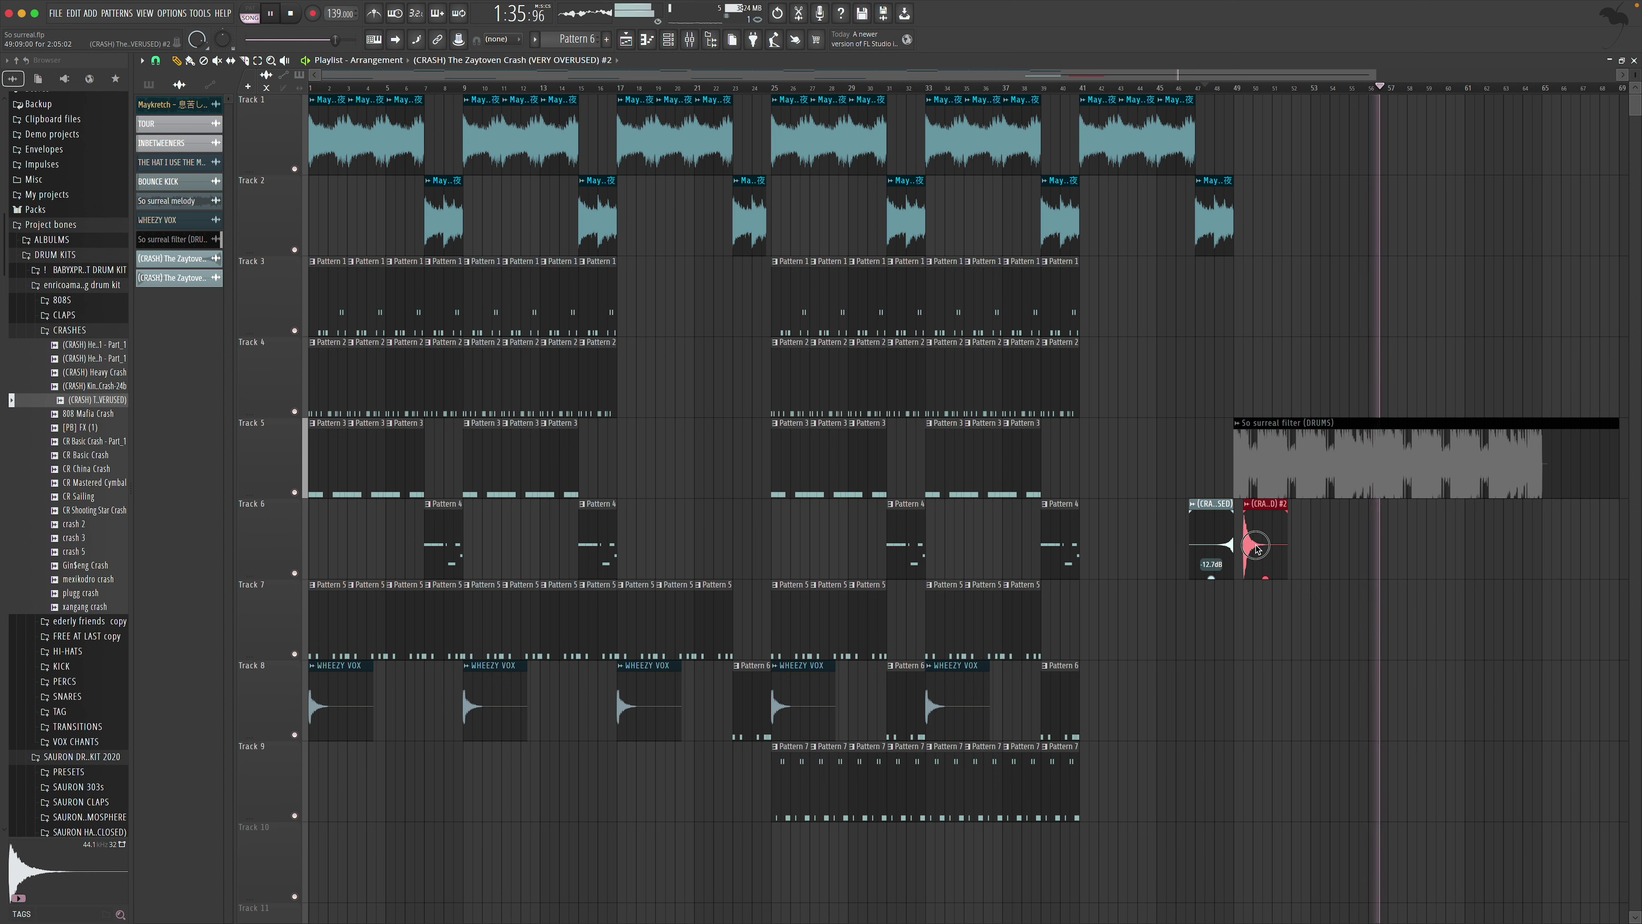
{"action": "right_click", "coordinate": [1258, 547]}
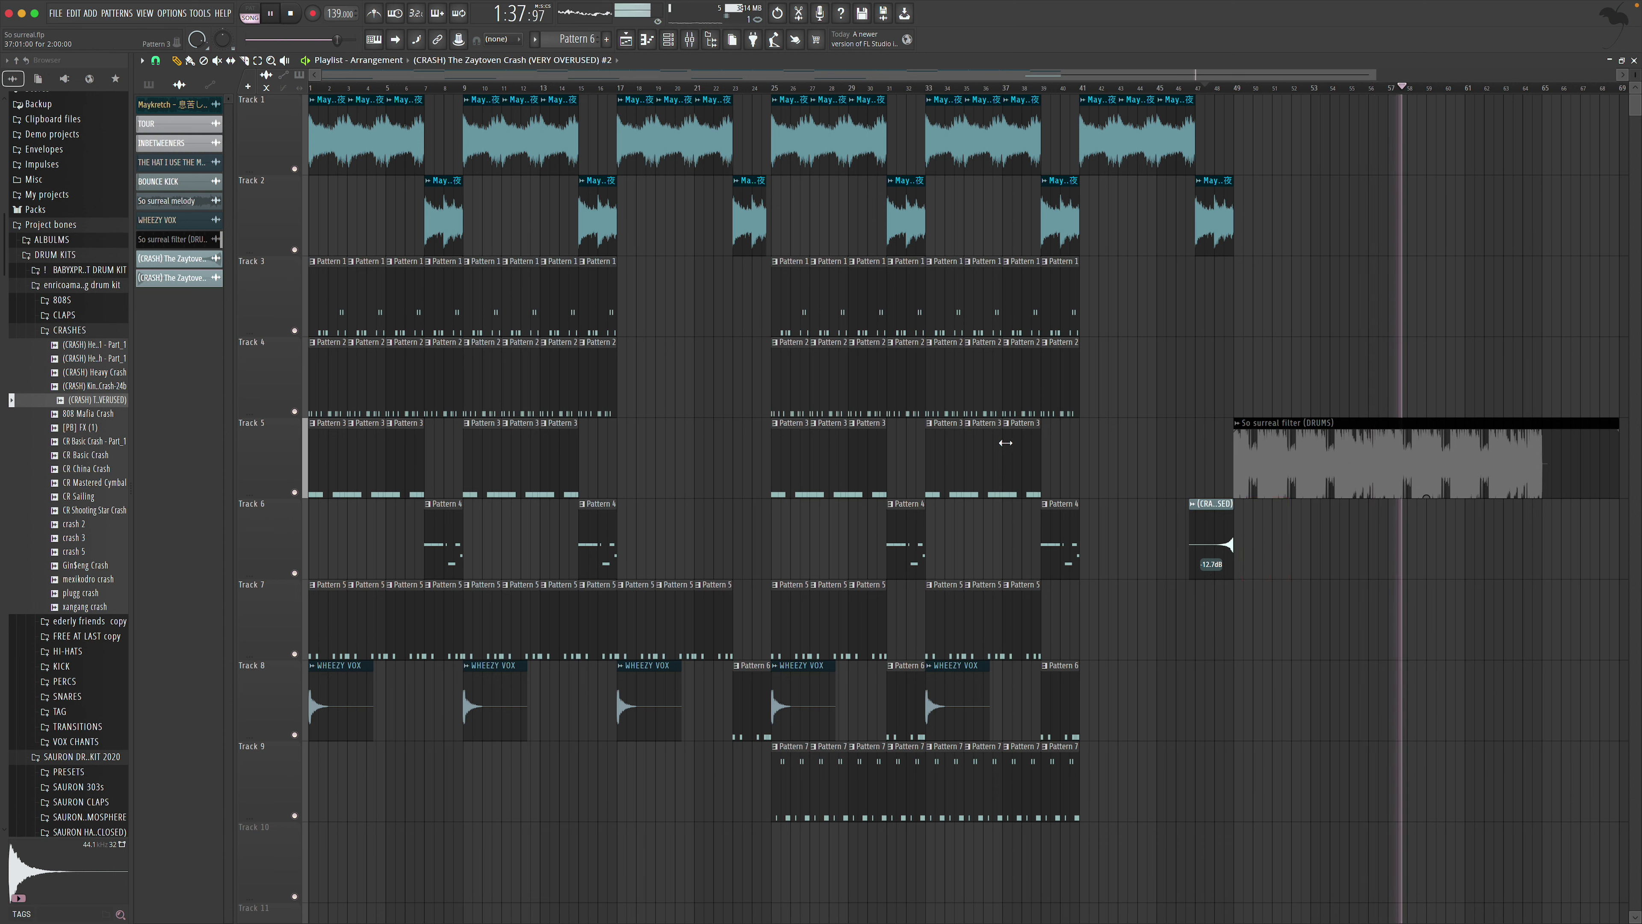
{"action": "right_click", "coordinate": [1215, 527]}
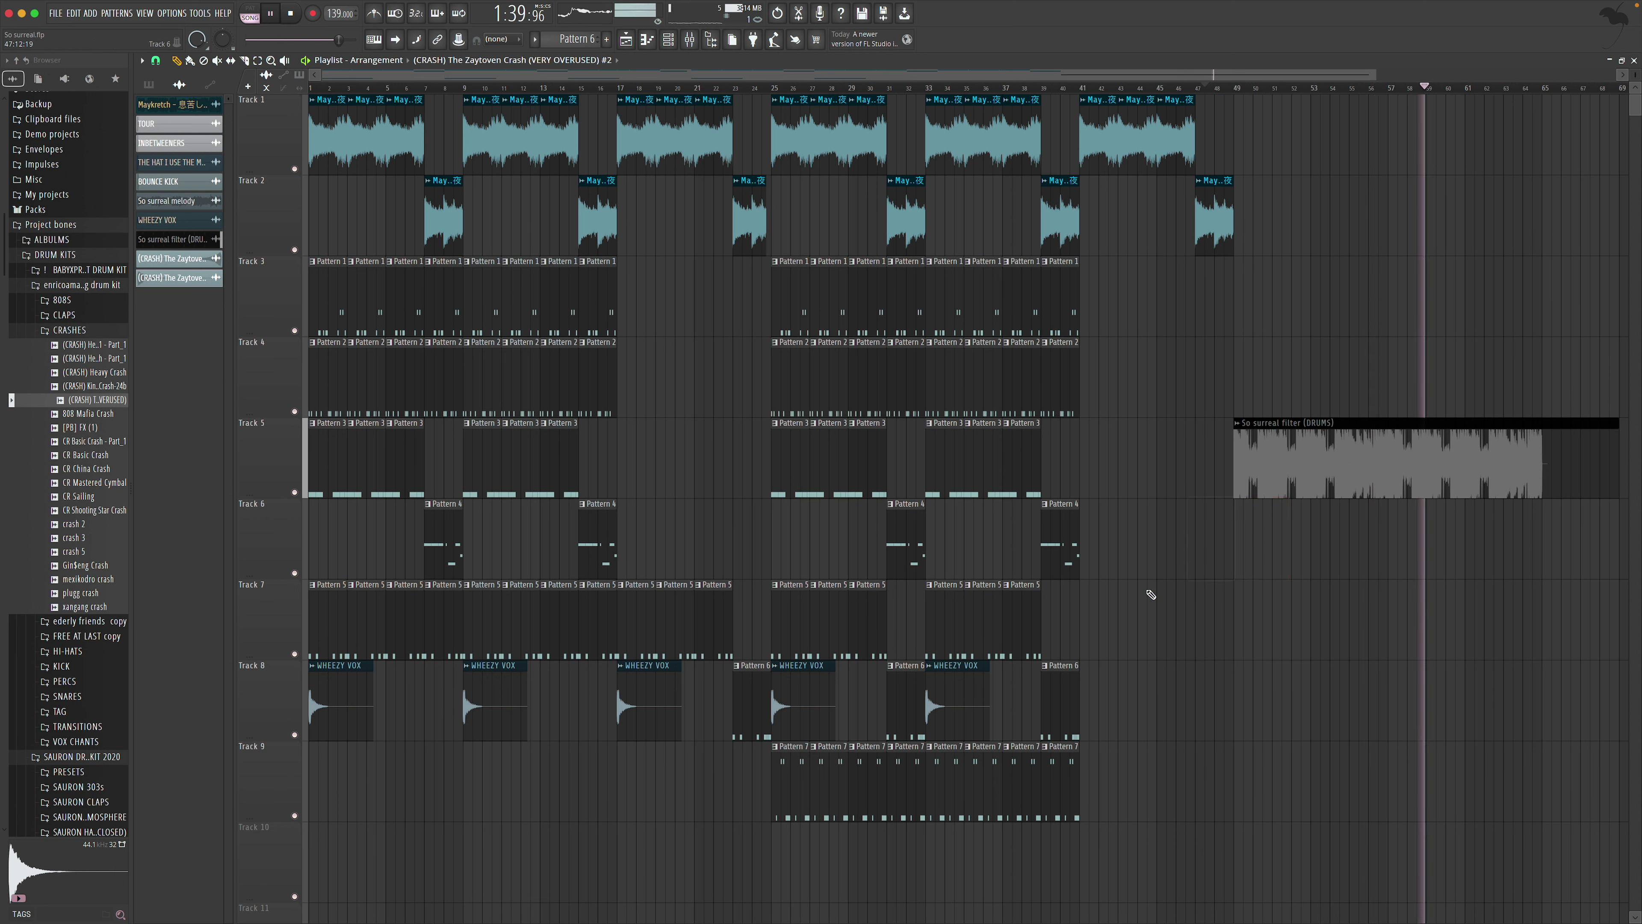
Delete the WHEEZY VOX clip at bar 33 on Track 8 and place it back at the same position
{"action": "right_click", "coordinate": [957, 706]}
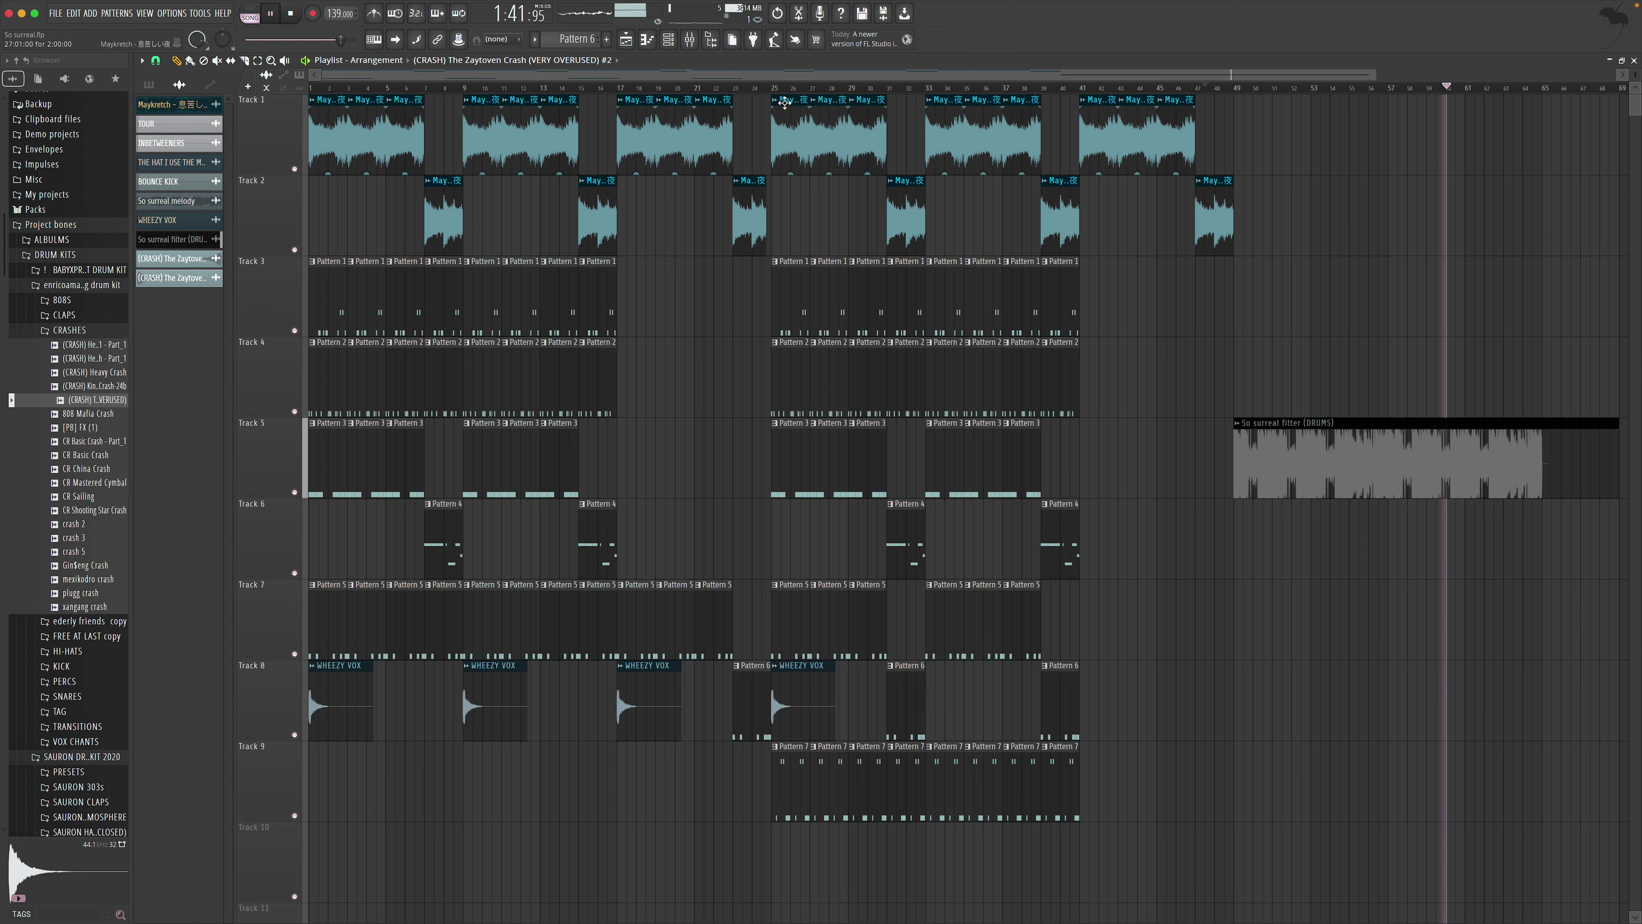
{"action": "left_click", "coordinate": [811, 709]}
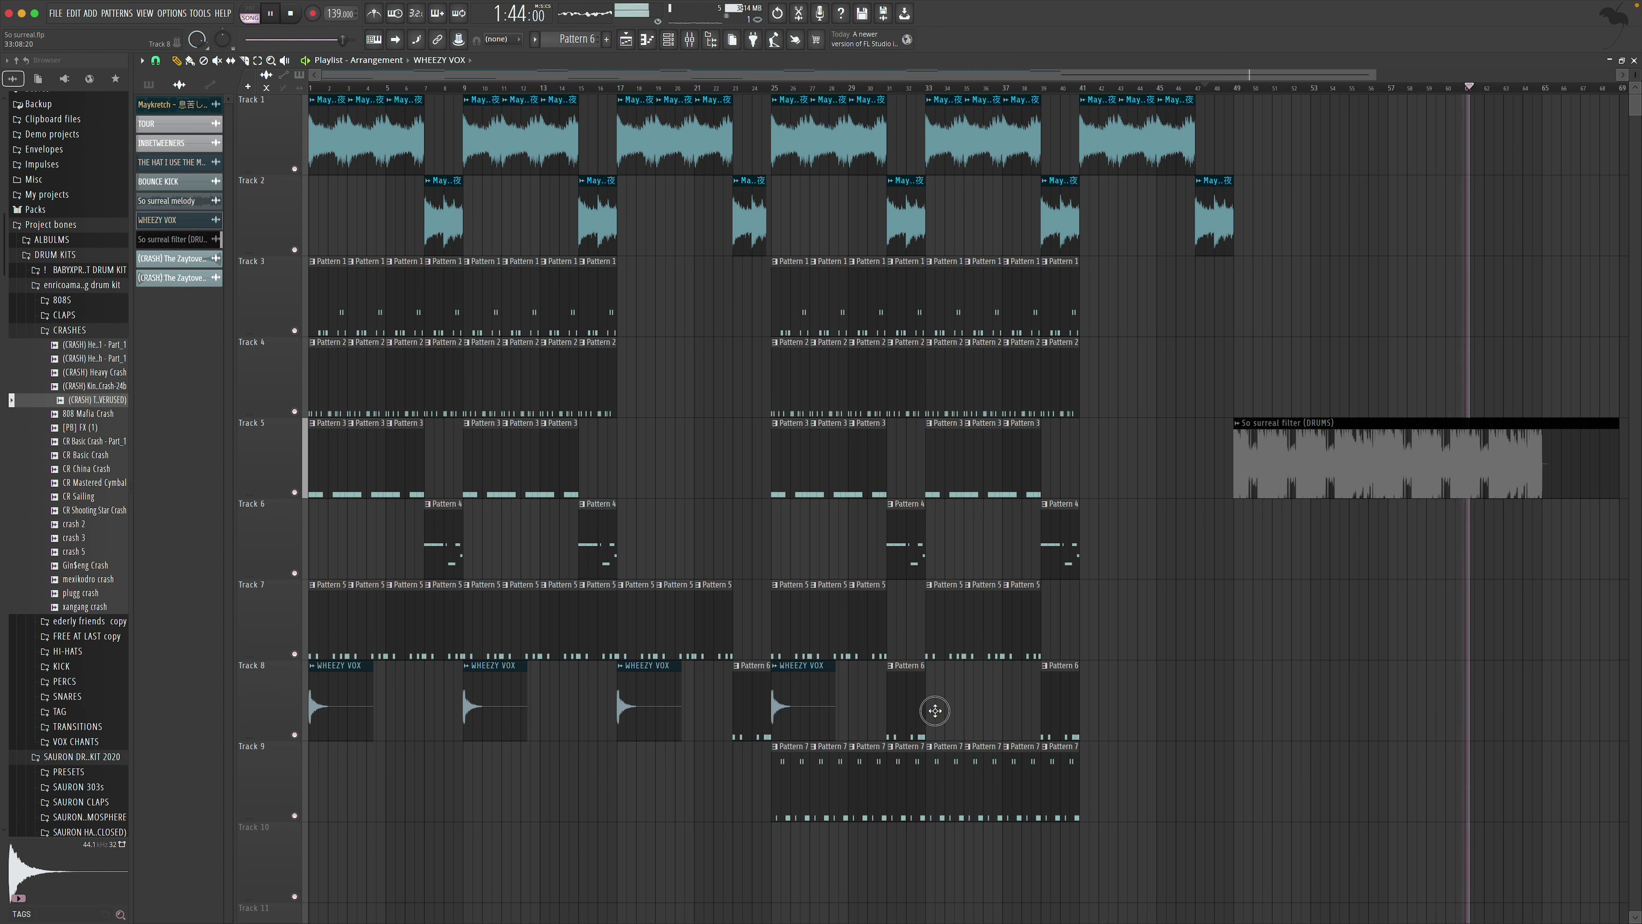
{"action": "left_click", "coordinate": [935, 708]}
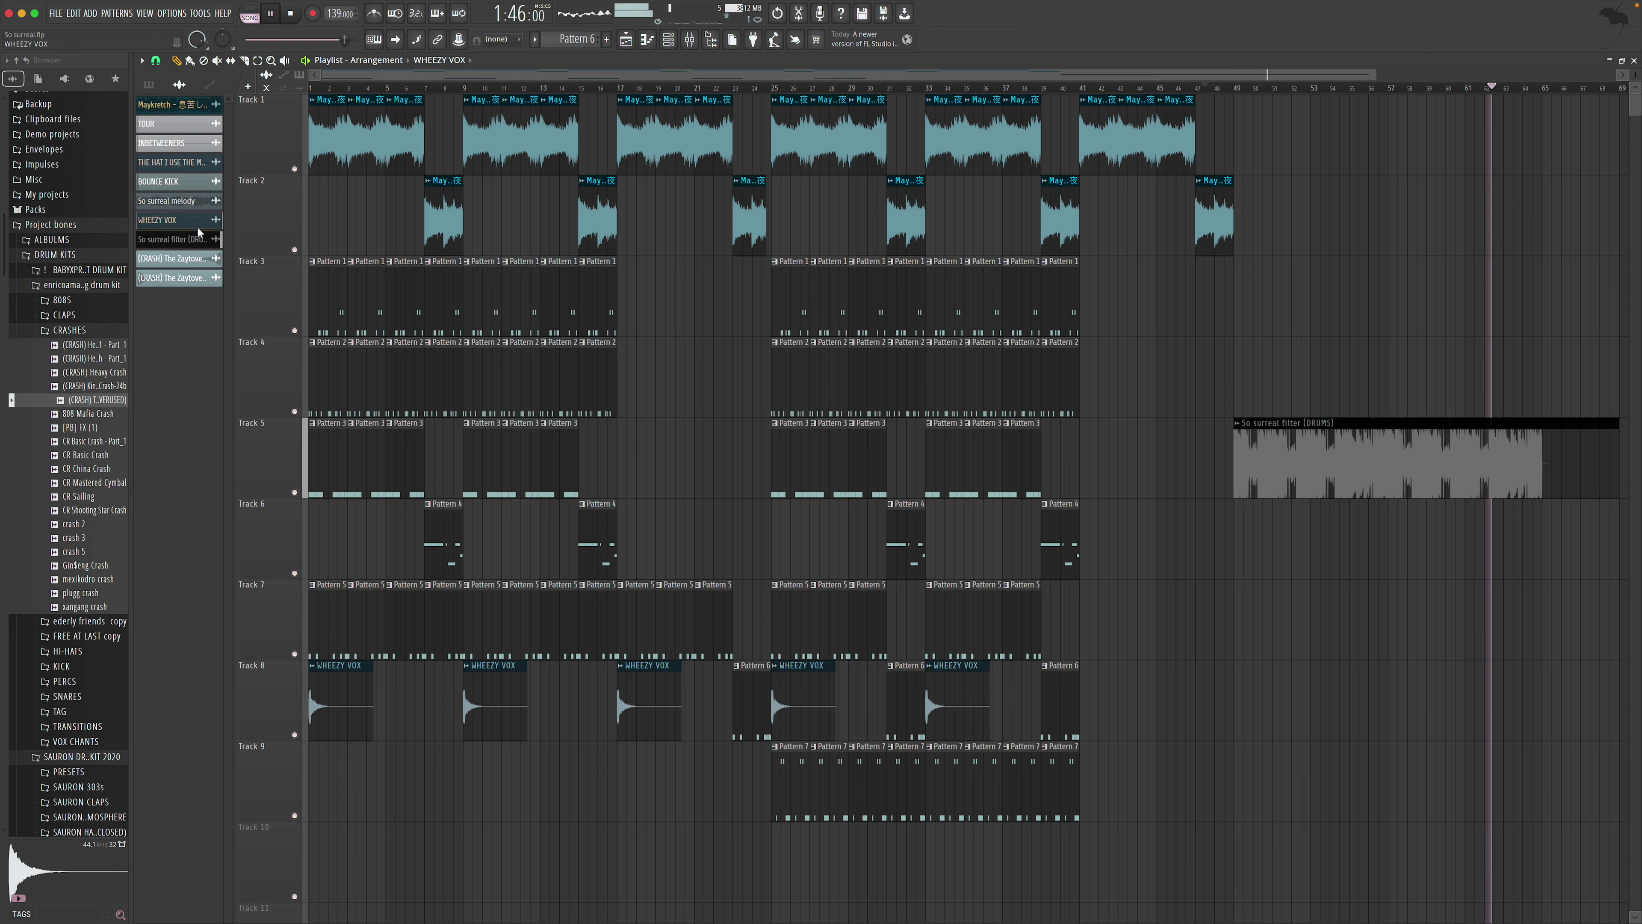
Clone the WHEEZY VOX audio clip and place the copy at about bar 44 on Track 7
{"action": "right_click", "coordinate": [170, 220]}
{"action": "left_click", "coordinate": [191, 353]}
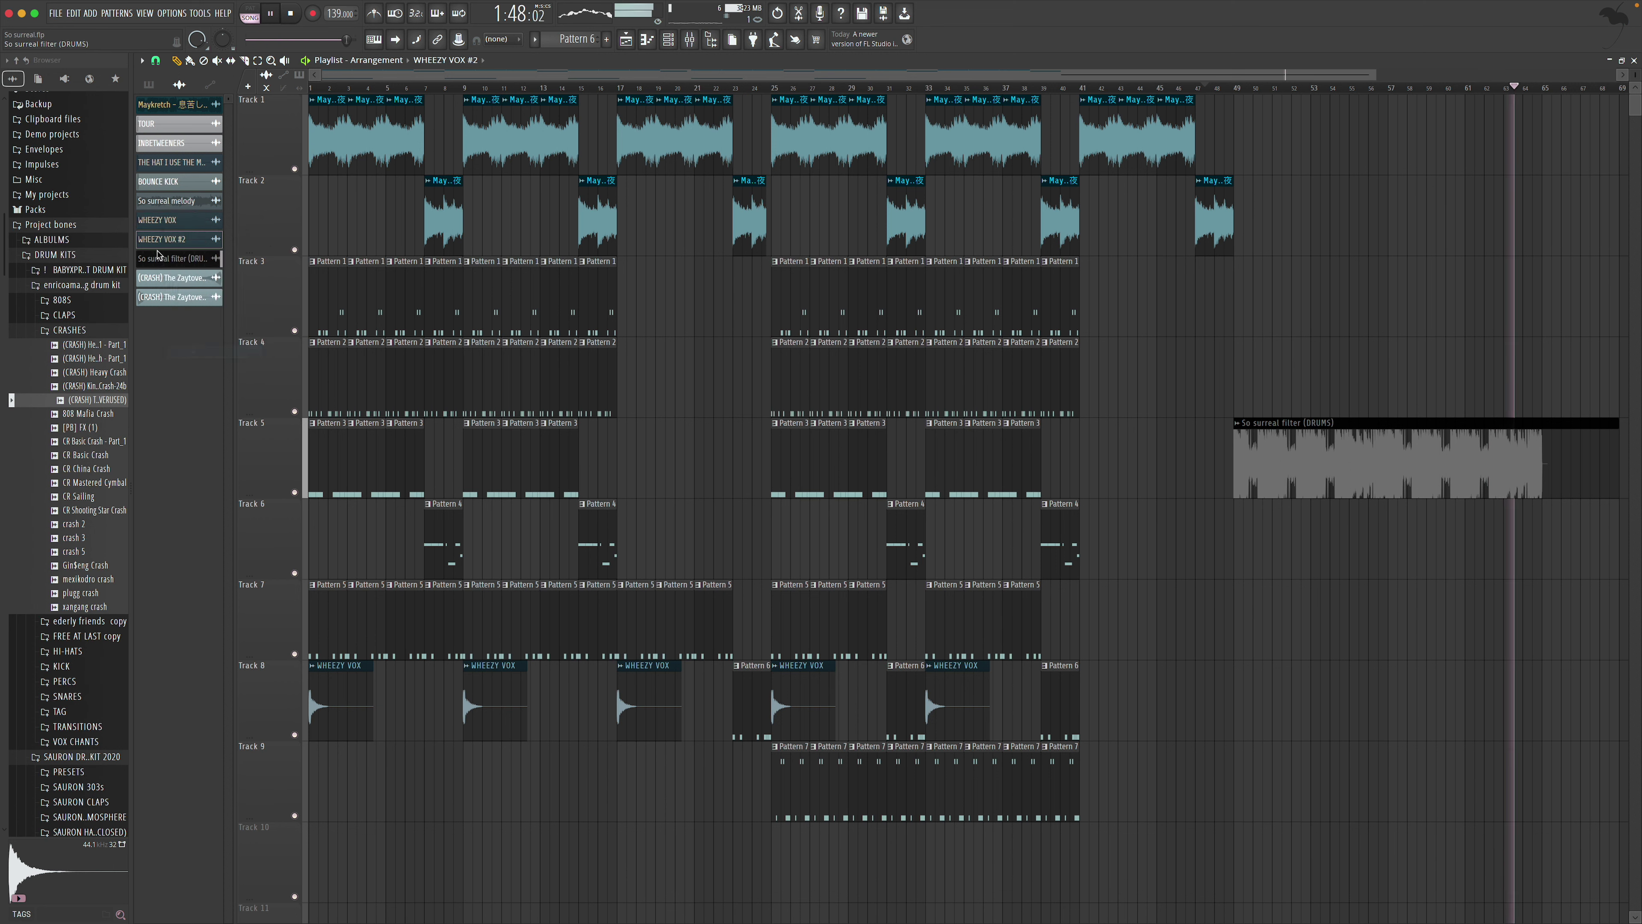
{"action": "left_click", "coordinate": [1156, 615]}
Turn on the Reverse option for the WHEEZY VOX #2 clip
{"action": "double_click", "coordinate": [1156, 615]}
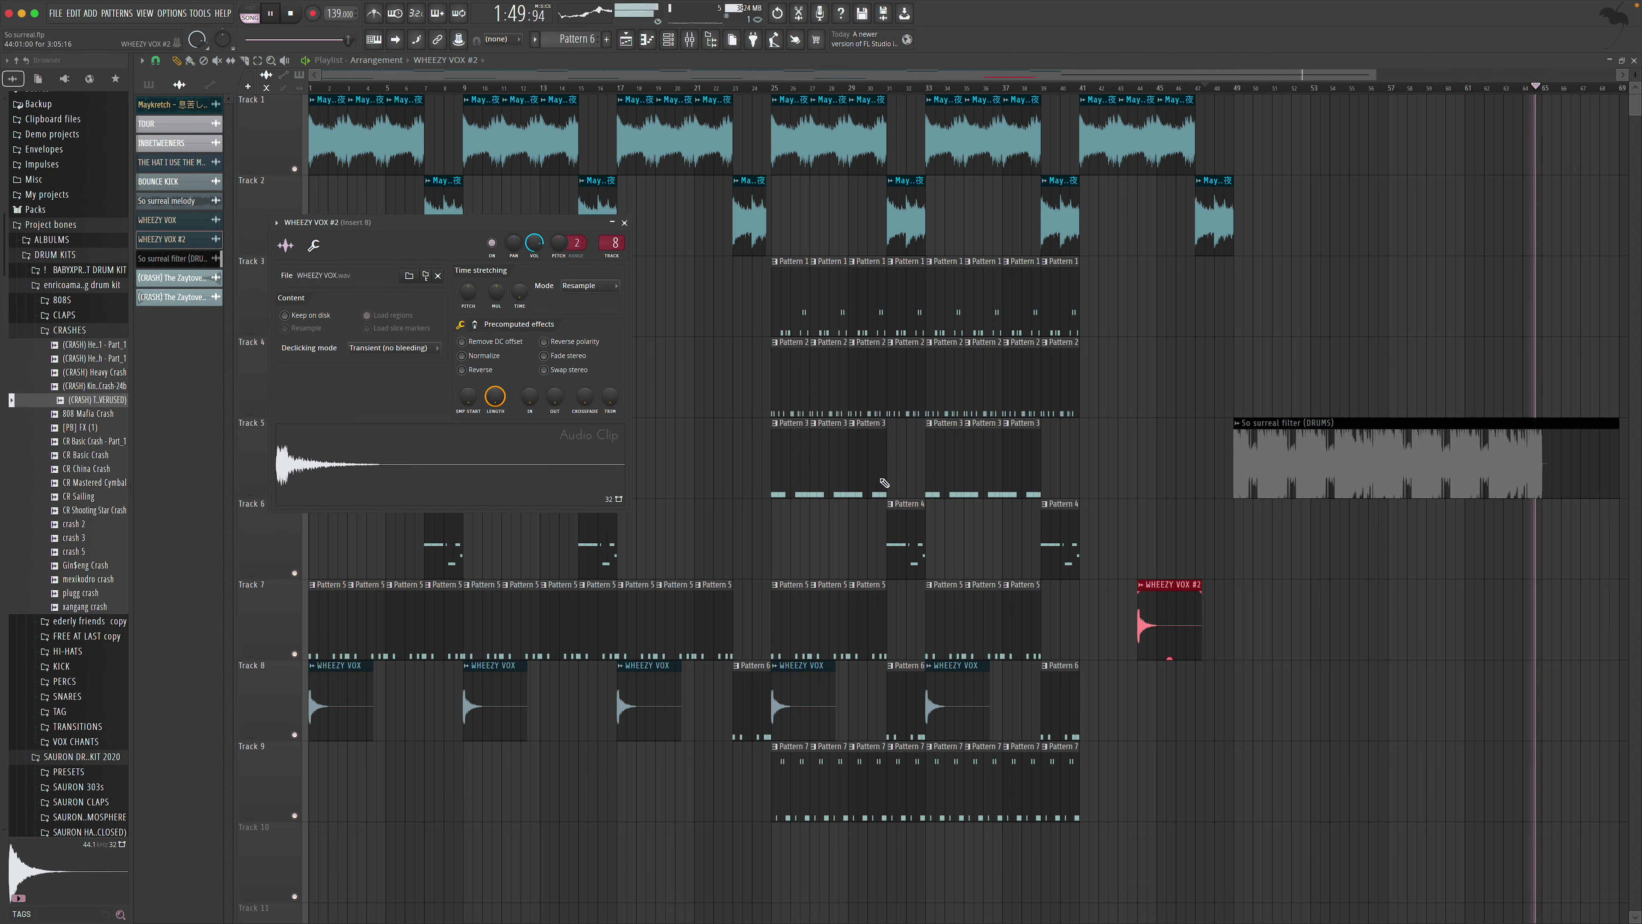
{"action": "left_click", "coordinate": [461, 370]}
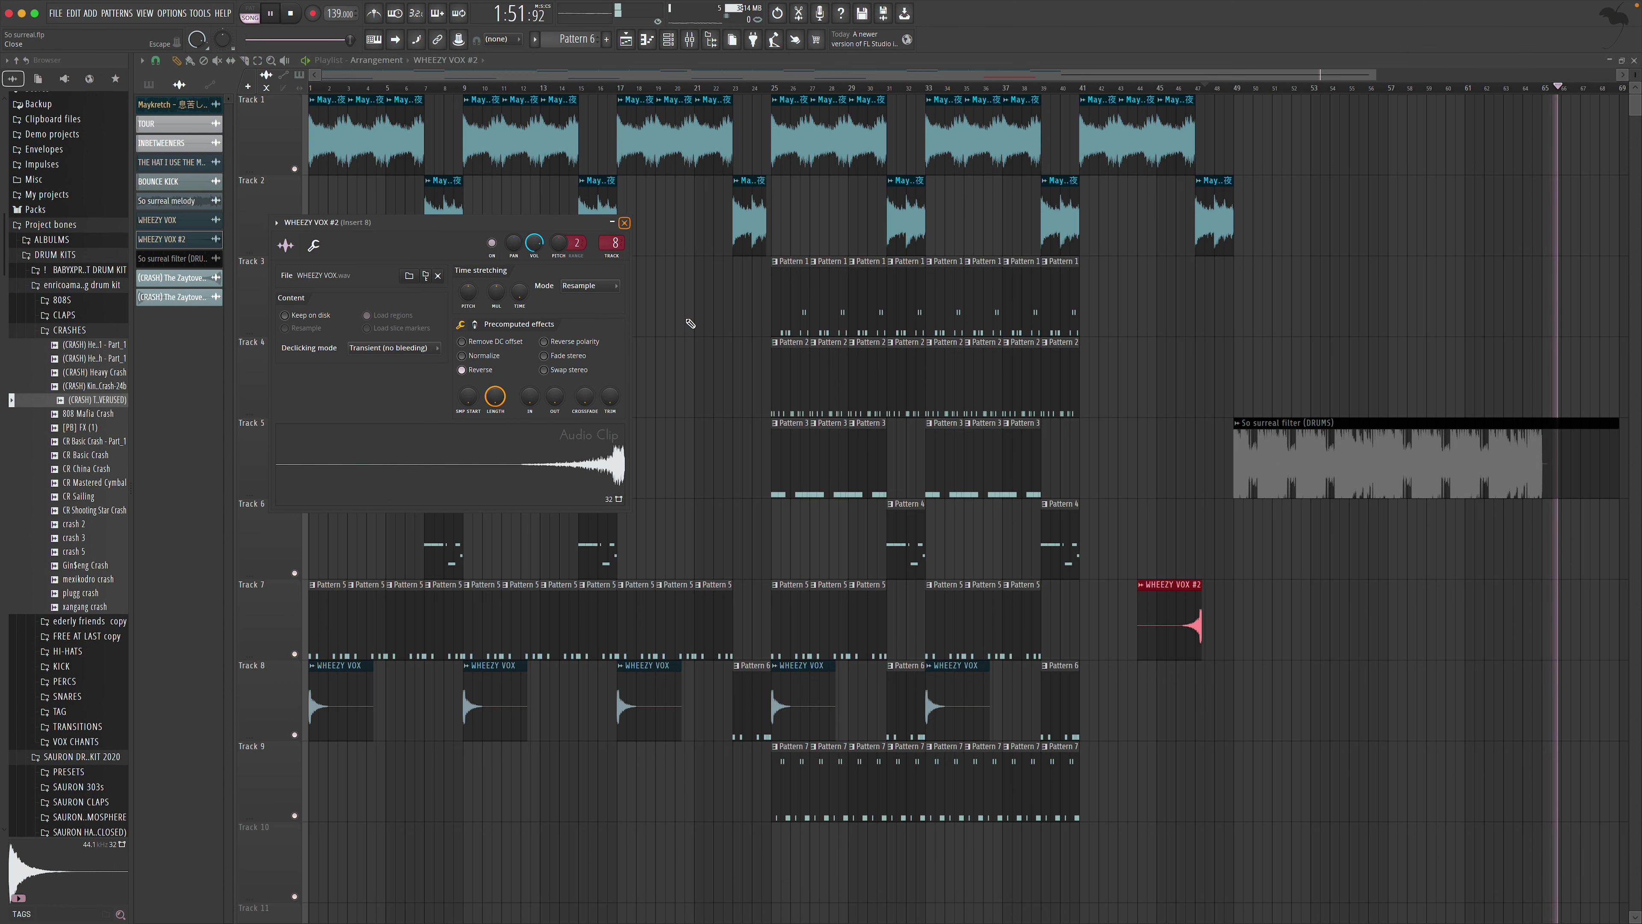
{"action": "left_click", "coordinate": [624, 222]}
Move the reversed WHEEZY VOX #2 clip to Track 6 so that it ends exactly at bar 49
{"action": "left_click_drag", "start_coordinate": [1164, 621], "coordinate": [1255, 568]}
{"action": "left_click", "coordinate": [271, 60]}
{"action": "left_click_drag", "start_coordinate": [980, 531], "coordinate": [1252, 524]}
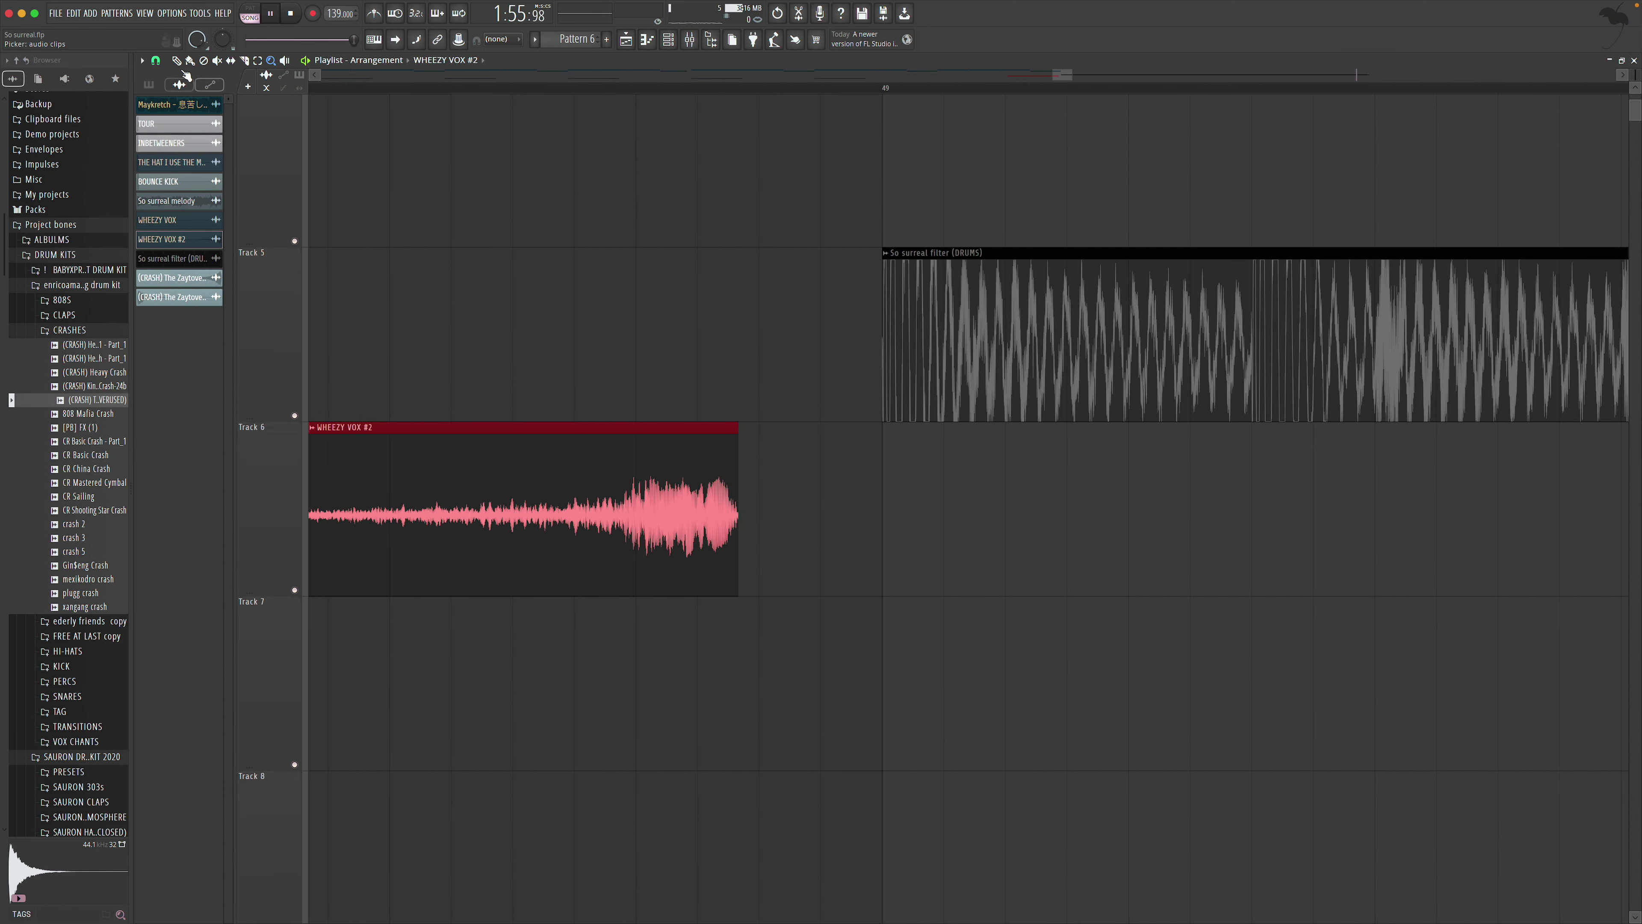
{"action": "left_click", "coordinate": [156, 60]}
{"action": "left_click", "coordinate": [172, 122]}
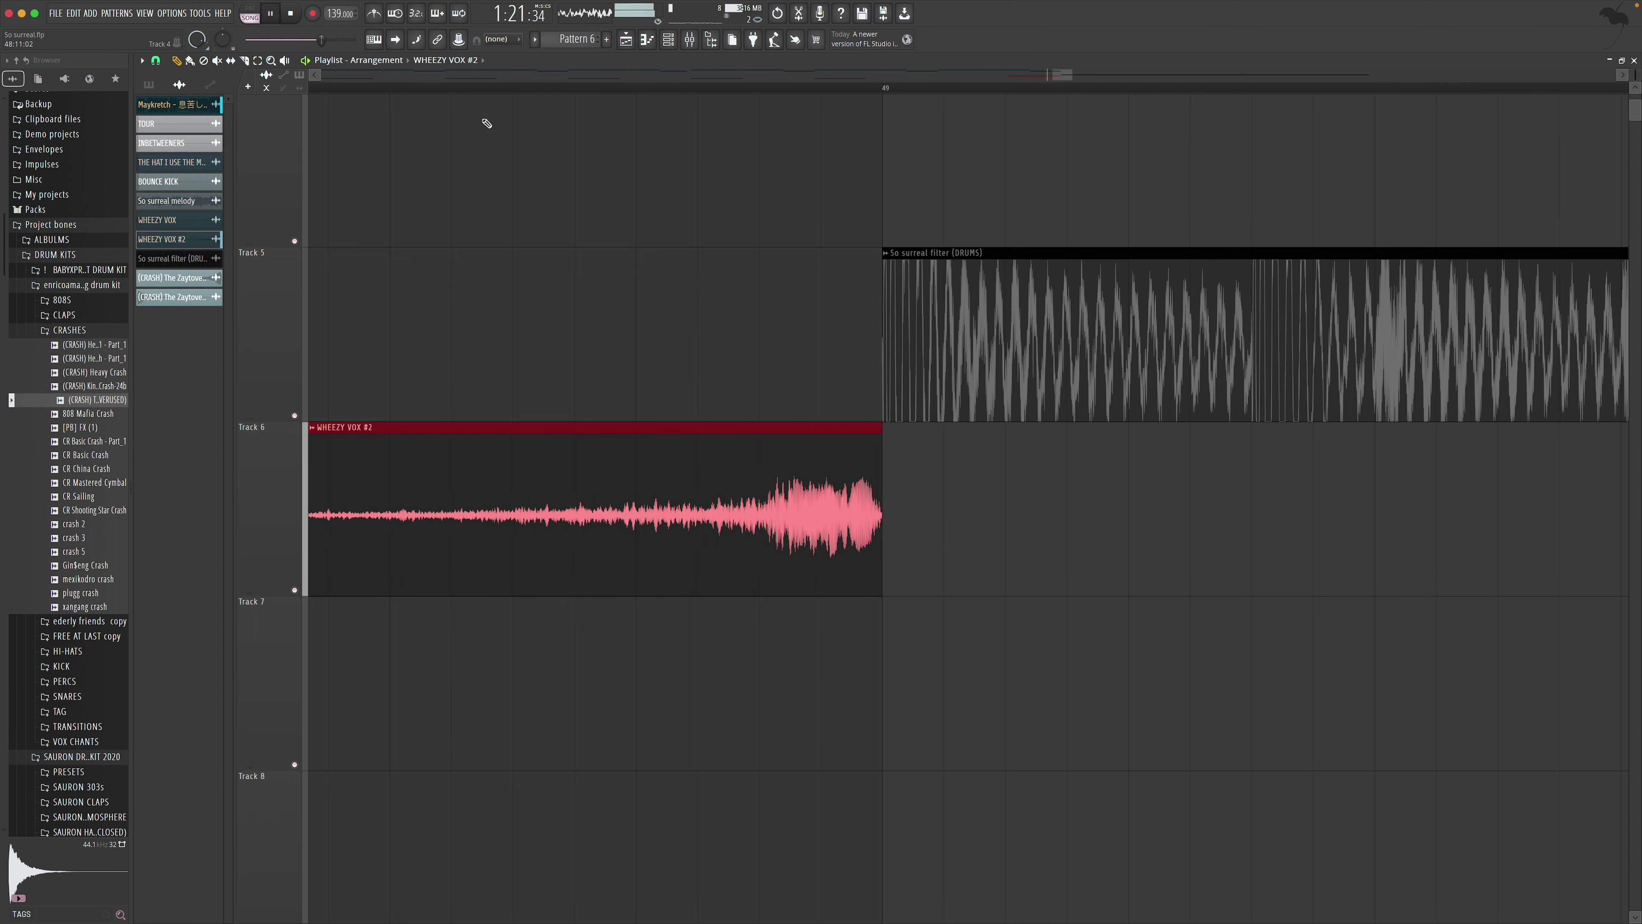
Delete Fruity Delay 3 from mixer insert 8, which carries the WHEEZY VOX sound
{"action": "left_click", "coordinate": [271, 61]}
{"action": "right_click", "coordinate": [708, 268]}
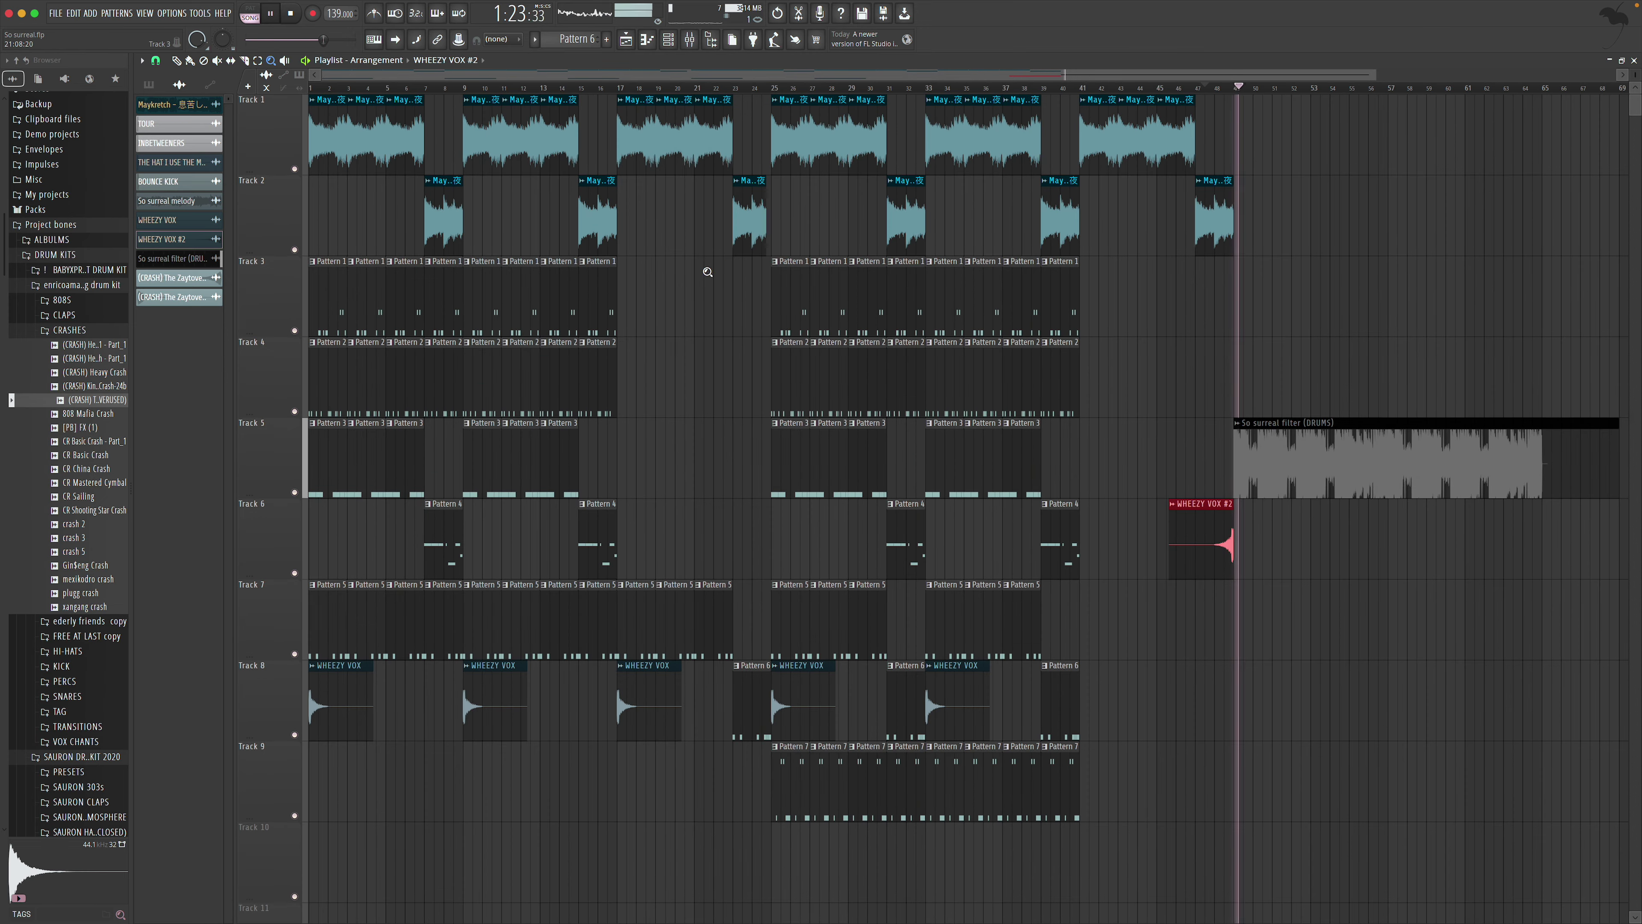
{"action": "left_click_drag", "start_coordinate": [1206, 517], "coordinate": [1352, 644]}
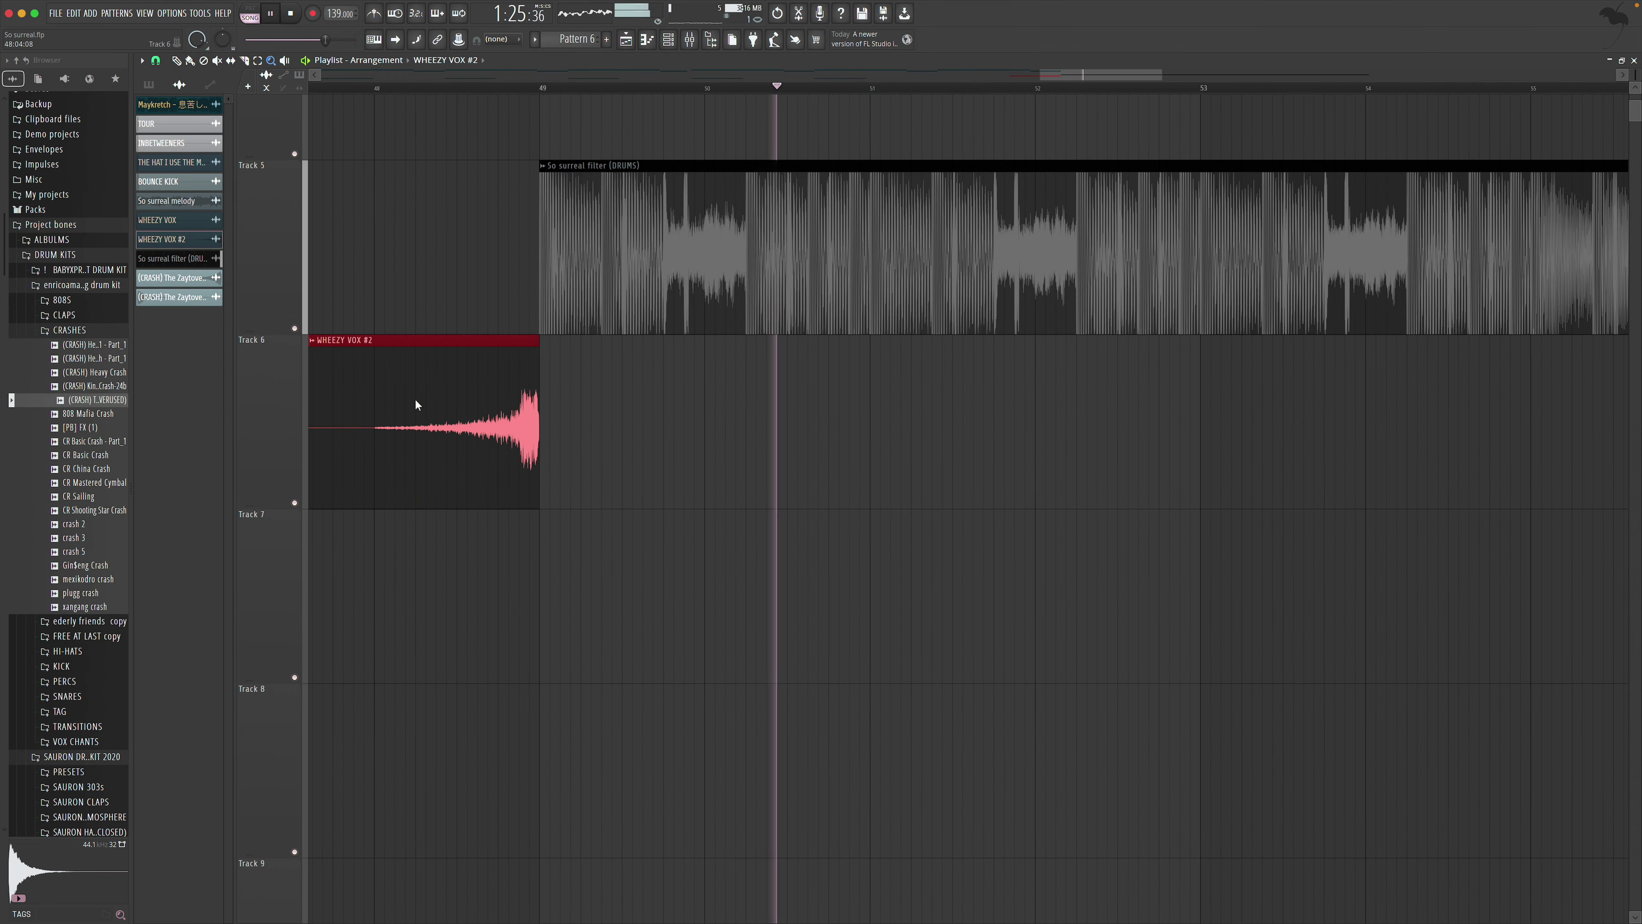
{"action": "left_click_drag", "start_coordinate": [447, 339], "coordinate": [687, 508]}
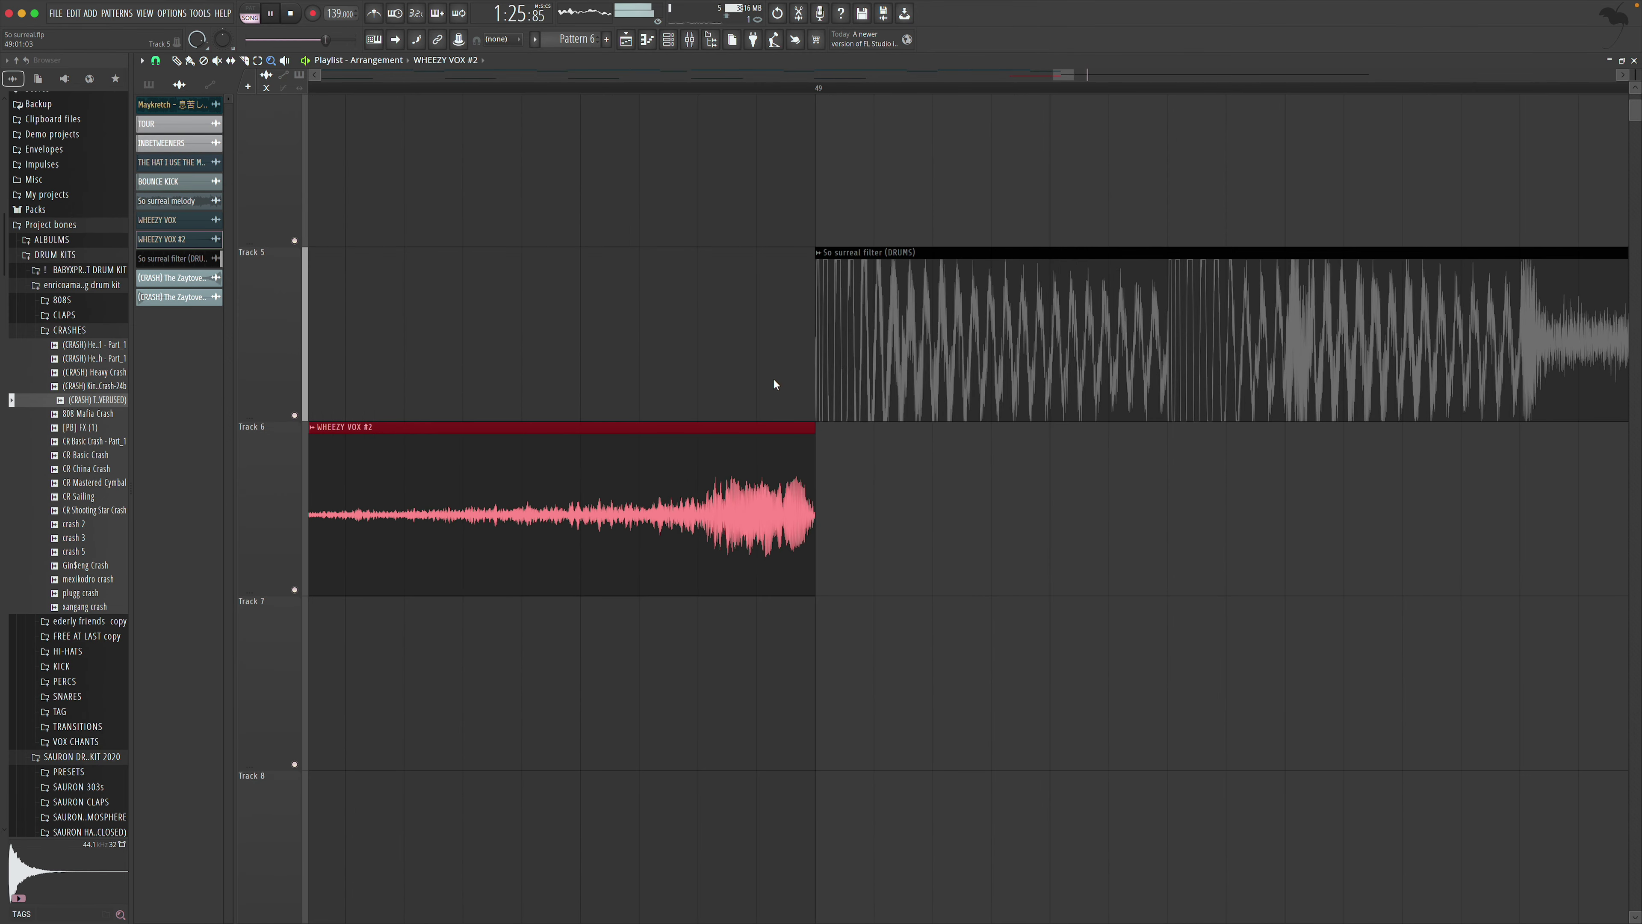
{"action": "left_click", "coordinate": [690, 40]}
{"action": "left_click", "coordinate": [1509, 102]}
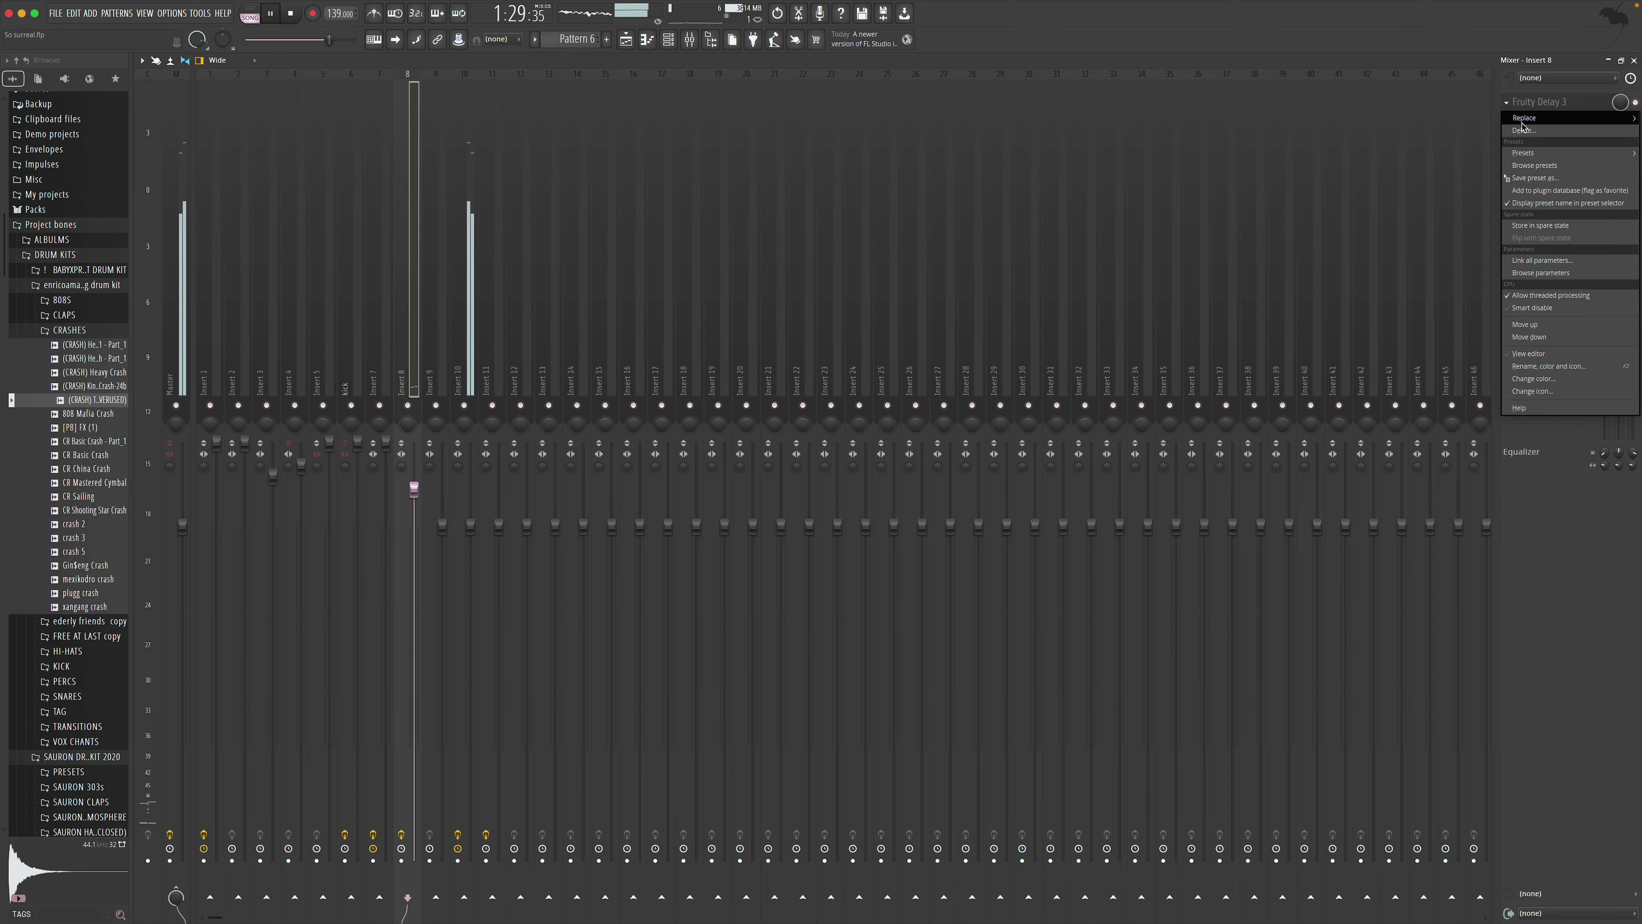
{"action": "left_click", "coordinate": [1521, 132]}
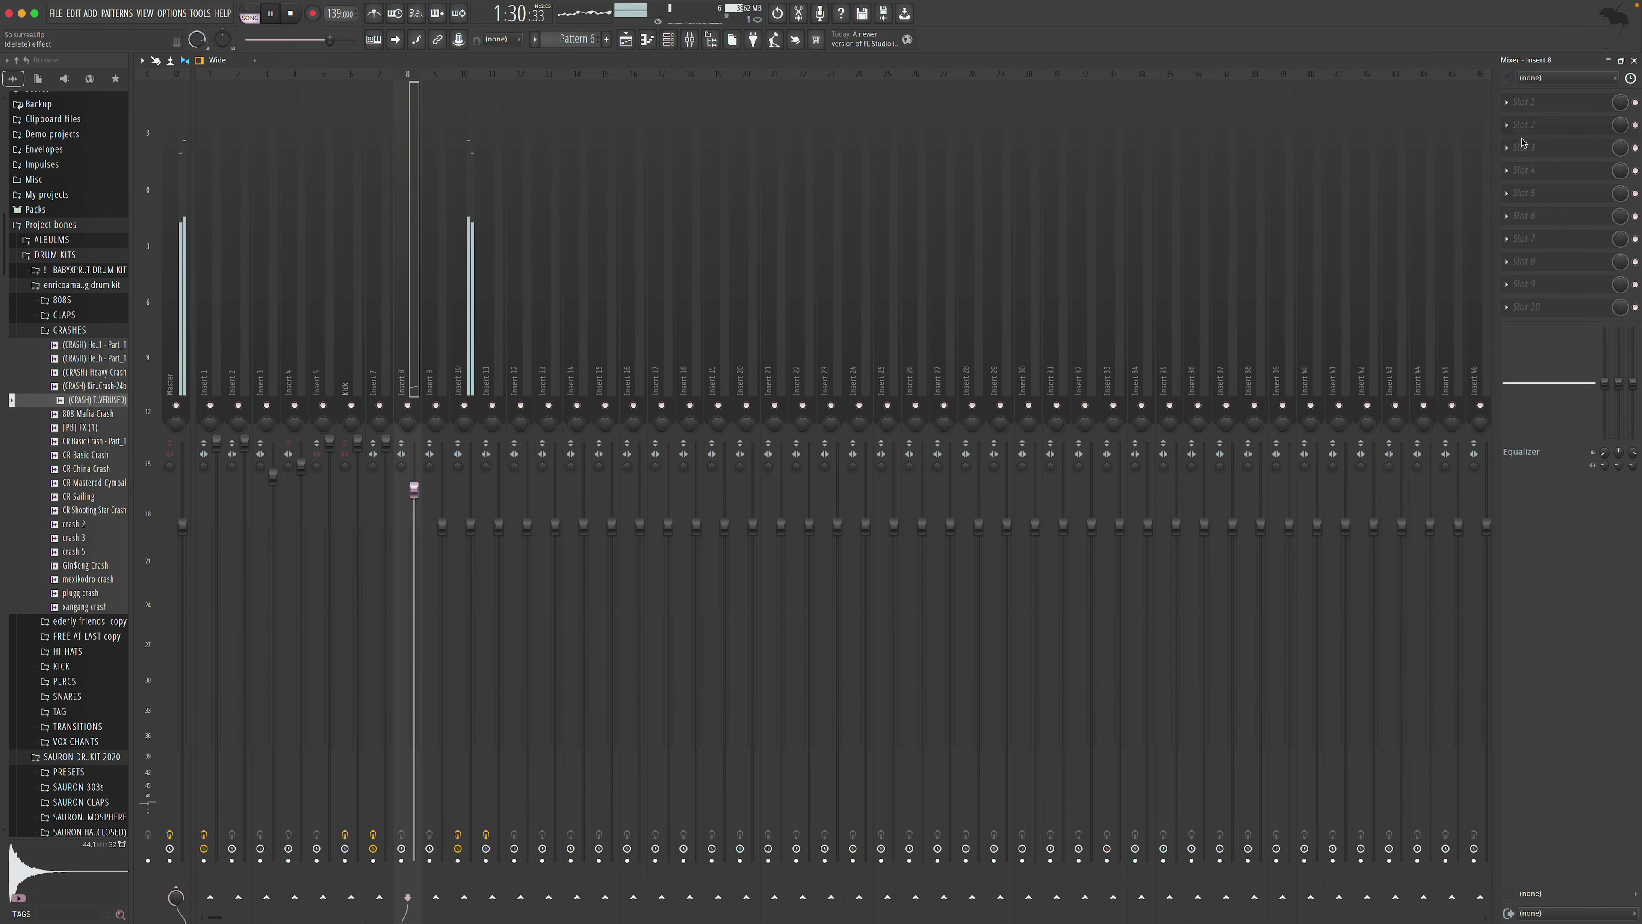
{"action": "left_click", "coordinate": [1636, 60]}
Trim the loud end off the WHEEZY VOX #2 clip and shift it so the new end meets bar 49
{"action": "key", "text": "space"}
{"action": "key", "text": "space"}
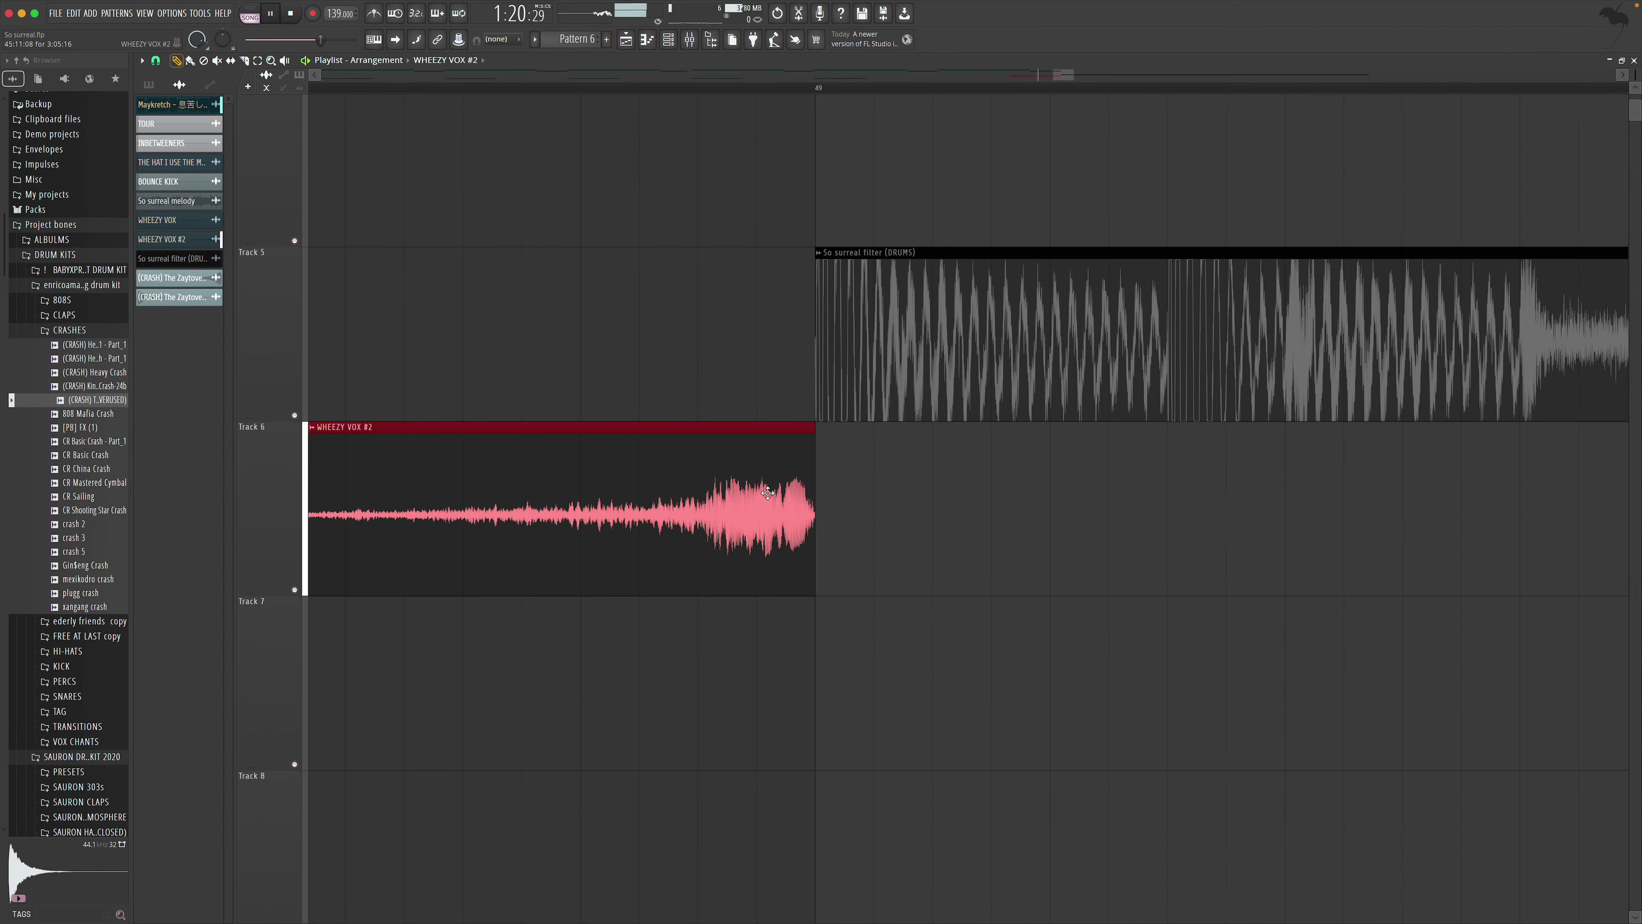
{"action": "left_click_drag", "start_coordinate": [812, 516], "coordinate": [698, 516]}
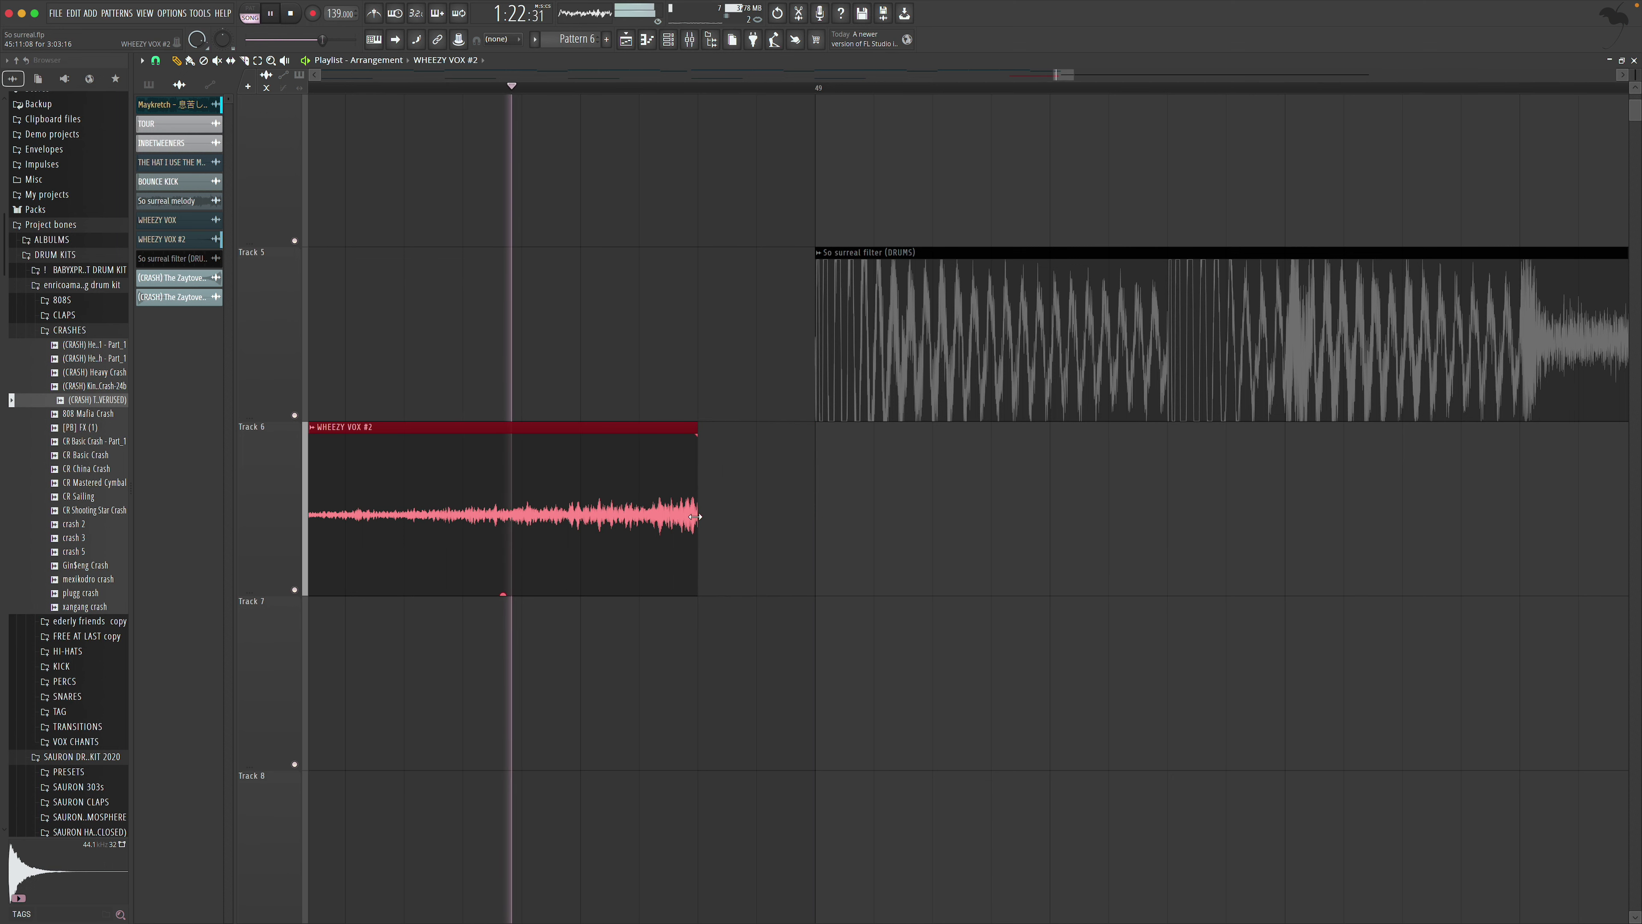
{"action": "key", "text": "ctrl+z"}
{"action": "key", "text": "space"}
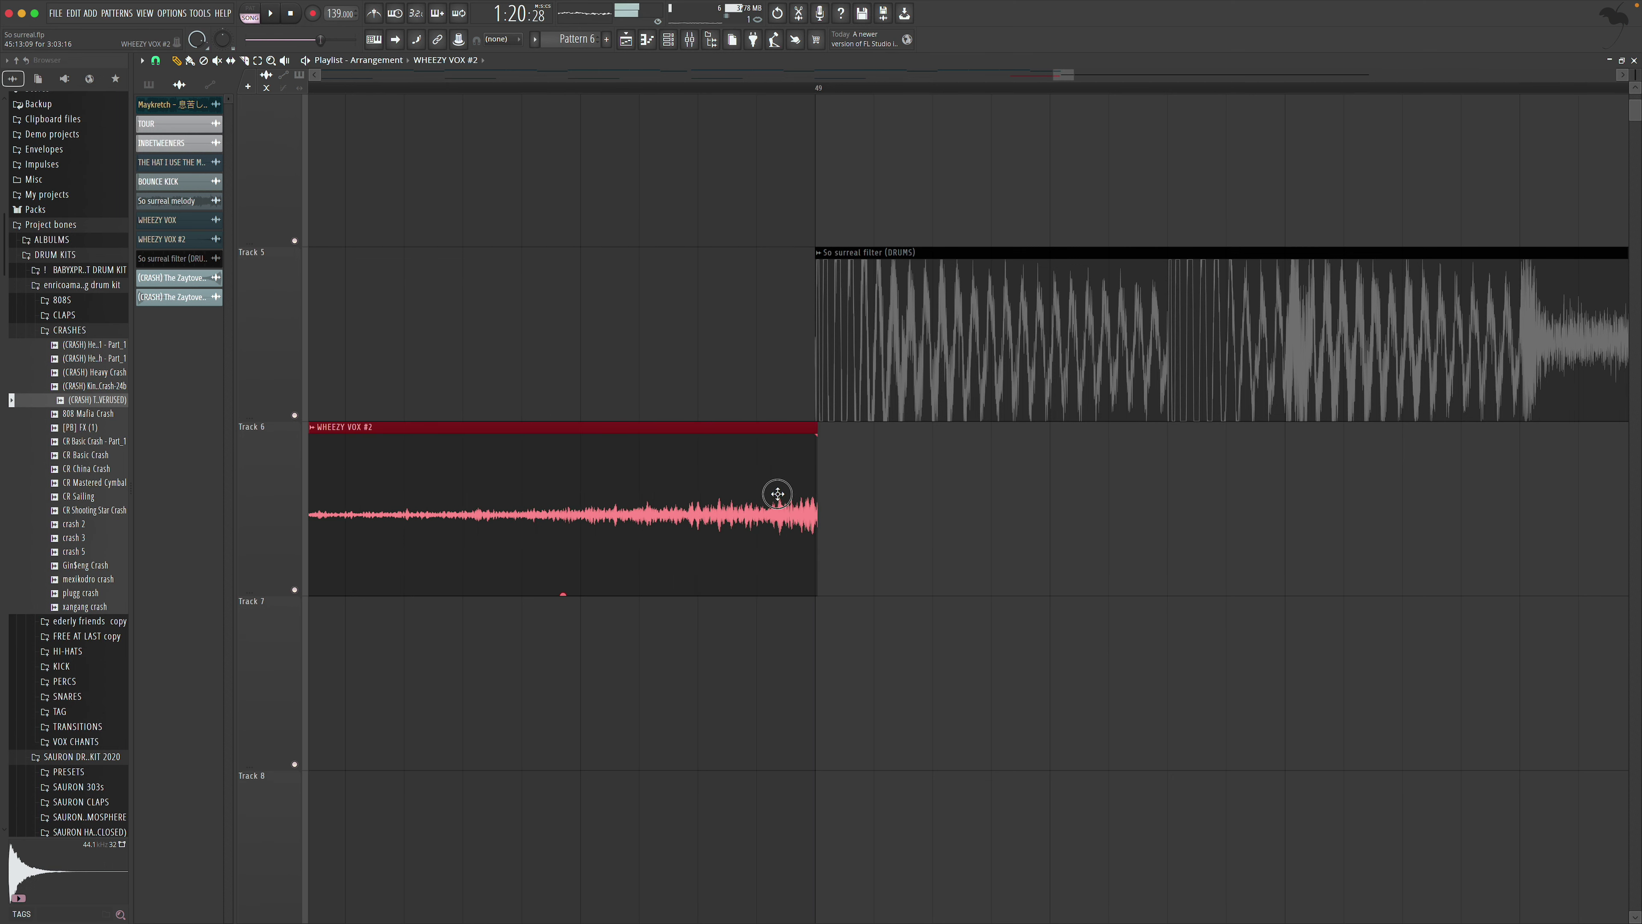
{"action": "left_click_drag", "start_coordinate": [777, 495], "coordinate": [774, 501]}
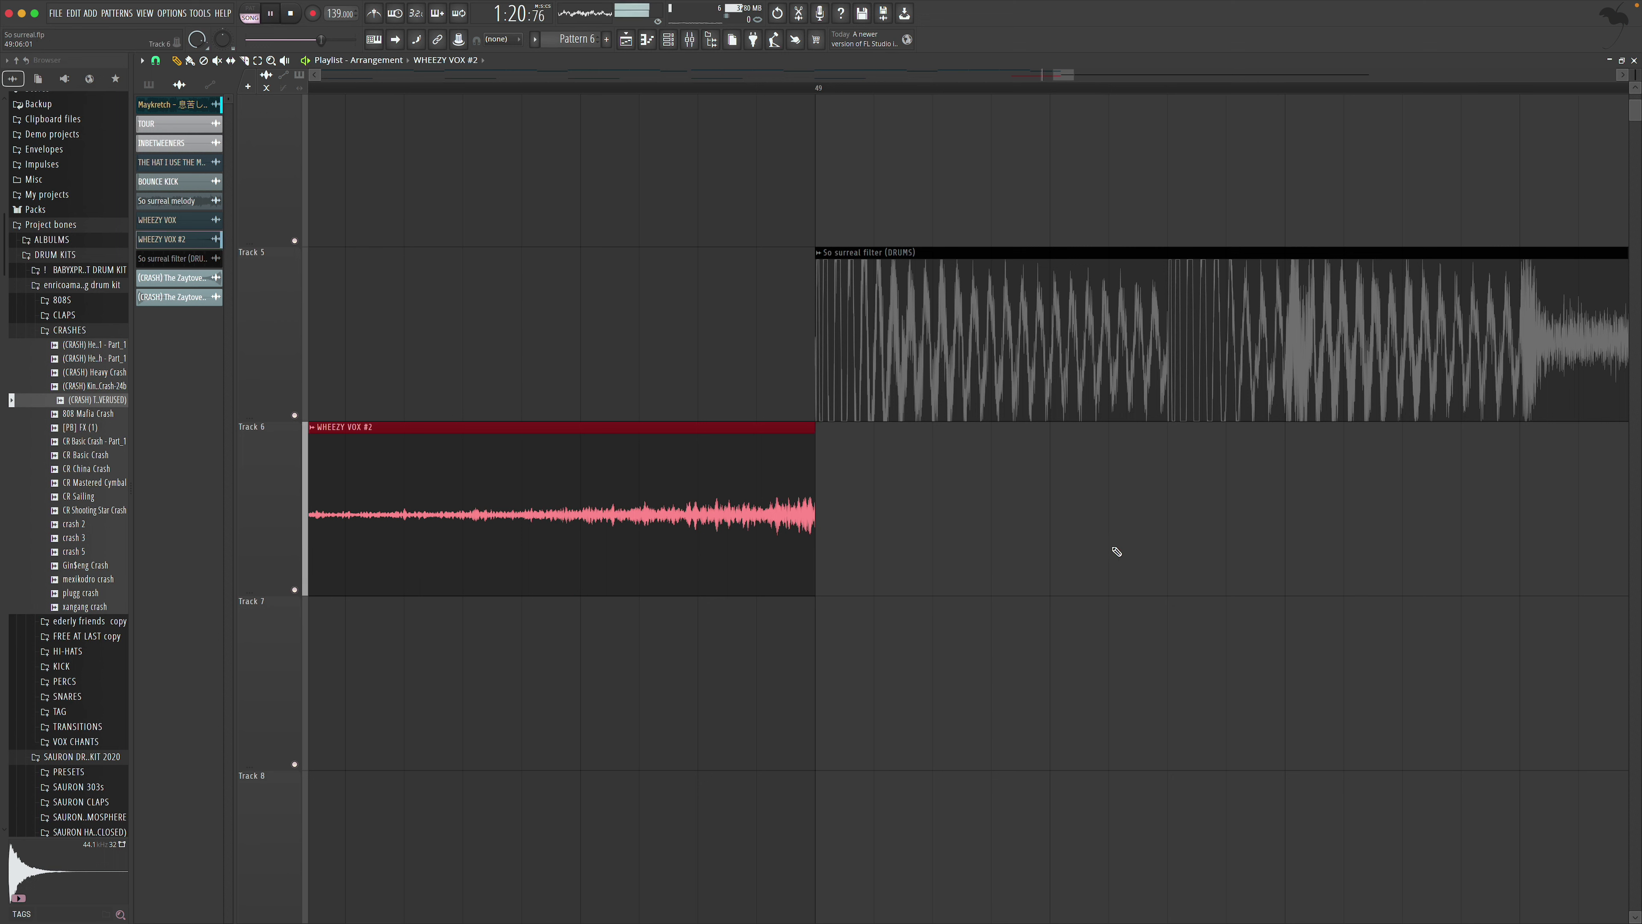
Raise the gain of the WHEEZY VOX #2 clip to about 9.8 dB while listening to the transition
{"action": "key", "text": "space"}
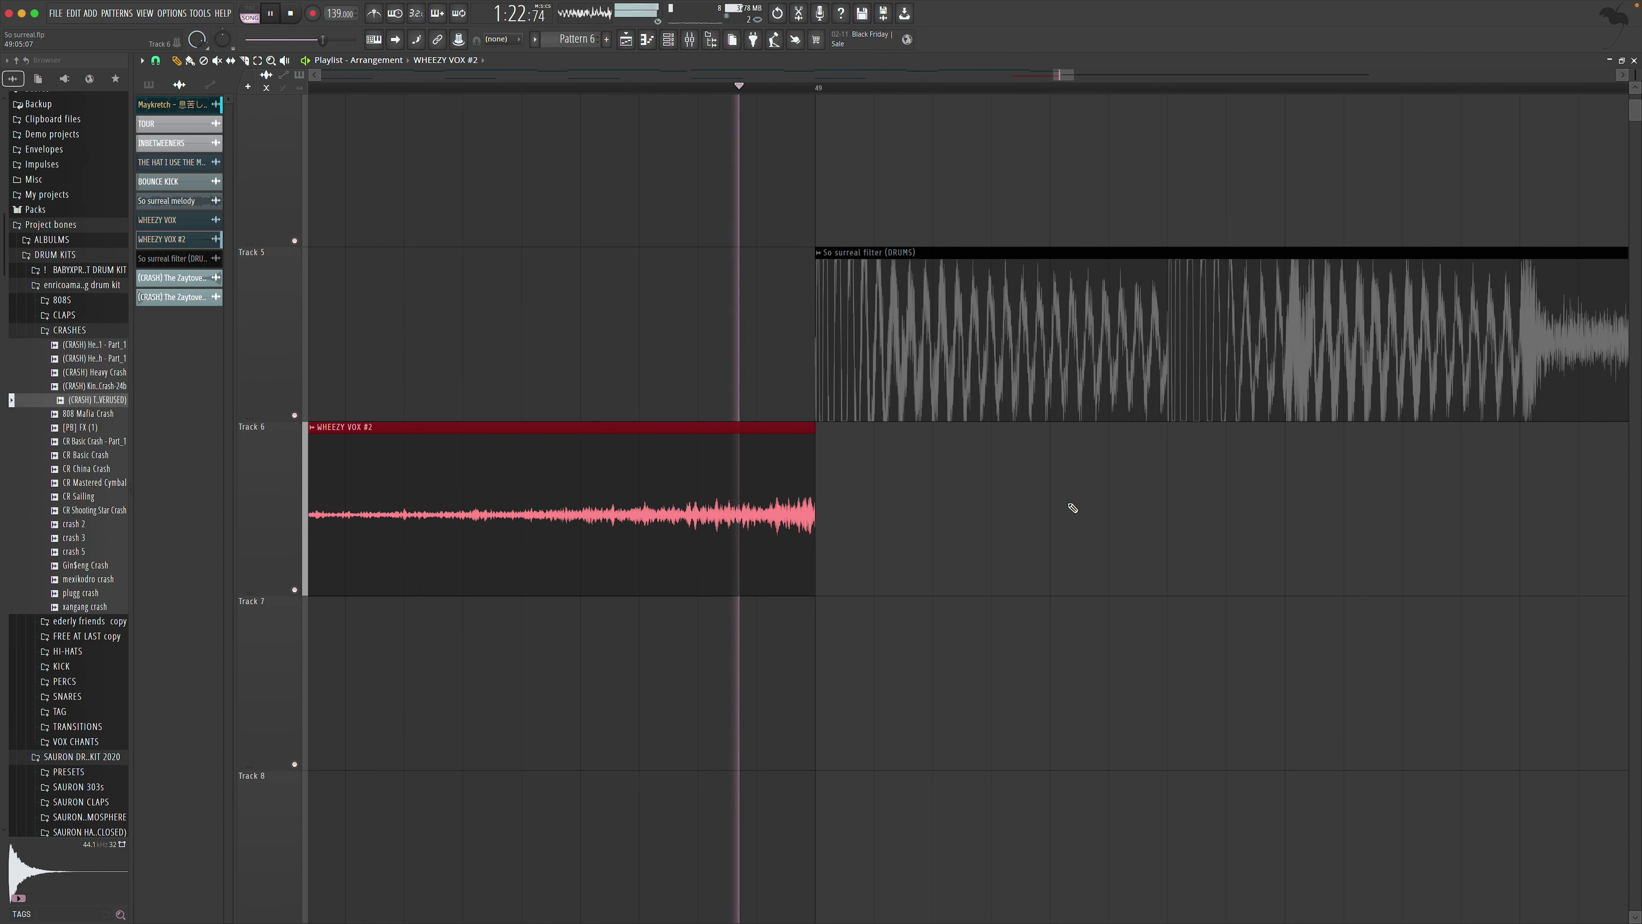
{"action": "mouse_move", "coordinate": [562, 593]}
{"action": "left_mouse_down"}
{"action": "mouse_move", "coordinate": [562, 556]}
{"action": "mouse_move", "coordinate": [573, 595]}
{"action": "left_mouse_up"}
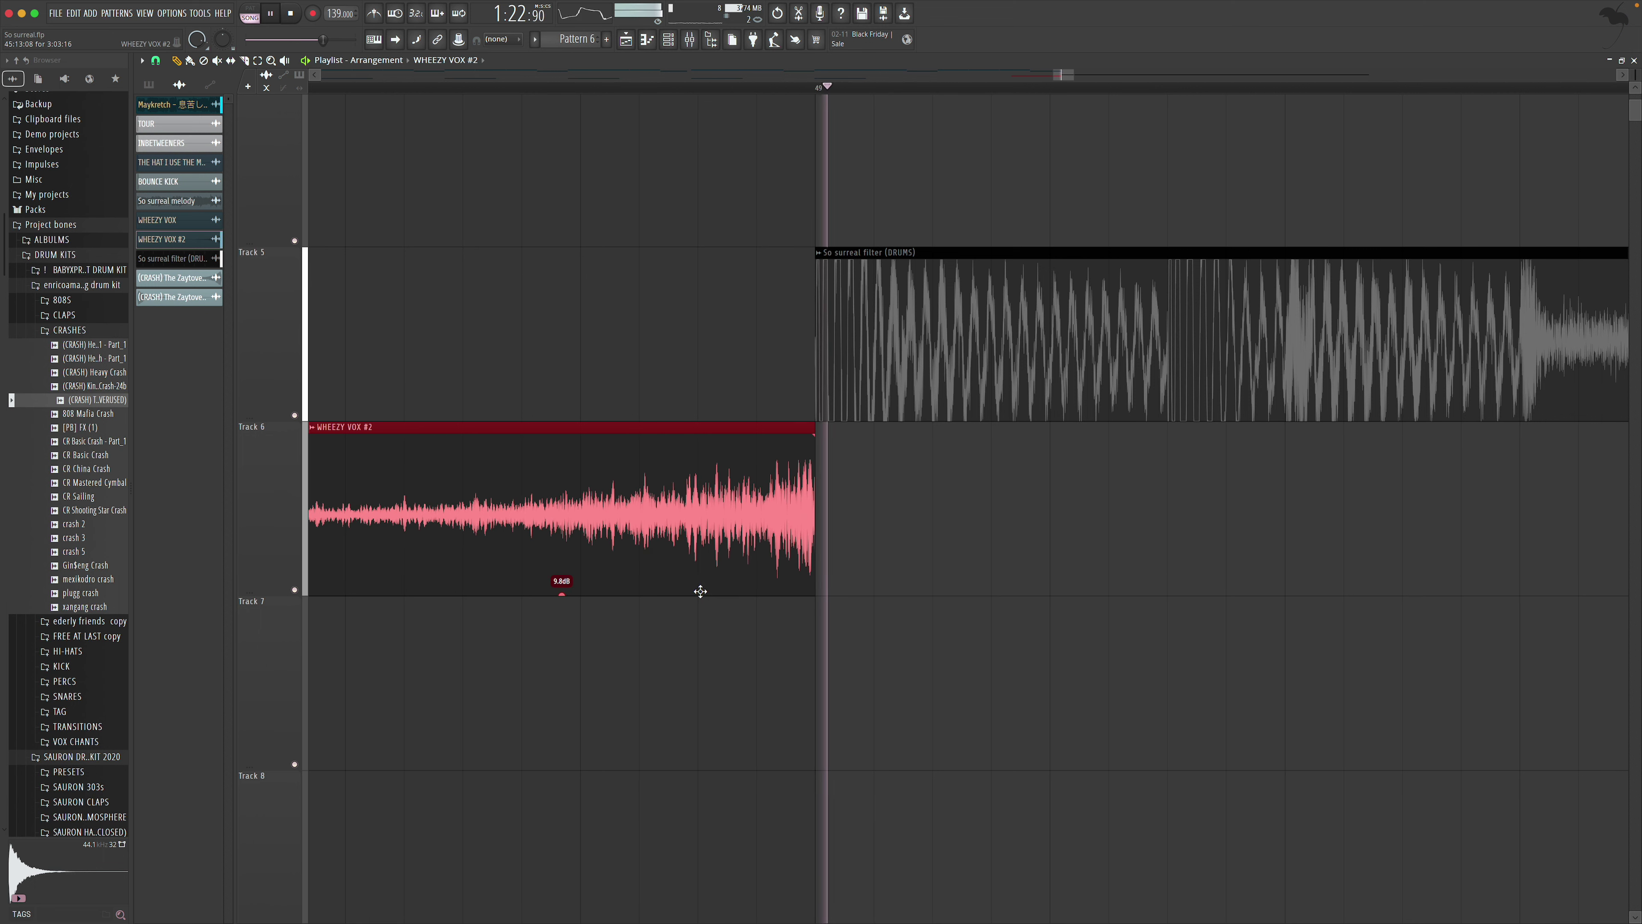
Lower the gain of the WHEEZY VOX #2 clip to 5.7 dB and play the transition into bar 49
{"action": "left_click_drag", "start_coordinate": [562, 592], "coordinate": [562, 612]}
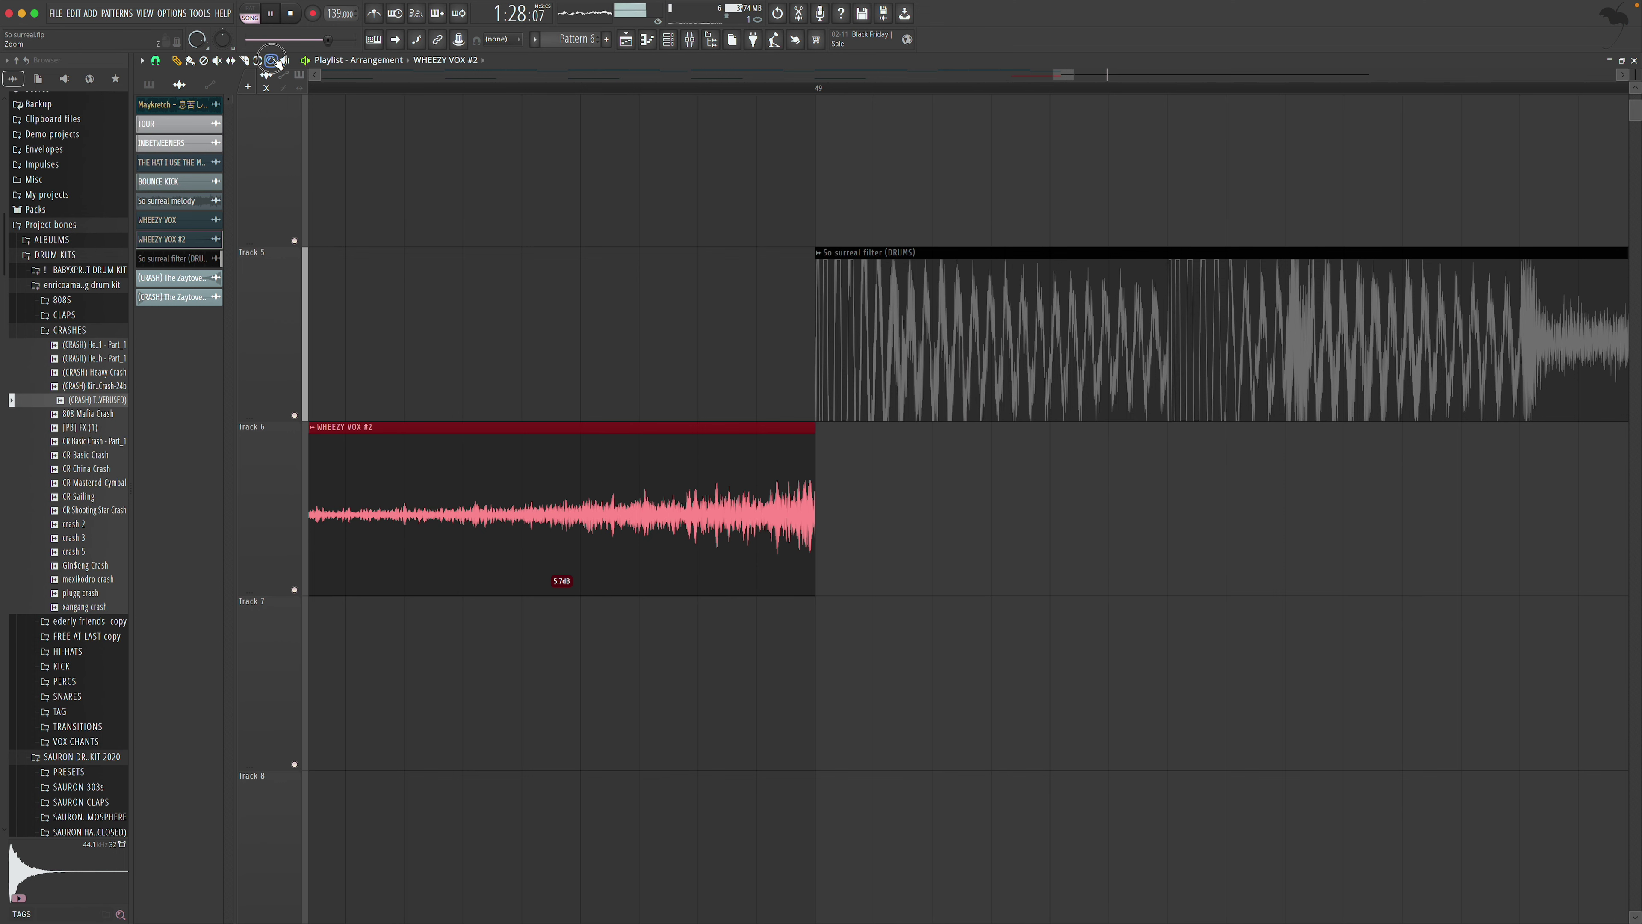
{"action": "right_click", "coordinate": [610, 283]}
{"action": "mouse_move", "coordinate": [1100, 436]}
{"action": "left_mouse_down"}
{"action": "mouse_move", "coordinate": [1166, 542]}
{"action": "mouse_move", "coordinate": [1326, 625]}
{"action": "left_mouse_up"}
{"action": "left_click", "coordinate": [178, 61]}
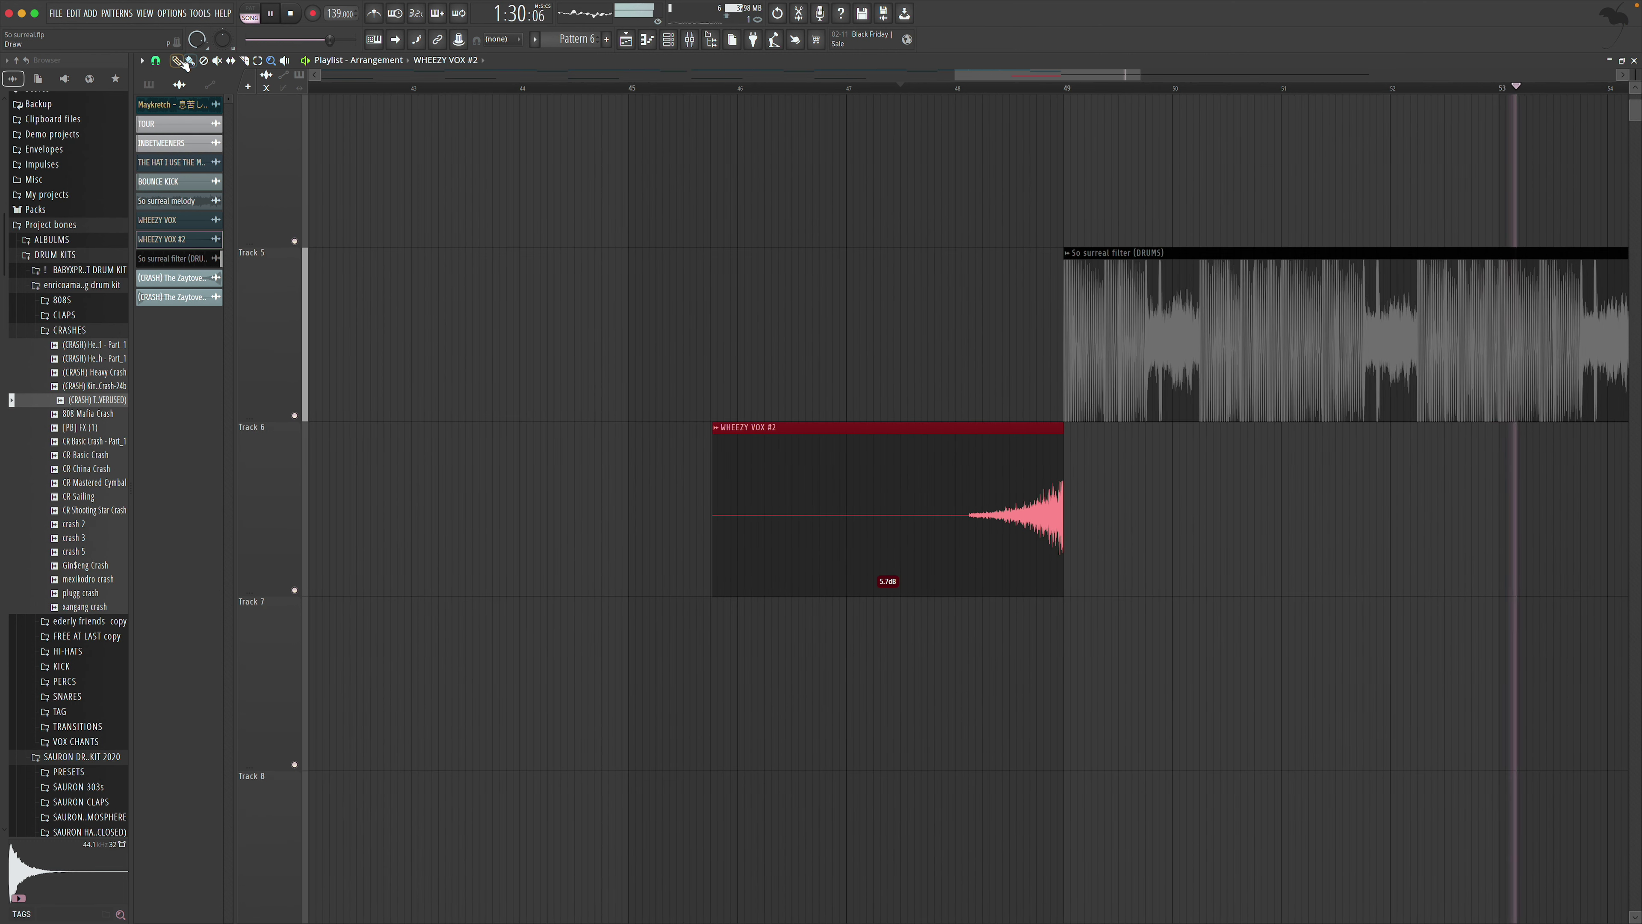
{"action": "left_click", "coordinate": [156, 61]}
{"action": "left_click", "coordinate": [166, 96]}
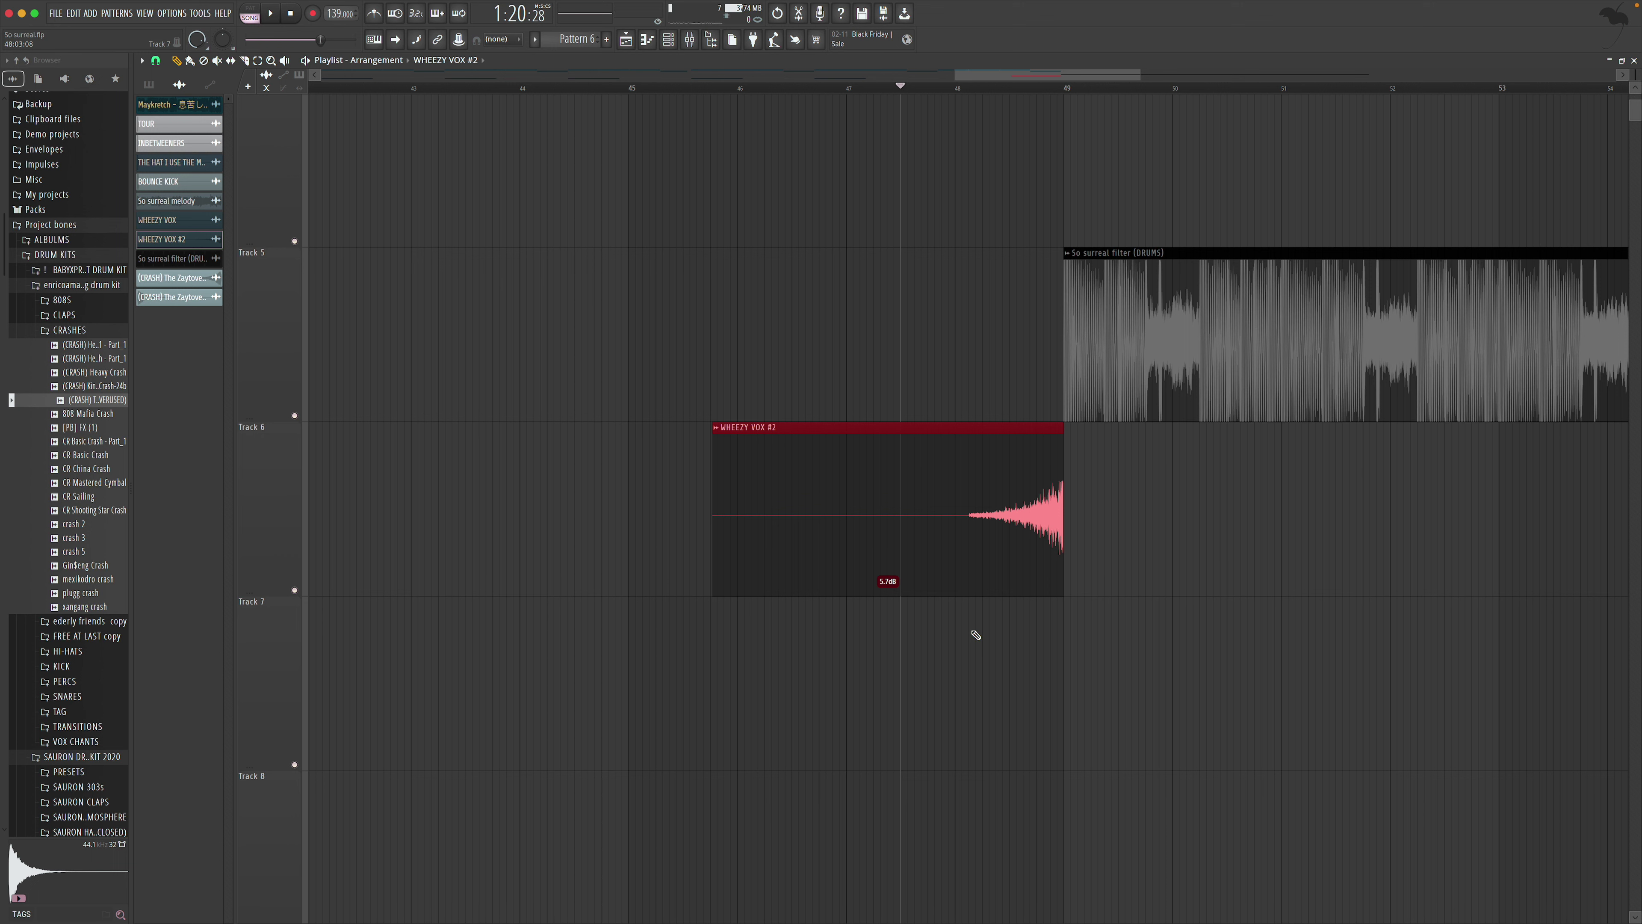
{"action": "key", "text": "space"}
Solo Track 8 and play the WHEEZY VOX clip from the start, checking its mixer routing
{"action": "double_click", "coordinate": [274, 60]}
{"action": "left_click", "coordinate": [155, 61]}
{"action": "left_click", "coordinate": [177, 61]}
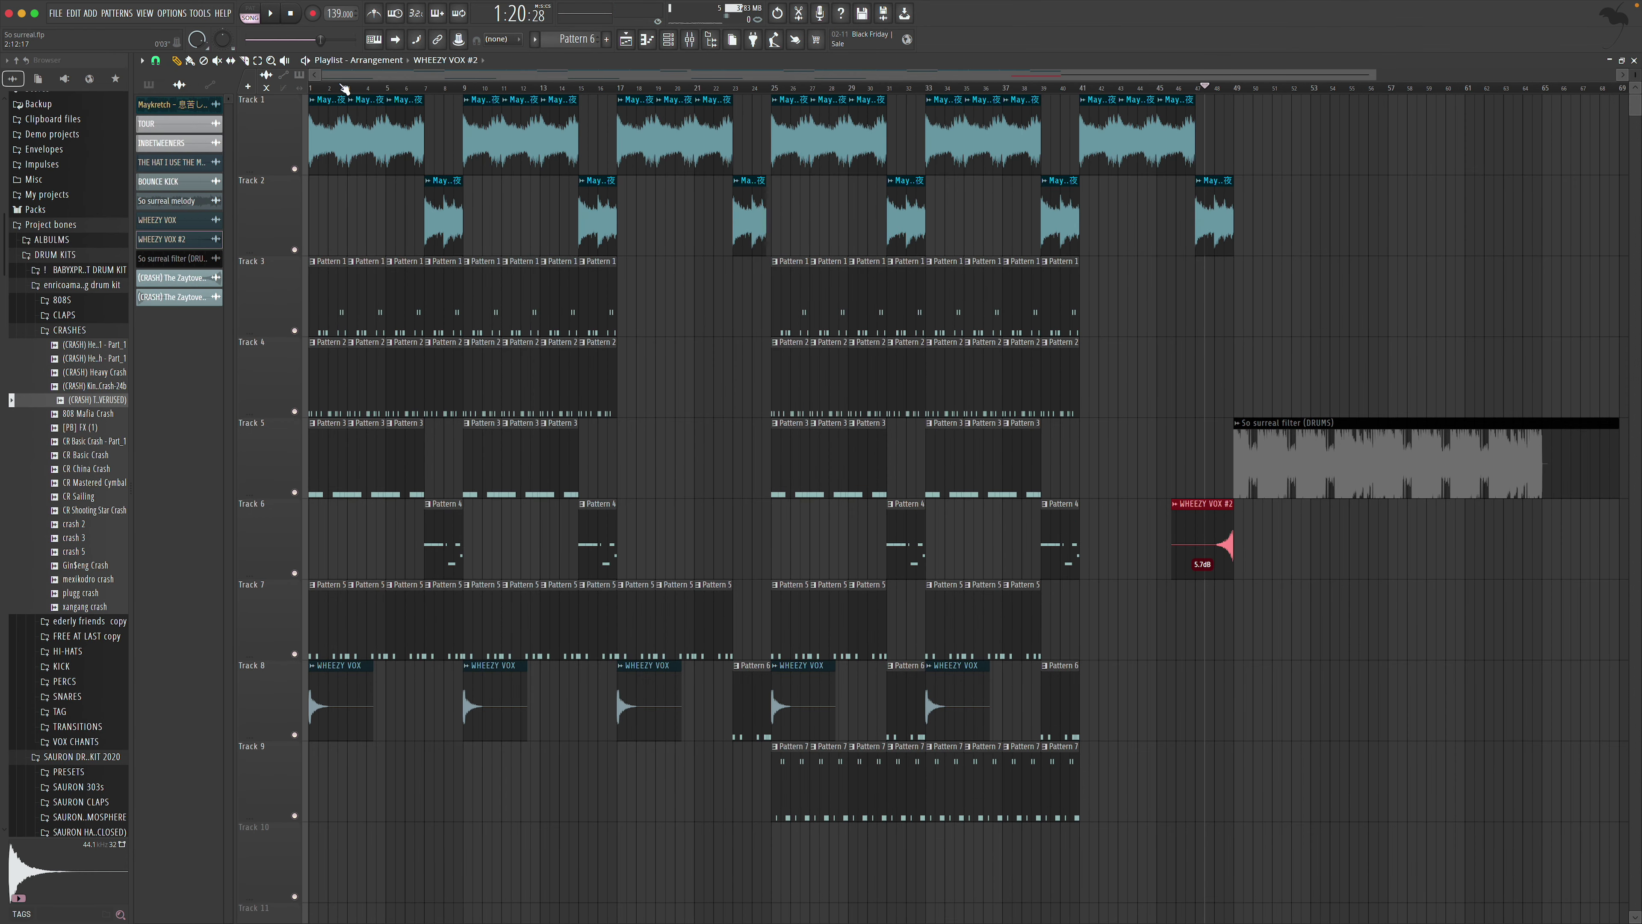
{"action": "key", "text": "space"}
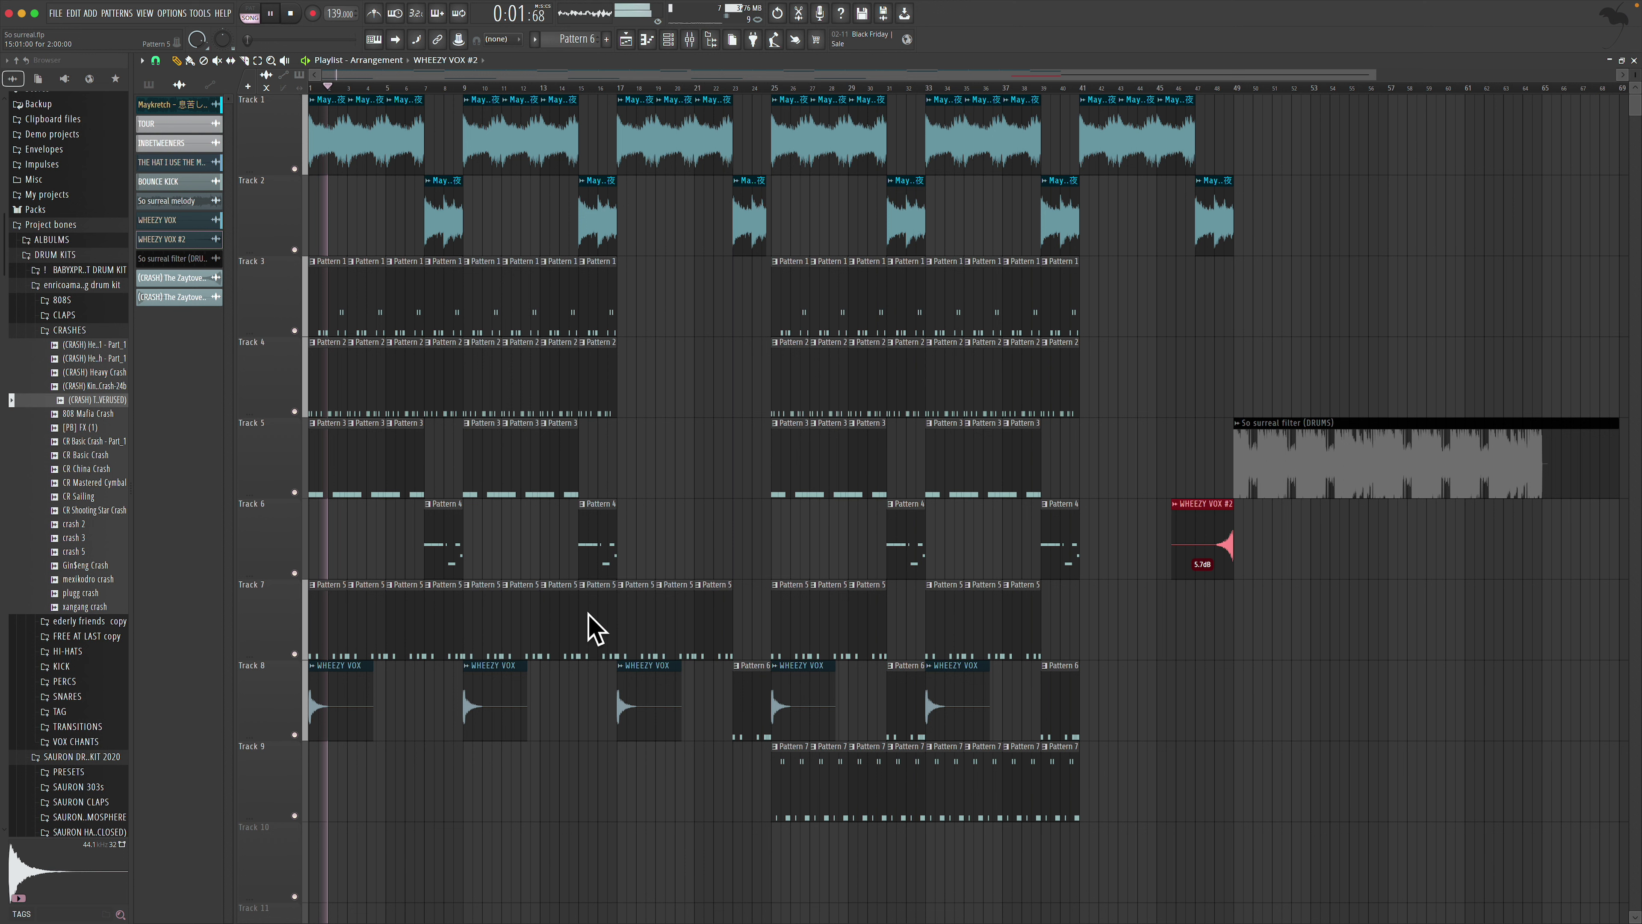
{"action": "key", "text": "space"}
{"action": "right_click", "coordinate": [295, 735]}
{"action": "key", "text": "space"}
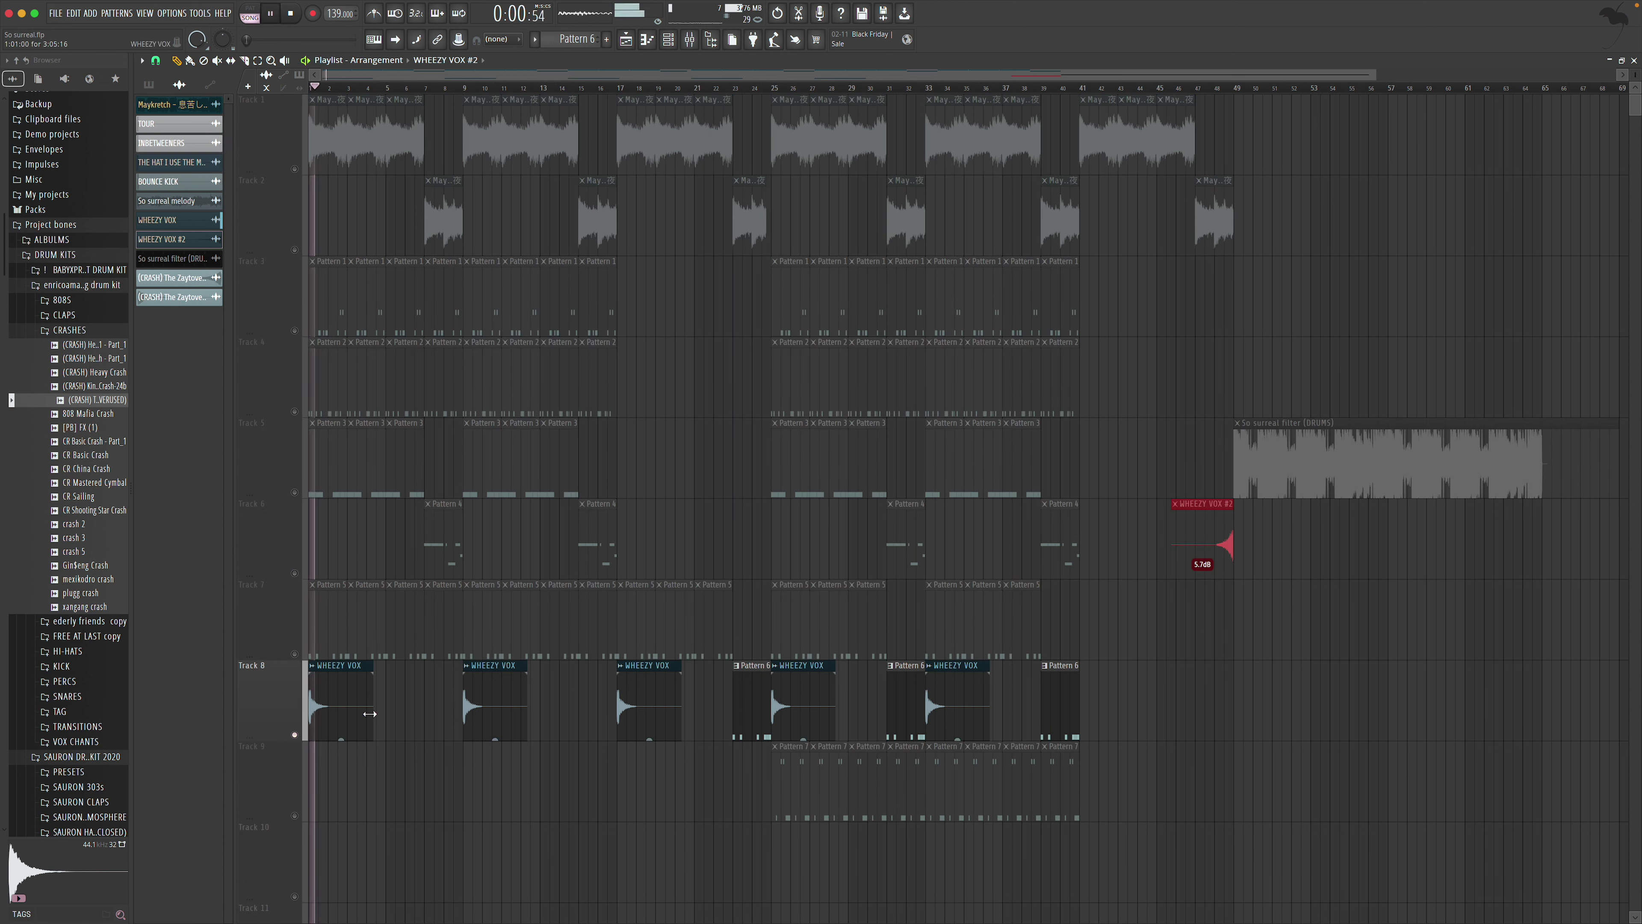
{"action": "left_click", "coordinate": [668, 39]}
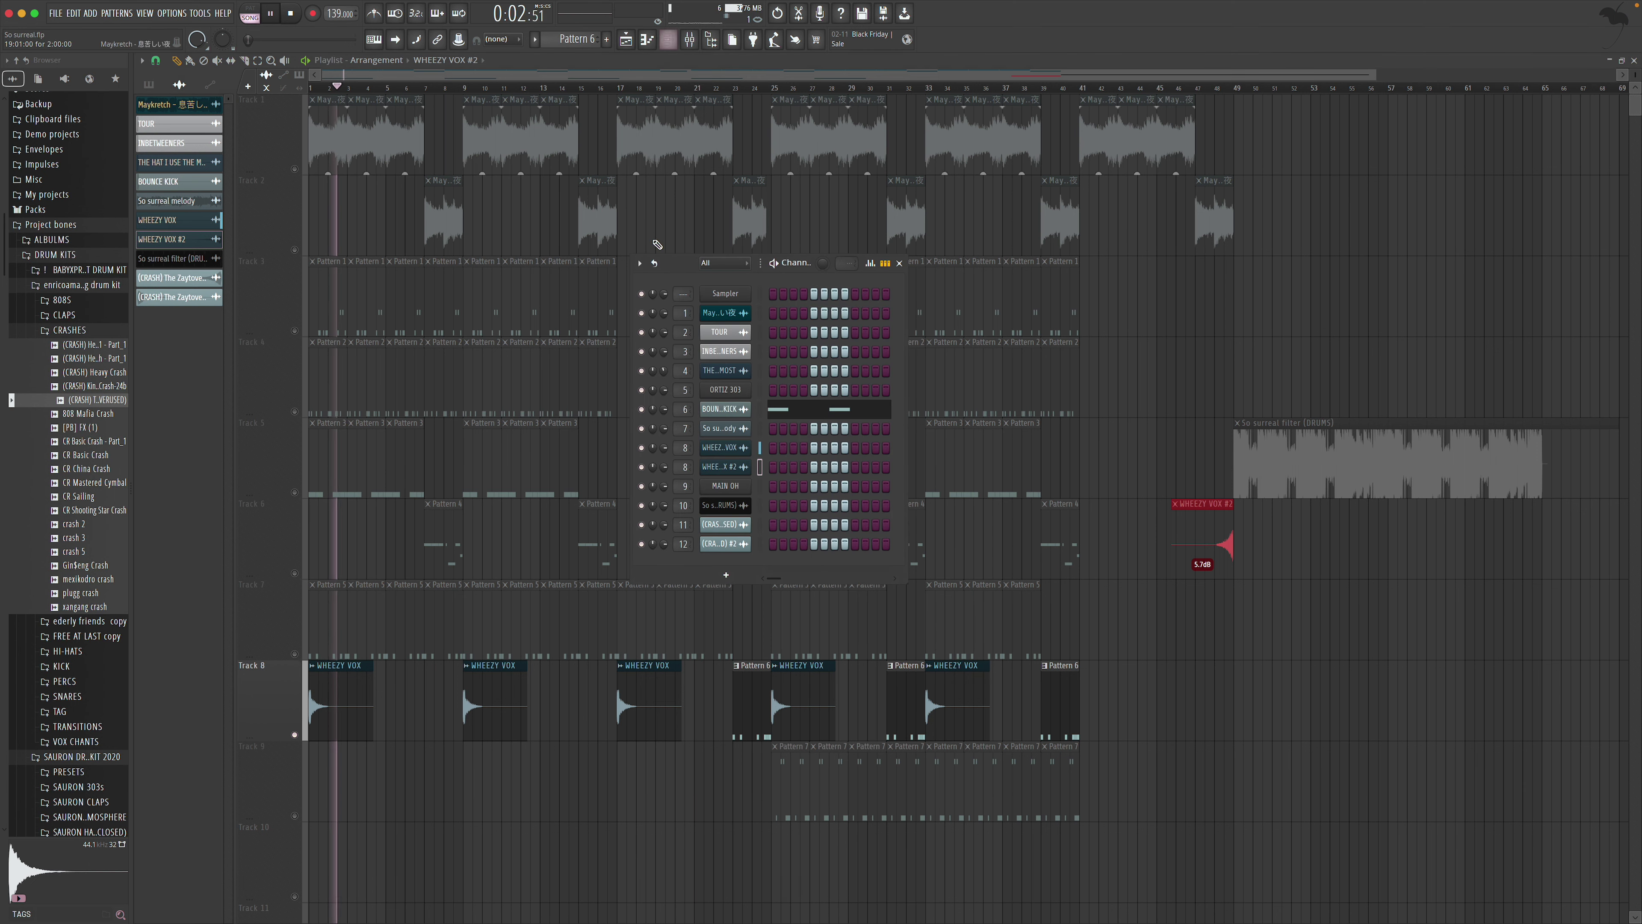
{"action": "key", "text": "space"}
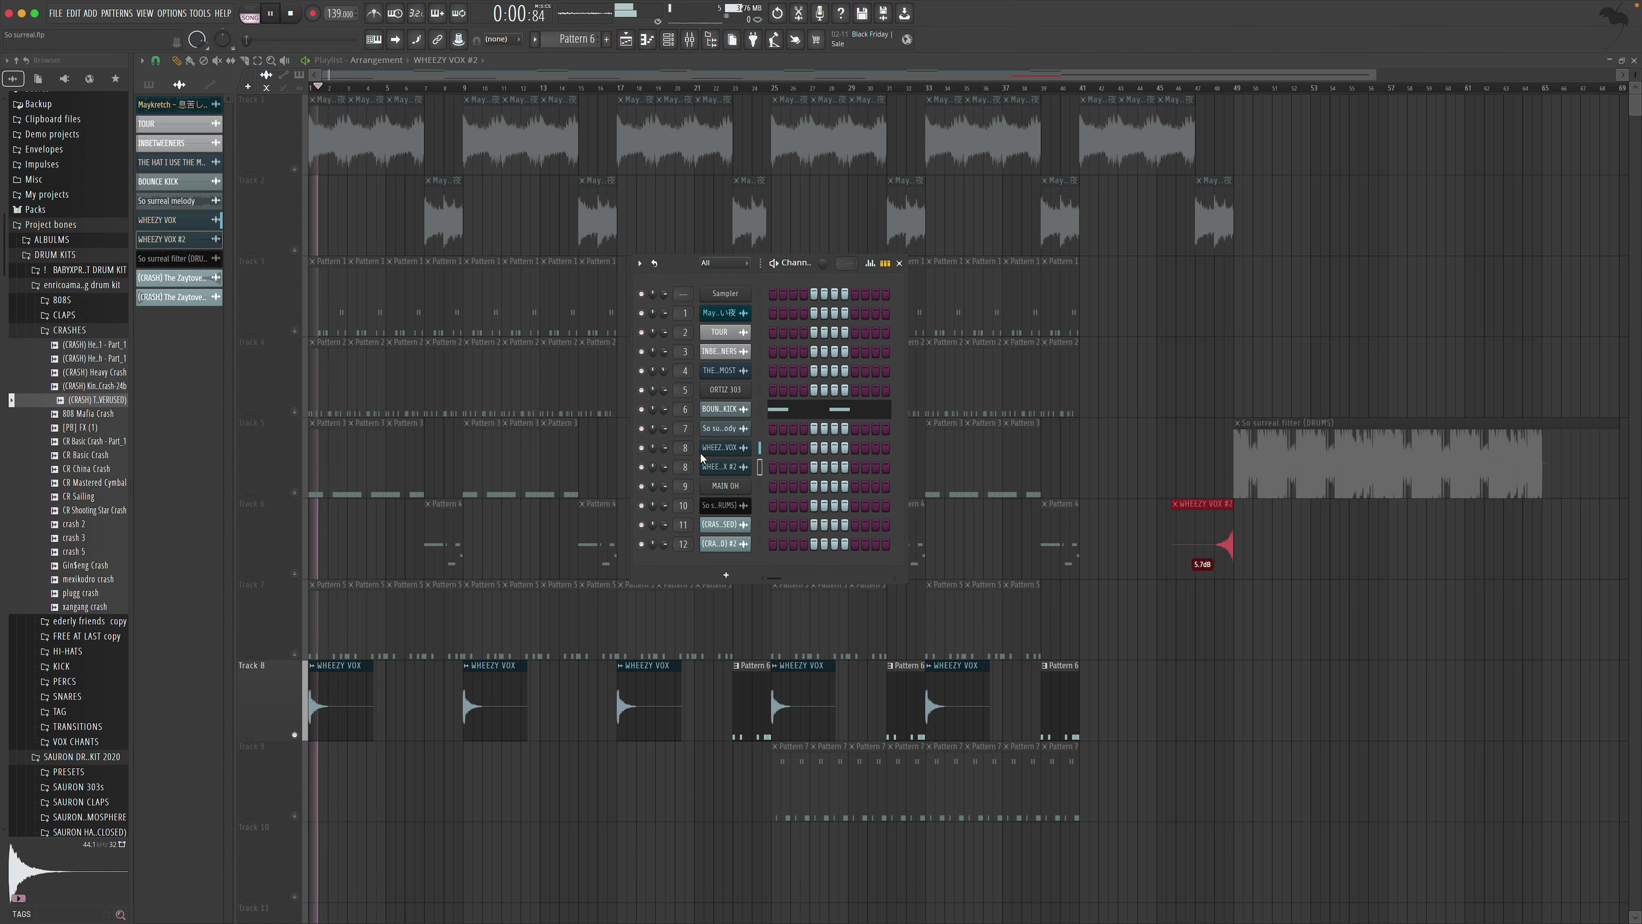
{"action": "left_click", "coordinate": [898, 263]}
{"action": "key", "text": "space"}
Load Fruity Delay 3 into the first effect slot of mixer insert 8
{"action": "left_click", "coordinate": [691, 39]}
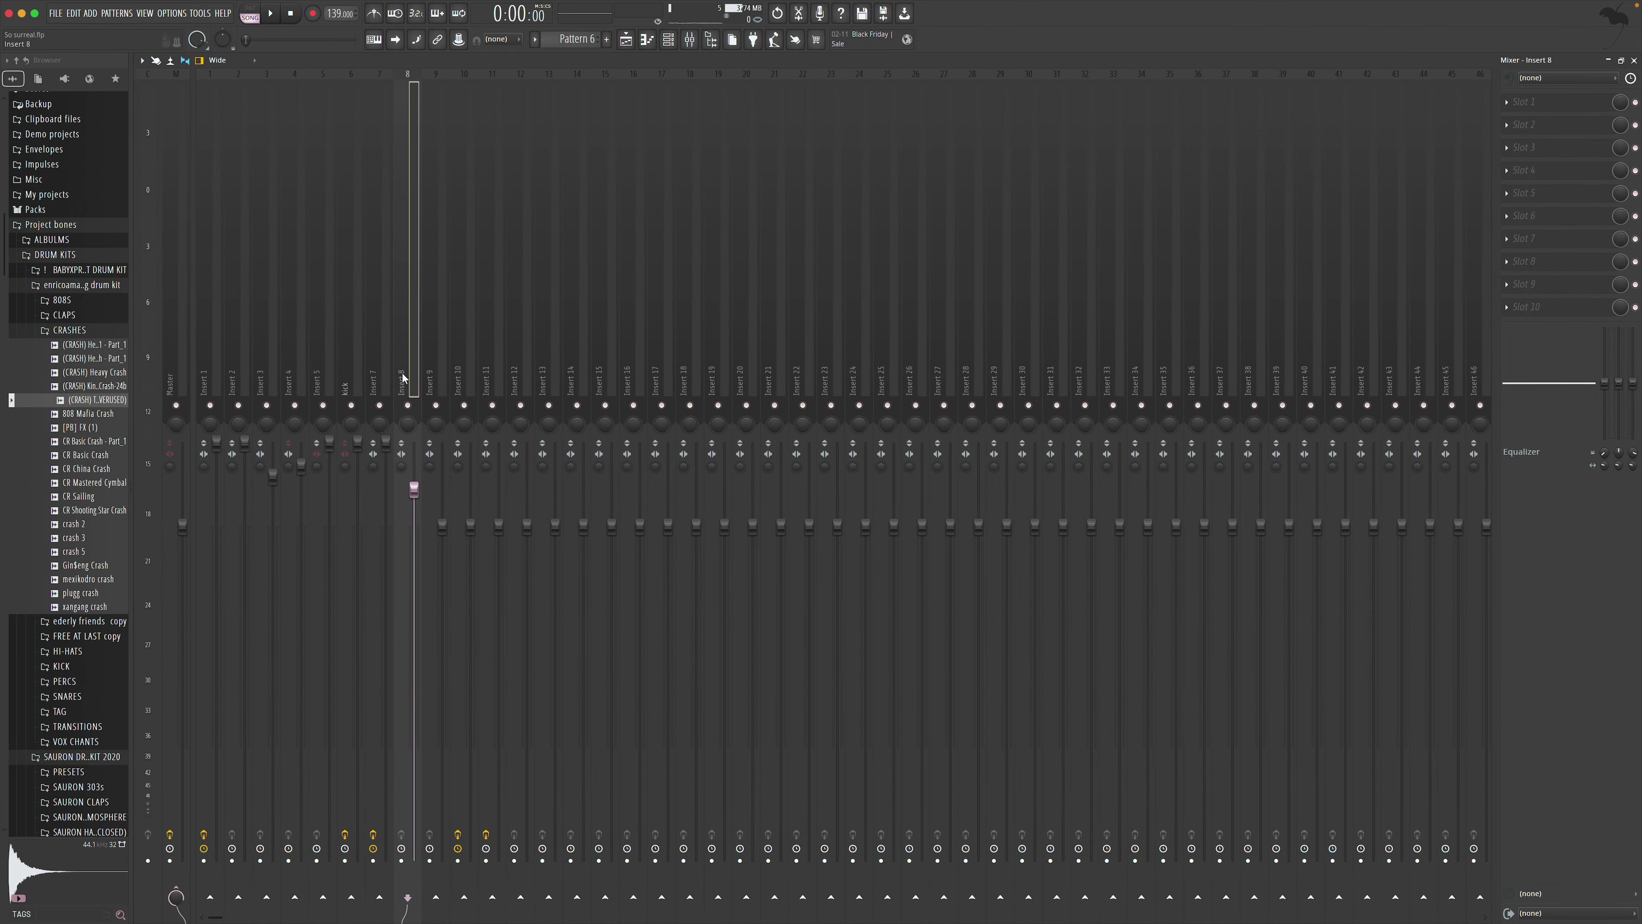
{"action": "left_click", "coordinate": [1543, 104]}
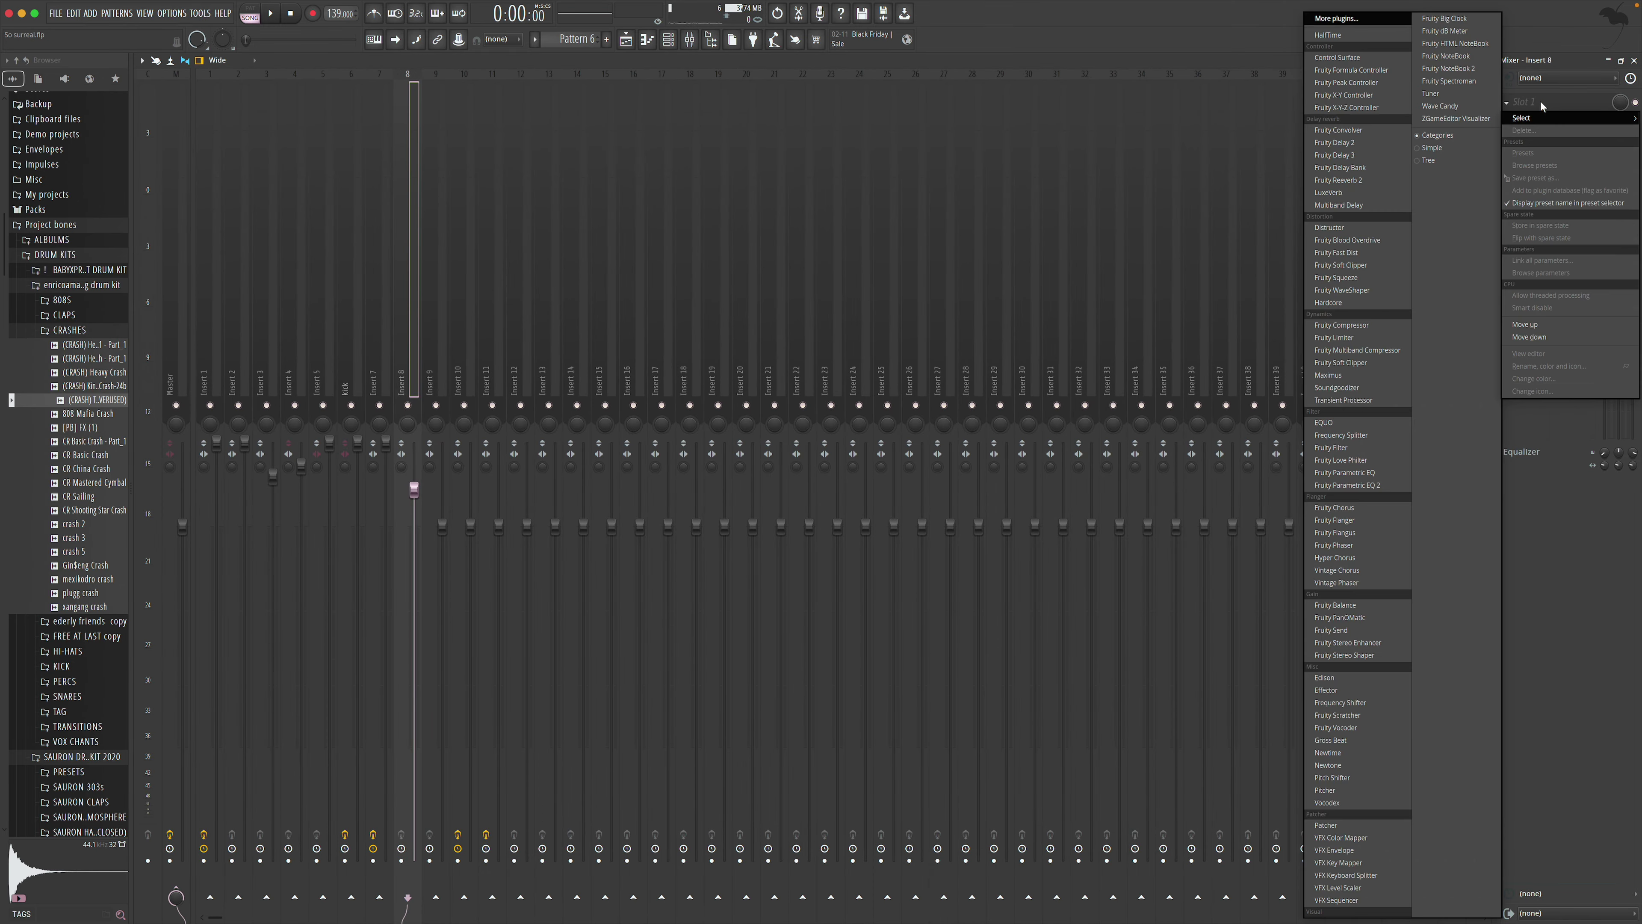
{"action": "left_click", "coordinate": [1241, 147]}
{"action": "left_click", "coordinate": [1562, 103]}
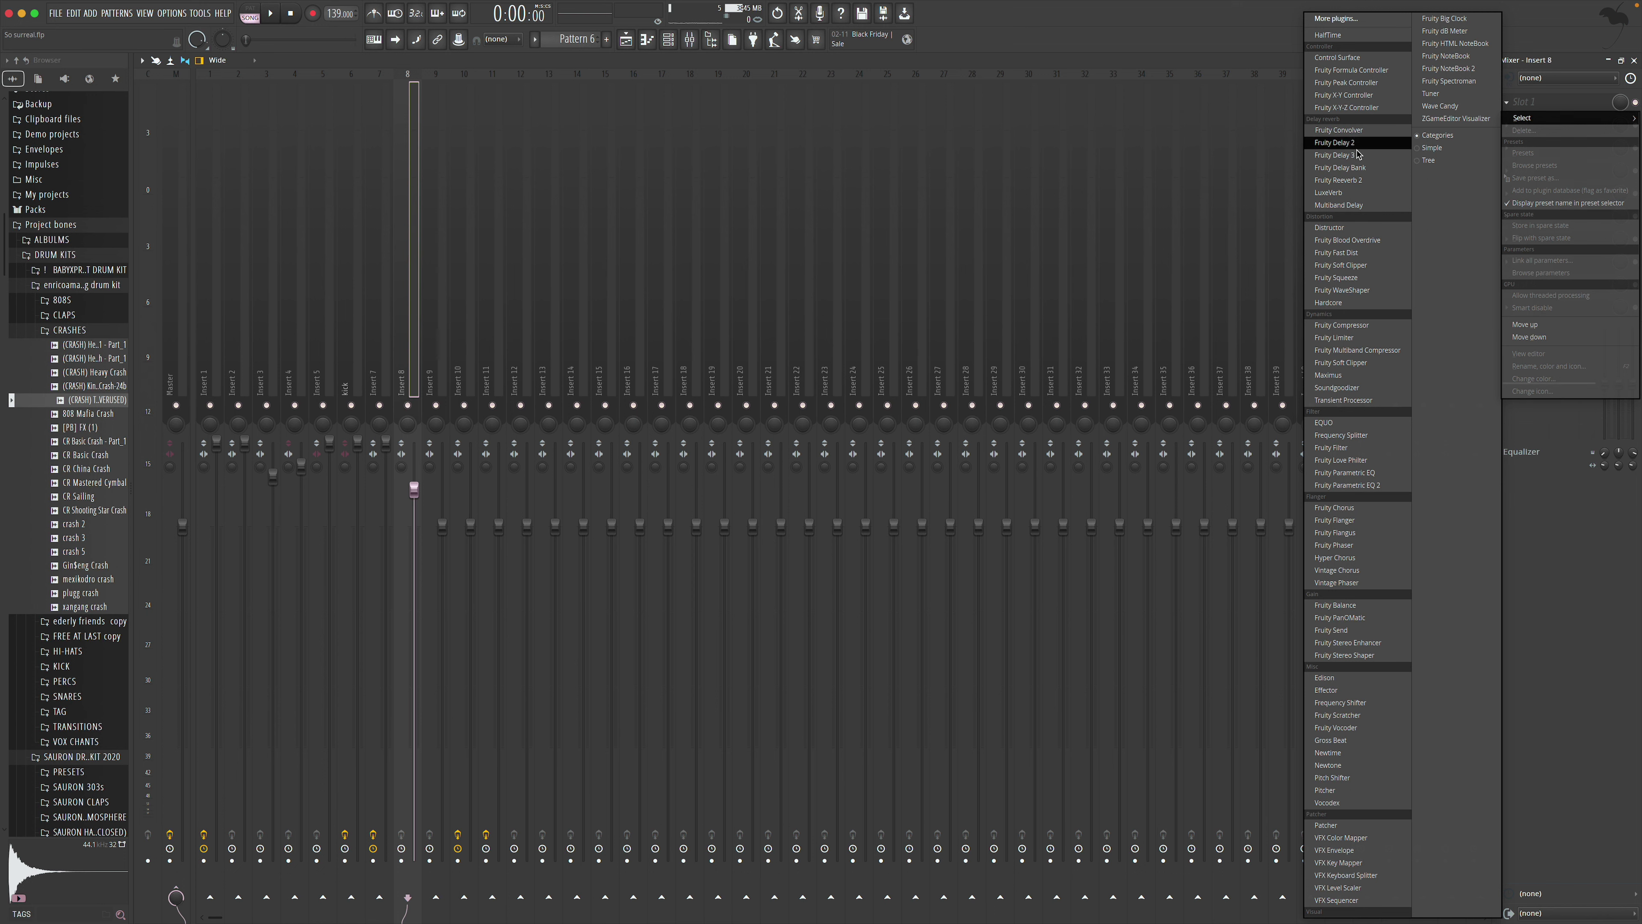
{"action": "left_click", "coordinate": [1336, 155]}
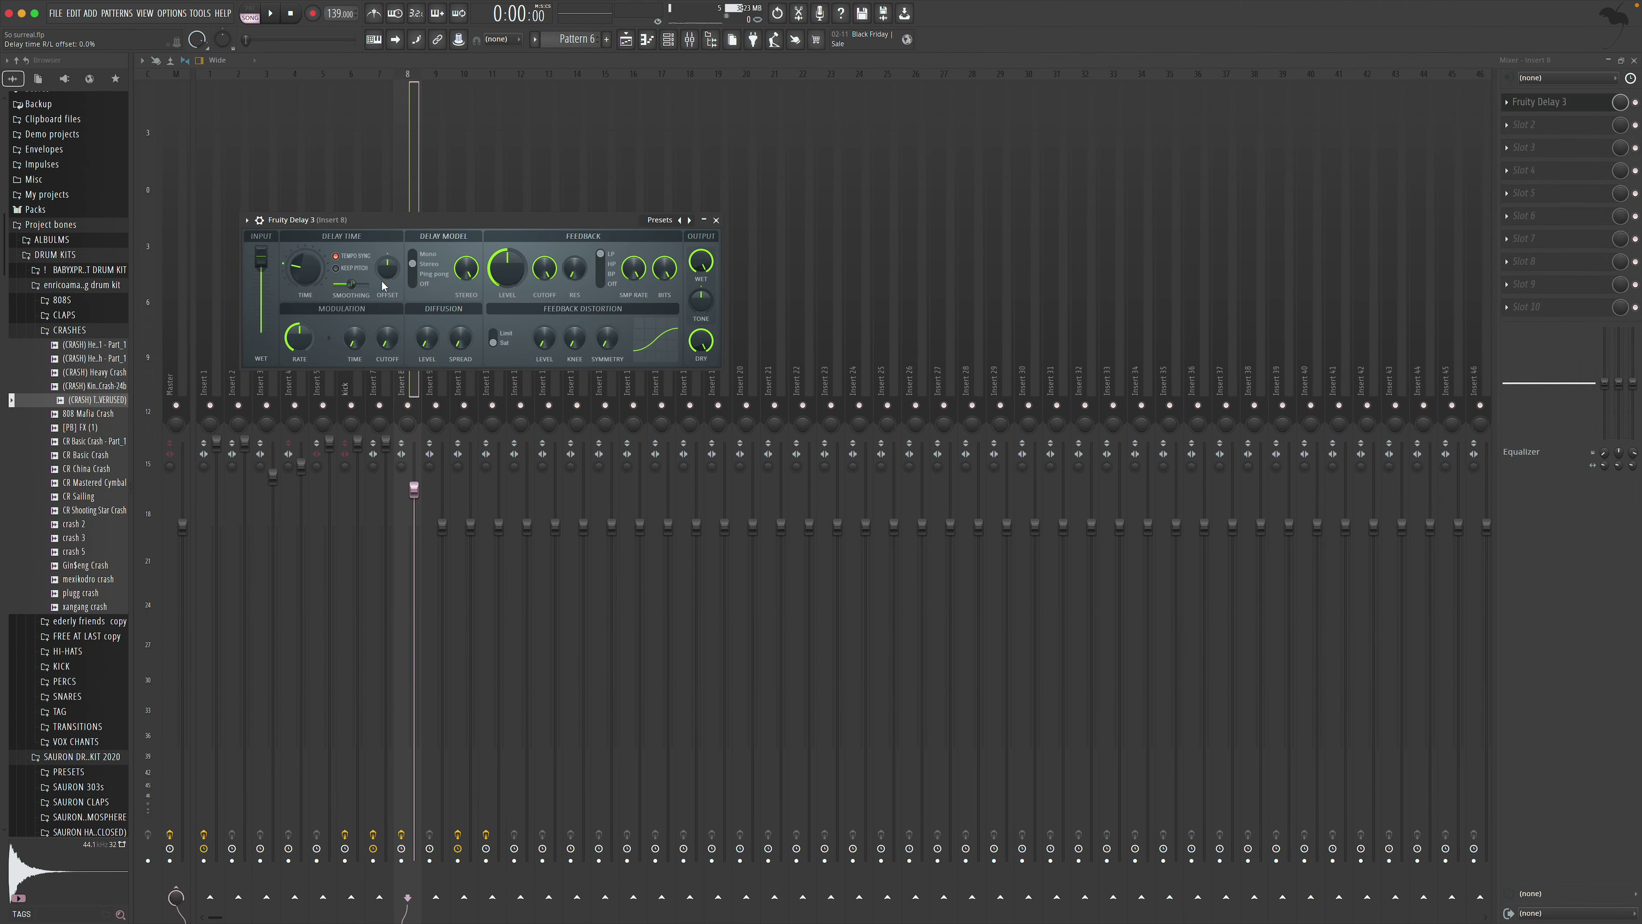
Set Fruity Delay 3 to the ping pong model with a feedback level of about 31% while playing the soloed vox
{"action": "left_click", "coordinate": [443, 279]}
{"action": "key", "text": "space"}
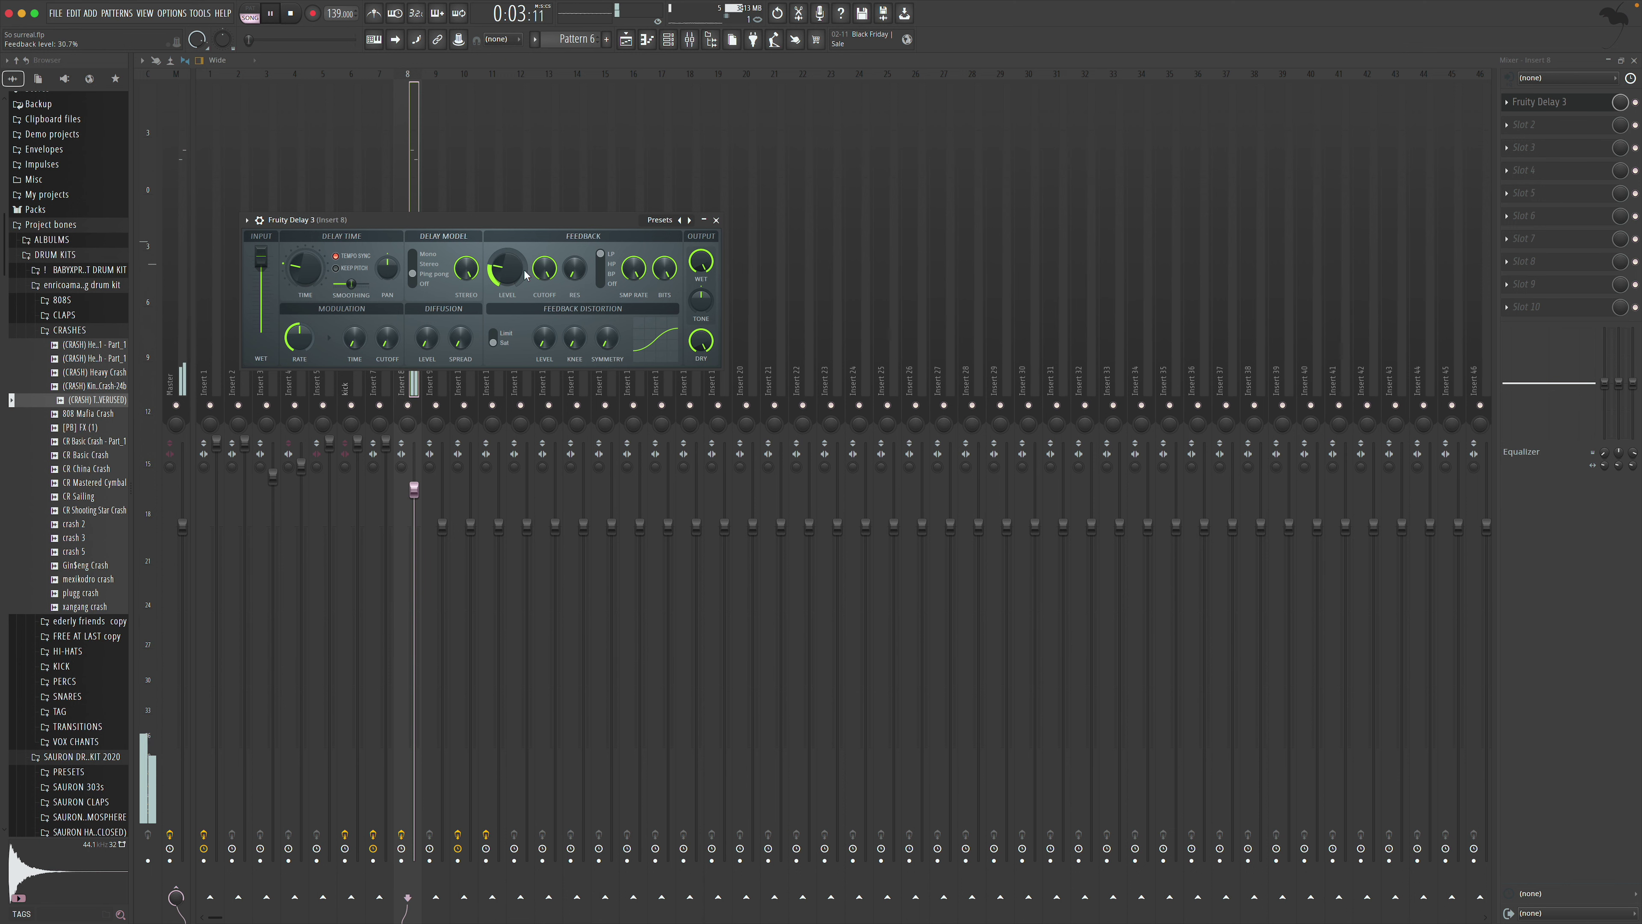
{"action": "left_click", "coordinate": [717, 220]}
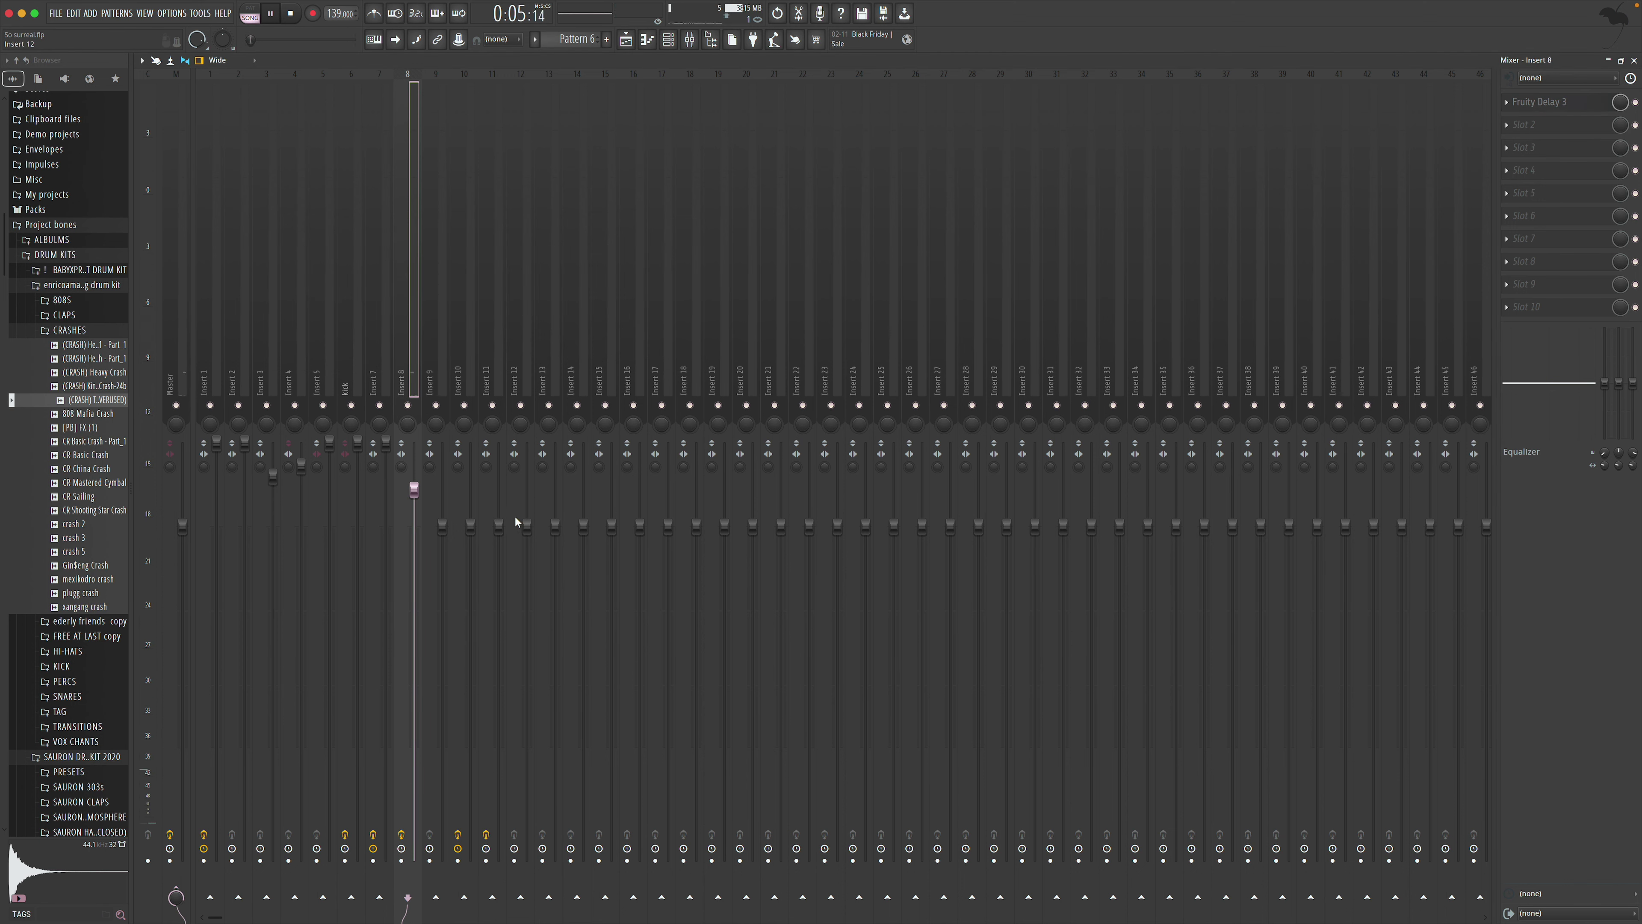
{"action": "left_click", "coordinate": [1635, 61]}
{"action": "key", "text": "space"}
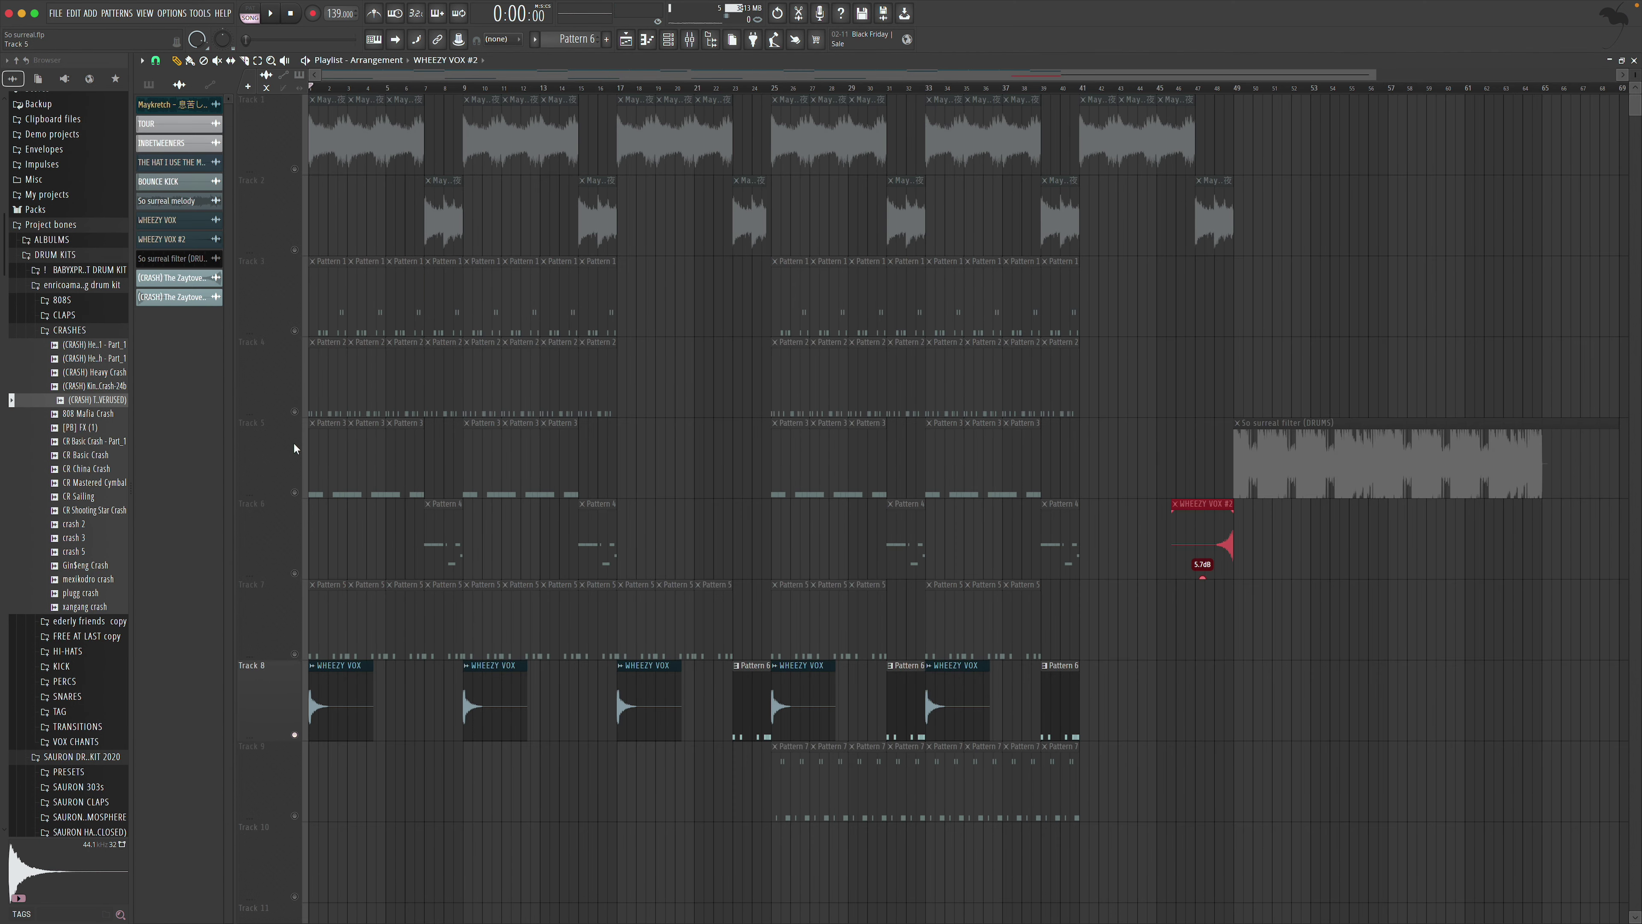
Unsolo Track 8 and adjust the Fruity Delay 3 settings on insert 8 while listening to the full mix
{"action": "right_click", "coordinate": [295, 413]}
{"action": "right_click", "coordinate": [295, 413]}
{"action": "key", "text": "space"}
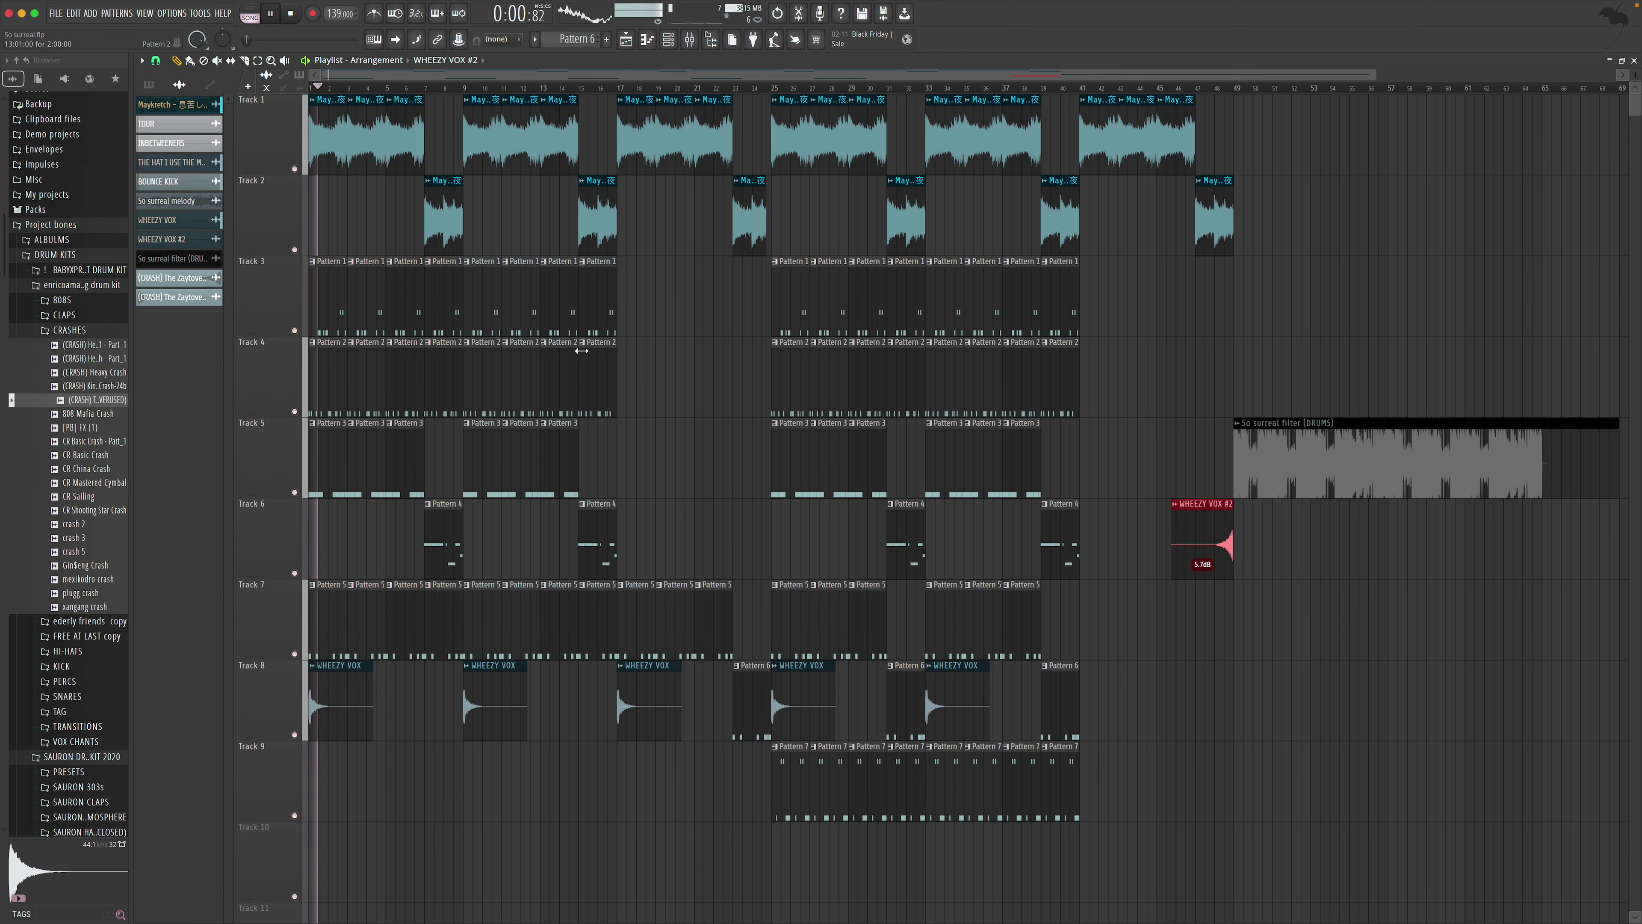
{"action": "key", "text": "F9"}
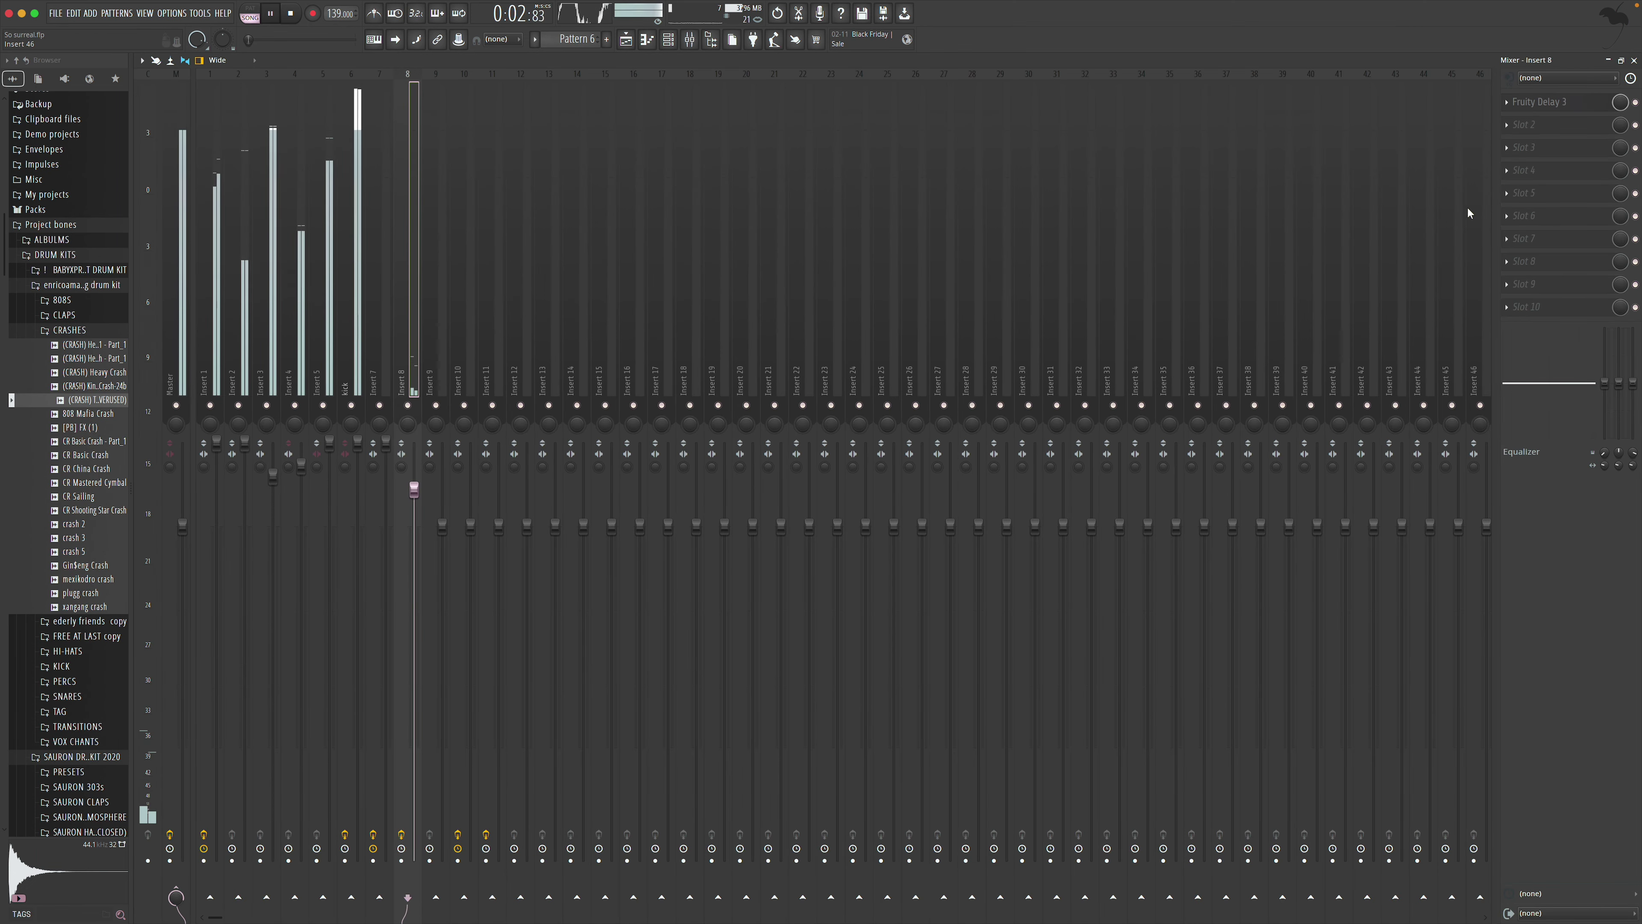
{"action": "left_click", "coordinate": [1543, 101]}
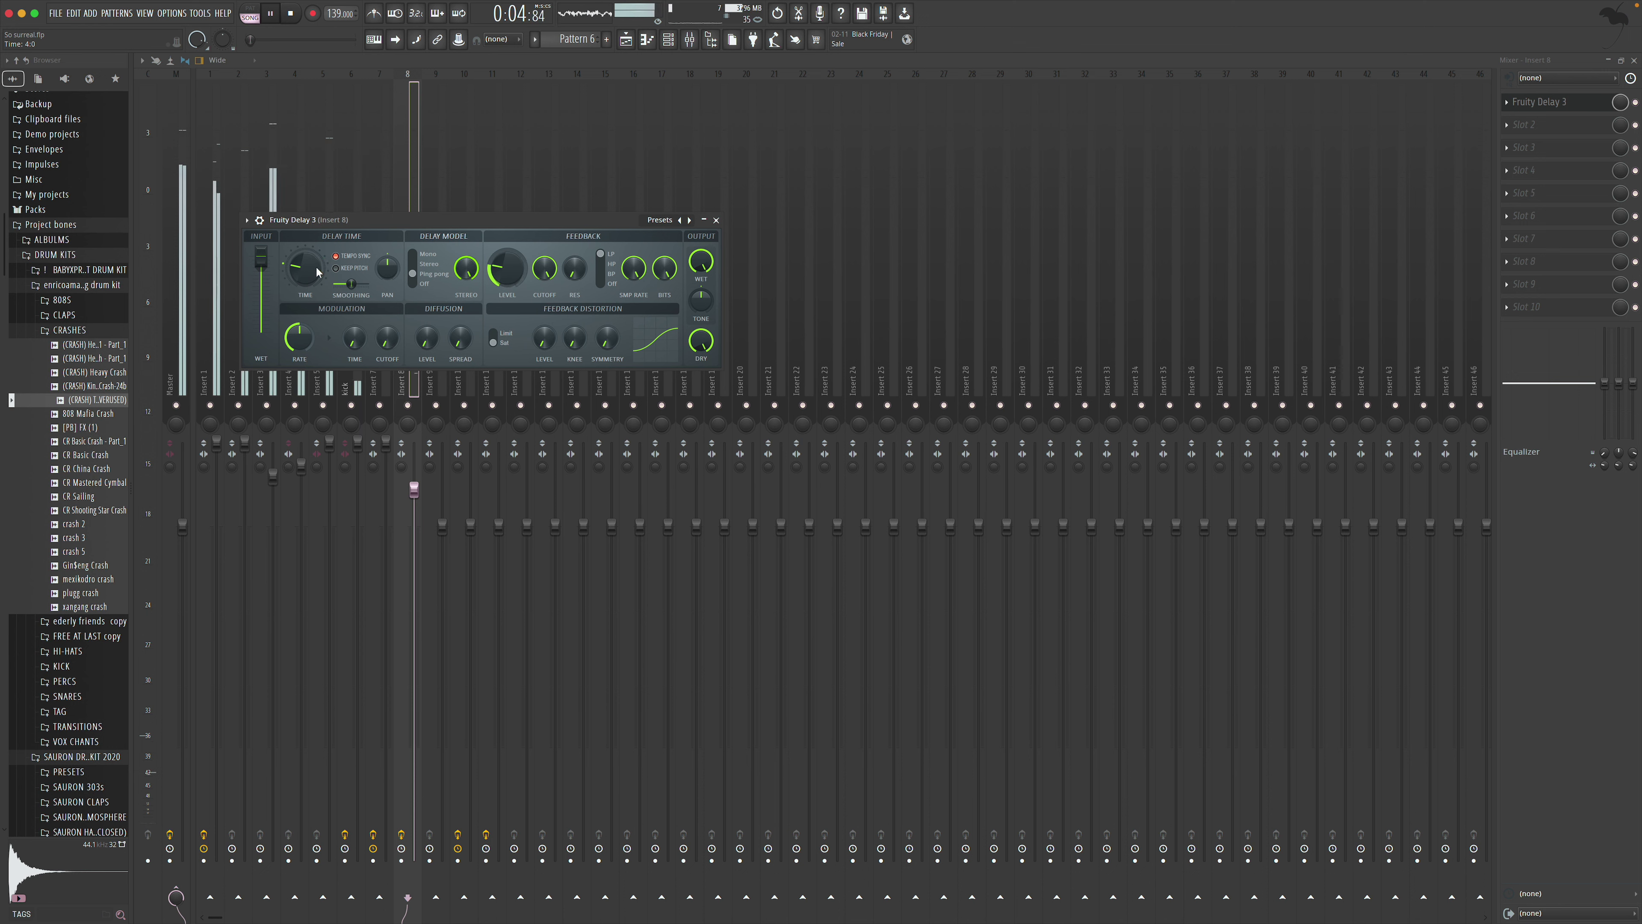
{"action": "key", "text": "space"}
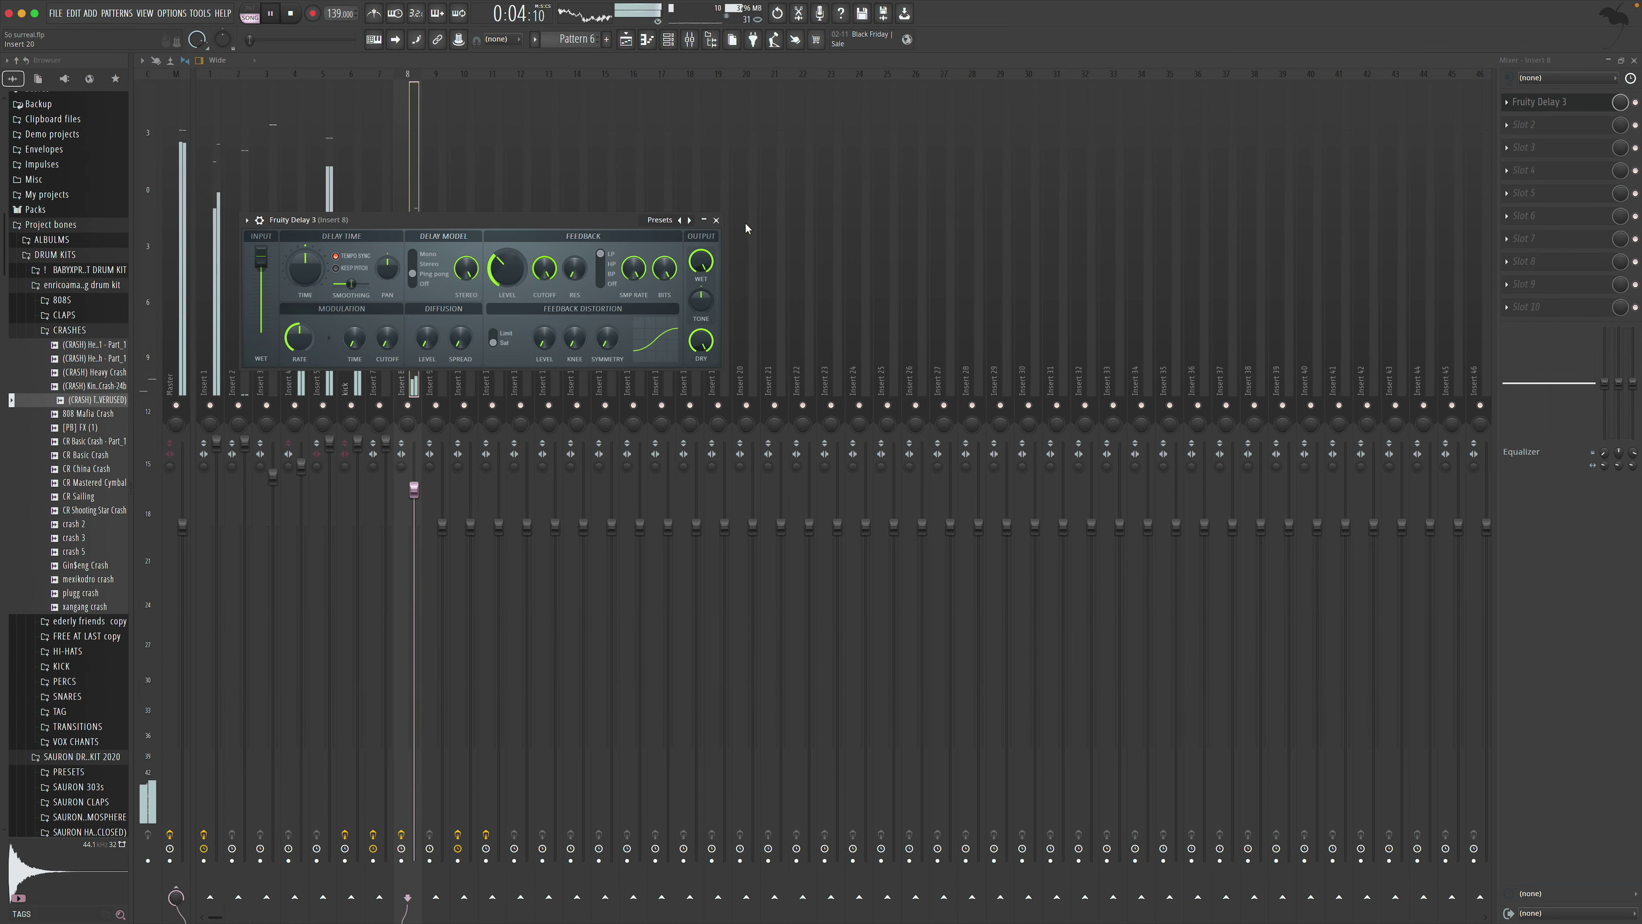
{"action": "left_click", "coordinate": [716, 220]}
{"action": "key", "text": "F5"}
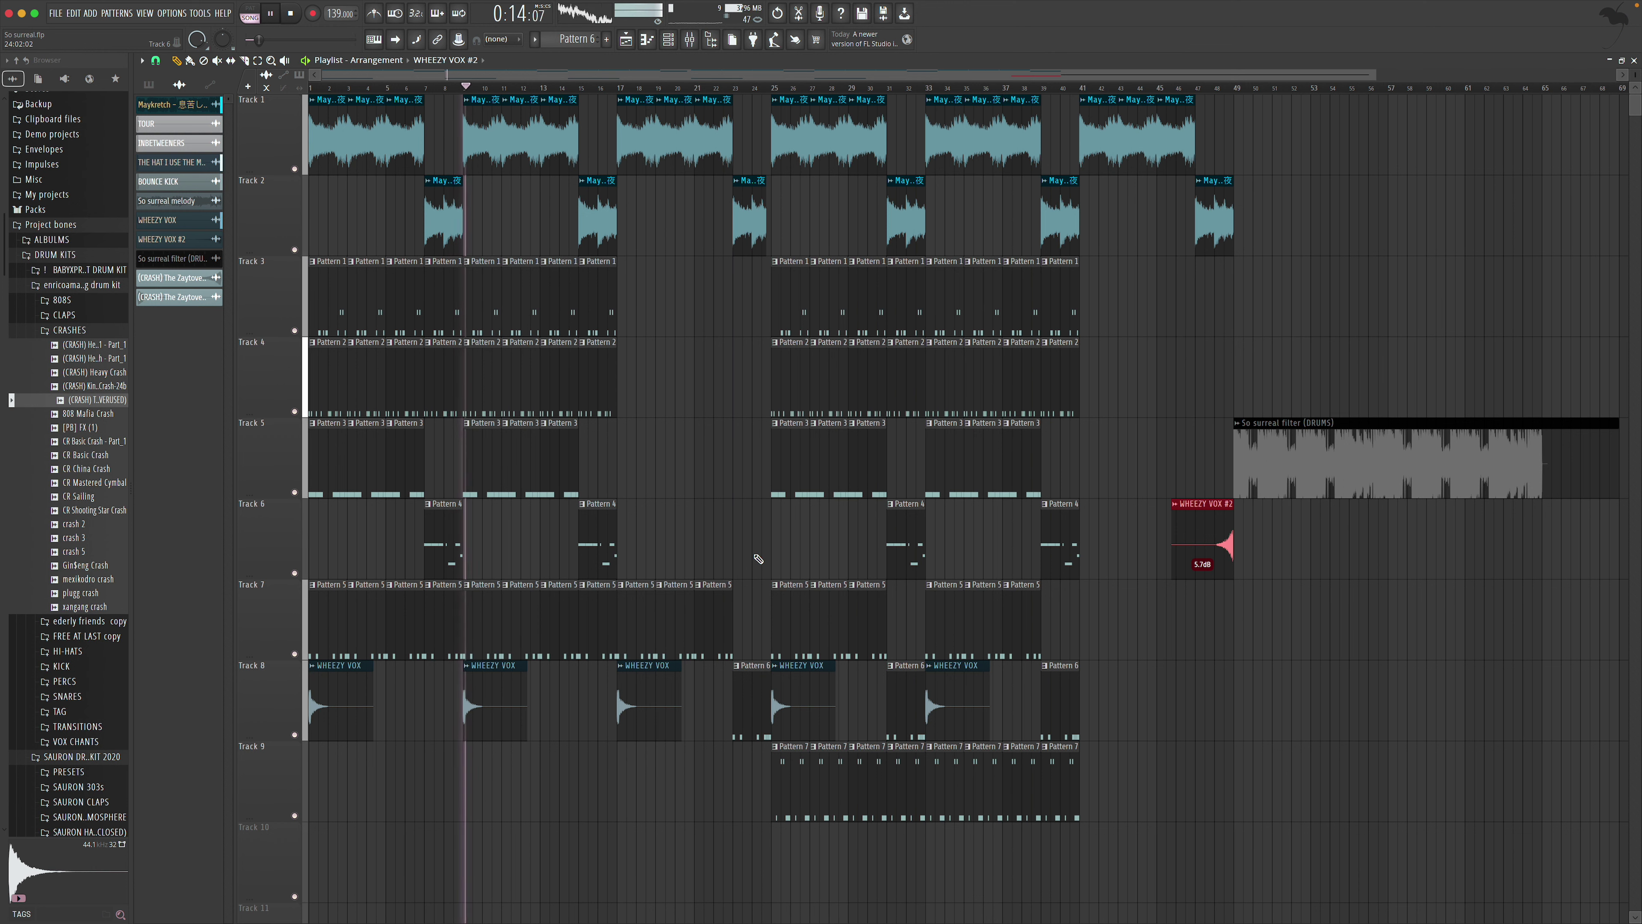
{"action": "key", "text": "space"}
Try several shorter and longer delay times in Fruity Delay 3 on insert 8, replaying the intro for each
{"action": "left_click", "coordinate": [690, 40]}
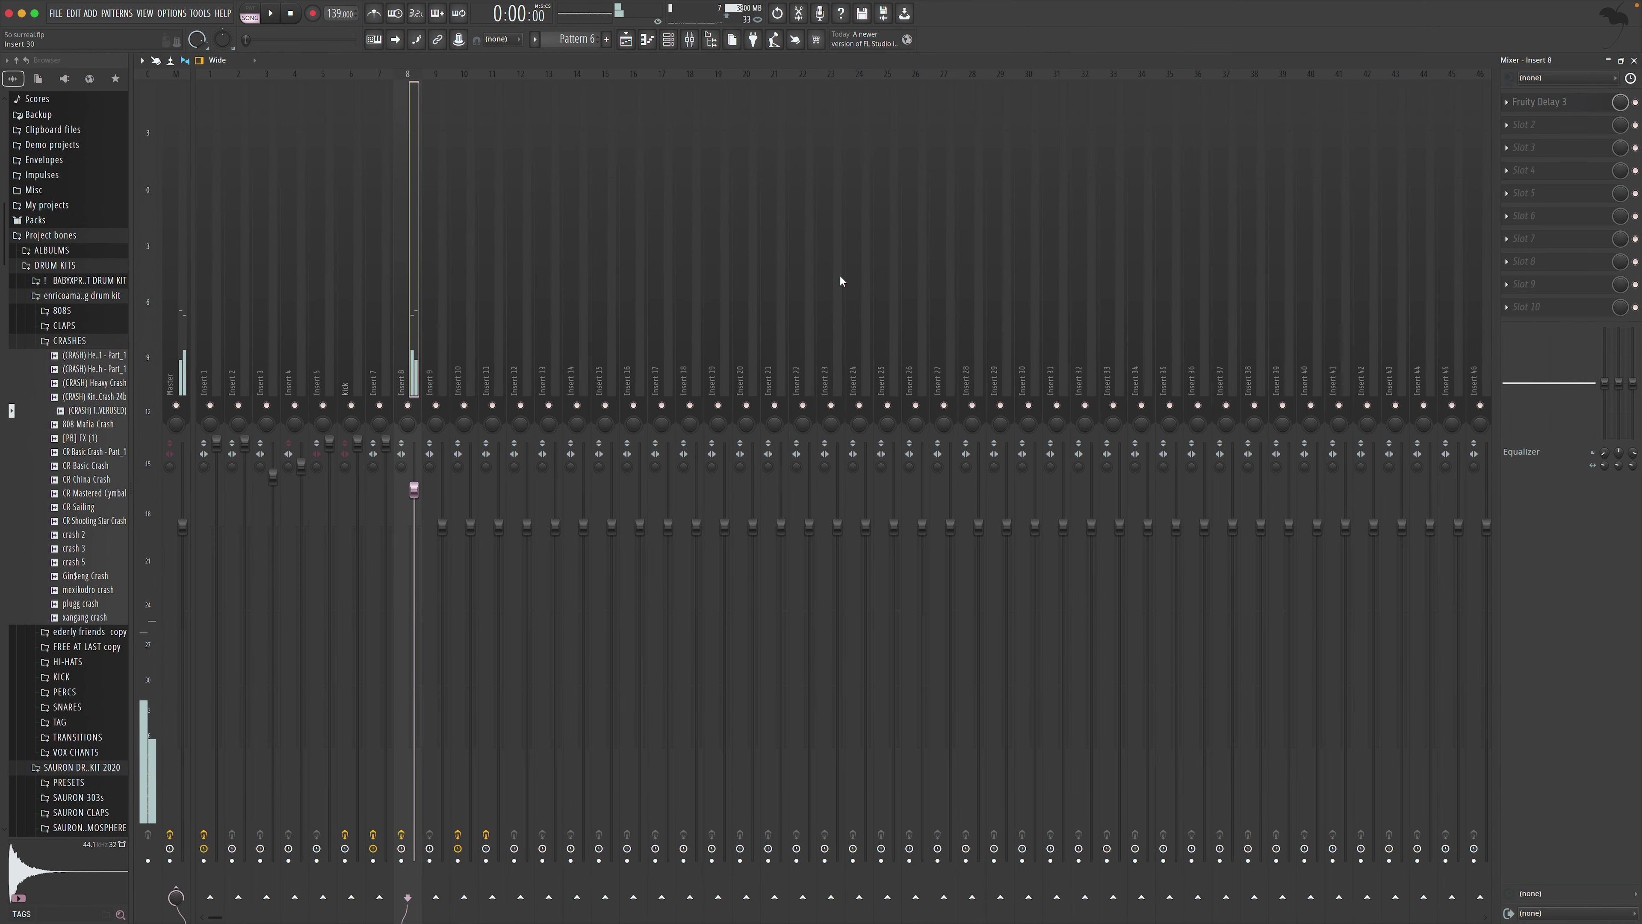
{"action": "left_click", "coordinate": [1542, 103]}
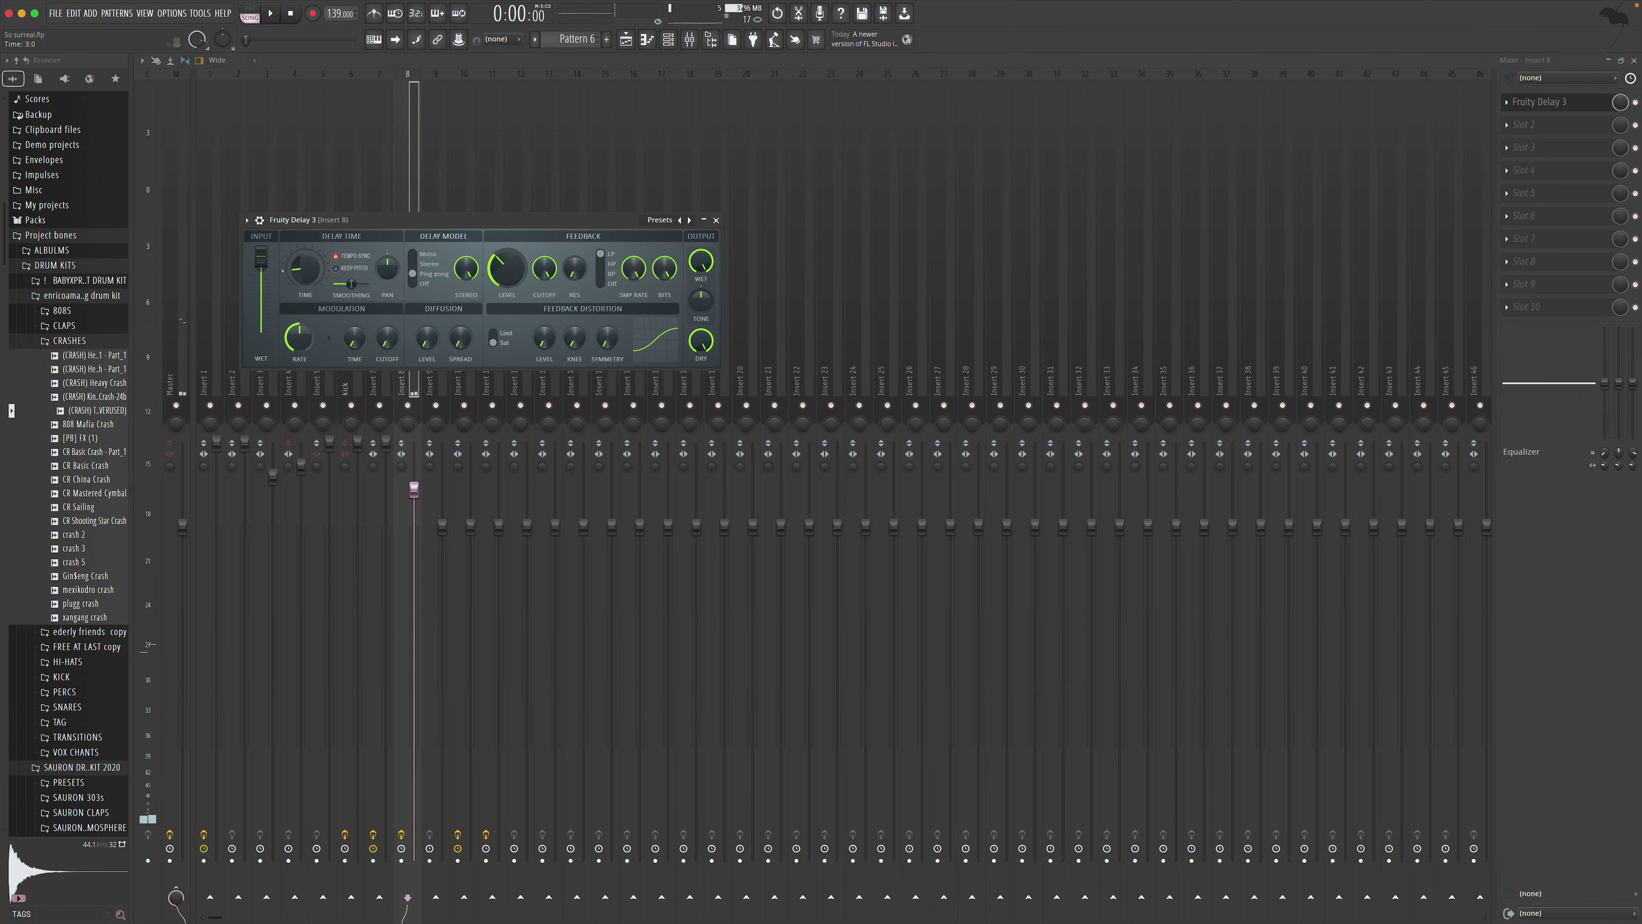
{"action": "key", "text": "space"}
{"action": "left_click_drag", "start_coordinate": [308, 266], "coordinate": [308, 259]}
{"action": "key", "text": "space"}
{"action": "key", "text": "space"}
{"action": "left_click_drag", "start_coordinate": [316, 270], "coordinate": [315, 285]}
{"action": "key", "text": "space"}
{"action": "key", "text": "space"}
{"action": "key", "text": "space"}
Settle Fruity Delay 3 on the ping pong model and fine-tune its delay time and feedback level against the full mix
{"action": "key", "text": "space"}
{"action": "left_click_drag", "start_coordinate": [308, 282], "coordinate": [308, 267]}
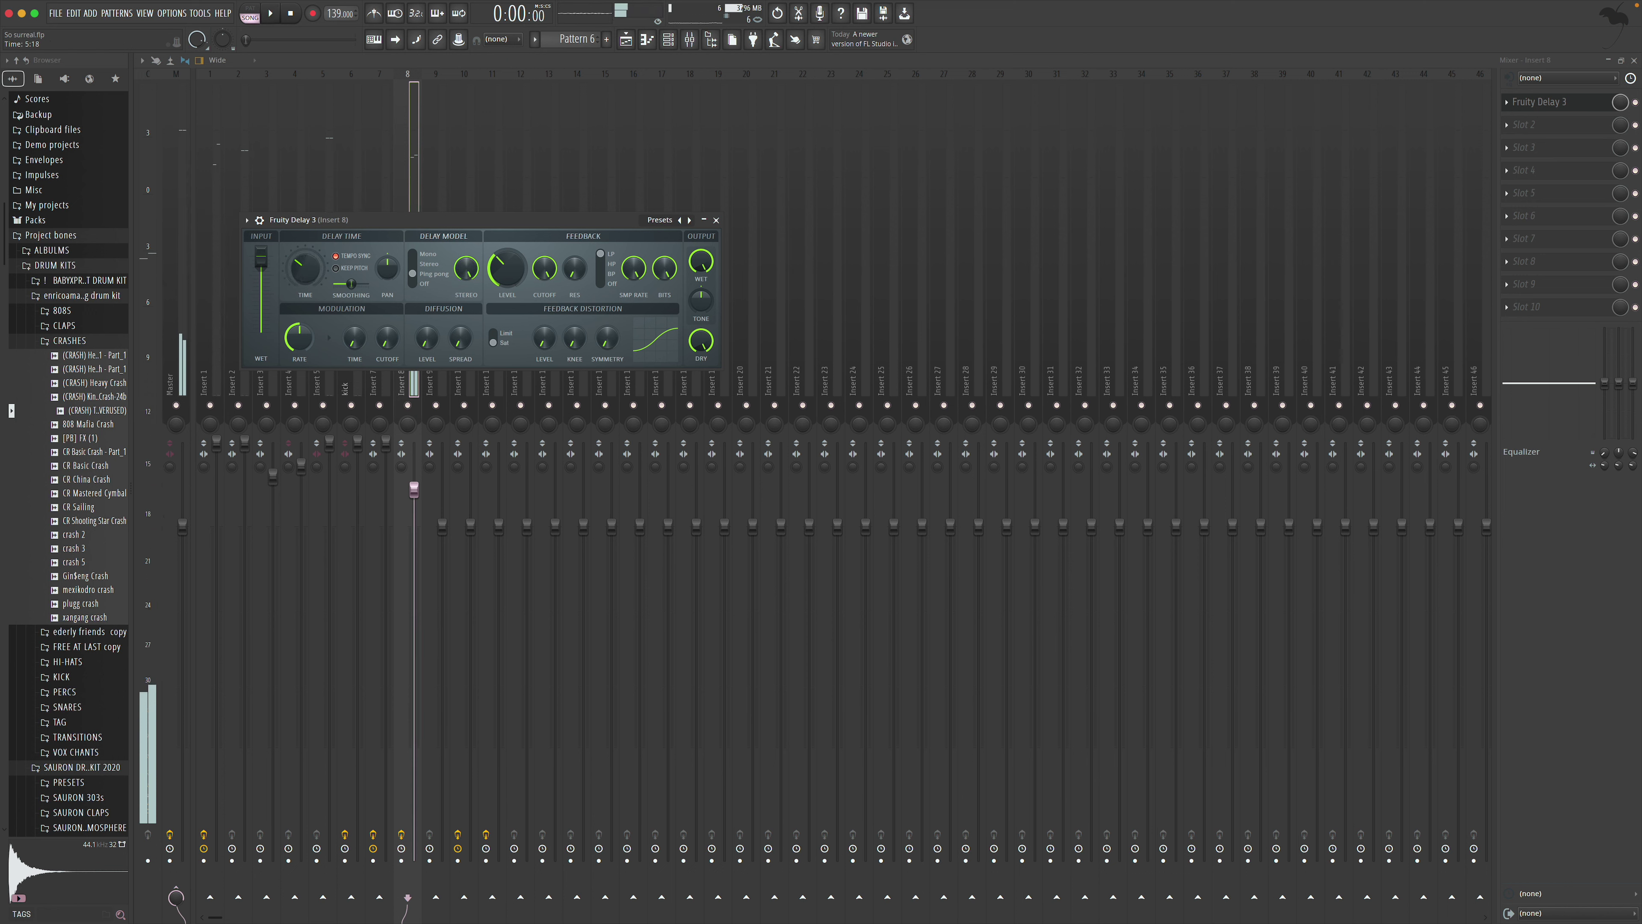
{"action": "key", "text": "space"}
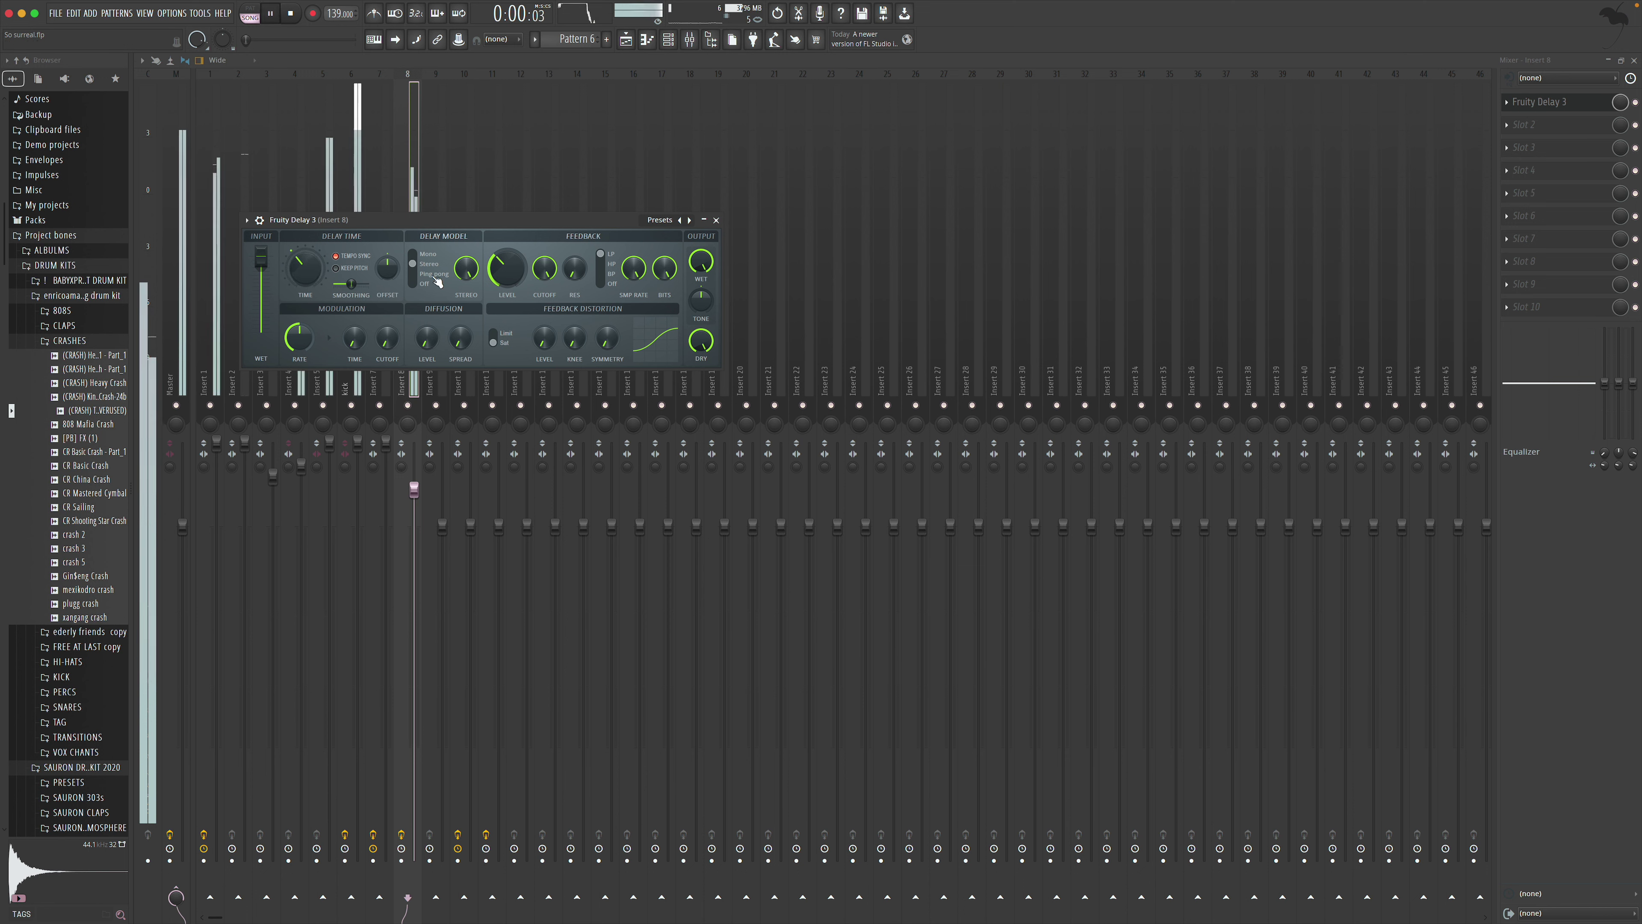
{"action": "left_click", "coordinate": [434, 274]}
{"action": "key", "text": "space"}
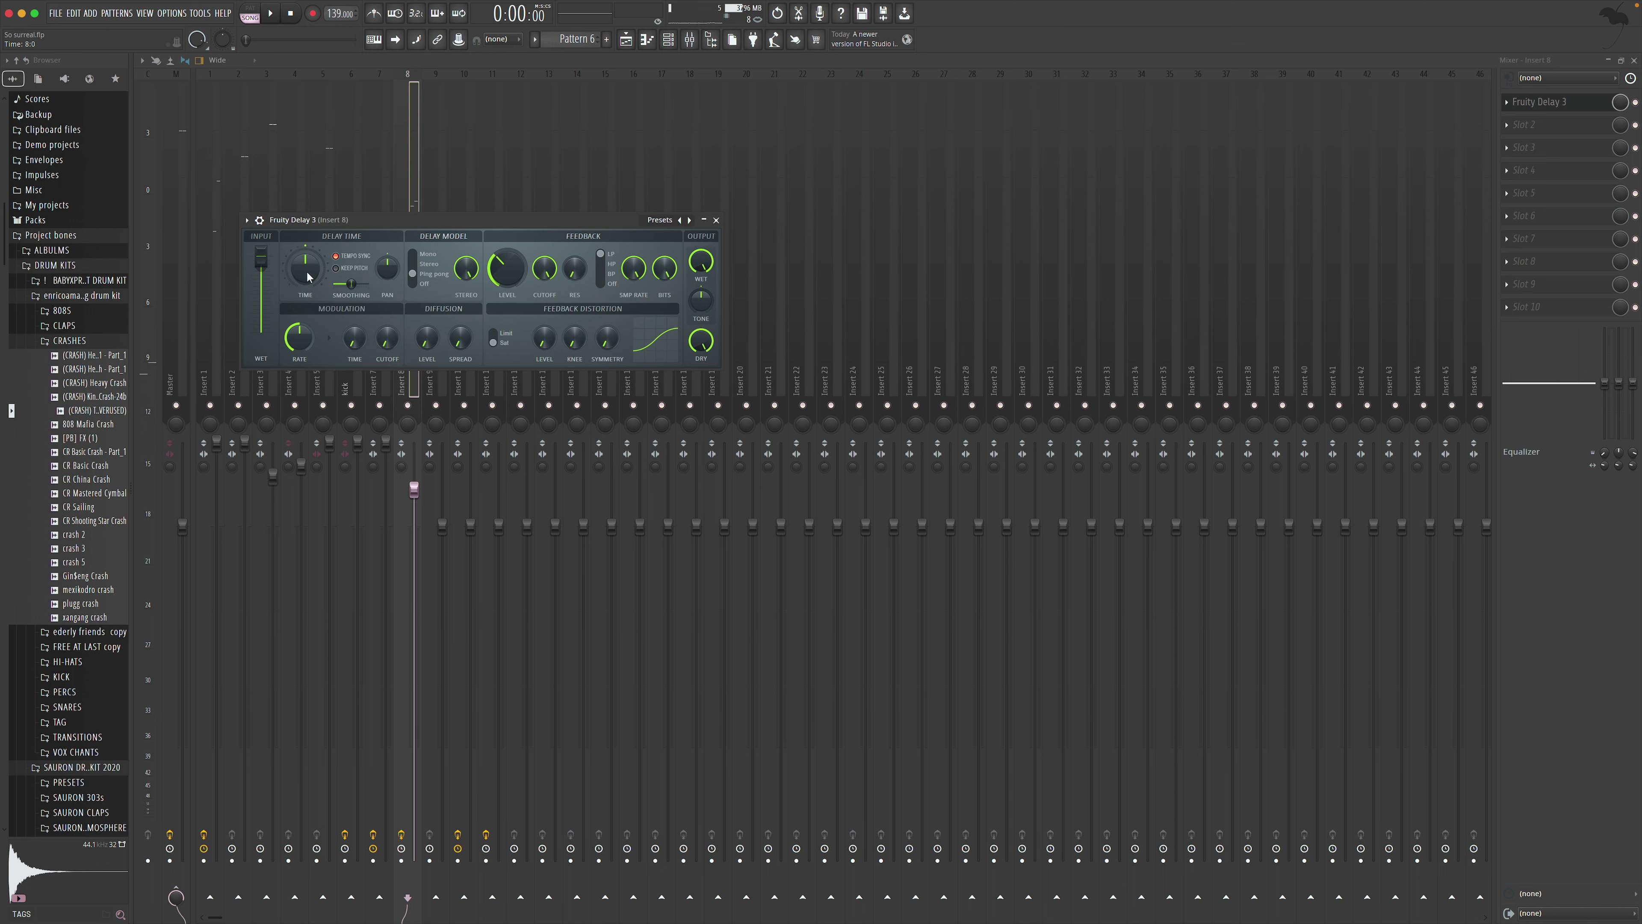
{"action": "key", "text": "space"}
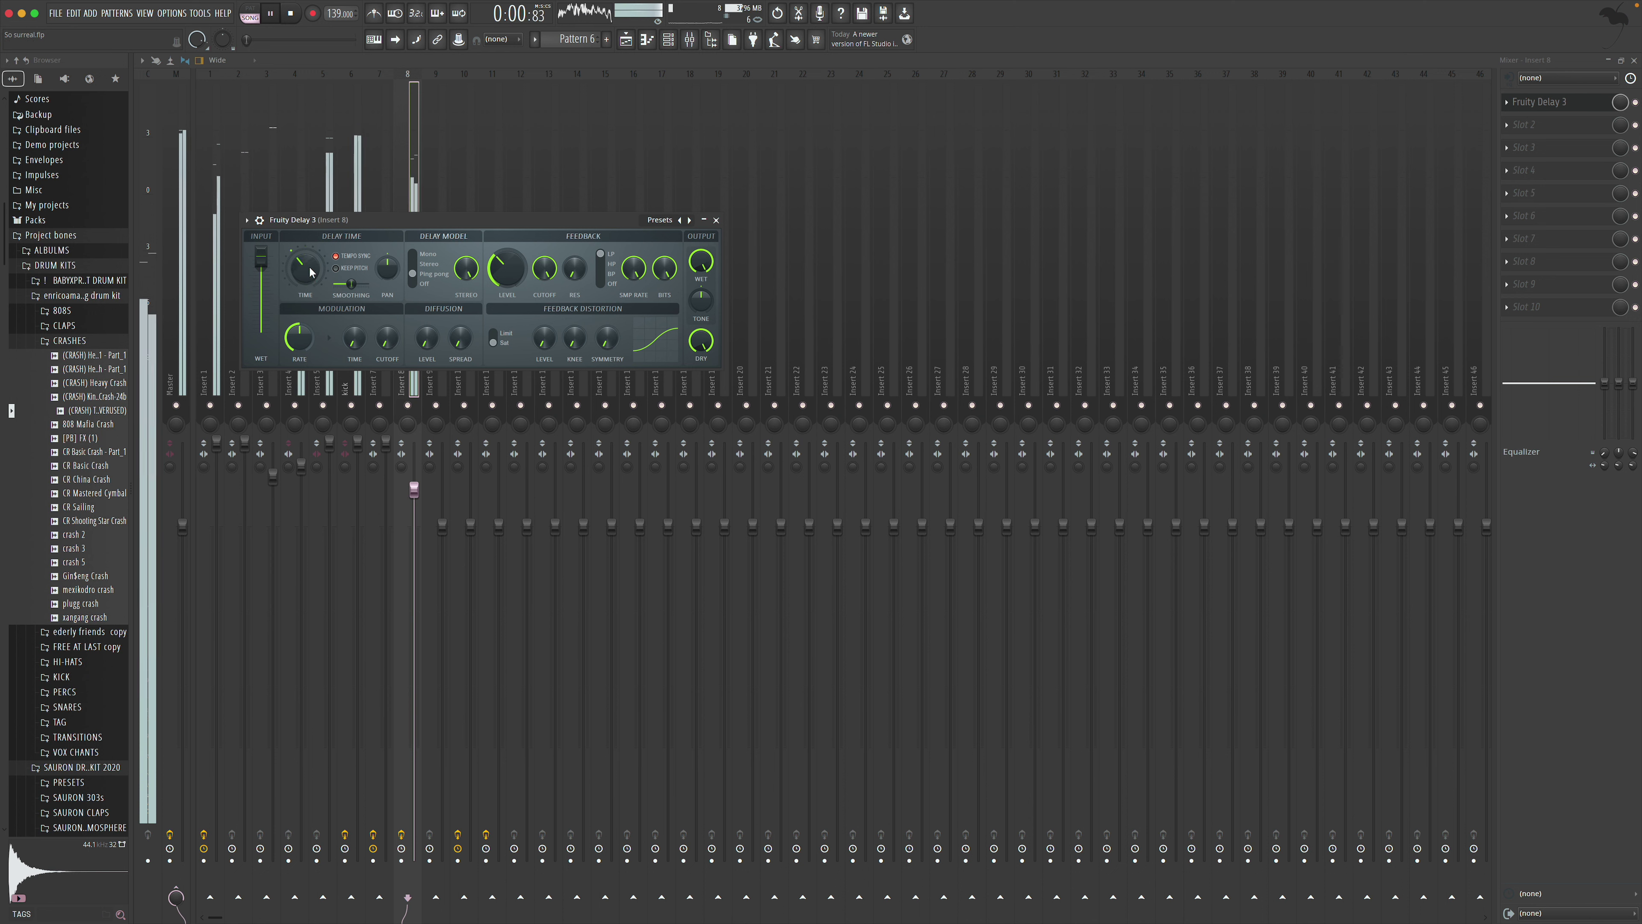
{"action": "left_click", "coordinate": [420, 265]}
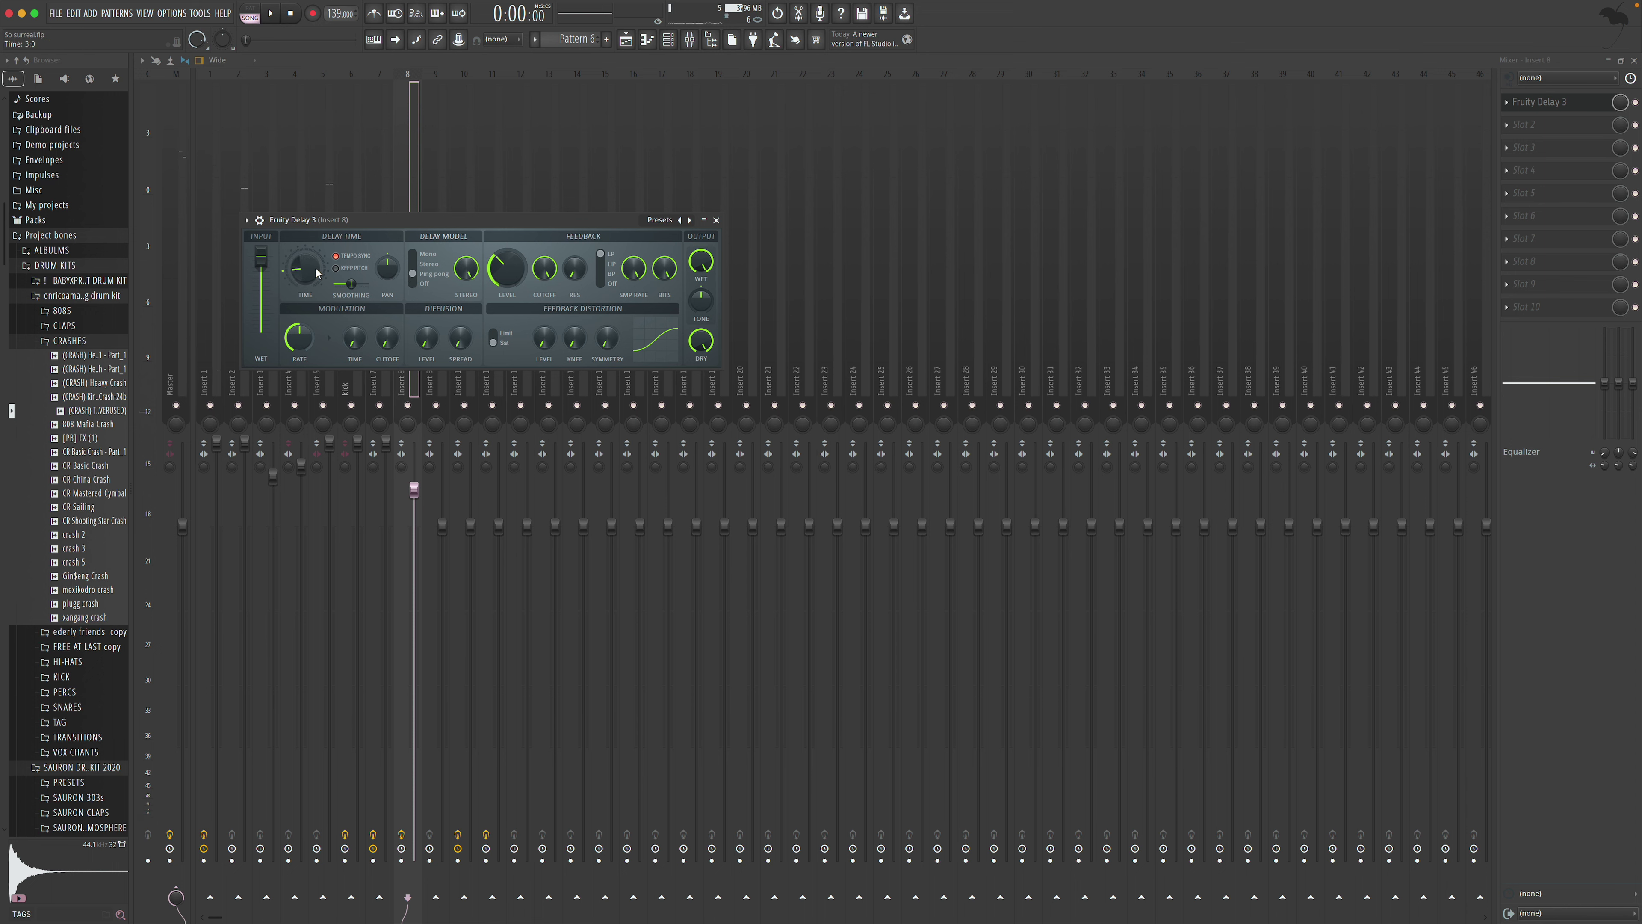
{"action": "key", "text": "space"}
{"action": "key", "text": "space"}
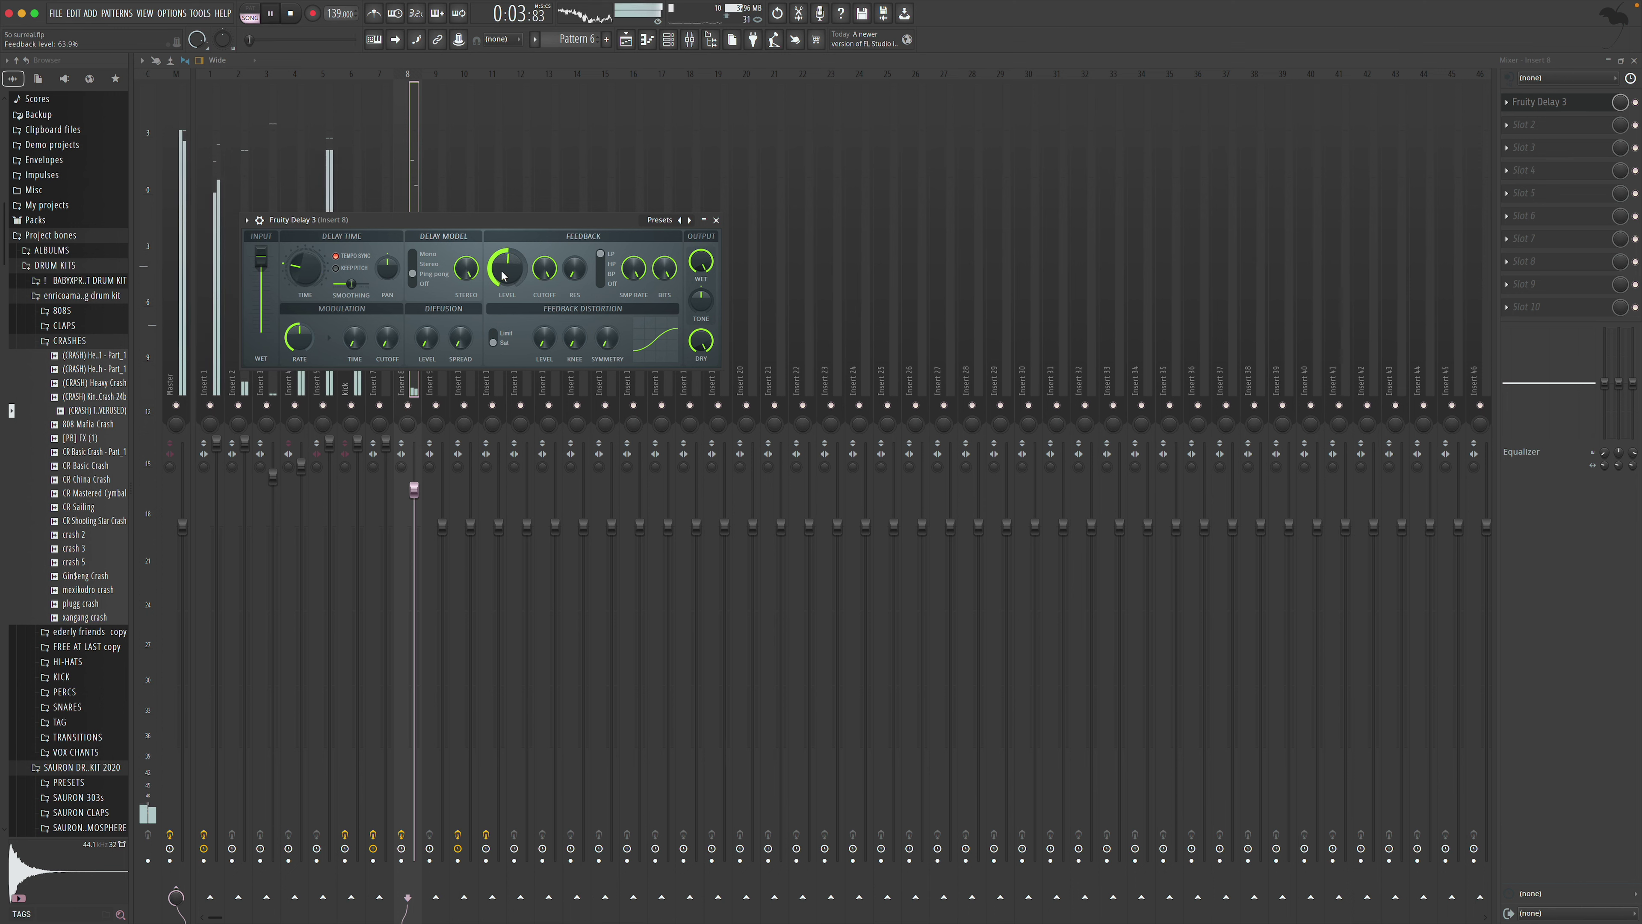
{"action": "key", "text": "space"}
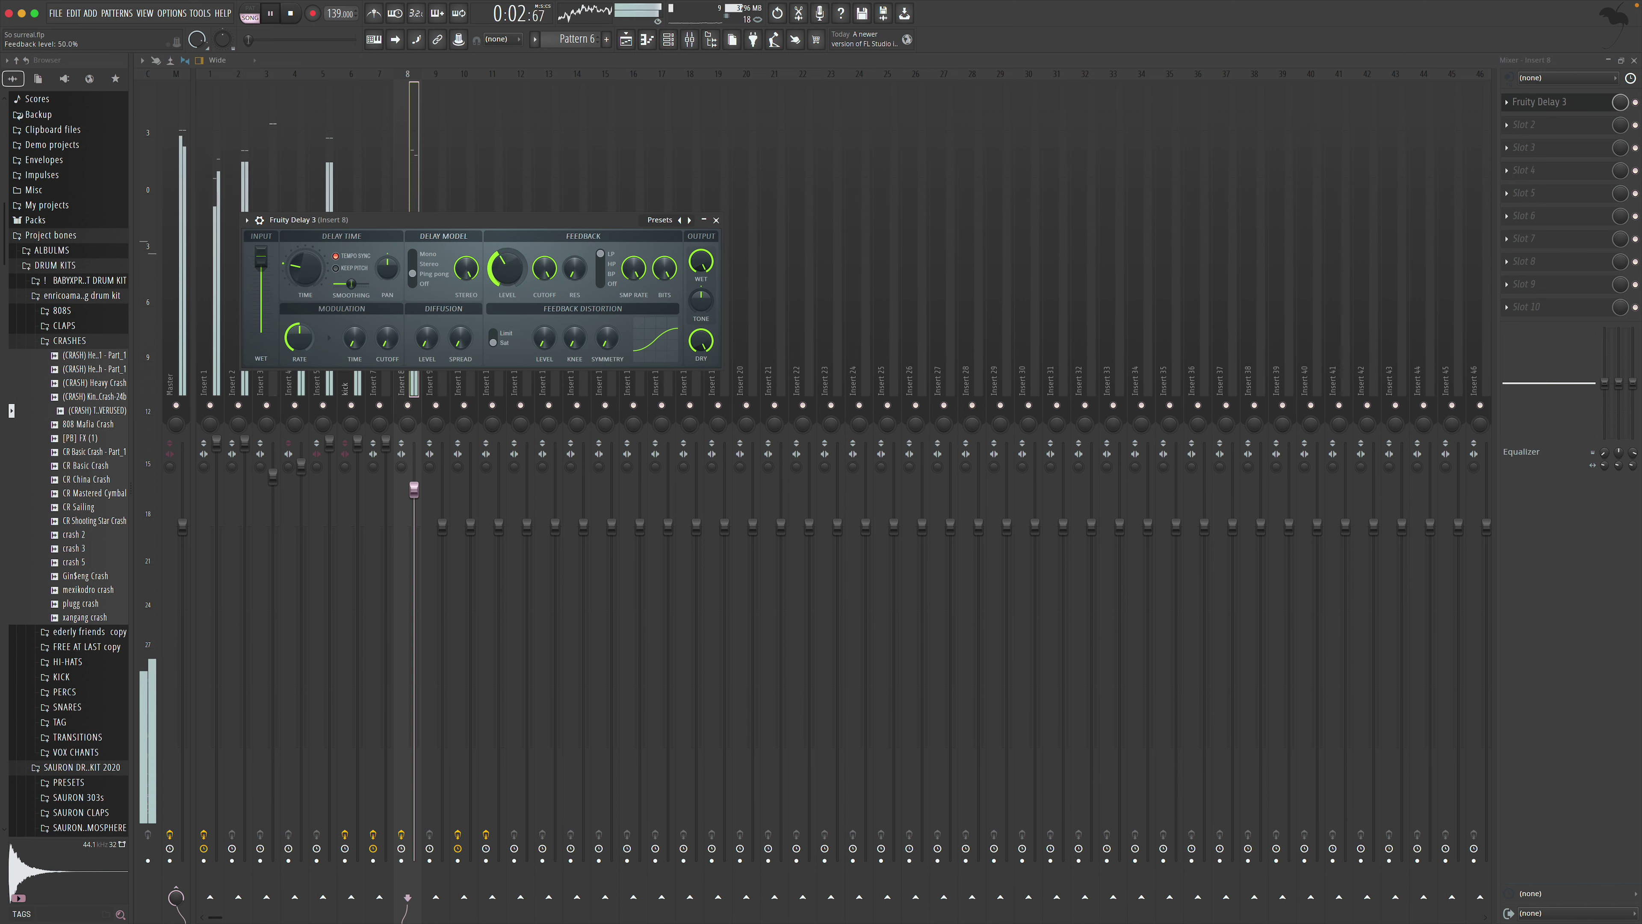
{"action": "left_click", "coordinate": [716, 221]}
Lower the volume fader of mixer insert 8 slightly and check insert 1 while the arrangement plays
{"action": "left_click_drag", "start_coordinate": [410, 488], "coordinate": [414, 509]}
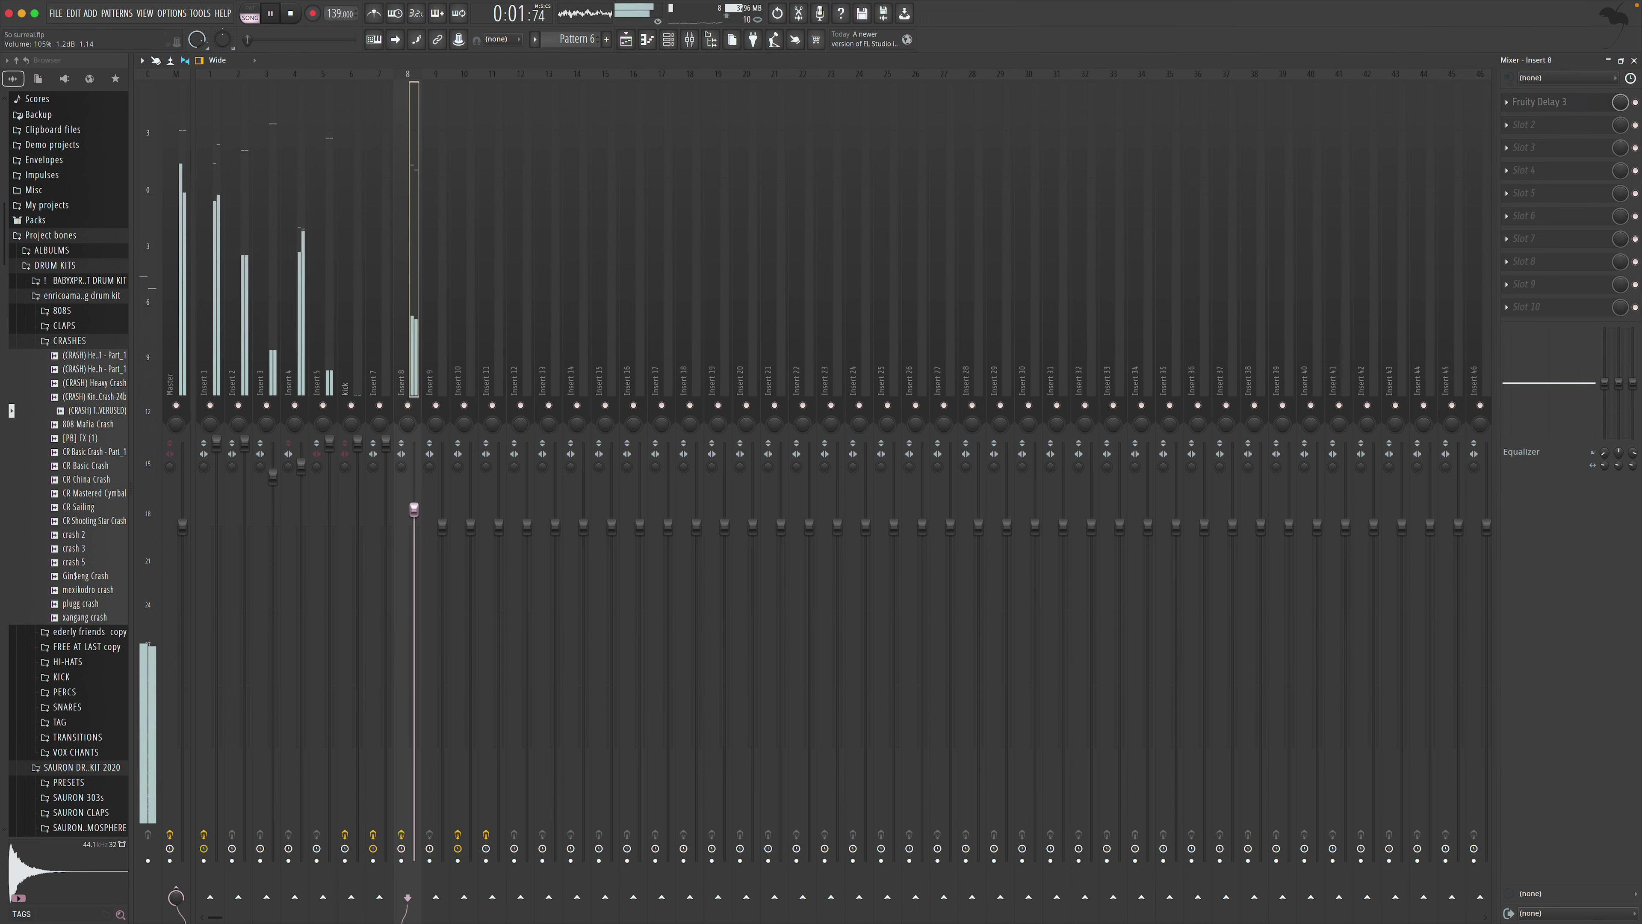
{"action": "left_click", "coordinate": [1634, 60]}
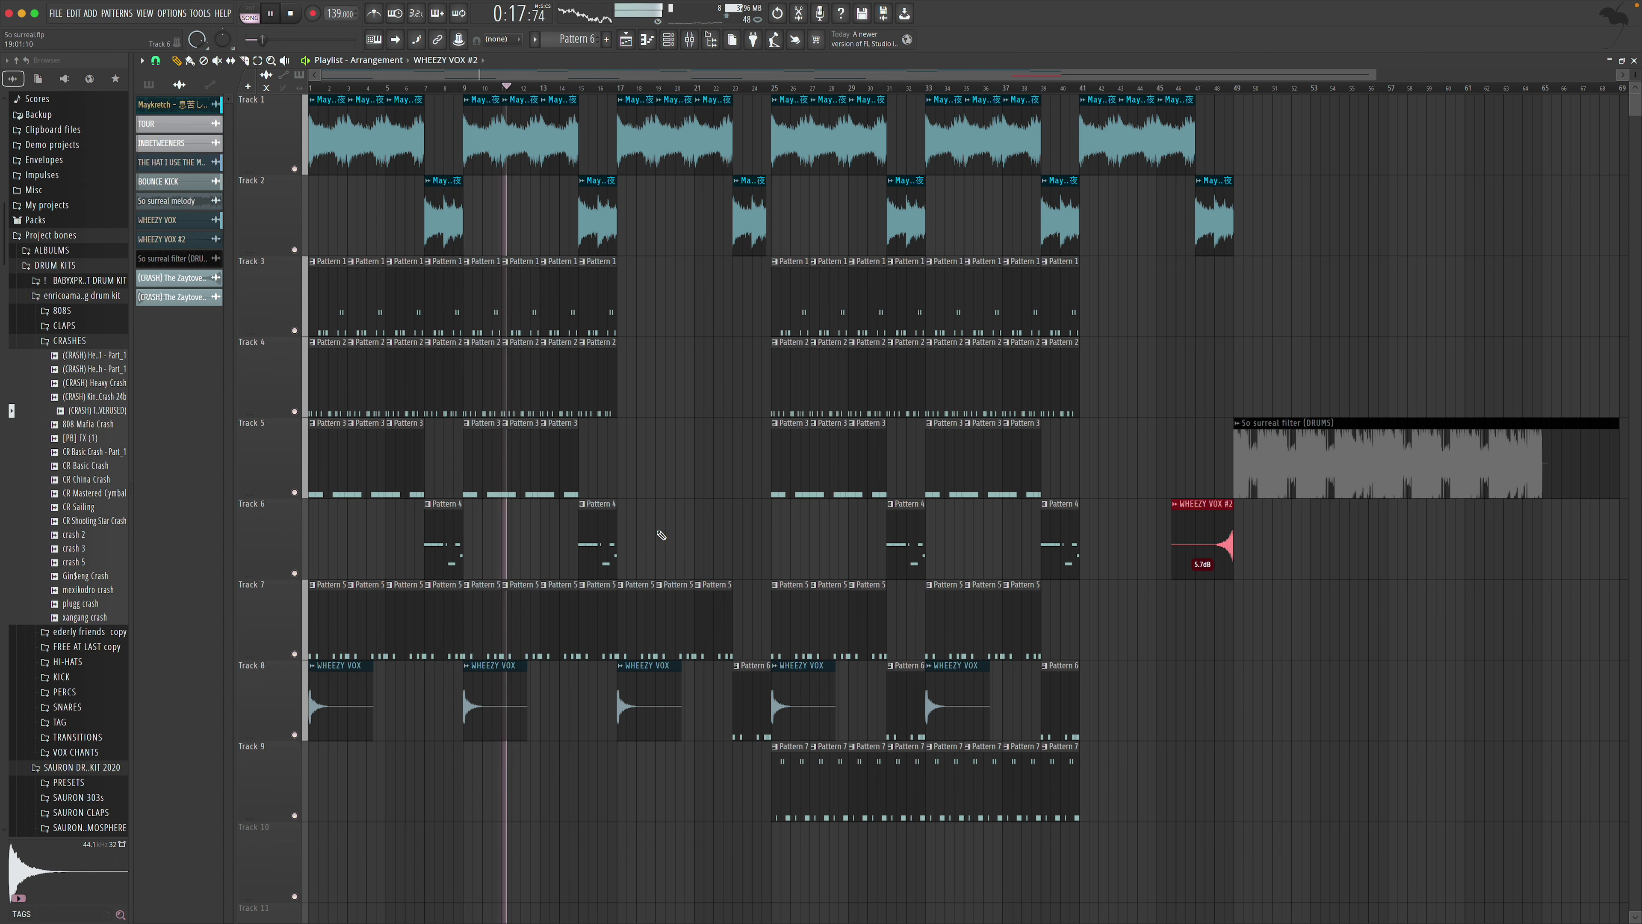
{"action": "left_click", "coordinate": [690, 40]}
{"action": "left_click", "coordinate": [208, 453]}
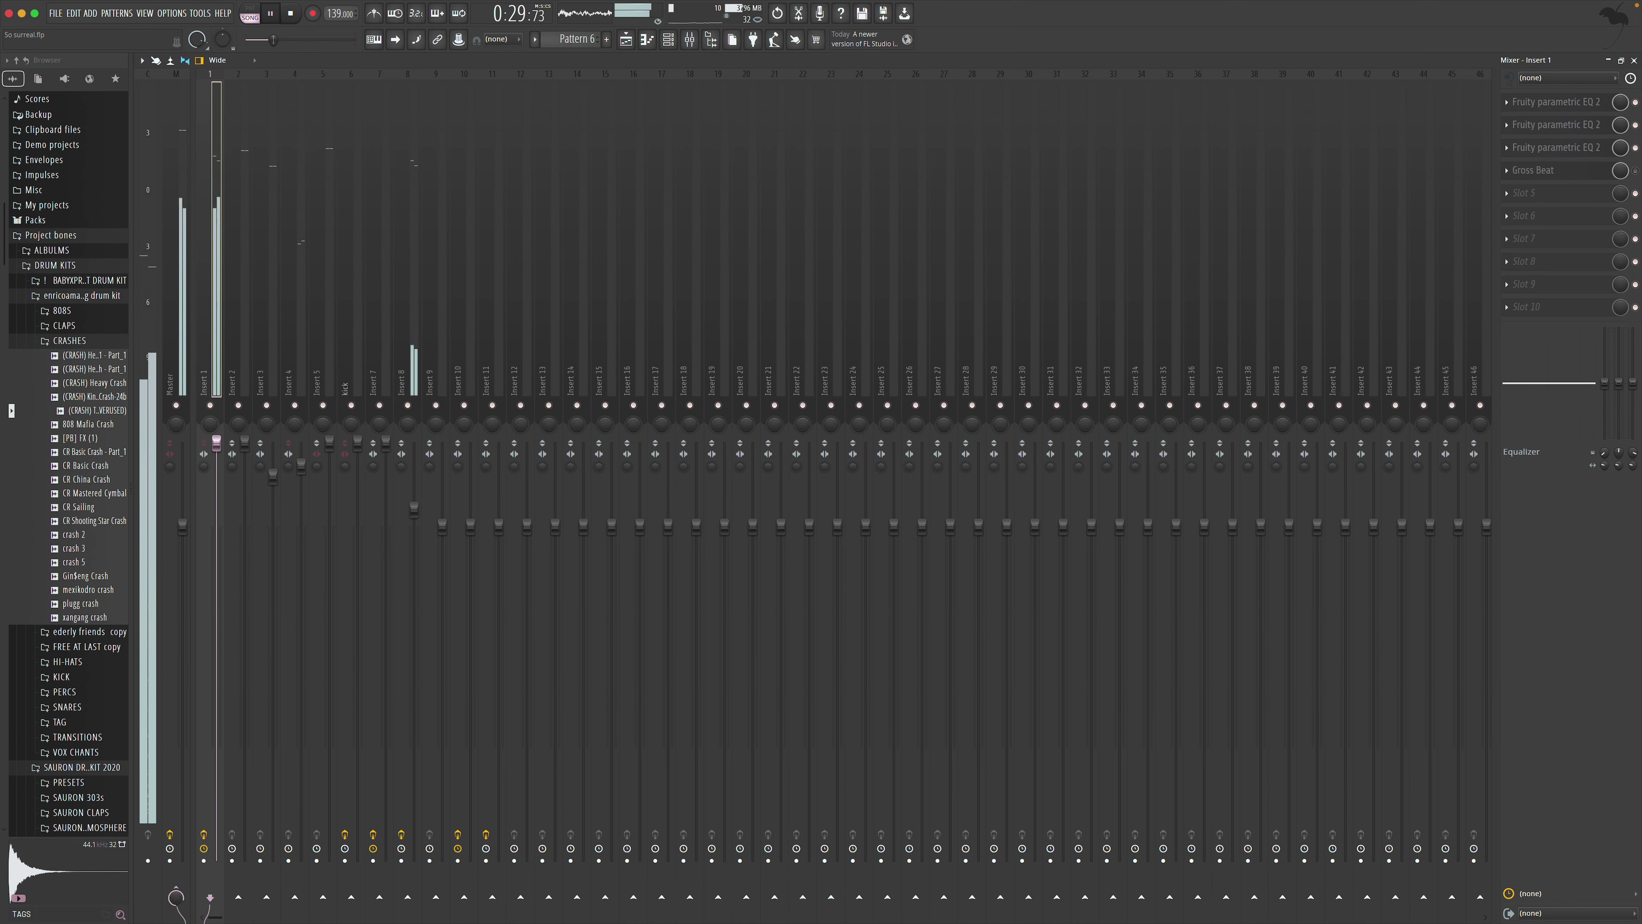
{"action": "left_click", "coordinate": [1634, 60]}
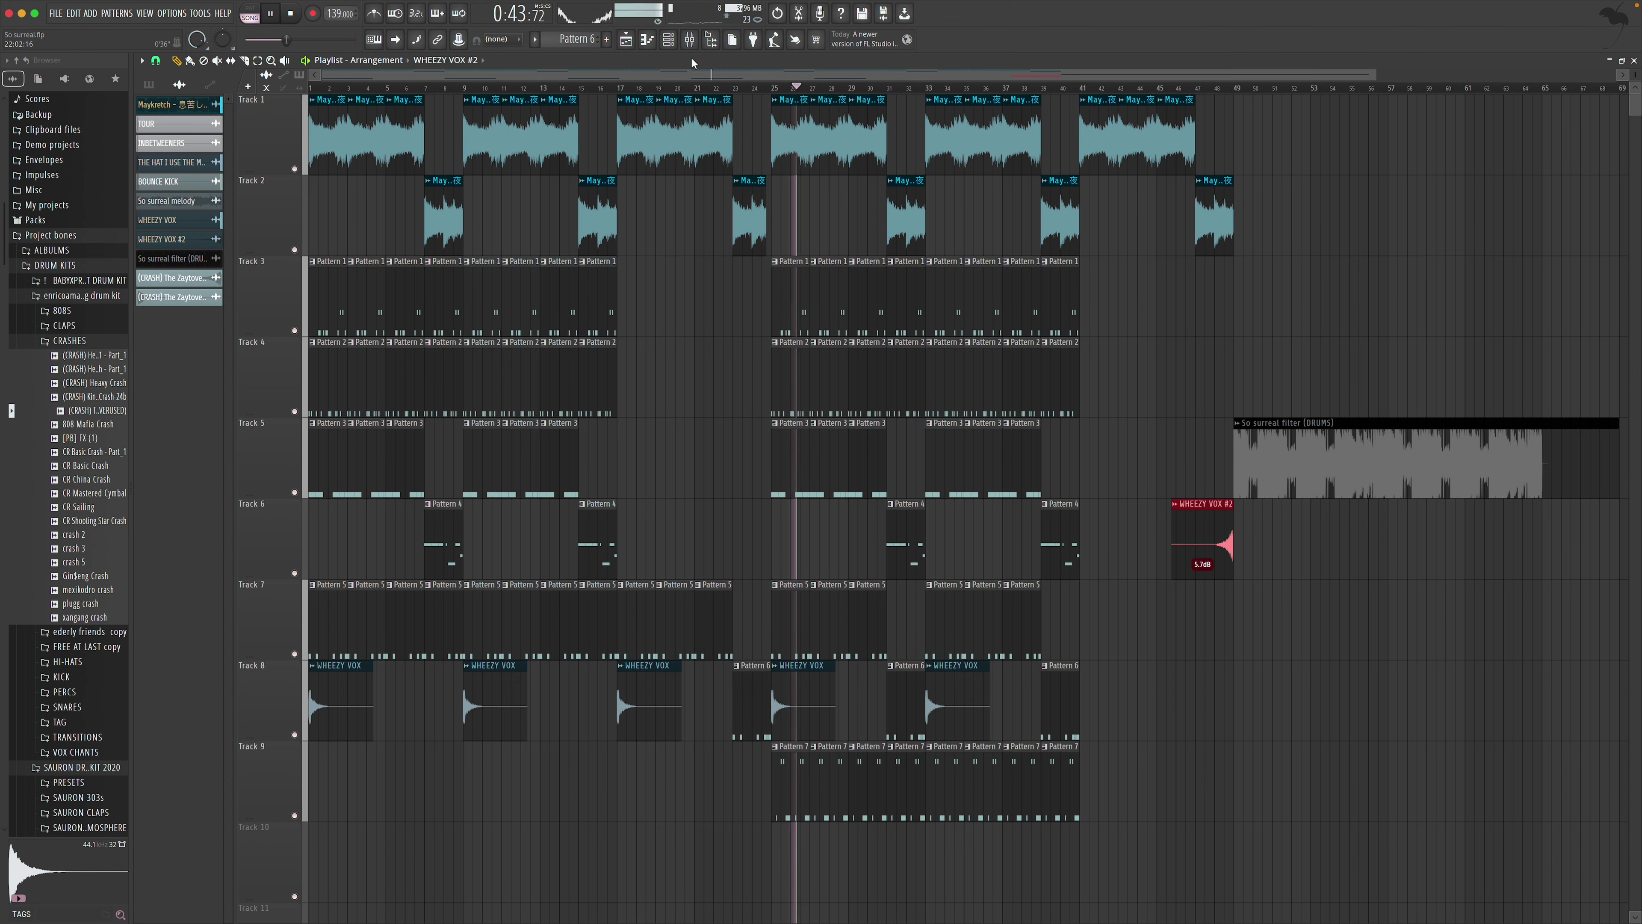
Pan mixer insert 9 to the left and raise its volume fader during playback
{"action": "key", "text": "F9"}
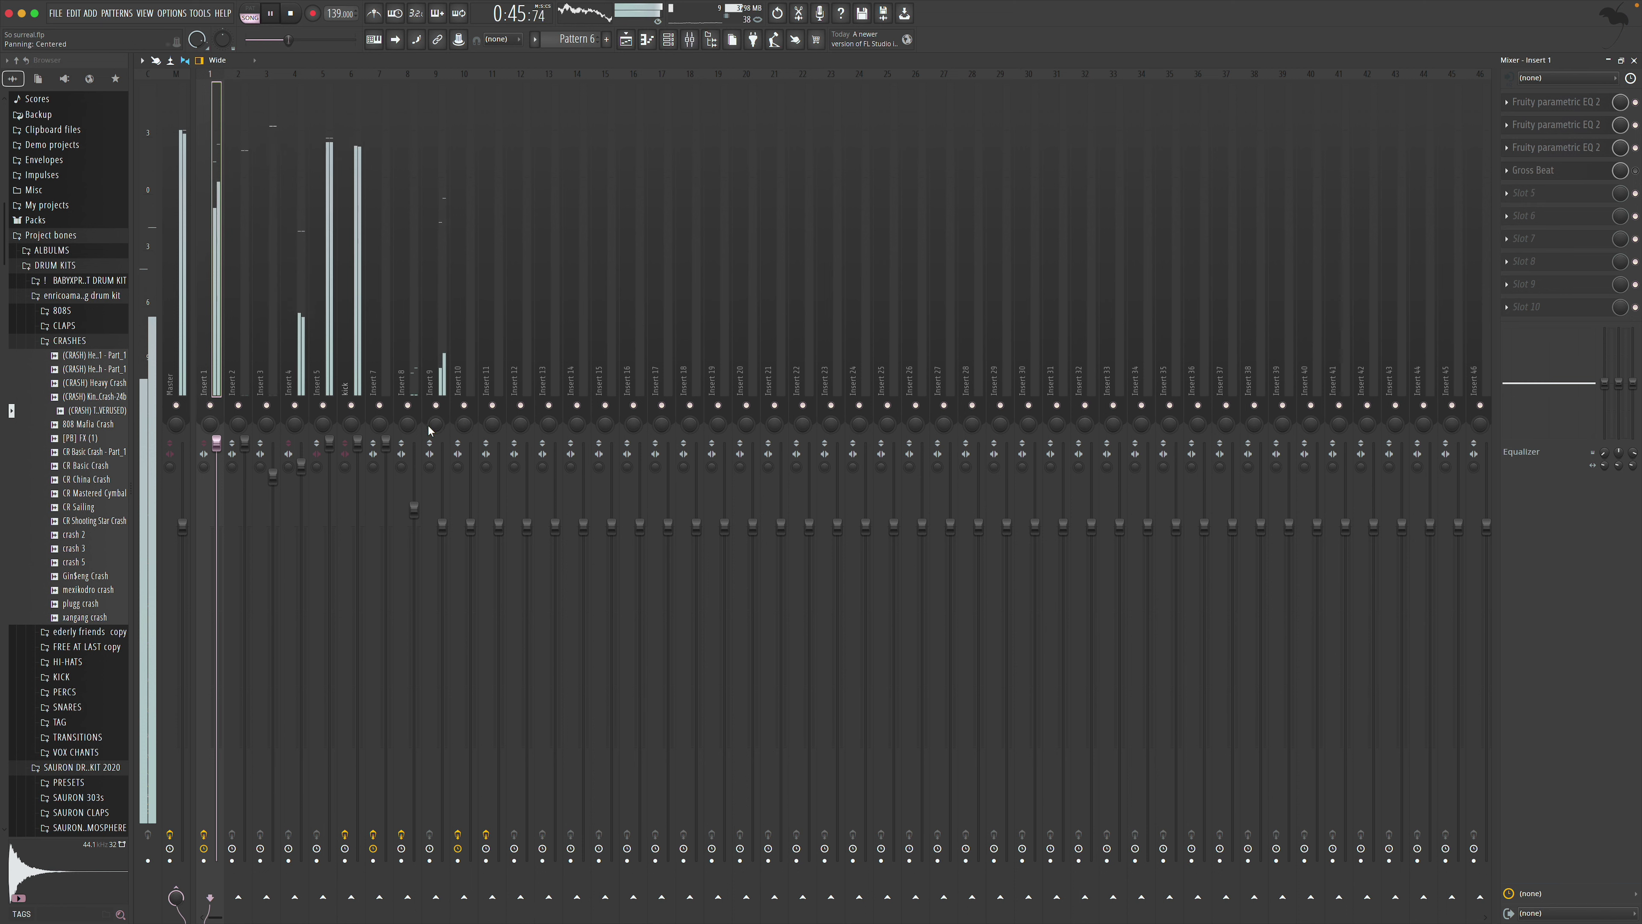
{"action": "left_click_drag", "start_coordinate": [436, 423], "coordinate": [436, 440]}
{"action": "left_click_drag", "start_coordinate": [442, 525], "coordinate": [443, 473]}
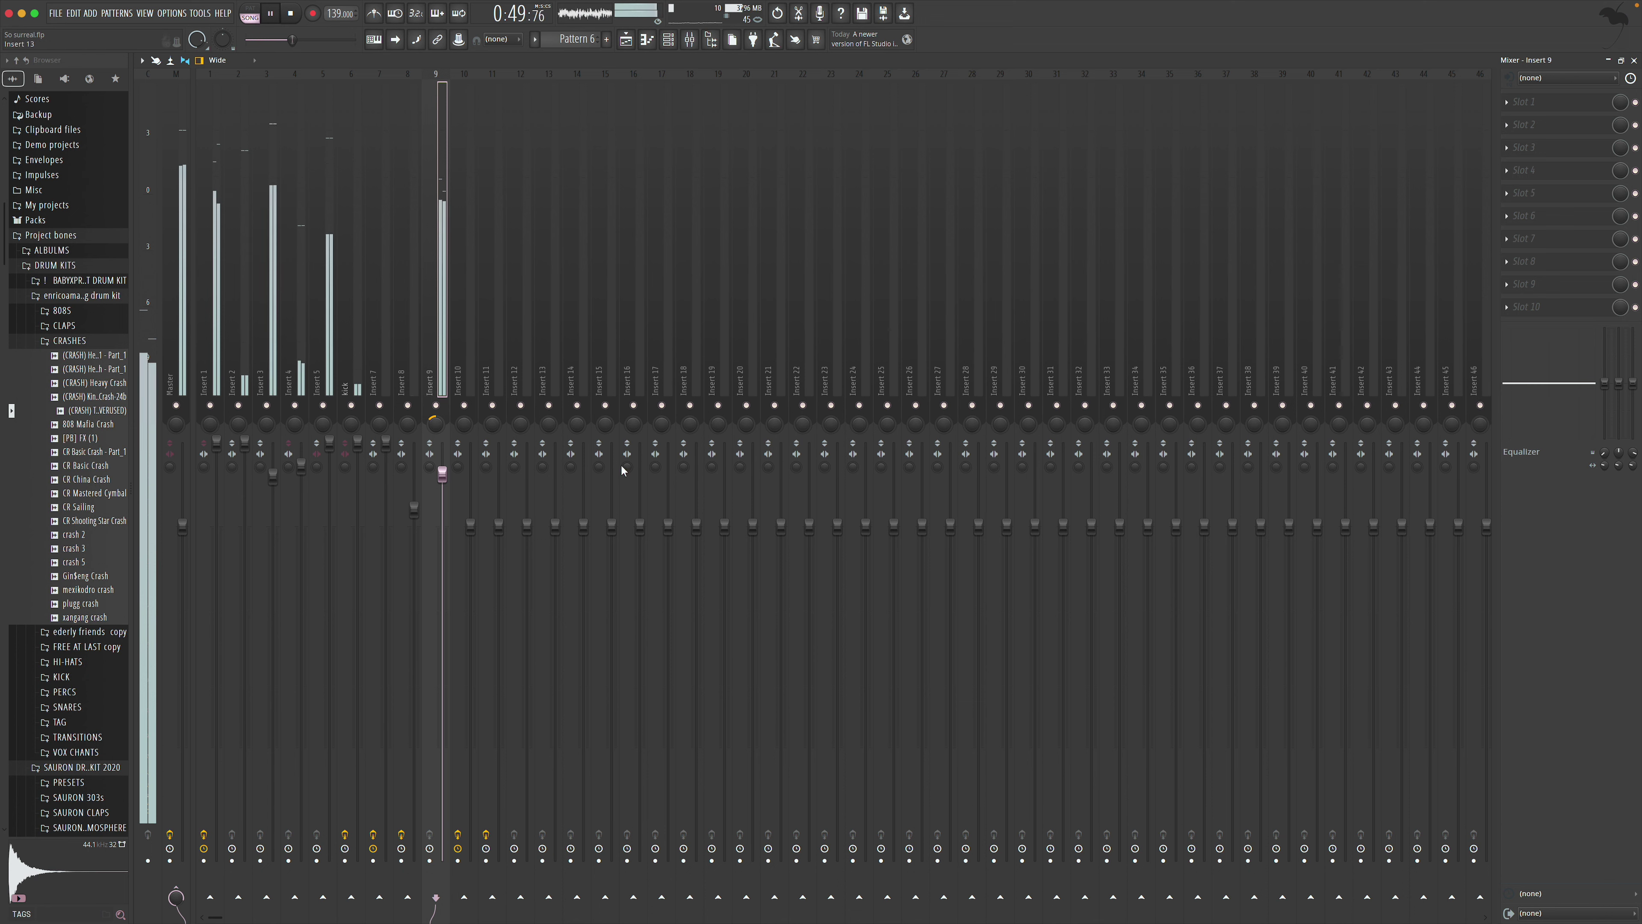
Delete the four higher-pitched MAIN OH notes from Pattern 7 in the piano roll and return to the playlist
{"action": "key", "text": "F5"}
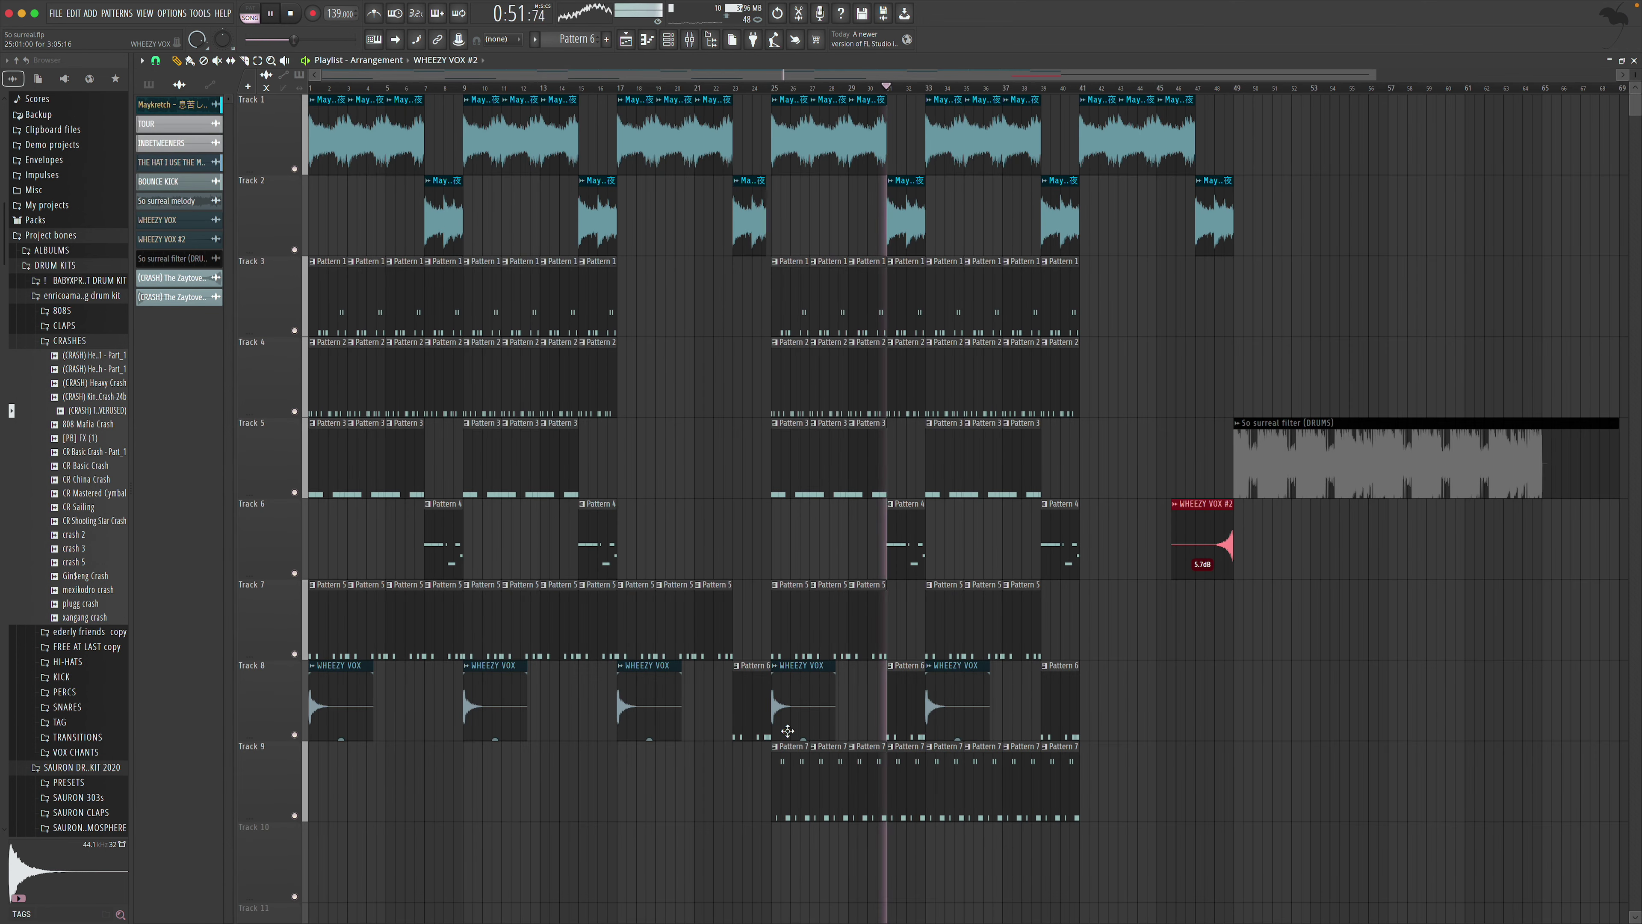
{"action": "double_click", "coordinate": [783, 776]}
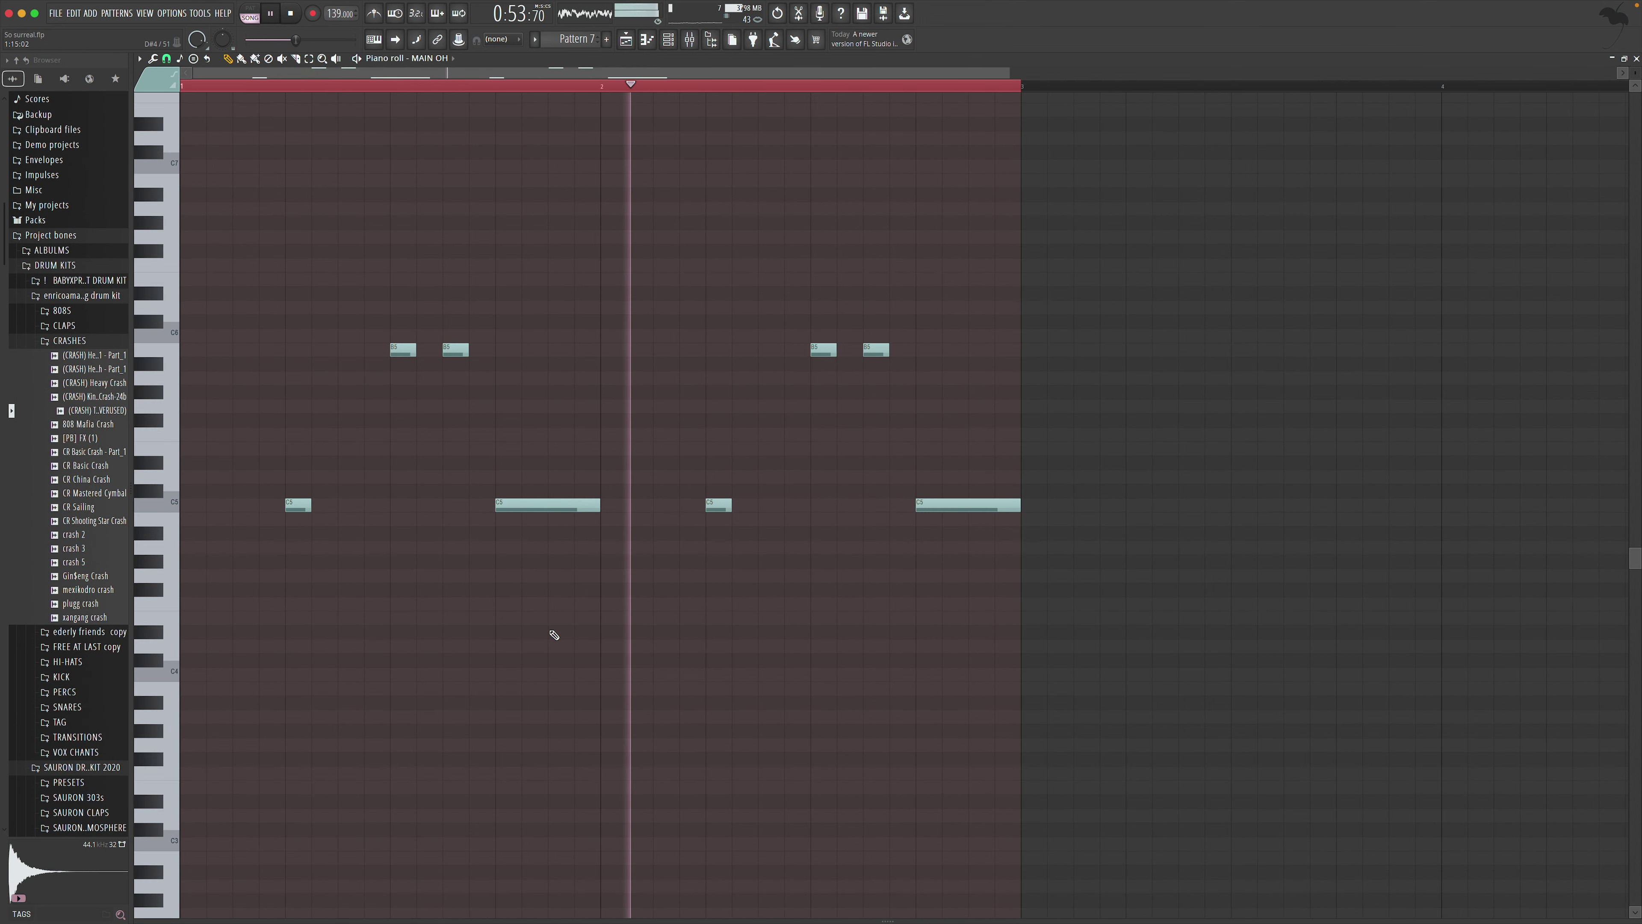
{"action": "right_click", "coordinate": [401, 351]}
{"action": "right_click", "coordinate": [453, 353]}
{"action": "right_click", "coordinate": [867, 349]}
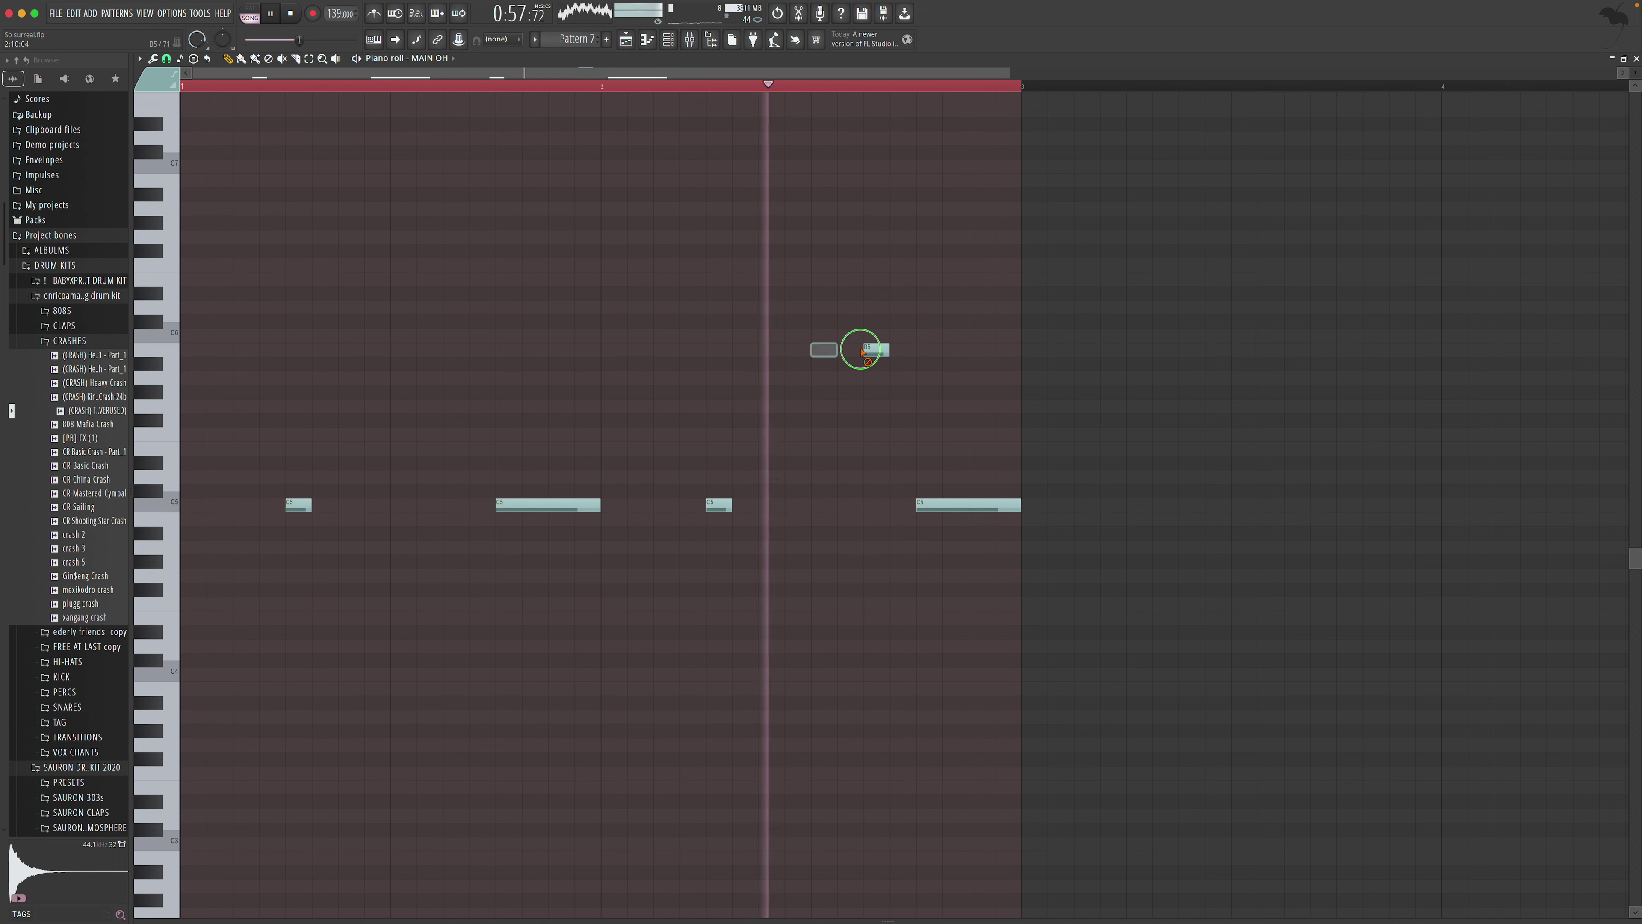
{"action": "right_click", "coordinate": [824, 350]}
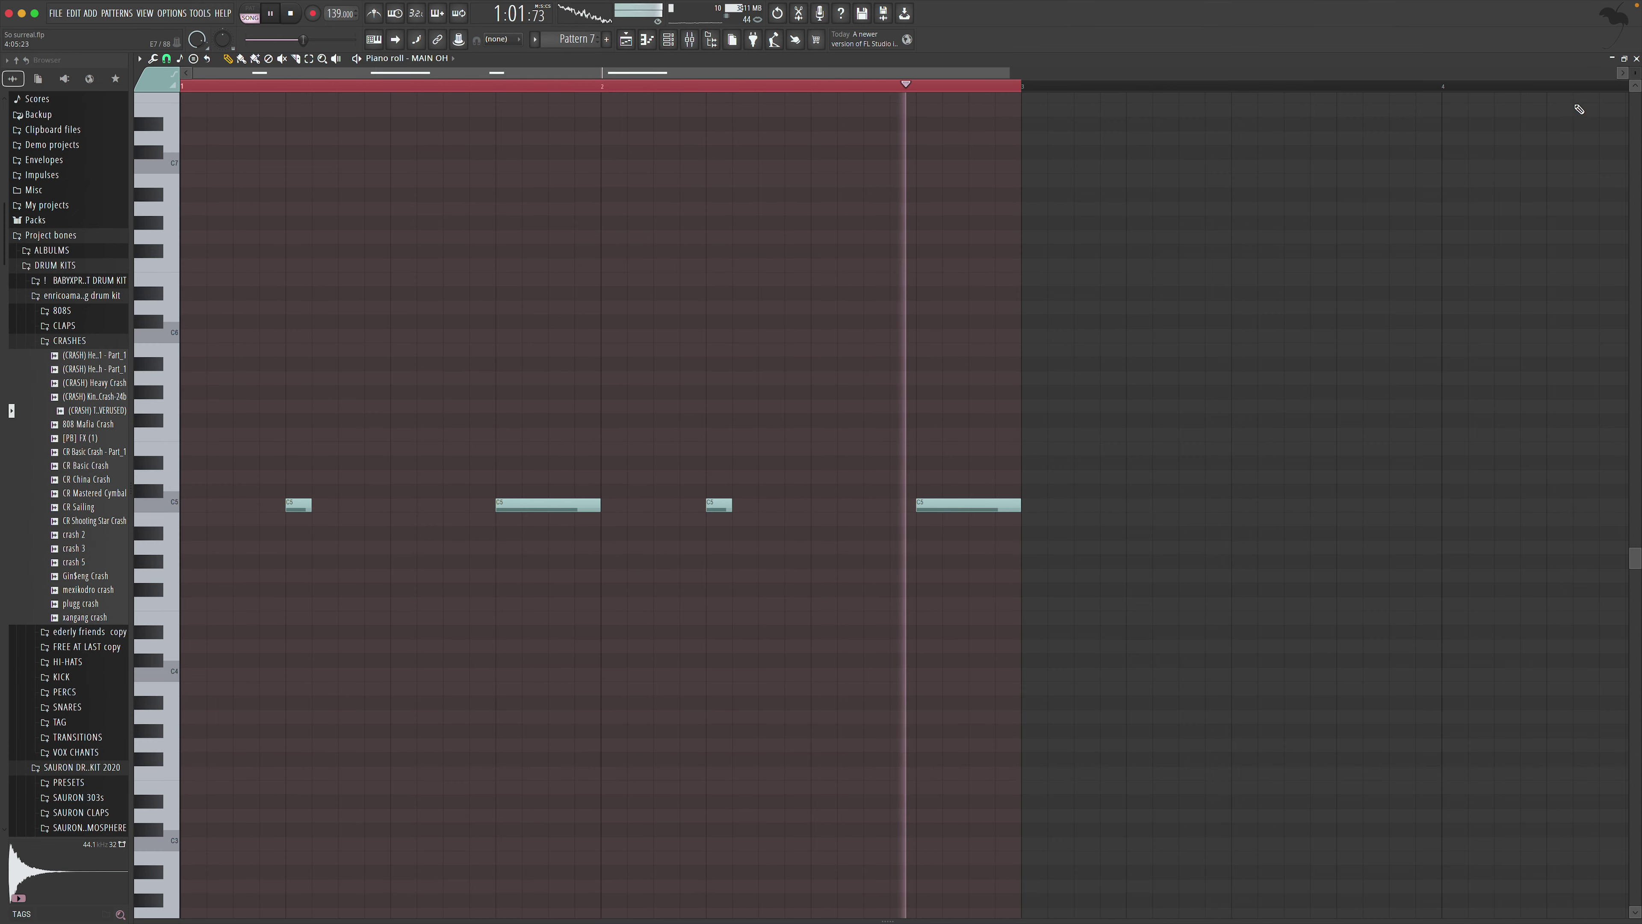
{"action": "left_click", "coordinate": [1636, 59]}
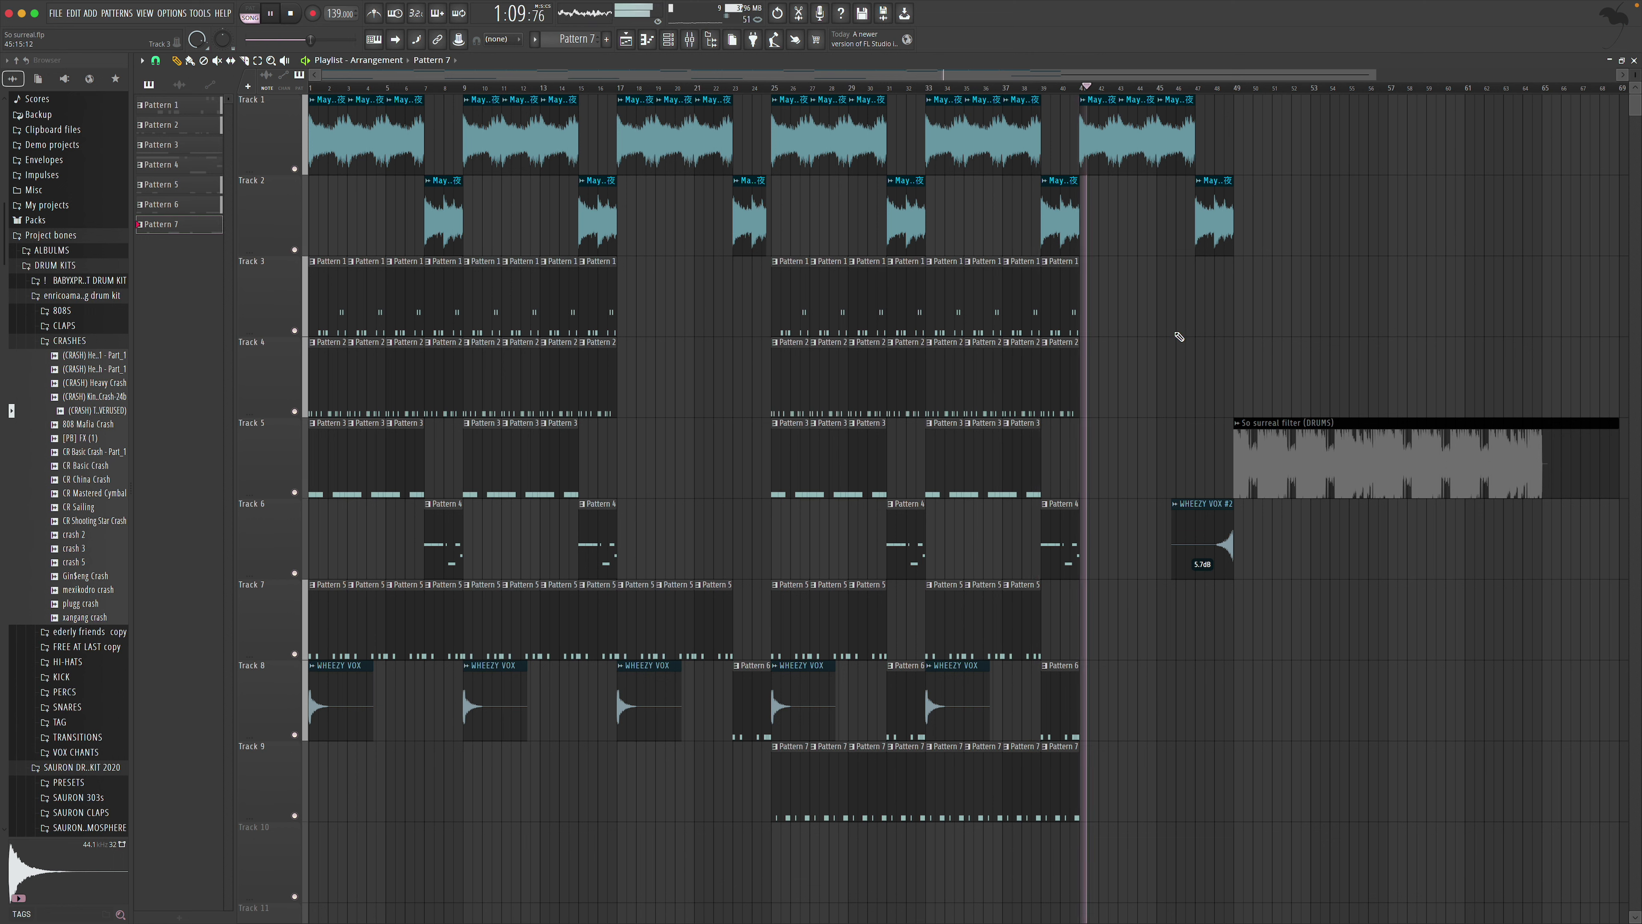
Route the WHEEZY VOX #2 channel to mixer insert 13 while the arrangement plays
{"action": "scroll", "coordinate": [1164, 569], "scroll_direction": "right", "scroll_amount": 4}
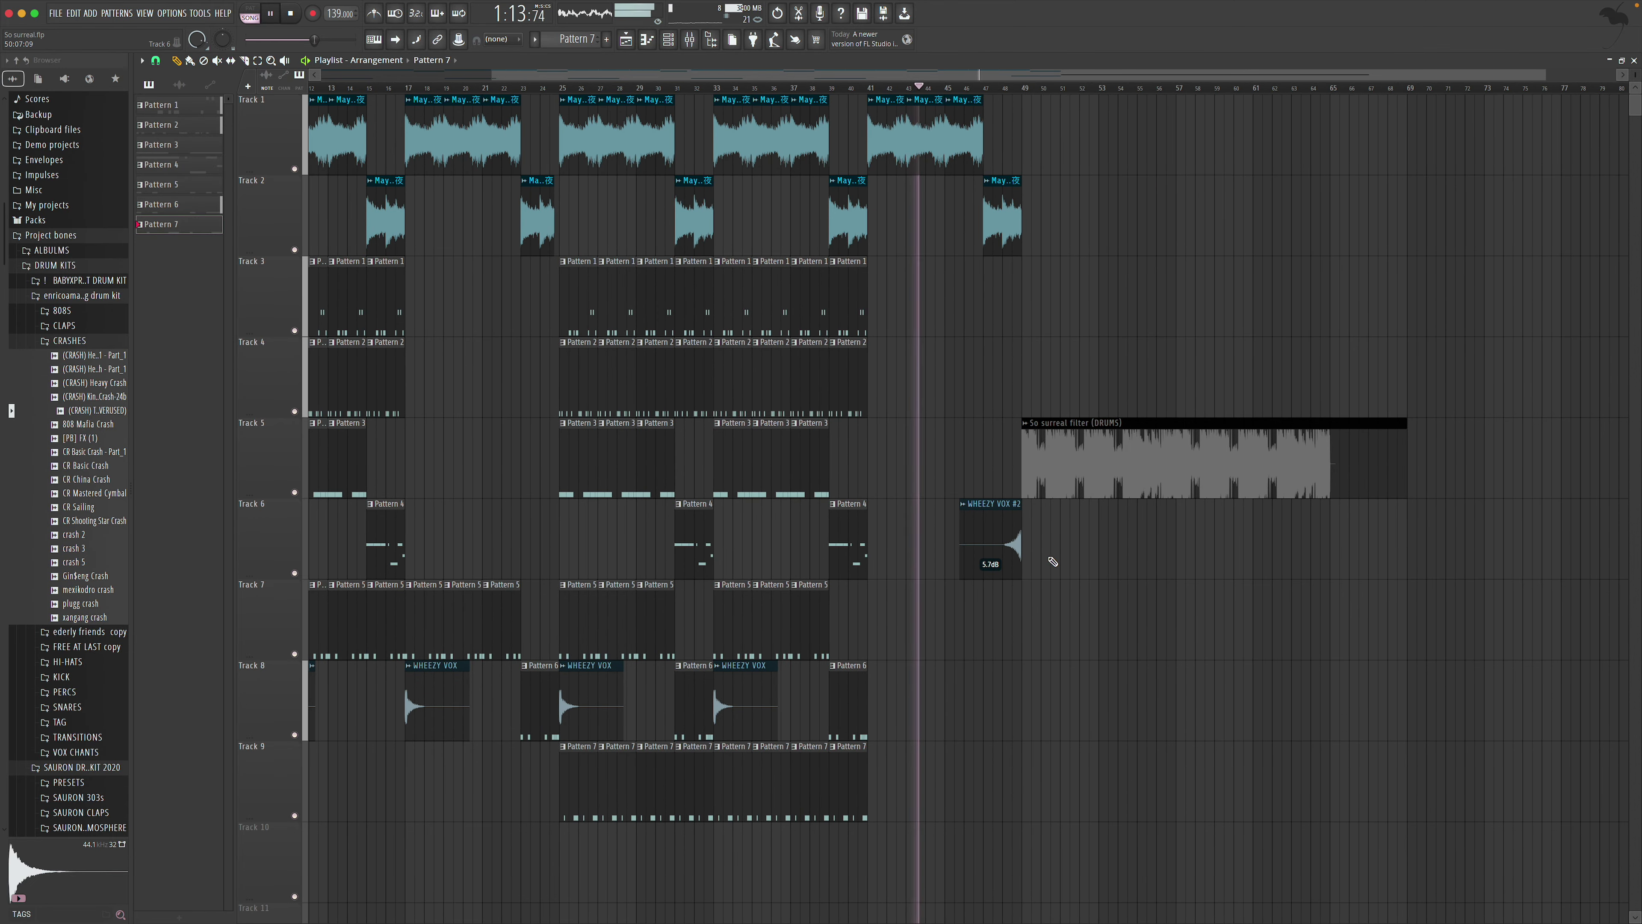
{"action": "left_click", "coordinate": [990, 545]}
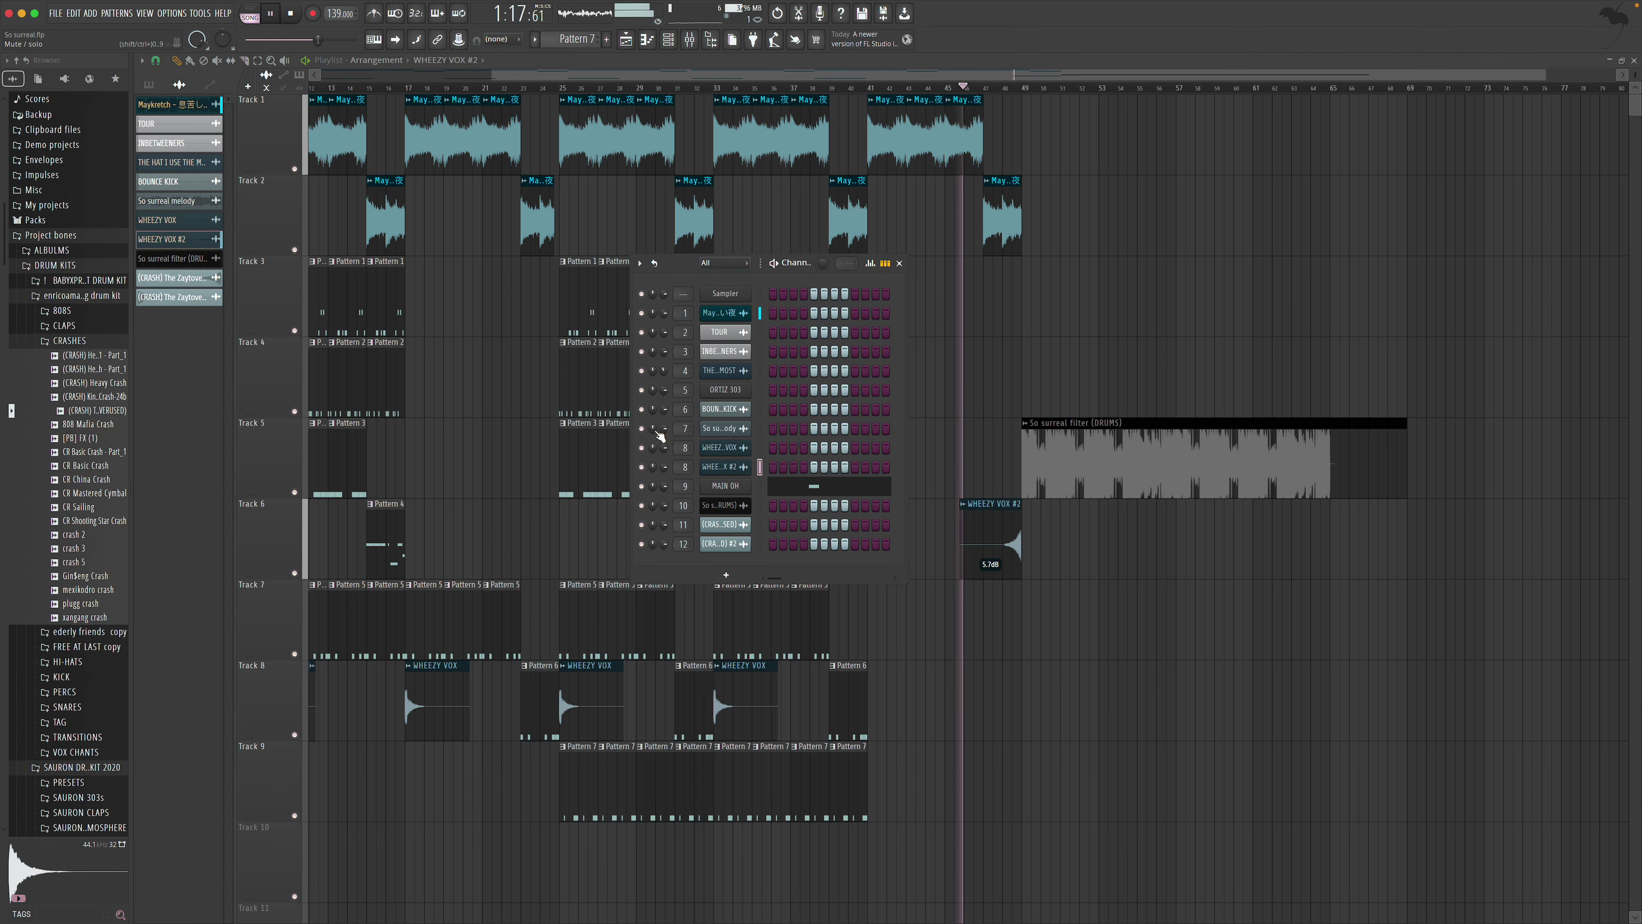
{"action": "left_click_drag", "start_coordinate": [690, 469], "coordinate": [689, 463]}
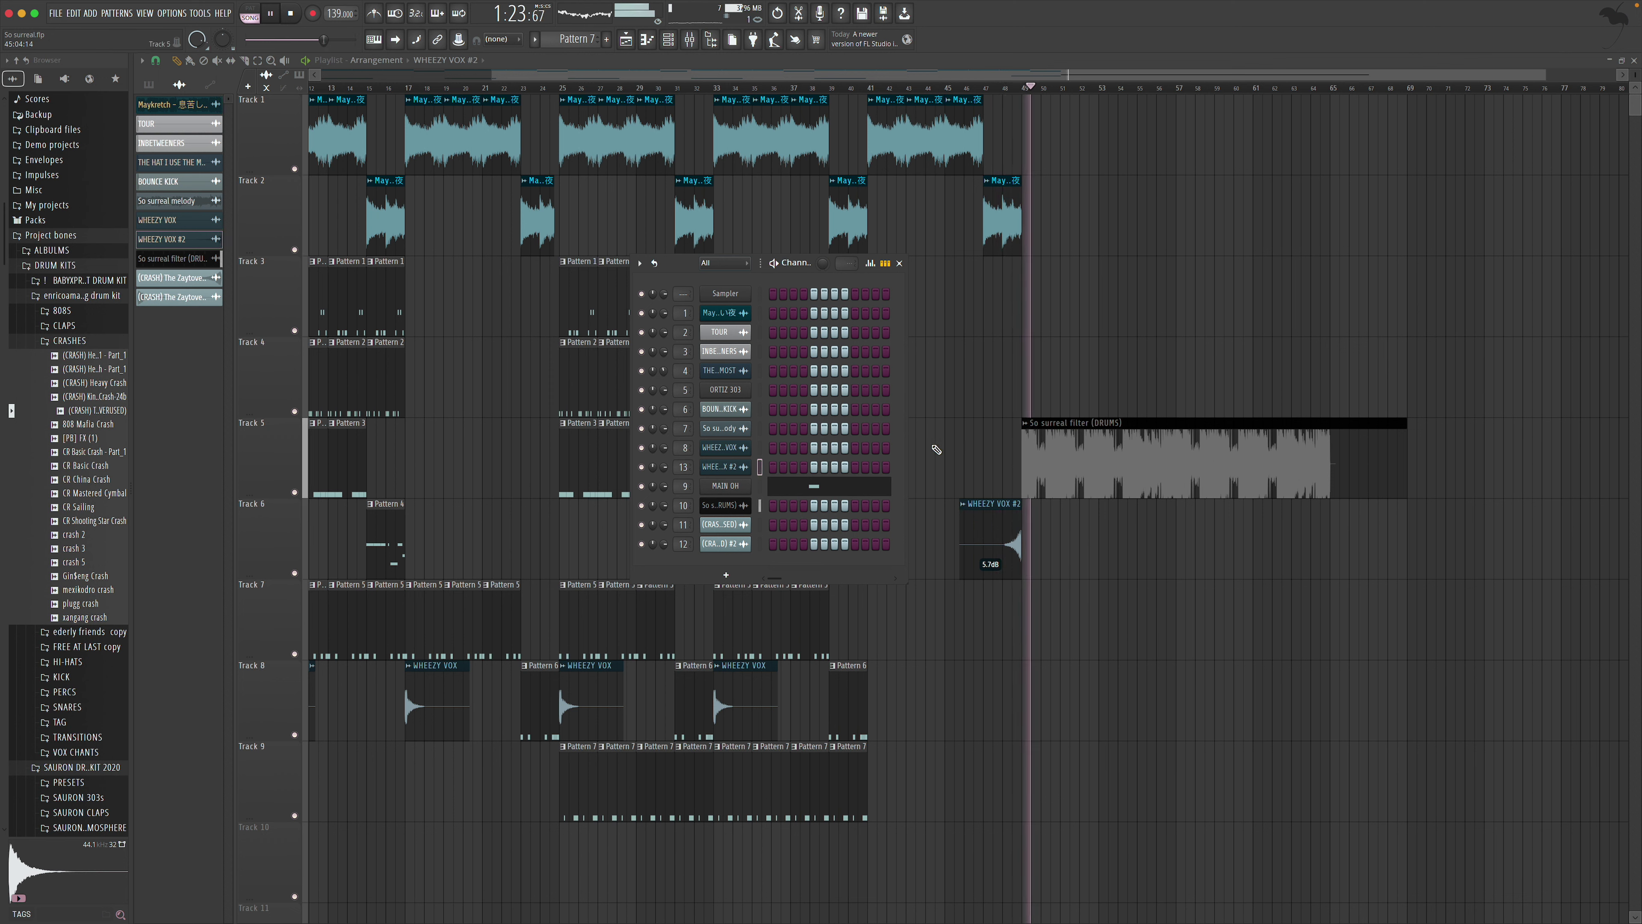
{"action": "left_click", "coordinate": [900, 263]}
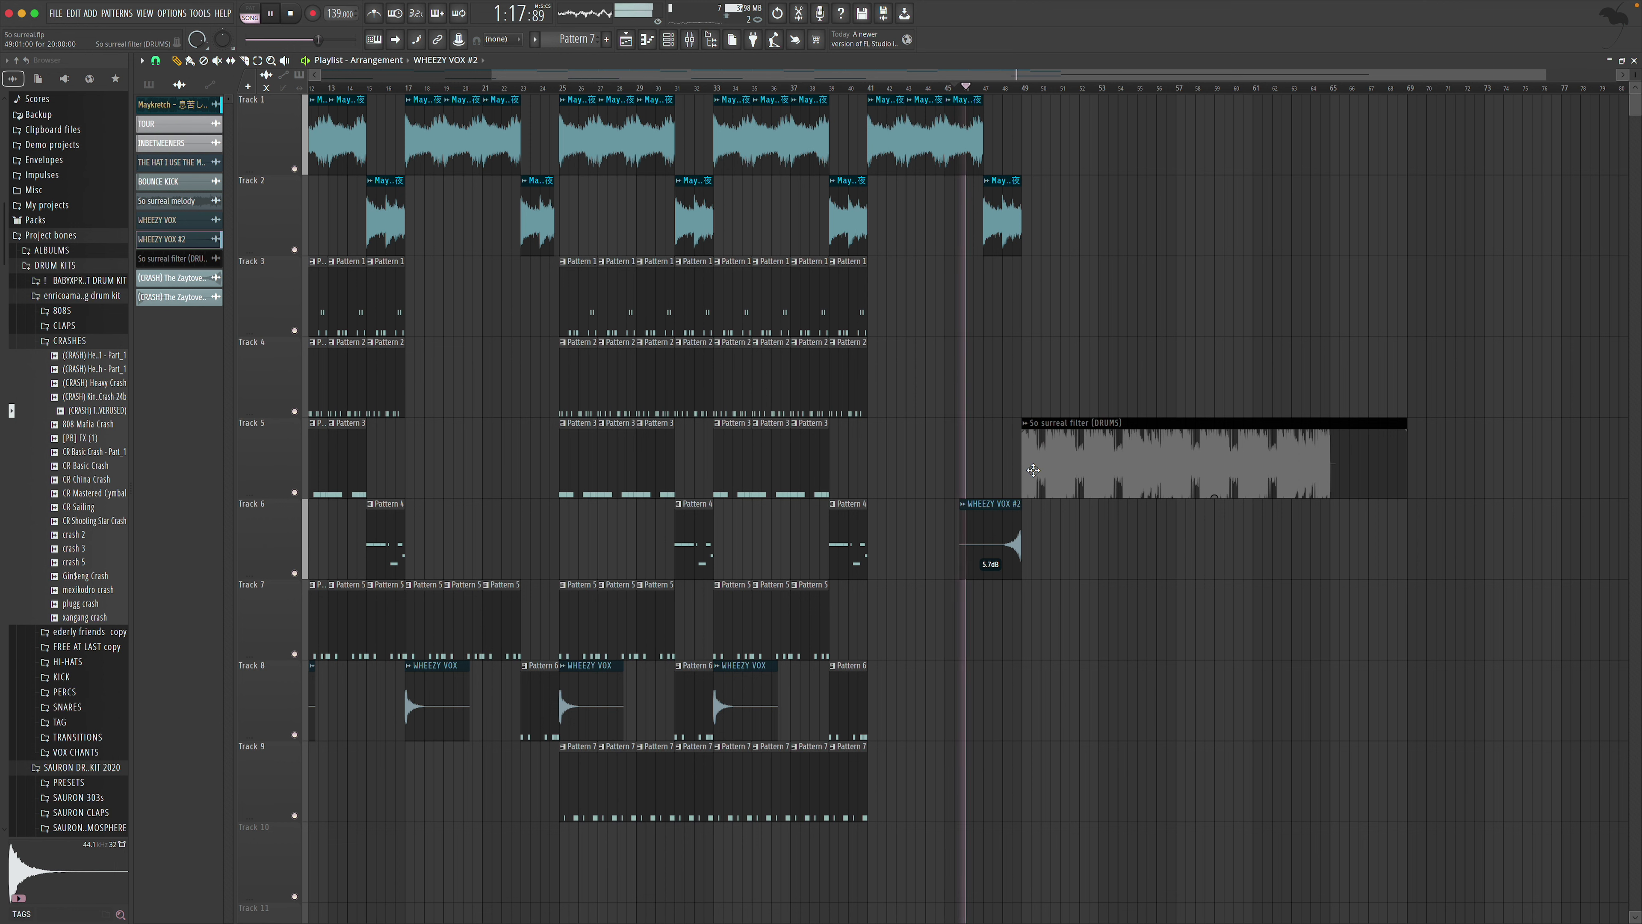
Set the gain of the WHEEZY VOX #2 clip on Track 6 to 7.5 dB
{"action": "scroll", "coordinate": [1033, 471], "scroll_direction": "right", "scroll_amount": 1}
{"action": "left_click_drag", "start_coordinate": [975, 576], "coordinate": [971, 570]}
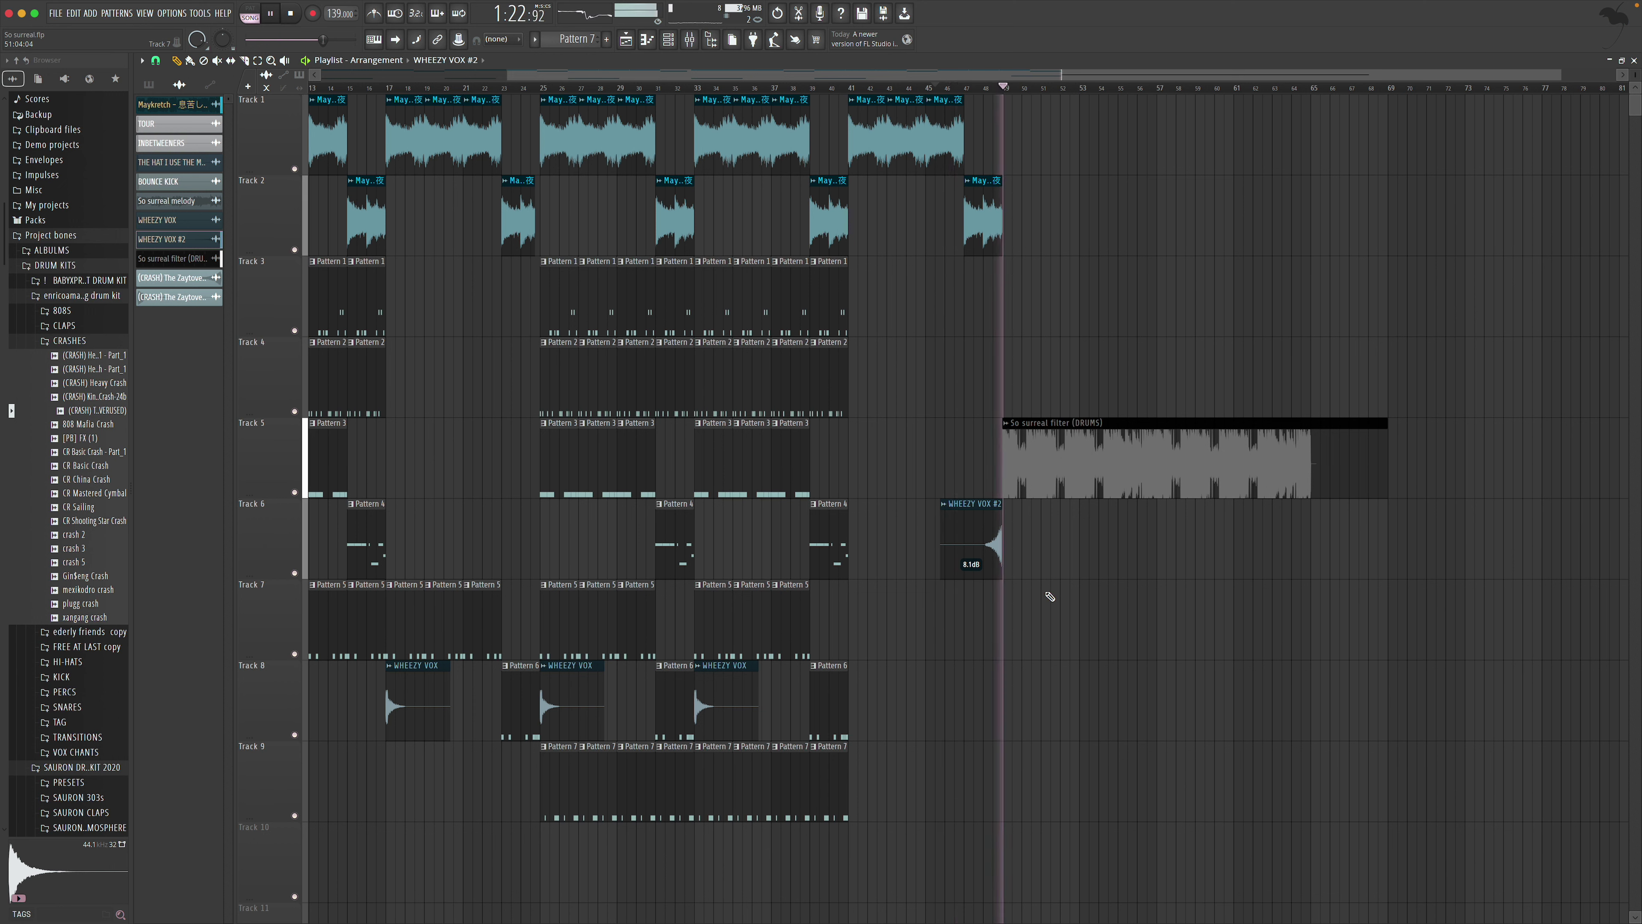
{"action": "left_click_drag", "start_coordinate": [972, 576], "coordinate": [971, 579]}
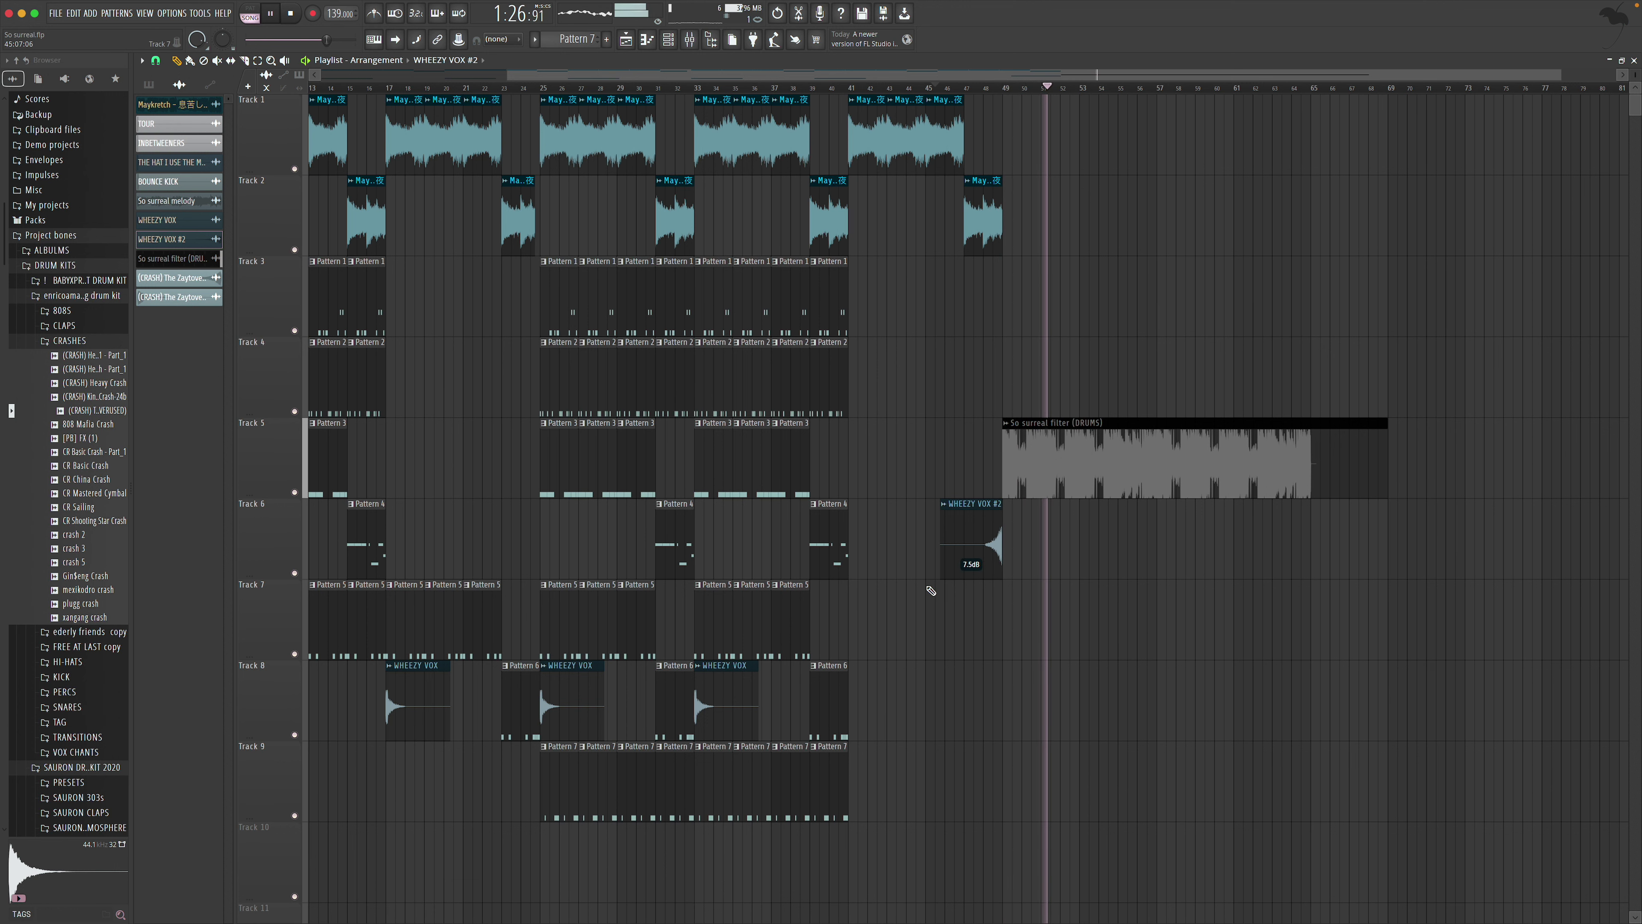
Collapse the CRASHES folder and add the Producer tag #1 sample to Track 7 of the playlist, near bar 45
{"action": "scroll", "coordinate": [902, 577], "scroll_direction": "left", "scroll_amount": 4}
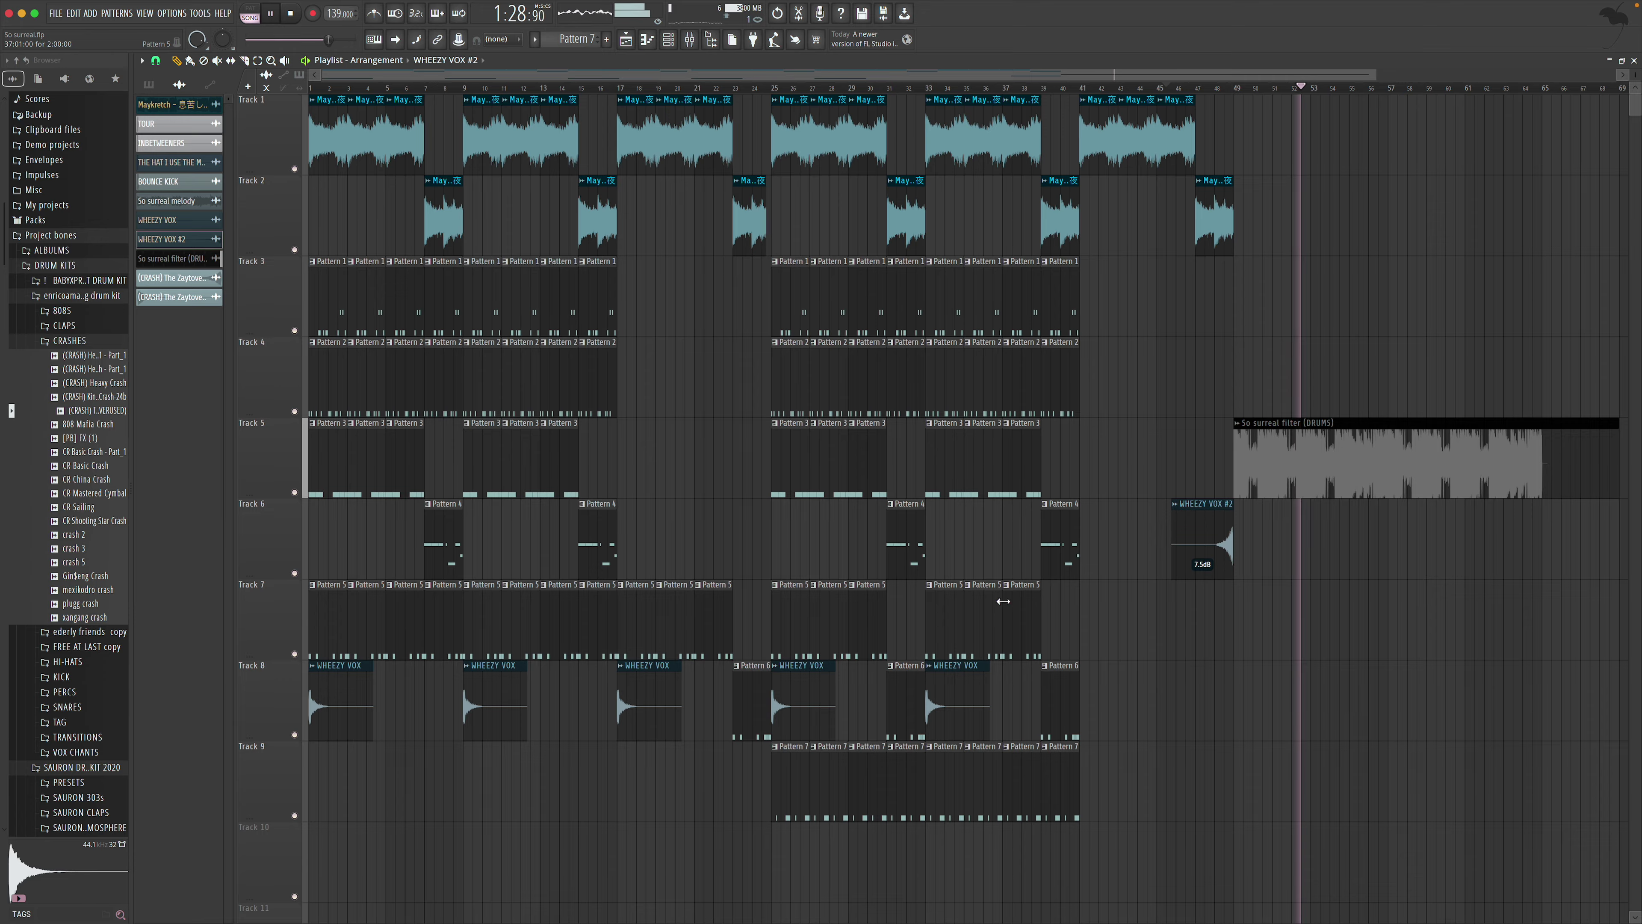
{"action": "scroll", "coordinate": [1034, 615], "scroll_direction": "right", "scroll_amount": 3}
{"action": "scroll", "coordinate": [1039, 616], "scroll_direction": "right", "scroll_amount": 4}
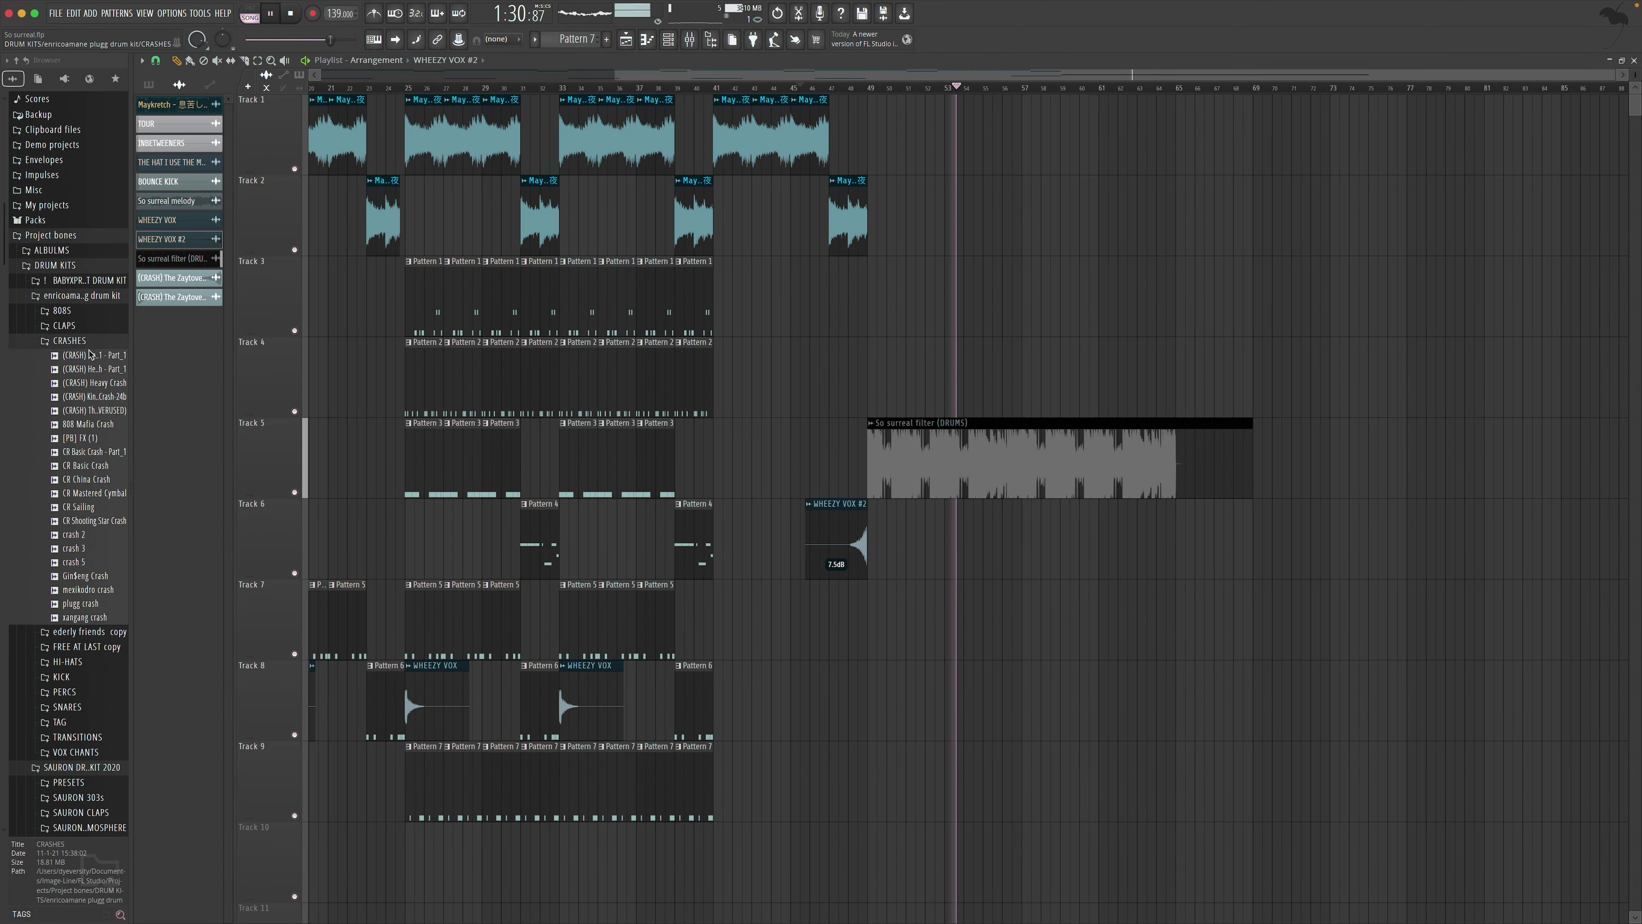
{"action": "left_click", "coordinate": [69, 340]}
{"action": "scroll", "coordinate": [88, 647], "scroll_direction": "down", "scroll_amount": 6}
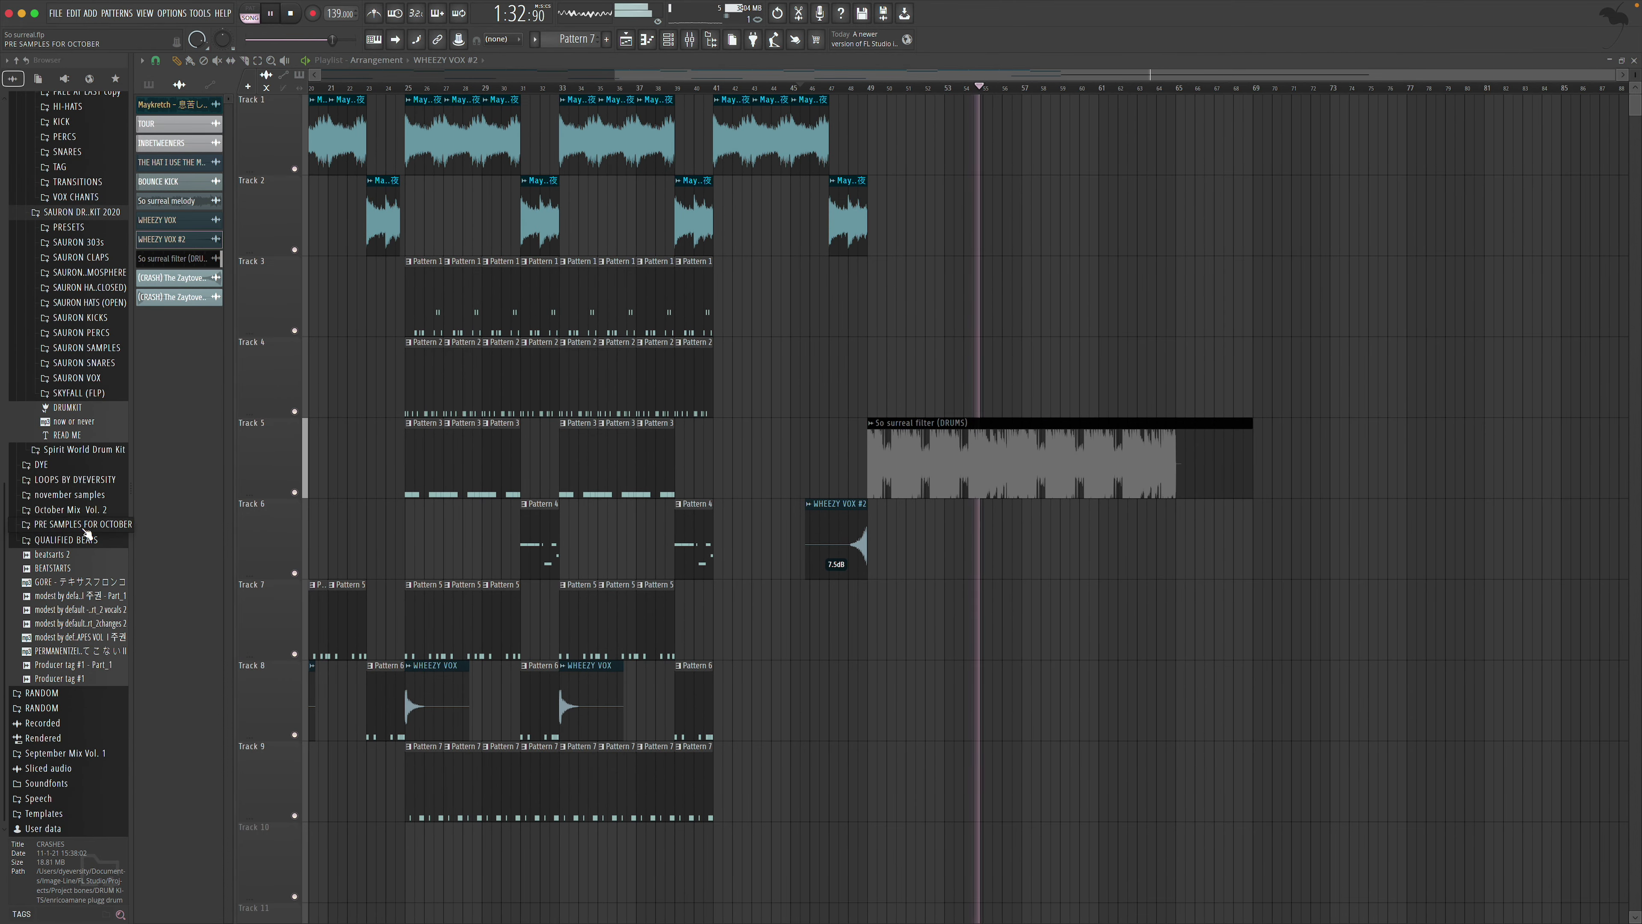
{"action": "left_click_drag", "start_coordinate": [61, 678], "coordinate": [780, 643]}
{"action": "scroll", "coordinate": [776, 642], "scroll_direction": "left", "scroll_amount": 6}
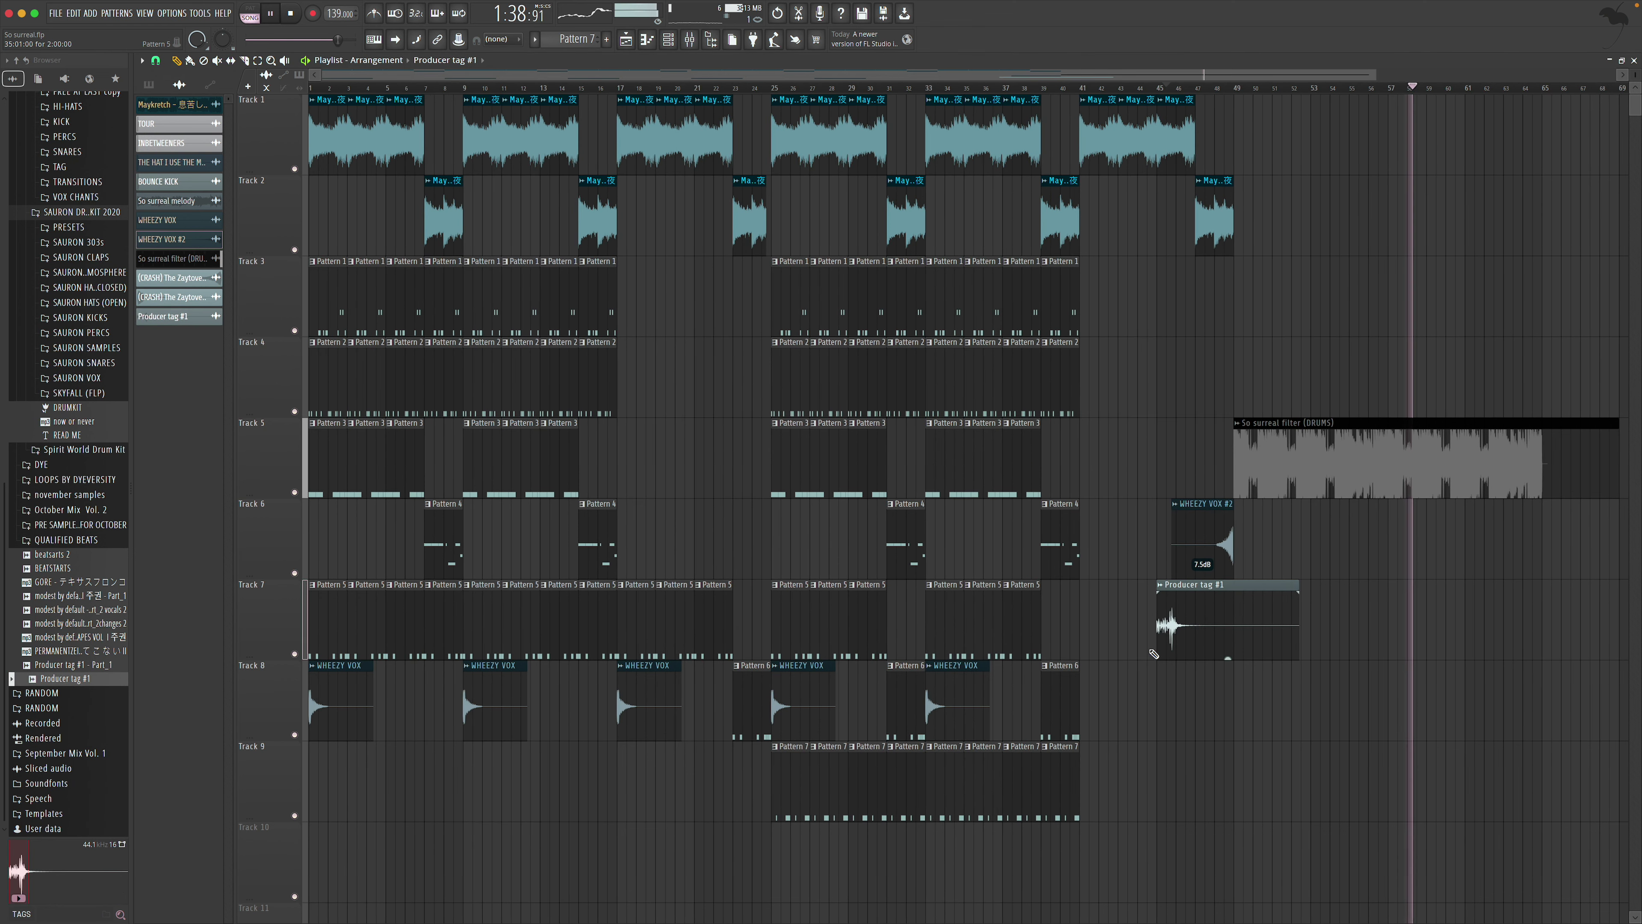
Play the arrangement from bar 16 and move the Producer tag #1 clip to bar 25 on Track 10
{"action": "left_click", "coordinate": [600, 88]}
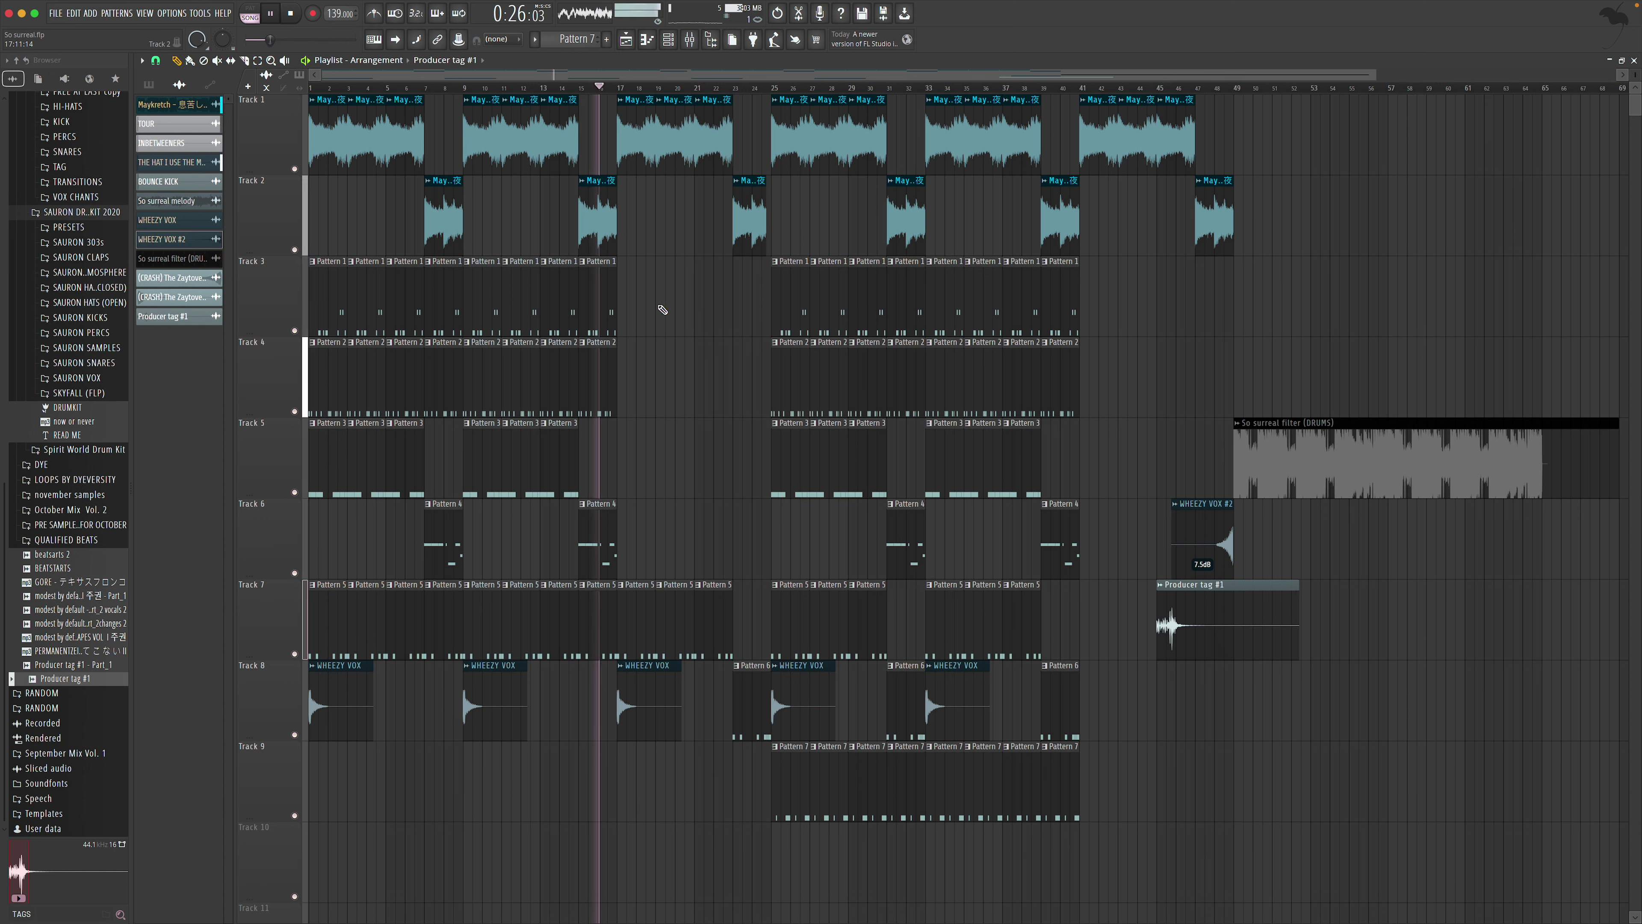
{"action": "left_click_drag", "start_coordinate": [1197, 633], "coordinate": [812, 876]}
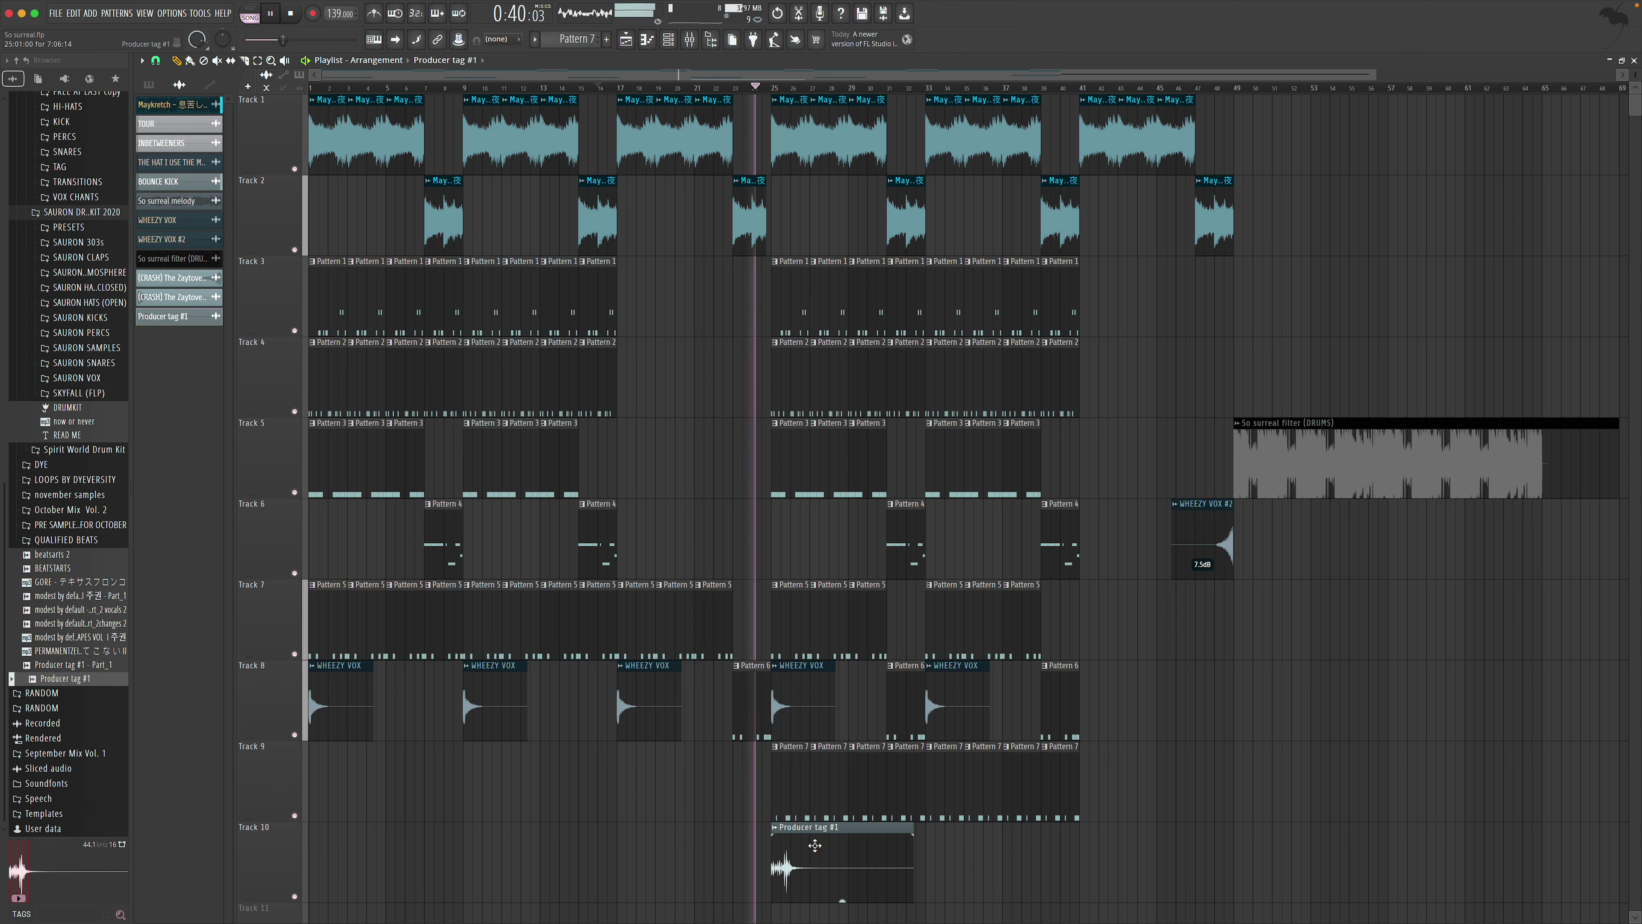
{"action": "key", "text": "space"}
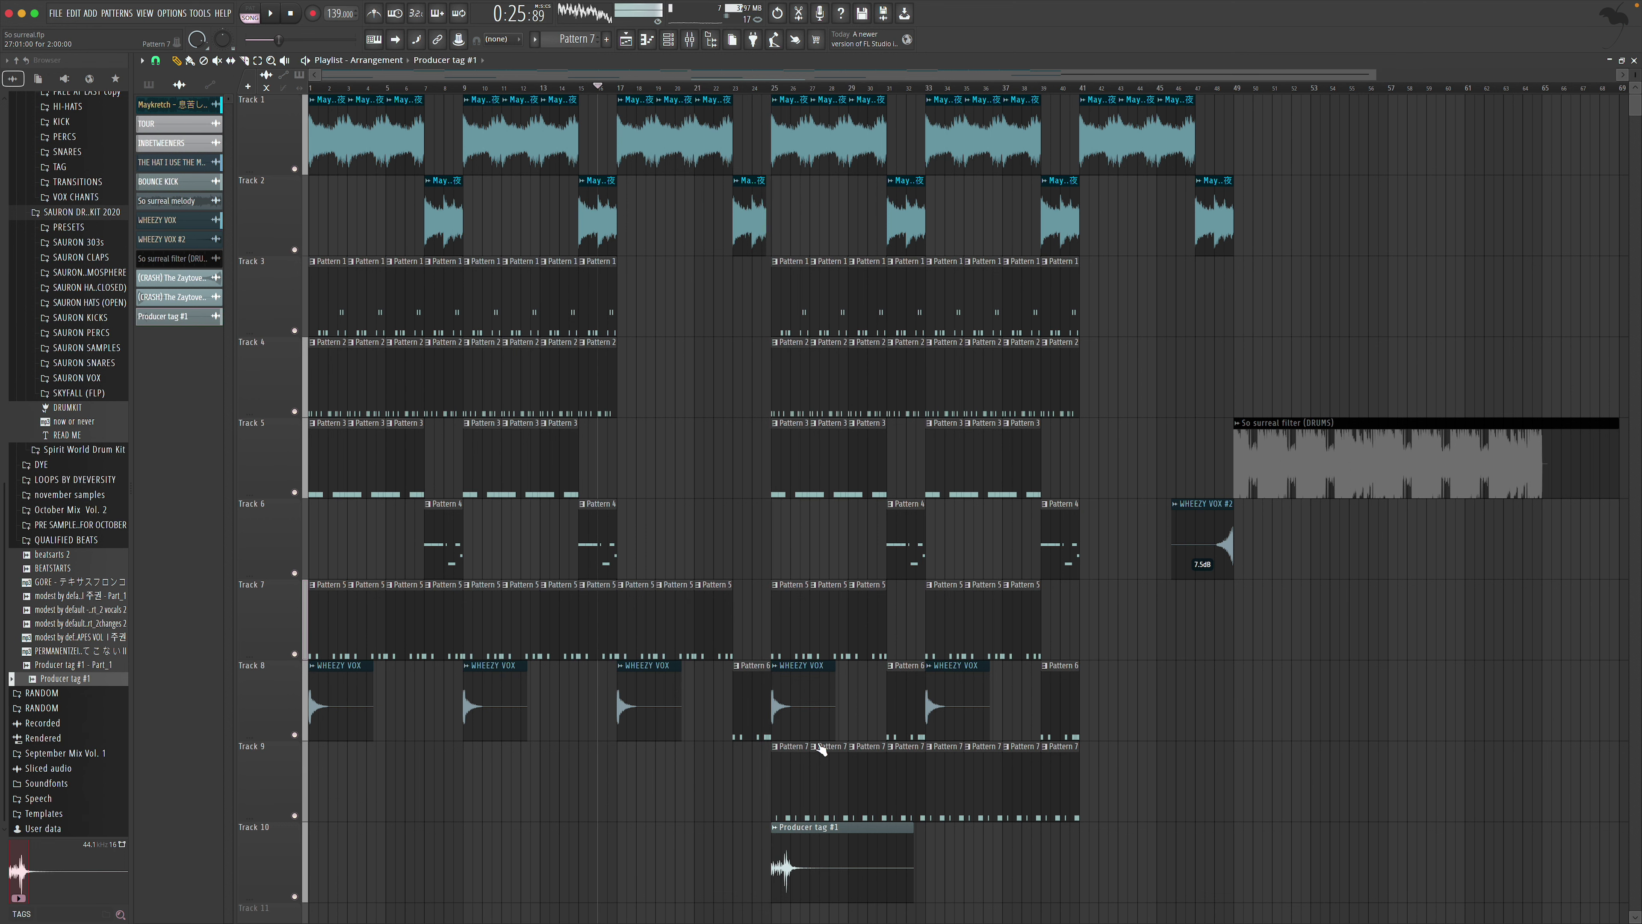
Change the playlist snap setting and trim the Producer tag #1 clip down to its opening phrase
{"action": "scroll", "coordinate": [801, 715], "scroll_direction": "down", "scroll_amount": 2}
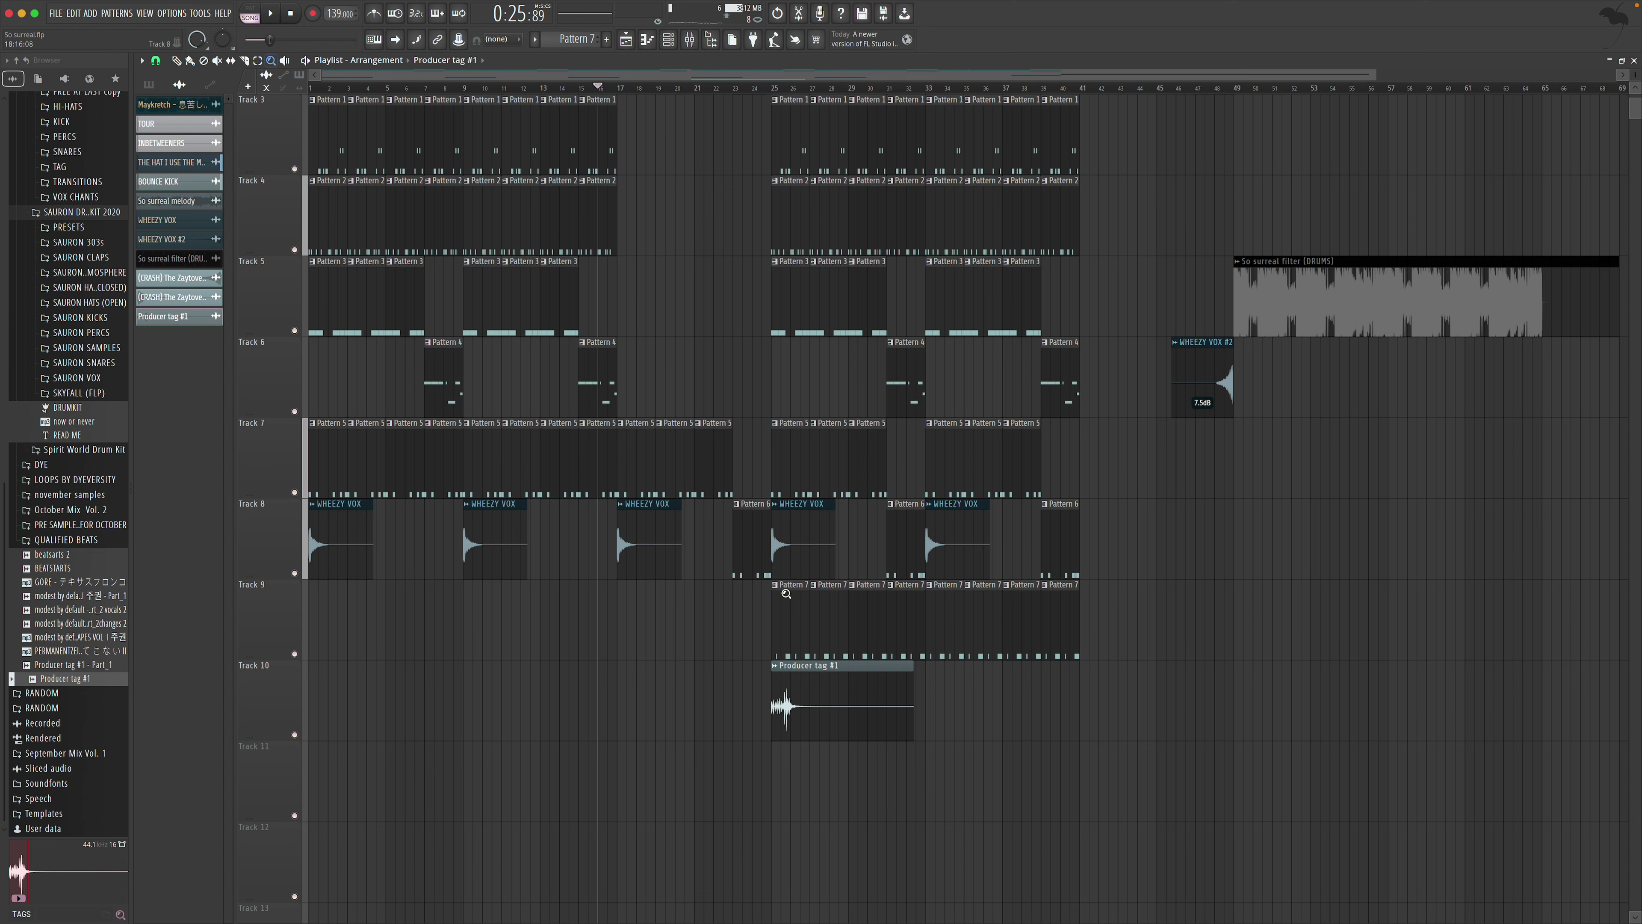
{"action": "left_click", "coordinate": [807, 711]}
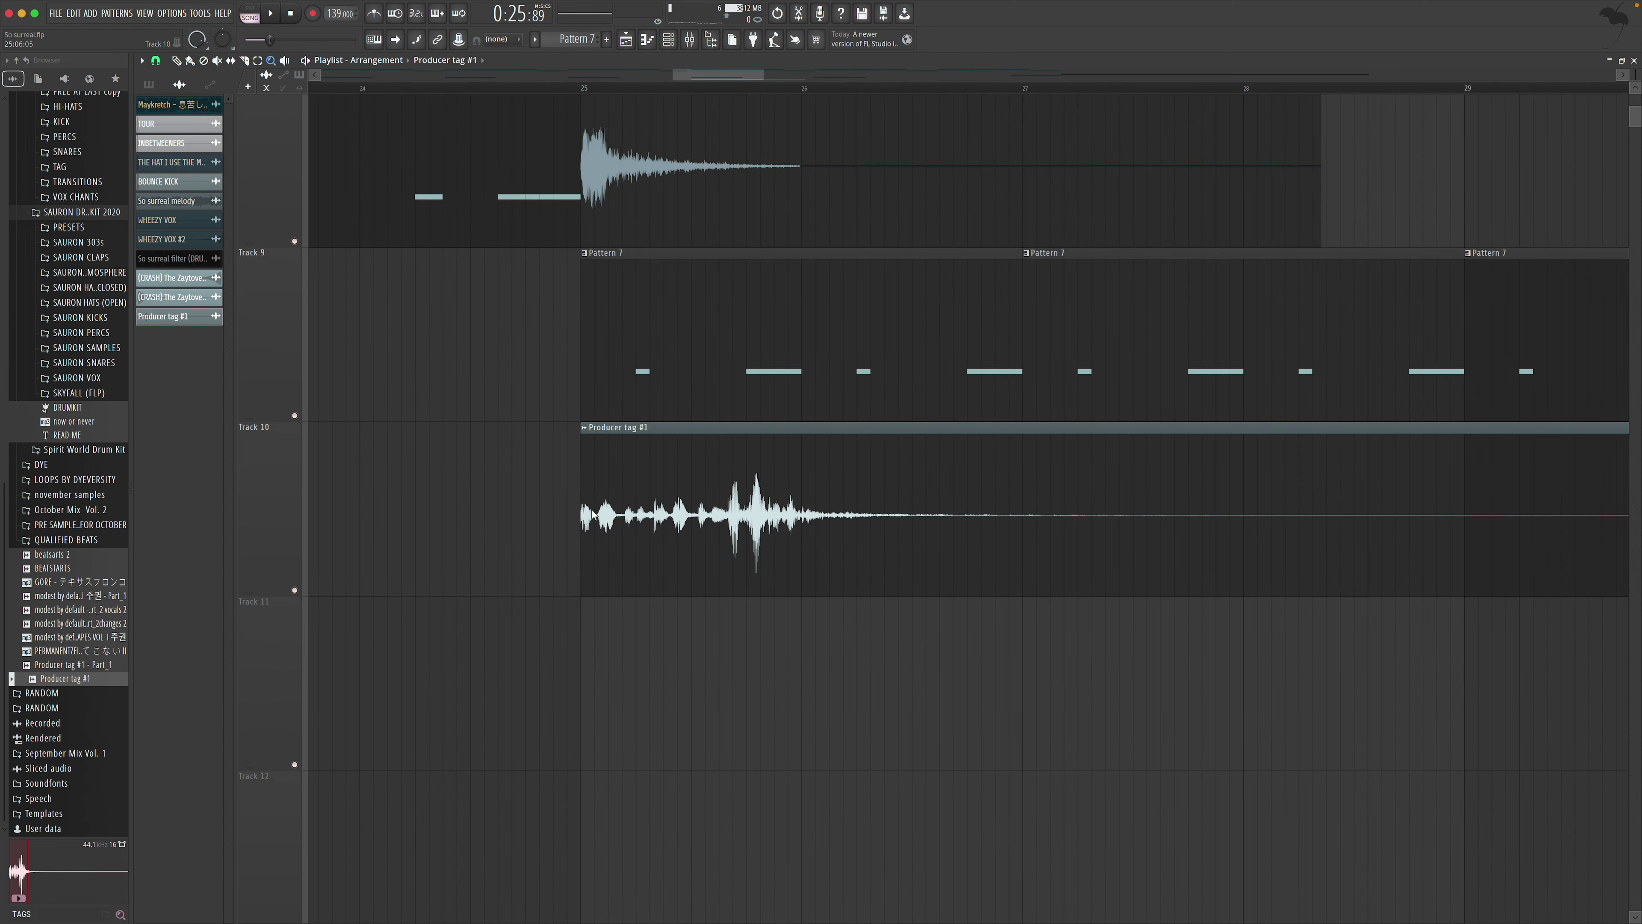
{"action": "left_click", "coordinate": [155, 60]}
{"action": "left_click", "coordinate": [165, 105]}
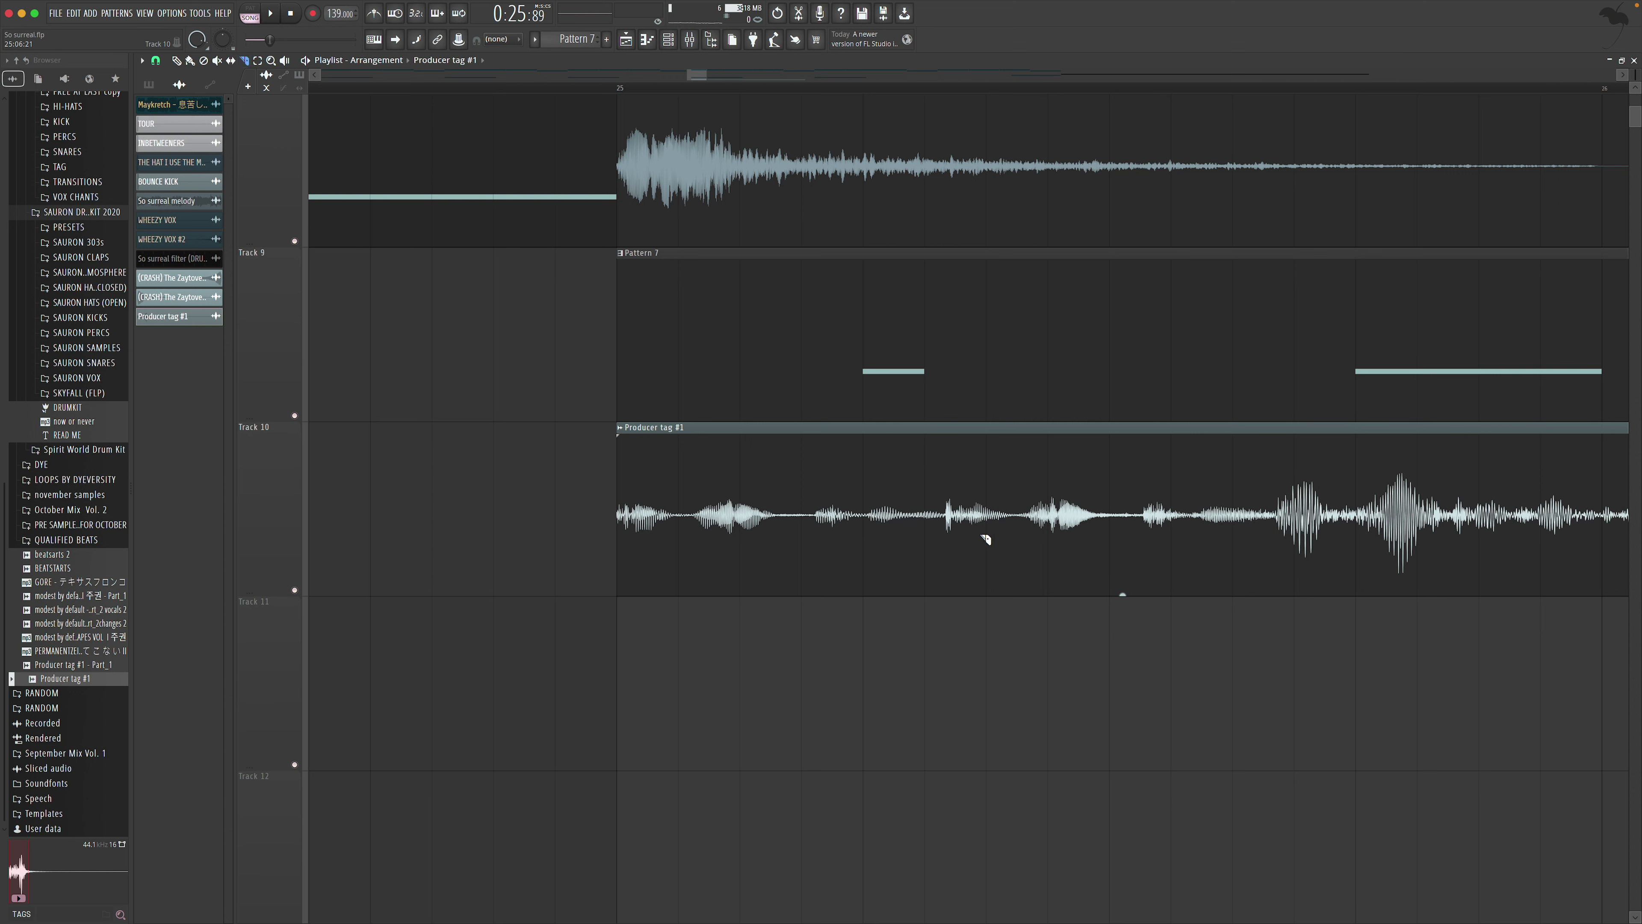
{"action": "right_click", "coordinate": [1191, 580]}
{"action": "left_click", "coordinate": [271, 74]}
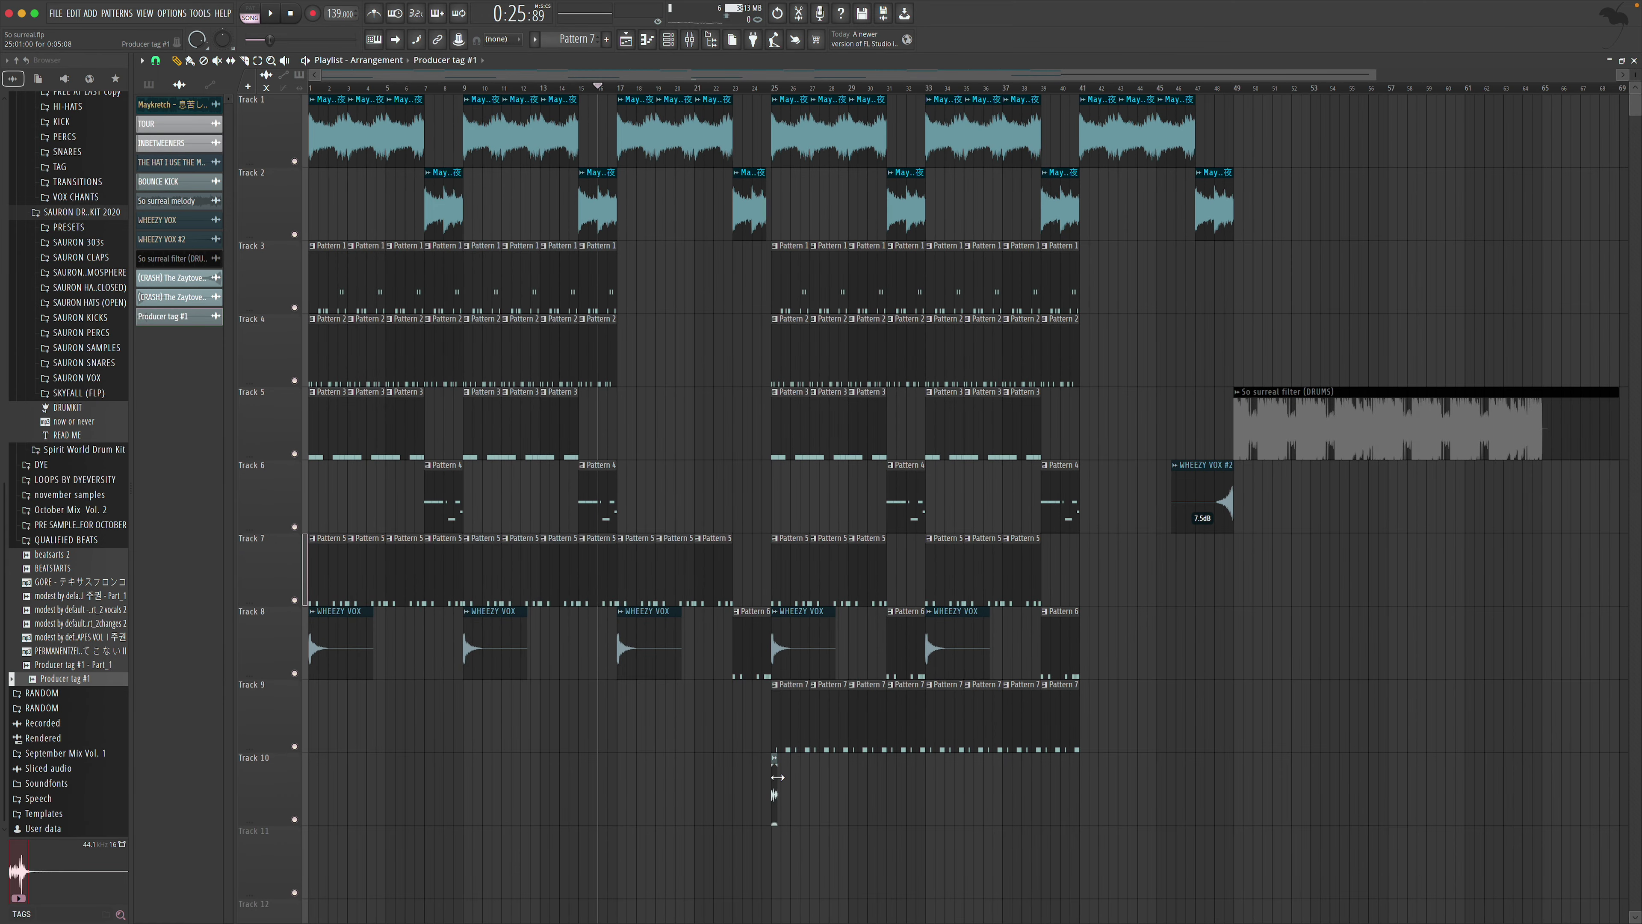
Move the trimmed Producer tag #1 clip on Track 10 so it starts just before bar 41, auditioning its timing
{"action": "key", "text": "space"}
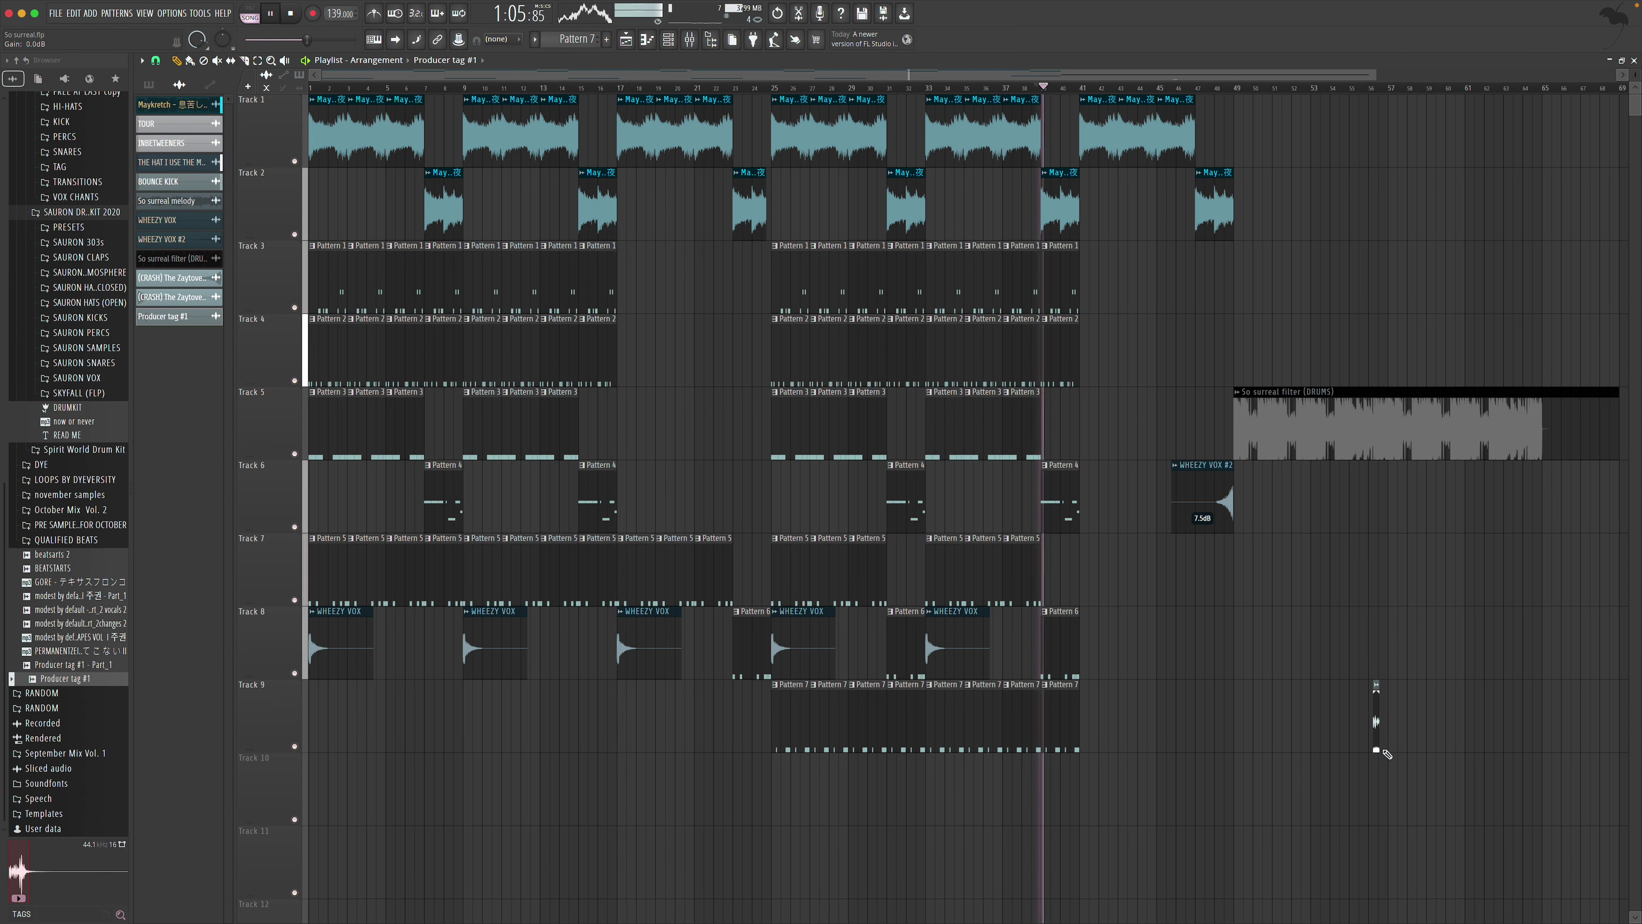
{"action": "left_click_drag", "start_coordinate": [1386, 754], "coordinate": [1094, 806]}
{"action": "key", "text": "space"}
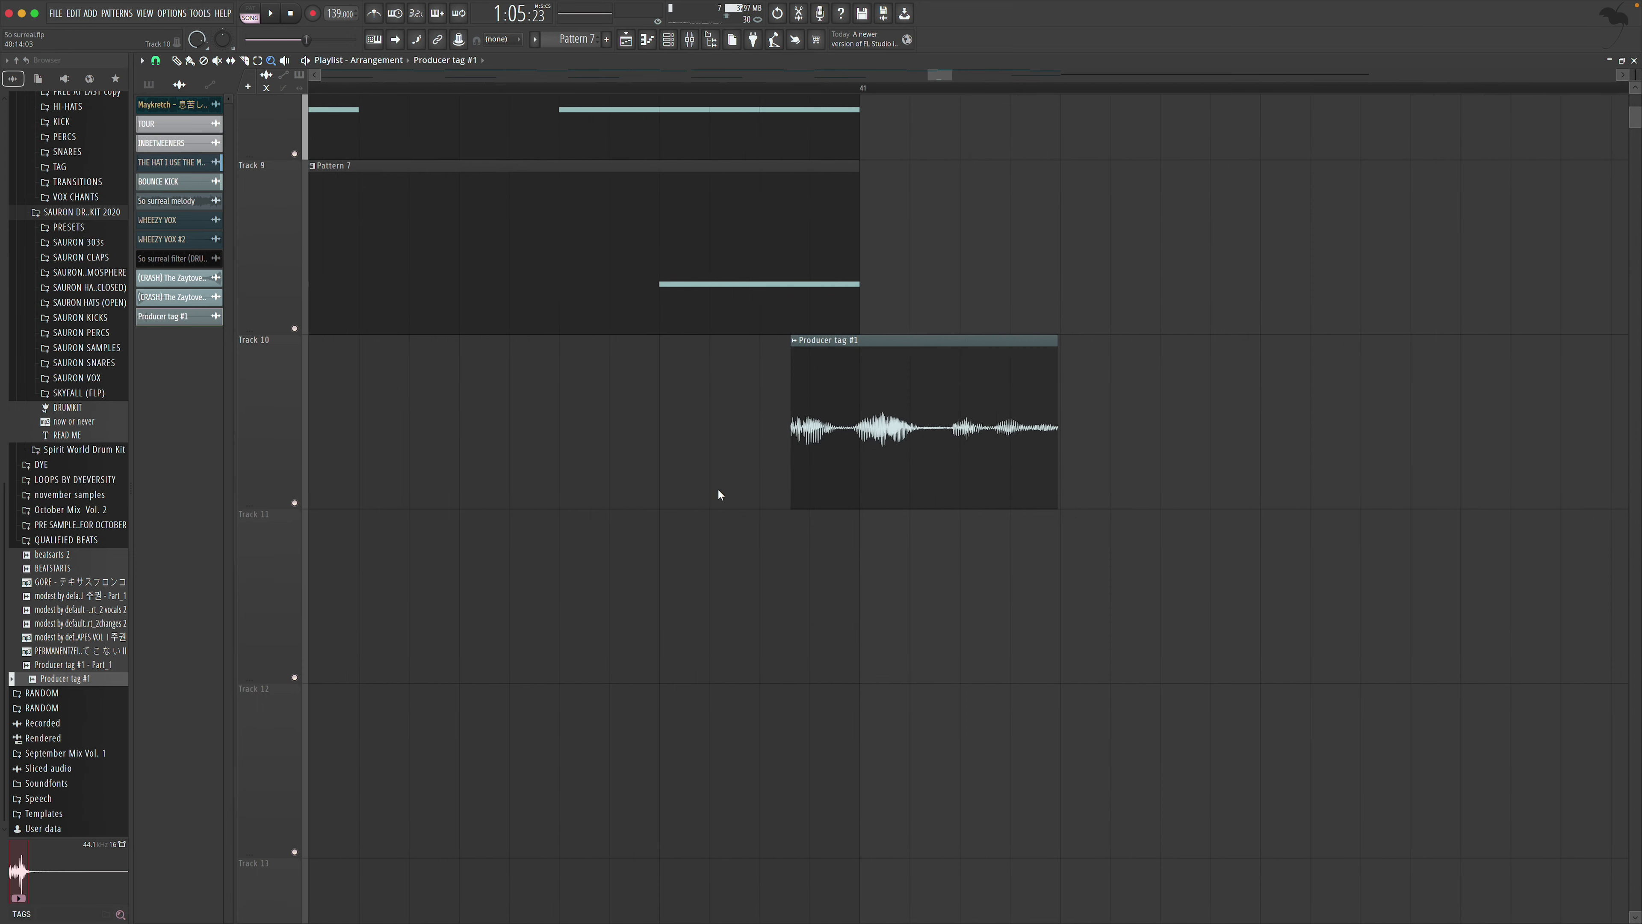
{"action": "key", "text": "space"}
{"action": "mouse_move", "coordinate": [1052, 414]}
{"action": "left_mouse_down"}
{"action": "mouse_move", "coordinate": [1011, 426]}
{"action": "mouse_move", "coordinate": [1077, 427]}
{"action": "left_mouse_up"}
{"action": "key", "text": "space"}
Show all channels in the channel rack and route the Producer tag #1 channel to mixer insert 13
{"action": "key", "text": "F6"}
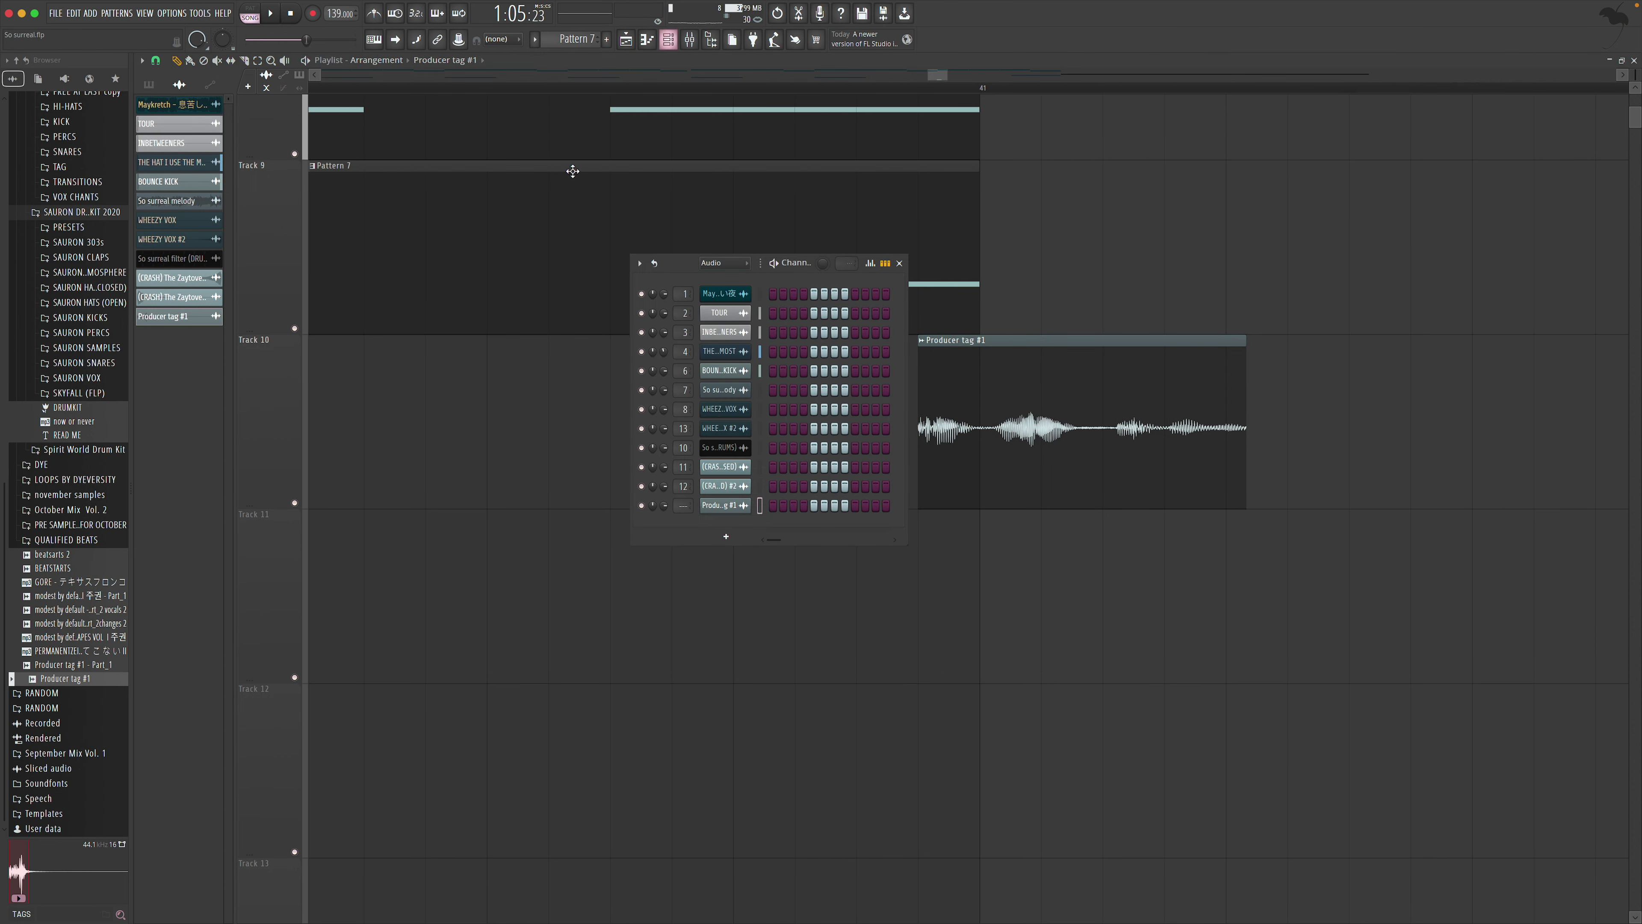
{"action": "left_click", "coordinate": [720, 280]}
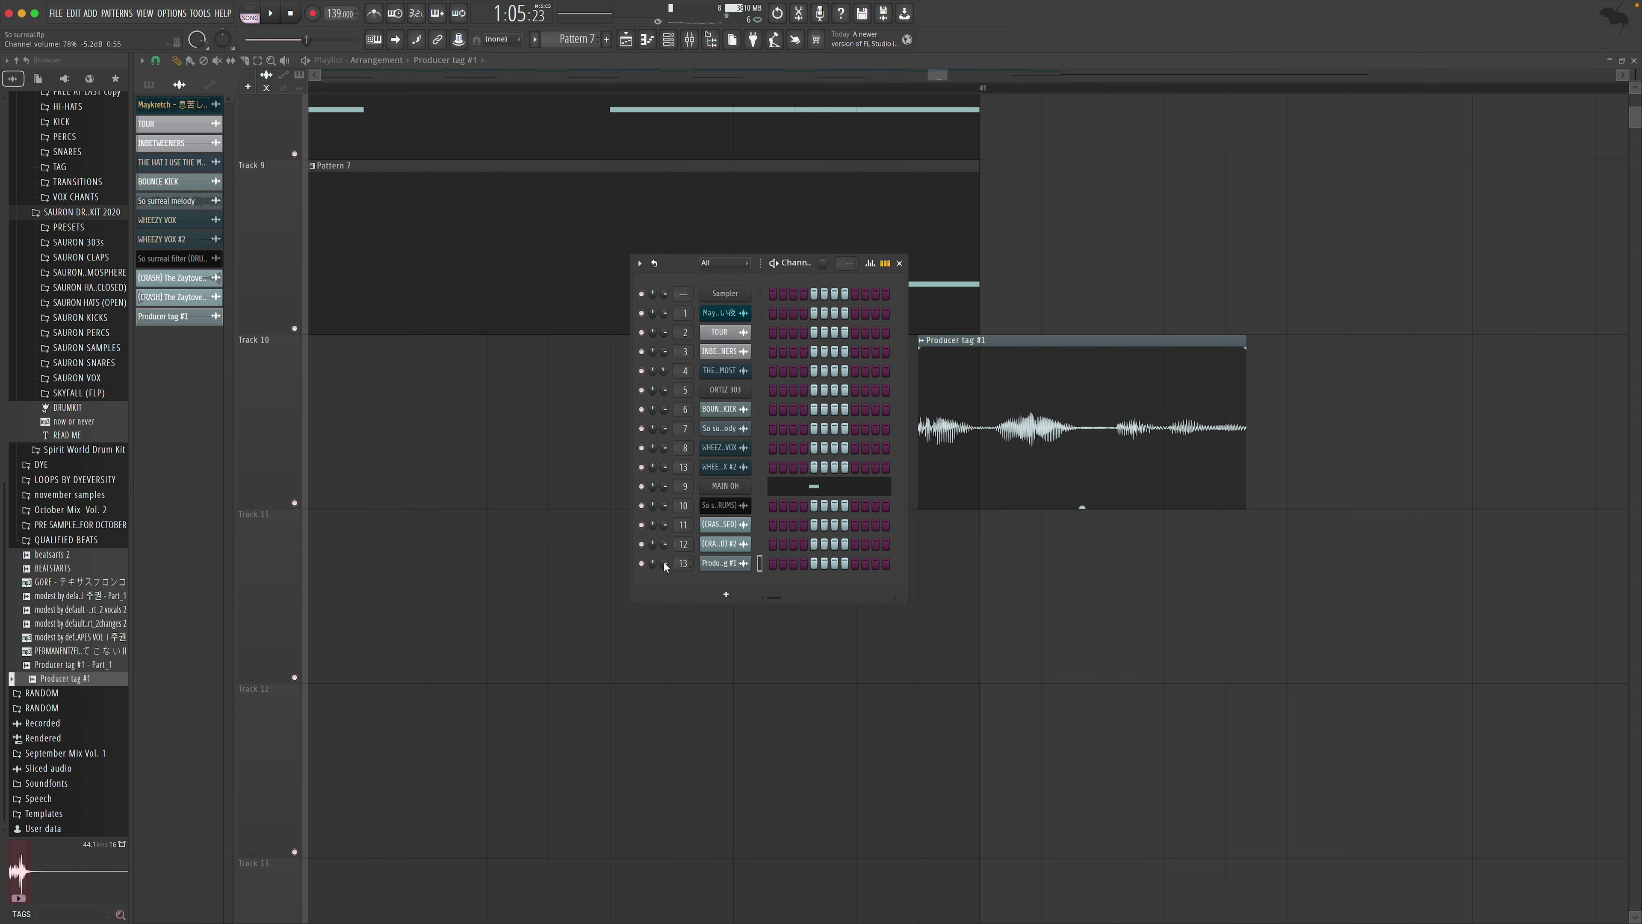
{"action": "left_click", "coordinate": [898, 262]}
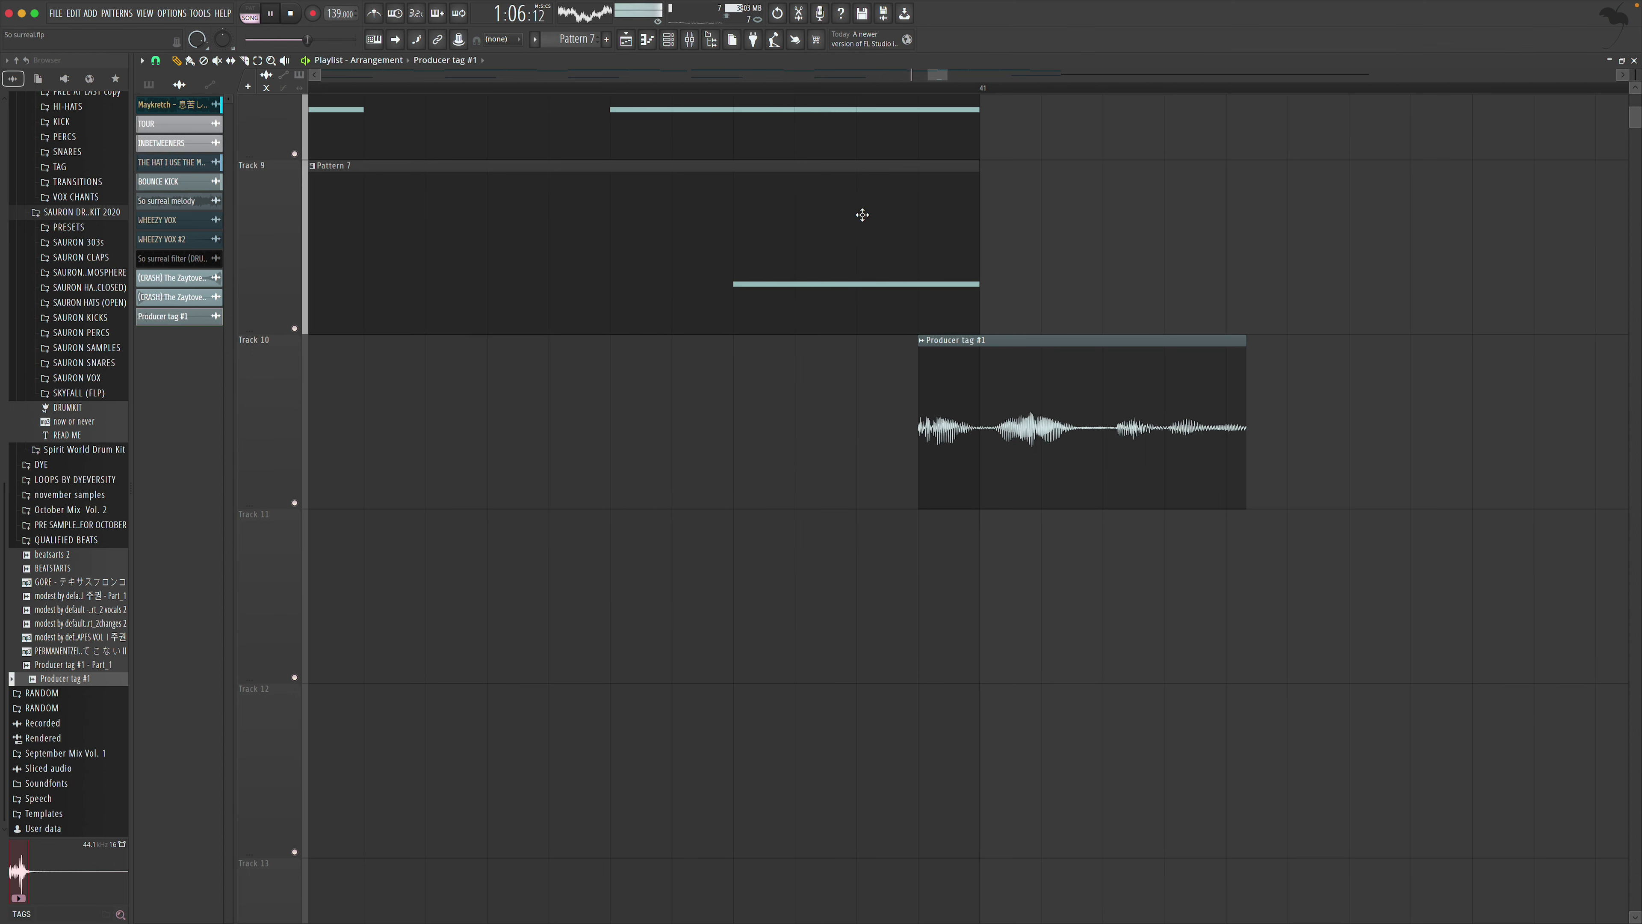
Load Fruity Reeverb 2 and Fruity Delay 3 on mixer insert 13, with the delay's feedback level at 62.5%
{"action": "left_click", "coordinate": [697, 44]}
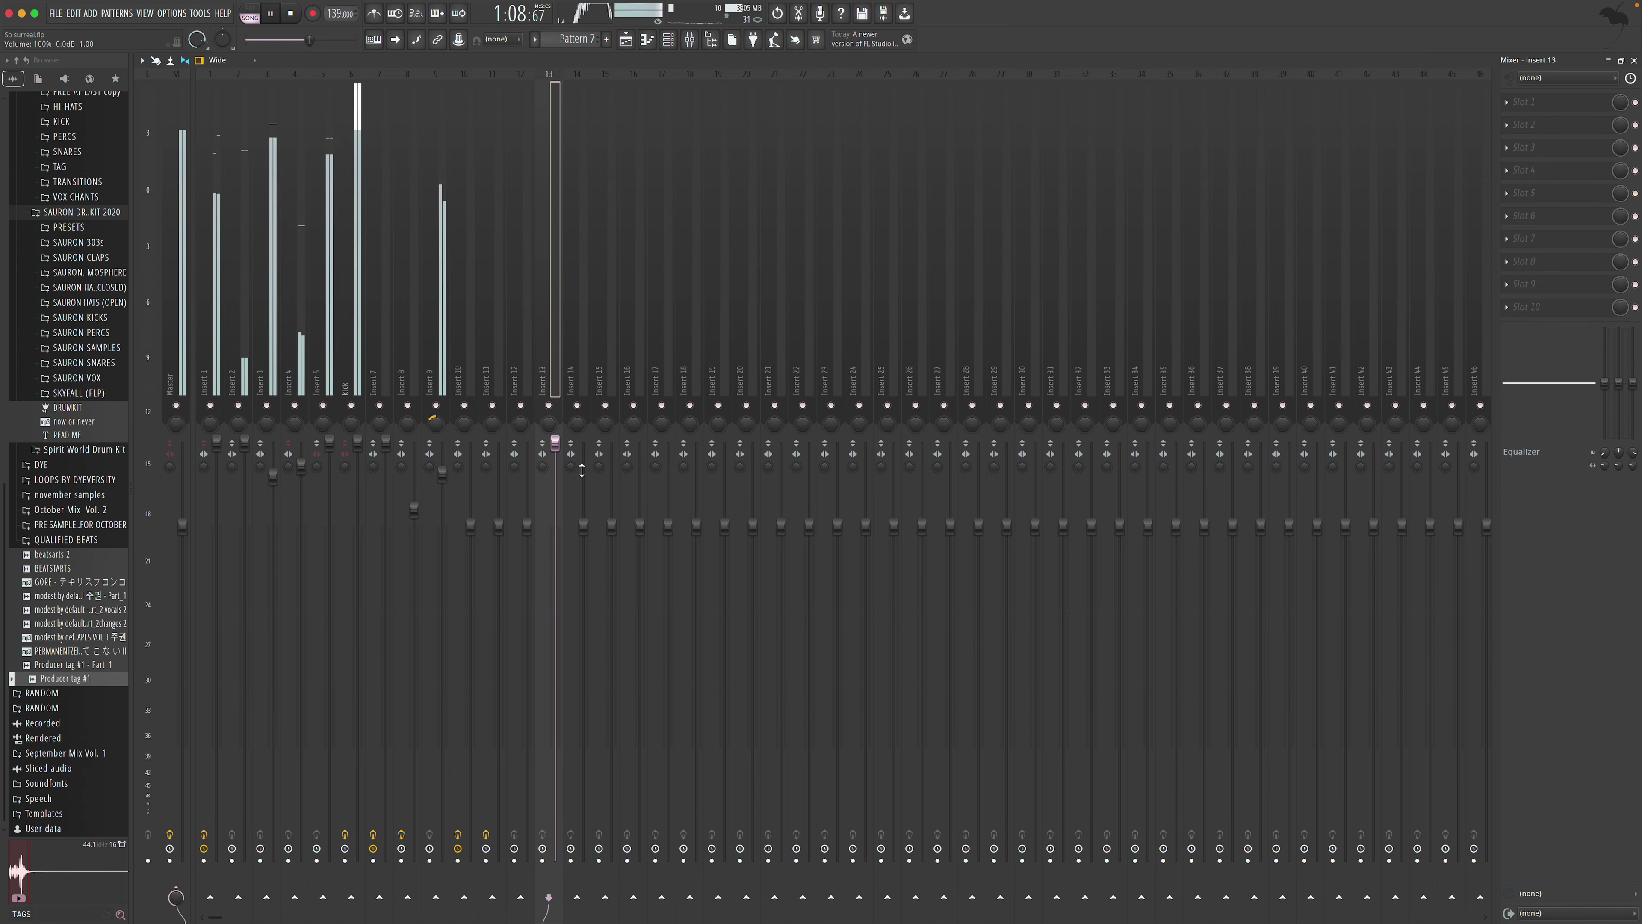
{"action": "left_click", "coordinate": [1599, 120]}
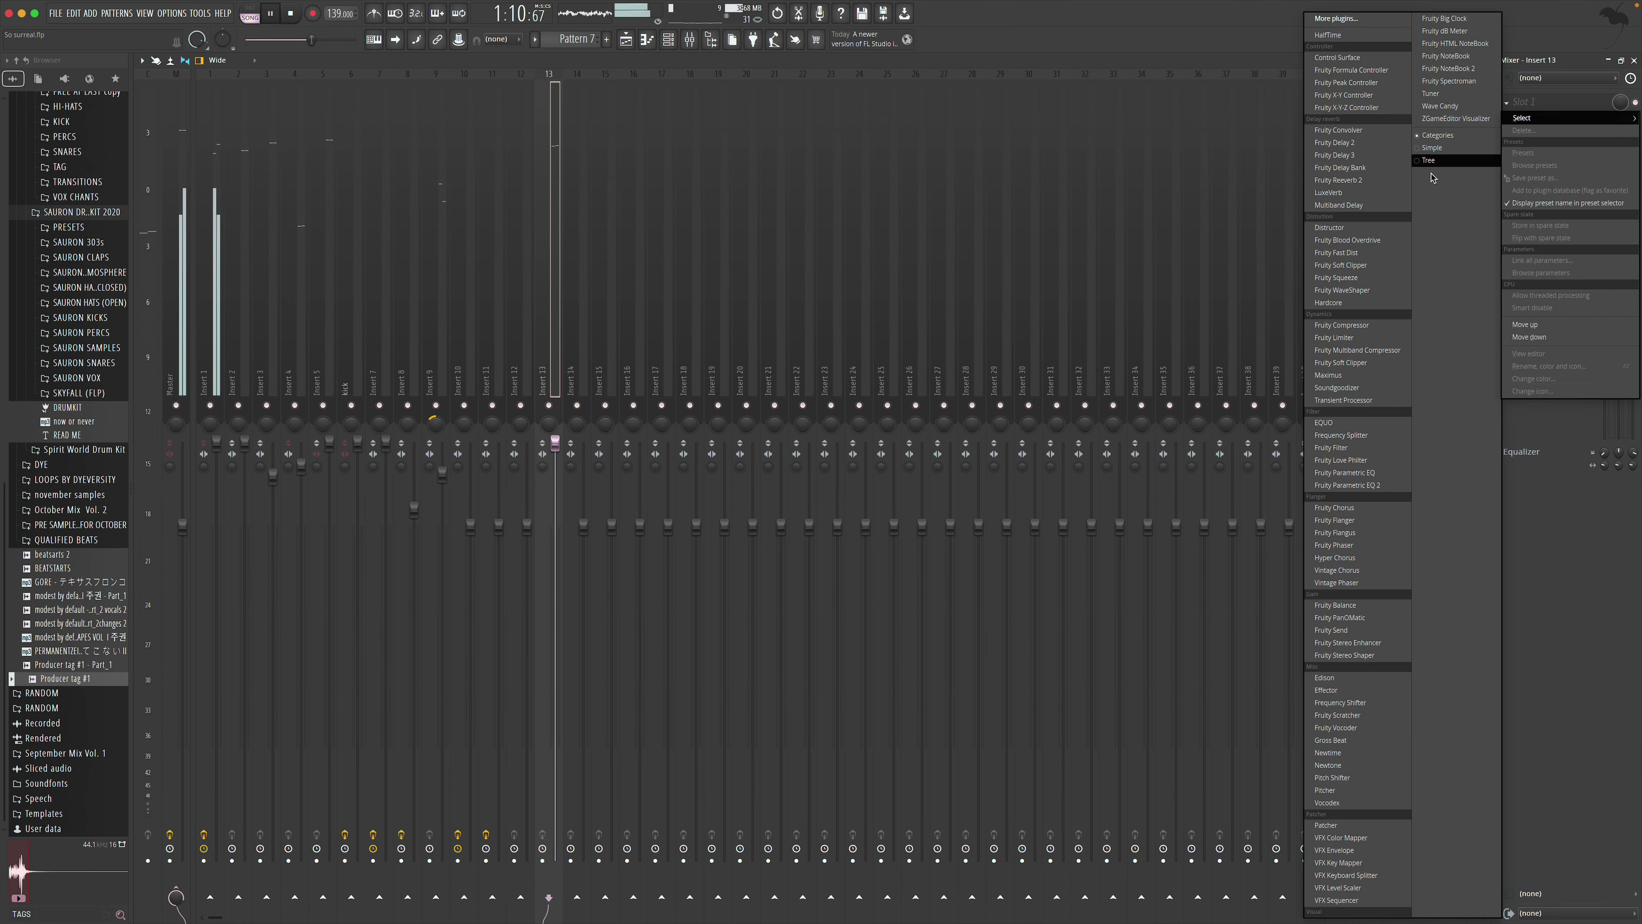
{"action": "left_click", "coordinate": [1338, 180]}
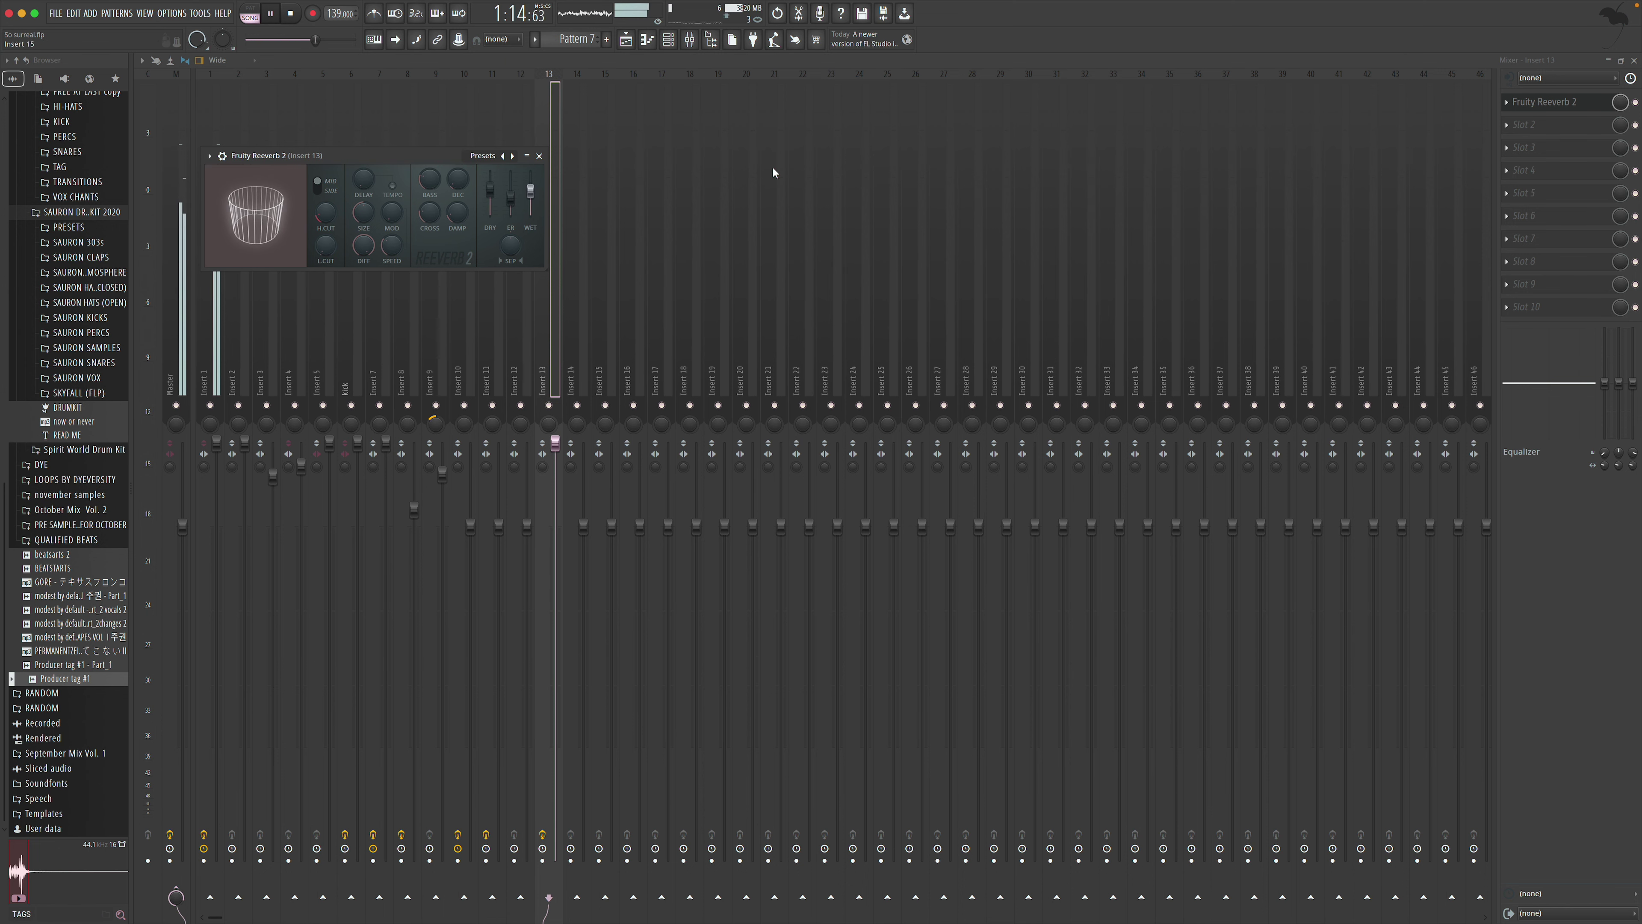
{"action": "left_click", "coordinate": [1539, 124]}
{"action": "left_click", "coordinate": [1336, 155]}
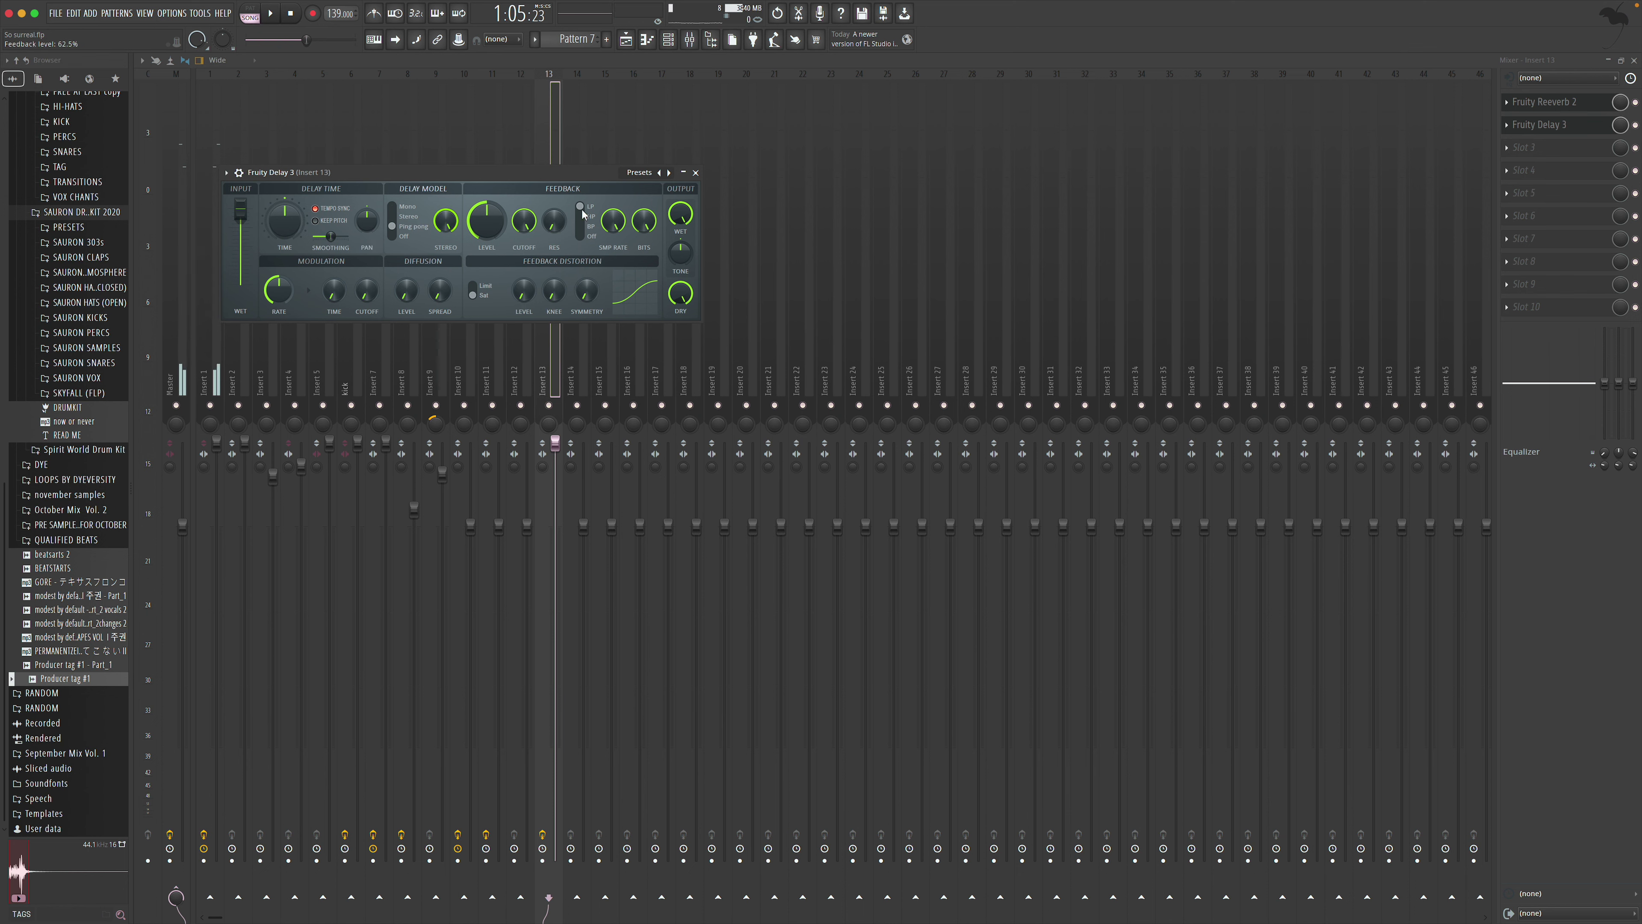
{"action": "left_click", "coordinate": [698, 172]}
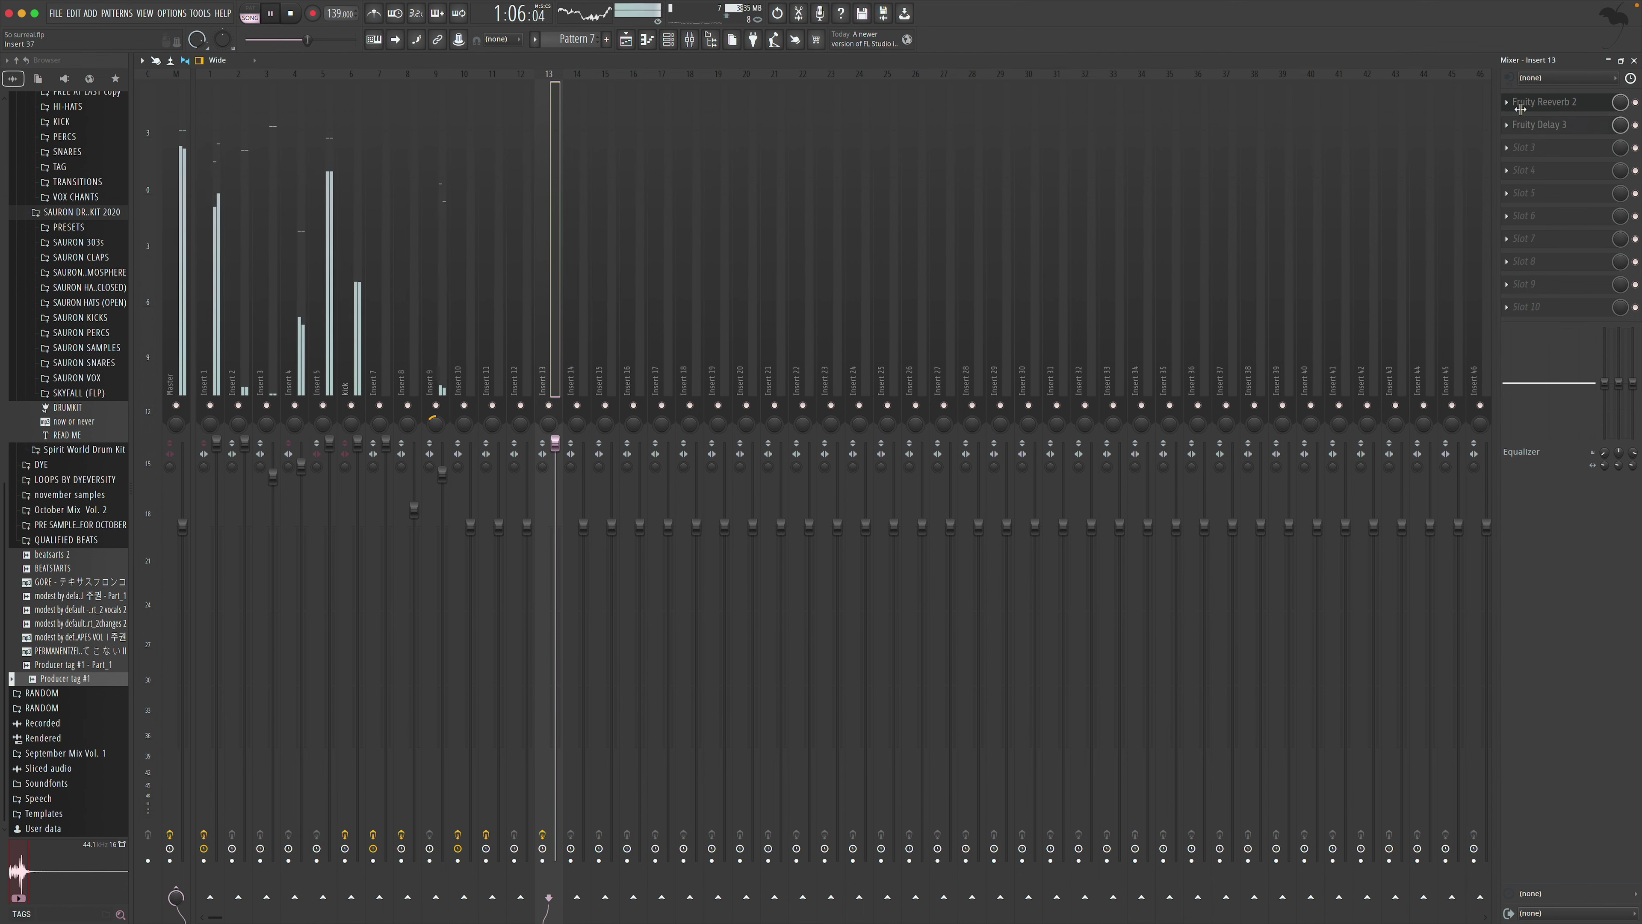
Raise the dry level of Fruity Reeverb 2 on insert 13 and replay the arrangement from about bar 39
{"action": "left_click", "coordinate": [1634, 61]}
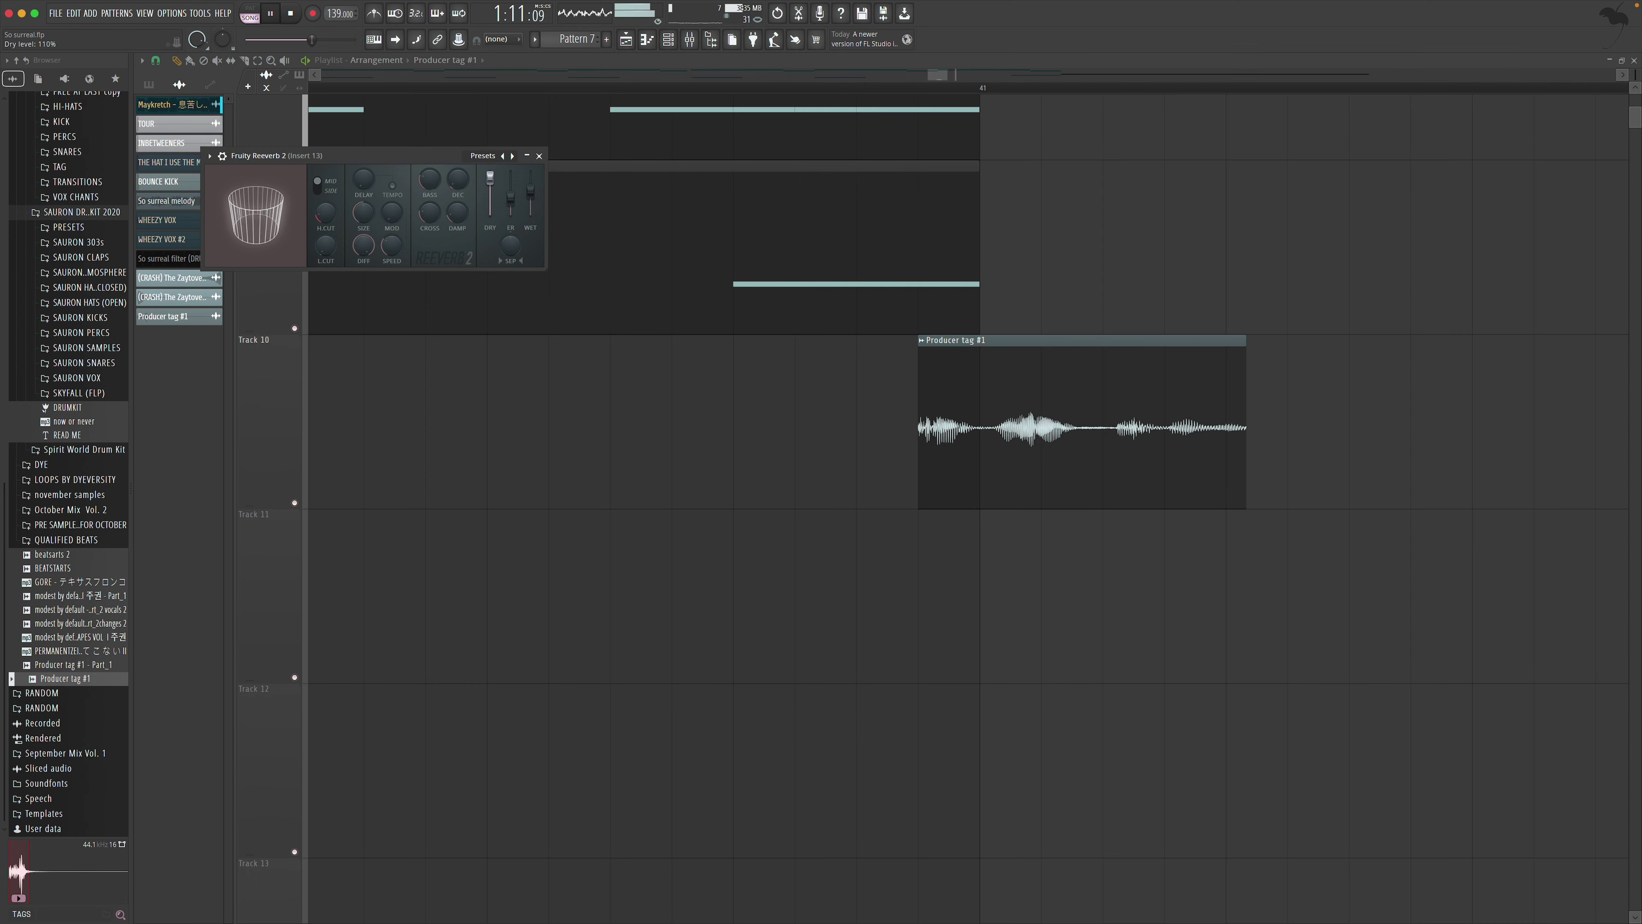
{"action": "left_click", "coordinate": [539, 156]}
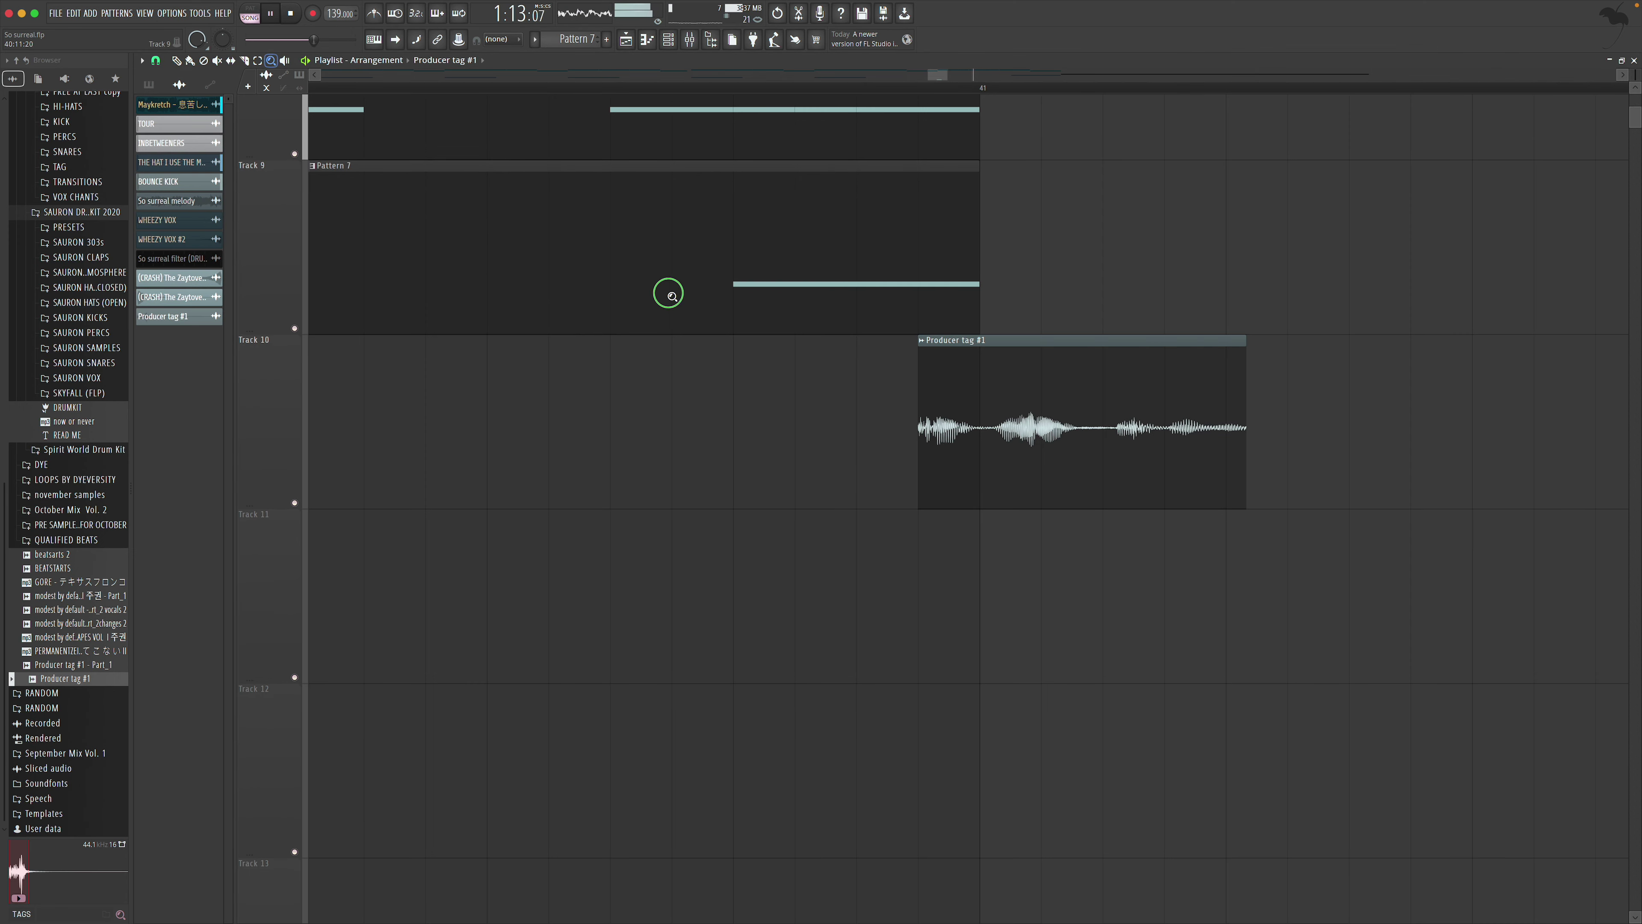
{"action": "right_click", "coordinate": [669, 293]}
{"action": "left_click", "coordinate": [1045, 88]}
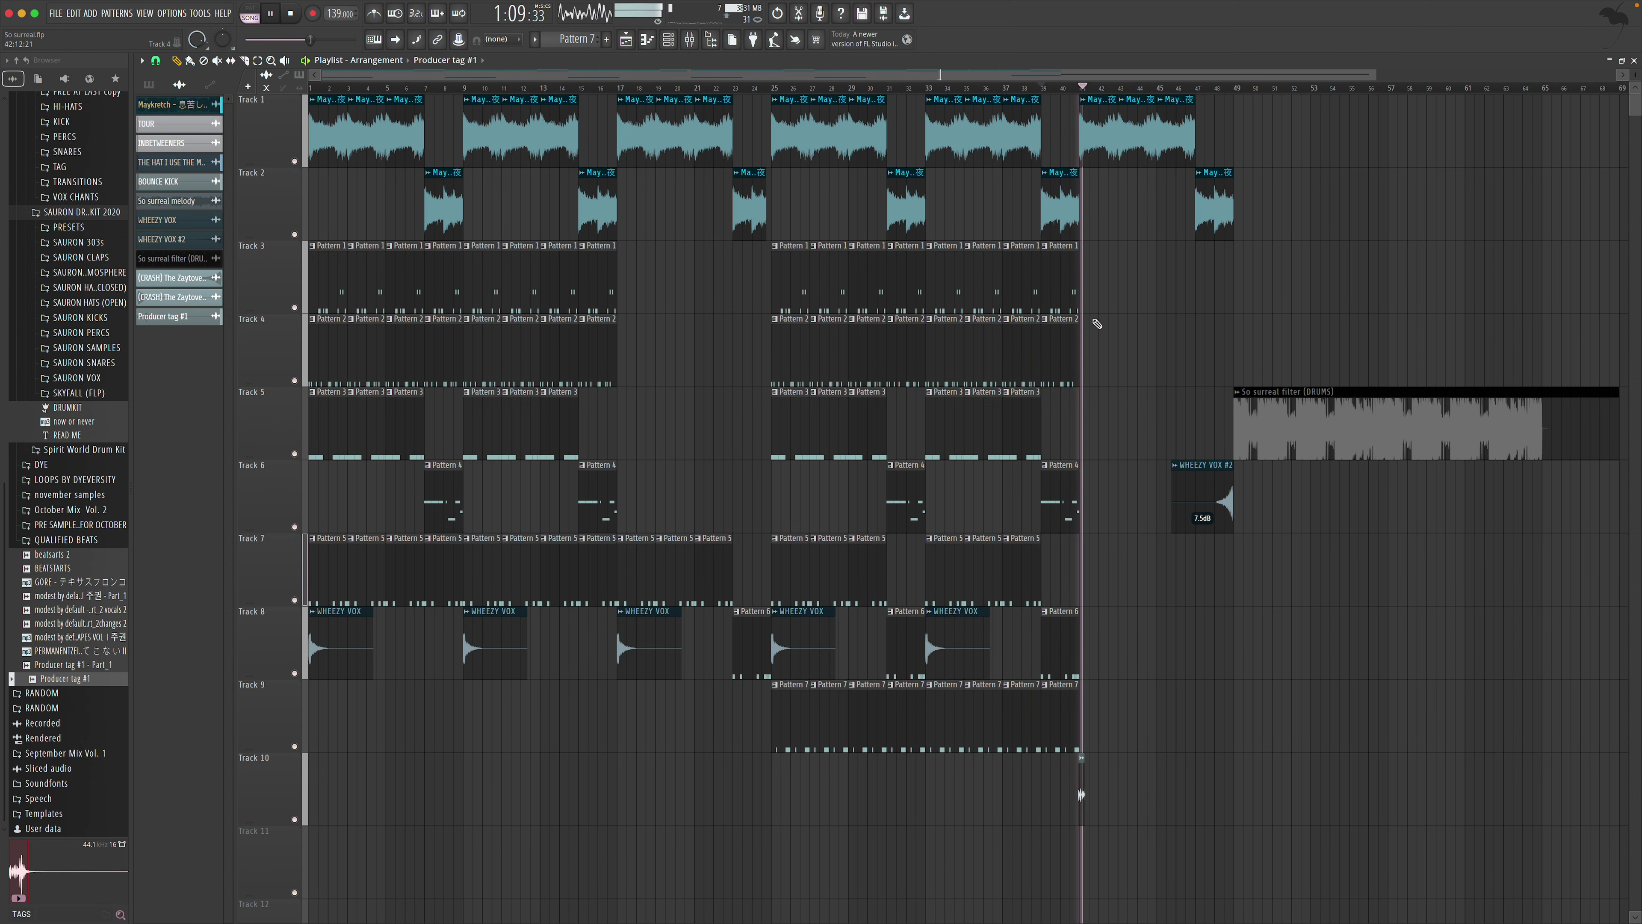
Lower the volume fader of mixer insert 13 during playback, and change the playlist snap setting again
{"action": "key", "text": "F9"}
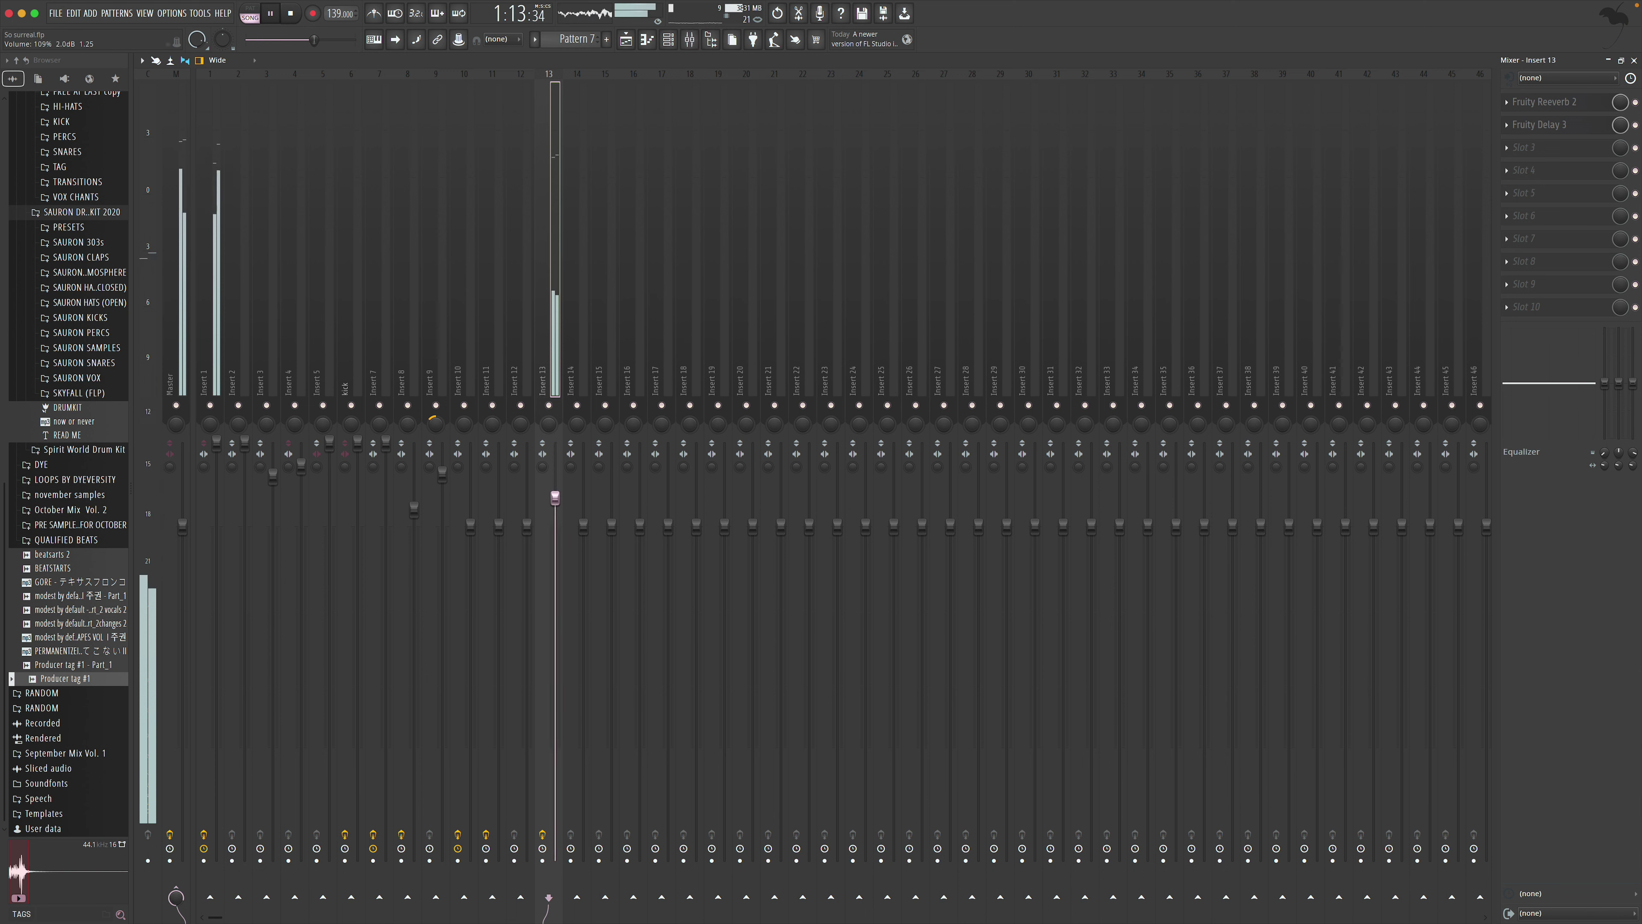
{"action": "left_click_drag", "start_coordinate": [555, 500], "coordinate": [556, 515]}
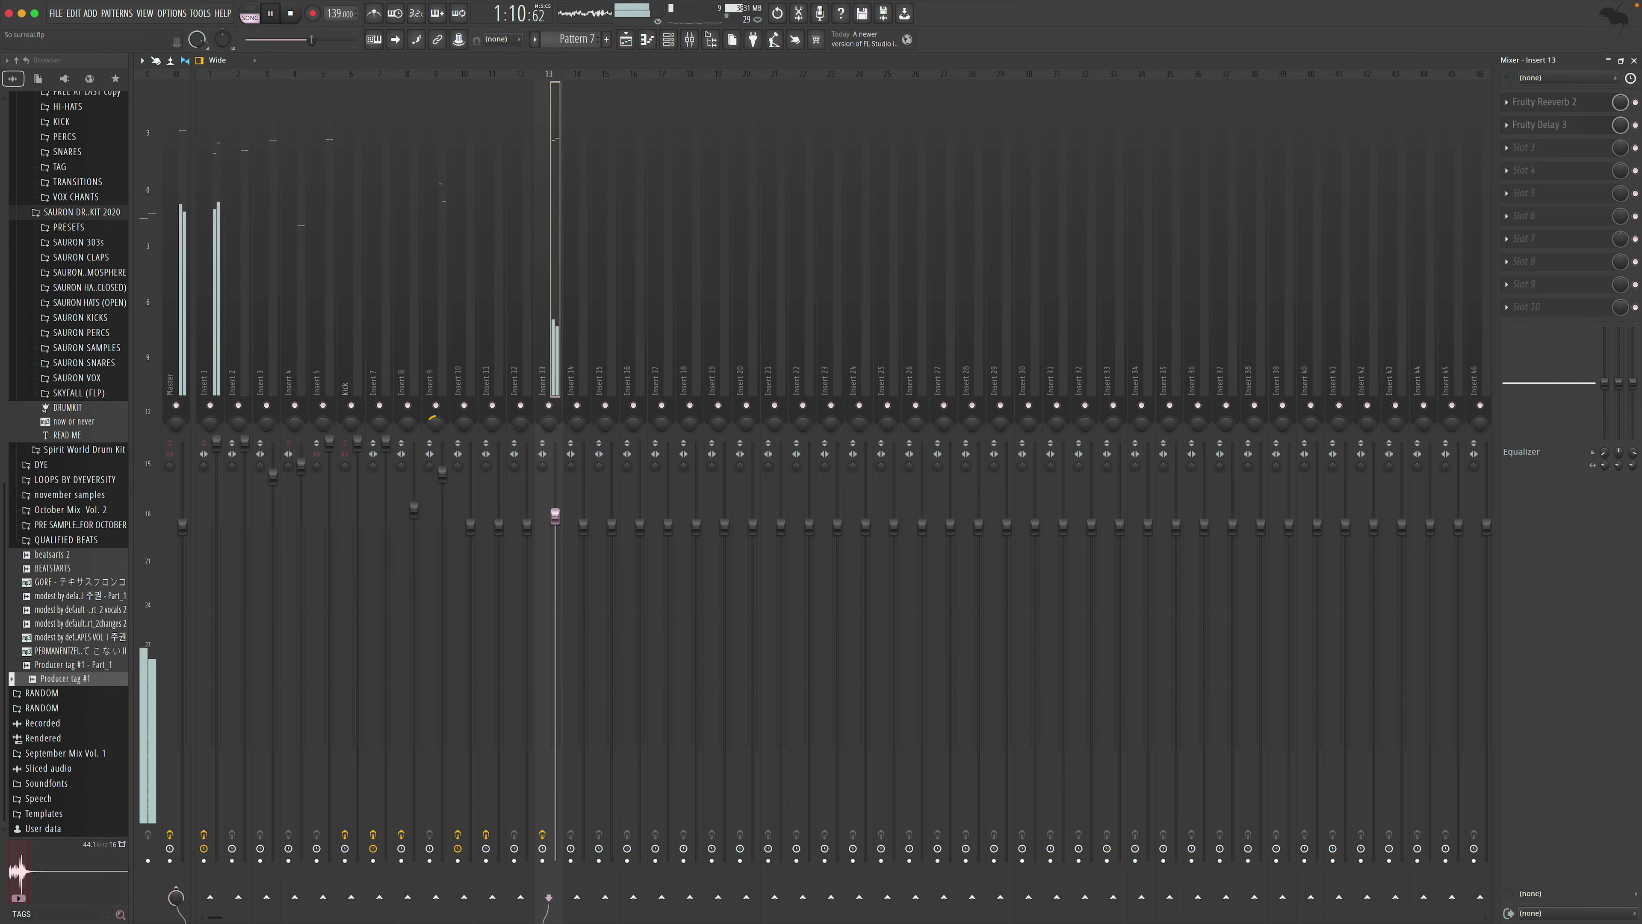
{"action": "key", "text": "F9"}
{"action": "left_click", "coordinate": [157, 61]}
{"action": "left_click", "coordinate": [171, 97]}
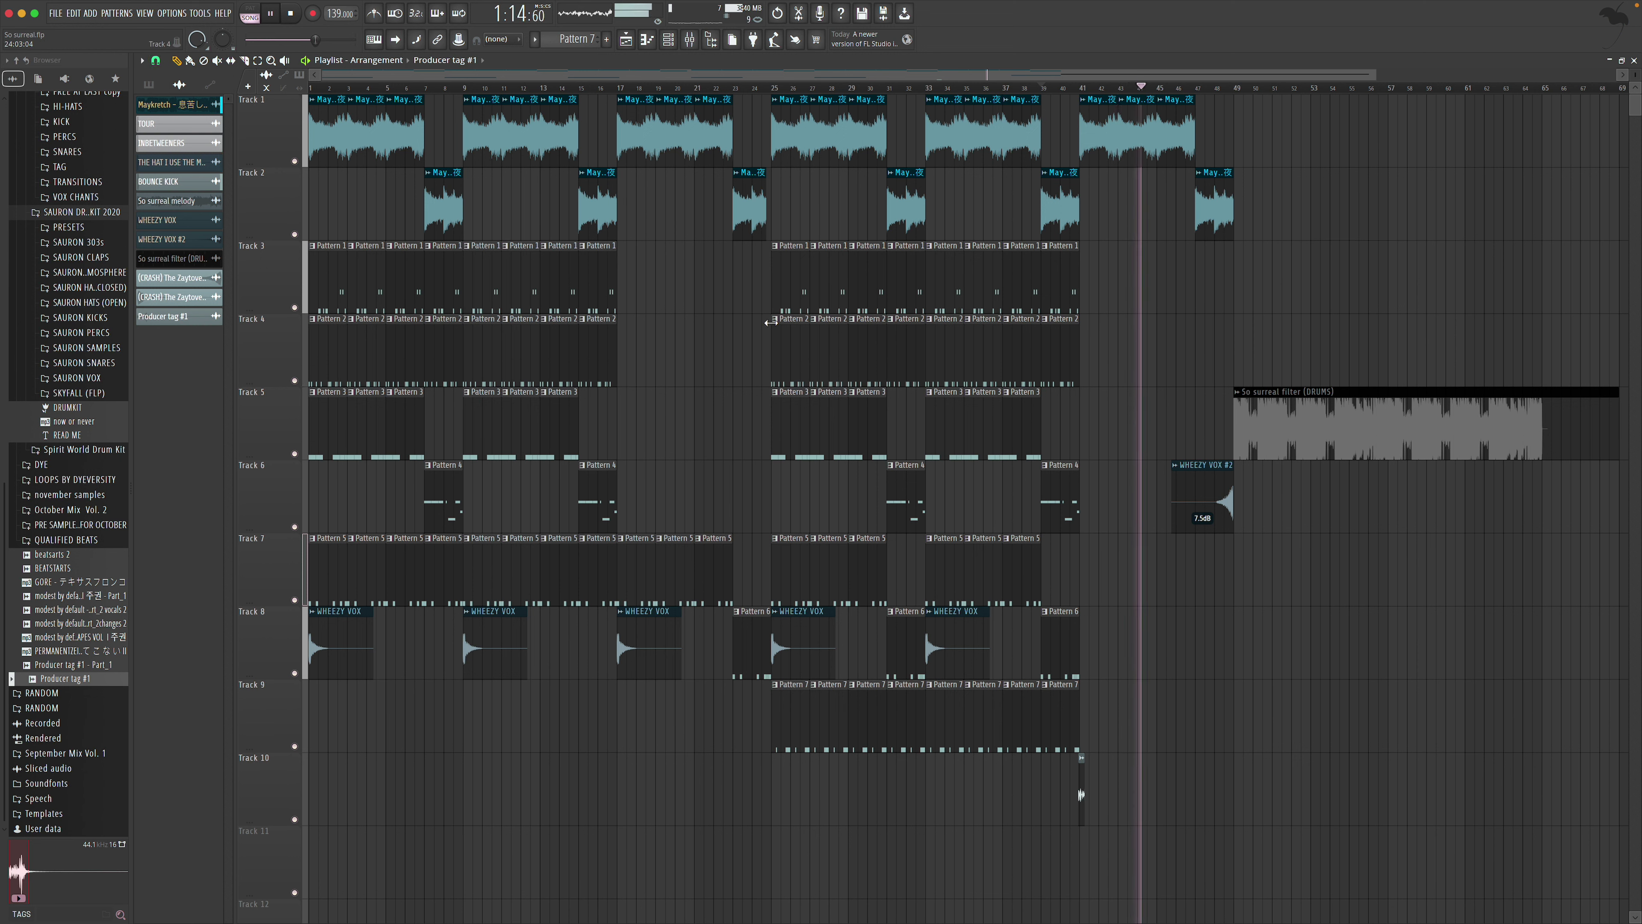
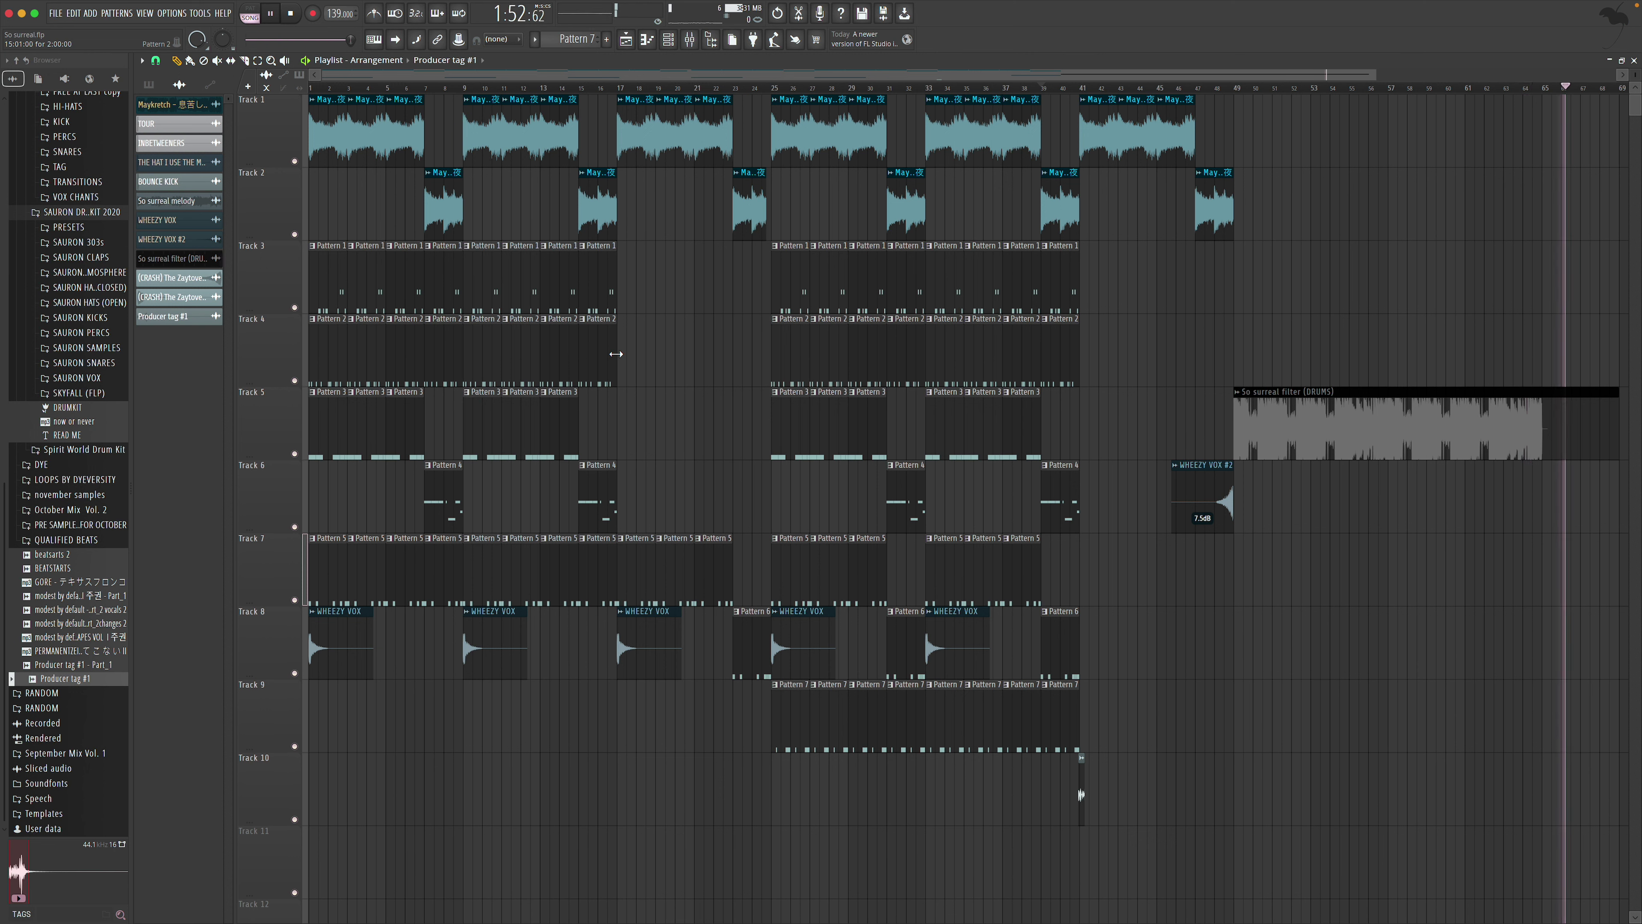
Play the arrangement near bar 39, solo Track 6, and examine Pattern 4's ORTIZ 303 notes in the piano roll
{"action": "key", "text": "space"}
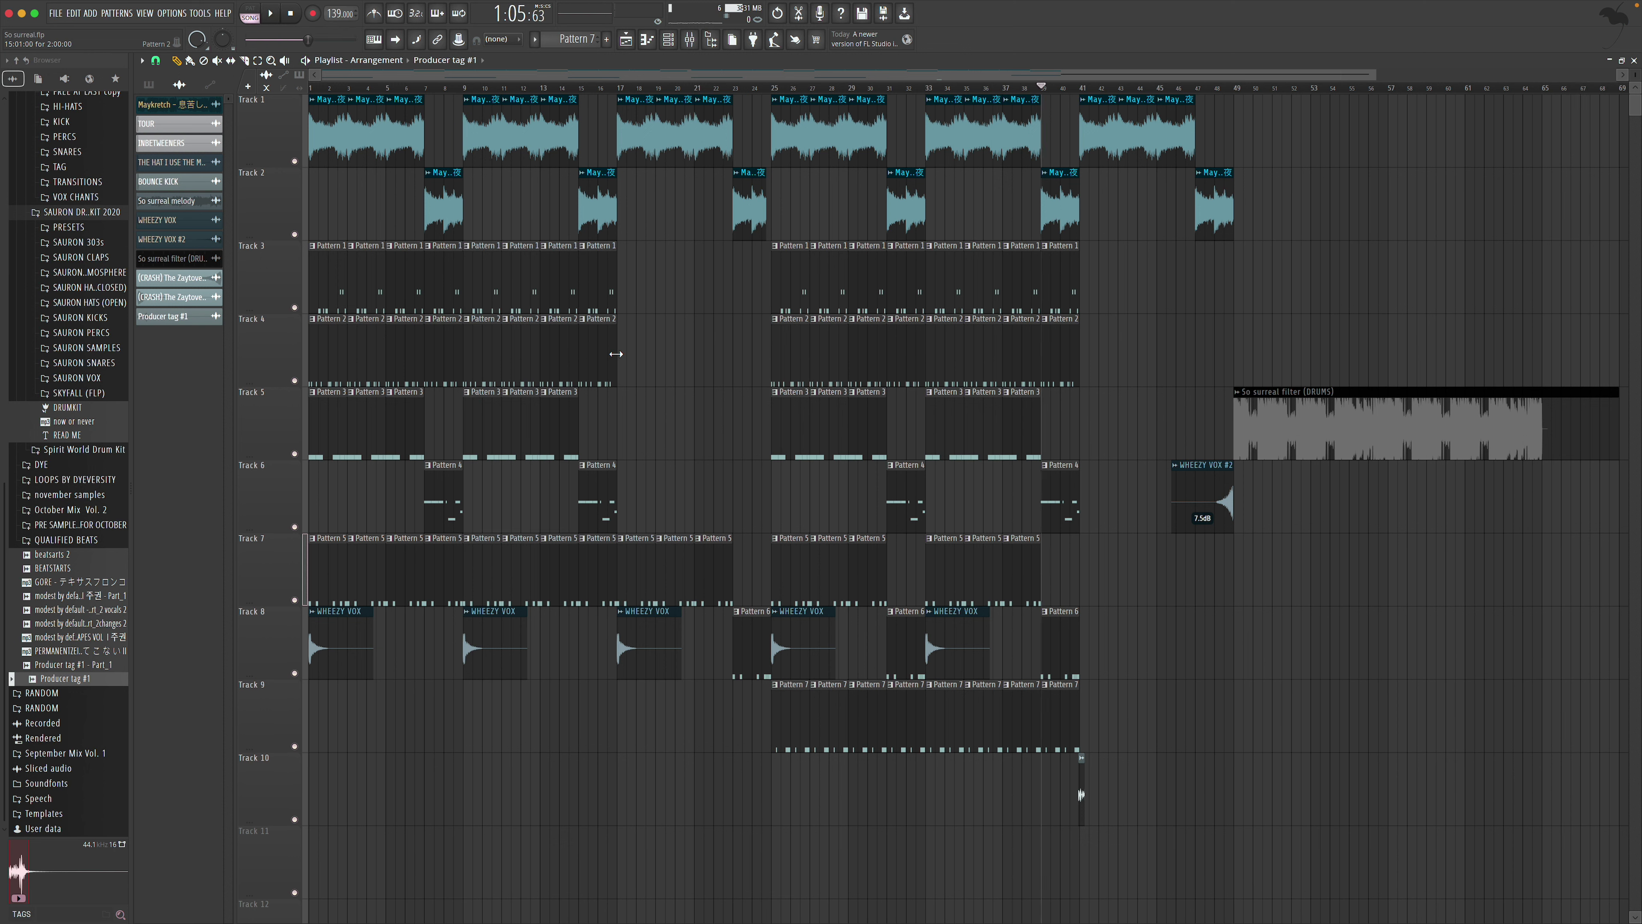
{"action": "key", "text": "space"}
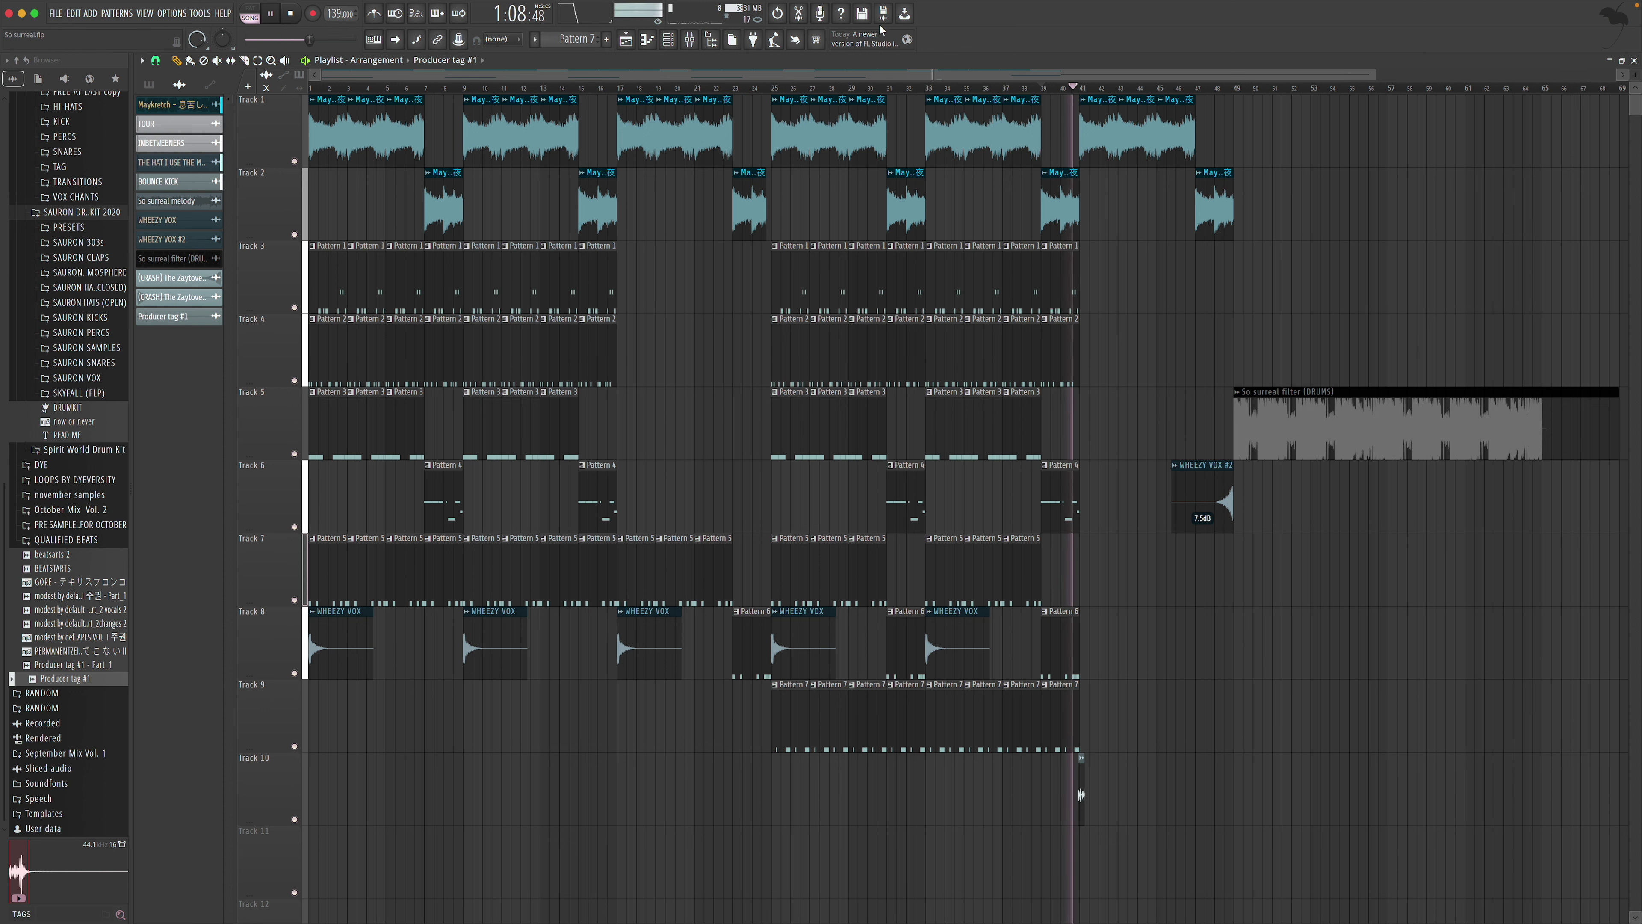
{"action": "right_click", "coordinate": [294, 527]}
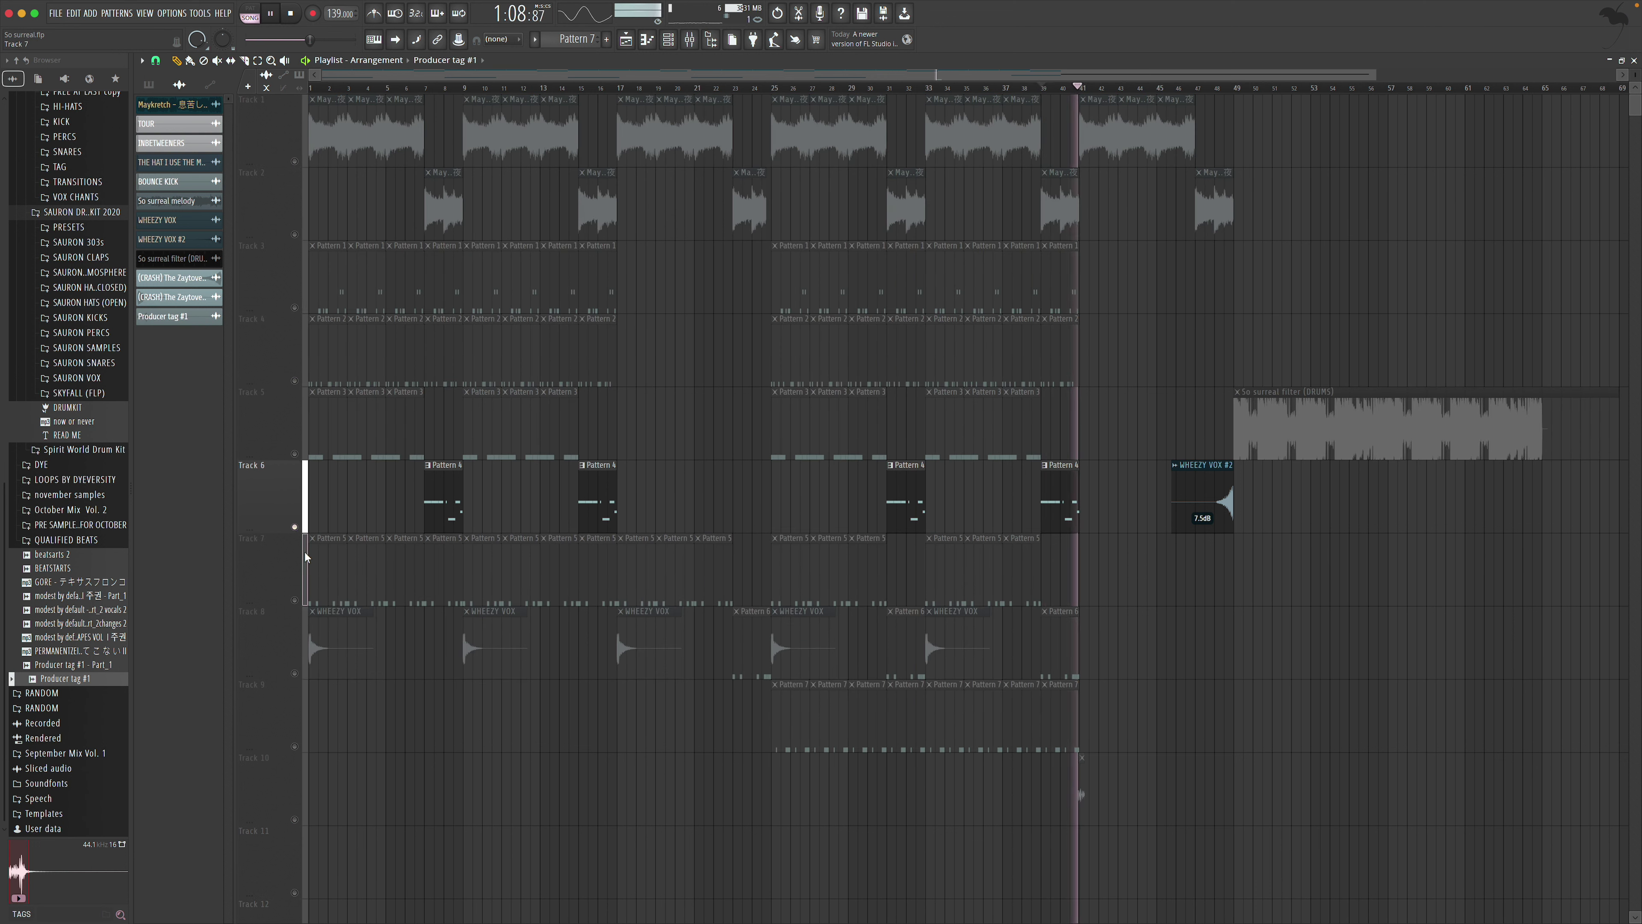
{"action": "key", "text": "space"}
{"action": "key", "text": "space"}
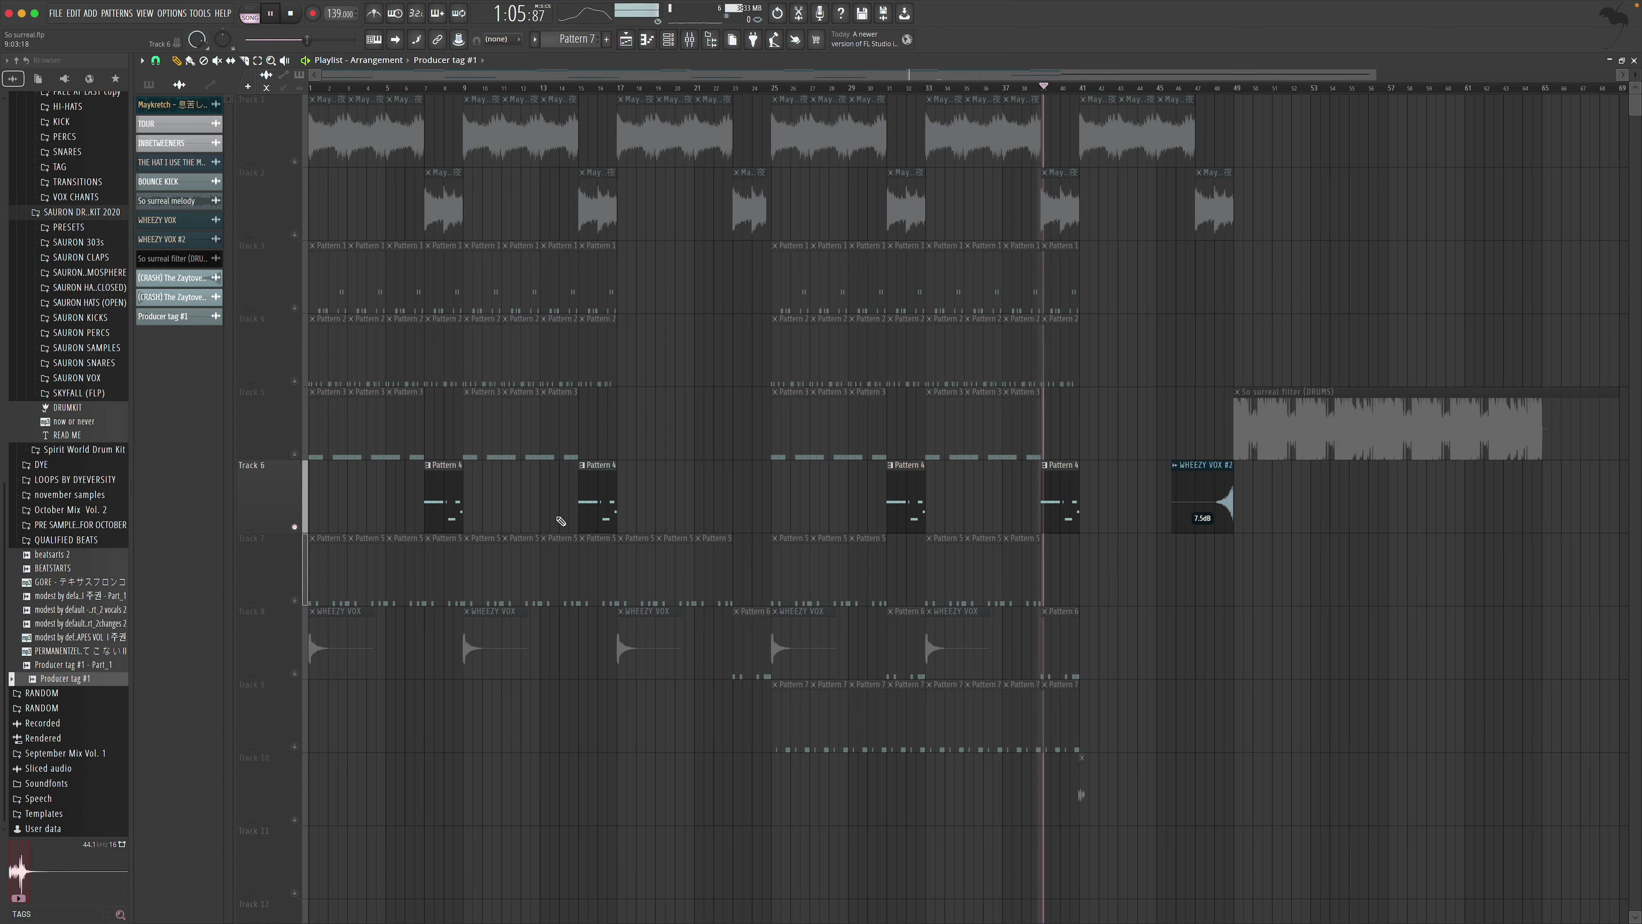
{"action": "double_click", "coordinate": [1067, 525]}
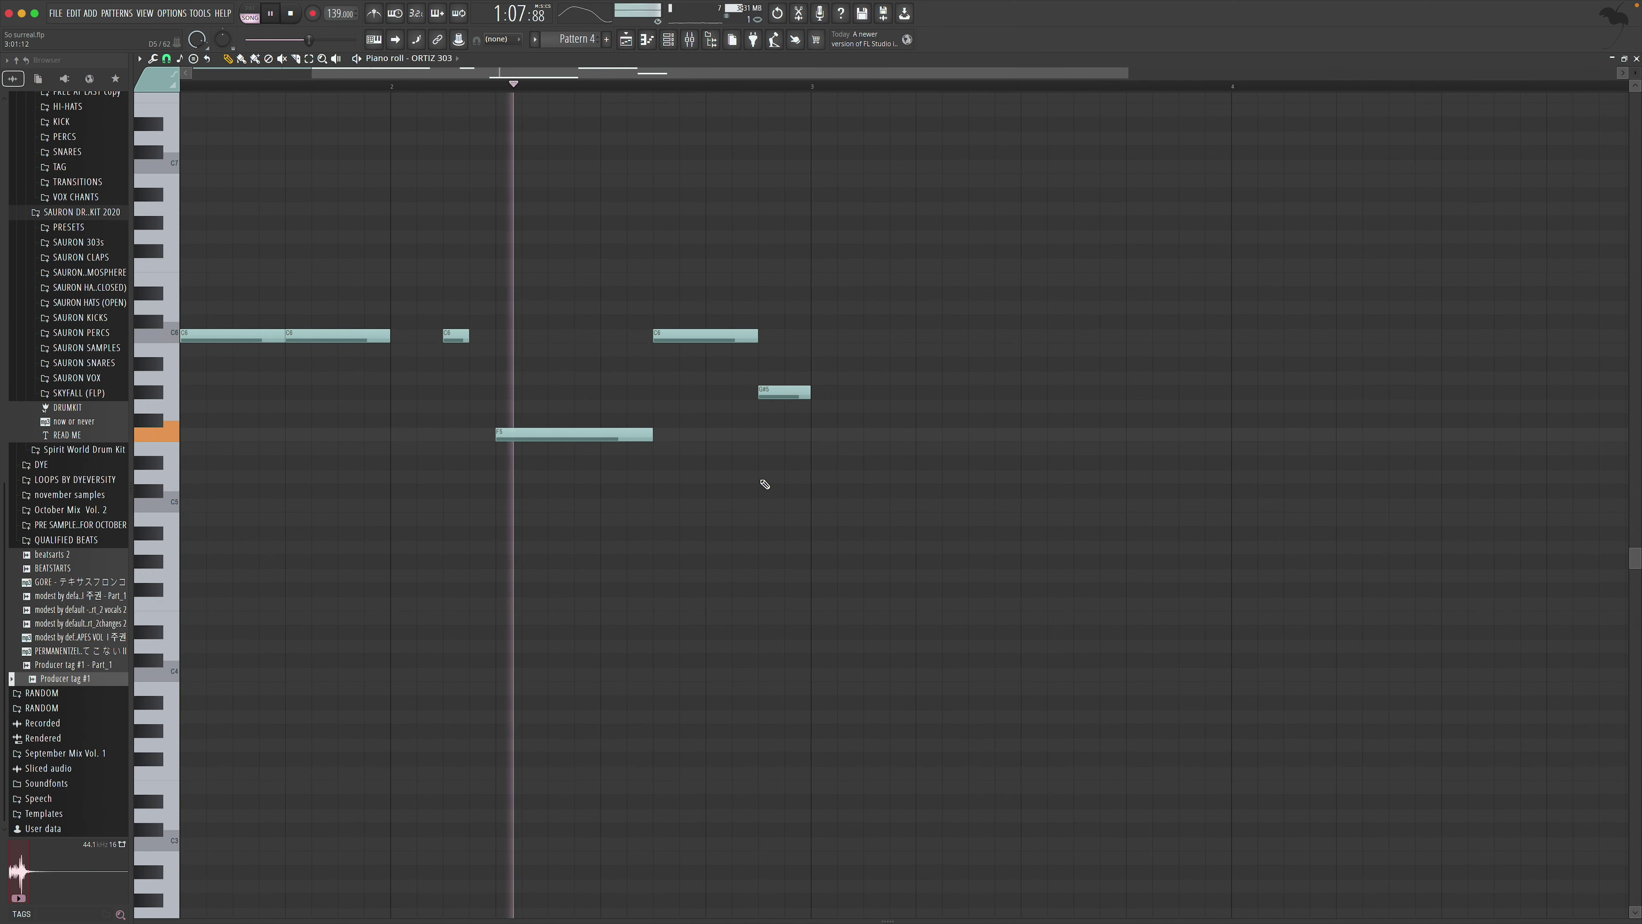
{"action": "scroll", "coordinate": [765, 484], "scroll_direction": "left", "scroll_amount": 2}
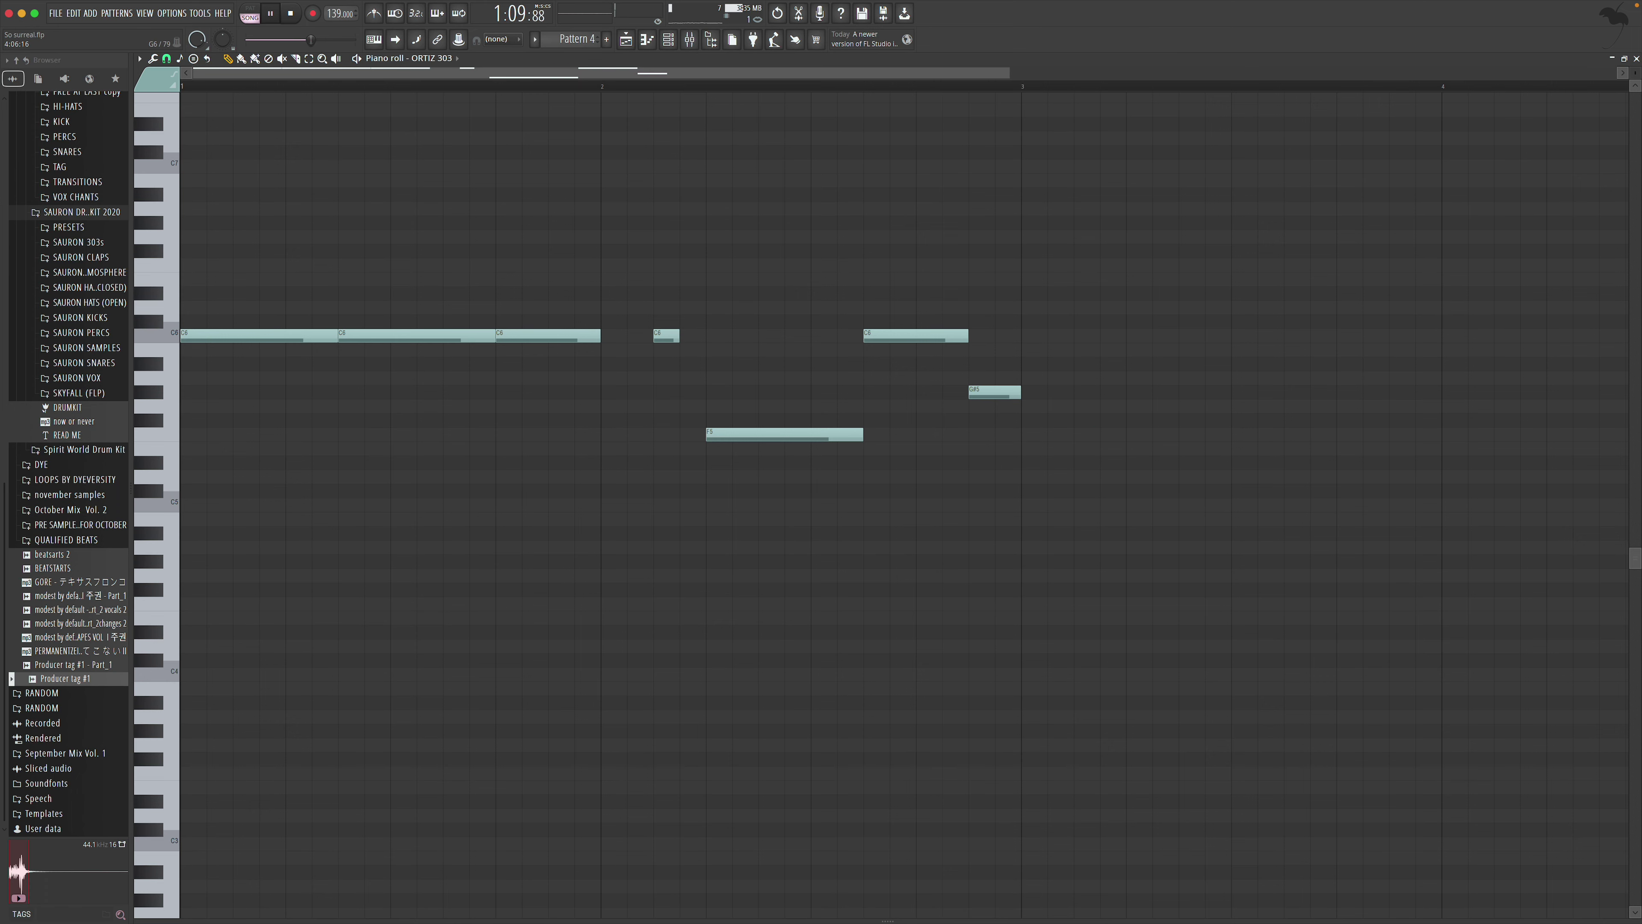
{"action": "left_click", "coordinate": [1637, 59]}
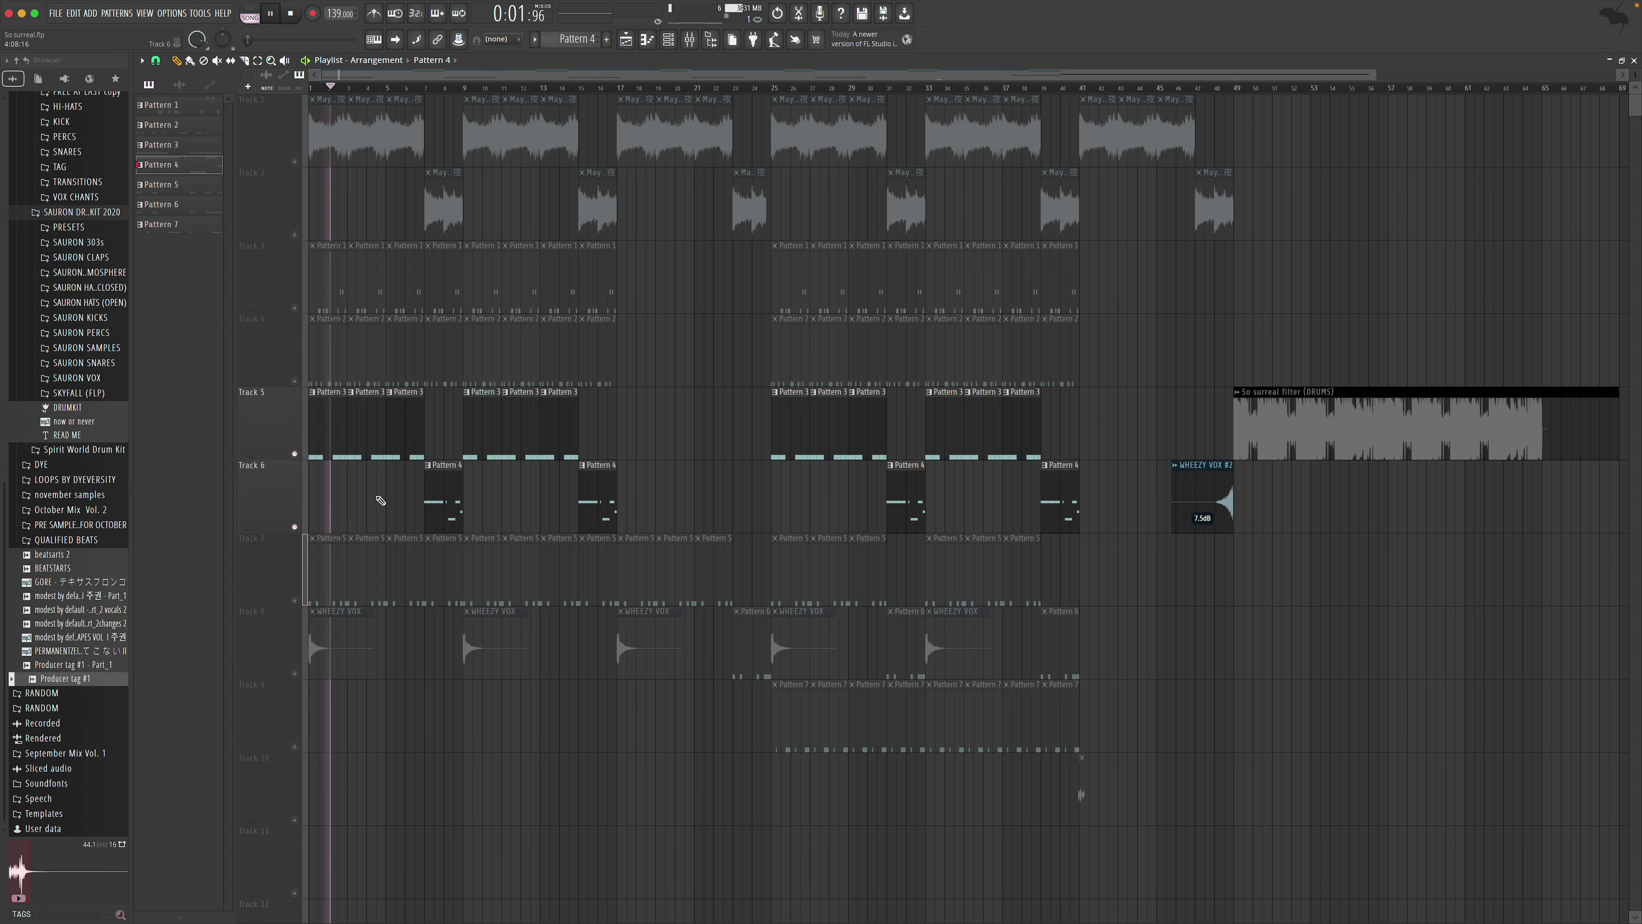
Add a one-step C5 note to Pattern 3's ORTIZ 303 line, on the third step of bar 2, while auditioning it
{"action": "double_click", "coordinate": [334, 454]}
{"action": "key", "text": "space"}
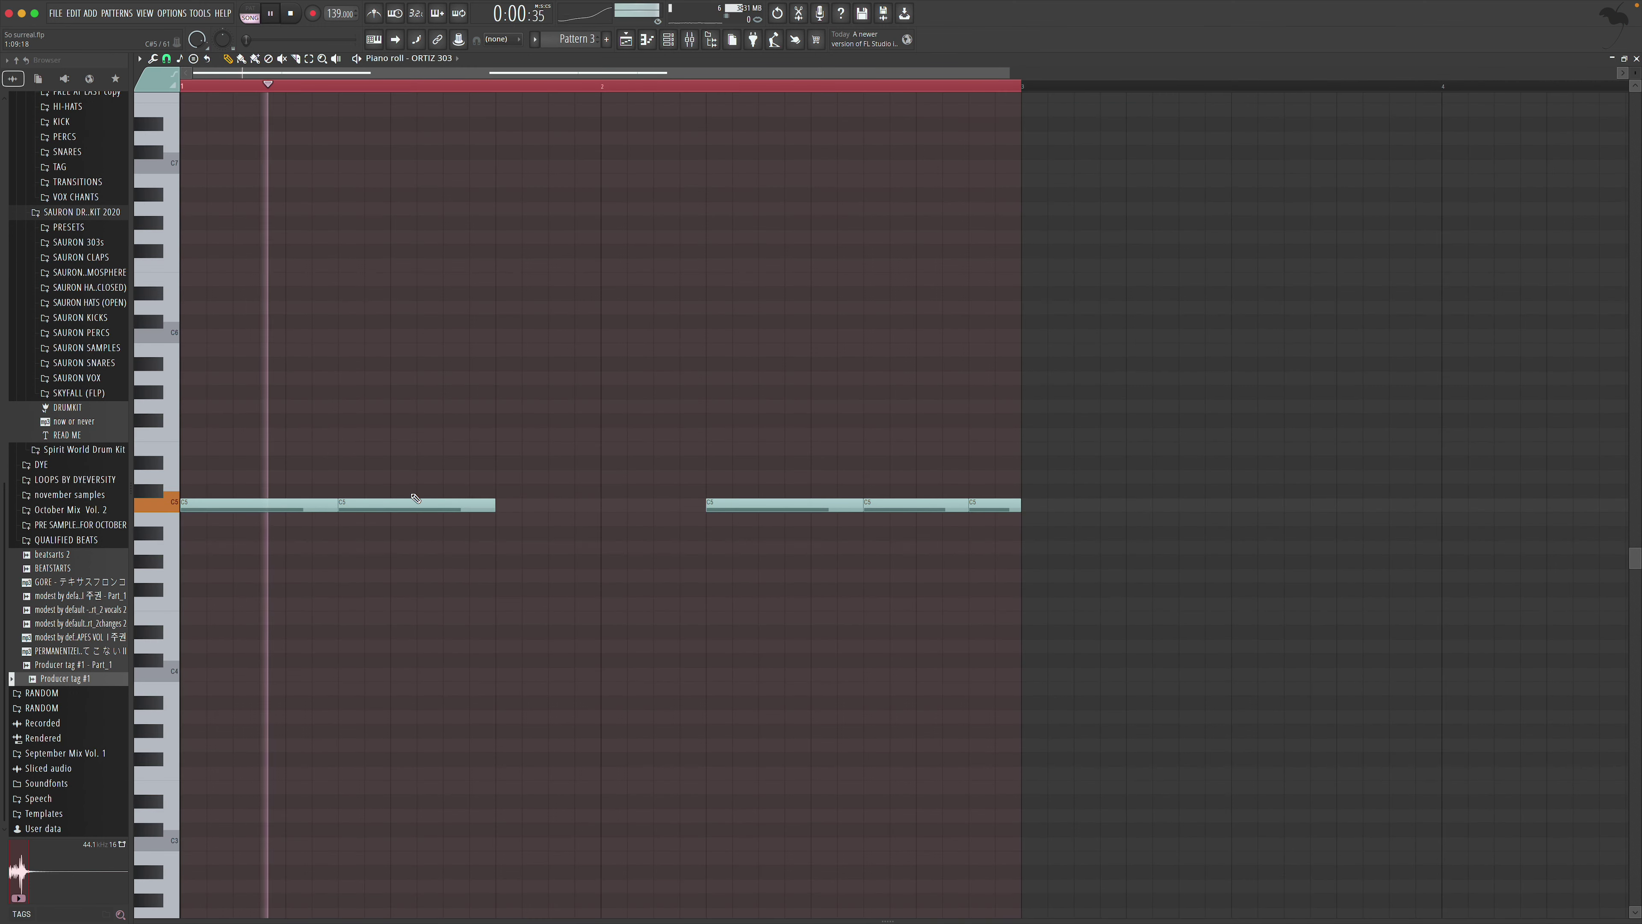
{"action": "key", "text": "space"}
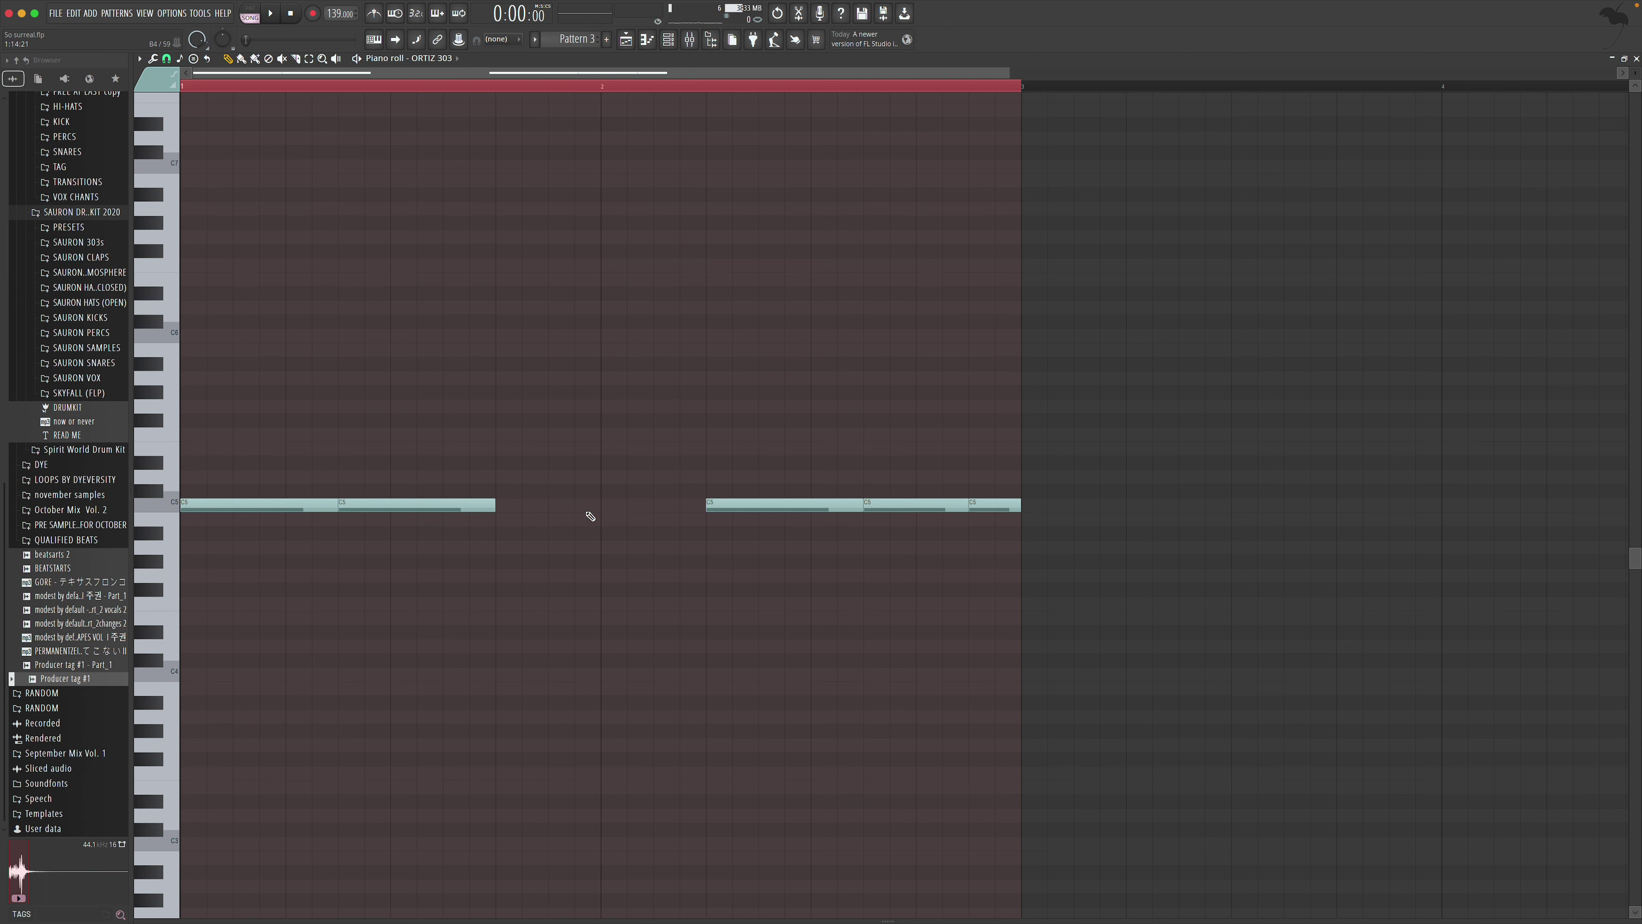
{"action": "left_click", "coordinate": [611, 506]}
{"action": "mouse_move", "coordinate": [684, 508]}
{"action": "left_mouse_down"}
{"action": "mouse_move", "coordinate": [683, 536]}
{"action": "mouse_move", "coordinate": [575, 539]}
{"action": "mouse_move", "coordinate": [665, 534]}
{"action": "left_mouse_up"}
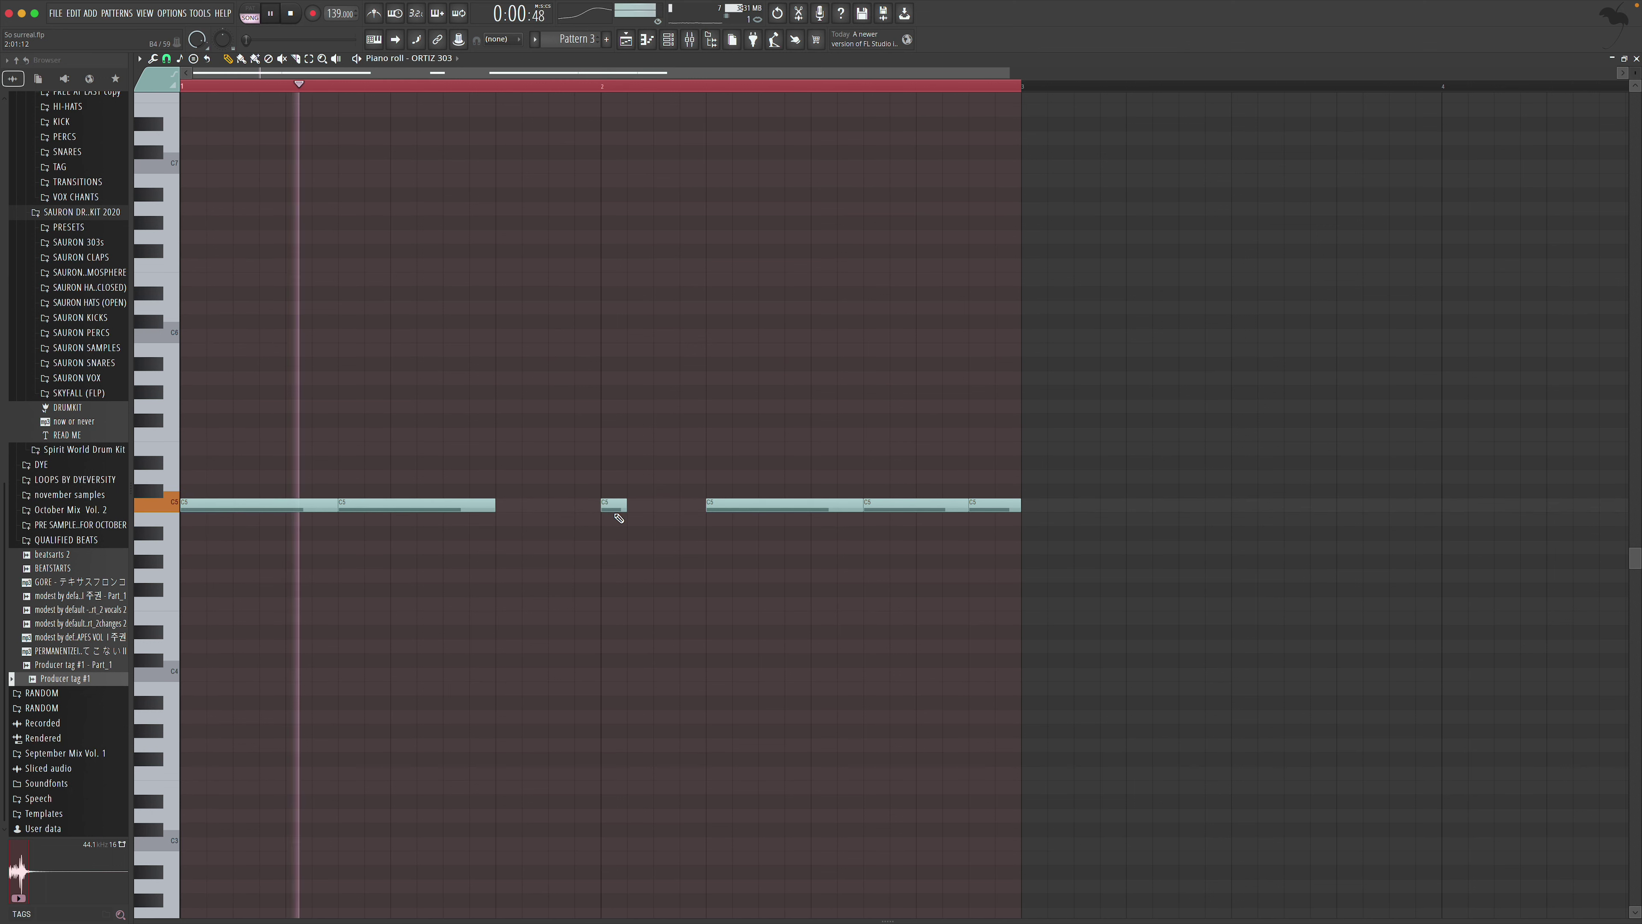
{"action": "key", "text": "space"}
{"action": "key", "text": "space"}
{"action": "left_click_drag", "start_coordinate": [618, 510], "coordinate": [671, 509]}
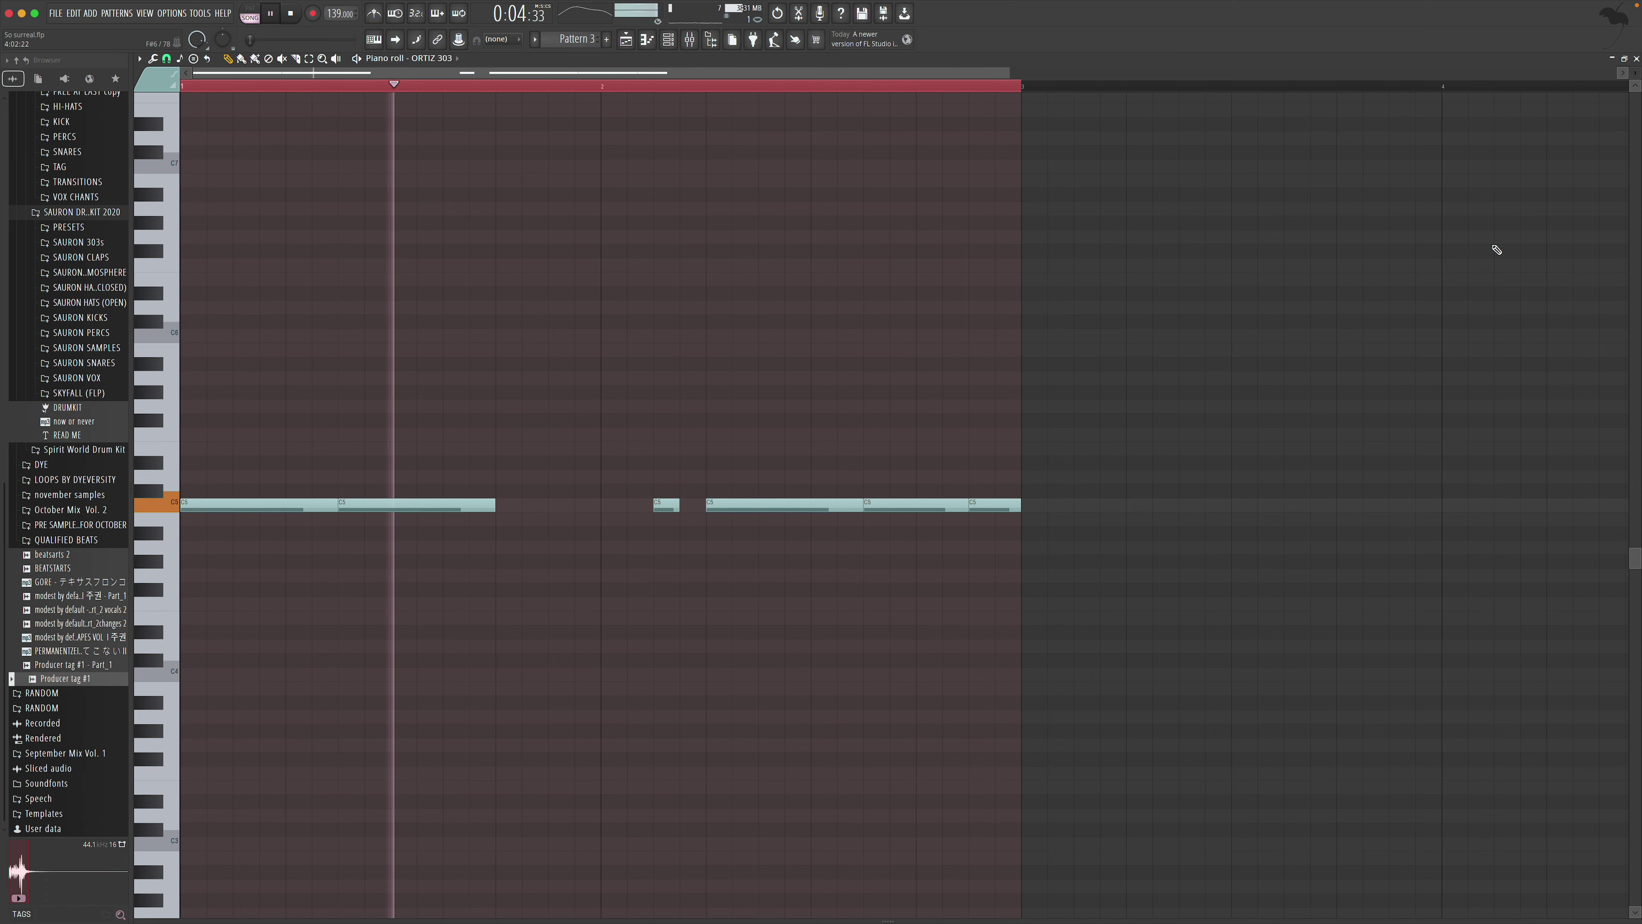
Return to the playlist, restore all tracks from solo, and recheck Pattern 3's notes
{"action": "key", "text": "F5"}
{"action": "right_click", "coordinate": [295, 454]}
{"action": "right_click", "coordinate": [294, 453]}
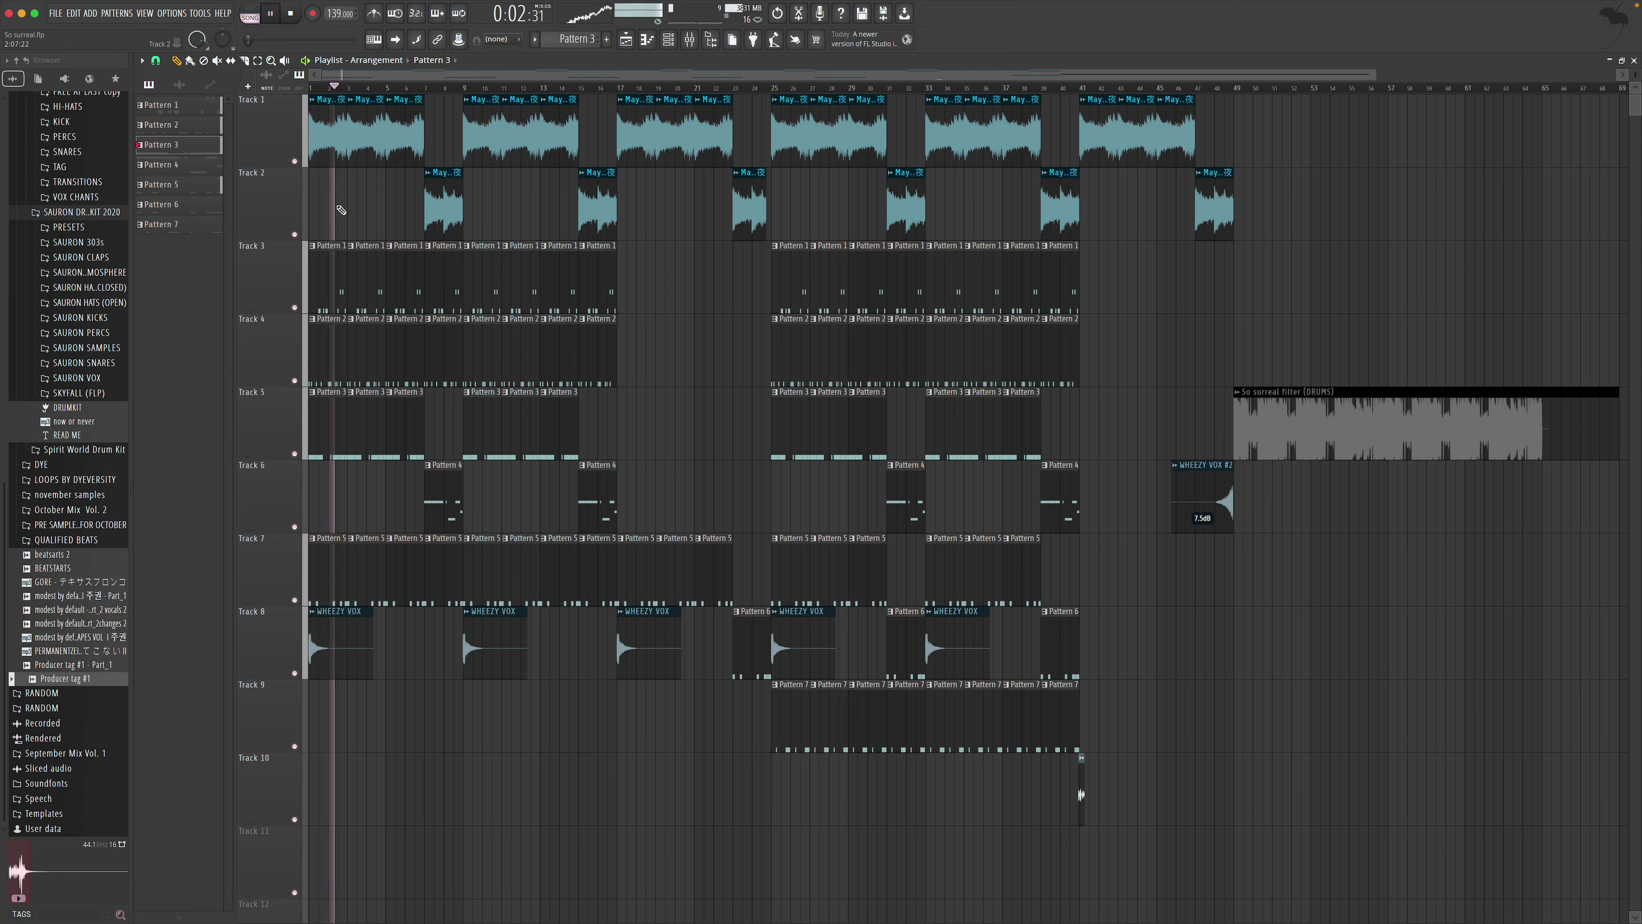
{"action": "key", "text": "space"}
{"action": "double_click", "coordinate": [333, 433]}
{"action": "left_click", "coordinate": [1636, 59]}
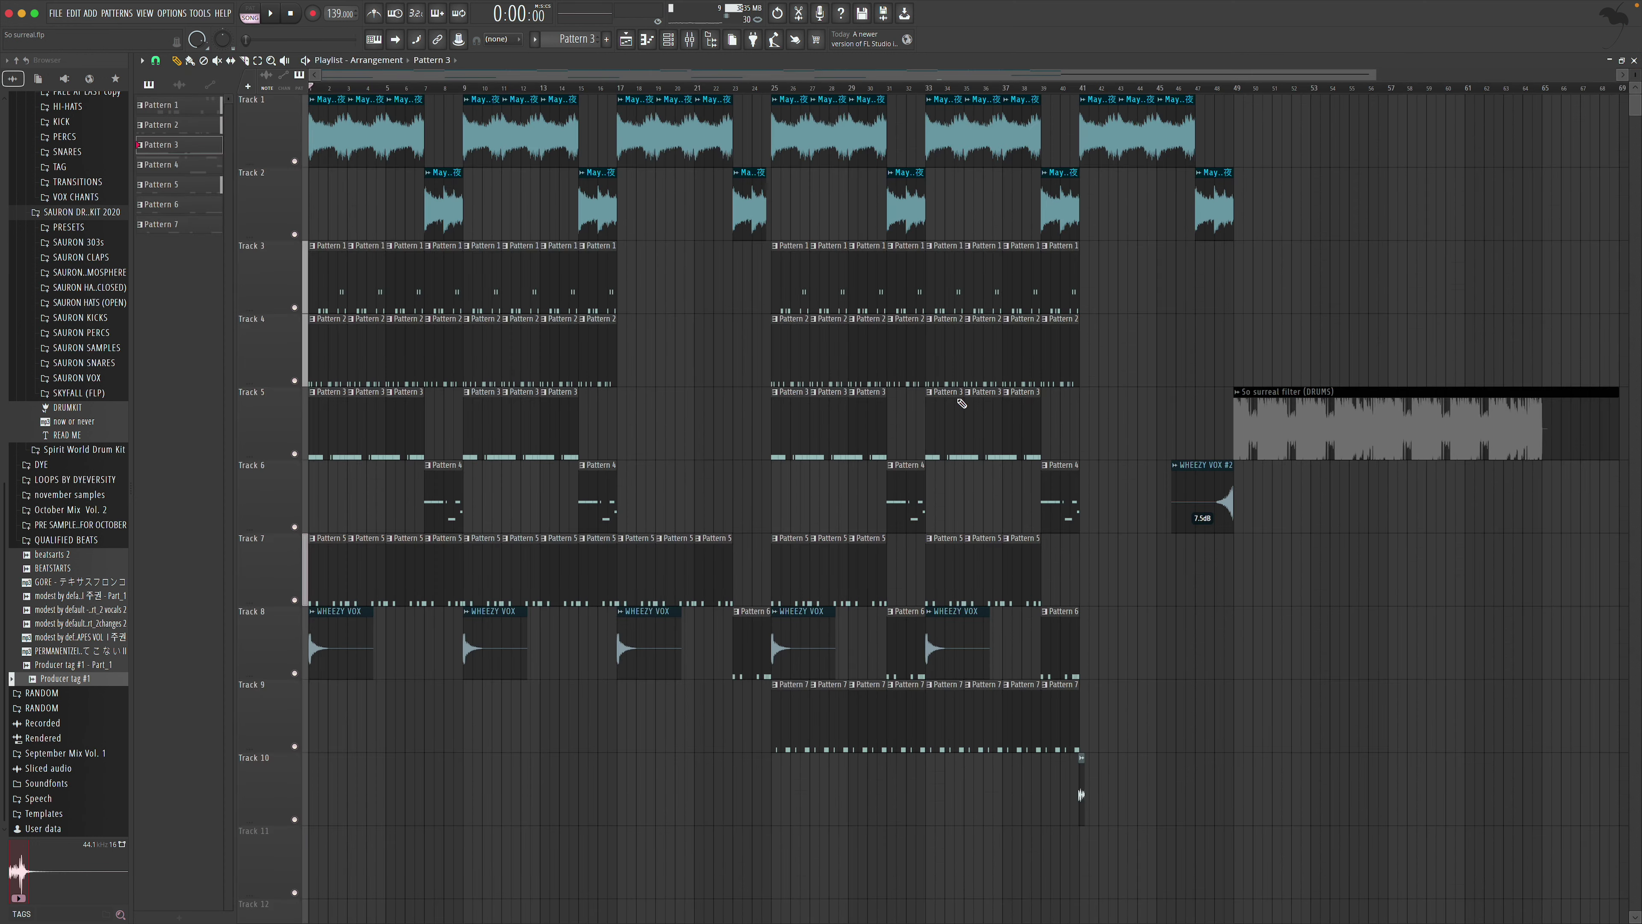
Add a matching C5 BOUNCE KICK note to Pattern 5 on the third step of bar 2 and close the piano roll
{"action": "double_click", "coordinate": [326, 573]}
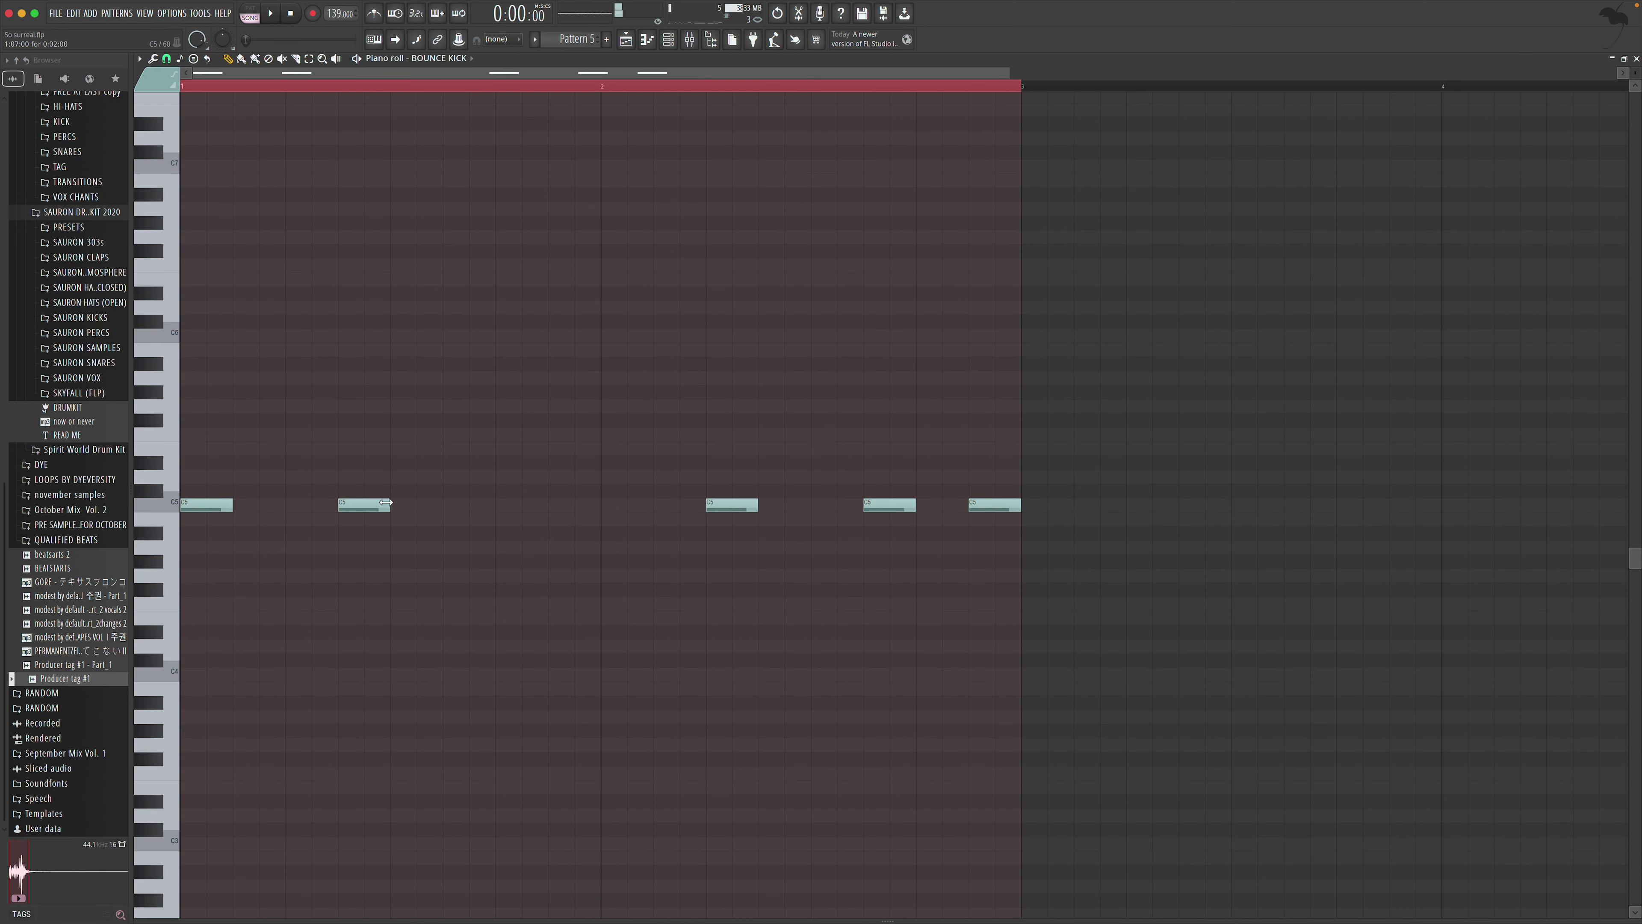
{"action": "key", "text": "space"}
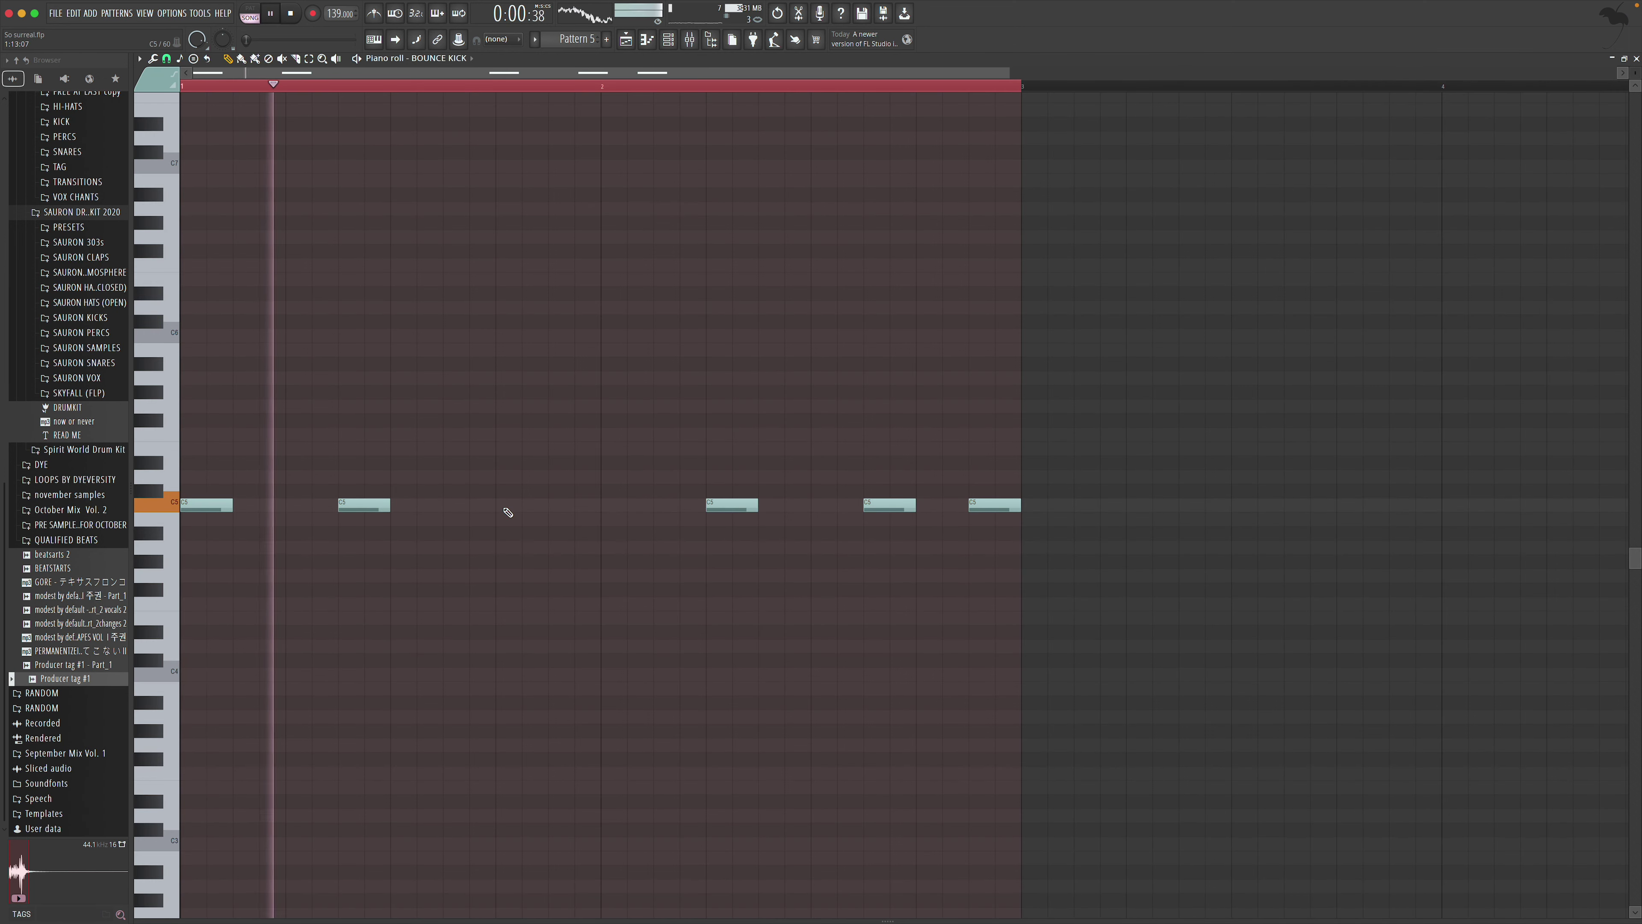
{"action": "left_click", "coordinate": [653, 507]}
{"action": "key", "text": "space"}
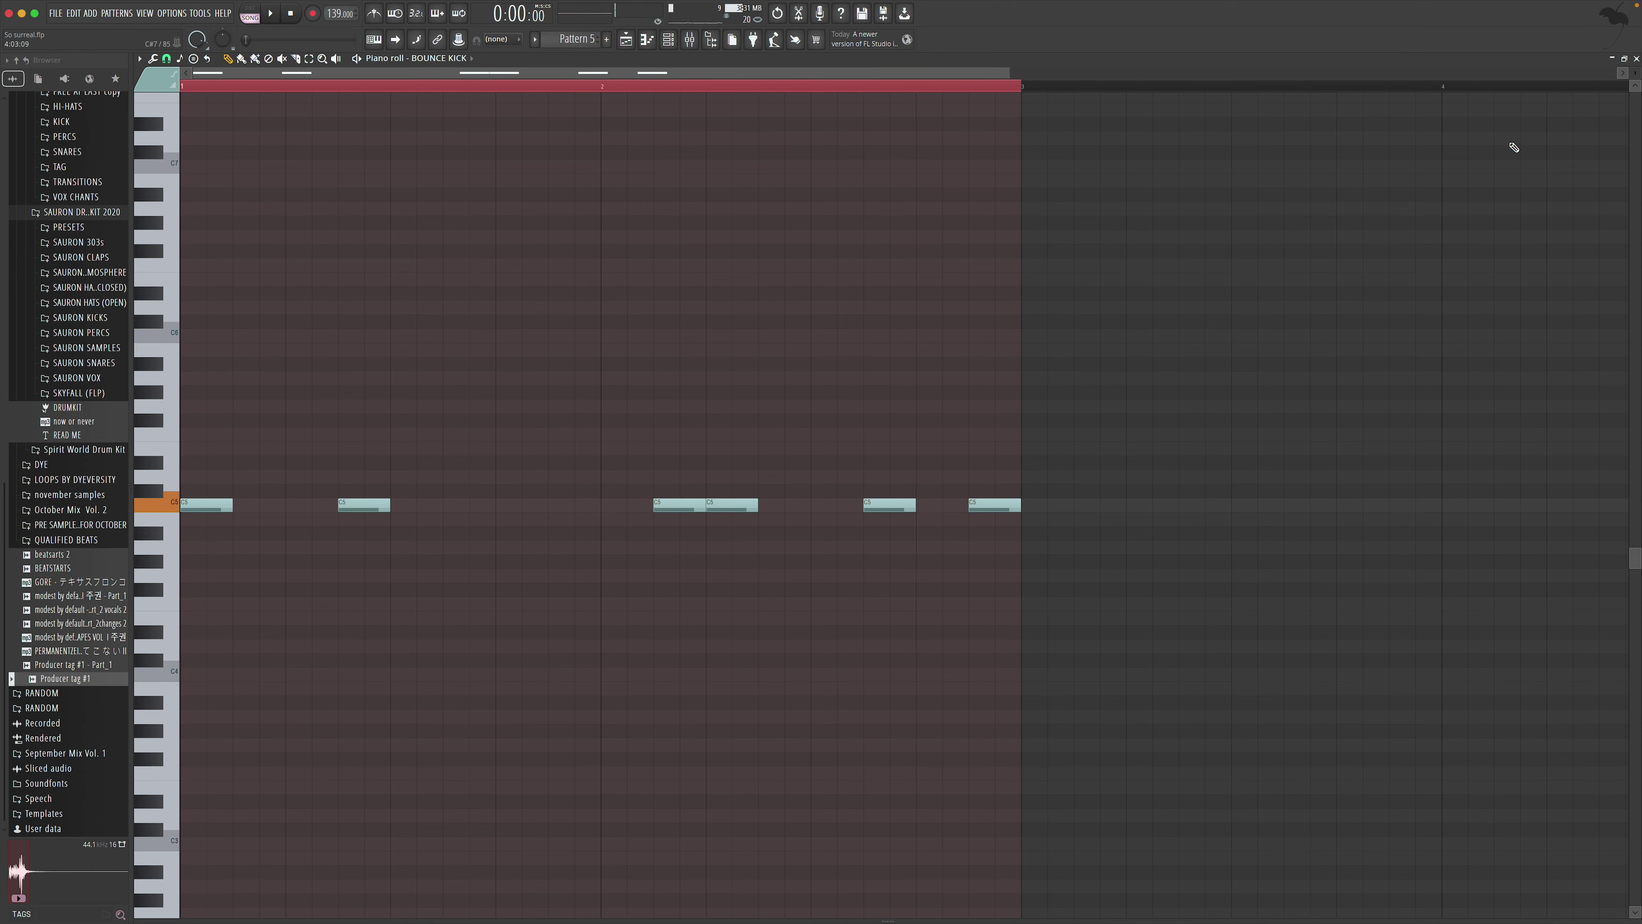
{"action": "left_click", "coordinate": [1636, 59]}
Audition the arrangement with Track 8 muted, check Pattern 5's kick notes, and unmute the track
{"action": "left_click", "coordinate": [295, 673]}
{"action": "key", "text": "space"}
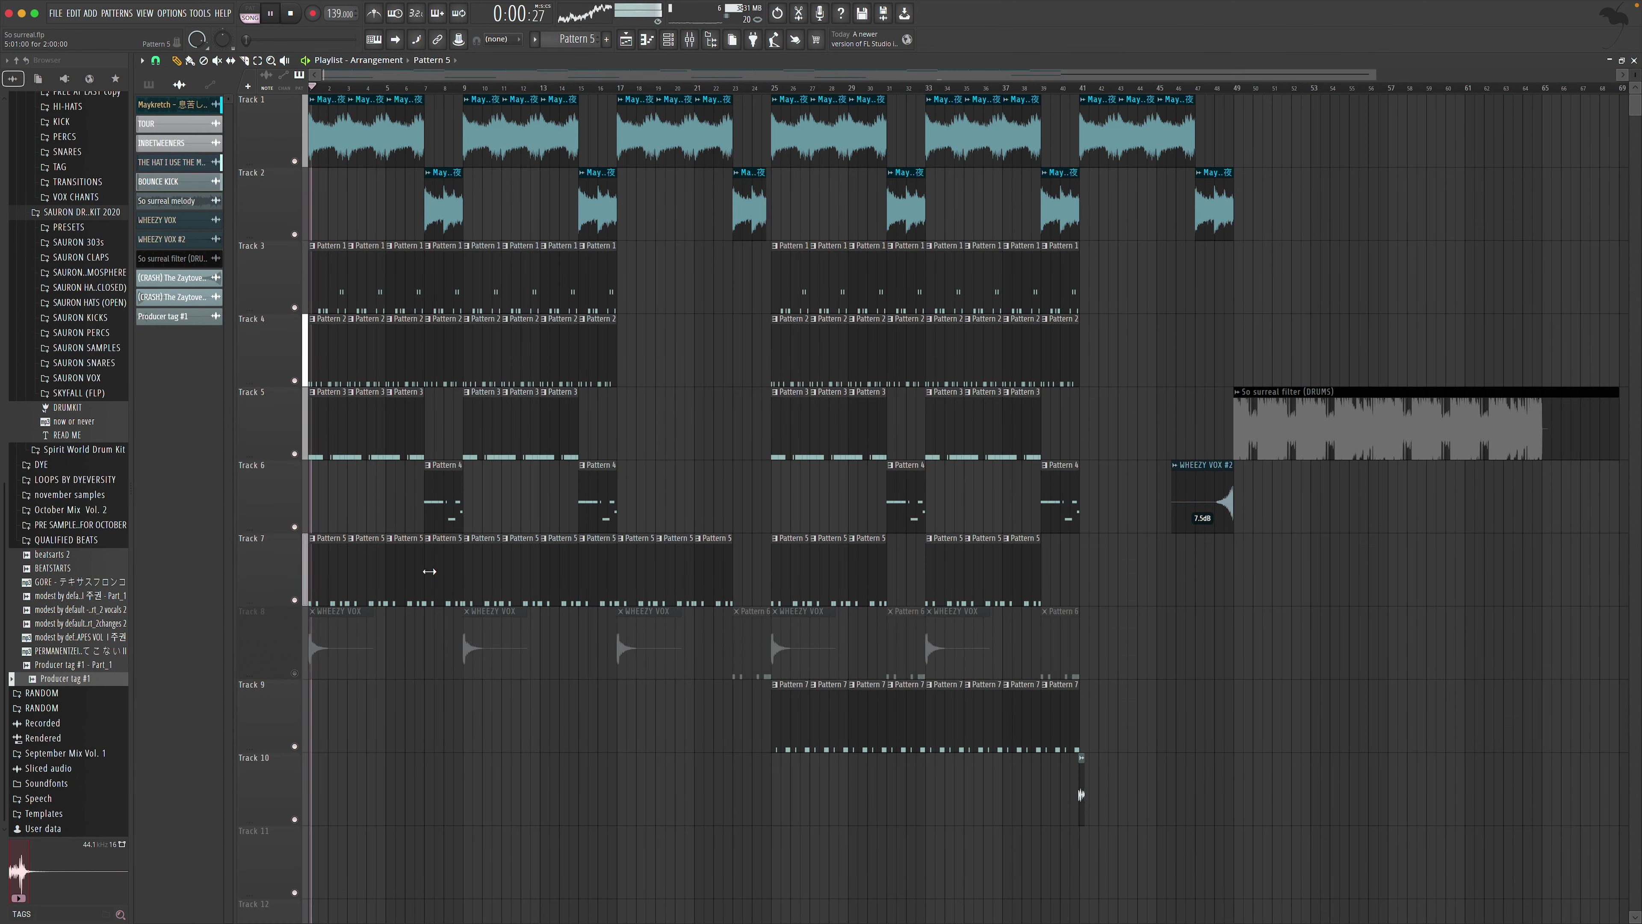
{"action": "double_click", "coordinate": [321, 593]}
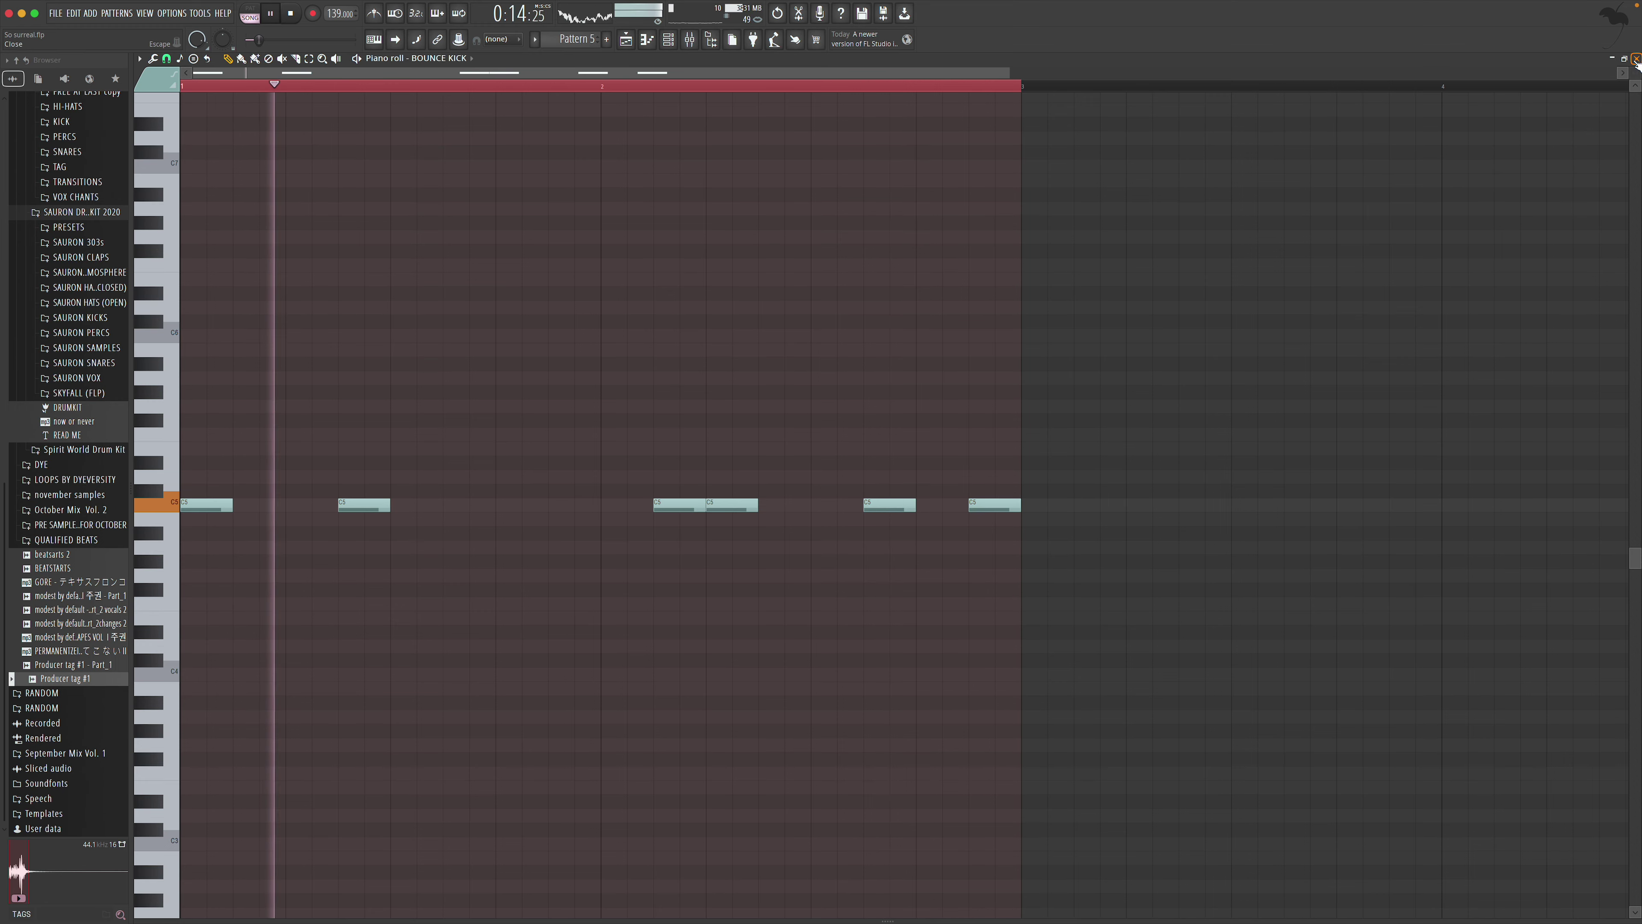
{"action": "key", "text": "F5"}
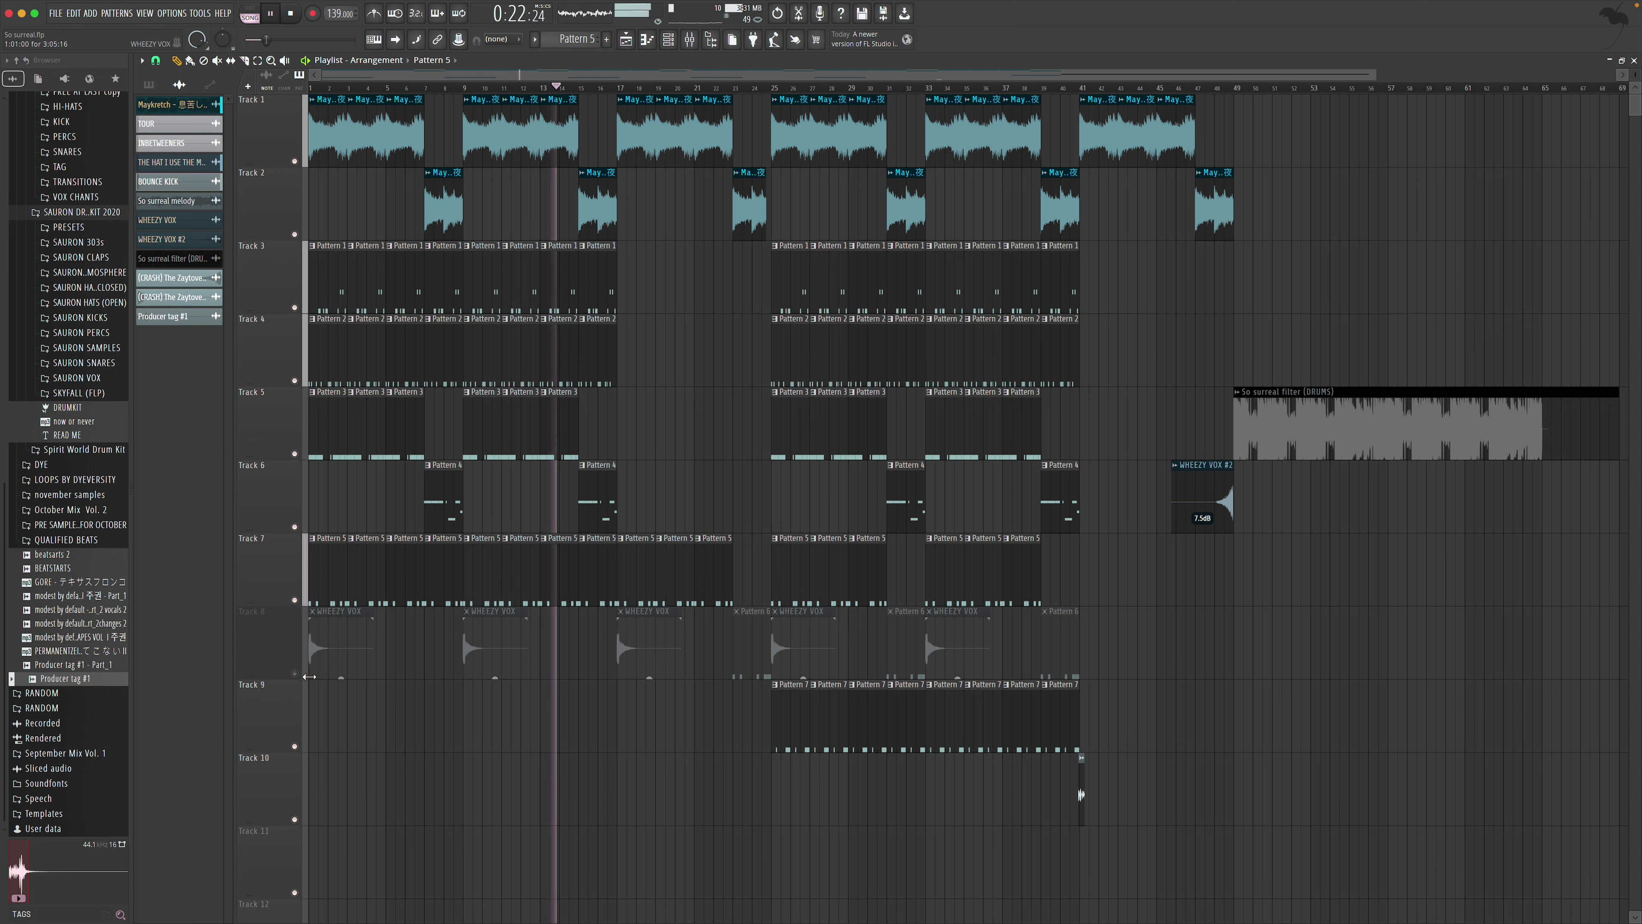
{"action": "left_click", "coordinate": [294, 673]}
{"action": "key", "text": "space"}
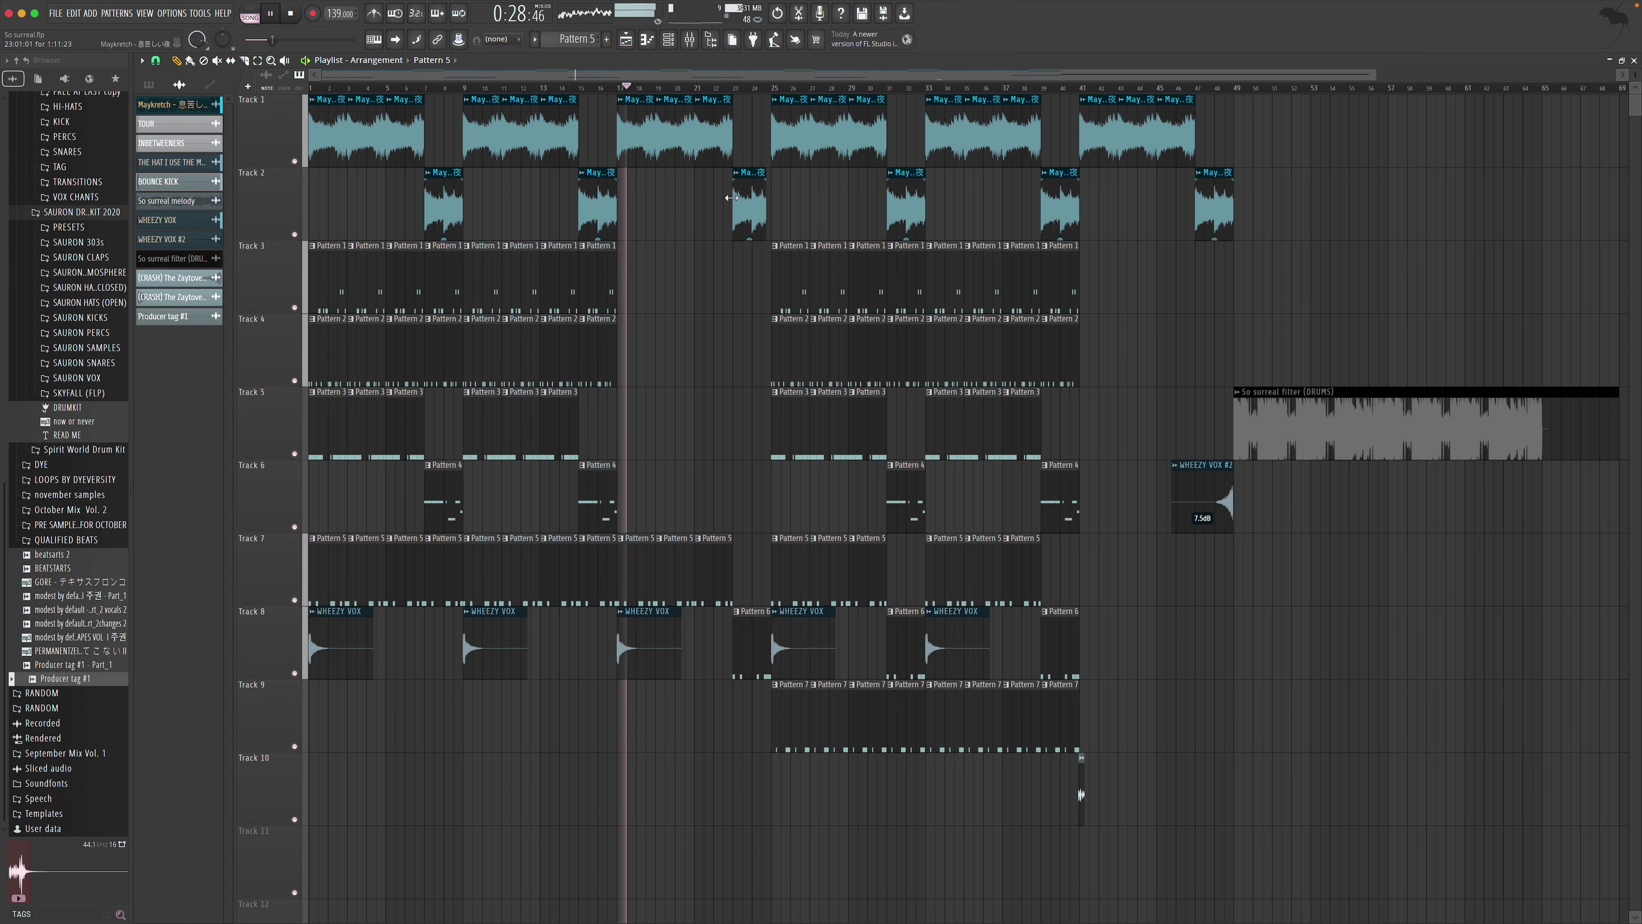
{"action": "key", "text": "super+r"}
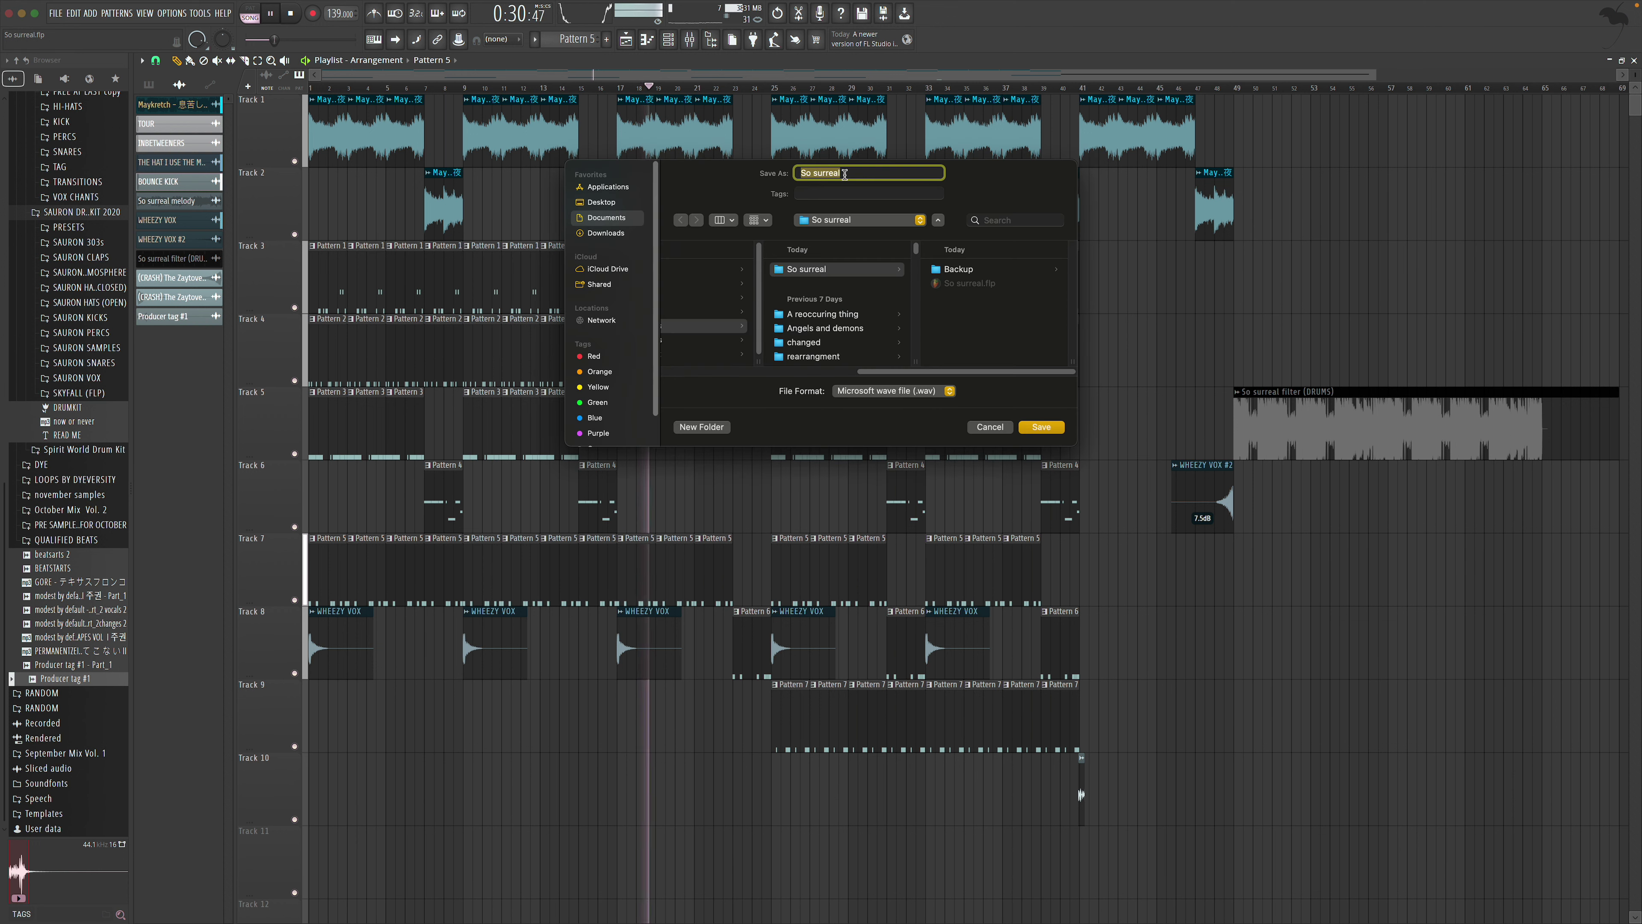
{"action": "left_click", "coordinate": [603, 203]}
{"action": "scroll", "coordinate": [727, 333], "scroll_direction": "down", "scroll_amount": 3}
{"action": "left_click", "coordinate": [719, 321]}
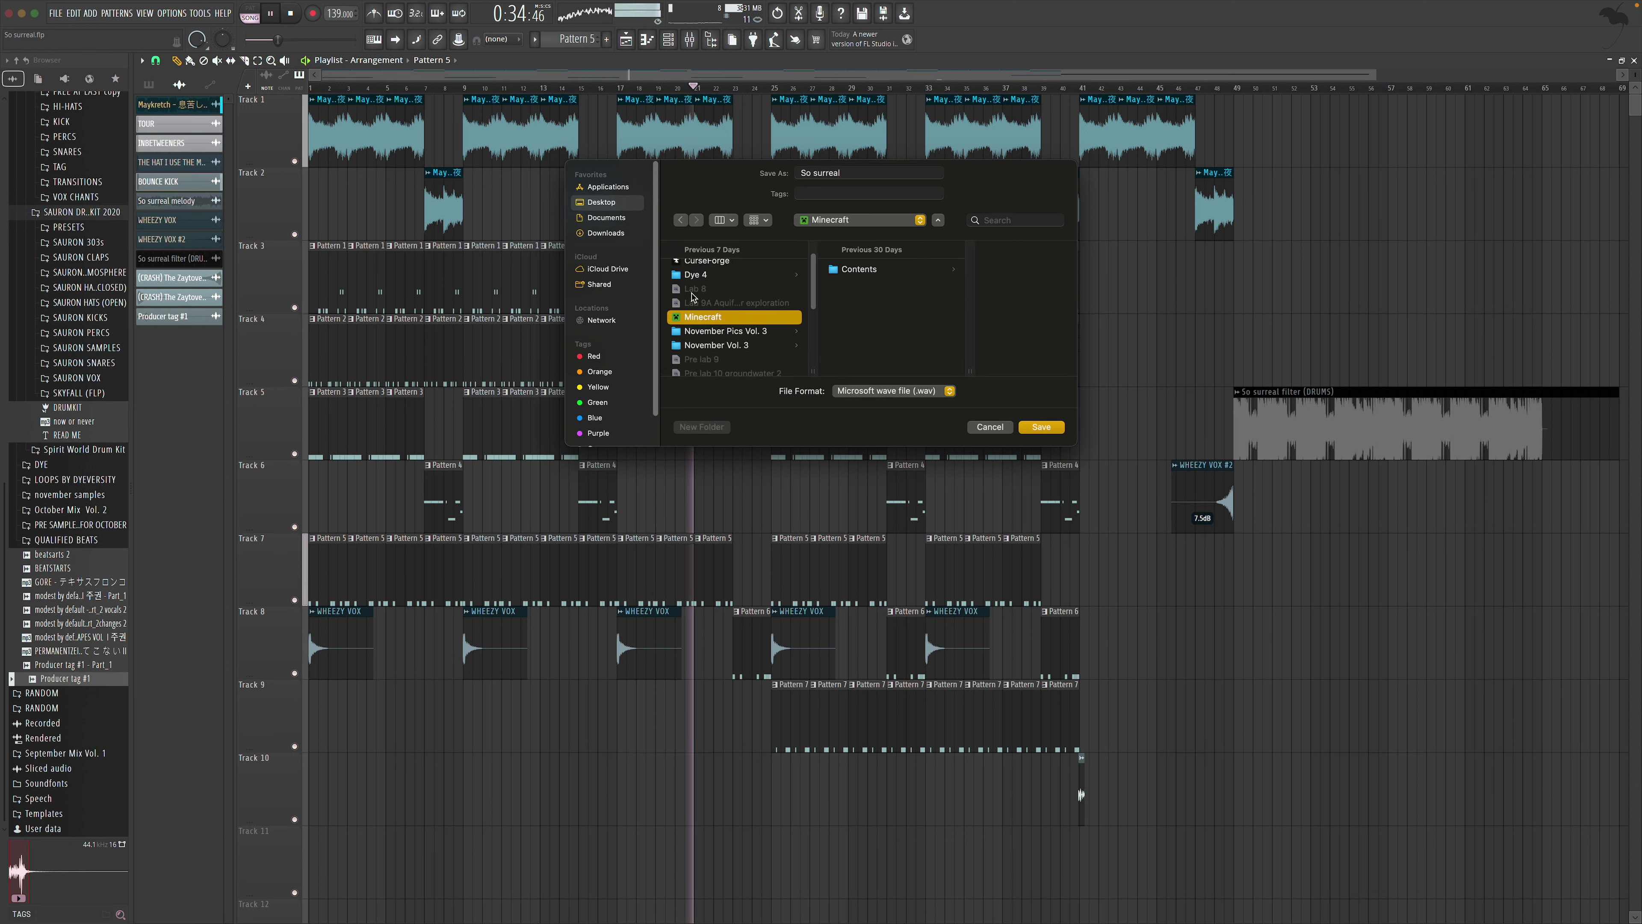
{"action": "scroll", "coordinate": [705, 304], "scroll_direction": "down", "scroll_amount": 2}
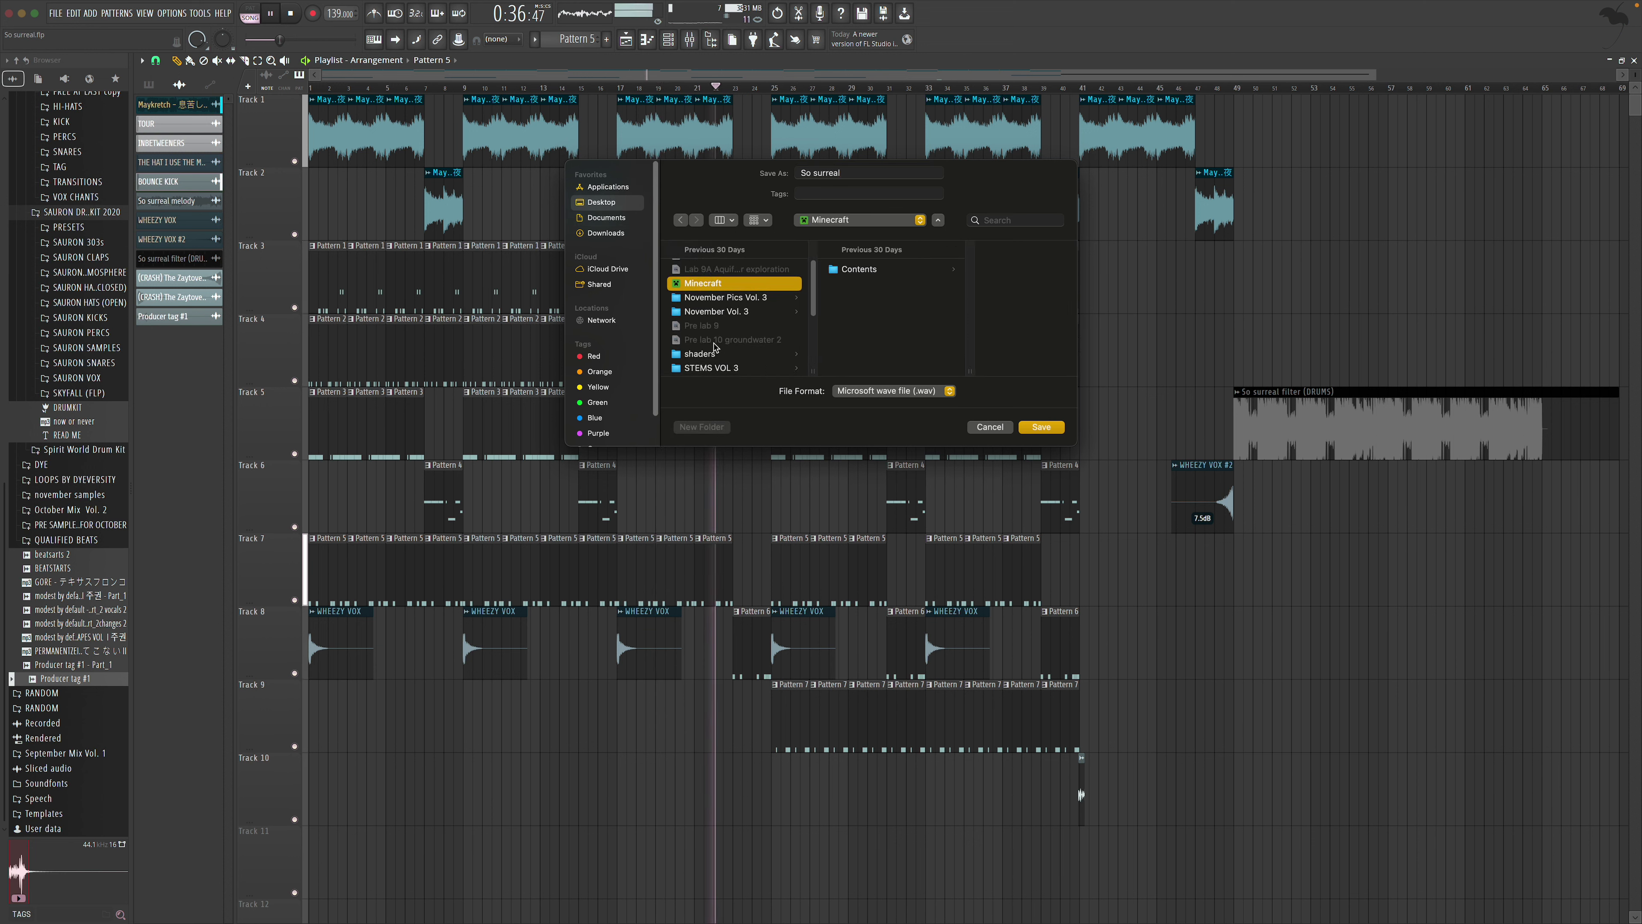
{"action": "left_click", "coordinate": [735, 313]}
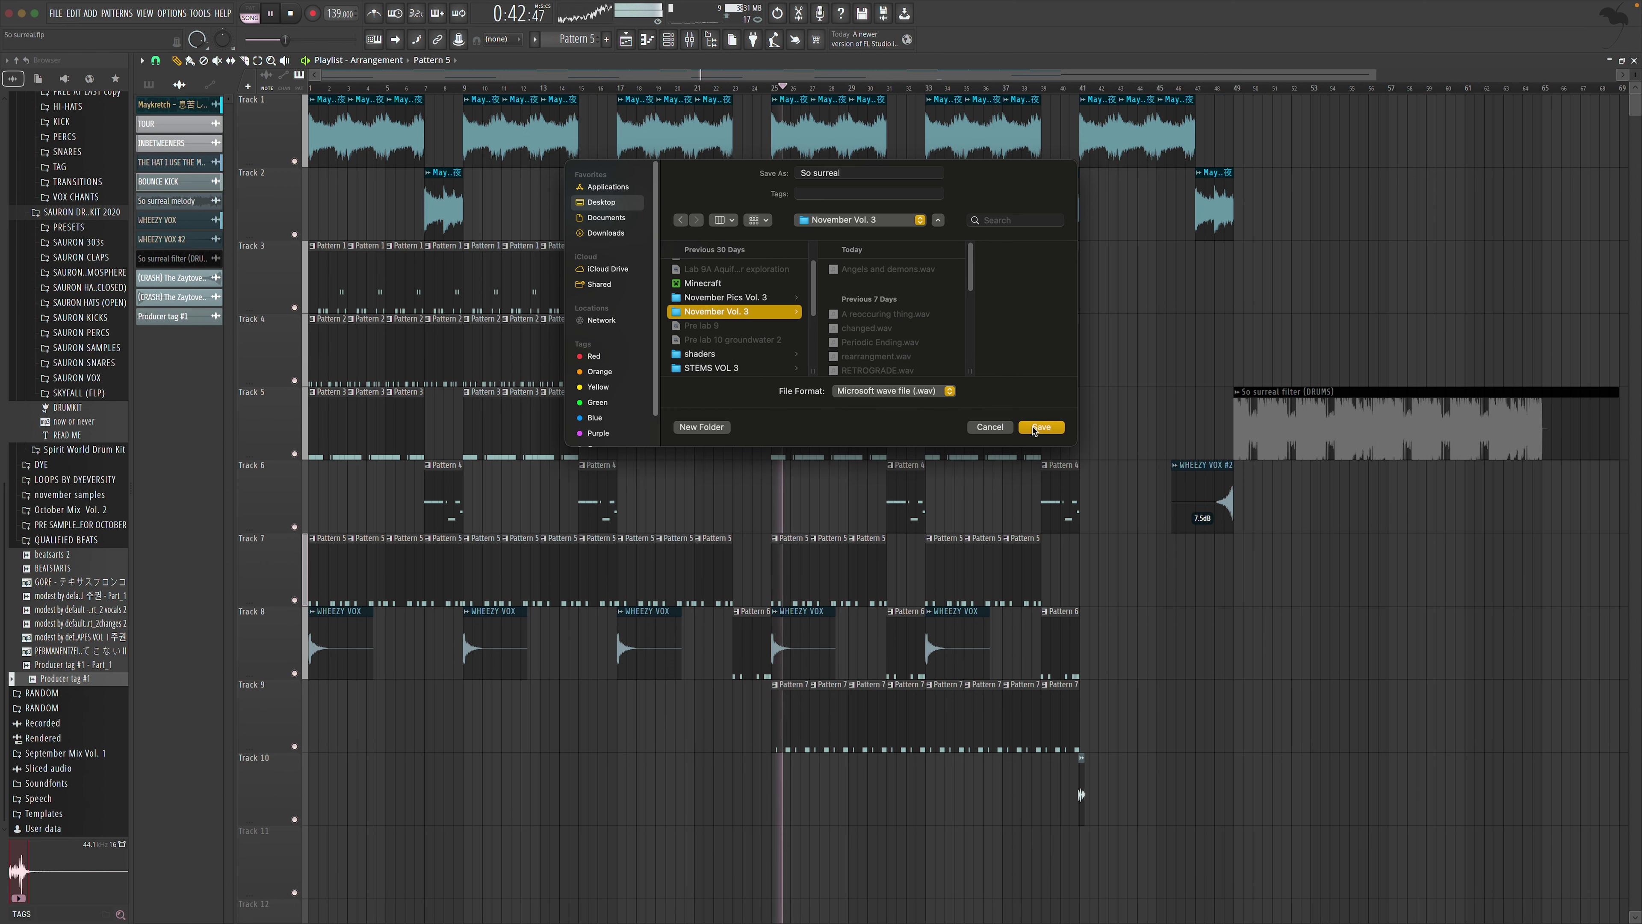
{"action": "left_click", "coordinate": [989, 427]}
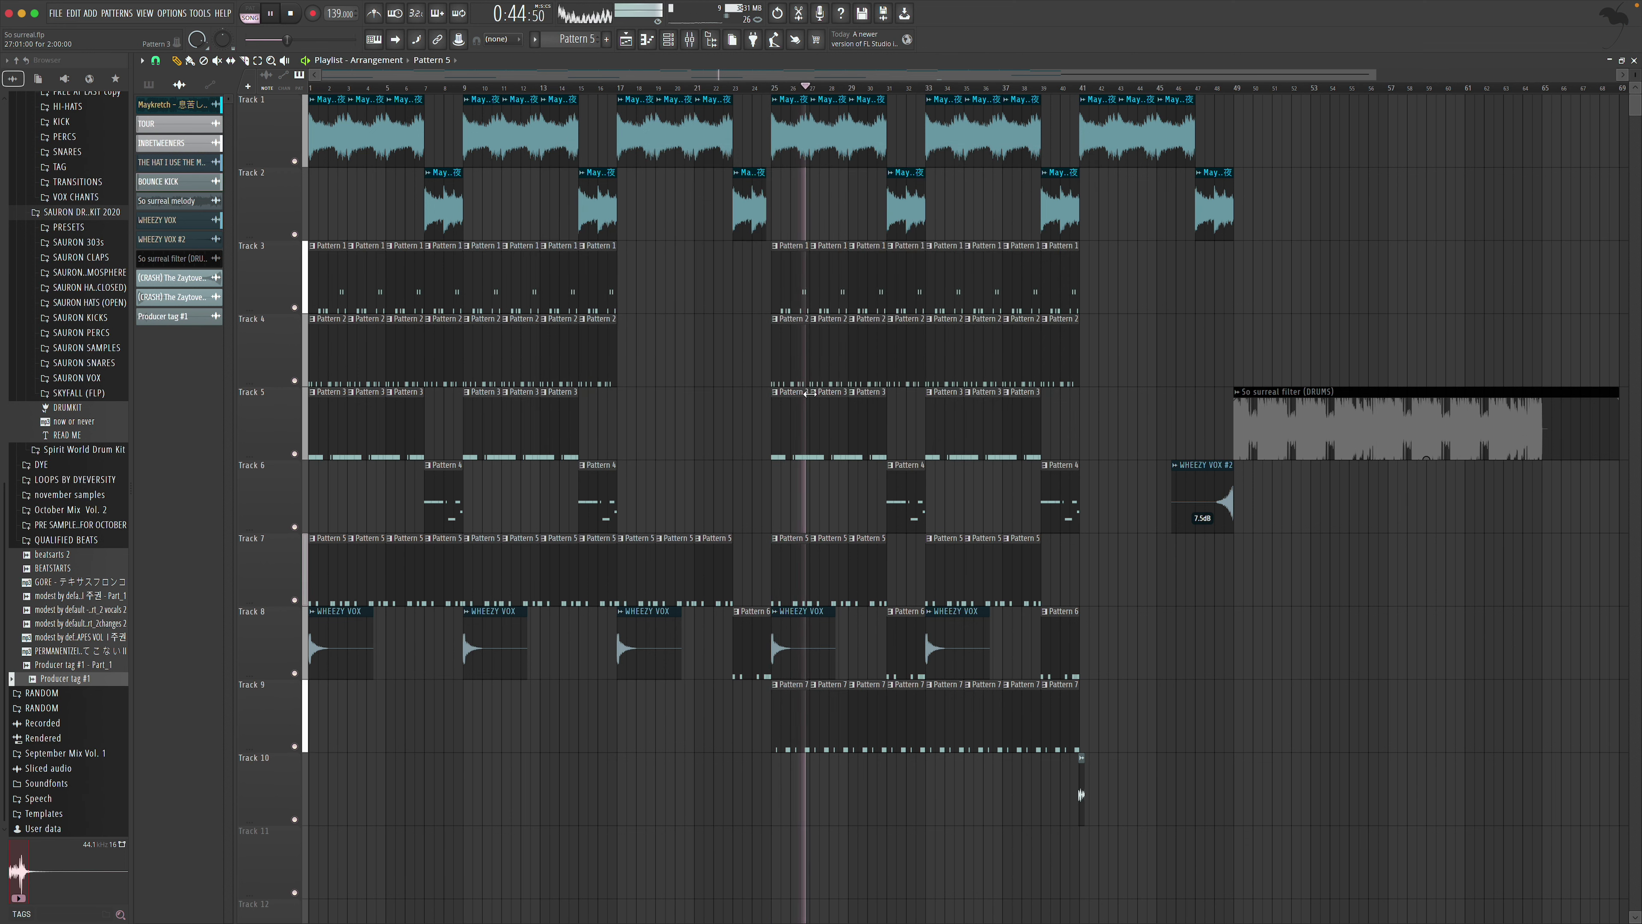
Lower the volume fader of mixer Insert 9 to just above 0 dB
{"action": "key", "text": "F9"}
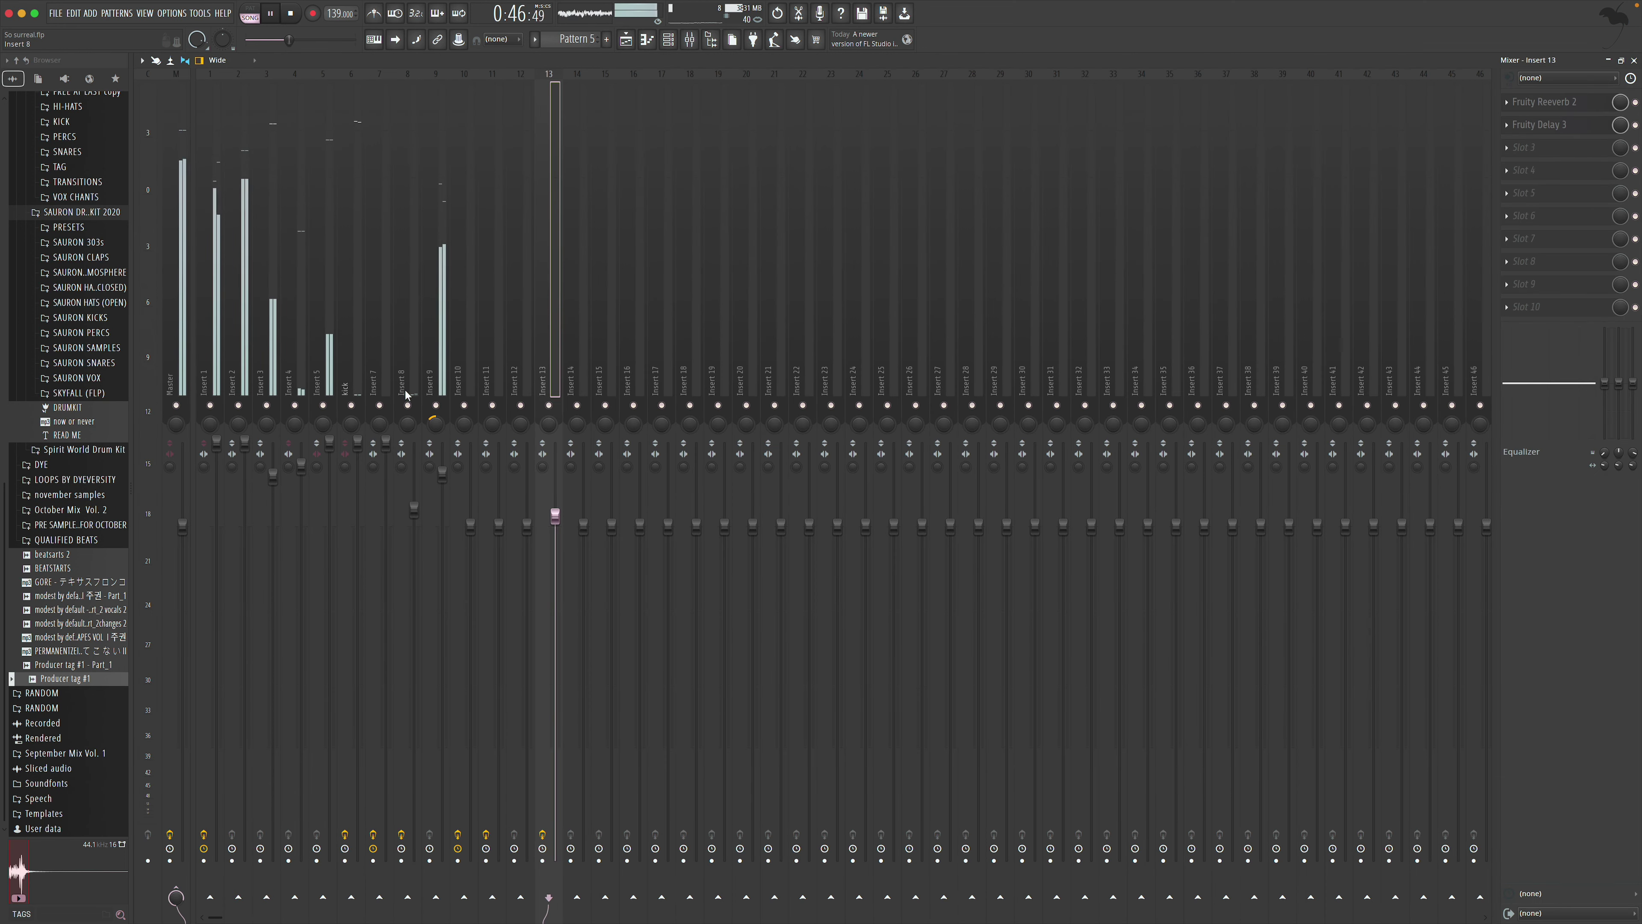
{"action": "left_click", "coordinate": [441, 485]}
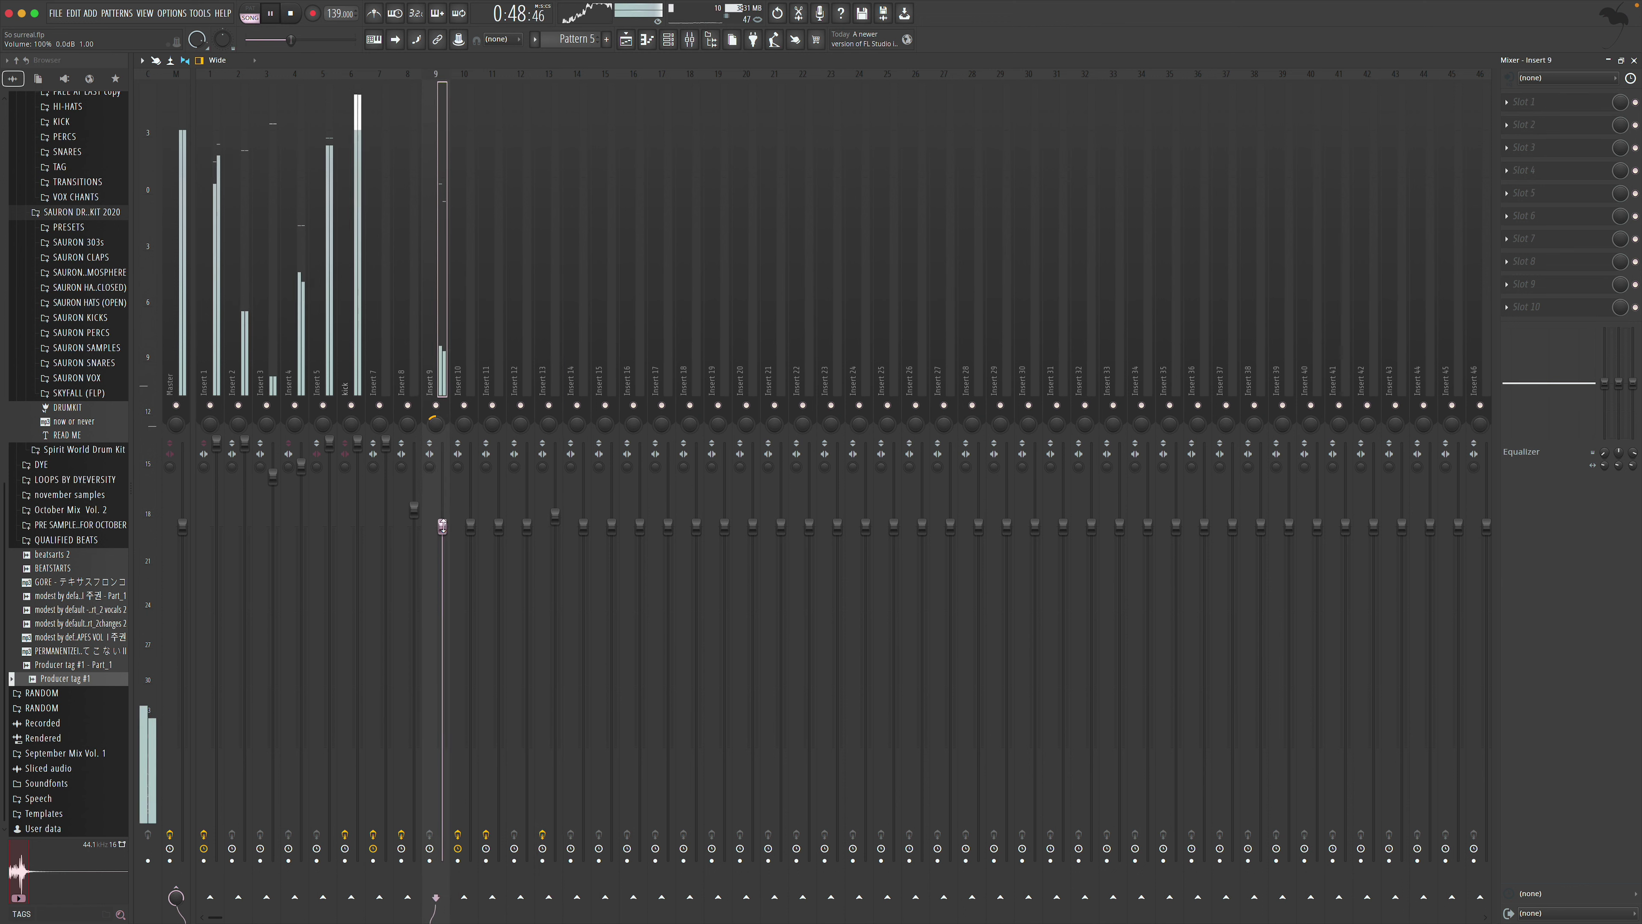
{"action": "mouse_move", "coordinate": [442, 526]}
{"action": "left_mouse_down"}
{"action": "mouse_move", "coordinate": [442, 540]}
{"action": "mouse_move", "coordinate": [443, 521]}
{"action": "left_mouse_up"}
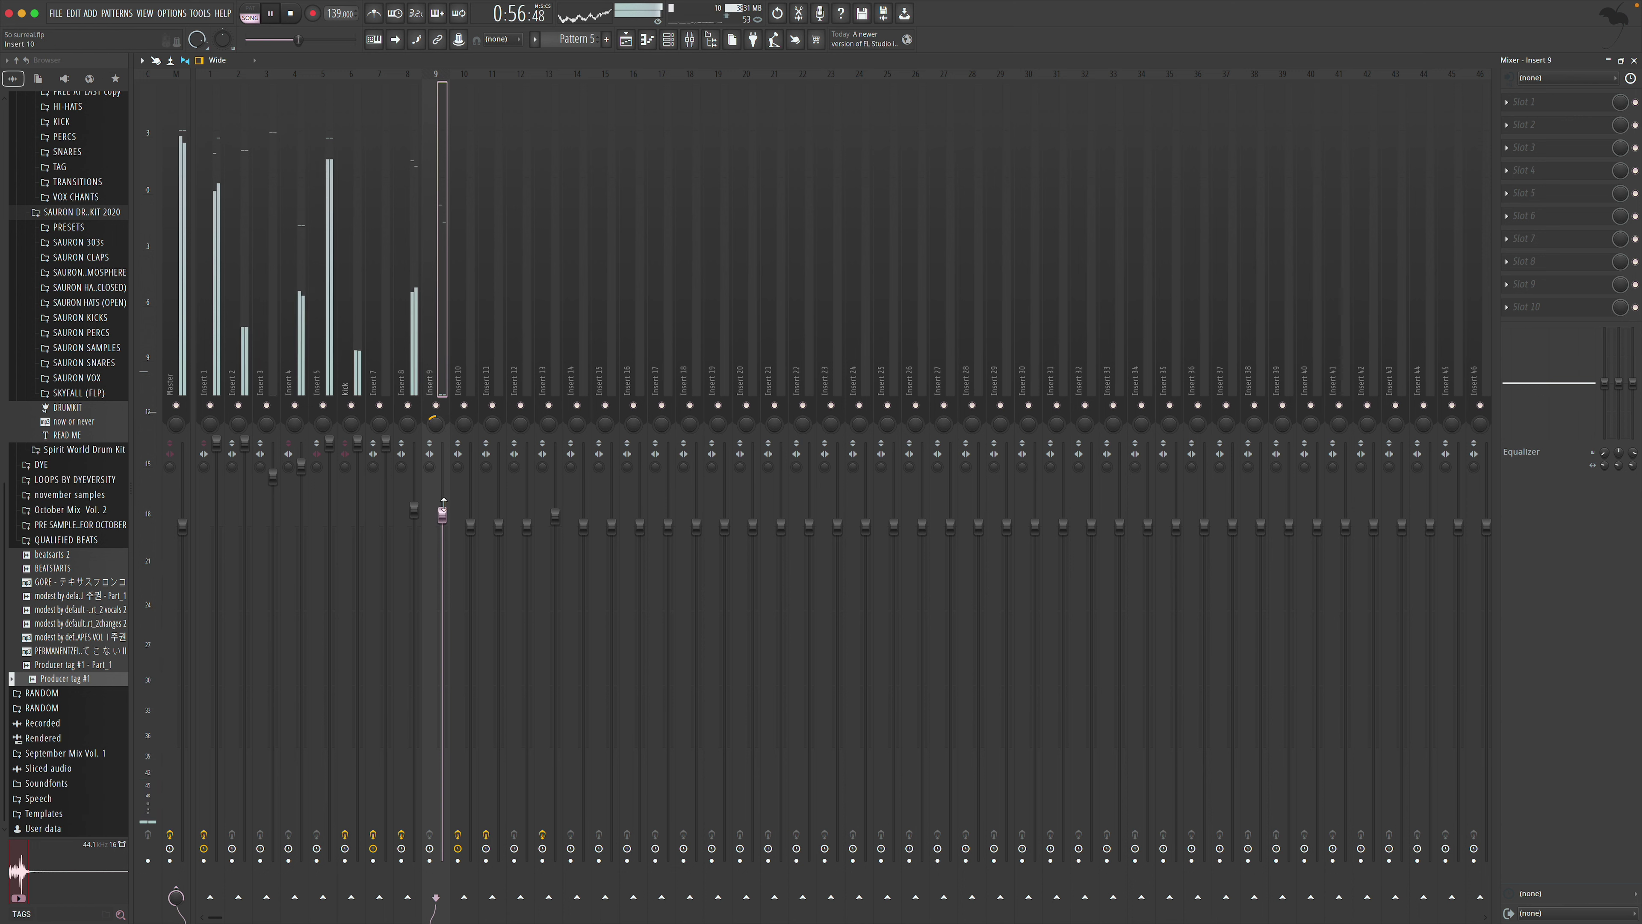
Check the effect chains of the Master and Insert 1 mixer tracks and close the mixer
{"action": "left_click", "coordinate": [181, 372]}
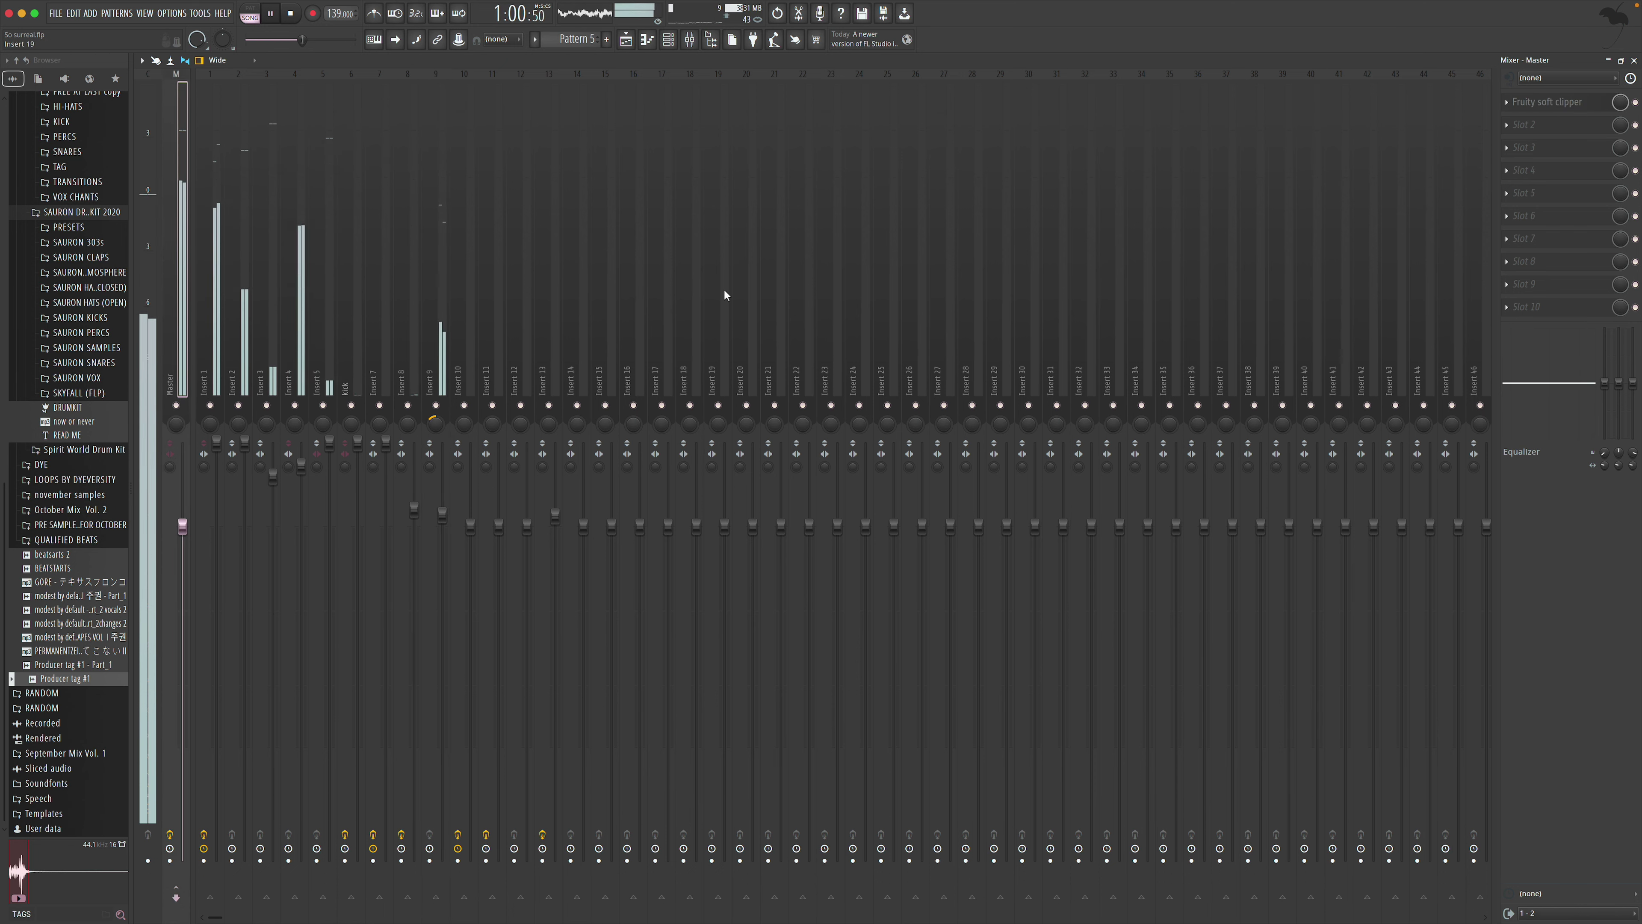
{"action": "left_click", "coordinate": [211, 387]}
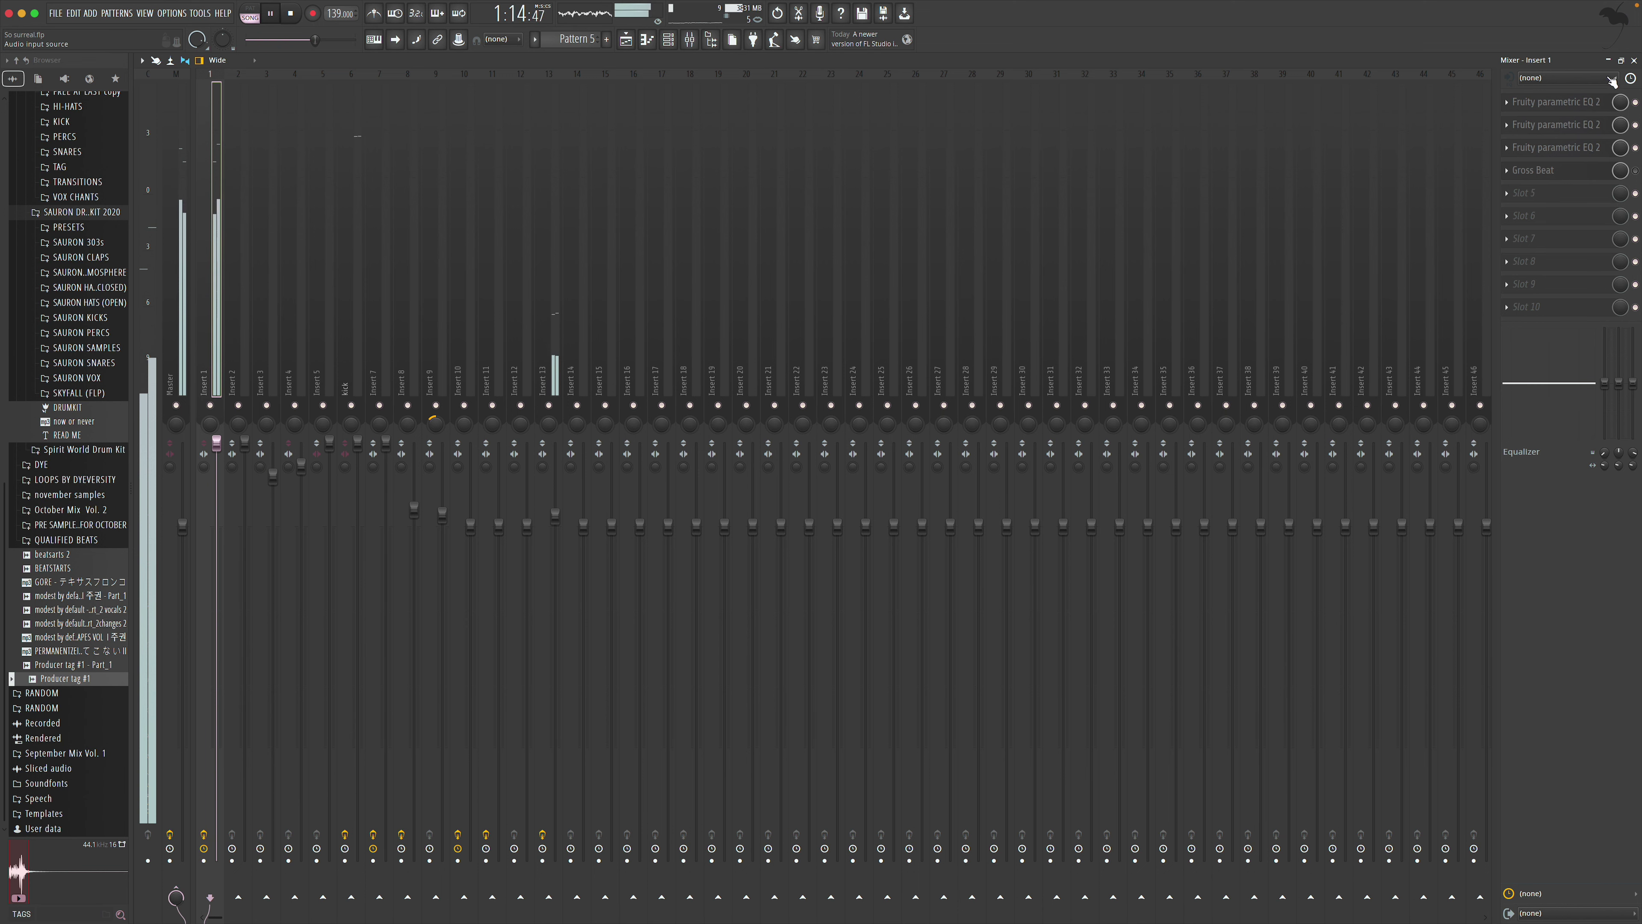
{"action": "left_click", "coordinate": [1635, 60]}
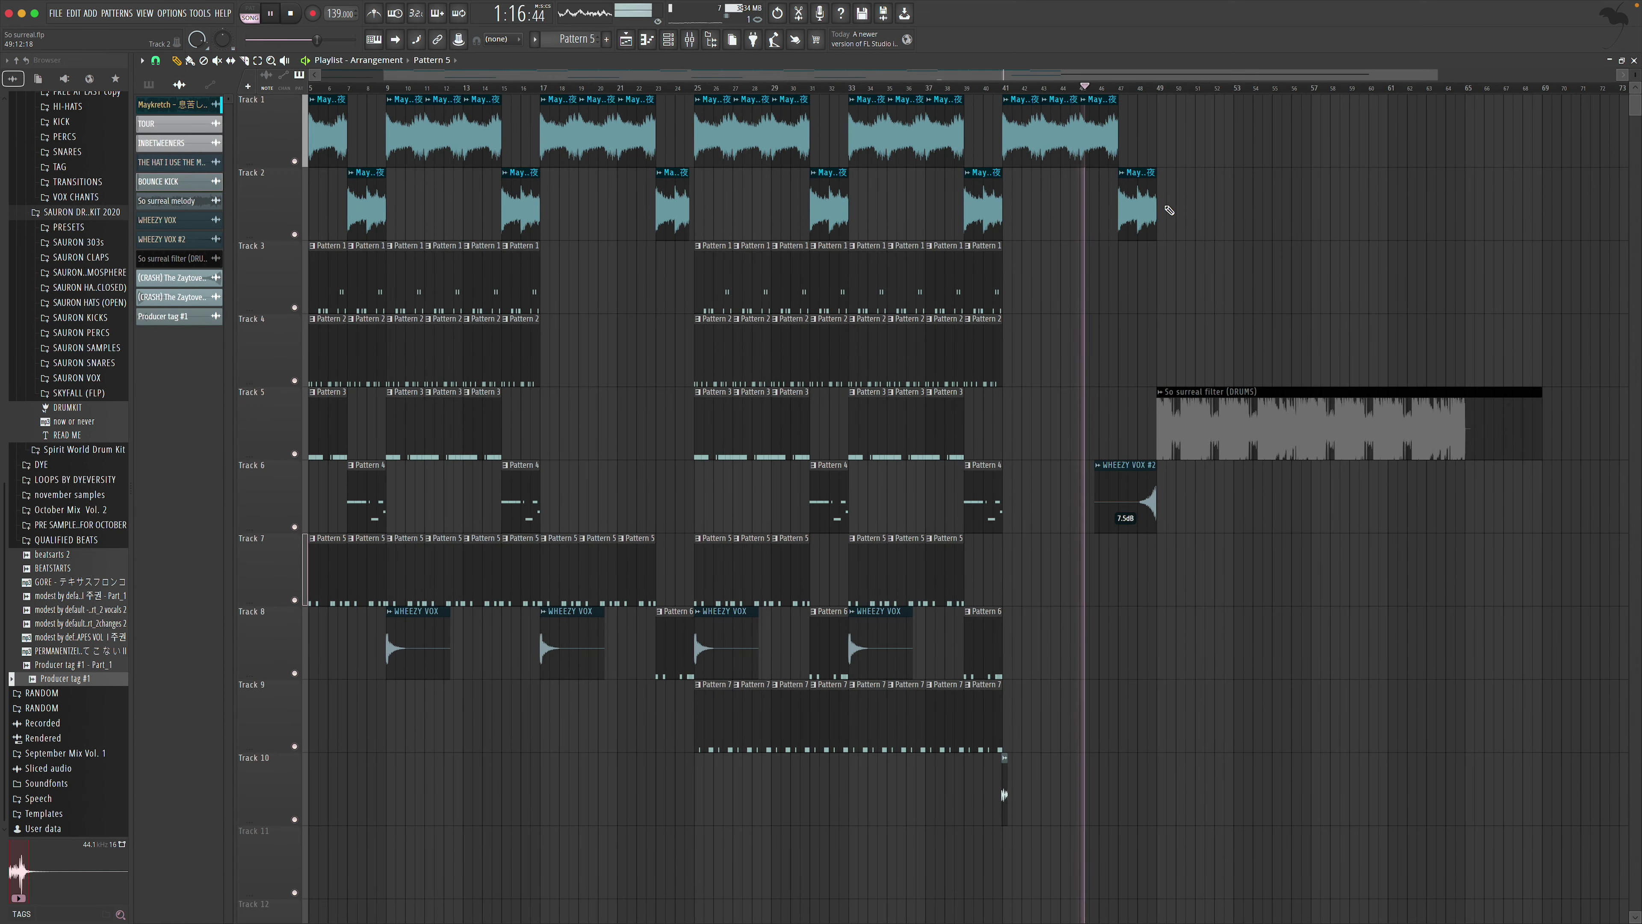
Audition the transition into the So surreal filter (DRUMS) clip from around bars 47 to 49 and open the mixer to inspect its levels
{"action": "left_click", "coordinate": [1157, 88]}
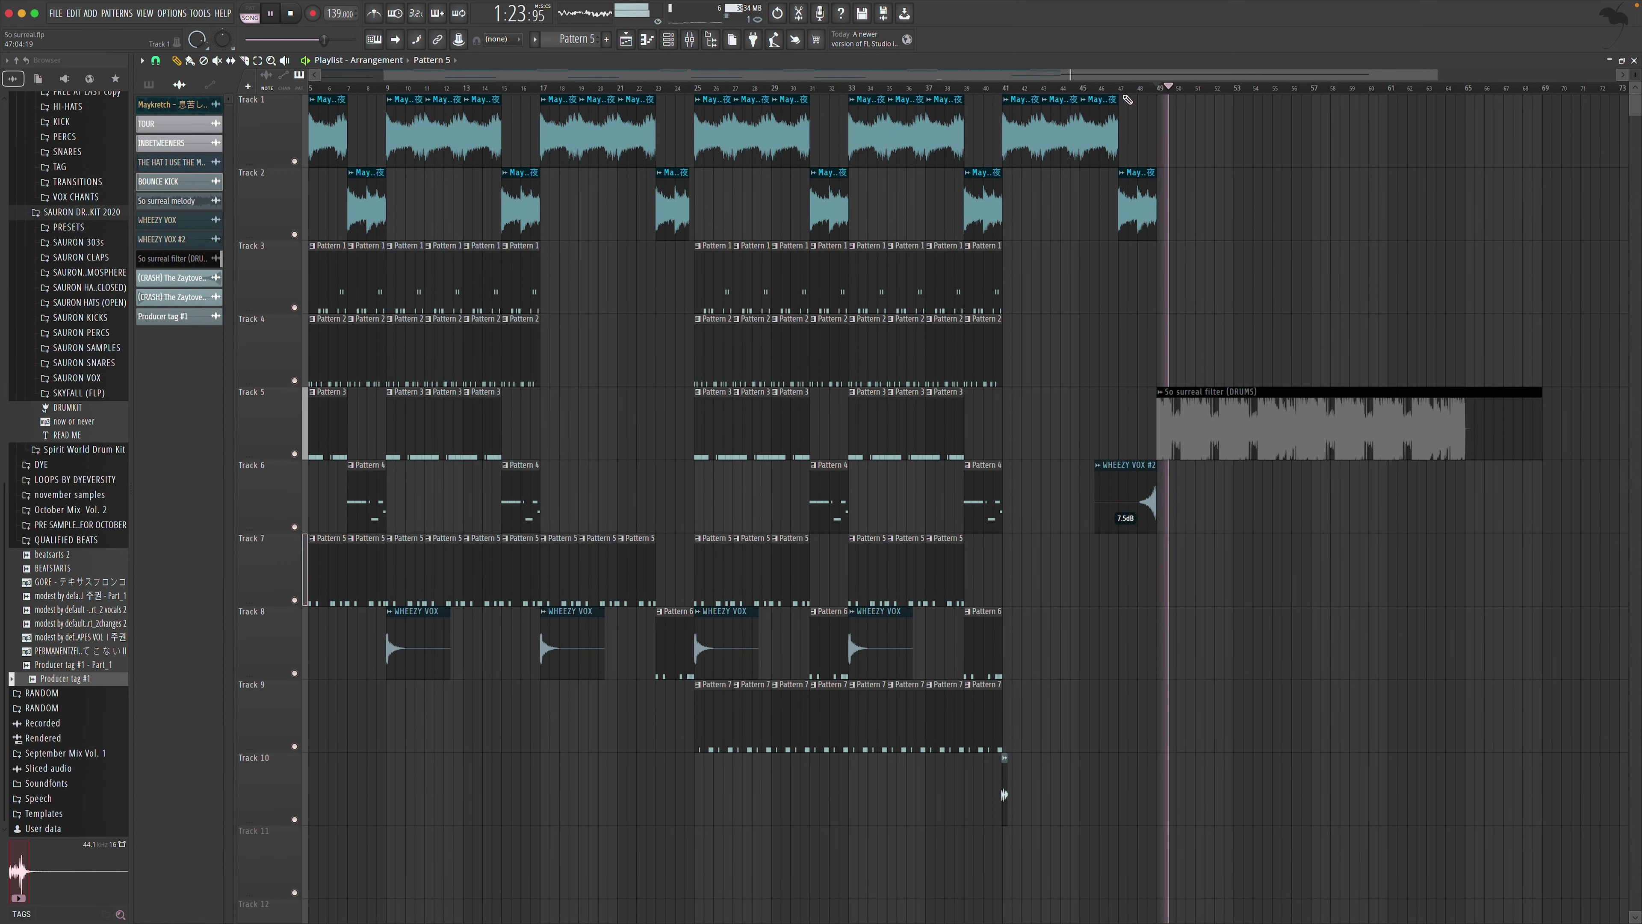
{"action": "left_click", "coordinate": [1123, 89]}
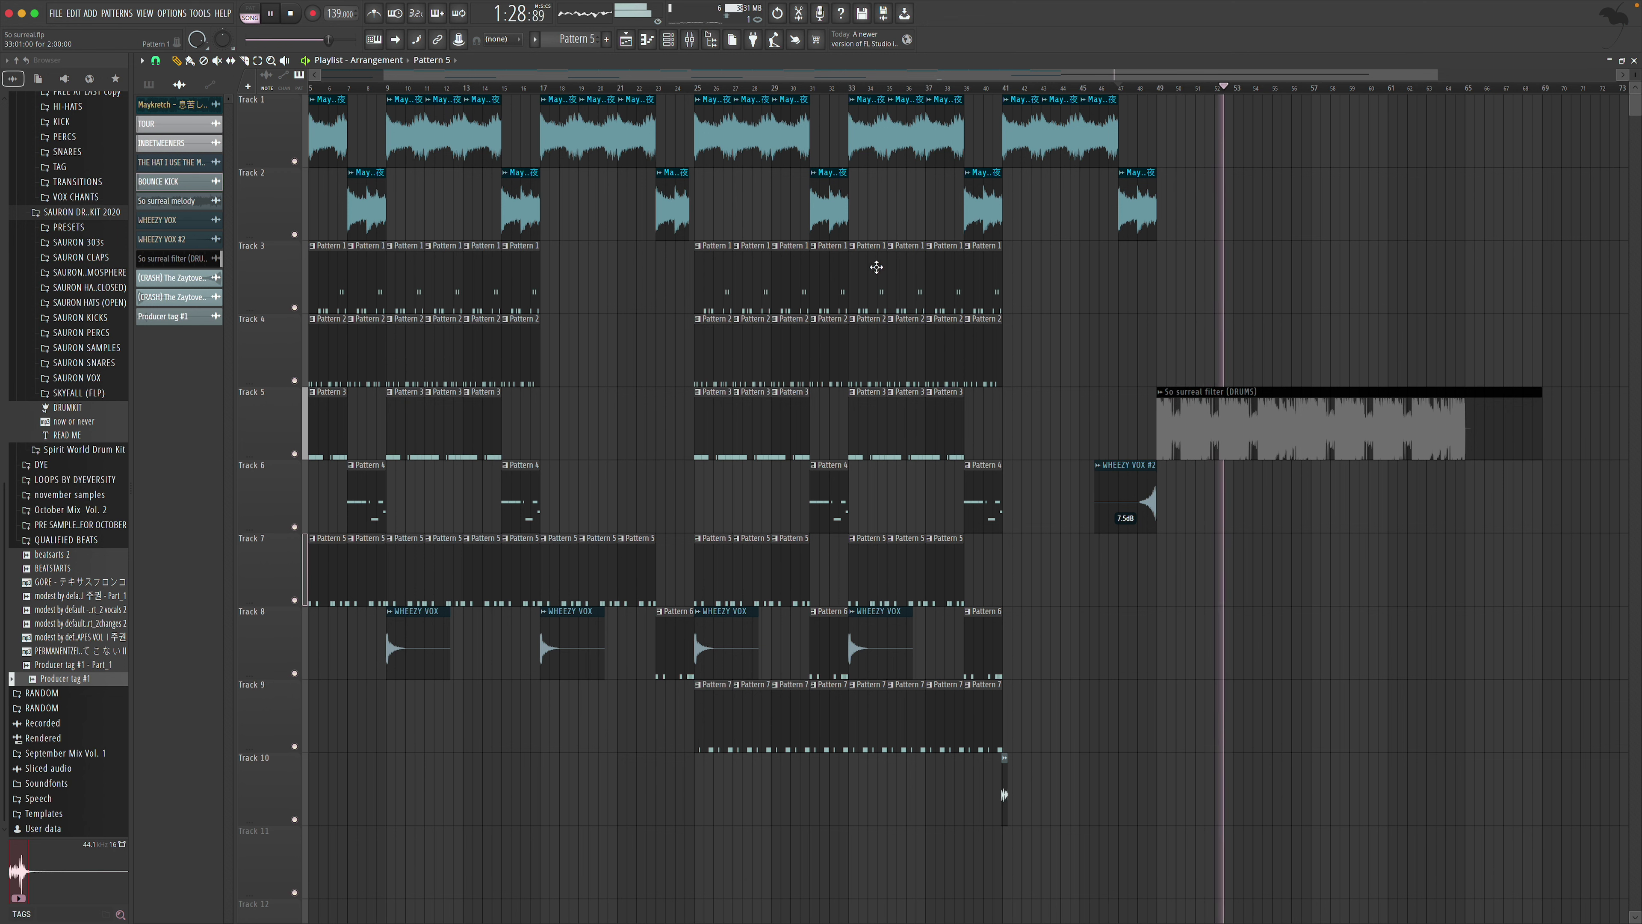
{"action": "scroll", "coordinate": [872, 264], "scroll_direction": "left", "scroll_amount": 2}
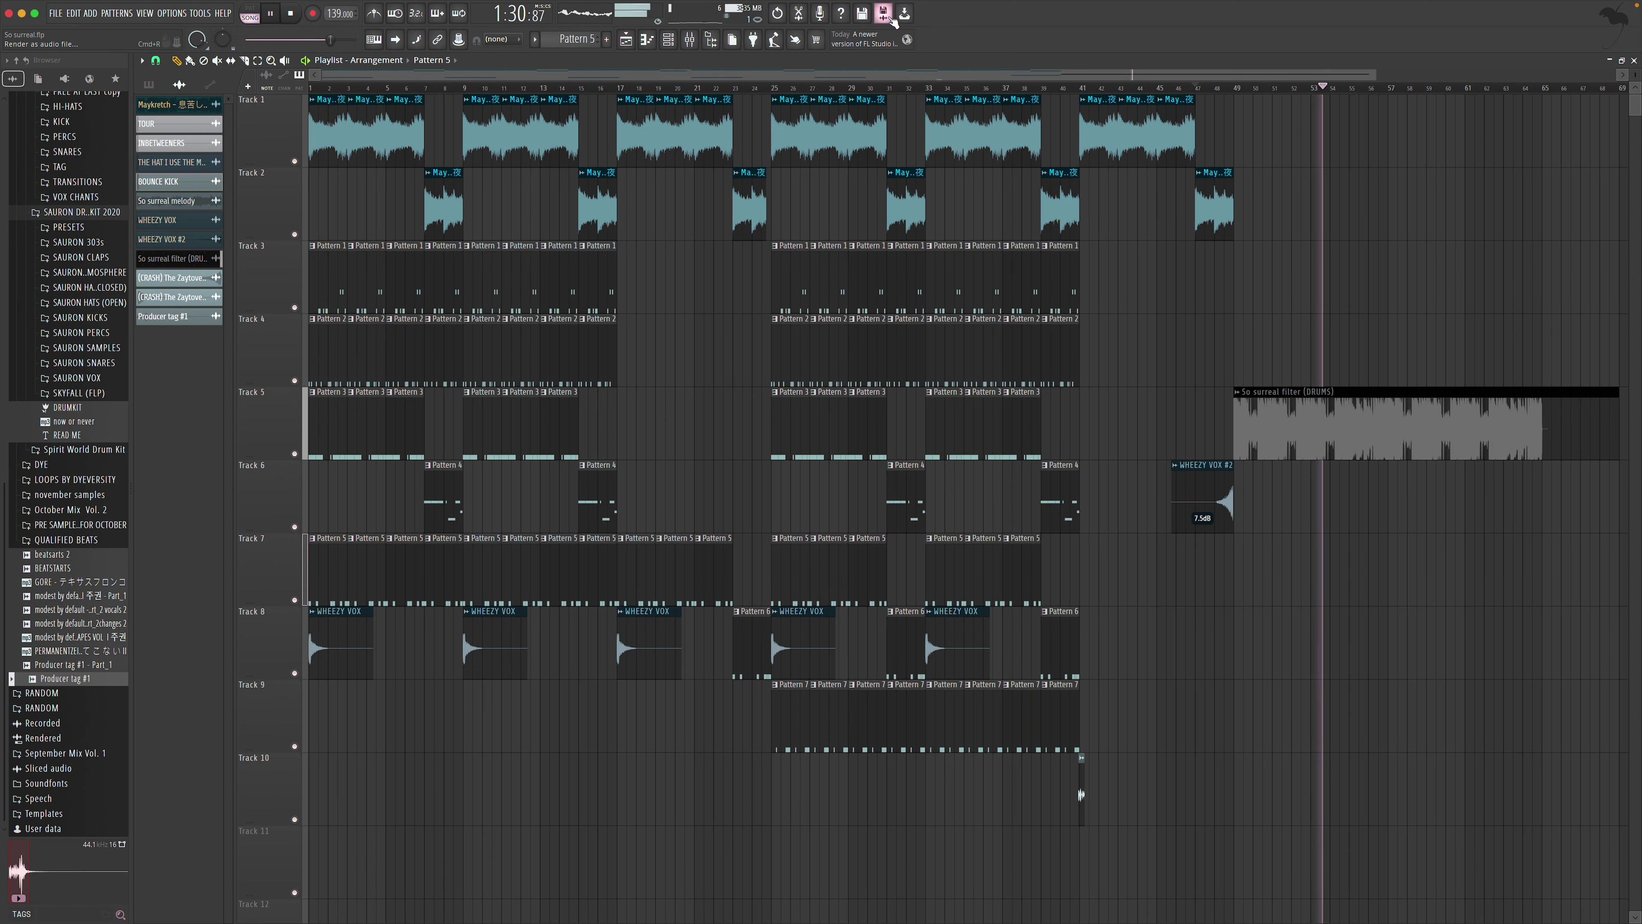
{"action": "left_click", "coordinate": [690, 40]}
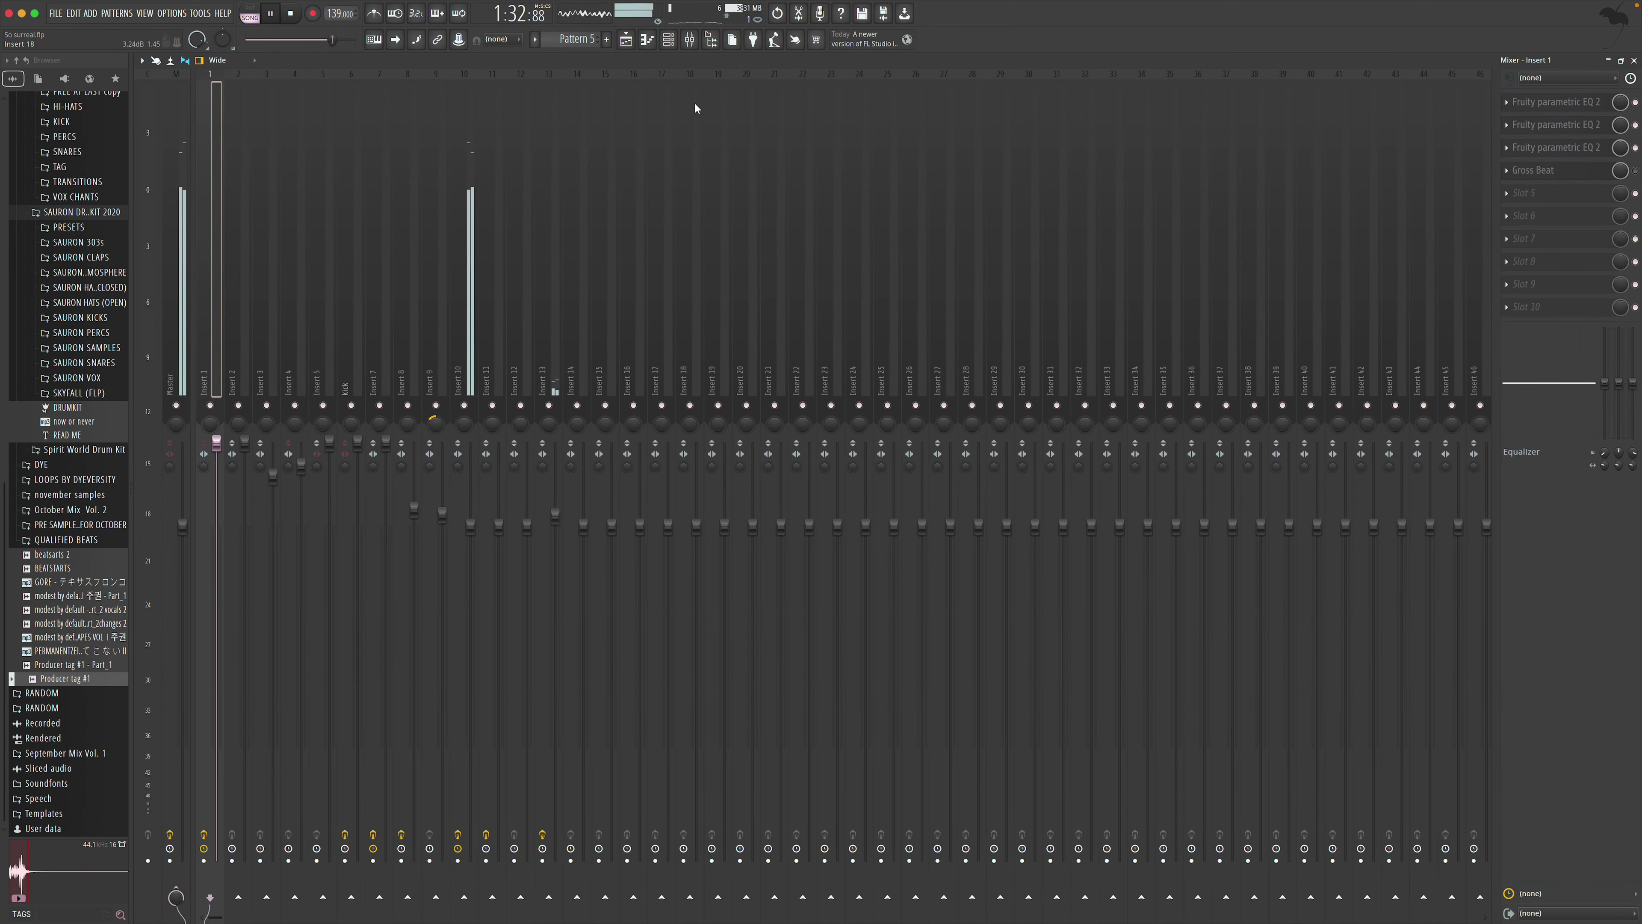
Close the mixer and briefly toggle the channel rack to return to the full playlist arrangement
{"action": "left_click", "coordinate": [1634, 60]}
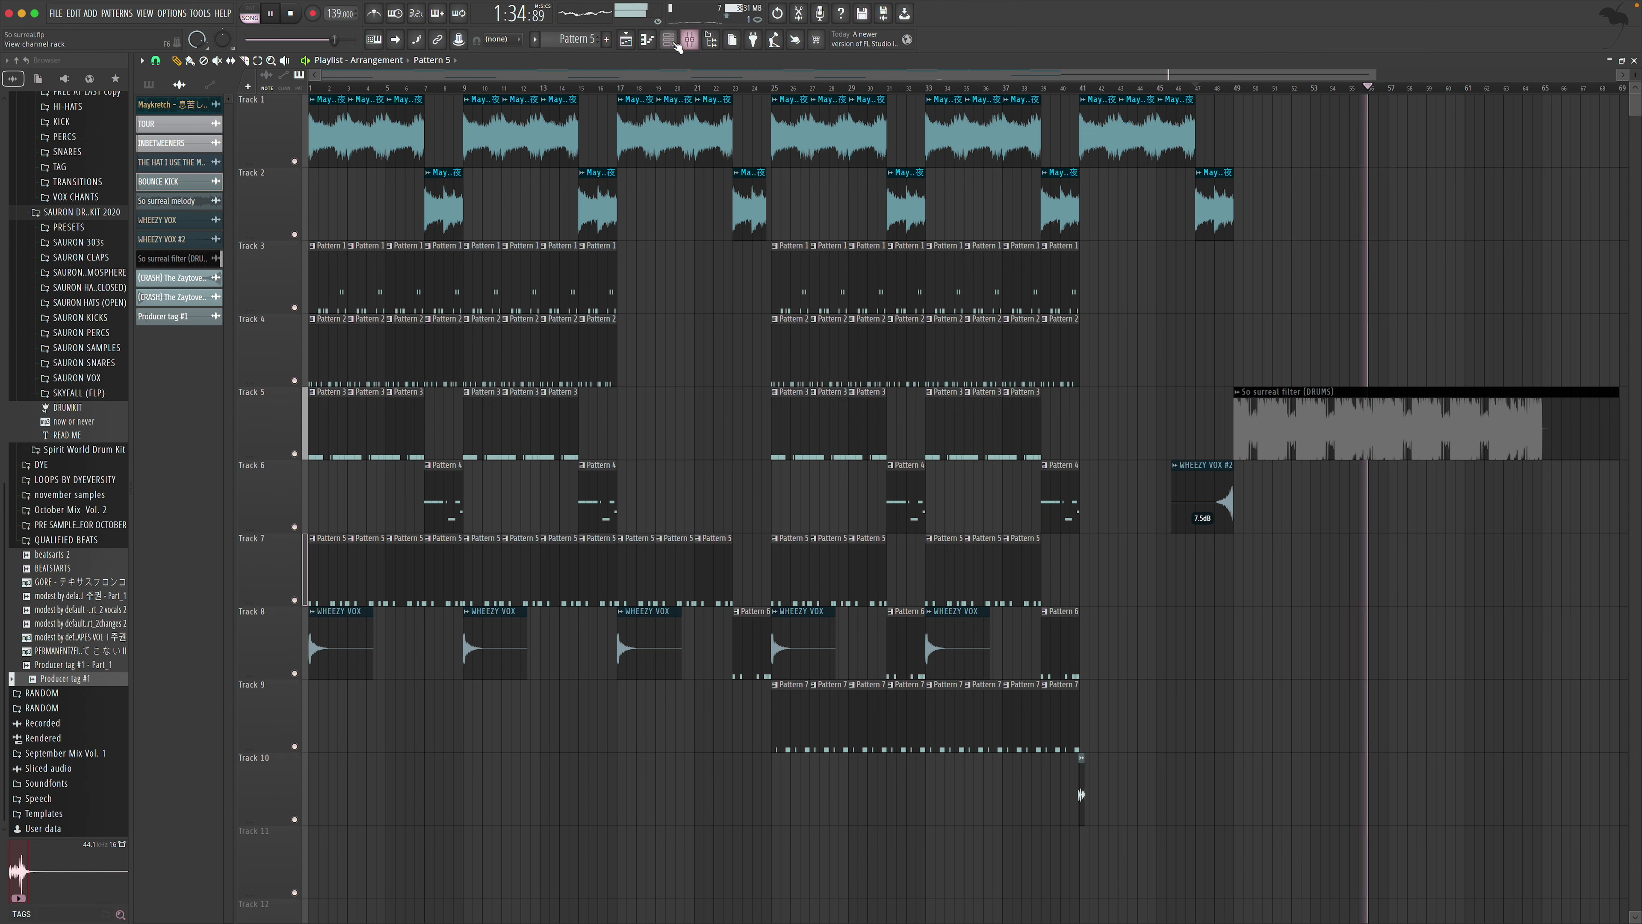
{"action": "key", "text": "F6"}
{"action": "key", "text": "F6"}
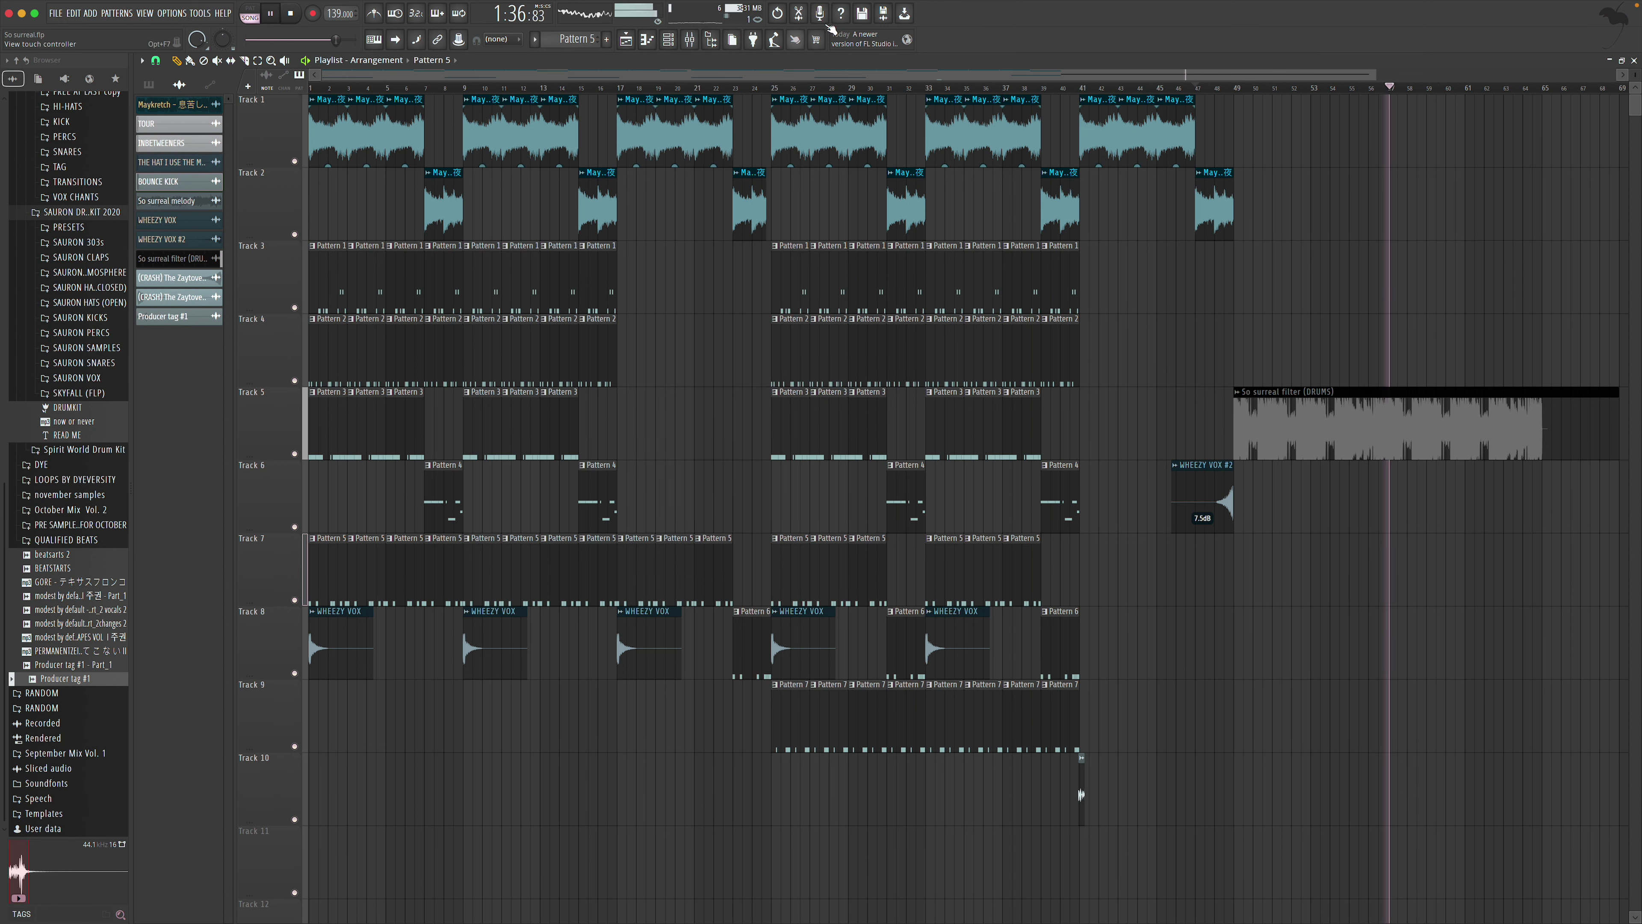
Export the song as a WAV file named So surreal into the November Vol. 3 folder on the Desktop
{"action": "key", "text": "super+r"}
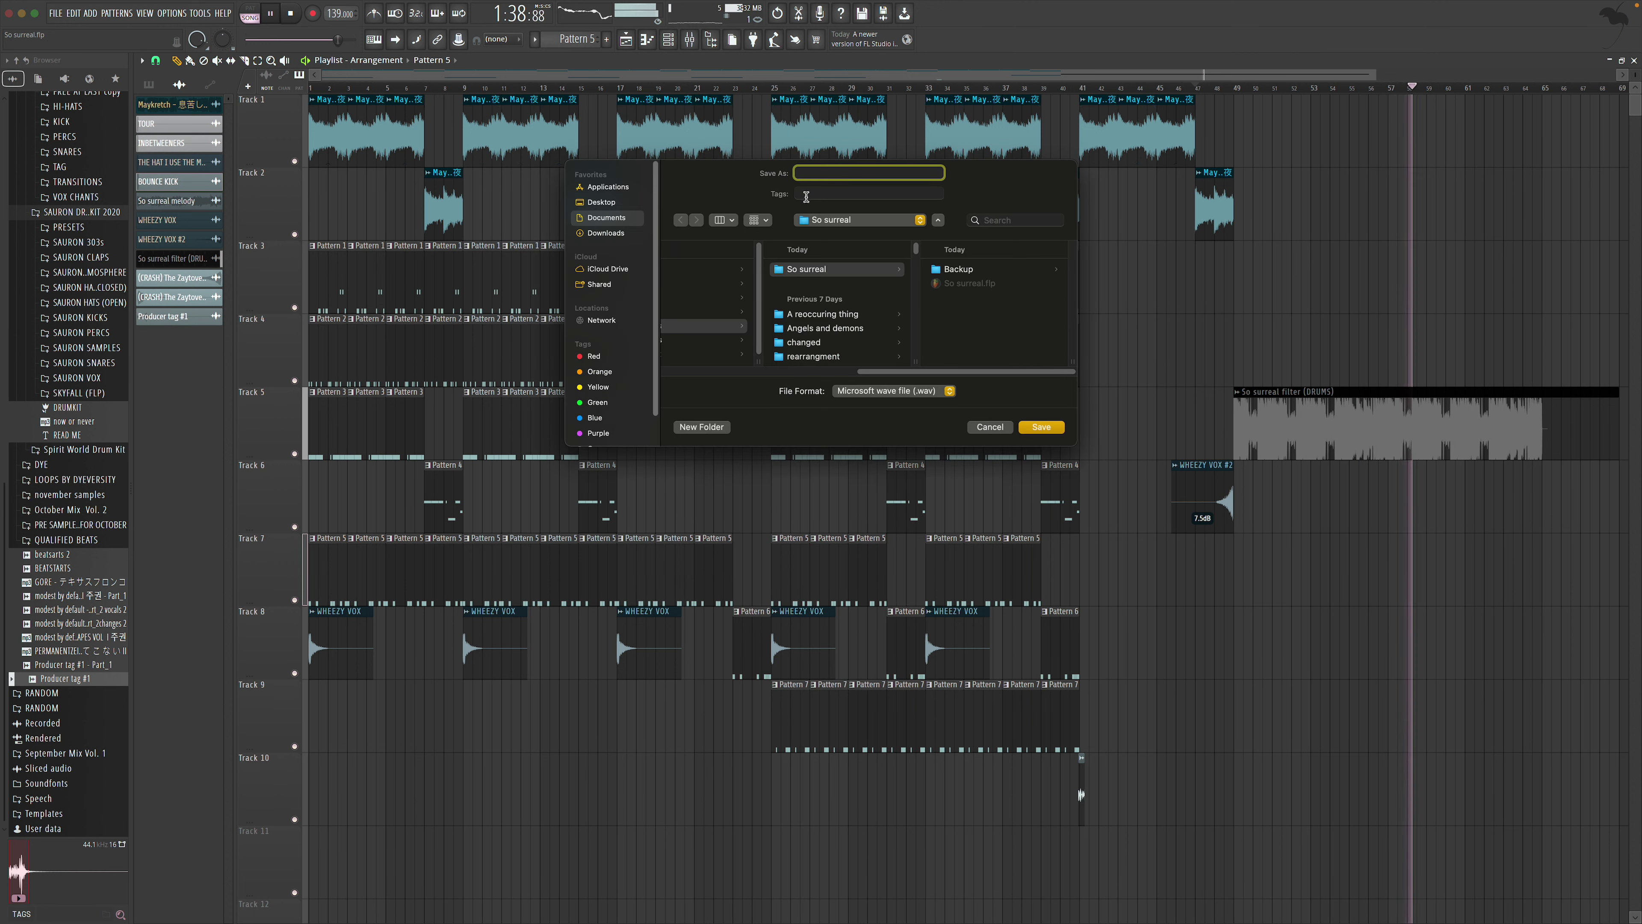
{"action": "key", "text": "Escape"}
{"action": "key", "text": "super+r"}
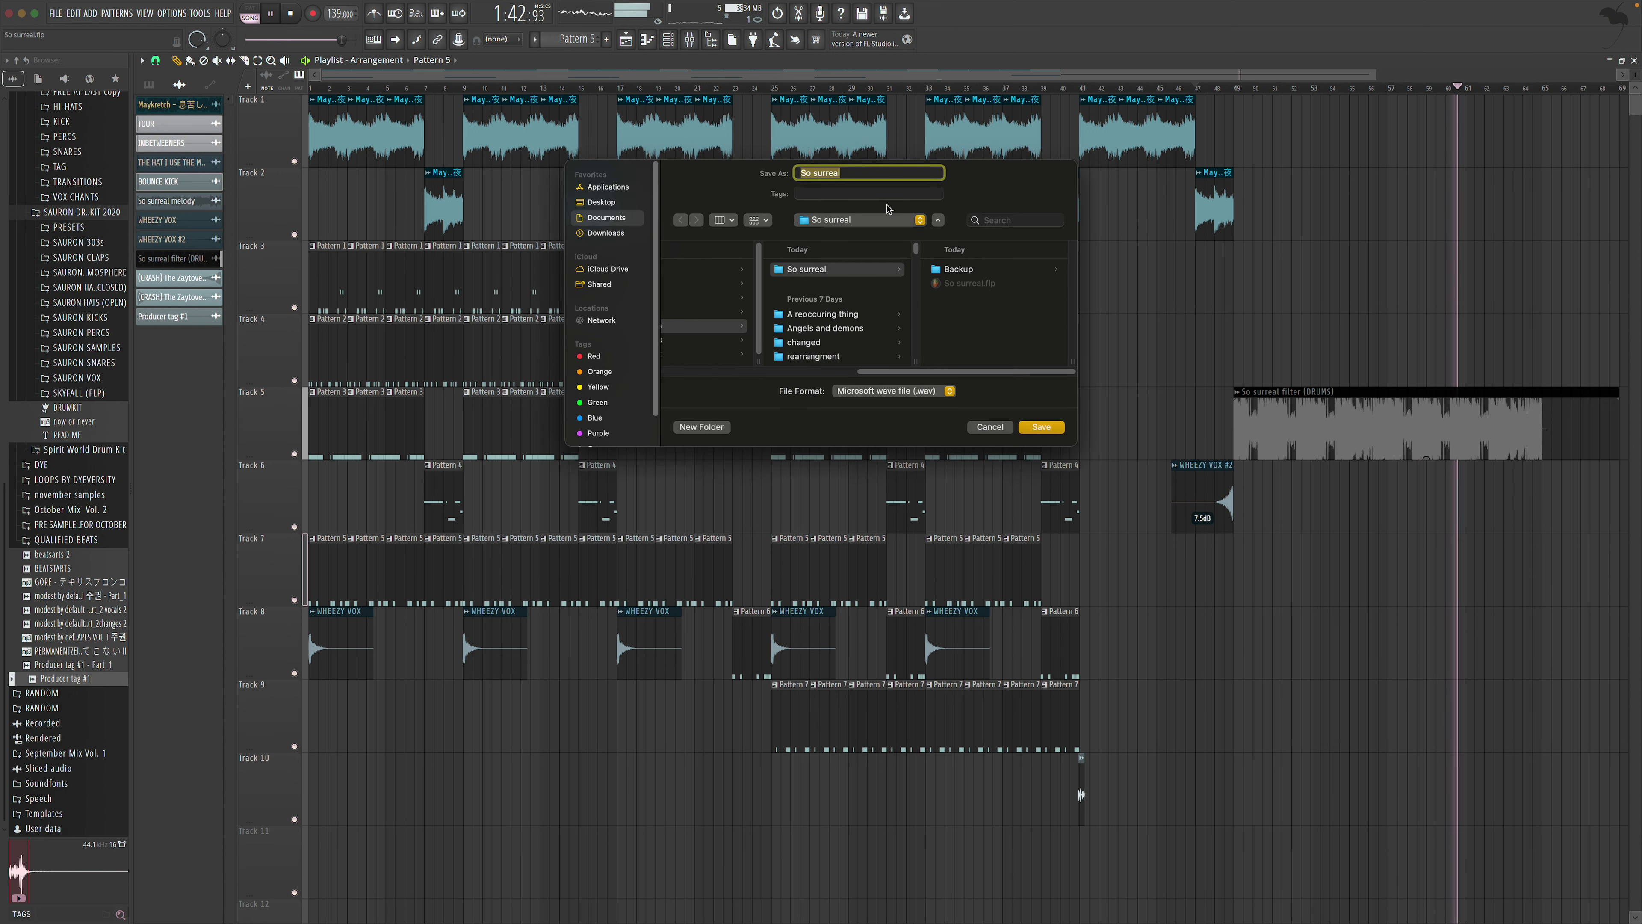
{"action": "left_click", "coordinate": [602, 202]}
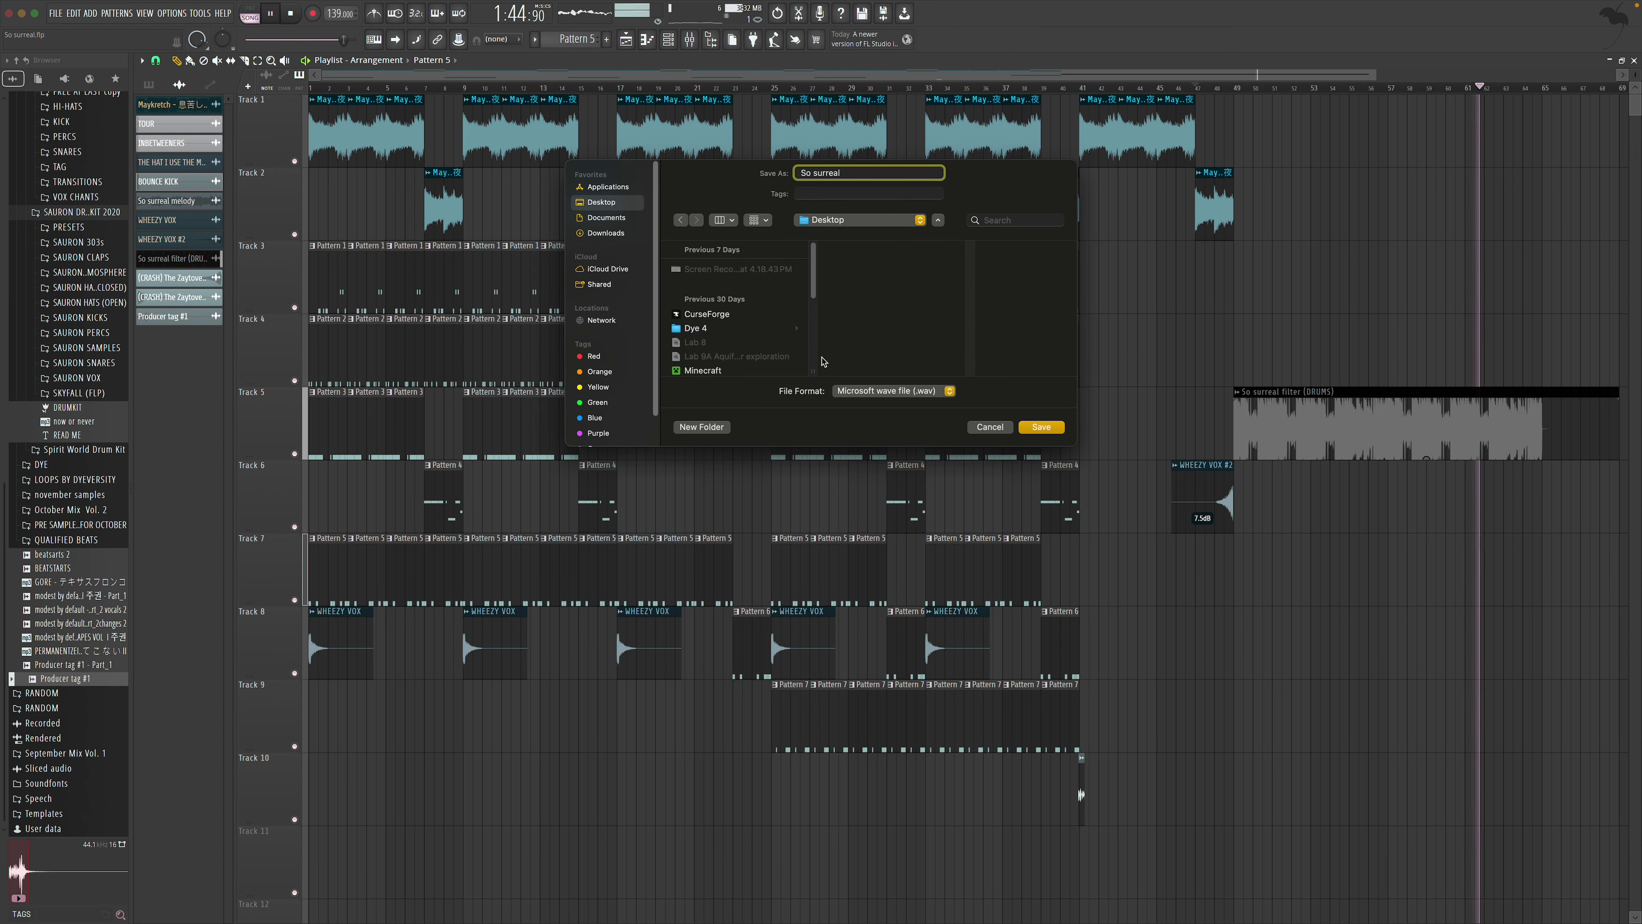
{"action": "scroll", "coordinate": [755, 329], "scroll_direction": "down", "scroll_amount": 2}
{"action": "scroll", "coordinate": [757, 327], "scroll_direction": "down", "scroll_amount": 2}
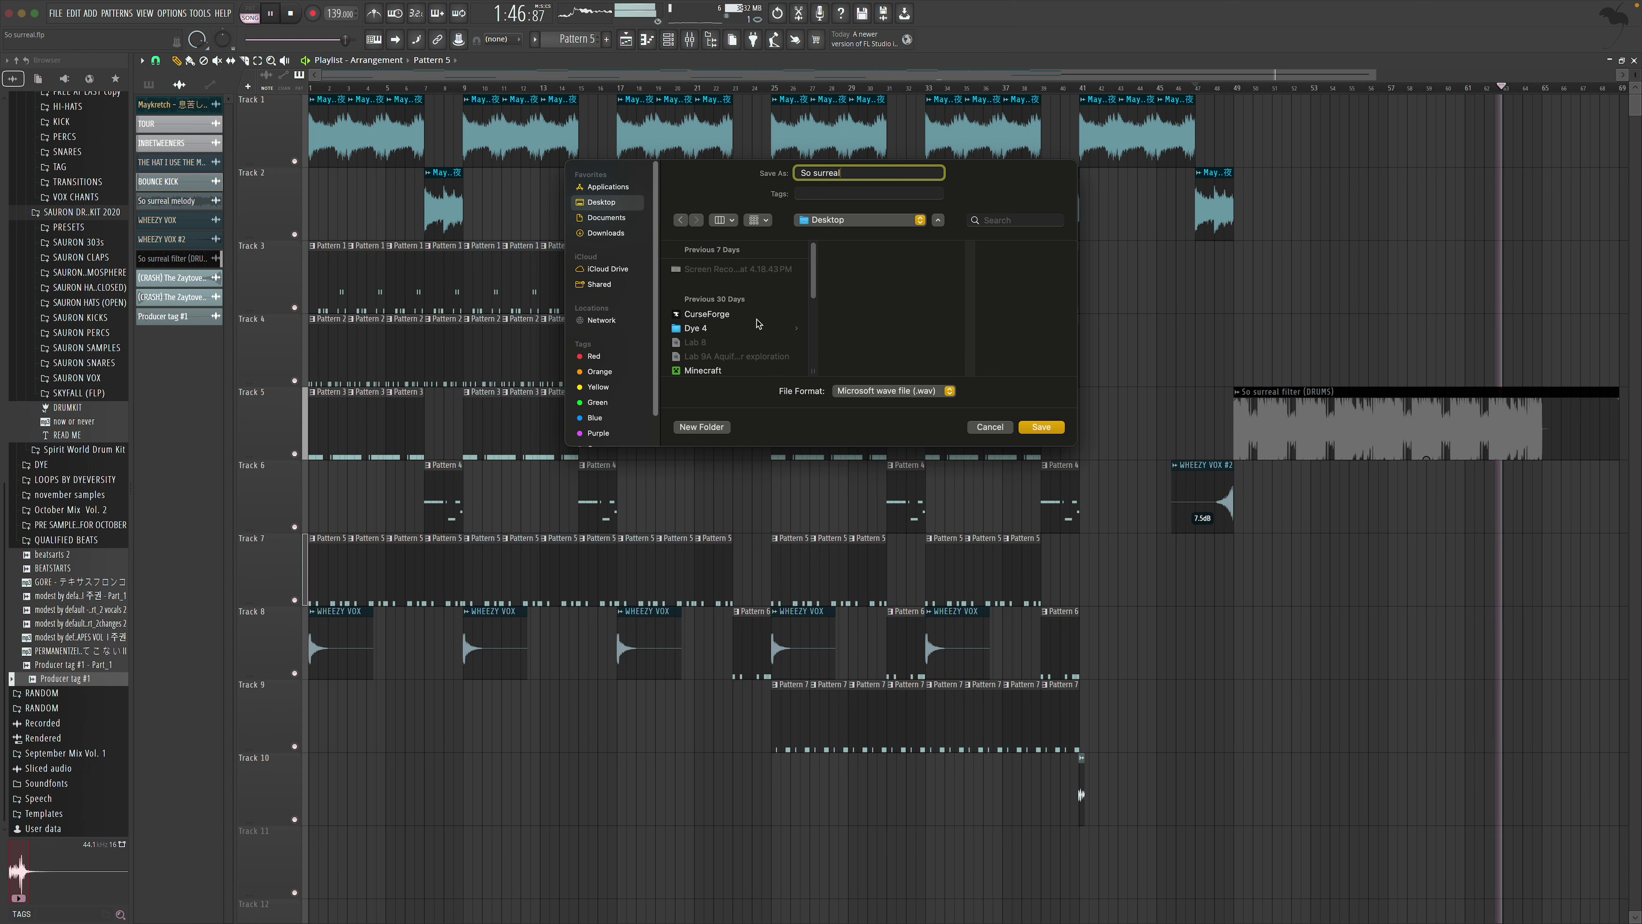
{"action": "scroll", "coordinate": [758, 323], "scroll_direction": "down", "scroll_amount": 1}
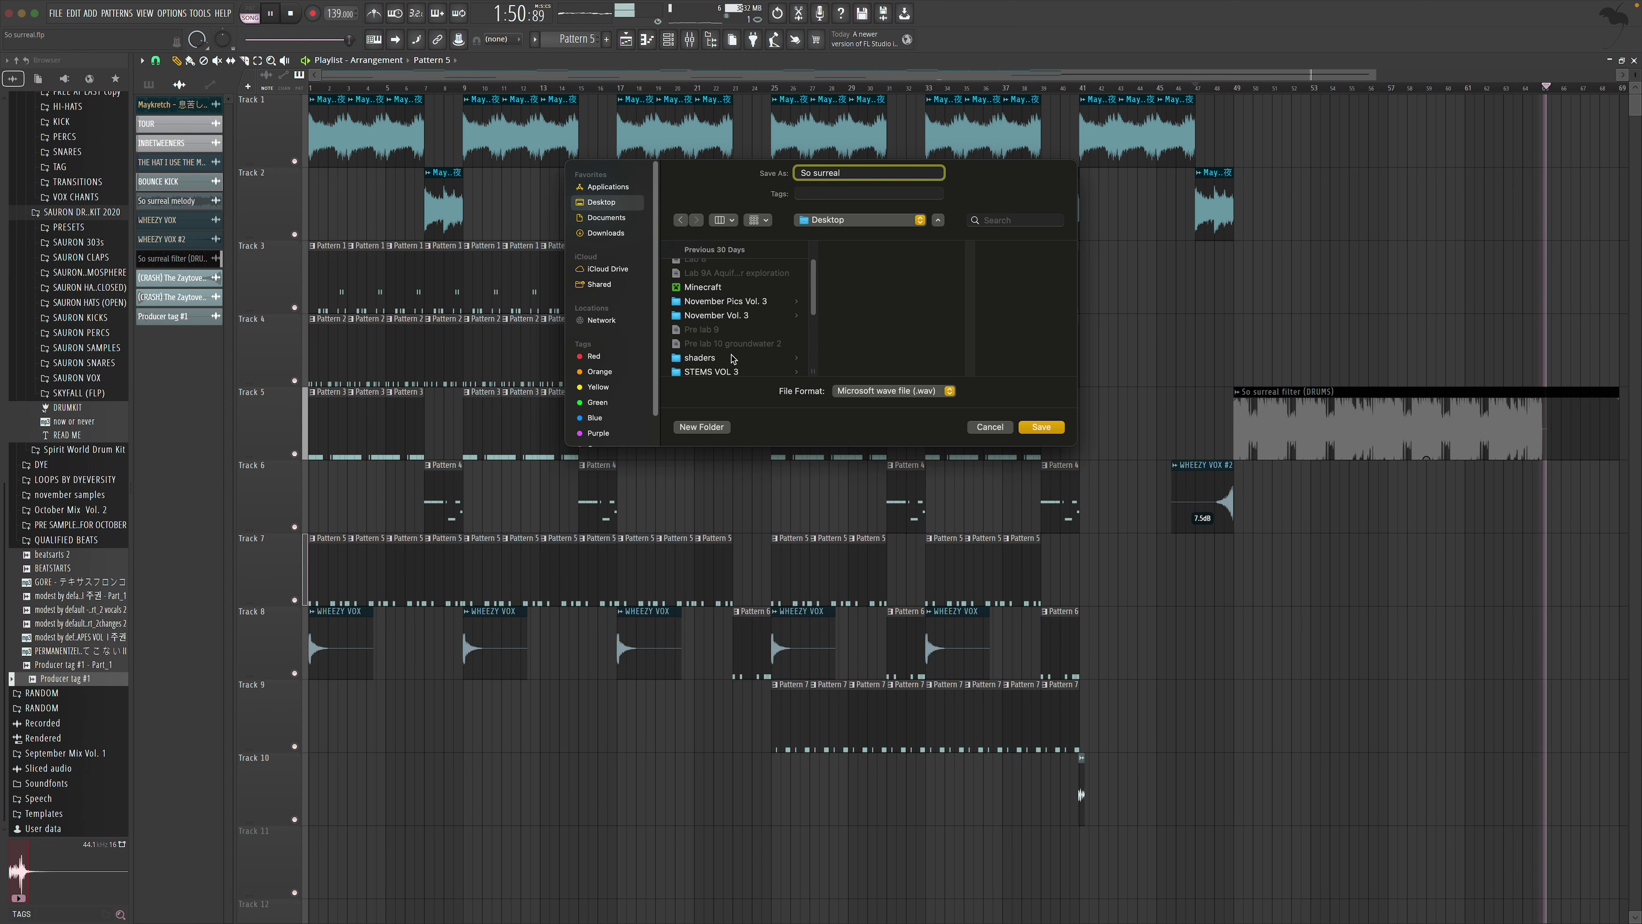
{"action": "left_click", "coordinate": [731, 311]}
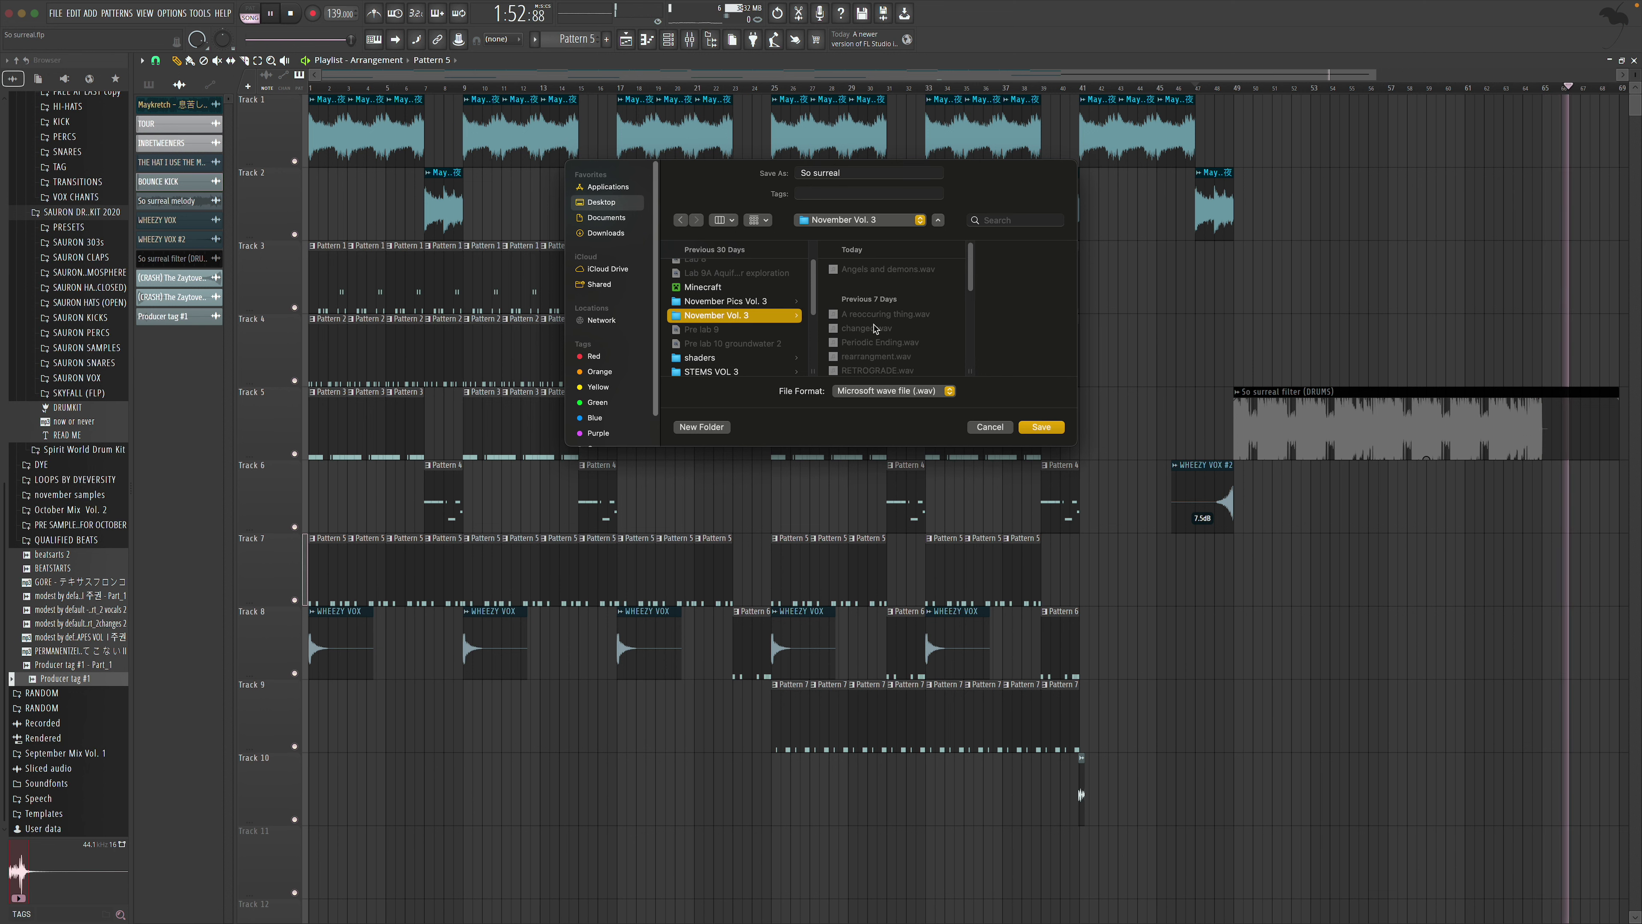
{"action": "left_click", "coordinate": [1041, 427]}
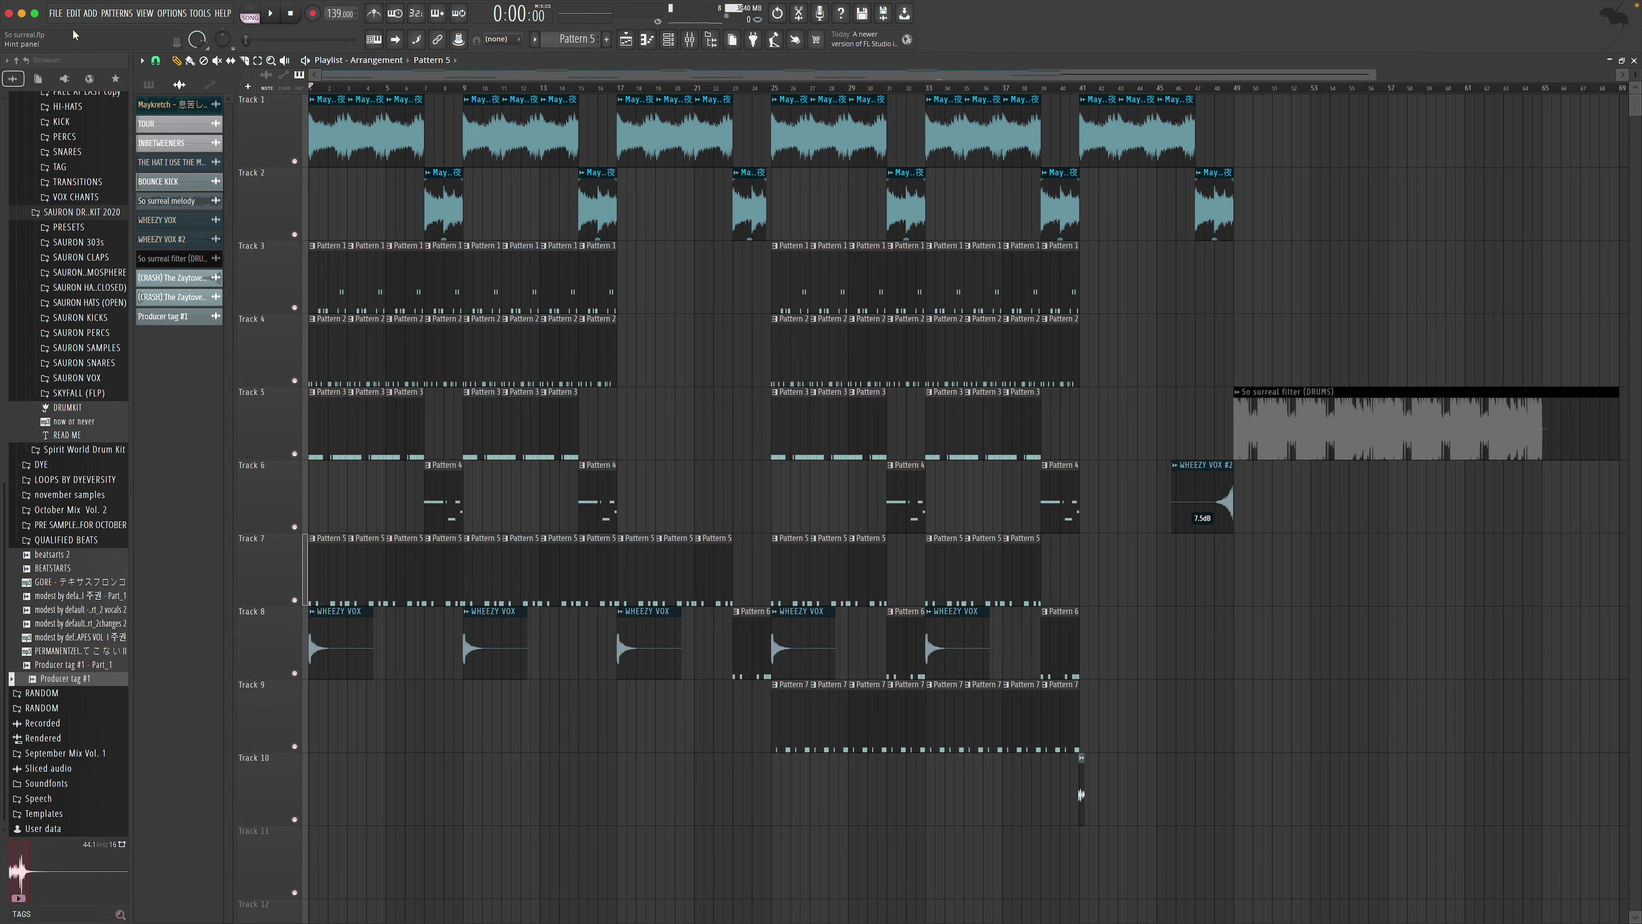
Create a new project from the Empty template, saving the changes to So surreal.flp
{"action": "left_click", "coordinate": [57, 14]}
{"action": "mouse_move", "coordinate": [125, 50]}
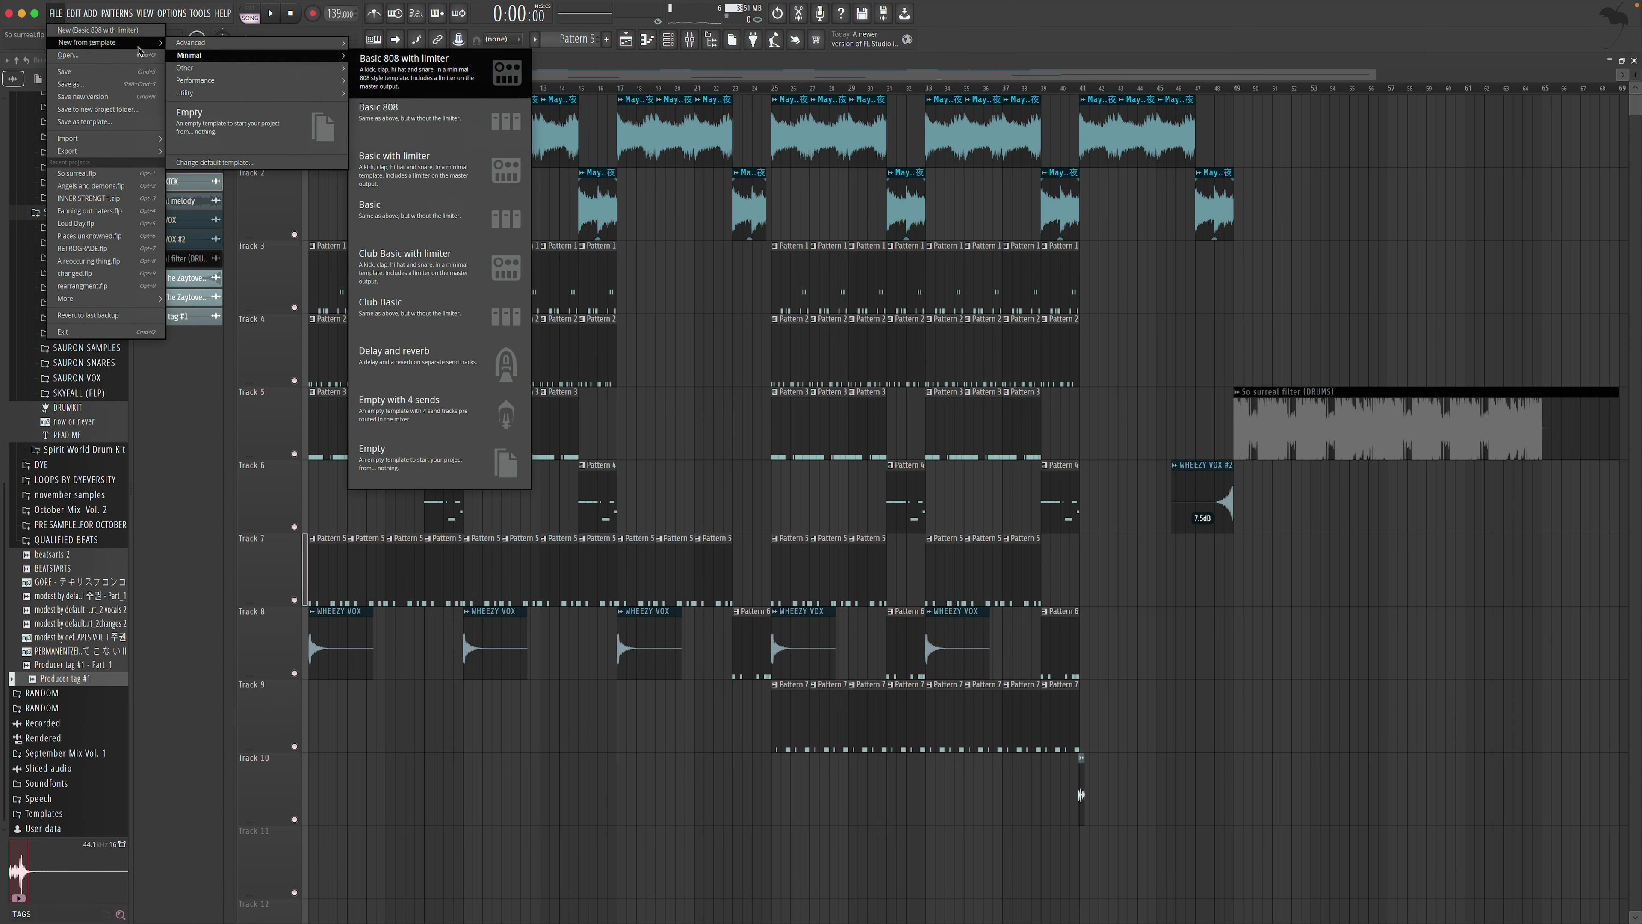
{"action": "left_click", "coordinate": [271, 116]}
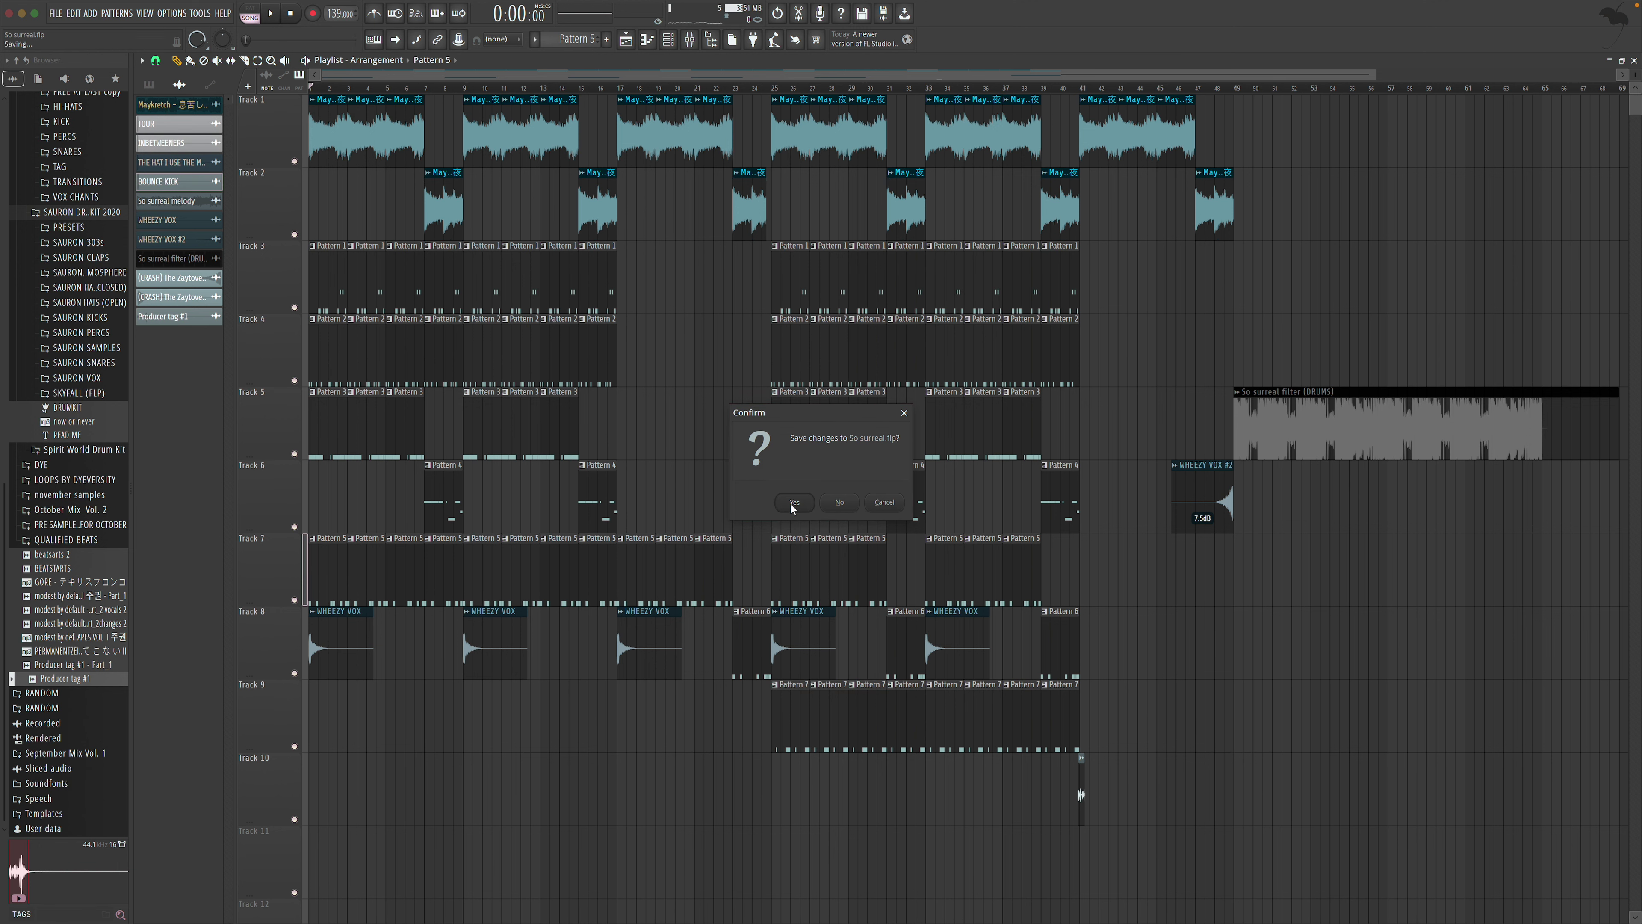
{"action": "left_click", "coordinate": [793, 504]}
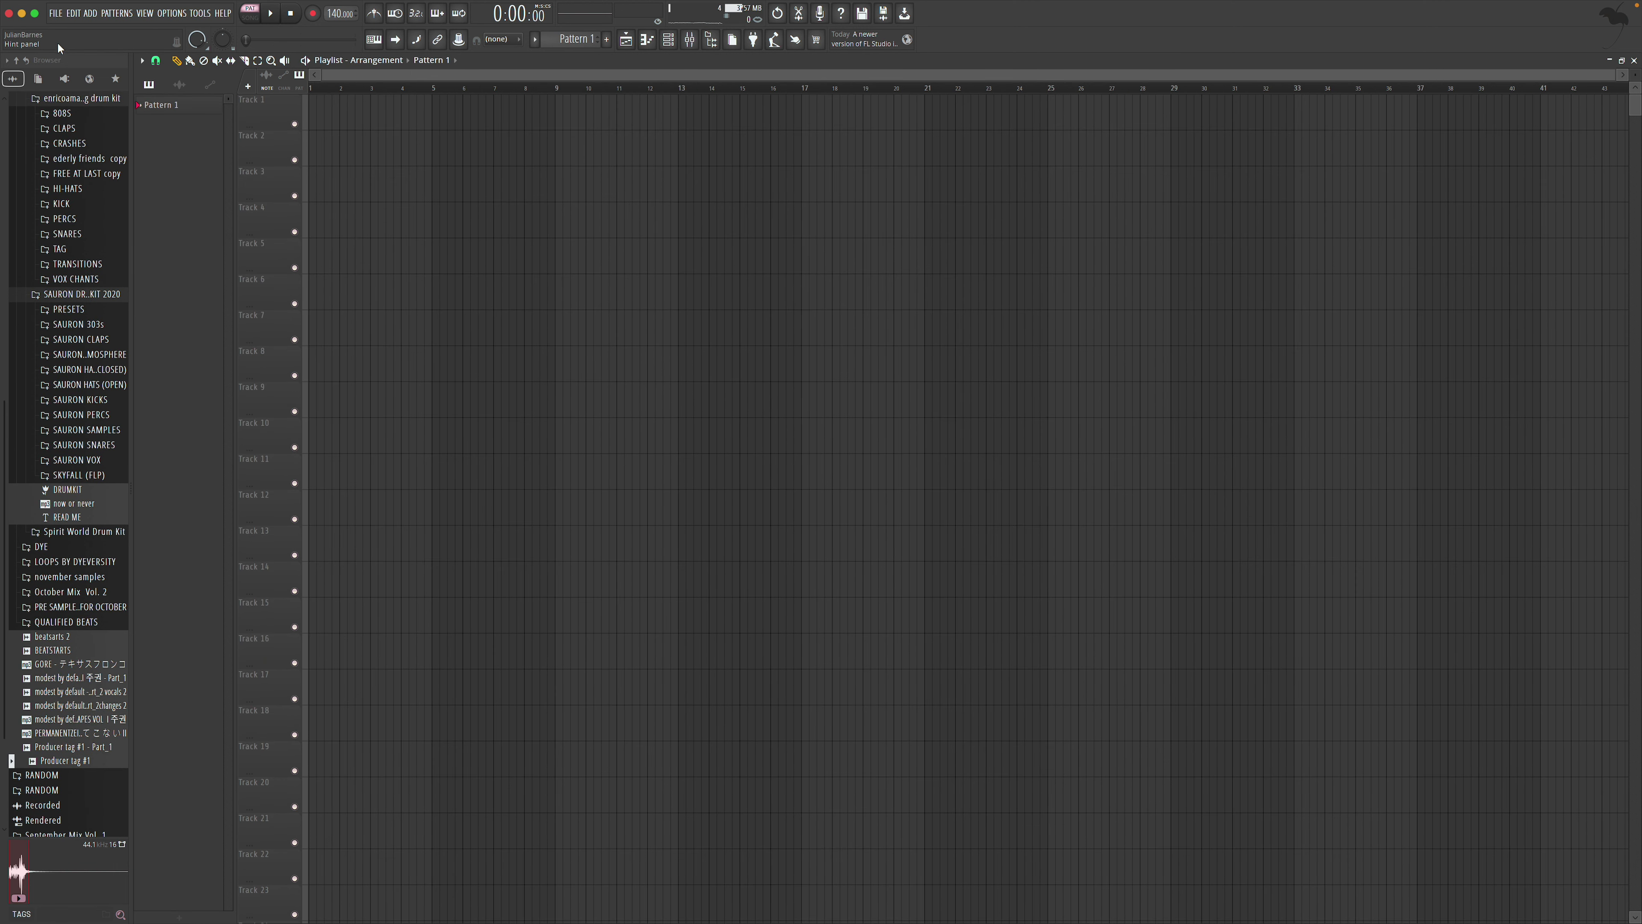
Open the recent project Angels and demons.flp and audition its arrangement from around bar 9
{"action": "left_click", "coordinate": [55, 13]}
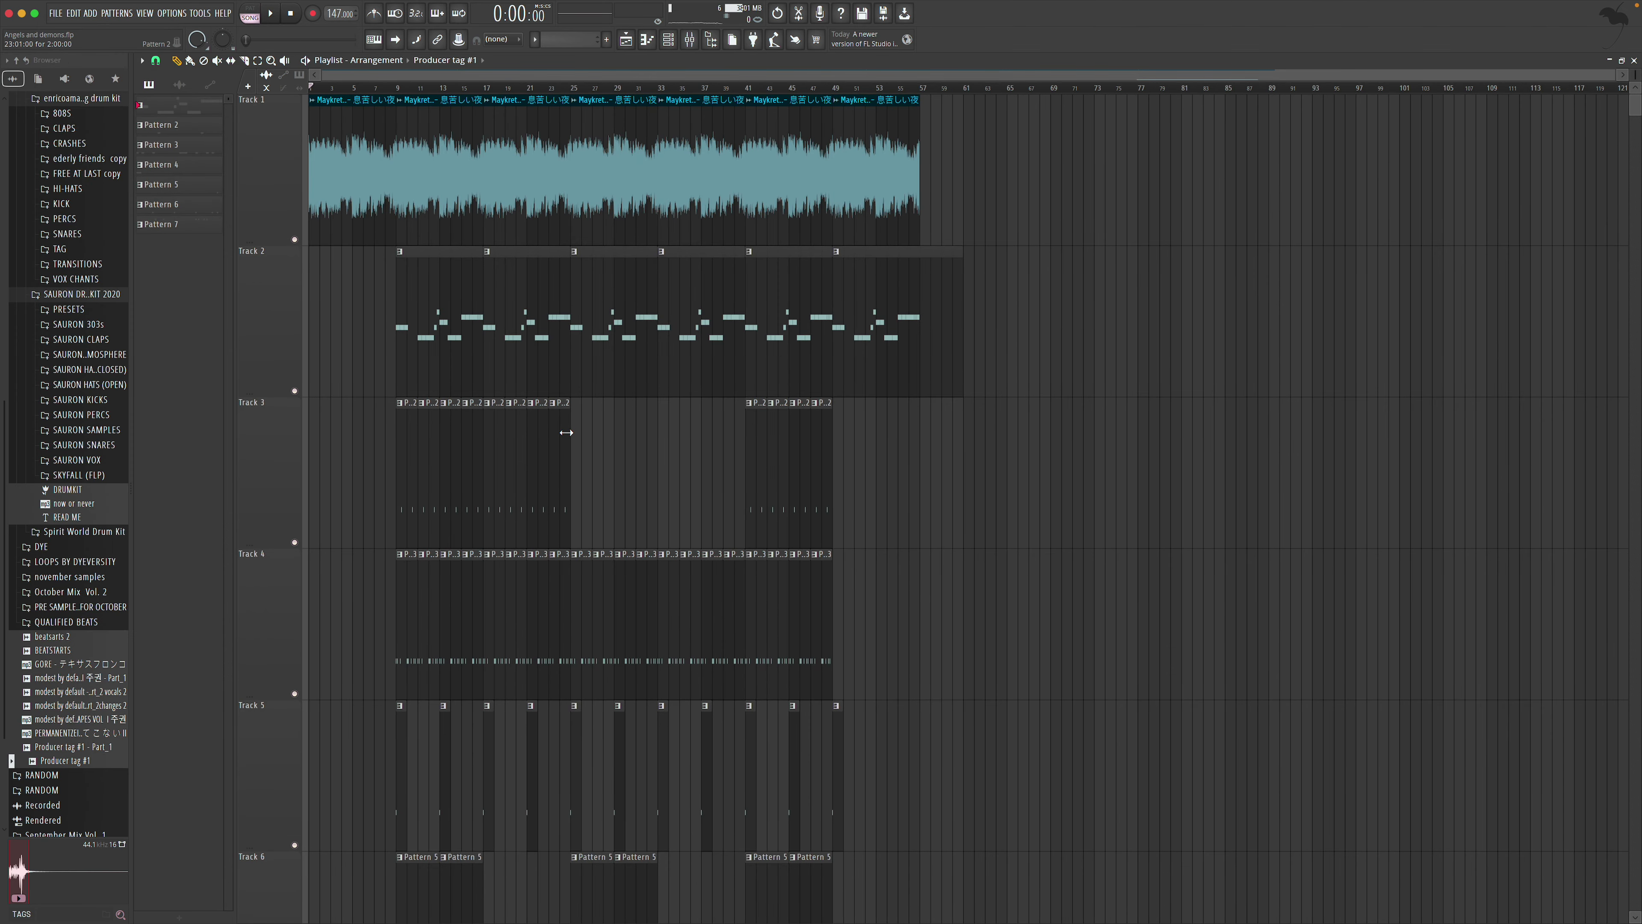
{"action": "key", "text": "space"}
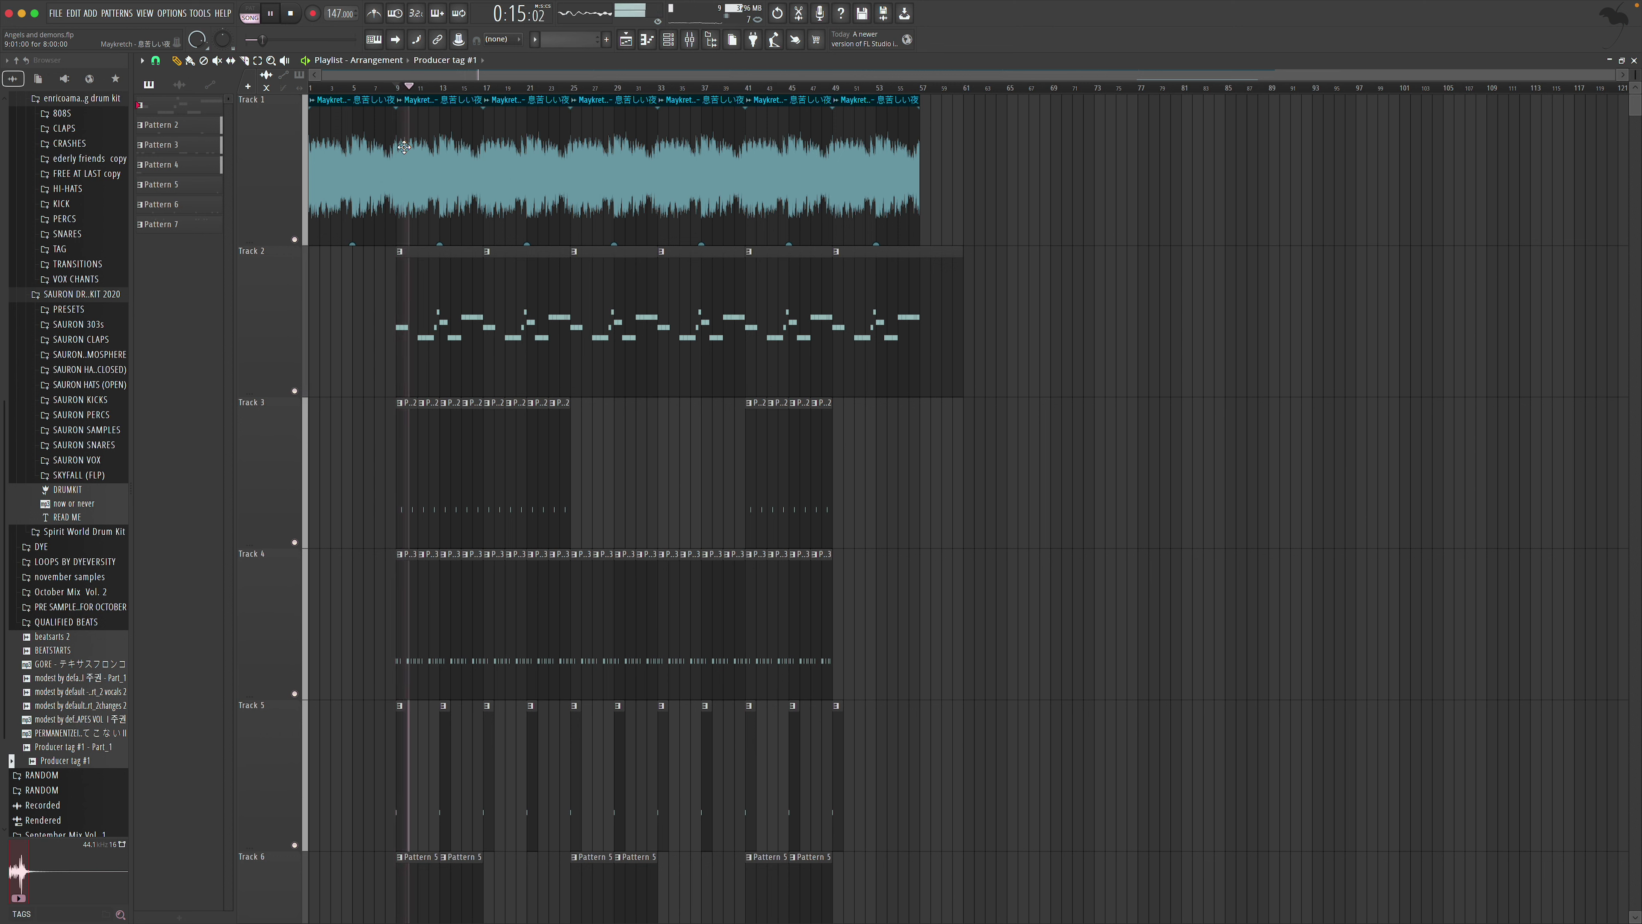
{"action": "left_click", "coordinate": [328, 117]}
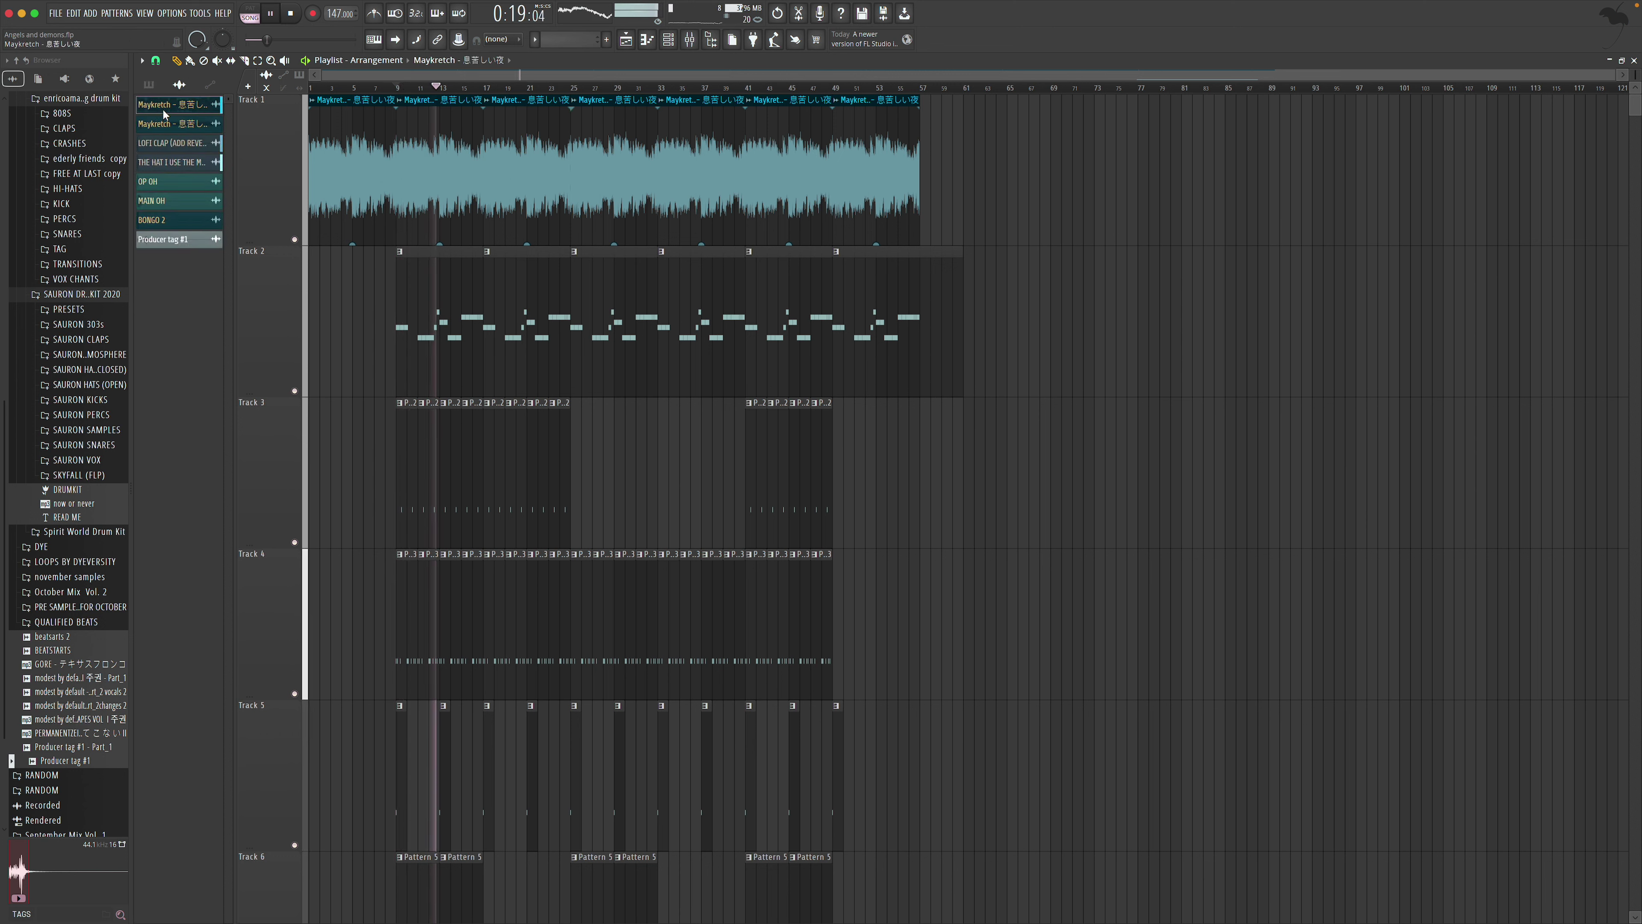
{"action": "key", "text": "space"}
Create another project from the Empty template, saving the changes to Angels and demons.flp
{"action": "left_click", "coordinate": [56, 13]}
{"action": "mouse_move", "coordinate": [83, 43]}
{"action": "left_click", "coordinate": [259, 130]}
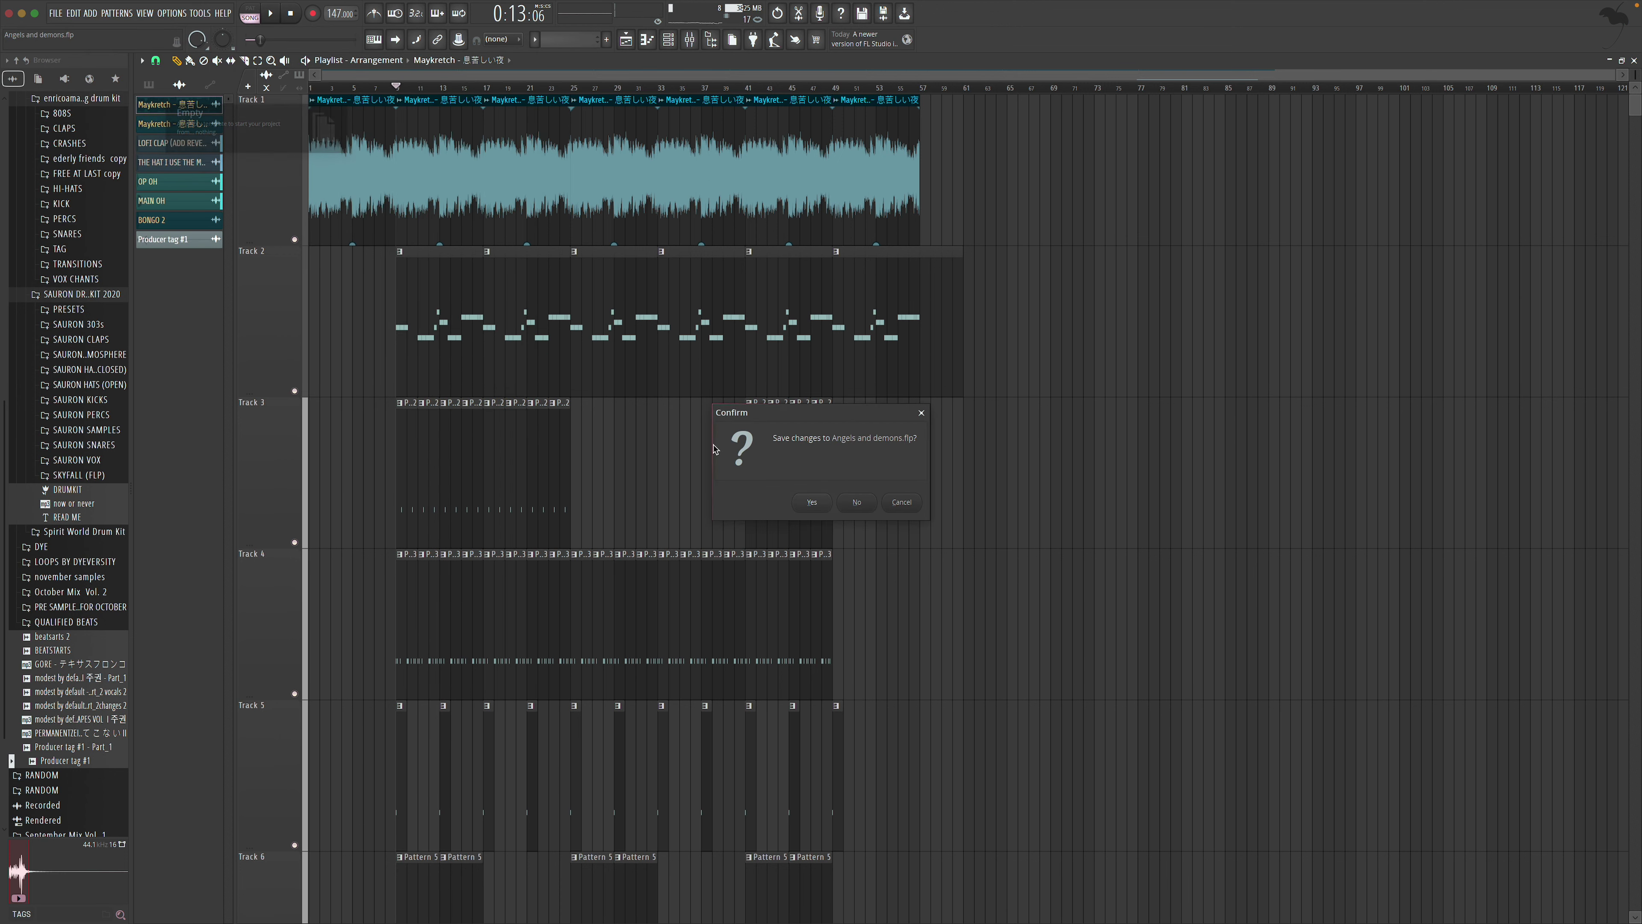
{"action": "left_click", "coordinate": [817, 507]}
{"action": "left_click", "coordinate": [815, 504]}
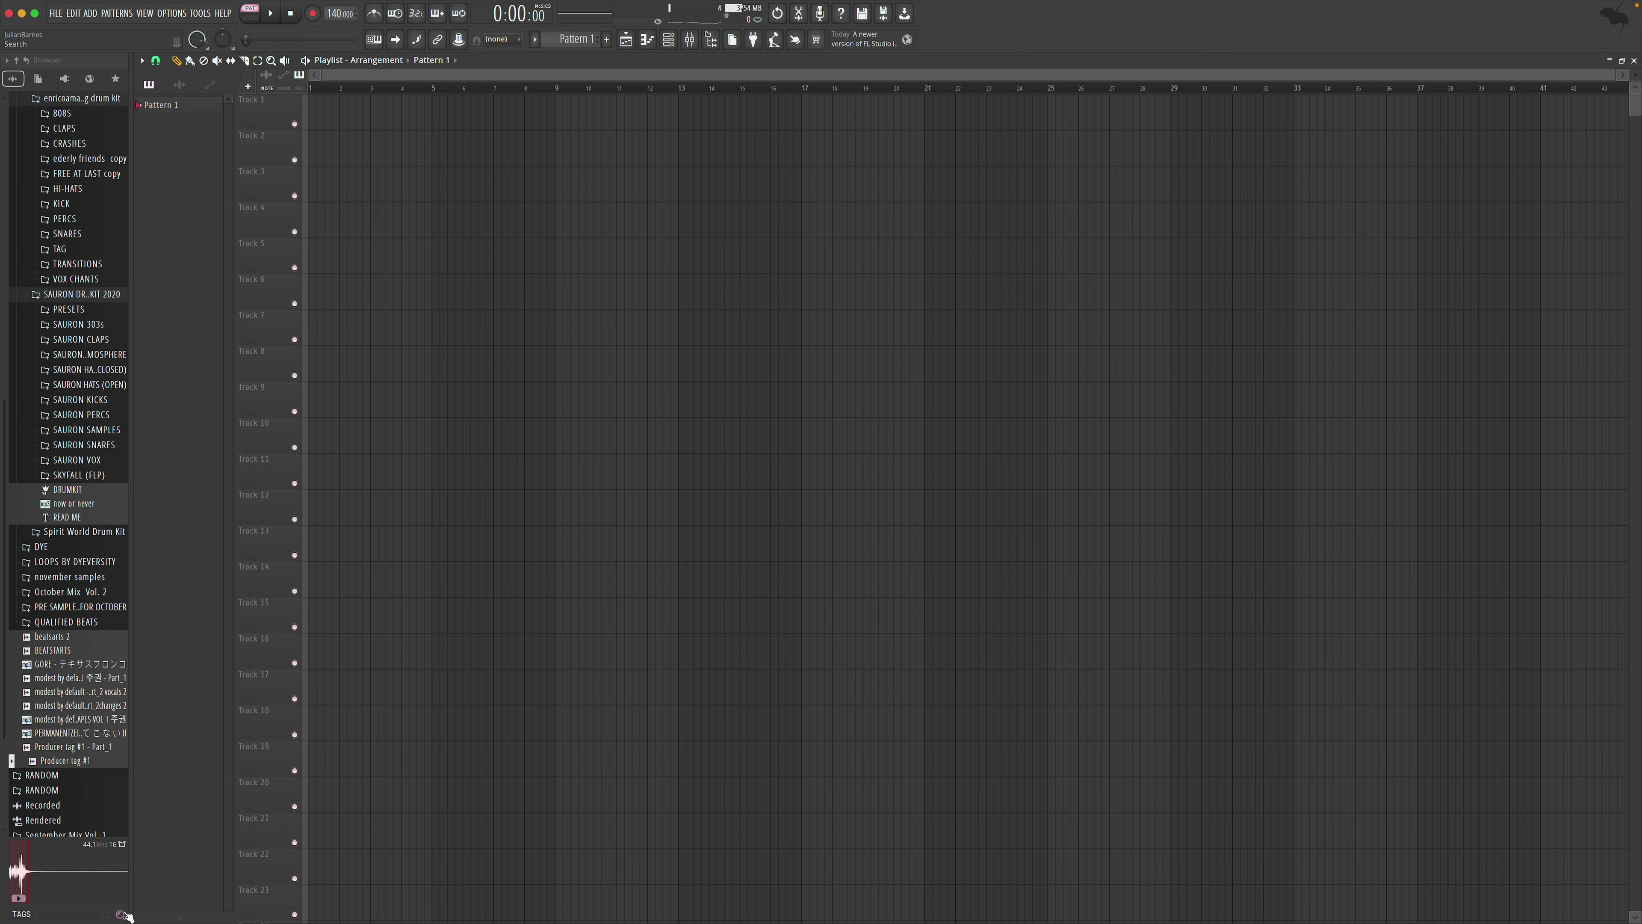
Search the browser for maykretch and place the full-length Maykretch mp3 at the start of Track 1
{"action": "left_click", "coordinate": [83, 914]}
{"action": "type", "text": "maykretch"}
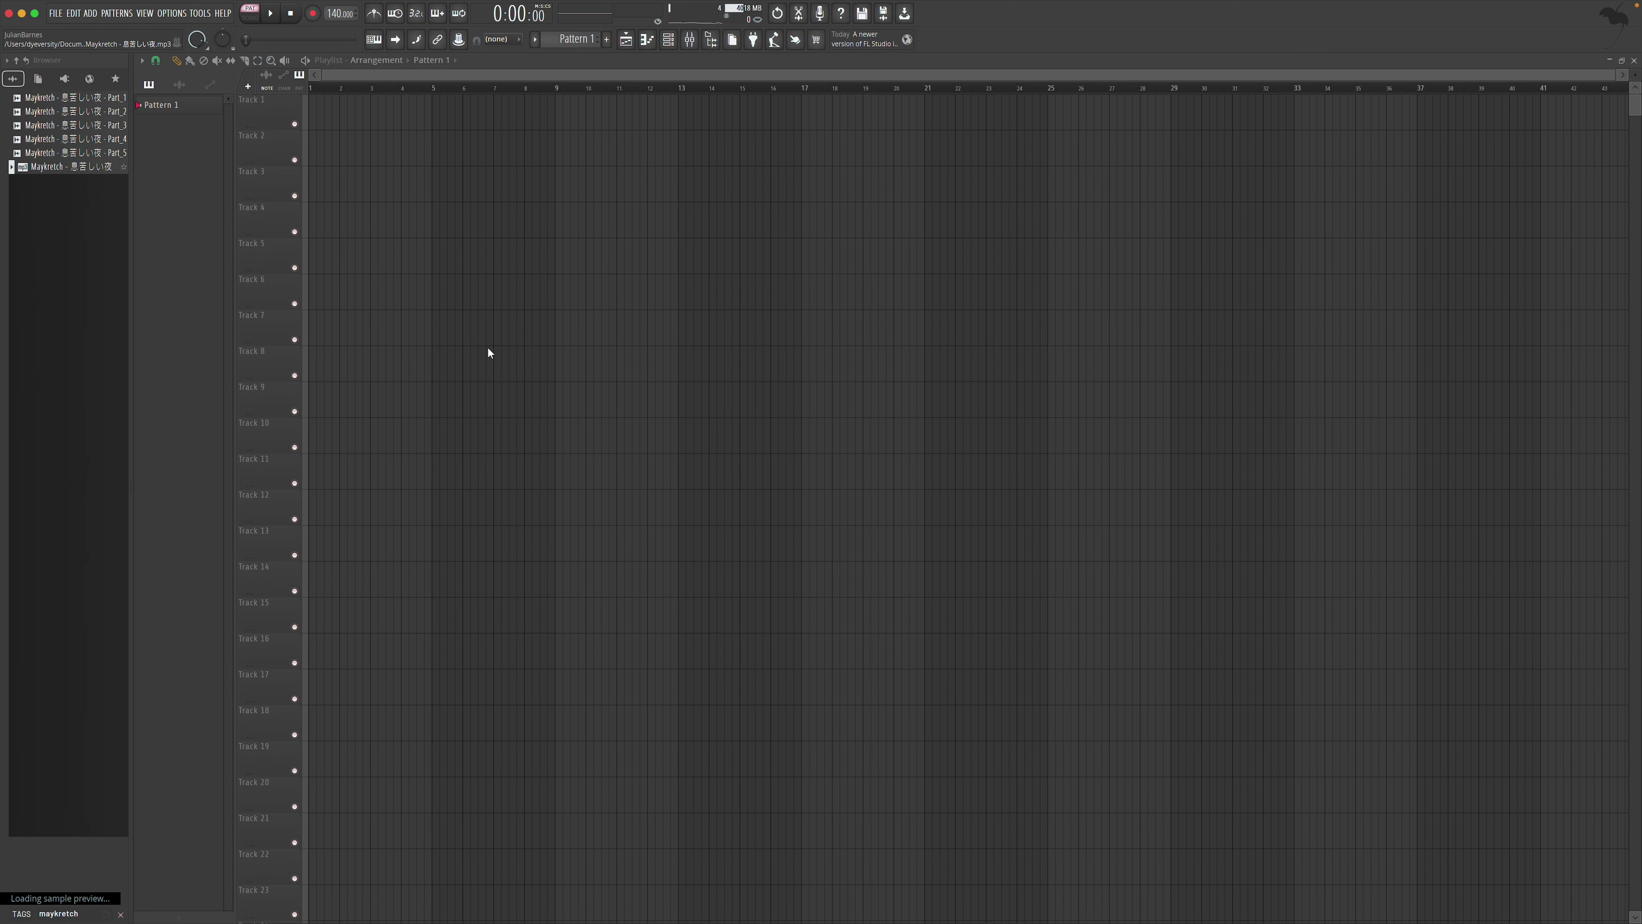
{"action": "left_click_drag", "start_coordinate": [488, 347], "coordinate": [481, 348]}
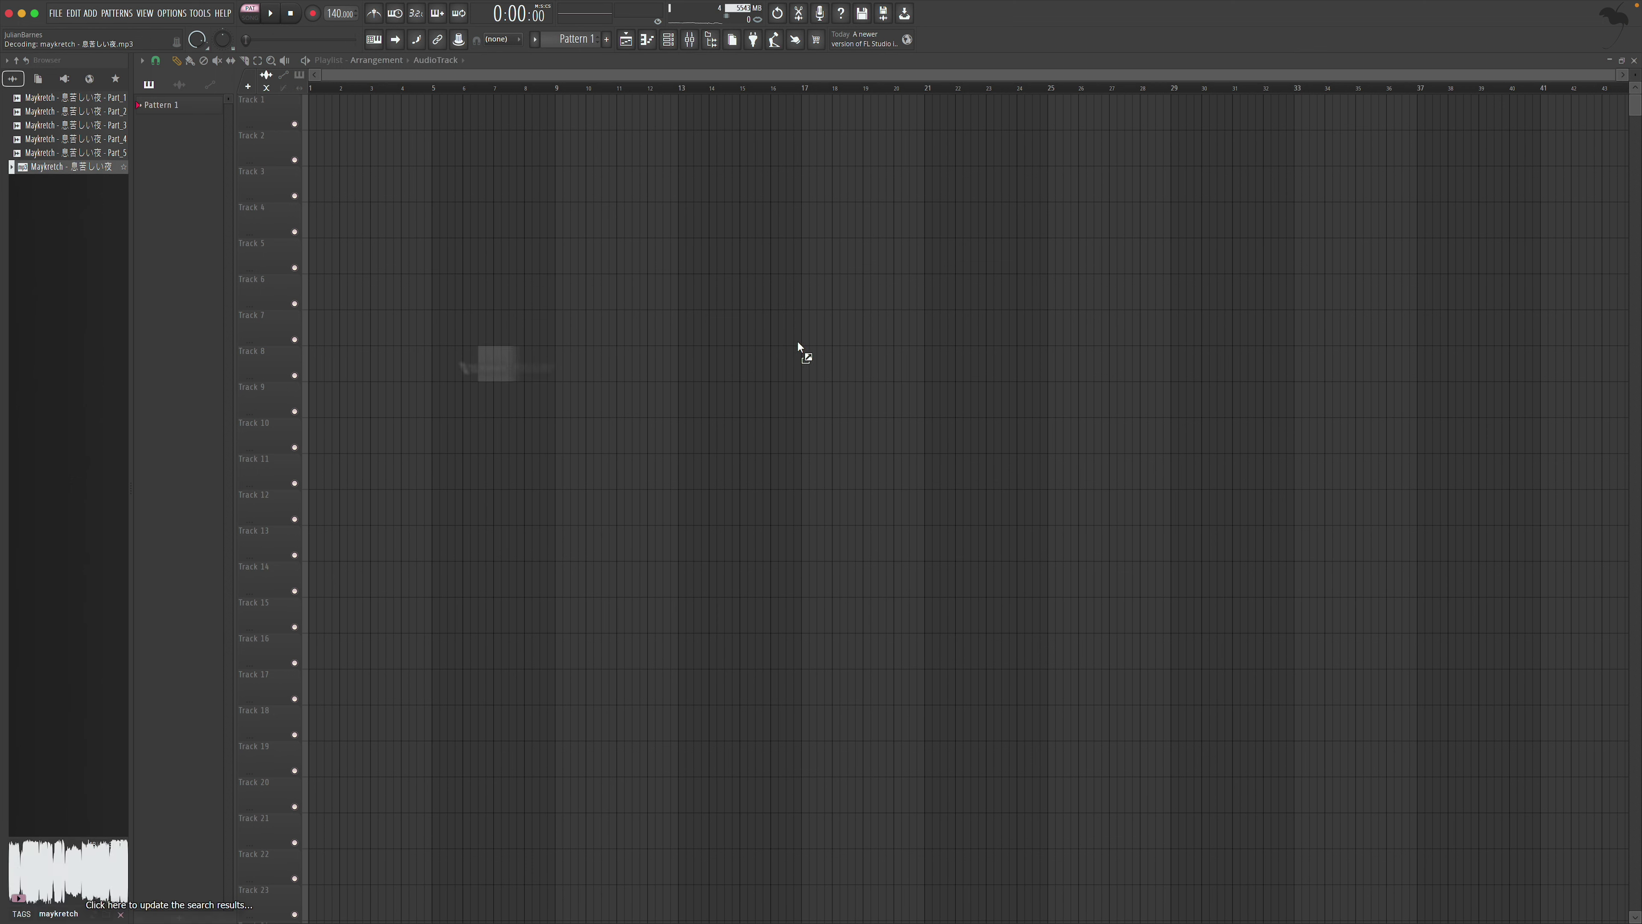
{"action": "left_click_drag", "start_coordinate": [798, 342], "coordinate": [632, 76]}
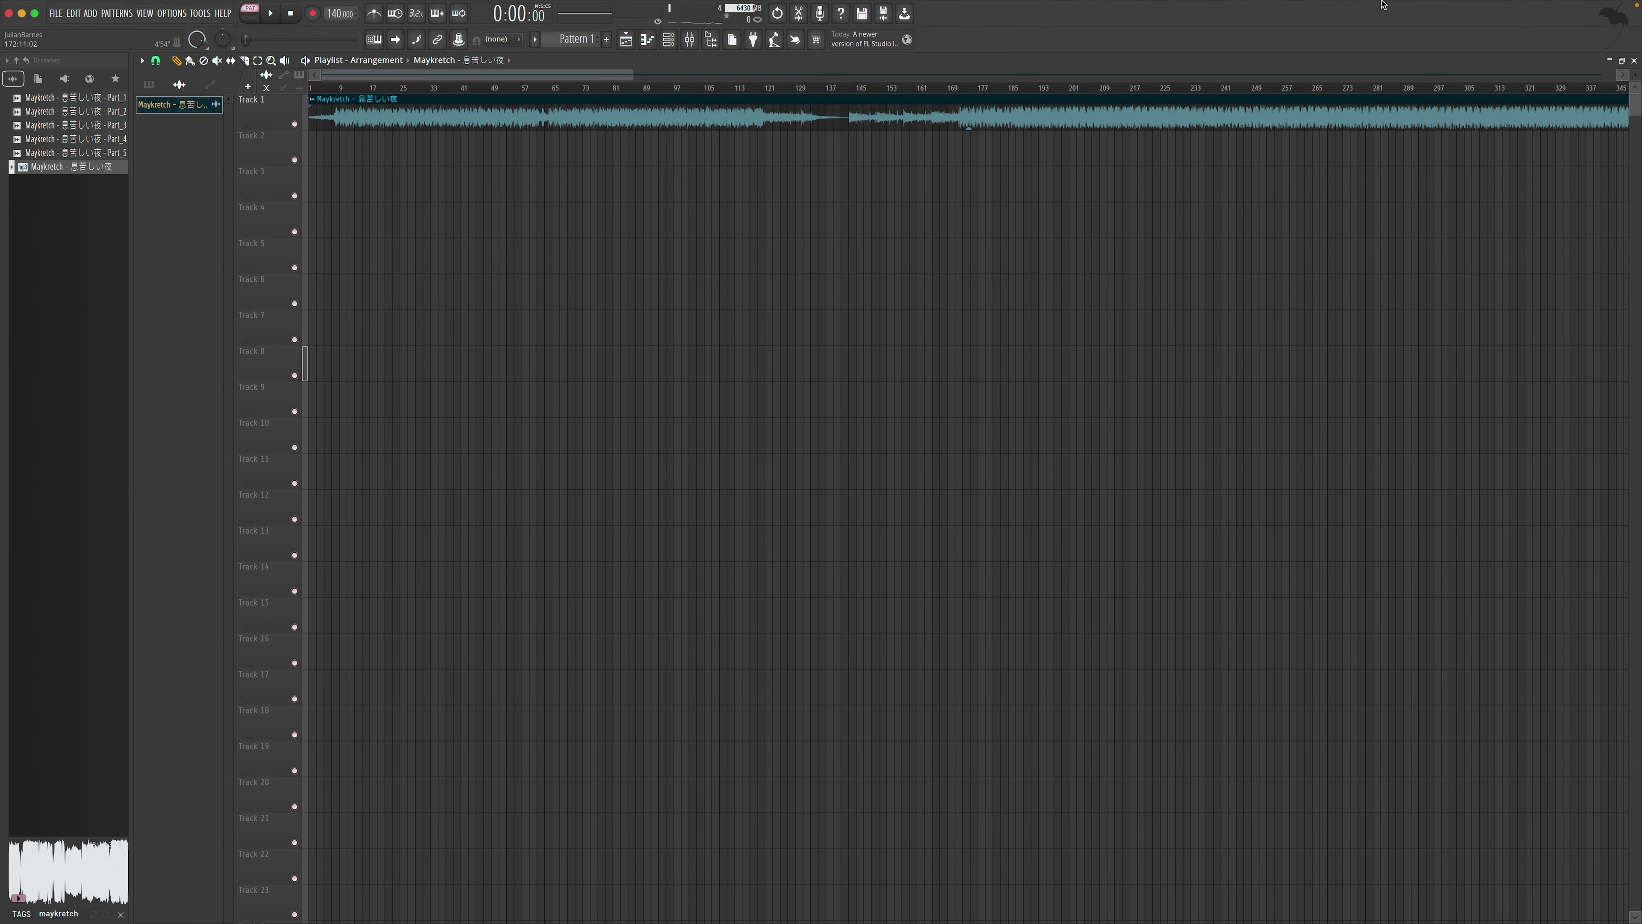
{"action": "left_click", "coordinate": [1594, 9]}
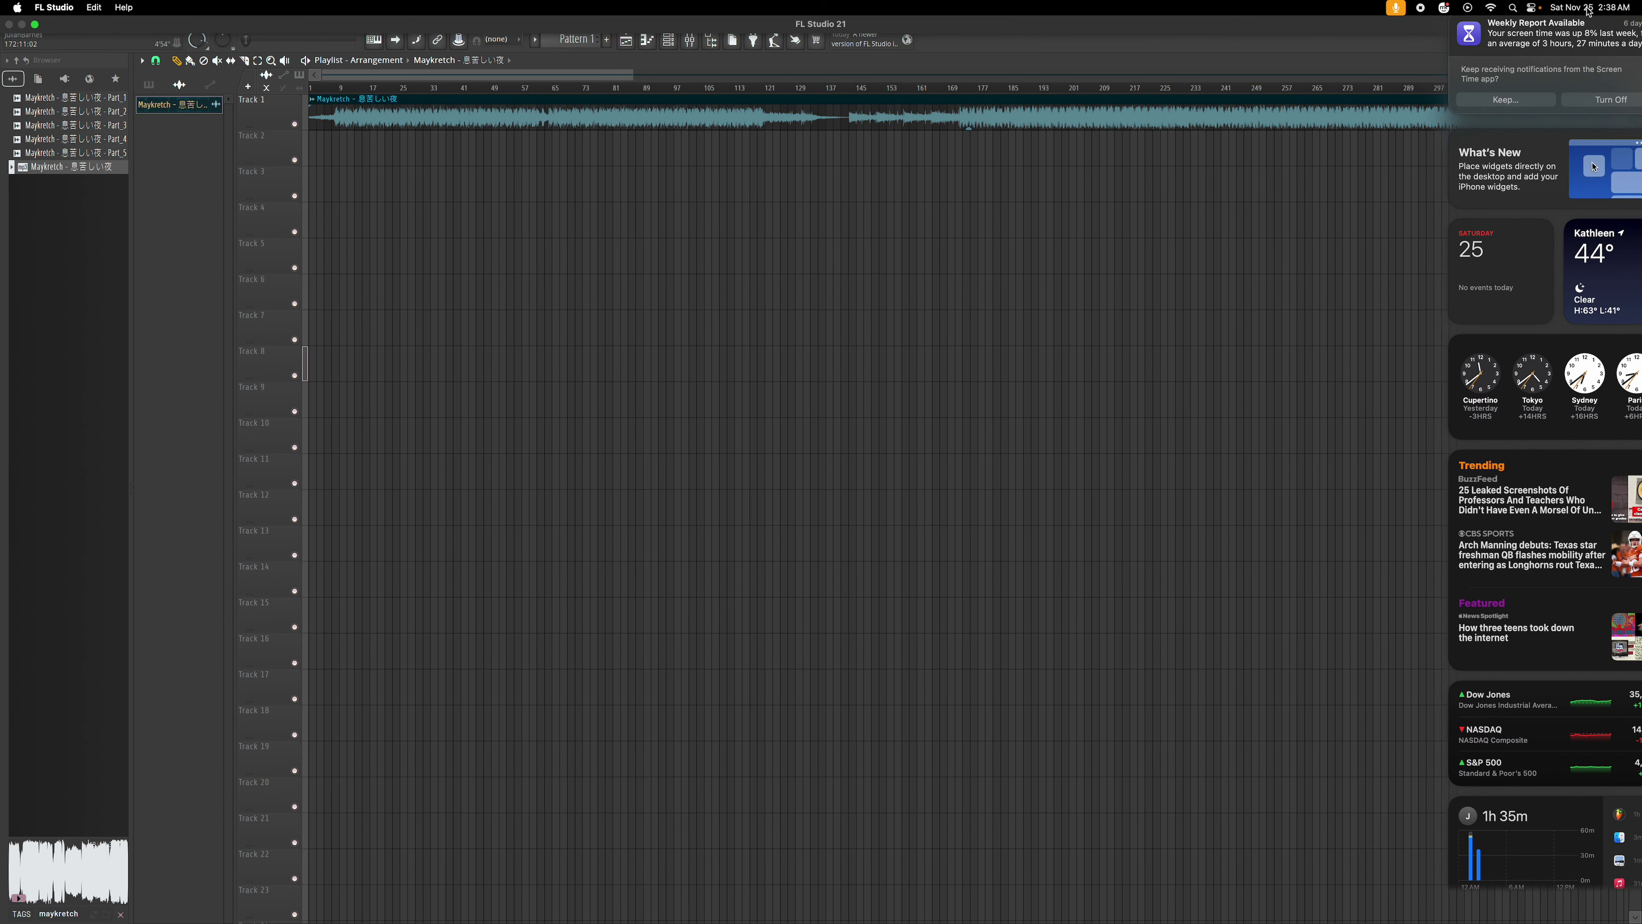
{"action": "left_click", "coordinate": [1354, 51]}
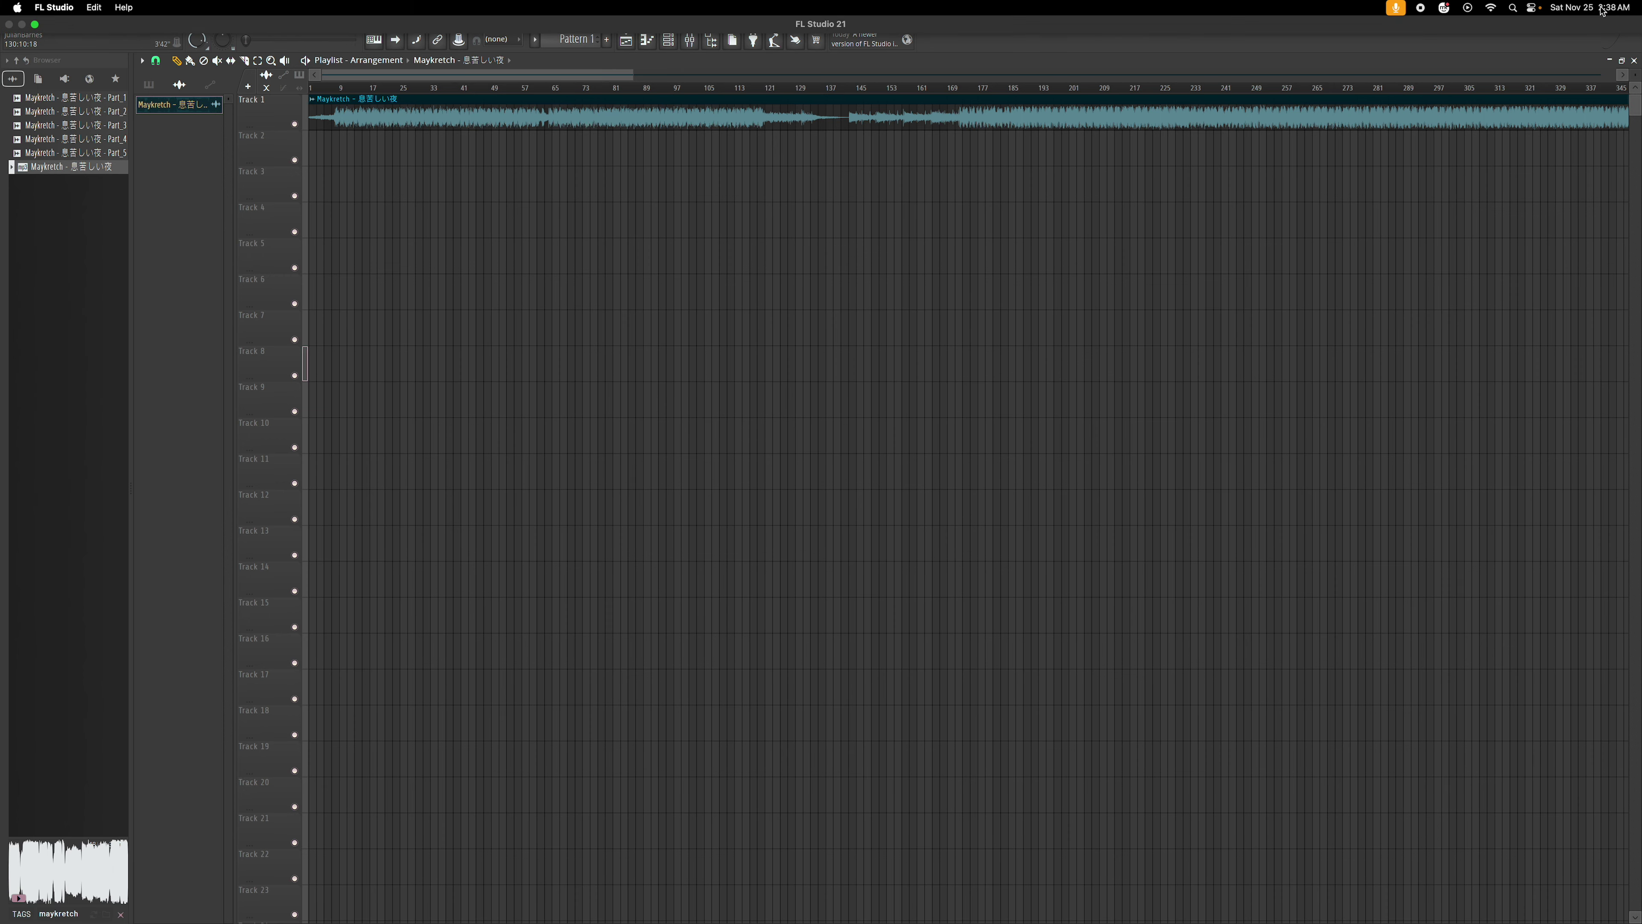
{"action": "left_click", "coordinate": [1593, 9]}
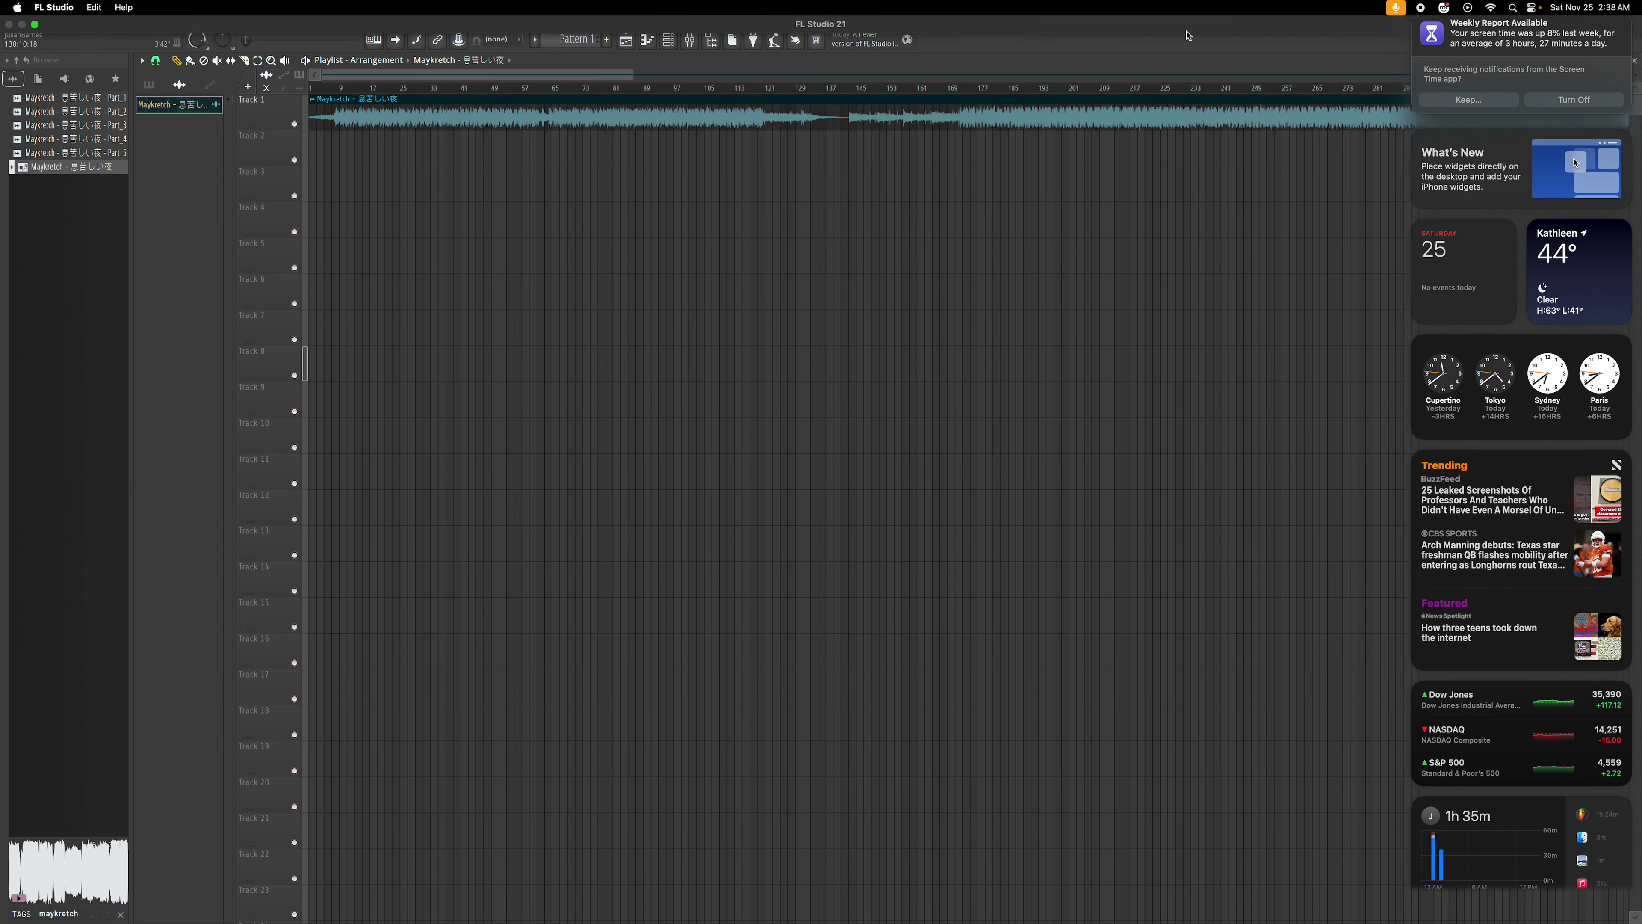
{"action": "left_click", "coordinate": [1188, 35]}
Audition sections of the Maykretch sample between about bars 524 and 636 to find a loop
{"action": "left_click_drag", "start_coordinate": [615, 81], "coordinate": [875, 96]}
{"action": "left_click", "coordinate": [718, 87]}
{"action": "key", "text": "space"}
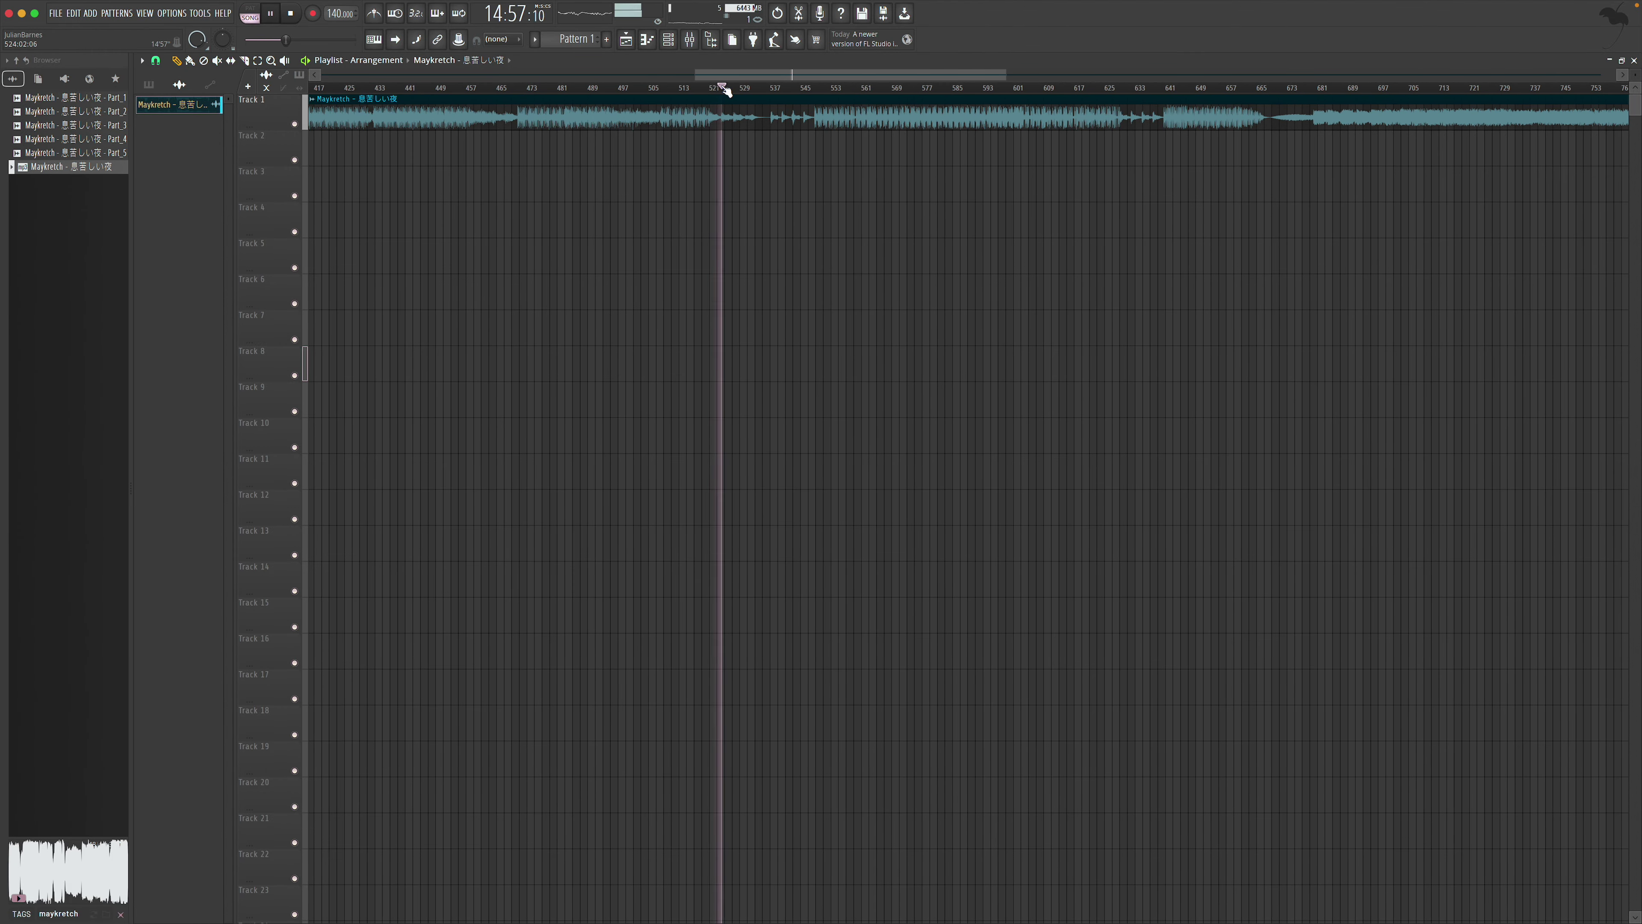
{"action": "left_click", "coordinate": [734, 86]}
{"action": "left_click", "coordinate": [774, 87]}
{"action": "left_click_drag", "start_coordinate": [764, 76], "coordinate": [844, 79]}
{"action": "left_click", "coordinate": [811, 87]}
{"action": "left_click", "coordinate": [821, 88]}
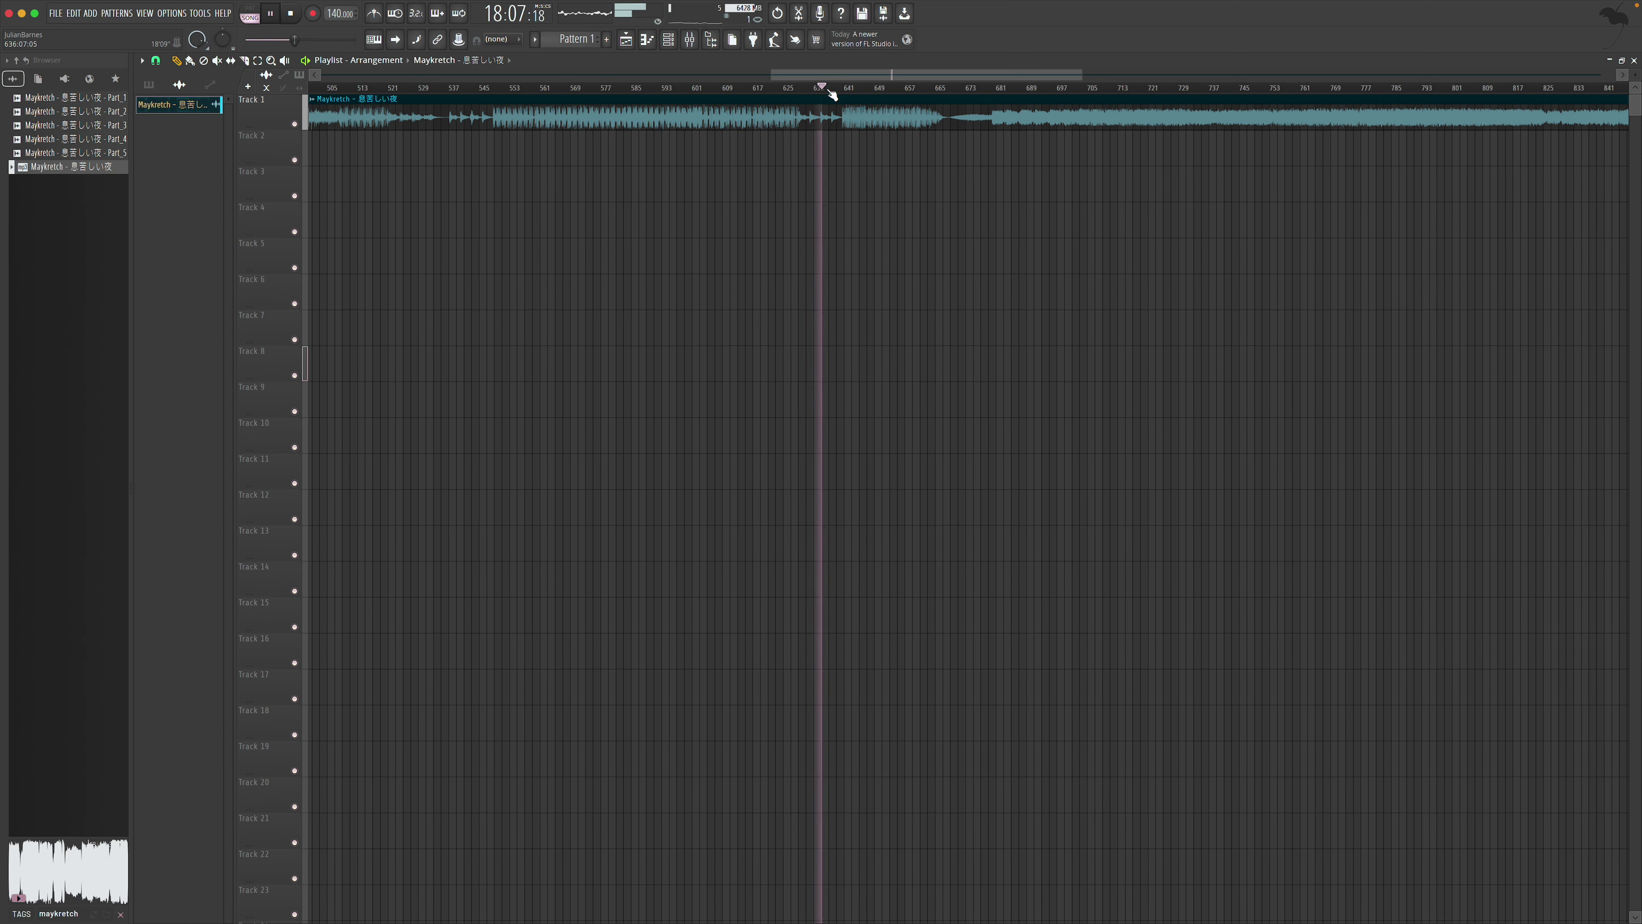
Audition the Maykretch sample's quiet passage and the following section around bars 668 to 680
{"action": "left_click", "coordinate": [833, 89]}
{"action": "left_click", "coordinate": [948, 88]}
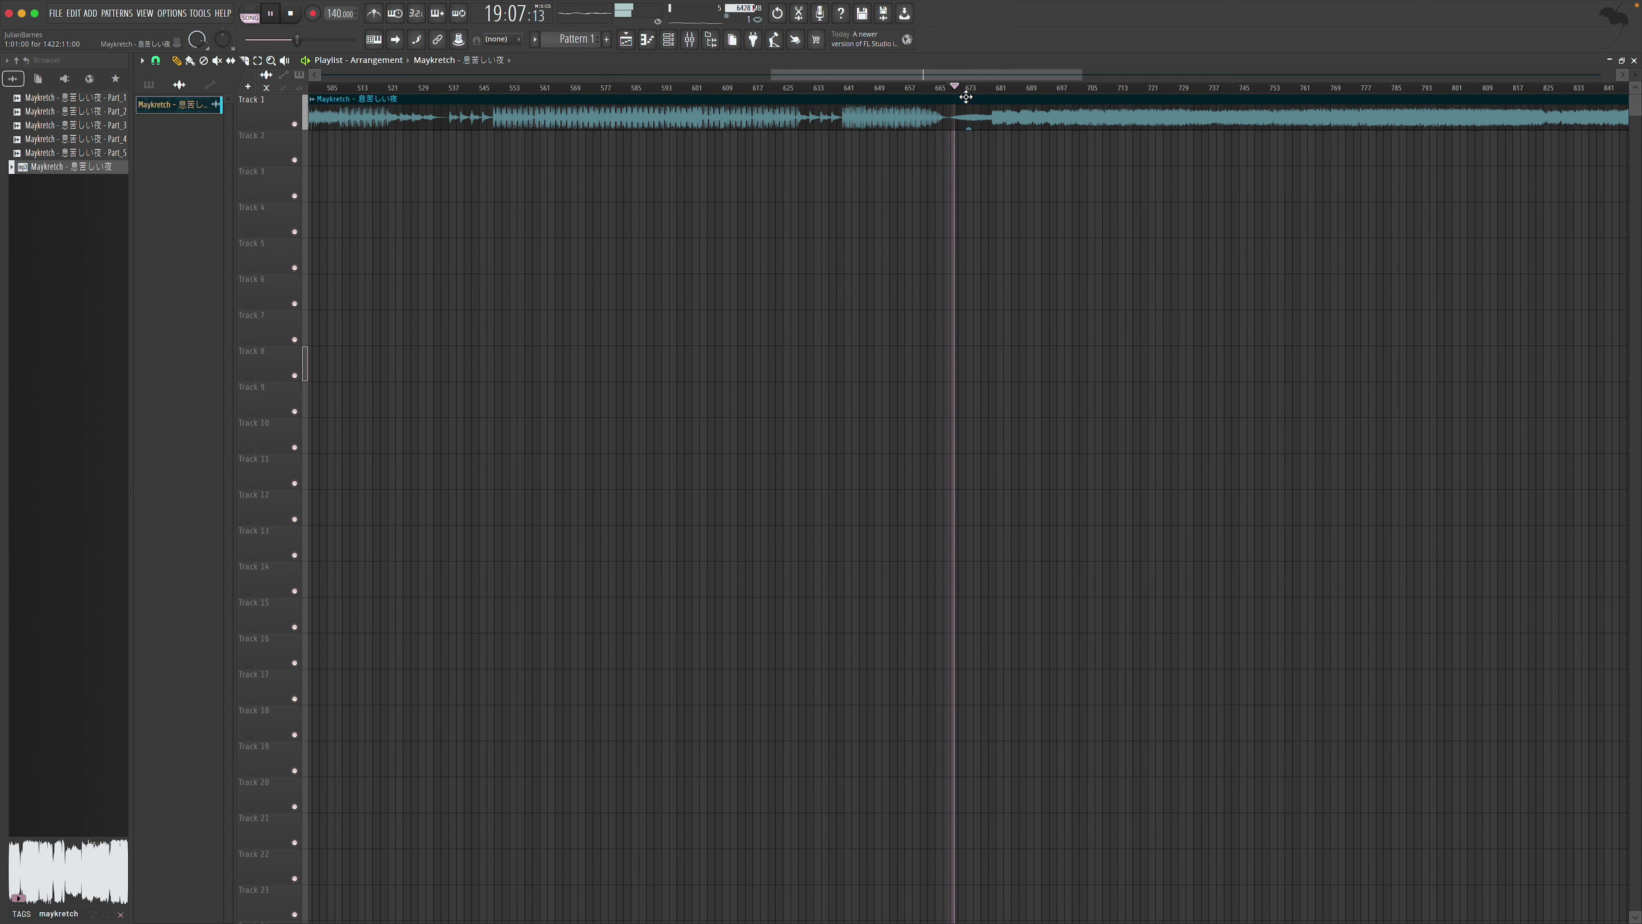
{"action": "left_click", "coordinate": [977, 88]}
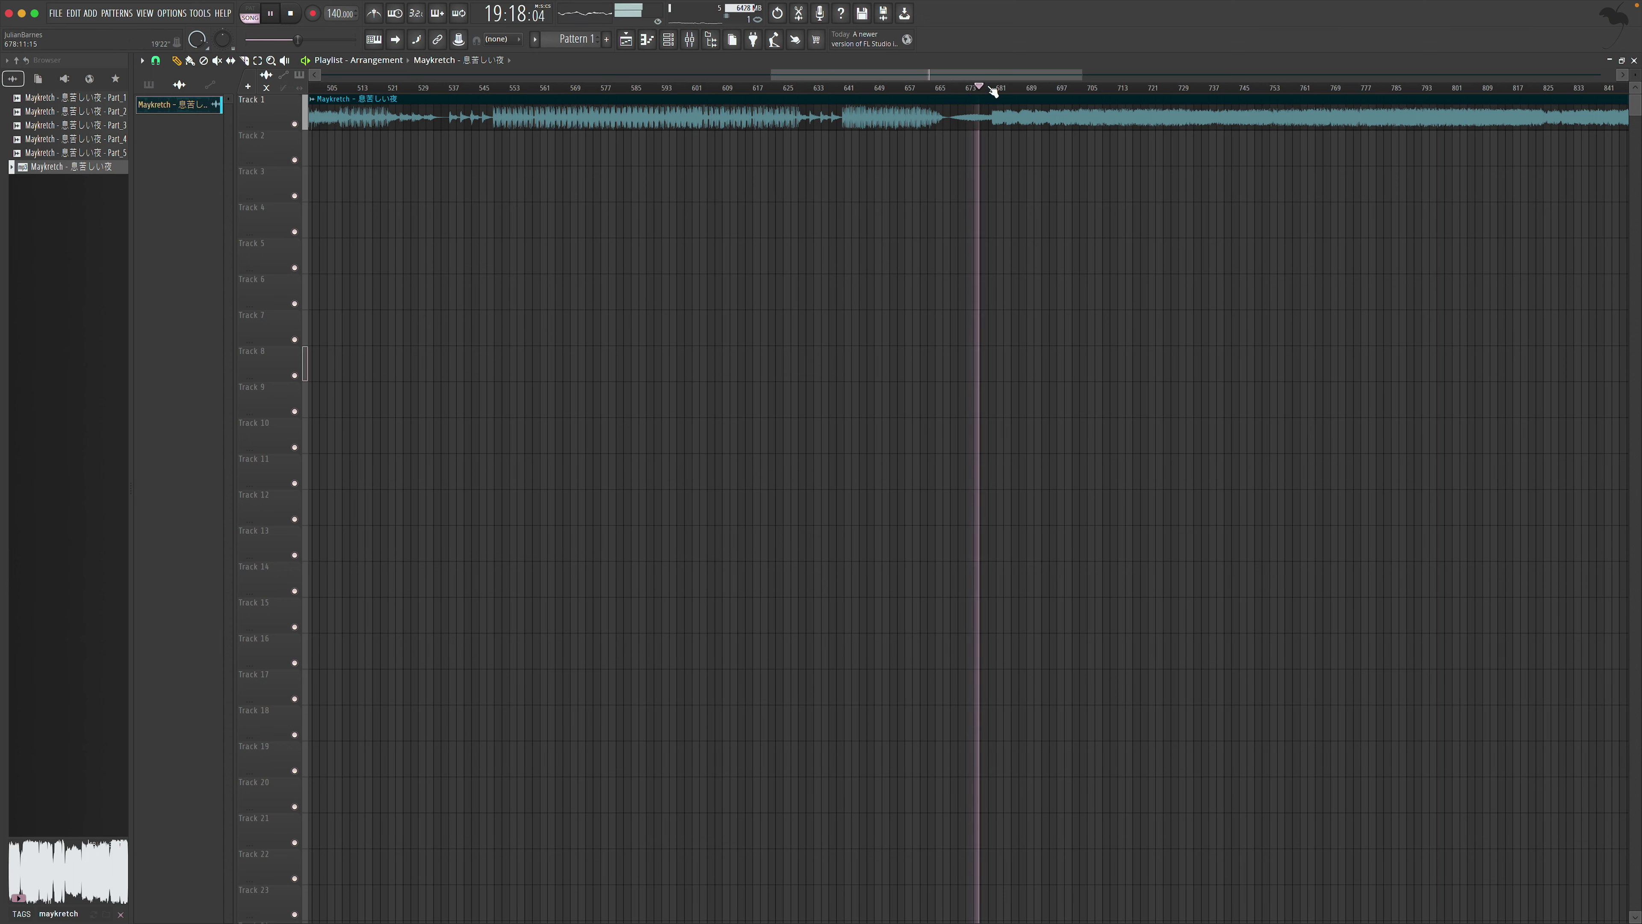
{"action": "left_click", "coordinate": [983, 88]}
{"action": "left_click", "coordinate": [992, 88]}
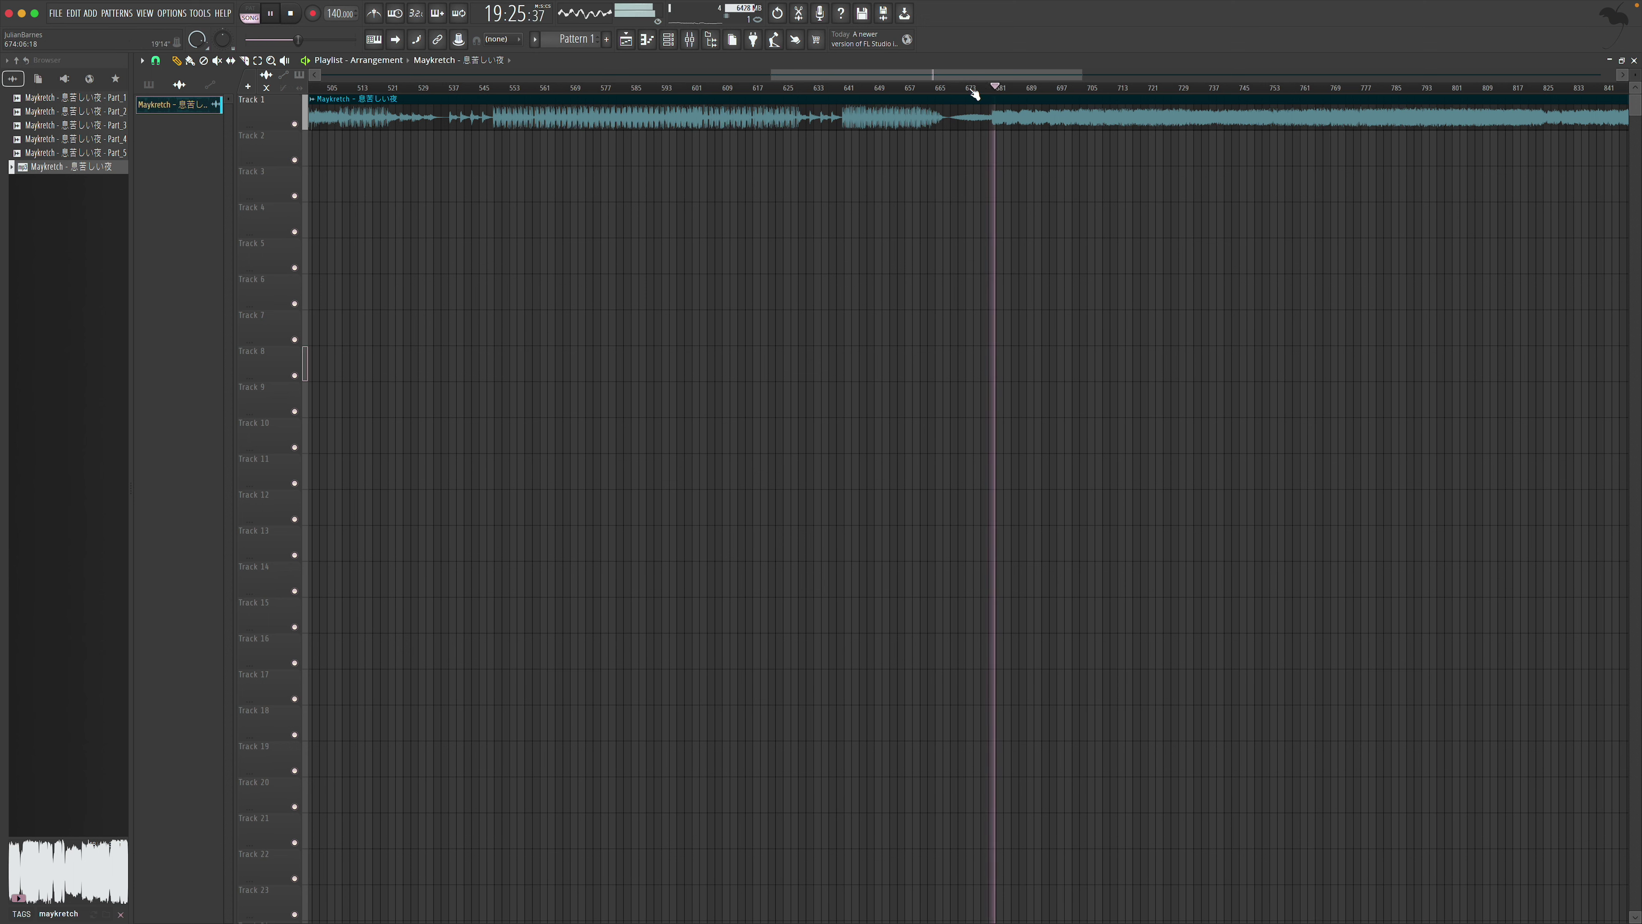
{"action": "left_click", "coordinate": [951, 88]}
{"action": "left_click", "coordinate": [978, 88]}
Audition further sections of the Maykretch sample up to the break around bar 1010, stopping playback there
{"action": "left_click_drag", "start_coordinate": [1031, 78], "coordinate": [1261, 81]}
{"action": "left_click", "coordinate": [984, 89]}
{"action": "left_click", "coordinate": [1101, 87]}
{"action": "left_click", "coordinate": [971, 89]}
{"action": "scroll", "coordinate": [1047, 123], "scroll_direction": "right", "scroll_amount": 4}
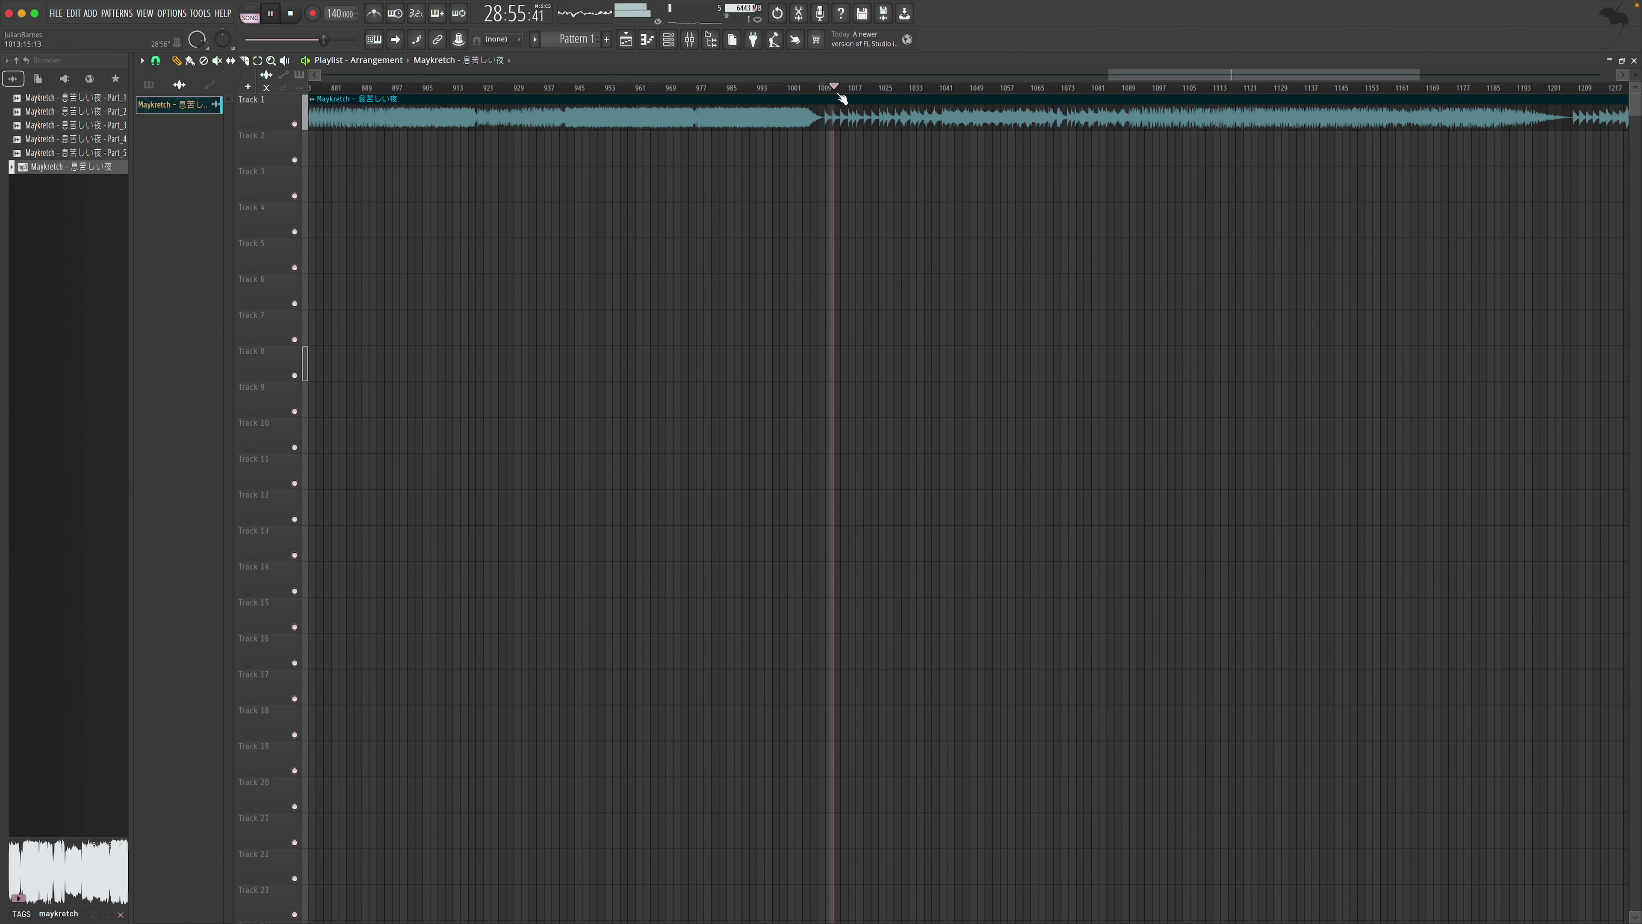
{"action": "left_click", "coordinate": [824, 87]}
{"action": "key", "text": "space"}
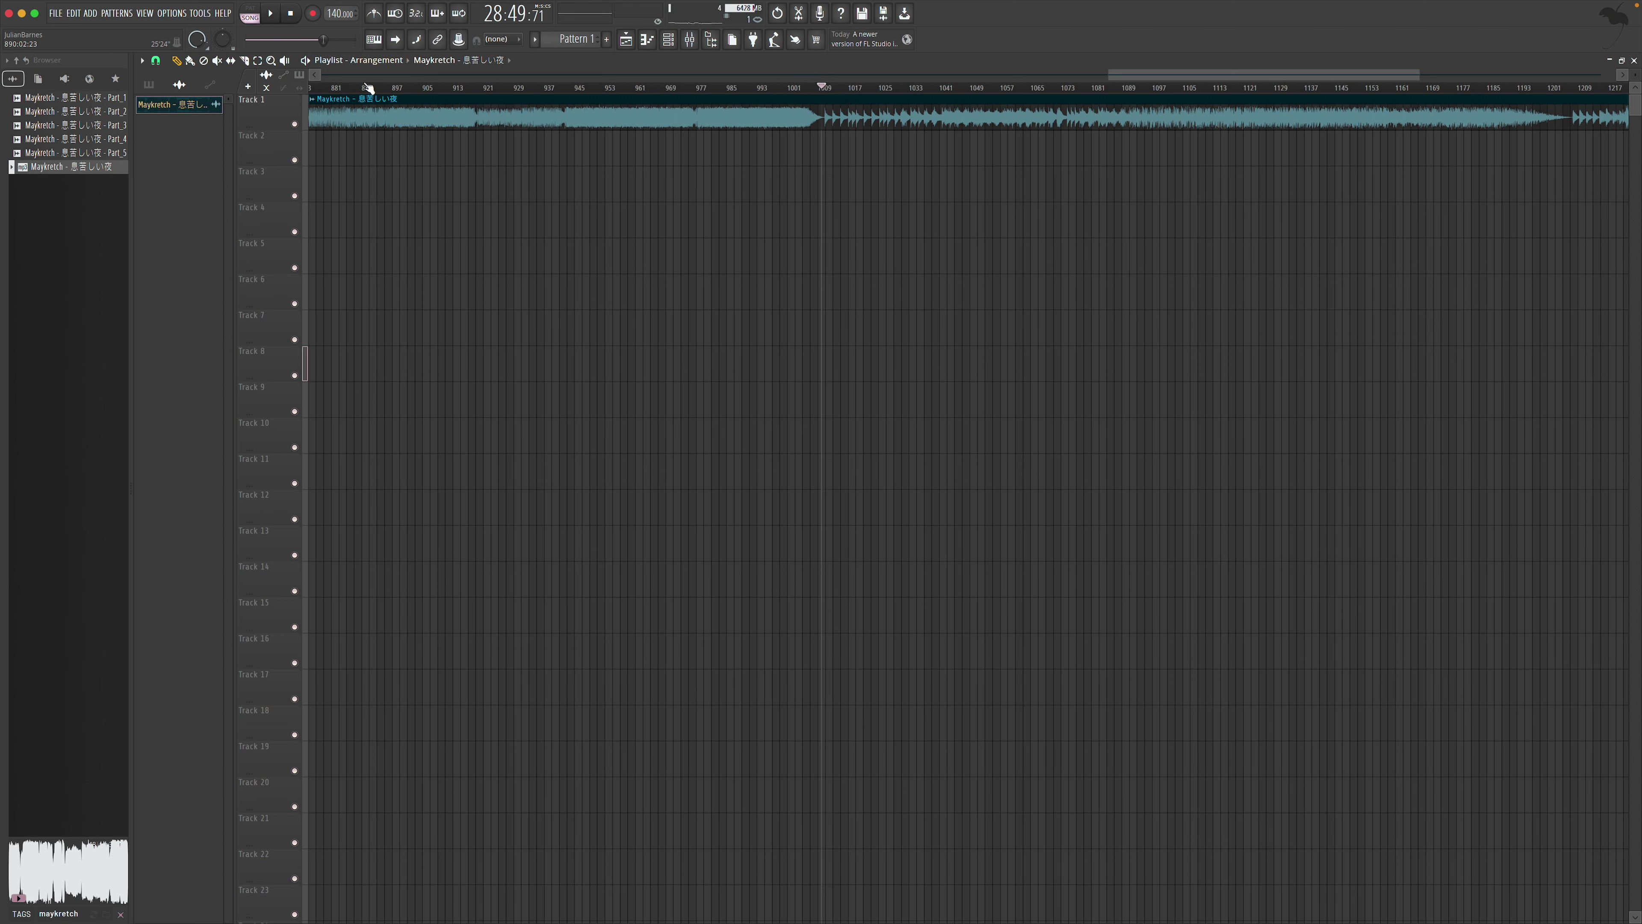
Audition the opening hits after the sample's fade-out, starting playback near bars 1011 and 1013
{"action": "left_click_drag", "start_coordinate": [805, 112], "coordinate": [908, 167]}
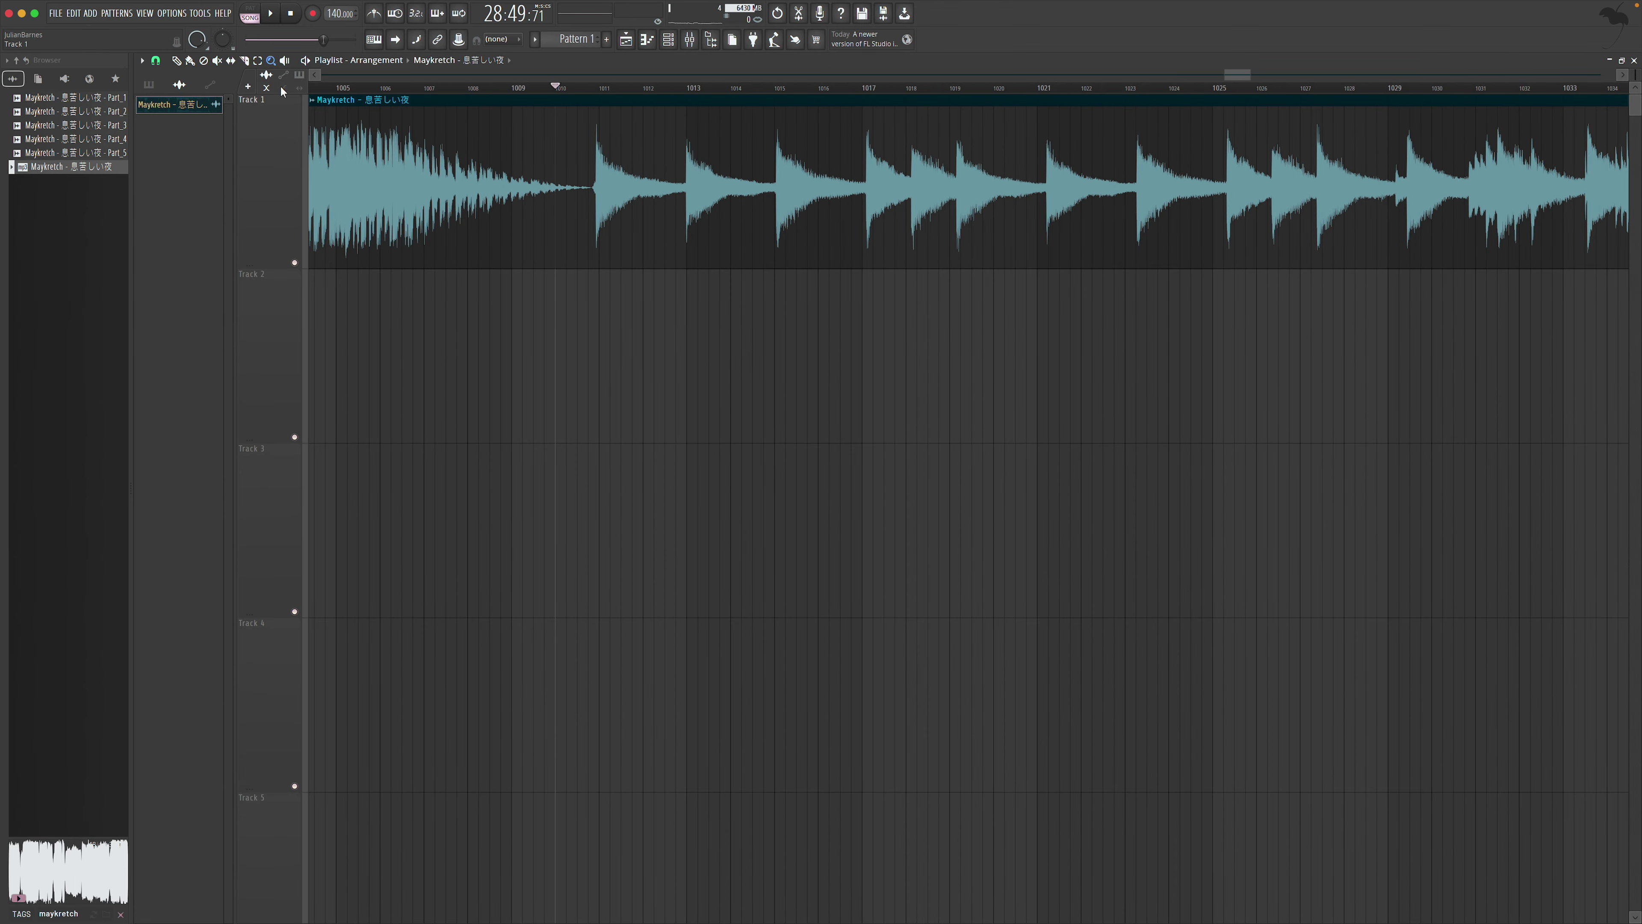
{"action": "left_click", "coordinate": [598, 88]}
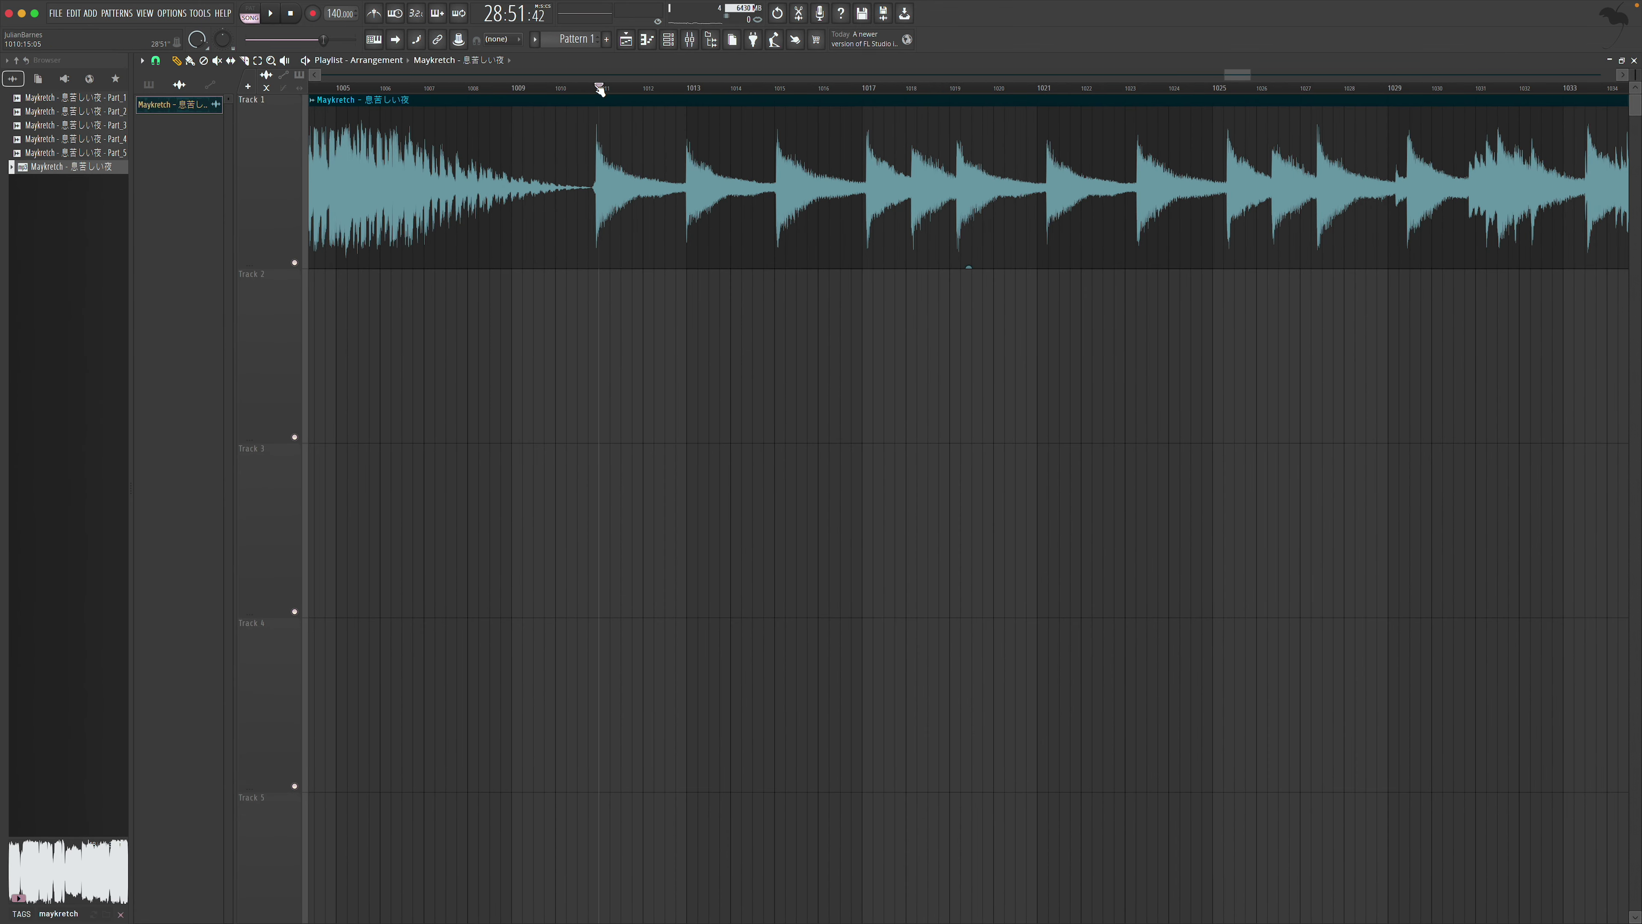
{"action": "key", "text": "space"}
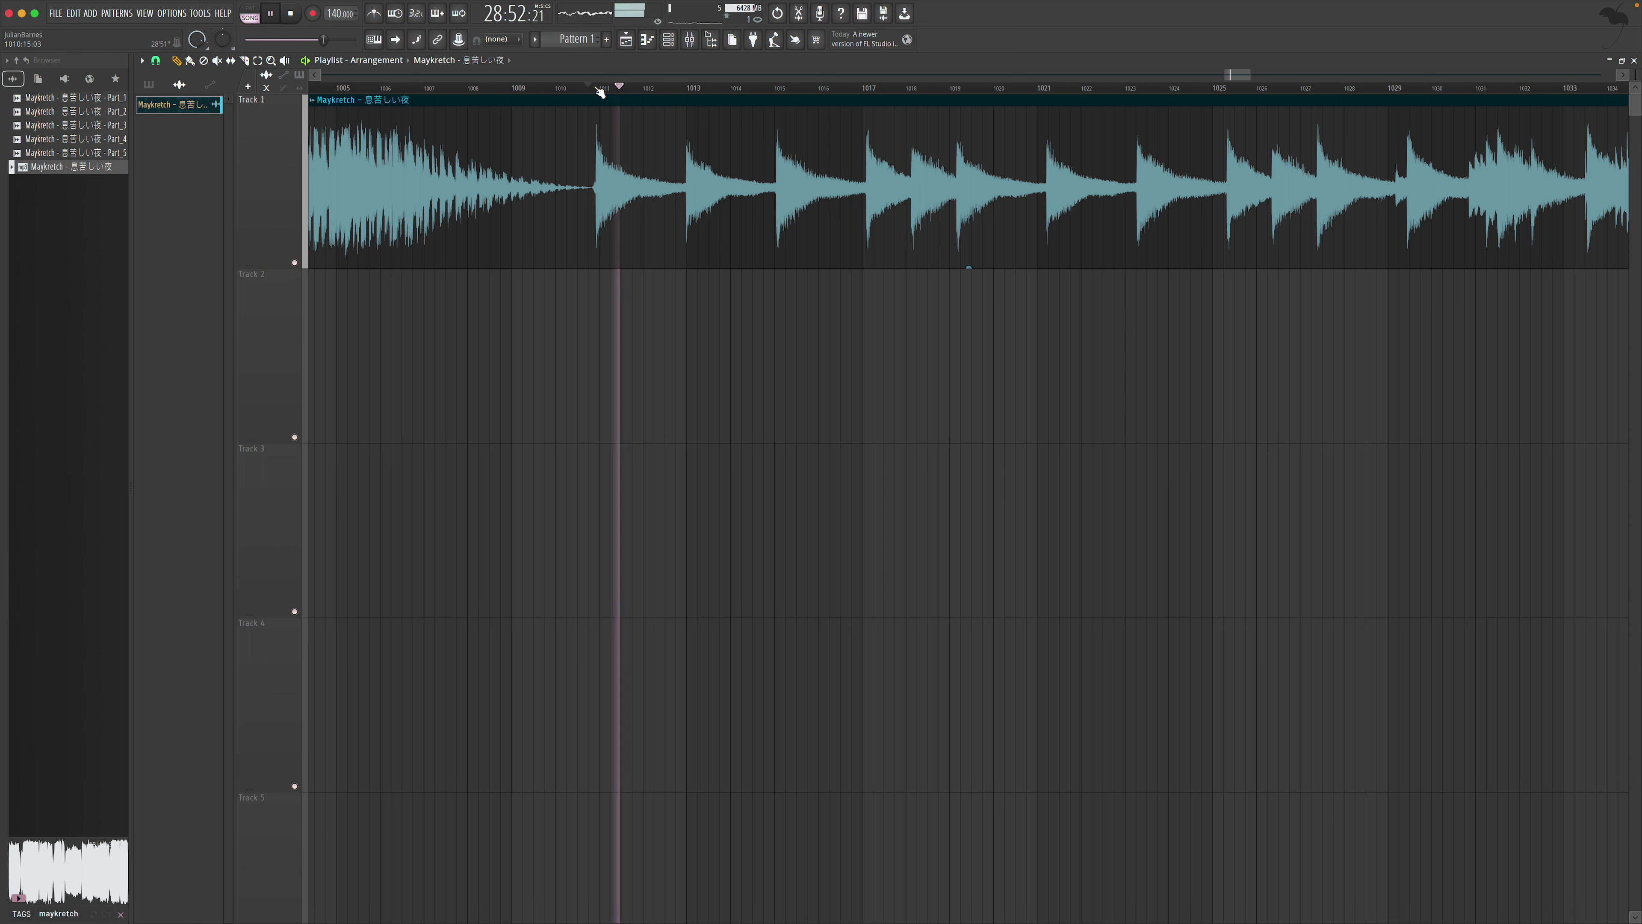
{"action": "left_click", "coordinate": [691, 90]}
{"action": "key", "text": "space"}
{"action": "key", "text": "space"}
{"action": "key", "text": "space"}
{"action": "key", "text": "space"}
{"action": "key", "text": "space"}
{"action": "key", "text": "space"}
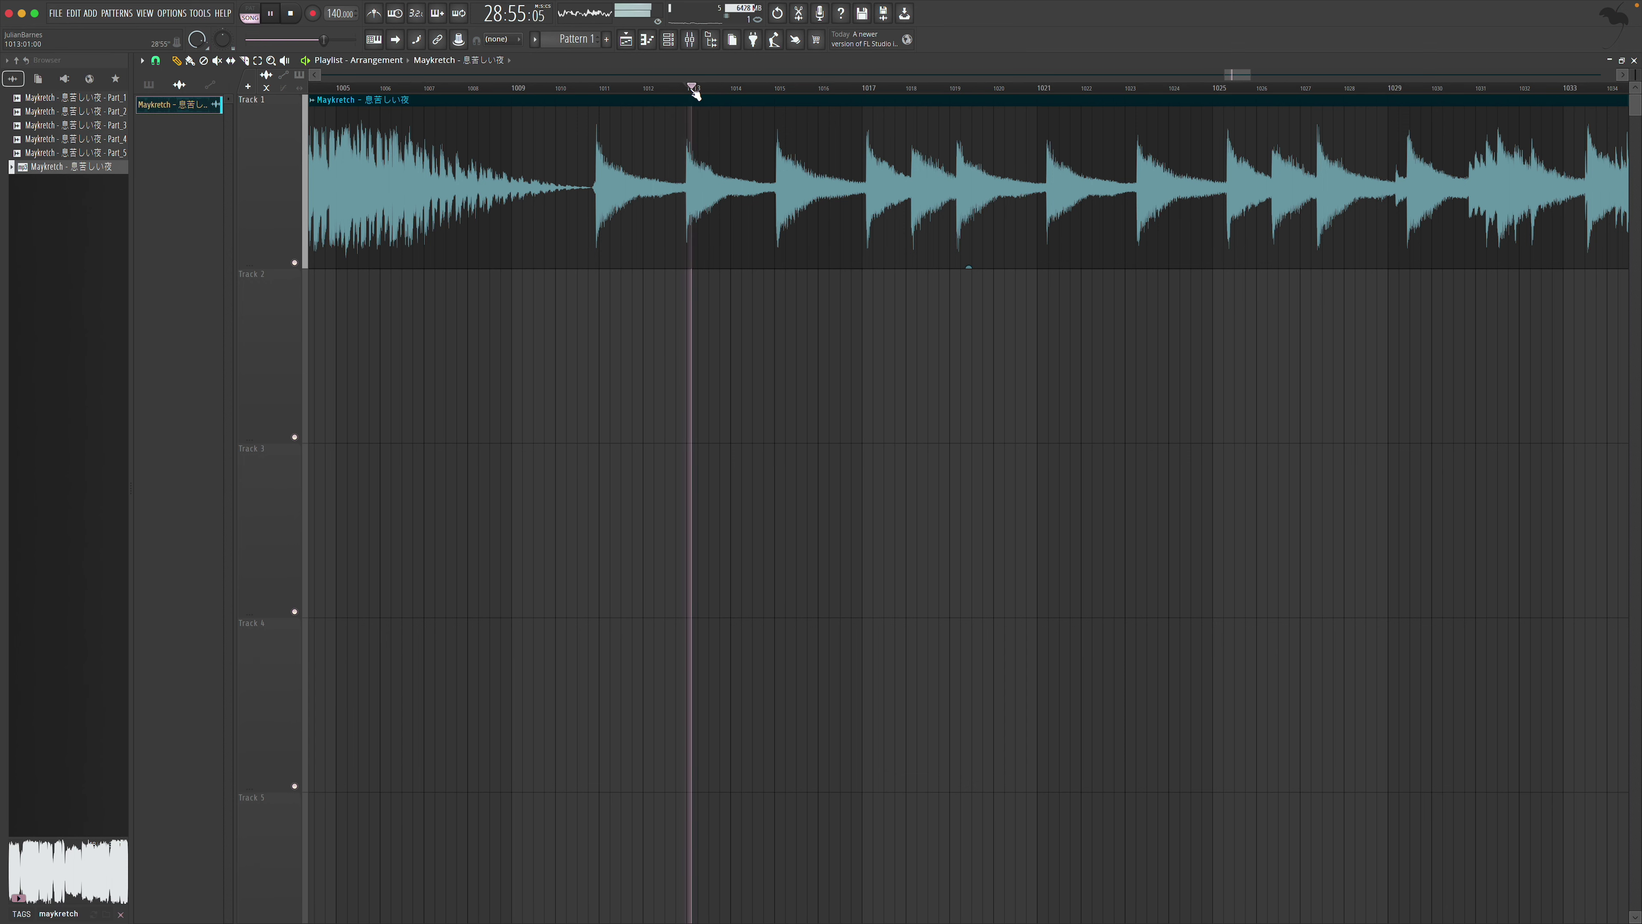
Audition the Maykretch sample's hits around bars 1013 to 1015 and the passage near bar 1030, stopping playback there
{"action": "left_click", "coordinate": [780, 95]}
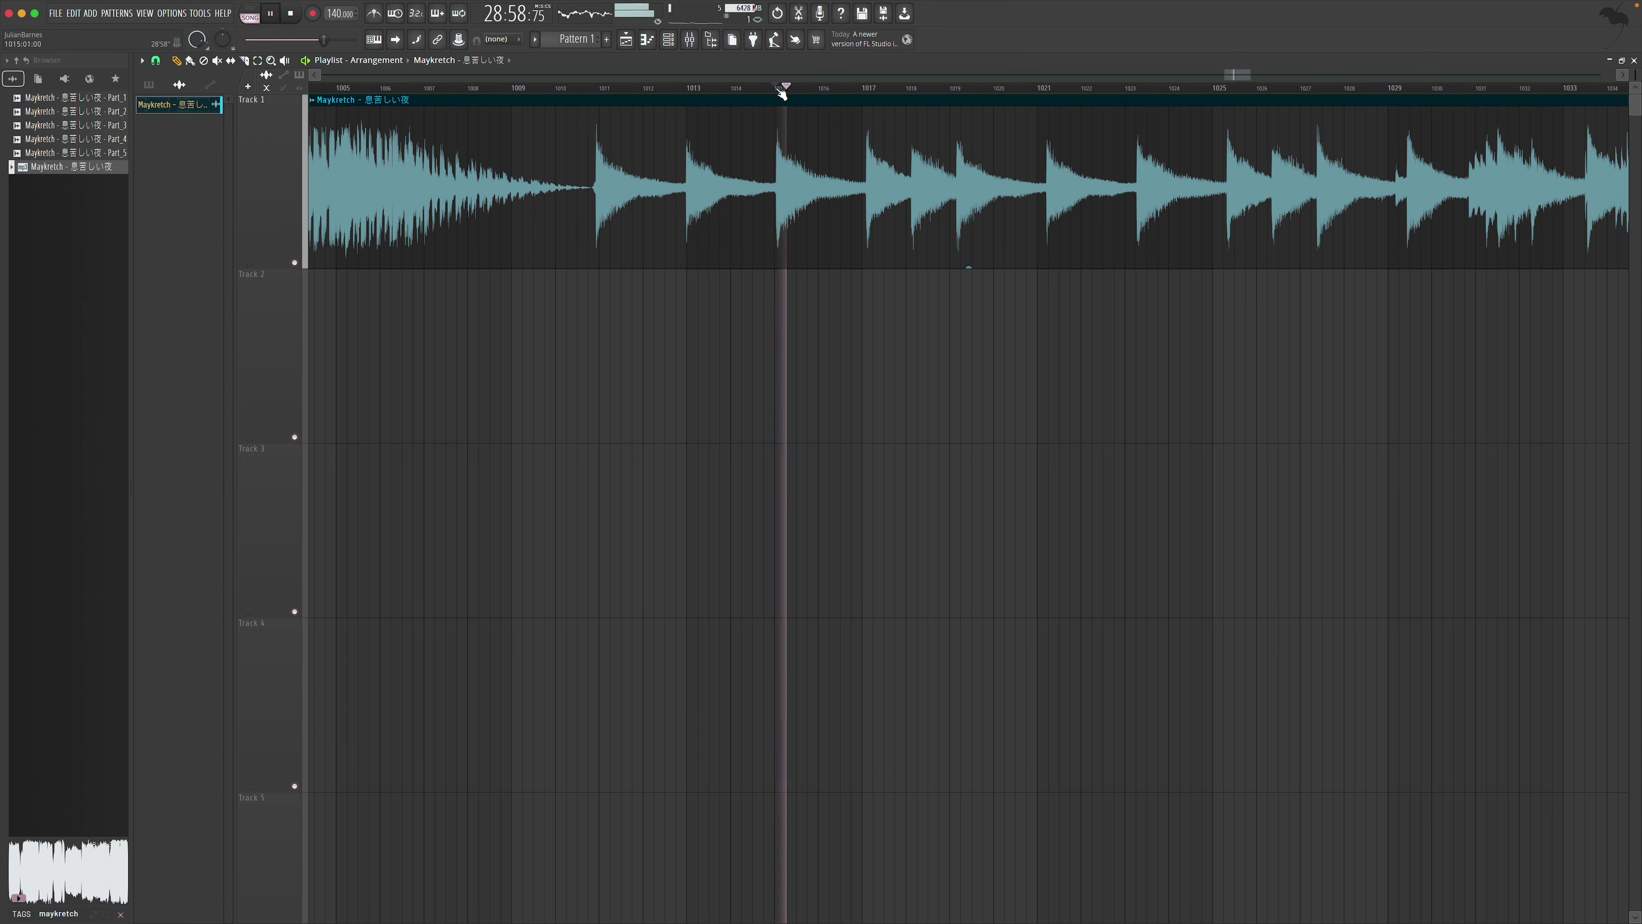
{"action": "key", "text": "space"}
{"action": "key", "text": "space"}
{"action": "left_click", "coordinate": [687, 91]}
{"action": "left_click", "coordinate": [691, 91]}
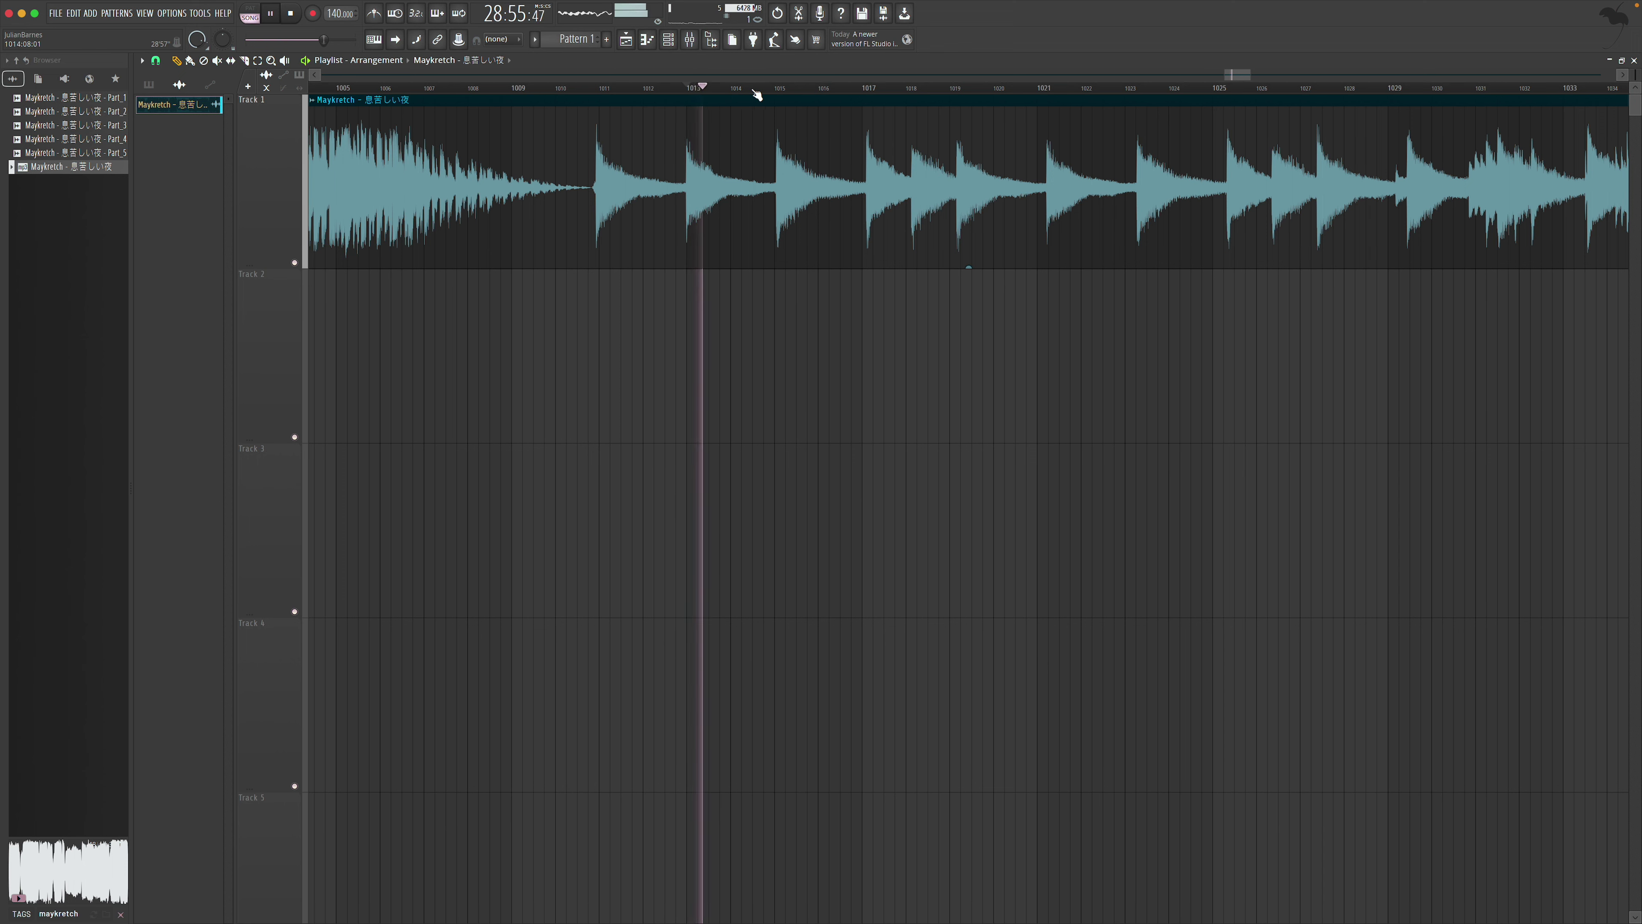
{"action": "left_click", "coordinate": [779, 91]}
{"action": "left_click", "coordinate": [780, 91]}
{"action": "left_click", "coordinate": [1463, 91]}
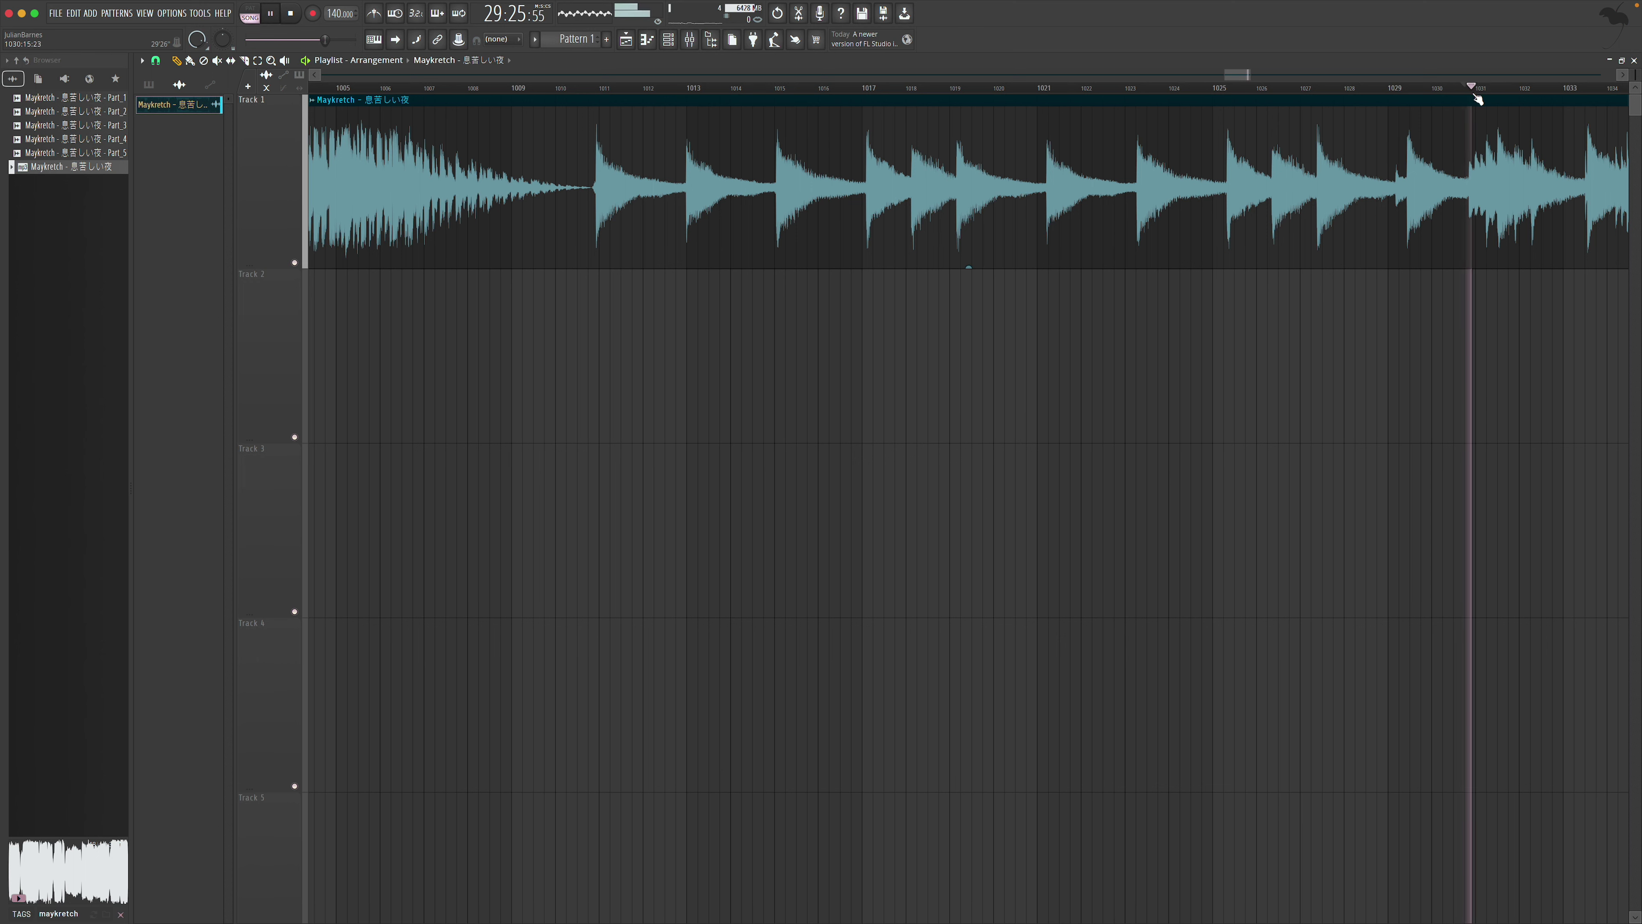
{"action": "key", "text": "space"}
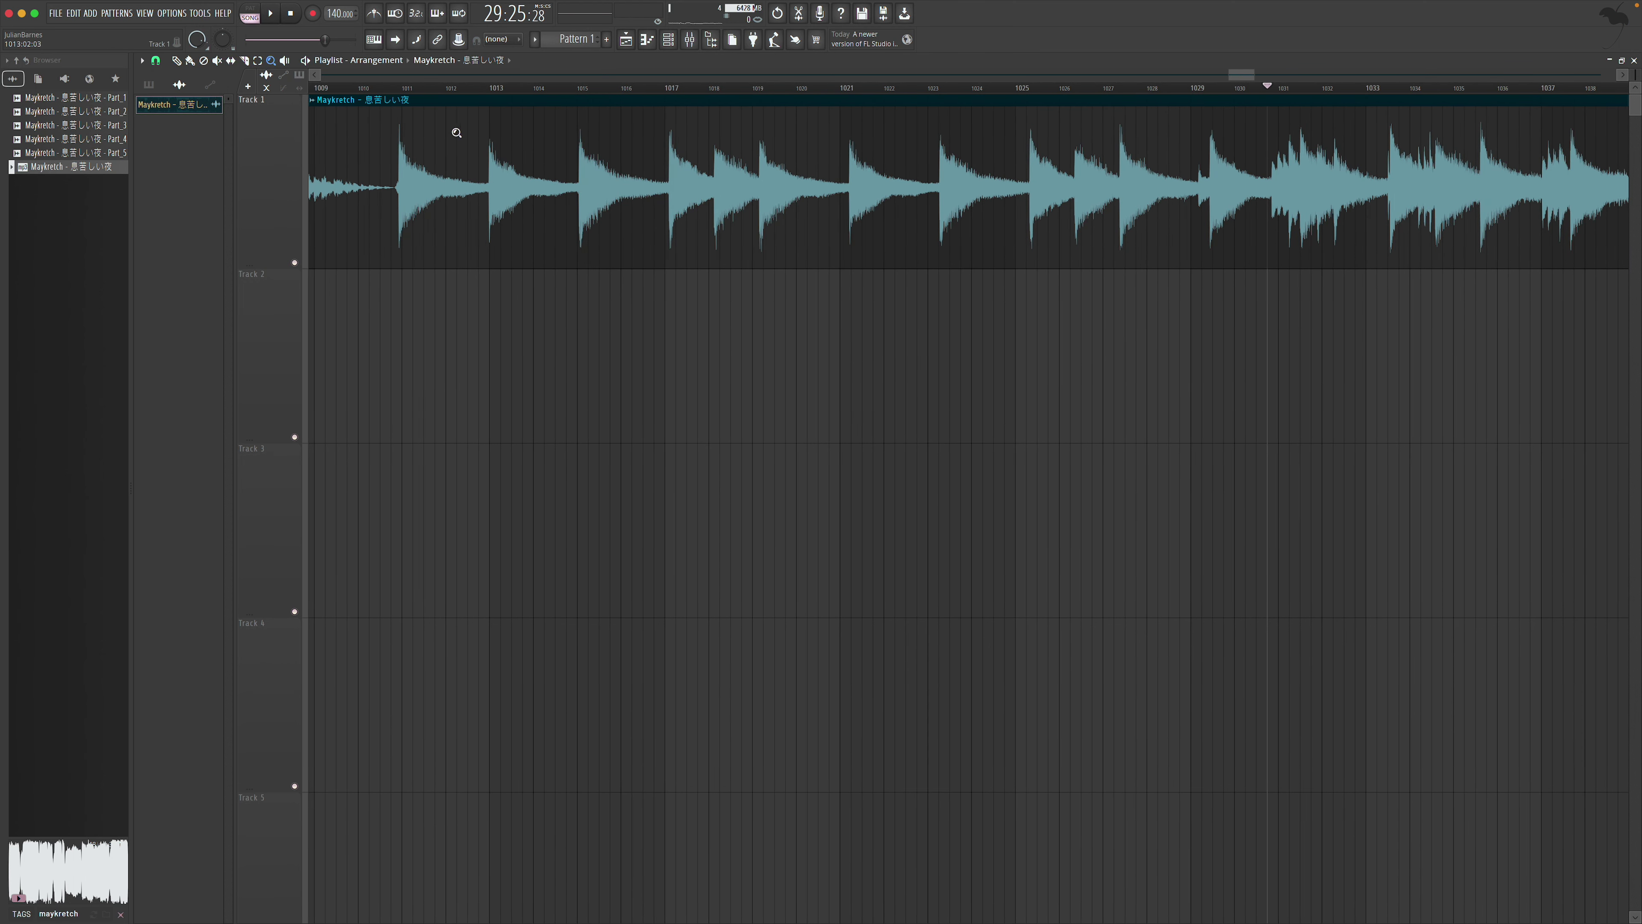
With snapping off, cut away everything before the first hit near bar 1011 and move the sample to the playlist start
{"action": "left_click_drag", "start_coordinate": [388, 156], "coordinate": [513, 220]}
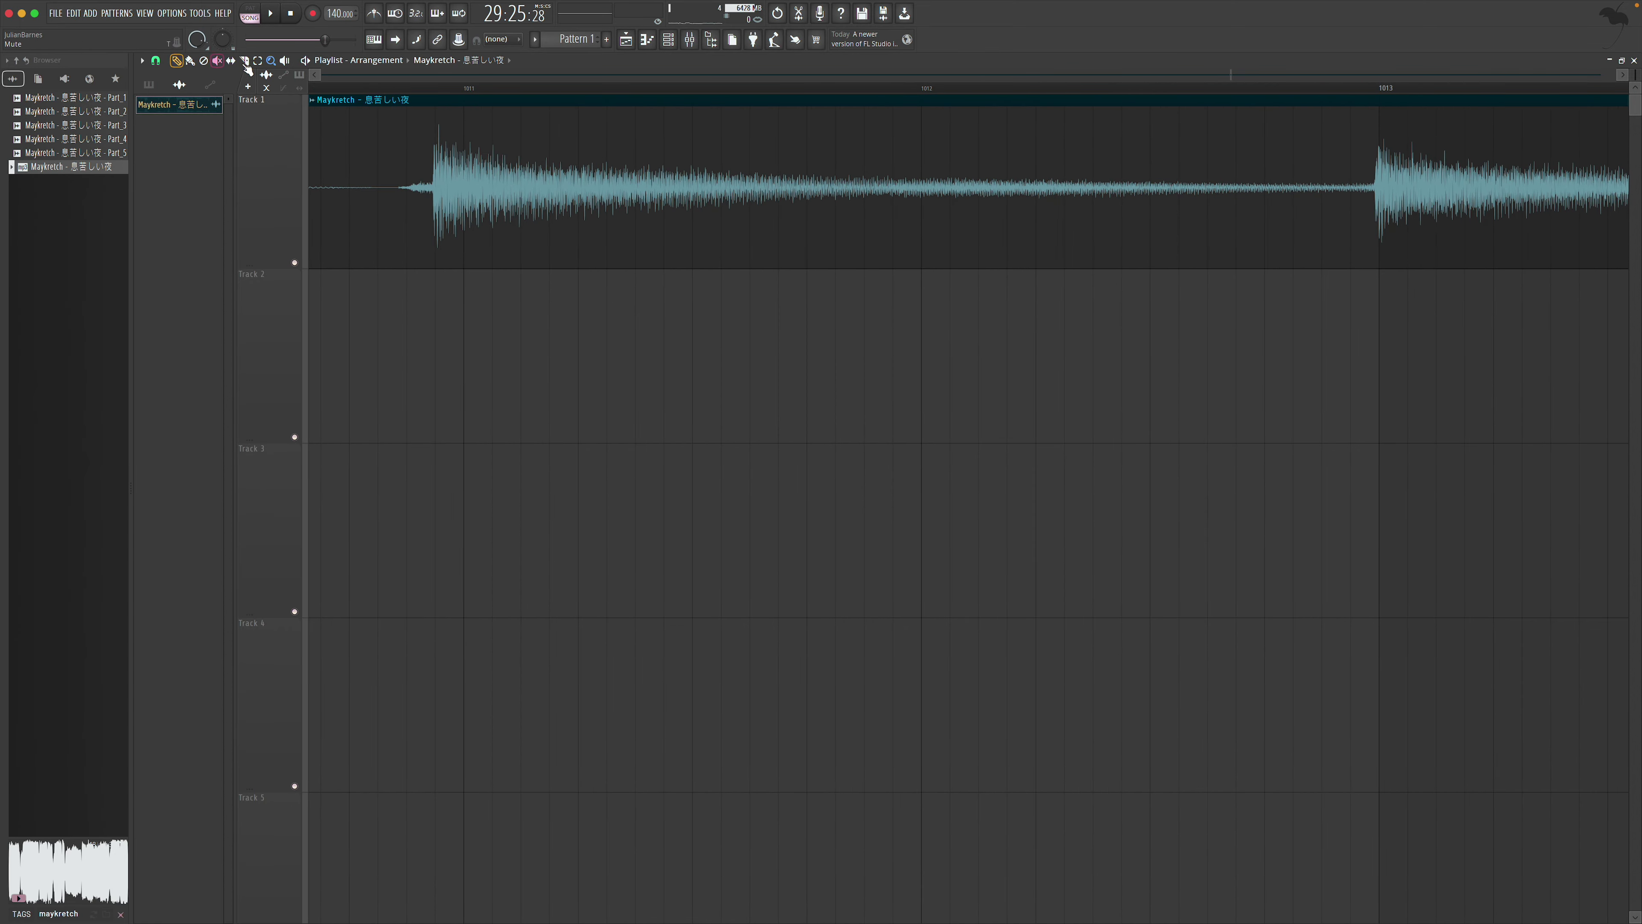
{"action": "left_click", "coordinate": [156, 62]}
{"action": "left_click", "coordinate": [199, 117]}
{"action": "right_click", "coordinate": [356, 165]}
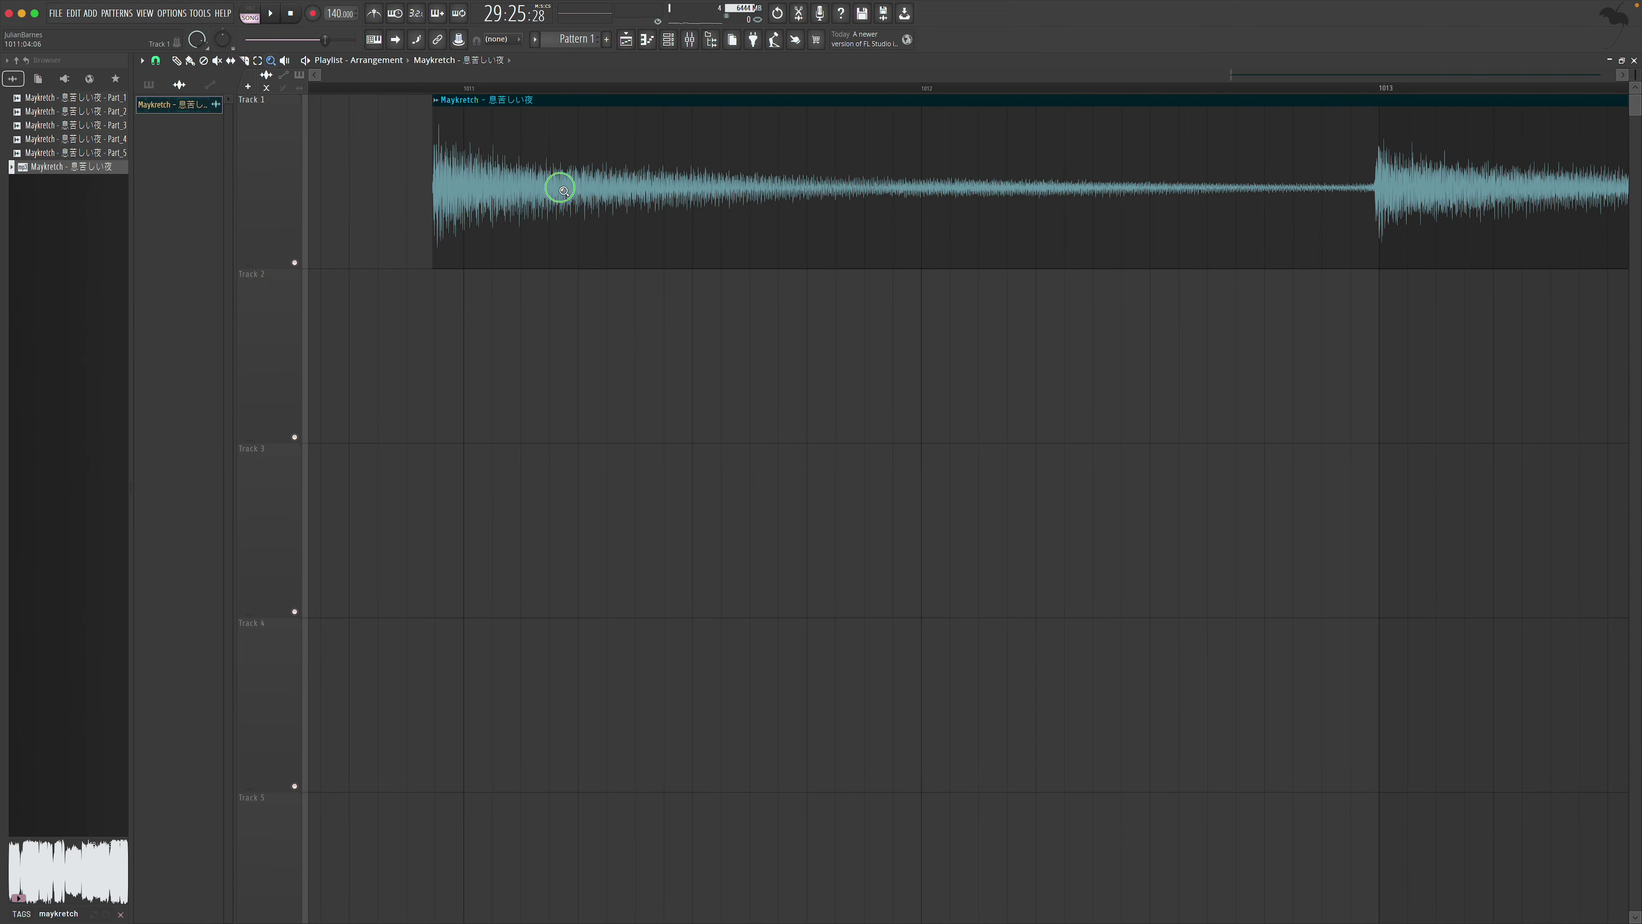
{"action": "right_click", "coordinate": [561, 189]}
{"action": "left_click_drag", "start_coordinate": [1400, 233], "coordinate": [385, 184]}
{"action": "left_click_drag", "start_coordinate": [309, 219], "coordinate": [466, 188]}
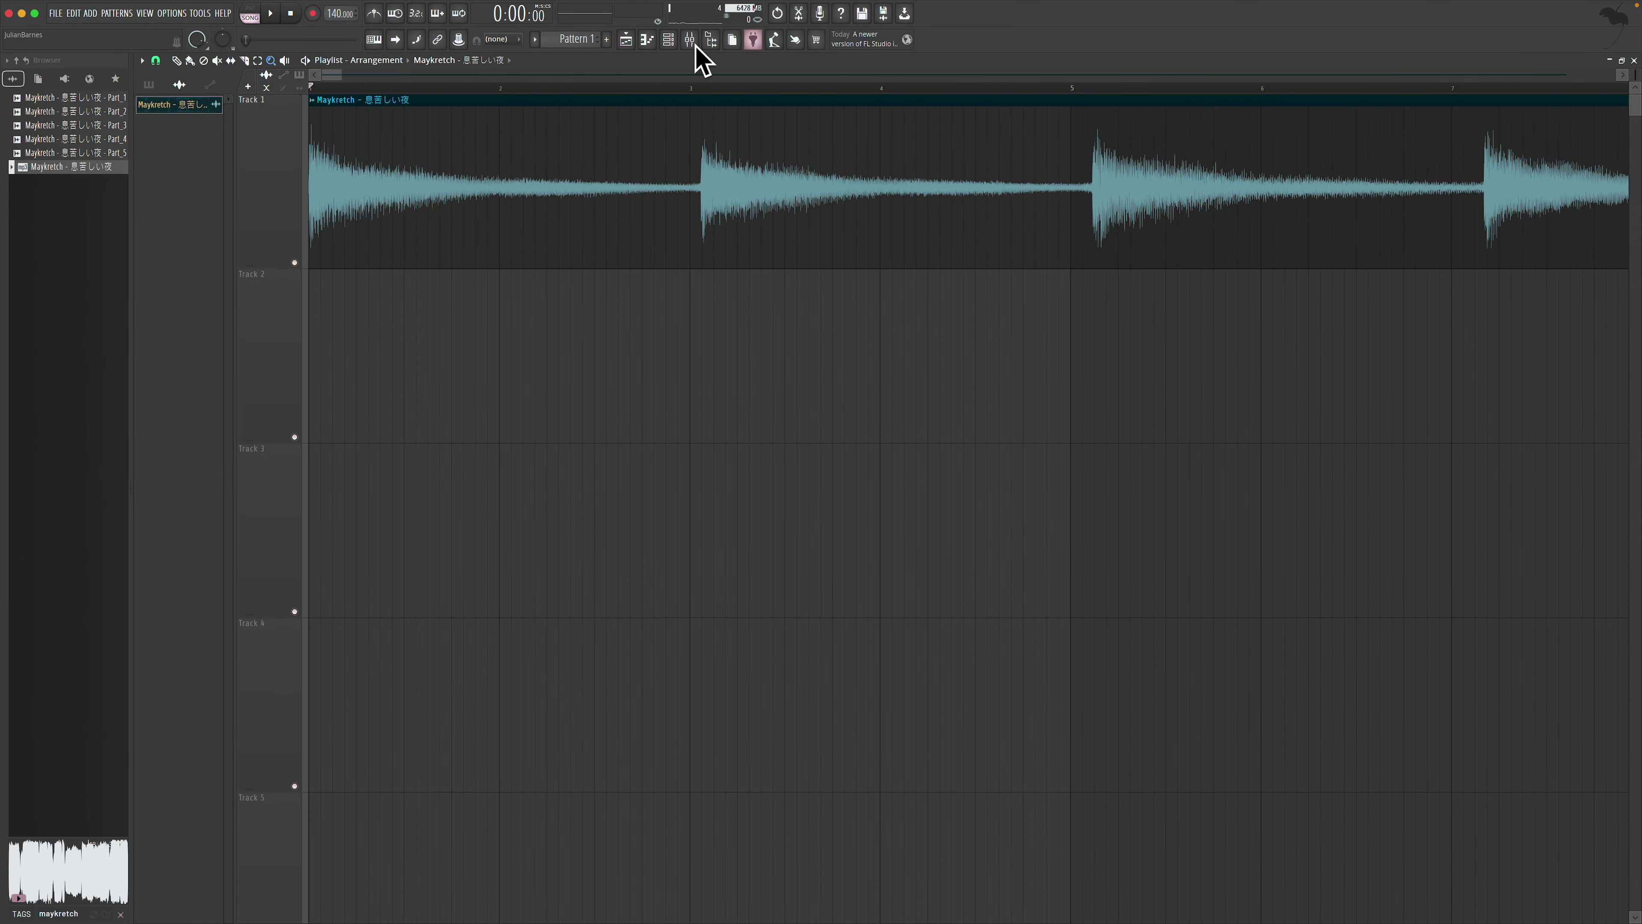
Tap along in the tempo tapper to set the project tempo to 165 BPM
{"action": "left_click", "coordinate": [776, 41]}
{"action": "left_click", "coordinate": [831, 448]}
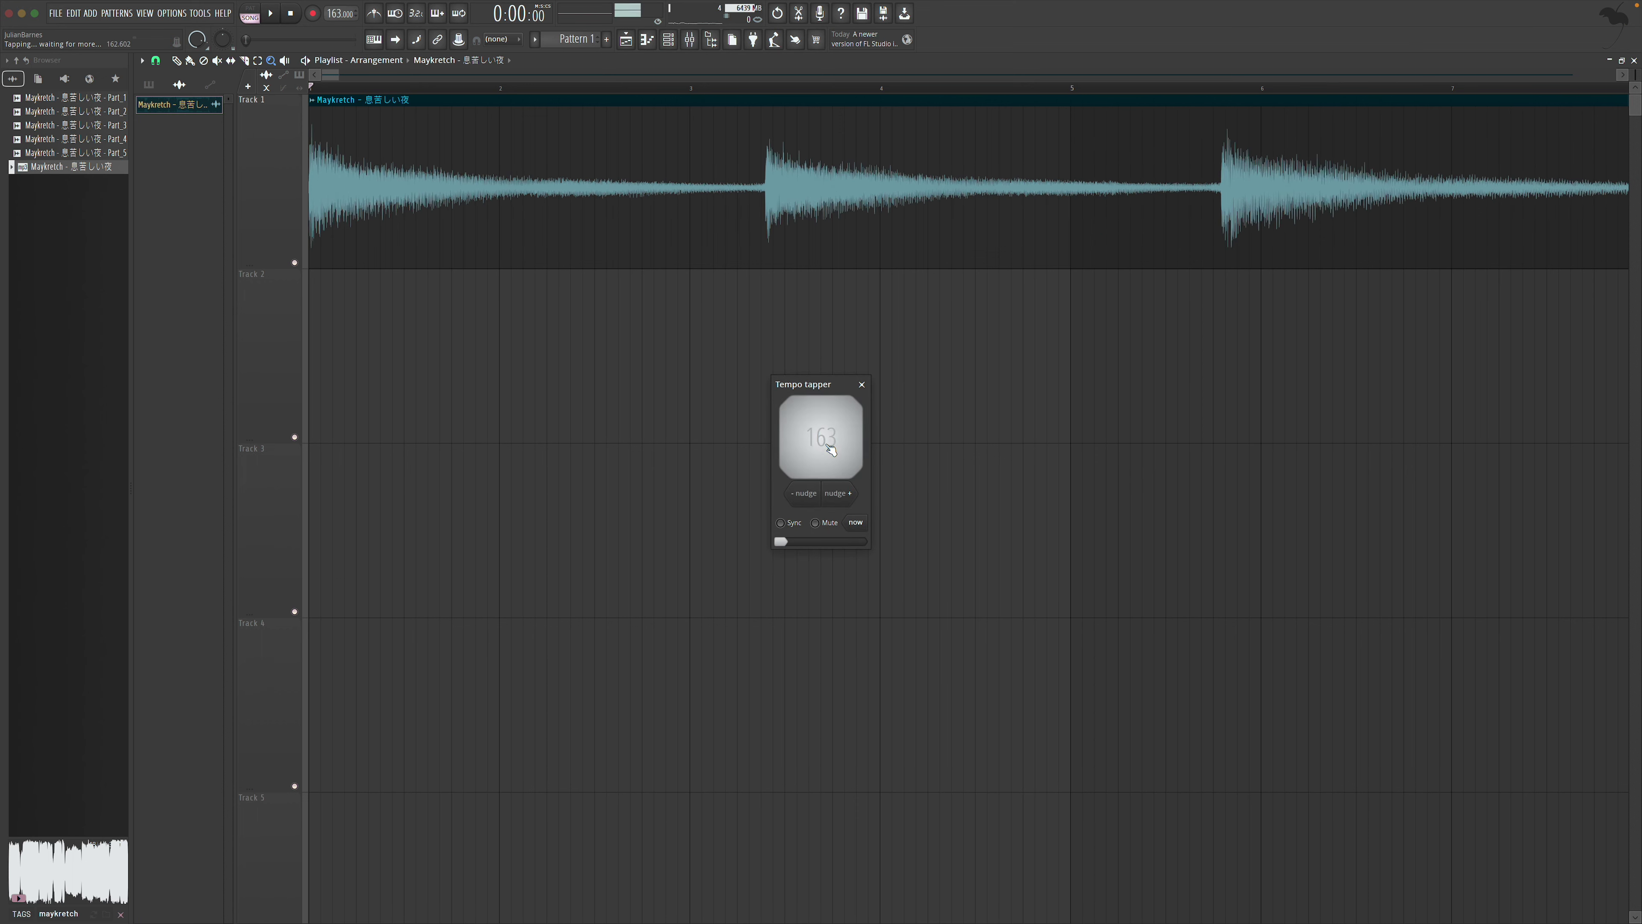
{"action": "left_click", "coordinate": [831, 449]}
{"action": "left_click", "coordinate": [831, 449]}
{"action": "left_click", "coordinate": [831, 448]}
{"action": "left_click", "coordinate": [831, 449]}
{"action": "left_click", "coordinate": [831, 449]}
{"action": "left_click", "coordinate": [831, 448]}
{"action": "left_click", "coordinate": [831, 448]}
{"action": "left_click", "coordinate": [831, 448]}
{"action": "left_click", "coordinate": [831, 448]}
{"action": "left_click", "coordinate": [831, 448]}
{"action": "left_click", "coordinate": [831, 448]}
{"action": "left_click", "coordinate": [831, 448]}
{"action": "left_click", "coordinate": [861, 386]}
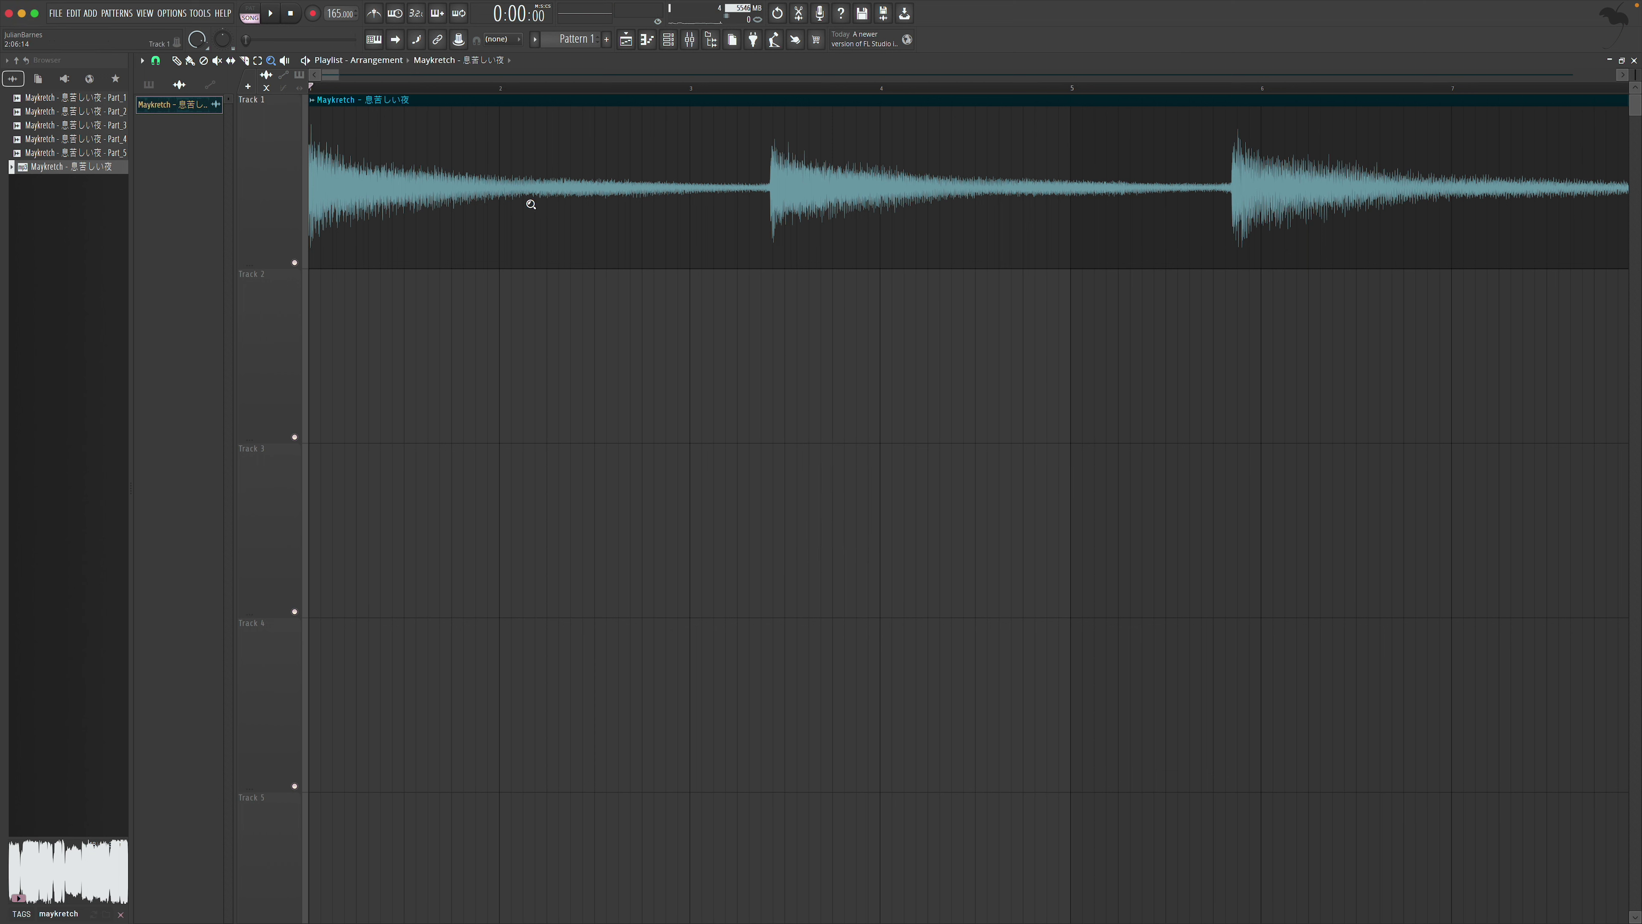
Check the sample's timing against the metronome, set snapping to Line and slice the clip at beat 4 of bar 1
{"action": "key", "text": "space"}
{"action": "key", "text": "space"}
{"action": "key", "text": "space"}
{"action": "key", "text": "space"}
{"action": "left_click", "coordinate": [155, 63]}
{"action": "left_click", "coordinate": [165, 91]}
{"action": "key", "text": "space"}
{"action": "key", "text": "space"}
{"action": "left_click_drag", "start_coordinate": [451, 271], "coordinate": [445, 202]}
{"action": "left_click", "coordinate": [181, 63]}
{"action": "key", "text": "space"}
Trim the start of the remaining clip to just before its next hit and repeat the first slice at beat 4 of bar 1
{"action": "key", "text": "space"}
{"action": "left_click_drag", "start_coordinate": [452, 136], "coordinate": [757, 150]}
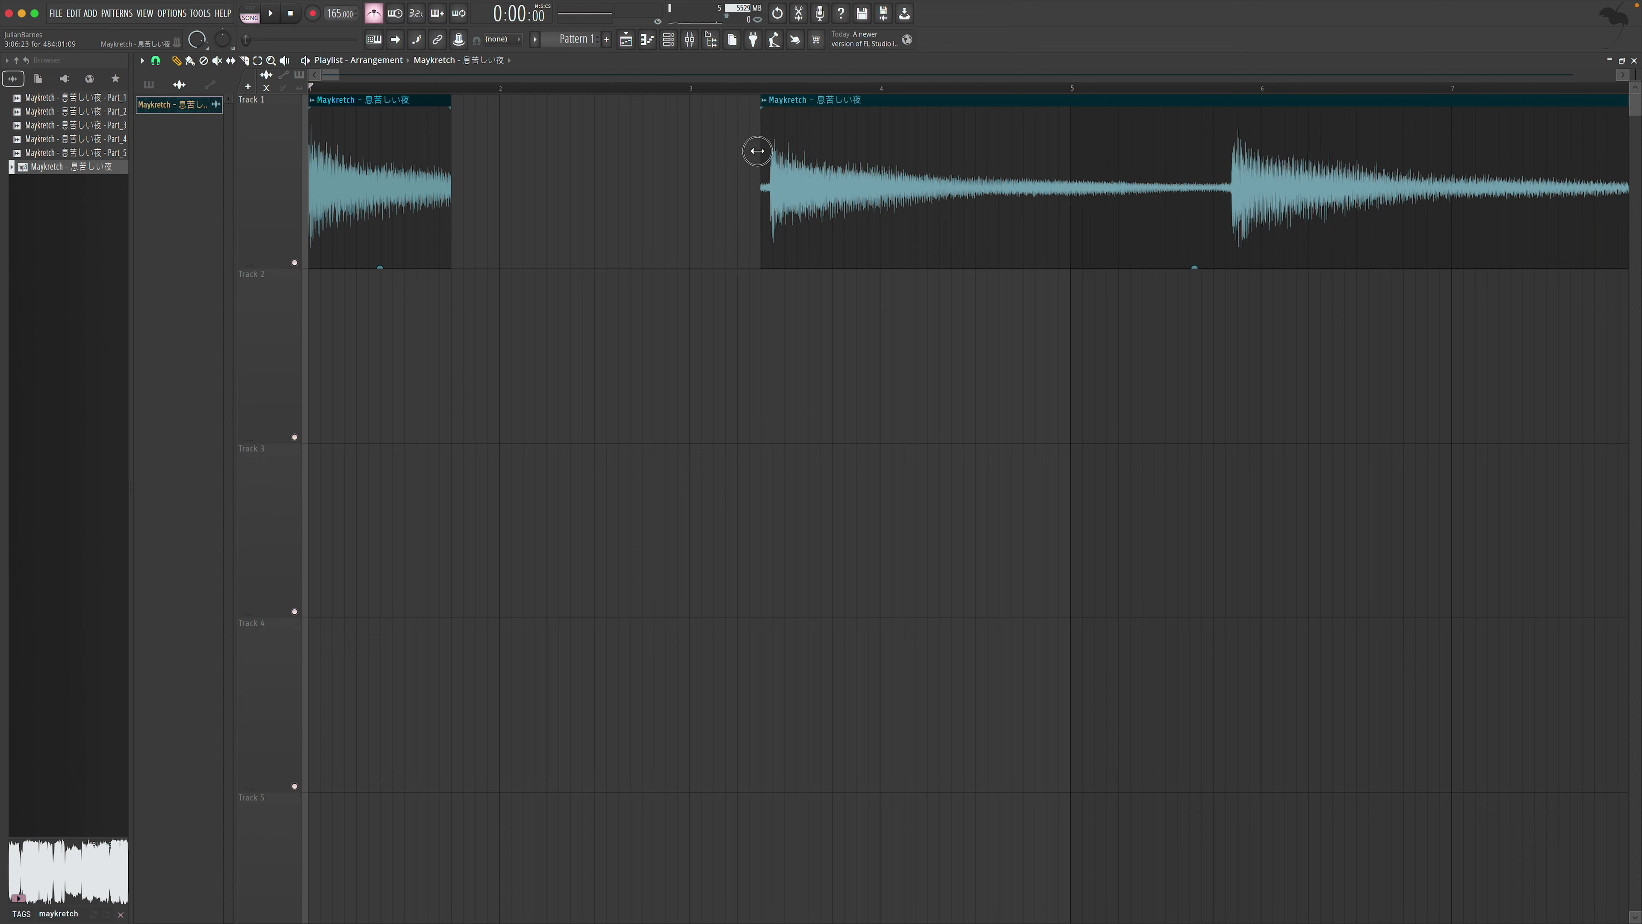
{"action": "left_click", "coordinate": [404, 156]}
{"action": "left_click_drag", "start_coordinate": [494, 157], "coordinate": [477, 158]}
{"action": "key", "text": "space"}
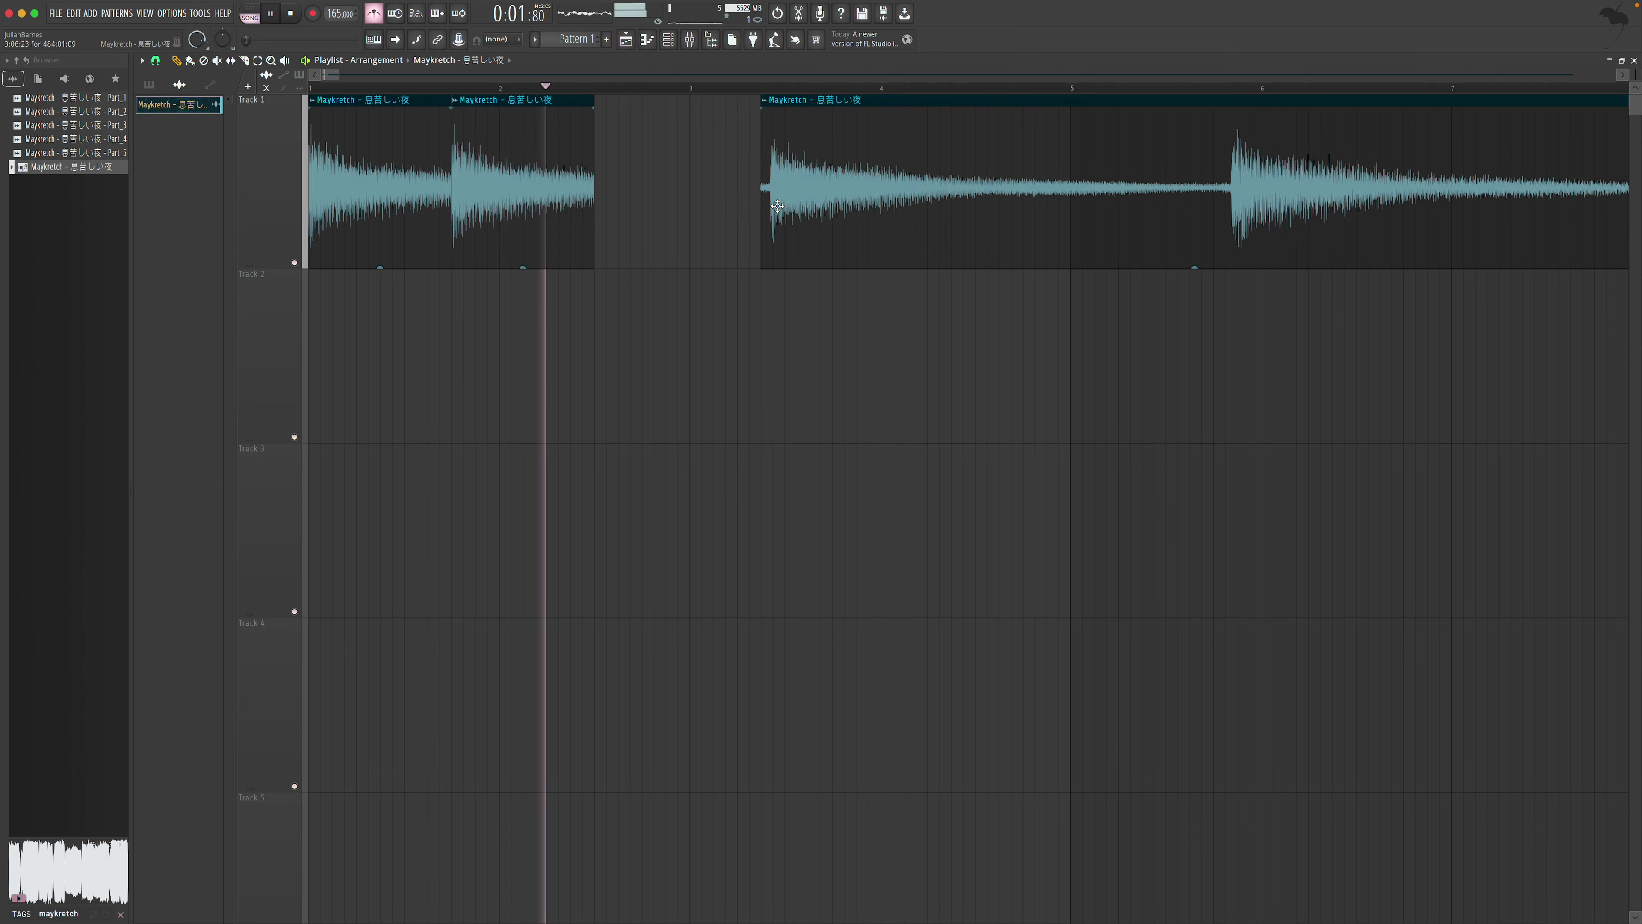
{"action": "key", "text": "space"}
Move the remaining sample back to bar 3 and extend the second slice to meet it, playing the result
{"action": "left_click_drag", "start_coordinate": [794, 194], "coordinate": [746, 194]}
{"action": "key", "text": "space"}
{"action": "key", "text": "space"}
{"action": "left_click_drag", "start_coordinate": [600, 196], "coordinate": [698, 202]}
{"action": "key", "text": "space"}
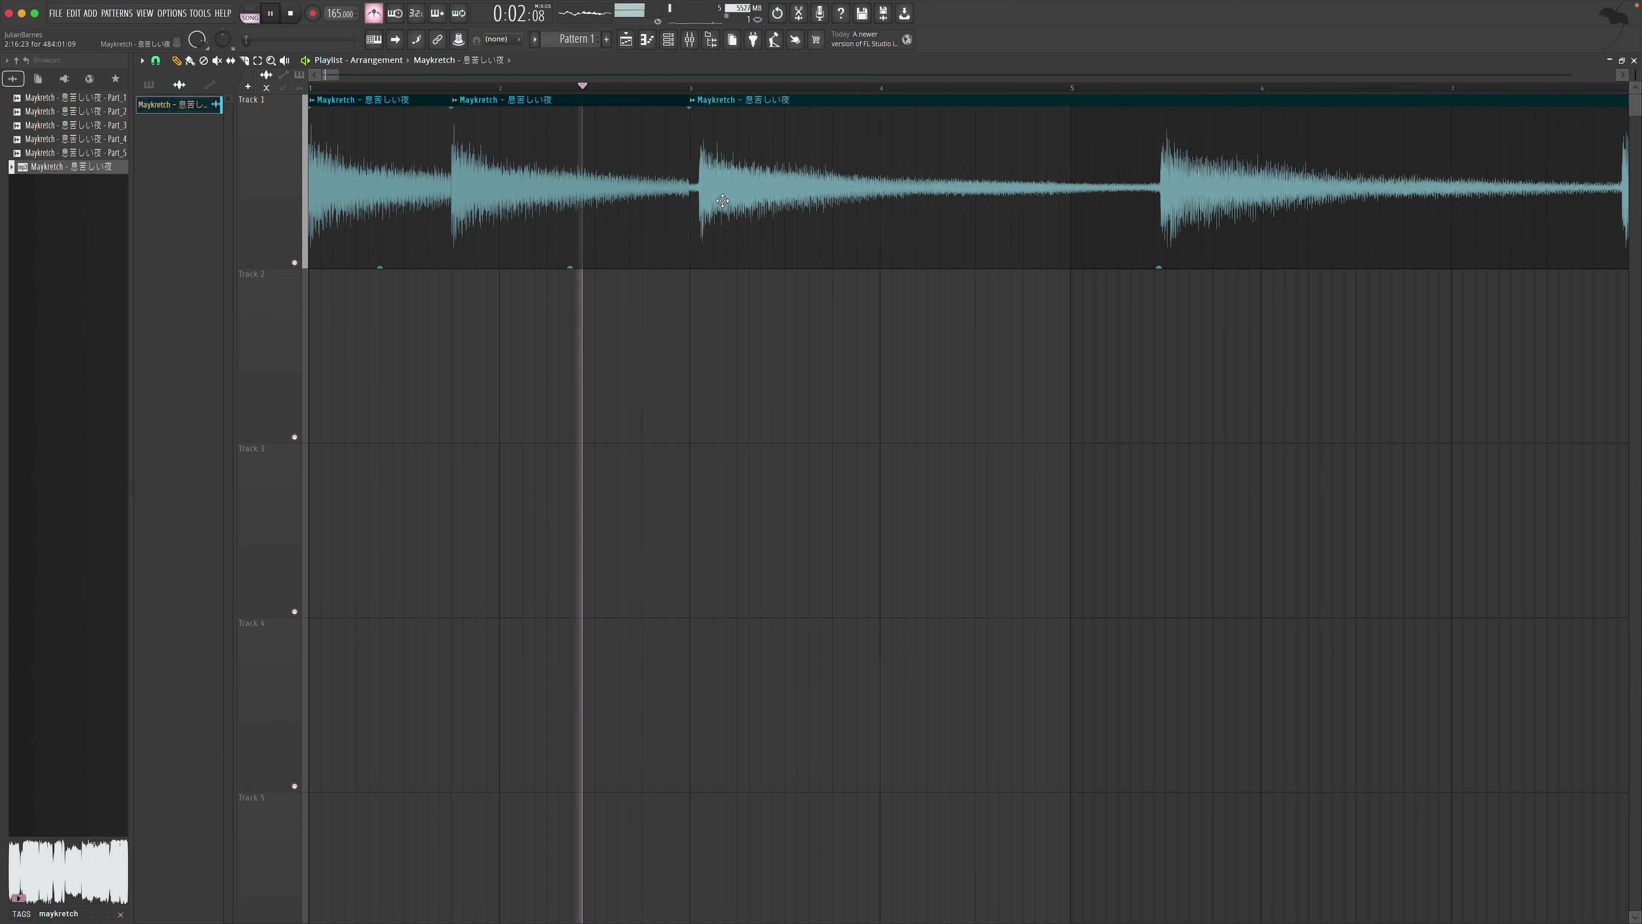
{"action": "key", "text": "space"}
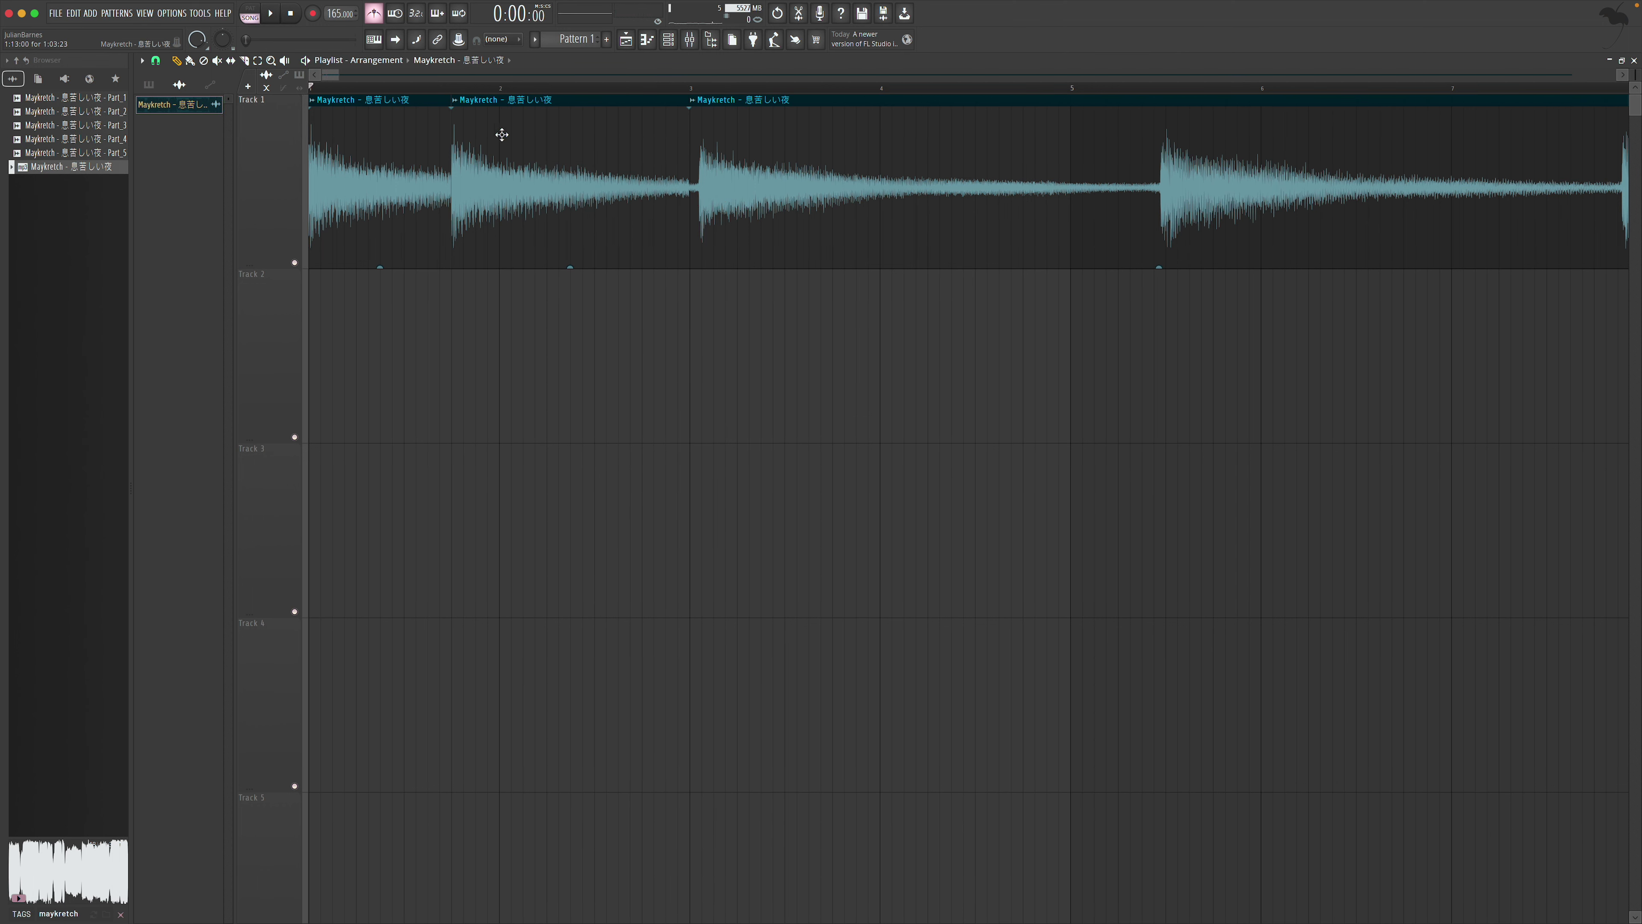
Turn snapping off and slip the third clip's audio so that a hit starts exactly on bar 3
{"action": "left_click", "coordinate": [156, 60]}
{"action": "left_click", "coordinate": [172, 121]}
{"action": "left_click_drag", "start_coordinate": [753, 139], "coordinate": [846, 171]}
{"action": "key", "text": "space"}
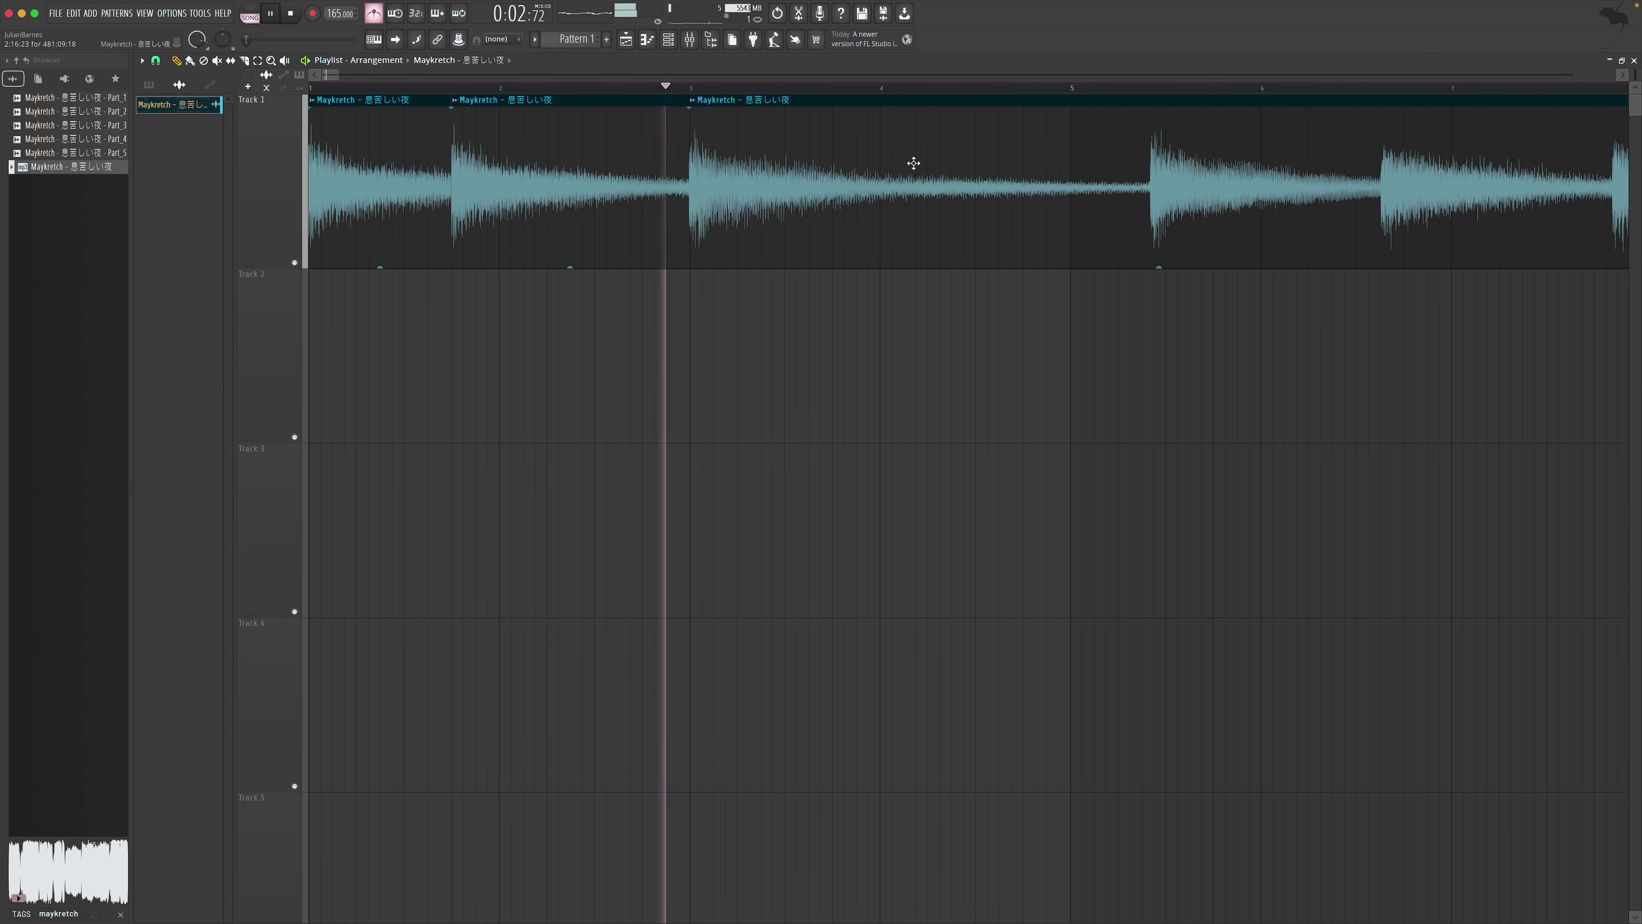
{"action": "key", "text": "space"}
Set snapping back to Line and slice the third clip at beat 4 of bar 3
{"action": "left_click", "coordinate": [156, 61]}
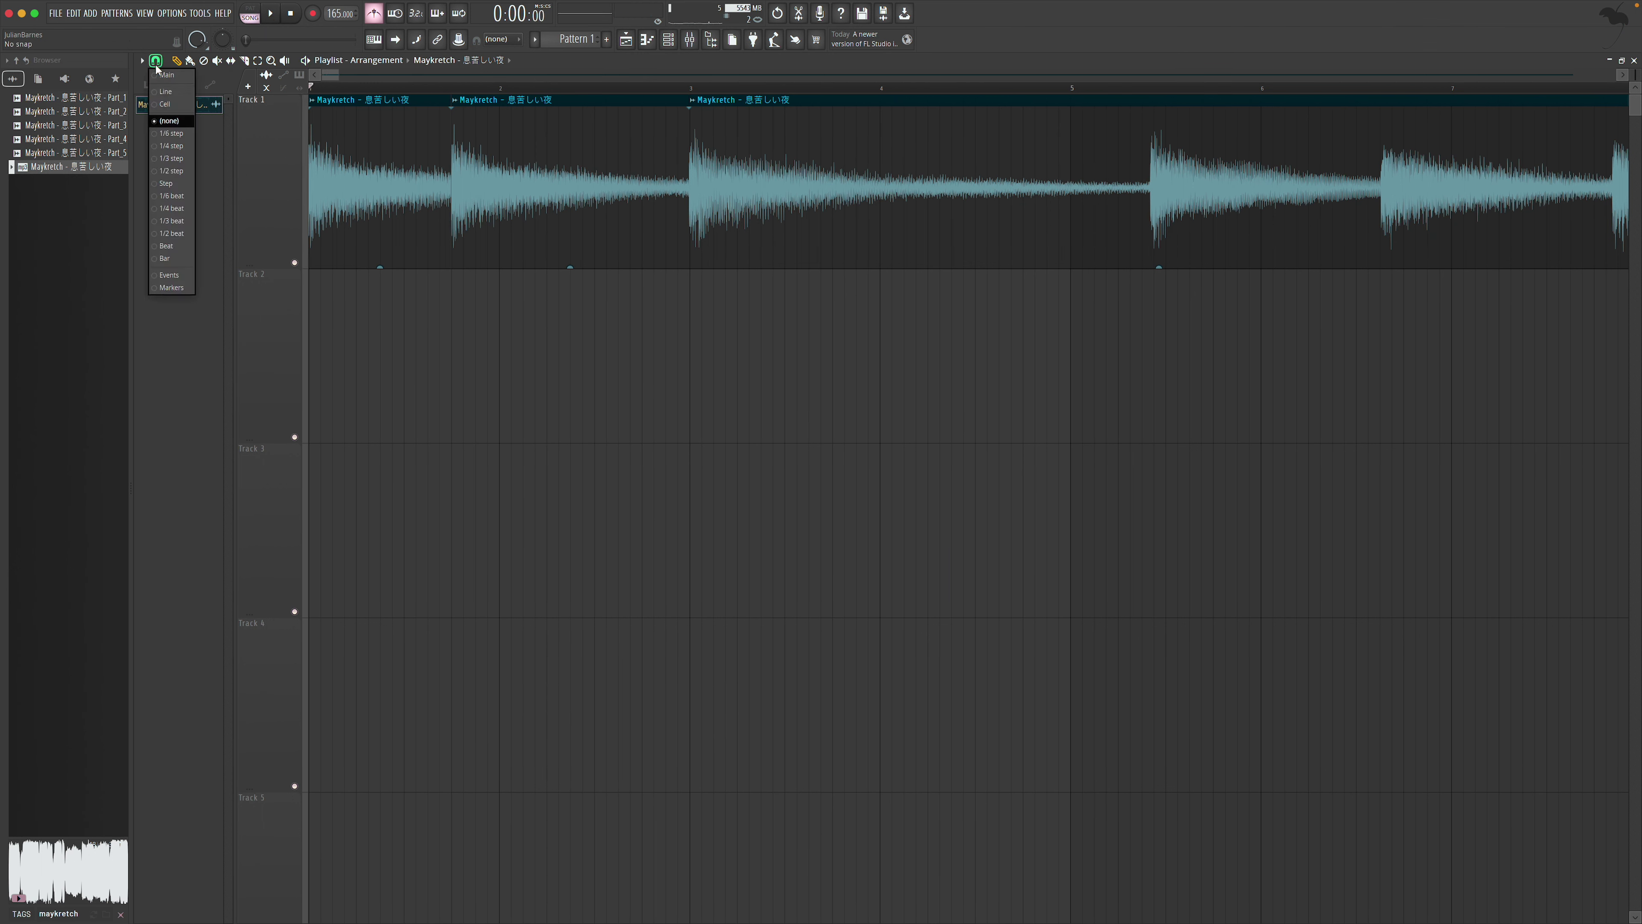
{"action": "left_click", "coordinate": [212, 86]}
{"action": "key", "text": "space"}
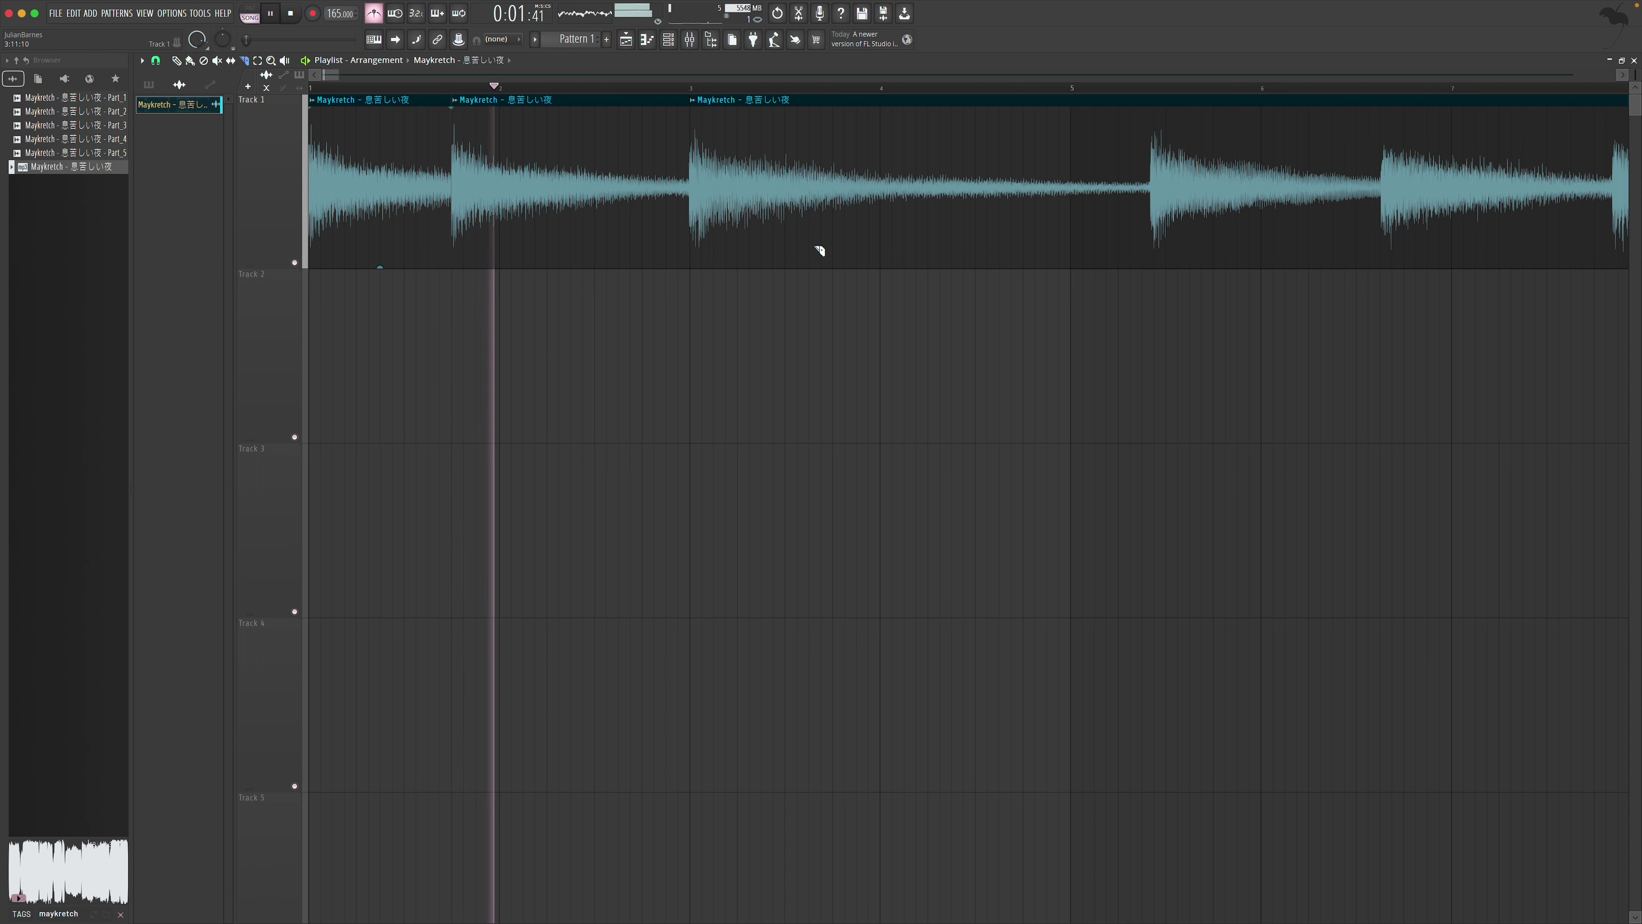
{"action": "left_click_drag", "start_coordinate": [828, 269], "coordinate": [828, 170]}
{"action": "key", "text": "space"}
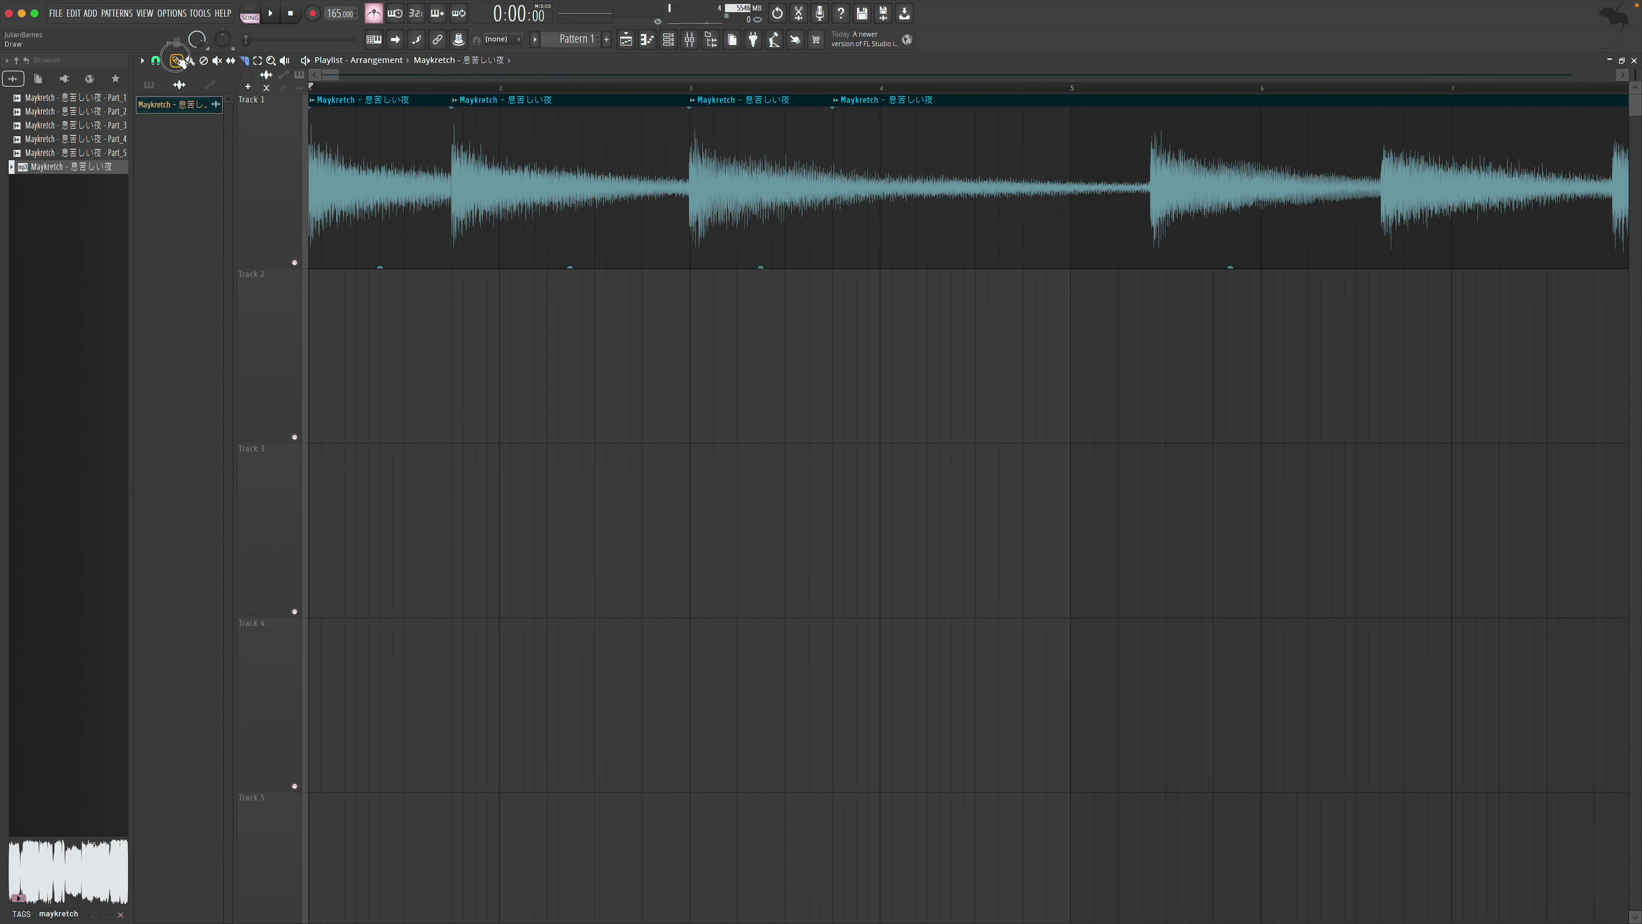
Clear the remaining sample away to the middle of bar 6 and repeat the bar 3 slice at beat 4
{"action": "left_click_drag", "start_coordinate": [945, 202], "coordinate": [1432, 202]}
{"action": "left_click", "coordinate": [769, 194]}
{"action": "left_click_drag", "start_coordinate": [864, 184], "coordinate": [848, 186]}
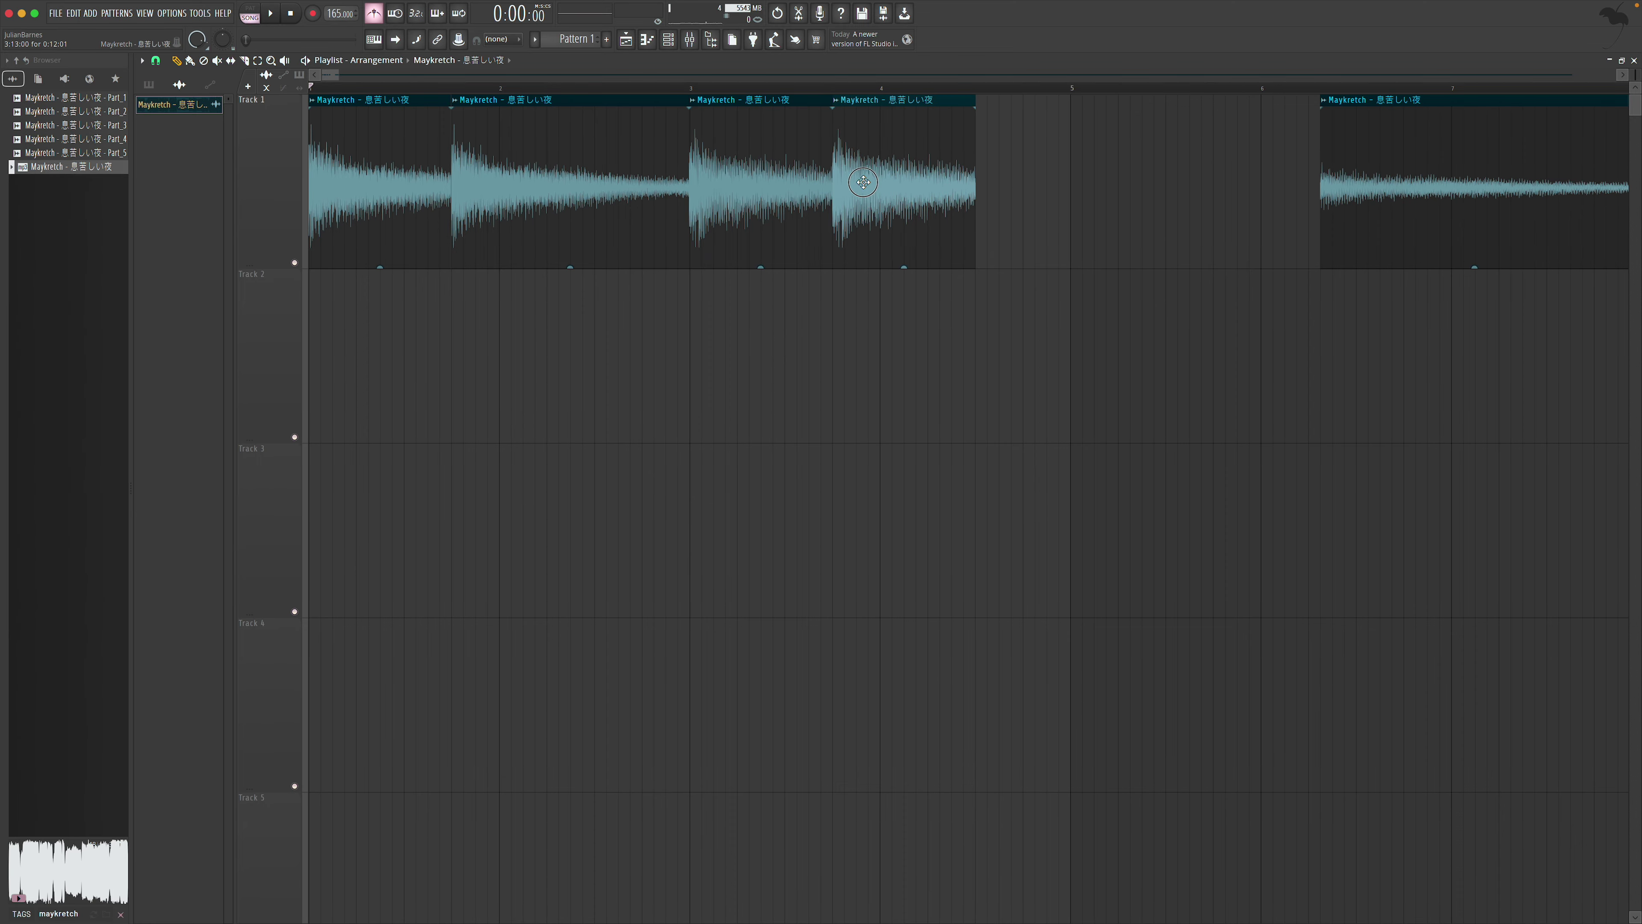
Slice the remaining sample at beat 3 of bar 22 and delete the part before the cut
{"action": "scroll", "coordinate": [998, 194], "scroll_direction": "right", "scroll_amount": 1}
{"action": "scroll", "coordinate": [1000, 197], "scroll_direction": "right", "scroll_amount": 10}
{"action": "left_click_drag", "start_coordinate": [1000, 198], "coordinate": [684, 198]}
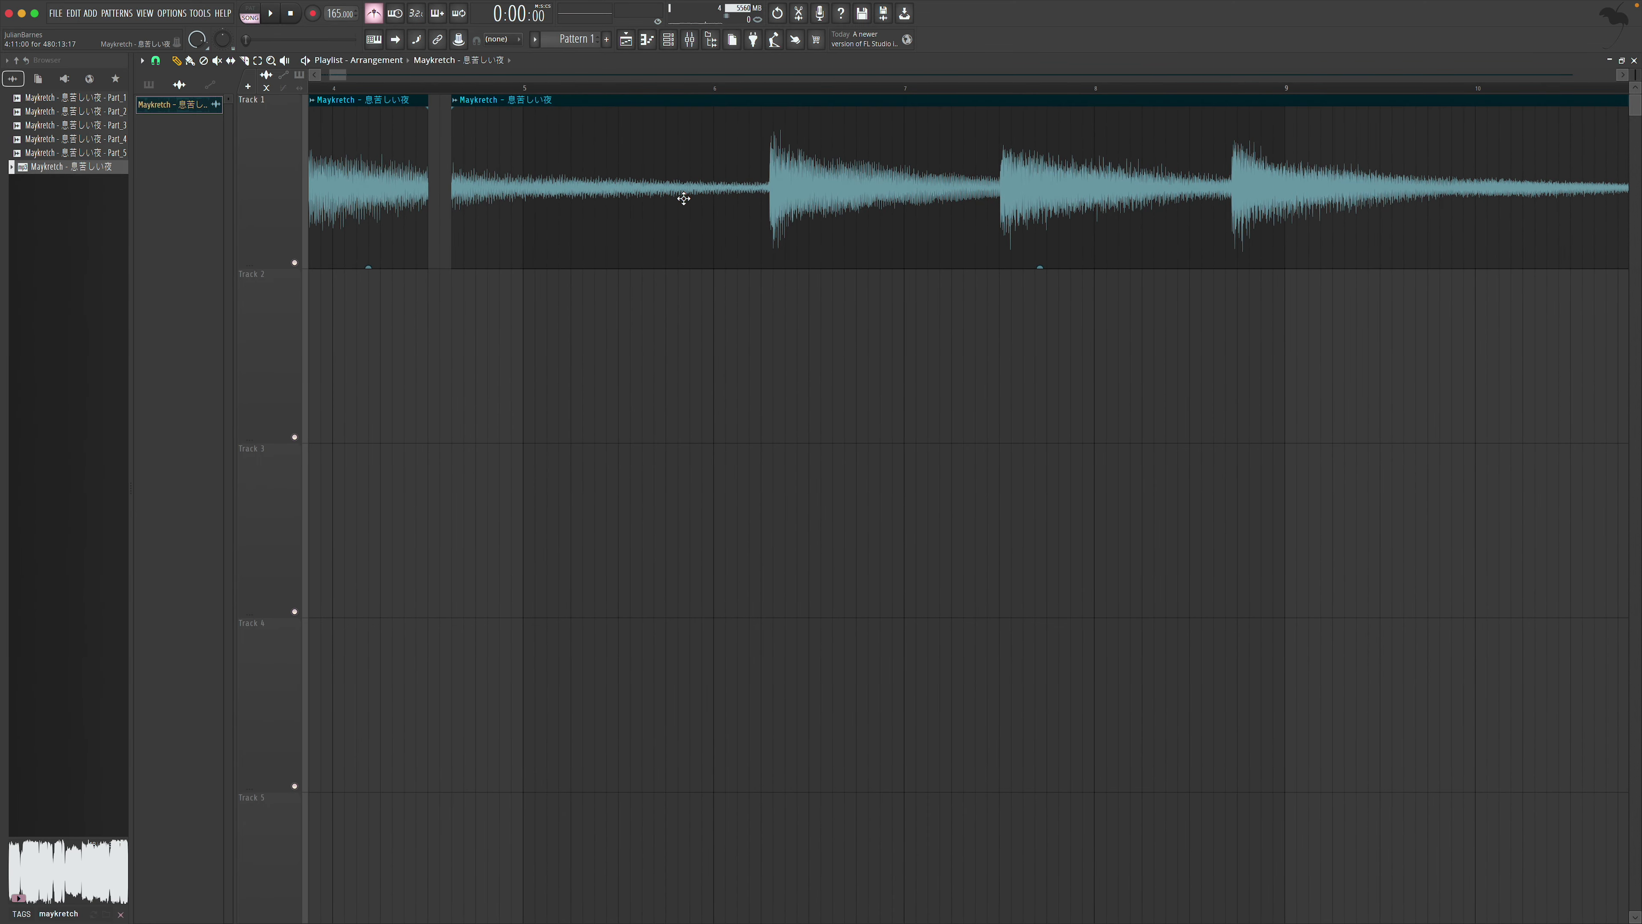
{"action": "scroll", "coordinate": [794, 166], "scroll_direction": "right", "scroll_amount": 10}
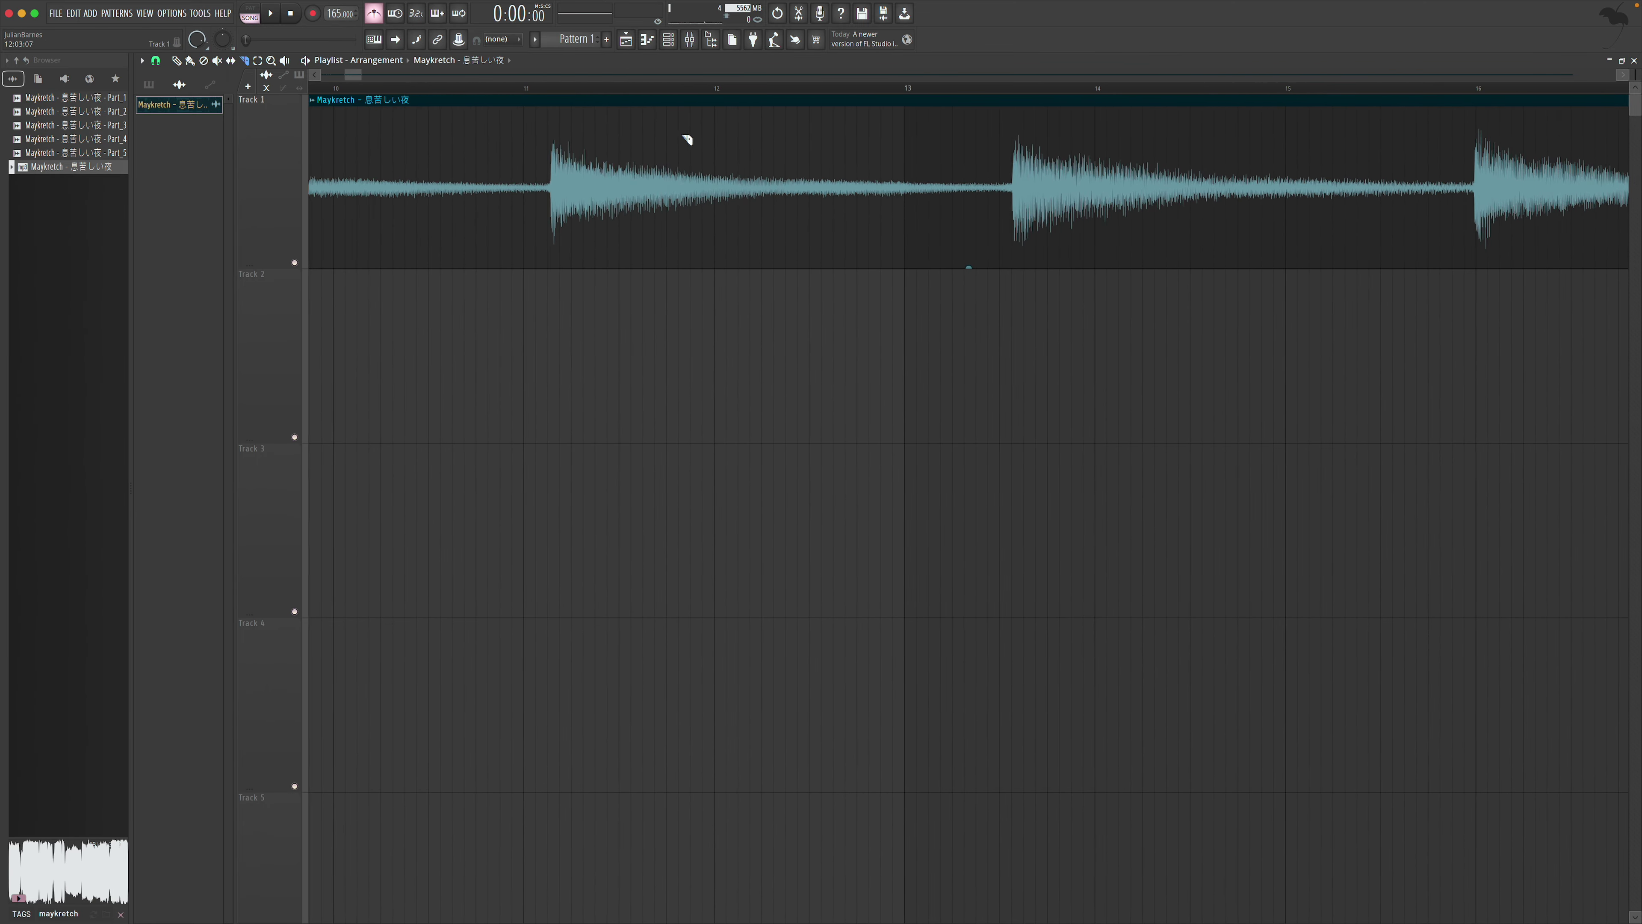
{"action": "scroll", "coordinate": [604, 132], "scroll_direction": "right", "scroll_amount": 1}
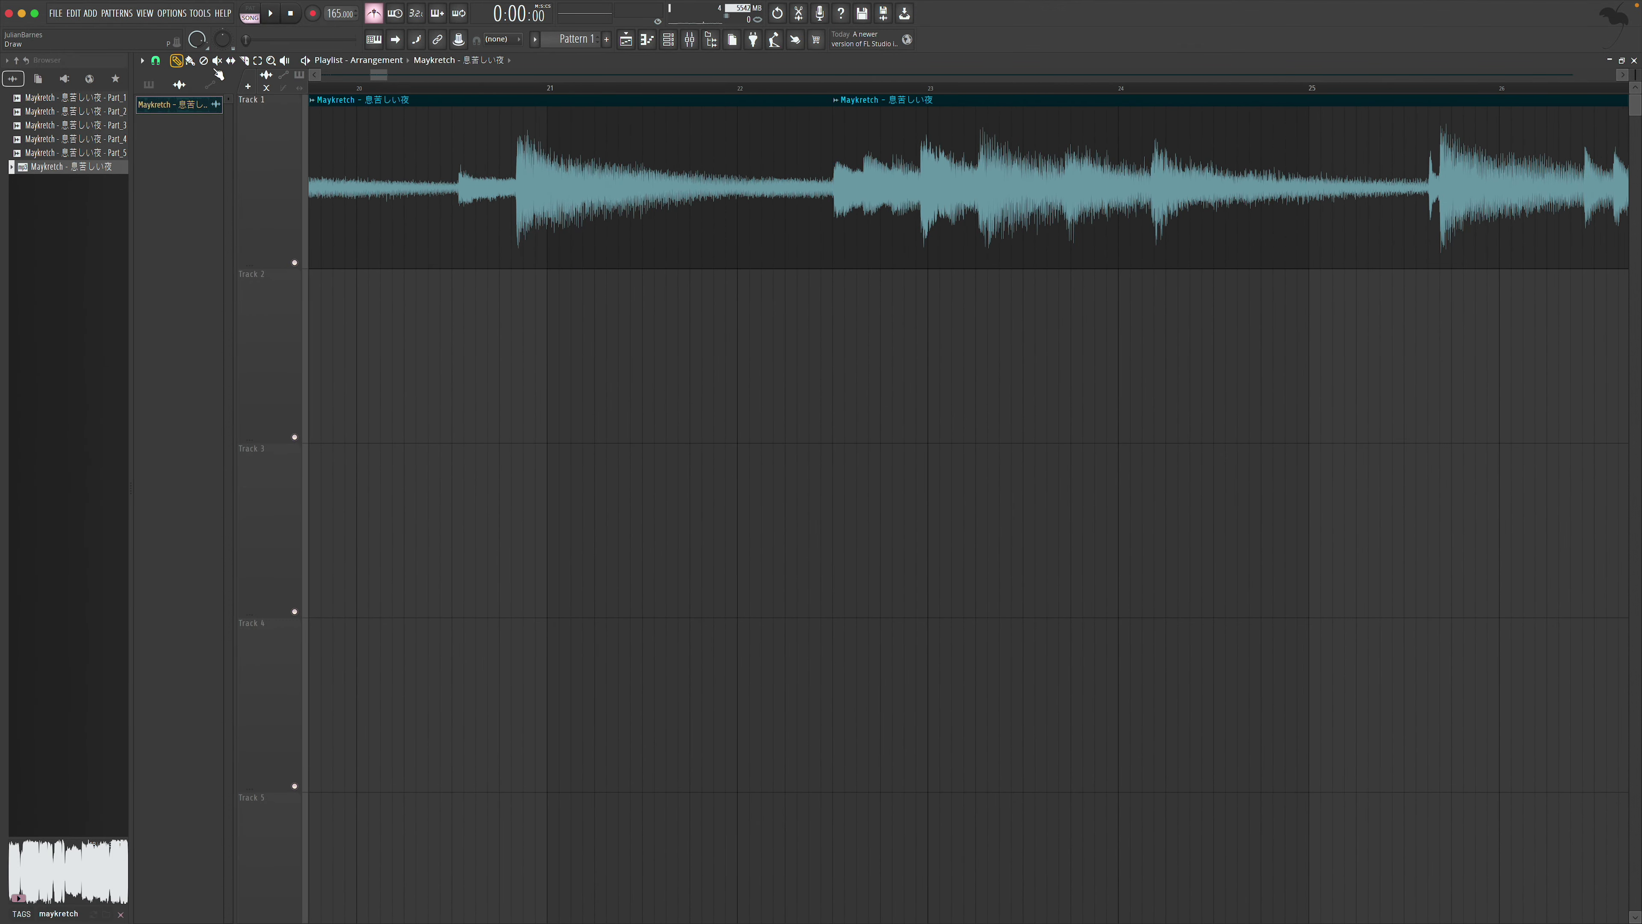
{"action": "right_click", "coordinate": [666, 194]}
Move the remaining sample back to beat 3 of bar 4, directly behind the fourth slice, and play the arrangement
{"action": "scroll", "coordinate": [425, 114], "scroll_direction": "left", "scroll_amount": 4}
{"action": "left_click_drag", "start_coordinate": [1342, 193], "coordinate": [454, 194]}
{"action": "scroll", "coordinate": [454, 193], "scroll_direction": "left", "scroll_amount": 6}
{"action": "left_click_drag", "start_coordinate": [1151, 199], "coordinate": [542, 194]}
{"action": "scroll", "coordinate": [619, 191], "scroll_direction": "left", "scroll_amount": 9}
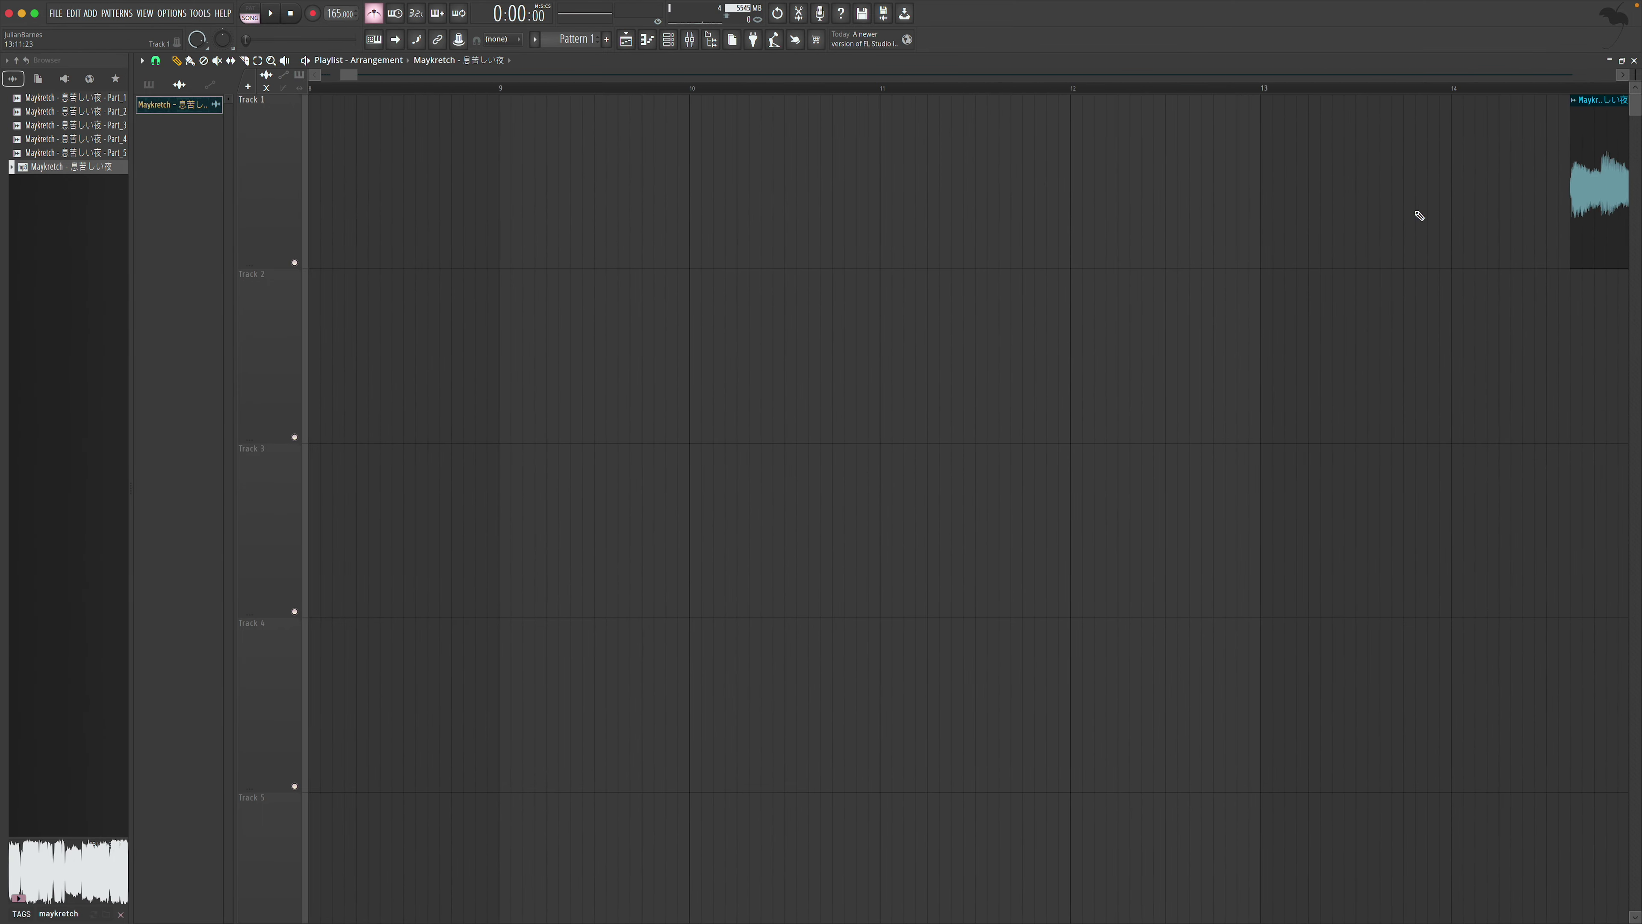
{"action": "left_click_drag", "start_coordinate": [1594, 206], "coordinate": [438, 206]}
{"action": "scroll", "coordinate": [1089, 220], "scroll_direction": "left", "scroll_amount": 8}
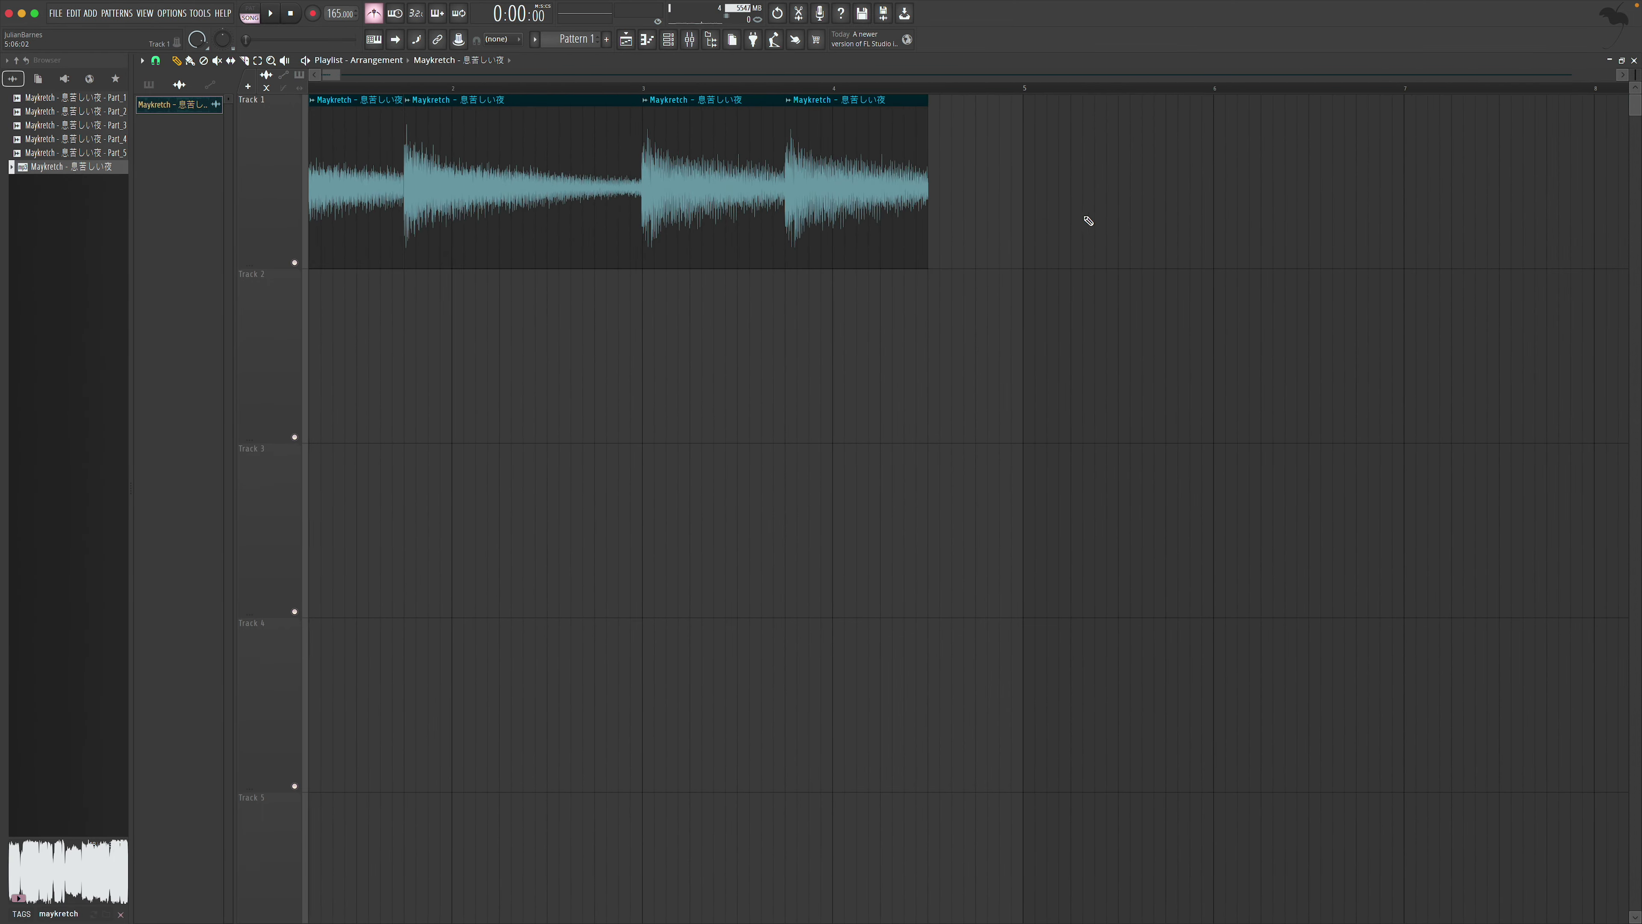
{"action": "scroll", "coordinate": [1203, 221], "scroll_direction": "right", "scroll_amount": 2}
{"action": "left_click_drag", "start_coordinate": [1472, 211], "coordinate": [693, 223]}
{"action": "key", "text": "space"}
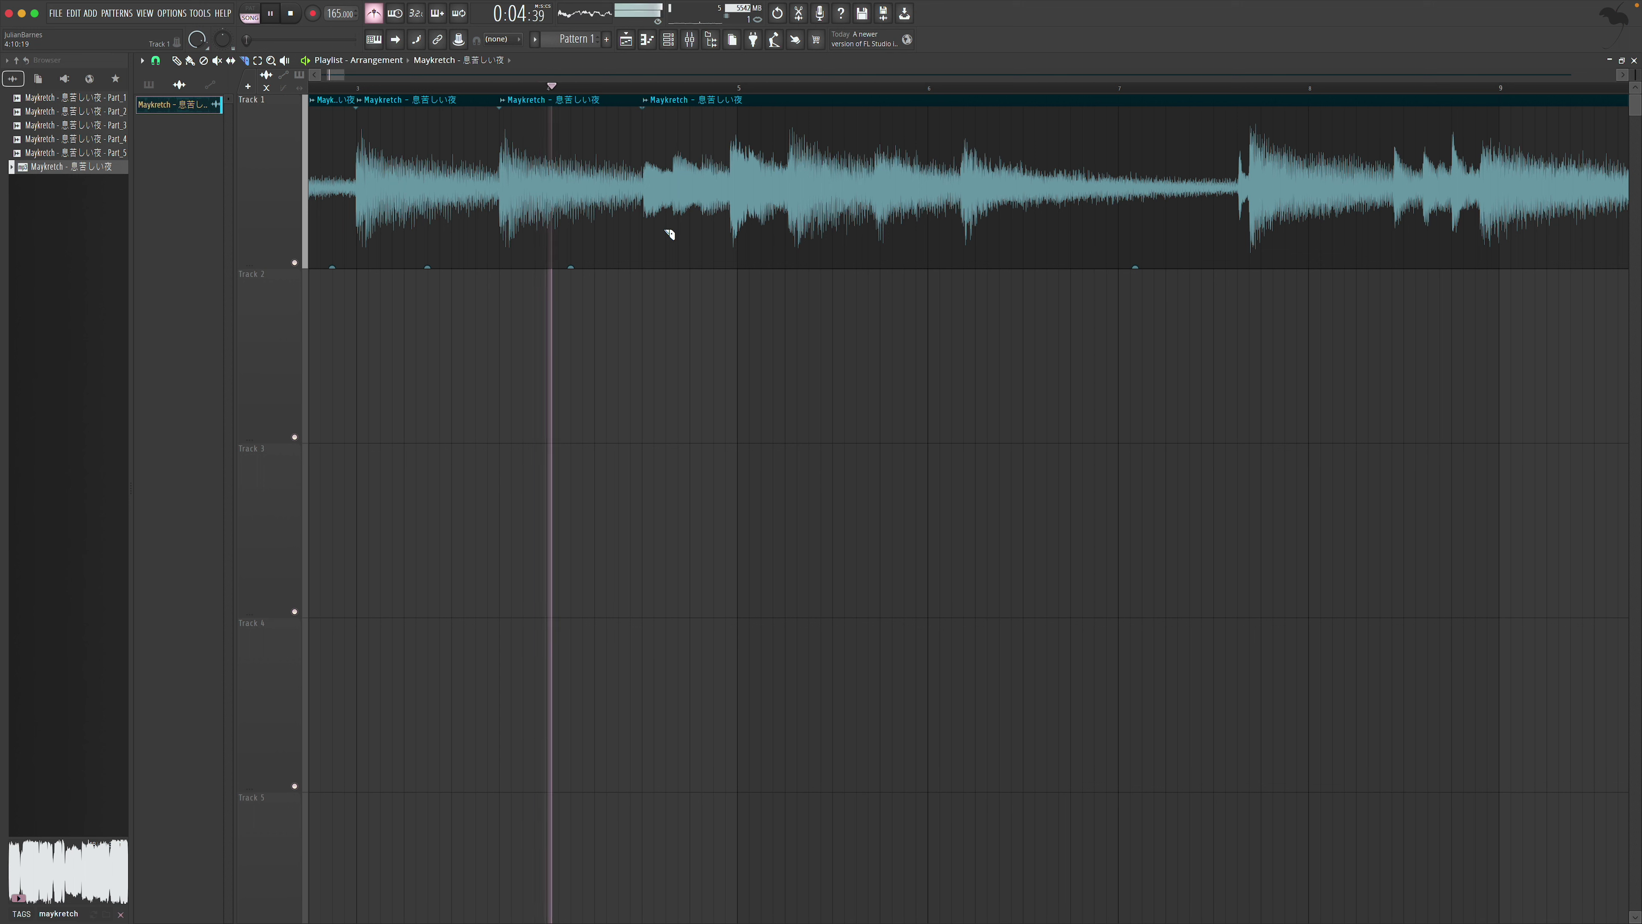
{"action": "key", "text": "space"}
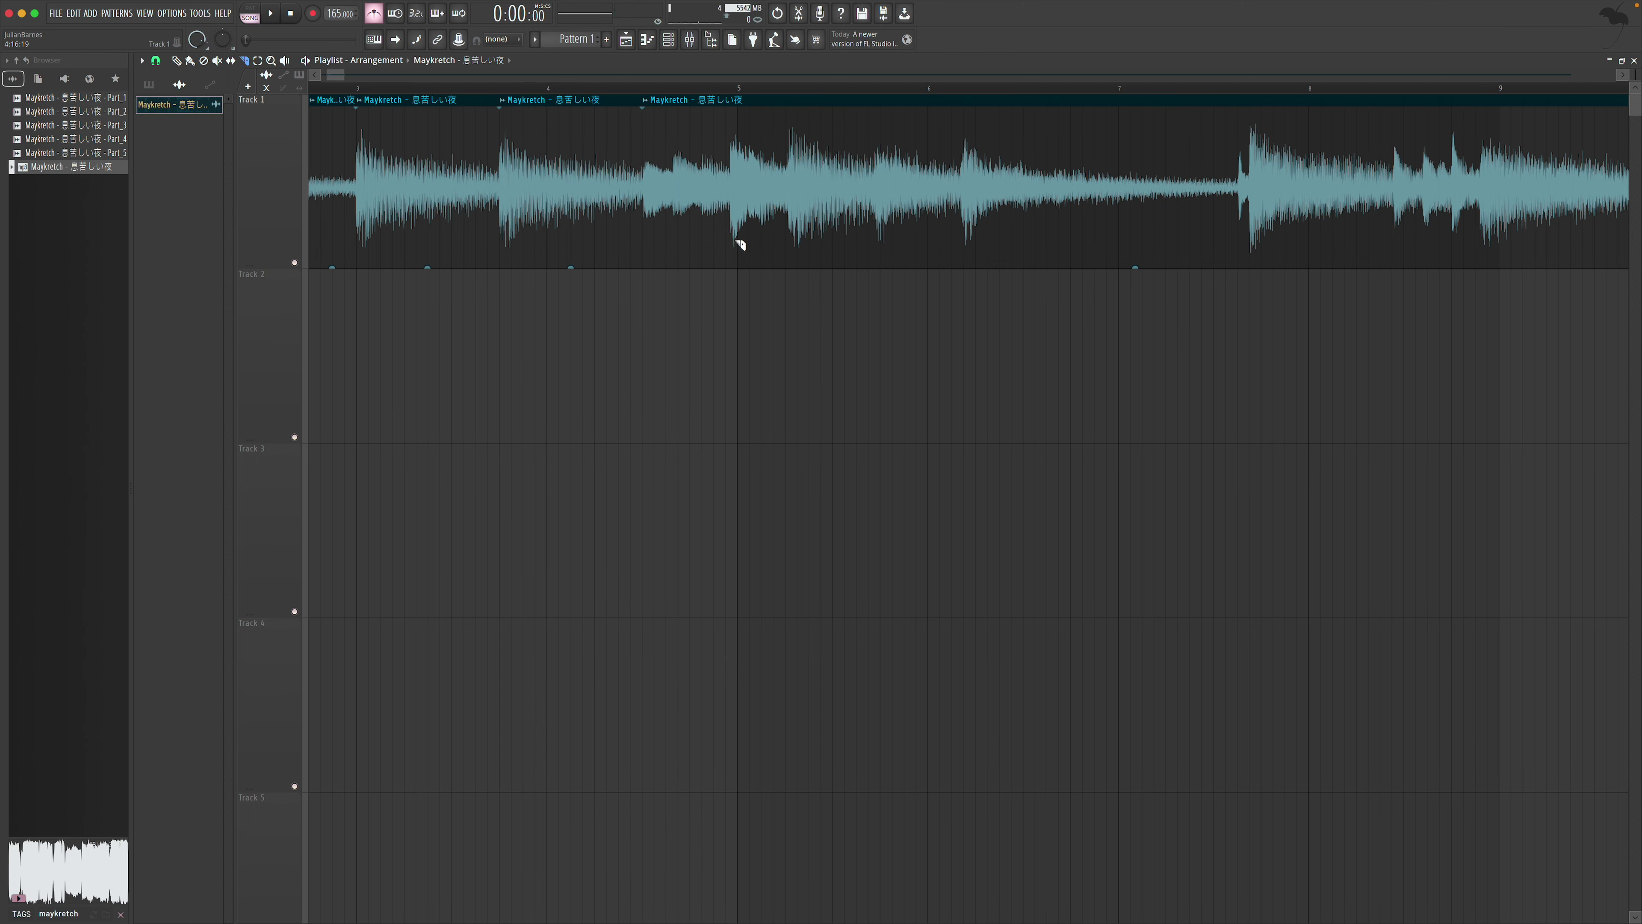
Turn snapping off, cut the last clip at the hit just before bar 5 and delete the rest of the sample
{"action": "left_click", "coordinate": [156, 61]}
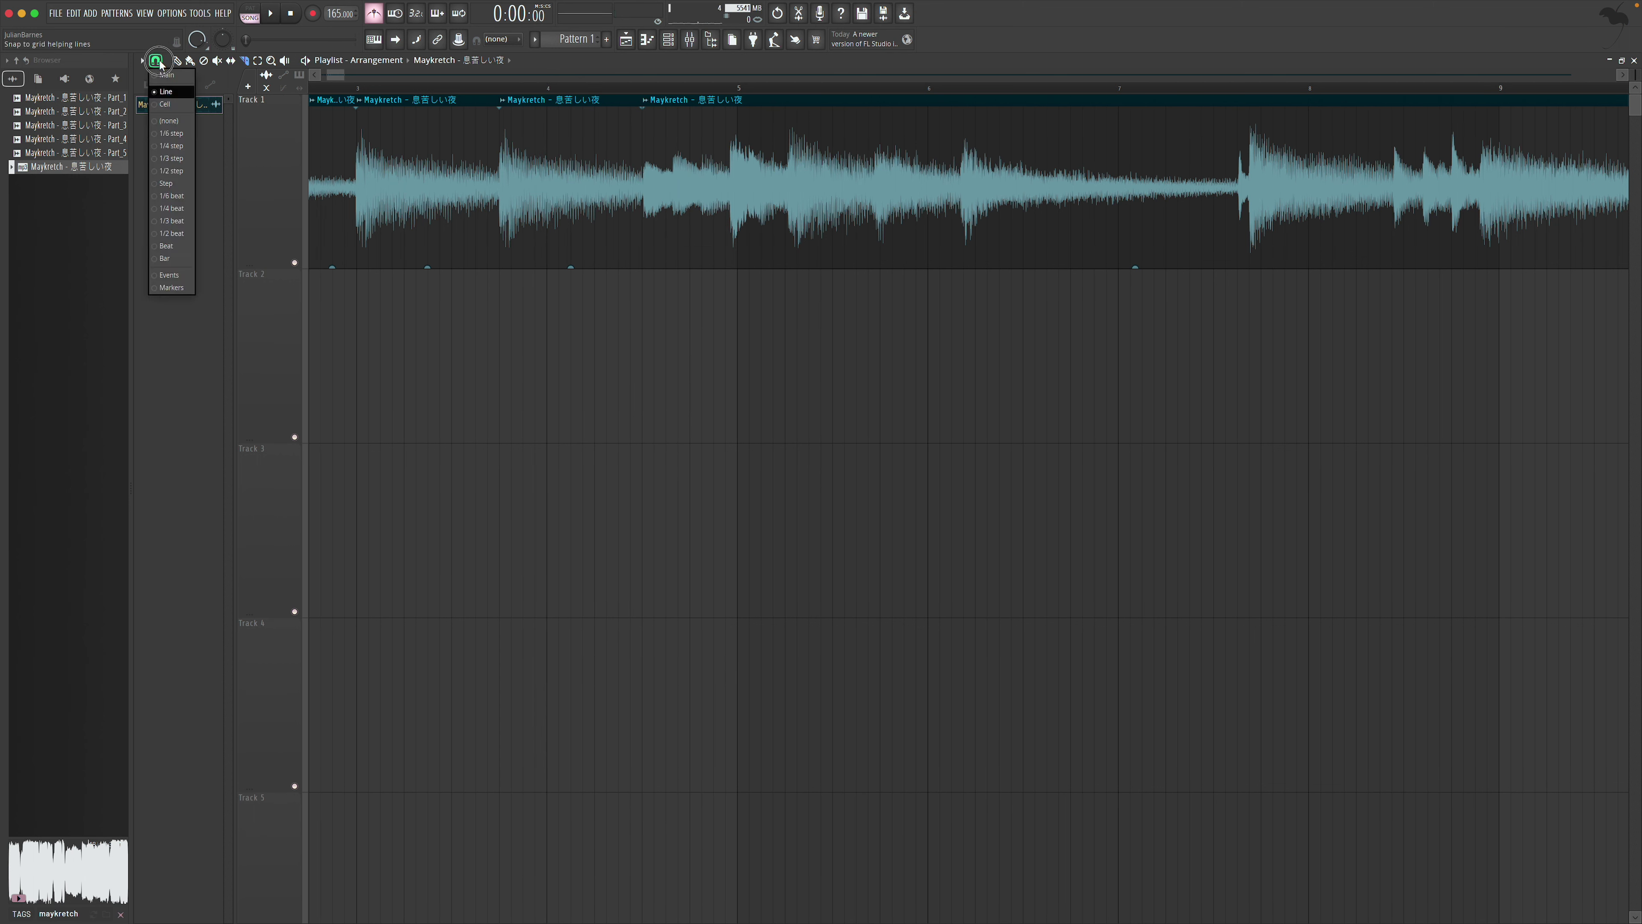
{"action": "left_click", "coordinate": [172, 121]}
{"action": "left_click", "coordinate": [731, 167]}
{"action": "left_click", "coordinate": [178, 61]}
{"action": "right_click", "coordinate": [1032, 204]}
{"action": "key", "text": "space"}
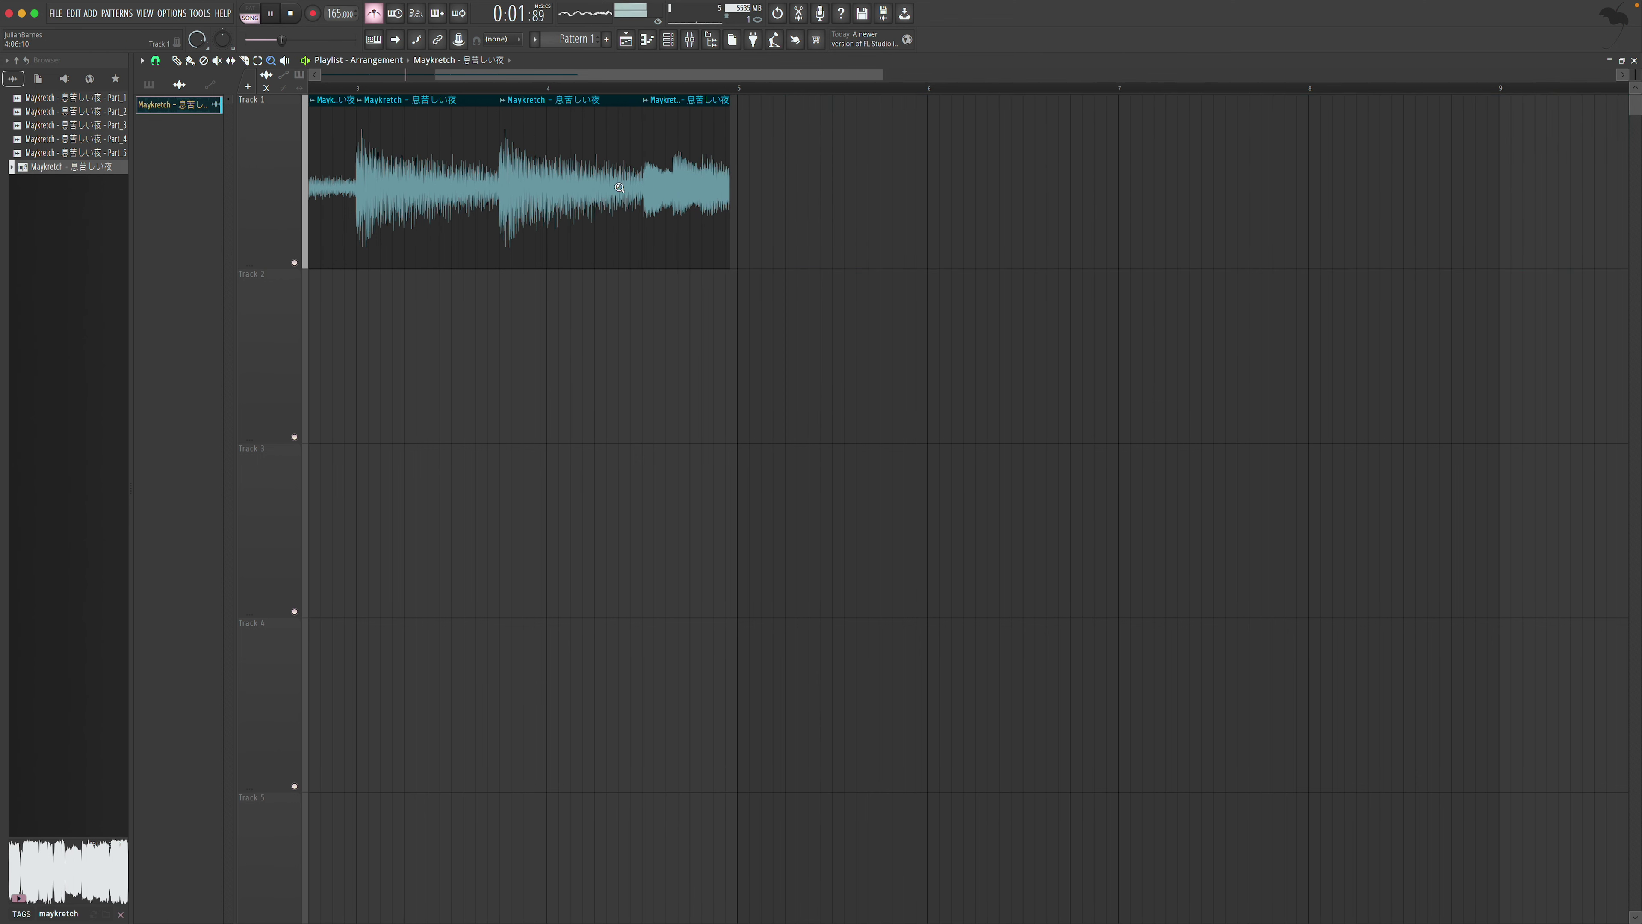
Nudge the last clip exactly onto beat 3 of bar 4 and extend its end to bar 5
{"action": "scroll", "coordinate": [619, 188], "scroll_direction": "up", "scroll_amount": 4}
{"action": "left_click_drag", "start_coordinate": [597, 168], "coordinate": [601, 168]}
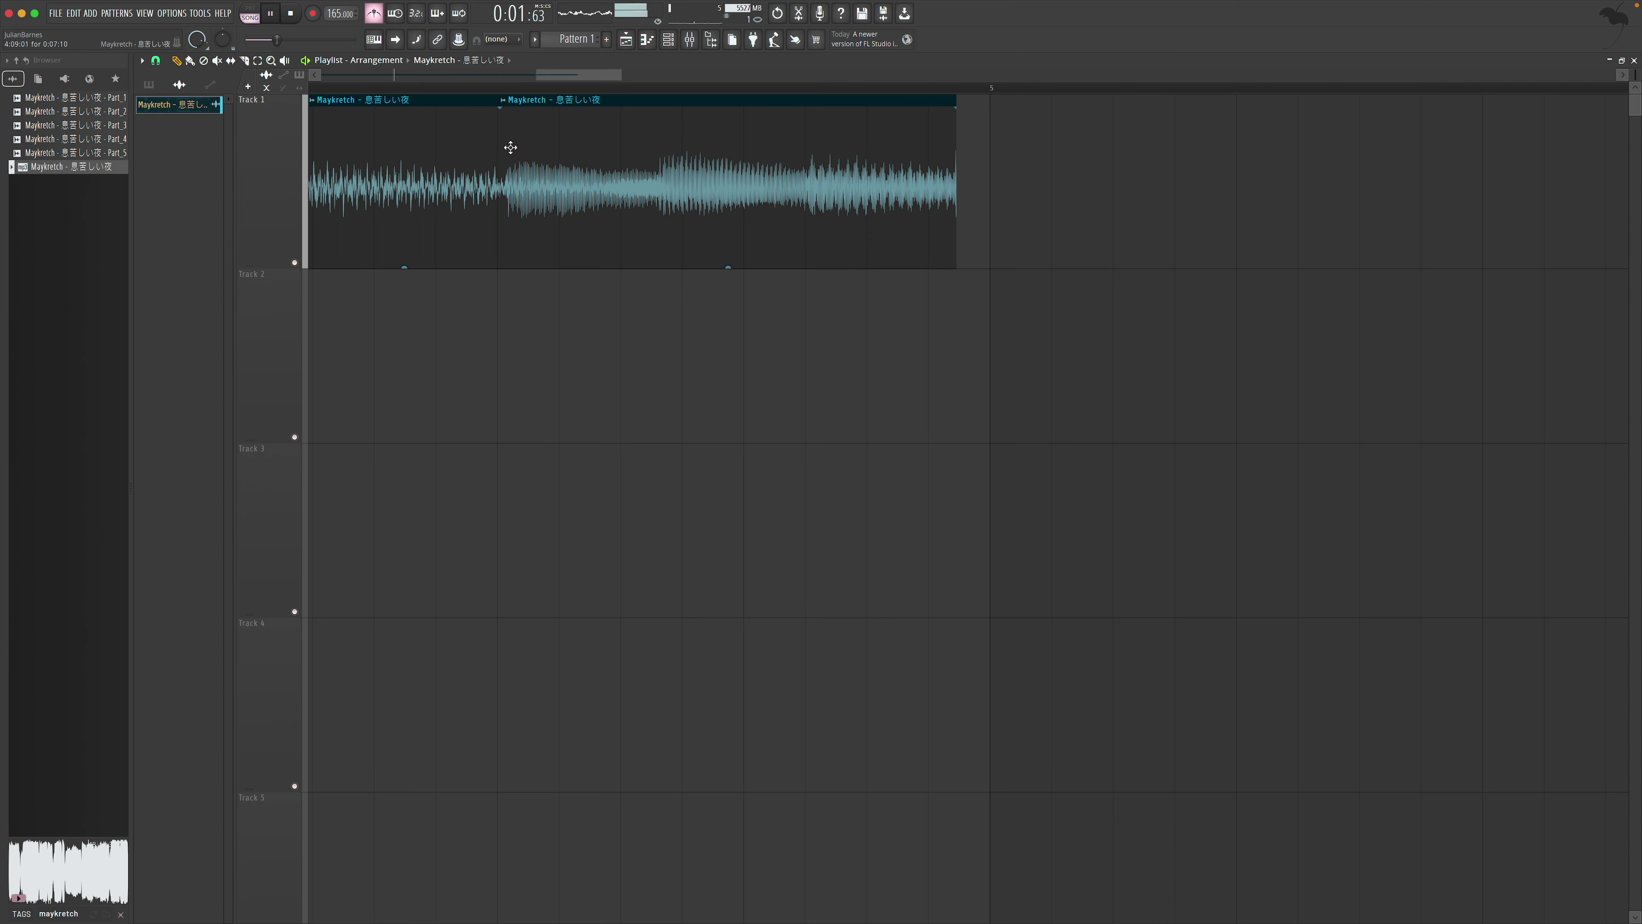
{"action": "left_click_drag", "start_coordinate": [505, 146], "coordinate": [514, 149]}
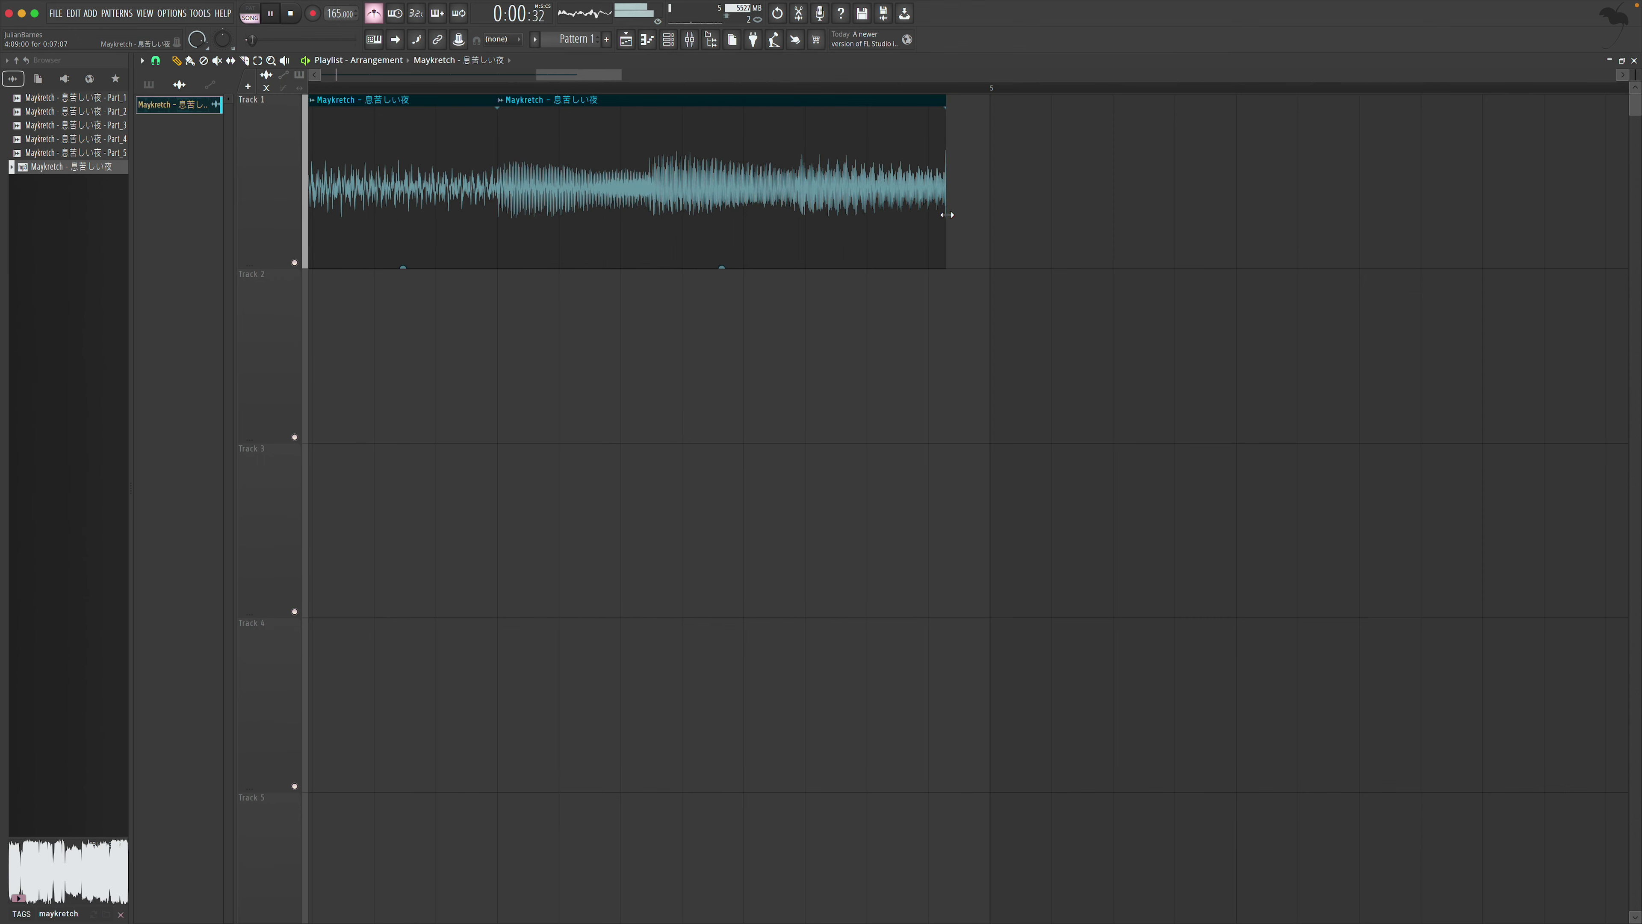
{"action": "left_click_drag", "start_coordinate": [945, 211], "coordinate": [987, 209]}
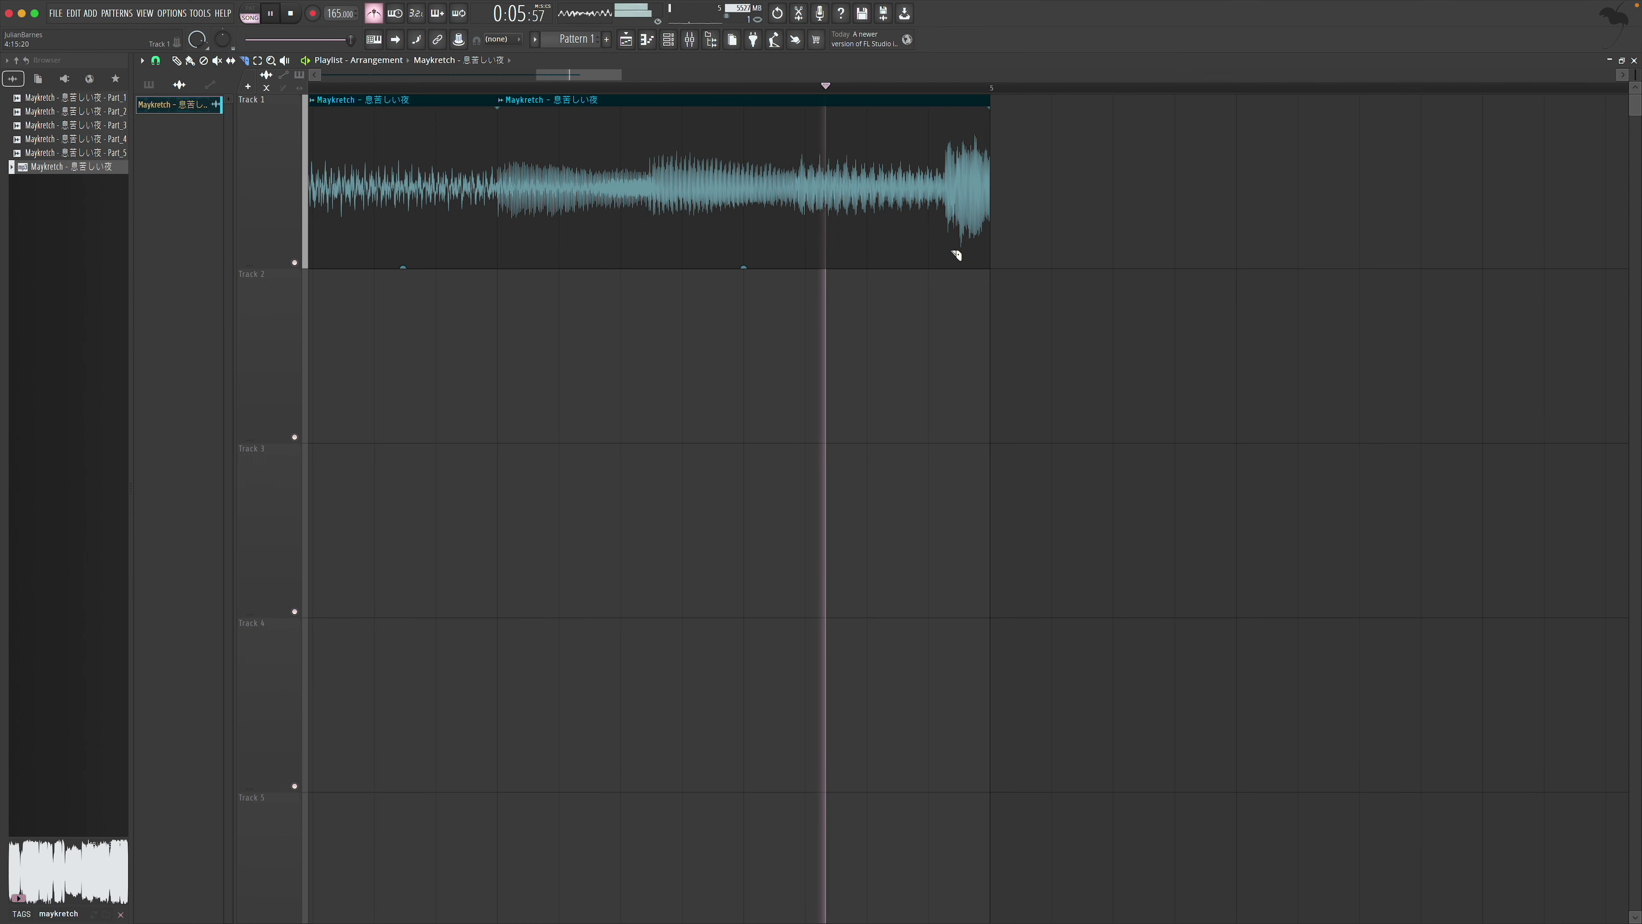
Split off the last clip's final hit one step before bar 5 and play the loop with the metronome off
{"action": "left_click_drag", "start_coordinate": [929, 272], "coordinate": [990, 192]}
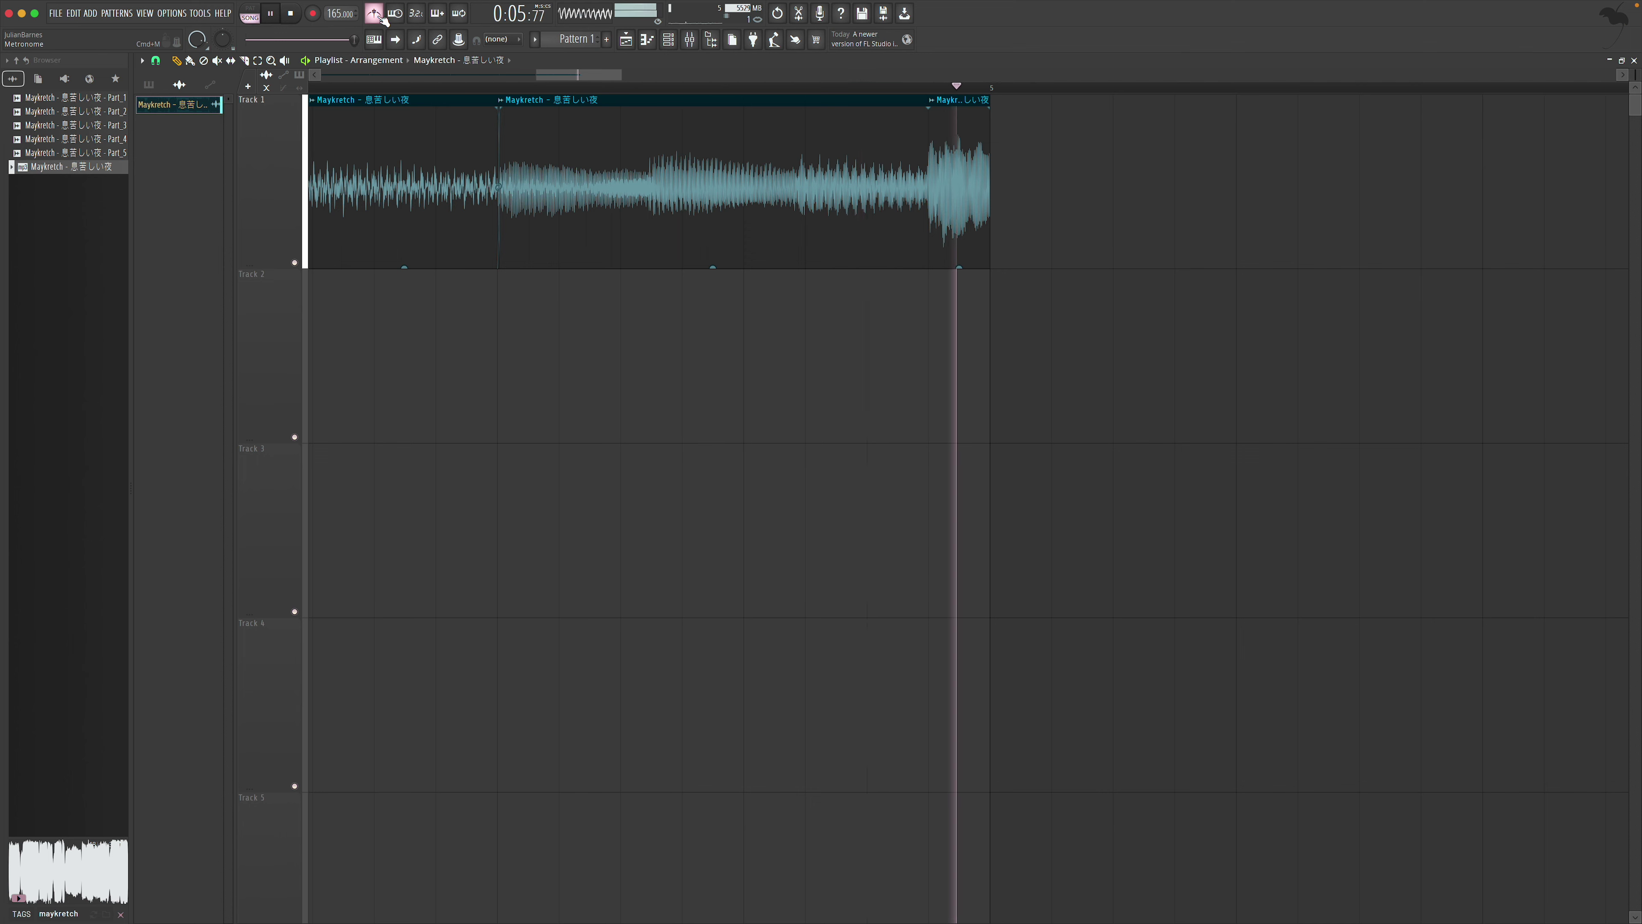
{"action": "key", "text": "space"}
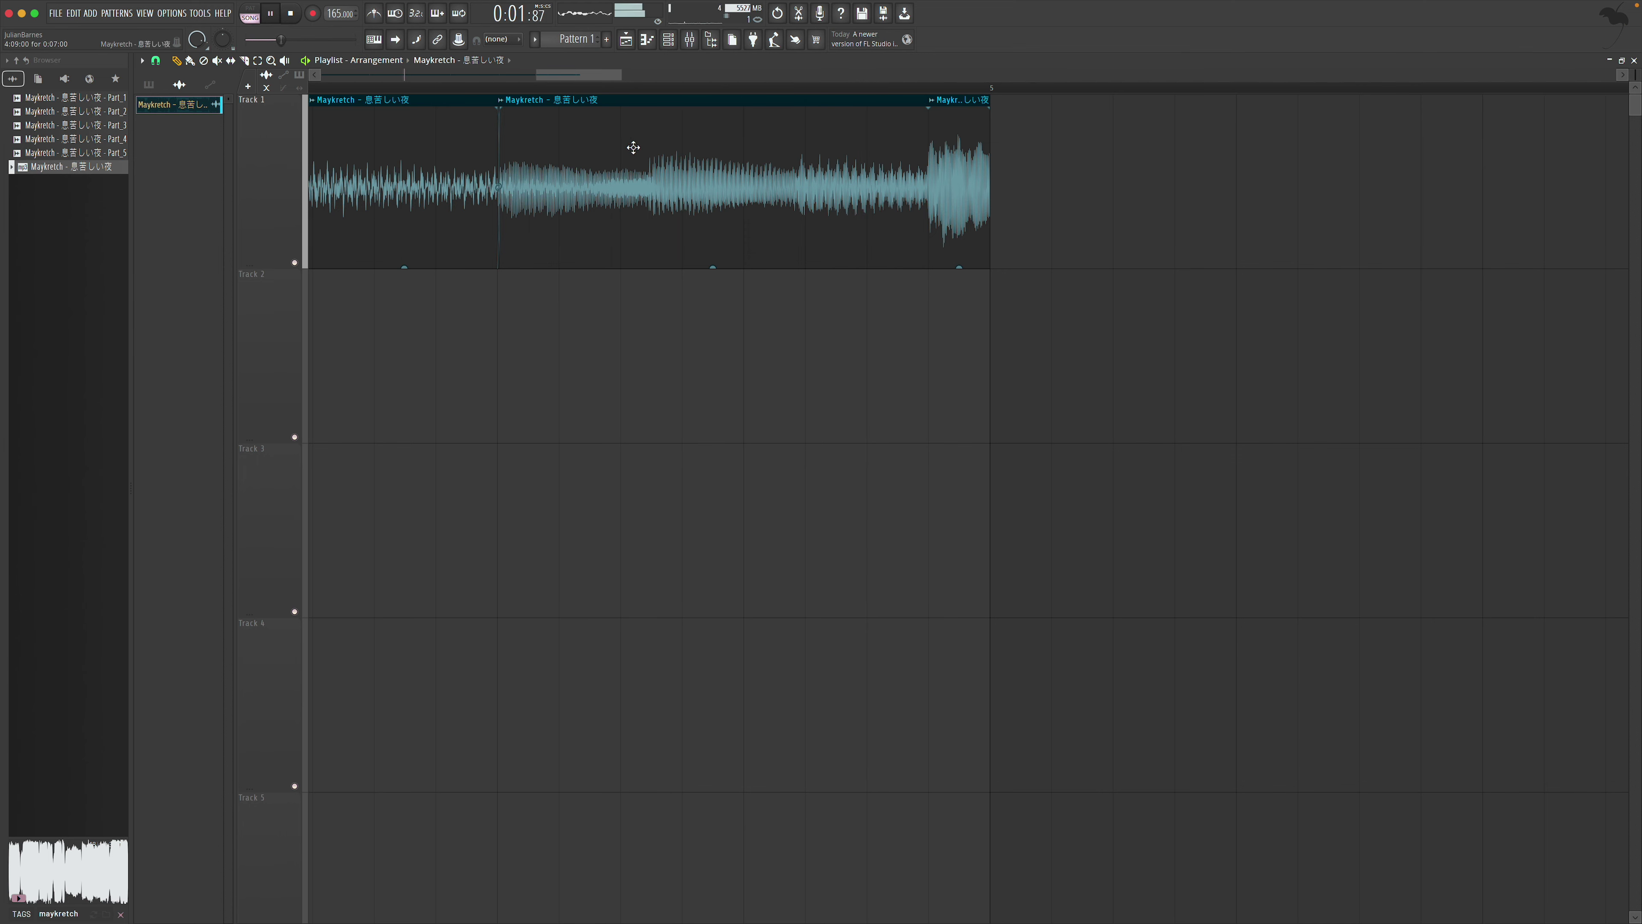
{"action": "key", "text": "space"}
{"action": "key", "text": "space"}
Split the clip in the second half of bar 4, start its next note two steps in, and move the short end piece past bar 5
{"action": "key", "text": "space"}
{"action": "key", "text": "space"}
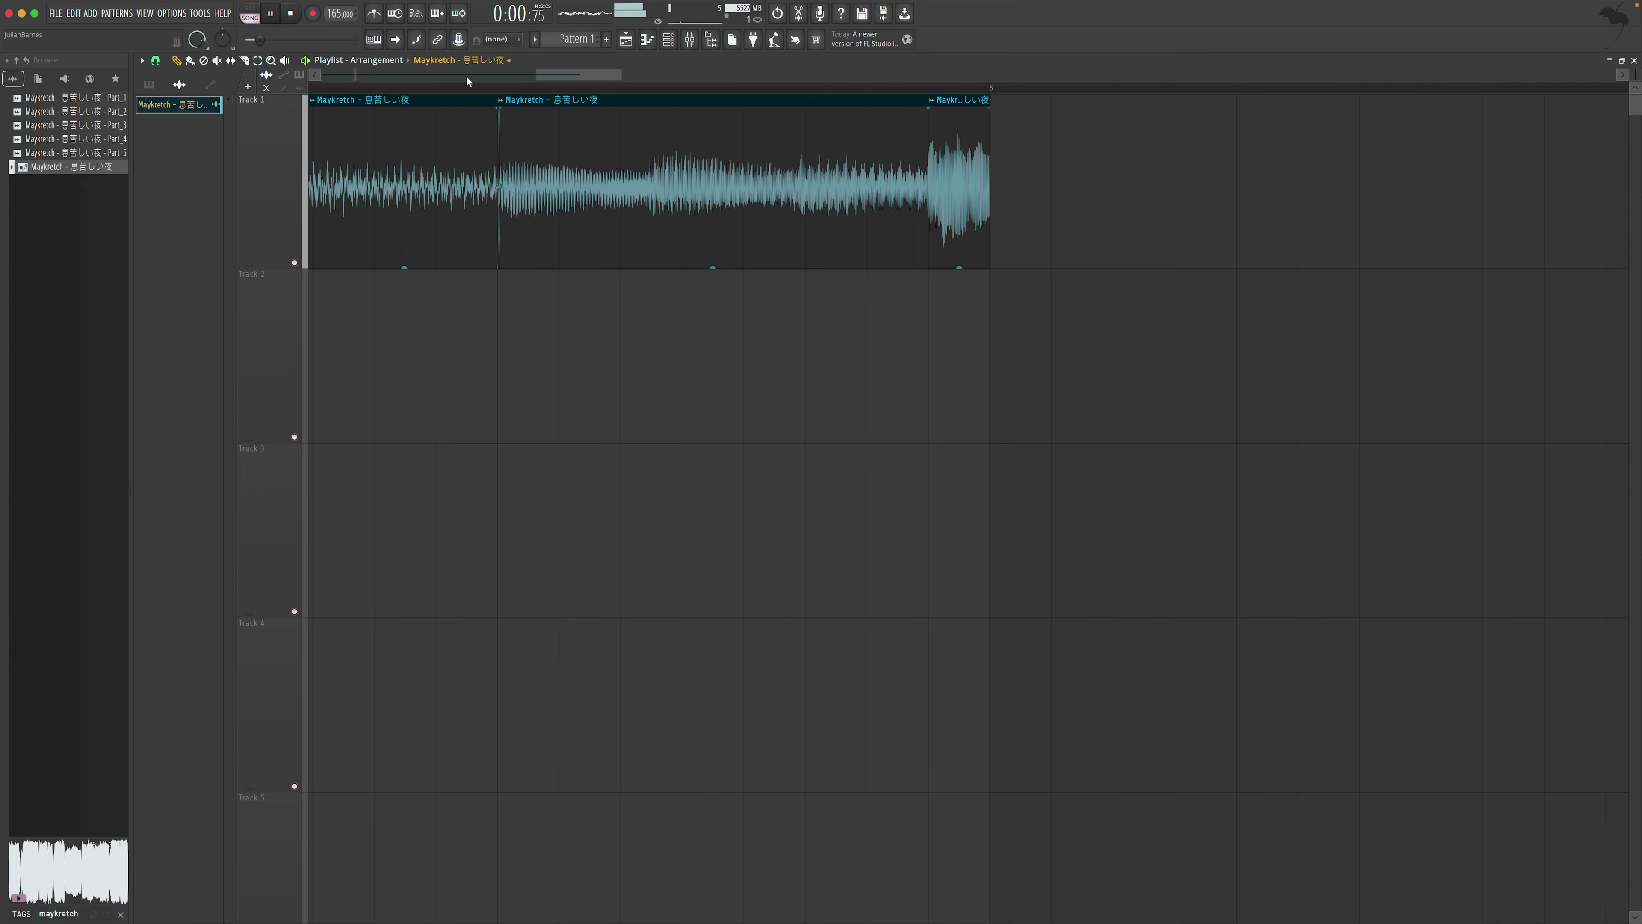
{"action": "left_click", "coordinate": [248, 61]}
{"action": "left_click_drag", "start_coordinate": [623, 271], "coordinate": [622, 132]}
{"action": "left_click", "coordinate": [176, 61]}
{"action": "key", "text": "space"}
{"action": "left_click_drag", "start_coordinate": [625, 141], "coordinate": [659, 147]}
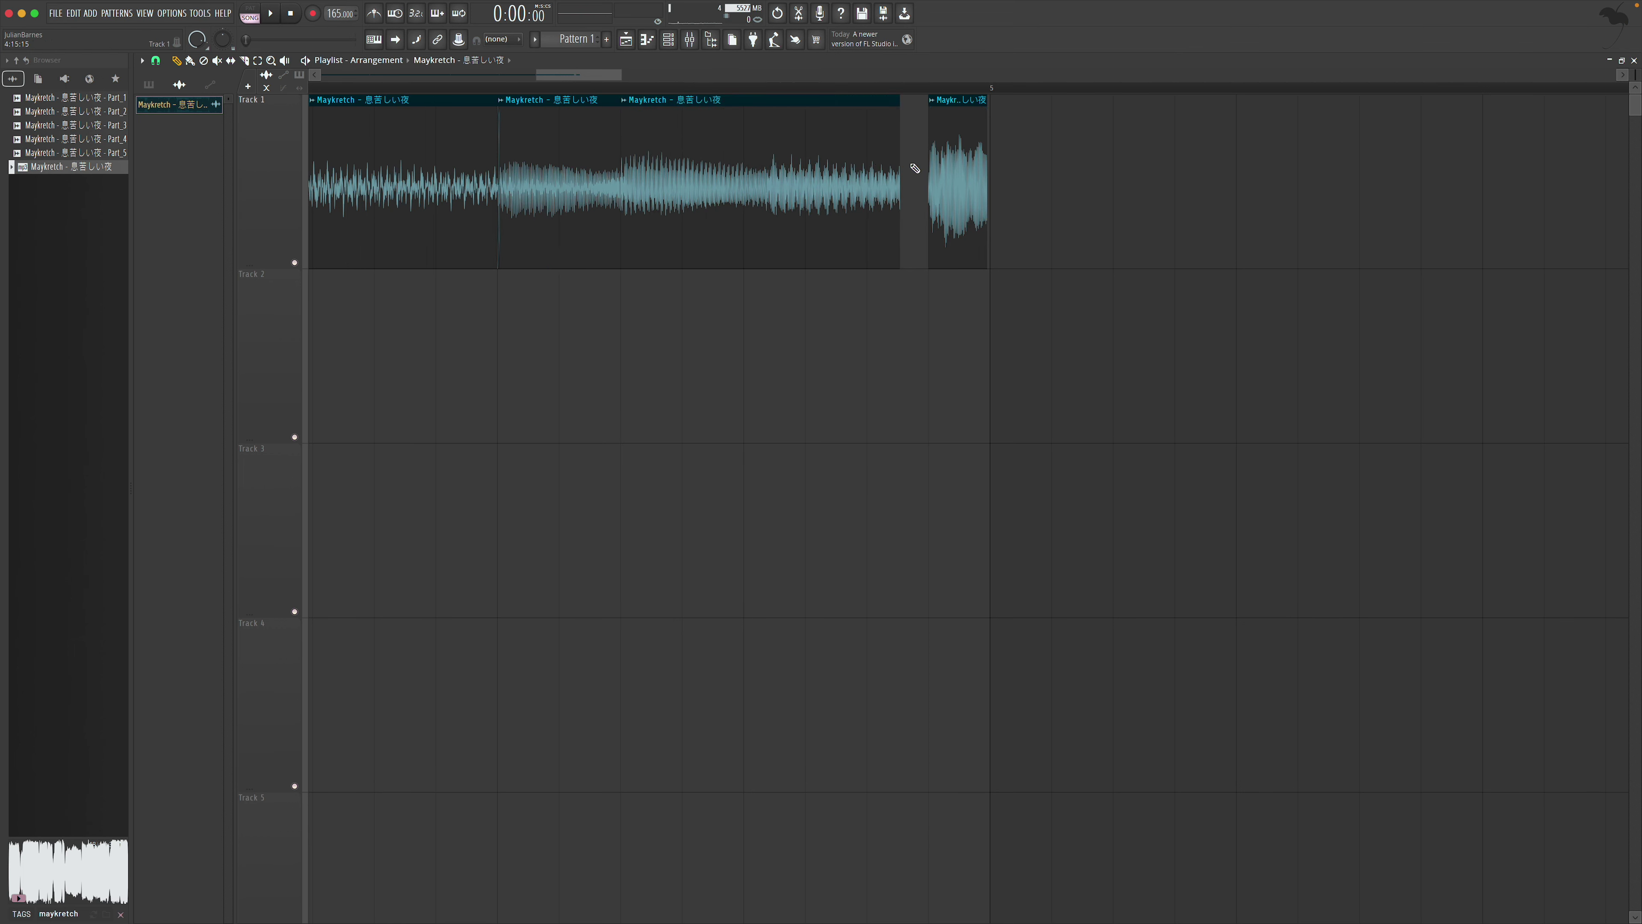
{"action": "left_click_drag", "start_coordinate": [949, 165], "coordinate": [1137, 165]}
{"action": "key", "text": "space"}
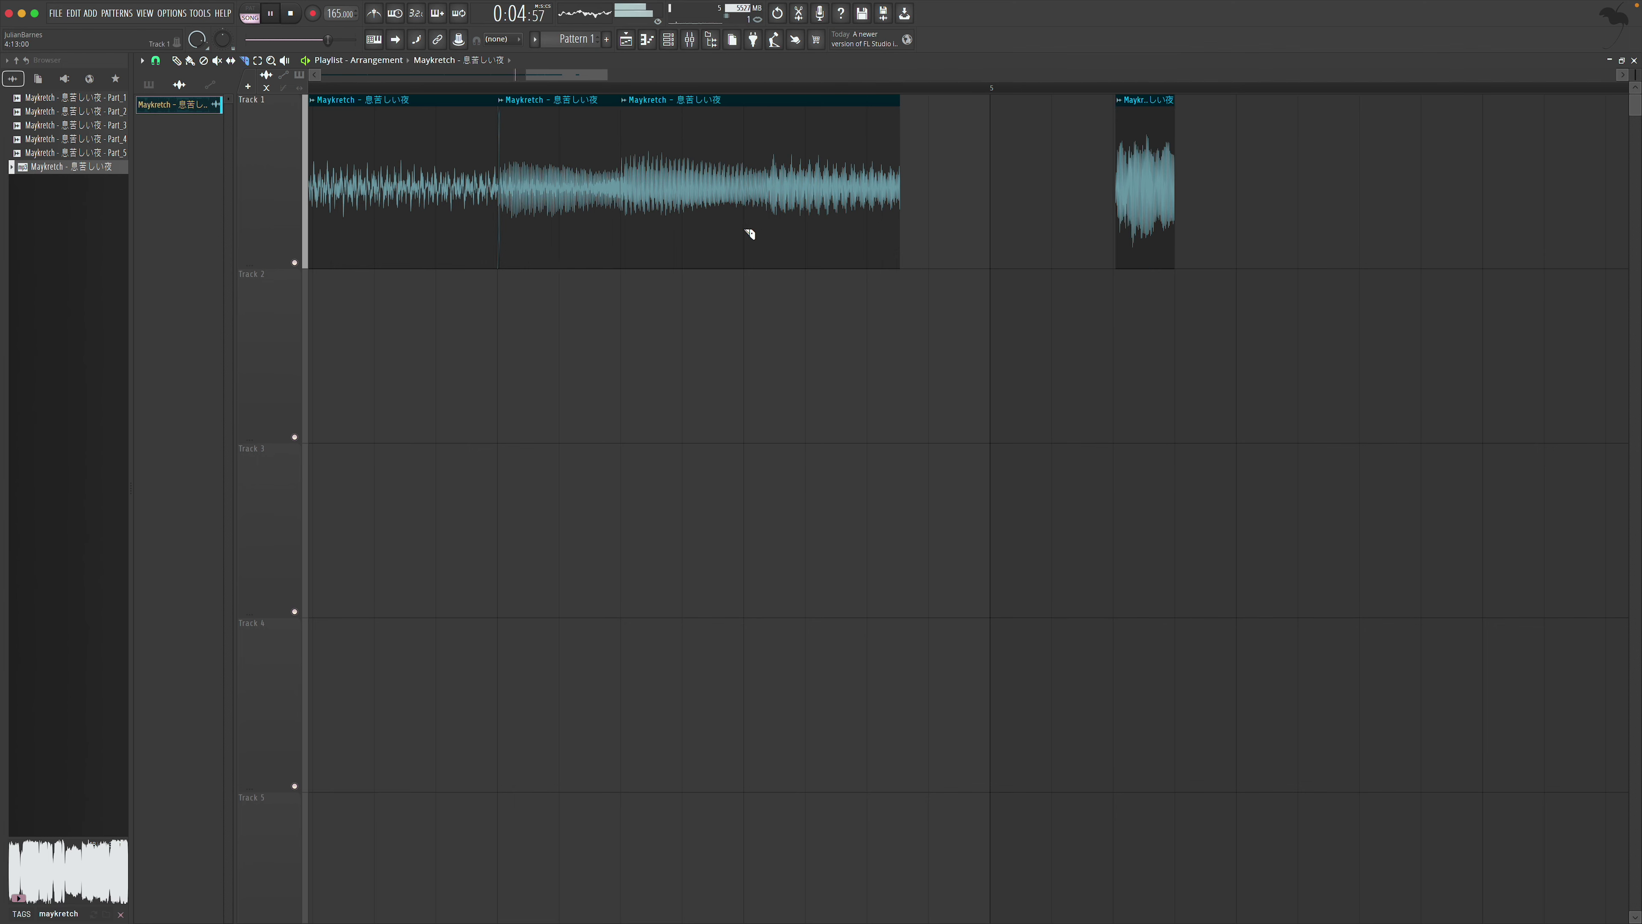
Split the last clip at beat 4 of bar 4, place the end piece two steps before bar 5 and extend it to bar 5
{"action": "key", "text": "space"}
{"action": "left_click_drag", "start_coordinate": [748, 272], "coordinate": [768, 164]}
{"action": "mouse_move", "coordinate": [876, 183]}
{"action": "left_mouse_down"}
{"action": "mouse_move", "coordinate": [982, 178]}
{"action": "mouse_move", "coordinate": [865, 203]}
{"action": "left_mouse_up"}
{"action": "left_click_drag", "start_coordinate": [1134, 205], "coordinate": [885, 205]}
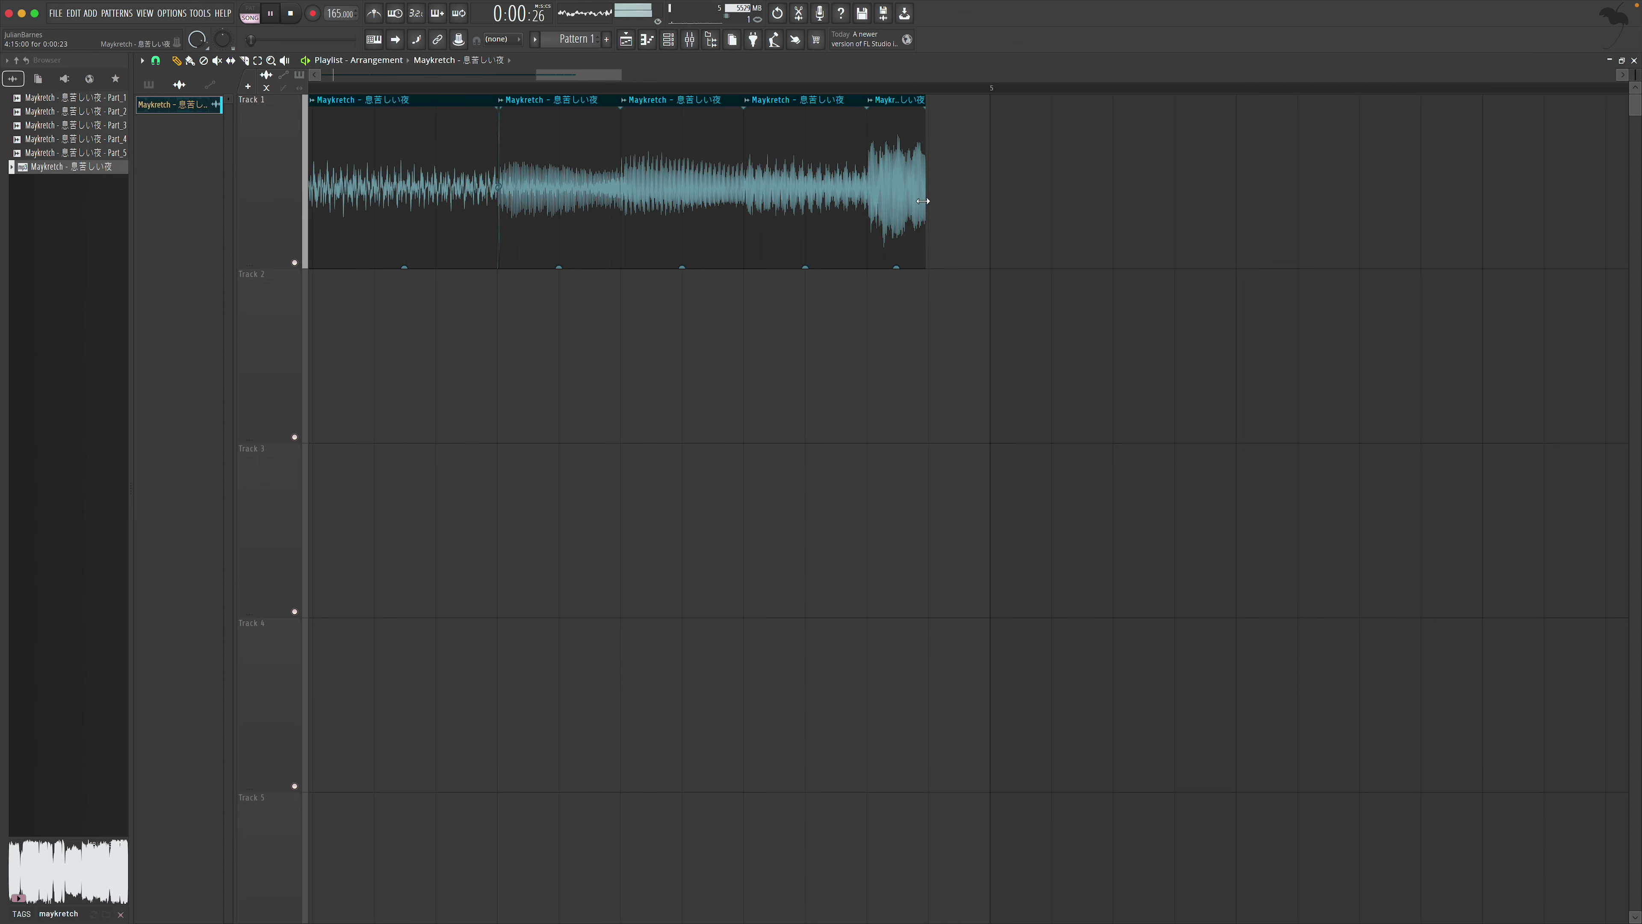
{"action": "left_click_drag", "start_coordinate": [925, 198], "coordinate": [992, 198]}
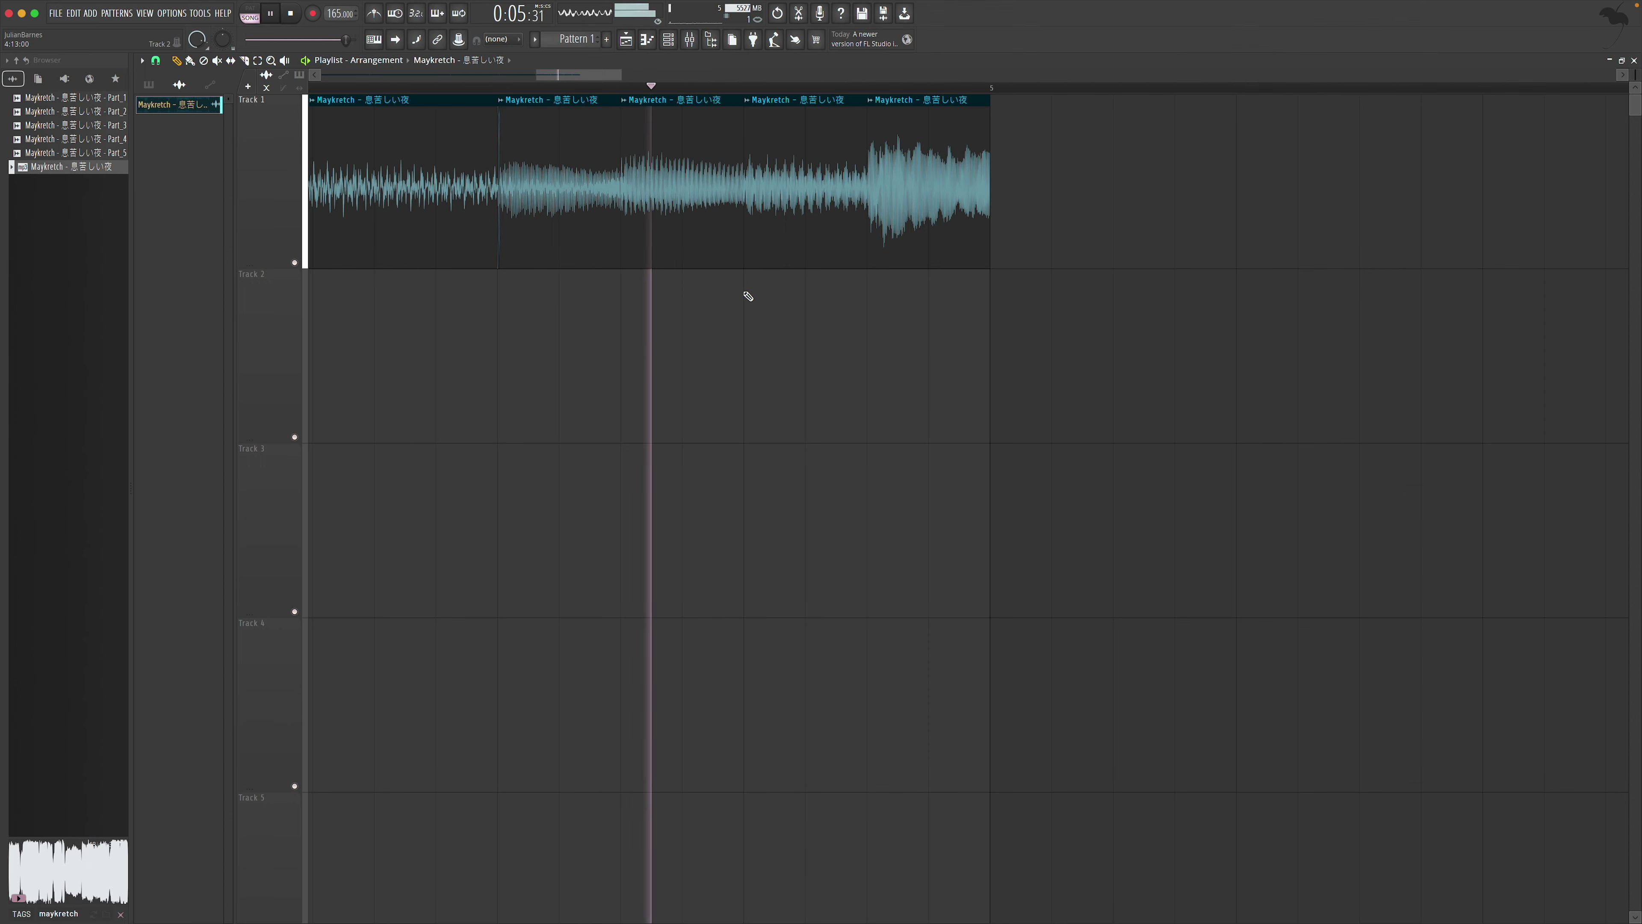
{"action": "left_click_drag", "start_coordinate": [530, 139], "coordinate": [496, 138]}
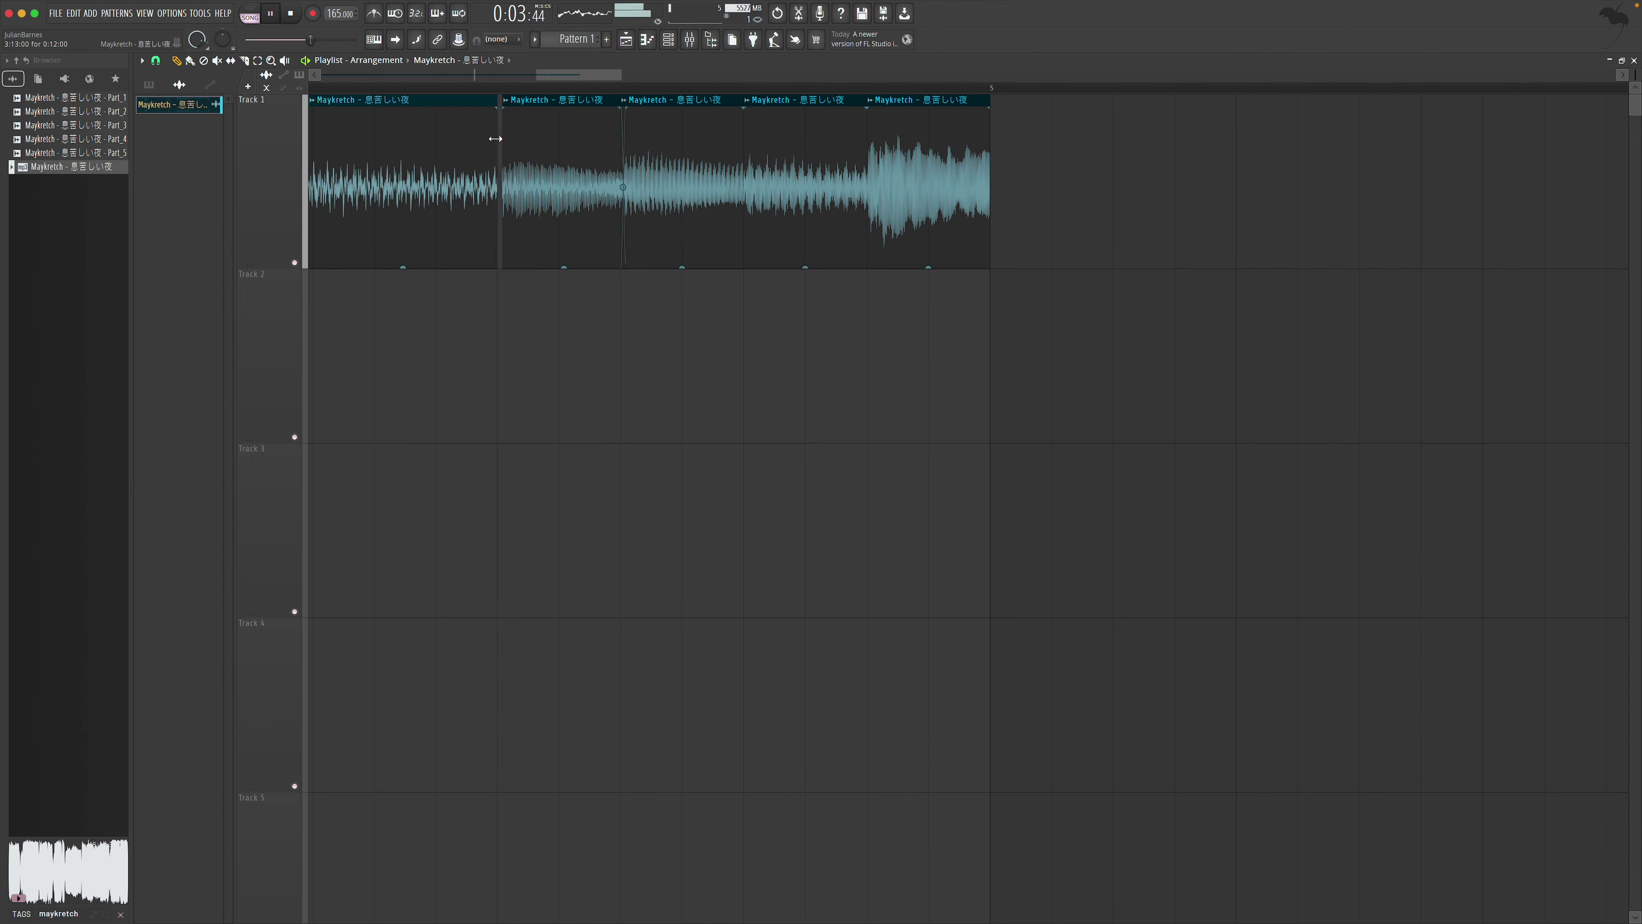
{"action": "key", "text": "space"}
Turn snapping back on and duplicate the whole four-bar loop onto track 2 at bar 5
{"action": "left_click_drag", "start_coordinate": [537, 74], "coordinate": [321, 74]}
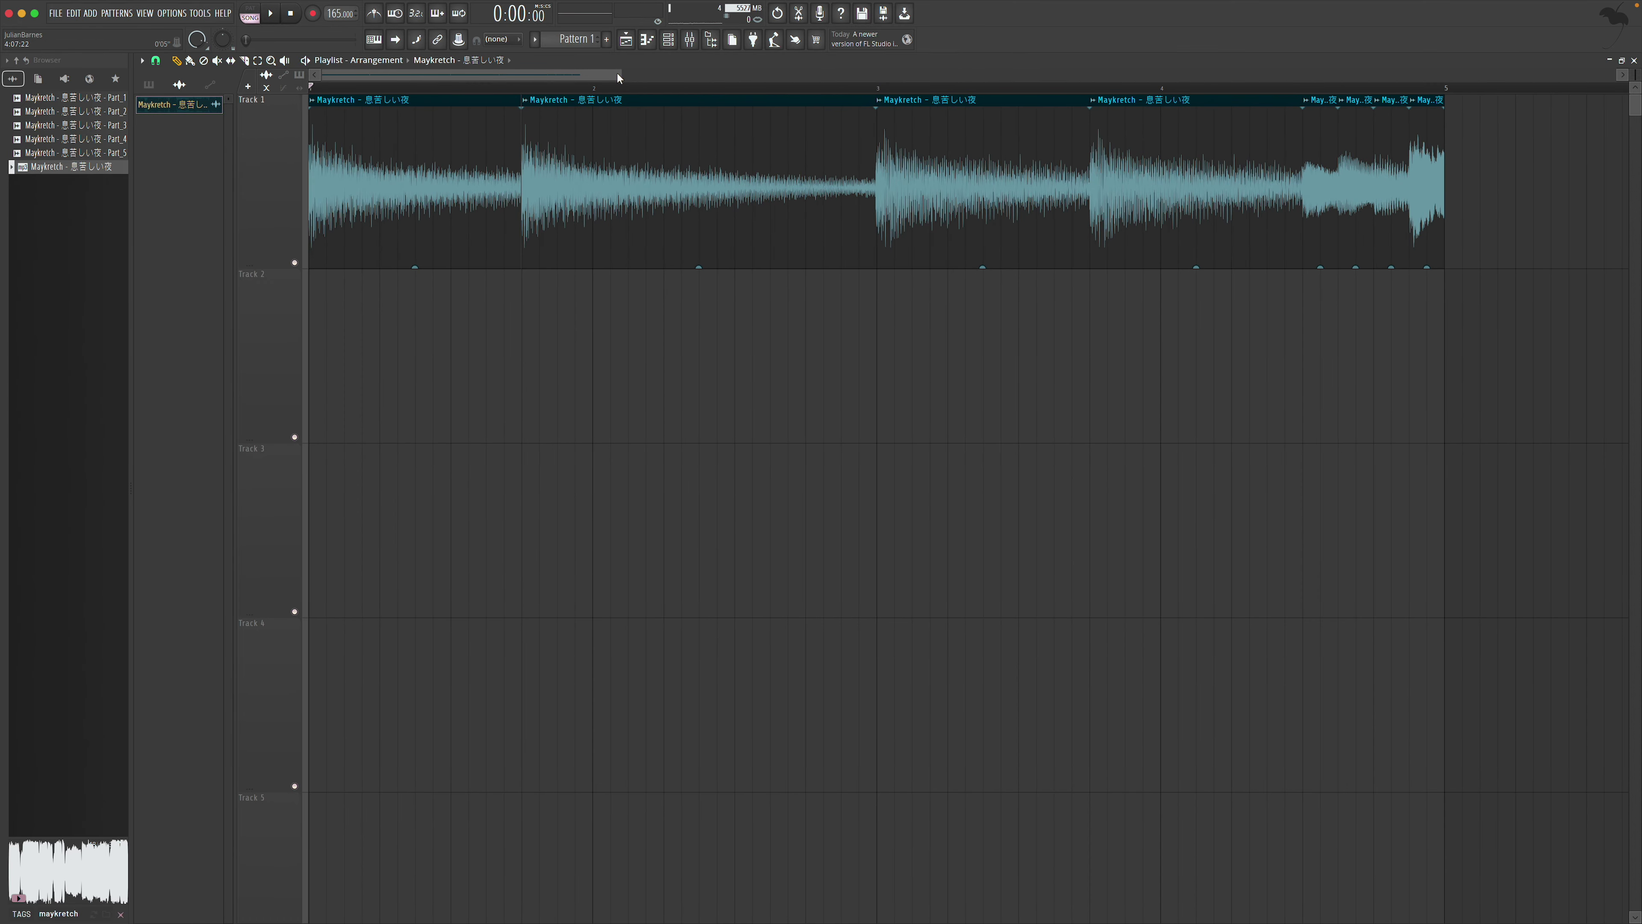
{"action": "left_click_drag", "start_coordinate": [618, 74], "coordinate": [910, 75]}
{"action": "left_click", "coordinate": [156, 61]}
{"action": "left_click", "coordinate": [185, 91]}
{"action": "left_click", "coordinate": [258, 61]}
{"action": "left_click_drag", "start_coordinate": [1063, 188], "coordinate": [84, 202]}
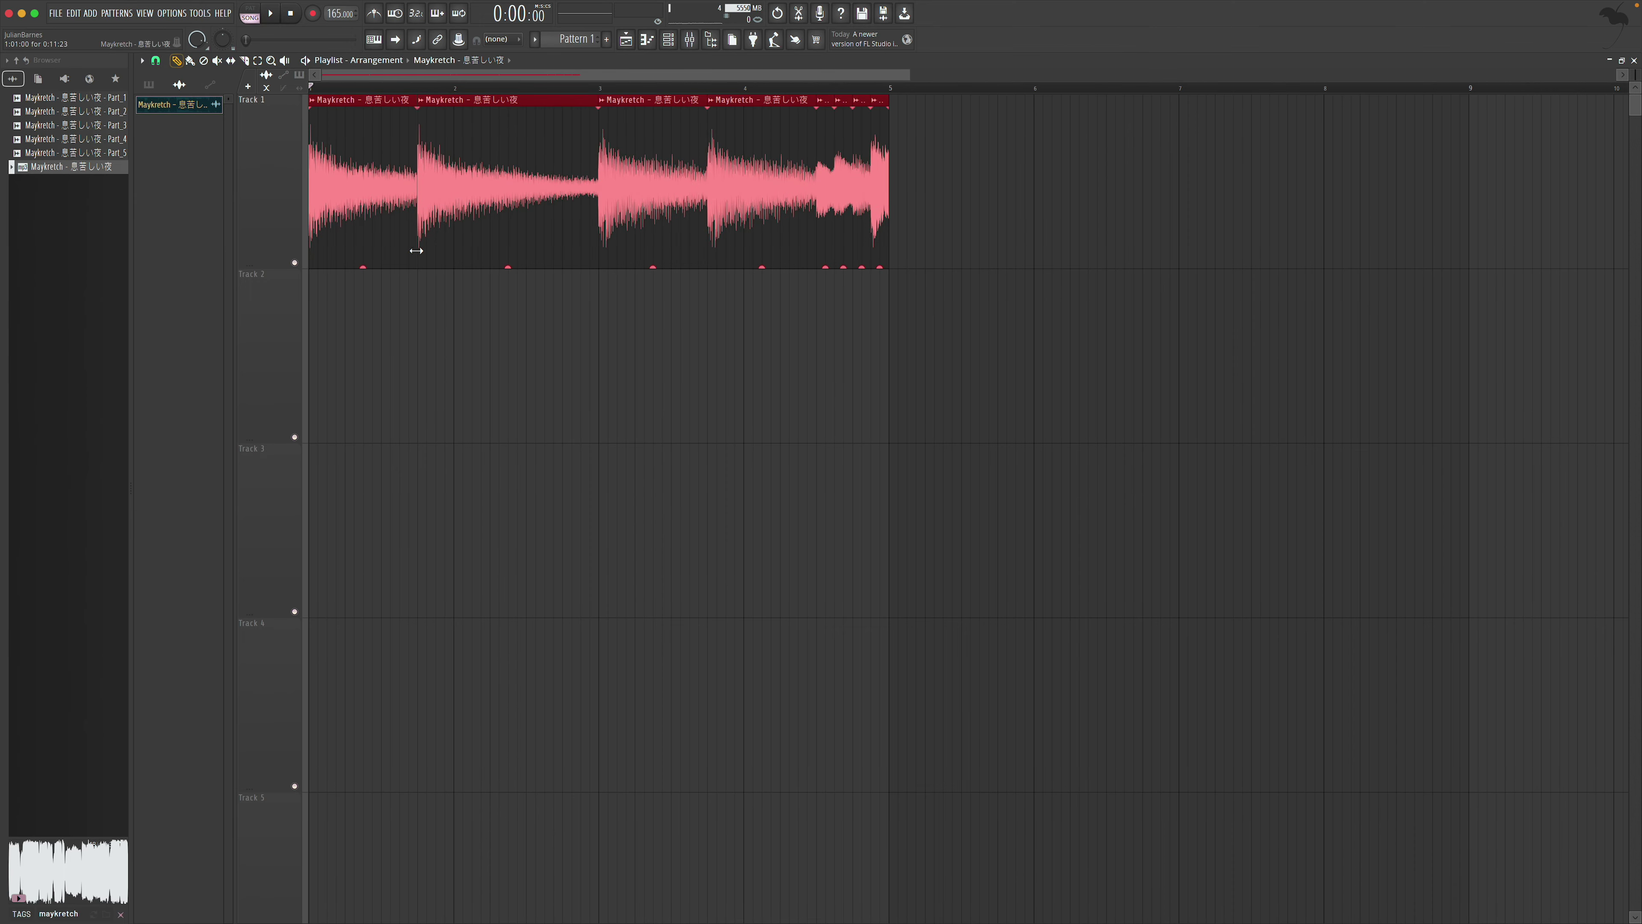
{"action": "left_click_drag", "start_coordinate": [375, 236], "coordinate": [891, 381]}
{"action": "key", "text": "space"}
{"action": "left_click", "coordinate": [999, 231]}
{"action": "right_click", "coordinate": [1003, 231]}
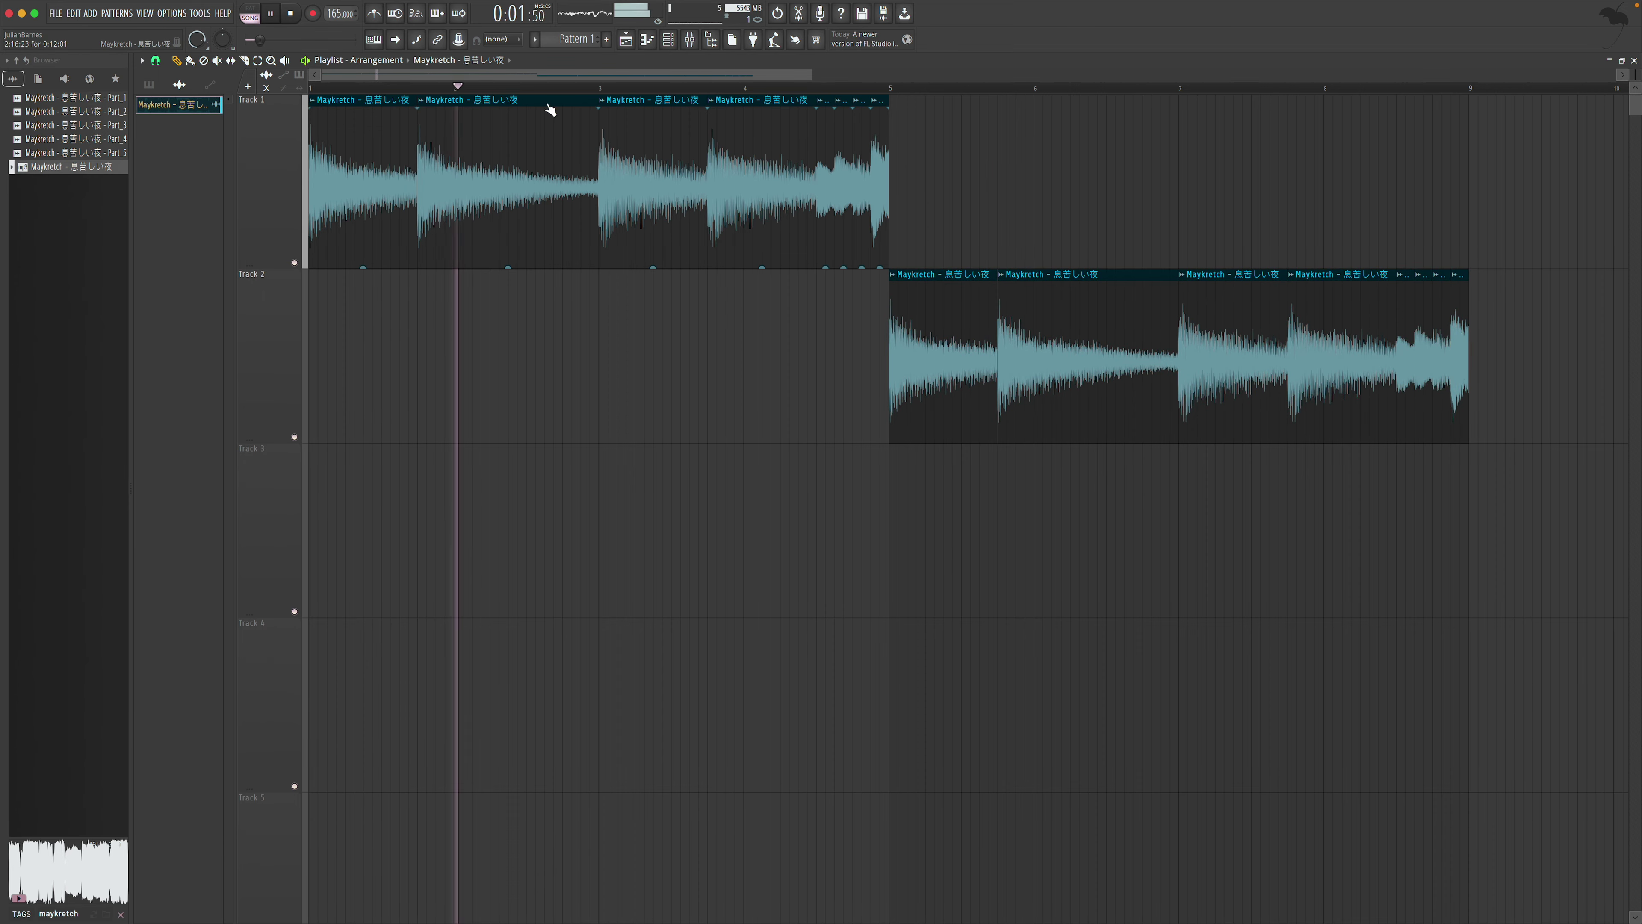
Delete the three short clips before track 2's final hit, move that hit to beat 3 of bar 8 and extend it to bar 9
{"action": "left_click", "coordinate": [272, 60]}
{"action": "left_click_drag", "start_coordinate": [949, 349], "coordinate": [1629, 492]}
{"action": "left_click_drag", "start_coordinate": [1116, 362], "coordinate": [1476, 498]}
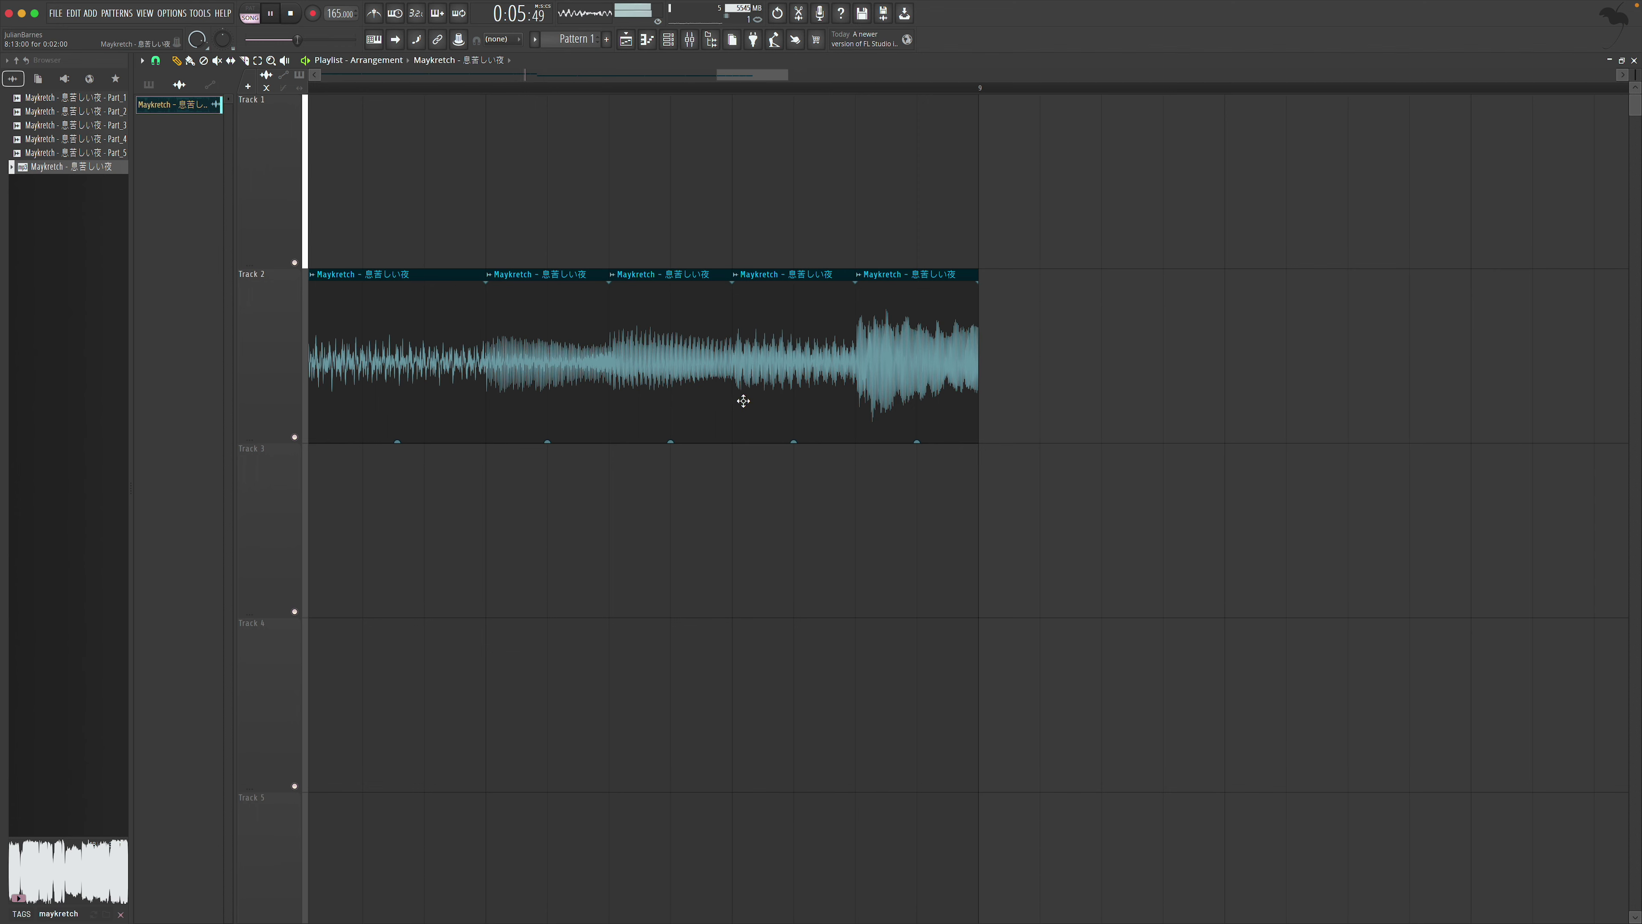
{"action": "right_click", "coordinate": [755, 361]}
{"action": "right_click", "coordinate": [671, 361]}
{"action": "right_click", "coordinate": [561, 359]}
{"action": "left_click_drag", "start_coordinate": [856, 359], "coordinate": [486, 359]}
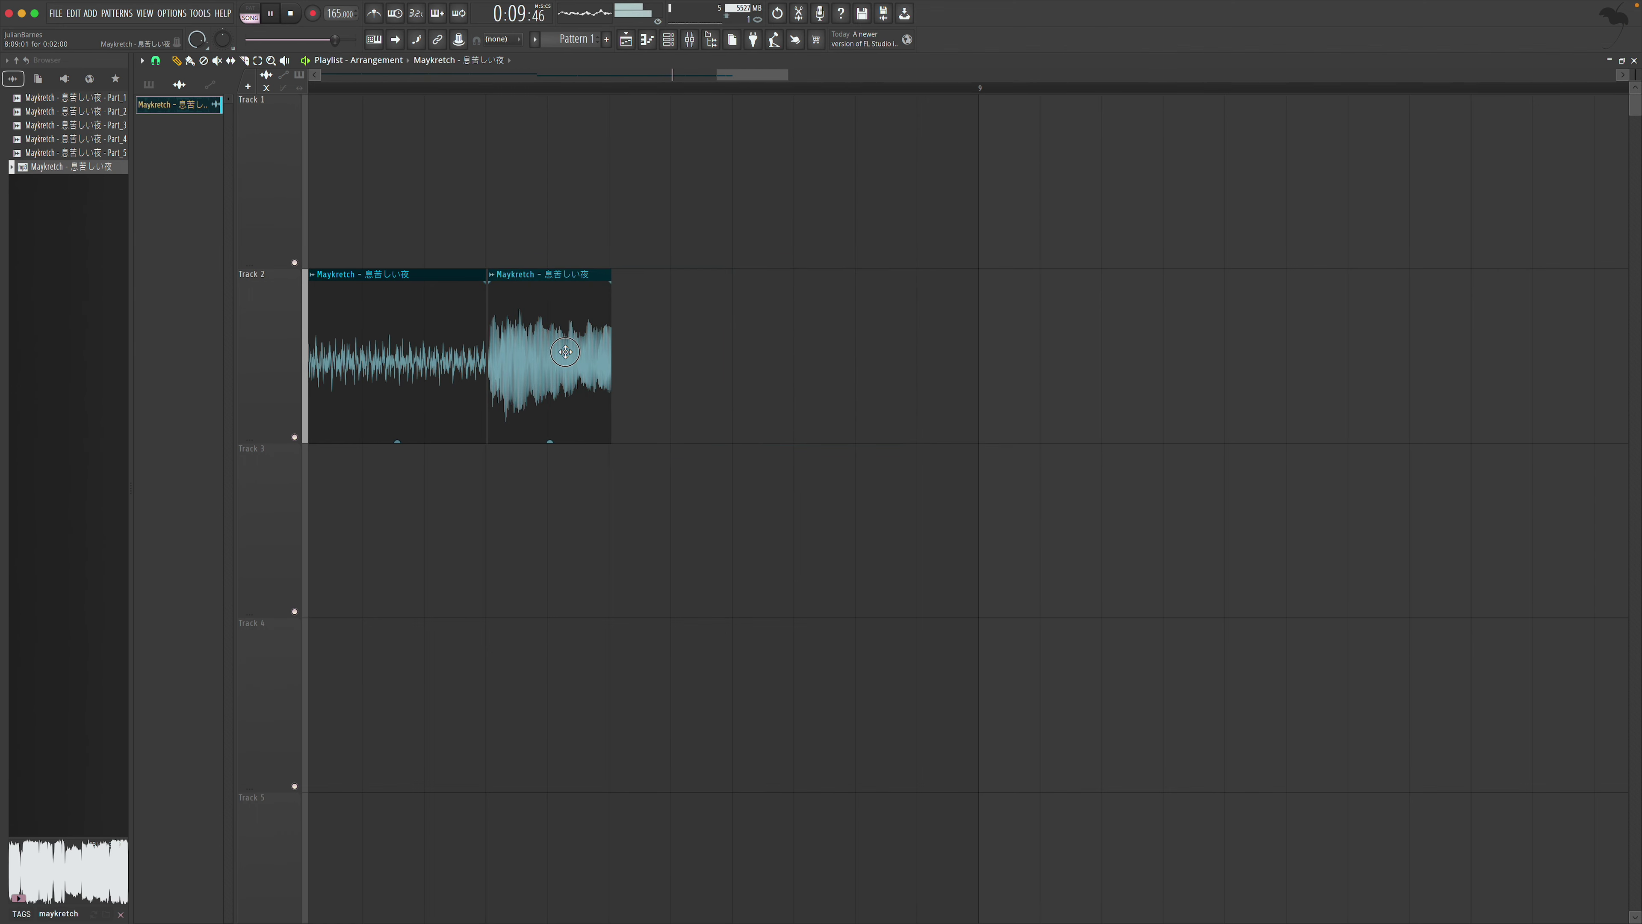
{"action": "left_click_drag", "start_coordinate": [608, 354], "coordinate": [973, 359]}
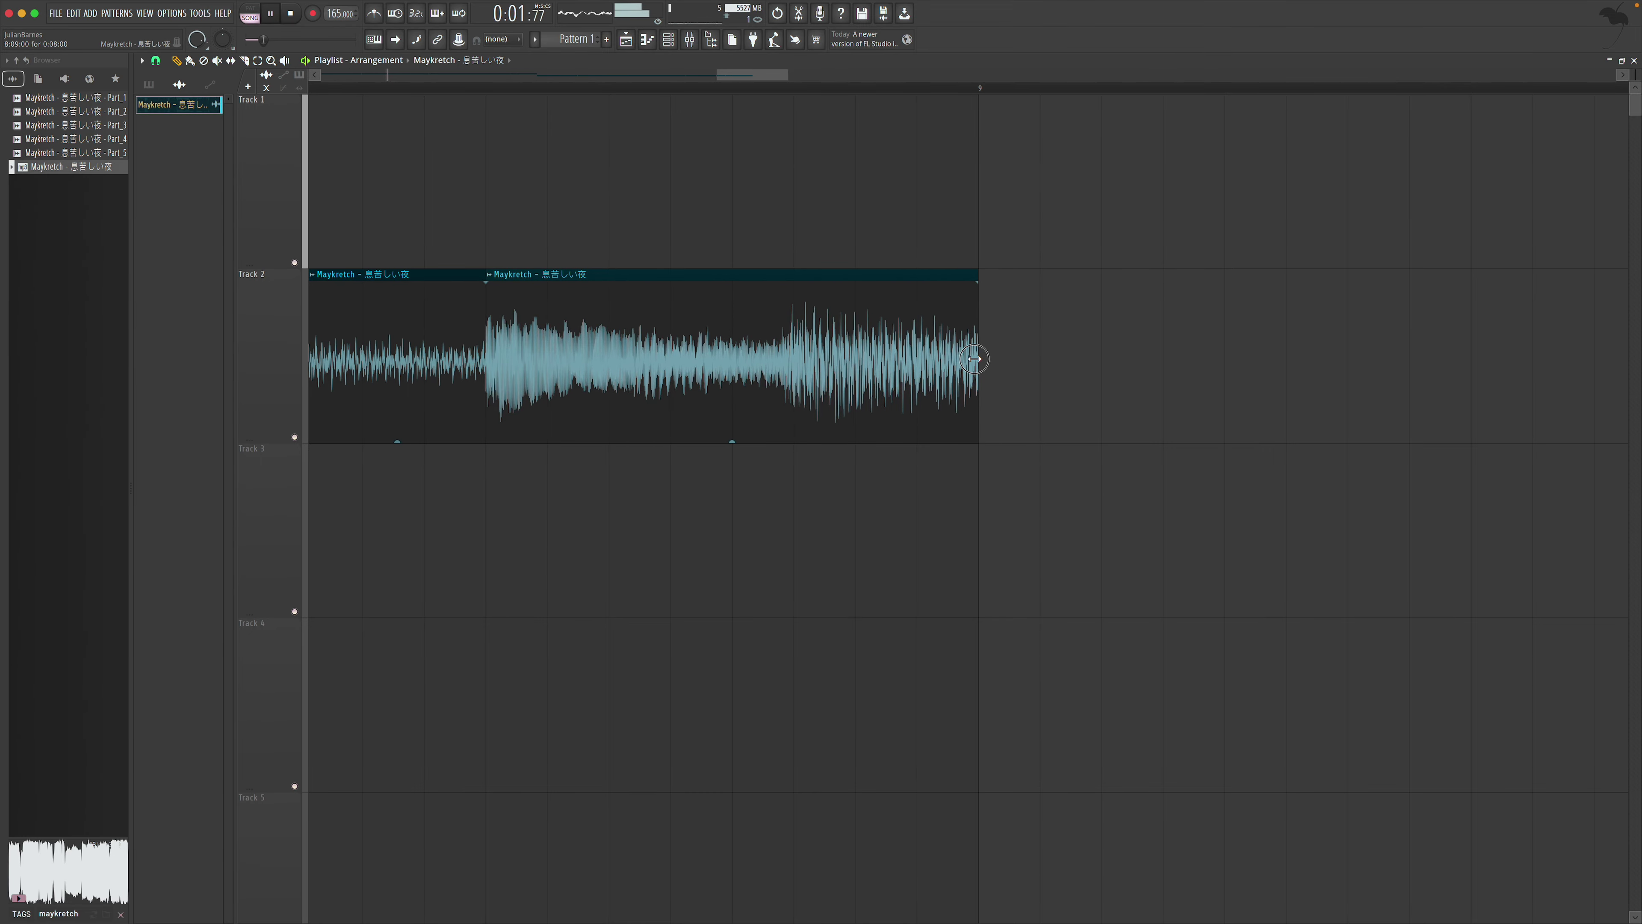
Split track 2's last clip at its next hit, place that hit on beat 4 of bar 8 and extend it to bar 9
{"action": "scroll", "coordinate": [270, 91], "scroll_direction": "down", "scroll_amount": 1}
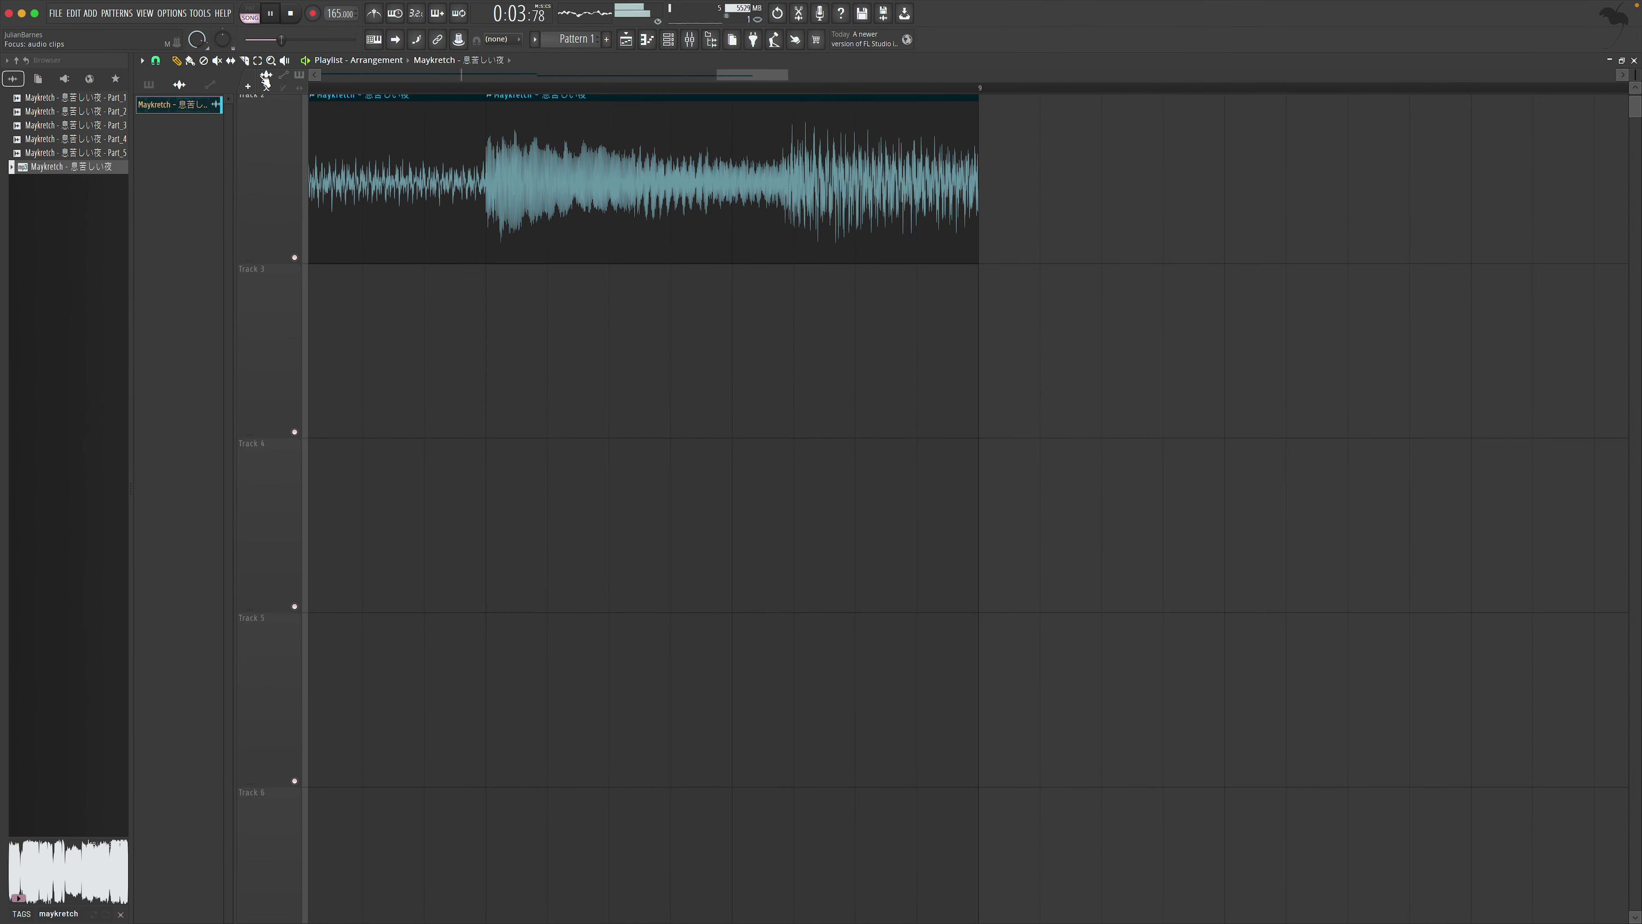
{"action": "mouse_move", "coordinate": [734, 274]}
{"action": "left_mouse_down"}
{"action": "mouse_move", "coordinate": [732, 148]}
{"action": "mouse_move", "coordinate": [814, 155]}
{"action": "mouse_move", "coordinate": [751, 155]}
{"action": "left_mouse_up"}
{"action": "left_click", "coordinate": [176, 61]}
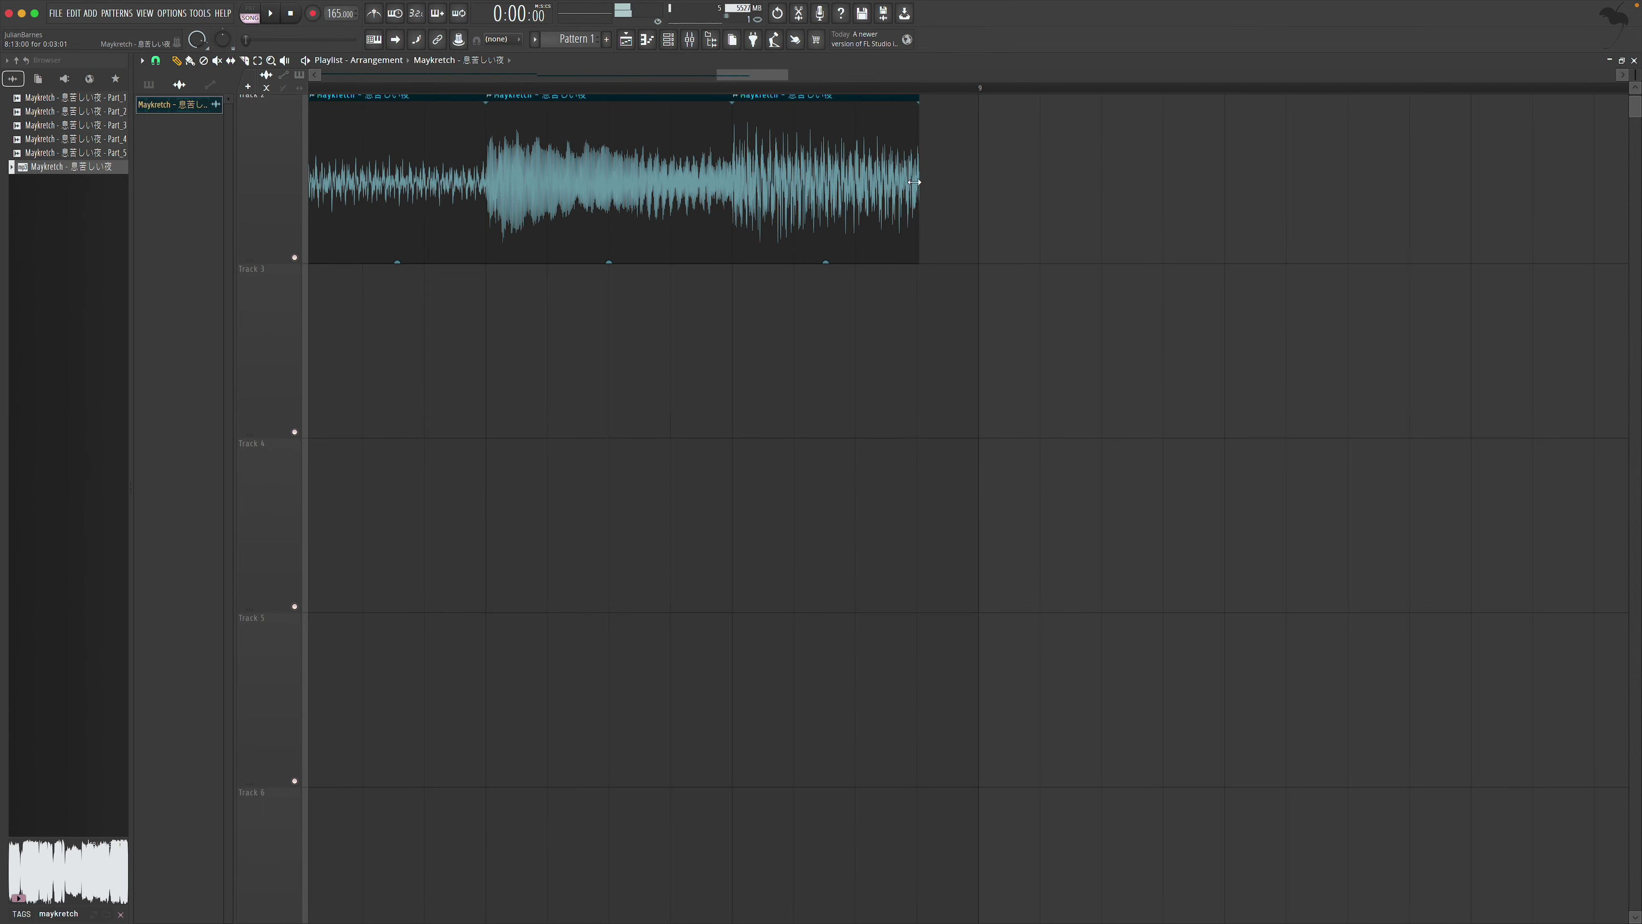
{"action": "left_click_drag", "start_coordinate": [921, 182], "coordinate": [979, 182]}
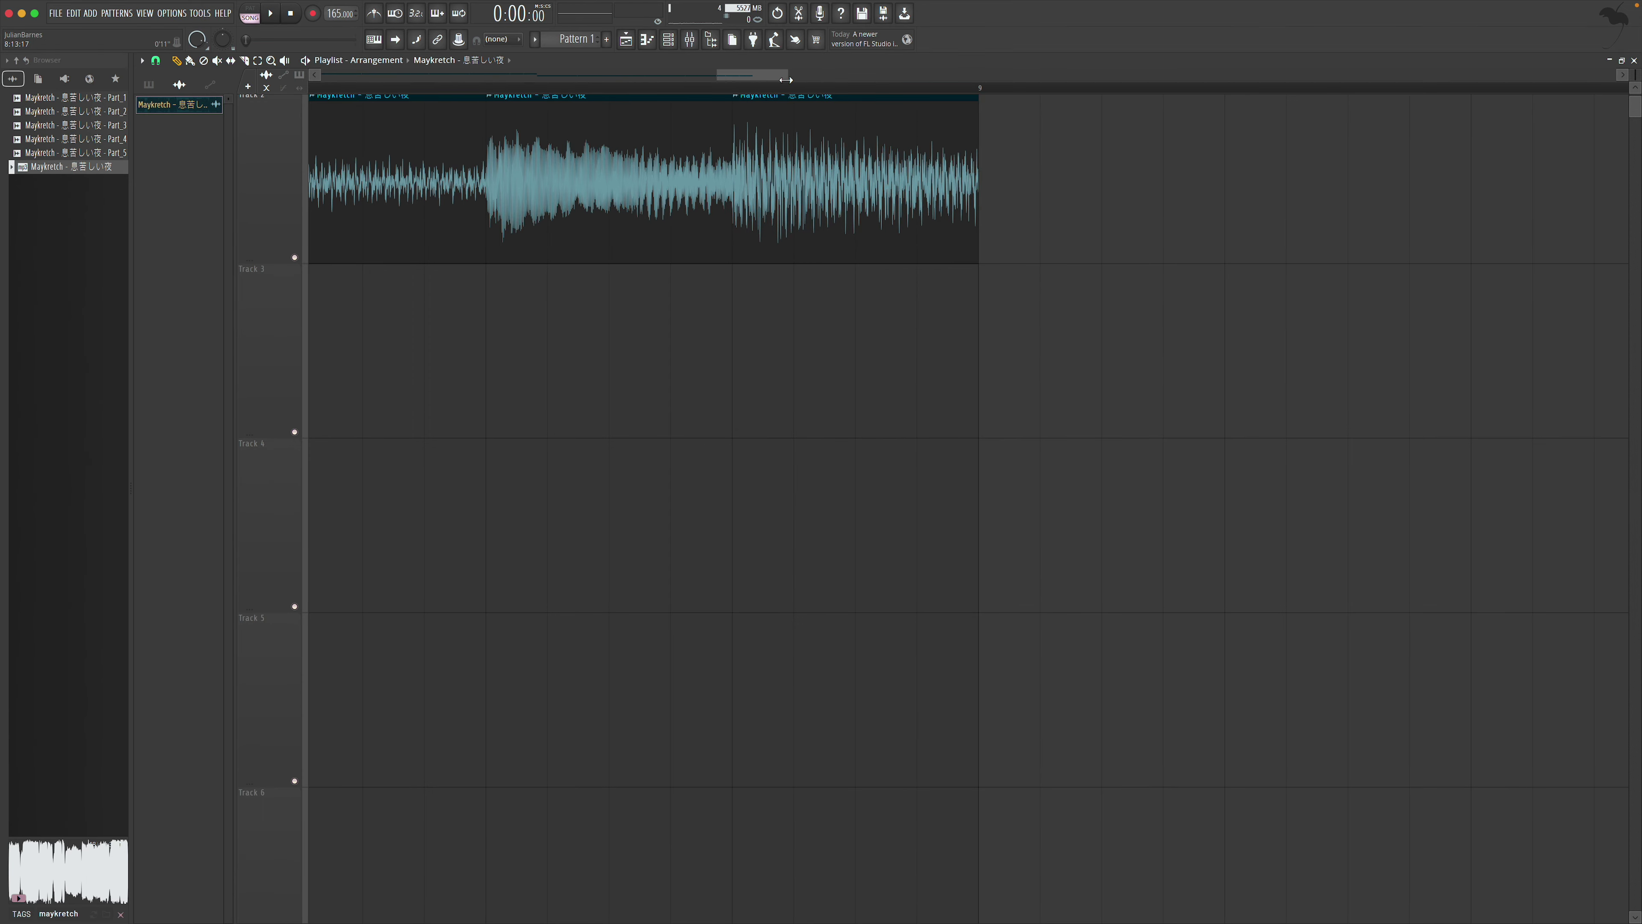
Listen to the end of bar 8, then move track 2's last clip past bar 9 and lengthen it to bar 11
{"action": "left_click_drag", "start_coordinate": [786, 79], "coordinate": [957, 91]}
{"action": "scroll", "coordinate": [542, 154], "scroll_direction": "up", "scroll_amount": 1}
{"action": "scroll", "coordinate": [462, 125], "scroll_direction": "left", "scroll_amount": 2}
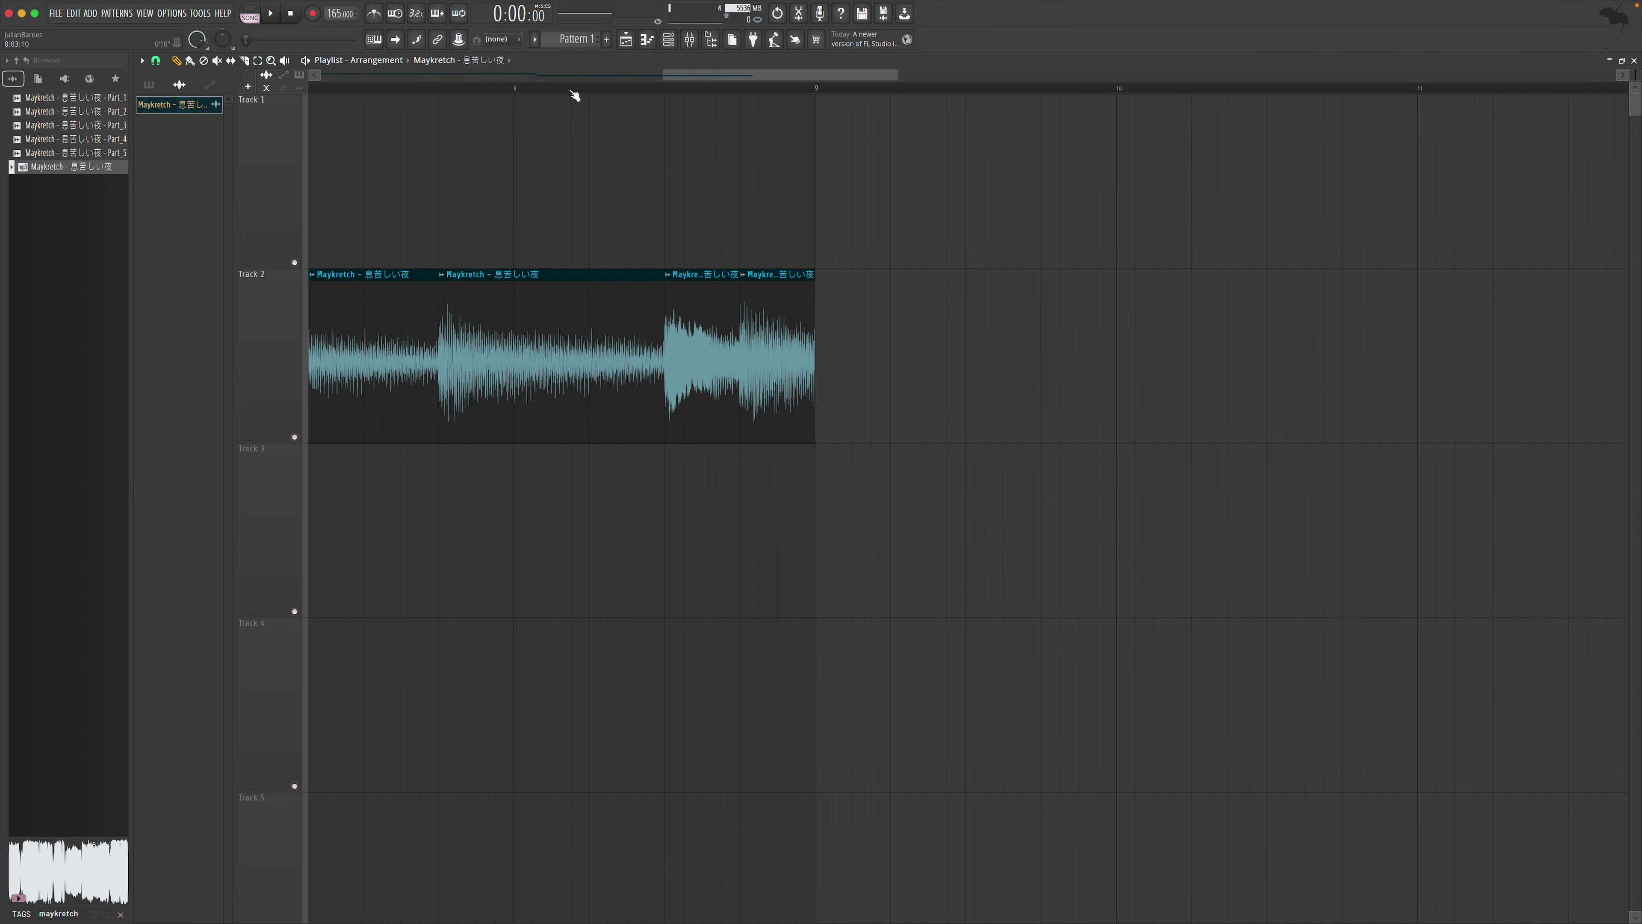
{"action": "left_click", "coordinate": [665, 92]}
{"action": "key", "text": "space"}
{"action": "key", "text": "space"}
{"action": "left_click_drag", "start_coordinate": [753, 297], "coordinate": [796, 297]}
{"action": "left_click_drag", "start_coordinate": [899, 295], "coordinate": [843, 295]}
{"action": "key", "text": "space"}
{"action": "key", "text": "space"}
{"action": "left_click_drag", "start_coordinate": [744, 306], "coordinate": [853, 310]}
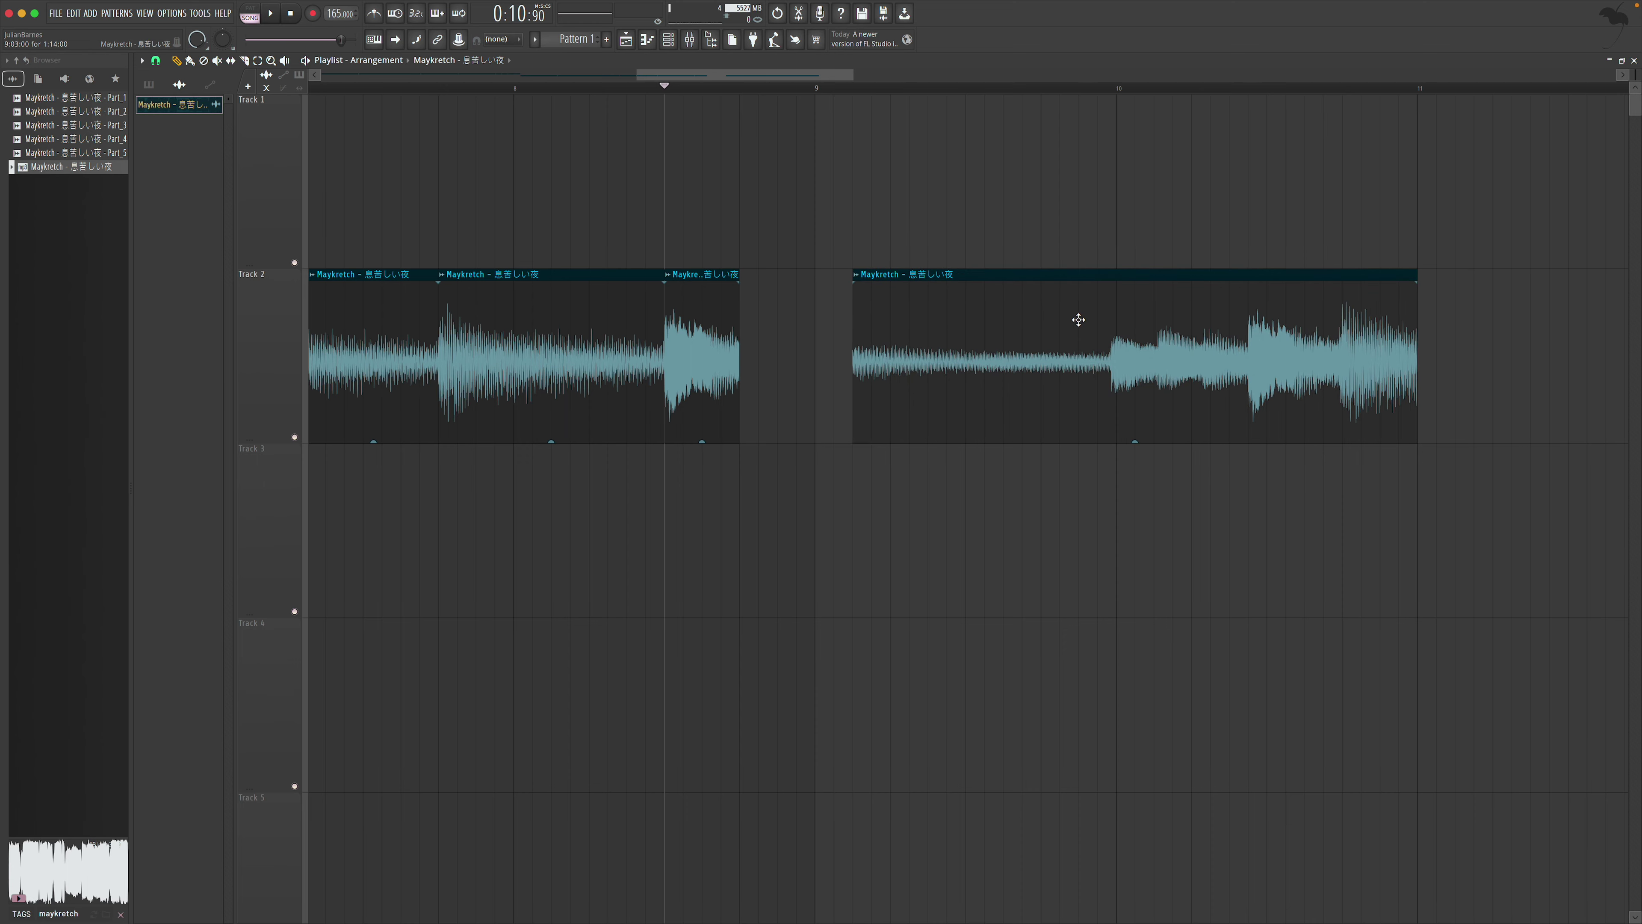
Play the long clip on track 2 and lengthen its end past bar 11 to expose more of the sample's hits
{"action": "left_click", "coordinate": [1077, 89]}
{"action": "key", "text": "space"}
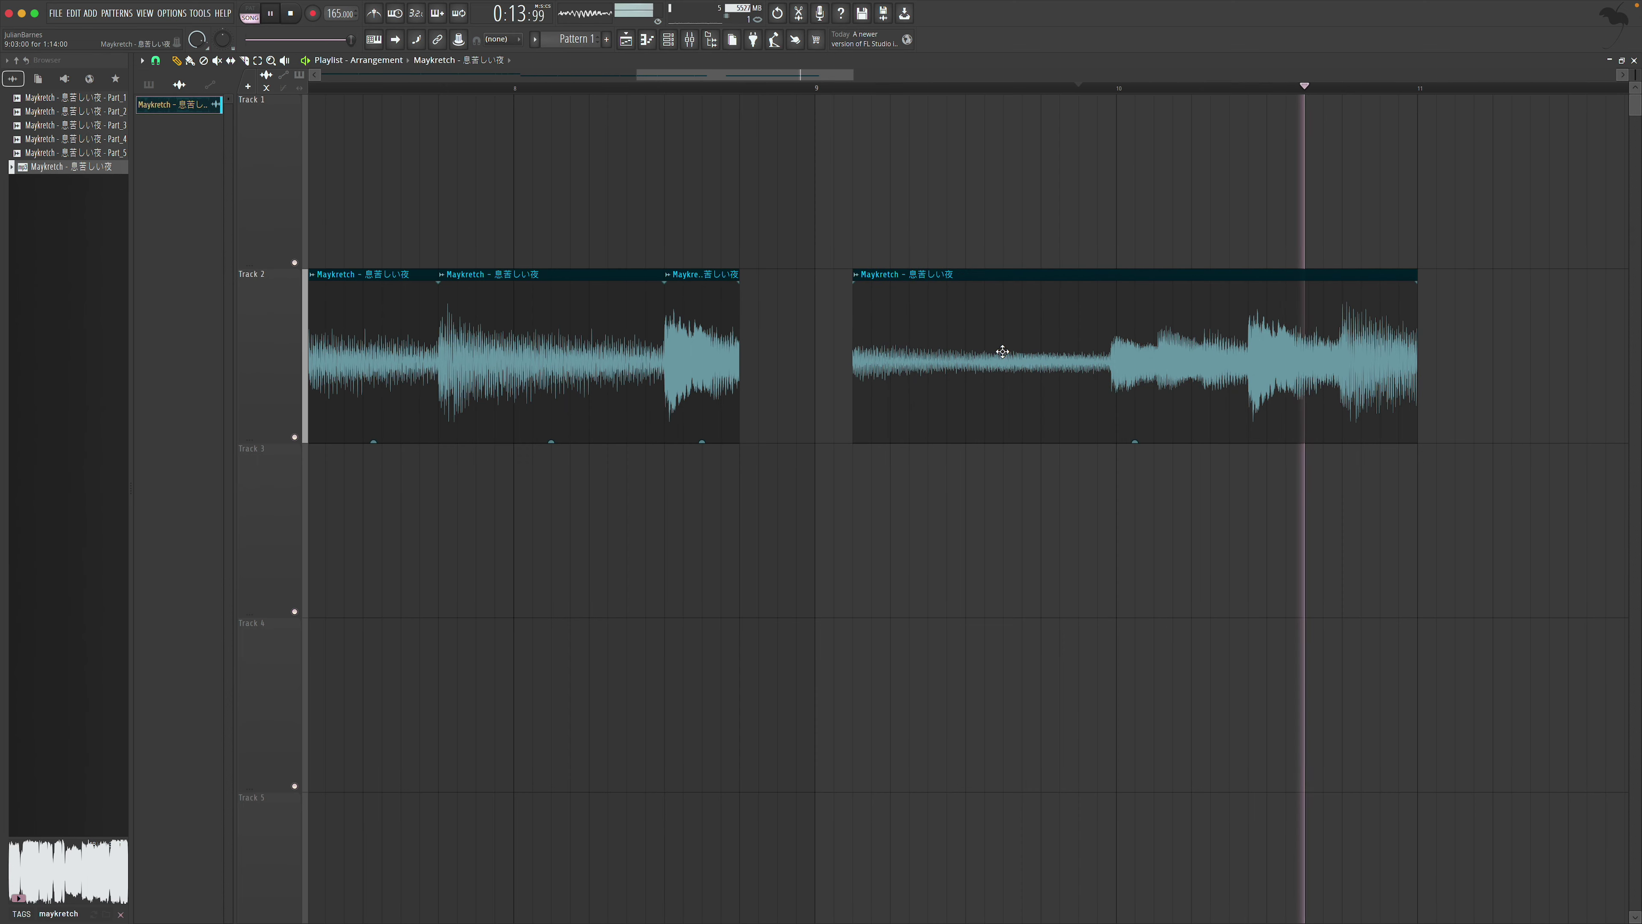
{"action": "key", "text": "space"}
{"action": "mouse_move", "coordinate": [1322, 336]}
{"action": "left_mouse_down"}
{"action": "mouse_move", "coordinate": [1096, 337]}
{"action": "mouse_move", "coordinate": [1635, 328]}
{"action": "left_mouse_up"}
{"action": "key", "text": "space"}
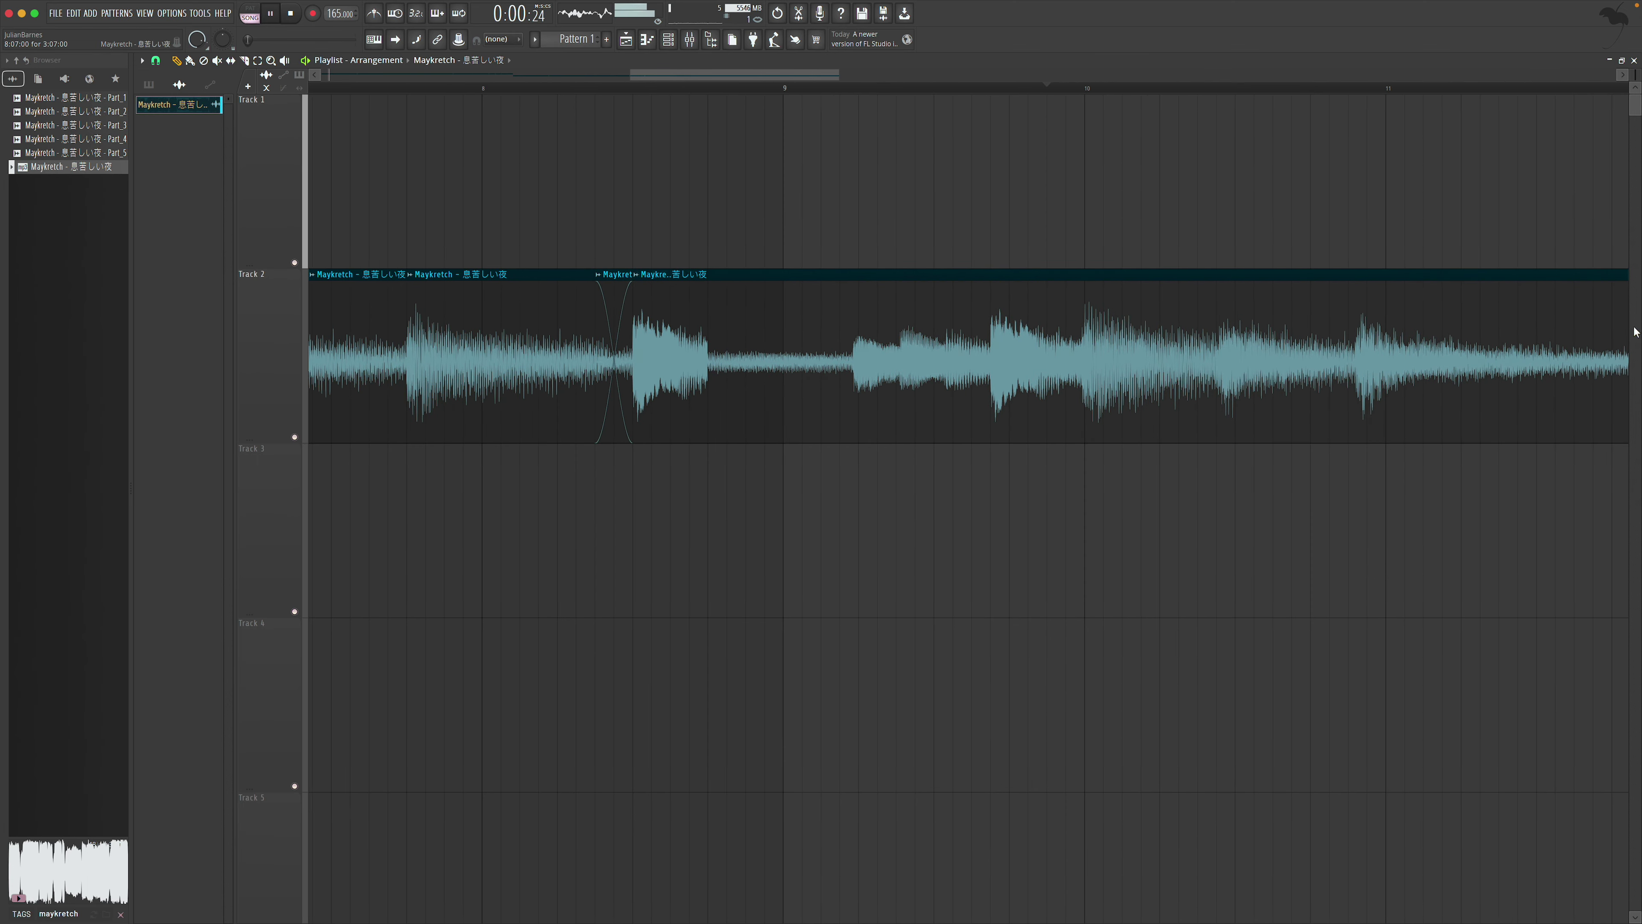
{"action": "key", "text": "space"}
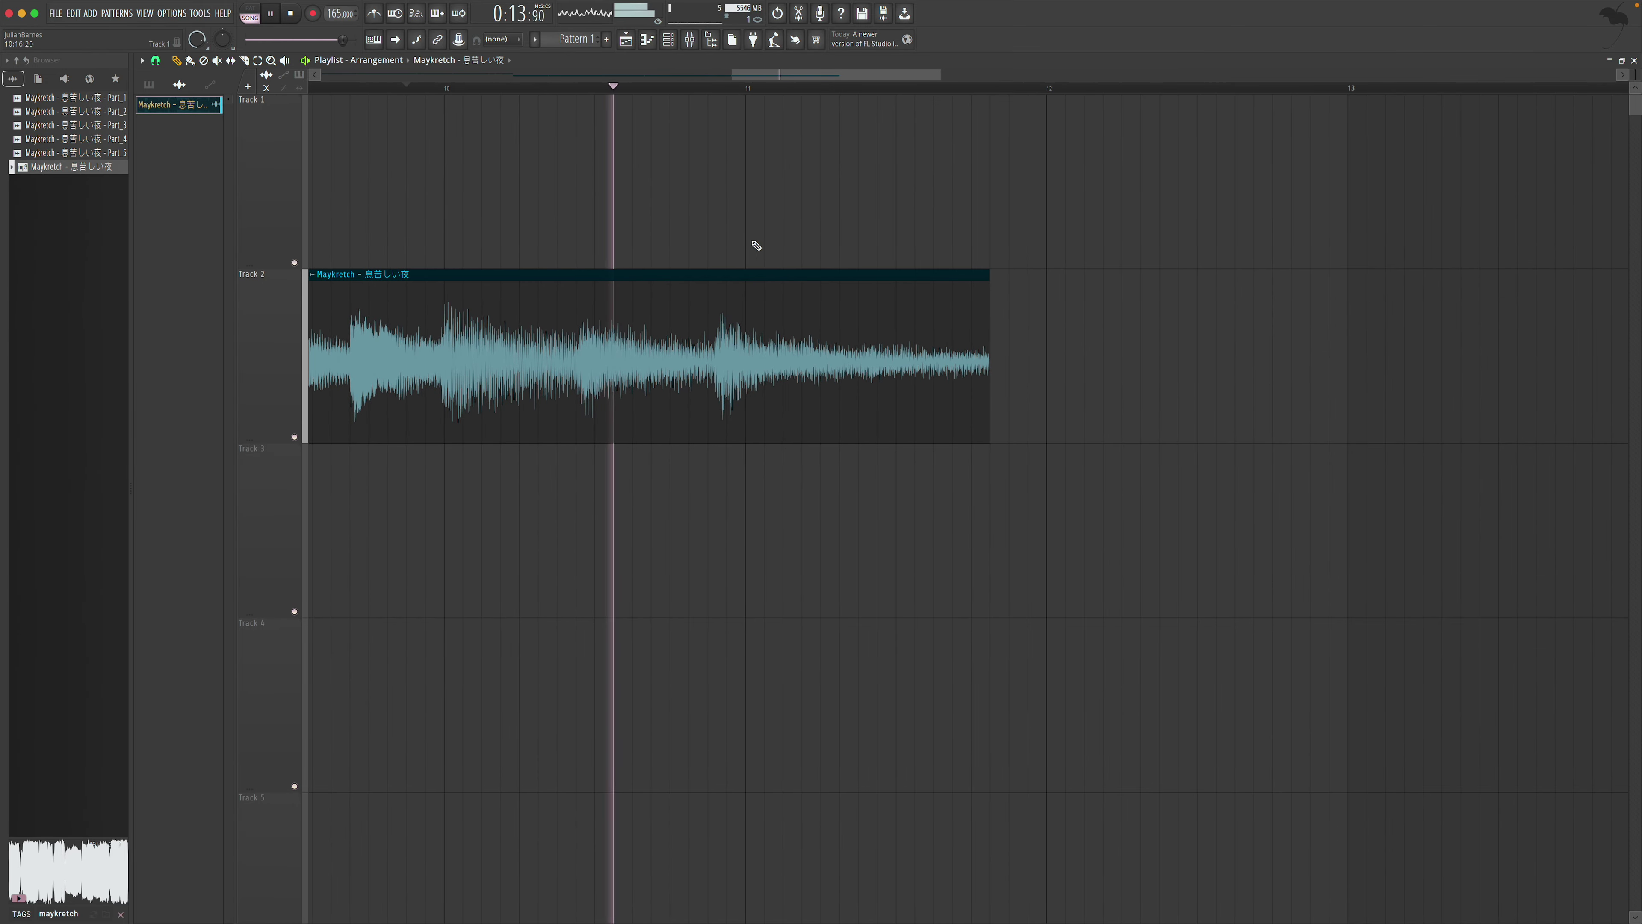
{"action": "key", "text": "space"}
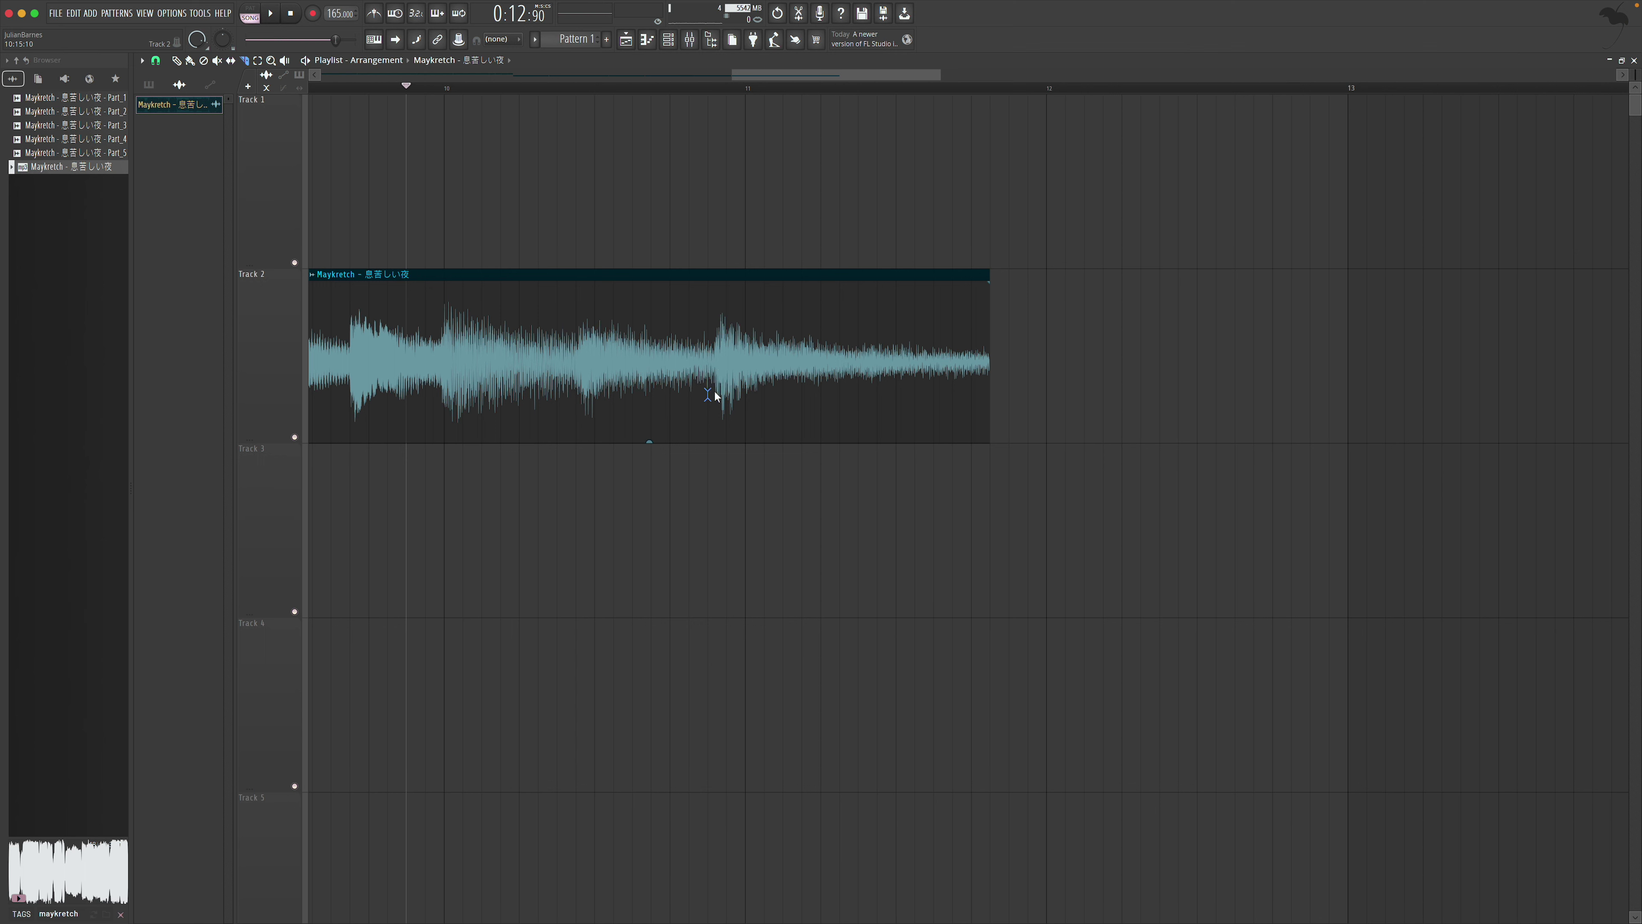
With snapping off, isolate the long clip's final hit by deleting everything before it, and move that hit to beat 4 of bar 8
{"action": "left_click", "coordinate": [157, 61]}
{"action": "left_click", "coordinate": [170, 120]}
{"action": "right_click", "coordinate": [652, 337]}
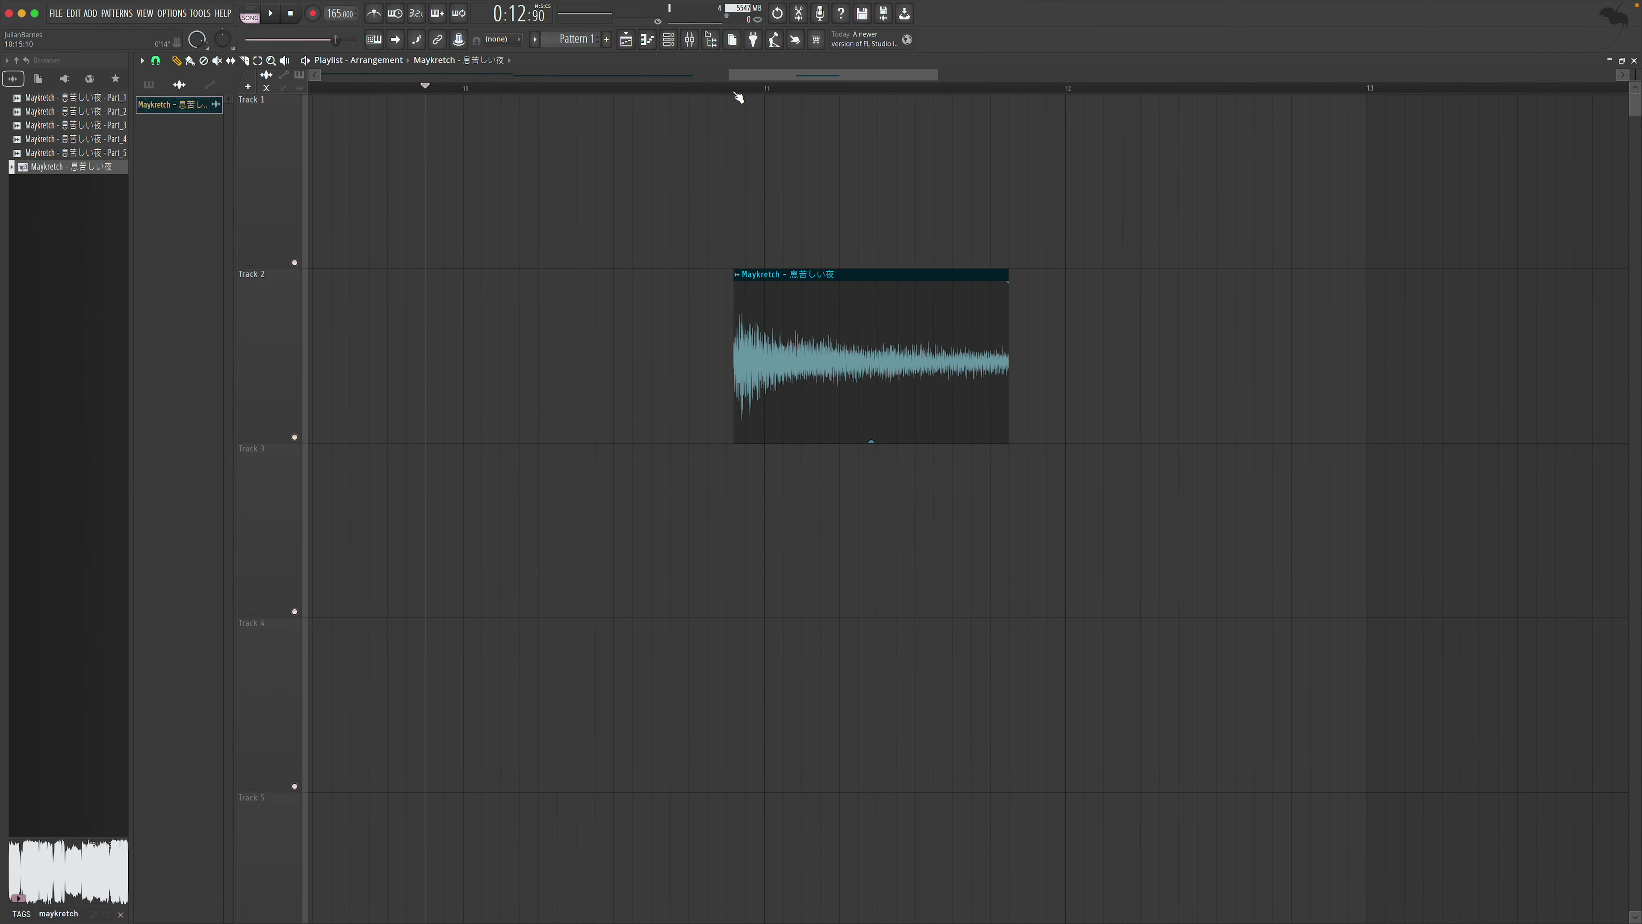
{"action": "scroll", "coordinate": [738, 97], "scroll_direction": "left", "scroll_amount": 5}
{"action": "left_click_drag", "start_coordinate": [1499, 377], "coordinate": [864, 393]}
{"action": "key", "text": "space"}
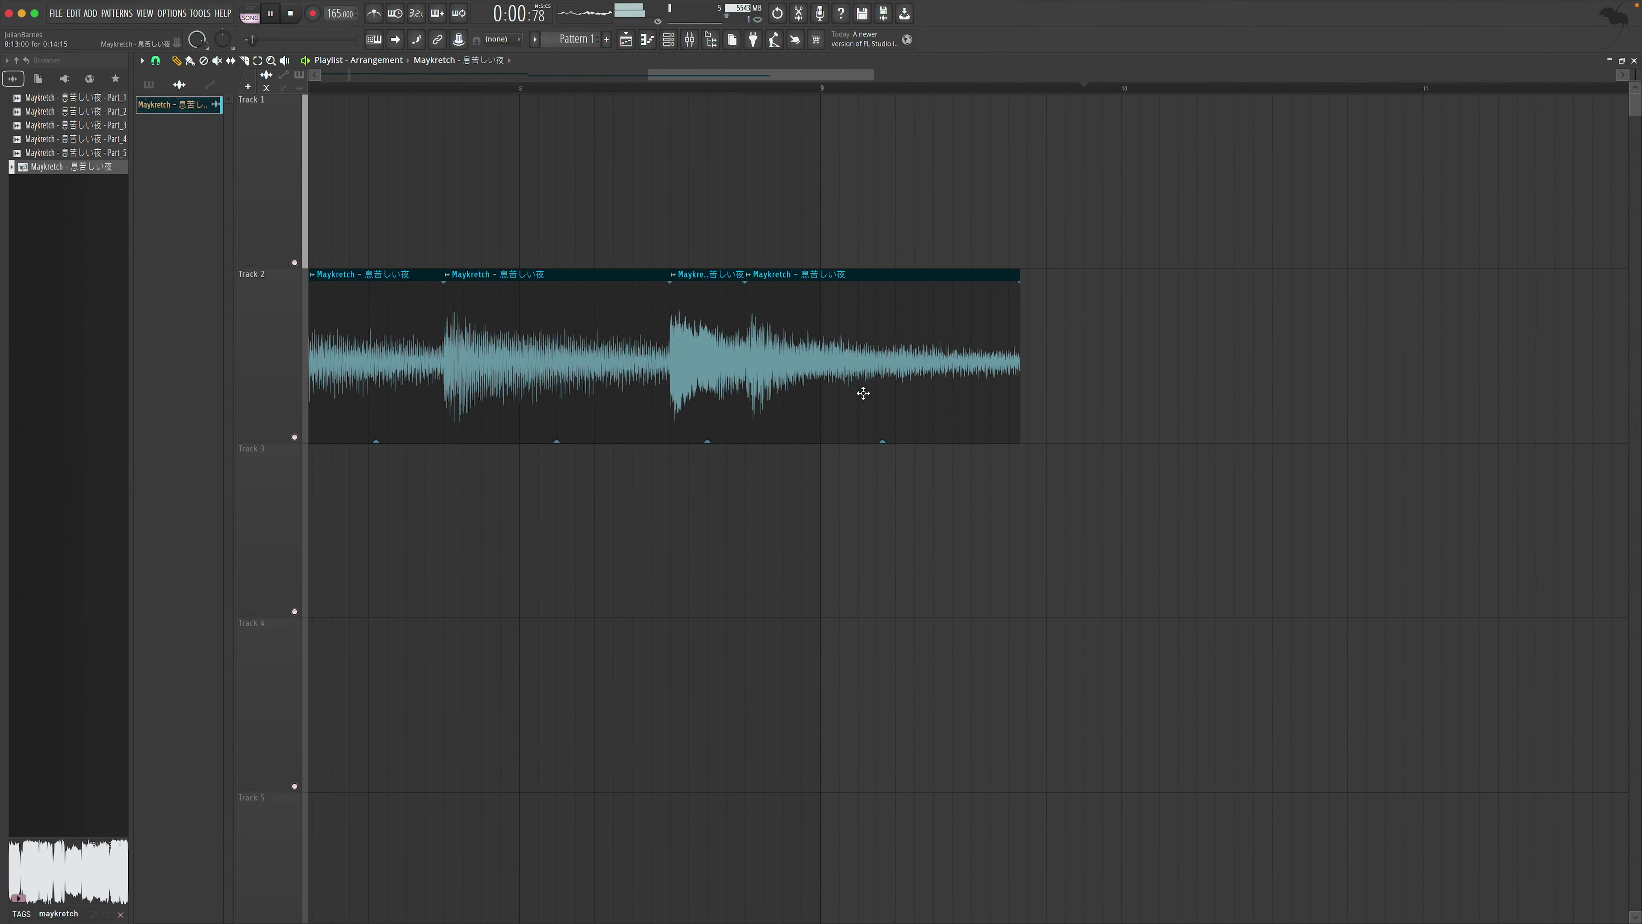
Turn snapping back on, cut track 2's last clip at bar 9 and delete the remainder
{"action": "left_click", "coordinate": [156, 60]}
{"action": "left_click", "coordinate": [165, 91]}
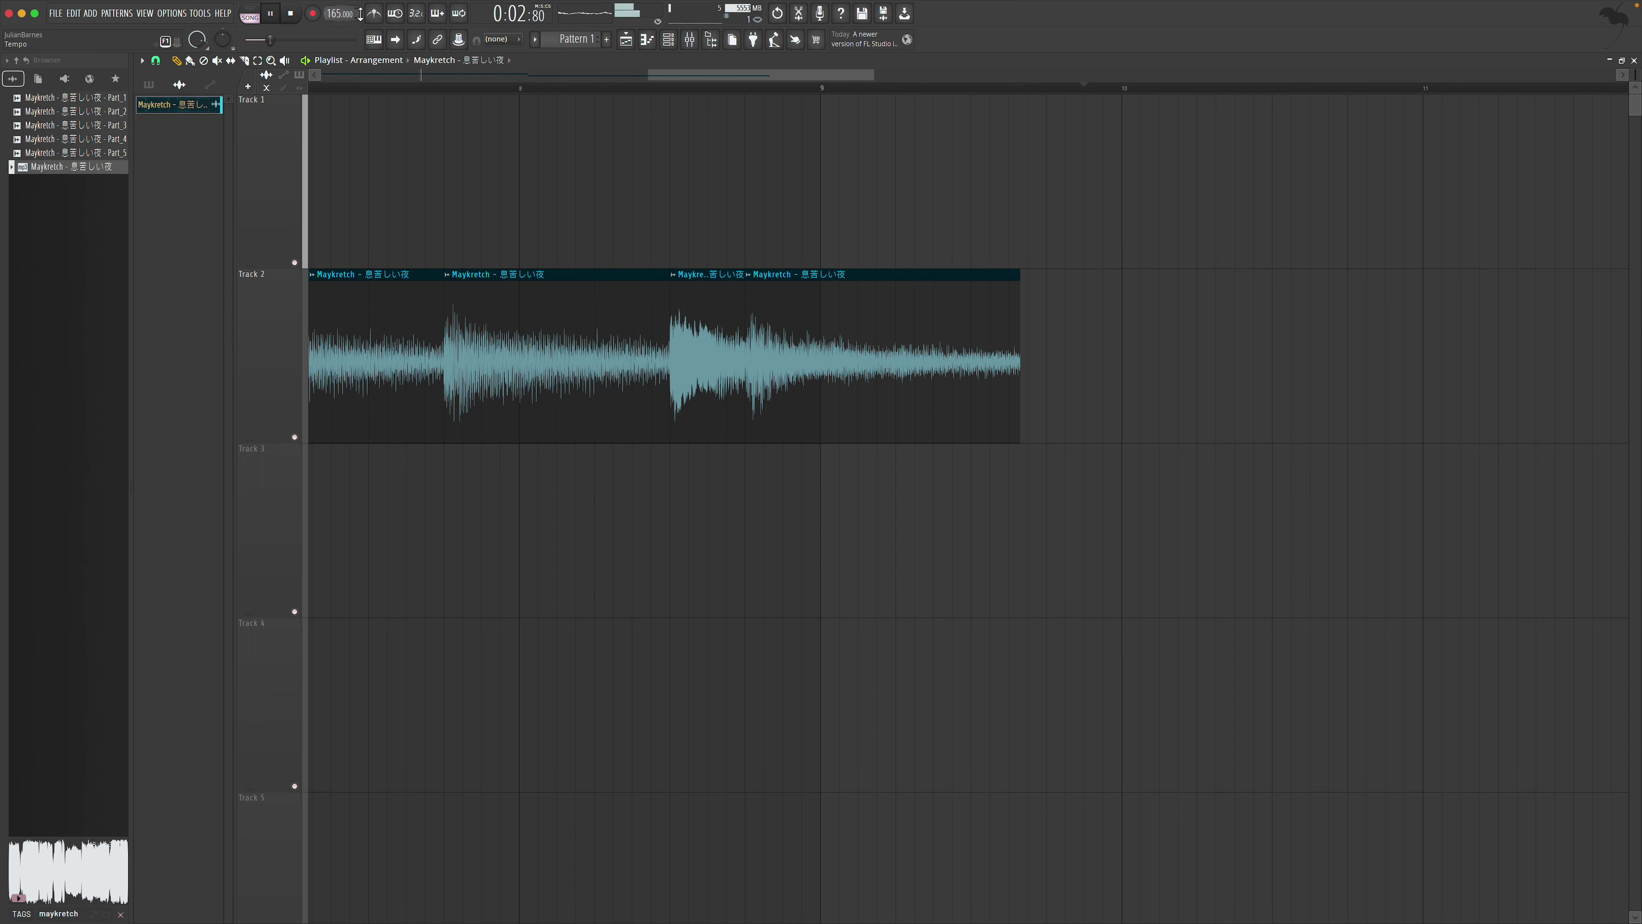
{"action": "left_click", "coordinate": [246, 60]}
{"action": "left_click_drag", "start_coordinate": [820, 301], "coordinate": [820, 391]}
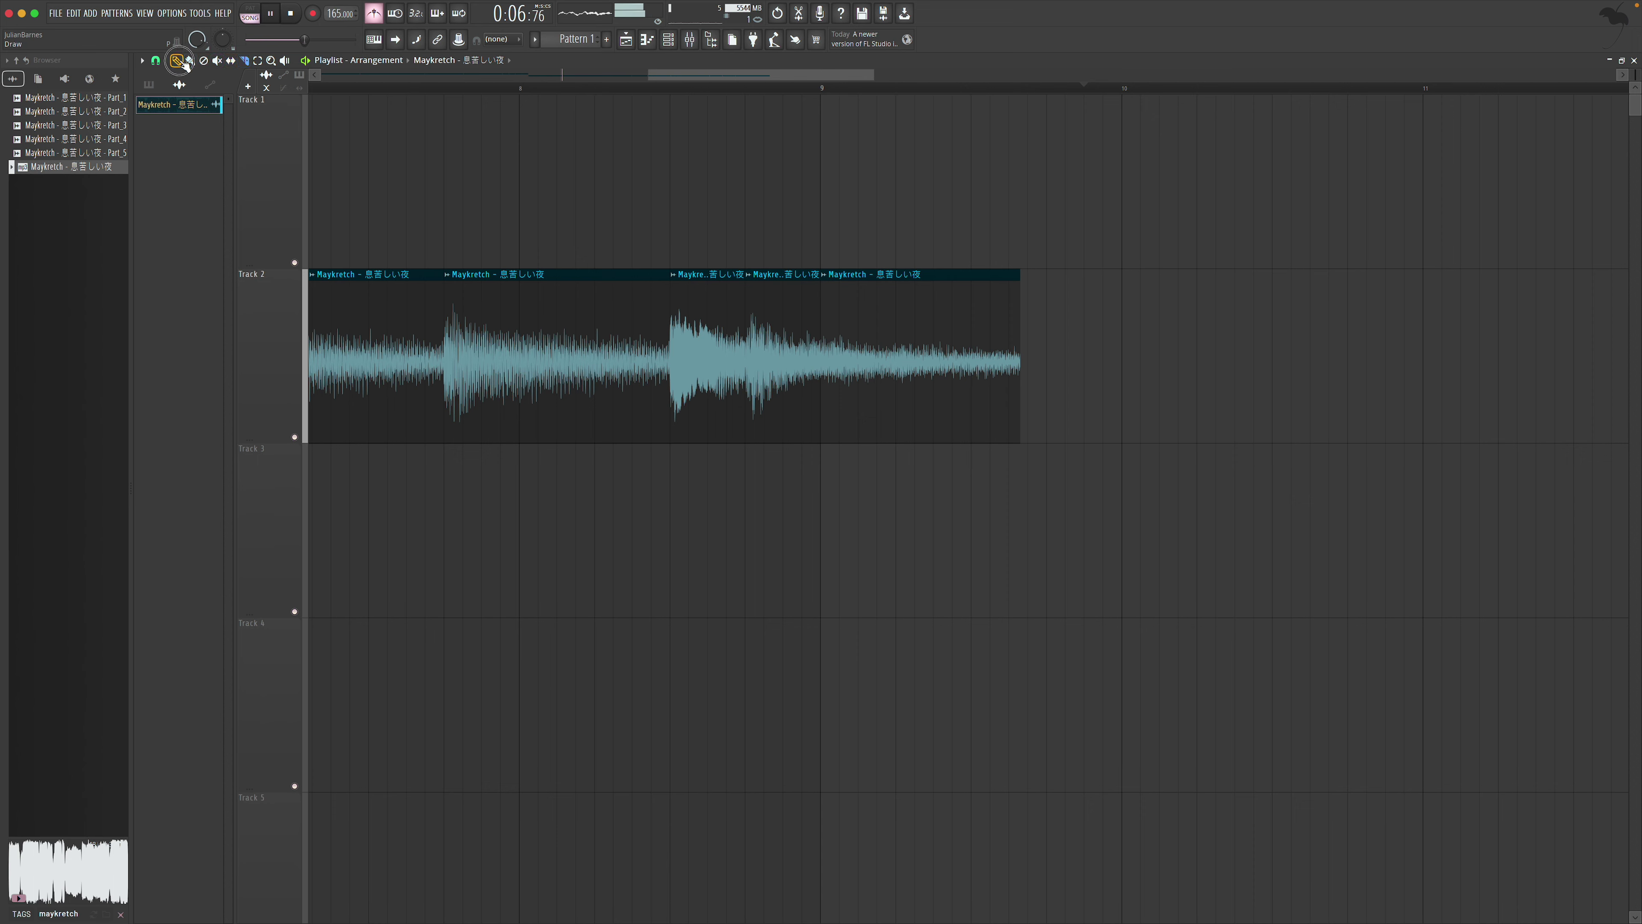
{"action": "right_click", "coordinate": [927, 372]}
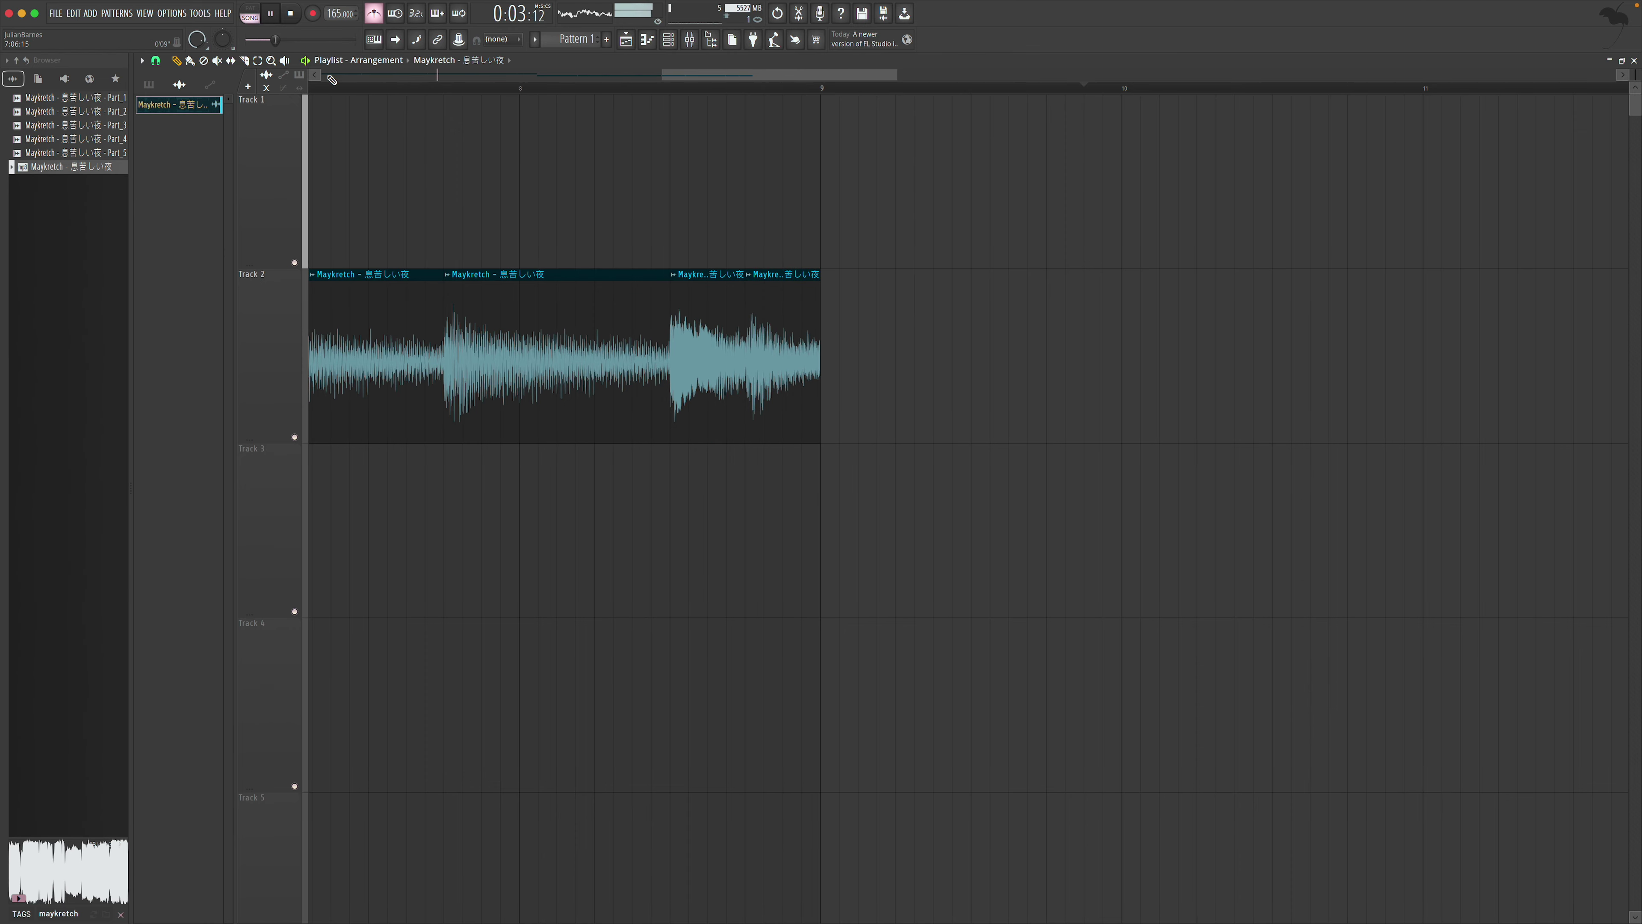
Select the whole four-bar loop on track 1 and duplicate it on the same track at bar 9
{"action": "left_click_drag", "start_coordinate": [663, 73], "coordinate": [321, 73]}
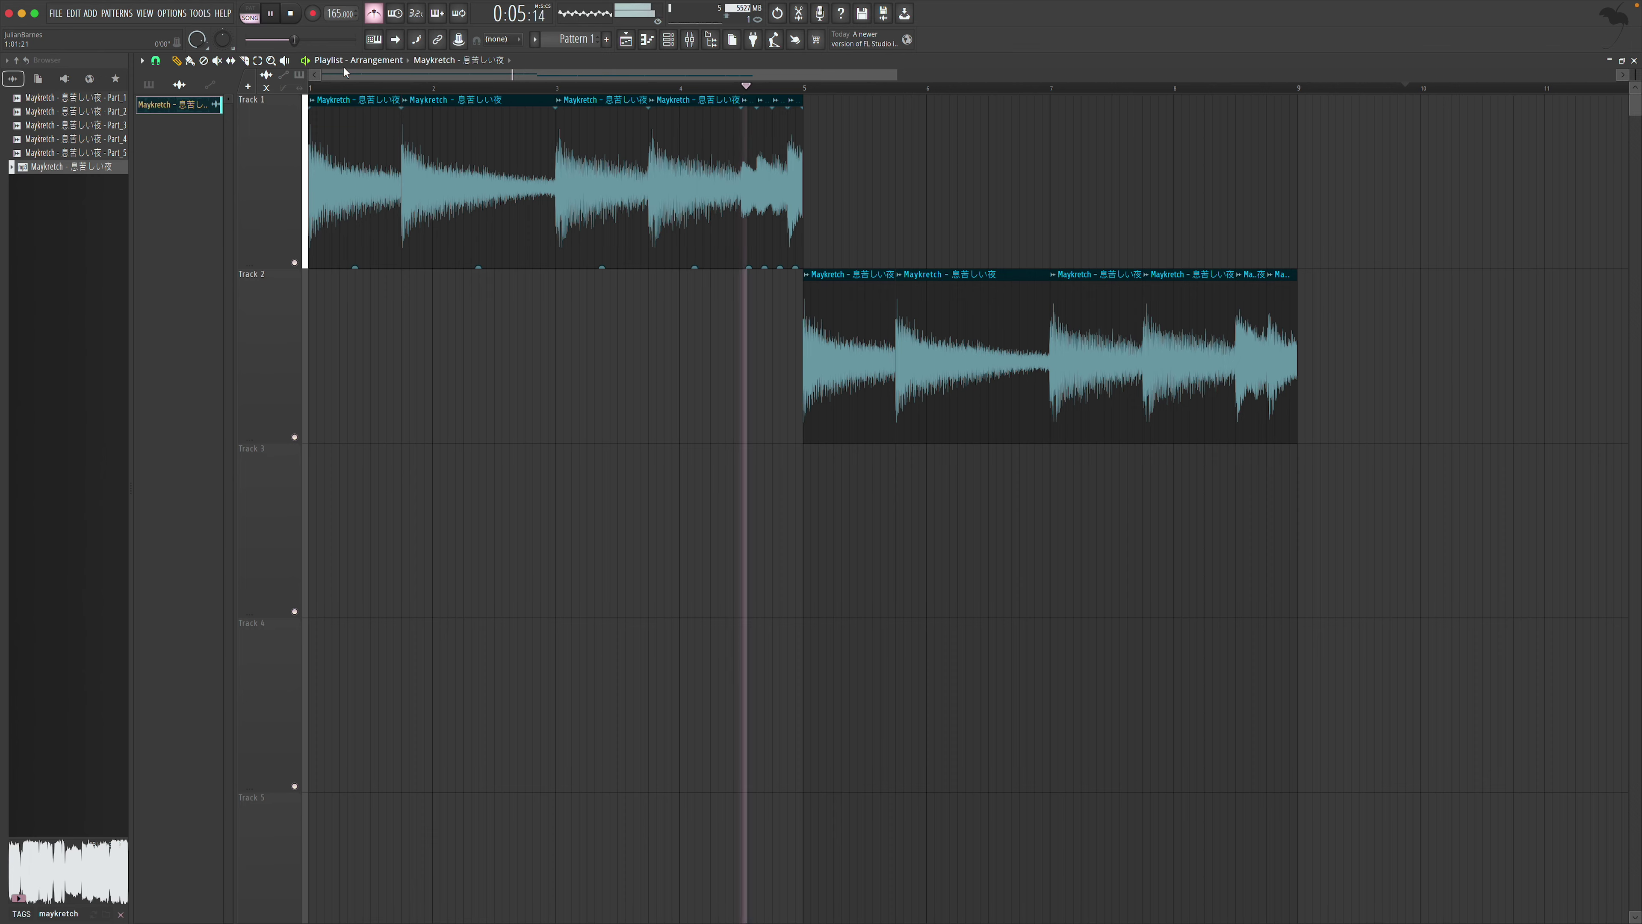
{"action": "left_click_drag", "start_coordinate": [898, 74], "coordinate": [1122, 74]}
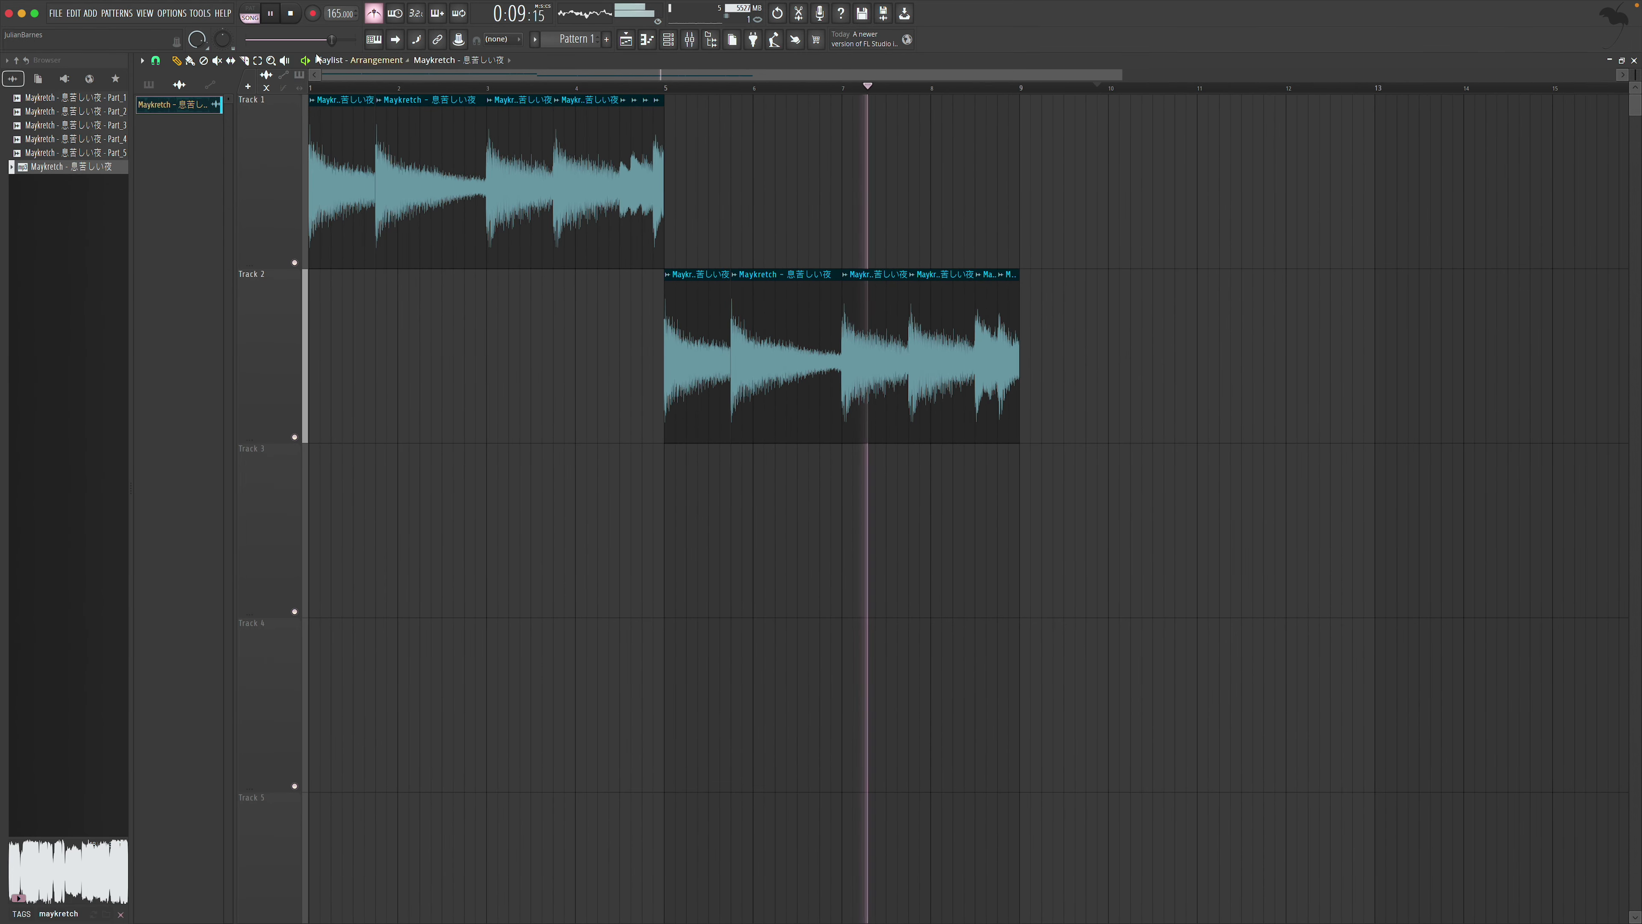
{"action": "left_click", "coordinate": [259, 60]}
{"action": "left_click_drag", "start_coordinate": [669, 162], "coordinate": [304, 143]}
{"action": "left_click", "coordinate": [155, 61]}
{"action": "left_click", "coordinate": [167, 104]}
{"action": "left_click", "coordinate": [155, 60]}
{"action": "left_click", "coordinate": [166, 91]}
{"action": "left_click", "coordinate": [177, 60]}
{"action": "left_click_drag", "start_coordinate": [364, 189], "coordinate": [1057, 232]}
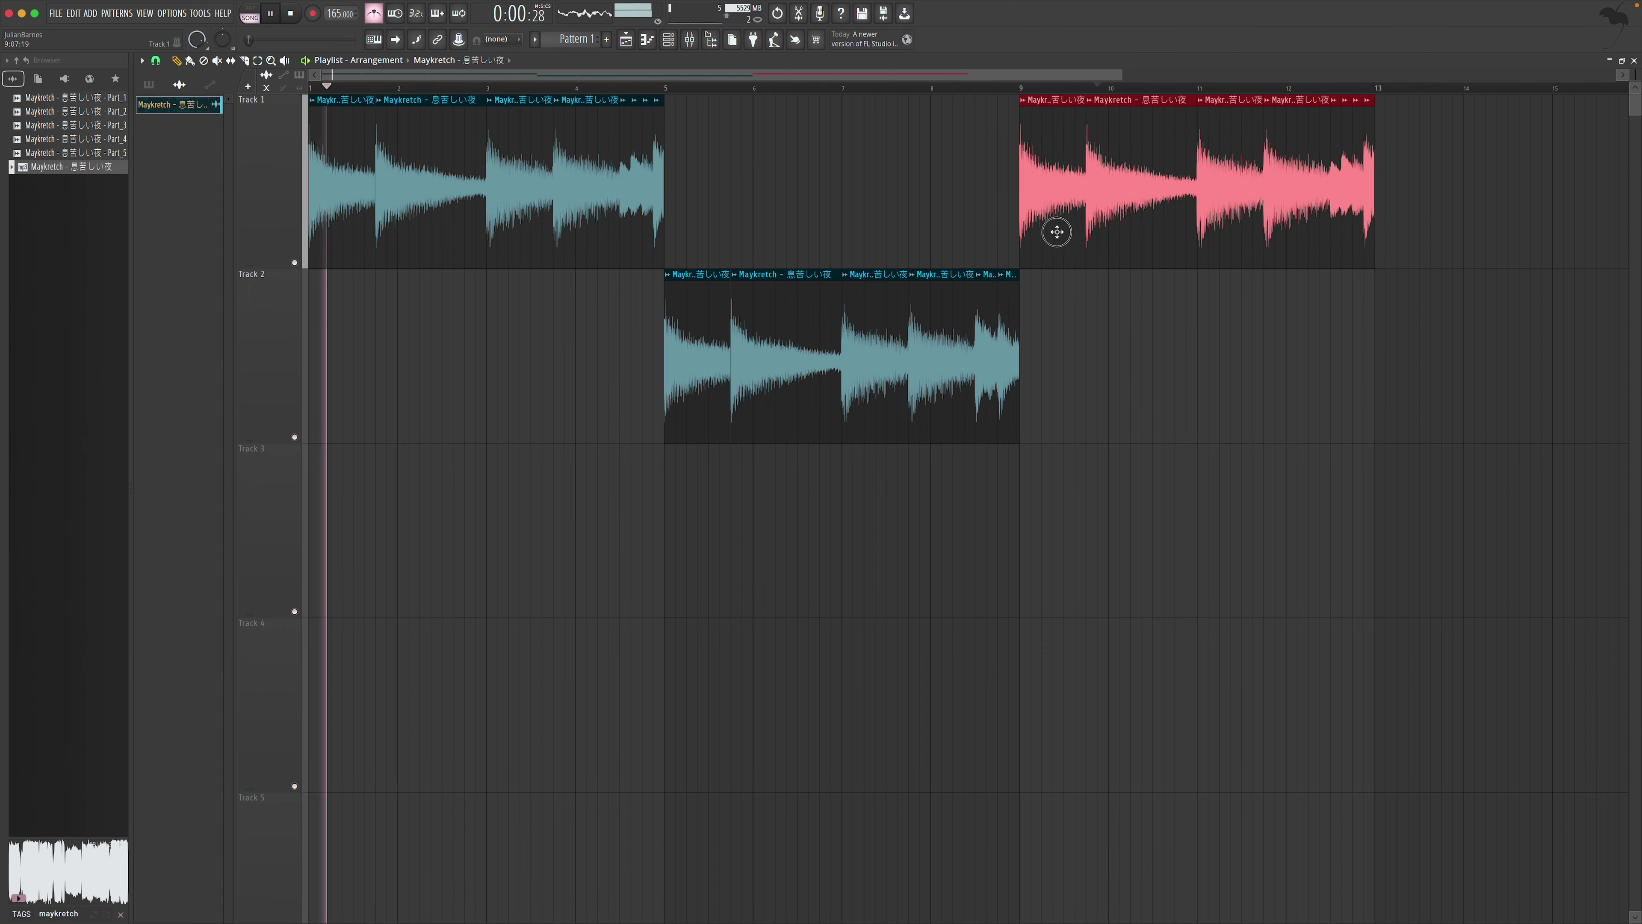
{"action": "left_click", "coordinate": [1129, 324]}
{"action": "right_click", "coordinate": [1130, 324]}
Select the four-bar loop variation on track 2 and duplicate it on the same track at bar 13
{"action": "left_click", "coordinate": [257, 61]}
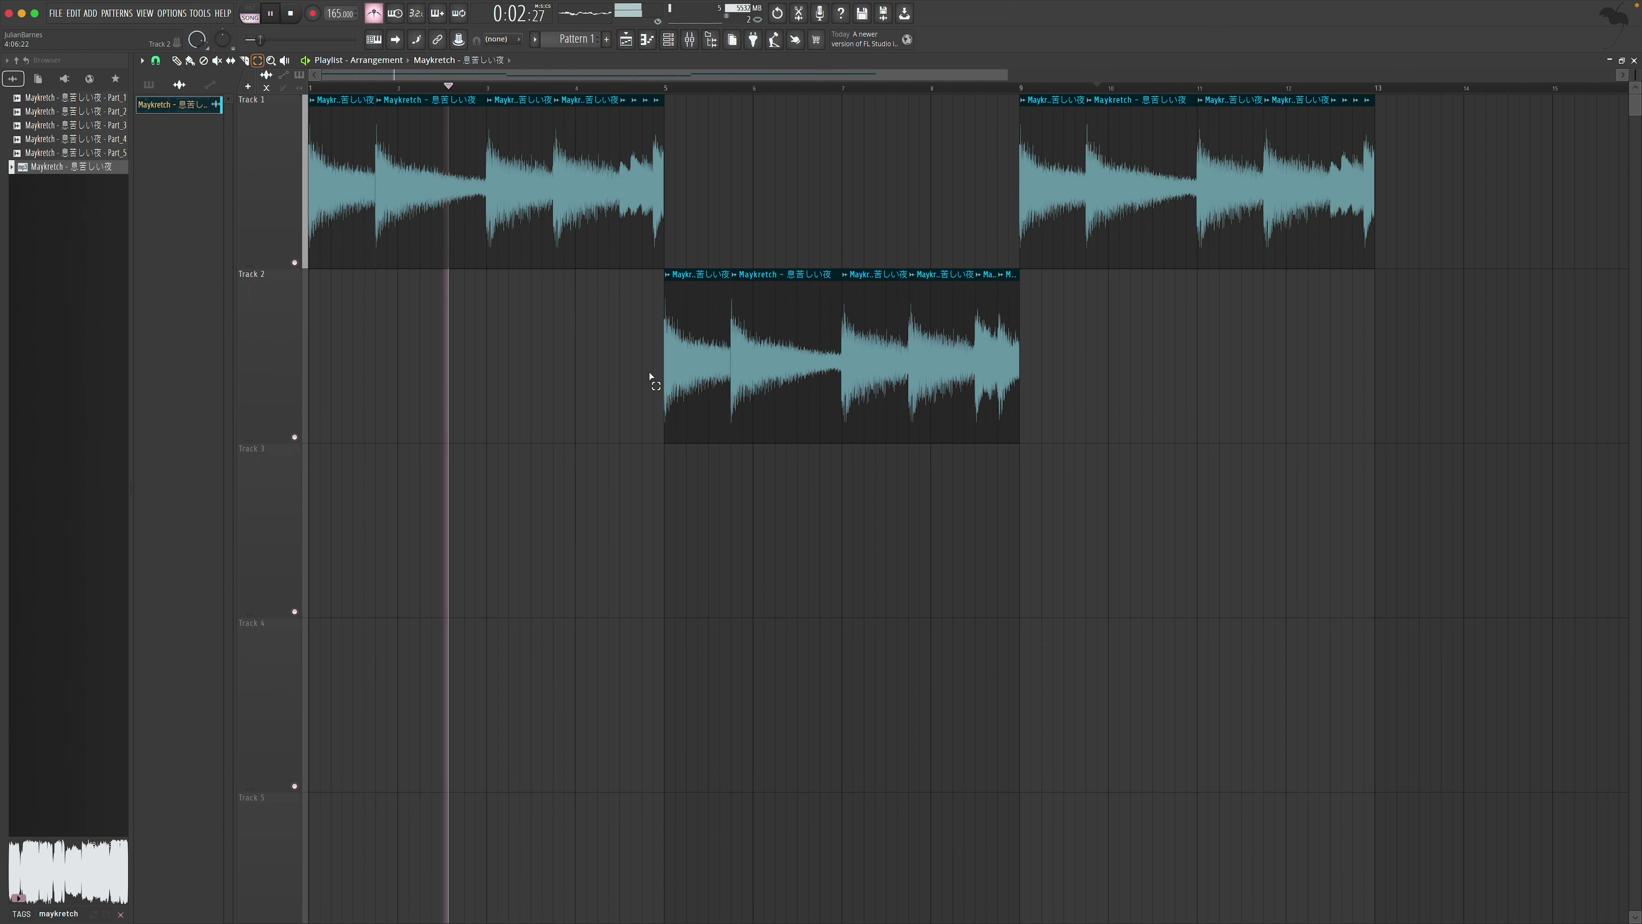
{"action": "left_click_drag", "start_coordinate": [634, 367], "coordinate": [1009, 408]}
{"action": "left_click", "coordinate": [177, 60]}
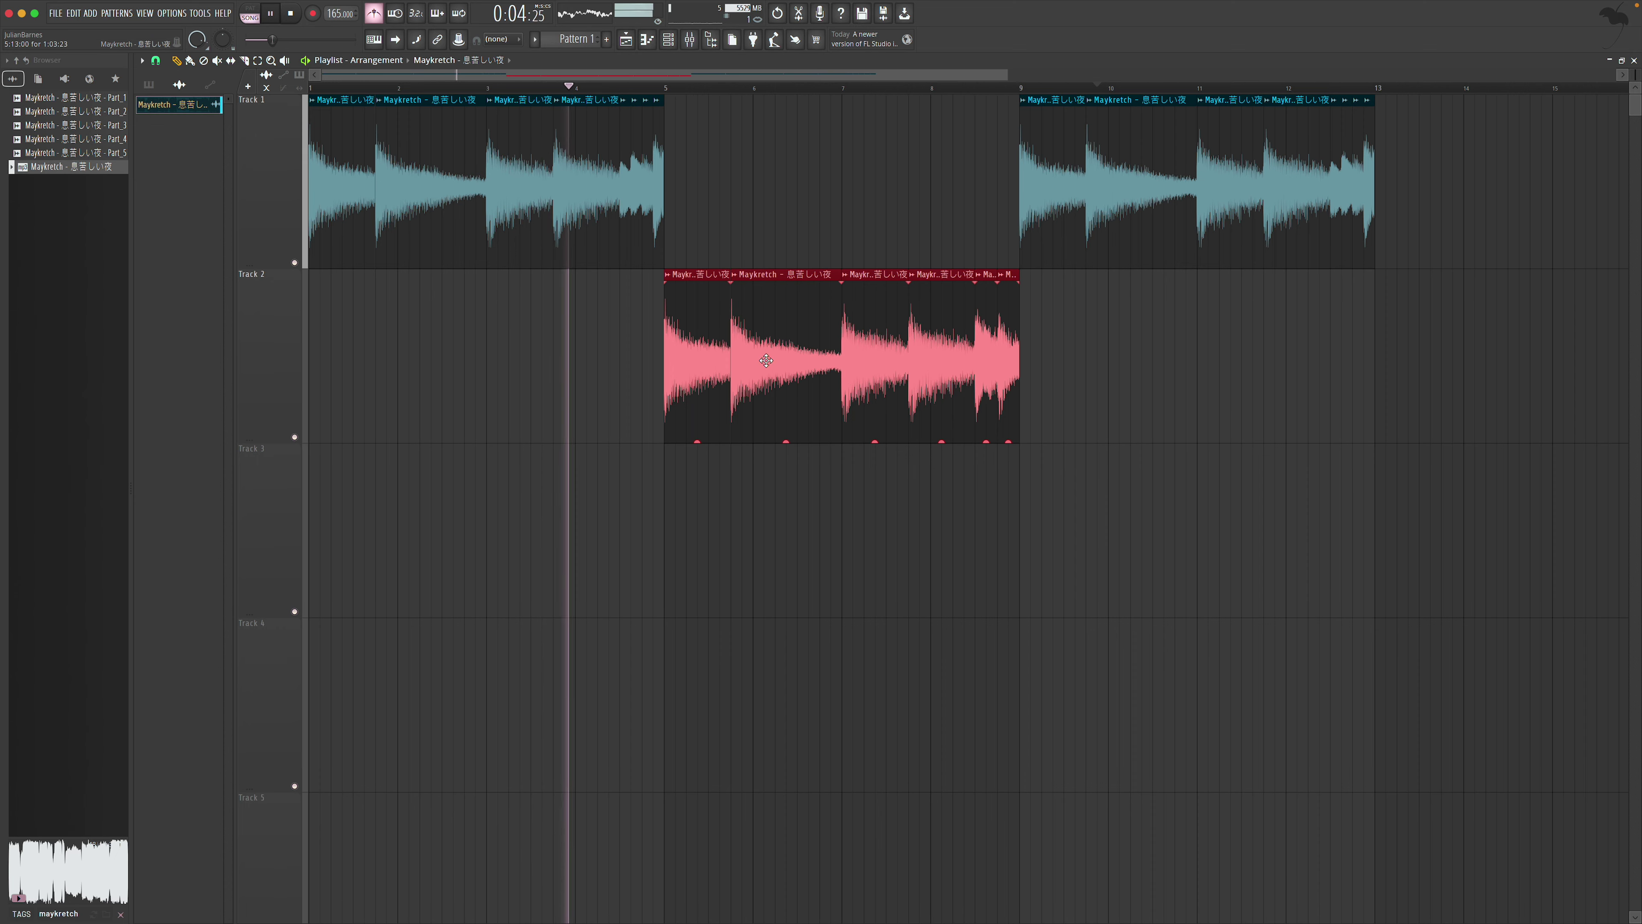
{"action": "left_click_drag", "start_coordinate": [766, 360], "coordinate": [1398, 370]}
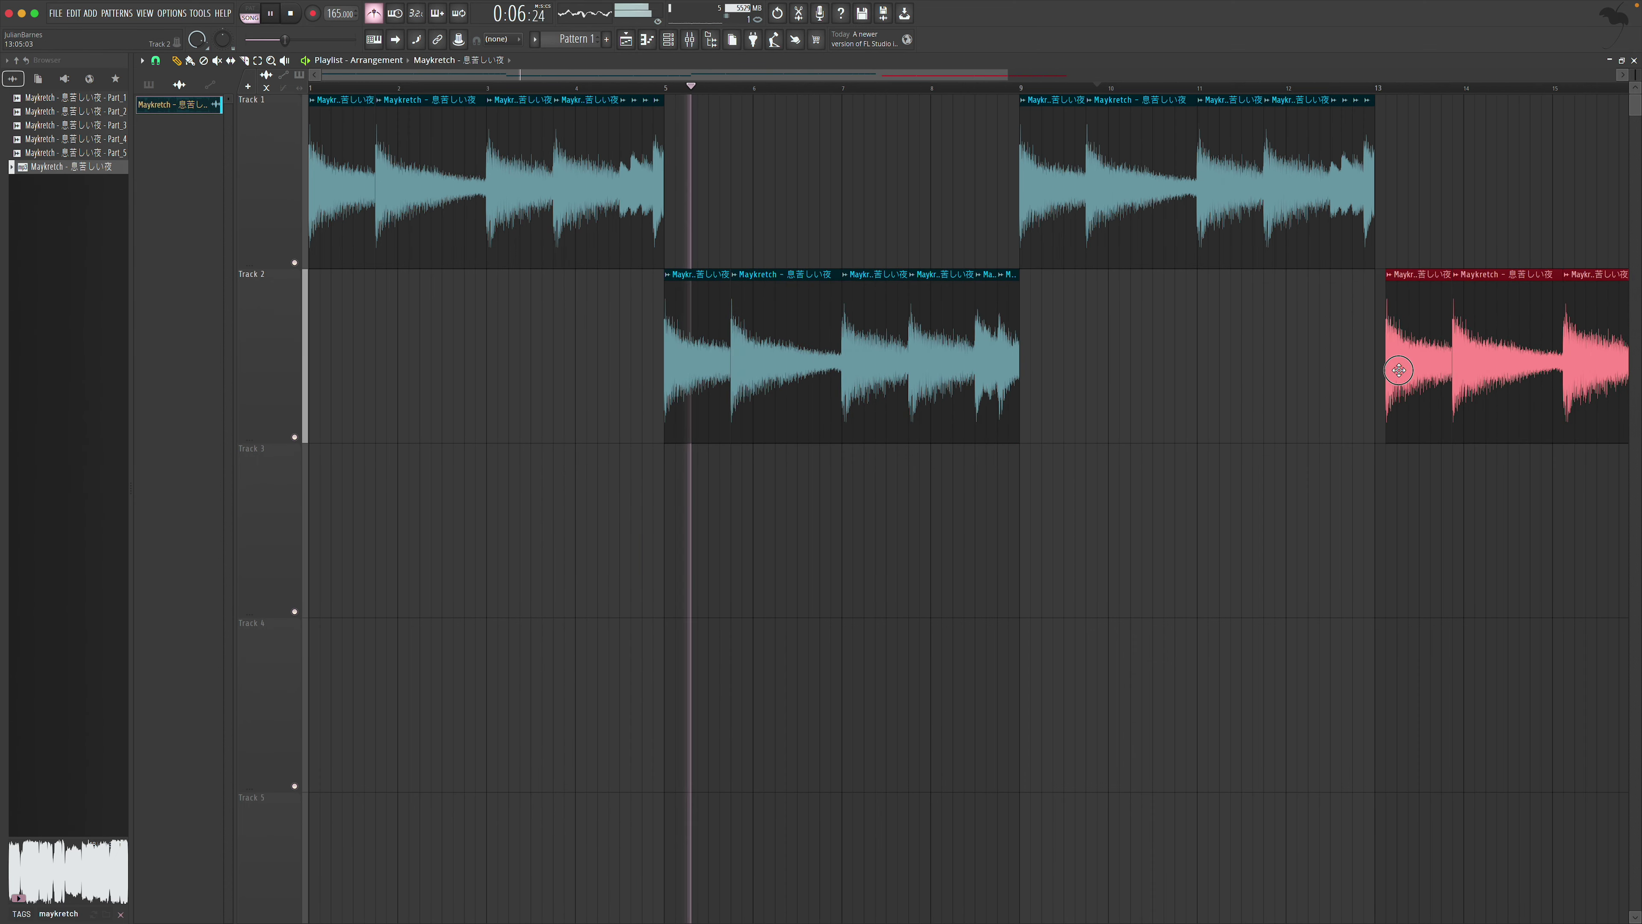
{"action": "scroll", "coordinate": [1332, 365], "scroll_direction": "right", "scroll_amount": 6}
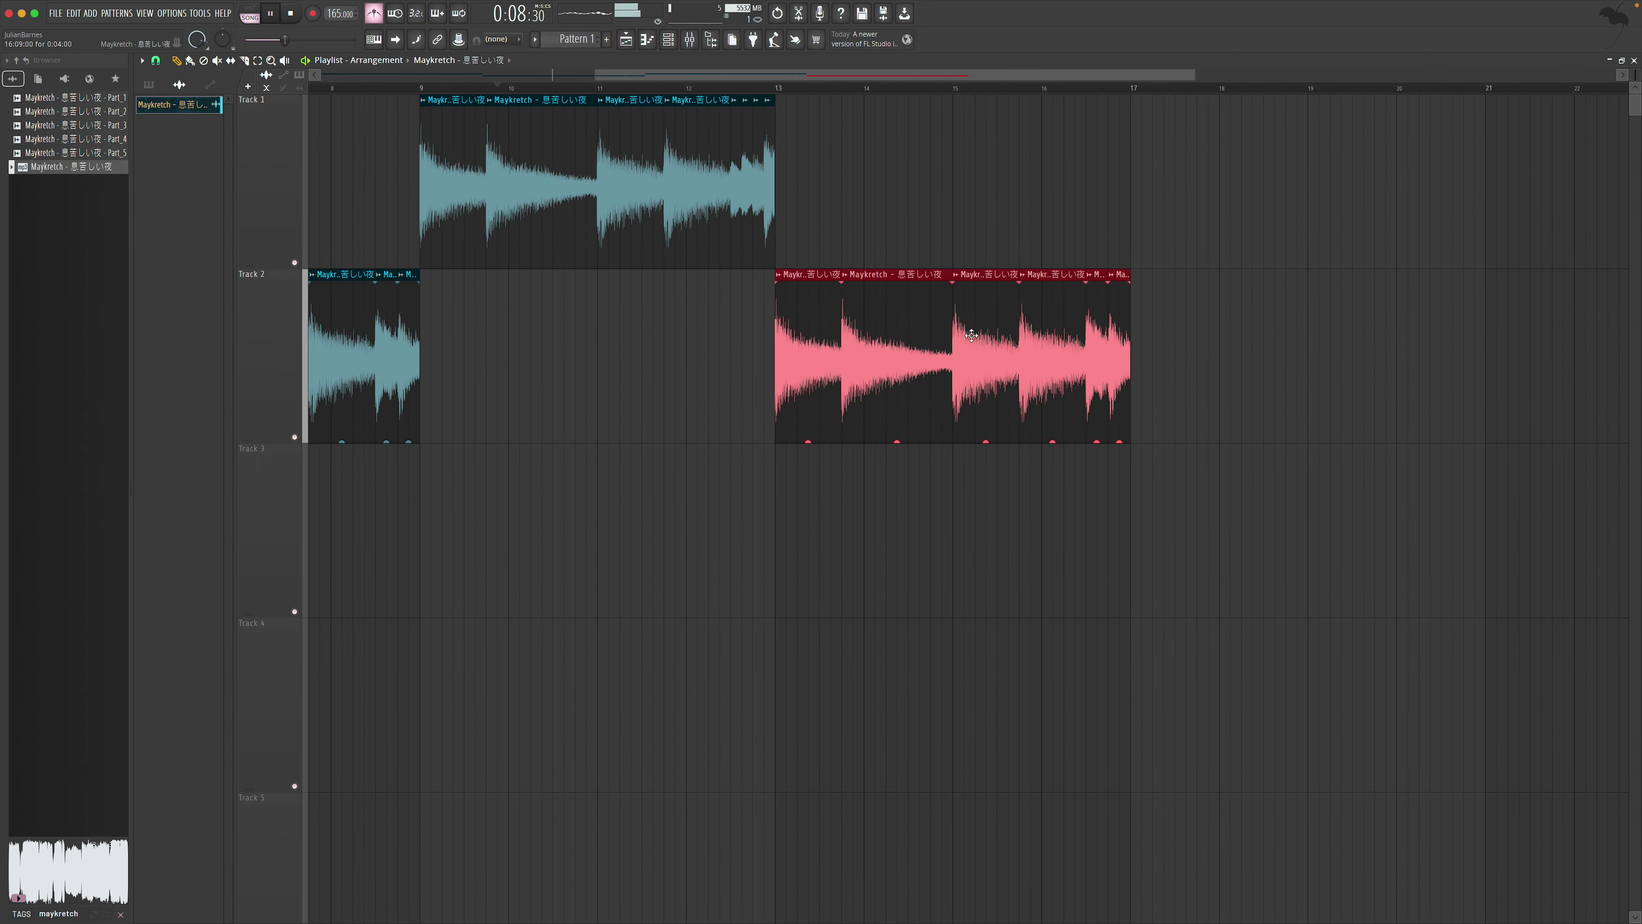
Examine and listen to the last bars of the duplicated track 2 loop before bar 17
{"action": "left_click_drag", "start_coordinate": [440, 140], "coordinate": [1103, 440]}
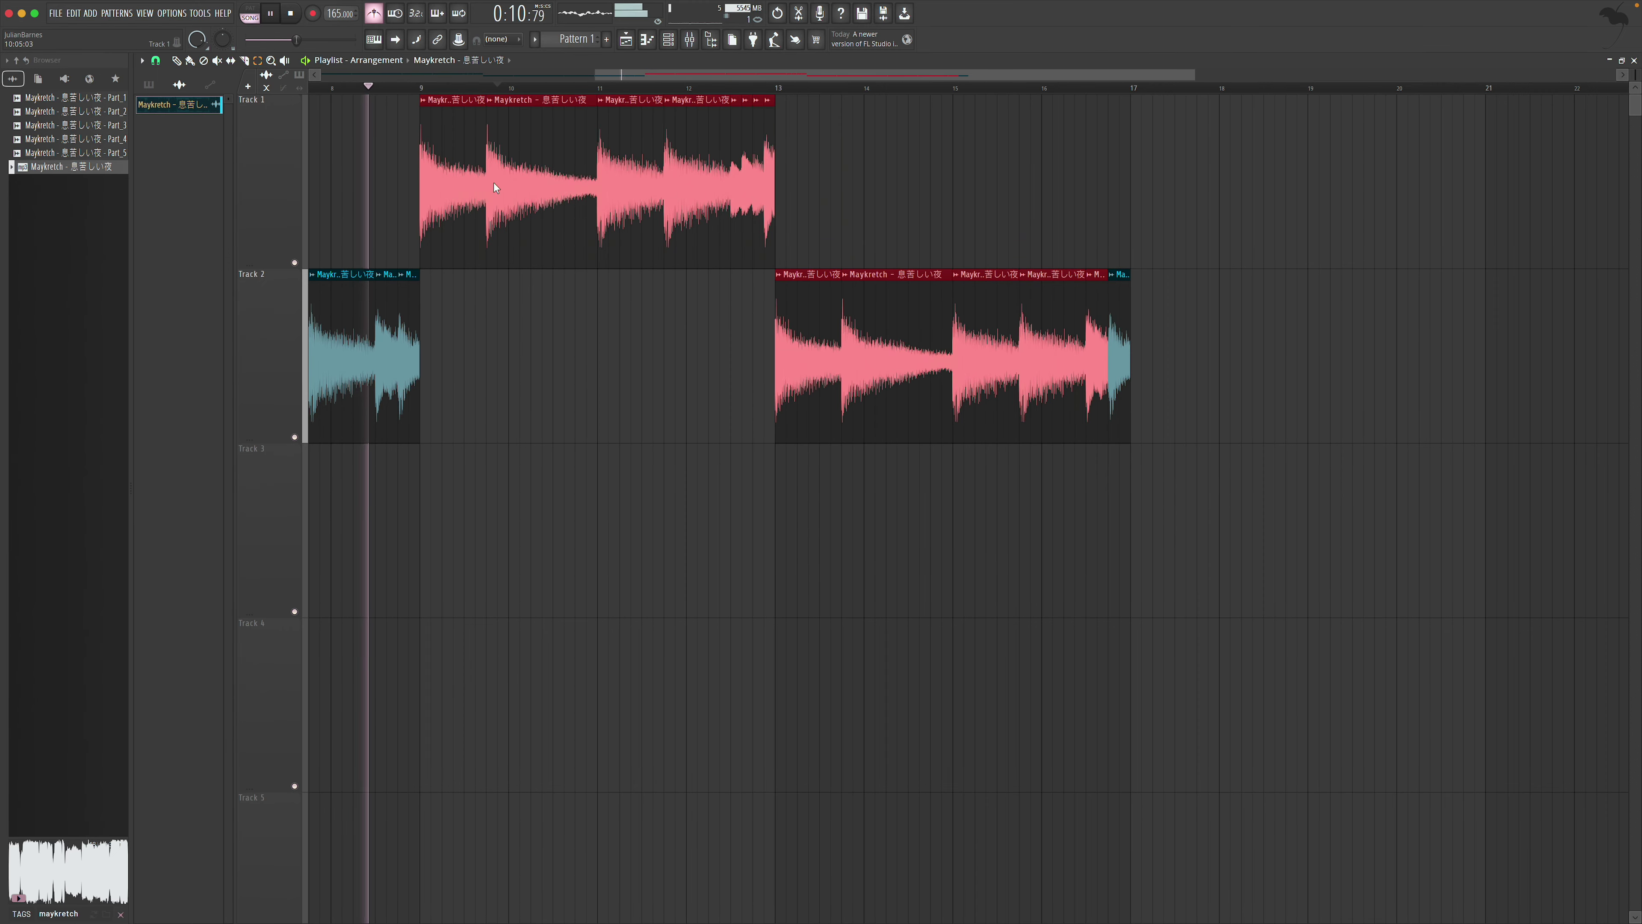
{"action": "left_click", "coordinate": [895, 187]}
{"action": "left_click", "coordinate": [270, 60]}
{"action": "left_click_drag", "start_coordinate": [878, 323], "coordinate": [1421, 529]}
{"action": "scroll", "coordinate": [800, 225], "scroll_direction": "right", "scroll_amount": 2}
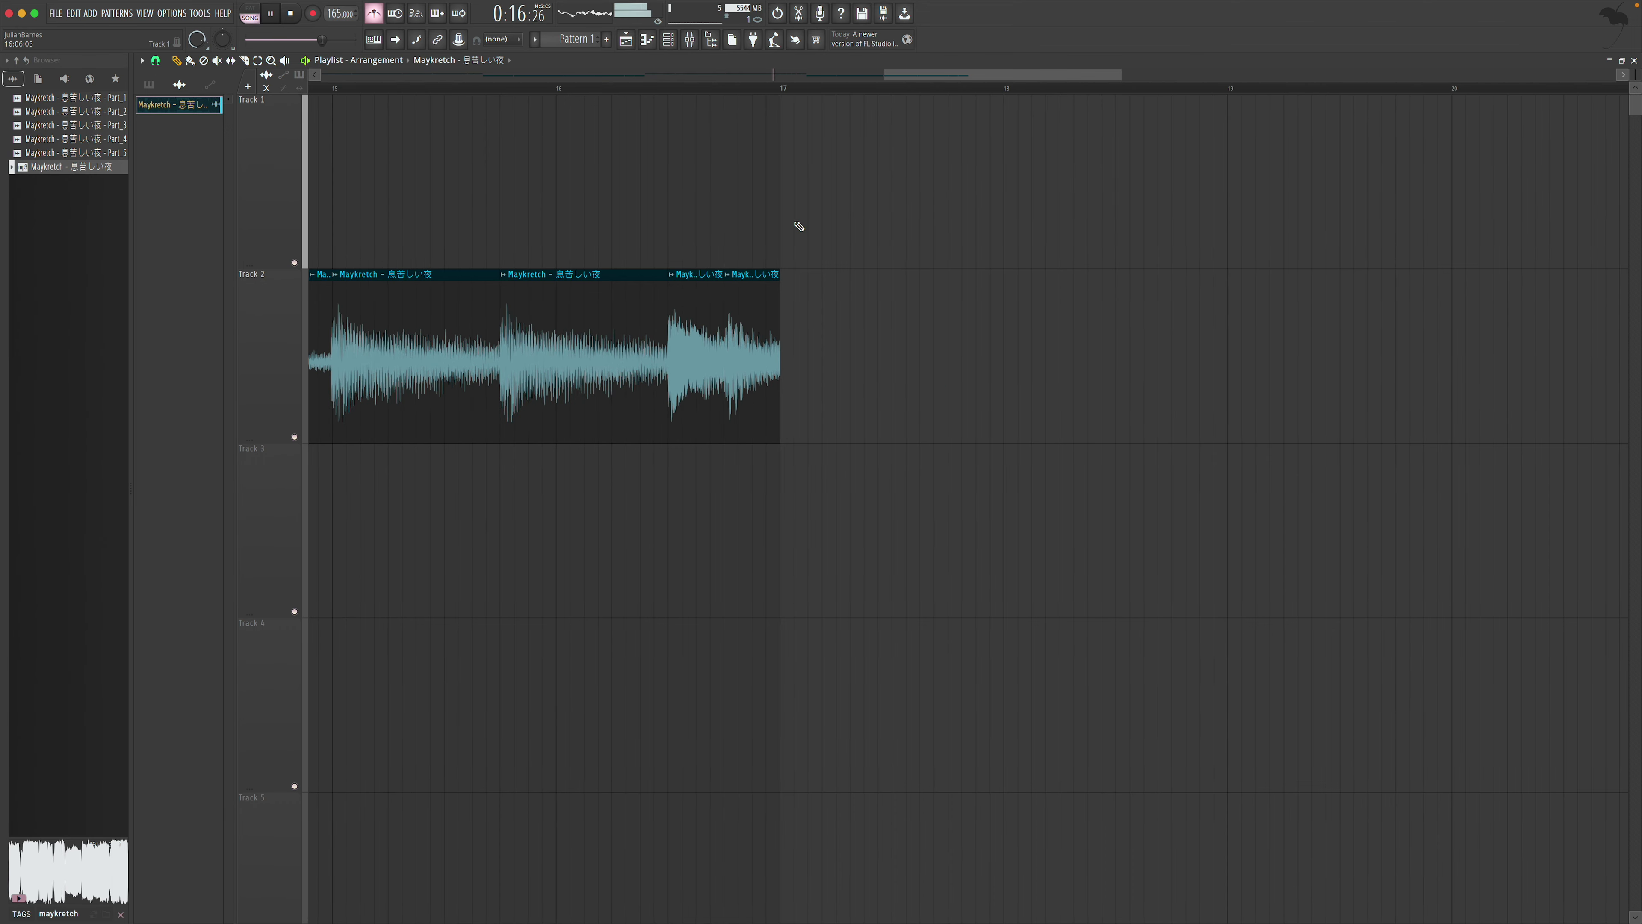
{"action": "left_click_drag", "start_coordinate": [895, 76], "coordinate": [841, 92]}
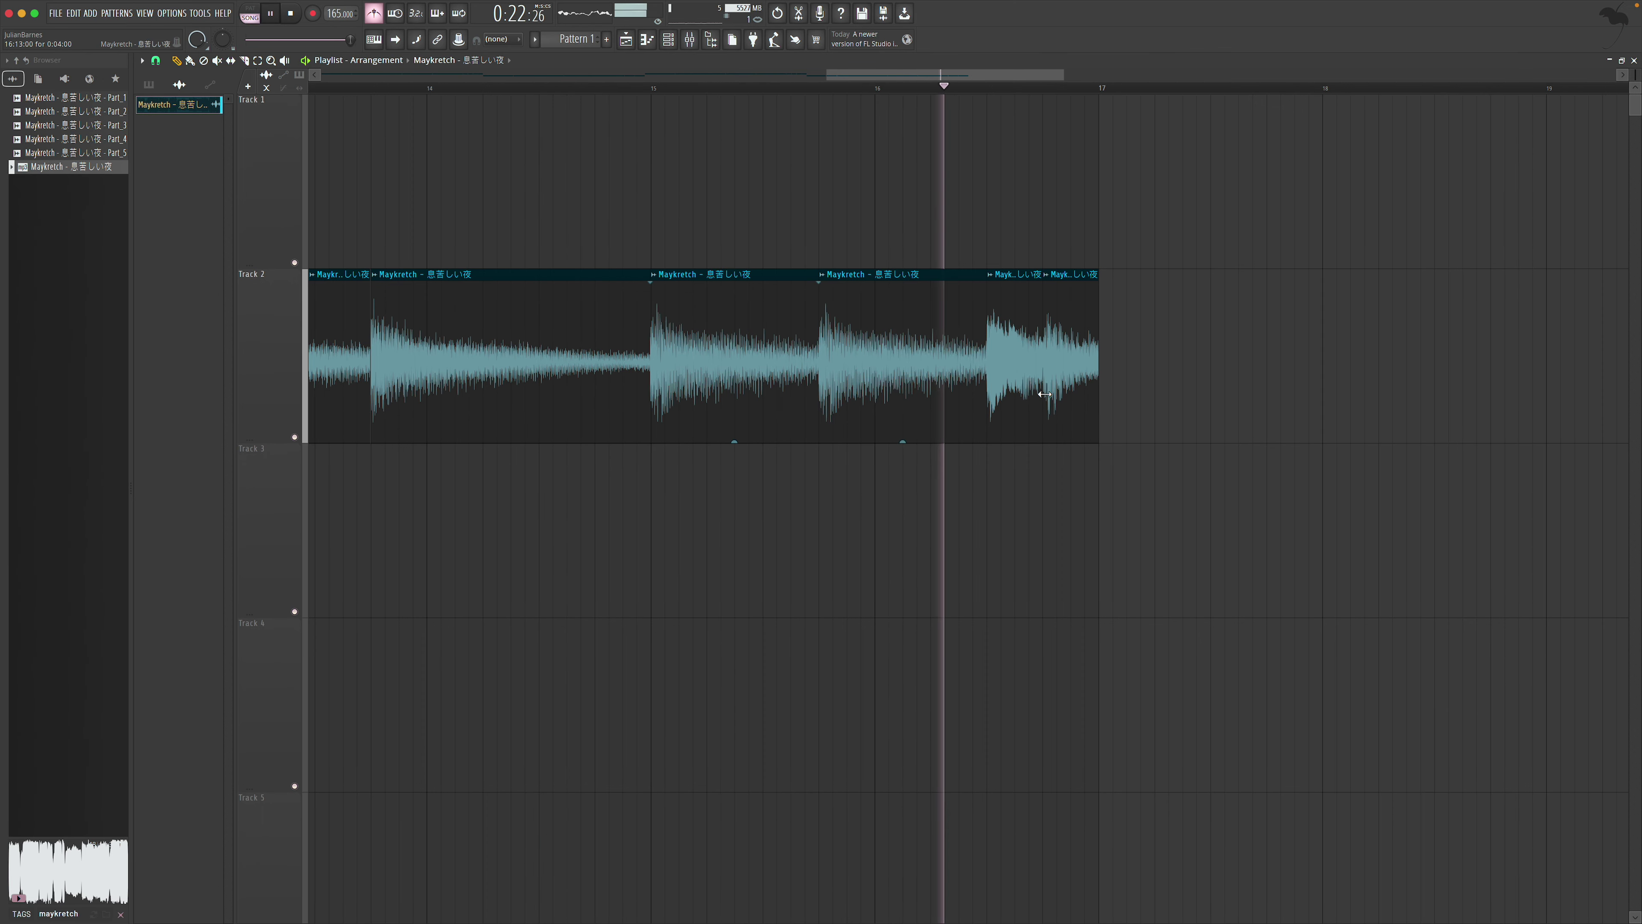
{"action": "key", "text": "space"}
Move the clip on beat 3 of bar 16 past bar 17, lengthen it to expose further hits and play them
{"action": "scroll", "coordinate": [1059, 360], "scroll_direction": "right", "scroll_amount": 4}
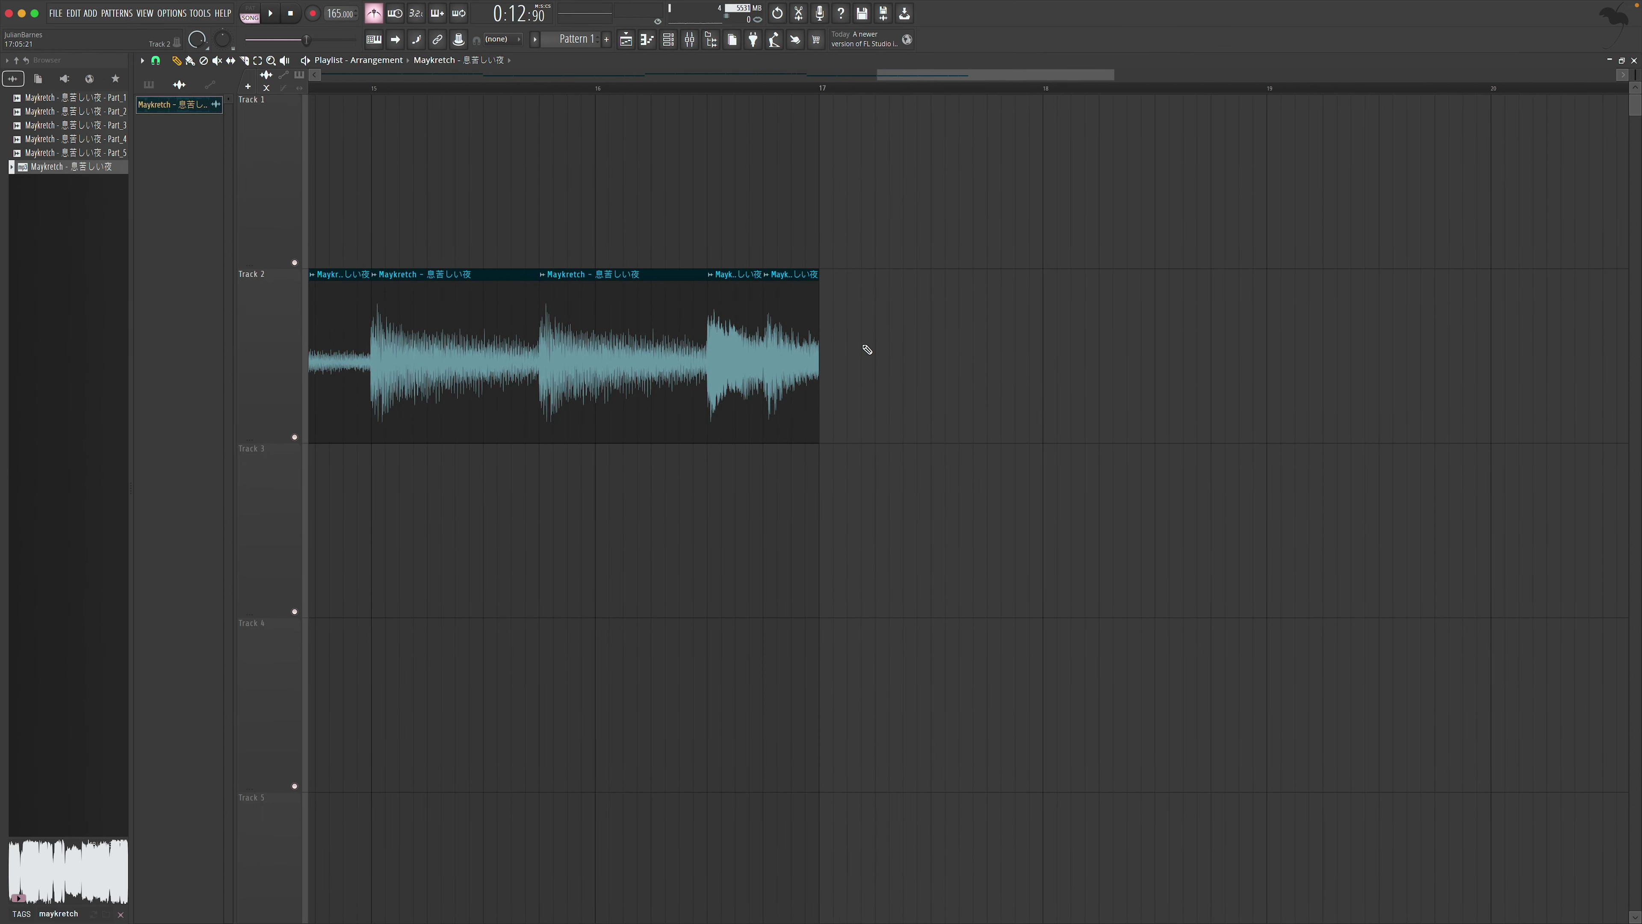
{"action": "left_click_drag", "start_coordinate": [727, 339], "coordinate": [903, 351]}
{"action": "scroll", "coordinate": [1046, 221], "scroll_direction": "right", "scroll_amount": 10}
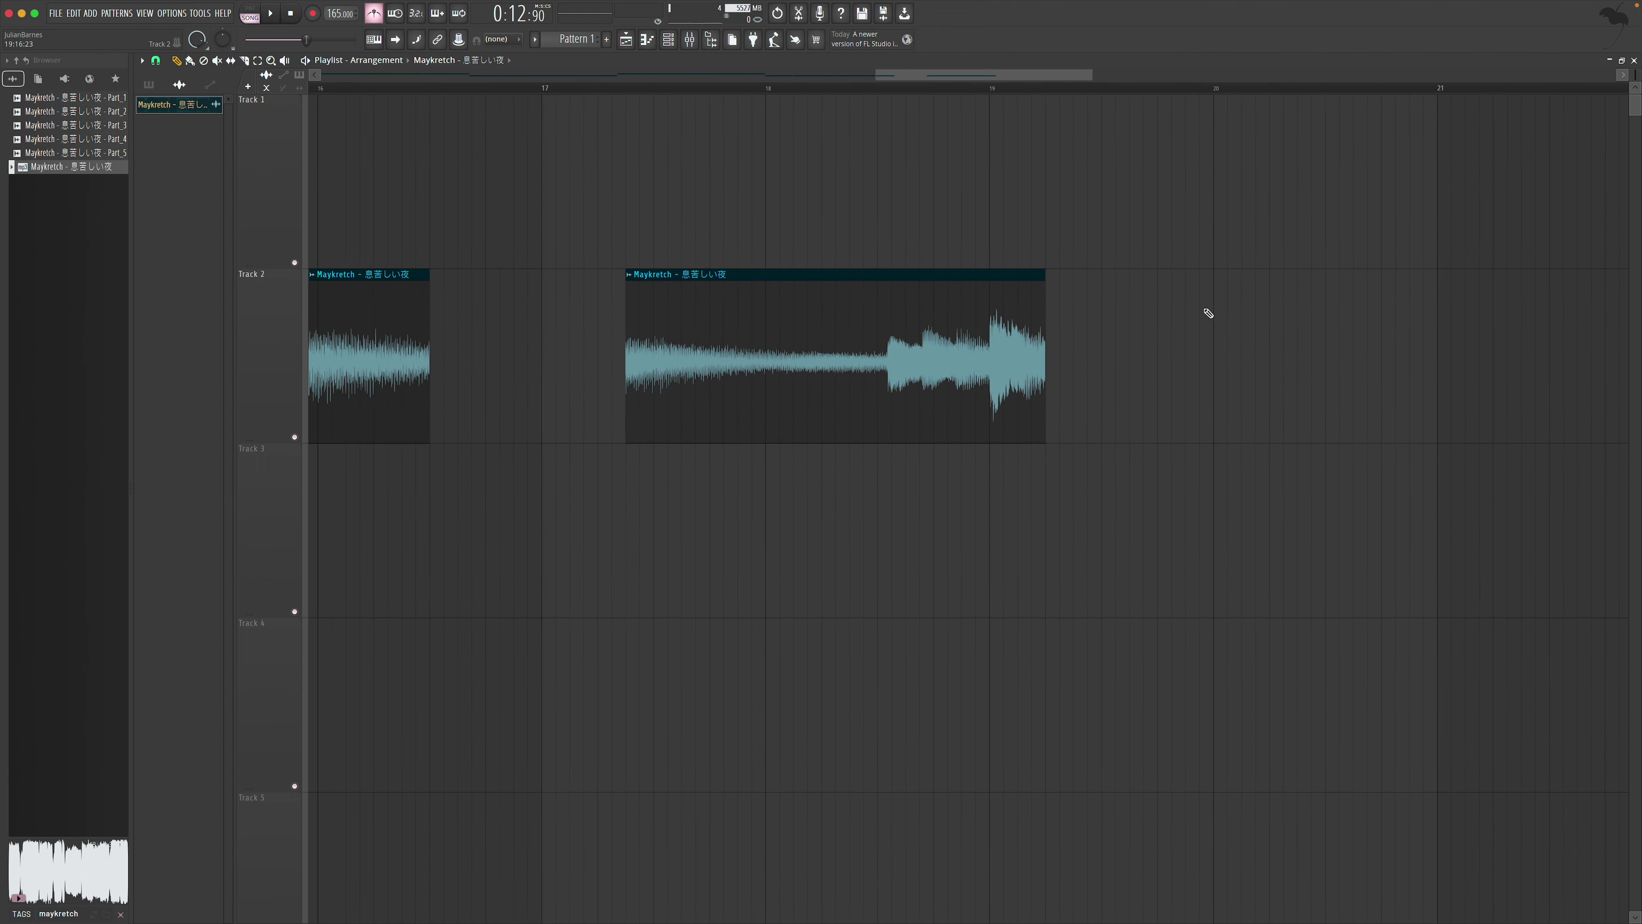
{"action": "left_click_drag", "start_coordinate": [572, 321], "coordinate": [1545, 321]}
{"action": "left_click", "coordinate": [1091, 89]}
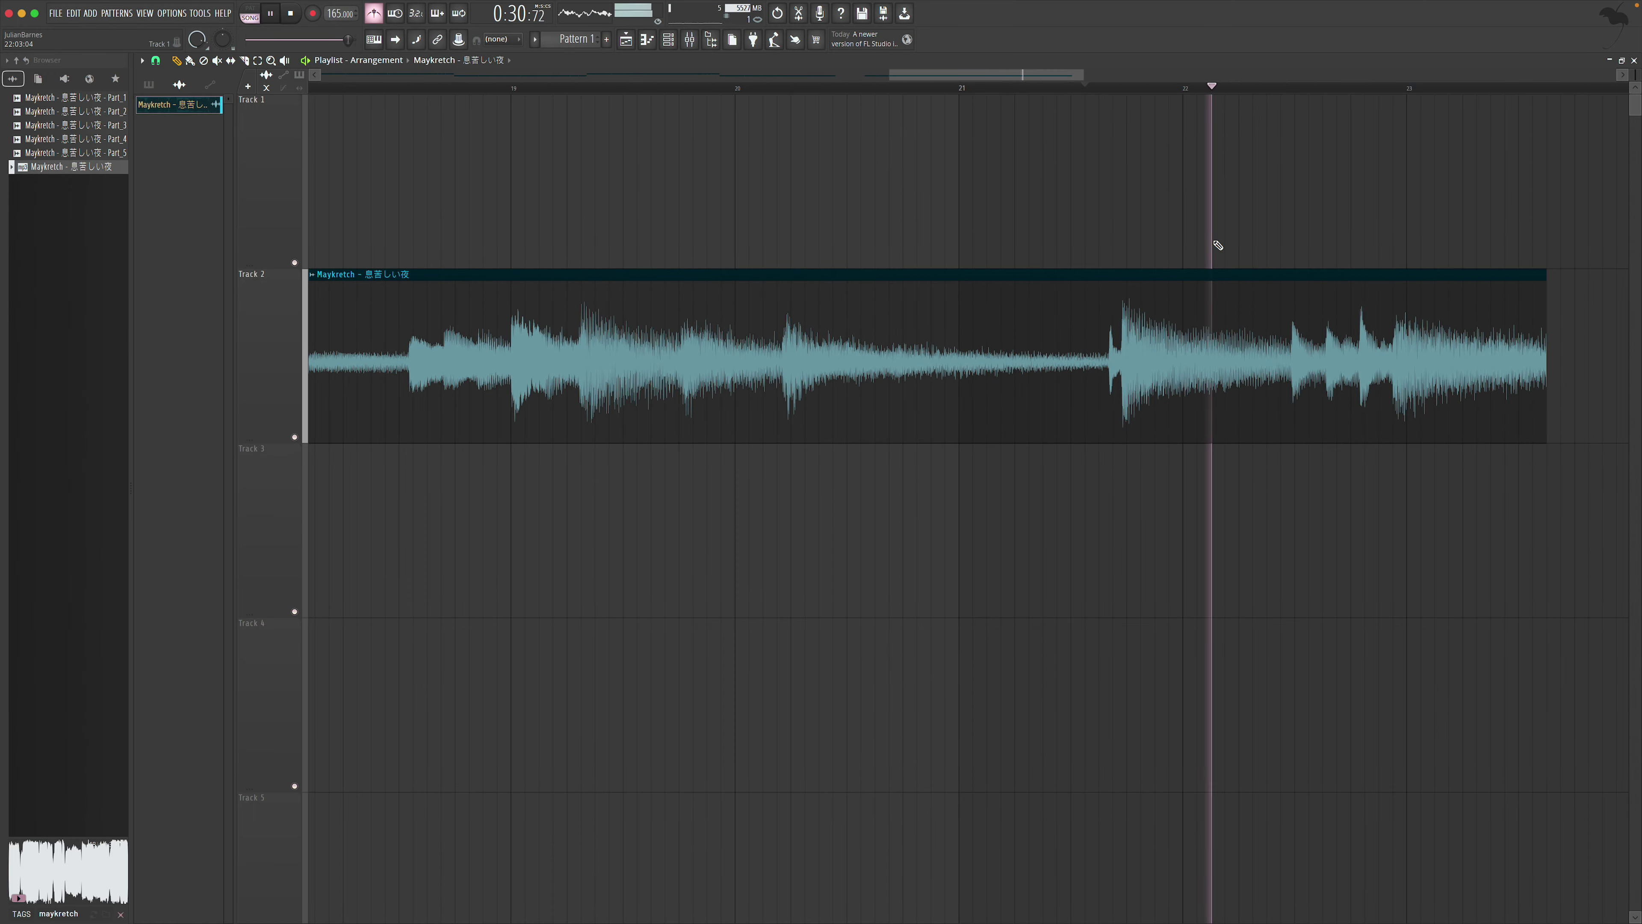
Lengthen the Maykretch clip on track 2 to about bar 26 and play the newly exposed part
{"action": "scroll", "coordinate": [854, 202], "scroll_direction": "right", "scroll_amount": 8}
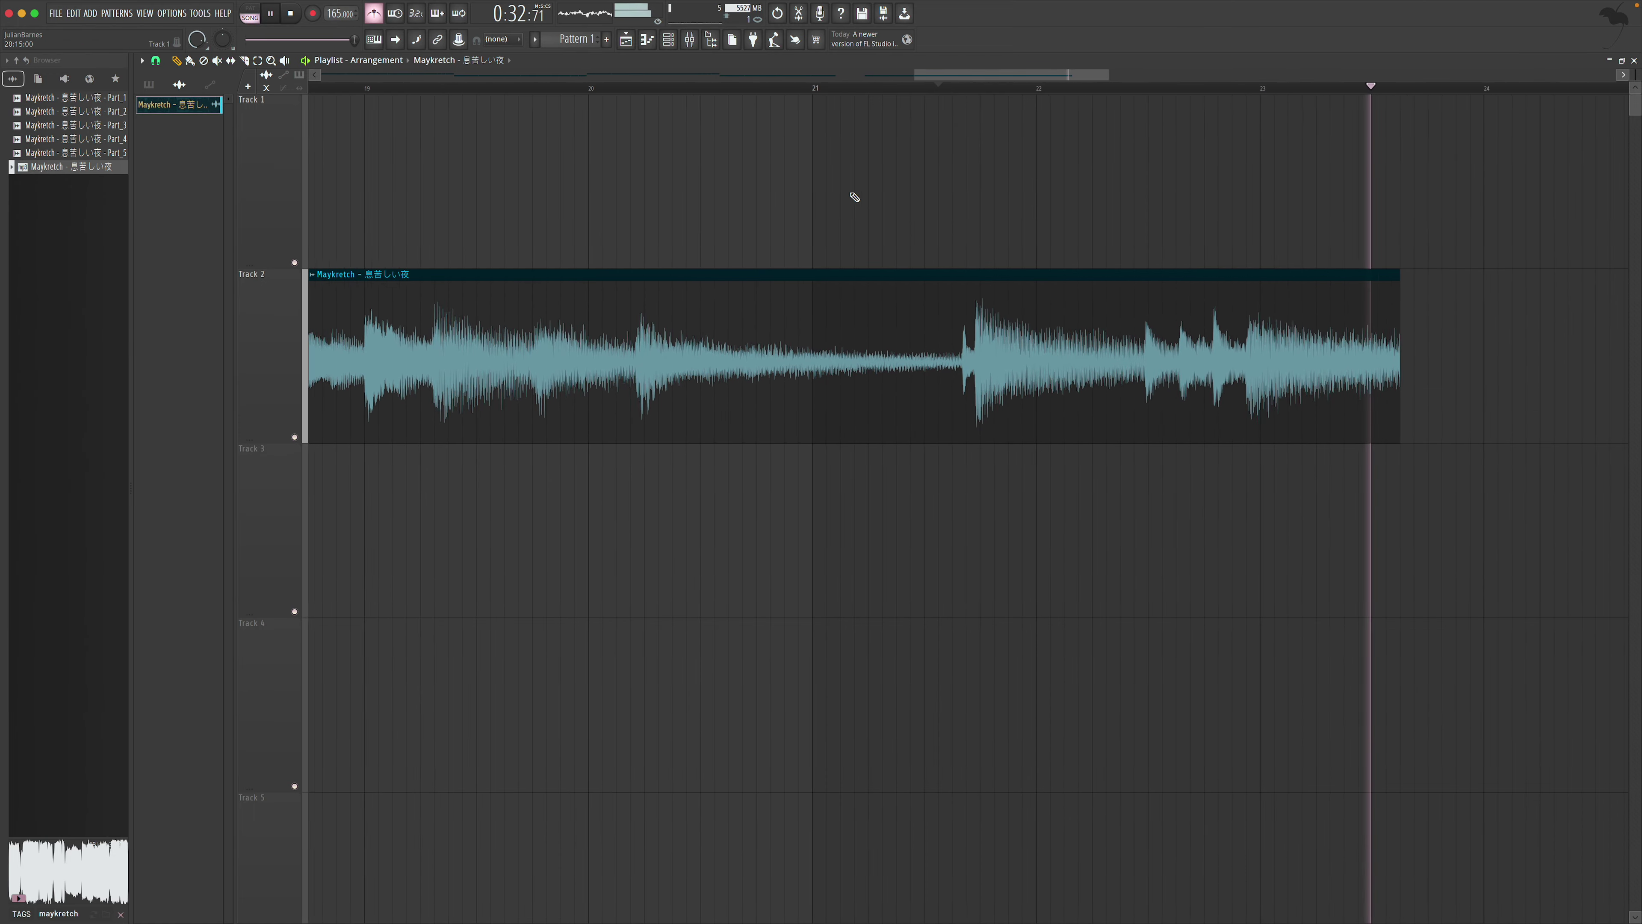
{"action": "key", "text": "space"}
{"action": "scroll", "coordinate": [1085, 315], "scroll_direction": "right", "scroll_amount": 2}
{"action": "key", "text": "space"}
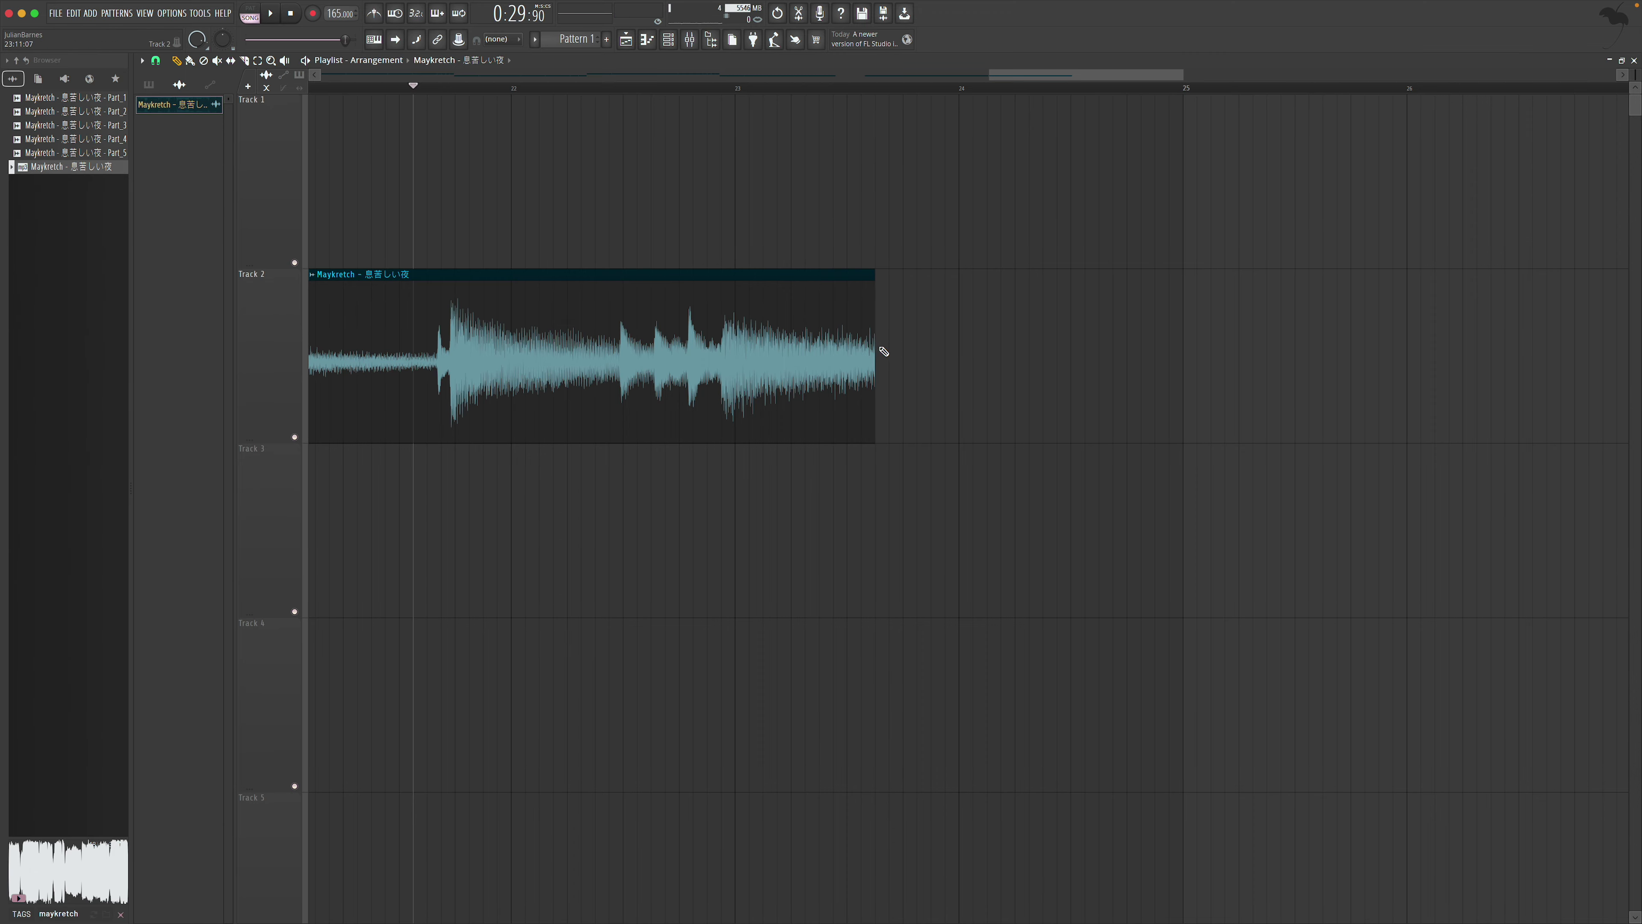
{"action": "left_click_drag", "start_coordinate": [874, 348], "coordinate": [1573, 334]}
{"action": "key", "text": "space"}
{"action": "left_click", "coordinate": [959, 88]}
{"action": "scroll", "coordinate": [1053, 161], "scroll_direction": "right", "scroll_amount": 4}
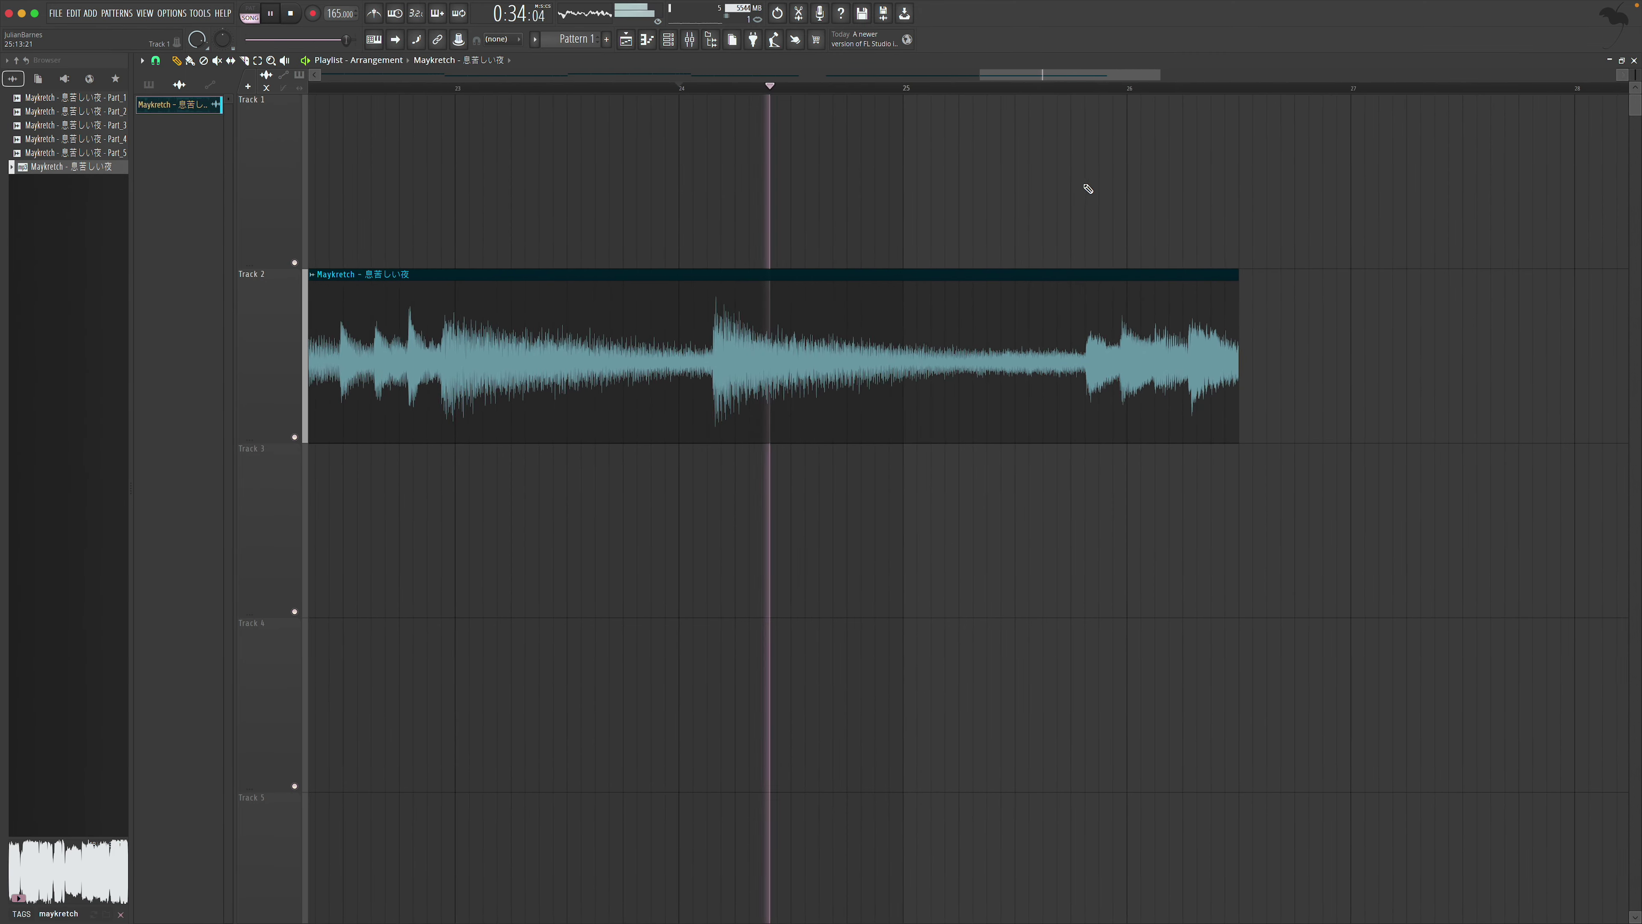
Lengthen the track 2 clip past bar 29 and on to just before bar 33, playing the added audio
{"action": "scroll", "coordinate": [1067, 214], "scroll_direction": "right", "scroll_amount": 8}
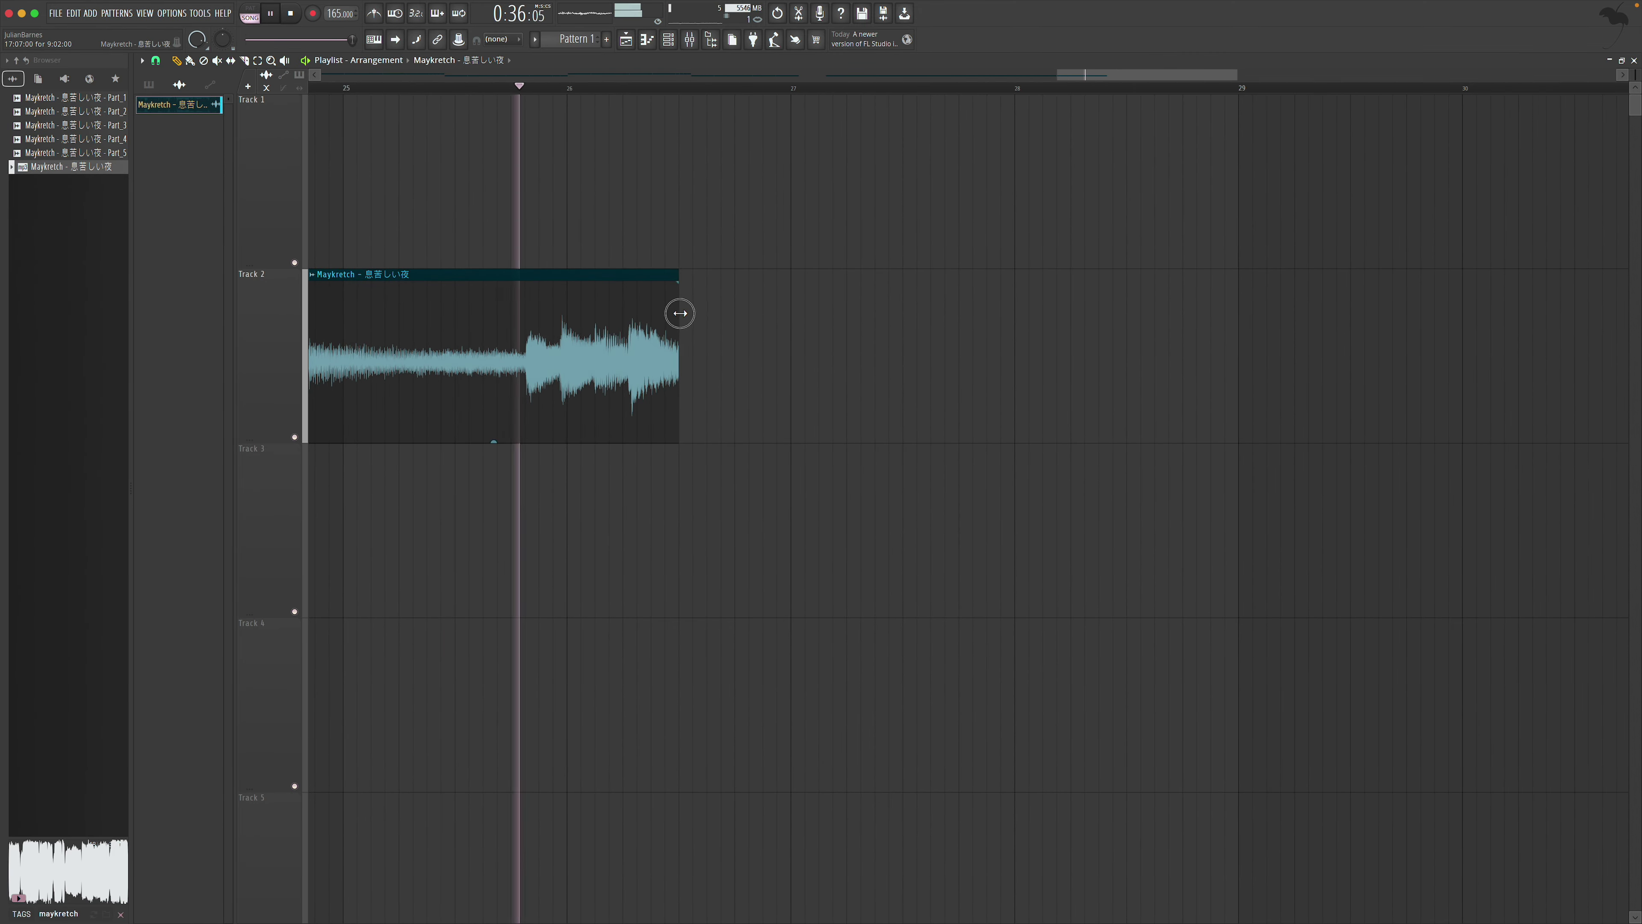
{"action": "left_click_drag", "start_coordinate": [680, 313], "coordinate": [1272, 327]}
{"action": "scroll", "coordinate": [1276, 330], "scroll_direction": "right", "scroll_amount": 5}
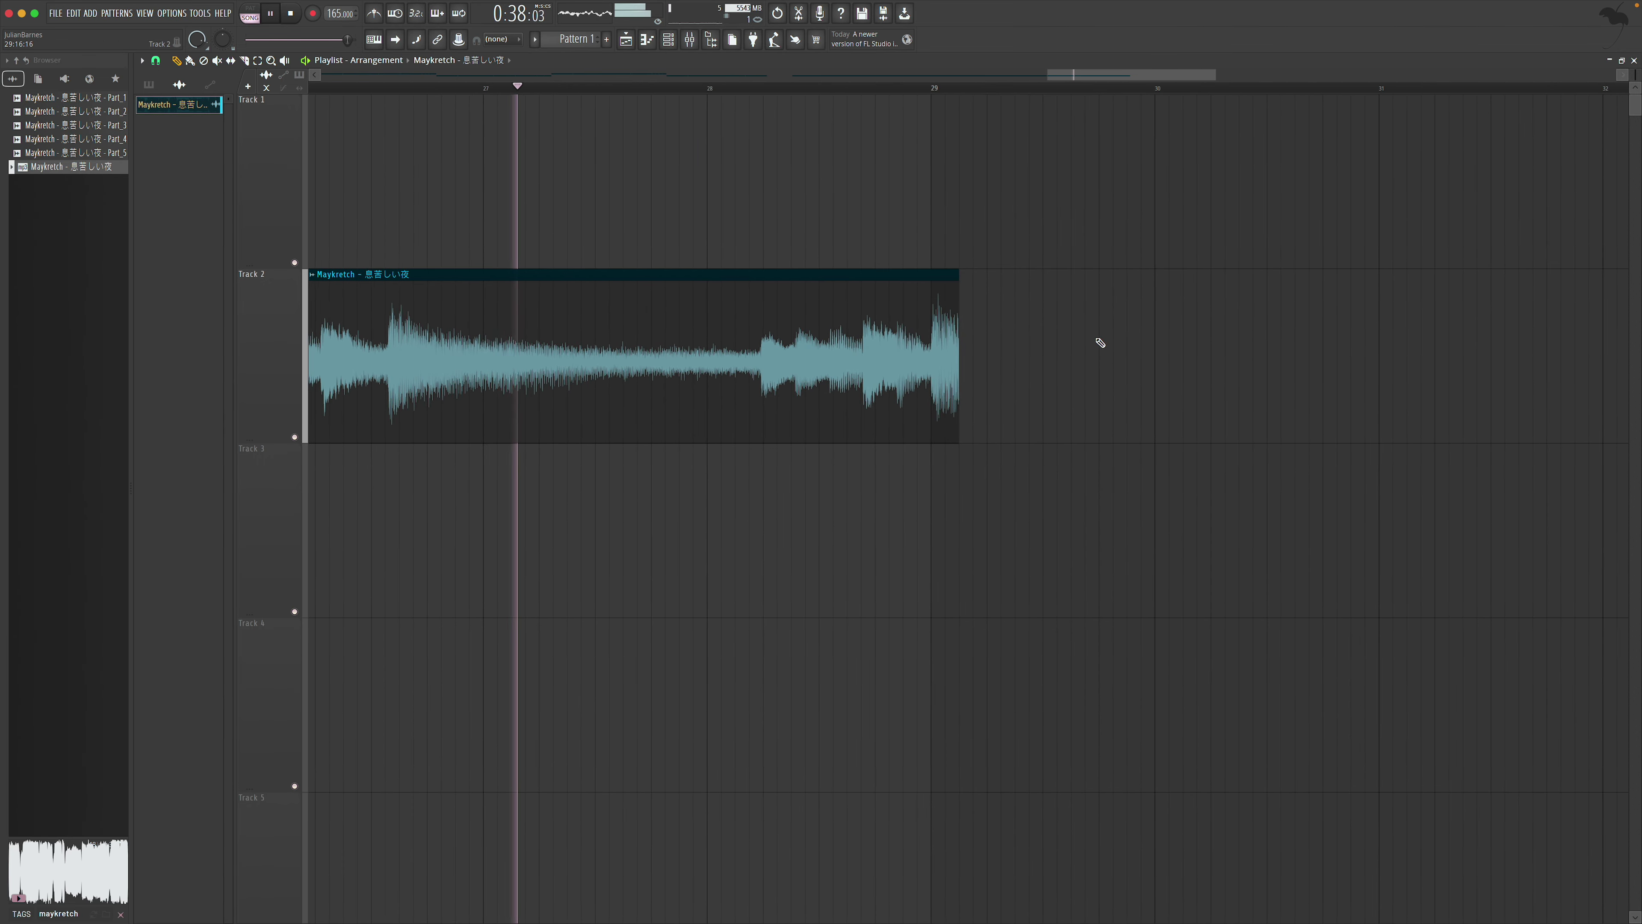
{"action": "key", "text": "space"}
{"action": "scroll", "coordinate": [1046, 337], "scroll_direction": "right", "scroll_amount": 3}
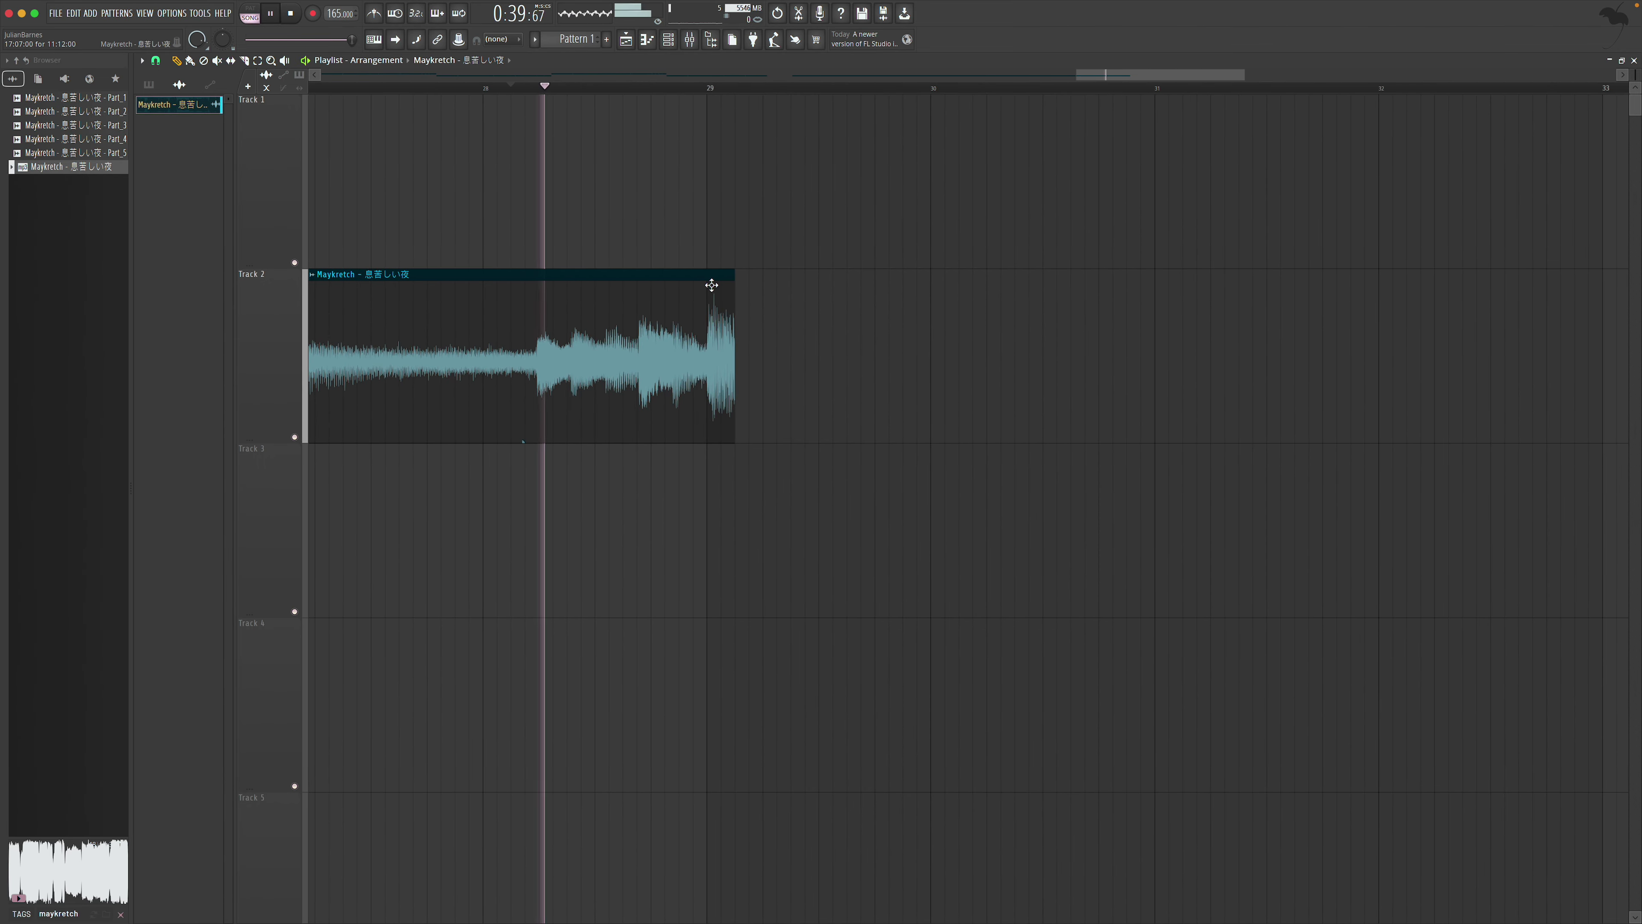
{"action": "left_click_drag", "start_coordinate": [734, 335], "coordinate": [1585, 329]}
{"action": "scroll", "coordinate": [1430, 316], "scroll_direction": "right", "scroll_amount": 9}
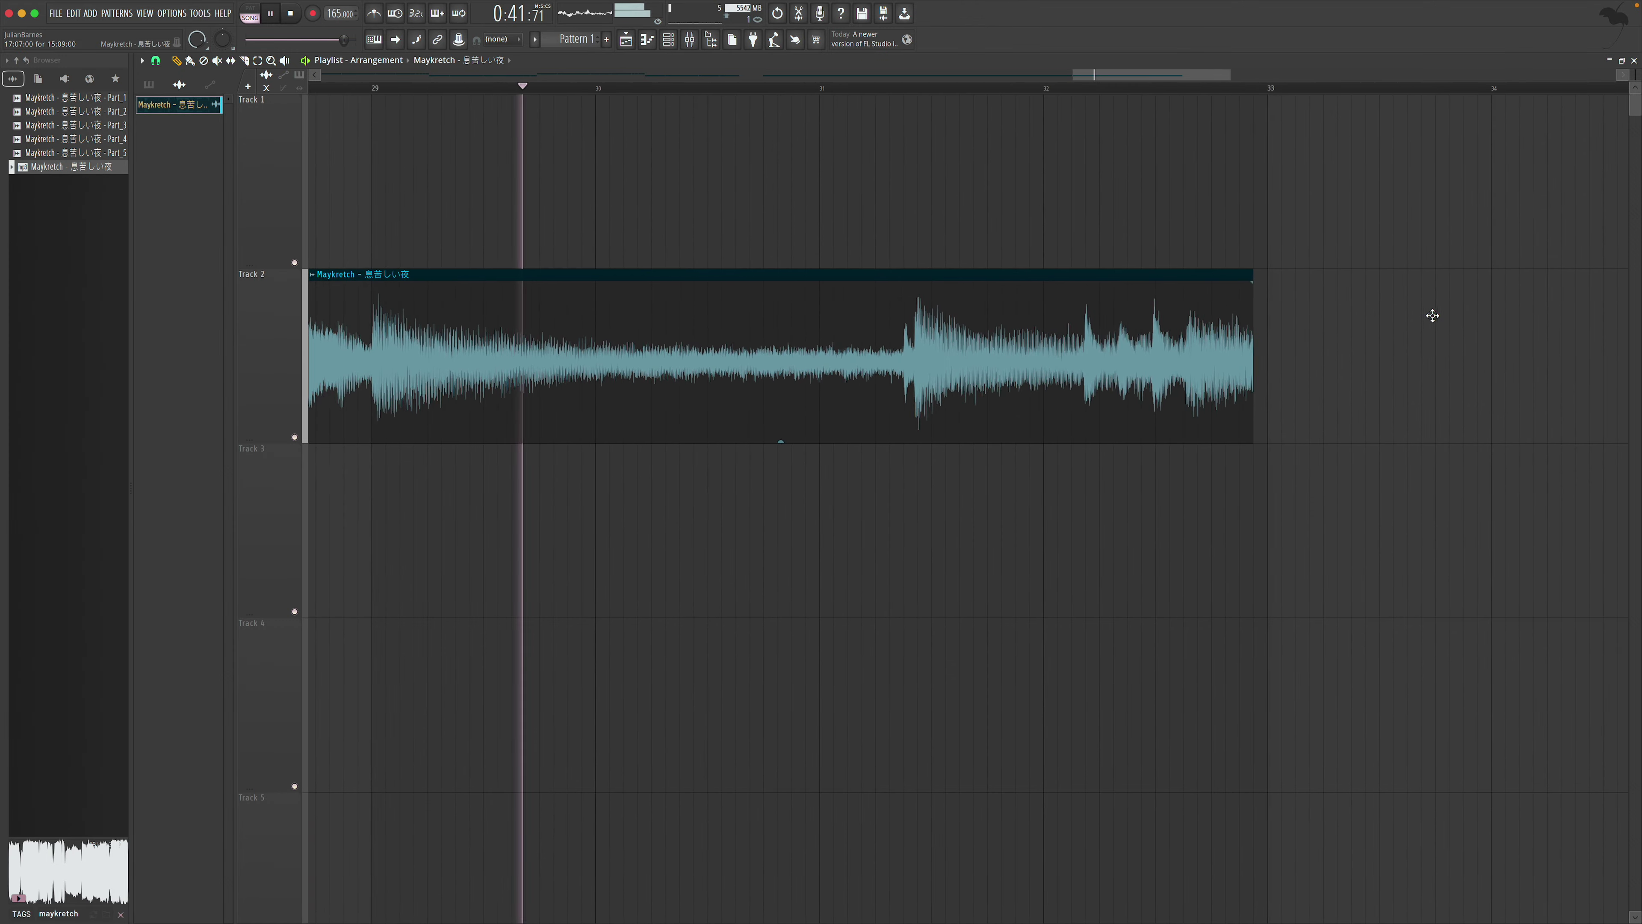
{"action": "key", "text": "space"}
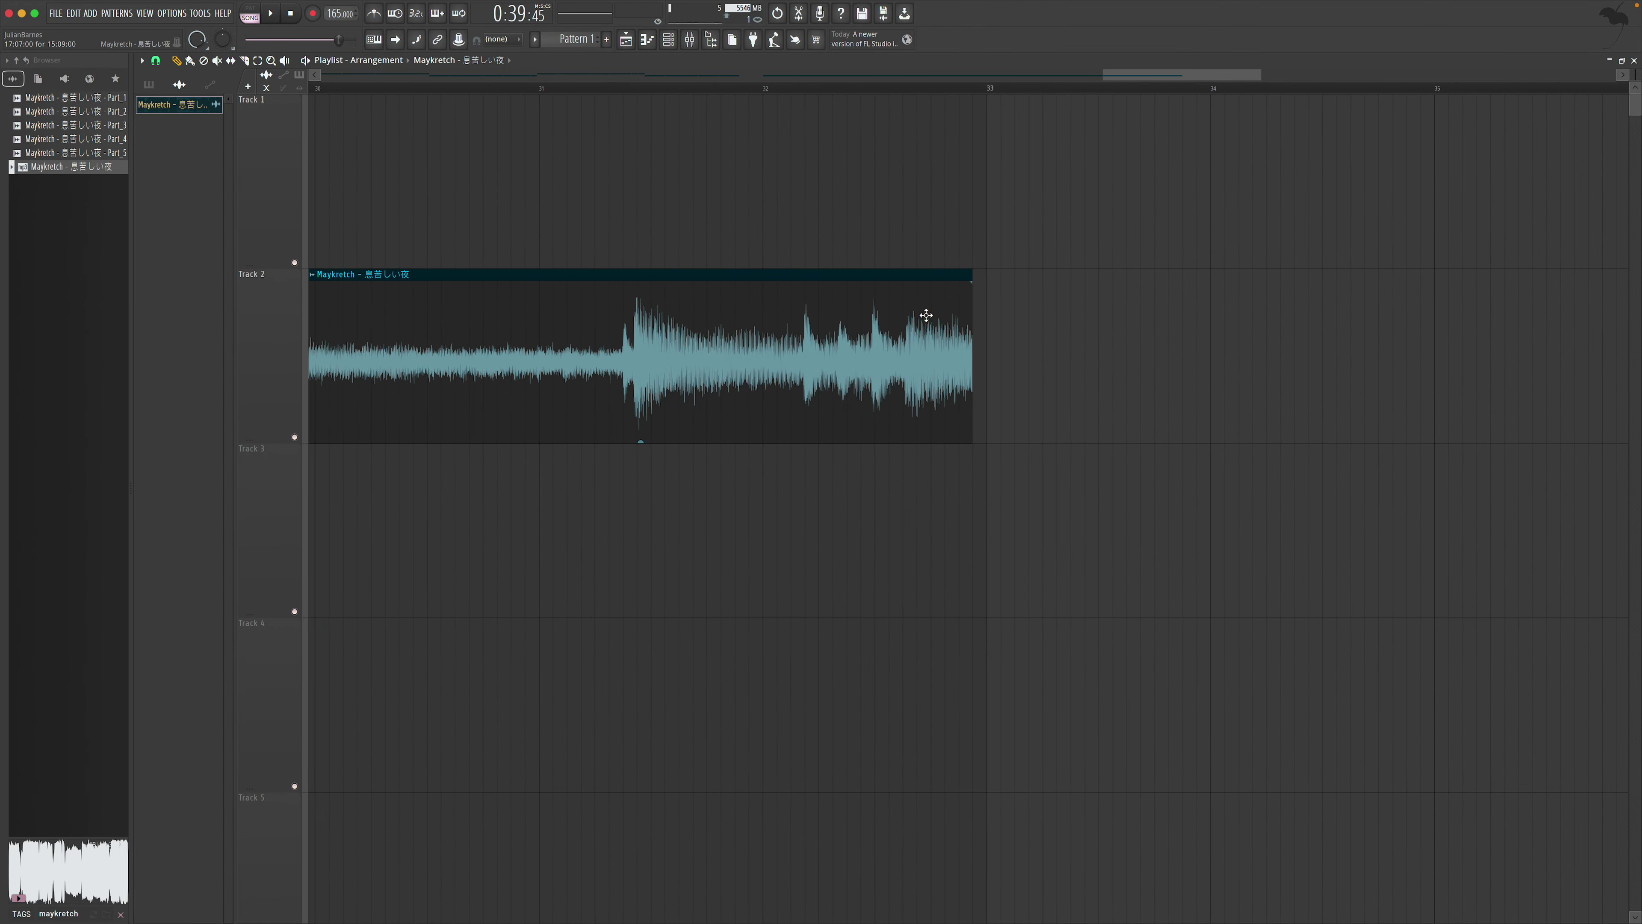
Lengthen the track 2 clip past bar 37 and play the hits from bar 33 onwards
{"action": "left_click_drag", "start_coordinate": [974, 320], "coordinate": [1628, 321]}
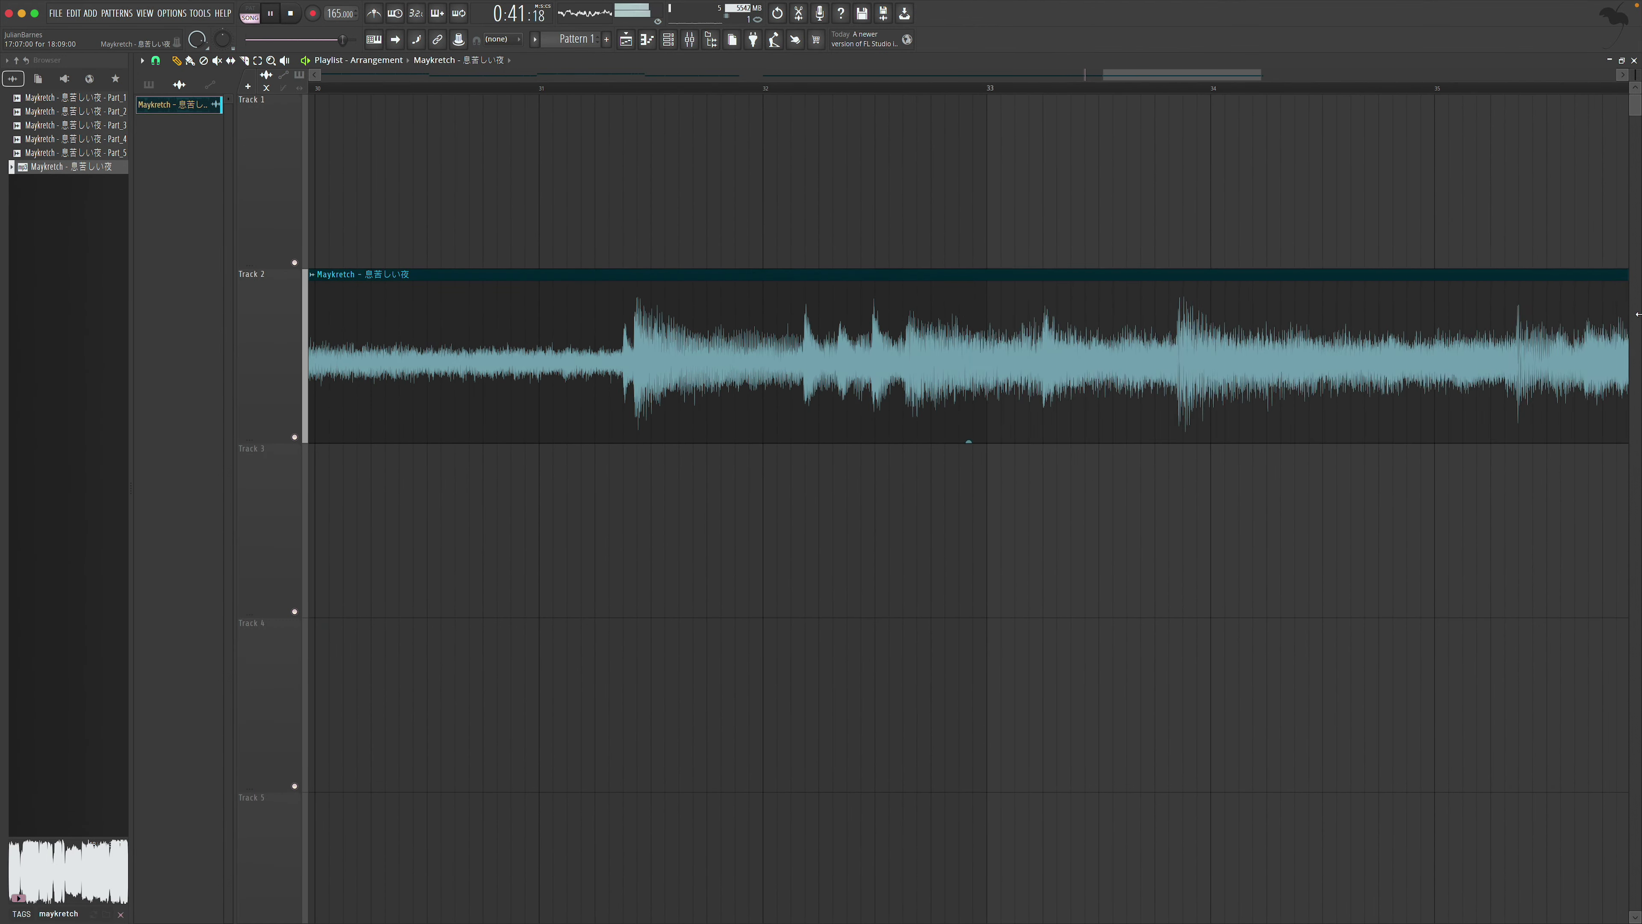
{"action": "left_click", "coordinate": [1070, 90]}
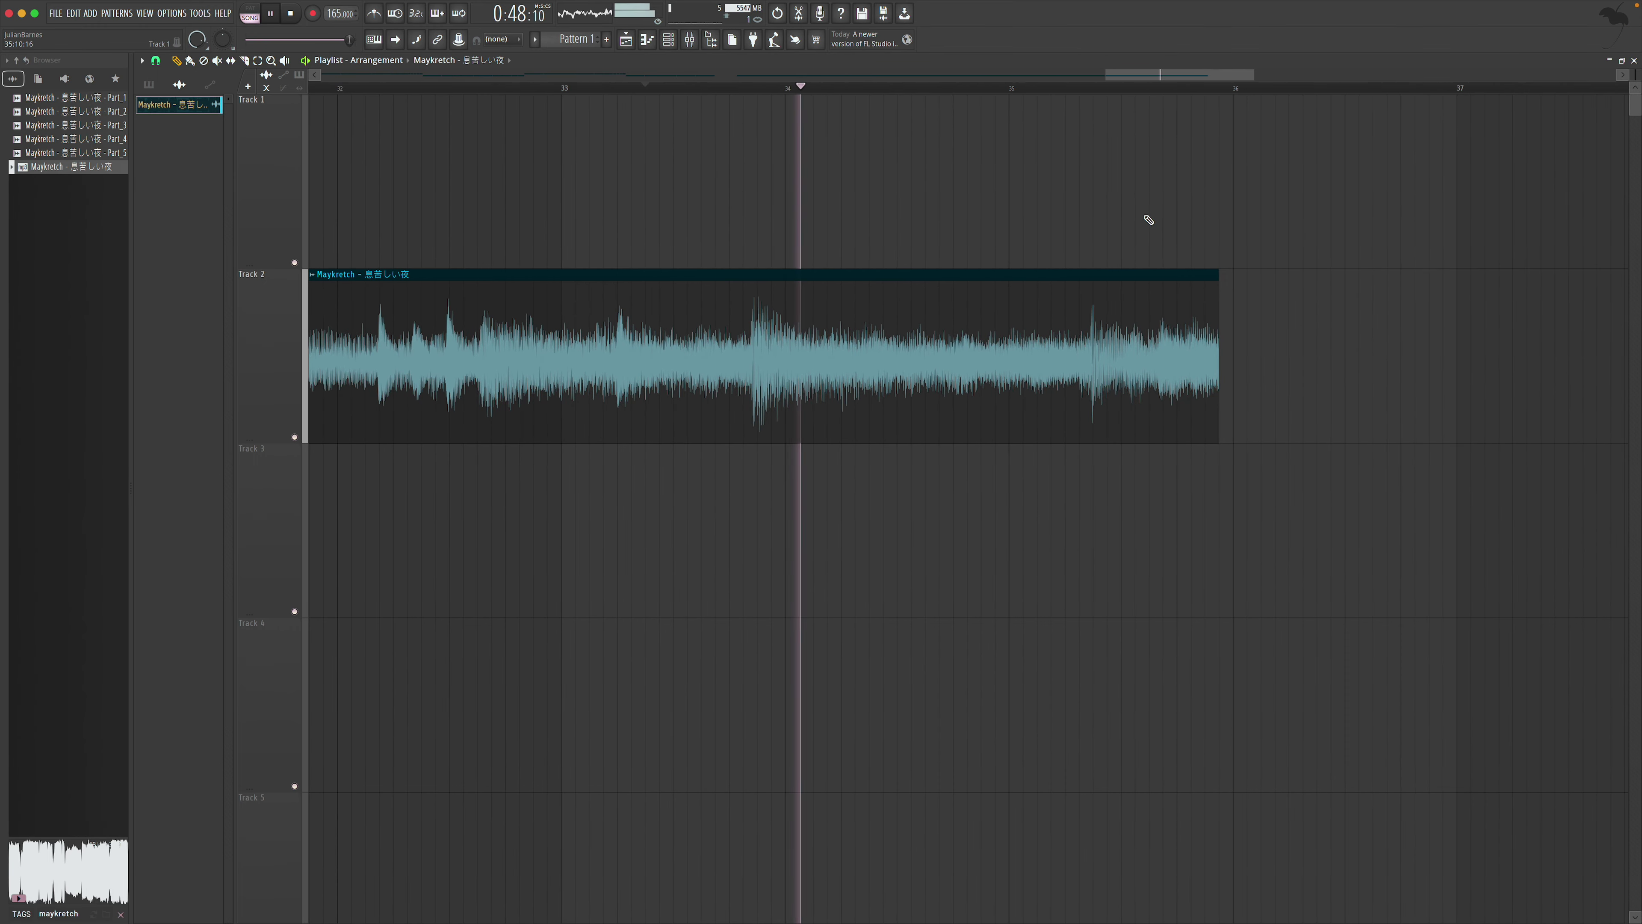
{"action": "left_click_drag", "start_coordinate": [1218, 318], "coordinate": [1577, 301]}
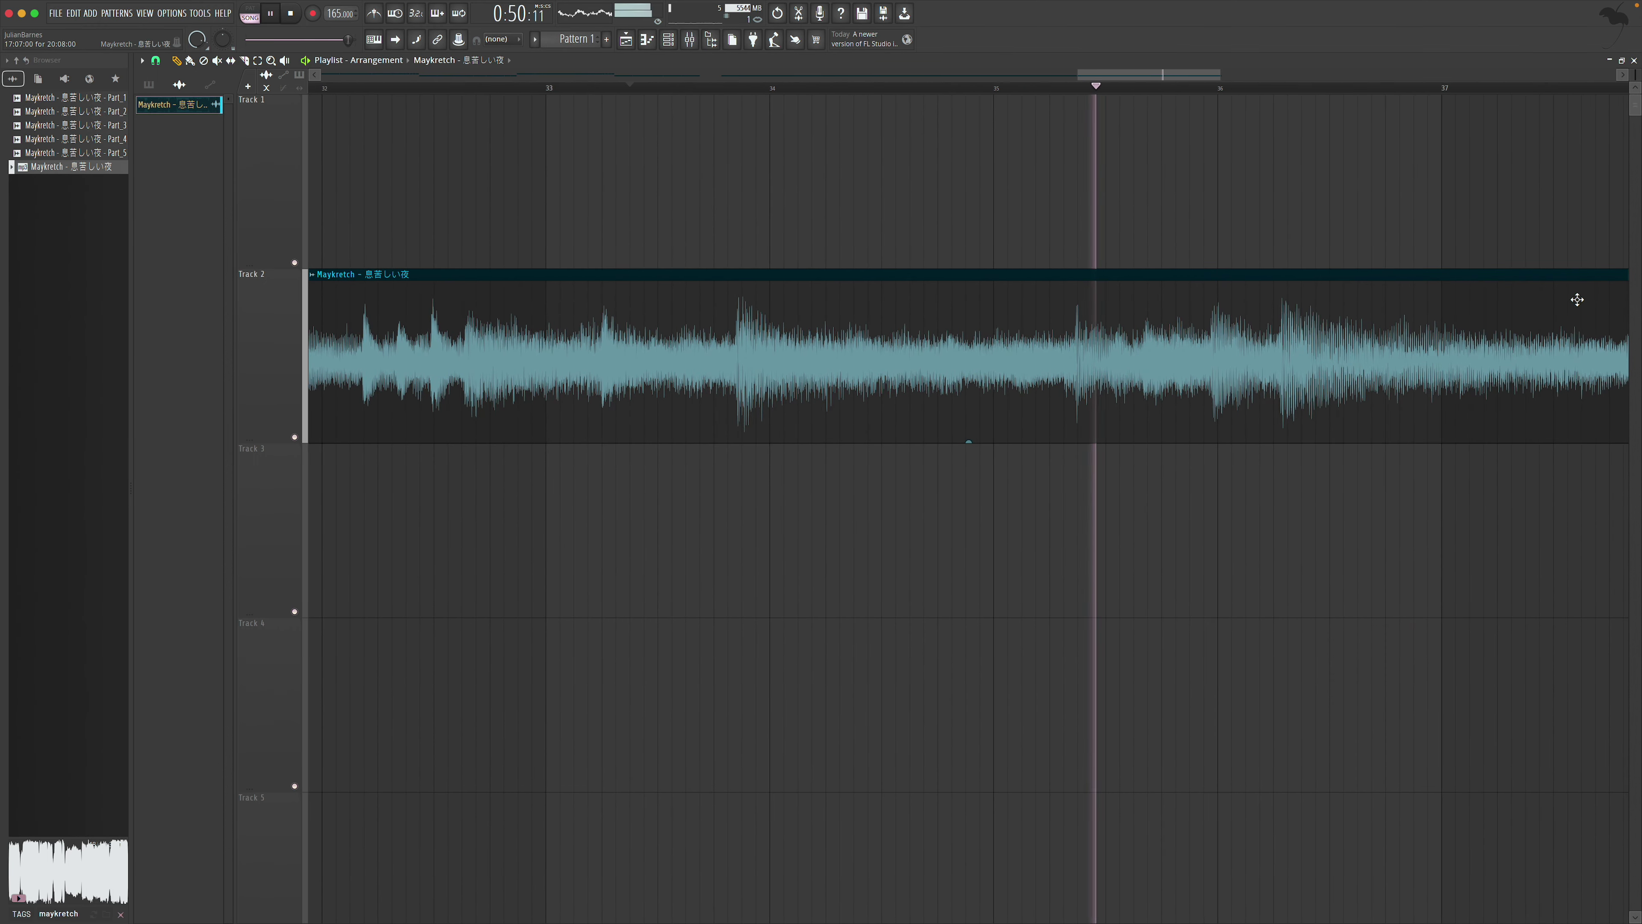
{"action": "key", "text": "space"}
Slice the track 2 clip at the strong hit just before bar 34
{"action": "left_click", "coordinate": [245, 61]}
{"action": "key", "text": "space"}
{"action": "mouse_move", "coordinate": [742, 412]}
{"action": "left_mouse_down"}
{"action": "mouse_move", "coordinate": [736, 312]}
{"action": "mouse_move", "coordinate": [748, 387]}
{"action": "left_mouse_up"}
{"action": "key", "text": "space"}
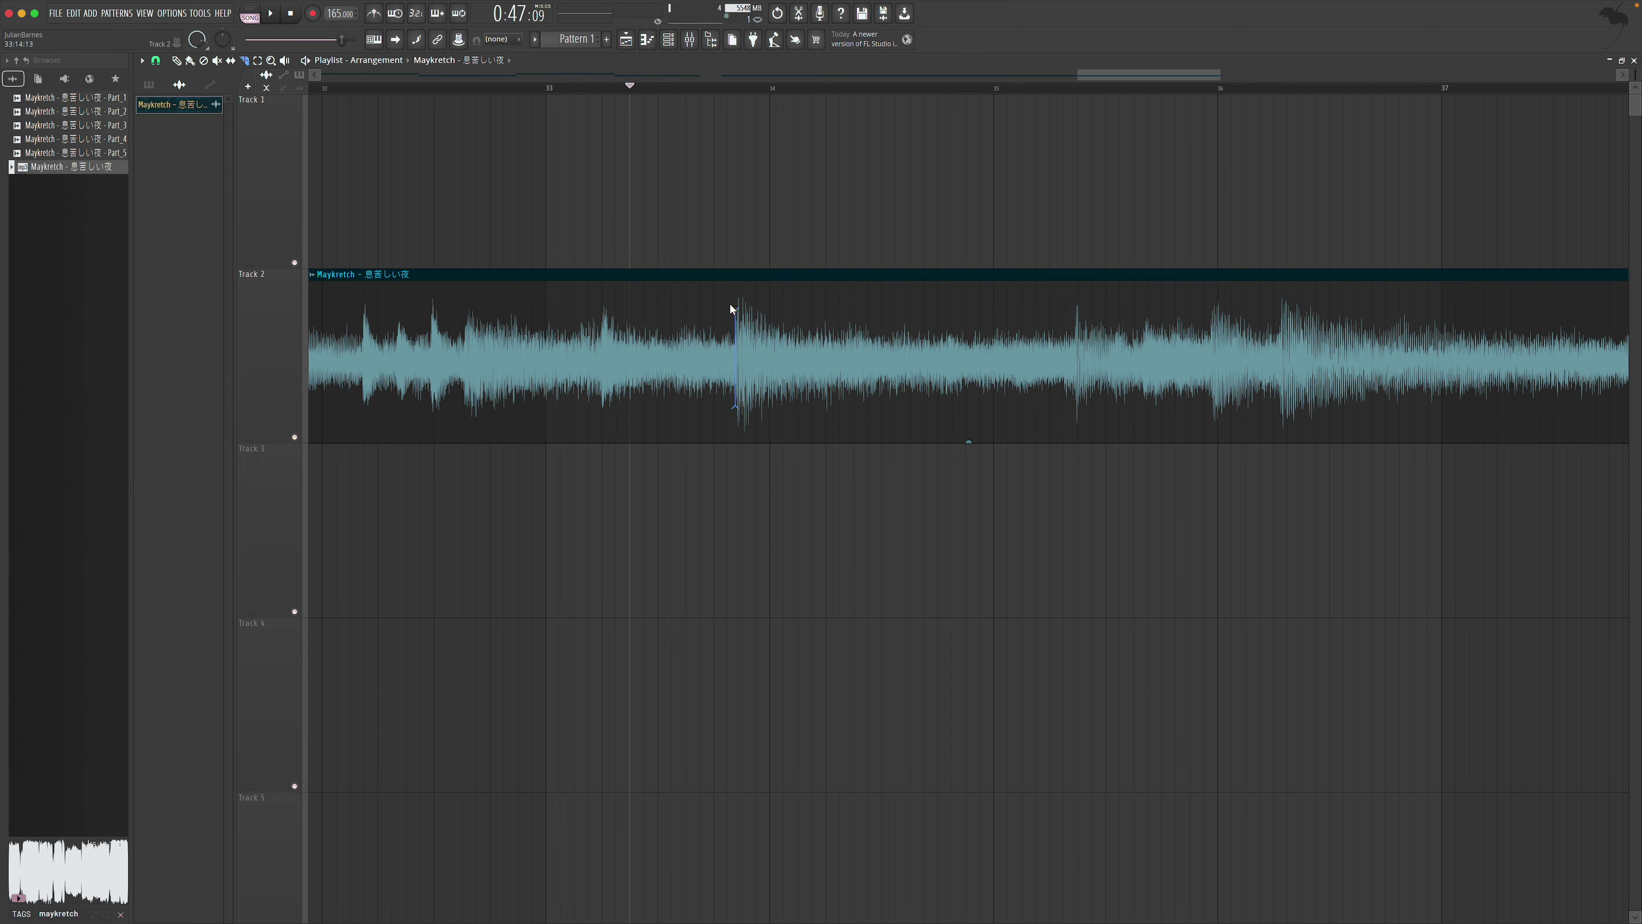
Play around the slice point before bar 34, then lengthen the second slice to about bar 52 and audition it
{"action": "left_click_drag", "start_coordinate": [1221, 77], "coordinate": [1277, 80]}
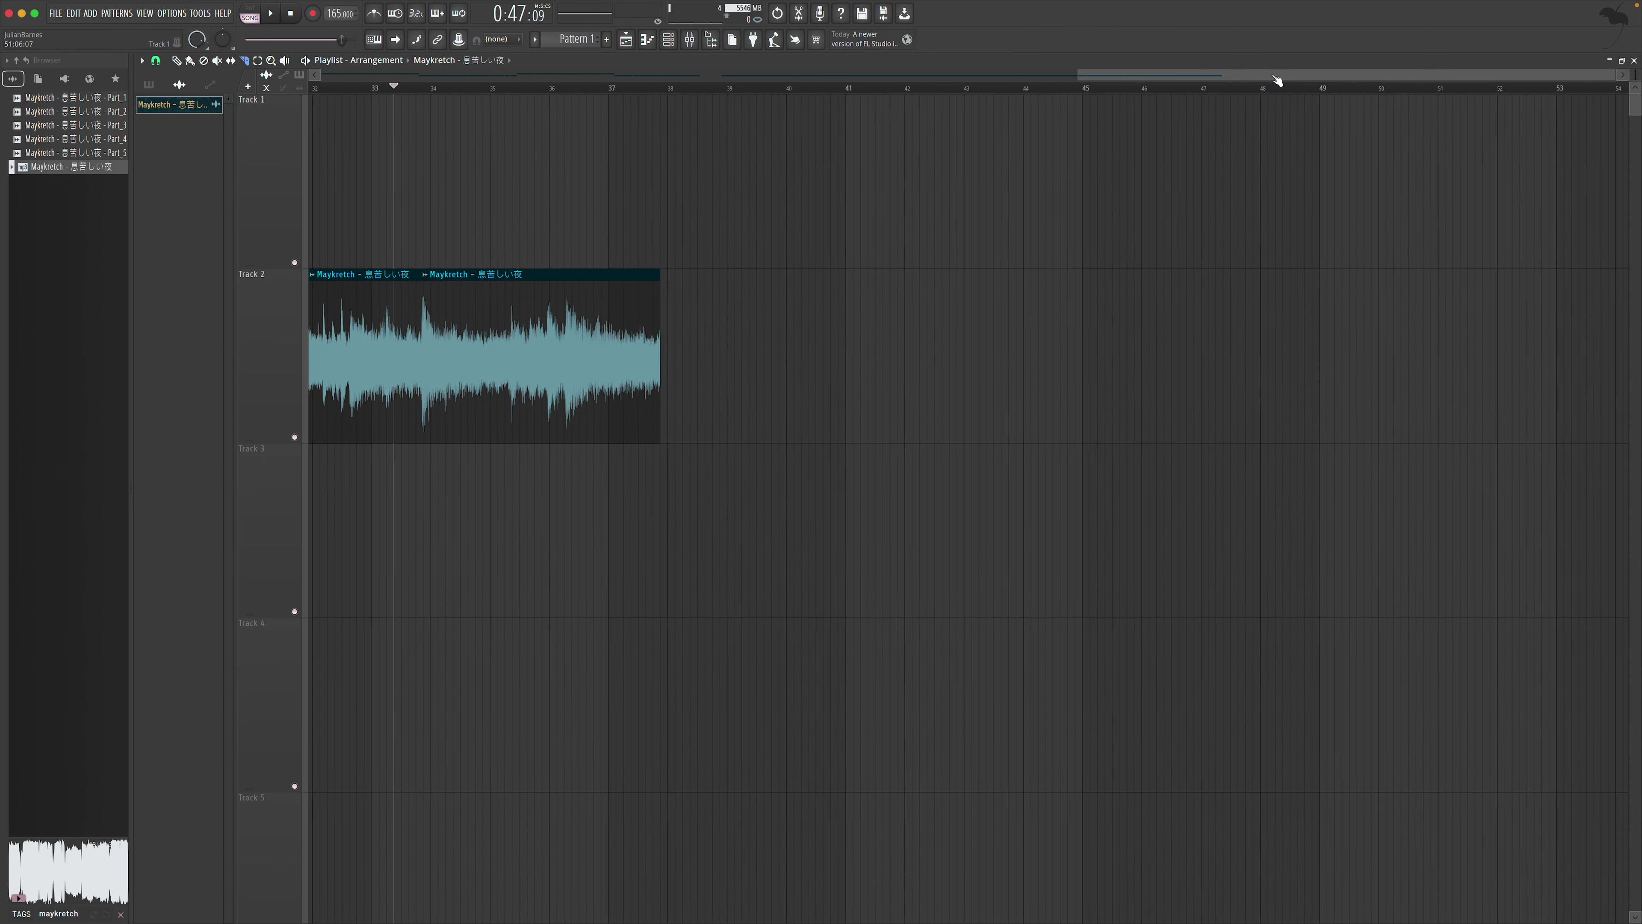
{"action": "left_click_drag", "start_coordinate": [1069, 77], "coordinate": [1011, 77]}
{"action": "key", "text": "space"}
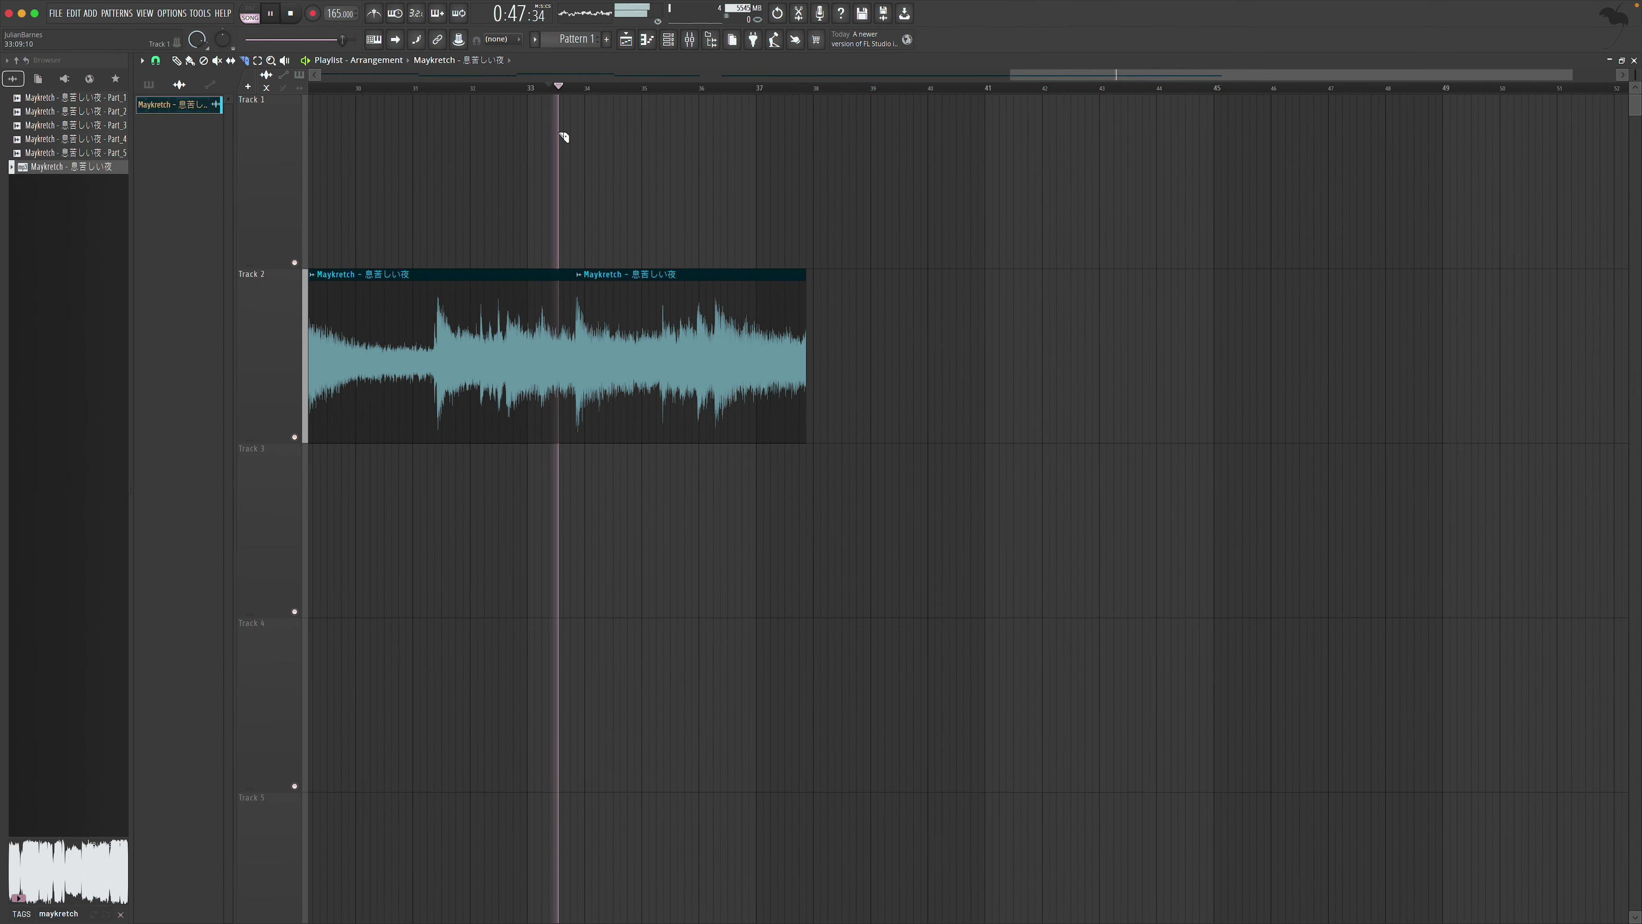
{"action": "left_click", "coordinate": [156, 60]}
{"action": "left_click", "coordinate": [169, 91]}
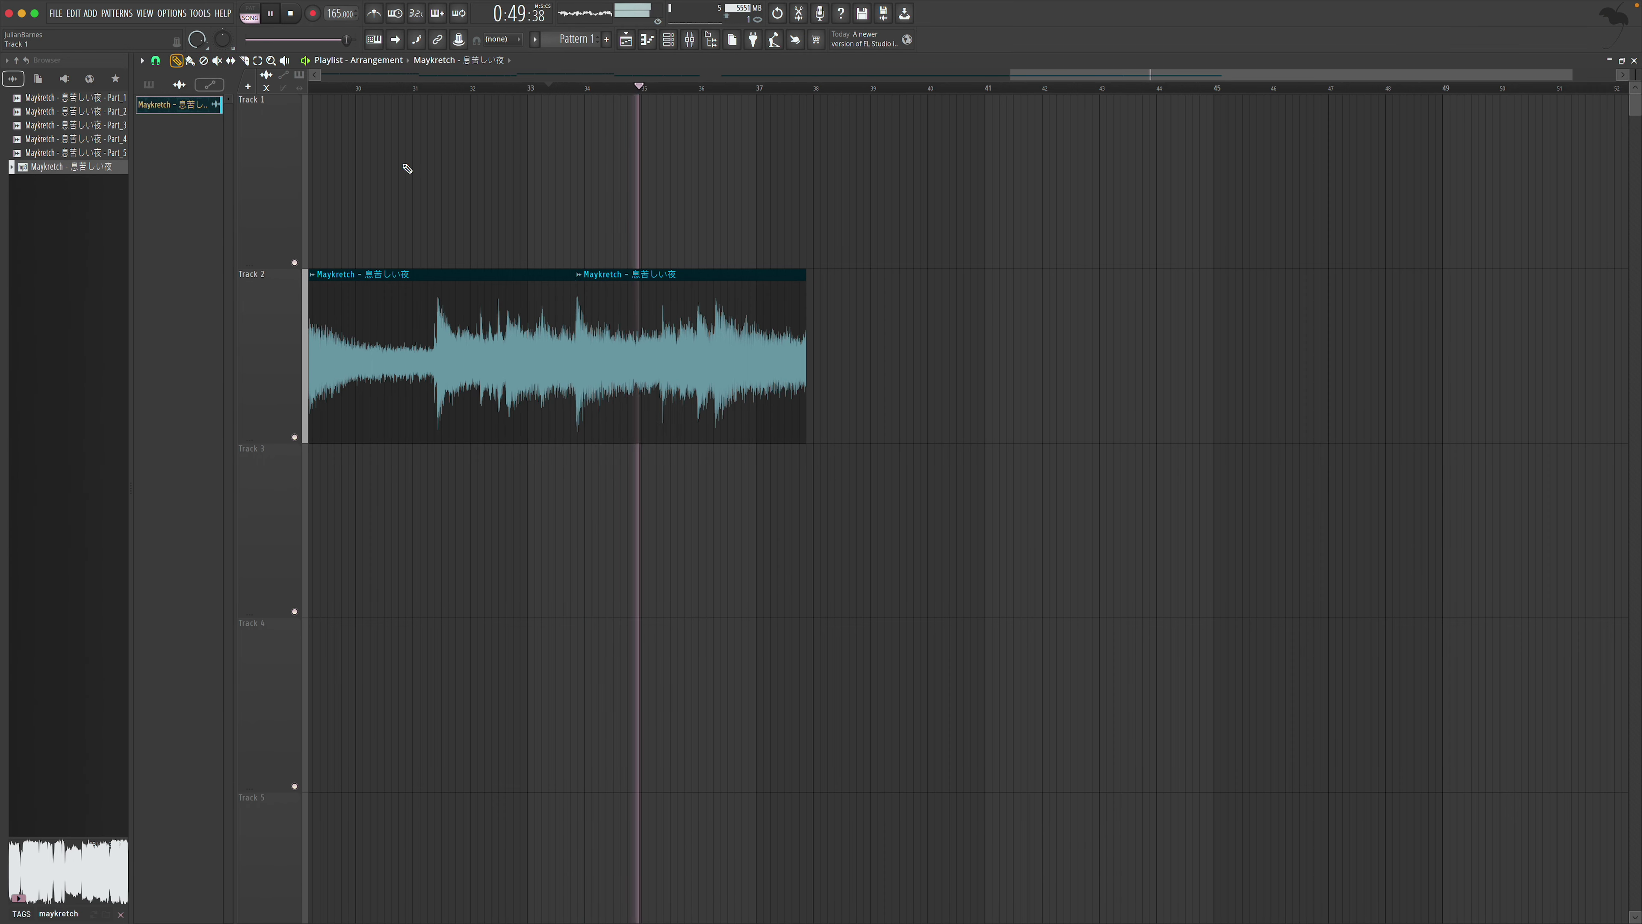
{"action": "key", "text": "space"}
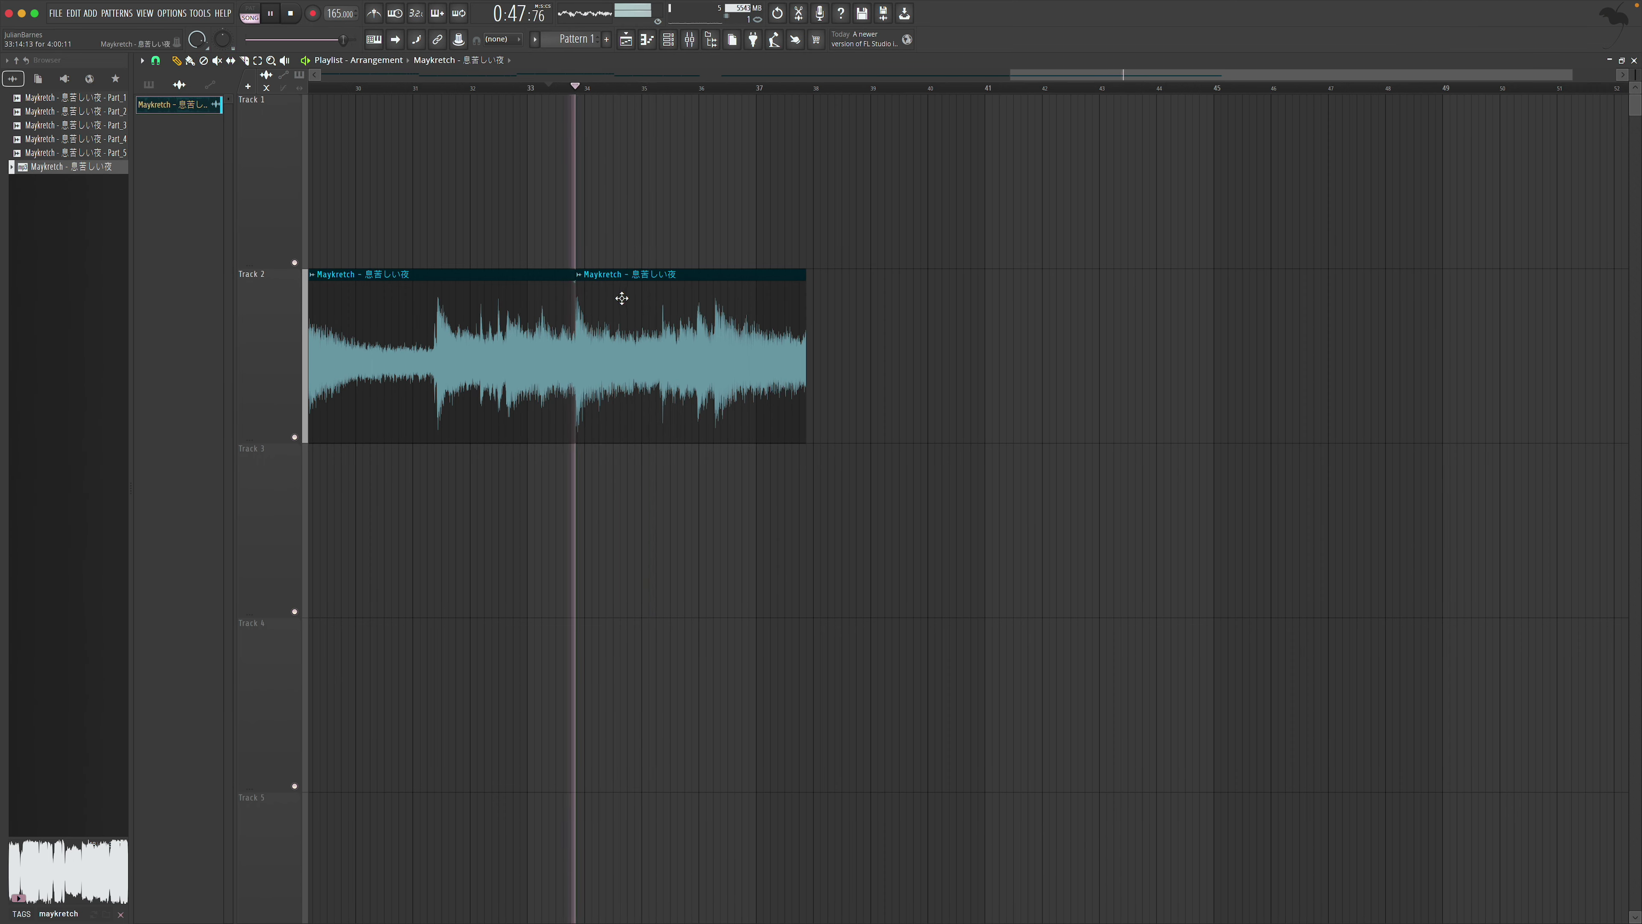
{"action": "left_click_drag", "start_coordinate": [805, 315], "coordinate": [1621, 315]}
{"action": "scroll", "coordinate": [990, 110], "scroll_direction": "right", "scroll_amount": 3}
{"action": "left_click", "coordinate": [1006, 88]}
{"action": "left_click", "coordinate": [1184, 88]}
{"action": "scroll", "coordinate": [1202, 117], "scroll_direction": "right", "scroll_amount": 5}
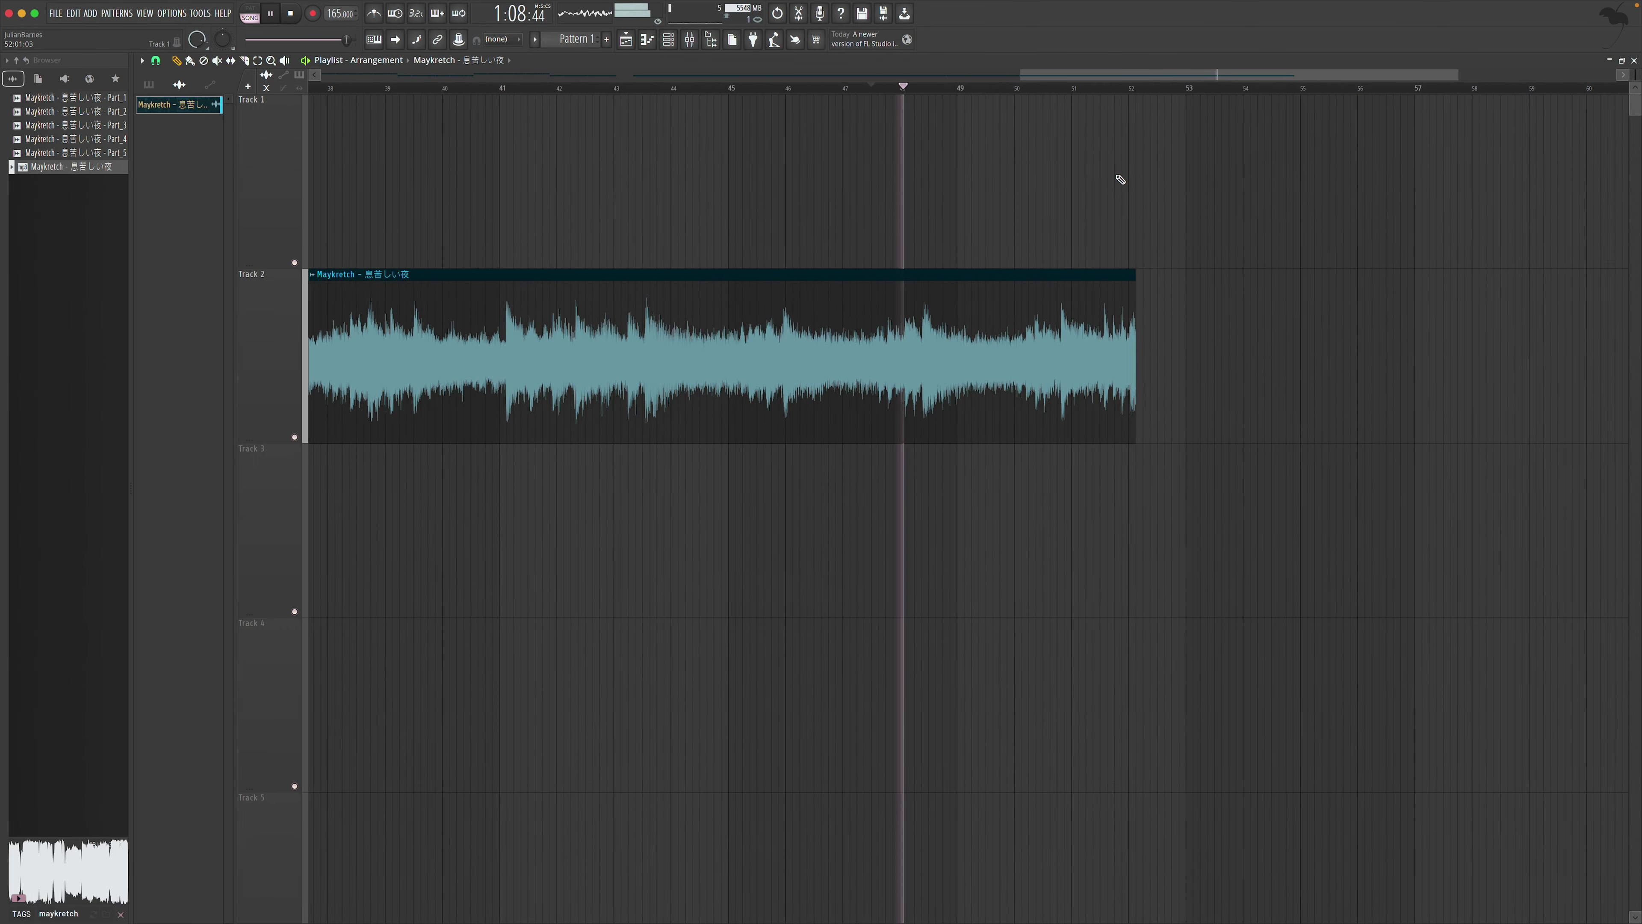
Lengthen the slice on track 2 to about bar 61 and play several spots up to bar 57
{"action": "mouse_move", "coordinate": [1132, 293]}
{"action": "left_click_drag", "start_coordinate": [1132, 293], "coordinate": [1581, 292]}
{"action": "scroll", "coordinate": [1414, 209], "scroll_direction": "down", "scroll_amount": 6}
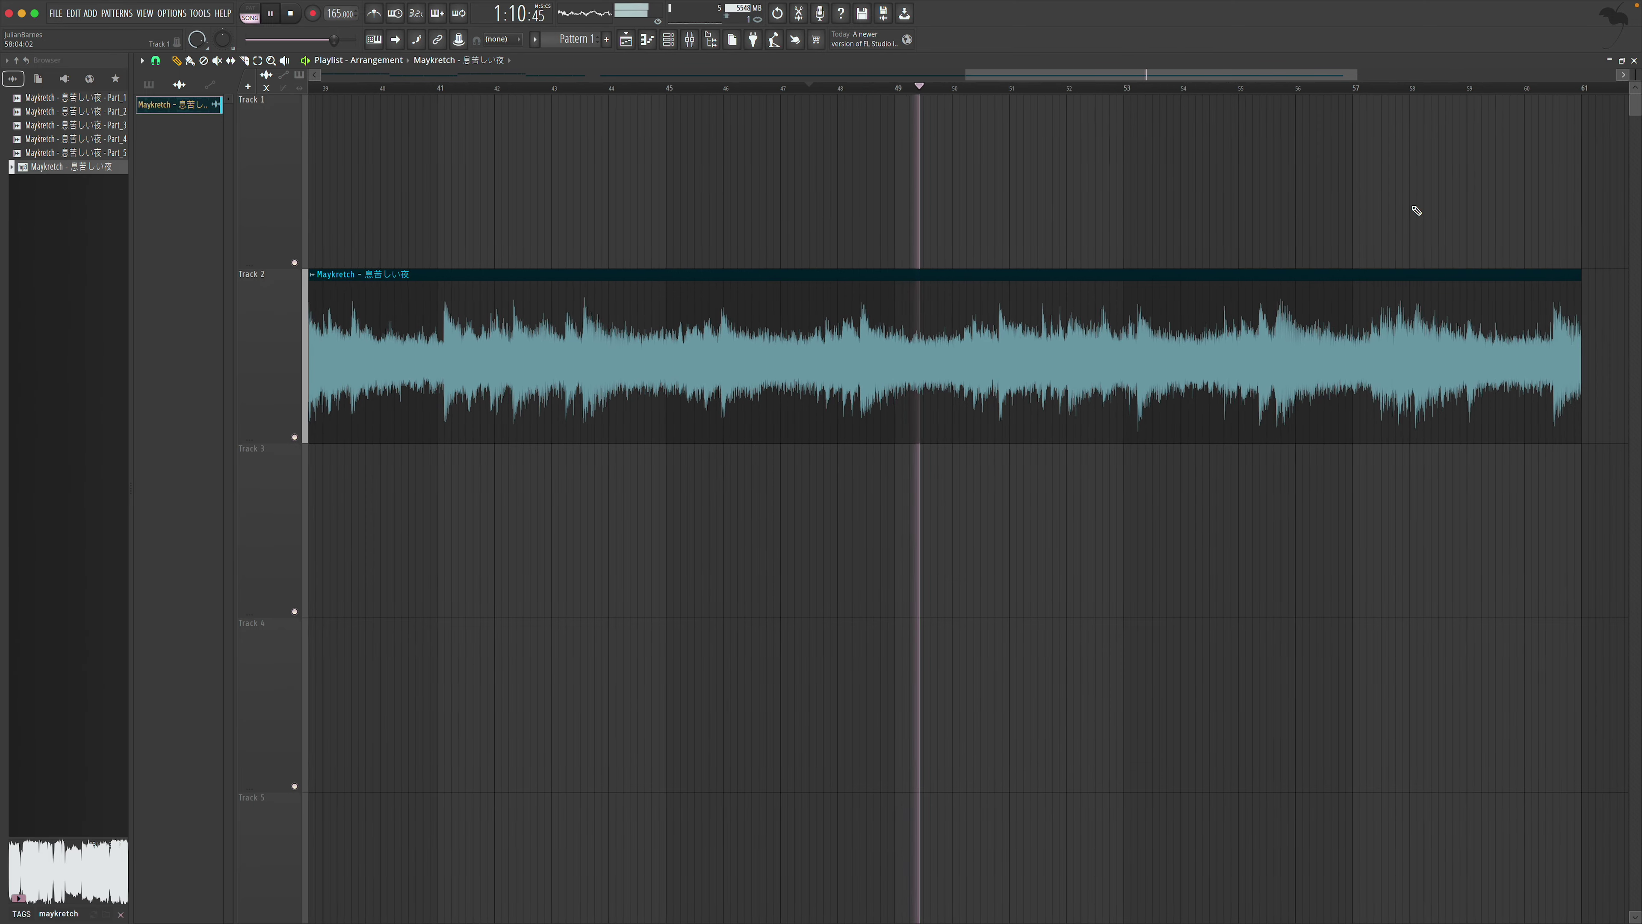
{"action": "left_click", "coordinate": [886, 90]}
{"action": "left_click", "coordinate": [963, 89]}
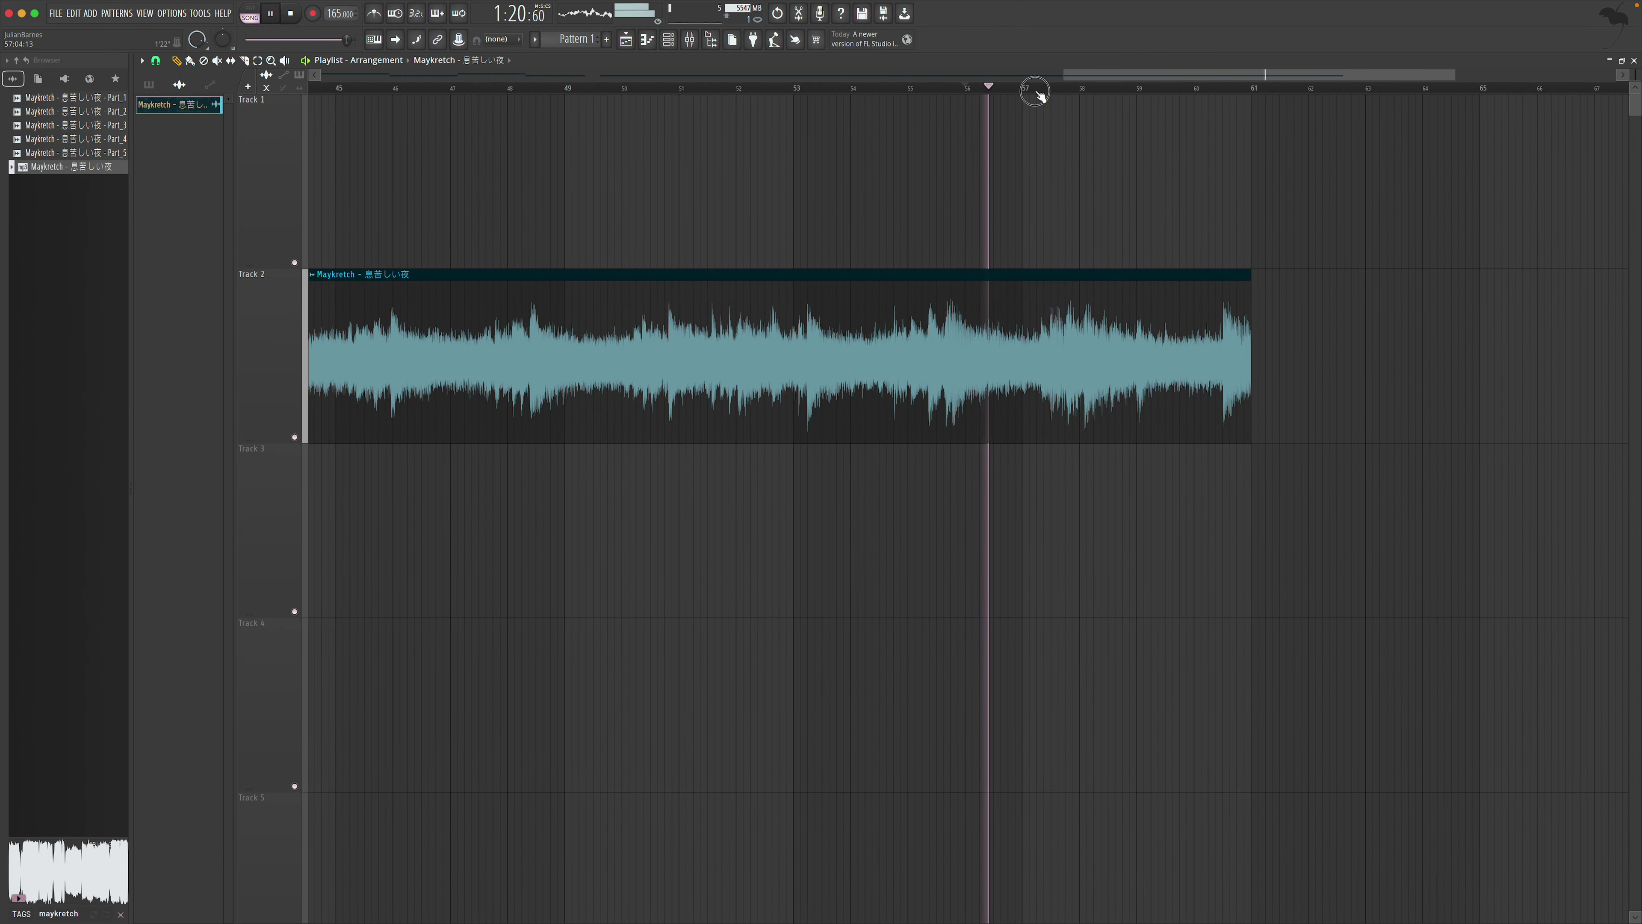
{"action": "left_click", "coordinate": [1037, 88]}
Lengthen the track 2 slice to about bar 76 and audition the phrases from bar 65 onwards
{"action": "scroll", "coordinate": [1040, 142], "scroll_direction": "right", "scroll_amount": 8}
{"action": "left_click_drag", "start_coordinate": [768, 316], "coordinate": [1626, 300]}
{"action": "left_click", "coordinate": [992, 99]}
{"action": "right_click", "coordinate": [998, 97]}
{"action": "left_click", "coordinate": [994, 88]}
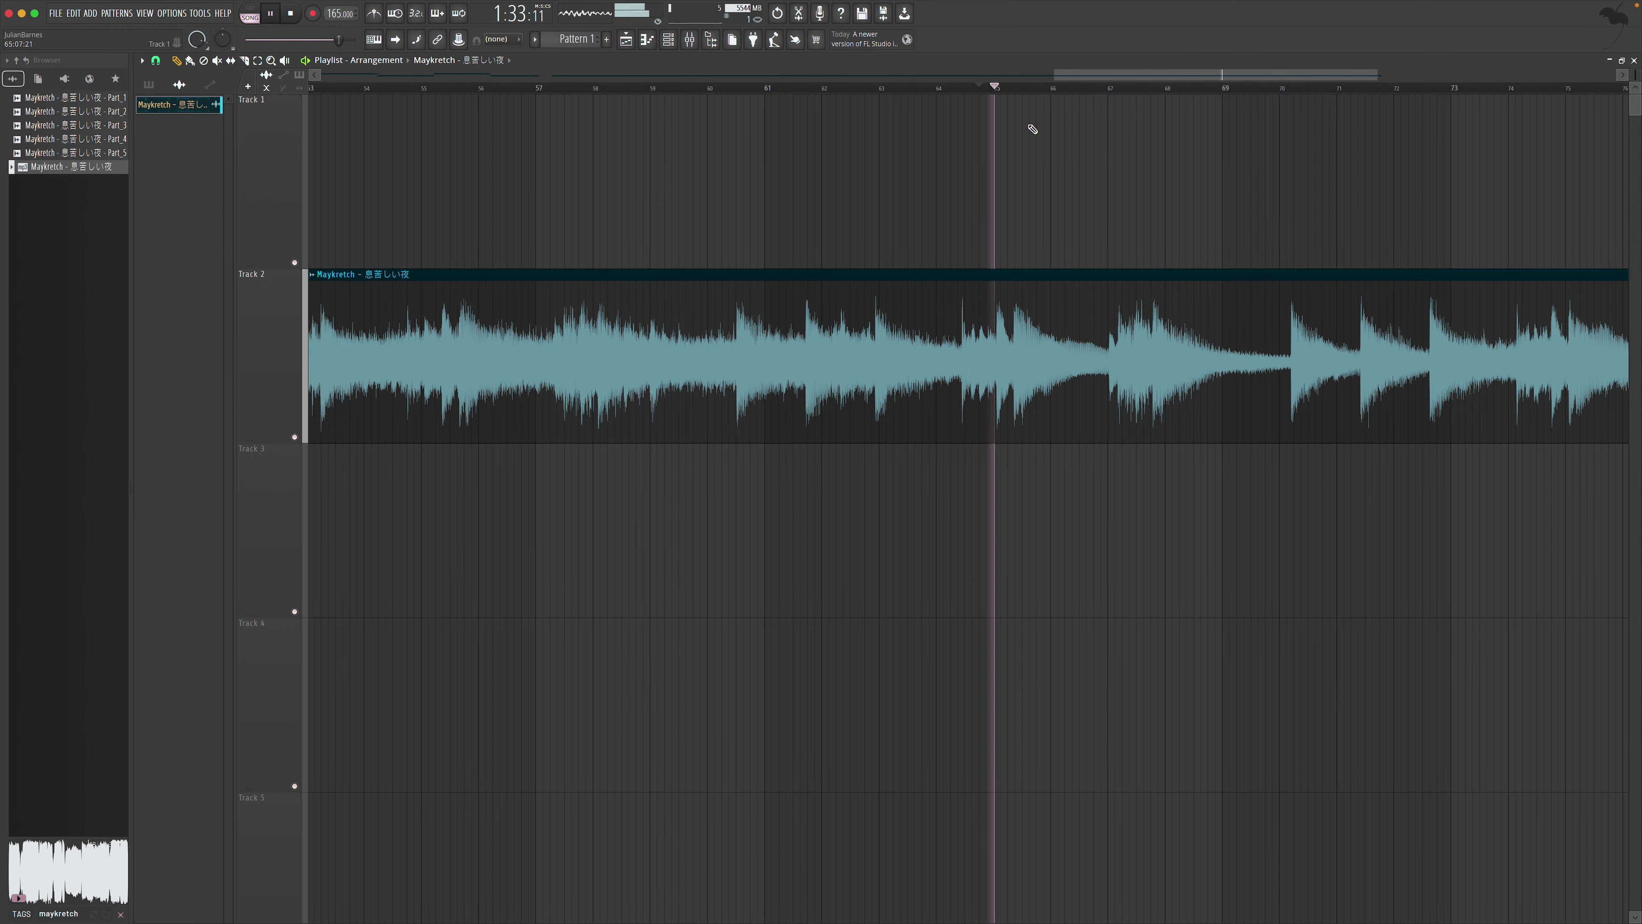
{"action": "left_click", "coordinate": [1104, 90]}
{"action": "scroll", "coordinate": [1104, 110], "scroll_direction": "down", "scroll_amount": 4}
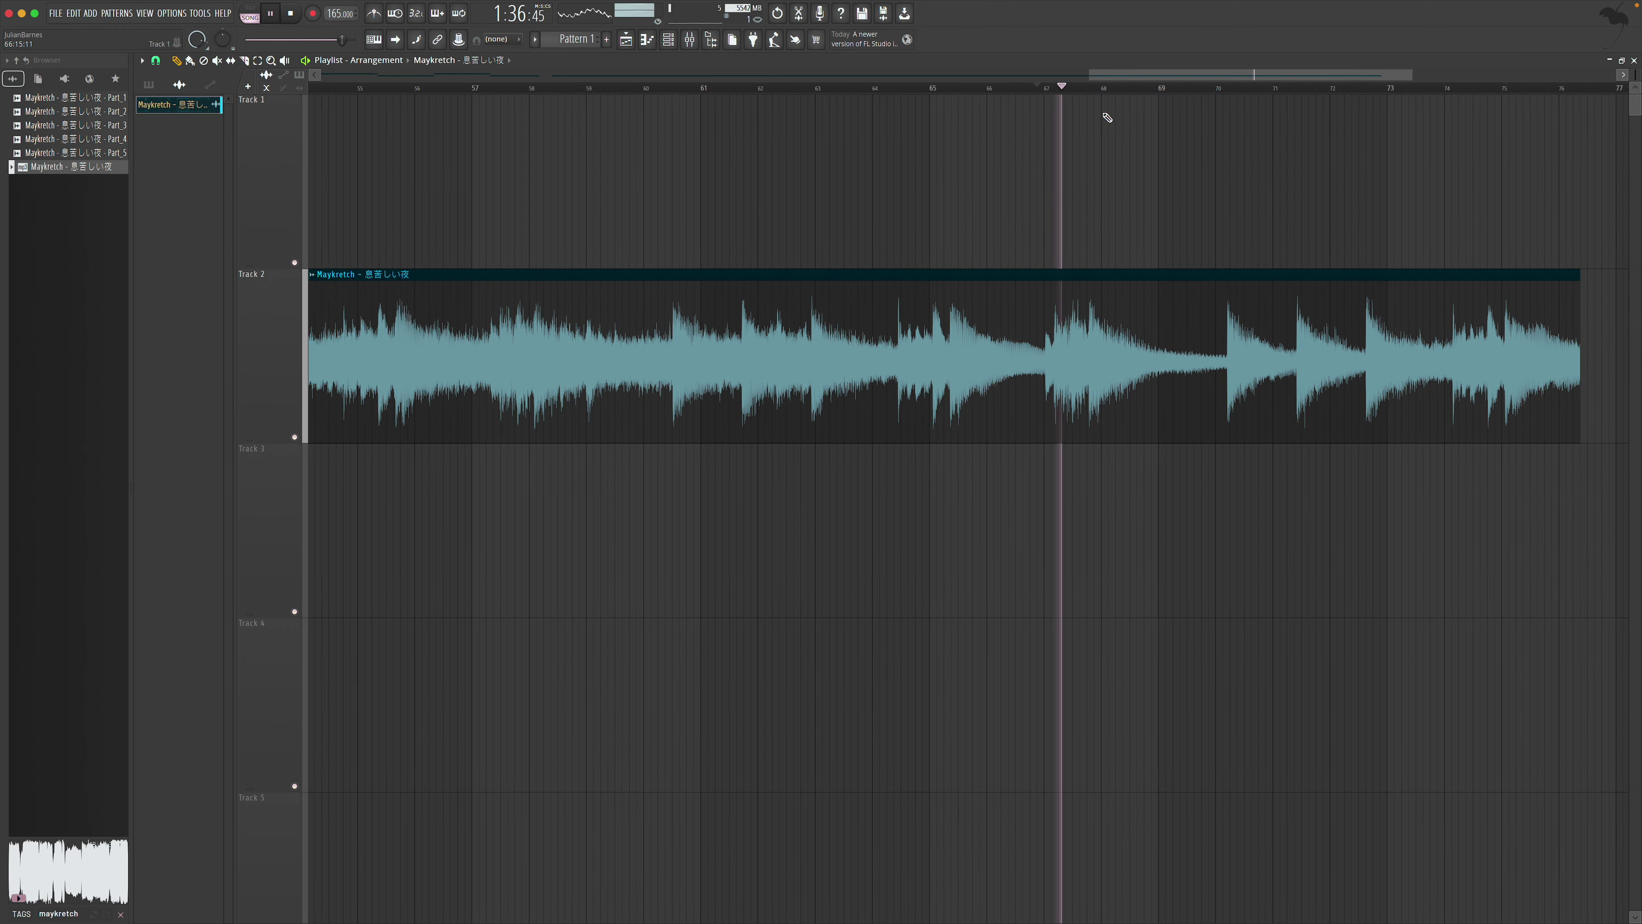
{"action": "left_click", "coordinate": [1034, 94]}
{"action": "scroll", "coordinate": [1141, 117], "scroll_direction": "down", "scroll_amount": 4}
{"action": "left_click", "coordinate": [1093, 92]}
{"action": "key", "text": "space"}
Lengthen the track 2 slice to about bar 85 and play the section before its end
{"action": "left_click_drag", "start_coordinate": [1127, 299], "coordinate": [1629, 304]}
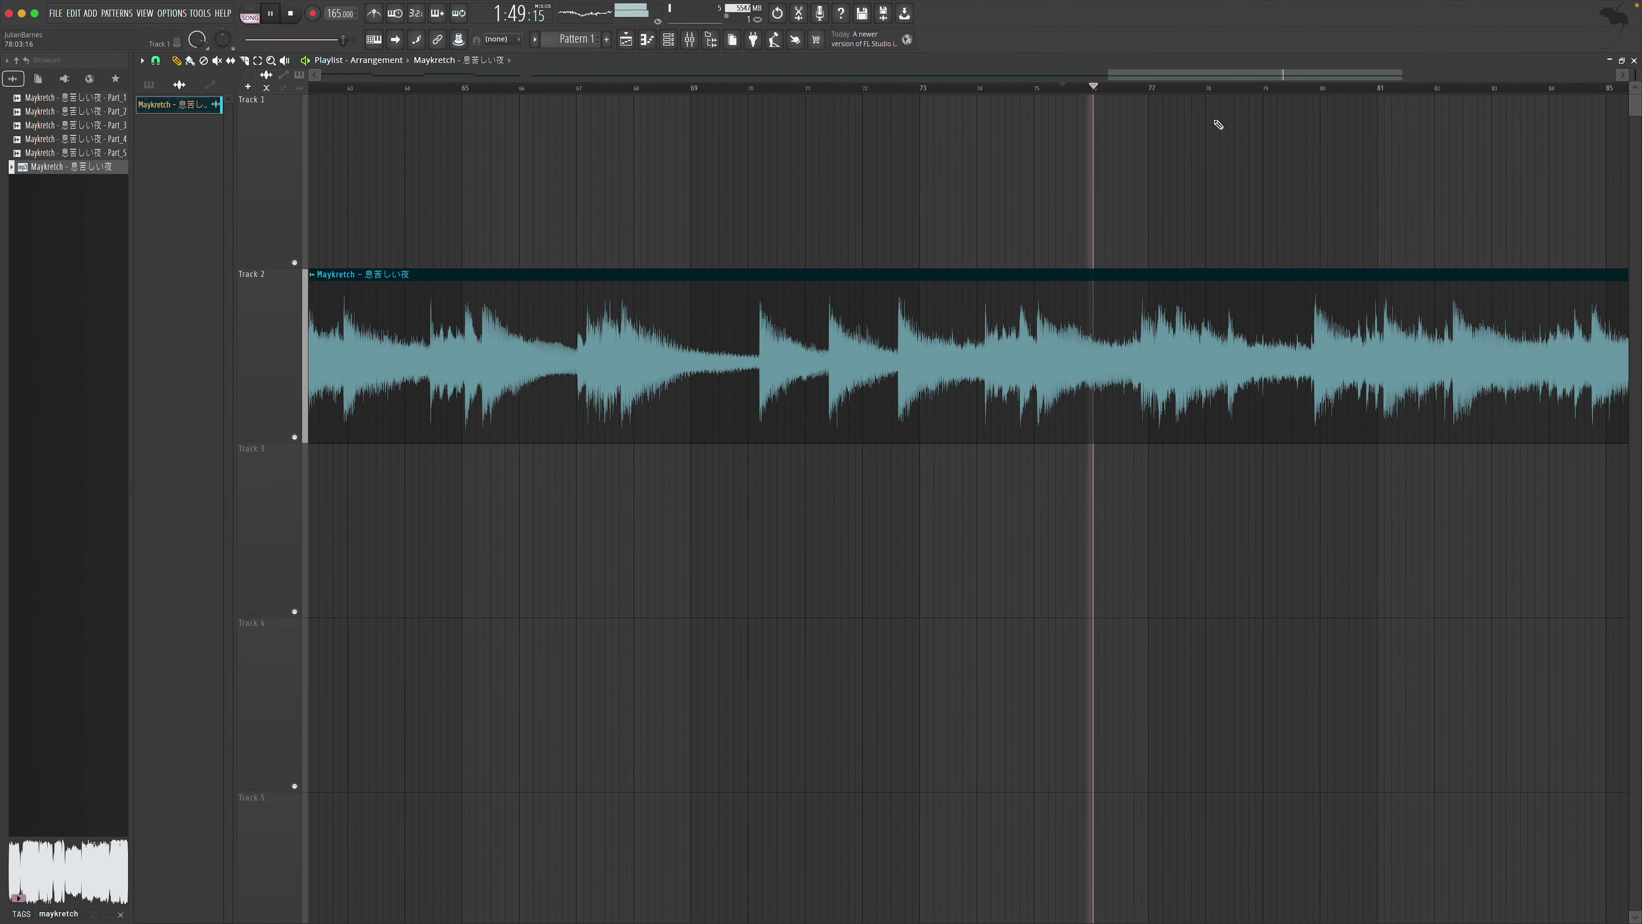
{"action": "scroll", "coordinate": [1219, 99], "scroll_direction": "down", "scroll_amount": 4}
{"action": "left_click", "coordinate": [1136, 91]}
{"action": "scroll", "coordinate": [1184, 202], "scroll_direction": "down", "scroll_amount": 6}
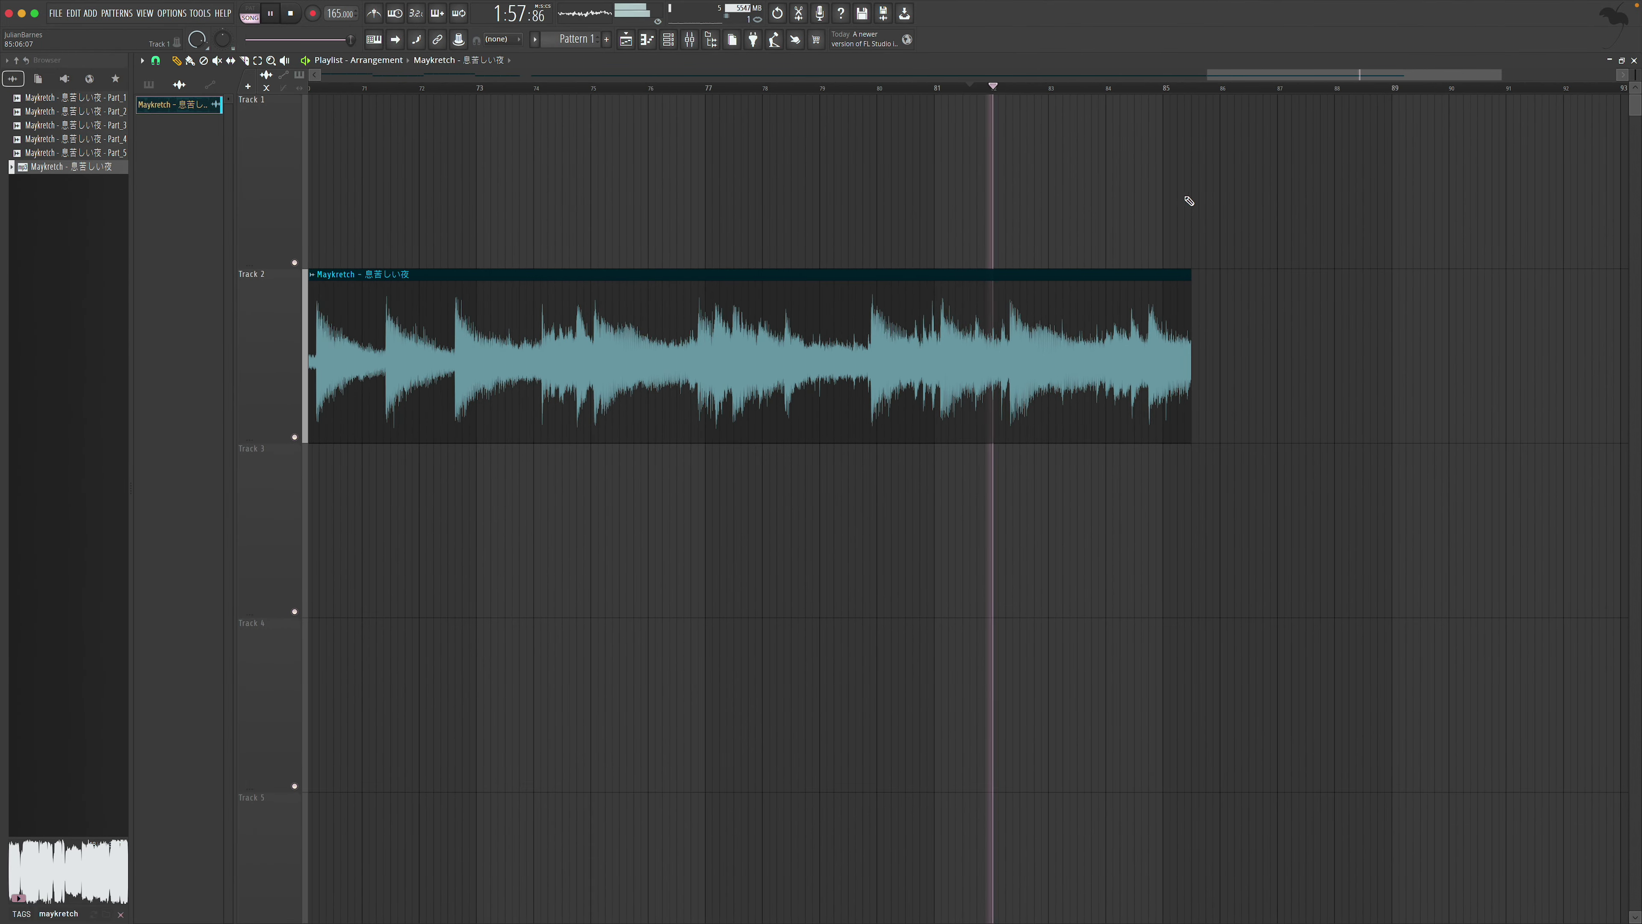
Lengthen the track 2 slice past bar 100 and on to about bar 110, auditioning the audio up to bar 93
{"action": "scroll", "coordinate": [1171, 190], "scroll_direction": "down", "scroll_amount": 3}
{"action": "left_click_drag", "start_coordinate": [789, 312], "coordinate": [1540, 246]}
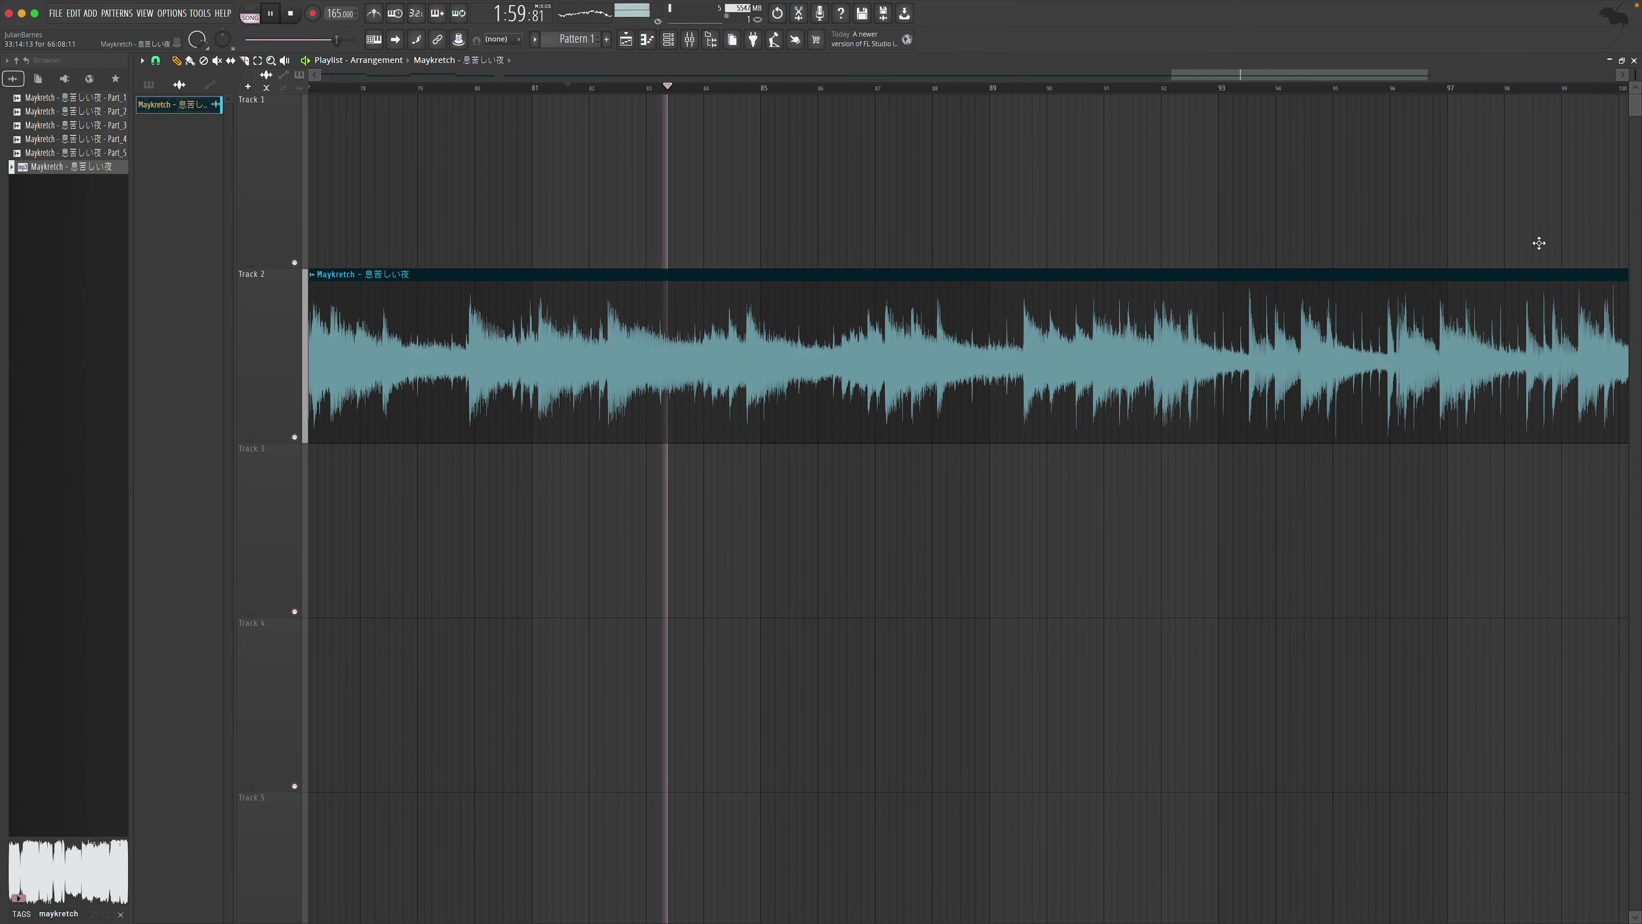
{"action": "left_click", "coordinate": [939, 89]}
{"action": "left_click", "coordinate": [1226, 91]}
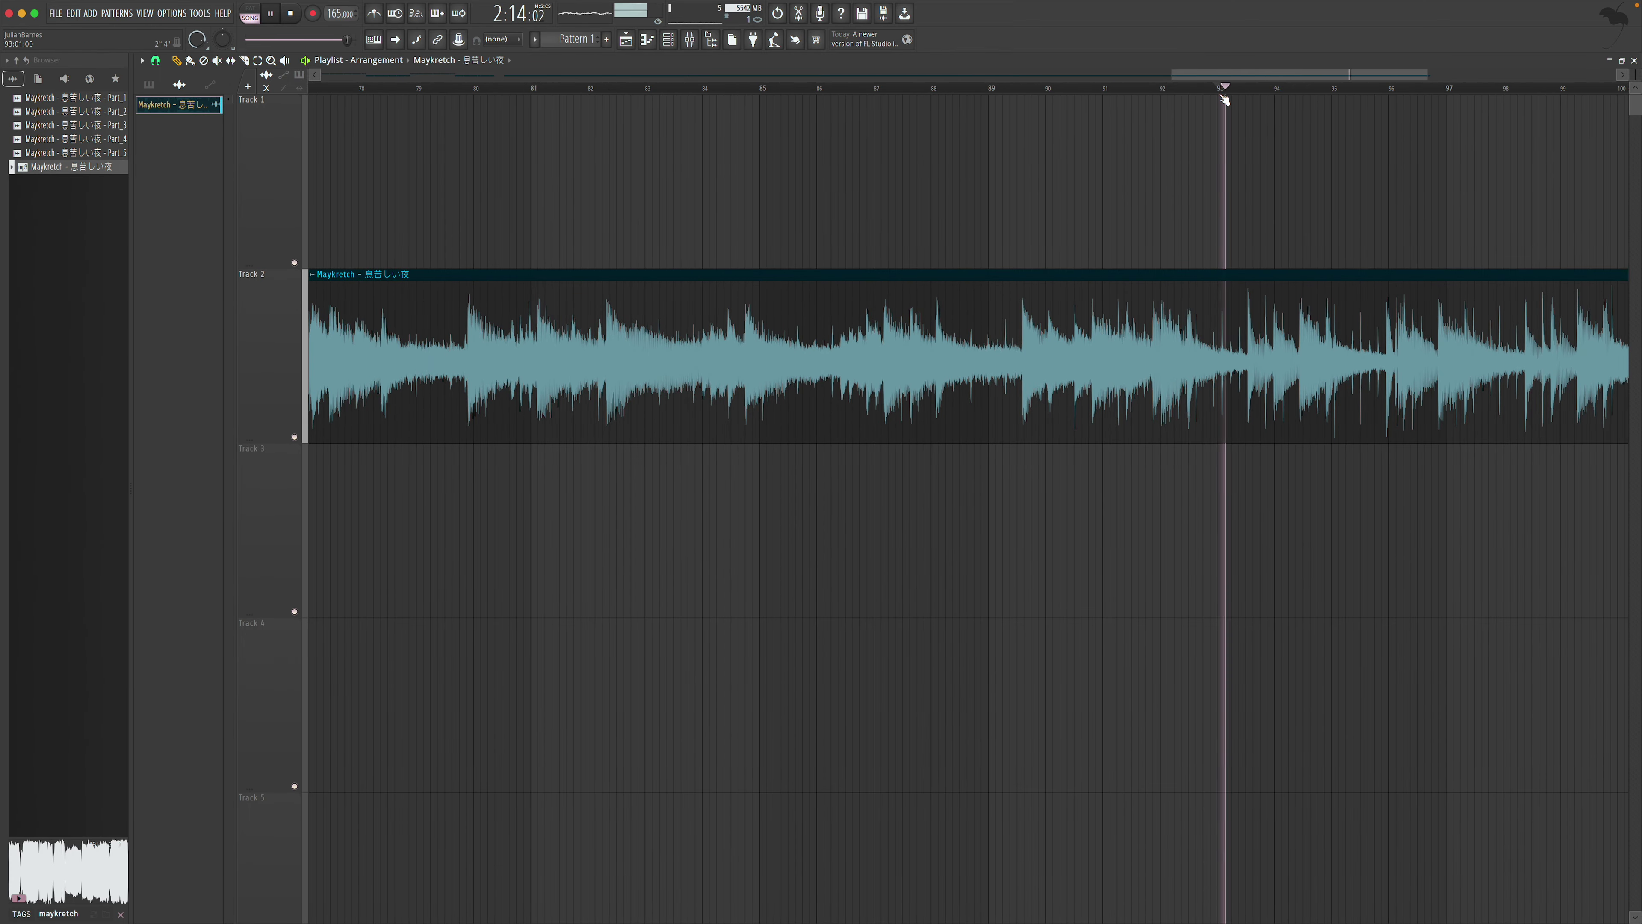
{"action": "scroll", "coordinate": [1241, 107], "scroll_direction": "down", "scroll_amount": 5}
{"action": "left_click_drag", "start_coordinate": [1002, 303], "coordinate": [1596, 304]}
{"action": "key", "text": "space"}
Lengthen the track 2 slice to about bar 131 and sample several points of the new section
{"action": "scroll", "coordinate": [1026, 264], "scroll_direction": "down", "scroll_amount": 9}
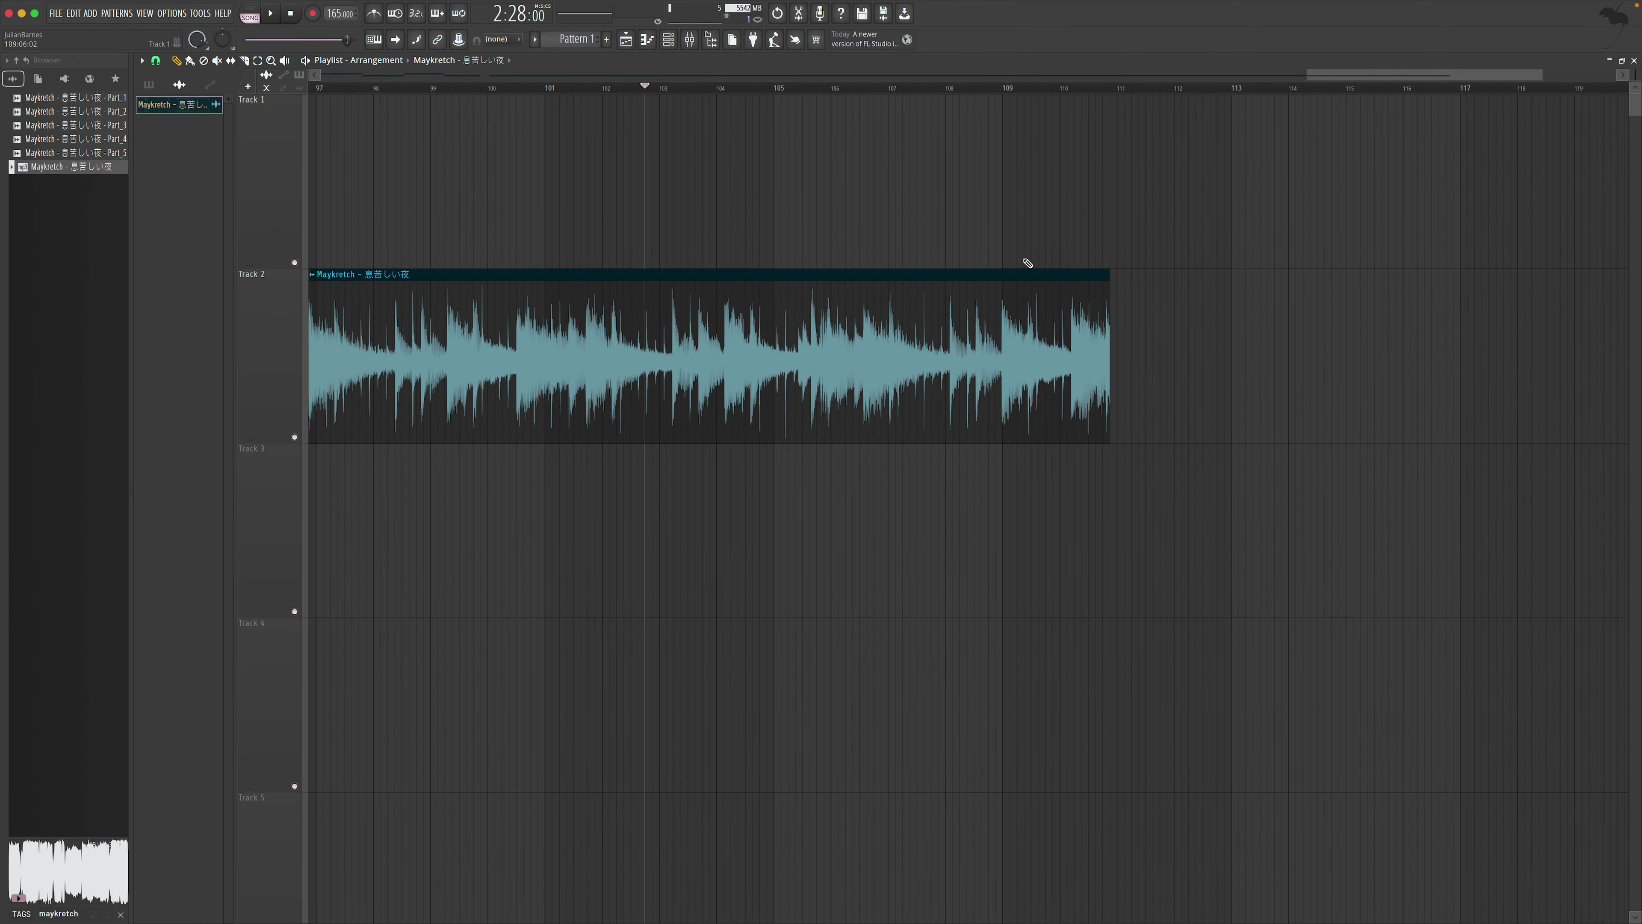
{"action": "left_click_drag", "start_coordinate": [507, 320], "coordinate": [1617, 272]}
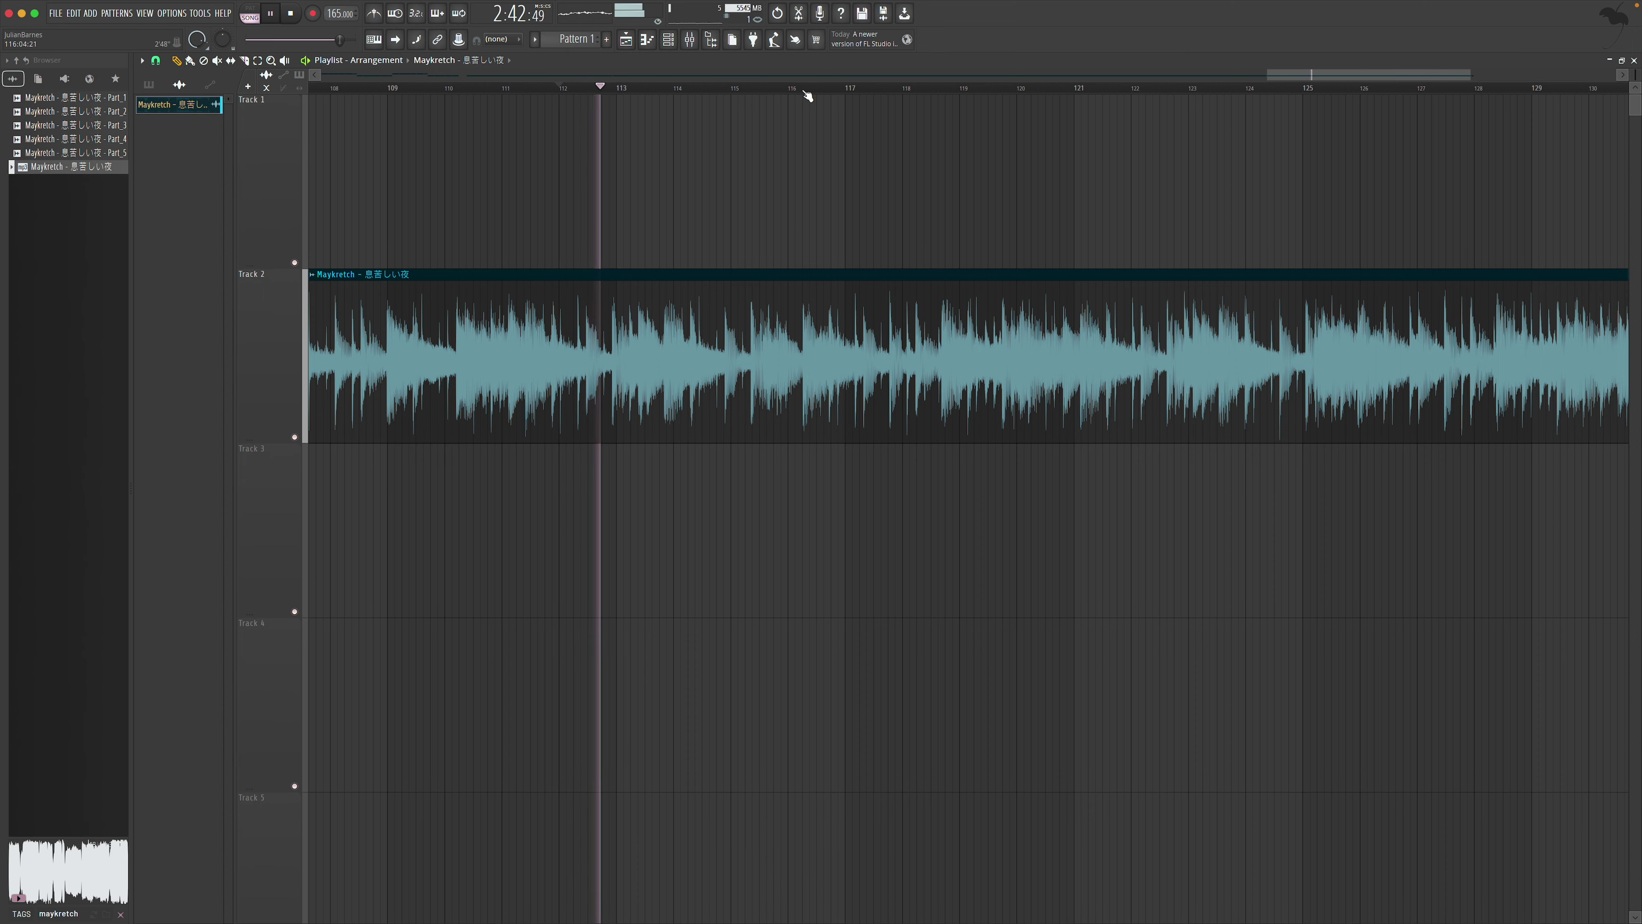
{"action": "left_click", "coordinate": [1006, 89]}
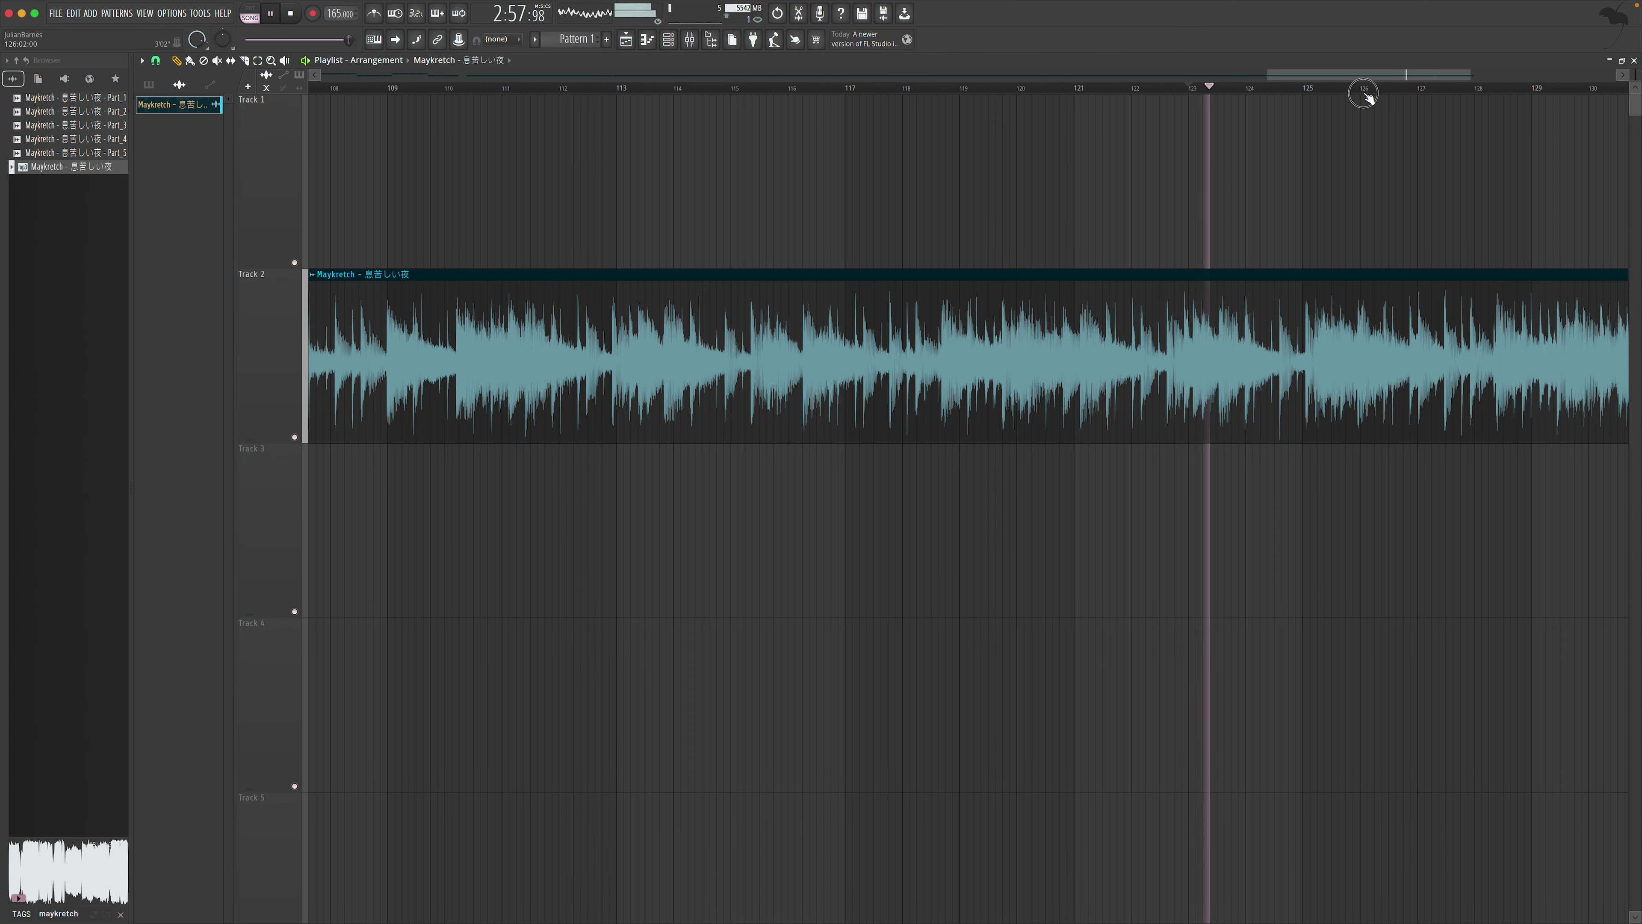
{"action": "left_click", "coordinate": [1364, 91]}
{"action": "scroll", "coordinate": [1351, 100], "scroll_direction": "right", "scroll_amount": 3}
{"action": "left_click", "coordinate": [1204, 91]}
{"action": "scroll", "coordinate": [1190, 109], "scroll_direction": "right", "scroll_amount": 3}
{"action": "key", "text": "space"}
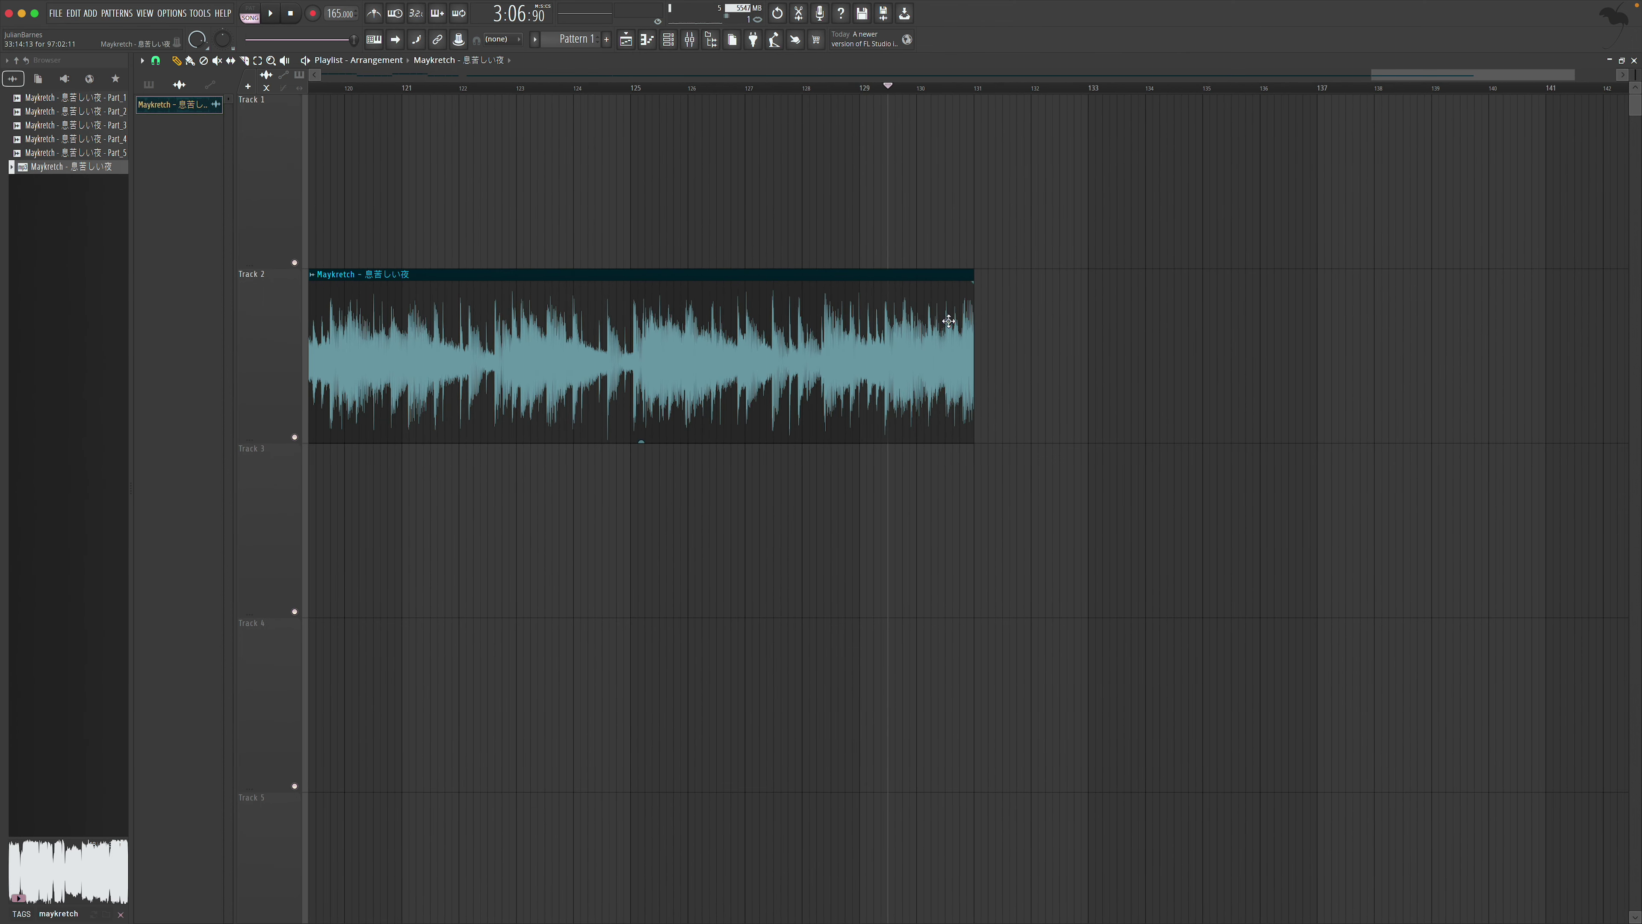
Lengthen the track 2 slice to about bar 160 and audition various points from bar 142 onwards
{"action": "left_click_drag", "start_coordinate": [974, 312], "coordinate": [1602, 293]}
{"action": "scroll", "coordinate": [1565, 288], "scroll_direction": "right", "scroll_amount": 6}
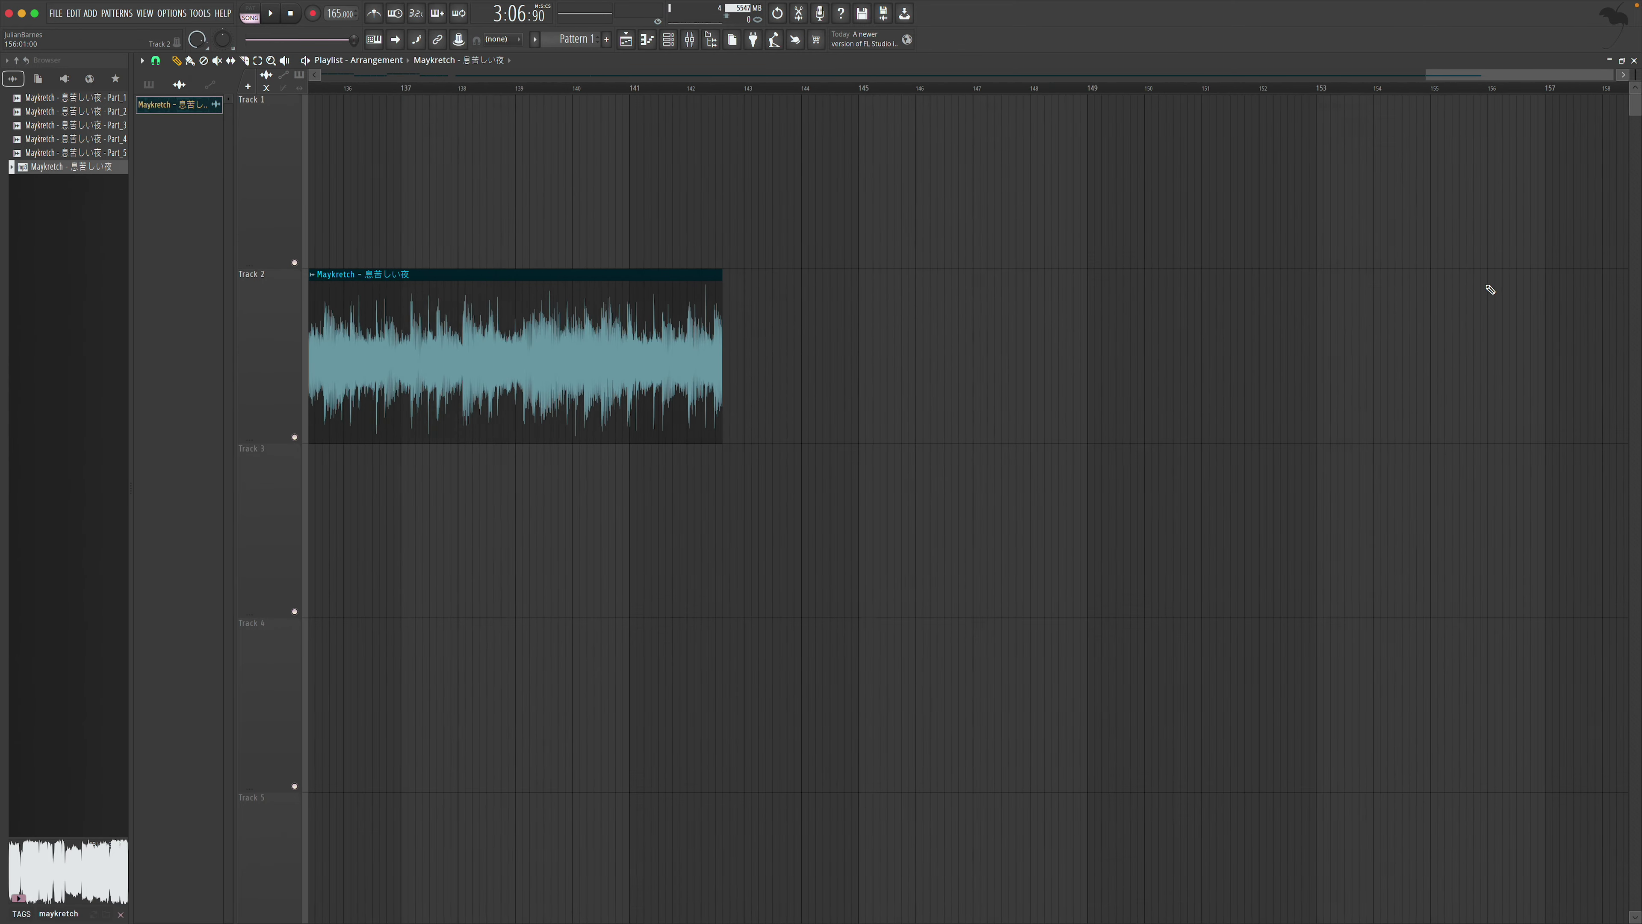
{"action": "left_click_drag", "start_coordinate": [587, 296], "coordinate": [1589, 297]}
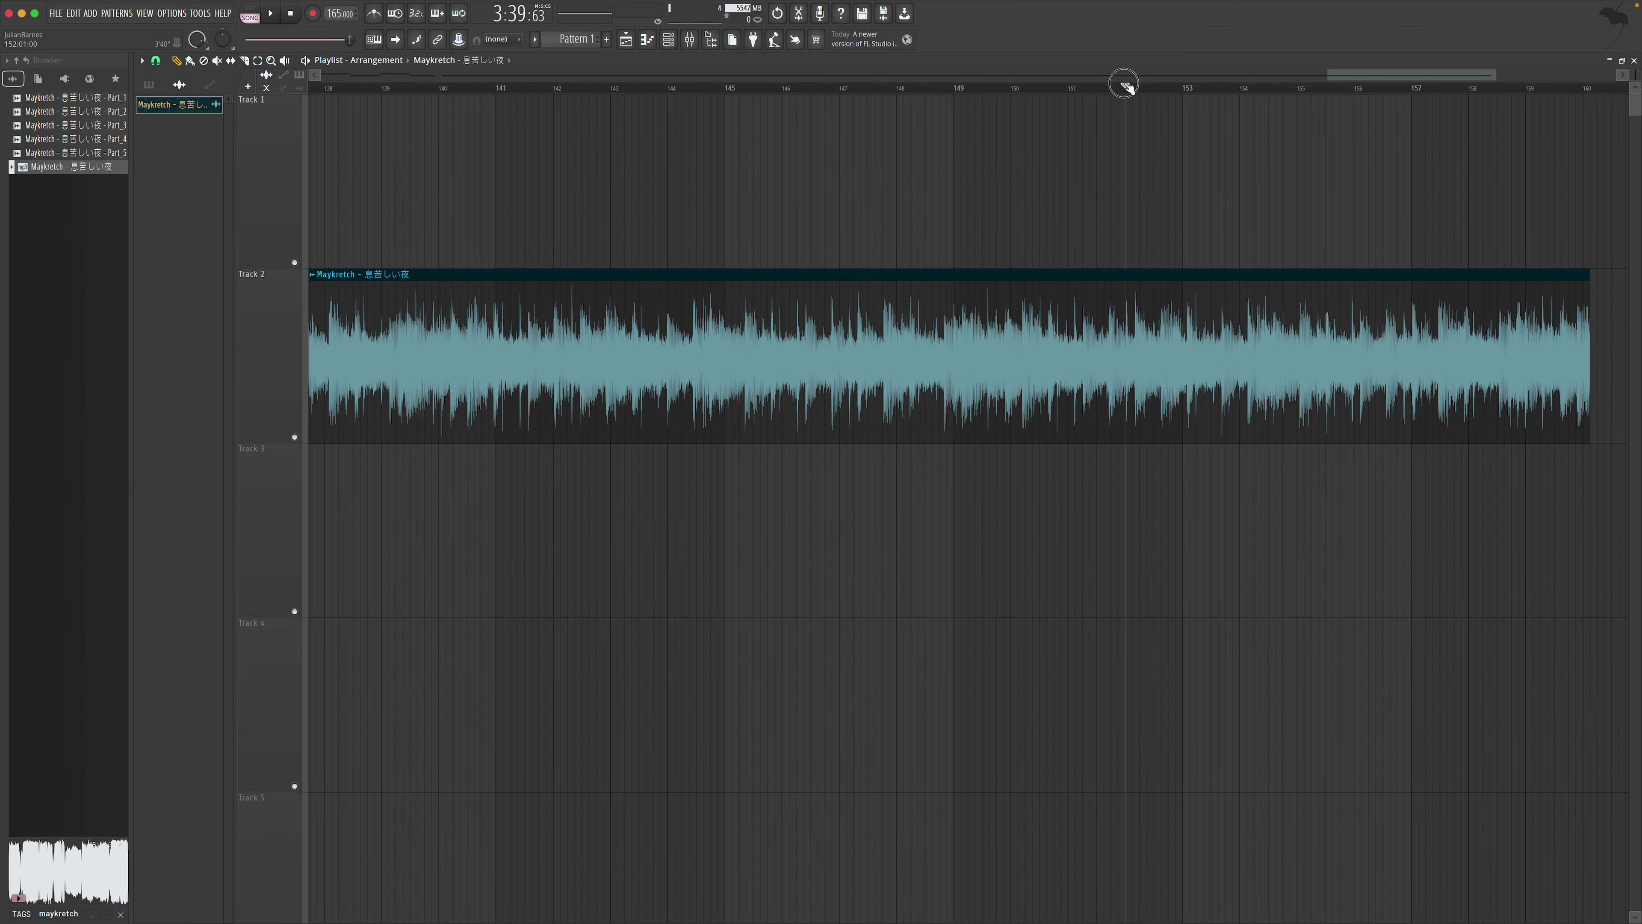
{"action": "key", "text": "space"}
{"action": "left_click", "coordinate": [719, 89]}
{"action": "left_click", "coordinate": [558, 90]}
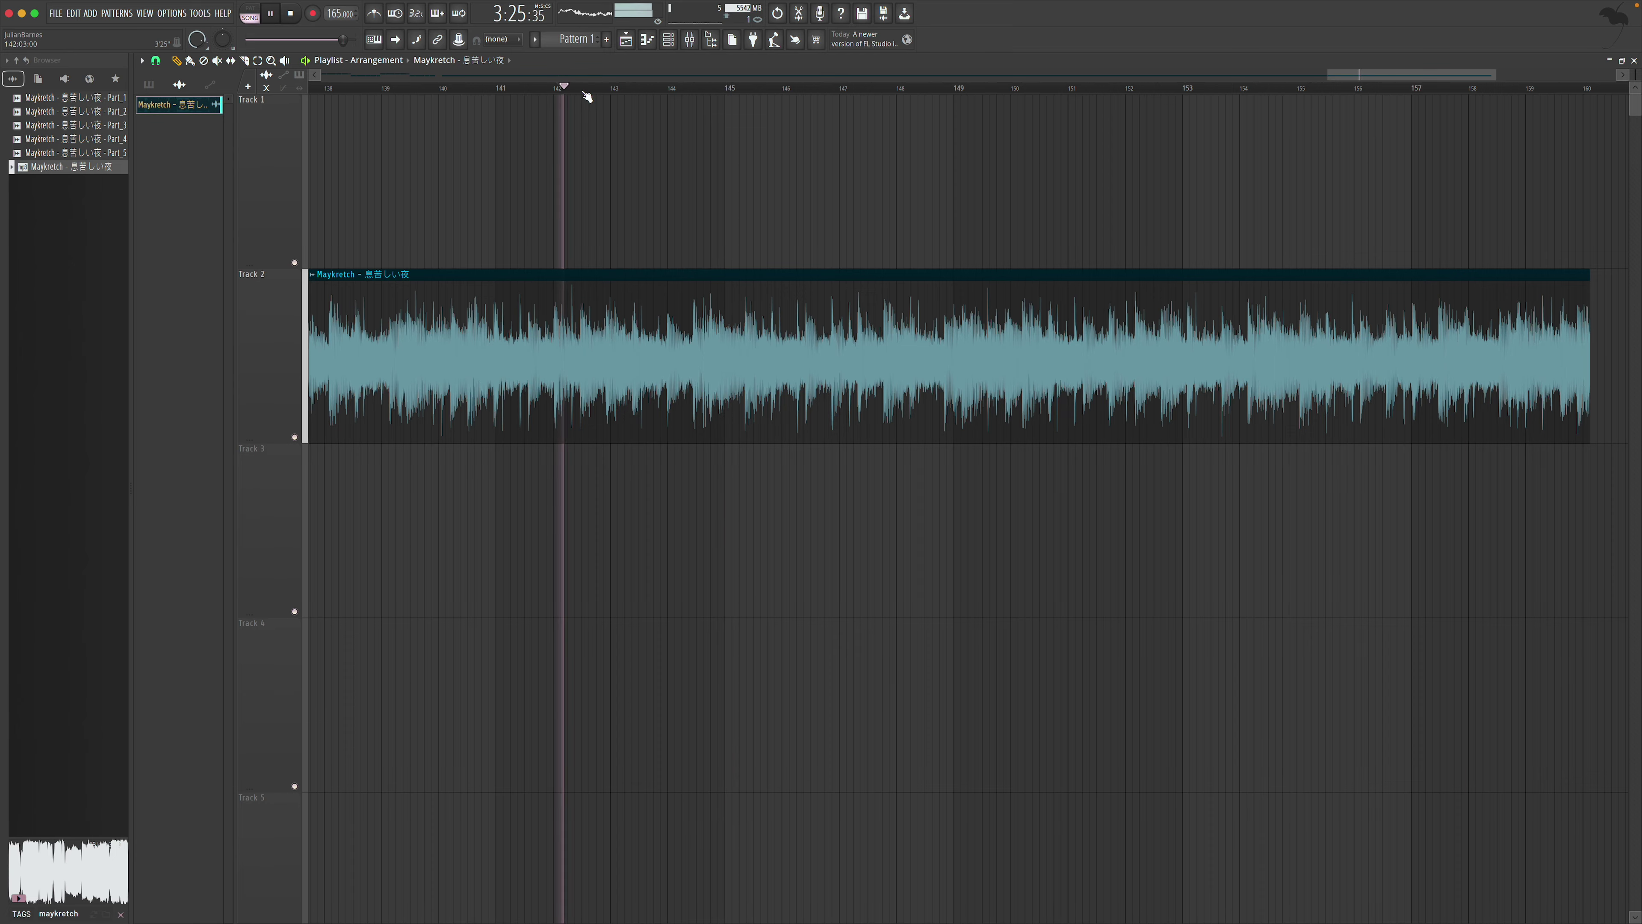
{"action": "left_click", "coordinate": [1139, 88]}
{"action": "left_click", "coordinate": [1297, 99]}
{"action": "scroll", "coordinate": [1312, 126], "scroll_direction": "right", "scroll_amount": 3}
{"action": "right_click", "coordinate": [1320, 136]}
{"action": "left_click", "coordinate": [1218, 88]}
{"action": "scroll", "coordinate": [1236, 133], "scroll_direction": "right", "scroll_amount": 6}
{"action": "key", "text": "space"}
Lengthen the track 2 slice to about bar 177 and play parts of the added audio
{"action": "left_click_drag", "start_coordinate": [366, 316], "coordinate": [1358, 285]}
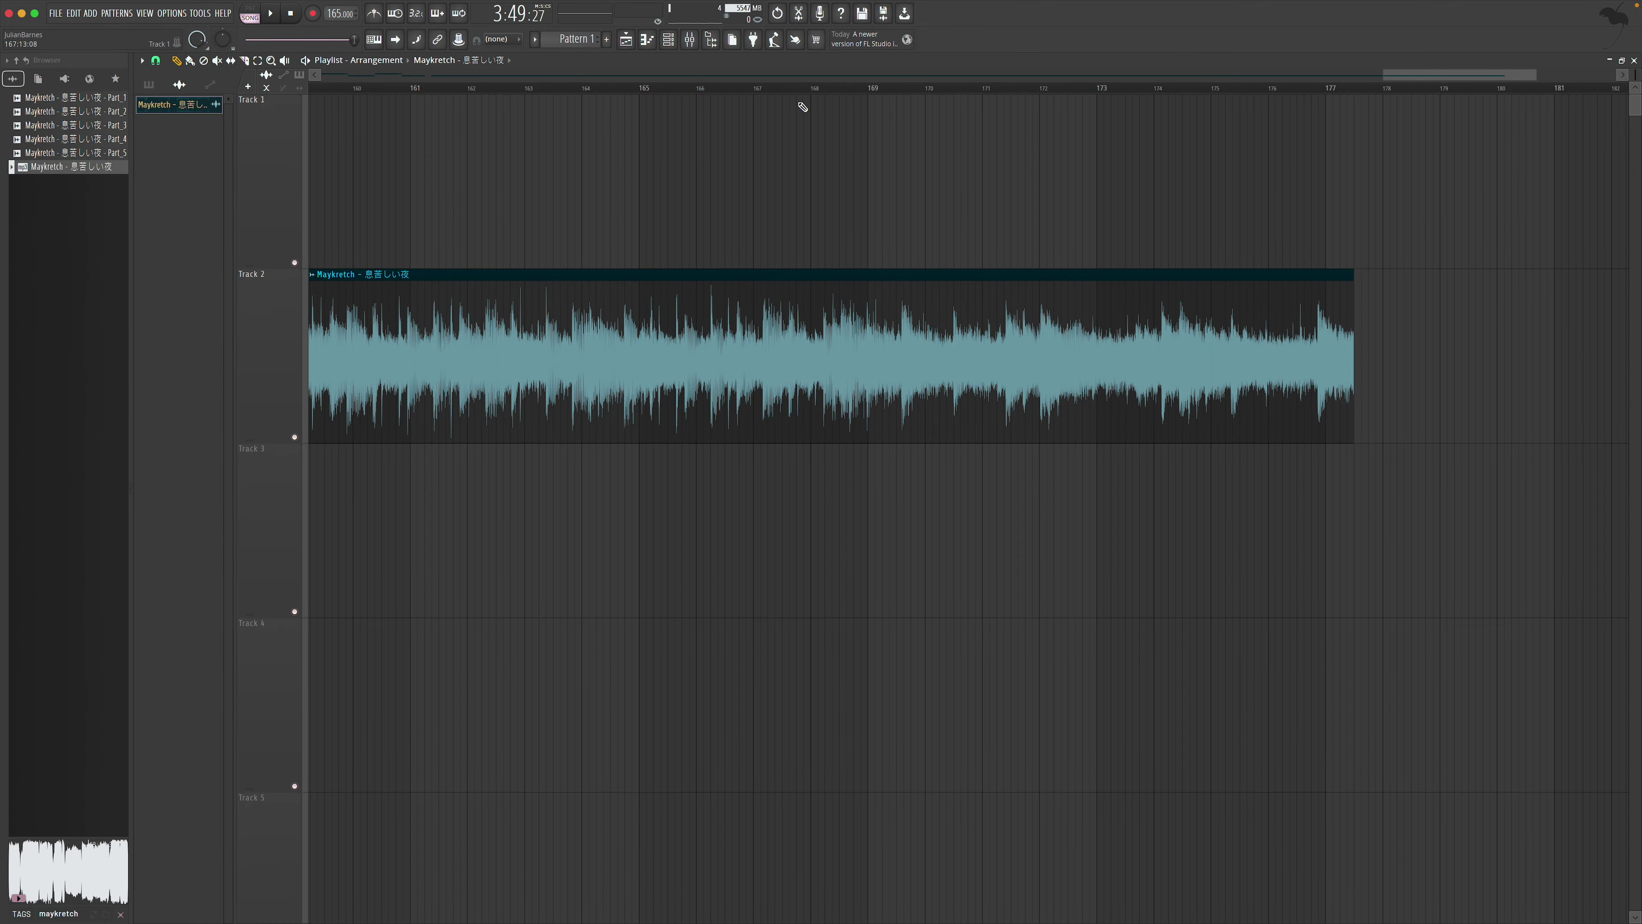
{"action": "left_click", "coordinate": [561, 88]}
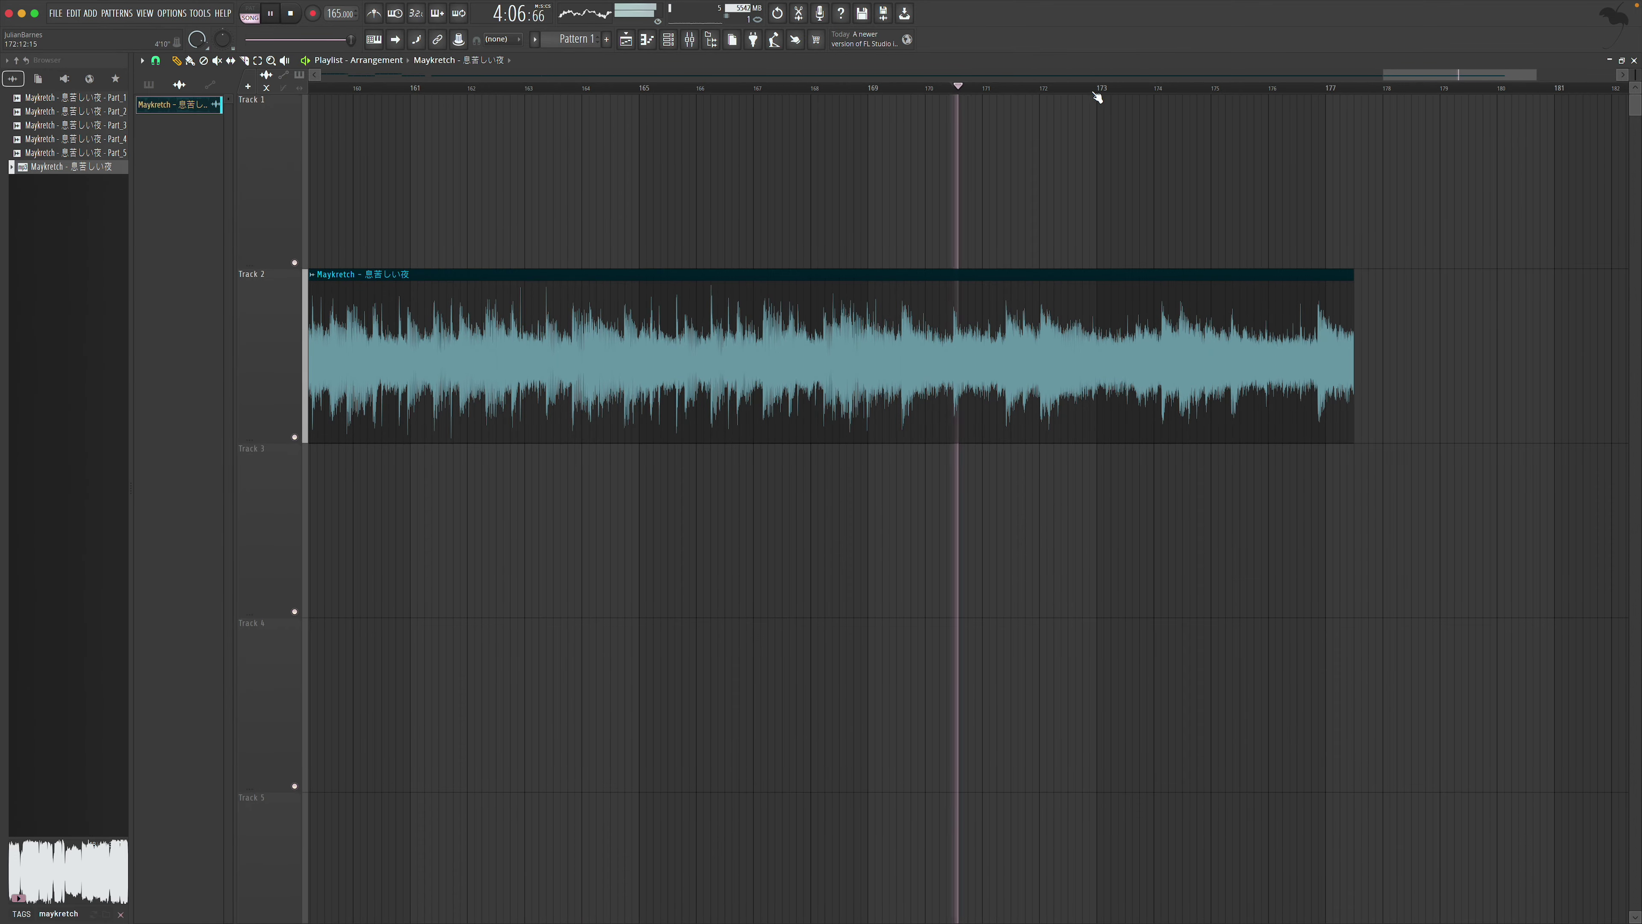
{"action": "left_click", "coordinate": [1261, 88]}
Lengthen the track 2 slice to about bar 190 and play the newly exposed section
{"action": "scroll", "coordinate": [1221, 113], "scroll_direction": "right", "scroll_amount": 3}
{"action": "key", "text": "space"}
{"action": "left_click_drag", "start_coordinate": [898, 299], "coordinate": [1626, 285]}
{"action": "left_click", "coordinate": [993, 91]}
{"action": "key", "text": "space"}
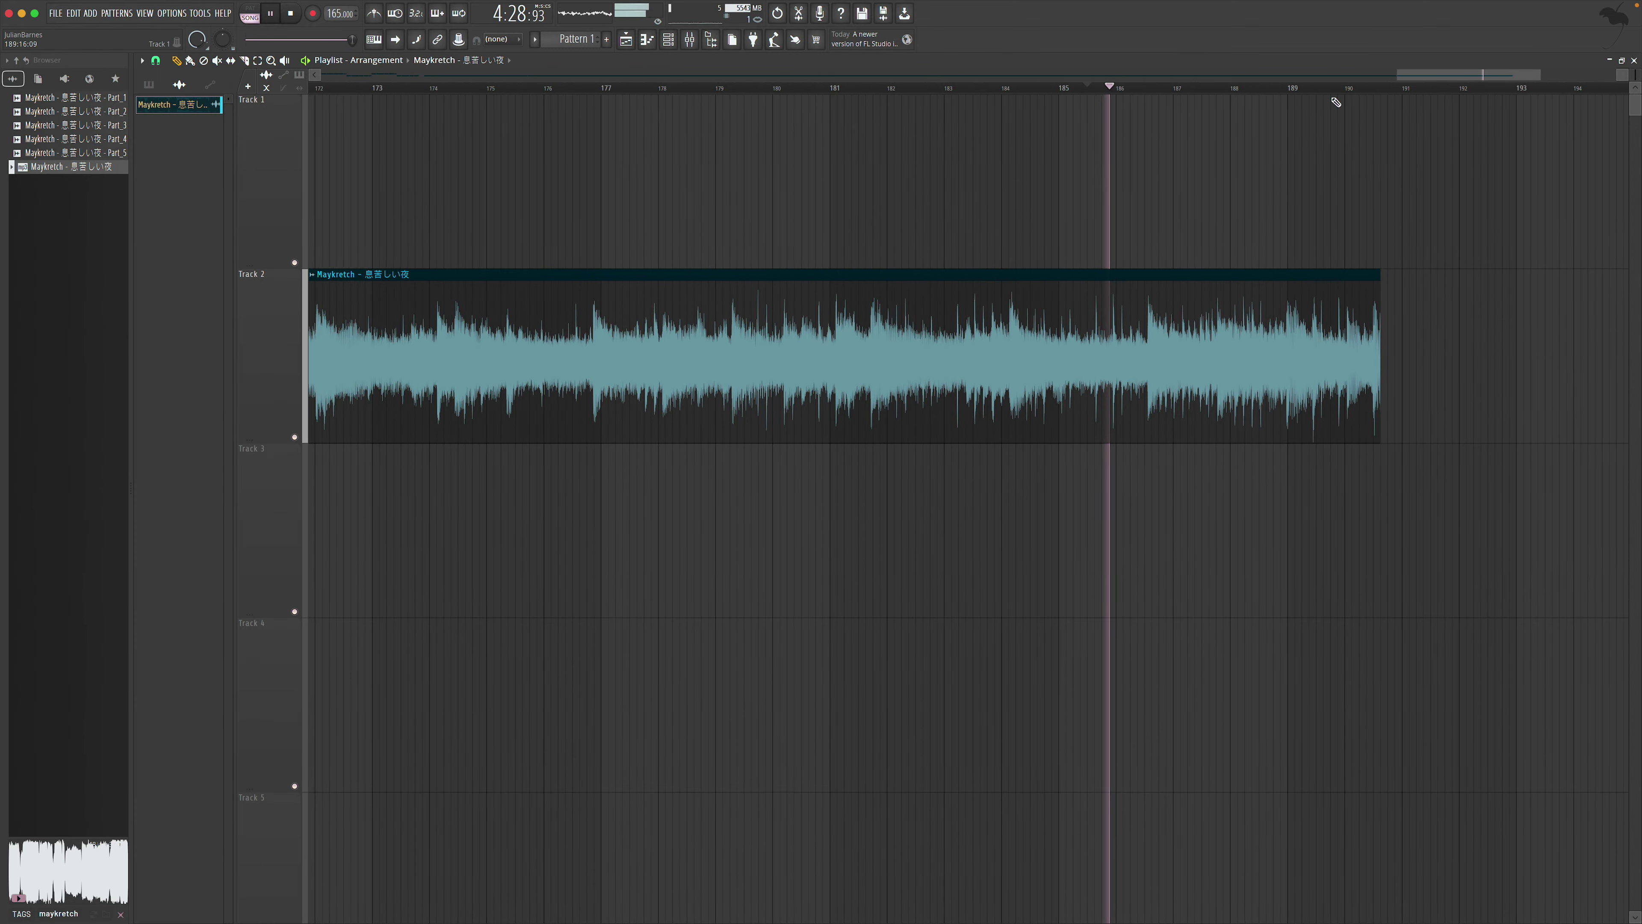
Lengthen the track 2 slice to about bar 202, audition the added section and remove the stray clip on track 1
{"action": "key", "text": "space"}
{"action": "left_click_drag", "start_coordinate": [953, 338], "coordinate": [1626, 271]}
{"action": "key", "text": "space"}
{"action": "left_click", "coordinate": [1174, 90]}
{"action": "left_click", "coordinate": [1269, 91]}
{"action": "left_click", "coordinate": [1445, 104]}
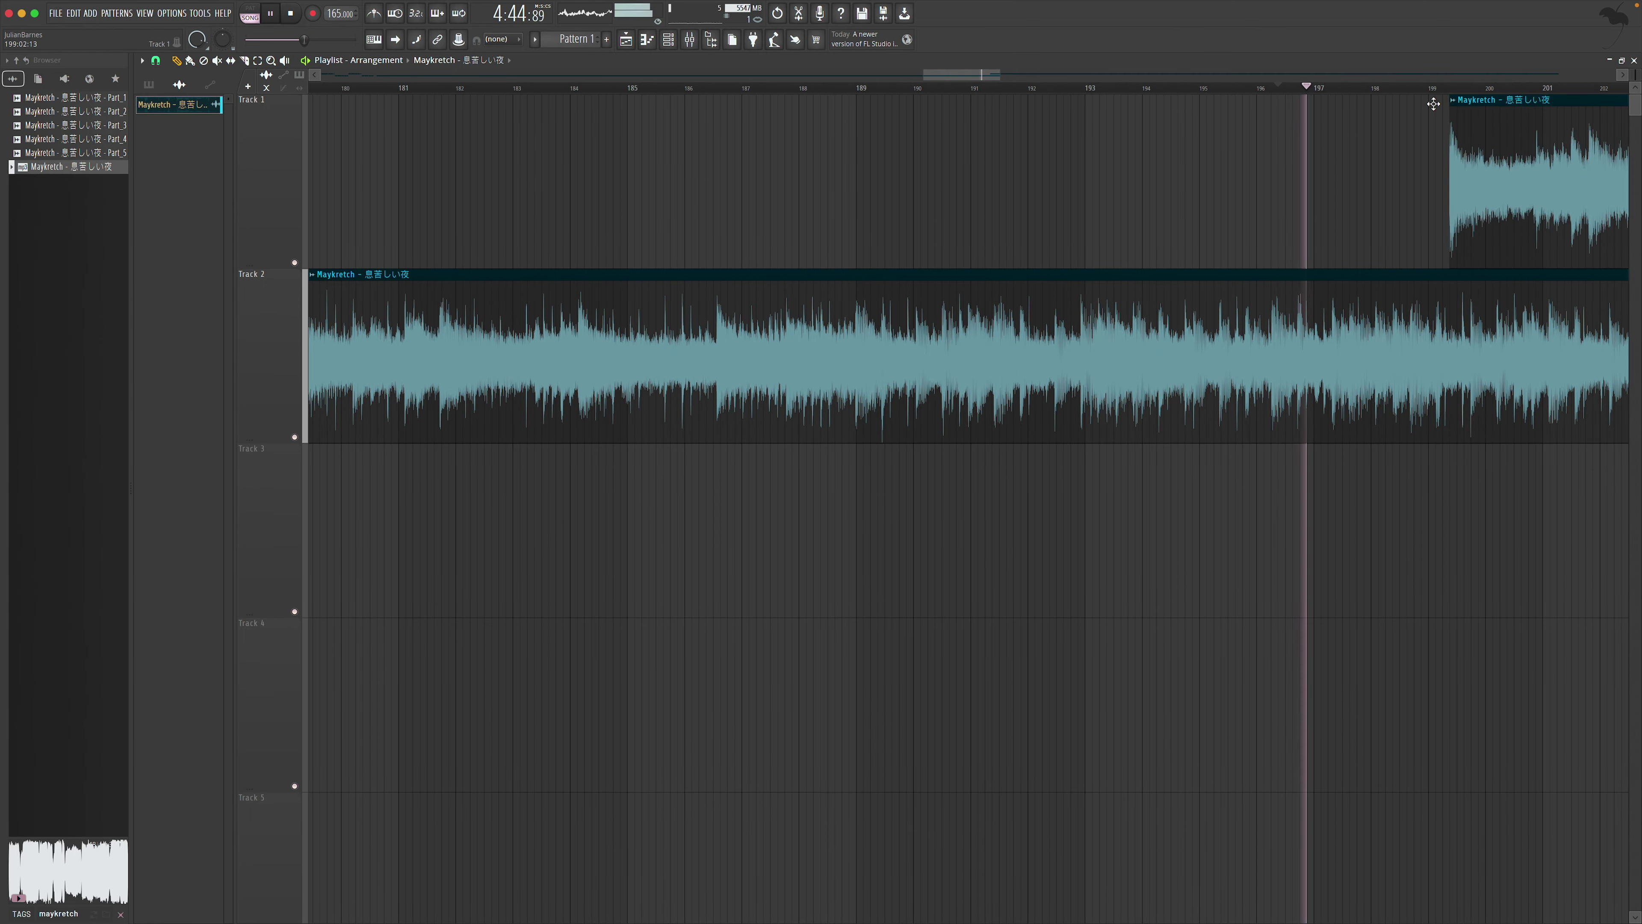
{"action": "right_click", "coordinate": [1389, 114]}
{"action": "key", "text": "space"}
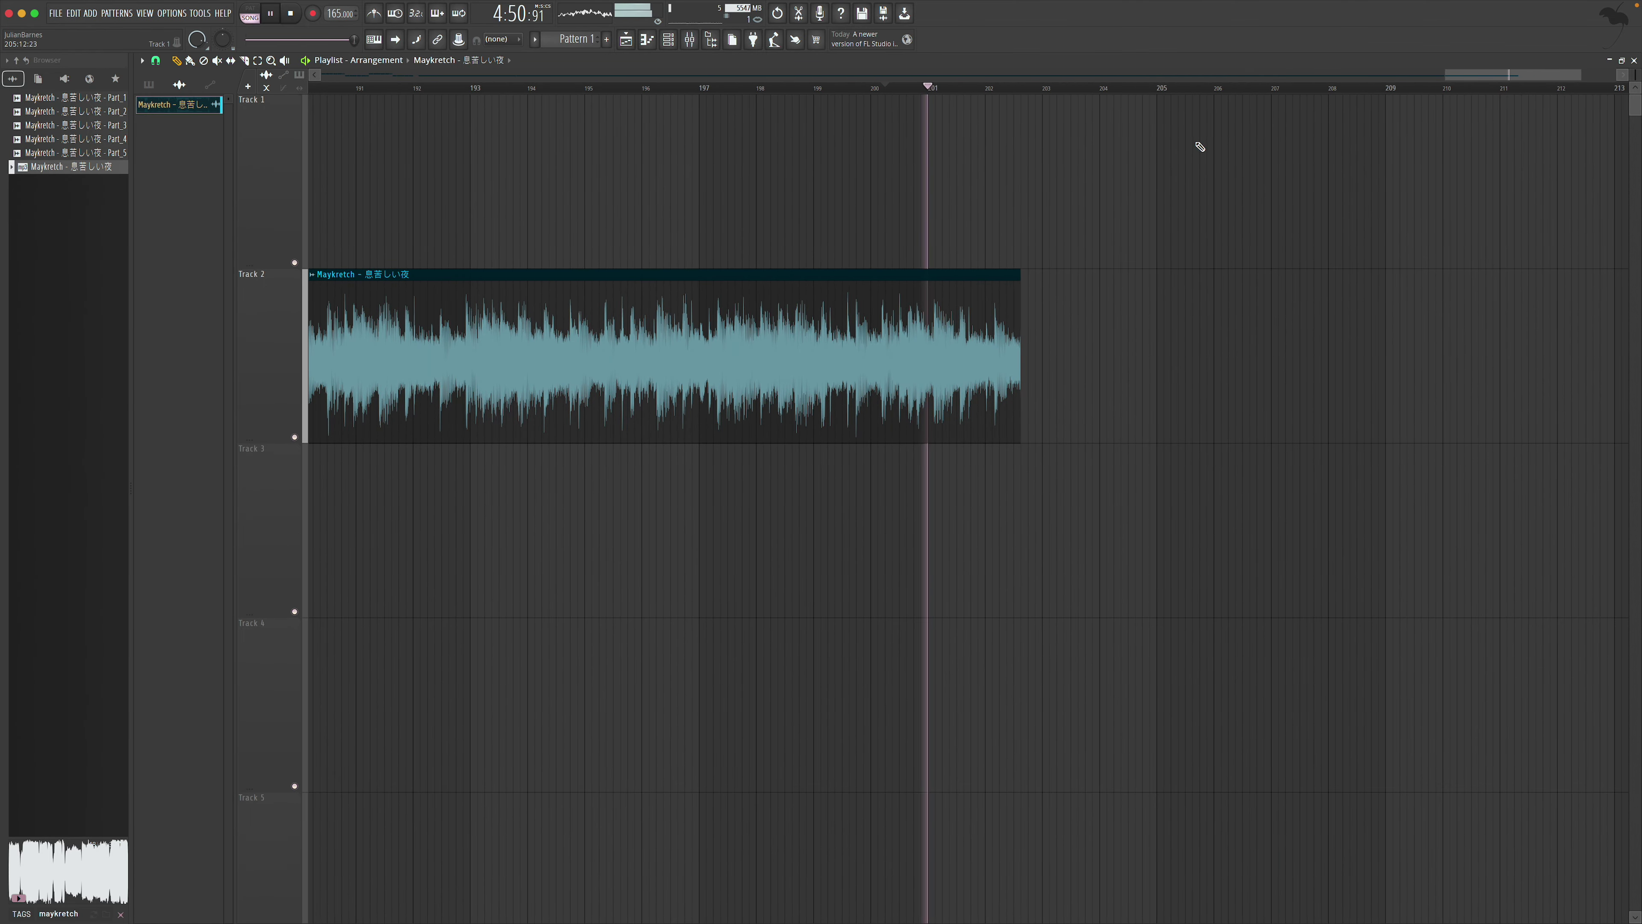
Delete the leftover sample slices from bar 17 onwards on track 2, plus the loop copy starting at bar 13
{"action": "left_click", "coordinate": [1025, 305]}
{"action": "right_click", "coordinate": [1018, 310]}
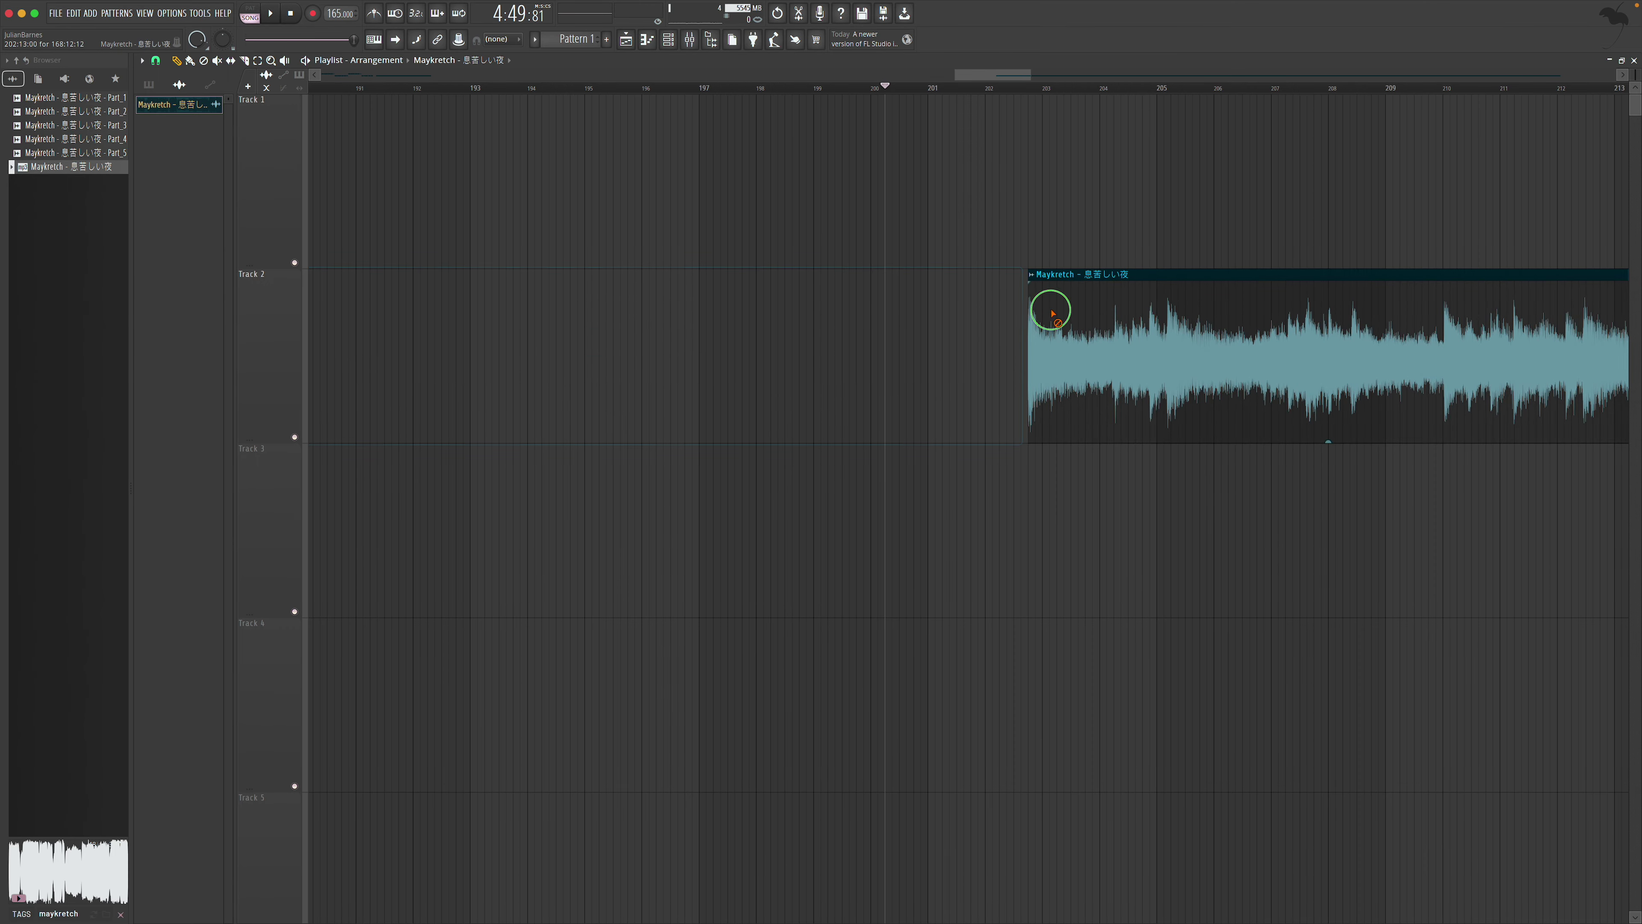
{"action": "right_click", "coordinate": [1053, 308]}
{"action": "right_click", "coordinate": [434, 151]}
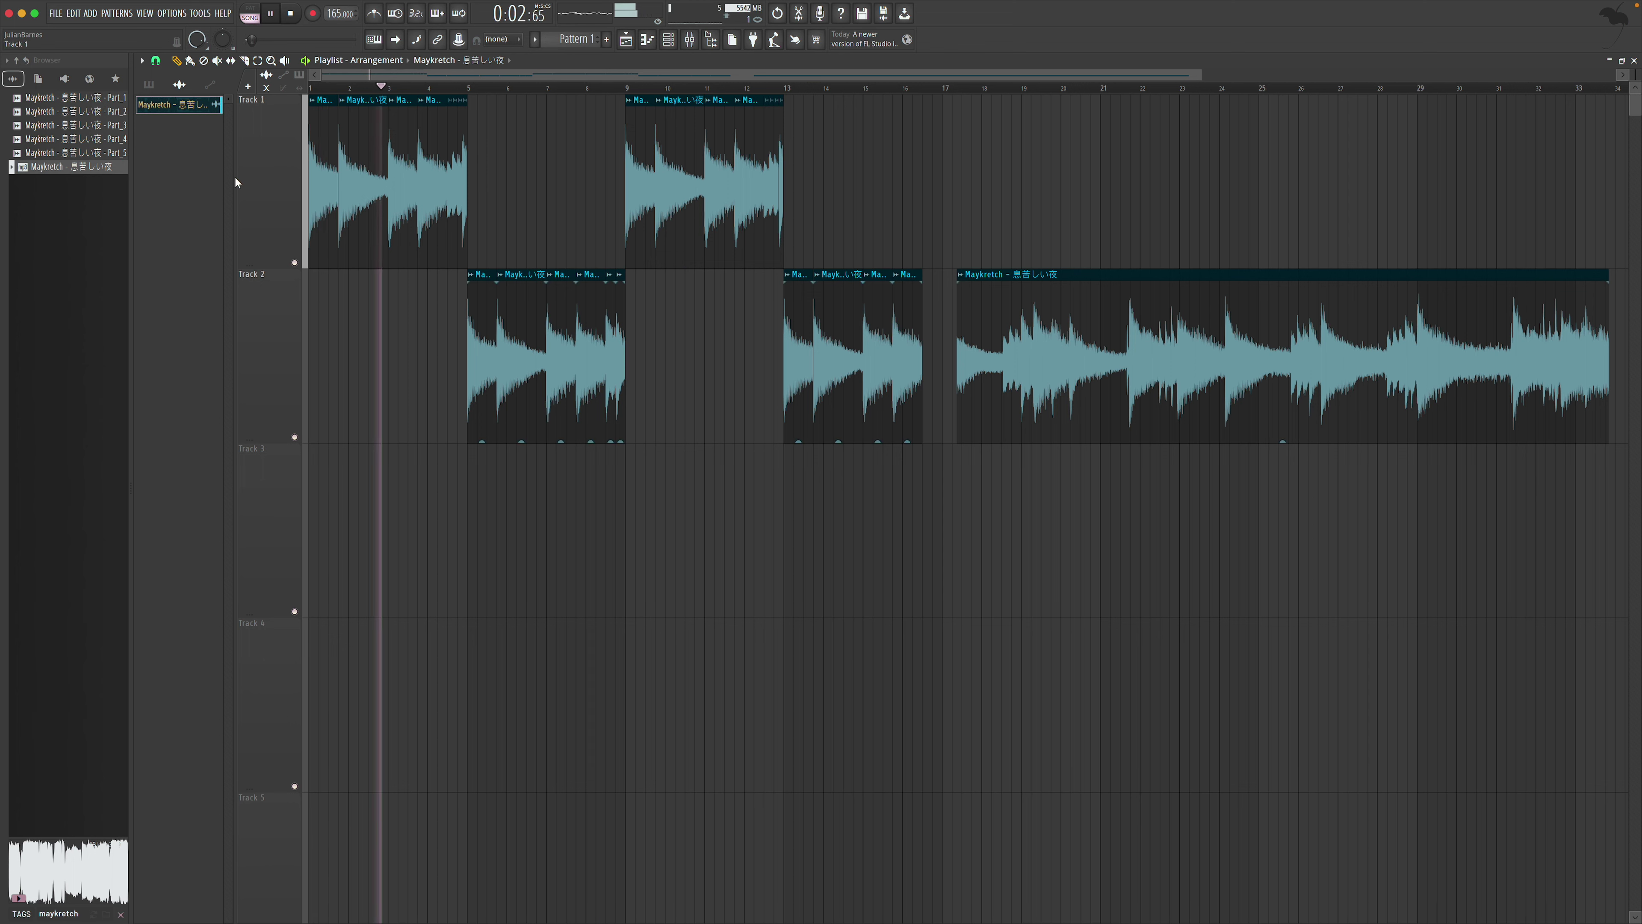
{"action": "right_click", "coordinate": [1104, 340]}
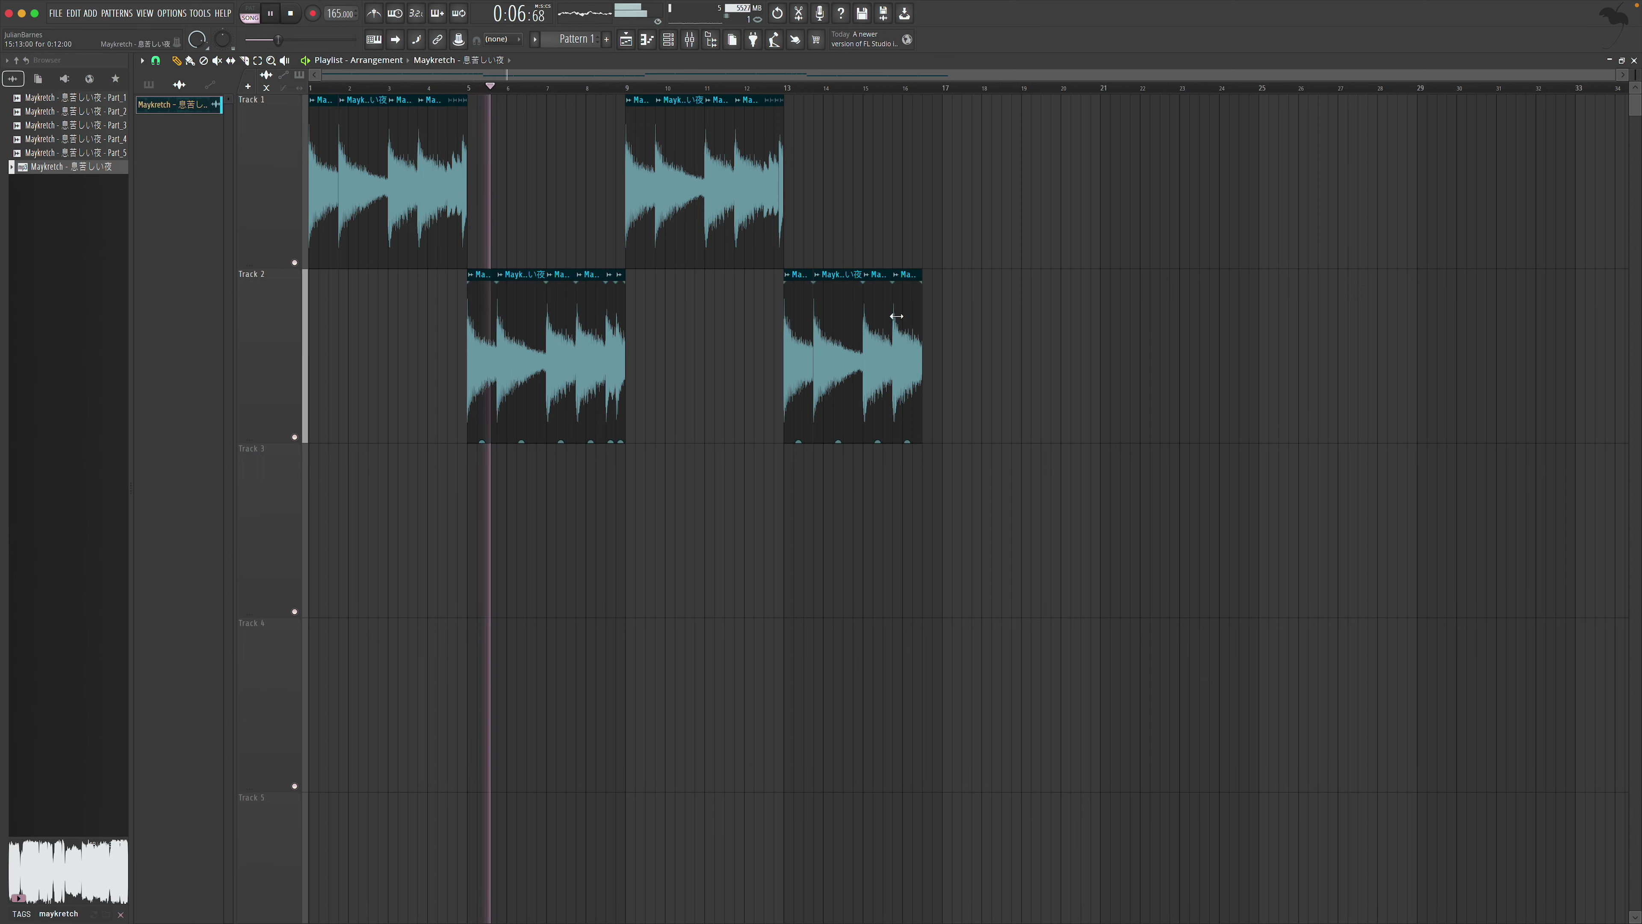
{"action": "mouse_move", "coordinate": [922, 313]}
{"action": "left_mouse_down"}
{"action": "mouse_move", "coordinate": [942, 312]}
{"action": "mouse_move", "coordinate": [921, 311]}
{"action": "left_mouse_up"}
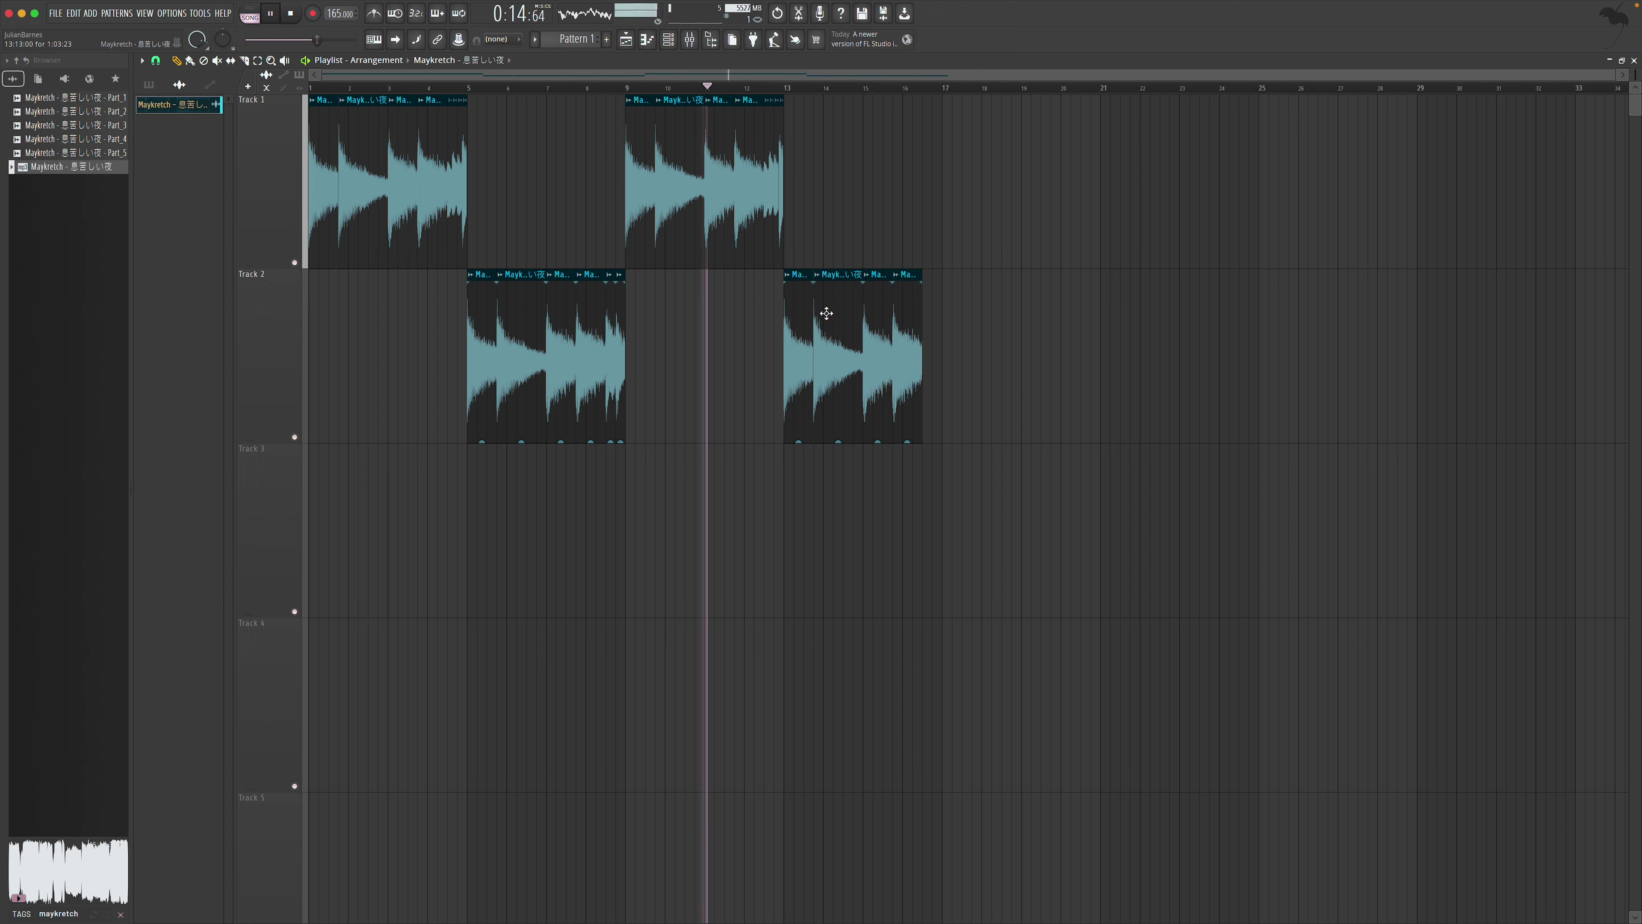
{"action": "right_click", "coordinate": [797, 321]}
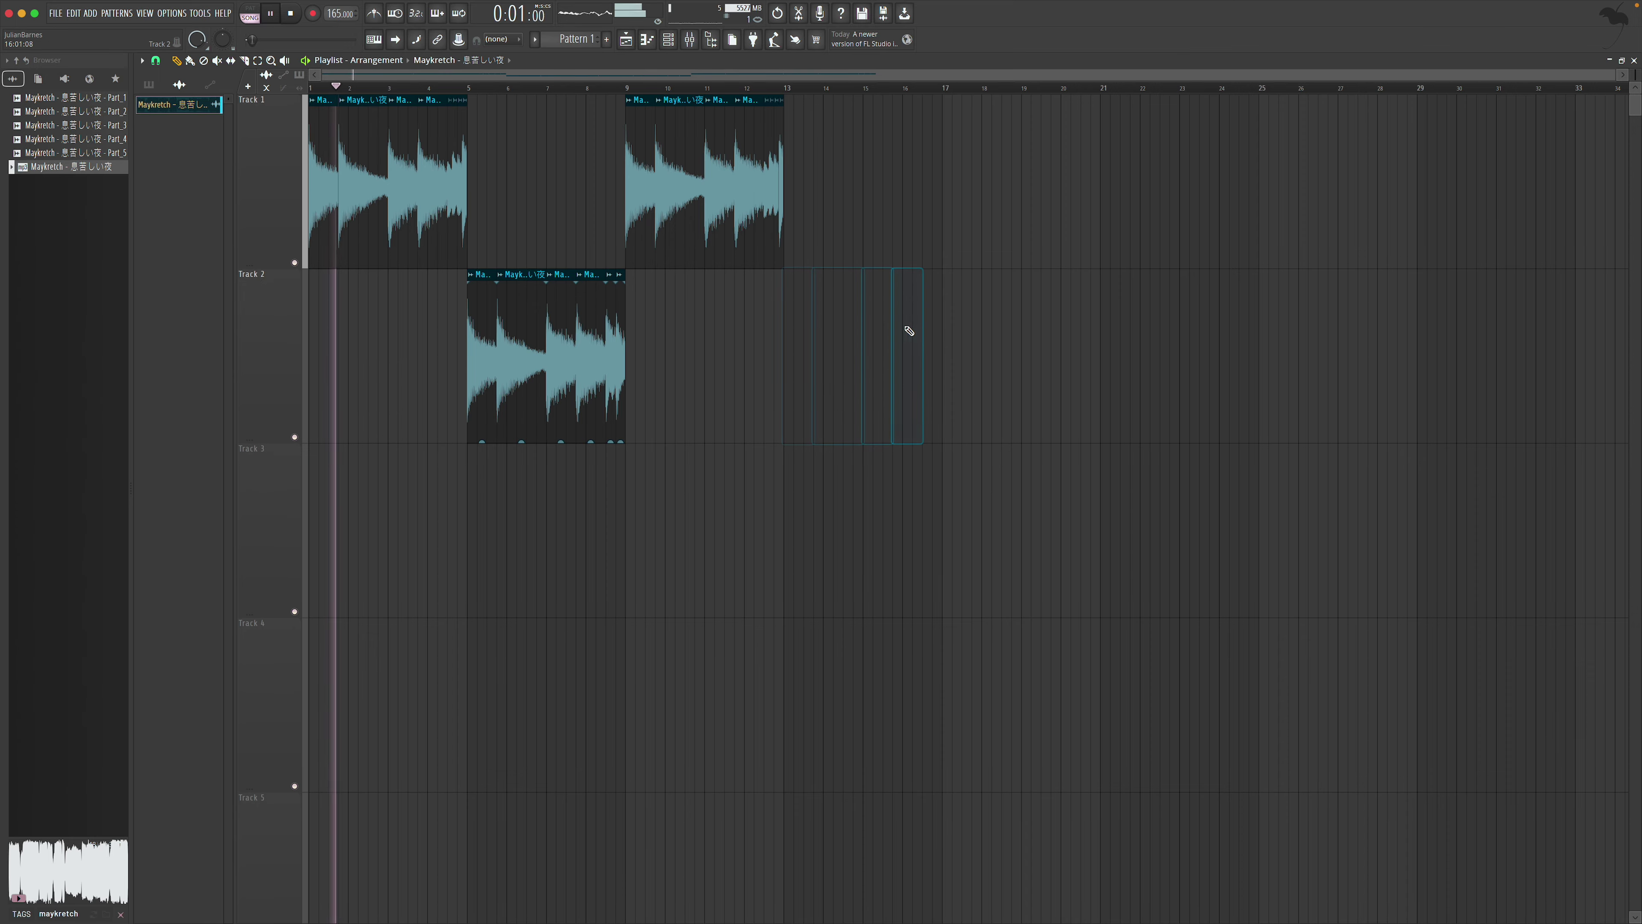
Place the Maykretch sample on track 3 from bar 9 and lengthen it to about bar 57
{"action": "left_click", "coordinate": [628, 508]}
{"action": "left_click_drag", "start_coordinate": [653, 507], "coordinate": [1251, 517]}
{"action": "scroll", "coordinate": [1559, 376], "scroll_direction": "right", "scroll_amount": 3}
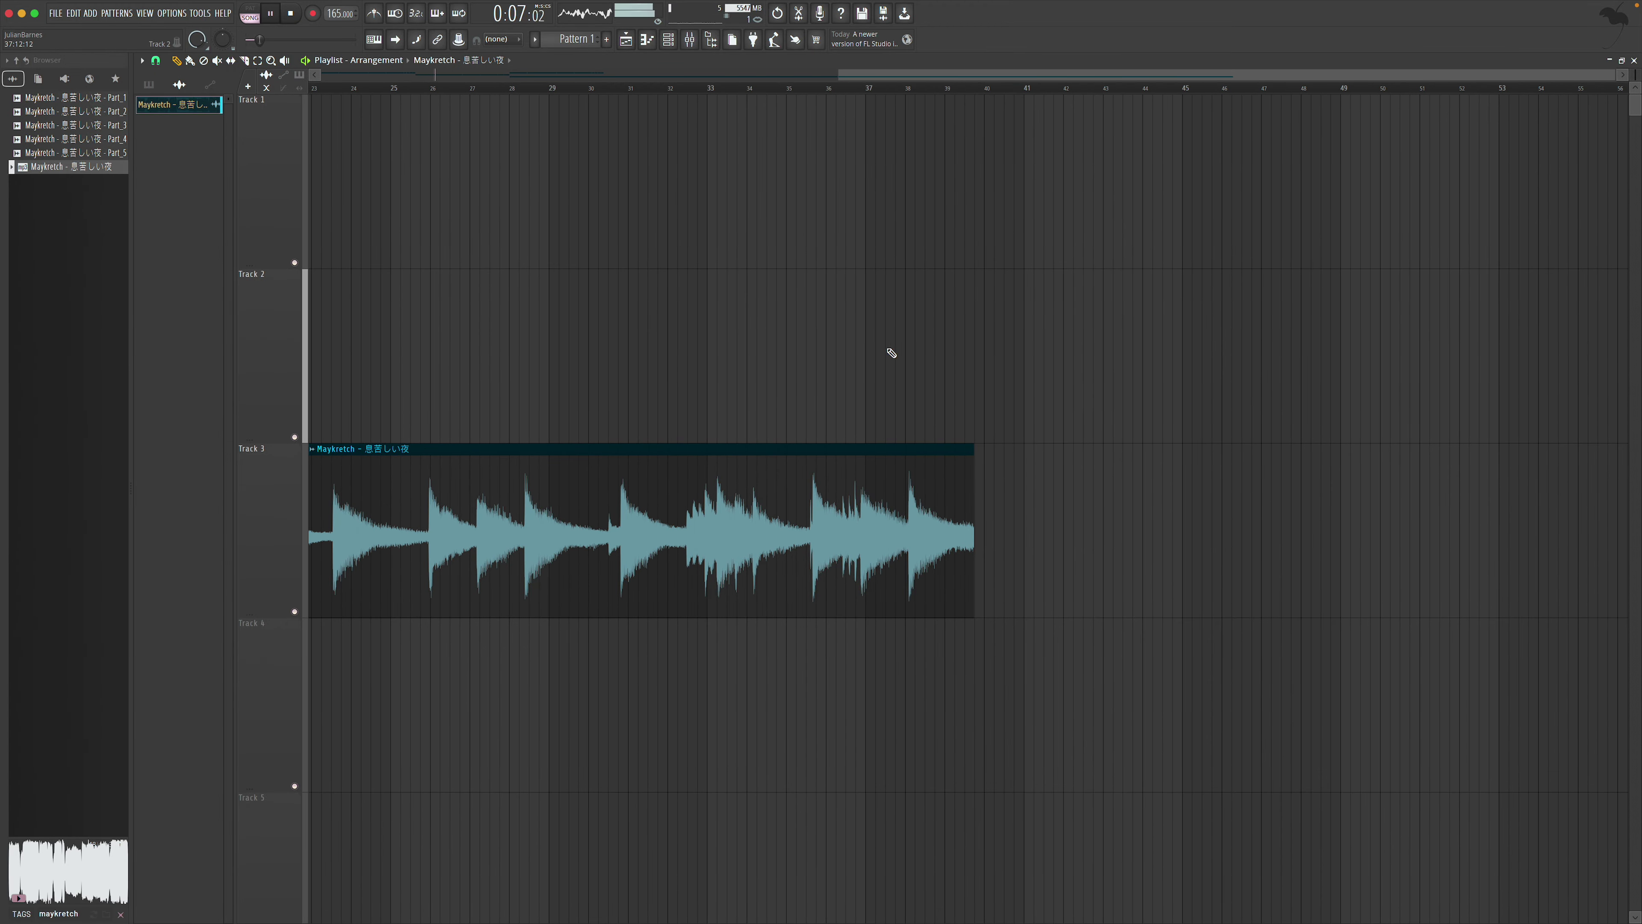
{"action": "left_click_drag", "start_coordinate": [974, 483], "coordinate": [1617, 492]}
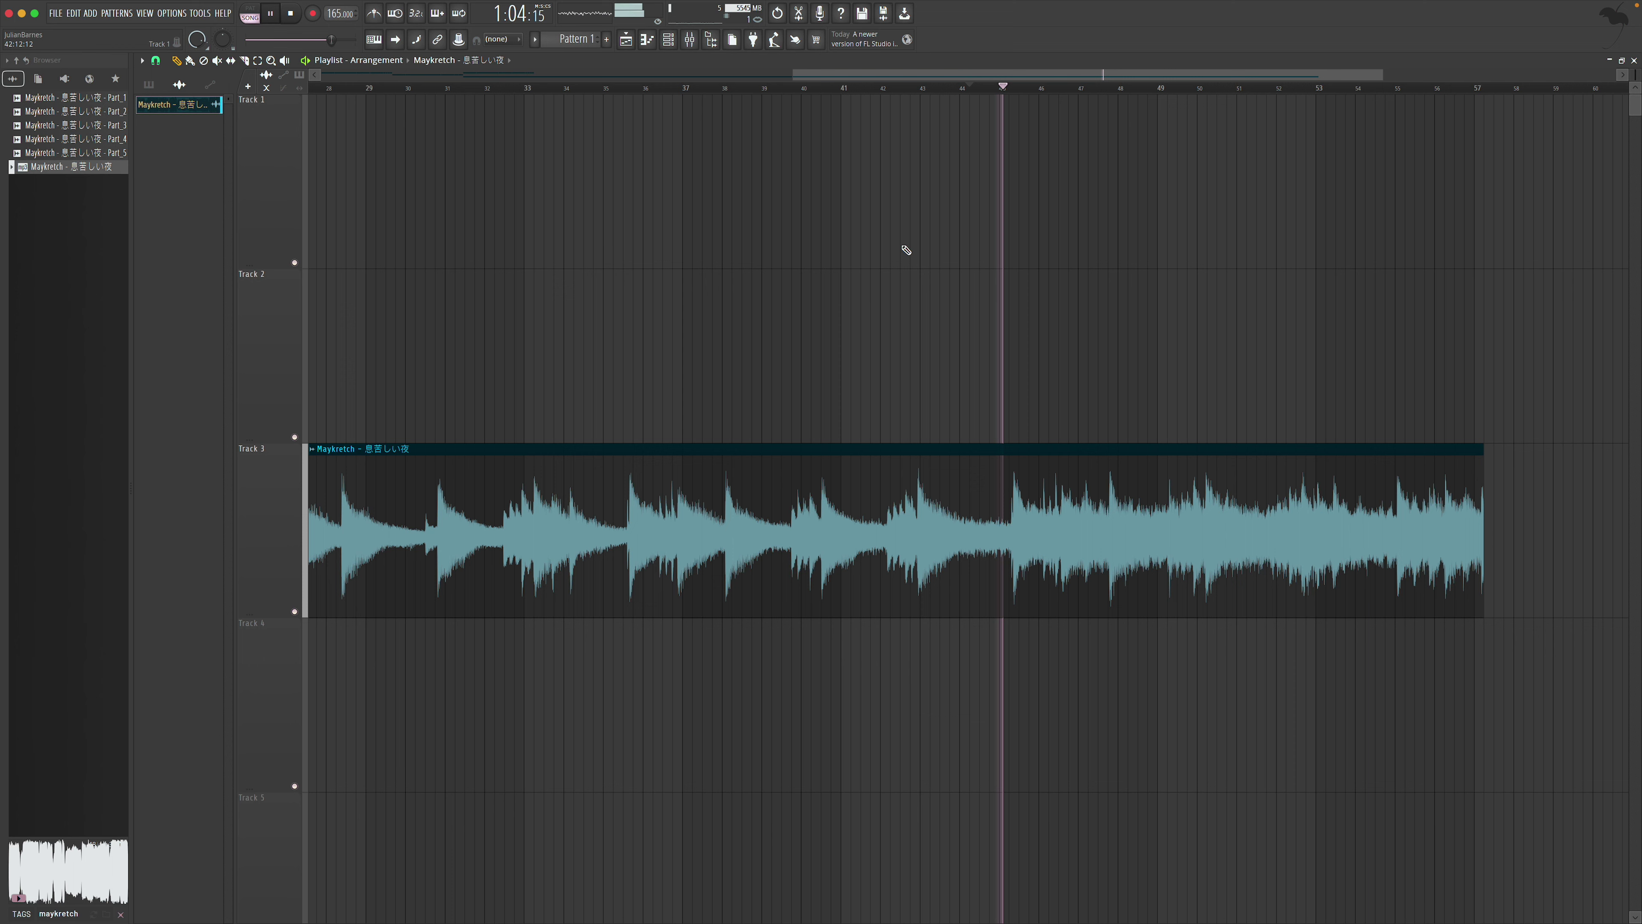
Slice the track 3 sample without grid snapping at the hit just before bar 43 and delete everything before the cut
{"action": "left_click", "coordinate": [244, 61]}
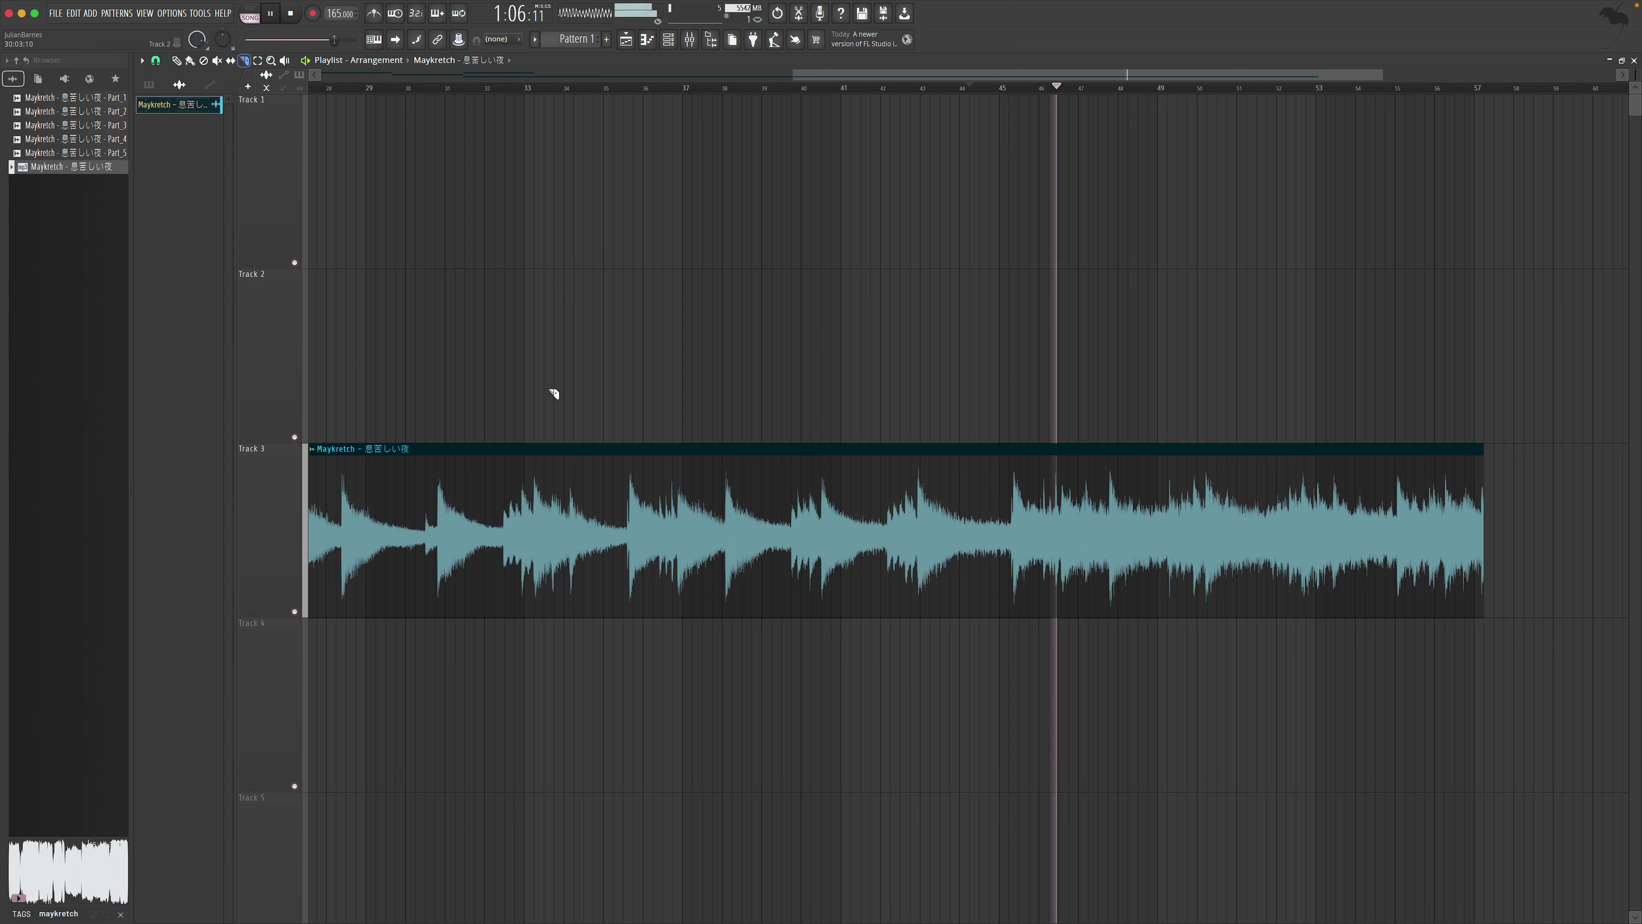
{"action": "left_click", "coordinate": [898, 89]}
{"action": "left_click_drag", "start_coordinate": [919, 568], "coordinate": [920, 488]}
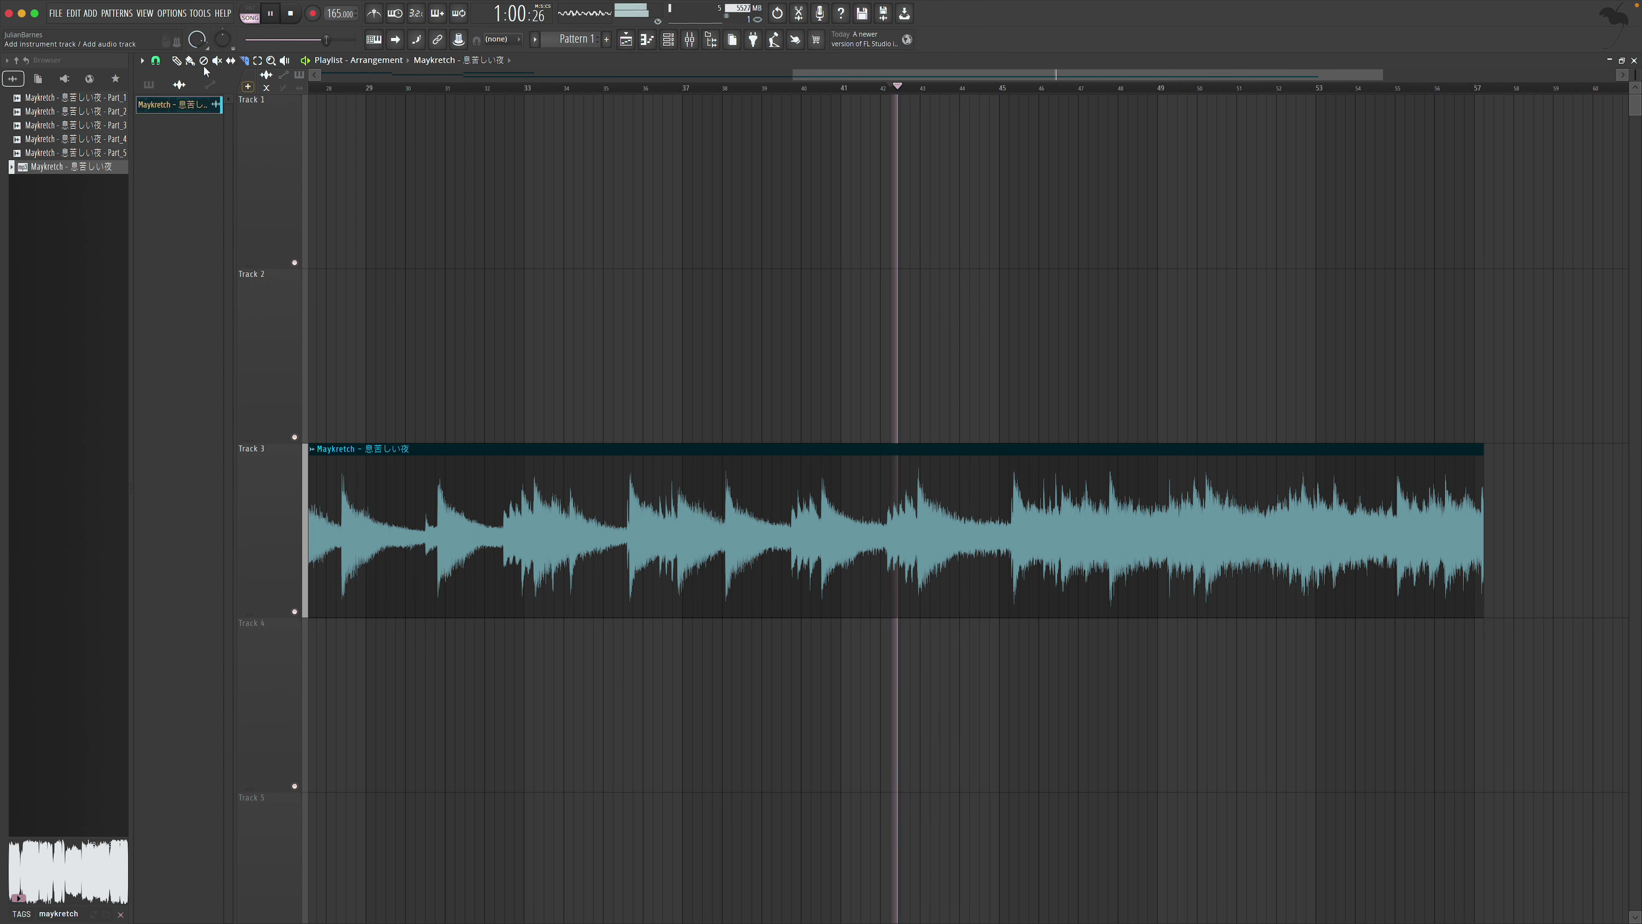
{"action": "left_click", "coordinate": [157, 62]}
{"action": "left_click", "coordinate": [171, 121]}
{"action": "key", "text": "space"}
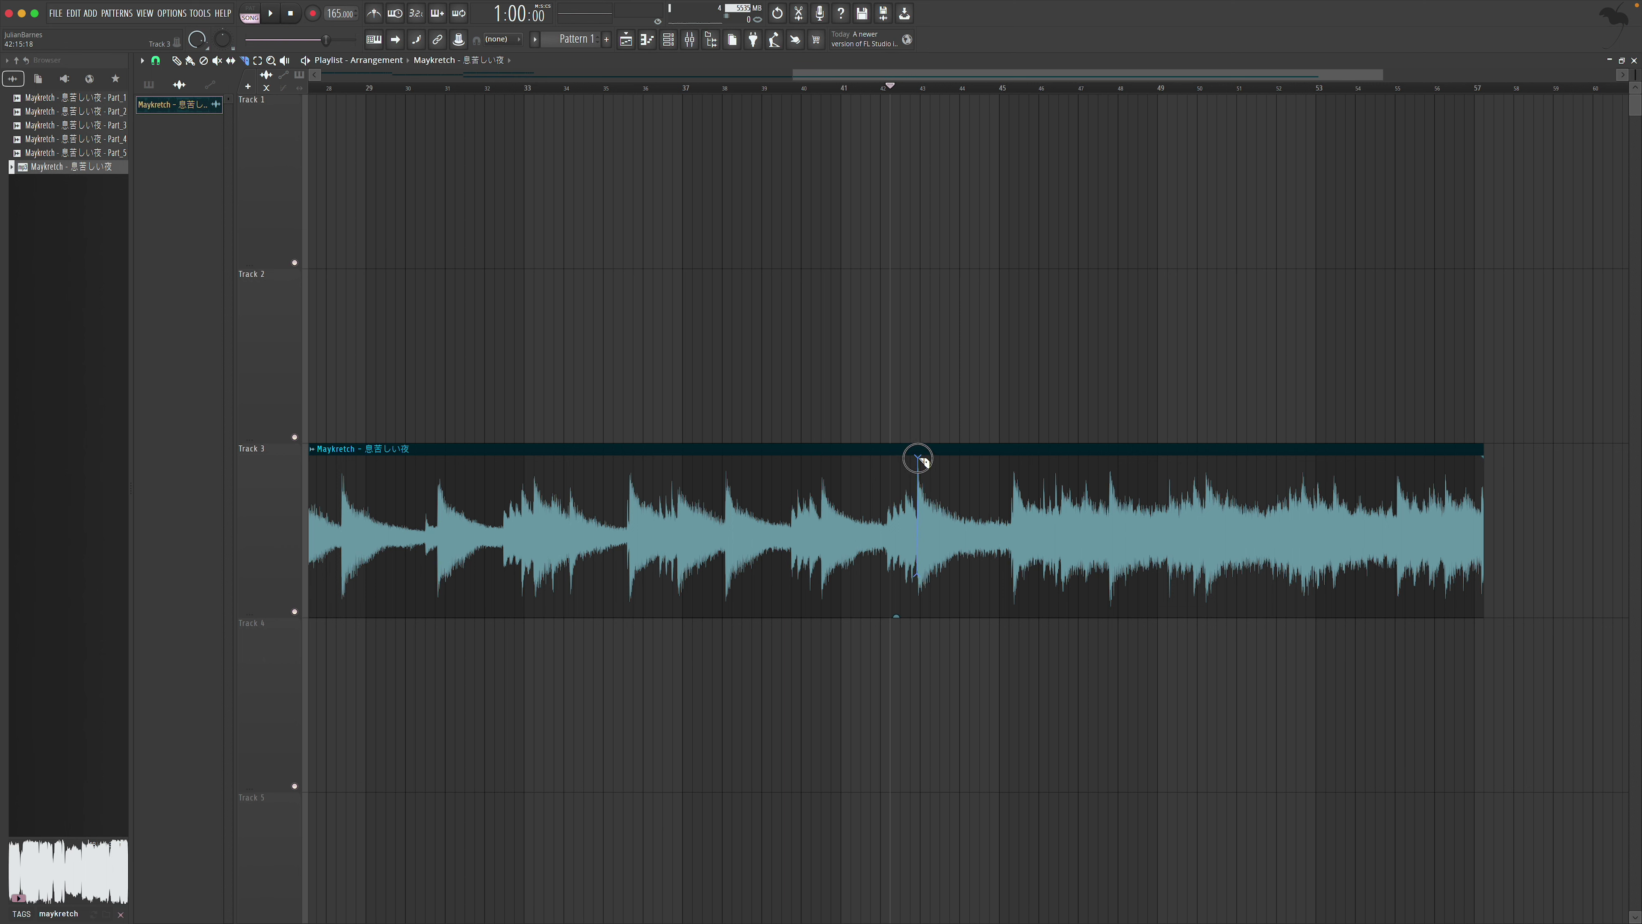
{"action": "right_click", "coordinate": [609, 504]}
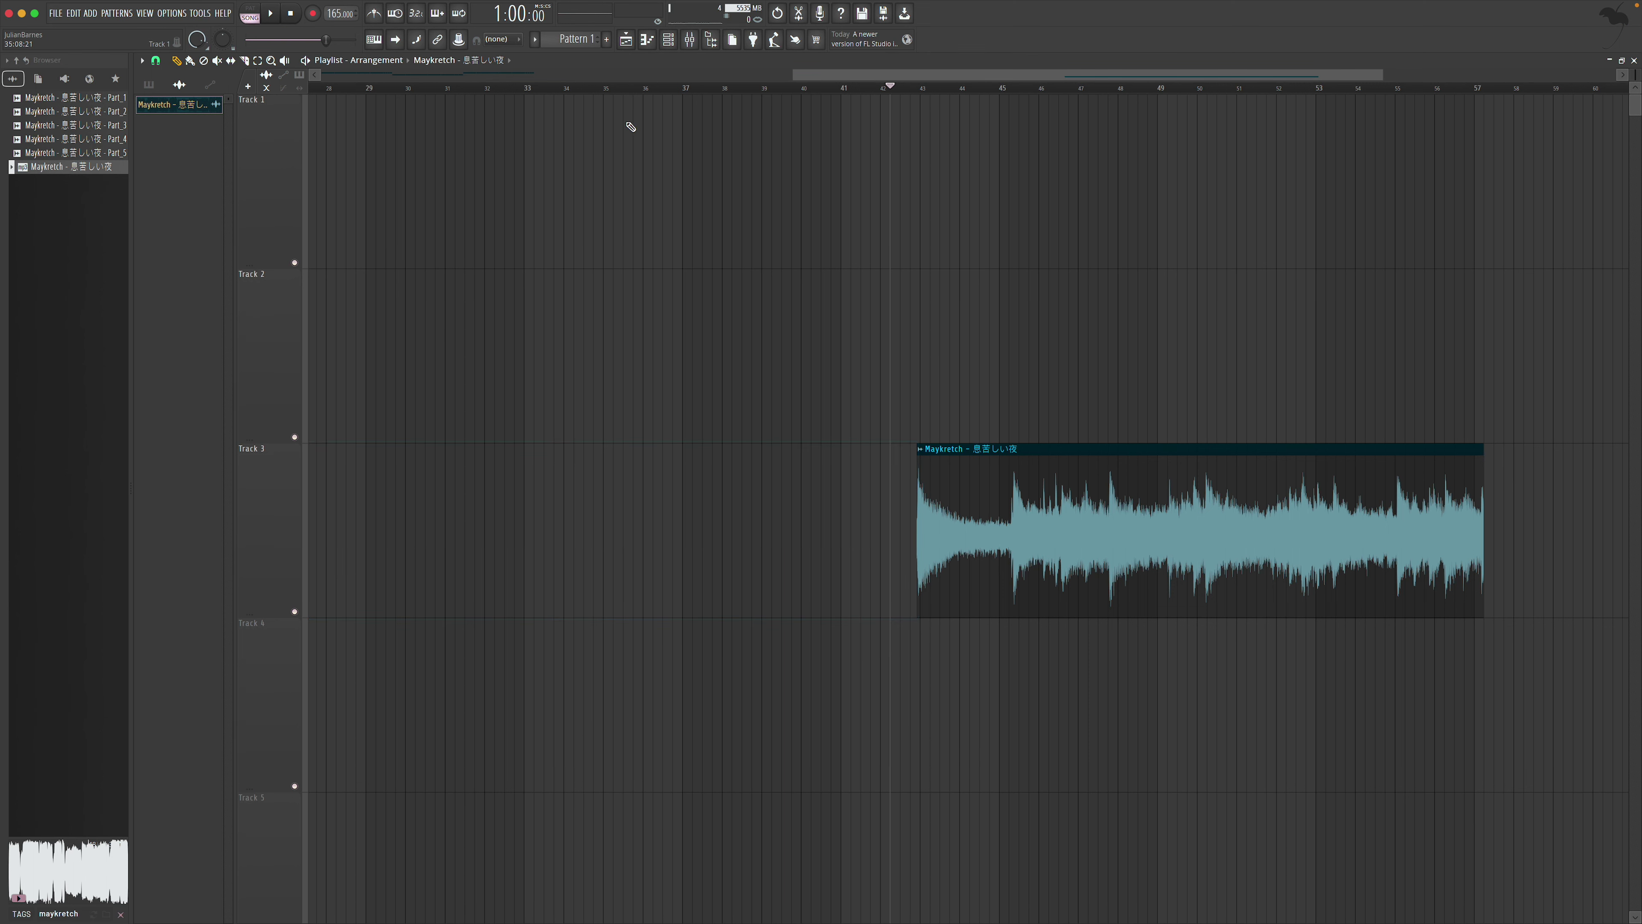
Move the trimmed track 3 slice so its first hit starts exactly at bar 9, and reset the grid snap
{"action": "left_click_drag", "start_coordinate": [795, 76], "coordinate": [355, 82]}
{"action": "key", "text": "space"}
{"action": "left_click_drag", "start_coordinate": [507, 75], "coordinate": [456, 76]}
{"action": "left_click_drag", "start_coordinate": [1410, 545], "coordinate": [557, 481]}
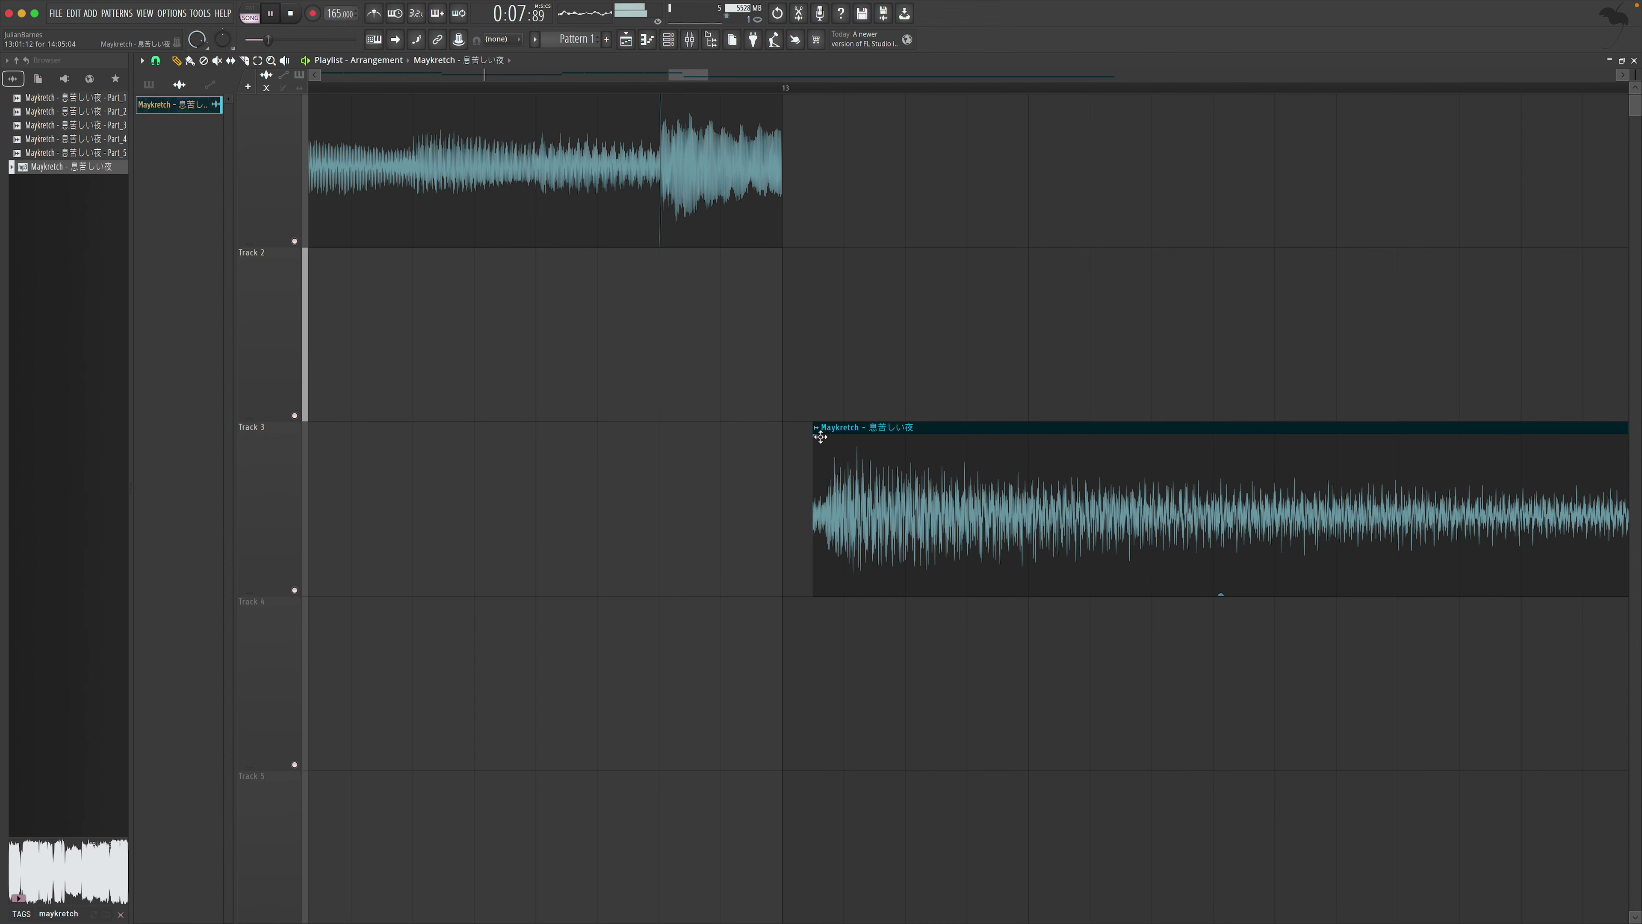
{"action": "left_click_drag", "start_coordinate": [812, 447], "coordinate": [813, 451]}
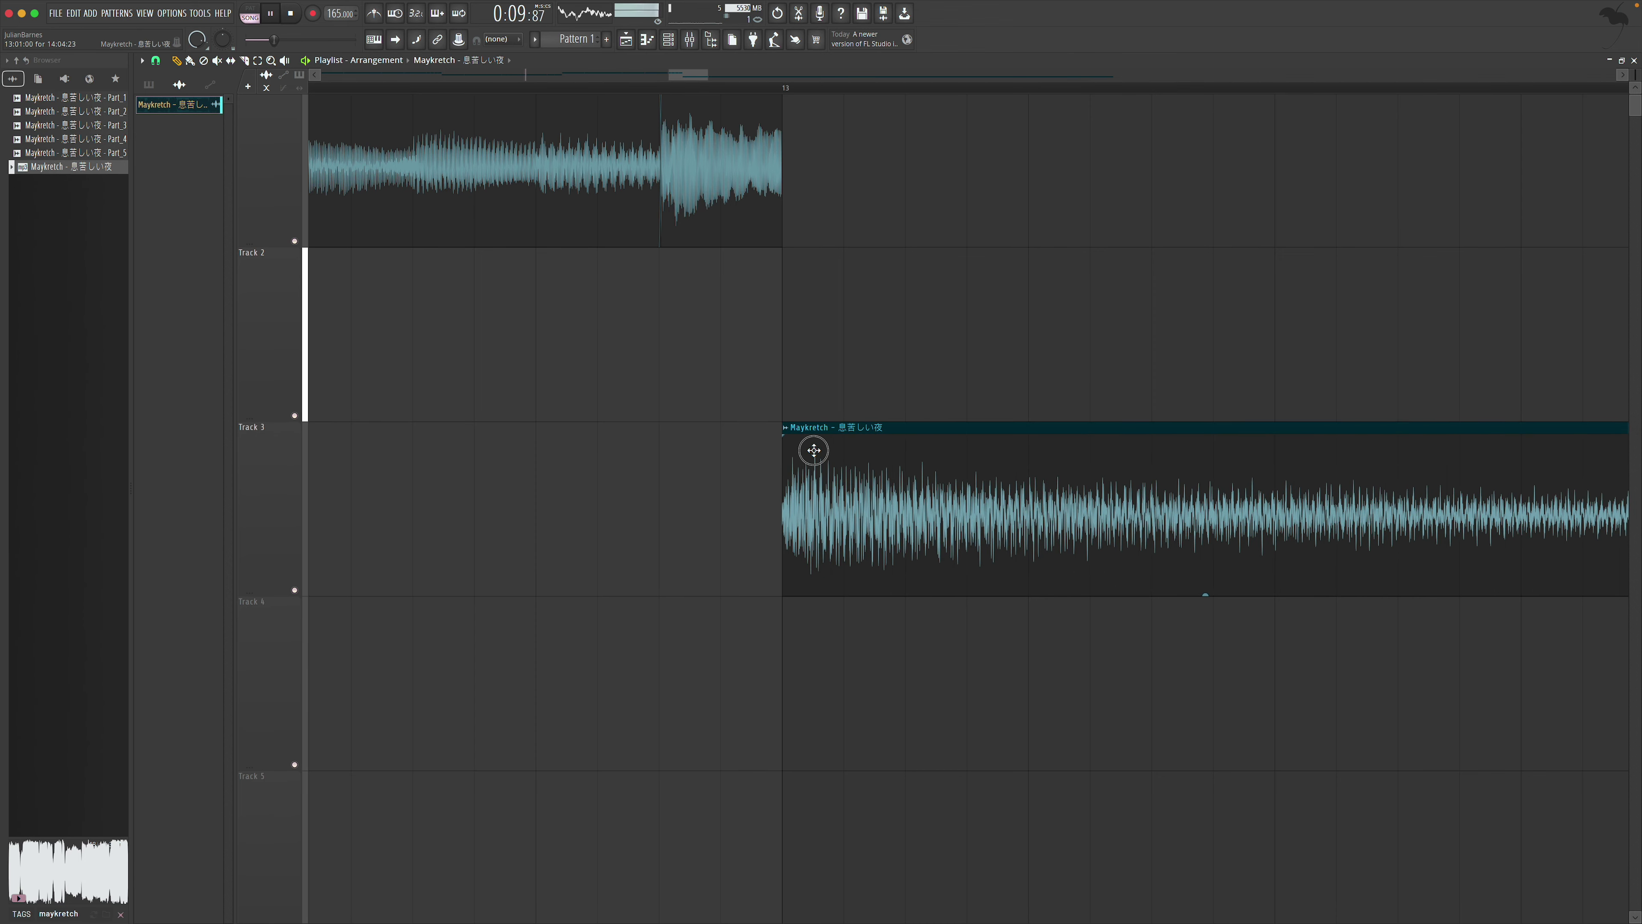
{"action": "left_click_drag", "start_coordinate": [671, 74], "coordinate": [432, 99]}
{"action": "left_click_drag", "start_coordinate": [1516, 483], "coordinate": [993, 440]}
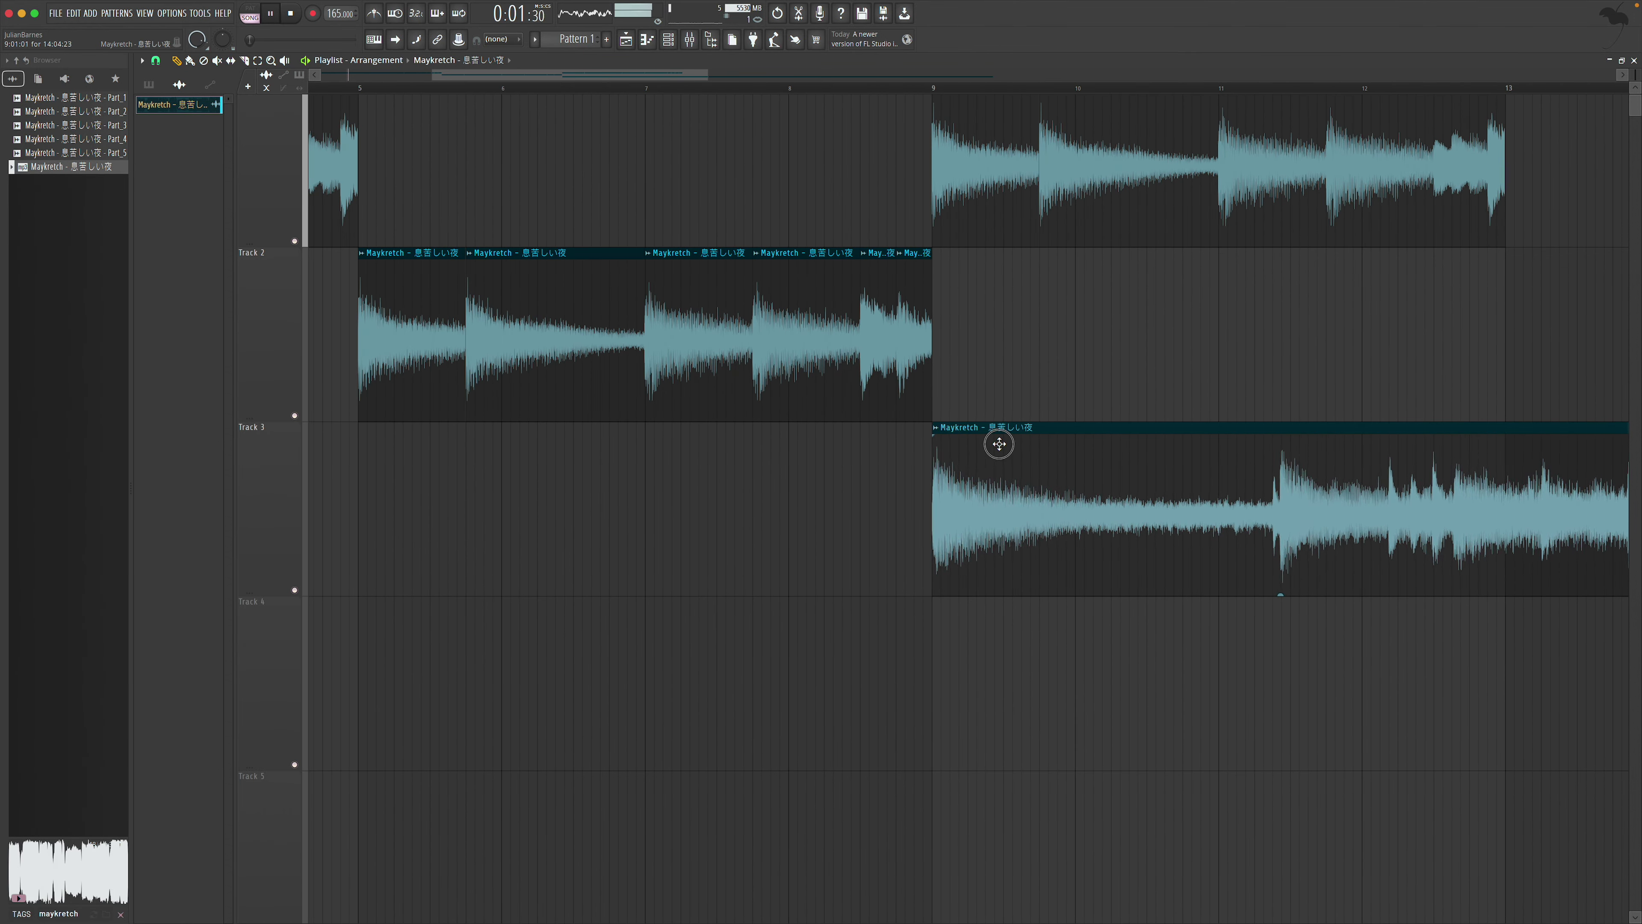
{"action": "left_click_drag", "start_coordinate": [915, 569], "coordinate": [1031, 559]}
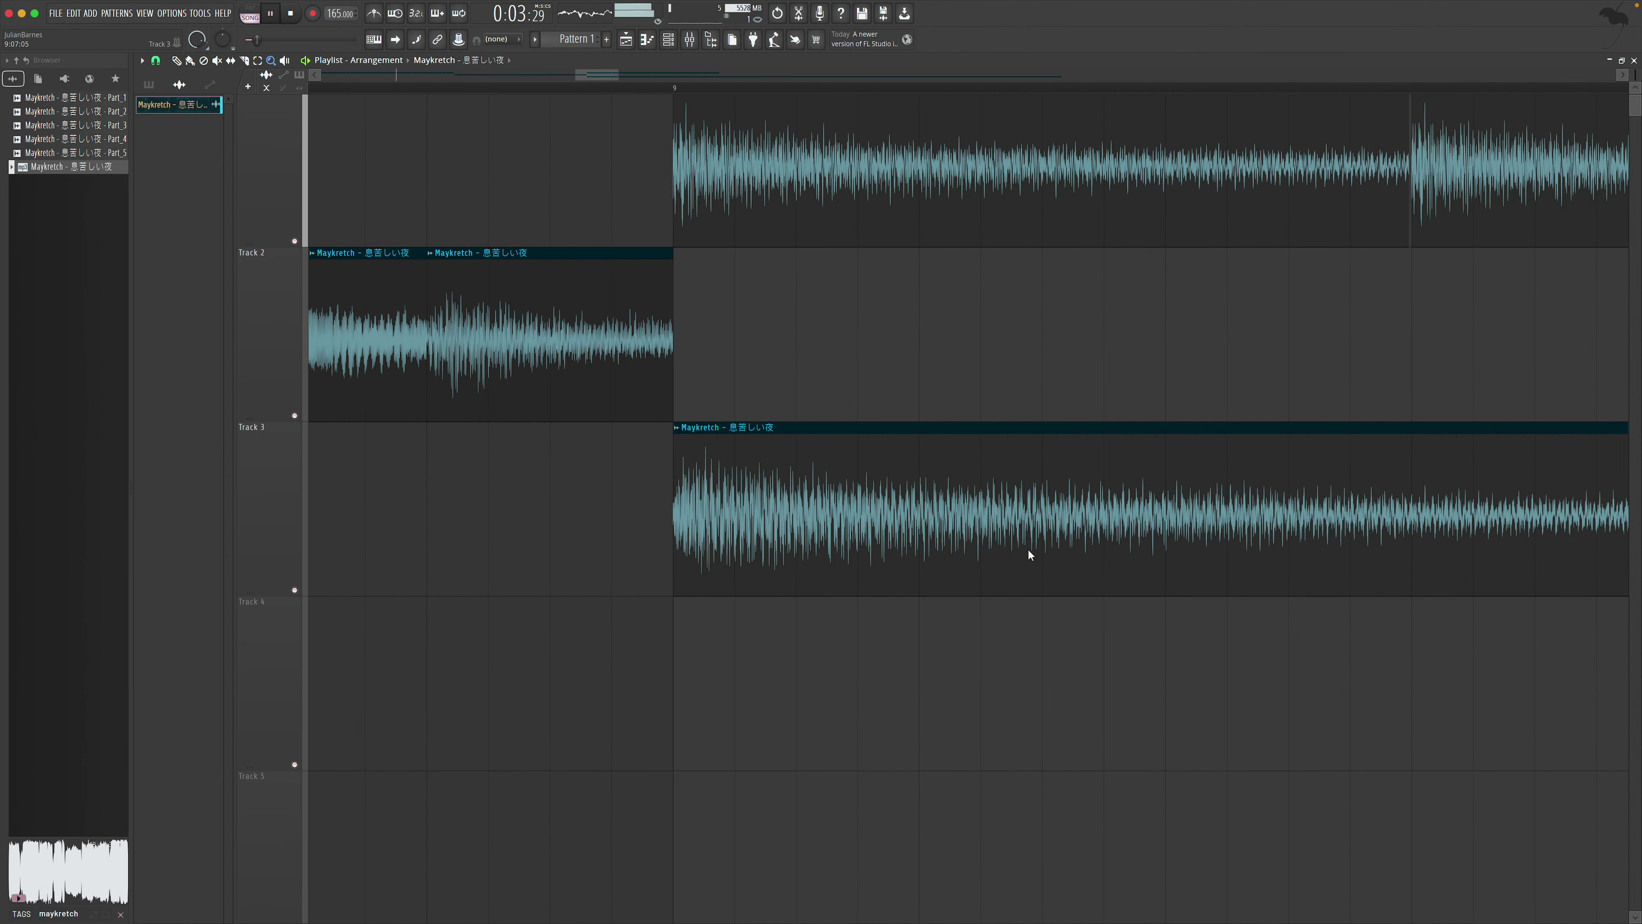
{"action": "right_click", "coordinate": [730, 354]}
{"action": "left_click", "coordinate": [176, 61]}
{"action": "left_click", "coordinate": [157, 61]}
{"action": "left_click", "coordinate": [165, 92]}
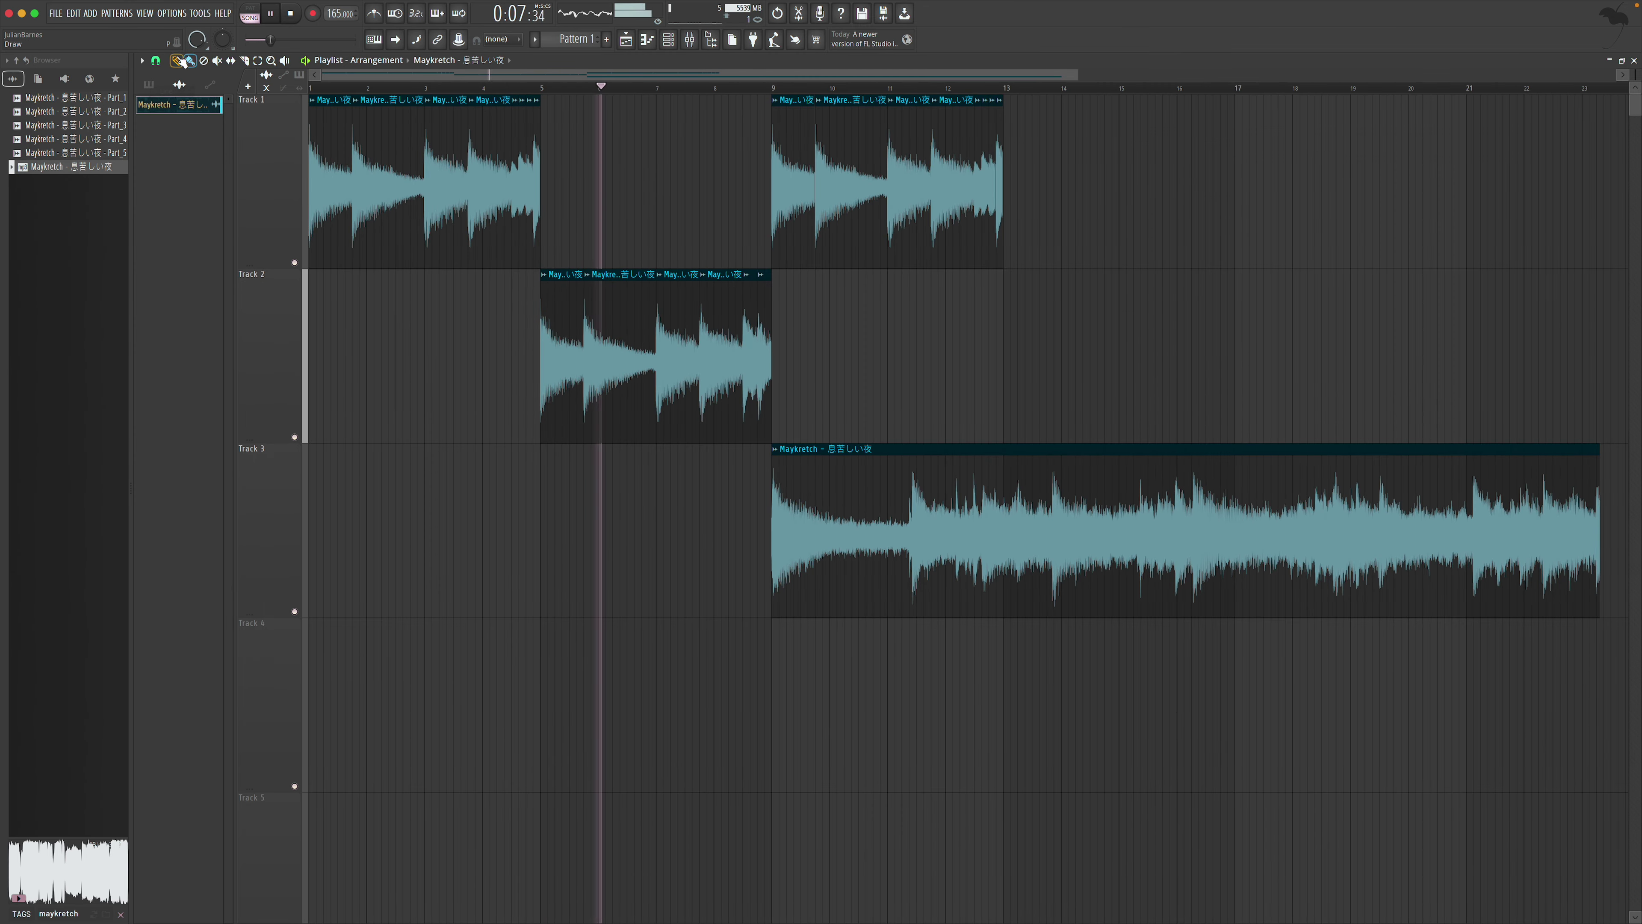
Mute track 1 and audition the track 3 slice at several points between bars 9 and 23
{"action": "left_click", "coordinate": [295, 263]}
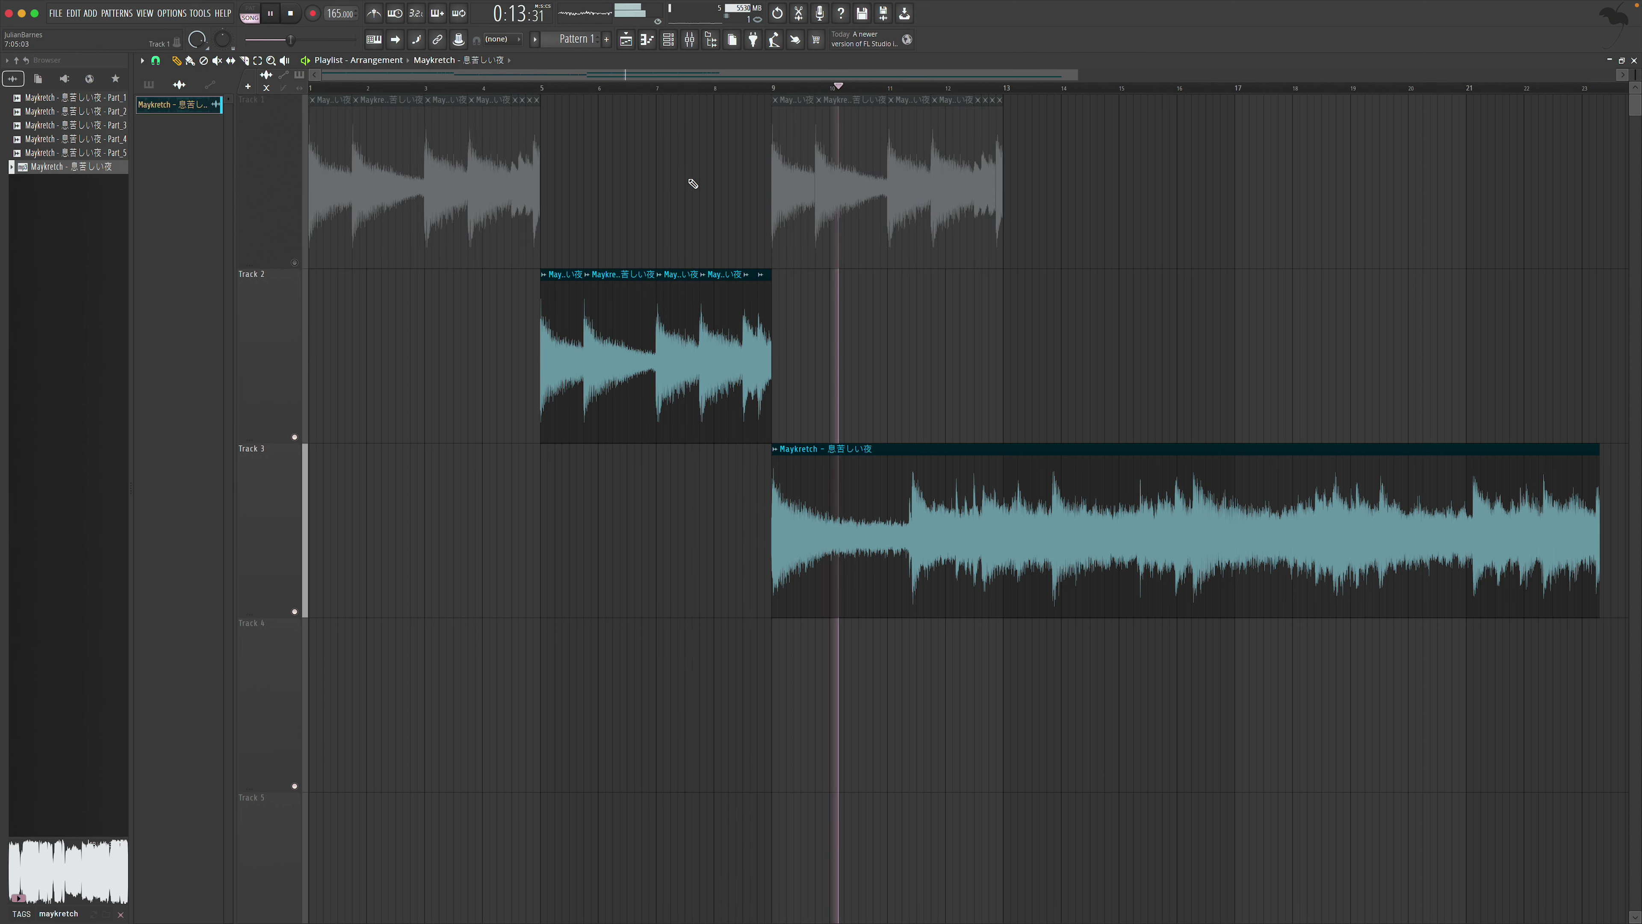
{"action": "left_click_drag", "start_coordinate": [746, 75], "coordinate": [861, 75]}
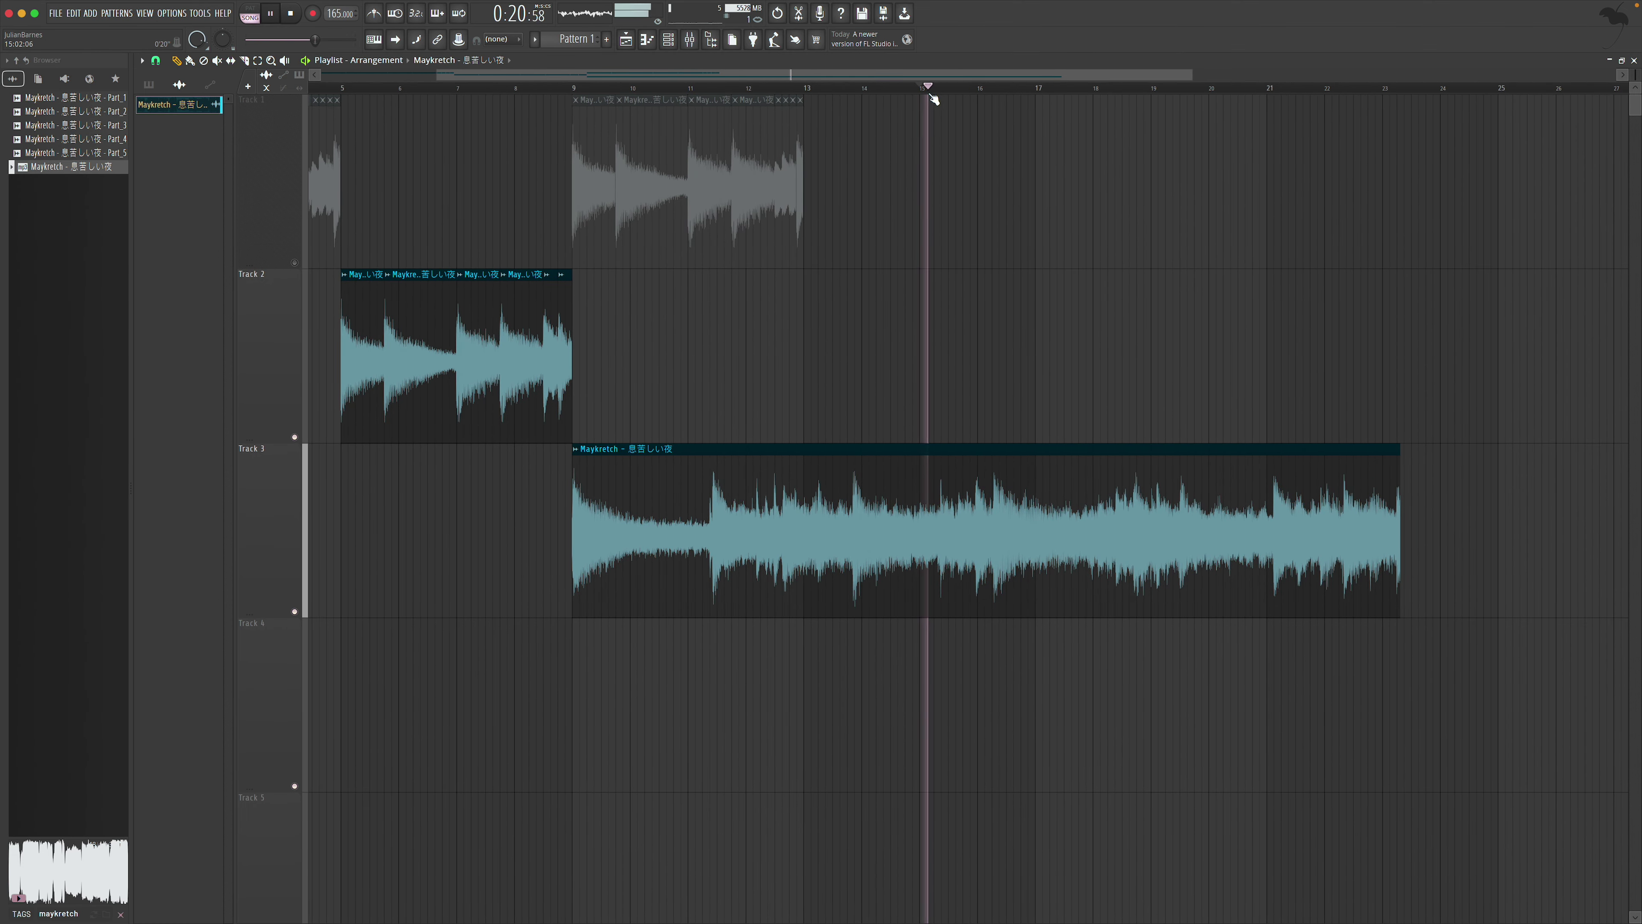
{"action": "left_click", "coordinate": [1117, 90]}
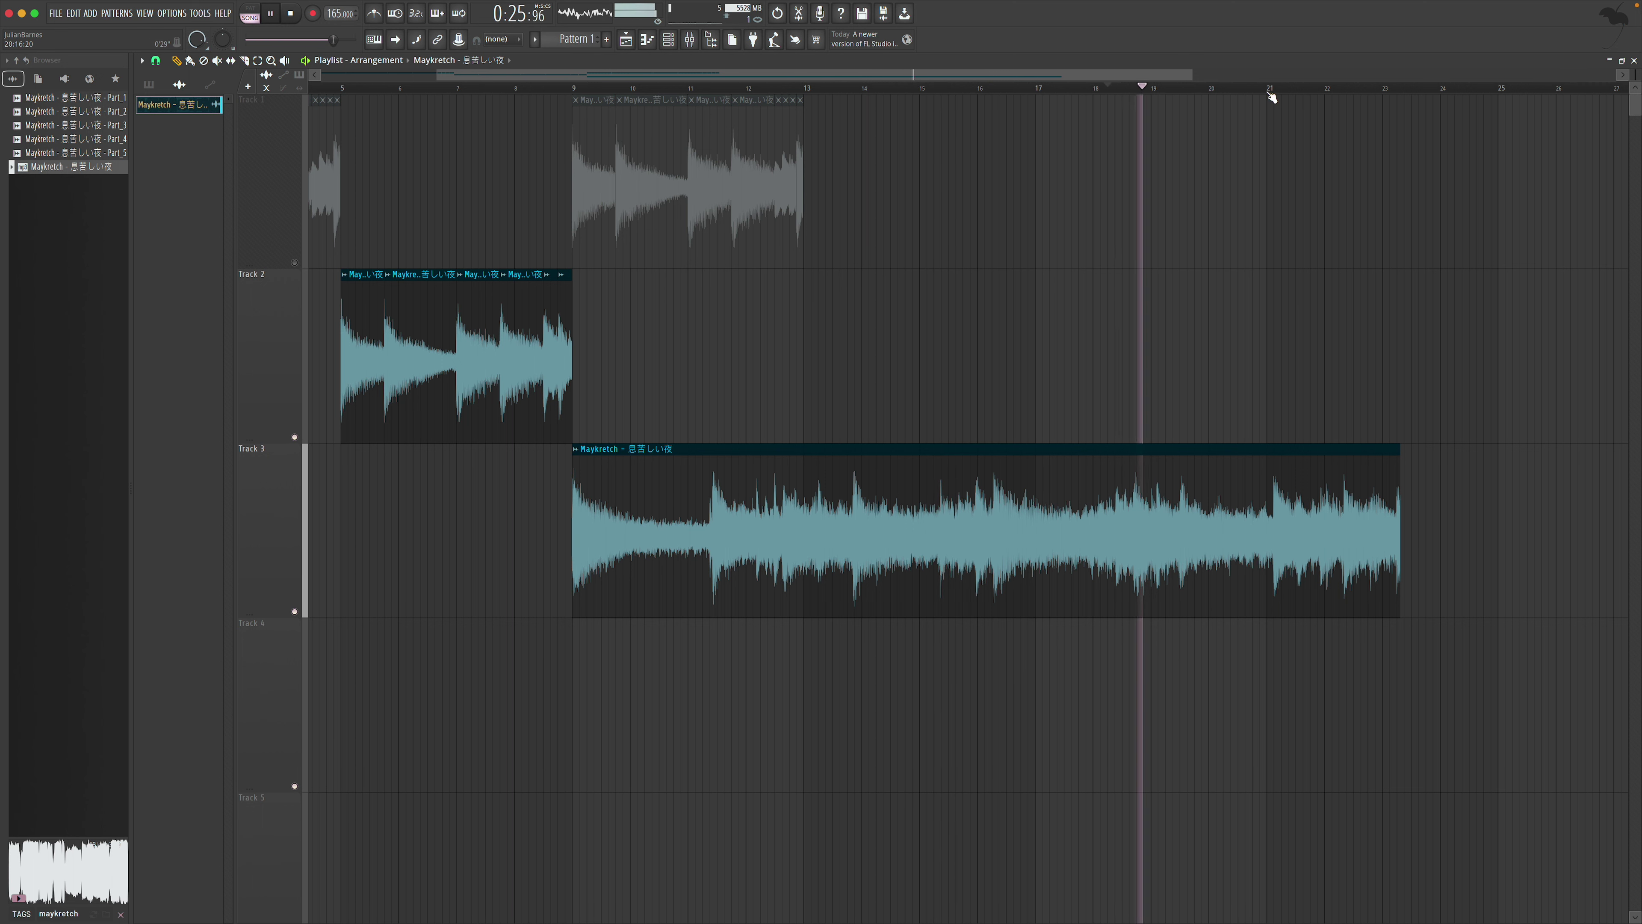
{"action": "left_click", "coordinate": [1271, 94]}
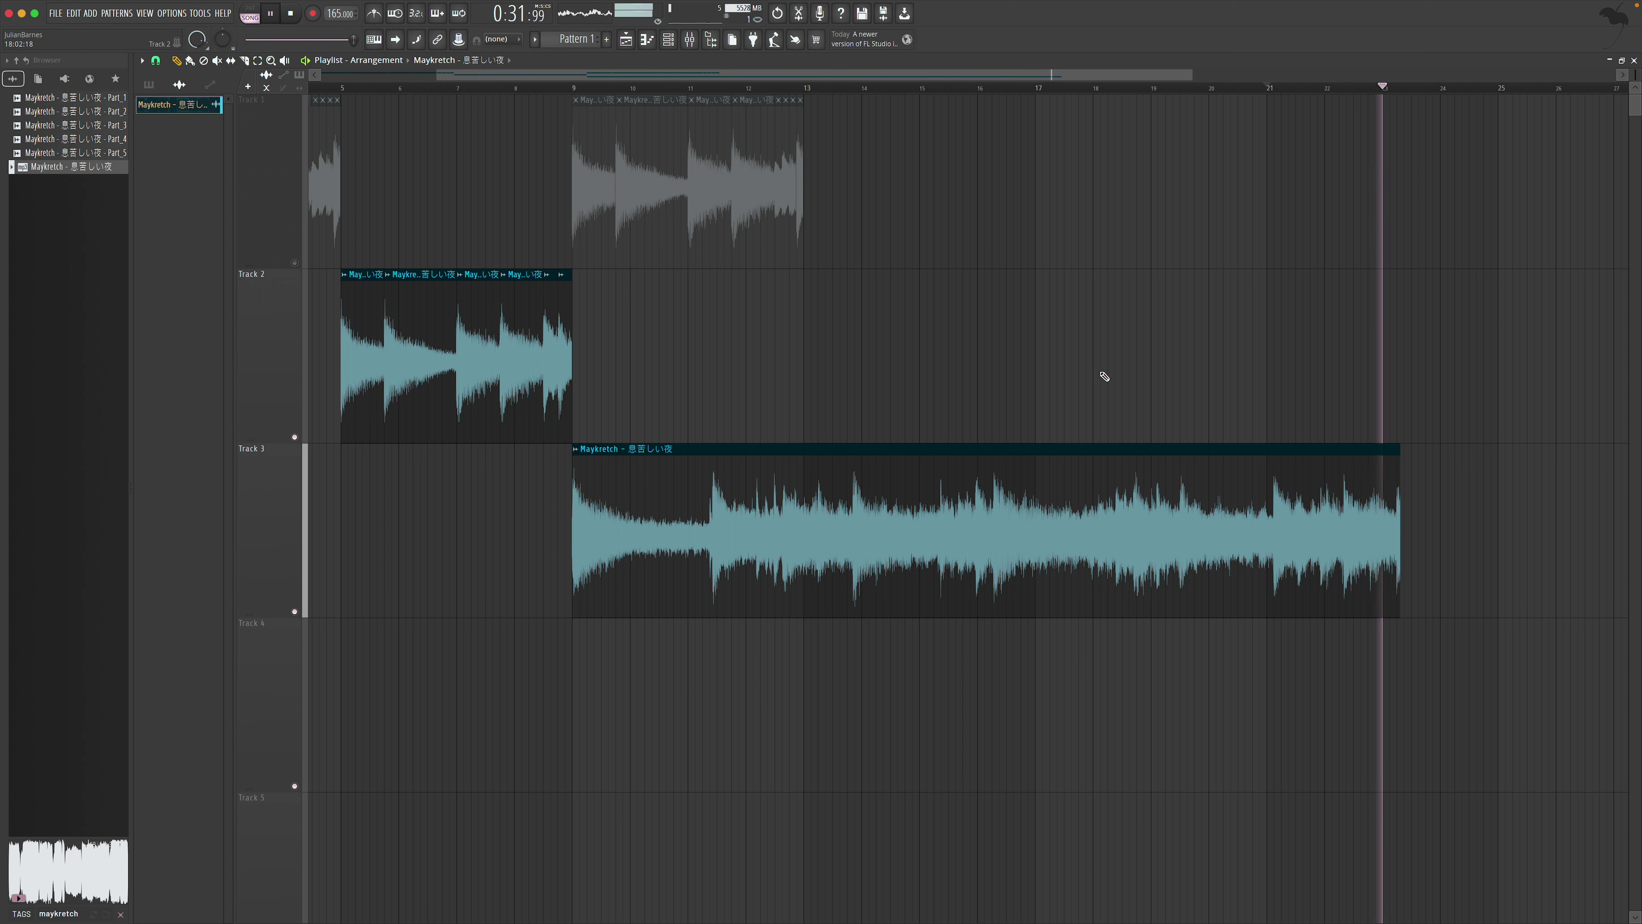
{"action": "left_click", "coordinate": [1275, 91]}
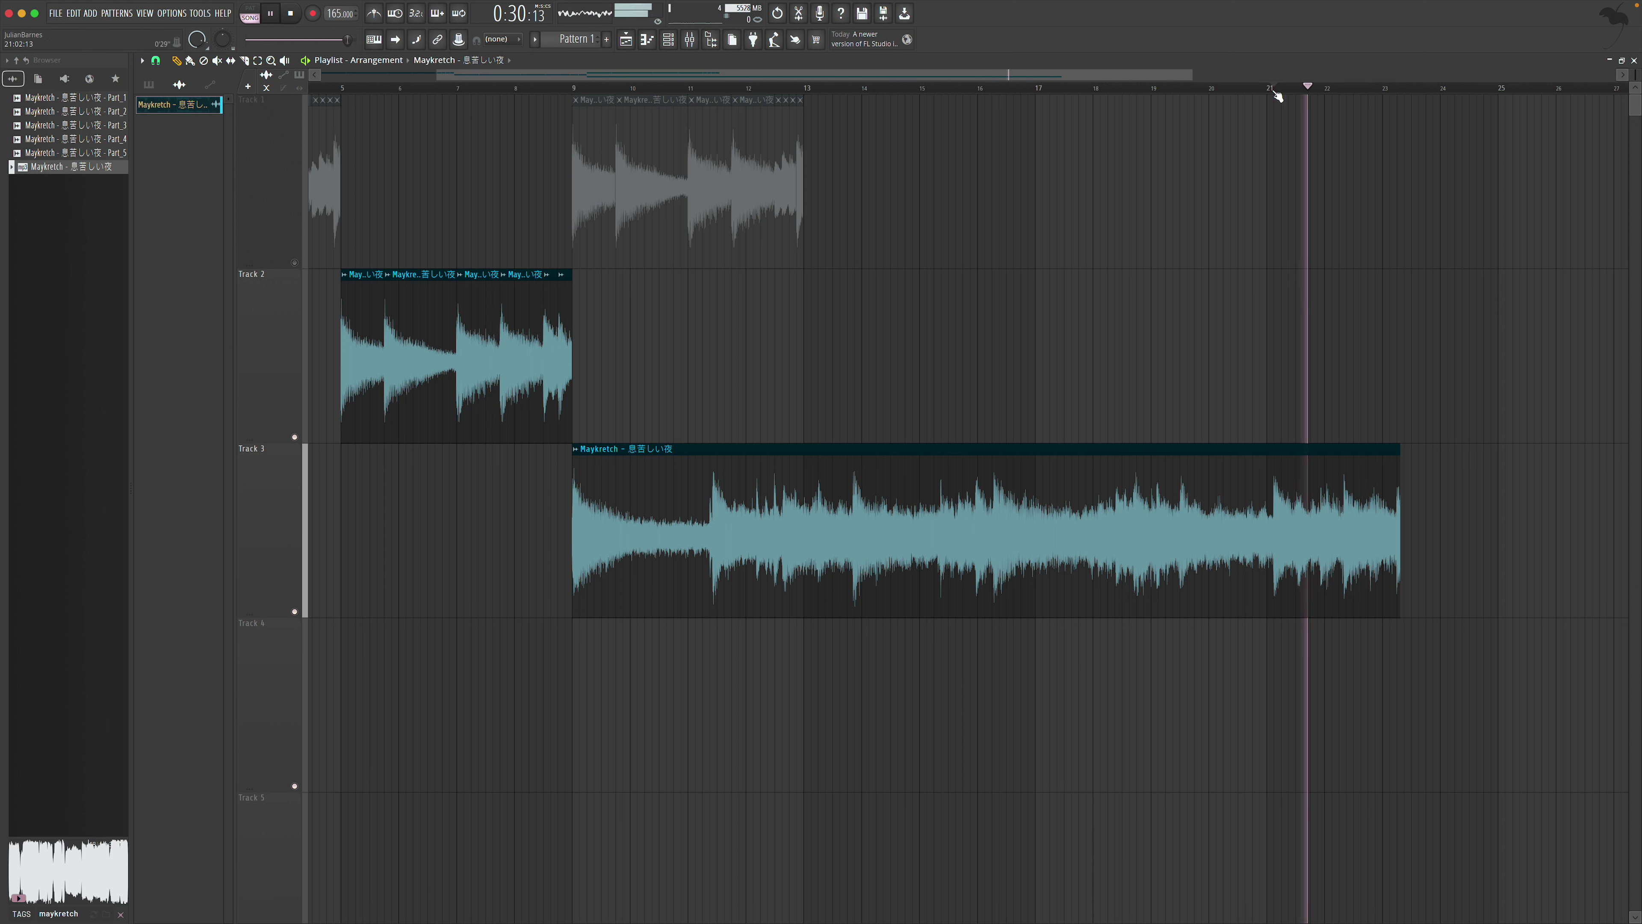
{"action": "left_click", "coordinate": [1277, 94]}
{"action": "scroll", "coordinate": [728, 333], "scroll_direction": "left", "scroll_amount": 3}
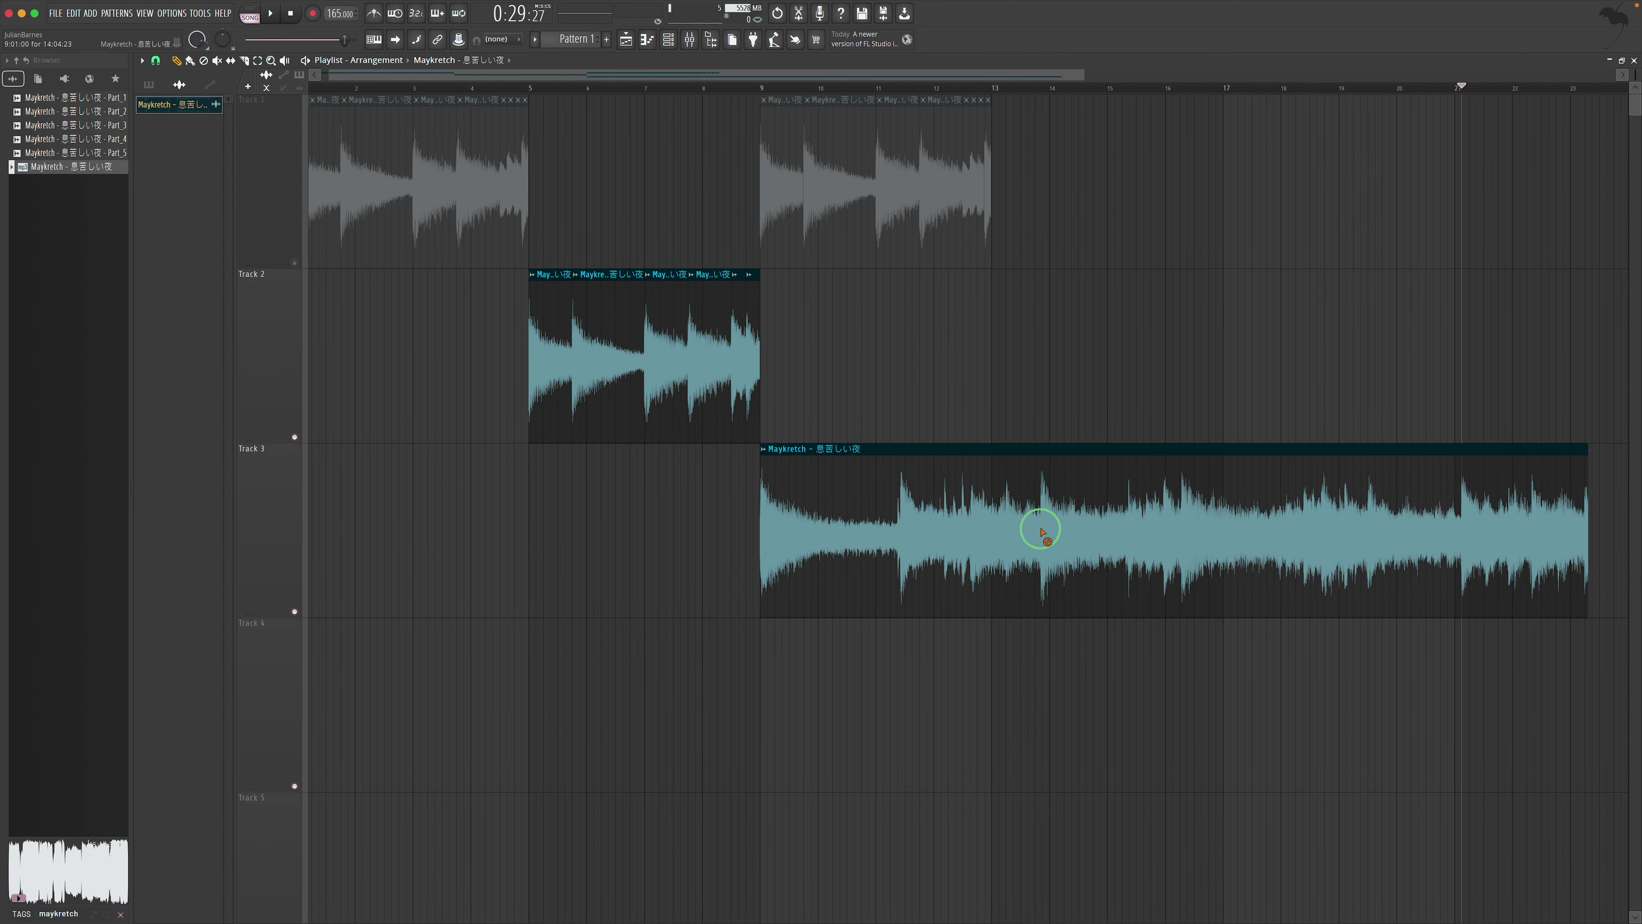
Unmute track 1 and replace the track 3 slice at bar 9 with one at the start of the playlist
{"action": "right_click", "coordinate": [786, 472]}
{"action": "left_click", "coordinate": [299, 268]}
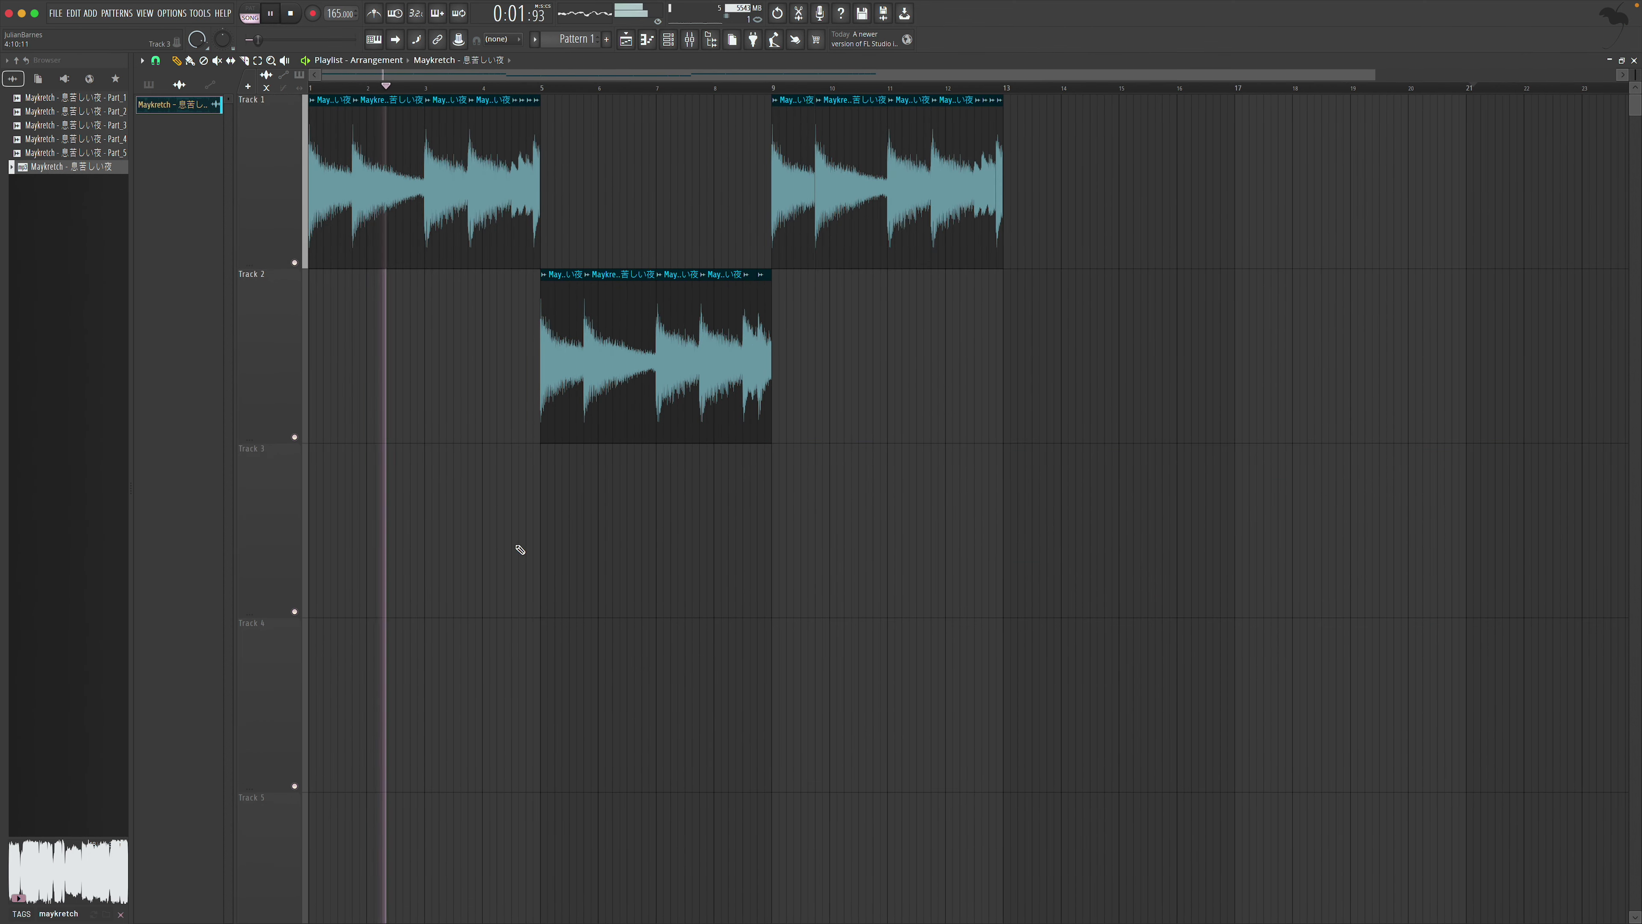
{"action": "left_click", "coordinate": [540, 548]}
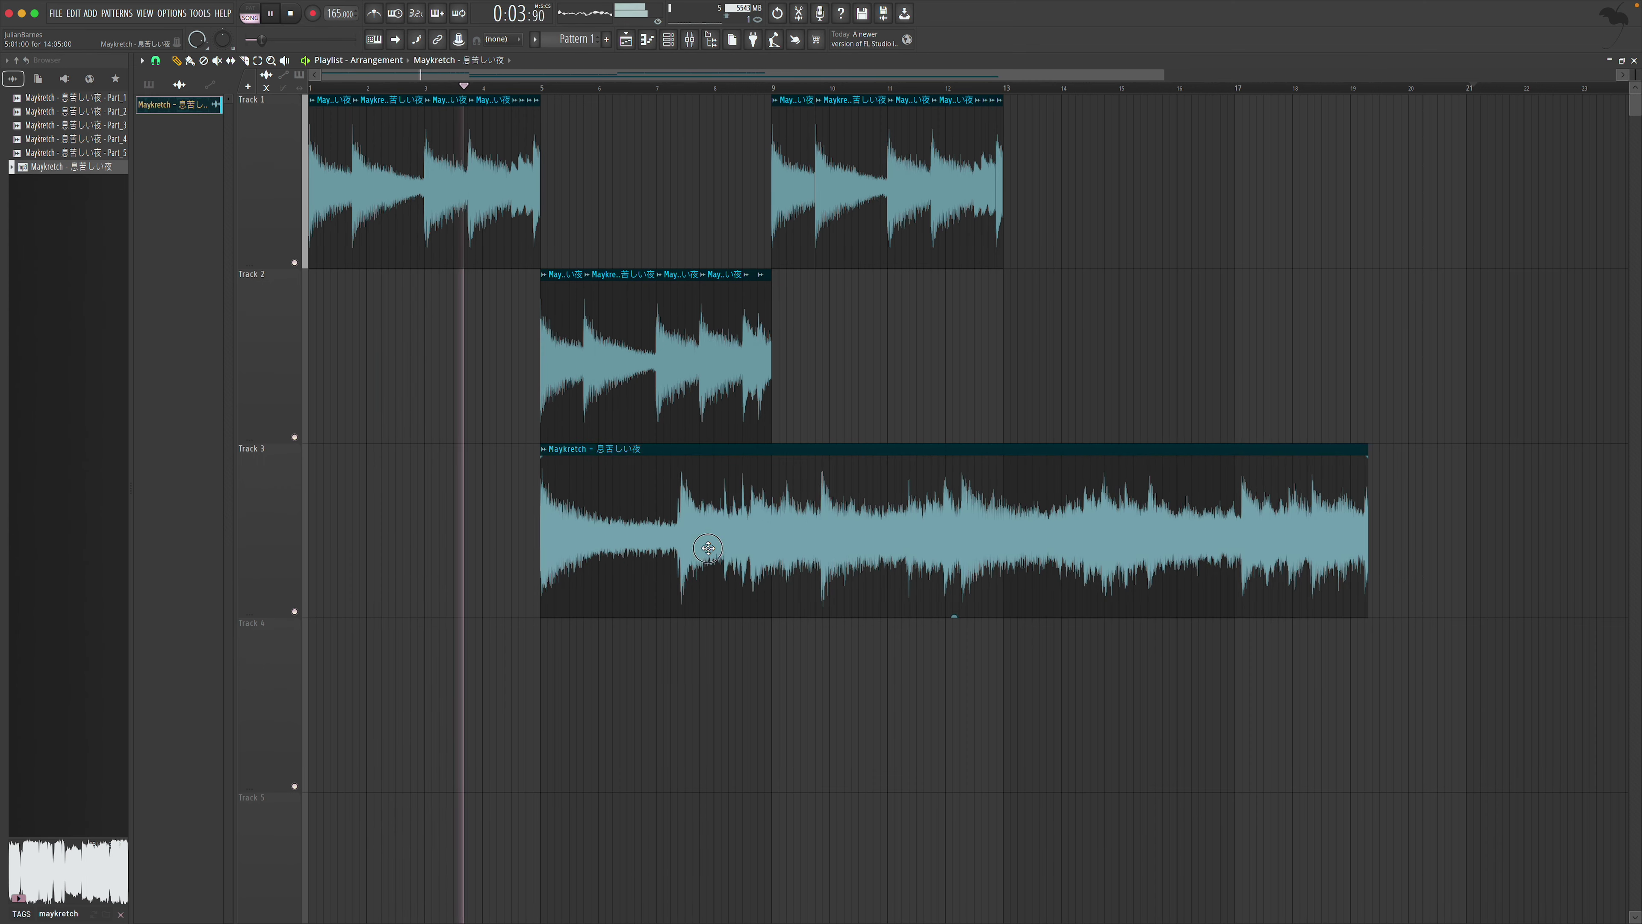
{"action": "left_click_drag", "start_coordinate": [540, 547], "coordinate": [335, 549]}
Trim one bar off the start of the track 3 slice and keep only a one-bar sustained section at bar 1
{"action": "key", "text": "space"}
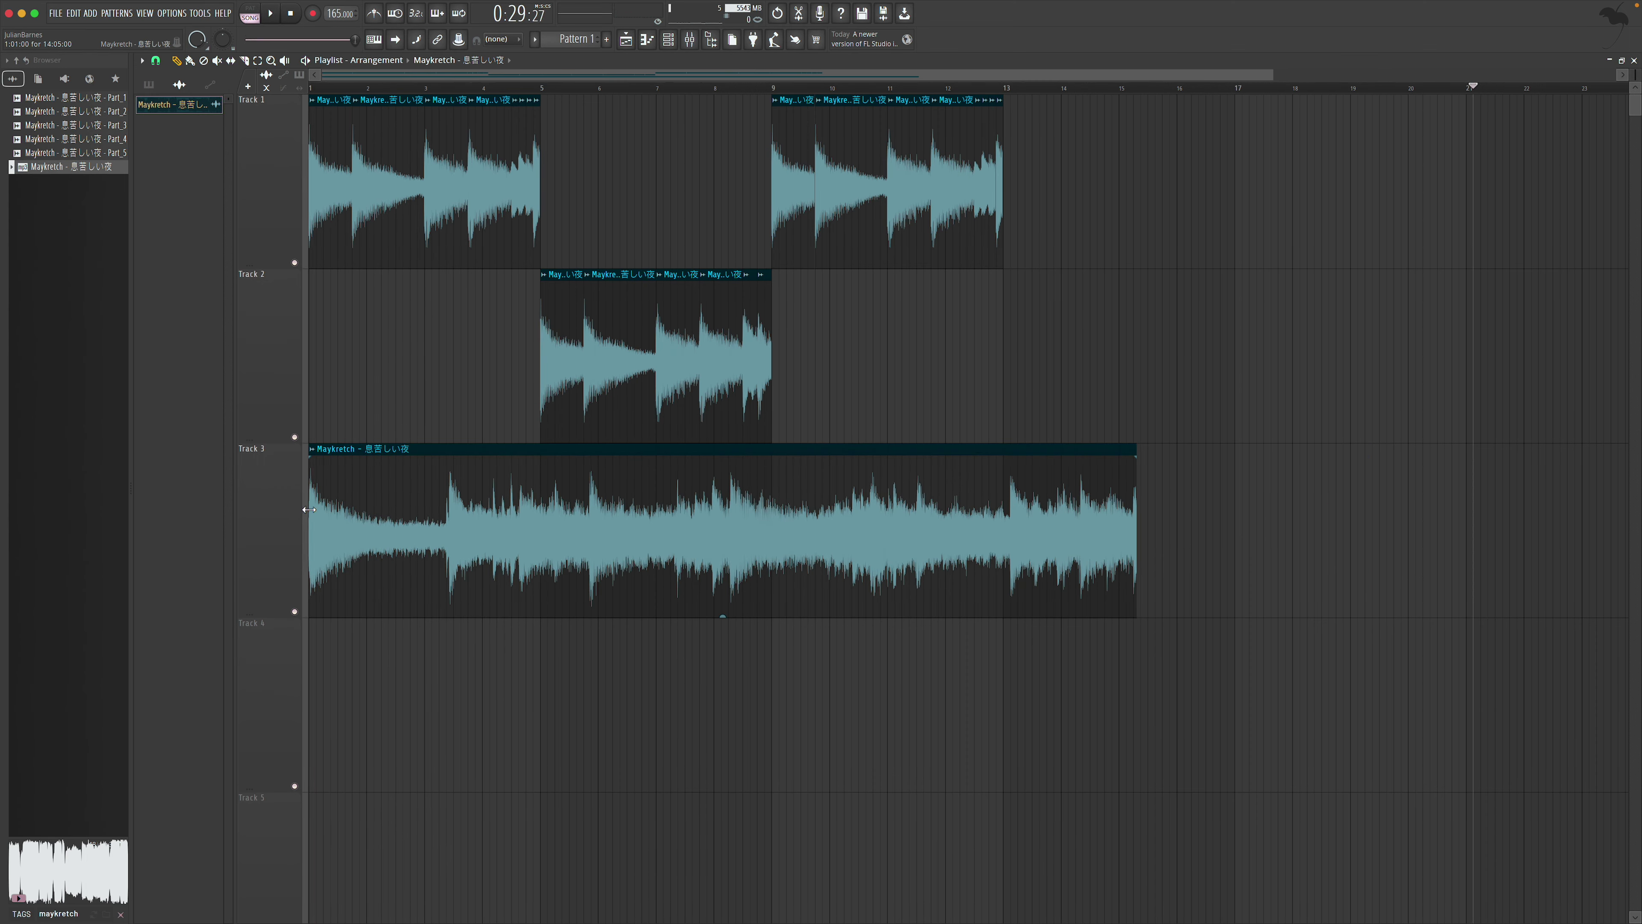
{"action": "left_click_drag", "start_coordinate": [309, 509], "coordinate": [368, 499]}
{"action": "left_click_drag", "start_coordinate": [487, 493], "coordinate": [430, 491]}
{"action": "key", "text": "space"}
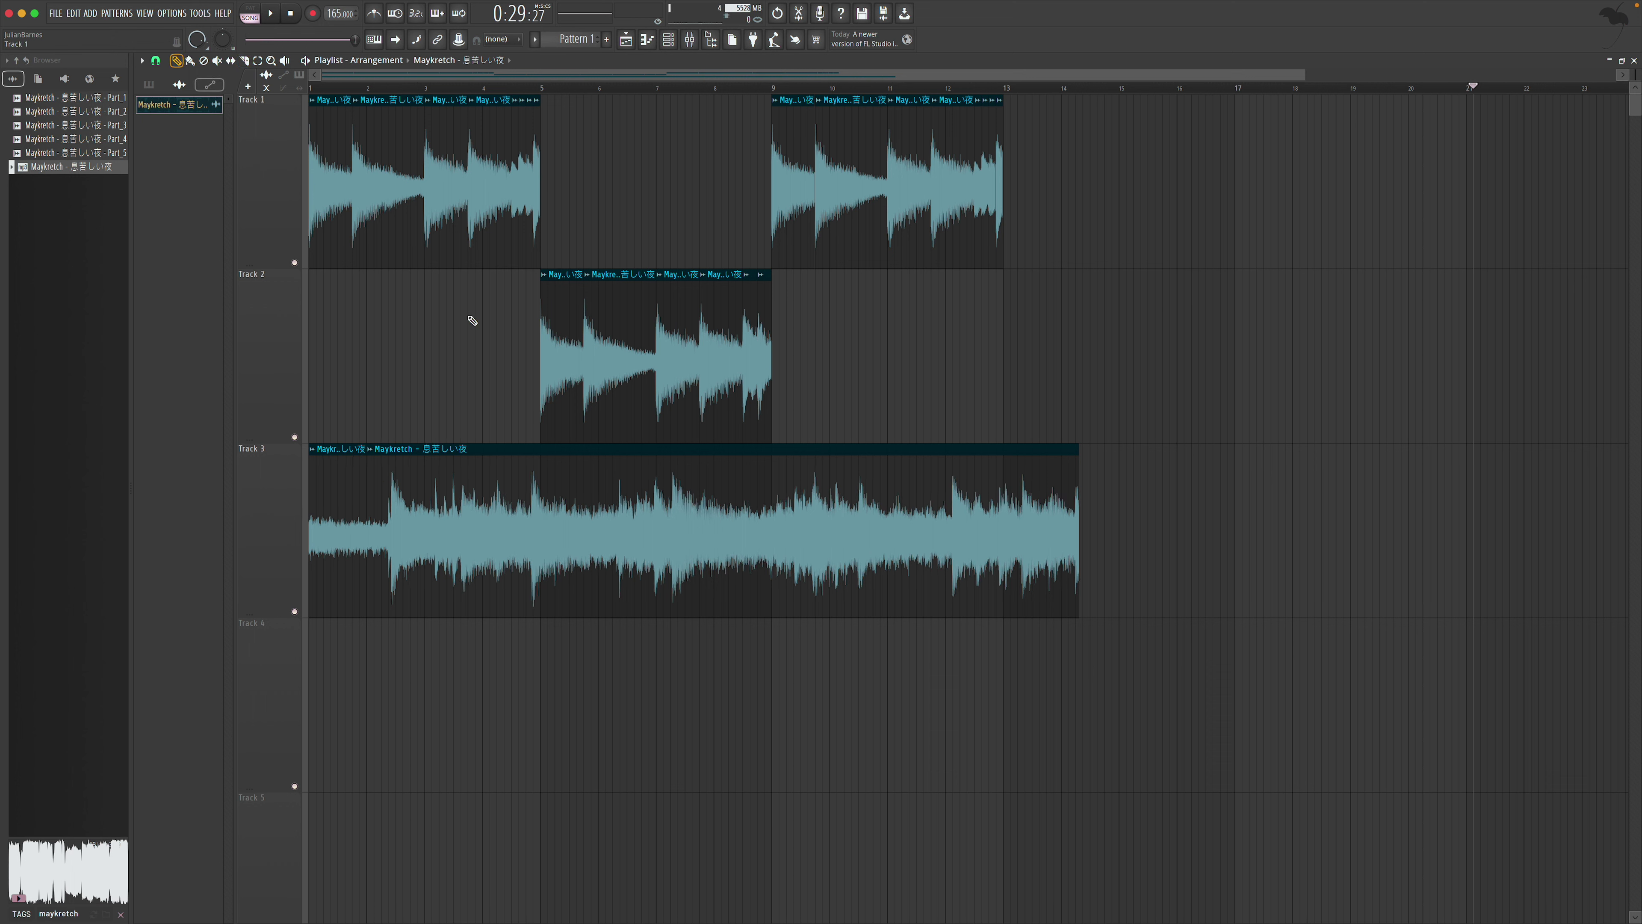
{"action": "right_click", "coordinate": [674, 562]}
{"action": "key", "text": "space"}
Lower the one-bar track 3 slice's gain to -4.0 dB and repeat it across bars 1 and 2
{"action": "left_click_drag", "start_coordinate": [368, 509], "coordinate": [1003, 553]}
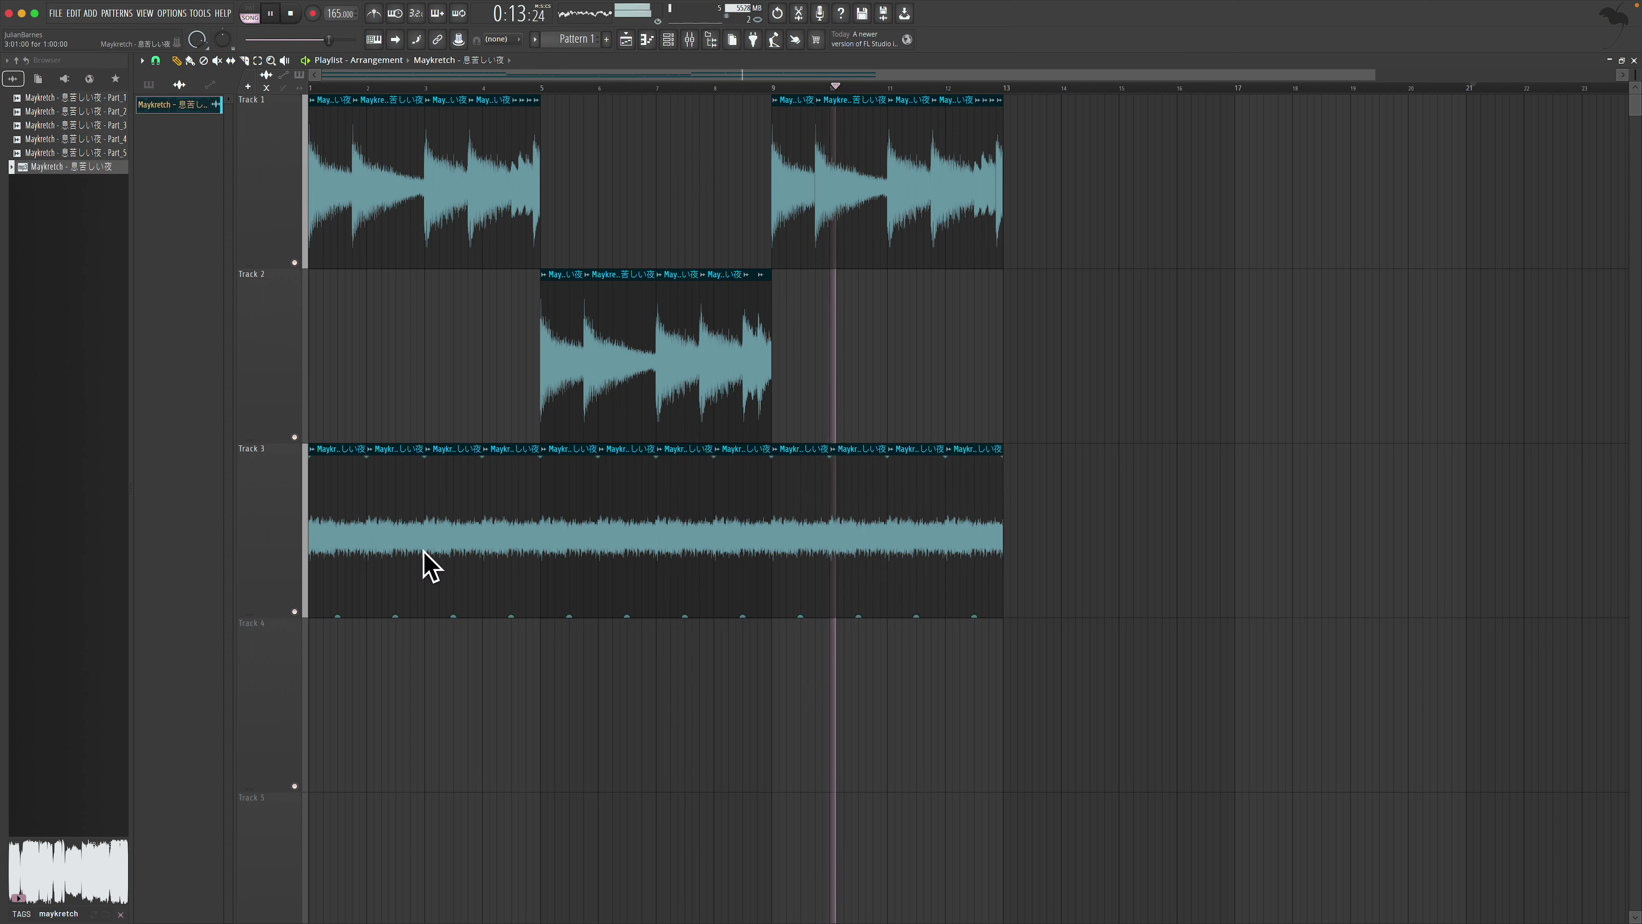
{"action": "mouse_move", "coordinate": [337, 614]}
{"action": "left_mouse_down"}
{"action": "mouse_move", "coordinate": [338, 637]}
{"action": "mouse_move", "coordinate": [394, 605]}
{"action": "mouse_move", "coordinate": [1146, 567]}
{"action": "left_mouse_up"}
{"action": "key", "text": "space"}
{"action": "key", "text": "space"}
{"action": "left_click", "coordinate": [373, 549]}
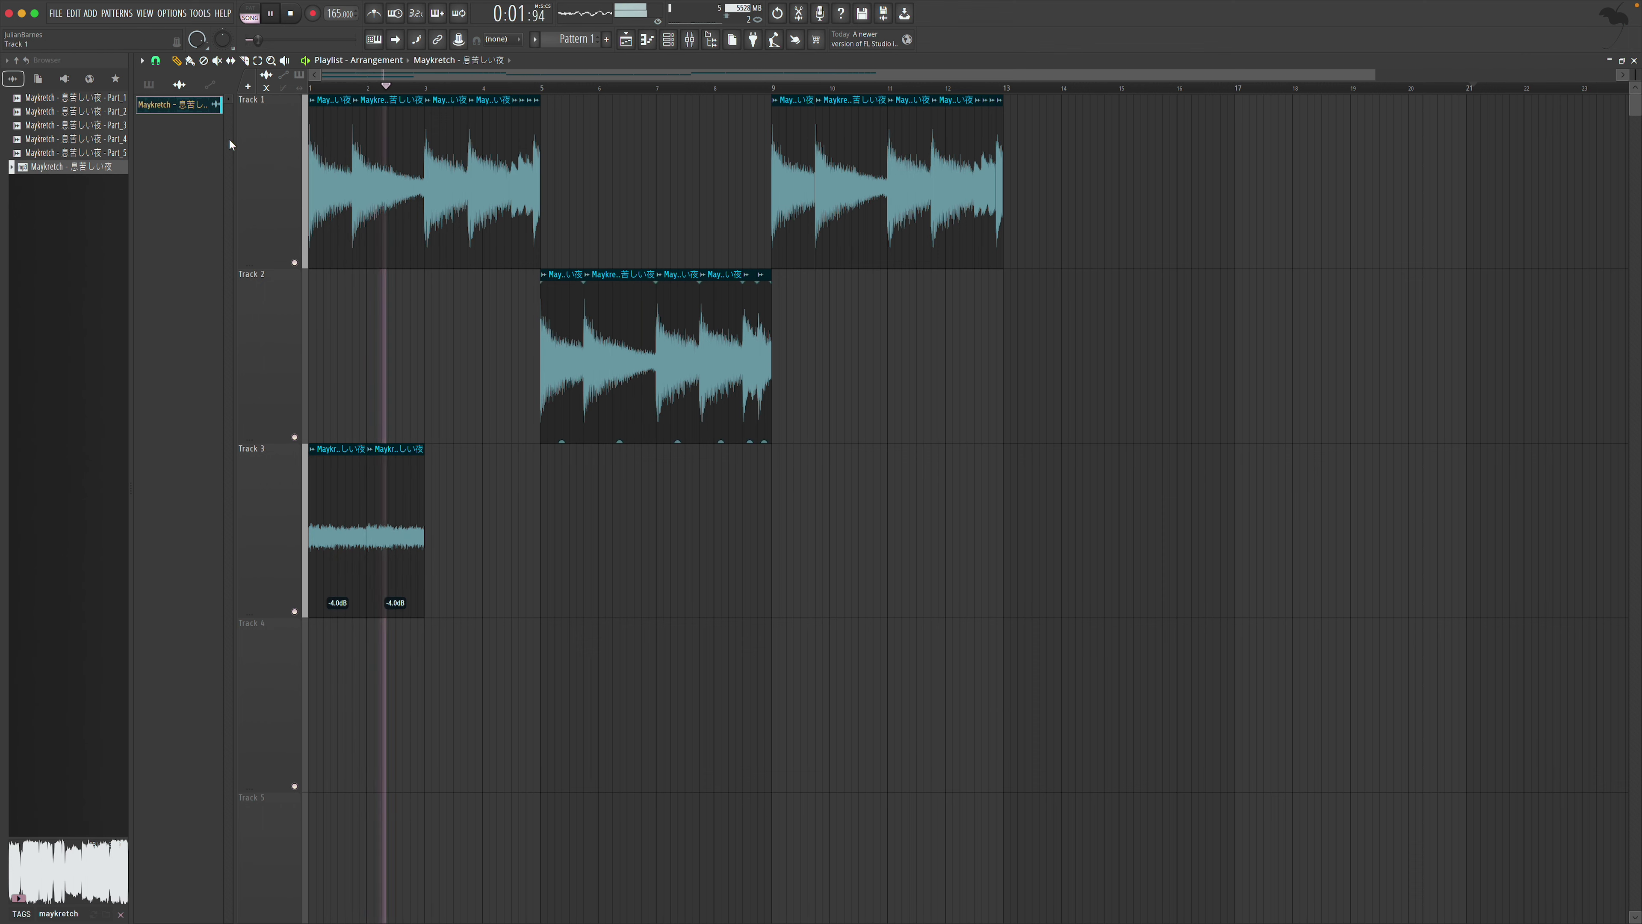
Play the layered loop and shorten the second track 3 slice to half a bar
{"action": "key", "text": "space"}
{"action": "key", "text": "space"}
{"action": "left_click", "coordinate": [418, 496]}
{"action": "key", "text": "space"}
{"action": "left_click_drag", "start_coordinate": [423, 497], "coordinate": [395, 496]}
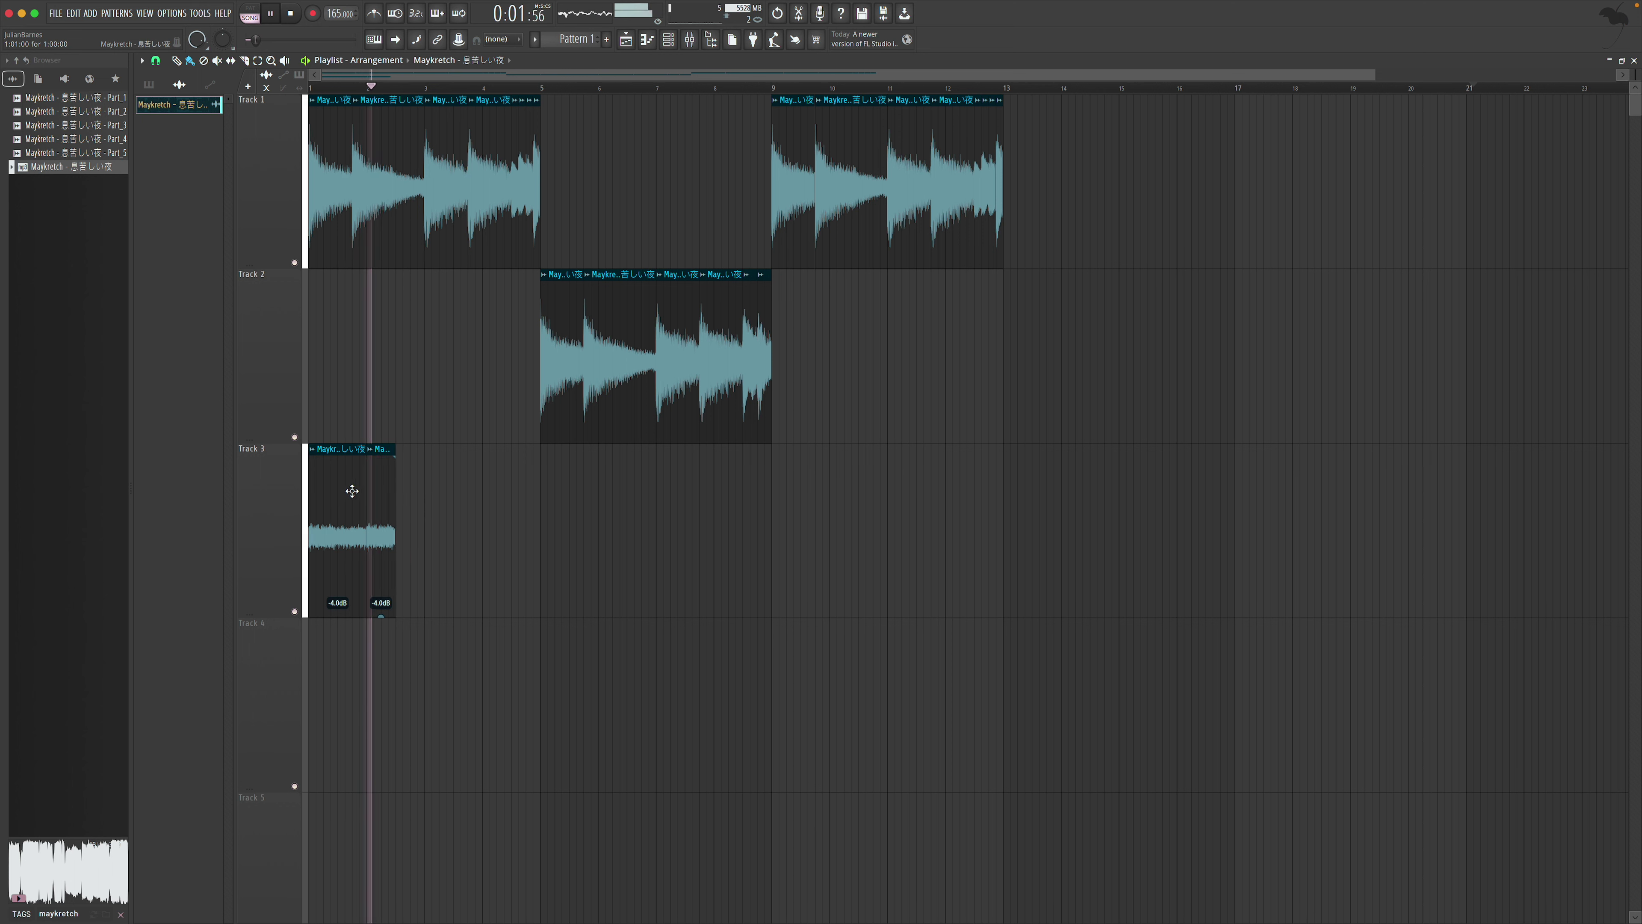
Repeat the track 3 pattern with a one-bar slice at bar 3 and a half-bar slice at bar 4
{"action": "left_click", "coordinate": [423, 494]}
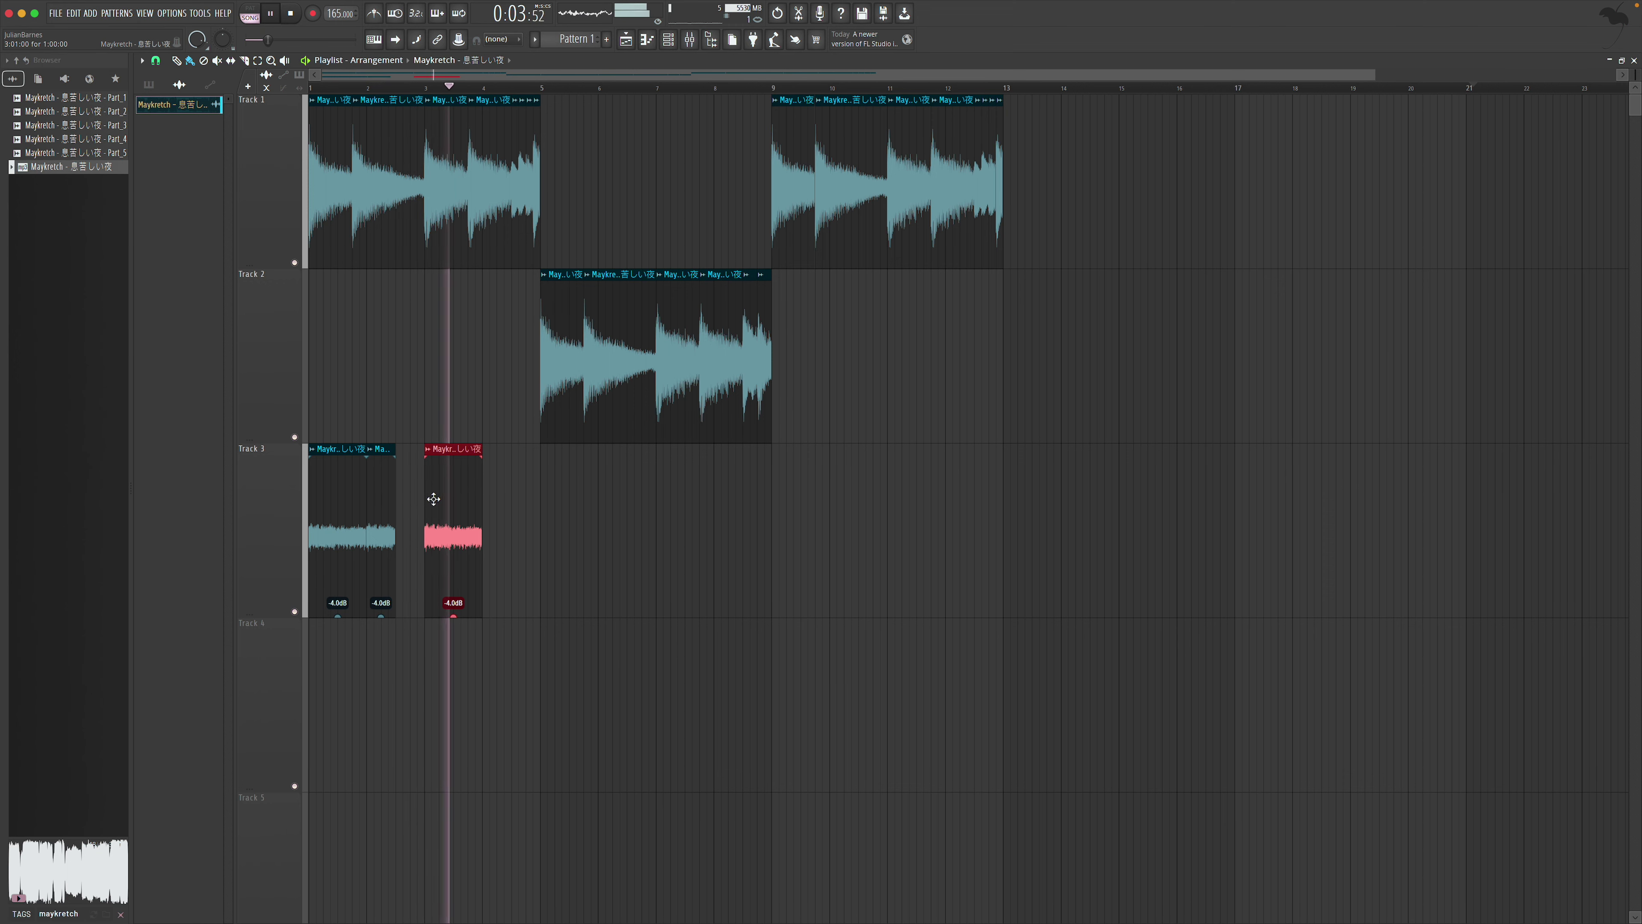
{"action": "left_click", "coordinate": [396, 499]}
{"action": "key", "text": "space"}
{"action": "key", "text": "space"}
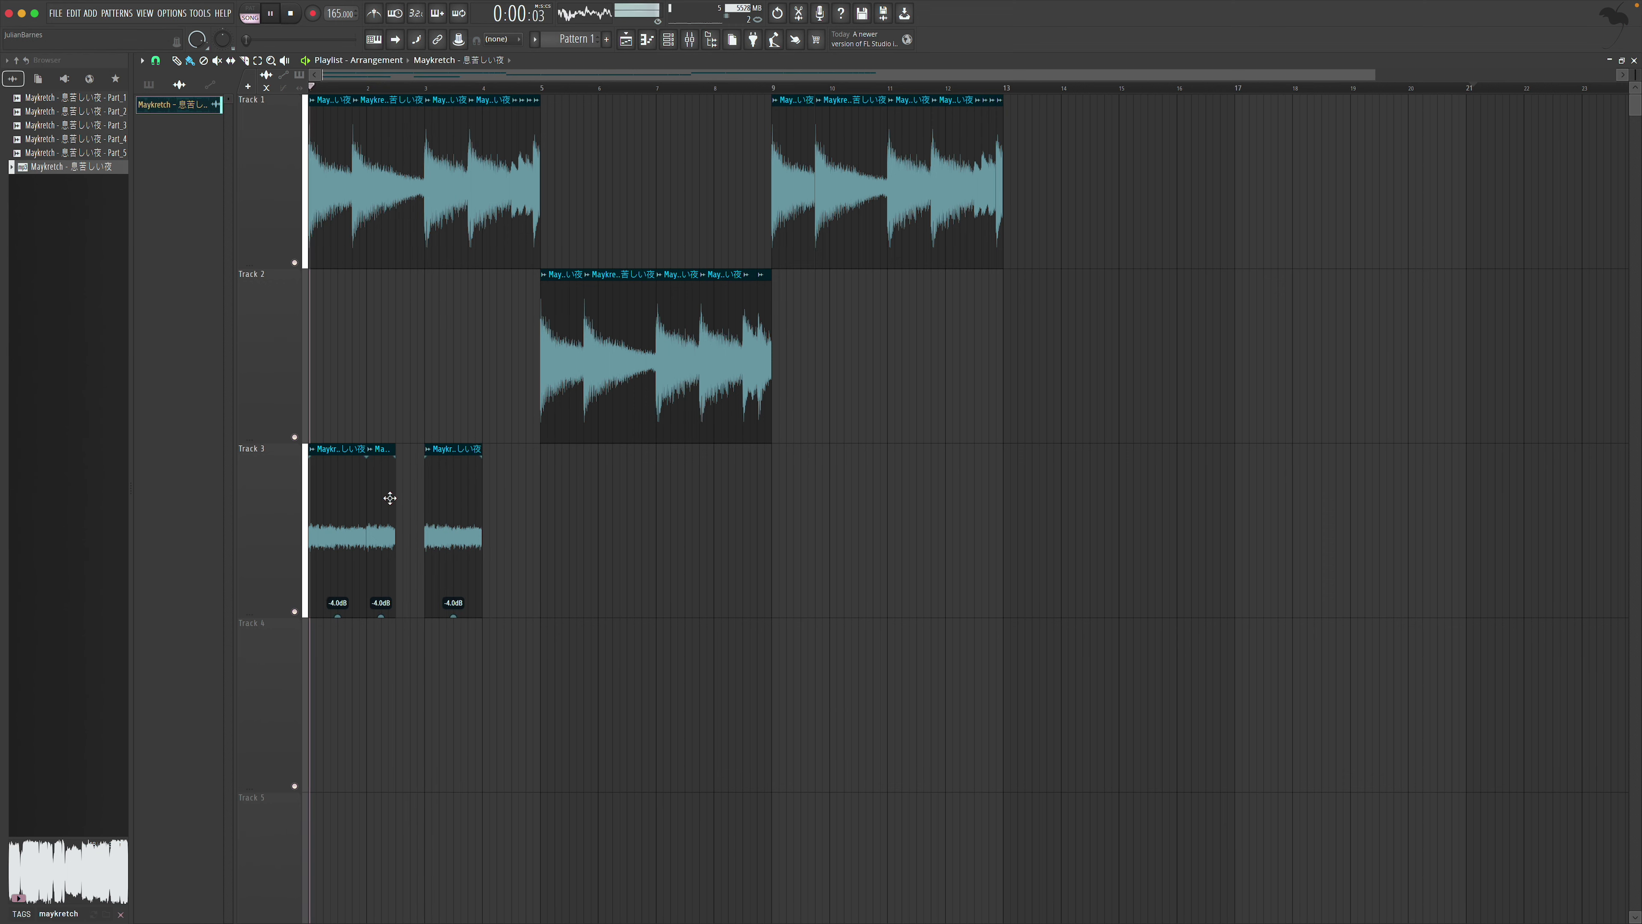
{"action": "left_click", "coordinate": [484, 500]}
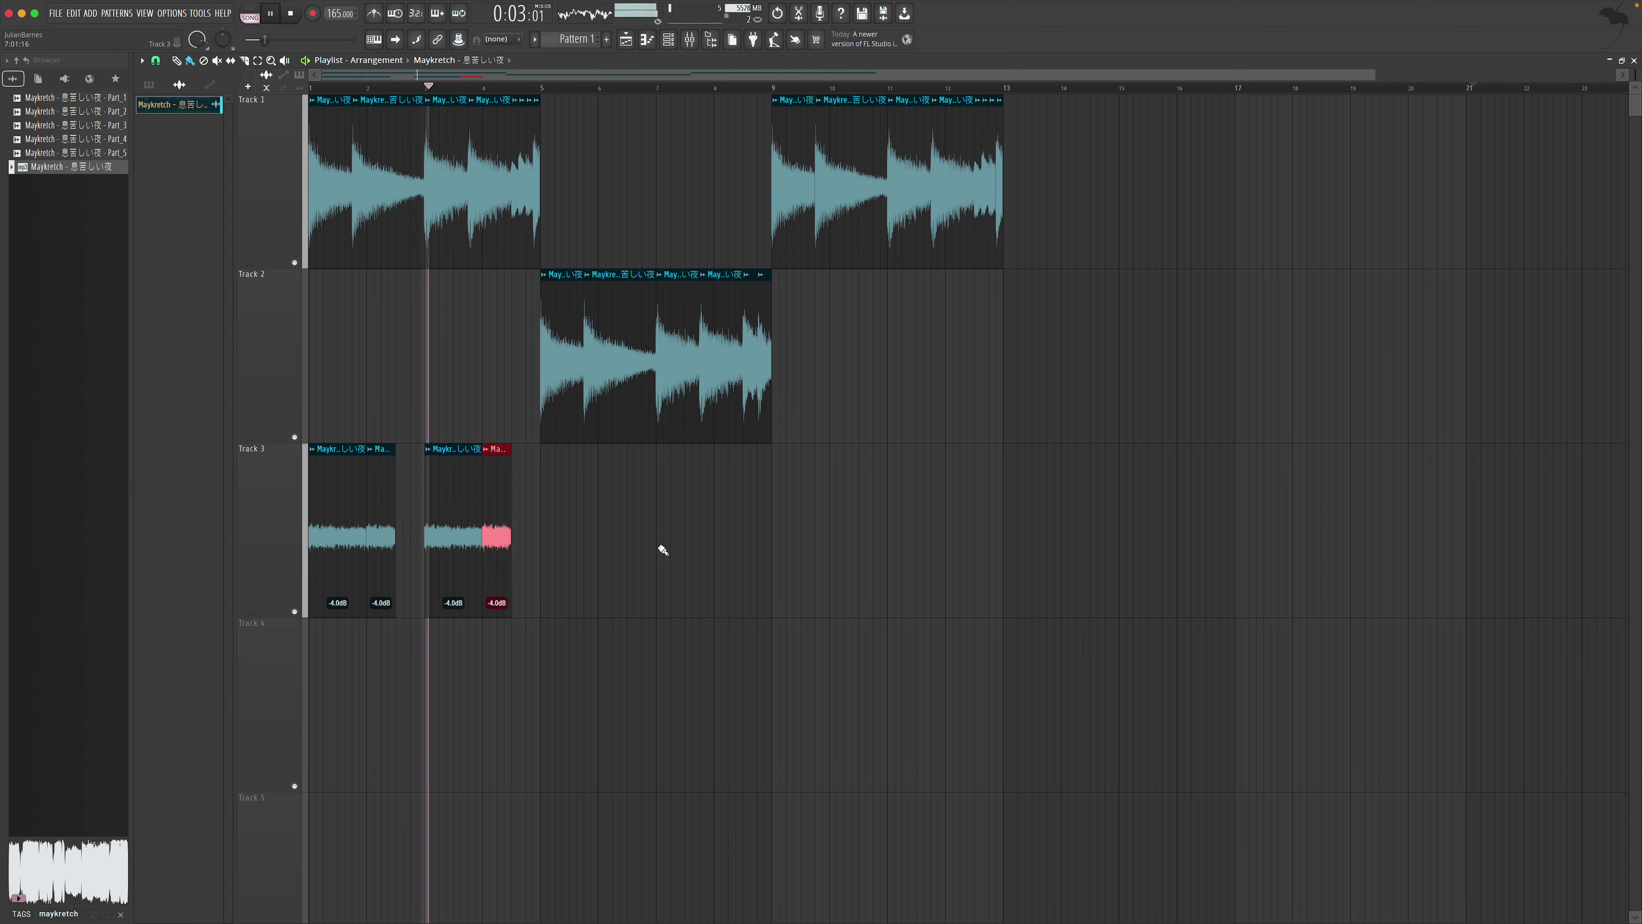
{"action": "left_click", "coordinate": [520, 538], "text": "ctrl"}
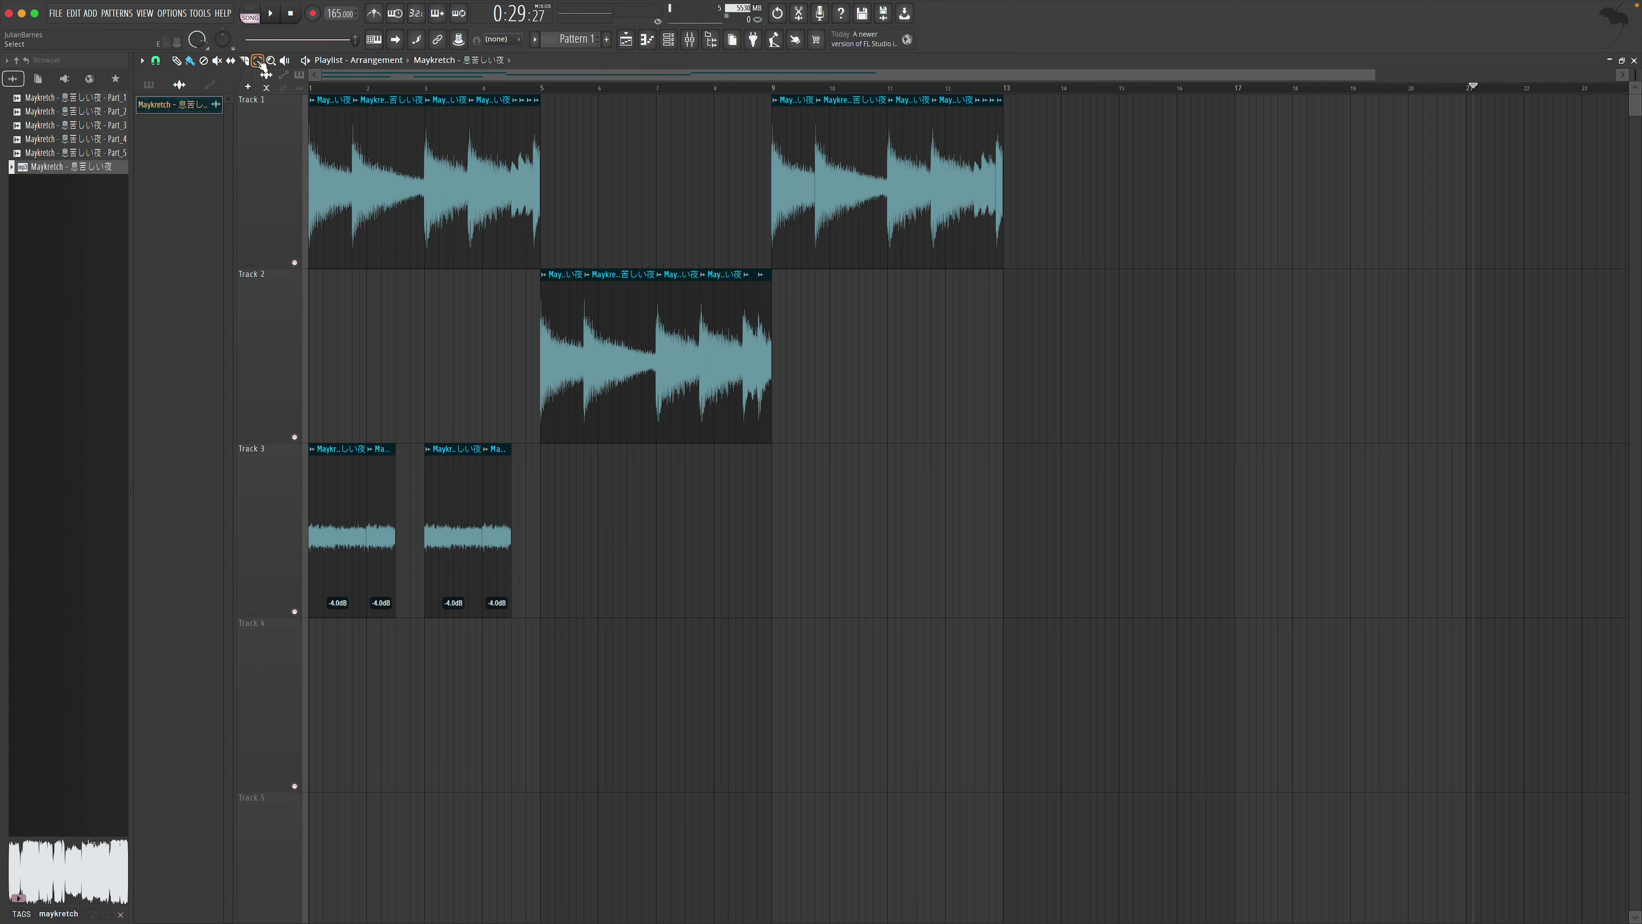
Copy the four-bar group of track 3 slices to bar 5 and again to bar 9
{"action": "left_click", "coordinate": [258, 60]}
{"action": "left_click_drag", "start_coordinate": [537, 517], "coordinate": [172, 480]}
{"action": "key", "text": "space"}
{"action": "left_click", "coordinate": [177, 61]}
{"action": "left_click_drag", "start_coordinate": [322, 488], "coordinate": [796, 505]}
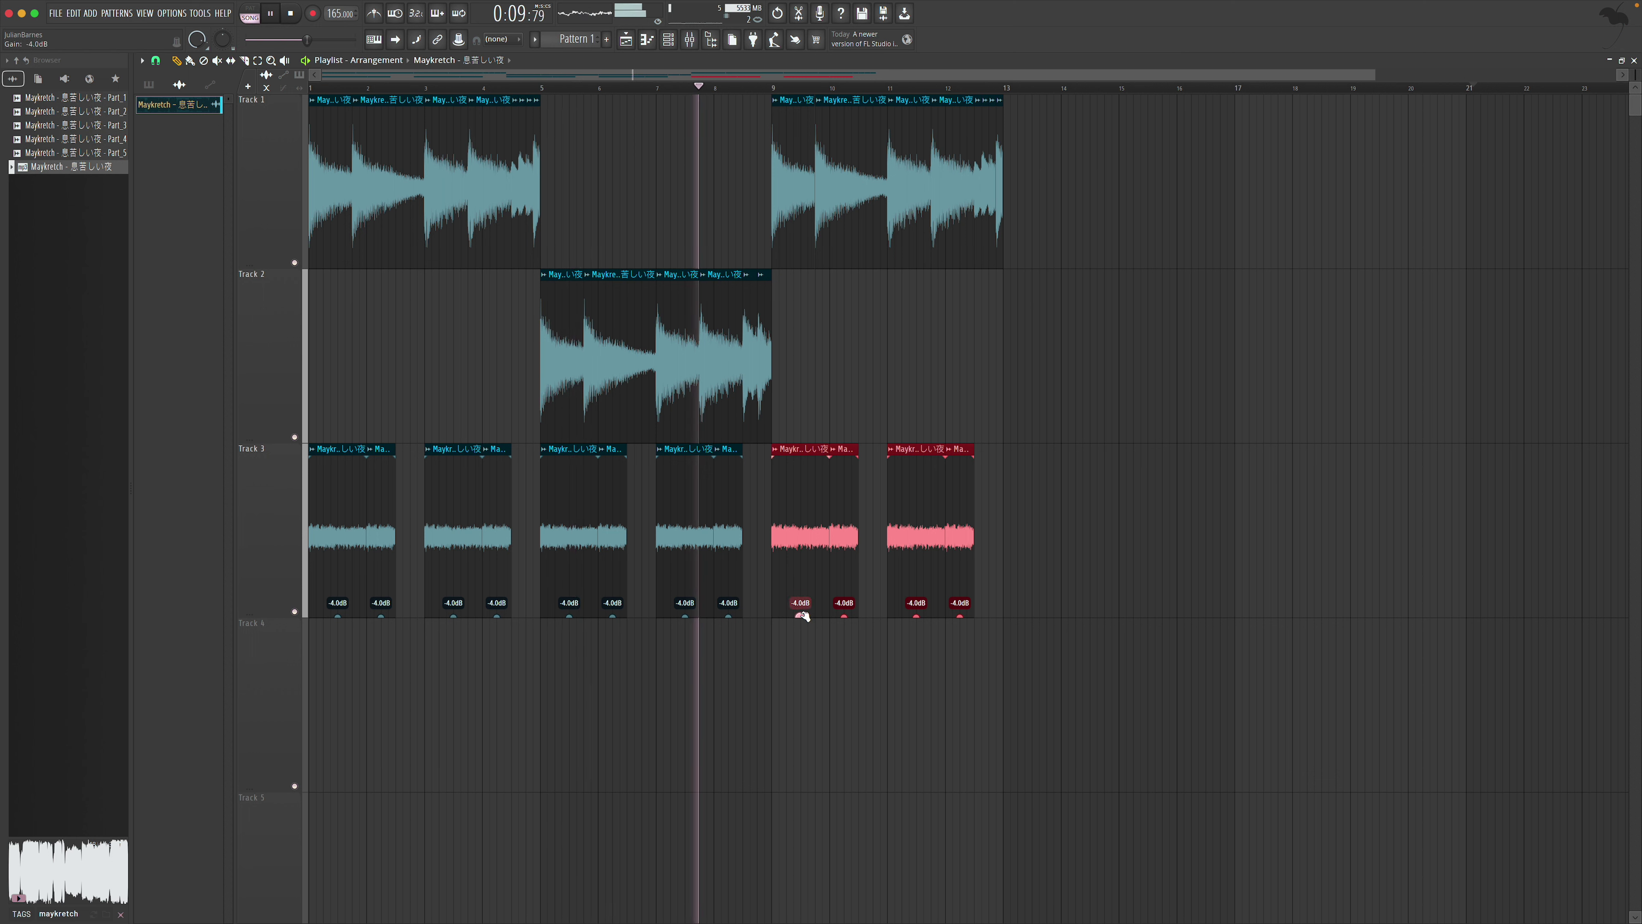
Set the gain of the track 3 slices from bar 9 to -1.7 dB and place a one-bar slice below on track 4 at mid bar 10
{"action": "left_click_drag", "start_coordinate": [800, 615], "coordinate": [803, 616]}
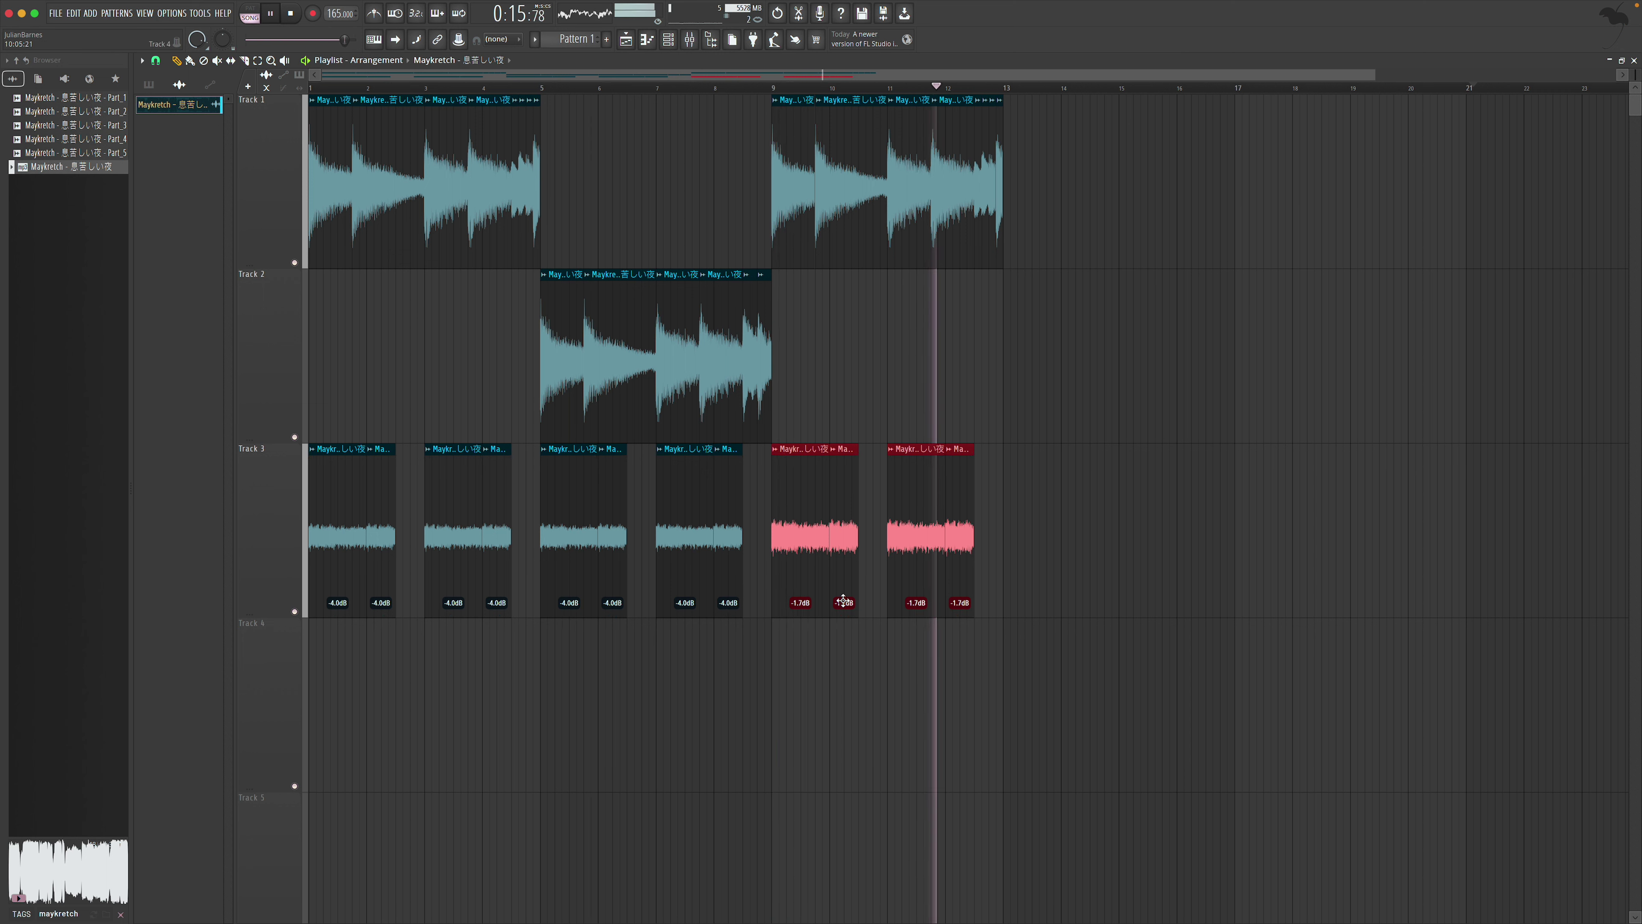
{"action": "left_click", "coordinate": [858, 658]}
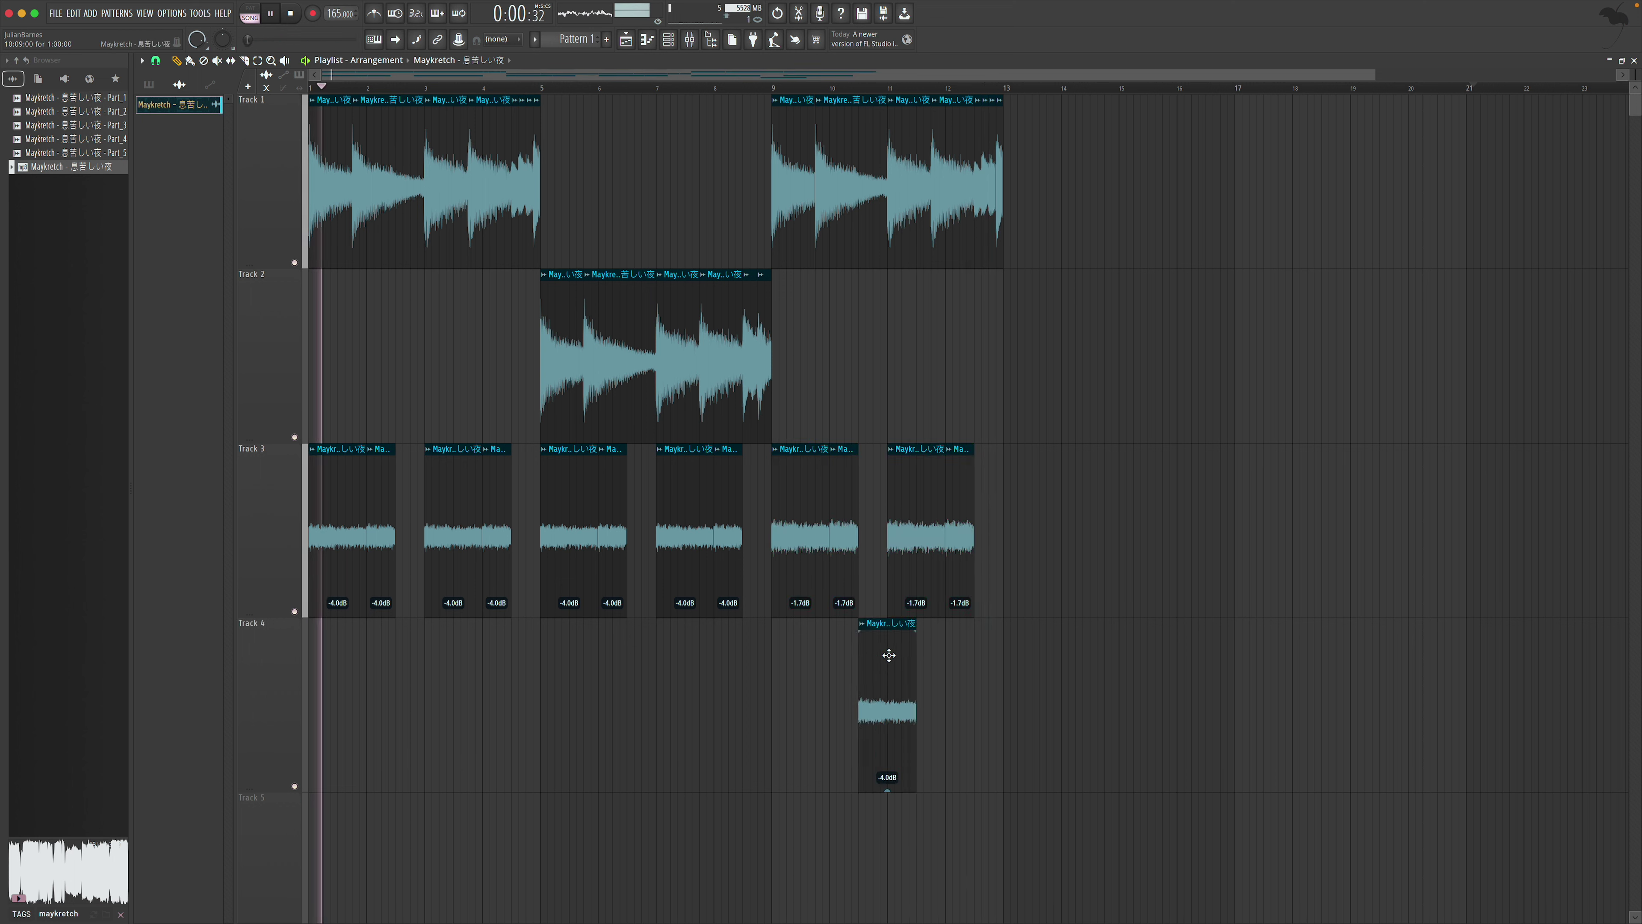
Shorten the track 4 slice to an eighth of a bar and repeat it late in bar 10 and twice in the second half of bar 12
{"action": "left_click_drag", "start_coordinate": [911, 654], "coordinate": [893, 656]}
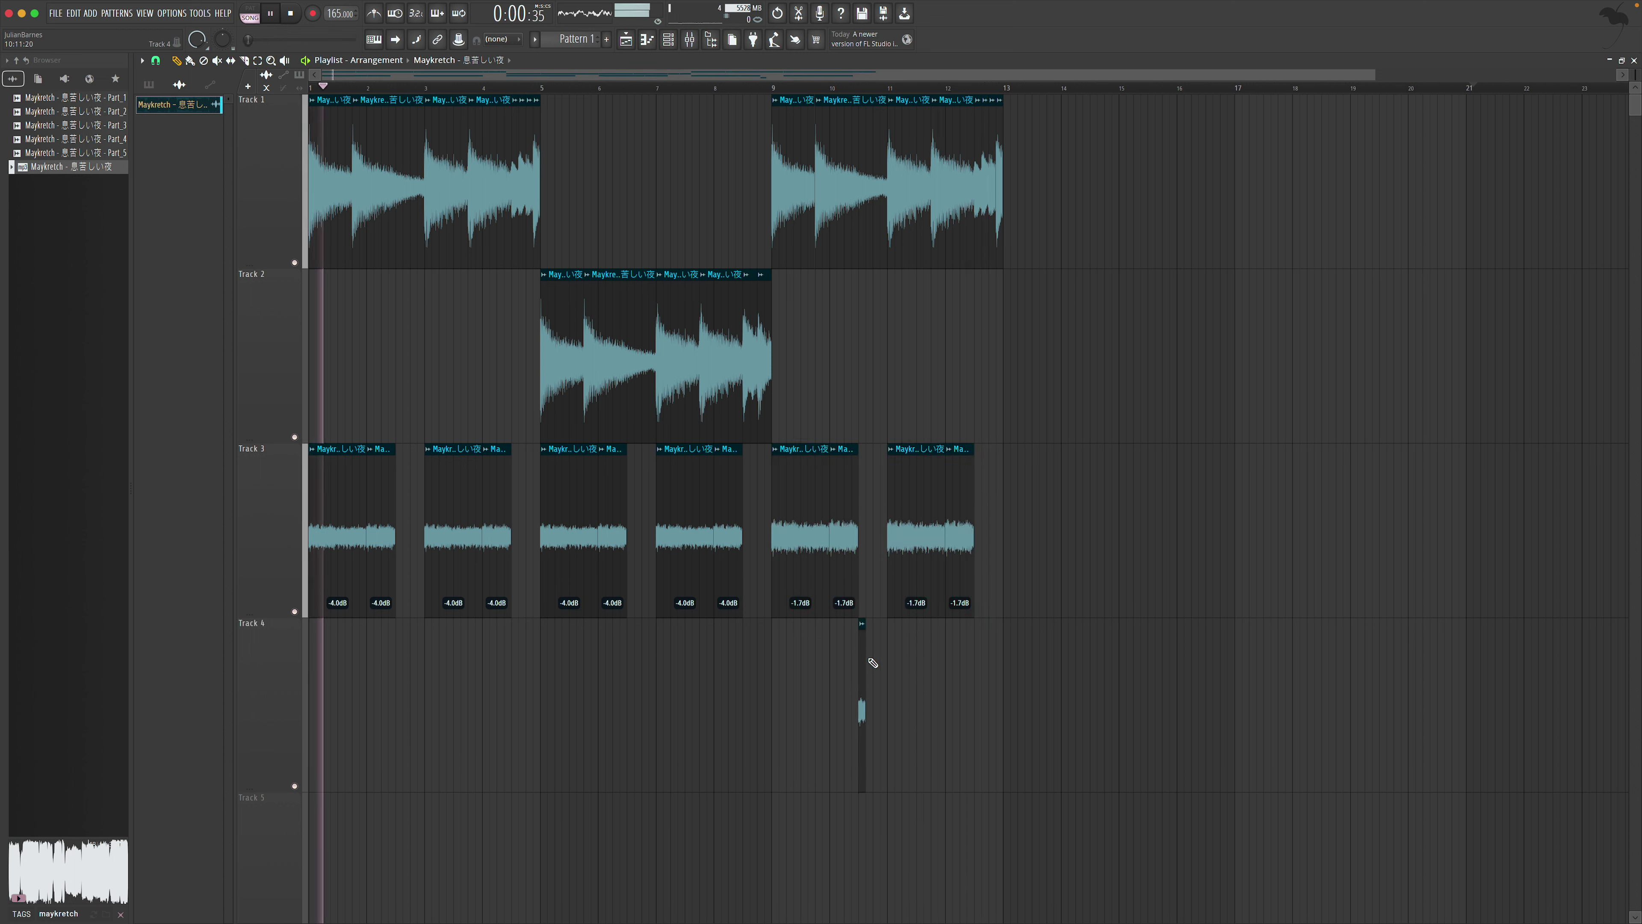
{"action": "left_click", "coordinate": [876, 661]}
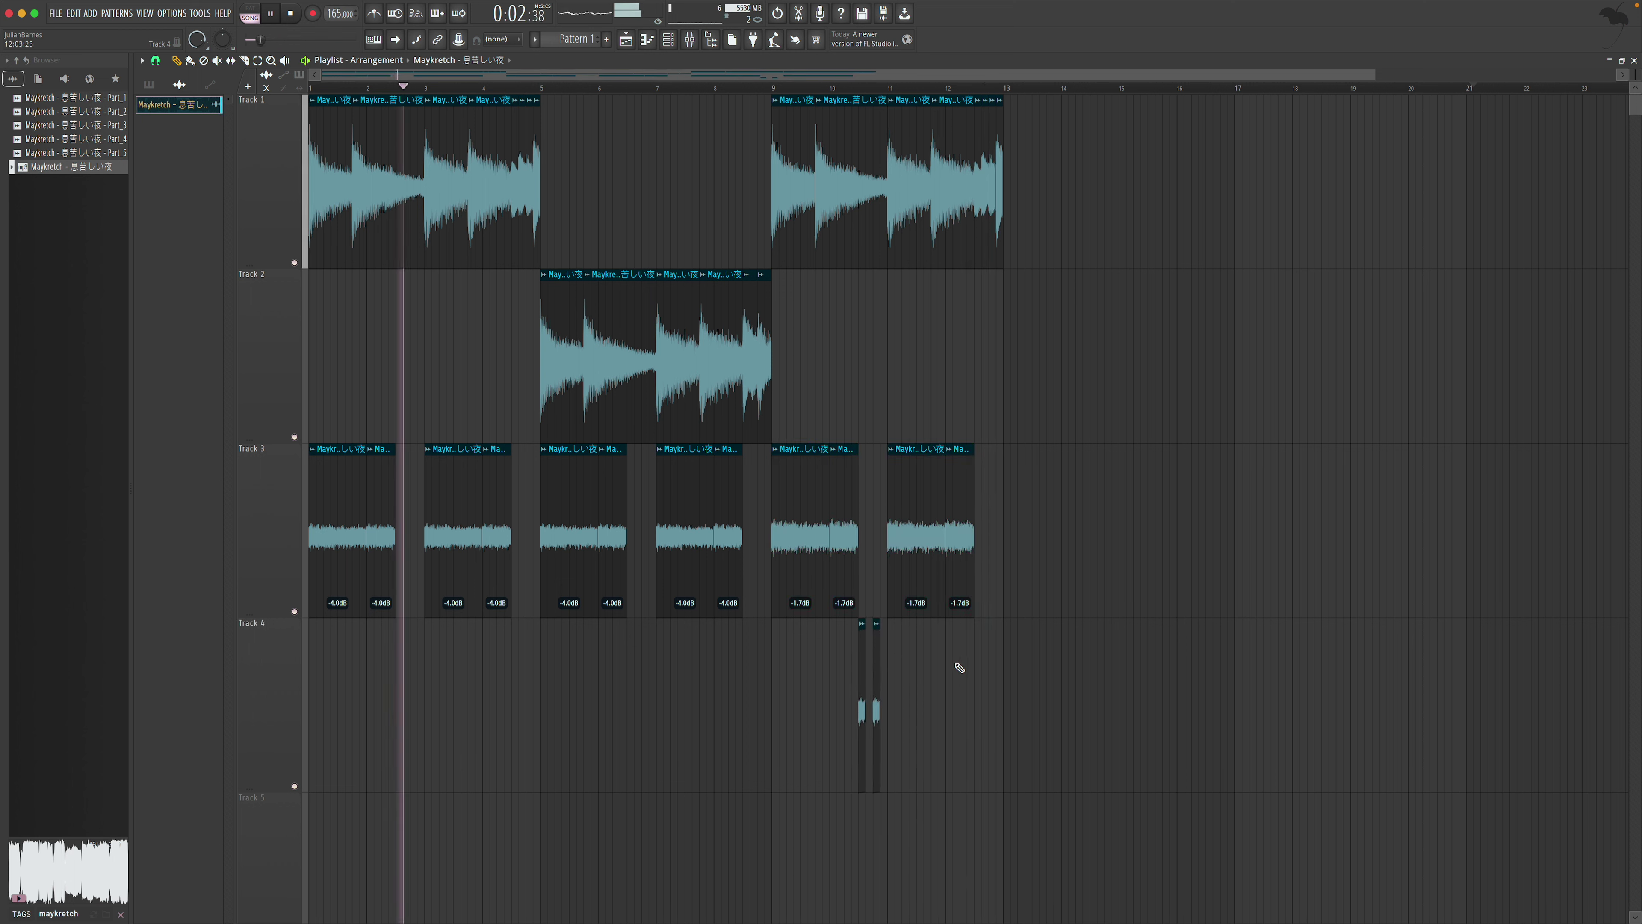
{"action": "left_click", "coordinate": [982, 668]}
{"action": "left_click", "coordinate": [993, 672]}
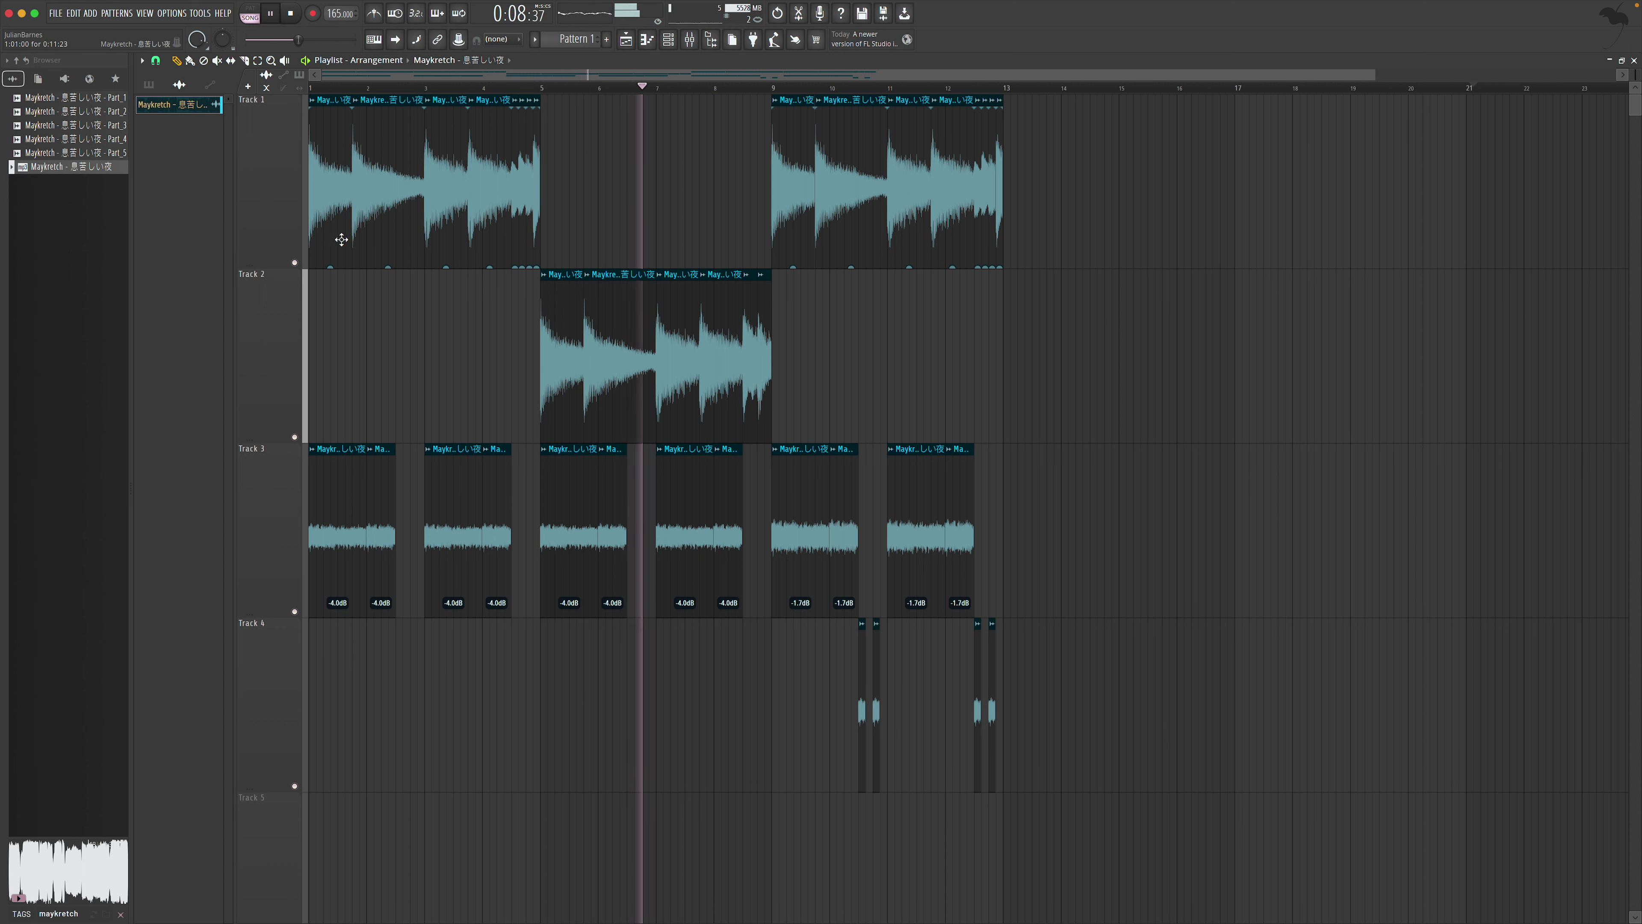
Raise the gain of the four short track 4 slices together
{"action": "left_click_drag", "start_coordinate": [841, 640], "coordinate": [1110, 759]}
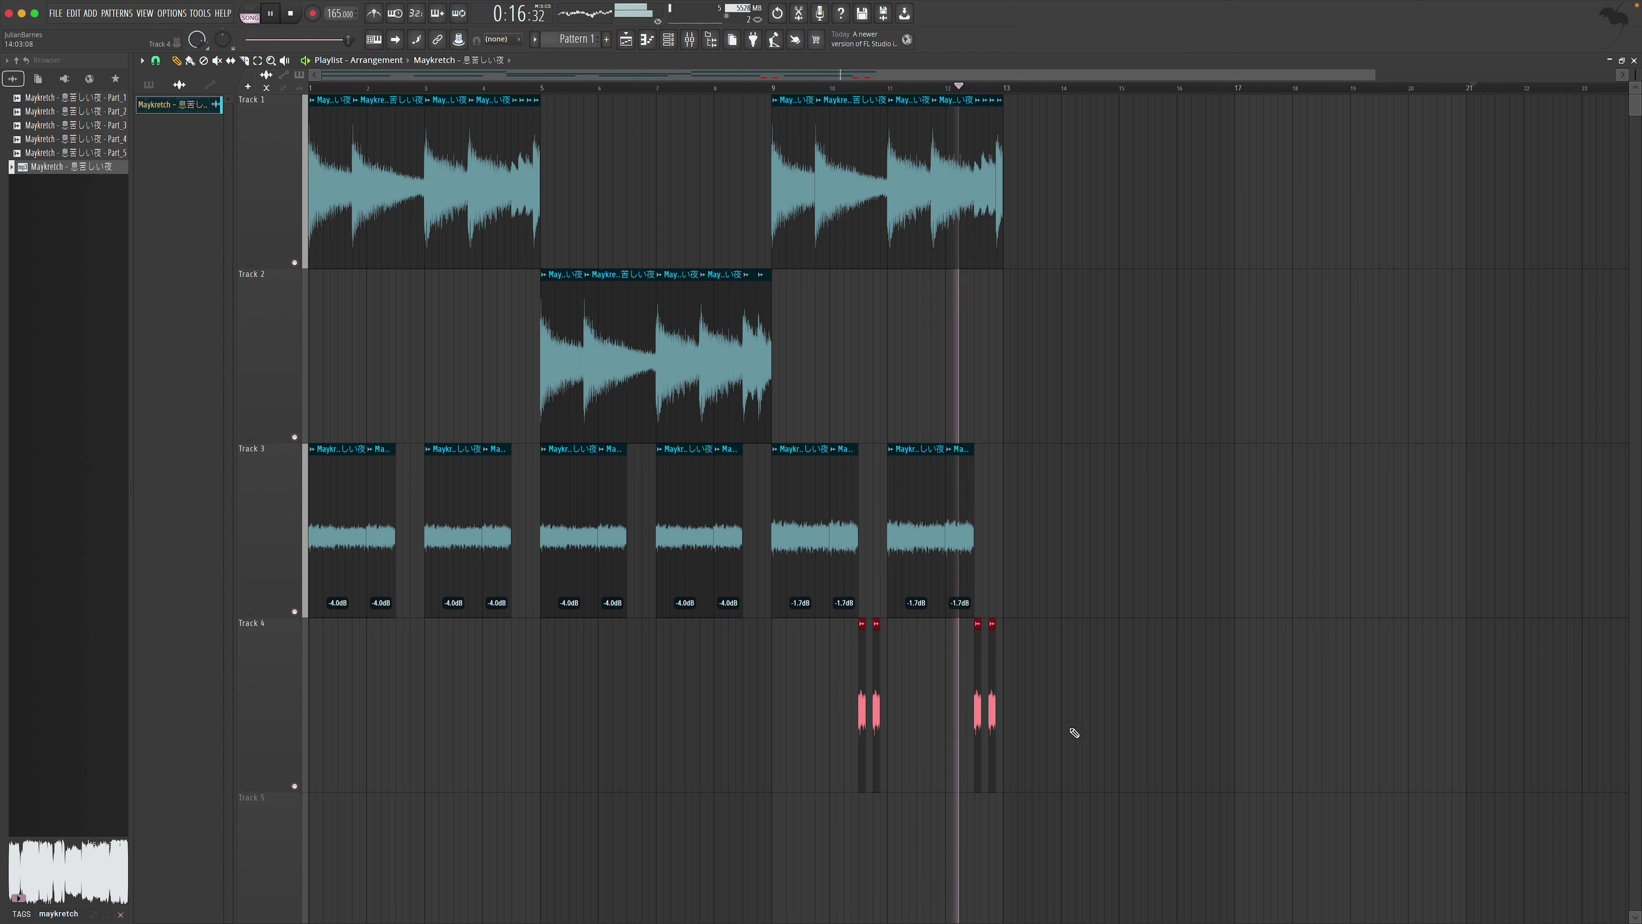
{"action": "left_click", "coordinate": [1042, 698], "text": "super"}
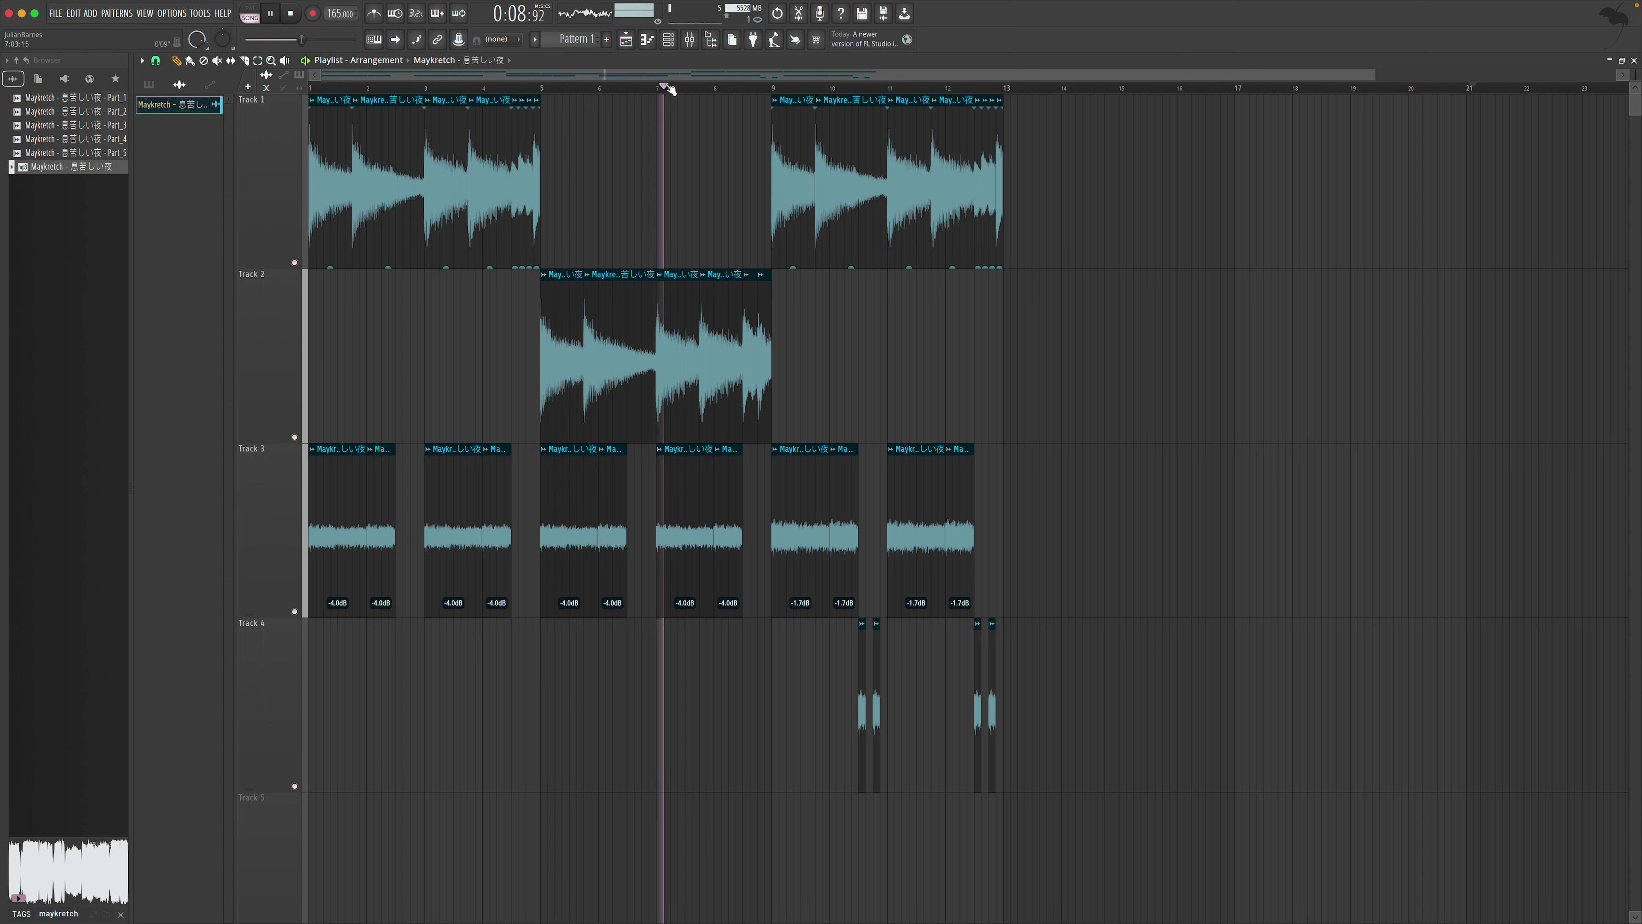
{"action": "left_click", "coordinate": [668, 40]}
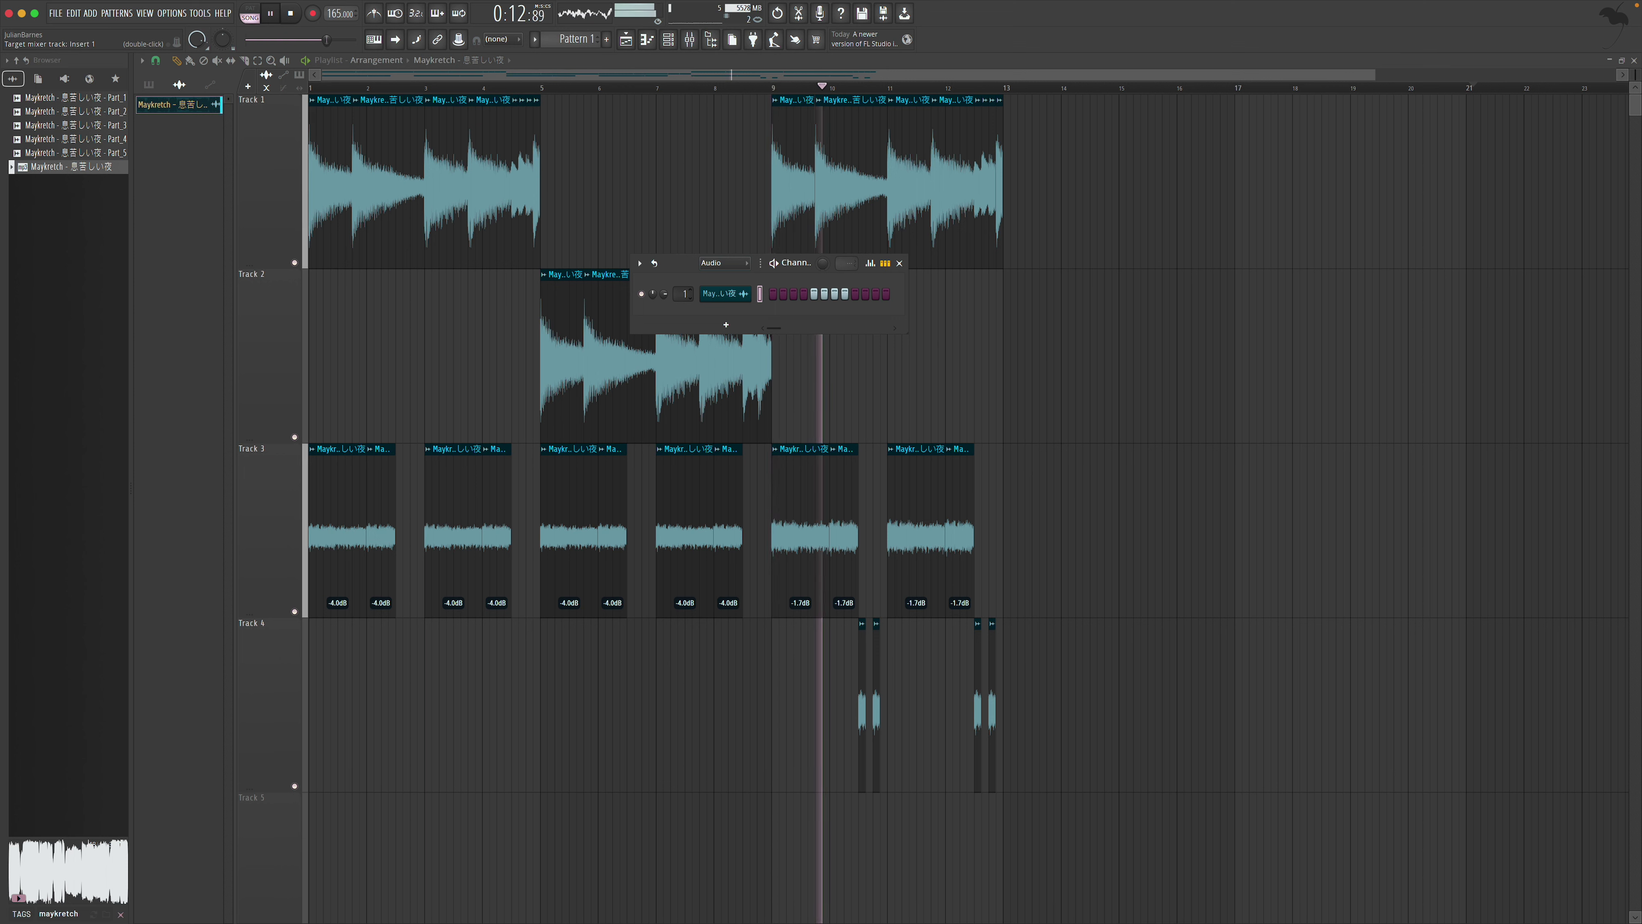
{"action": "left_click", "coordinate": [899, 264]}
Cut the track 1 loop between the paired track 4 stabs in bars 10 and 12, and remove its last eighth bar in bar 12
{"action": "left_click", "coordinate": [271, 60]}
{"action": "left_click_drag", "start_coordinate": [790, 104], "coordinate": [1096, 443]}
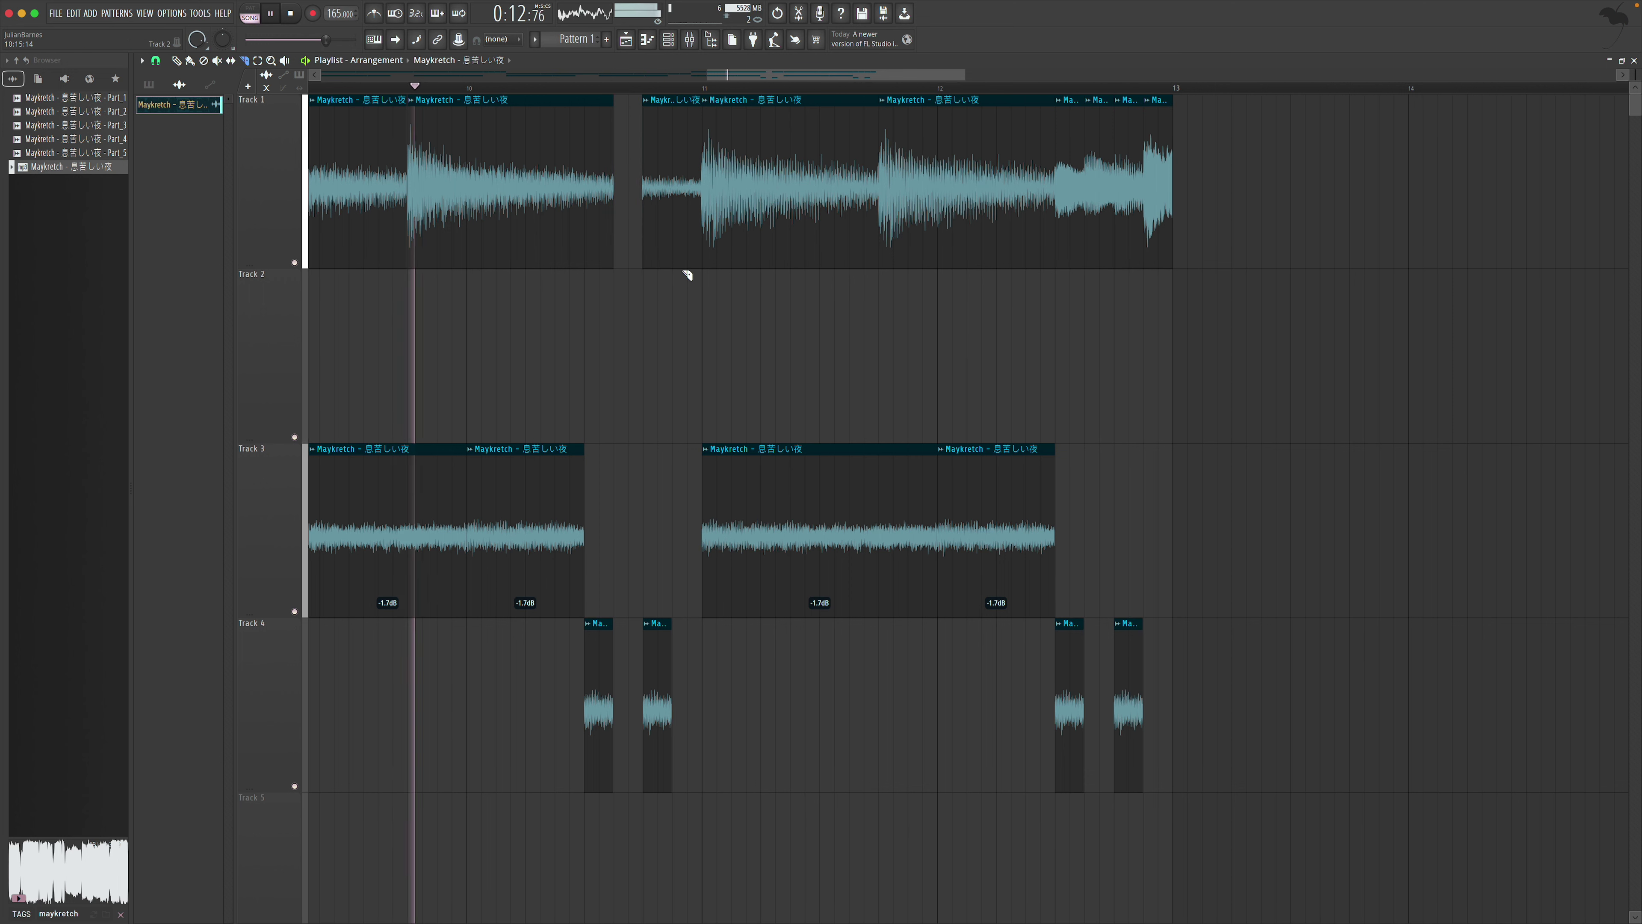
{"action": "key", "text": "space"}
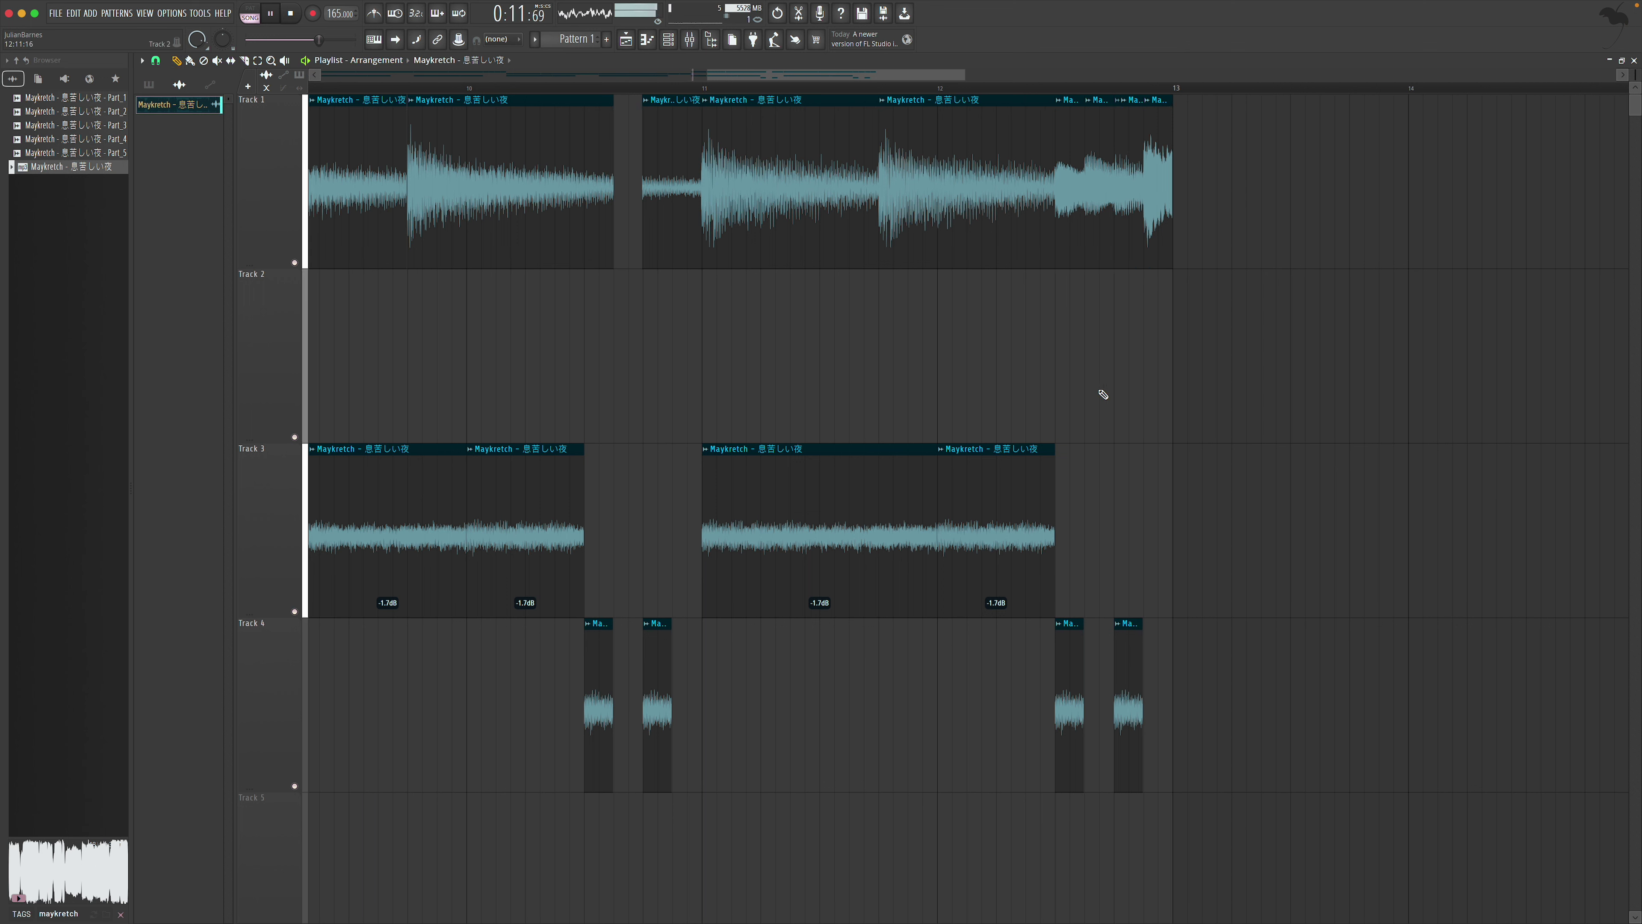
{"action": "right_click", "coordinate": [1088, 242]}
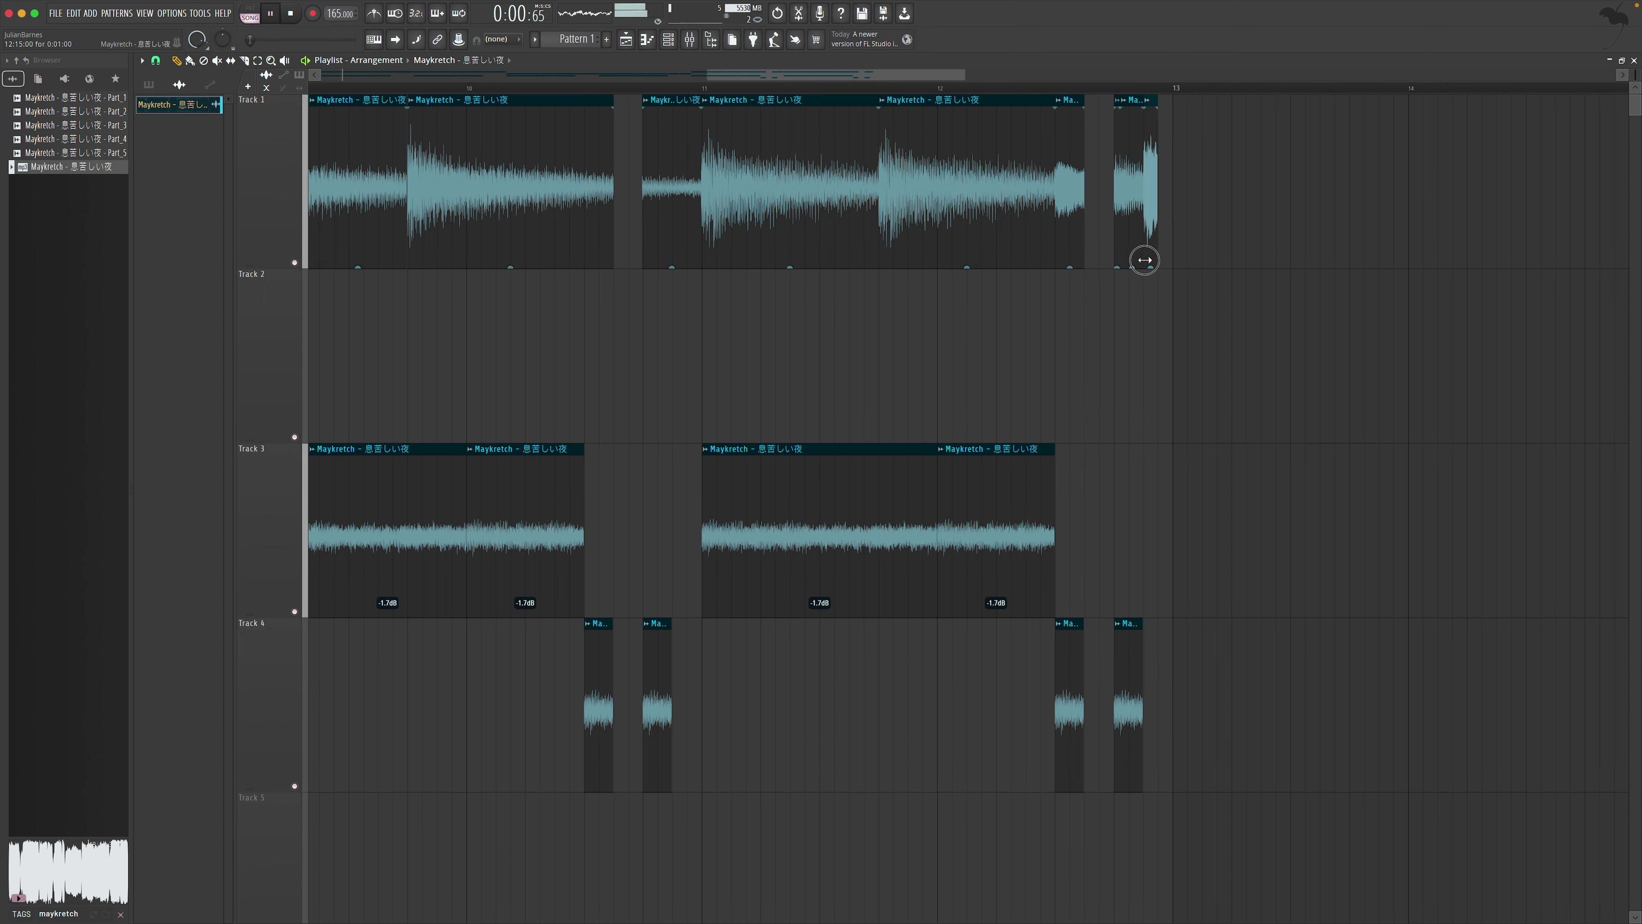
{"action": "right_click", "coordinate": [867, 405]}
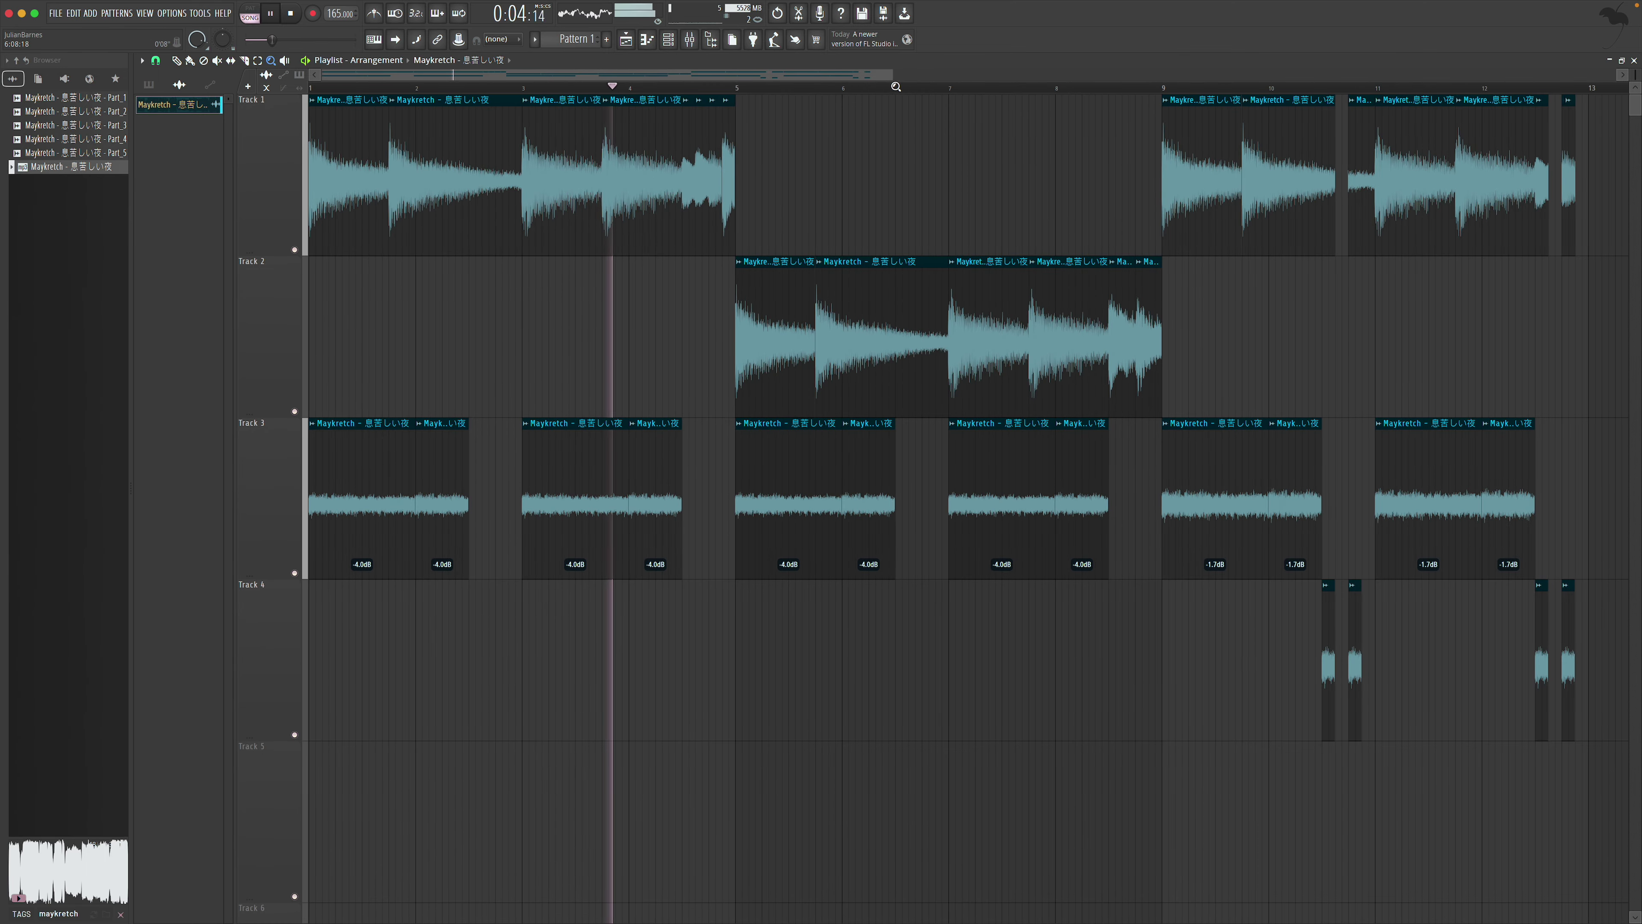
Duplicate all clips of bars 9 to 12 on tracks 1, 3 and 4 to bar 13
{"action": "right_click", "coordinate": [1011, 86]}
{"action": "left_click", "coordinate": [177, 60]}
{"action": "left_click", "coordinate": [156, 62]}
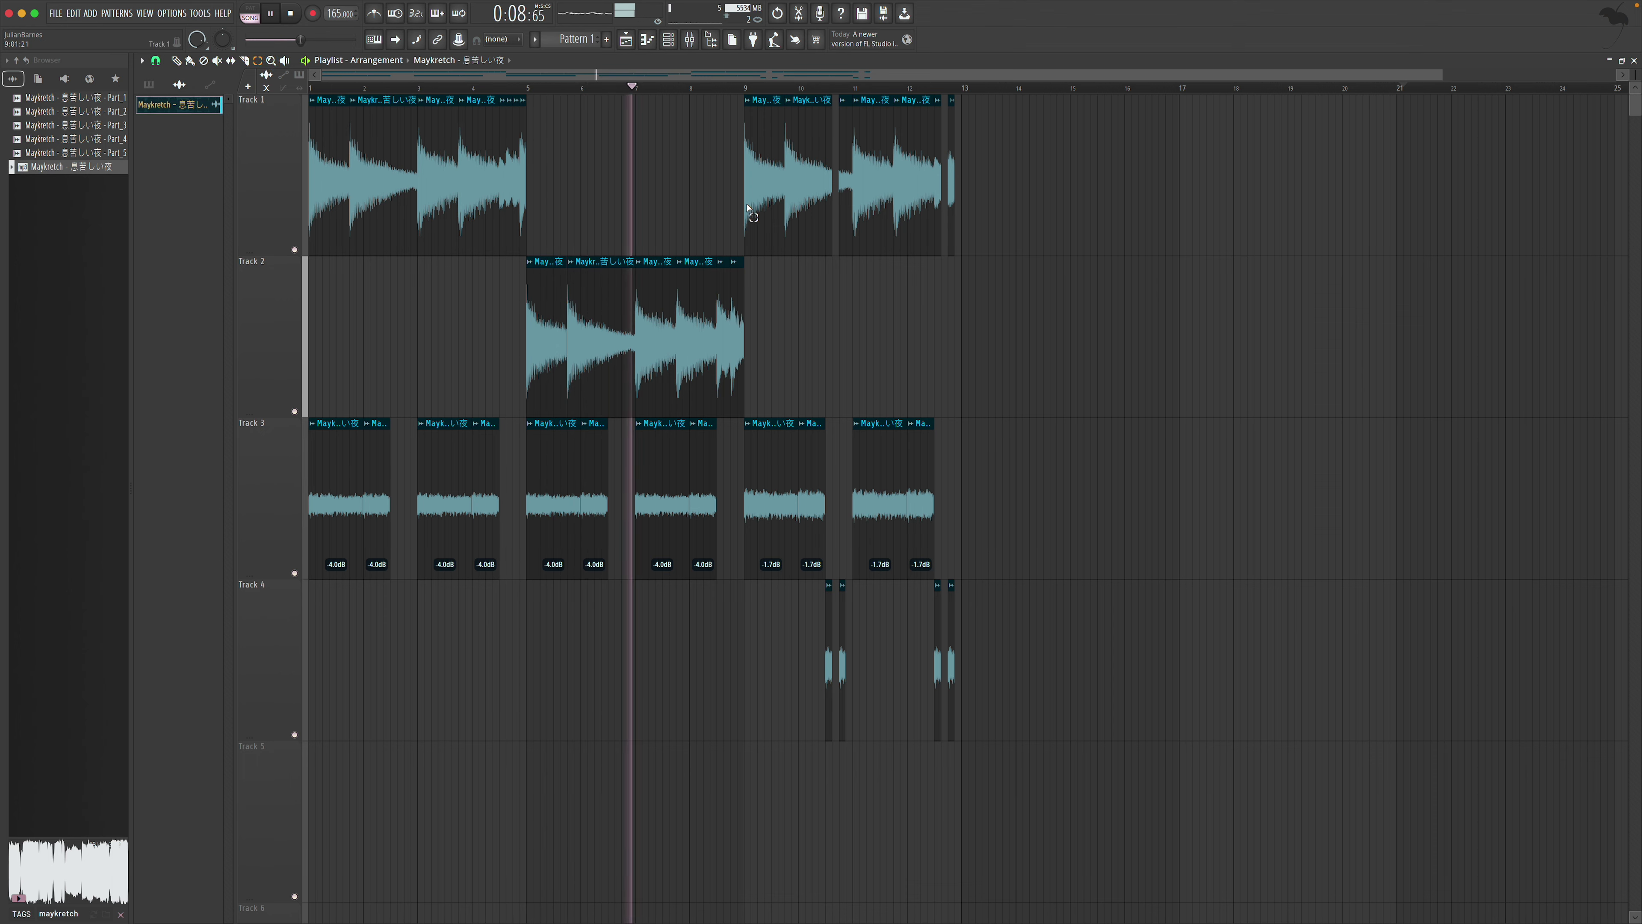
{"action": "left_click_drag", "start_coordinate": [1027, 104], "coordinate": [750, 731]}
{"action": "left_click", "coordinate": [178, 61]}
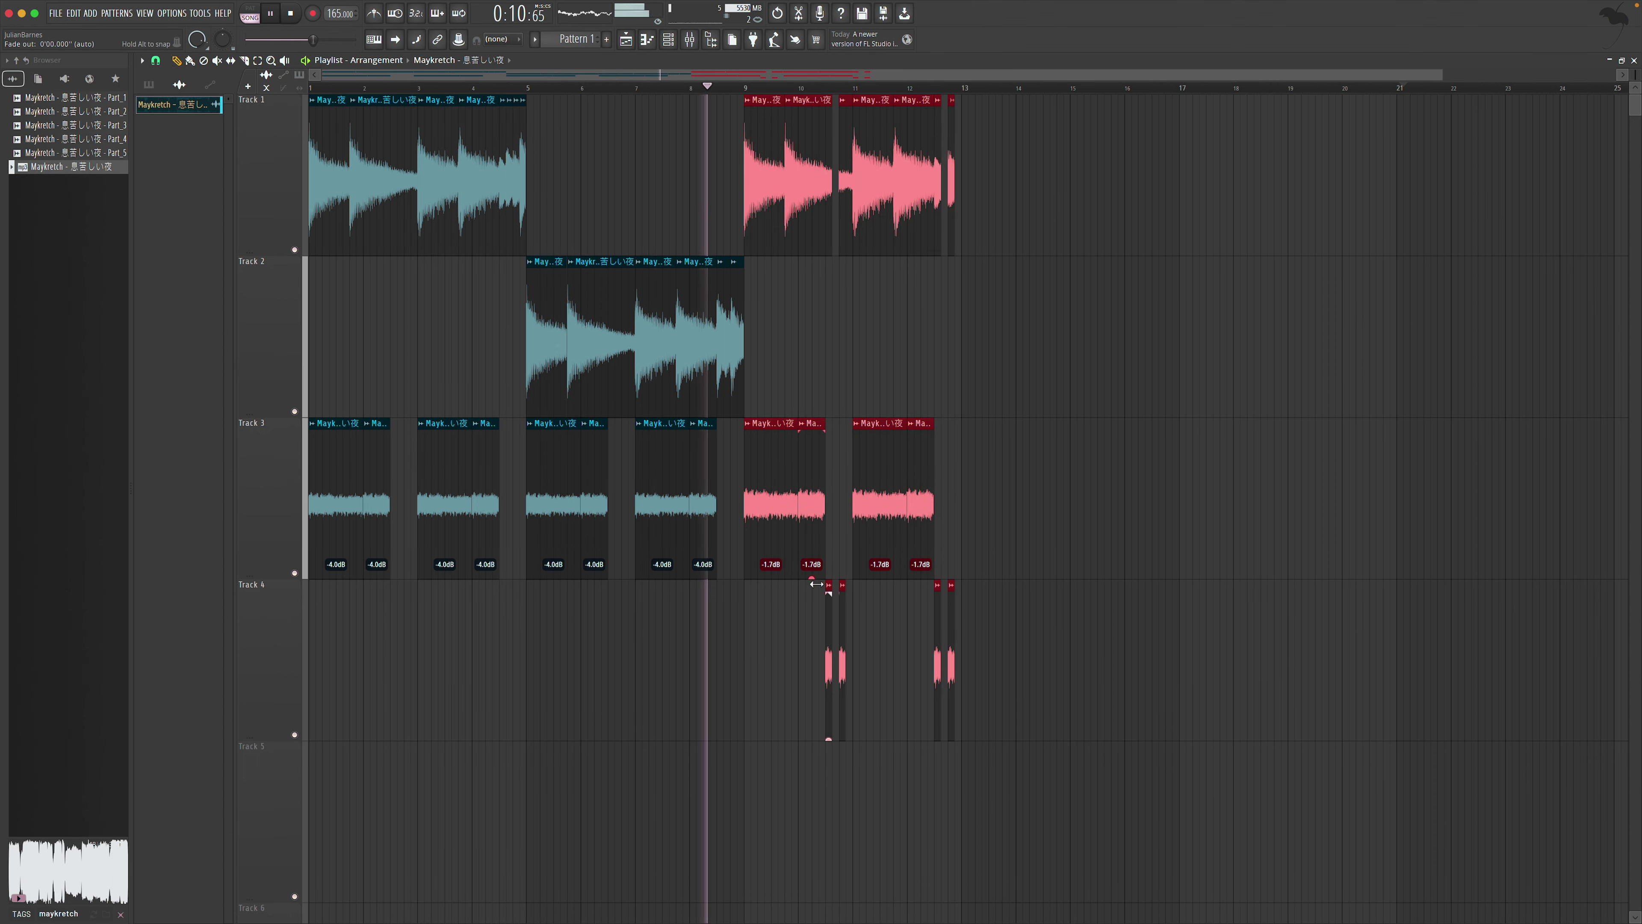
{"action": "left_click_drag", "start_coordinate": [758, 546], "coordinate": [970, 552]}
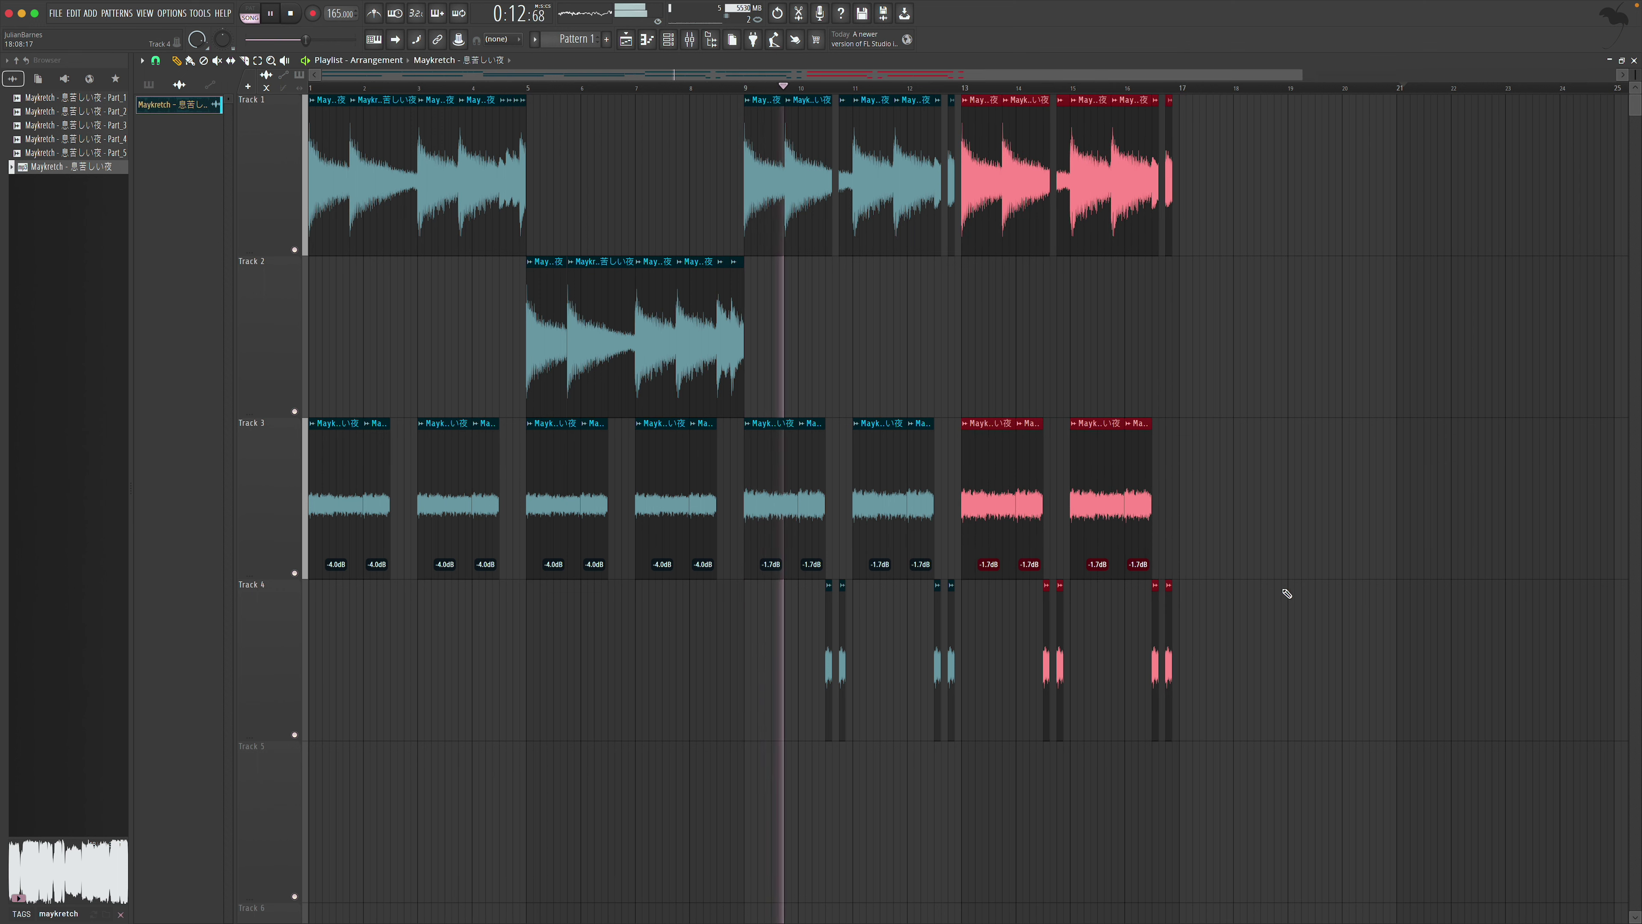
{"action": "left_click", "coordinate": [1291, 605]}
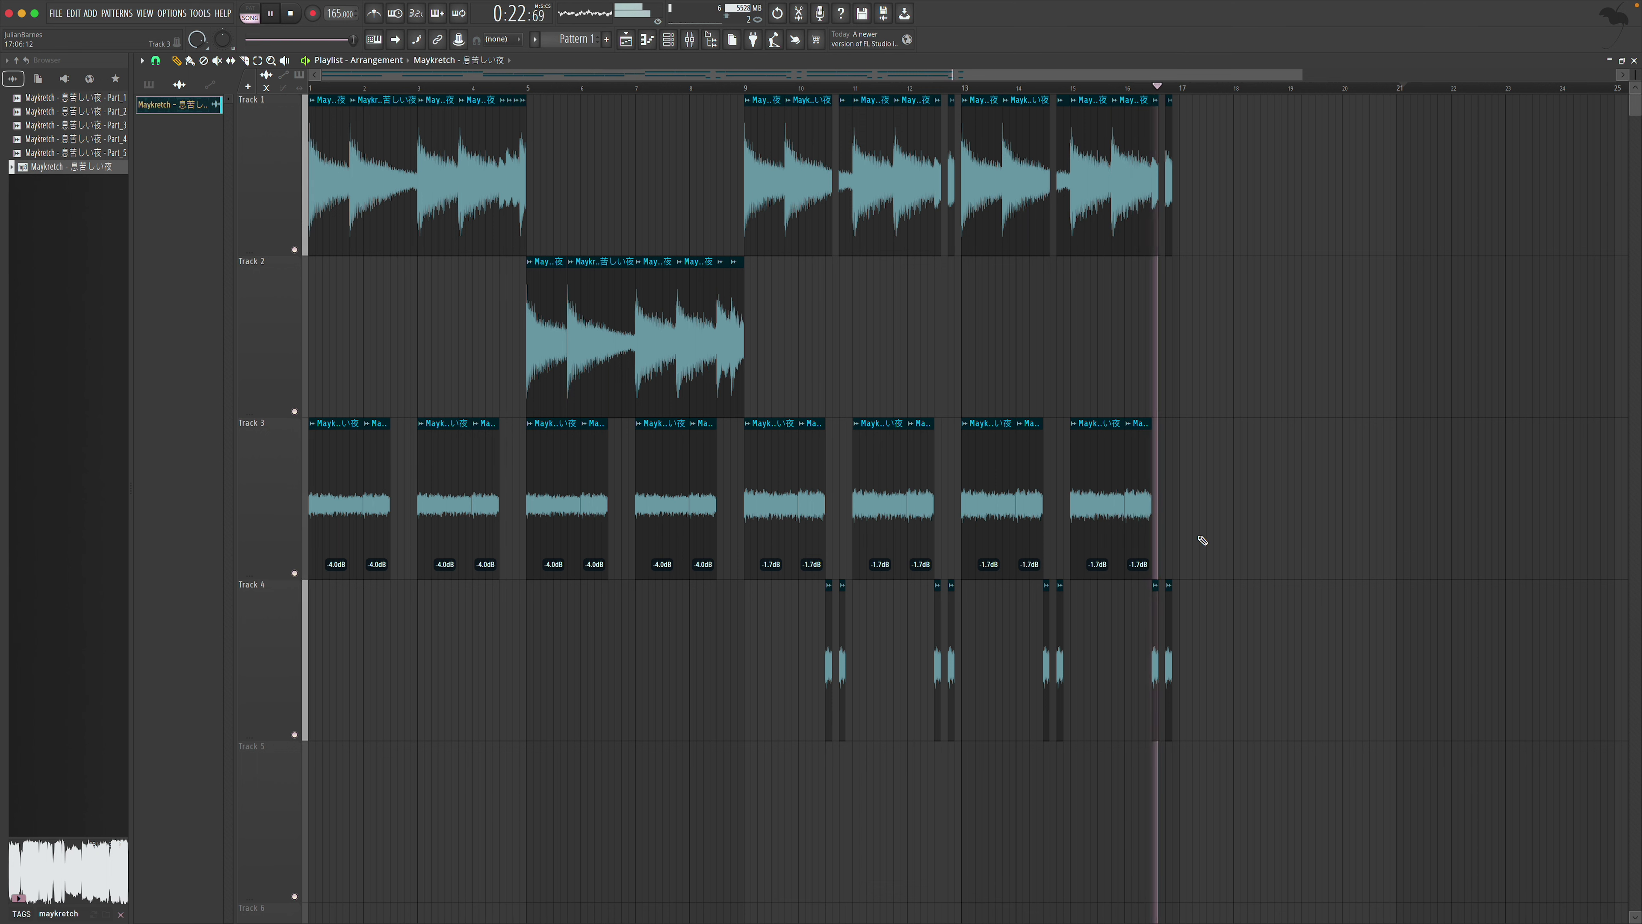
Replay the arrangement and extend the final track 1 slice to the end of bar 16
{"action": "key", "text": "space"}
{"action": "key", "text": "space"}
{"action": "left_click", "coordinate": [1190, 260]}
{"action": "right_click", "coordinate": [1188, 272]}
{"action": "left_click_drag", "start_coordinate": [1171, 243], "coordinate": [1181, 242]}
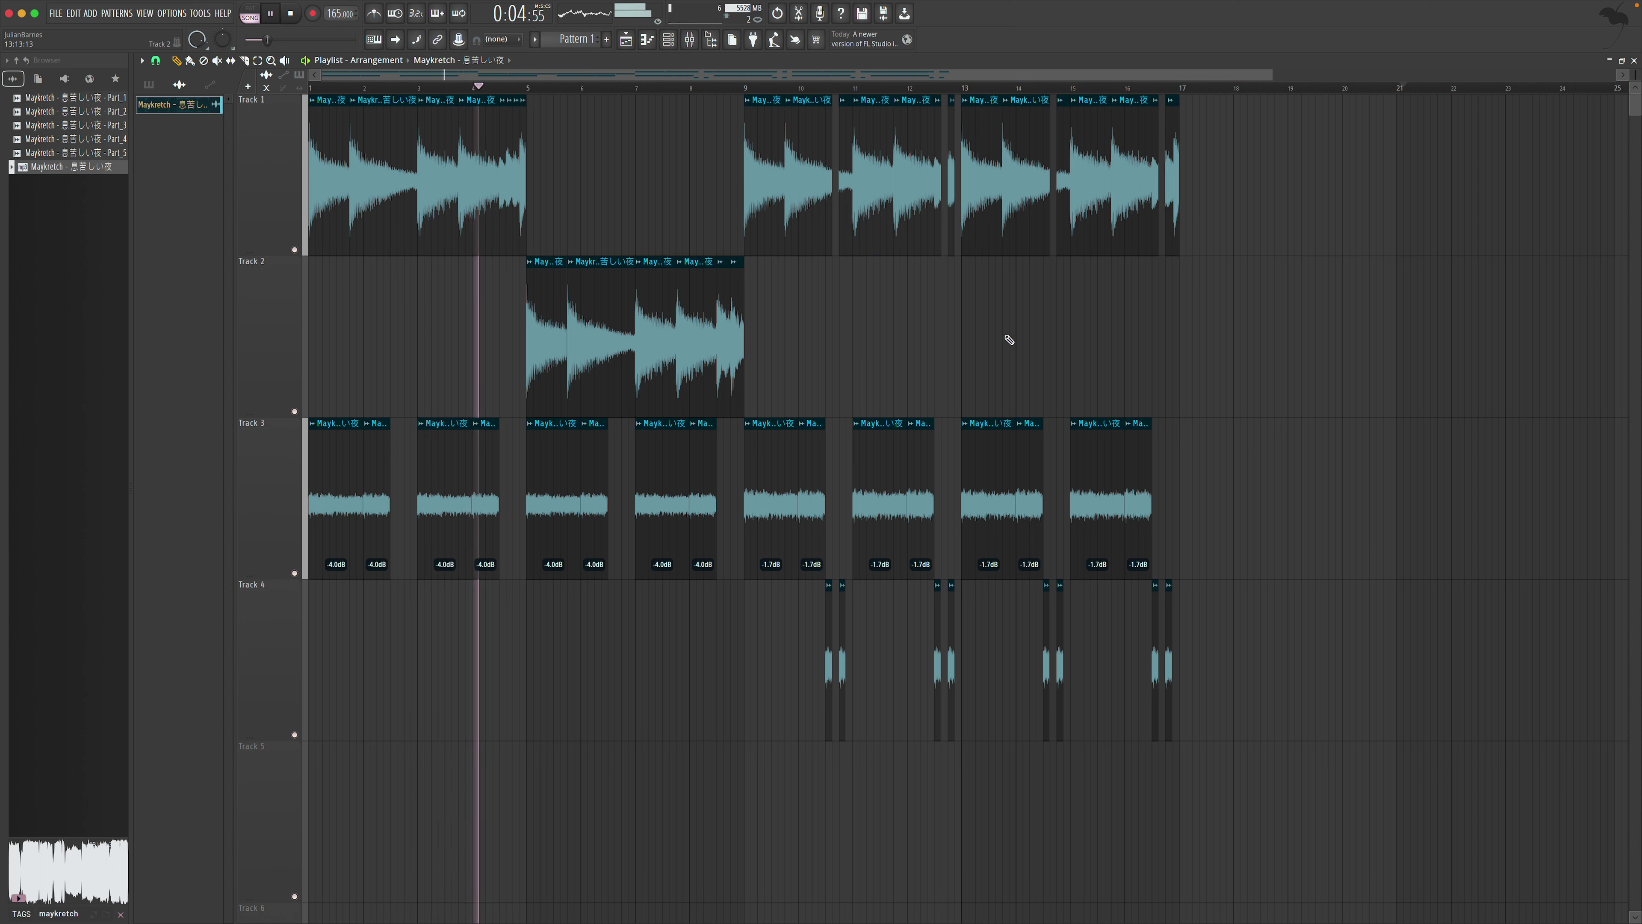
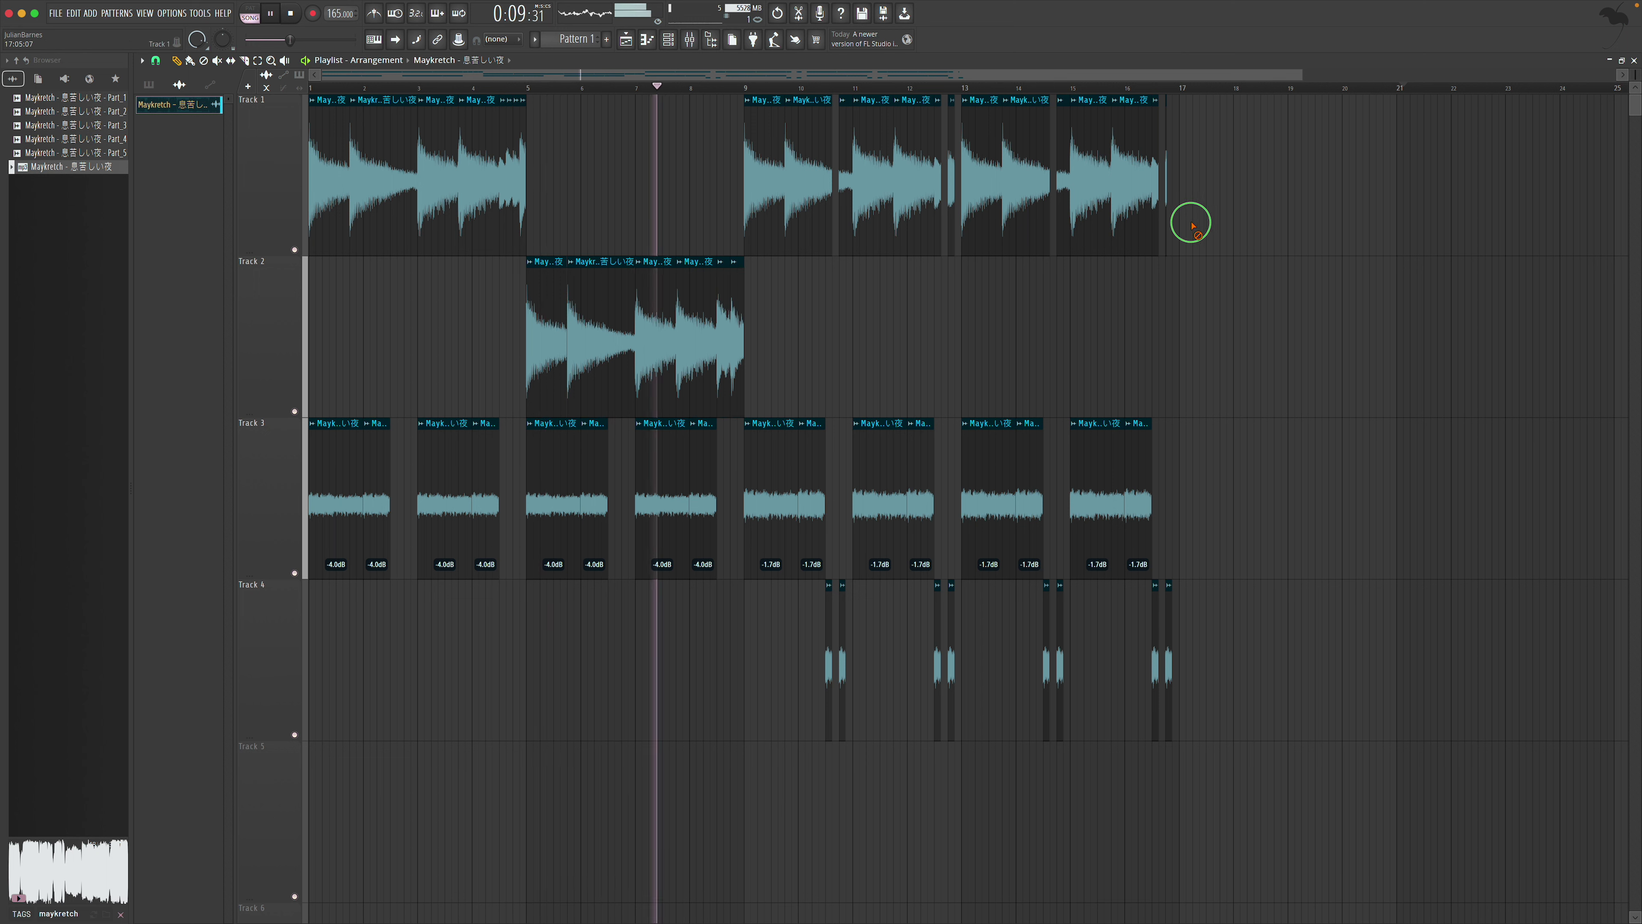
Replace the track 1 fragments in the last half of bar 16 with two short loop slices on track 2
{"action": "right_click", "coordinate": [1166, 231]}
{"action": "right_click", "coordinate": [1157, 234]}
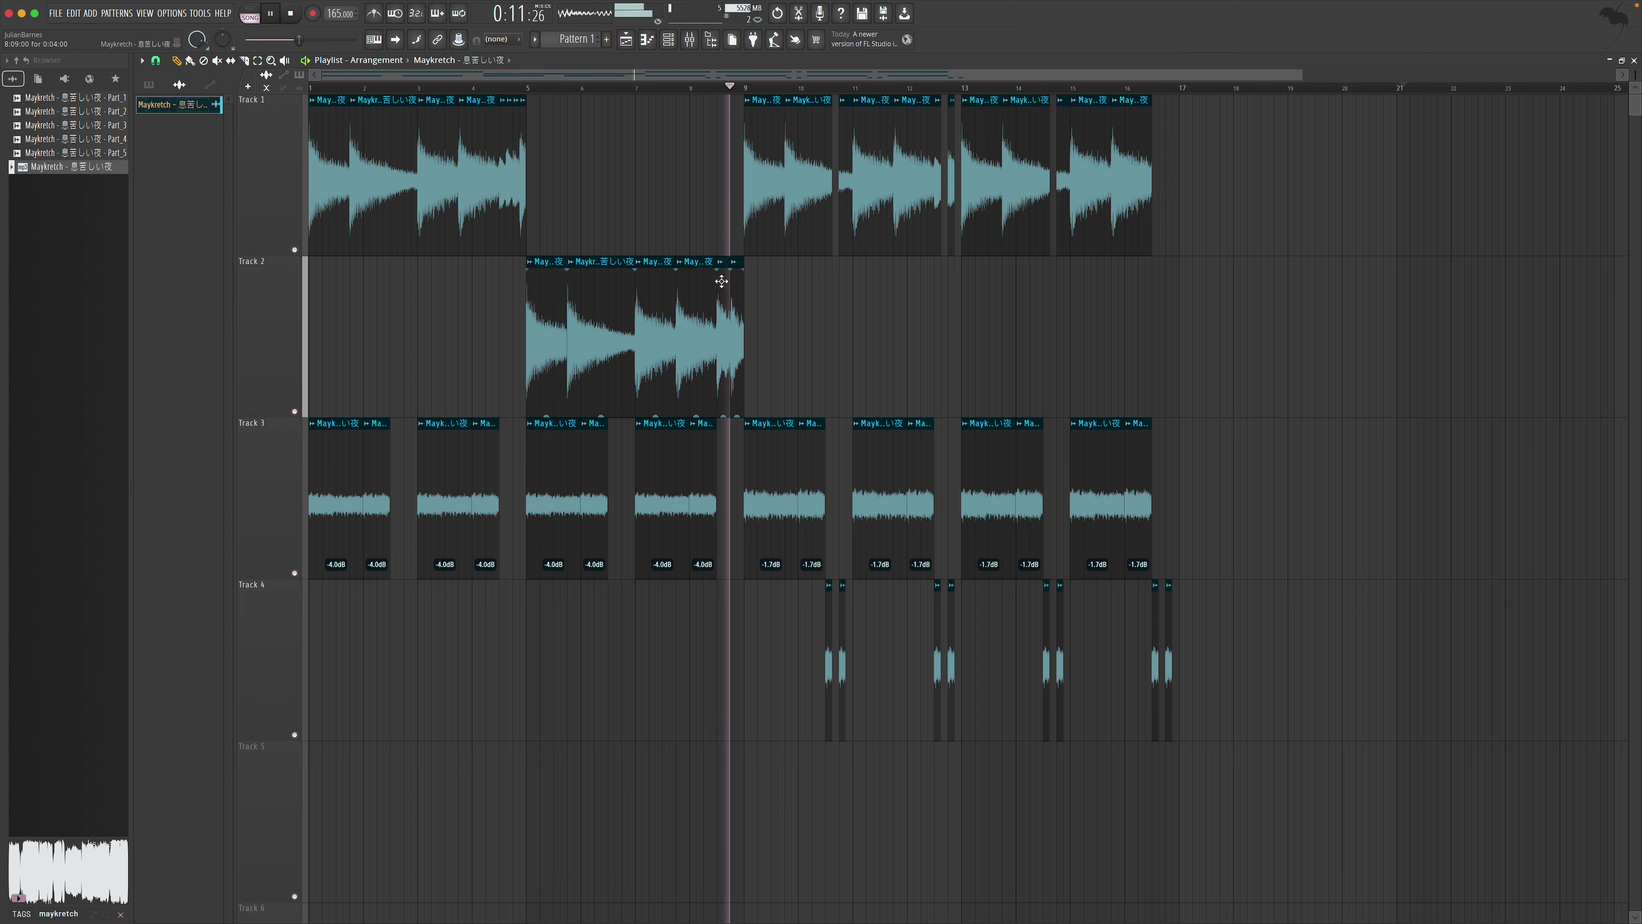
{"action": "left_click", "coordinate": [1156, 338]}
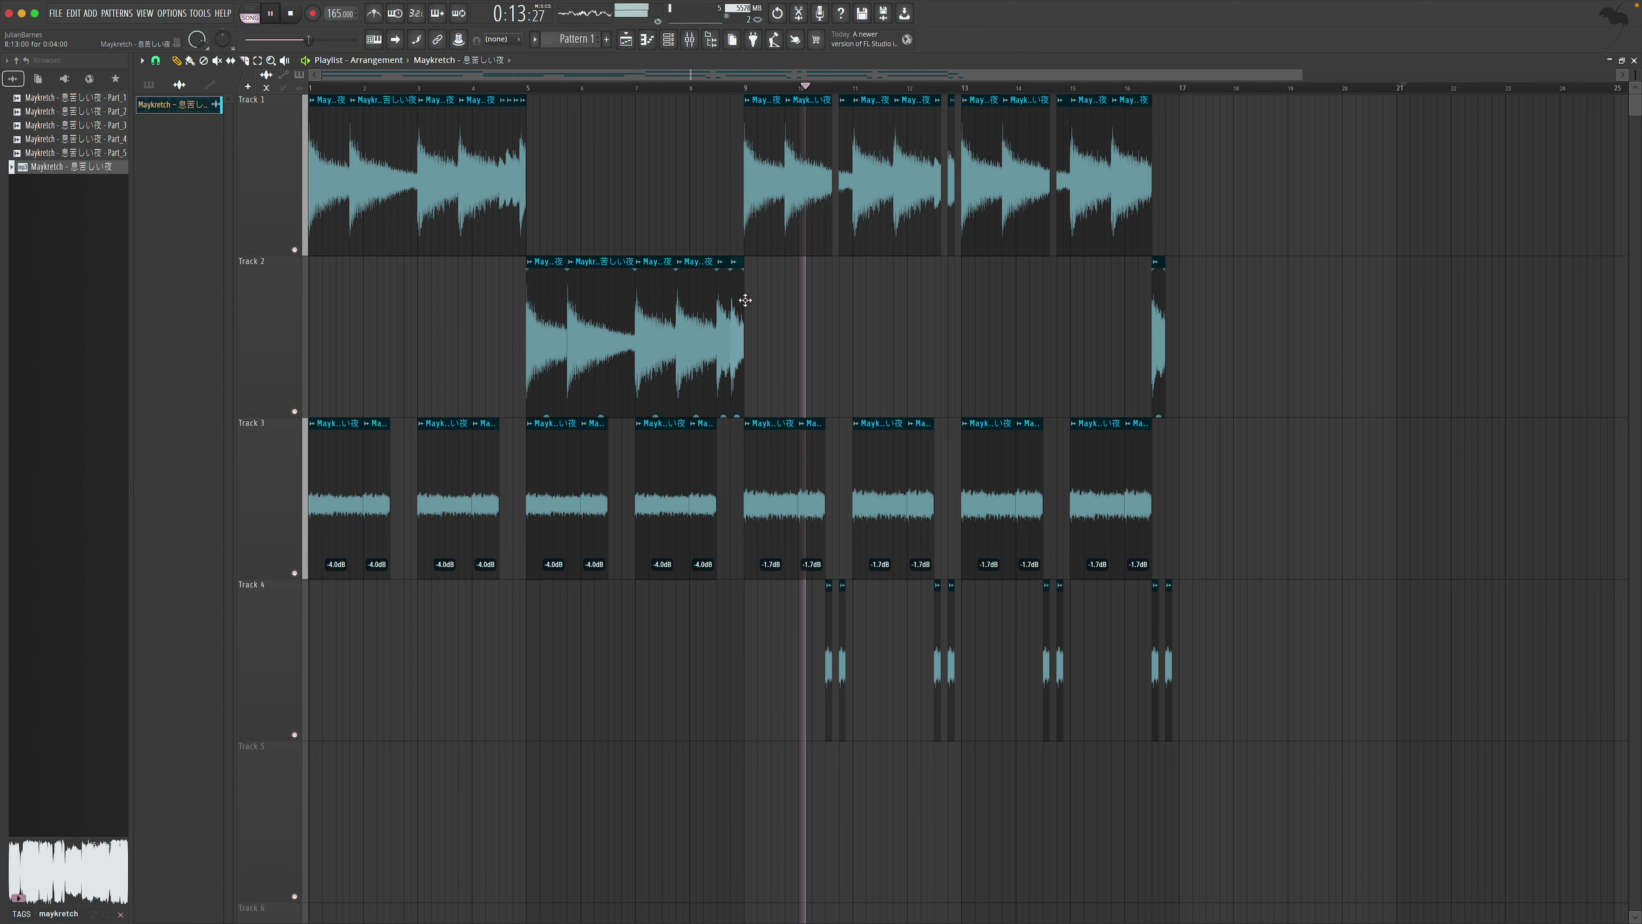
{"action": "left_click_drag", "start_coordinate": [1174, 345], "coordinate": [1180, 340]}
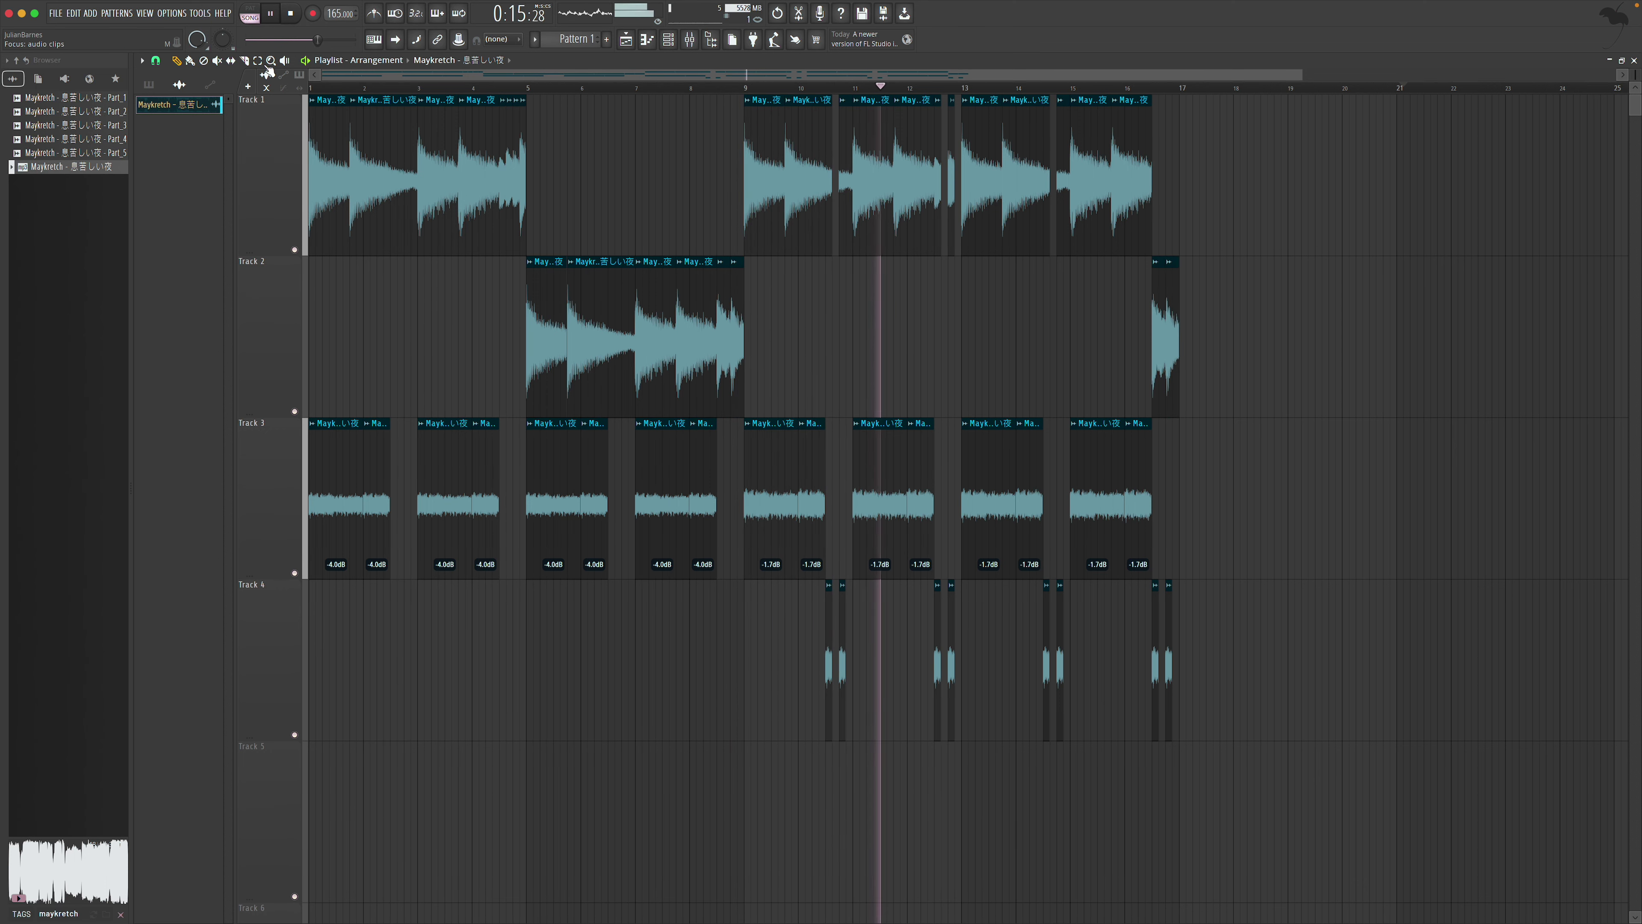
Replace the final two track 4 stabs with one sustained slice filling the last half of bar 16
{"action": "left_click_drag", "start_coordinate": [1033, 346], "coordinate": [1371, 502]}
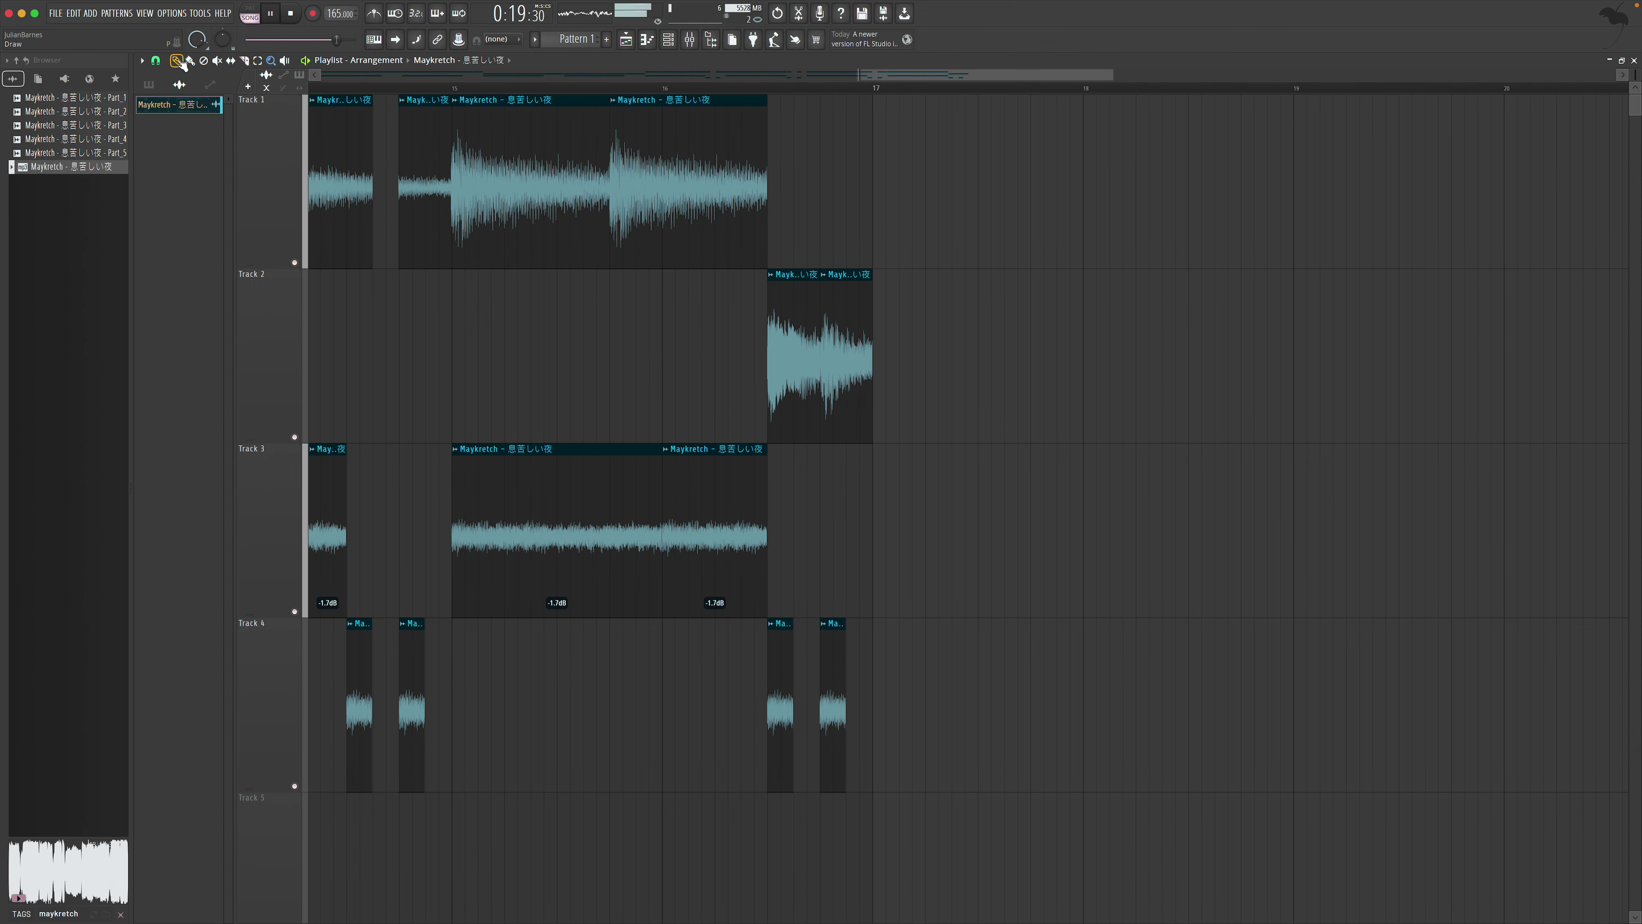
{"action": "left_click_drag", "start_coordinate": [817, 420], "coordinate": [794, 422]}
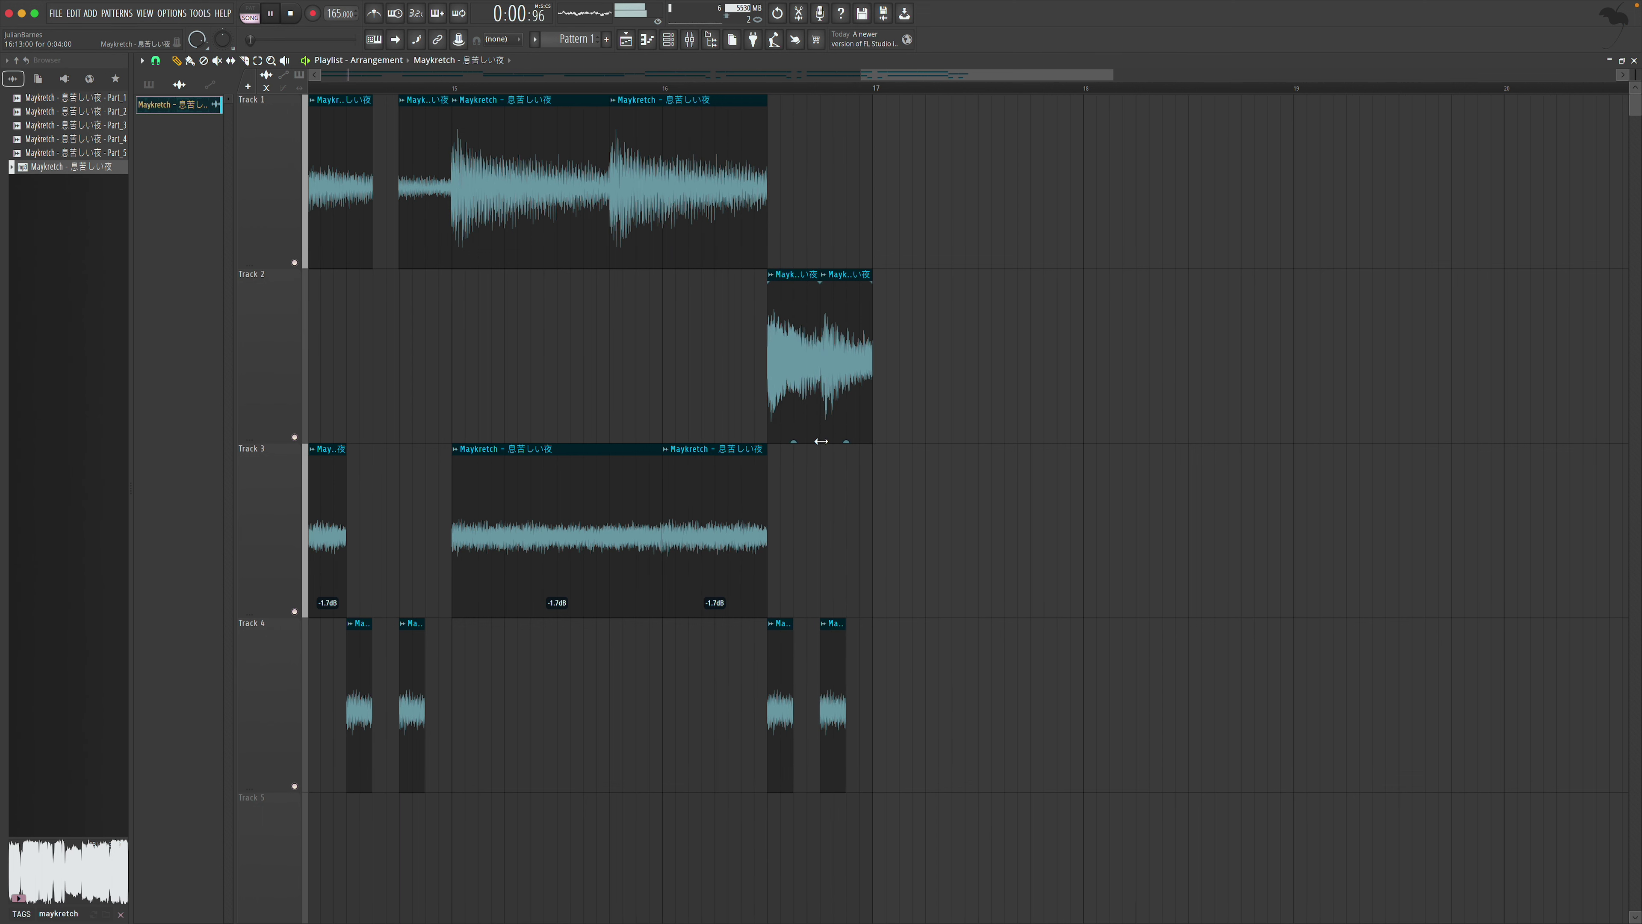
{"action": "key", "text": "space"}
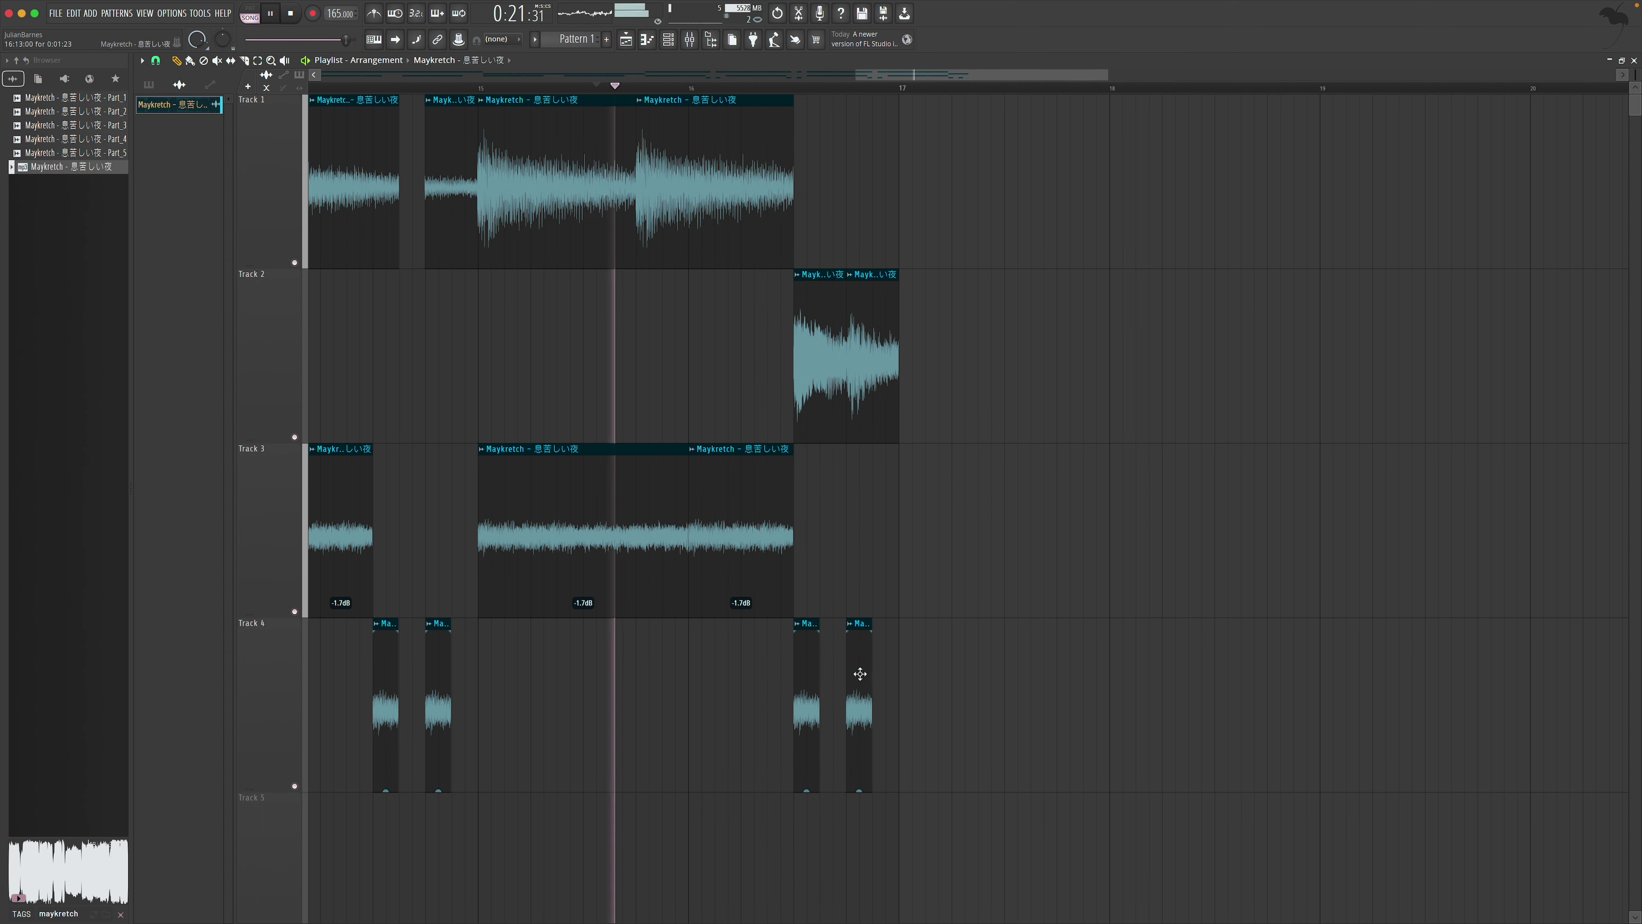
{"action": "left_click_drag", "start_coordinate": [819, 677], "coordinate": [897, 673]}
{"action": "key", "text": "space"}
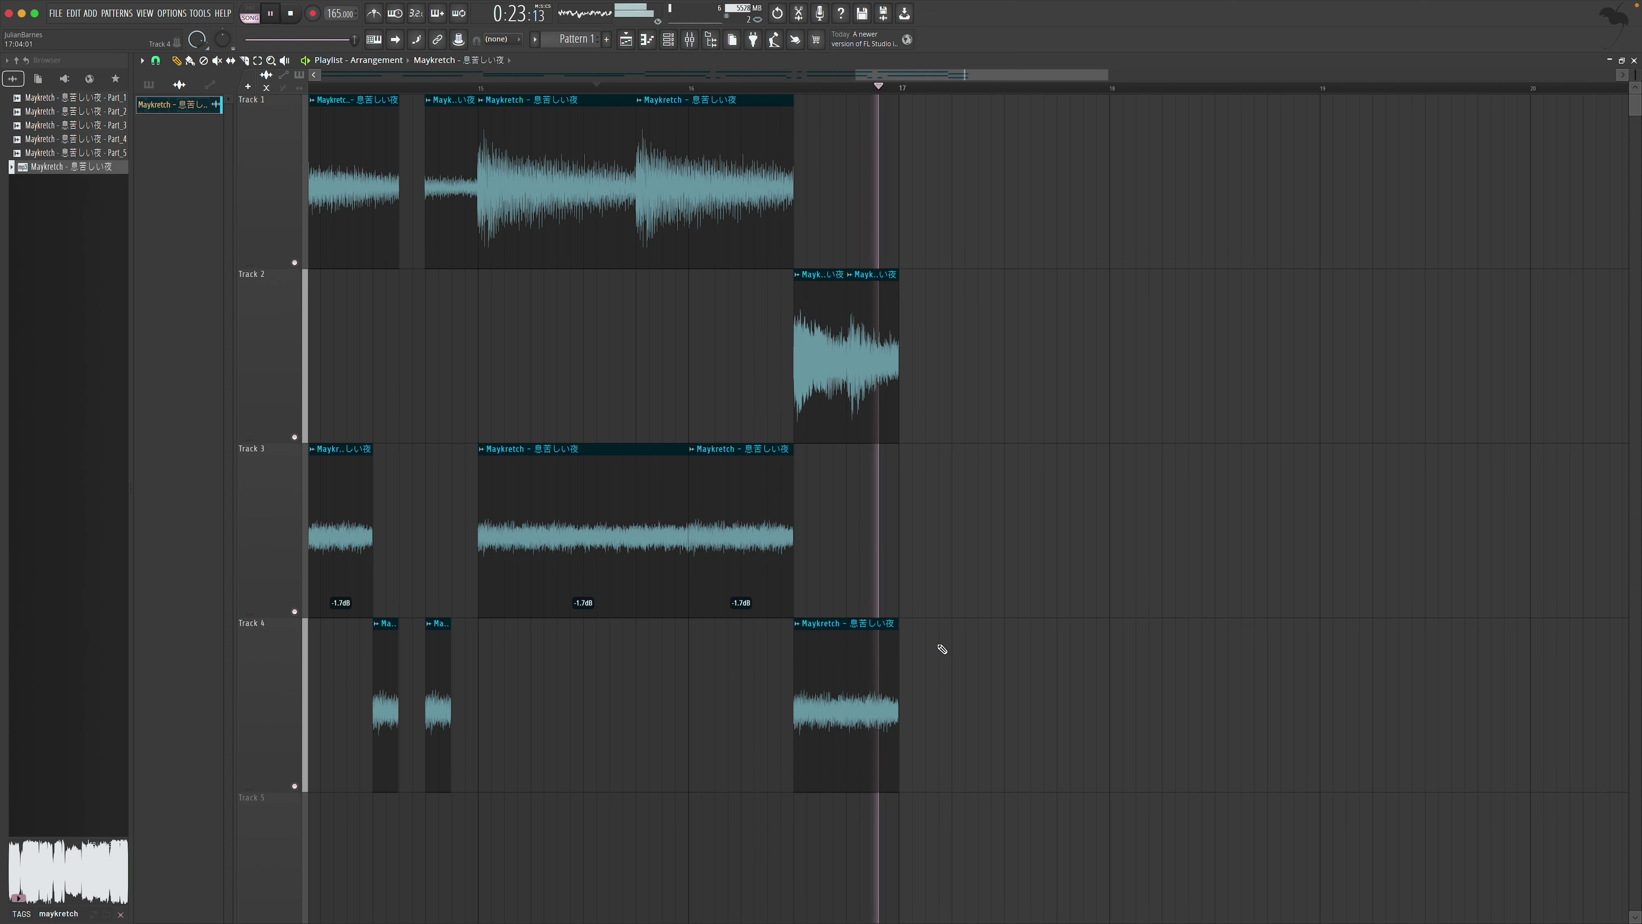
{"action": "right_click", "coordinate": [809, 677]}
{"action": "key", "text": "space"}
{"action": "left_click", "coordinate": [809, 677]}
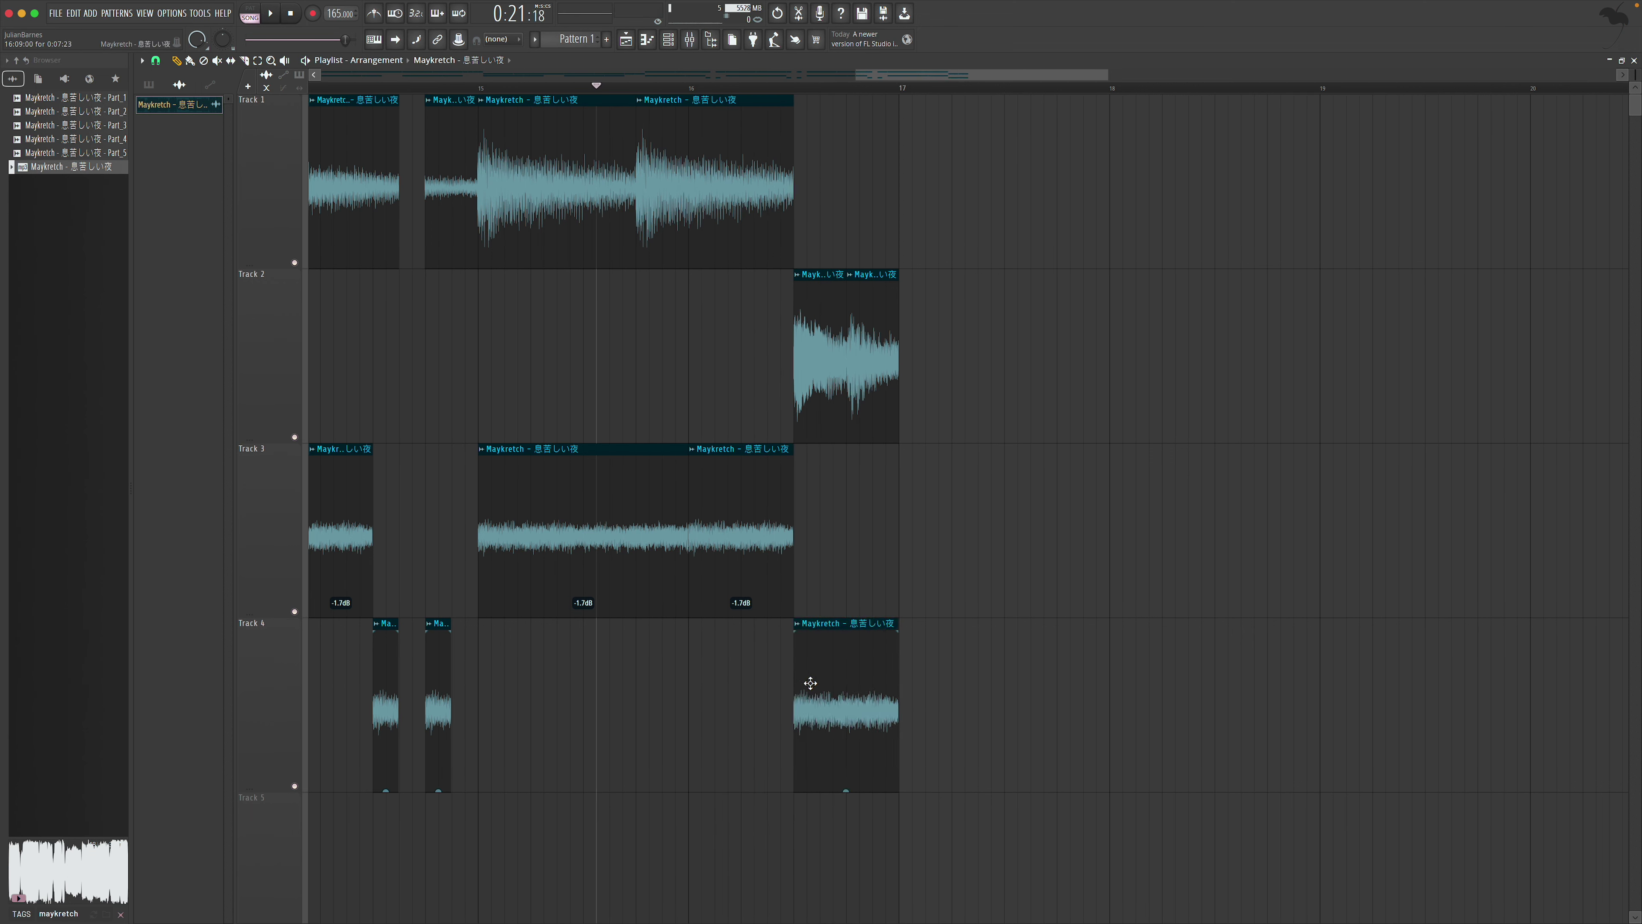
Fade in the final track 4 slice across its full length
{"action": "key", "text": "space"}
{"action": "left_click_drag", "start_coordinate": [807, 631], "coordinate": [874, 637]}
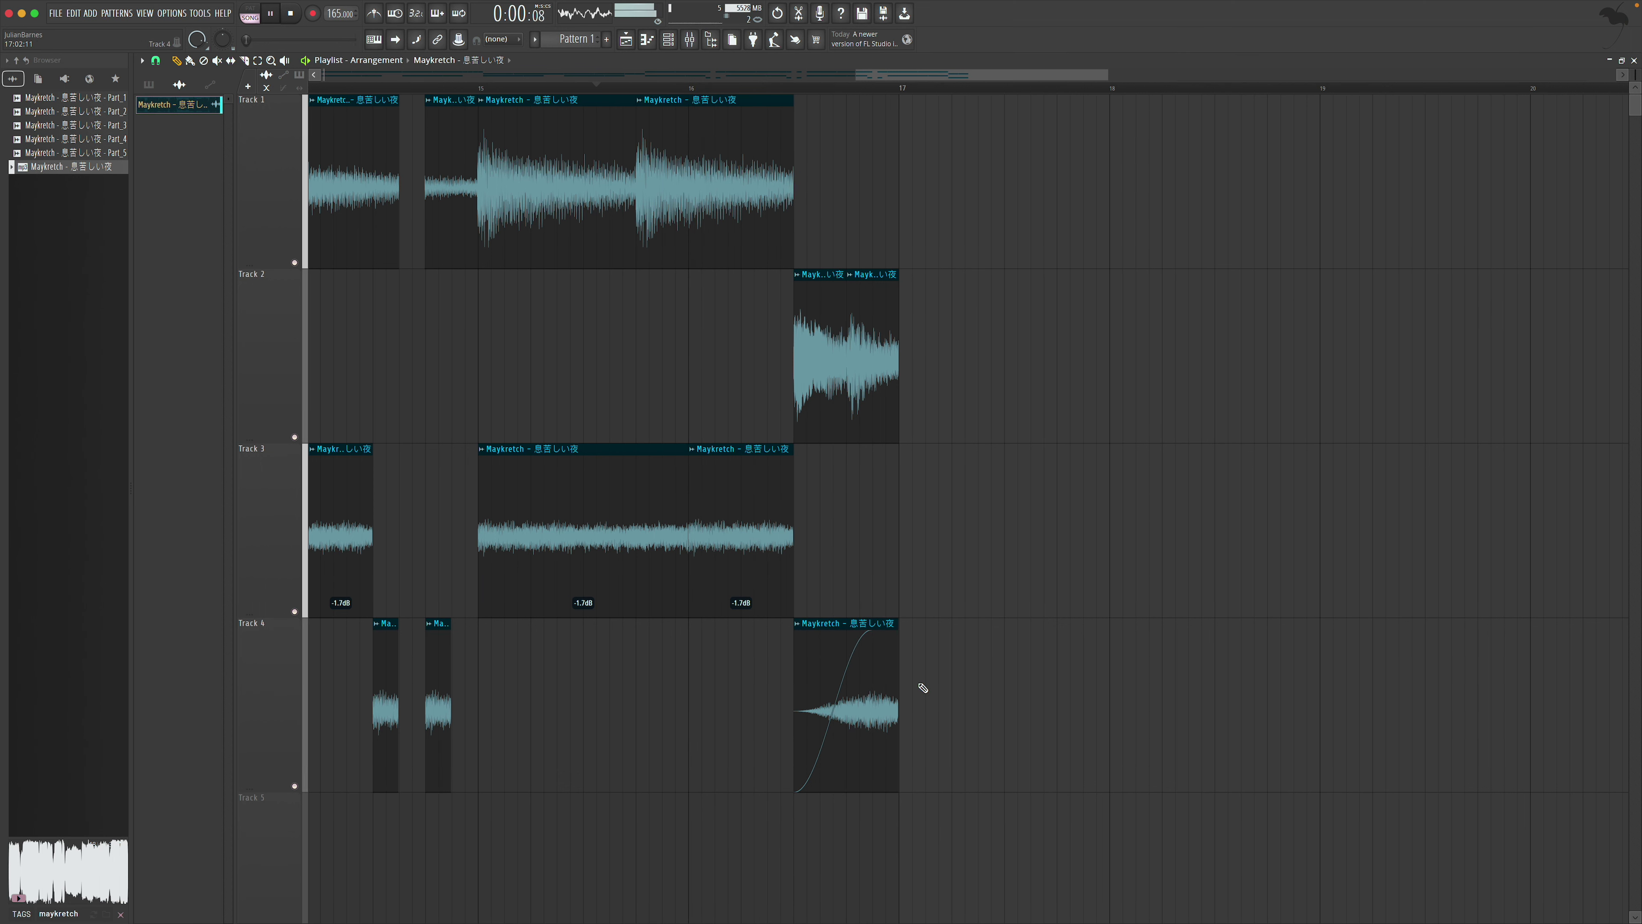
{"action": "key", "text": "space"}
{"action": "left_click_drag", "start_coordinate": [876, 633], "coordinate": [898, 634]}
{"action": "key", "text": "space"}
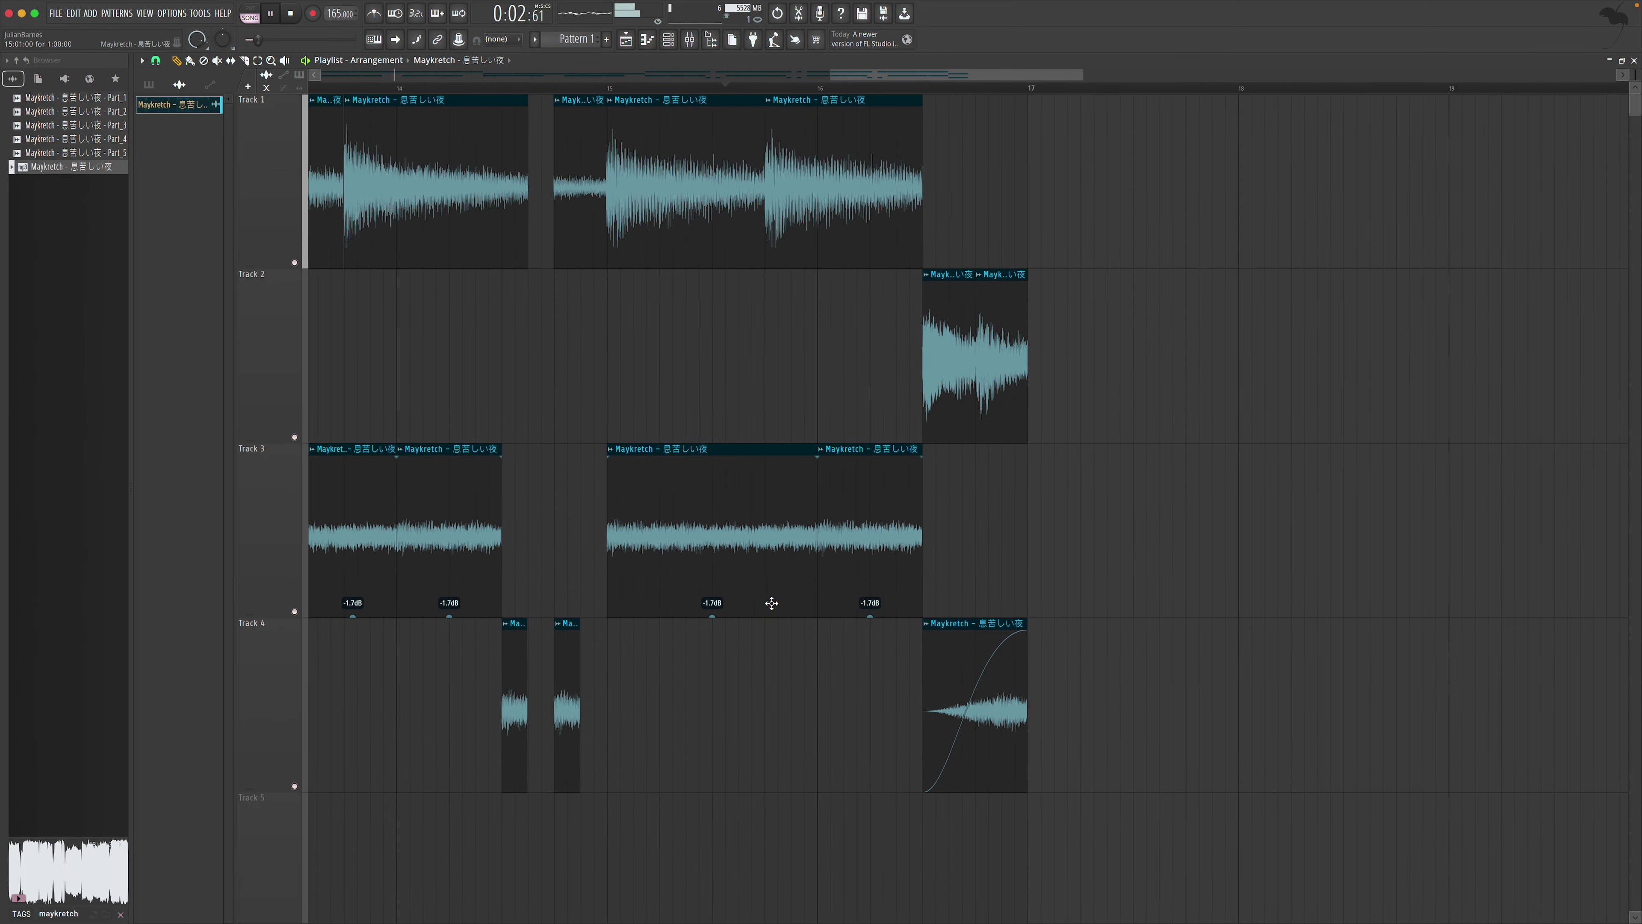
Place a half-bar sustained slice in the second half of bar 2 on track 4 with a full-length fade-in
{"action": "scroll", "coordinate": [774, 585], "scroll_direction": "left", "scroll_amount": 8}
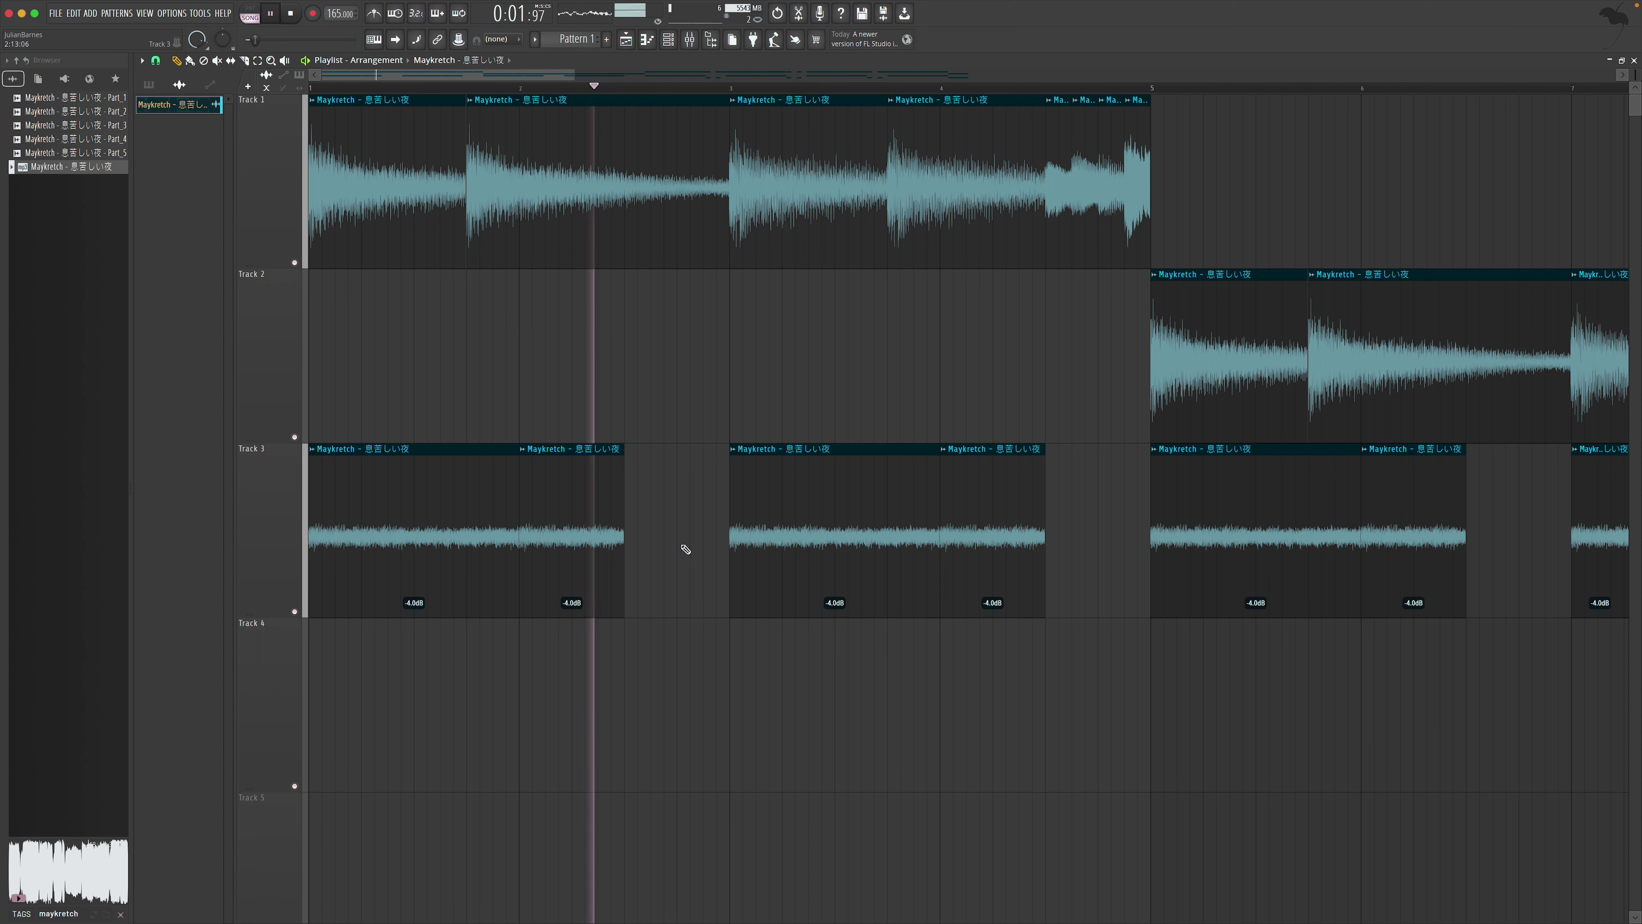
{"action": "key", "text": "space"}
{"action": "left_click", "coordinate": [670, 649]}
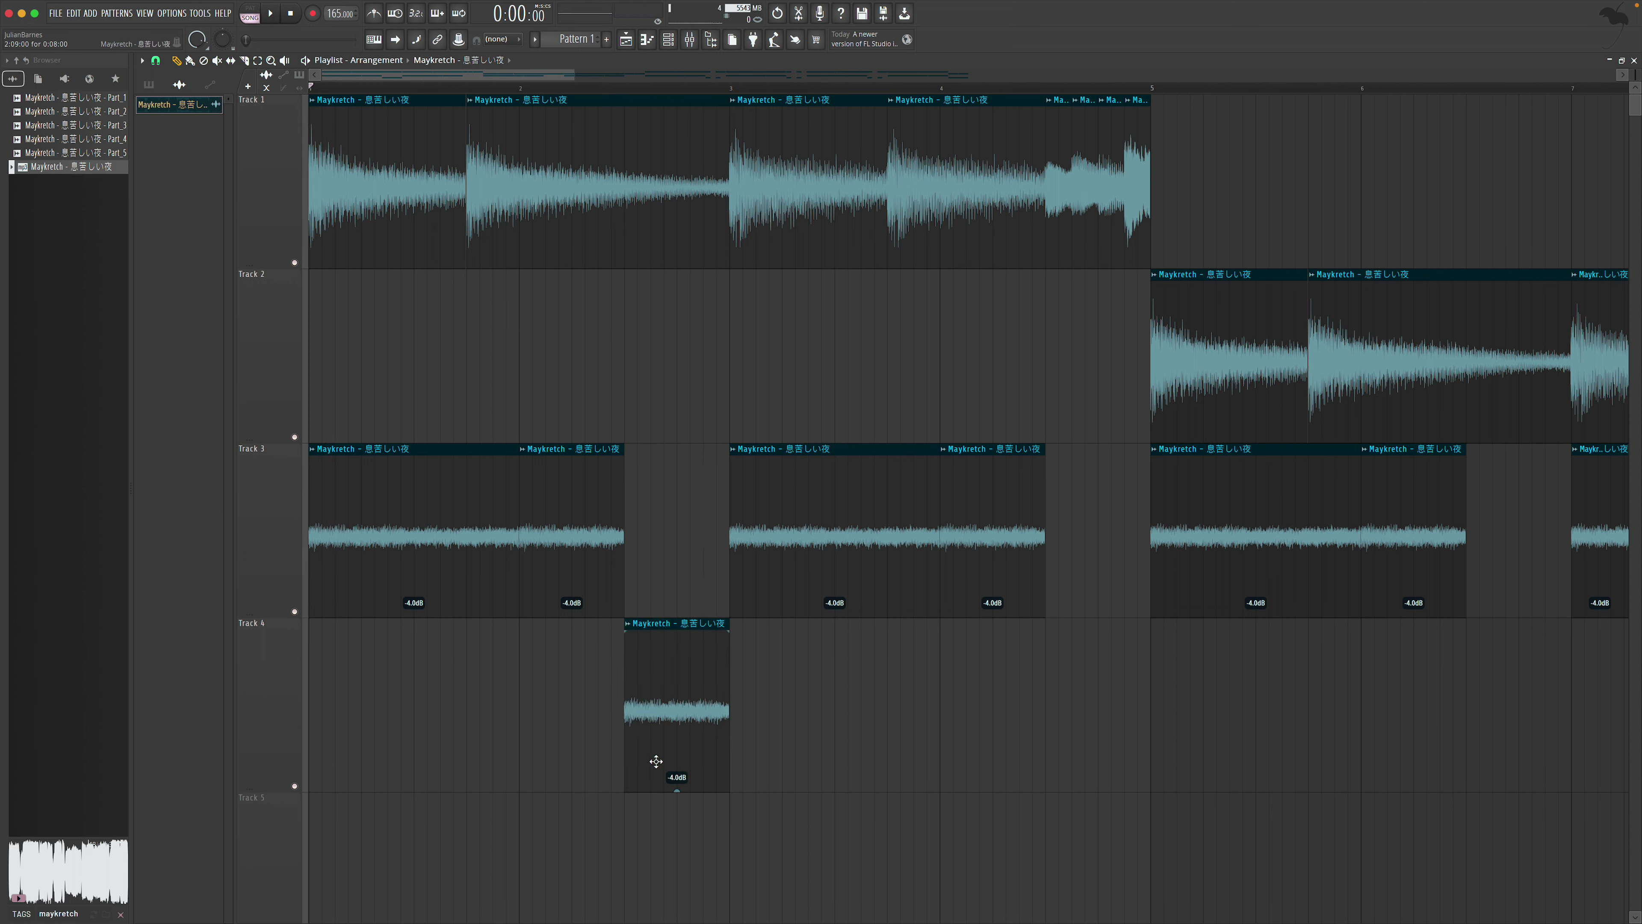
{"action": "key", "text": "space"}
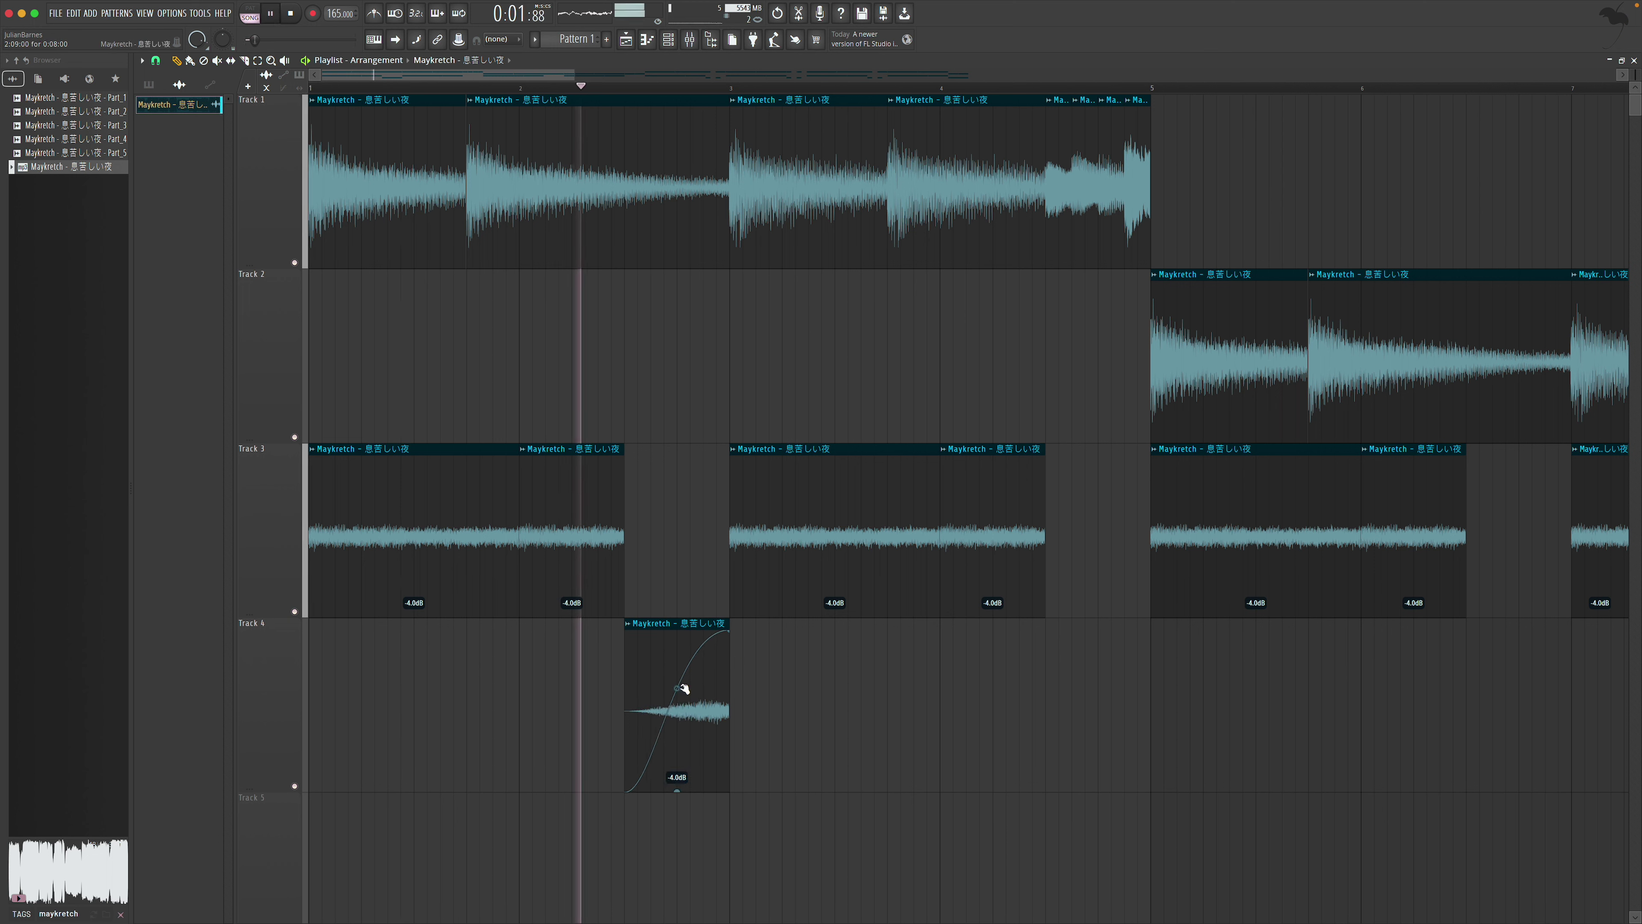
Bend the bar 2 slice's fade-in curve to rise late and set the slice's gain to 1.3 dB
{"action": "key", "text": "space"}
{"action": "key", "text": "space"}
{"action": "left_click_drag", "start_coordinate": [677, 688], "coordinate": [677, 784]}
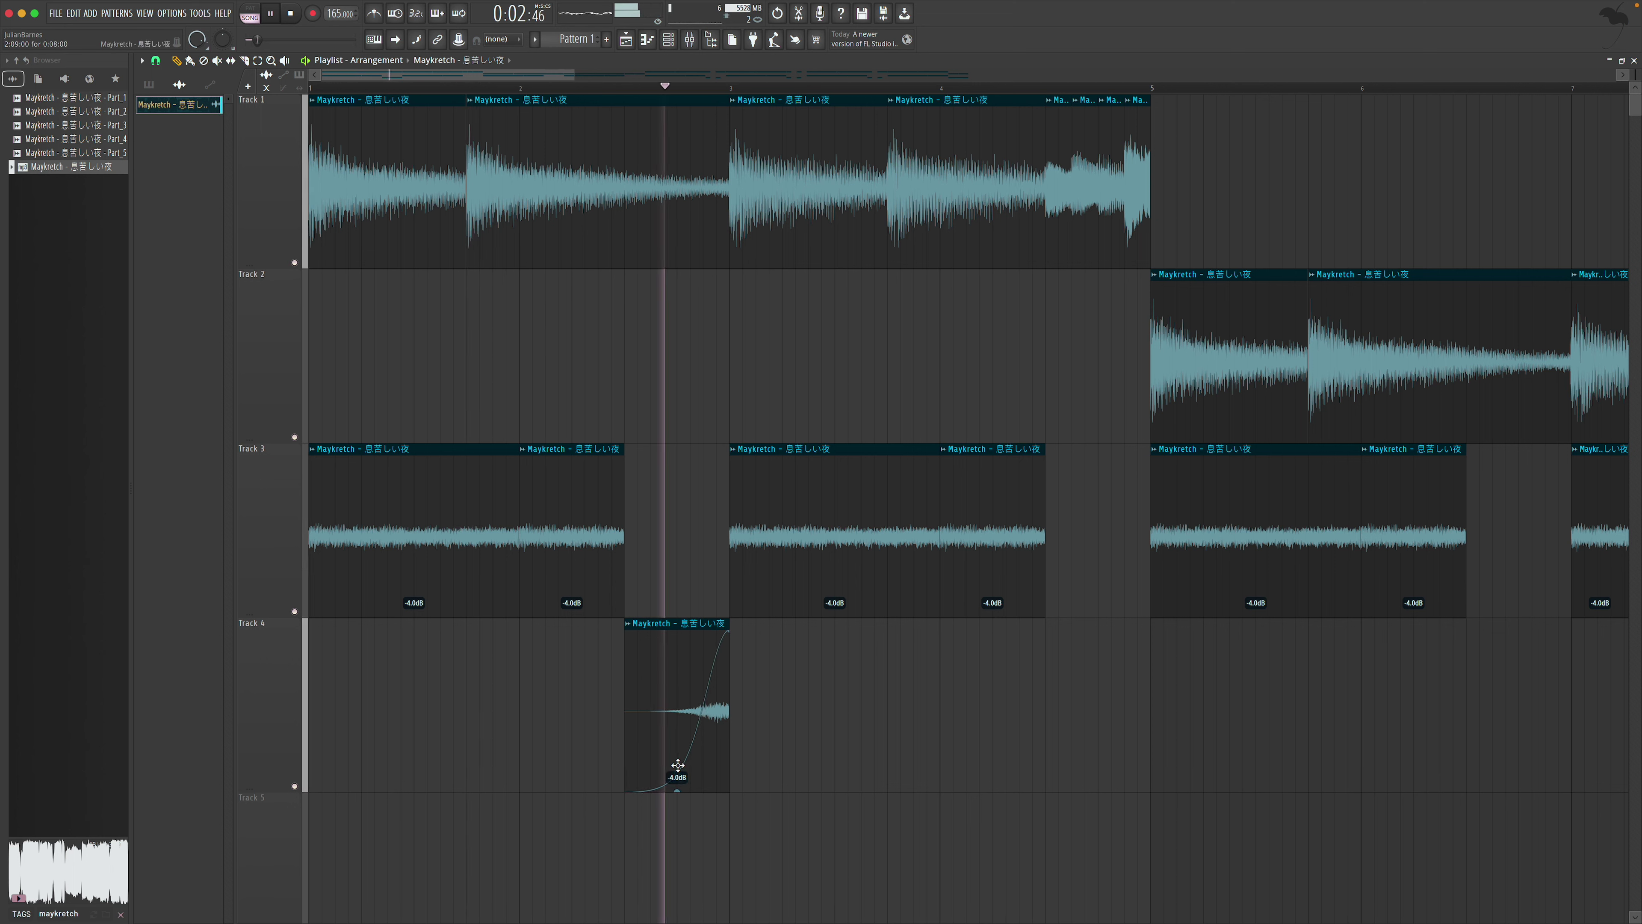
{"action": "left_click_drag", "start_coordinate": [677, 788], "coordinate": [677, 750]}
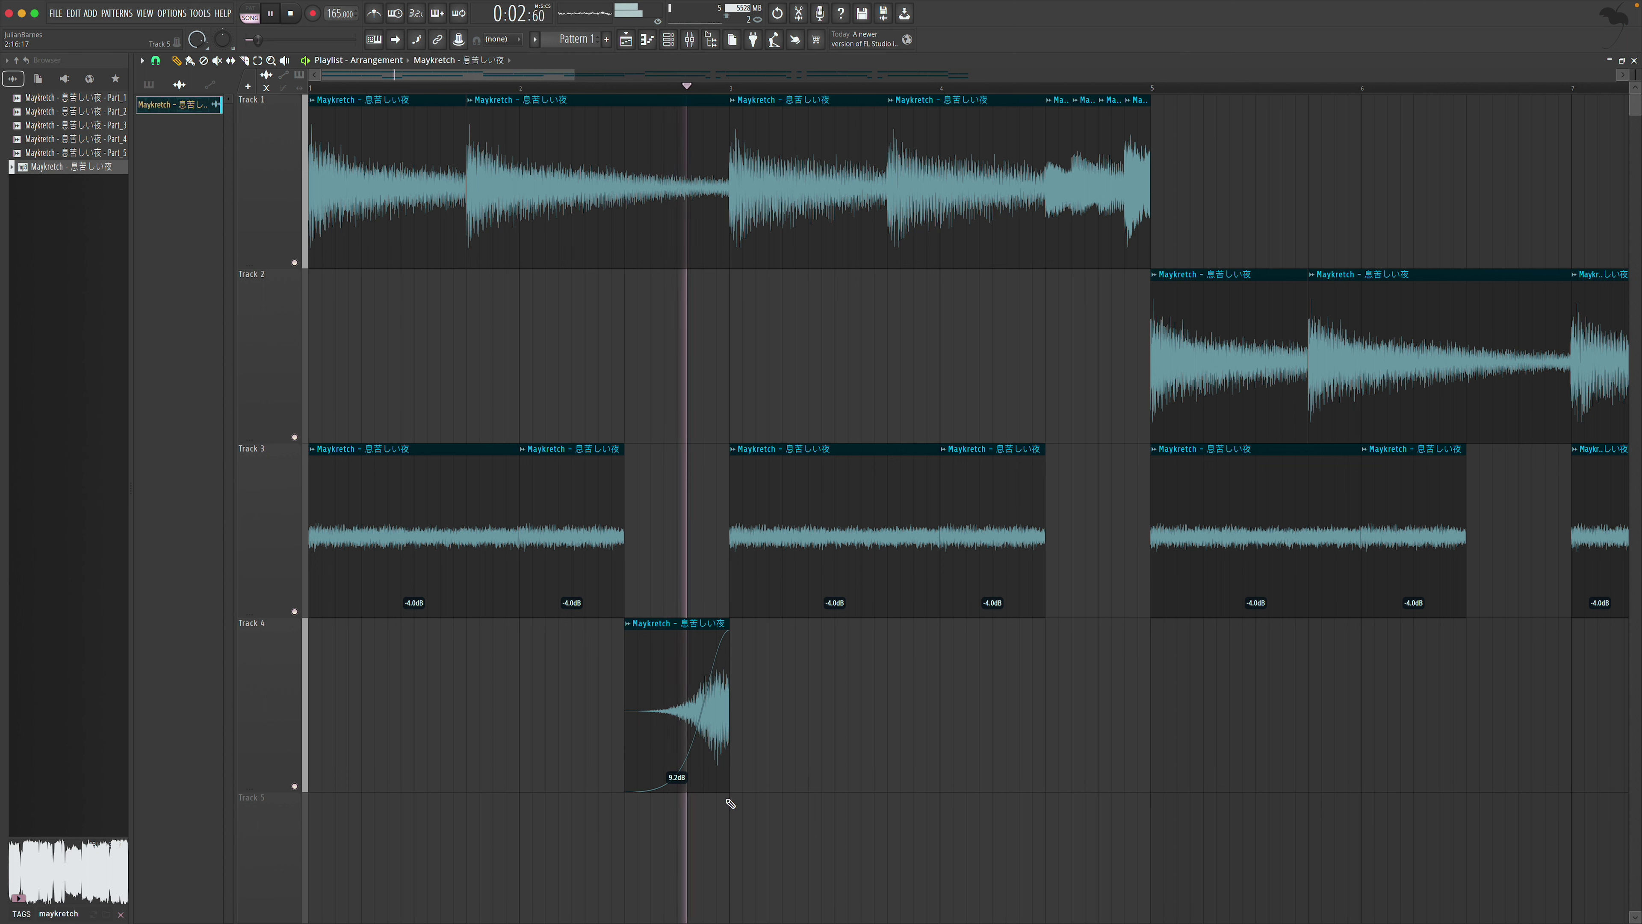
{"action": "left_click_drag", "start_coordinate": [677, 784], "coordinate": [677, 818]}
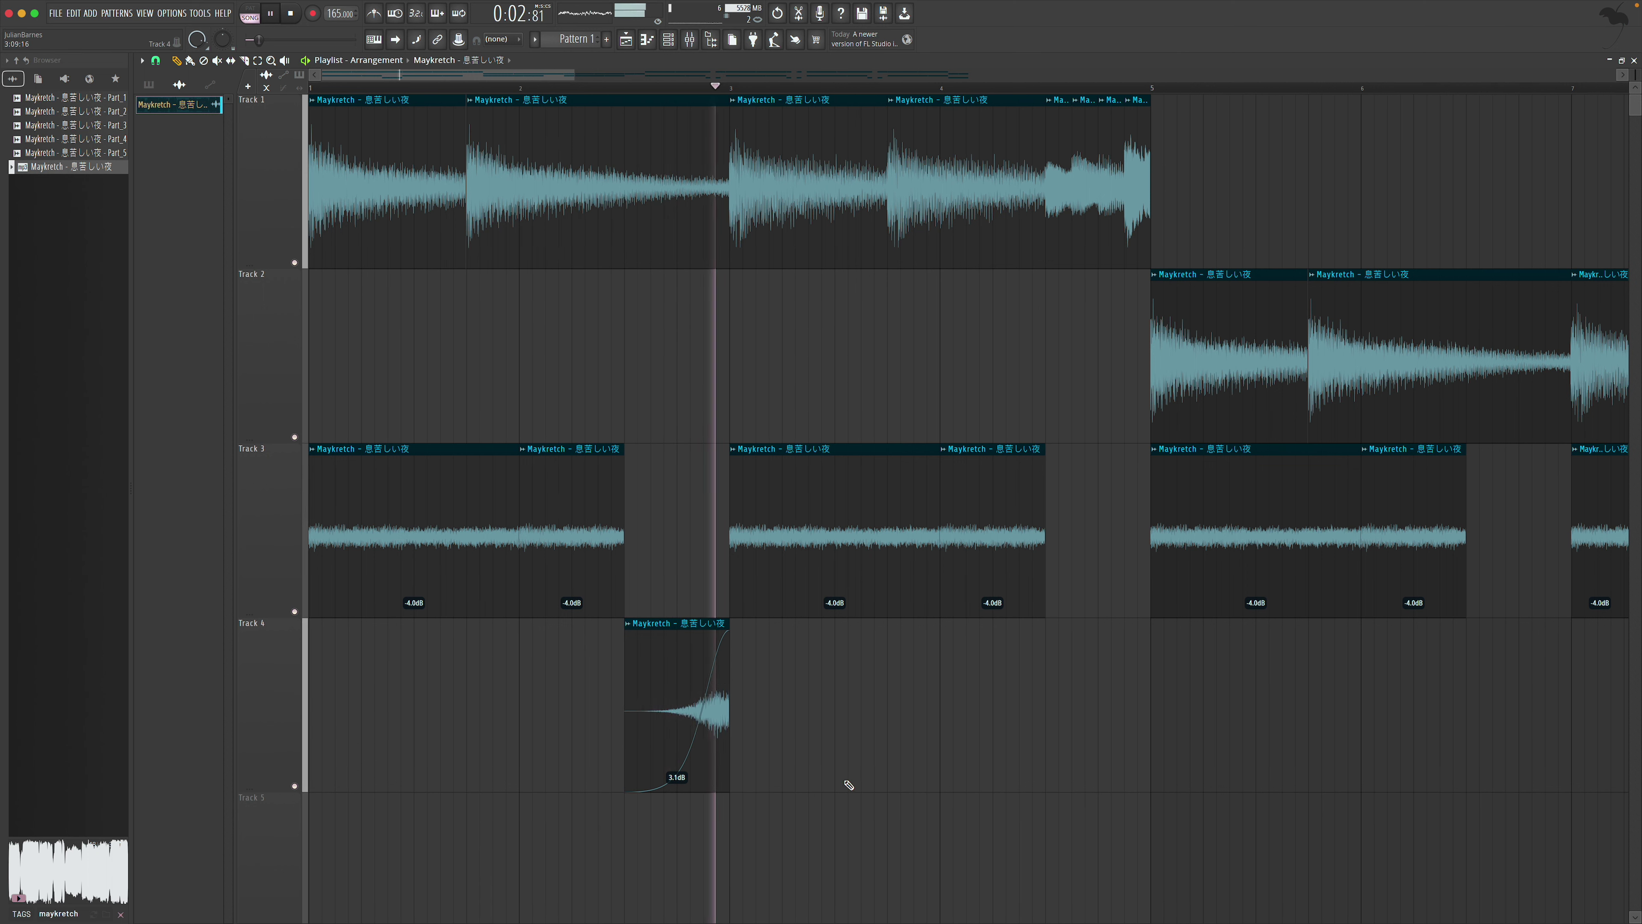
{"action": "left_click_drag", "start_coordinate": [677, 791], "coordinate": [677, 802]}
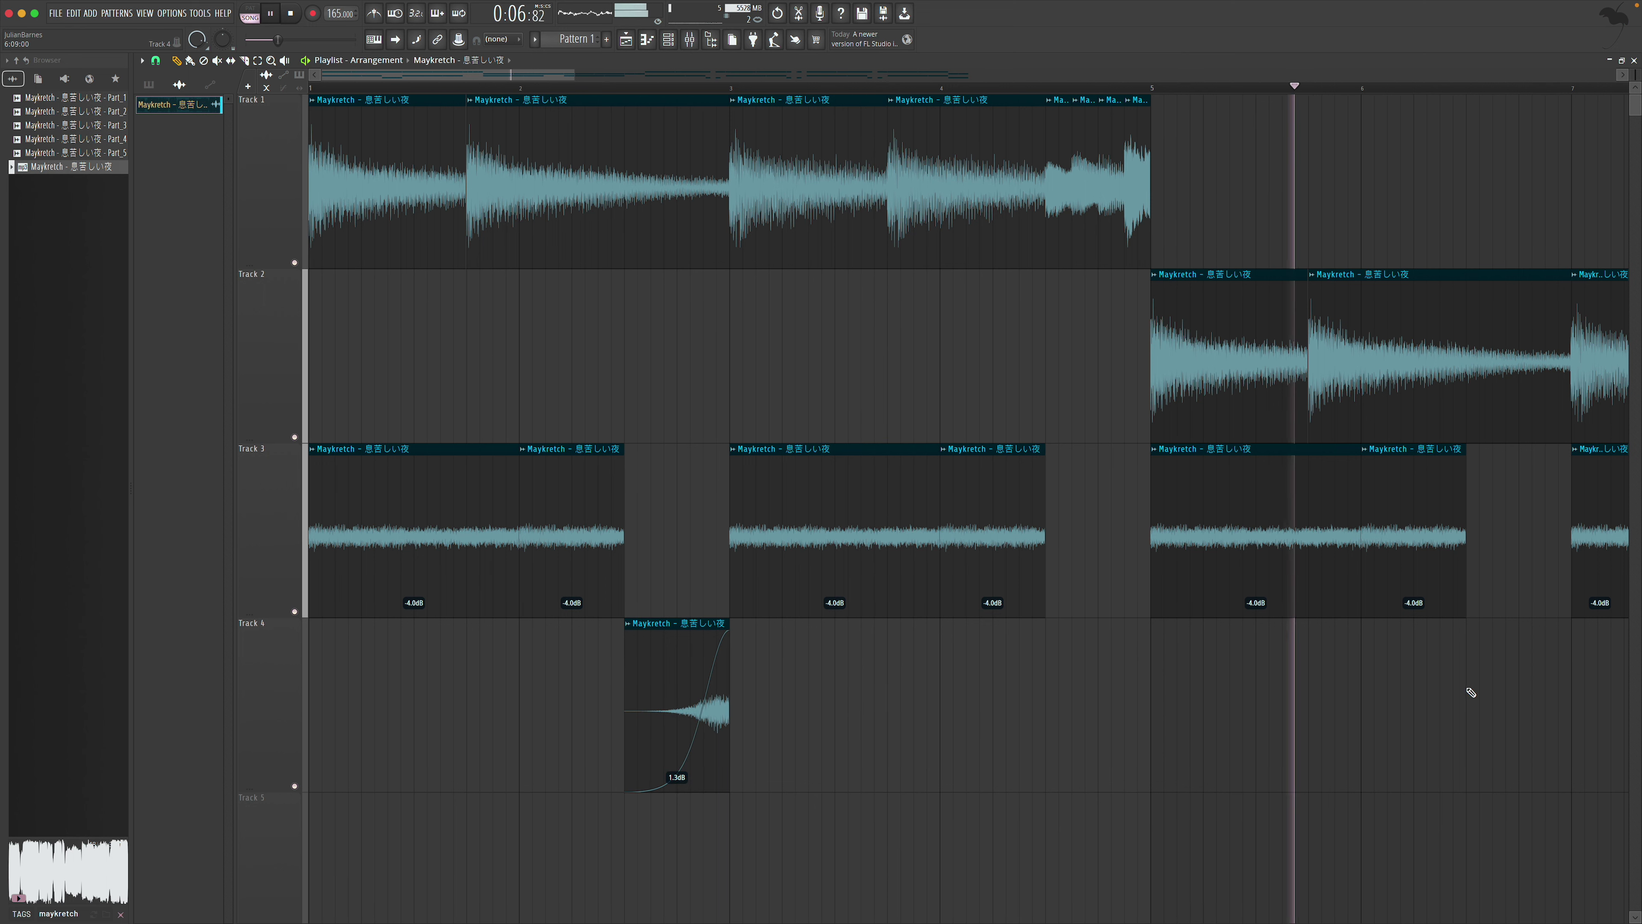
Copy the faded slice to the second half of bar 6 on track 4 and replay the arrangement from the start
{"action": "left_click", "coordinate": [1481, 719]}
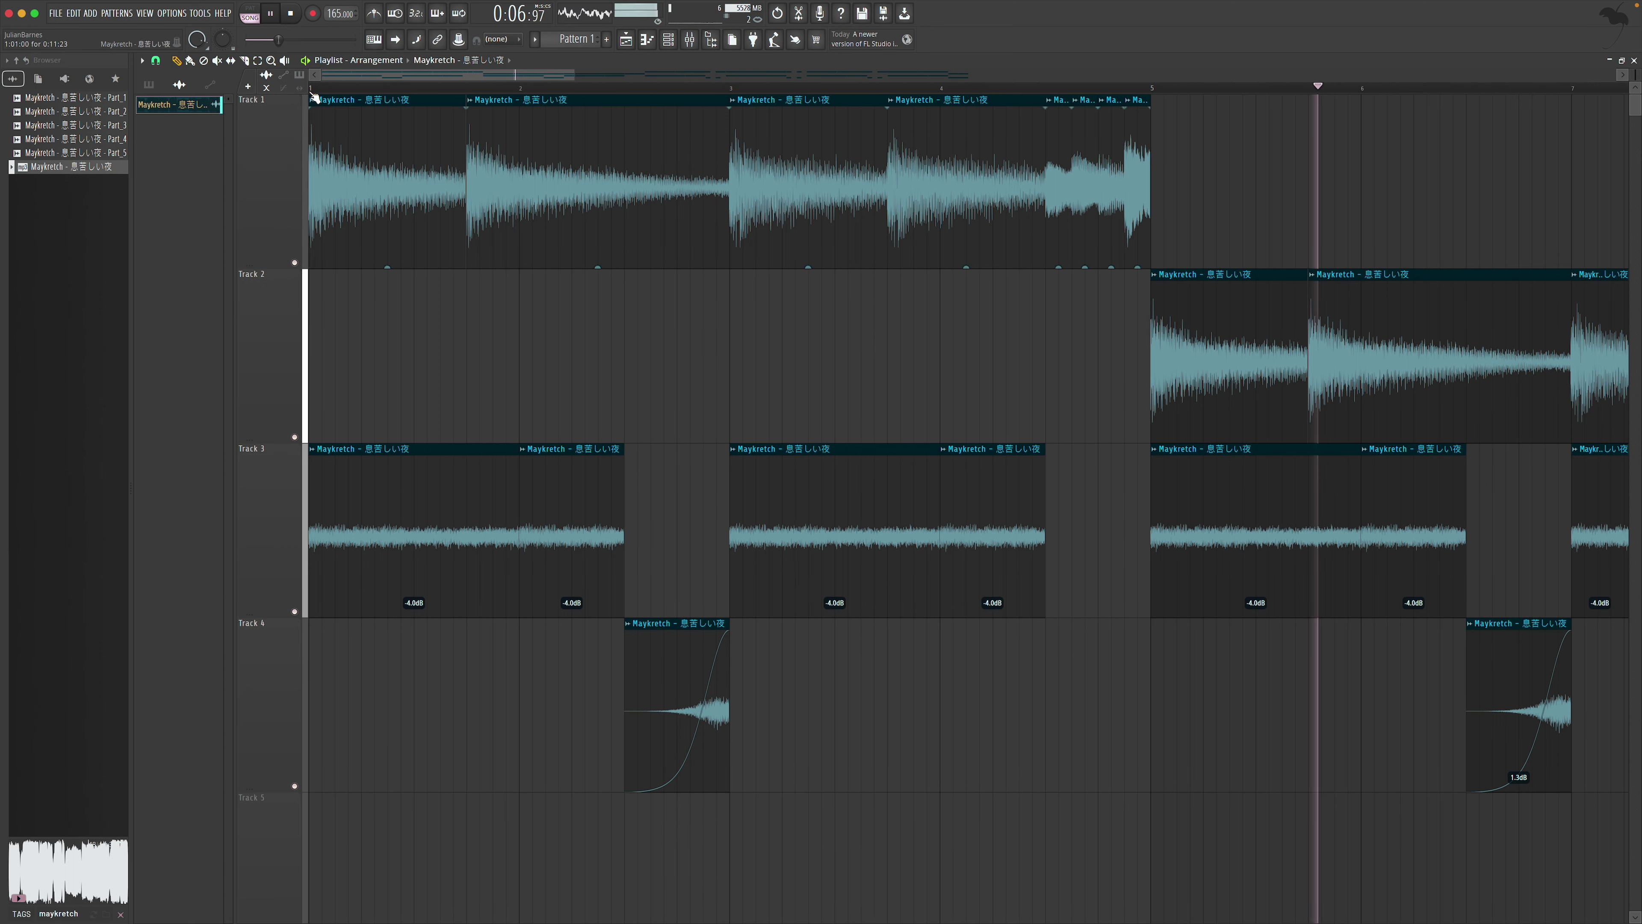
{"action": "left_click", "coordinate": [270, 61]}
{"action": "right_click", "coordinate": [1065, 422]}
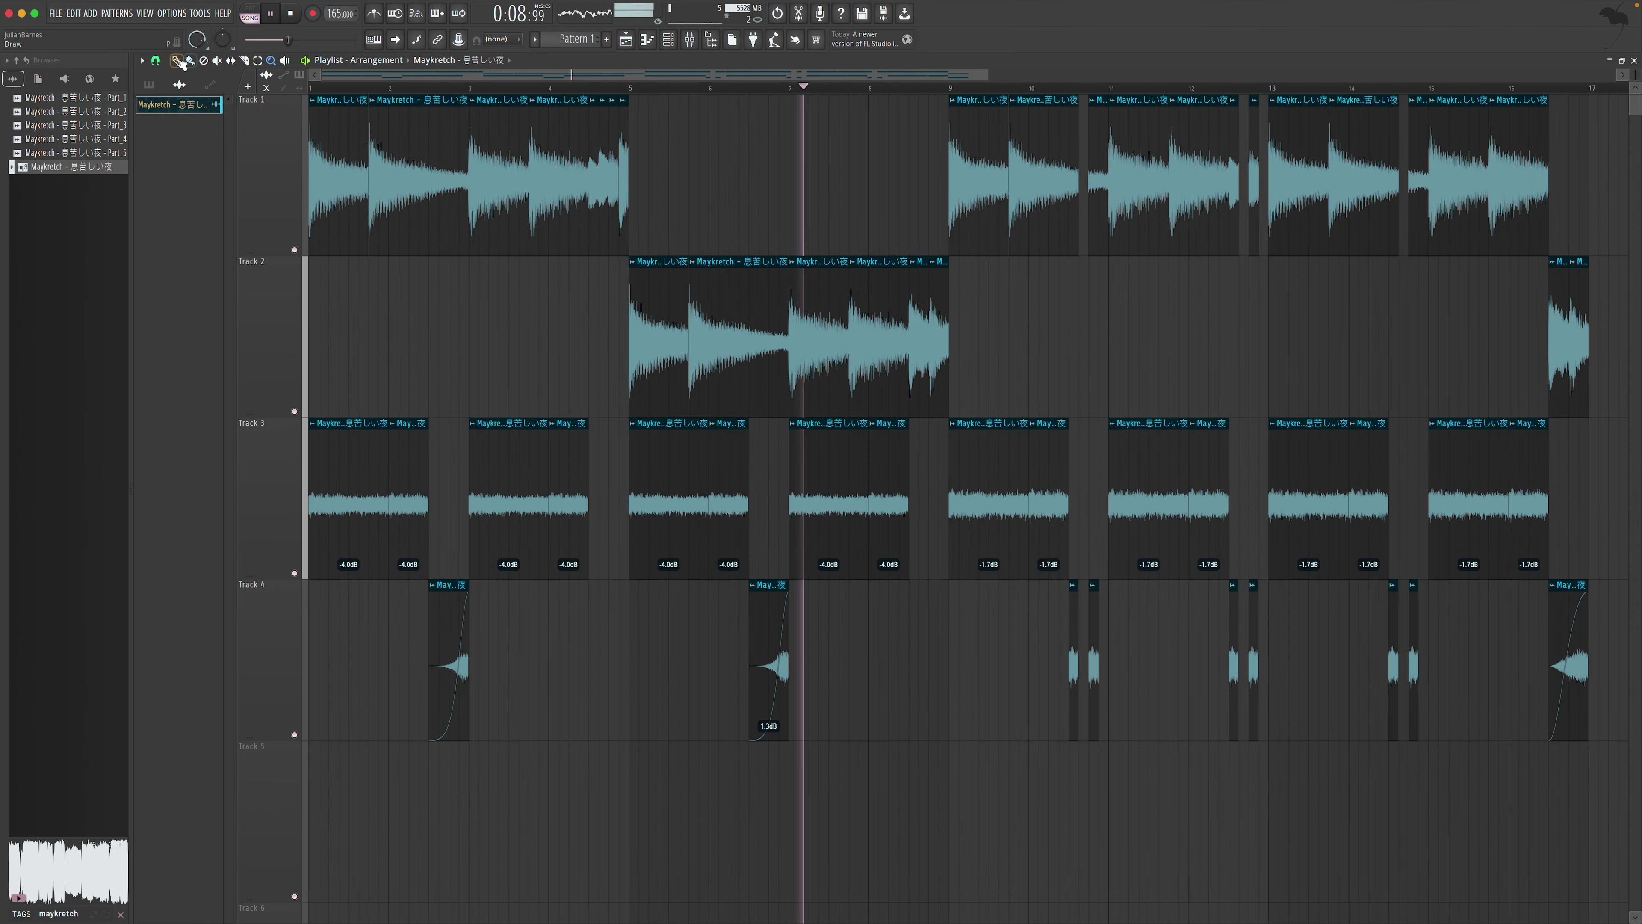
{"action": "scroll", "coordinate": [1334, 103], "scroll_direction": "down", "scroll_amount": 2, "text": "ctrl"}
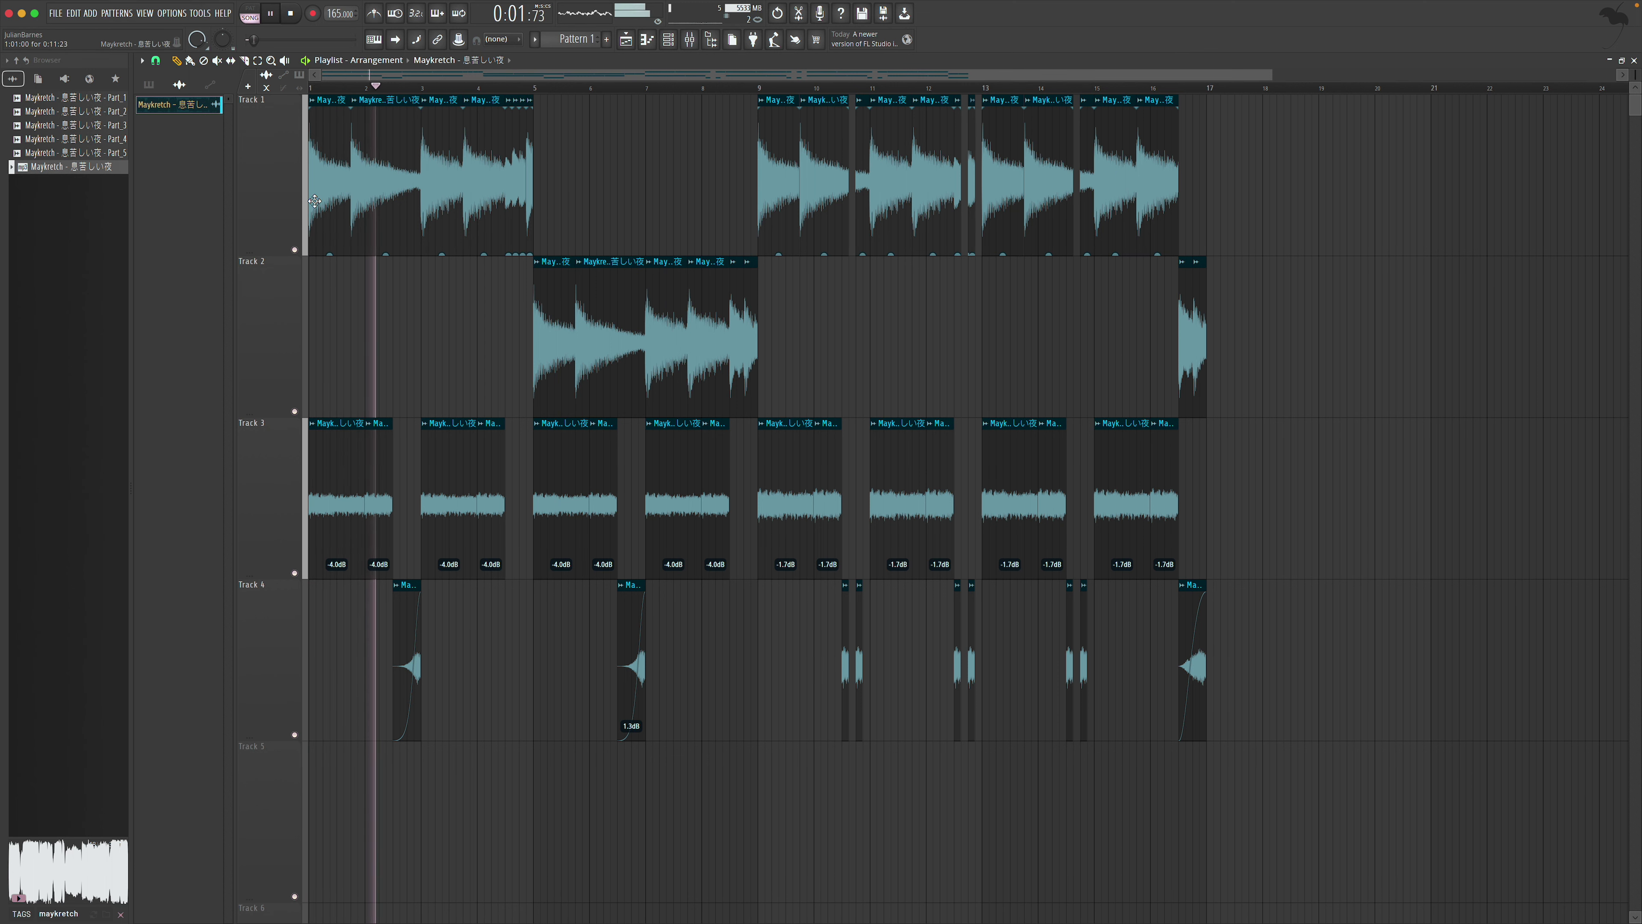
Add Fruity Parametric EQ 2 to the first effect slot of Insert 1 and load its custom preset
{"action": "left_click", "coordinate": [689, 41]}
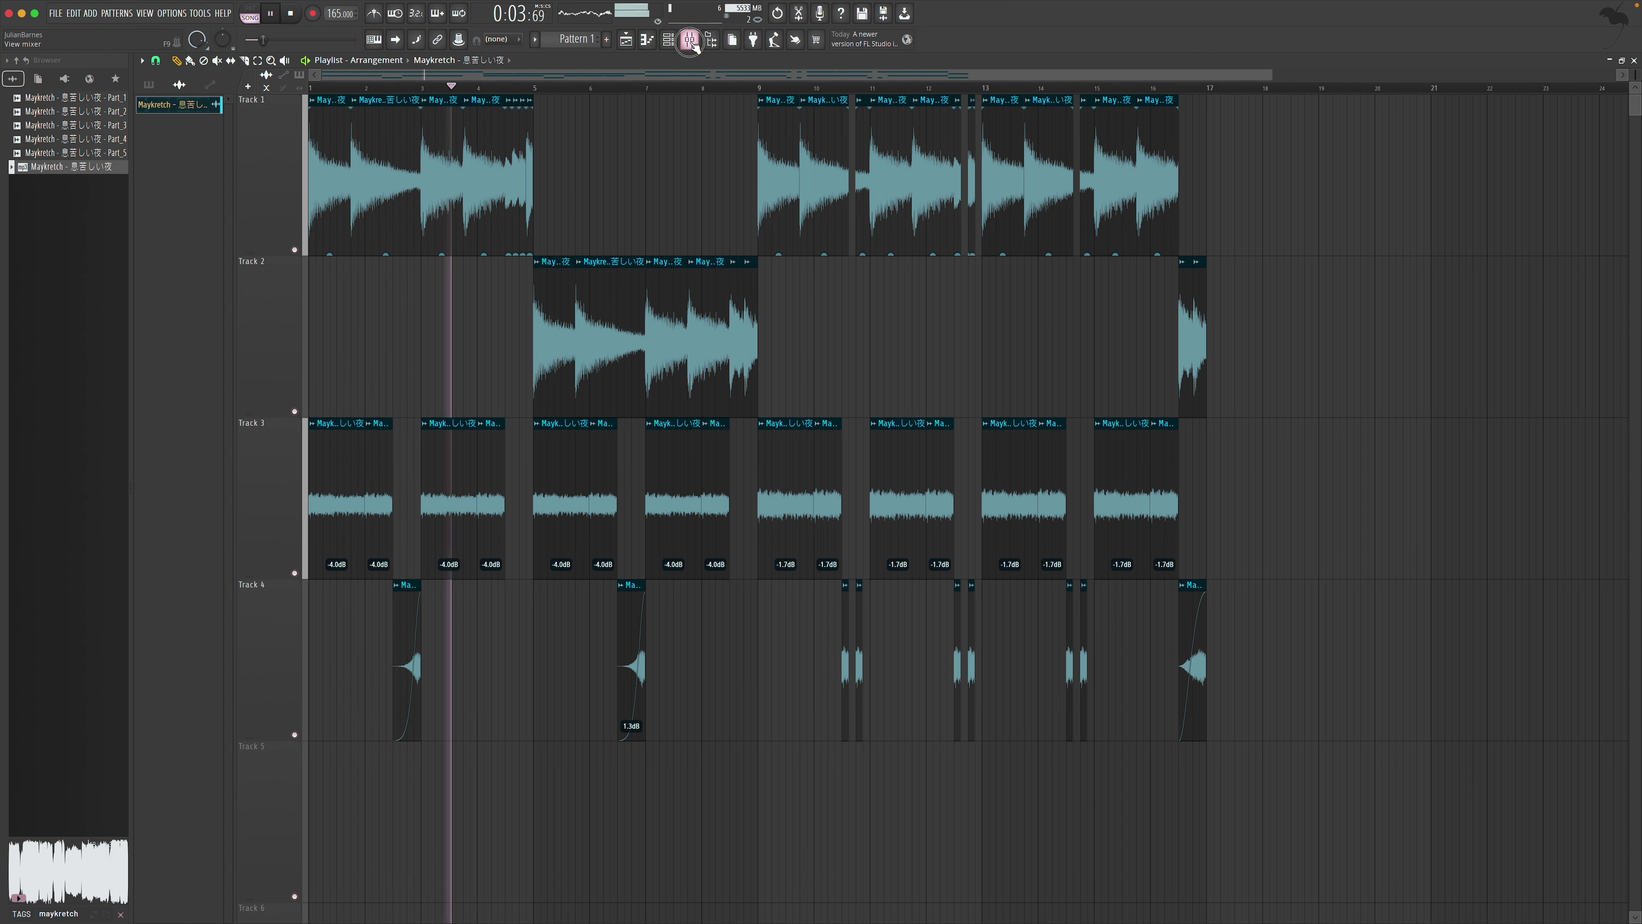
{"action": "left_click", "coordinate": [1549, 120]}
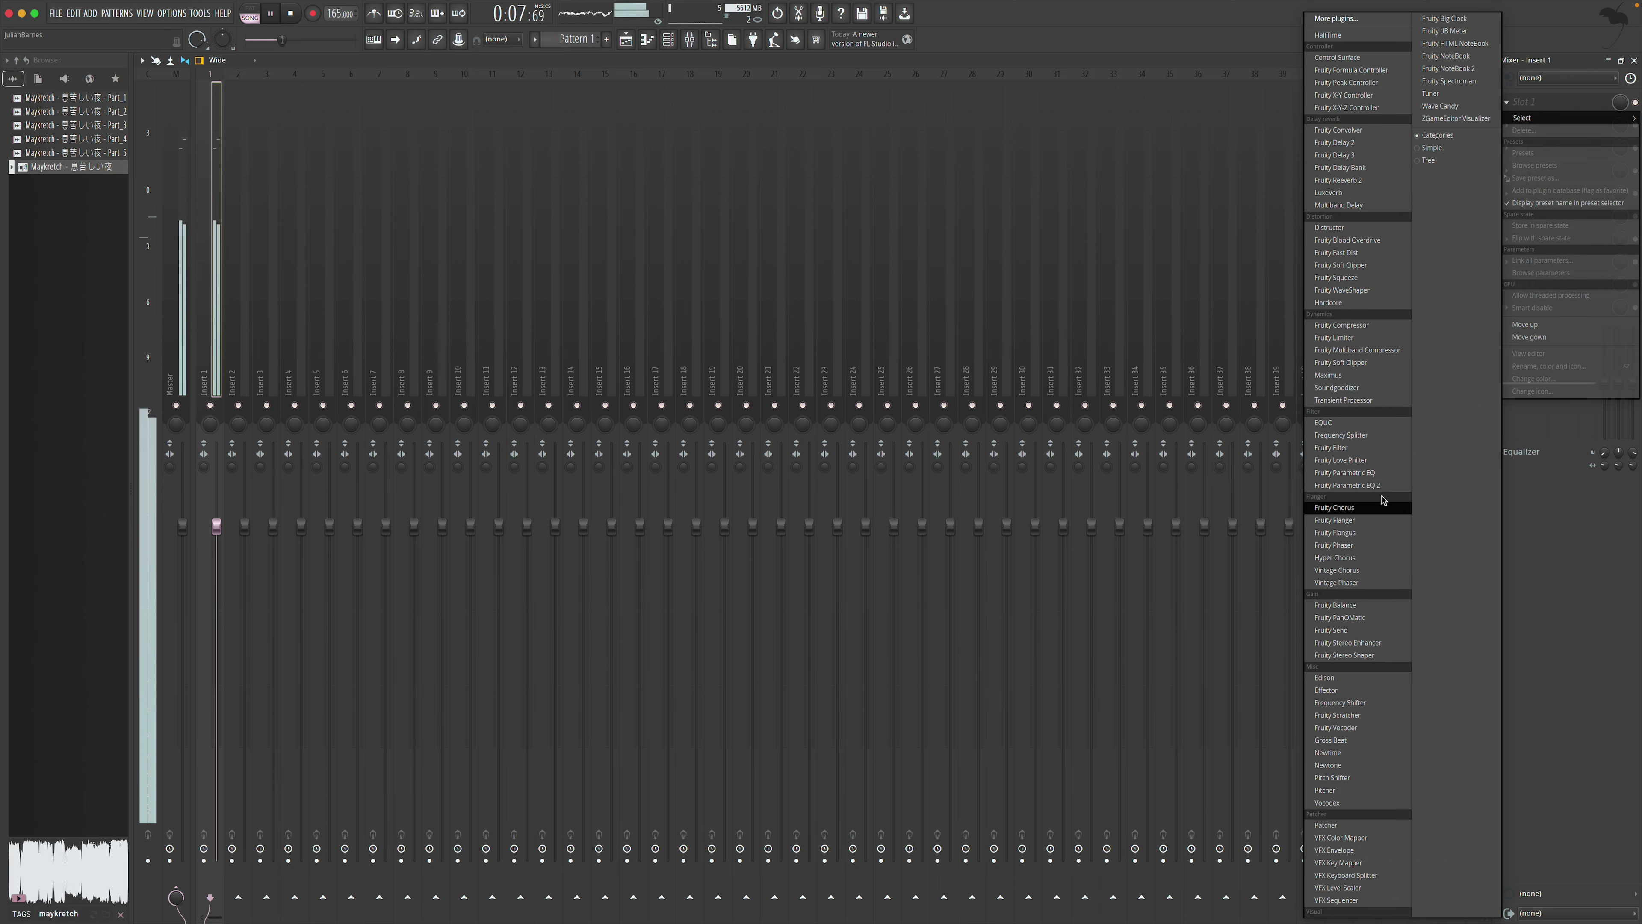
{"action": "key", "text": "Return"}
{"action": "left_click", "coordinate": [582, 159]}
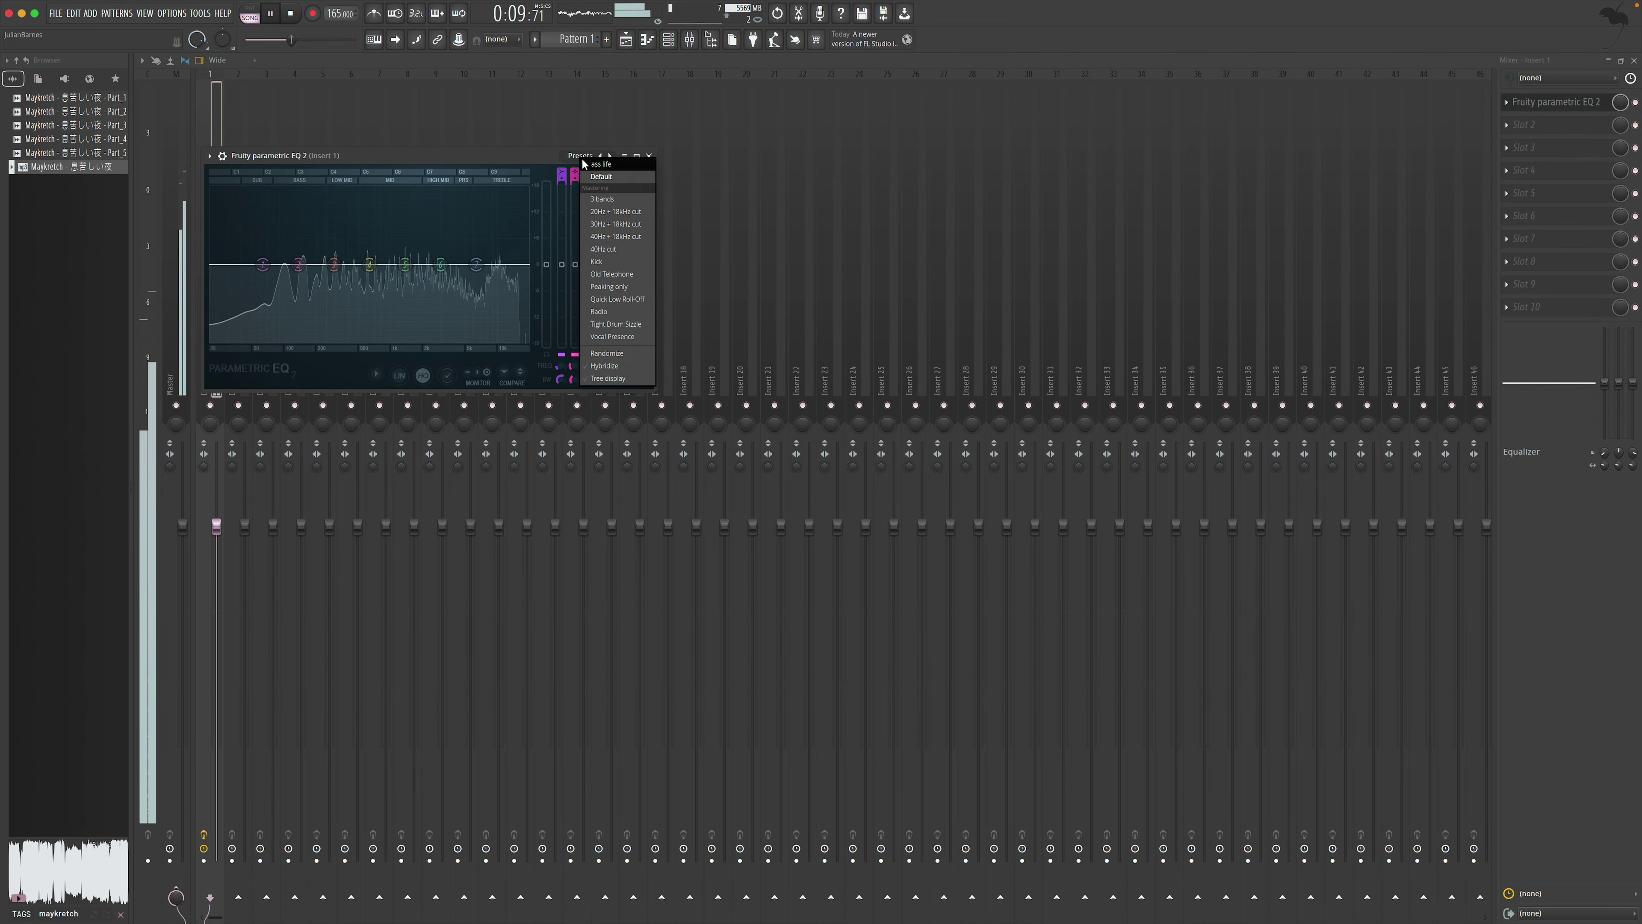
{"action": "left_click", "coordinate": [583, 161]}
{"action": "left_click", "coordinate": [648, 156]}
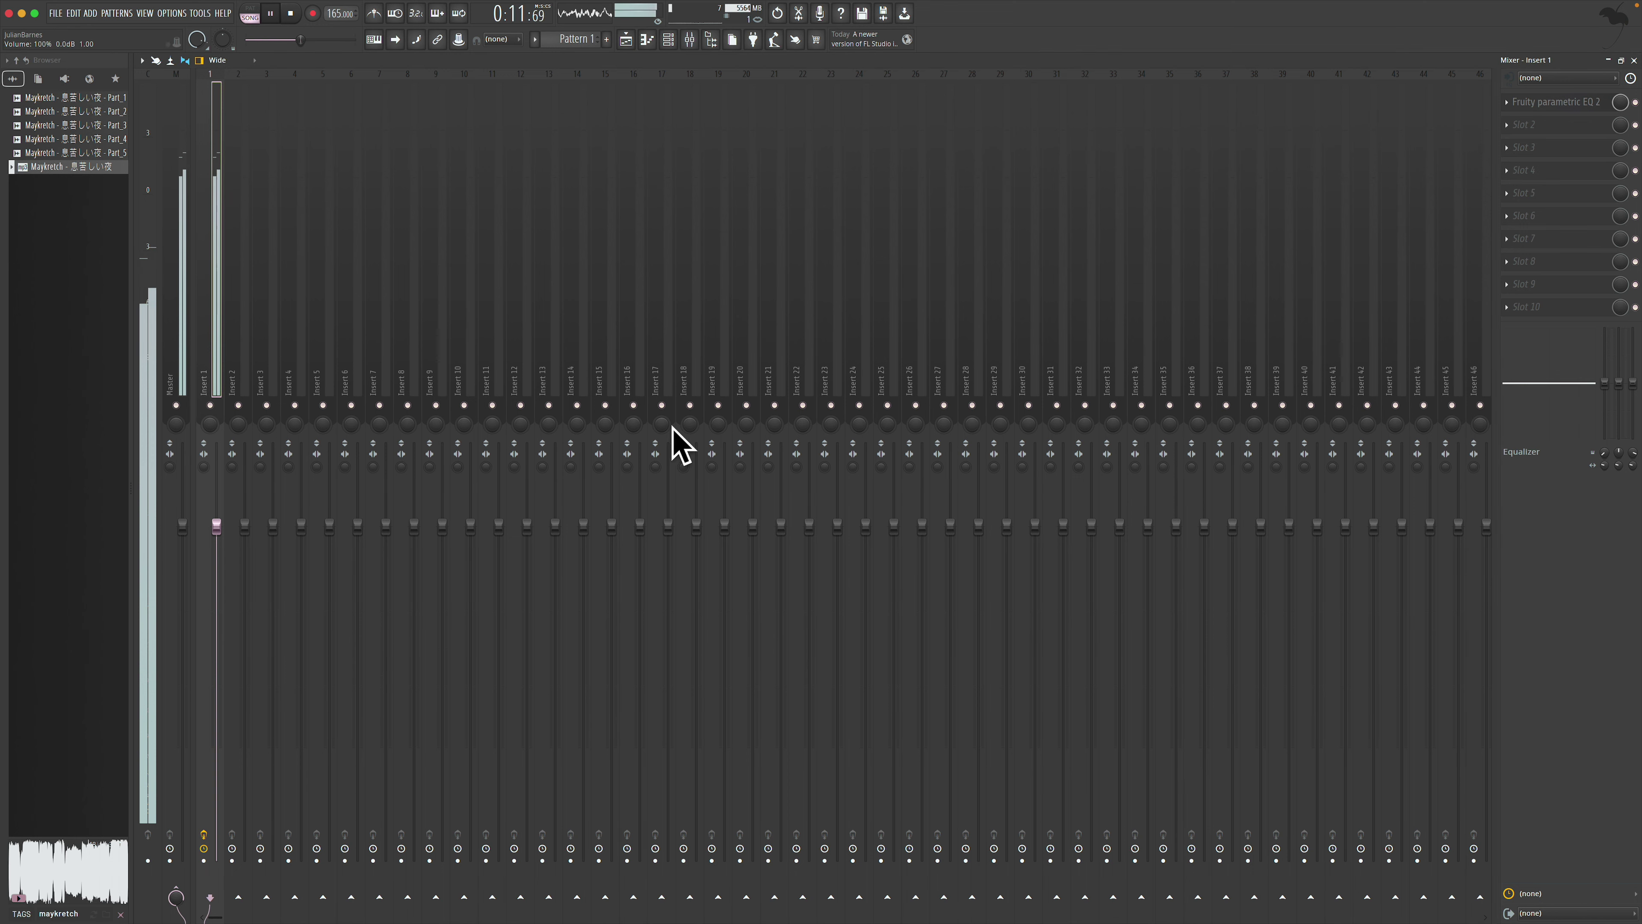
{"action": "left_click", "coordinate": [1551, 135]}
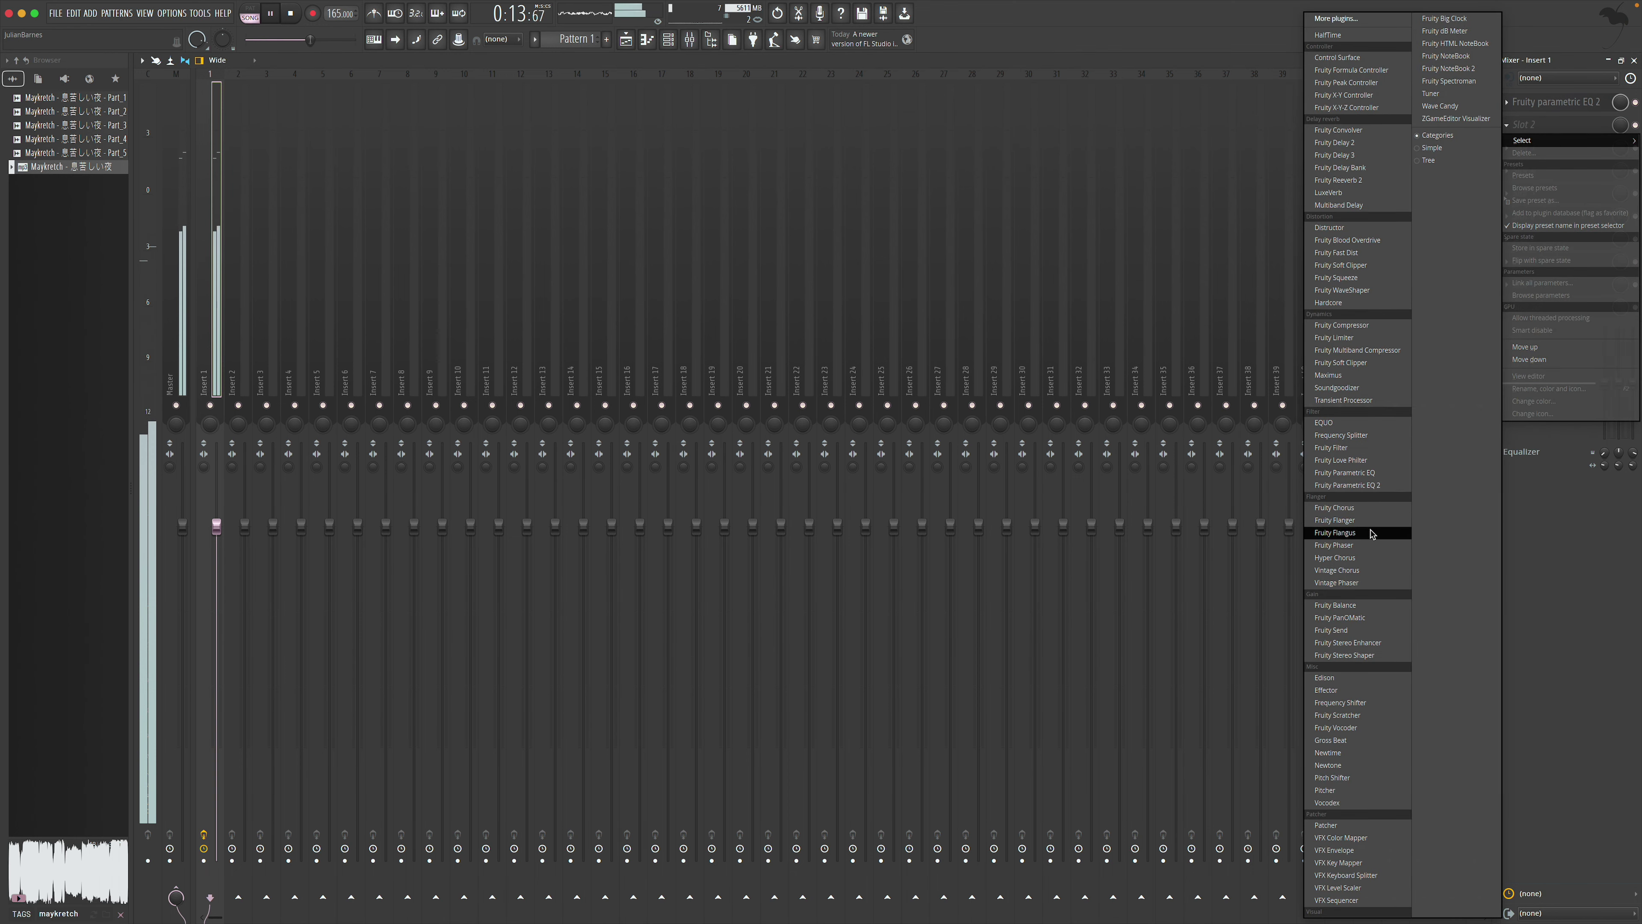
{"action": "left_click", "coordinate": [1193, 230]}
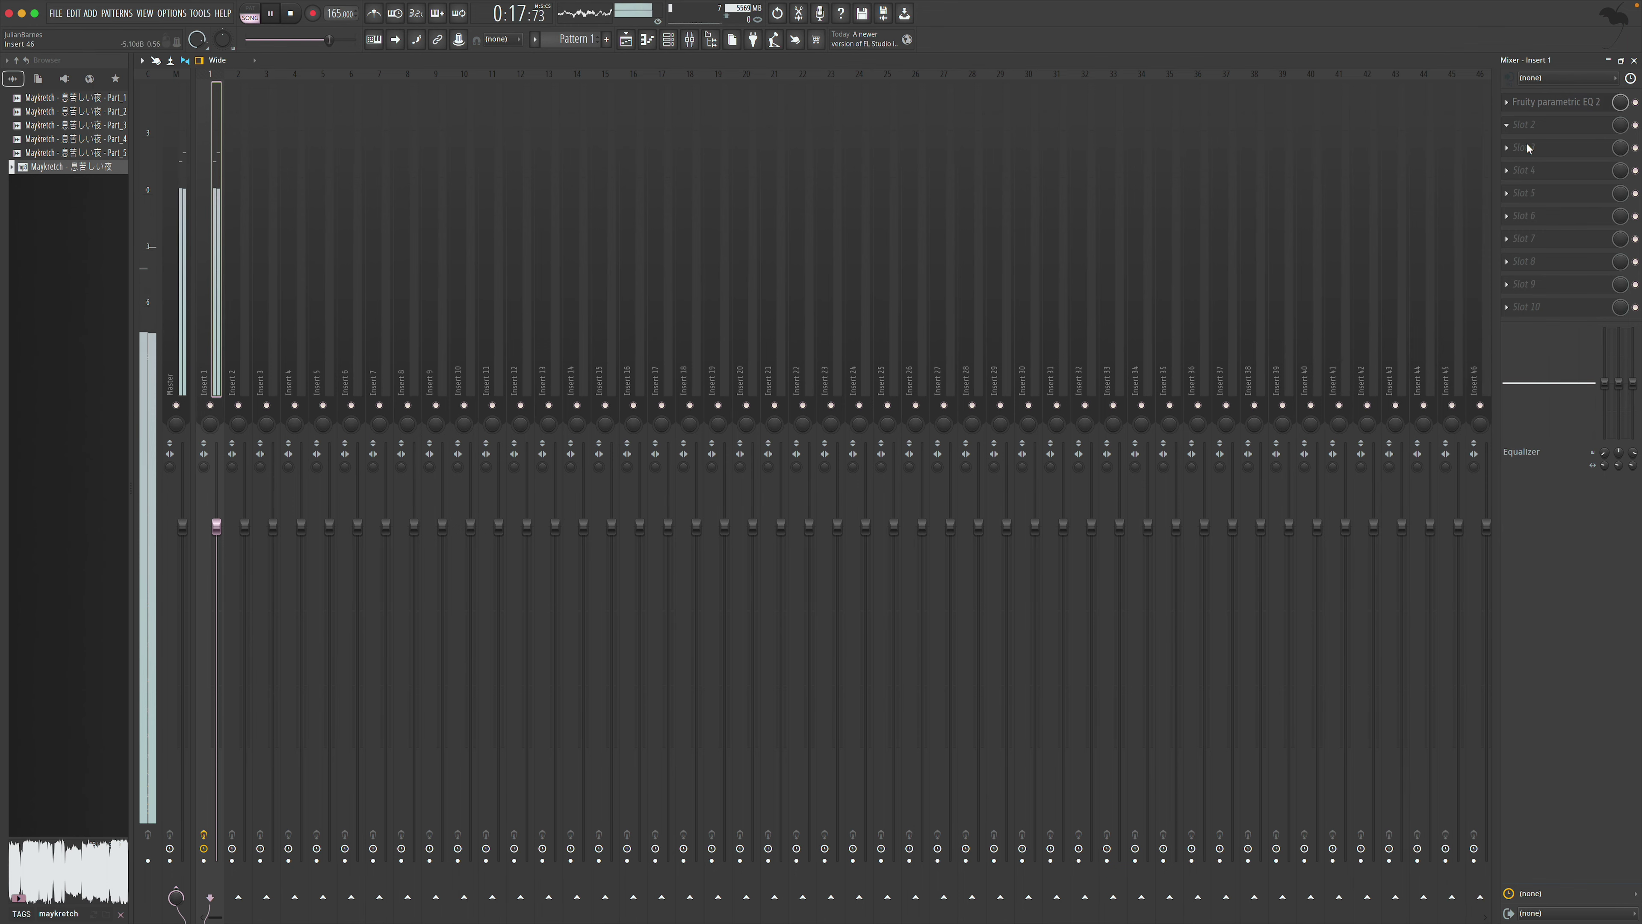
{"action": "left_click", "coordinate": [1634, 61]}
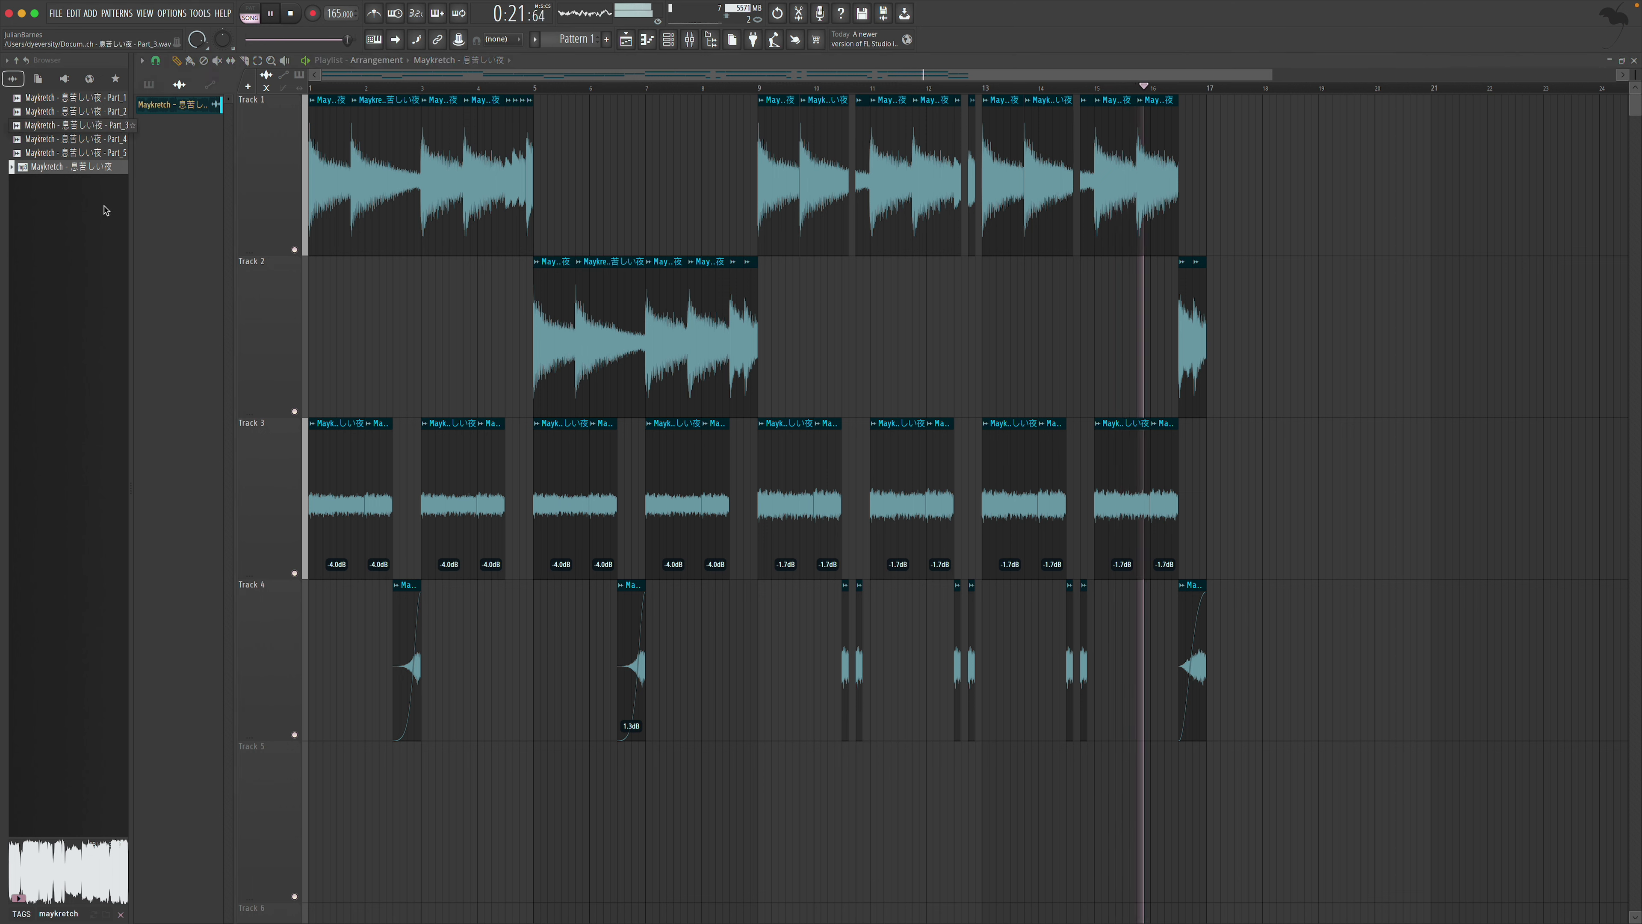
Stop playback and load the SPINZ 303 sample from the SAURON 303s folder into a new channel
{"action": "key", "text": "space"}
{"action": "scroll", "coordinate": [81, 582], "scroll_direction": "up", "scroll_amount": 10}
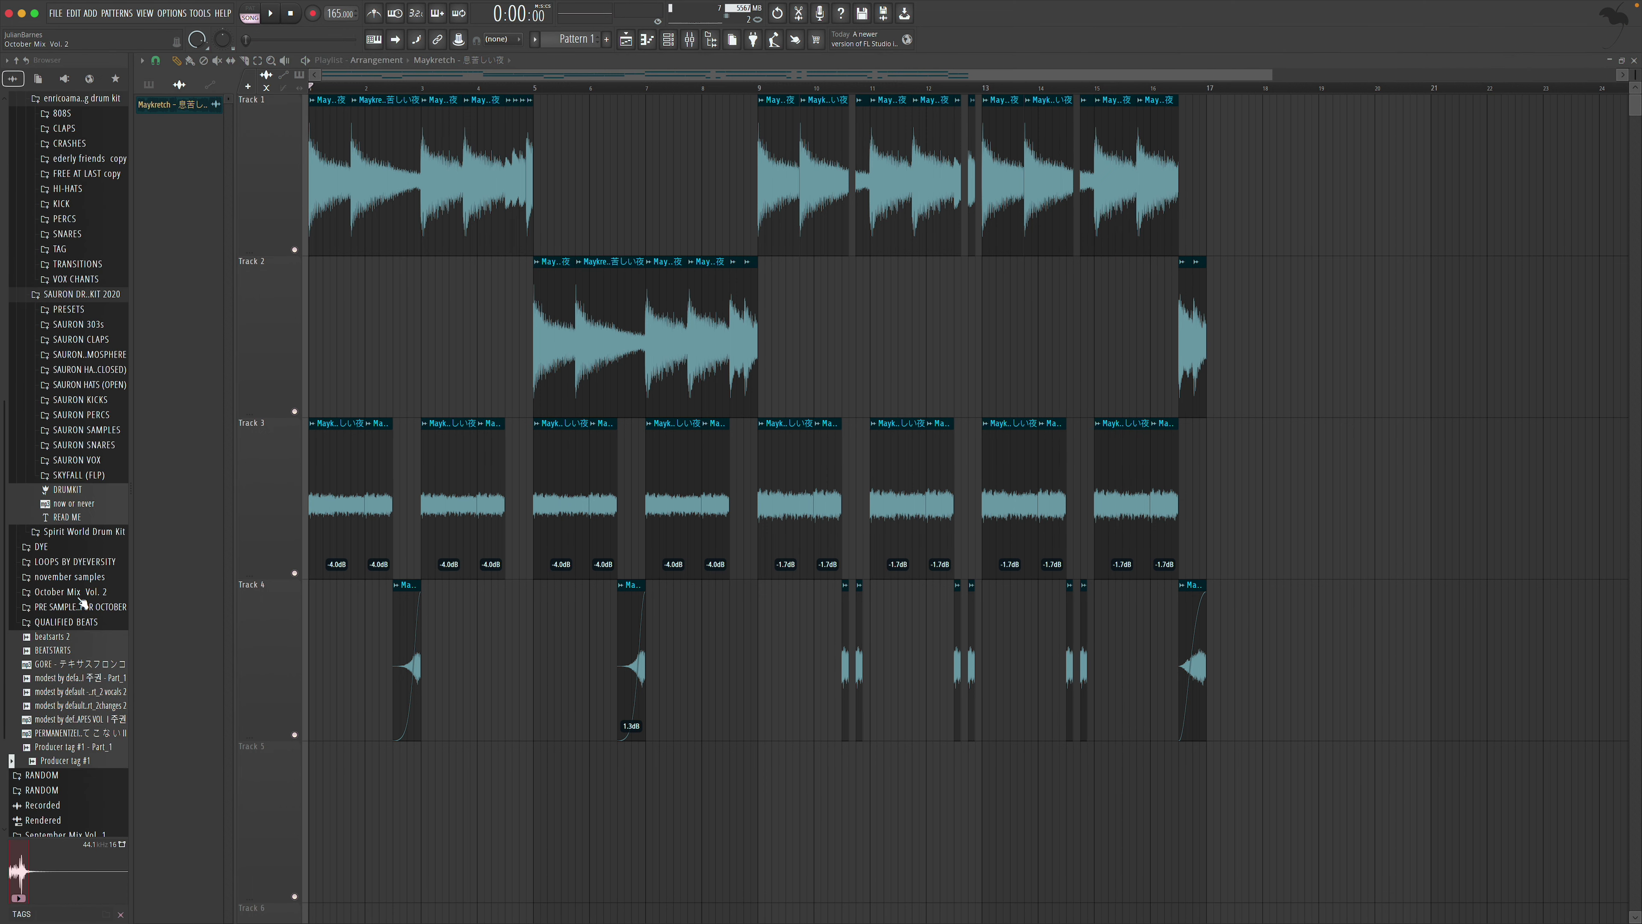
{"action": "left_click", "coordinate": [81, 324]}
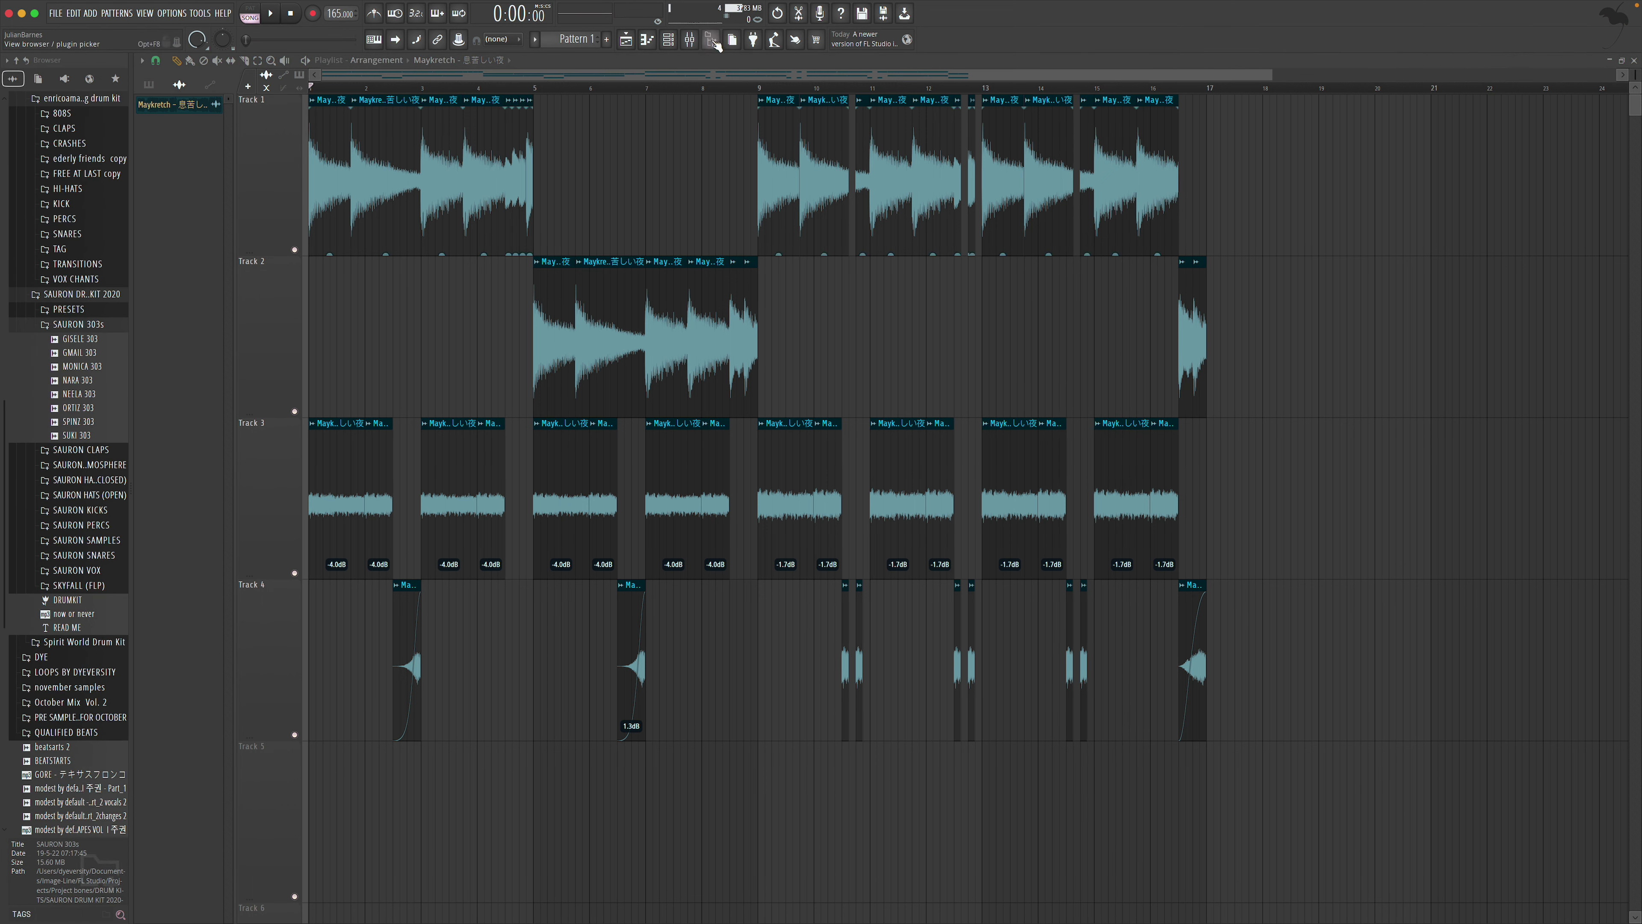
{"action": "key", "text": "F6"}
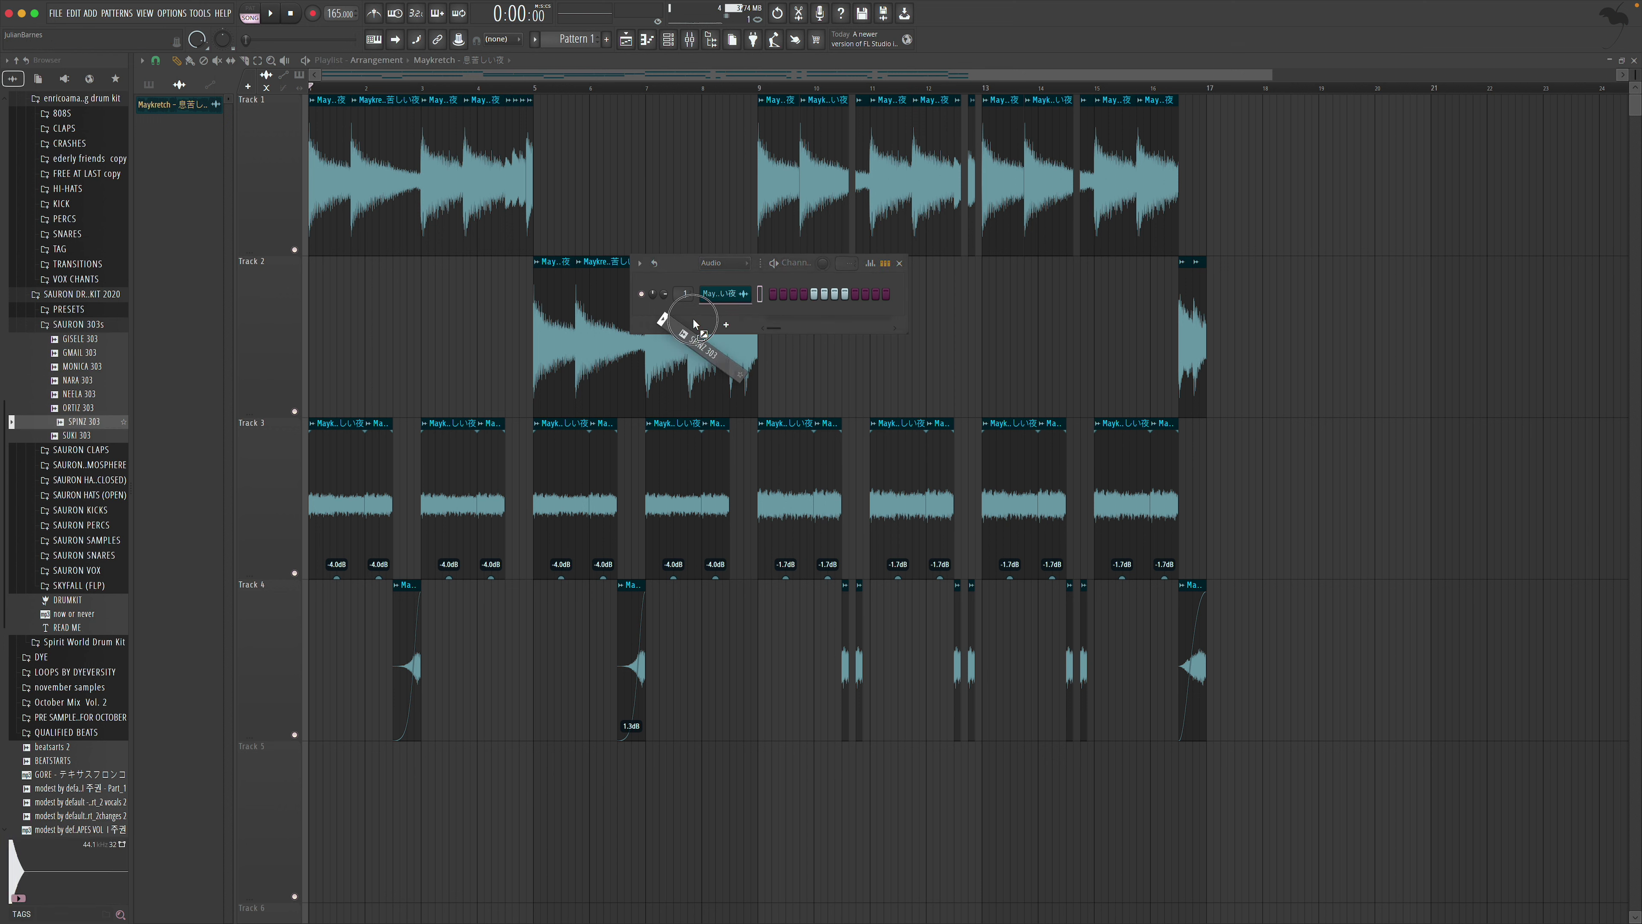
{"action": "left_click_drag", "start_coordinate": [725, 317], "coordinate": [725, 317]}
Route the SPINZ 303 channel to mixer track 3 and show all channels in the channel rack
{"action": "left_click", "coordinate": [323, 227]}
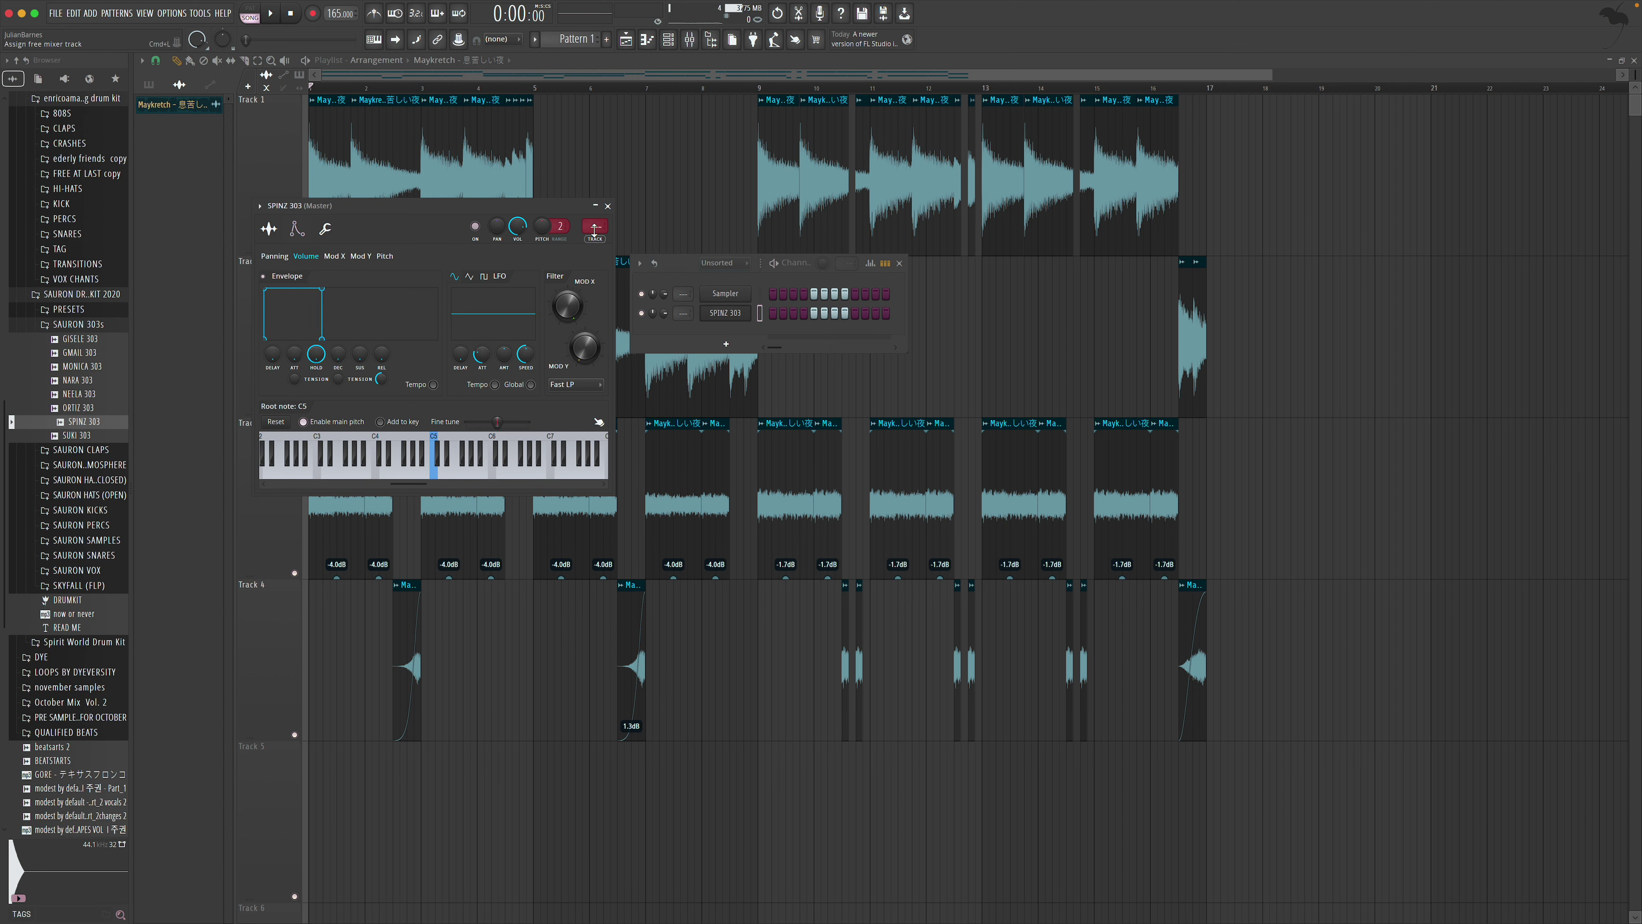
{"action": "left_click", "coordinate": [608, 206]}
{"action": "right_click", "coordinate": [725, 319]}
{"action": "left_click", "coordinate": [776, 394]}
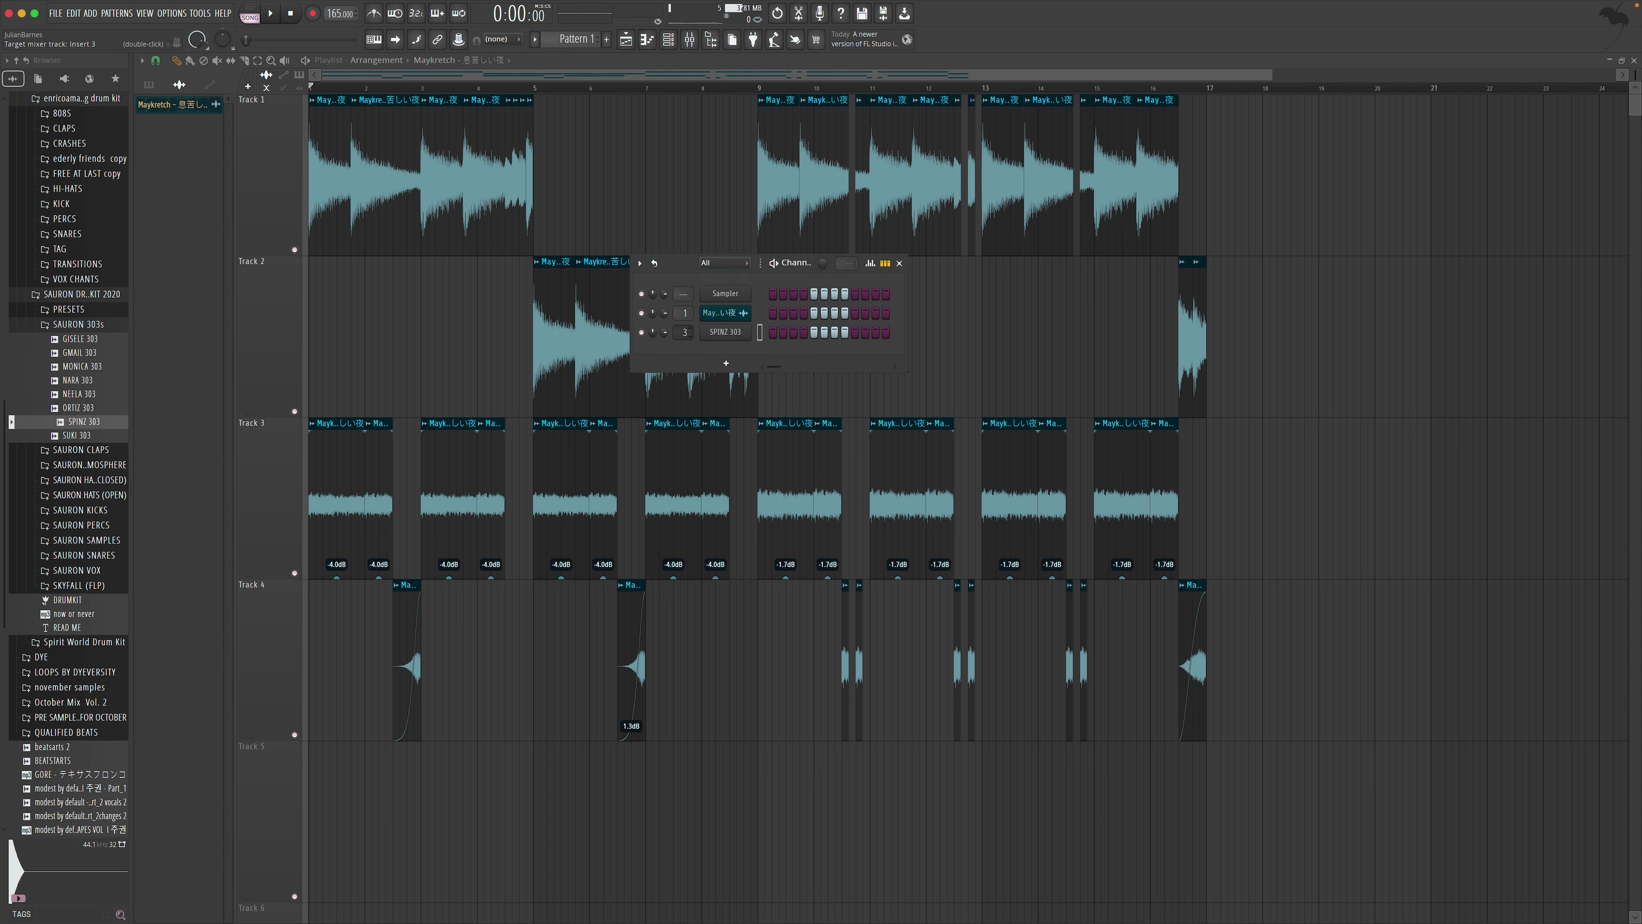
Place Pattern 1 at bar 1 on track 5 and open the SPINZ 303 piano roll
{"action": "left_click", "coordinate": [900, 263]}
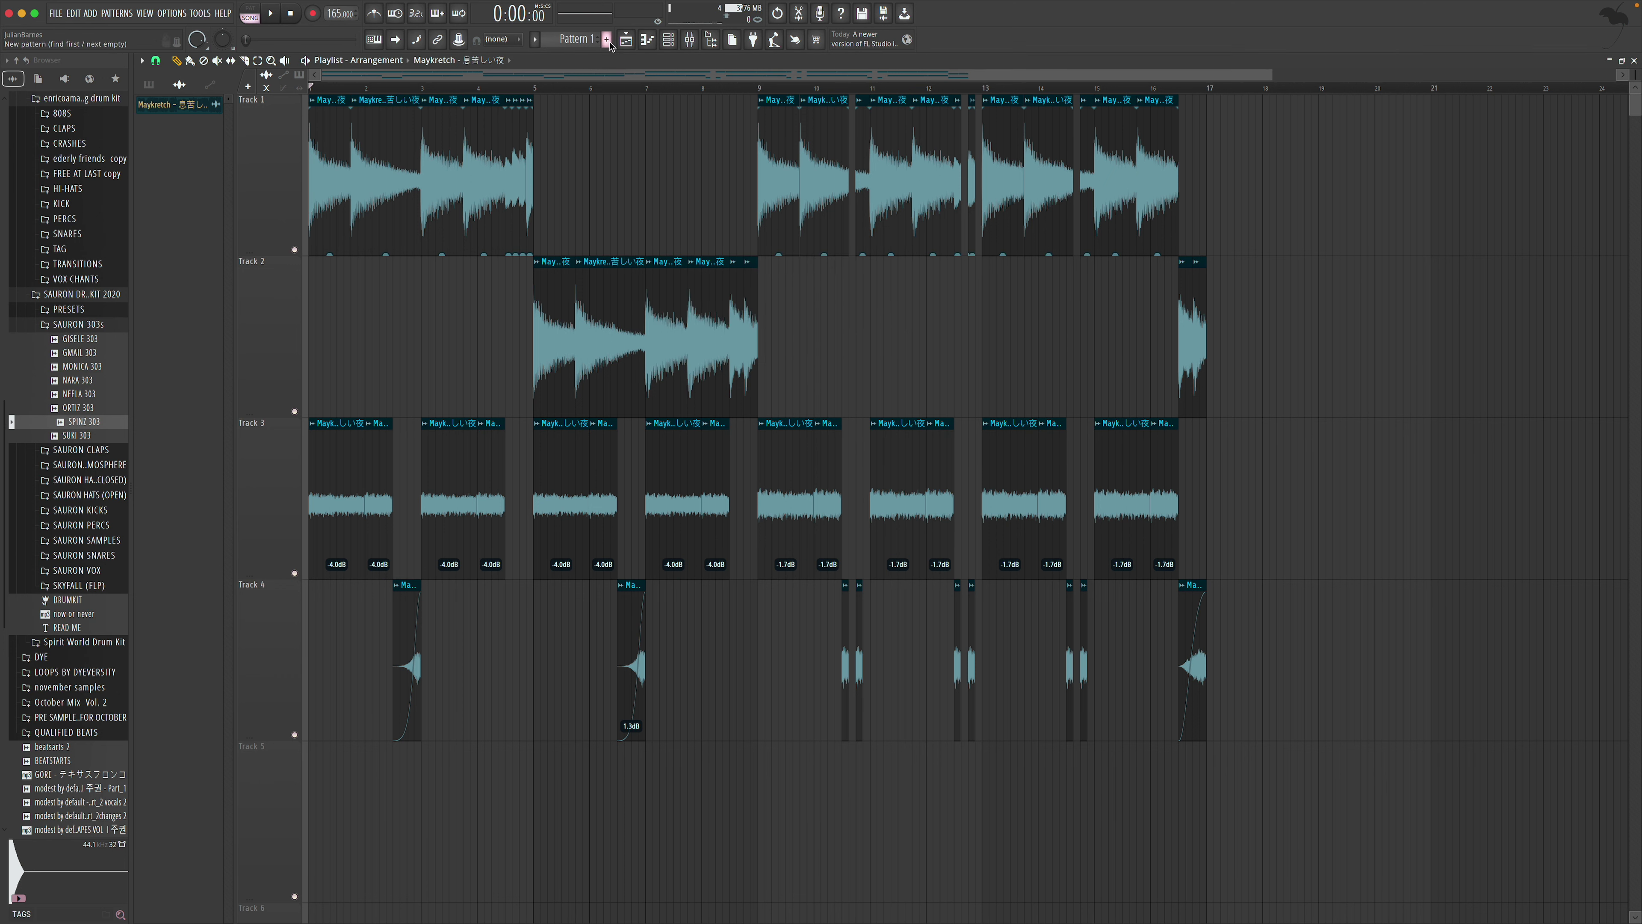
{"action": "left_click_drag", "start_coordinate": [208, 238], "coordinate": [265, 826]}
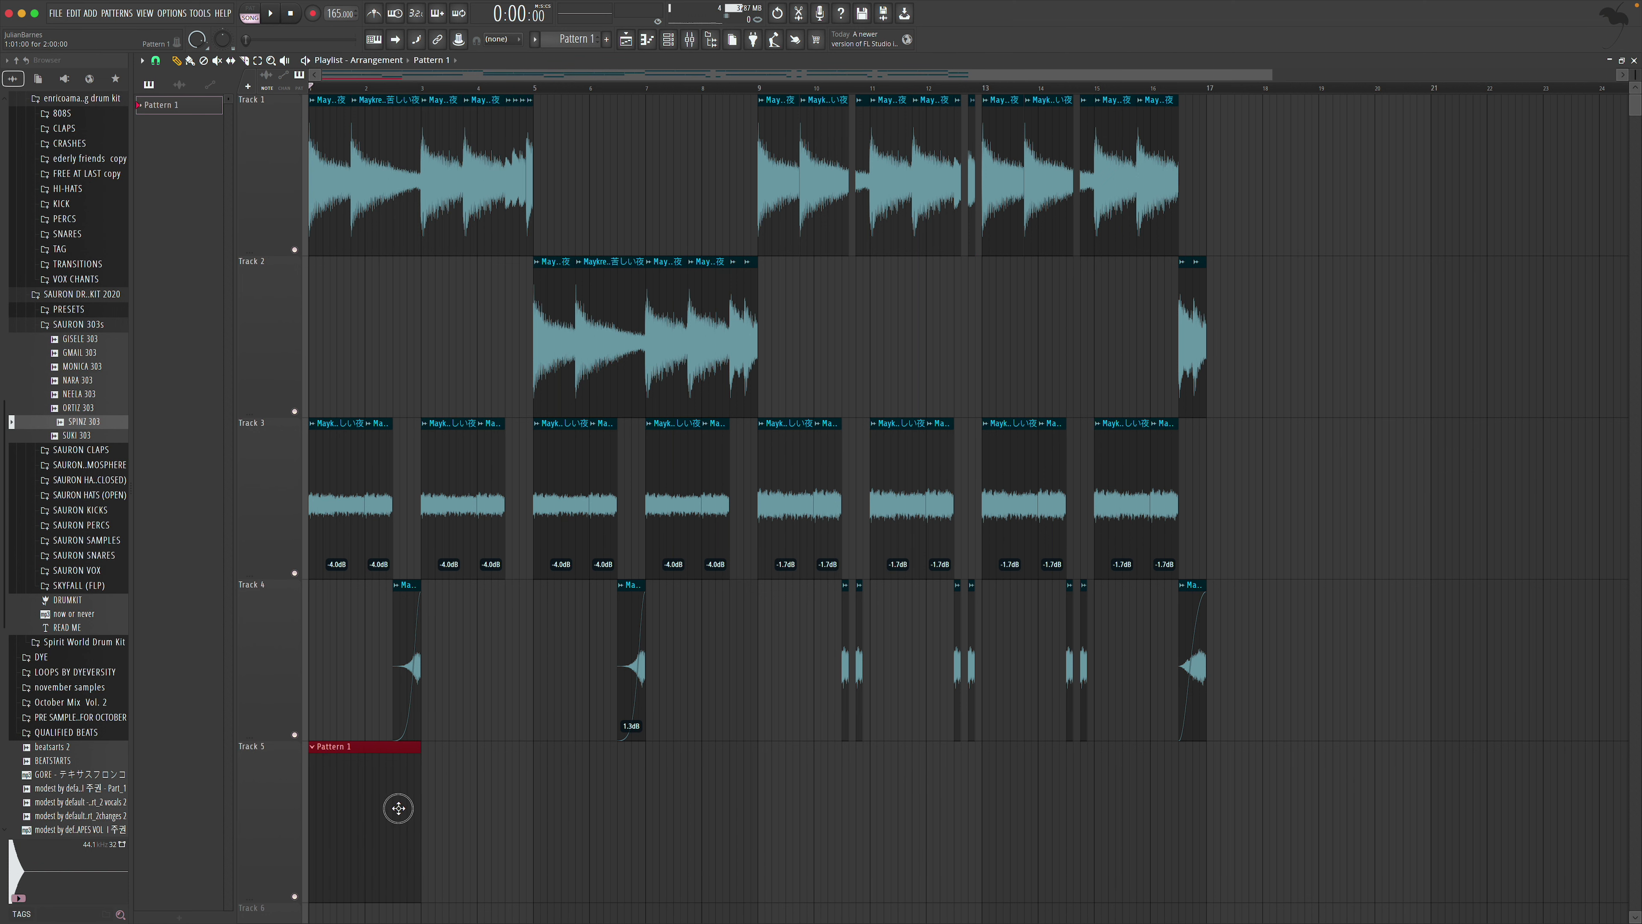
{"action": "double_click", "coordinate": [398, 808]}
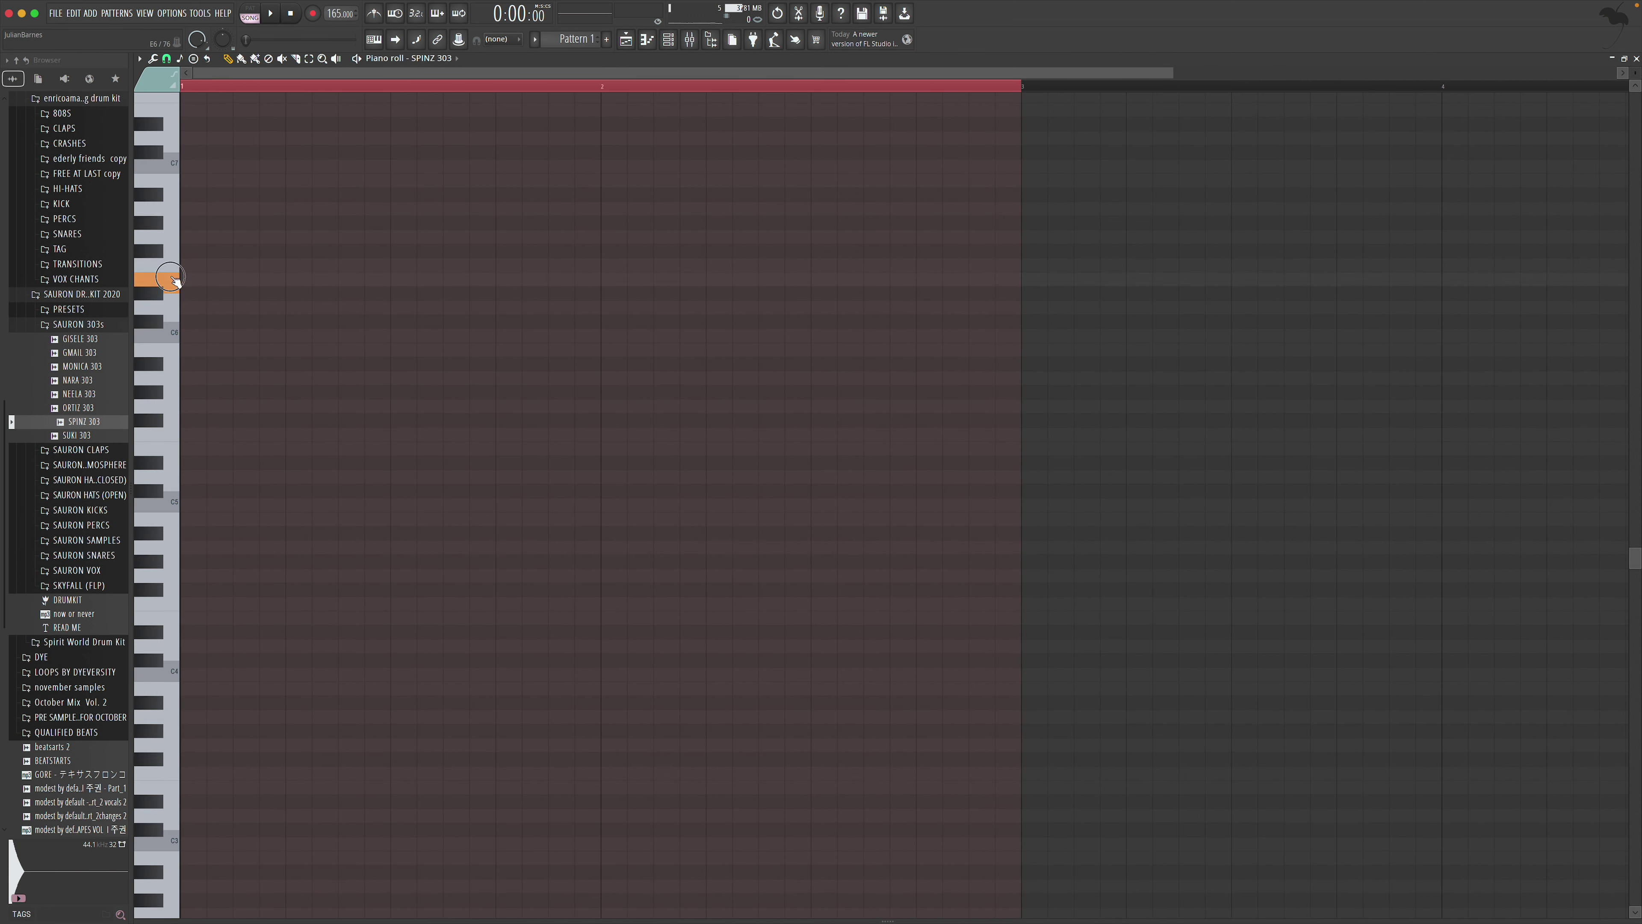
Place a C5 note at bar 1 and raise the Insert 2 mixer volume to about 121% while auditioning it
{"action": "key", "text": "space"}
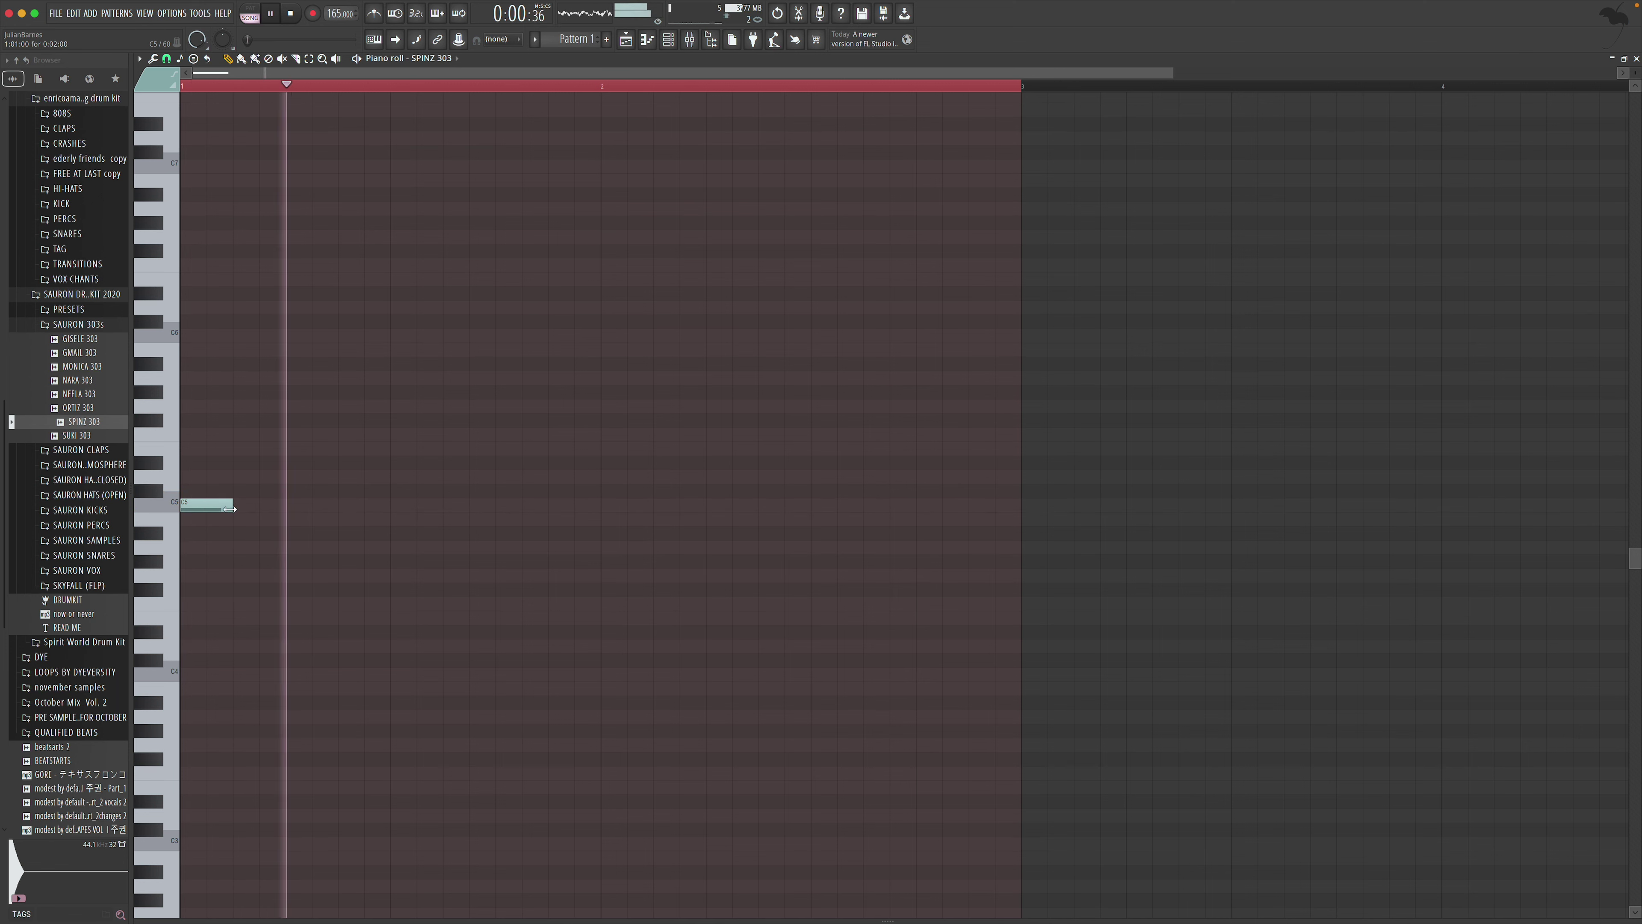
{"action": "left_click", "coordinate": [674, 40]}
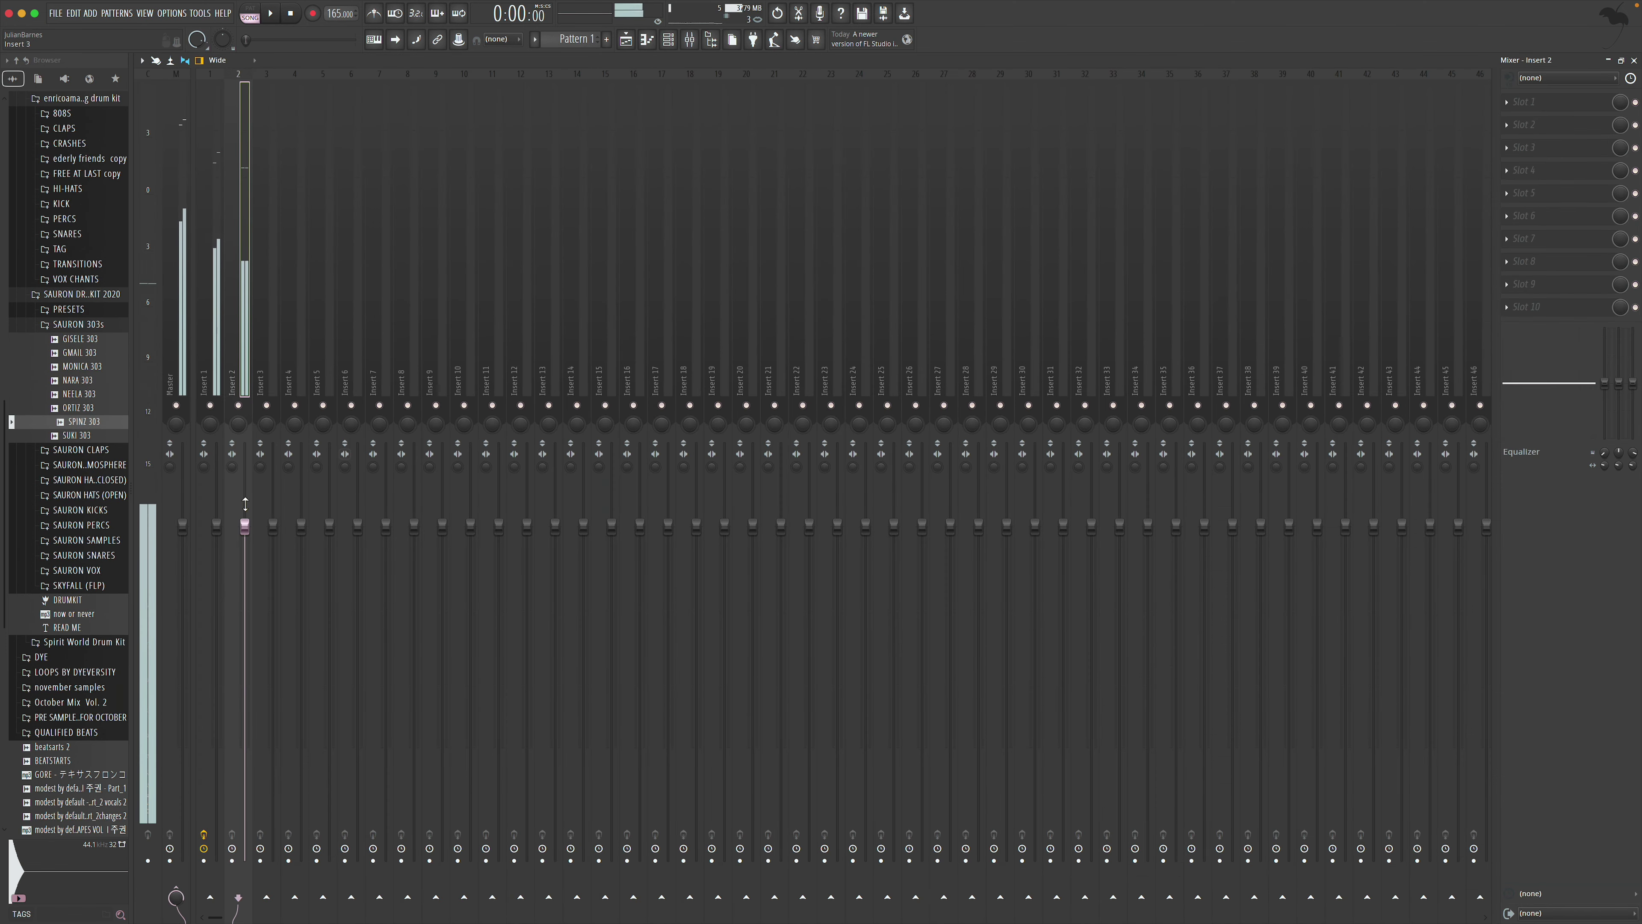
{"action": "left_click_drag", "start_coordinate": [244, 524], "coordinate": [244, 456]}
{"action": "key", "text": "space"}
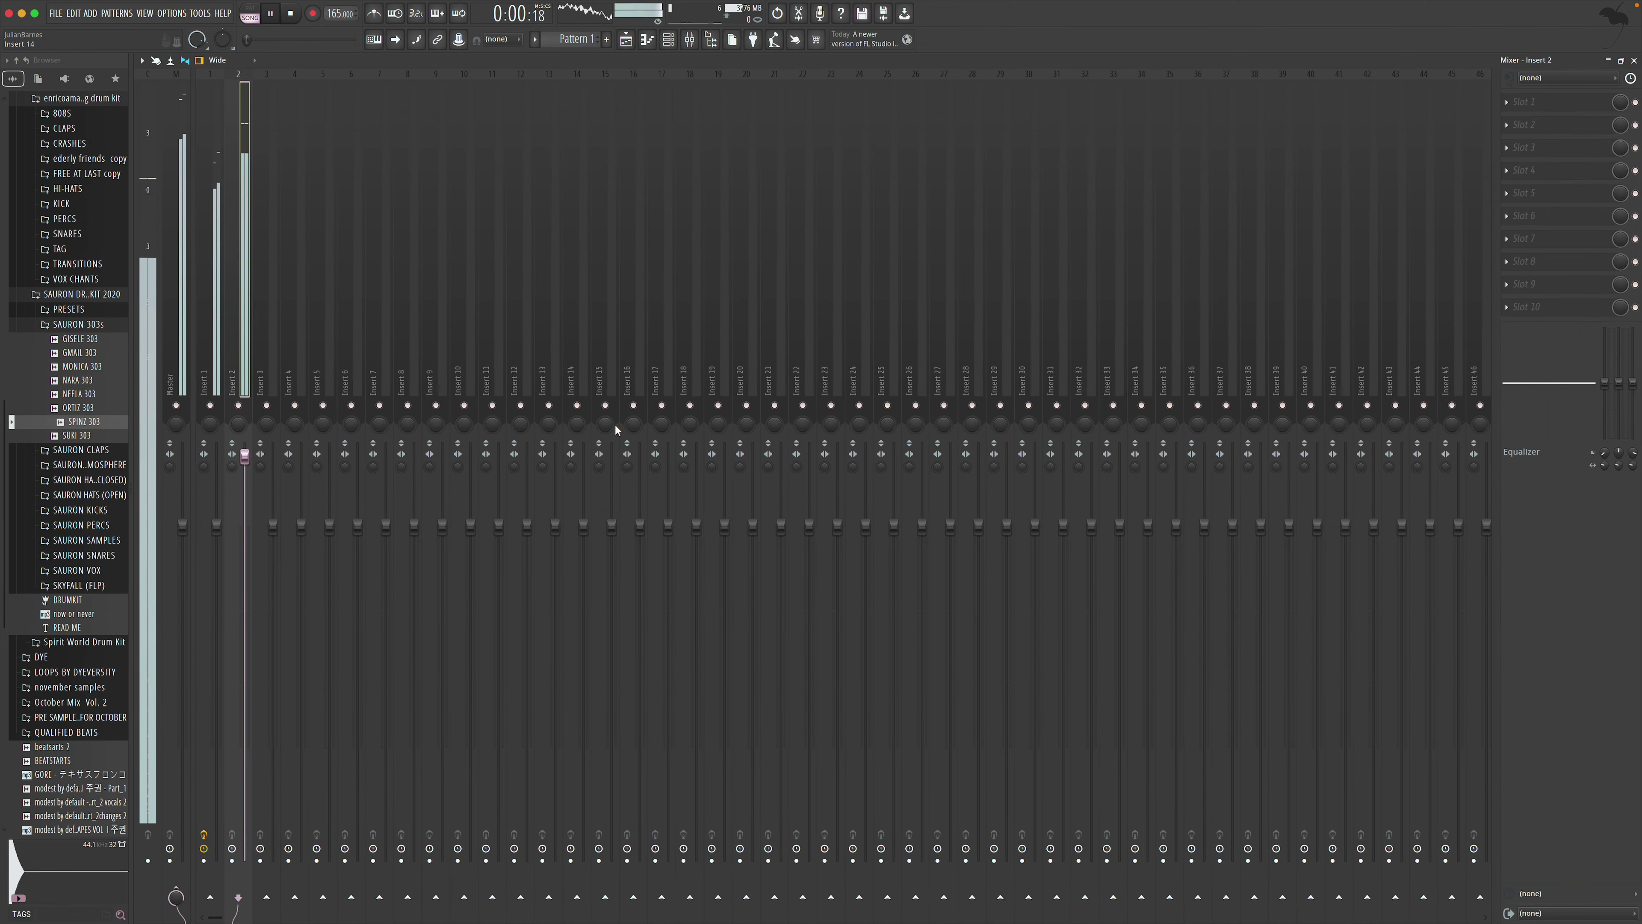
{"action": "left_click", "coordinate": [1634, 60]}
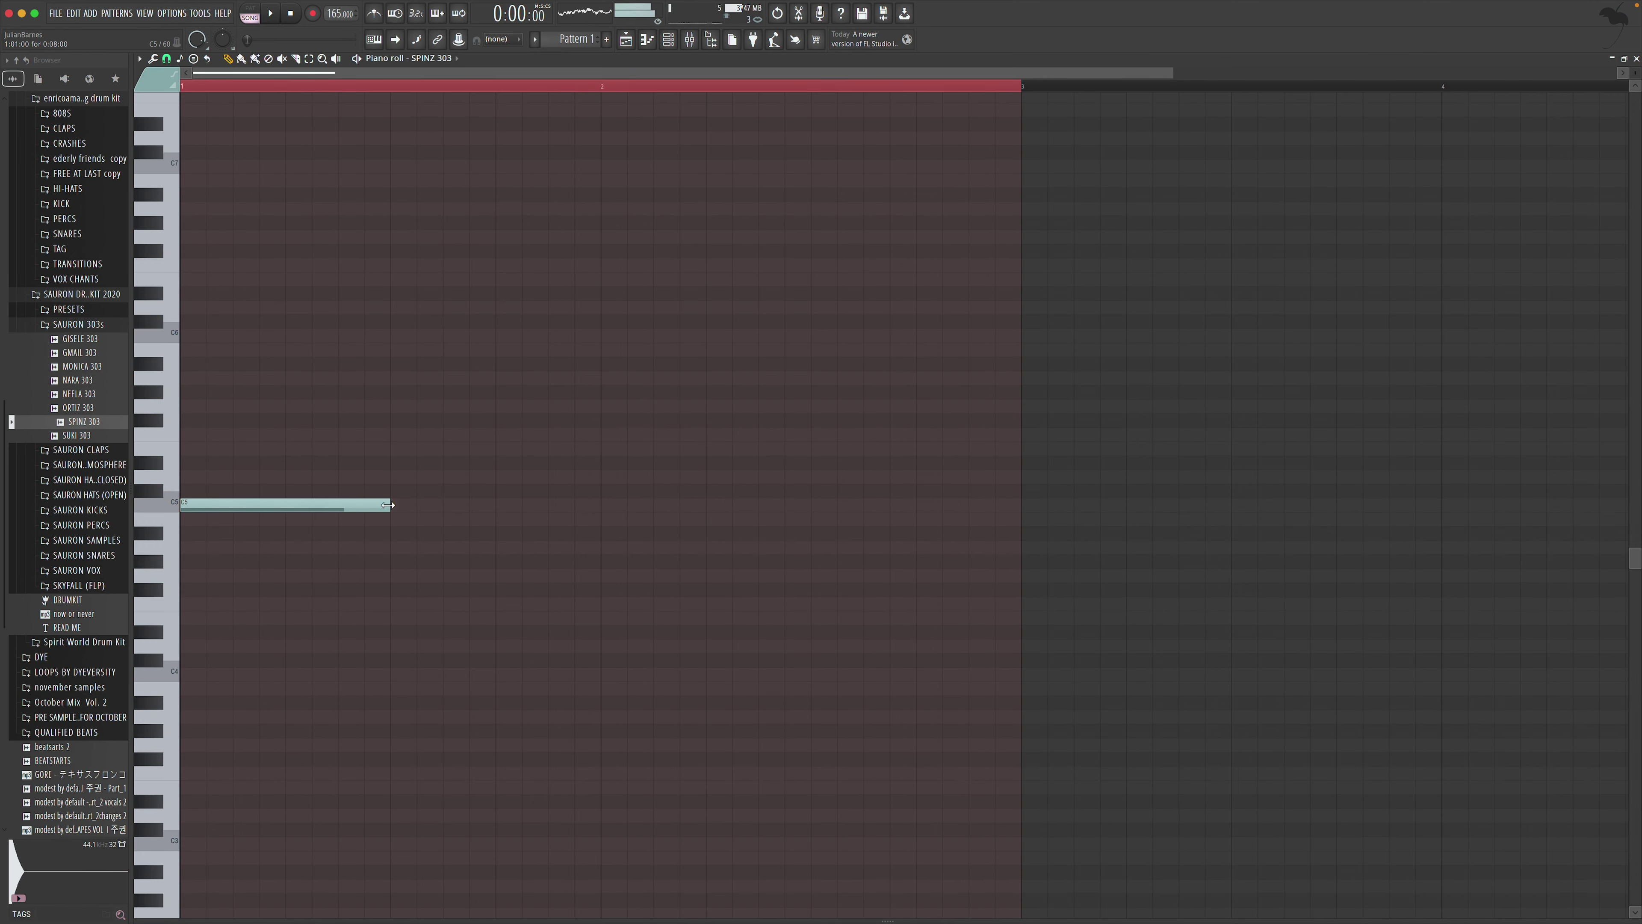
Shorten the first C5 note to six steps and add a two-step C5 note at 1:07
{"action": "left_click_drag", "start_coordinate": [388, 504], "coordinate": [338, 507]}
{"action": "key", "text": "space"}
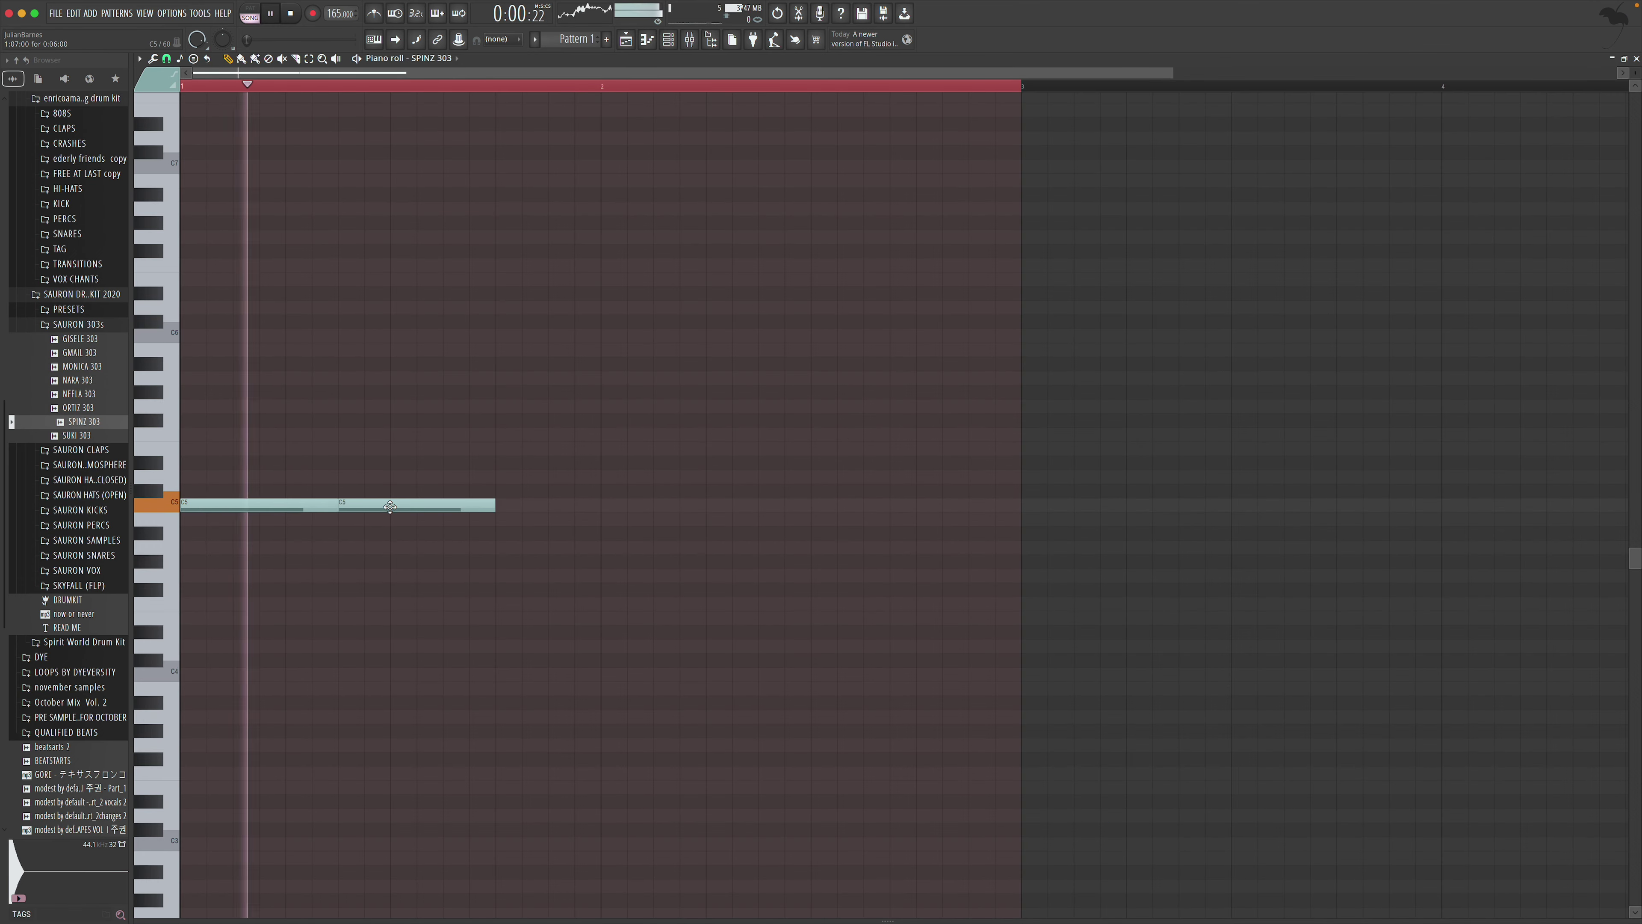
{"action": "left_click_drag", "start_coordinate": [449, 508], "coordinate": [421, 509]}
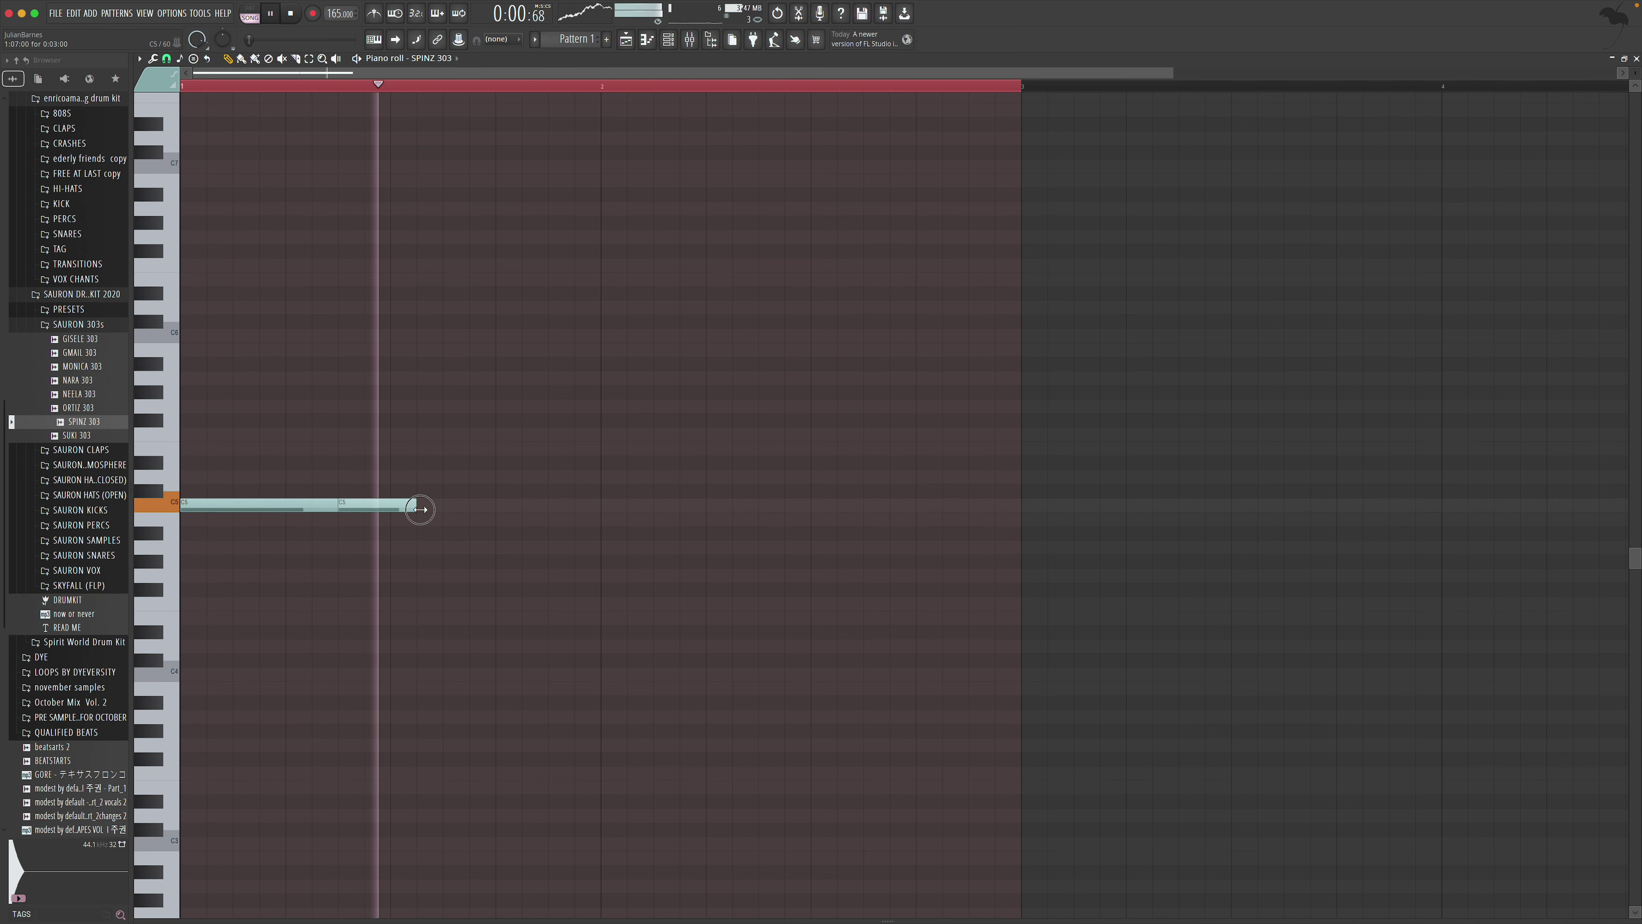
{"action": "key", "text": "space"}
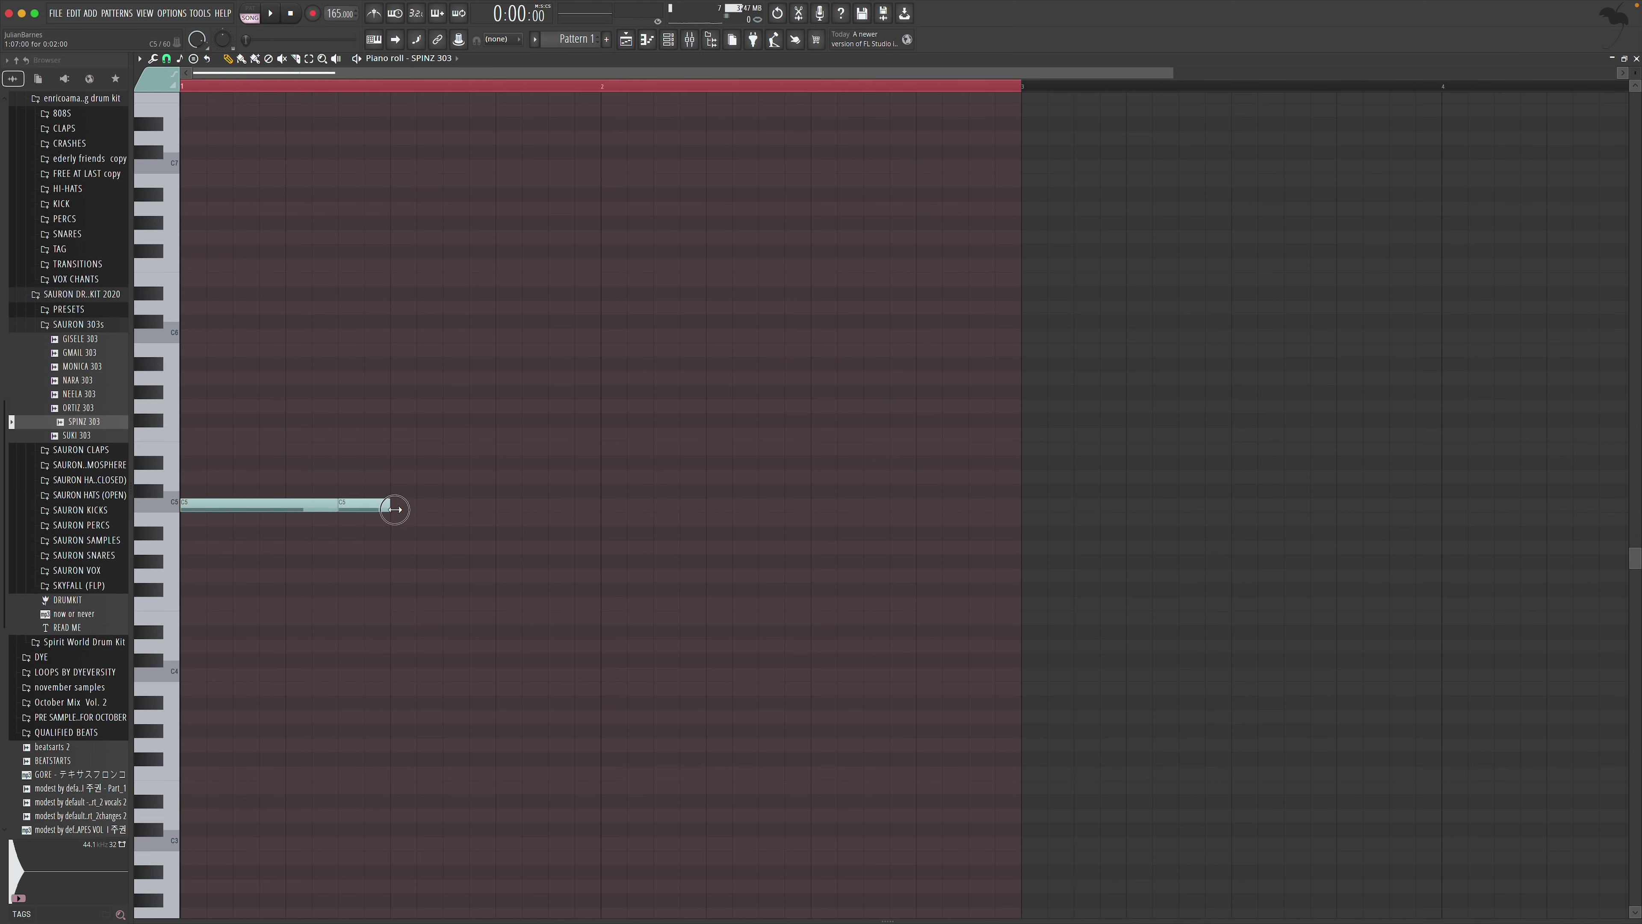
{"action": "key", "text": "space"}
{"action": "left_click_drag", "start_coordinate": [482, 537], "coordinate": [601, 510]}
{"action": "key", "text": "space"}
{"action": "left_click", "coordinate": [456, 509]}
{"action": "key", "text": "space"}
{"action": "key", "text": "space"}
{"action": "left_click_drag", "start_coordinate": [464, 505], "coordinate": [506, 506]}
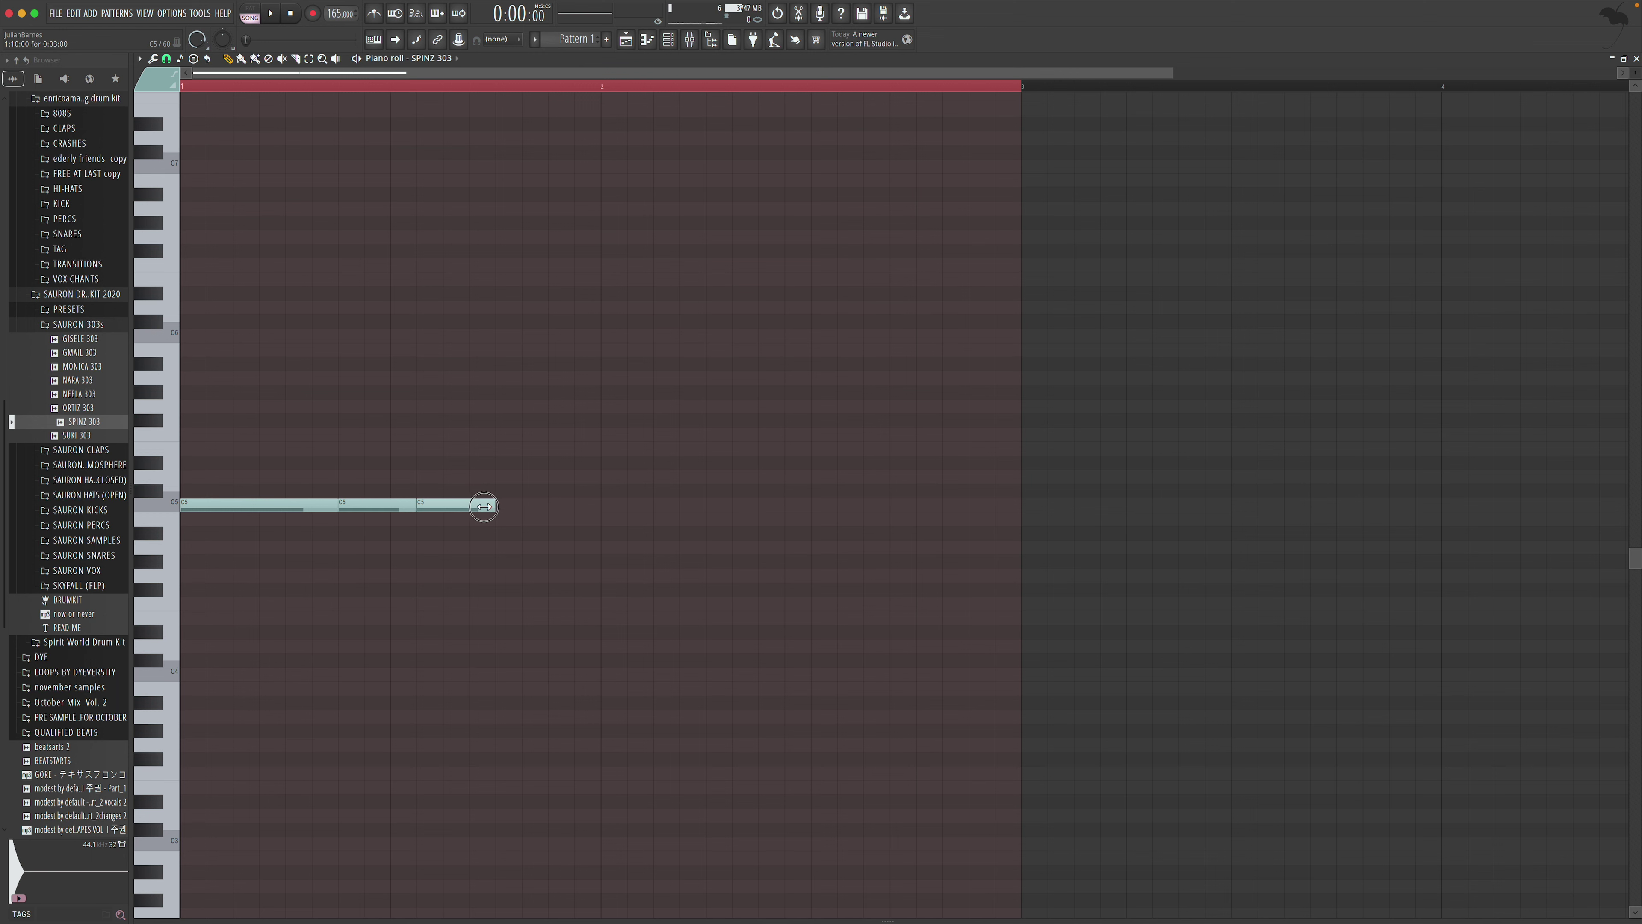
{"action": "key", "text": "space"}
{"action": "left_click", "coordinate": [506, 508]}
{"action": "key", "text": "space"}
{"action": "right_click", "coordinate": [520, 508]}
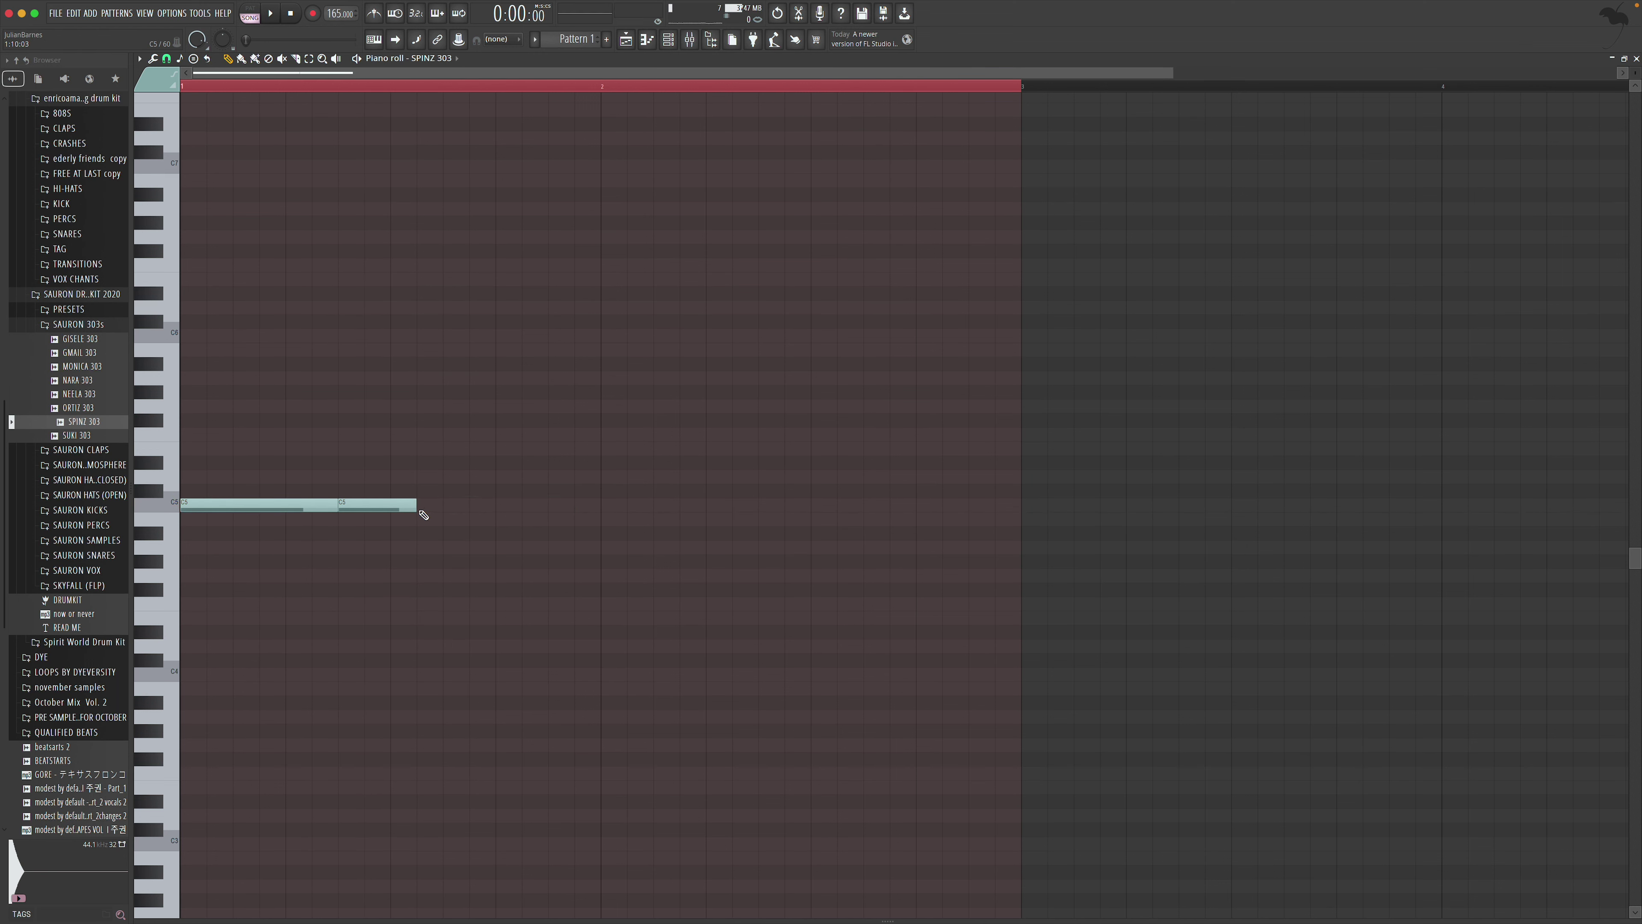
Lengthen the second note to four steps and add C5 notes at 1:11 for two steps and 1:13 for four steps
{"action": "key", "text": "space"}
{"action": "left_click", "coordinate": [451, 508]}
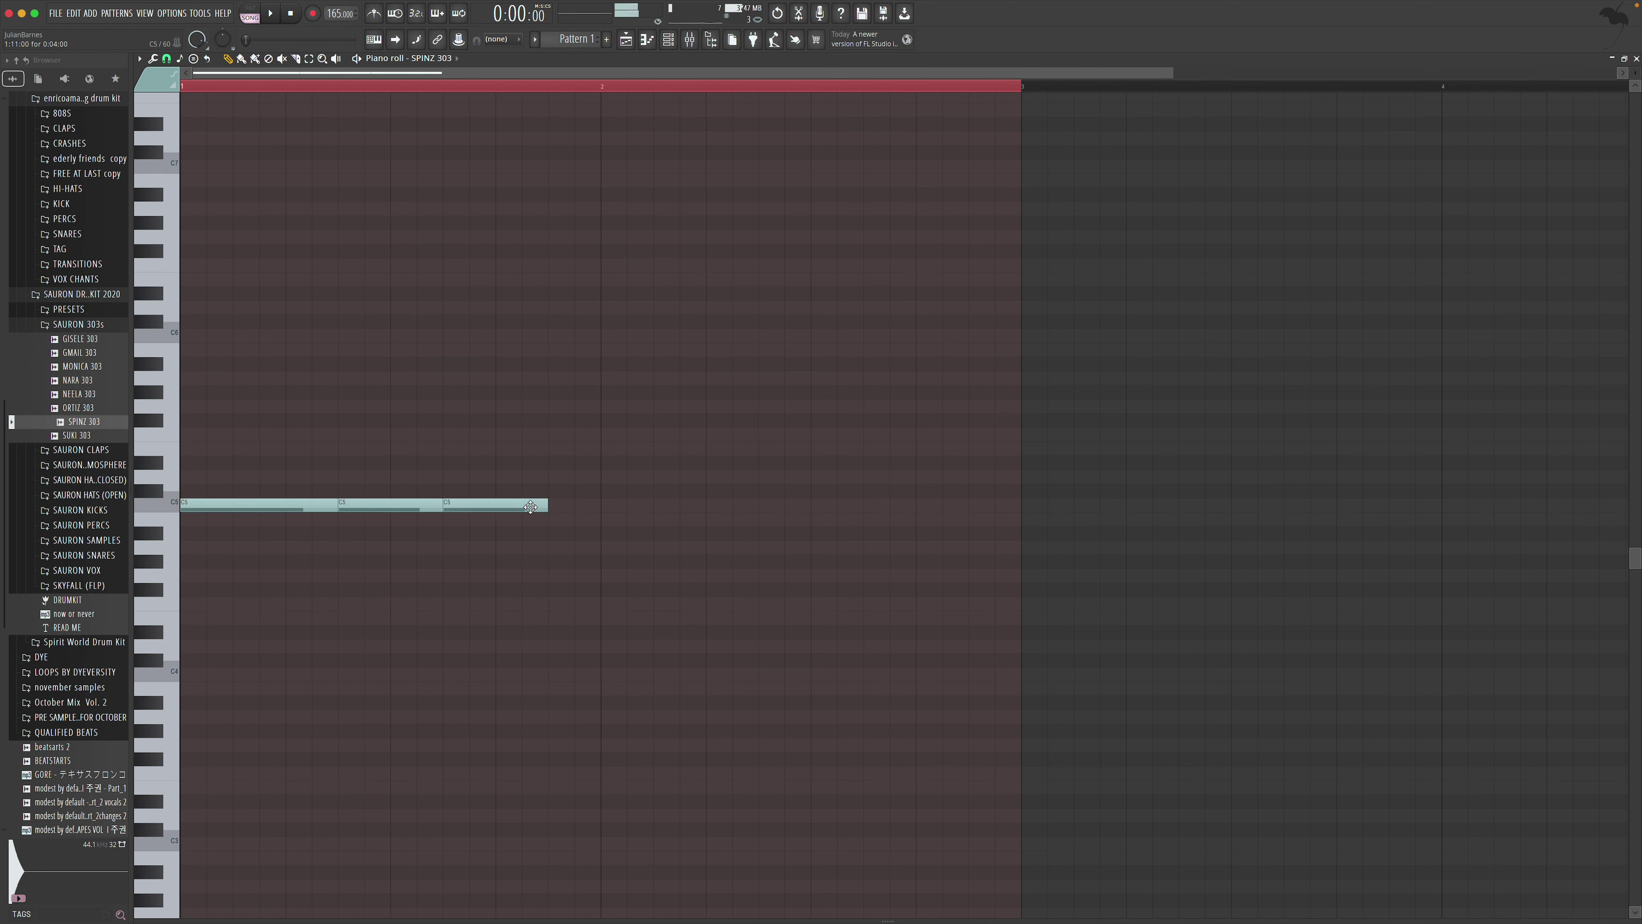
{"action": "key", "text": "space"}
{"action": "left_click_drag", "start_coordinate": [541, 504], "coordinate": [504, 510]}
{"action": "key", "text": "space"}
{"action": "left_click_drag", "start_coordinate": [573, 503], "coordinate": [601, 505]}
{"action": "key", "text": "space"}
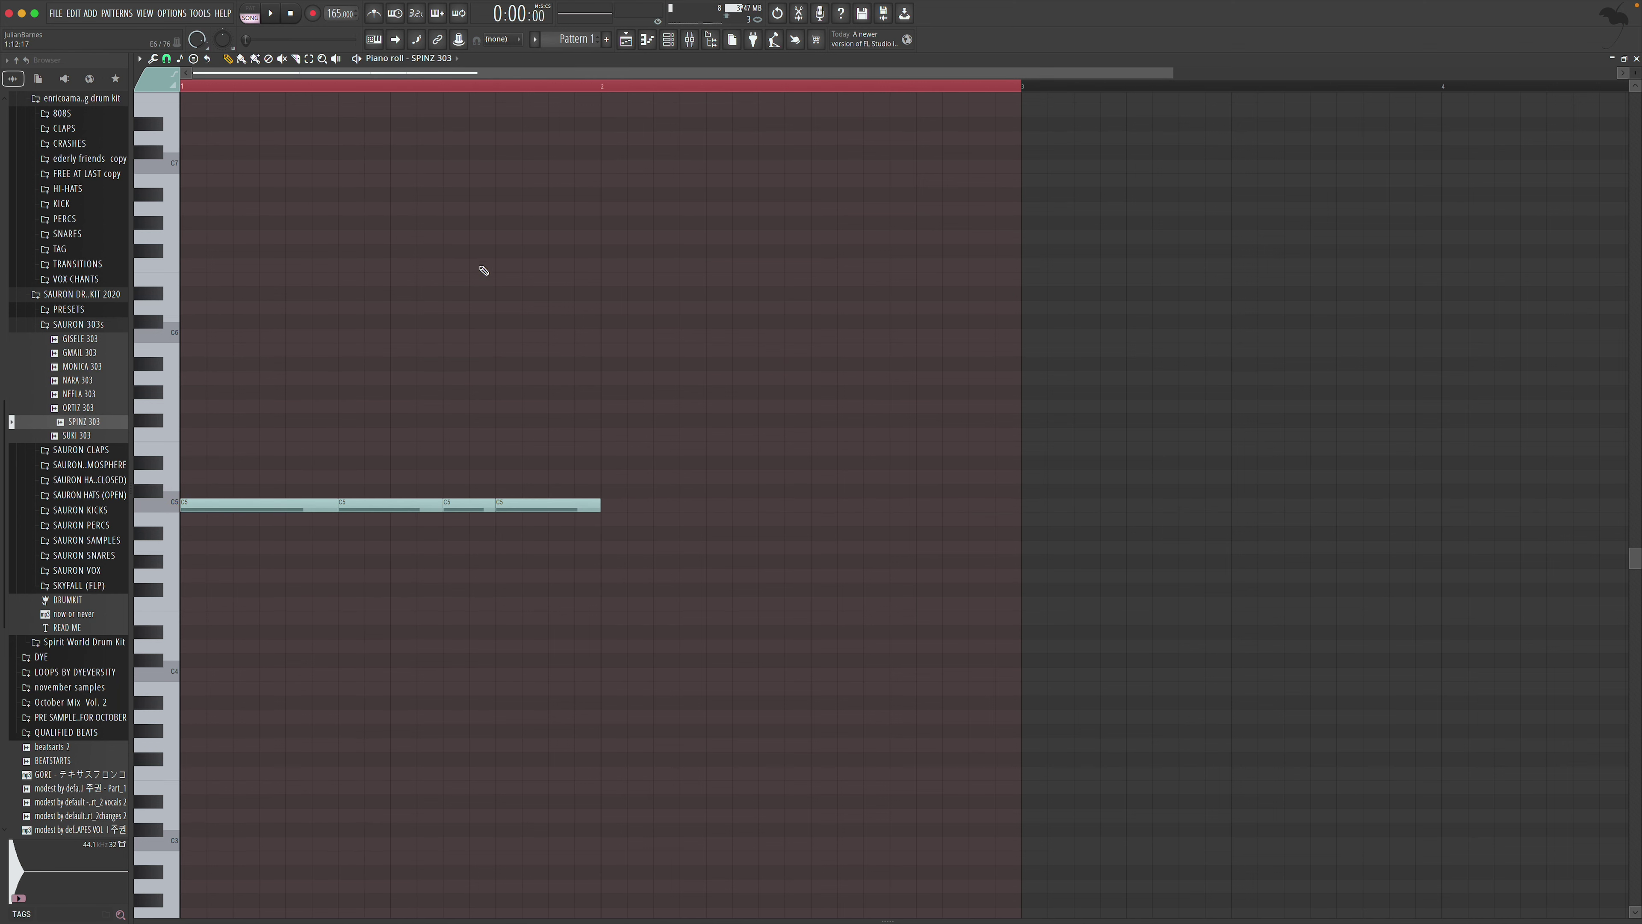
Add a four-step C5 note at 2:09 and extend the 1:13 note to 12 steps so it meets it
{"action": "key", "text": "space"}
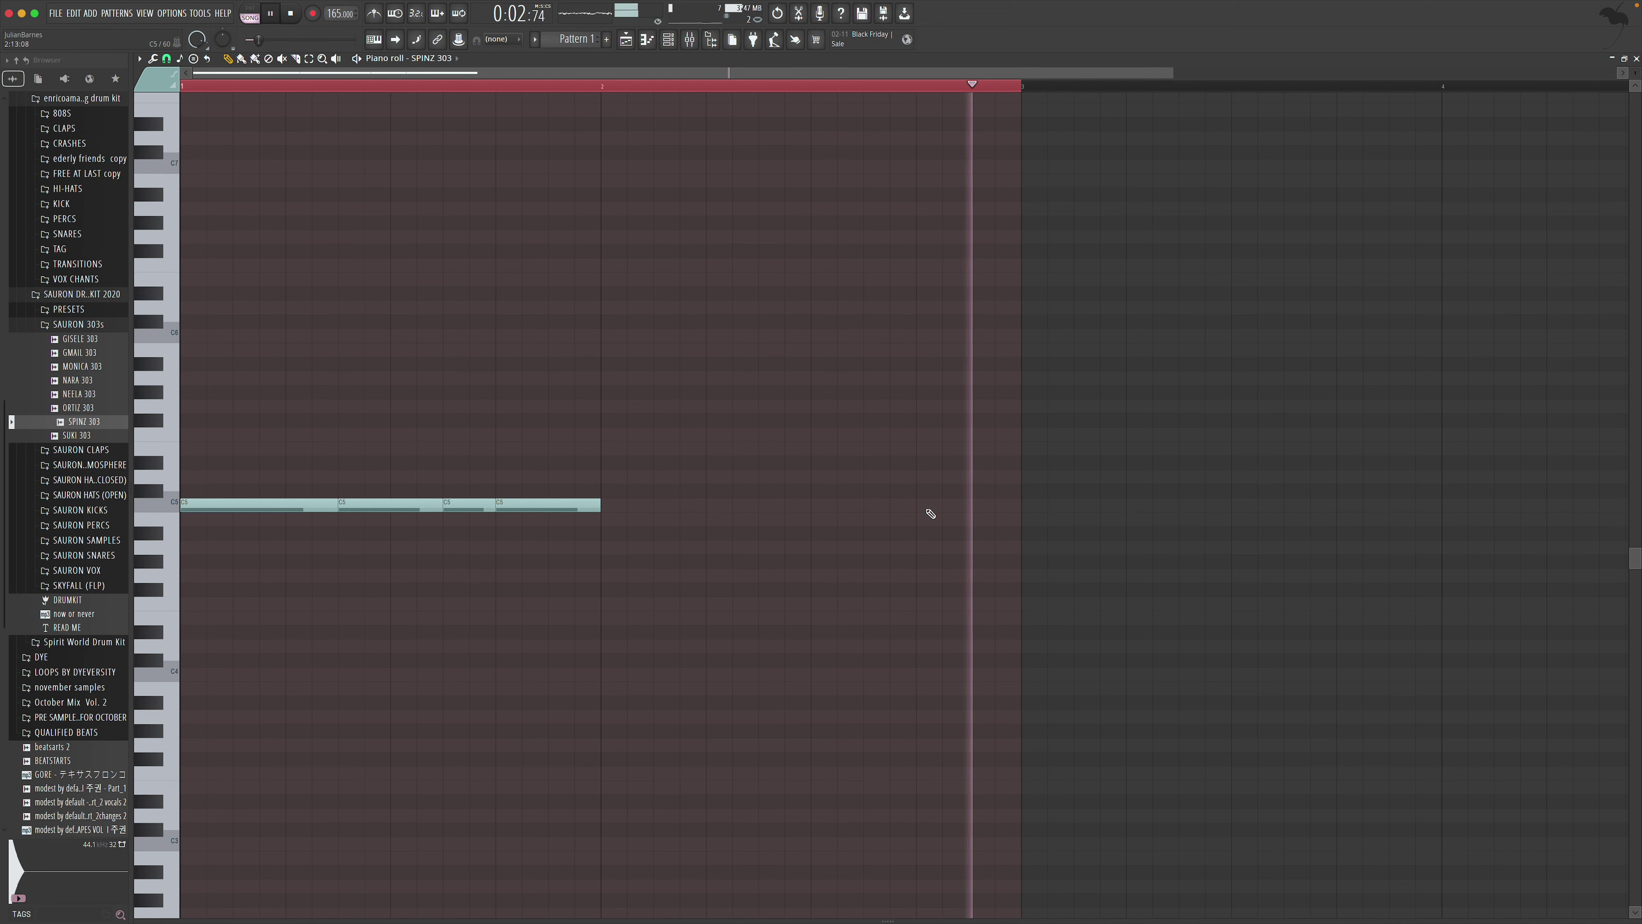
{"action": "key", "text": "space"}
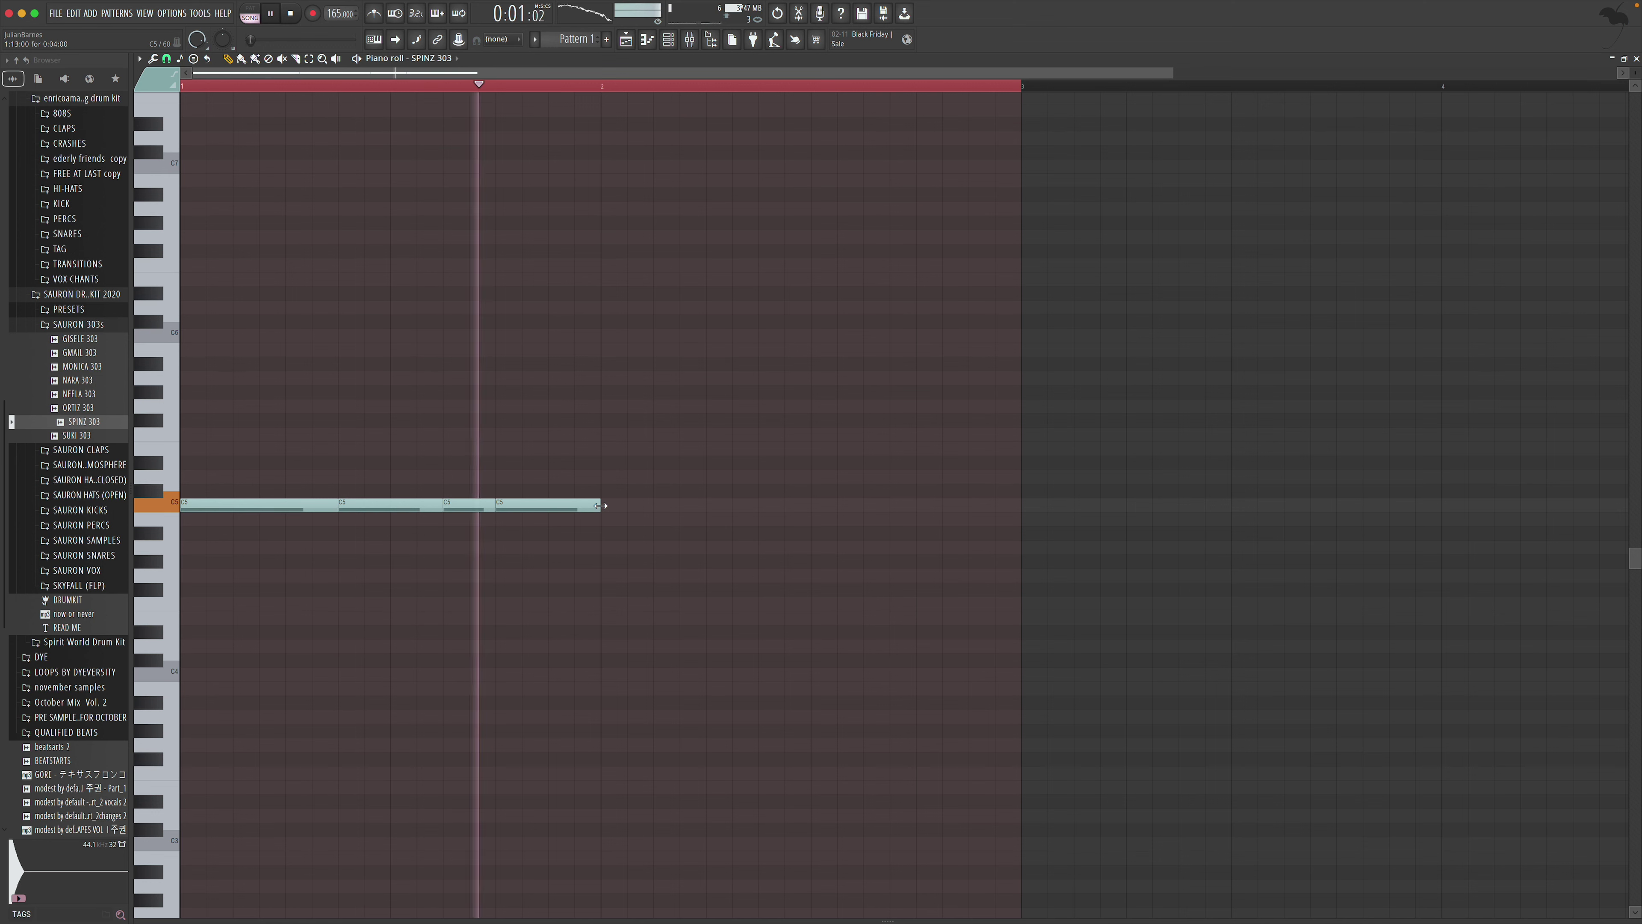
{"action": "left_click", "coordinate": [813, 505]}
{"action": "key", "text": "space"}
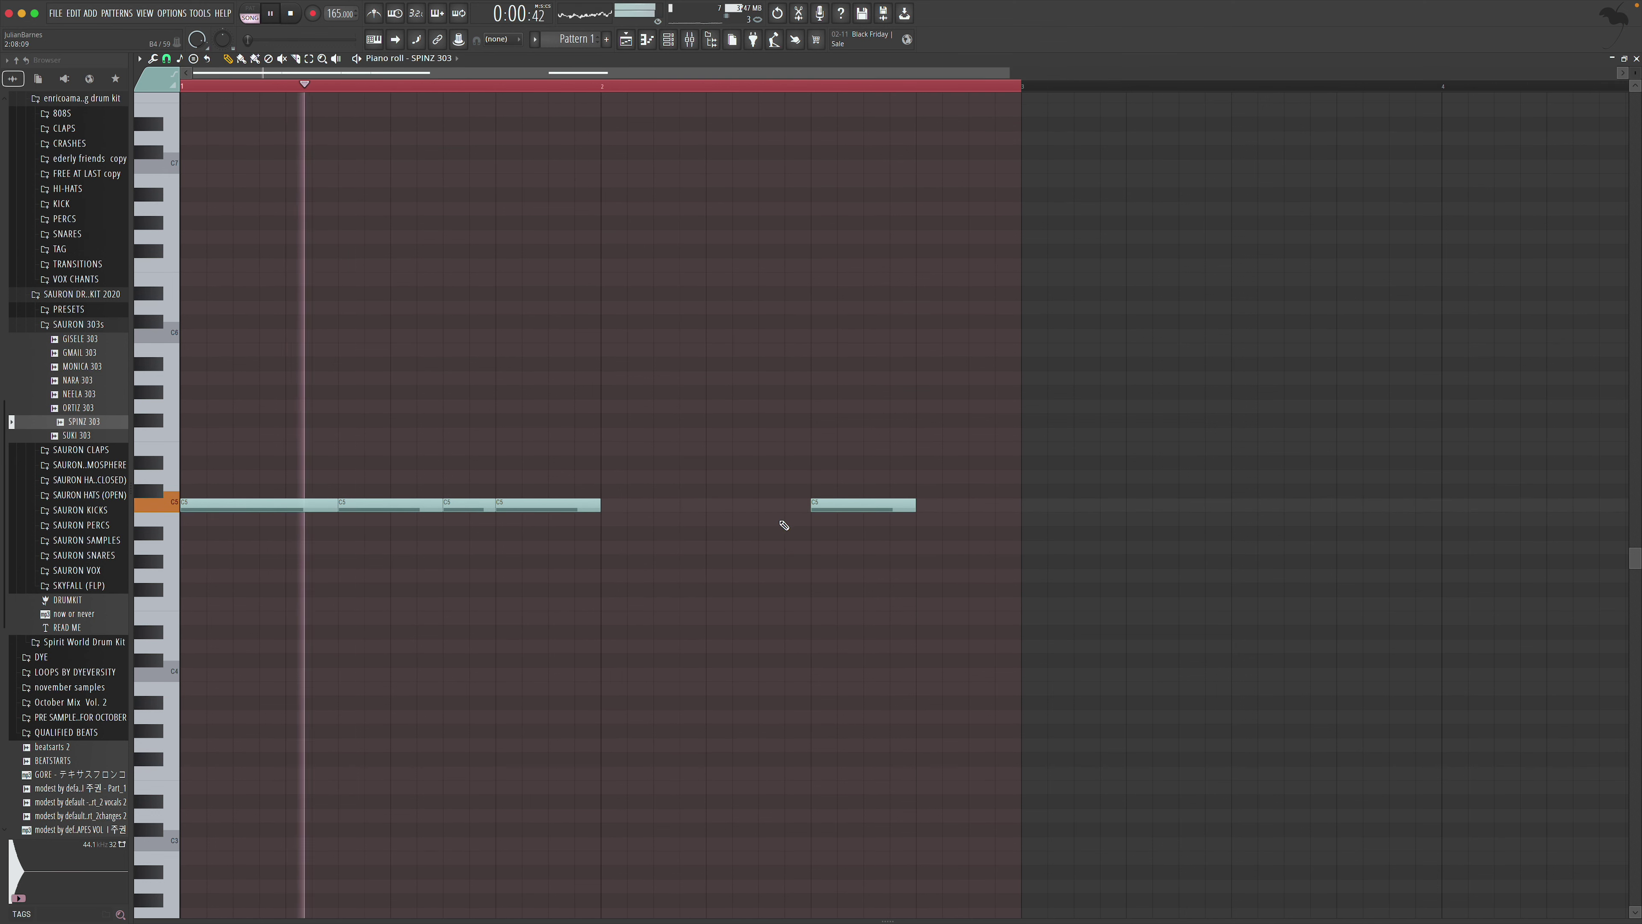
{"action": "key", "text": "space"}
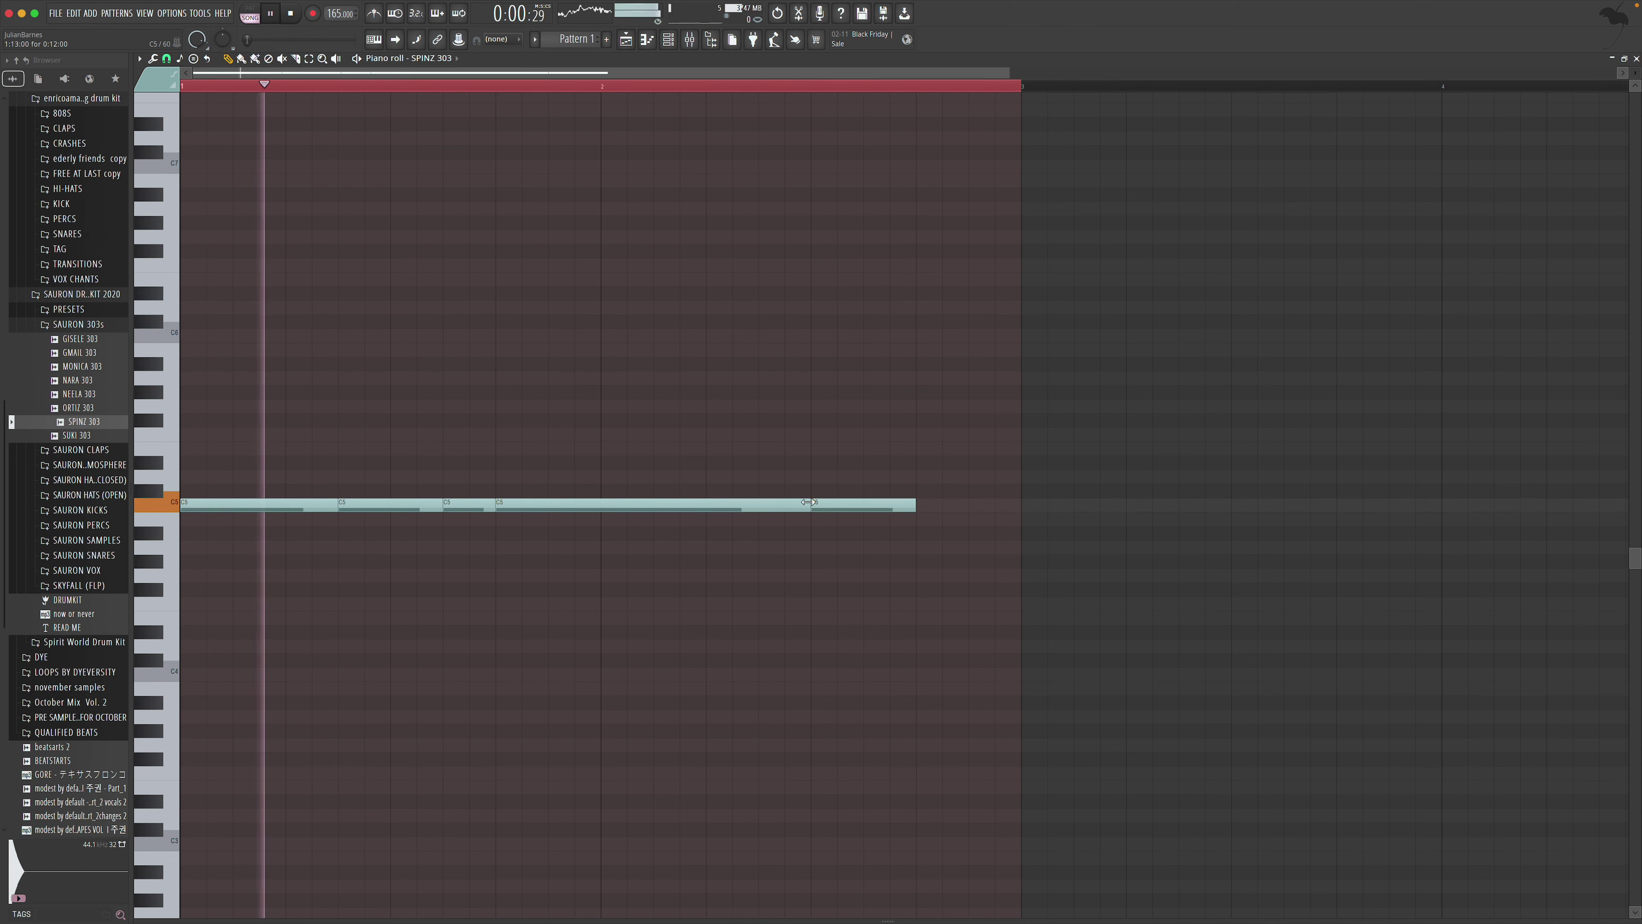
{"action": "key", "text": "space"}
{"action": "key", "text": "space"}
{"action": "right_click", "coordinate": [960, 510]}
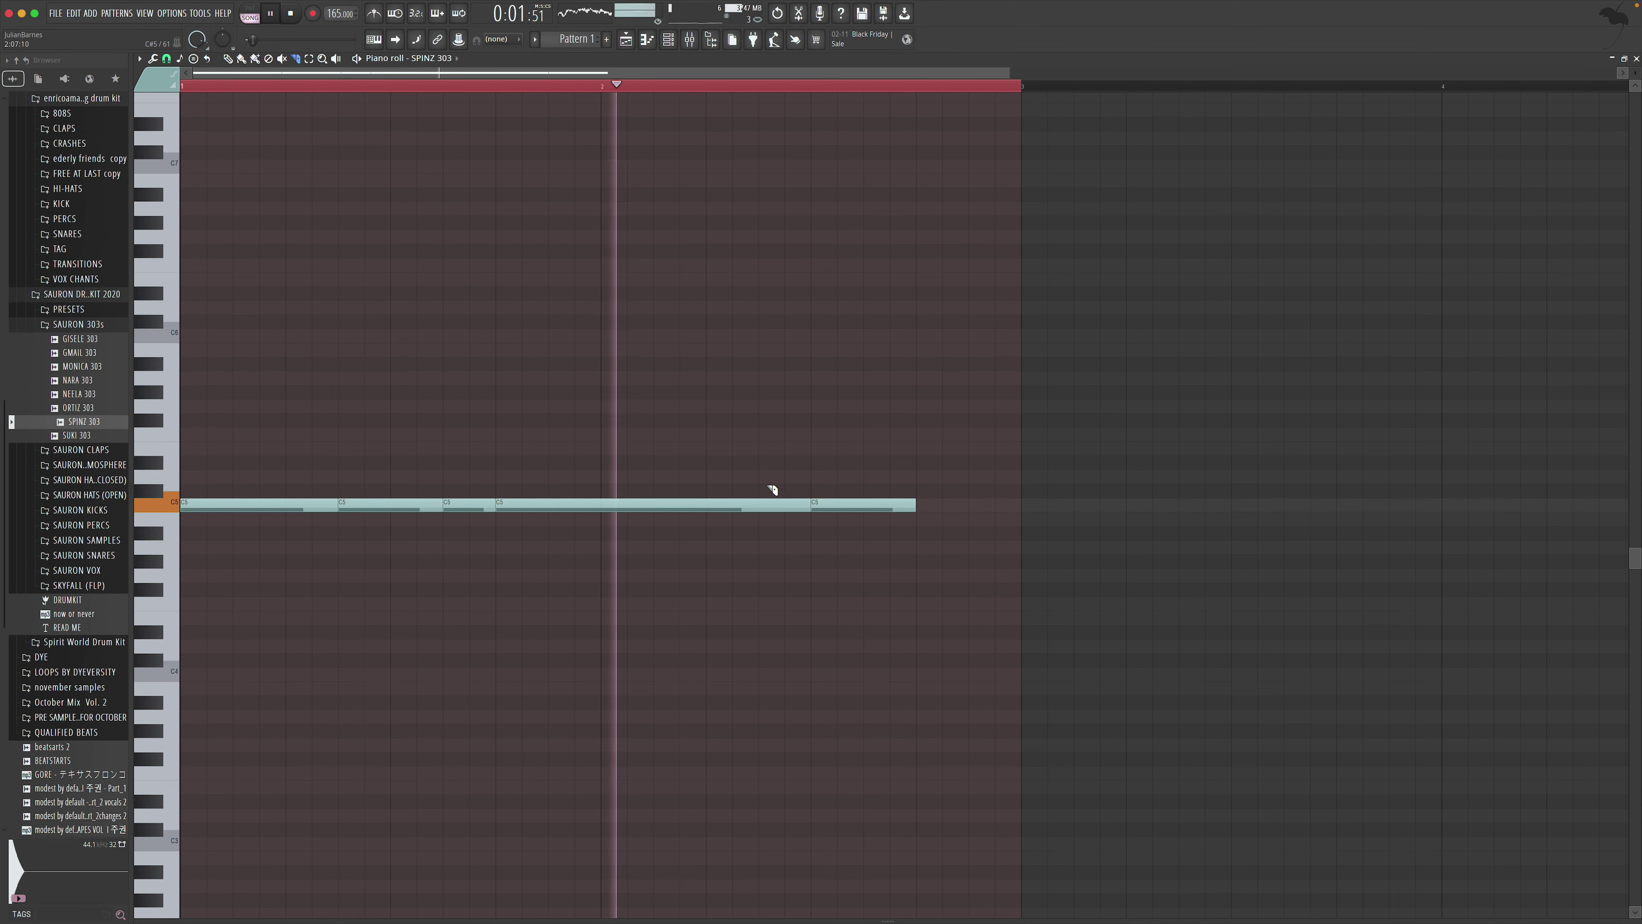
Slice the long C5 note at 2:05, 2:07 and 2:08, and extend the last note to the end of bar 2
{"action": "key", "text": "space"}
{"action": "key", "text": "space"}
{"action": "left_click_drag", "start_coordinate": [707, 530], "coordinate": [761, 531]}
{"action": "left_click_drag", "start_coordinate": [785, 490], "coordinate": [786, 533]}
{"action": "key", "text": "space"}
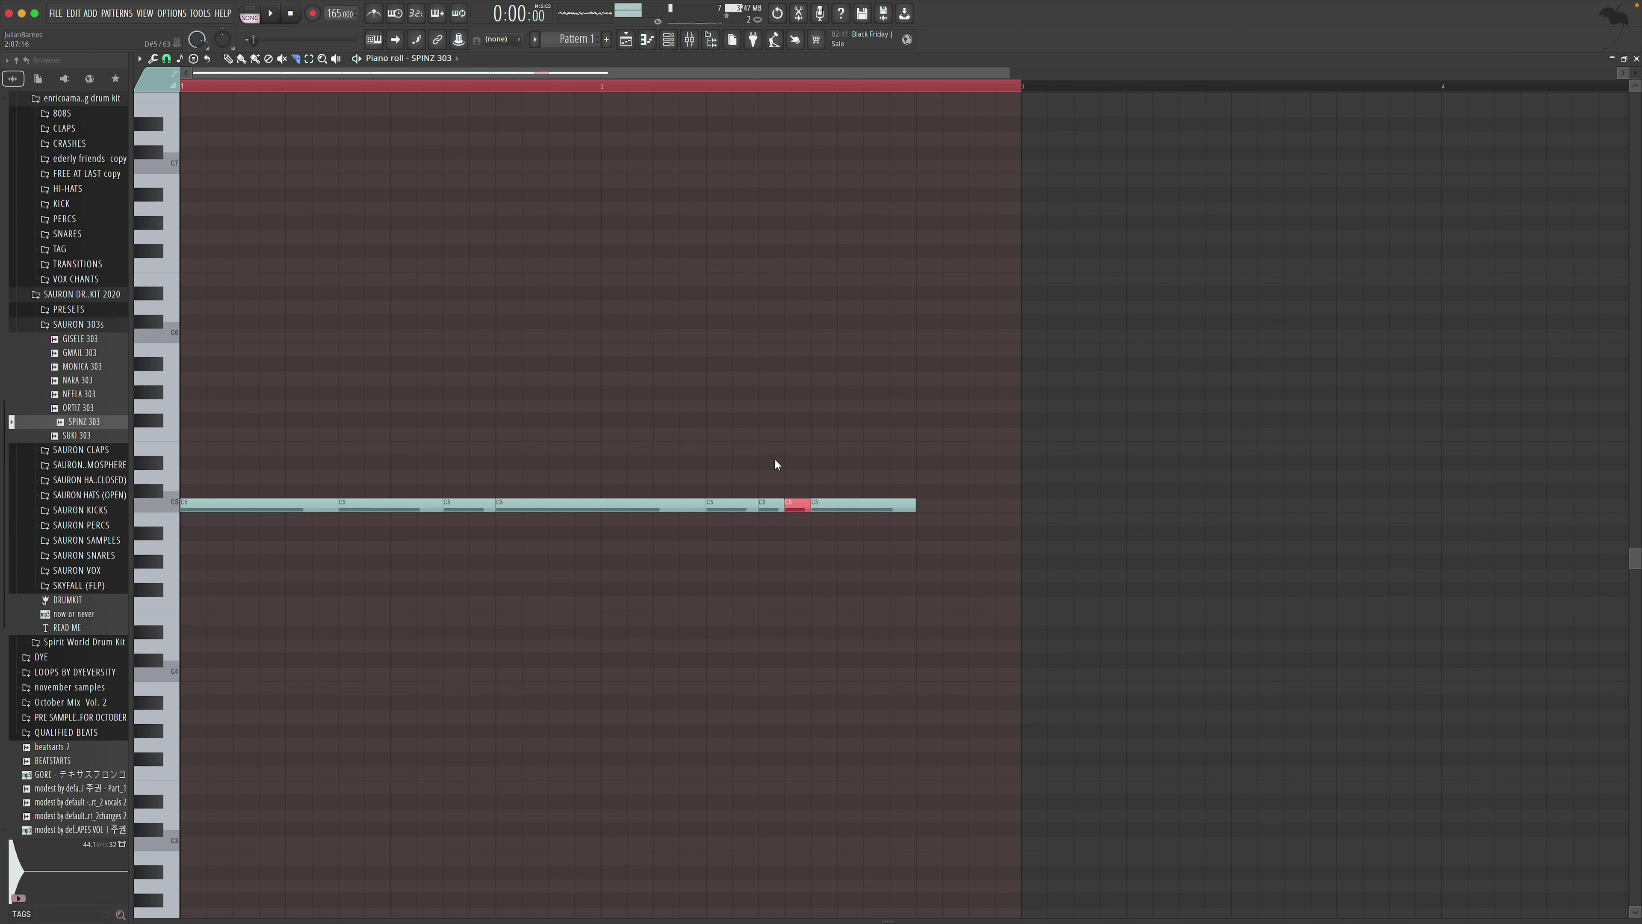
{"action": "key", "text": "space"}
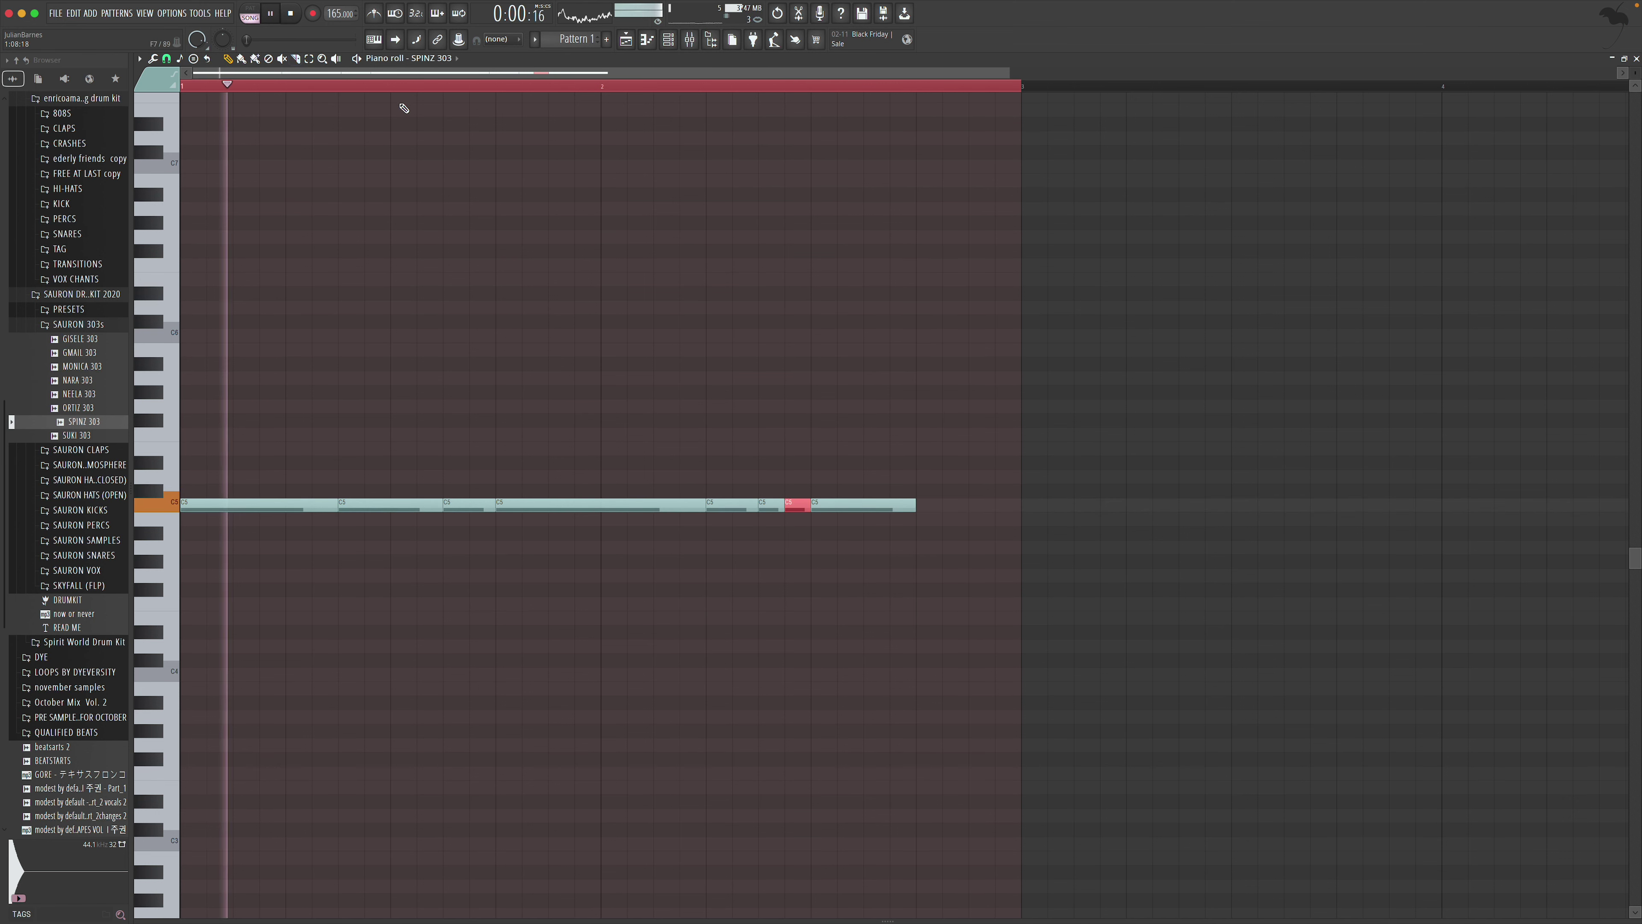
{"action": "left_click_drag", "start_coordinate": [915, 505], "coordinate": [1015, 511]}
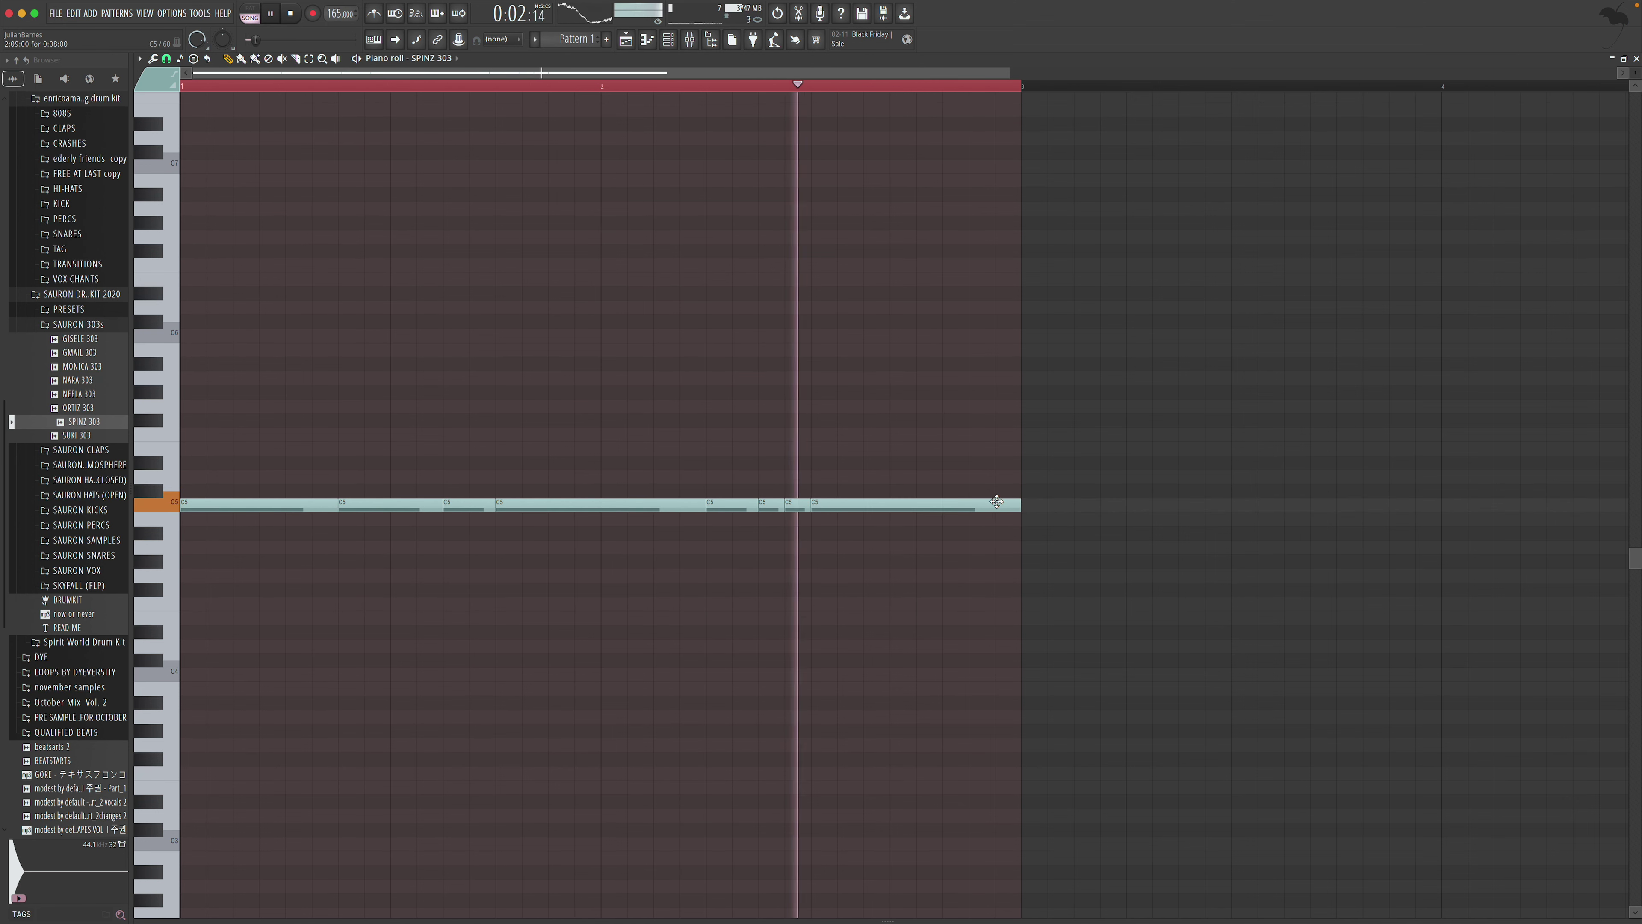
Repeat Pattern 1 along track 5 through bar 16 and check the mixer levels during playback
{"action": "left_click", "coordinate": [1636, 59]}
{"action": "key", "text": "space"}
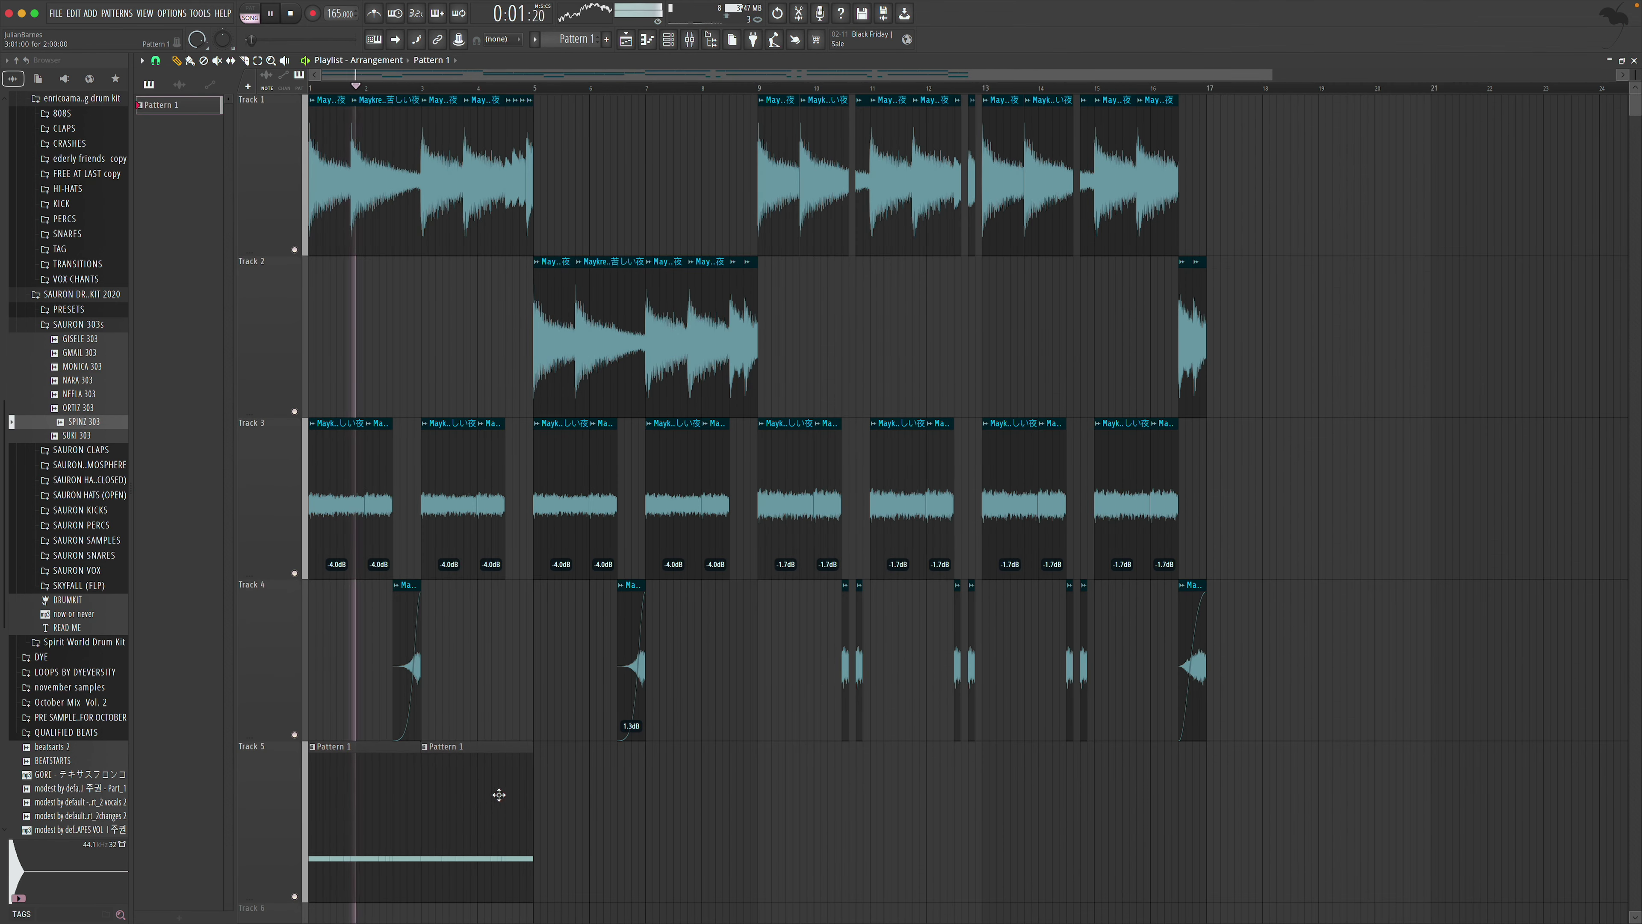
{"action": "left_click", "coordinate": [542, 797]}
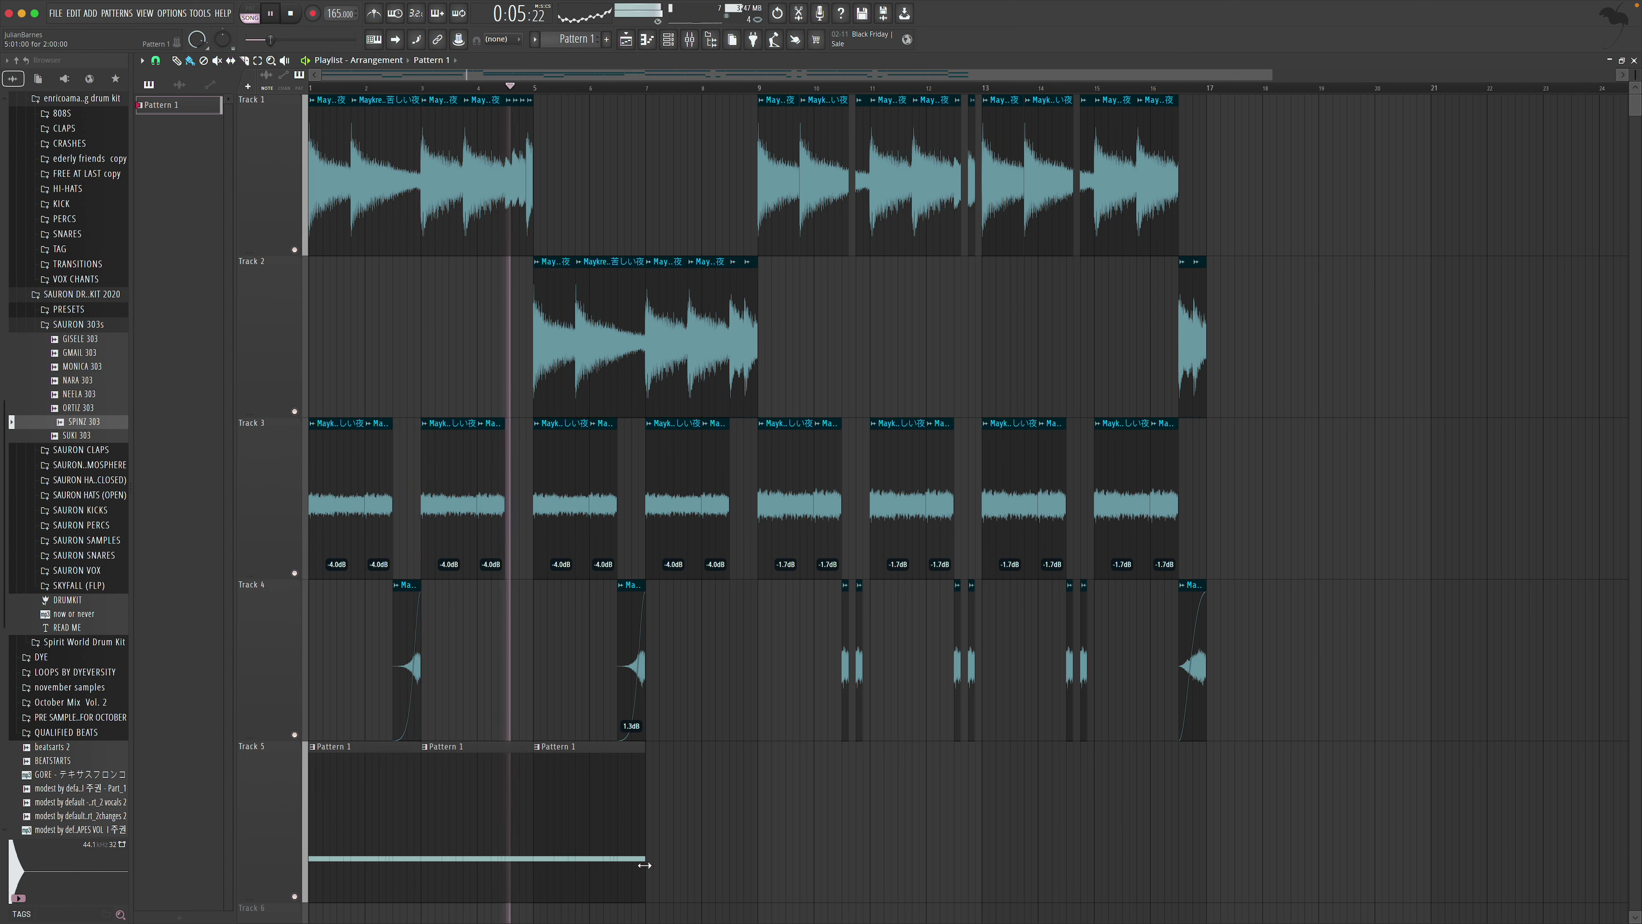
{"action": "left_click_drag", "start_coordinate": [644, 864], "coordinate": [1129, 862]}
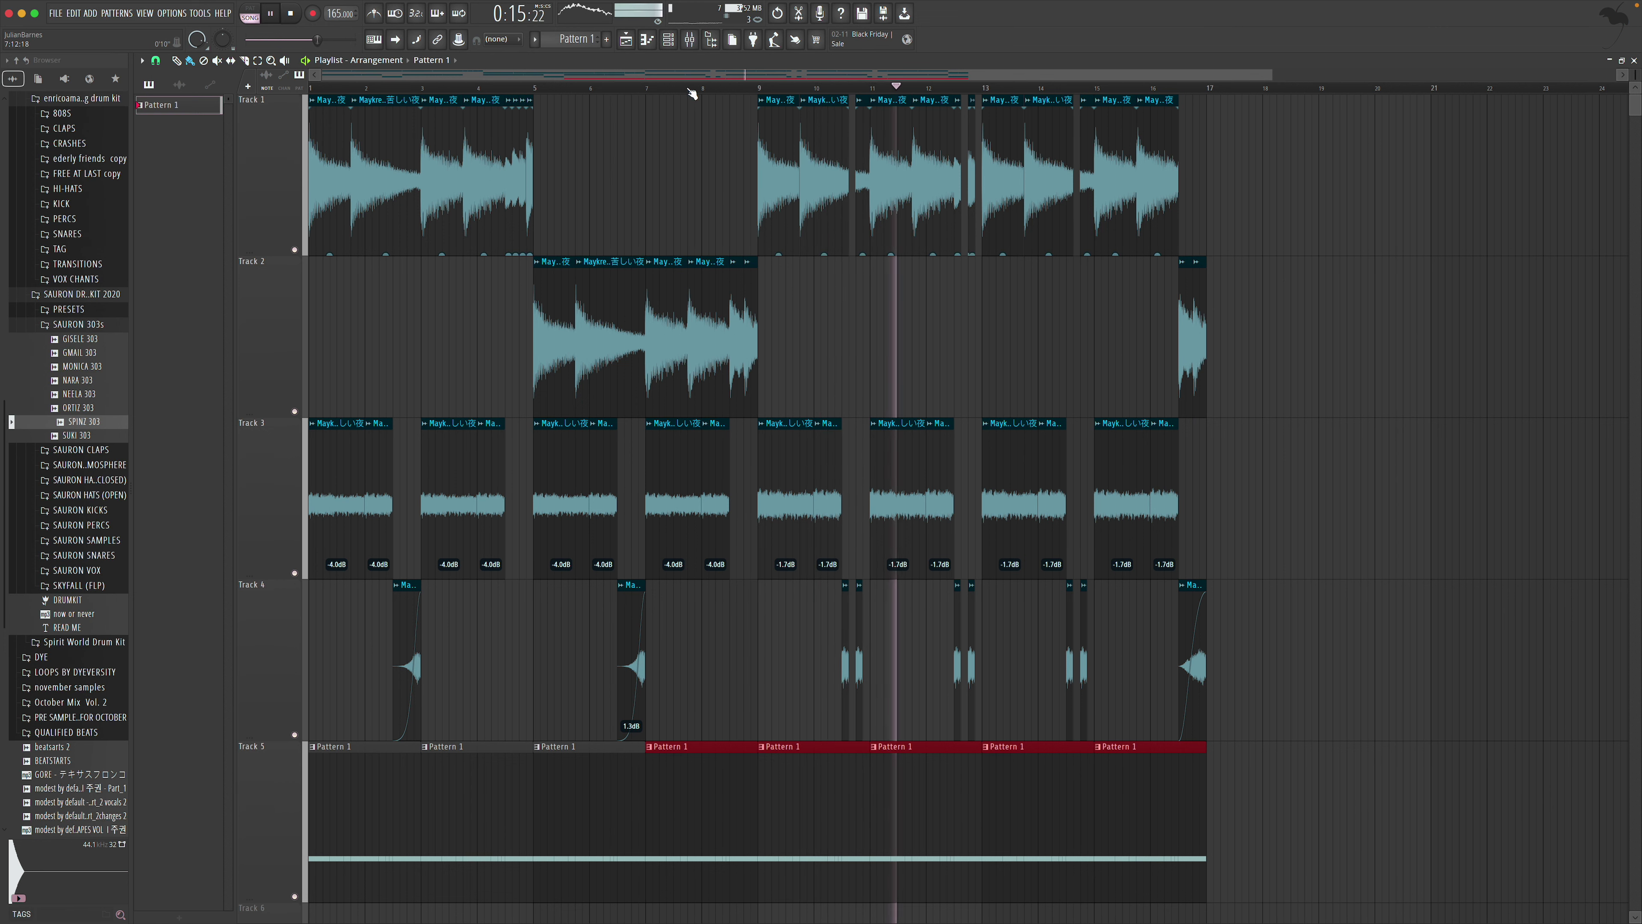
{"action": "key", "text": "F9"}
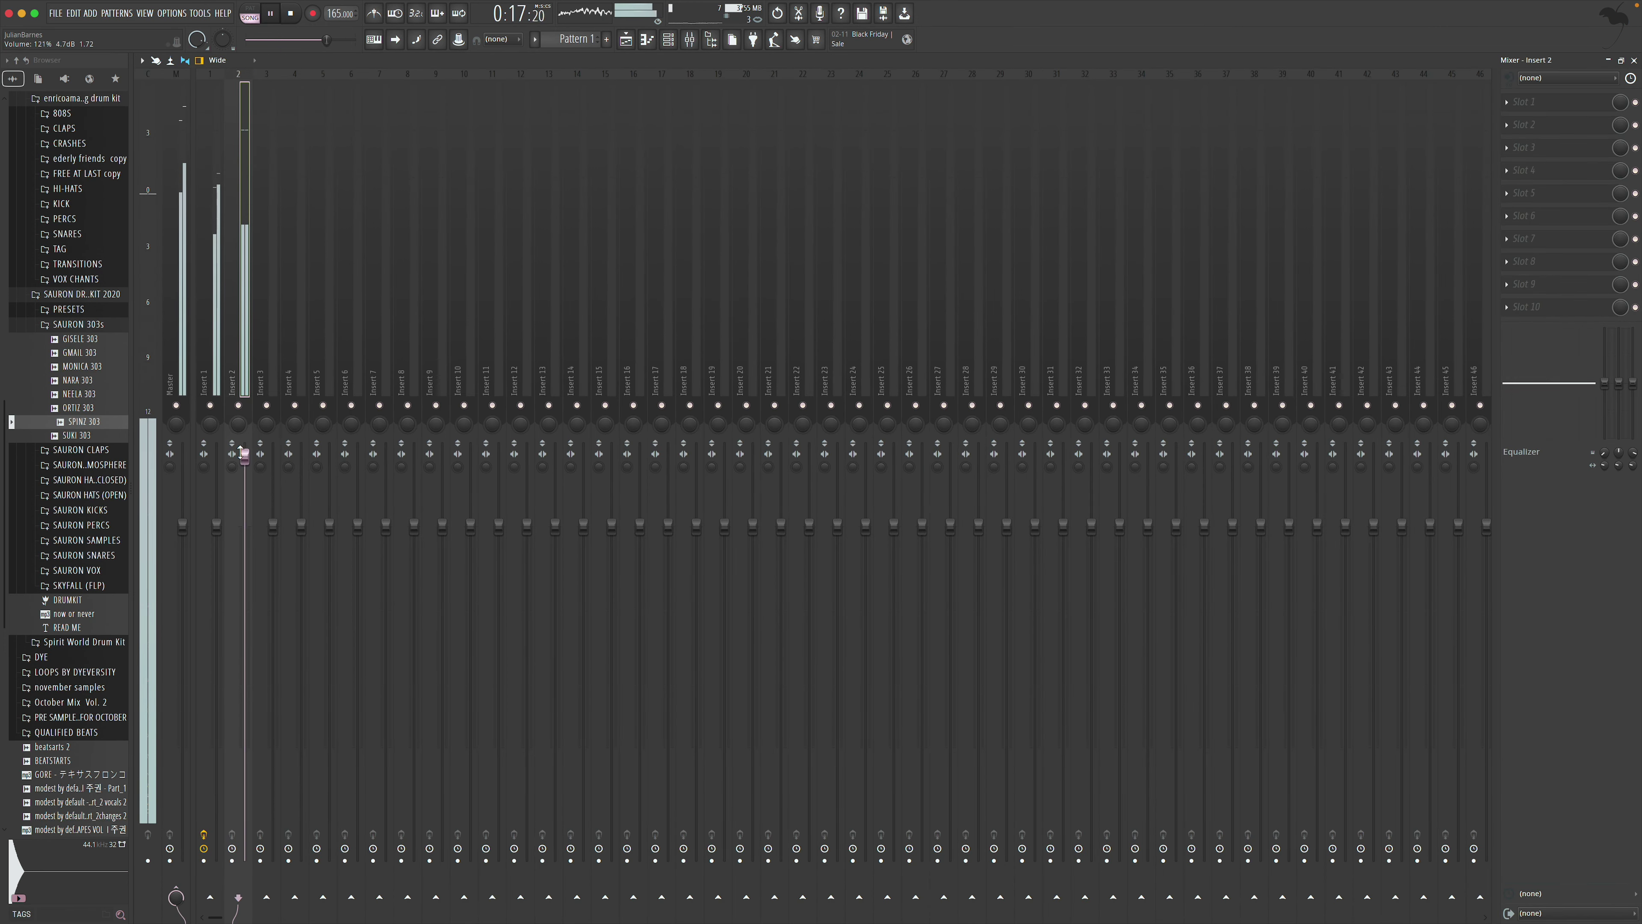
{"action": "left_click", "coordinate": [178, 444]}
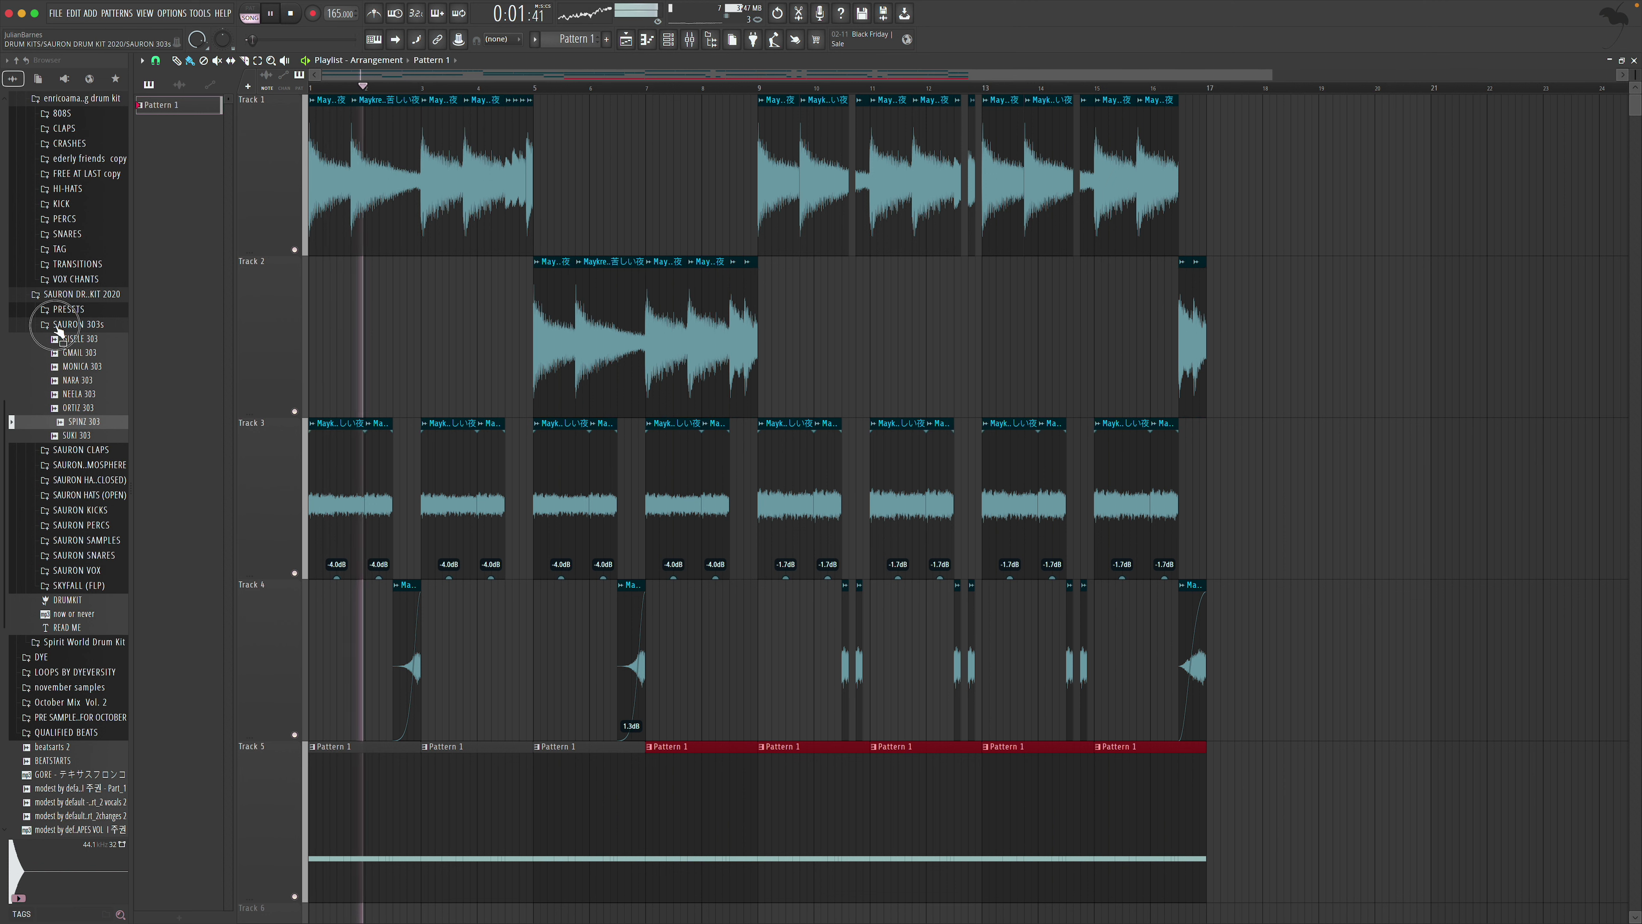
Stop playback and load the MAIN sample from the SAURON SNARES folder into a new channel
{"action": "left_click", "coordinate": [77, 324]}
{"action": "key", "text": "space"}
{"action": "left_click", "coordinate": [94, 416]}
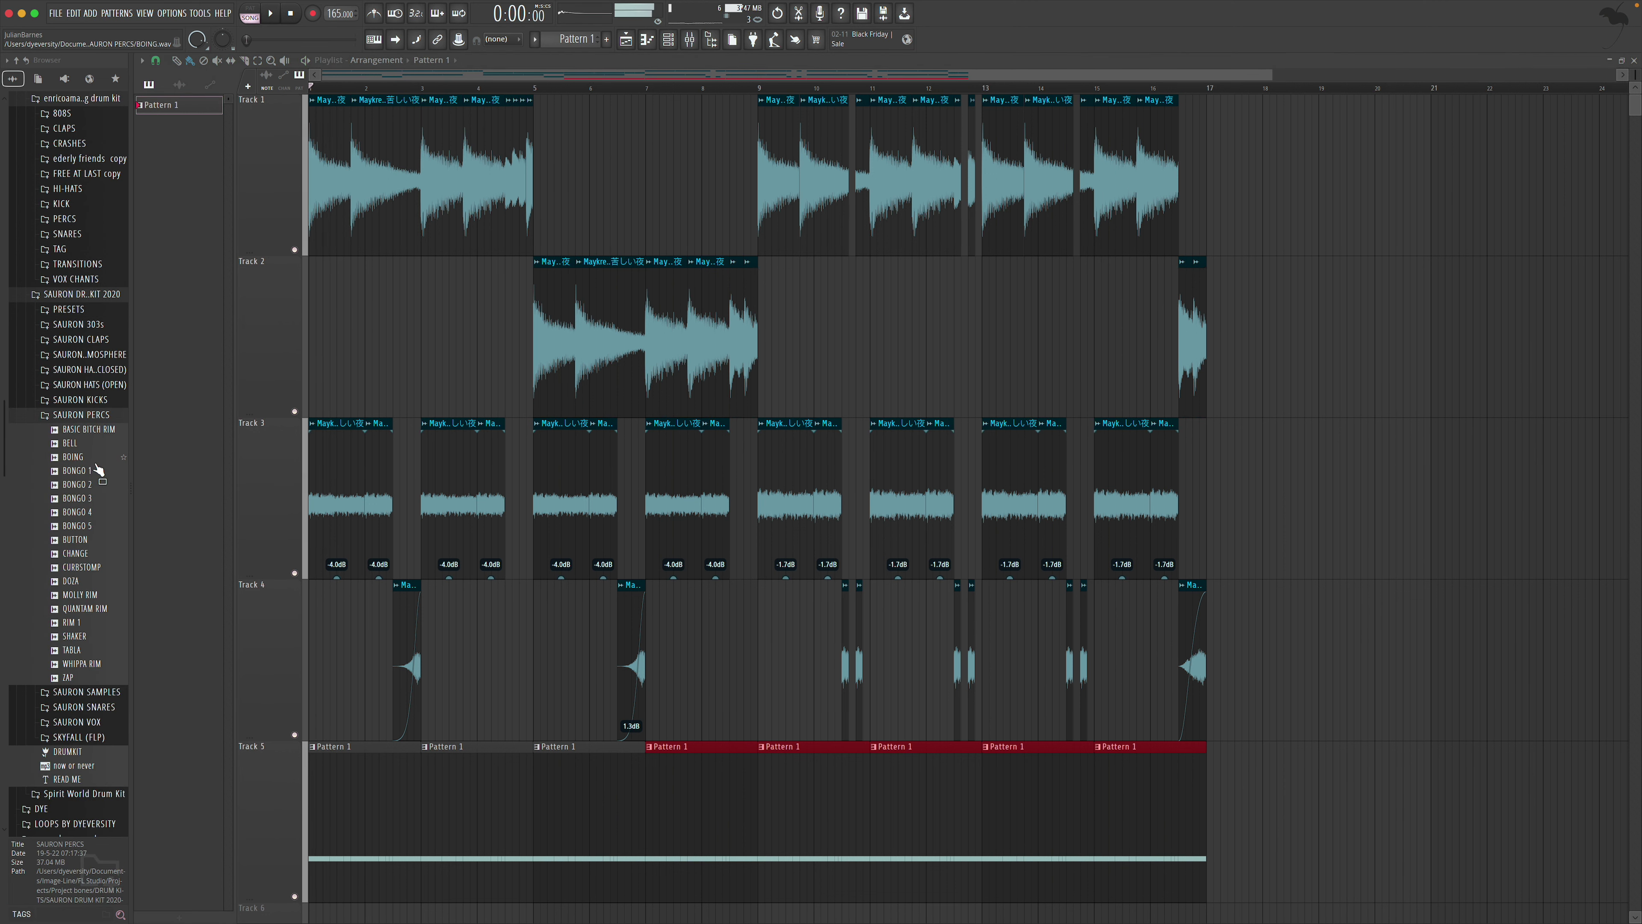
{"action": "left_click", "coordinate": [96, 415]}
{"action": "left_click", "coordinate": [84, 446]}
{"action": "left_click_drag", "start_coordinate": [81, 502], "coordinate": [516, 249]}
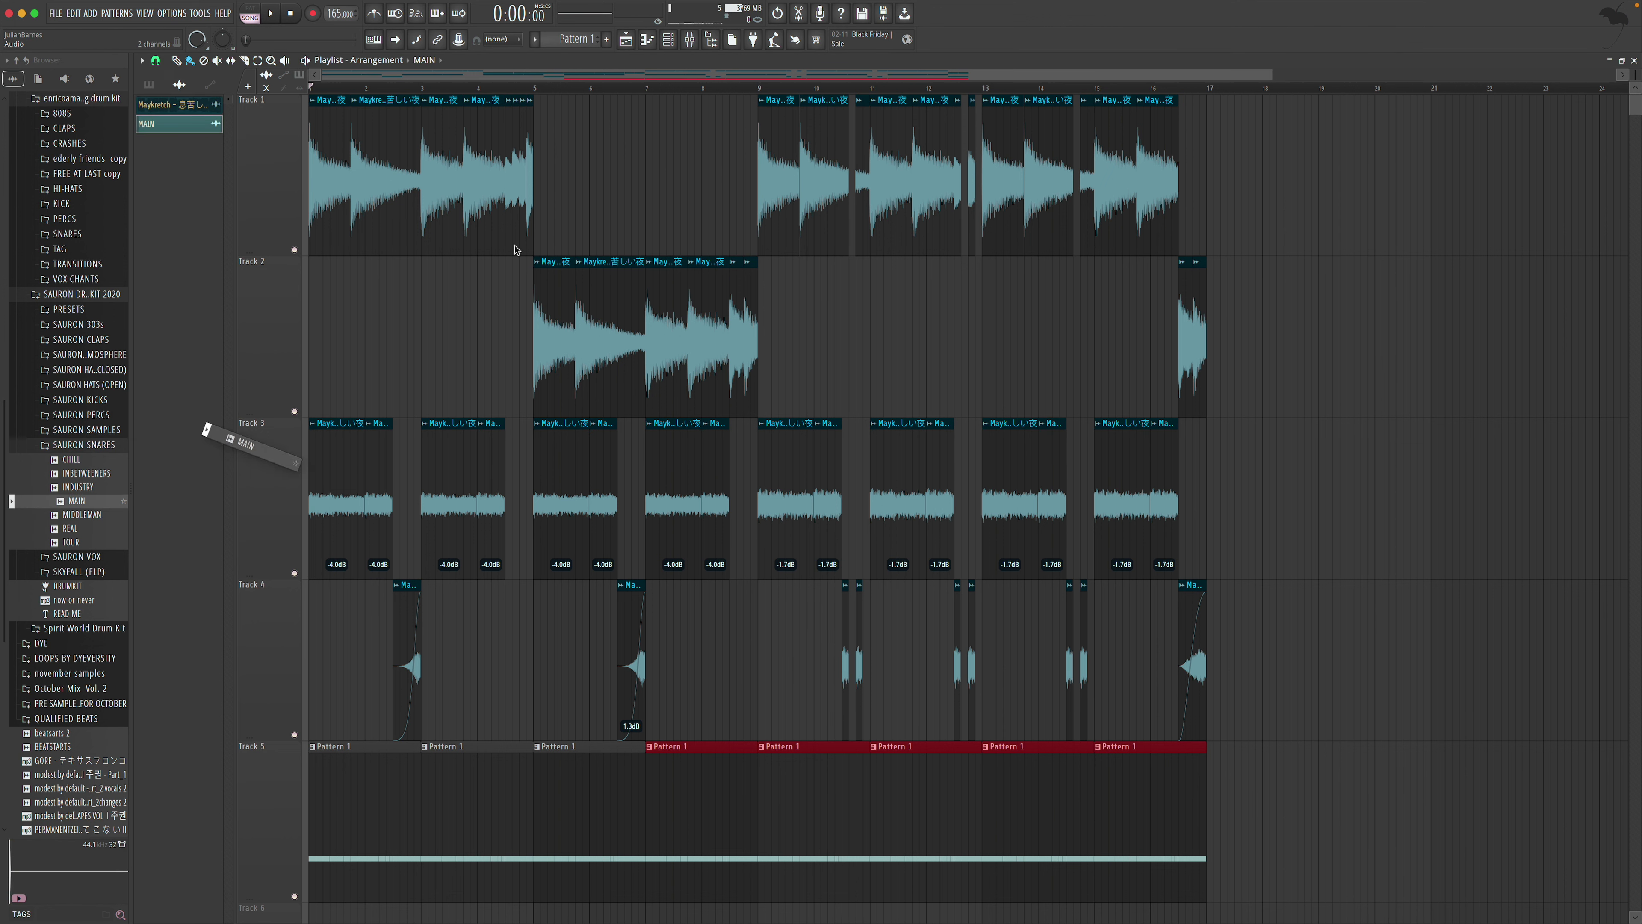
Create Pattern 2, place it at bar 1 on track 6, and open the MAIN snare's piano roll
{"action": "left_click", "coordinate": [606, 45]}
{"action": "scroll", "coordinate": [485, 237], "scroll_direction": "down", "scroll_amount": 2}
{"action": "left_click_drag", "start_coordinate": [197, 125], "coordinate": [417, 750]}
{"action": "left_click", "coordinate": [336, 699]}
{"action": "right_click", "coordinate": [425, 778]}
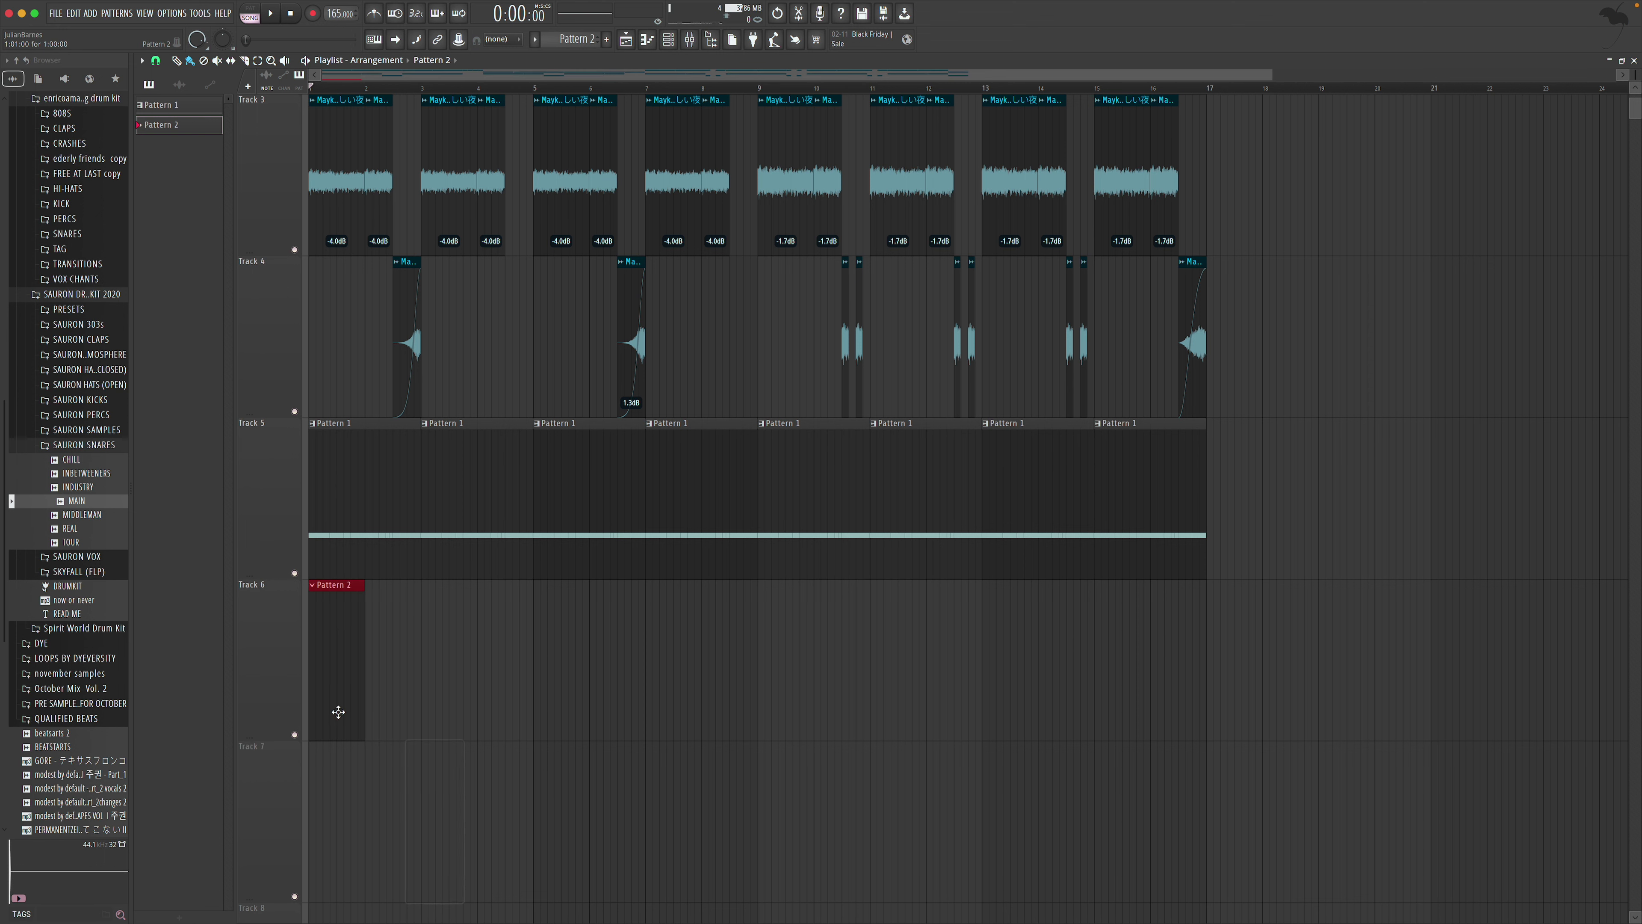
{"action": "double_click", "coordinate": [329, 706]}
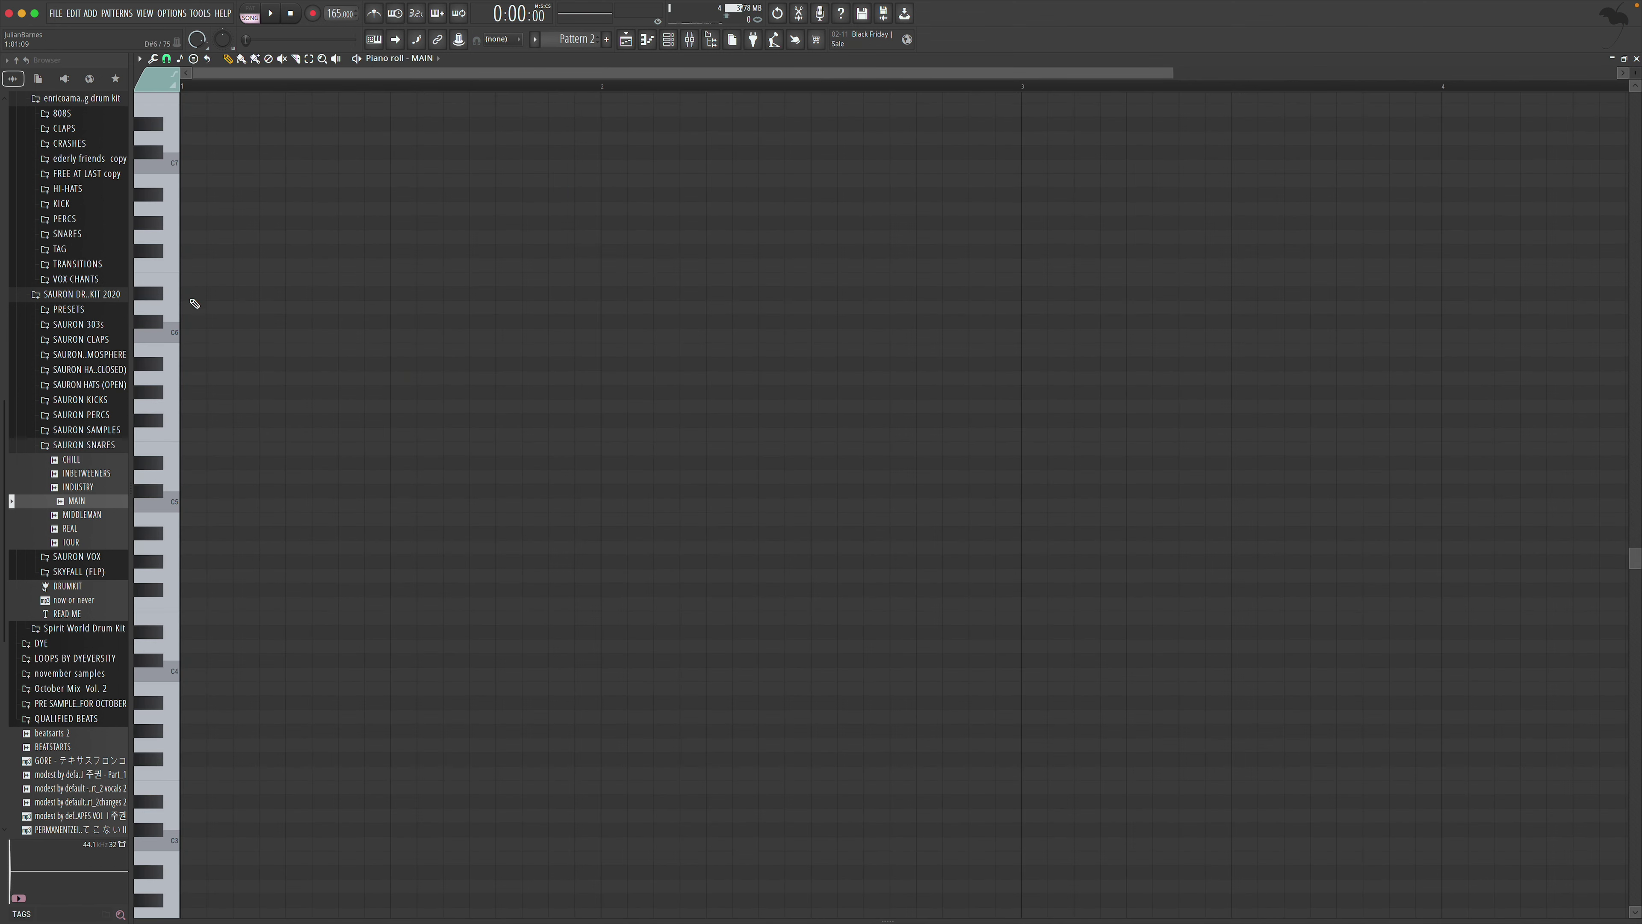
Place G5 snare notes at 1:09 for eight steps and at 2:03 and 2:09 for six steps each
{"action": "key", "text": "space"}
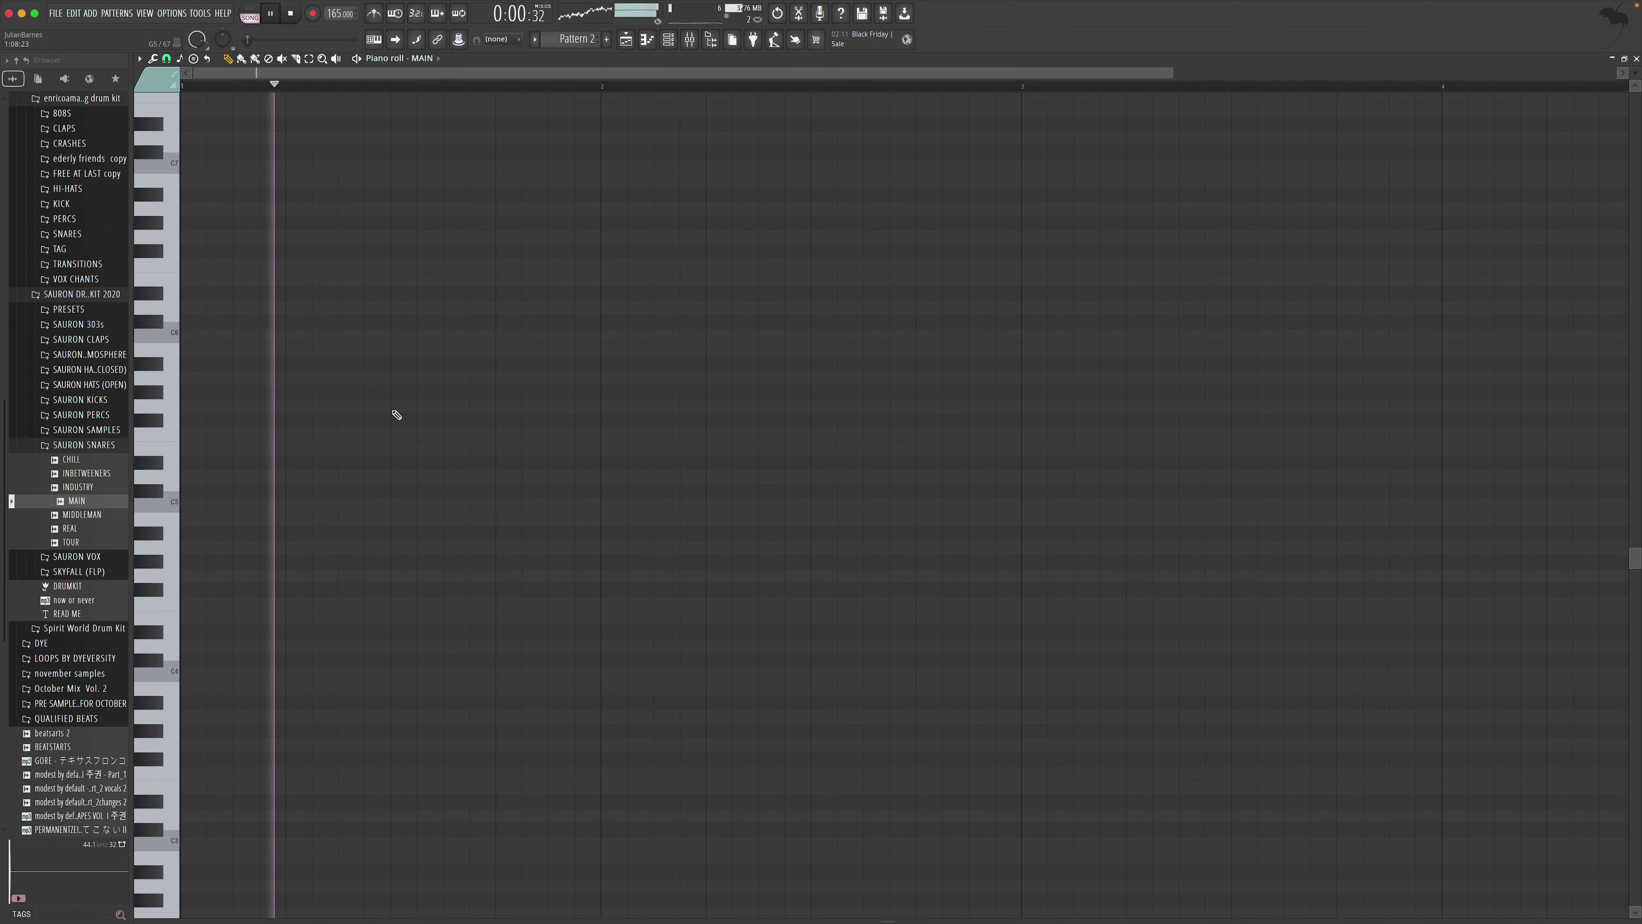
{"action": "left_click_drag", "start_coordinate": [392, 407], "coordinate": [598, 409]}
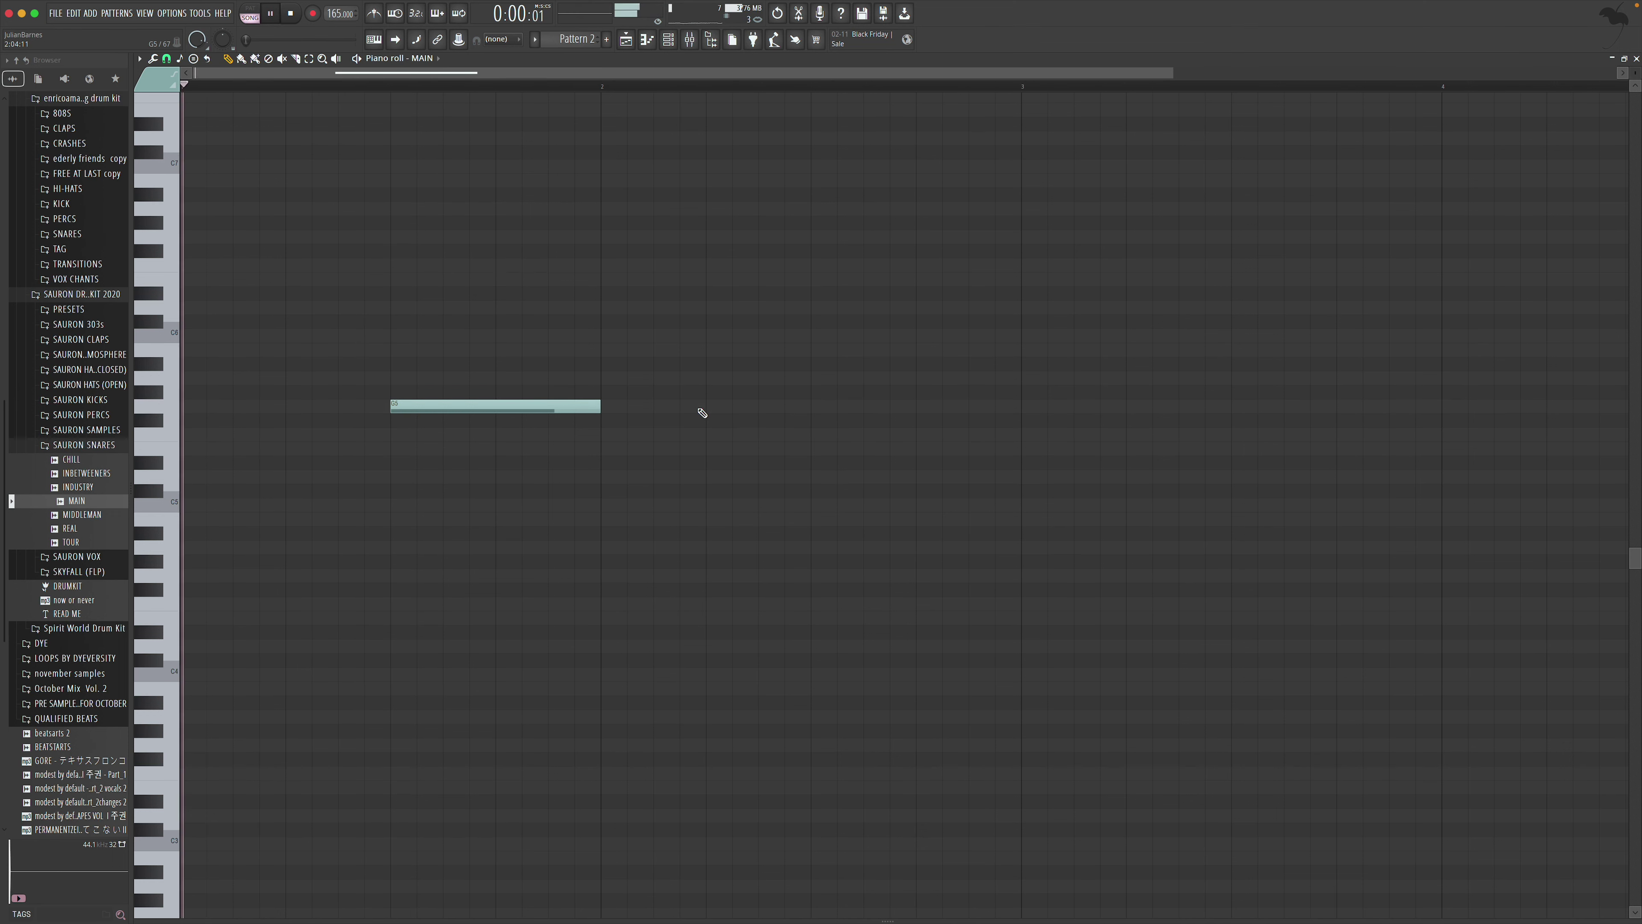
{"action": "left_click", "coordinate": [669, 412]}
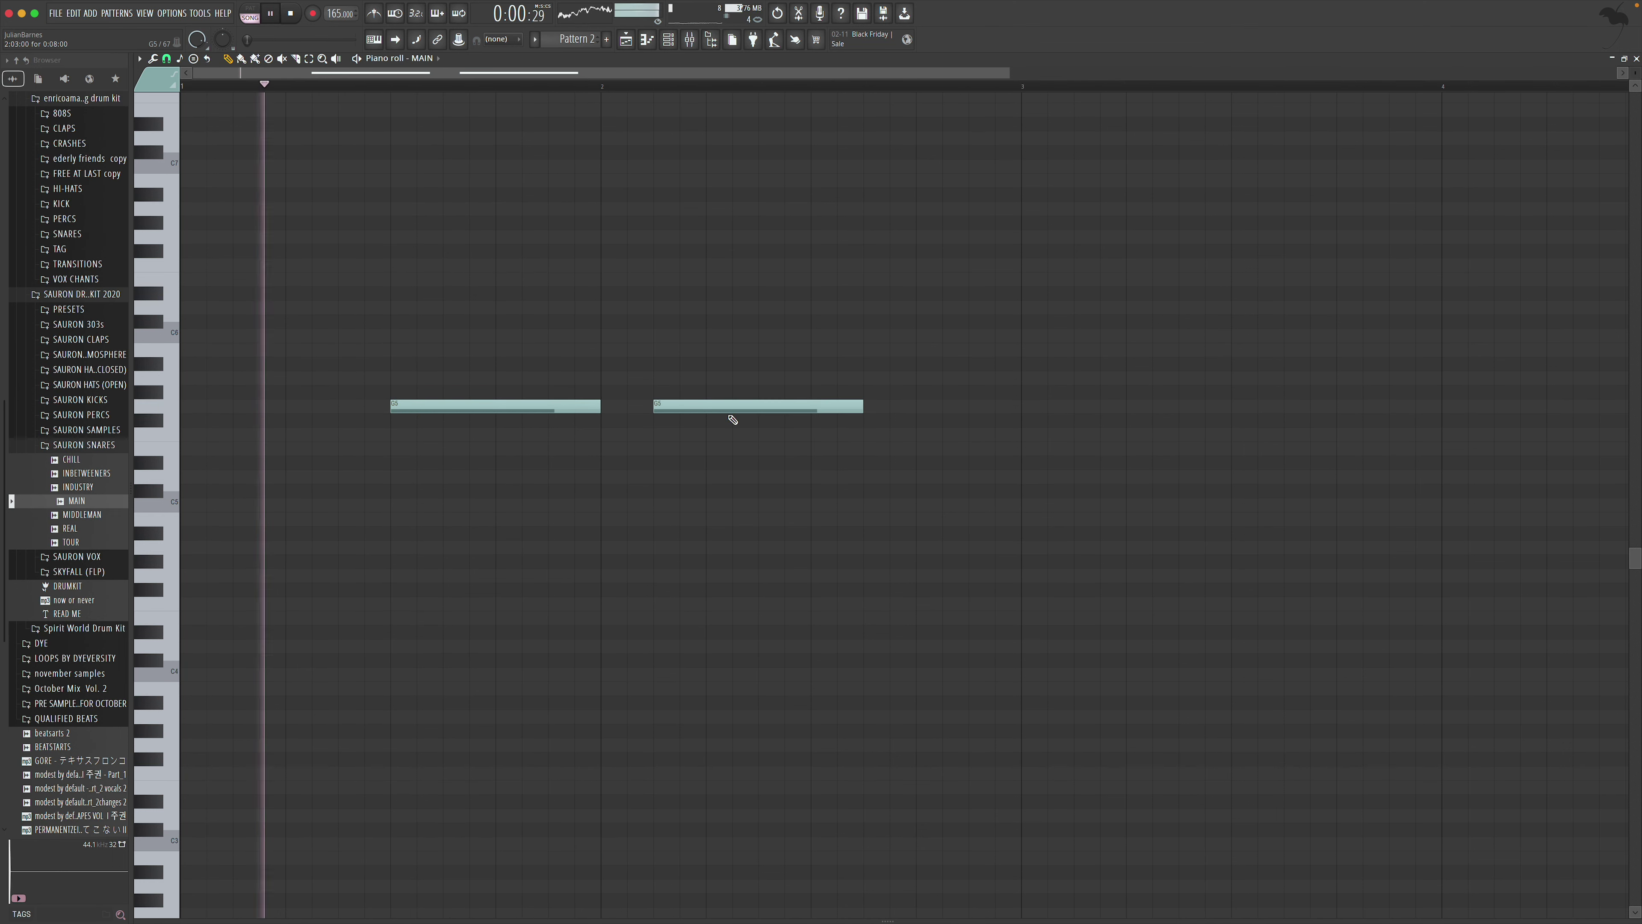
{"action": "left_click_drag", "start_coordinate": [863, 411], "coordinate": [811, 411]}
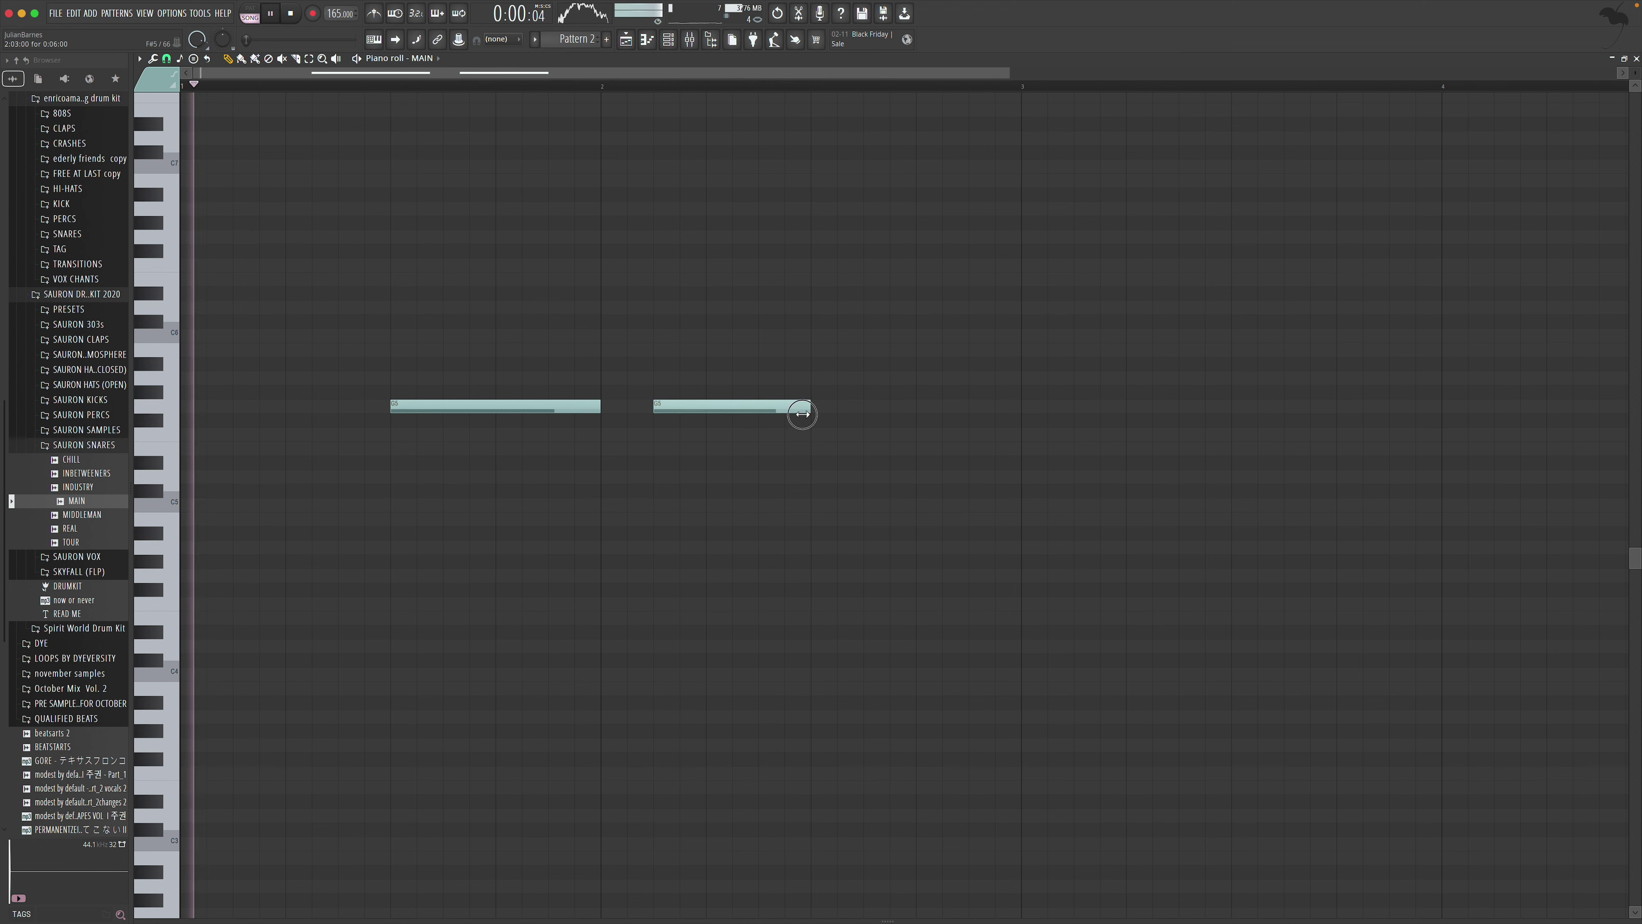
{"action": "left_click", "coordinate": [816, 408]}
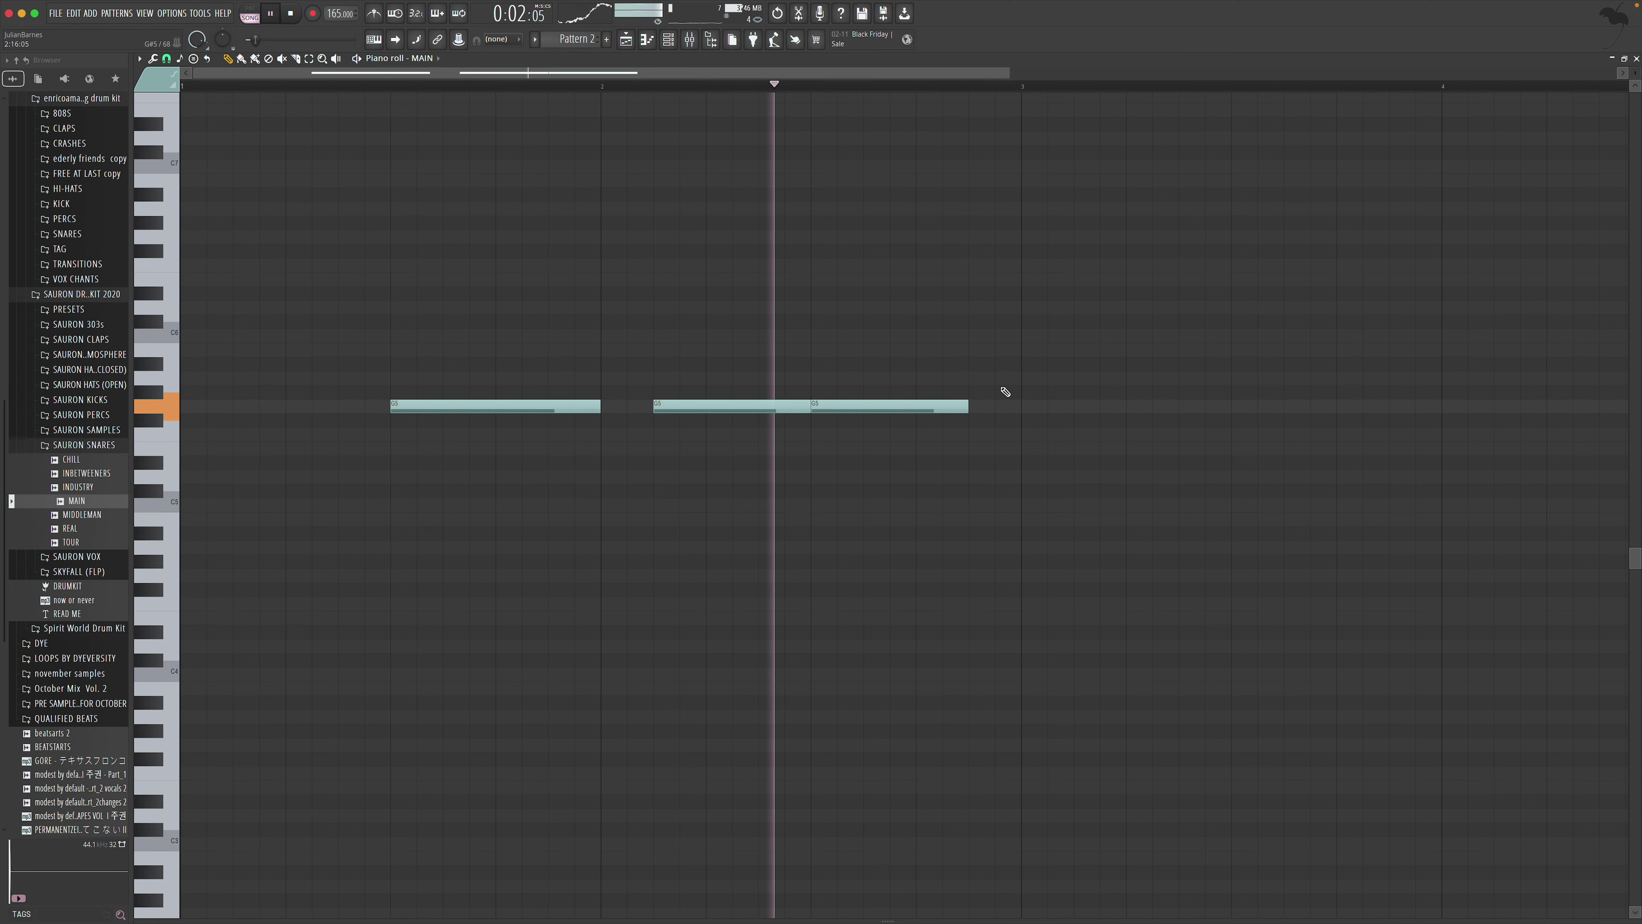
Repeat Pattern 2 along track 6 through bar 16 during playback and open the channel rack
{"action": "key", "text": "space"}
{"action": "left_click", "coordinate": [1636, 59]}
{"action": "key", "text": "space"}
{"action": "left_click_drag", "start_coordinate": [722, 639], "coordinate": [1136, 653]}
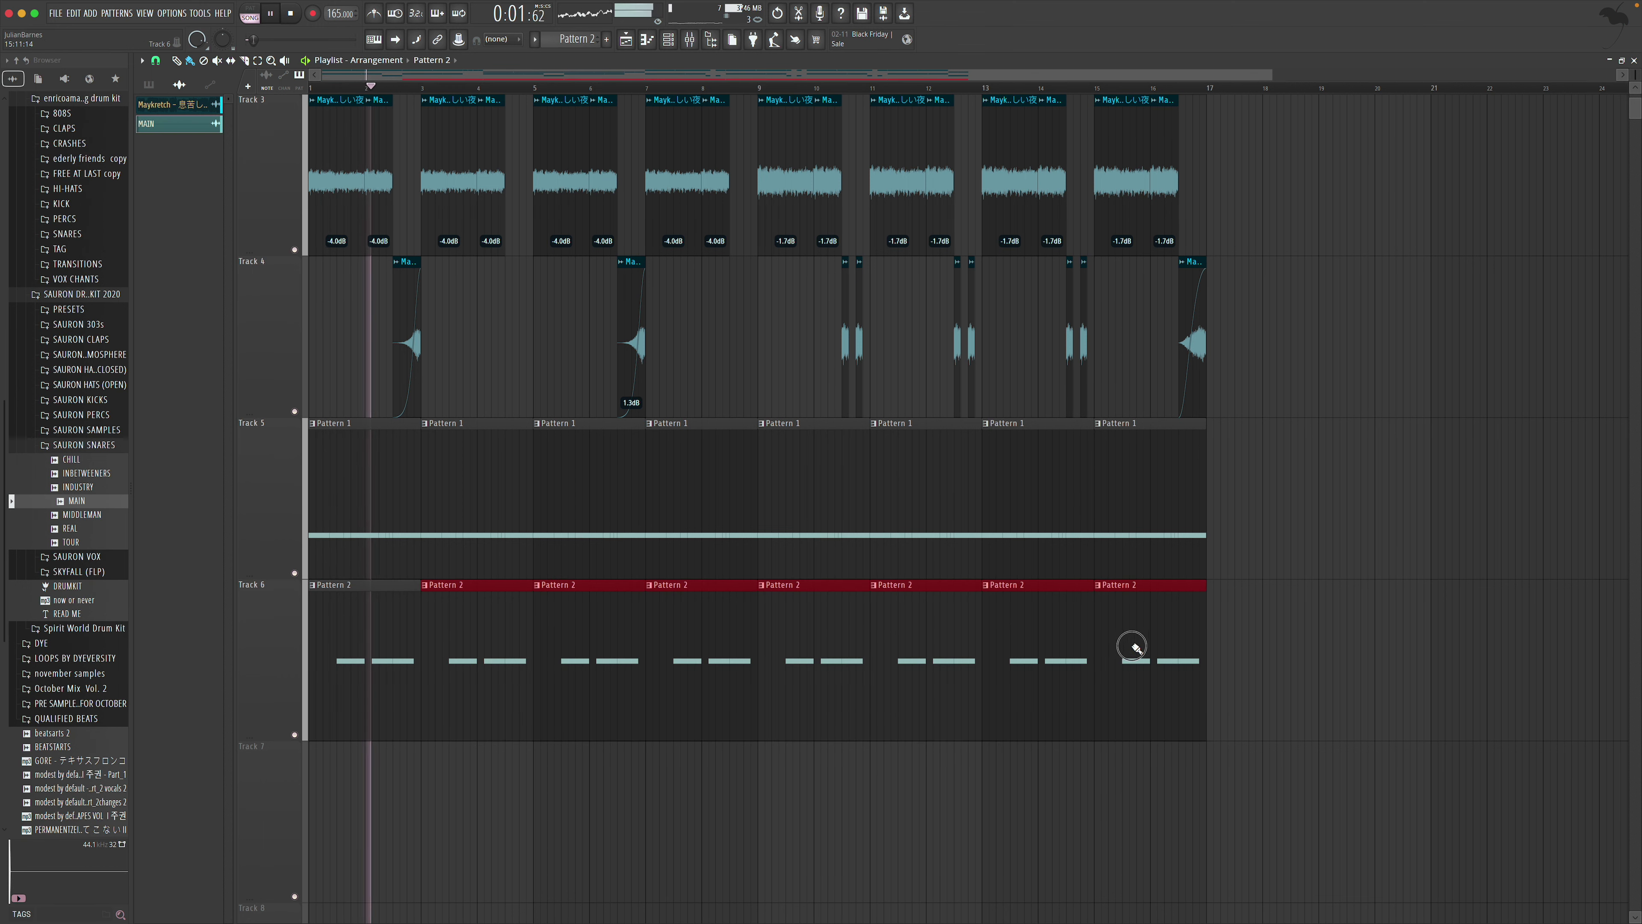
{"action": "left_click", "coordinate": [668, 40]}
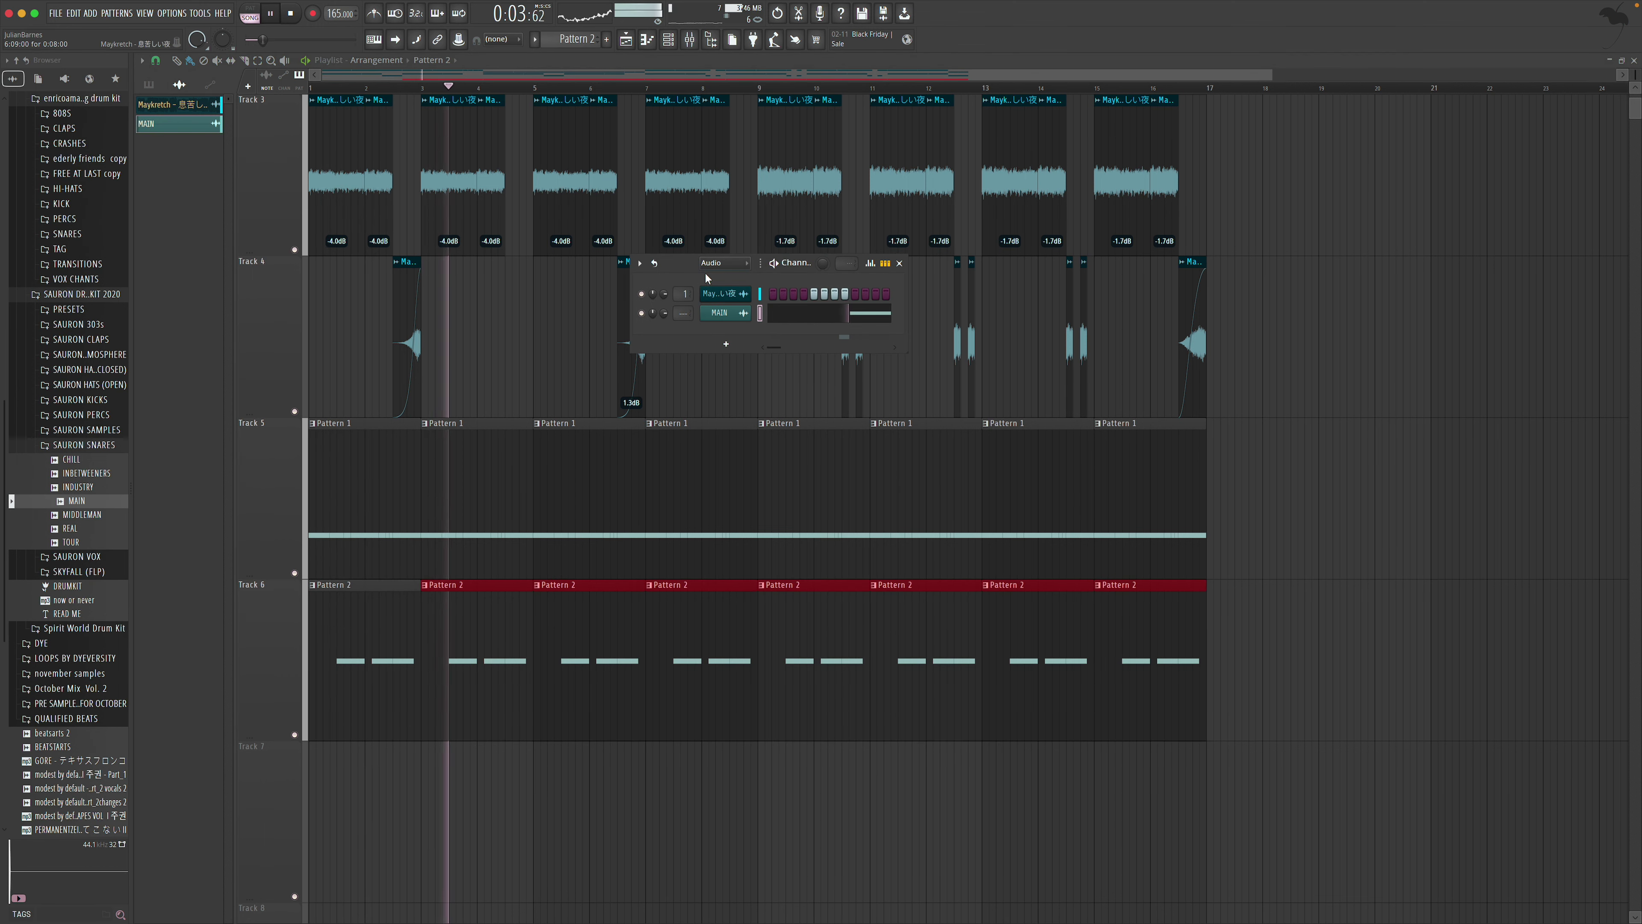
Show all channels in the channel rack, route the MAIN snare to mixer insert 3, and open the mixer
{"action": "left_click", "coordinate": [721, 263]}
{"action": "left_click", "coordinate": [717, 278]}
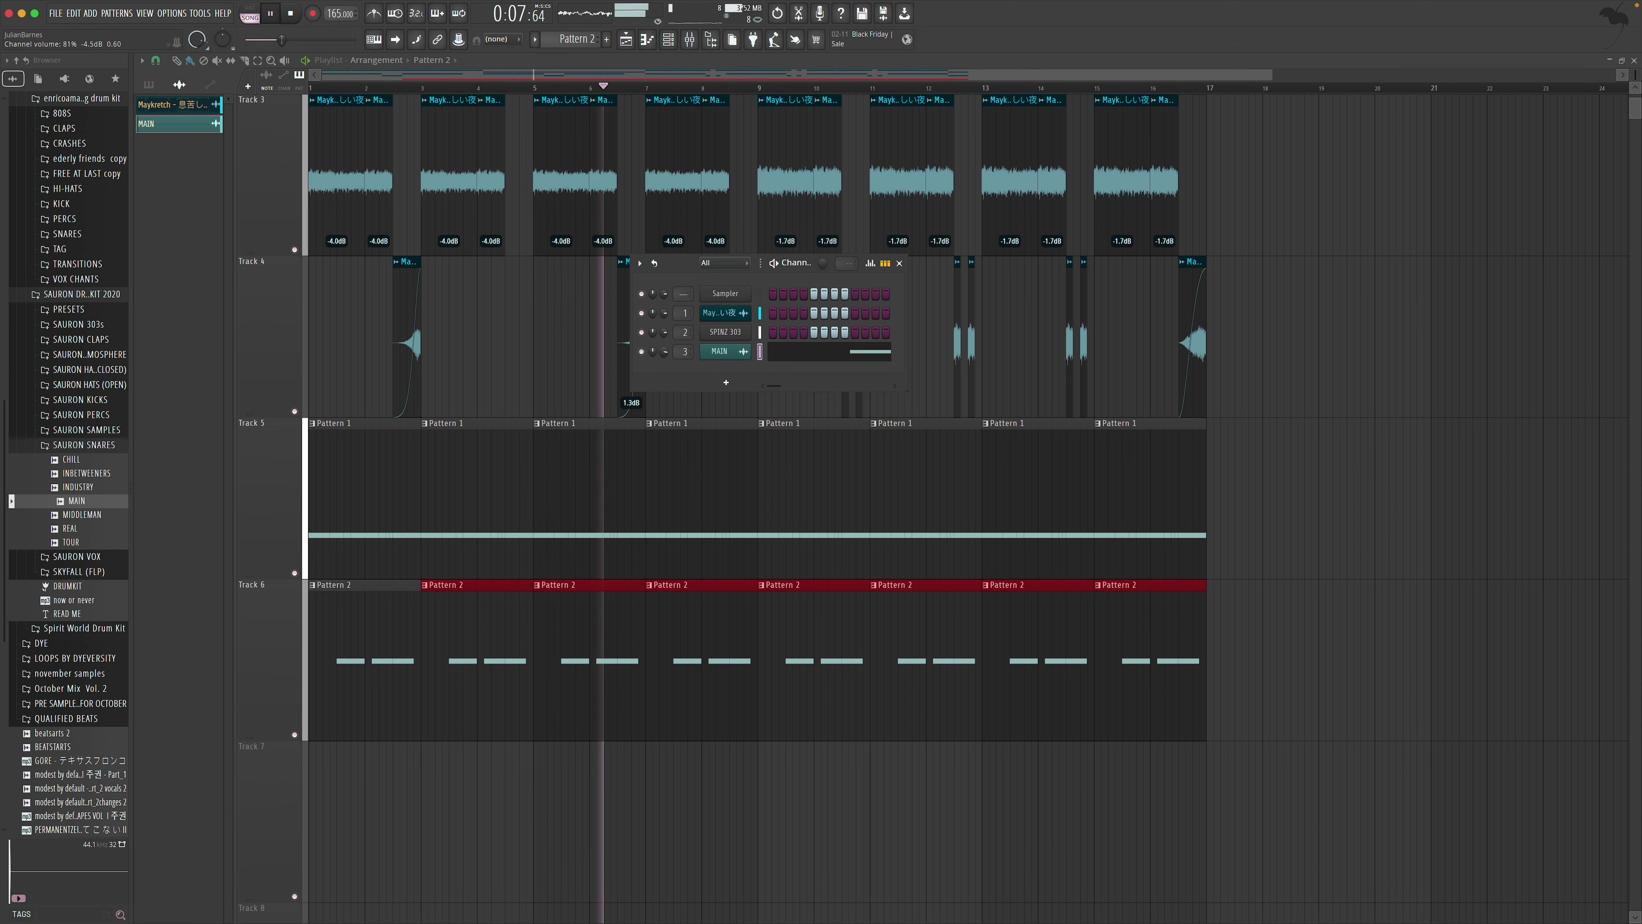
{"action": "left_click", "coordinate": [899, 264]}
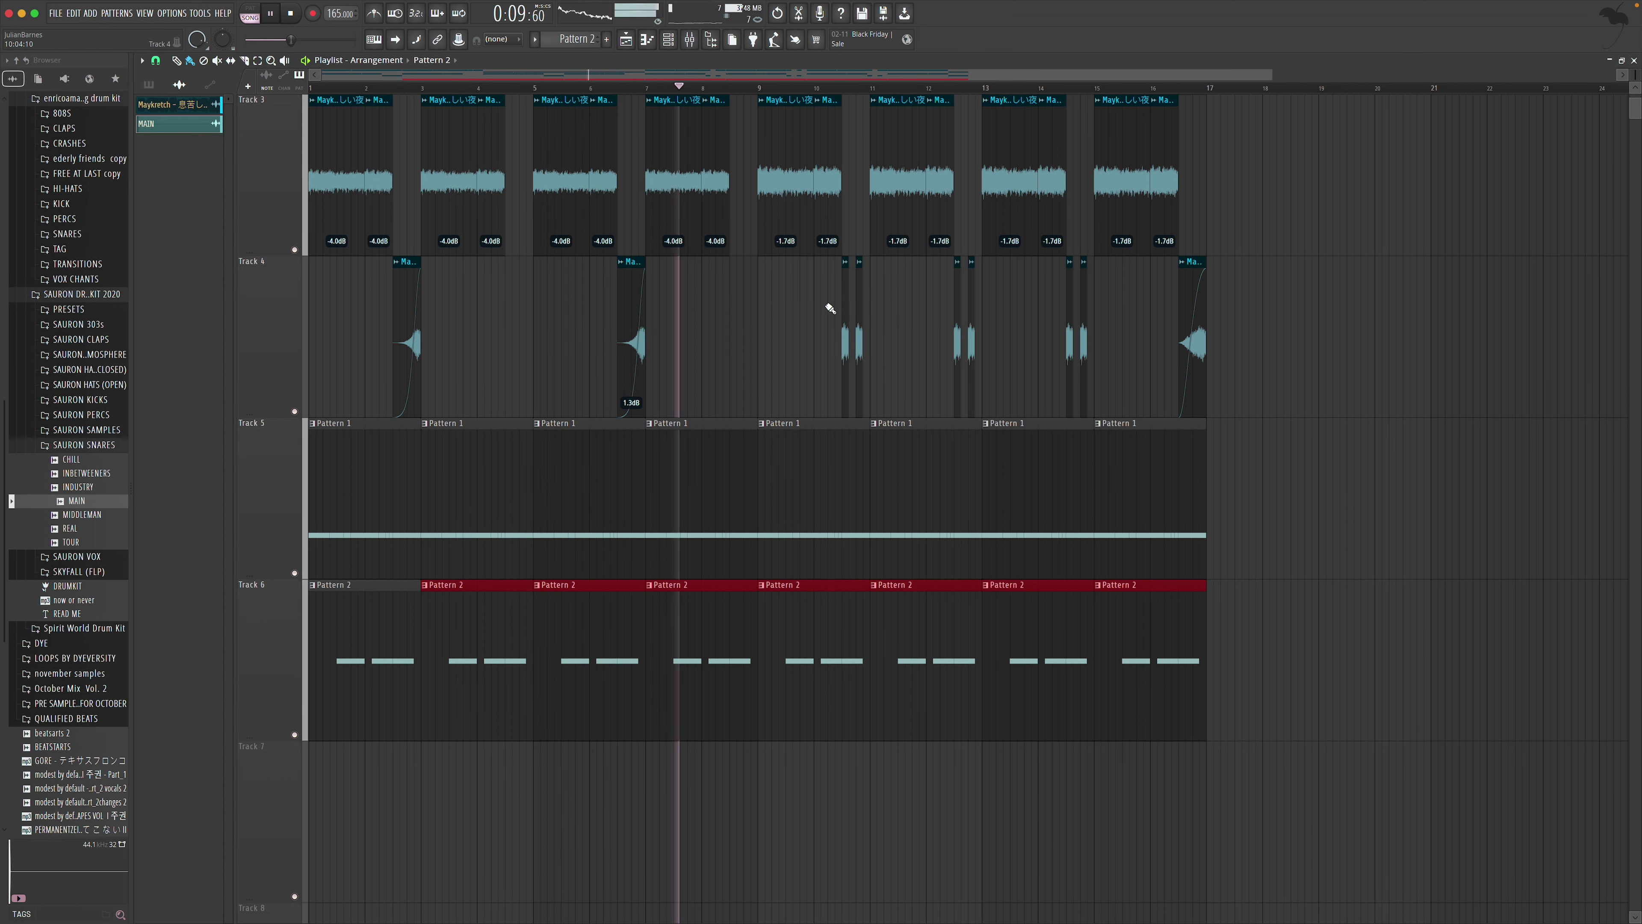
{"action": "key", "text": "F9"}
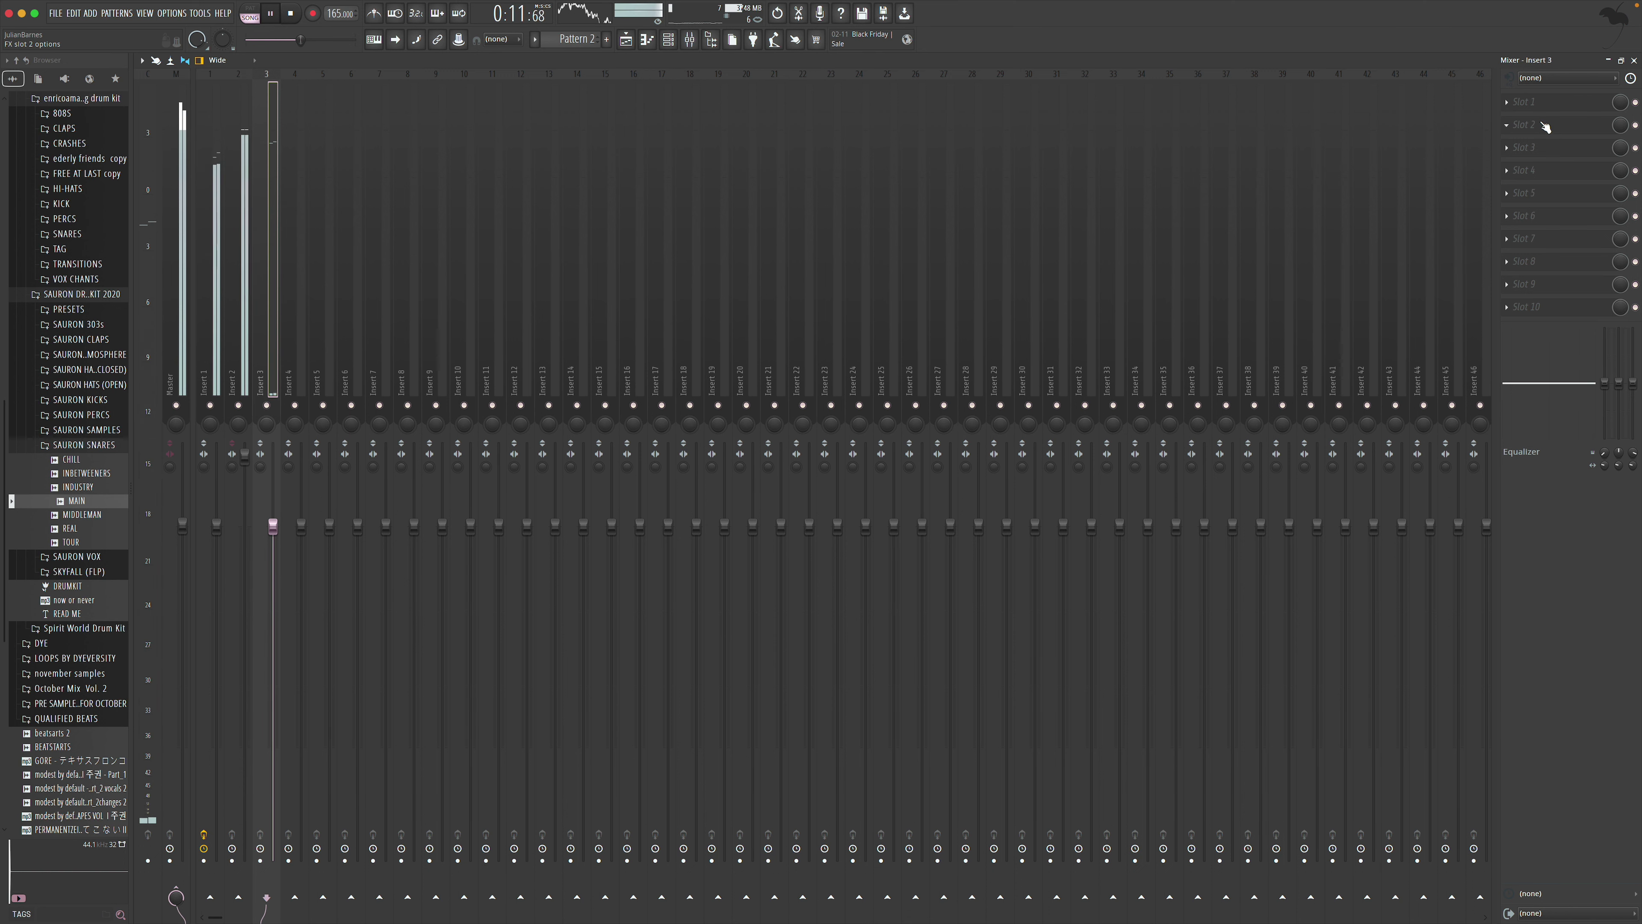
Load Fruity Fast Dist into the first effect slot of insert 3 and adjust its mix and post gain
{"action": "left_click", "coordinate": [1547, 130]}
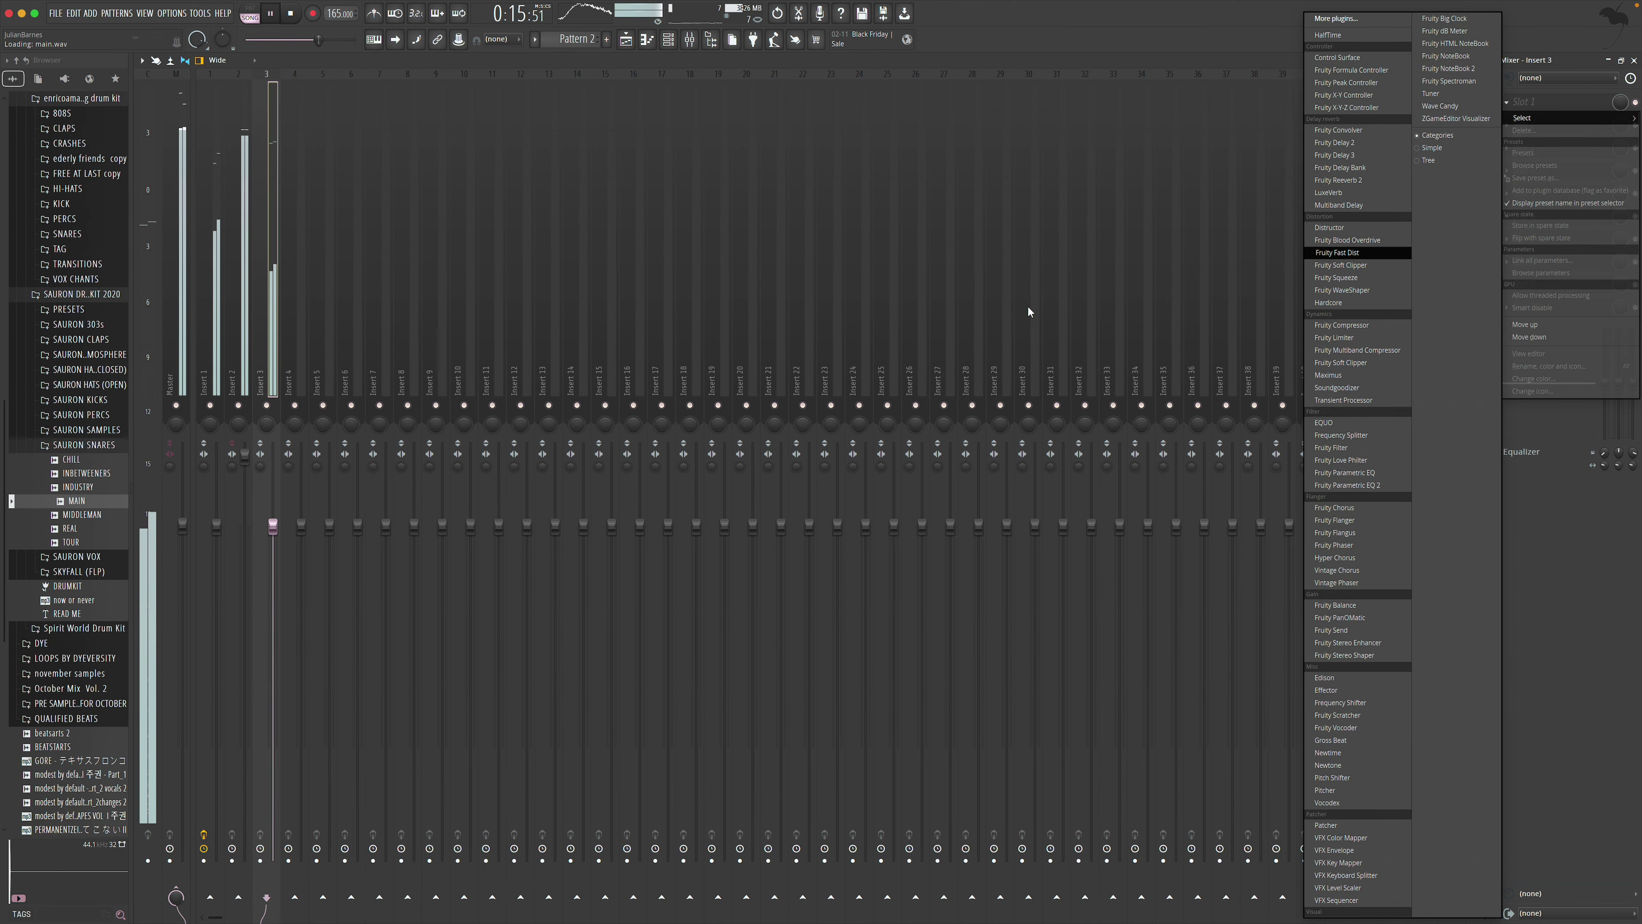
{"action": "left_click", "coordinate": [1356, 258]}
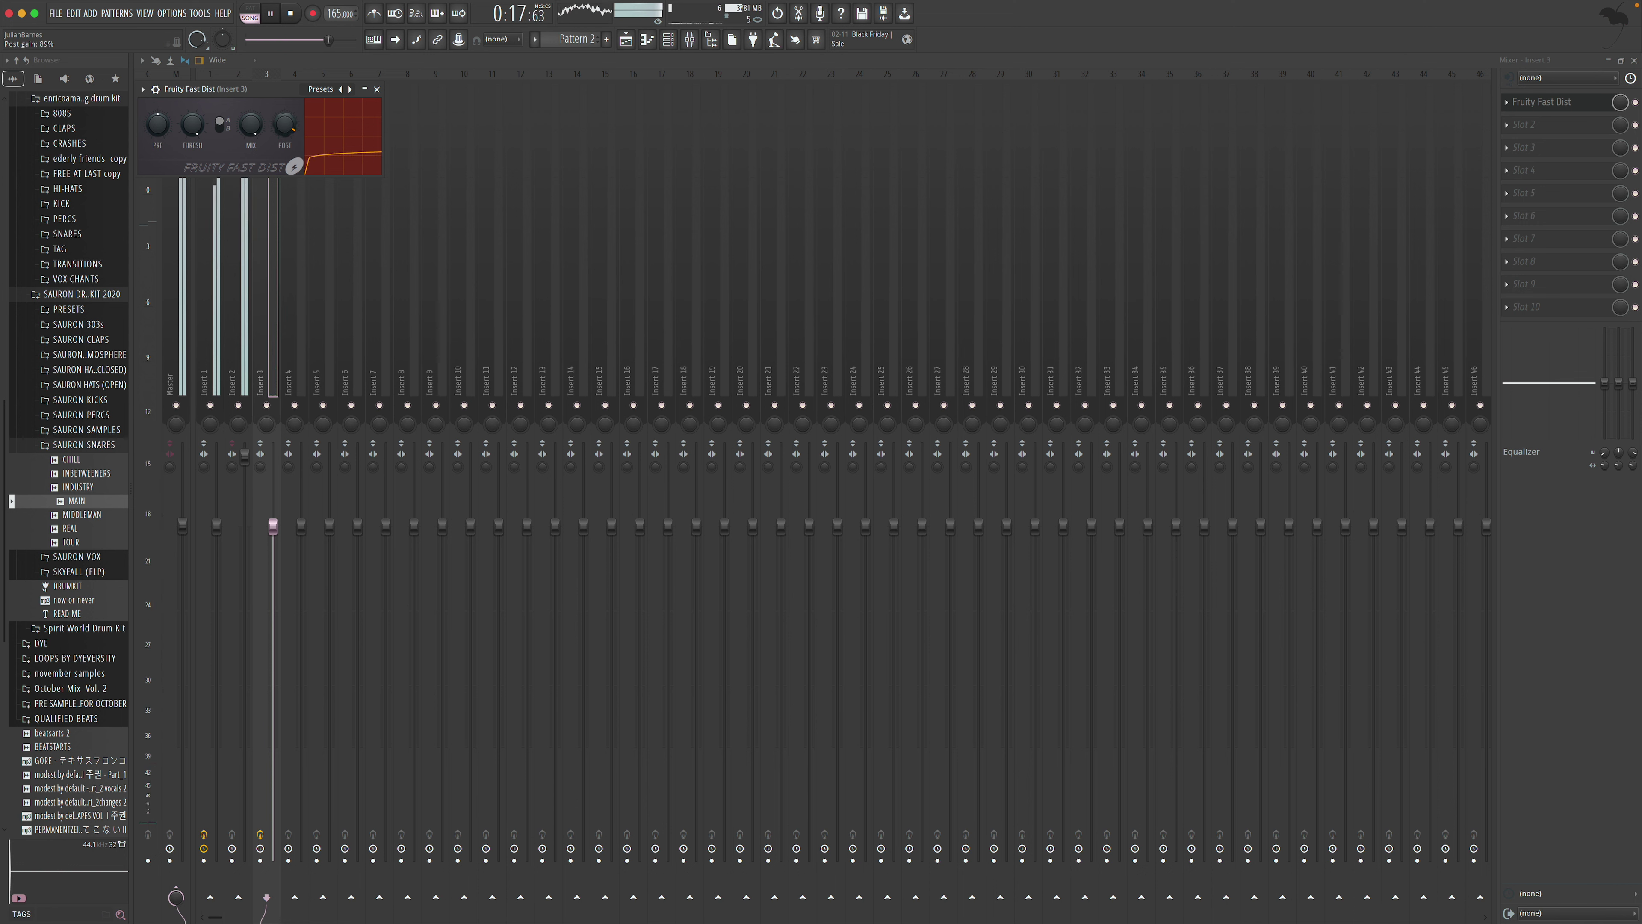
{"action": "left_click_drag", "start_coordinate": [251, 126], "coordinate": [251, 146]}
{"action": "left_click", "coordinate": [377, 90]}
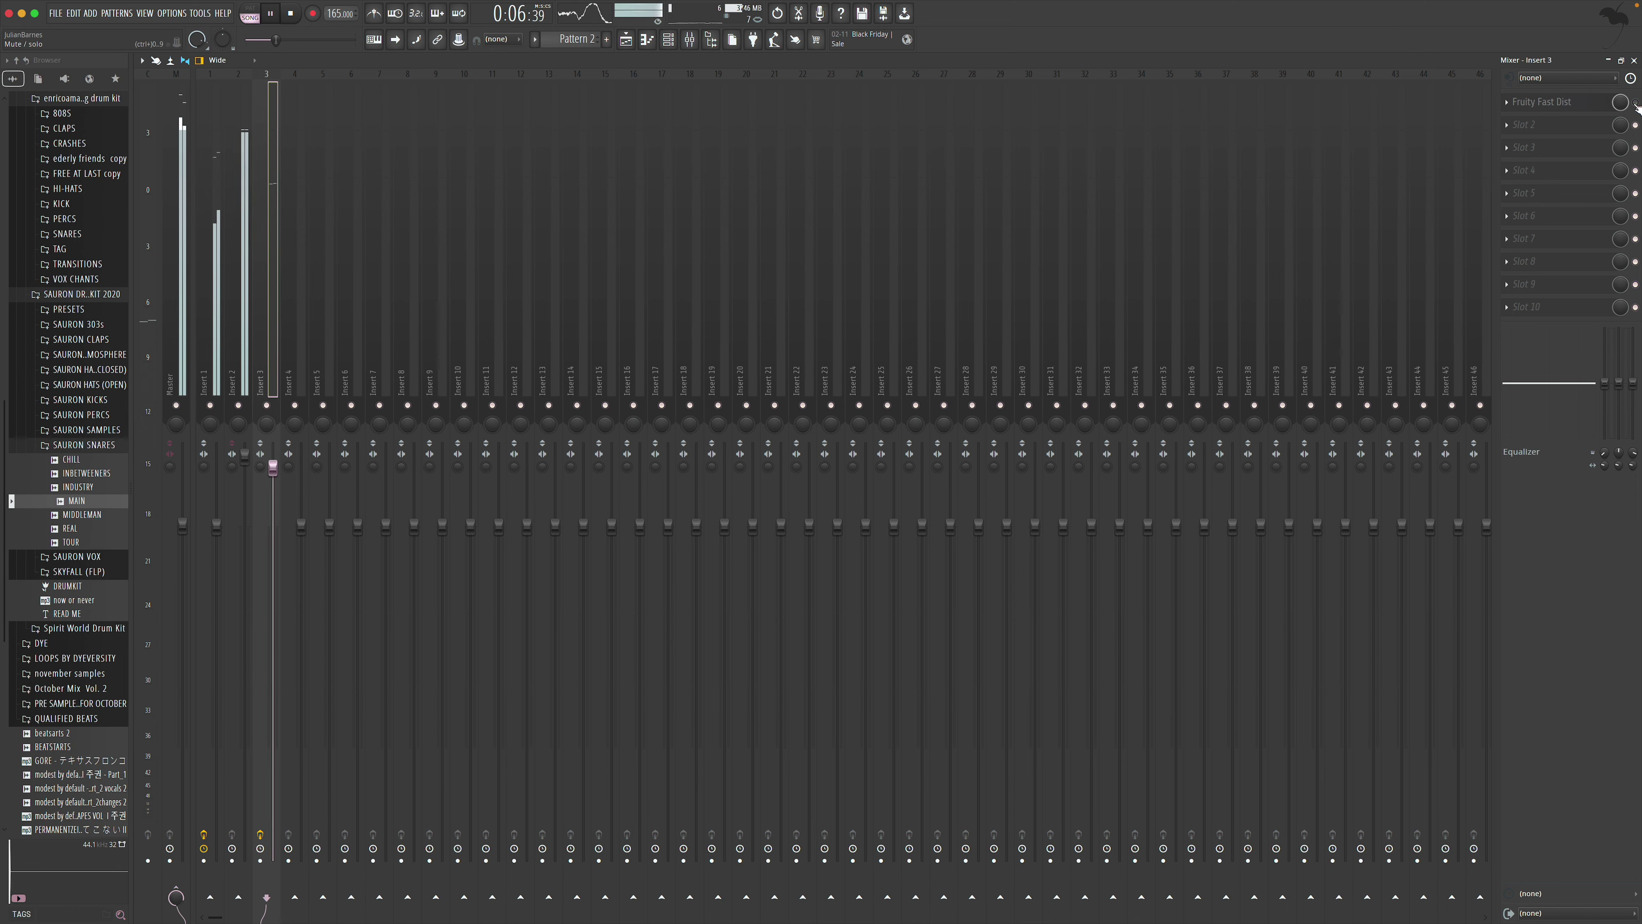
{"action": "left_click", "coordinate": [1578, 104]}
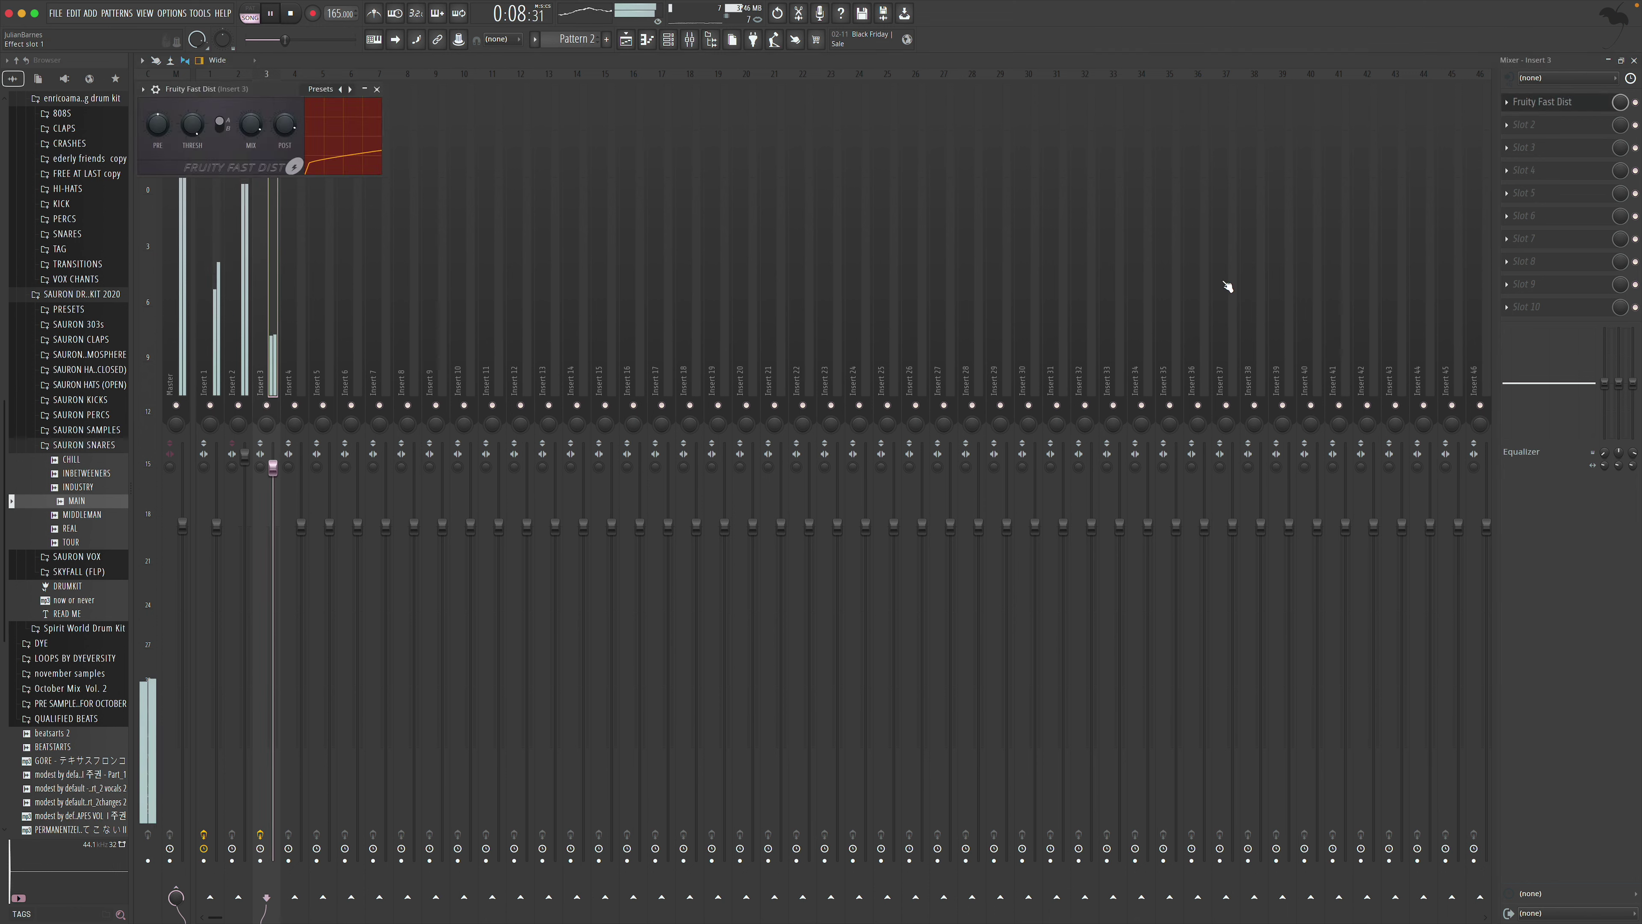
{"action": "left_click_drag", "start_coordinate": [249, 134], "coordinate": [250, 181]}
{"action": "left_click_drag", "start_coordinate": [275, 126], "coordinate": [275, 145]}
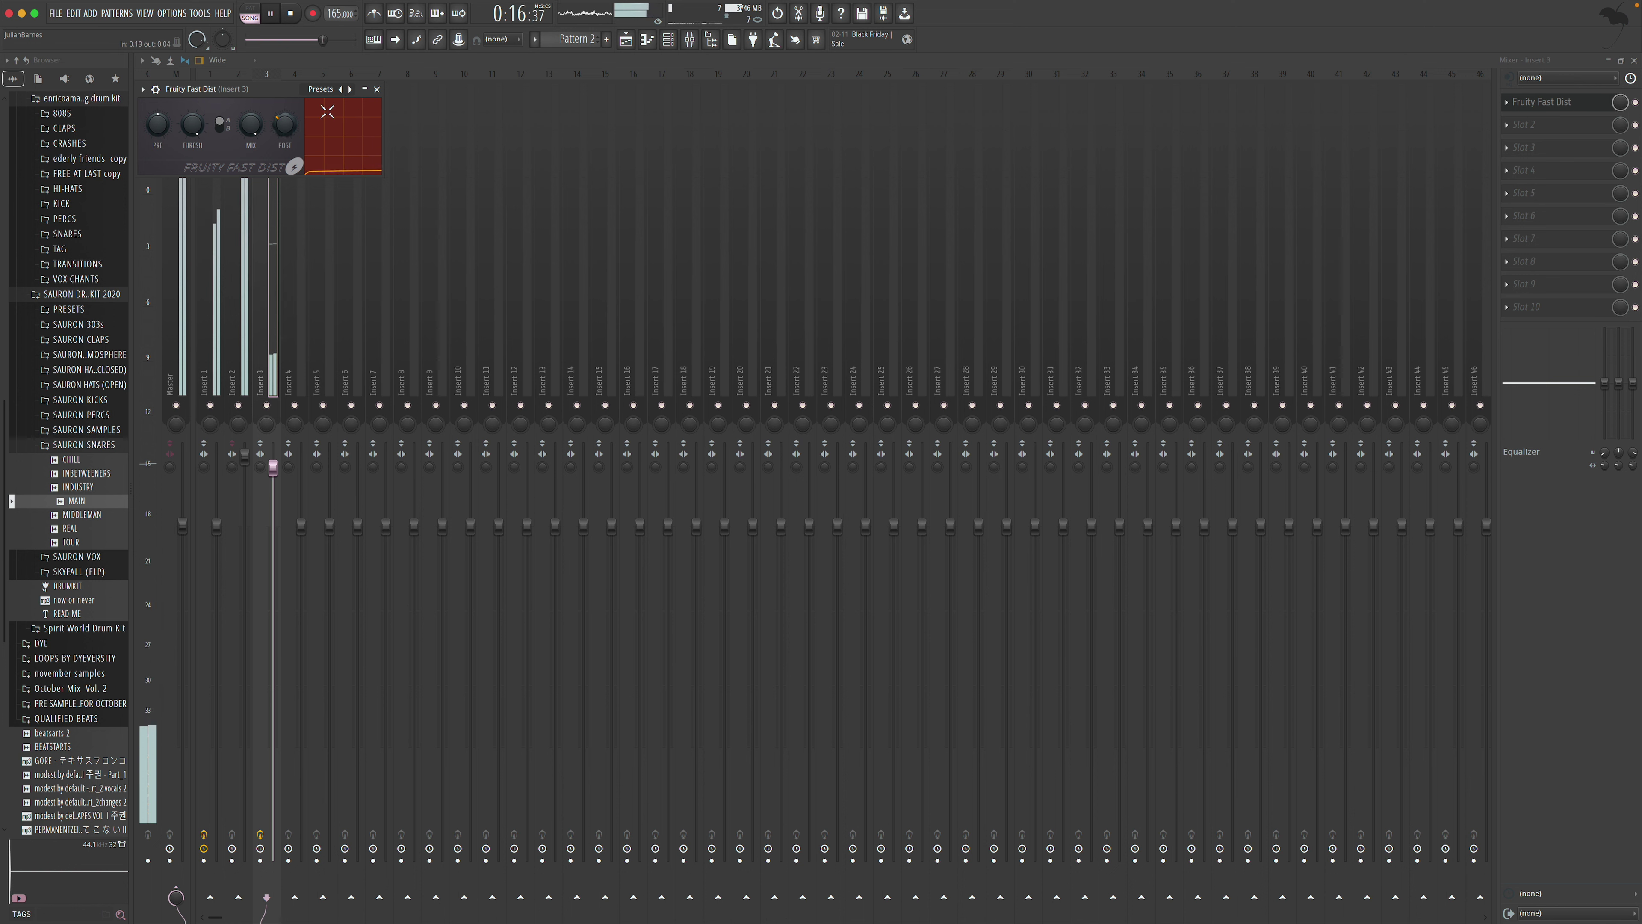
{"action": "left_click", "coordinate": [376, 90]}
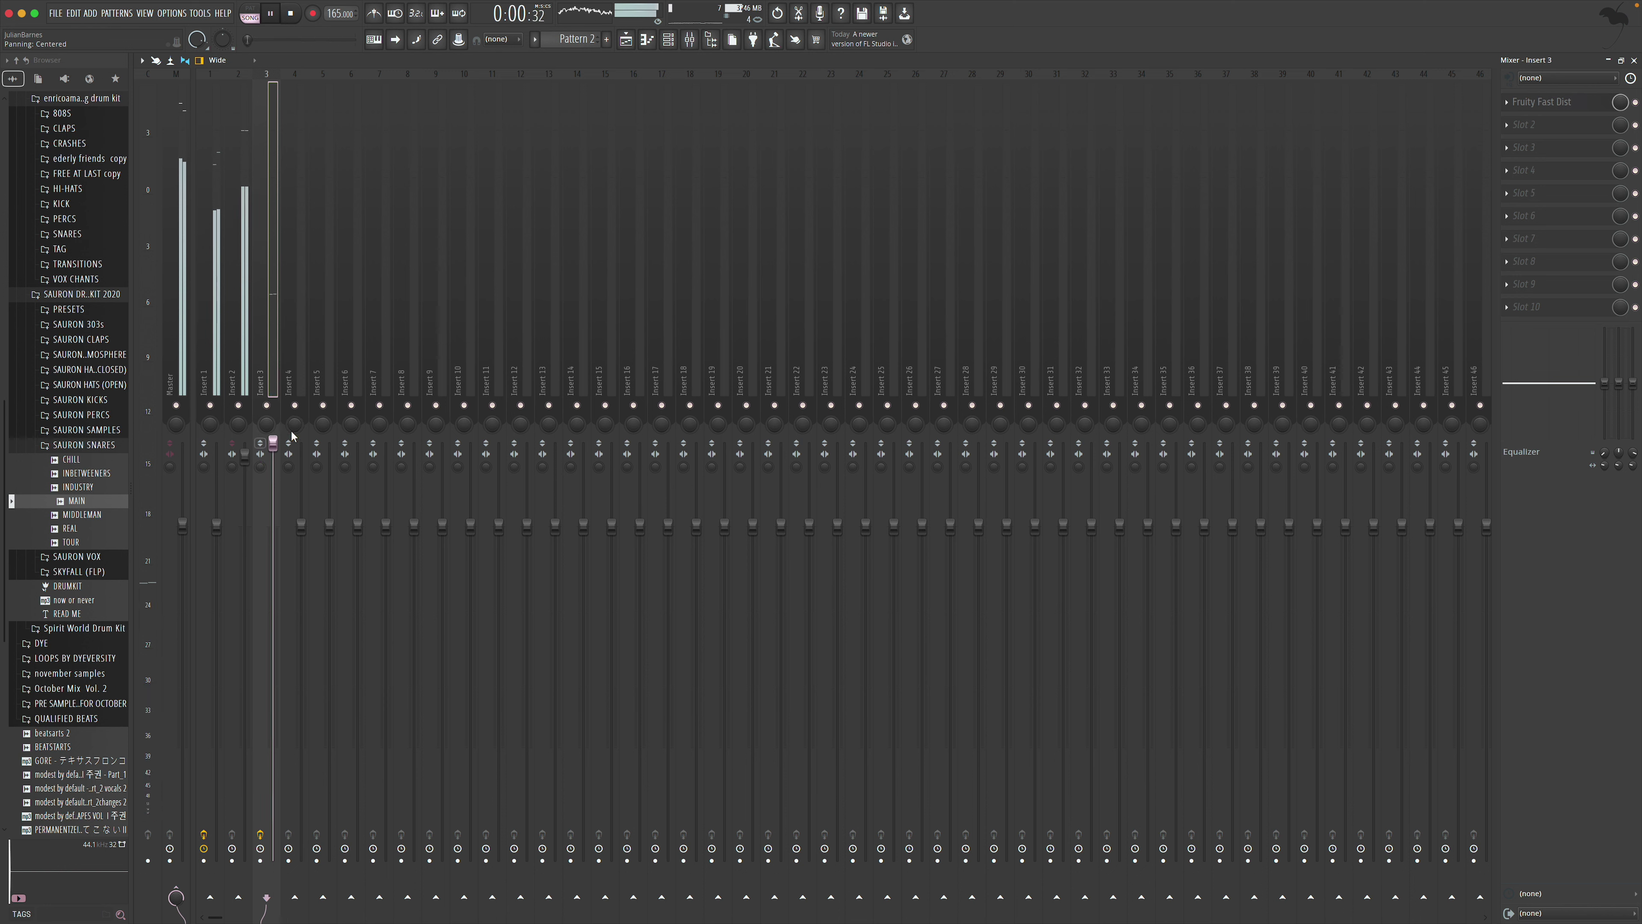
Fine-tune the pre-amp, threshold, mix and post gain of Fruity Fast Dist on insert 3 during playback
{"action": "left_click", "coordinate": [1607, 103]}
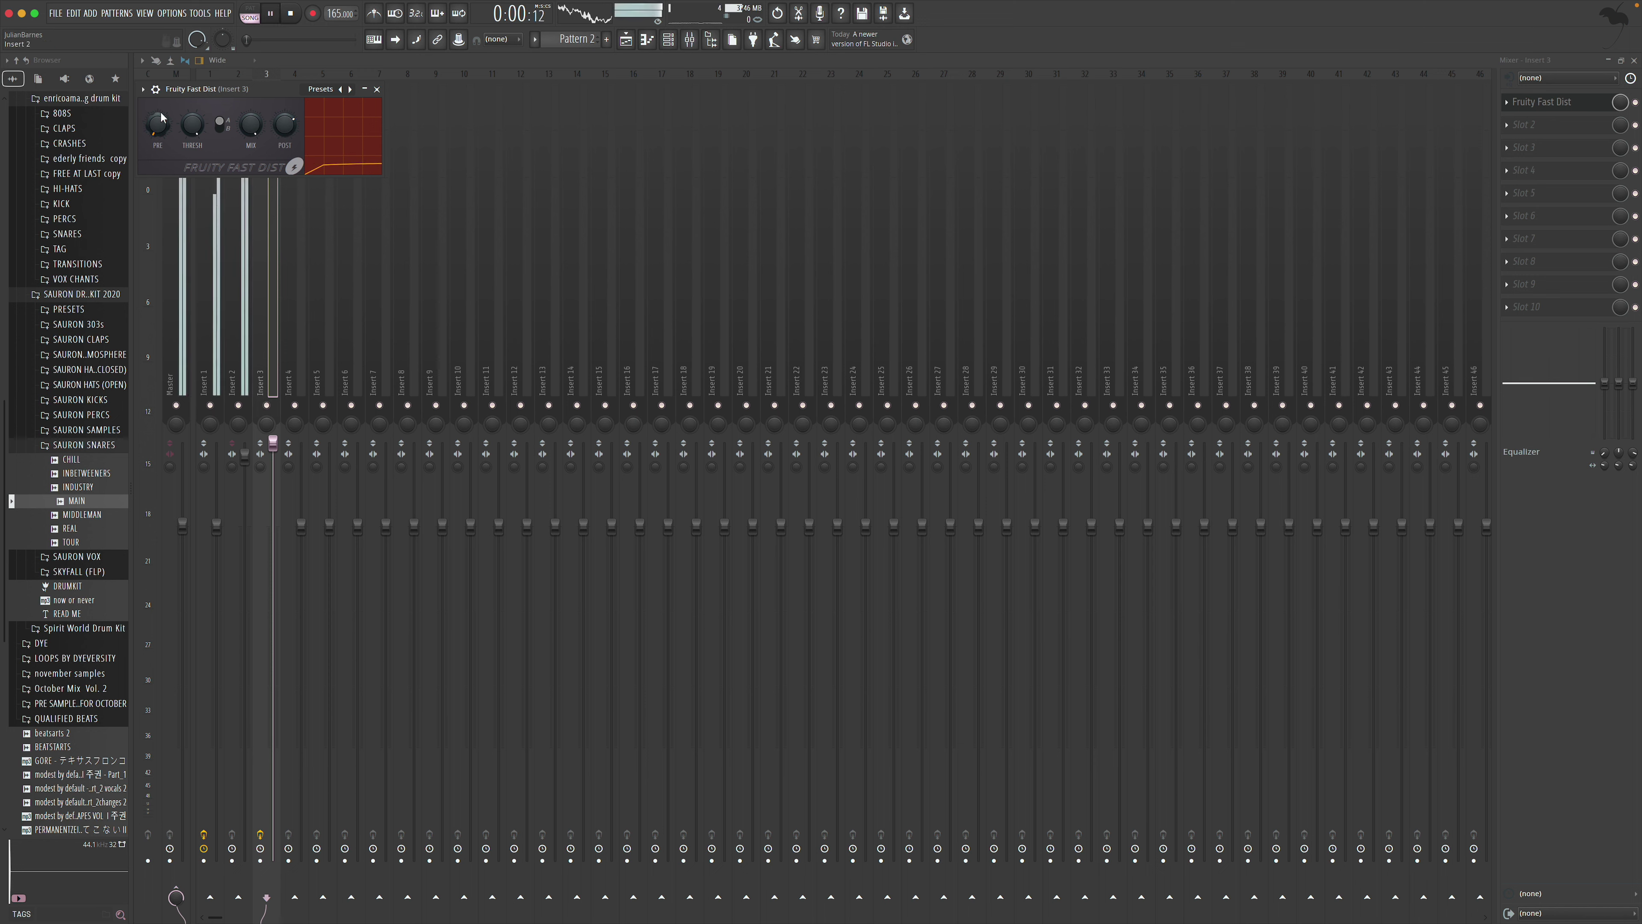
{"action": "left_click_drag", "start_coordinate": [283, 125], "coordinate": [283, 120]}
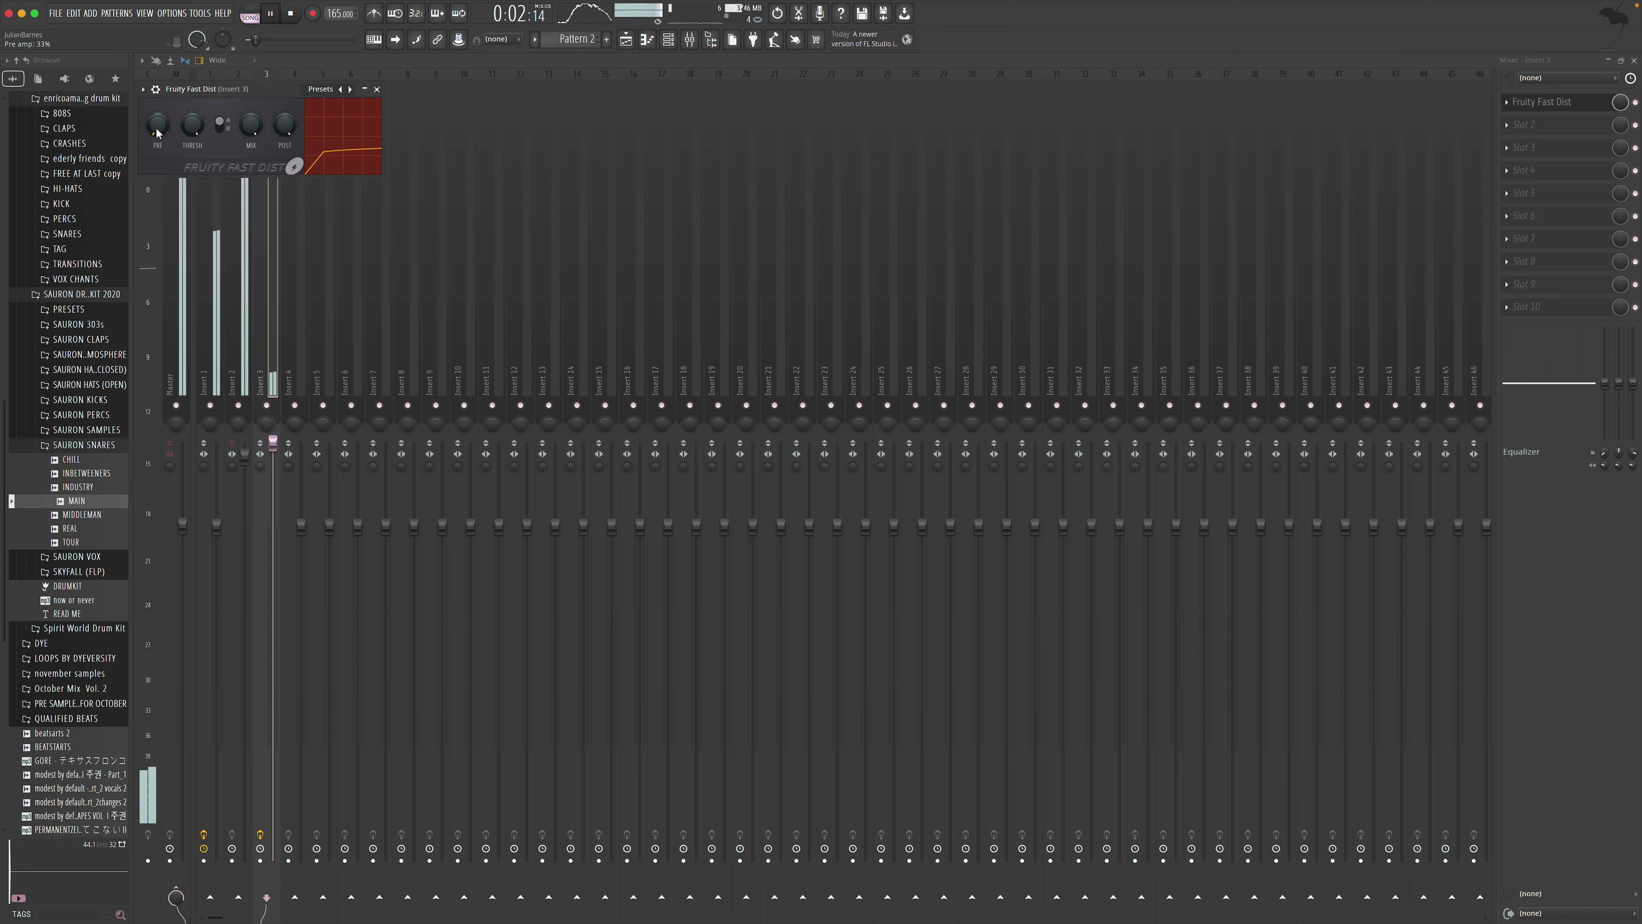
{"action": "left_click_drag", "start_coordinate": [157, 124], "coordinate": [284, 127]}
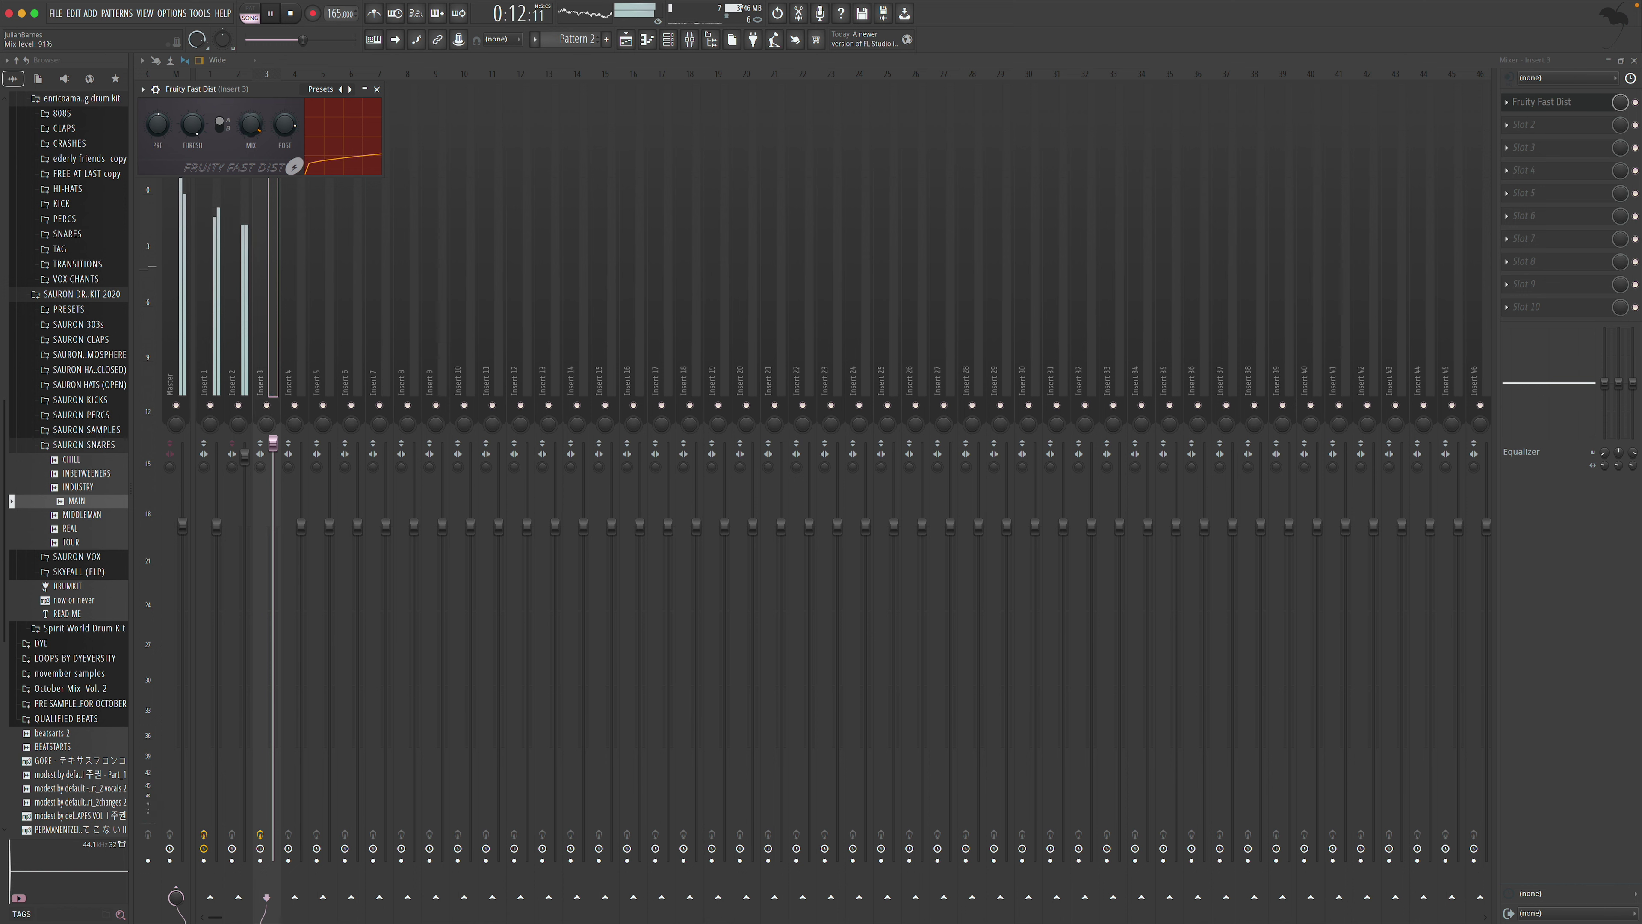
{"action": "left_click_drag", "start_coordinate": [251, 124], "coordinate": [251, 126]}
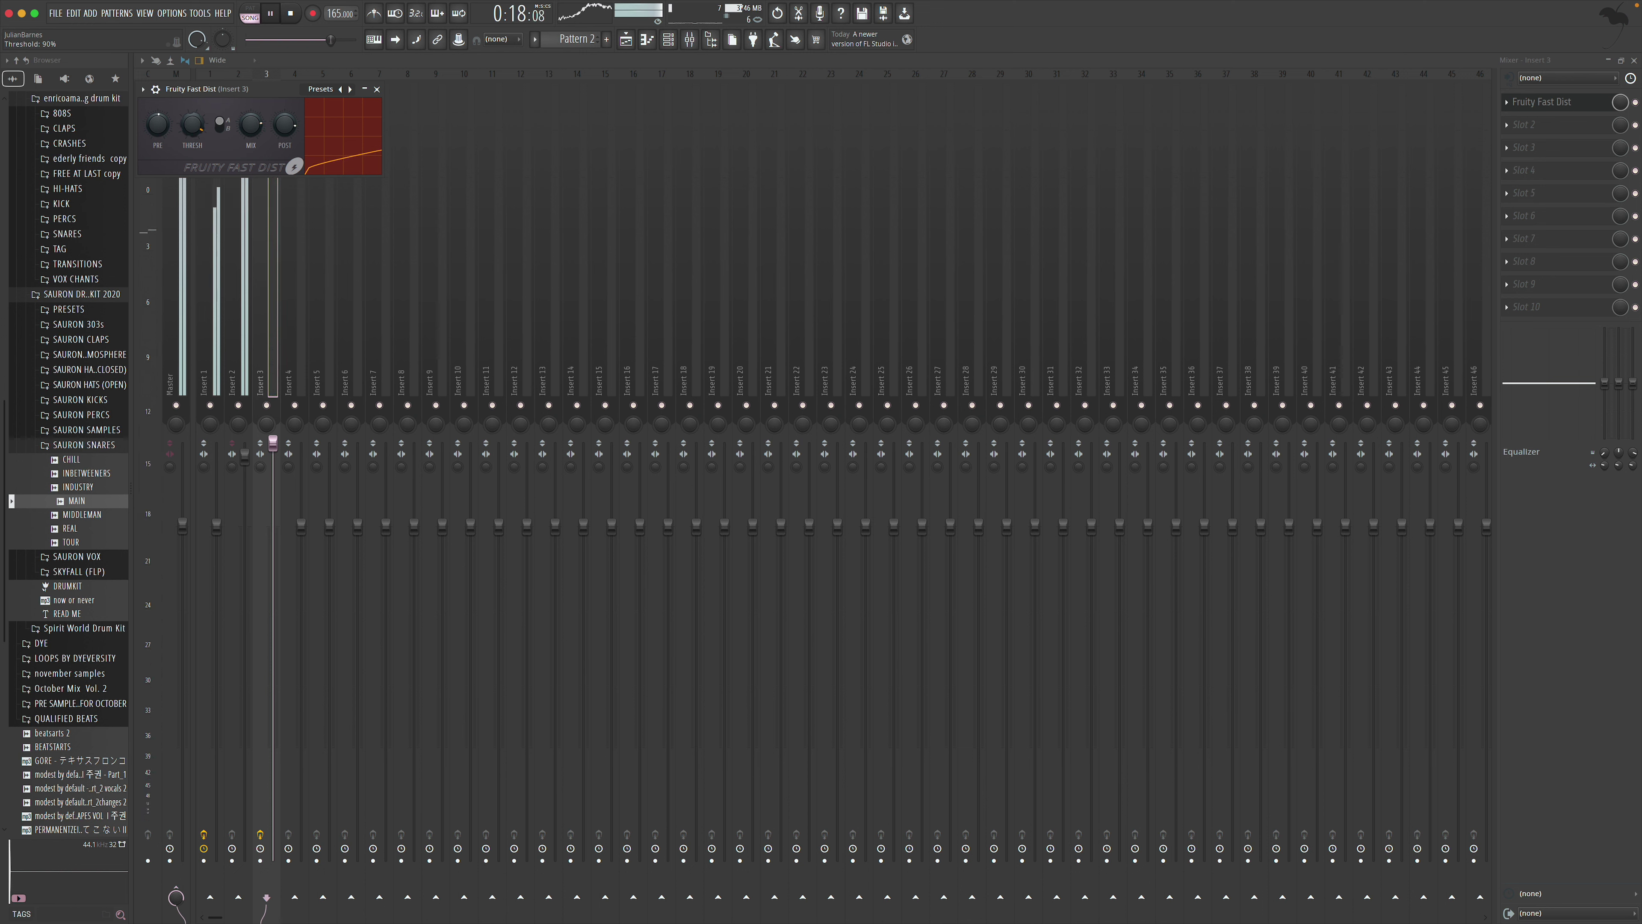
{"action": "left_click_drag", "start_coordinate": [192, 124], "coordinate": [192, 128]}
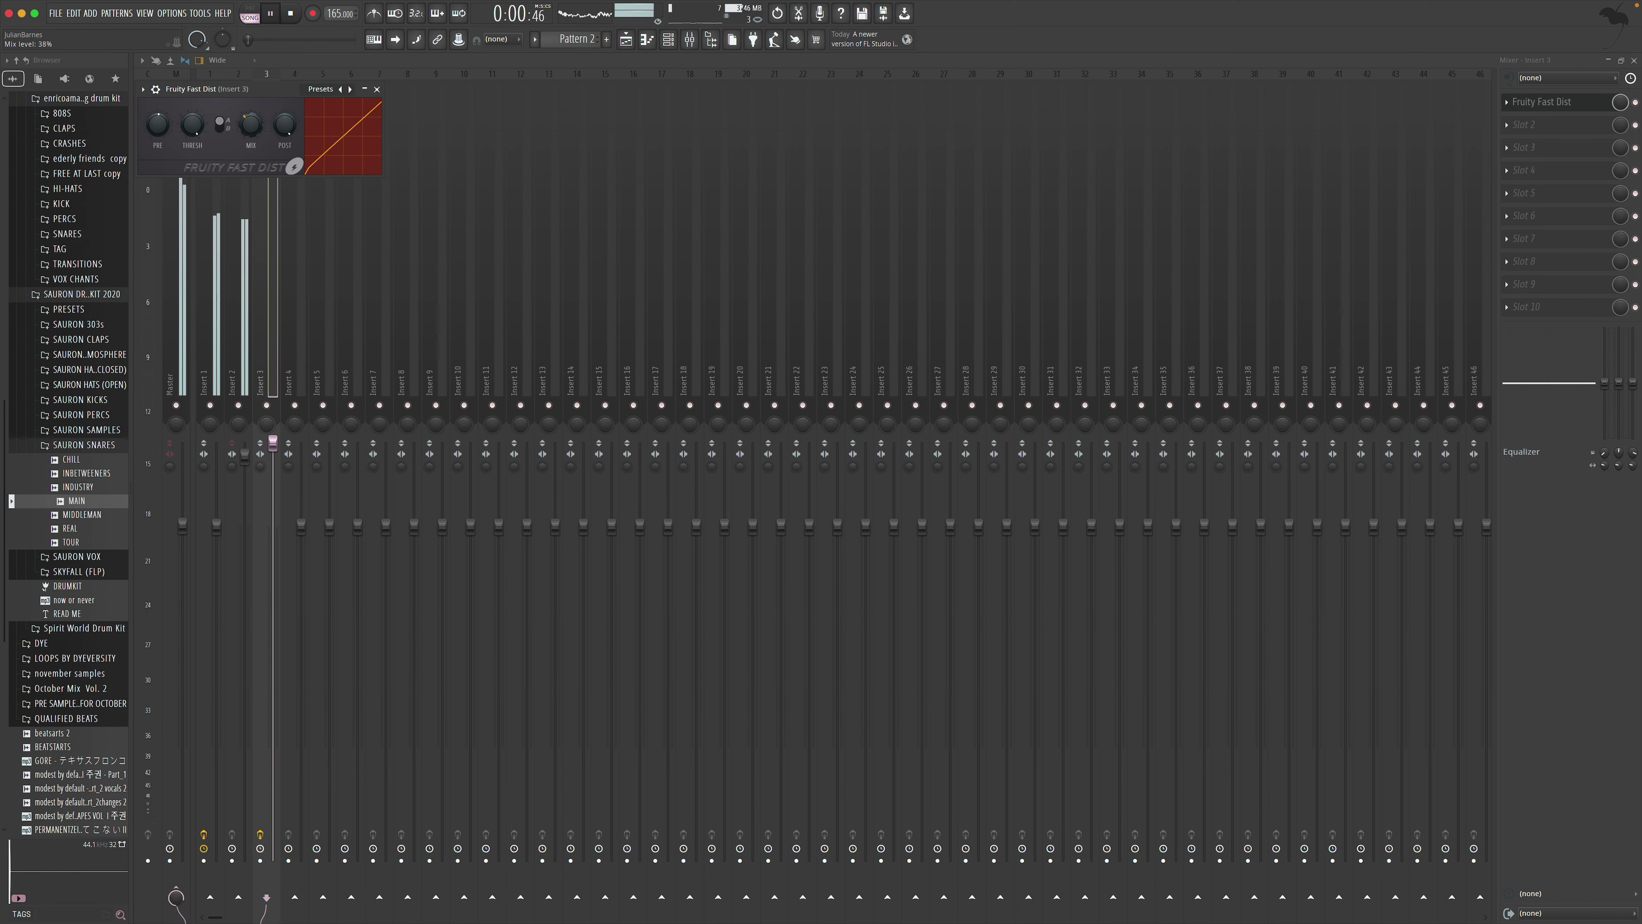
{"action": "left_click_drag", "start_coordinate": [251, 124], "coordinate": [251, 127]}
{"action": "left_click_drag", "start_coordinate": [251, 127], "coordinate": [251, 130]}
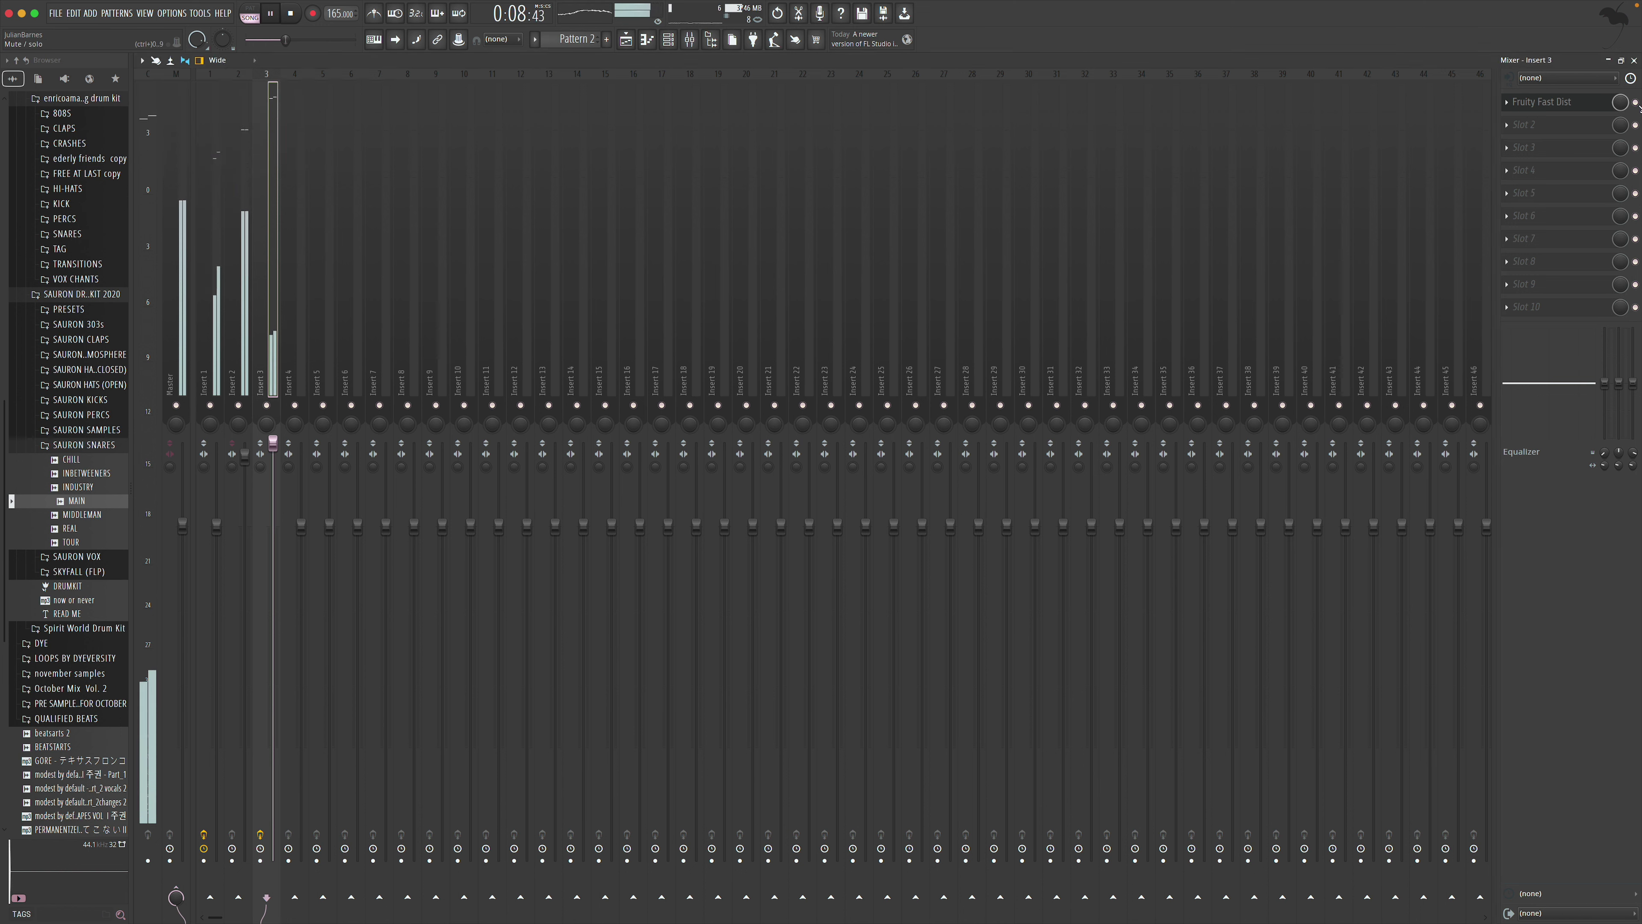
Lower the volume fader of insert 3 slightly during playback and close the mixer
{"action": "key", "text": "space"}
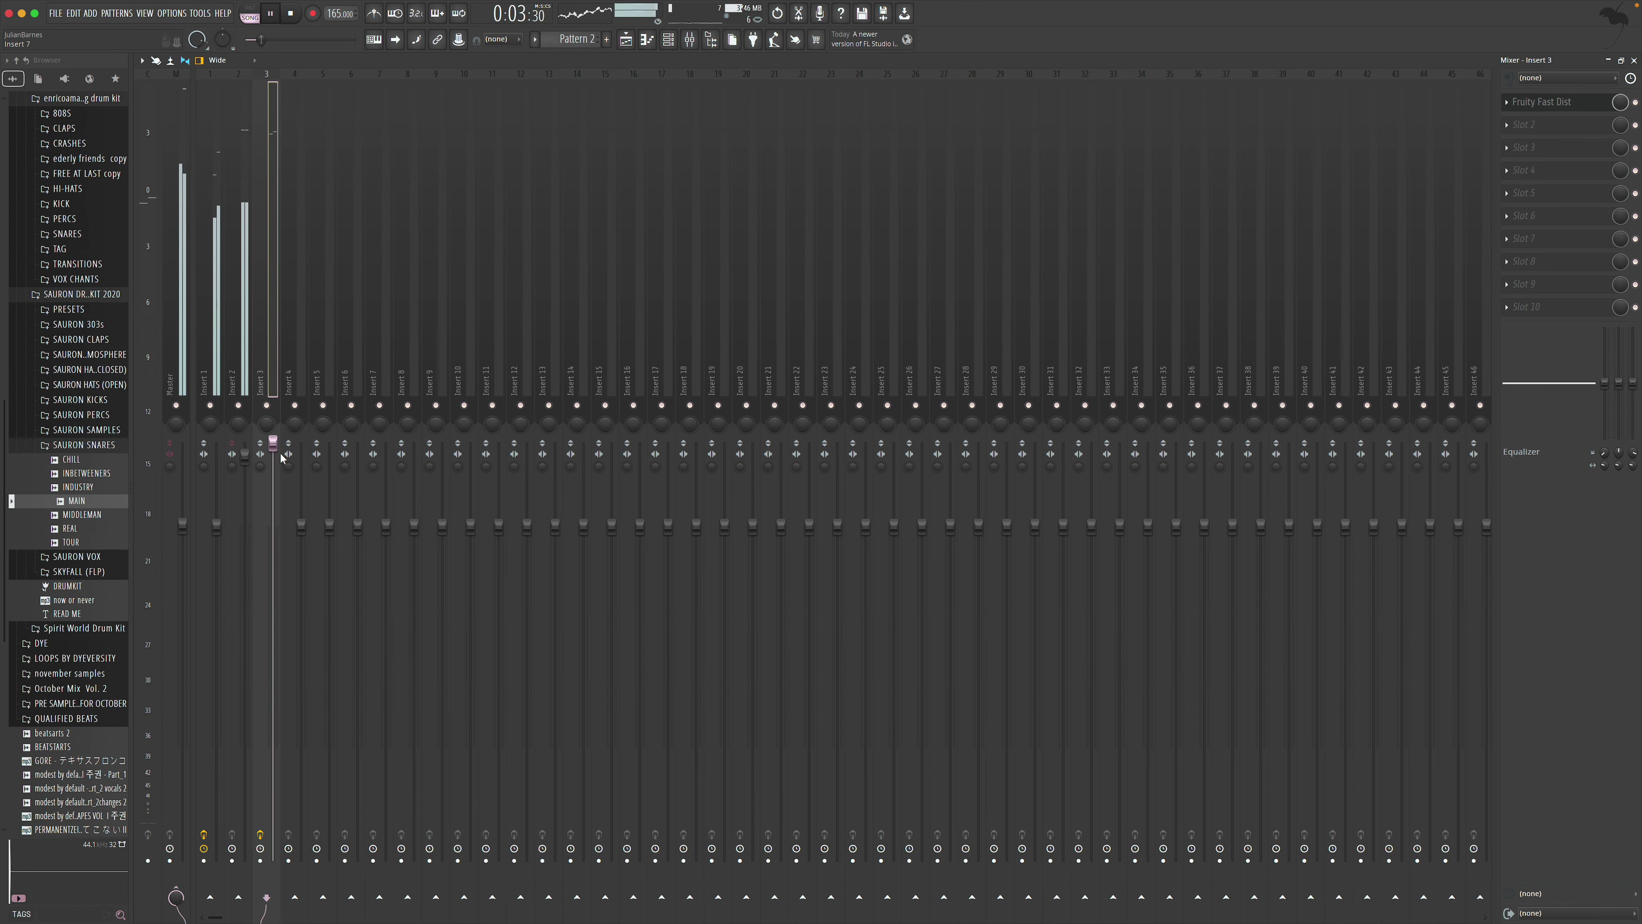
{"action": "left_click_drag", "start_coordinate": [273, 444], "coordinate": [272, 465]}
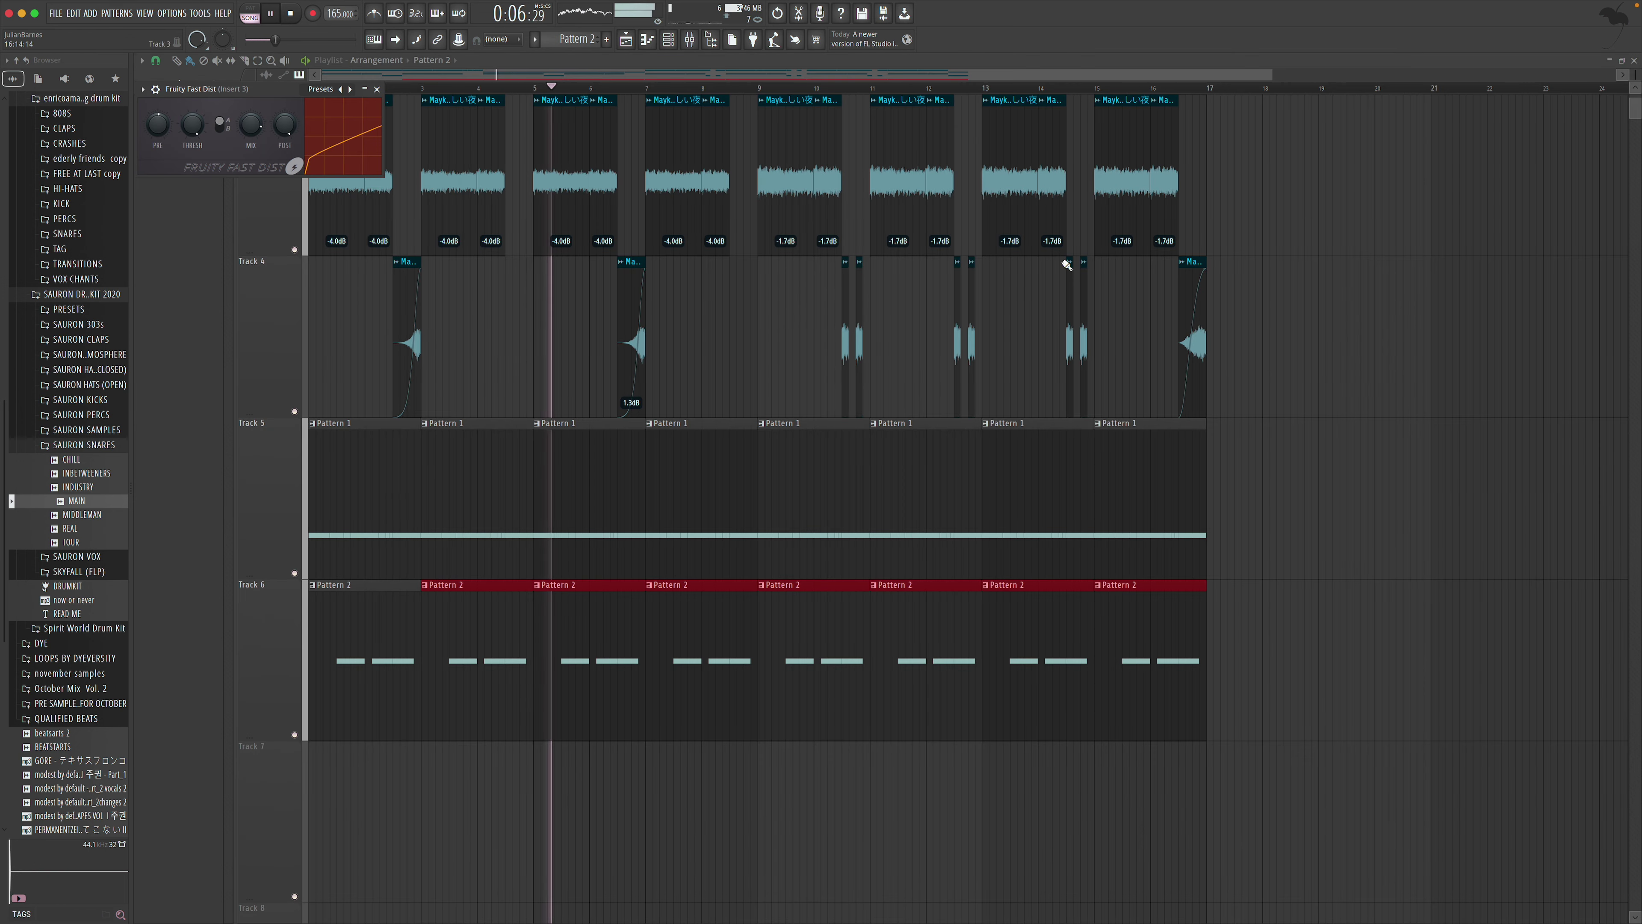
{"action": "left_click", "coordinate": [1633, 59]}
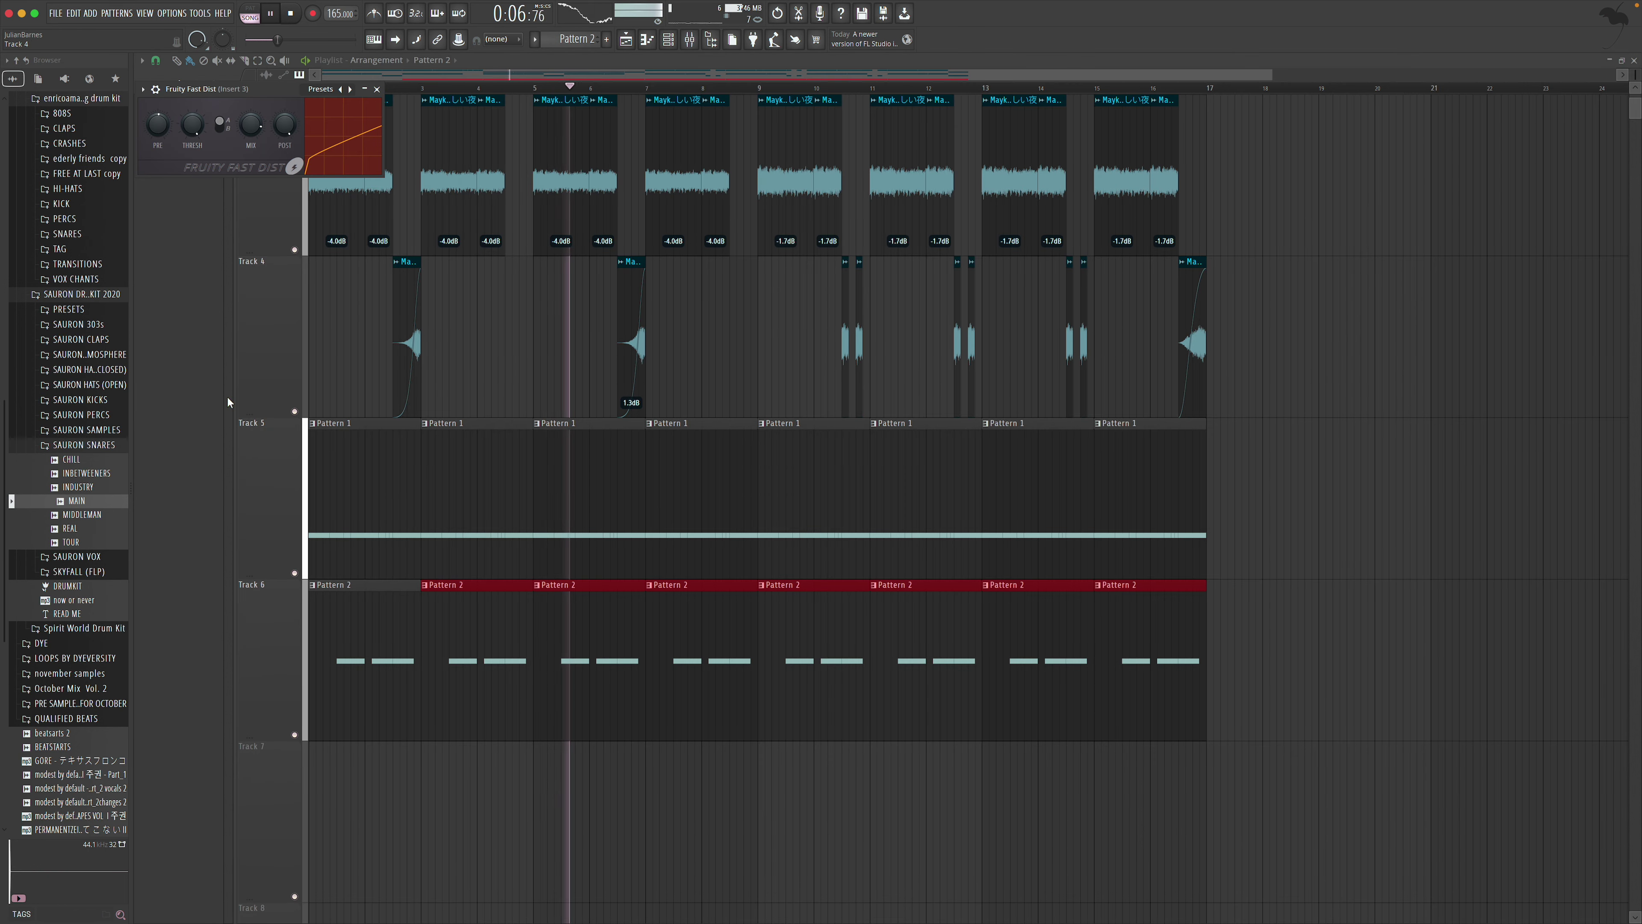
Load THE HAT I USE THE MOST from the SAURON HATS (CLOSED) folder into a new channel
{"action": "left_click", "coordinate": [73, 448]}
{"action": "left_click", "coordinate": [376, 89]}
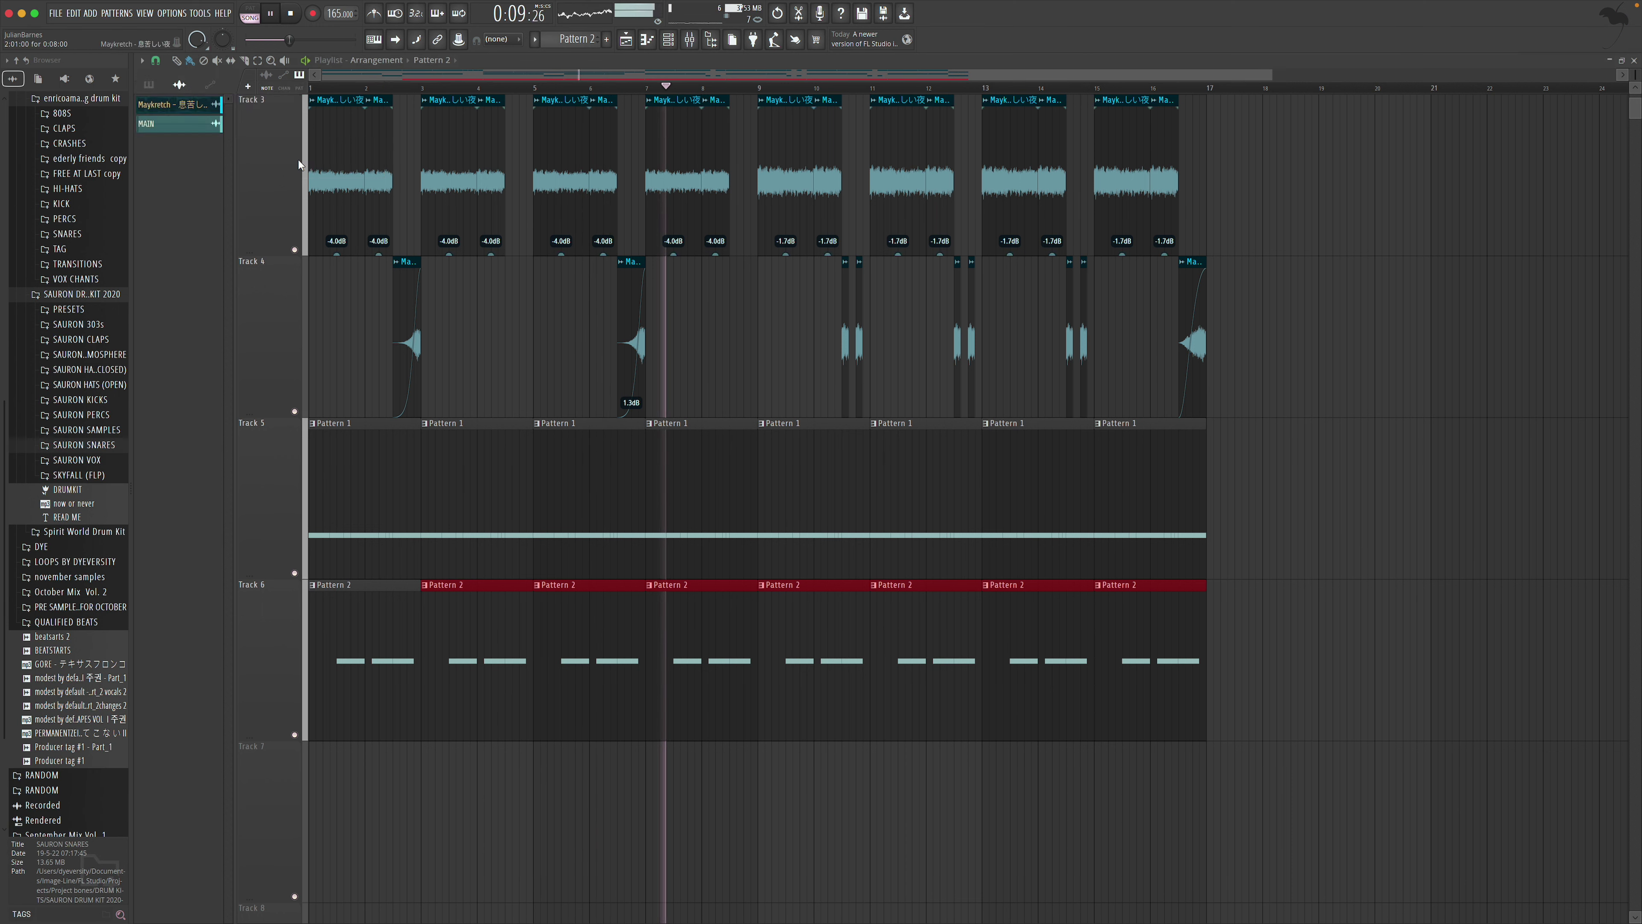
{"action": "left_click", "coordinate": [88, 369]}
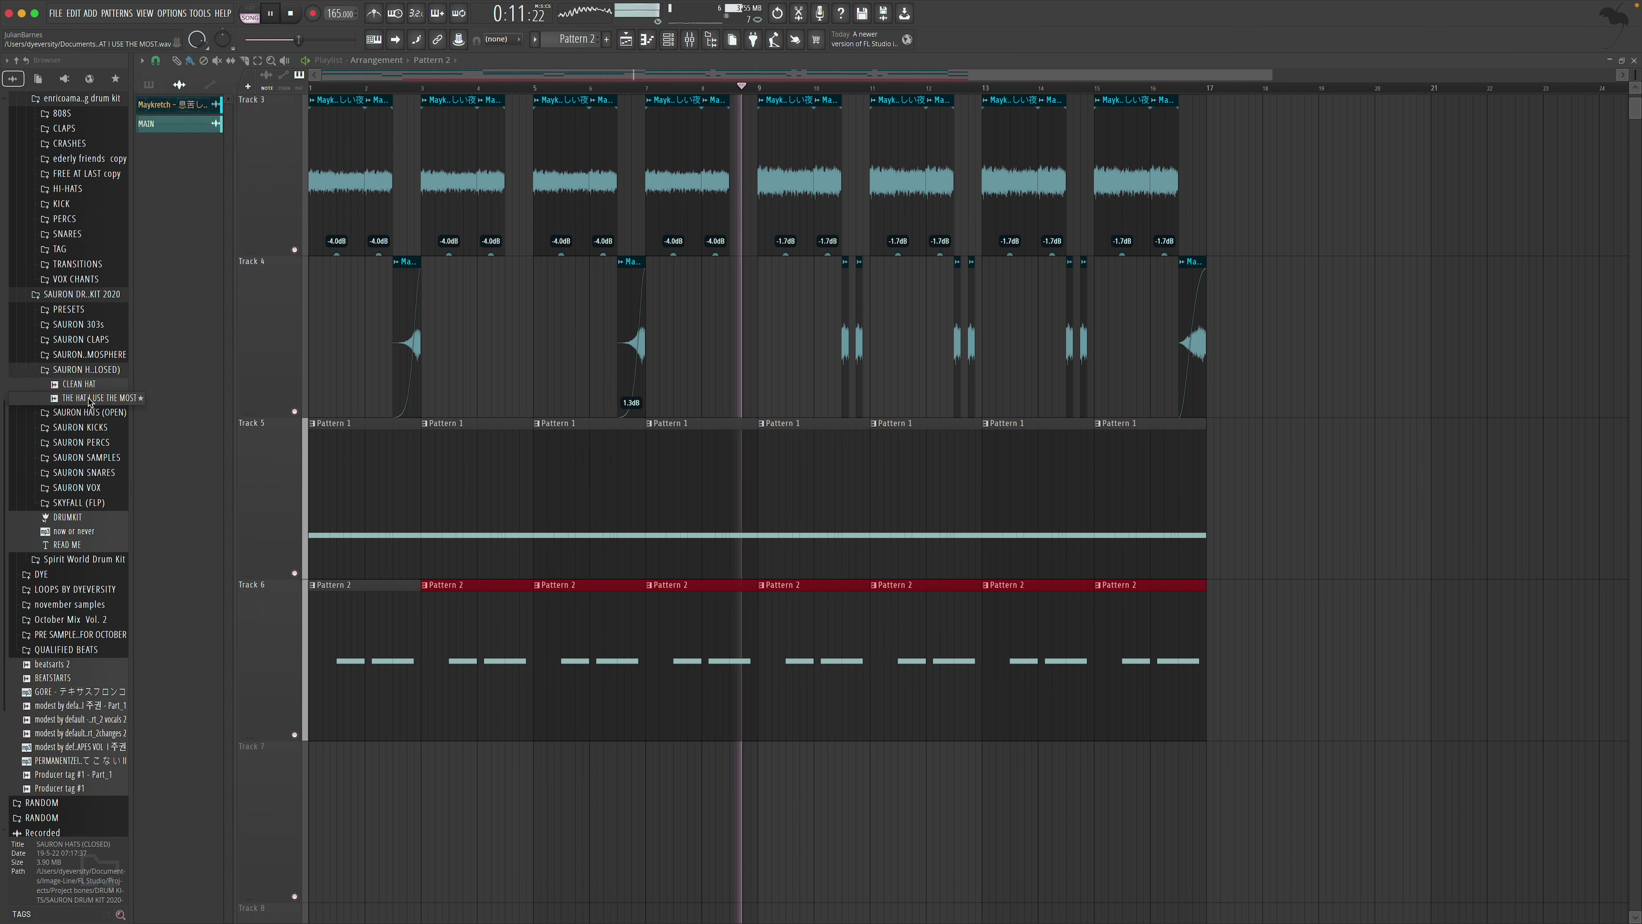
{"action": "left_click_drag", "start_coordinate": [89, 401], "coordinate": [217, 328]}
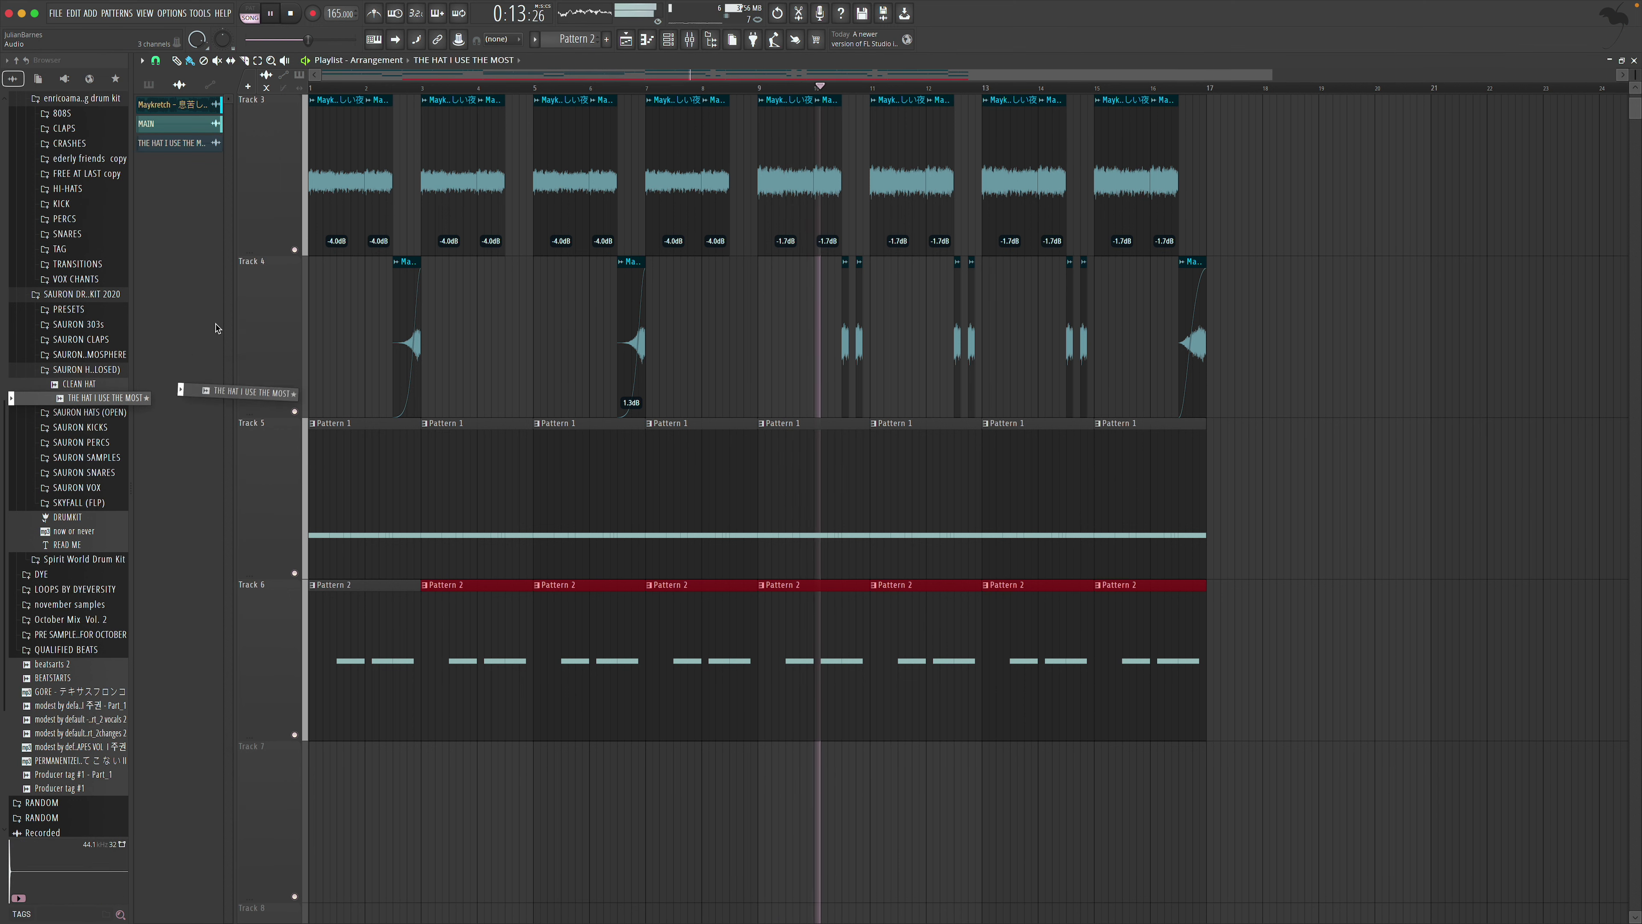
Create Pattern 3, place it at bar 1 on track 7, open the hat's piano roll and stop playback
{"action": "left_click", "coordinate": [606, 39]}
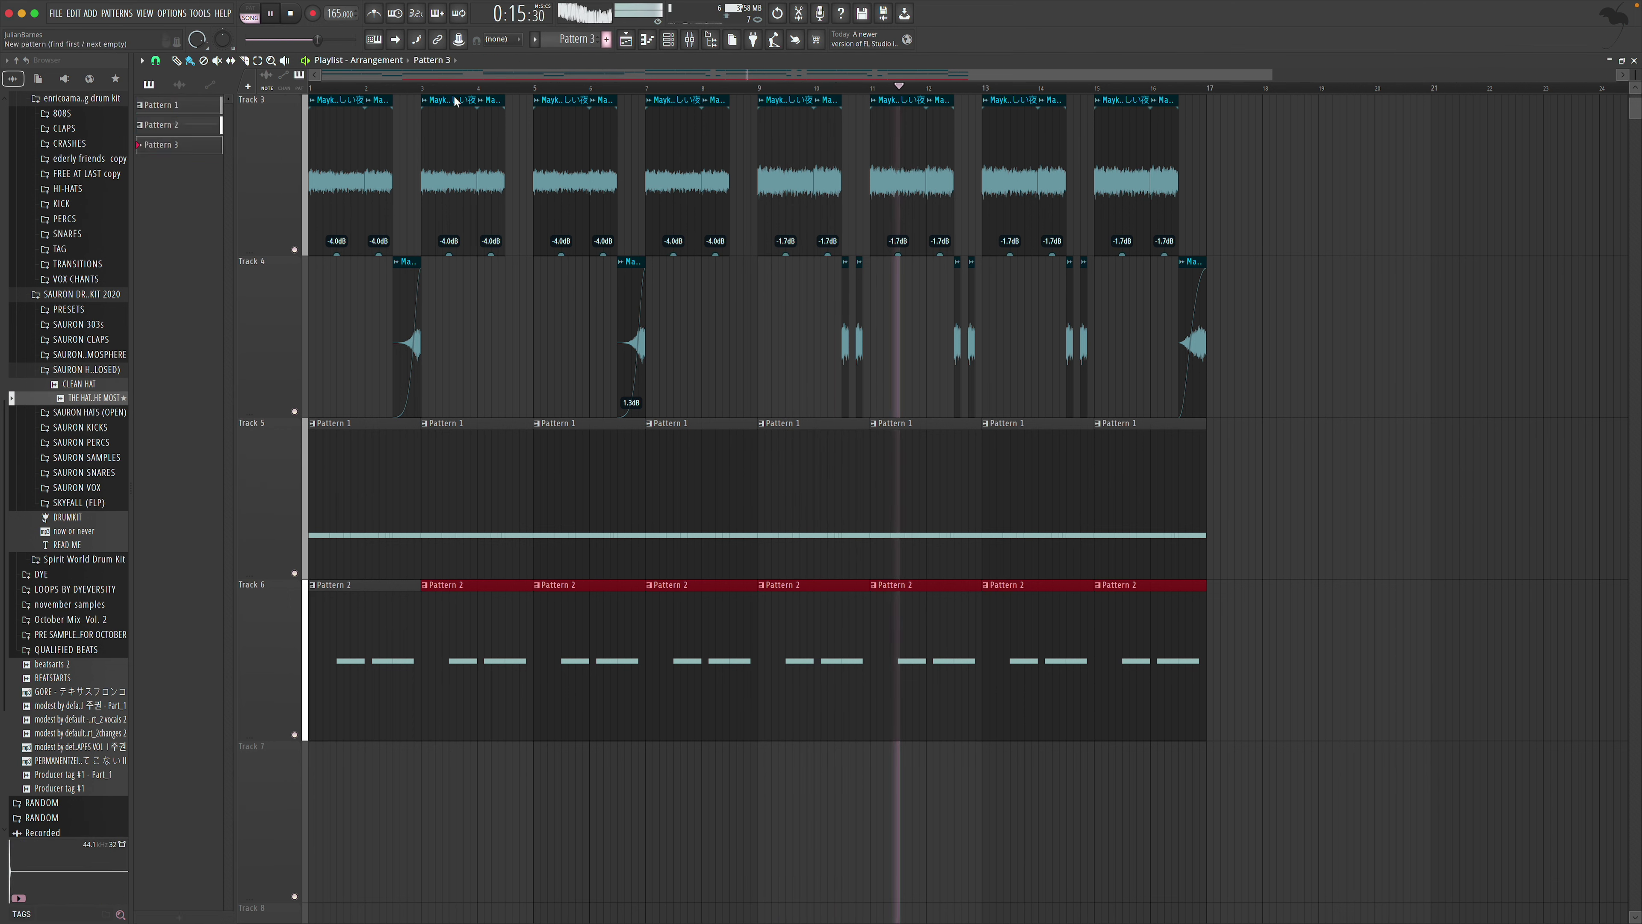
{"action": "left_click_drag", "start_coordinate": [162, 144], "coordinate": [446, 781]}
{"action": "left_click_drag", "start_coordinate": [351, 779], "coordinate": [345, 787]}
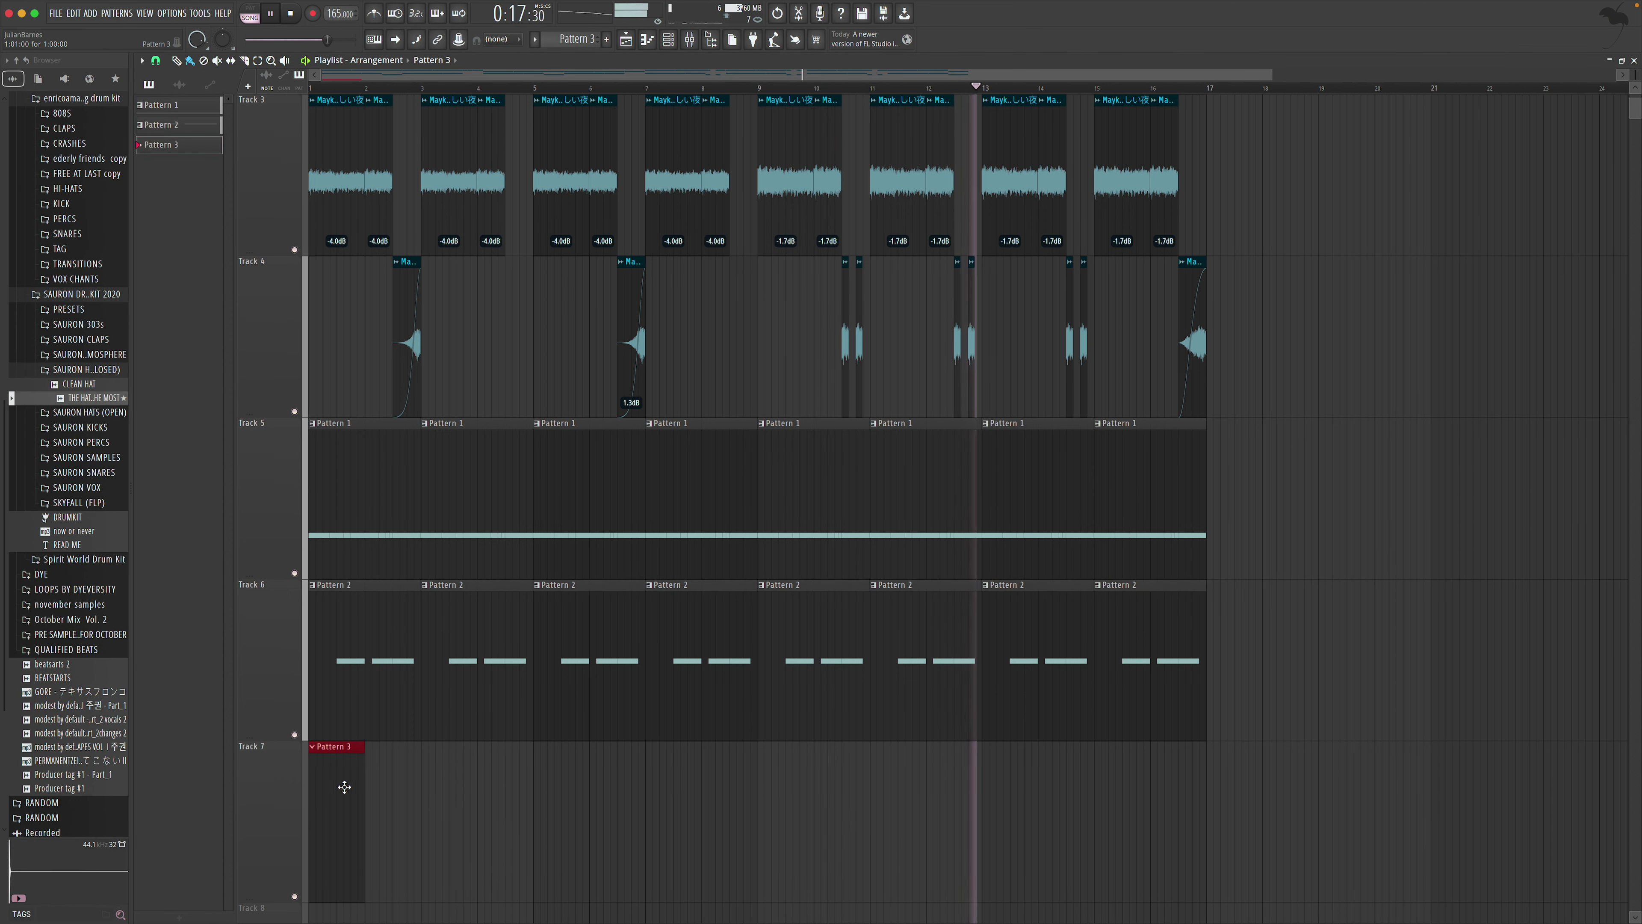
{"action": "double_click", "coordinate": [349, 787]}
{"action": "key", "text": "space"}
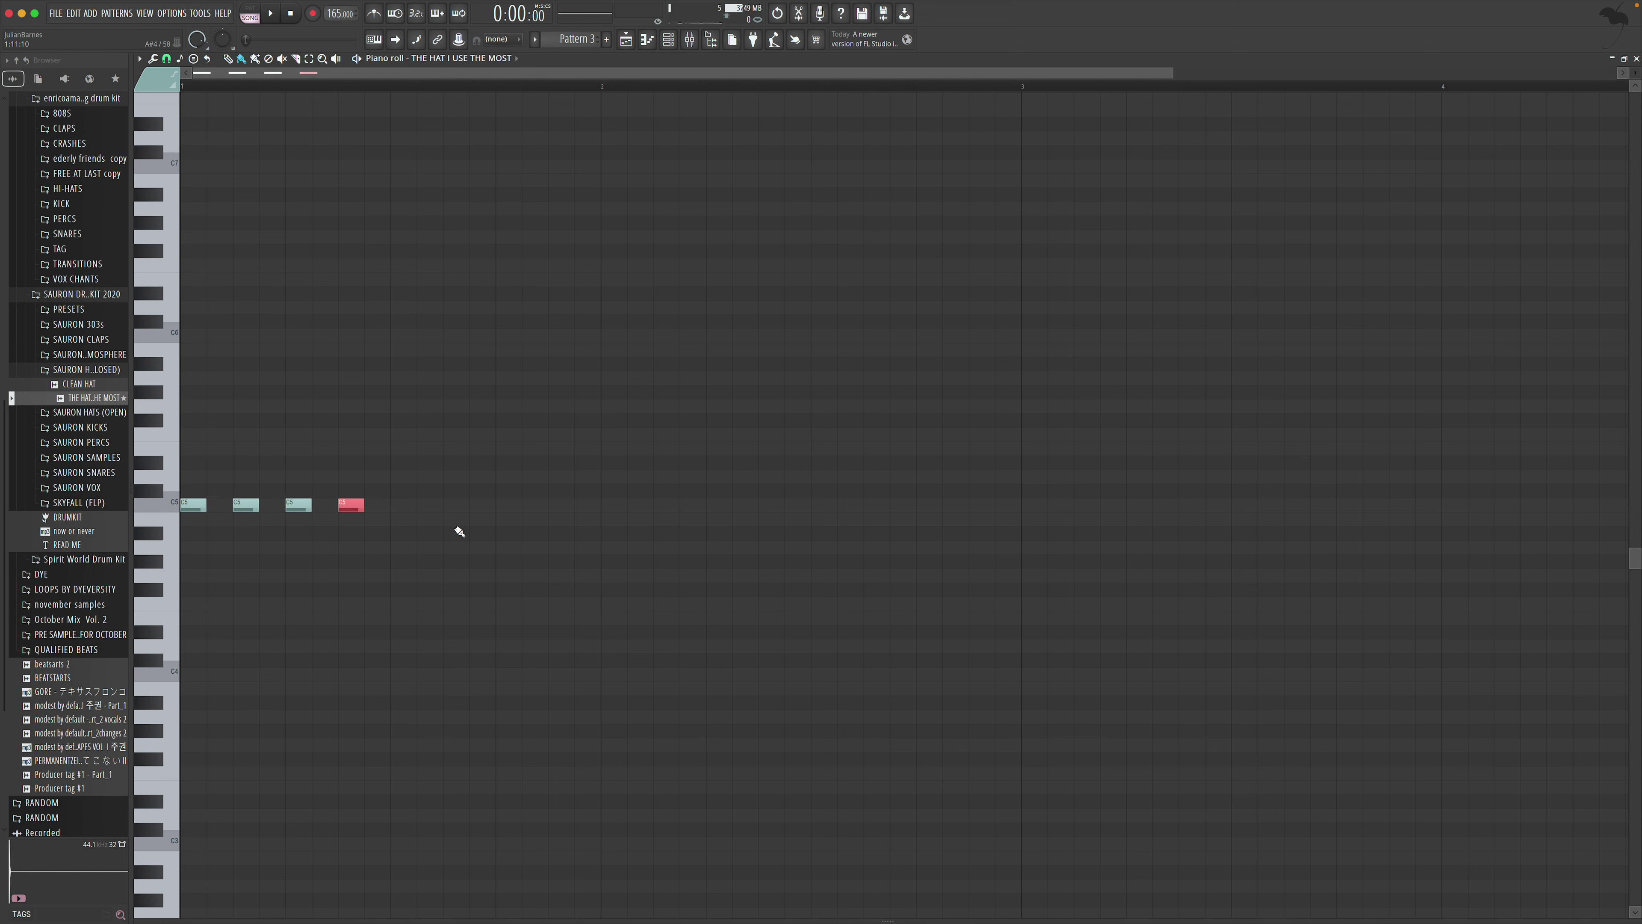
{"action": "key", "text": "space"}
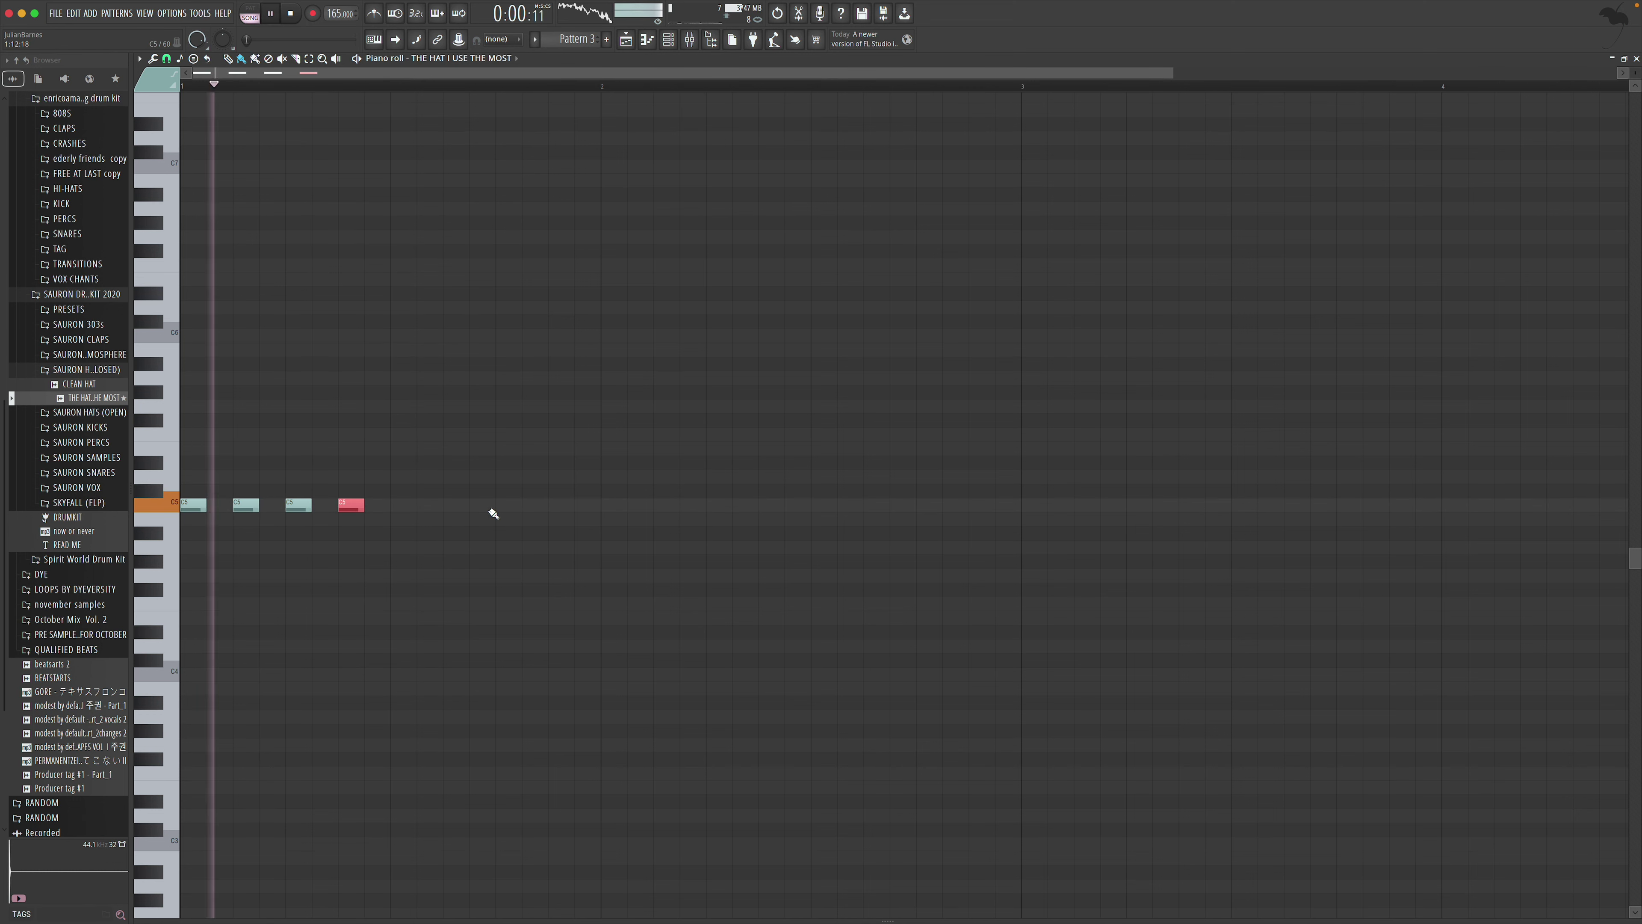
{"action": "left_click", "coordinate": [455, 505]}
{"action": "key", "text": "space"}
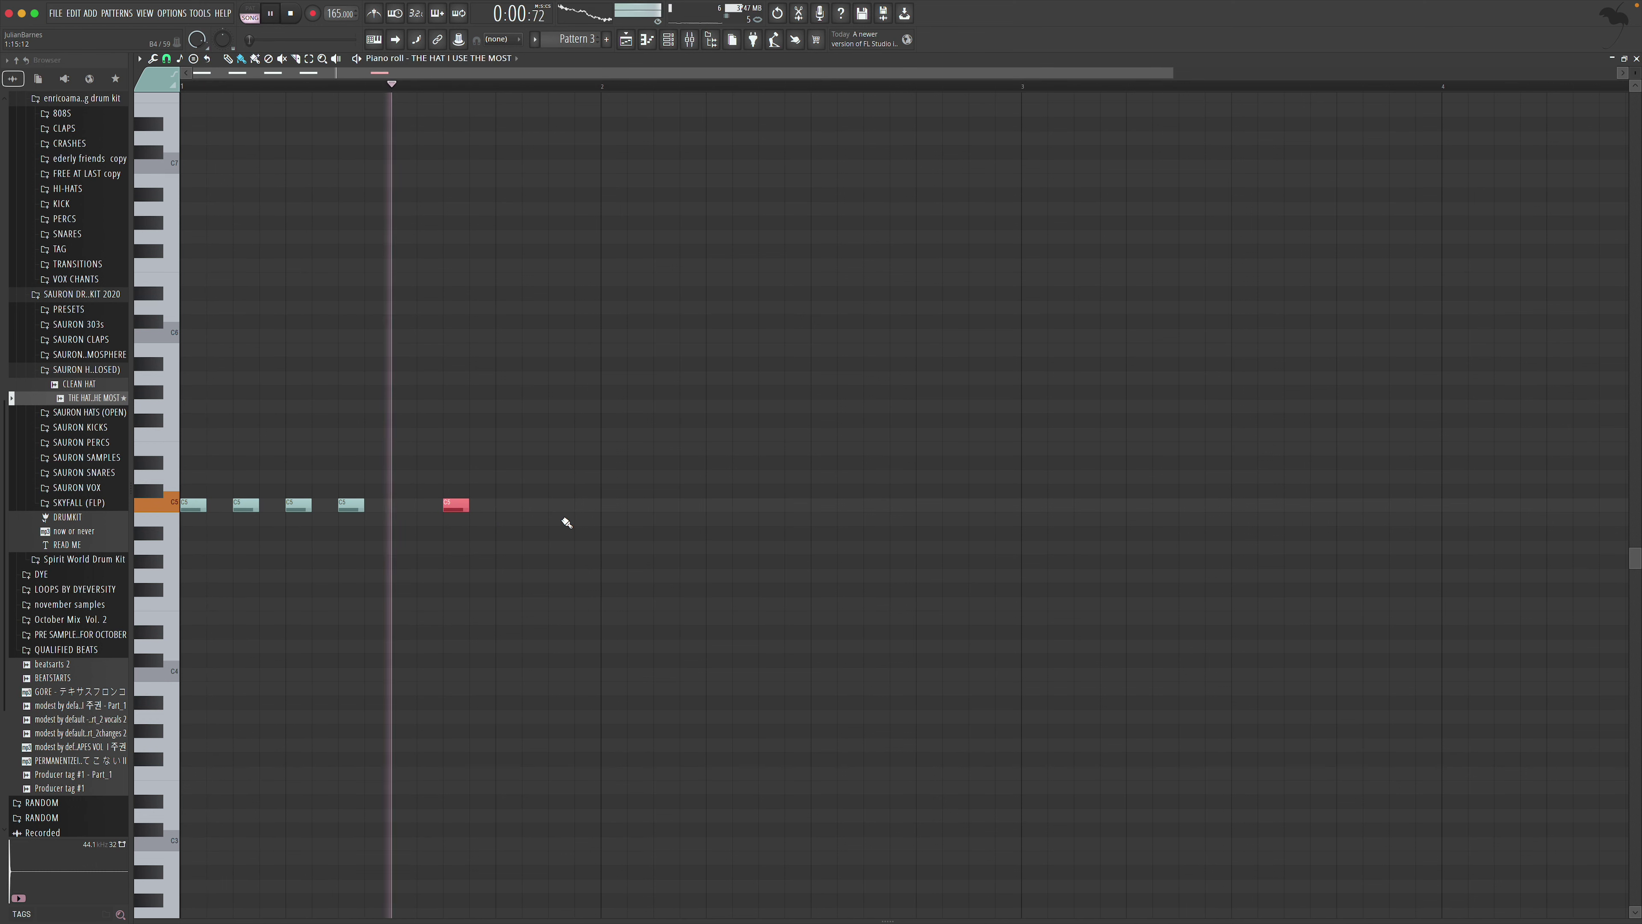
{"action": "key", "text": "space"}
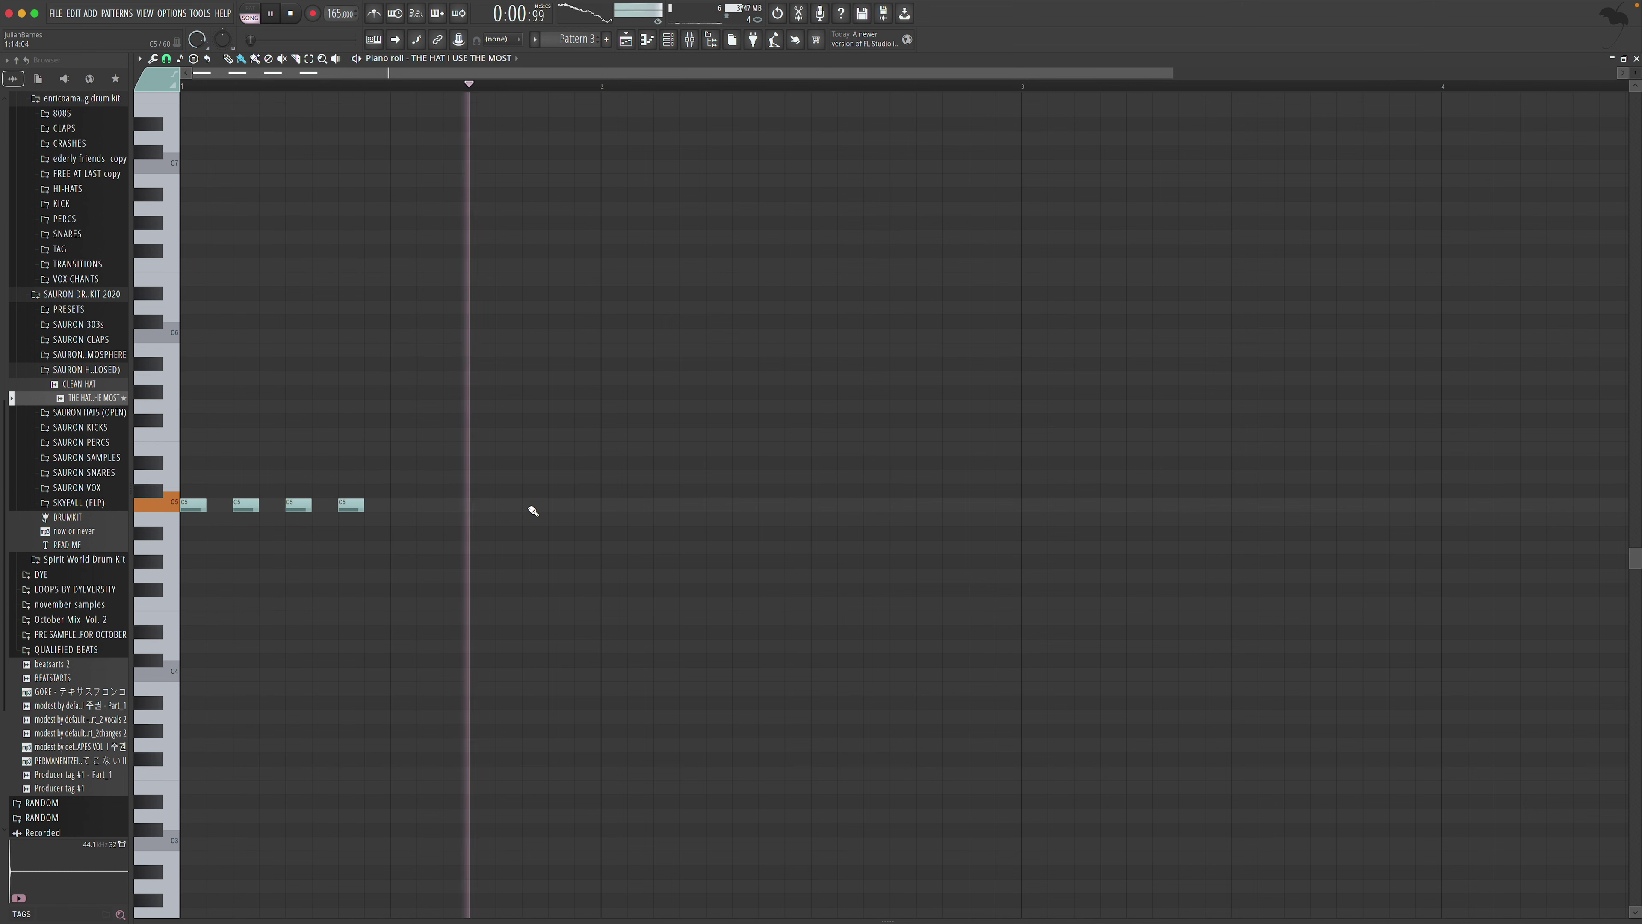
Add C5 hat notes at 1:13, 2:01, 2:03, 2:05, 2:07 and 2:13
{"action": "key", "text": "space"}
{"action": "left_click", "coordinate": [662, 505]}
{"action": "left_click", "coordinate": [713, 505]}
{"action": "left_click", "coordinate": [766, 505]}
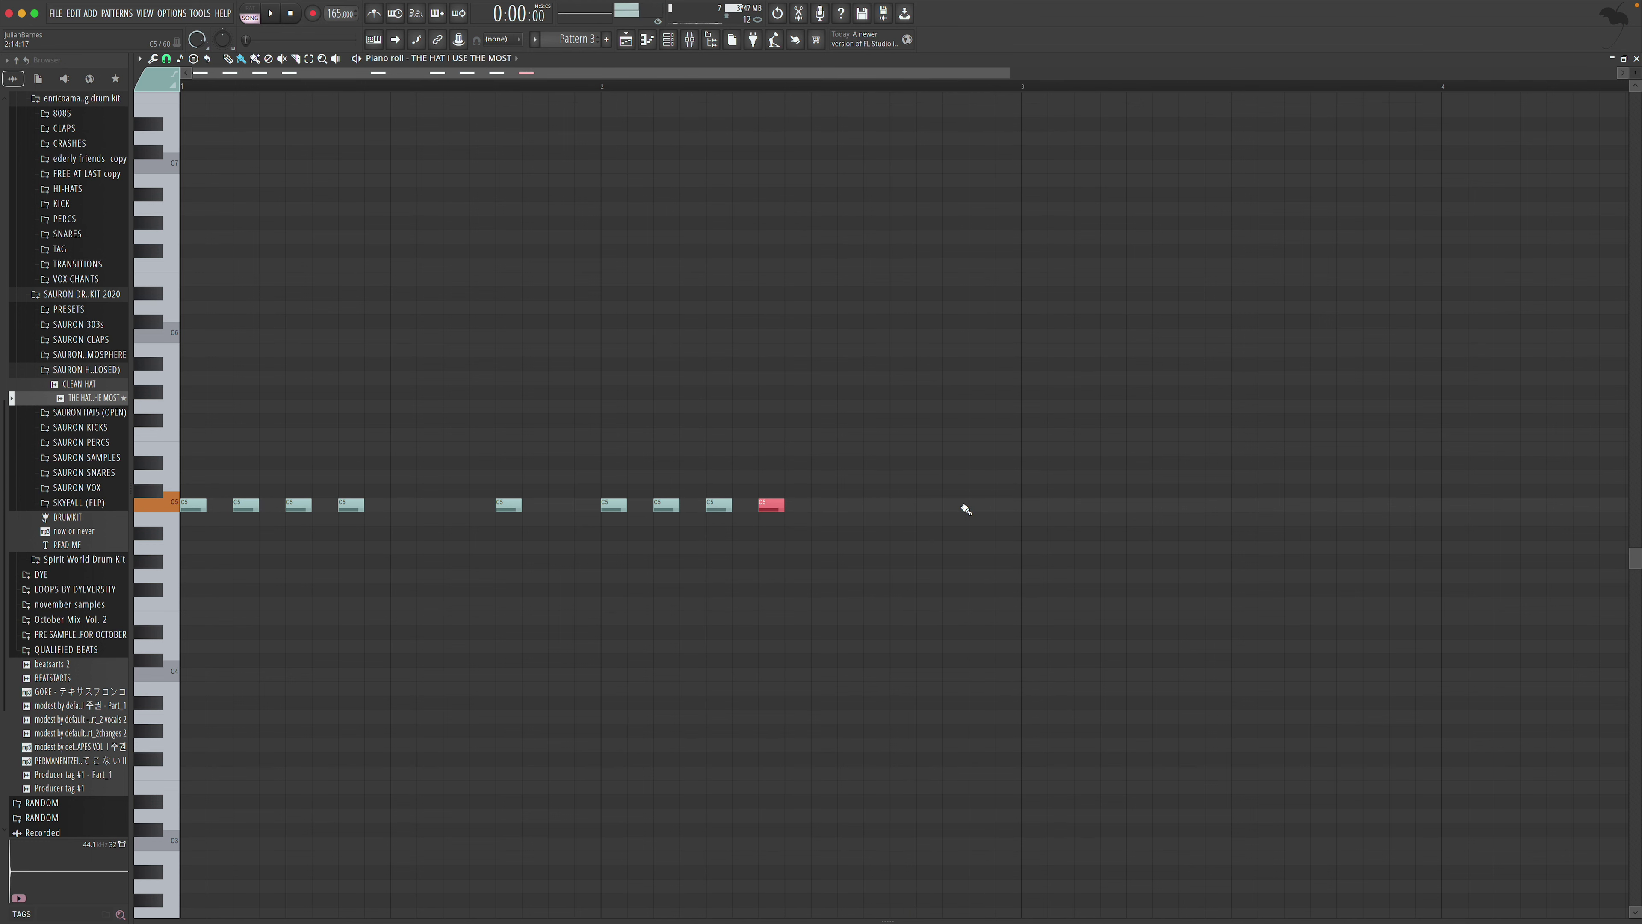
{"action": "left_click", "coordinate": [980, 505]}
{"action": "key", "text": "space"}
{"action": "left_click", "coordinate": [979, 508]}
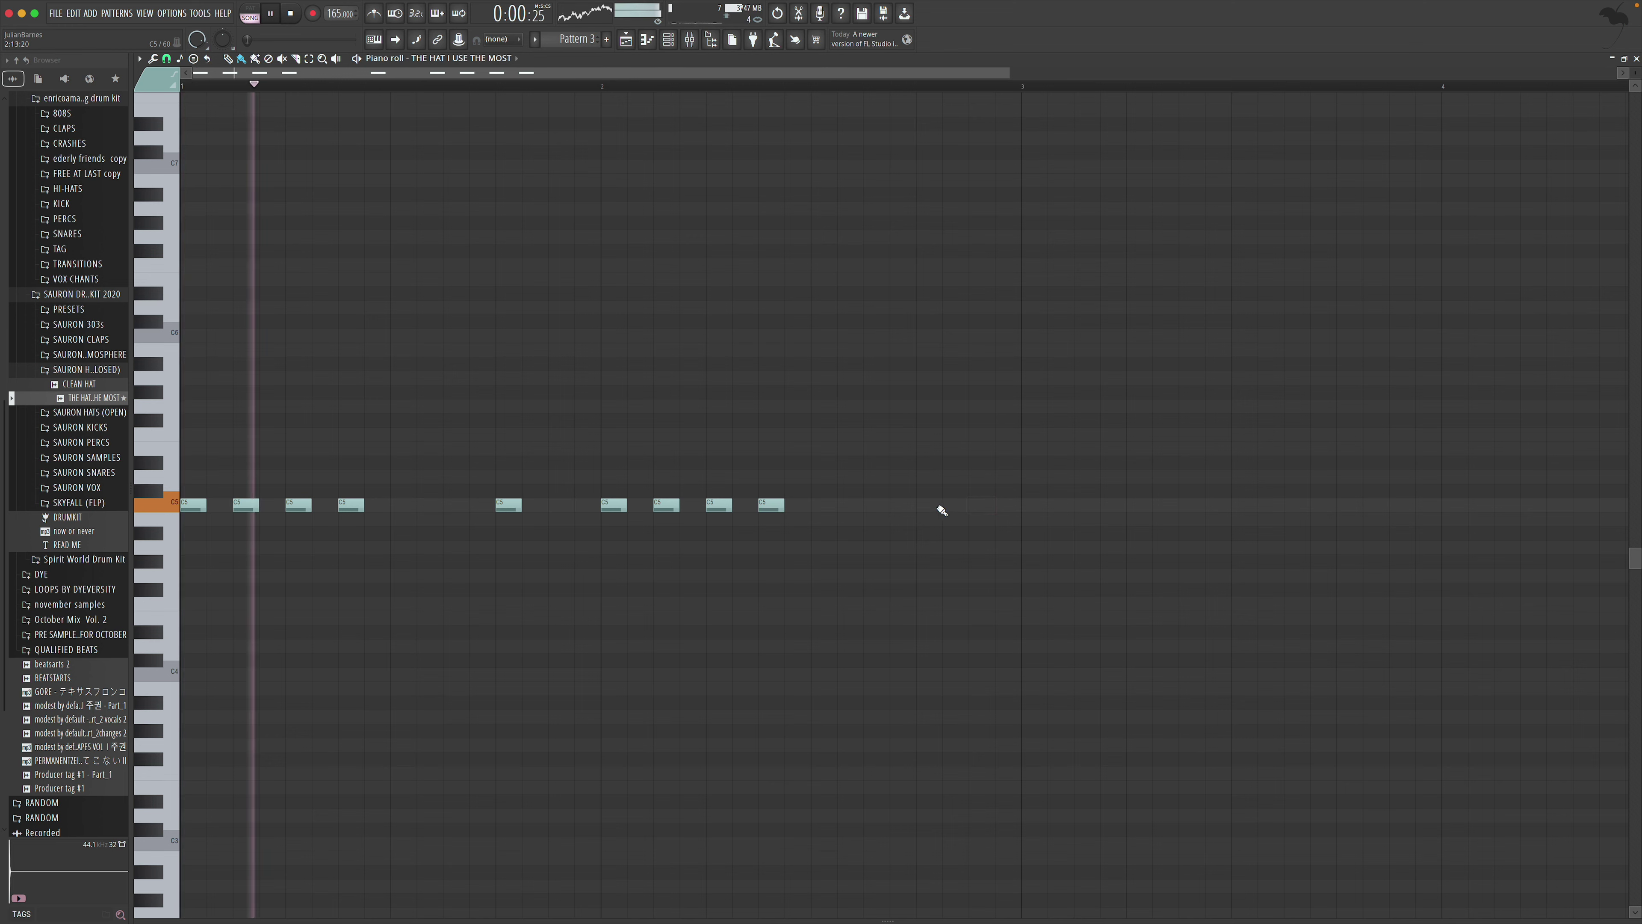
{"action": "left_click", "coordinate": [921, 505]}
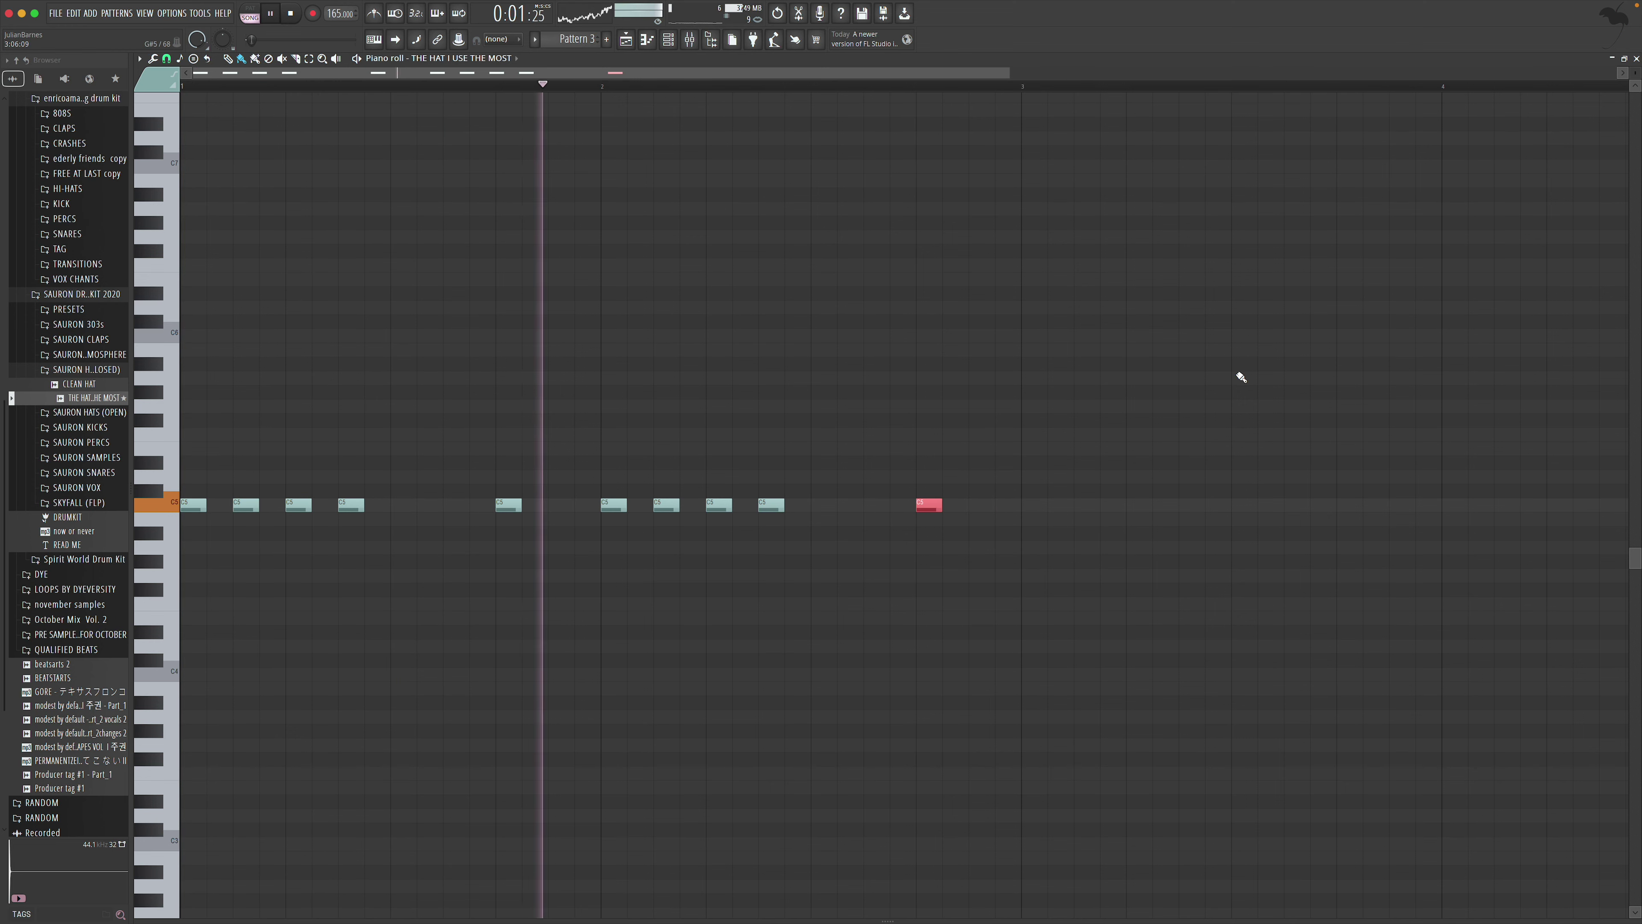
Repeat Pattern 3 along track 7 through bar 16 and route the hat channel to mixer insert 4
{"action": "left_click", "coordinate": [1635, 59]}
{"action": "left_click_drag", "start_coordinate": [424, 782], "coordinate": [1125, 783]}
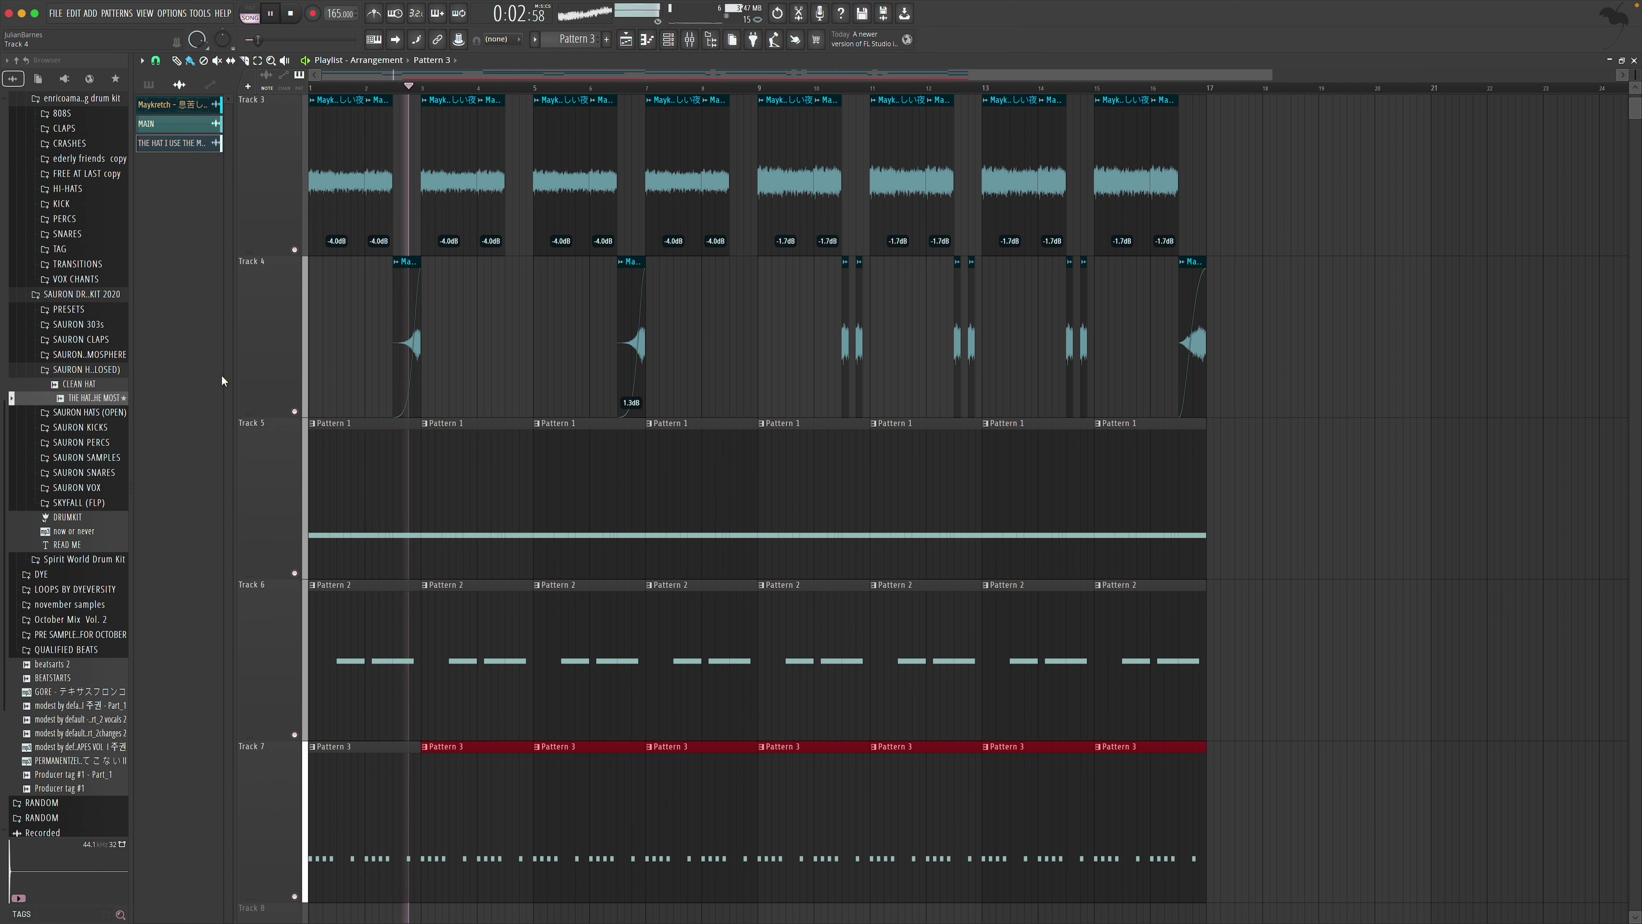
{"action": "left_click", "coordinate": [684, 44]}
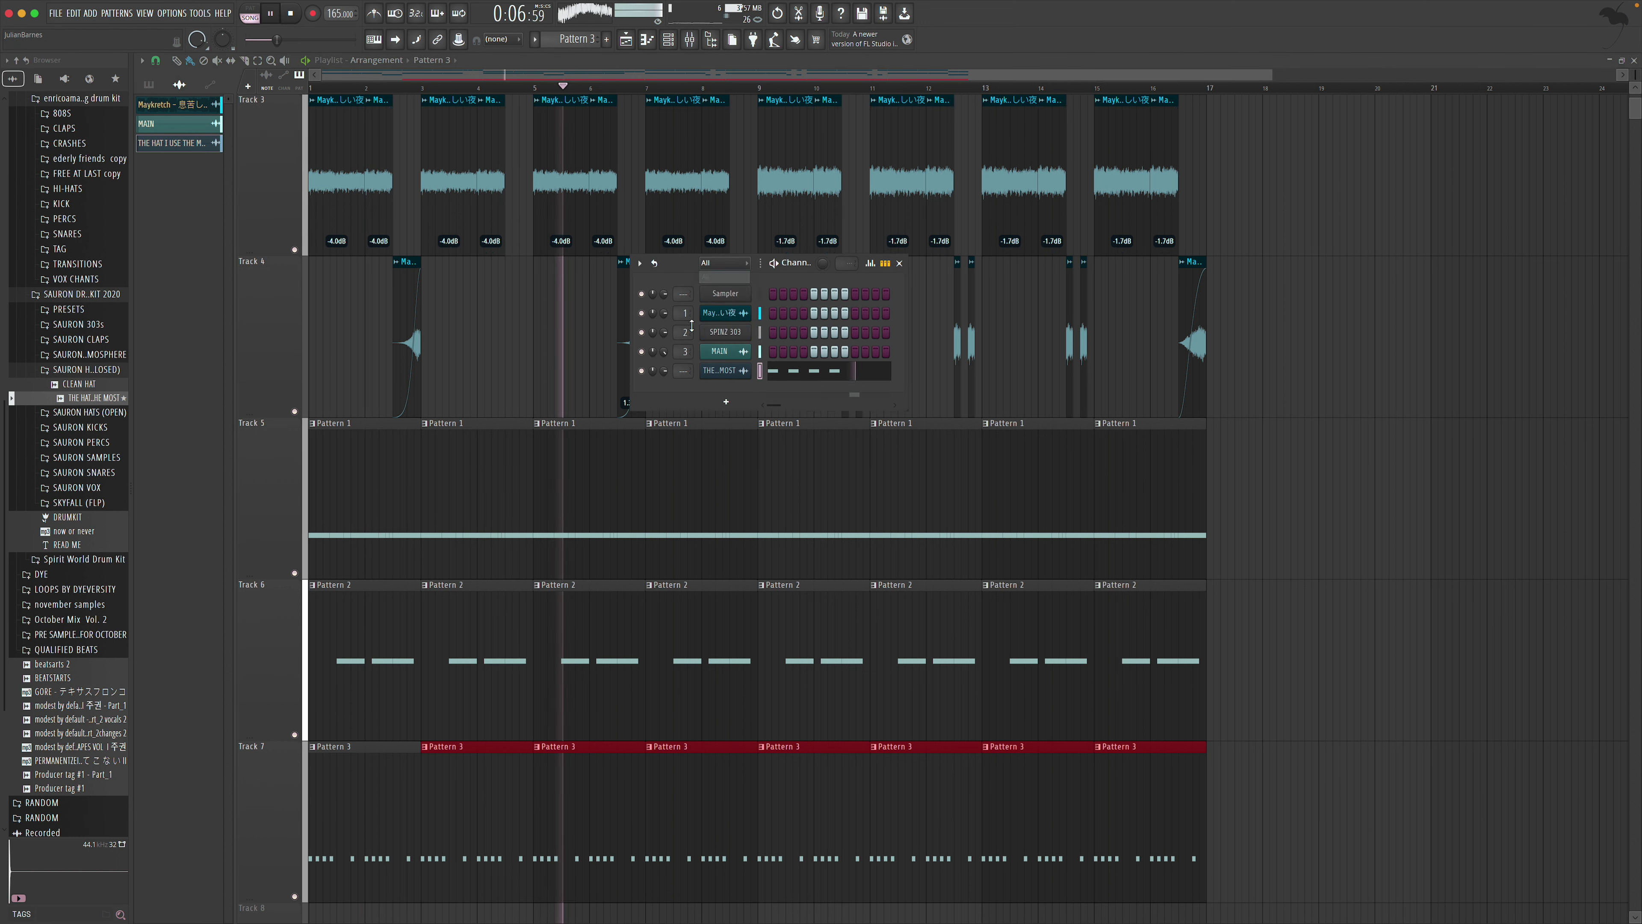
{"action": "left_click_drag", "start_coordinate": [683, 371], "coordinate": [684, 343]}
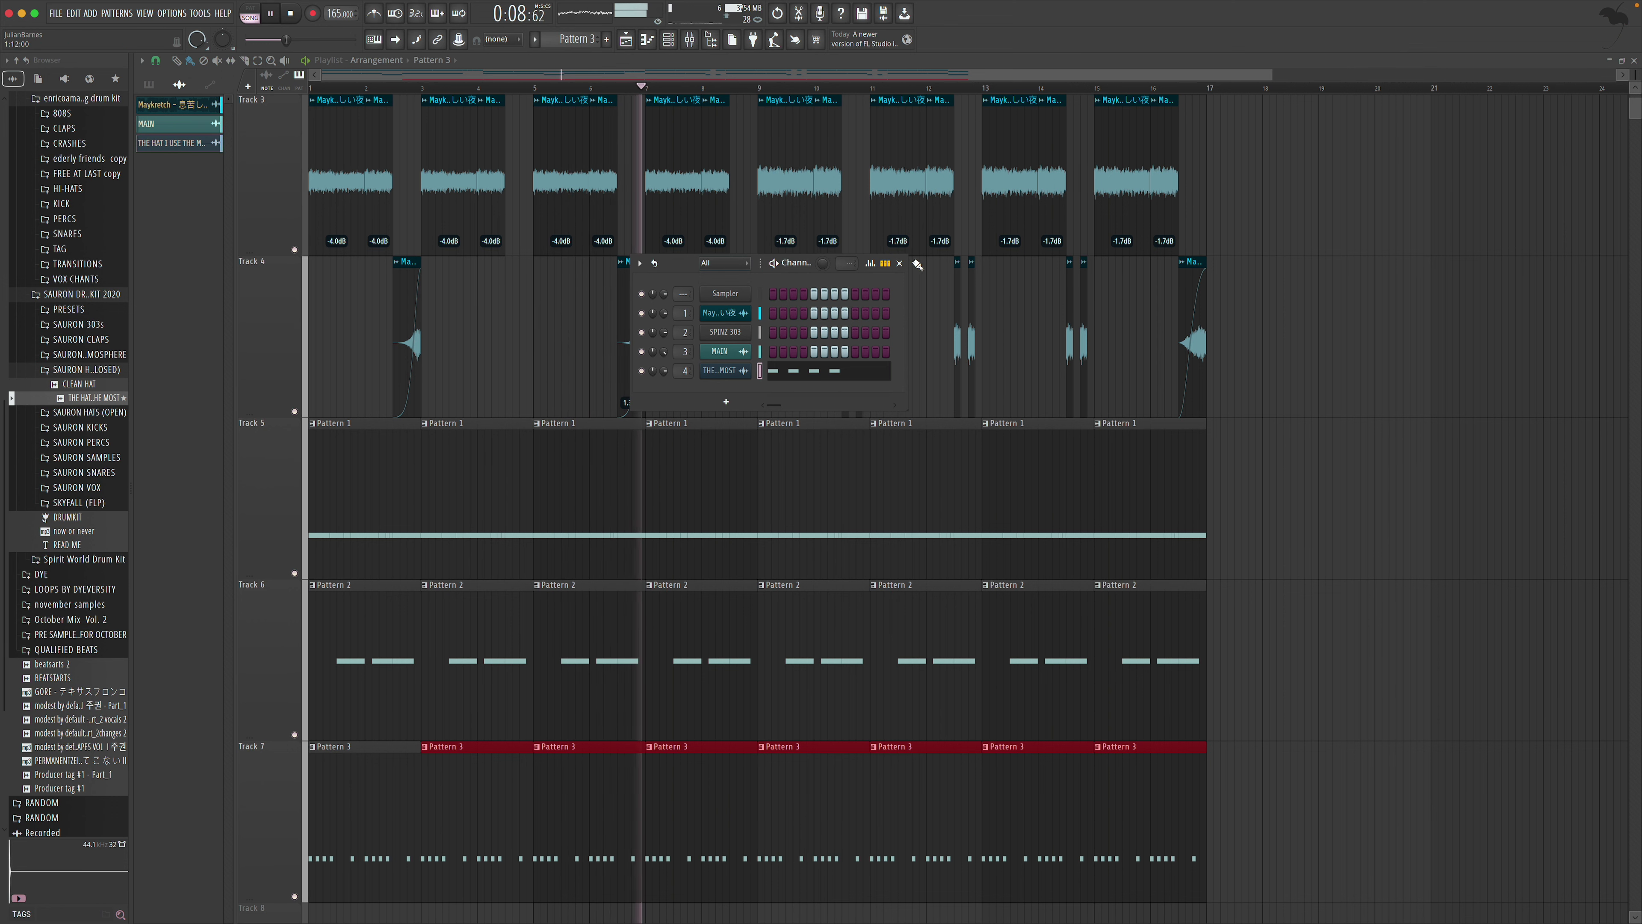
{"action": "left_click", "coordinate": [899, 263]}
Fit all seven tracks and 16 bars into the playlist view and switch to the Draw tool
{"action": "key", "text": "z"}
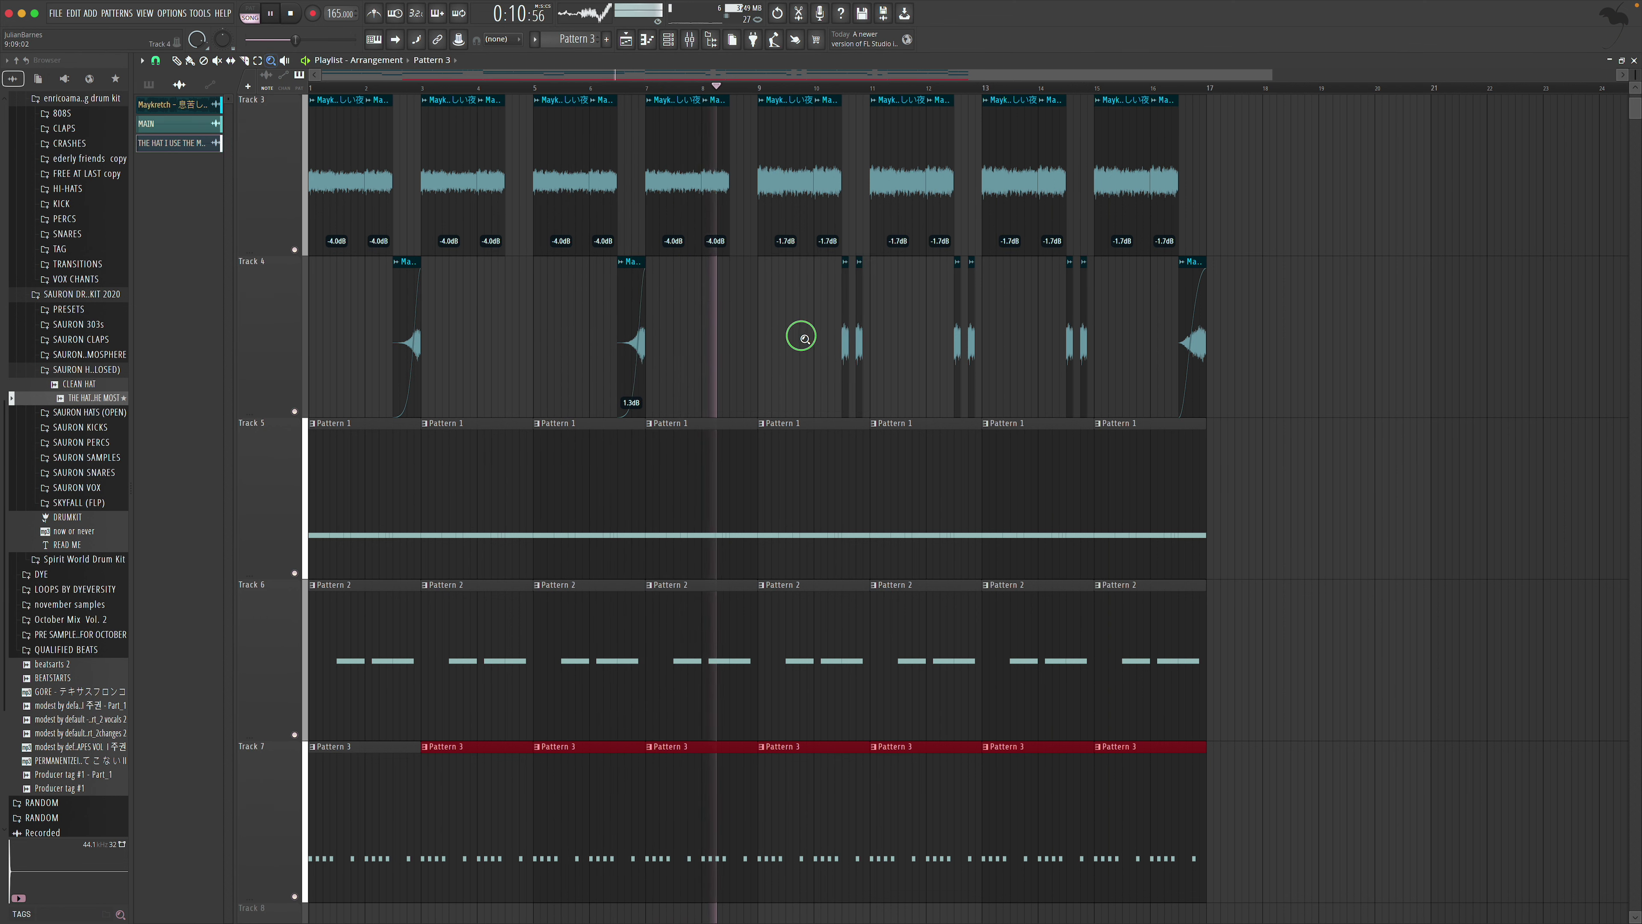
{"action": "right_click", "coordinate": [801, 335]}
{"action": "left_click", "coordinate": [177, 60]}
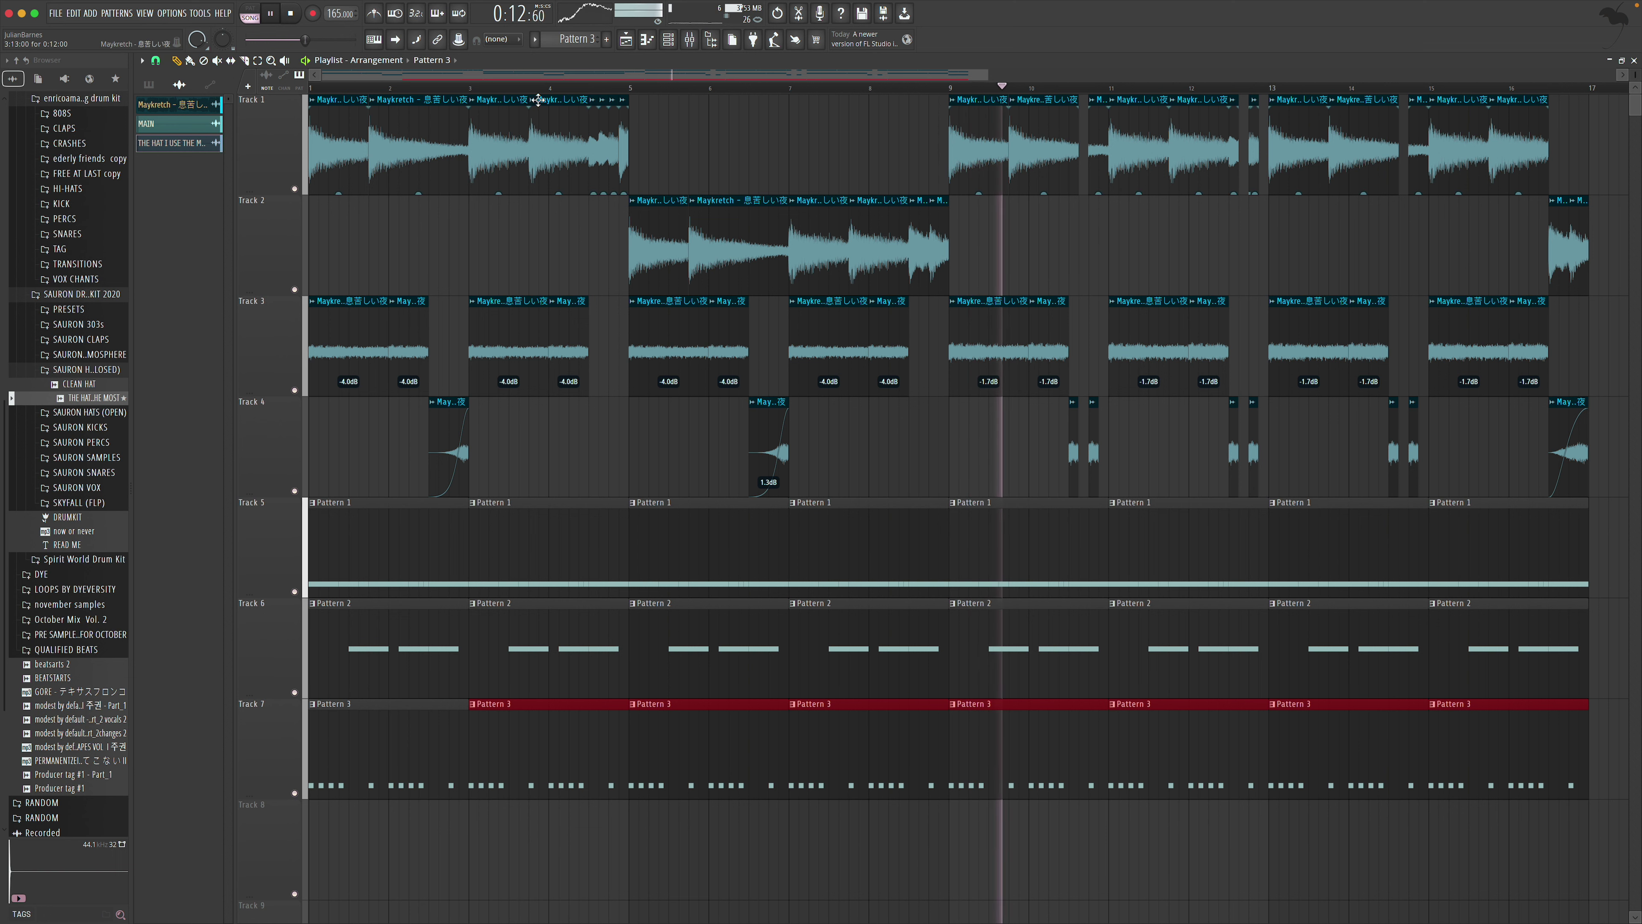
Play back the 16-bar arrangement to review how the samples, 808, snare and hats sound together
{"action": "left_click_drag", "start_coordinate": [987, 74], "coordinate": [1396, 119]}
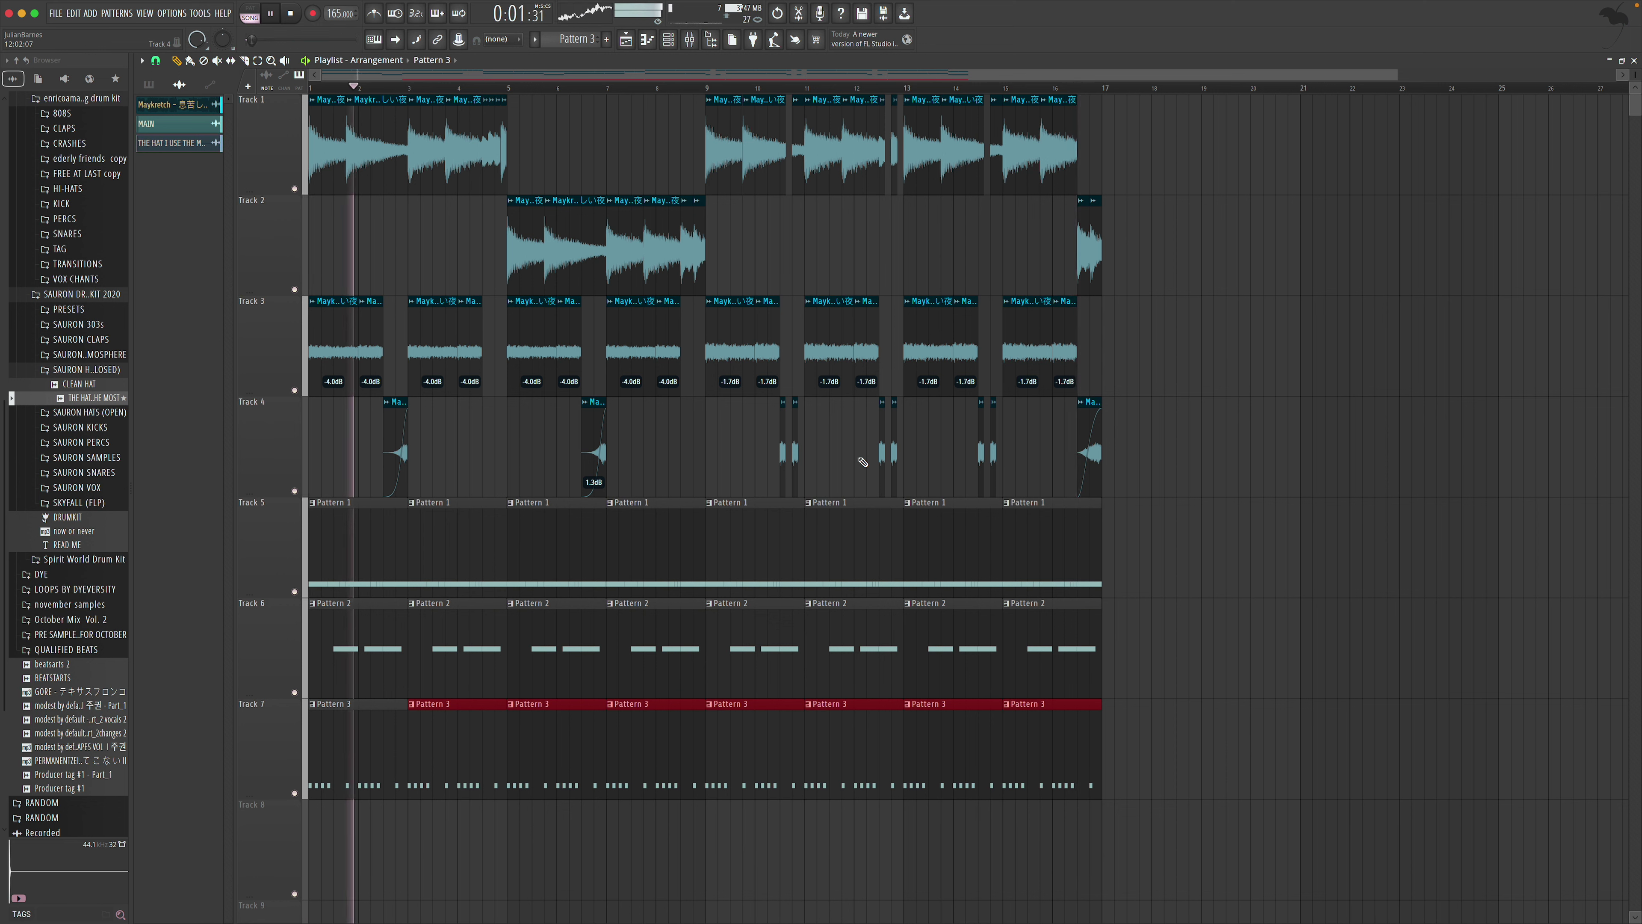
{"action": "key", "text": "space"}
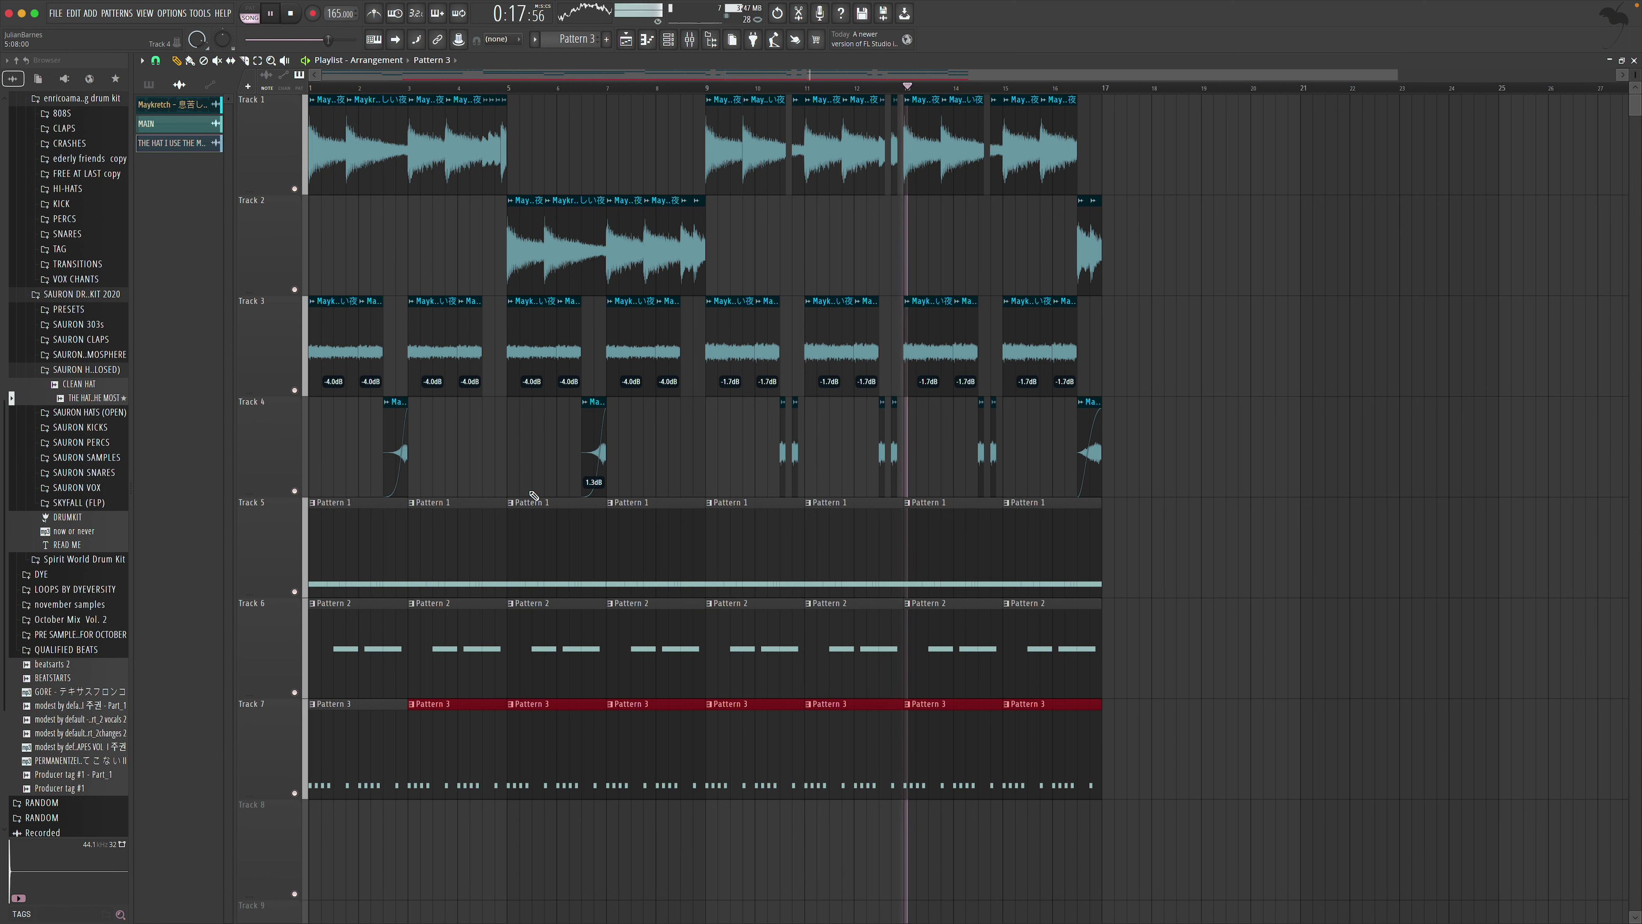
{"action": "key", "text": "space"}
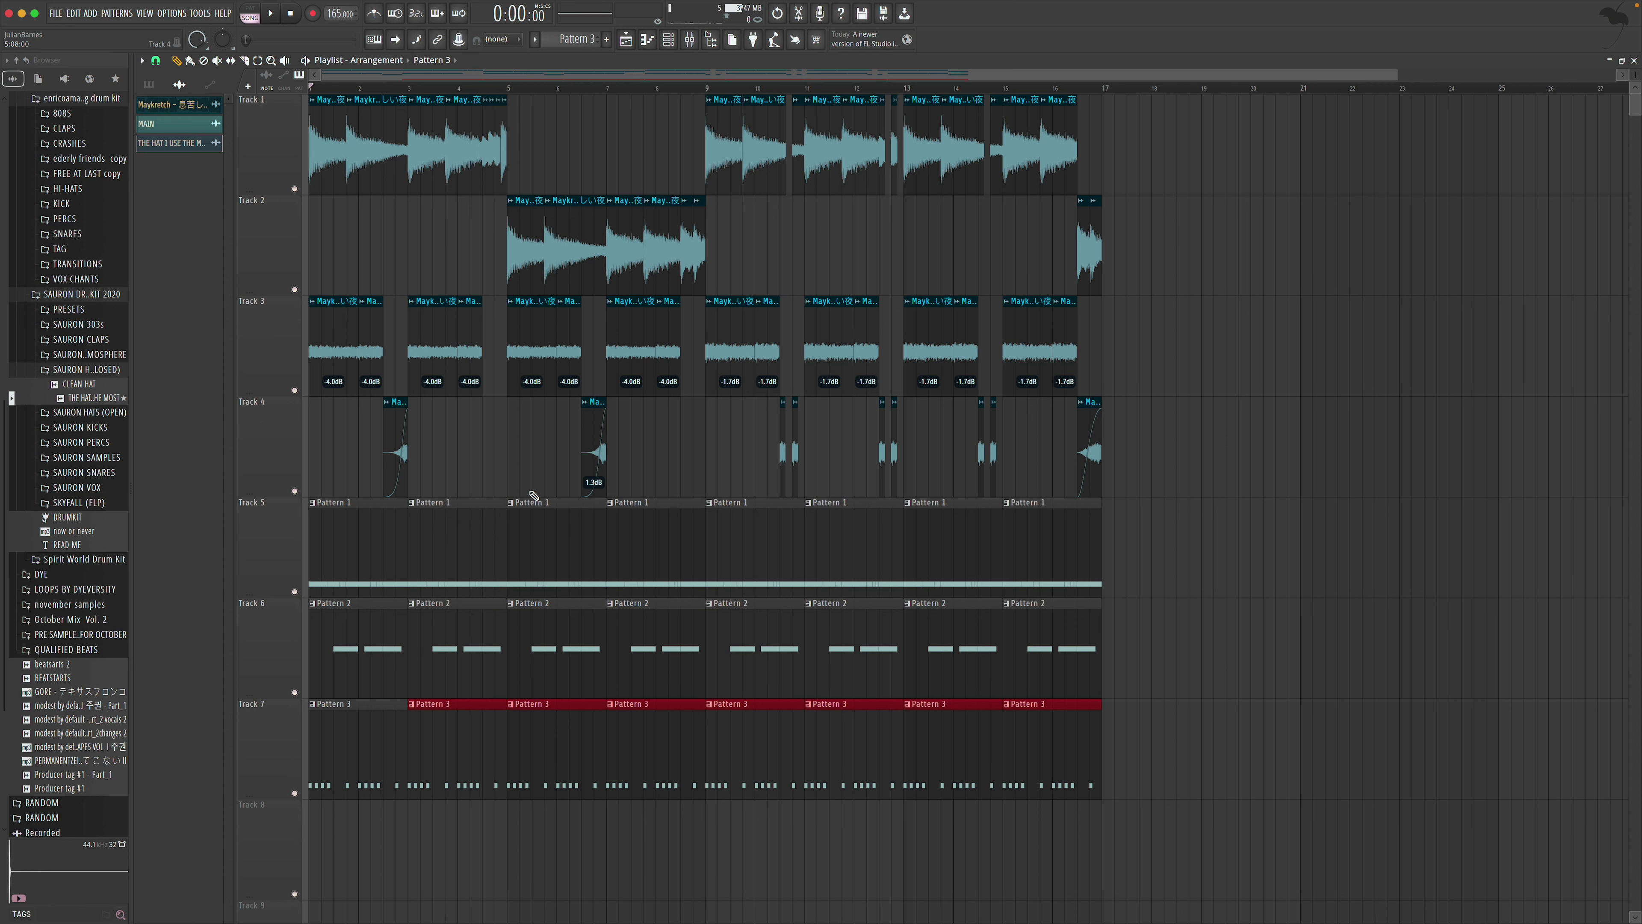
{"action": "key", "text": "space"}
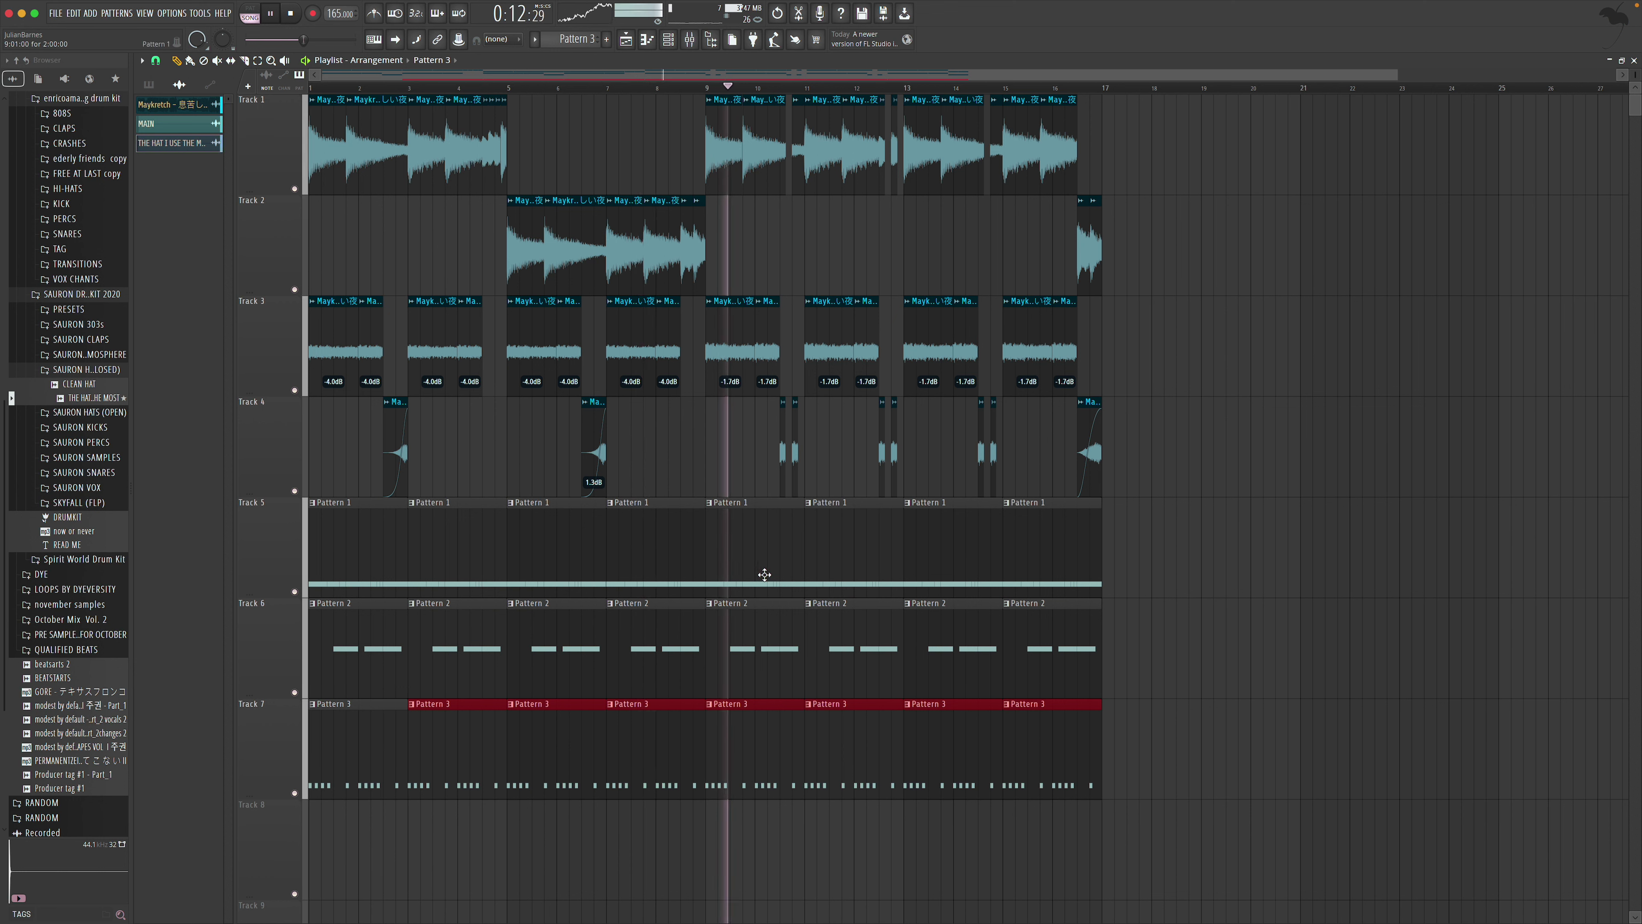
Delete the four Pattern 2 snare clips in bars 9–16 of track 6
{"action": "right_click", "coordinate": [750, 665]}
{"action": "right_click", "coordinate": [832, 665]}
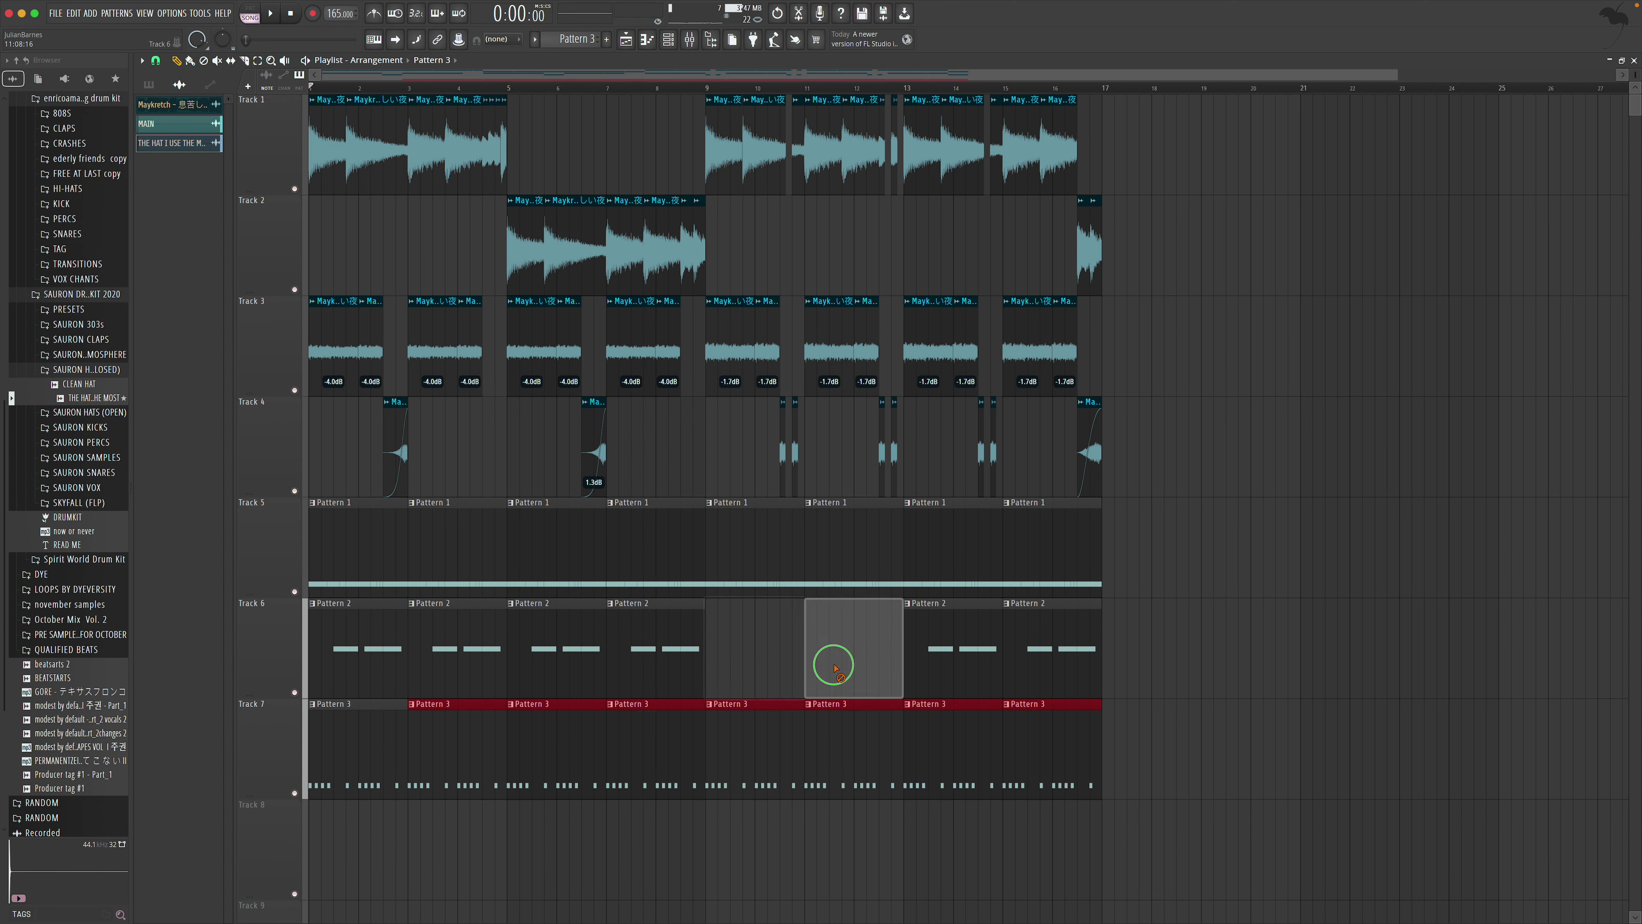
{"action": "right_click", "coordinate": [937, 662]}
{"action": "right_click", "coordinate": [1028, 661]}
{"action": "key", "text": "space"}
Clone Pattern 2 and place four clips of the clone on track 6 across bars 9–16
{"action": "left_click", "coordinate": [148, 85]}
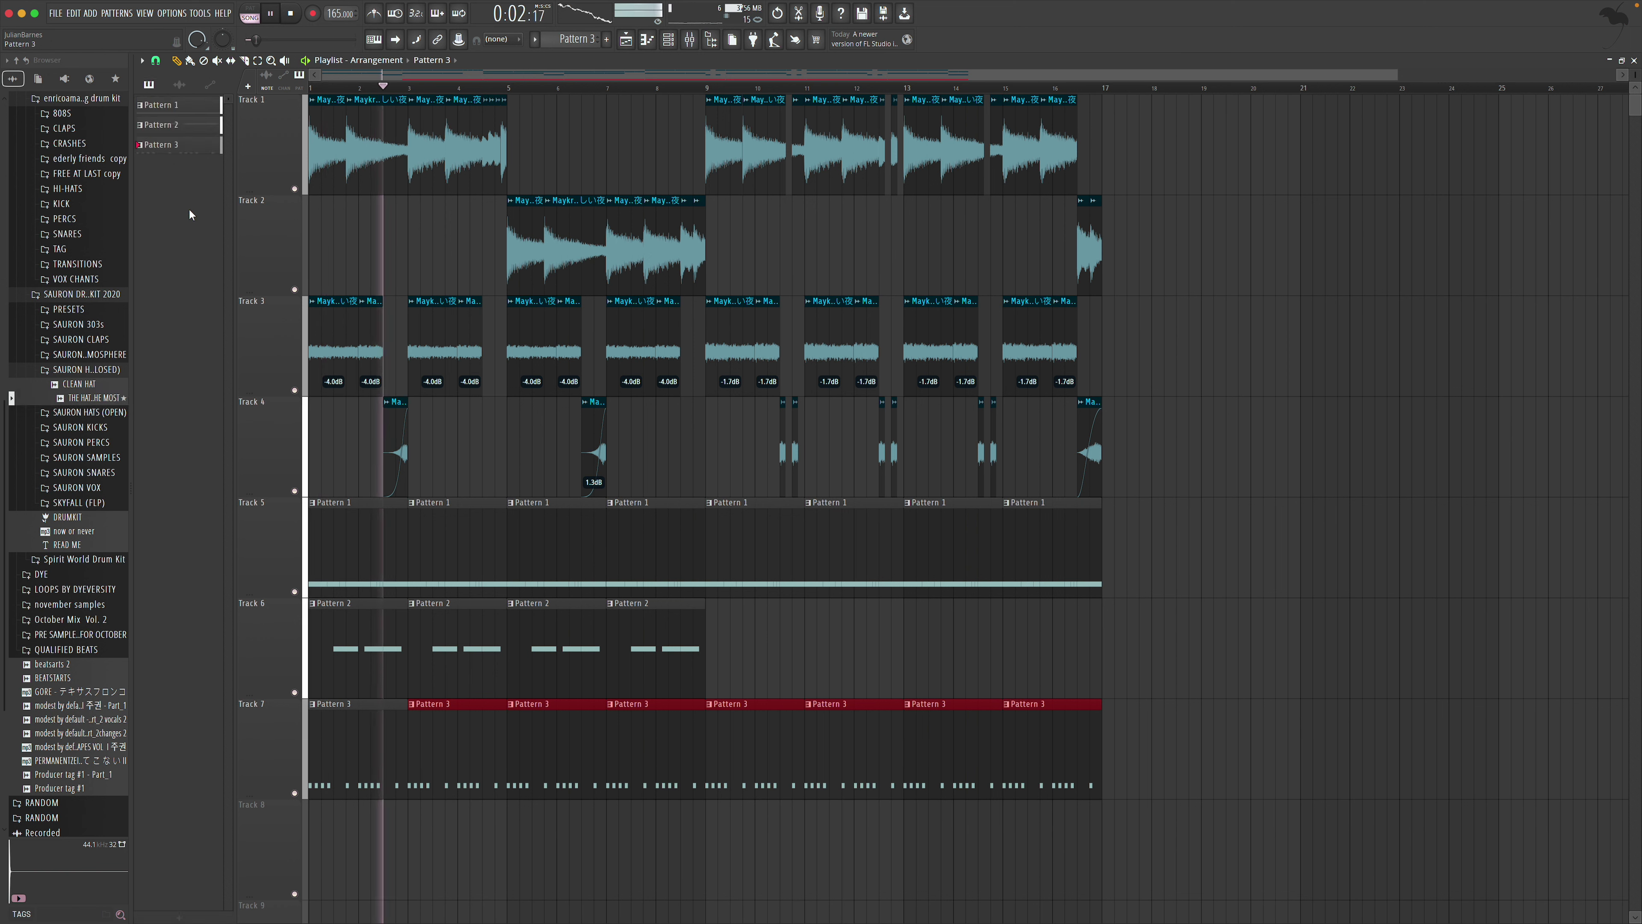
{"action": "right_click", "coordinate": [172, 127]}
{"action": "left_click", "coordinate": [215, 279]}
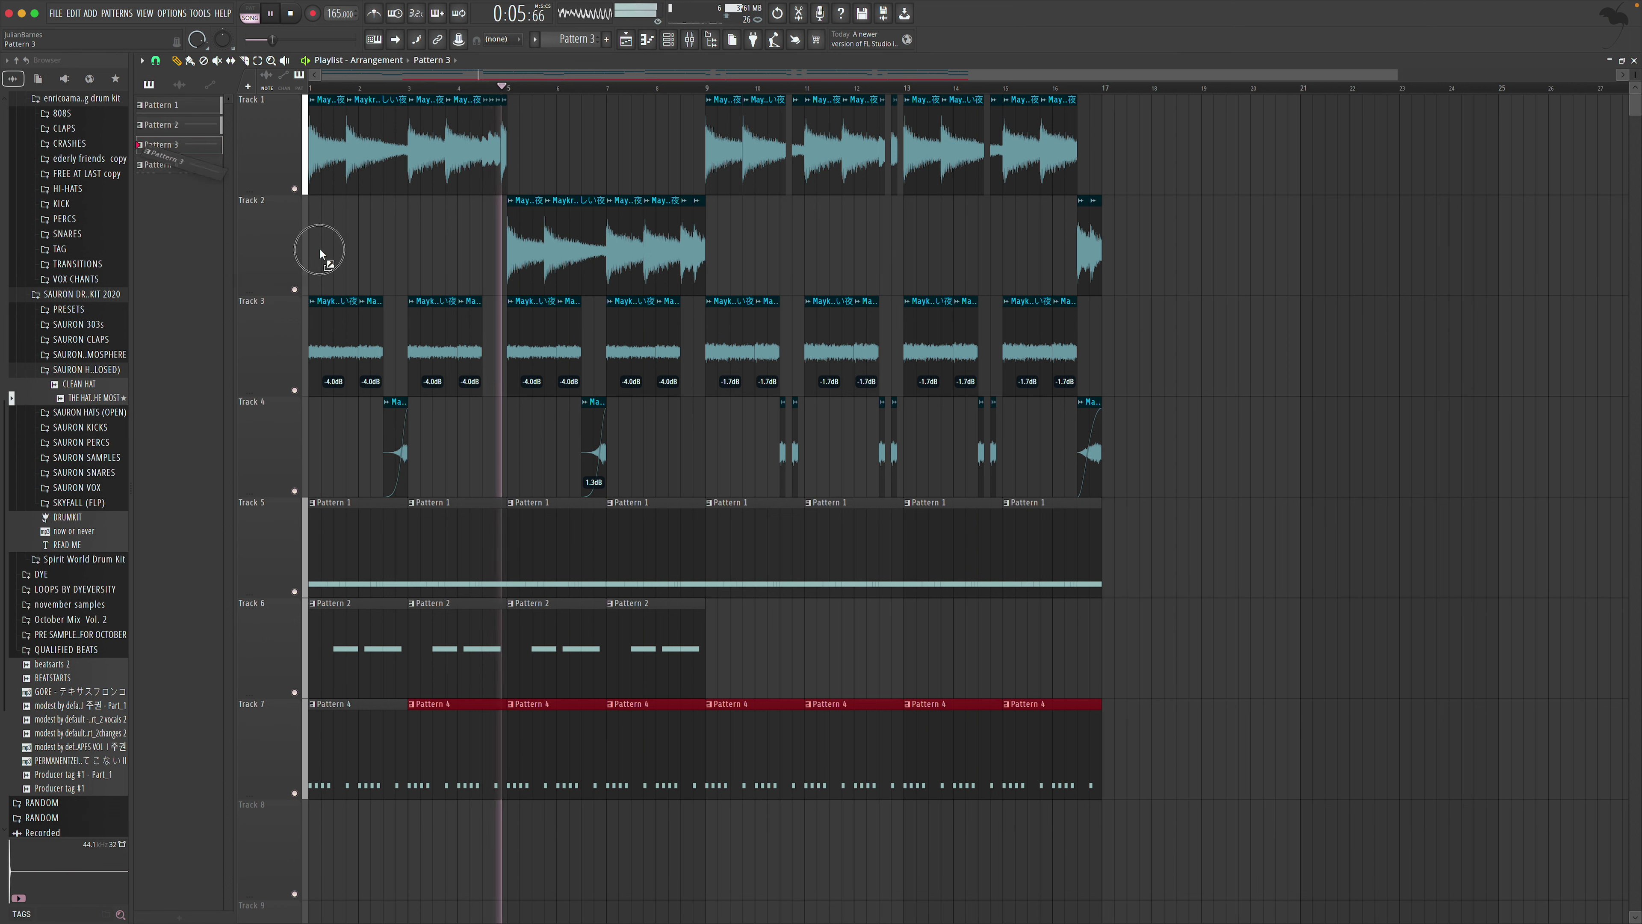
{"action": "left_click", "coordinate": [719, 633]}
{"action": "left_click_drag", "start_coordinate": [800, 637], "coordinate": [1008, 640]}
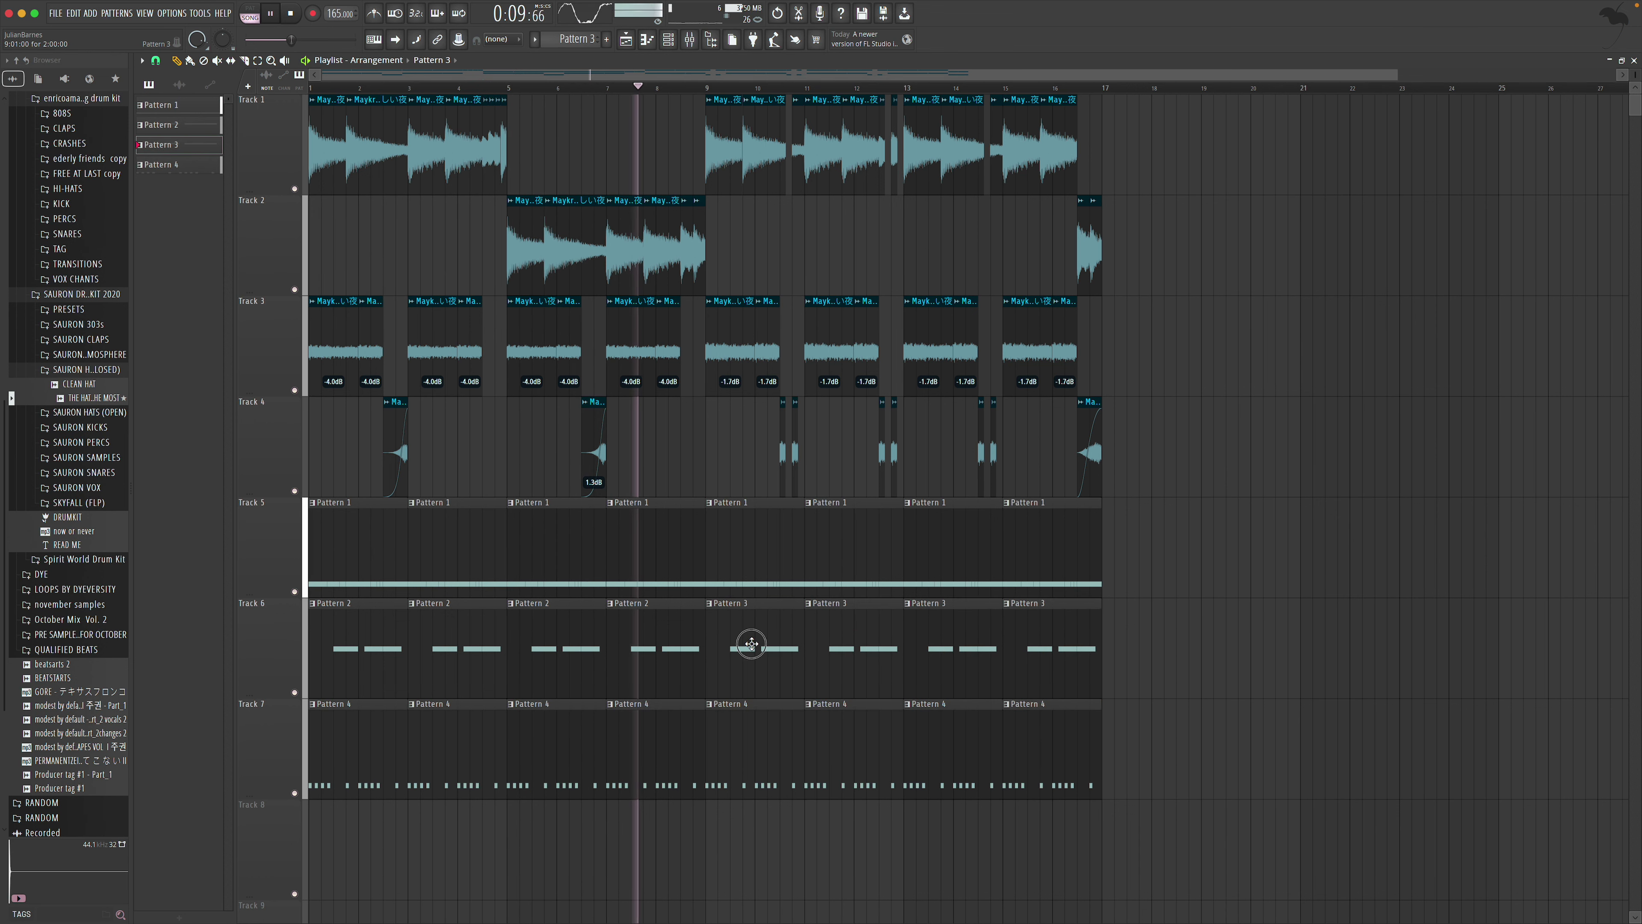
Add an extra MAIN snare note just before bar 2 in the cloned pattern, at the existing notes' pitch, and check it in playback
{"action": "double_click", "coordinate": [744, 631]}
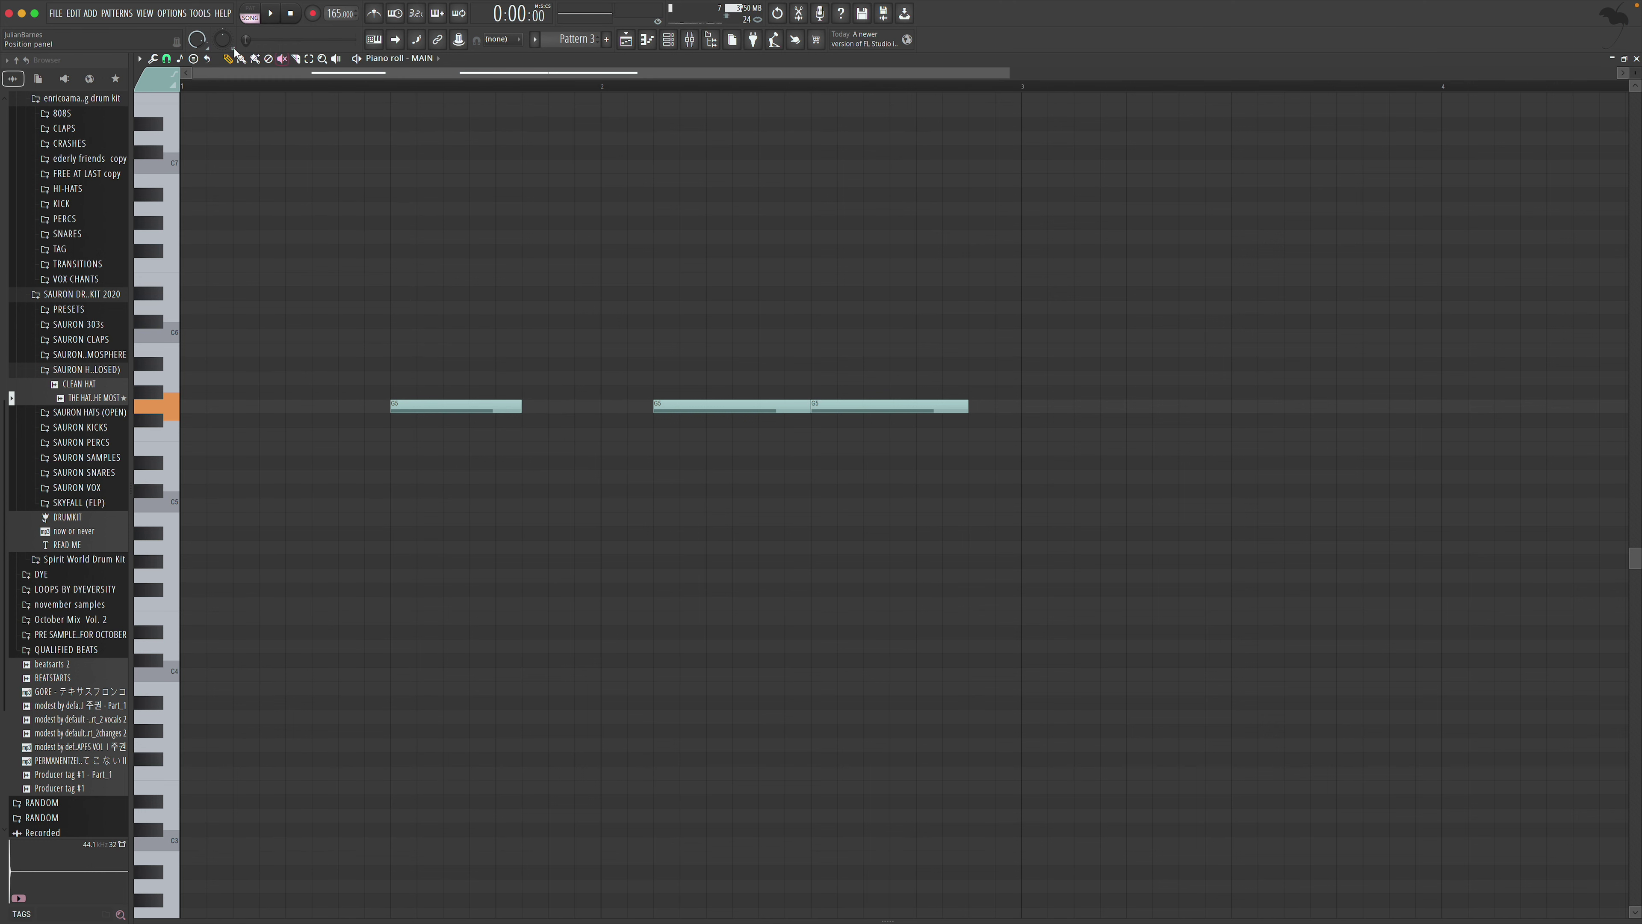
{"action": "left_click", "coordinate": [586, 408]}
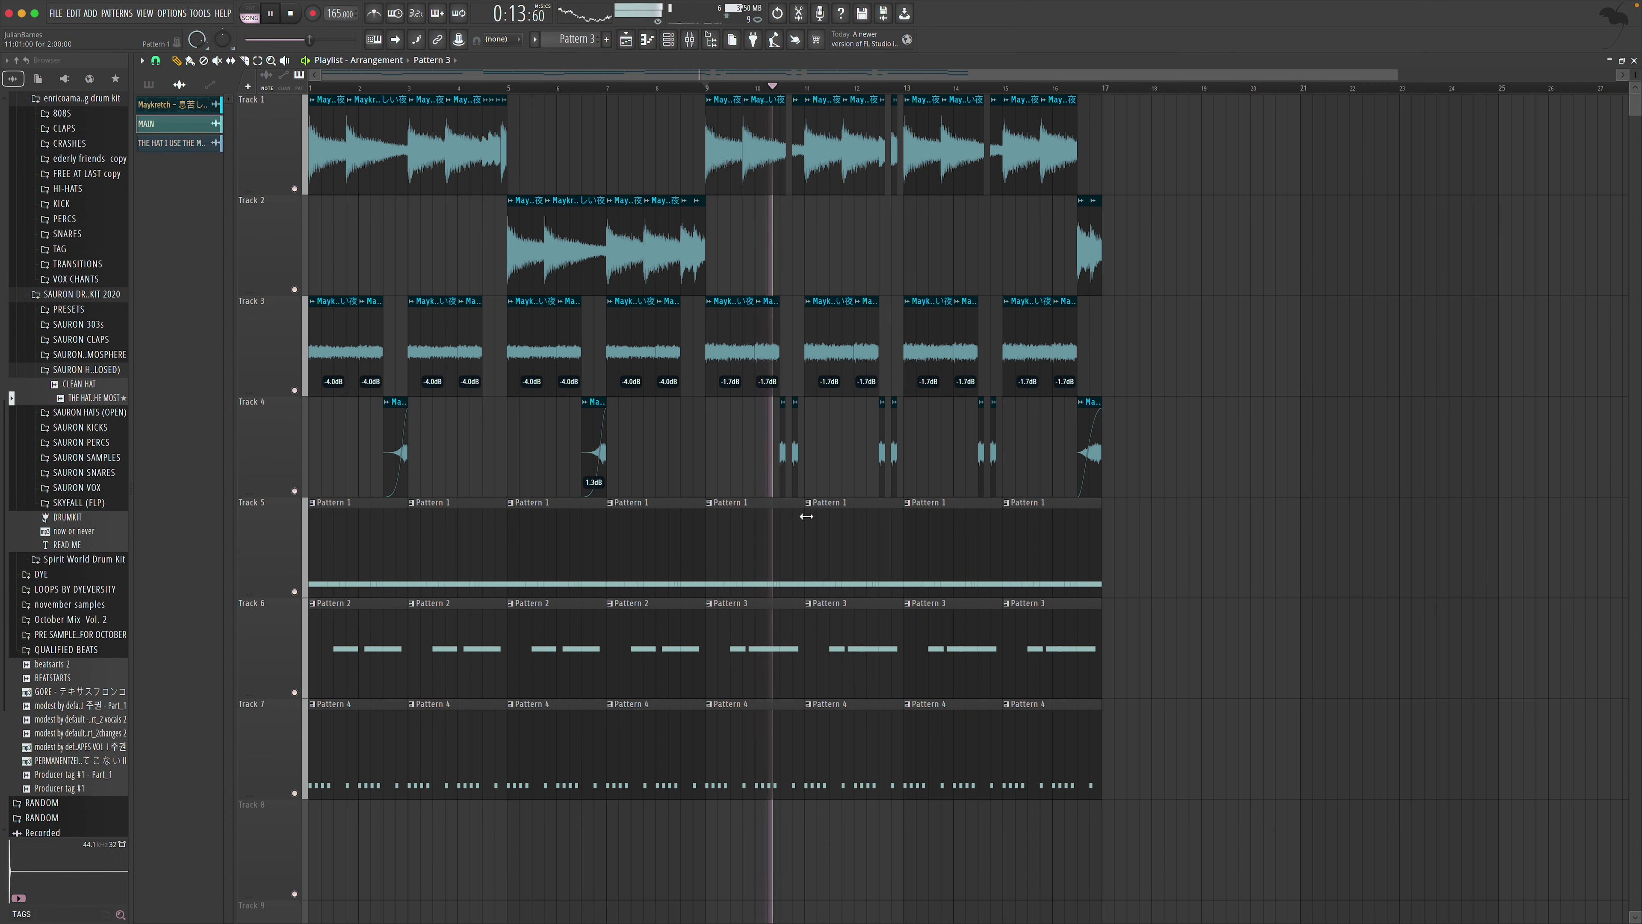
{"action": "key", "text": "space"}
Add the MAIN OH and OP OH samples from the SAURON open hats folder as new channels in the channel rack
{"action": "left_click", "coordinate": [85, 369]}
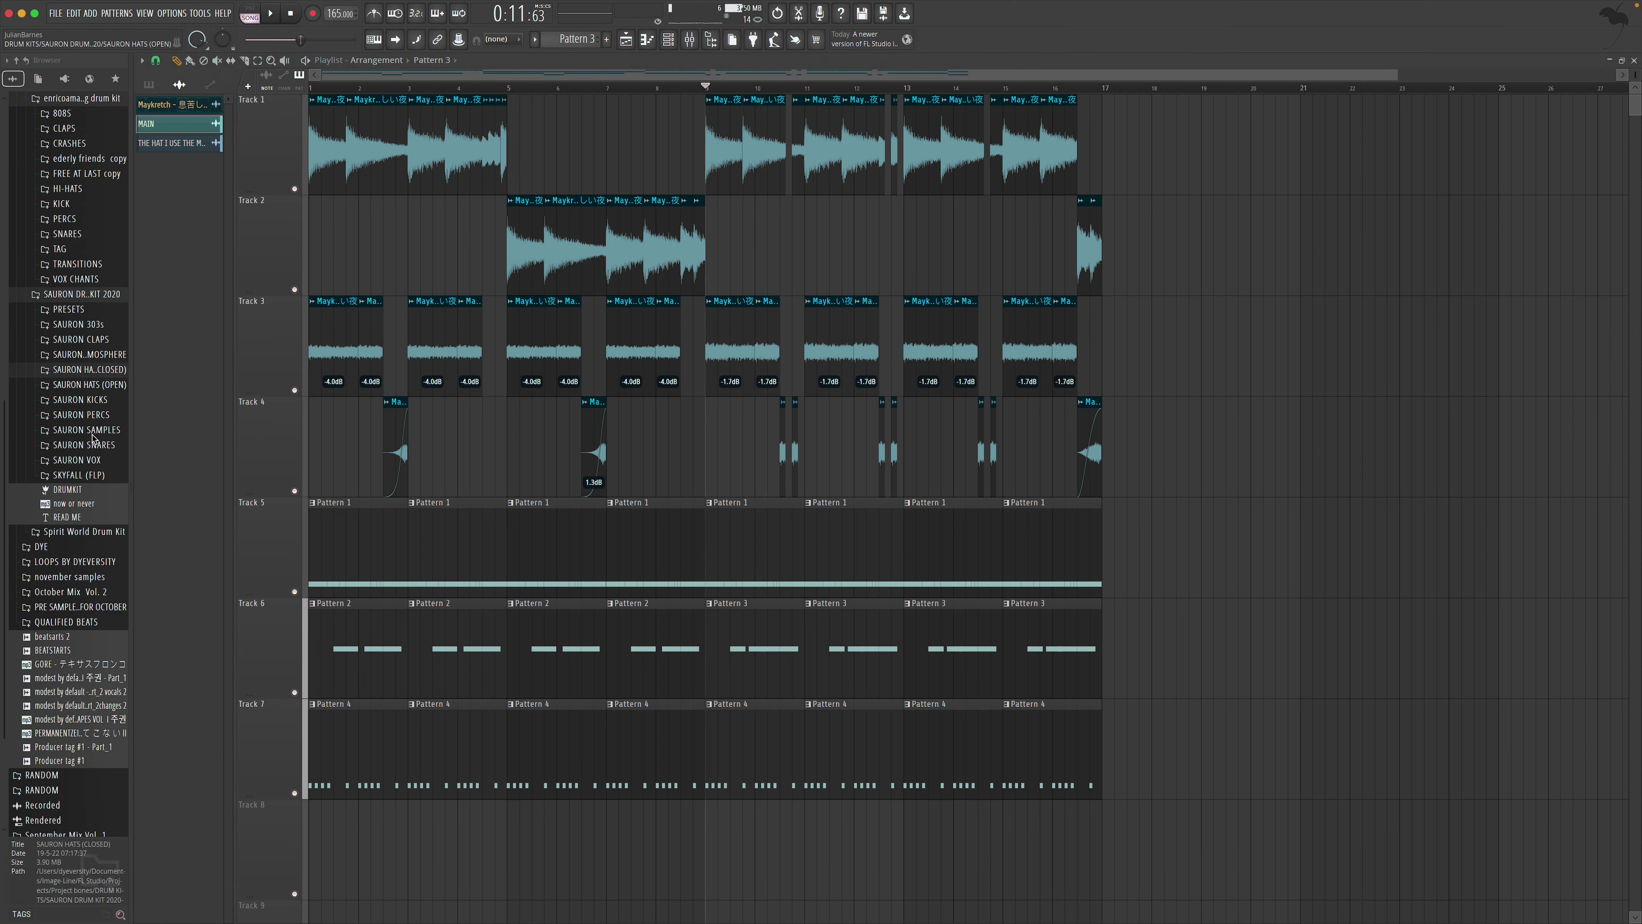
{"action": "left_click", "coordinate": [671, 41]}
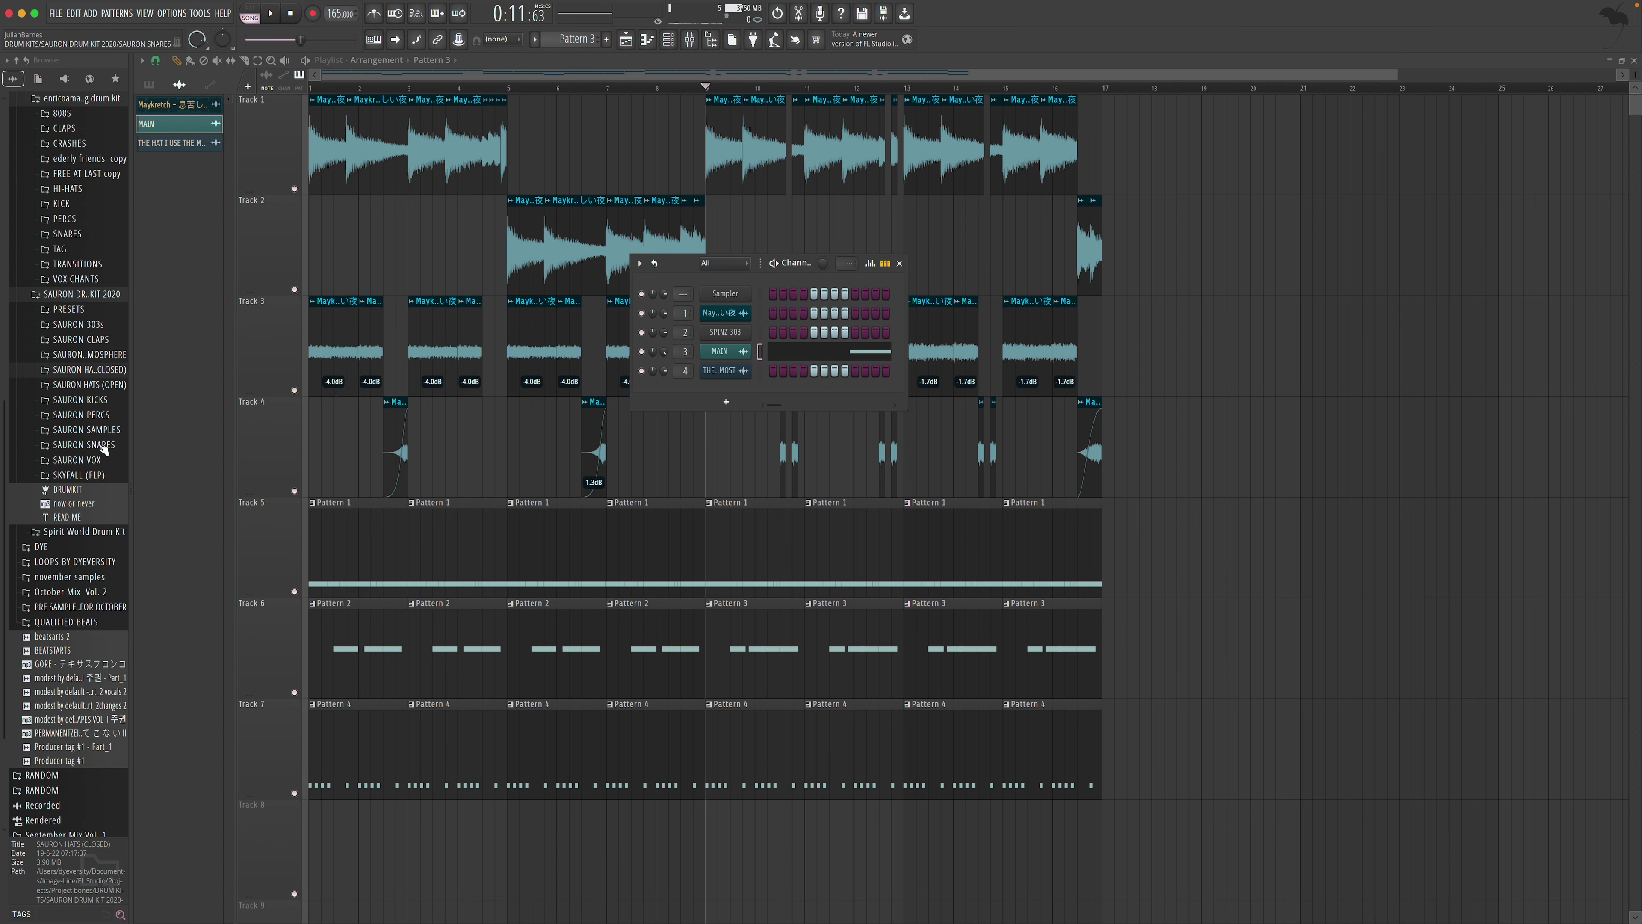
{"action": "left_click", "coordinate": [98, 385]}
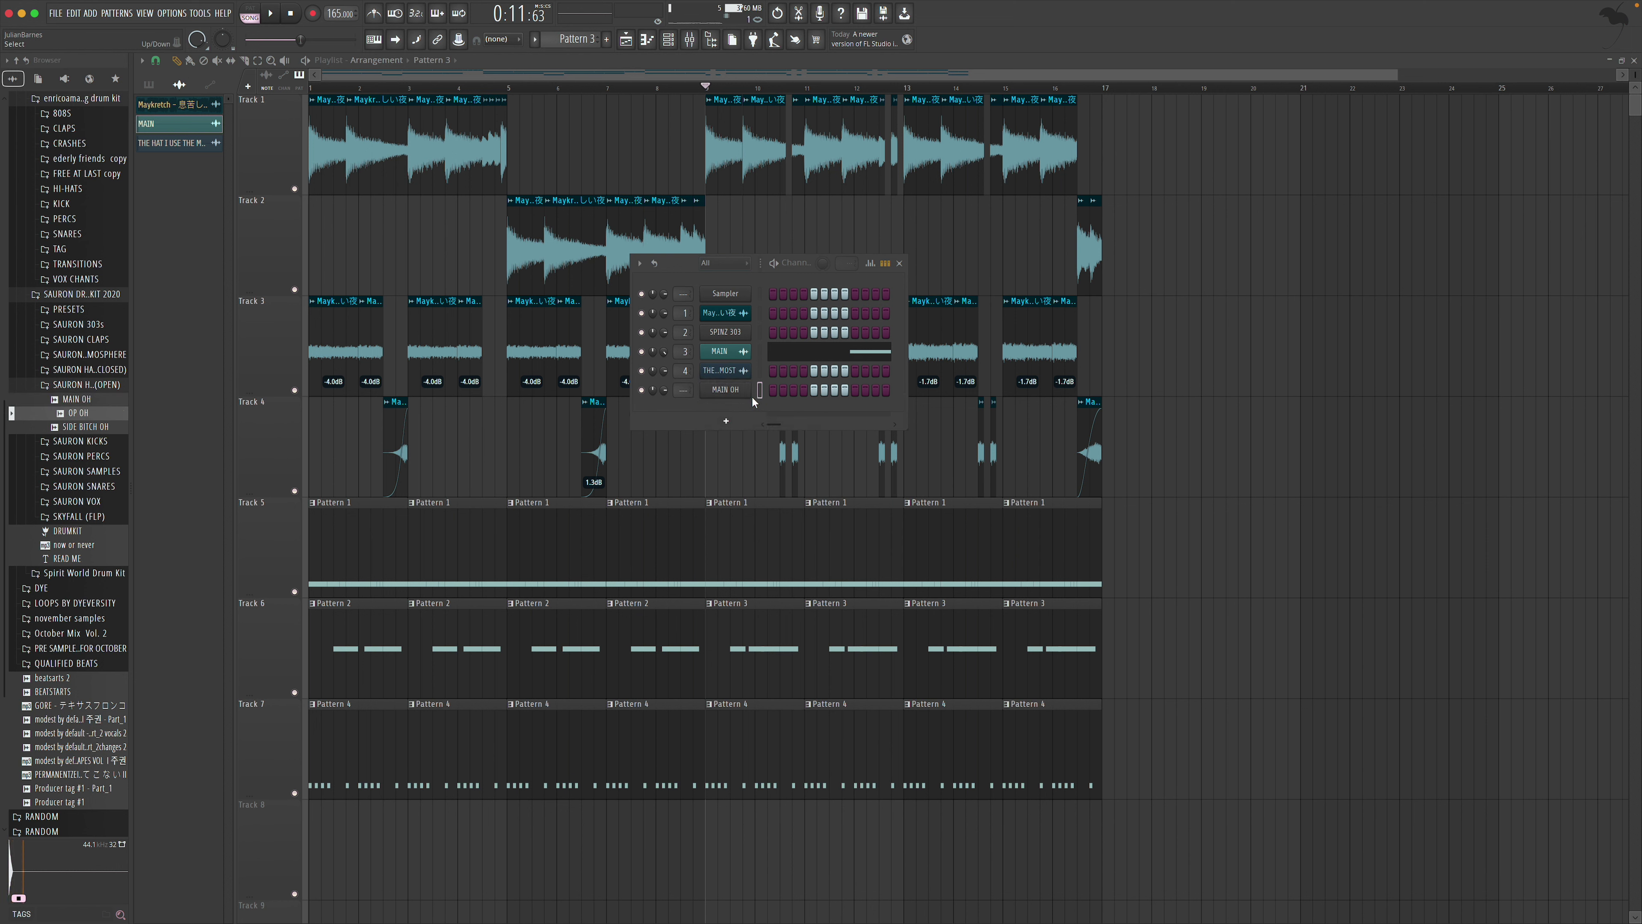
{"action": "left_click_drag", "start_coordinate": [113, 414], "coordinate": [726, 407]}
Enable the volume envelope on MAIN OH and route MAIN OH and OP OH to mixer inserts 5 and 6
{"action": "left_click", "coordinate": [219, 152]}
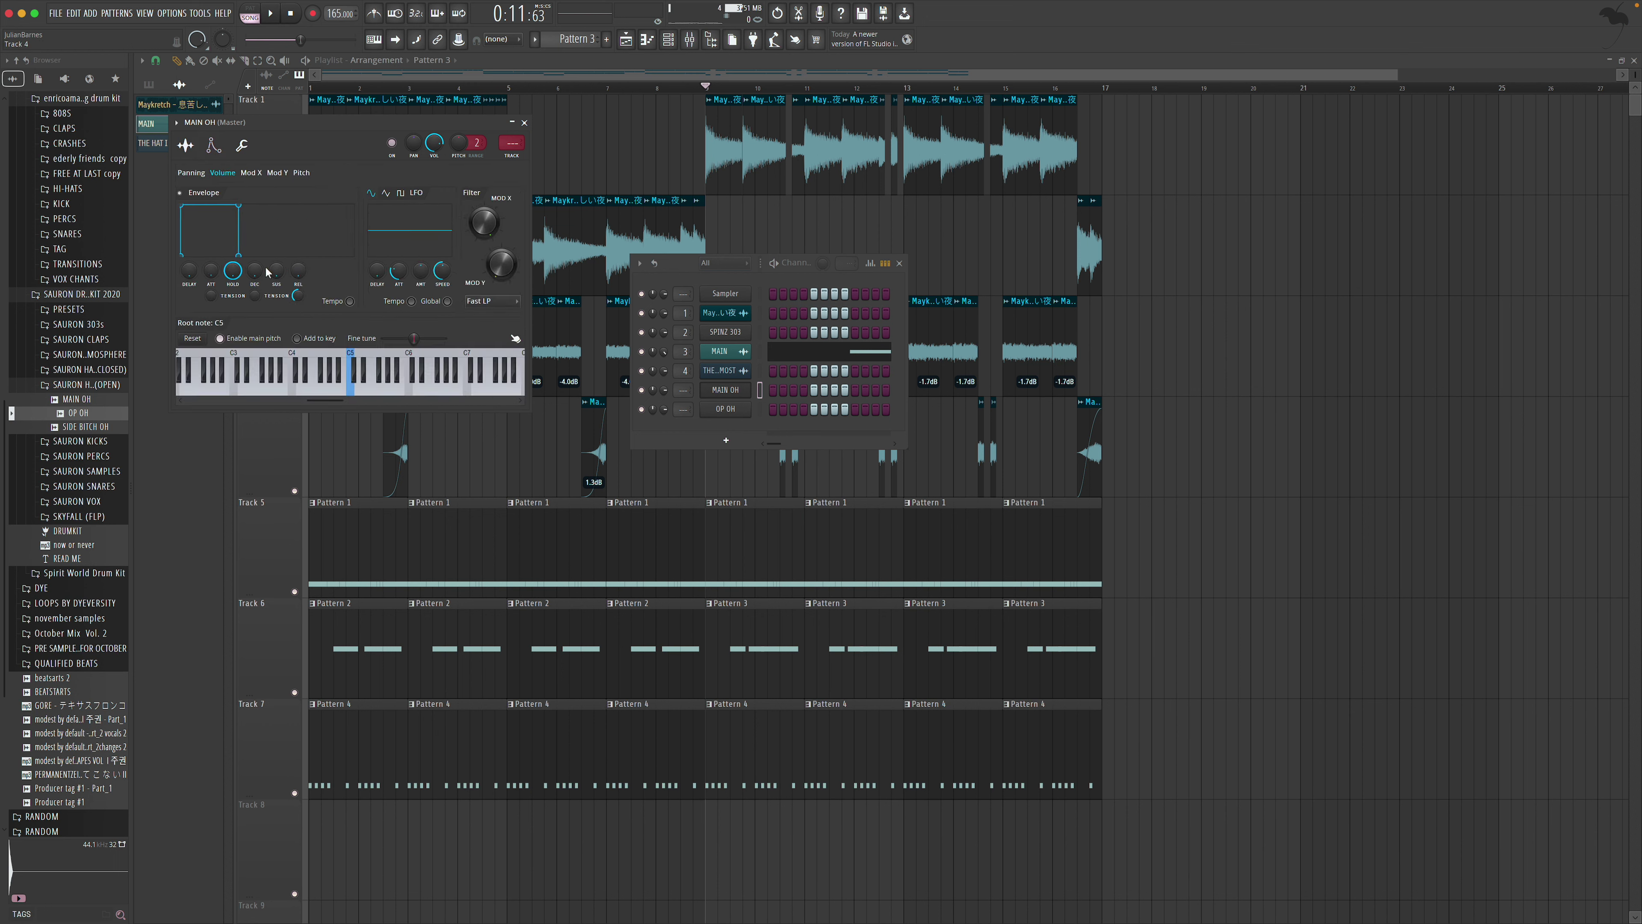
{"action": "left_click", "coordinate": [525, 123]}
{"action": "right_click", "coordinate": [724, 400]}
{"action": "left_click", "coordinate": [776, 471]}
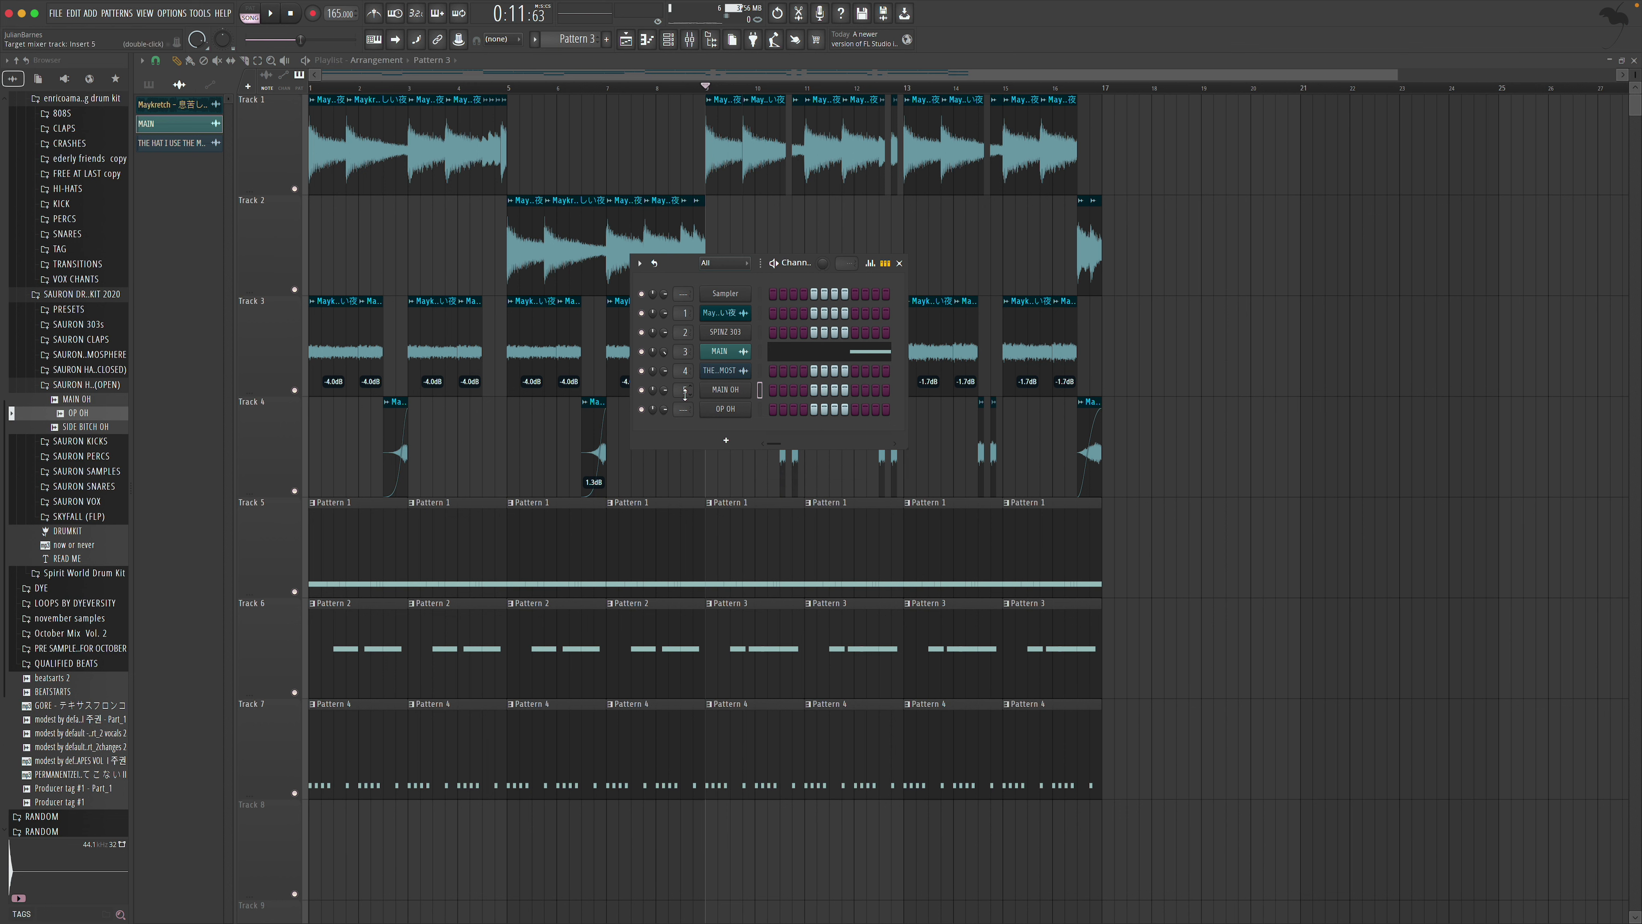
{"action": "left_click", "coordinate": [901, 263]}
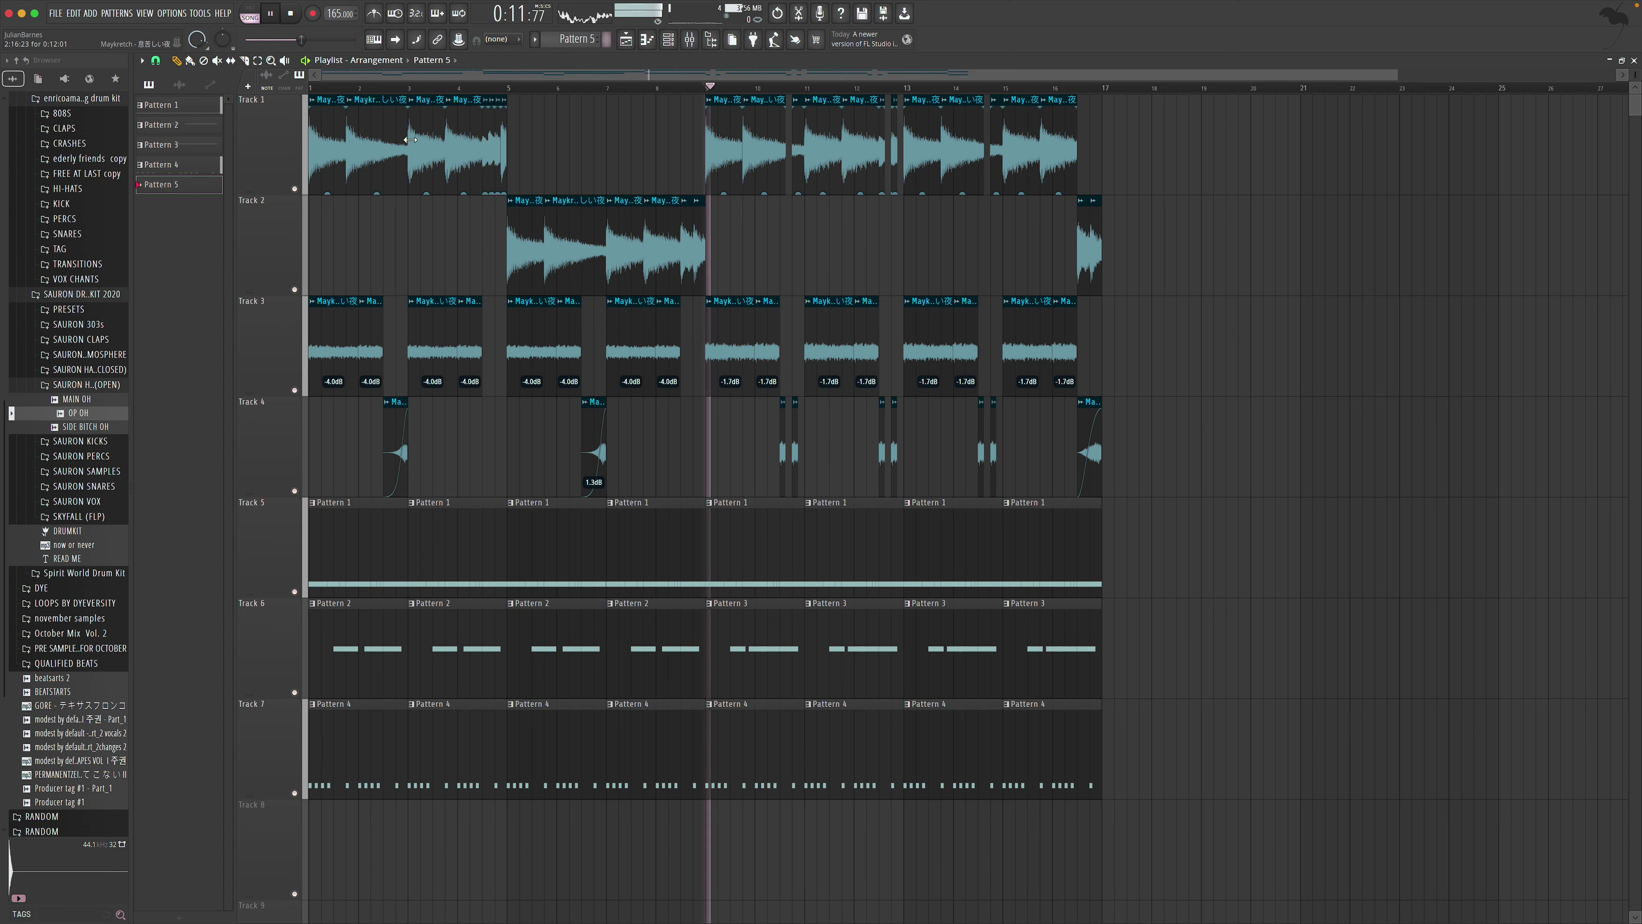
Create Pattern 5, place it at bar 9 on track 8 and open MAIN OH's piano roll
{"action": "left_click_drag", "start_coordinate": [201, 186], "coordinate": [720, 849]}
{"action": "key", "text": "space"}
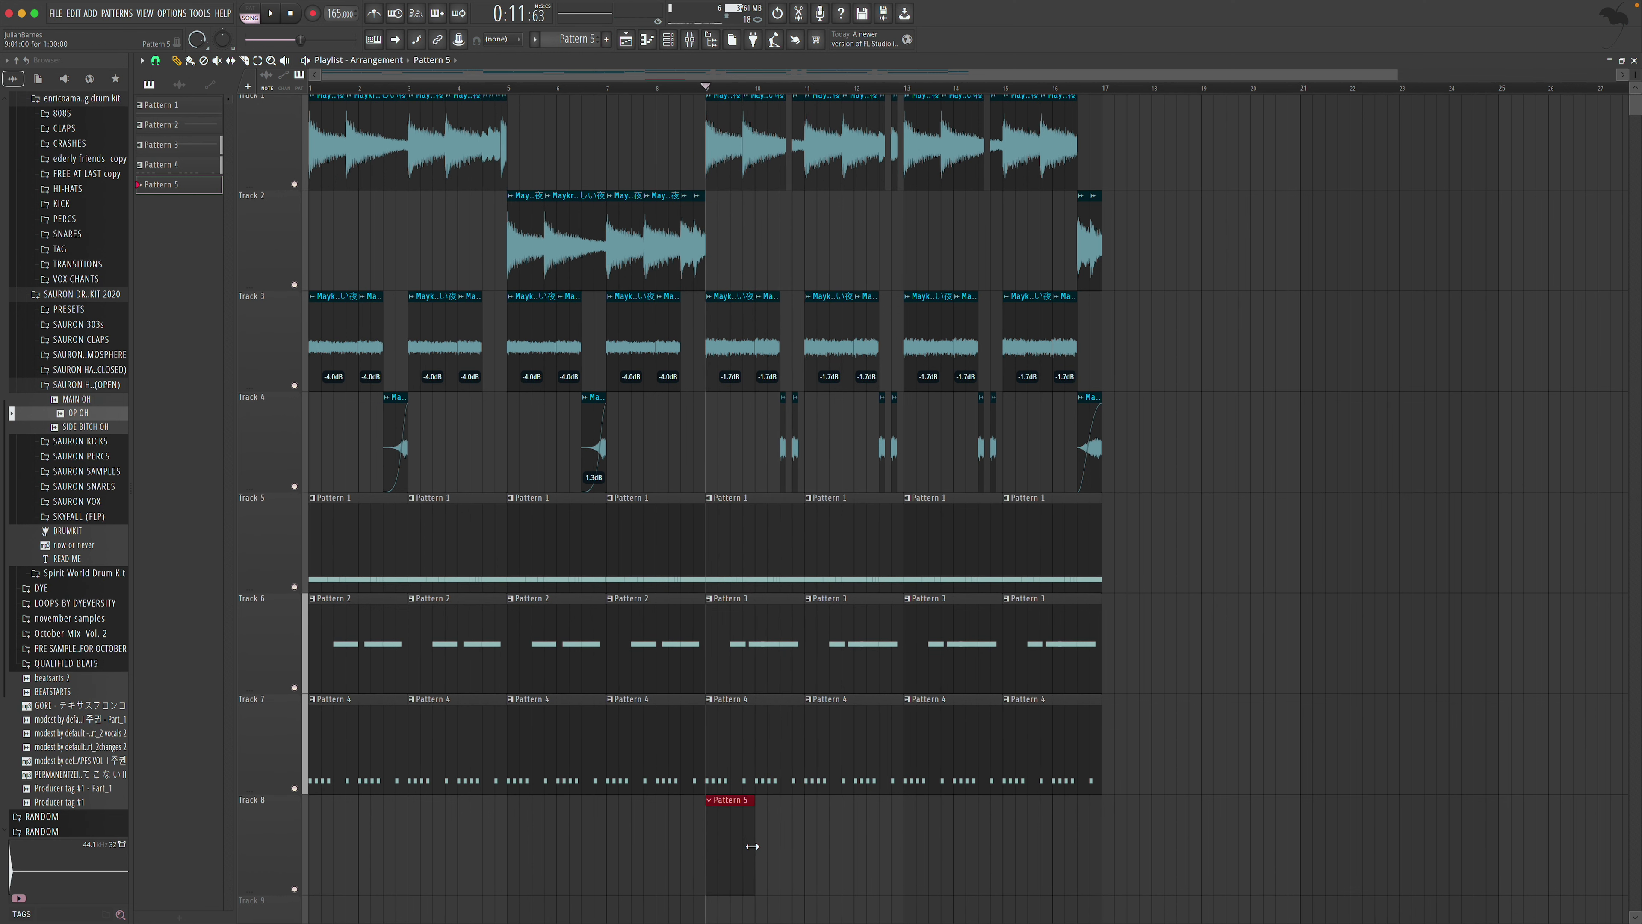
{"action": "double_click", "coordinate": [787, 841]}
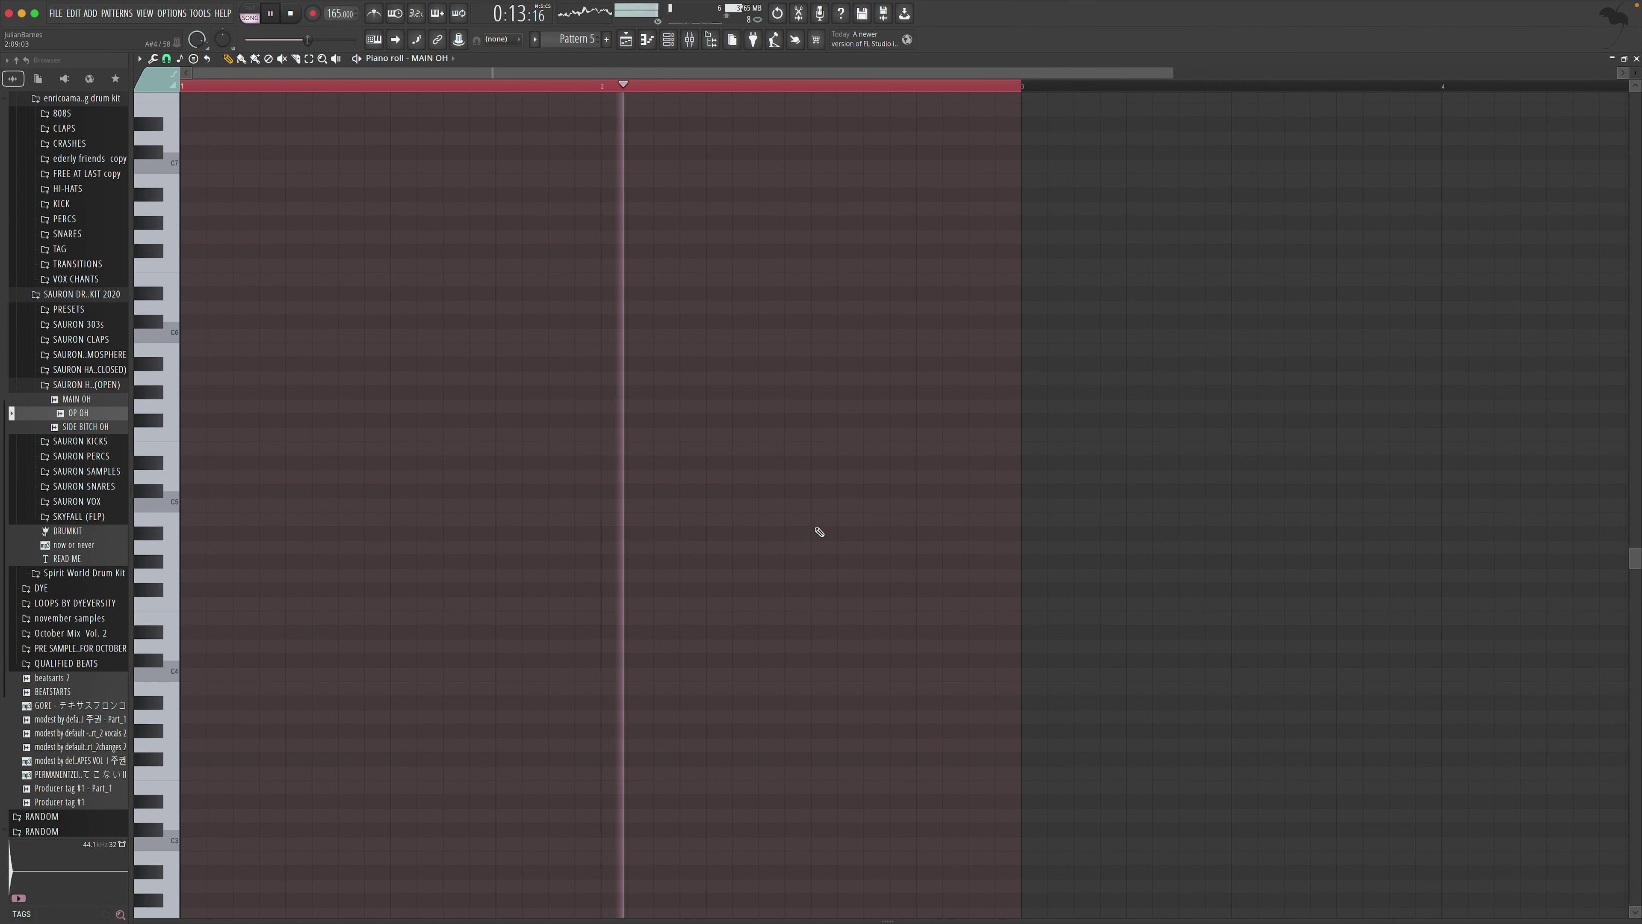
Place a single four-step MAIN OH note at 2:09, auditioning its position against the beat
{"action": "left_click", "coordinate": [712, 520]}
{"action": "key", "text": "space"}
{"action": "key", "text": "space"}
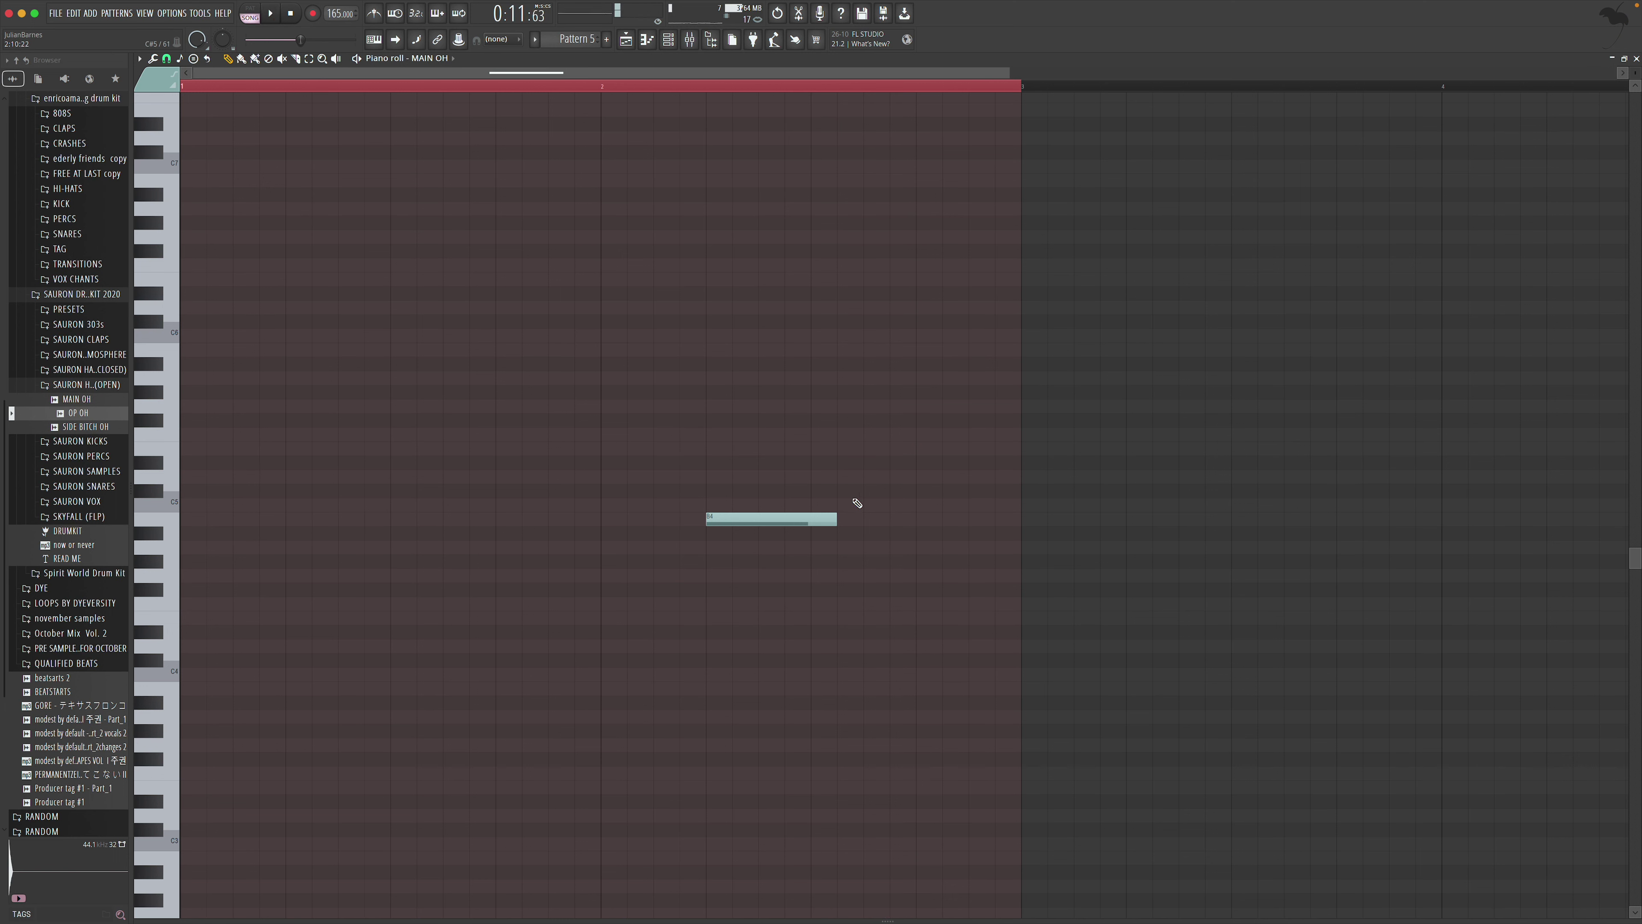
{"action": "left_click_drag", "start_coordinate": [818, 524], "coordinate": [917, 523]}
{"action": "left_click", "coordinate": [993, 526]}
{"action": "key", "text": "space"}
Switch the piano roll to OP OH and add a one-step note at 2:13, directly after the MAIN OH note
{"action": "key", "text": "space"}
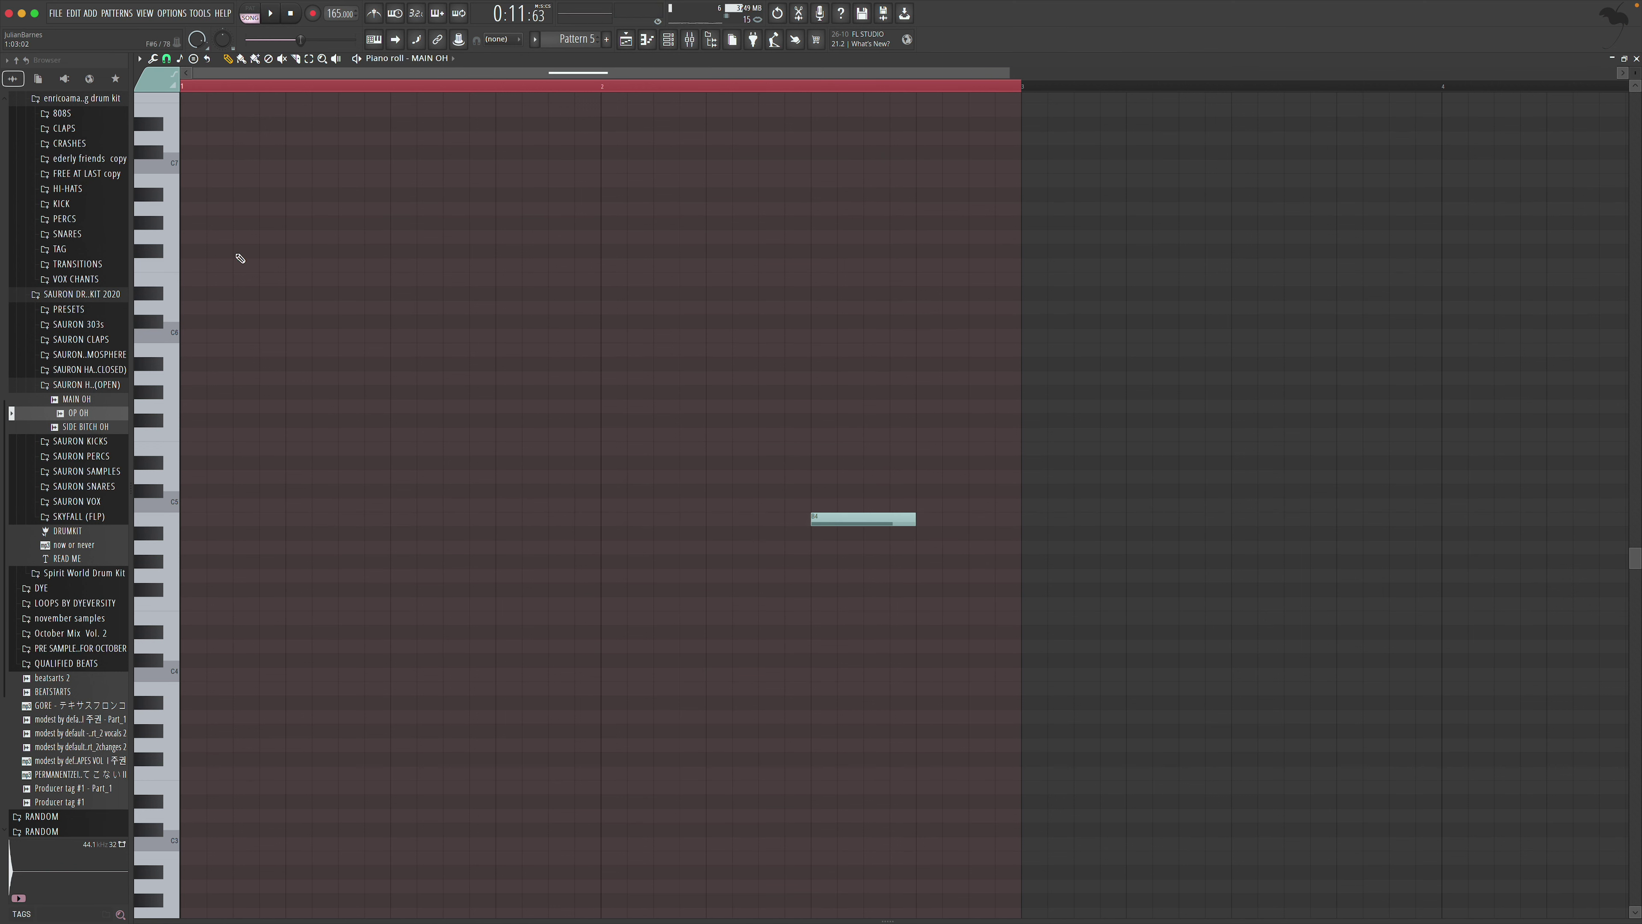
{"action": "key", "text": "space"}
{"action": "left_click", "coordinate": [452, 58]}
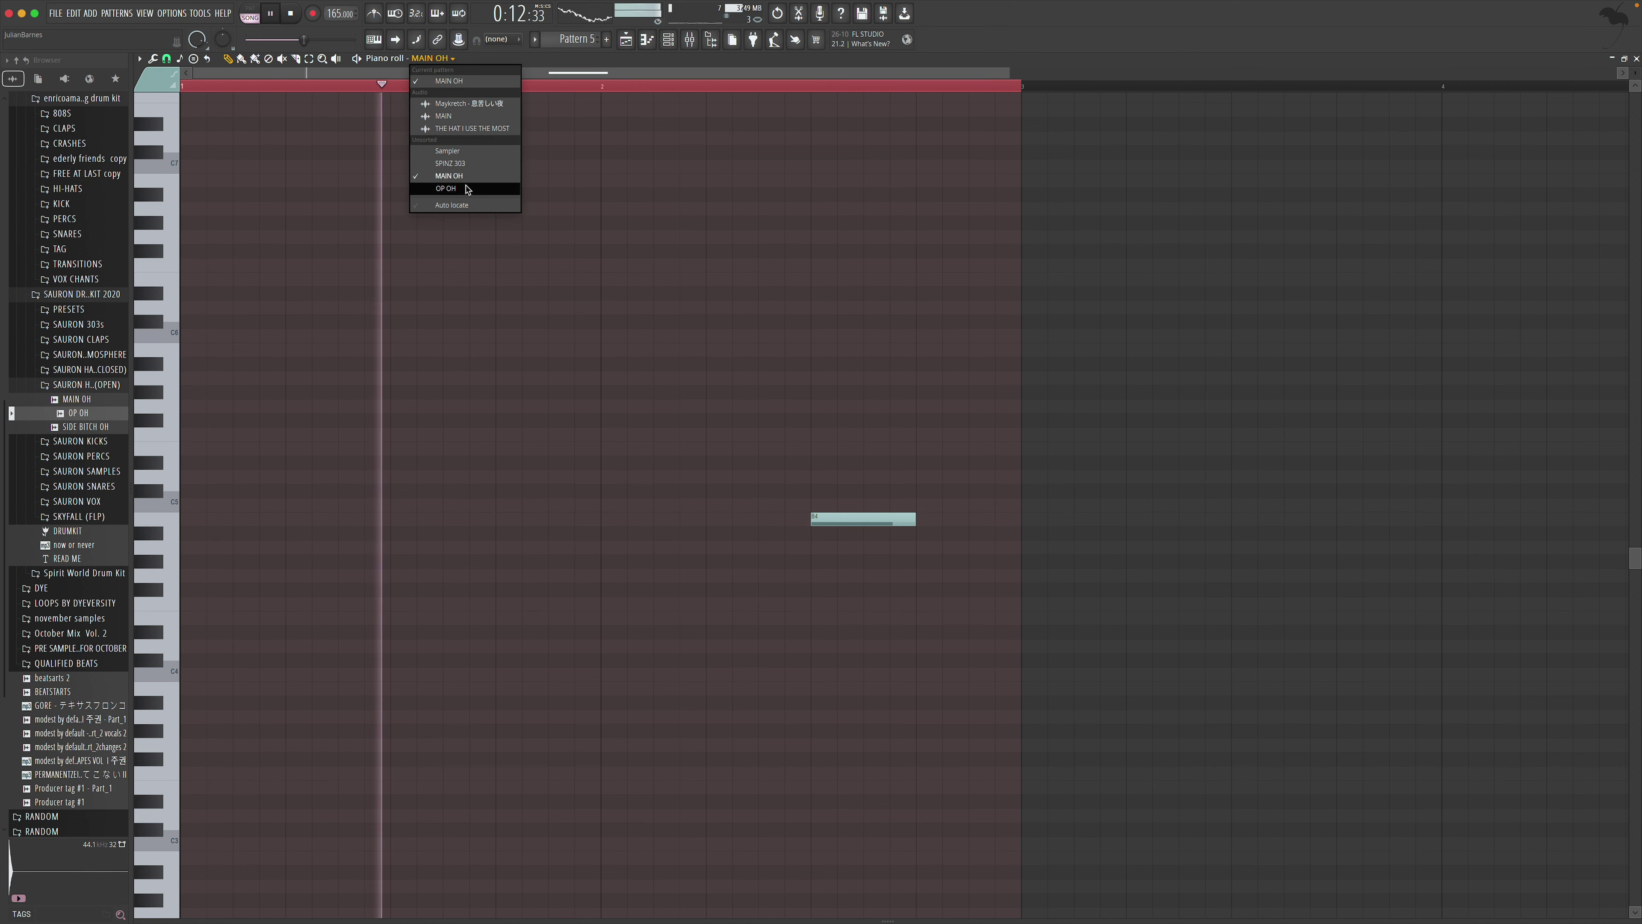
{"action": "left_click", "coordinate": [453, 187]}
{"action": "left_click", "coordinate": [941, 517]}
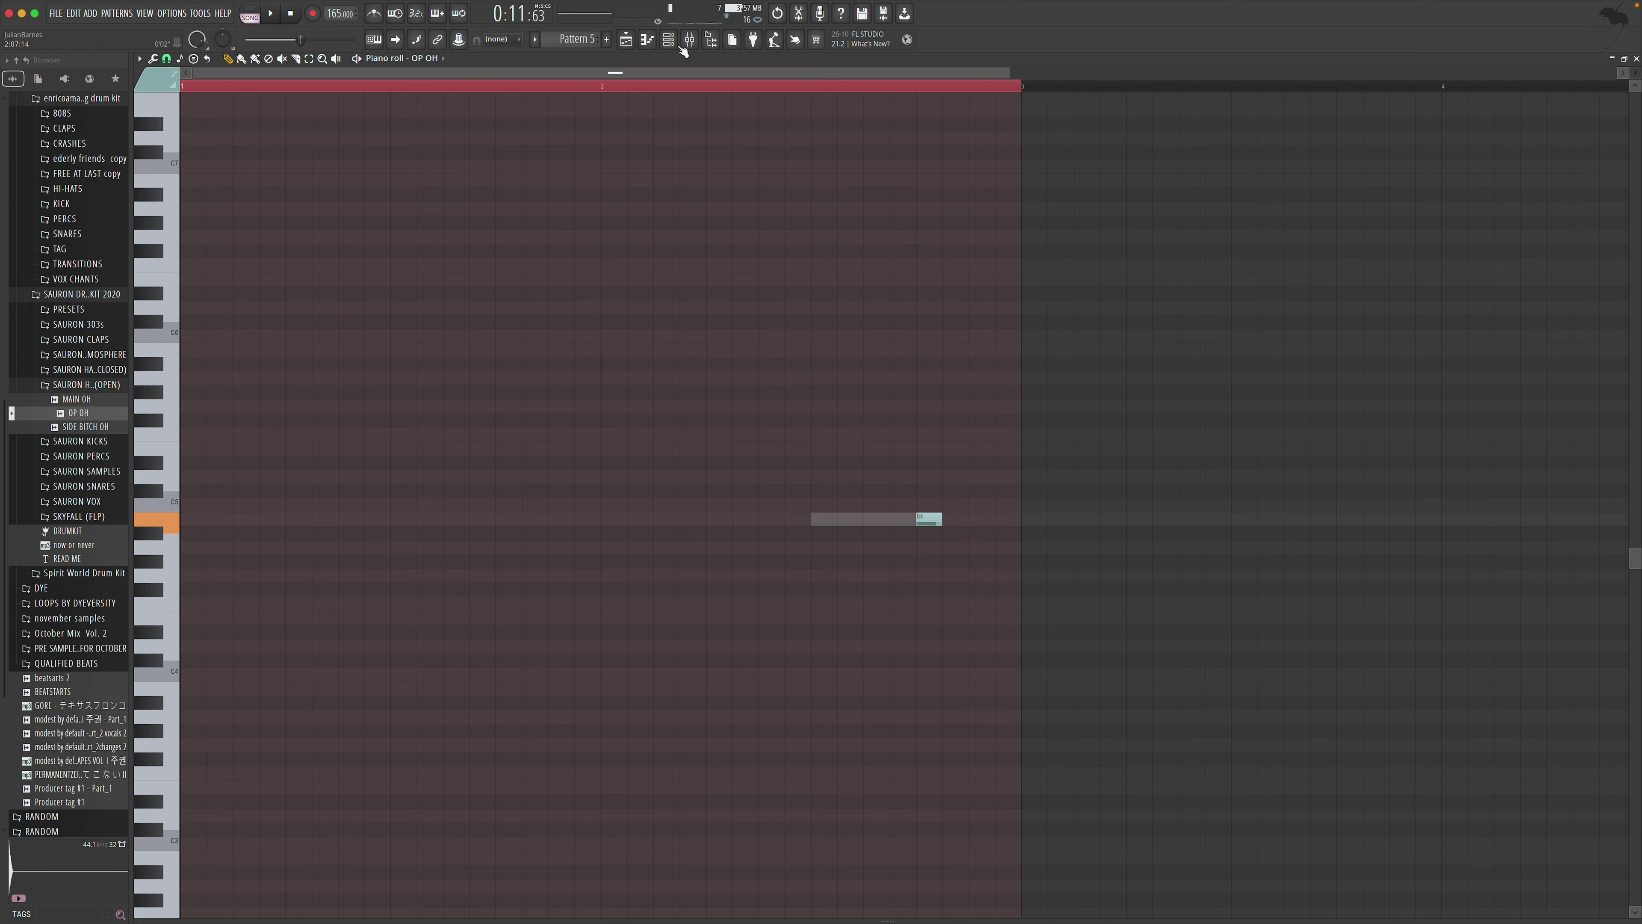
Load Fruity Delay 3 into the first effect slot of mixer insert 6
{"action": "key", "text": "F6"}
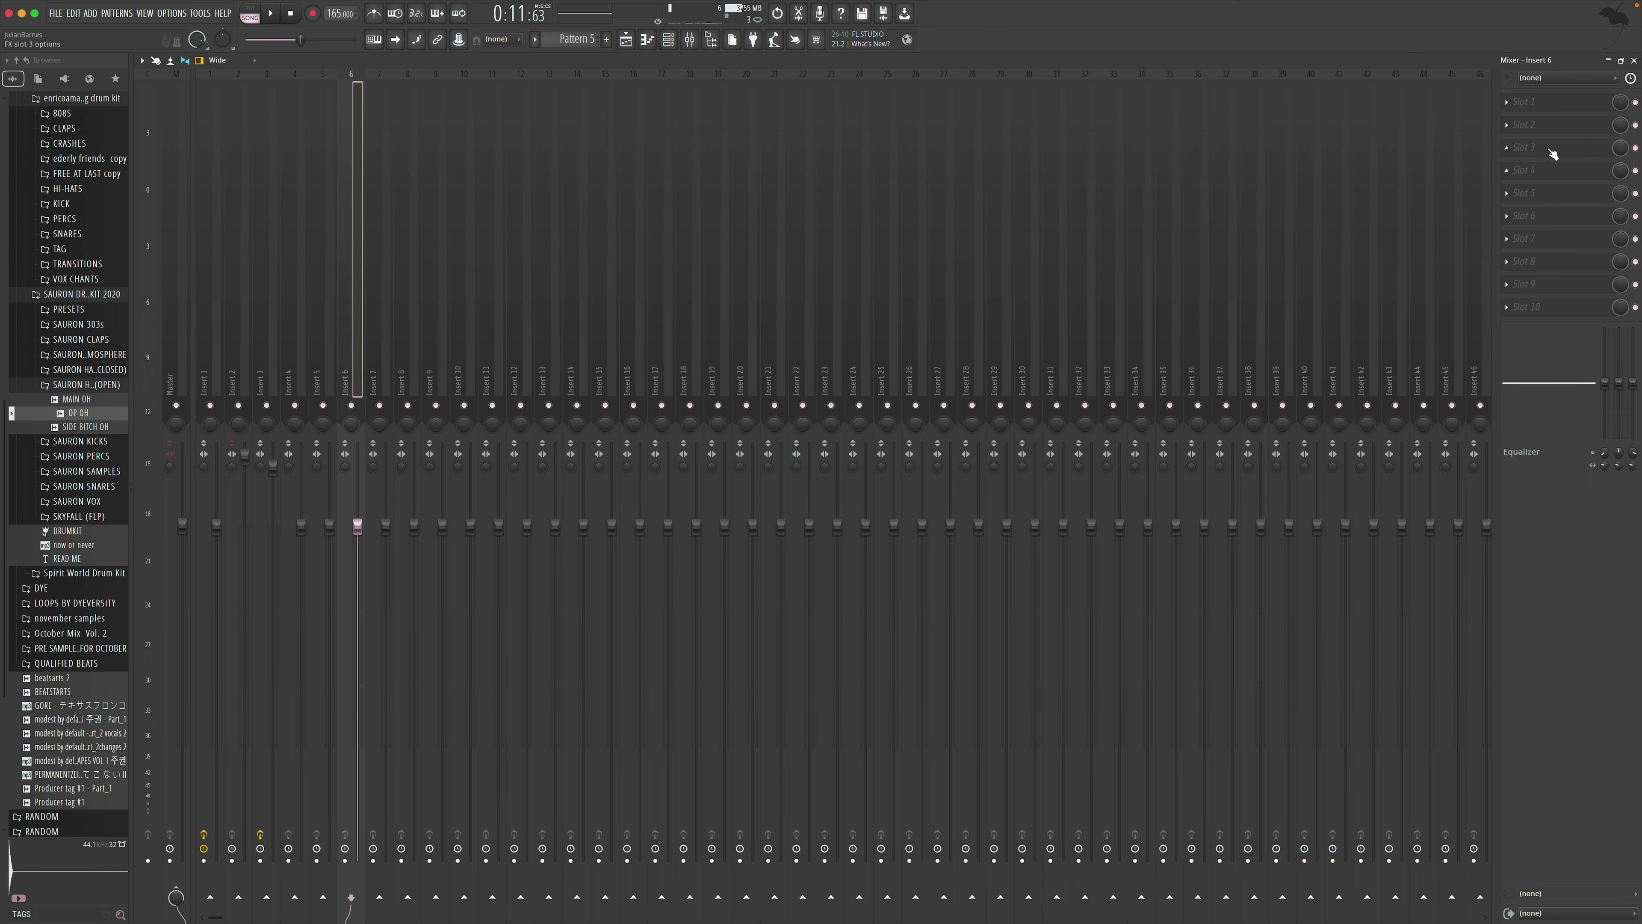
{"action": "left_click", "coordinate": [1541, 106]}
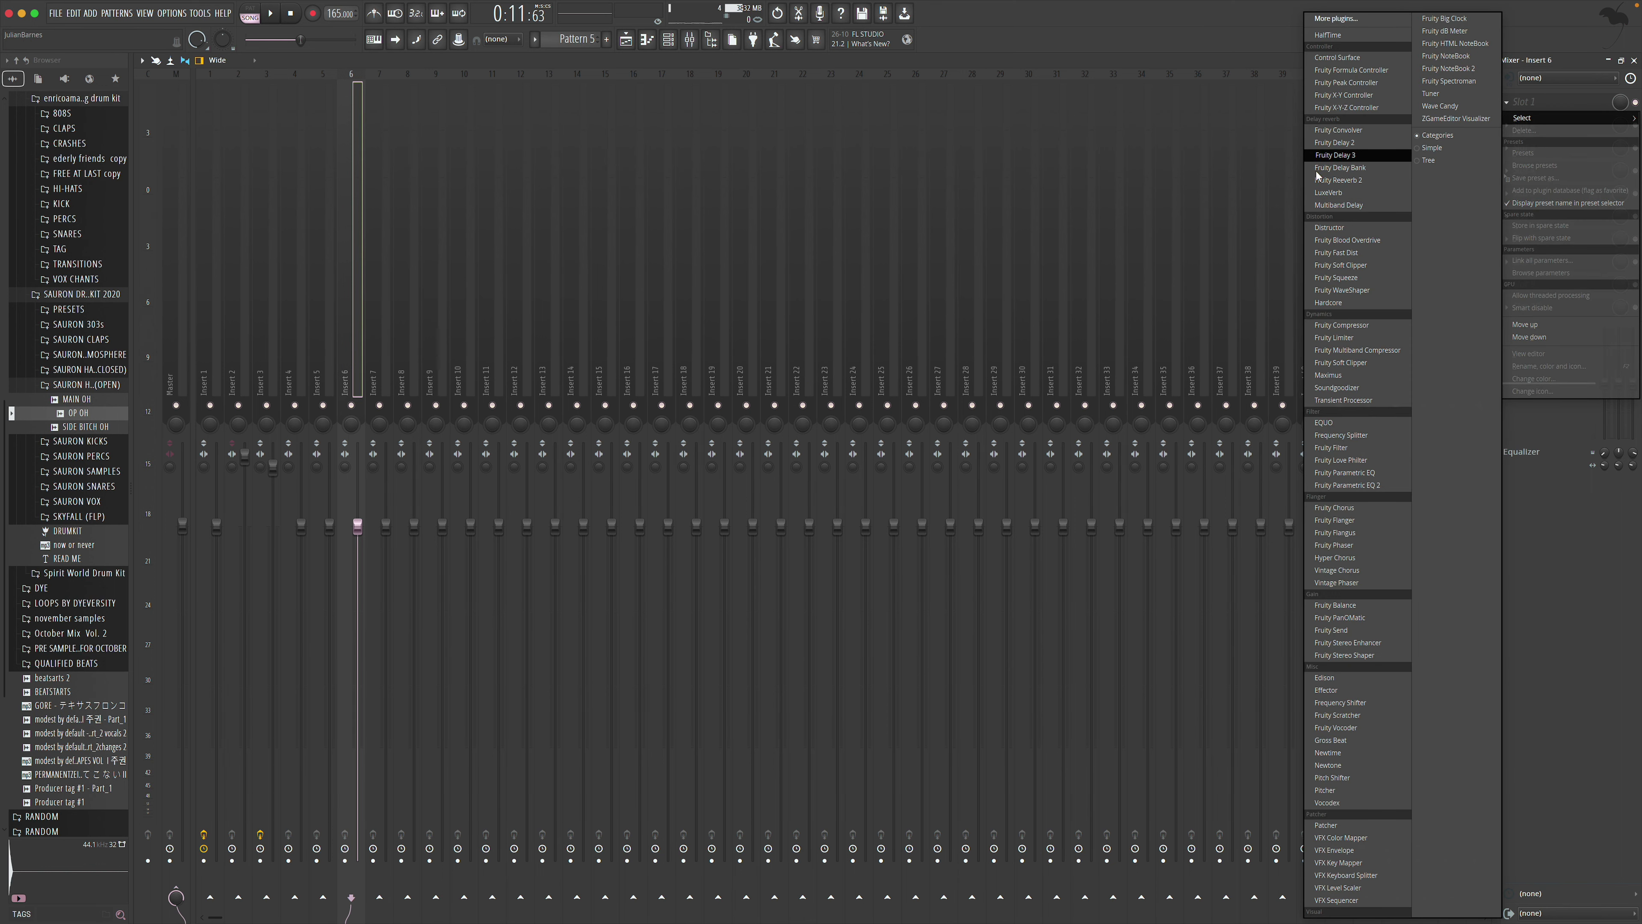
{"action": "left_click", "coordinate": [1319, 156]}
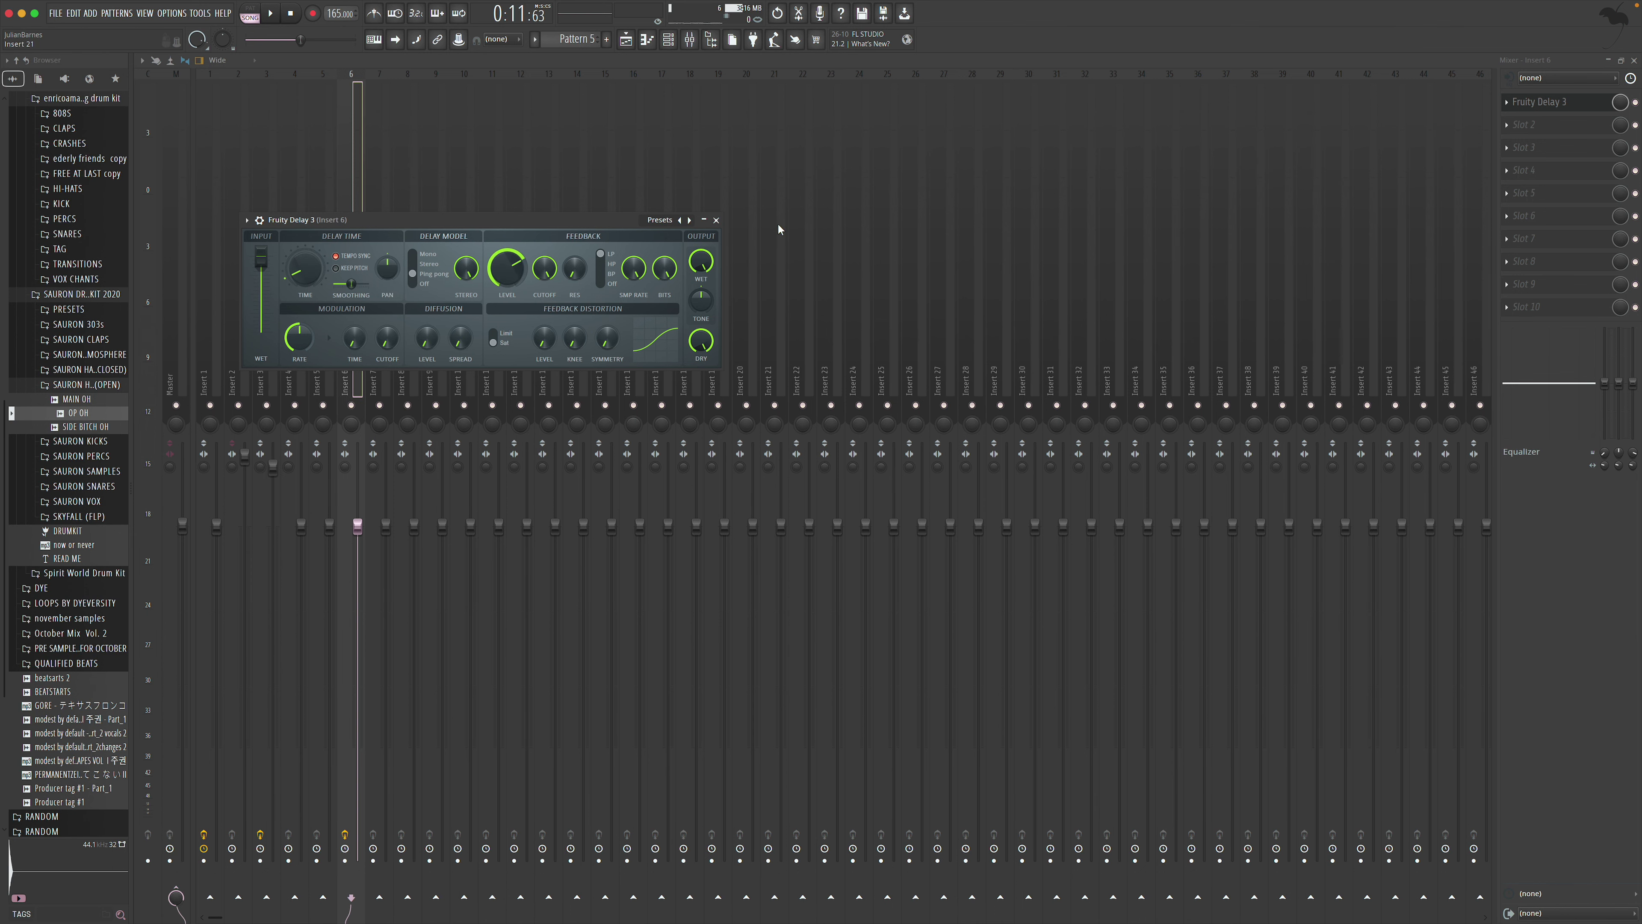
{"action": "left_click", "coordinate": [717, 219]}
Load Fruity Reeverb 2 into the second effect slot of mixer insert 6
{"action": "left_click", "coordinate": [1577, 126]}
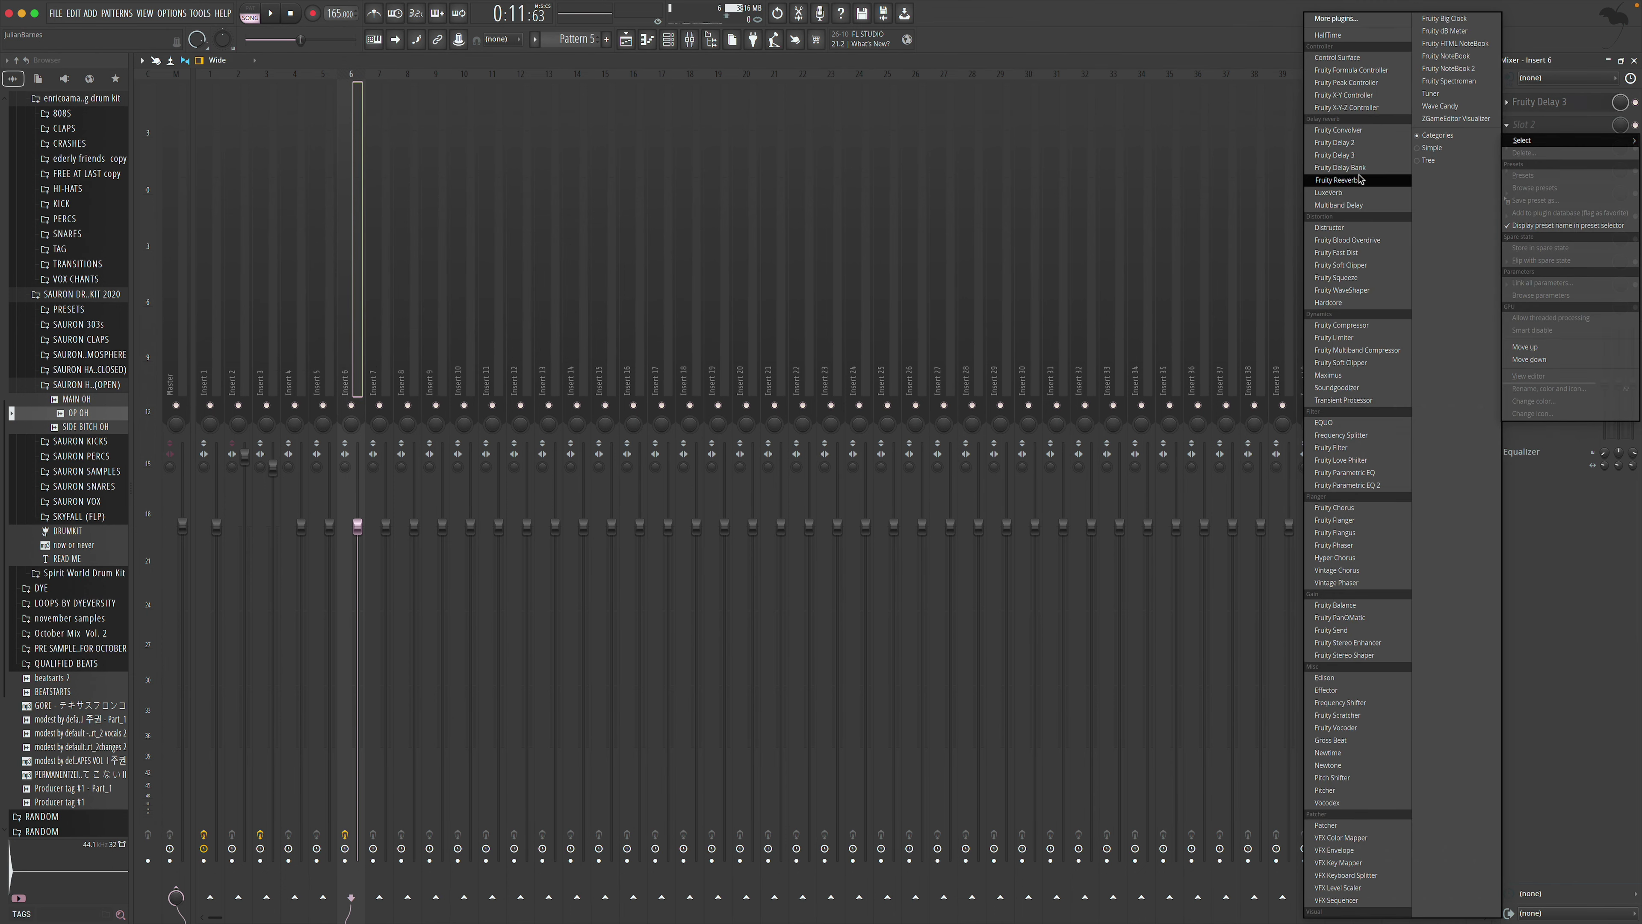
{"action": "left_click", "coordinate": [1510, 127]}
{"action": "left_click", "coordinate": [1525, 153]}
{"action": "left_click", "coordinate": [1524, 126]}
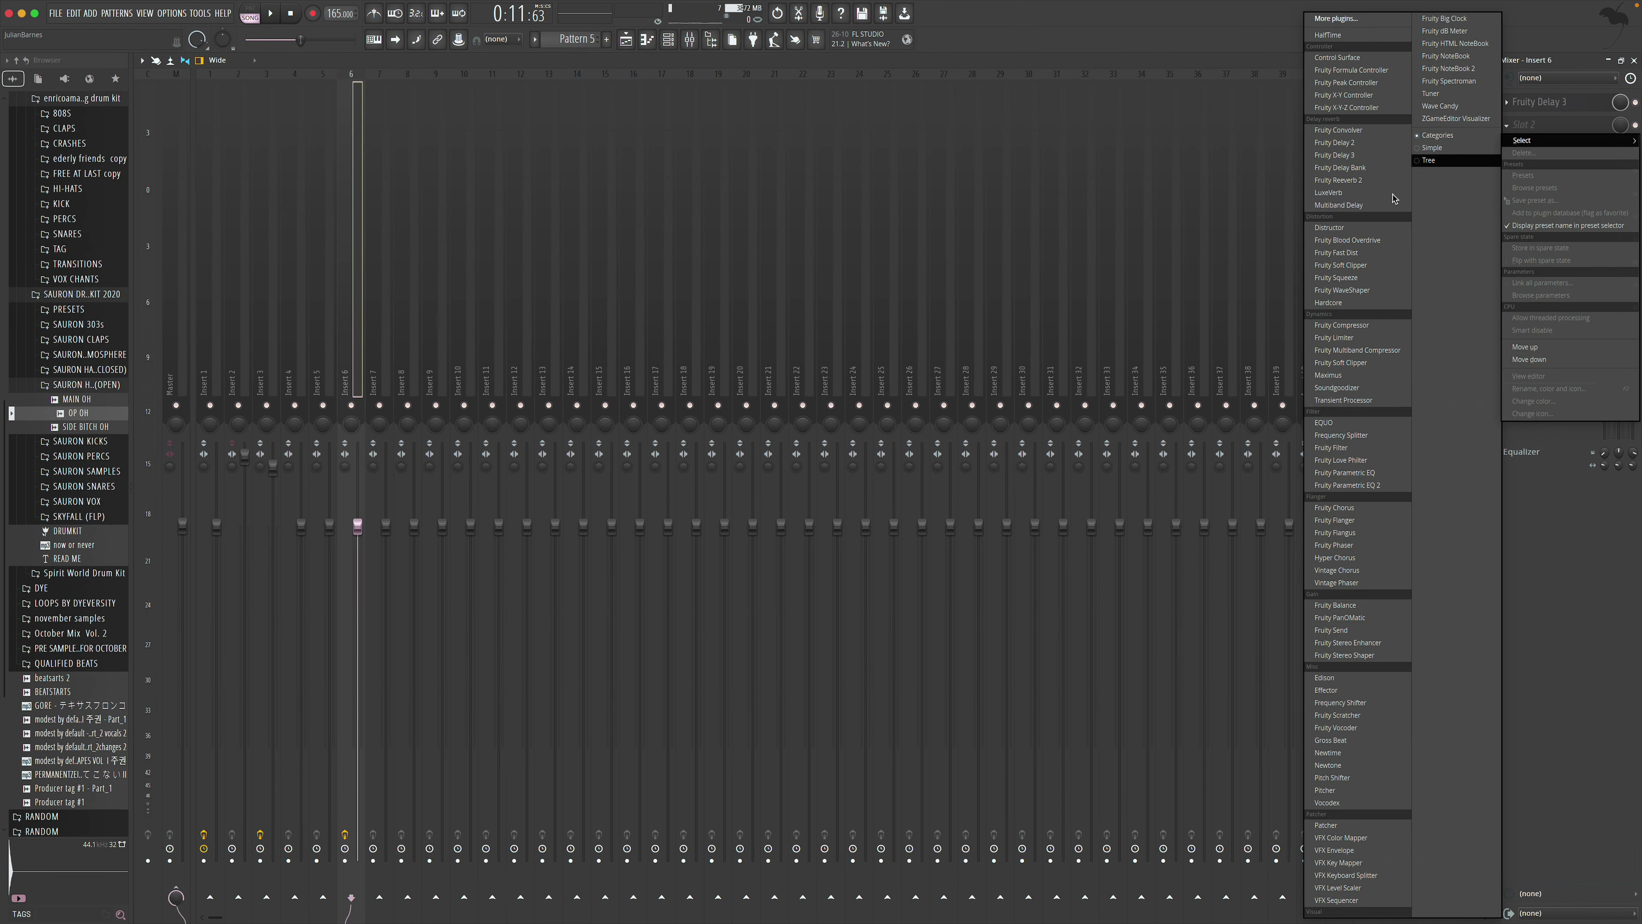
{"action": "left_click", "coordinate": [1370, 180]}
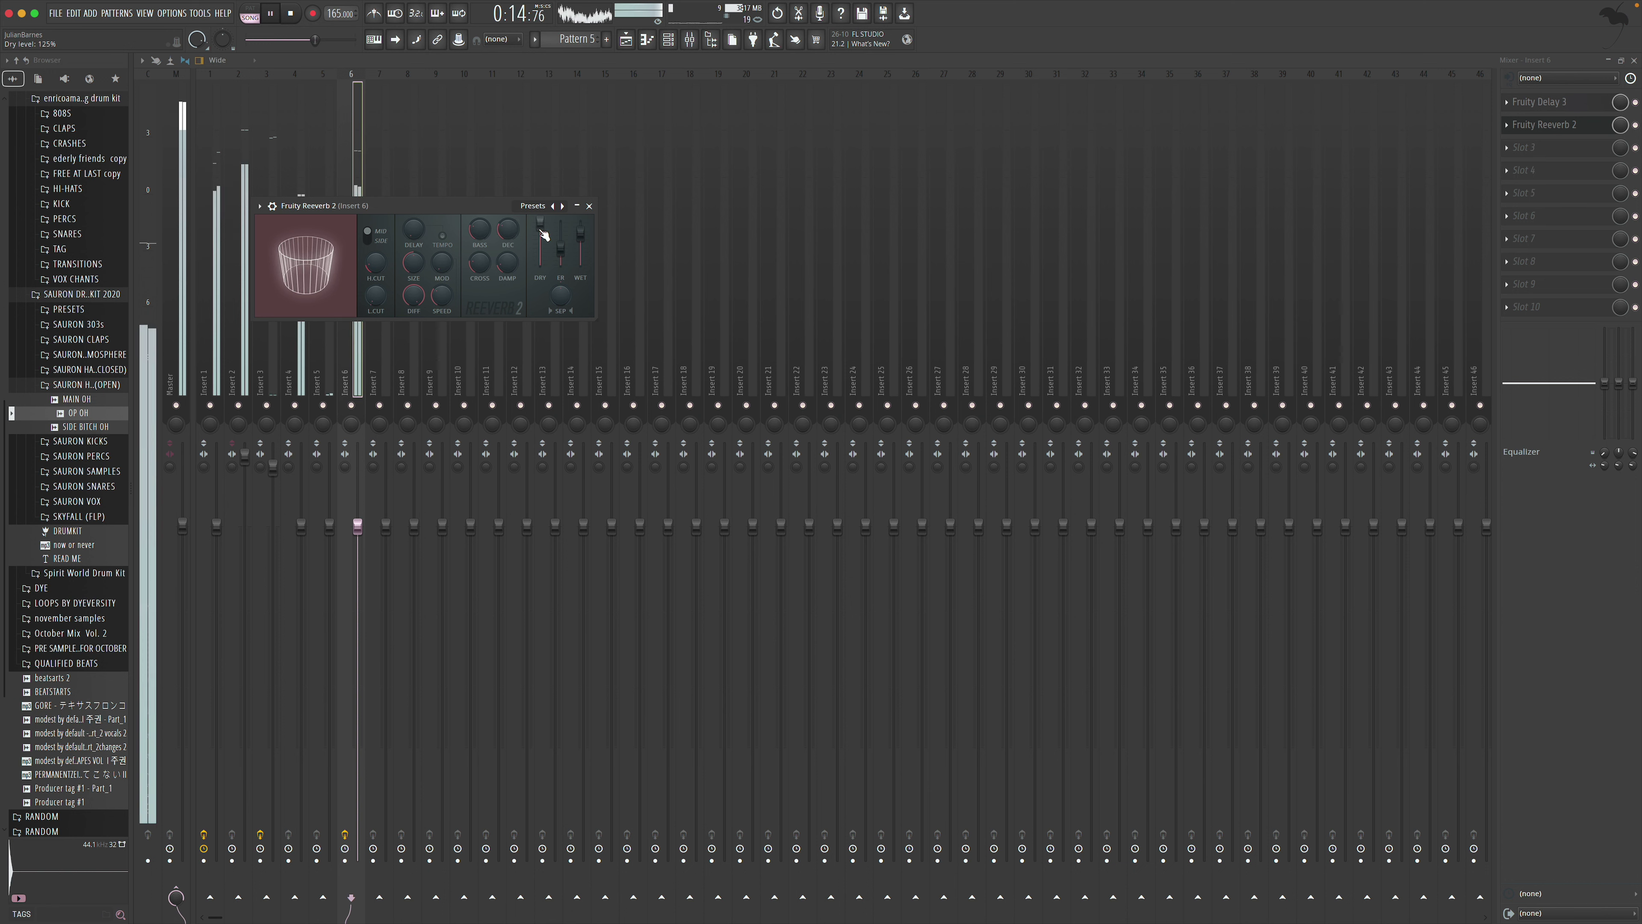
Lower the feedback level of Fruity Delay 3 on insert 6
{"action": "left_click", "coordinate": [1563, 106]}
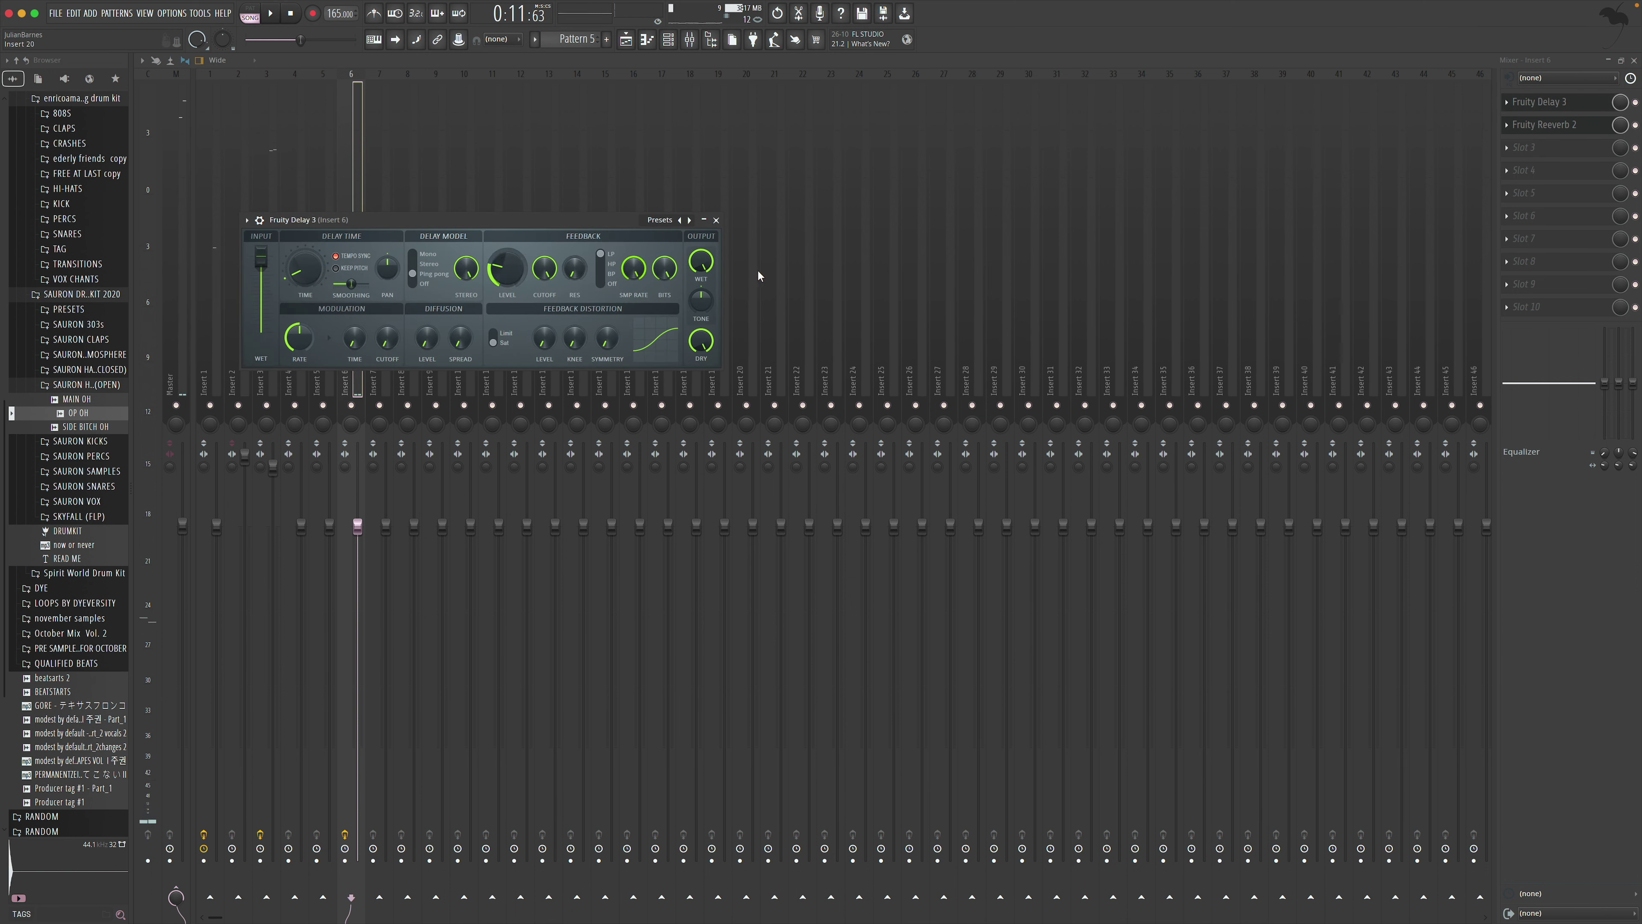
{"action": "left_click", "coordinate": [716, 220]}
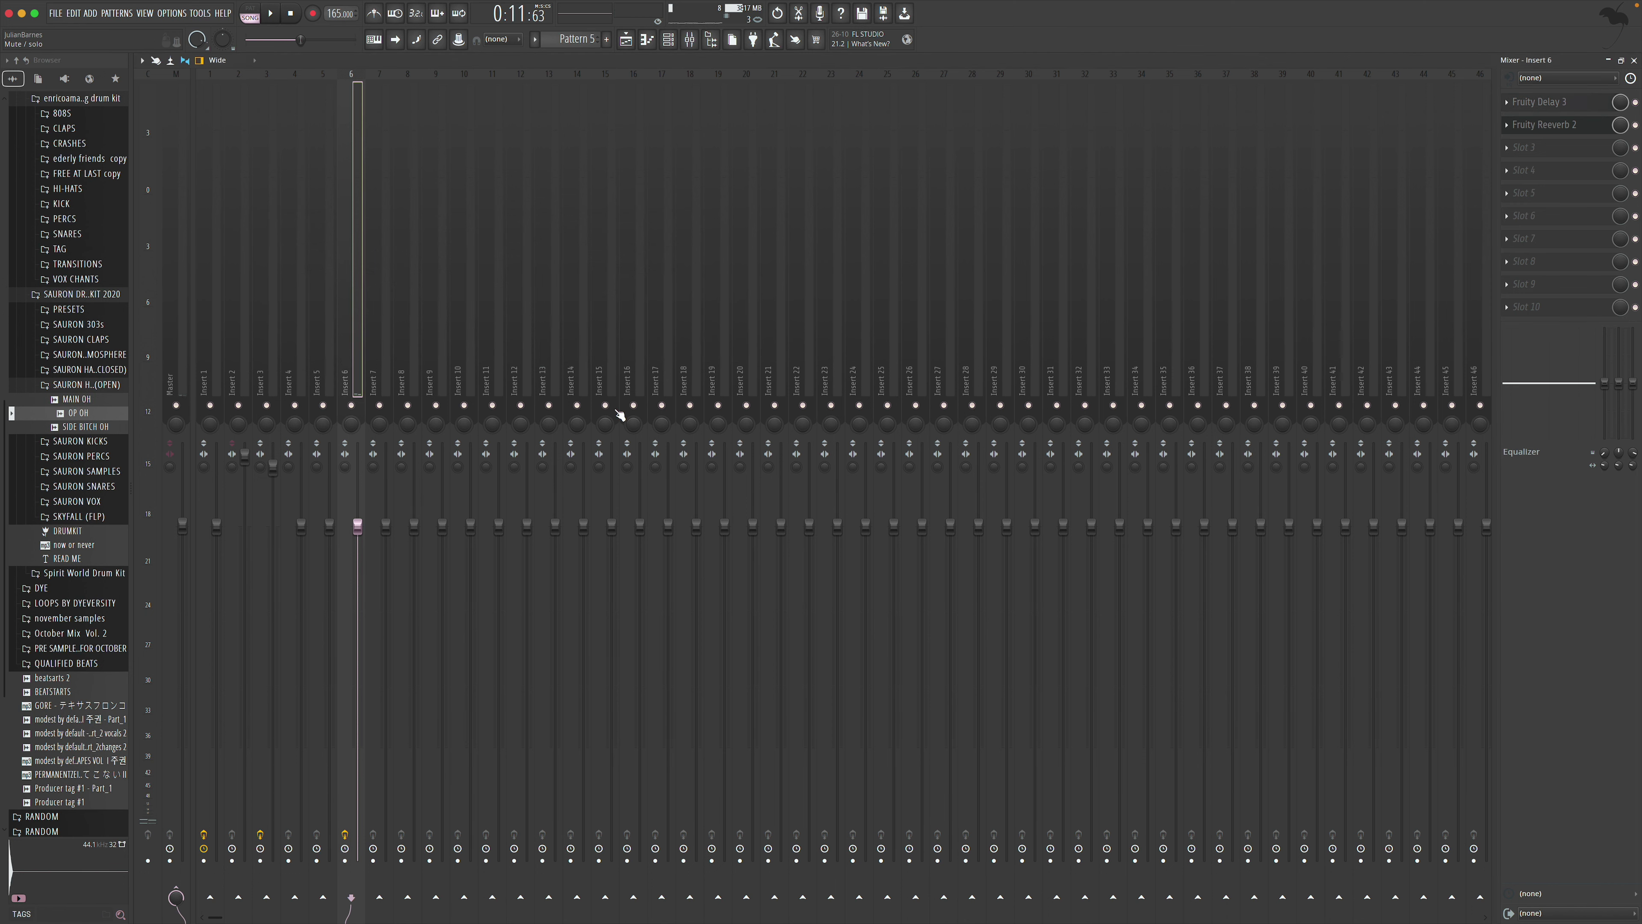
{"action": "left_click", "coordinate": [1524, 110]}
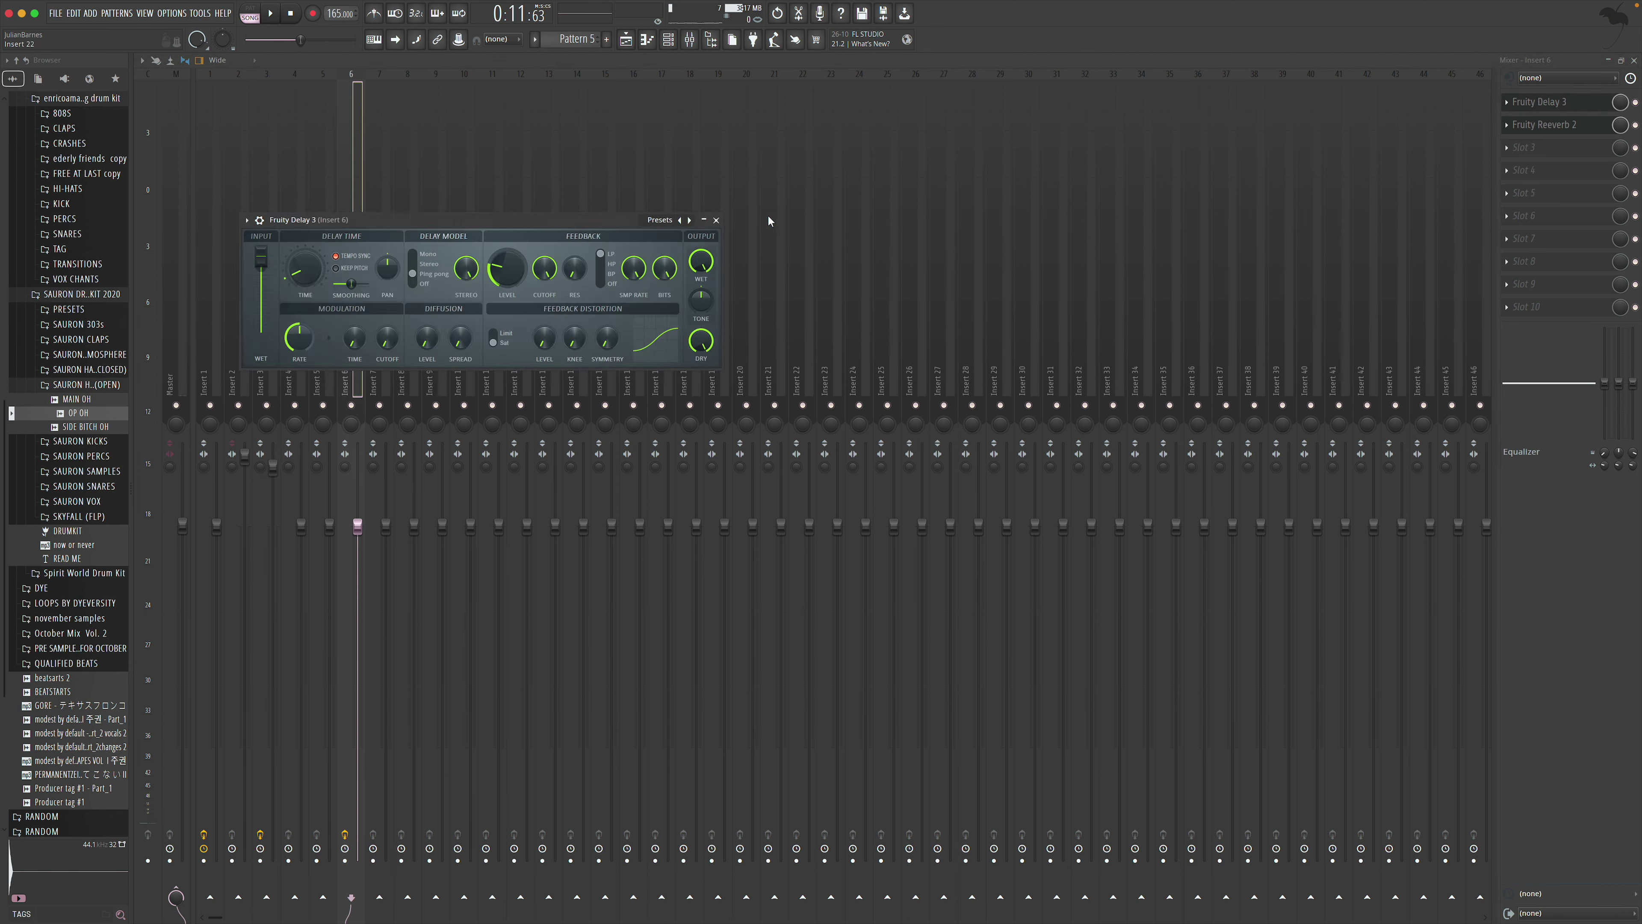
{"action": "left_click", "coordinate": [1538, 103]}
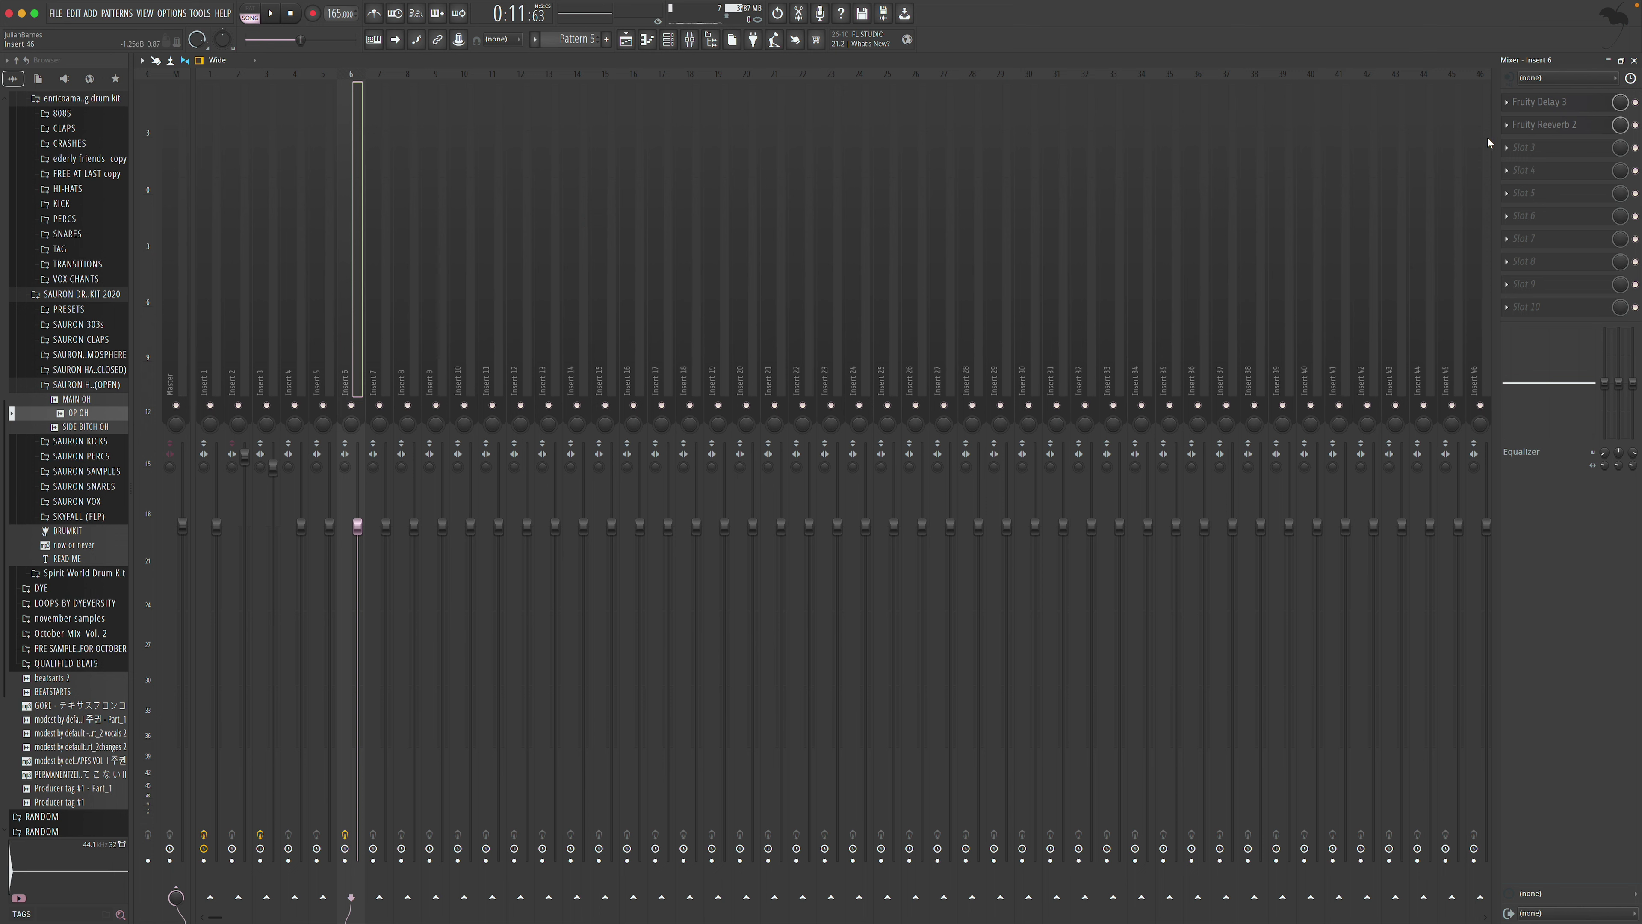
Lower Fruity Reeverb 2's dry level, raise its wet level slightly and raise the volume fader of insert 6
{"action": "left_click", "coordinate": [1536, 125]}
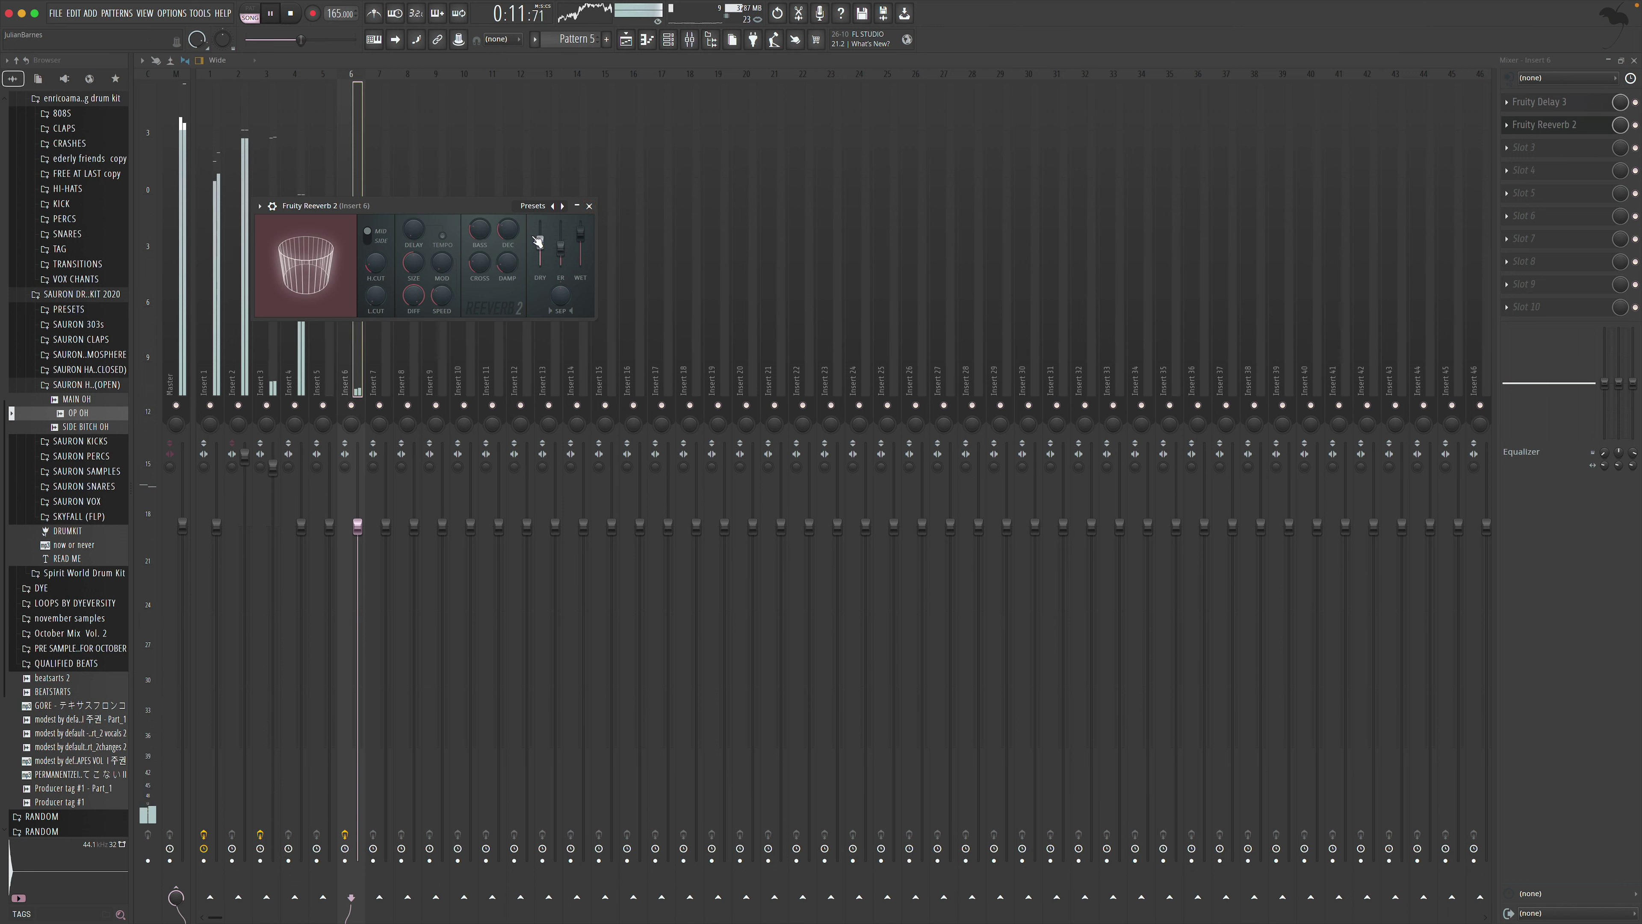
{"action": "left_click", "coordinate": [589, 207]}
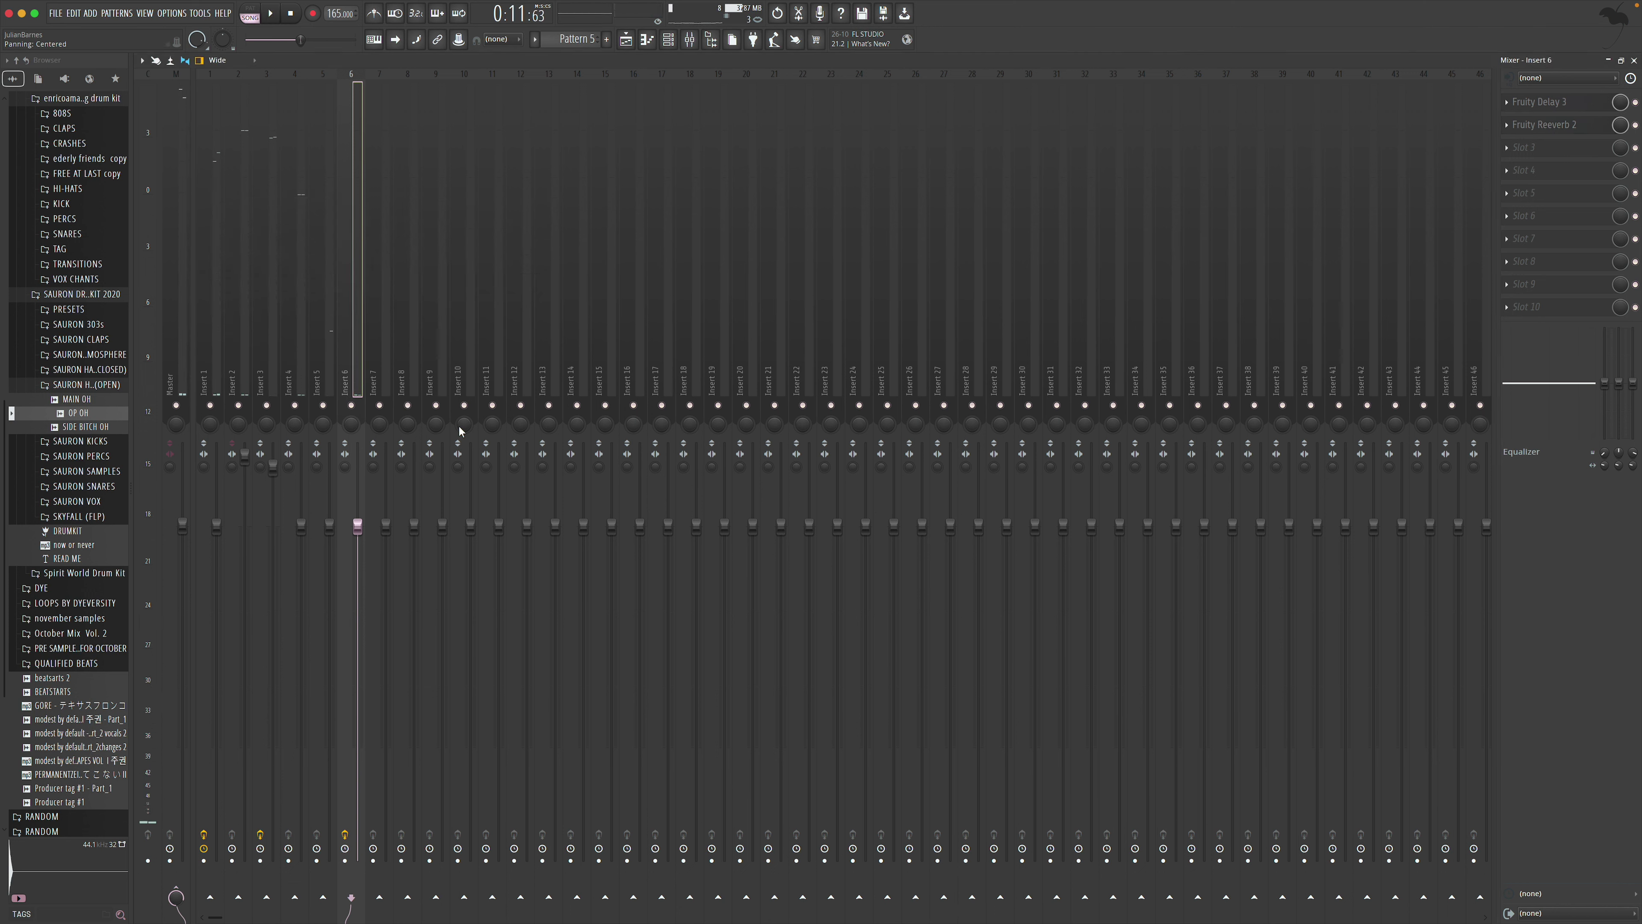
{"action": "left_click", "coordinate": [1550, 124]}
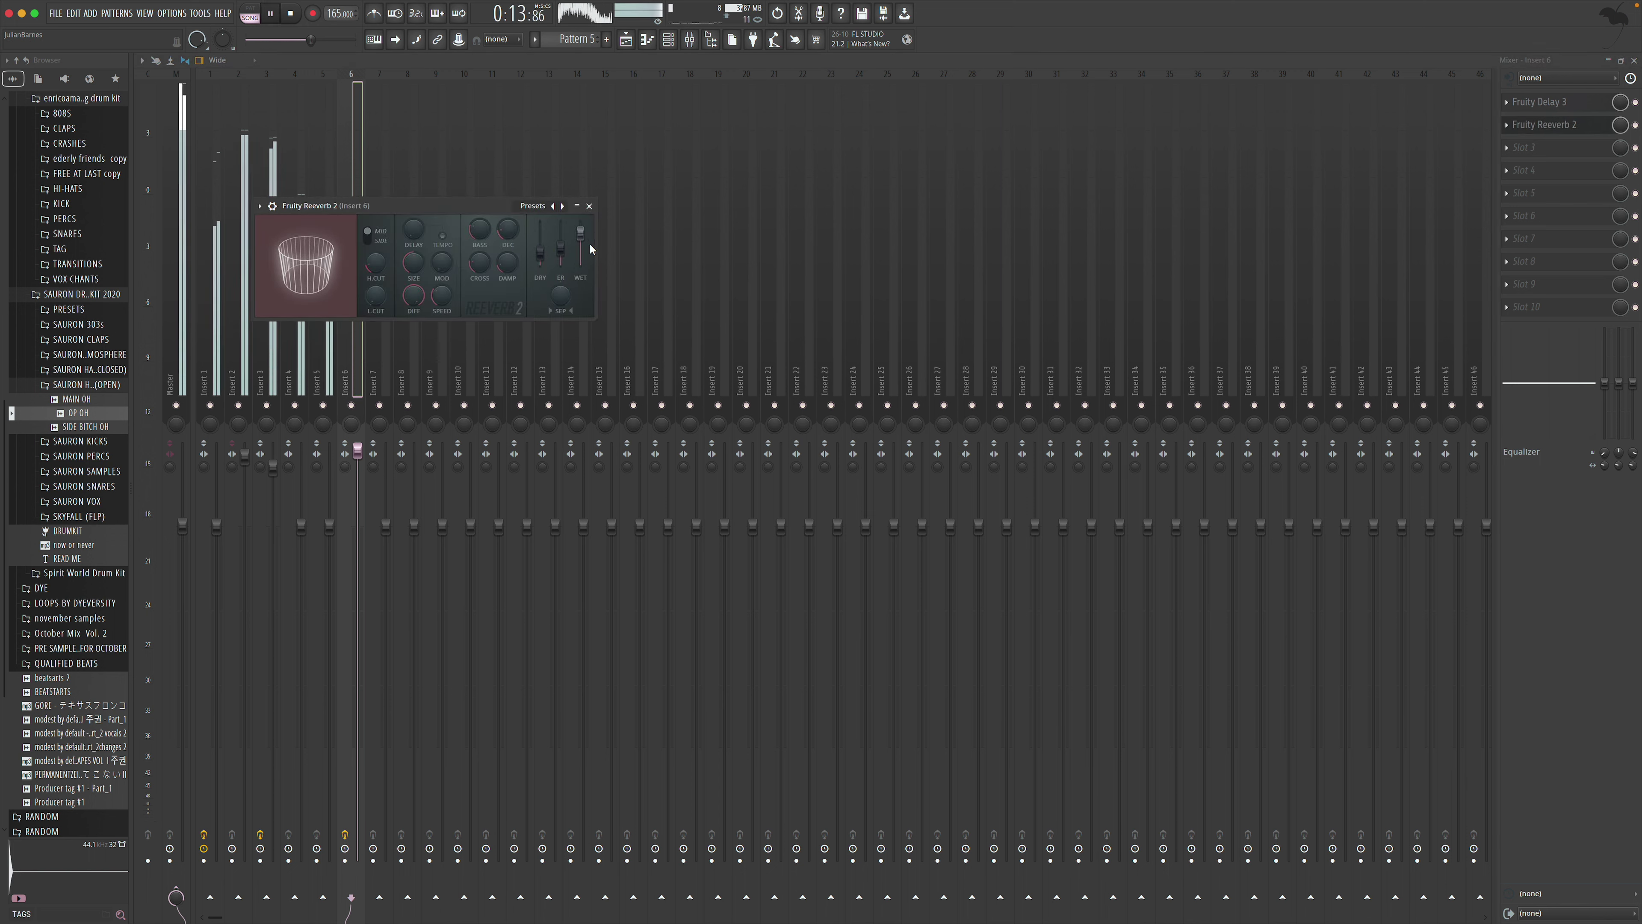
Listen to the beat with the insert 6 effects, check the Fruity Delay 3 settings and close both effect windows
{"action": "key", "text": "space"}
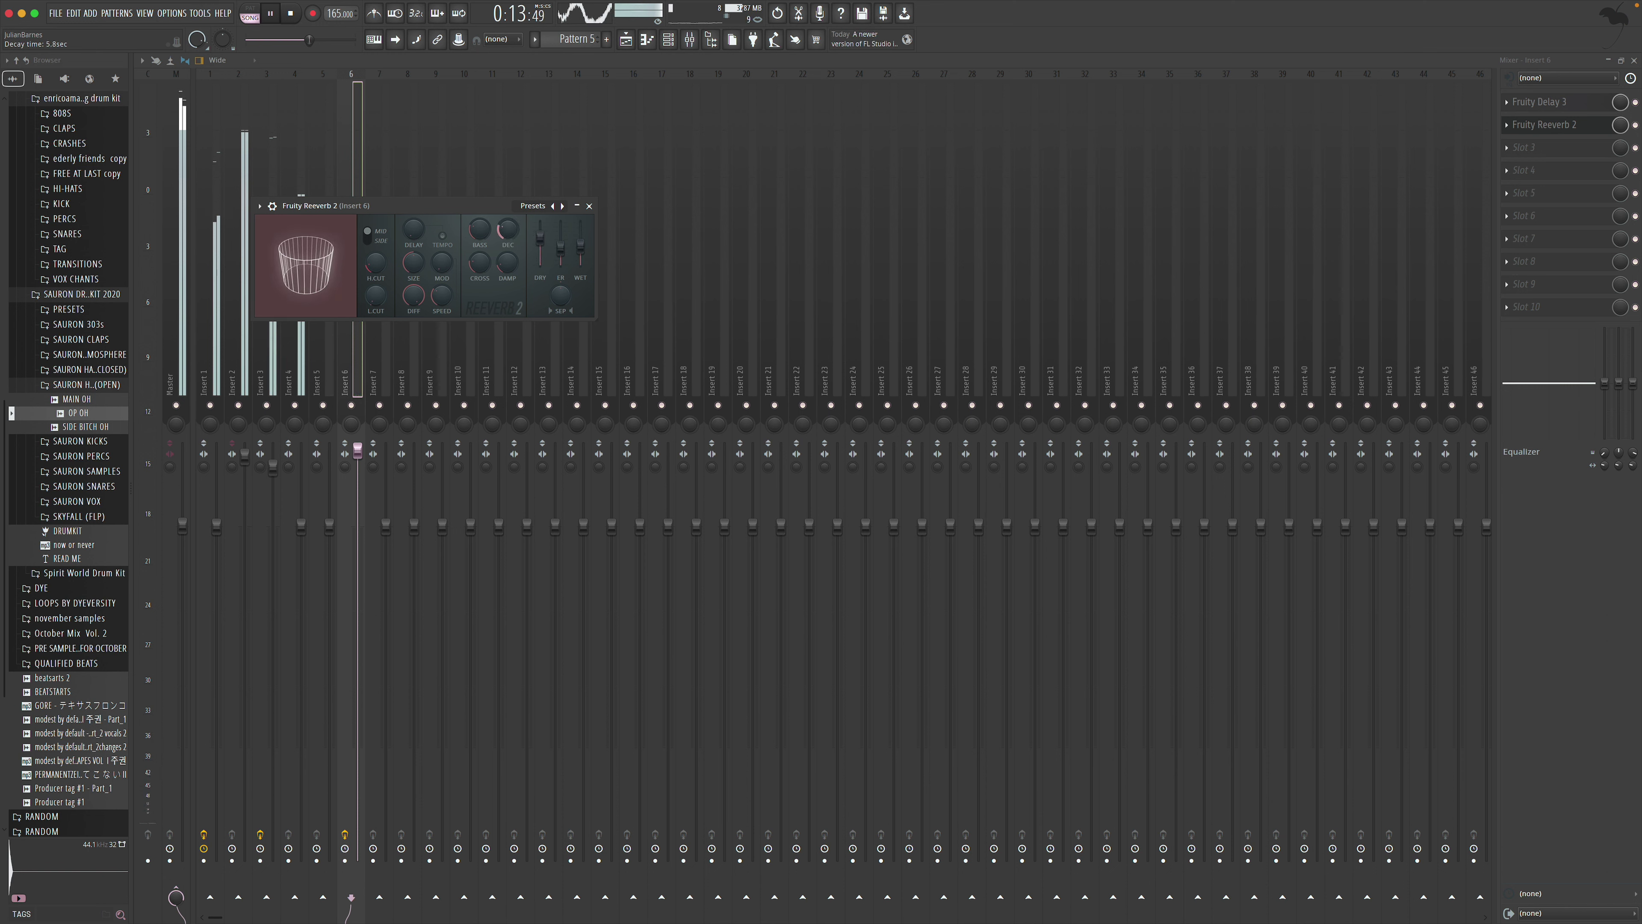
{"action": "left_click", "coordinate": [589, 206]}
{"action": "key", "text": "space"}
{"action": "left_click", "coordinate": [1568, 102]}
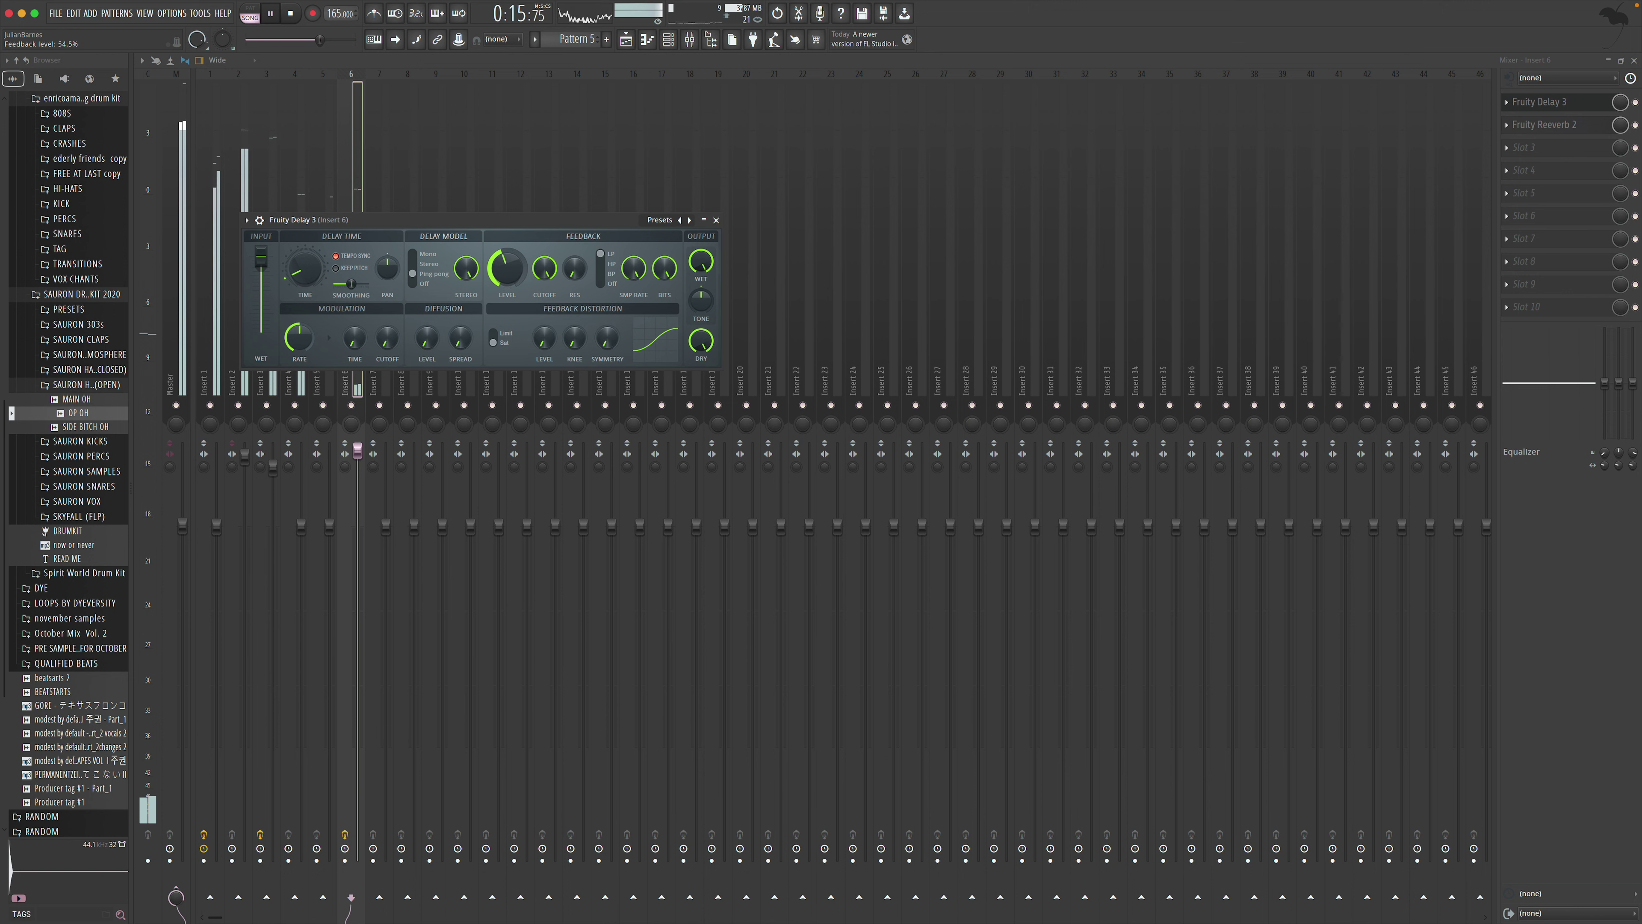
{"action": "left_click", "coordinate": [716, 220]}
{"action": "key", "text": "space"}
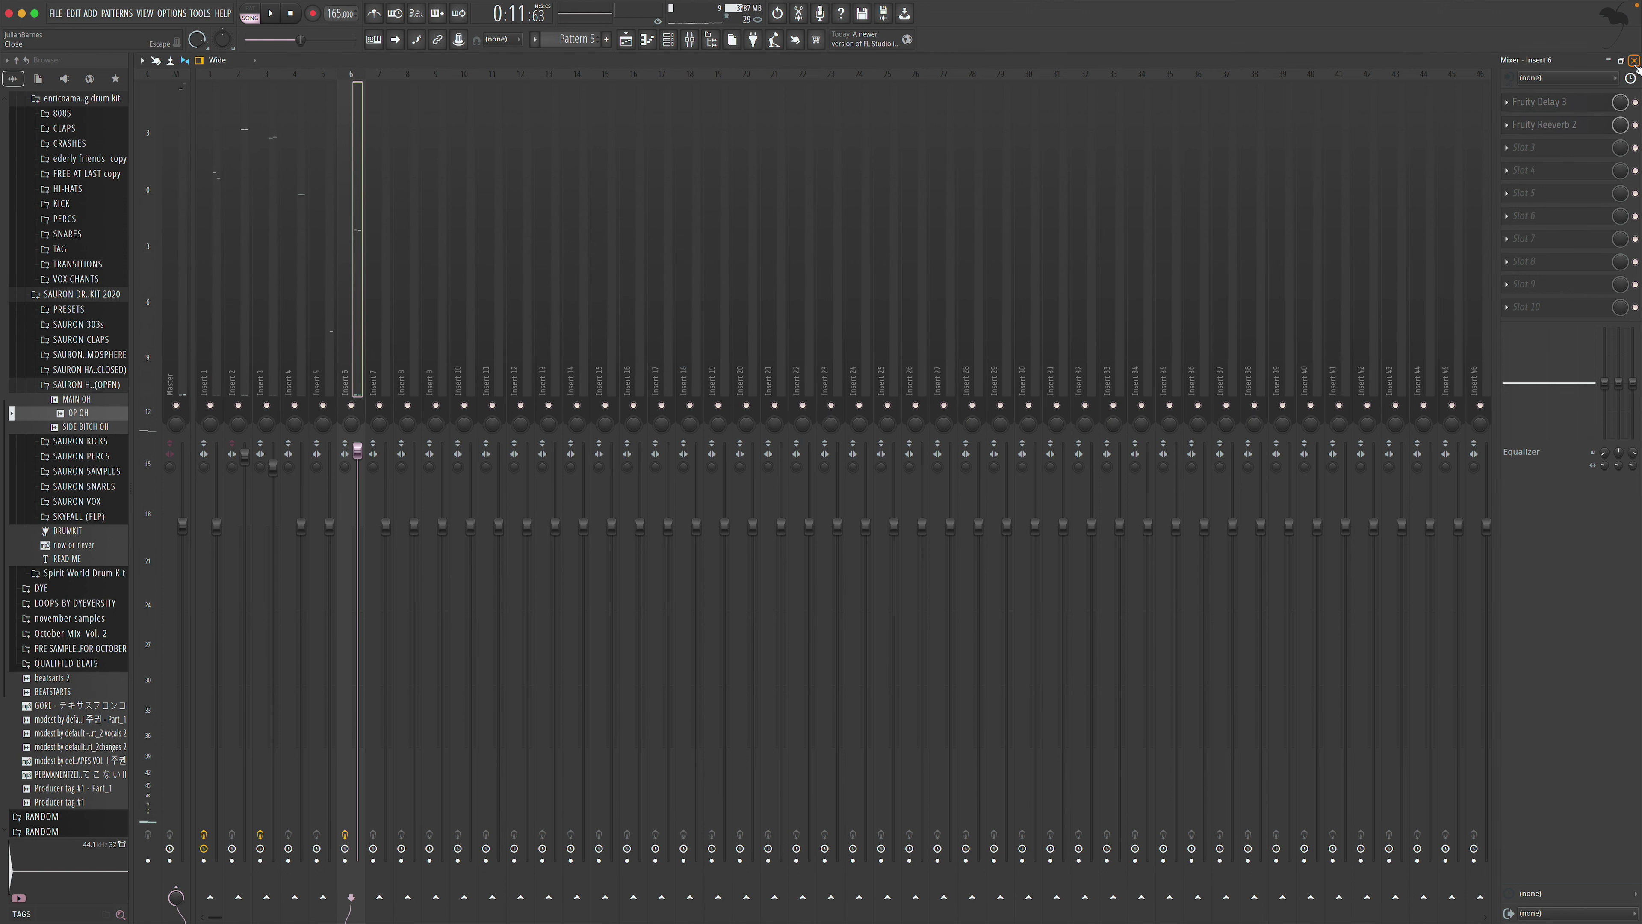
Close the mixer and channel rack and place another Pattern 5 clip on Track 8 at bar 13
{"action": "left_click", "coordinate": [1635, 60]}
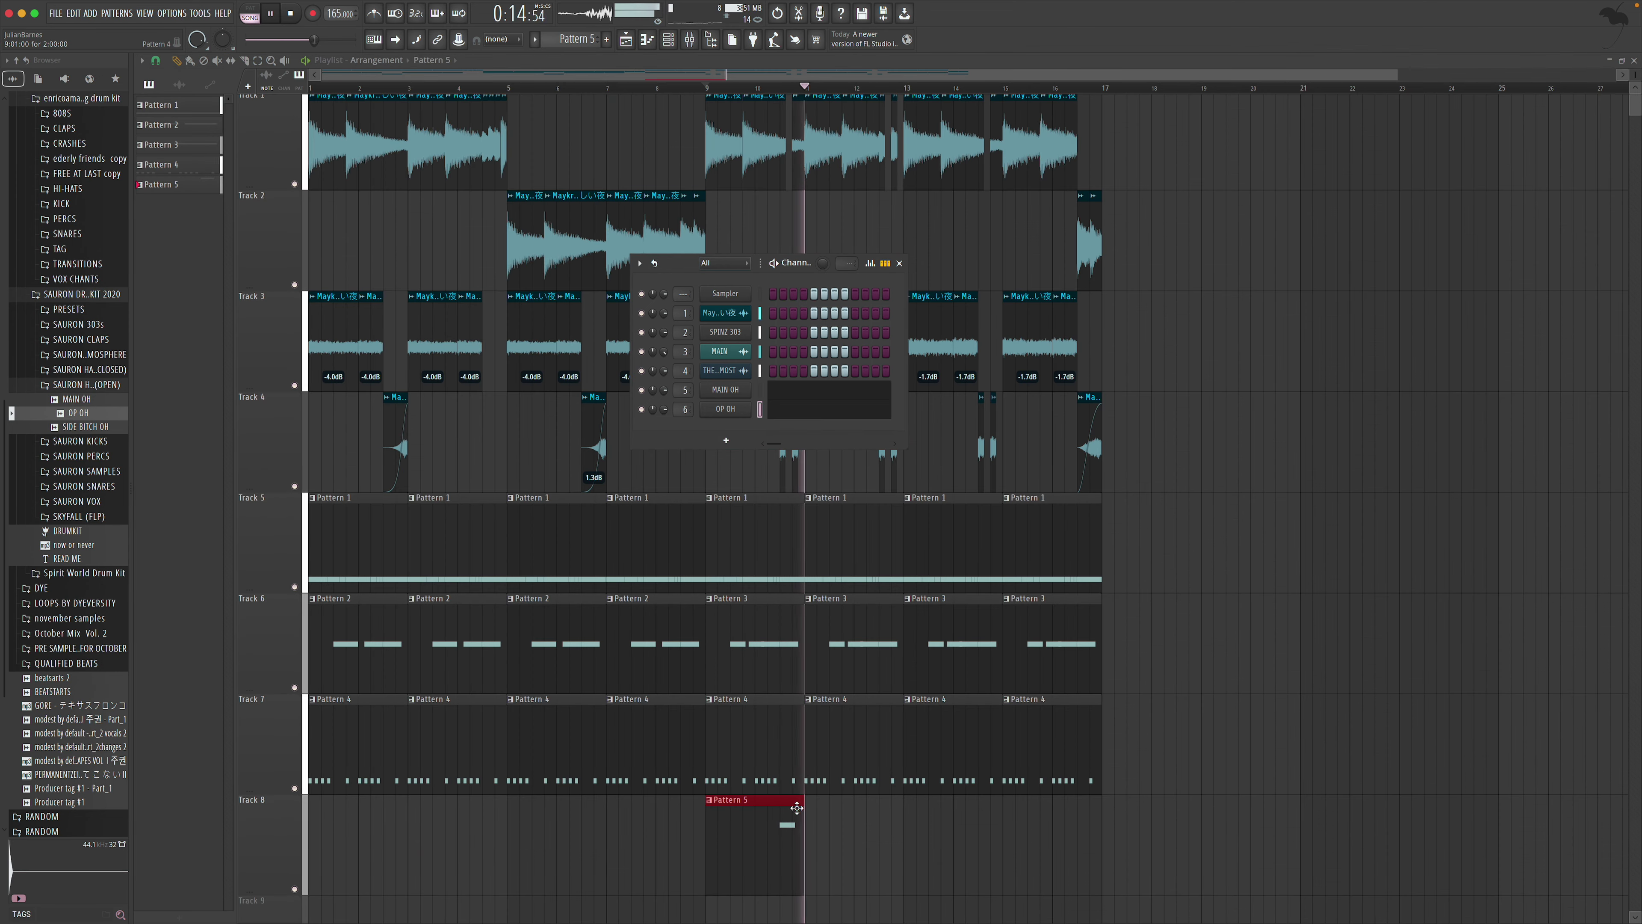
{"action": "key", "text": "F6"}
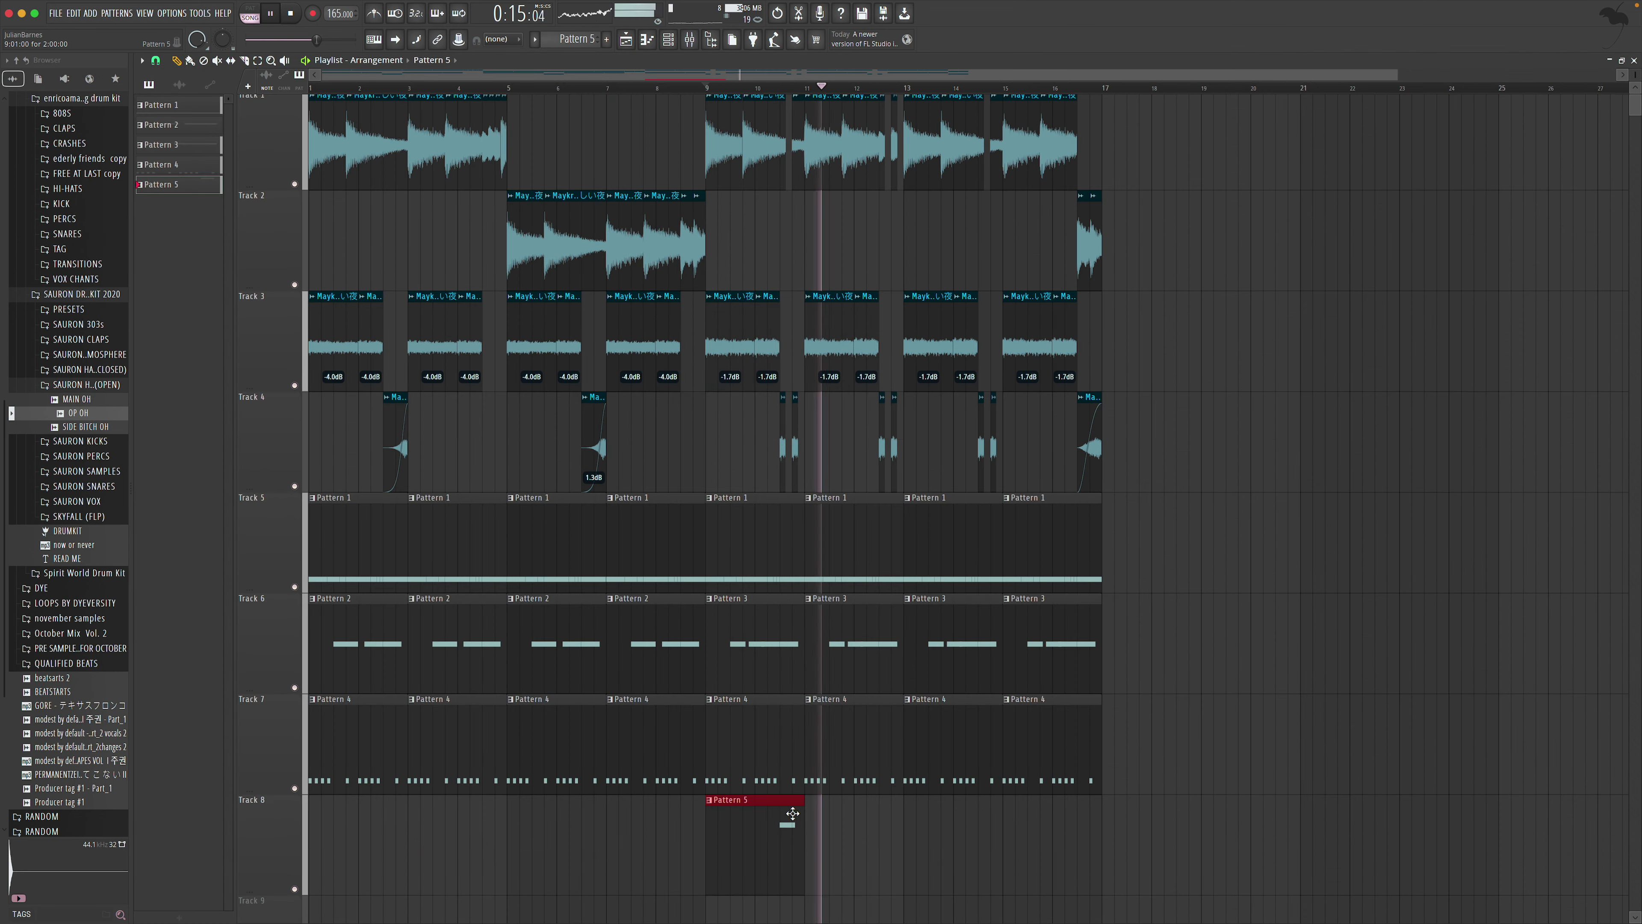
{"action": "left_click", "coordinate": [908, 838]}
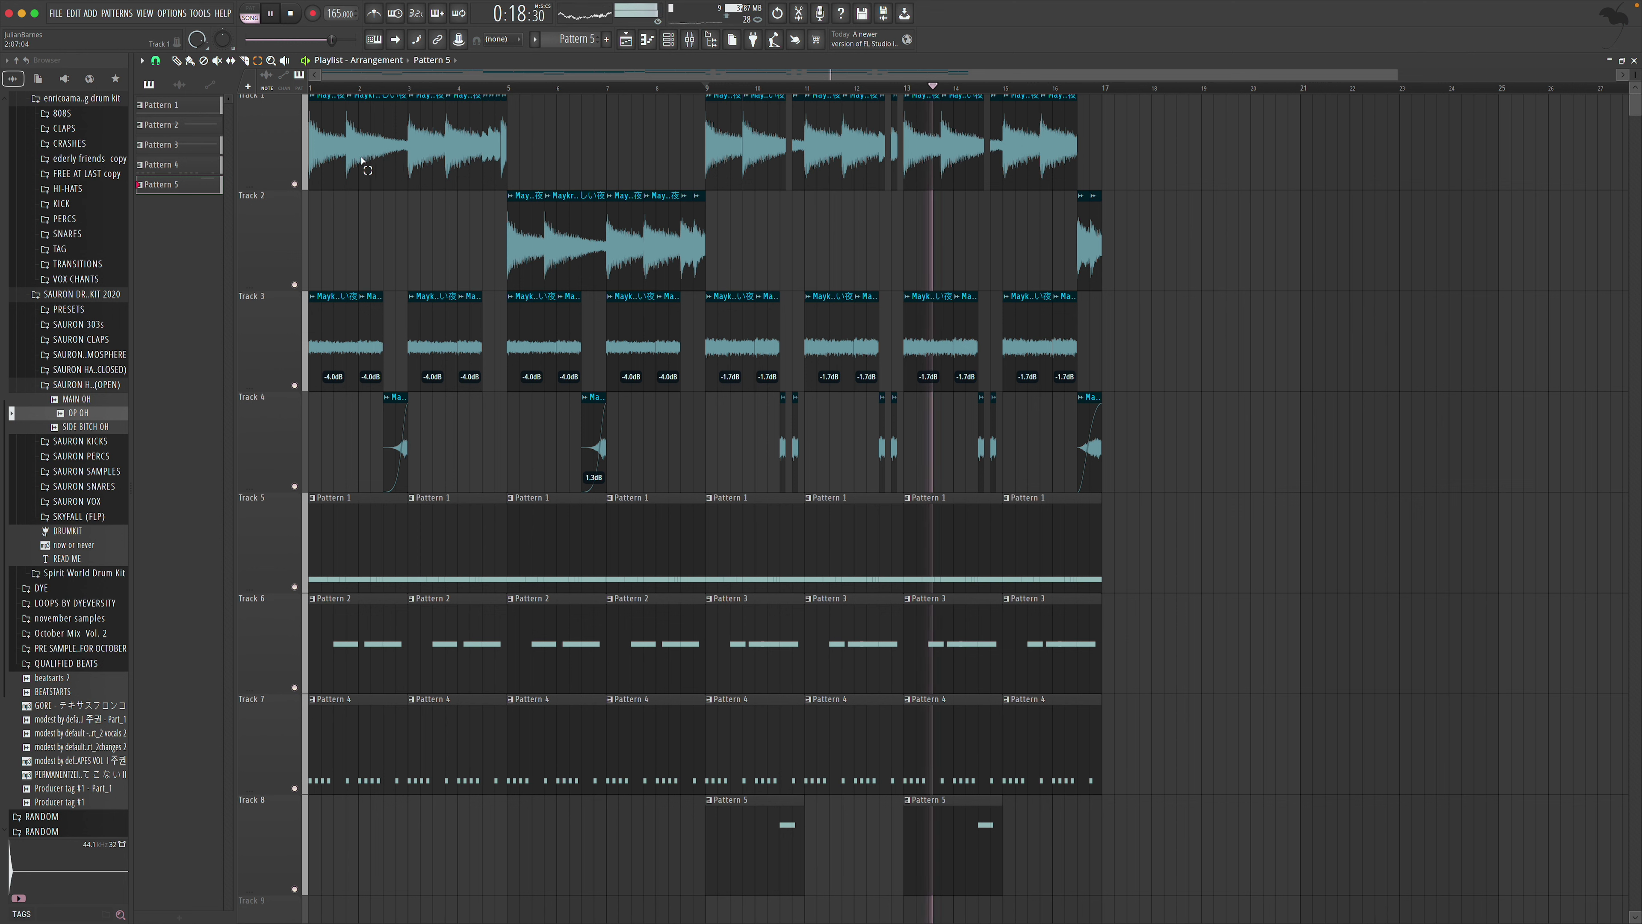
Duplicate every clip in the arrangement and move the copy to start at bar 17
{"action": "left_click_drag", "start_coordinate": [318, 97], "coordinate": [1278, 901]}
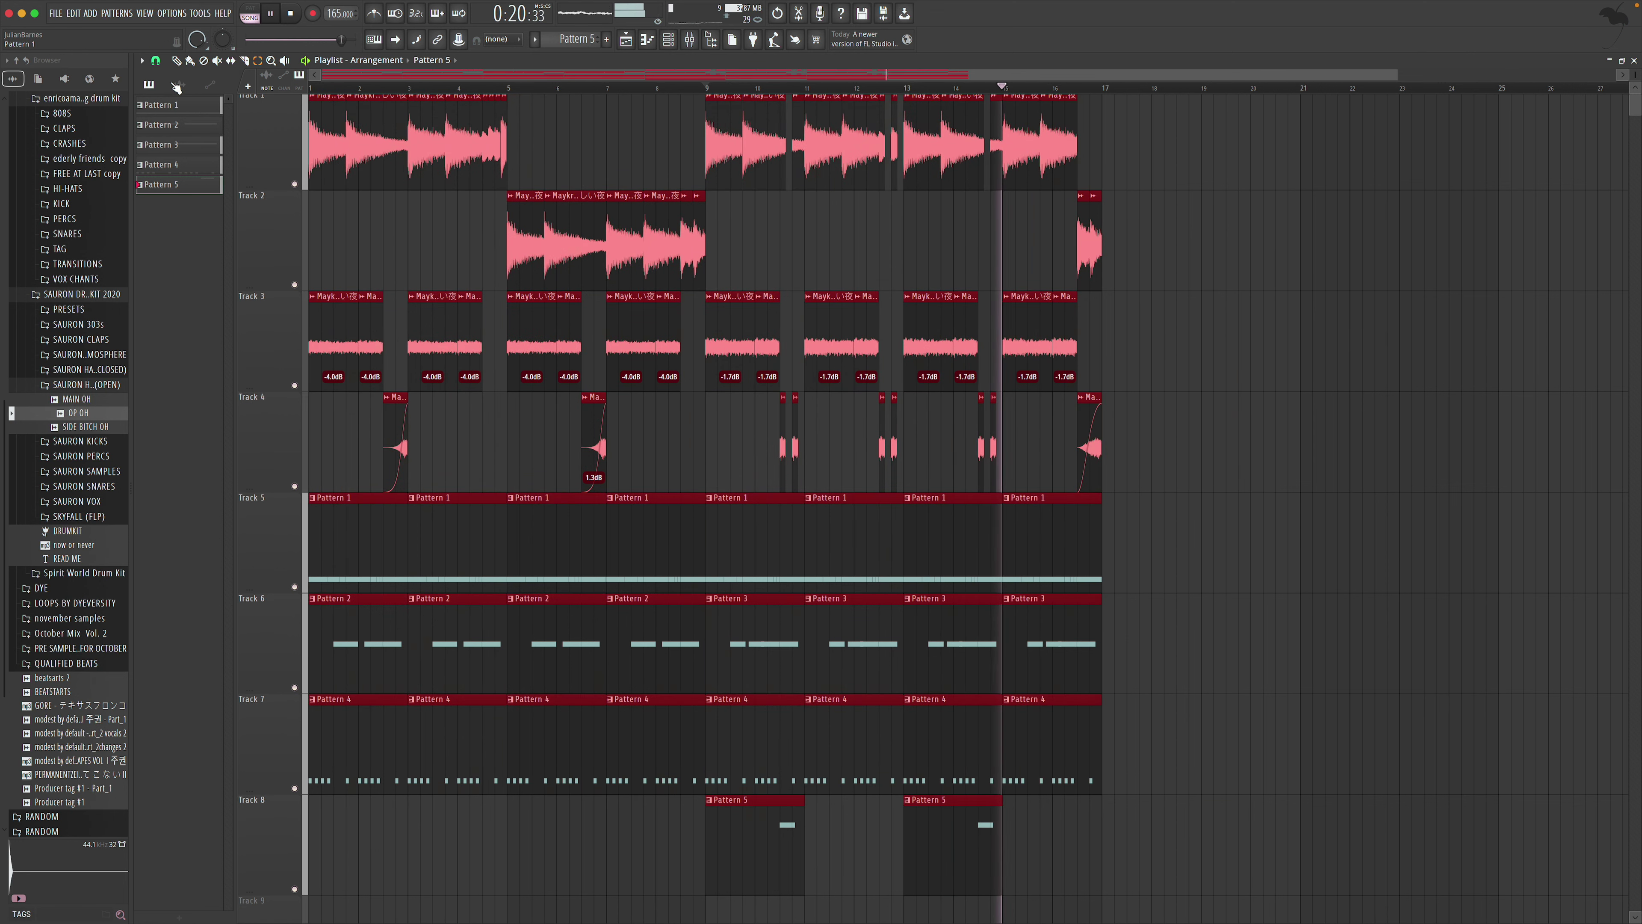
{"action": "key", "text": "ctrl+b"}
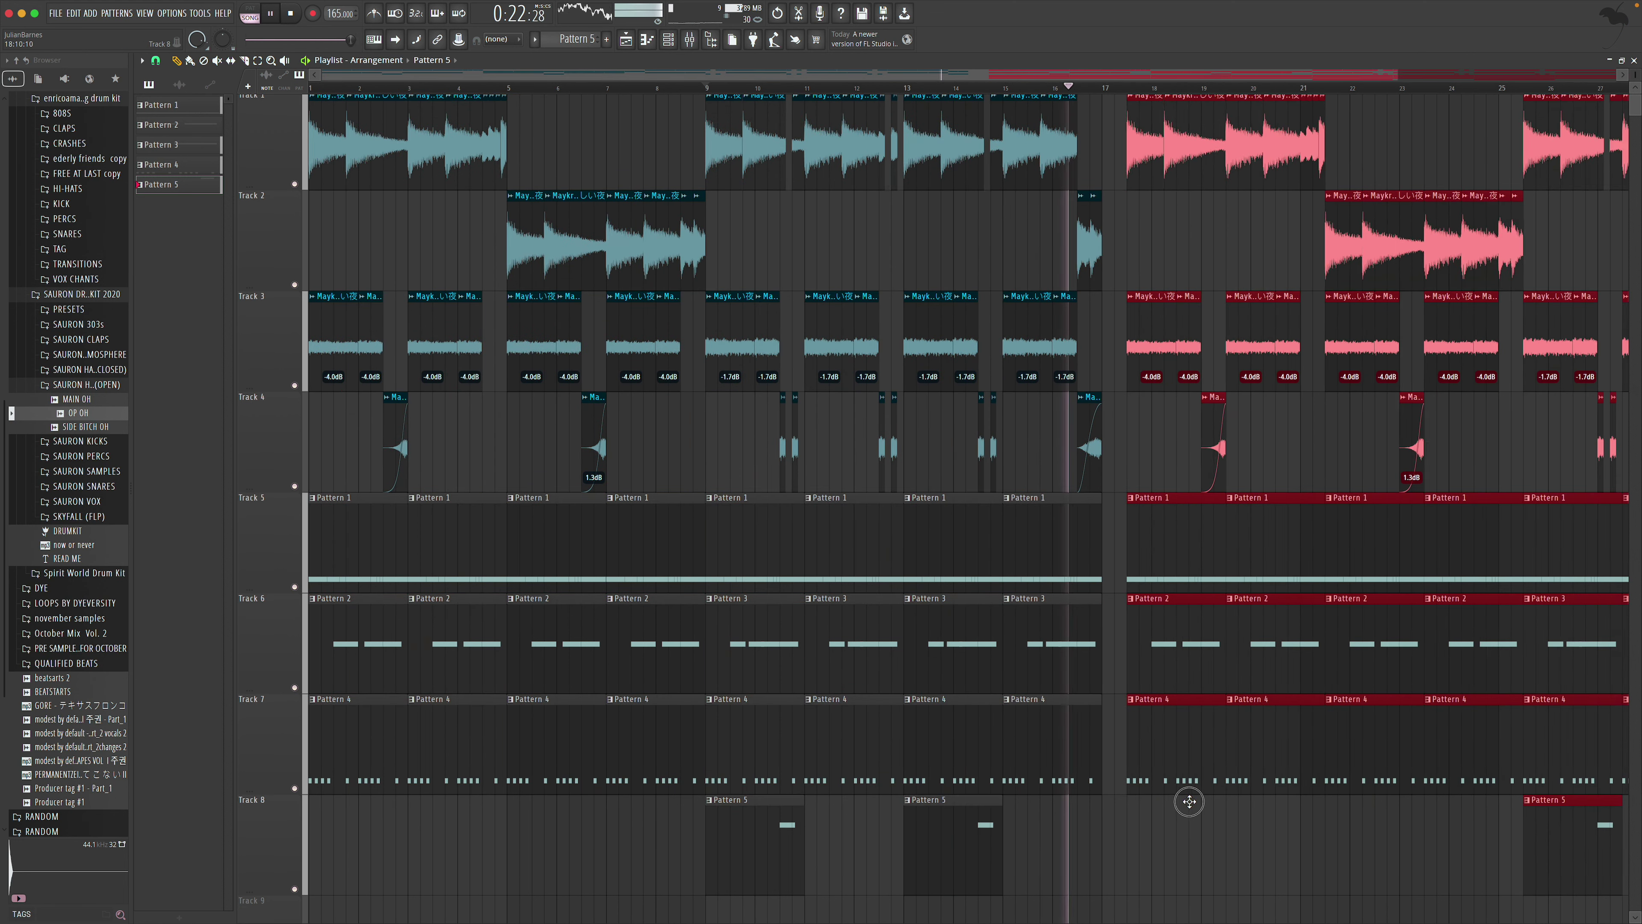
{"action": "key", "text": "space"}
{"action": "left_click", "coordinate": [1193, 809]}
{"action": "right_click", "coordinate": [1193, 809]}
{"action": "key", "text": "space"}
Clone Pattern 1, the 808 pattern, as a separate pattern for the second half
{"action": "left_click", "coordinate": [1155, 550]}
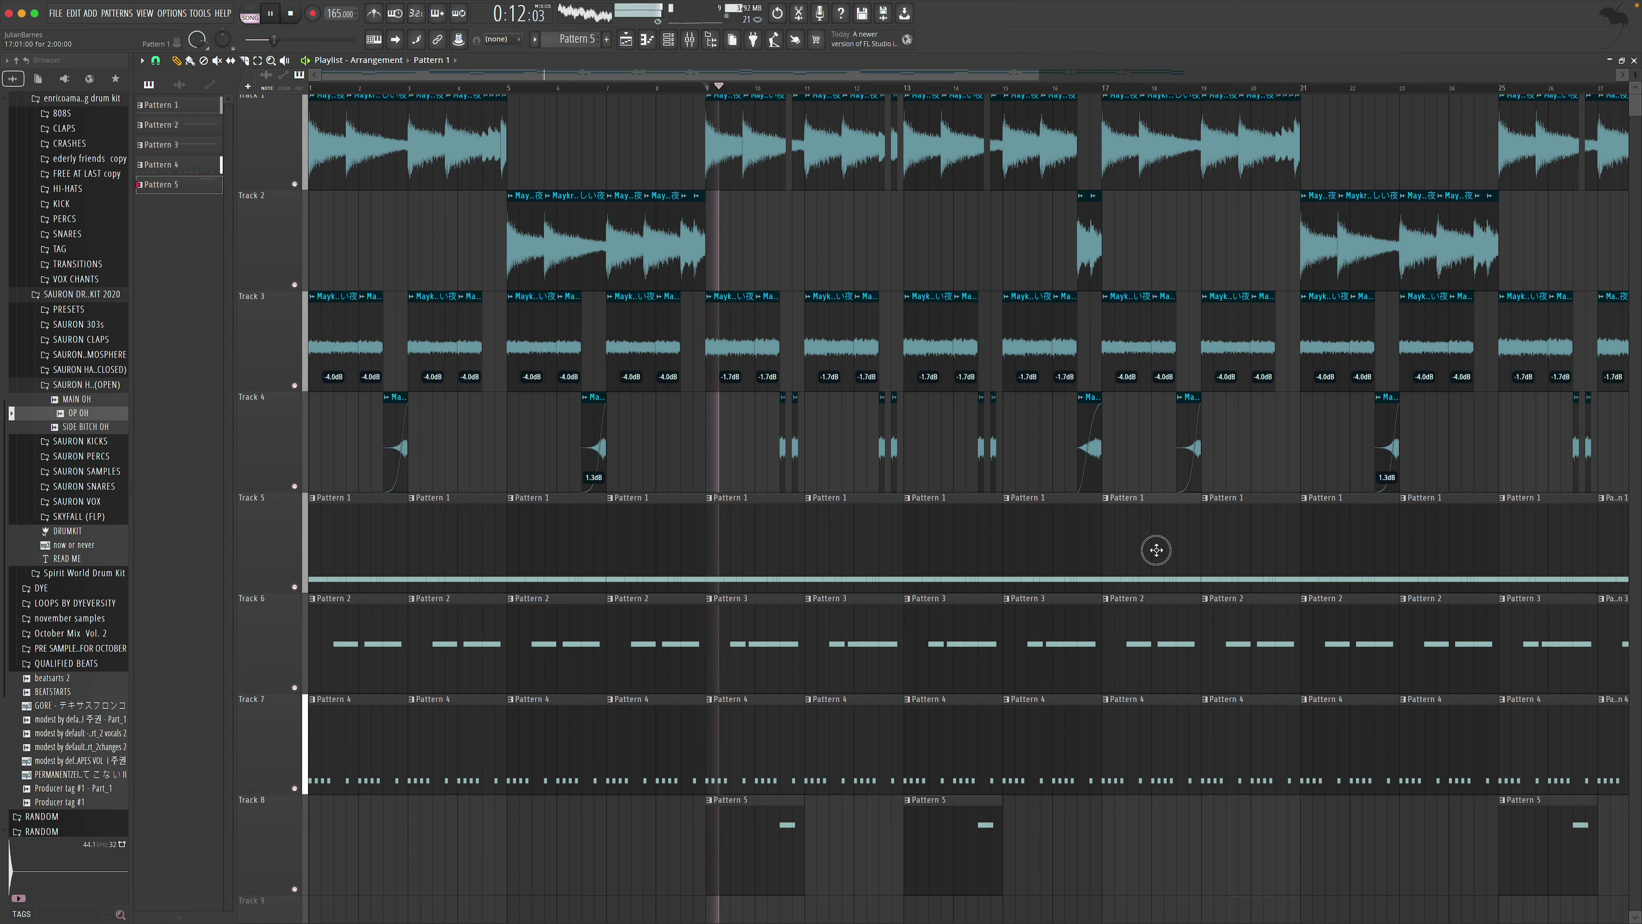
{"action": "right_click", "coordinate": [181, 110]}
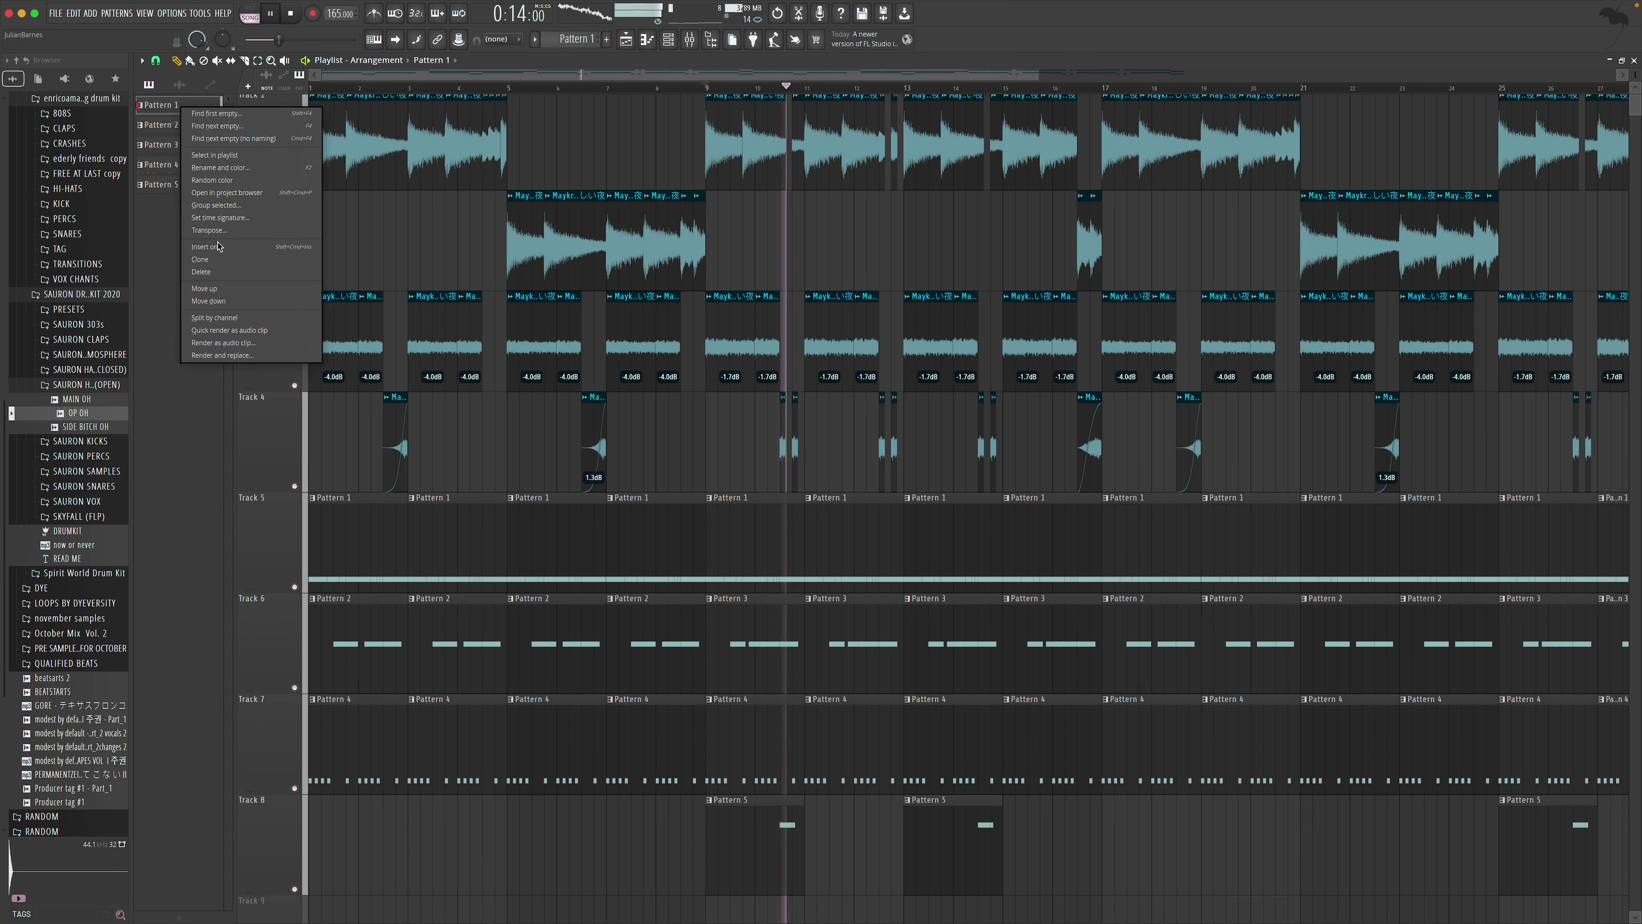
{"action": "left_click", "coordinate": [201, 257]}
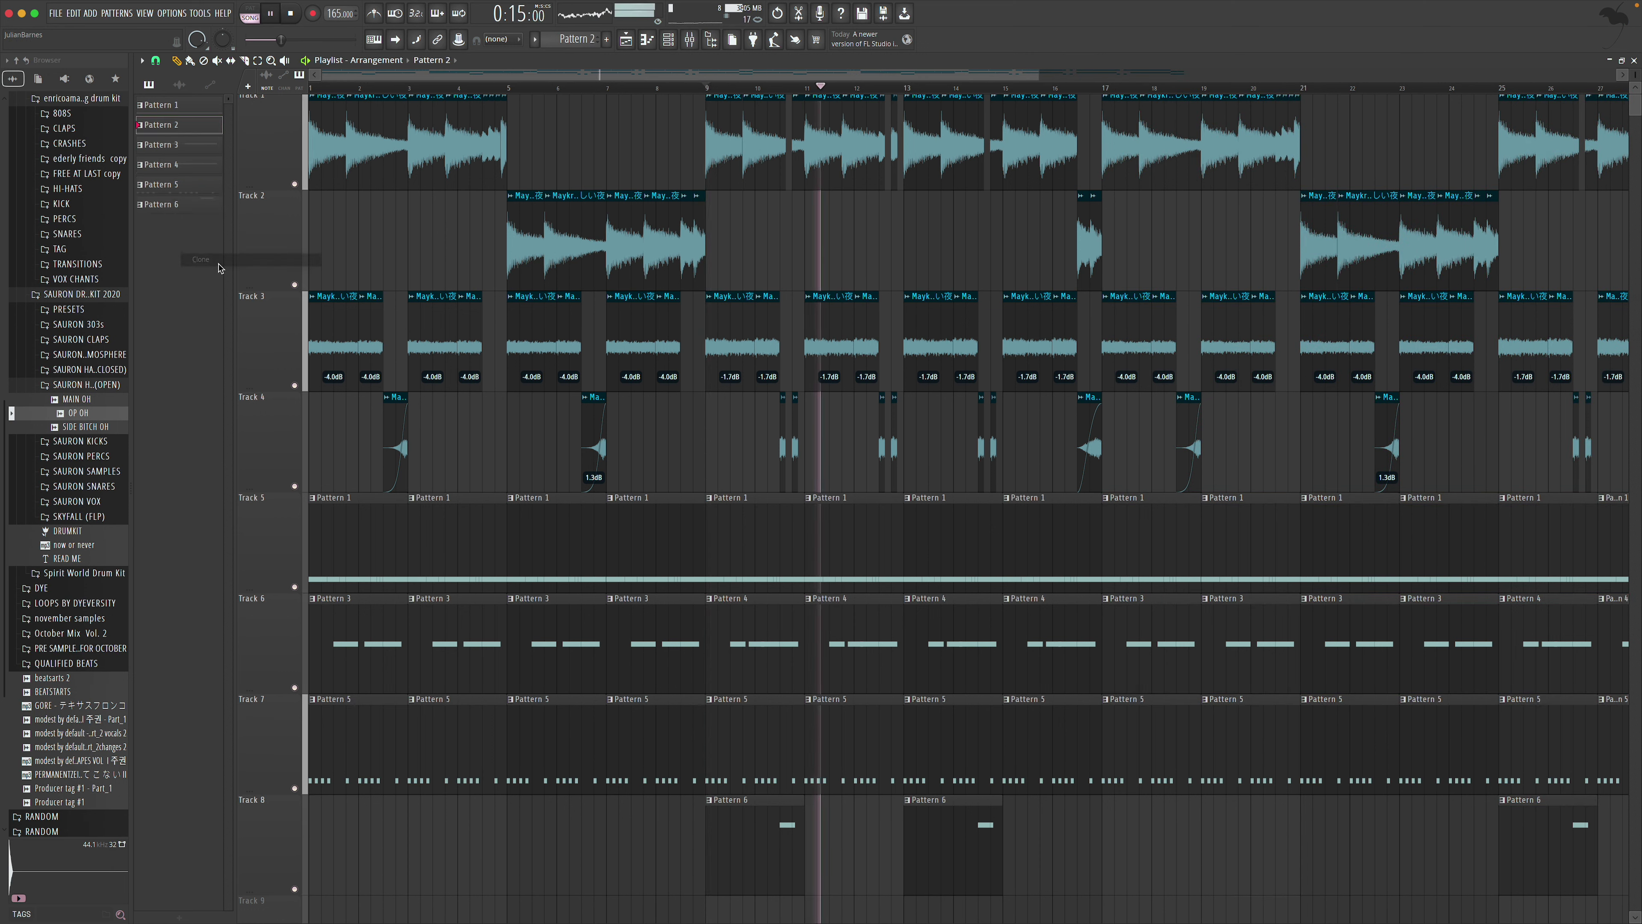
Put Pattern 2 on Track 5 at bars 17 and 19 in place of Pattern 1, and clear bars 21 to 24
{"action": "right_click", "coordinate": [1114, 563]}
{"action": "left_click_drag", "start_coordinate": [186, 130], "coordinate": [1098, 501]}
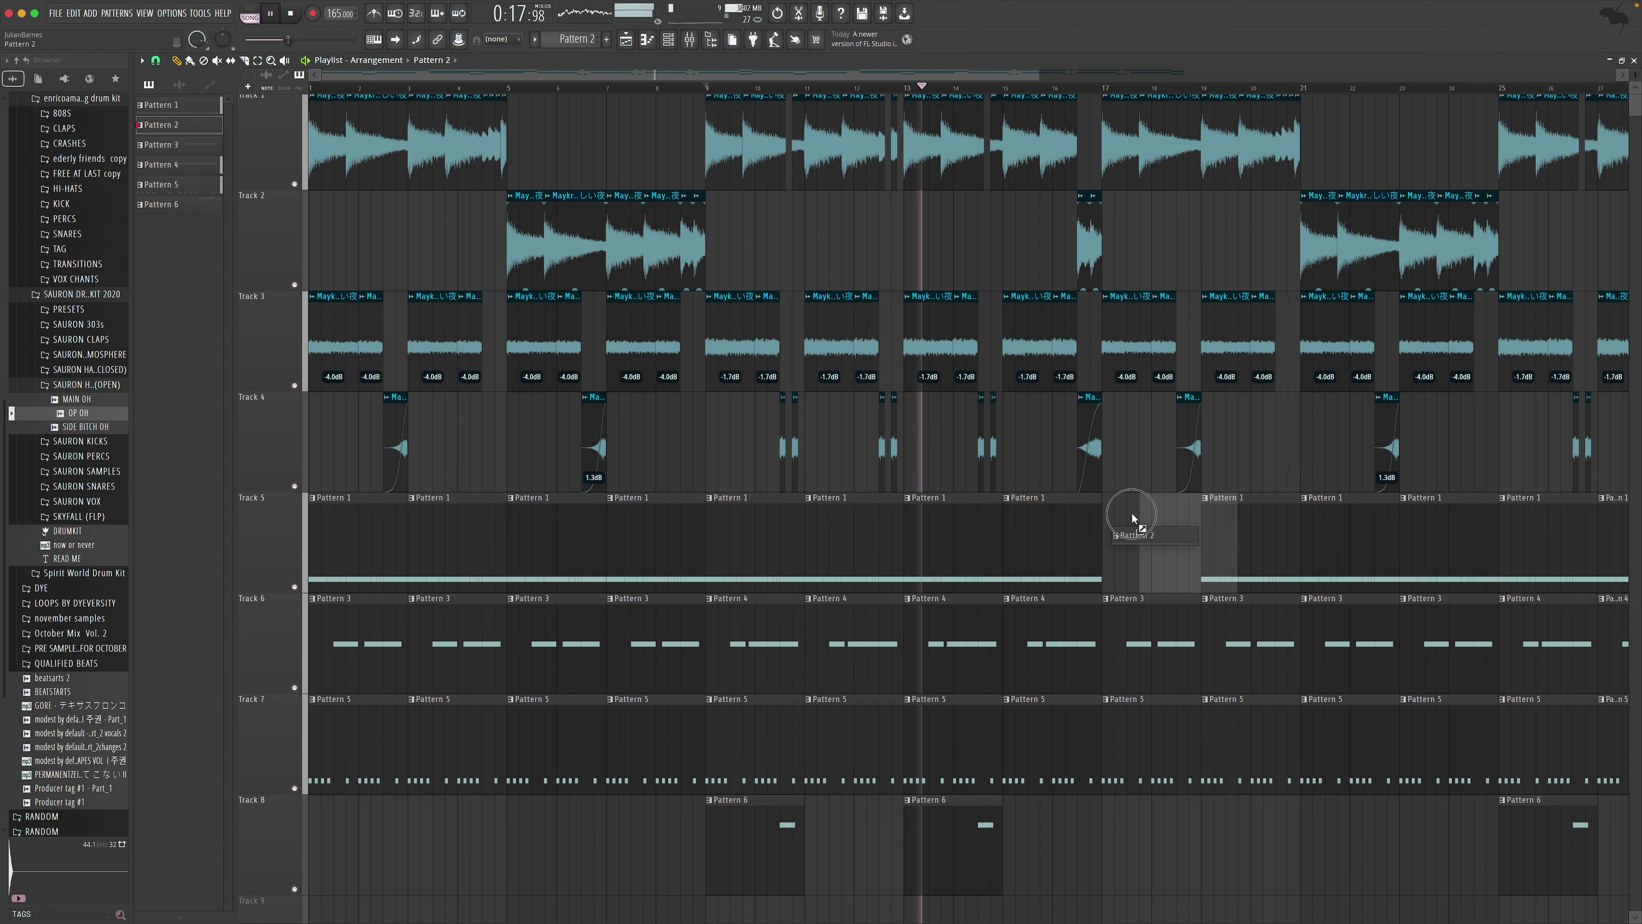
{"action": "left_click", "coordinate": [1119, 524]}
{"action": "right_click", "coordinate": [1039, 531]}
{"action": "right_click", "coordinate": [1118, 539]}
{"action": "right_click", "coordinate": [1191, 543]}
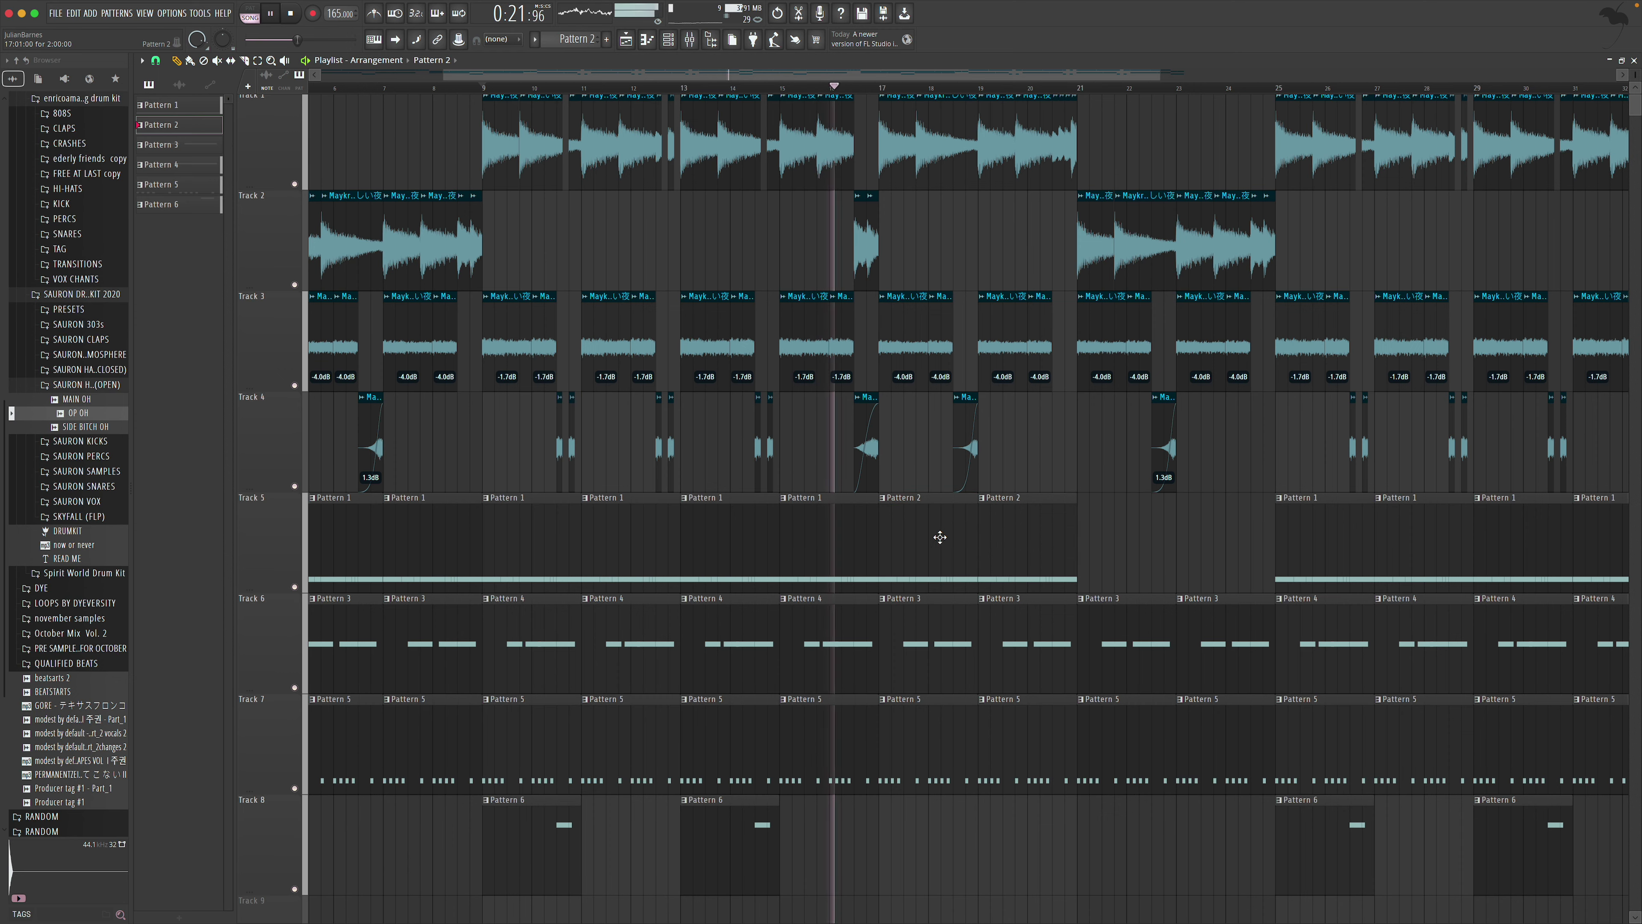
In Pattern 2's SPINZ 303 notes, delete the third and fourth notes and lengthen the second over the third's slot
{"action": "double_click", "coordinate": [938, 539]}
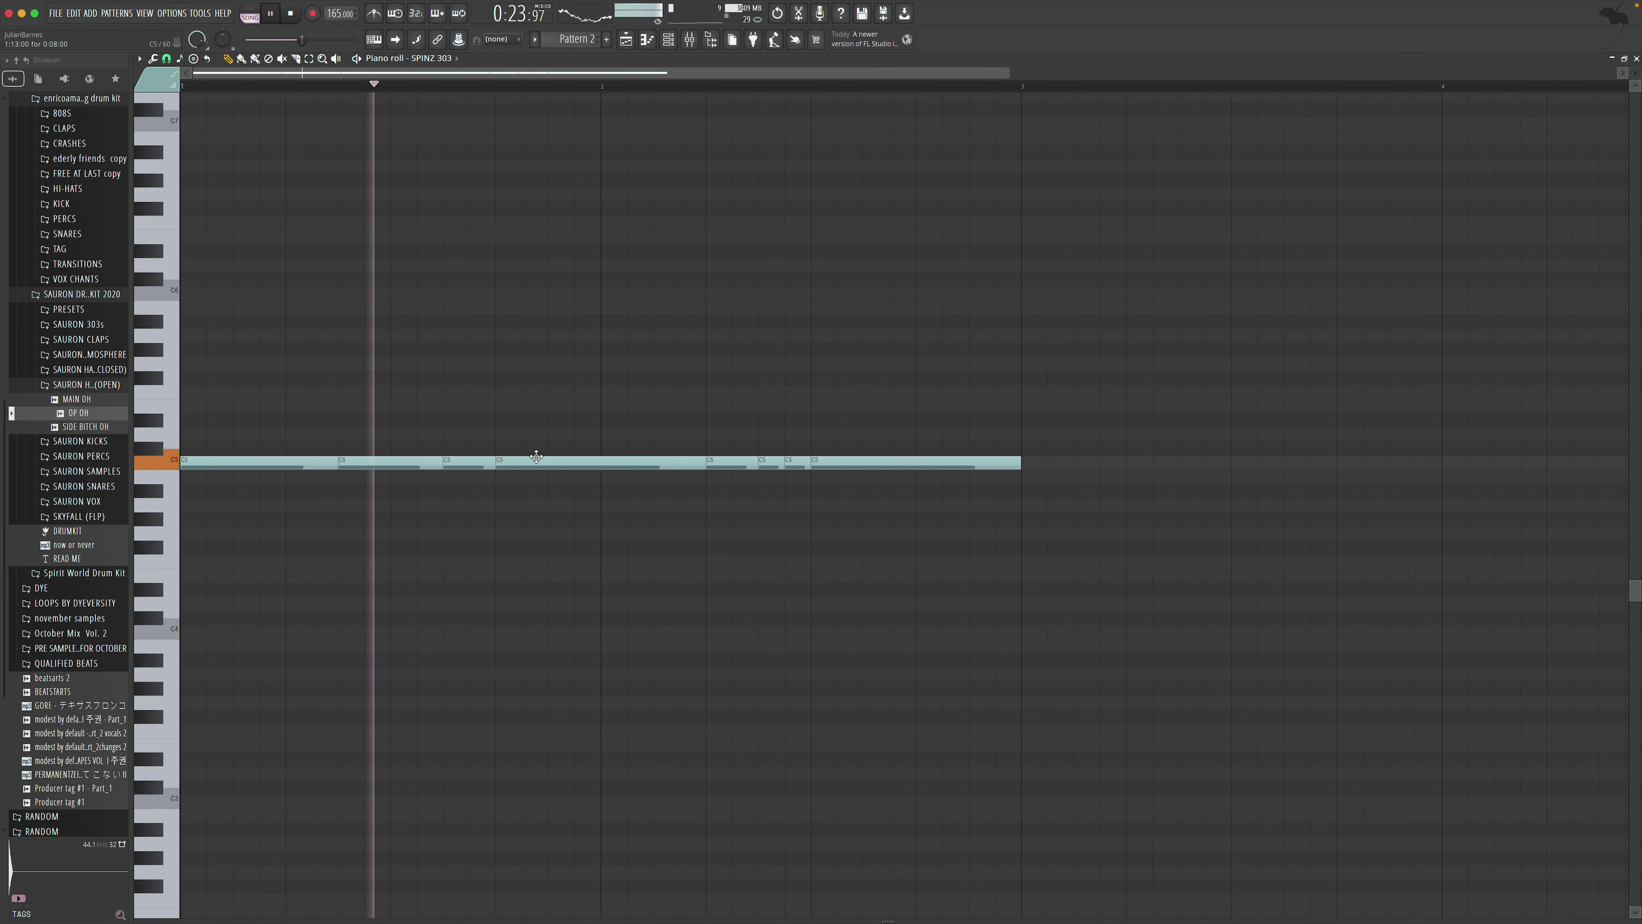
{"action": "right_click", "coordinate": [510, 463]}
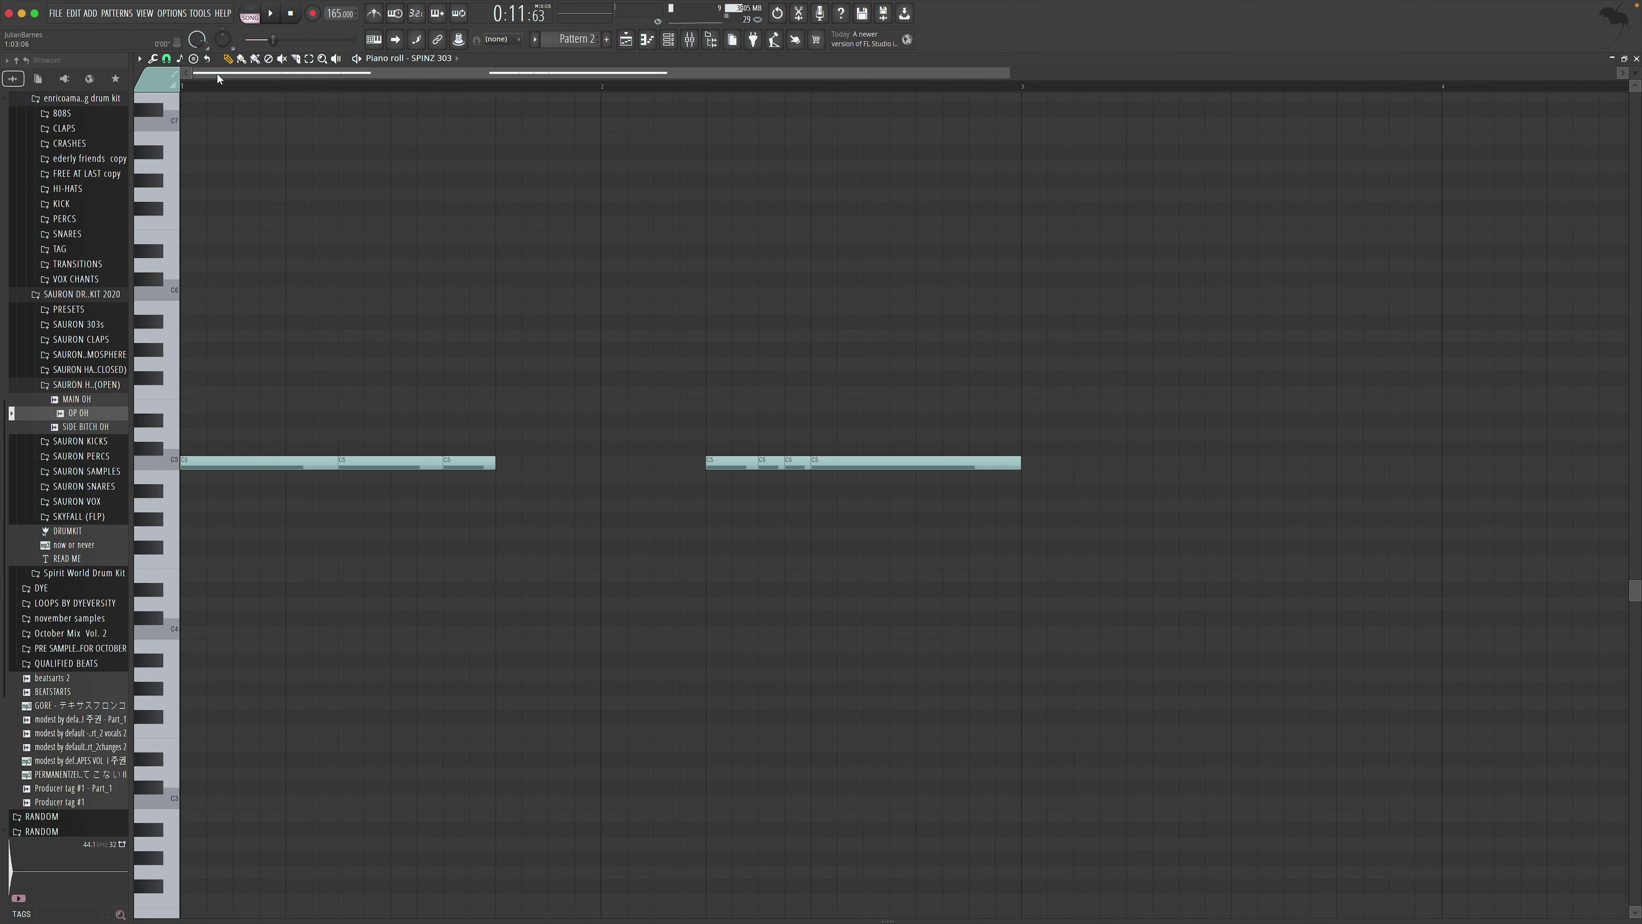
{"action": "right_click", "coordinate": [469, 464]}
{"action": "key", "text": "space"}
{"action": "left_click_drag", "start_coordinate": [441, 465], "coordinate": [591, 463]}
{"action": "key", "text": "space"}
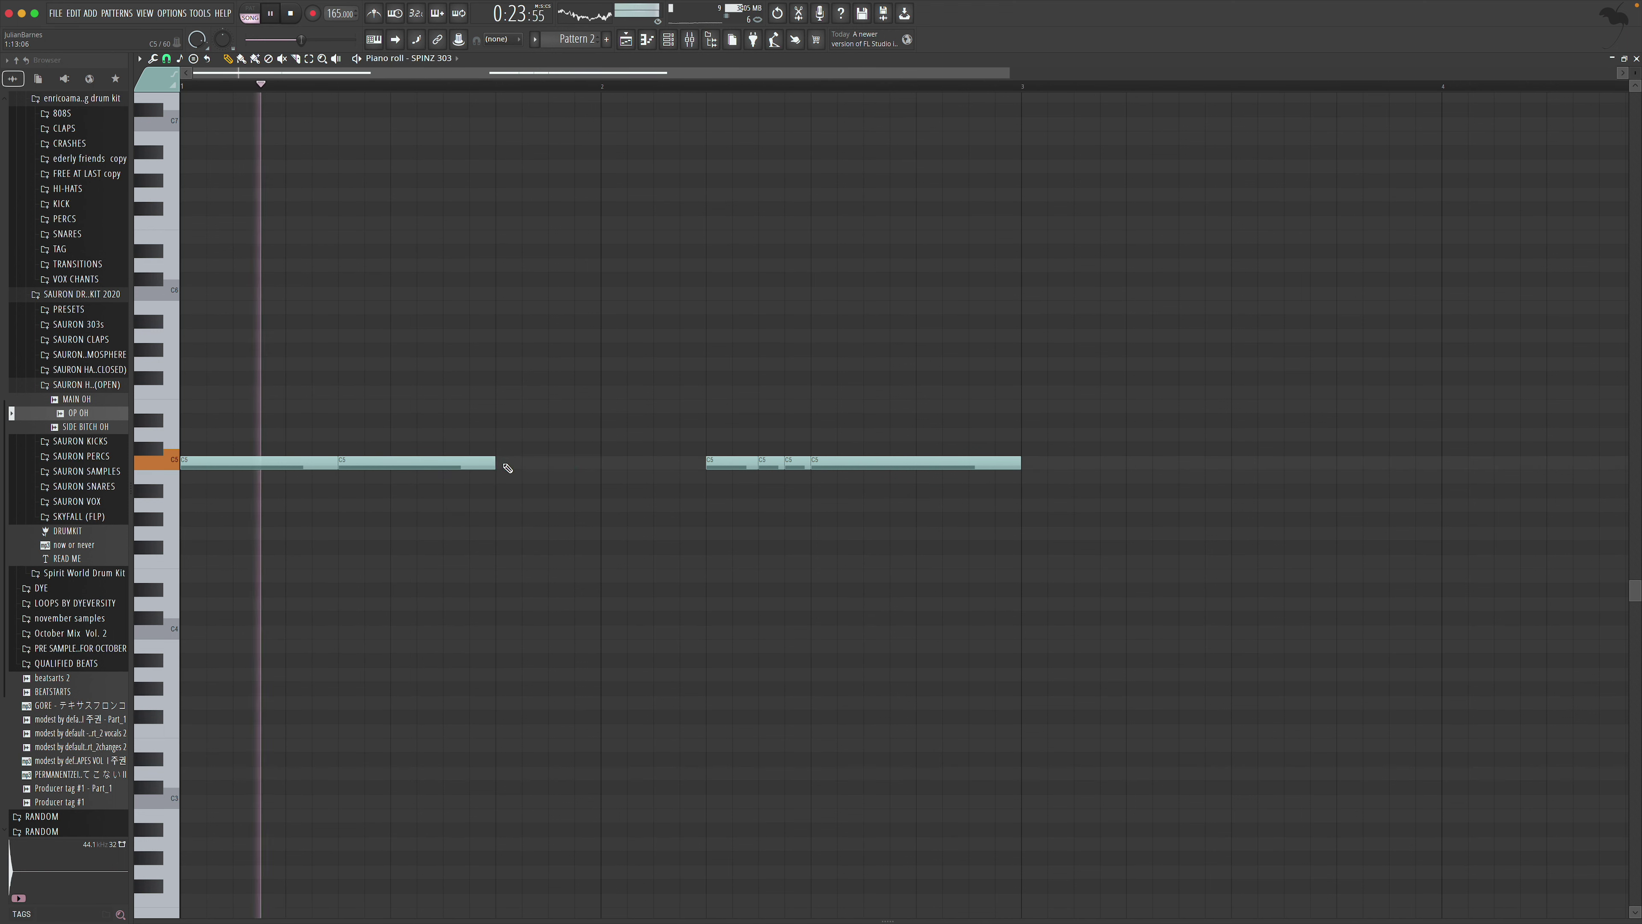
Delete Pattern 2's last four notes and add a C5 note after the second, extended to halfway through bar 2
{"action": "left_click", "coordinate": [507, 468]}
{"action": "right_click", "coordinate": [730, 464]}
{"action": "right_click", "coordinate": [771, 464]}
{"action": "key", "text": "space"}
{"action": "right_click", "coordinate": [834, 466]}
{"action": "key", "text": "space"}
{"action": "left_click_drag", "start_coordinate": [652, 464], "coordinate": [811, 466]}
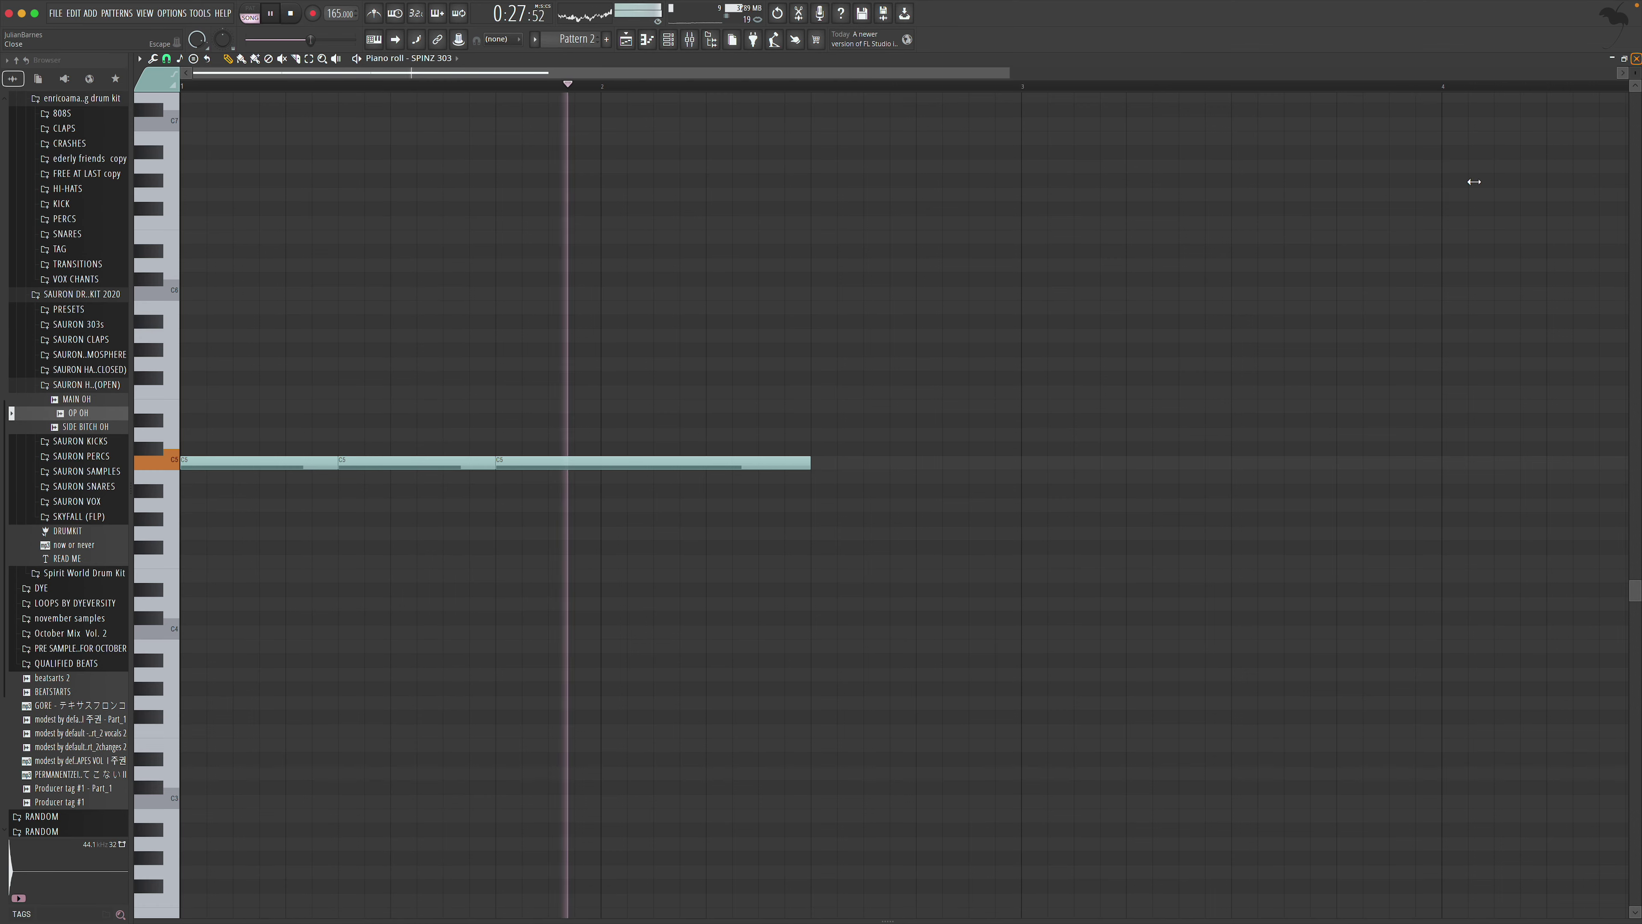
Return to the Playlist and place Pattern 2 on Track 5 at bars 21 and 23
{"action": "key", "text": "Escape"}
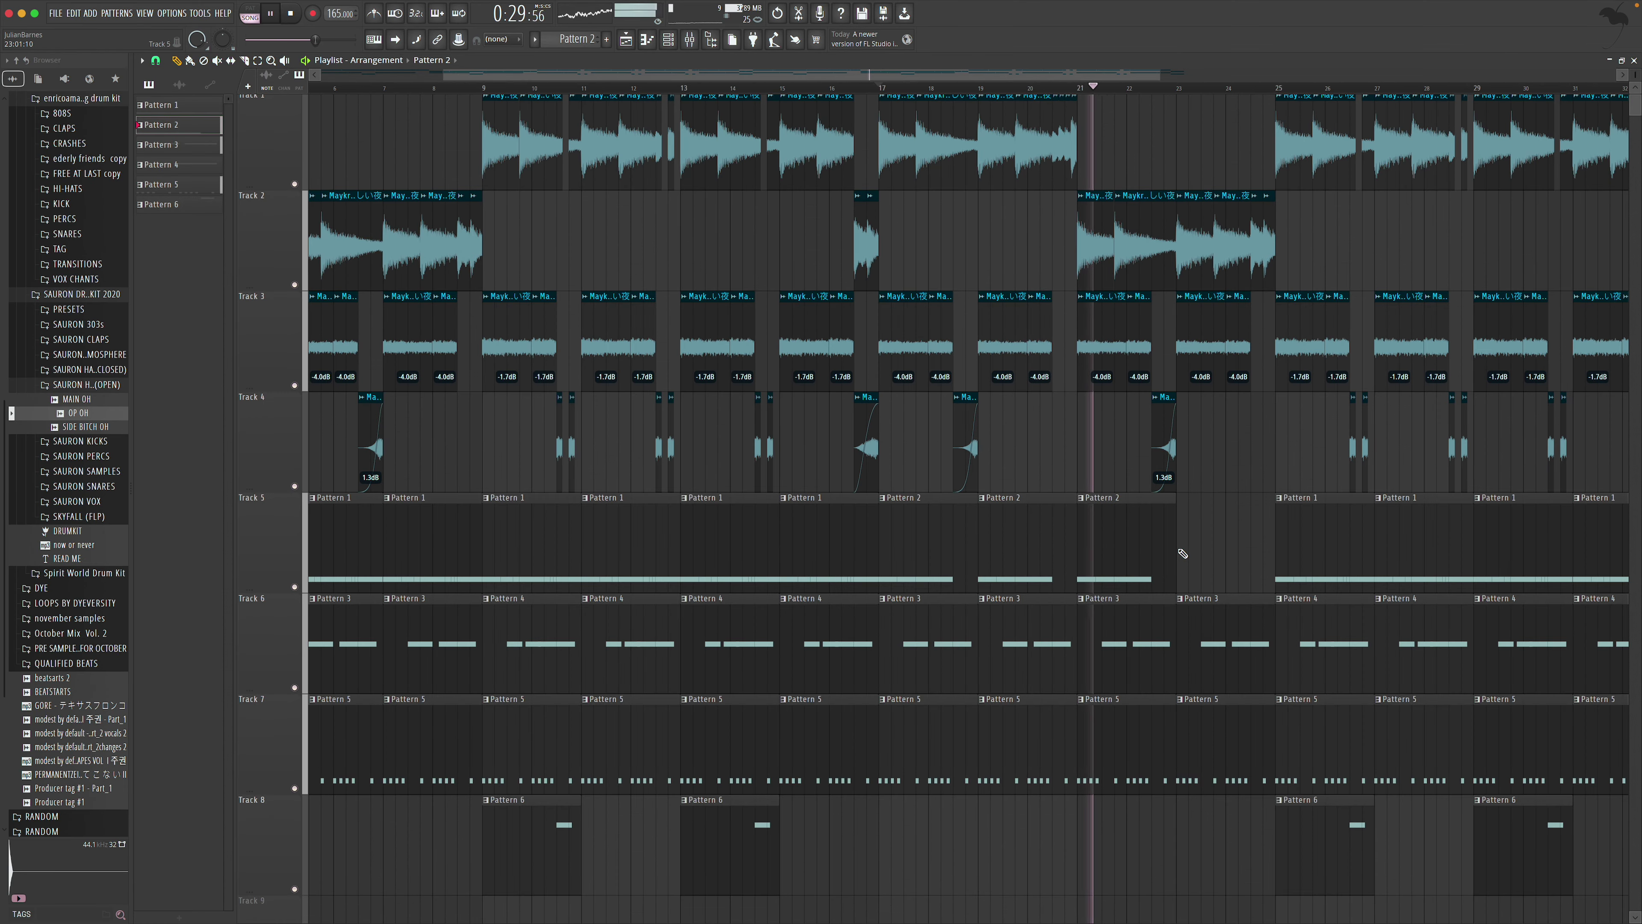
{"action": "left_click", "coordinate": [1182, 553]}
{"action": "scroll", "coordinate": [1184, 543], "scroll_direction": "right", "scroll_amount": 5}
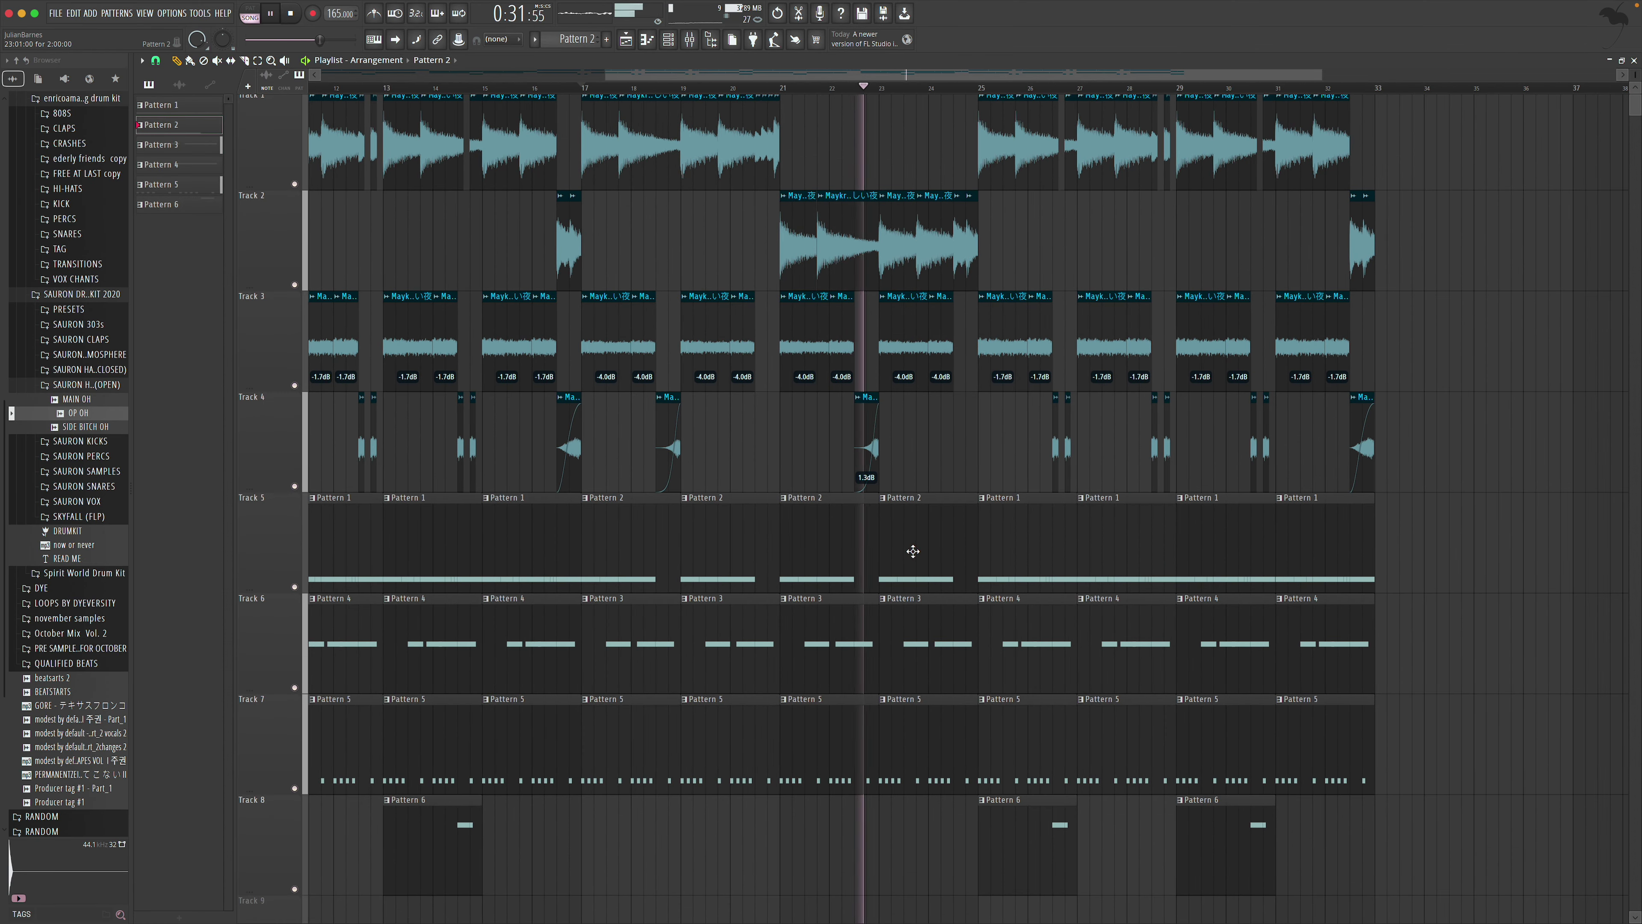
Clone Pattern 2 and put the clone, Pattern 3, on Track 5 at bar 21, with Pattern 2 at bar 23
{"action": "right_click", "coordinate": [182, 127]}
{"action": "left_click", "coordinate": [221, 283]}
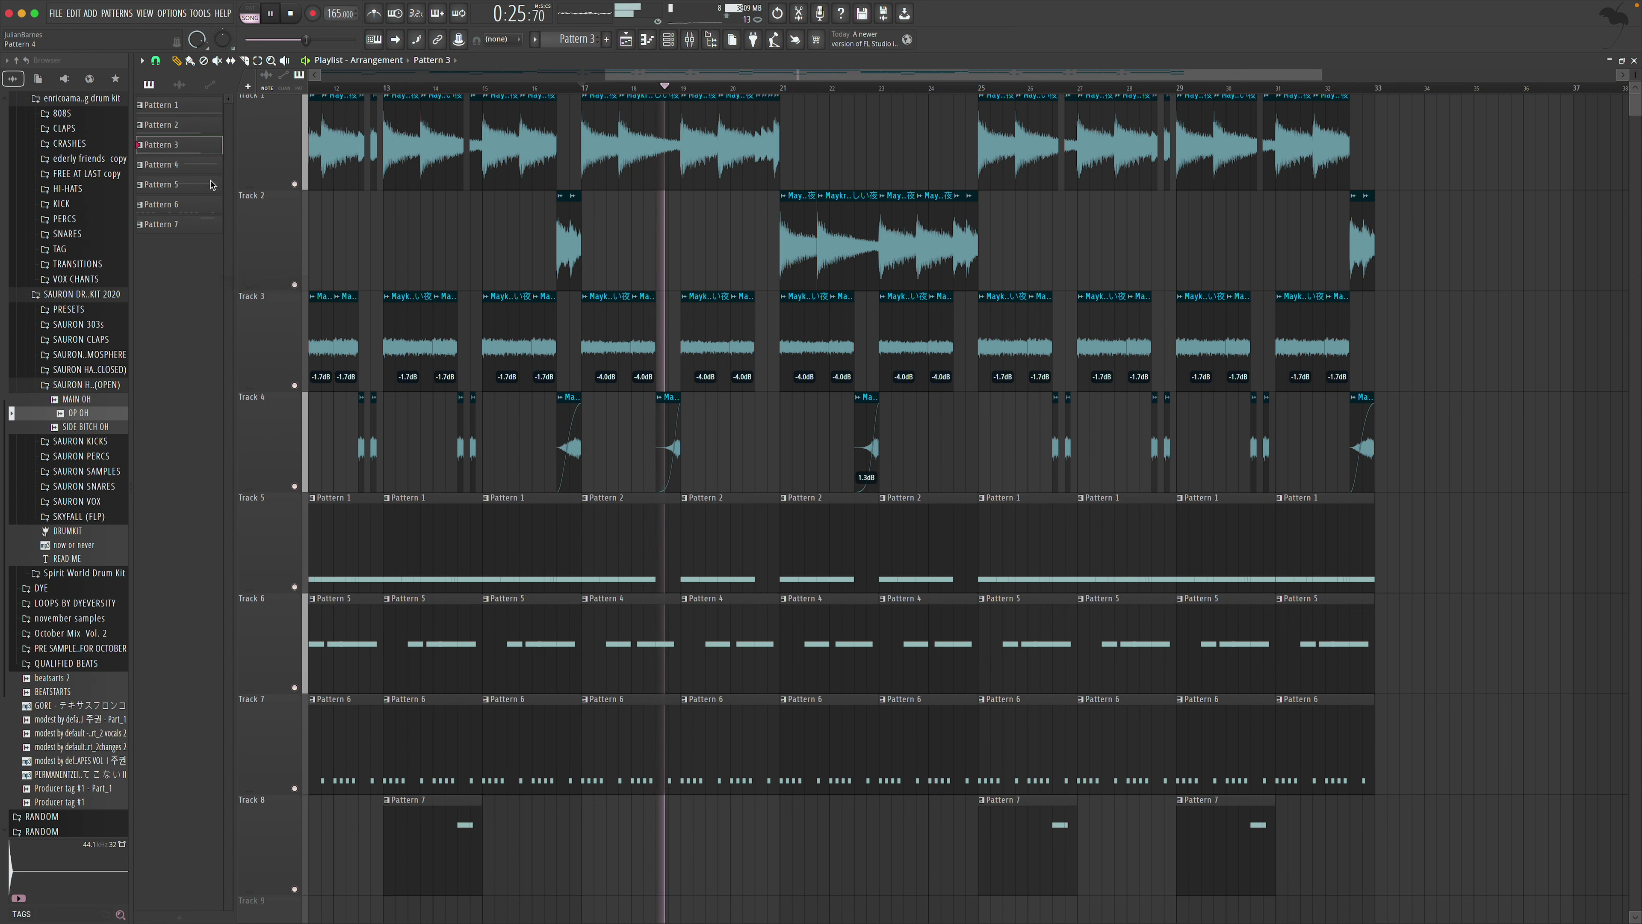
{"action": "right_click", "coordinate": [809, 550]}
{"action": "left_click_drag", "start_coordinate": [191, 154], "coordinate": [782, 550]}
{"action": "left_click", "coordinate": [907, 555]}
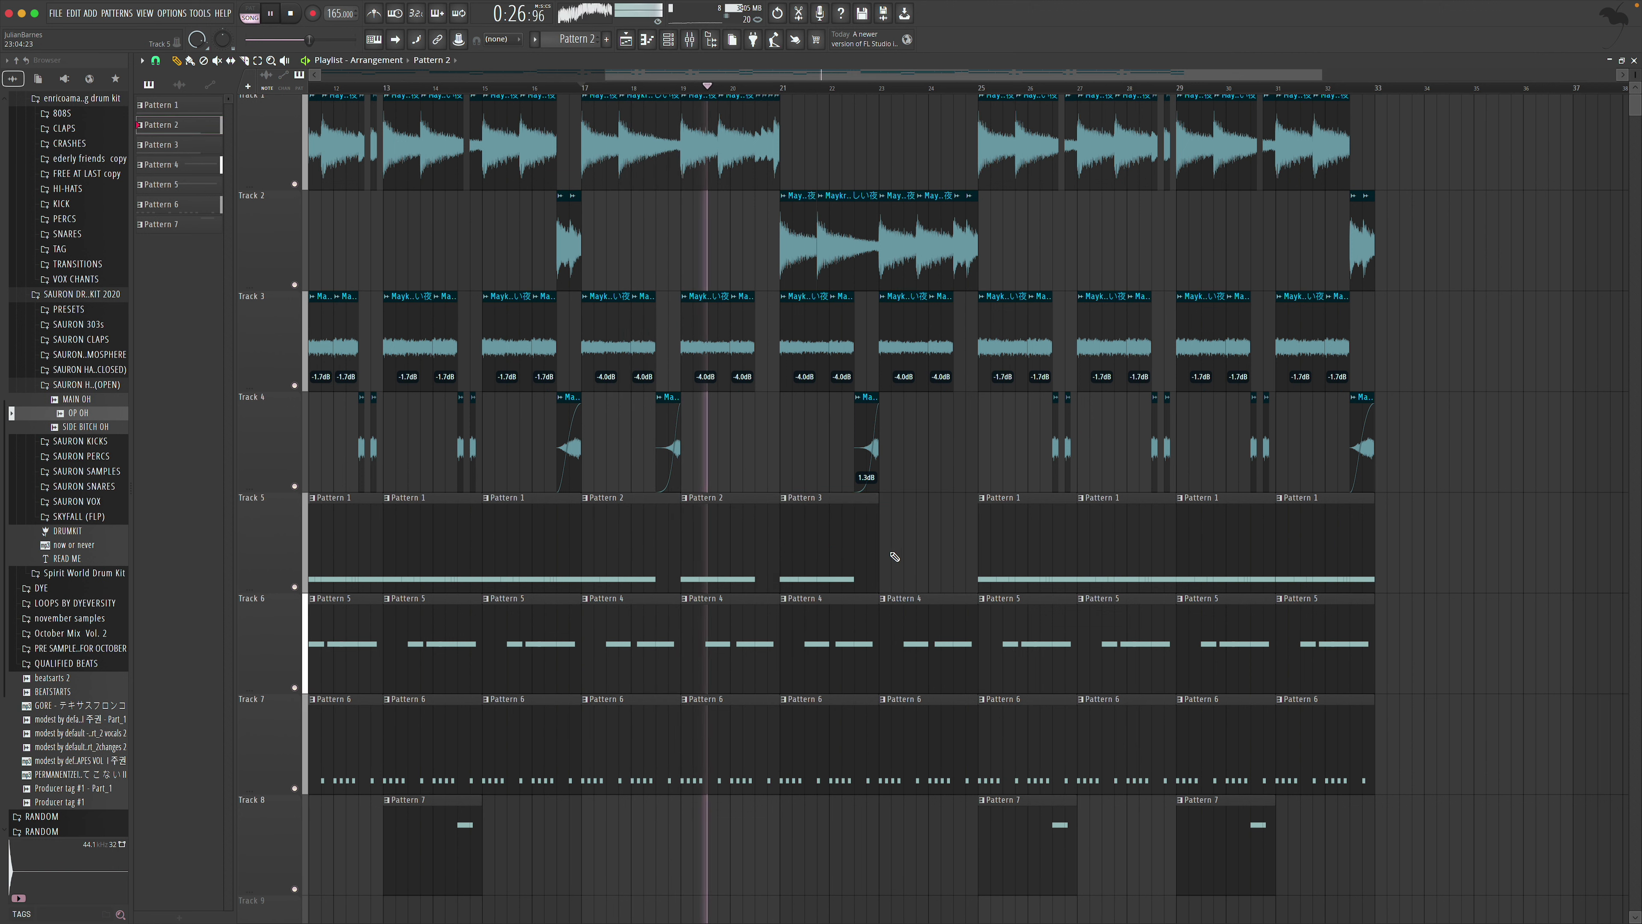
Add an F#5 note to Pattern 3 from halfway through bar 2 to its end, and play back the arrangement
{"action": "double_click", "coordinate": [794, 527]}
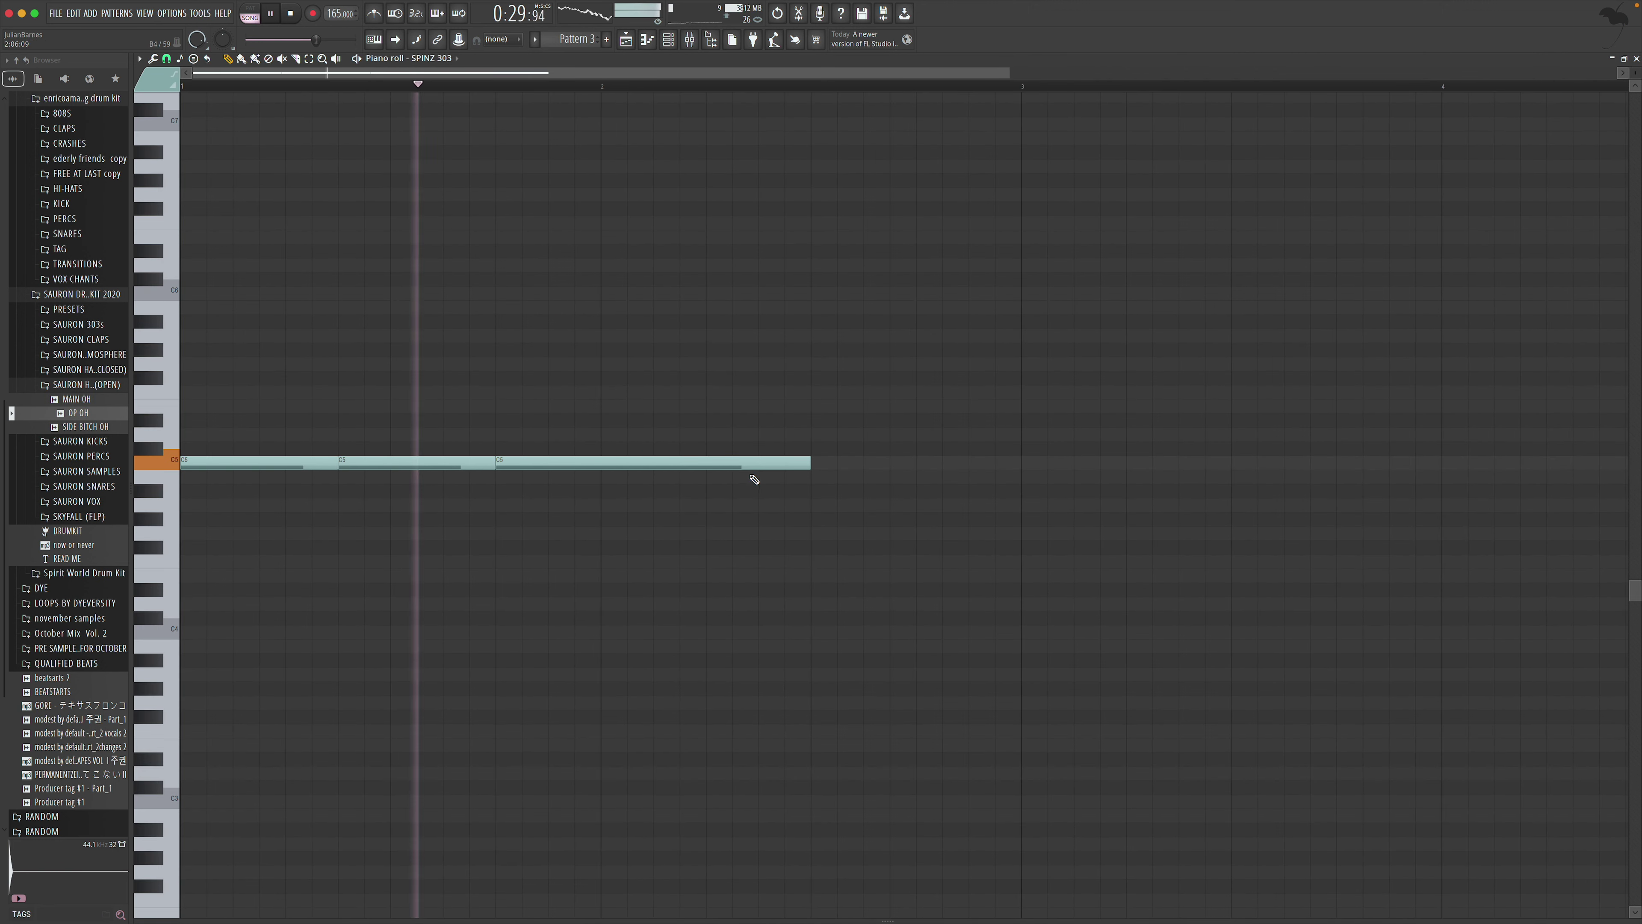
{"action": "left_click", "coordinate": [820, 350]}
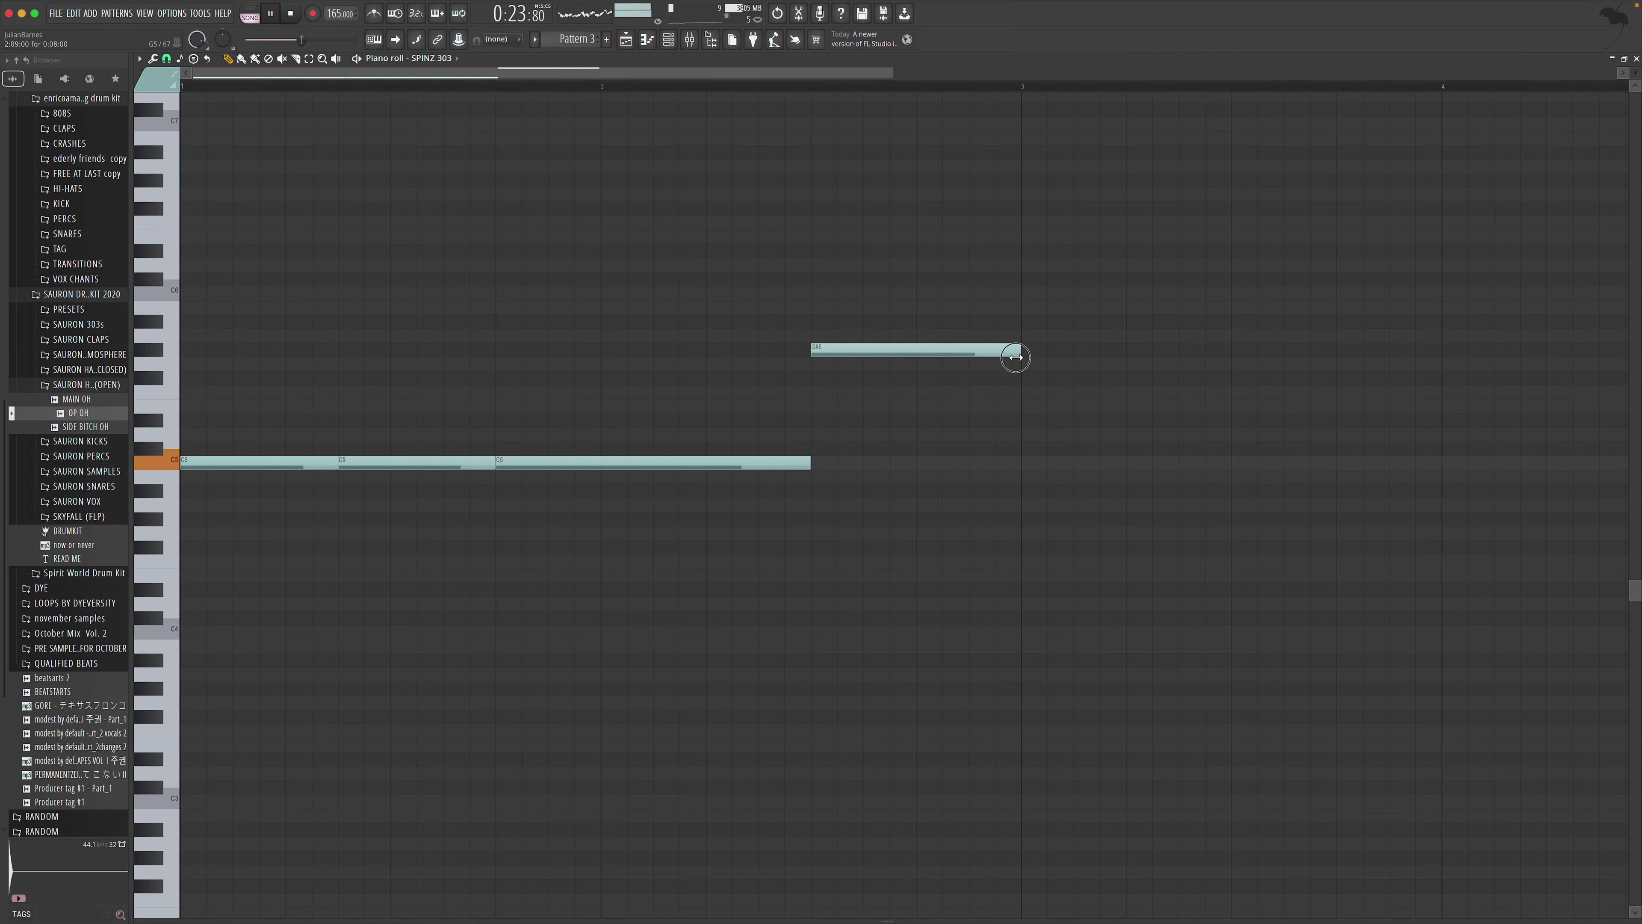
{"action": "left_click", "coordinate": [1637, 59]}
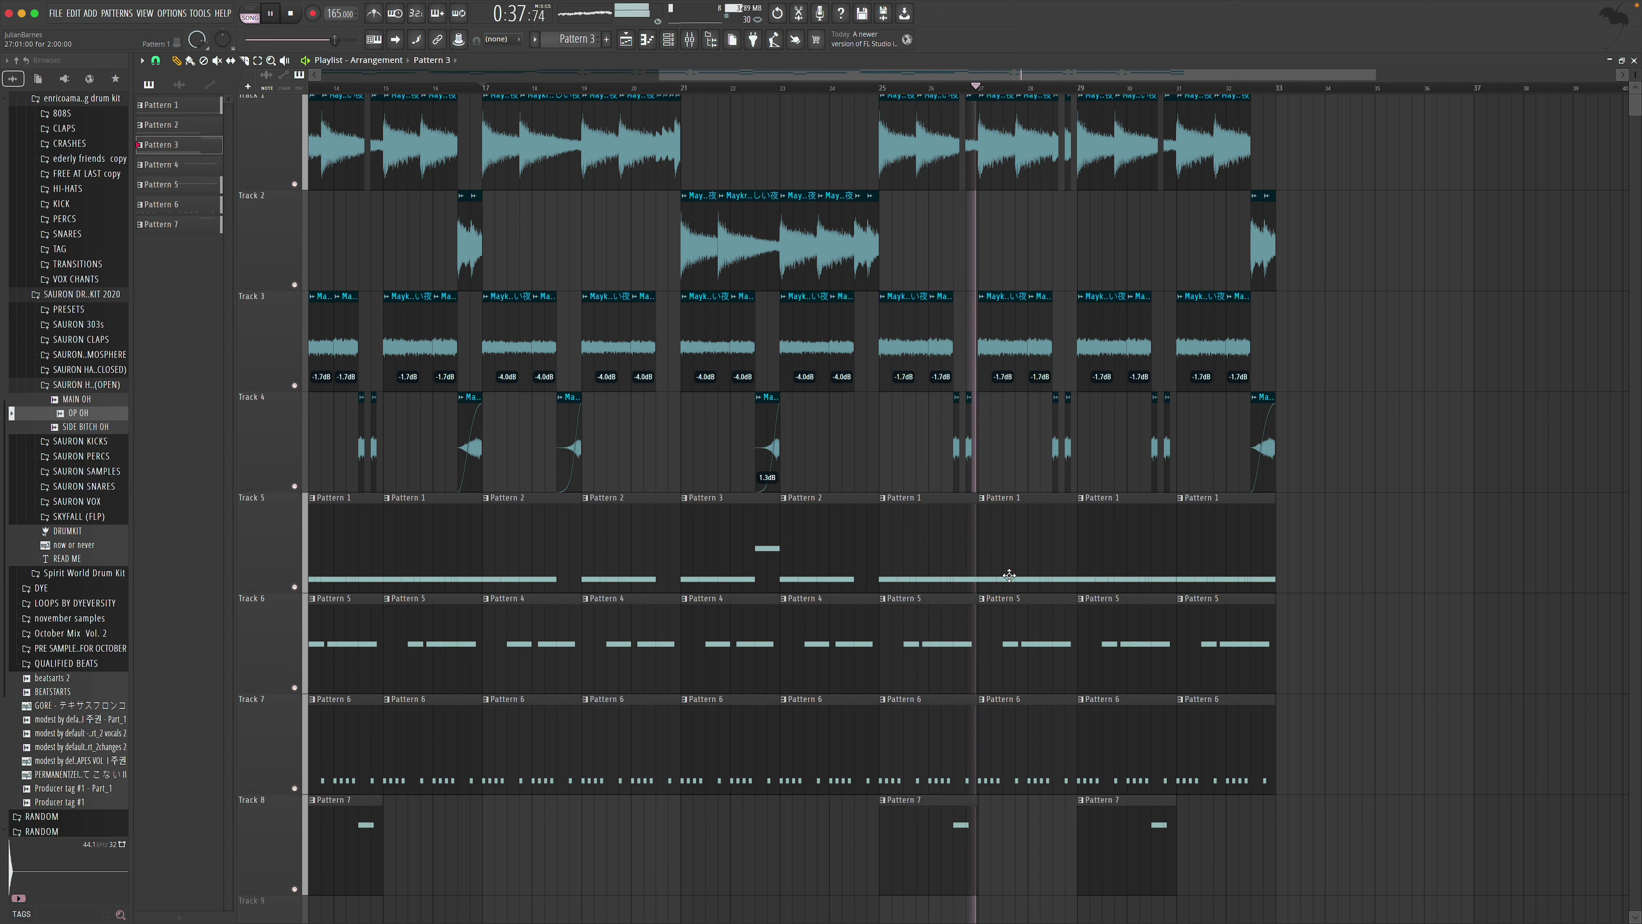
{"action": "key", "text": "space"}
{"action": "key", "text": "space"}
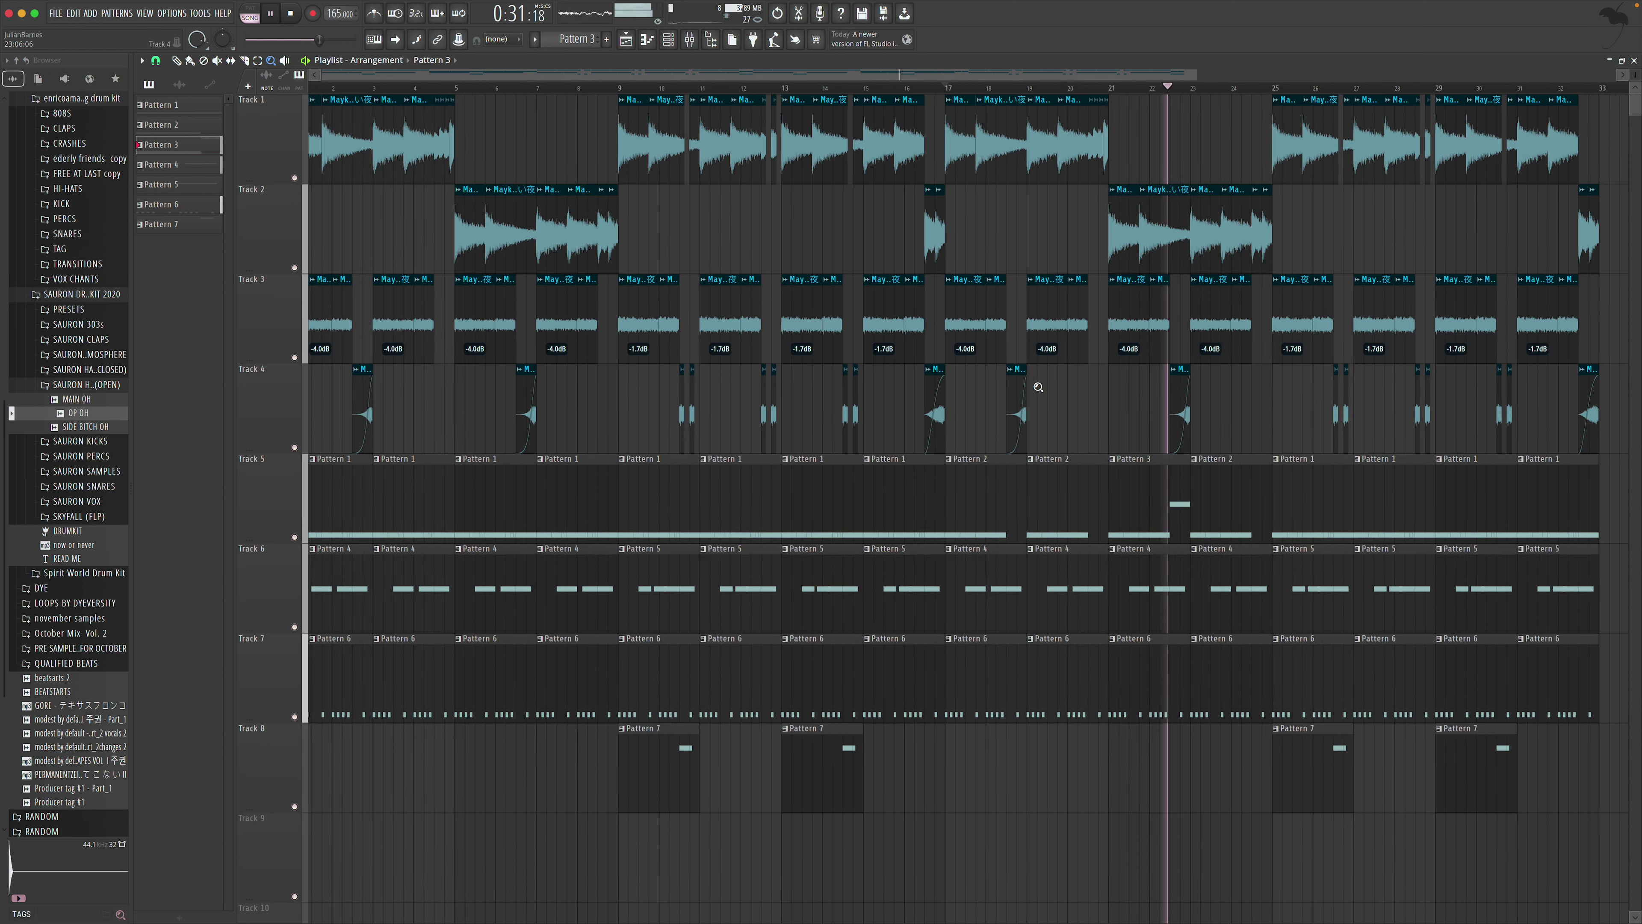
Copy the Track 3 and Track 4 clips of bars 1 to 8 to bar 33
{"action": "left_click", "coordinate": [272, 61]}
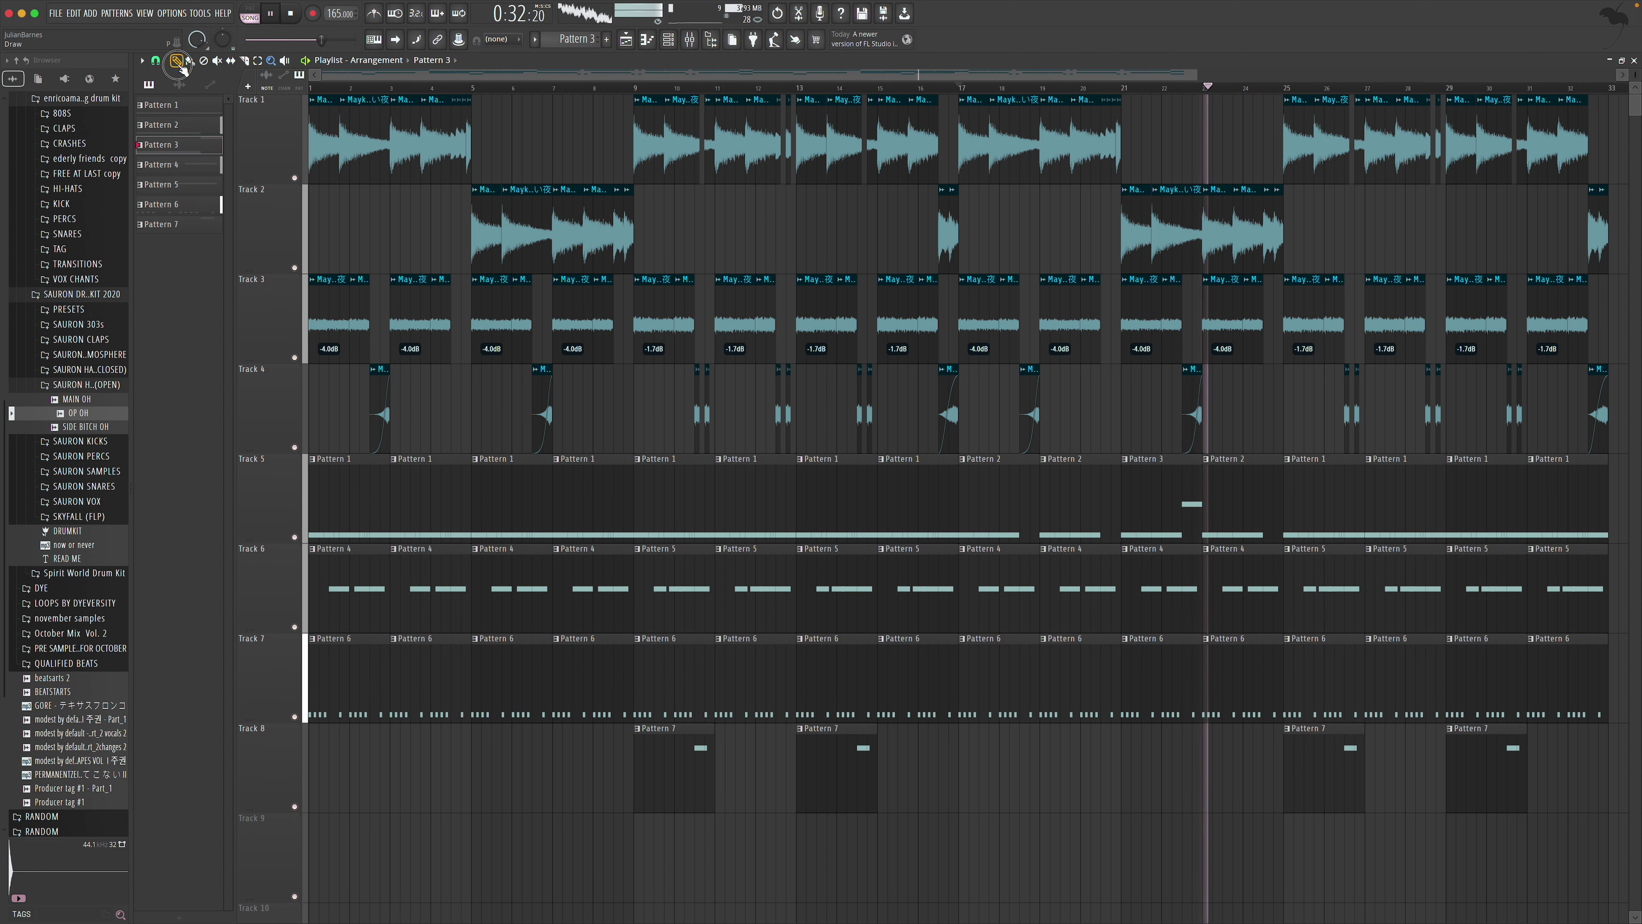
{"action": "left_click_drag", "start_coordinate": [1195, 76], "coordinate": [1423, 91]}
{"action": "left_click_drag", "start_coordinate": [1281, 81], "coordinate": [1462, 97]}
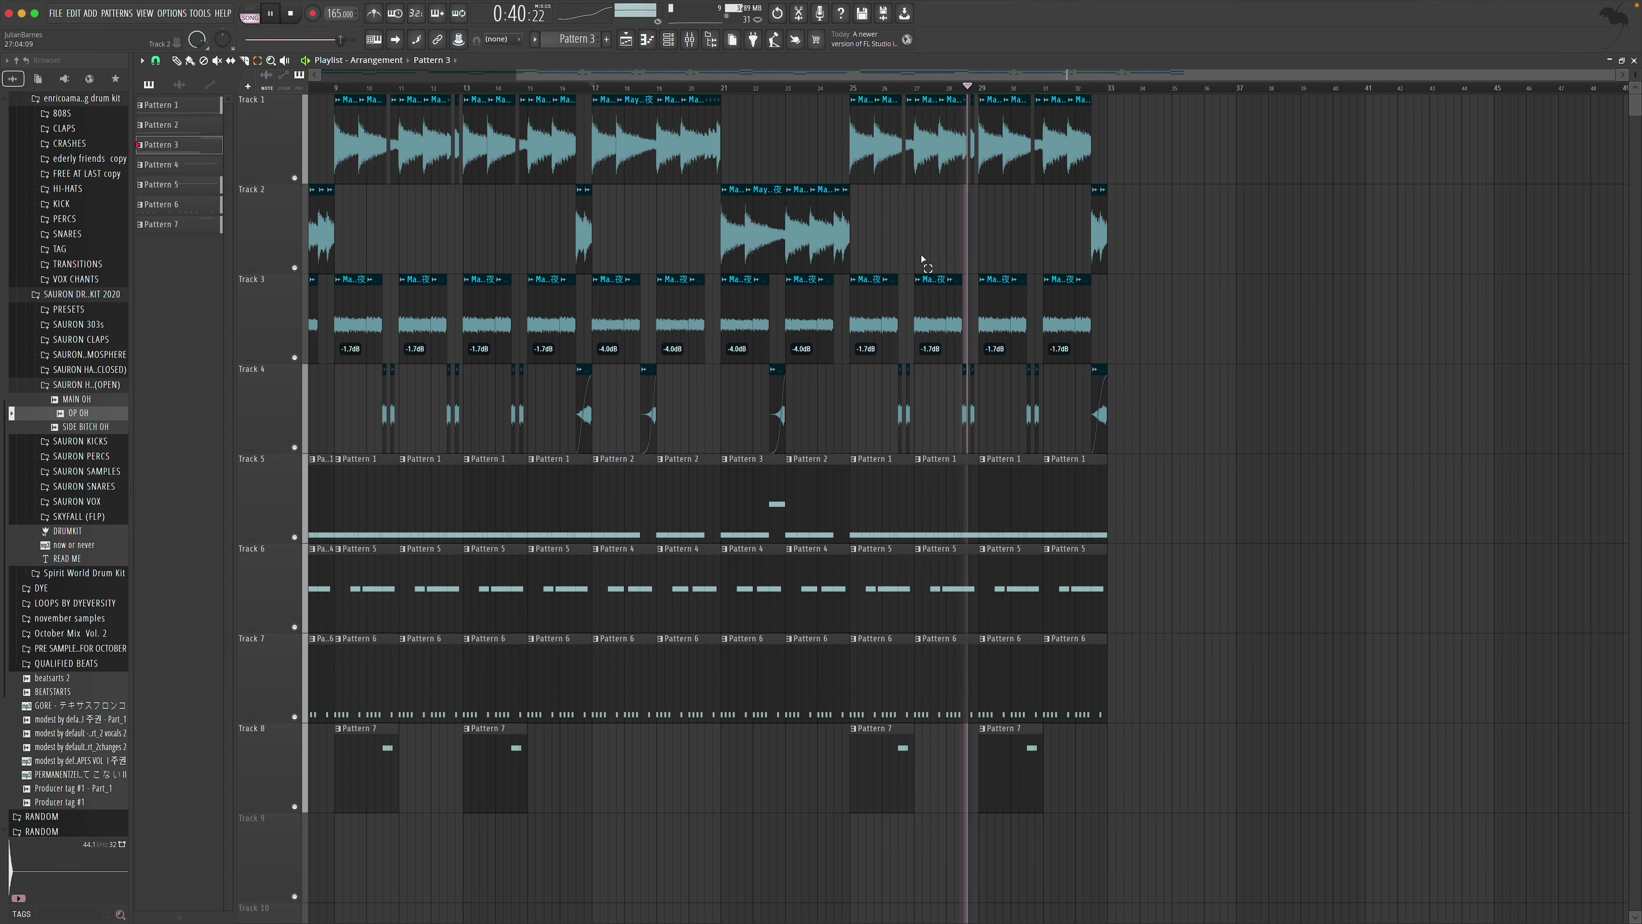
{"action": "scroll", "coordinate": [922, 261], "scroll_direction": "left", "scroll_amount": 4}
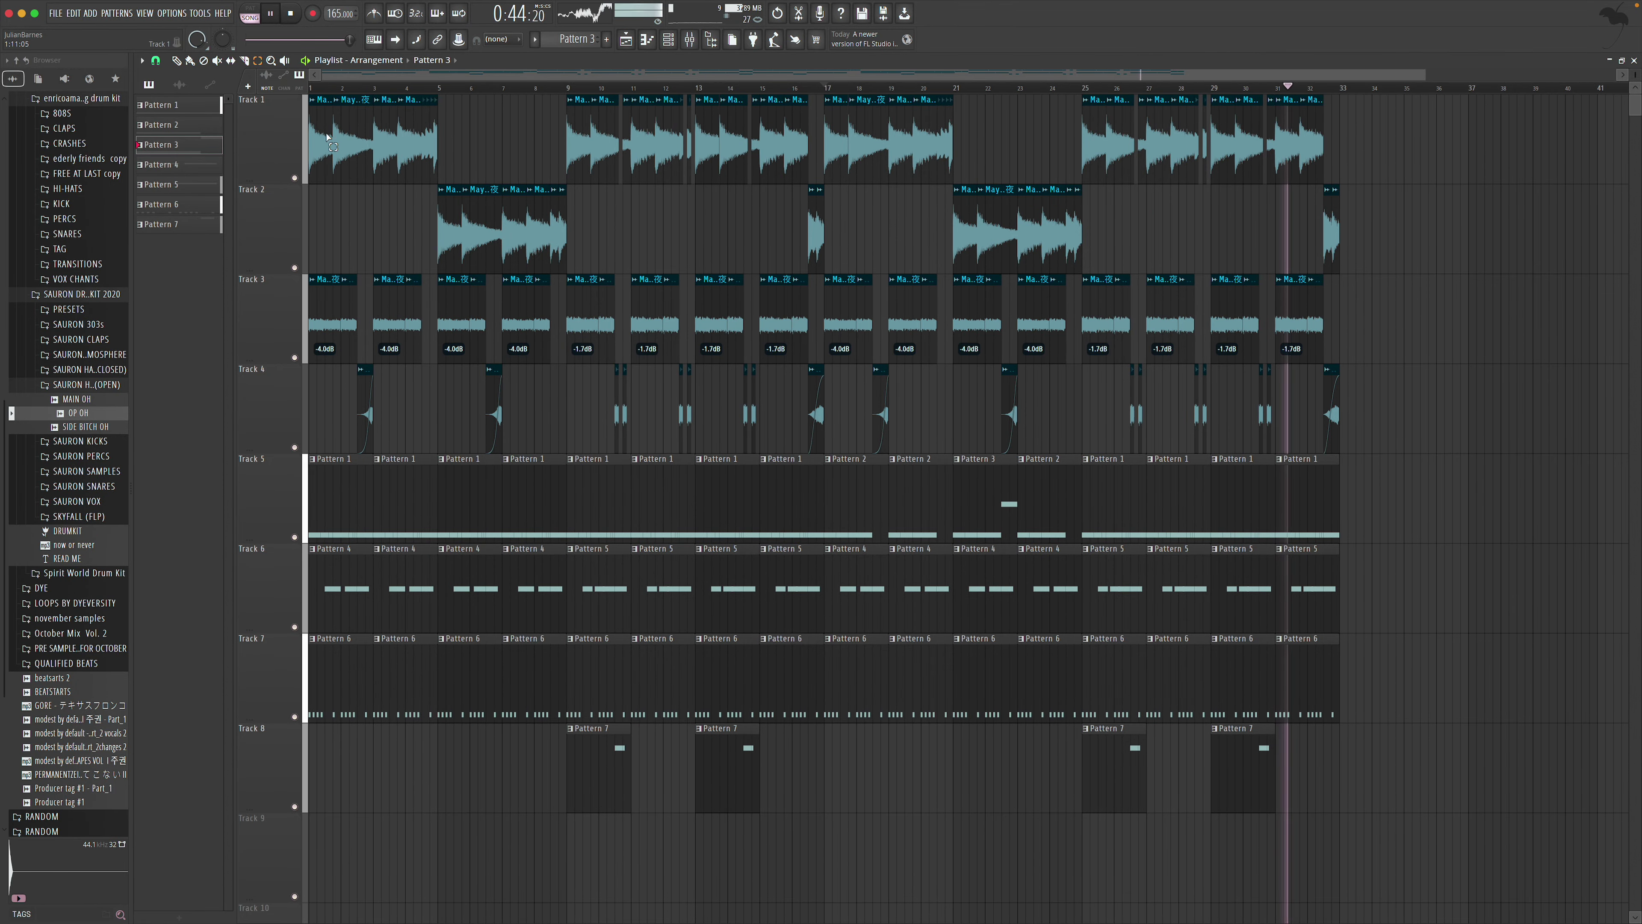
{"action": "left_click_drag", "start_coordinate": [318, 133], "coordinate": [398, 261]}
{"action": "key", "text": "space"}
{"action": "left_click_drag", "start_coordinate": [369, 325], "coordinate": [566, 447]}
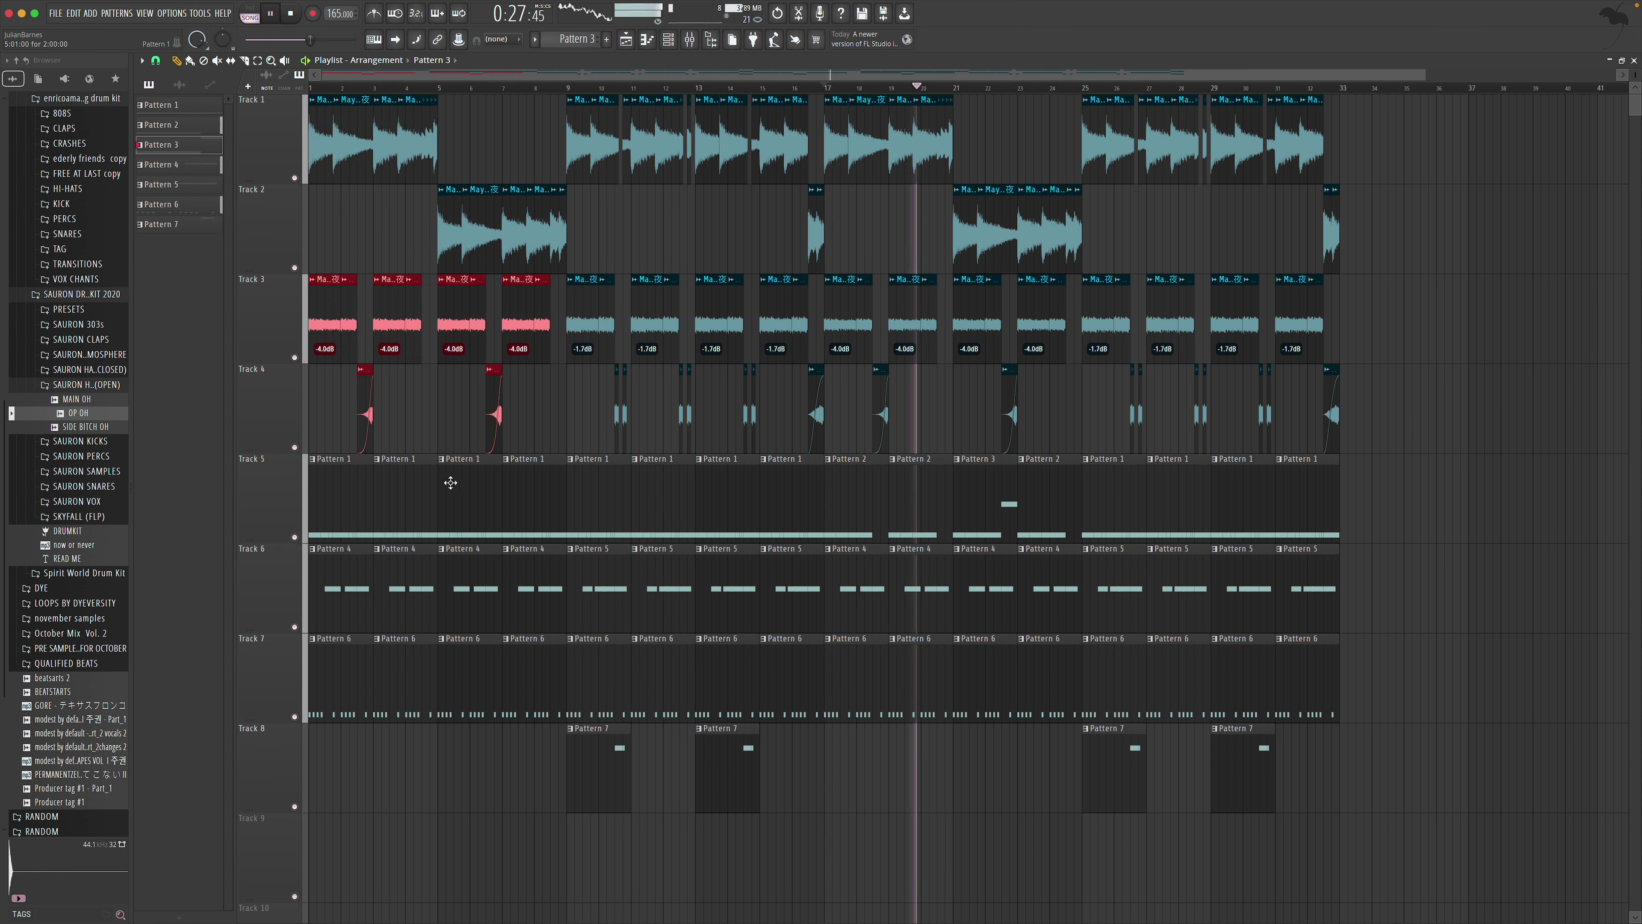
{"action": "left_click_drag", "start_coordinate": [317, 333], "coordinate": [1356, 384]}
{"action": "scroll", "coordinate": [1352, 404], "scroll_direction": "right", "scroll_amount": 4}
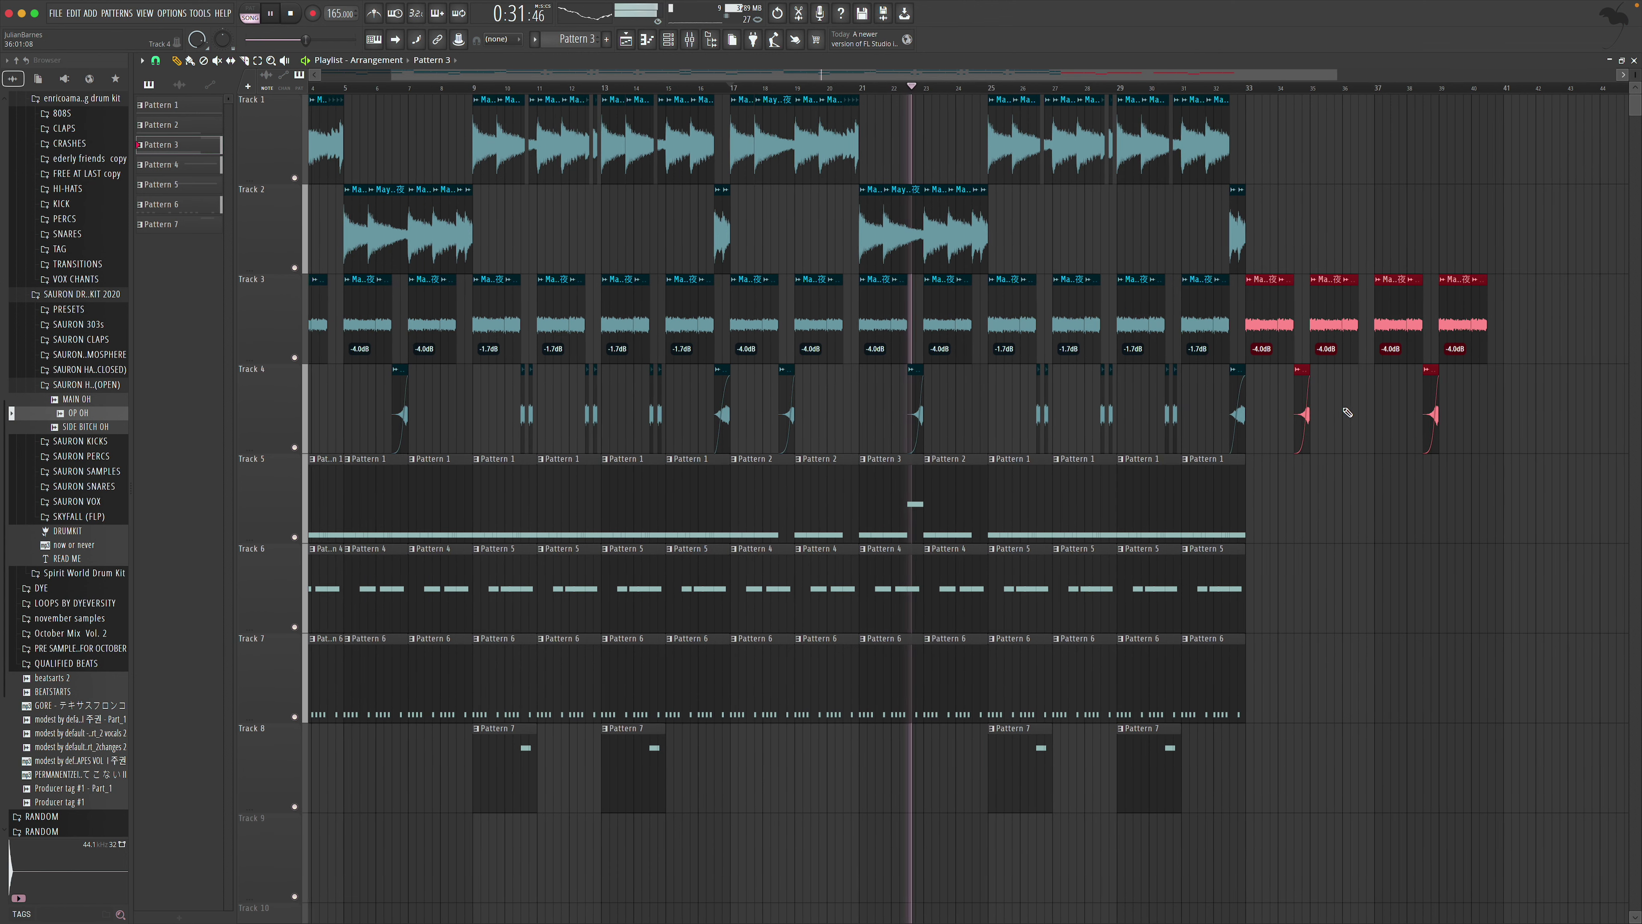
Raise the velocity of Pattern 3's F#5 note to maximum and return to the Playlist
{"action": "left_click", "coordinate": [739, 496]}
{"action": "double_click", "coordinate": [739, 496]}
{"action": "left_click_drag", "start_coordinate": [478, 378], "coordinate": [623, 377]}
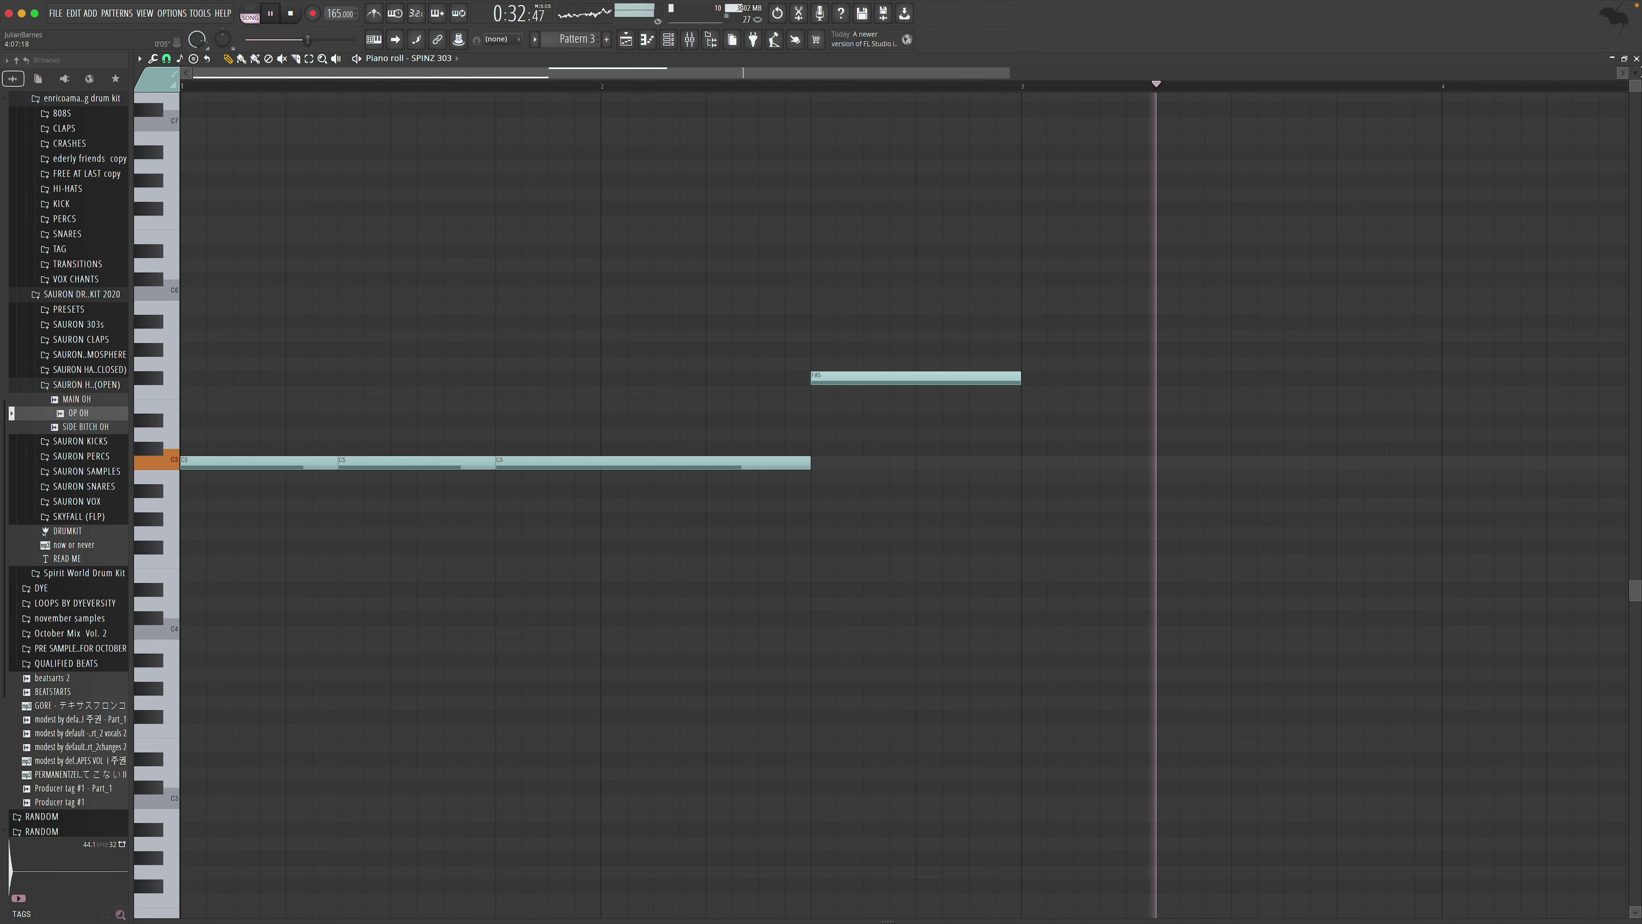
{"action": "key", "text": "F5"}
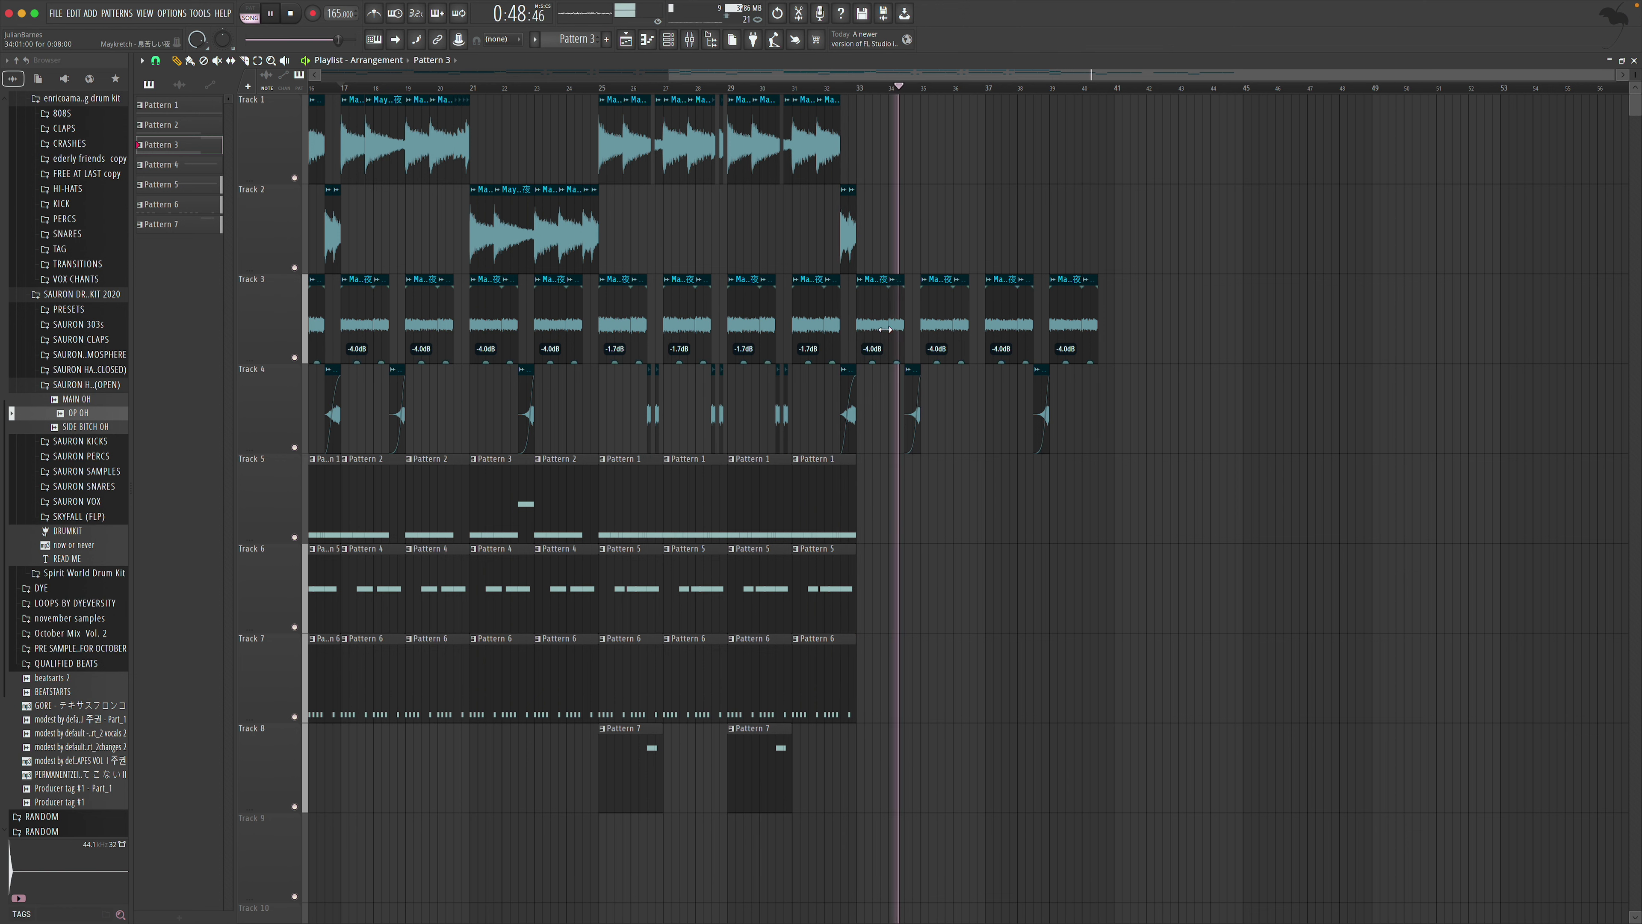
Copy the Track 1 and Track 2 sample clips of bars 1 to 8 to bar 33
{"action": "scroll", "coordinate": [632, 171], "scroll_direction": "left", "scroll_amount": 4}
{"action": "scroll", "coordinate": [632, 171], "scroll_direction": "left", "scroll_amount": 4}
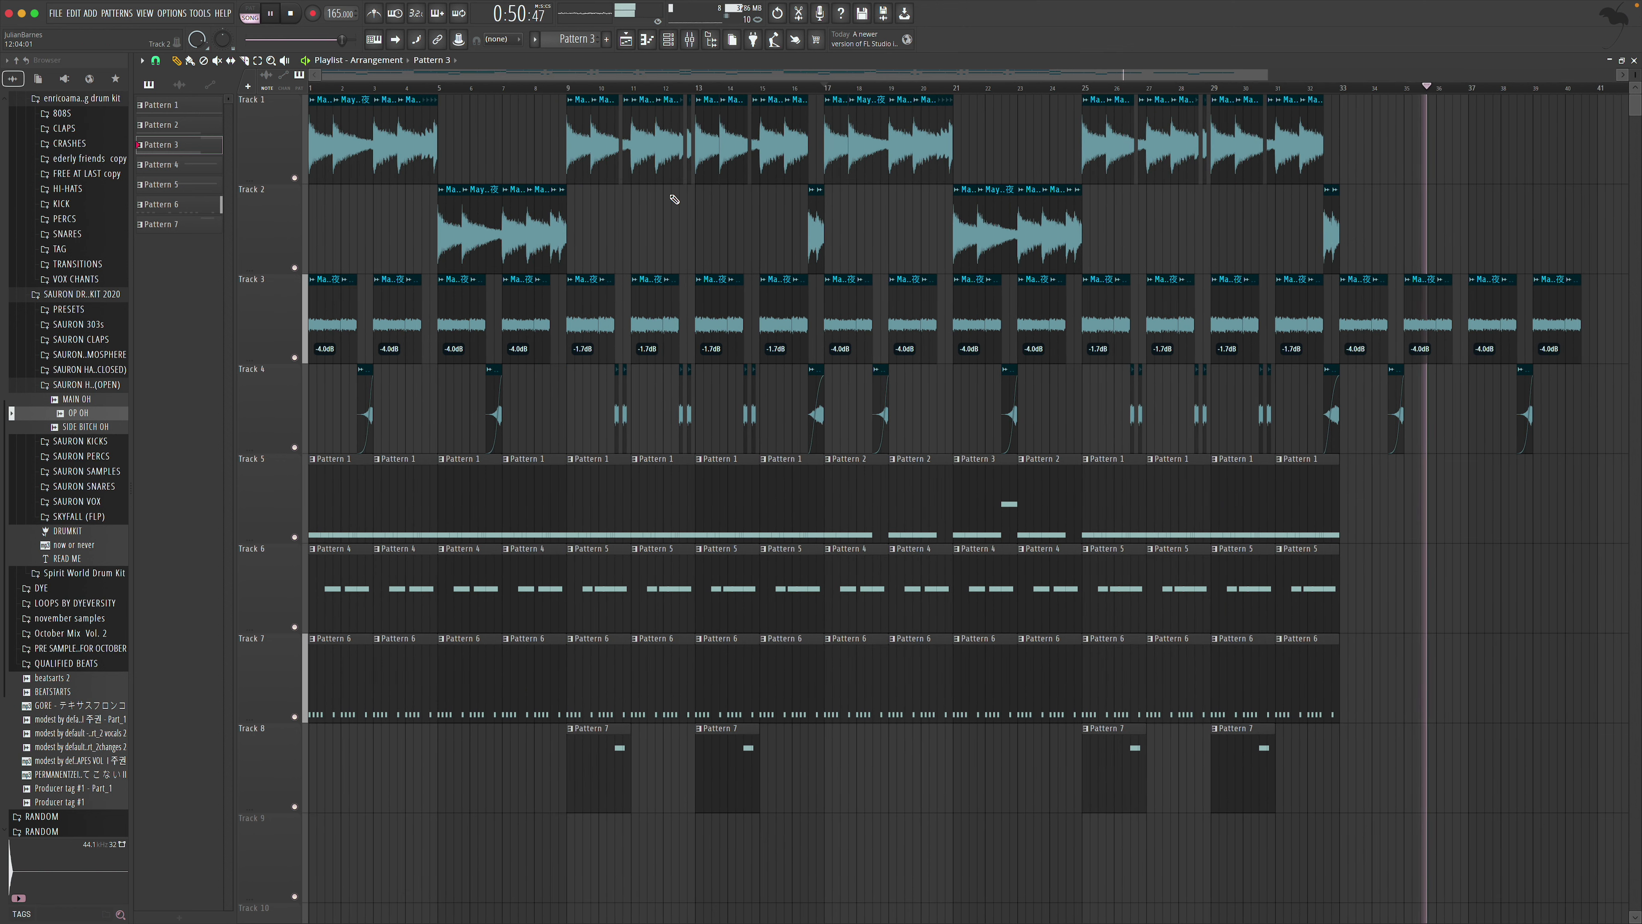
{"action": "left_click", "coordinate": [258, 60]}
{"action": "scroll", "coordinate": [964, 191], "scroll_direction": "right", "scroll_amount": 3}
{"action": "scroll", "coordinate": [966, 196], "scroll_direction": "right", "scroll_amount": 1}
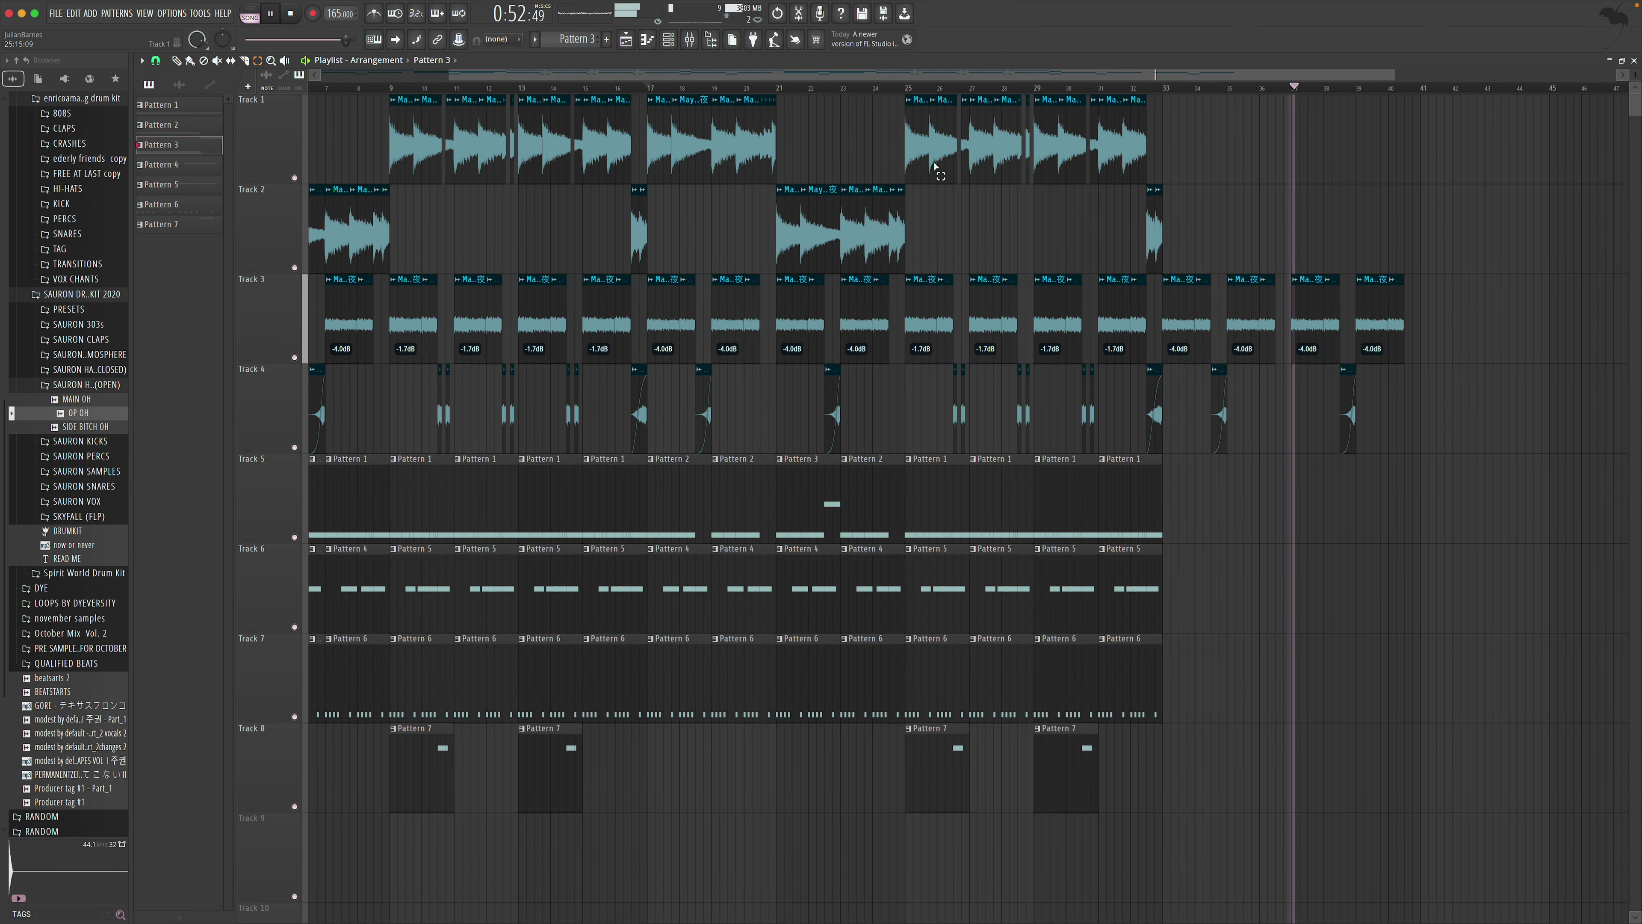
{"action": "left_click_drag", "start_coordinate": [935, 171], "coordinate": [1114, 230]}
{"action": "left_click", "coordinate": [1008, 231]}
{"action": "scroll", "coordinate": [957, 220], "scroll_direction": "left", "scroll_amount": 3}
{"action": "left_click_drag", "start_coordinate": [323, 161], "coordinate": [566, 226]}
{"action": "left_click", "coordinate": [175, 60]}
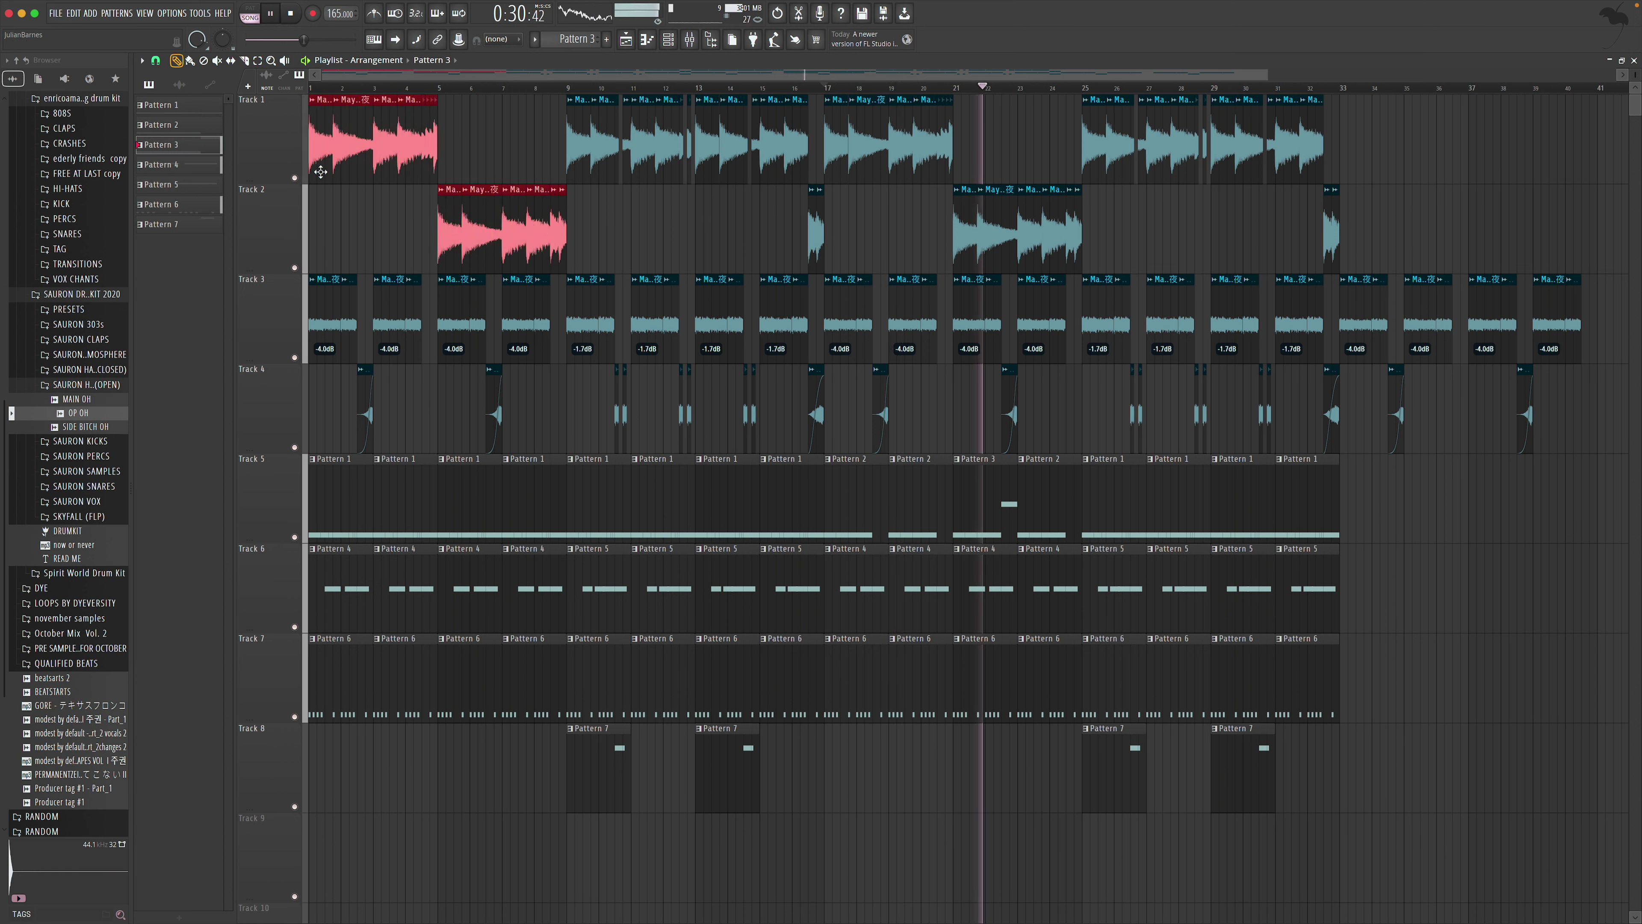
{"action": "left_click_drag", "start_coordinate": [322, 164], "coordinate": [1360, 198]}
Duplicate the Track 1 to 4 clips of bars 33 to 40 to bar 41, and delete the duplicates on Tracks 1 and 2
{"action": "scroll", "coordinate": [1378, 224], "scroll_direction": "right", "scroll_amount": 6}
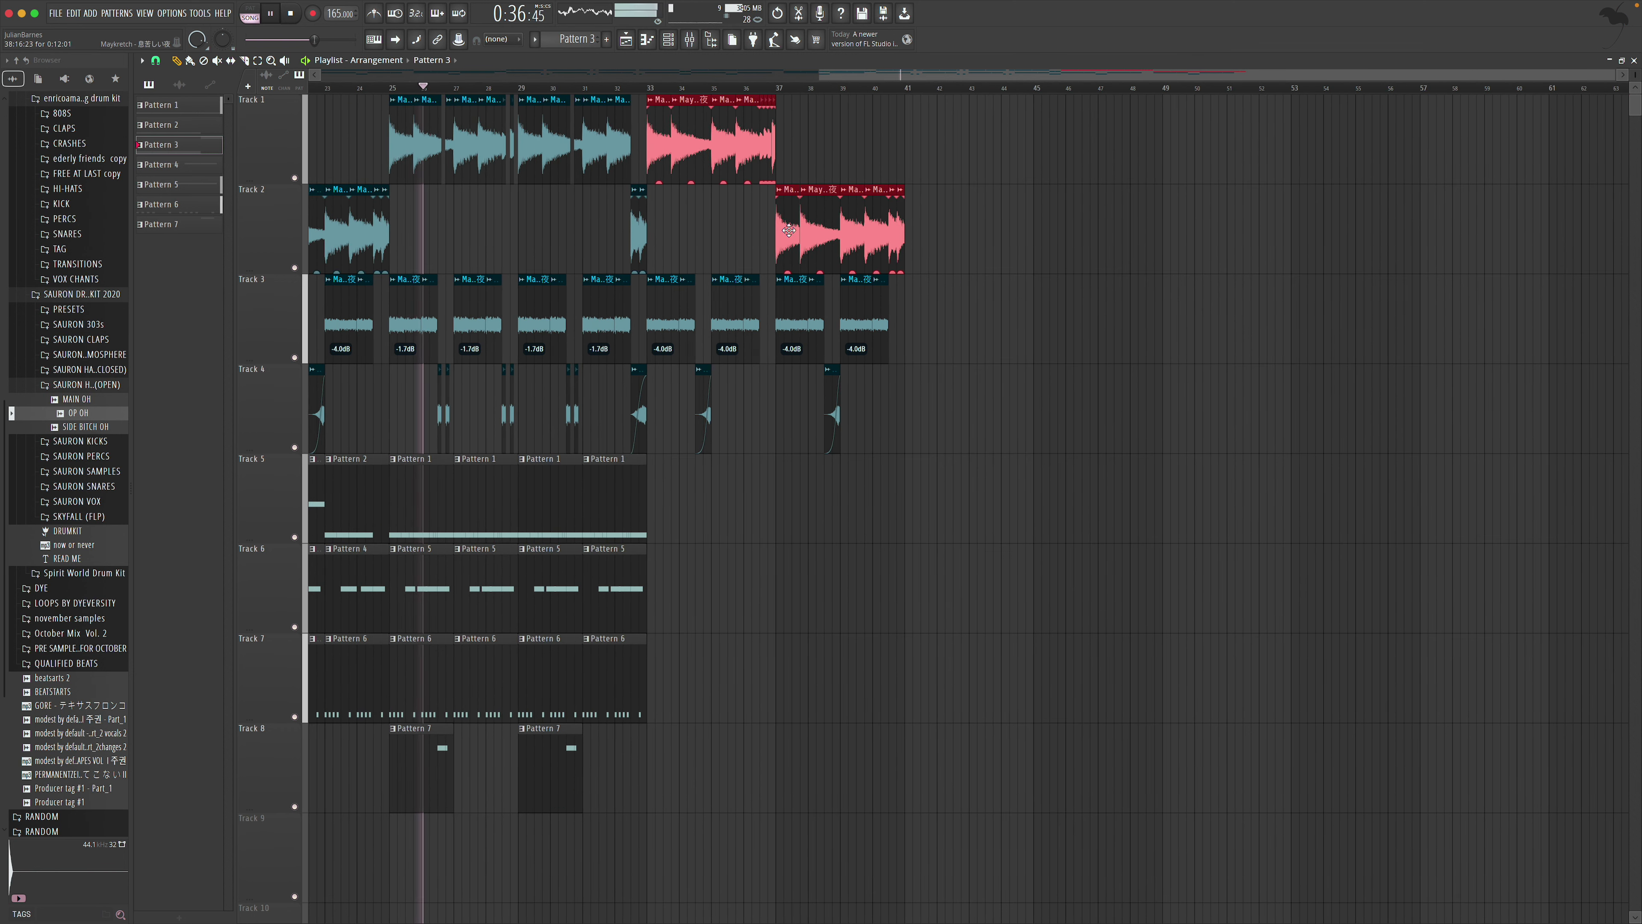
{"action": "left_click_drag", "start_coordinate": [654, 156], "coordinate": [905, 375]}
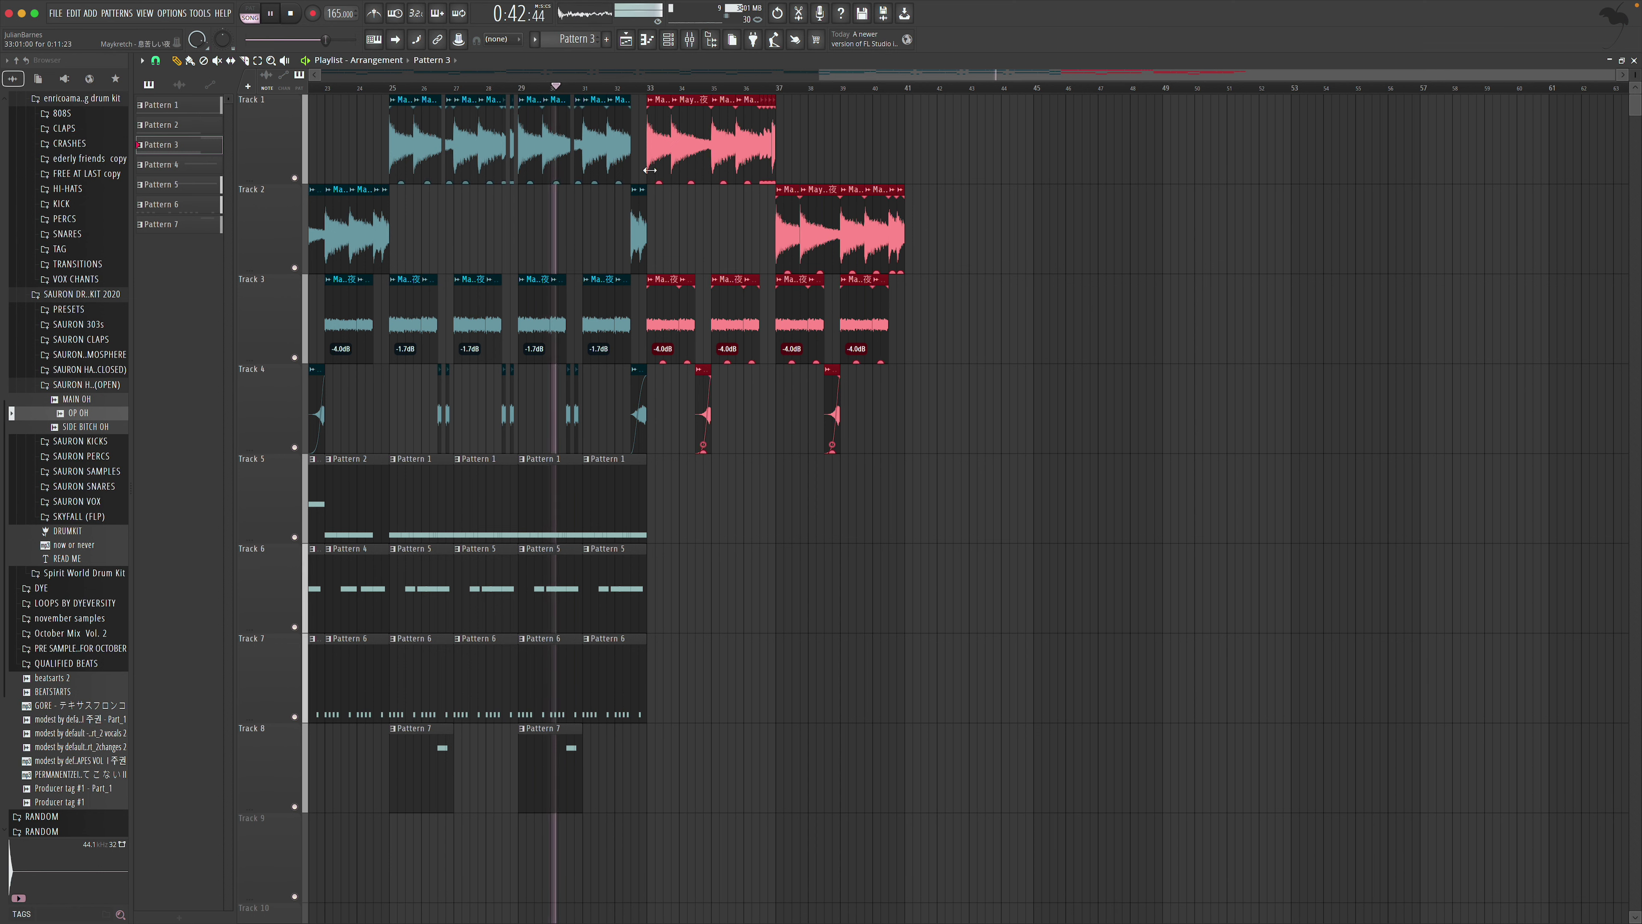
{"action": "key", "text": "ctrl+b"}
{"action": "left_click_drag", "start_coordinate": [917, 183], "coordinate": [910, 183]}
{"action": "left_click", "coordinate": [1293, 279]}
{"action": "right_click", "coordinate": [1294, 279]}
{"action": "right_click", "coordinate": [1155, 241]}
{"action": "right_click", "coordinate": [918, 160]}
Copy the Track 1 and Track 2 clips of bars 9 to 16 to bar 41
{"action": "scroll", "coordinate": [908, 163], "scroll_direction": "left", "scroll_amount": 8}
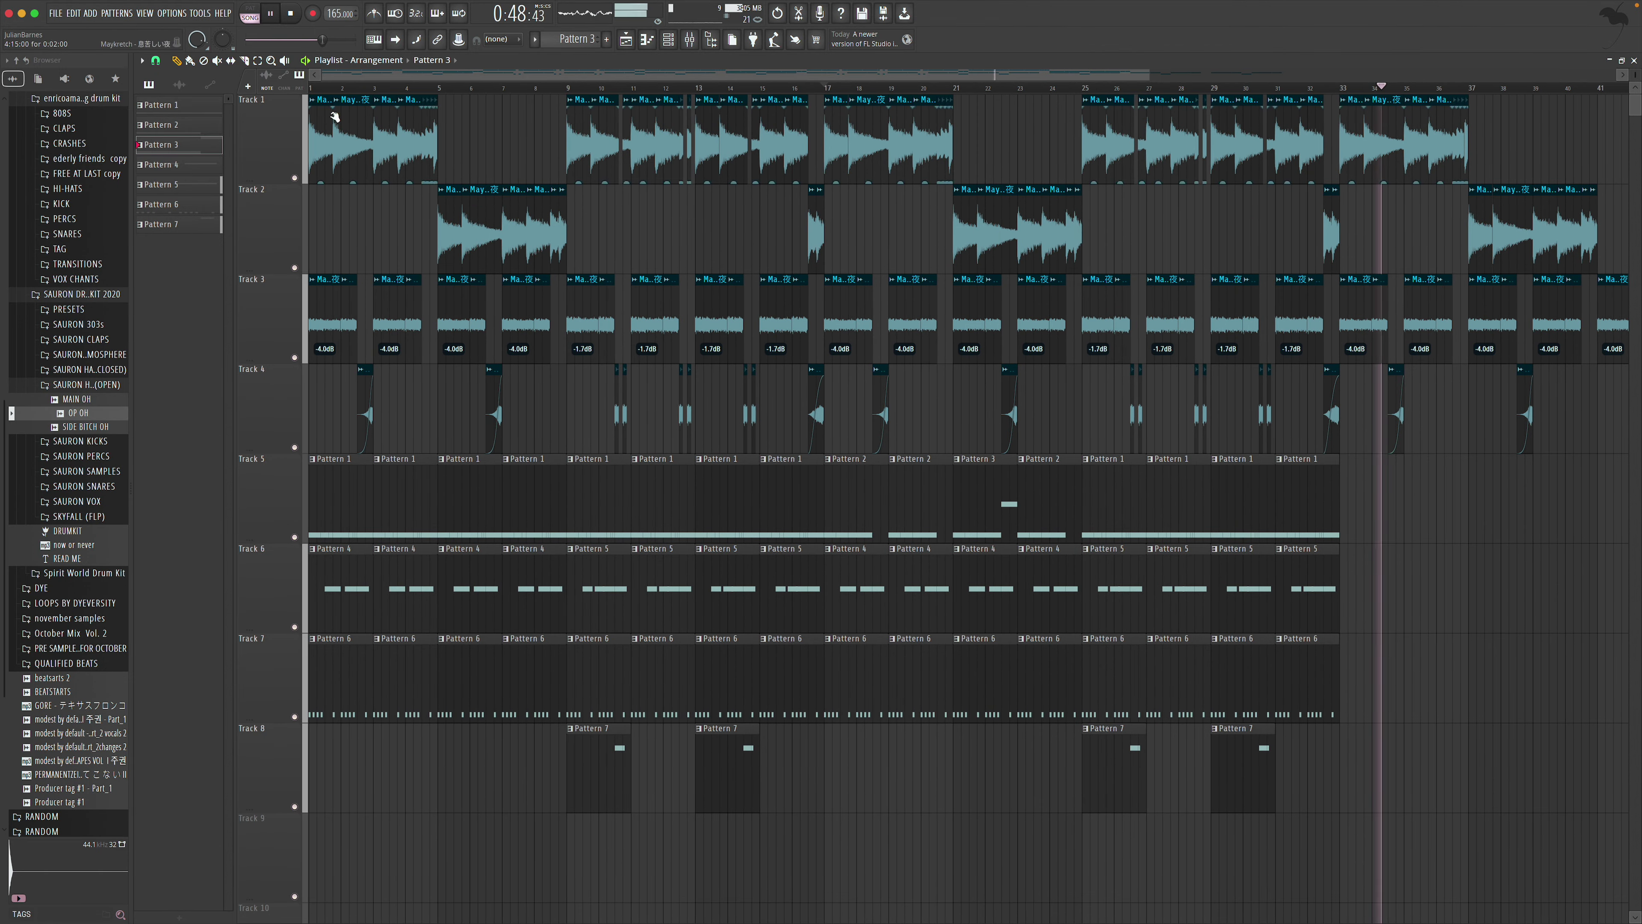
{"action": "left_click_drag", "start_coordinate": [575, 116], "coordinate": [835, 222]}
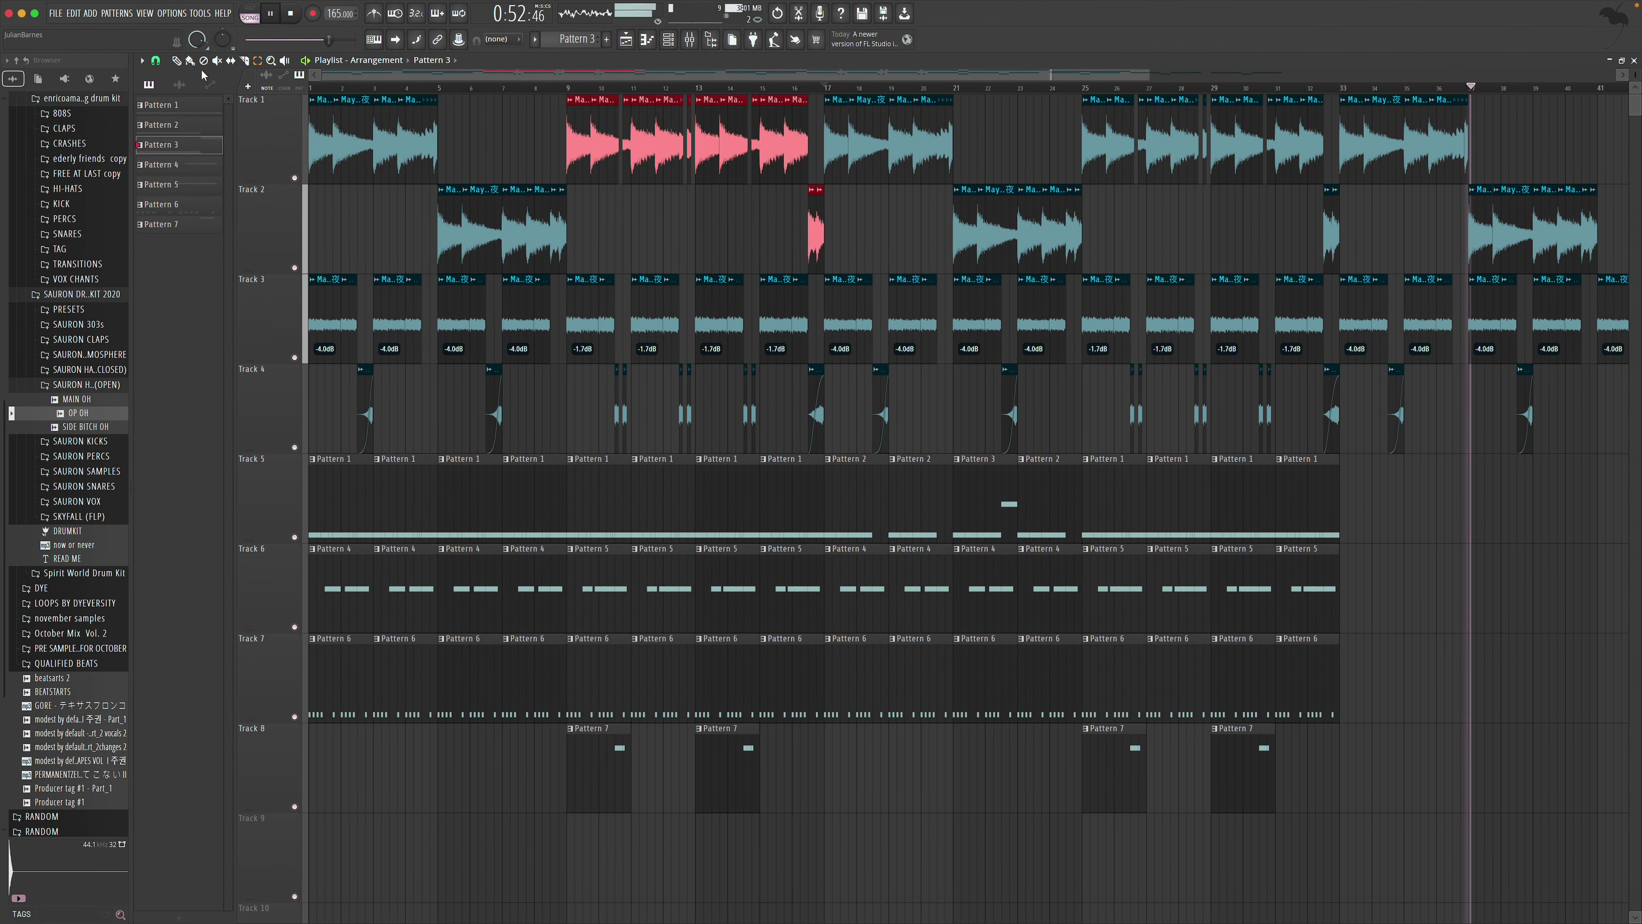
{"action": "left_click_drag", "start_coordinate": [633, 169], "coordinate": [1547, 115], "text": "shift"}
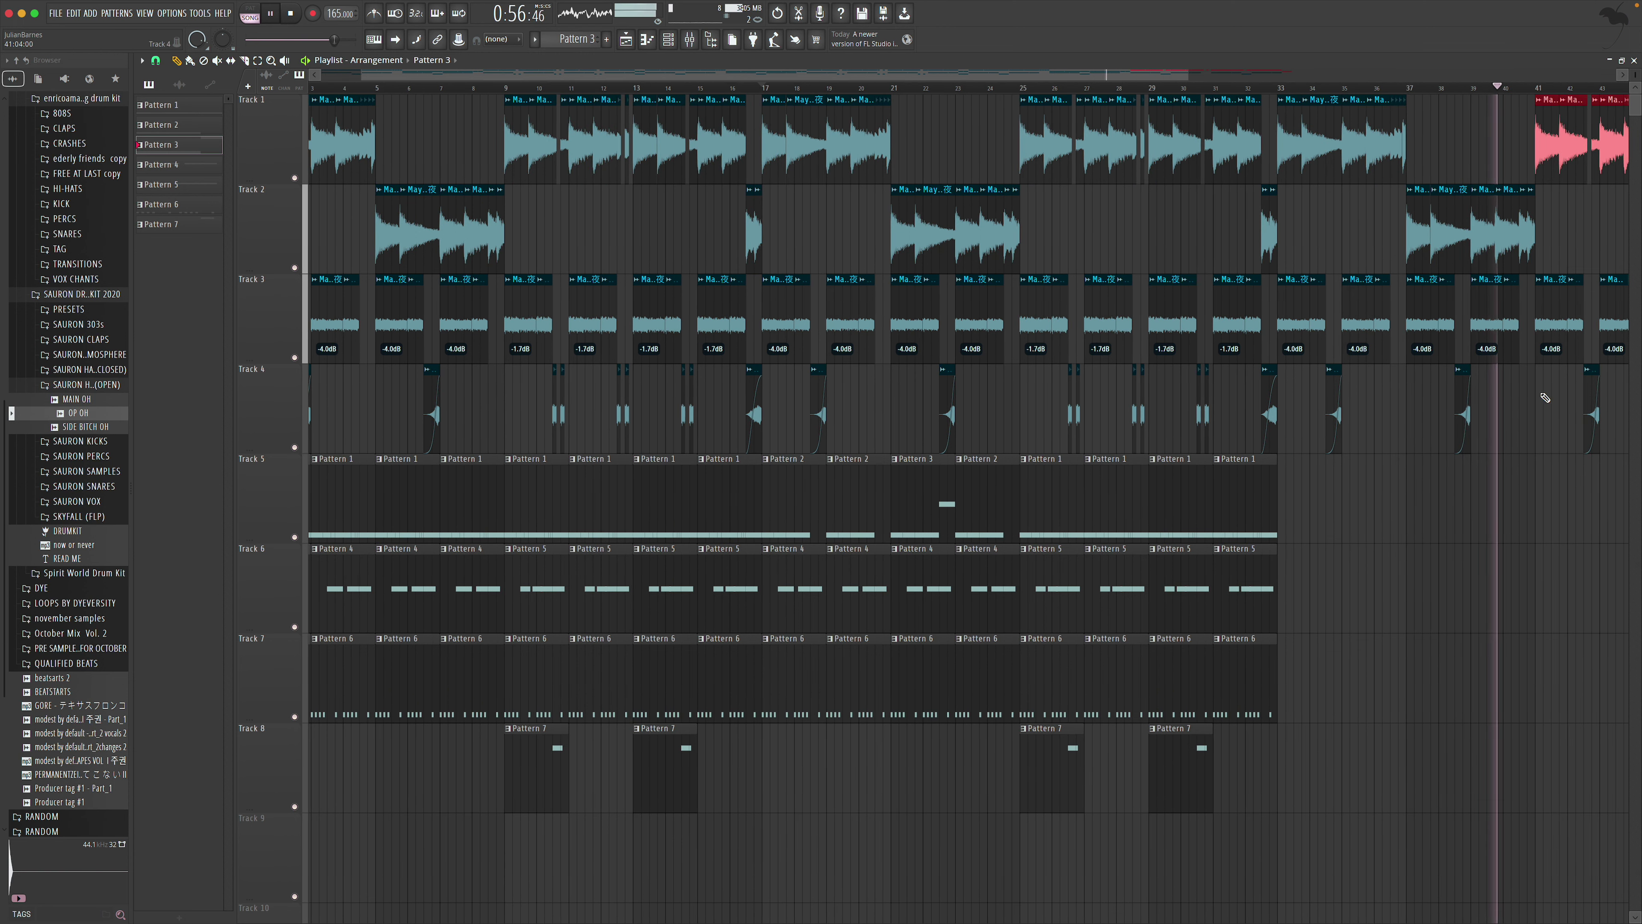
{"action": "left_click", "coordinate": [1492, 436]}
{"action": "right_click", "coordinate": [1492, 435]}
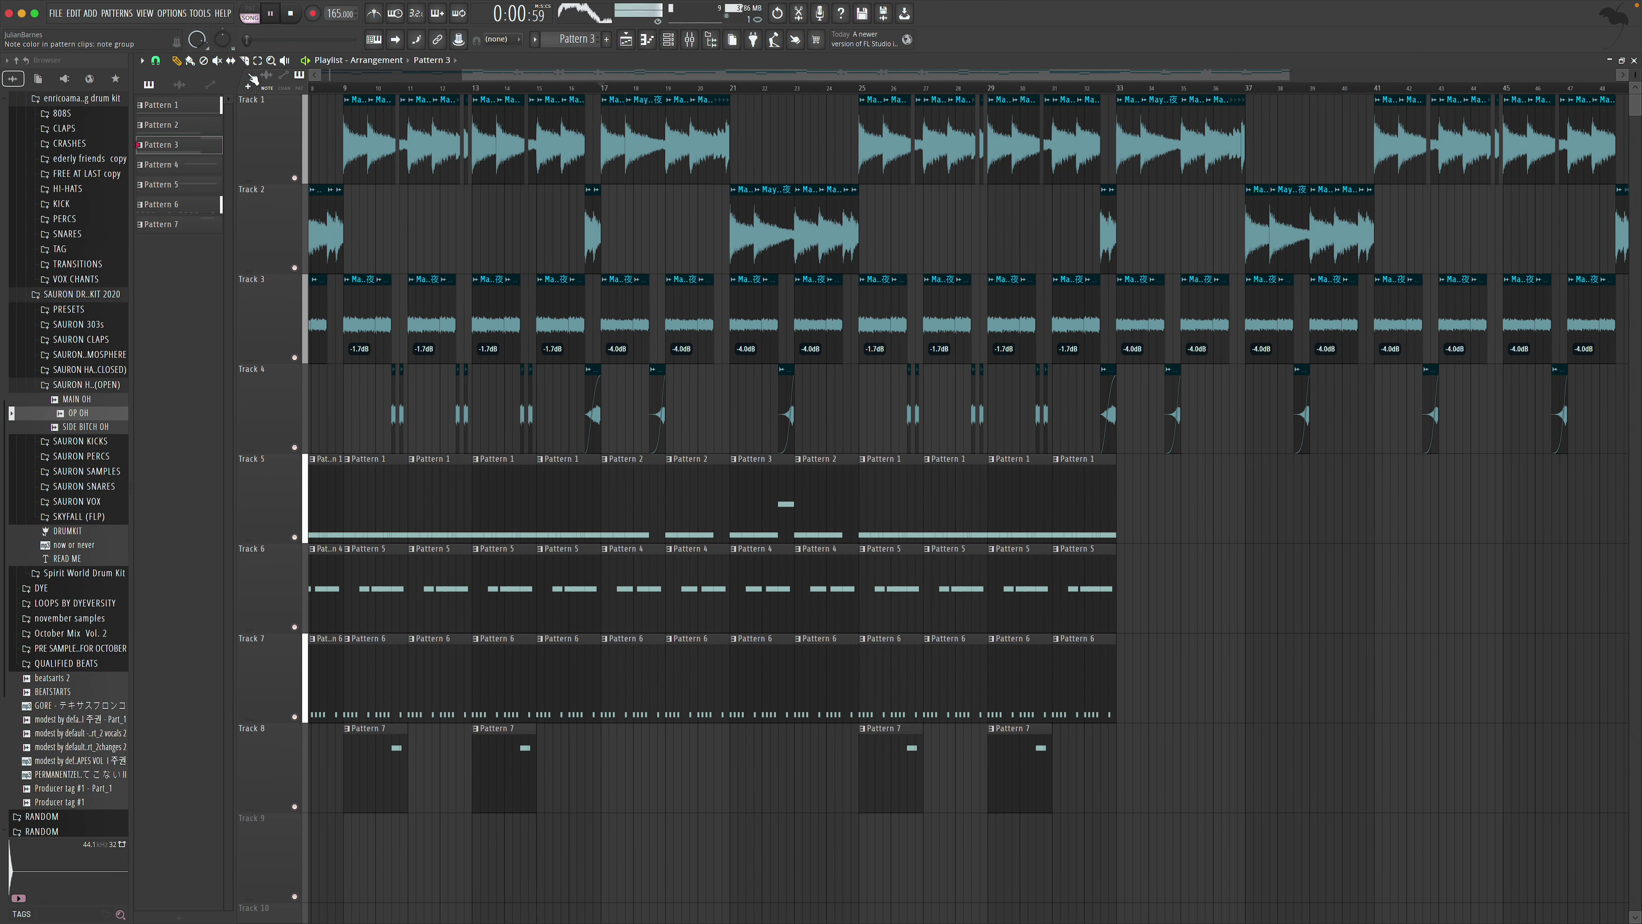
Copy all clips of bars 1 to 20 on Tracks 1 to 8 to bar 49
{"action": "left_click", "coordinate": [271, 60]}
{"action": "right_click", "coordinate": [789, 299]}
{"action": "left_click", "coordinate": [258, 60]}
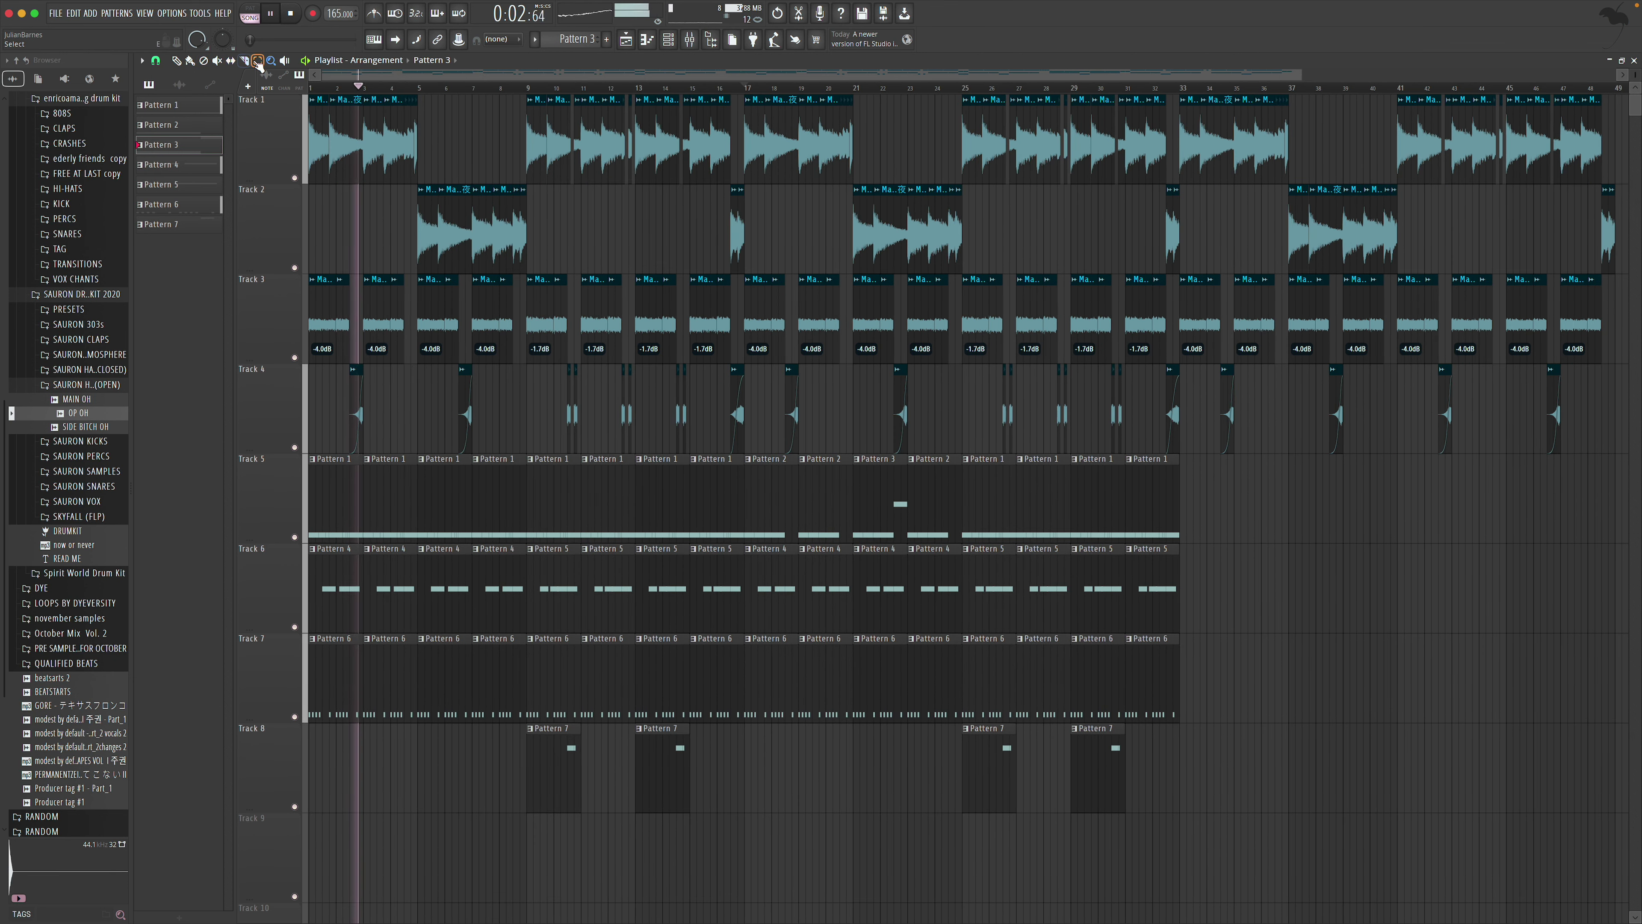
{"action": "left_click_drag", "start_coordinate": [351, 129], "coordinate": [851, 750]}
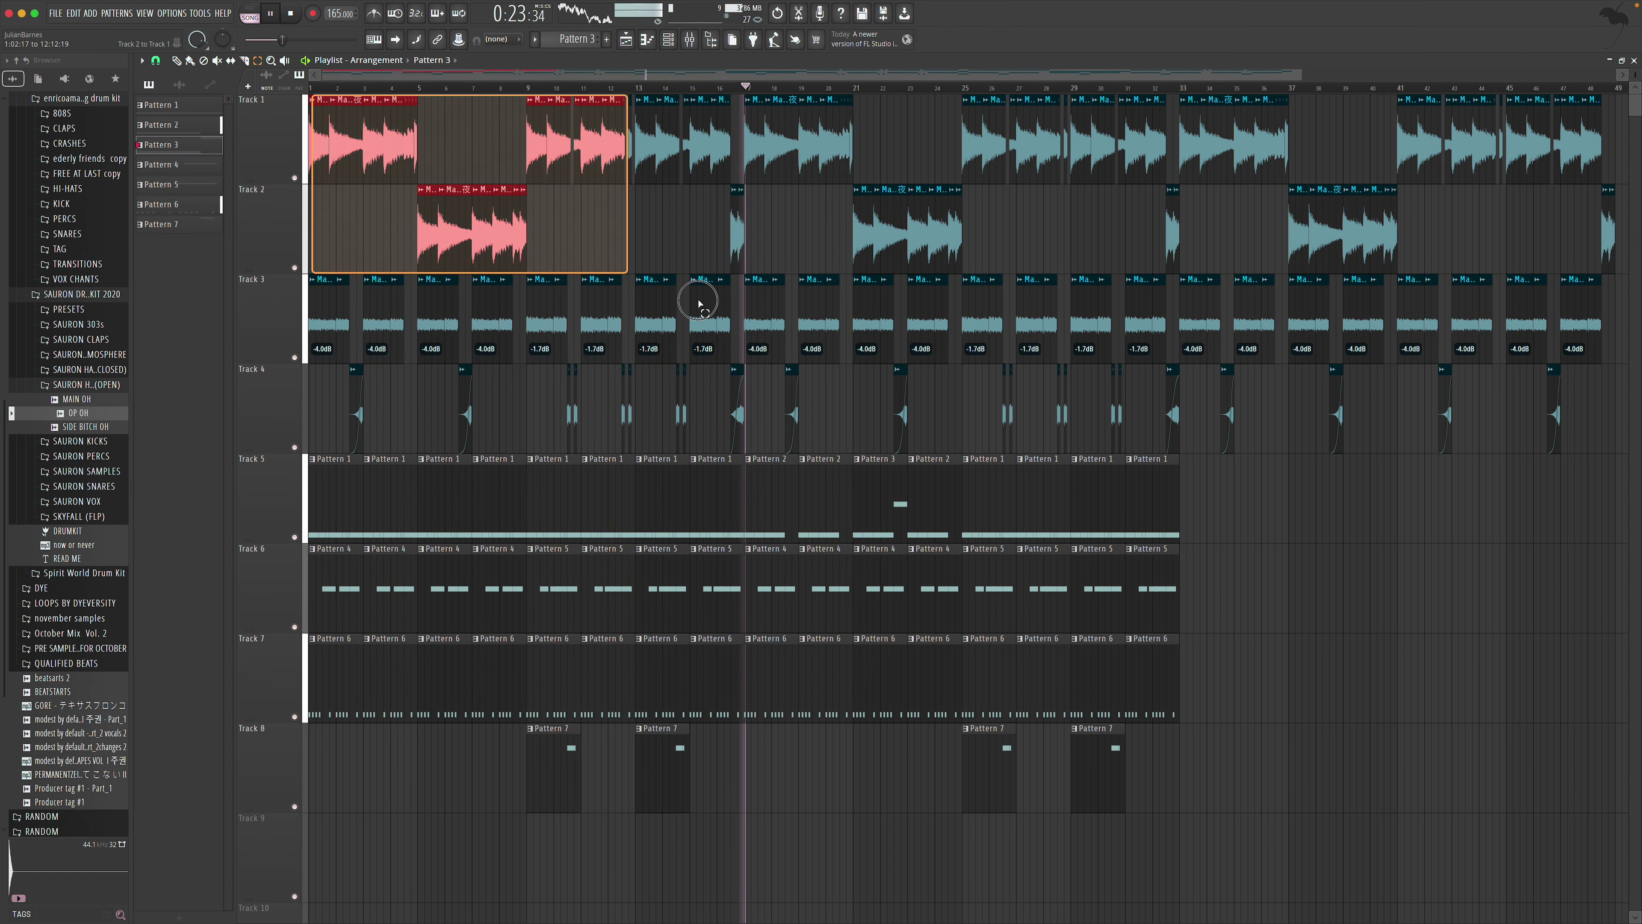
{"action": "left_click_drag", "start_coordinate": [699, 304], "coordinate": [848, 747]}
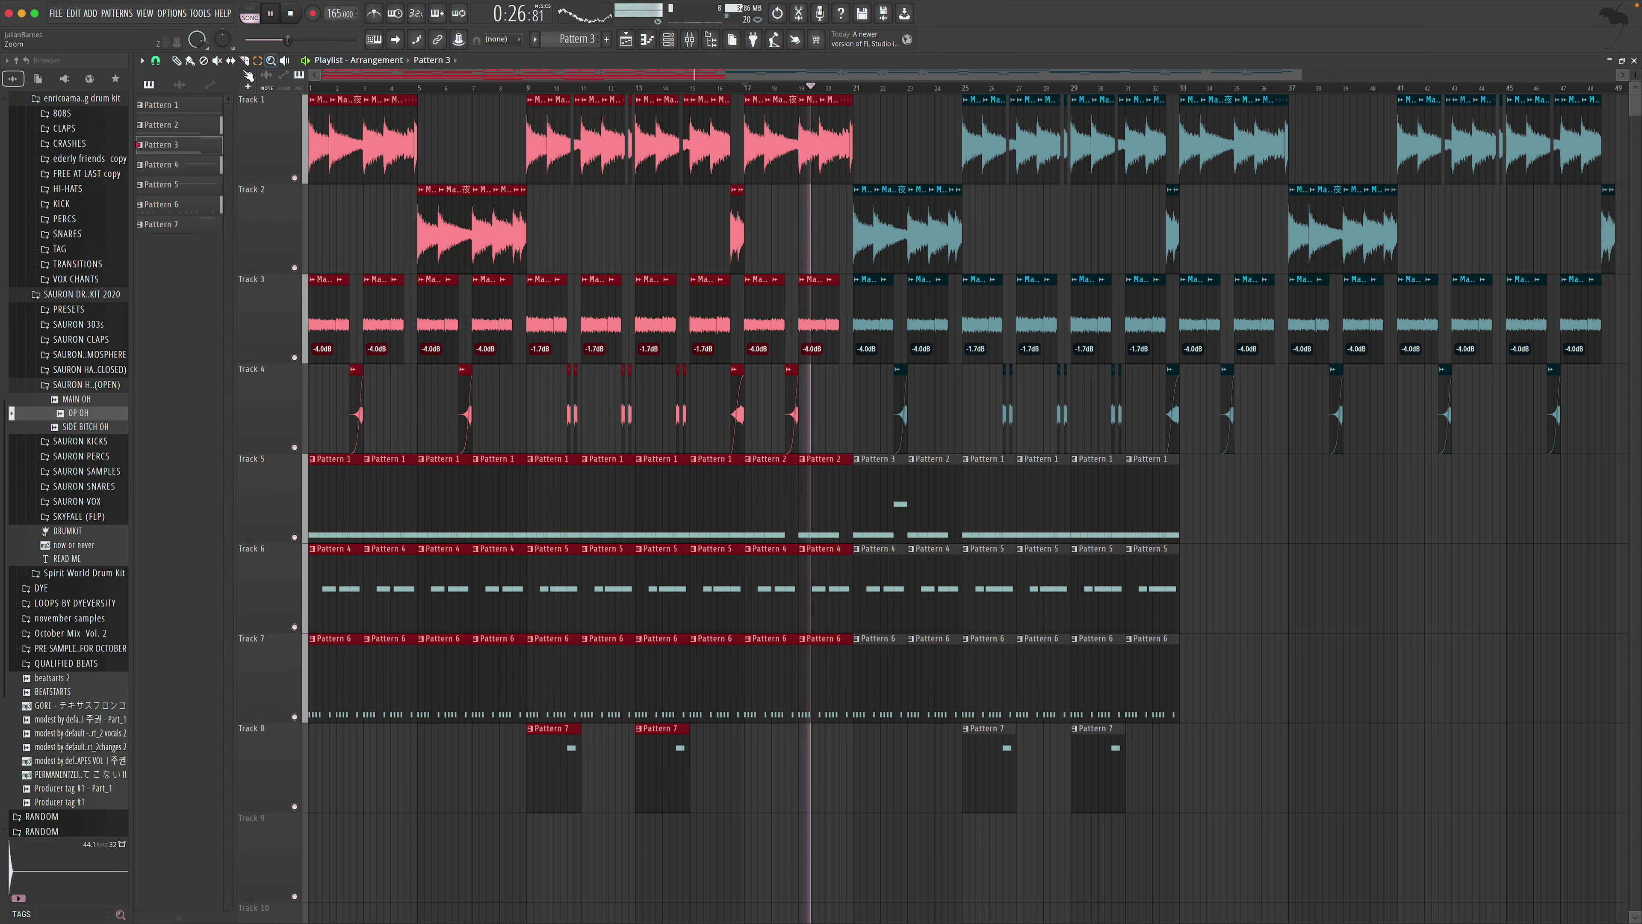
{"action": "left_click_drag", "start_coordinate": [326, 507], "coordinate": [1542, 314]}
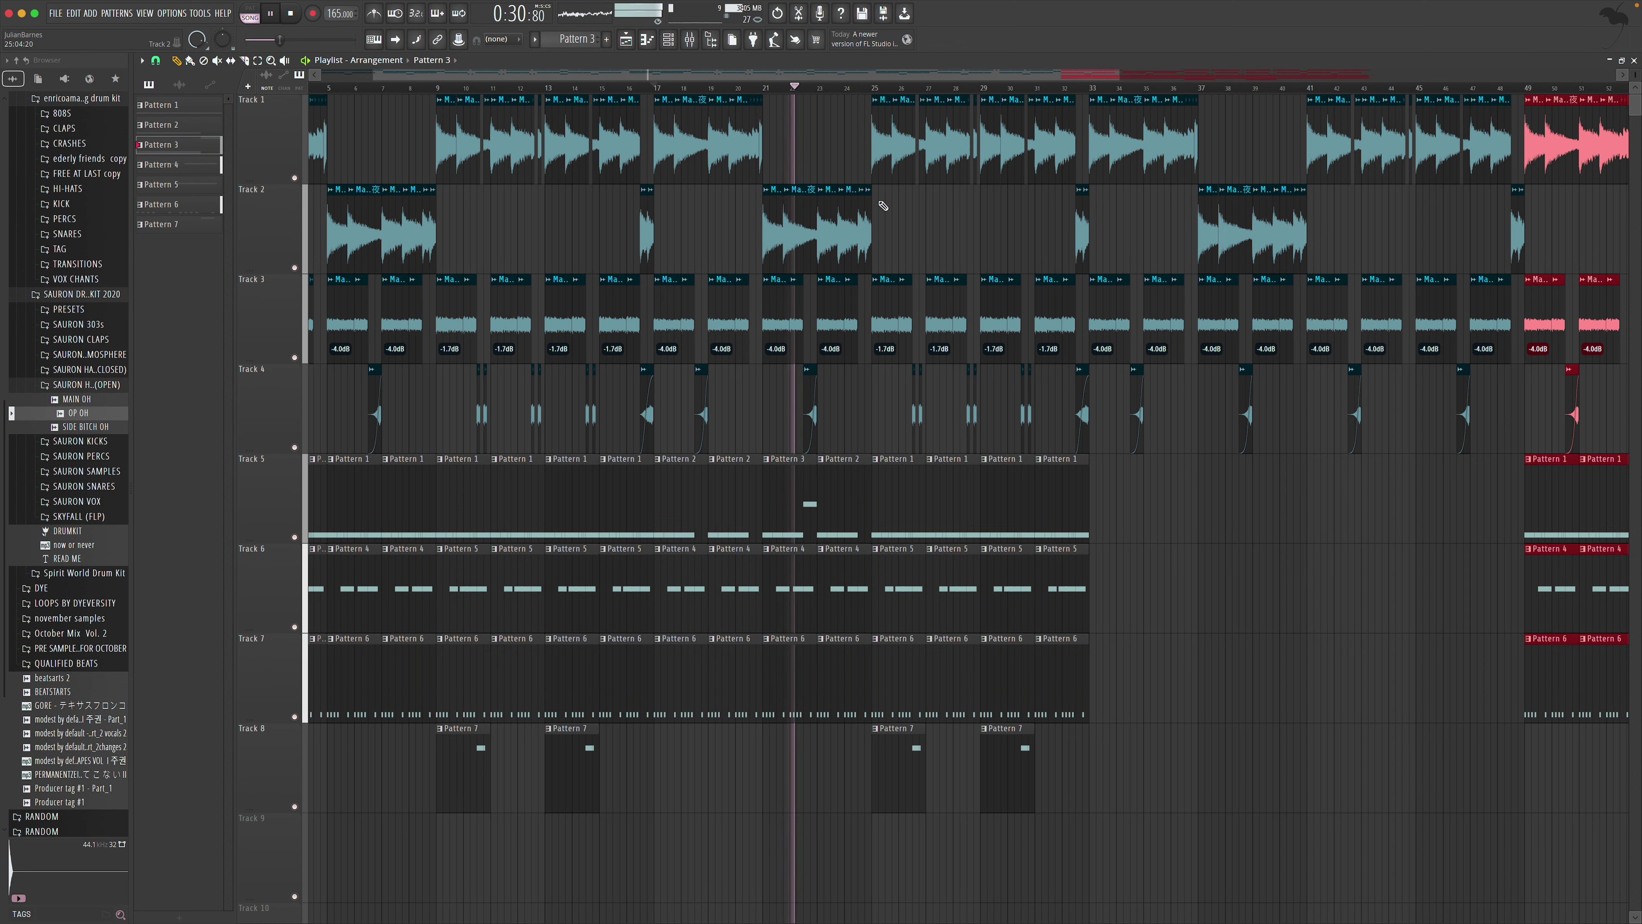
{"action": "scroll", "coordinate": [1158, 74], "scroll_direction": "down", "scroll_amount": 1}
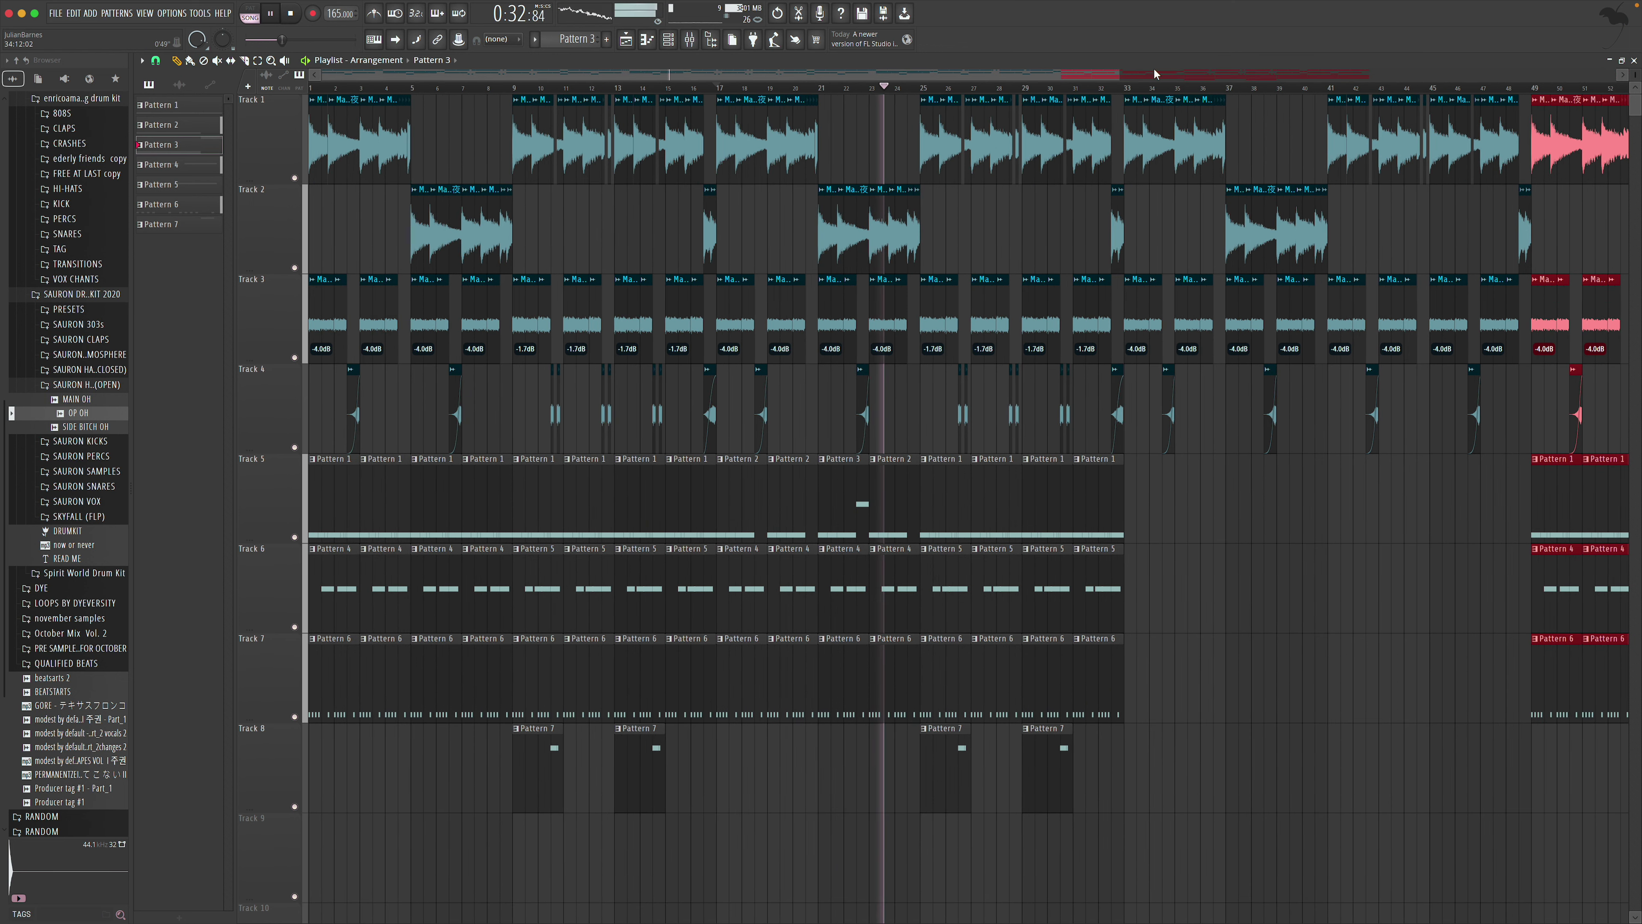
Select the time range of bars 49 to 68 and create an automation clip for the master volume over it
{"action": "left_click_drag", "start_coordinate": [1116, 74], "coordinate": [1447, 79]}
{"action": "left_click_drag", "start_coordinate": [1038, 88], "coordinate": [1475, 94]}
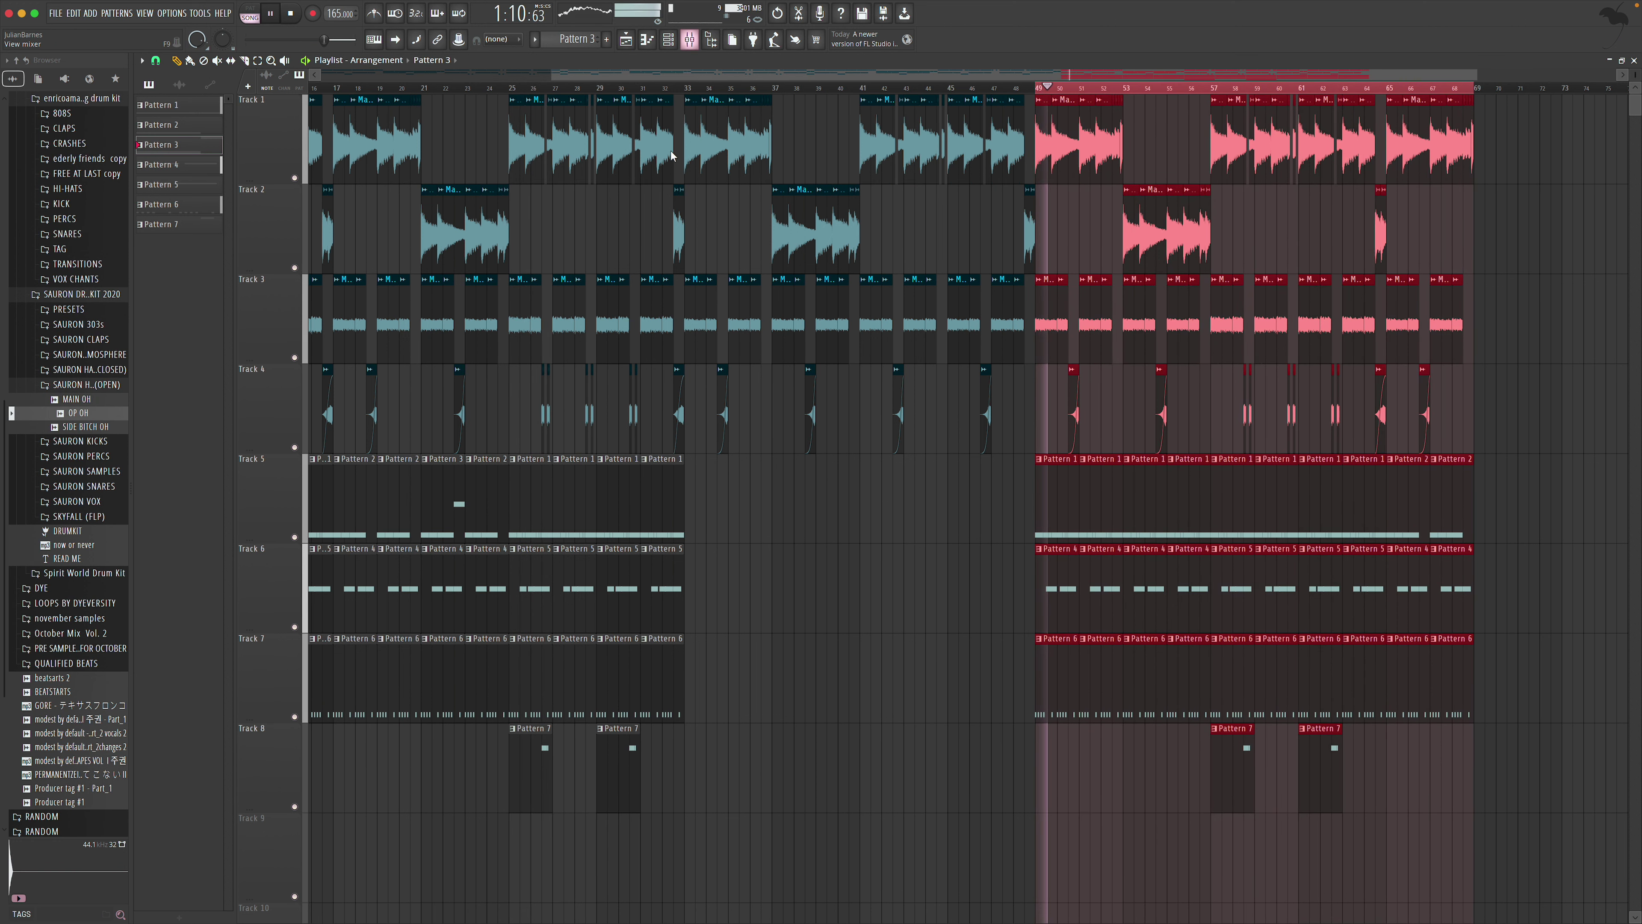
{"action": "key", "text": "F9"}
{"action": "right_click", "coordinate": [180, 521]}
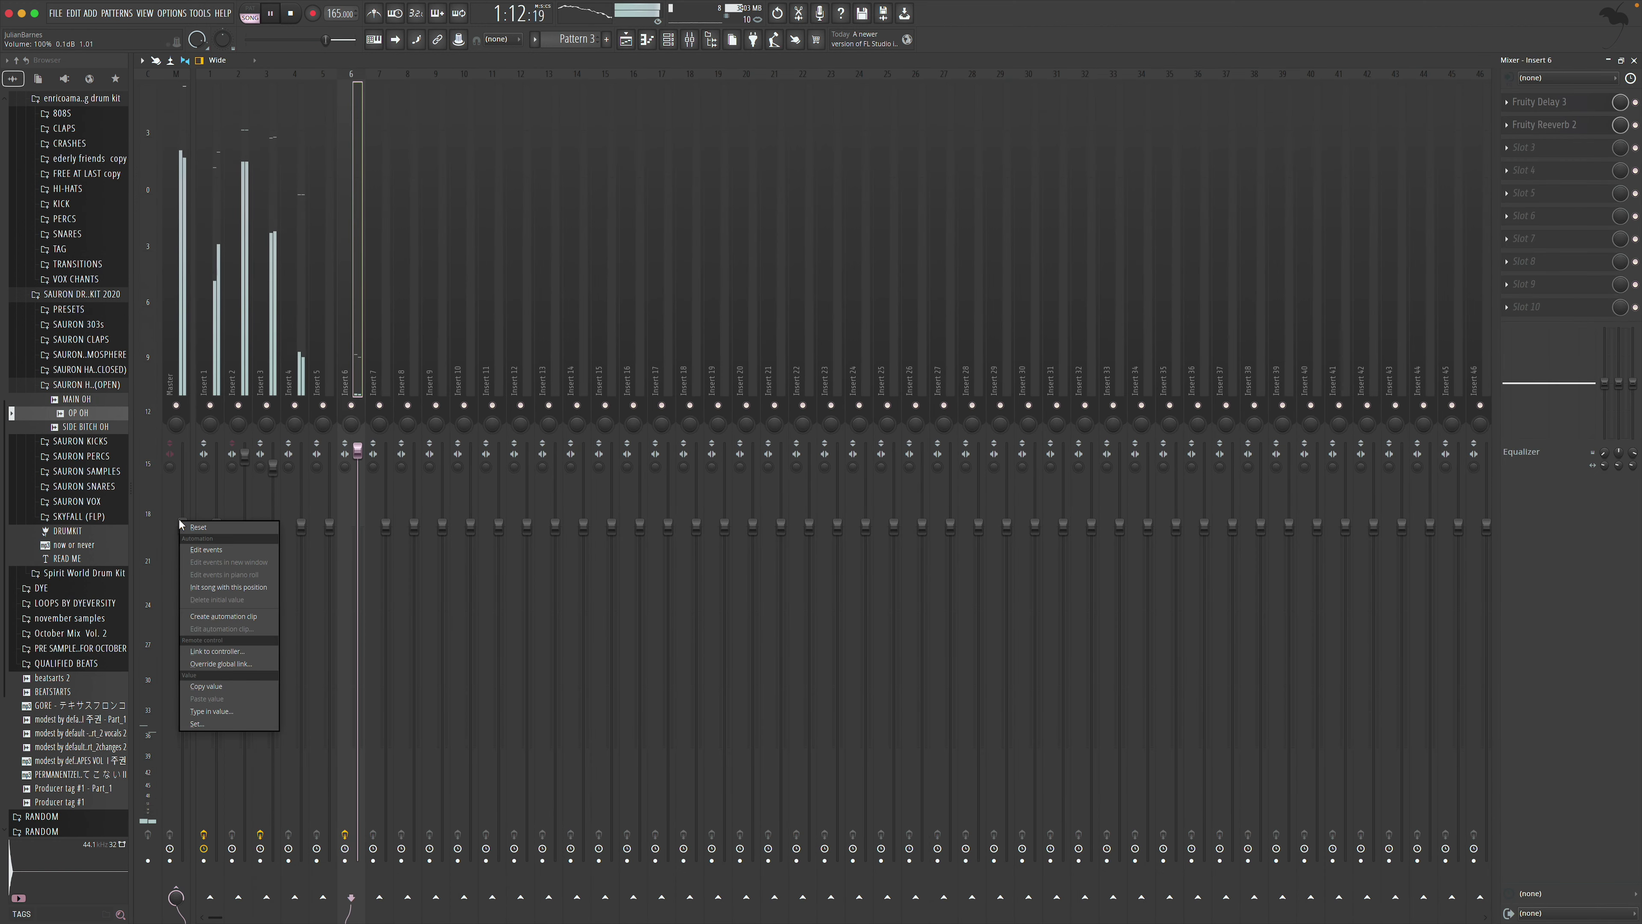
{"action": "left_click", "coordinate": [226, 615]}
{"action": "left_click", "coordinate": [1634, 61]}
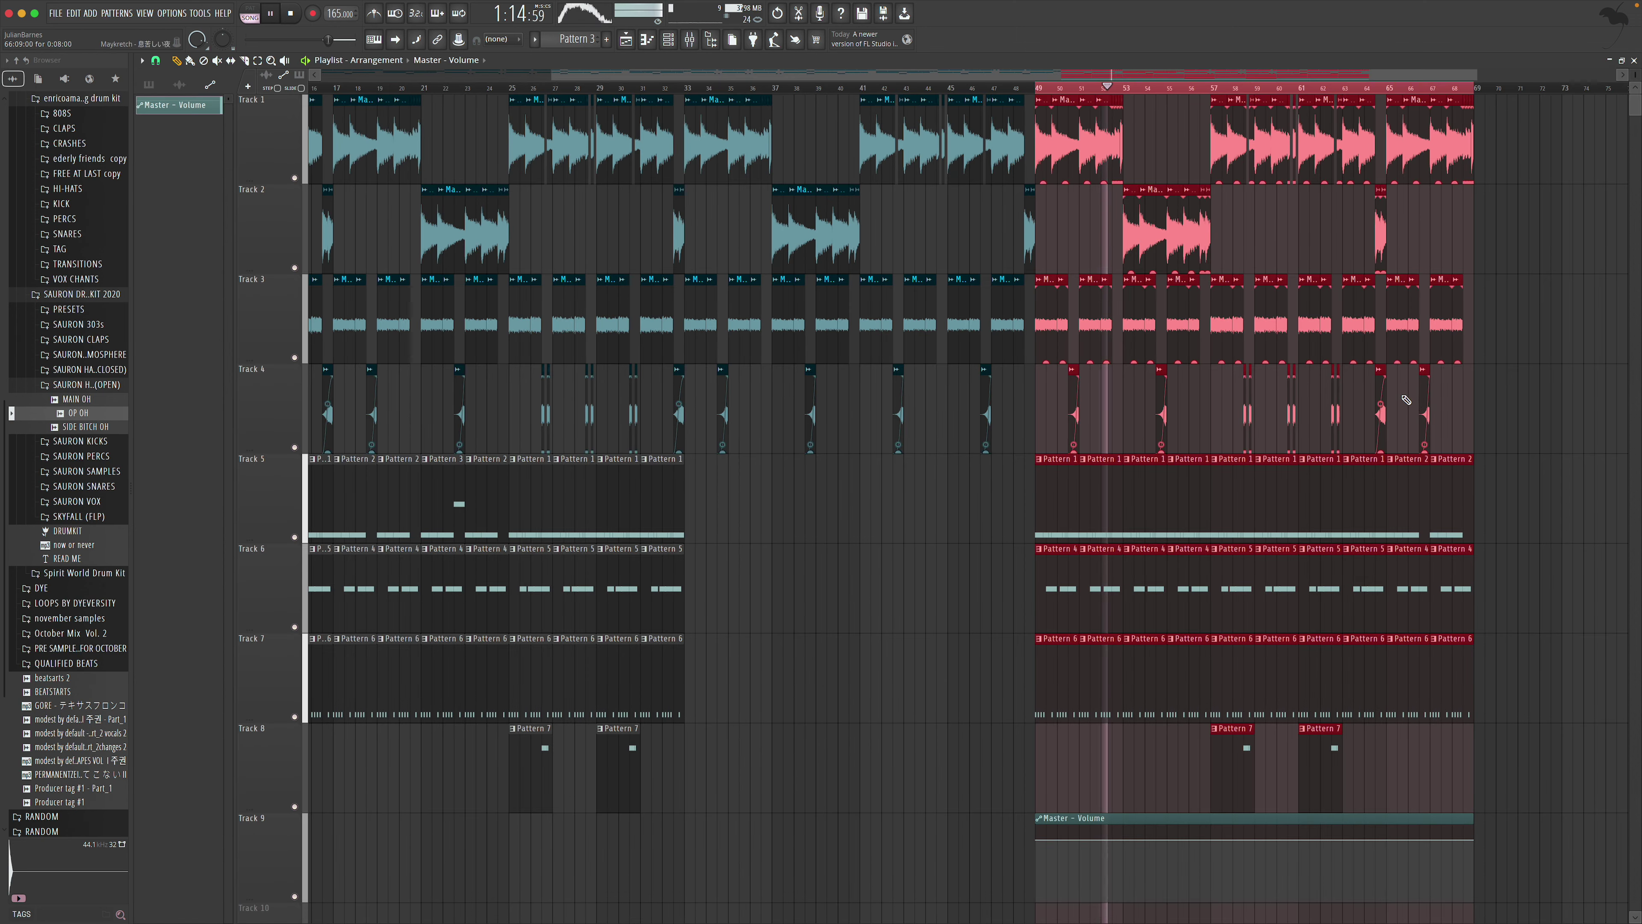
Lower the end point of the Master - Volume automation clip to 0% for a fade-out, and play back from bar 49
{"action": "scroll", "coordinate": [1475, 390], "scroll_direction": "down", "scroll_amount": 5}
{"action": "left_click_drag", "start_coordinate": [1474, 389], "coordinate": [1476, 451]}
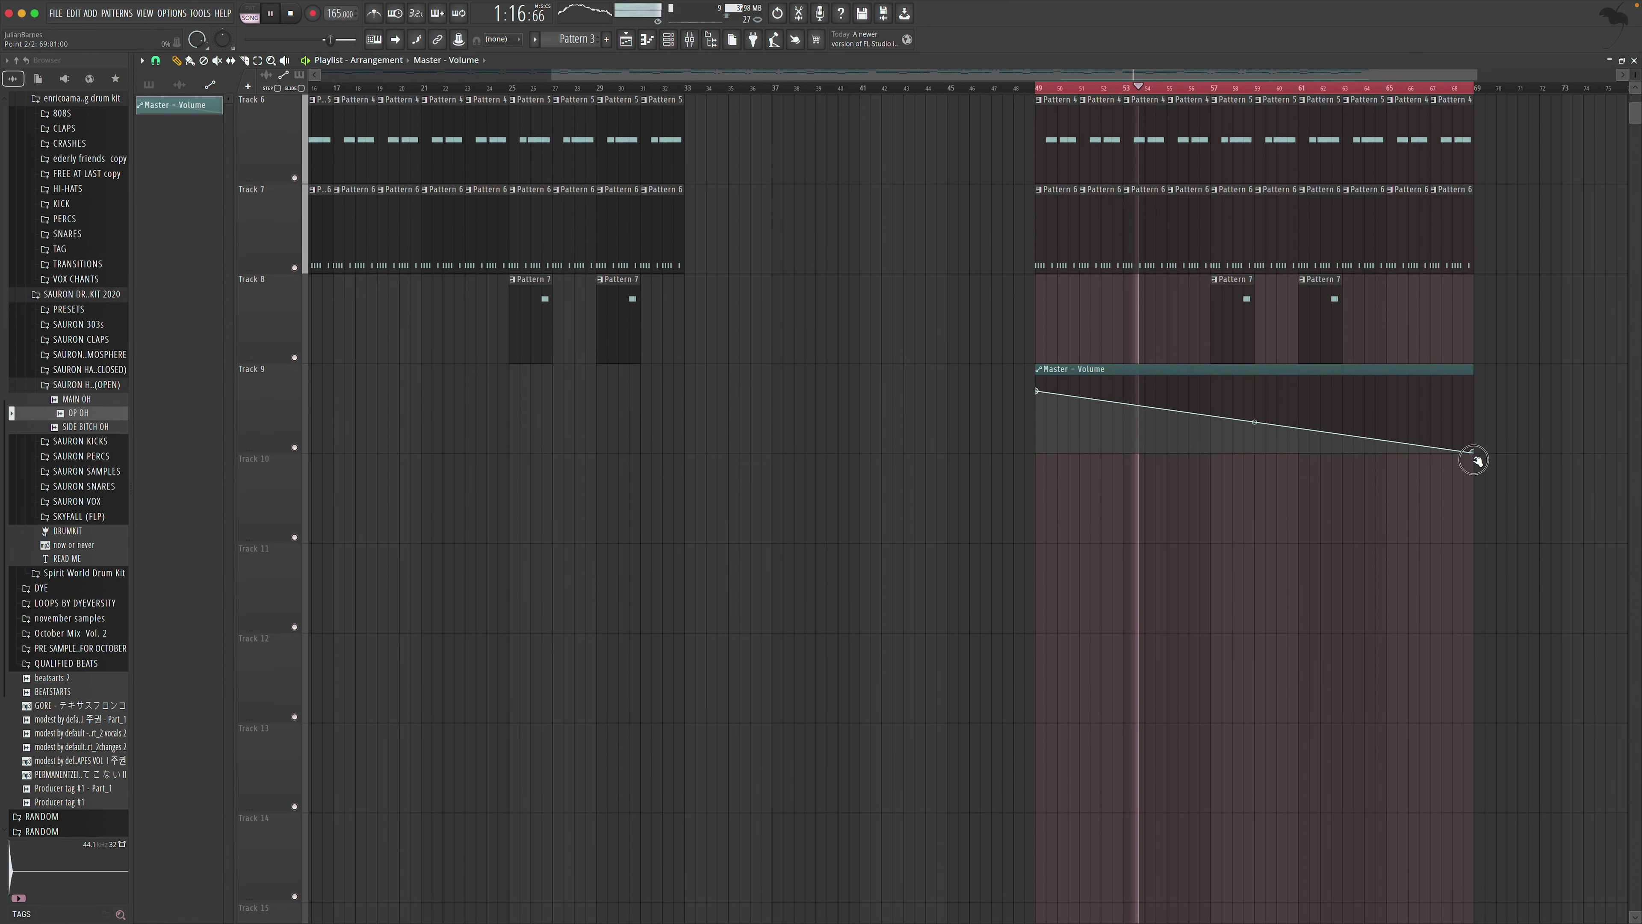
{"action": "scroll", "coordinate": [1480, 284], "scroll_direction": "up", "scroll_amount": 5}
{"action": "left_click", "coordinate": [1037, 84]}
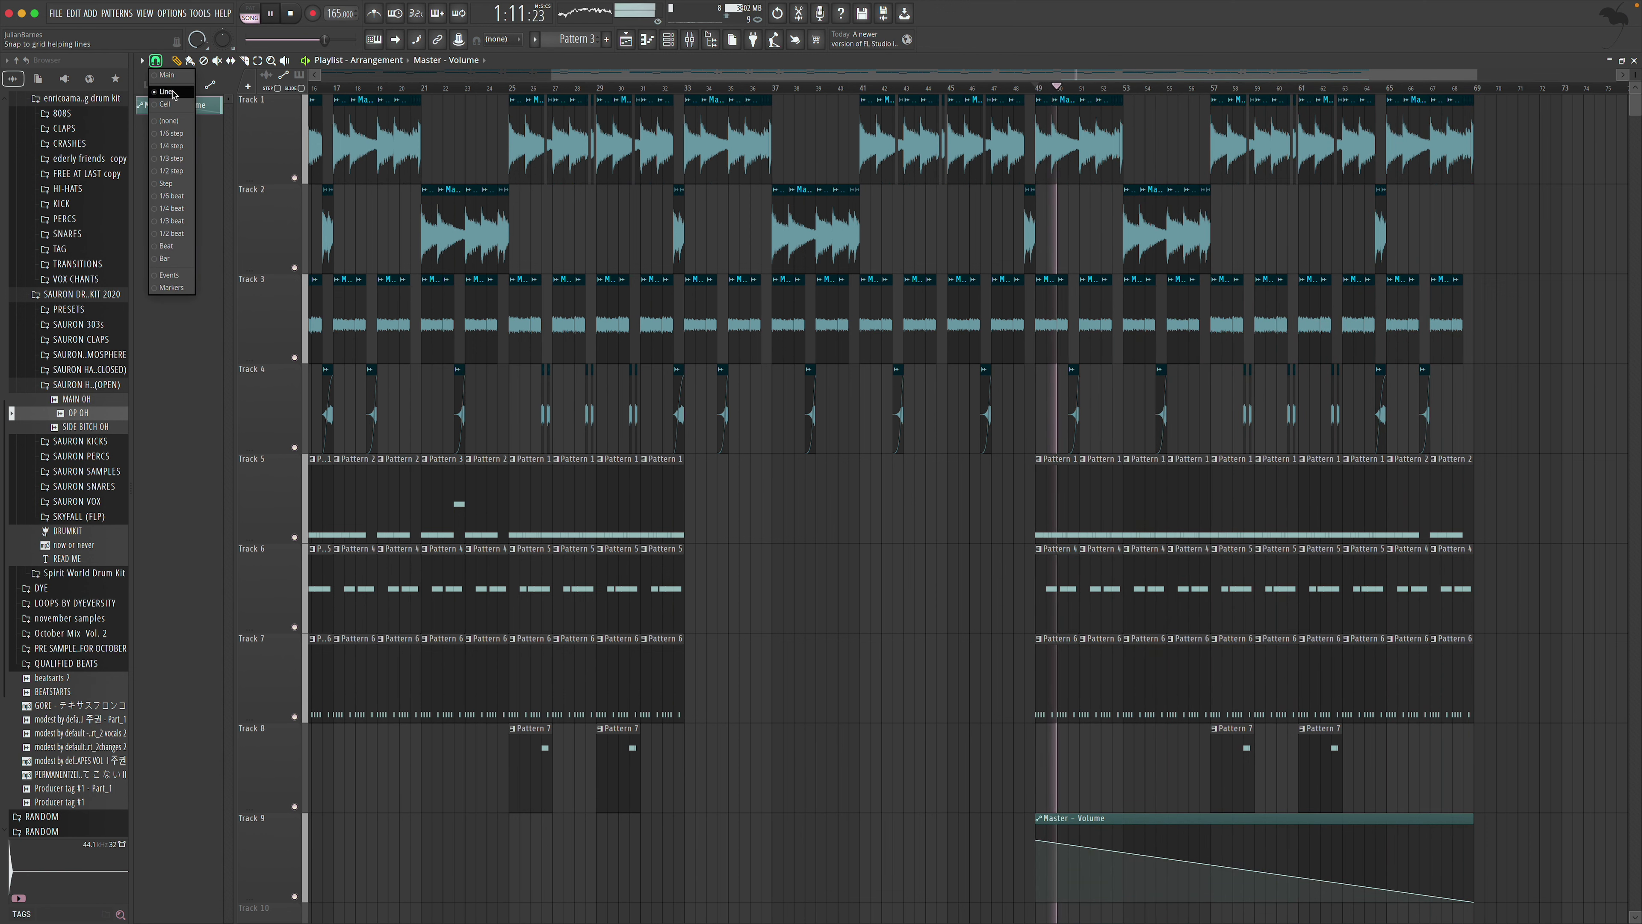
{"action": "right_click", "coordinate": [722, 249], "text": "ctrl"}
{"action": "left_click", "coordinate": [176, 60]}
{"action": "left_click", "coordinate": [155, 61]}
{"action": "left_click", "coordinate": [166, 91]}
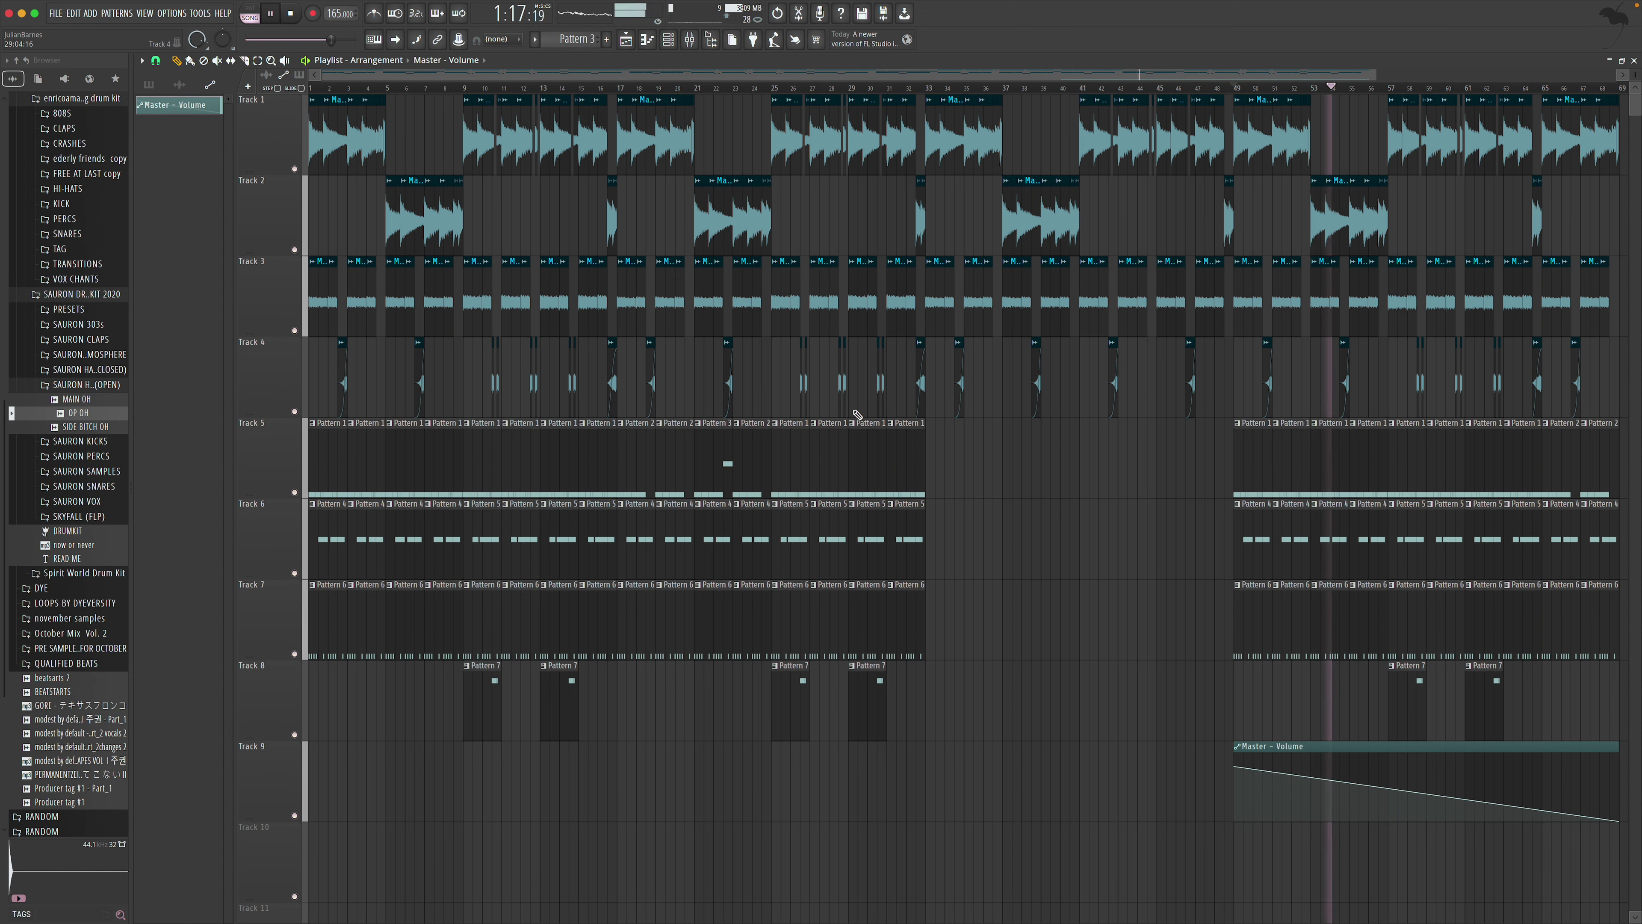
Collapse the SAURON drum kit and Project bones folders in the browser while playing back the arrangement
{"action": "scroll", "coordinate": [1084, 464], "scroll_direction": "right", "scroll_amount": 3}
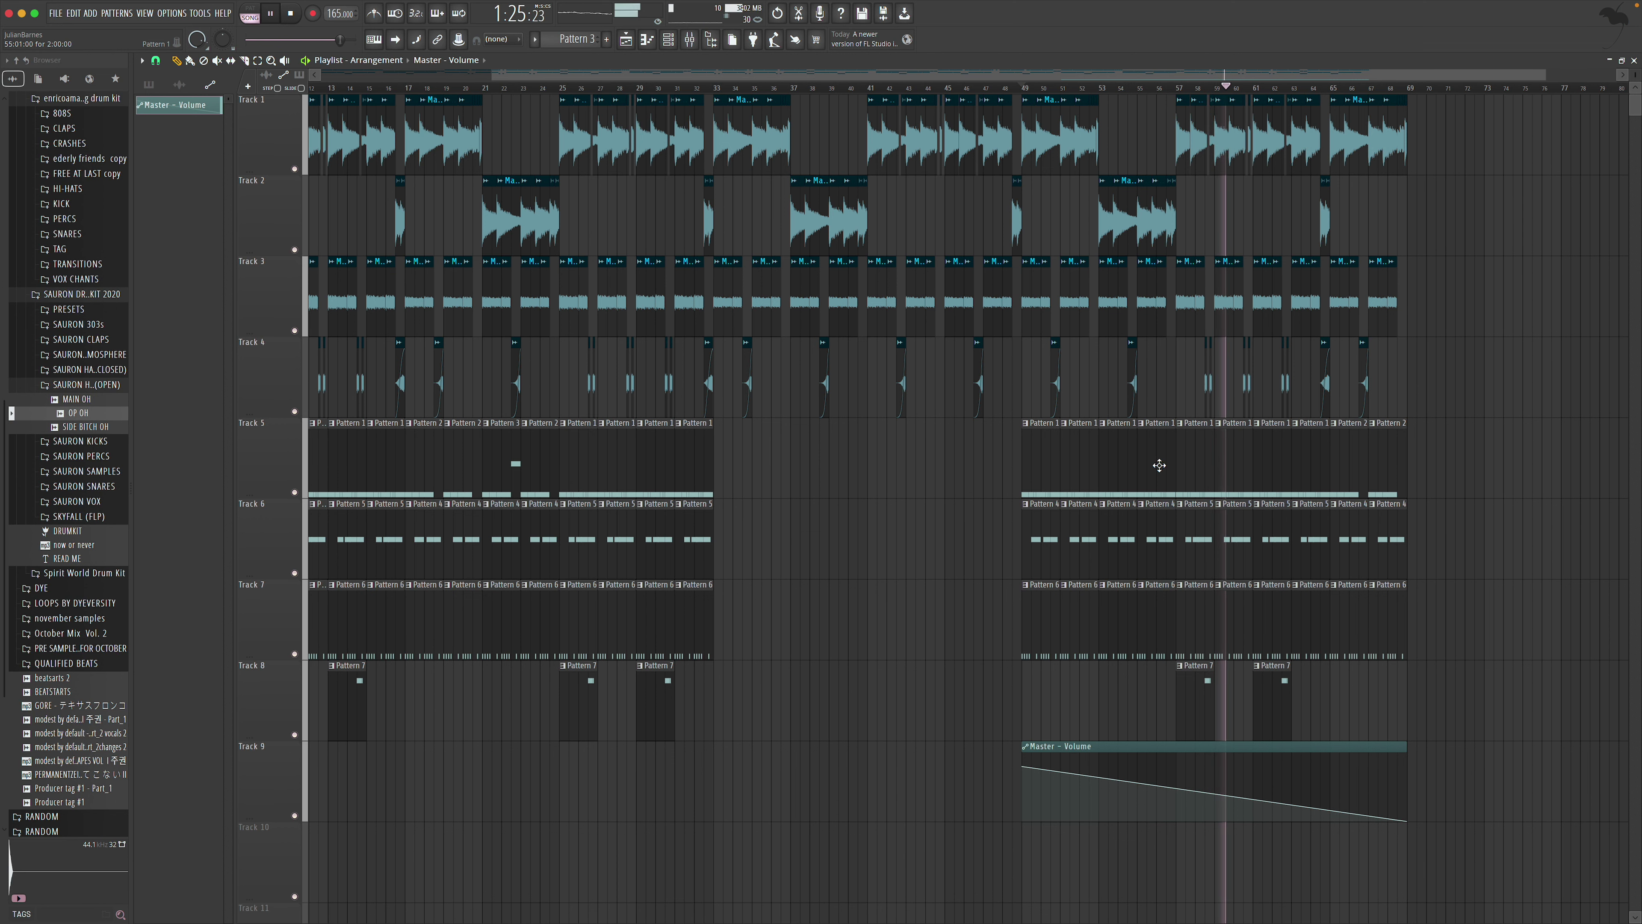
{"action": "scroll", "coordinate": [1159, 466], "scroll_direction": "left", "scroll_amount": 4}
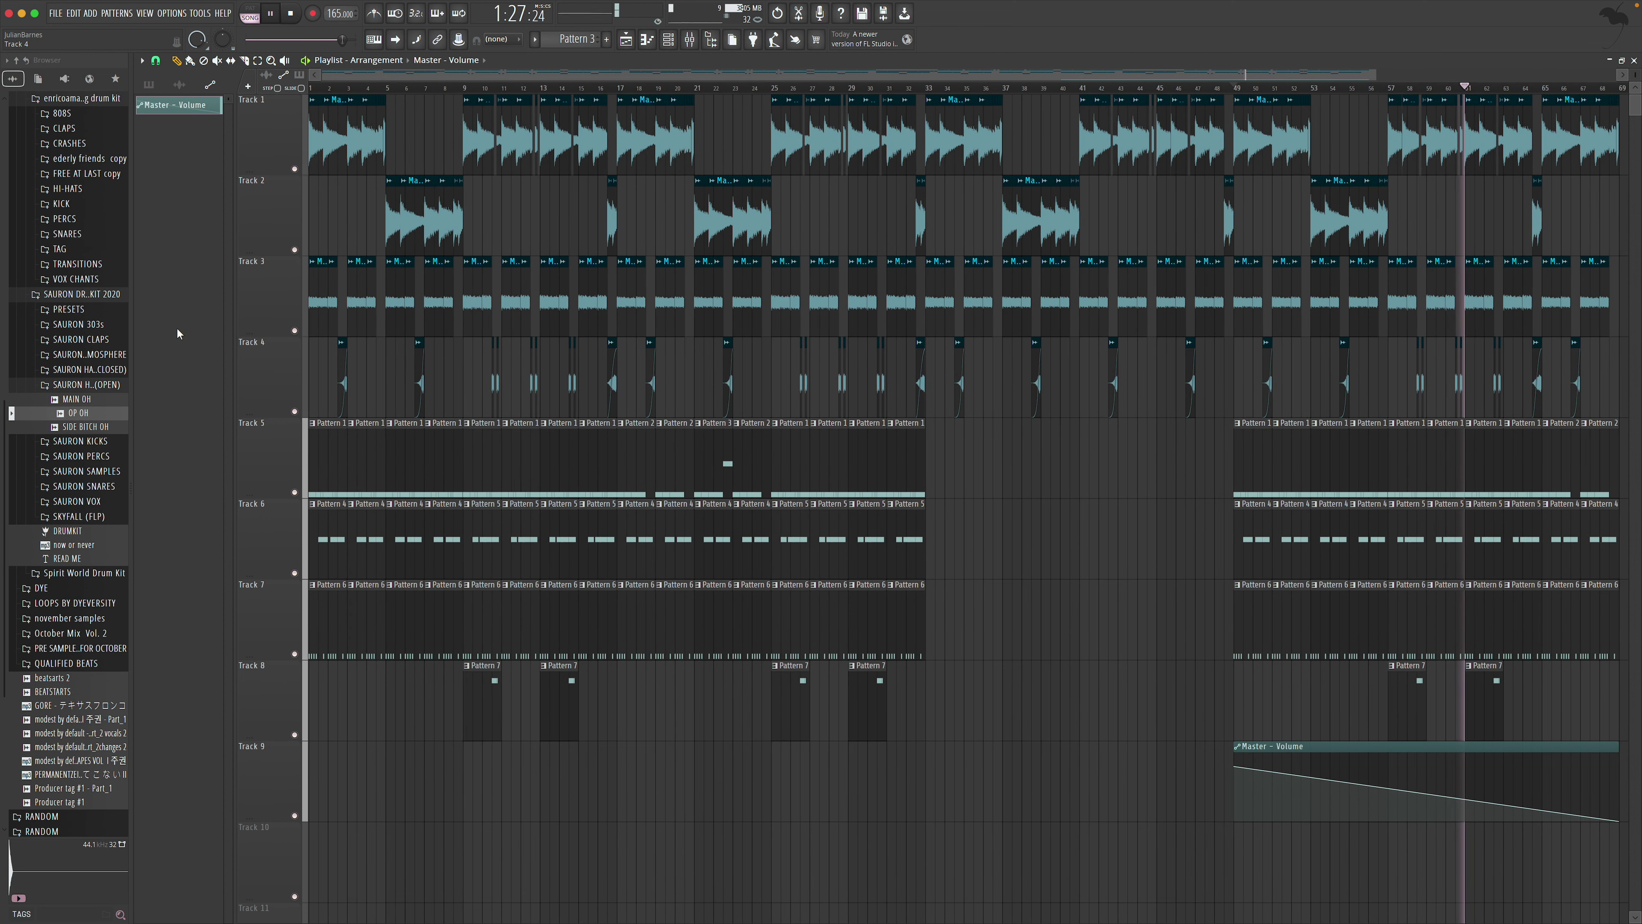
{"action": "left_click", "coordinate": [119, 297]}
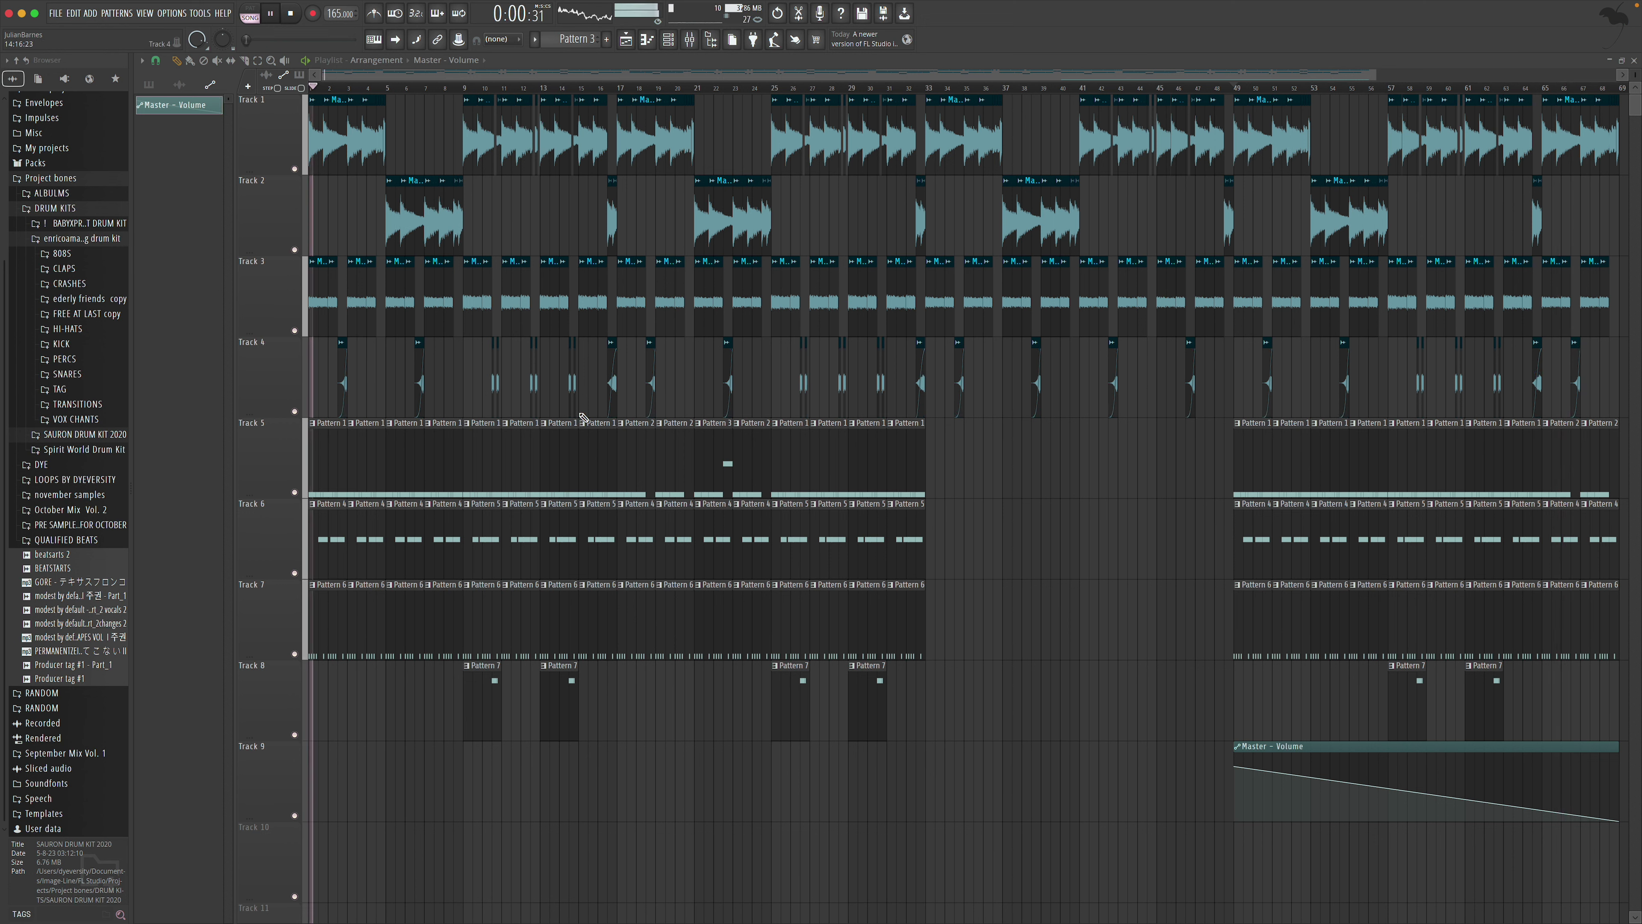
{"action": "left_click", "coordinate": [92, 179]}
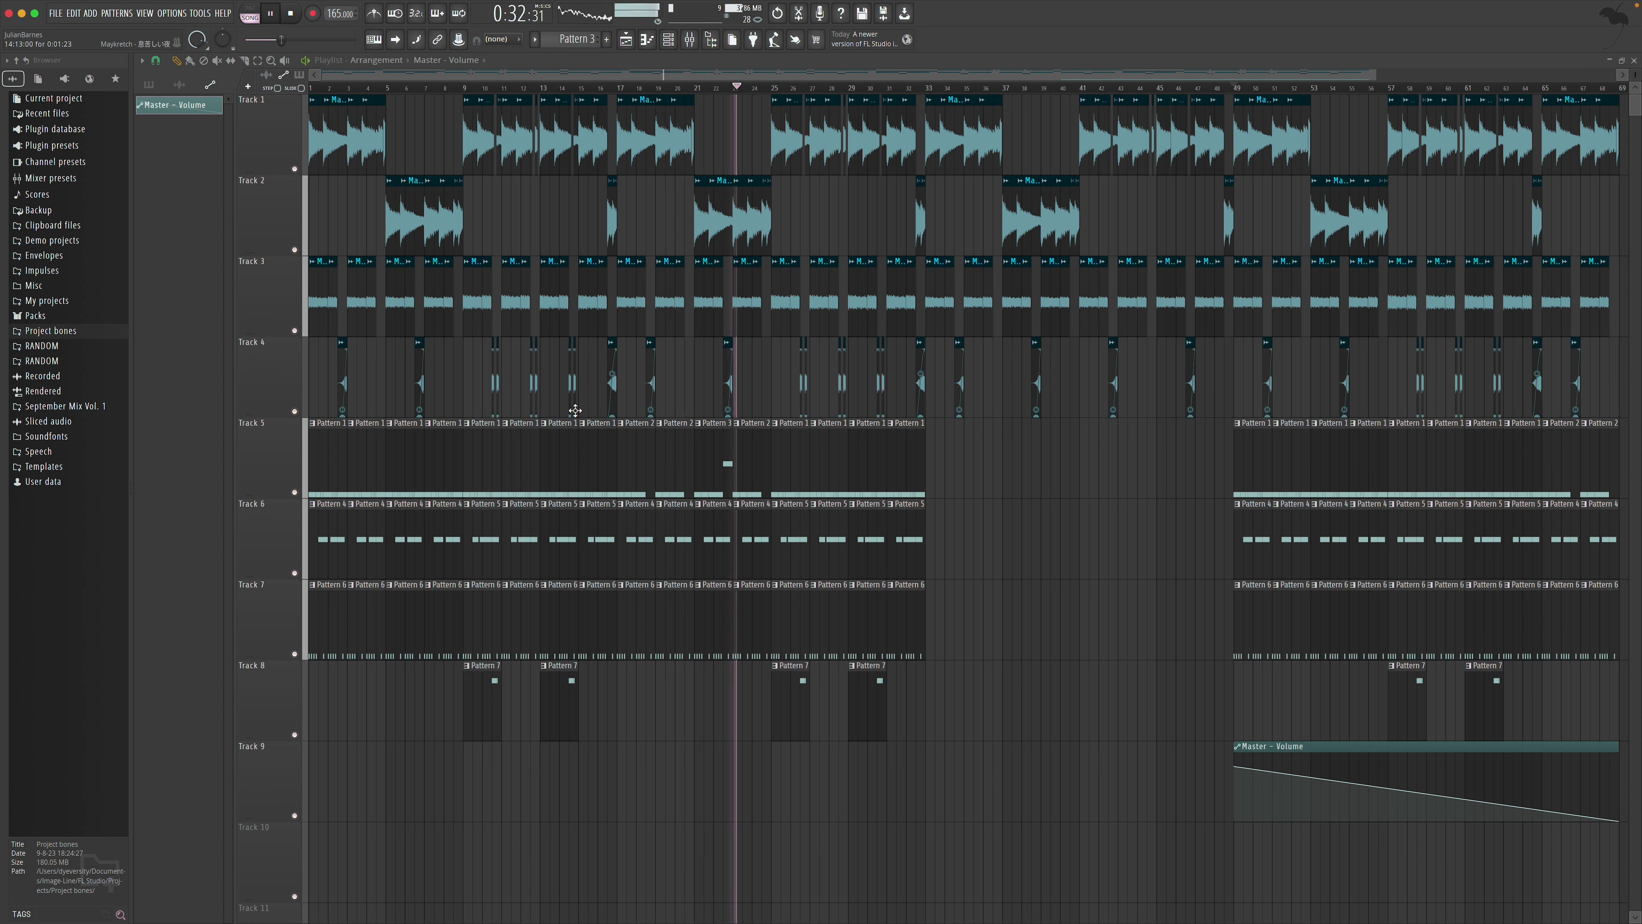
{"action": "scroll", "coordinate": [644, 407], "scroll_direction": "right", "scroll_amount": 10}
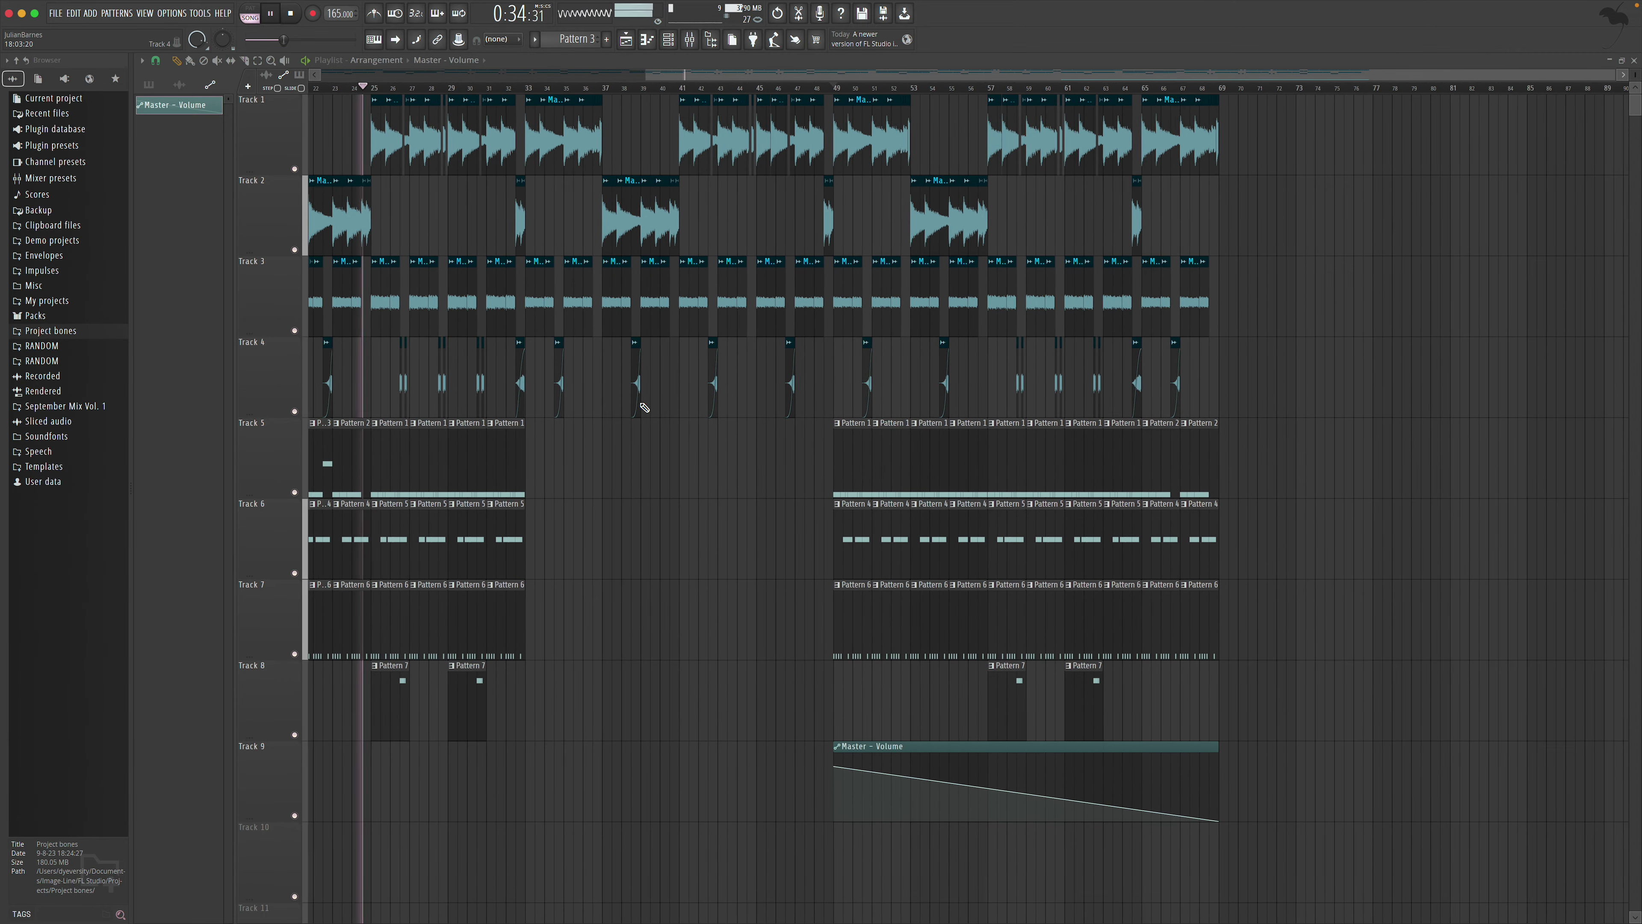
{"action": "scroll", "coordinate": [645, 407], "scroll_direction": "left", "scroll_amount": 10}
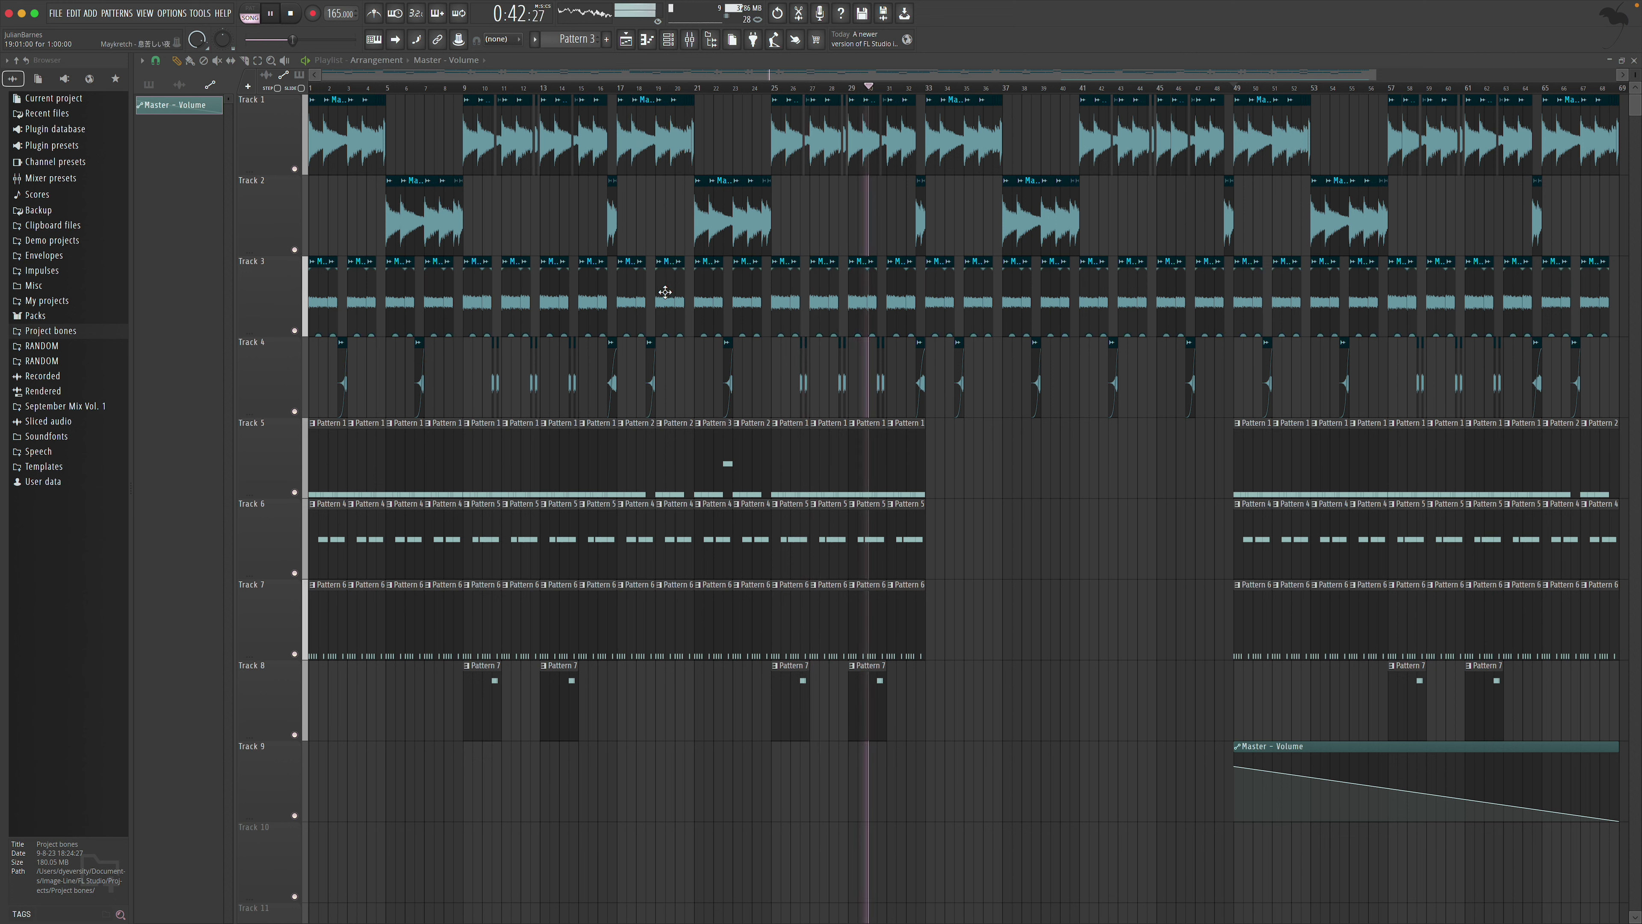
Save the project in a new project folder under the name "whats in it for me"
{"action": "key", "text": "super+s"}
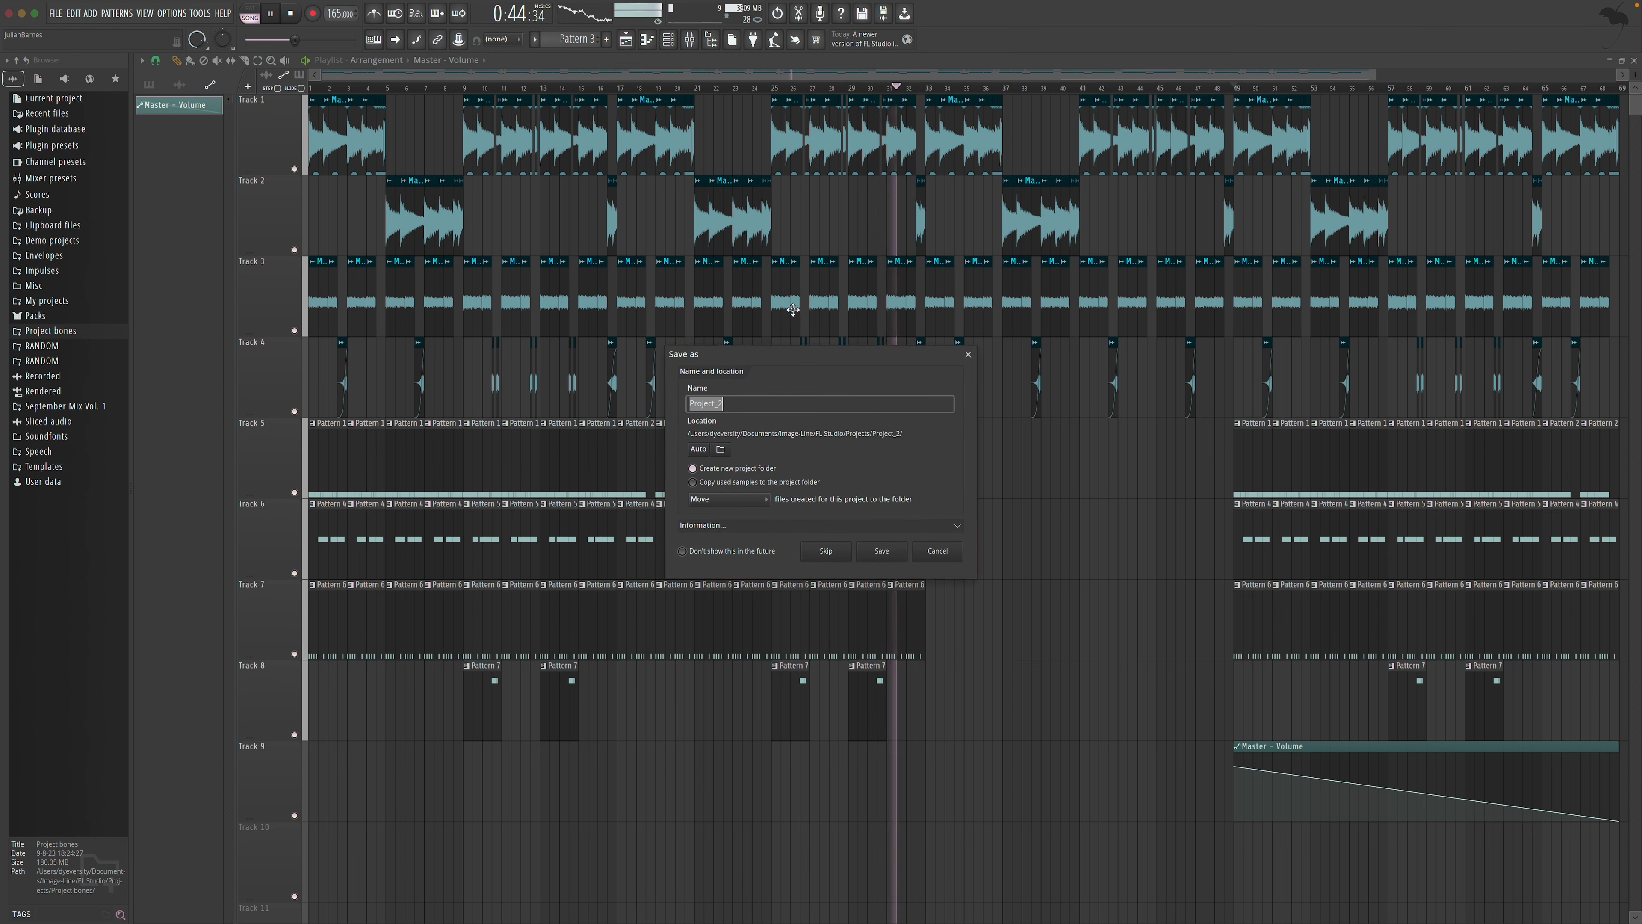
{"action": "type", "text": "whats in i"}
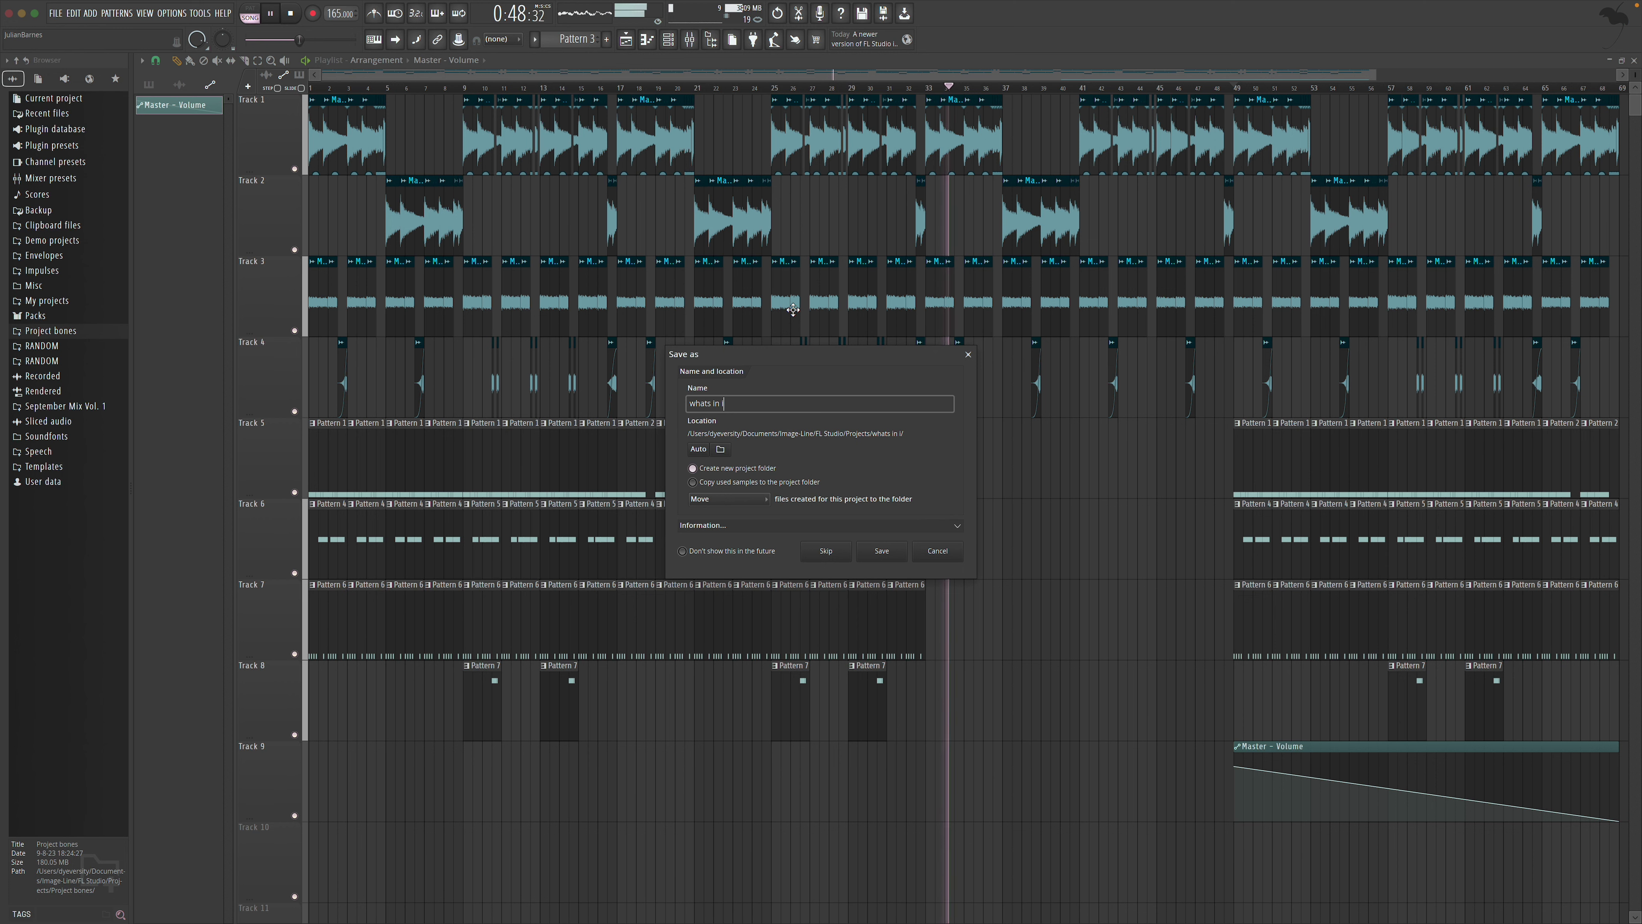
{"action": "type", "text": "t for me"}
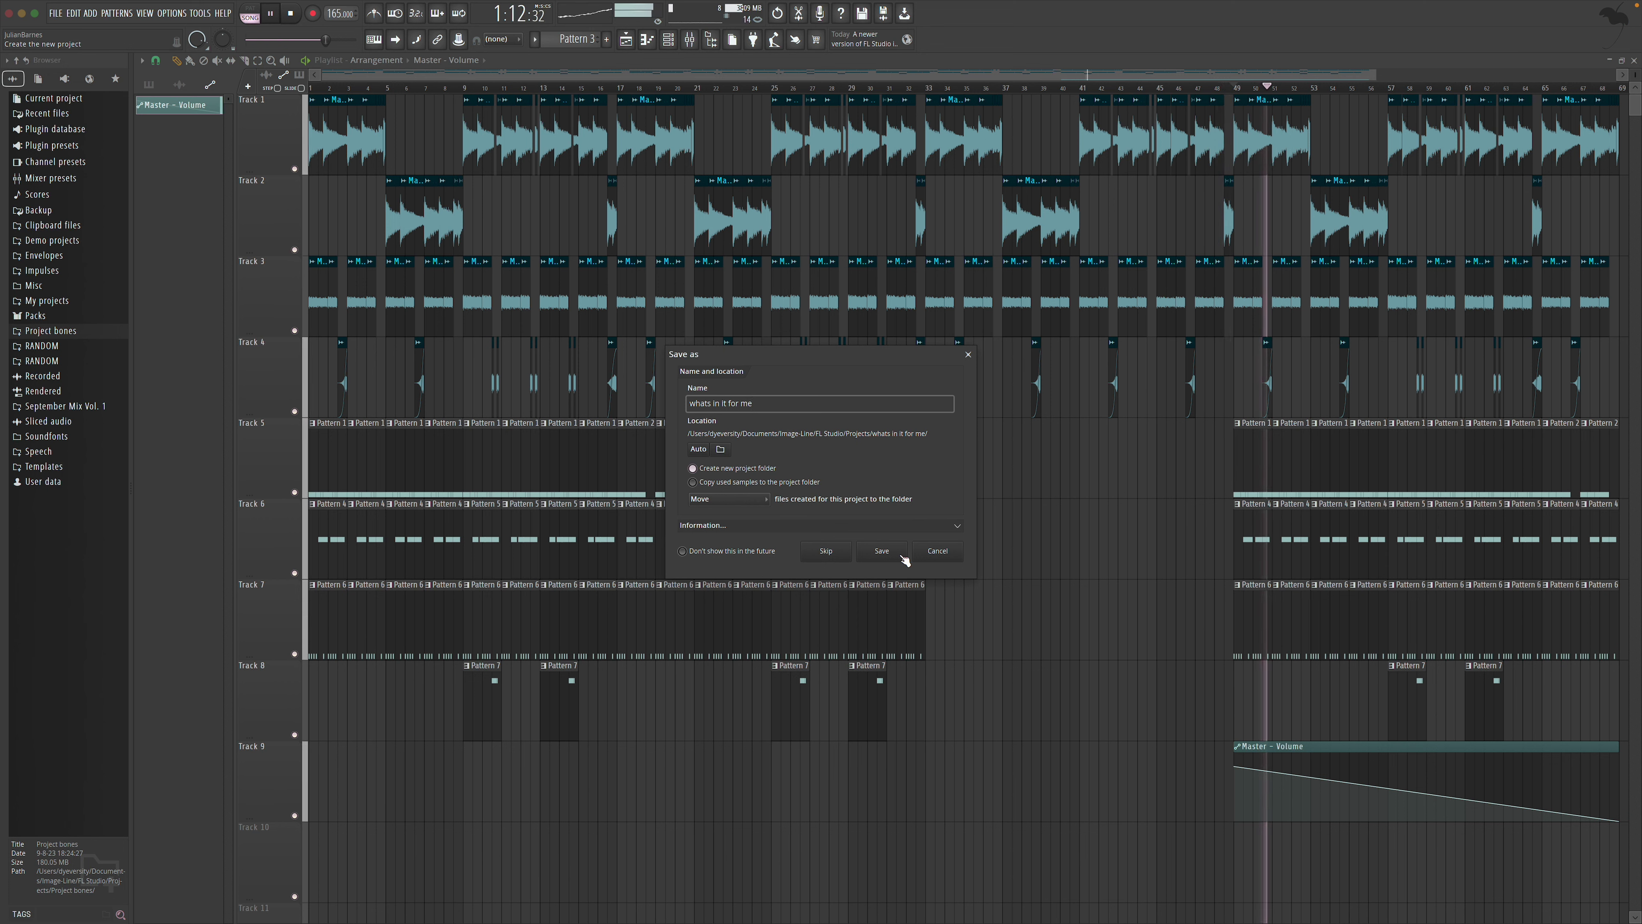
{"action": "left_click", "coordinate": [867, 550]}
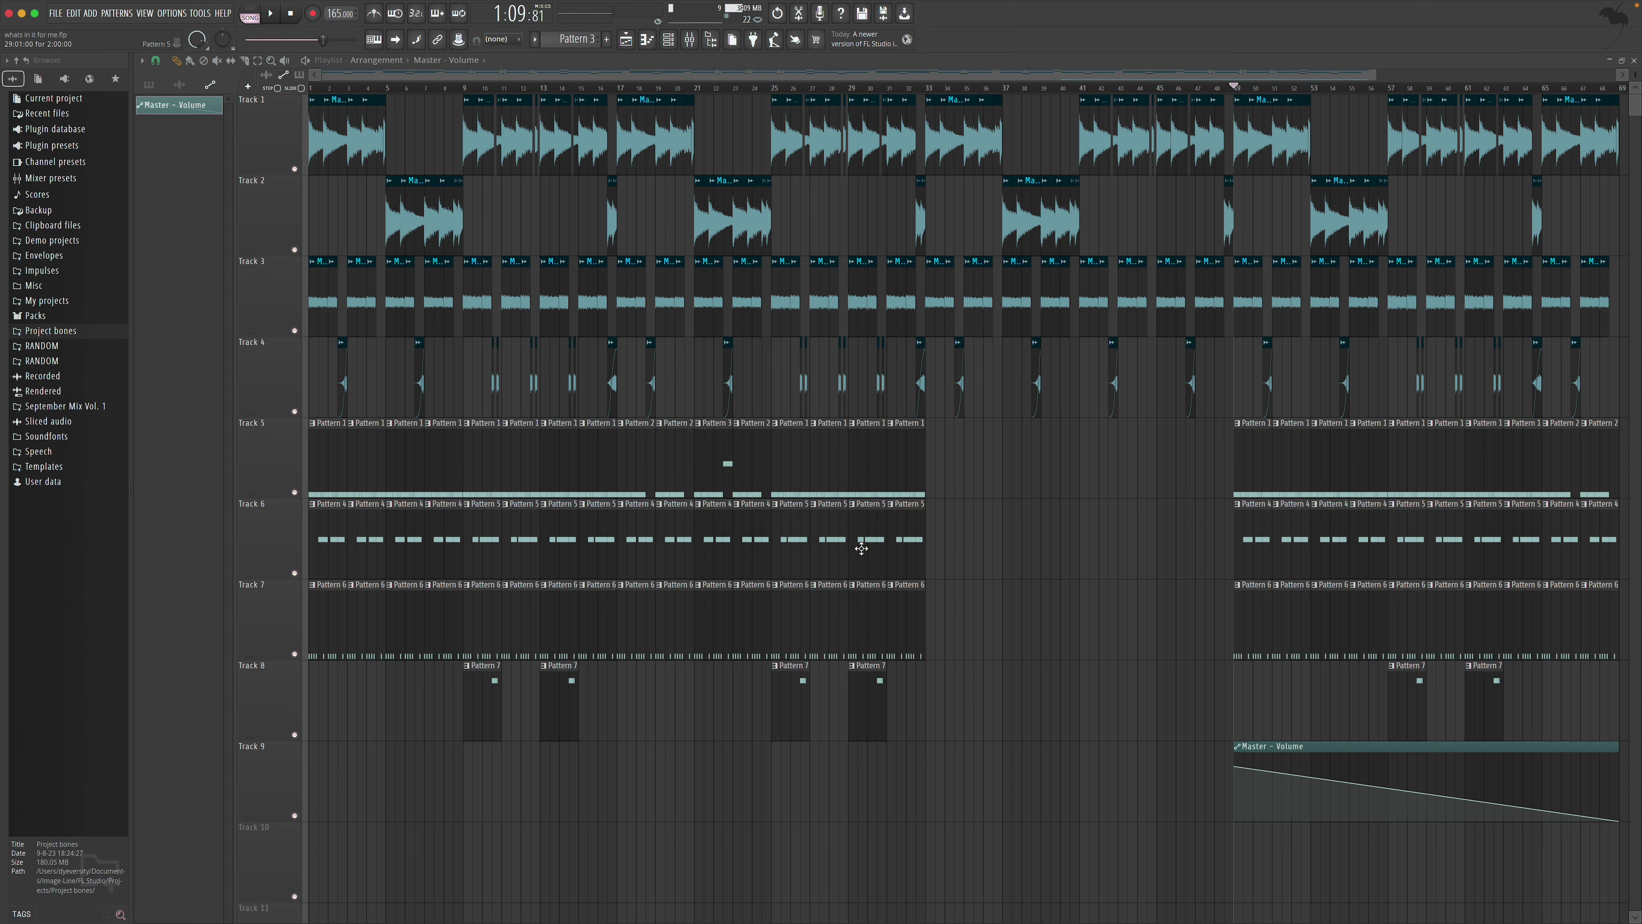
Place the Producer tag #1 sample from the Project bones folder on Track 9 at bar 22, and play back the arrangement
{"action": "left_click", "coordinate": [88, 335]}
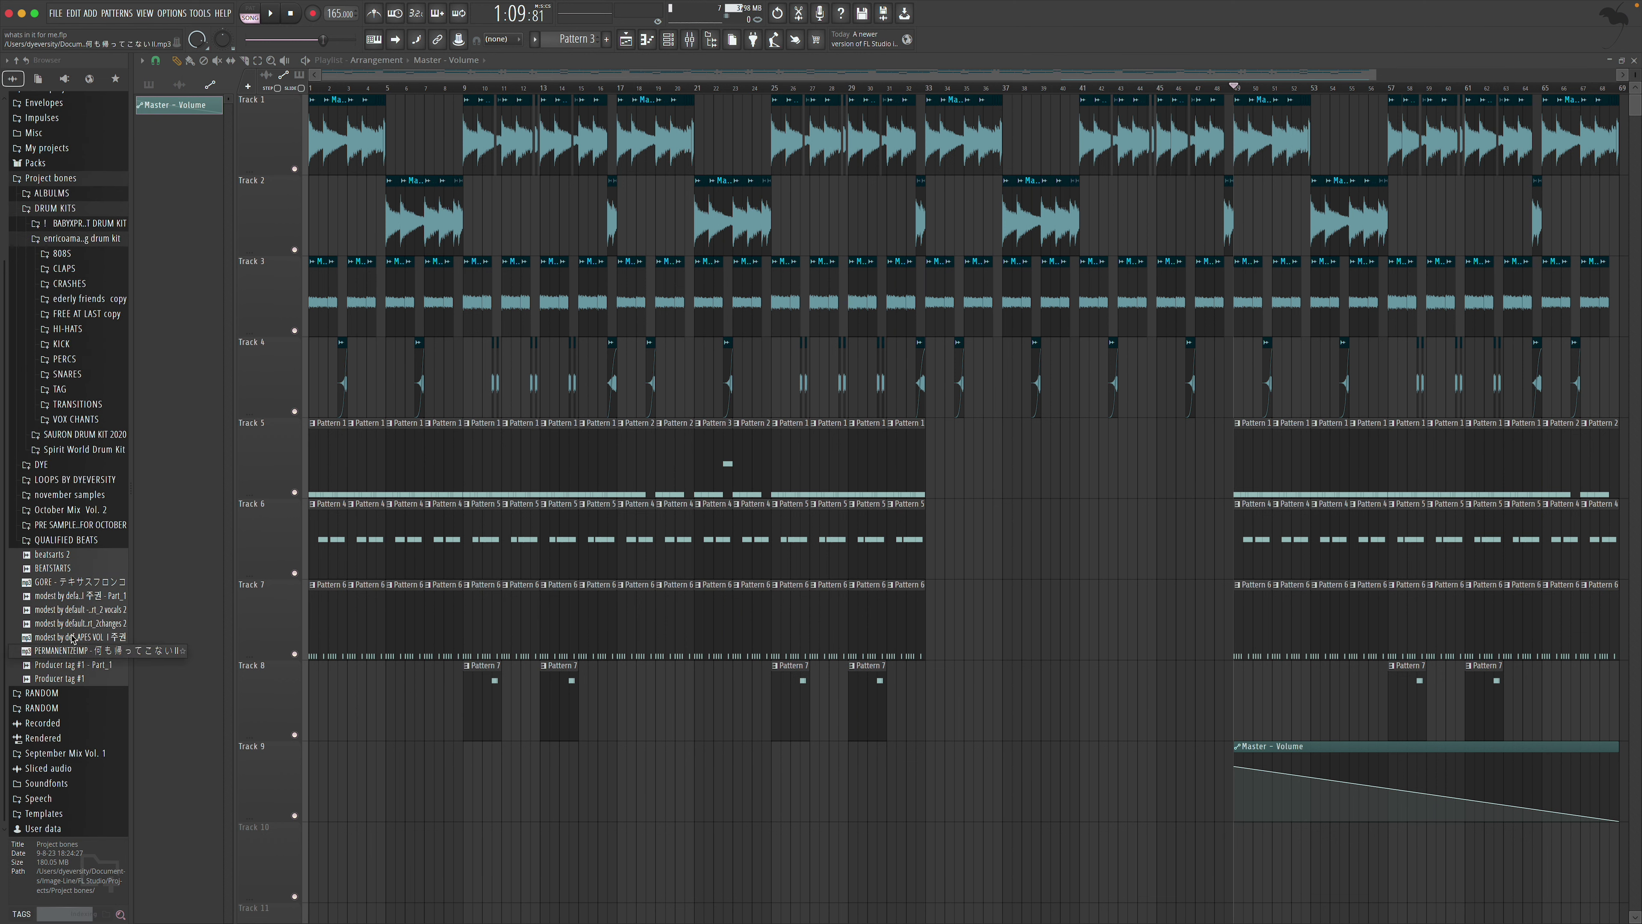
{"action": "left_click_drag", "start_coordinate": [1086, 800], "coordinate": [736, 785]}
{"action": "key", "text": "space"}
{"action": "key", "text": "space"}
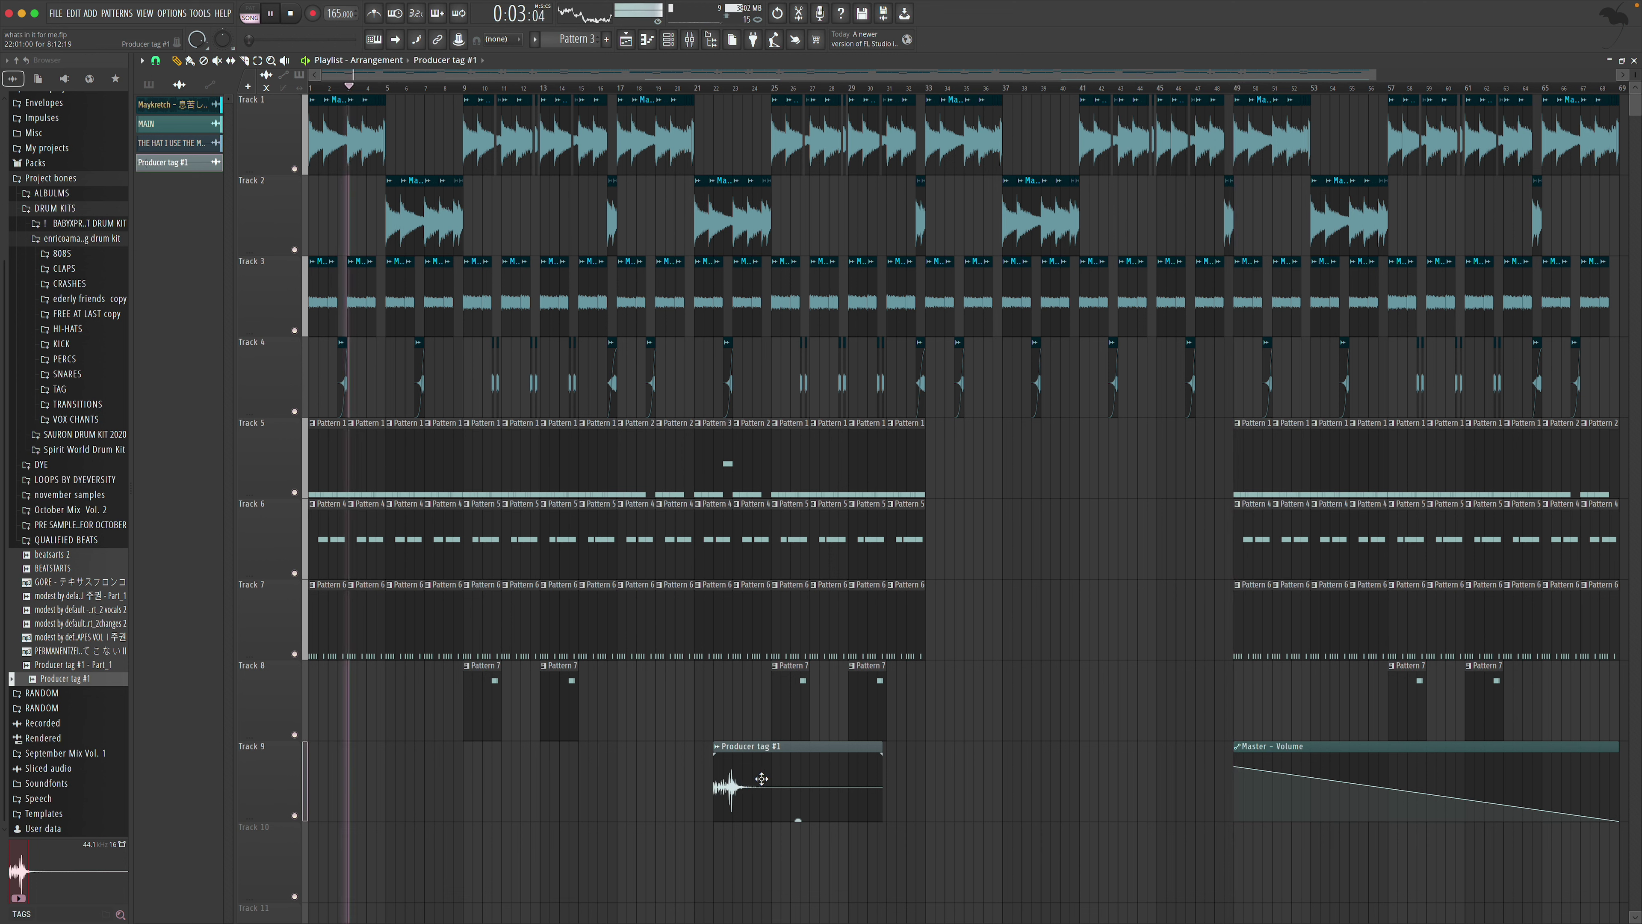
Move the Producer tag #1 clip to Track 10, starting at bar 48
{"action": "left_click_drag", "start_coordinate": [828, 783], "coordinate": [1022, 783]}
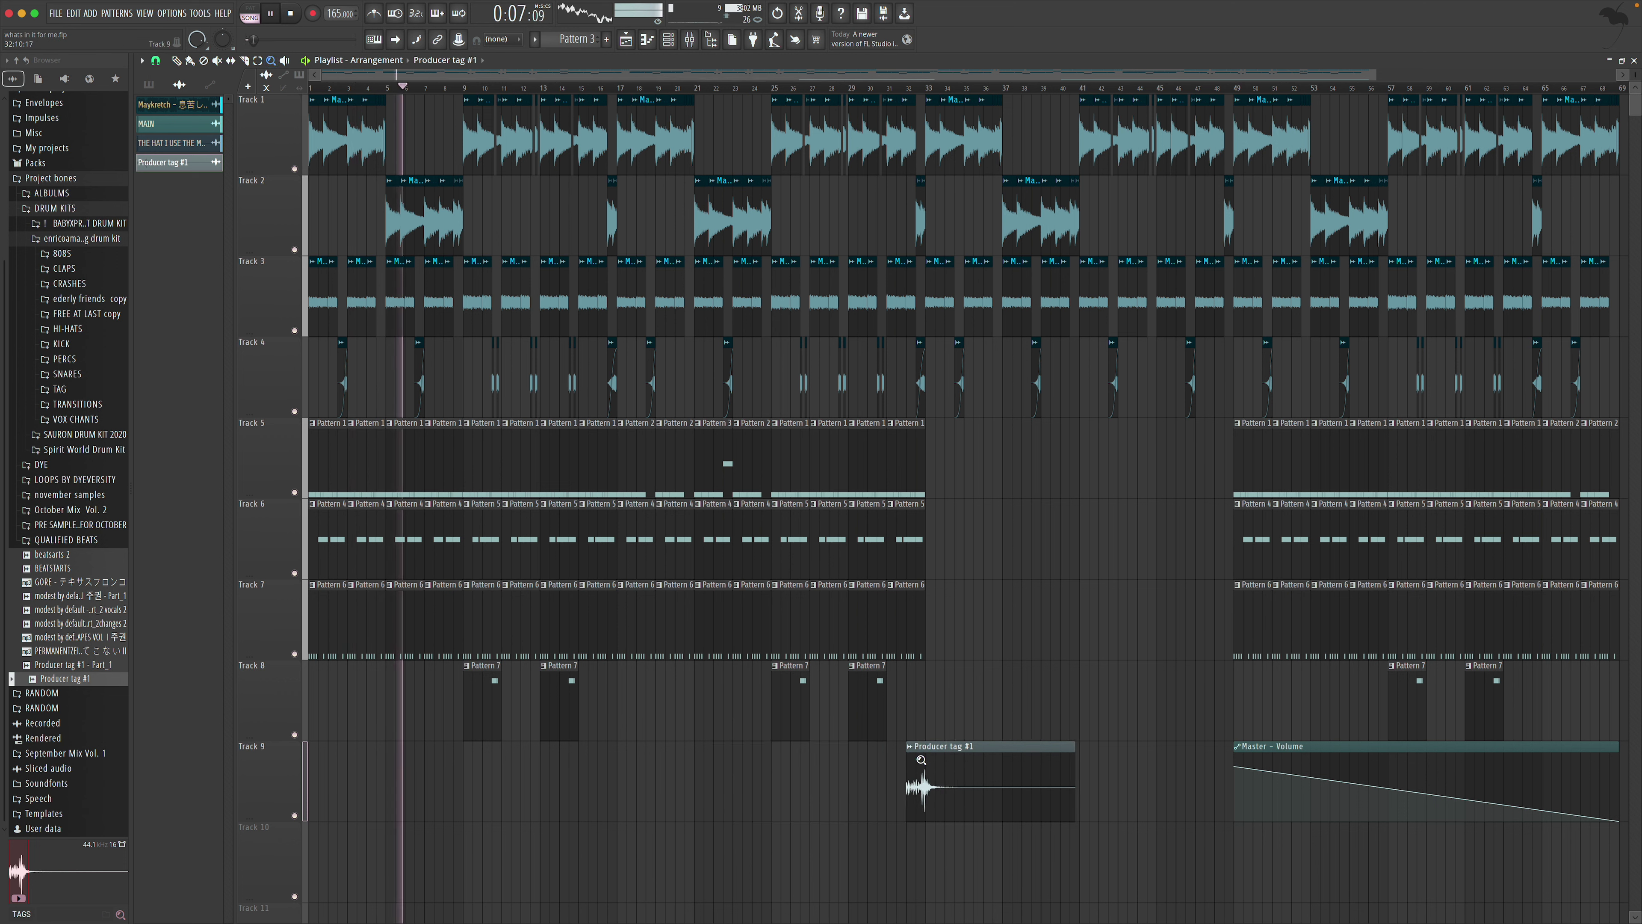
{"action": "left_click", "coordinate": [176, 61]}
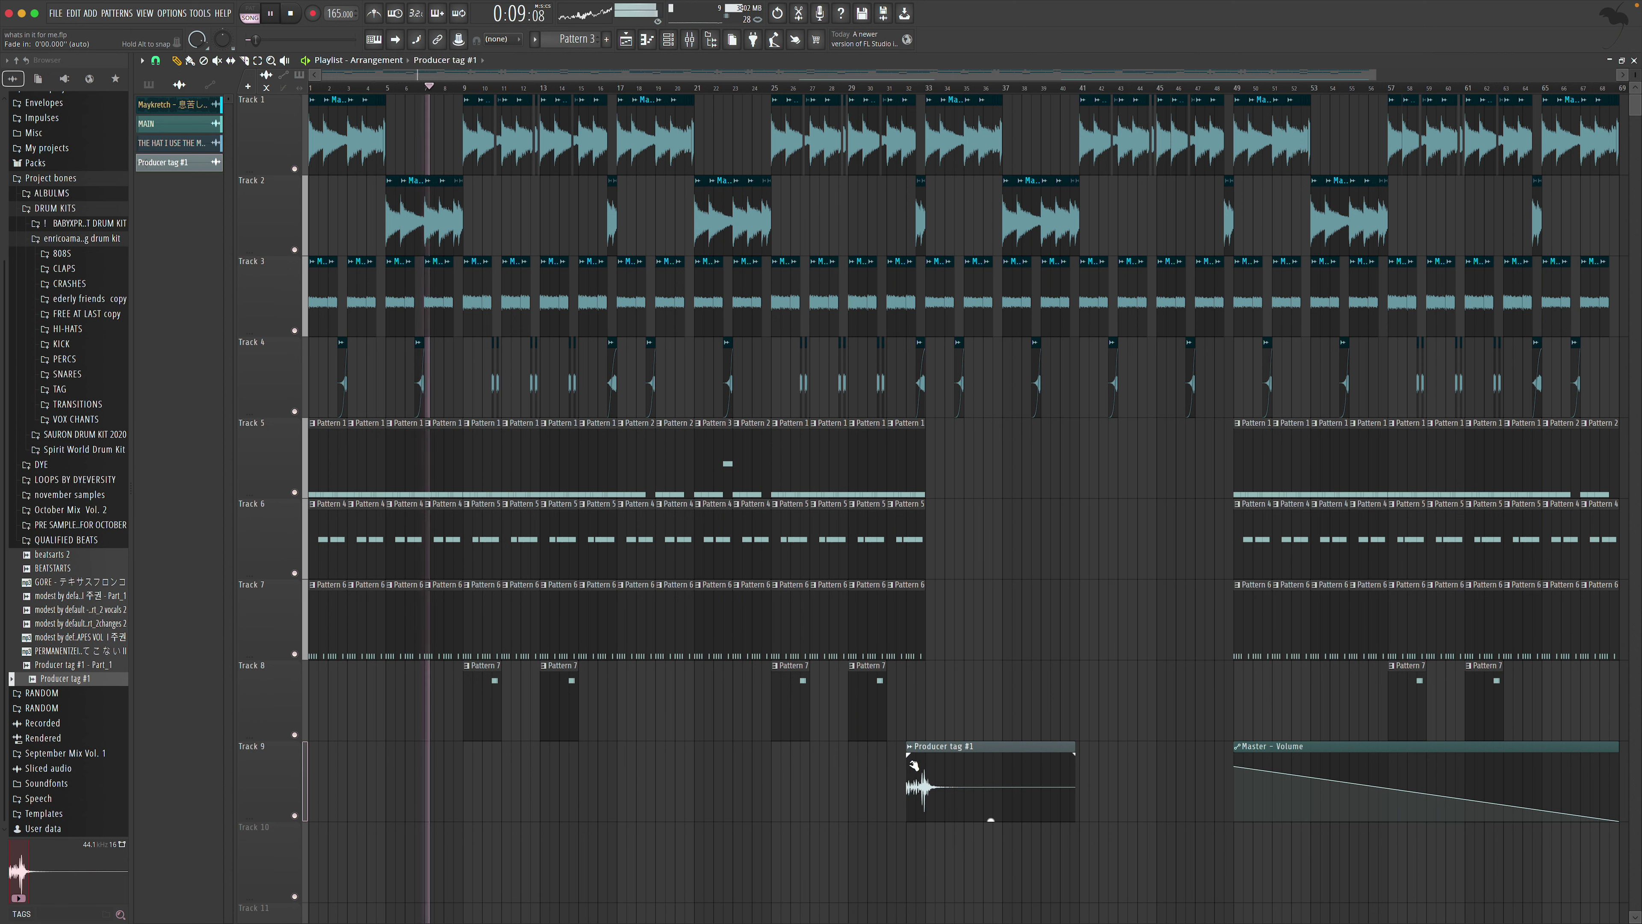
{"action": "left_click_drag", "start_coordinate": [955, 768], "coordinate": [1325, 884]}
{"action": "key", "text": "z"}
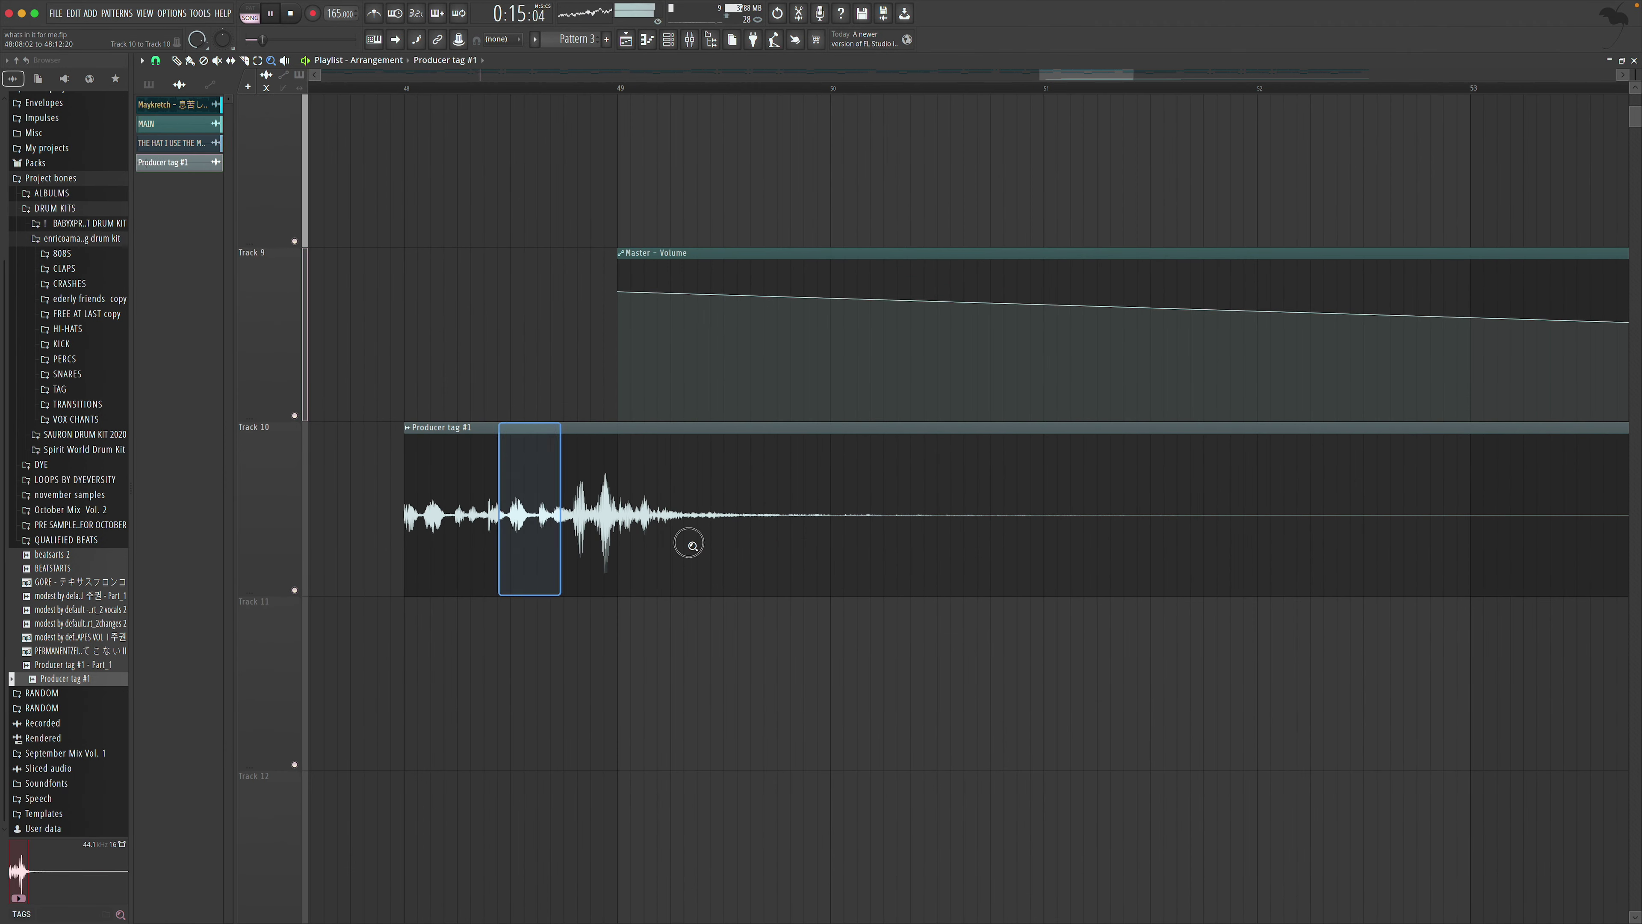
Slice off the opening part of the Producer tag #1 clip, delete it, and shift the remainder to start just before bar 49
{"action": "scroll", "coordinate": [590, 462], "scroll_direction": "up", "scroll_amount": 4}
{"action": "left_click", "coordinate": [178, 61]}
{"action": "left_click", "coordinate": [155, 61]}
{"action": "left_click", "coordinate": [169, 121]}
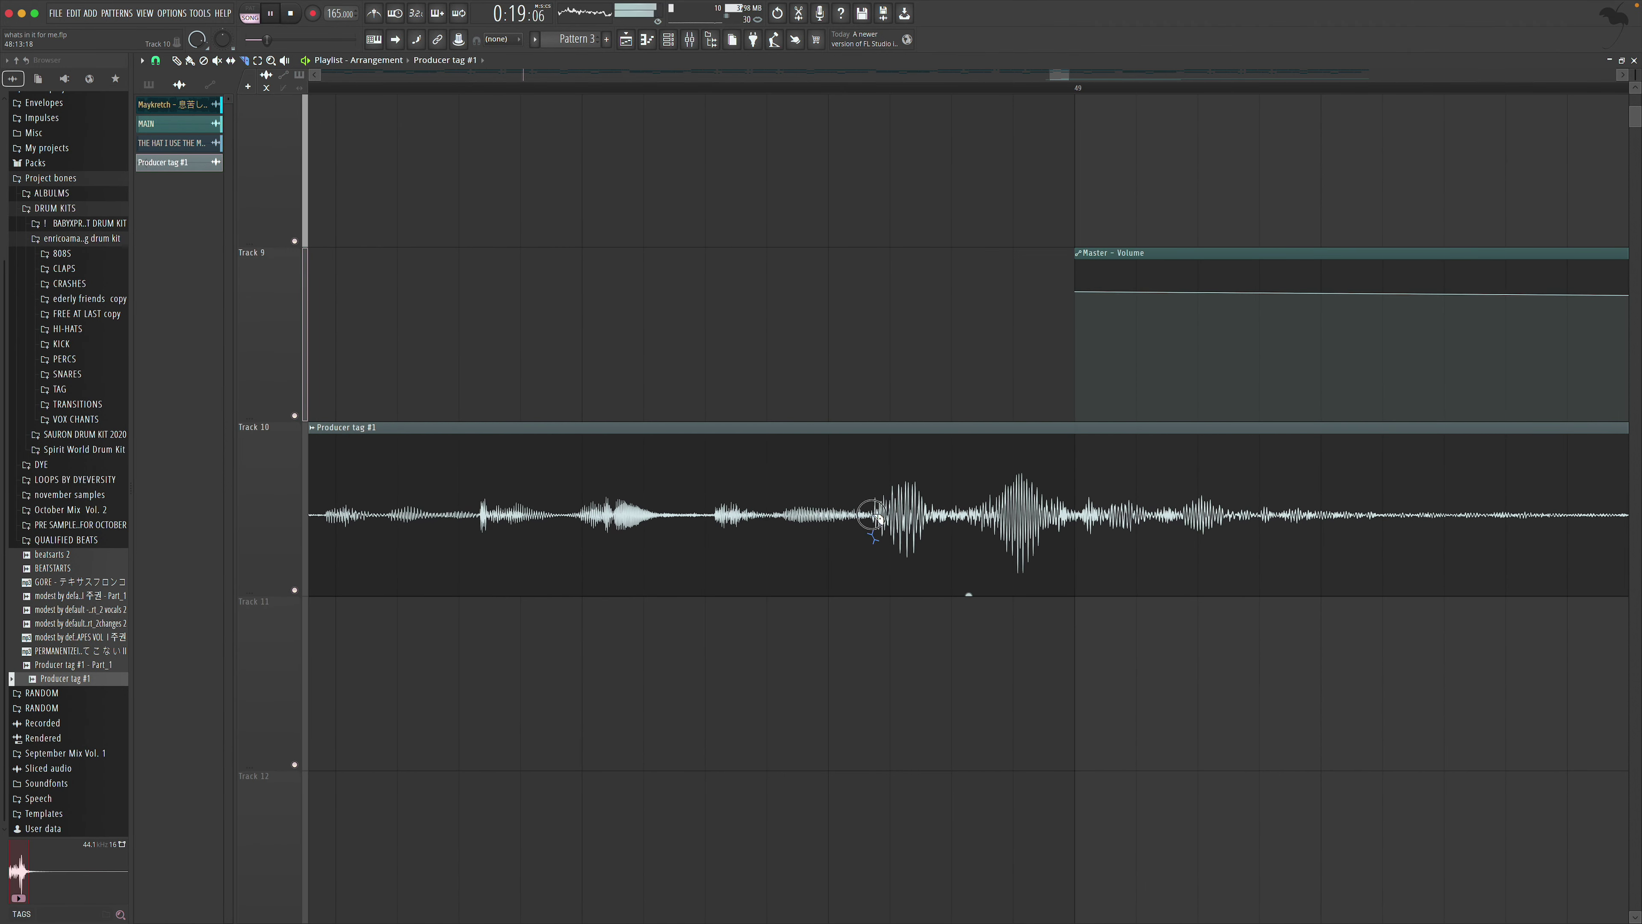
{"action": "right_click", "coordinate": [586, 462]}
{"action": "left_click_drag", "start_coordinate": [1107, 550], "coordinate": [1220, 568]}
Show all channels in the Channel rack and route the Producer tag #1 channel to mixer insert 7
{"action": "left_click", "coordinate": [668, 43]}
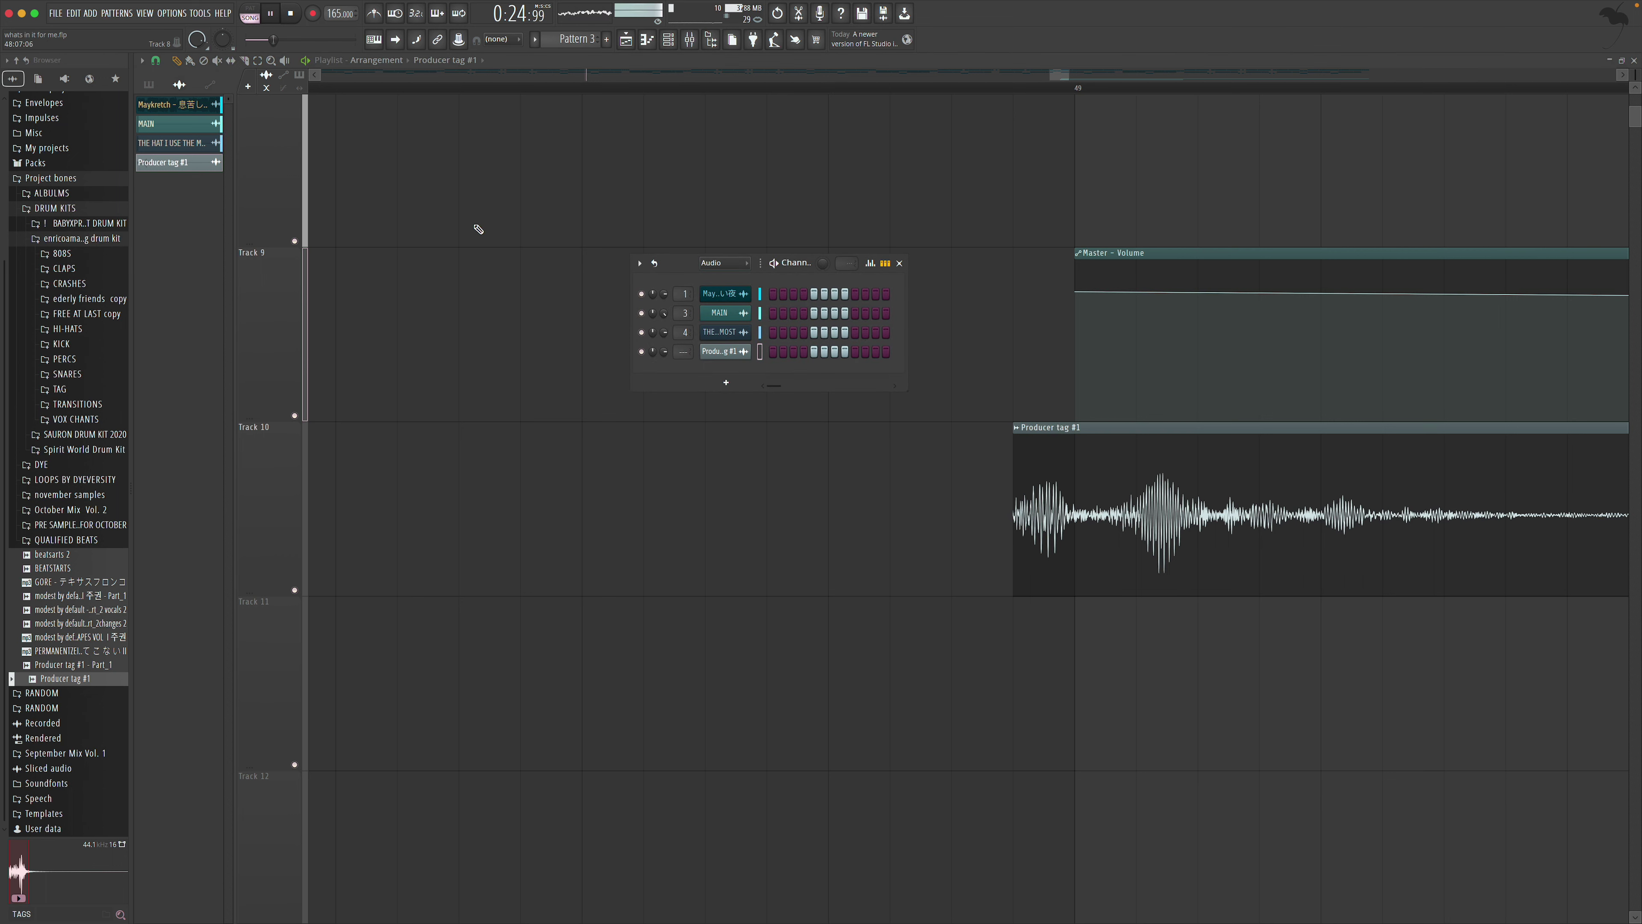
{"action": "left_click", "coordinate": [718, 263]}
{"action": "left_click", "coordinate": [722, 277]}
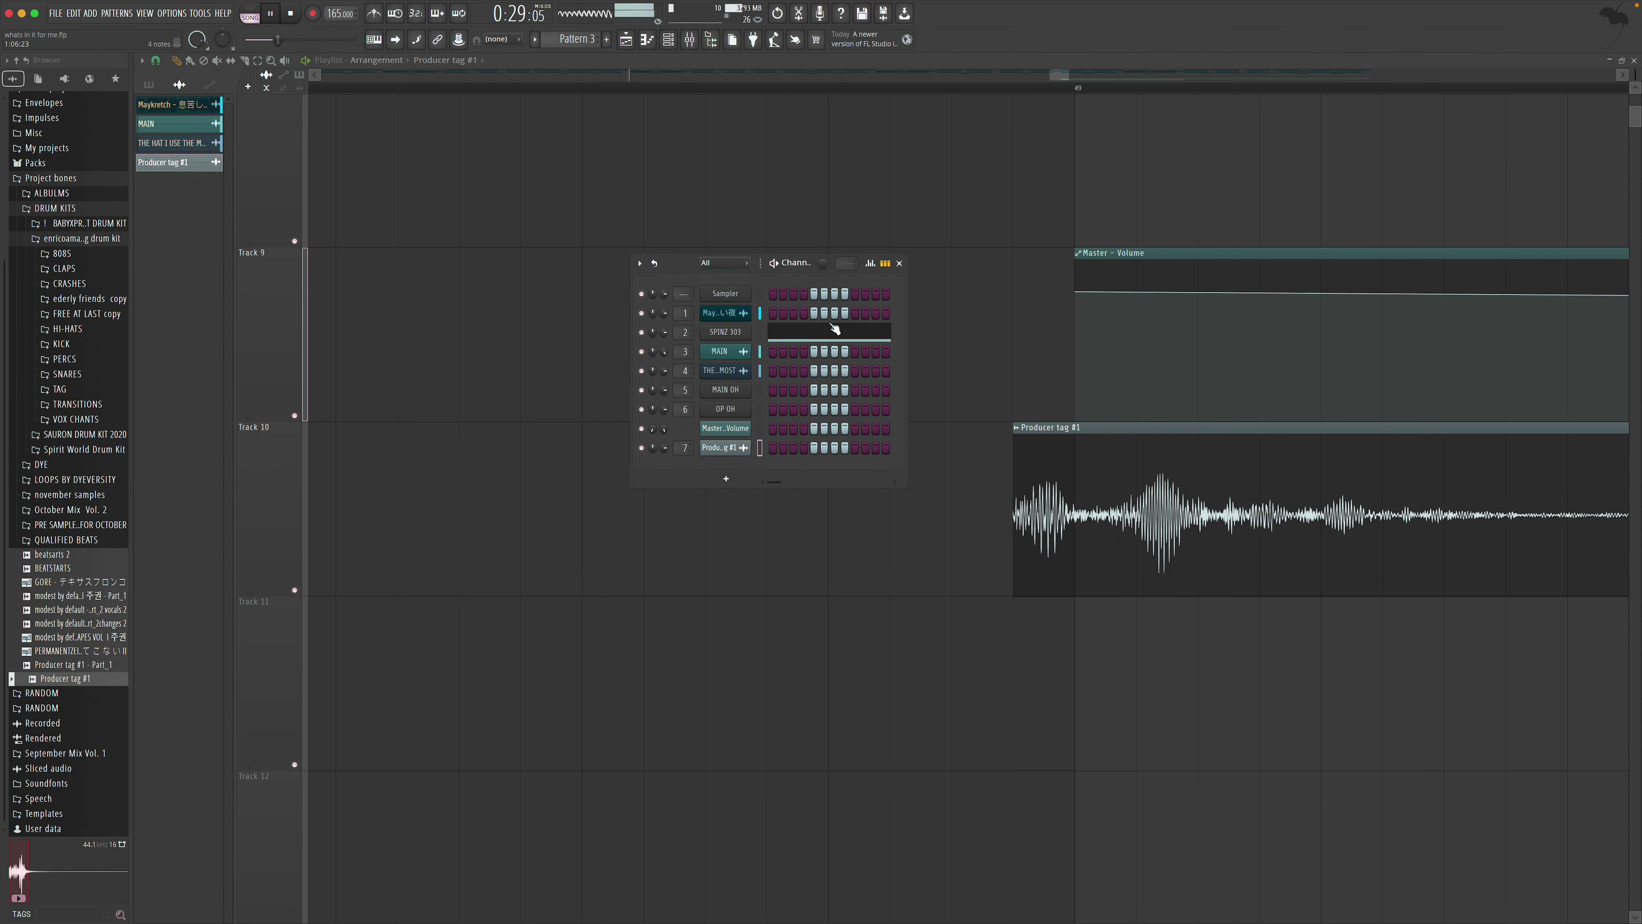
{"action": "left_click", "coordinate": [902, 263]}
Load Fruity Delay 3 and Fruity Reeverb 2 on mixer insert 7, with the reverb's wet level at about 81%
{"action": "left_click", "coordinate": [691, 43]}
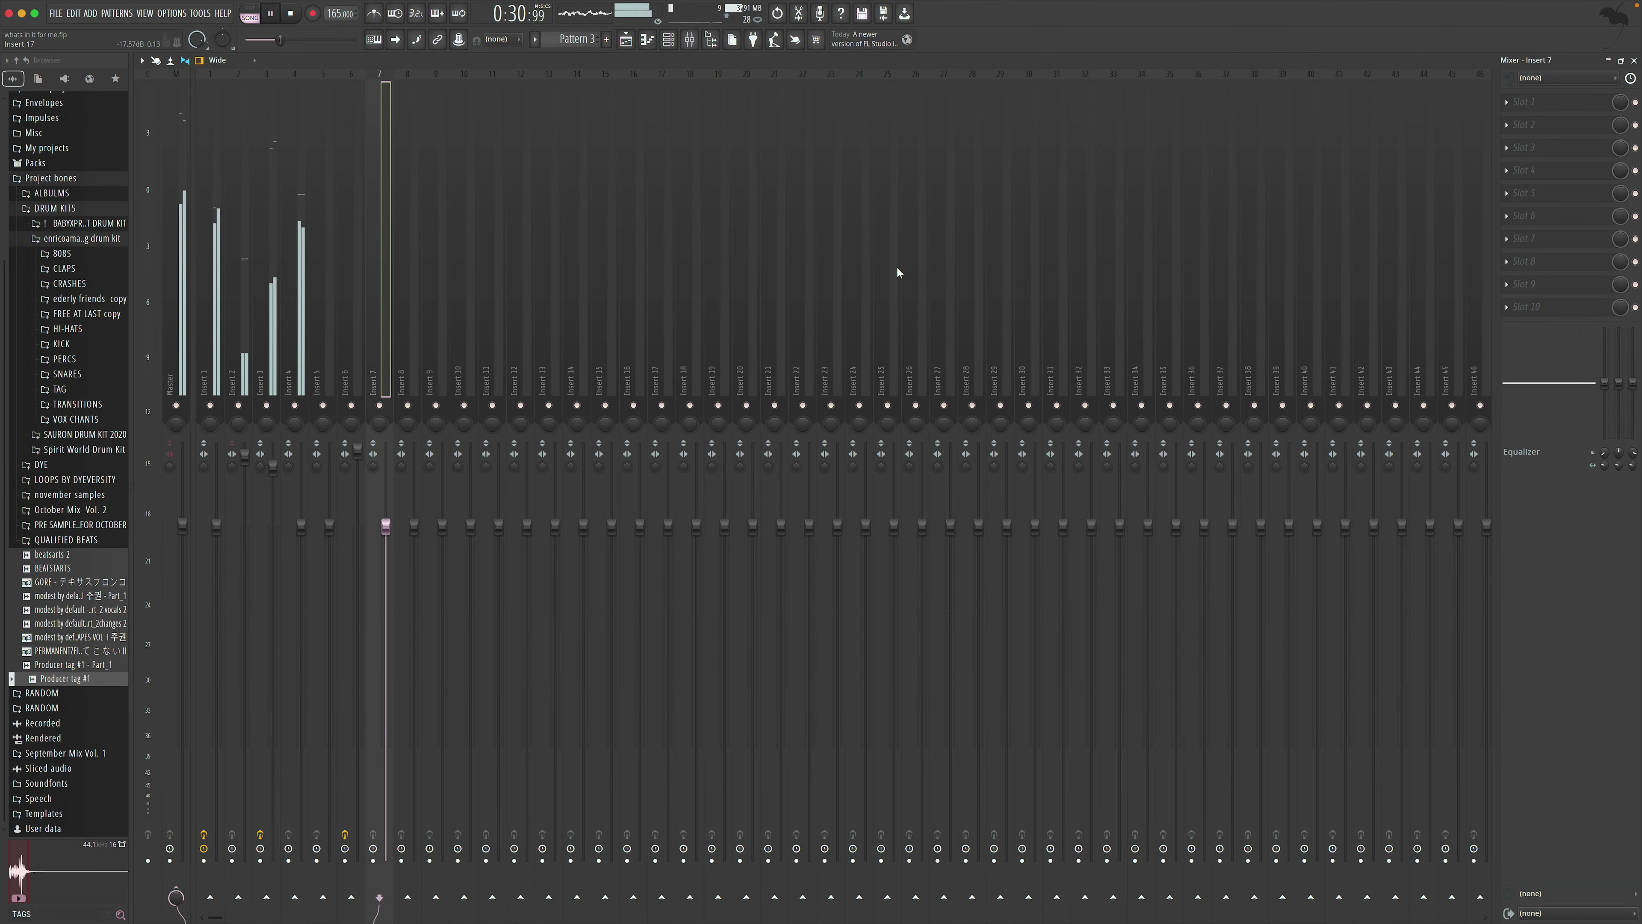
{"action": "left_click", "coordinate": [1526, 101]}
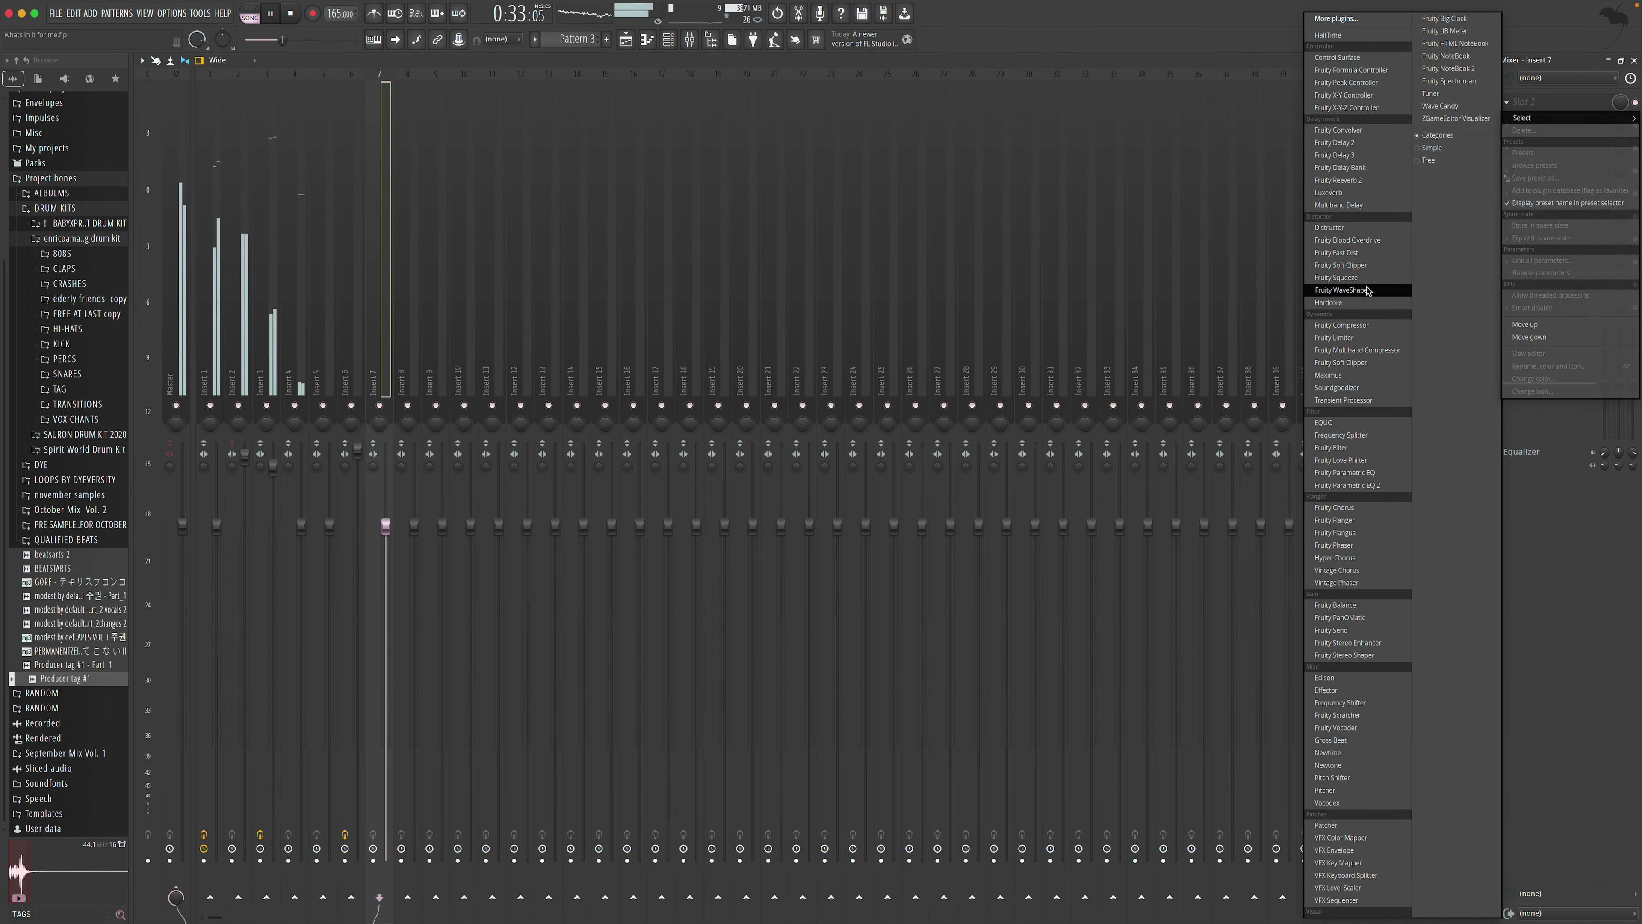
{"action": "left_click", "coordinate": [1335, 155]}
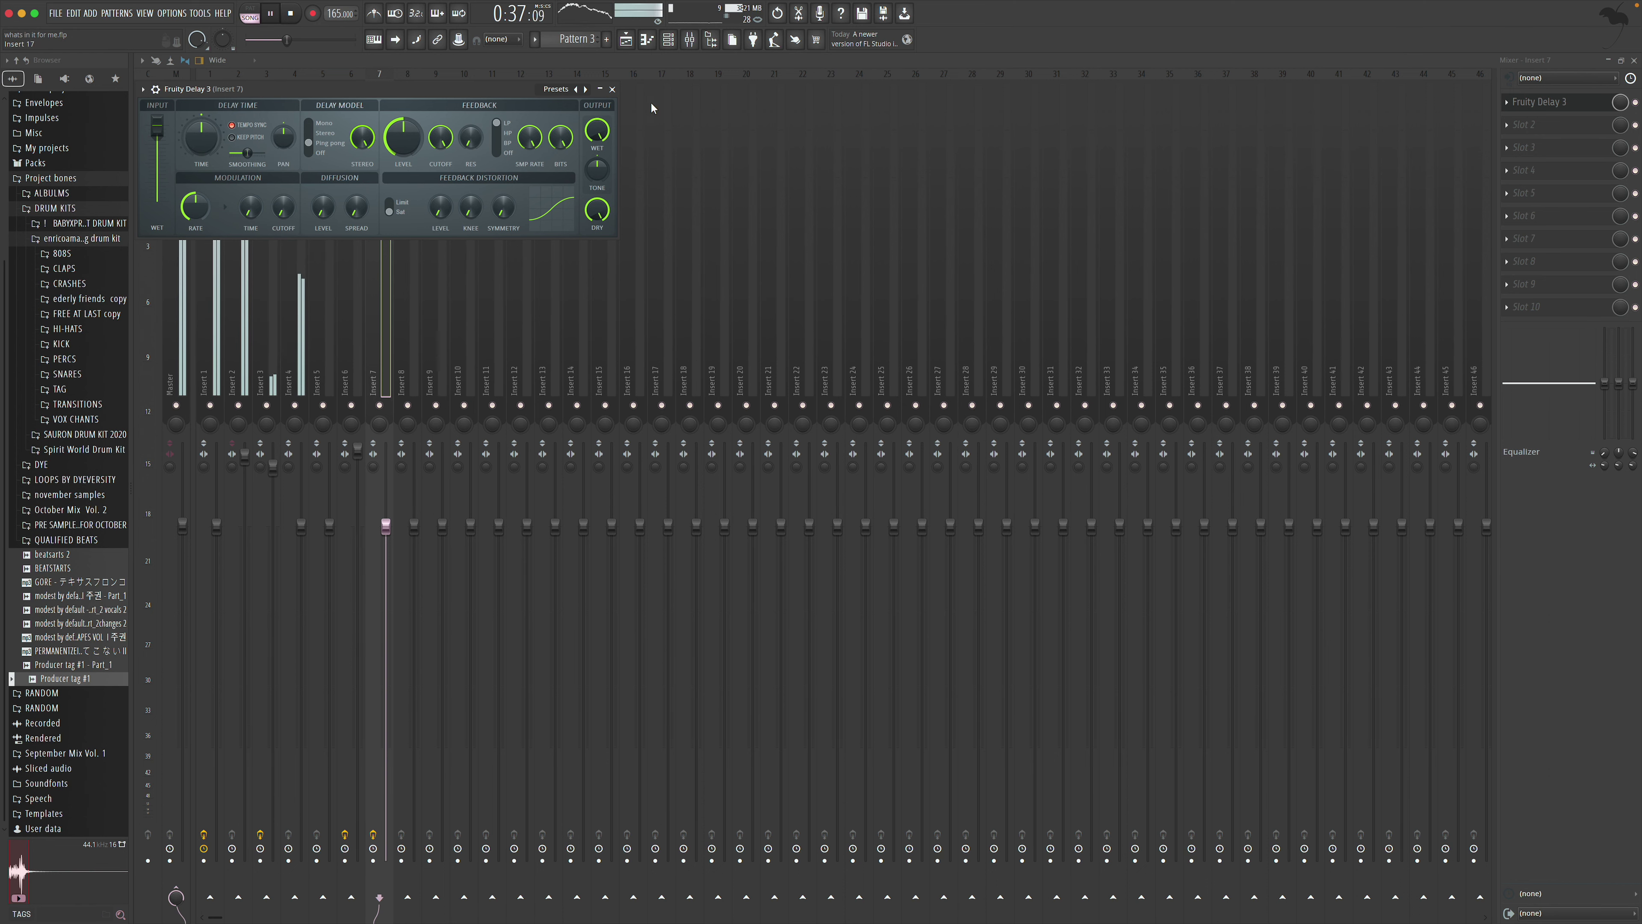
{"action": "left_click", "coordinate": [1539, 101]}
{"action": "left_click", "coordinate": [1526, 124]}
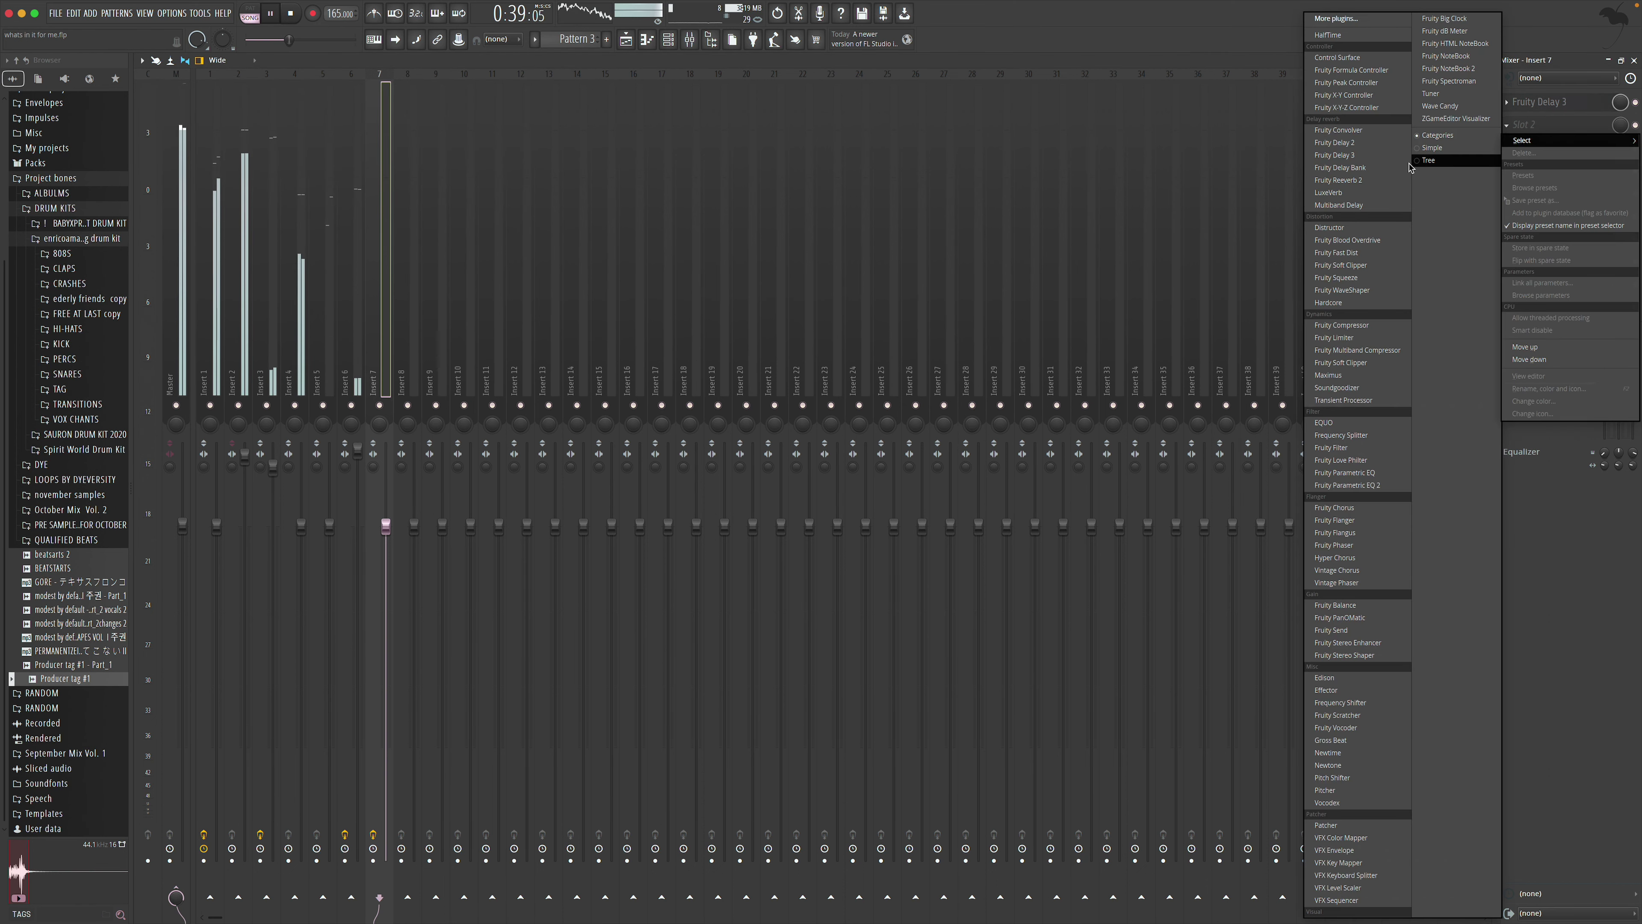
{"action": "left_click", "coordinate": [1338, 181]}
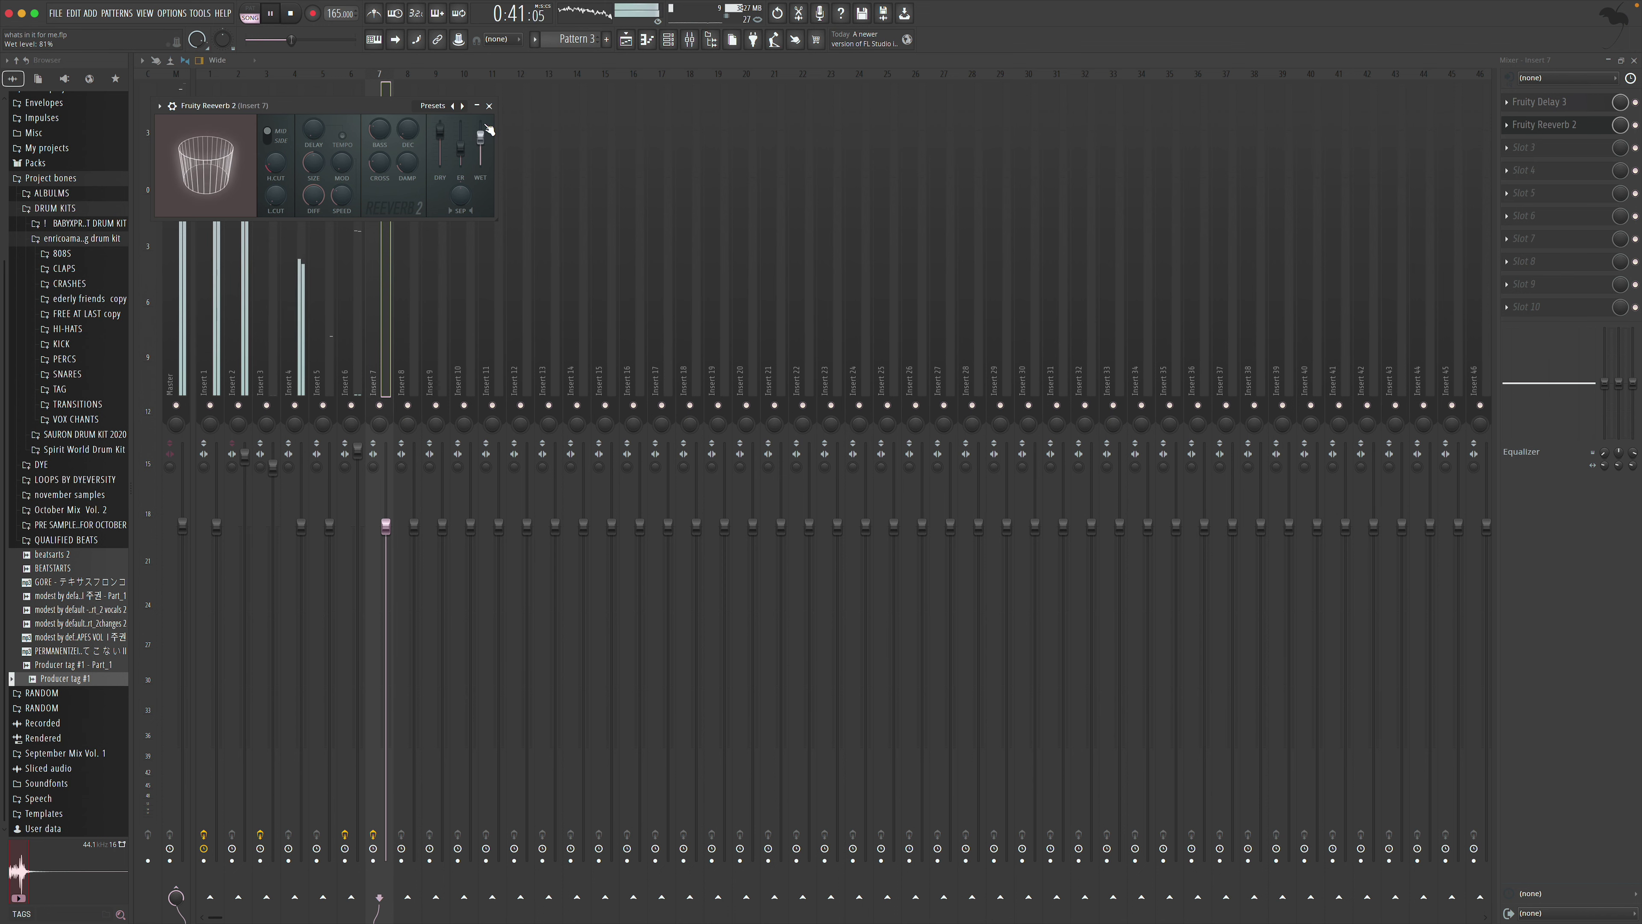
{"action": "left_click", "coordinate": [489, 105]}
{"action": "left_click", "coordinate": [1633, 61]}
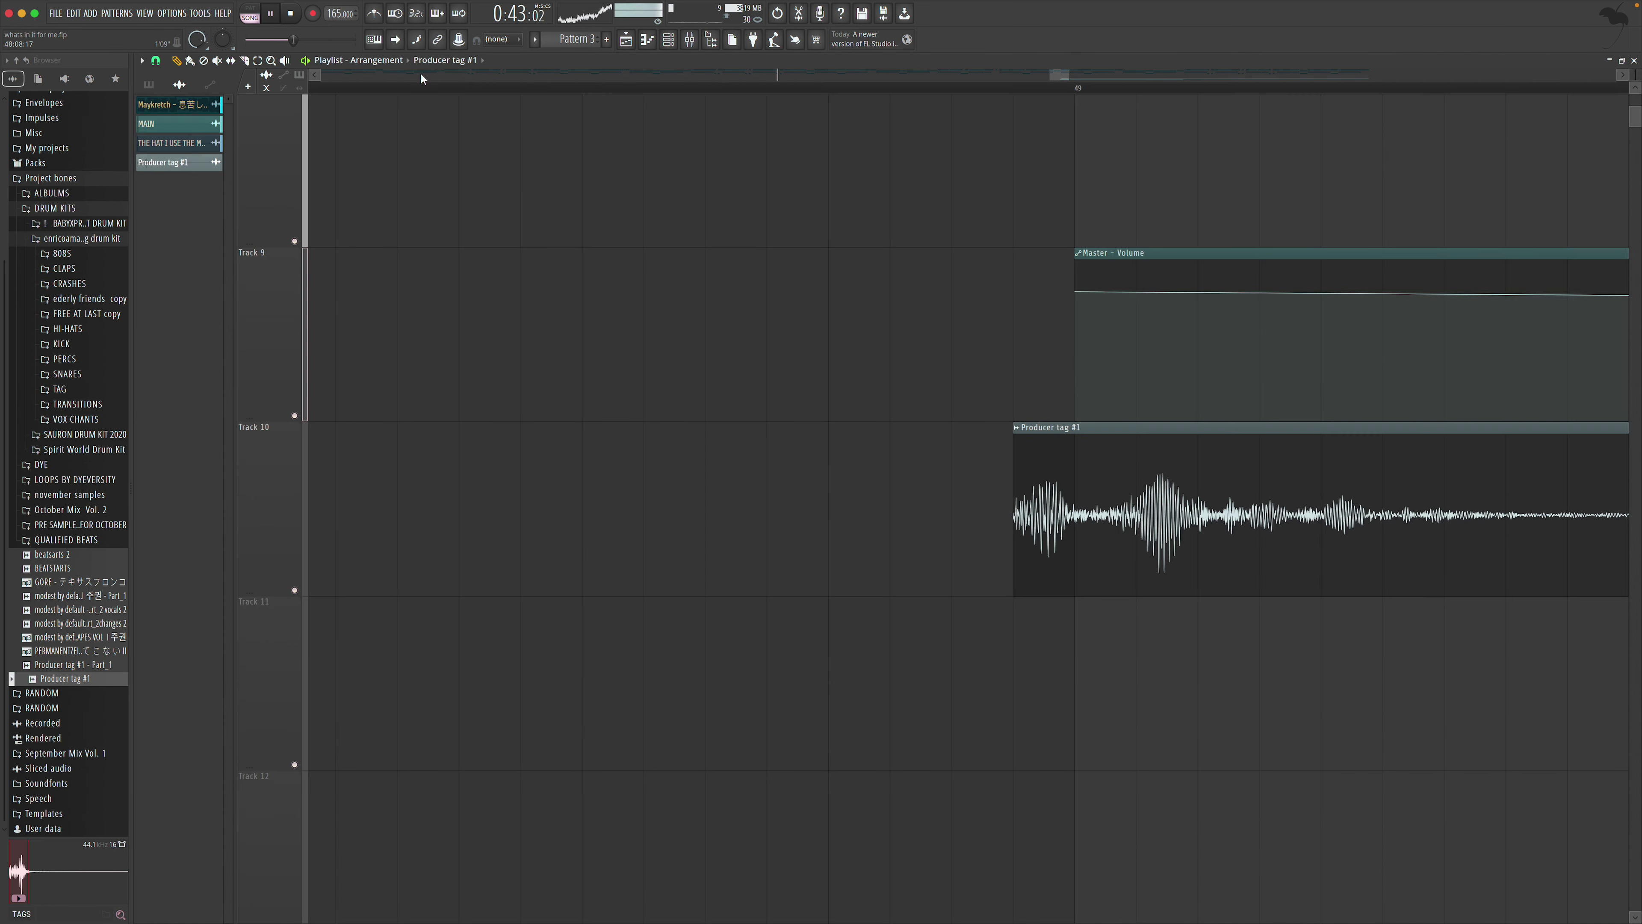
Raise mixer insert 7's volume to about 3.9 dB and add Fruity parametric EQ 2 with a low-cut preset
{"action": "right_click", "coordinate": [770, 288], "text": "ctrl"}
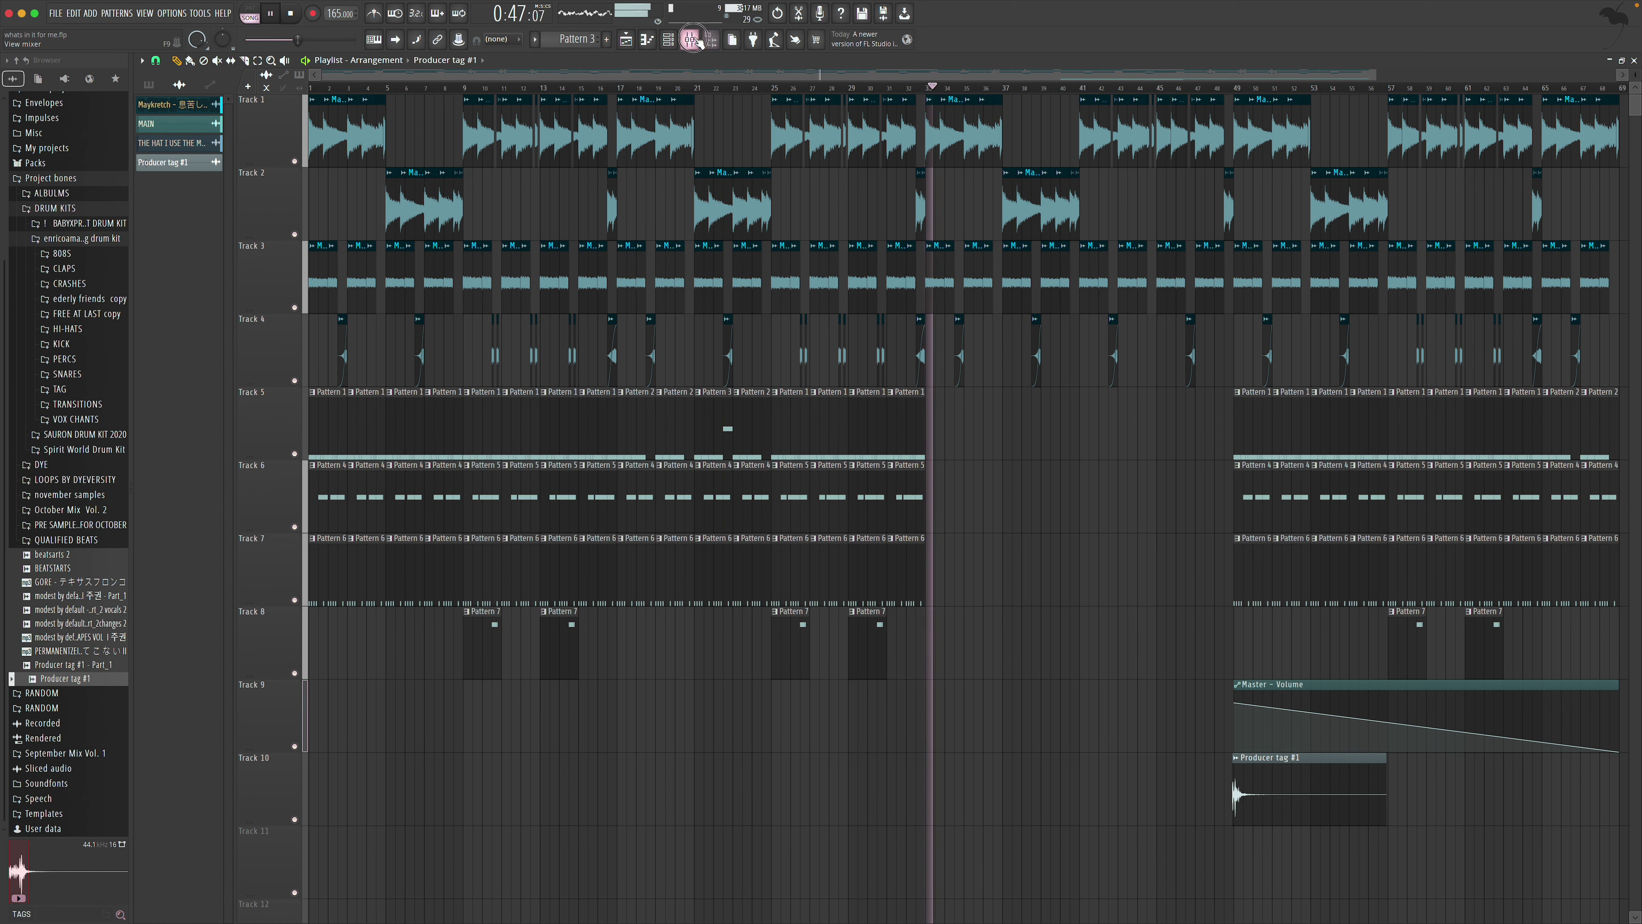
{"action": "key", "text": "F9"}
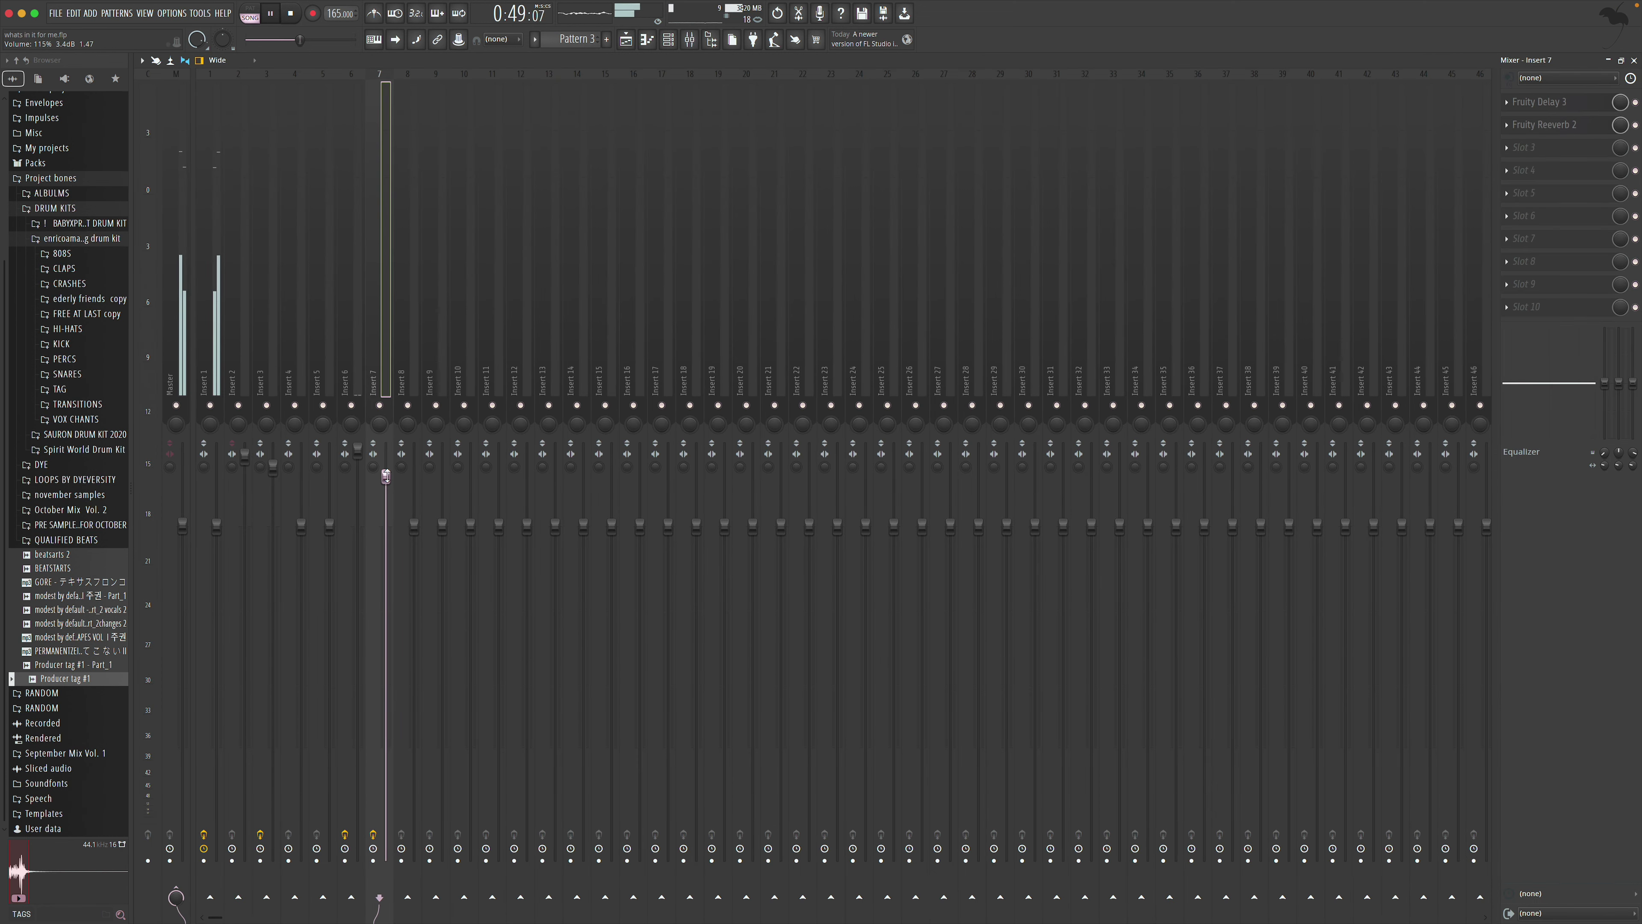
{"action": "left_click", "coordinate": [1538, 156]}
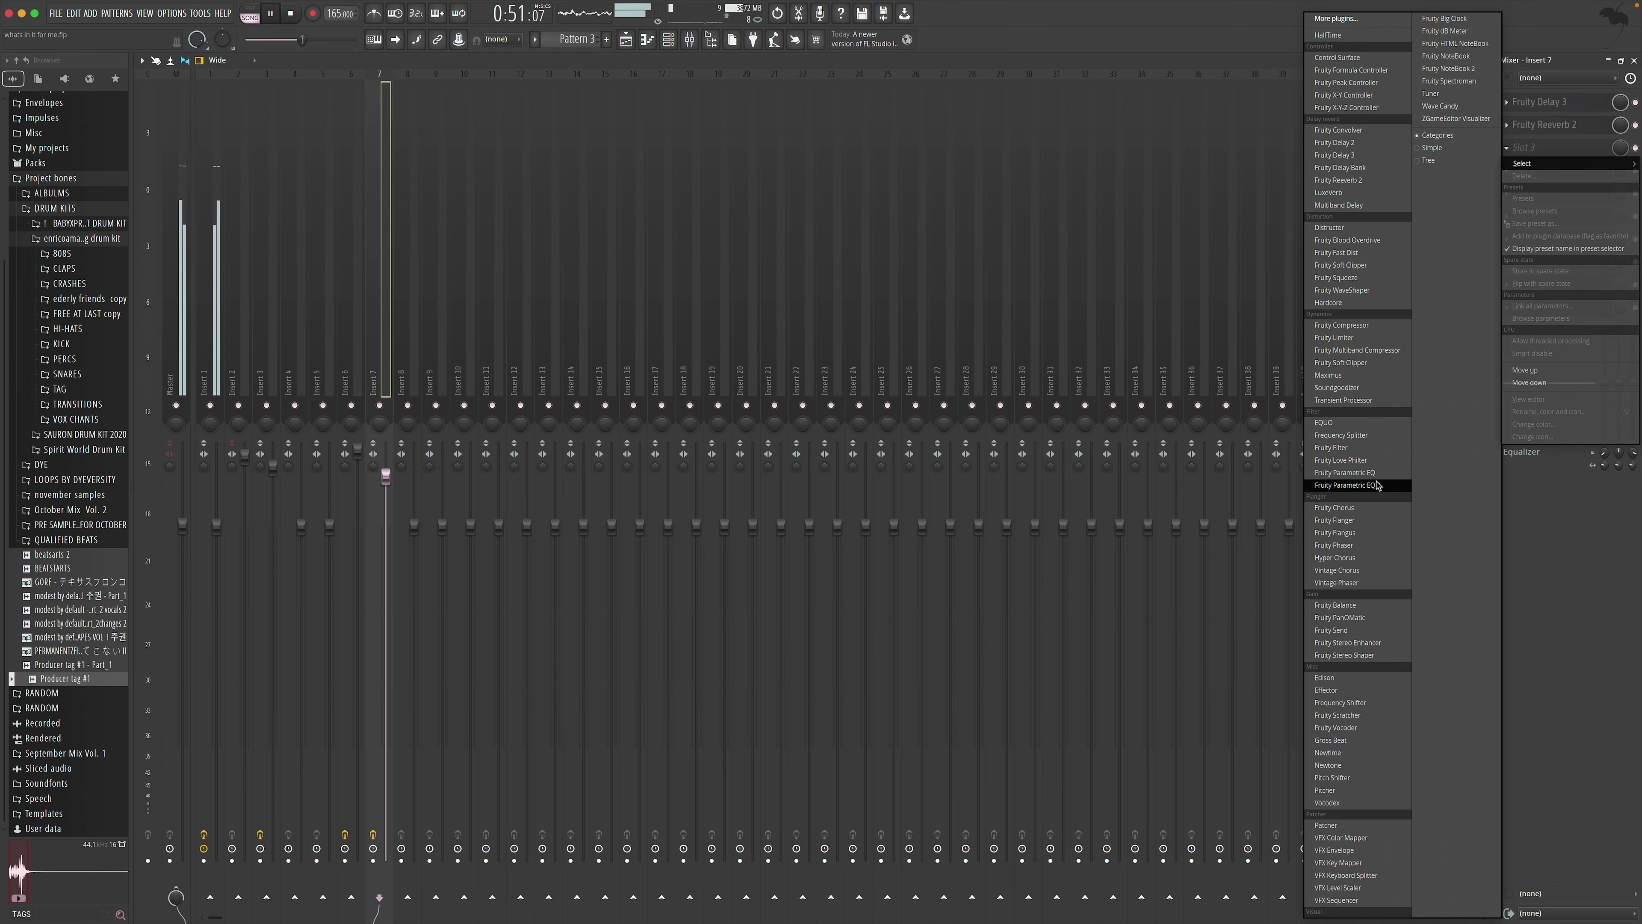
{"action": "left_click", "coordinate": [1358, 480]}
{"action": "left_click", "coordinate": [552, 122]}
{"action": "left_click", "coordinate": [567, 137]}
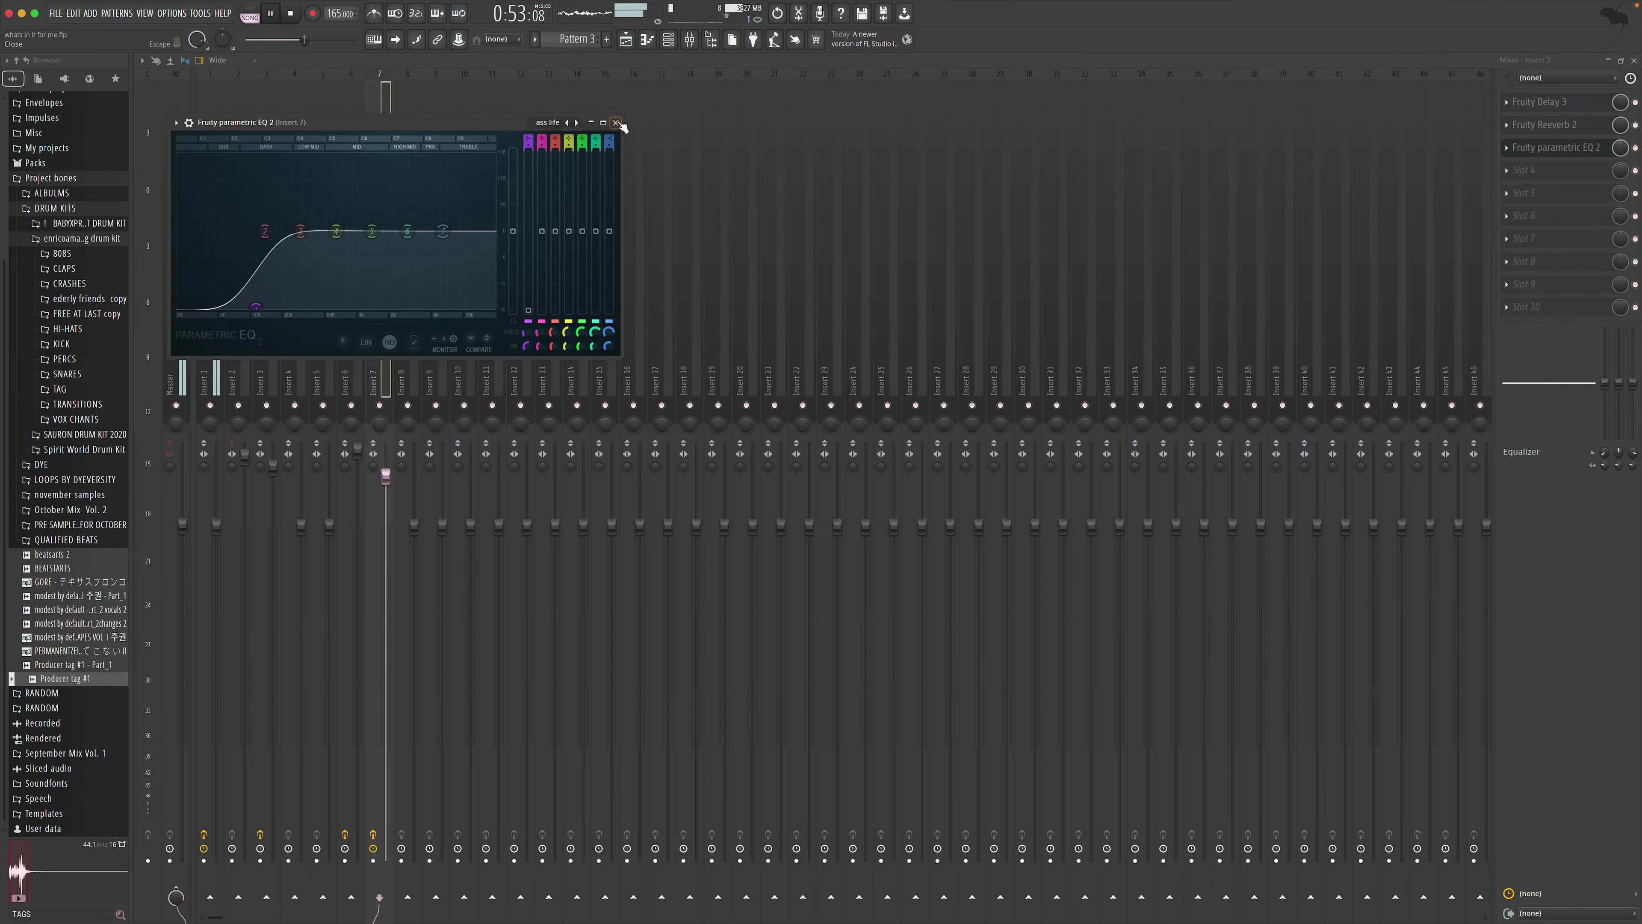
{"action": "left_click", "coordinate": [615, 123]}
{"action": "left_click", "coordinate": [1635, 60]}
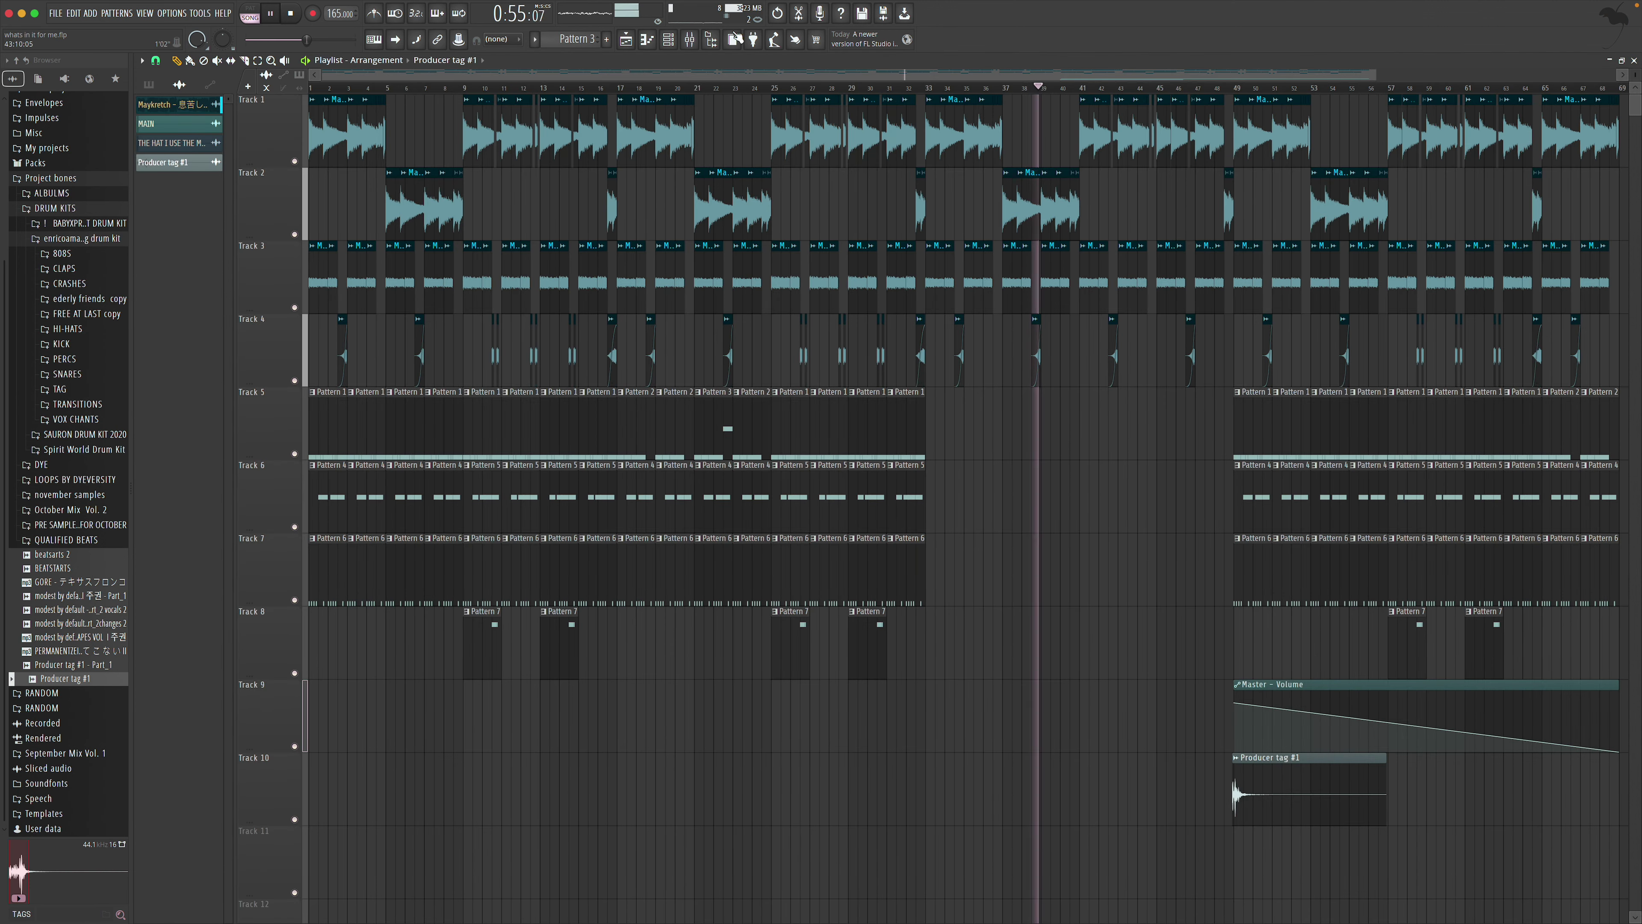
{"action": "key", "text": "F9"}
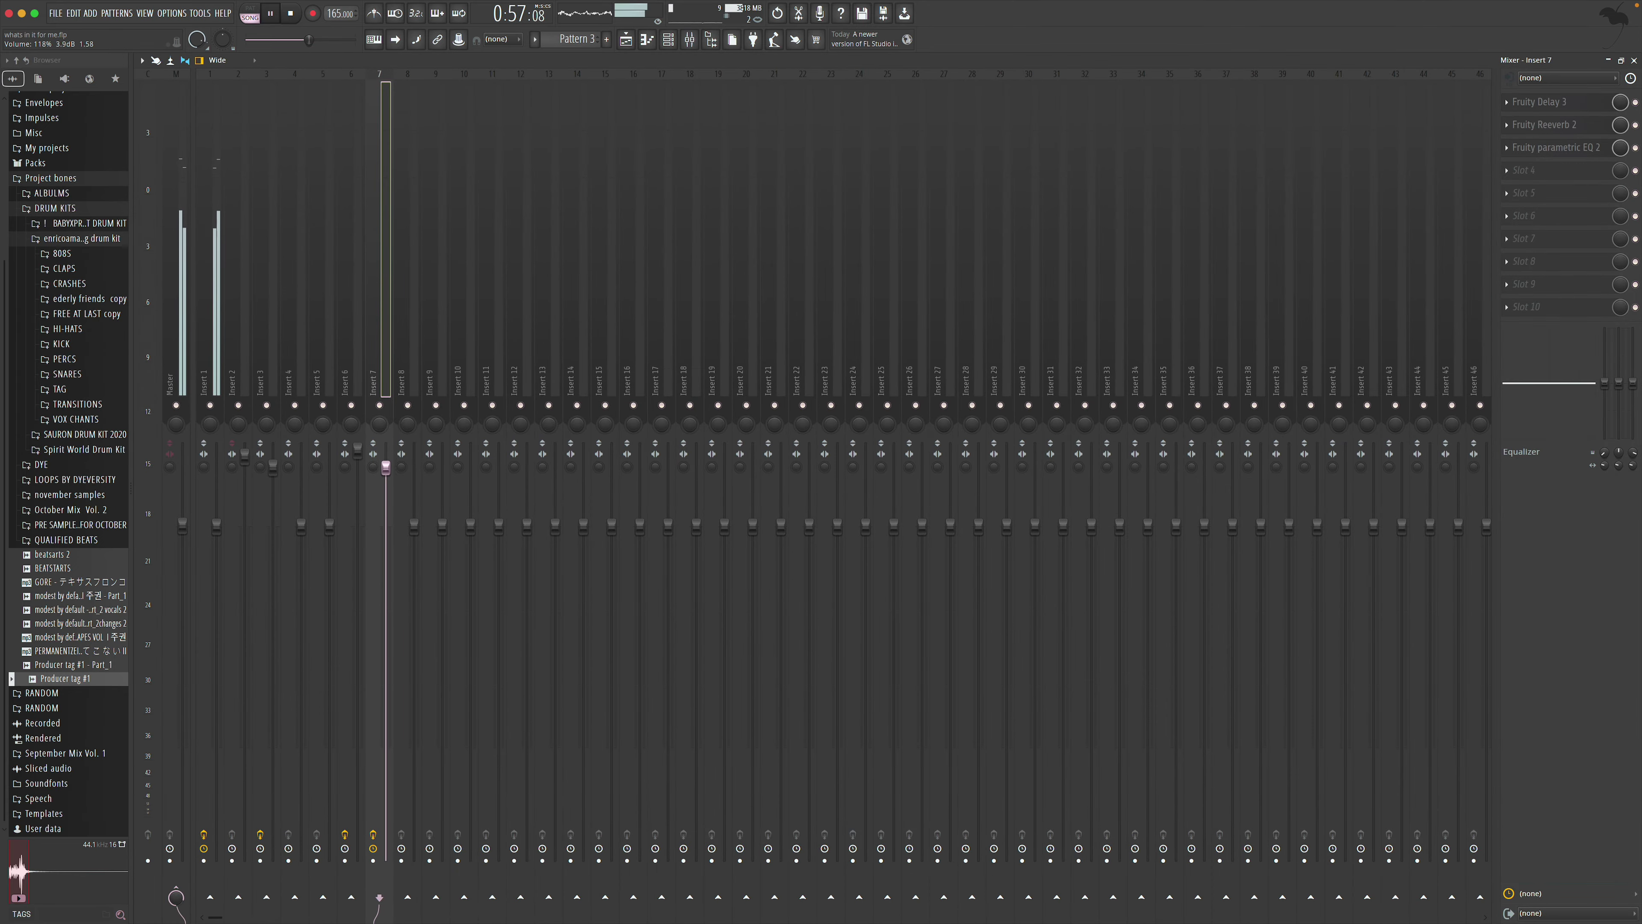
{"action": "left_click", "coordinate": [1634, 60]}
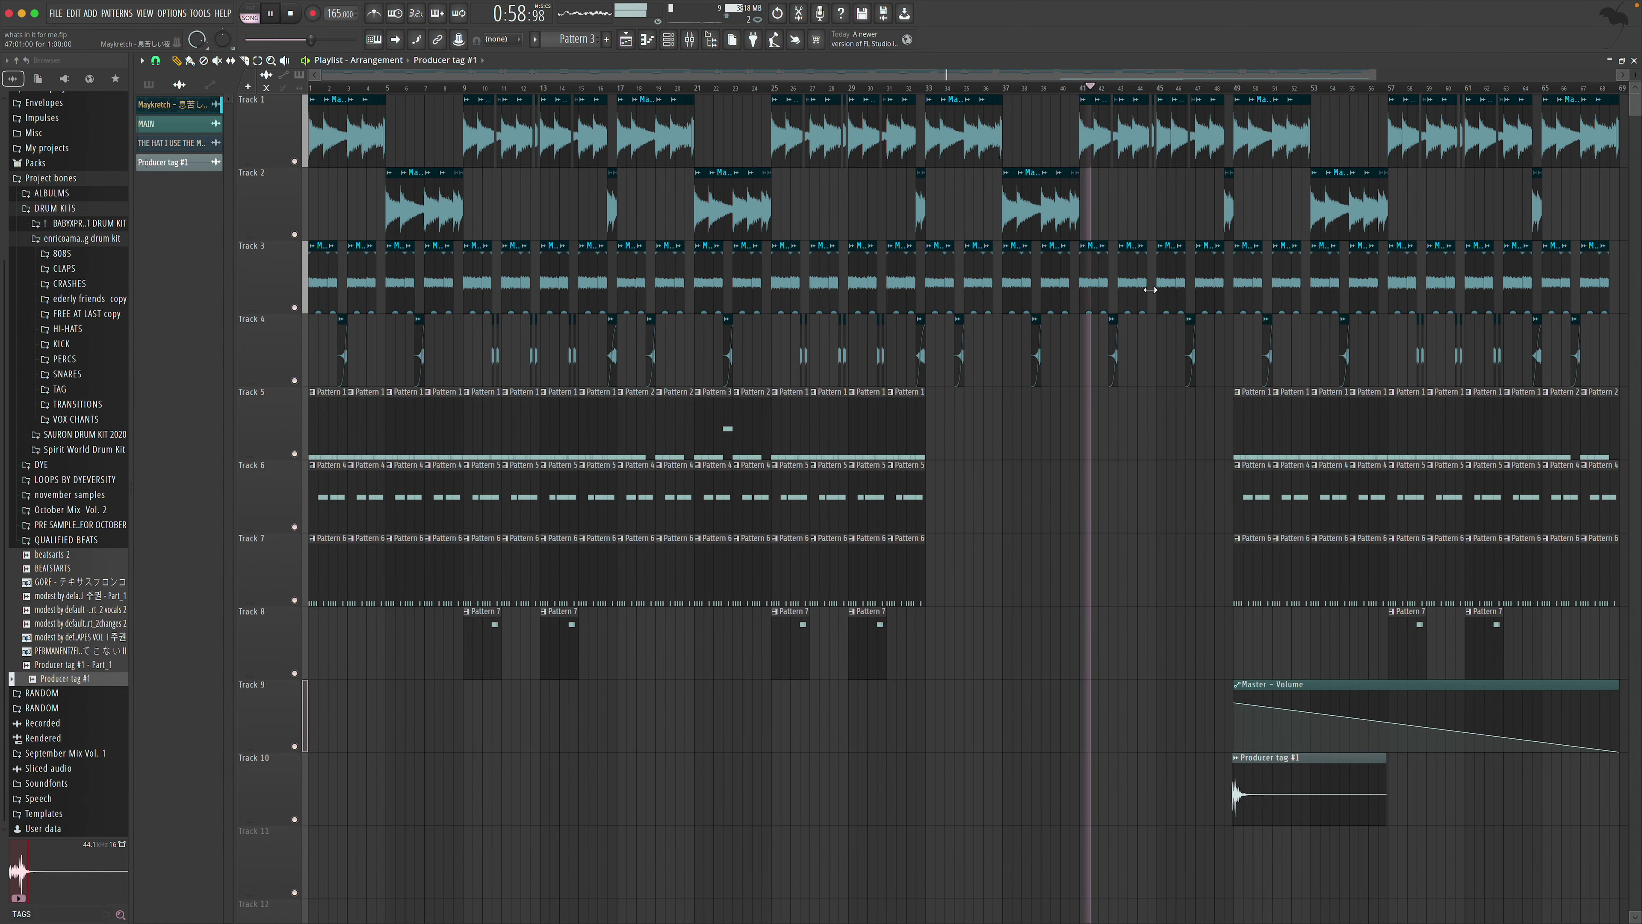
Shift the Producer tag #1 clip on Track 10 slightly earlier before bar 49, and replay that passage
{"action": "left_click_drag", "start_coordinate": [631, 76], "coordinate": [895, 76]}
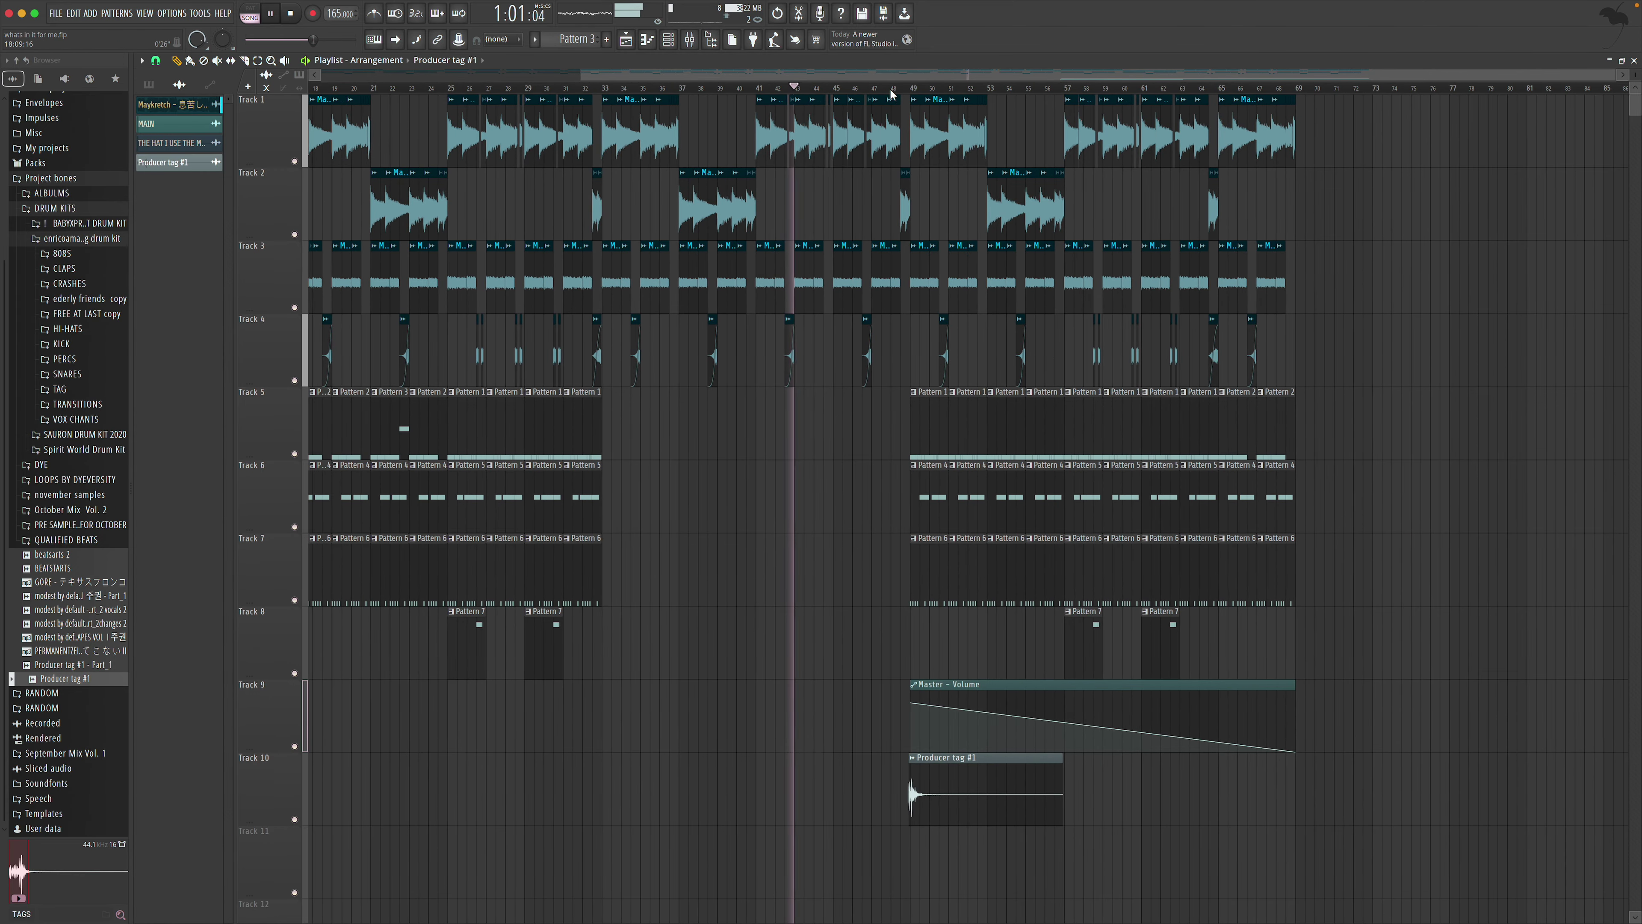
{"action": "left_click", "coordinate": [155, 60]}
{"action": "left_click", "coordinate": [187, 96]}
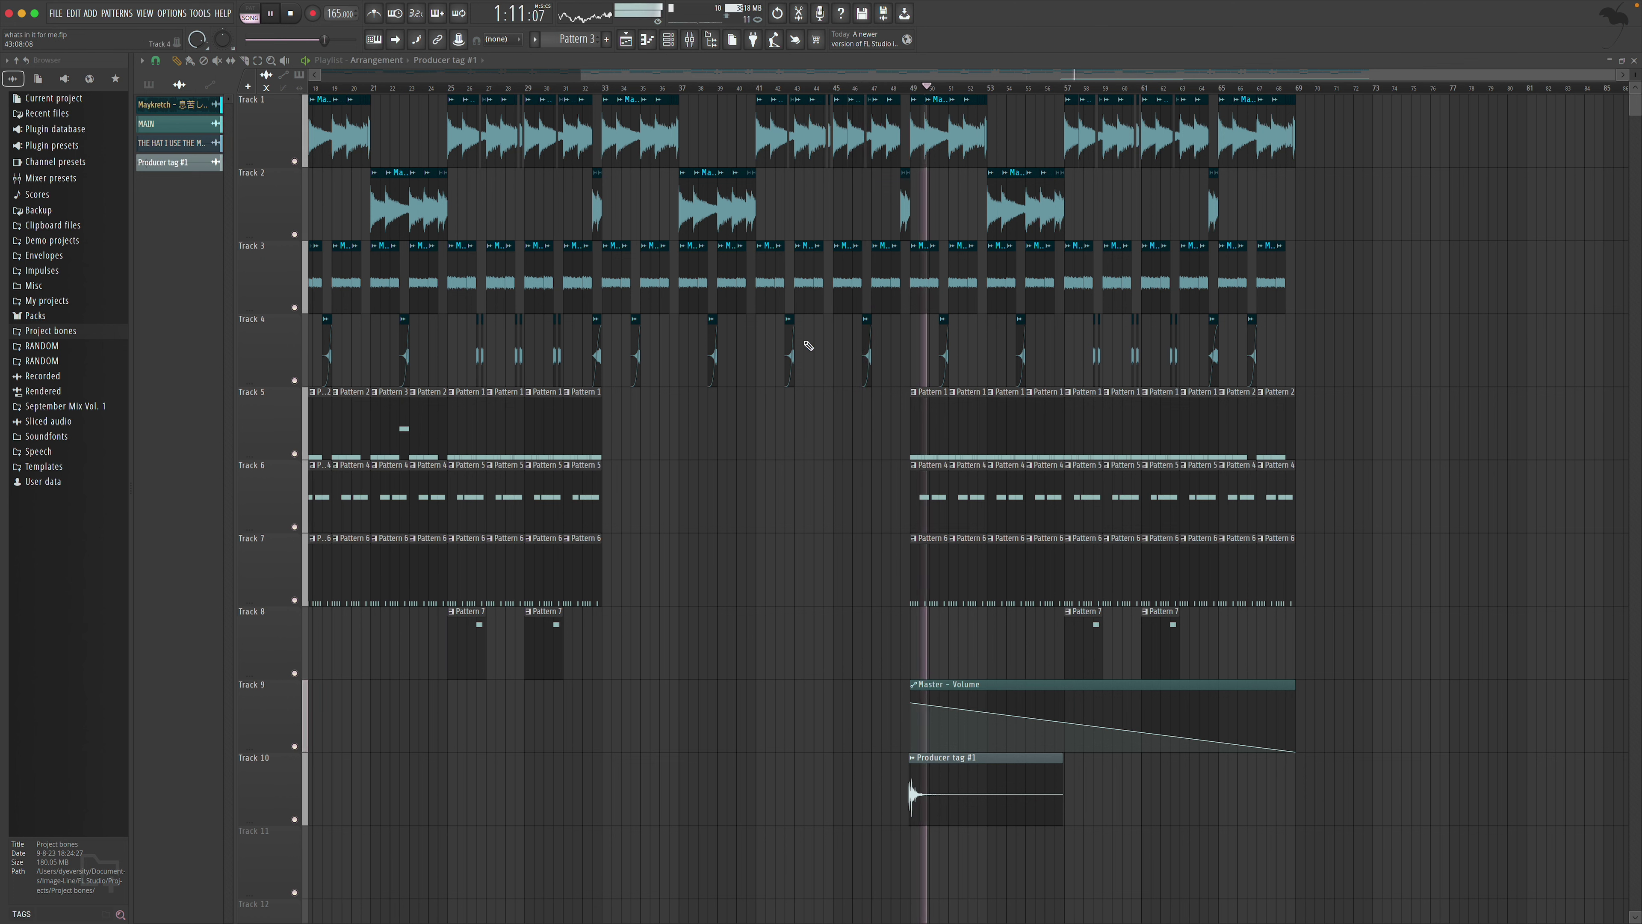
{"action": "left_click_drag", "start_coordinate": [872, 752], "coordinate": [944, 827]}
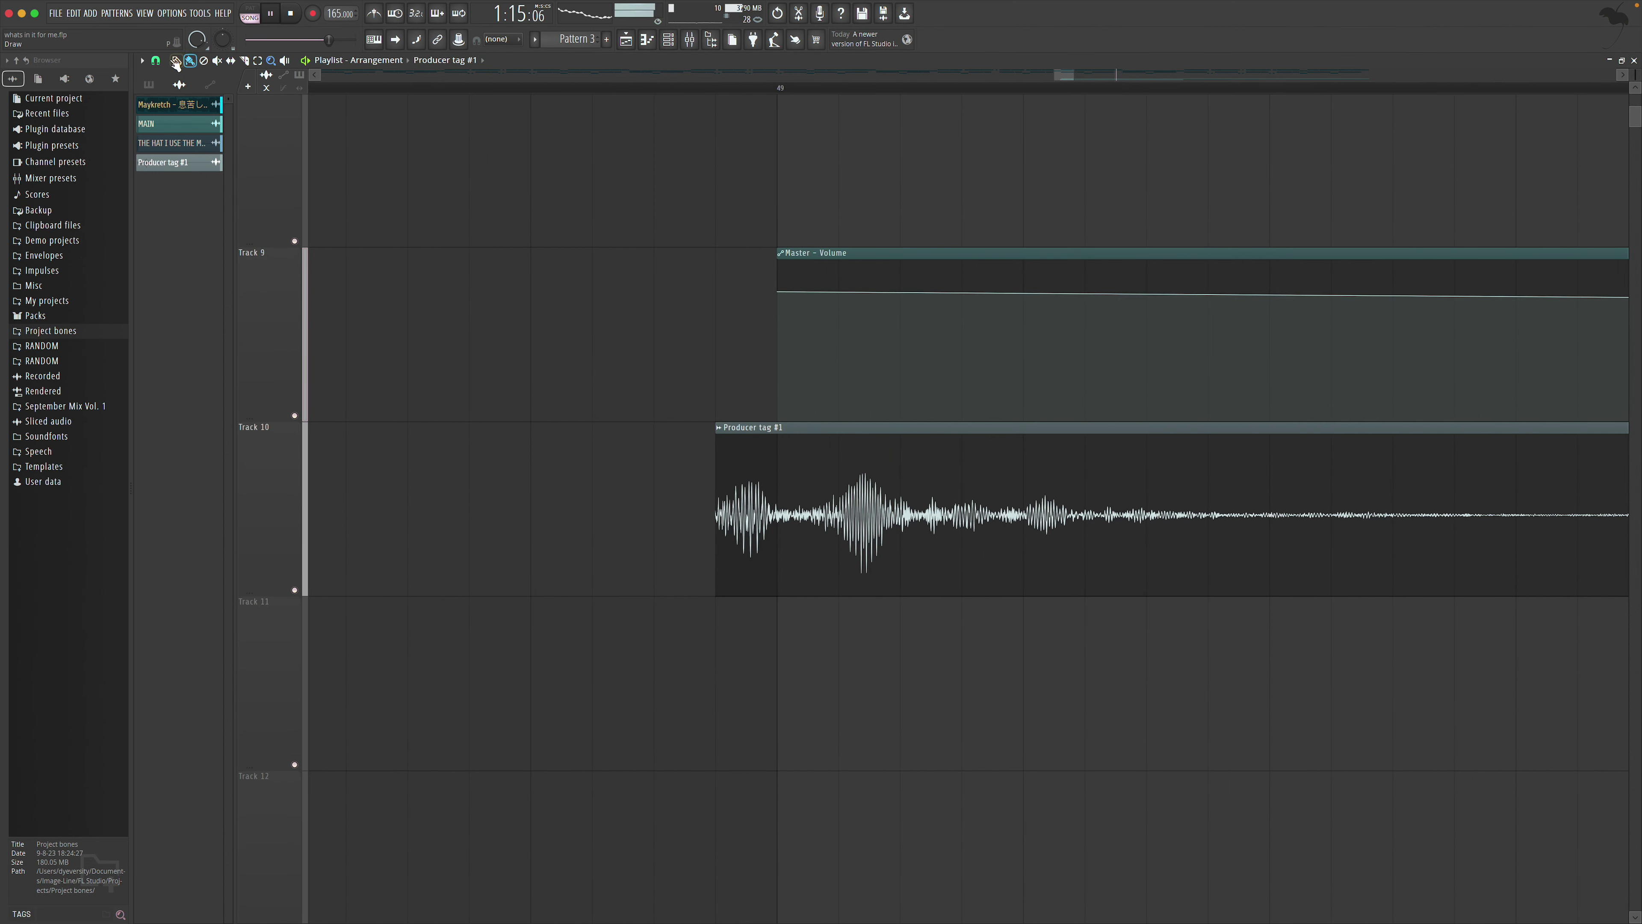
{"action": "left_click", "coordinate": [155, 60]}
{"action": "left_click", "coordinate": [175, 123]}
{"action": "left_click_drag", "start_coordinate": [1107, 482], "coordinate": [1060, 488]}
{"action": "key", "text": "space"}
{"action": "key", "text": "space"}
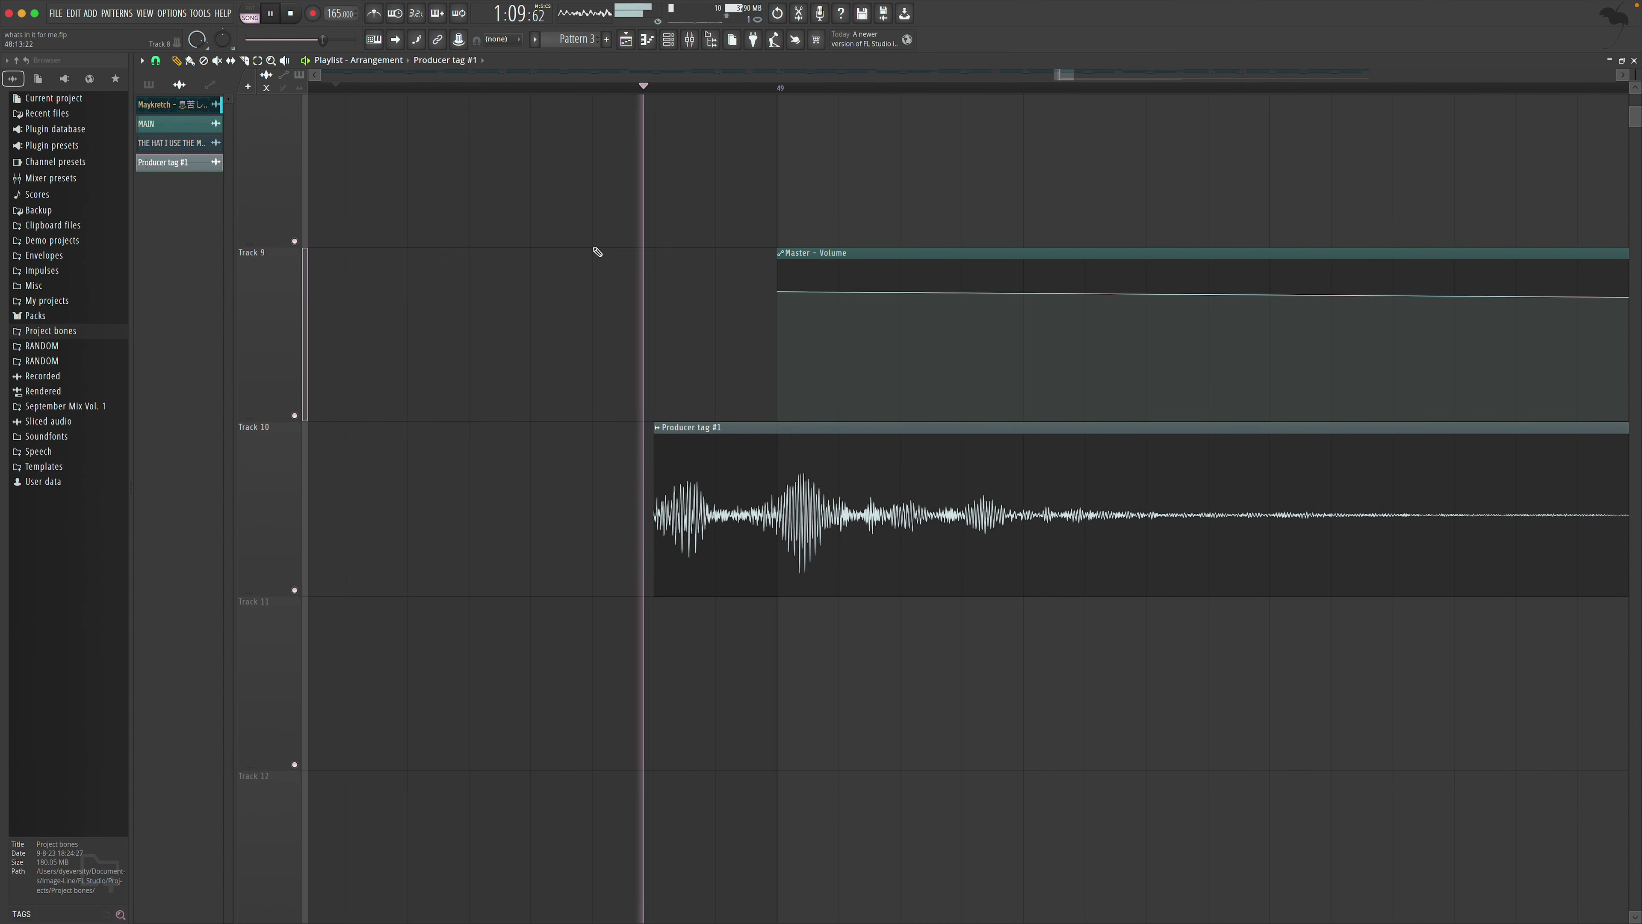
{"action": "left_click", "coordinate": [258, 60]}
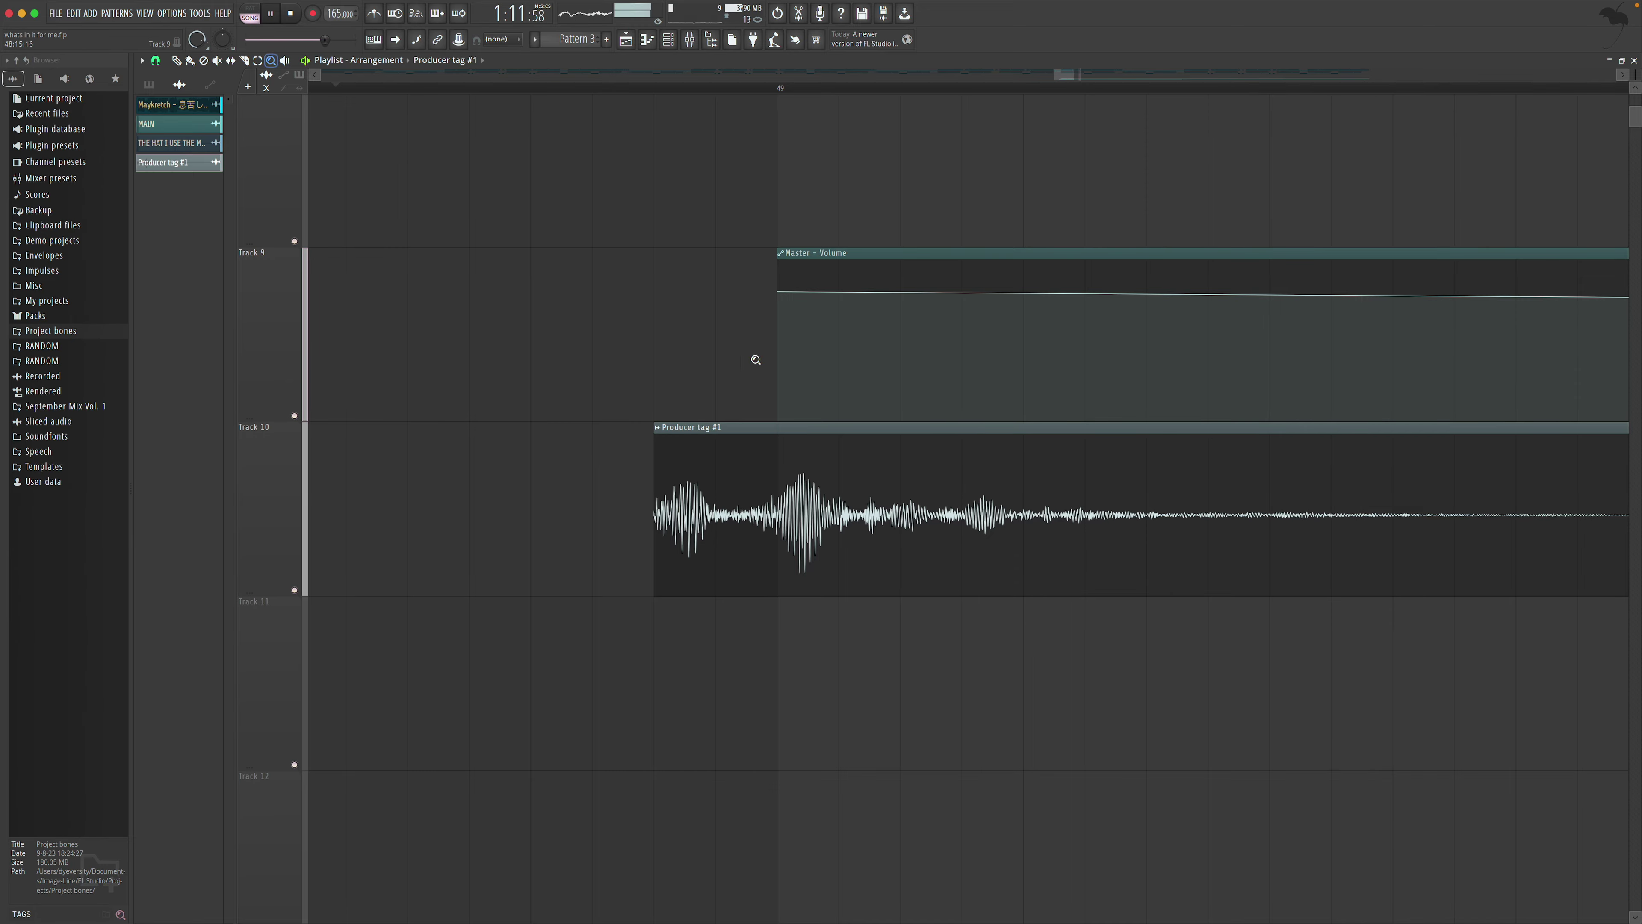
{"action": "right_click", "coordinate": [756, 360]}
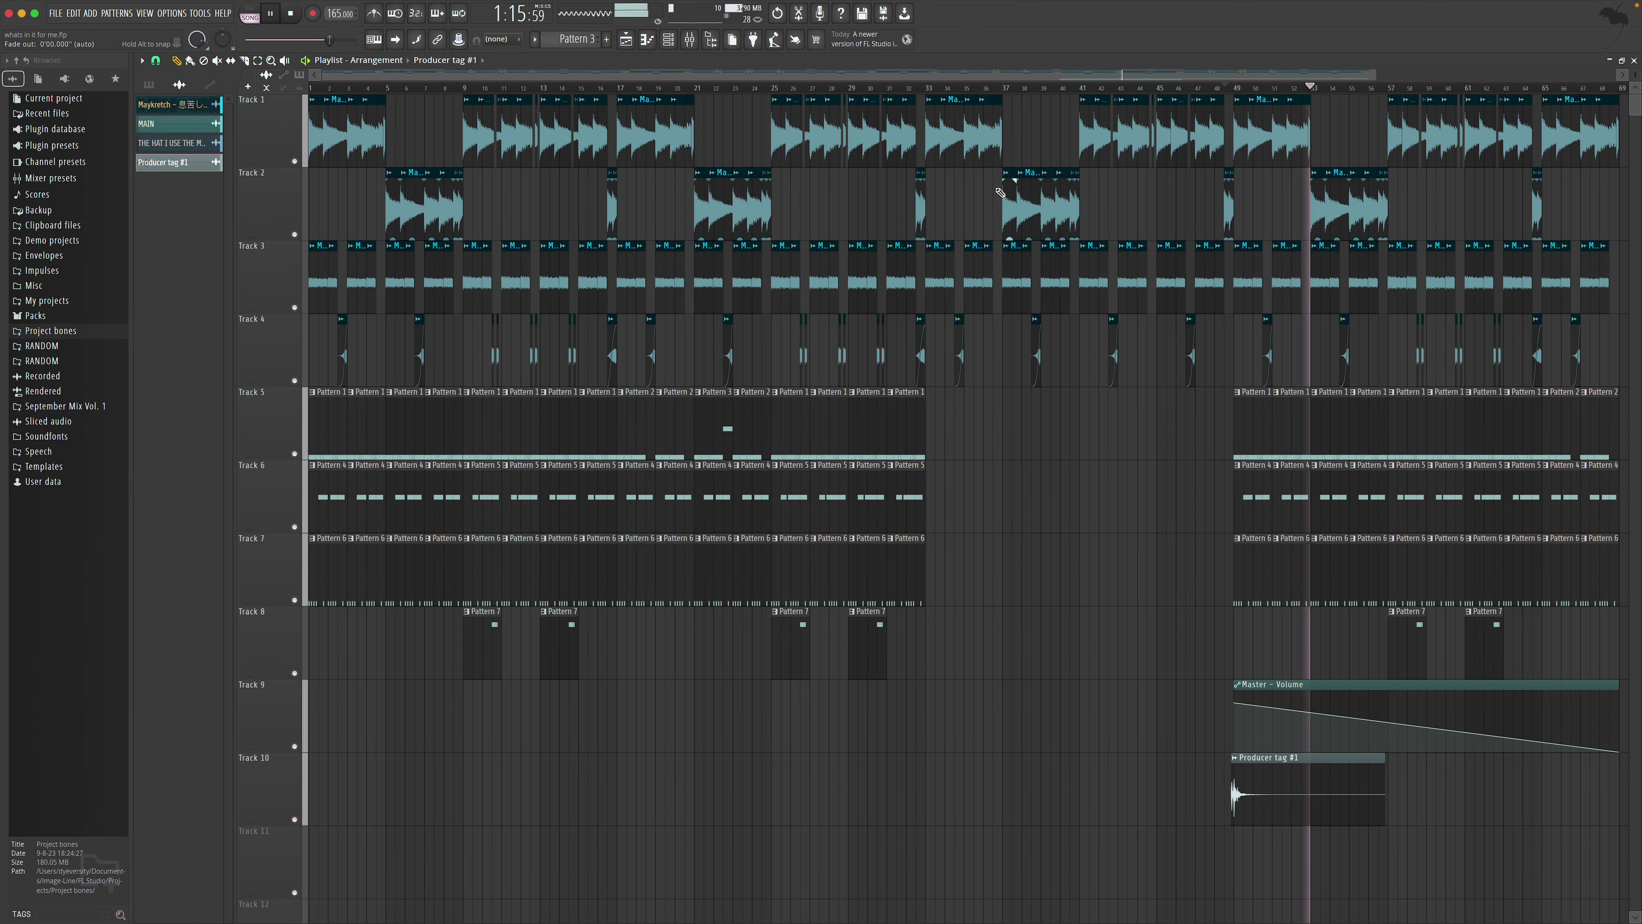
Export the beat as a WAV file named "whats in it for me" to the November Vol. 3 folder on the Desktop
{"action": "key", "text": "super+r"}
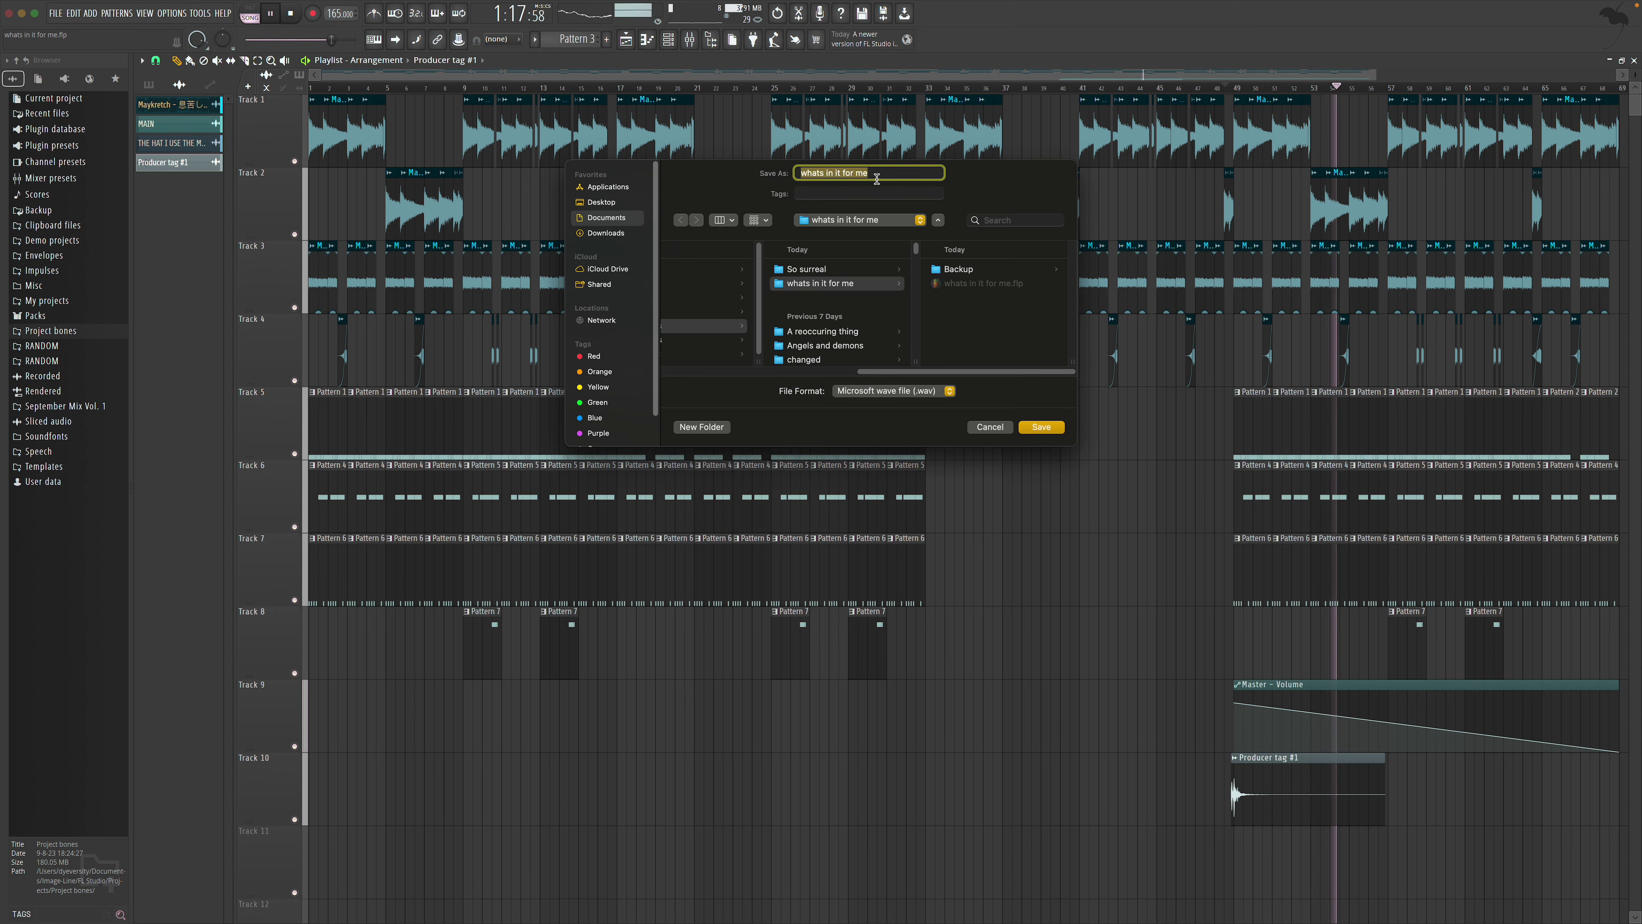
{"action": "left_click", "coordinate": [601, 202]}
{"action": "scroll", "coordinate": [728, 318], "scroll_direction": "down", "scroll_amount": 3}
{"action": "left_click", "coordinate": [757, 313]}
{"action": "scroll", "coordinate": [770, 330], "scroll_direction": "up", "scroll_amount": 3}
{"action": "left_click", "coordinate": [750, 281]}
{"action": "scroll", "coordinate": [744, 301], "scroll_direction": "down", "scroll_amount": 4}
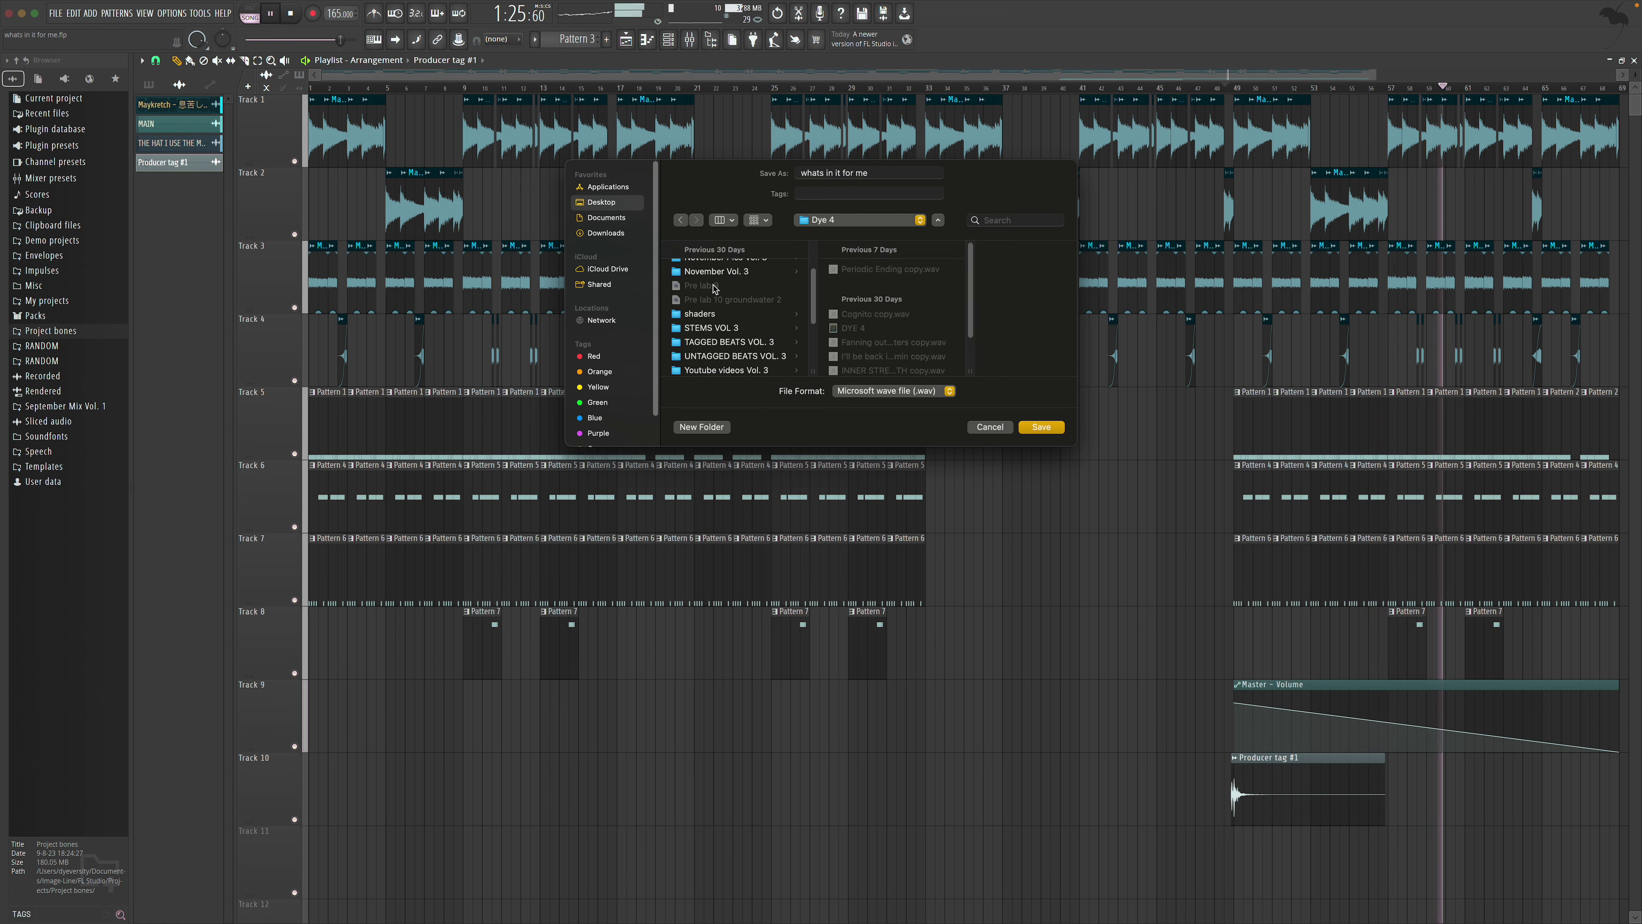
{"action": "scroll", "coordinate": [714, 289], "scroll_direction": "up", "scroll_amount": 1}
{"action": "left_click", "coordinate": [718, 289]}
{"action": "scroll", "coordinate": [873, 292], "scroll_direction": "down", "scroll_amount": 3}
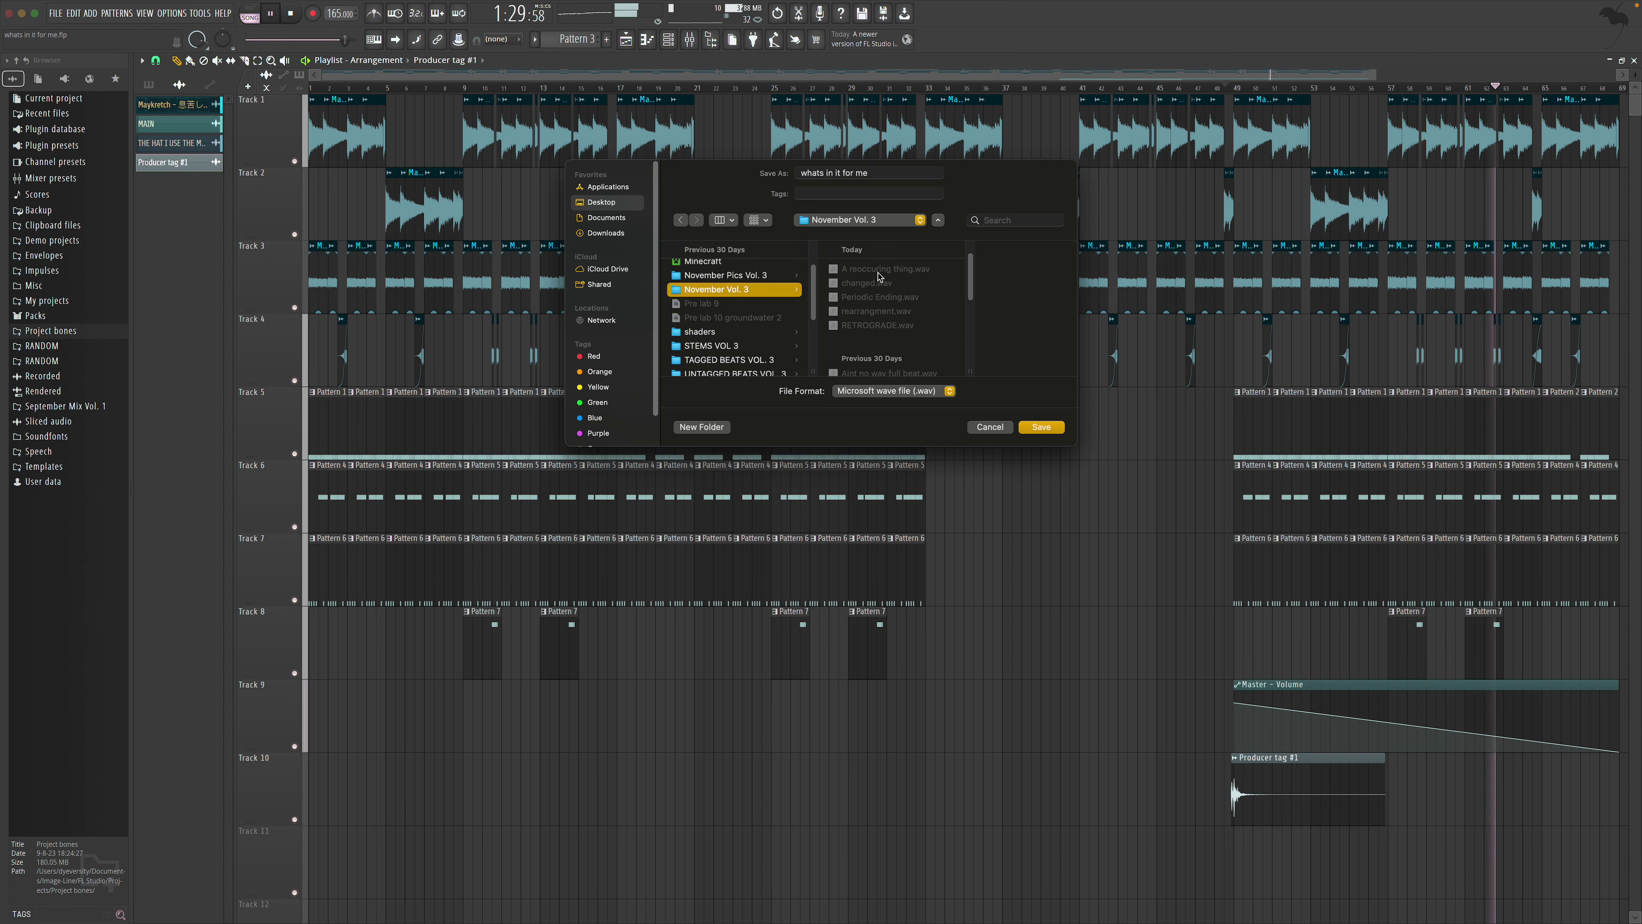
{"action": "scroll", "coordinate": [879, 277], "scroll_direction": "down", "scroll_amount": 5}
{"action": "scroll", "coordinate": [877, 272], "scroll_direction": "up", "scroll_amount": 10}
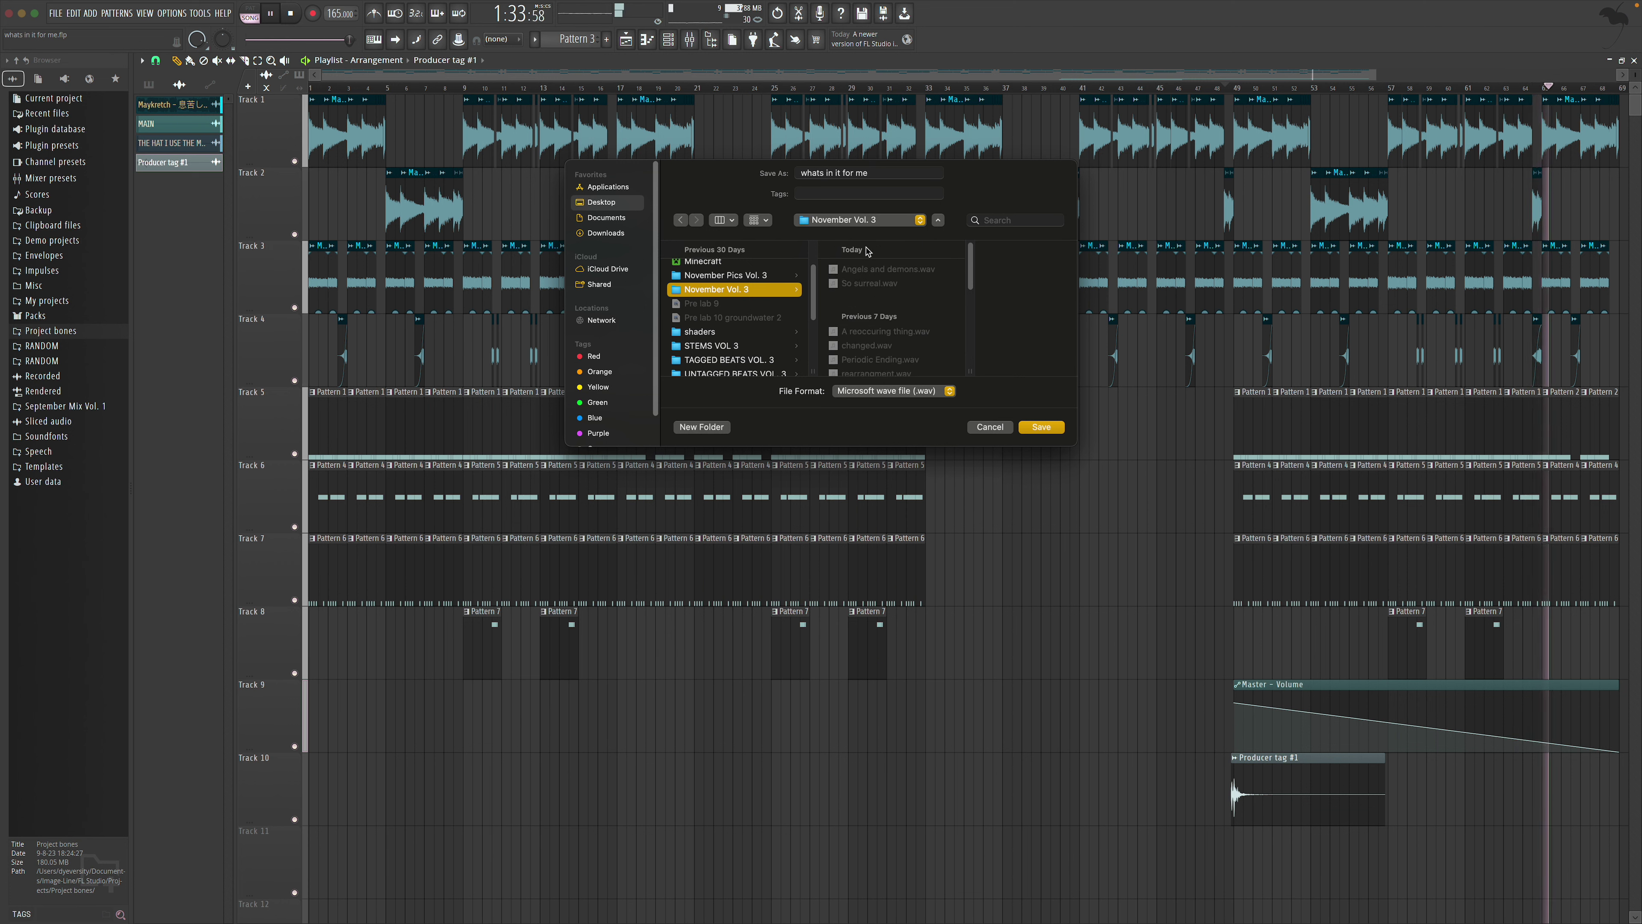
{"action": "left_click", "coordinate": [879, 173]}
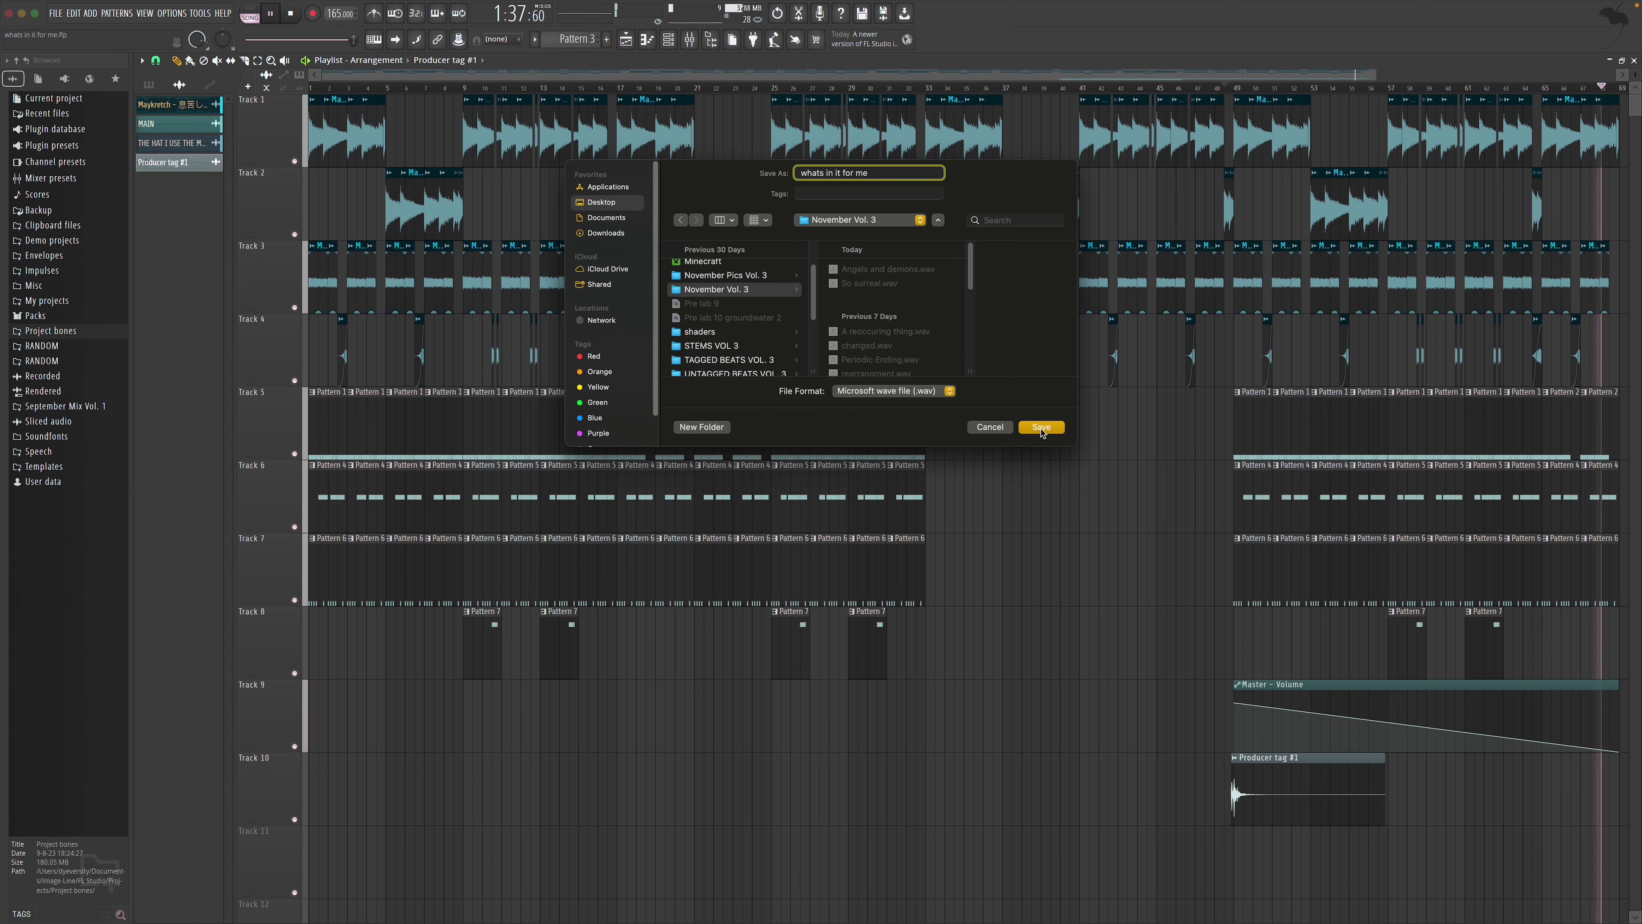
{"action": "left_click", "coordinate": [1041, 427]}
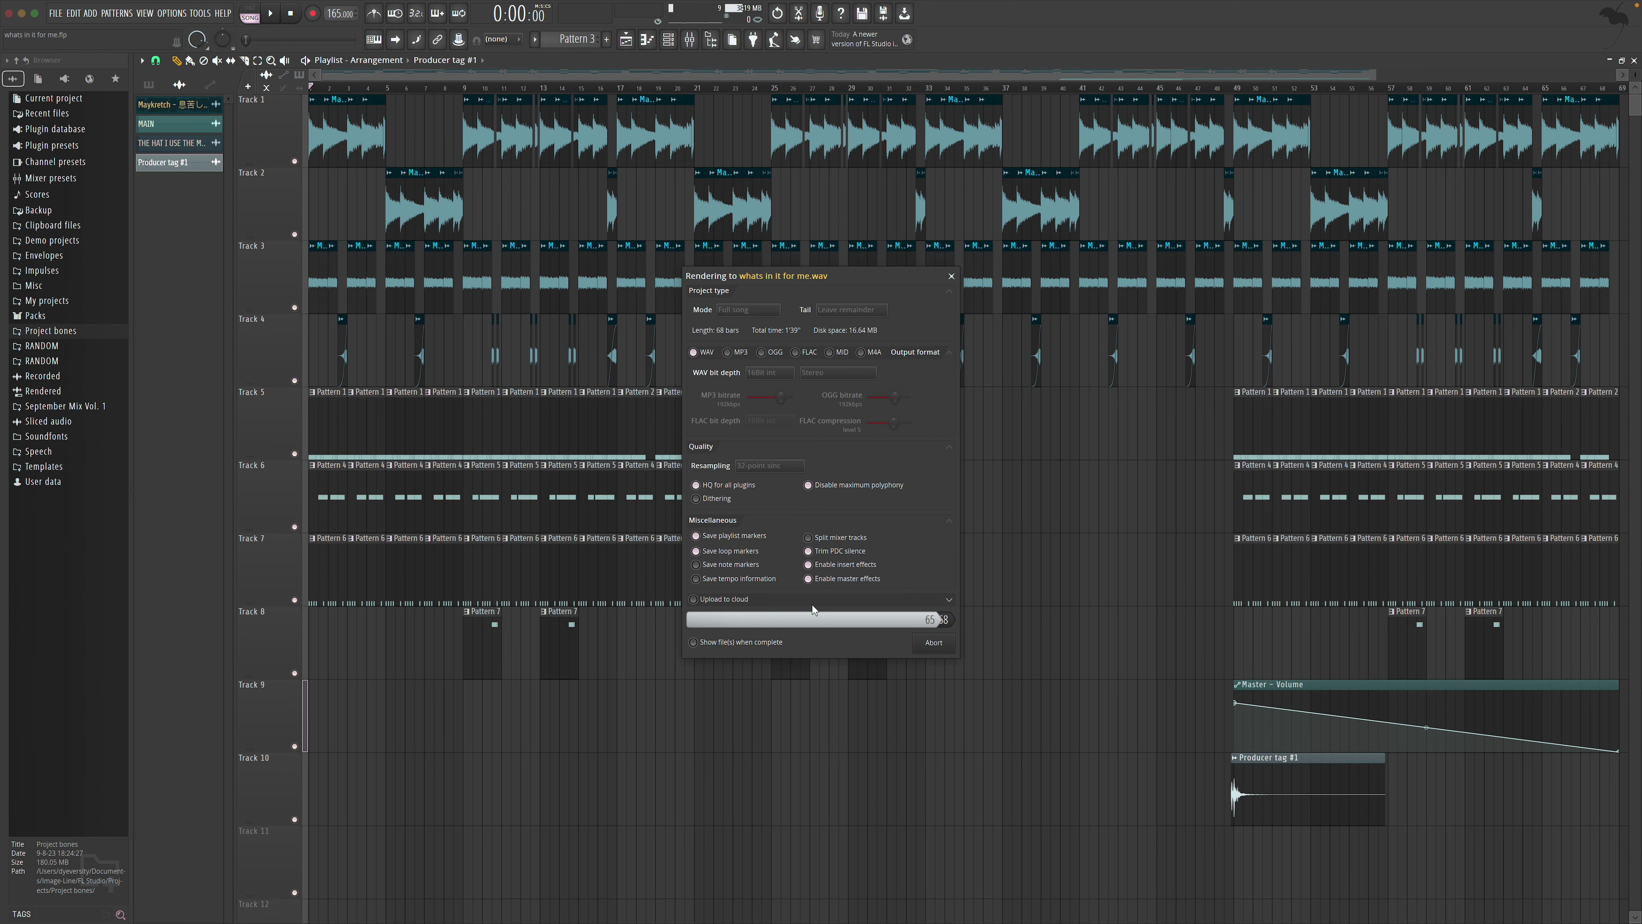
Create a new project from the Empty template, saving the changes to whats in it for me.flp
{"action": "left_click", "coordinate": [57, 14]}
{"action": "mouse_move", "coordinate": [81, 48]}
{"action": "left_click", "coordinate": [245, 130]}
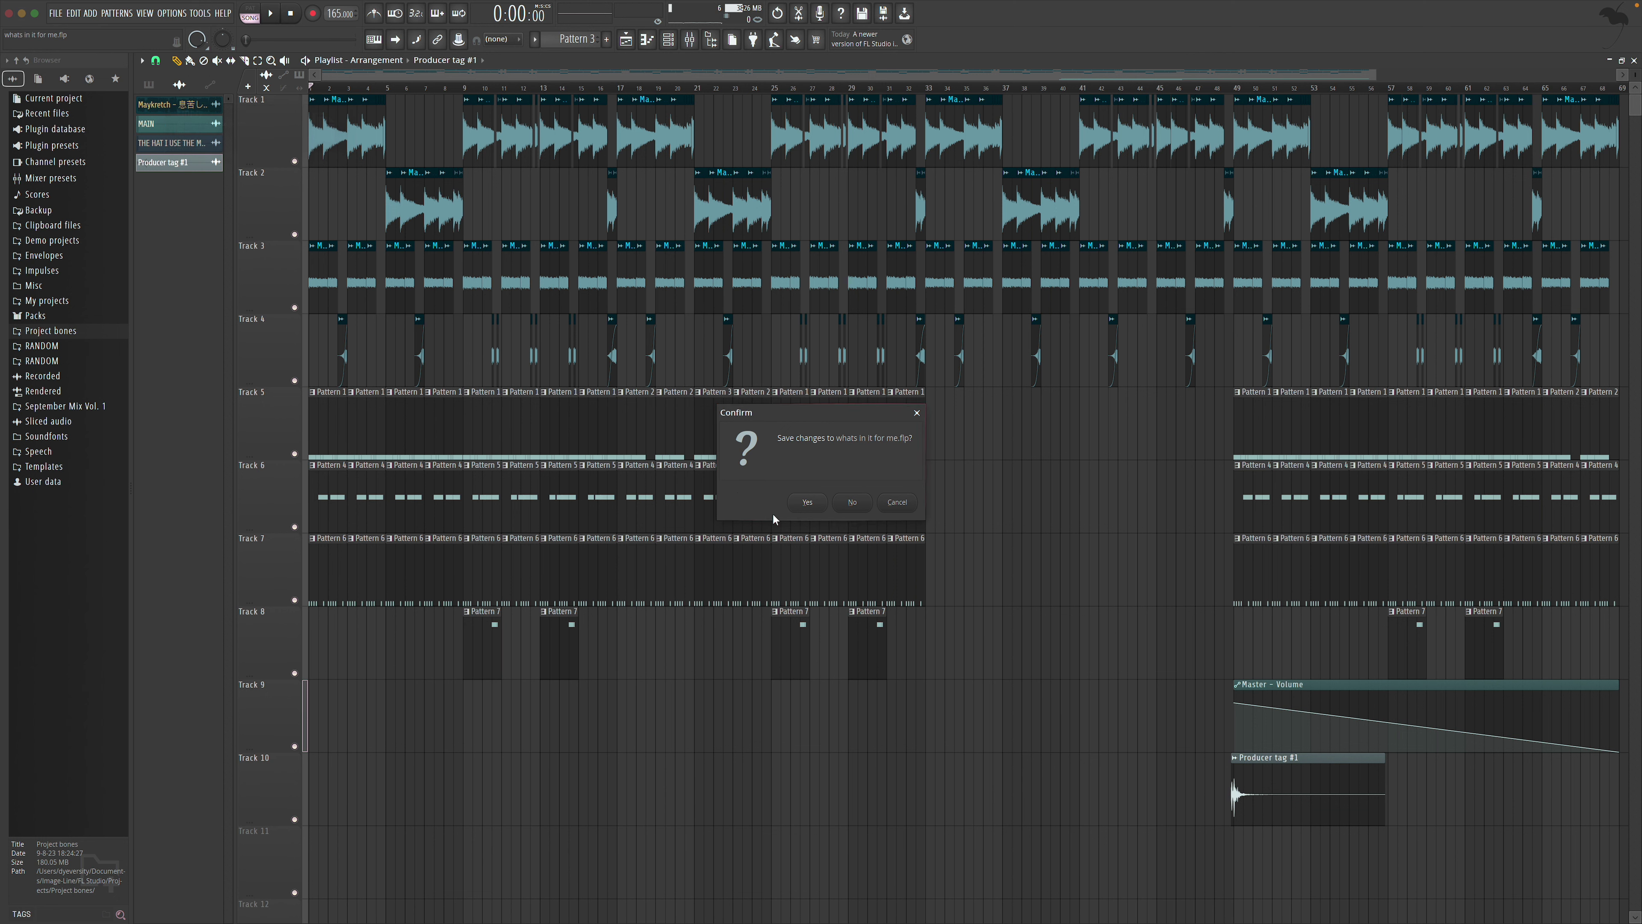
{"action": "left_click", "coordinate": [805, 504]}
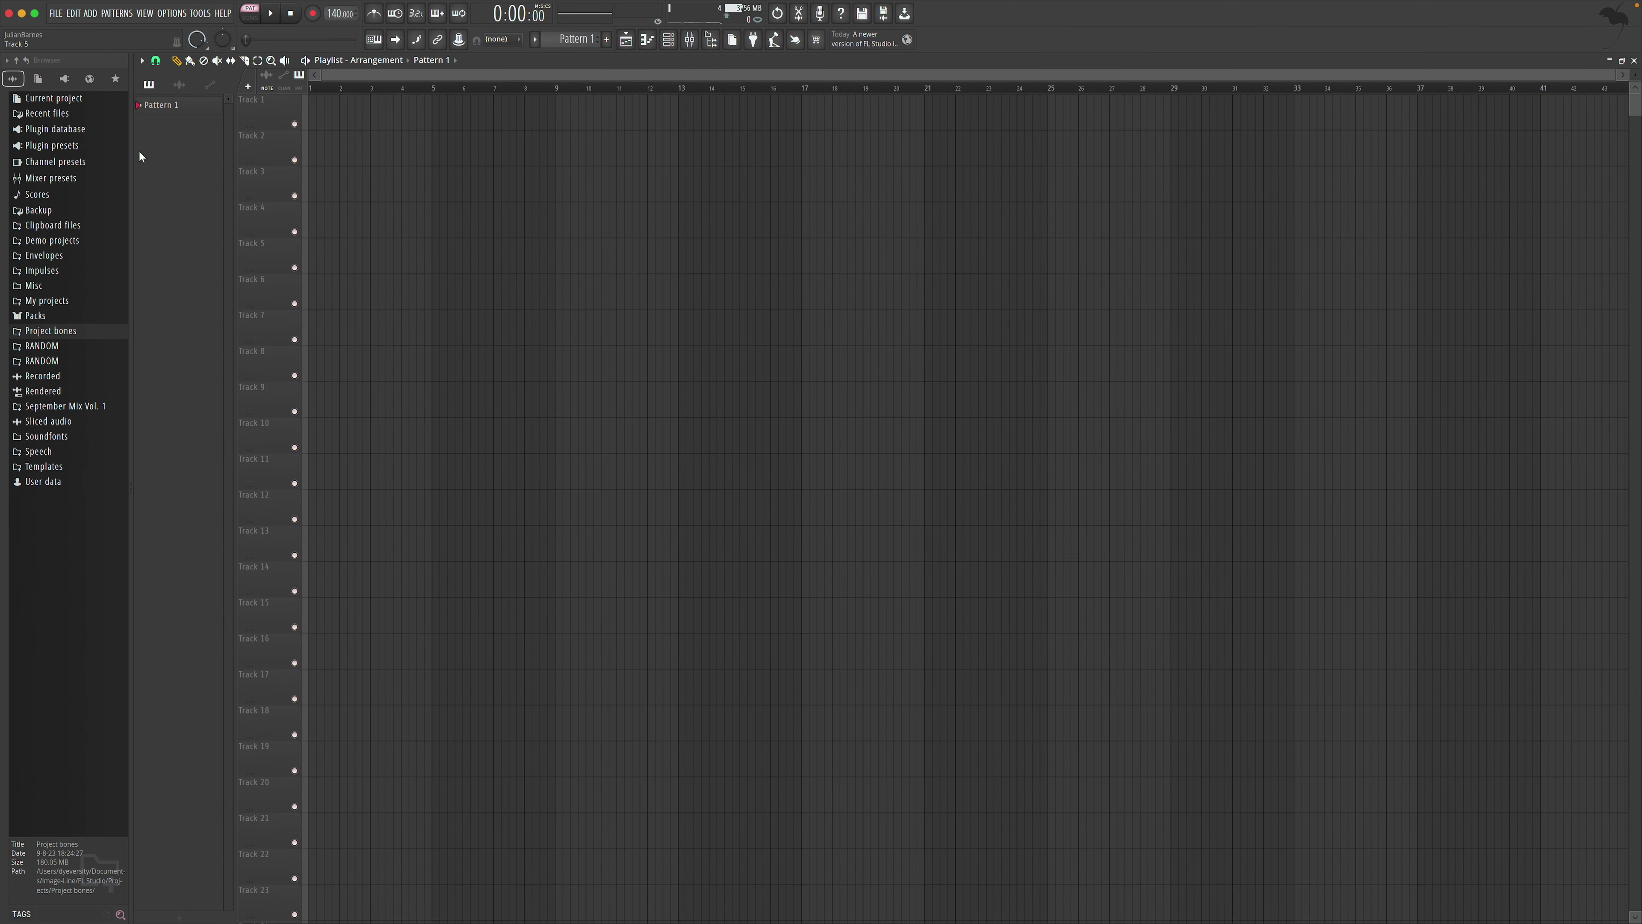
Open the Angels and demons.flp project and examine its whole arrangement
{"action": "left_click", "coordinate": [55, 12]}
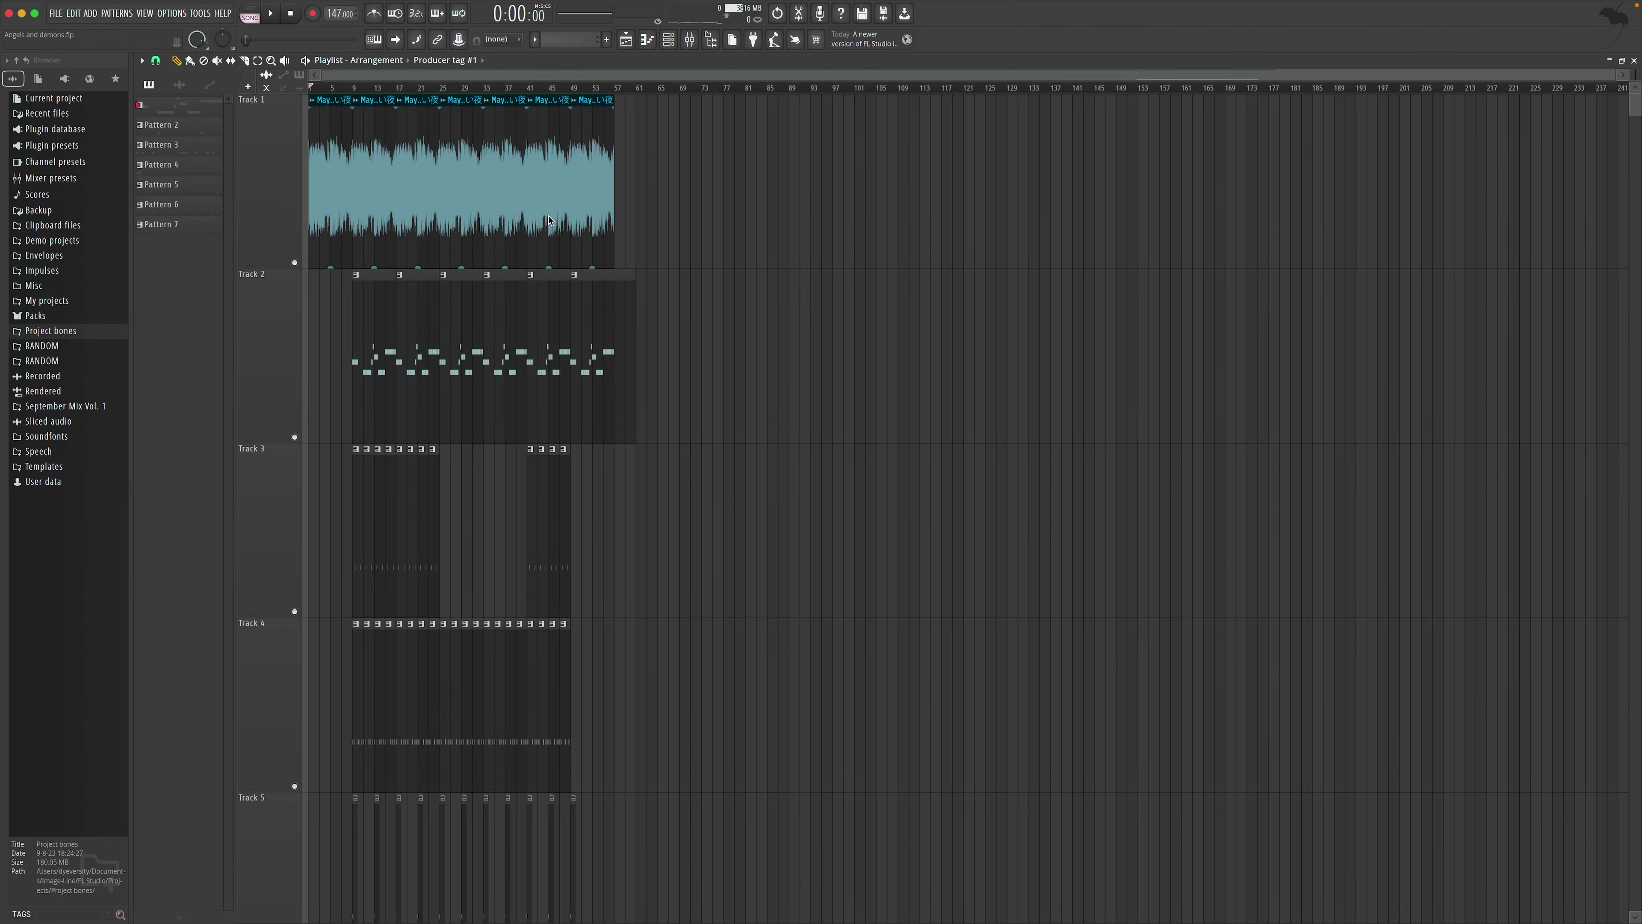
{"action": "left_click", "coordinate": [272, 62]}
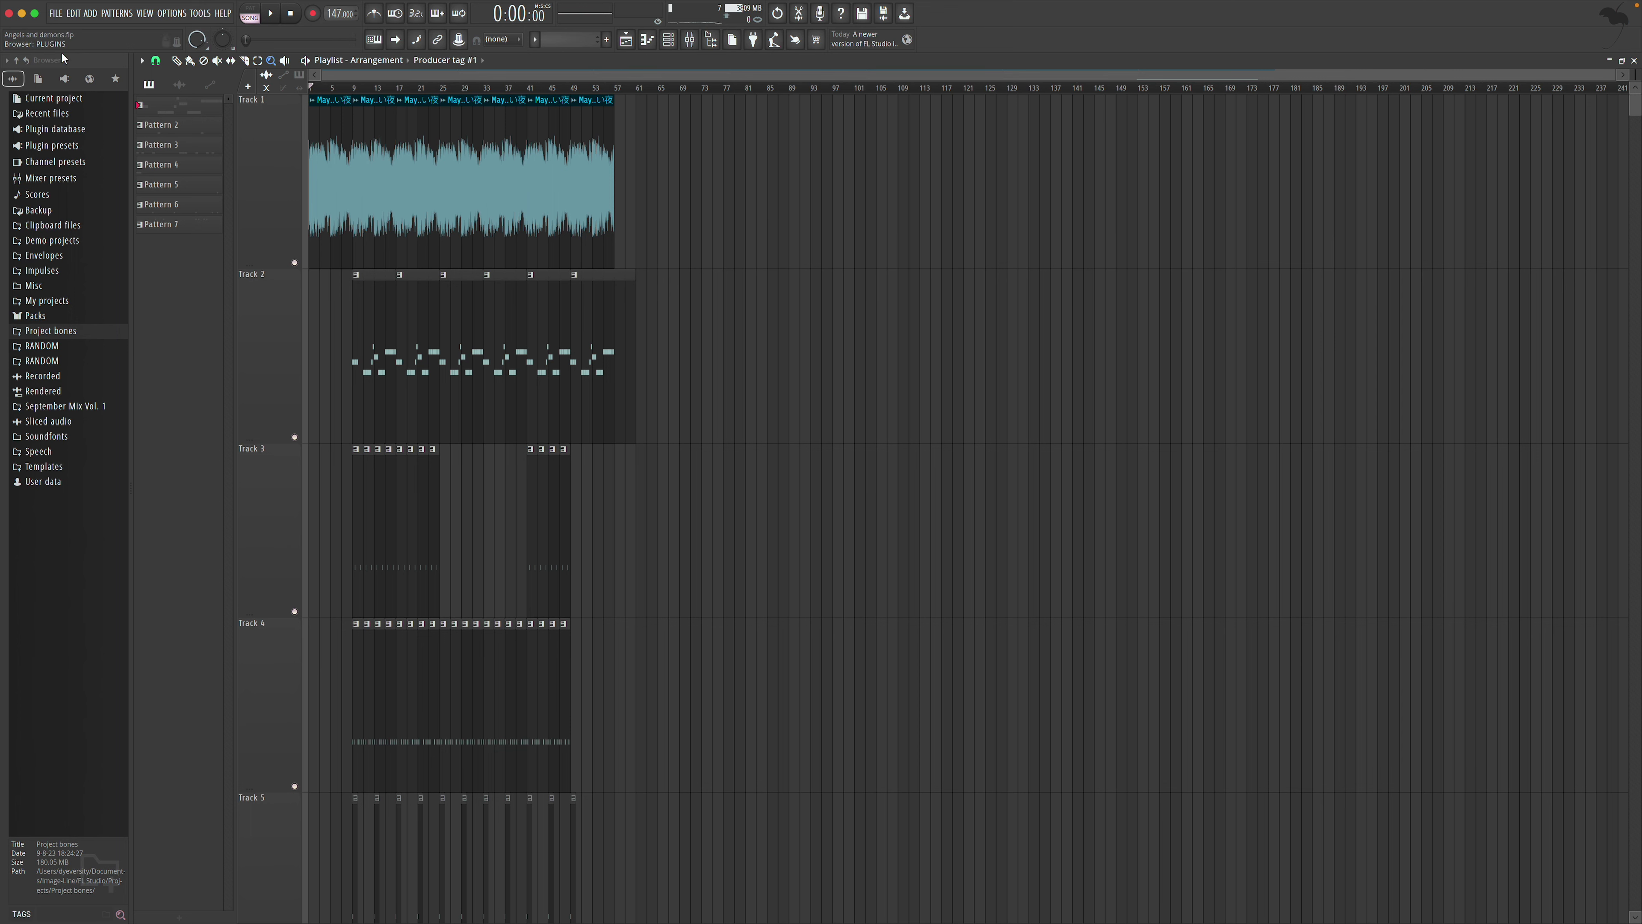
{"action": "left_click", "coordinate": [55, 12]}
{"action": "left_click", "coordinate": [56, 13]}
Start another new project from the Empty template, discarding the changes to Angels and demons.flp
{"action": "left_click", "coordinate": [55, 13]}
{"action": "mouse_move", "coordinate": [155, 43]}
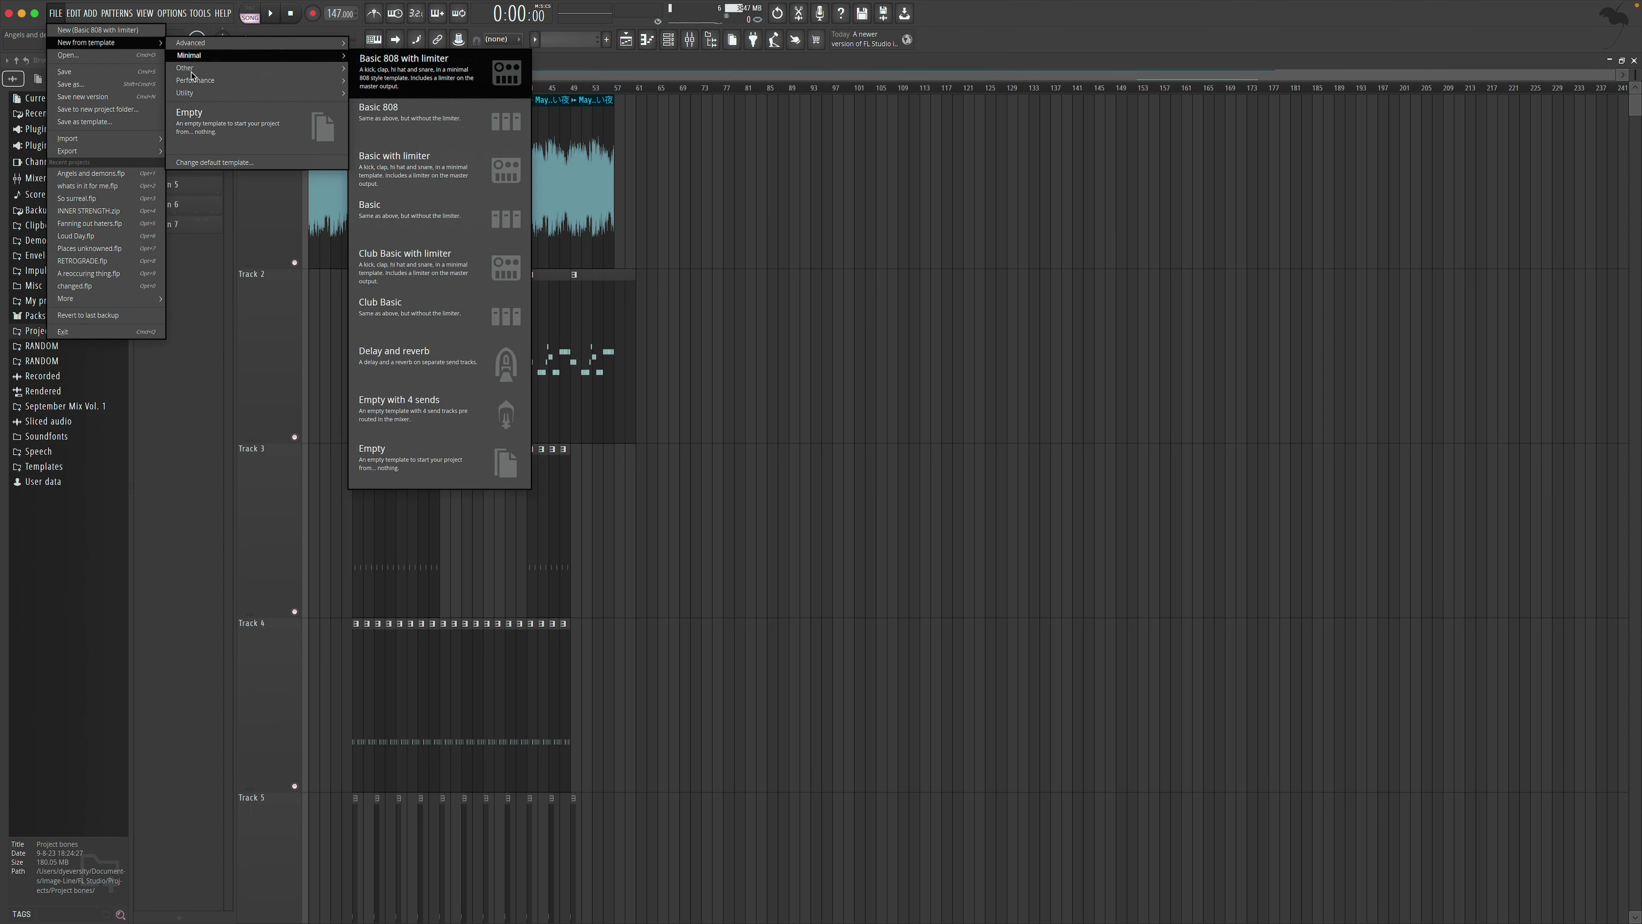
{"action": "left_click", "coordinate": [252, 126]}
{"action": "left_click", "coordinate": [856, 503]}
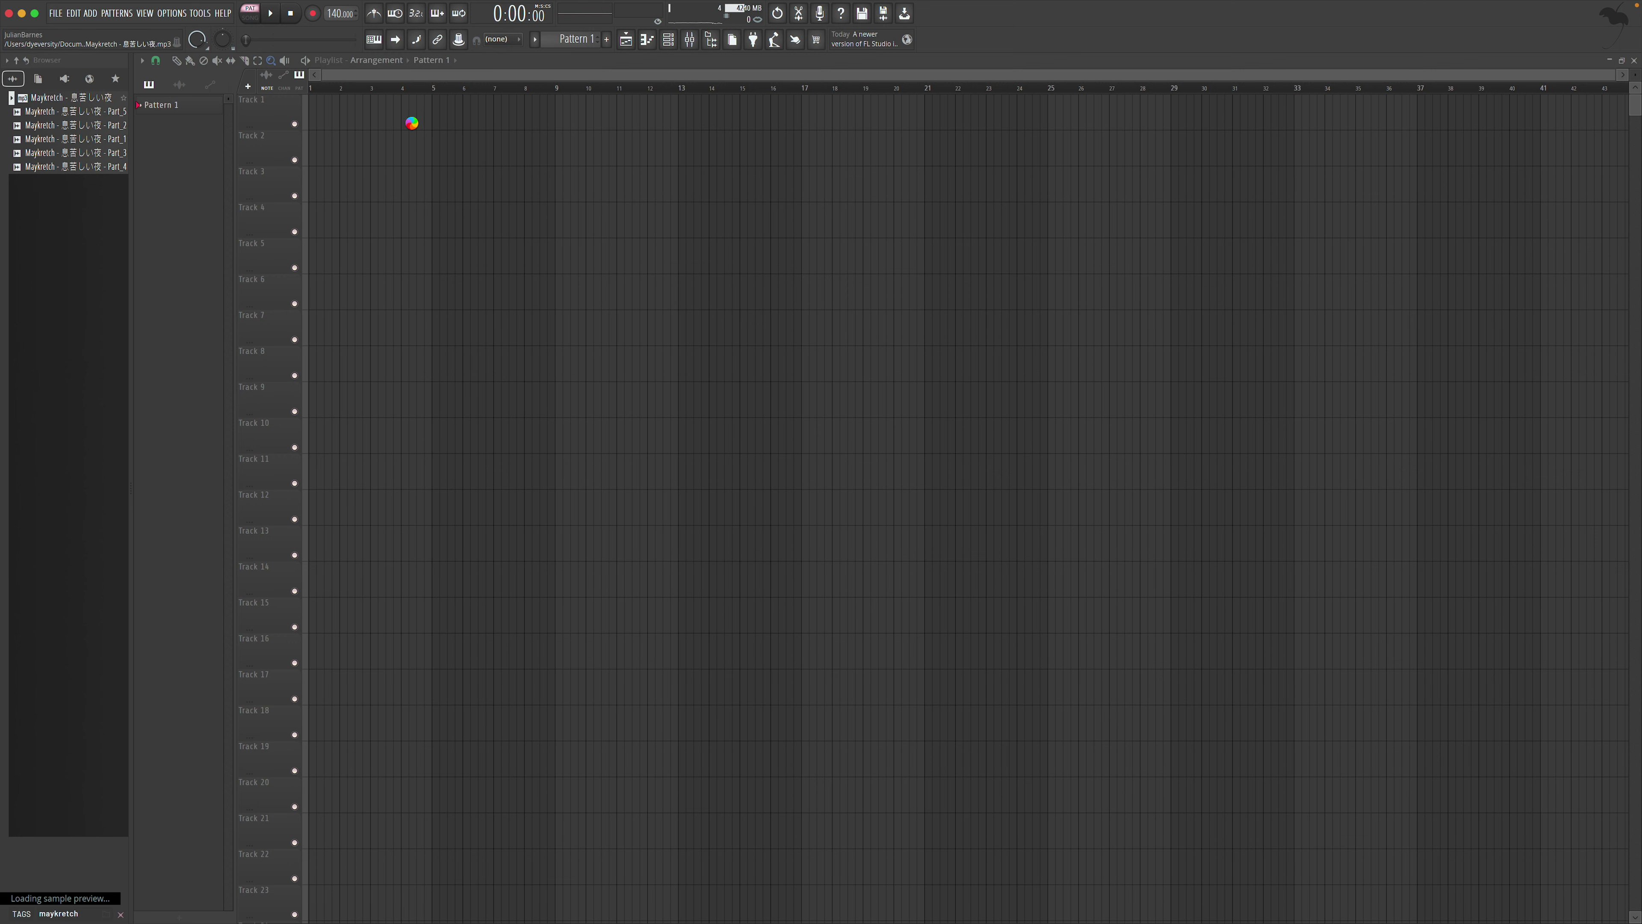
Search the browser for "maykretch" and bring the full Maykretch song onto Track 1 of the empty playlist
{"action": "left_click_drag", "start_coordinate": [412, 123], "coordinate": [414, 127]}
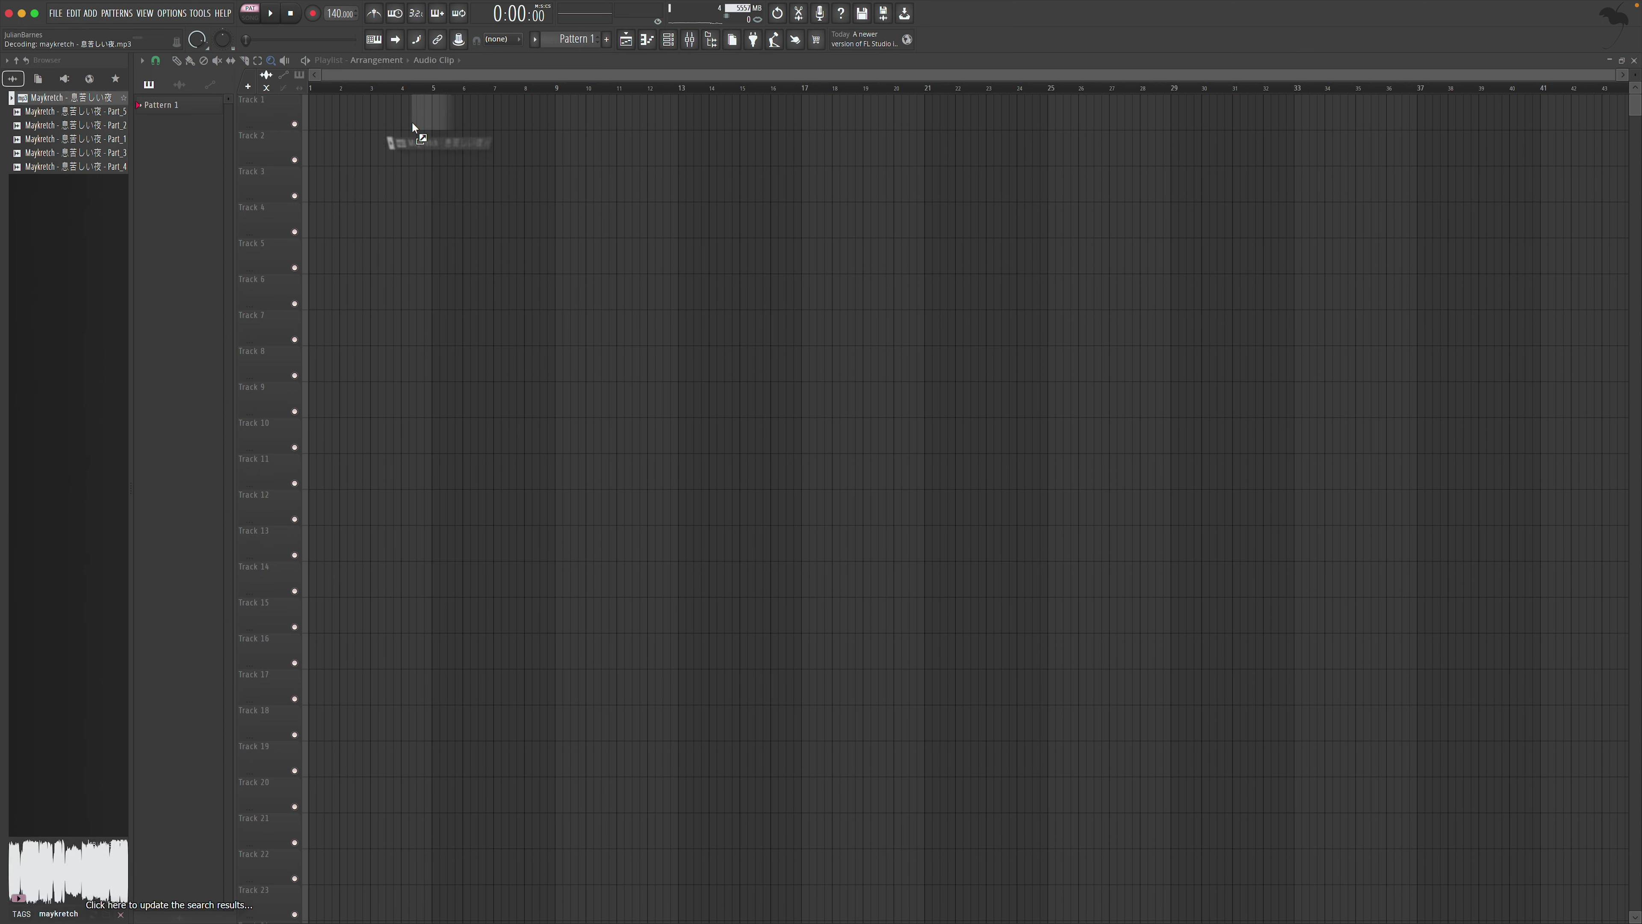
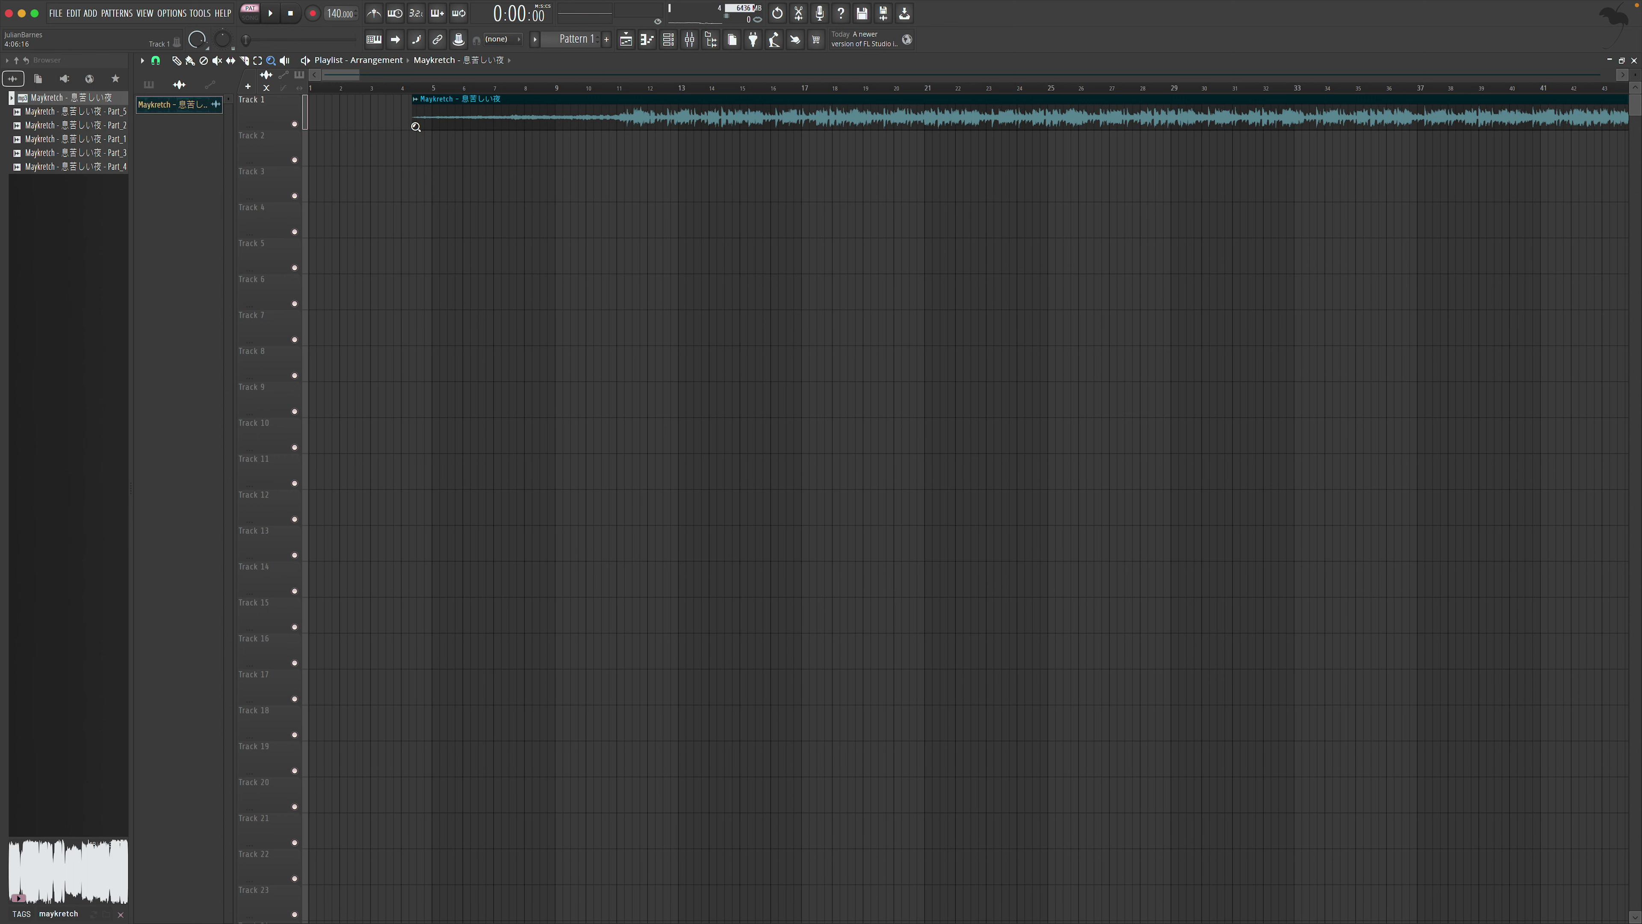
Play the Maykretch song from several later points in its waveform and stop playback
{"action": "left_click_drag", "start_coordinate": [544, 115], "coordinate": [1210, 84]}
{"action": "double_click", "coordinate": [1085, 90]}
{"action": "left_click", "coordinate": [1152, 89]}
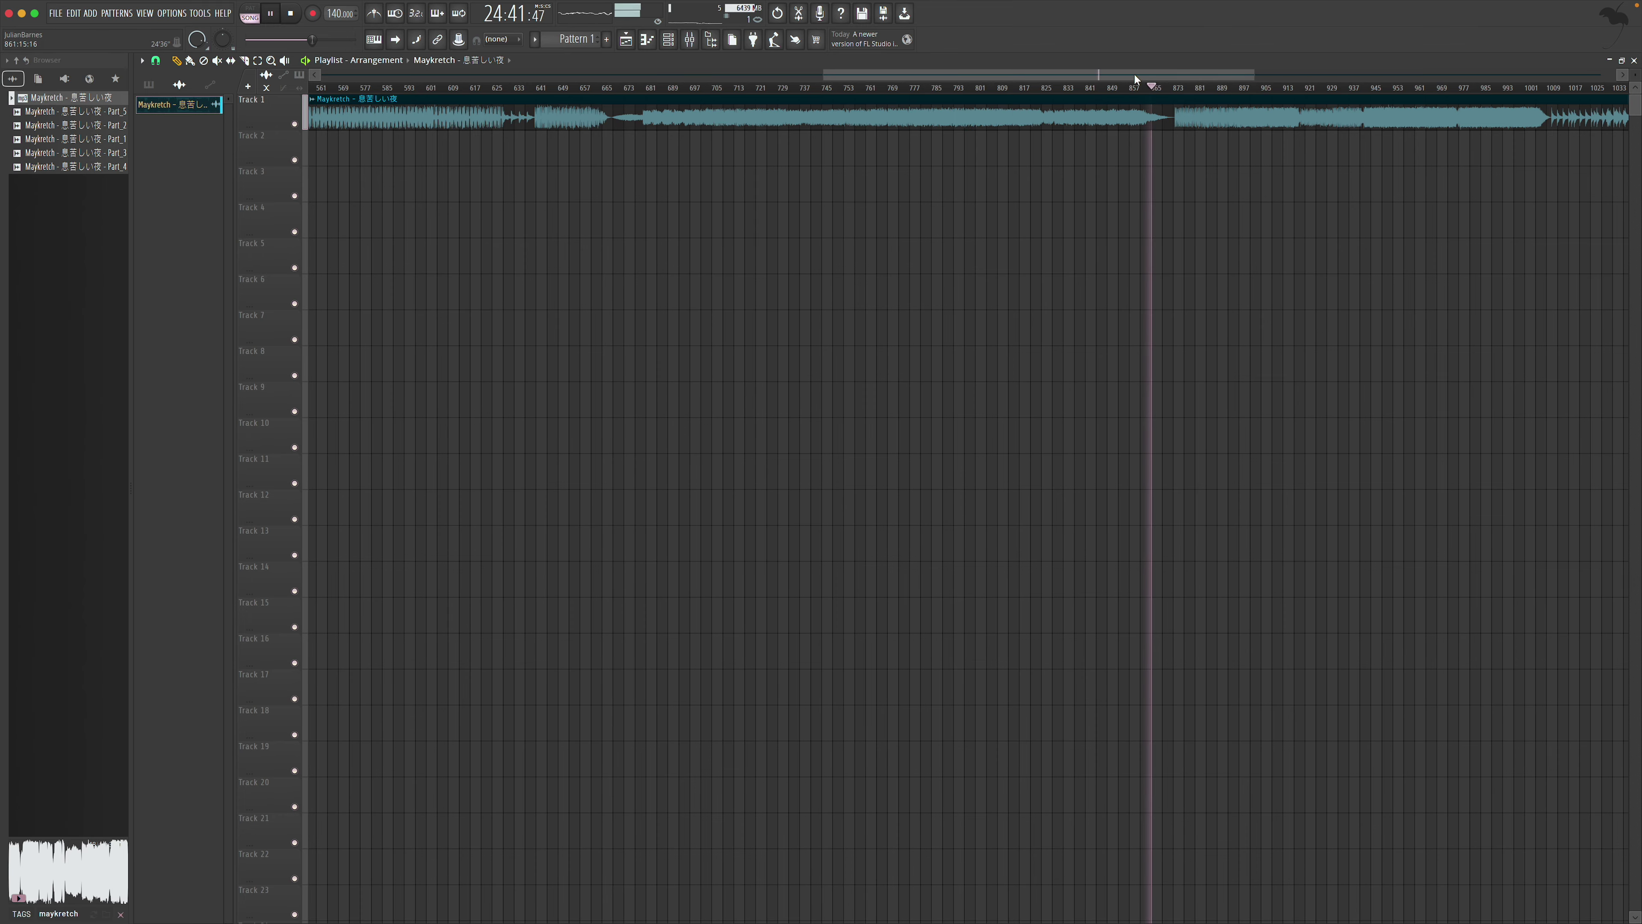
{"action": "scroll", "coordinate": [1269, 97], "scroll_direction": "right", "scroll_amount": 10}
{"action": "left_click", "coordinate": [1247, 92]}
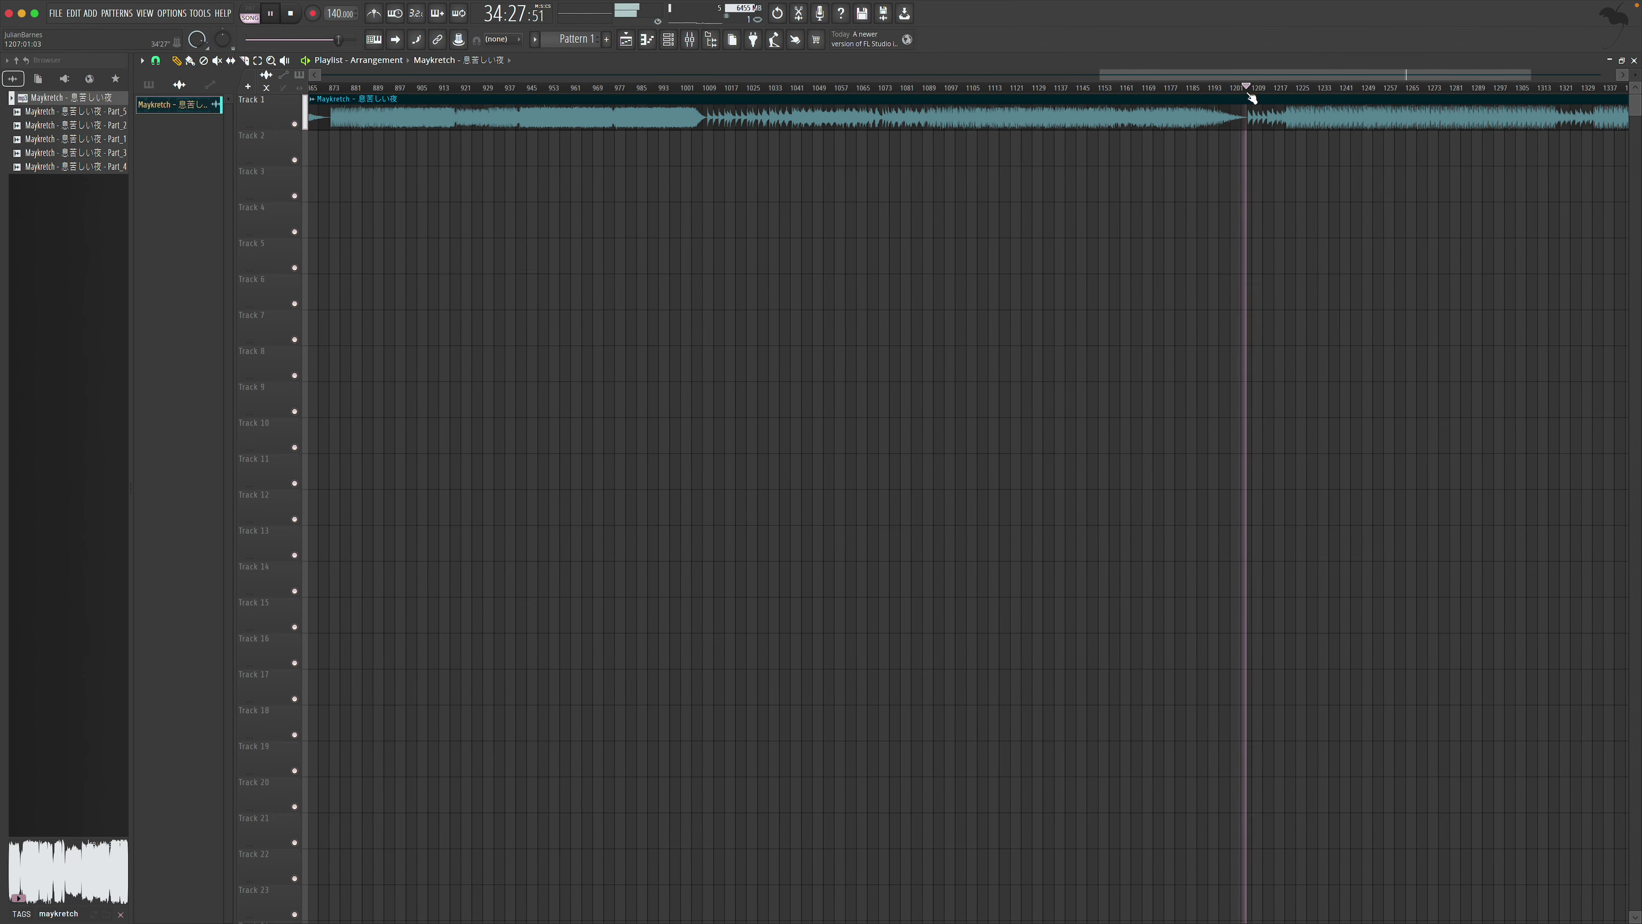
{"action": "key", "text": "space"}
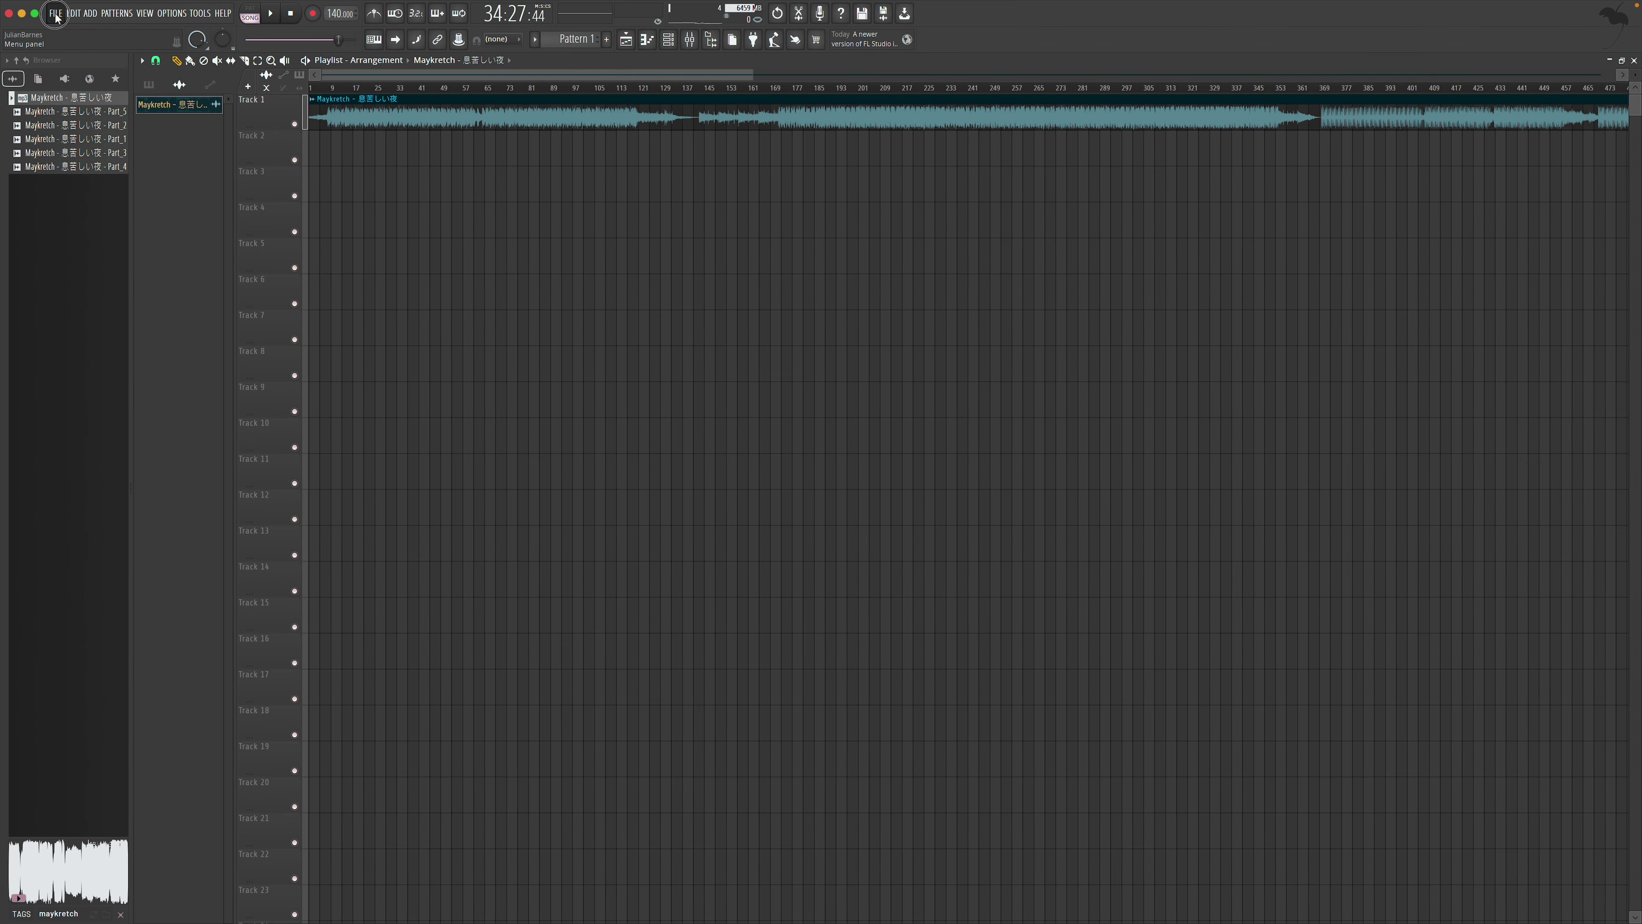
Search the browser for "ocean lines" and preview the matching audio files
{"action": "left_click", "coordinate": [57, 14]}
{"action": "left_click", "coordinate": [107, 748]}
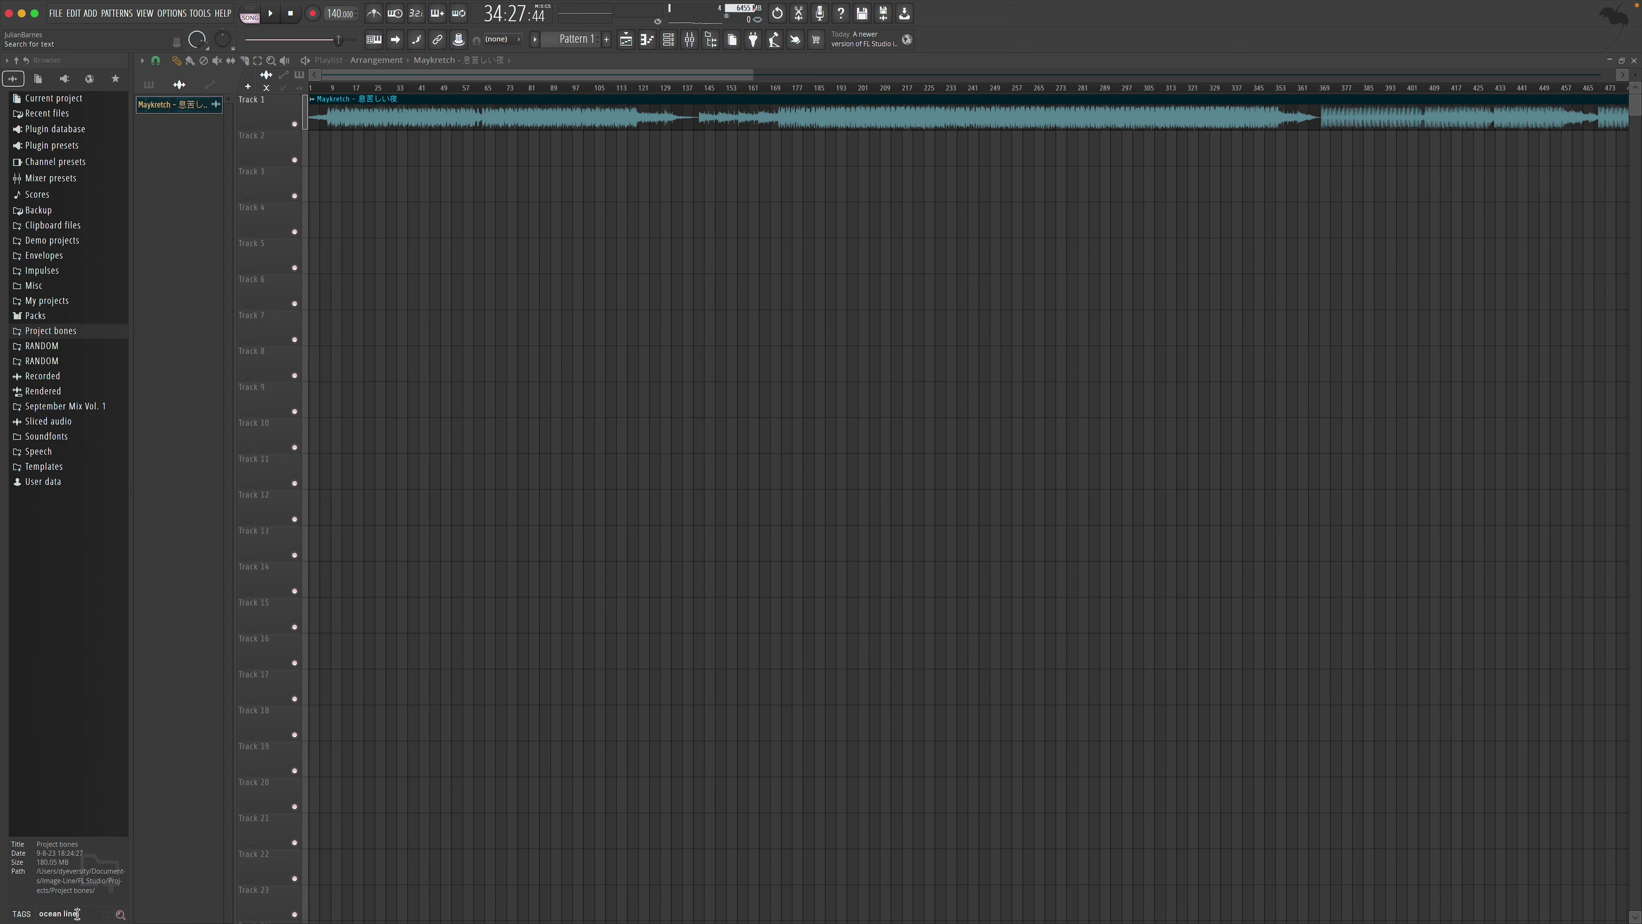
{"action": "type", "text": "s"}
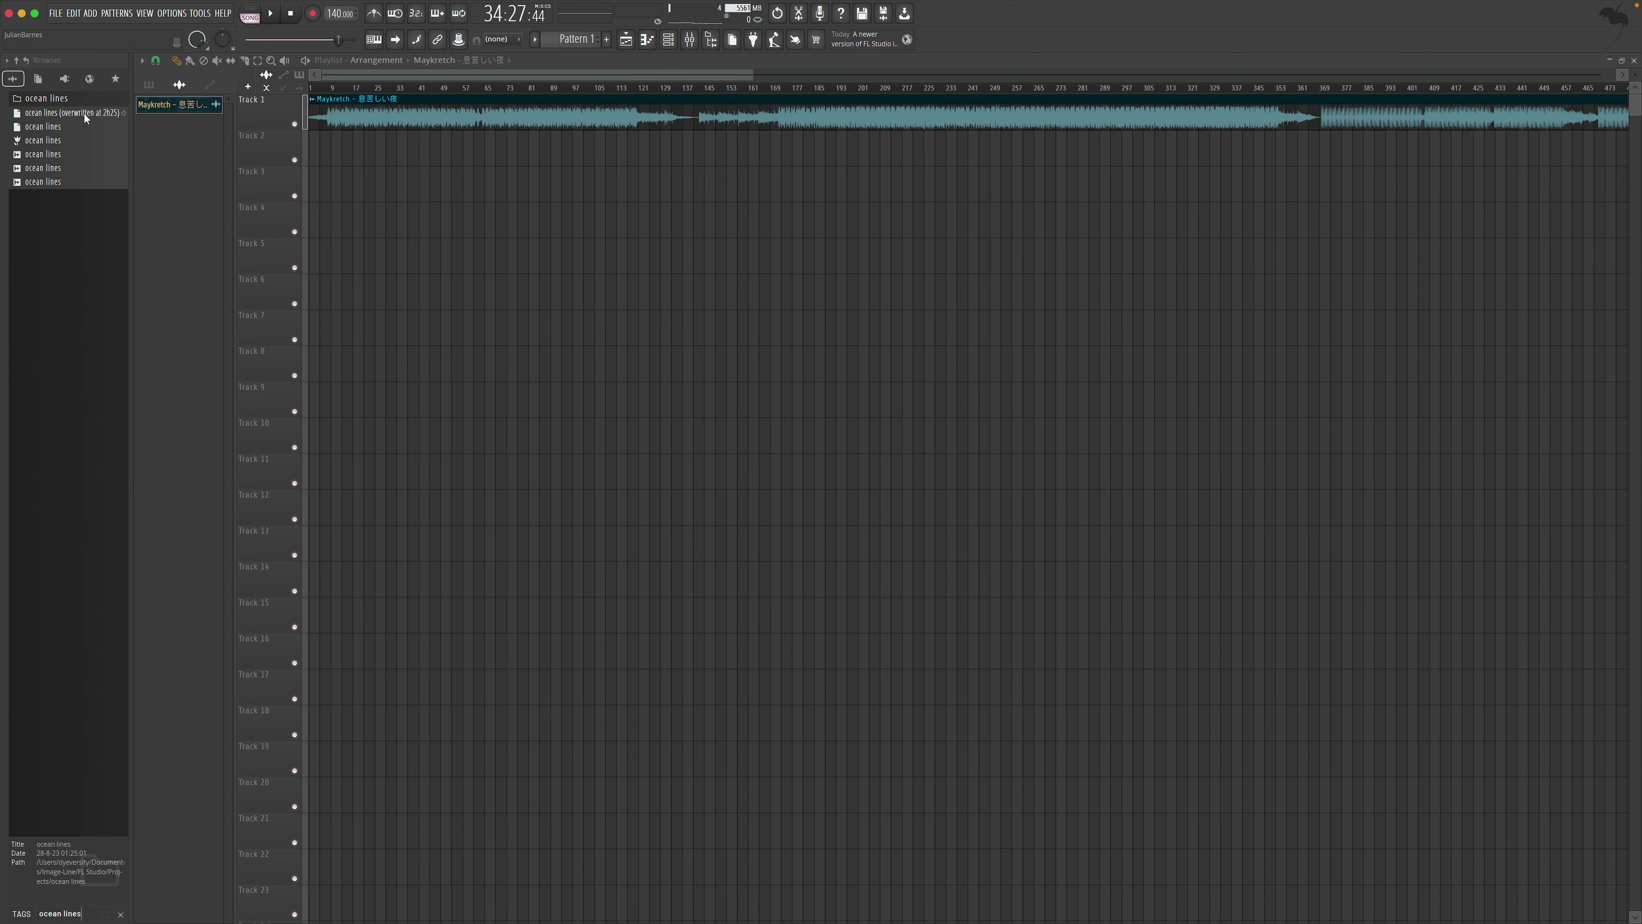
{"action": "left_click", "coordinate": [65, 157]}
{"action": "key", "text": "Down"}
{"action": "key", "text": "Down"}
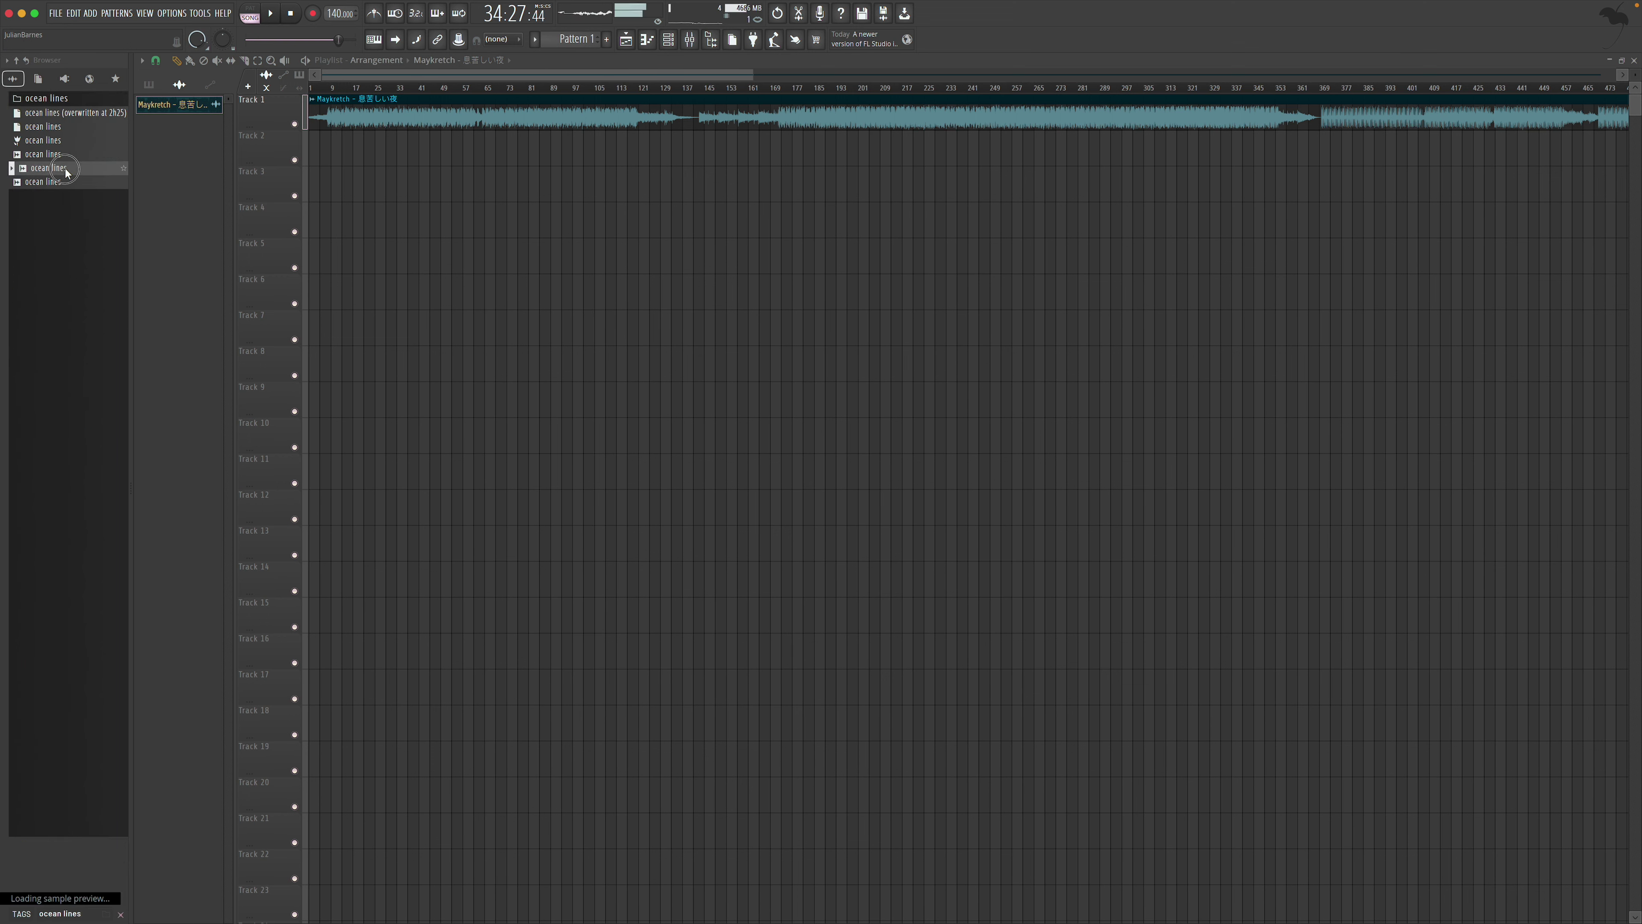
Place the ocean lines audio file at the start of Track 1 in place of the Maykretch song
{"action": "left_click_drag", "start_coordinate": [157, 169], "coordinate": [400, 228]}
{"action": "right_click", "coordinate": [359, 220]}
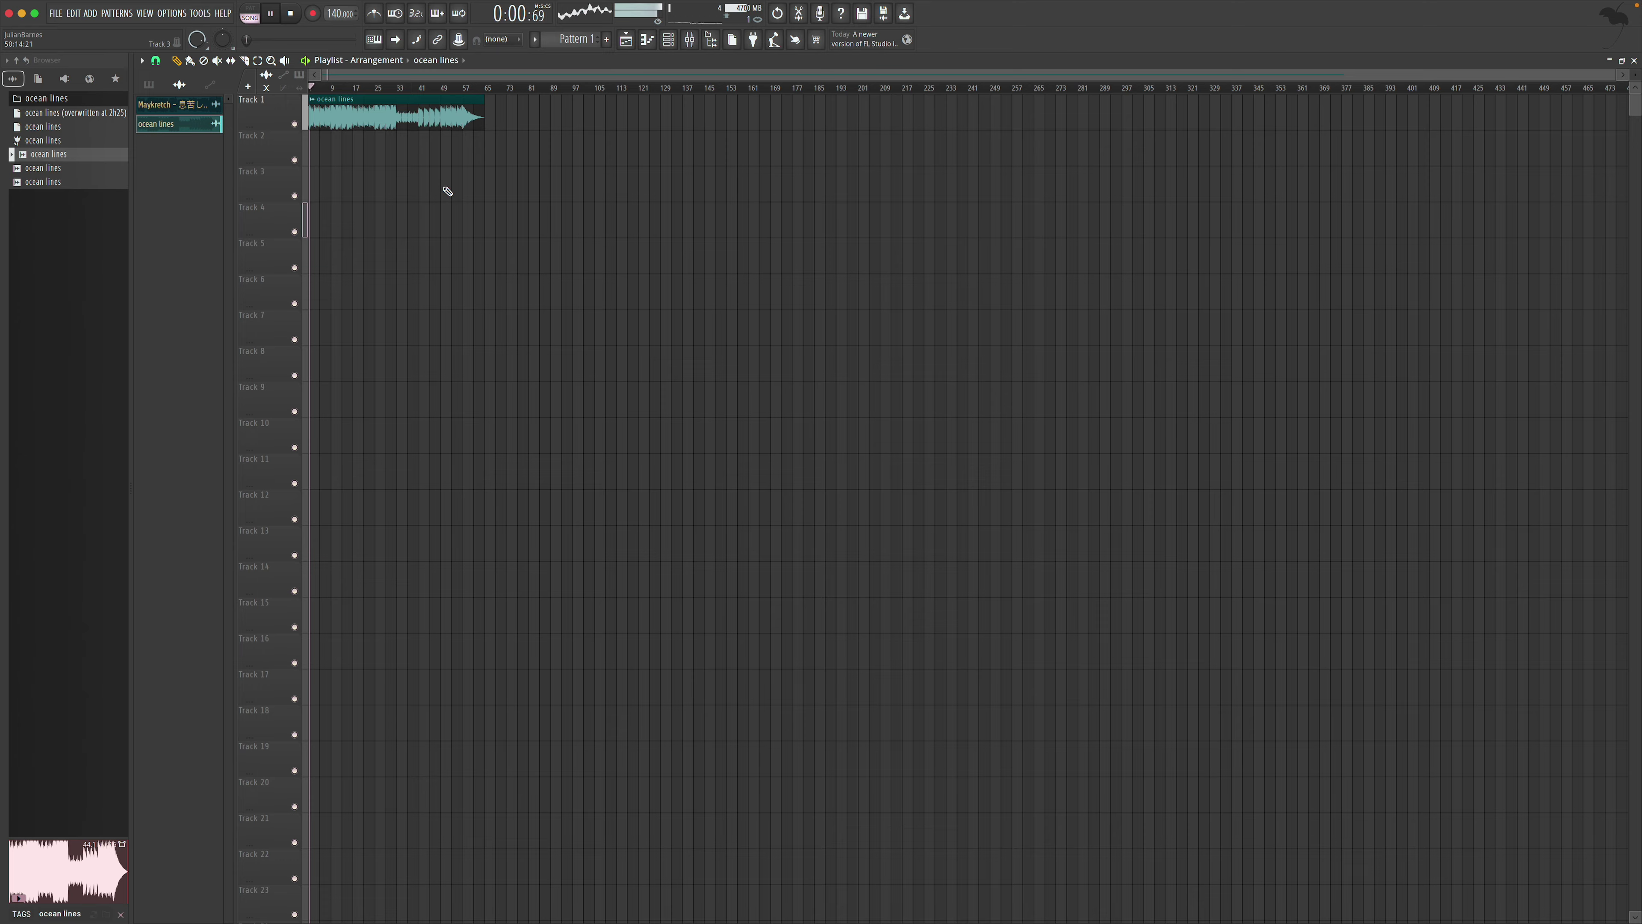
{"action": "left_click", "coordinate": [271, 60]}
{"action": "left_click_drag", "start_coordinate": [577, 92], "coordinate": [169, 236]}
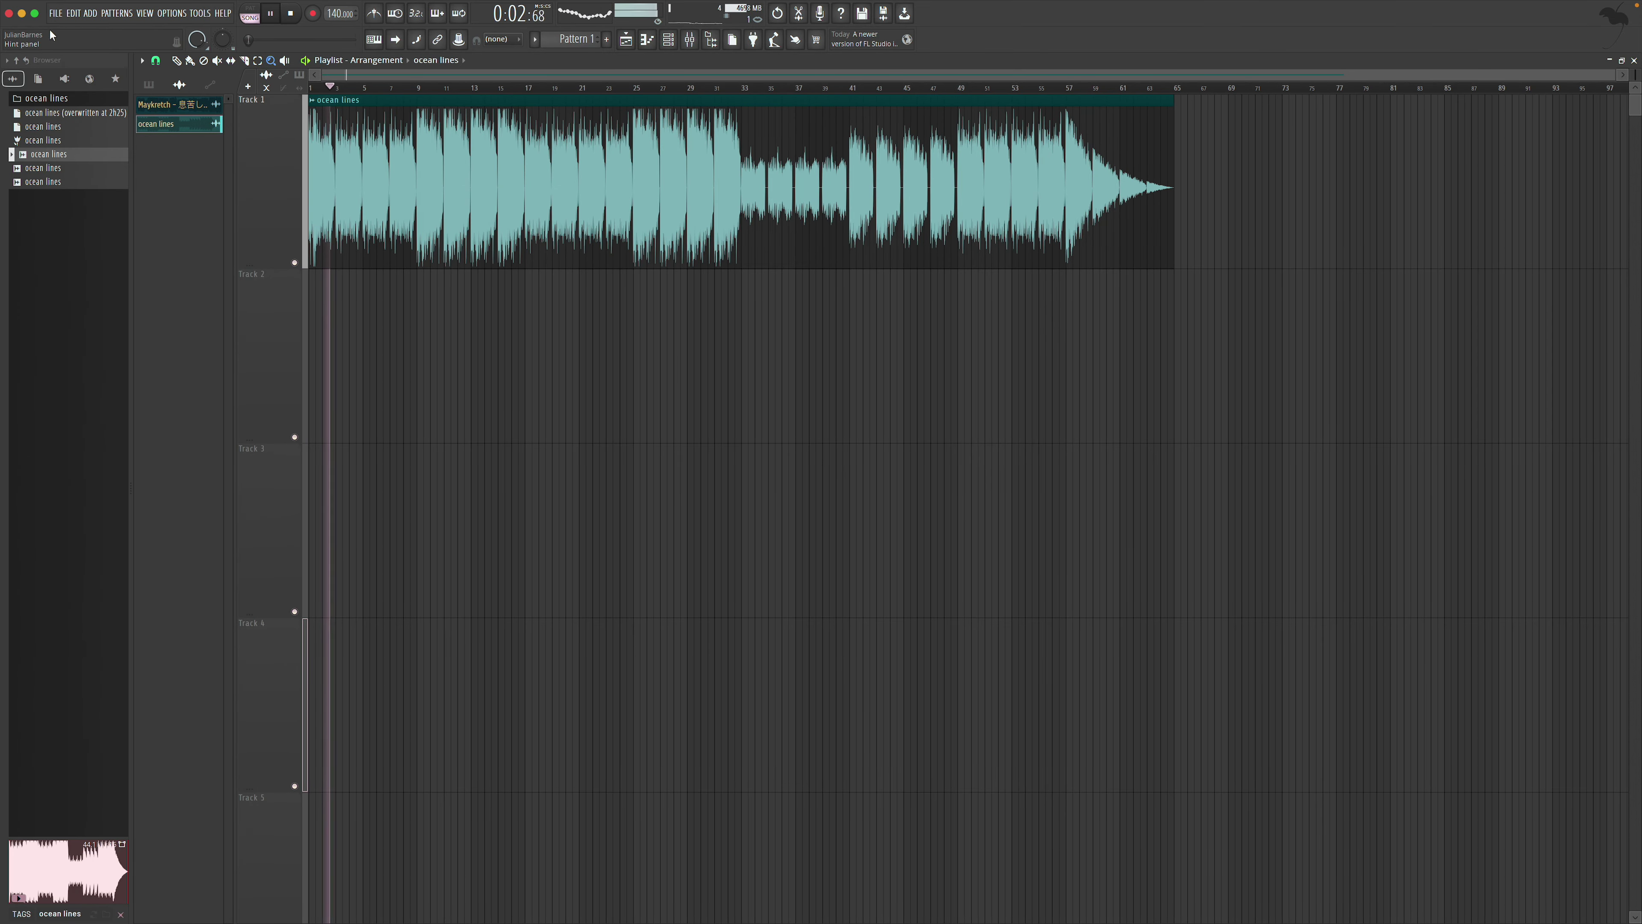
Open the ocean lines.flp project, discarding the changes to untitled.flp, and play its arrangement
{"action": "left_click", "coordinate": [34, 13]}
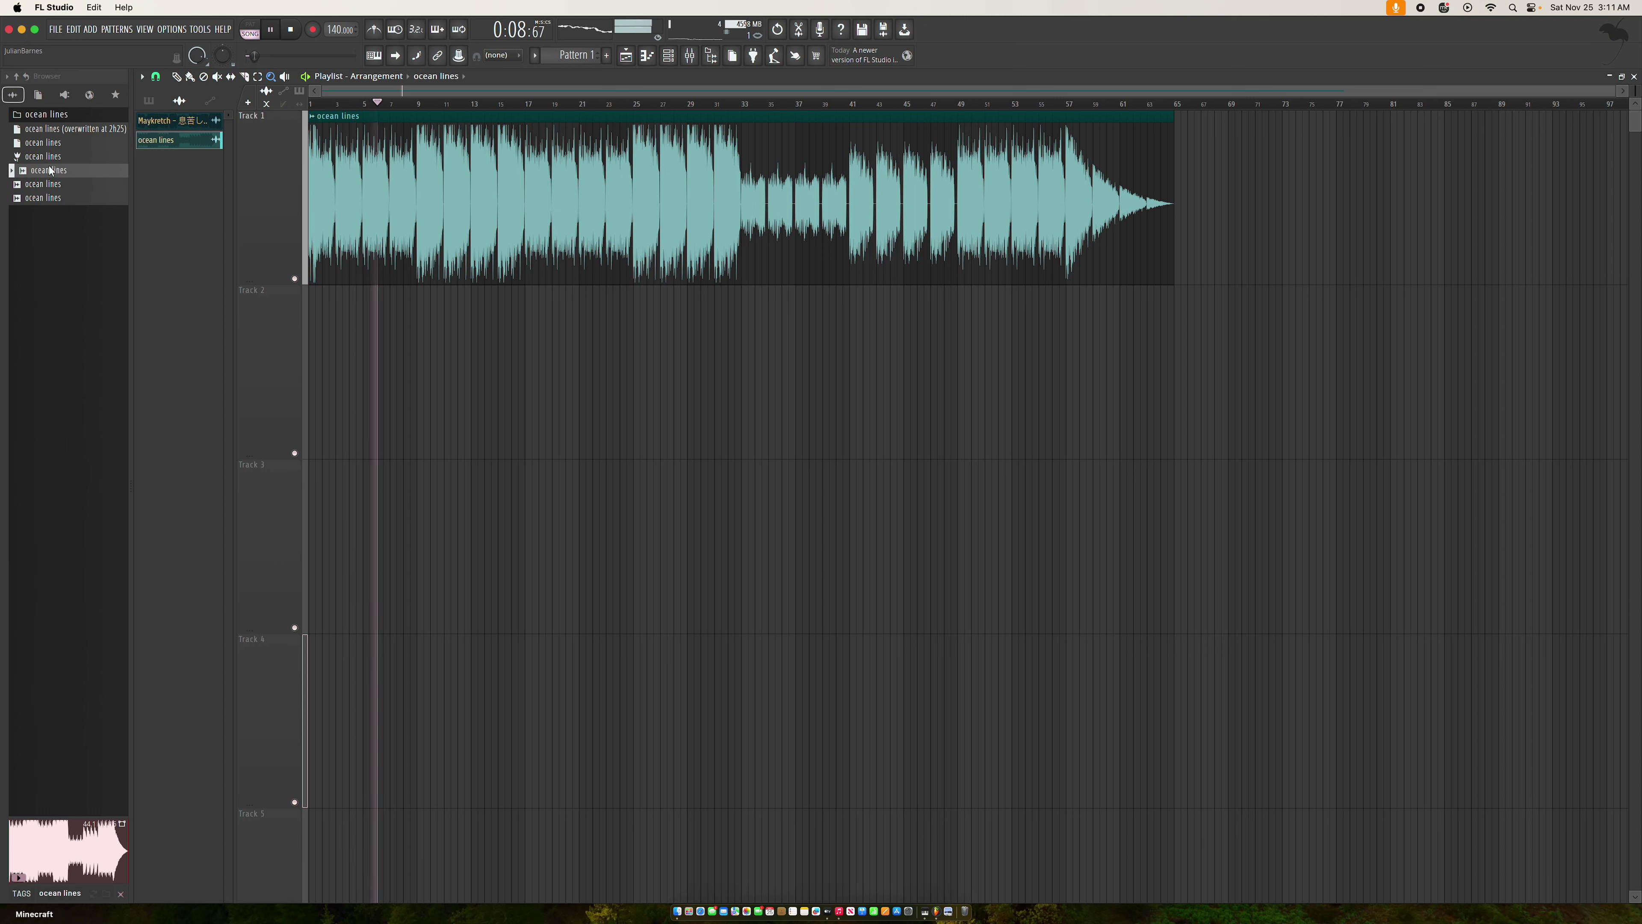
{"action": "left_click", "coordinate": [54, 143]}
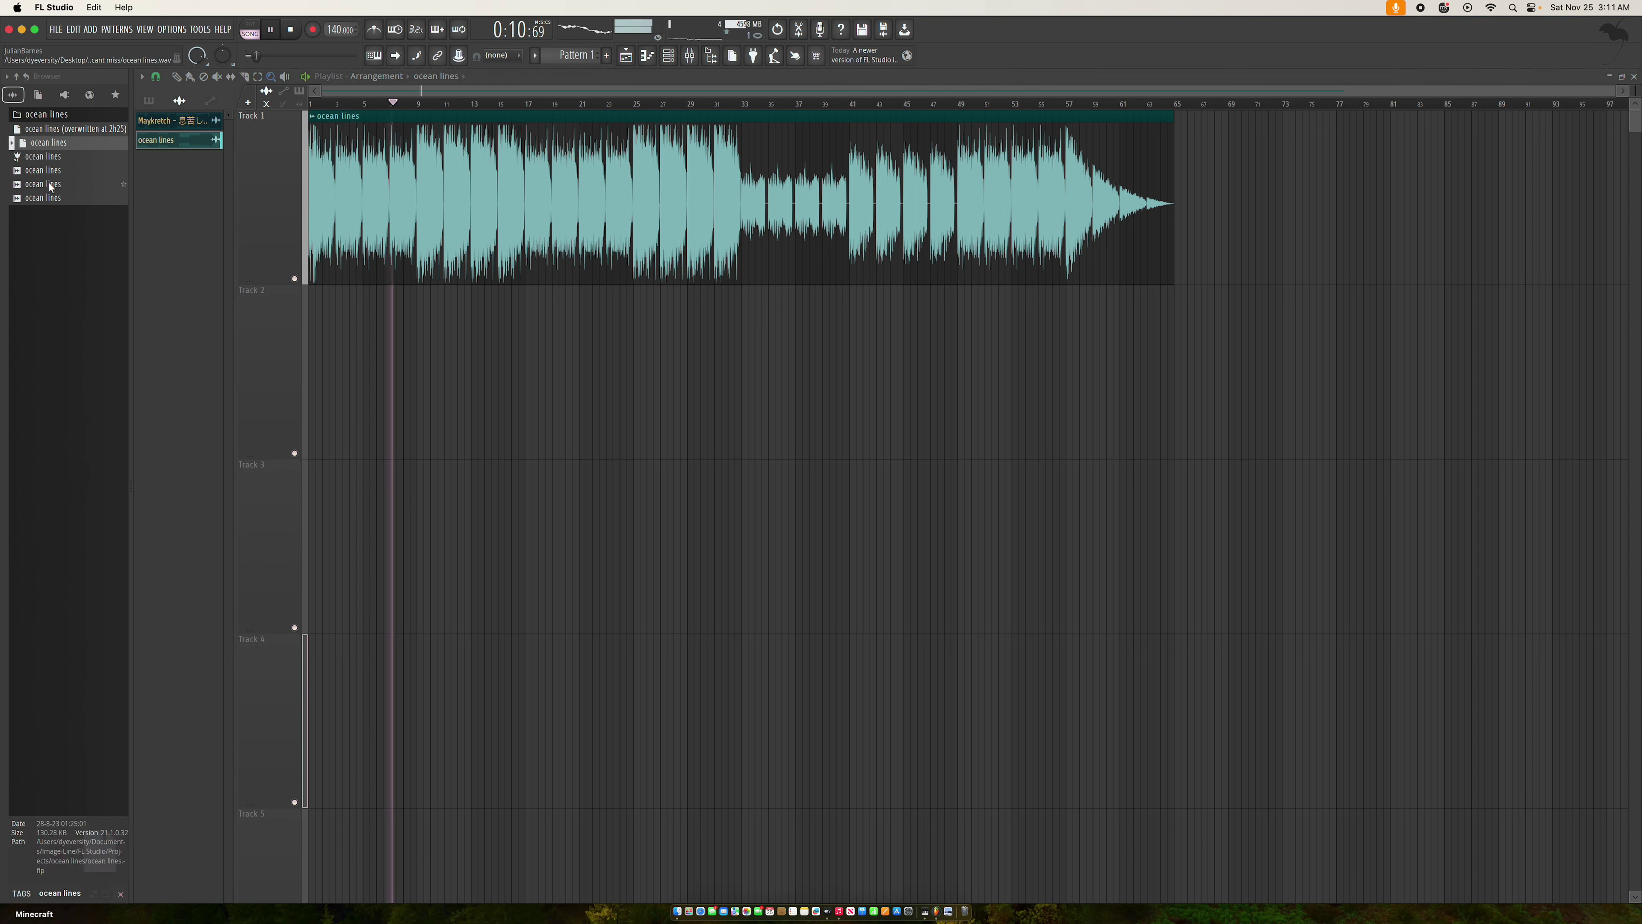
{"action": "right_click", "coordinate": [46, 147]}
{"action": "left_click", "coordinate": [65, 152]}
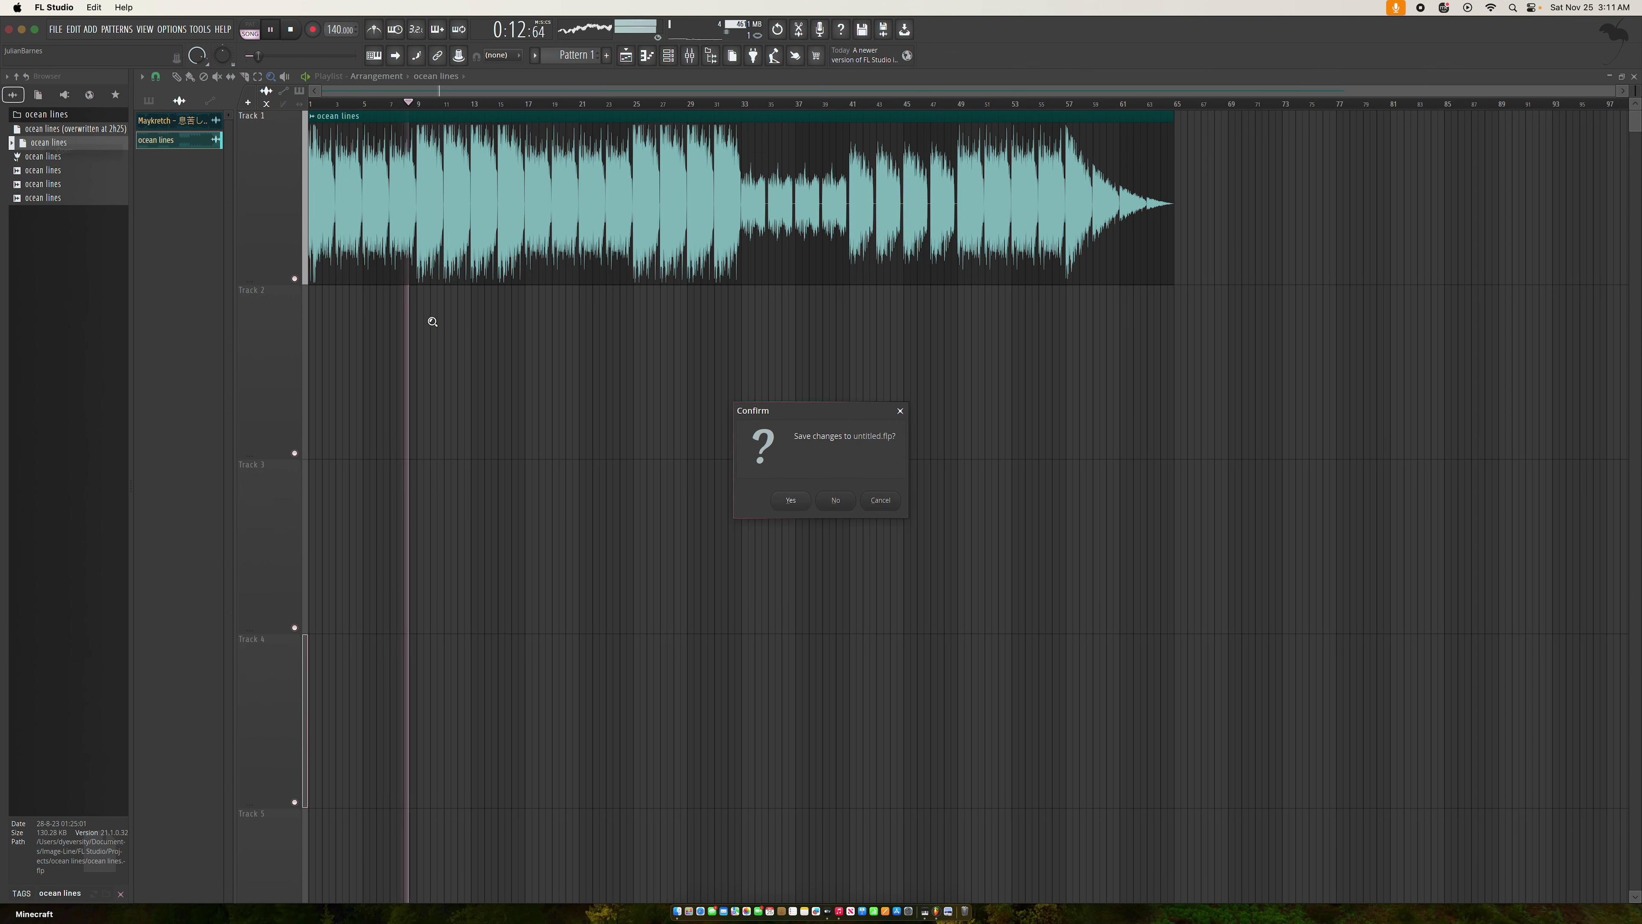
{"action": "left_click", "coordinate": [836, 500]}
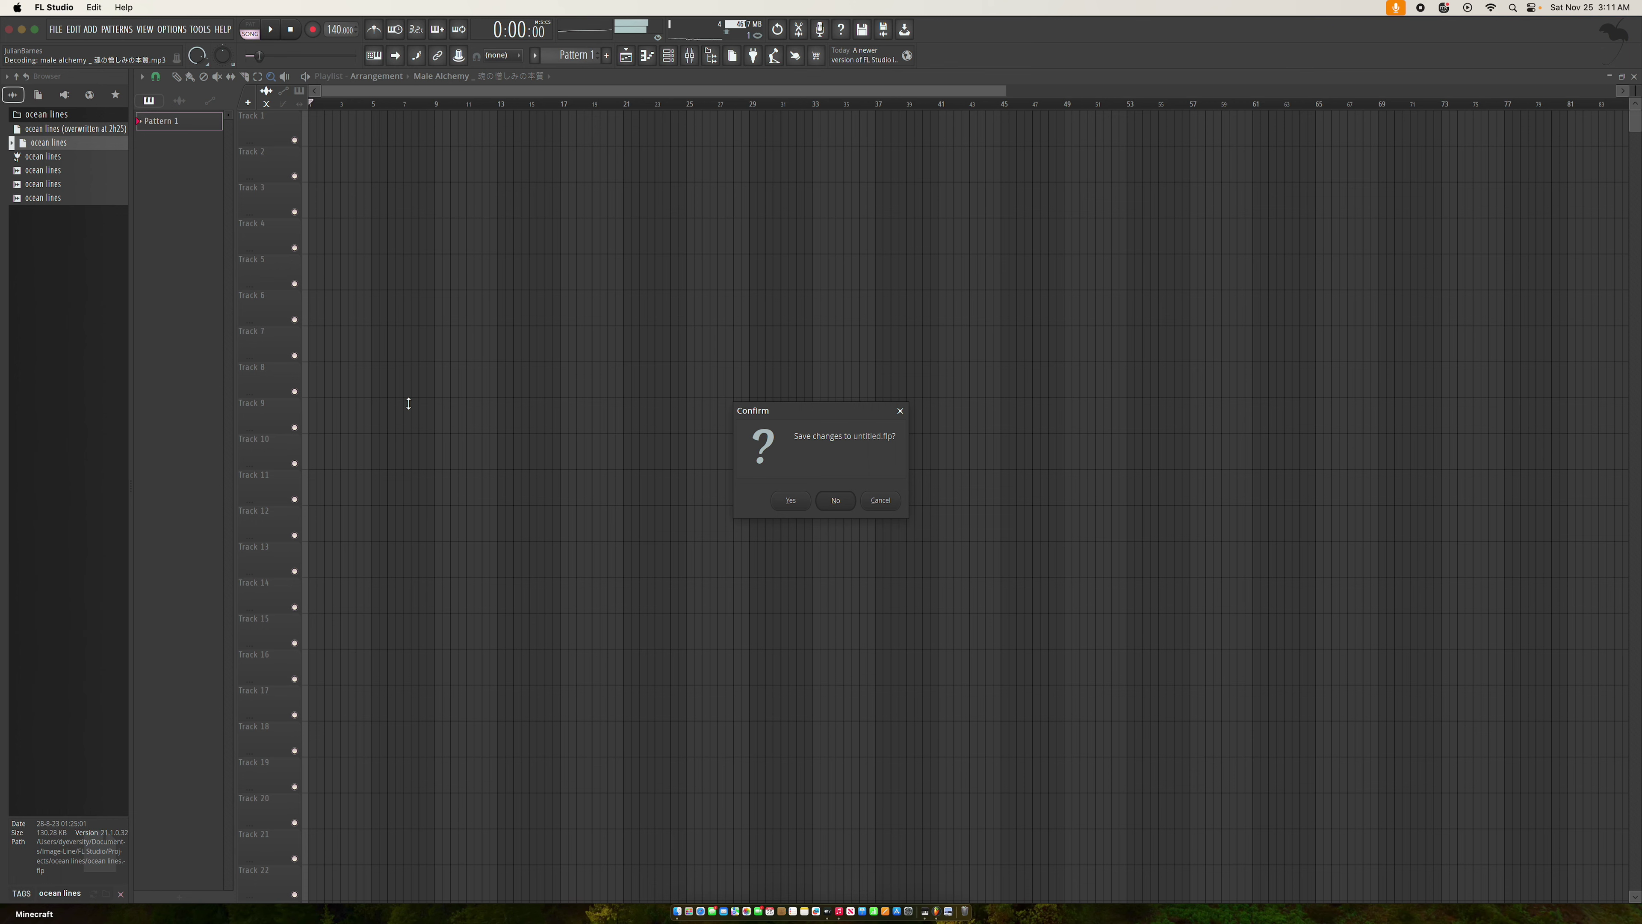
{"action": "key", "text": "space"}
{"action": "right_click", "coordinate": [528, 239]}
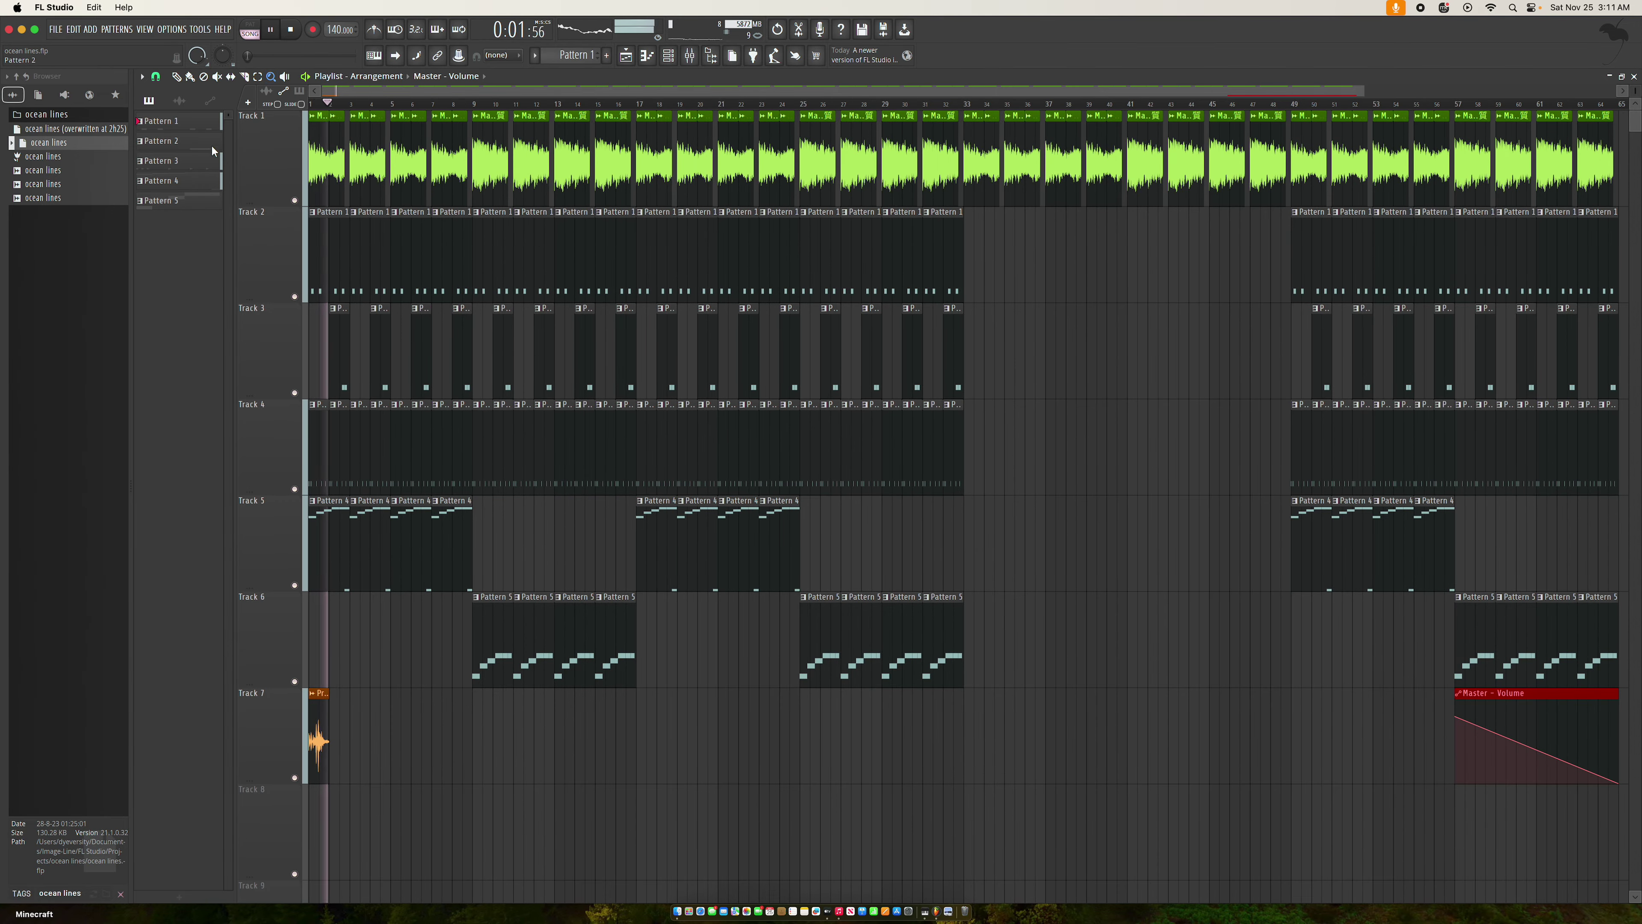
Switch to Finder and search this Mac for "ocean lines"
{"action": "left_click", "coordinate": [23, 31]}
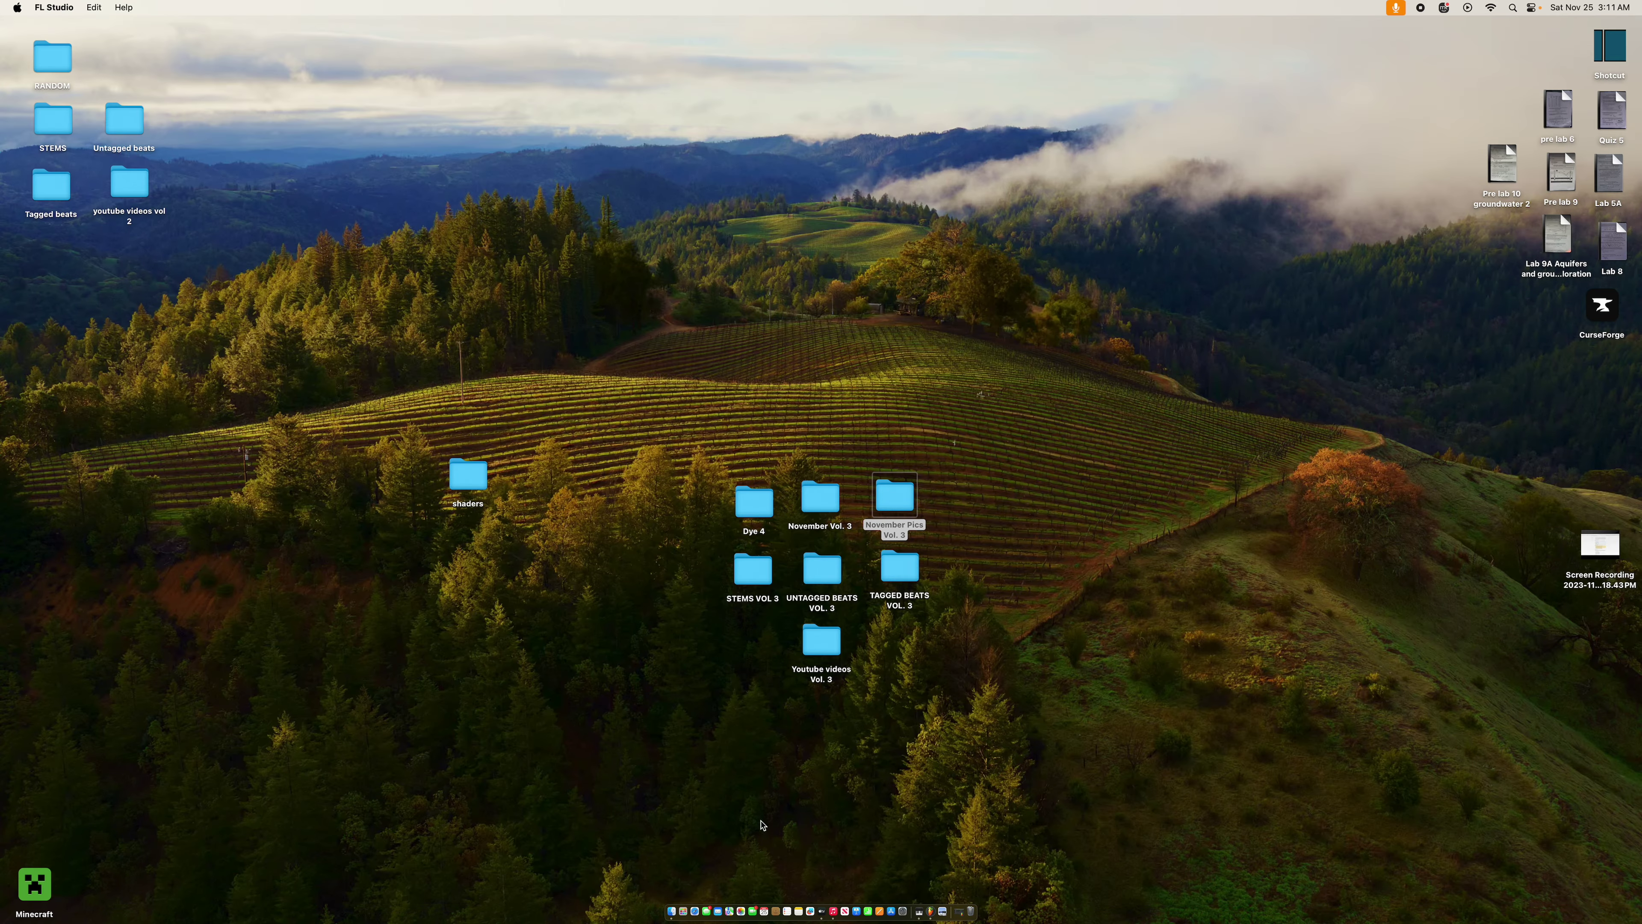
{"action": "key", "text": "super+n"}
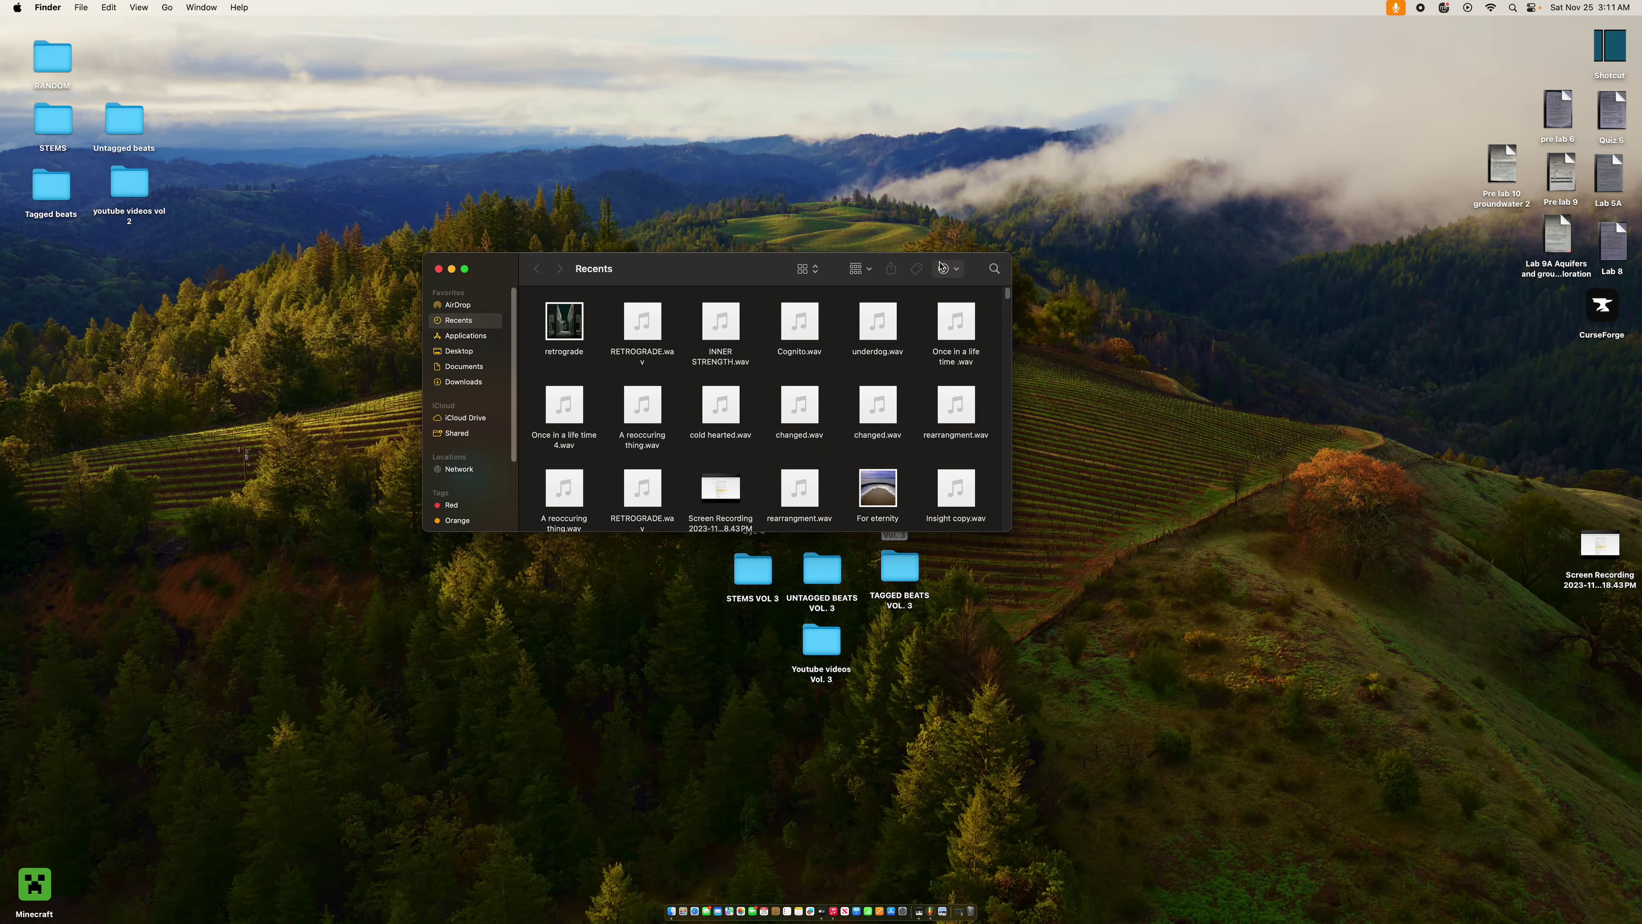
{"action": "type", "text": "ocea"}
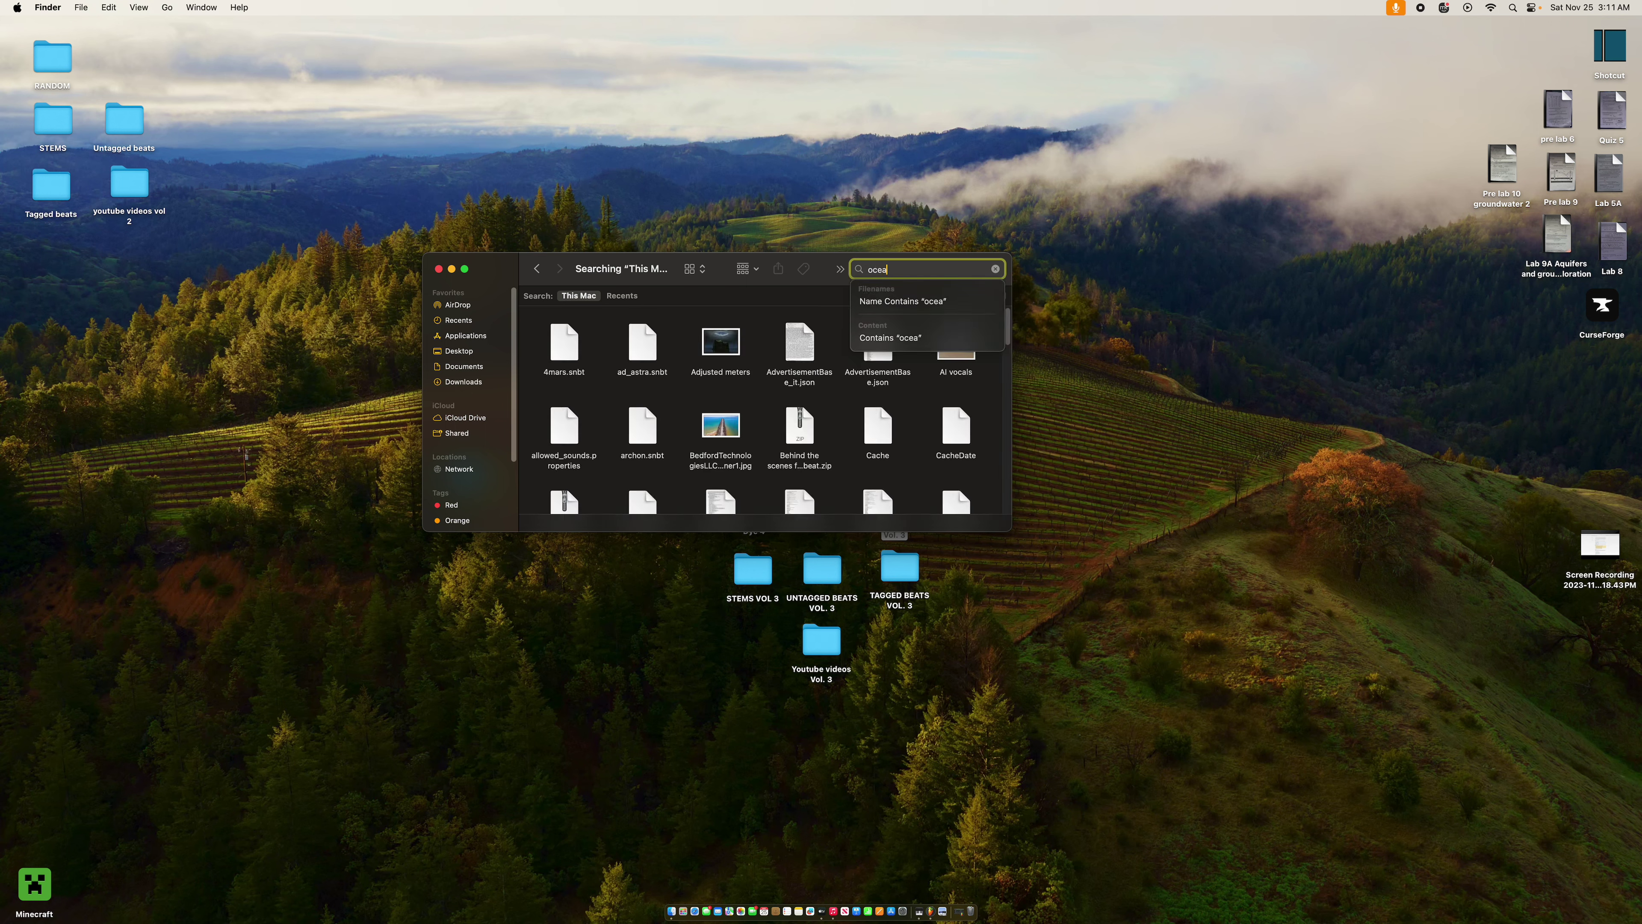
{"action": "type", "text": "n lines"}
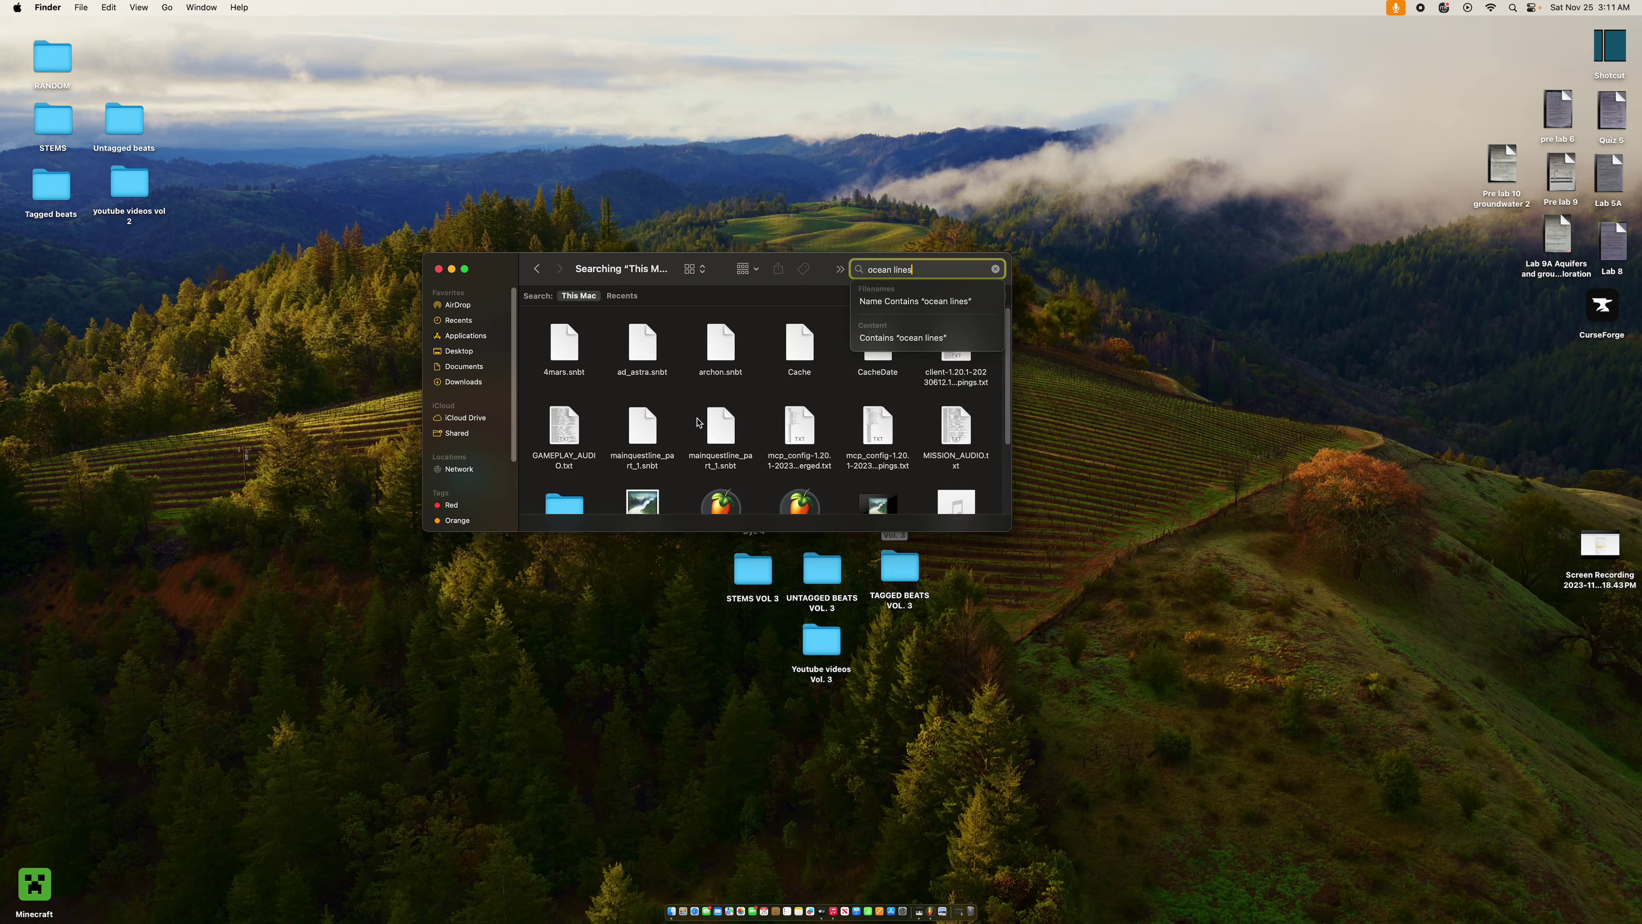
{"action": "scroll", "coordinate": [698, 422], "scroll_direction": "down", "scroll_amount": 3}
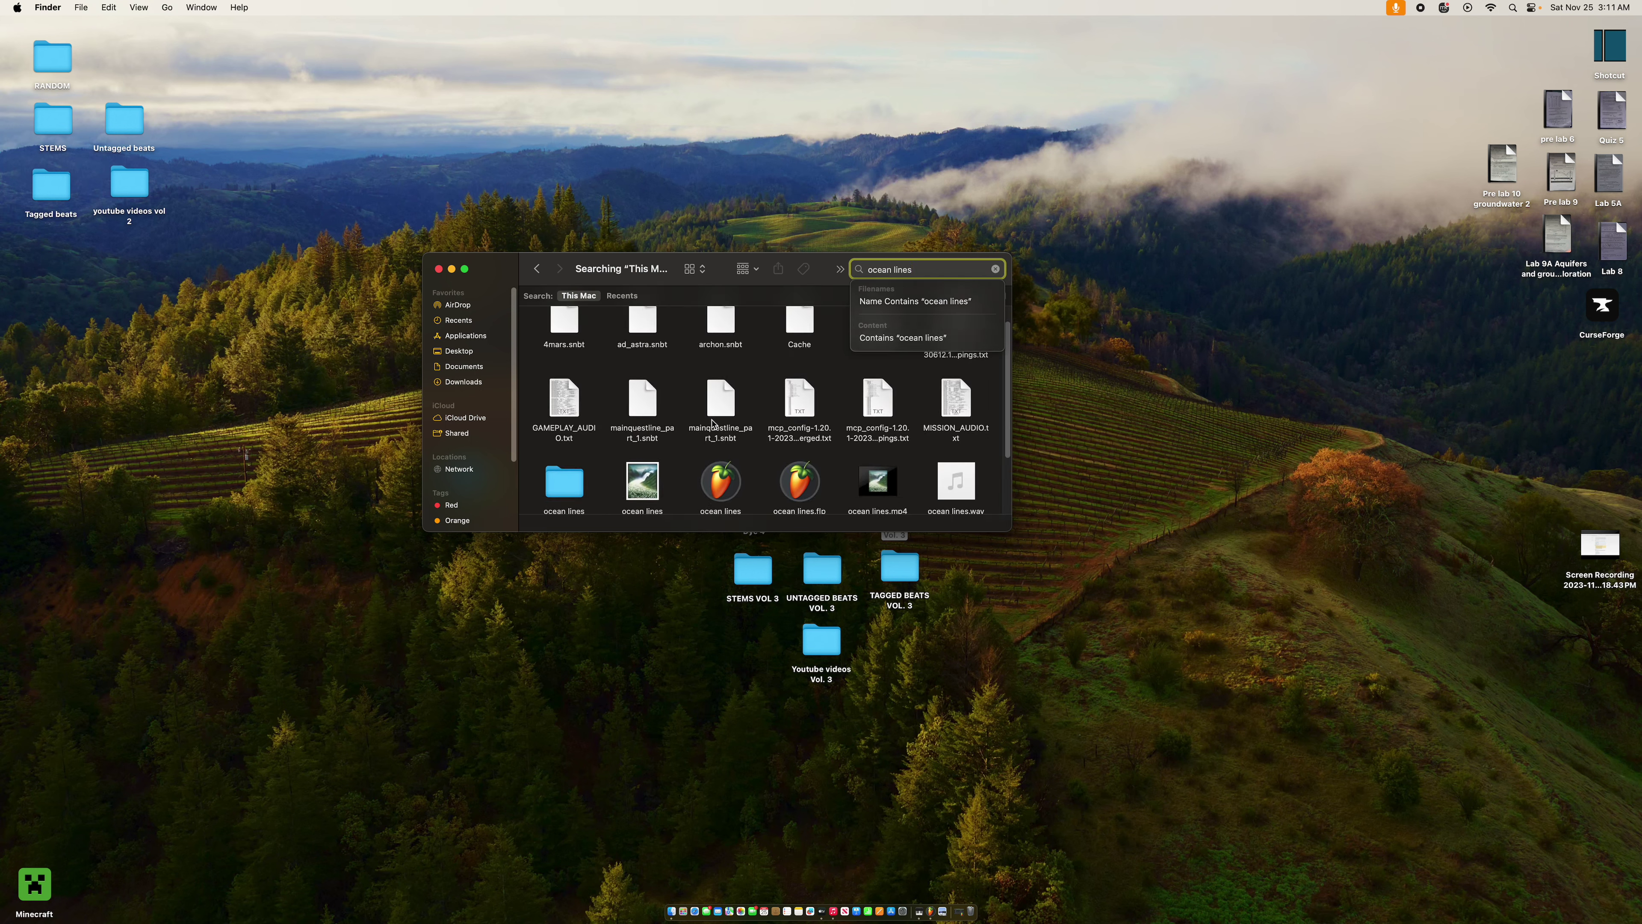
View the ocean lines picture full screen in Preview and close the Finder search window
{"action": "left_click", "coordinate": [647, 430]}
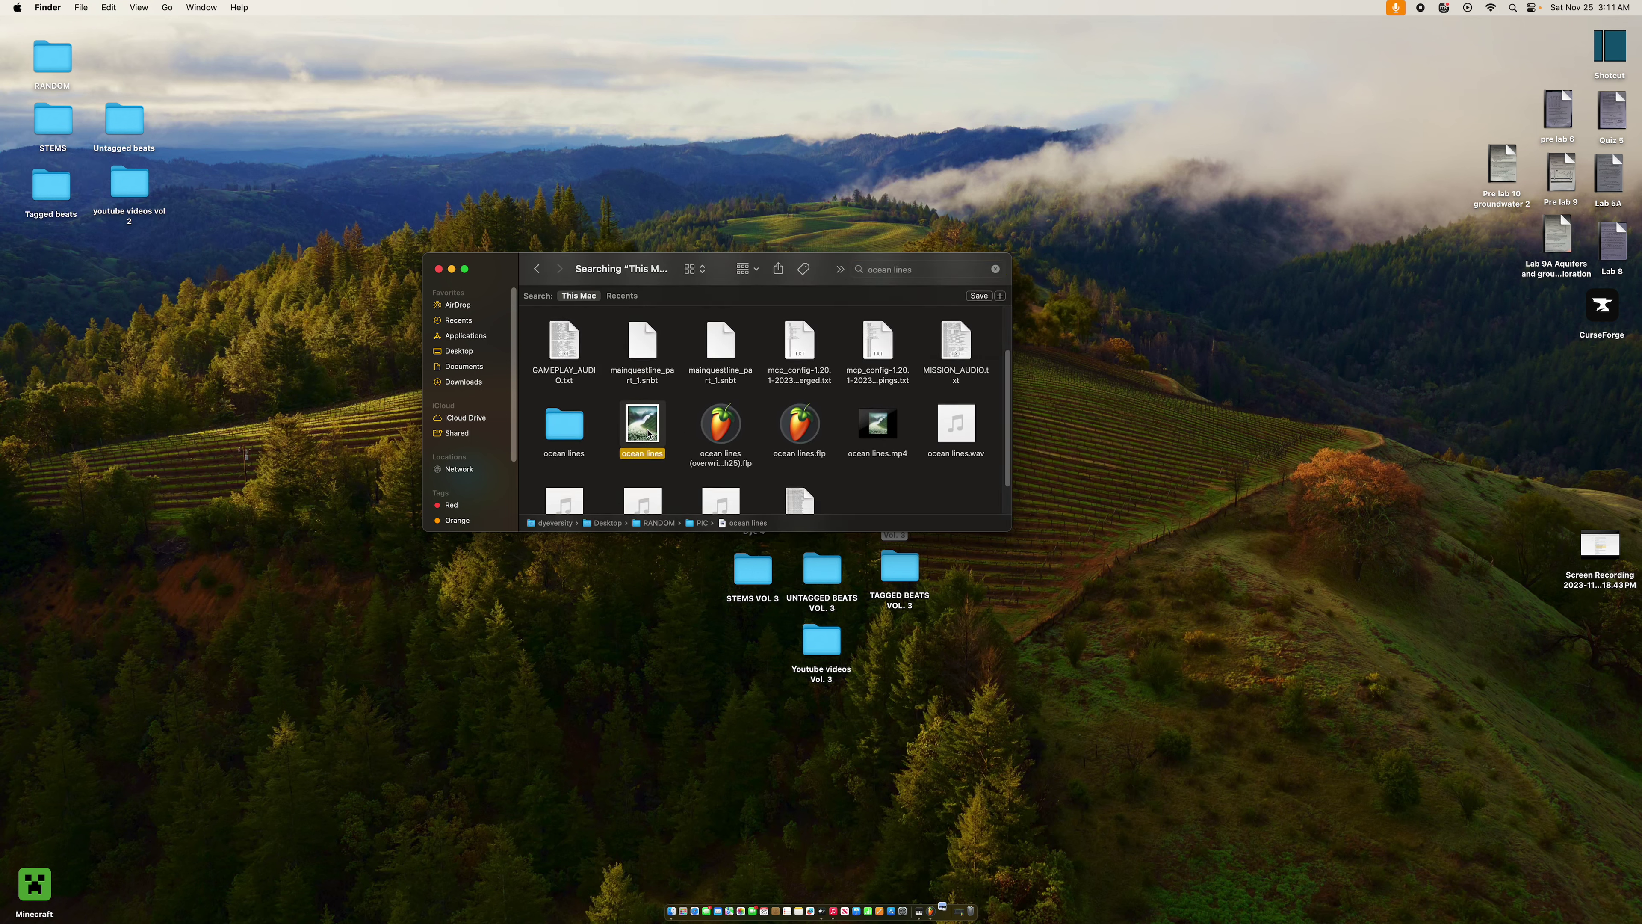
{"action": "double_click", "coordinate": [649, 433]}
{"action": "left_click_drag", "start_coordinate": [17, 40], "coordinate": [416, 185]}
{"action": "left_click", "coordinate": [446, 183]}
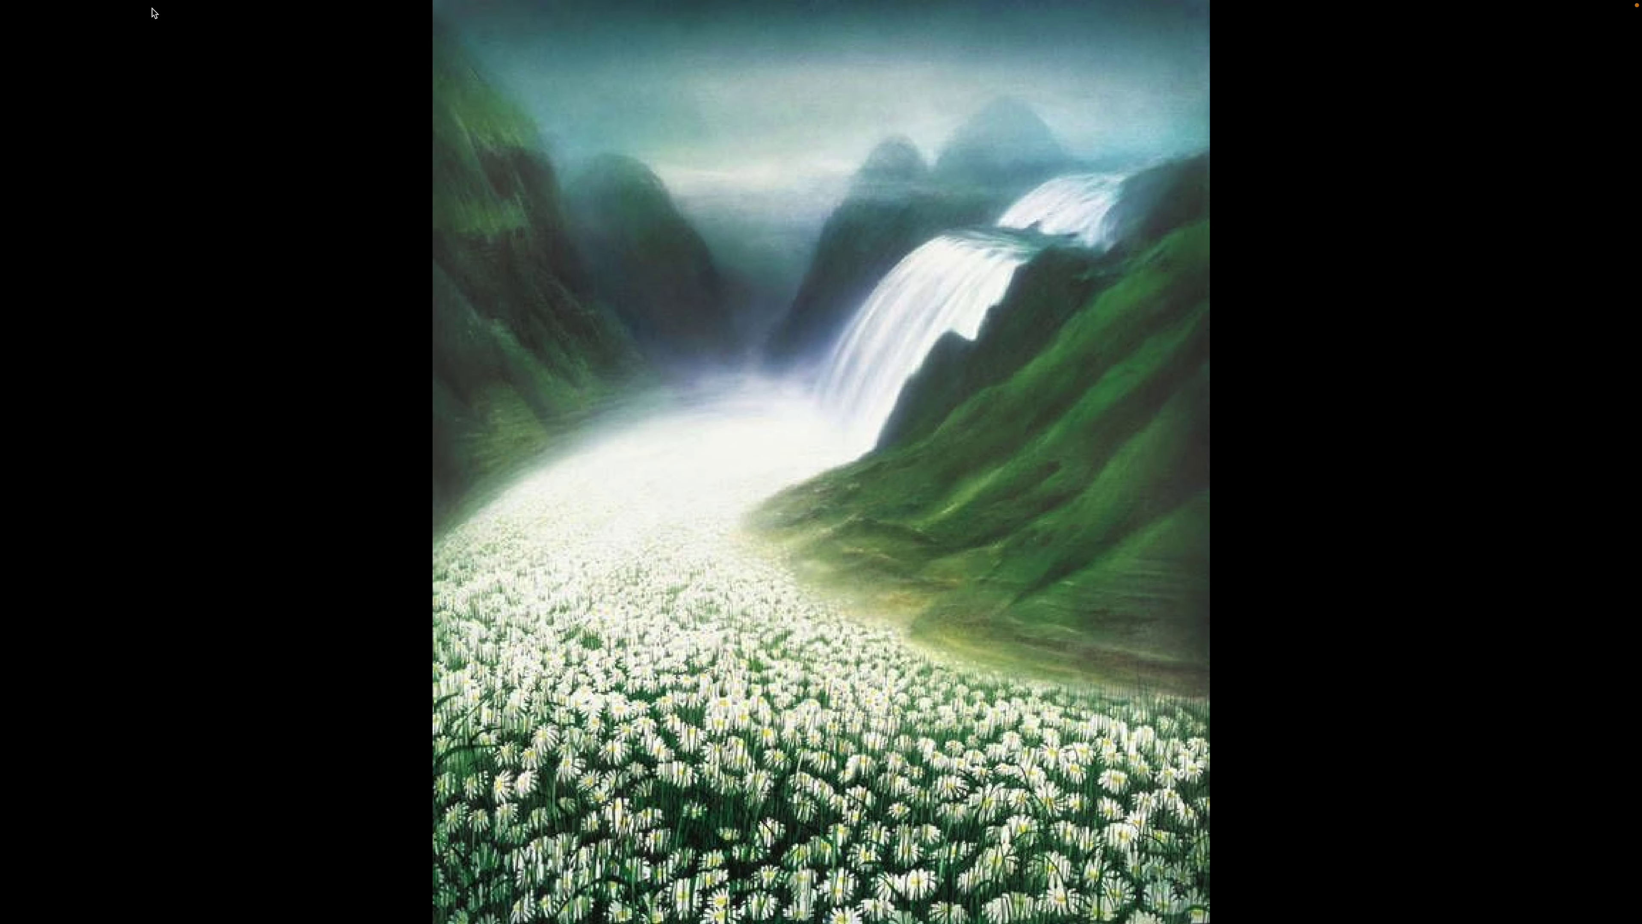
{"action": "key", "text": "Escape"}
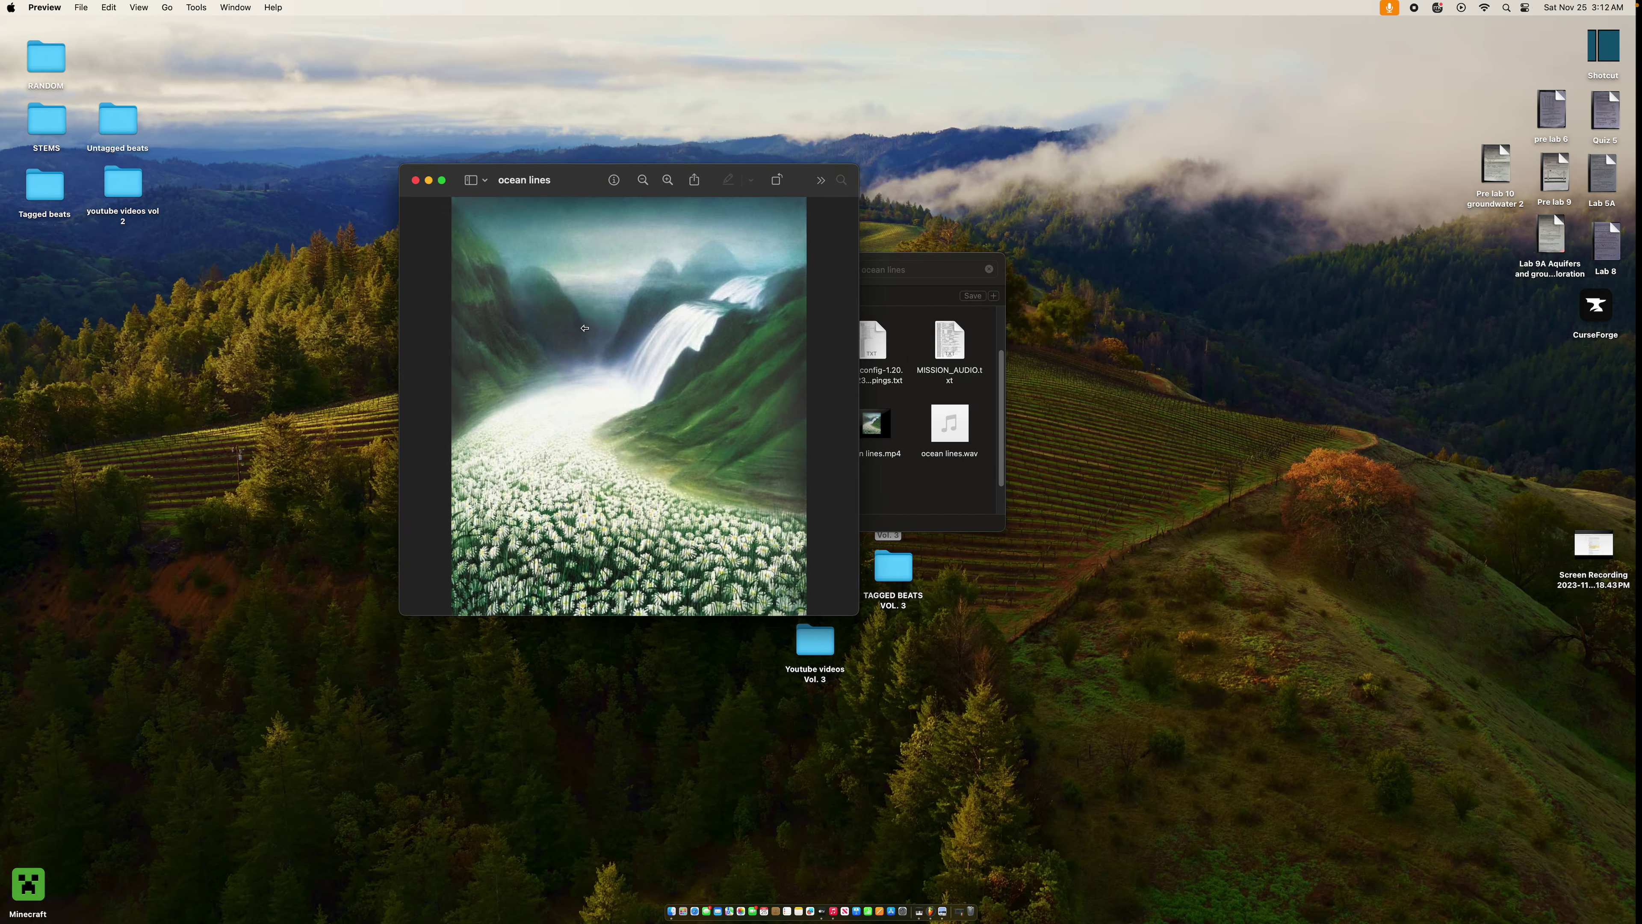
{"action": "left_click", "coordinate": [923, 359]}
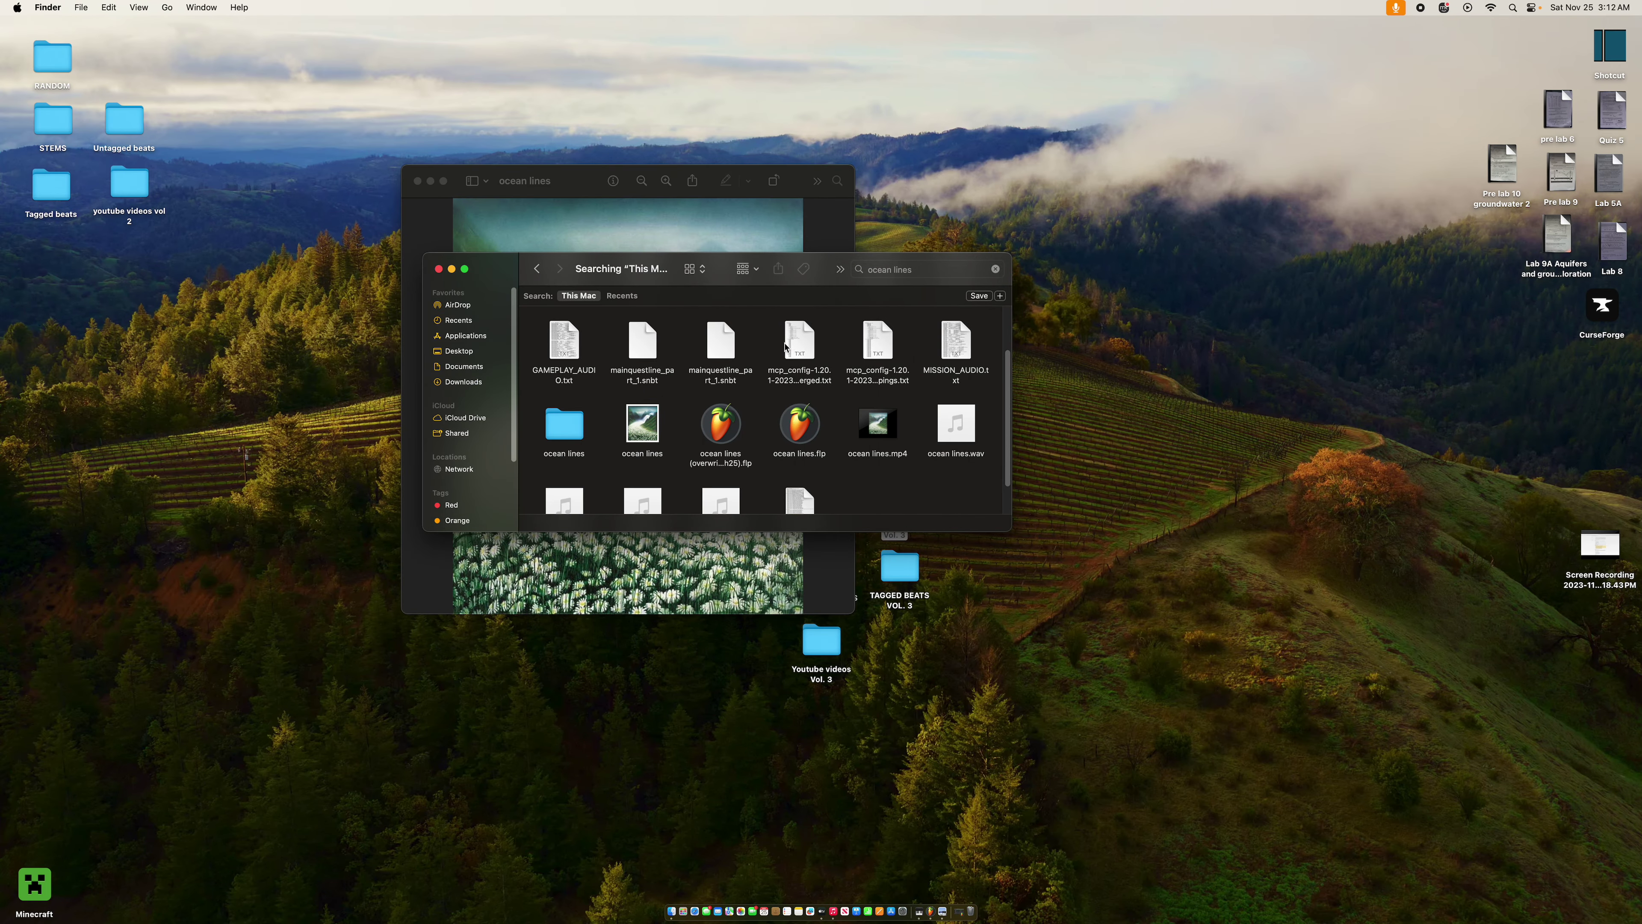
{"action": "left_click", "coordinate": [439, 269]}
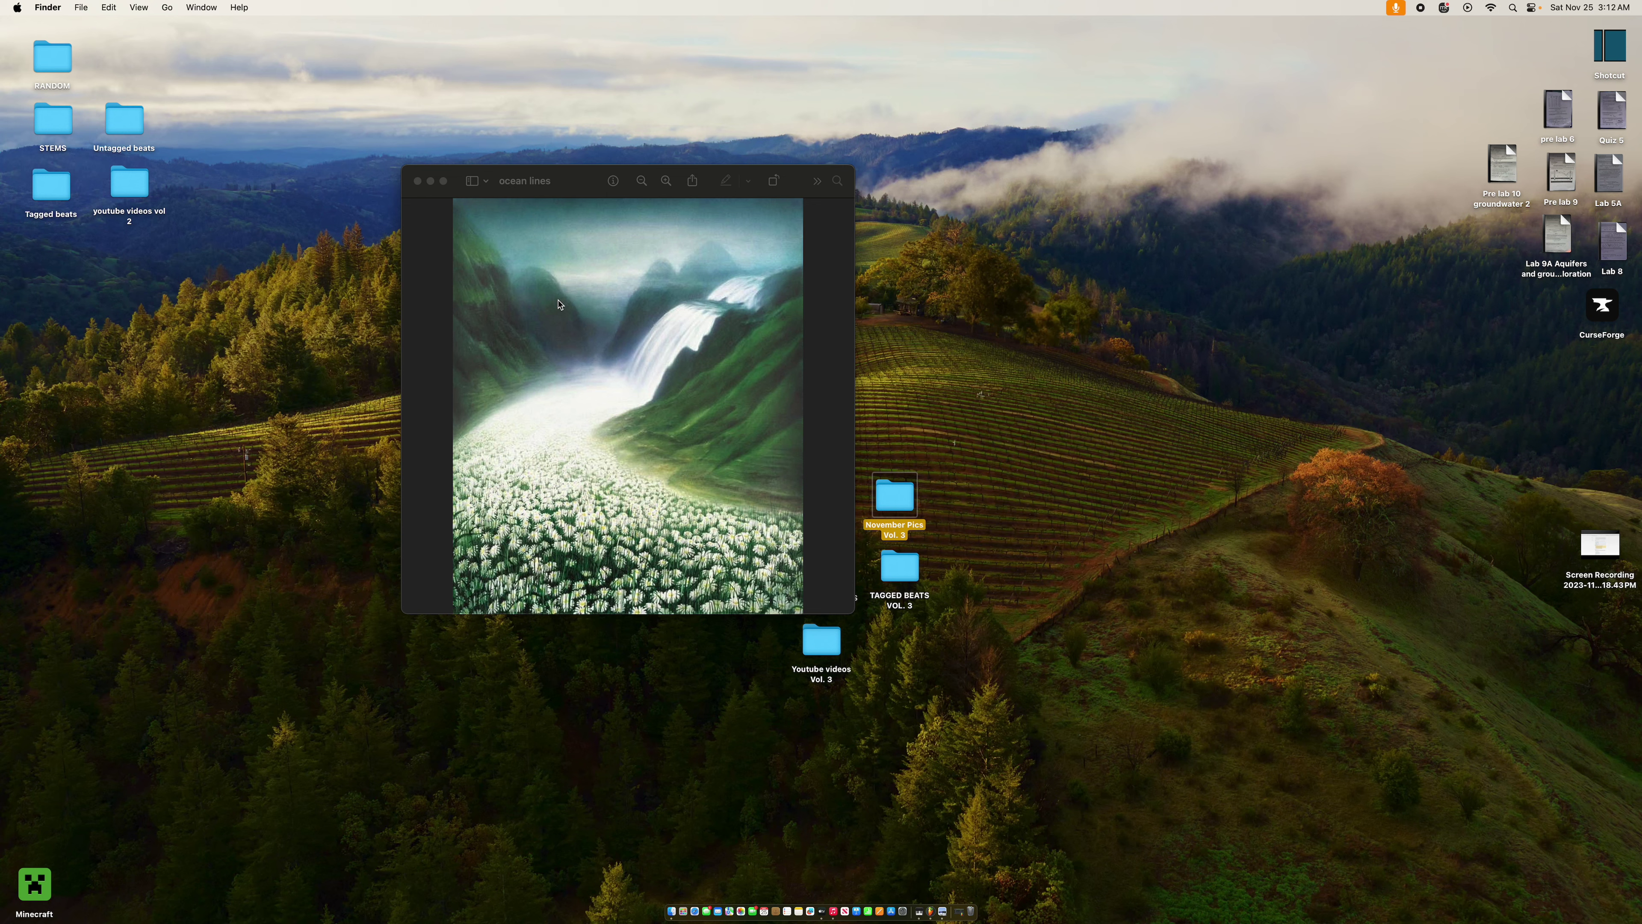
{"action": "left_click", "coordinate": [1589, 9]}
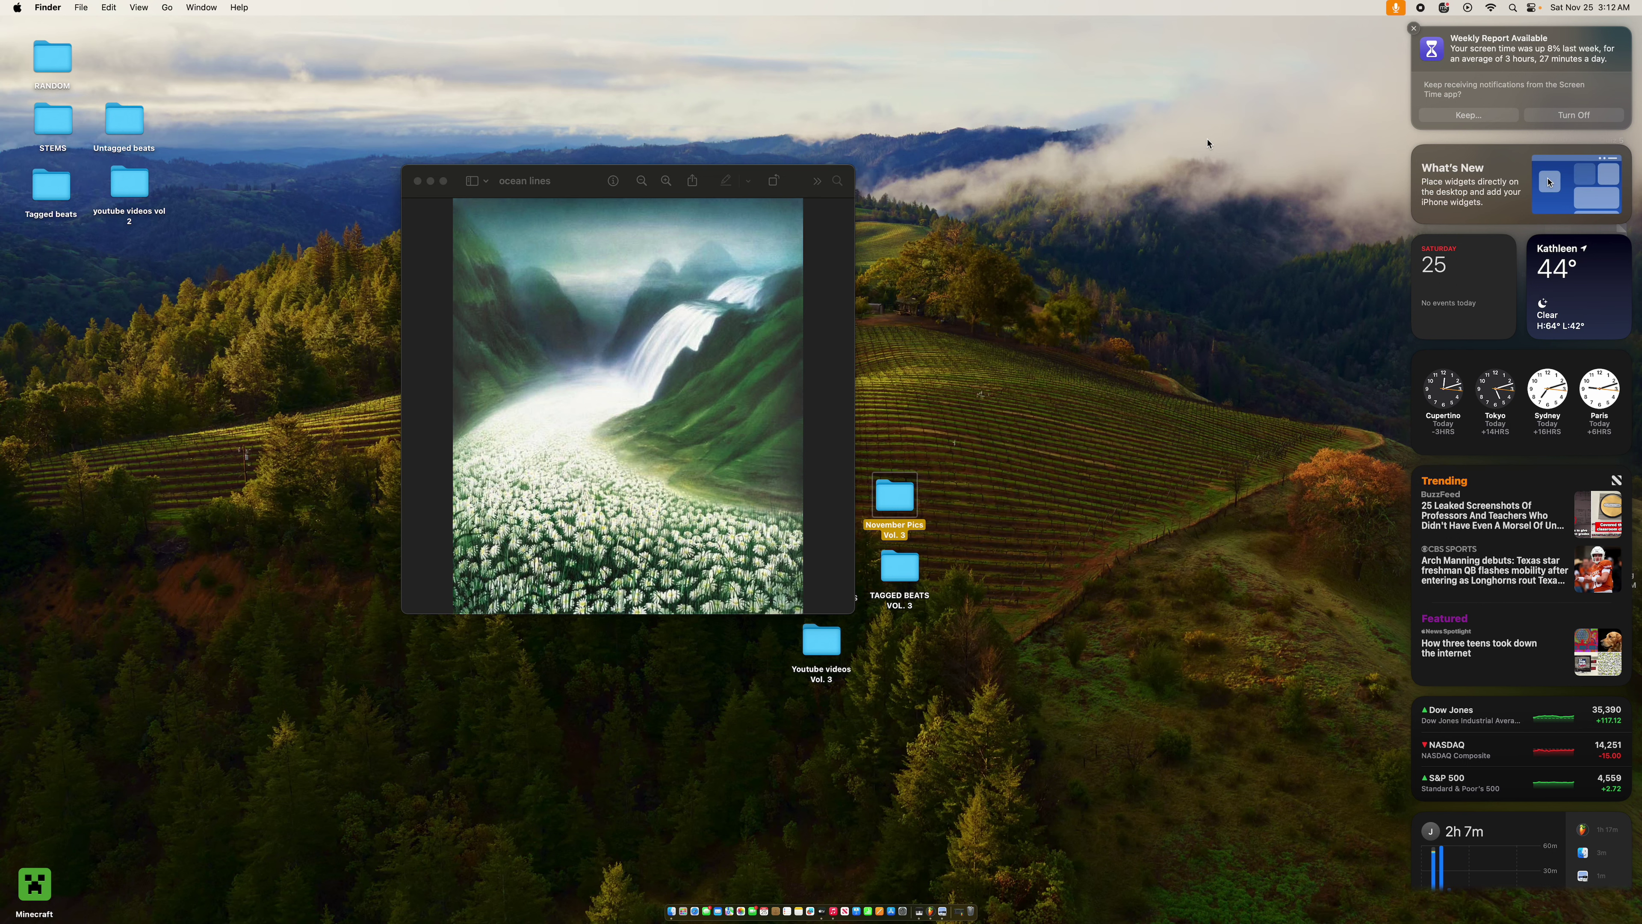
{"action": "left_click", "coordinate": [1122, 163]}
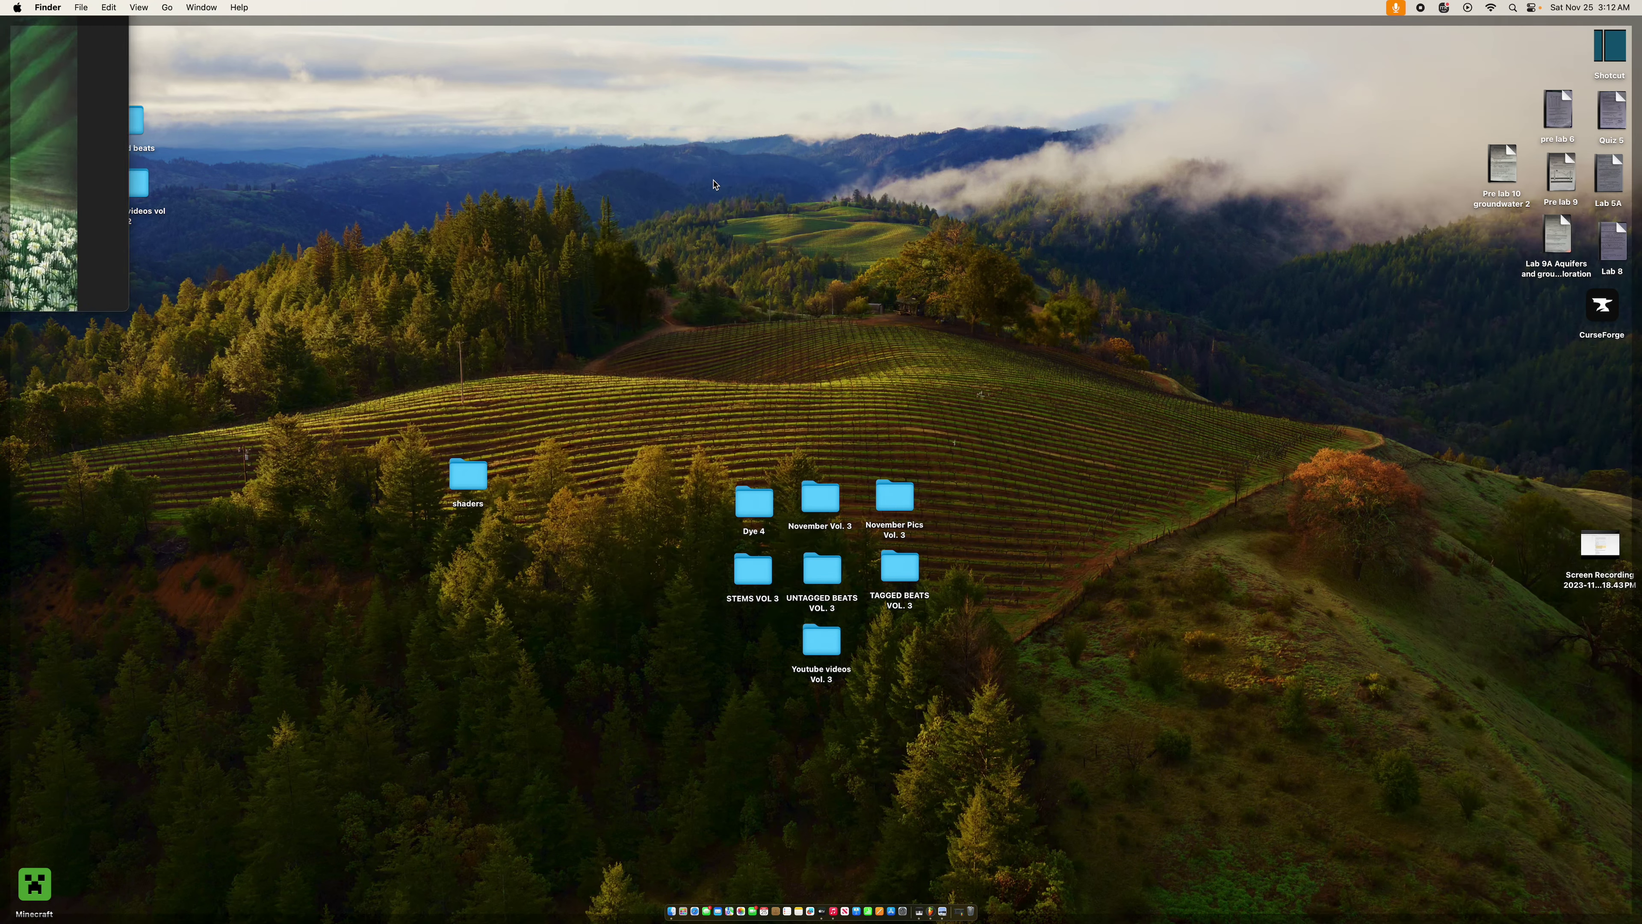
{"action": "left_click", "coordinate": [337, 161]}
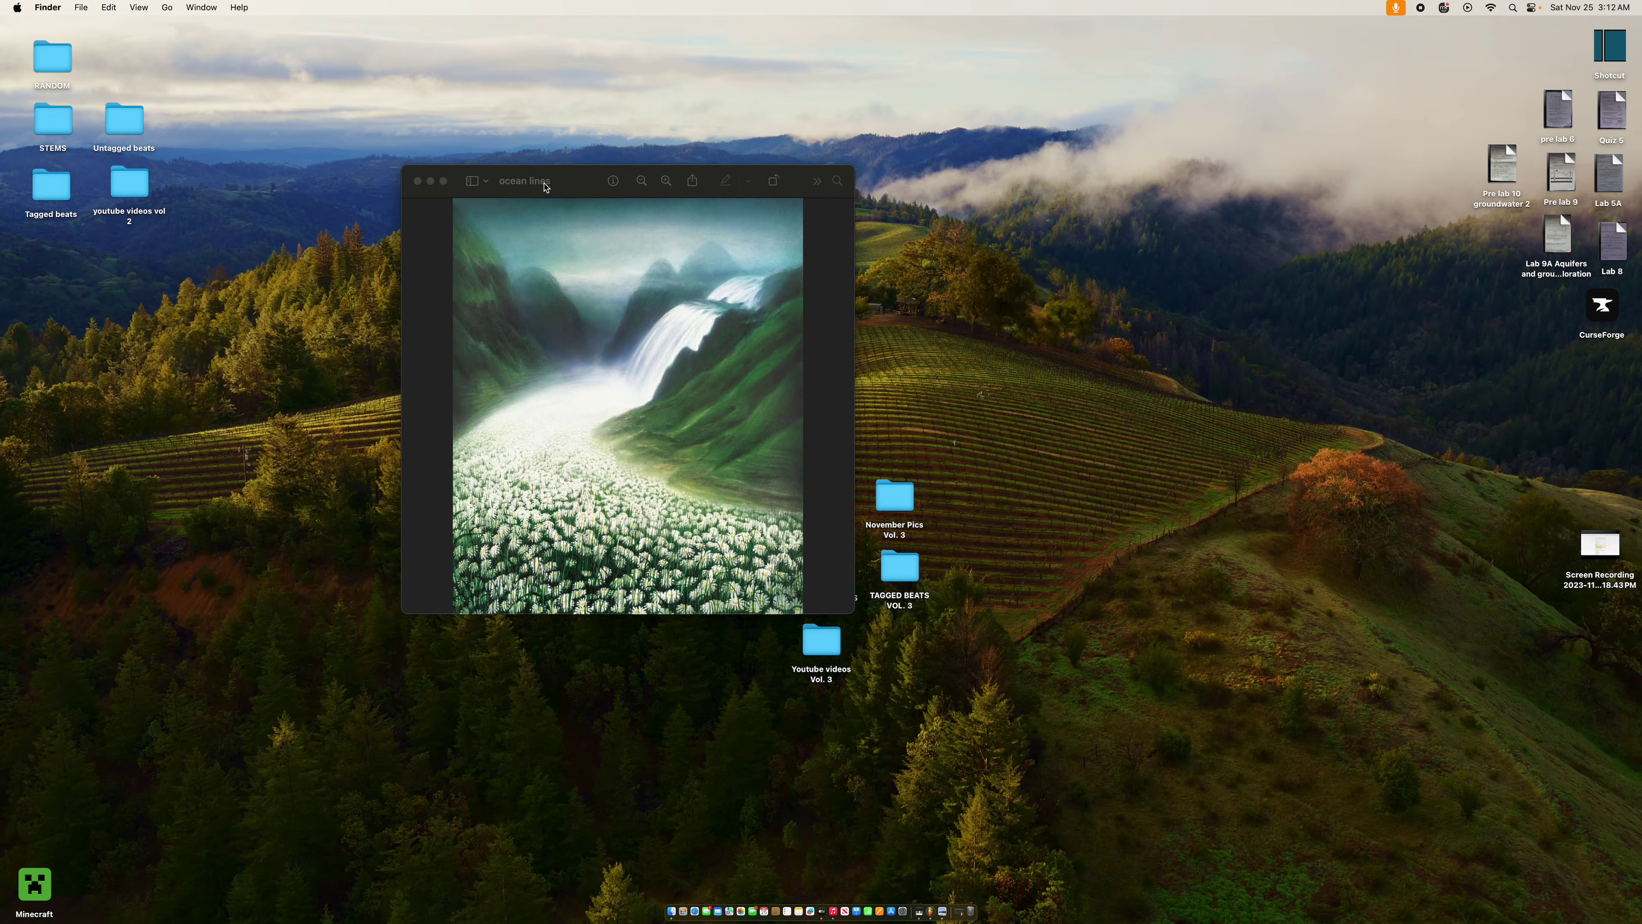
Show the ocean lines picture full screen once more and return to the ocean lines.flp project in FL Studio
{"action": "left_click", "coordinate": [577, 178]}
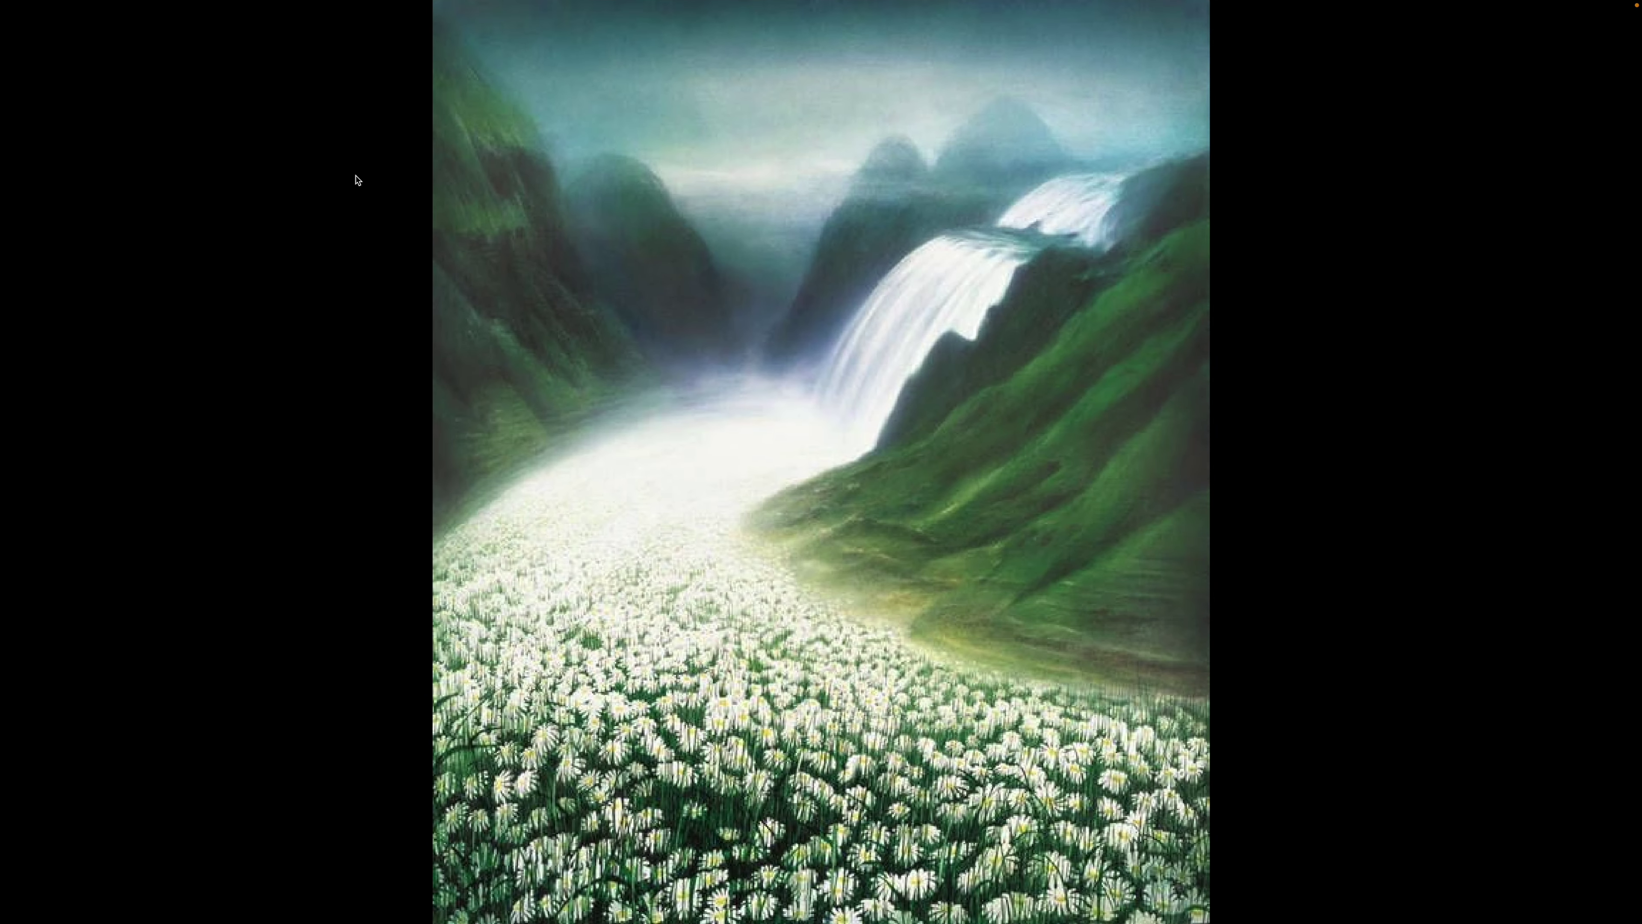
{"action": "left_click", "coordinate": [43, 33]}
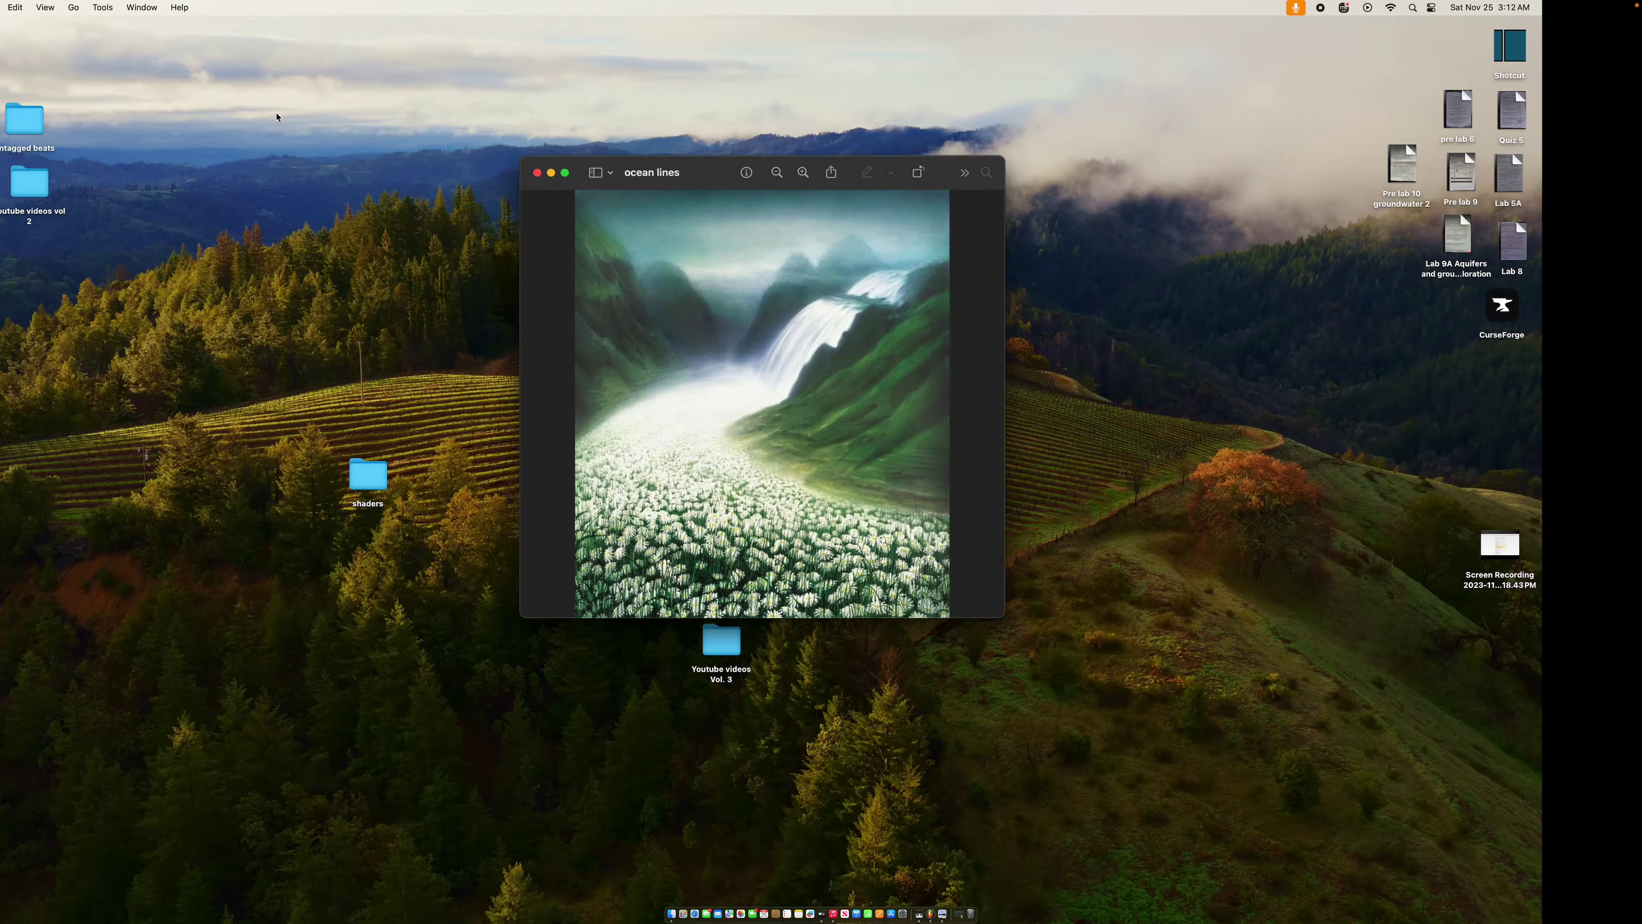
{"action": "left_click", "coordinate": [550, 177]}
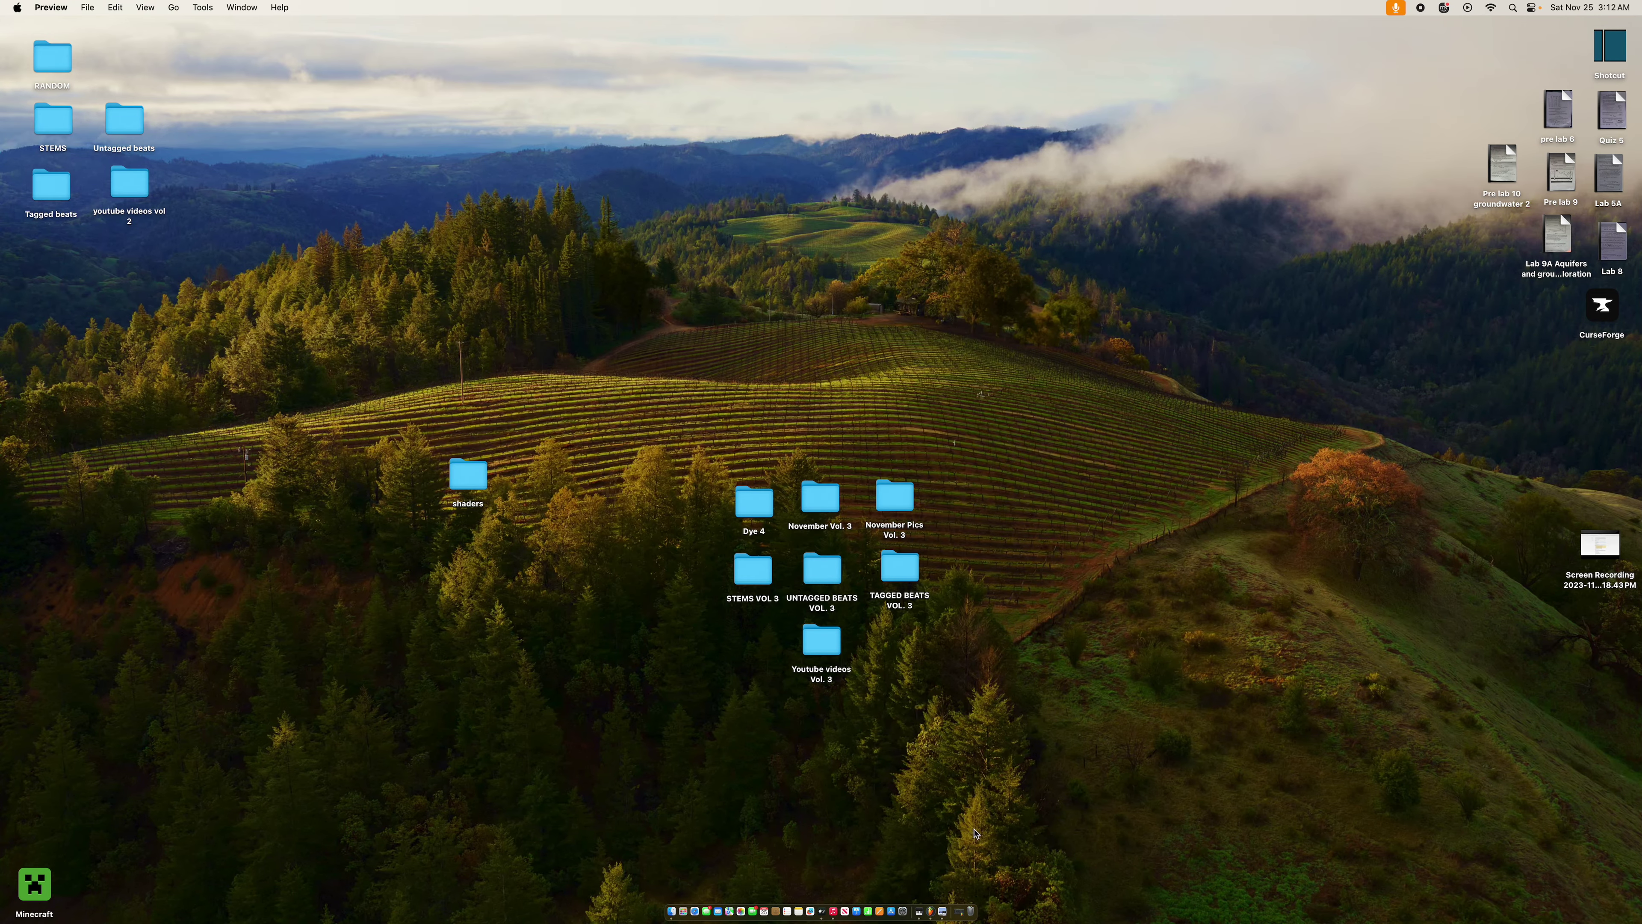
{"action": "left_click", "coordinate": [961, 914]}
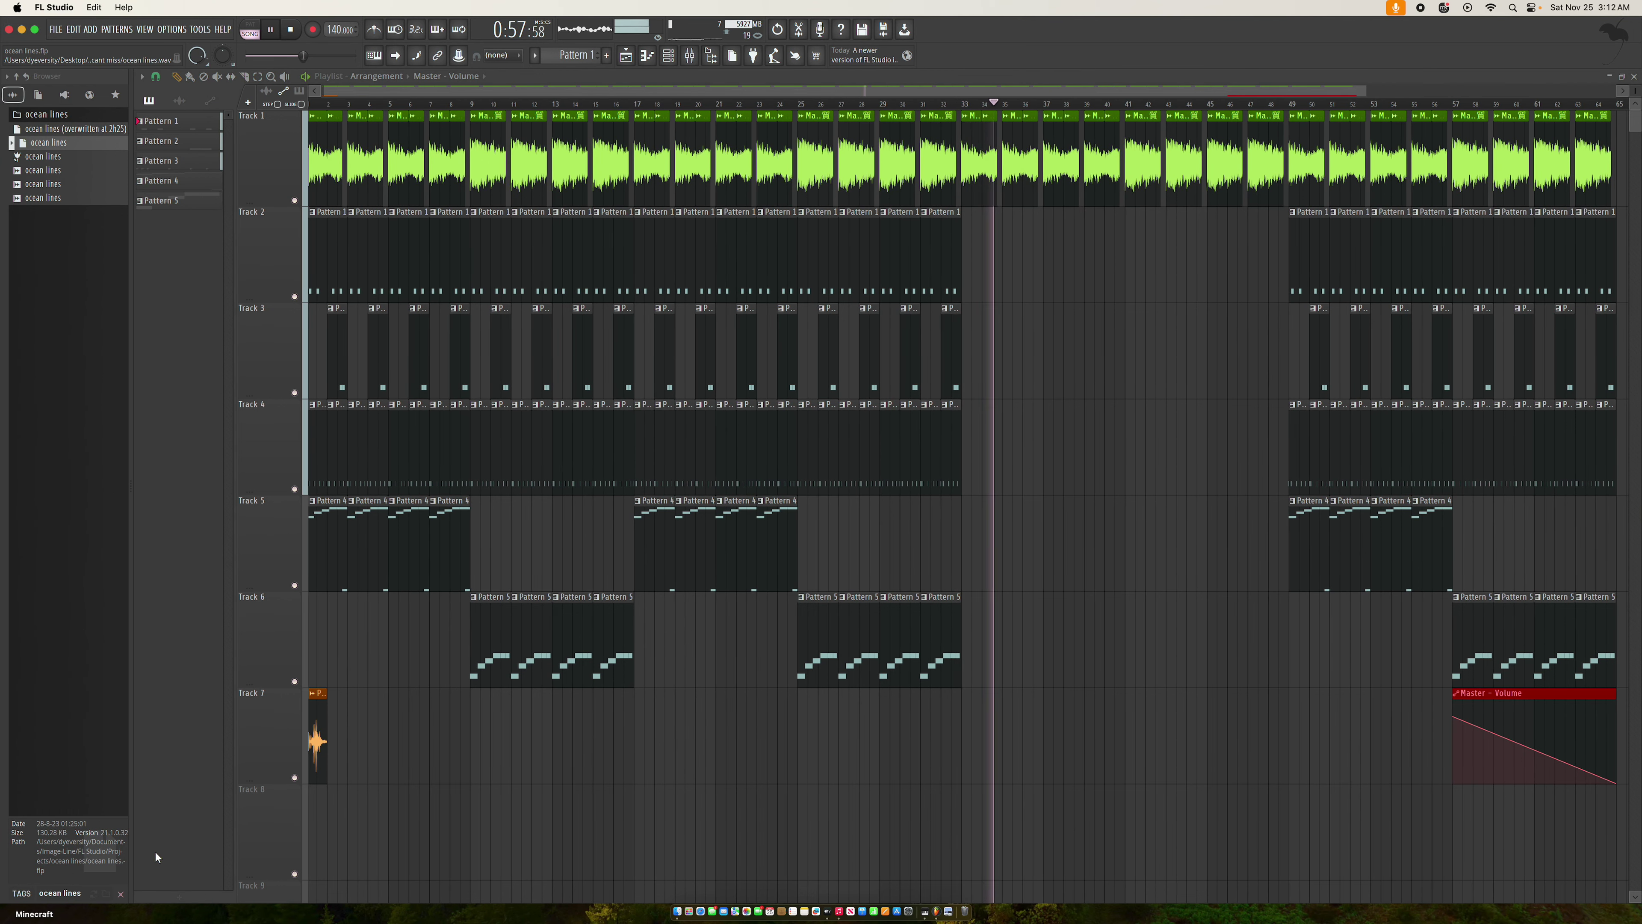
Clear the browser search and open the Pattern 4 clip at bar 49 of Track 5 in the Piano roll
{"action": "left_click", "coordinate": [121, 893]}
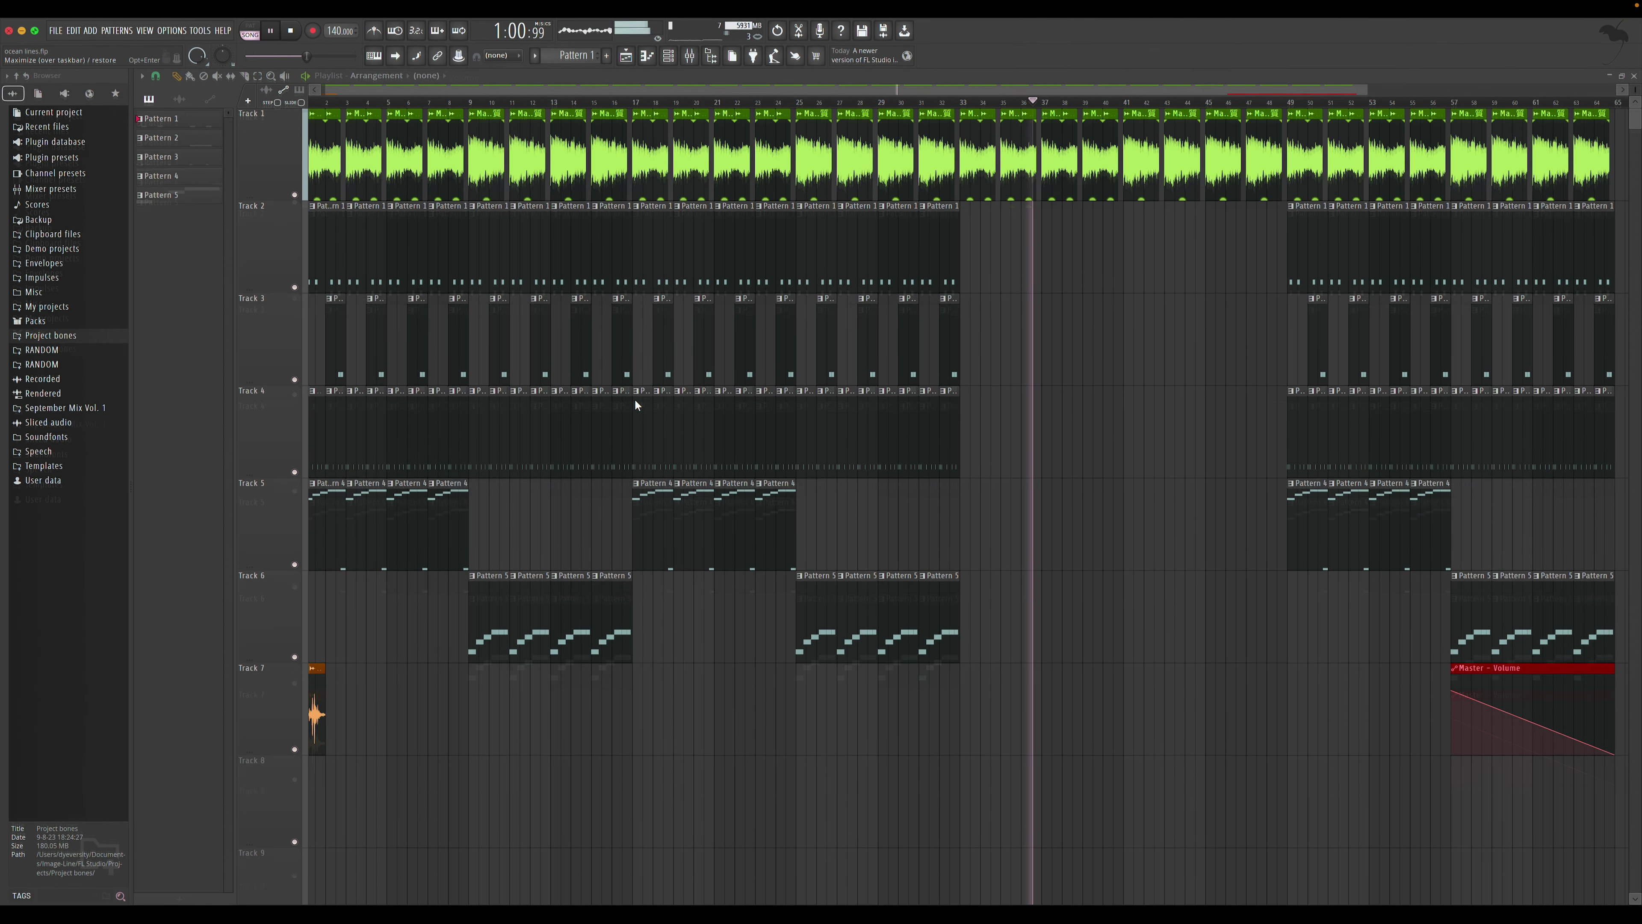
{"action": "left_click_drag", "start_coordinate": [514, 76], "coordinate": [829, 91]}
{"action": "scroll", "coordinate": [830, 93], "scroll_direction": "right", "scroll_amount": 2}
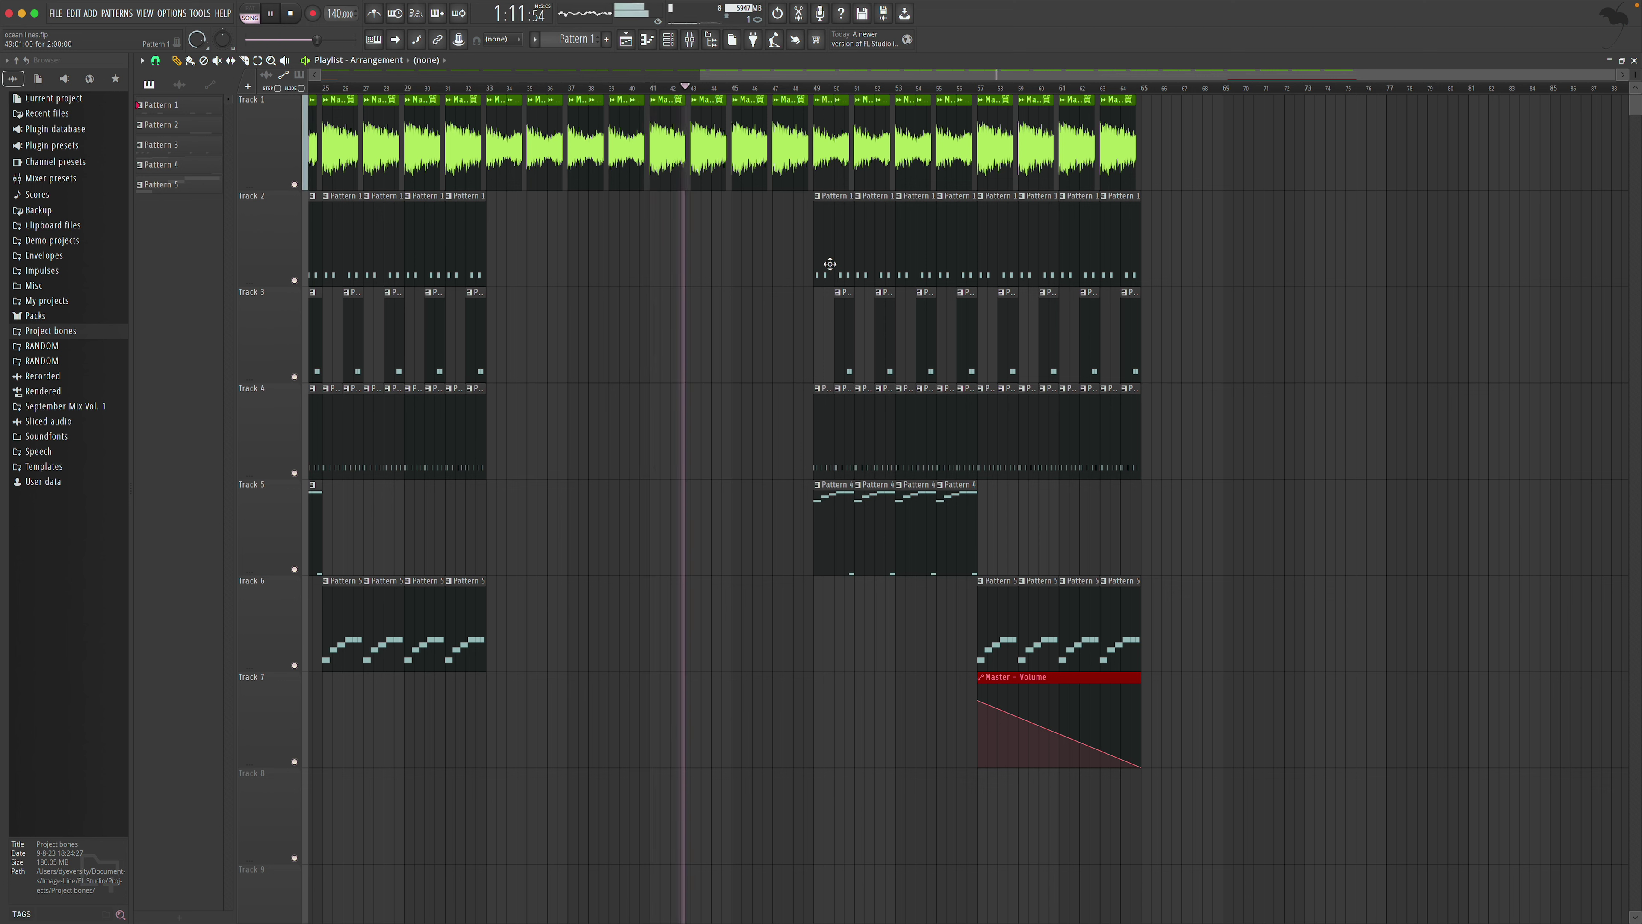
{"action": "double_click", "coordinate": [831, 518]}
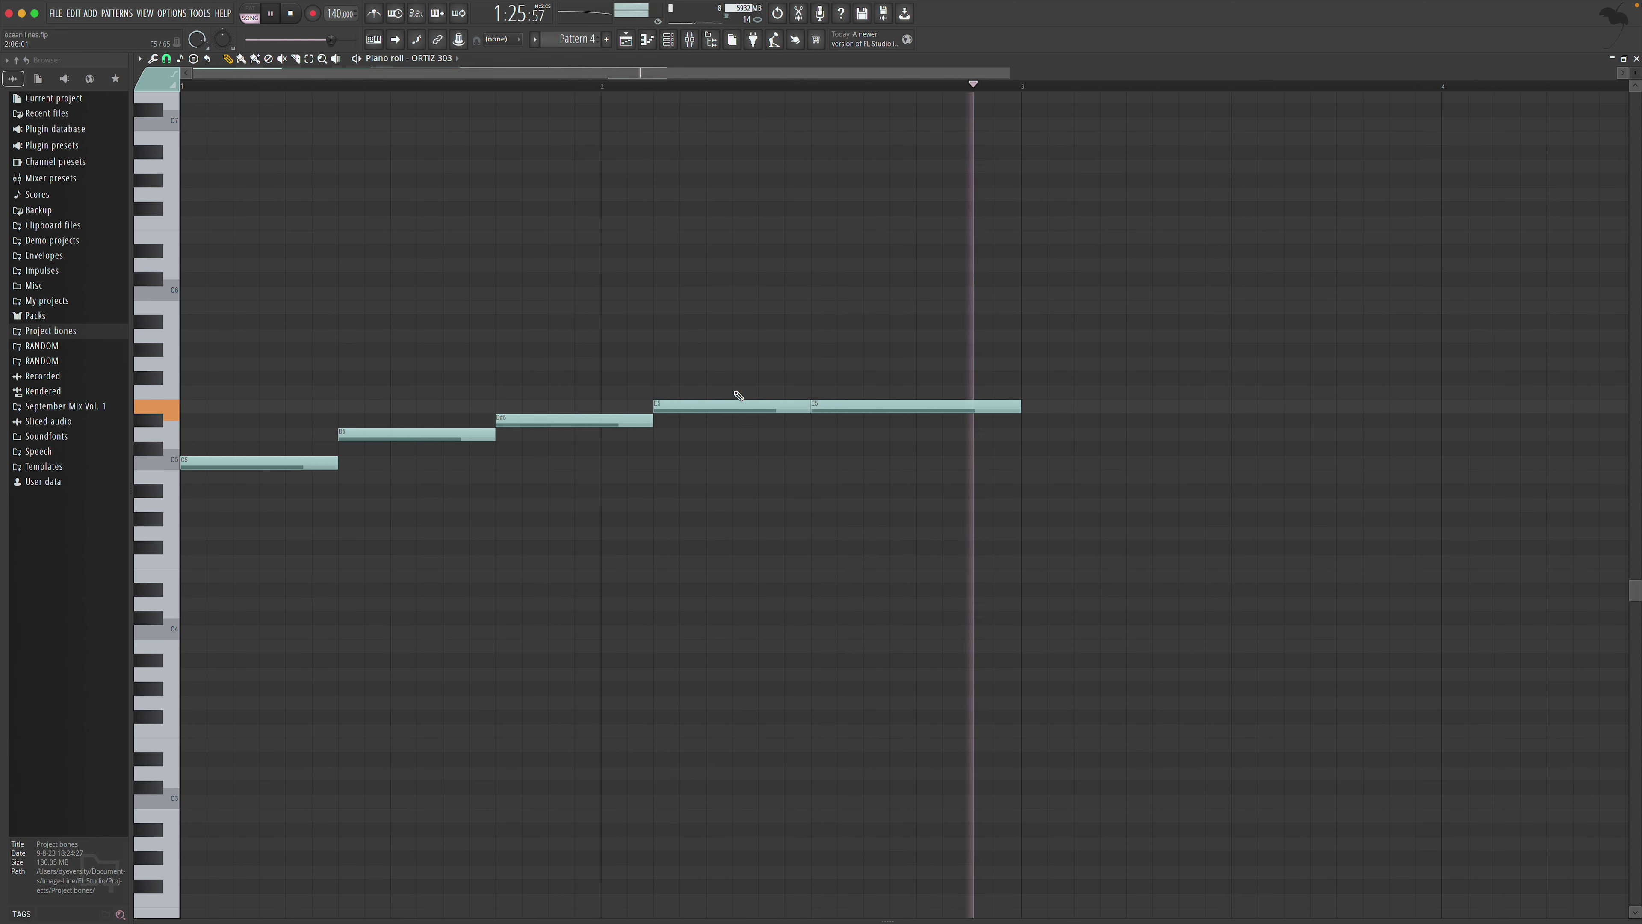
Try moving the last note of Pattern 4 to a higher pitch, undo the move and close the Piano roll
{"action": "left_click_drag", "start_coordinate": [824, 403], "coordinate": [823, 361]}
{"action": "key", "text": "ctrl+z"}
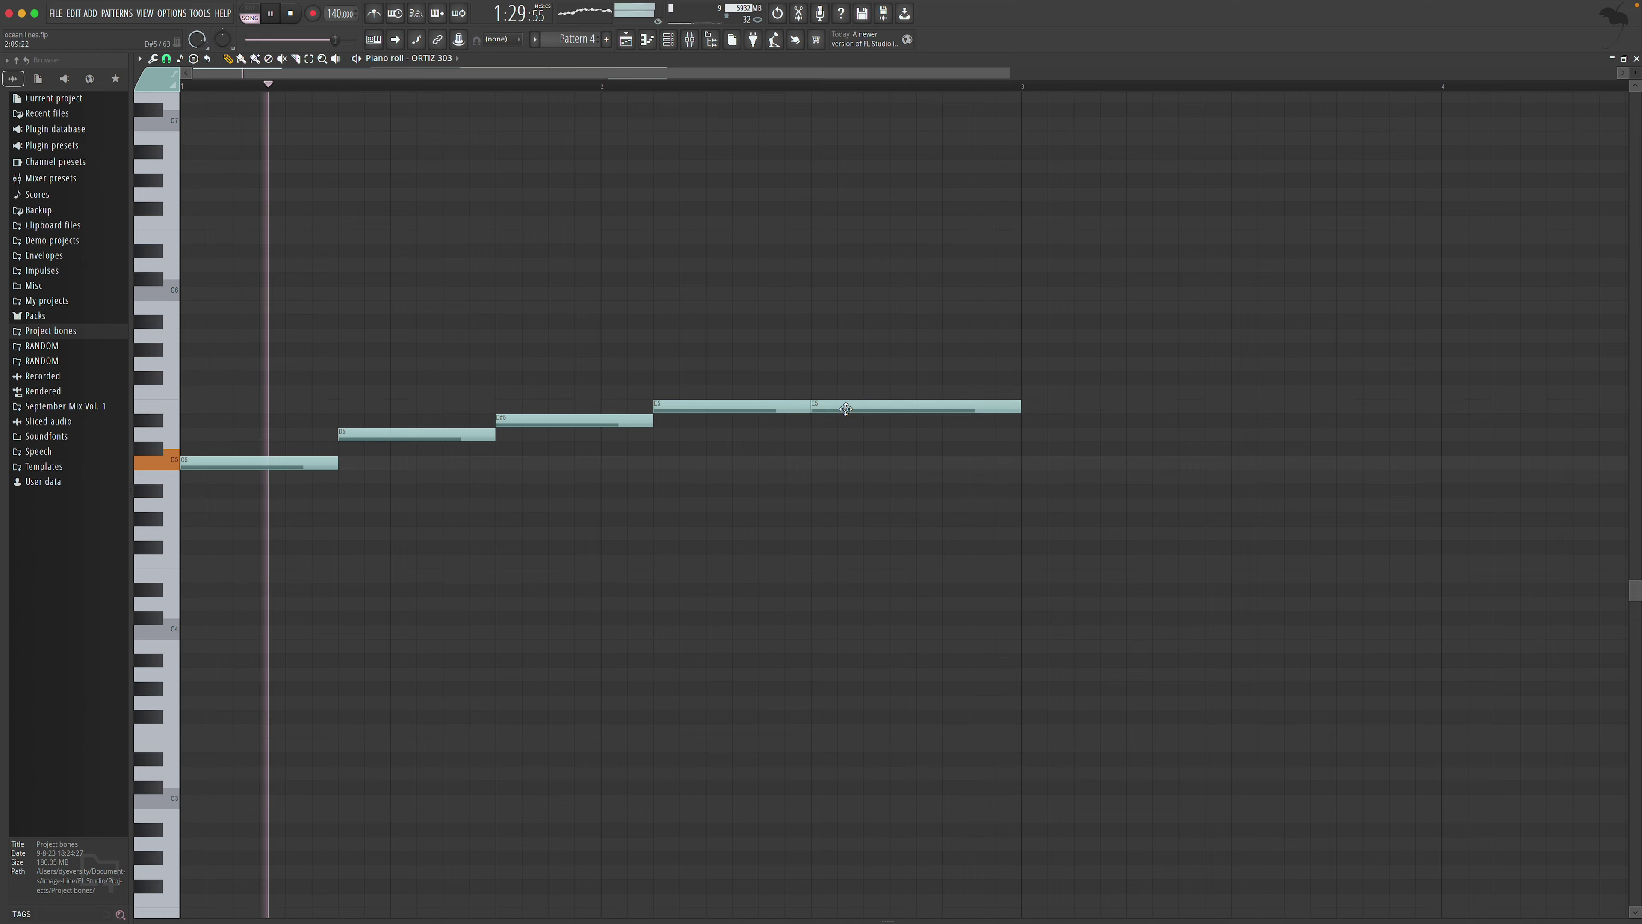
{"action": "left_click", "coordinate": [1635, 59]}
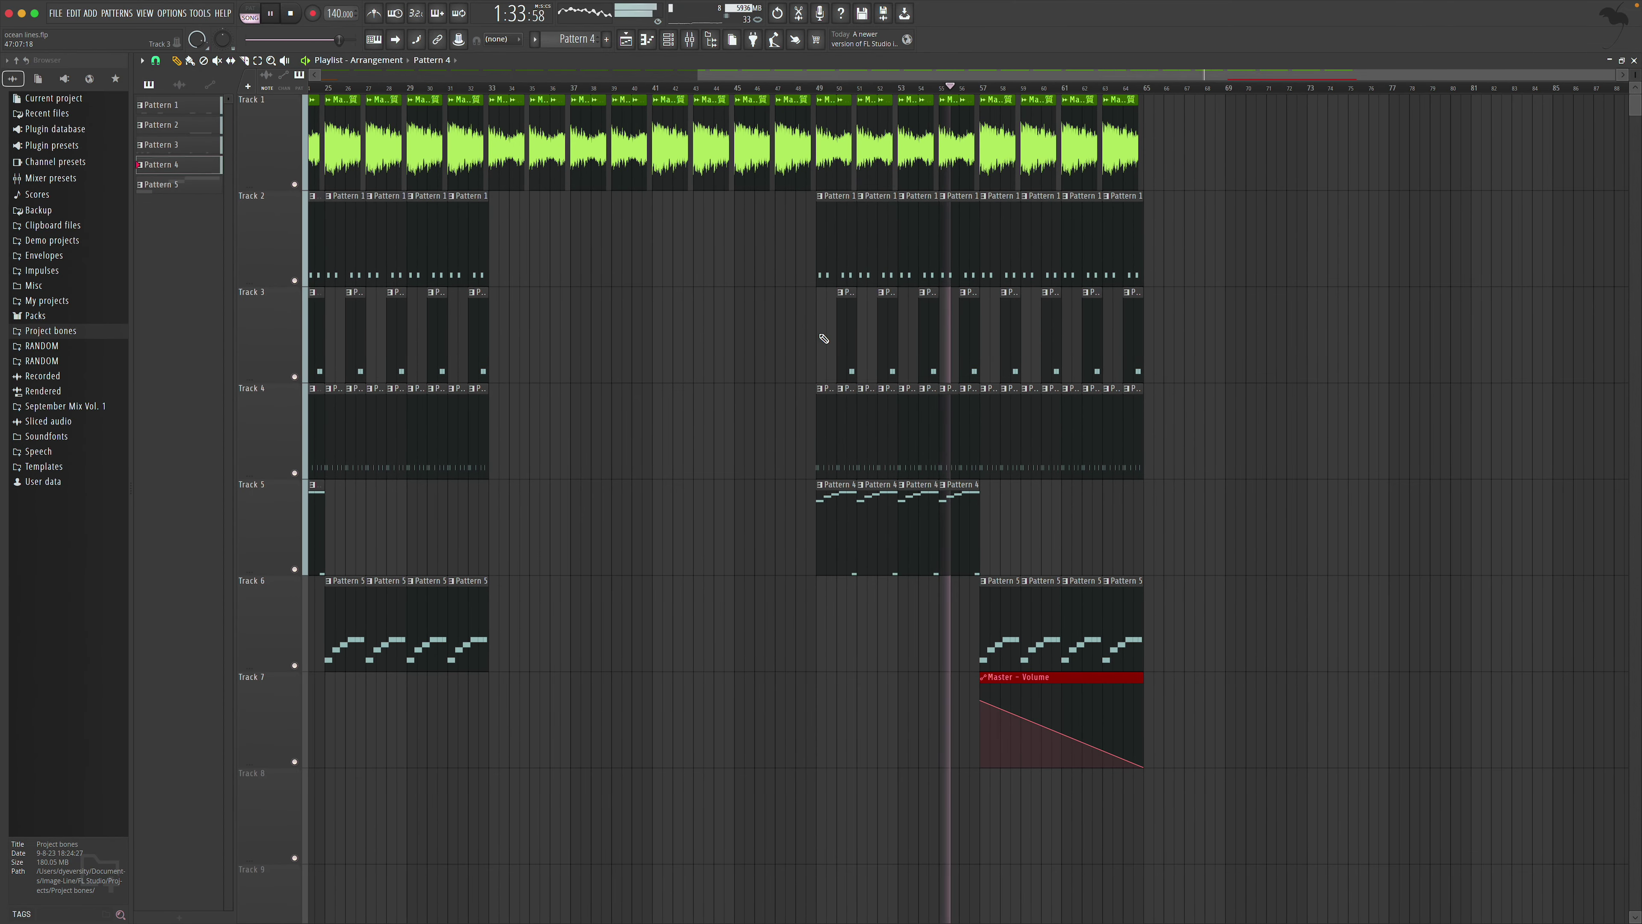
View the SNAP notes of a Track 3 clip in the Piano roll and return to the Playlist
{"action": "double_click", "coordinate": [965, 354]}
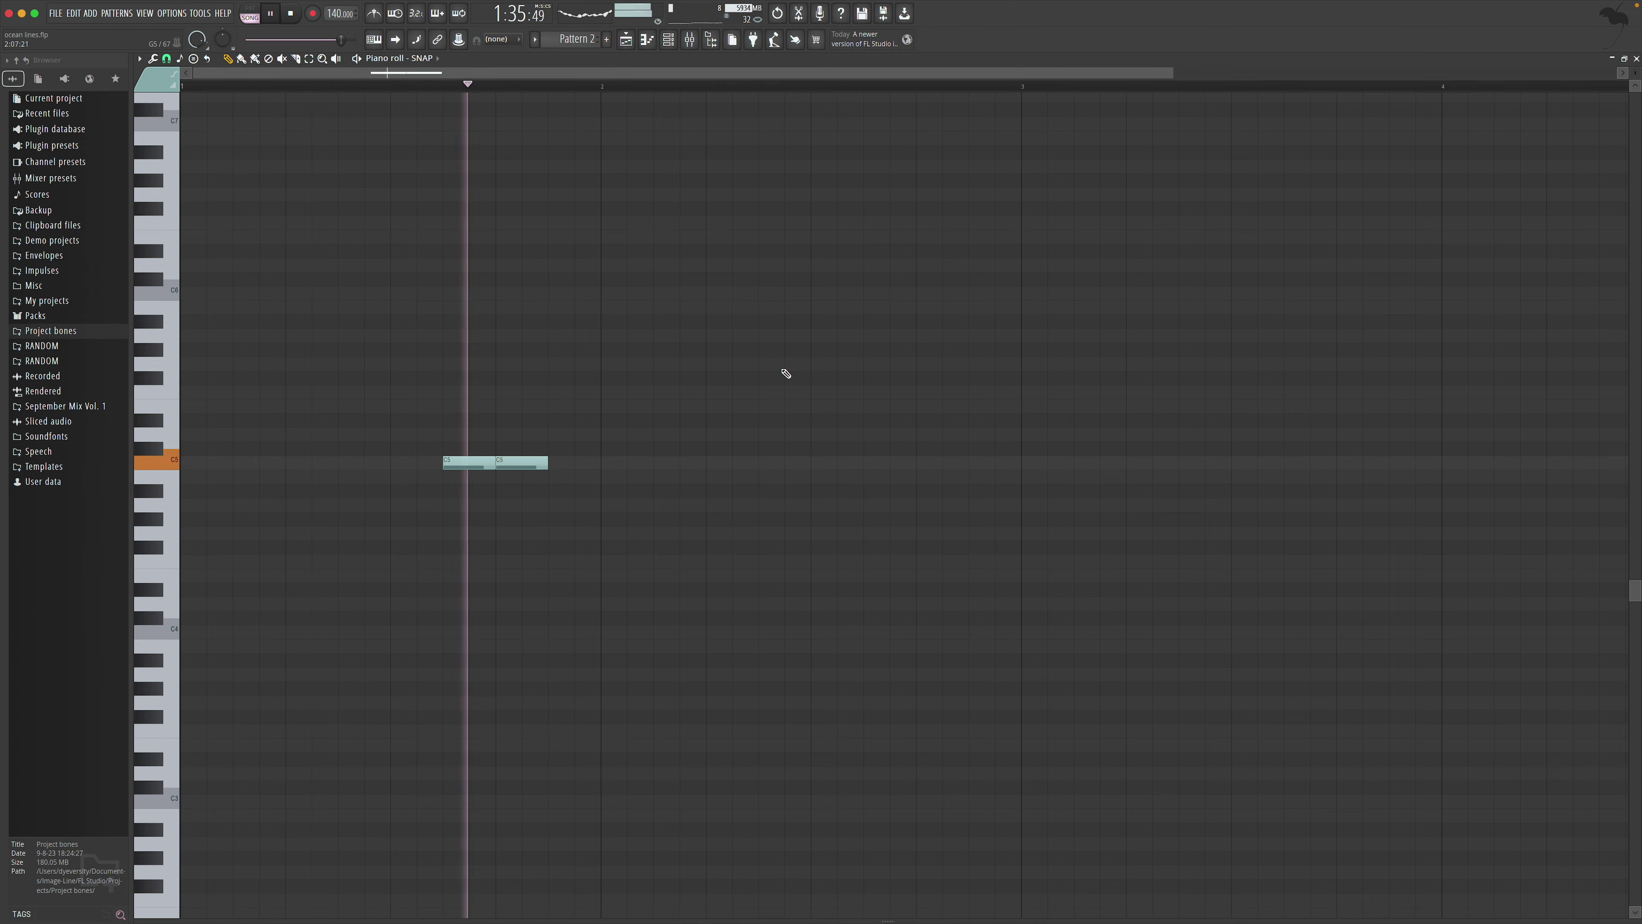
{"action": "key", "text": "F5"}
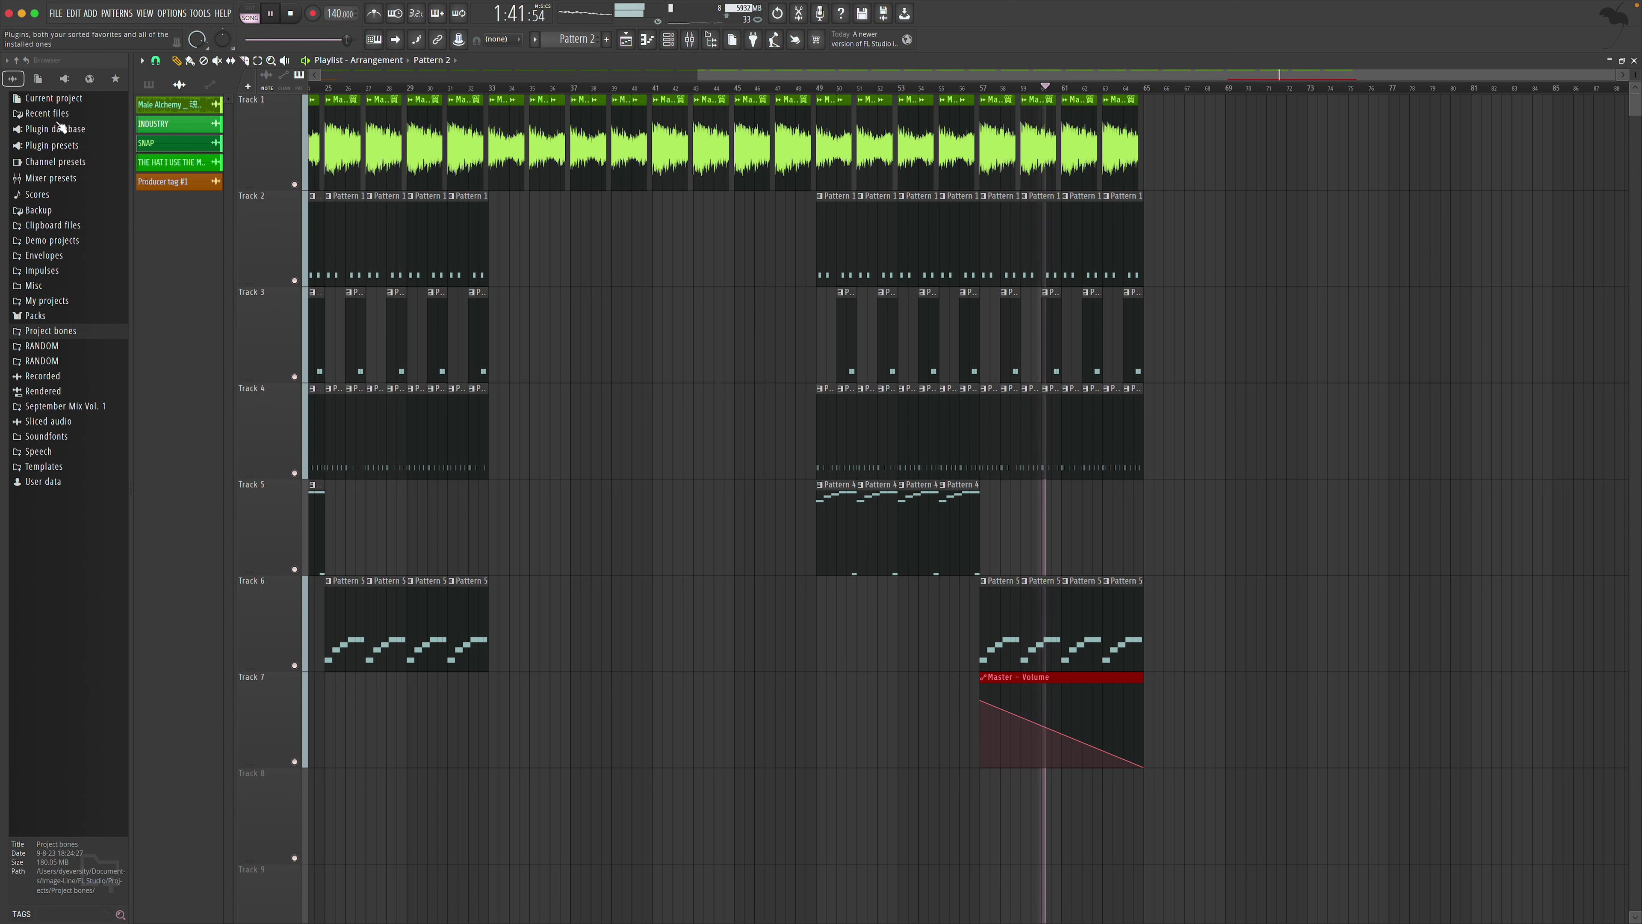
Open the recent project Try so hard to get nowhere.flp without saving ocean lines.flp, accept Do nothing for the missing data folder and start playback
{"action": "left_click", "coordinate": [55, 13]}
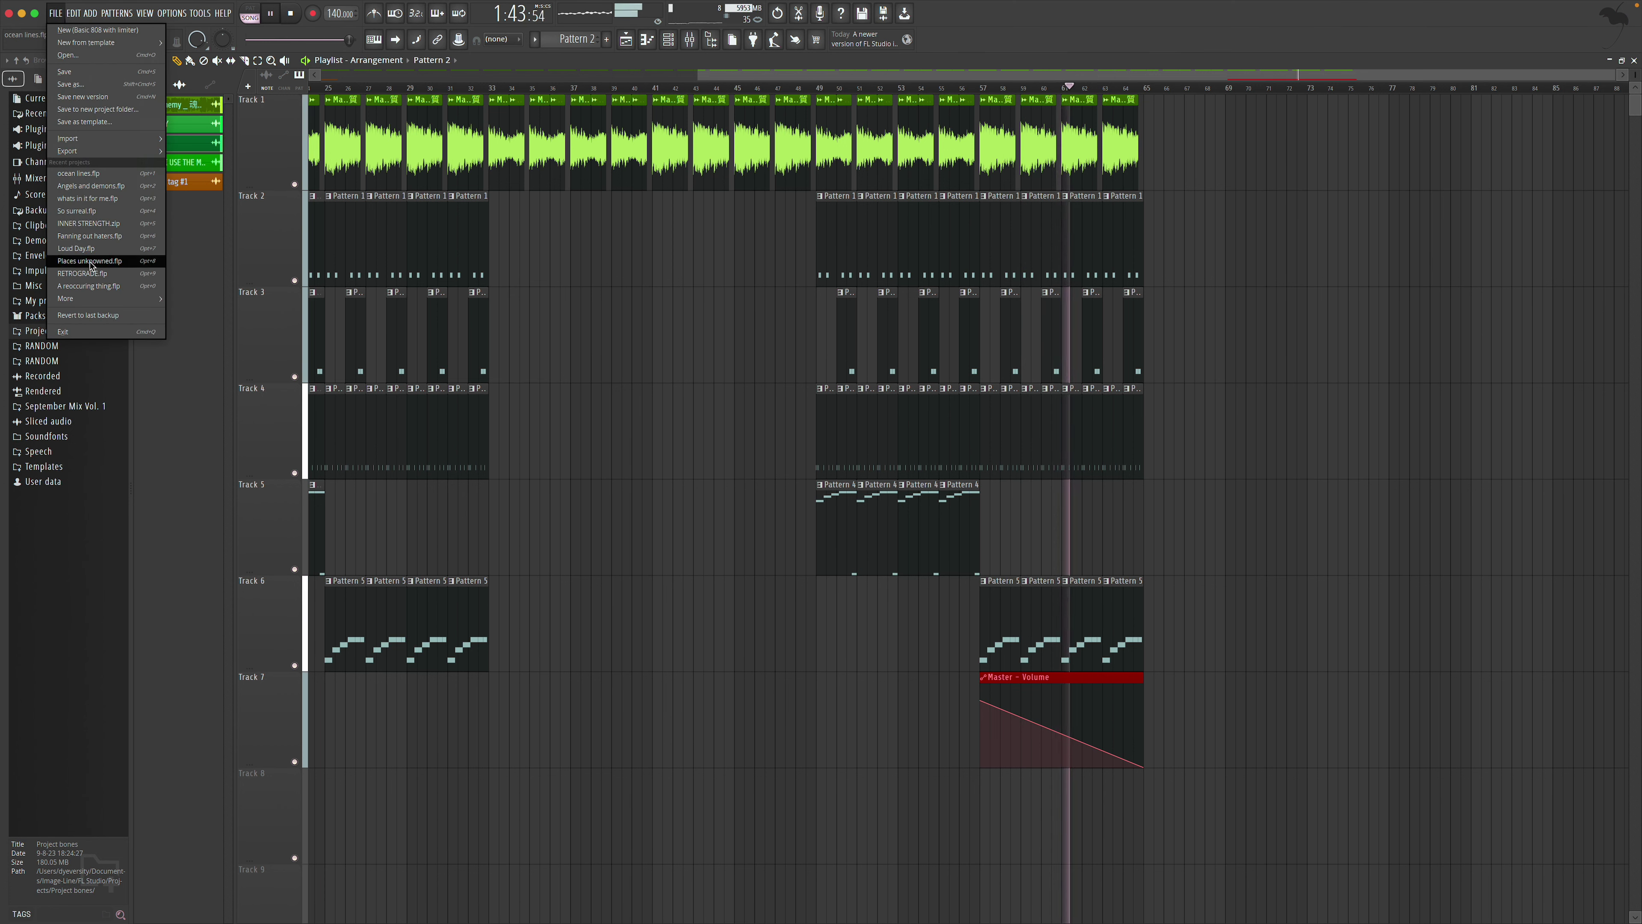
{"action": "mouse_move", "coordinate": [91, 298]}
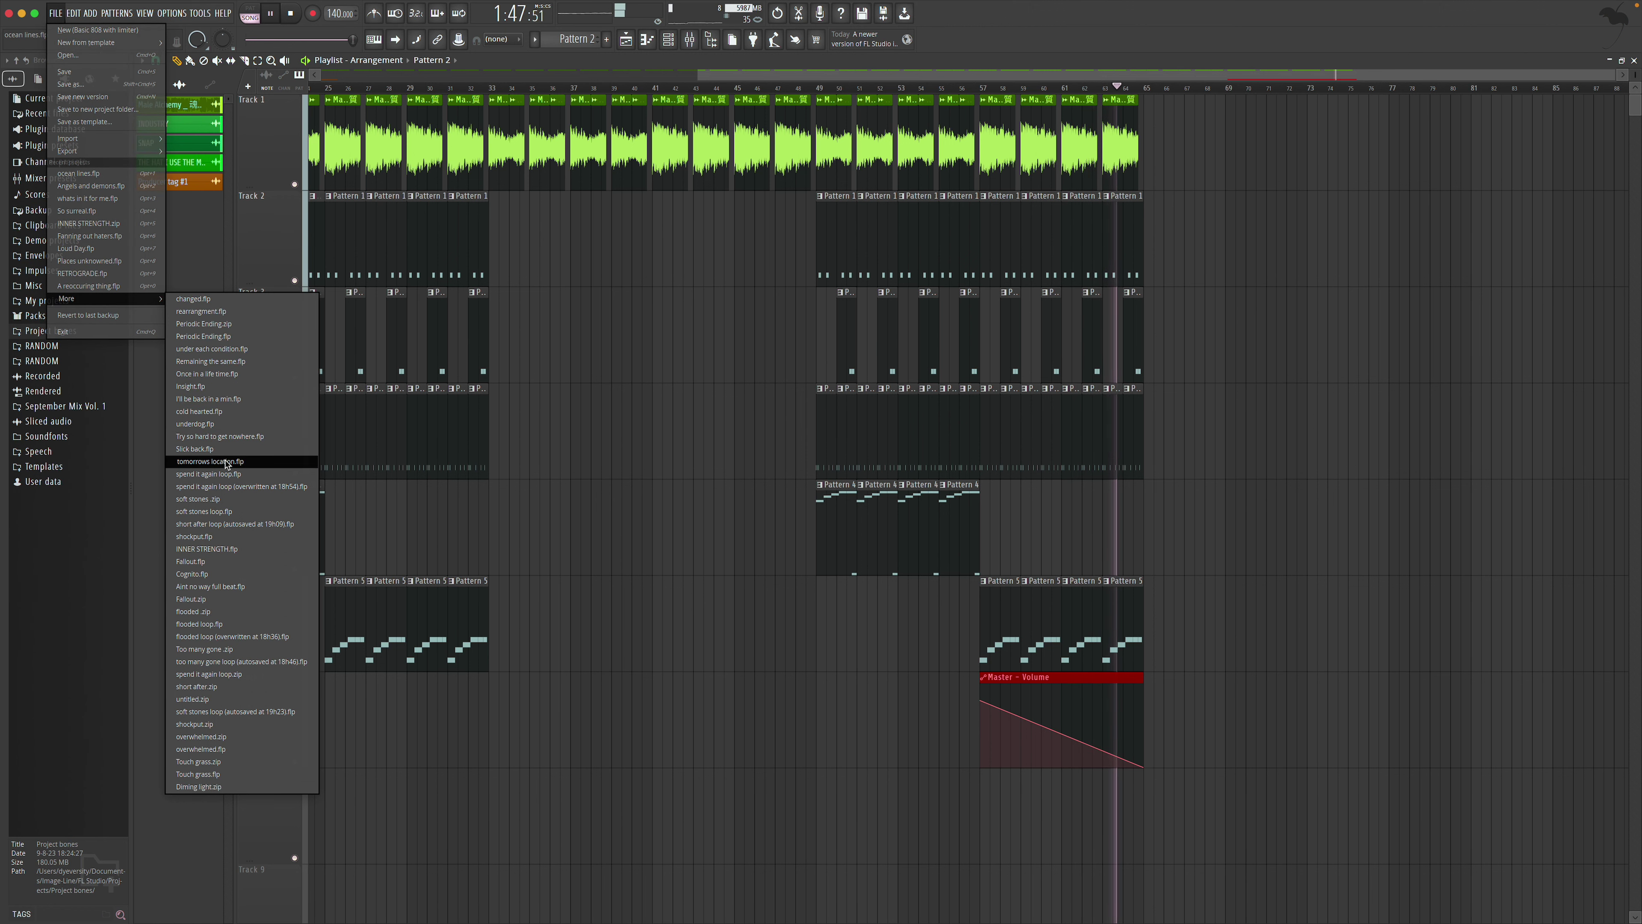
{"action": "left_click", "coordinate": [220, 437]}
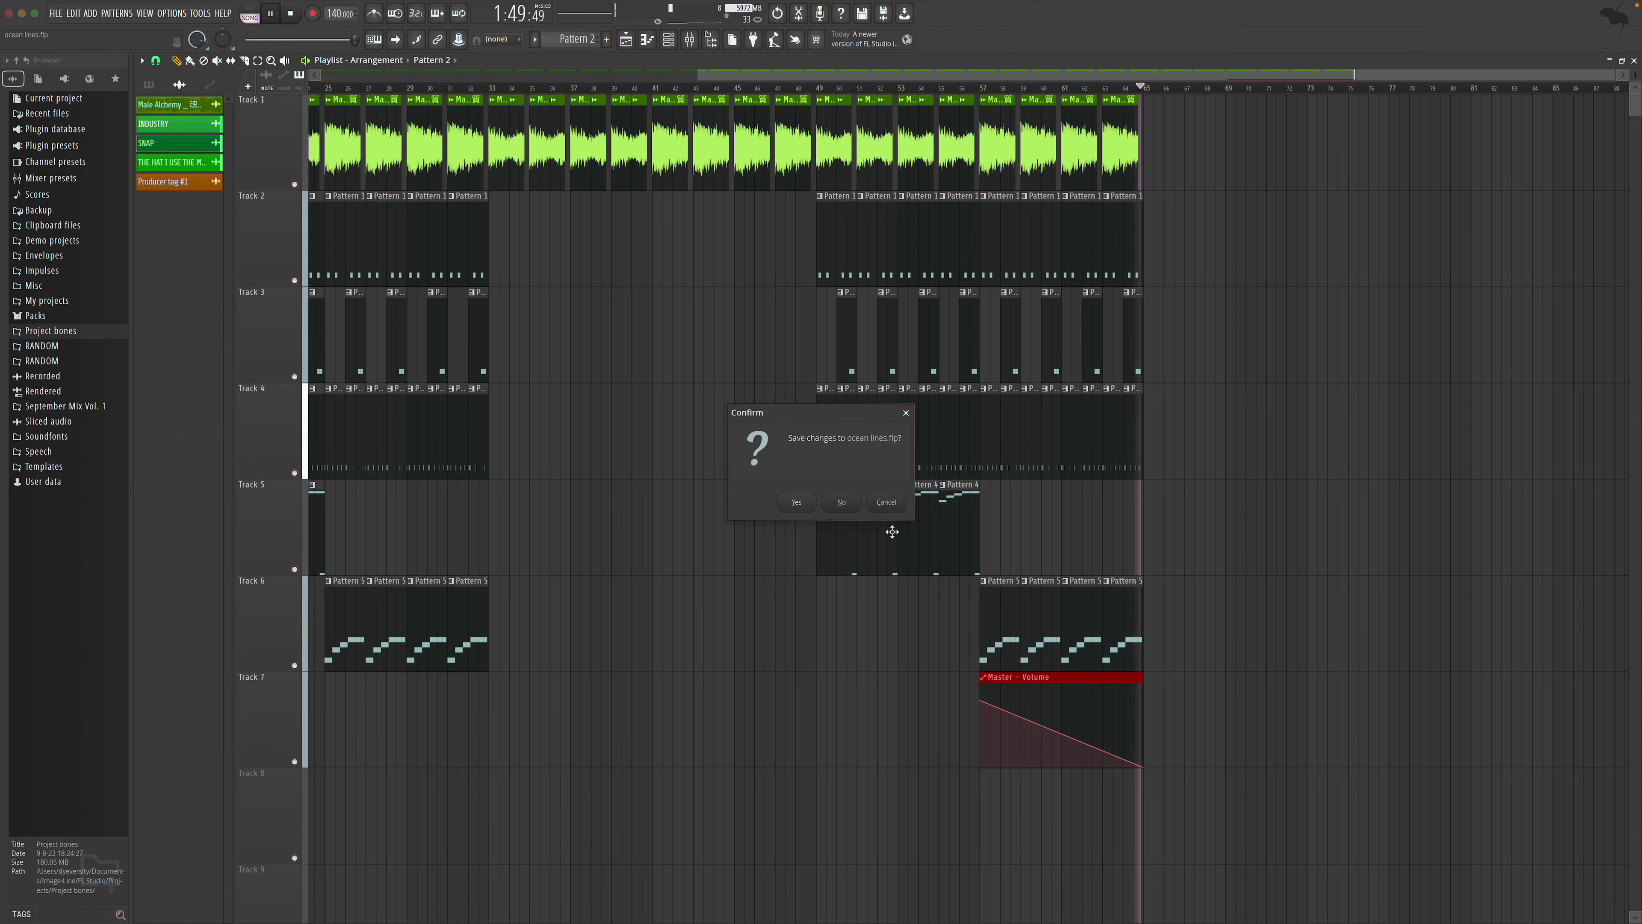
{"action": "left_click", "coordinate": [841, 502]}
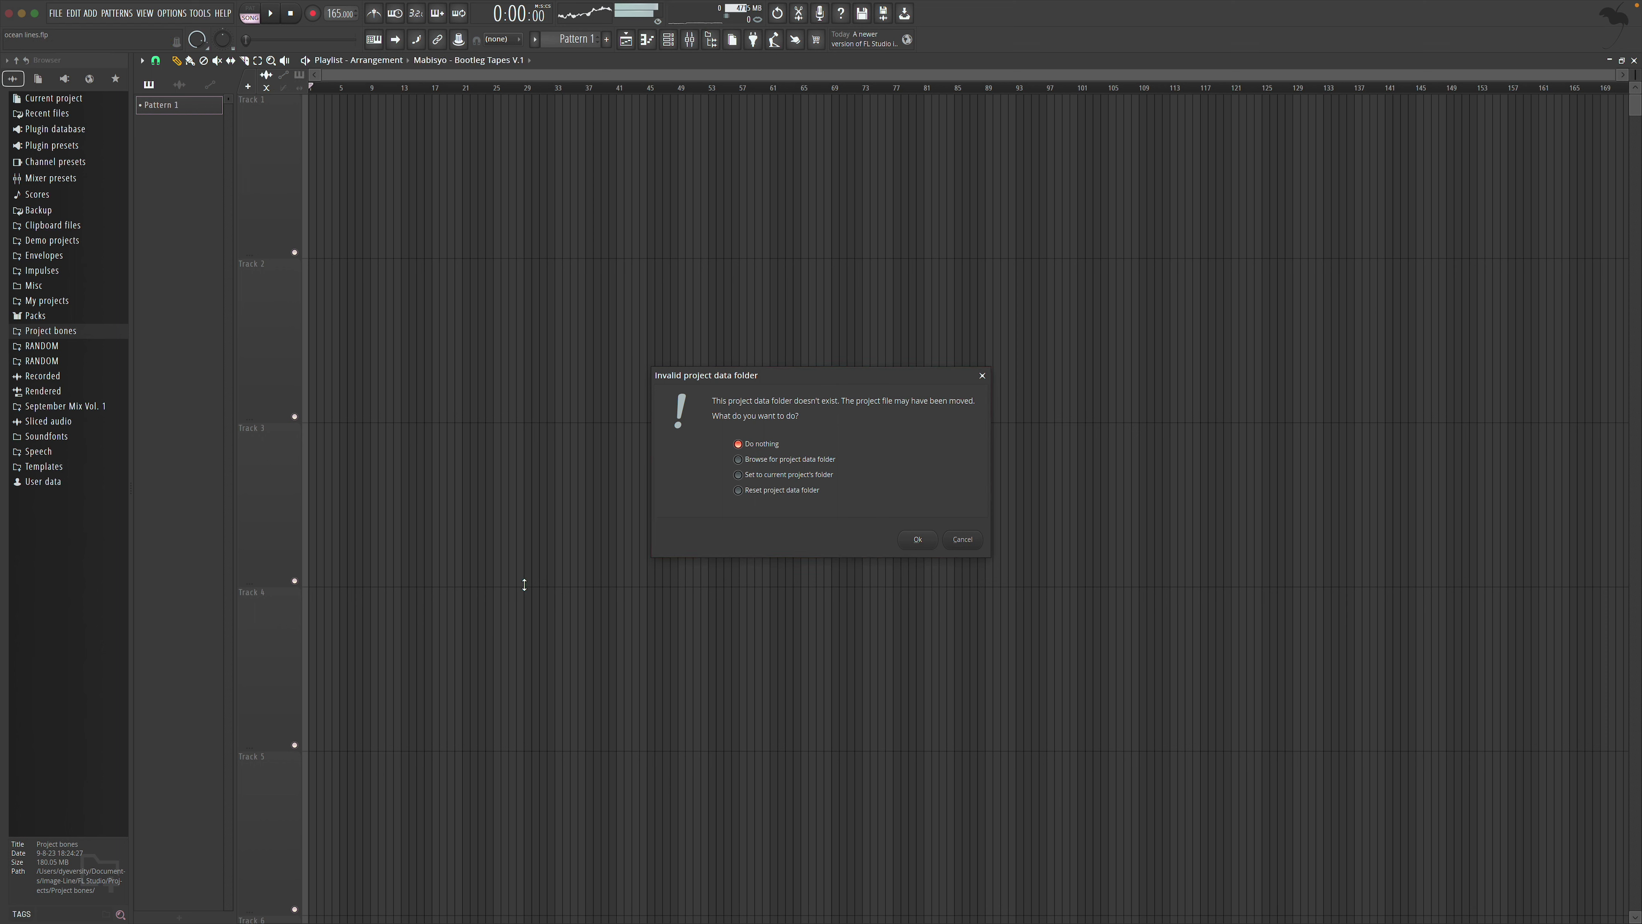
{"action": "key", "text": "Return"}
{"action": "key", "text": "space"}
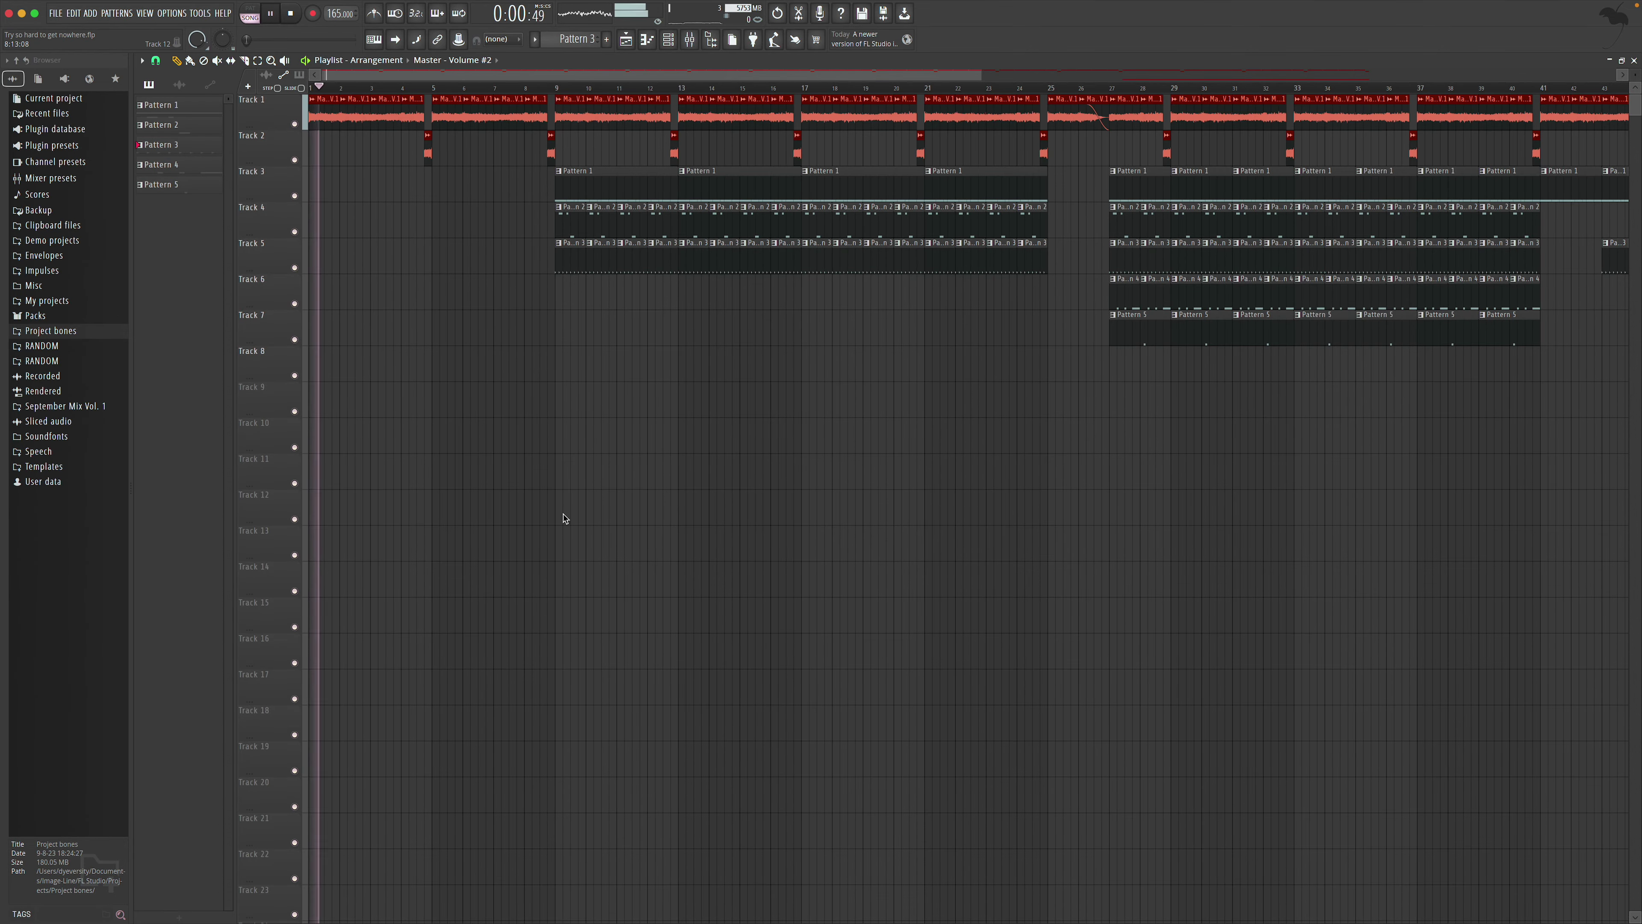
Examine the sample and pattern clips of the Try so hard to get nowhere arrangement up close and check its levels in the Mixer
{"action": "left_click_drag", "start_coordinate": [981, 74], "coordinate": [1016, 103]}
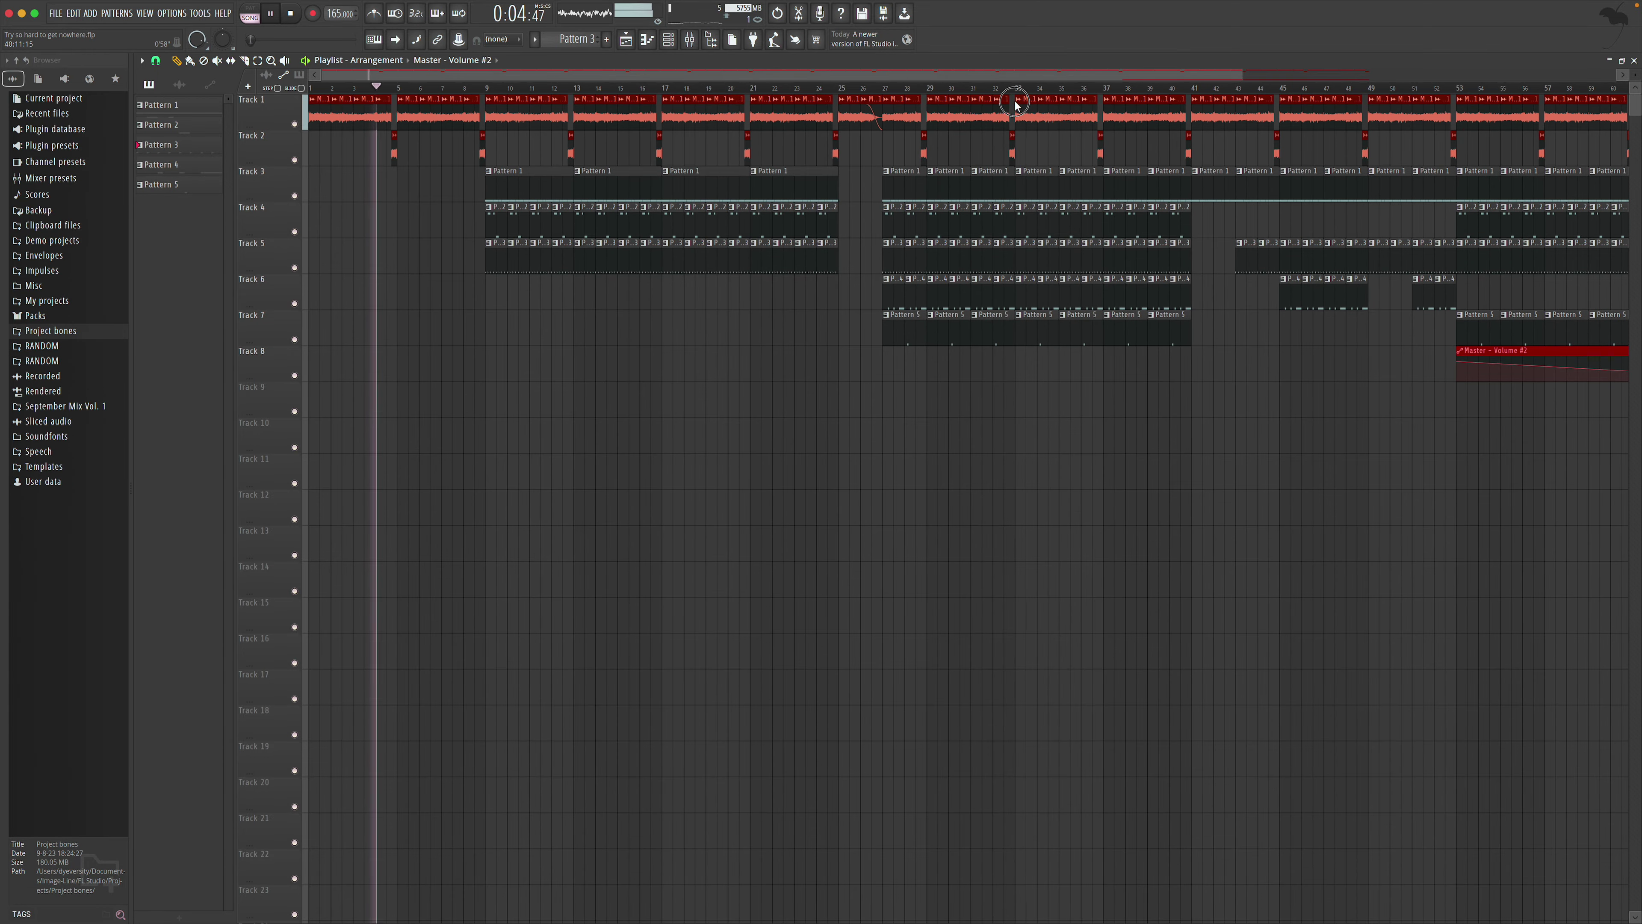
{"action": "left_click", "coordinate": [271, 60]}
{"action": "left_click_drag", "start_coordinate": [458, 198], "coordinate": [1023, 455]}
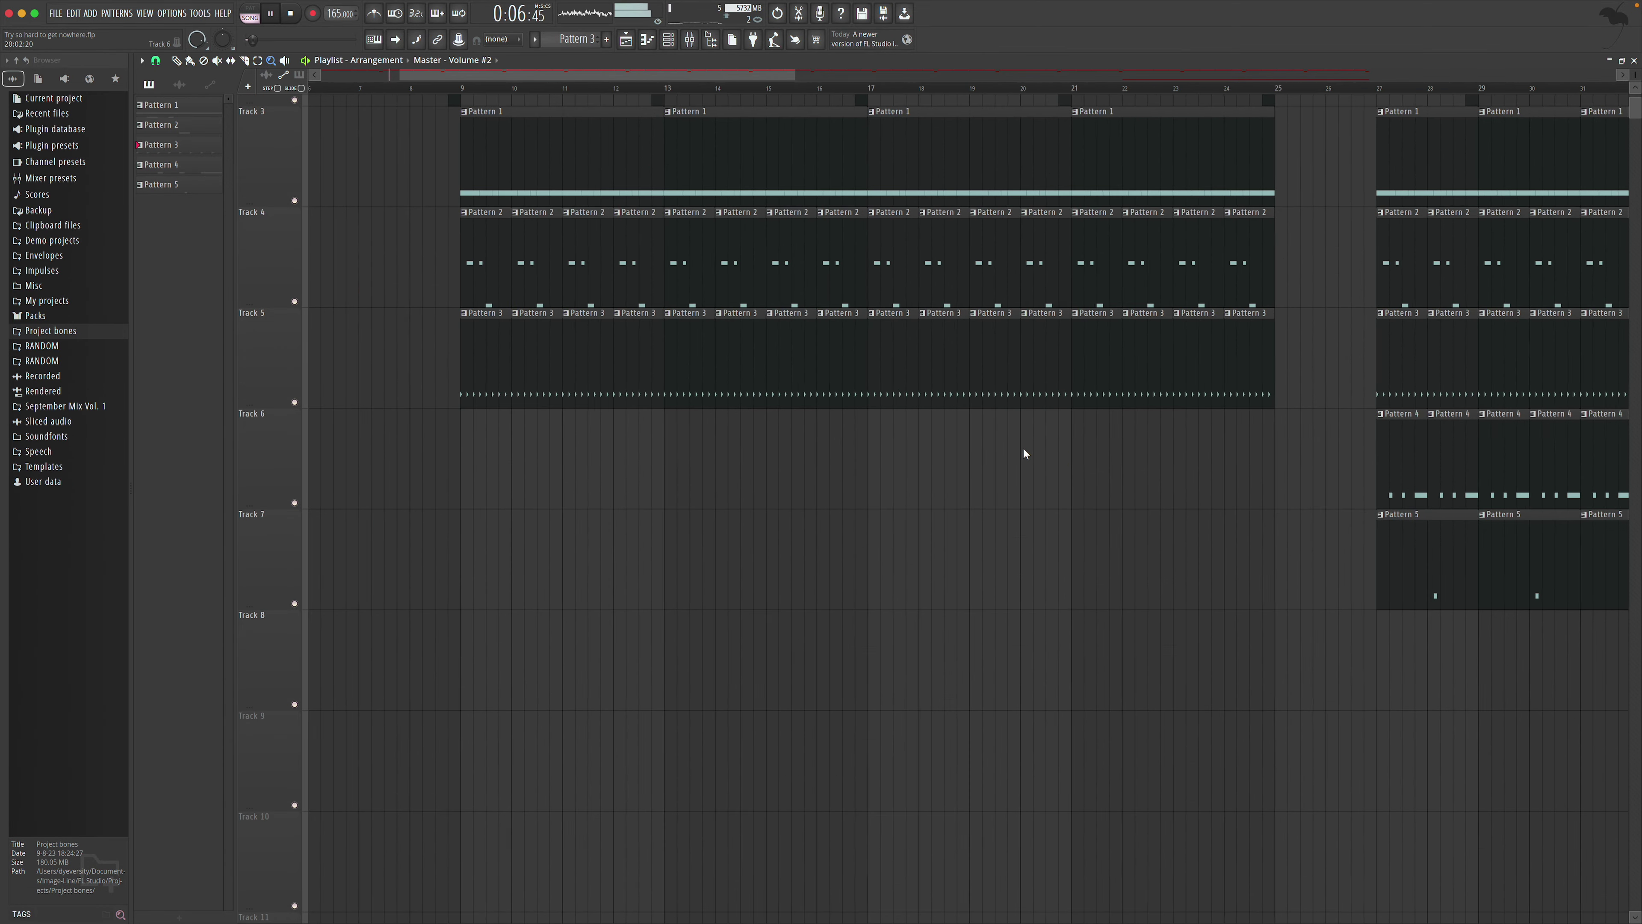
{"action": "scroll", "coordinate": [461, 165], "scroll_direction": "up", "scroll_amount": 3}
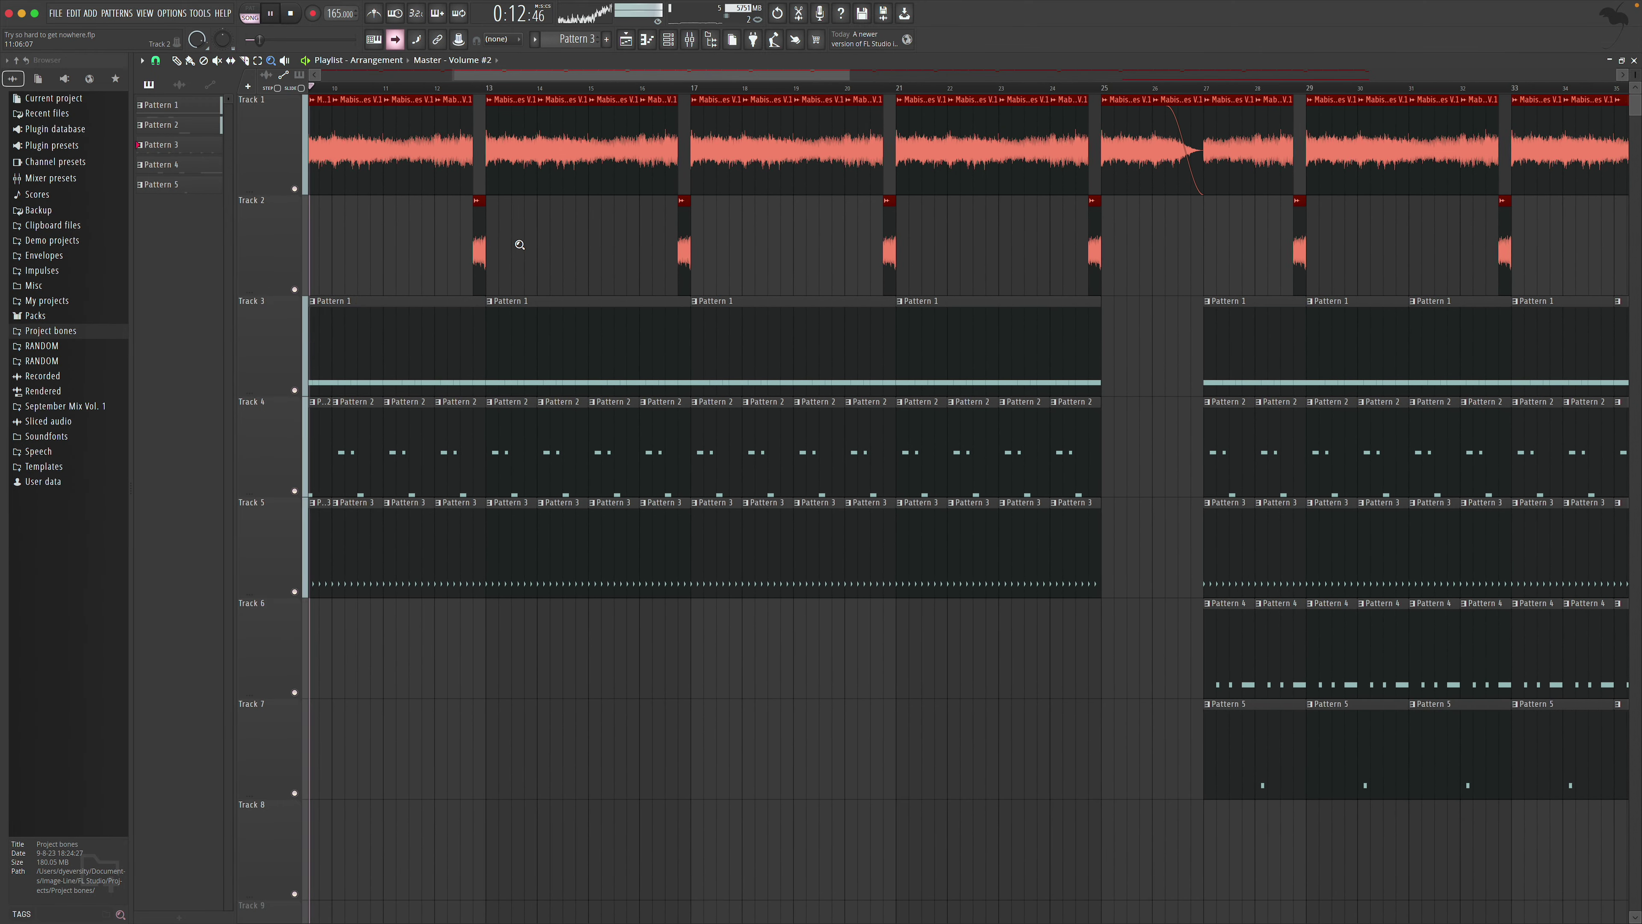
{"action": "key", "text": "F9"}
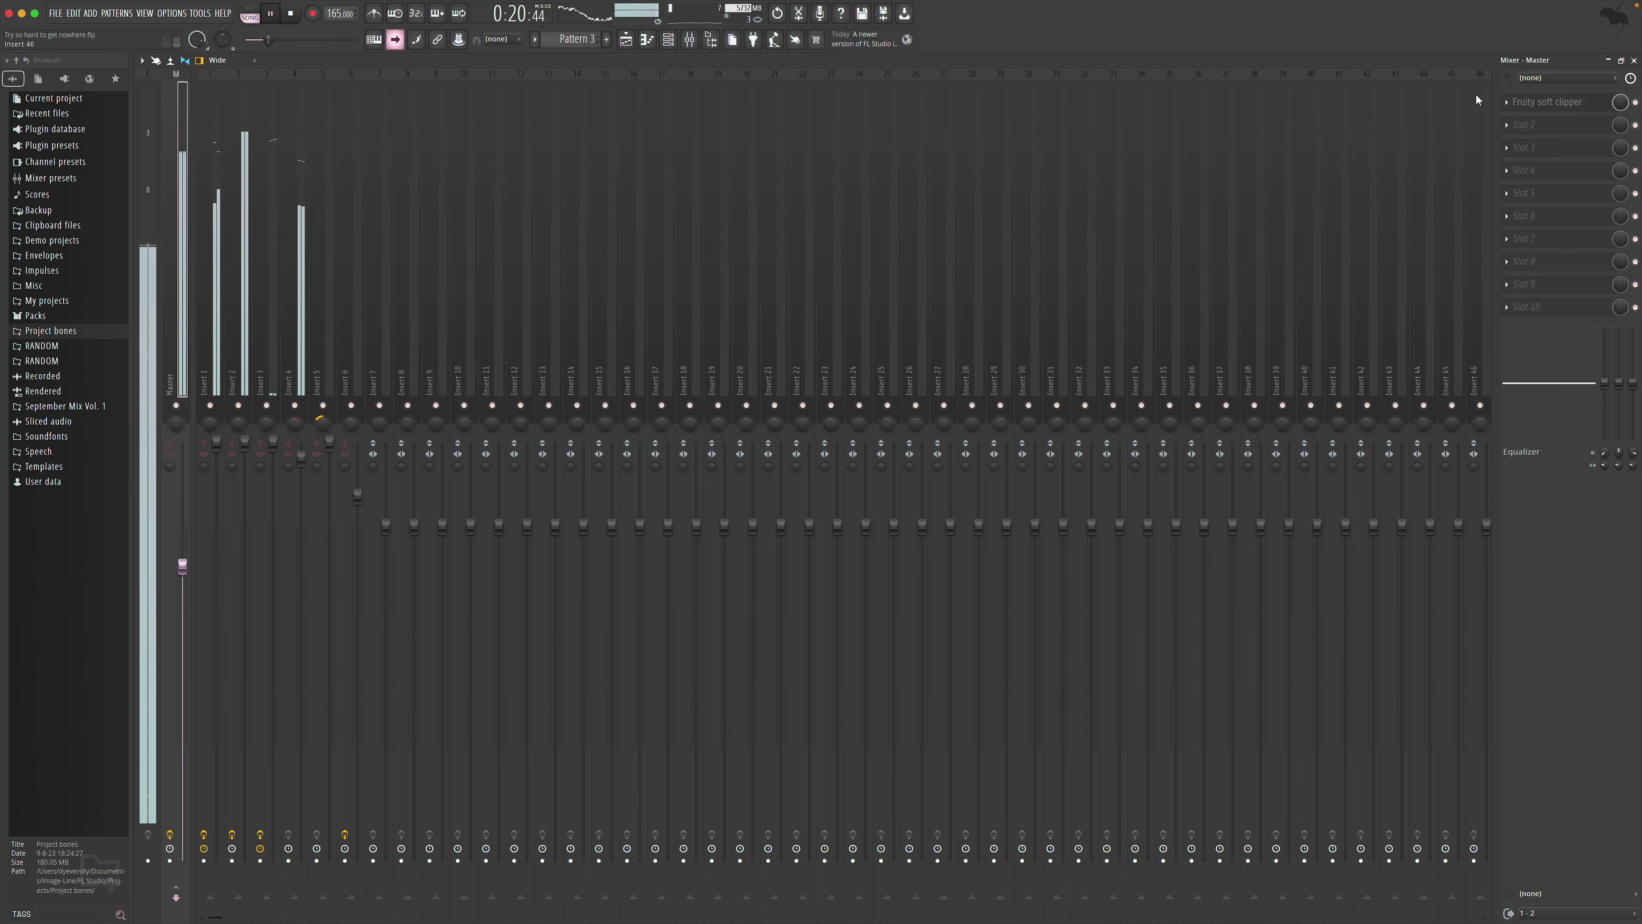
{"action": "left_click", "coordinate": [1635, 61]}
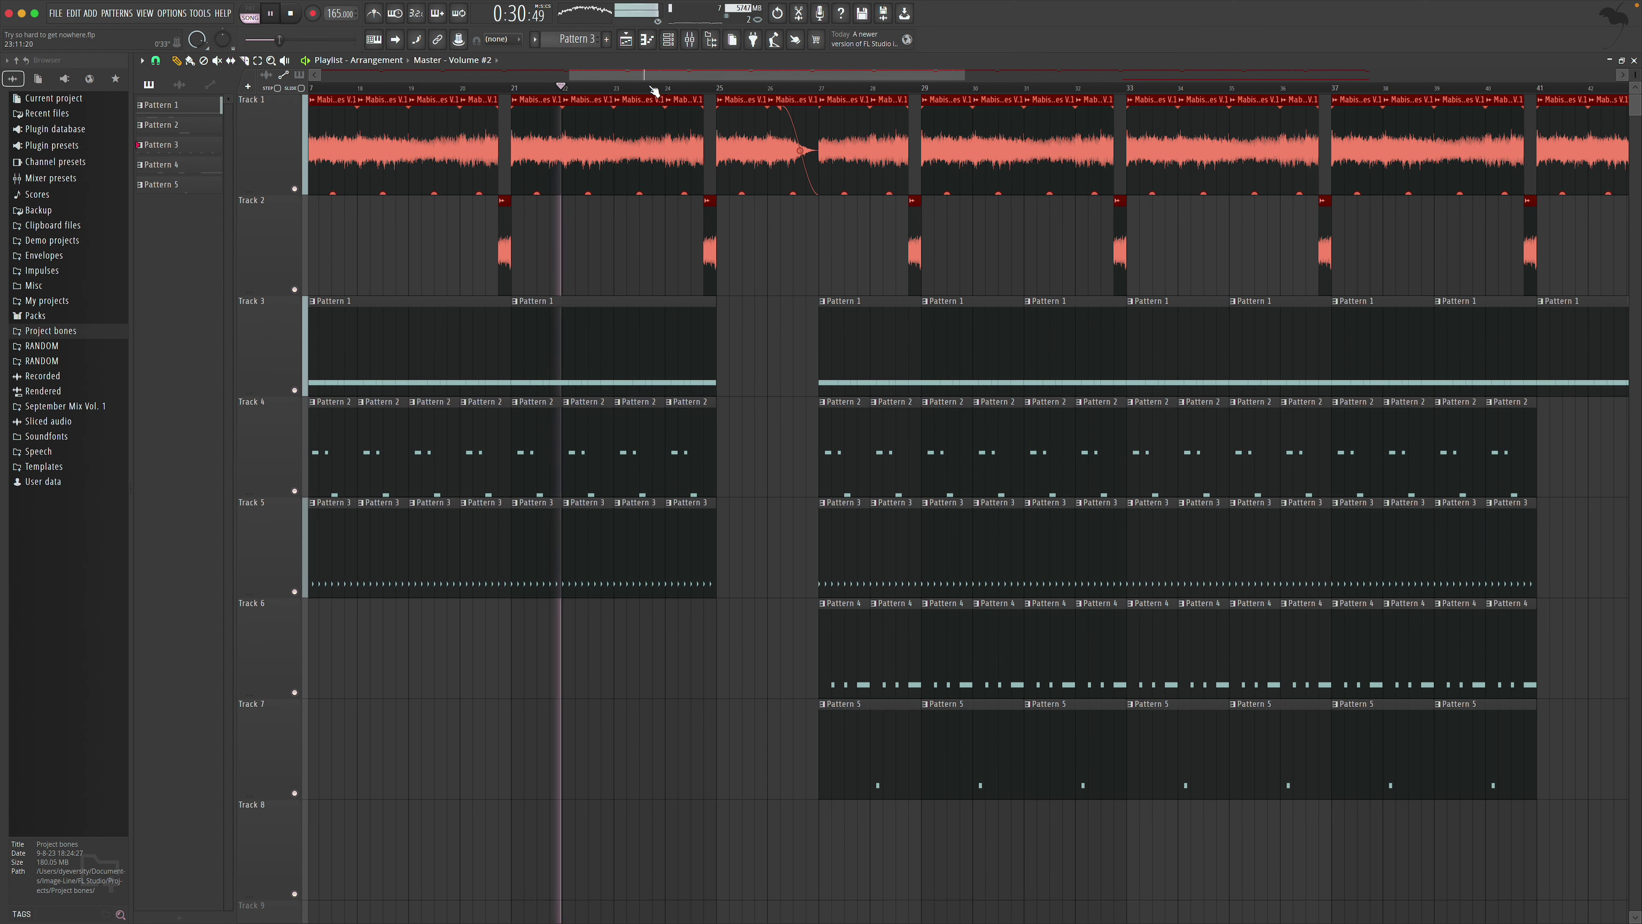
View the whole Try so hard to get nowhere arrangement in the Playlist, up to the closing Master volume automation
{"action": "left_click_drag", "start_coordinate": [651, 78], "coordinate": [676, 78]}
{"action": "left_click", "coordinate": [270, 60]}
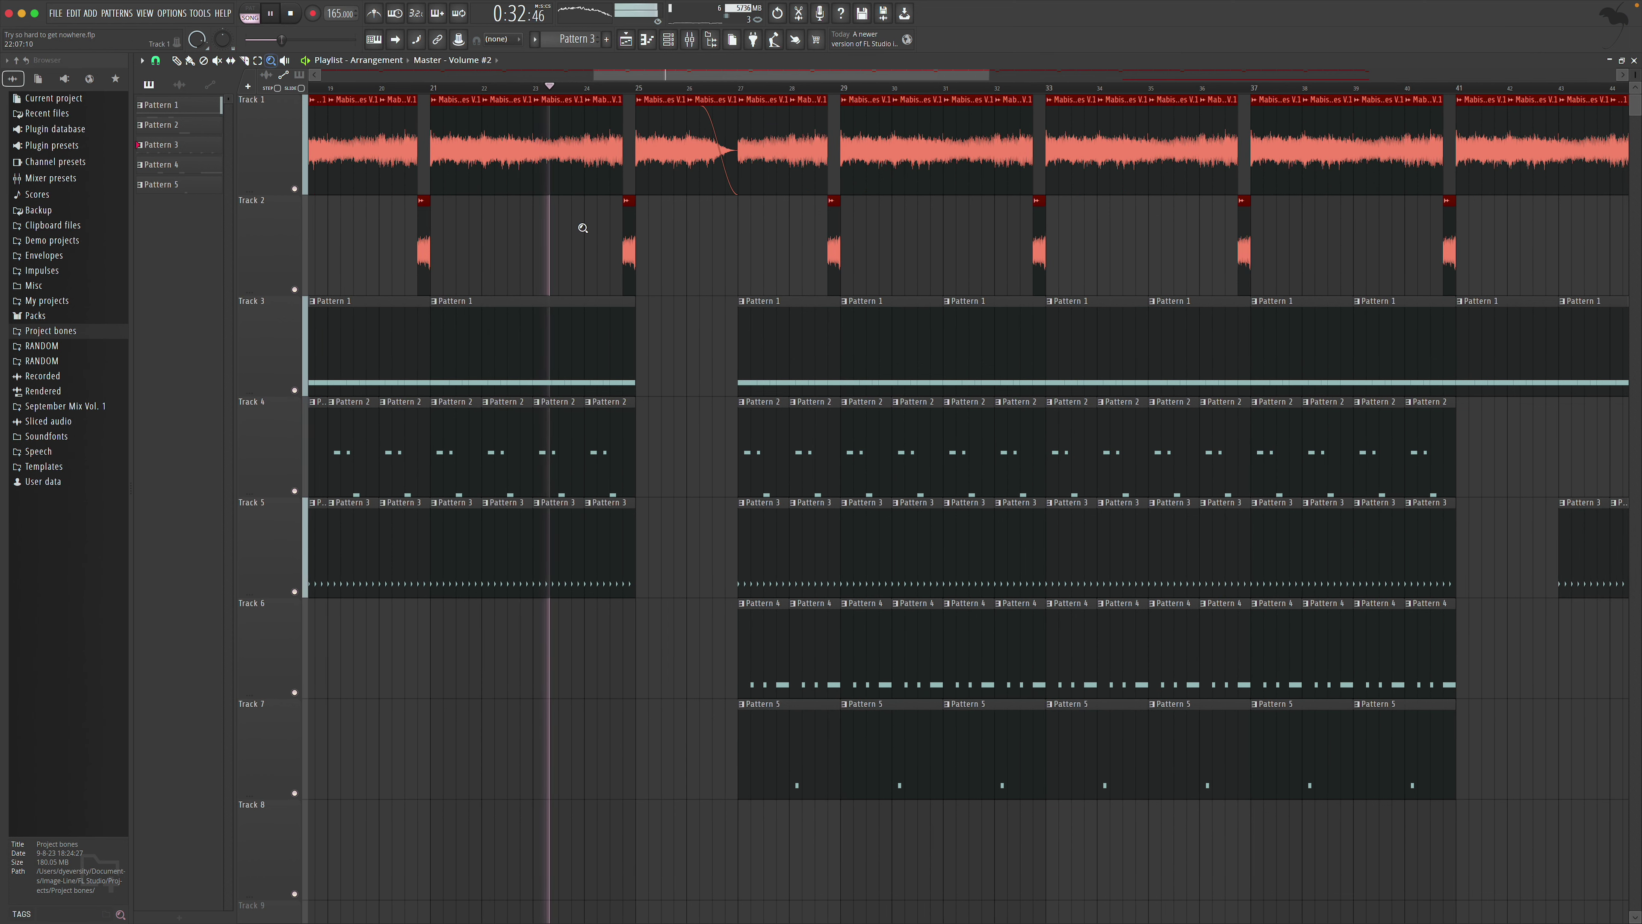
{"action": "right_click", "coordinate": [736, 288]}
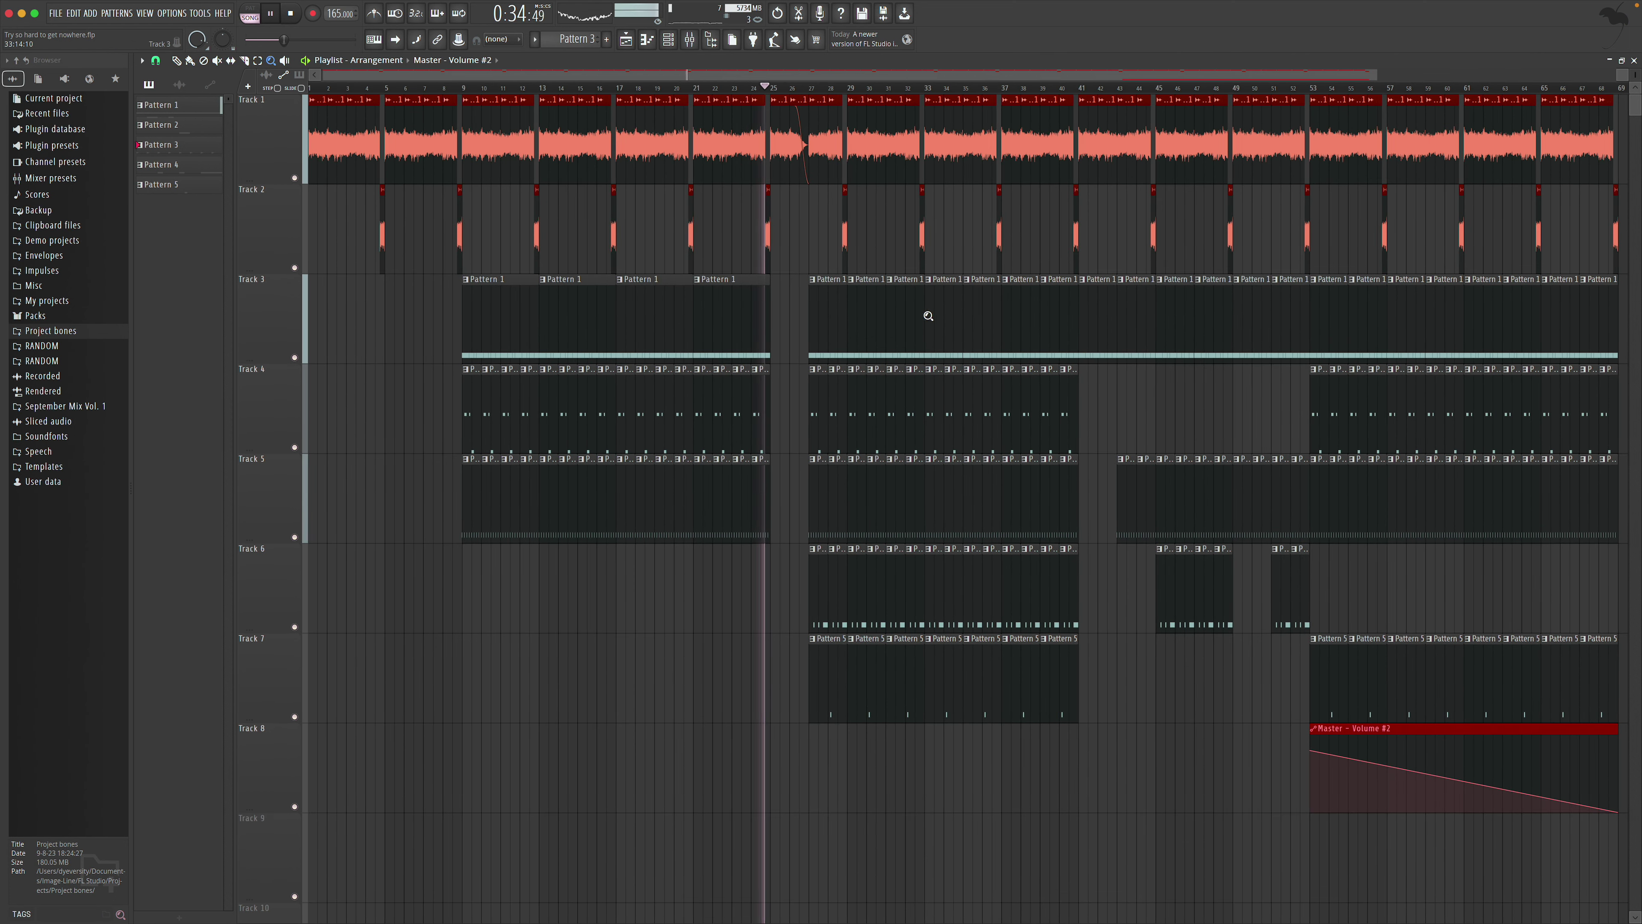
{"action": "left_click_drag", "start_coordinate": [490, 77], "coordinate": [631, 112]}
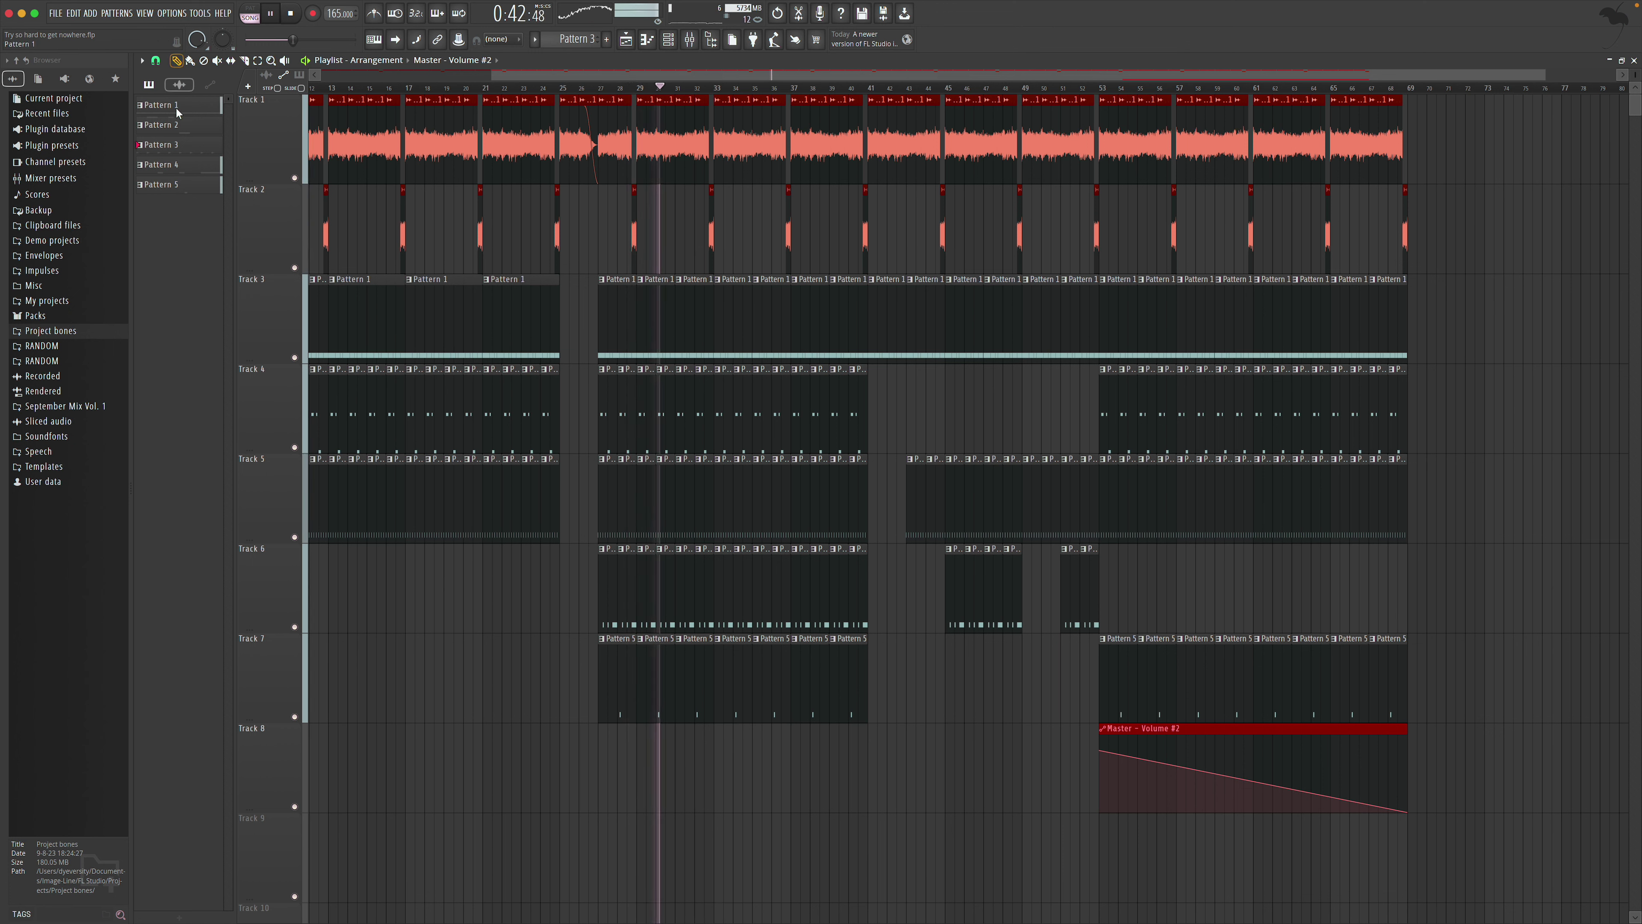
Open the recent project Cognito.flp without saving changes to Try so hard to get nowhere.flp
{"action": "left_click", "coordinate": [55, 13]}
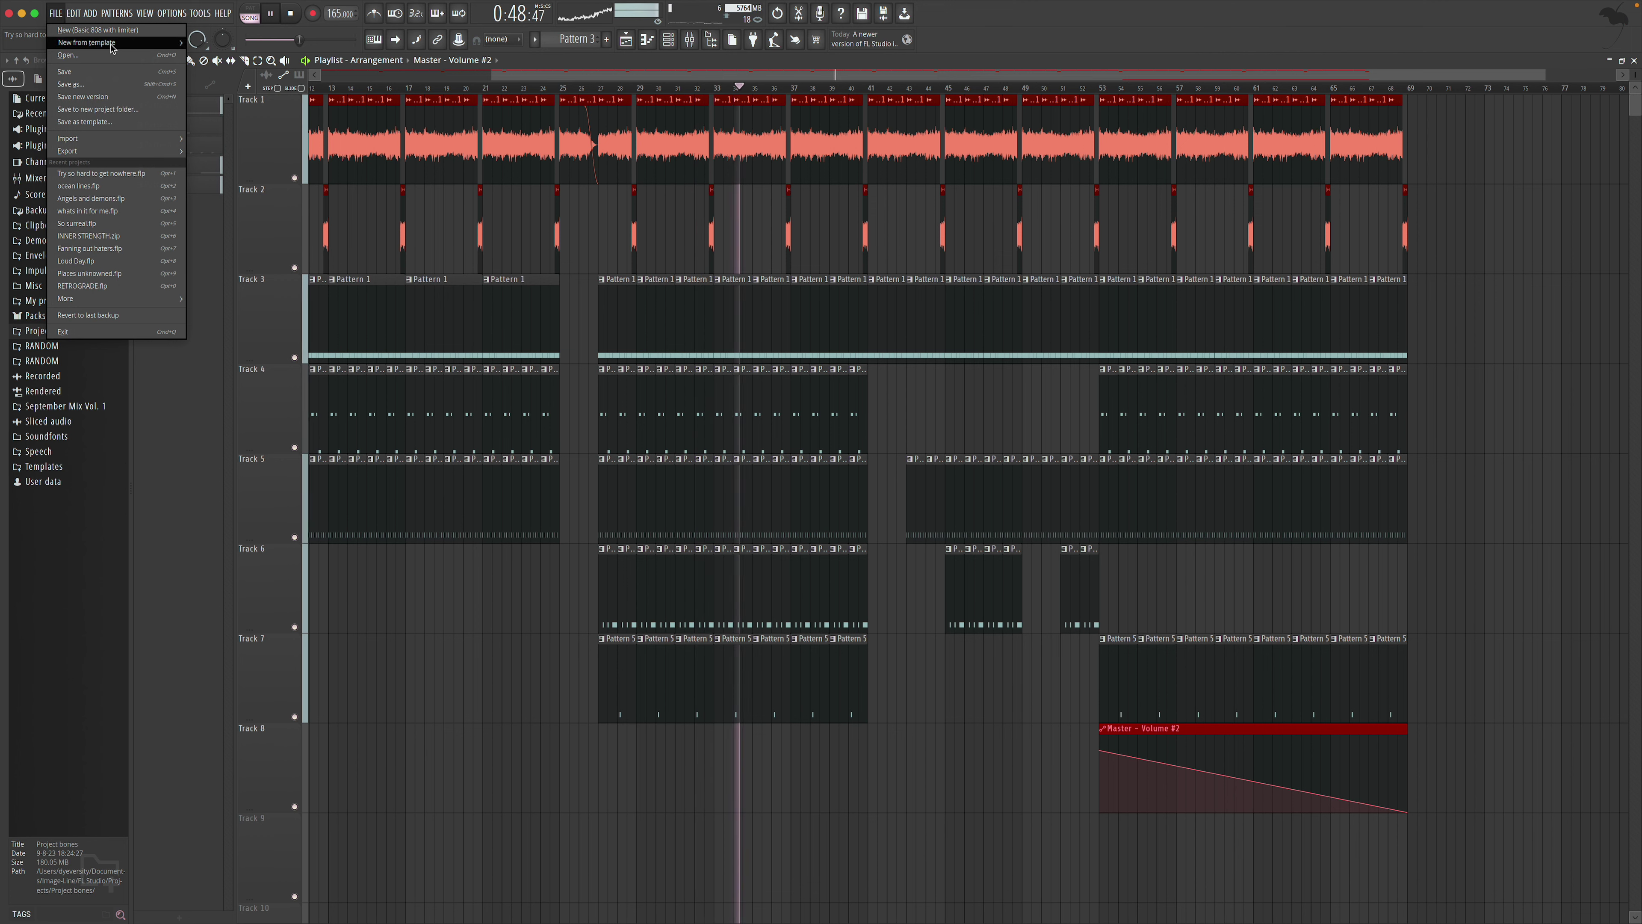
{"action": "mouse_move", "coordinate": [109, 302]}
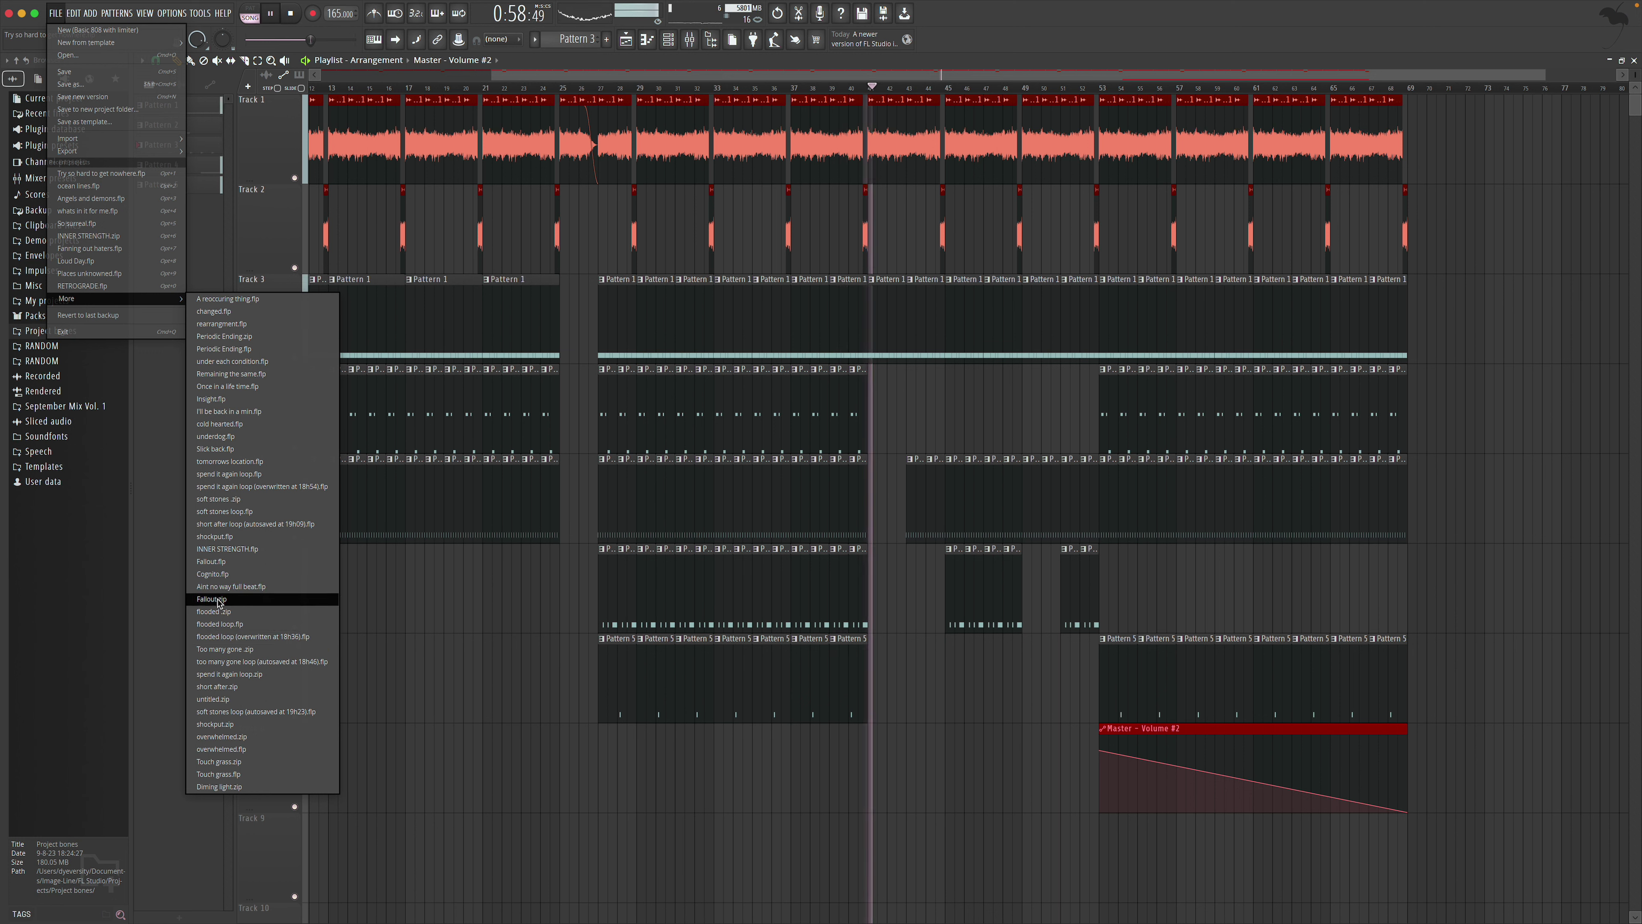
{"action": "left_click", "coordinate": [239, 574]}
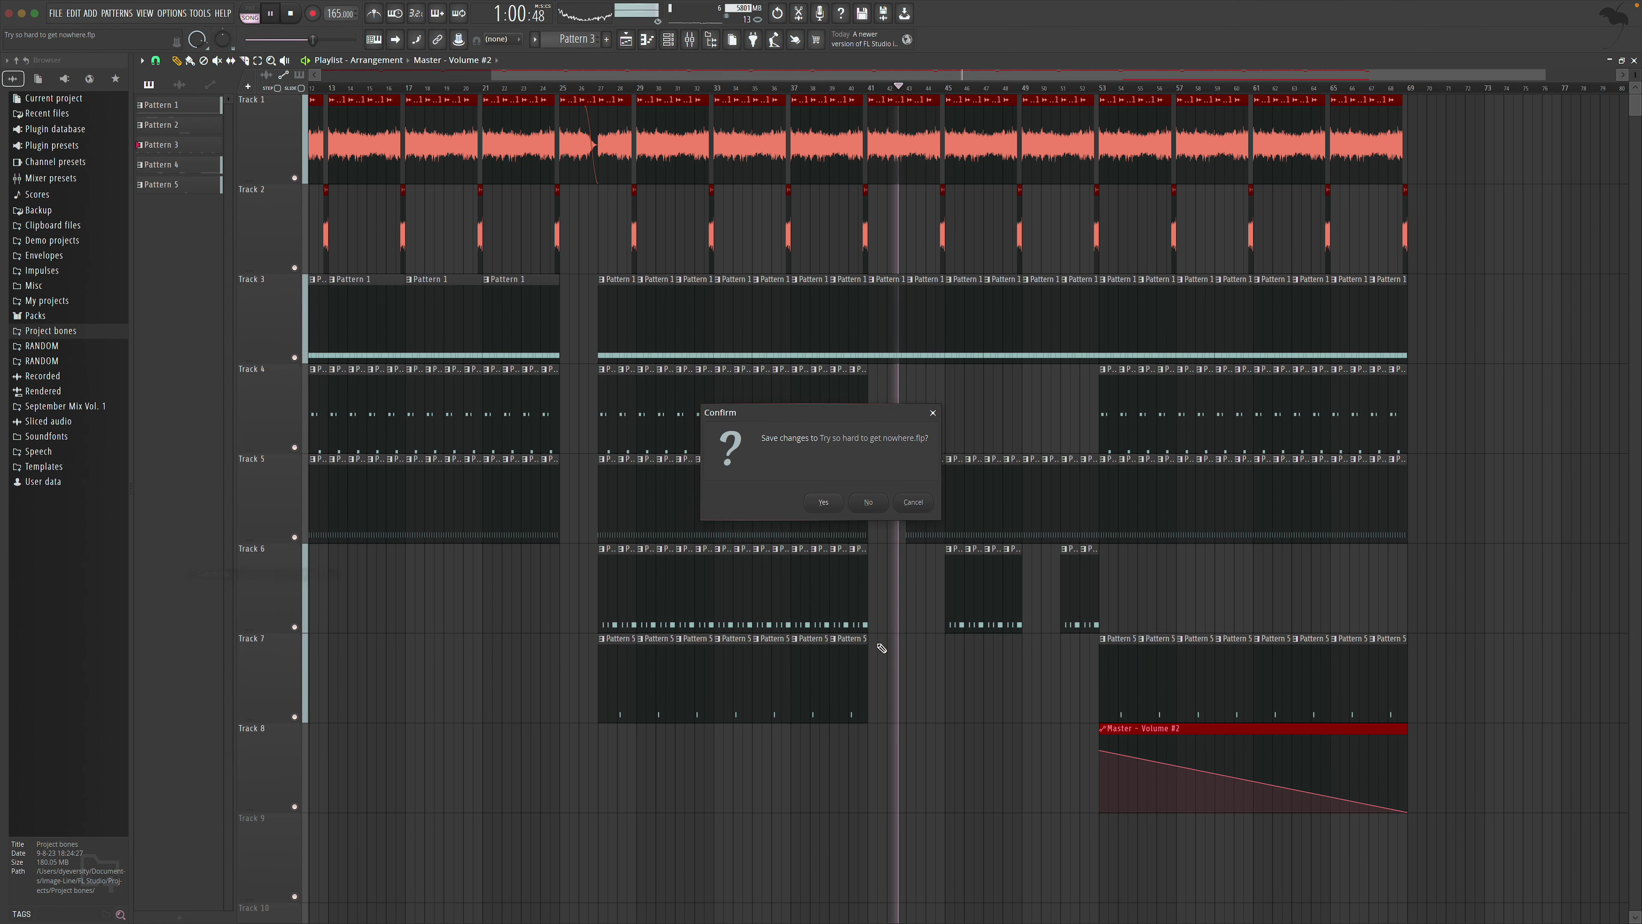
{"action": "left_click", "coordinate": [868, 502]}
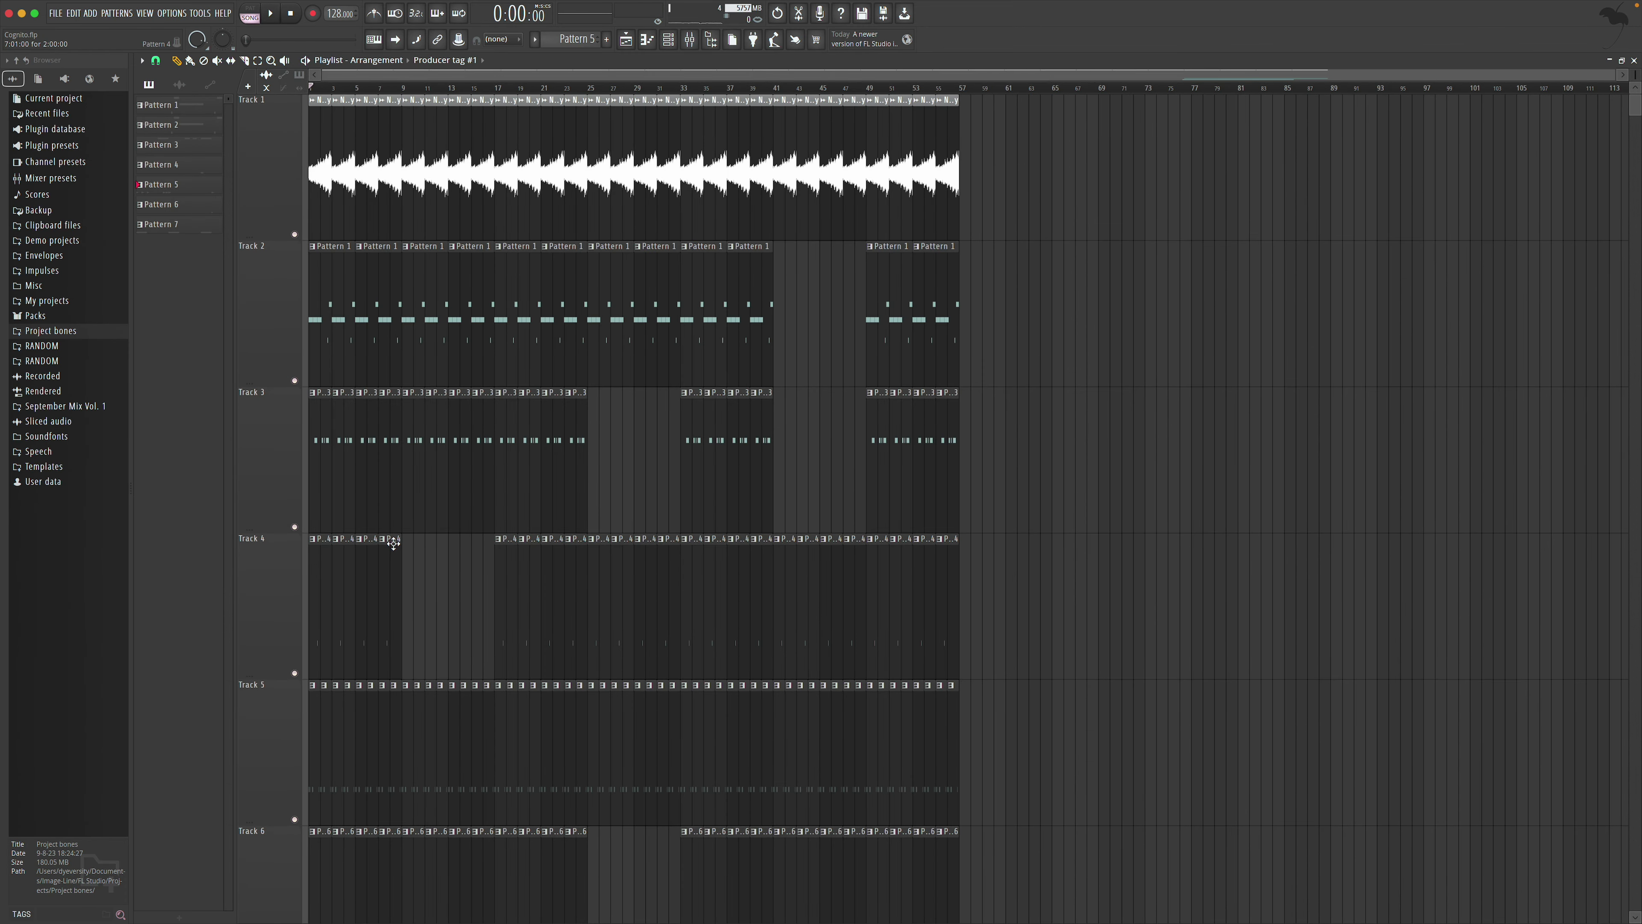
Examine the full Cognito arrangement in the Playlist during playback and check its track levels in the Mixer
{"action": "left_click", "coordinate": [271, 61]}
{"action": "right_click", "coordinate": [529, 234]}
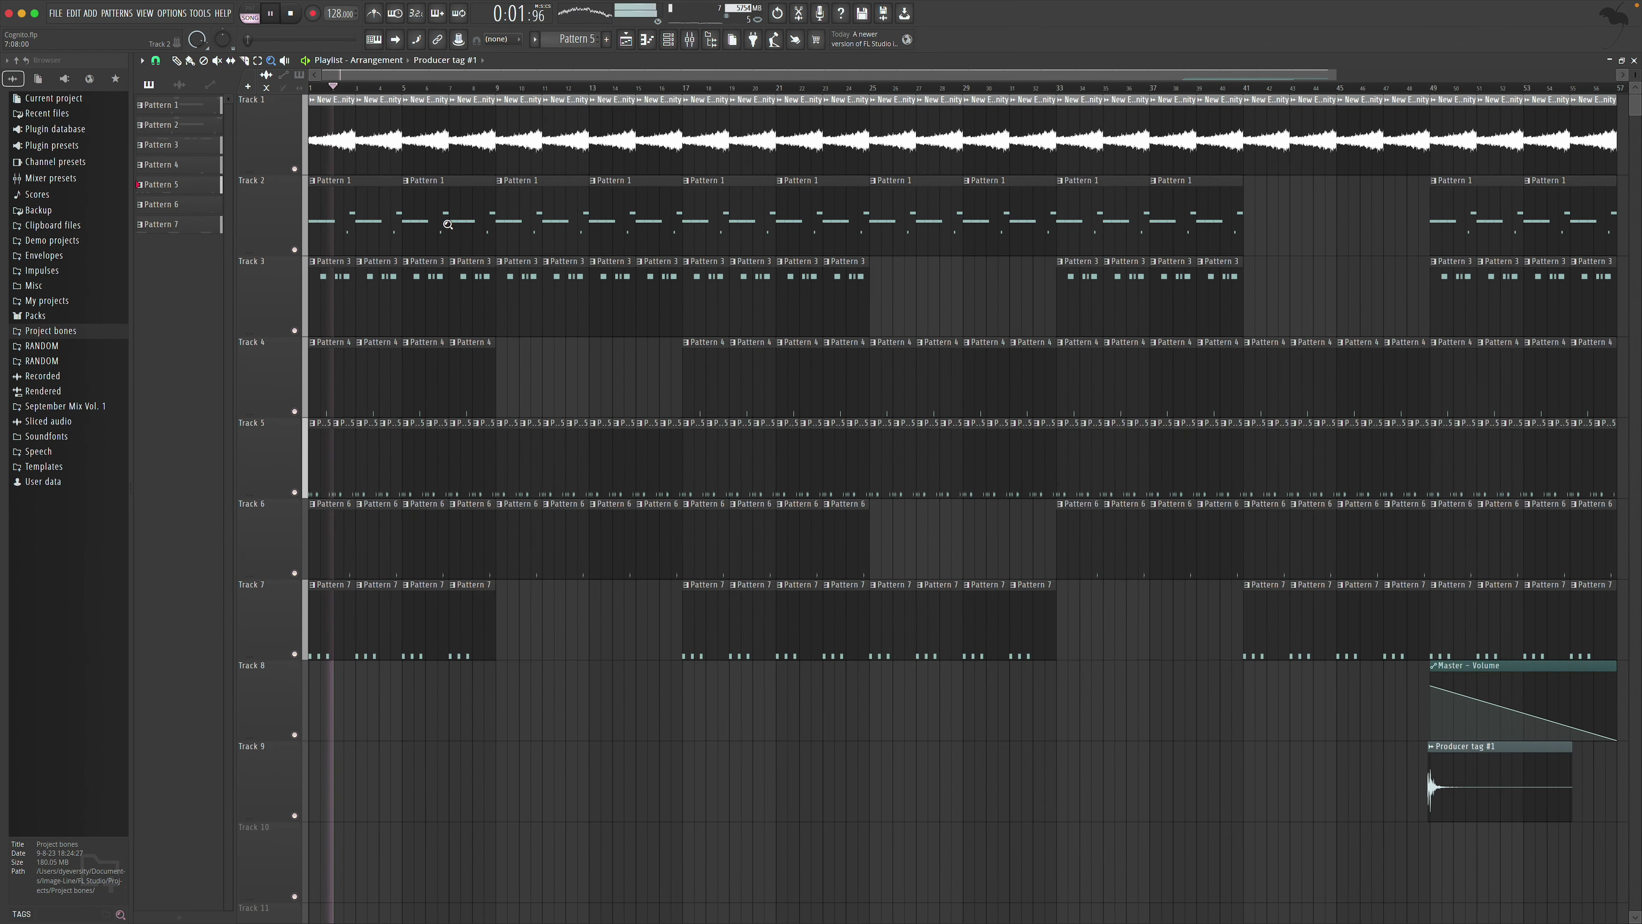
{"action": "left_click", "coordinate": [176, 59]}
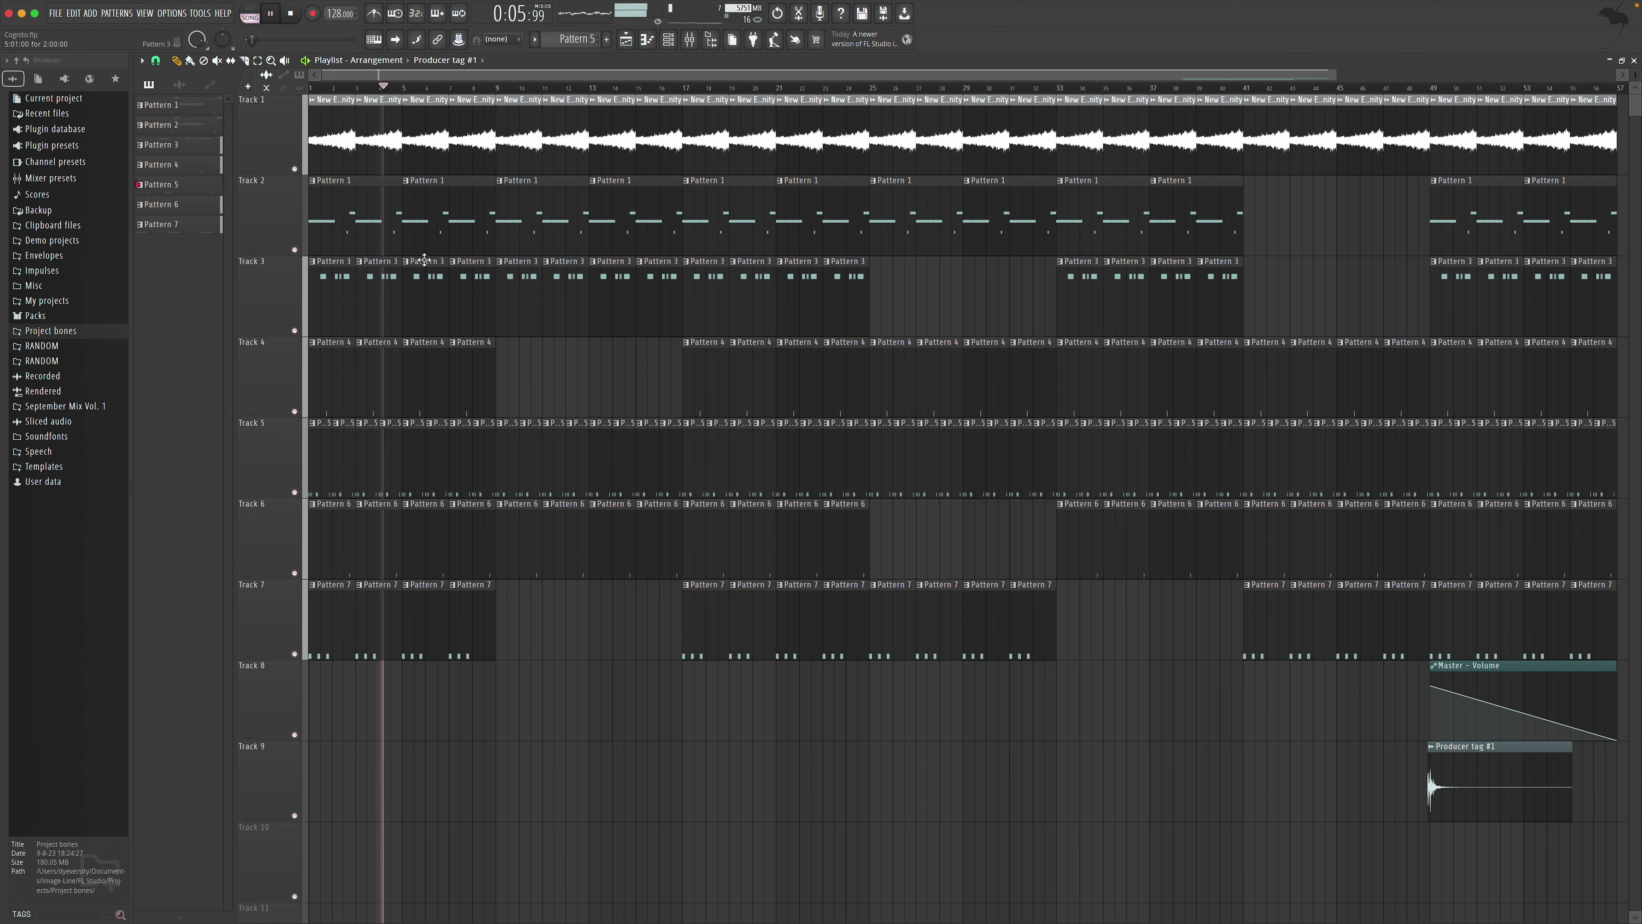
{"action": "left_click_drag", "start_coordinate": [379, 75], "coordinate": [562, 93]}
{"action": "scroll", "coordinate": [336, 144], "scroll_direction": "left", "scroll_amount": 5}
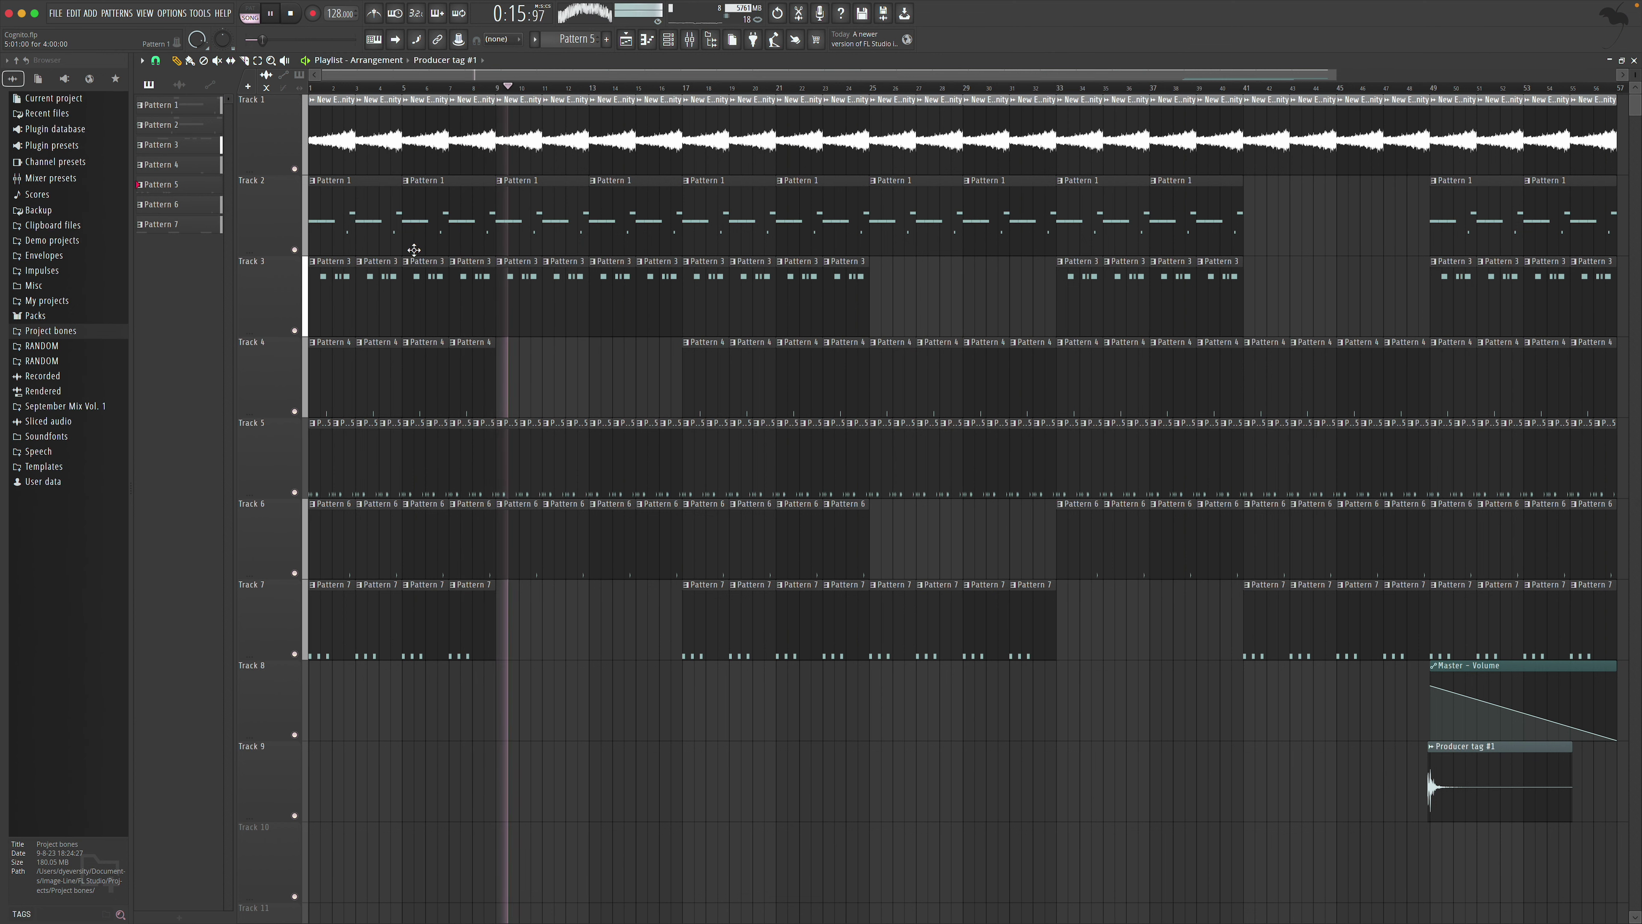
{"action": "scroll", "coordinate": [565, 163], "scroll_direction": "right", "scroll_amount": 5}
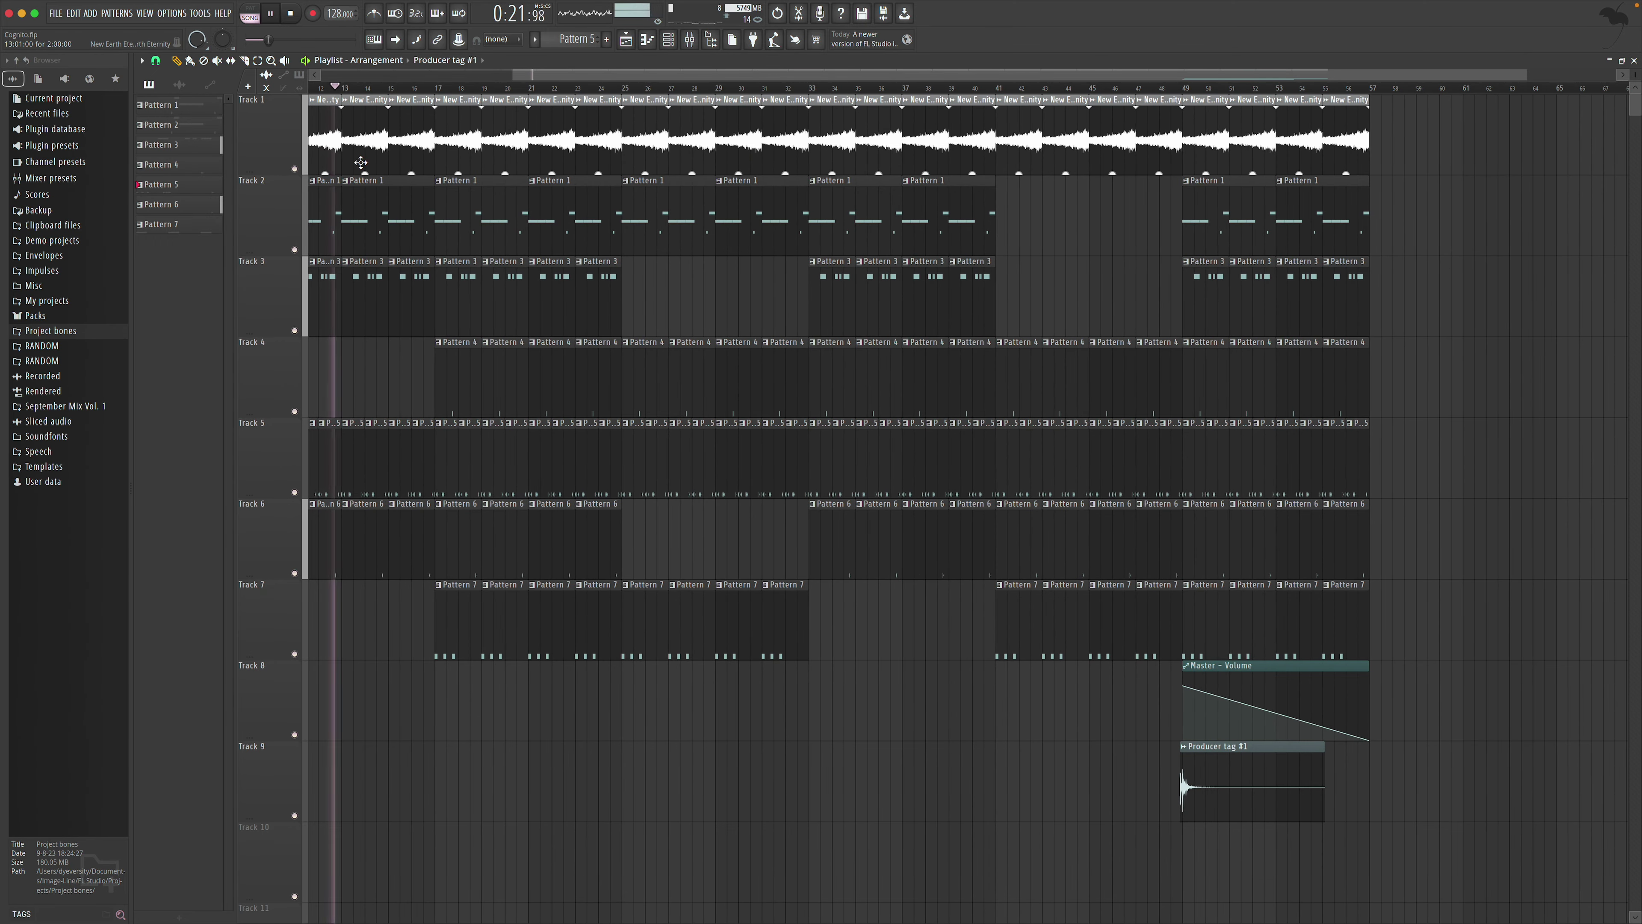
{"action": "left_click_drag", "start_coordinate": [520, 74], "coordinate": [297, 76]}
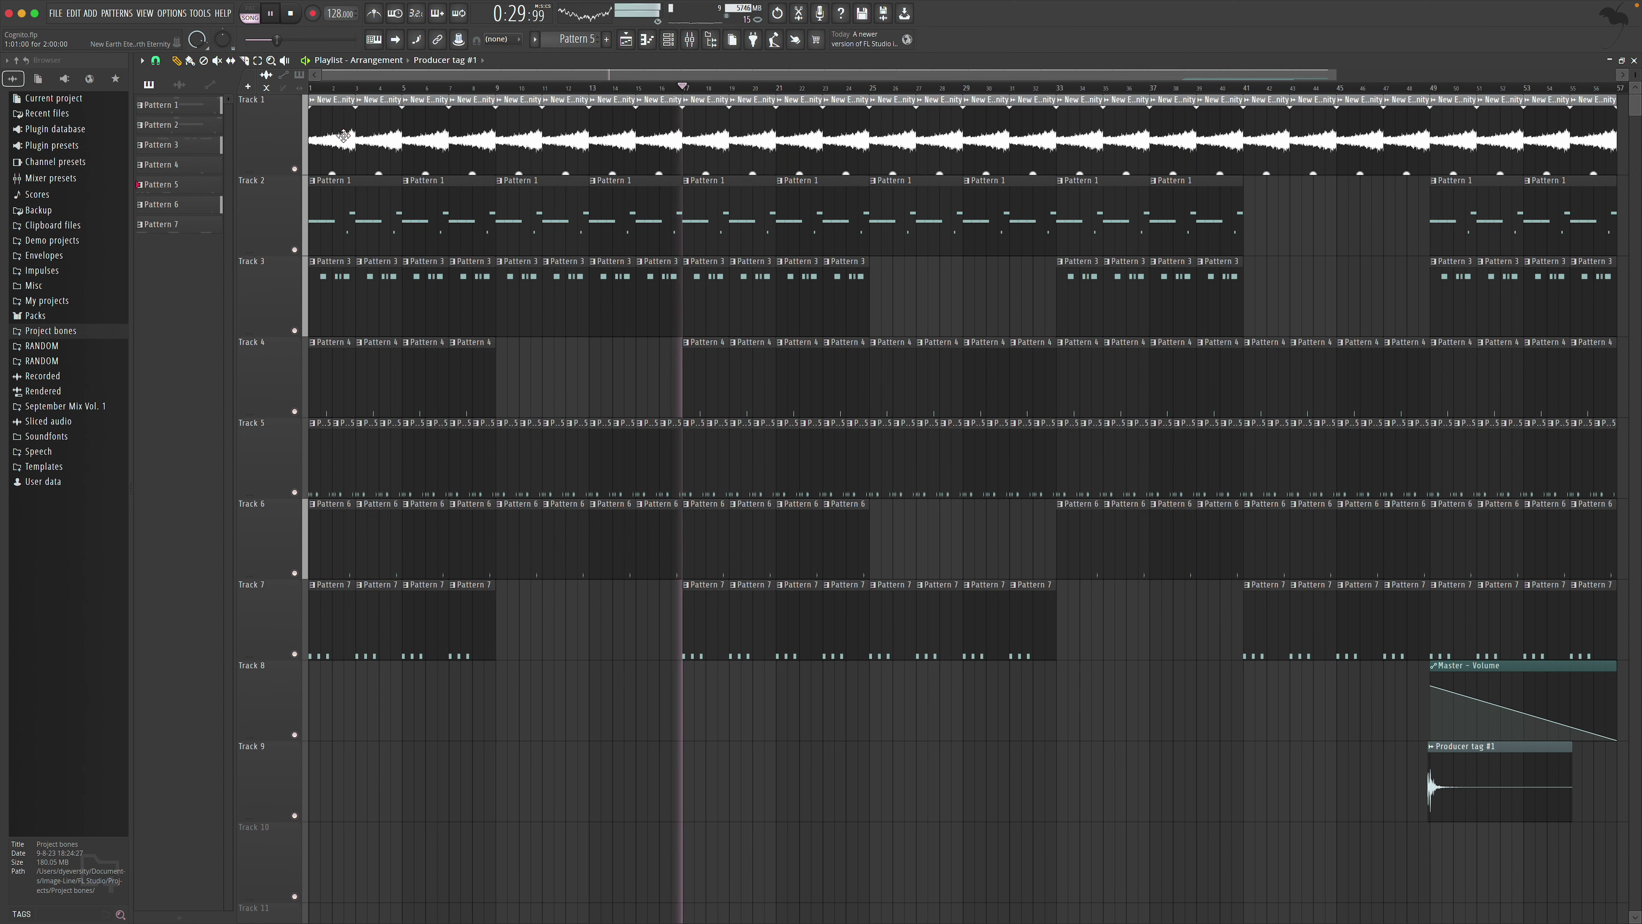
{"action": "left_click", "coordinate": [690, 40]}
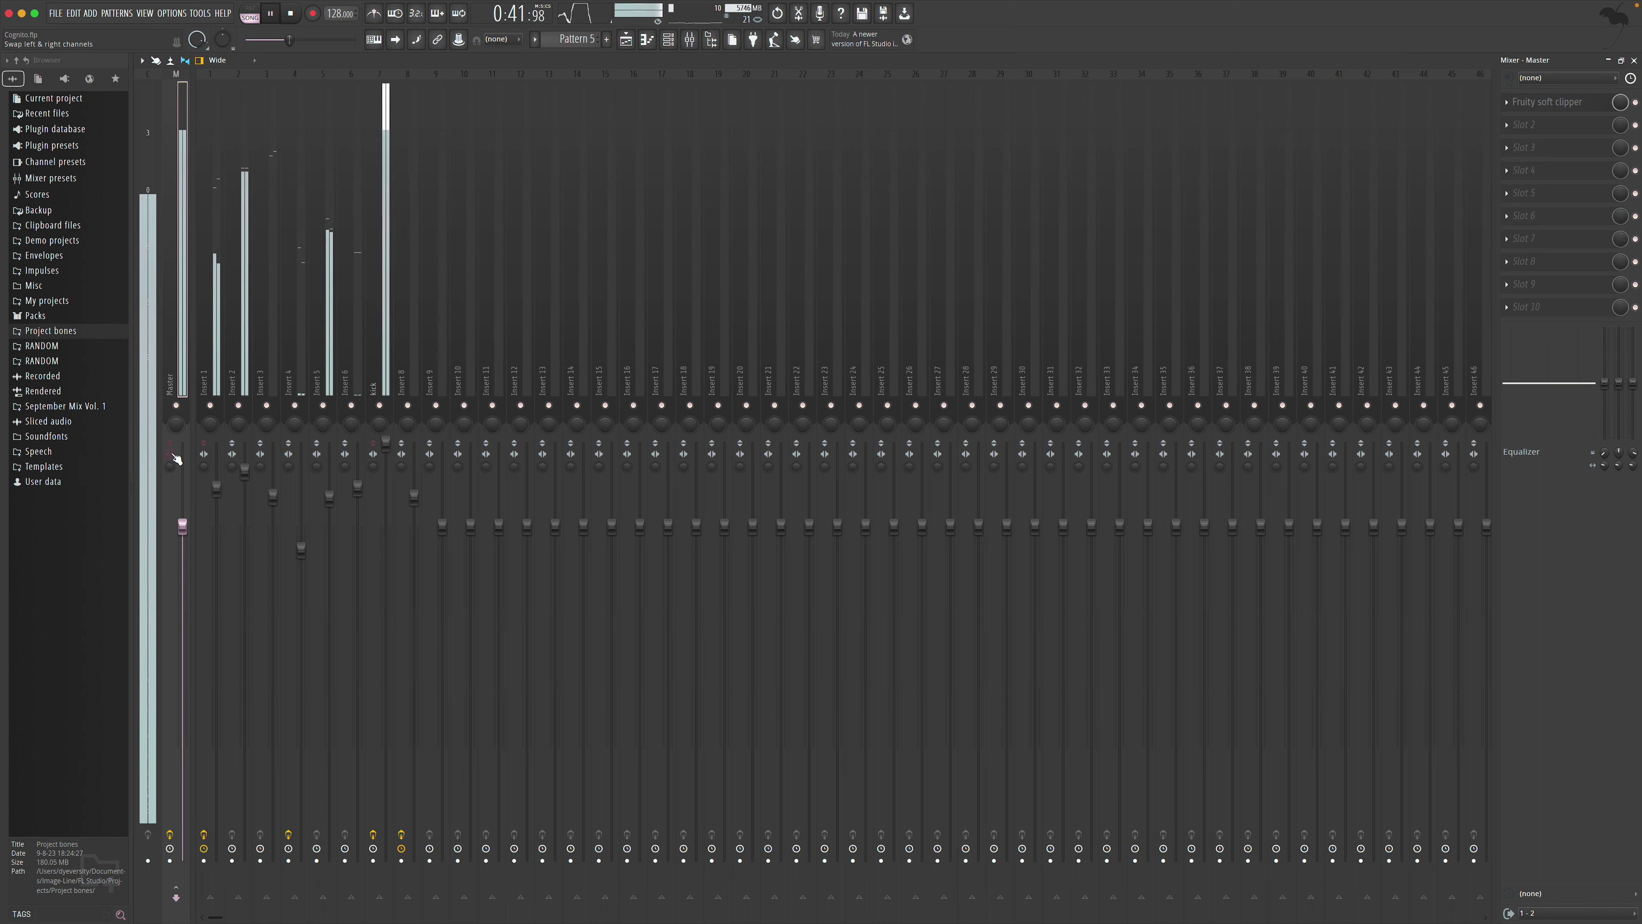
{"action": "left_click", "coordinate": [1635, 61]}
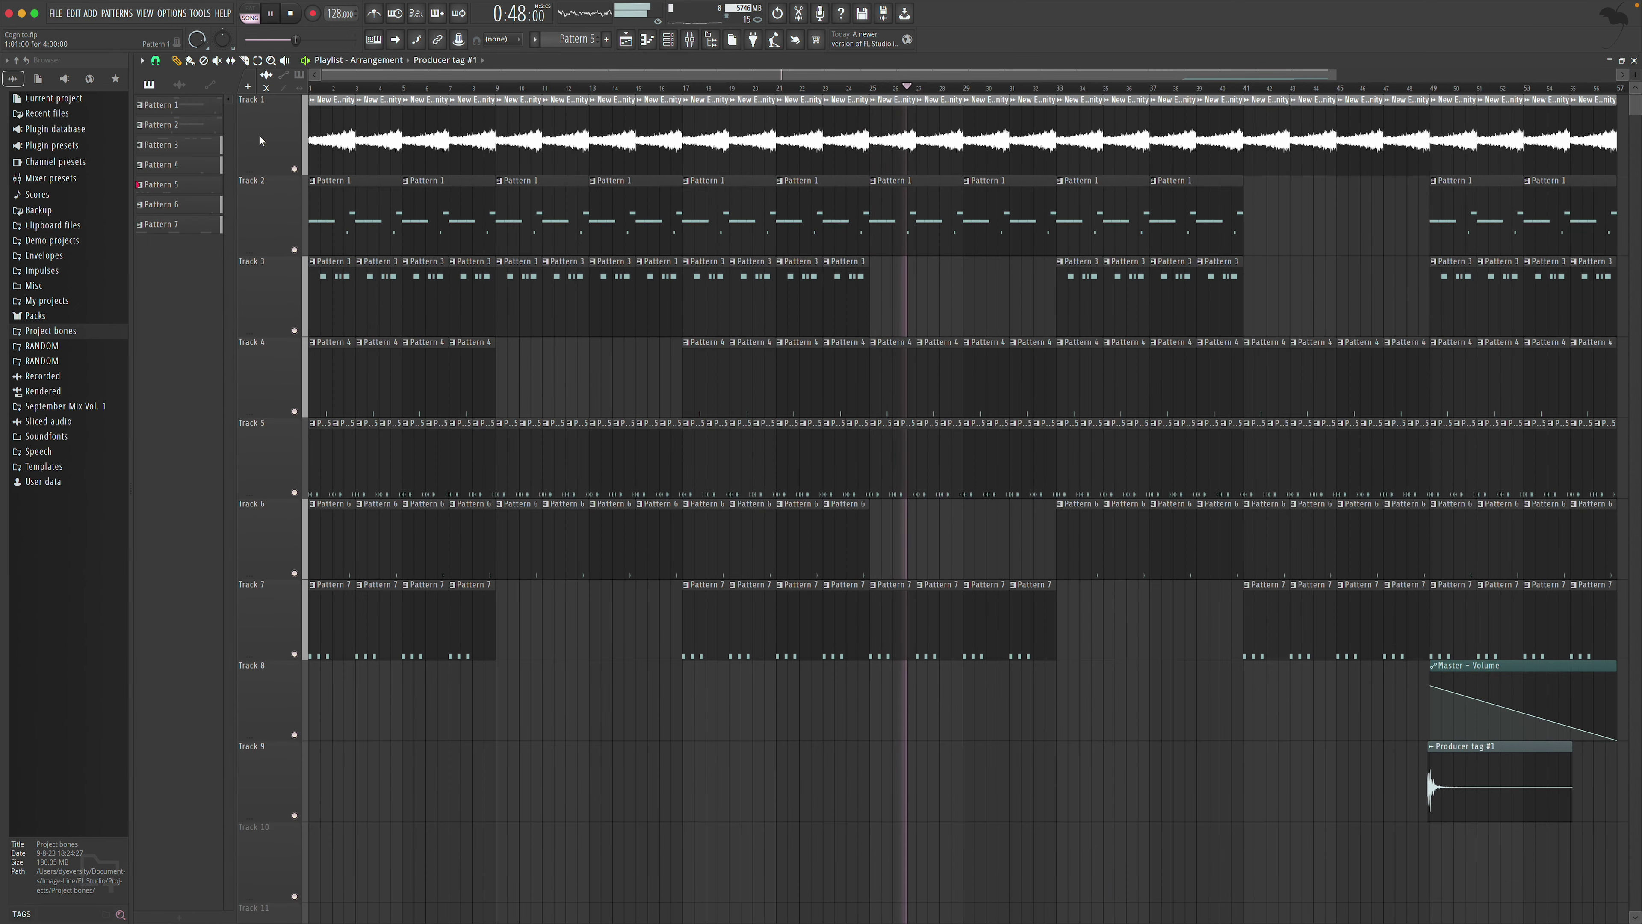
Open the recent project tomorrows location.flp
{"action": "left_click", "coordinate": [56, 13]}
{"action": "mouse_move", "coordinate": [129, 298]}
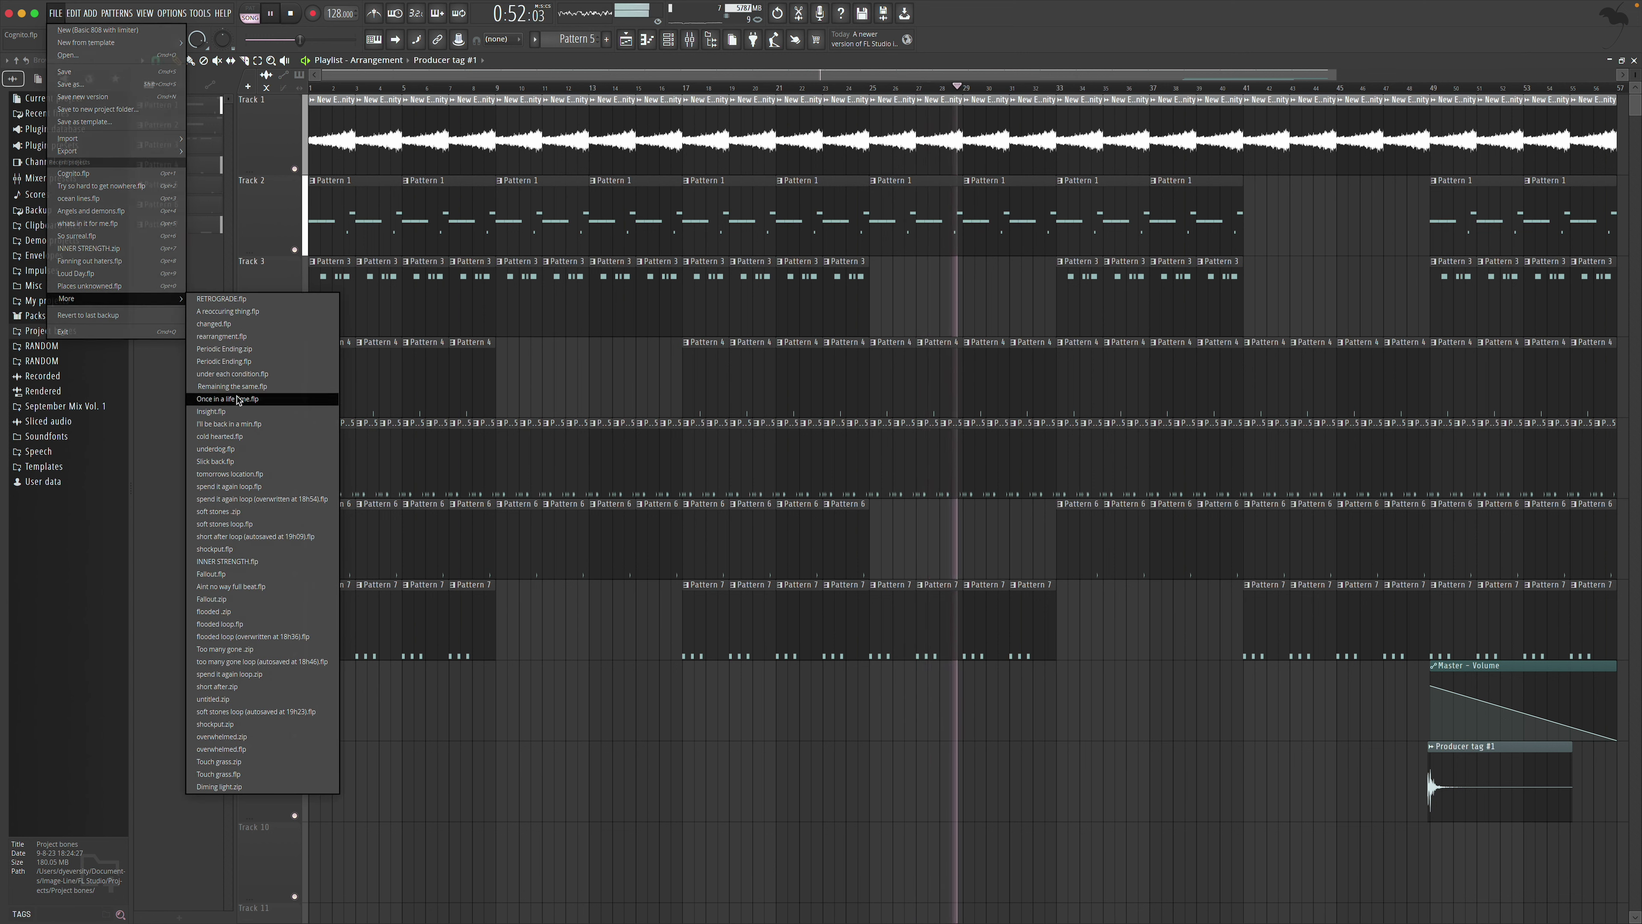
{"action": "left_click", "coordinate": [250, 478]}
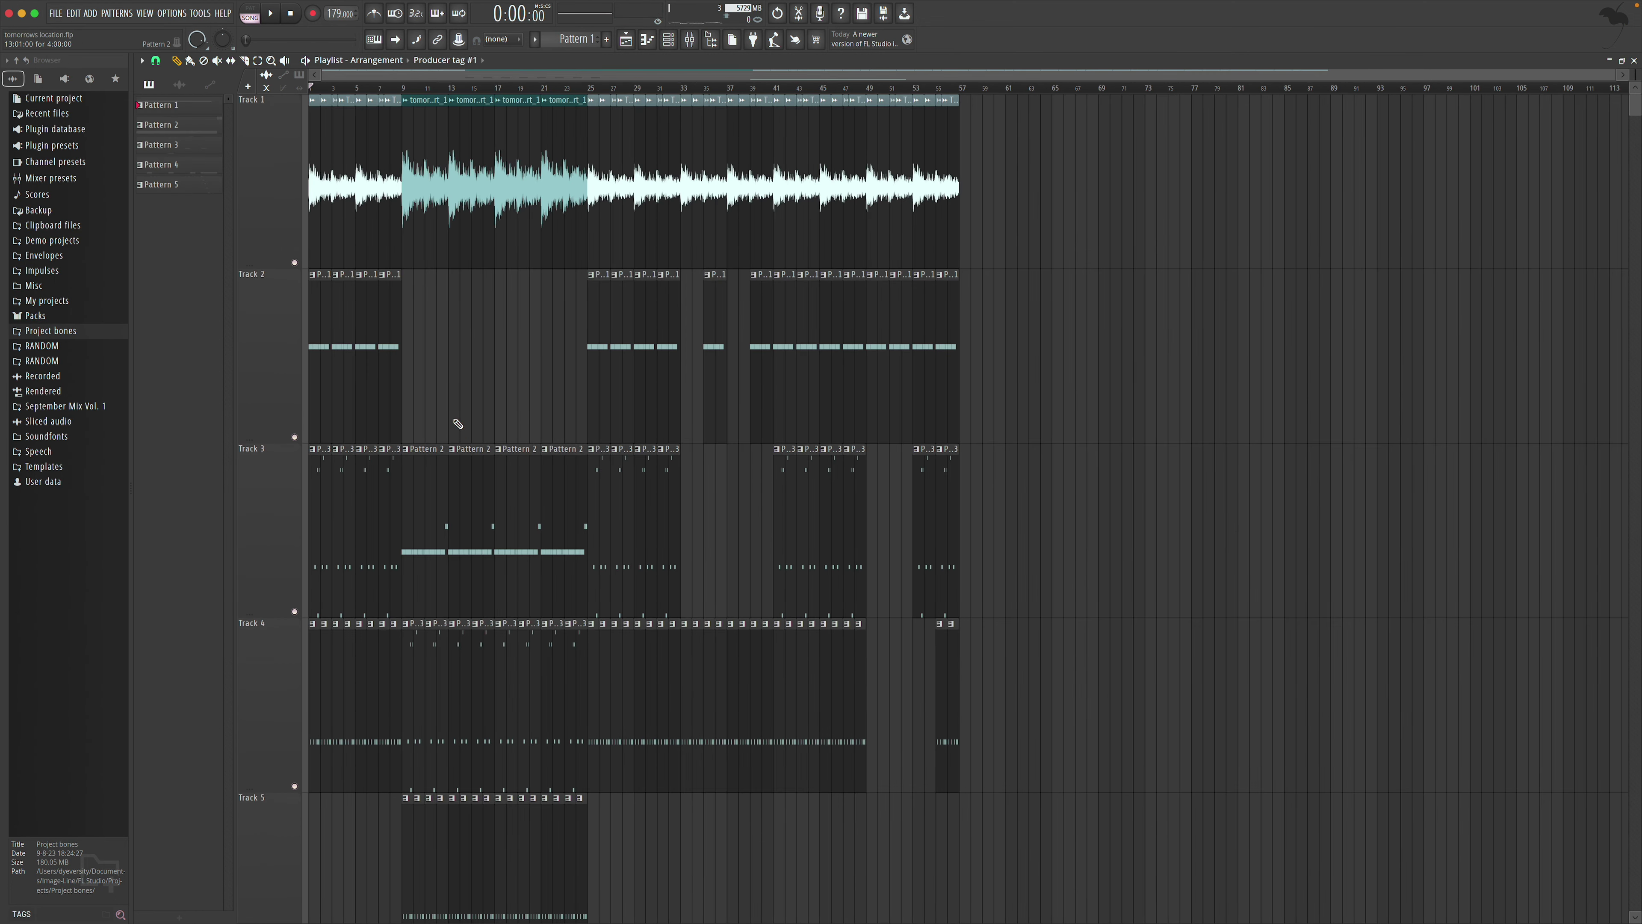
Examine the tomorrows location arrangement in the Playlist, both in full and zoomed in on its first sections with the sample and pattern clips
{"action": "left_click", "coordinate": [271, 61]}
{"action": "right_click", "coordinate": [549, 253]}
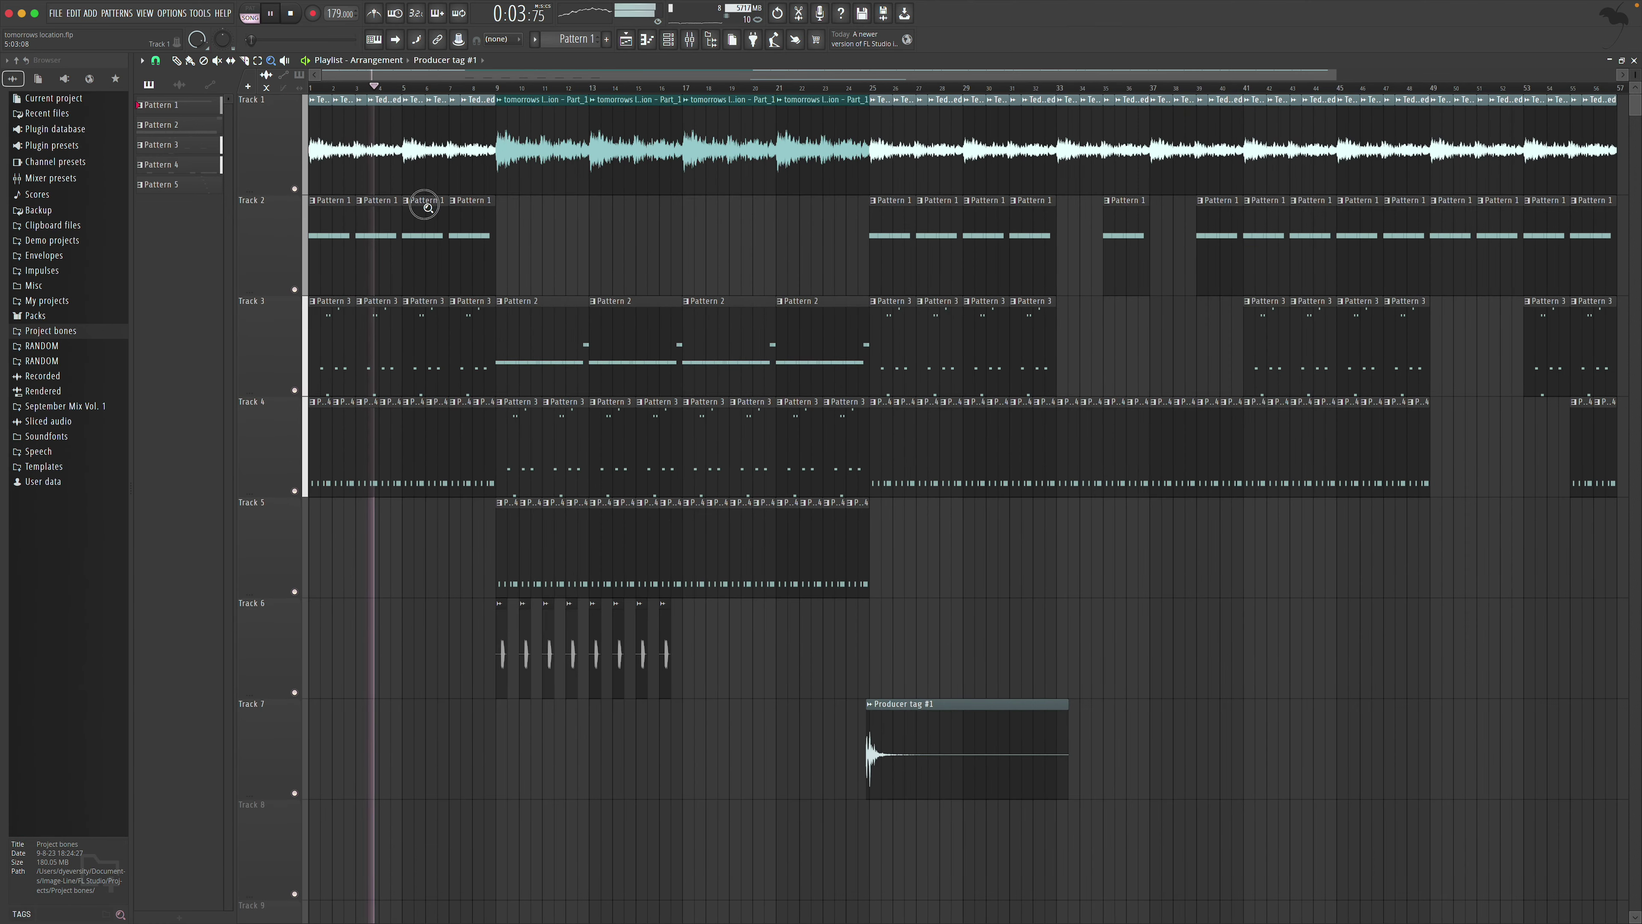
{"action": "left_click_drag", "start_coordinate": [427, 207], "coordinate": [1113, 687]}
{"action": "left_click", "coordinate": [177, 61]}
{"action": "left_click_drag", "start_coordinate": [485, 76], "coordinate": [410, 89]}
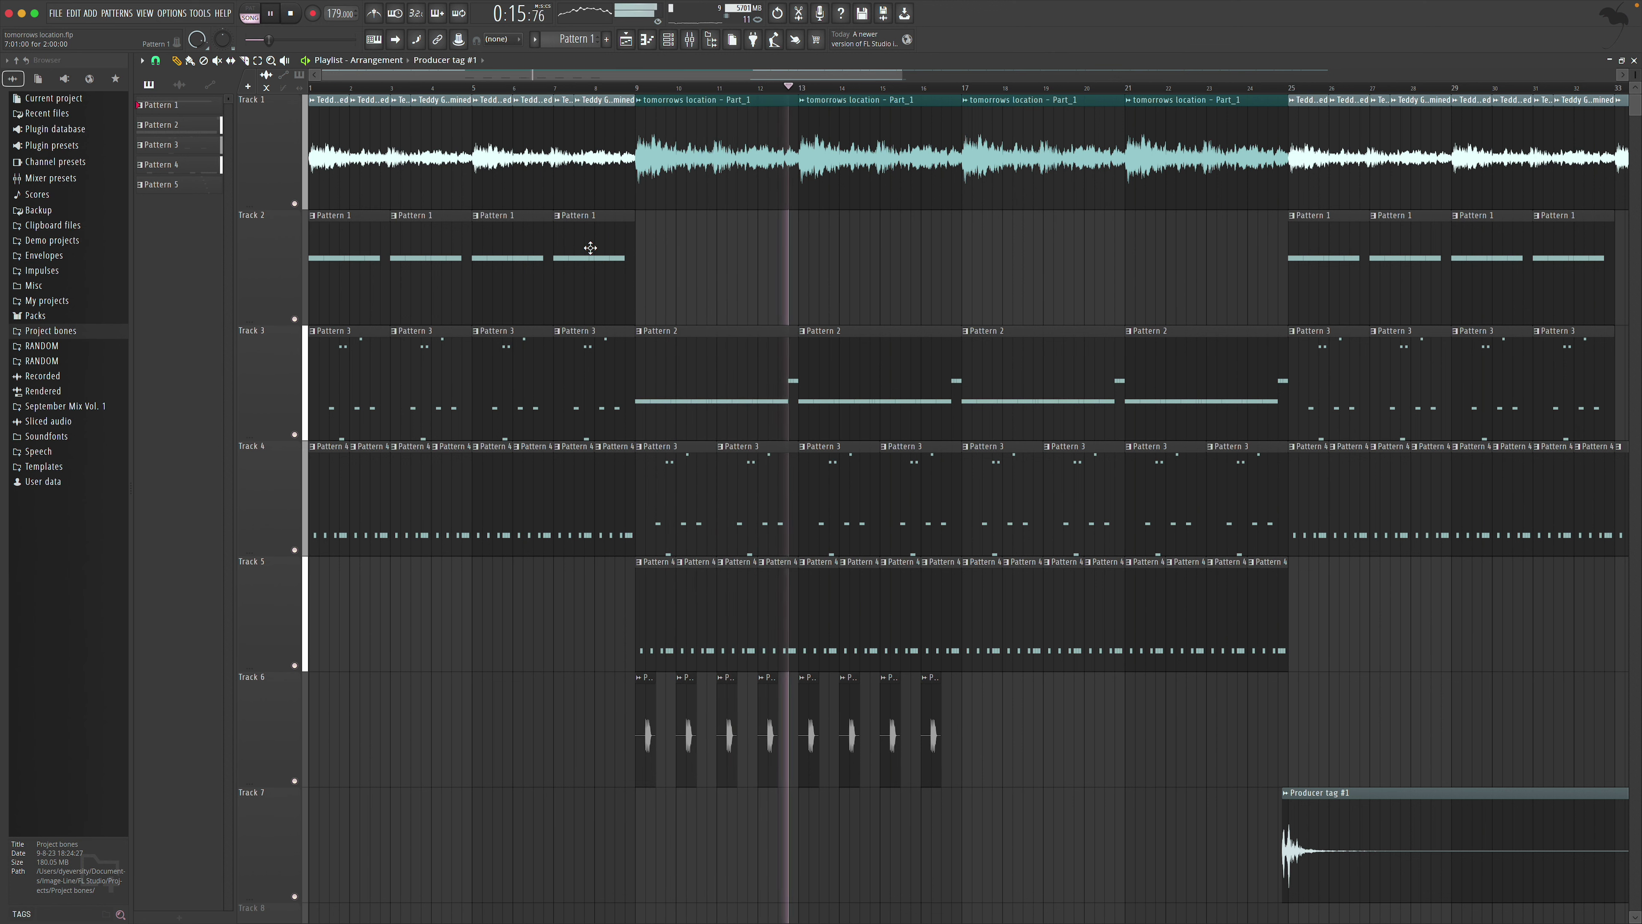
{"action": "scroll", "coordinate": [423, 81], "scroll_direction": "right", "scroll_amount": 10}
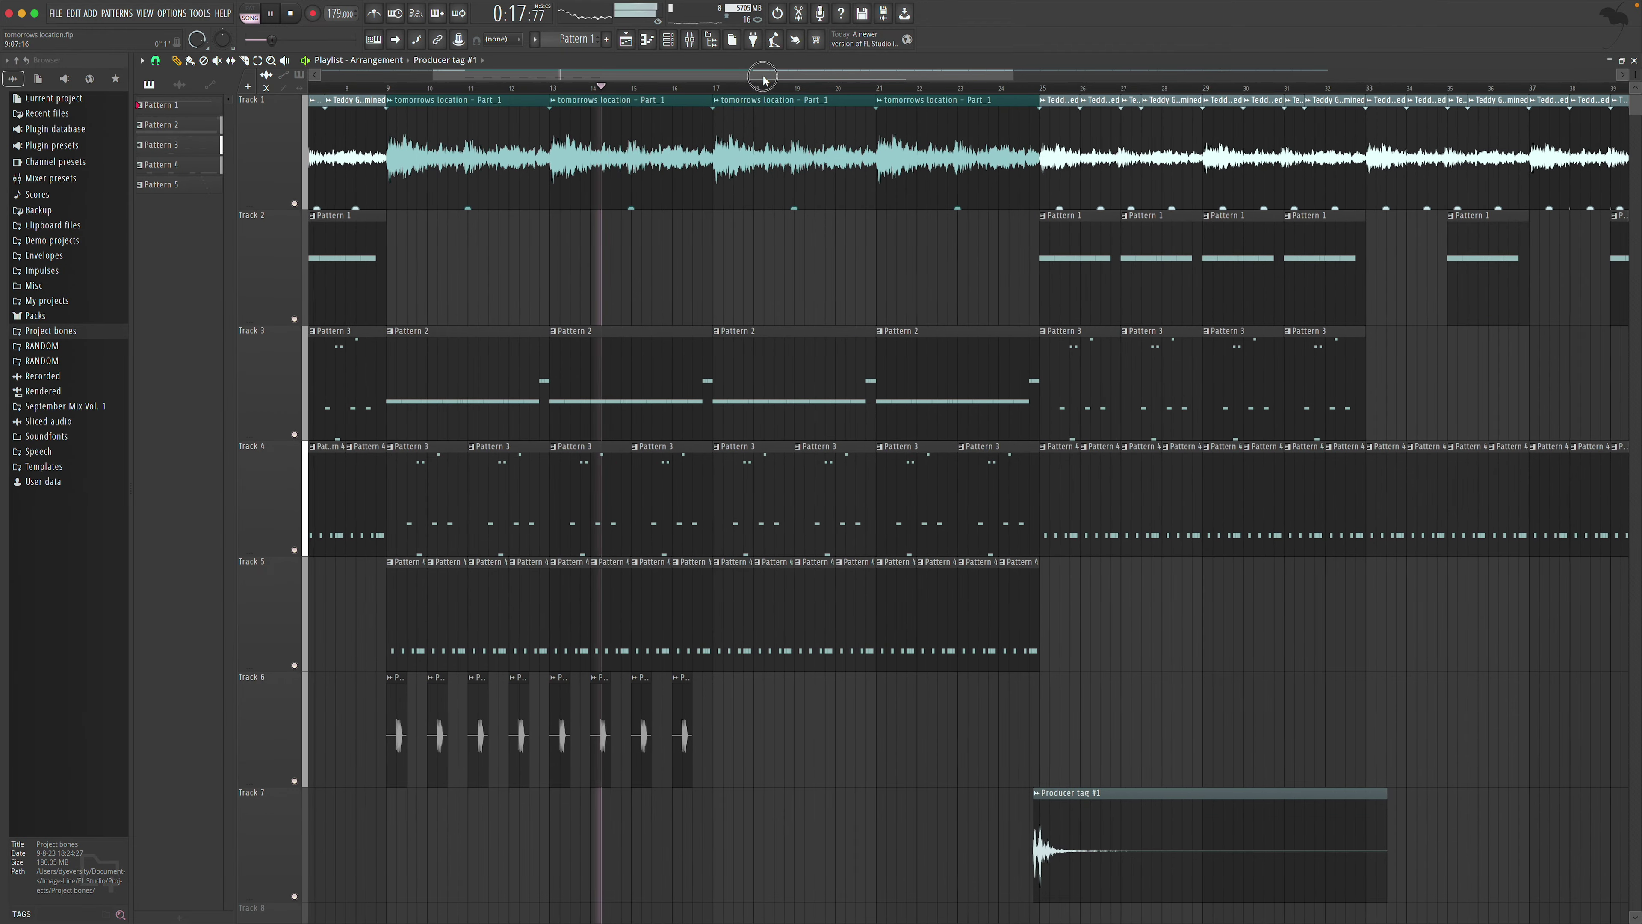
{"action": "left_click", "coordinate": [272, 61]}
{"action": "right_click", "coordinate": [692, 227]}
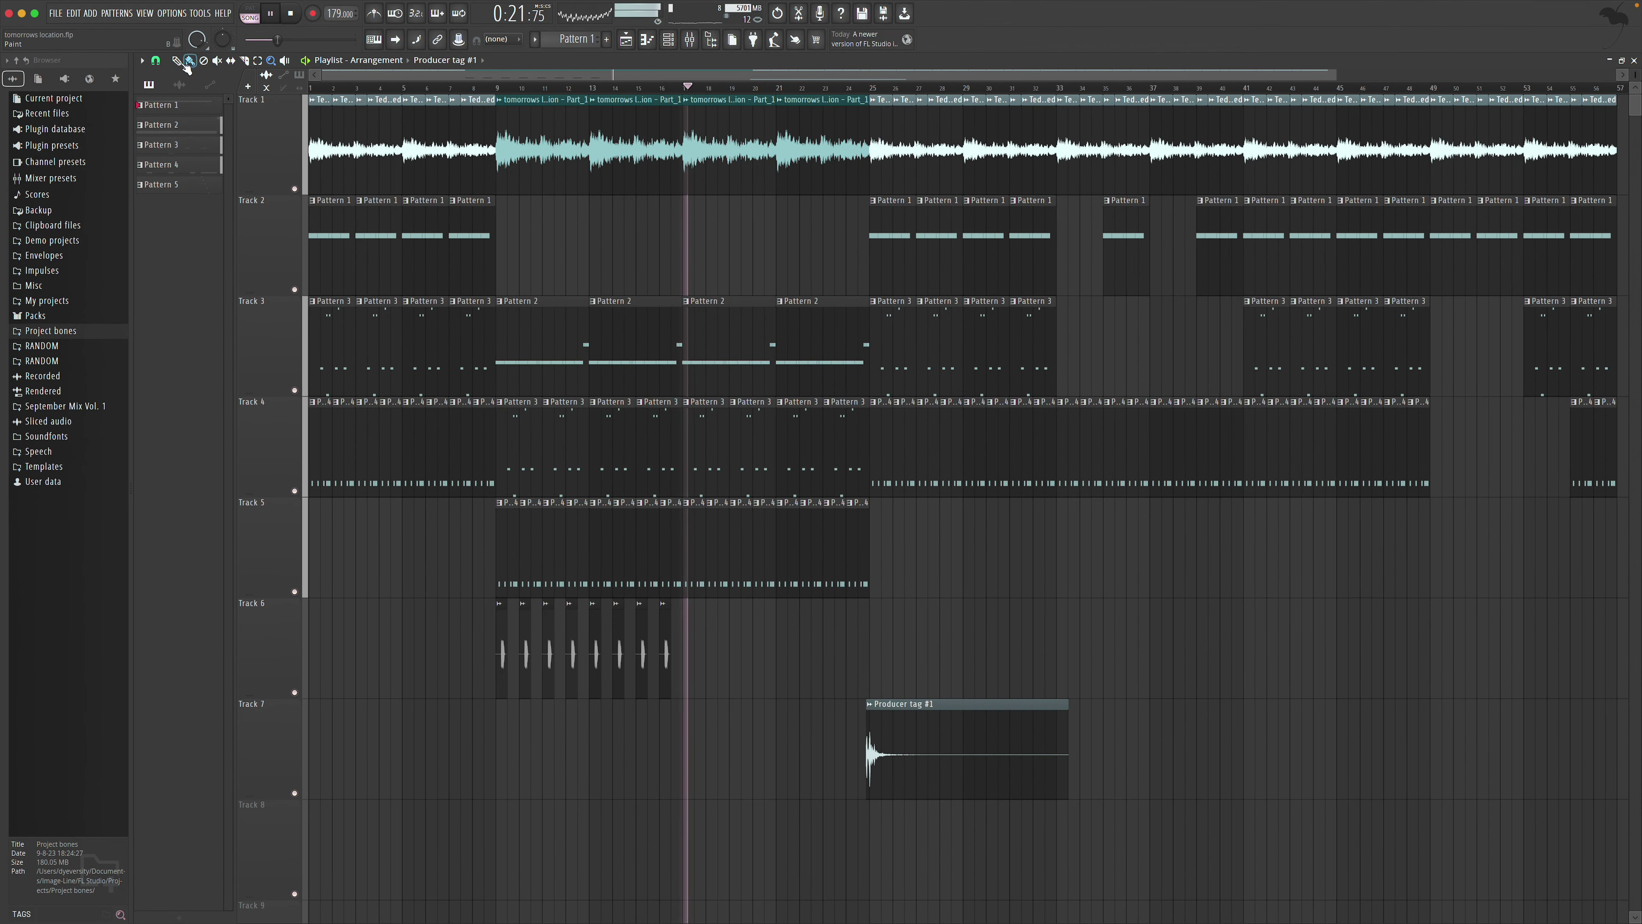
Open the recent project Insight.flp without saving changes to tomorrows location.flp
{"action": "left_click", "coordinate": [56, 14]}
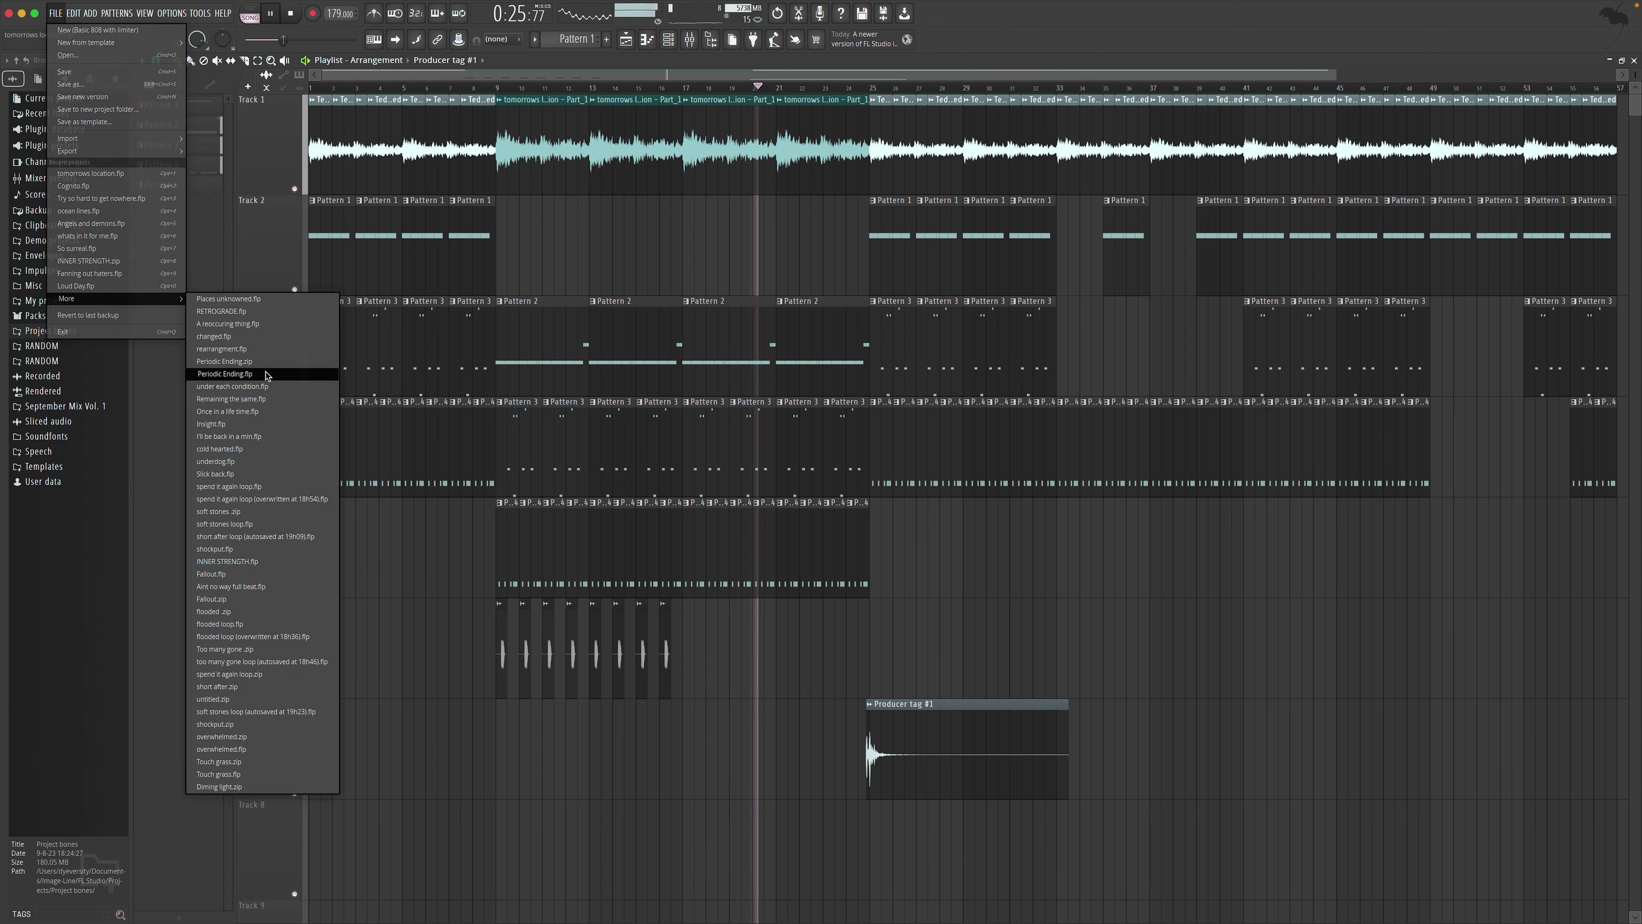
{"action": "left_click", "coordinate": [268, 426]}
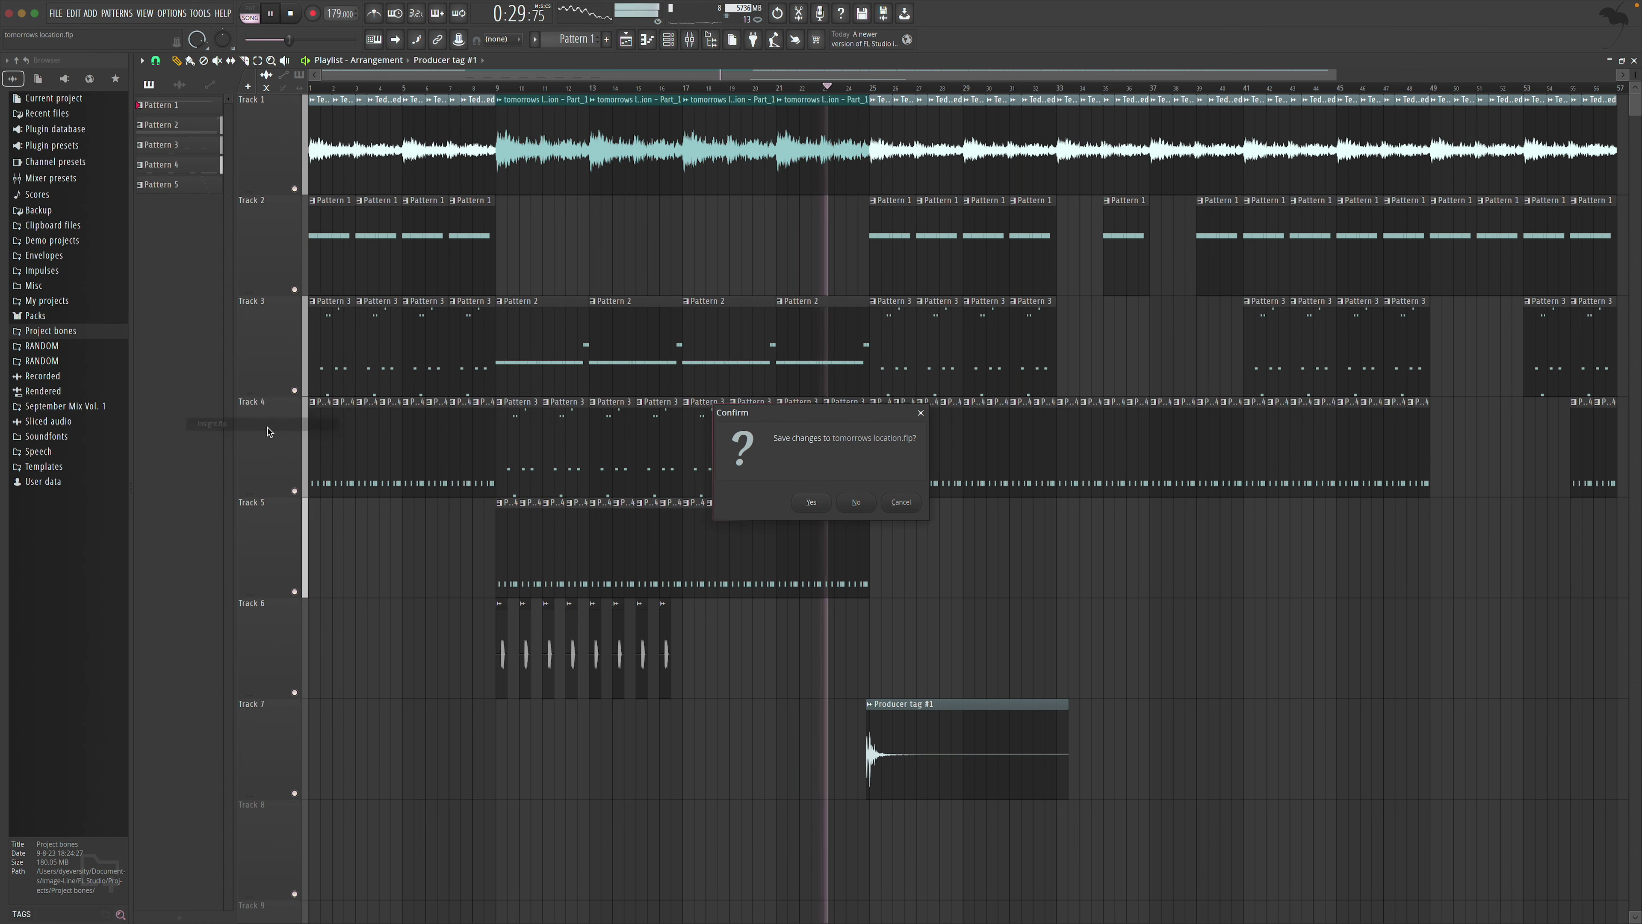
{"action": "left_click", "coordinate": [856, 502]}
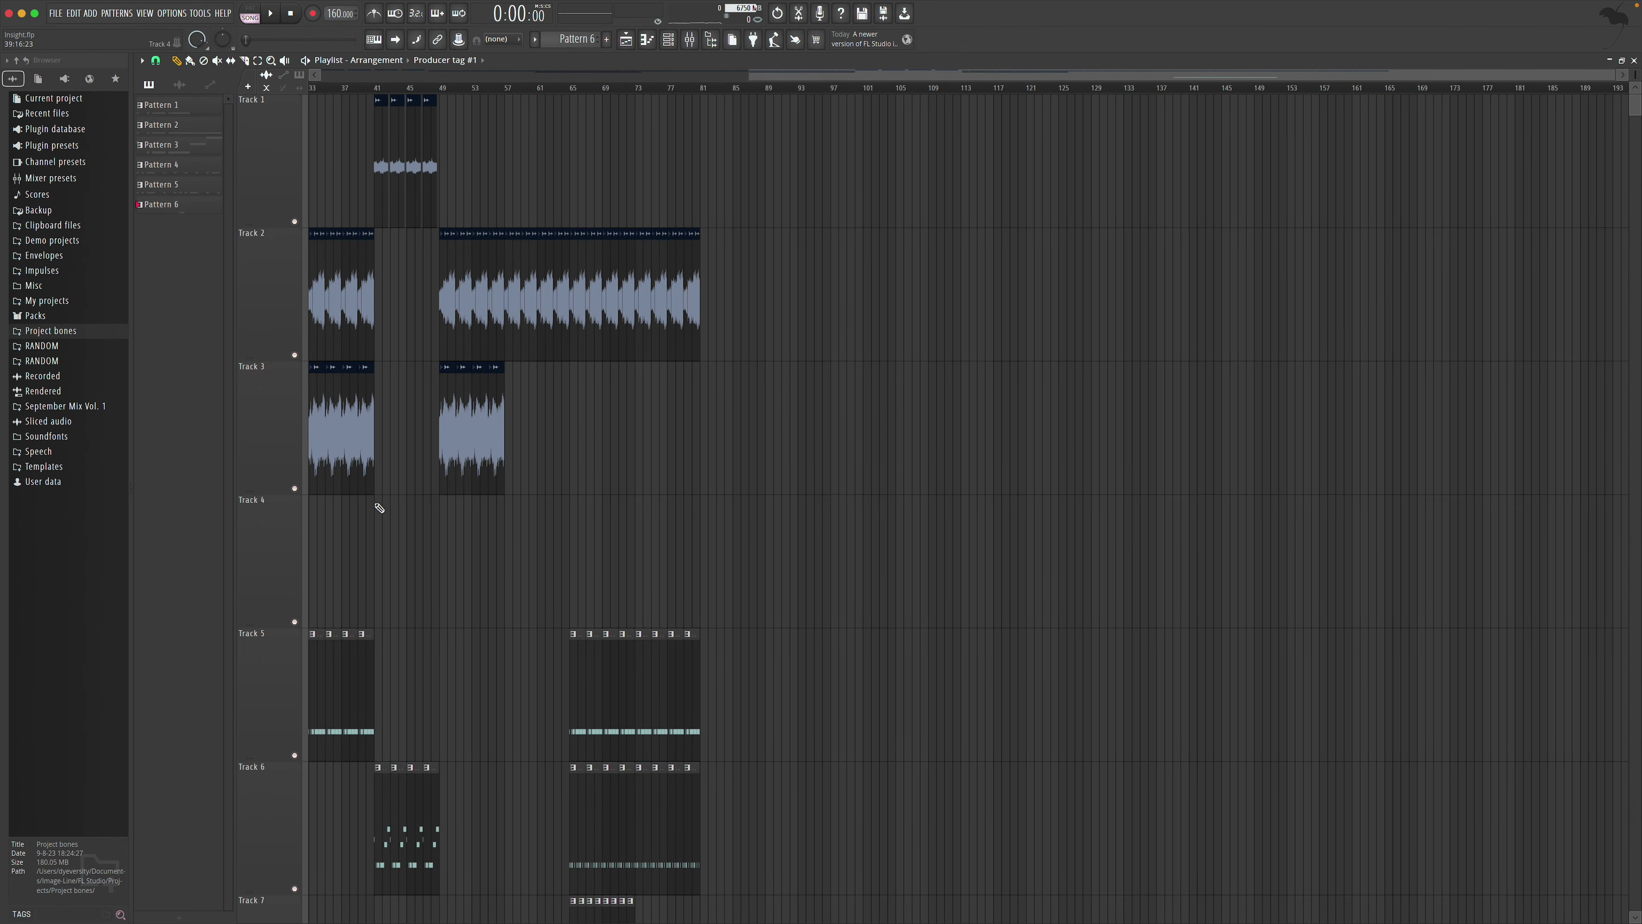
Play the full Insight arrangement in the Playlist and solo Track 3 for a listen before restoring all tracks
{"action": "left_click", "coordinate": [271, 61]}
{"action": "right_click", "coordinate": [528, 235]}
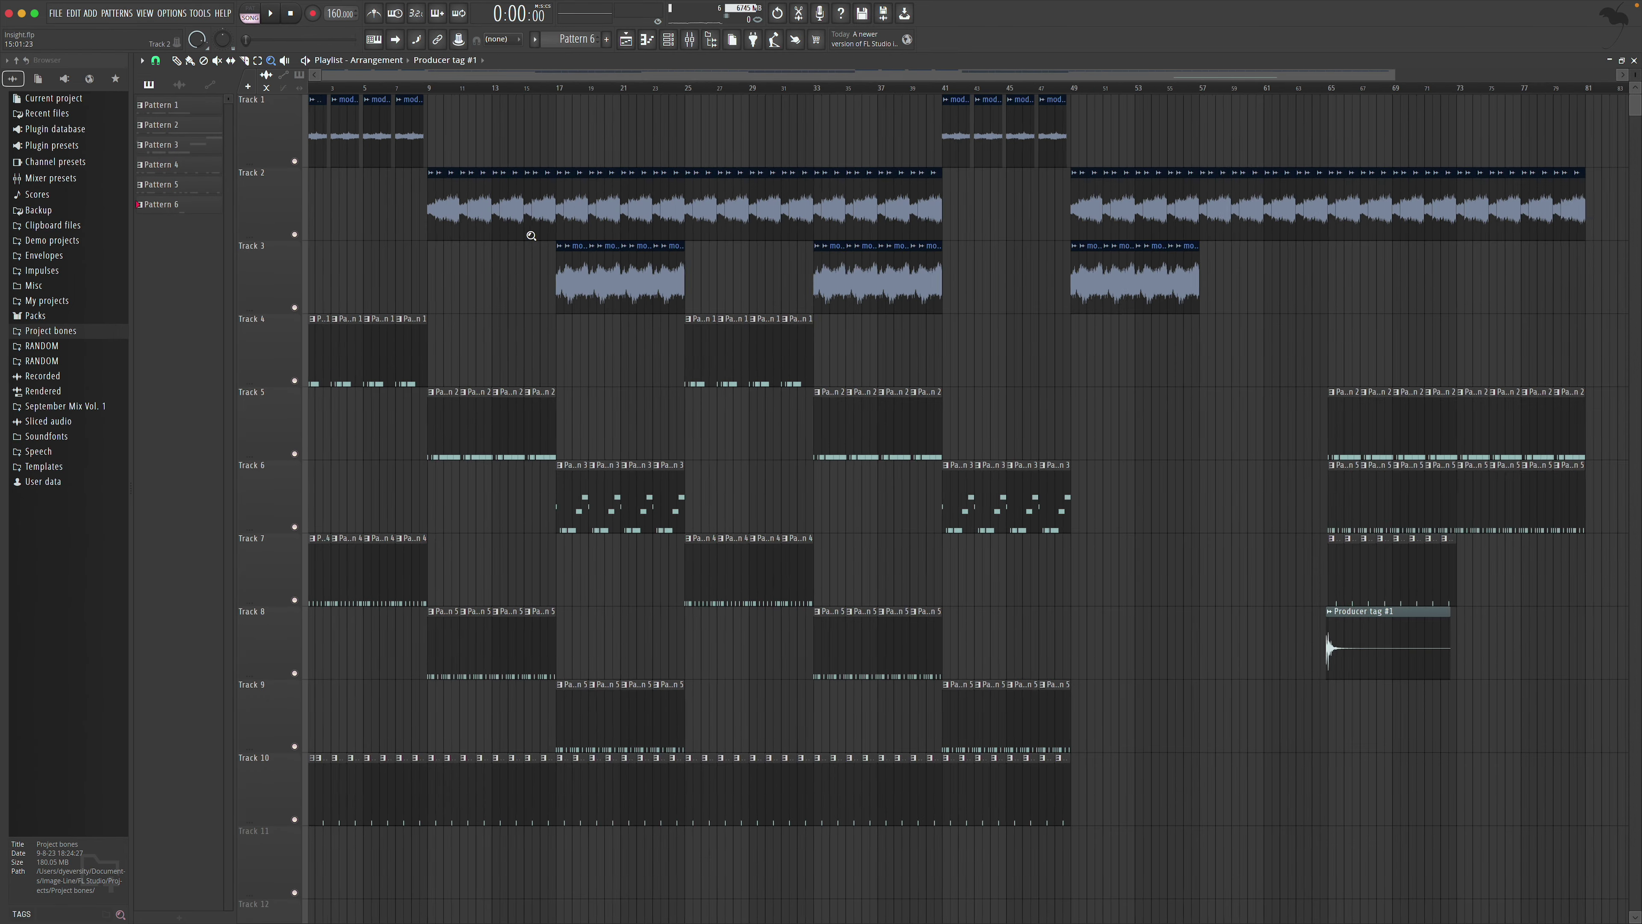
{"action": "key", "text": "space"}
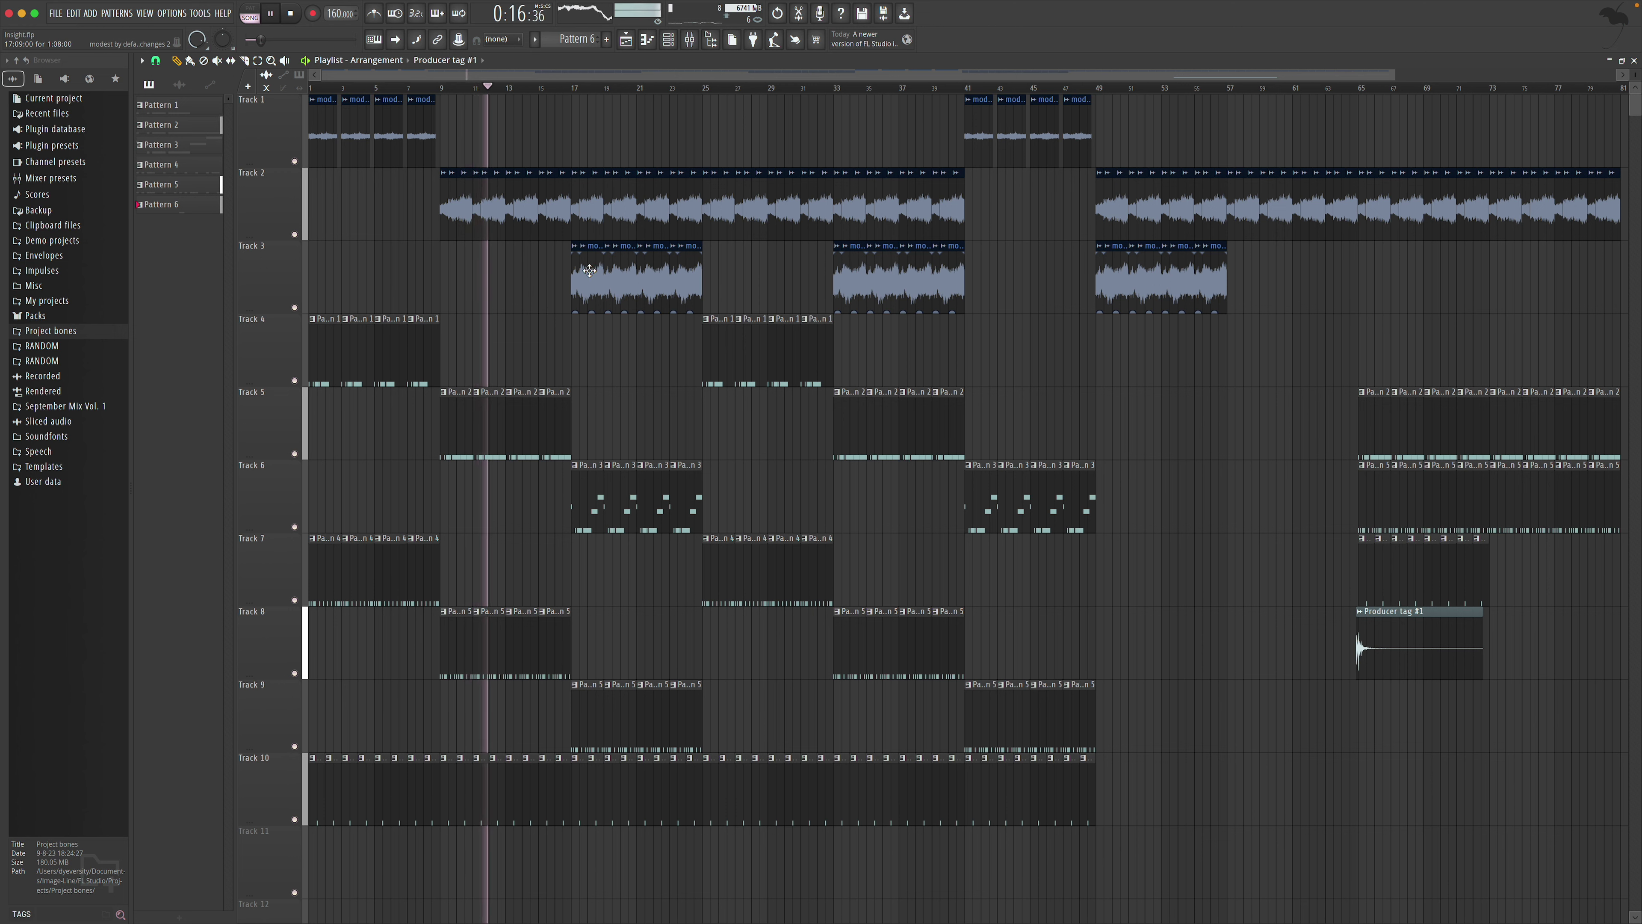
{"action": "mouse_move", "coordinate": [944, 5]}
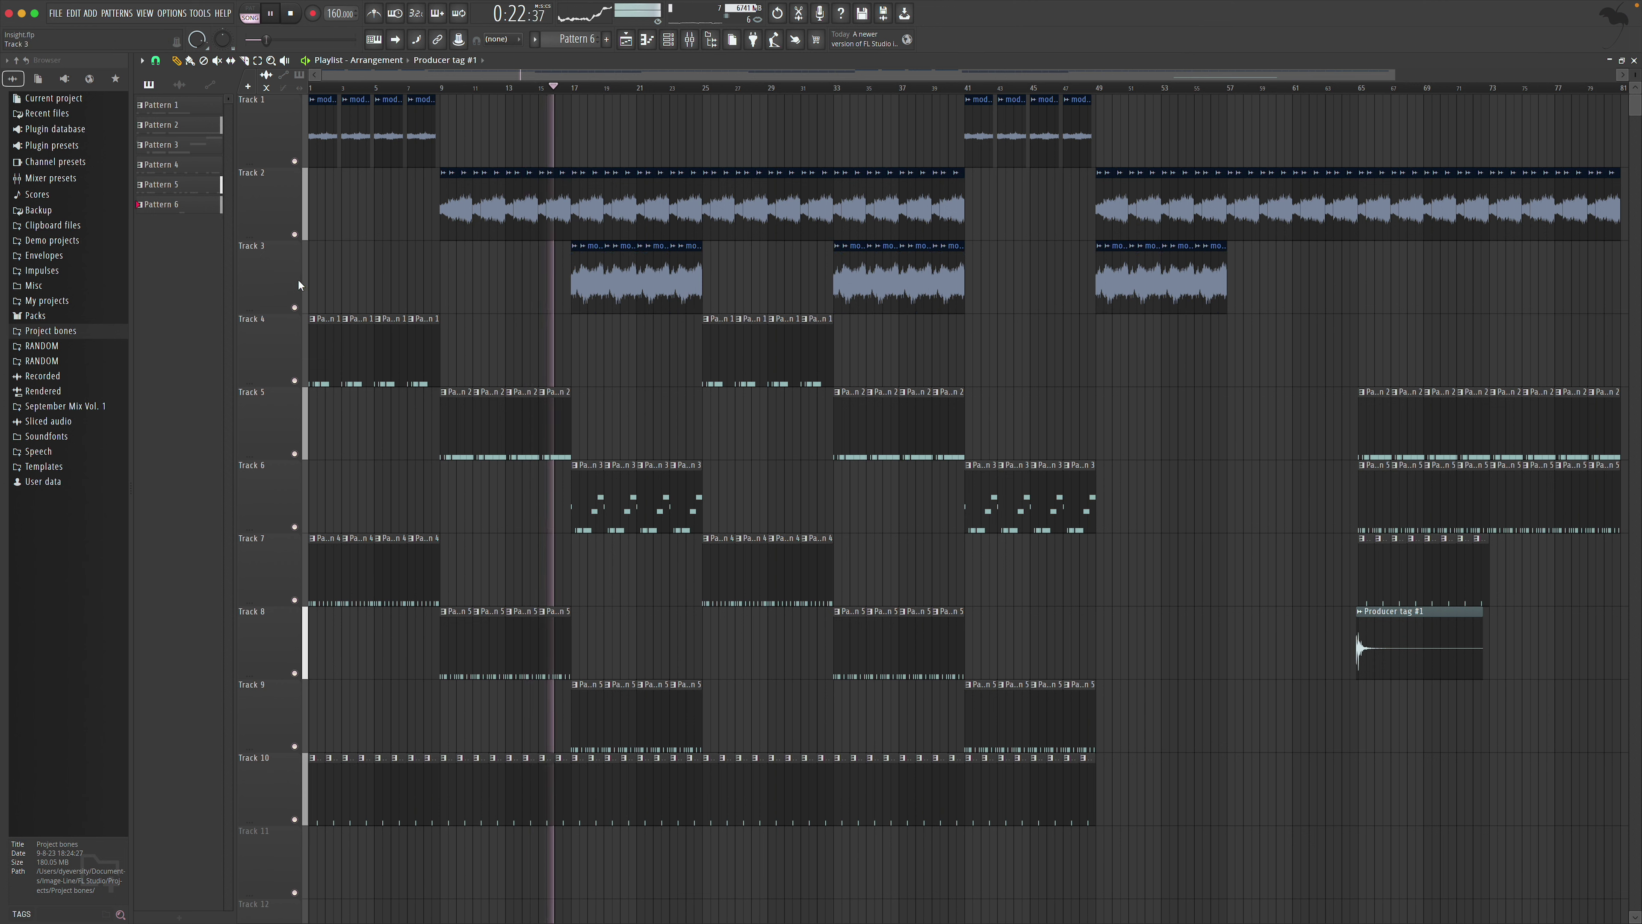
{"action": "left_click", "coordinate": [295, 308], "text": "ctrl"}
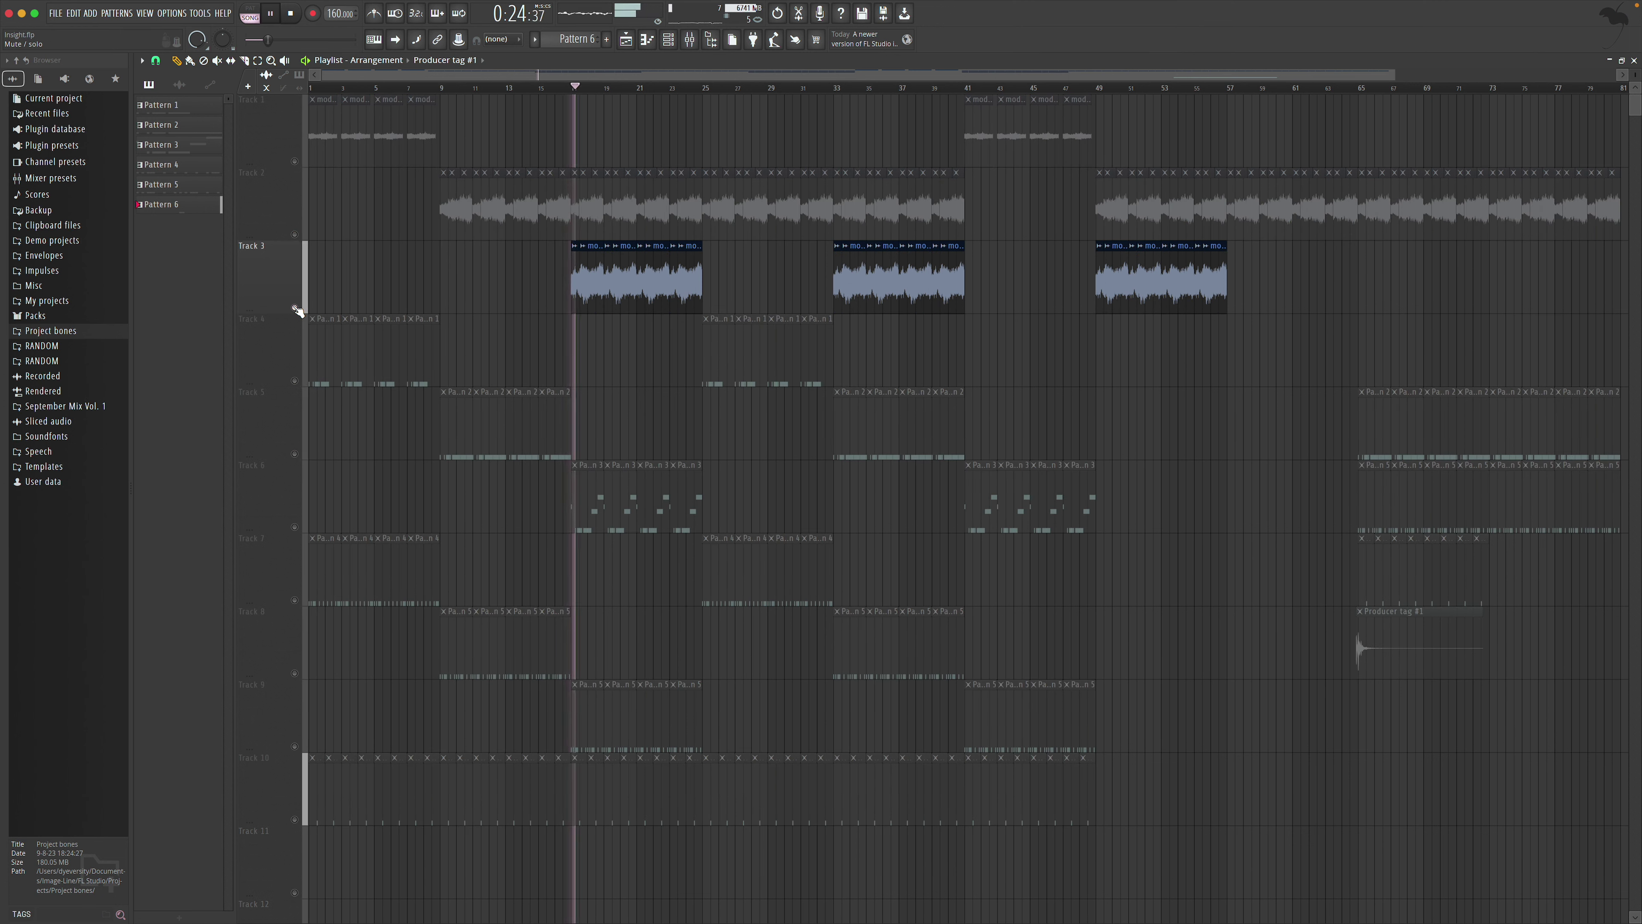
{"action": "left_click", "coordinate": [295, 308], "text": "ctrl"}
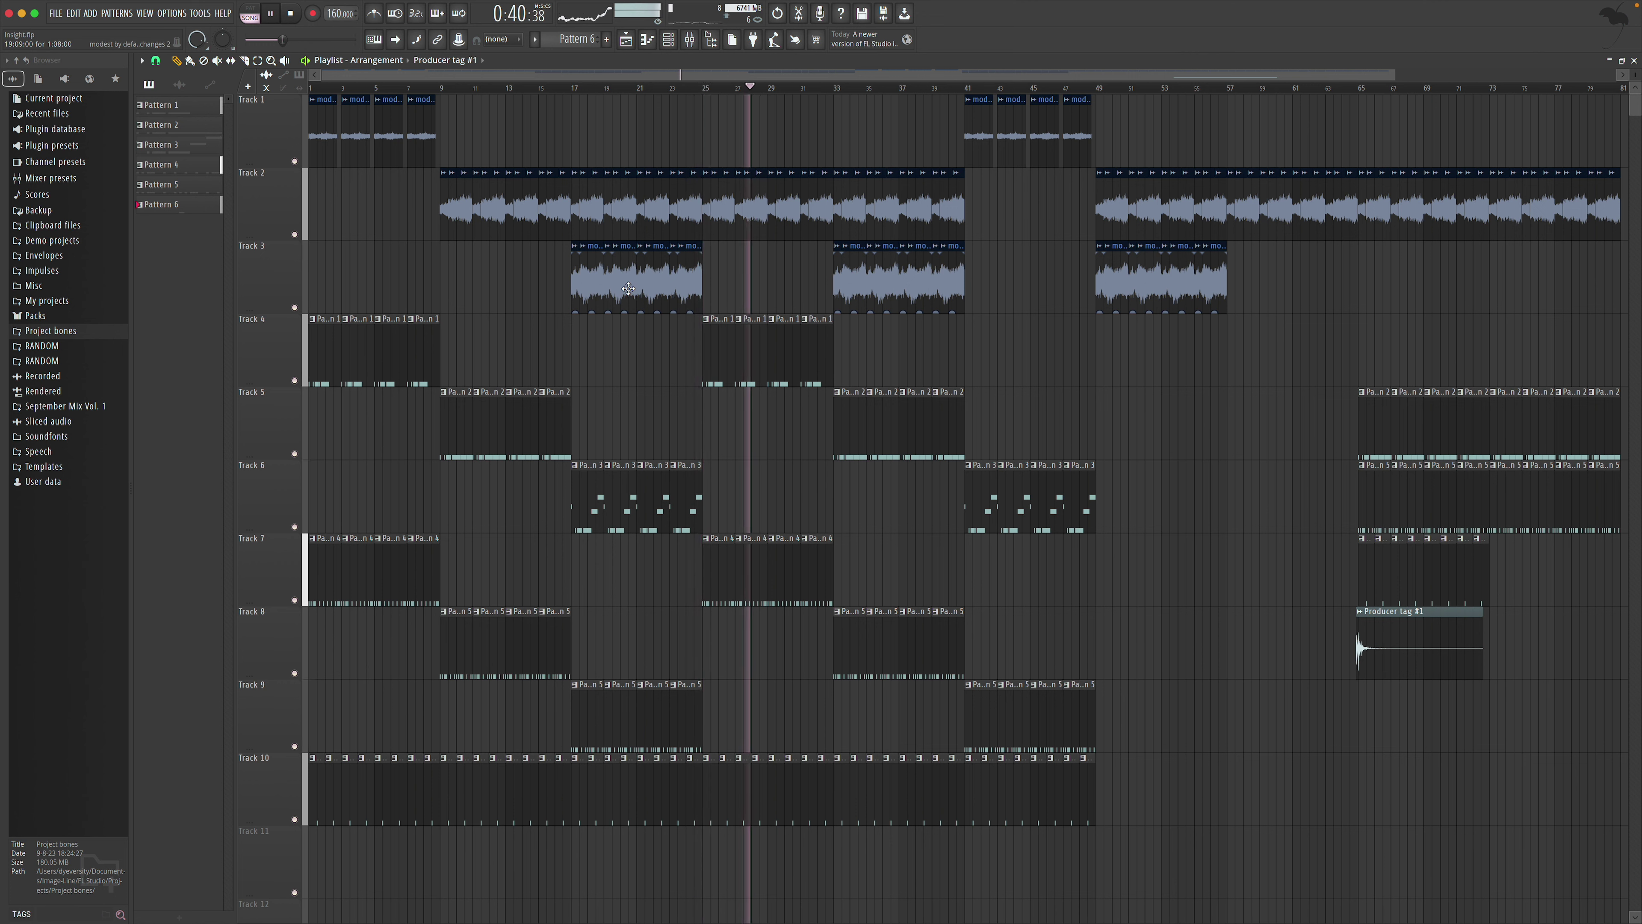
Open the recent project under each condition.flp
{"action": "left_click", "coordinate": [56, 13]}
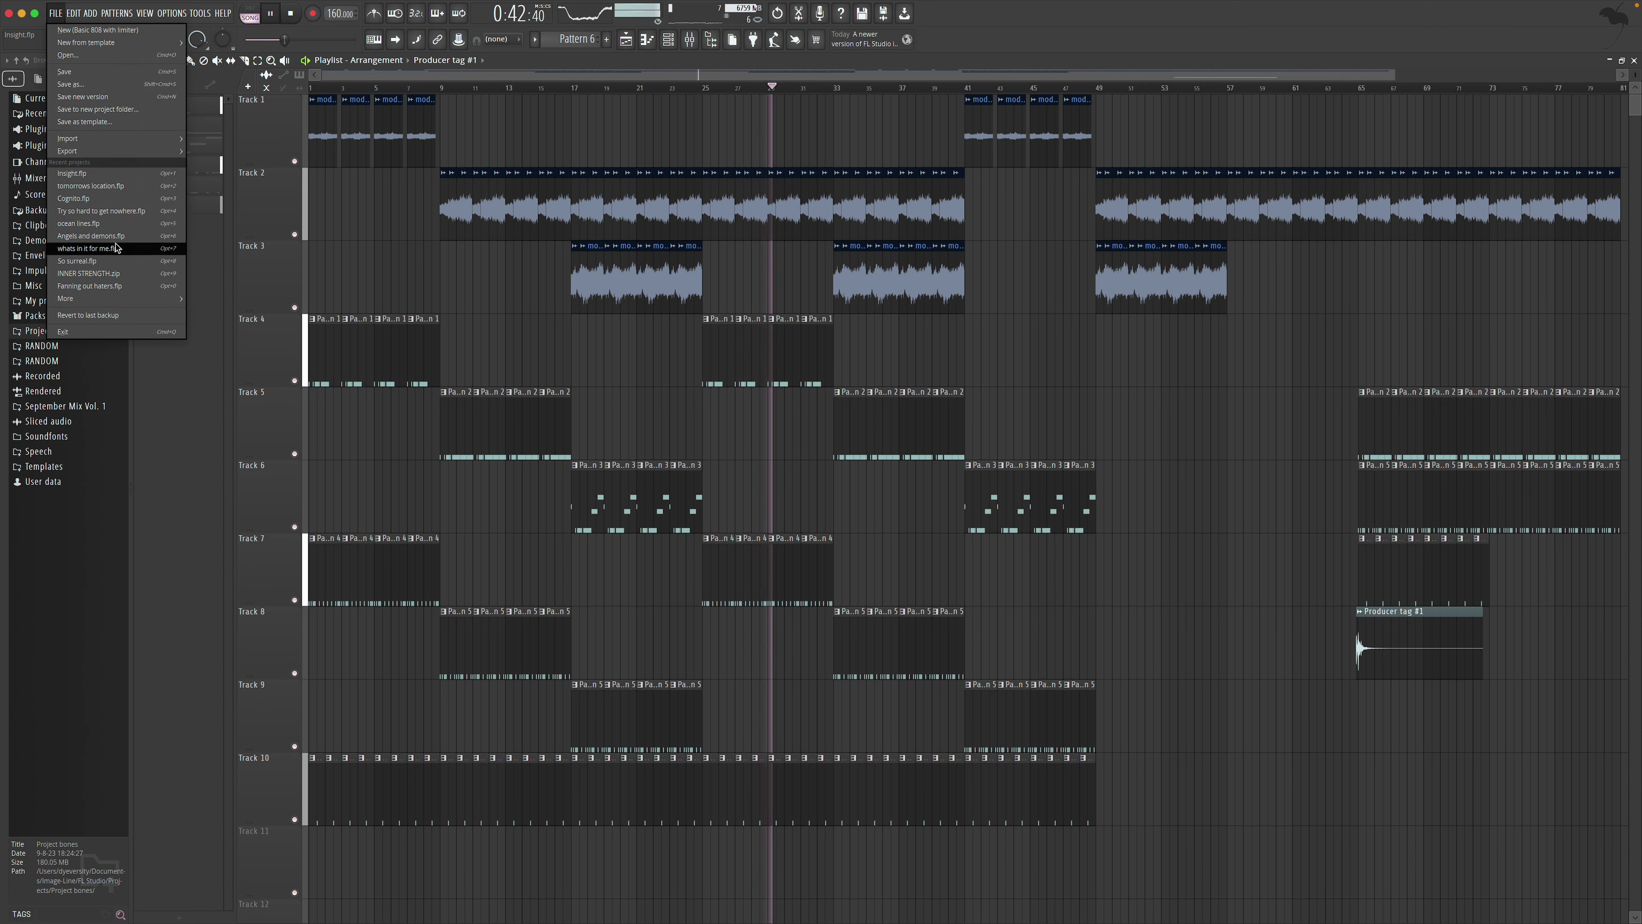
{"action": "mouse_move", "coordinate": [116, 298]}
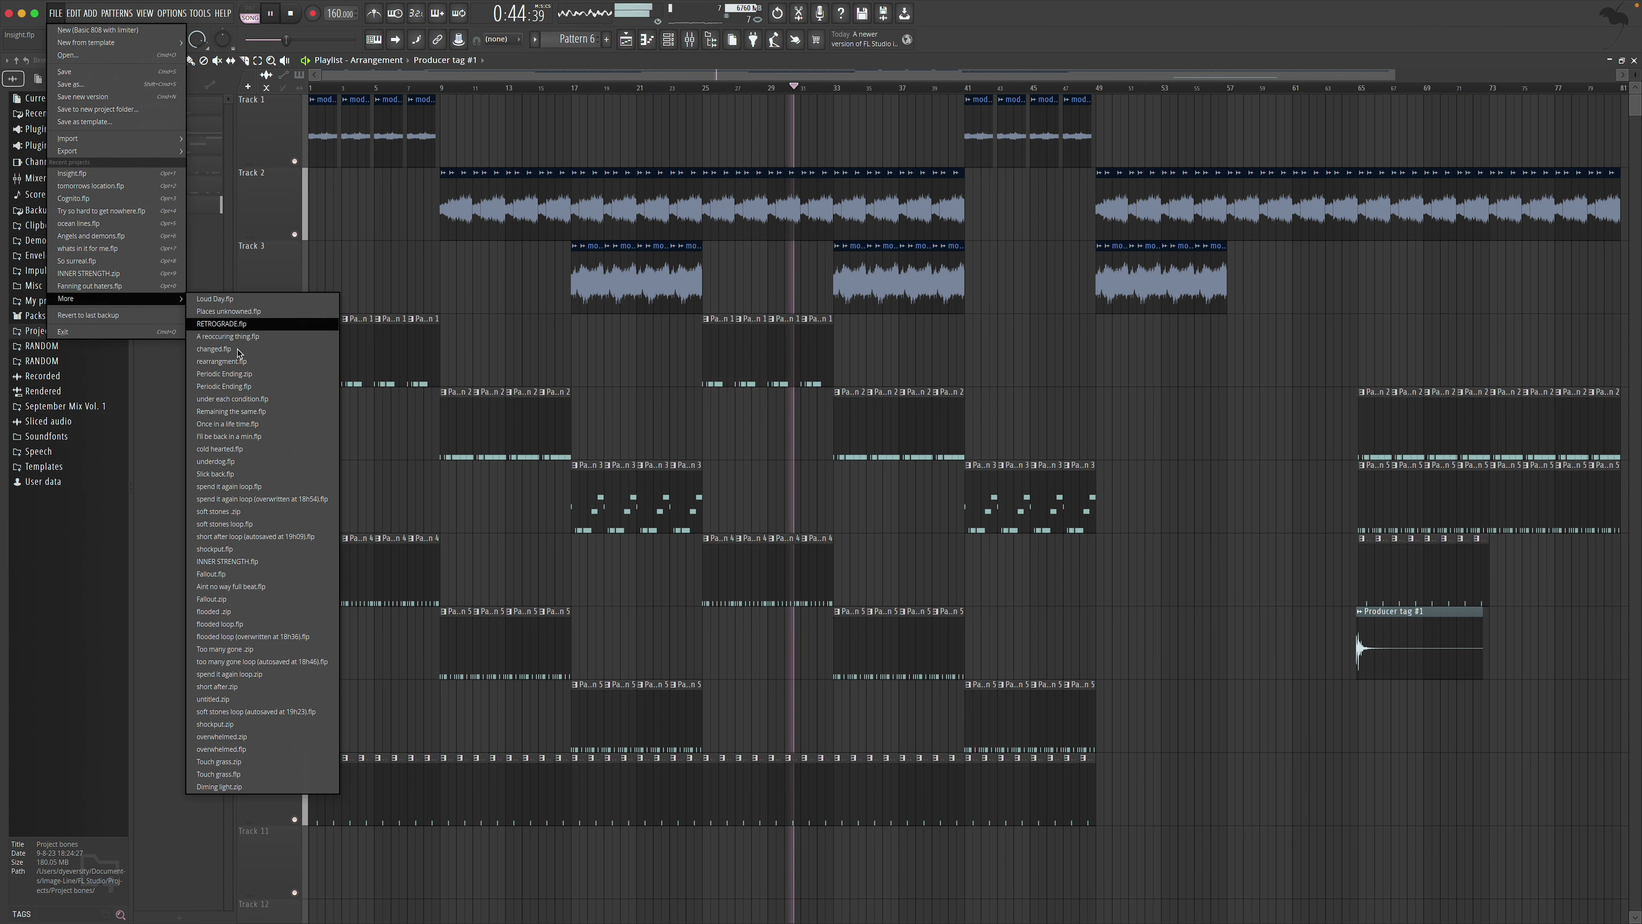
{"action": "left_click", "coordinate": [236, 399]}
{"action": "left_click", "coordinate": [833, 502]}
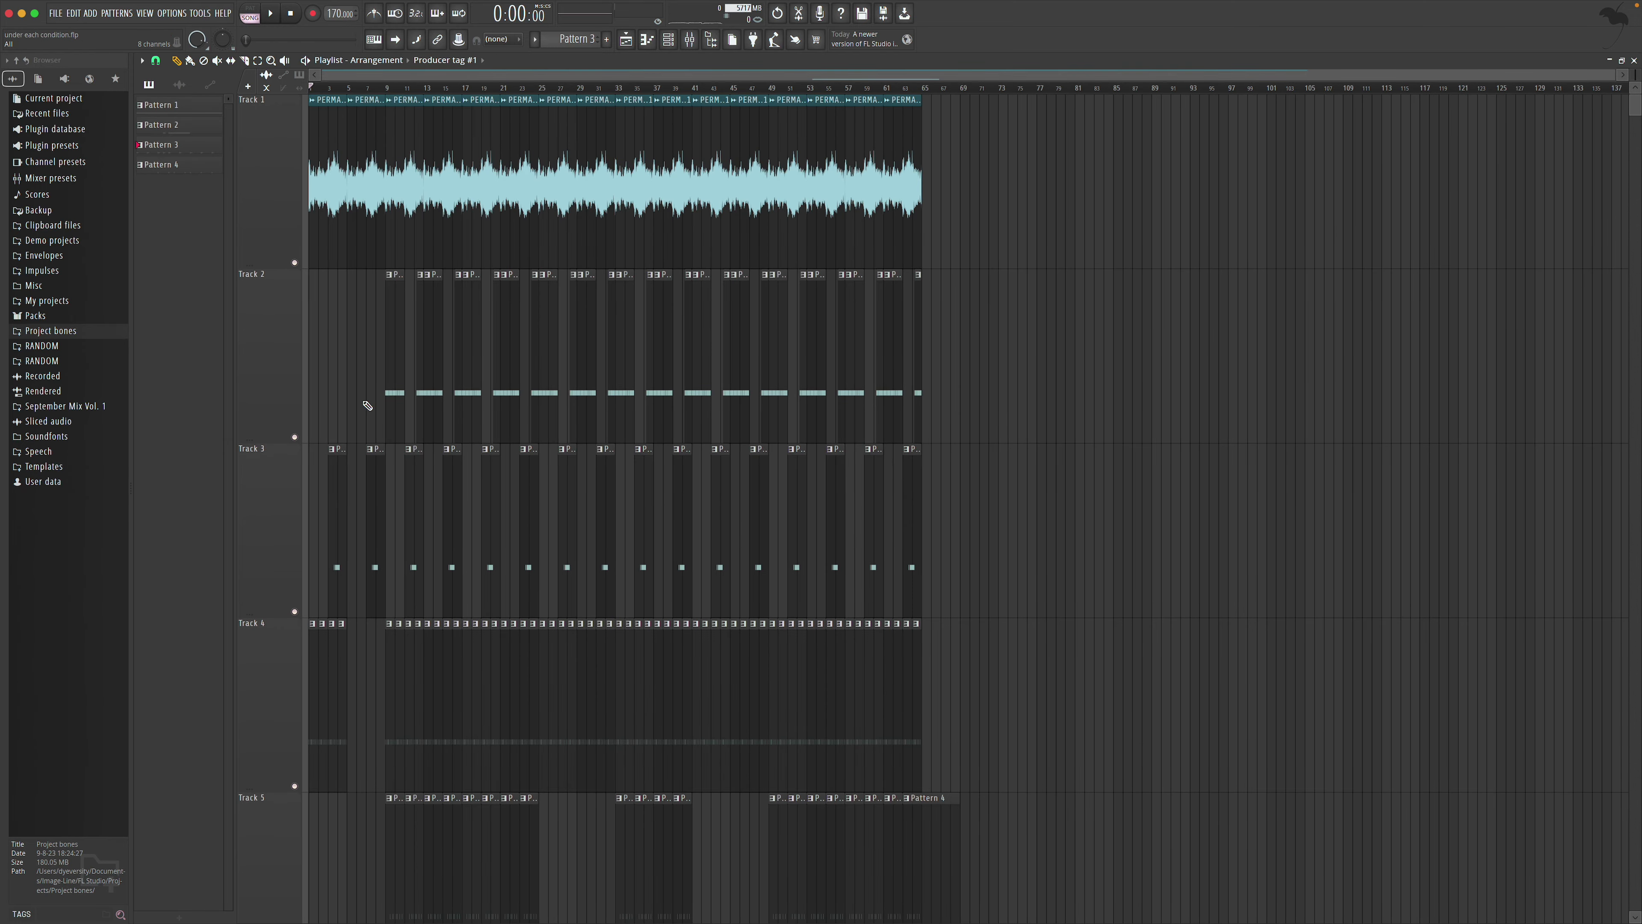
Examine the full under each condition arrangement in the Playlist during playback and check its track levels in the Mixer
{"action": "left_click", "coordinate": [348, 127]}
{"action": "left_click", "coordinate": [178, 61]}
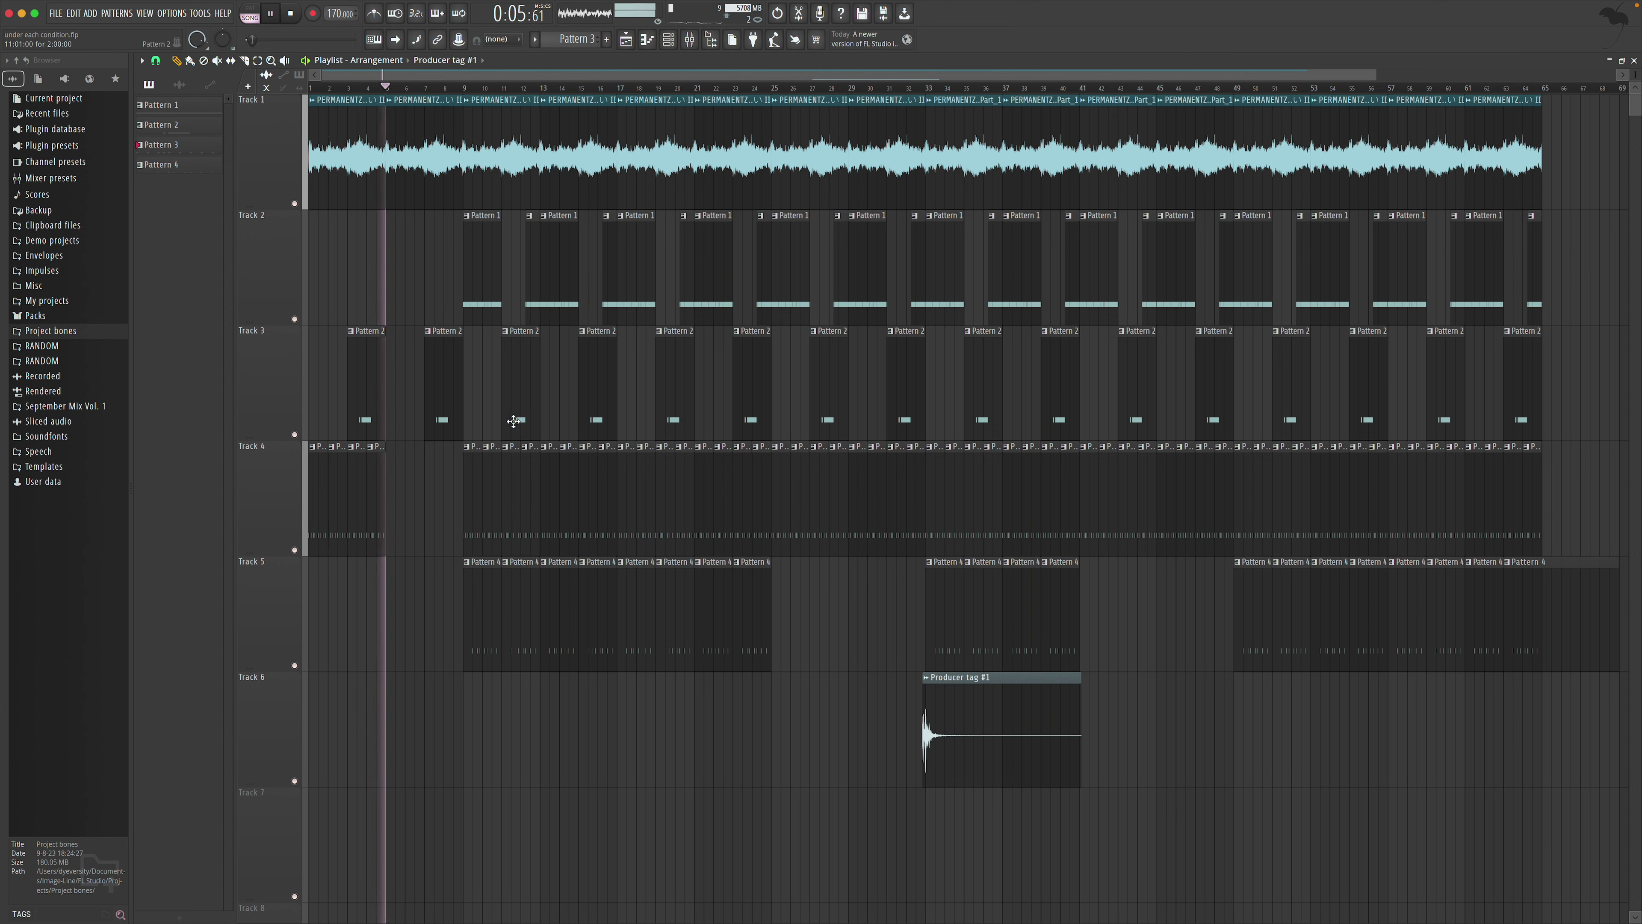
{"action": "left_click", "coordinate": [690, 42]}
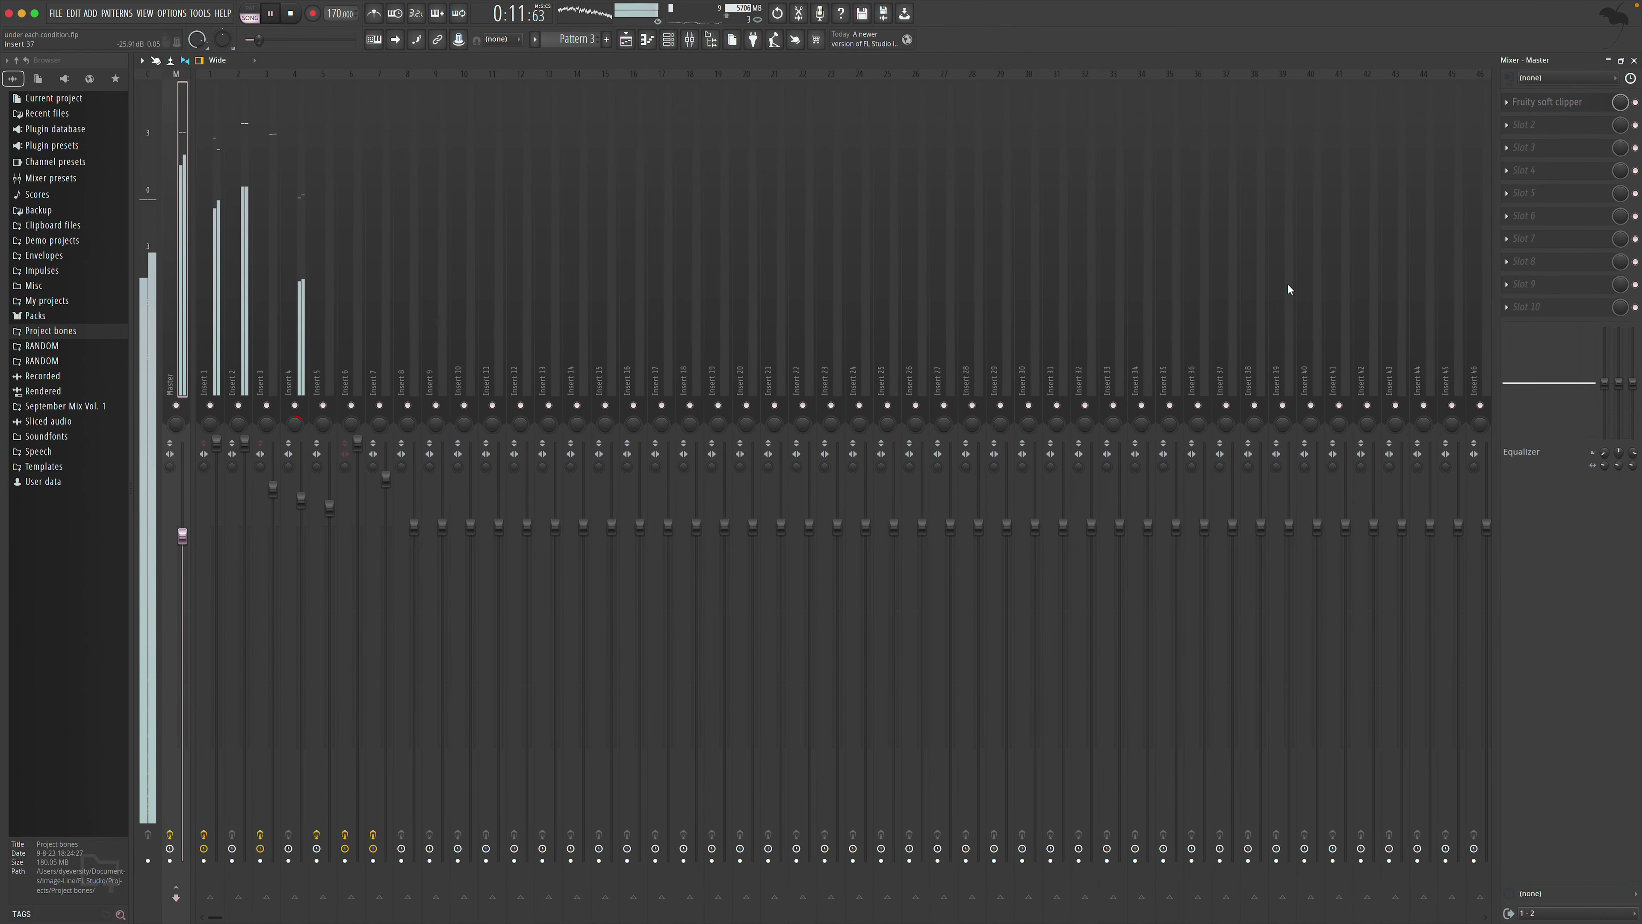
{"action": "left_click", "coordinate": [1634, 61]}
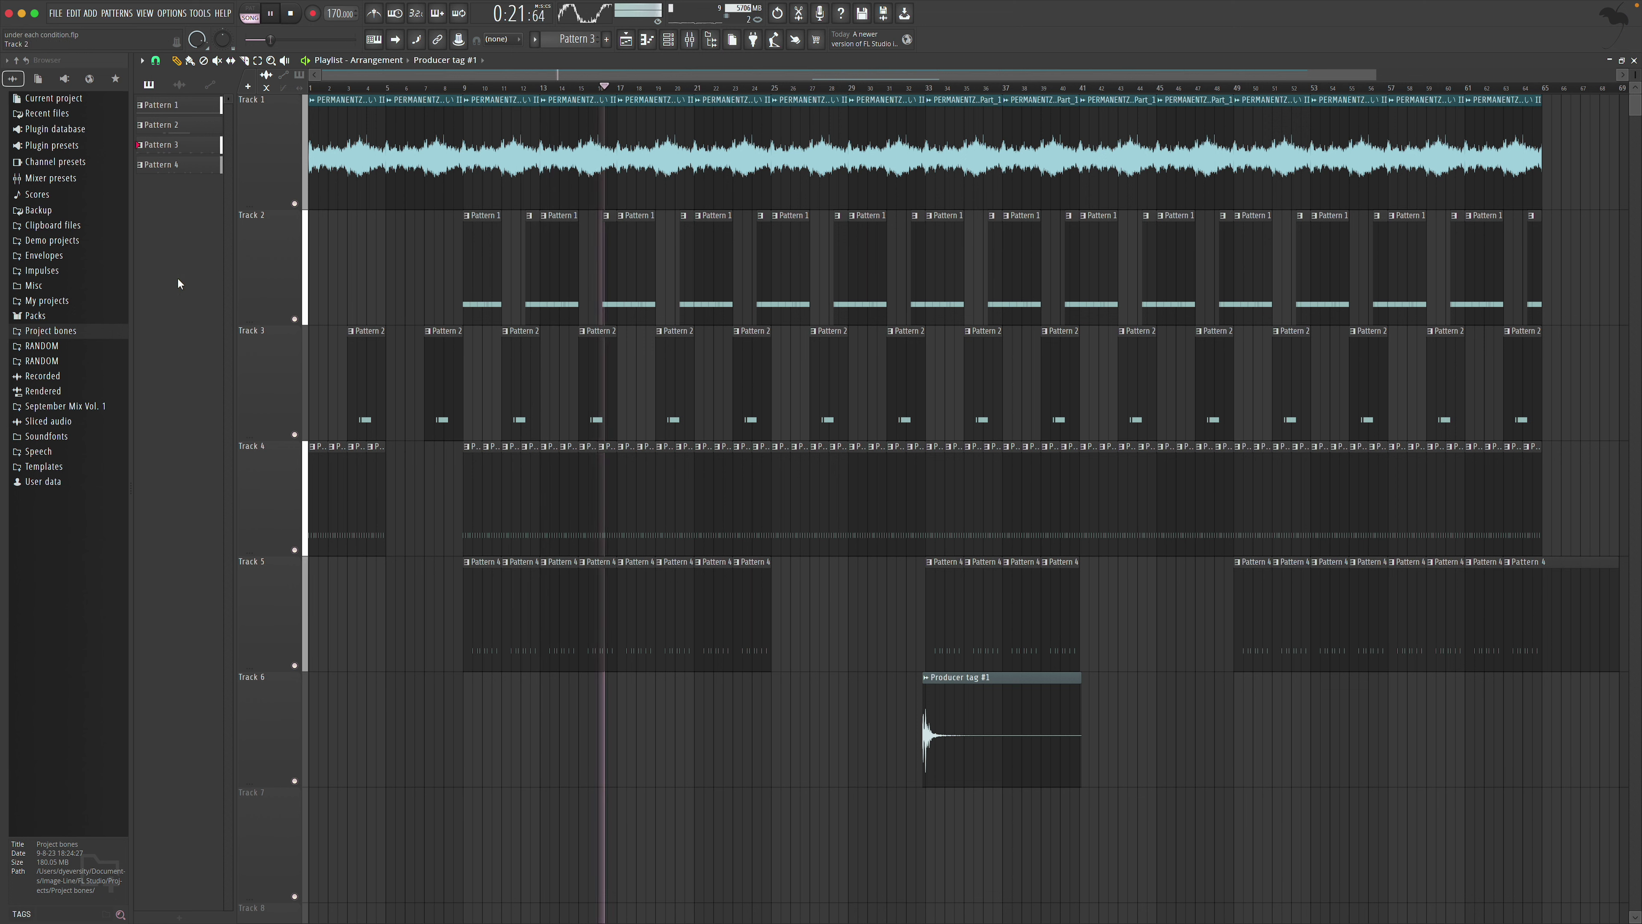
{"action": "left_click", "coordinate": [55, 13]}
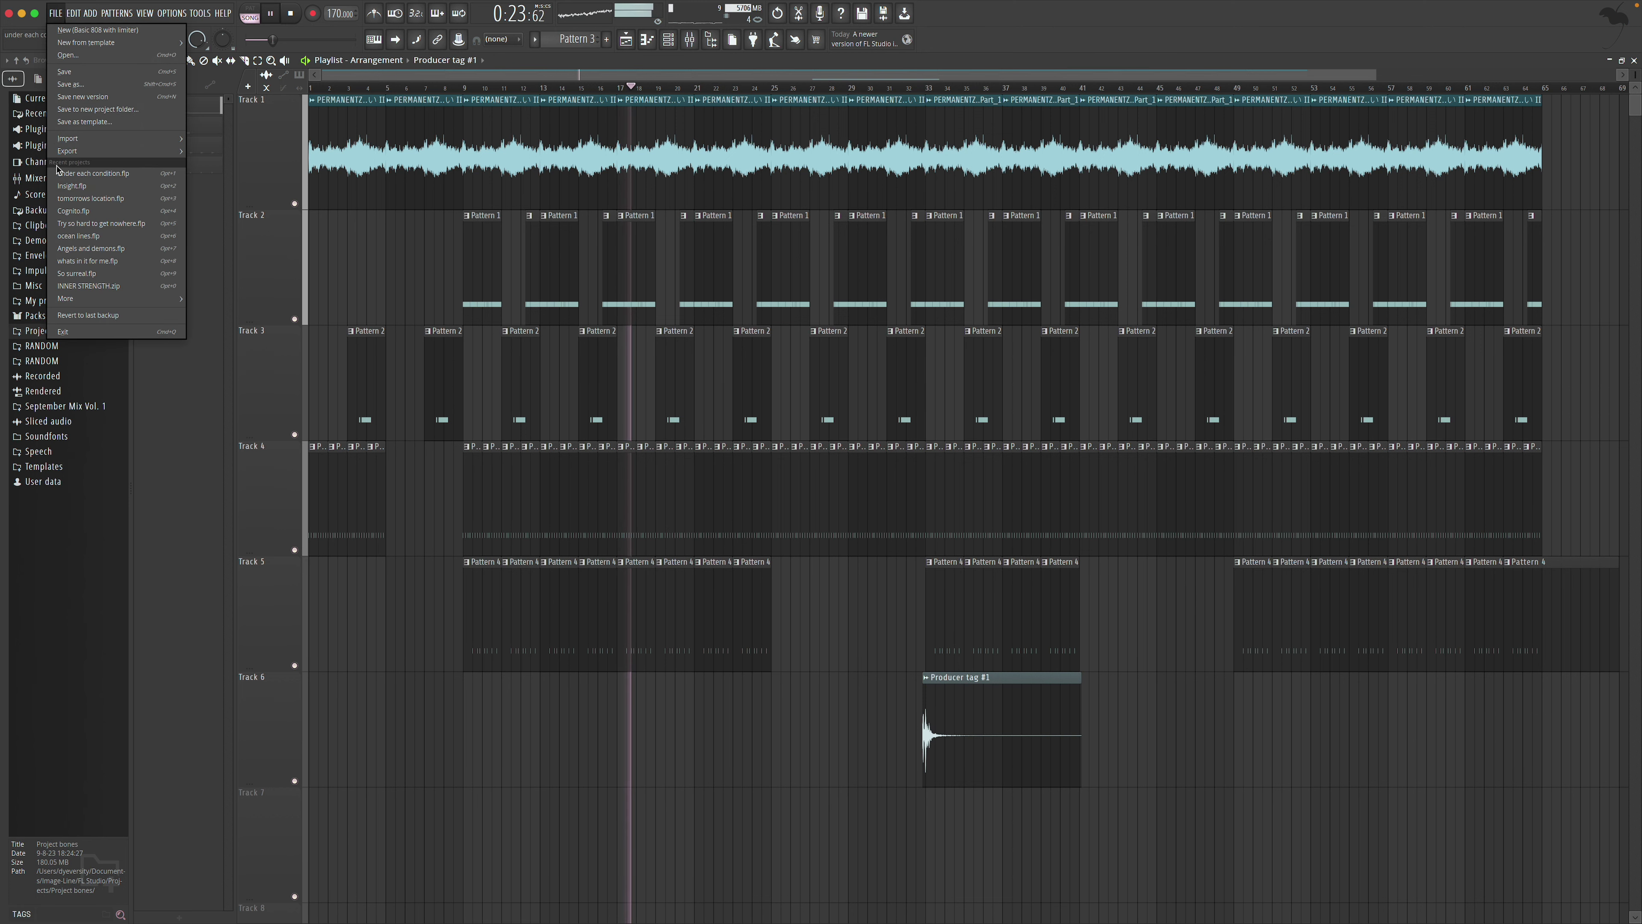
{"action": "mouse_move", "coordinate": [117, 298]}
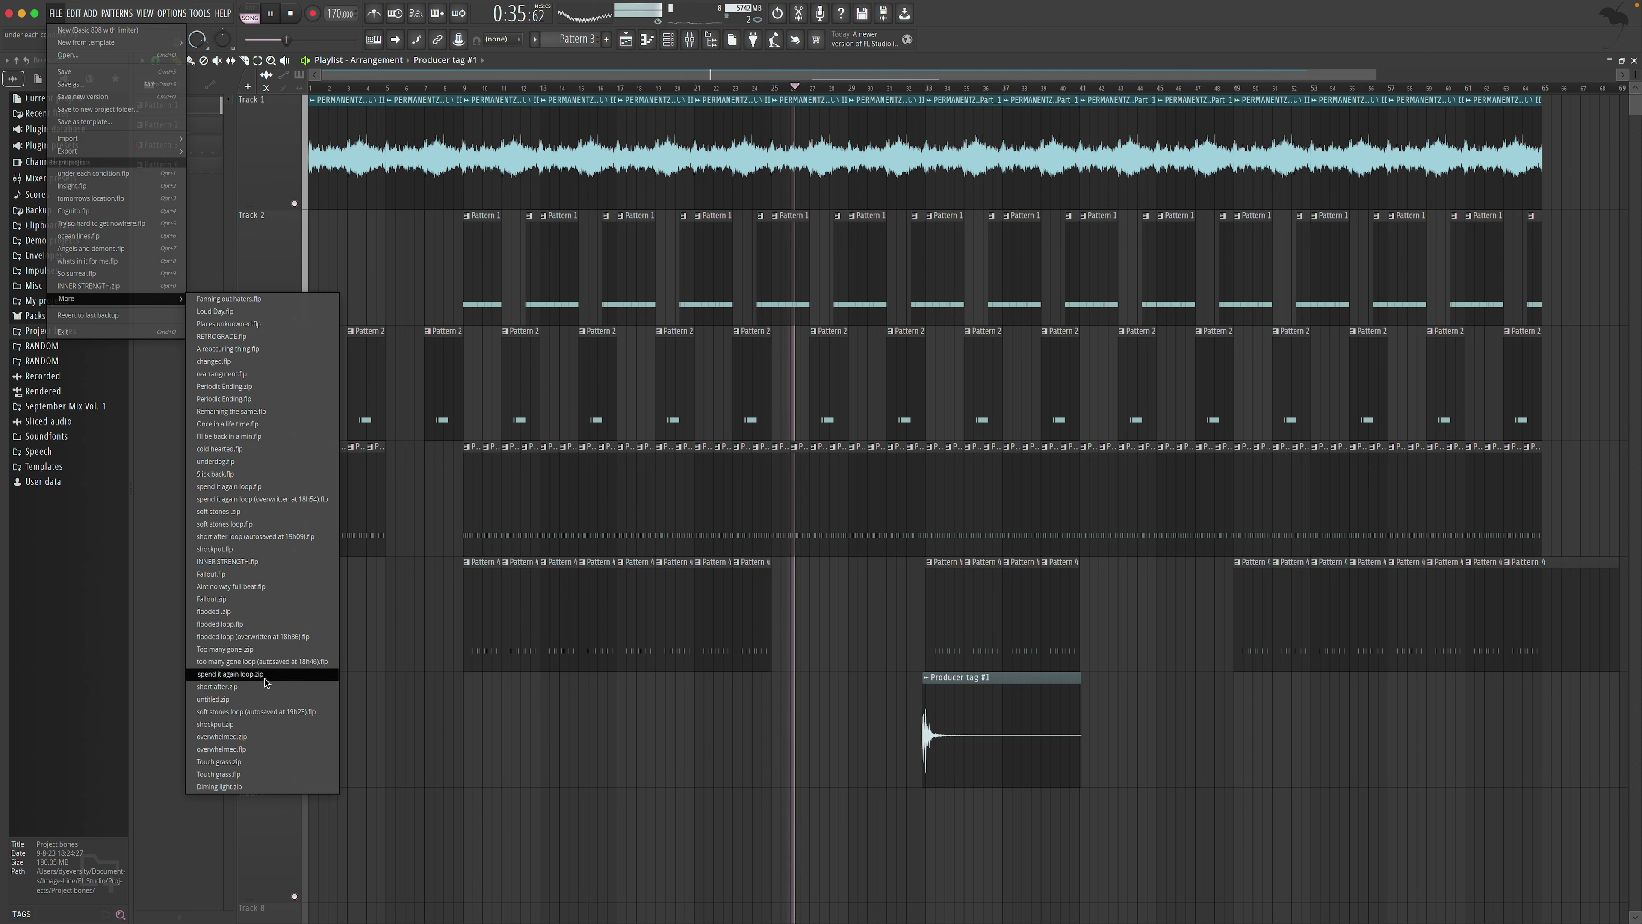
{"action": "left_click", "coordinate": [153, 630]}
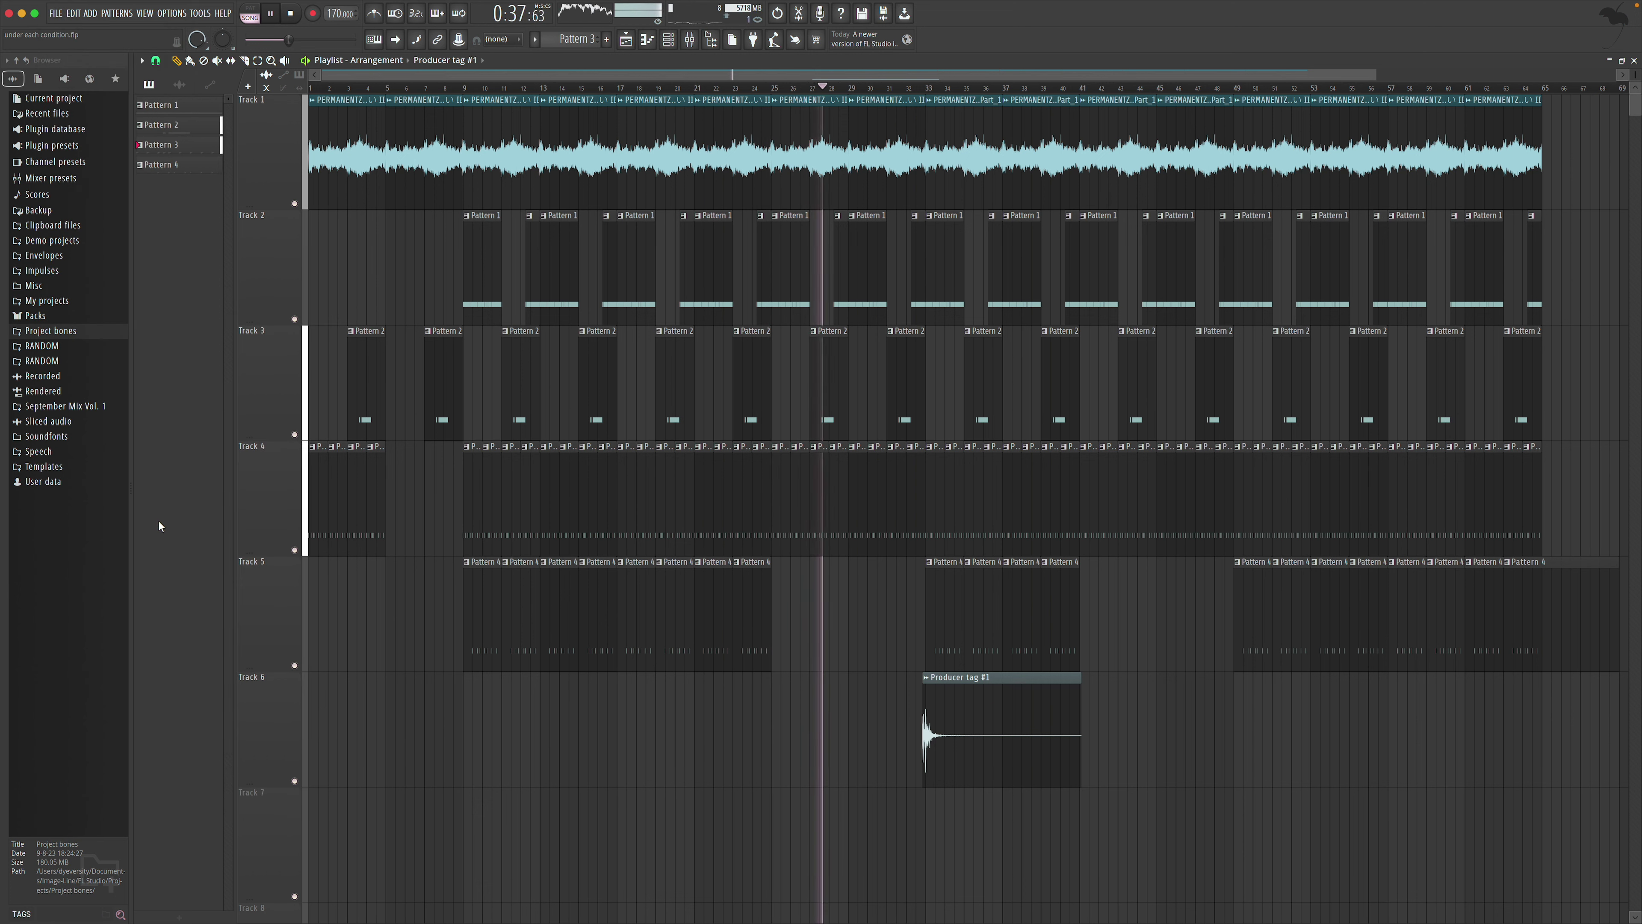
Begin a browser search with "p" and create a new project from the Empty template without saving changes to under each condition.flp
{"action": "left_click", "coordinate": [96, 908]}
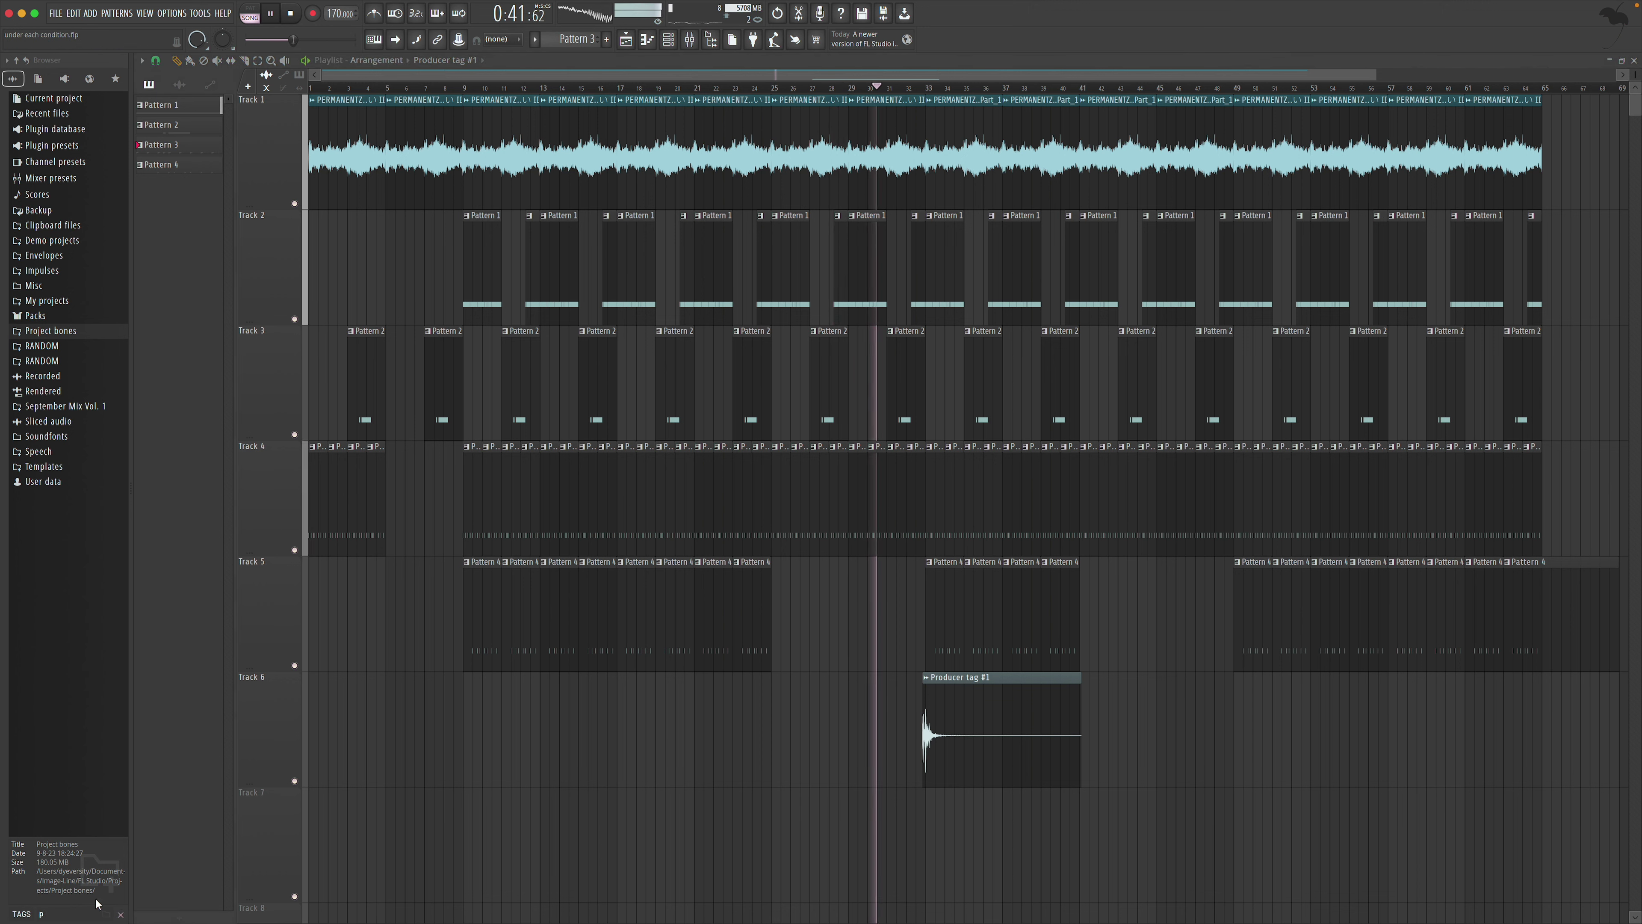
{"action": "type", "text": "p"}
{"action": "left_click", "coordinate": [55, 13]}
{"action": "mouse_move", "coordinate": [130, 42]}
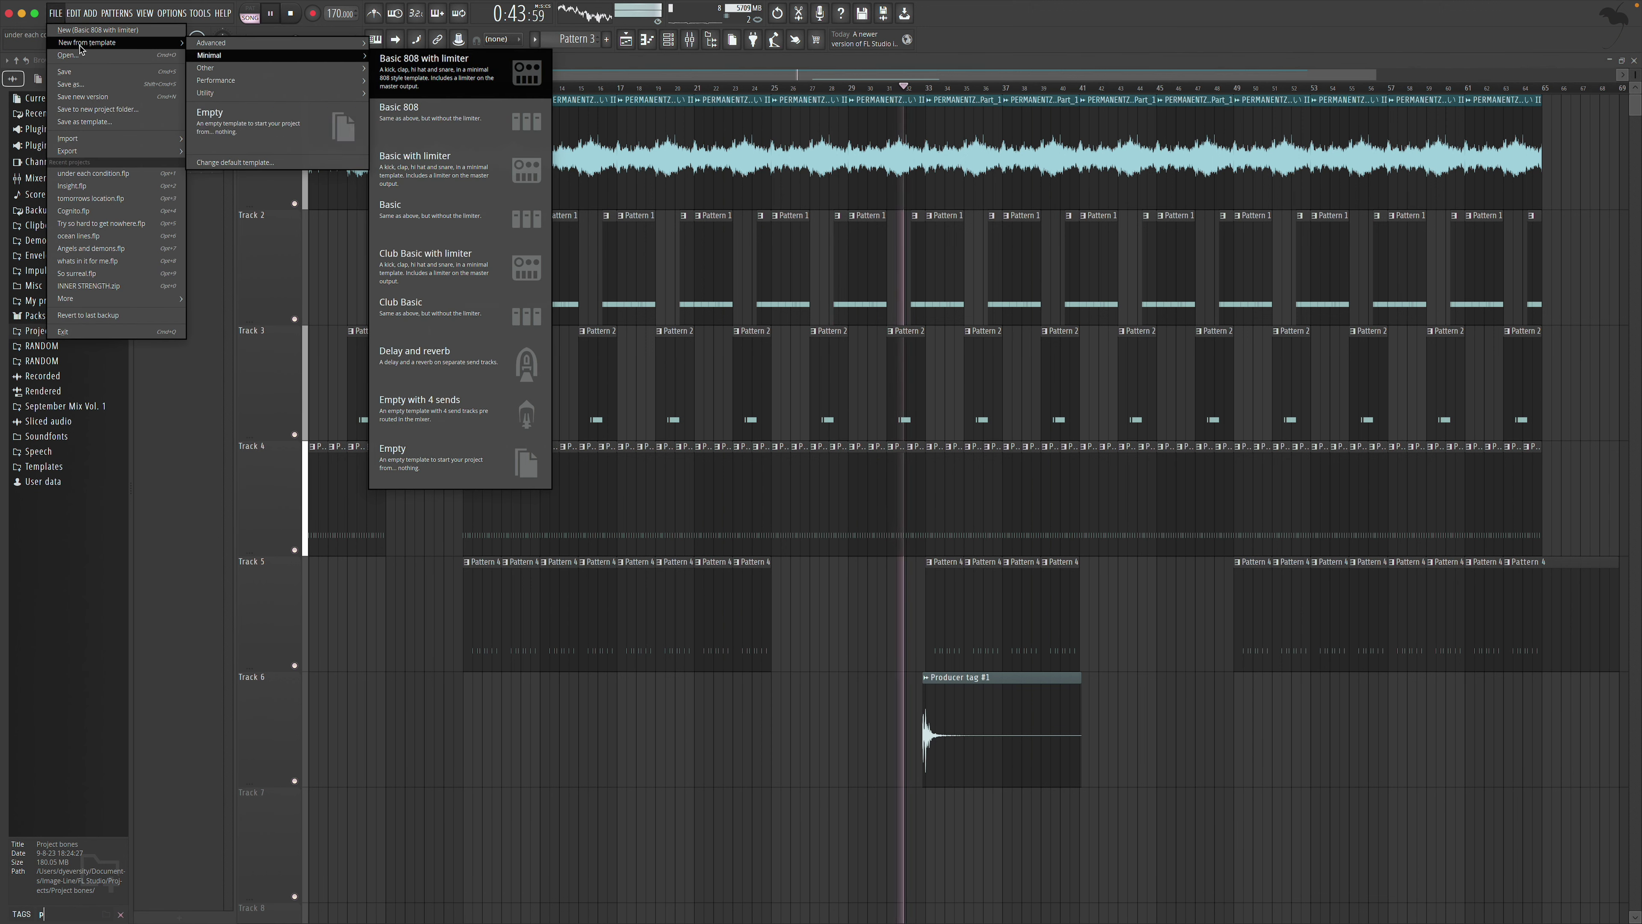
{"action": "left_click", "coordinate": [269, 136]}
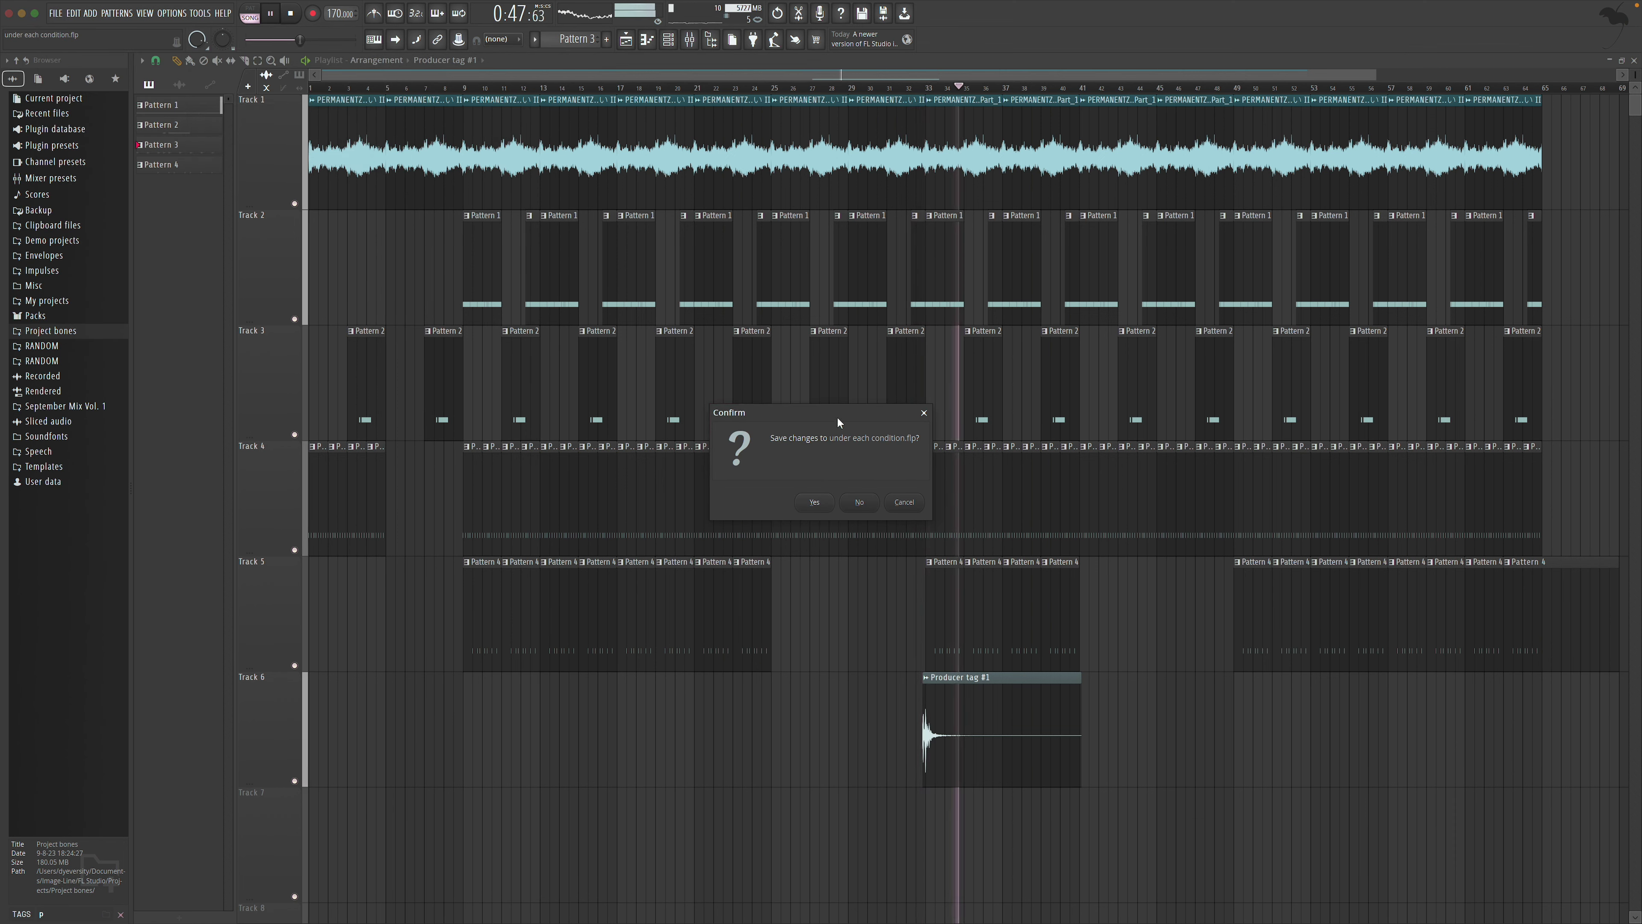
{"action": "left_click_drag", "start_coordinate": [840, 416], "coordinate": [714, 418]}
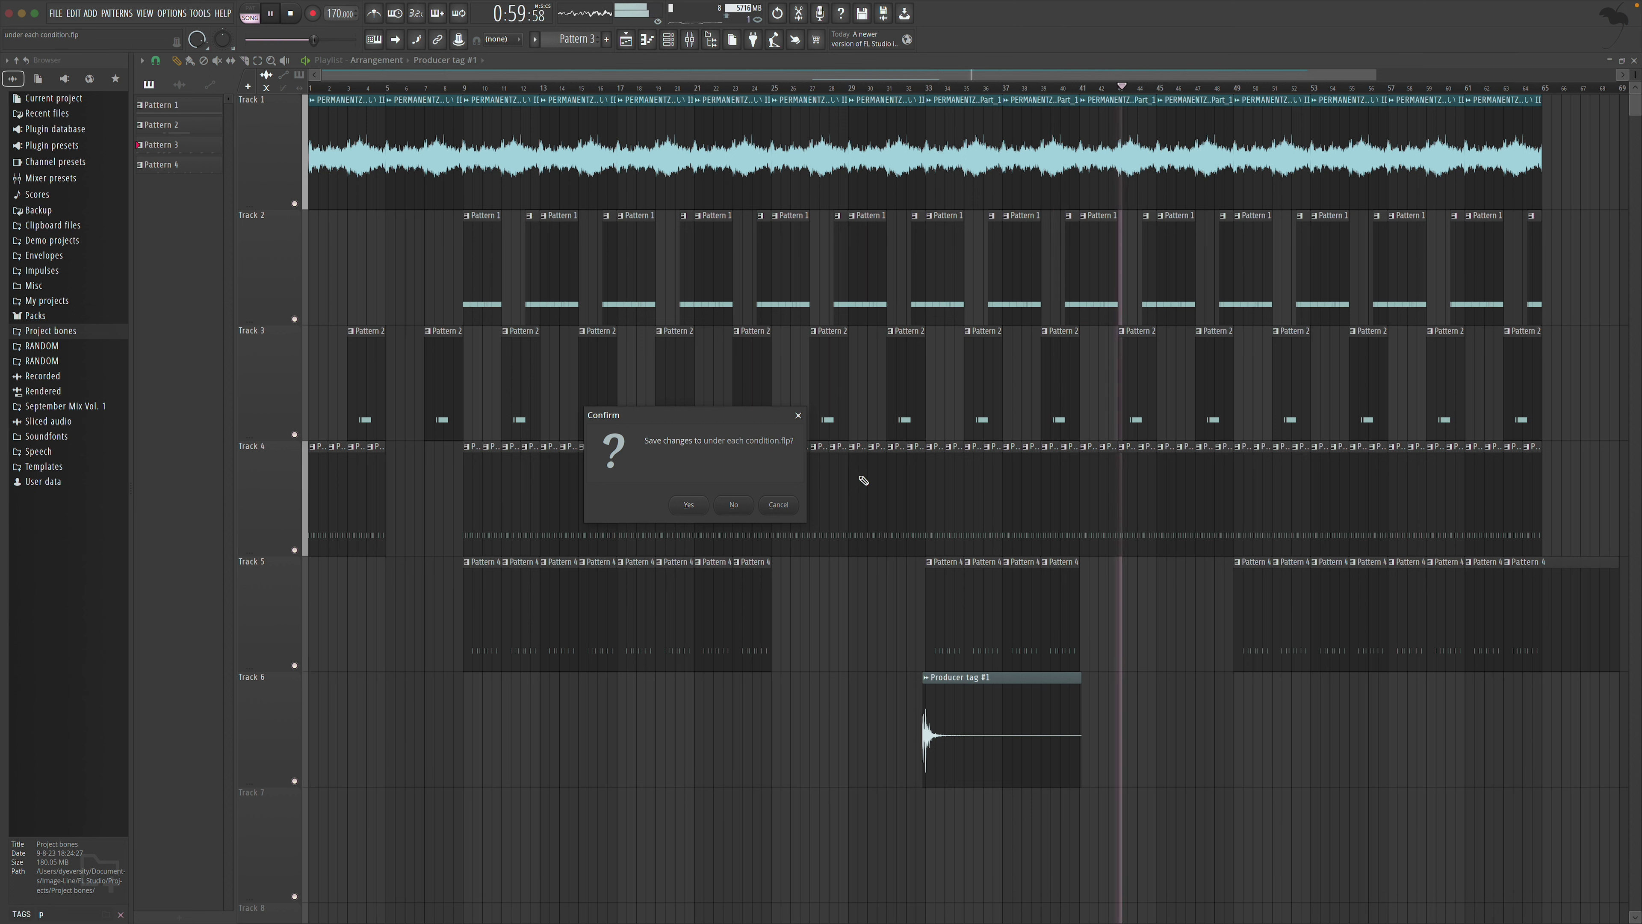
{"action": "left_click", "coordinate": [733, 504]}
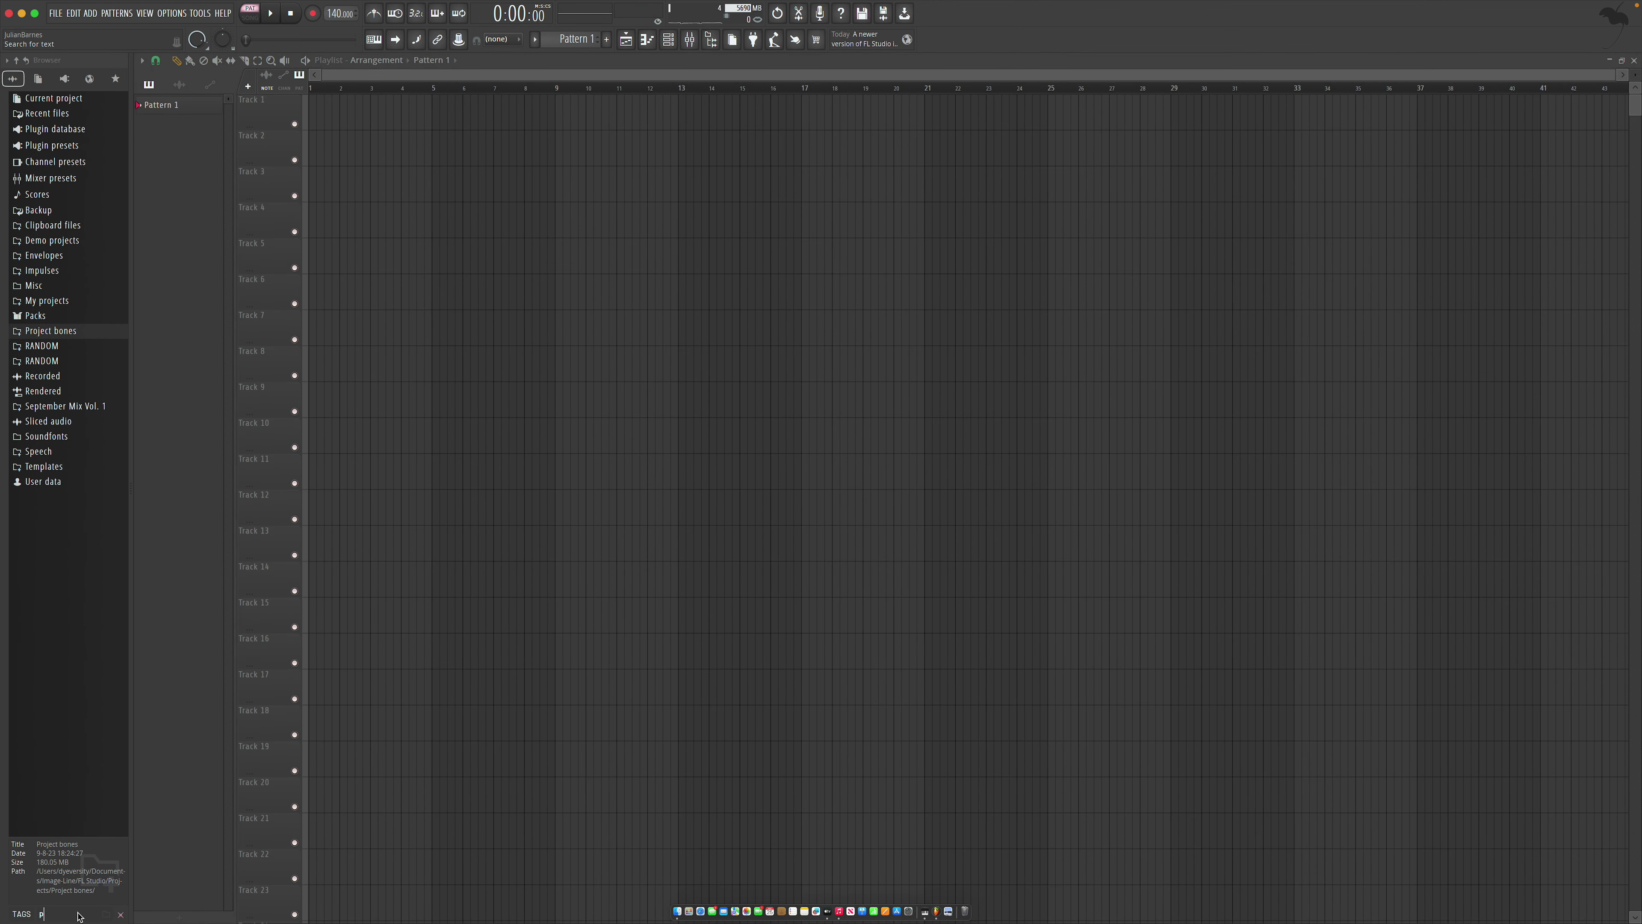
Search the browser for "poised" and open the Poised full beat project, accepting its missing samples
{"action": "key", "text": "Return"}
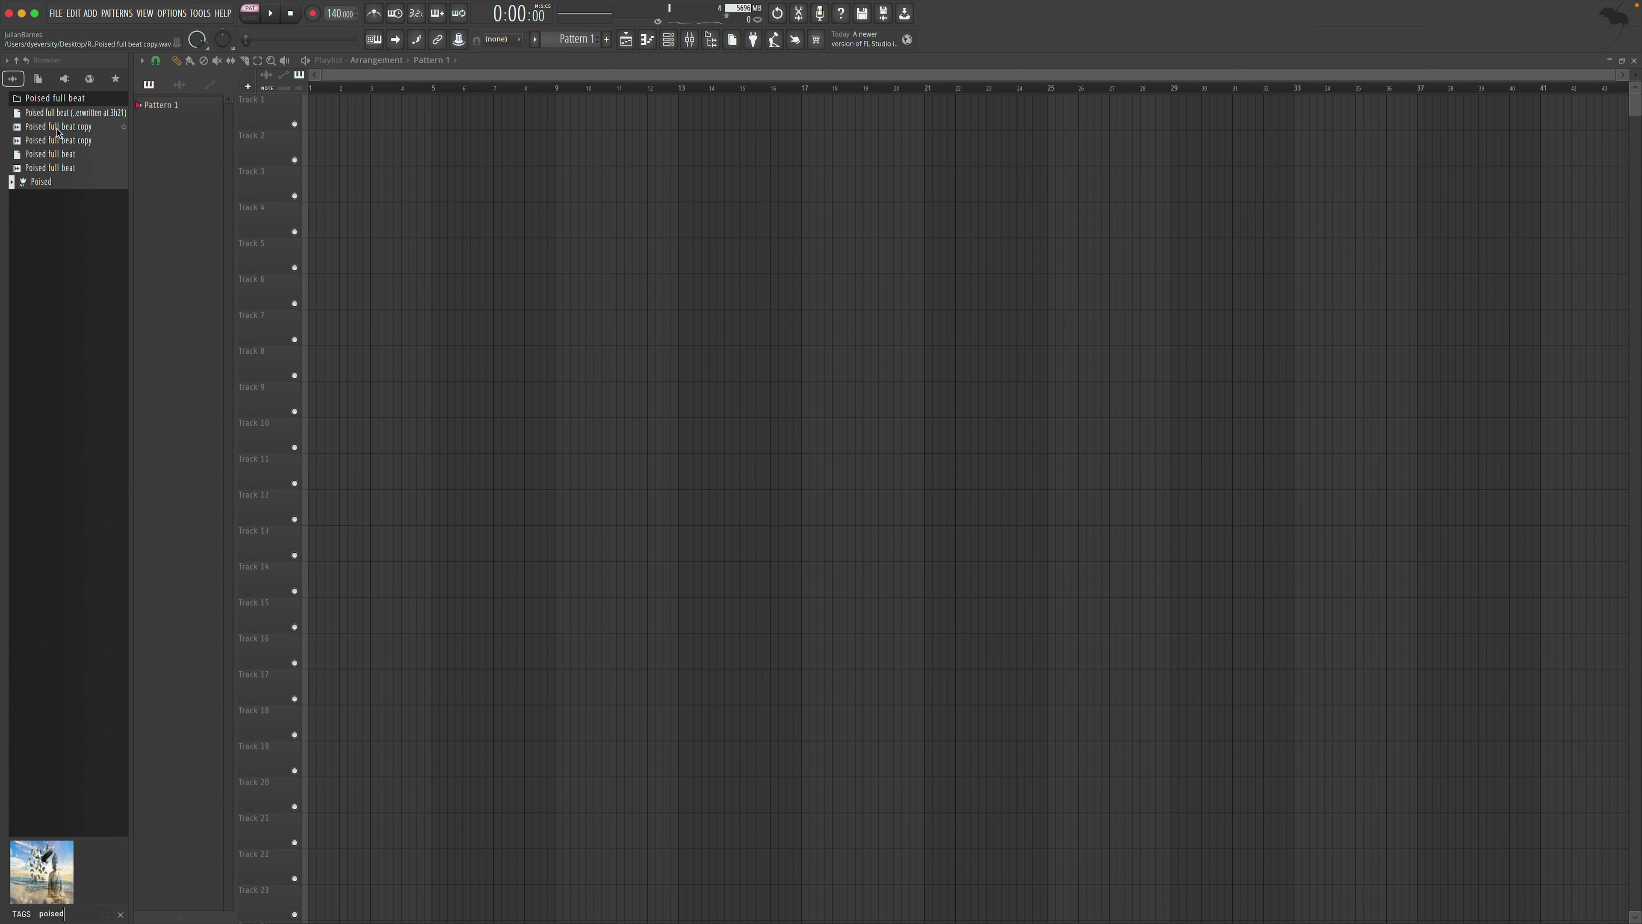
{"action": "right_click", "coordinate": [55, 155]}
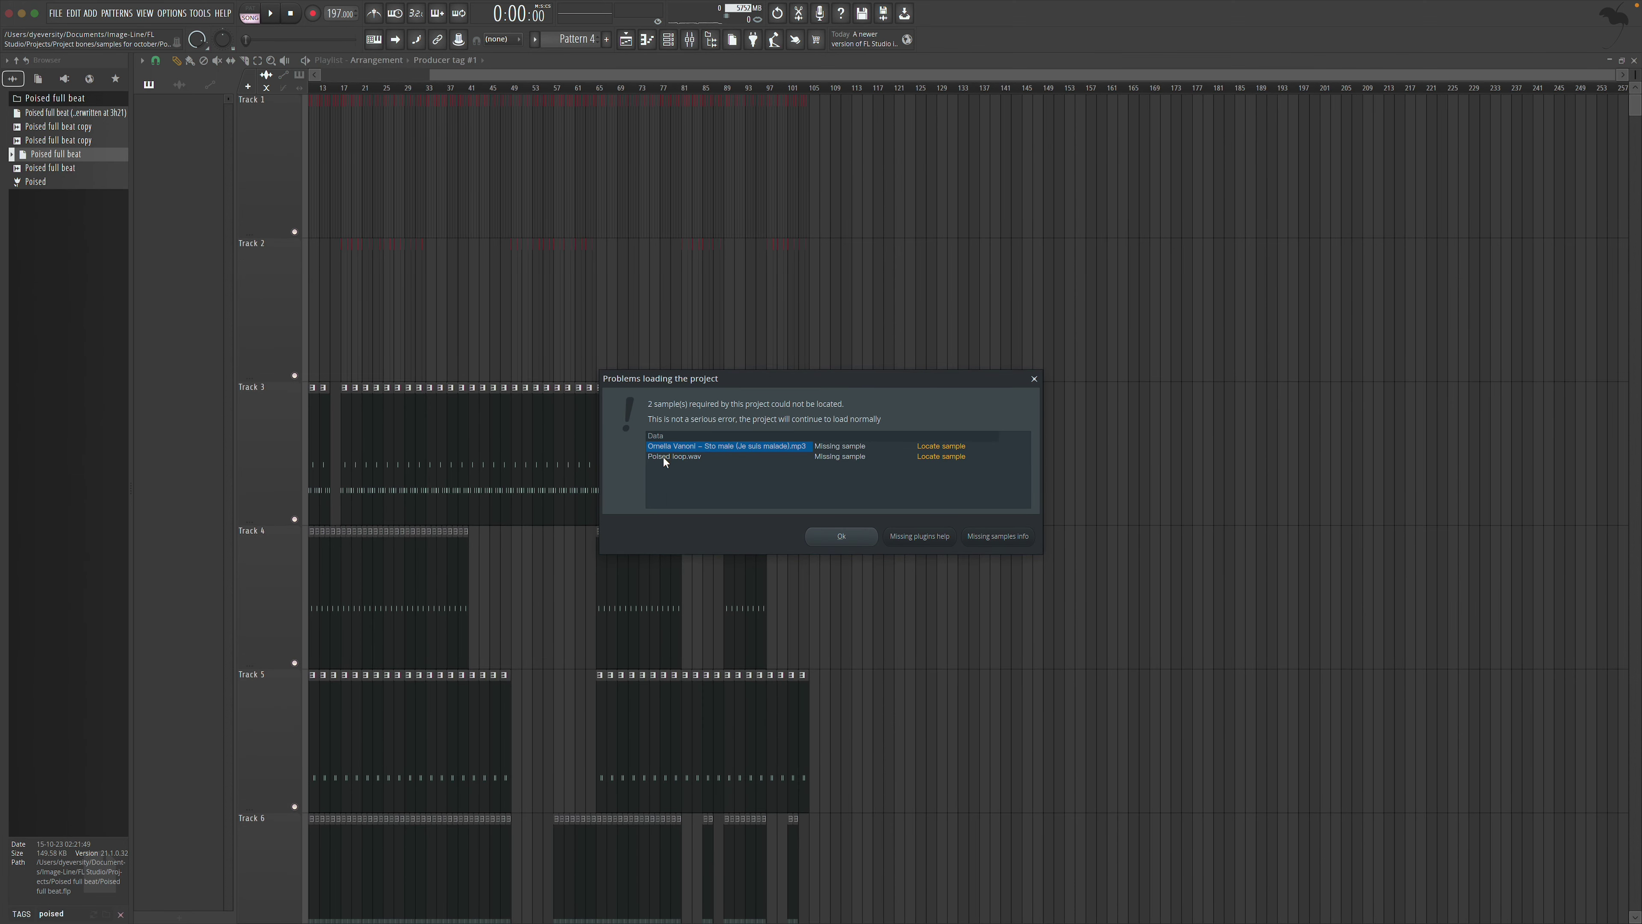
{"action": "left_click", "coordinate": [859, 543]}
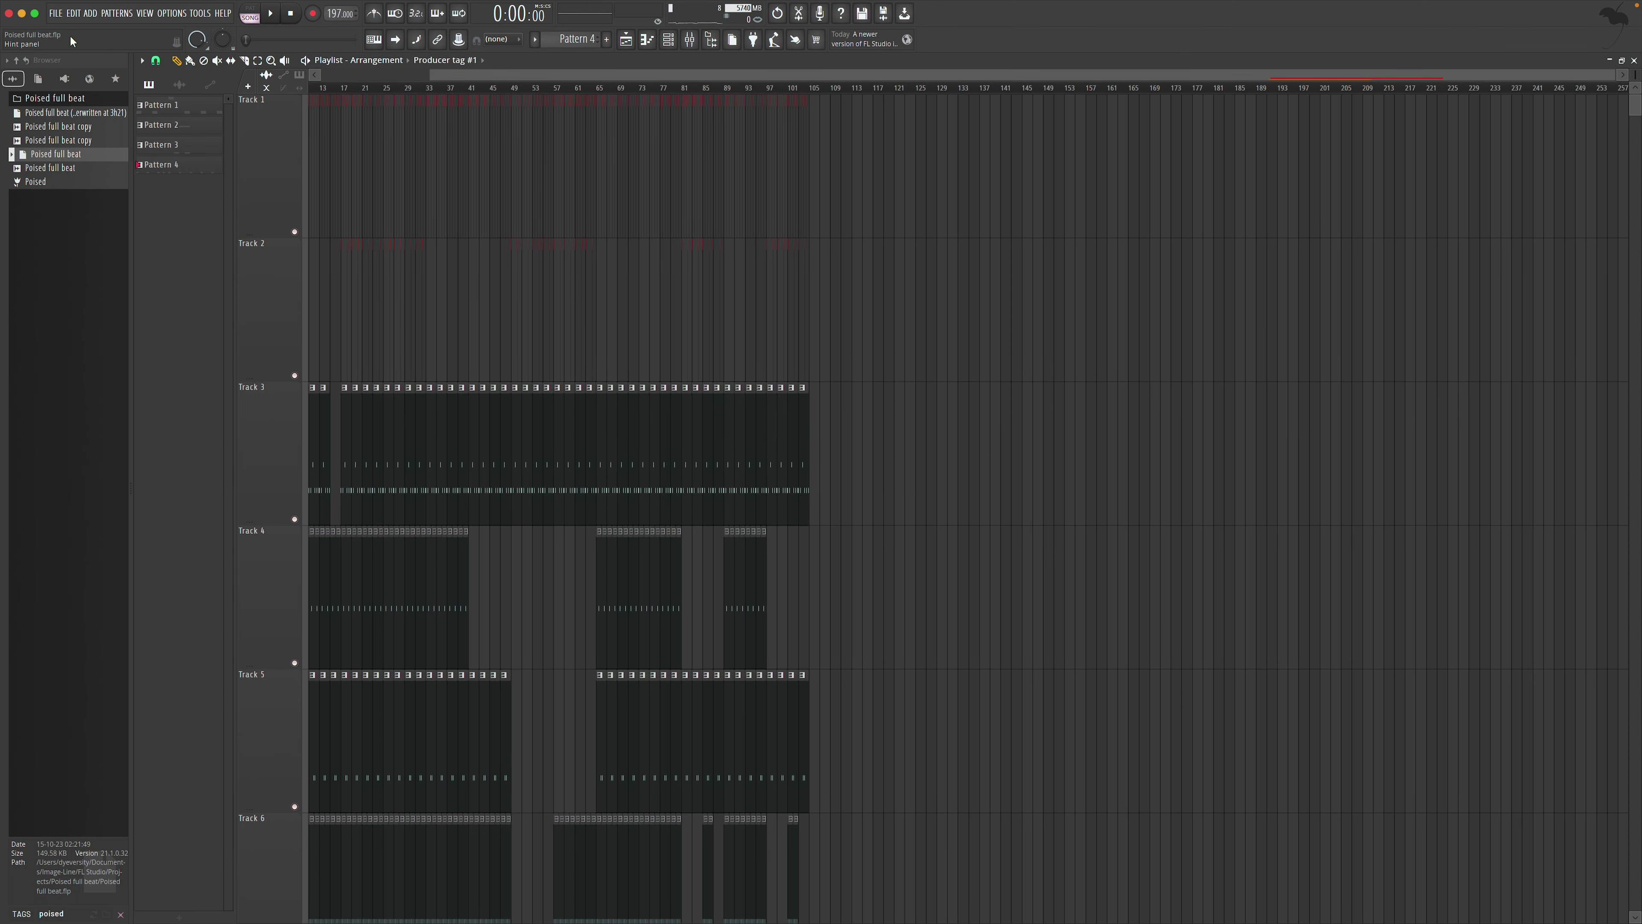
Create a new project from the Empty template, place the Poised full beat audio at the start of Track 1 and play it
{"action": "left_click", "coordinate": [56, 13]}
{"action": "mouse_move", "coordinate": [97, 71]}
{"action": "left_click", "coordinate": [213, 122]}
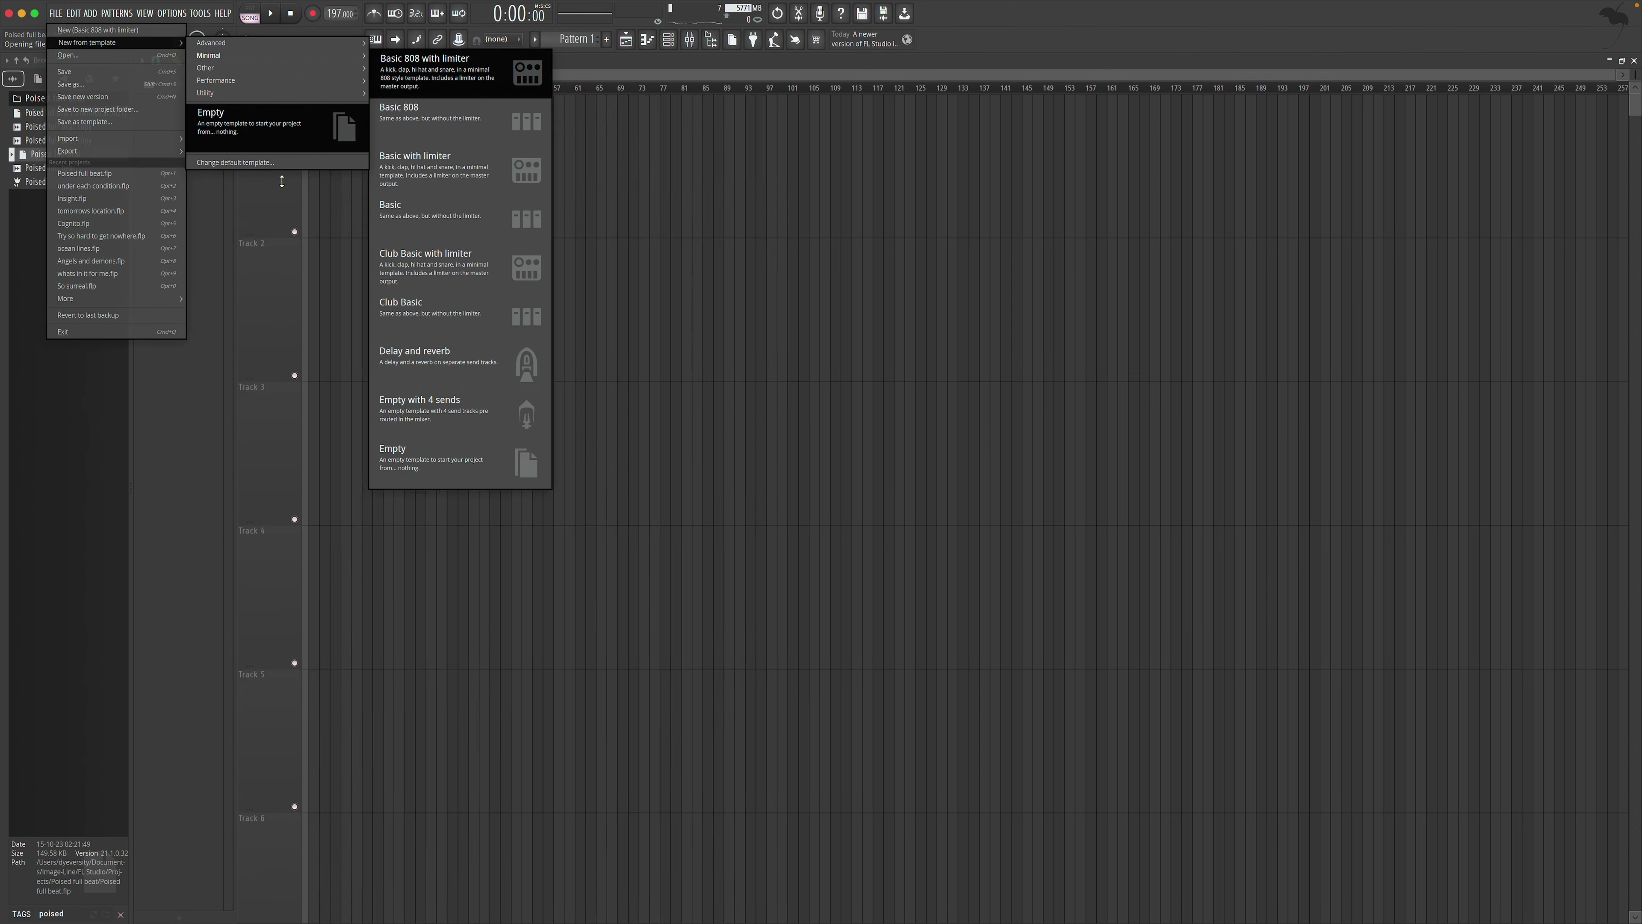
{"action": "left_click_drag", "start_coordinate": [57, 166], "coordinate": [318, 90]}
{"action": "key", "text": "space"}
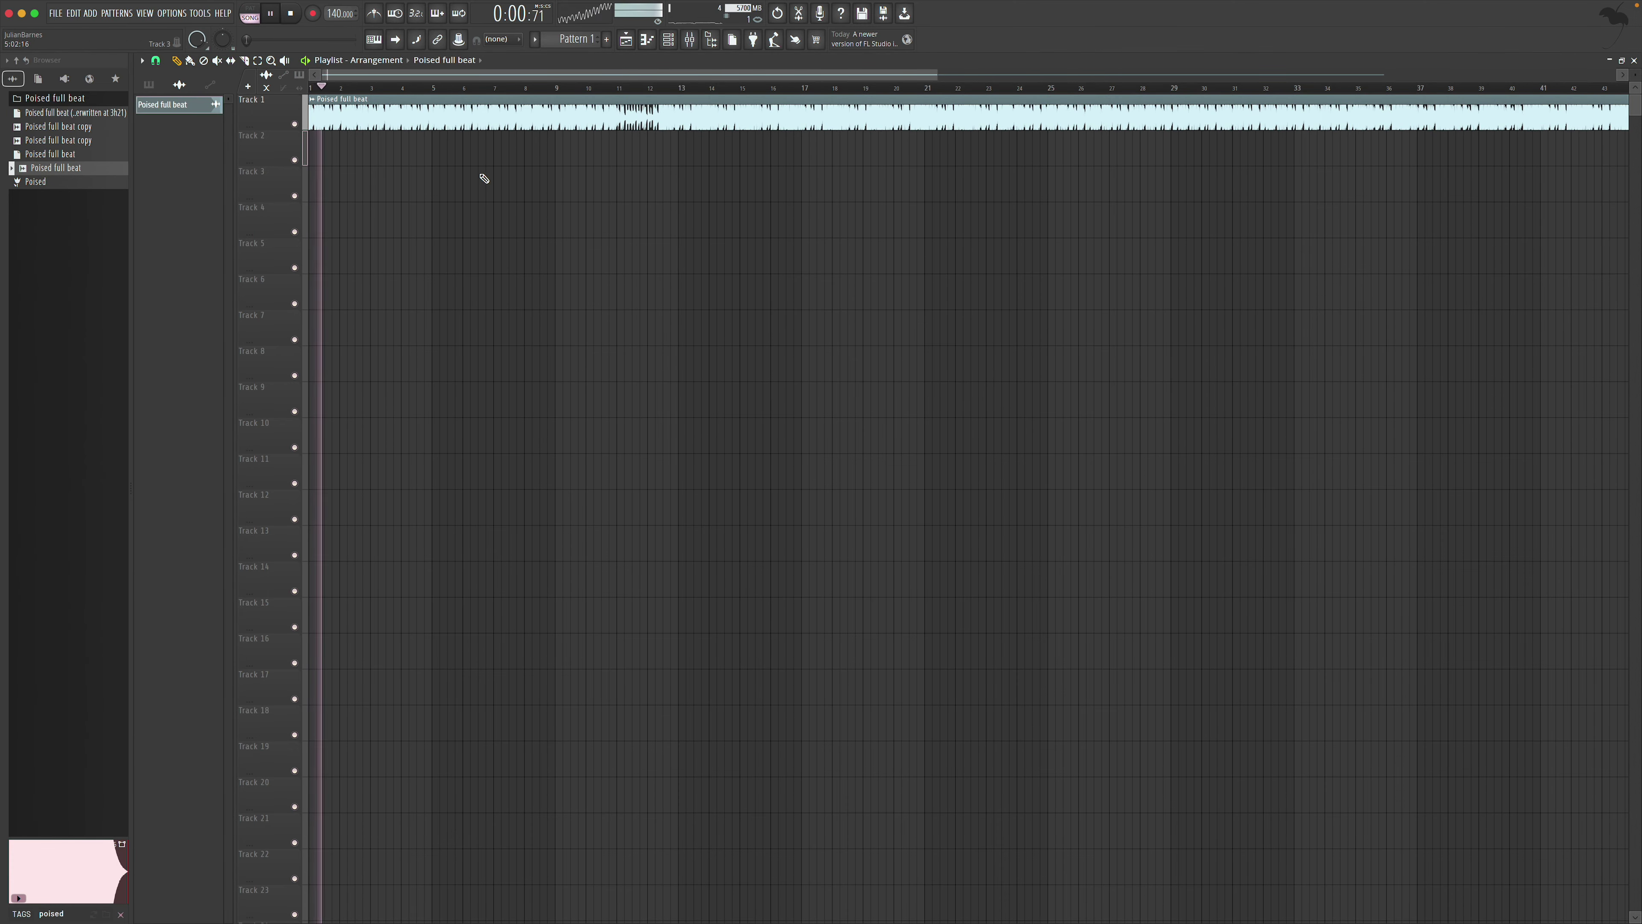
{"action": "left_click", "coordinate": [271, 61]}
{"action": "right_click", "coordinate": [610, 162]}
{"action": "right_click", "coordinate": [731, 225]}
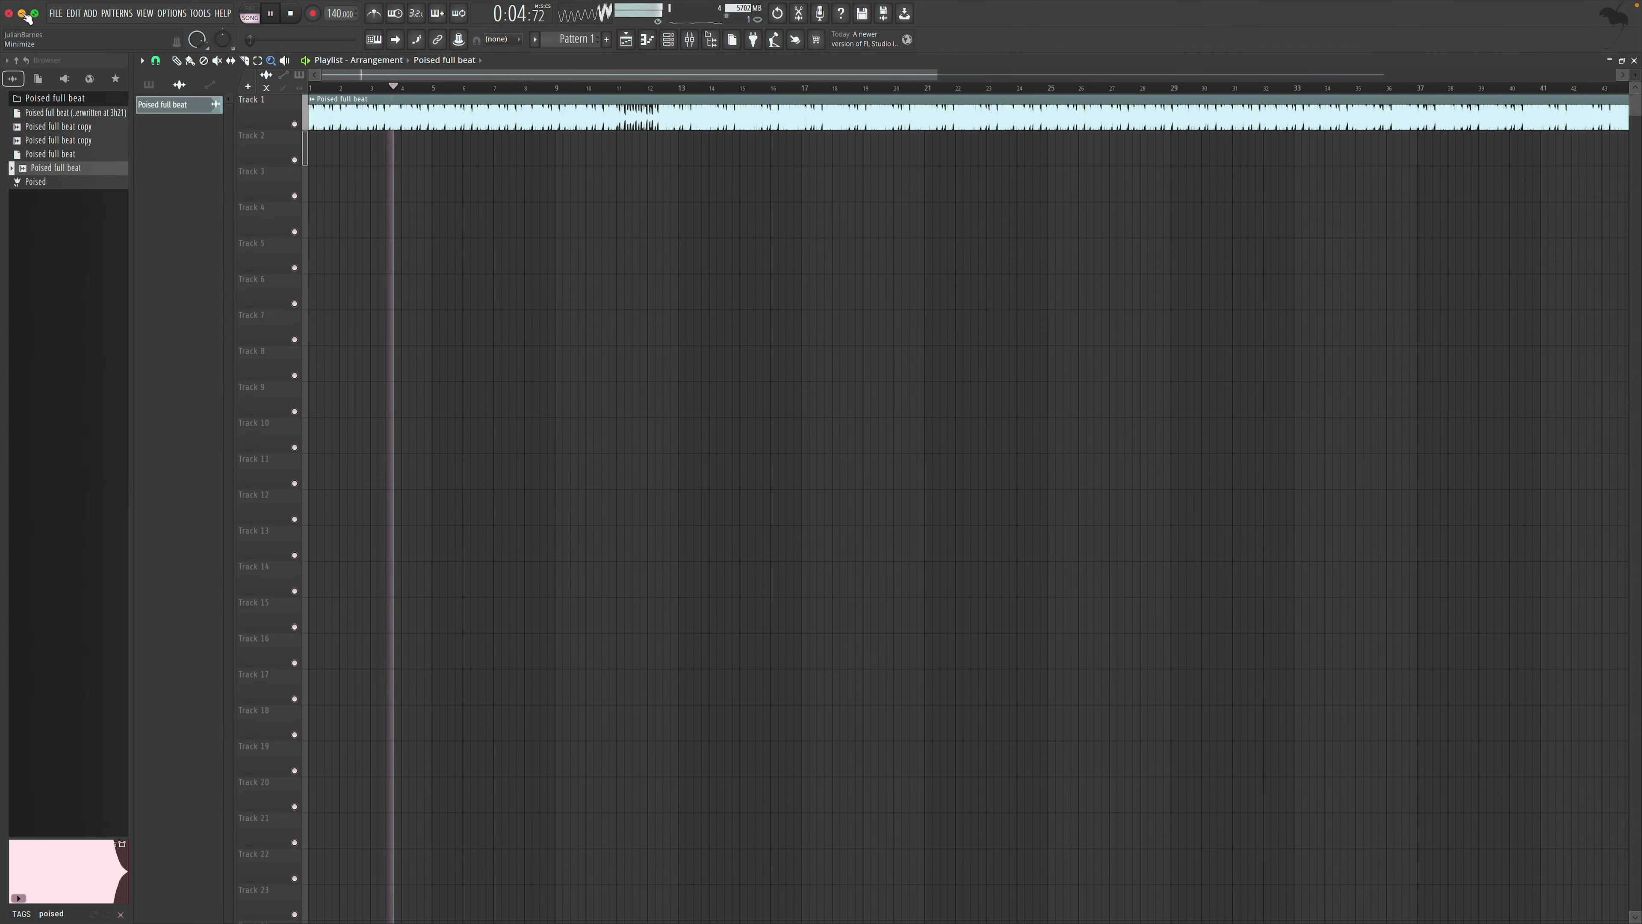
Switch to the desktop and look through the November Pics Vol. 3 folder for the beat's cover image
{"action": "left_click", "coordinate": [21, 13]}
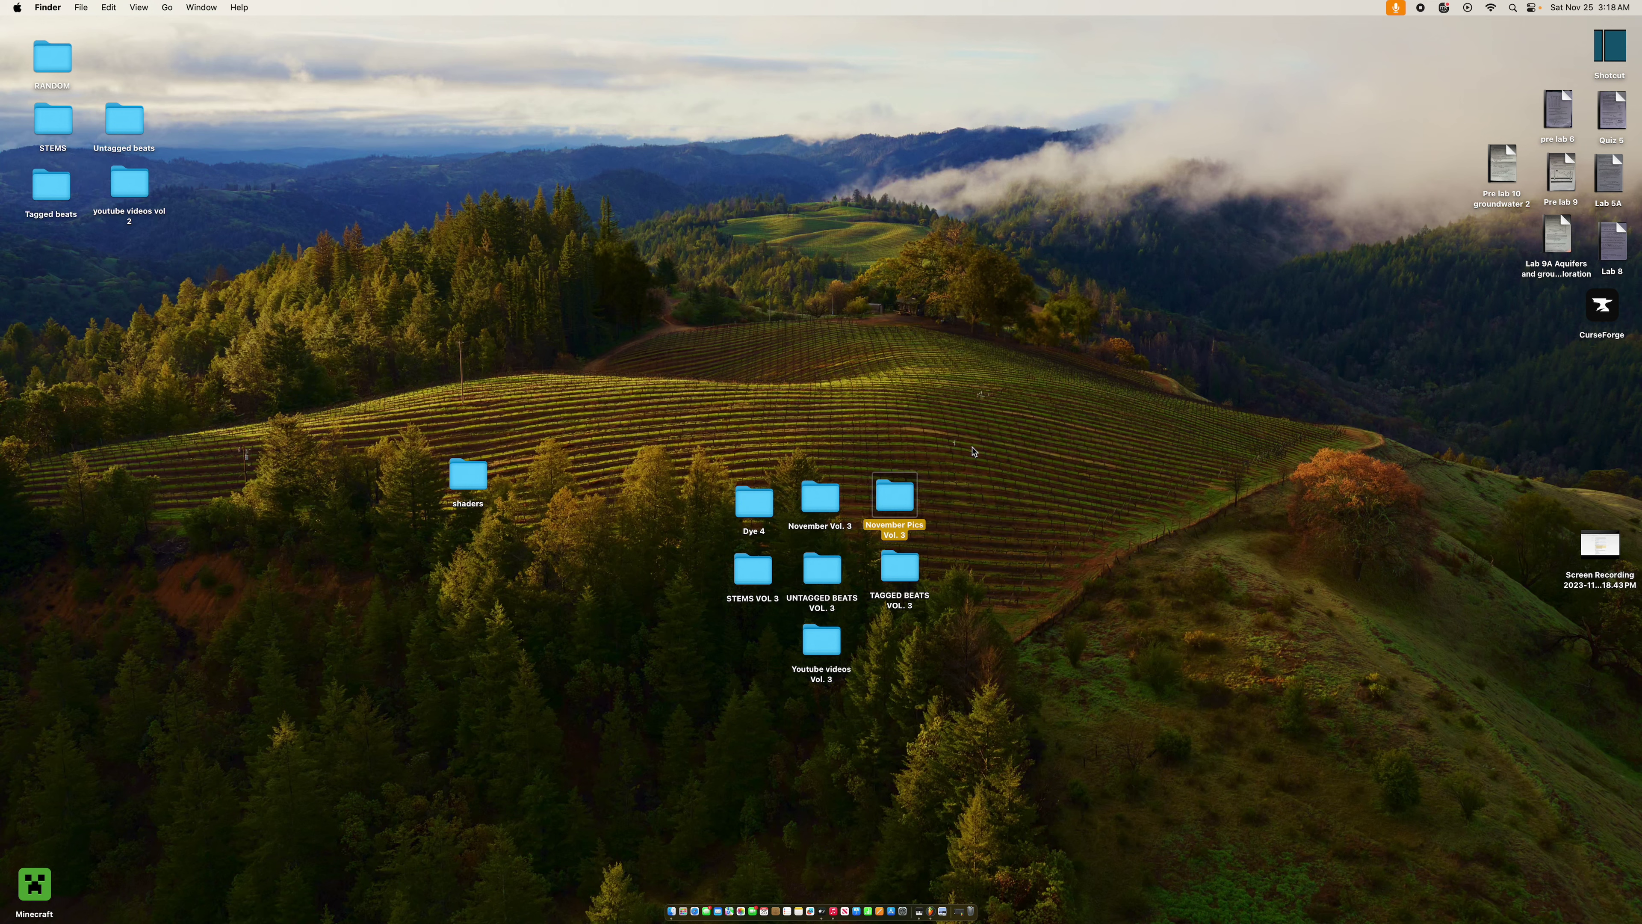
{"action": "key", "text": "super+o"}
{"action": "scroll", "coordinate": [1158, 434], "scroll_direction": "down", "scroll_amount": 10}
{"action": "scroll", "coordinate": [1157, 433], "scroll_direction": "up", "scroll_amount": 5}
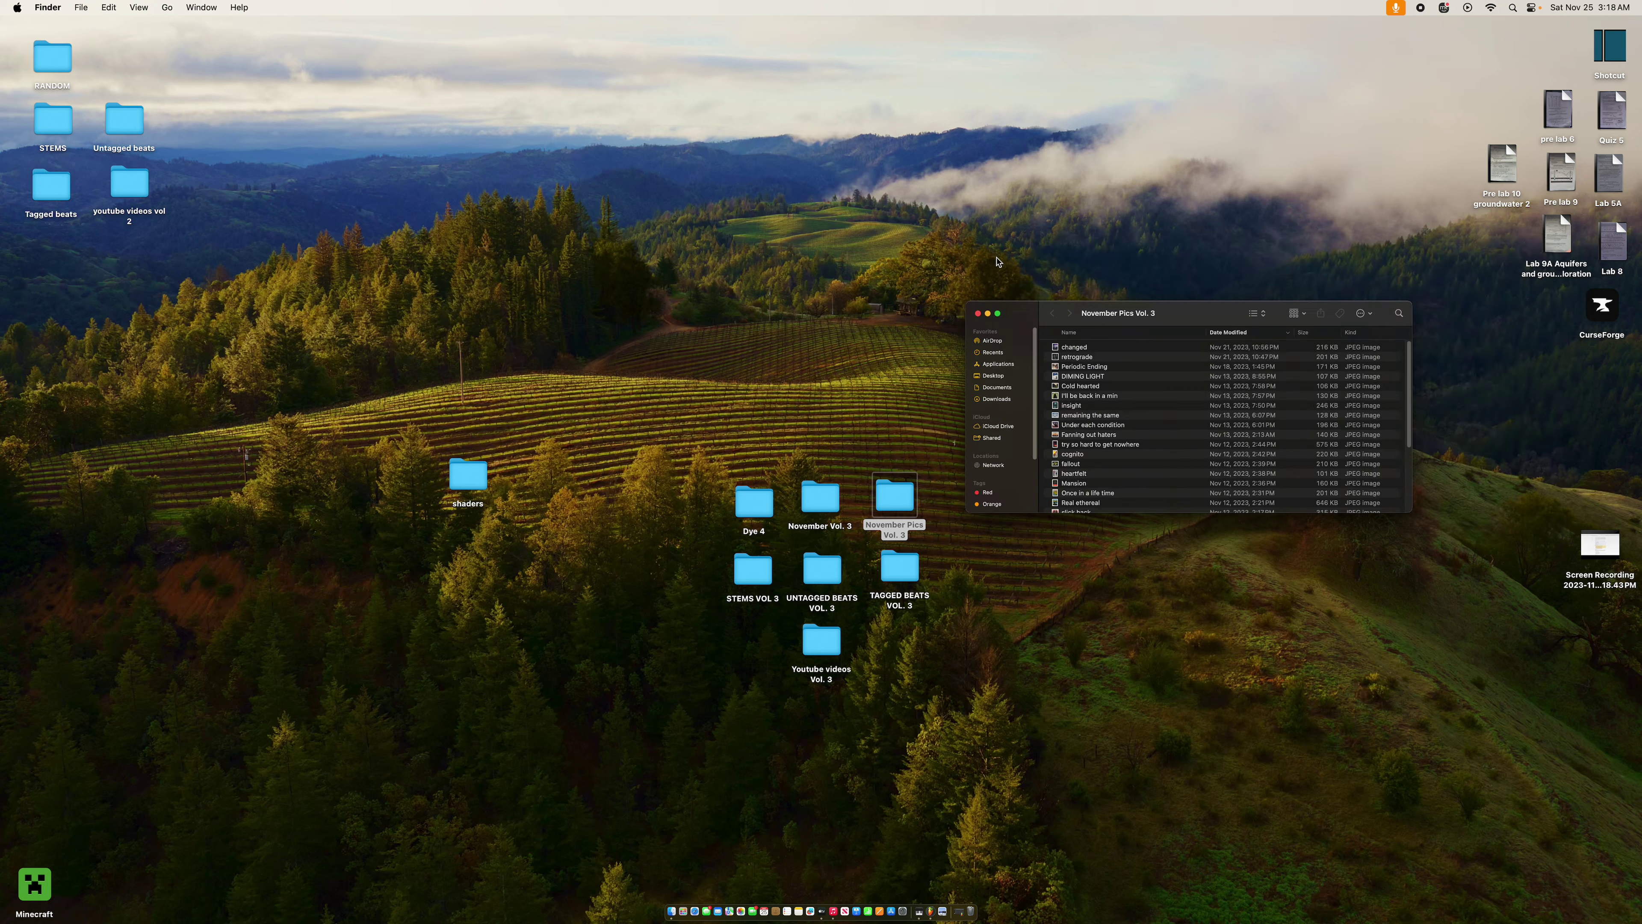
{"action": "left_click", "coordinate": [1004, 255]}
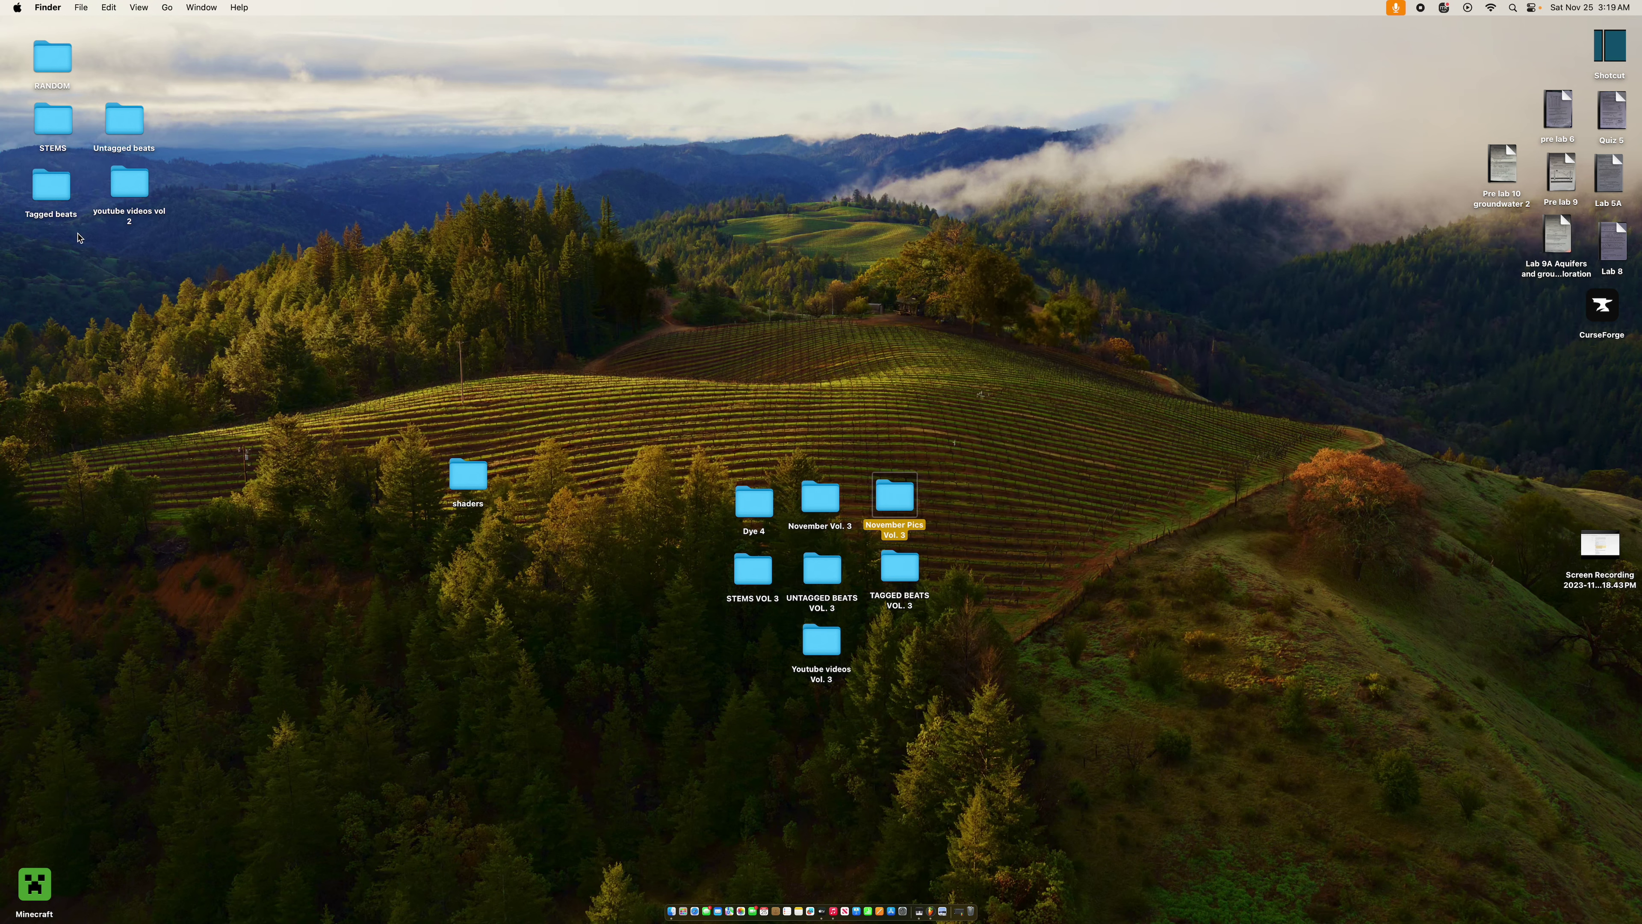
Look through the RANDOM desktop folder and search the Mac for "poised"
{"action": "double_click", "coordinate": [56, 64]}
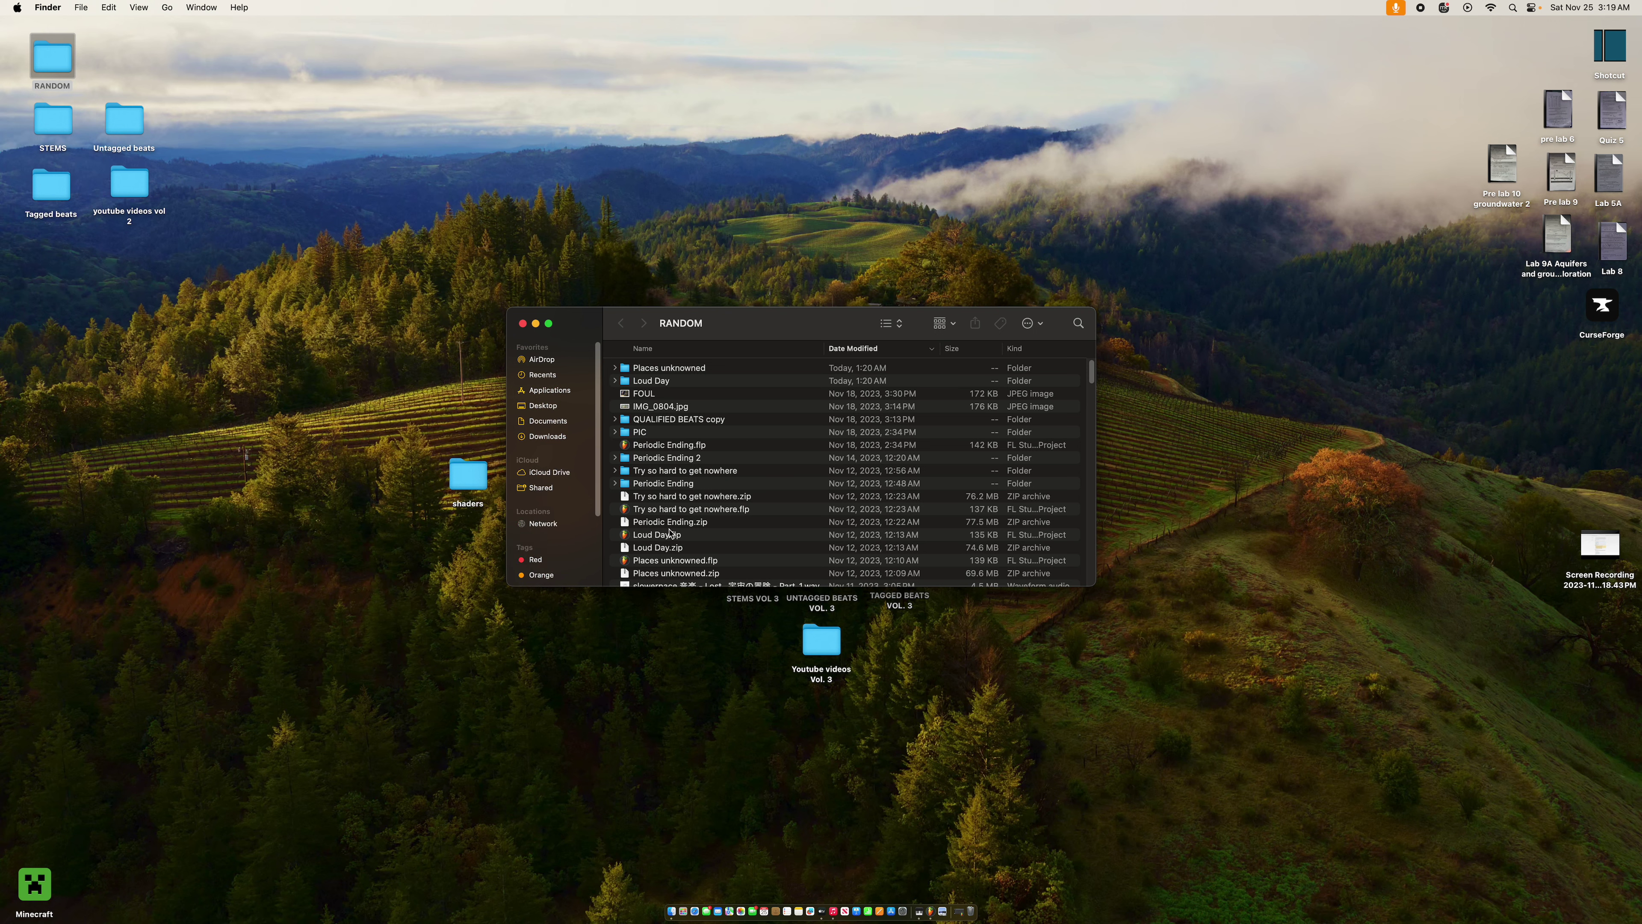
{"action": "scroll", "coordinate": [670, 533], "scroll_direction": "down", "scroll_amount": 10}
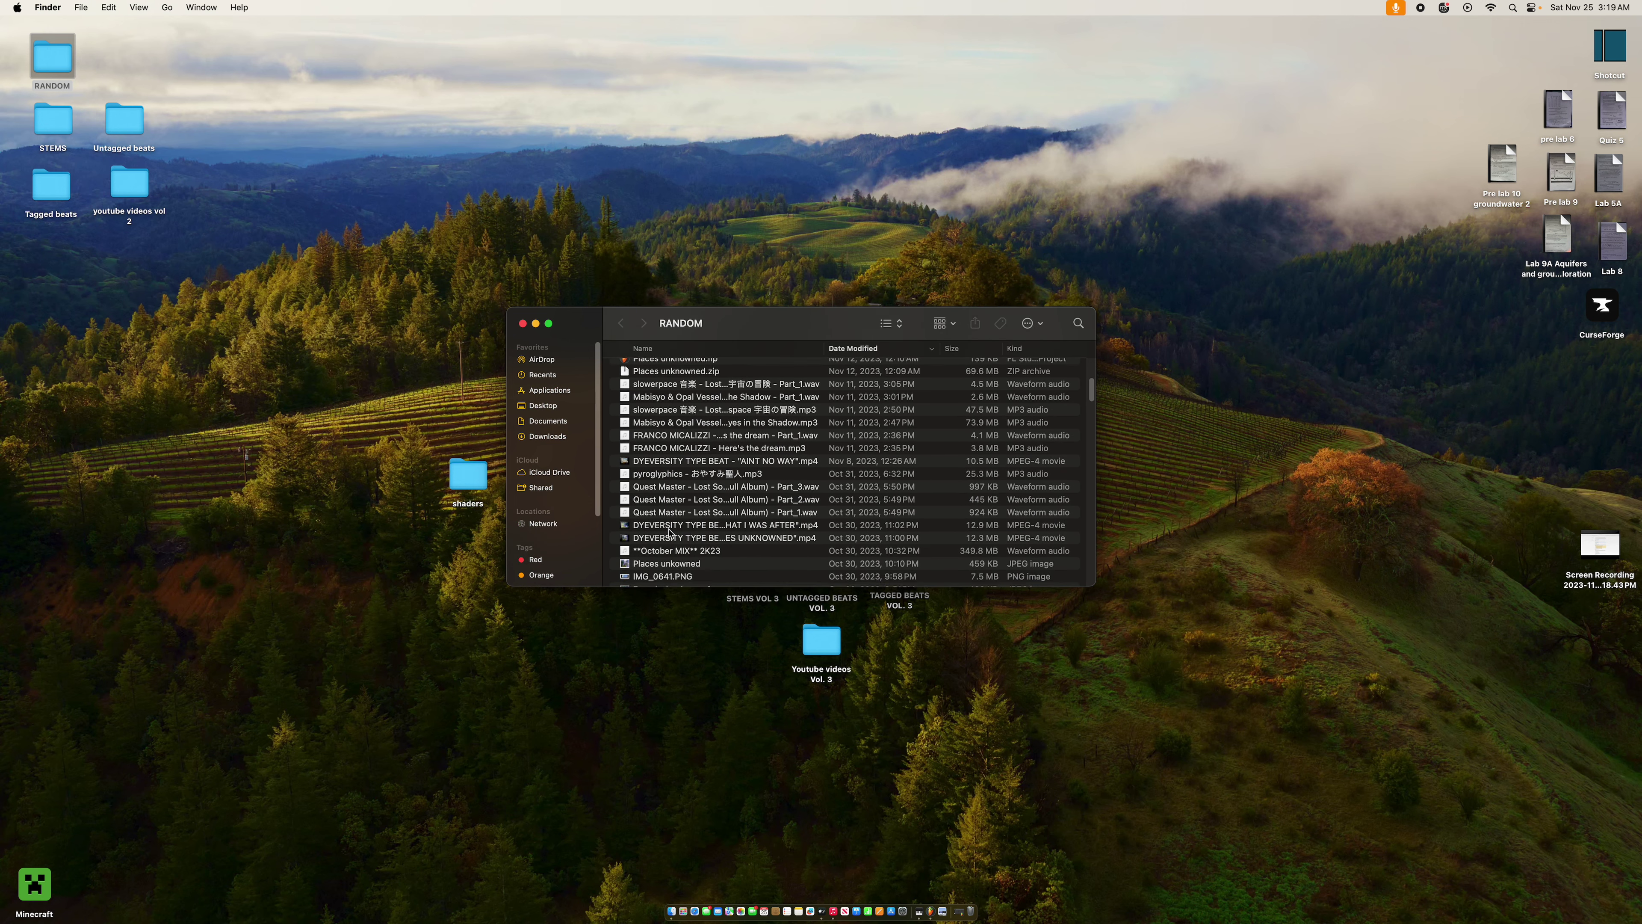
{"action": "scroll", "coordinate": [671, 534], "scroll_direction": "up", "scroll_amount": 3}
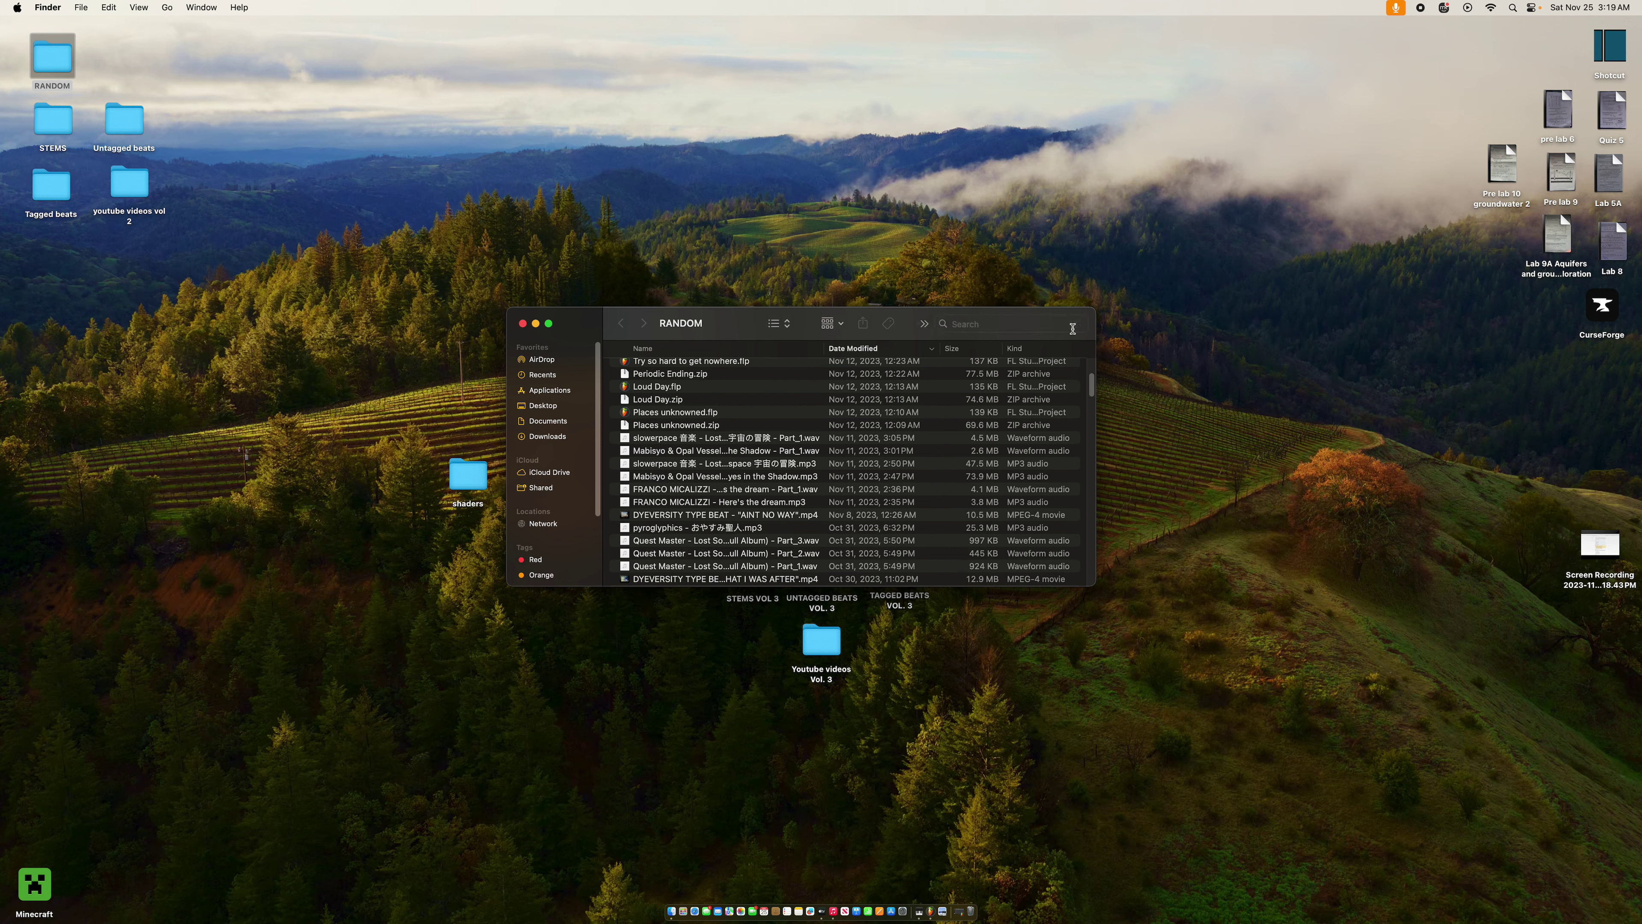
{"action": "type", "text": "poised"}
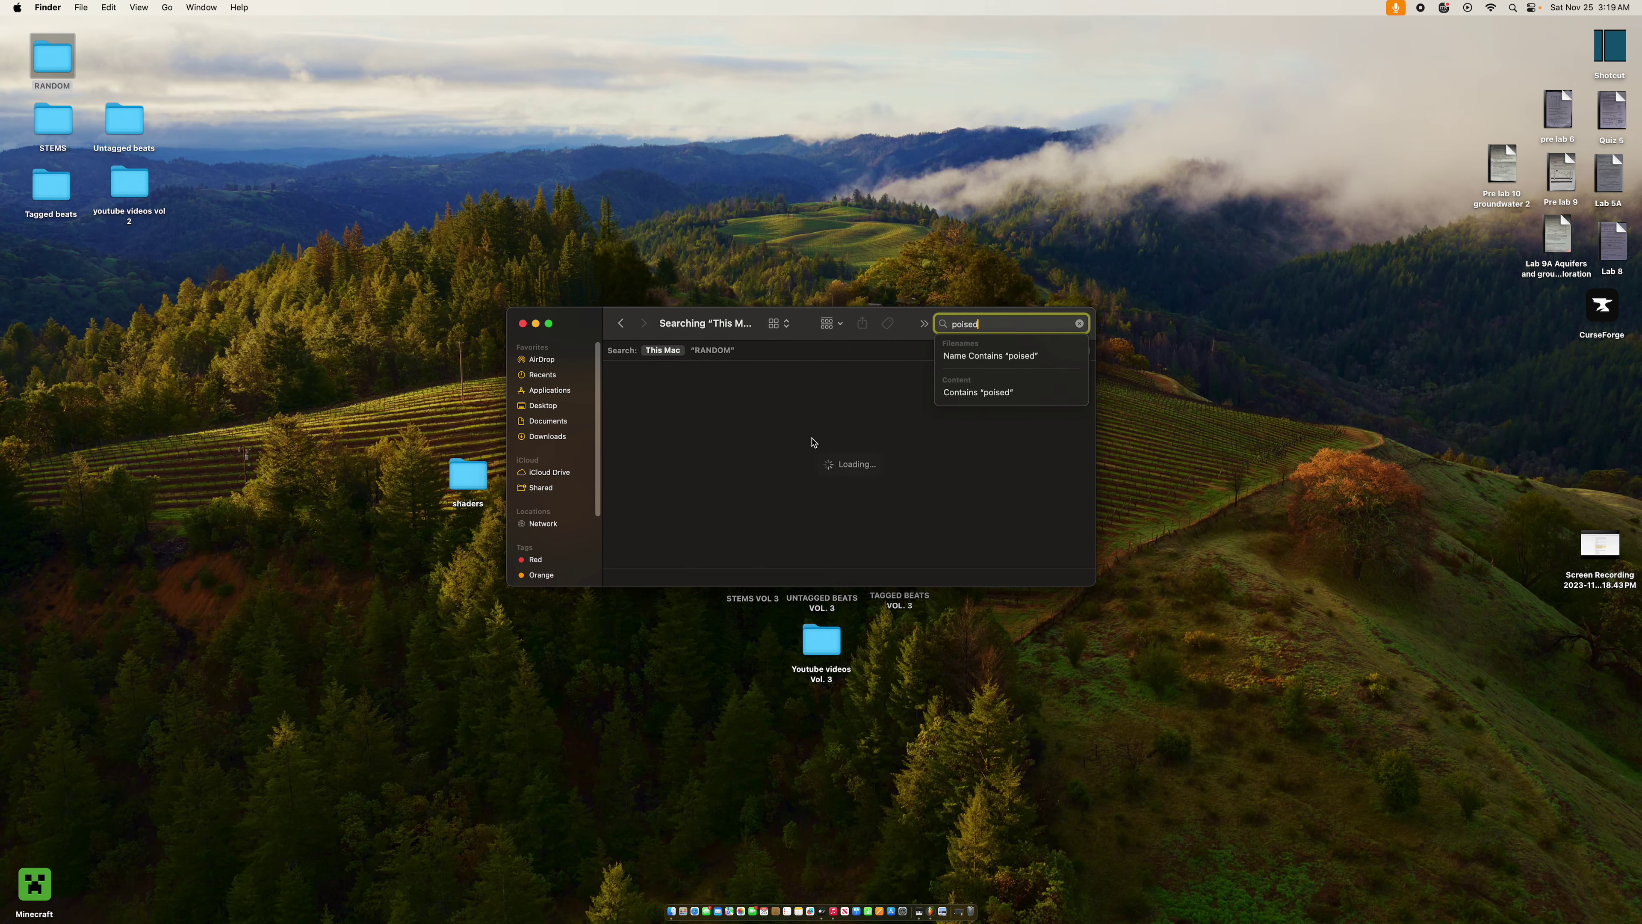
Open the Poised cover image from the search results and view it in full screen before returning to the window
{"action": "double_click", "coordinate": [882, 401]}
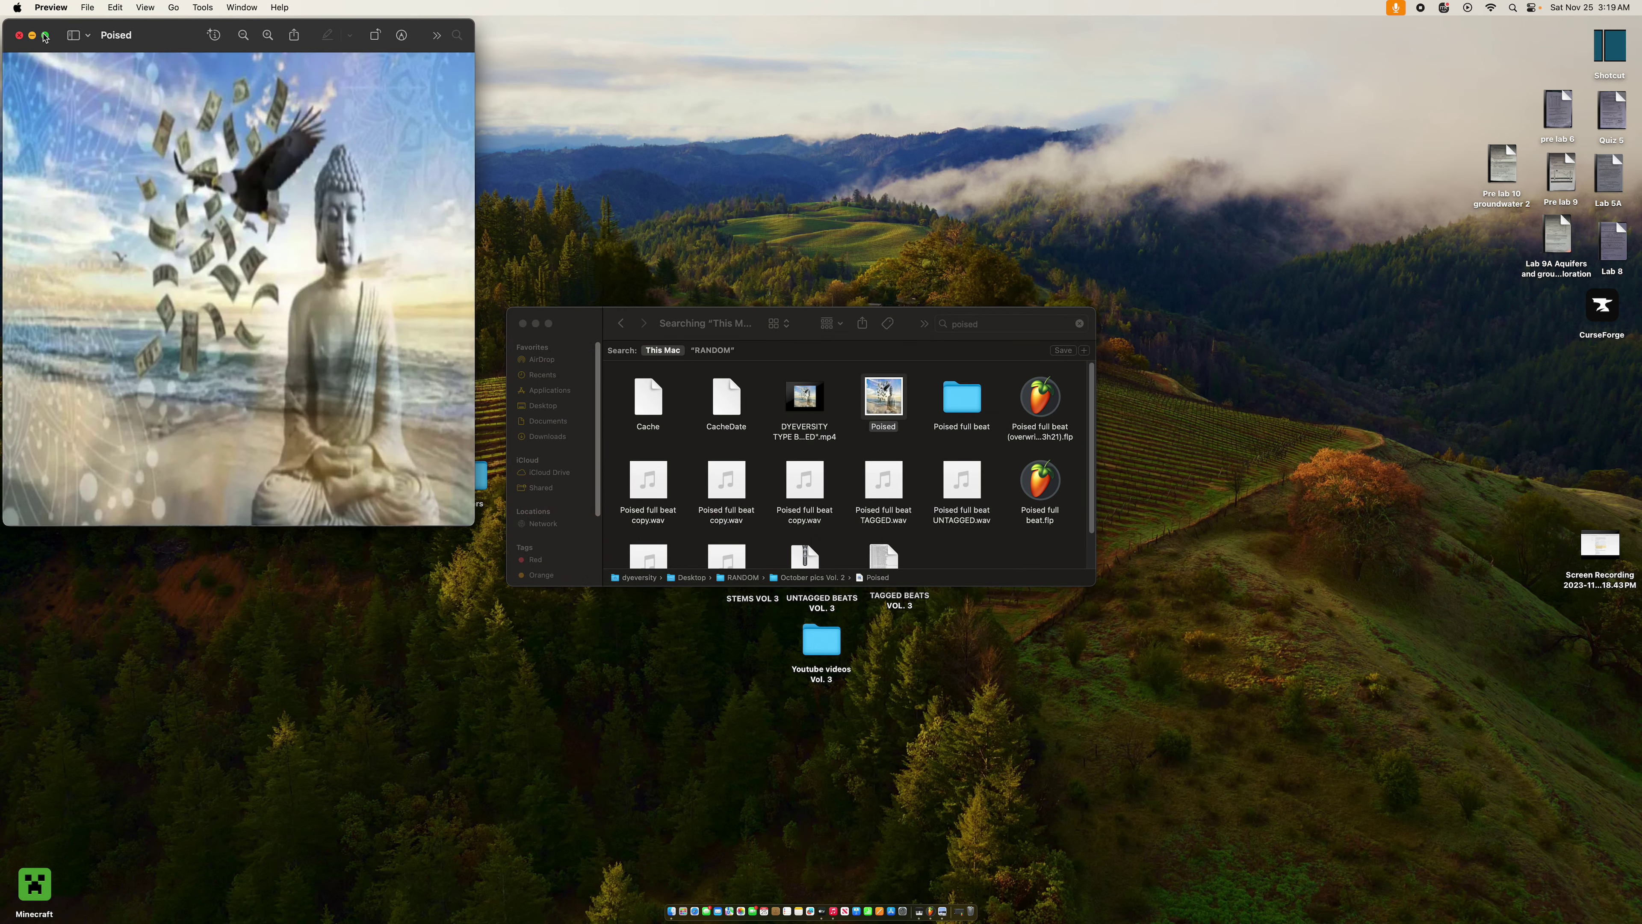
{"action": "left_click", "coordinate": [44, 36]}
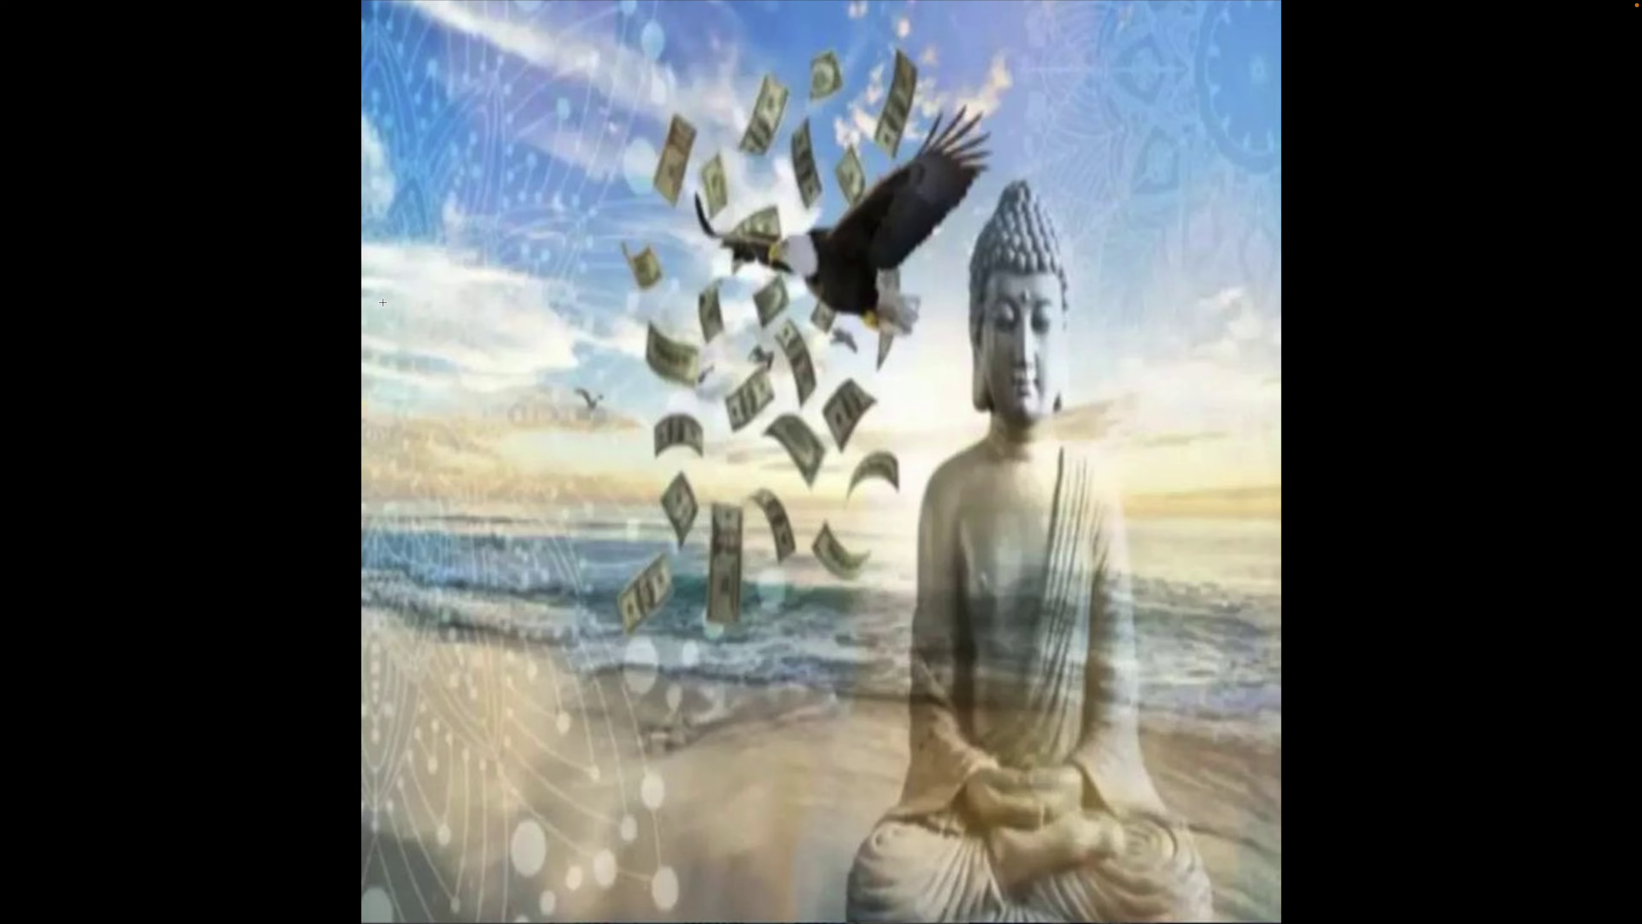
{"action": "left_click", "coordinate": [41, 32]}
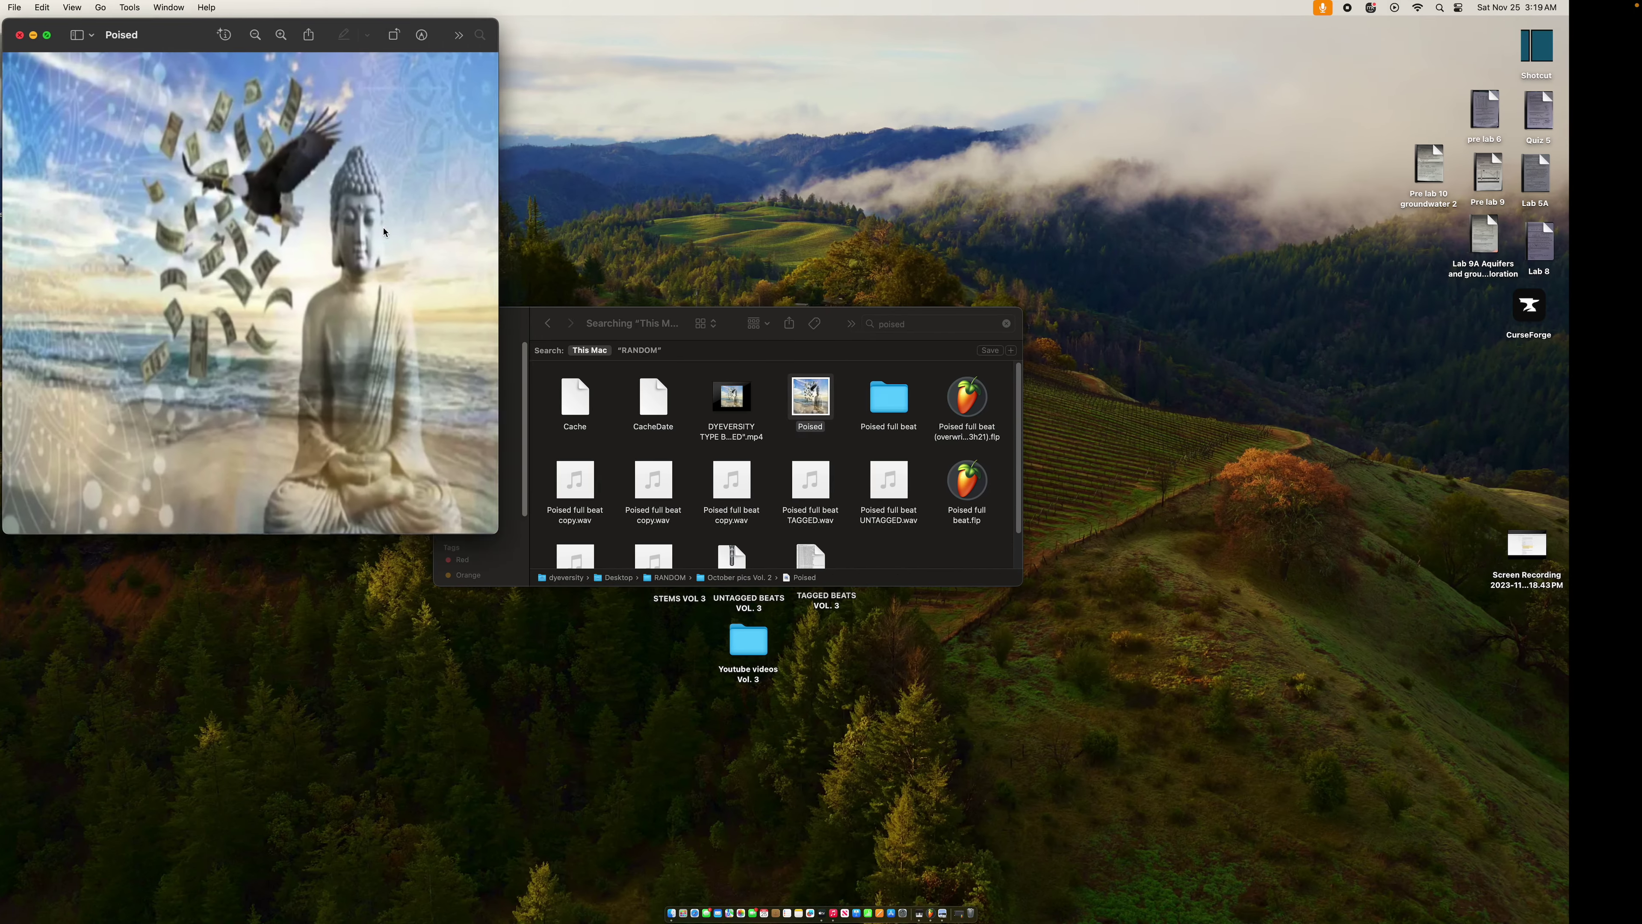
Close the Poised cover image, look through the remaining "poised" search results and close the search window
{"action": "left_click_drag", "start_coordinate": [141, 46], "coordinate": [464, 97]}
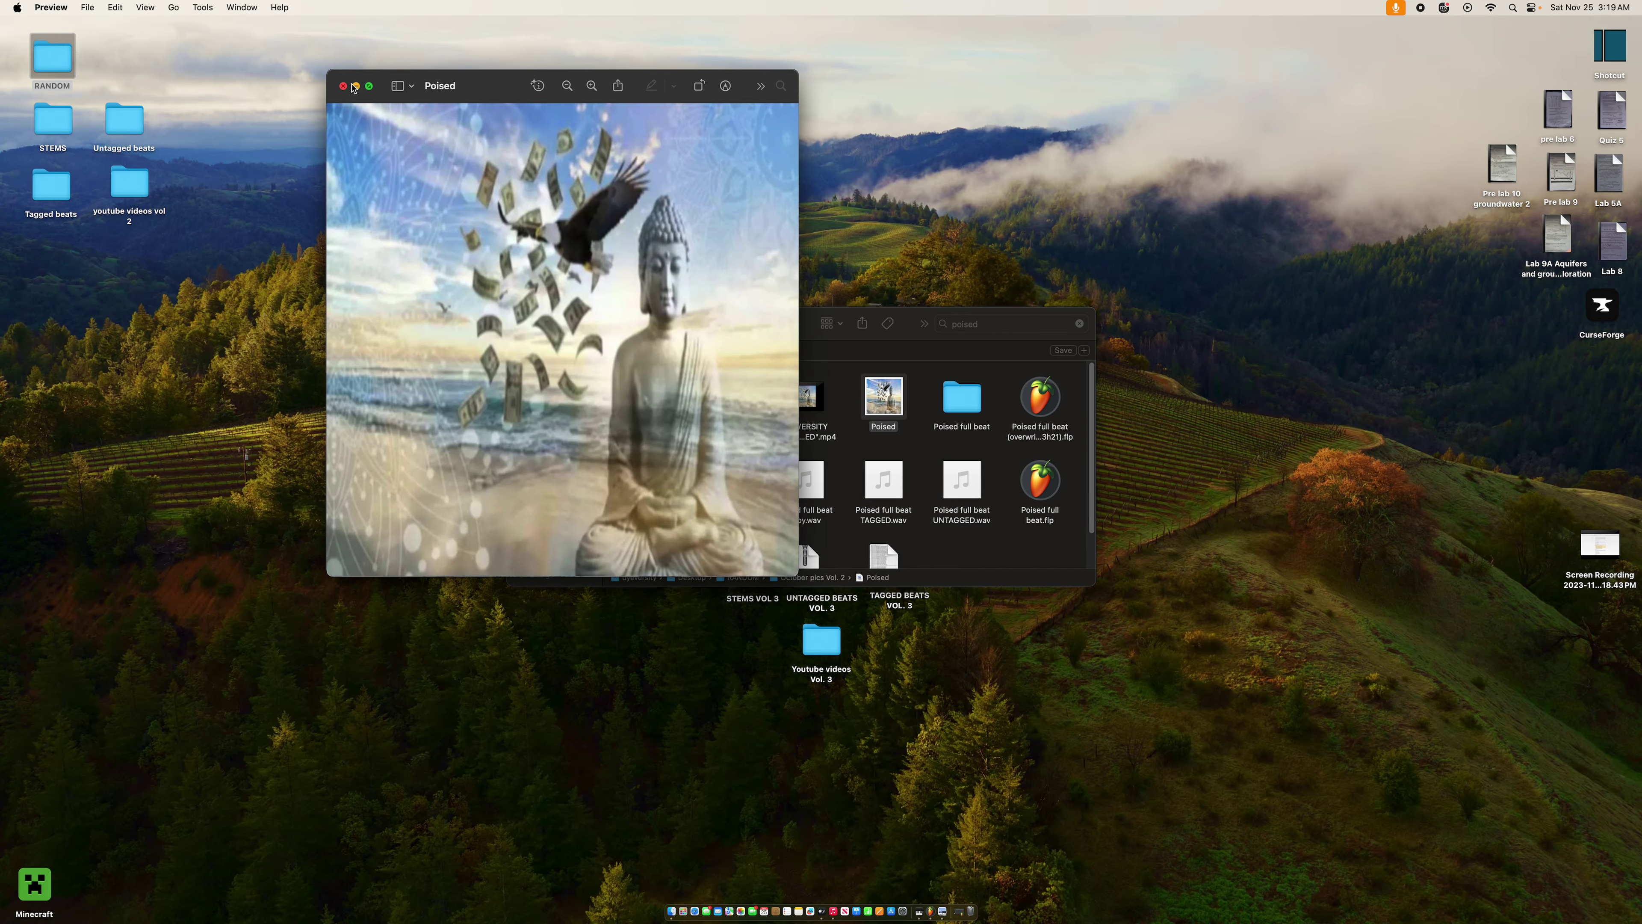
{"action": "left_click", "coordinate": [343, 87]}
{"action": "scroll", "coordinate": [756, 407], "scroll_direction": "down", "scroll_amount": 3}
{"action": "scroll", "coordinate": [756, 407], "scroll_direction": "up", "scroll_amount": 3}
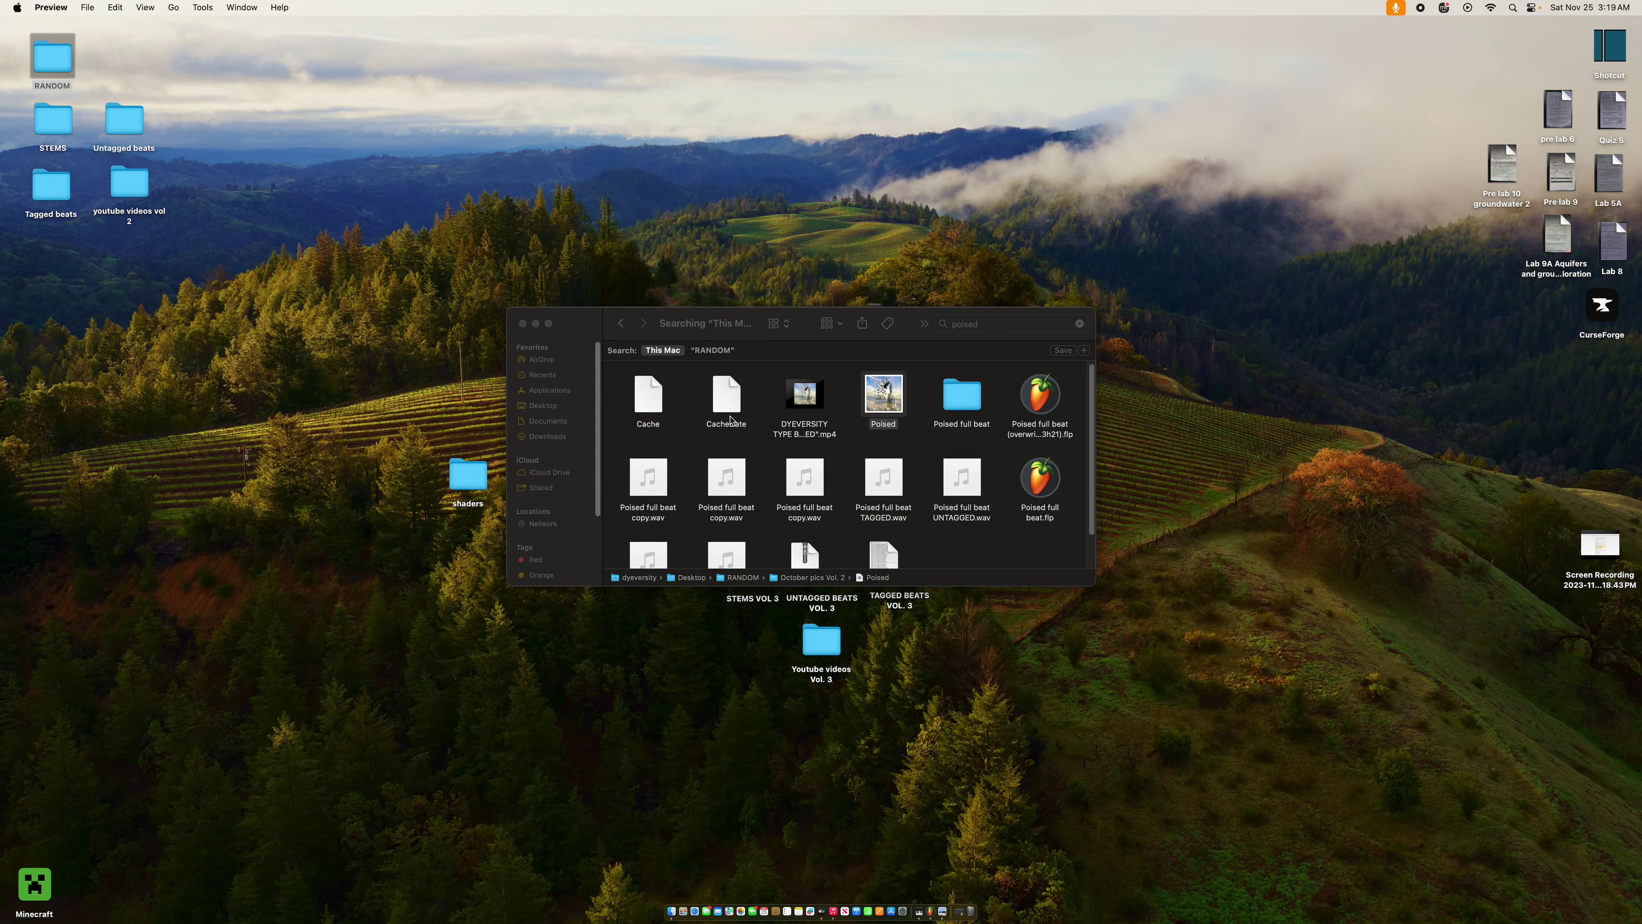
{"action": "scroll", "coordinate": [731, 419], "scroll_direction": "down", "scroll_amount": 2}
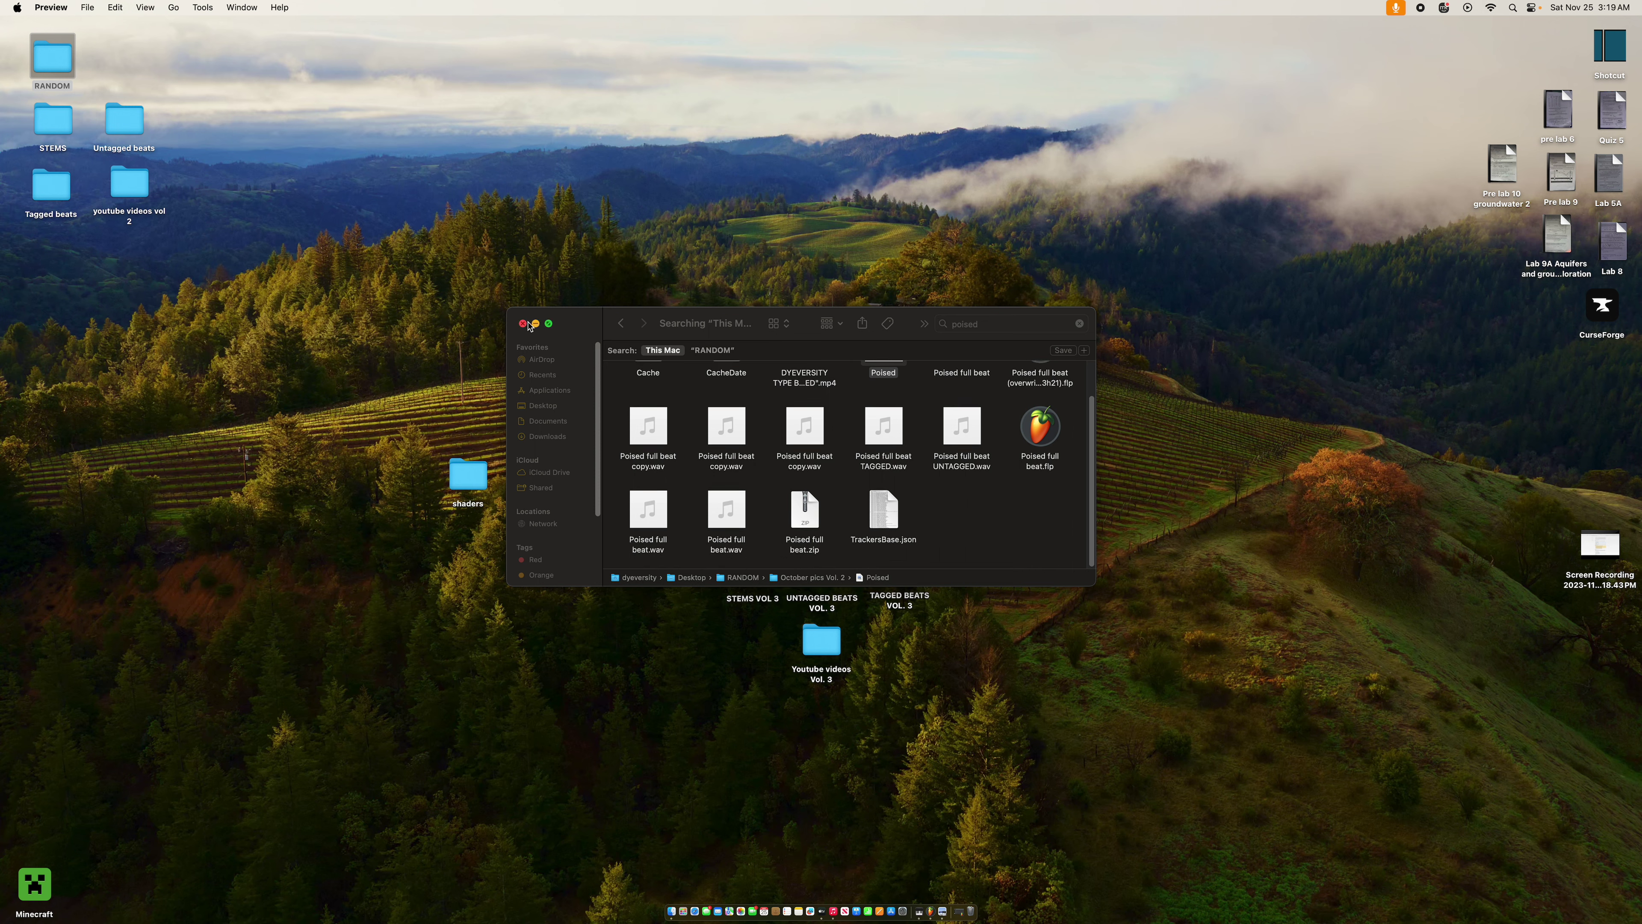
{"action": "left_click", "coordinate": [523, 323]}
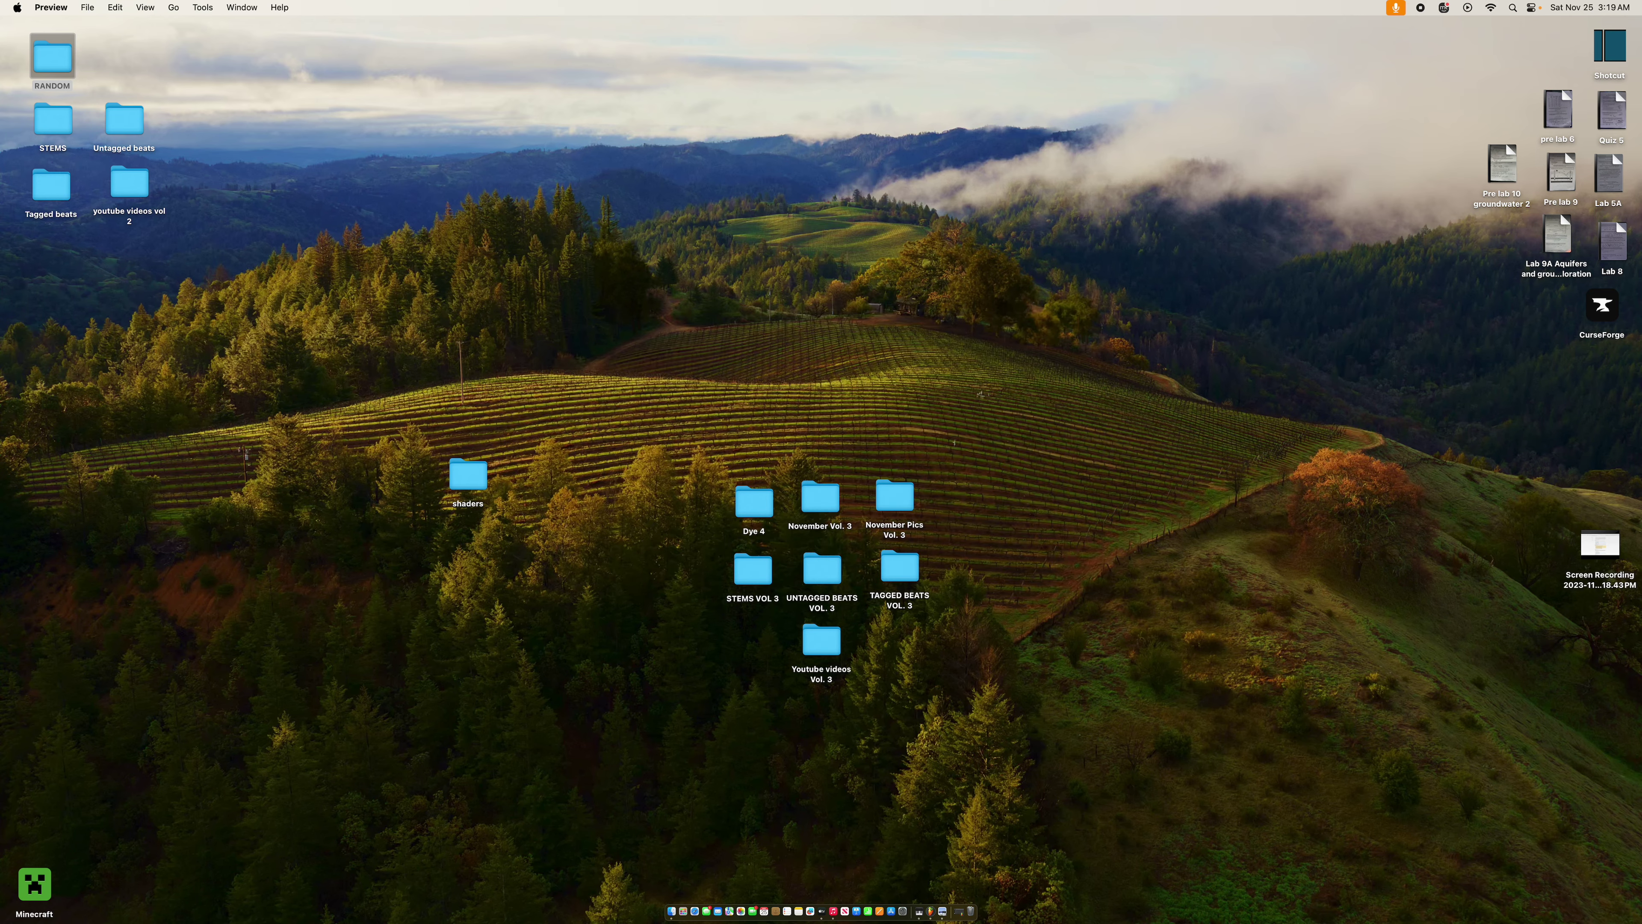
Switch back to FL Studio, dismiss the audio device alert and fit the whole Poised full beat clip in the Playlist
{"action": "left_click", "coordinate": [960, 913]}
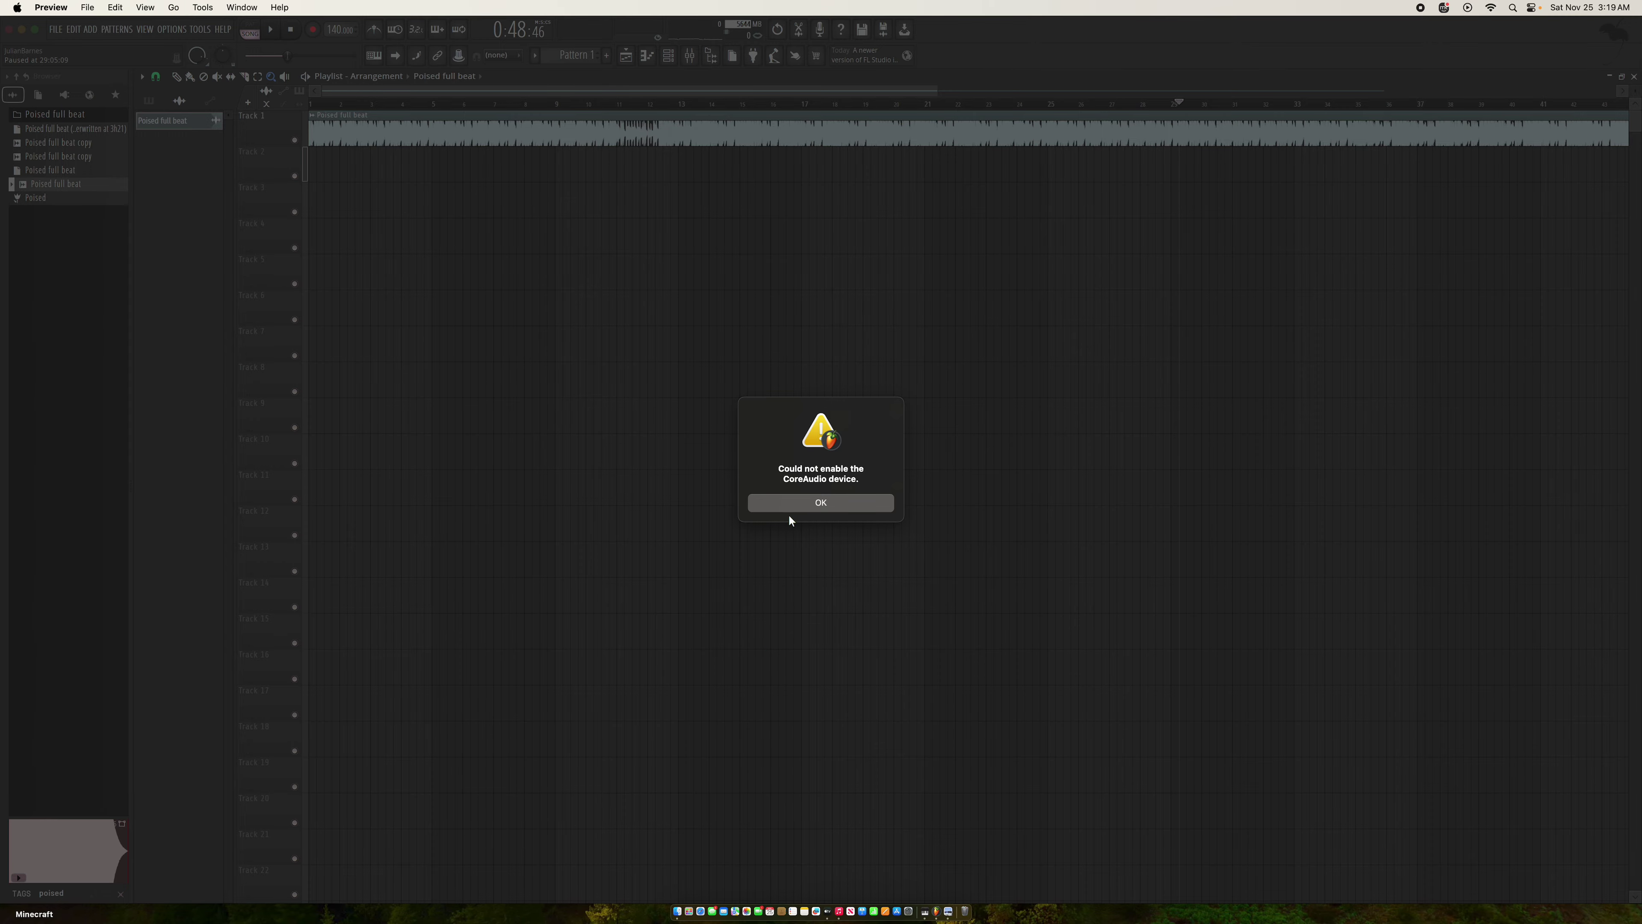
{"action": "left_click", "coordinate": [794, 504]}
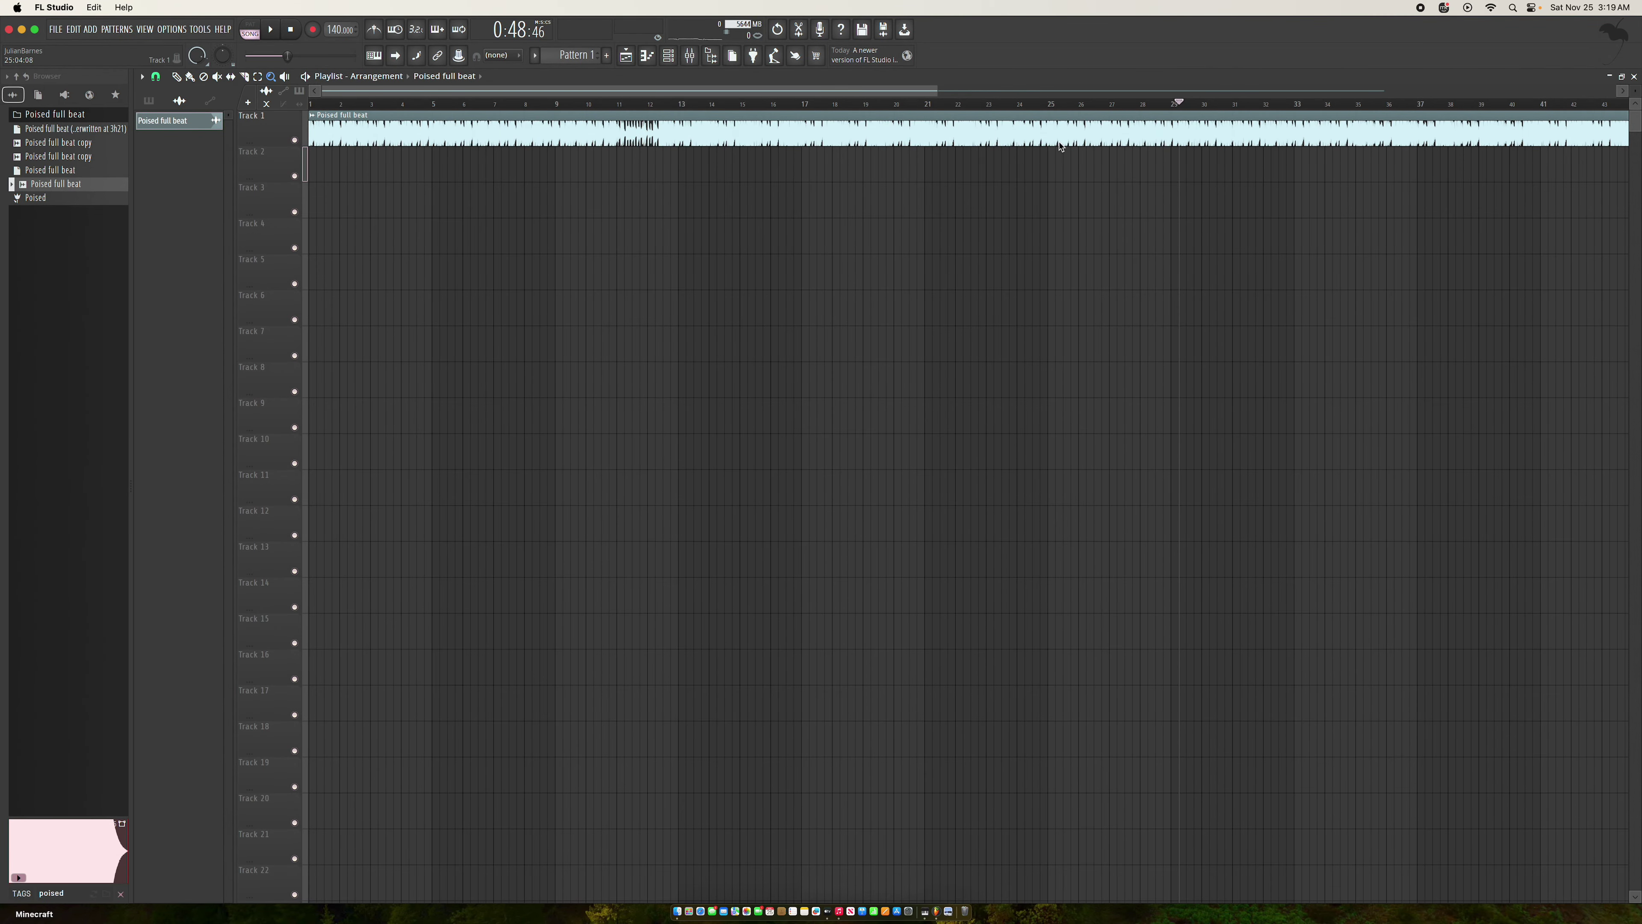
{"action": "left_click", "coordinate": [883, 134]}
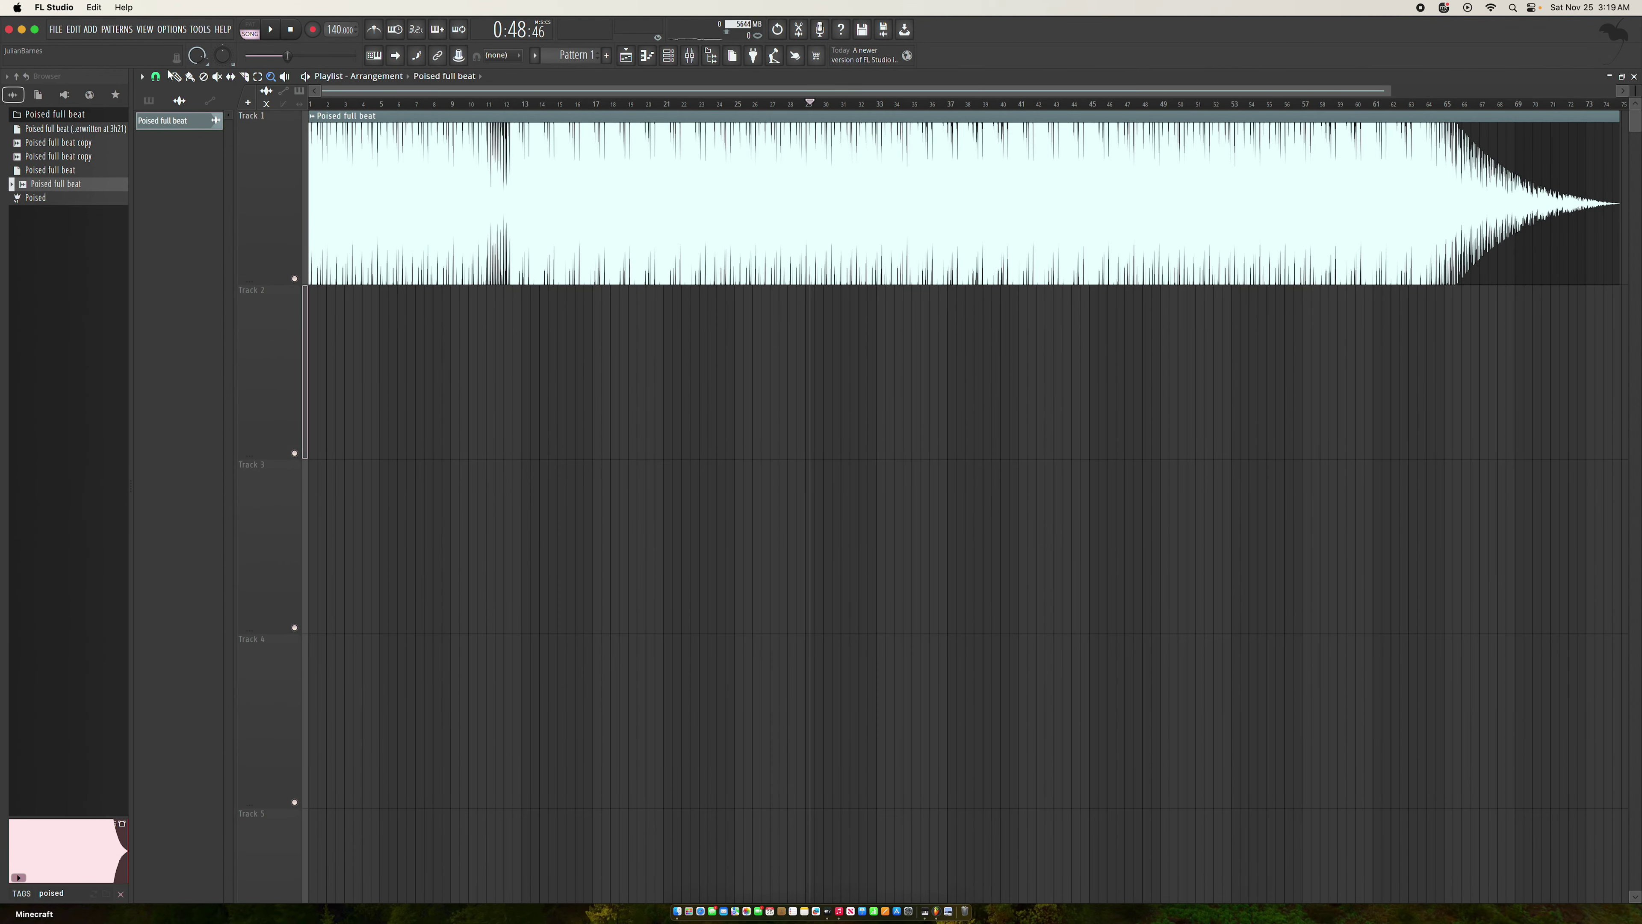